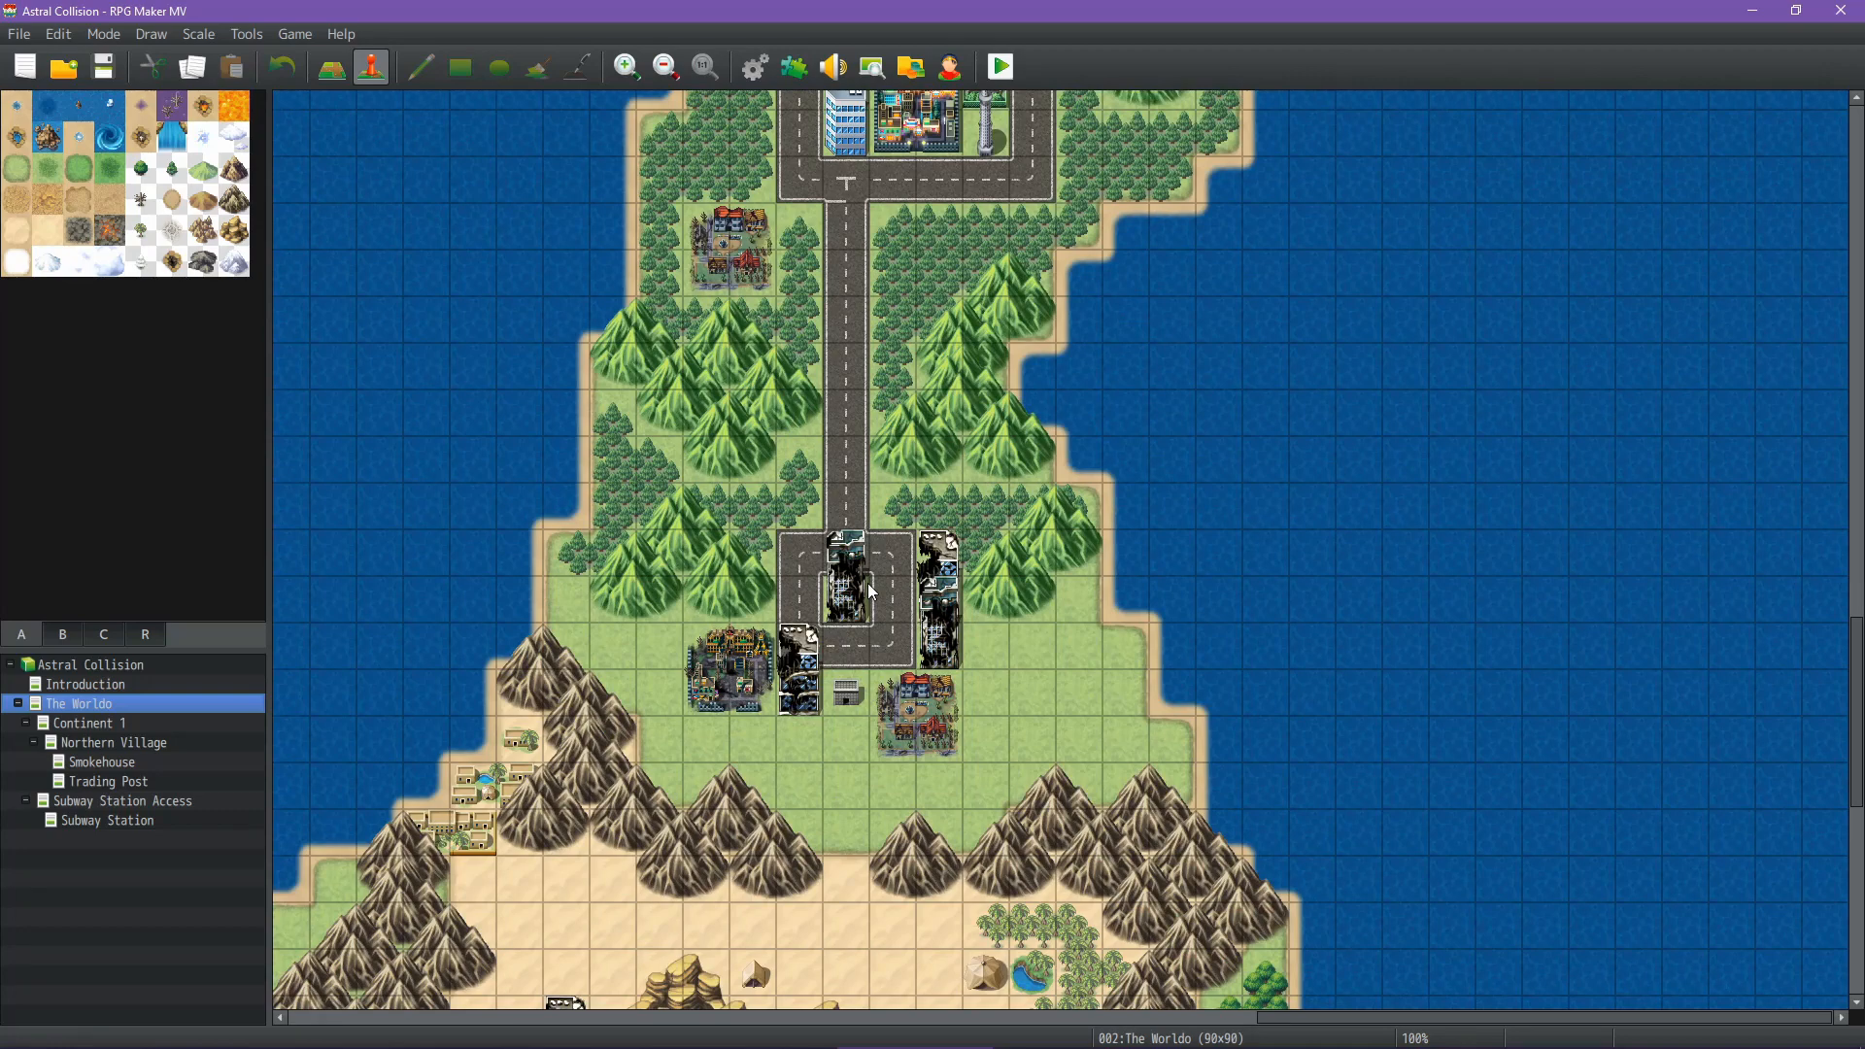
middle_click(871, 568)
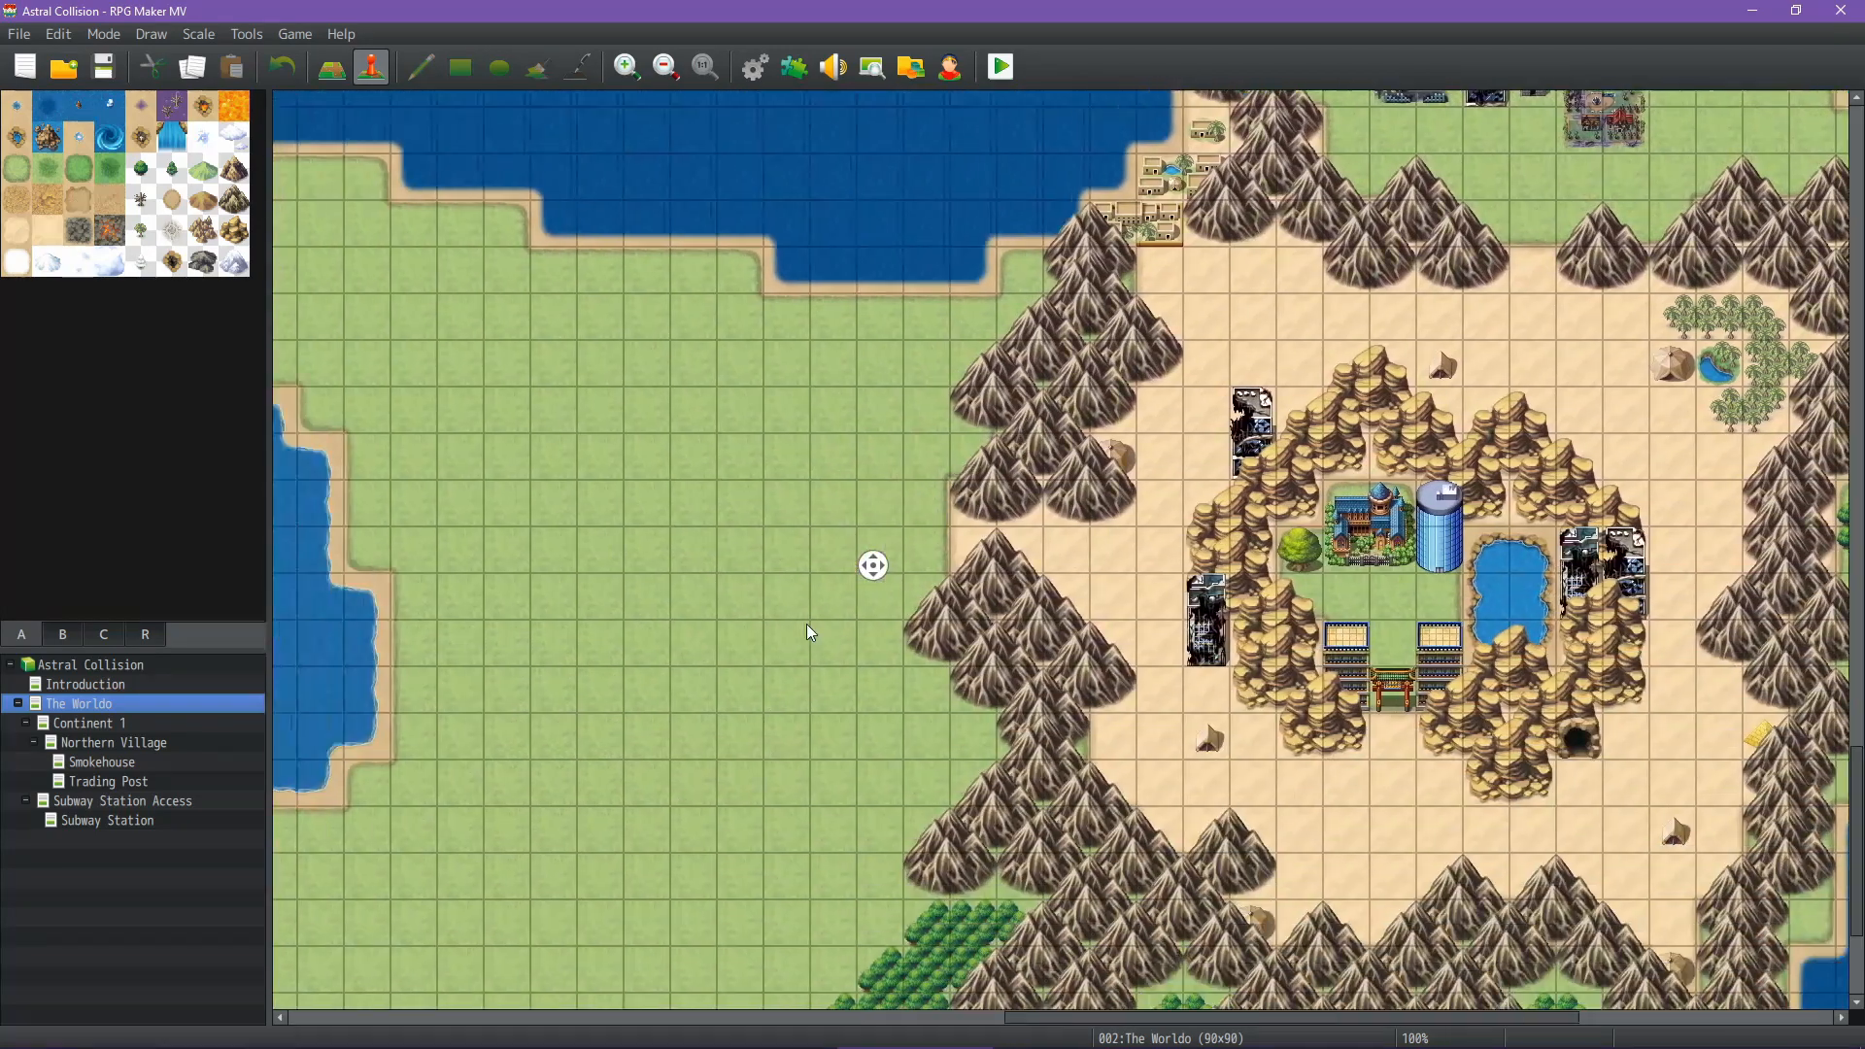
middle_click(807, 624)
middle_click(810, 603)
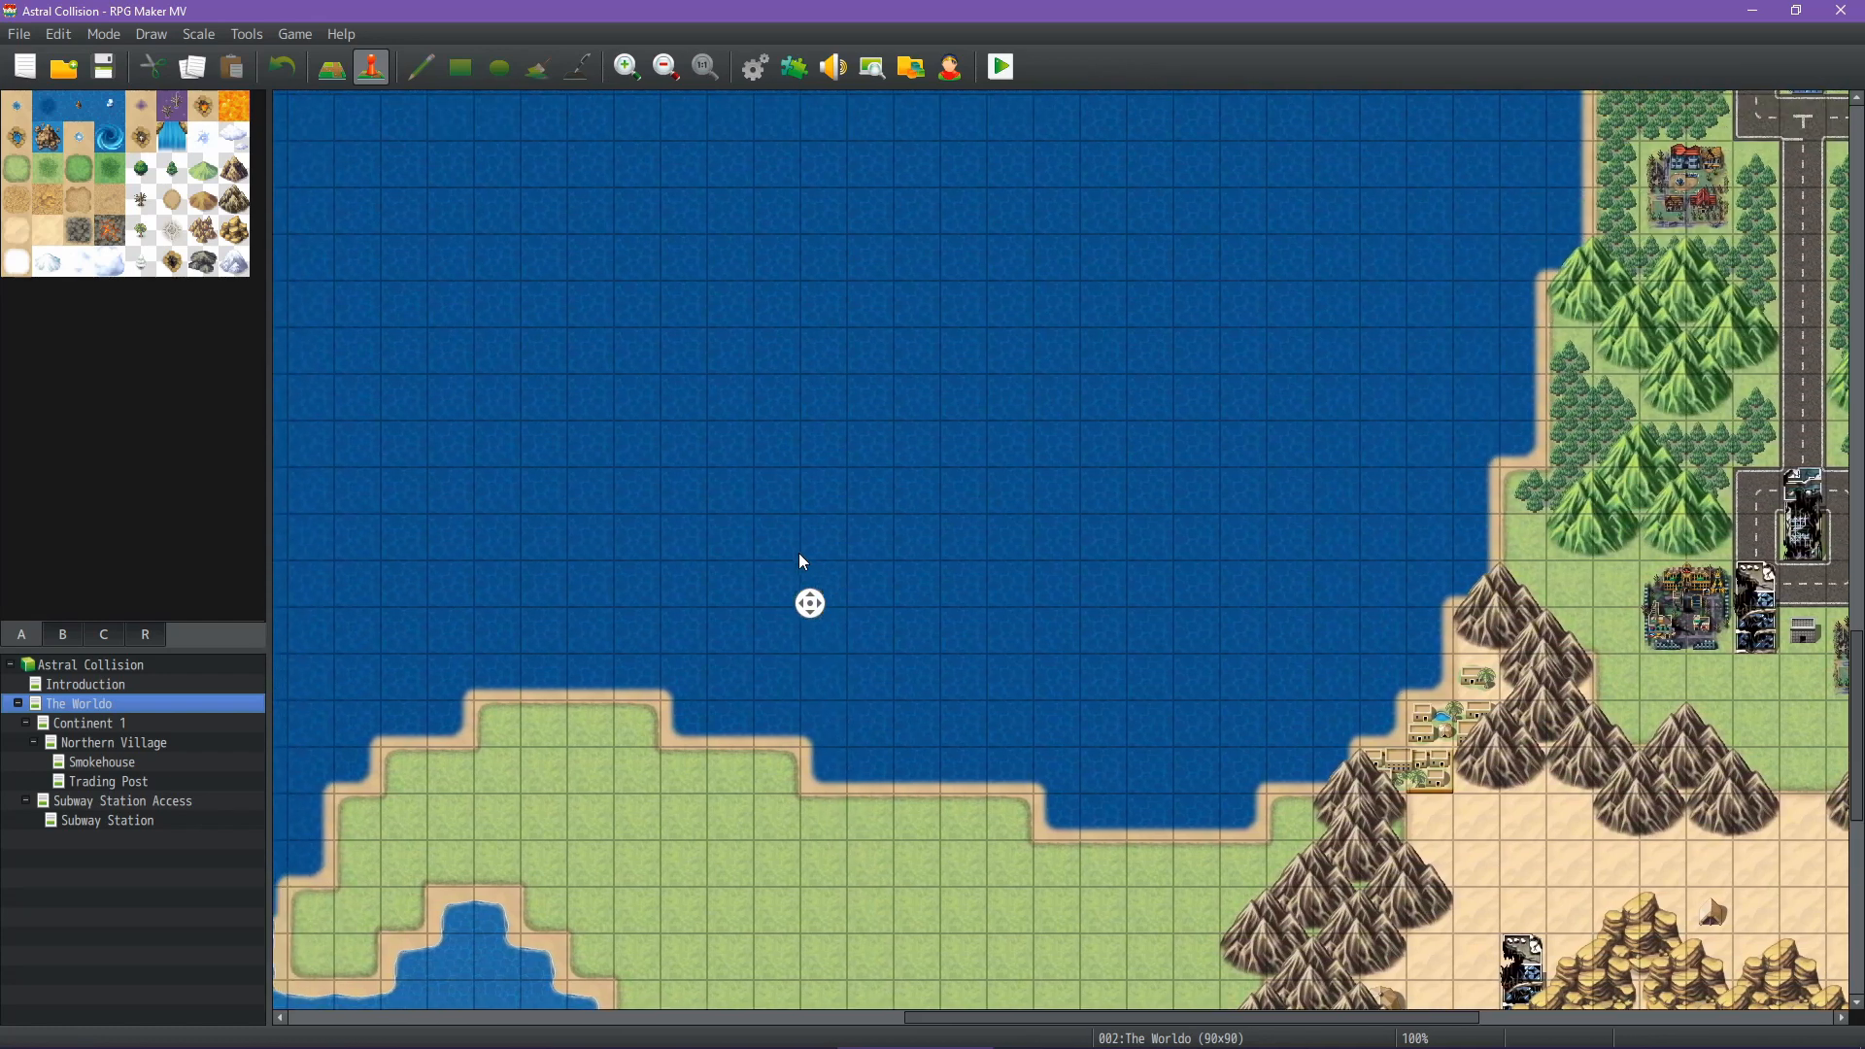
middle_click(803, 561)
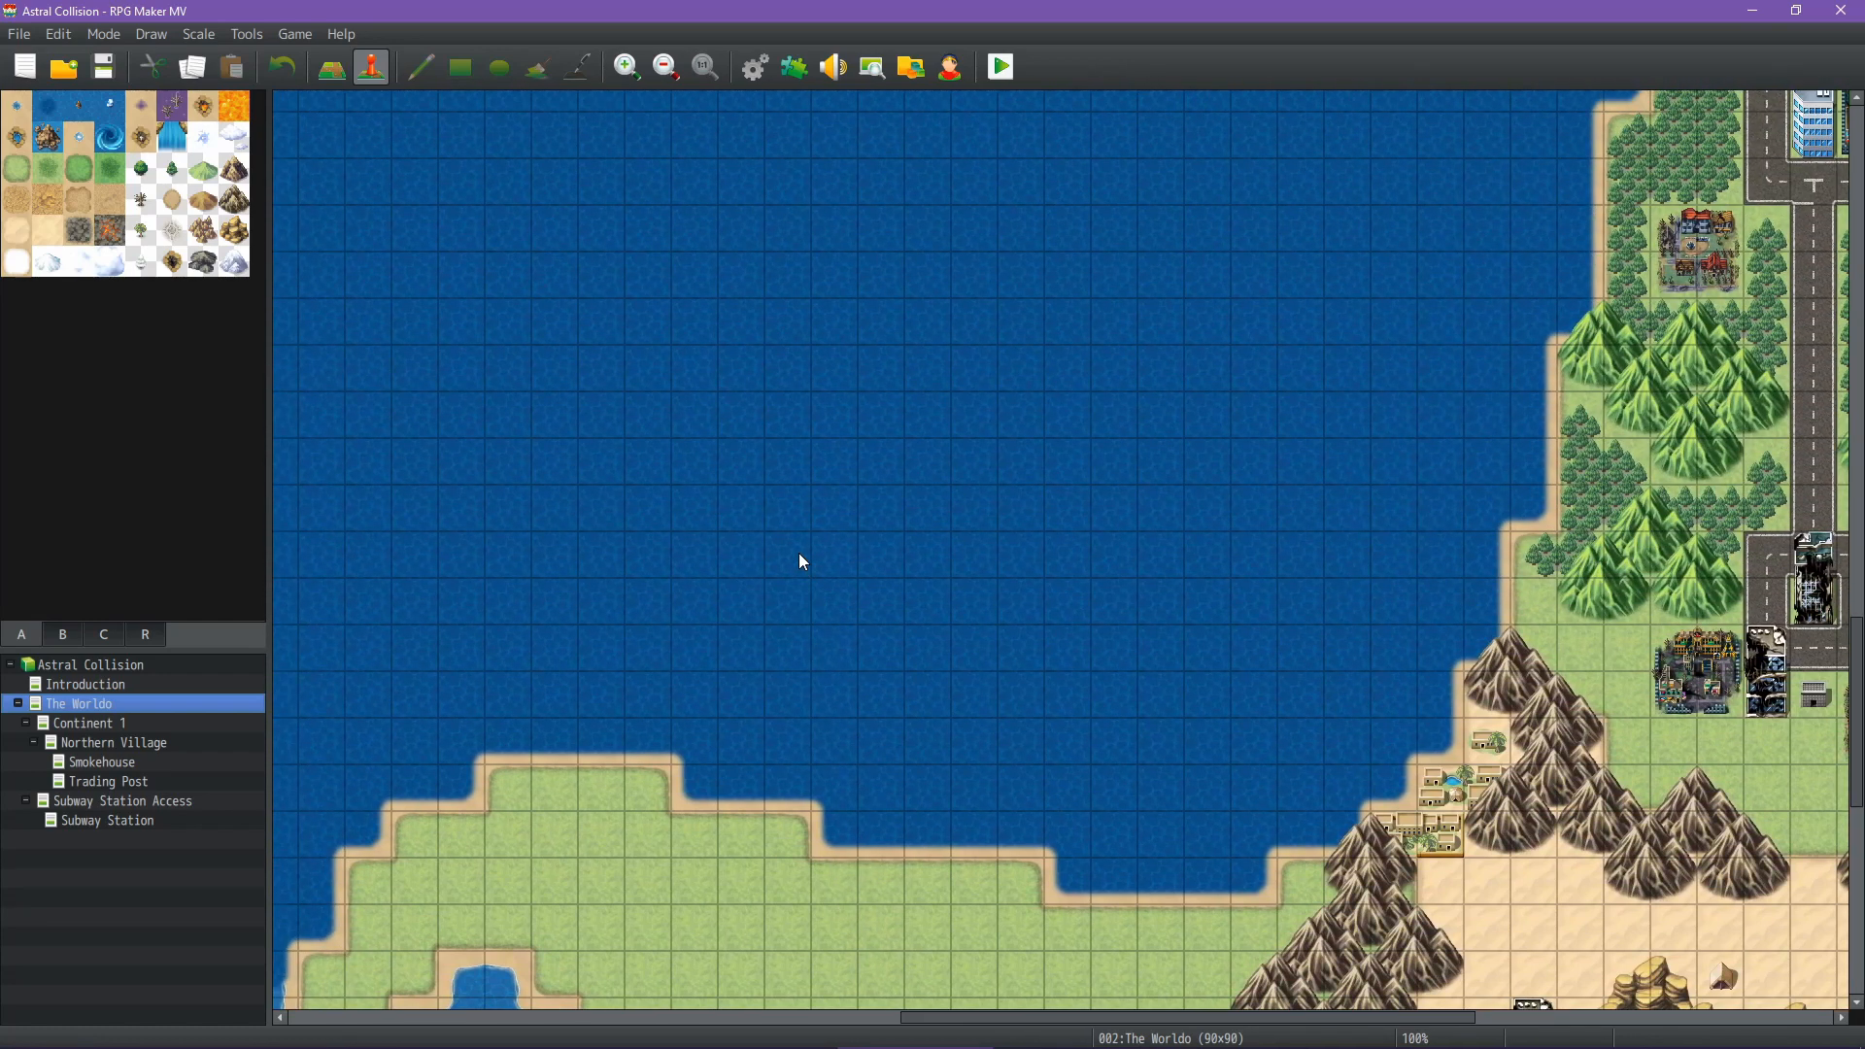
middle_click(841, 547)
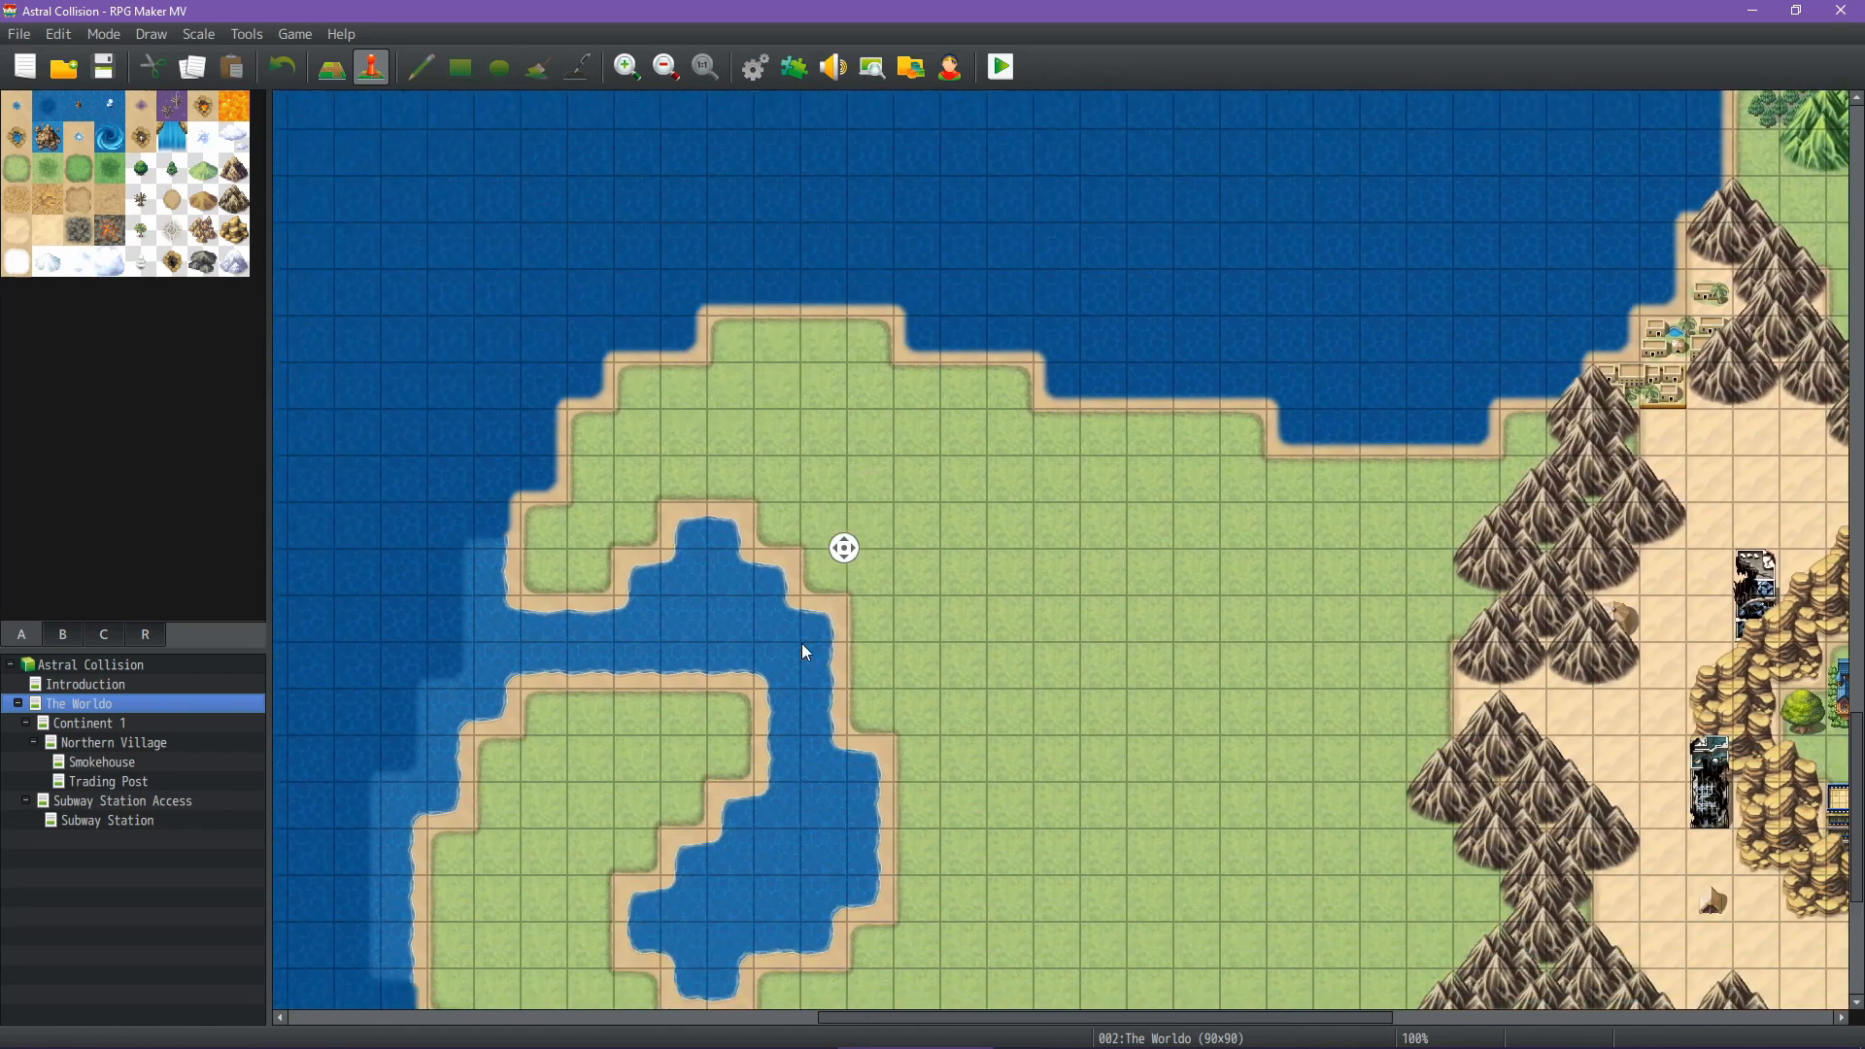
middle_click(805, 647)
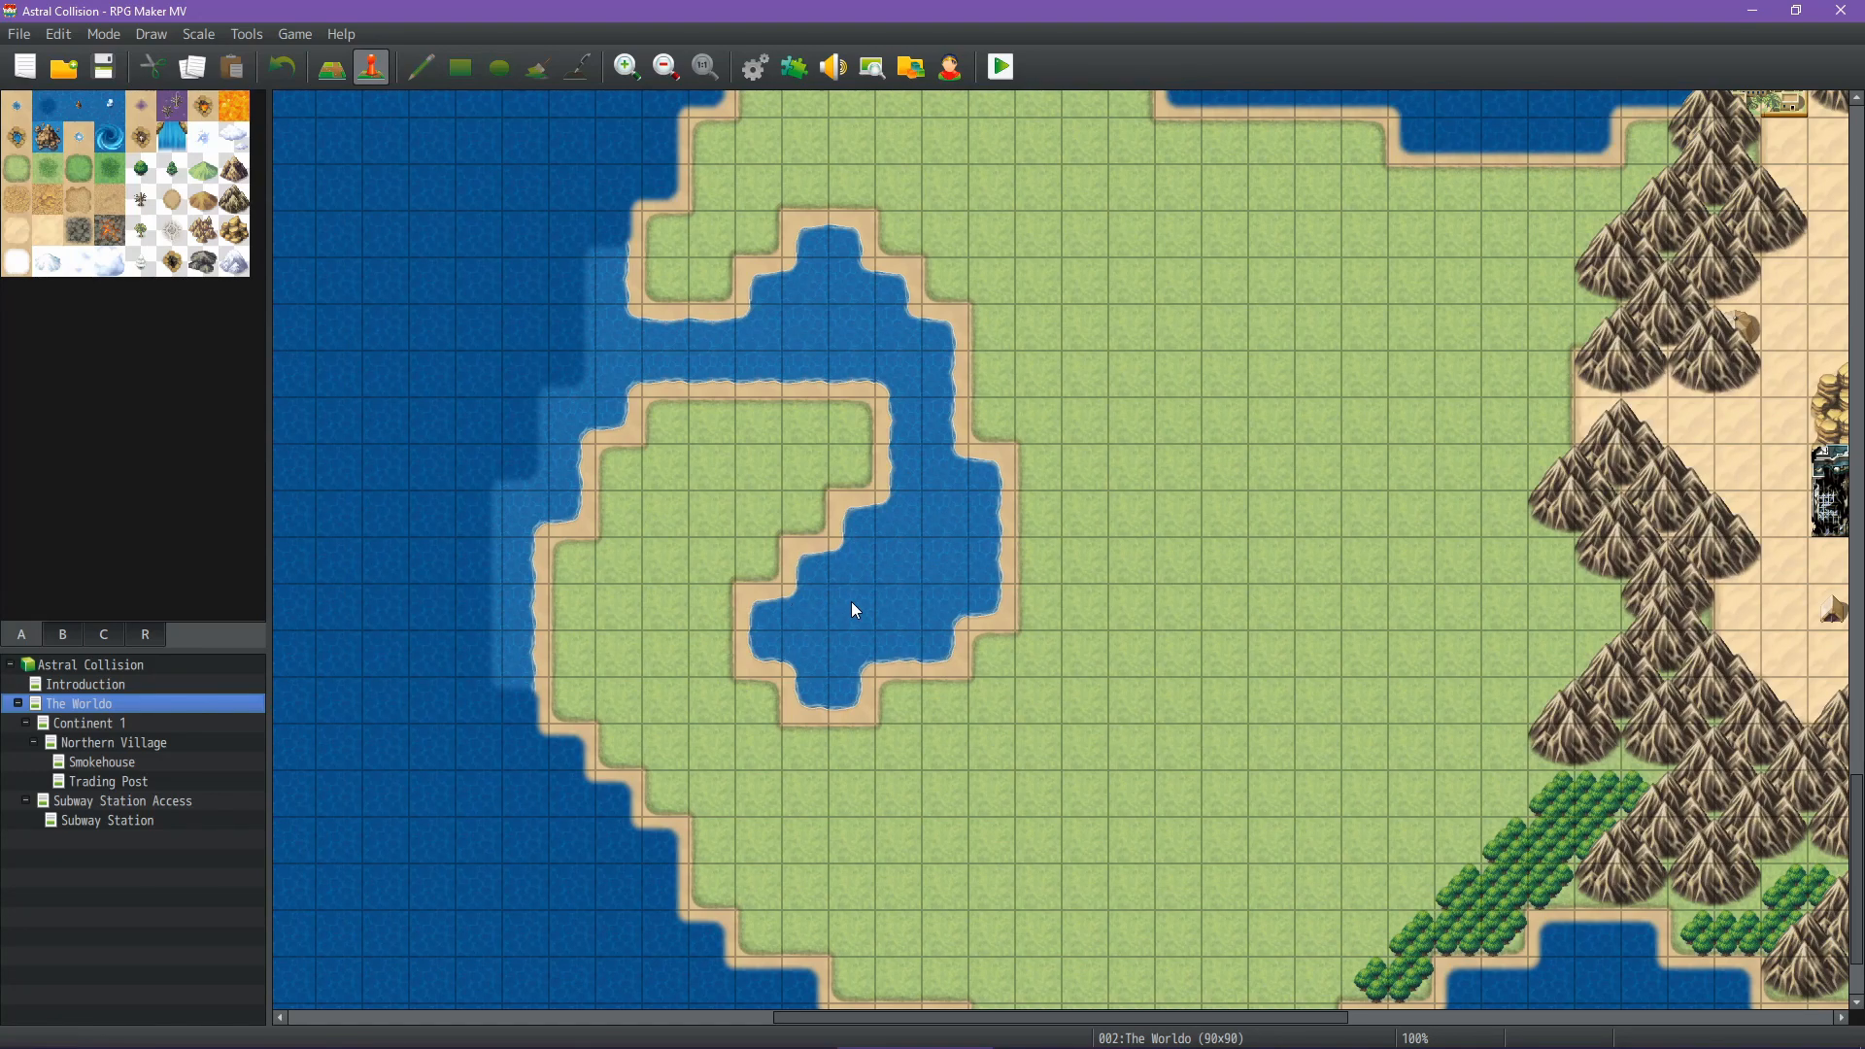
middle_click(825, 637)
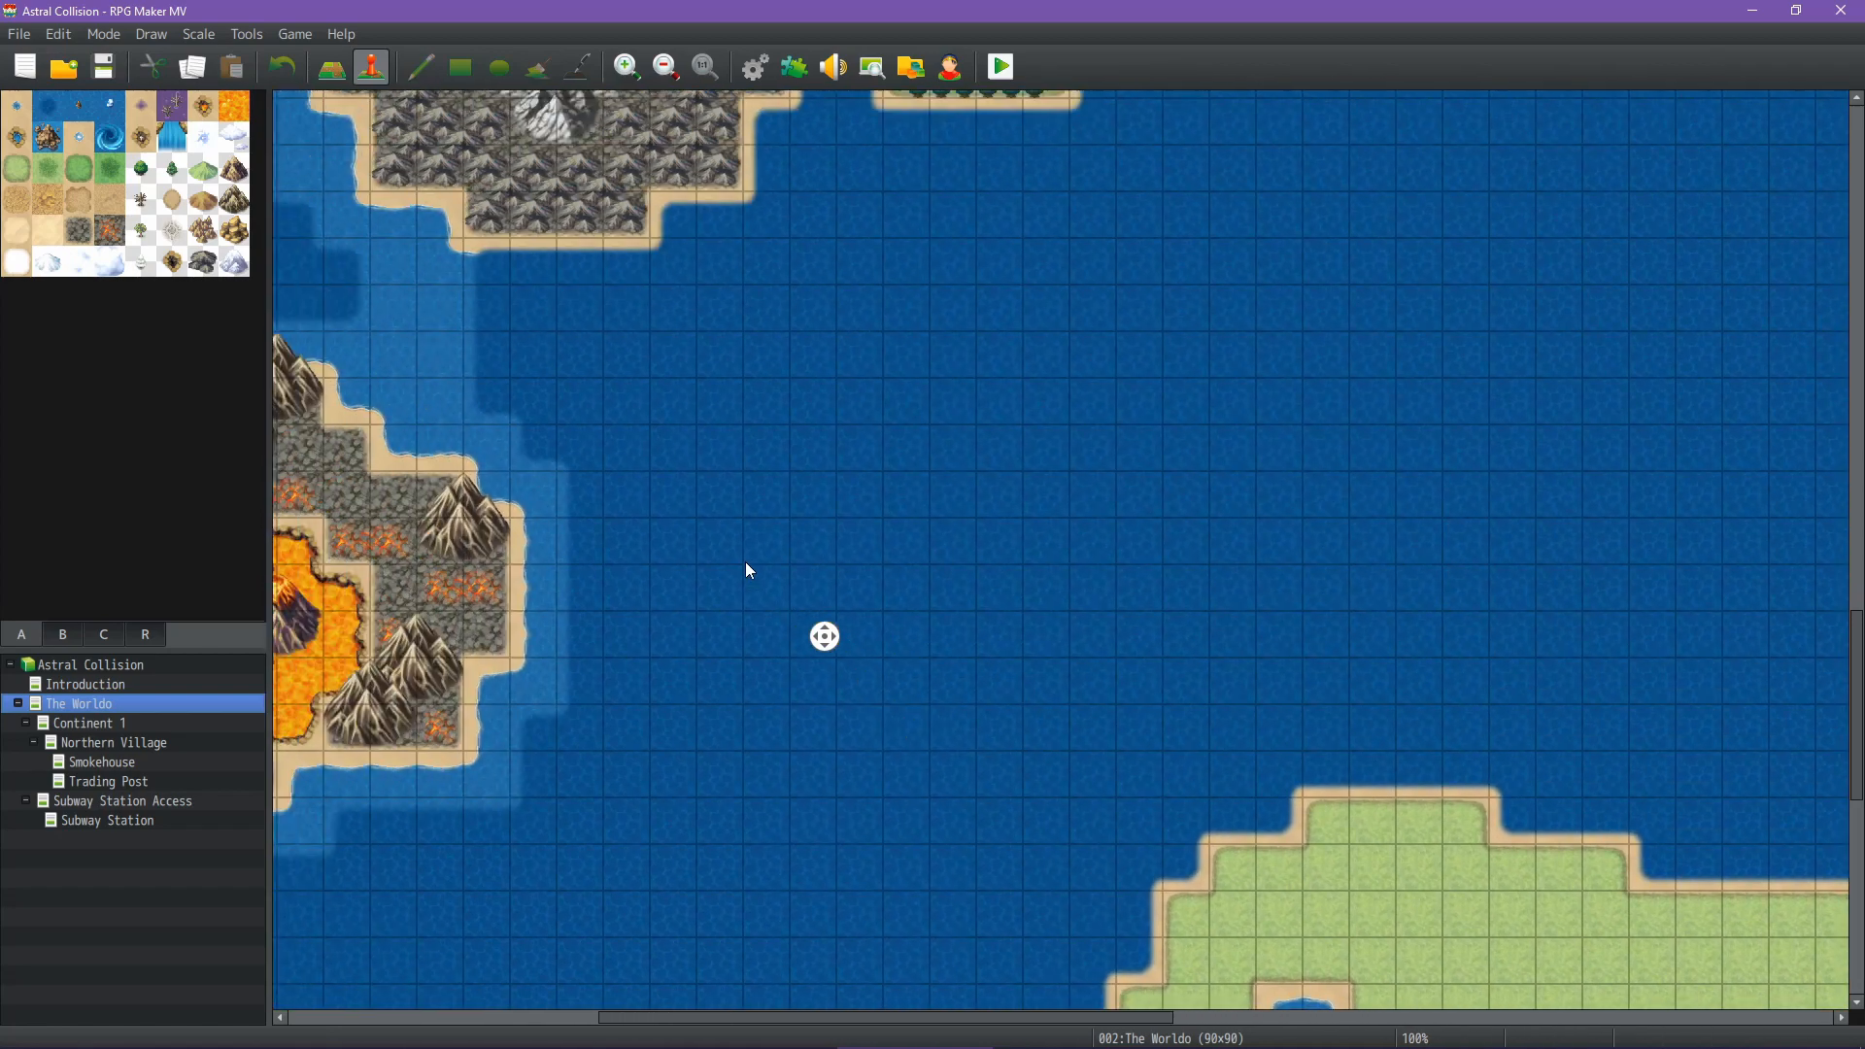
middle_click(753, 579)
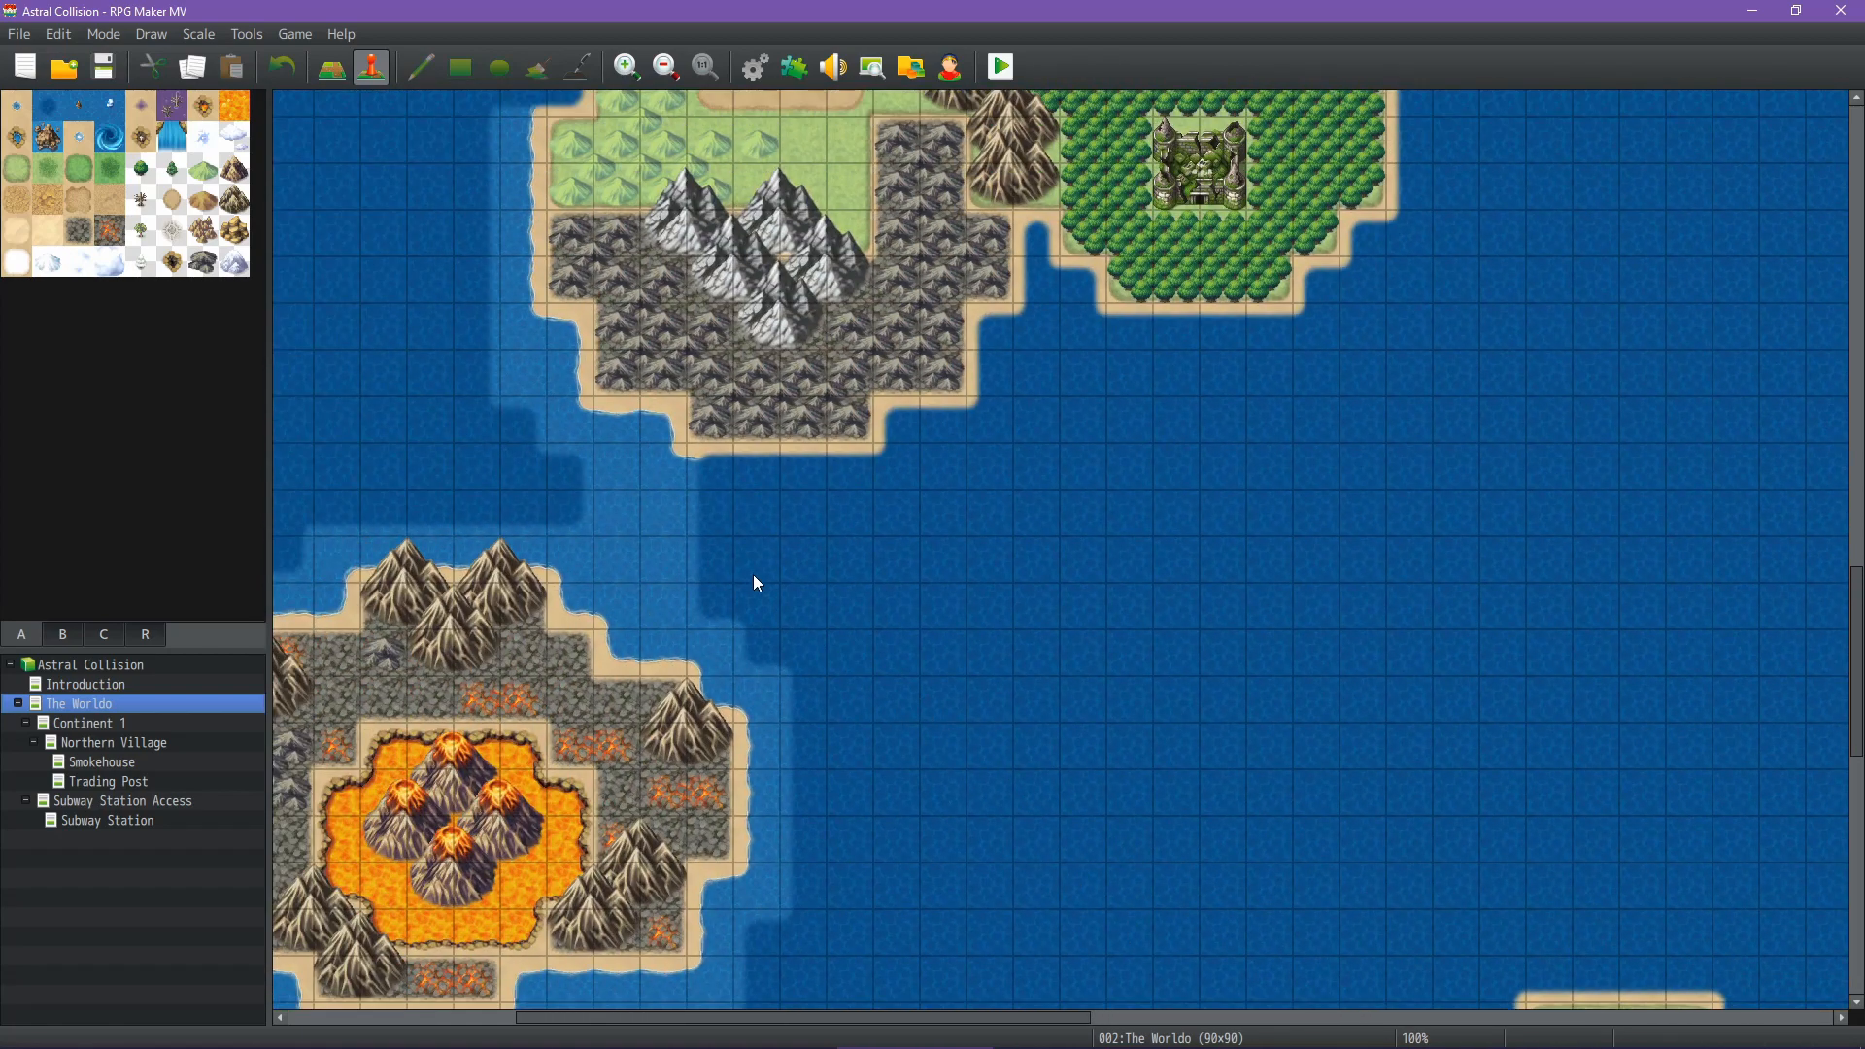
middle_click(872, 569)
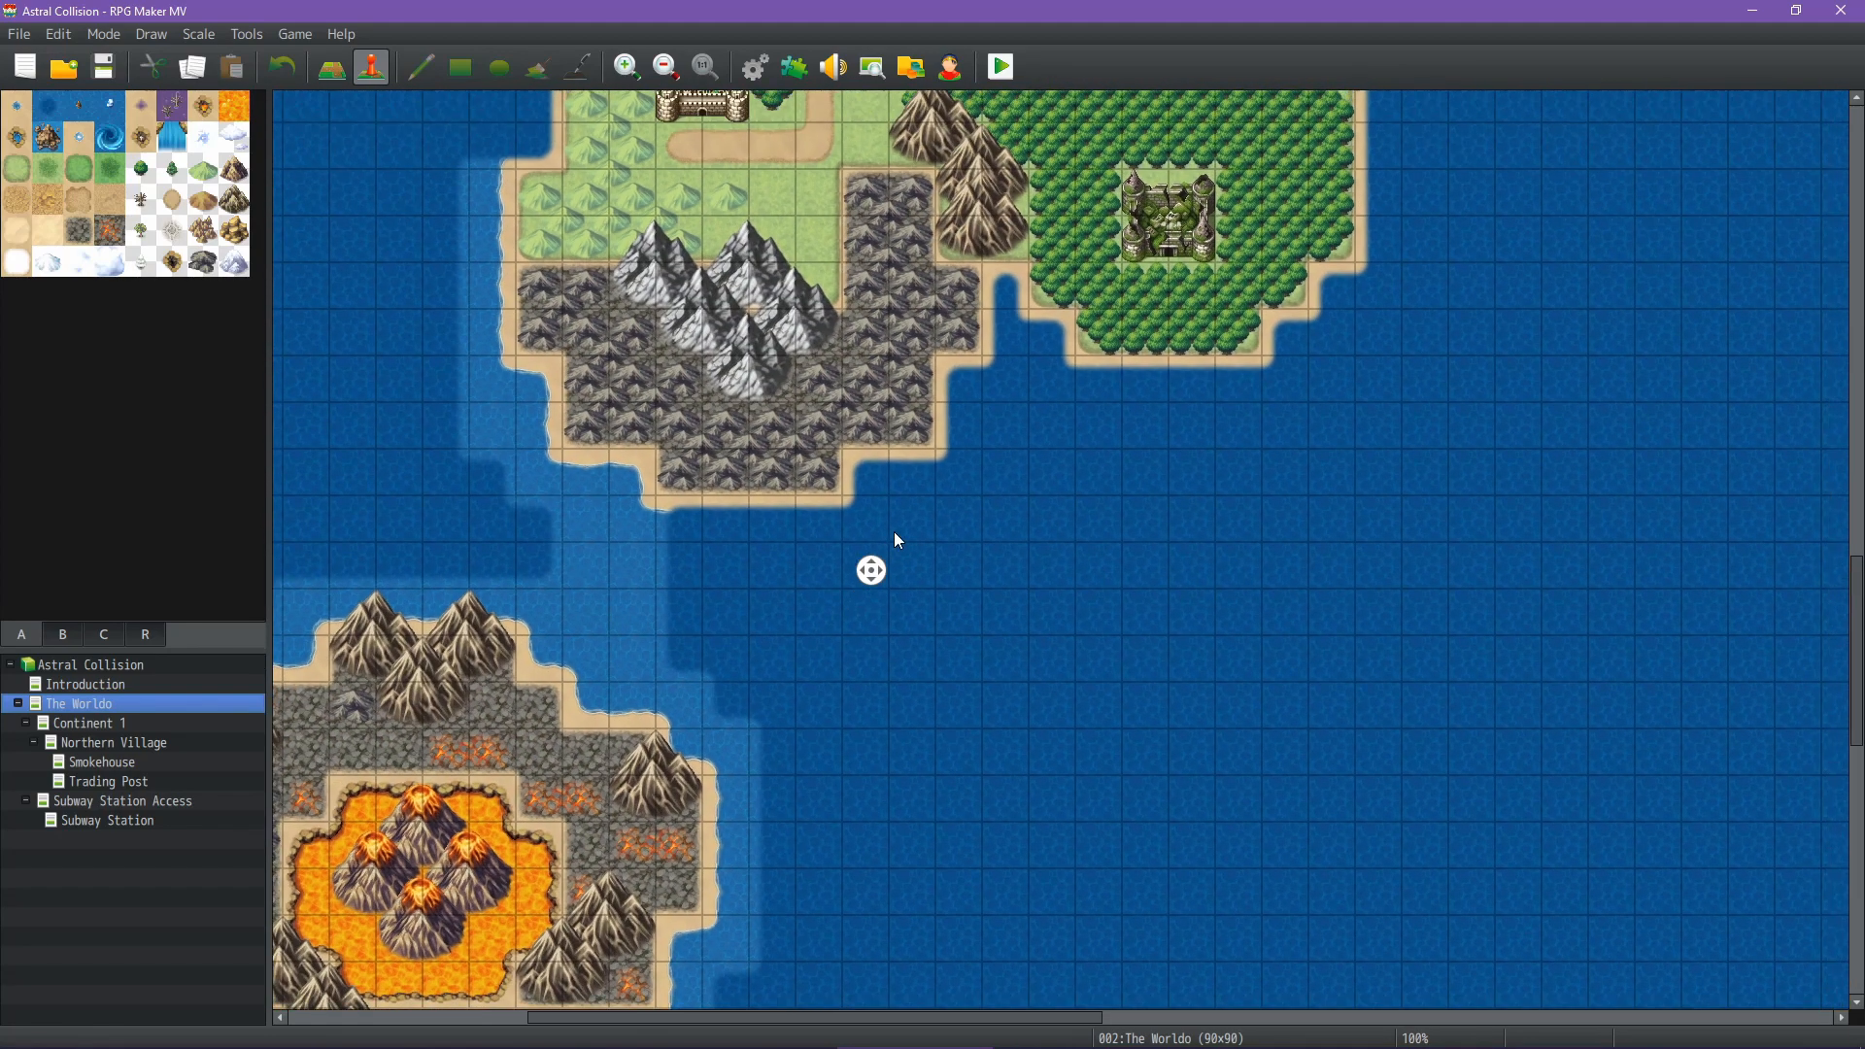
middle_click(890, 394)
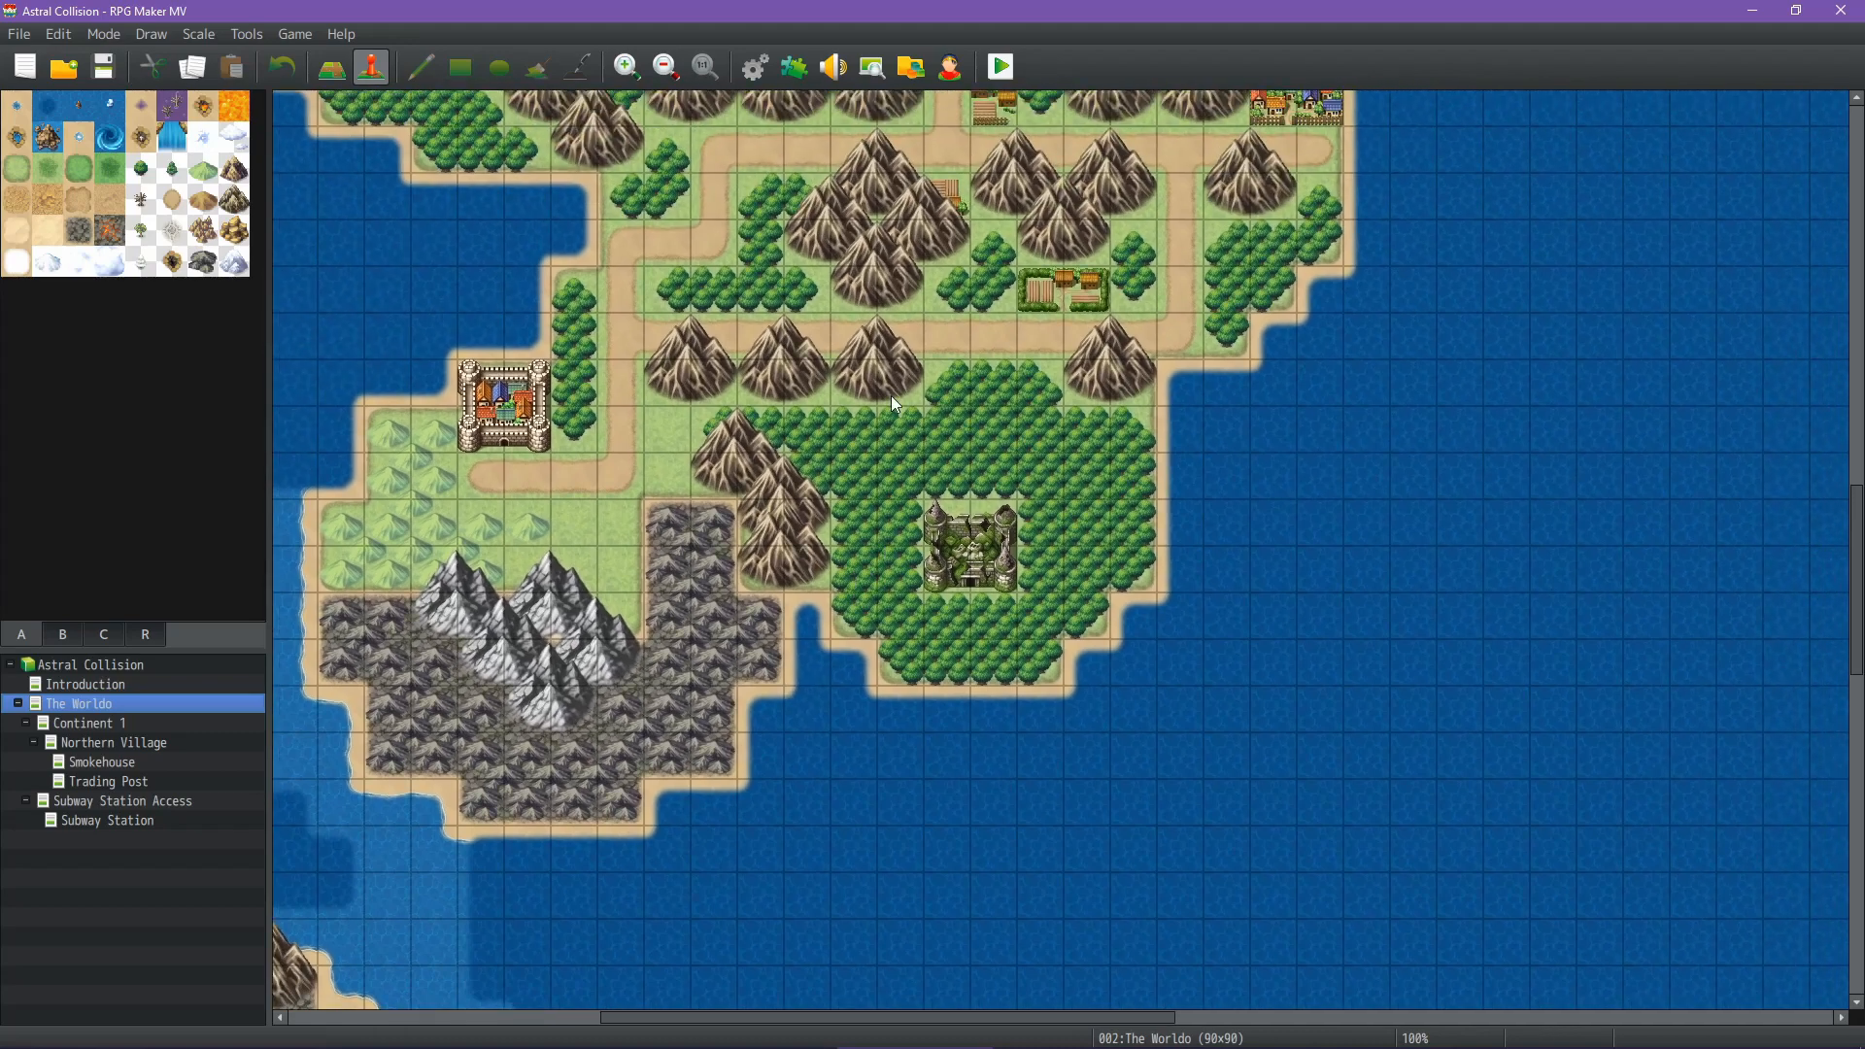
Open the database's States list and review the aura states from Rejuvenation and Comforting Earth up to wind buff
left_click(778, 74)
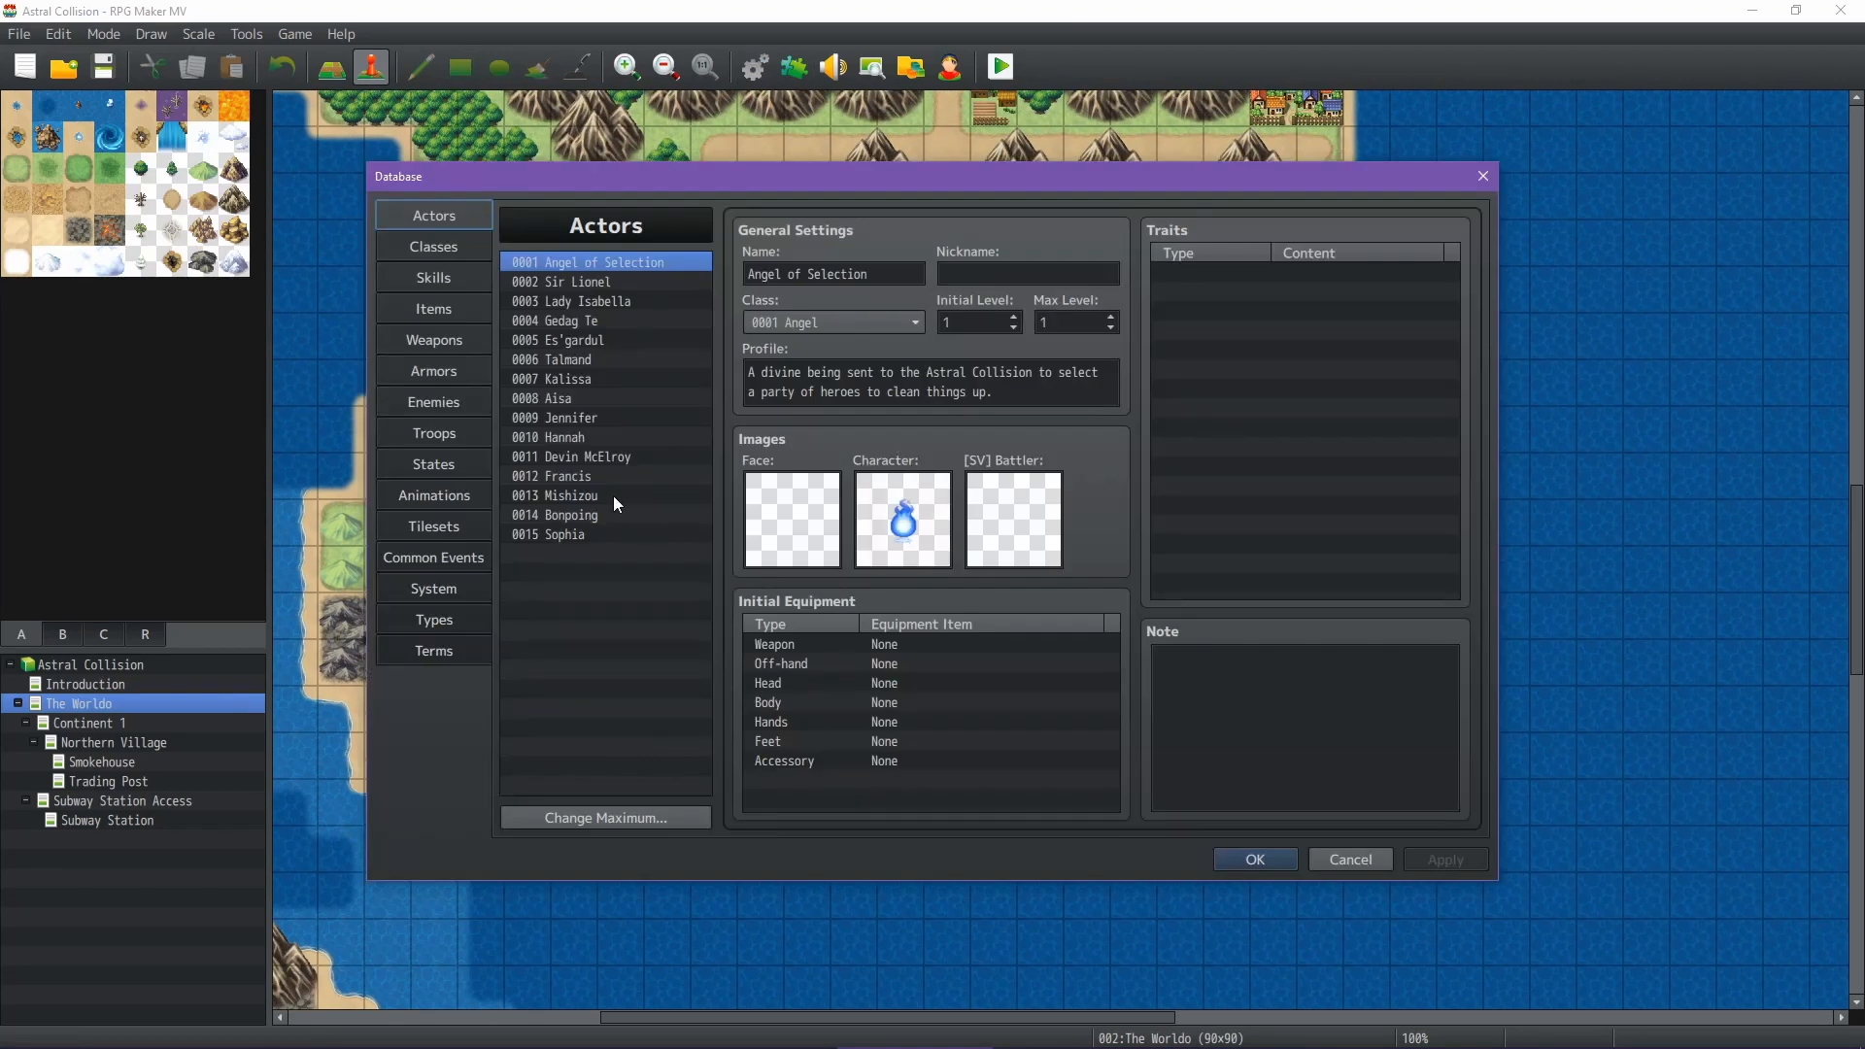
left_click(447, 466)
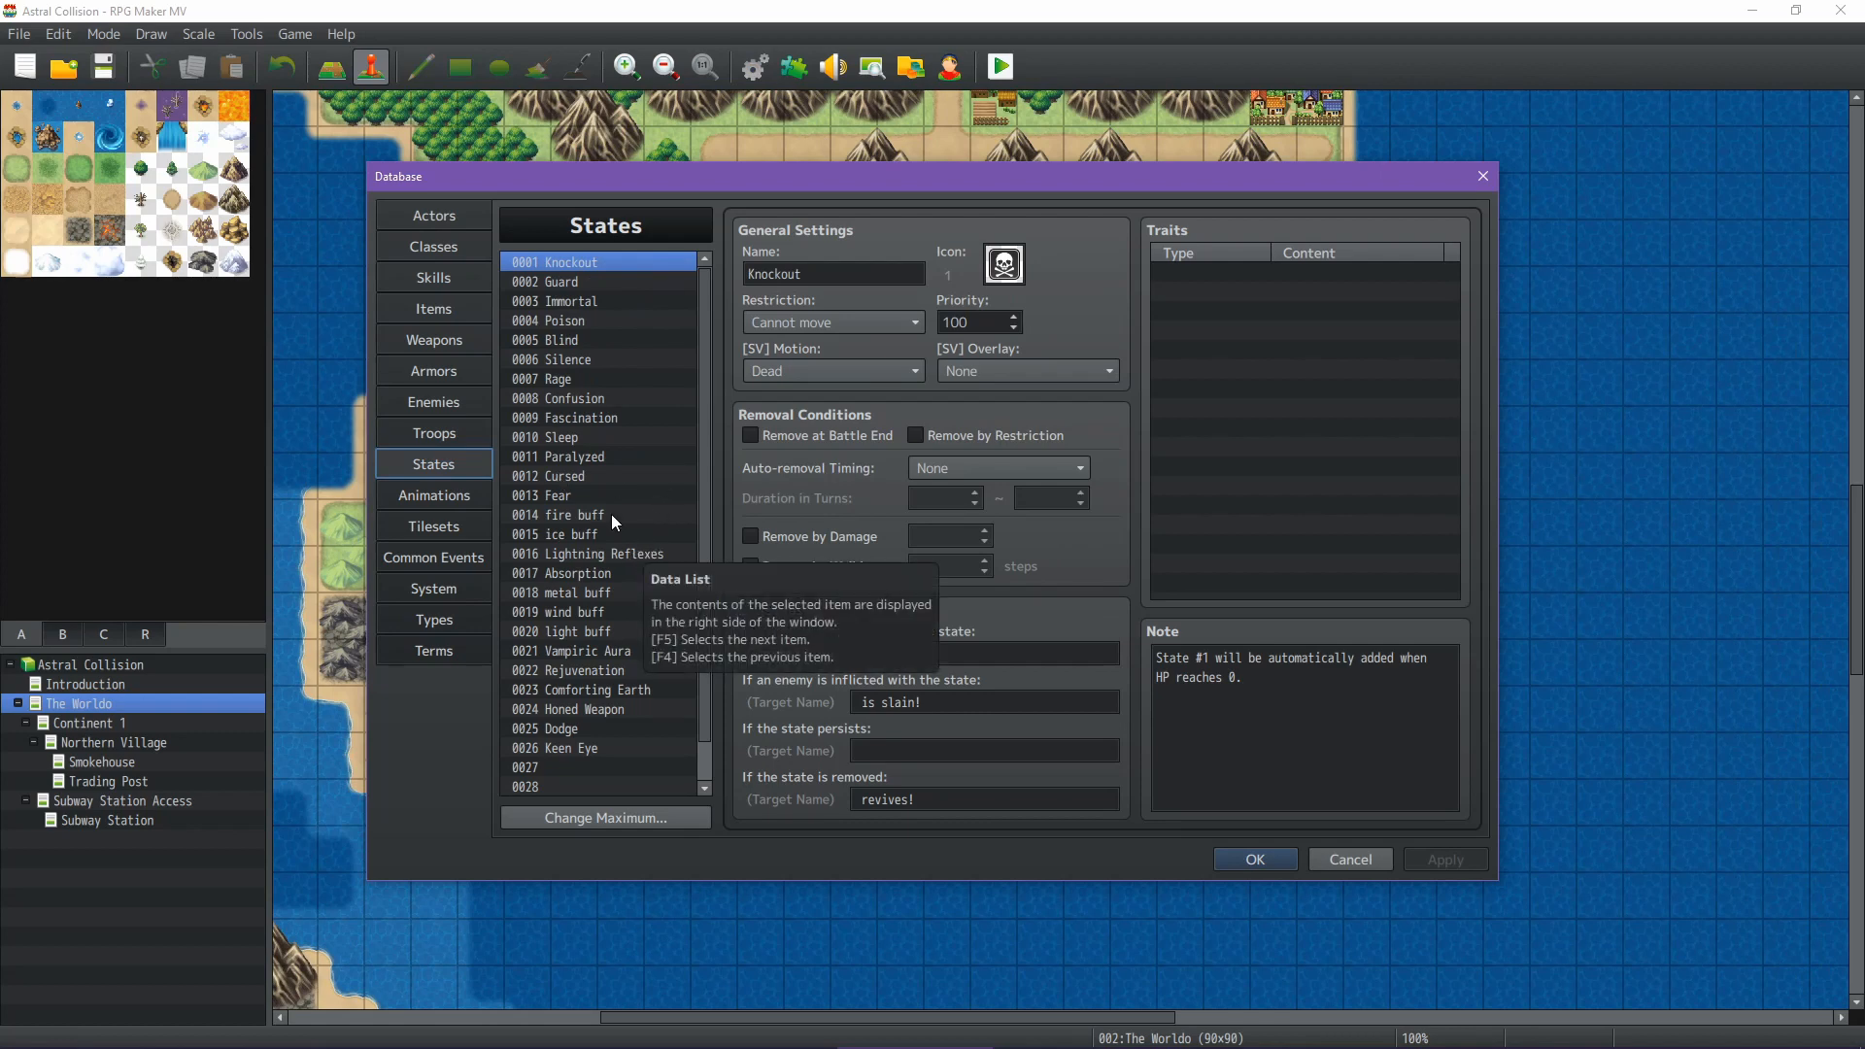
left_click(610, 668)
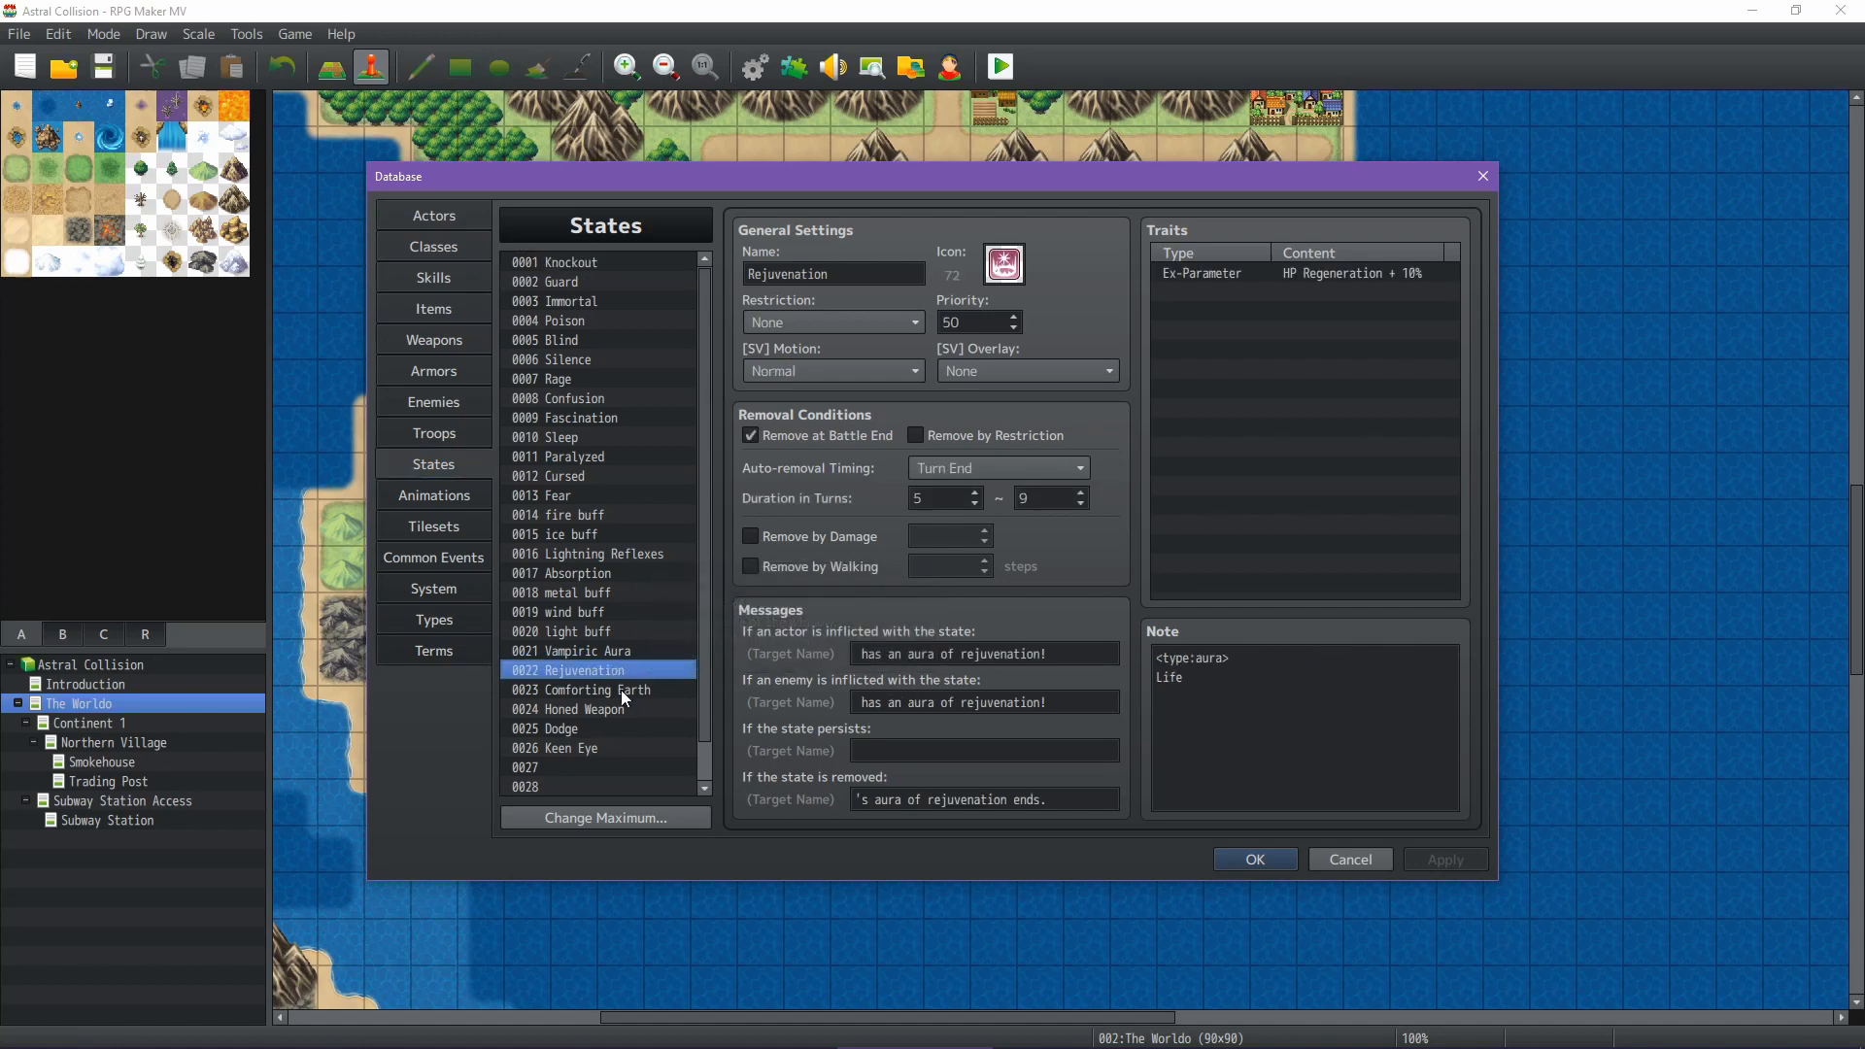
left_click(623, 692)
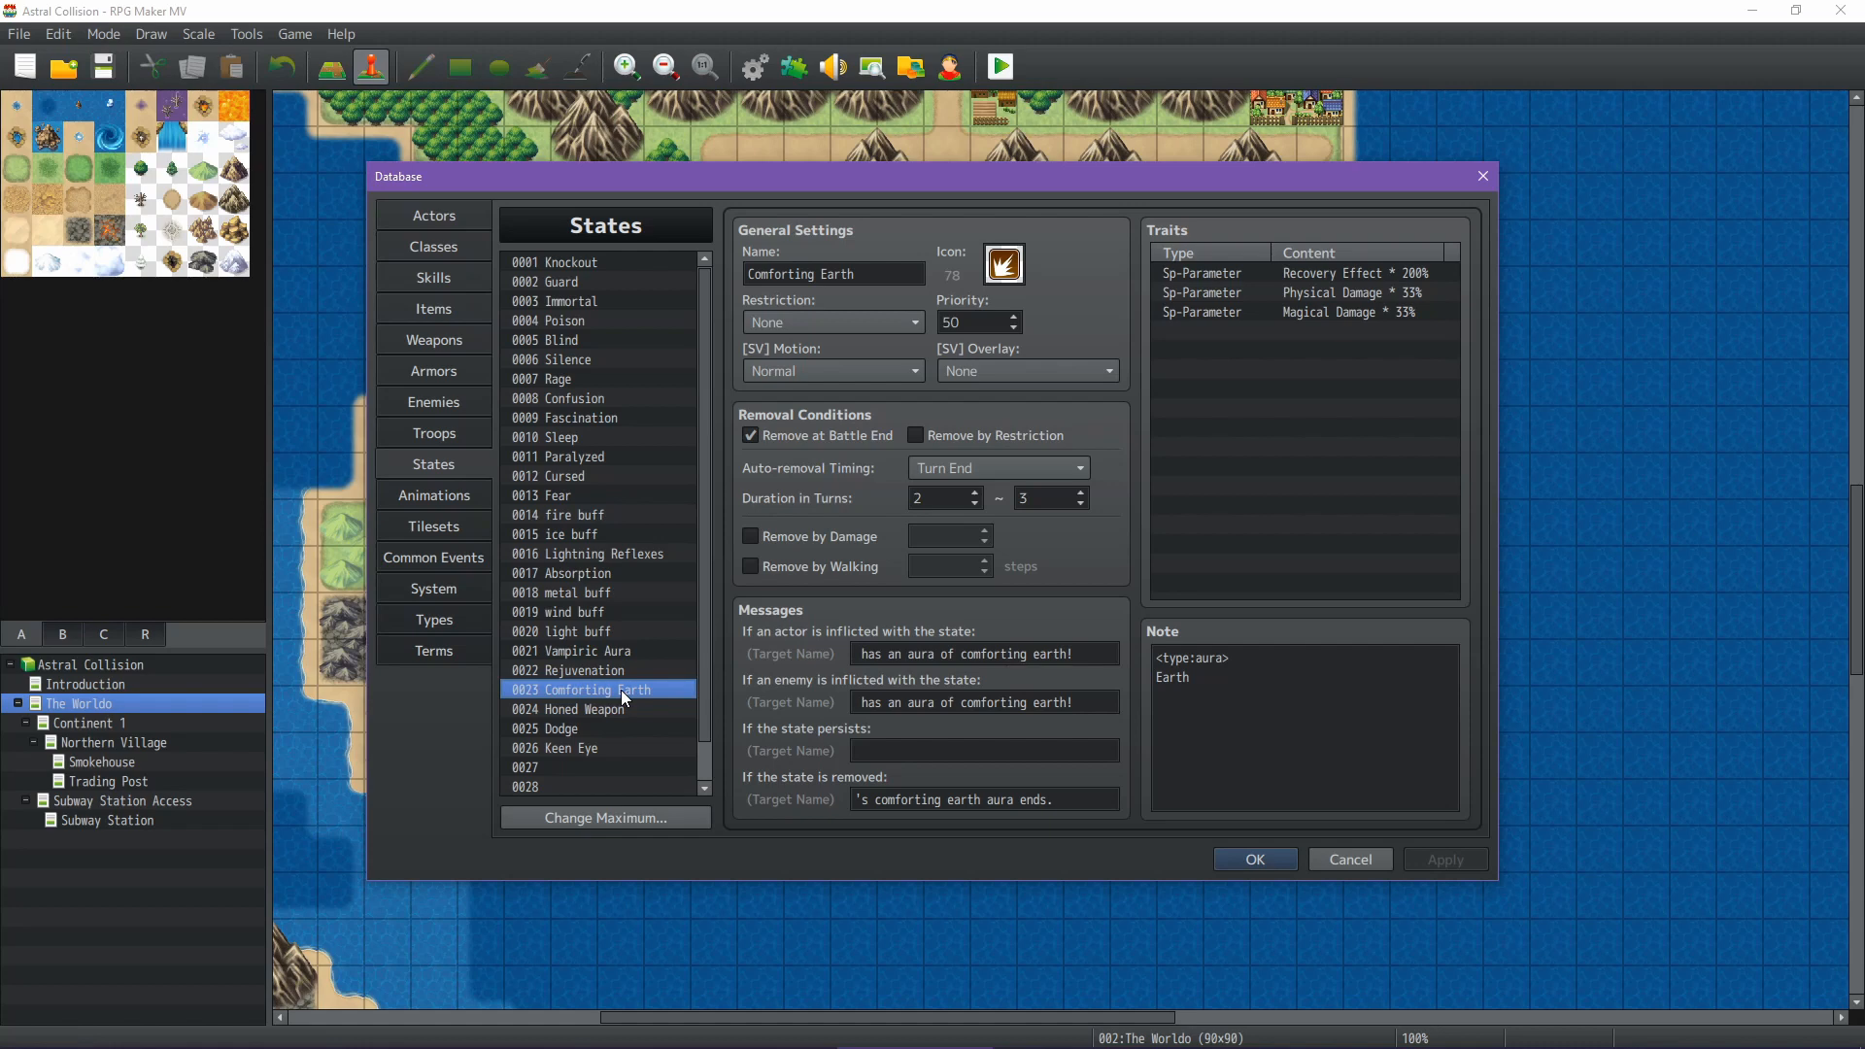
key("Up")
key("Up")
key("Up")
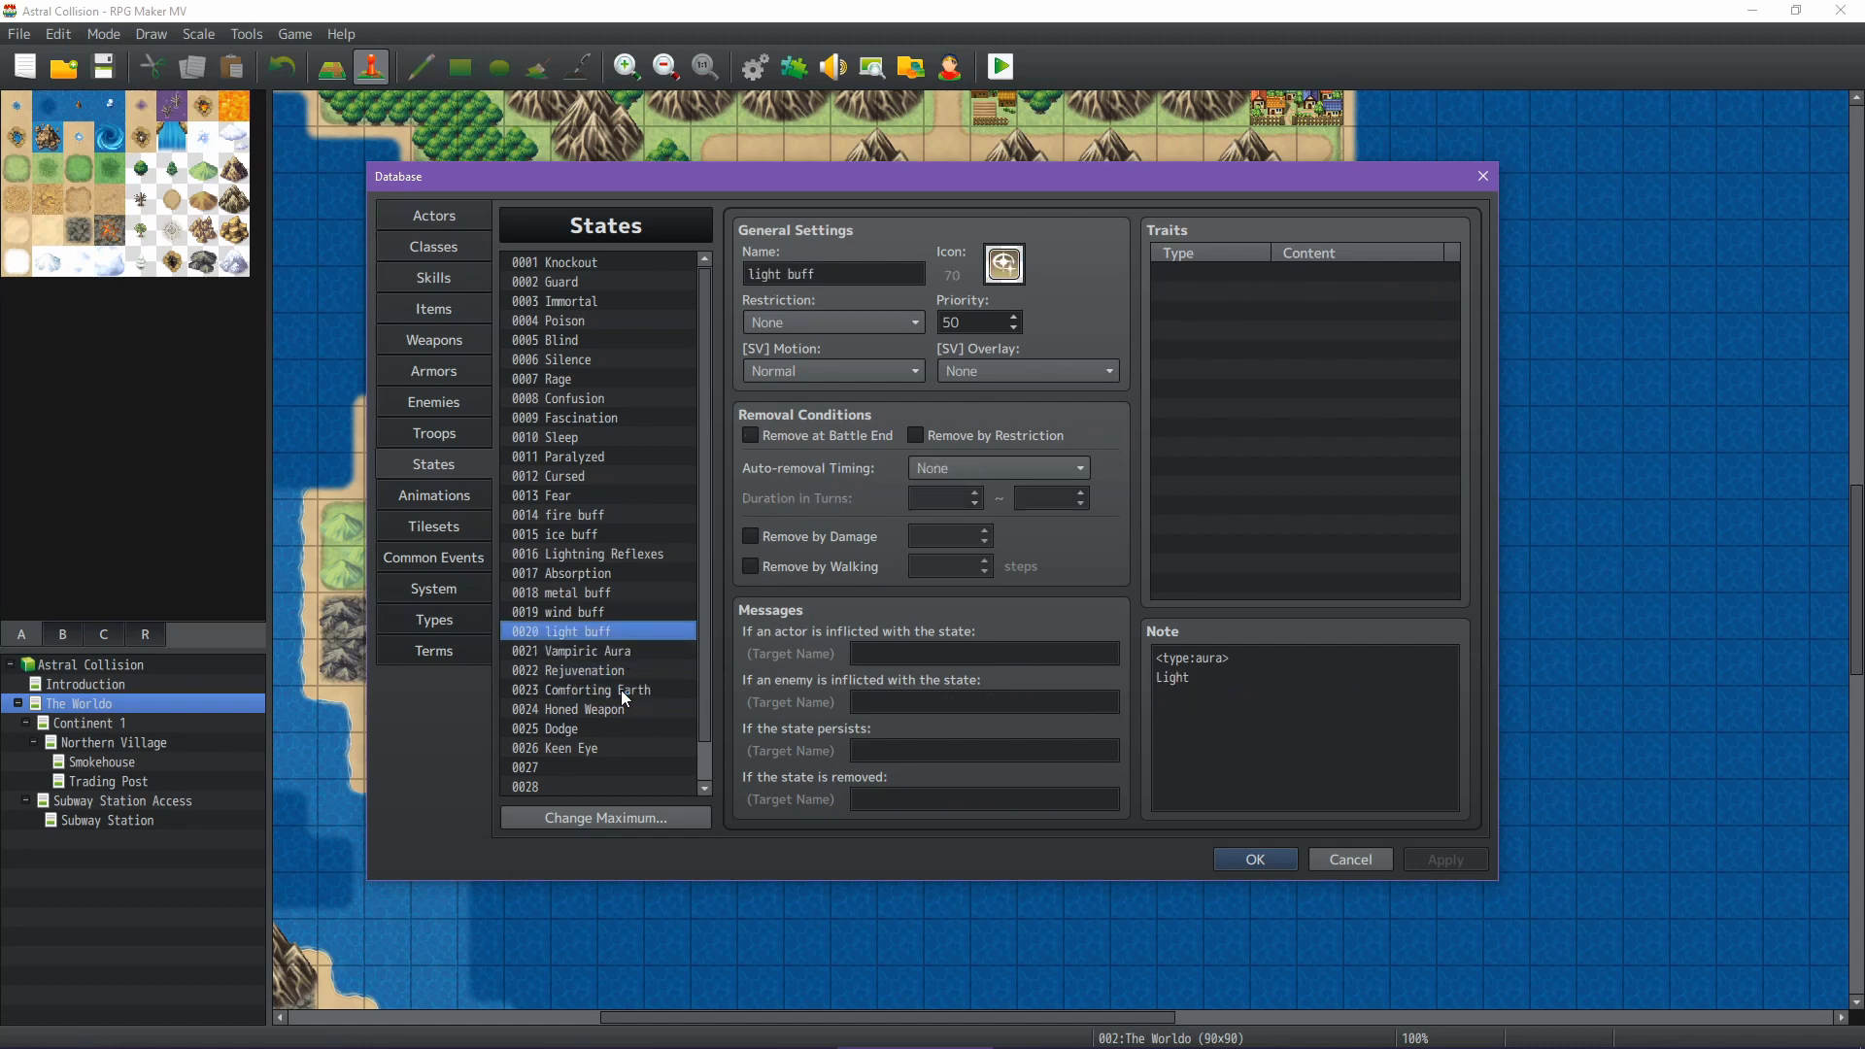
key("Up")
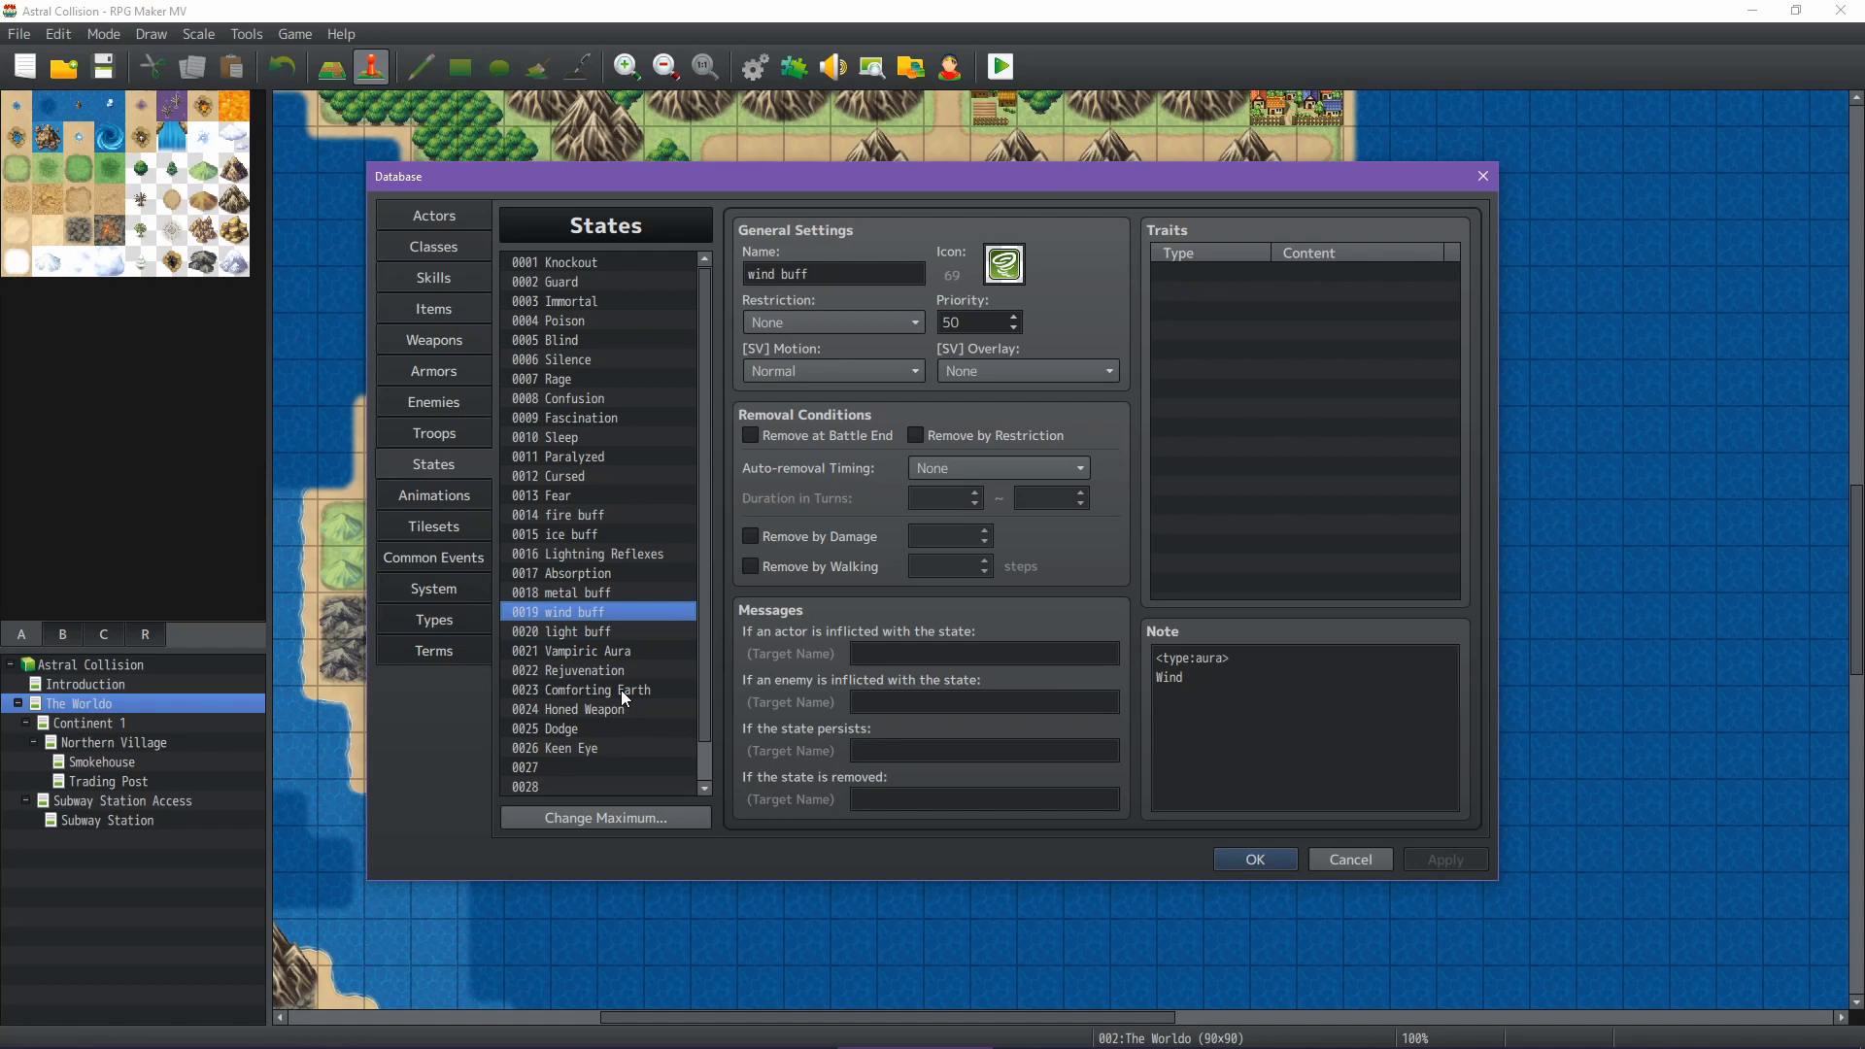
Enable removal at battle end for the wind buff state and give it an Action Times + trait of 100%
left_click(836, 433)
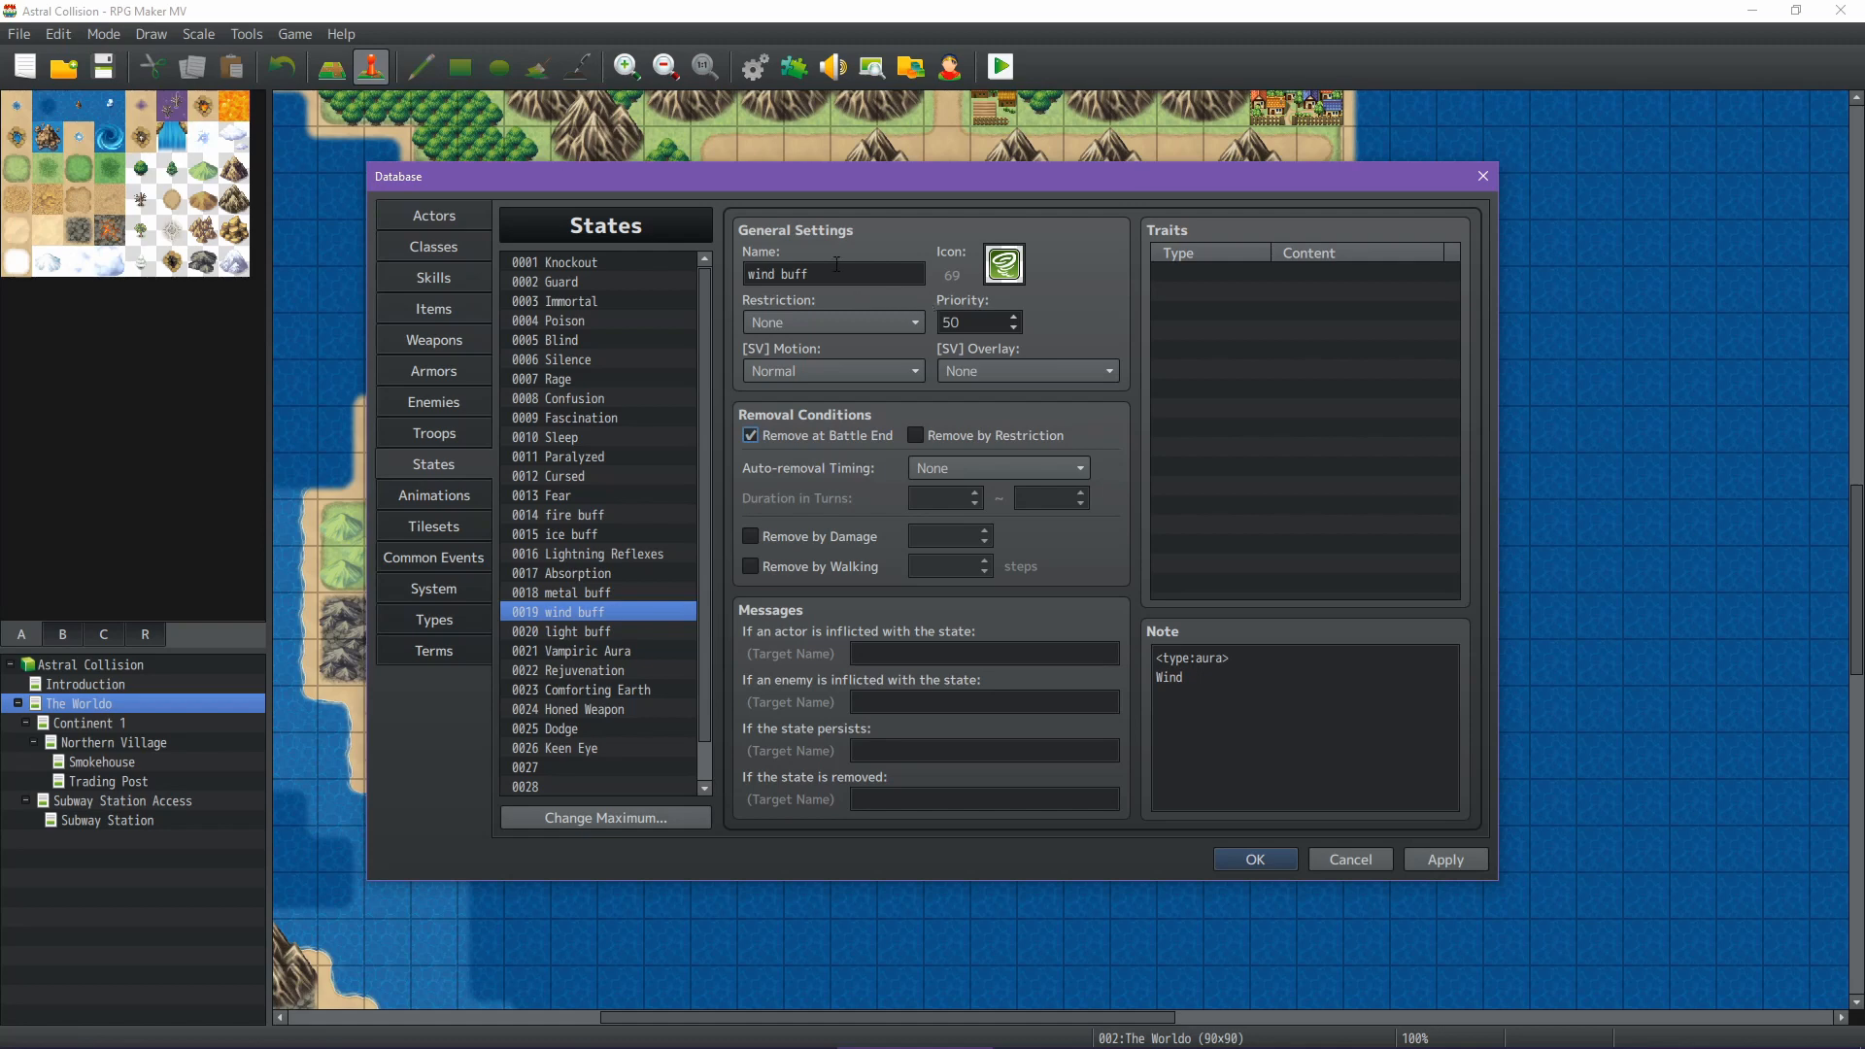
double_click(1204, 297)
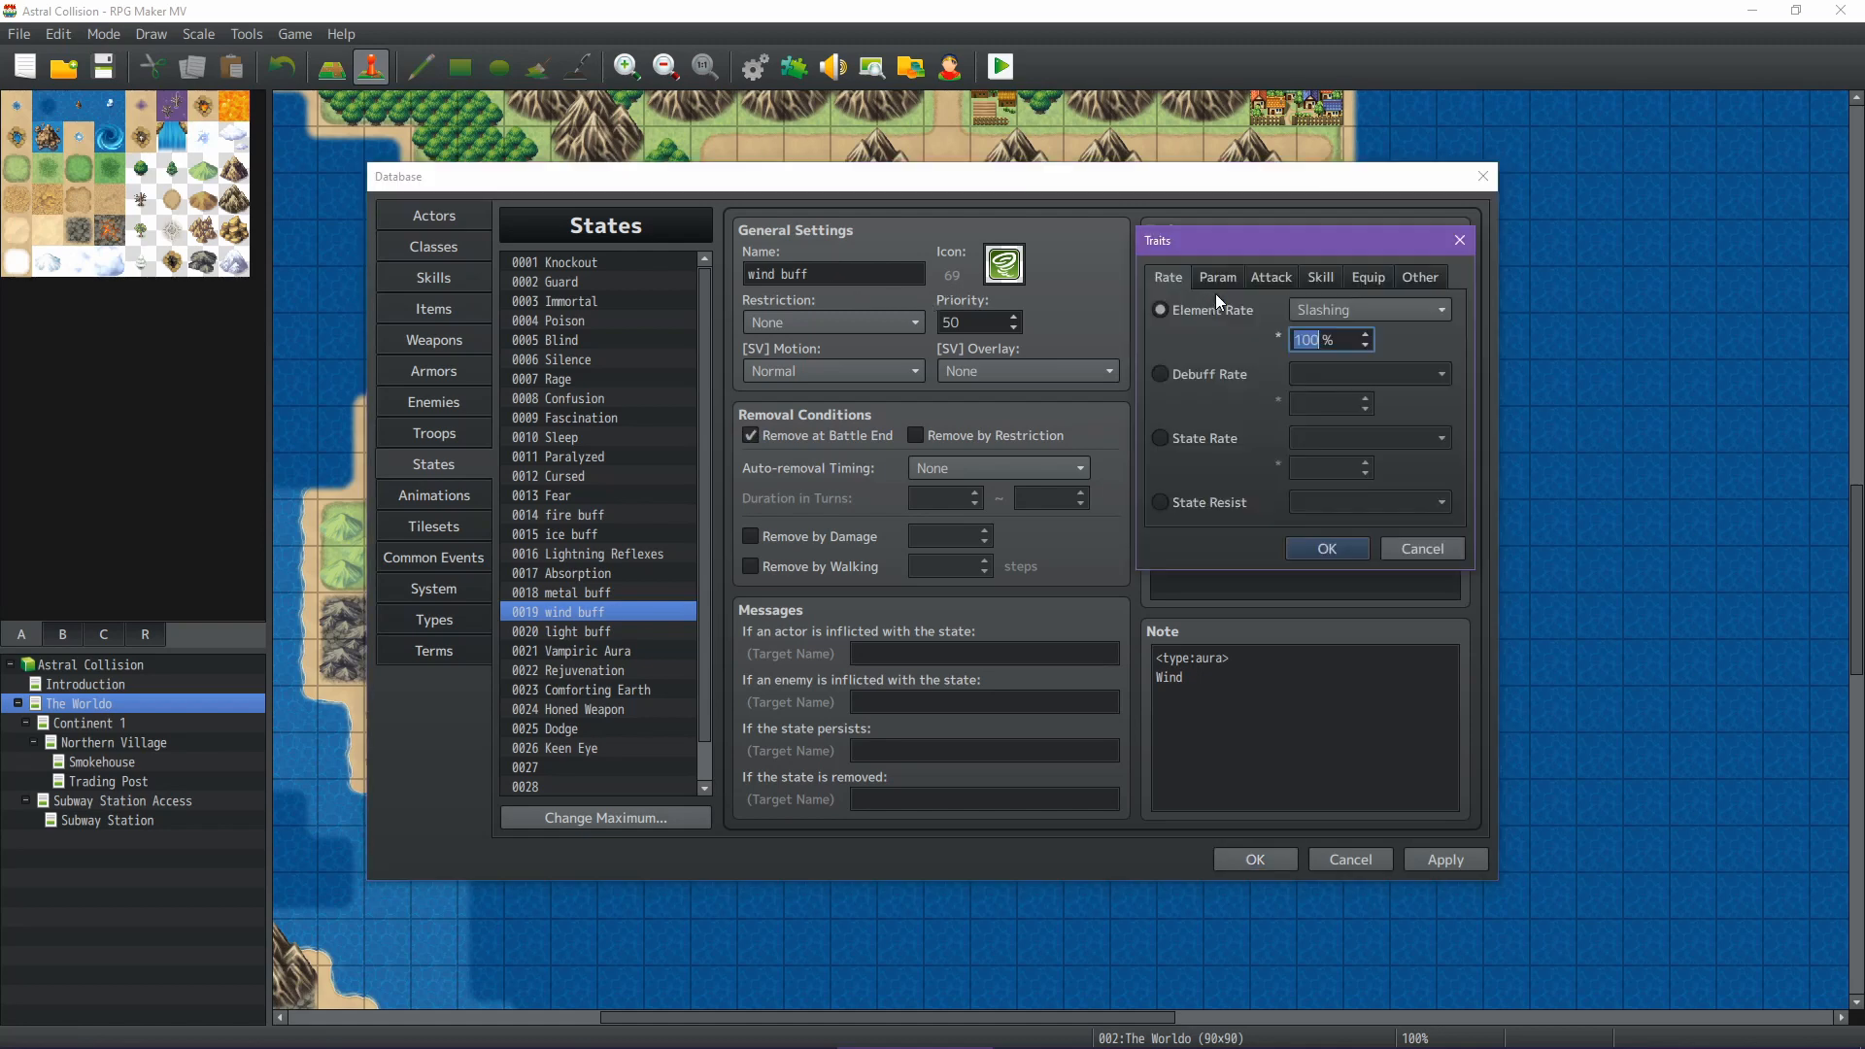
left_click(1320, 278)
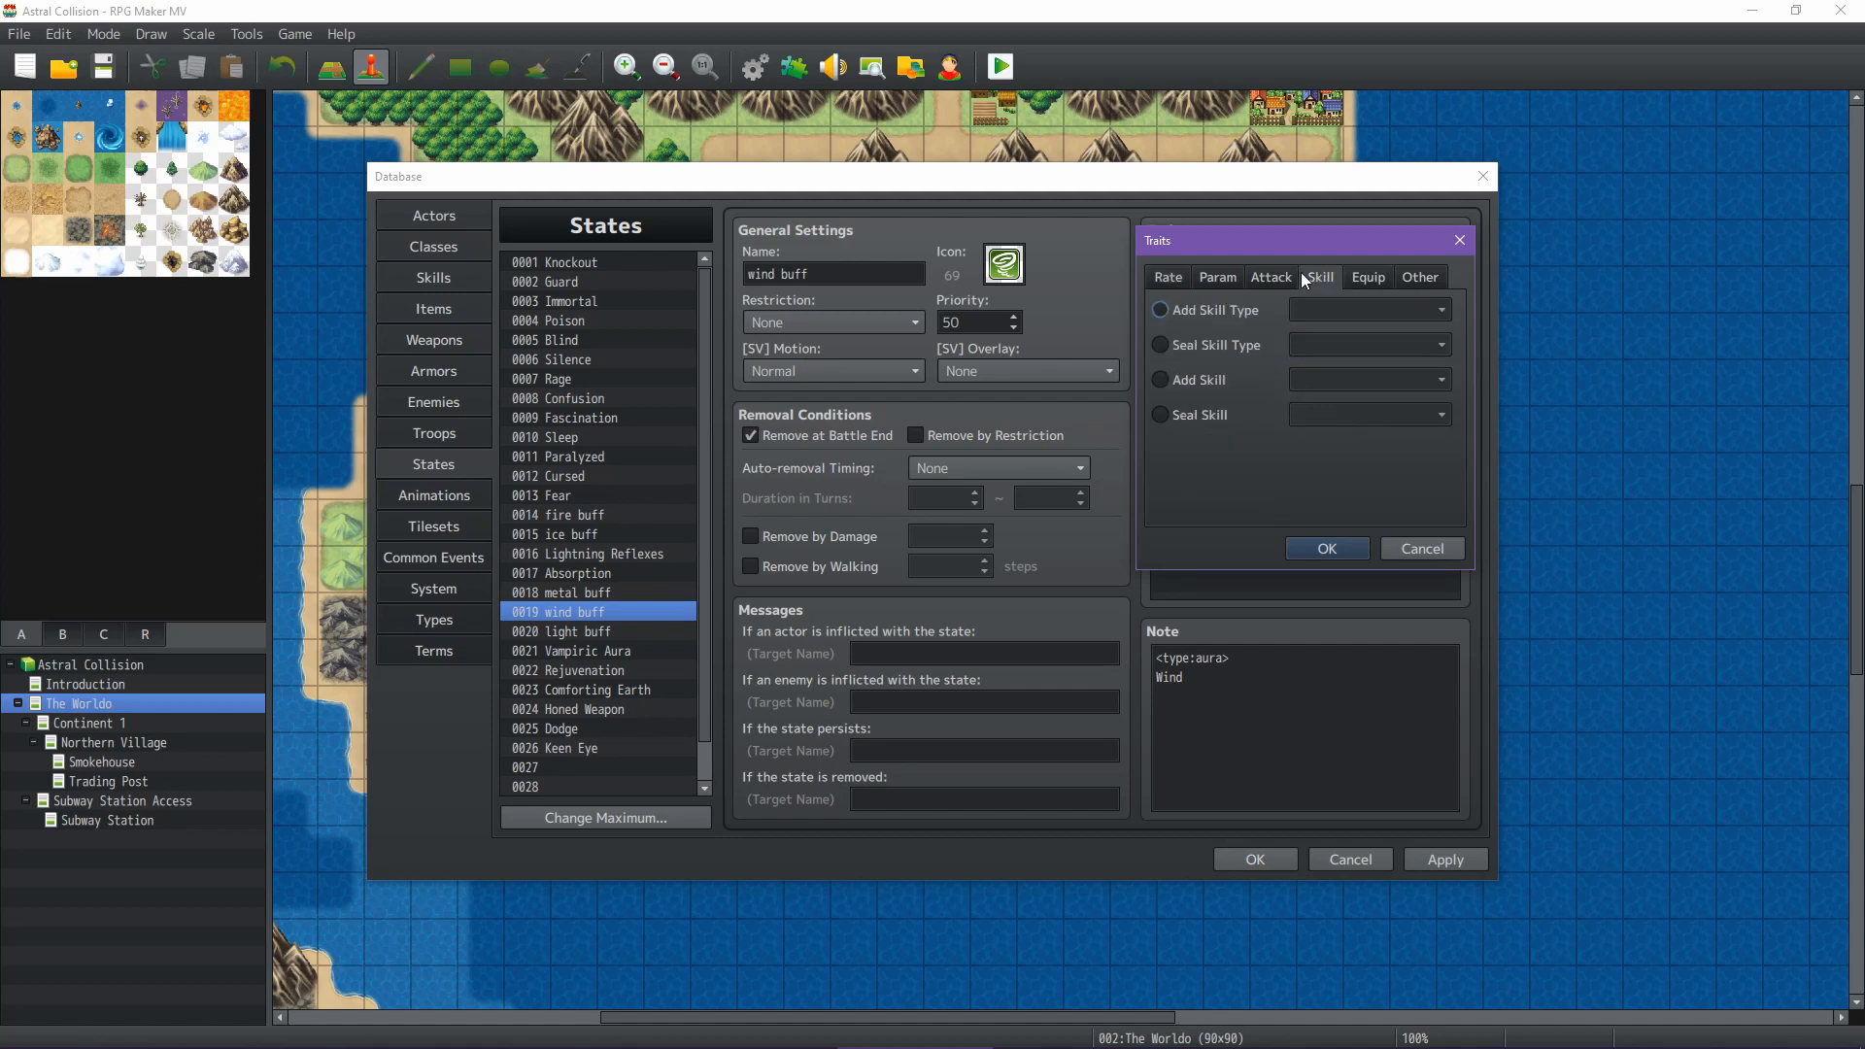
left_click(1273, 278)
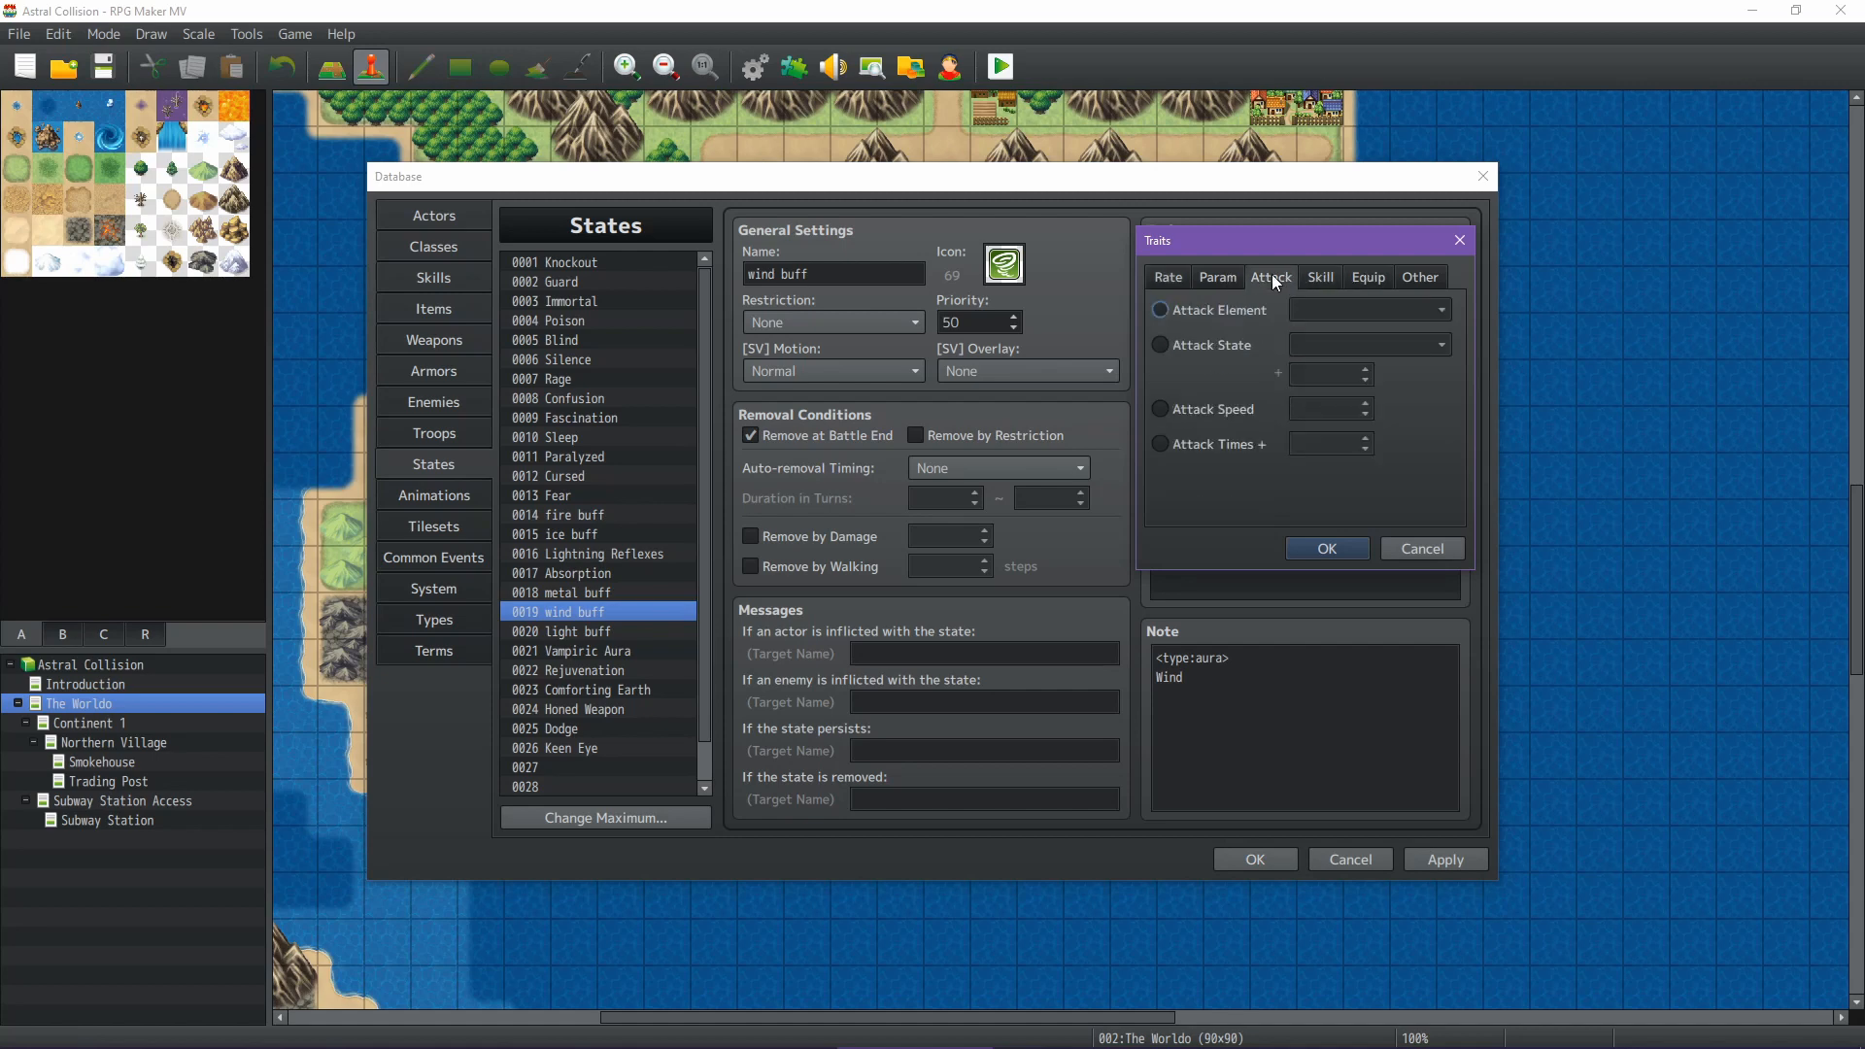
left_click(1415, 278)
left_click(1218, 303)
double_click(1320, 310)
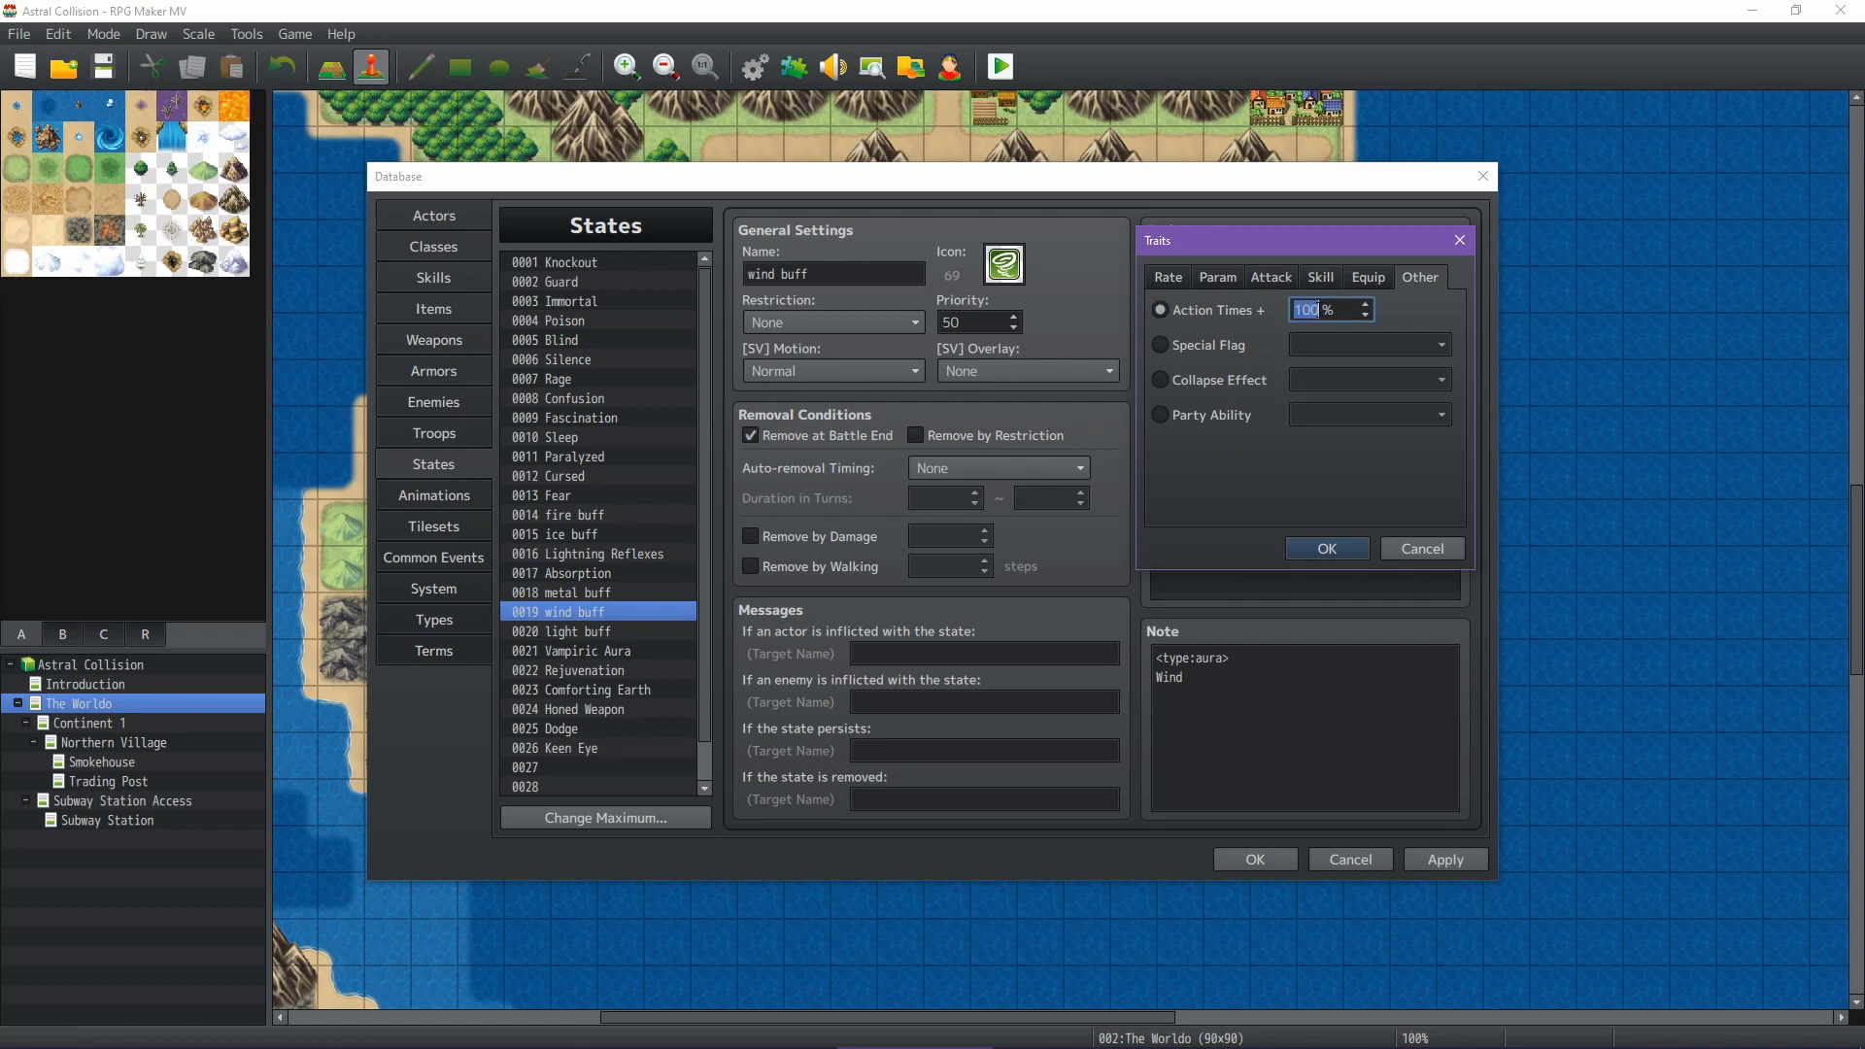
left_click(1327, 547)
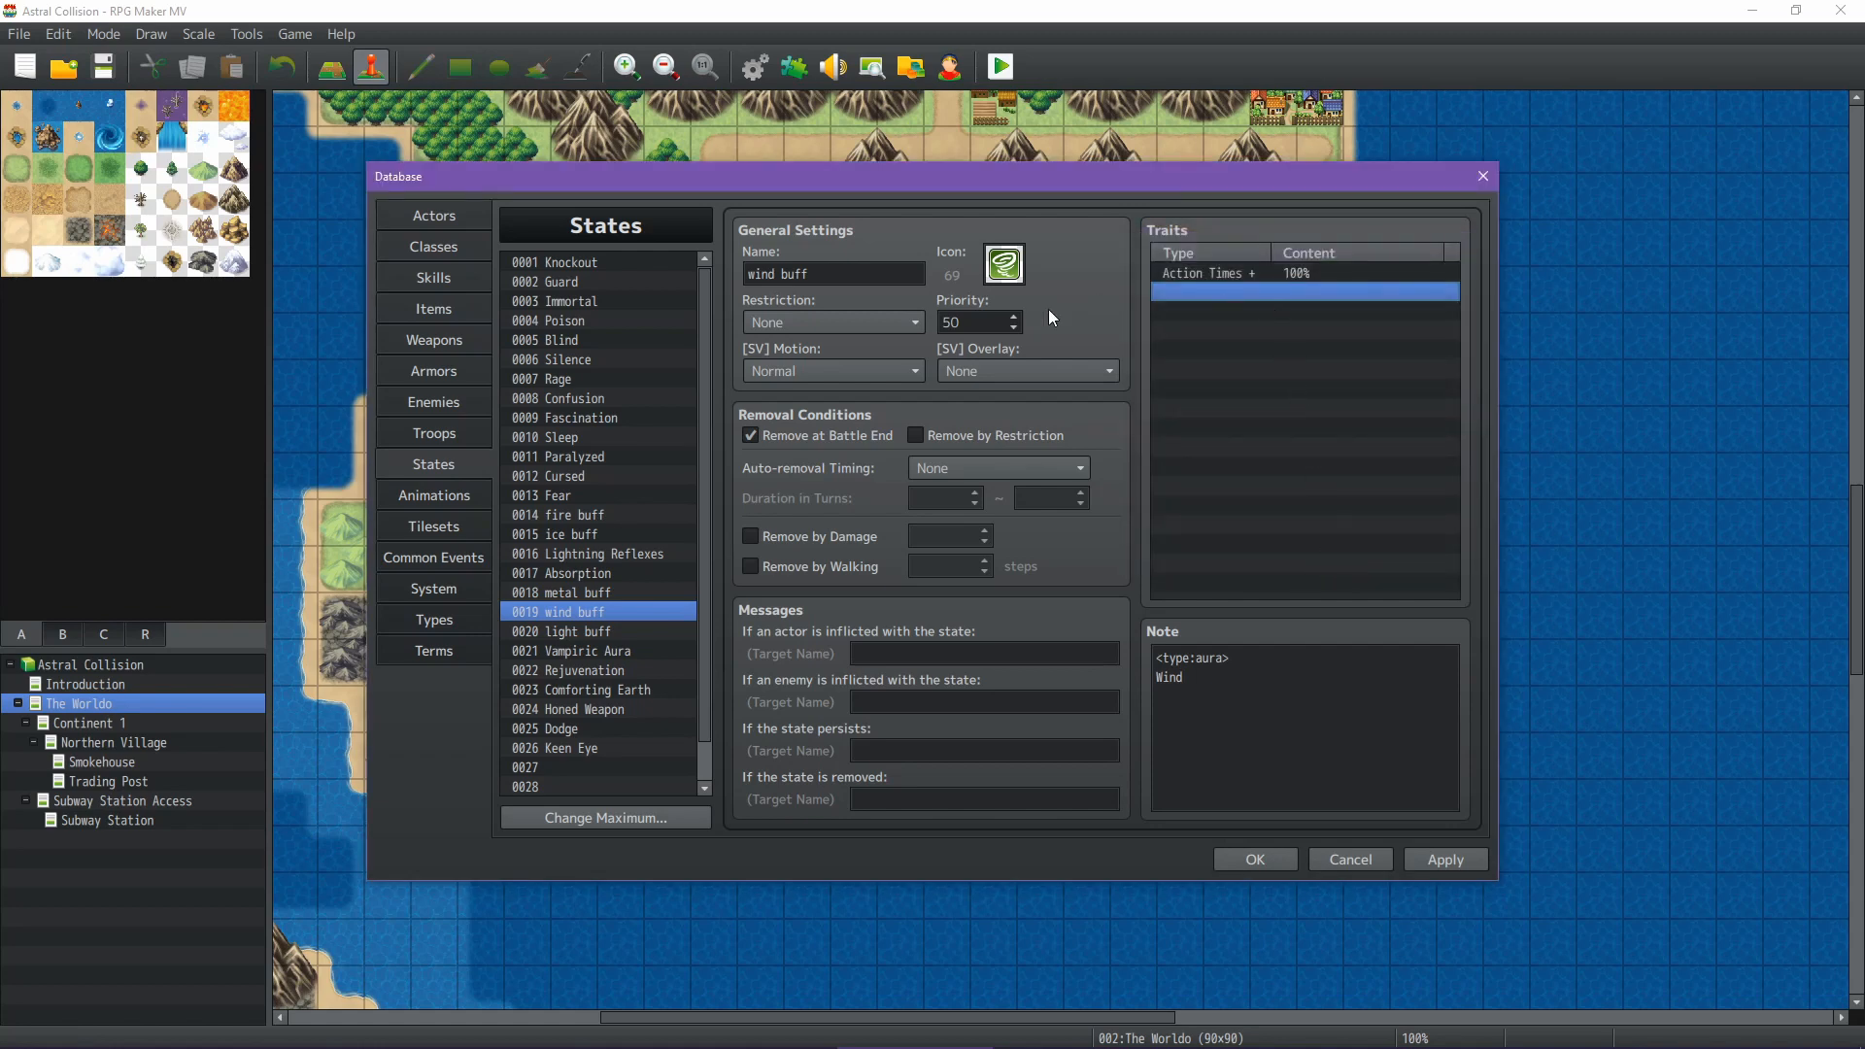
double_click(1222, 276)
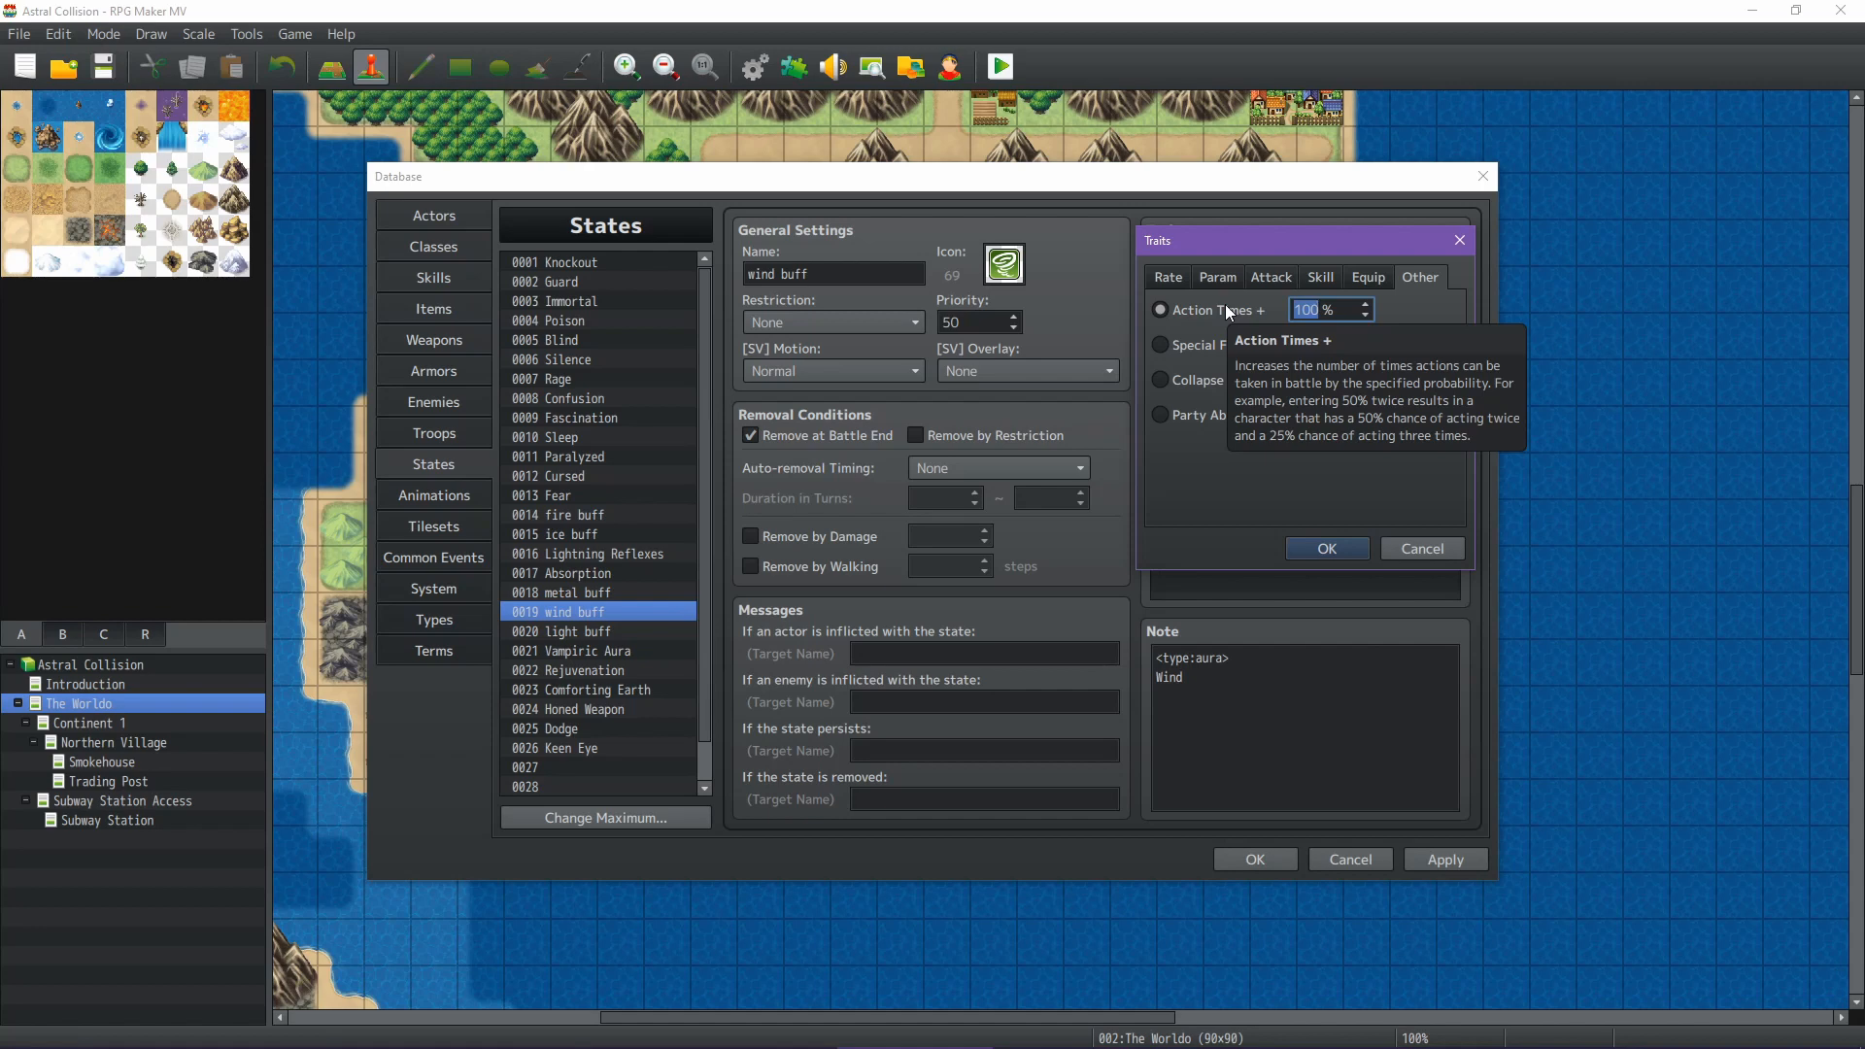
left_click(1344, 548)
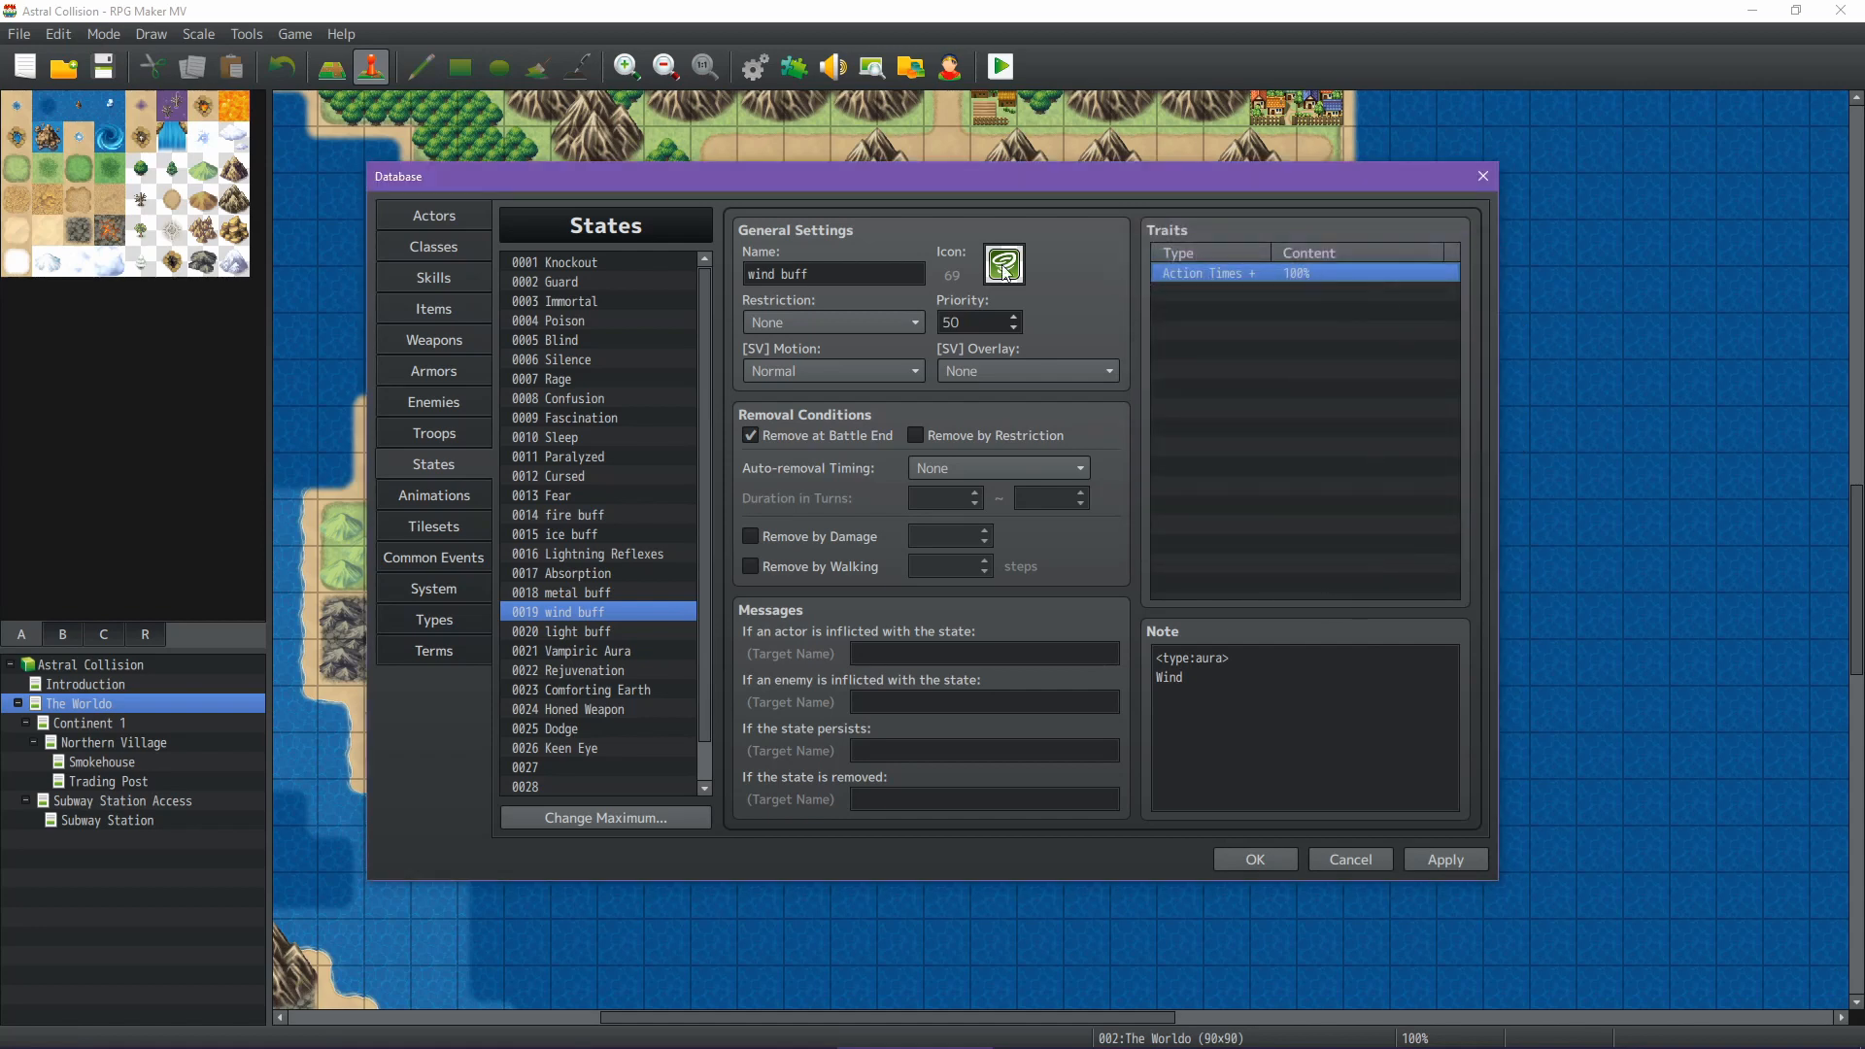
Rename the wind buff state to "Windborne Speed"
left_click(881, 271)
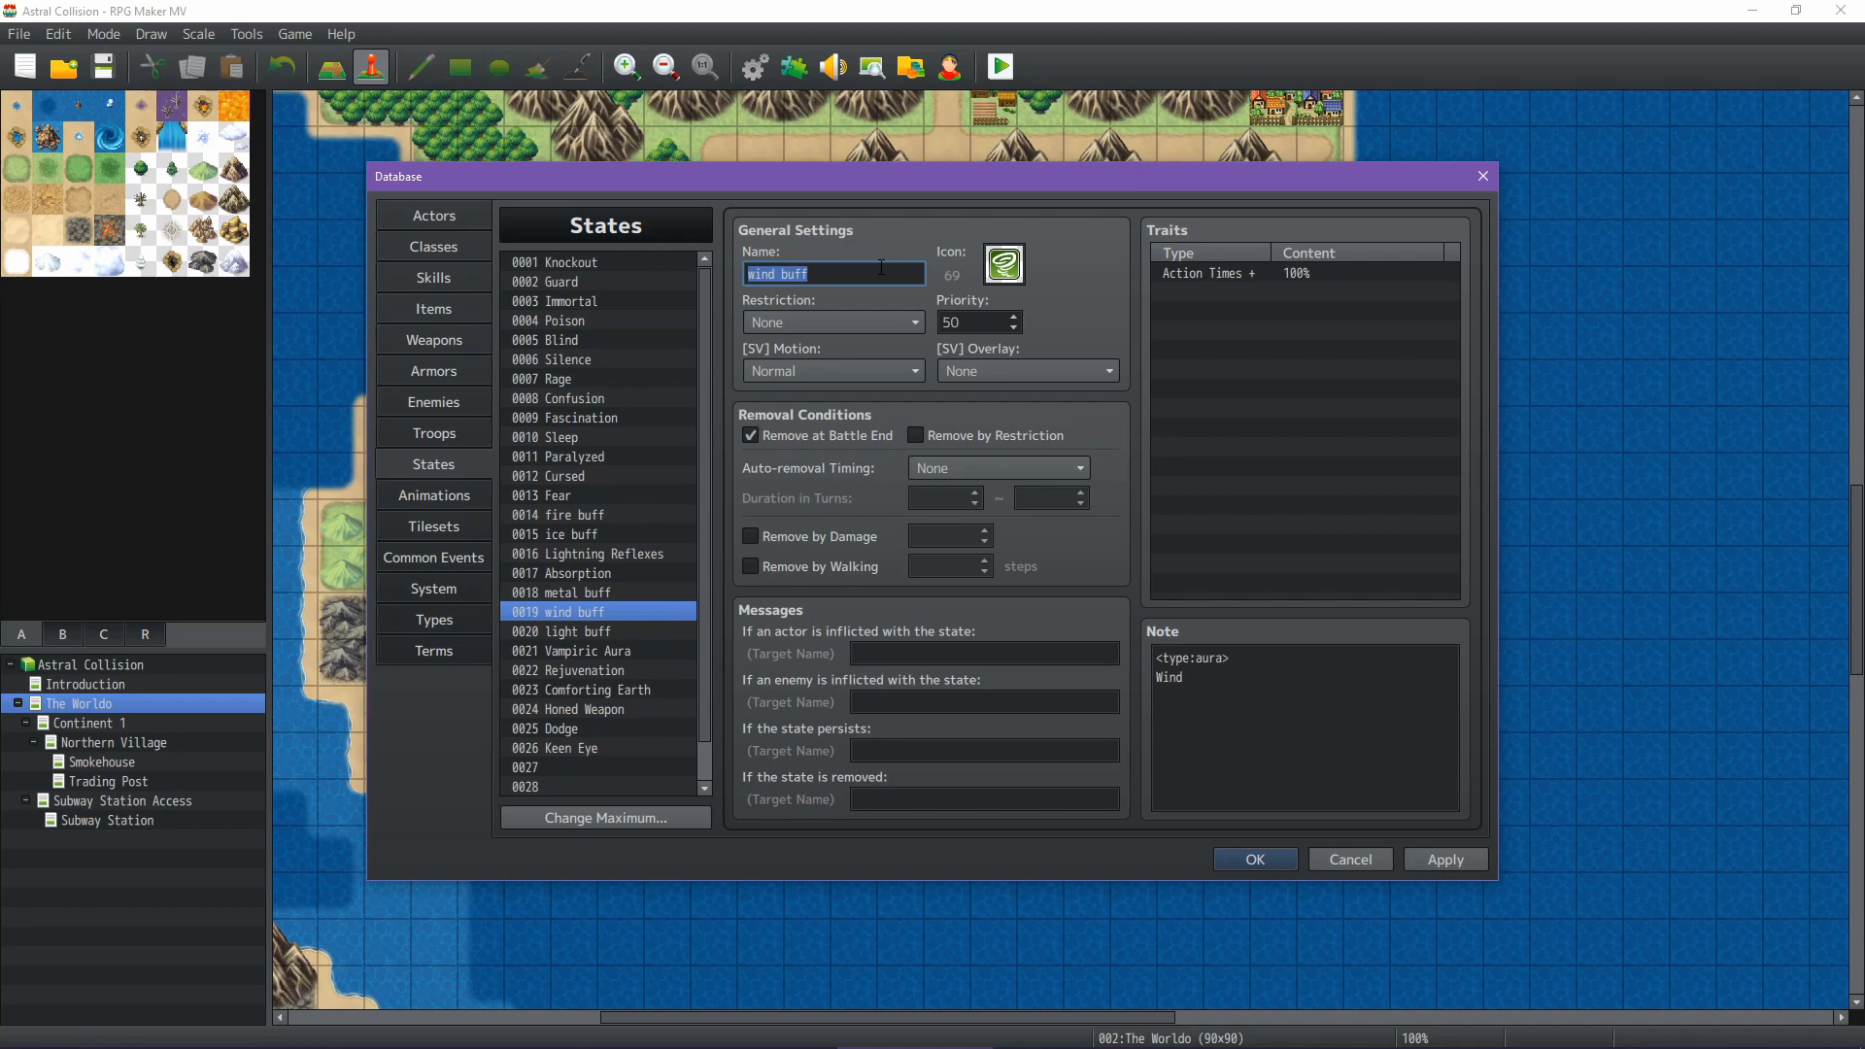
type("Windborne Speed")
left_click(998, 657)
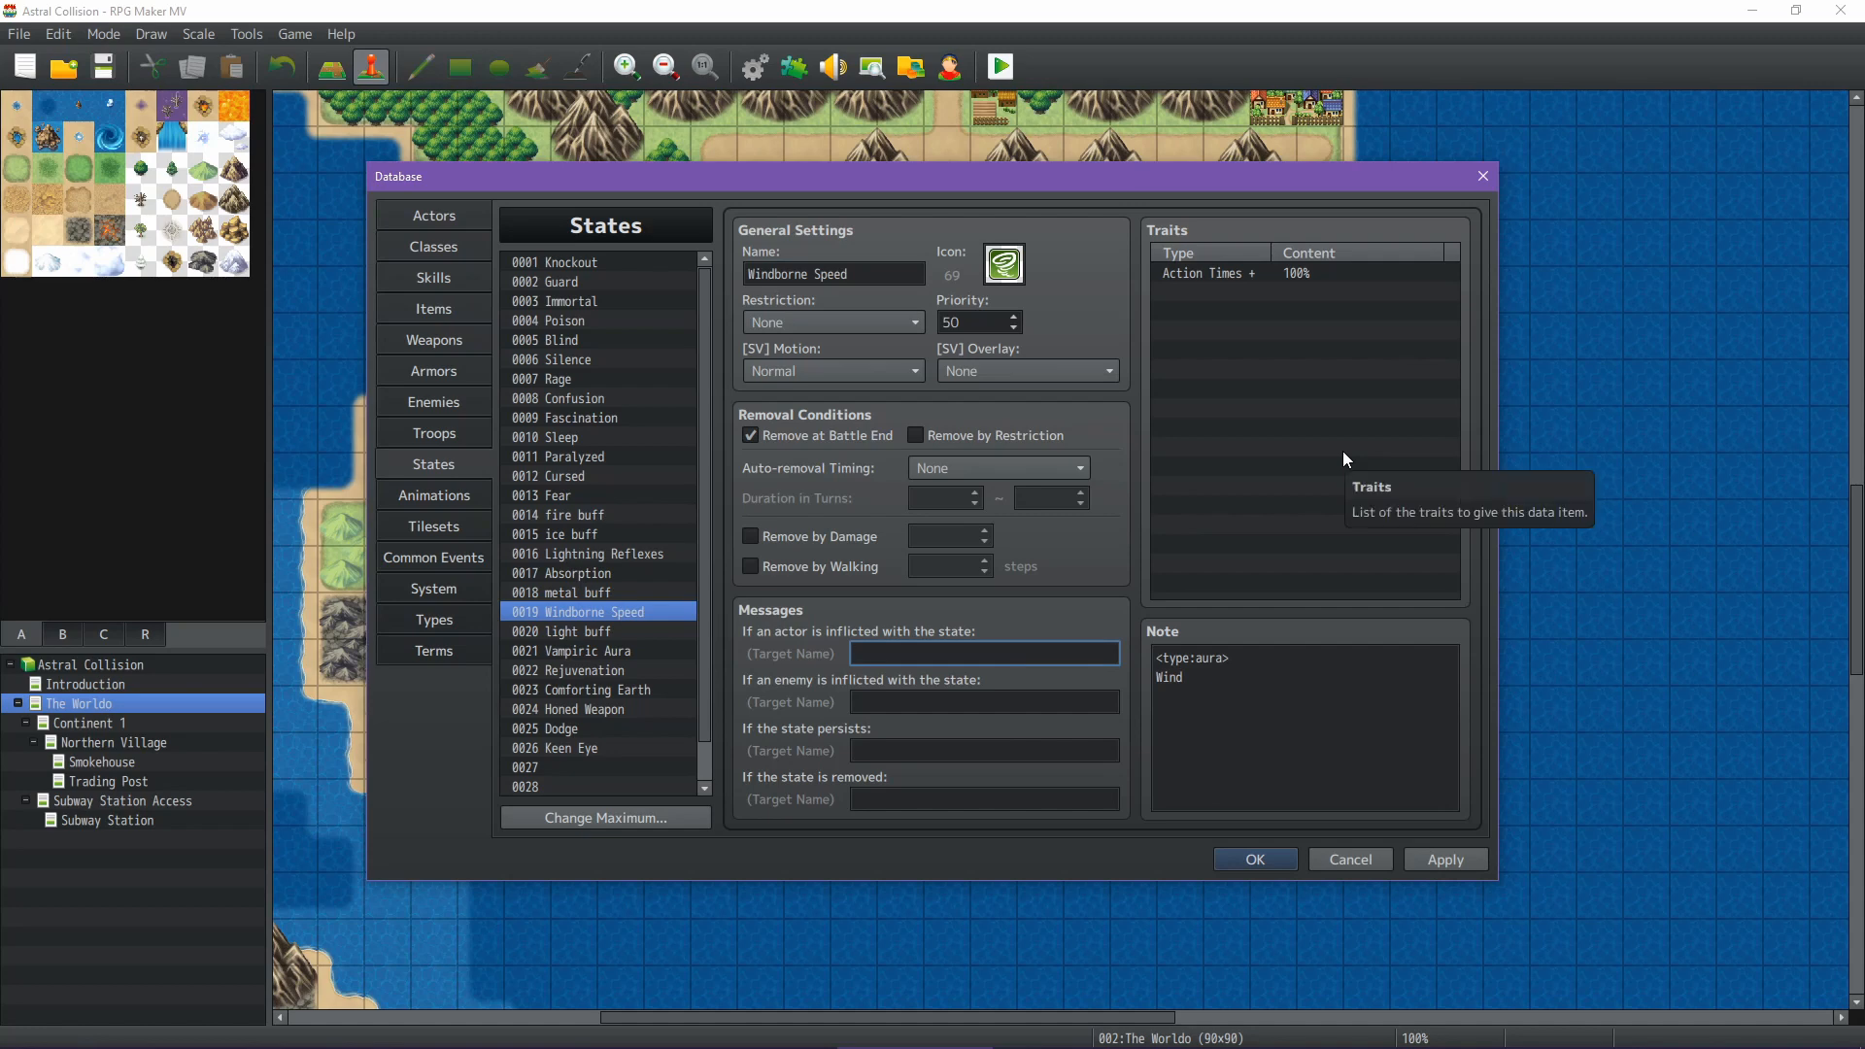
Following the Lightning Reflexes wording, set the Windborne Speed messages for an inflicted actor and enemy to "has an aura of windborne speed!"
left_click(620, 551)
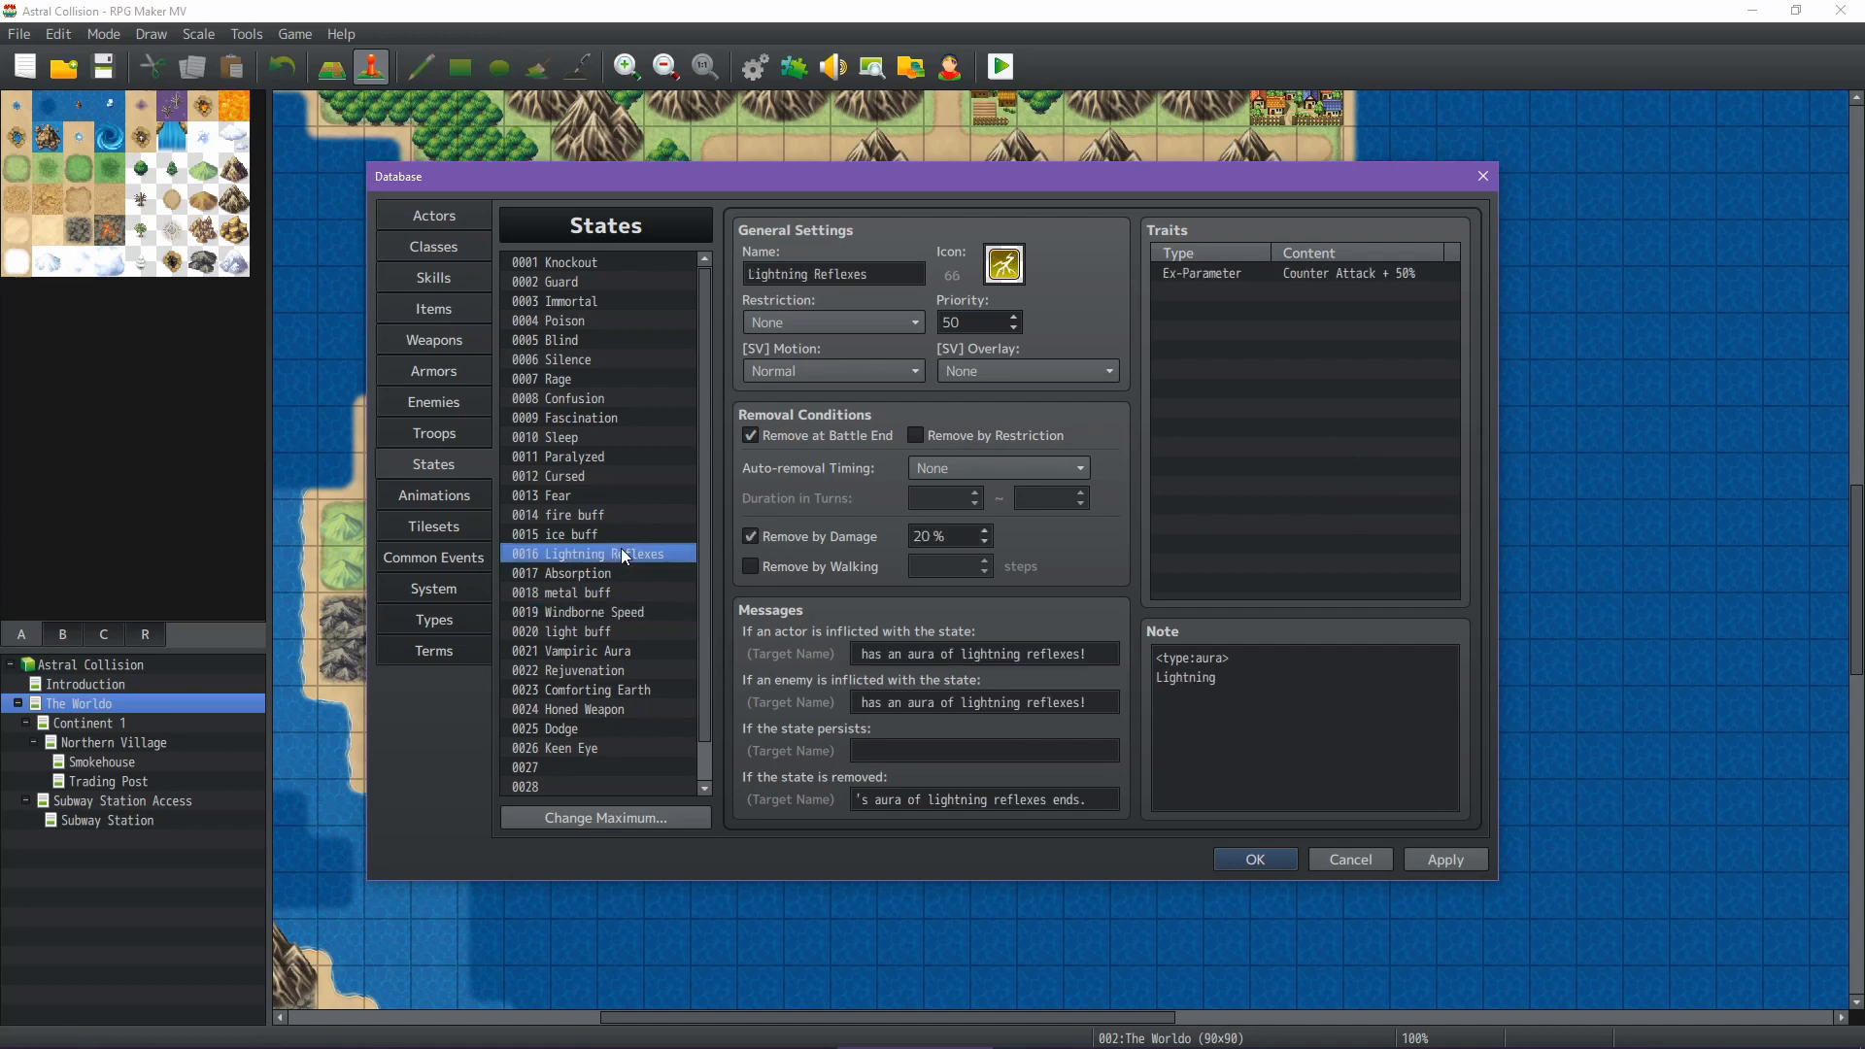
left_click(600, 616)
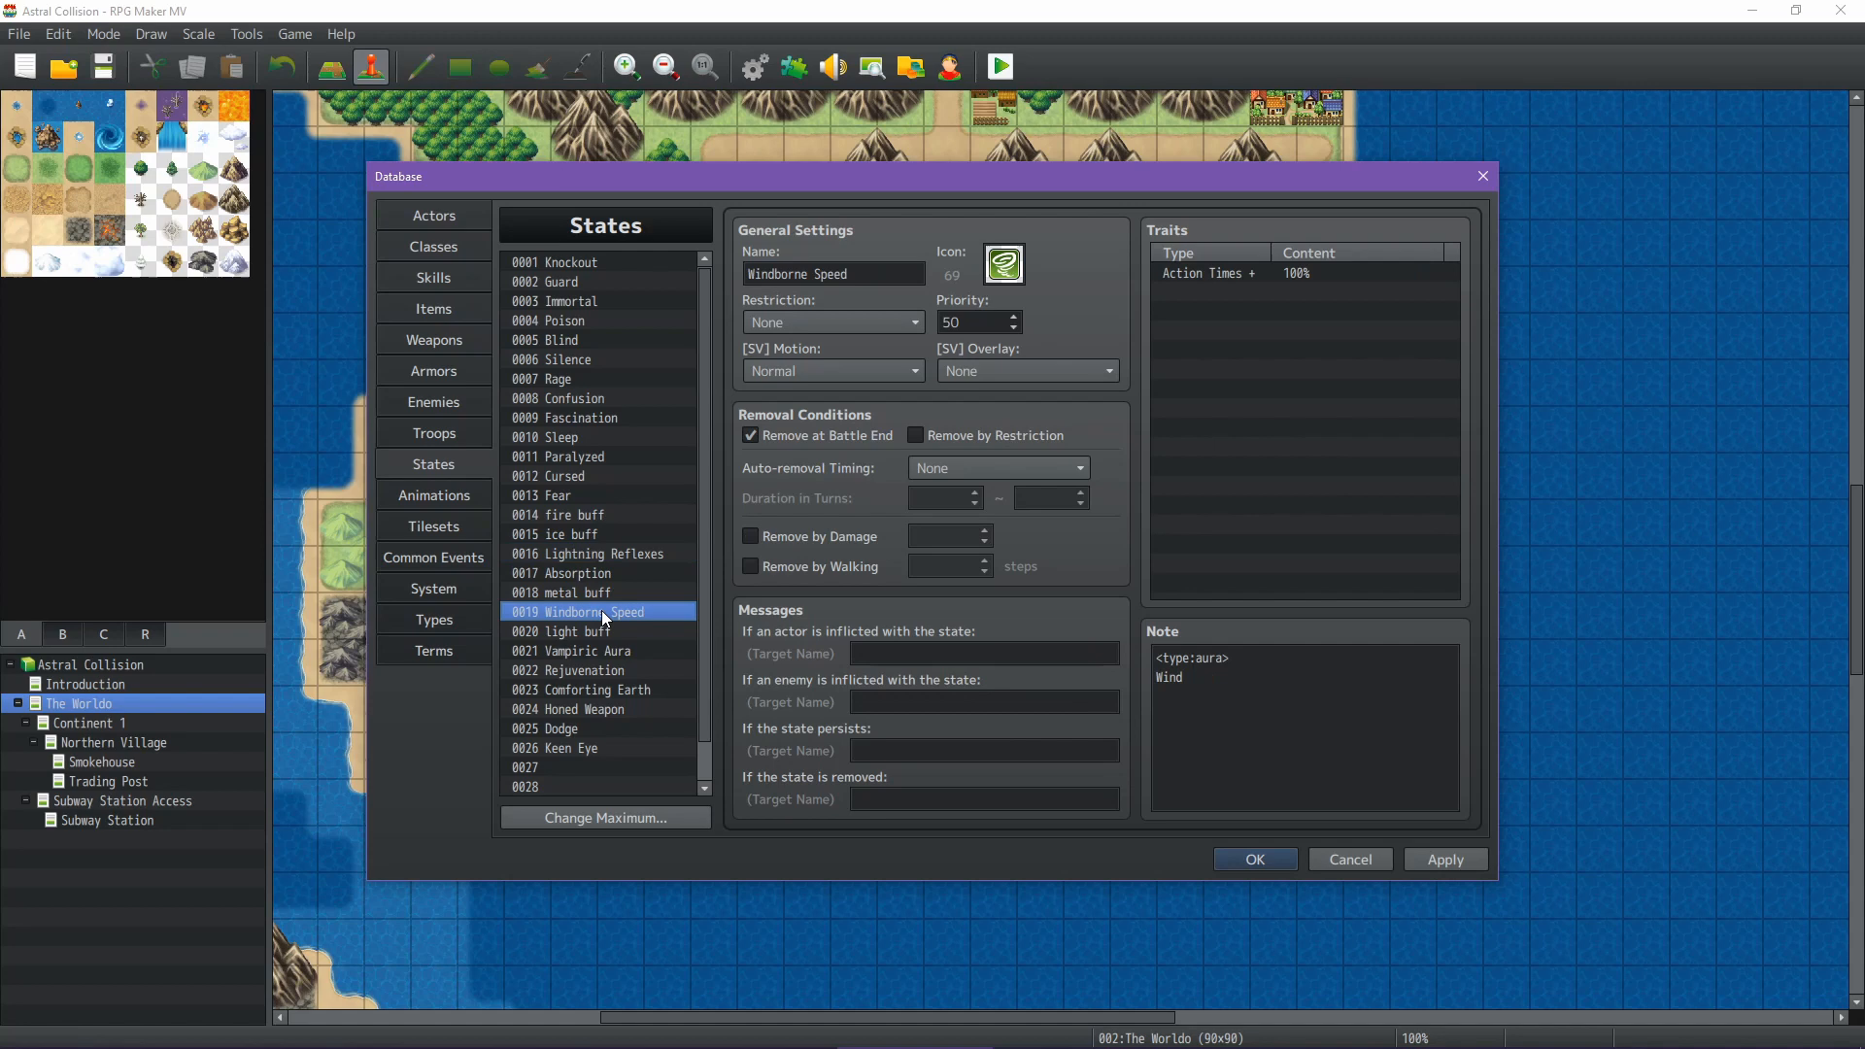
left_click(1000, 649)
type("has an aura o")
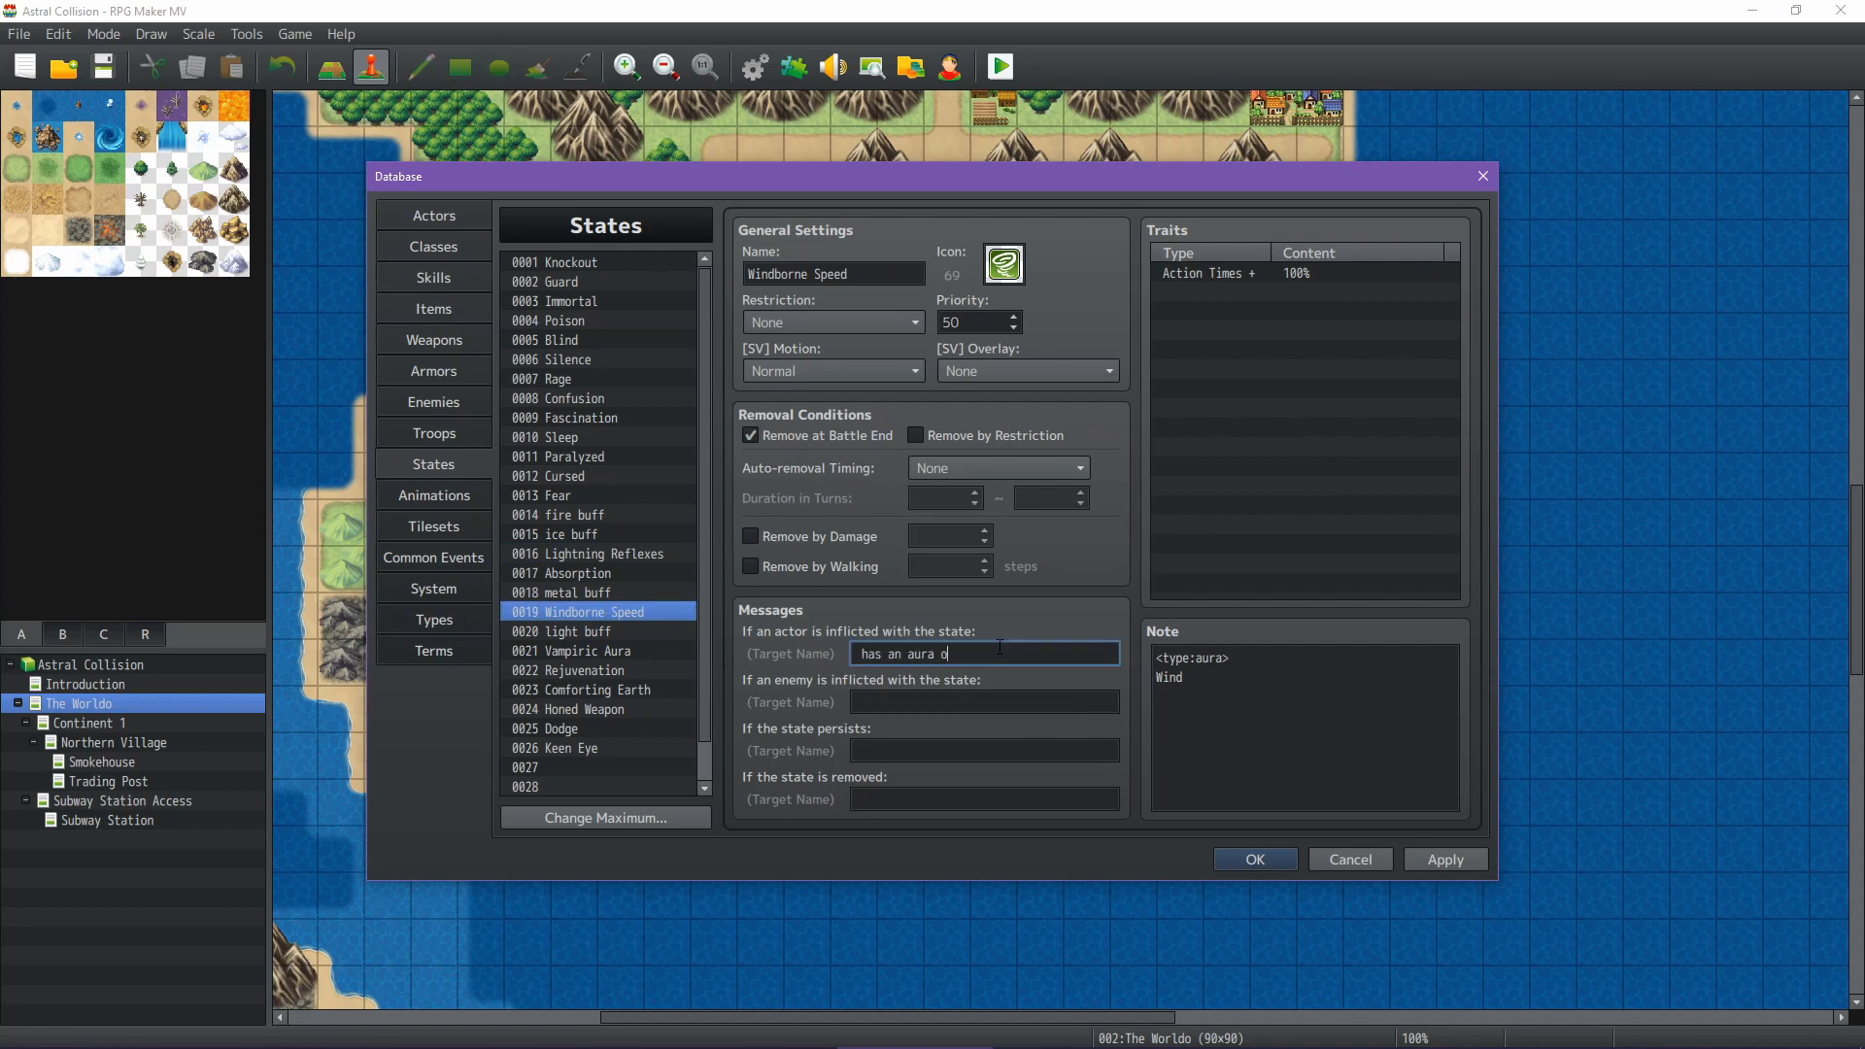
type("f windborne speed!")
key("ctrl+a")
key("ctrl+c")
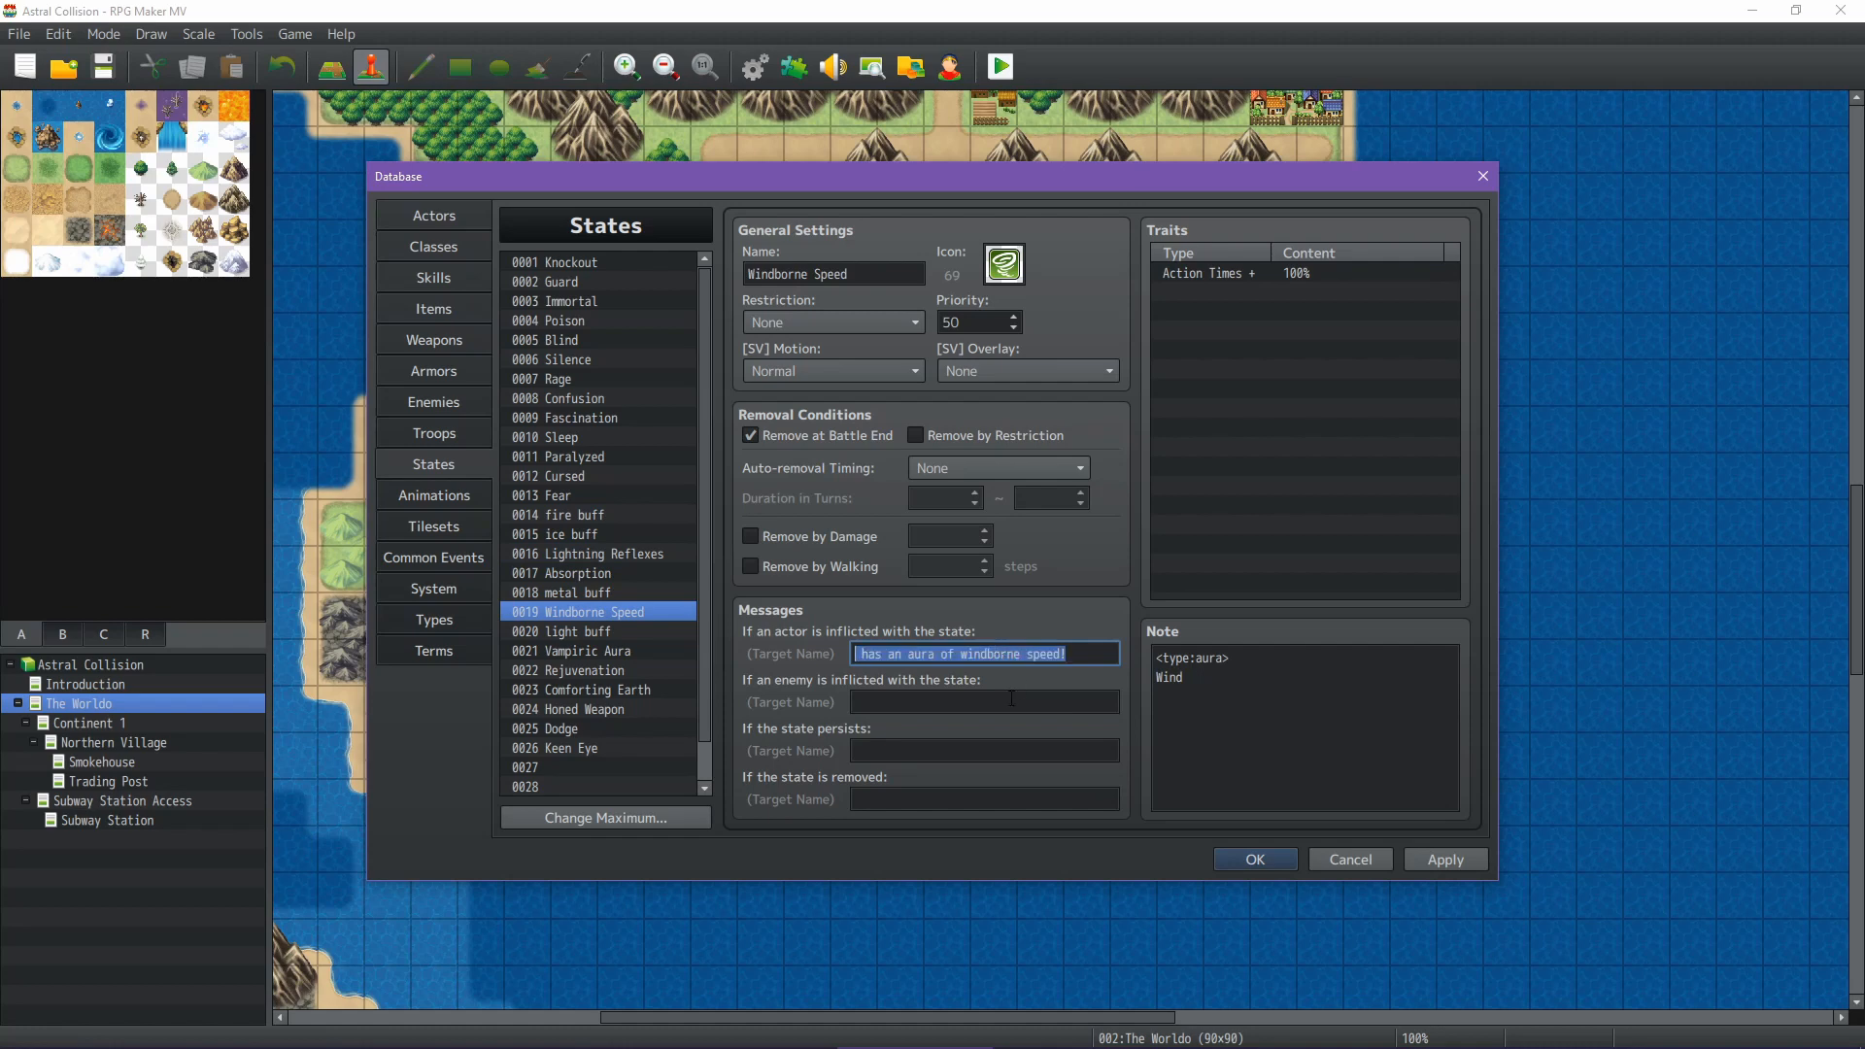
left_click(1011, 699)
key("ctrl+v")
Set the Windborne Speed message for the state being removed to "'s aura of windborne speed ends!", modelled on Lightning Reflexes
left_click(964, 807)
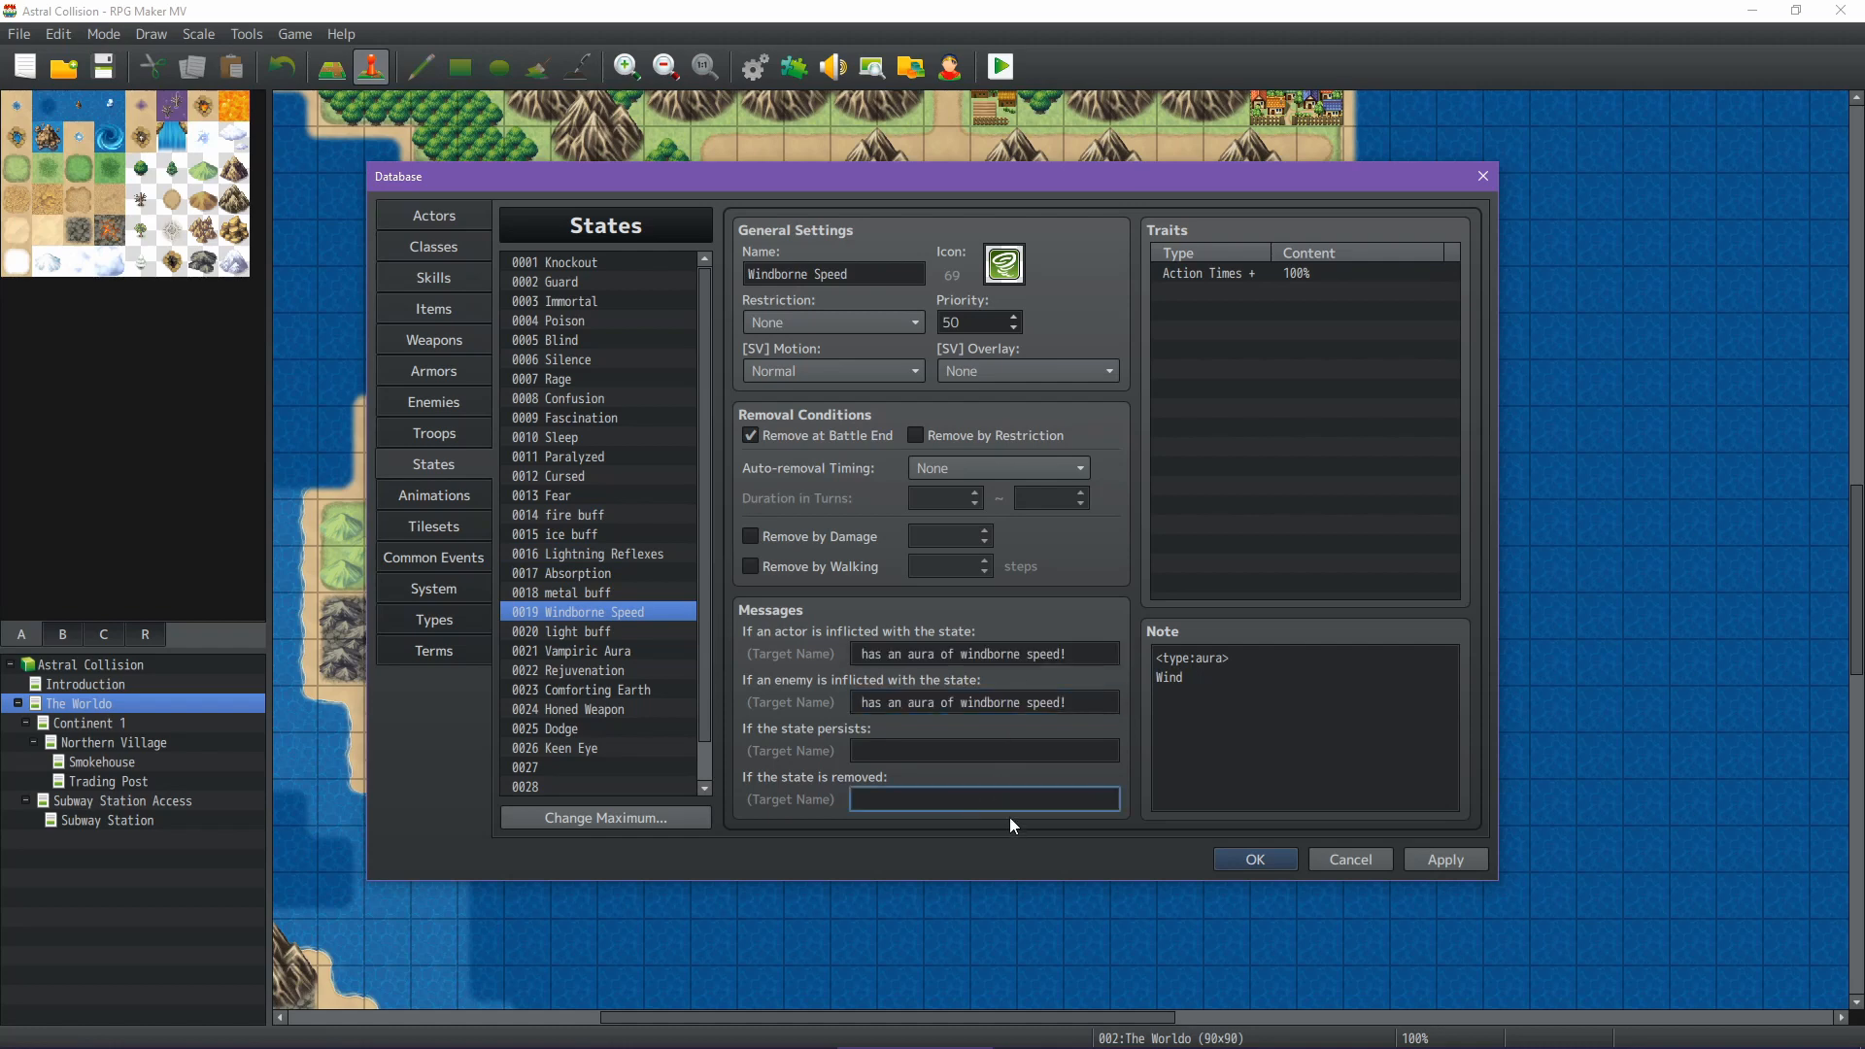
key("ctrl+v")
left_click(607, 555)
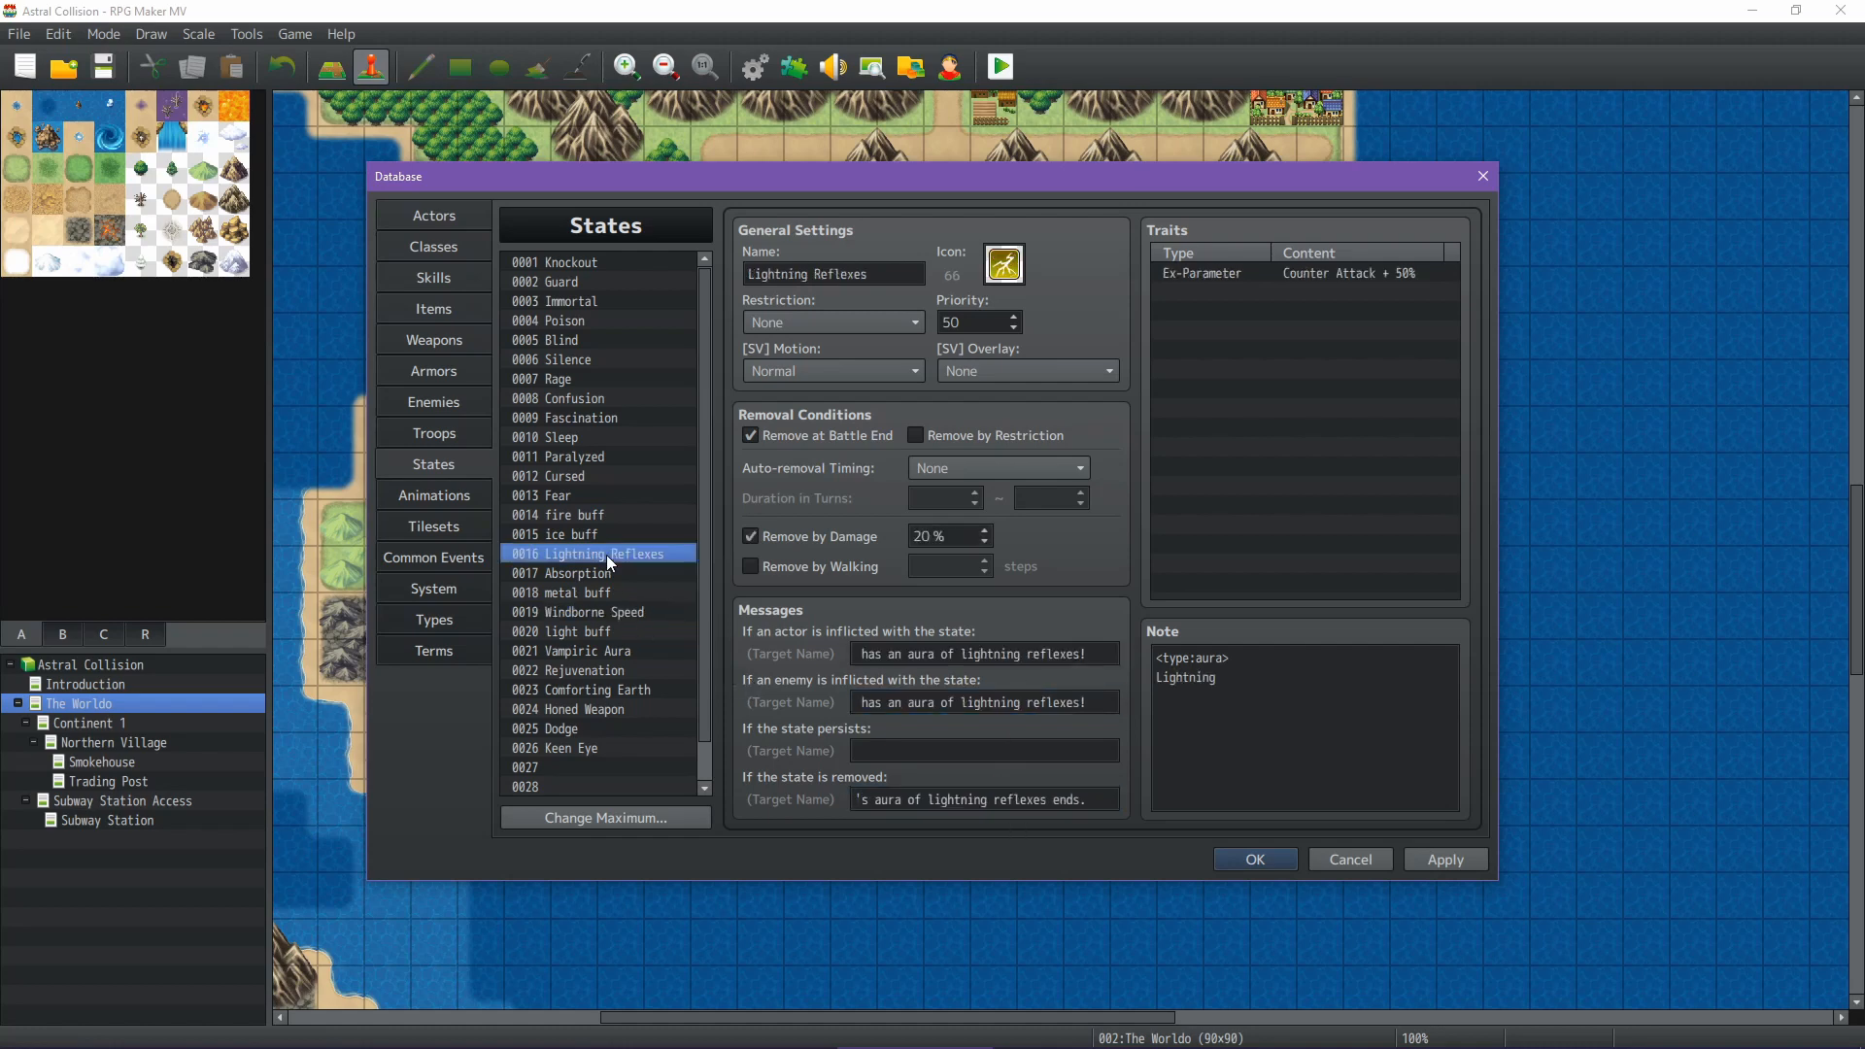
left_click(603, 614)
triple_click(1077, 801)
type("'s")
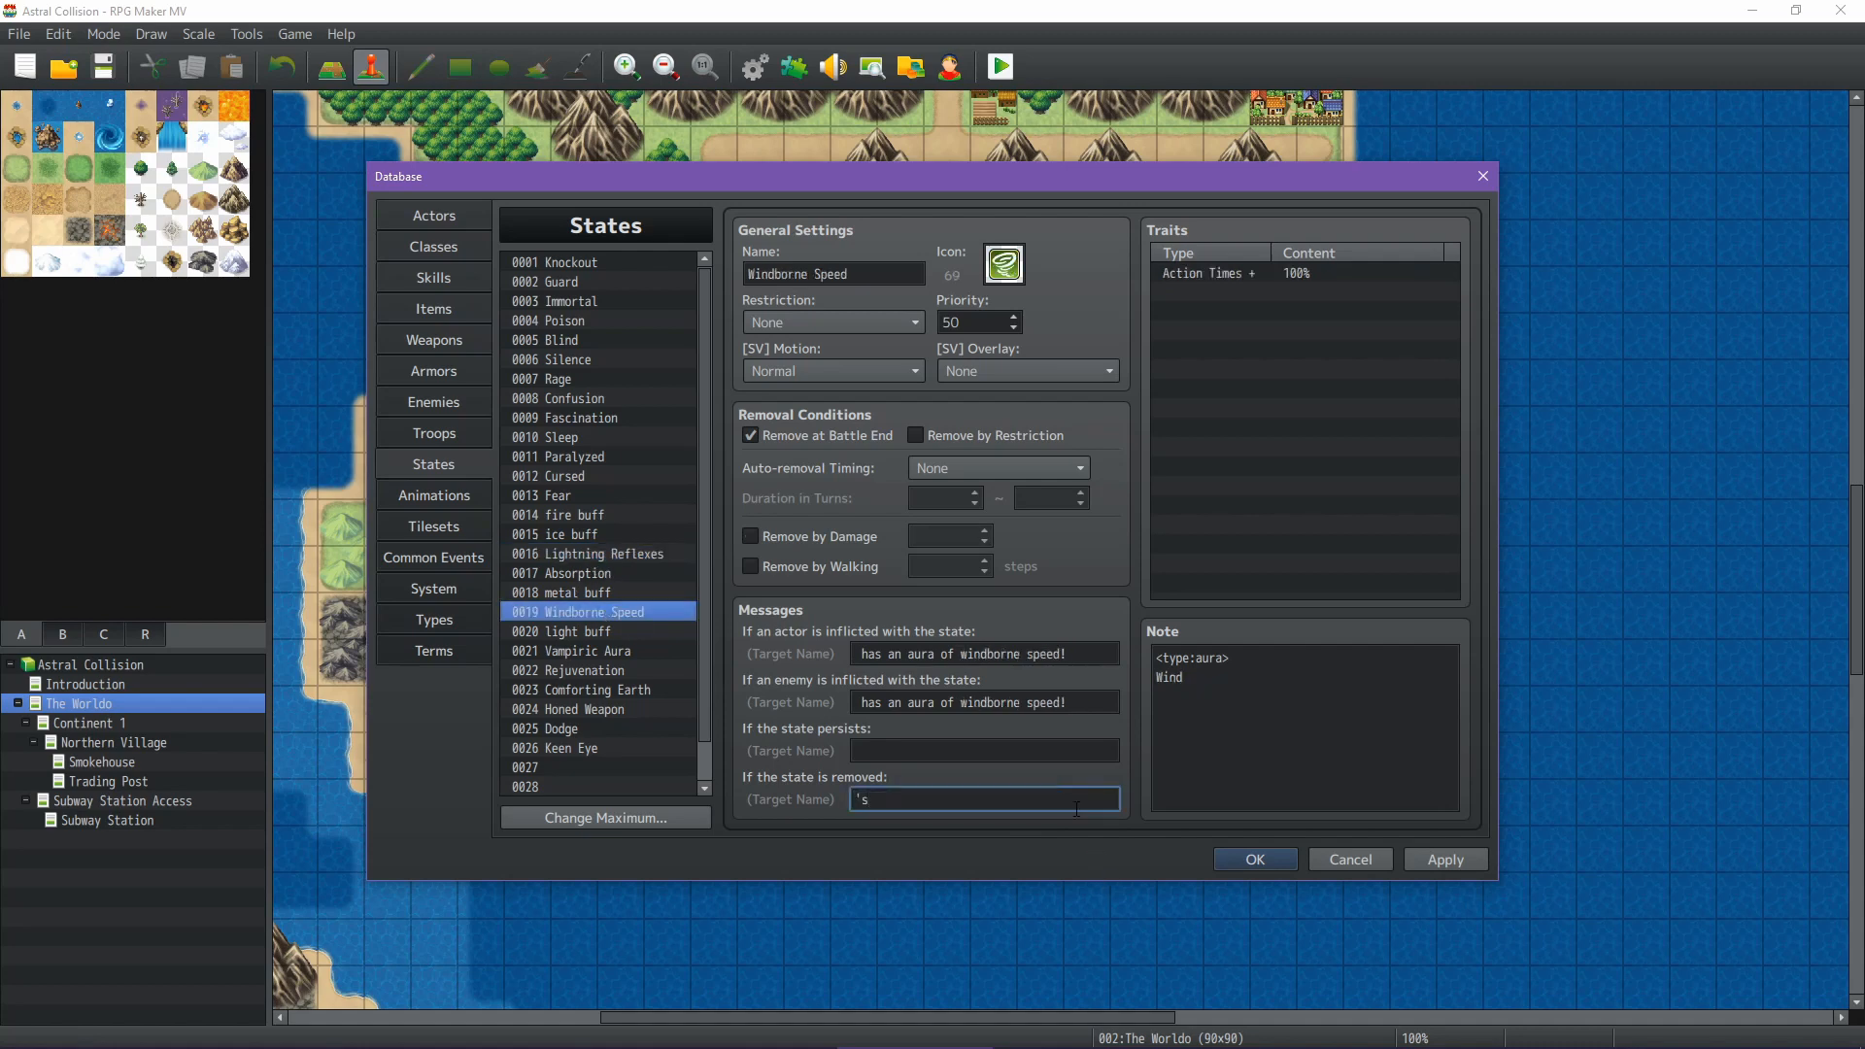
type(" aura of windborne speed ends!")
Check the Lightning Reflexes removal message and make the Windborne Speed one end in a period: "'s aura of windborne speed ends."
left_click(598, 551)
left_click(591, 593)
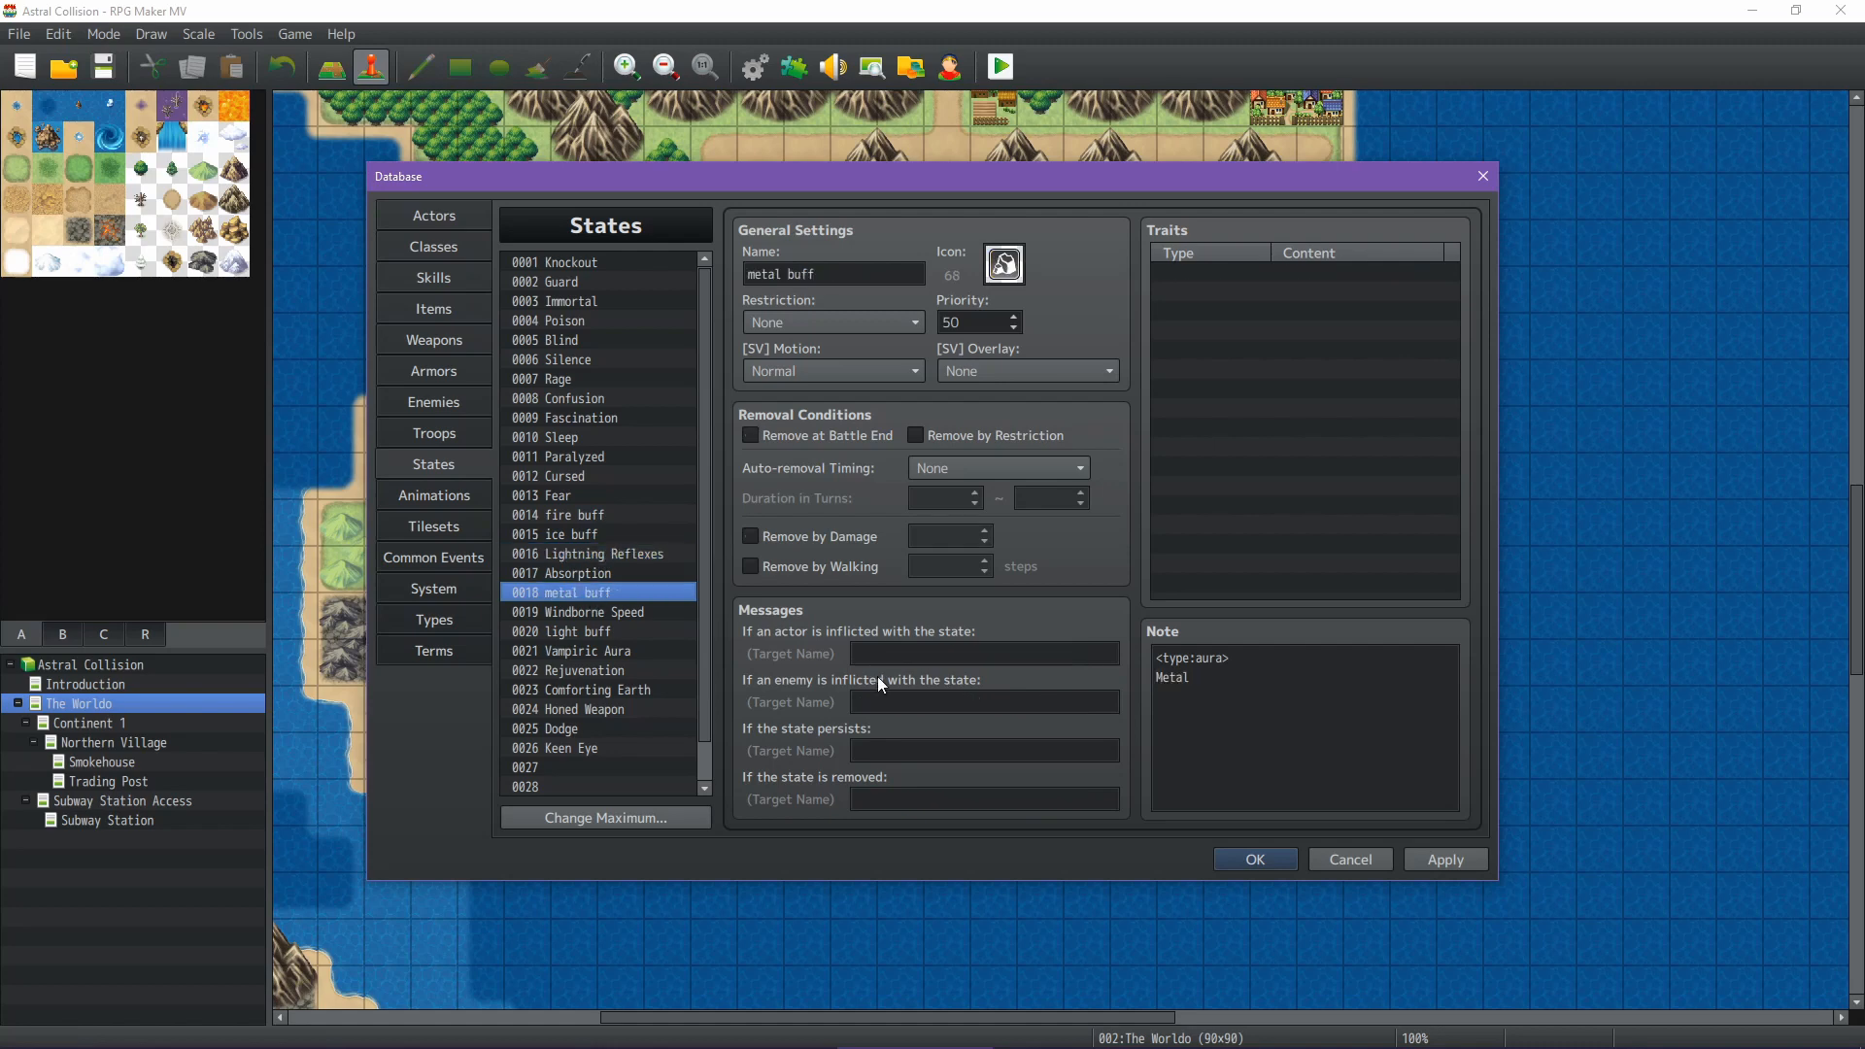
left_click(595, 612)
left_click(1087, 805)
key("ctrl+a")
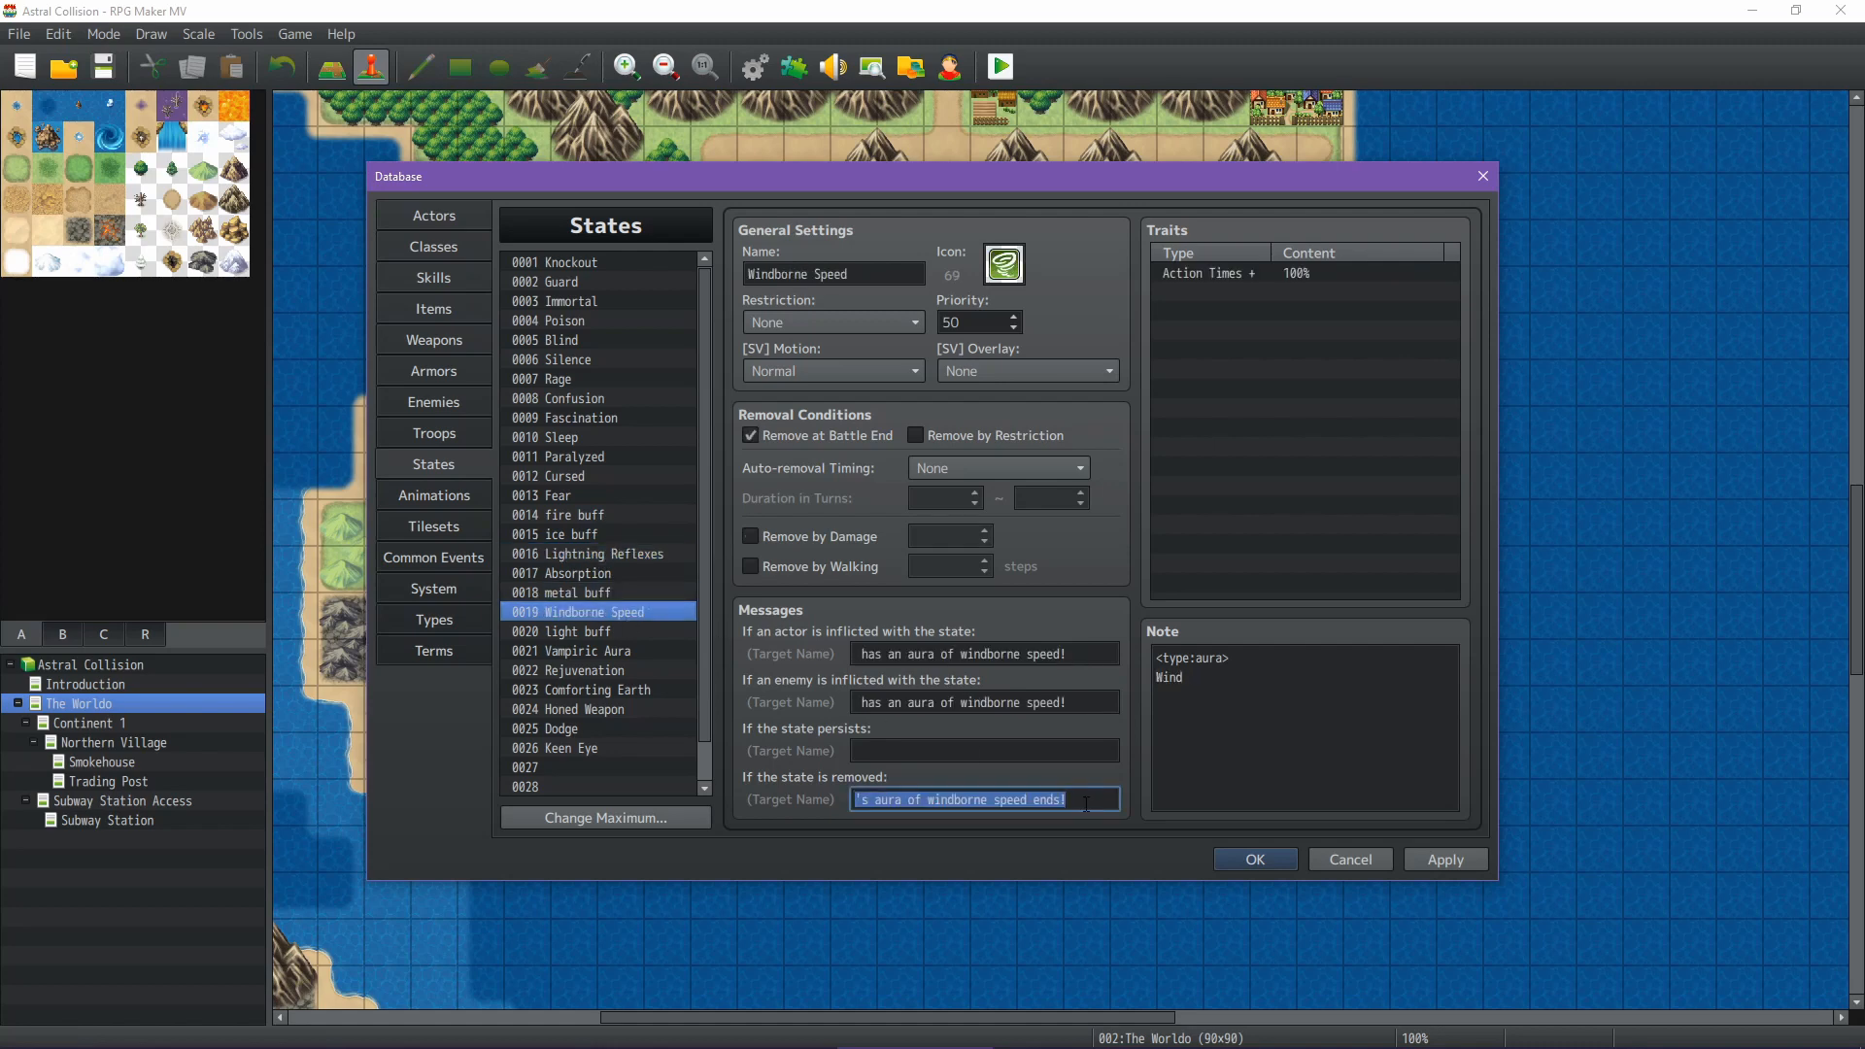
left_click(1087, 805)
type(".")
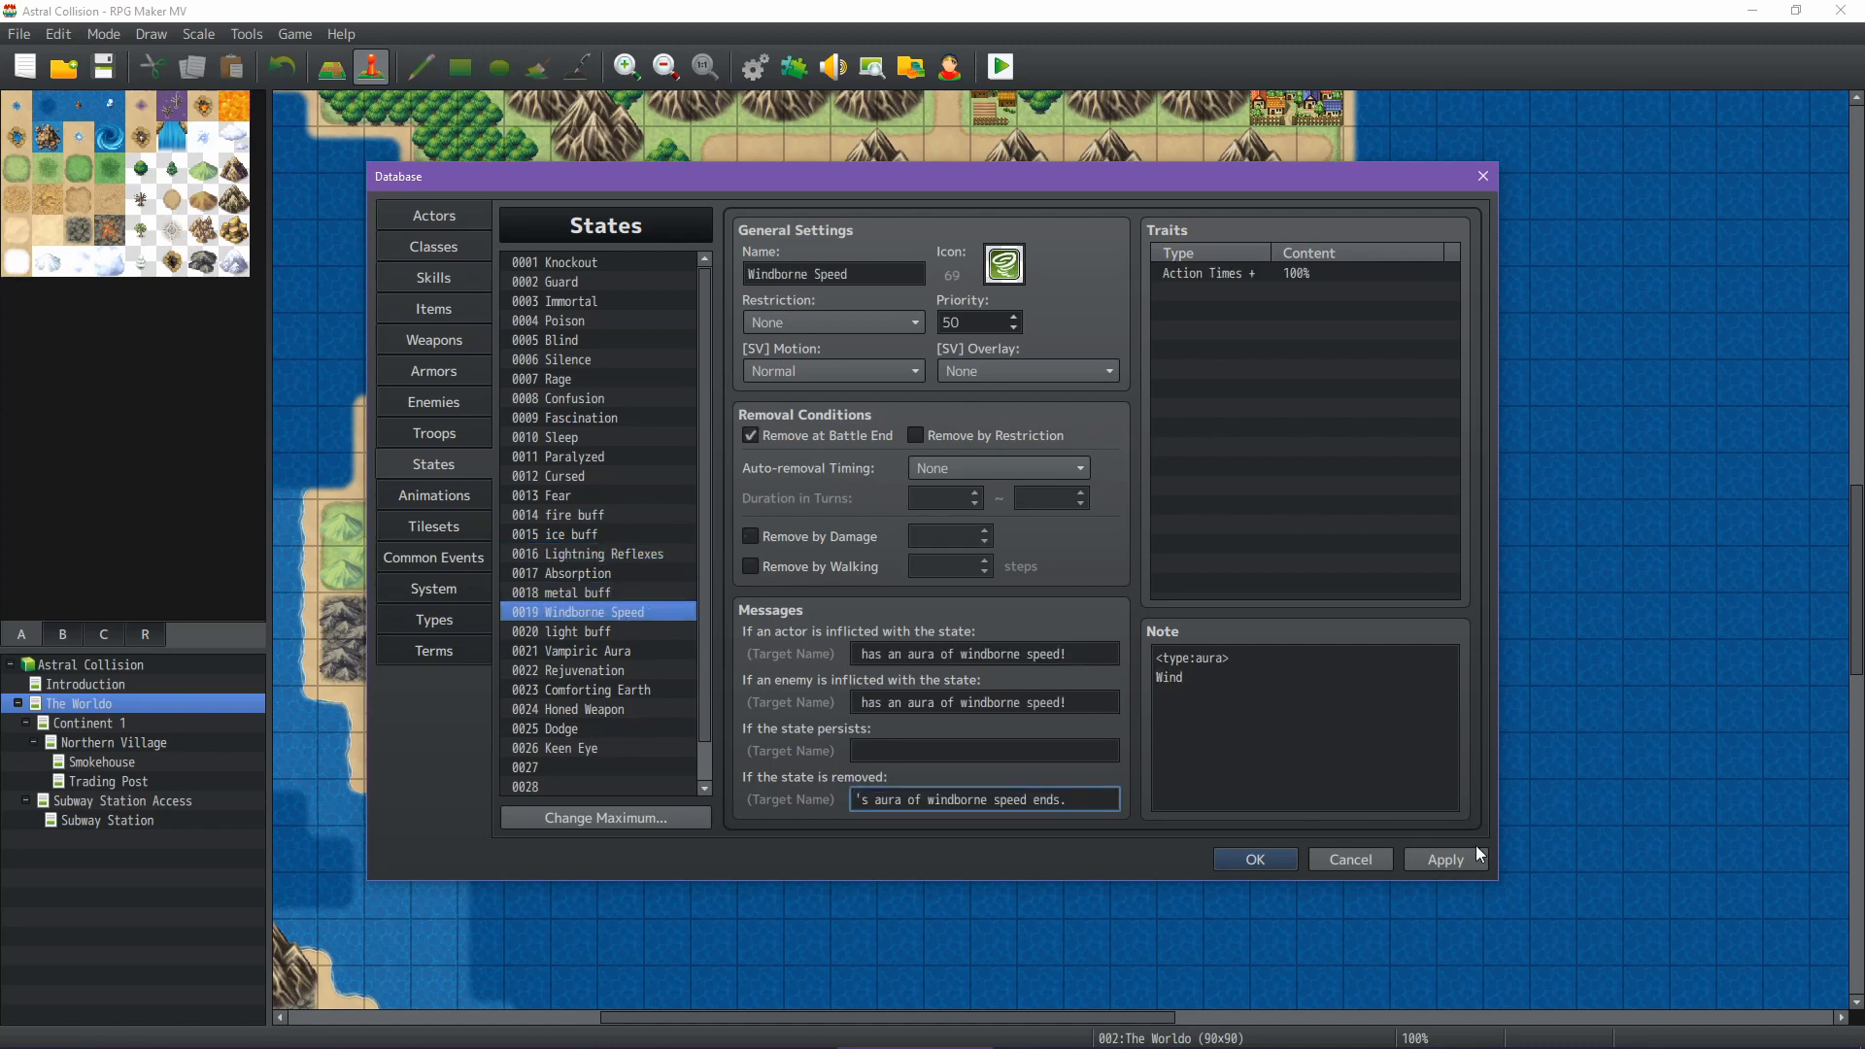
Apply the Windborne Speed changes and compare the finished Rejuvenation, Comforting Earth and Lightning Reflexes auras with the metal, fire and ice buff placeholders
left_click(1444, 861)
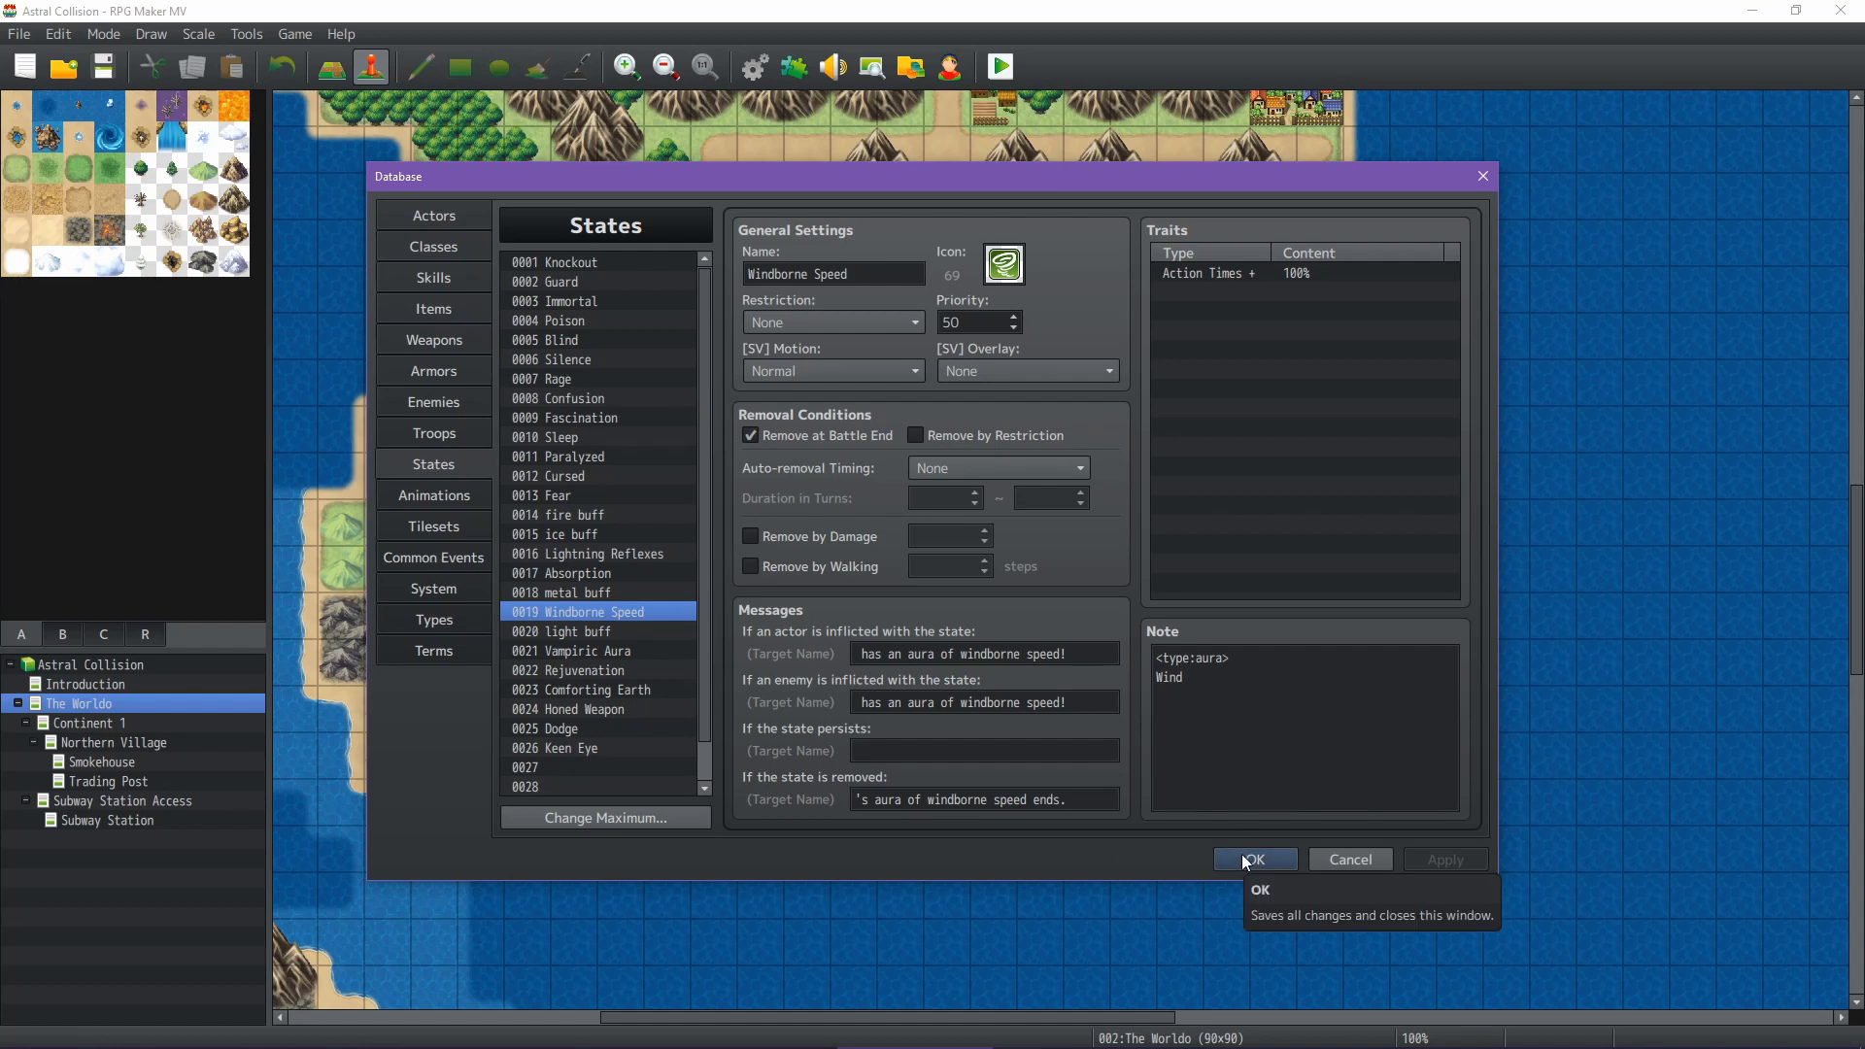
left_click(629, 671)
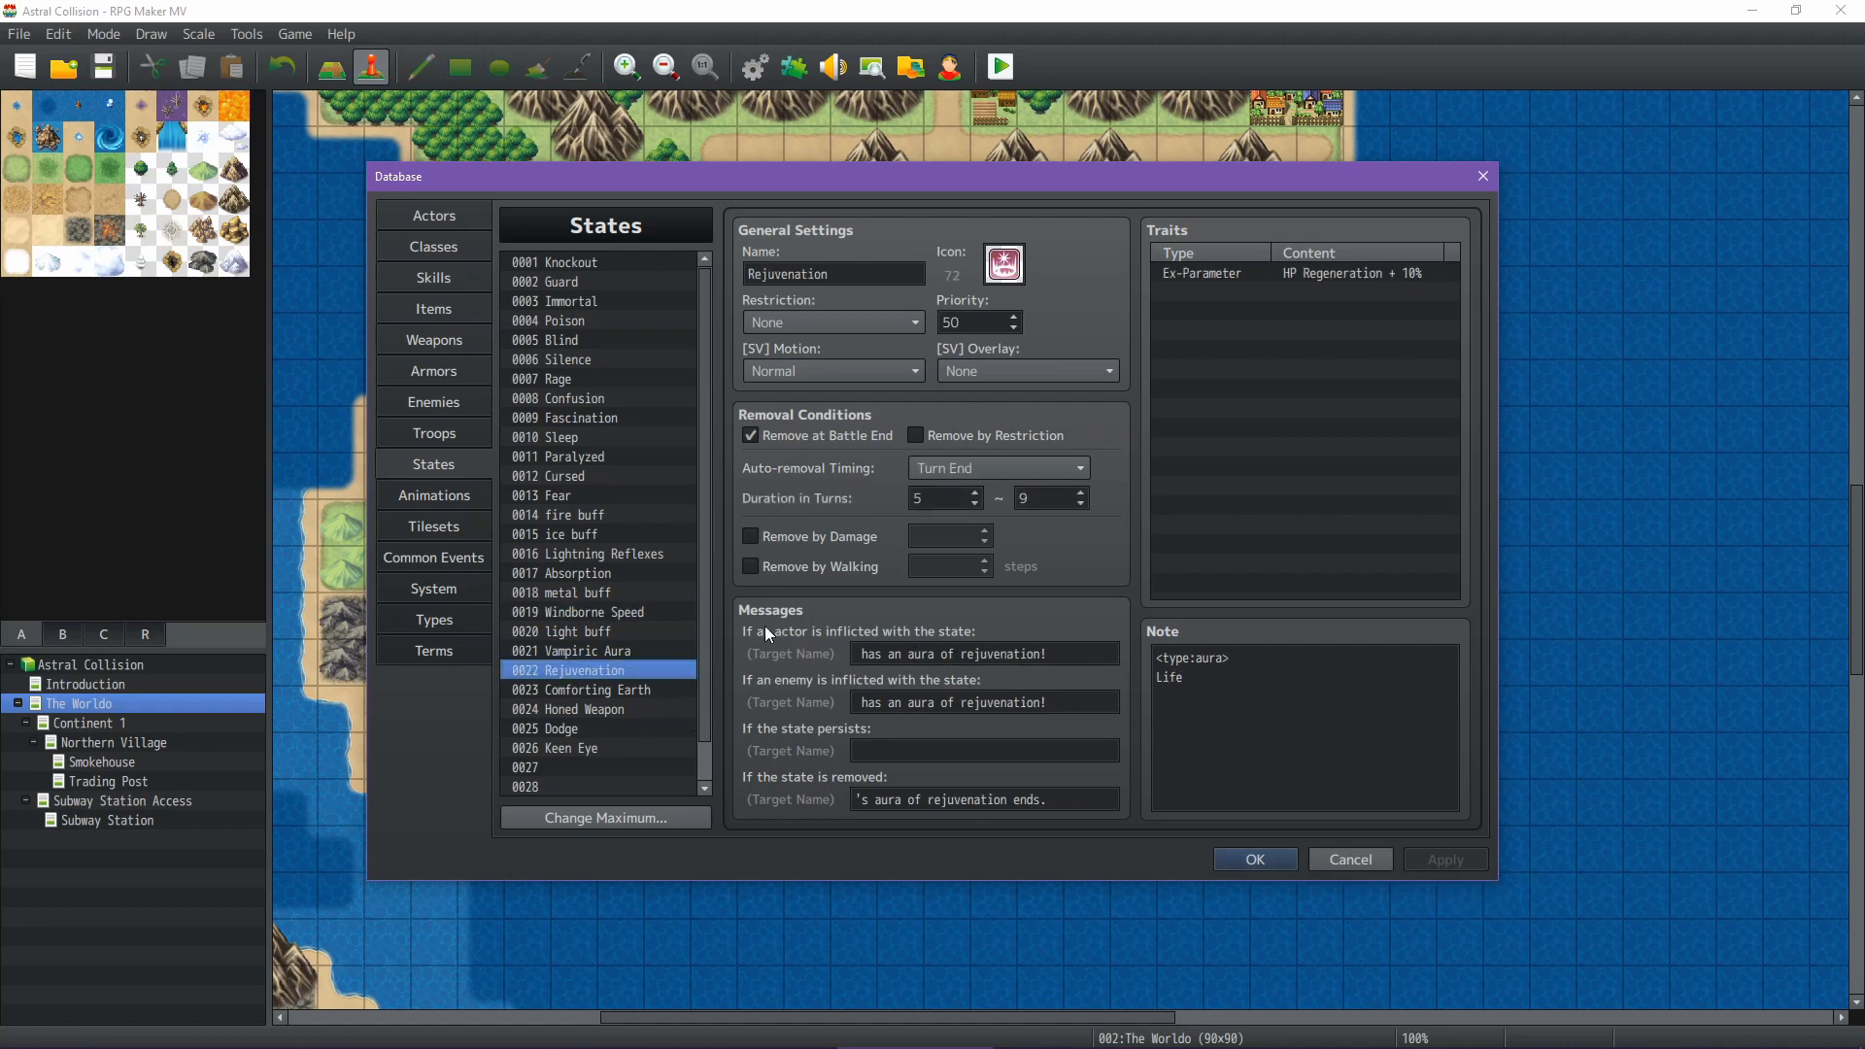
left_click(604, 592)
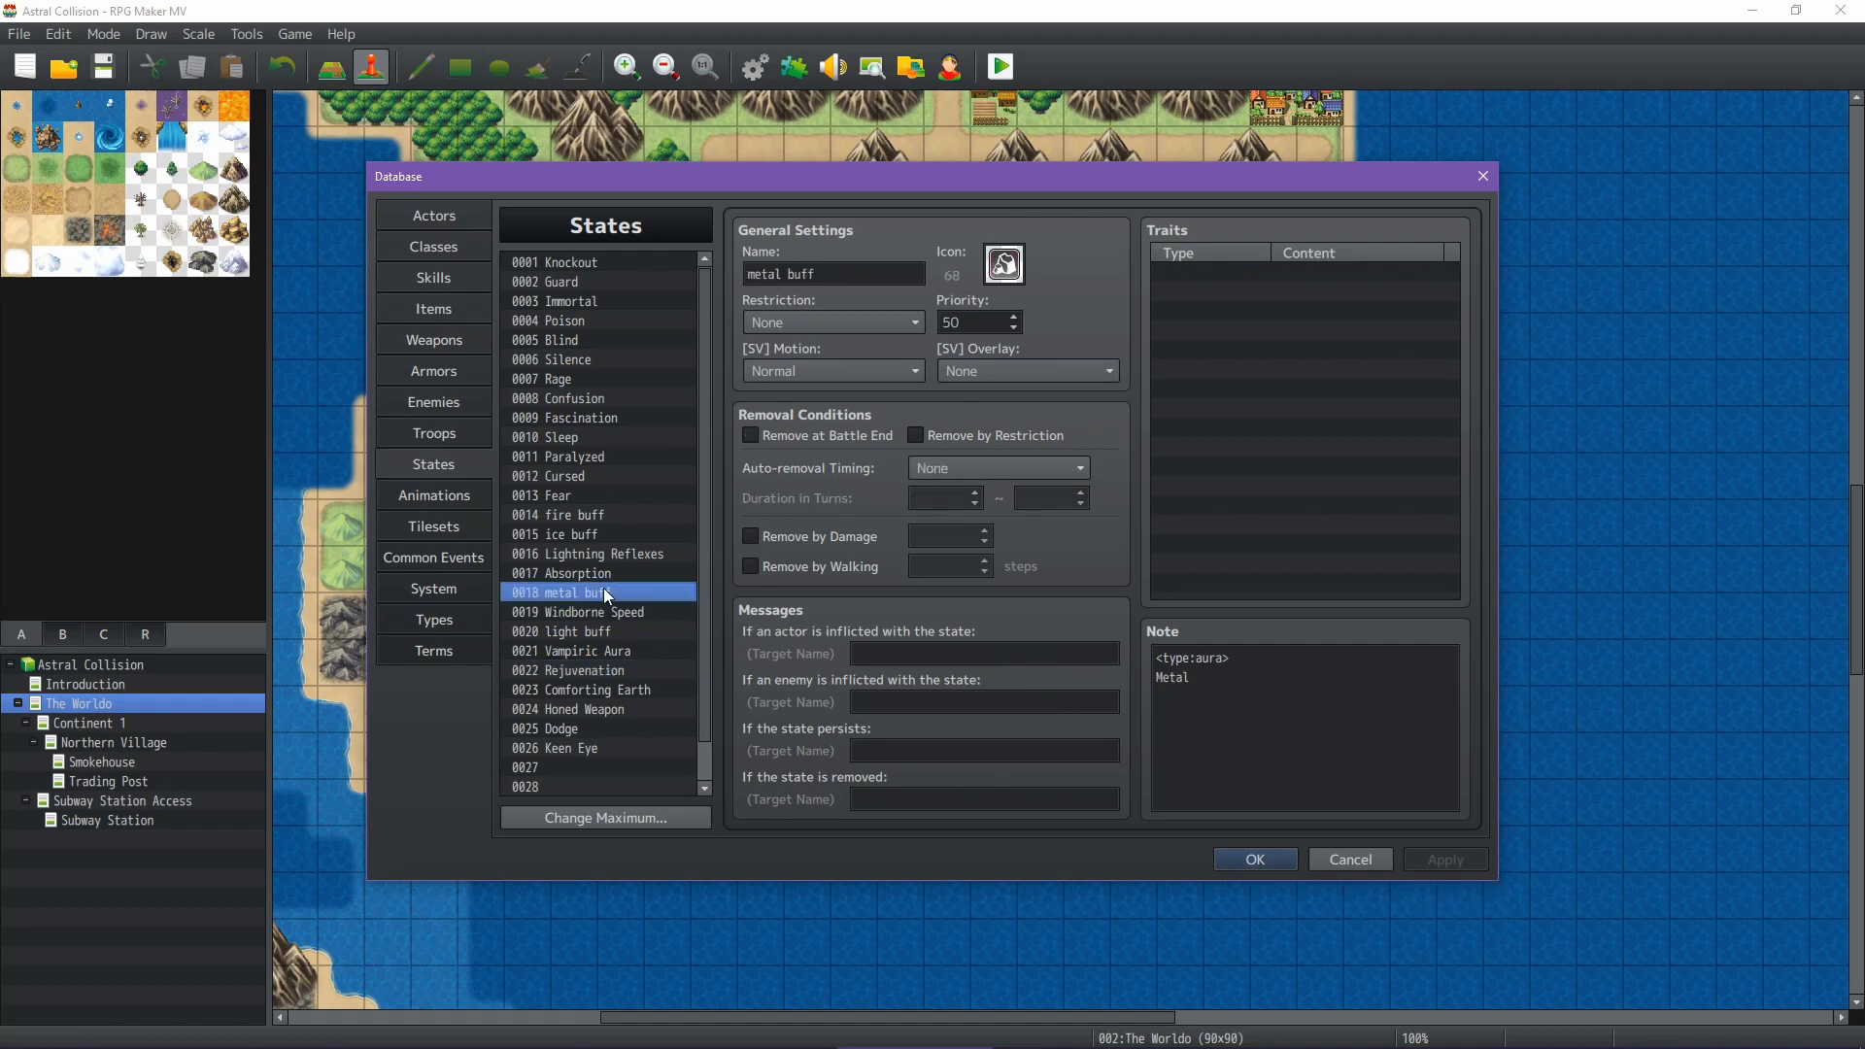
left_click(609, 691)
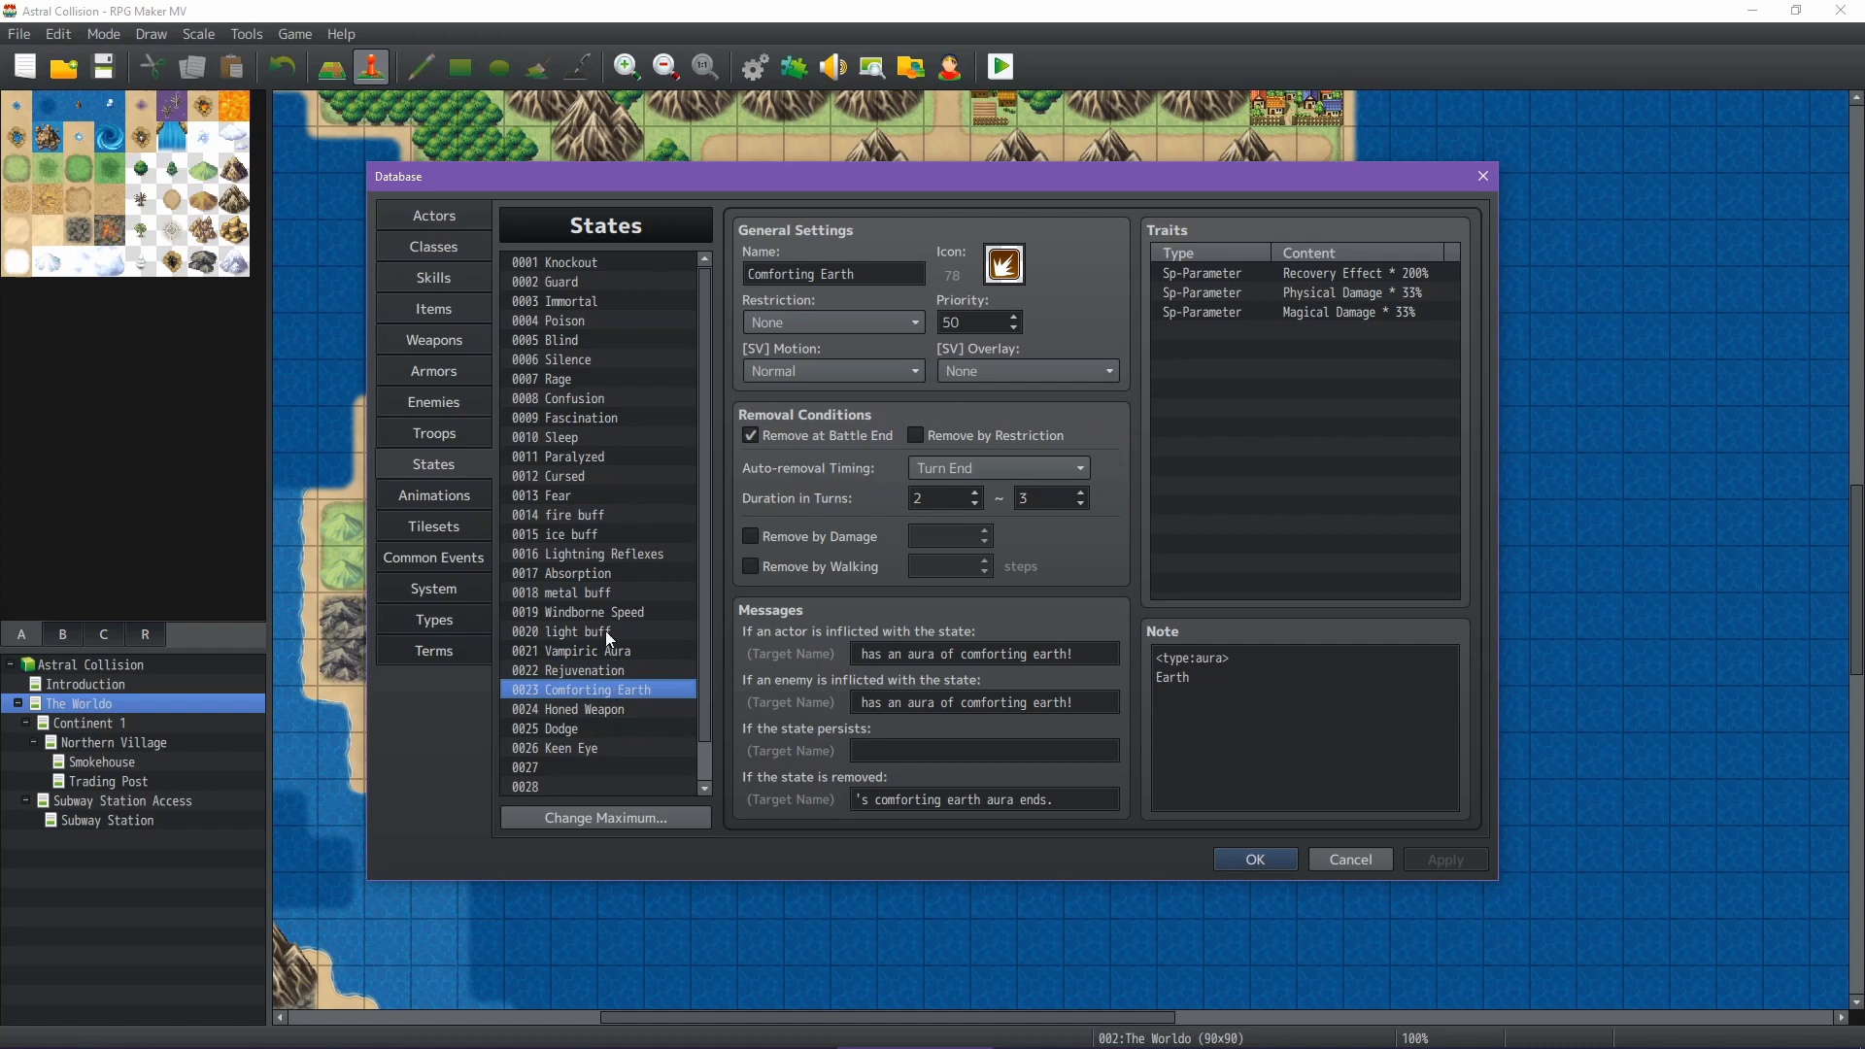
left_click(608, 555)
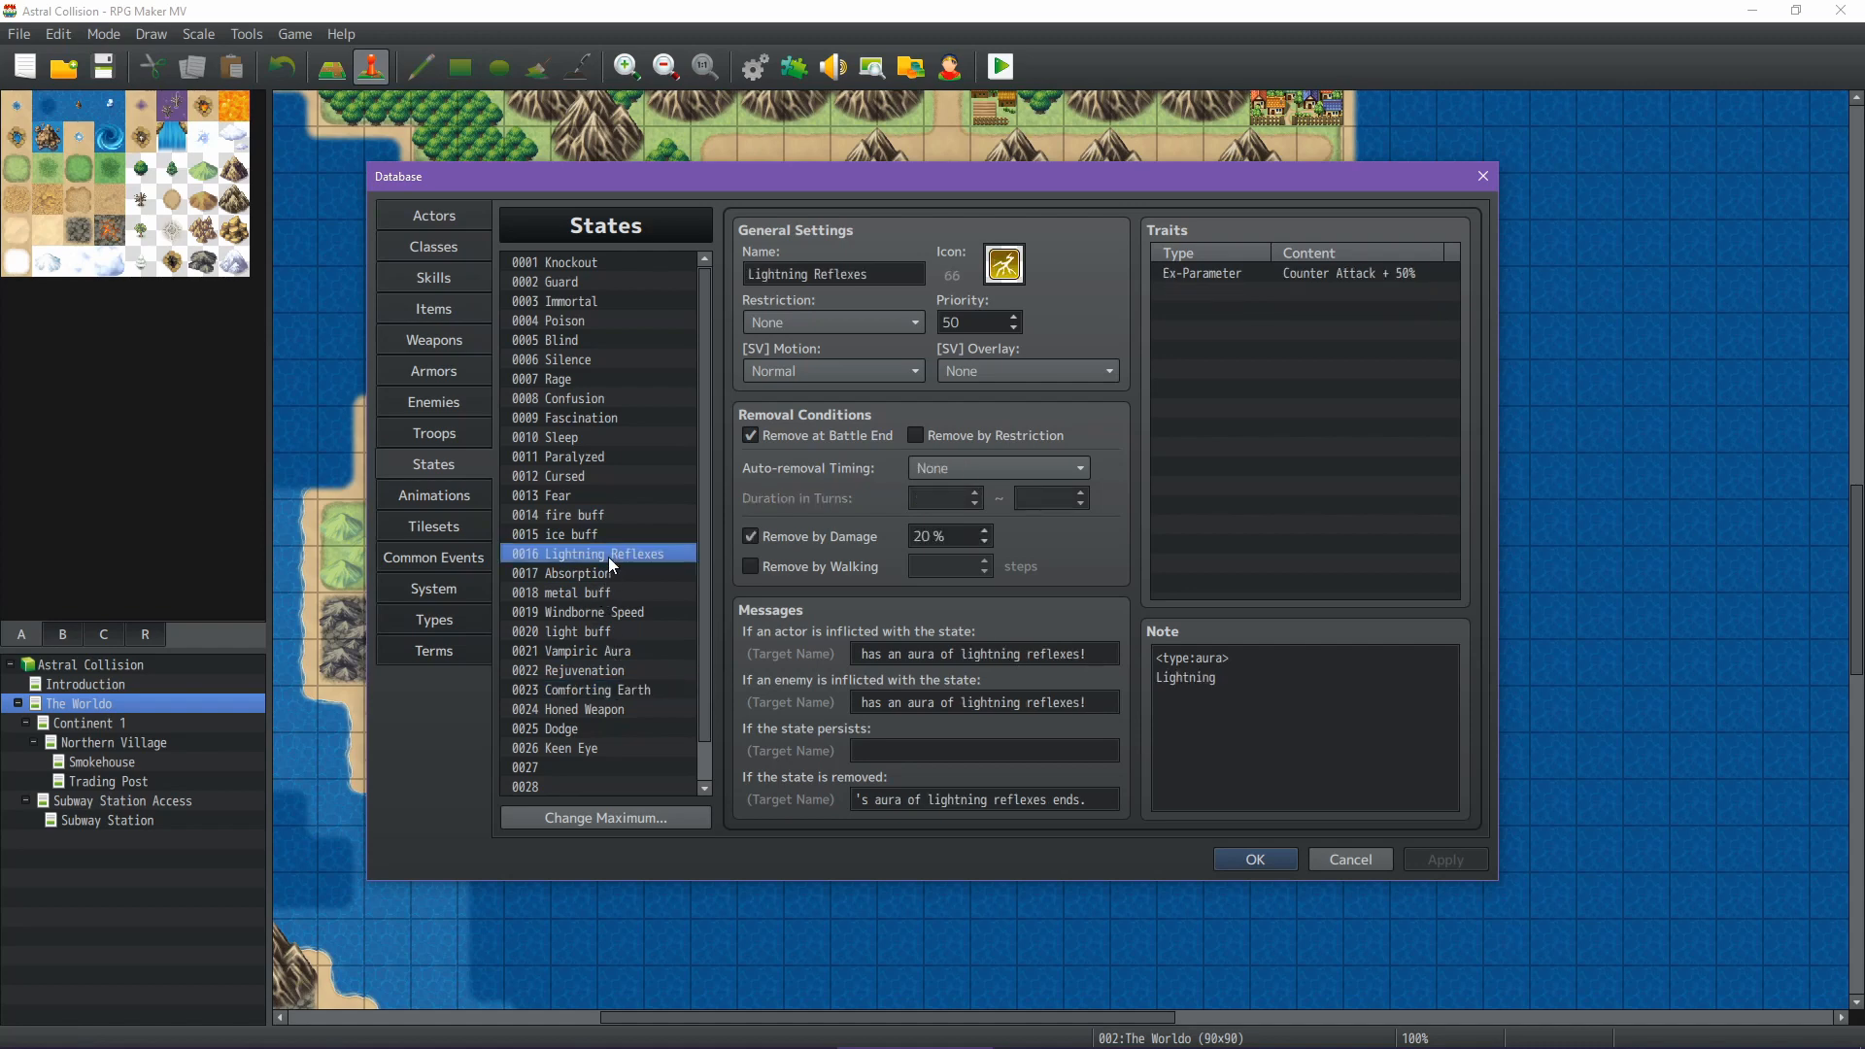
left_click(608, 516)
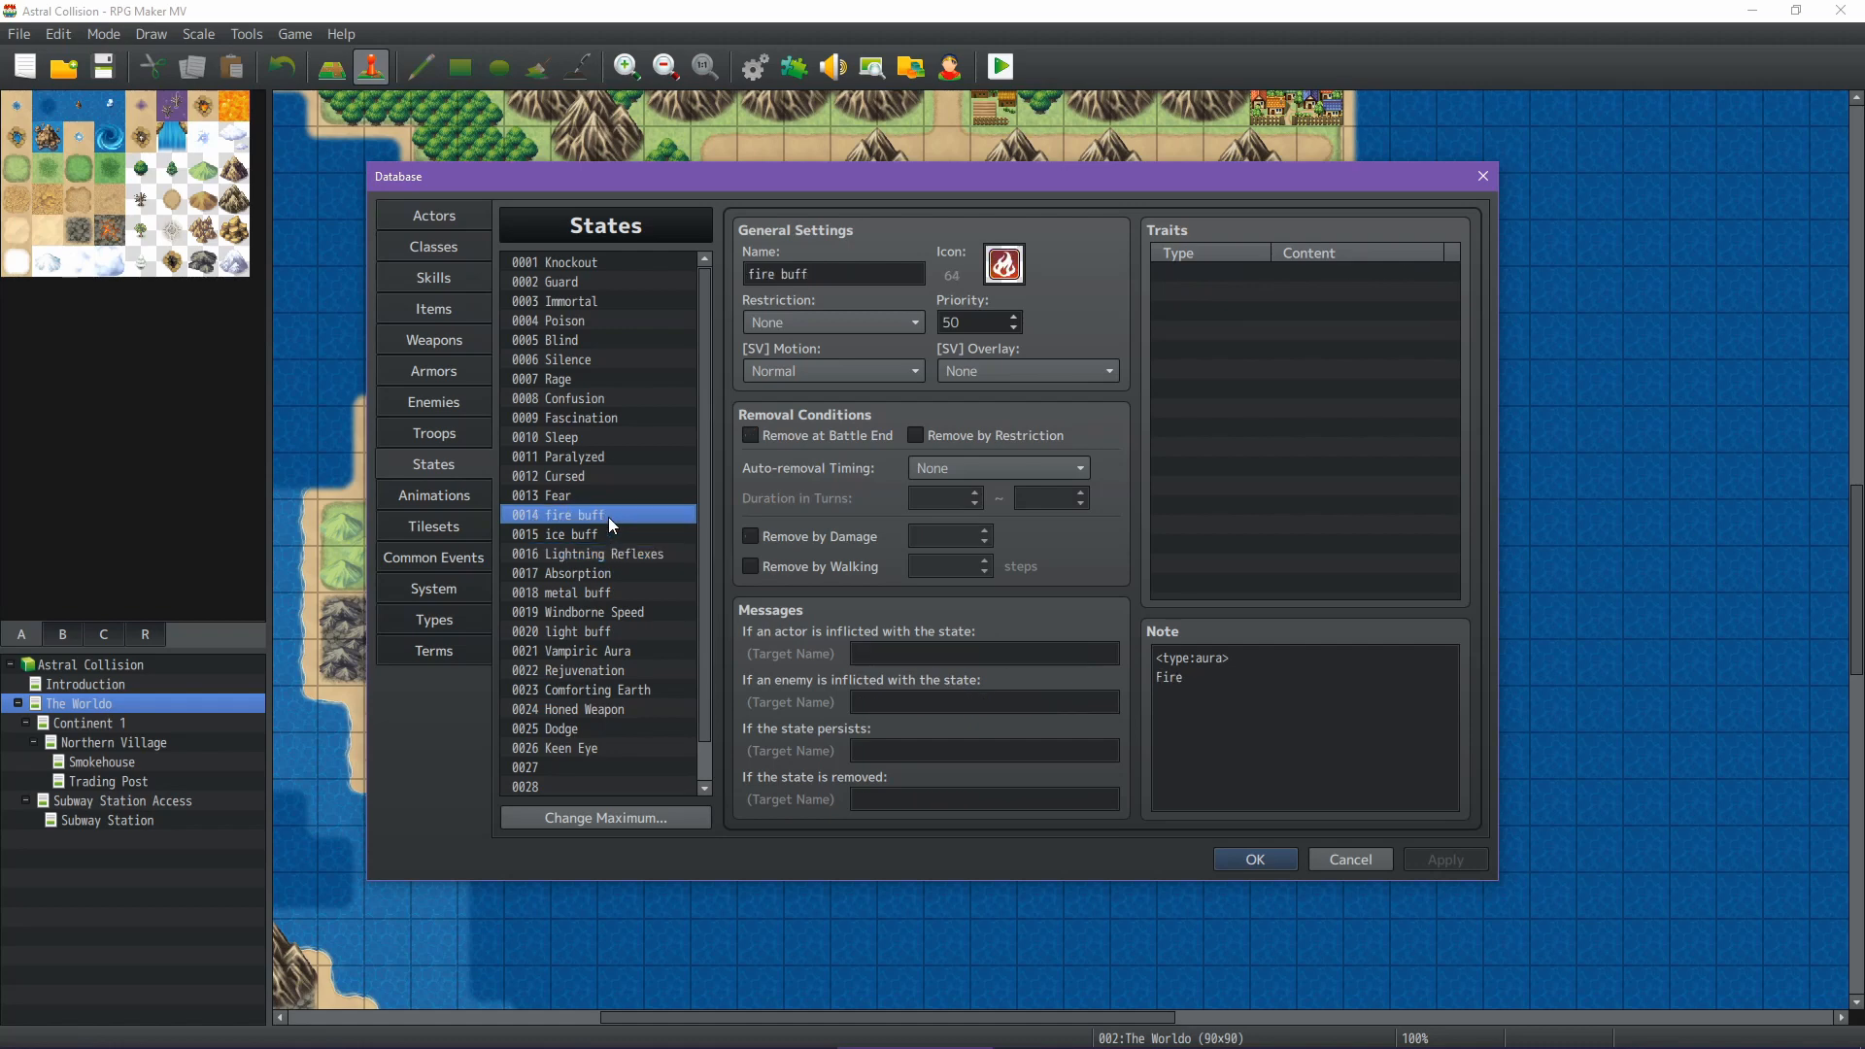
left_click(604, 534)
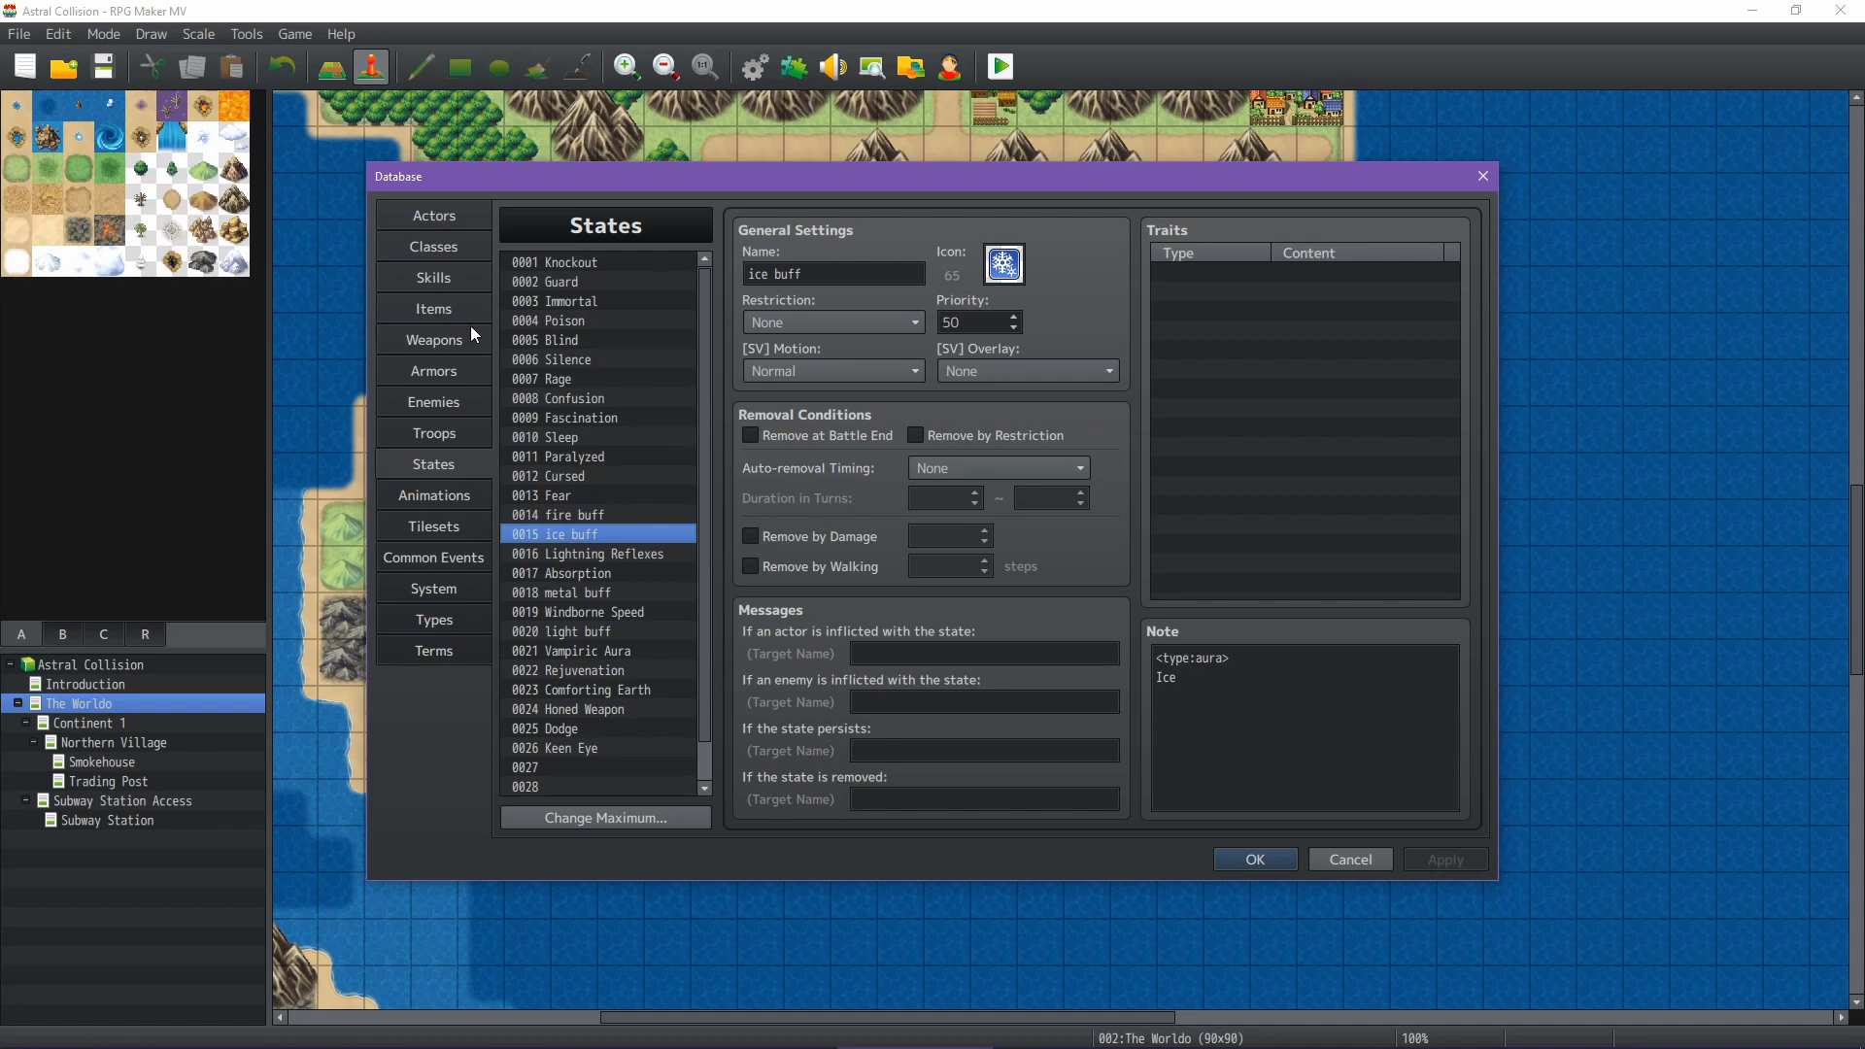
Look over the skills in the database, checking the placeholders gen3 to gen10 and the gen_attack and martial_status slots
left_click(444, 408)
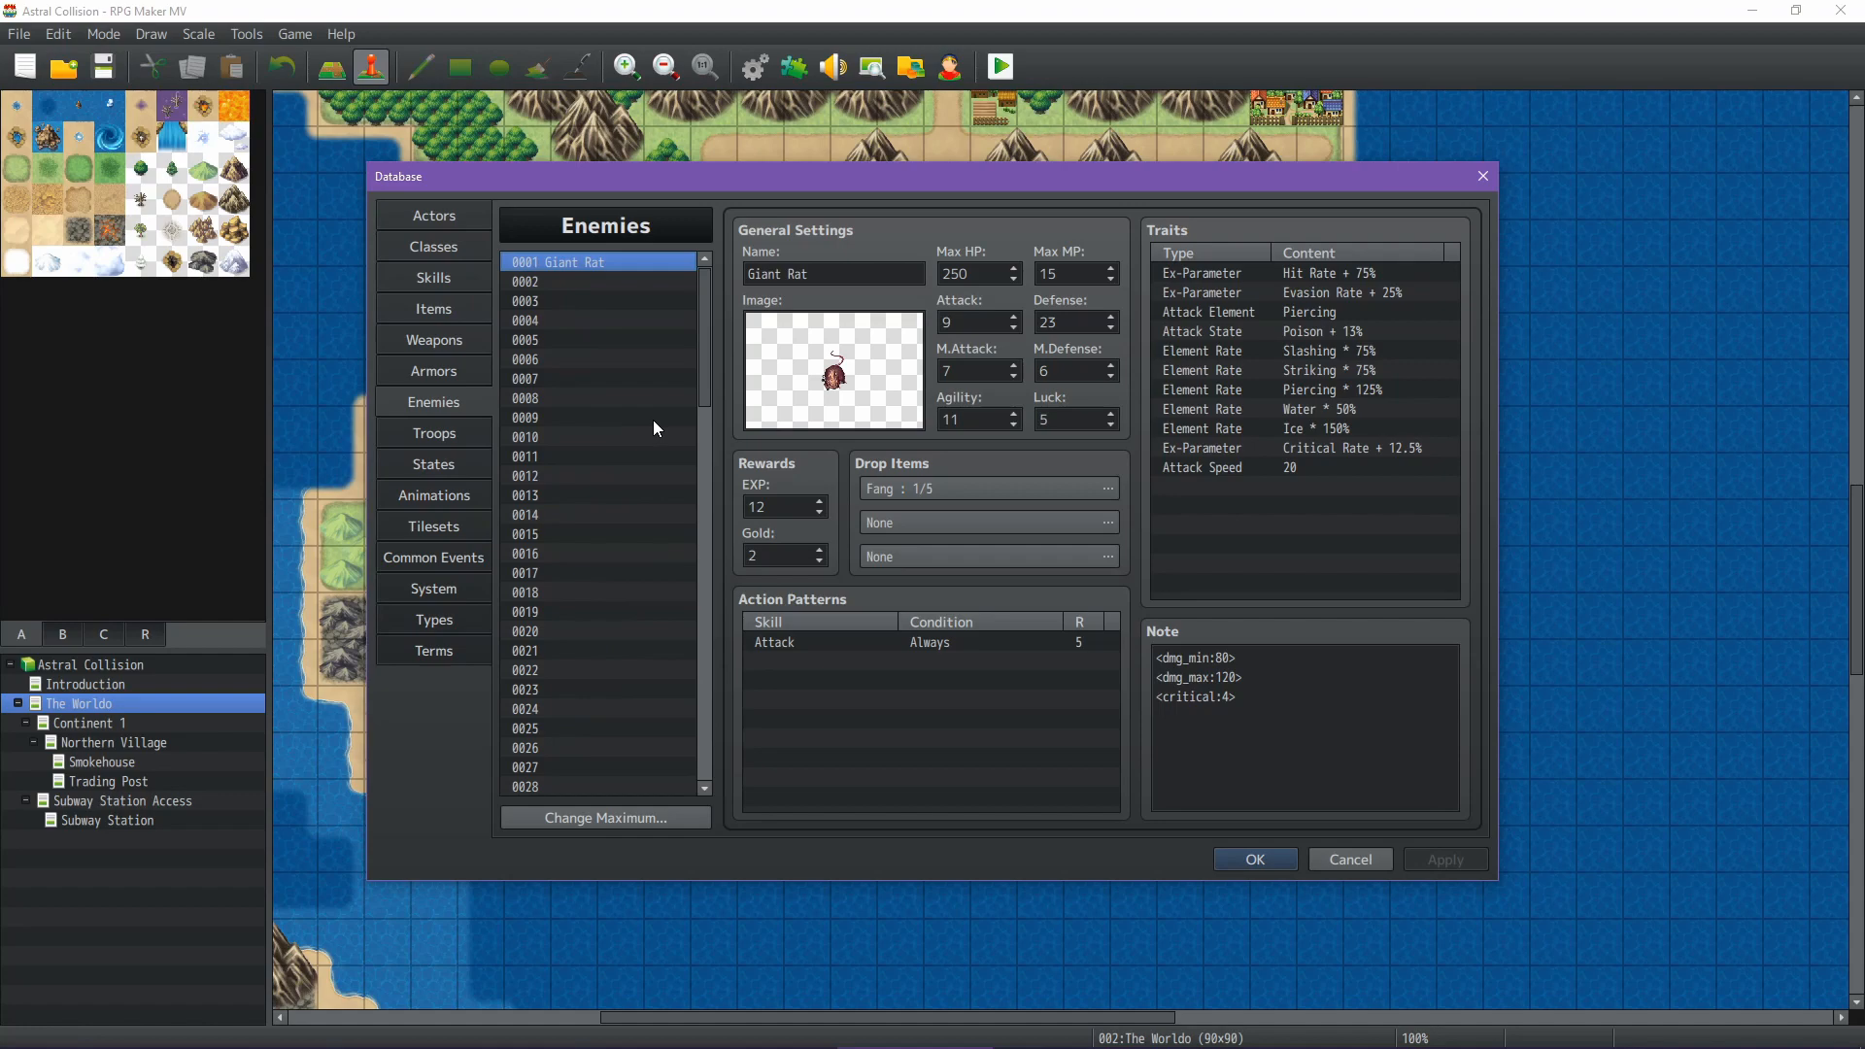
left_click(439, 277)
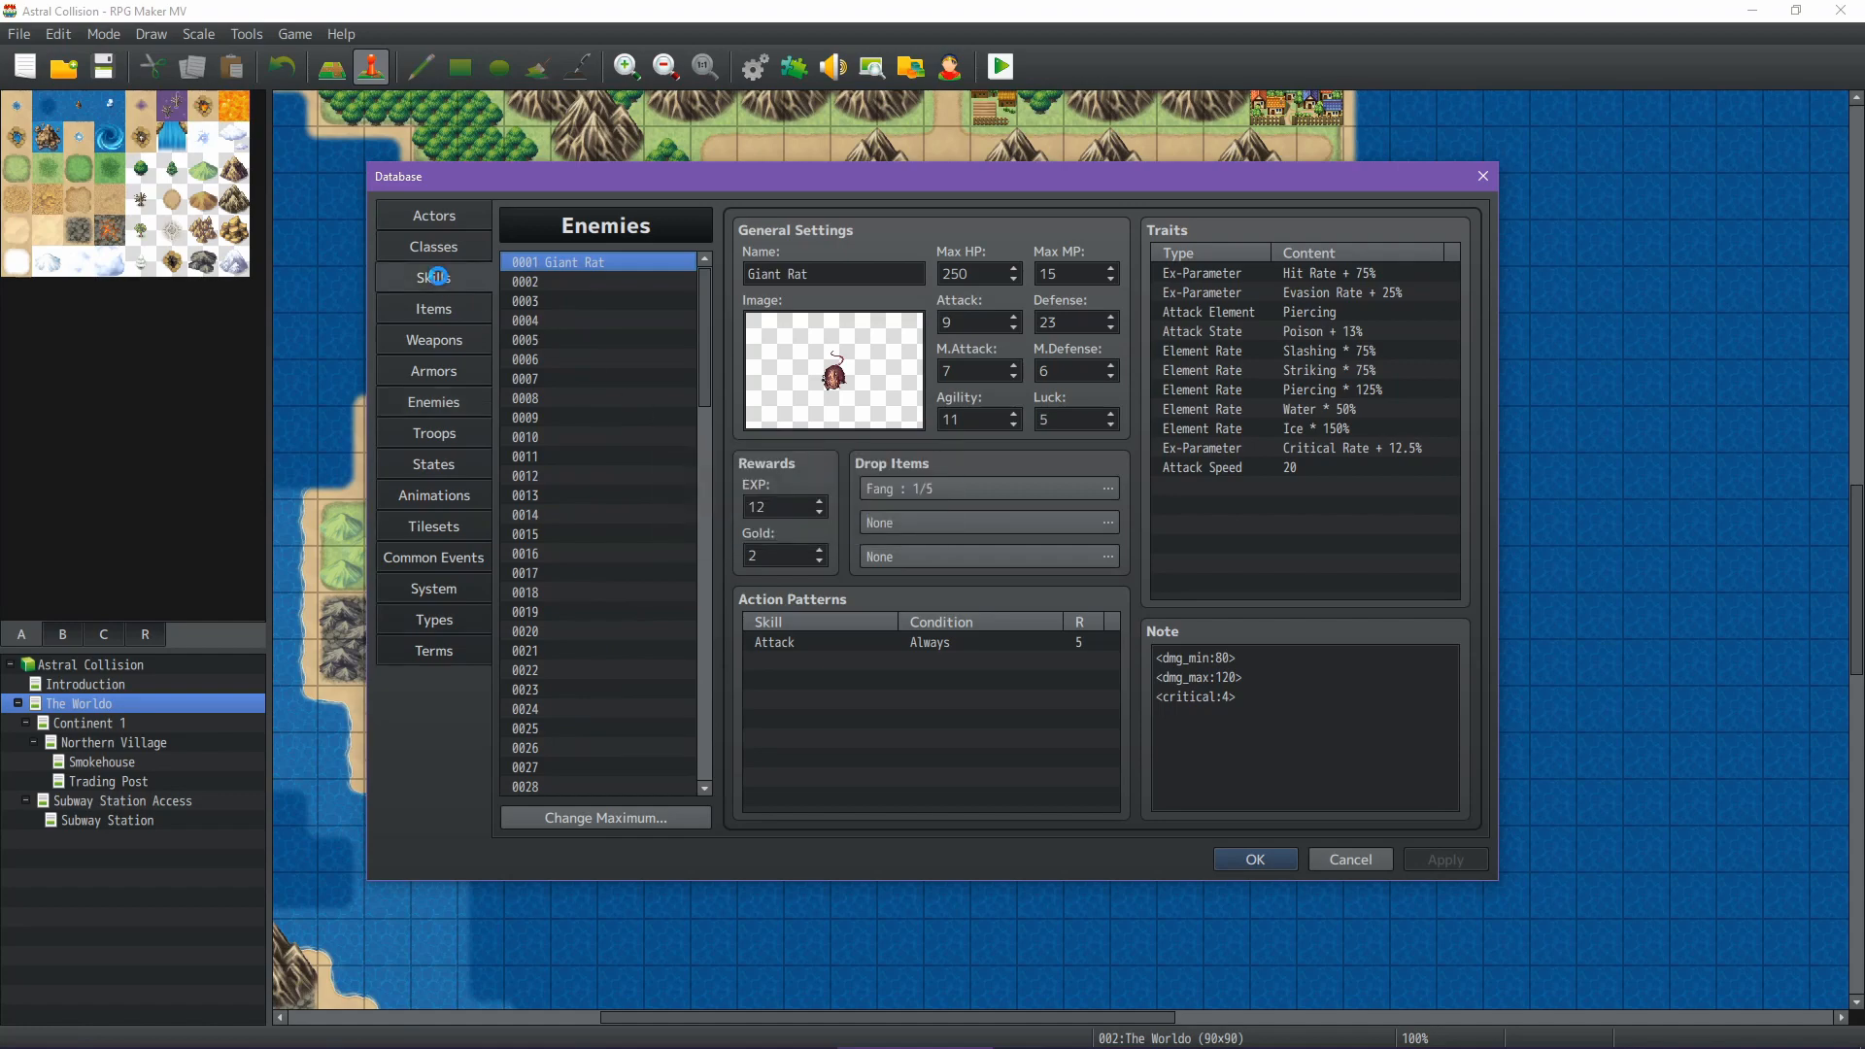
left_click_drag(701, 290, 702, 305)
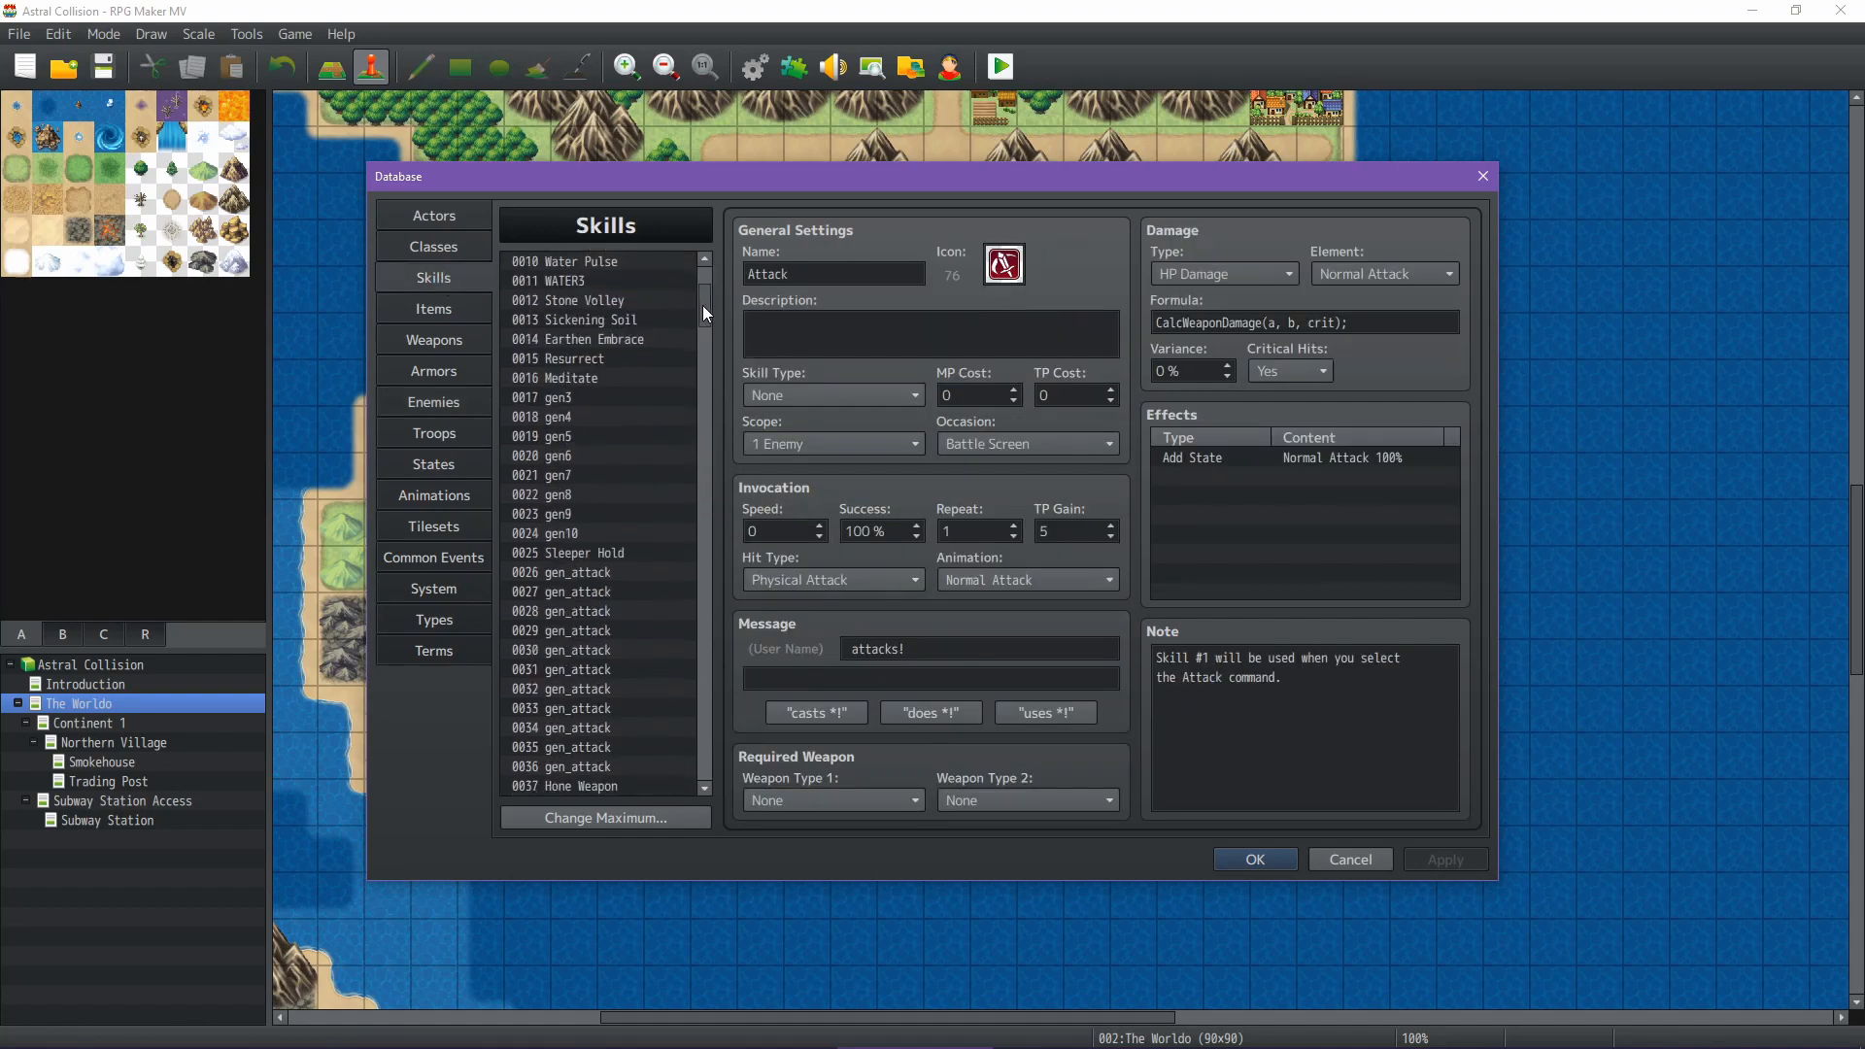
left_click(595, 398)
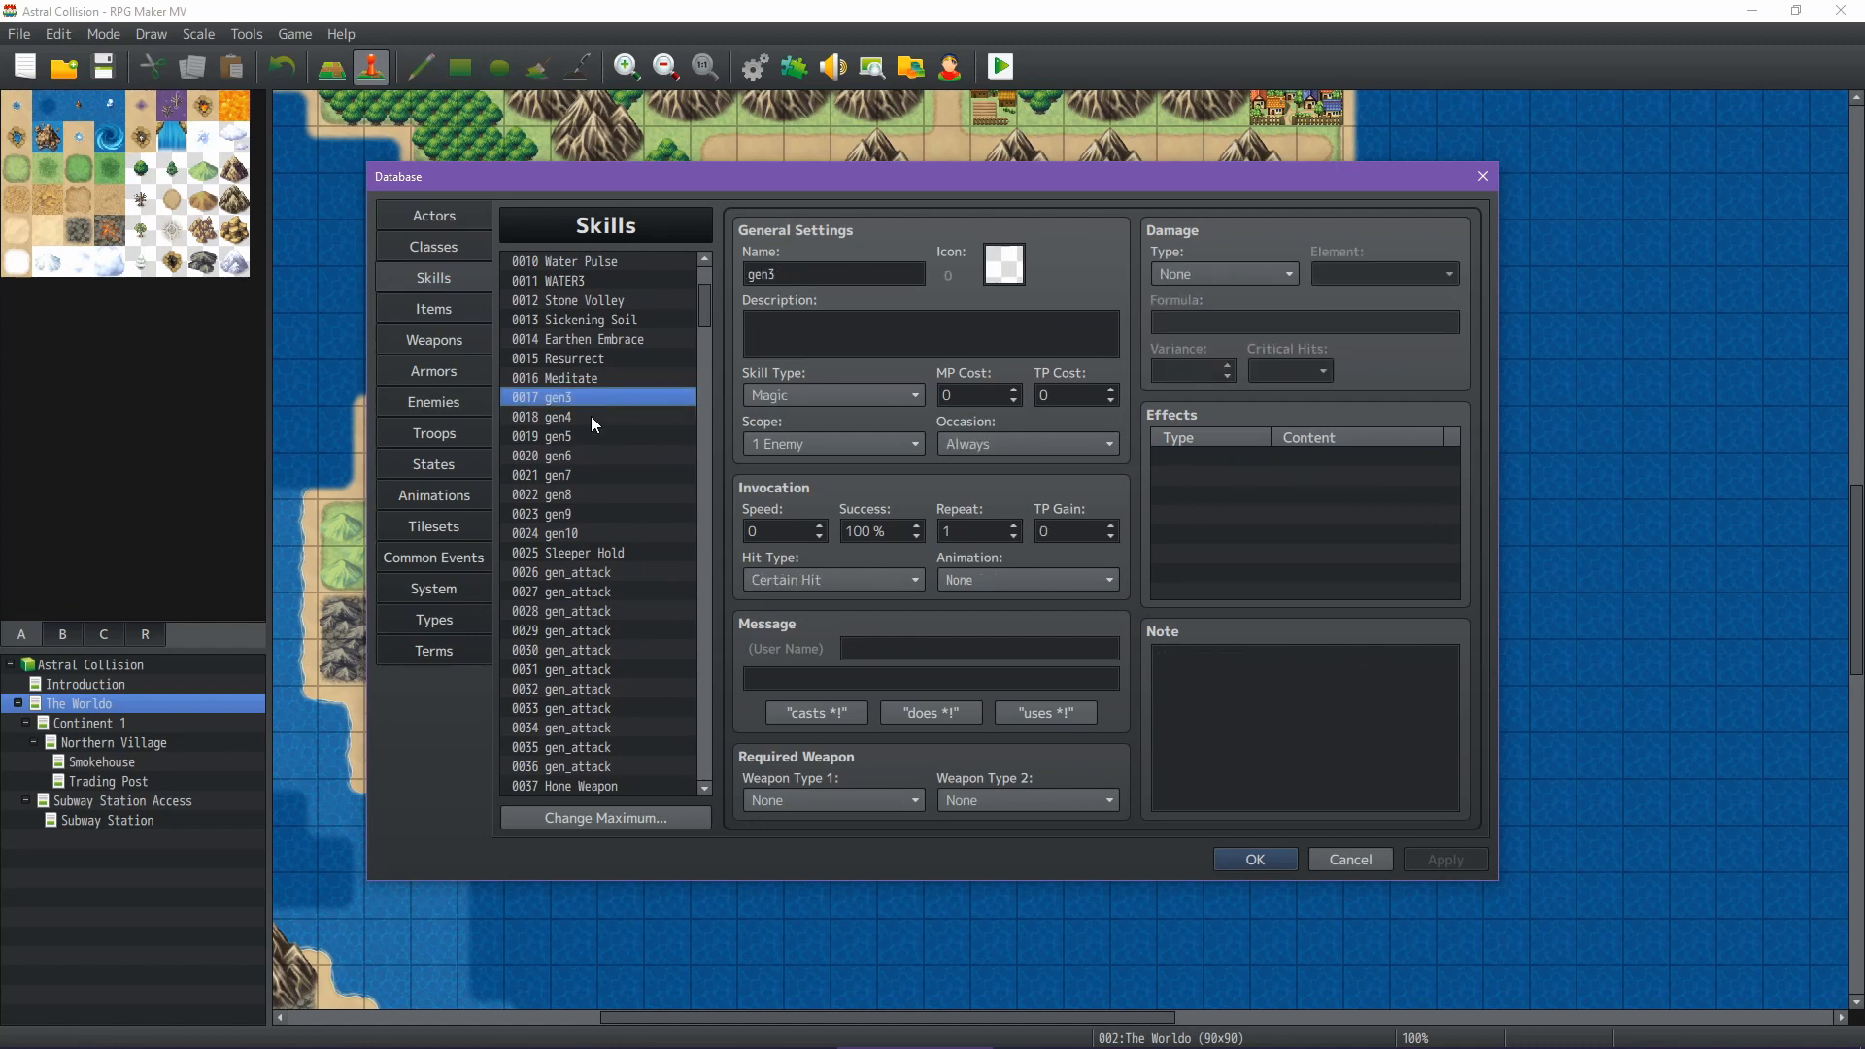
left_click(591, 421)
left_click(591, 442)
left_click(587, 535)
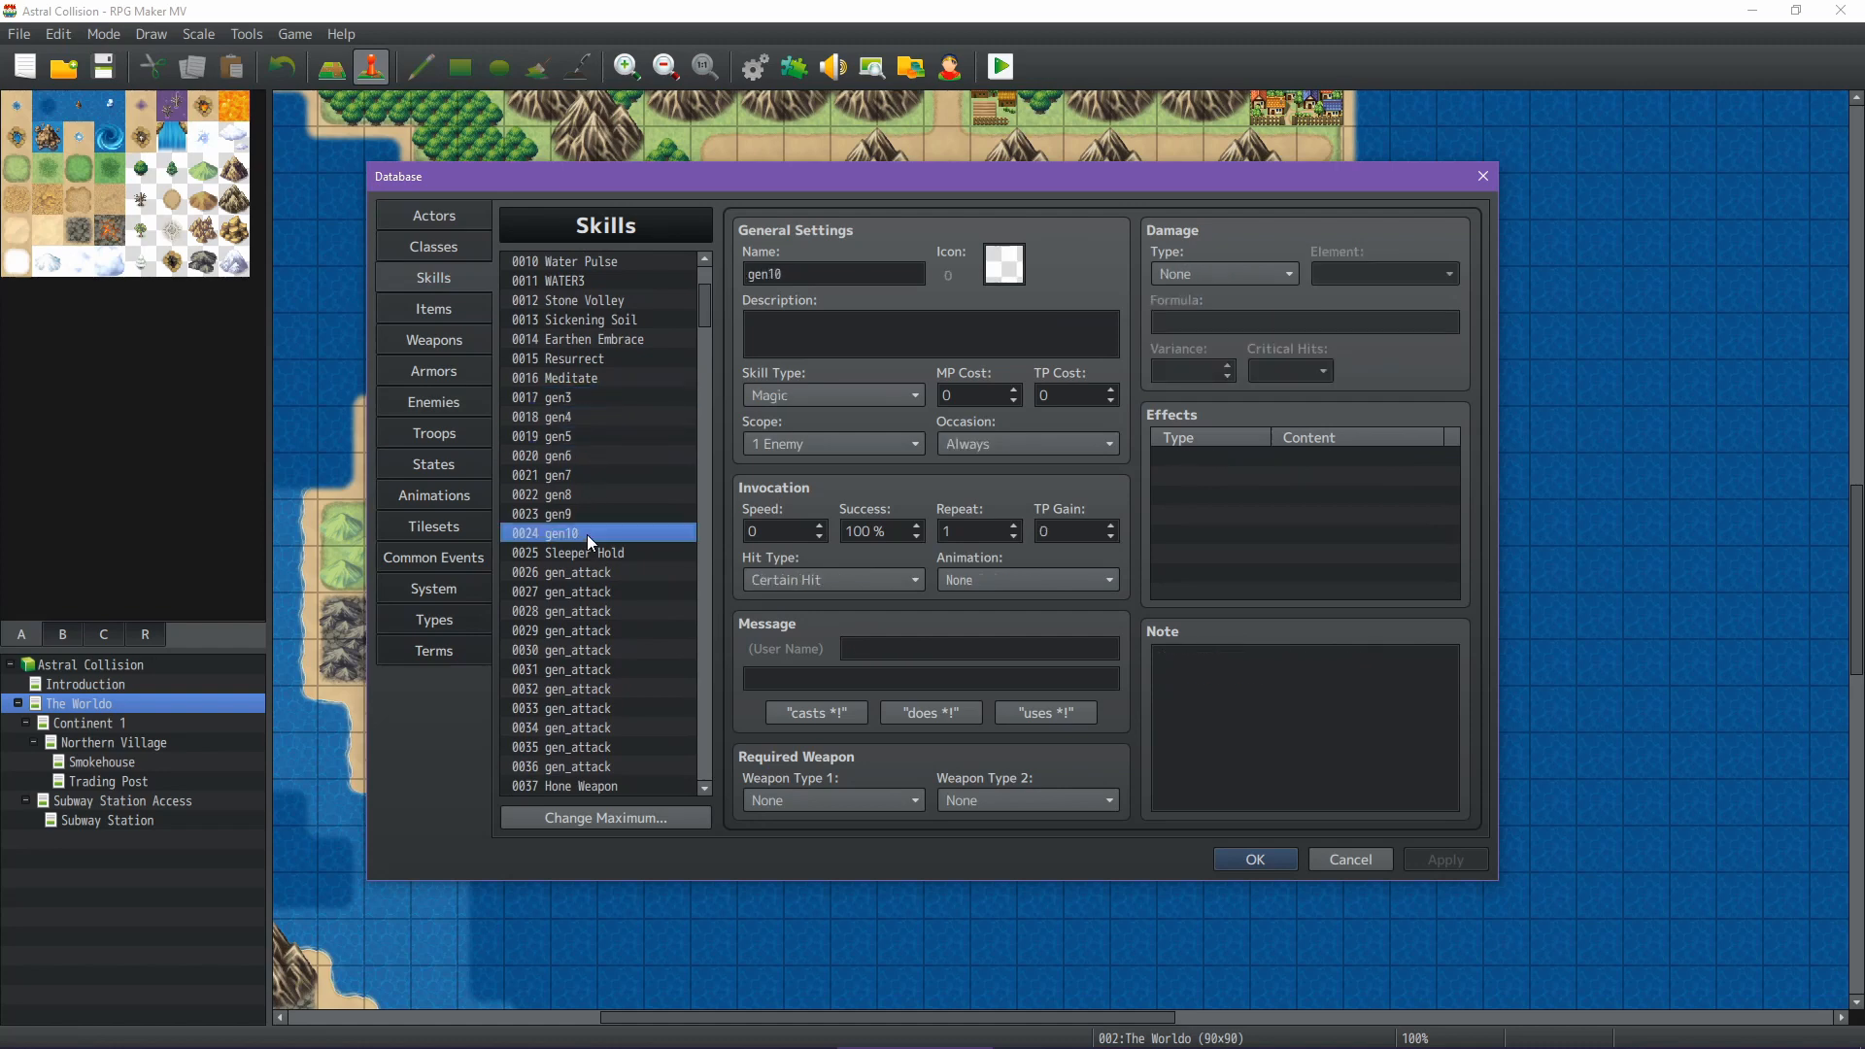
left_click(570, 400)
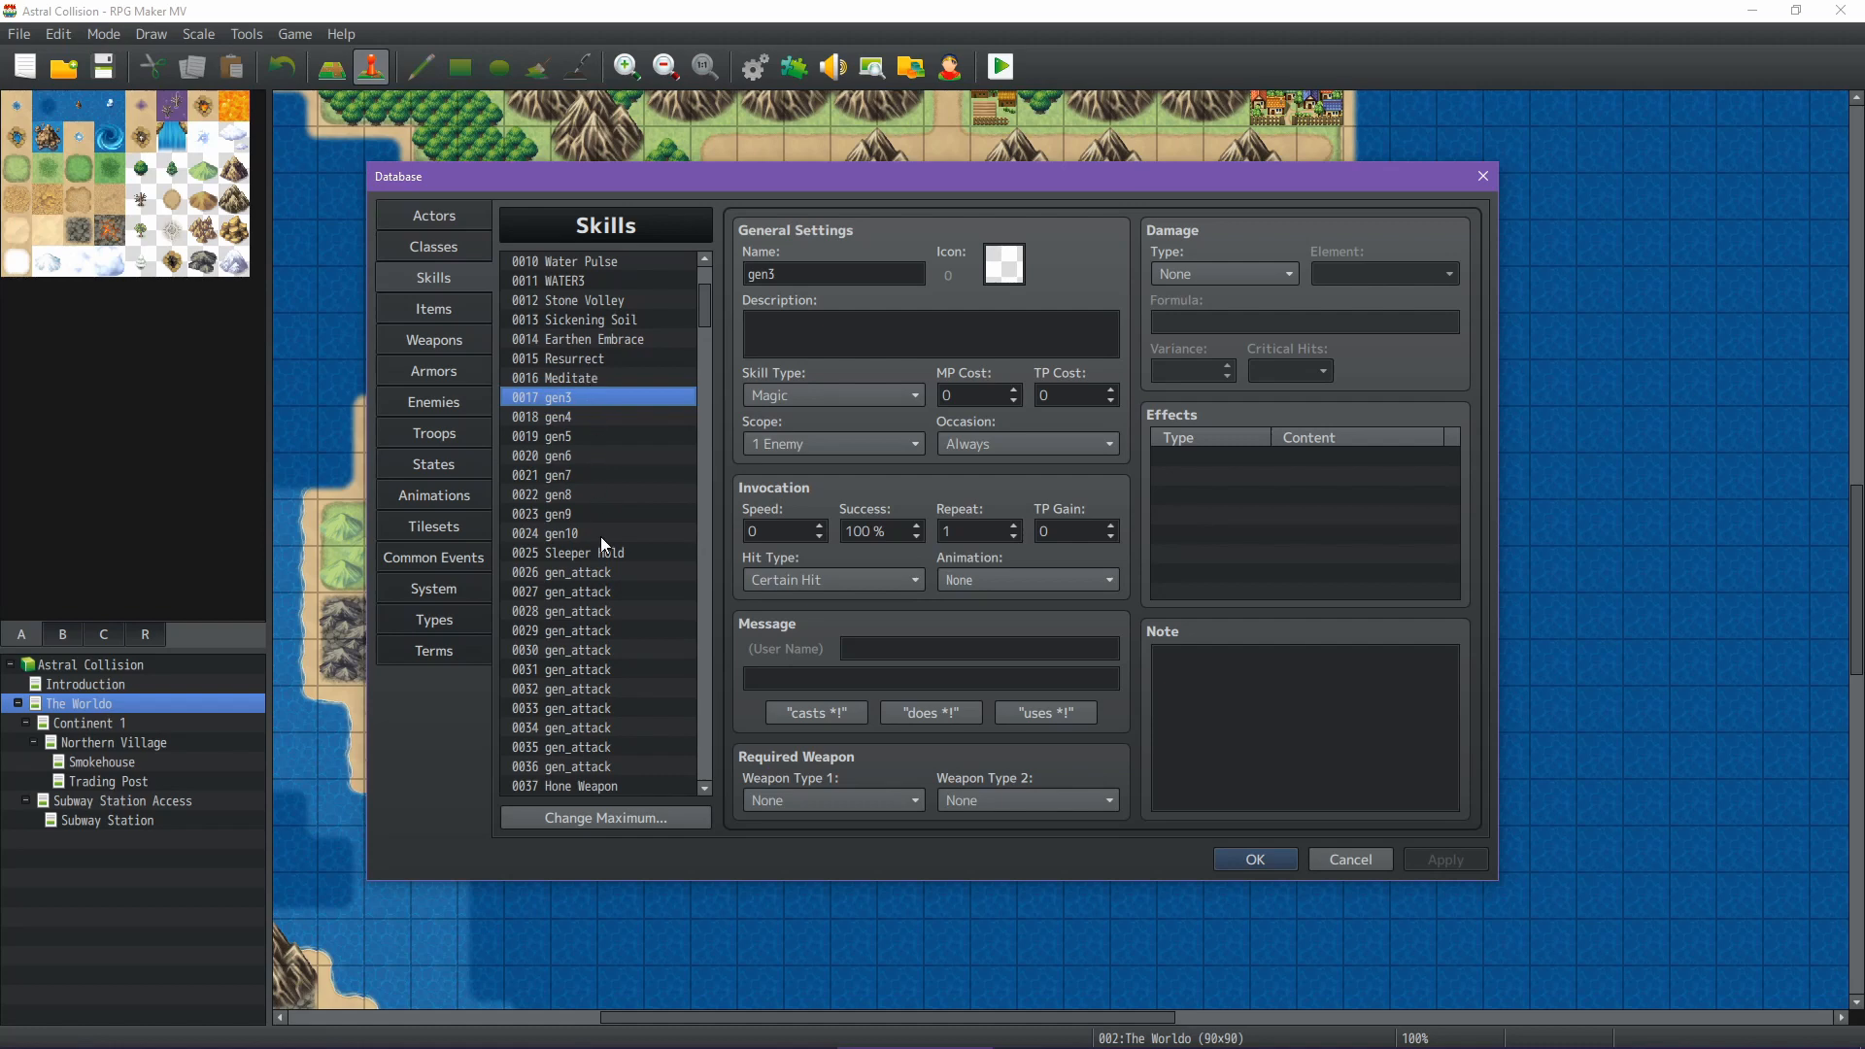
scroll(601, 536, "down", 2)
scroll(626, 500, "down", 2)
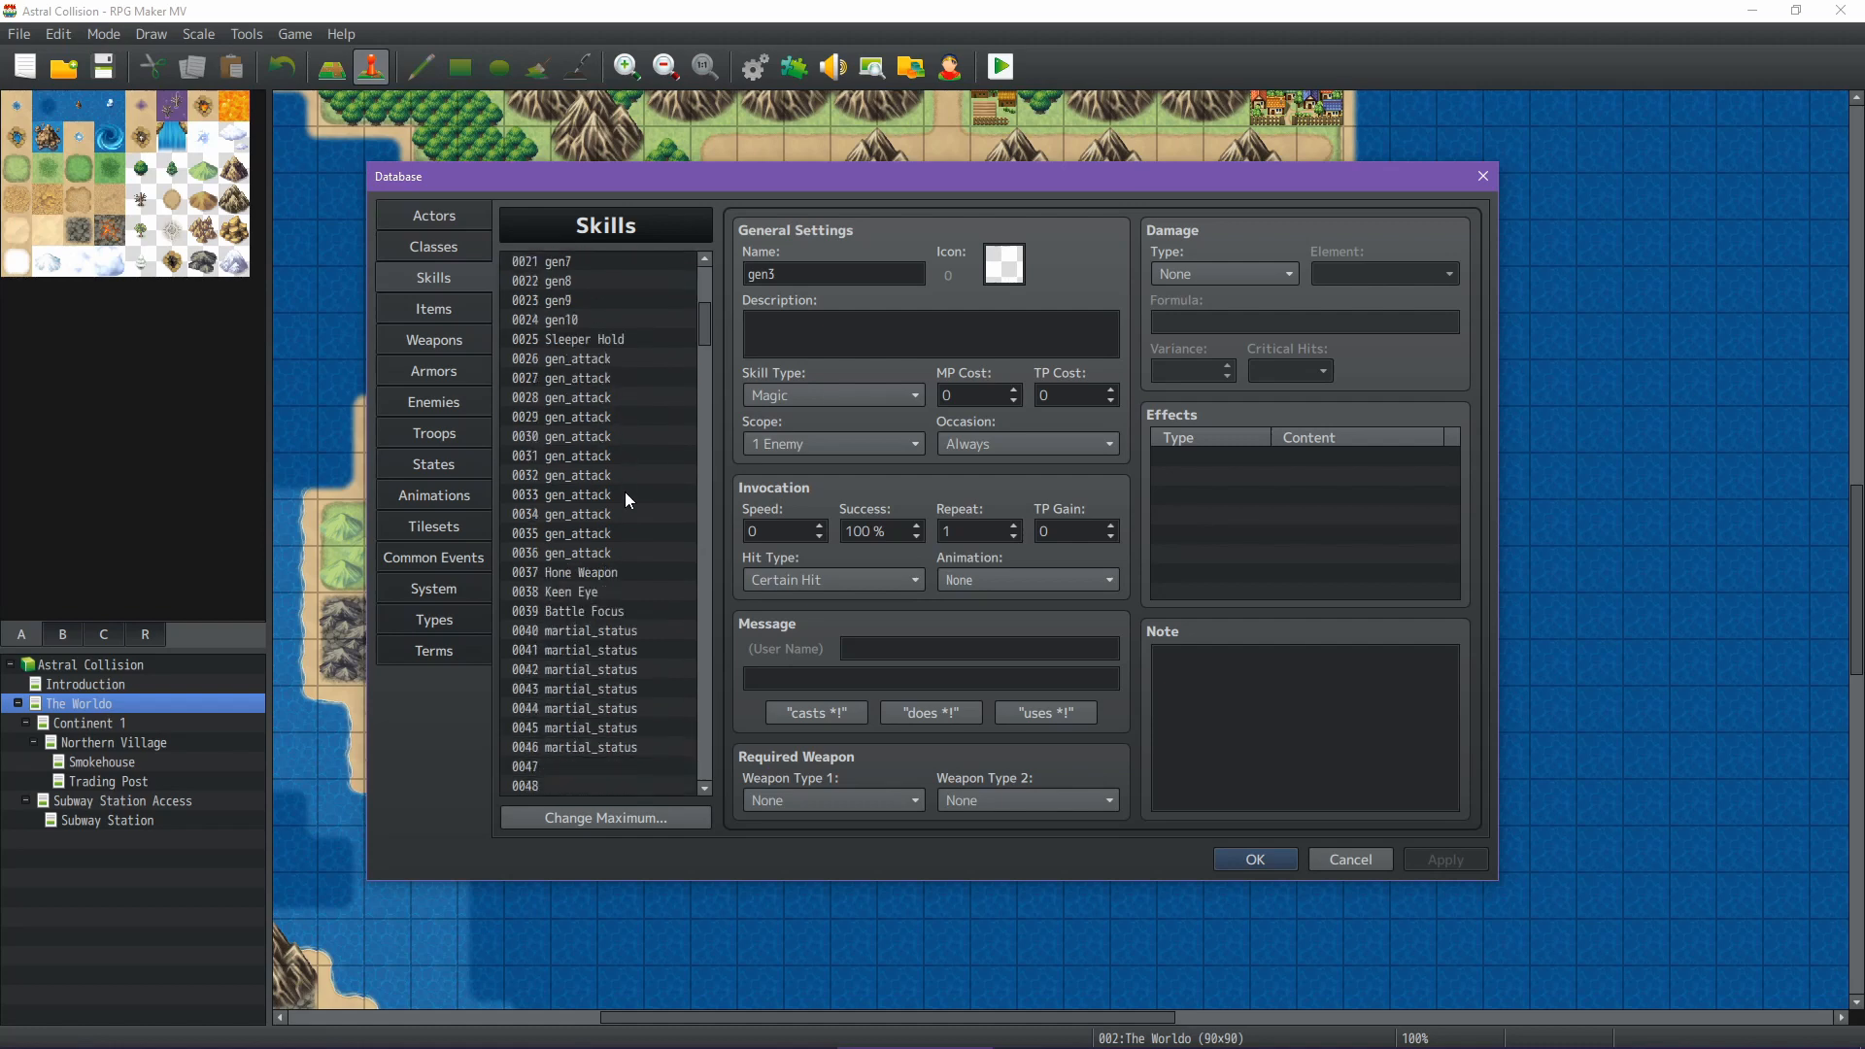
scroll(625, 501, "down", 2)
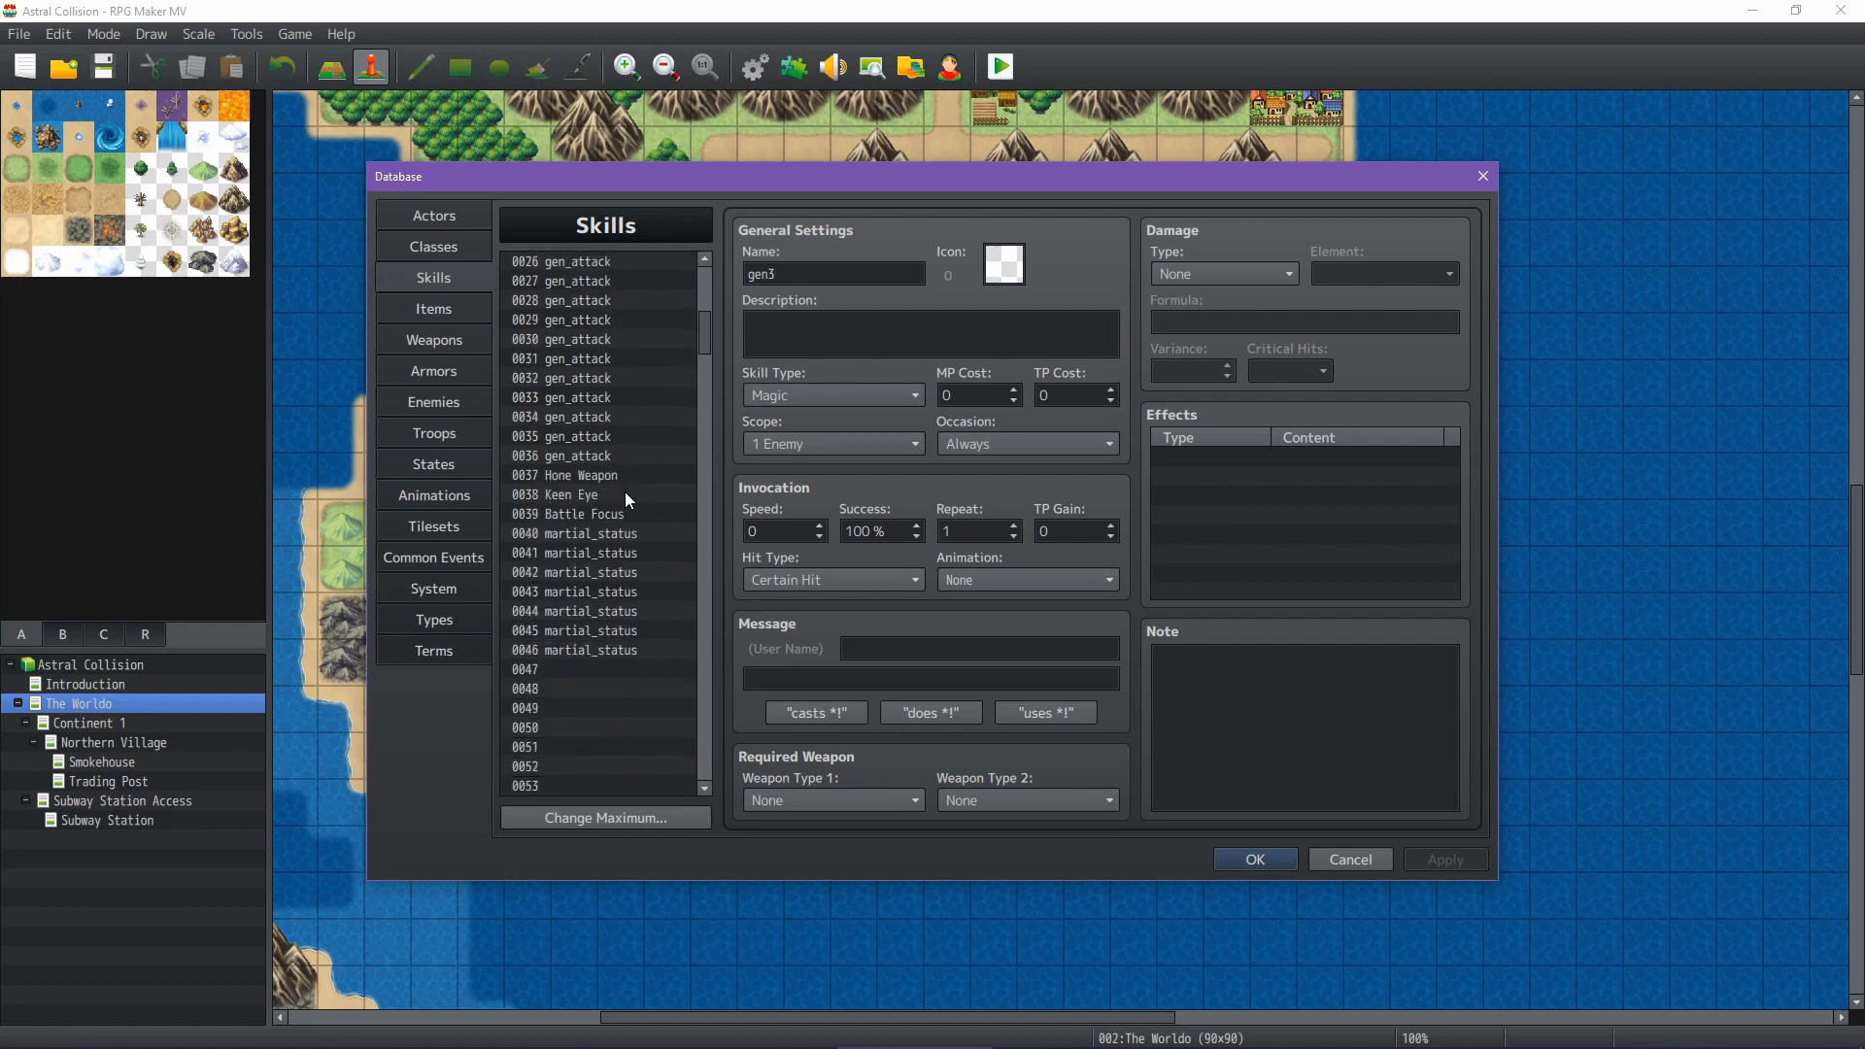
scroll(625, 491, "up", 7)
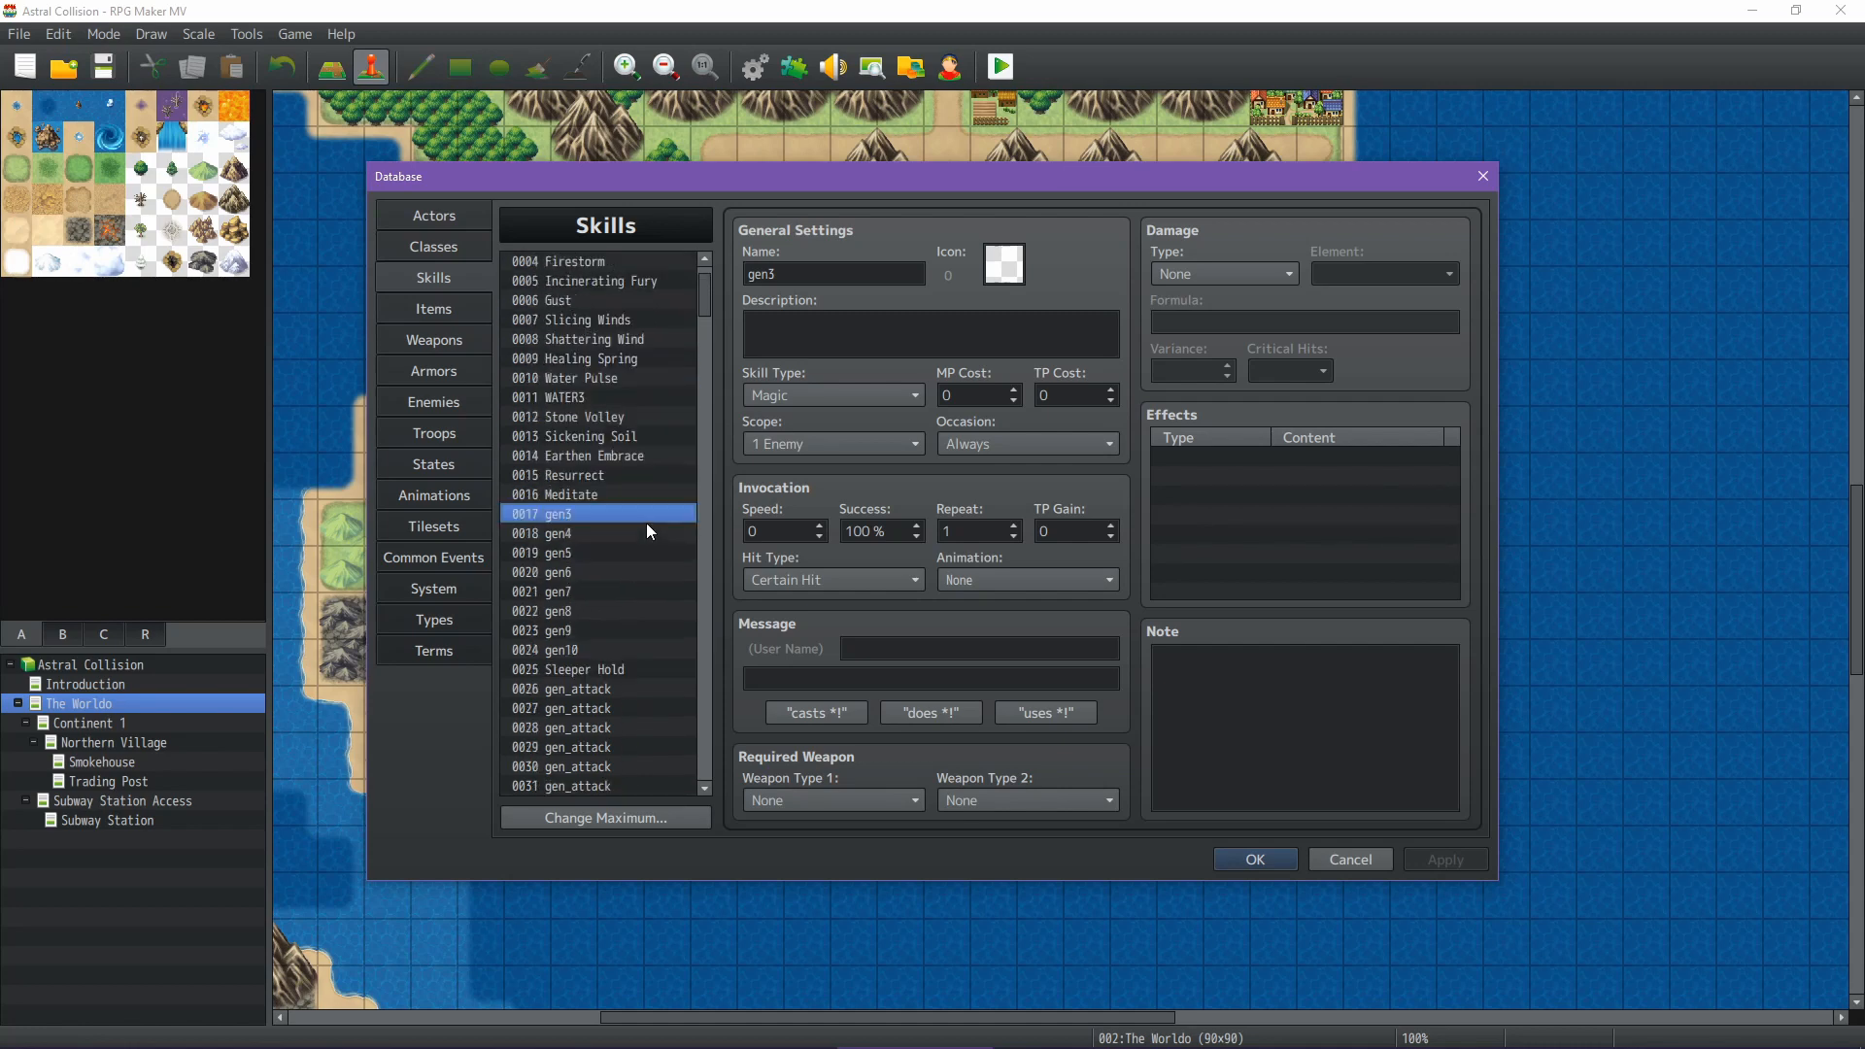
scroll(648, 531, "up", 1)
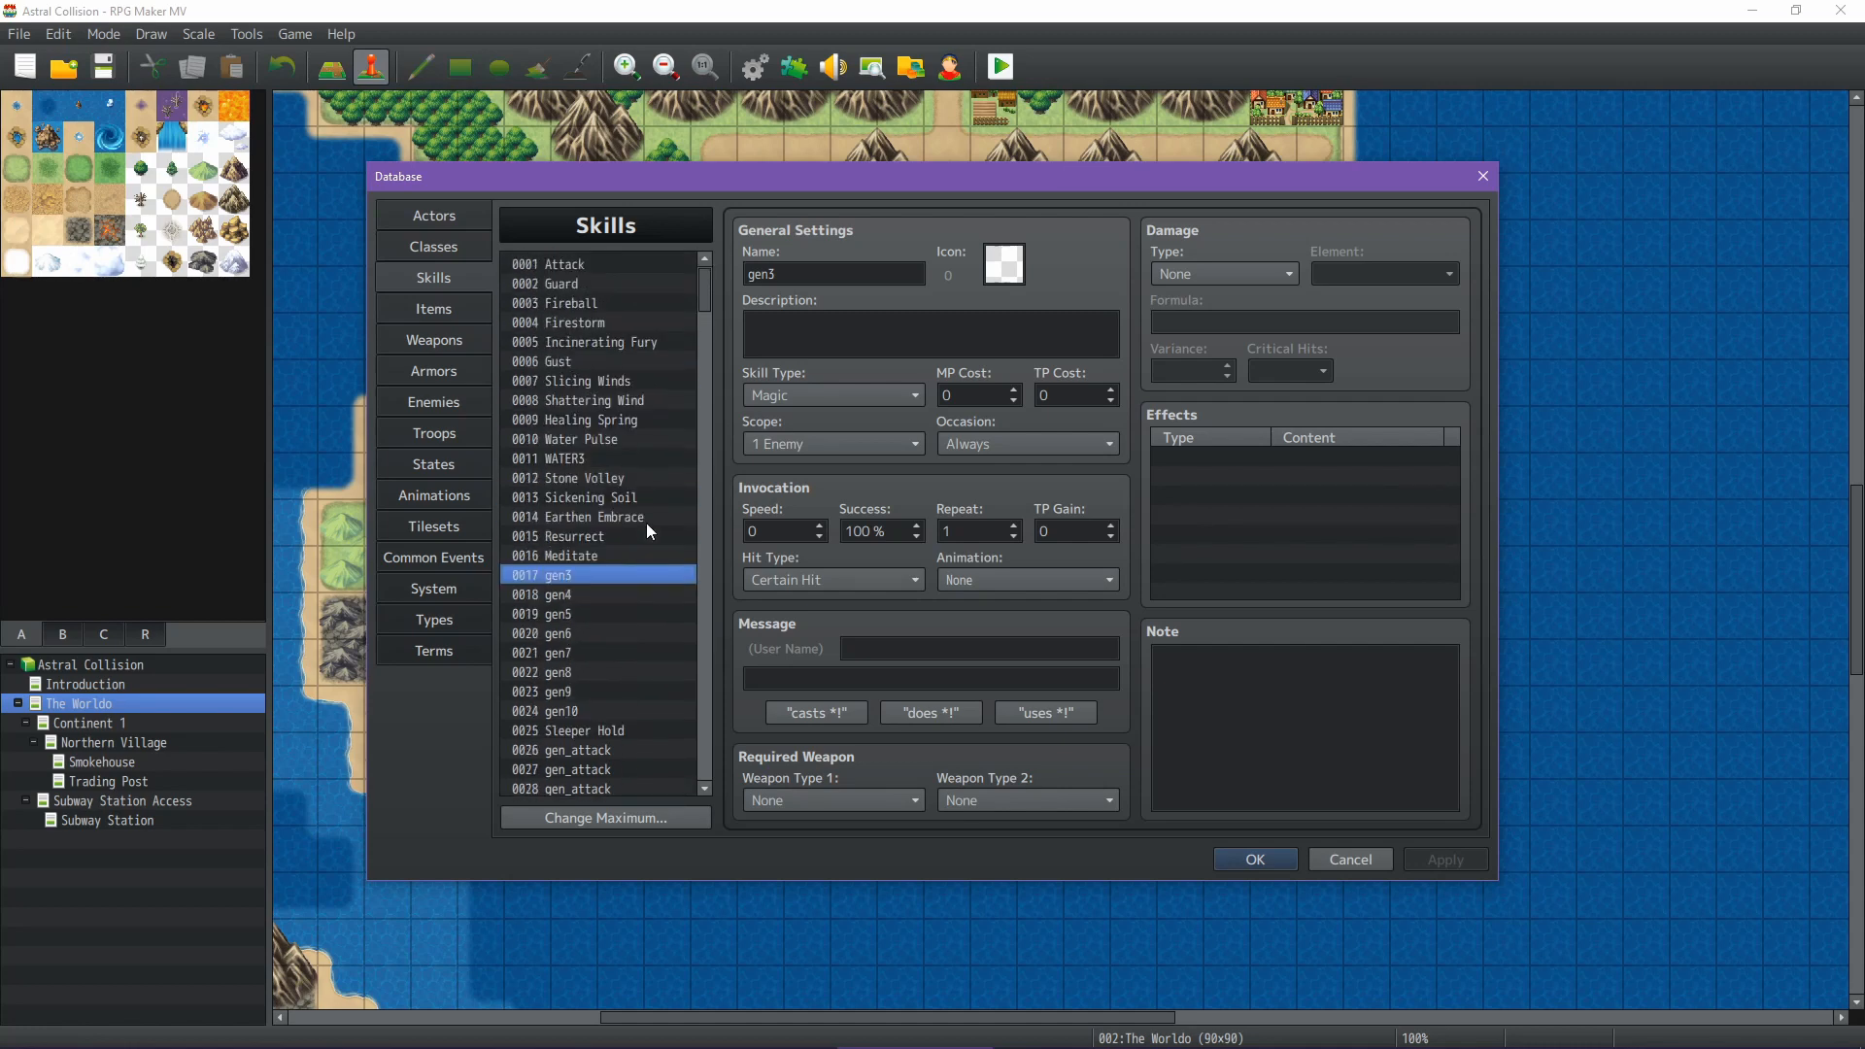
Review the settings of the finished spells one by one, from Fireball through Water Pulse
left_click(579, 301)
key("Down")
key("Down")
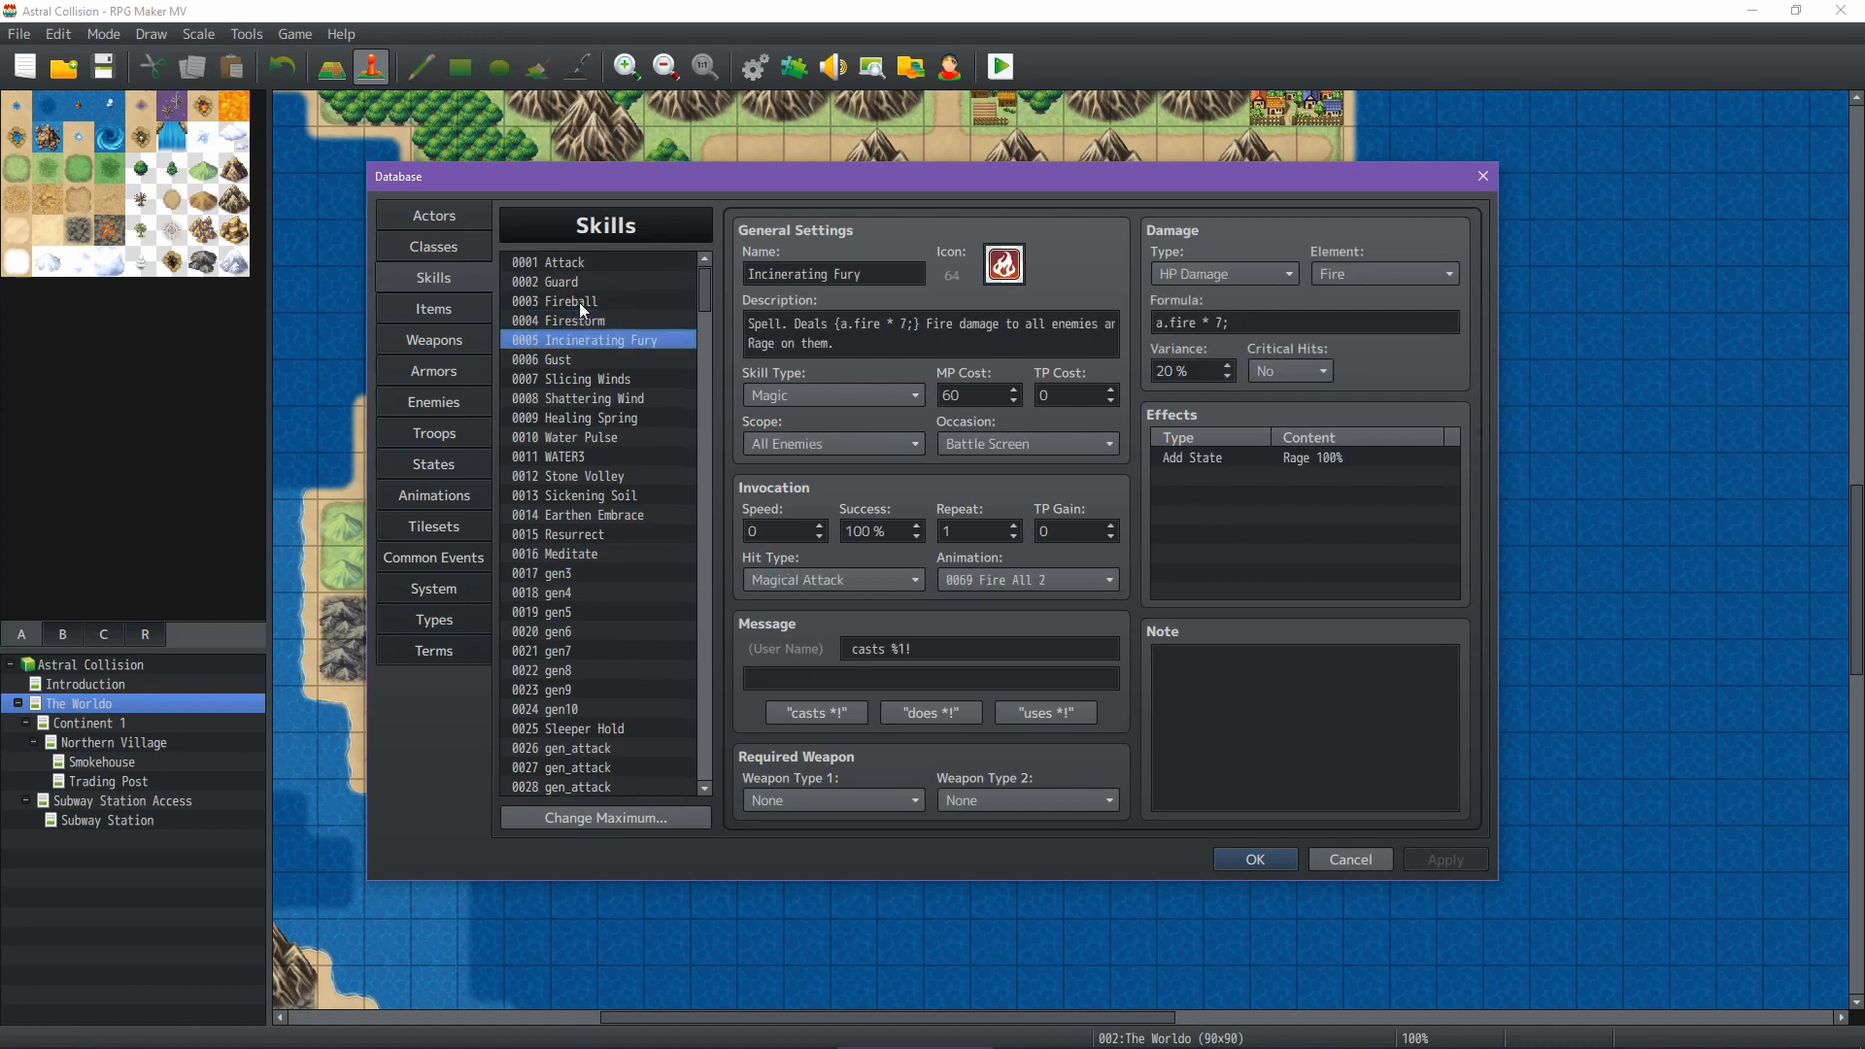
key("Down")
key("Down")
key("Down")
key("Down")
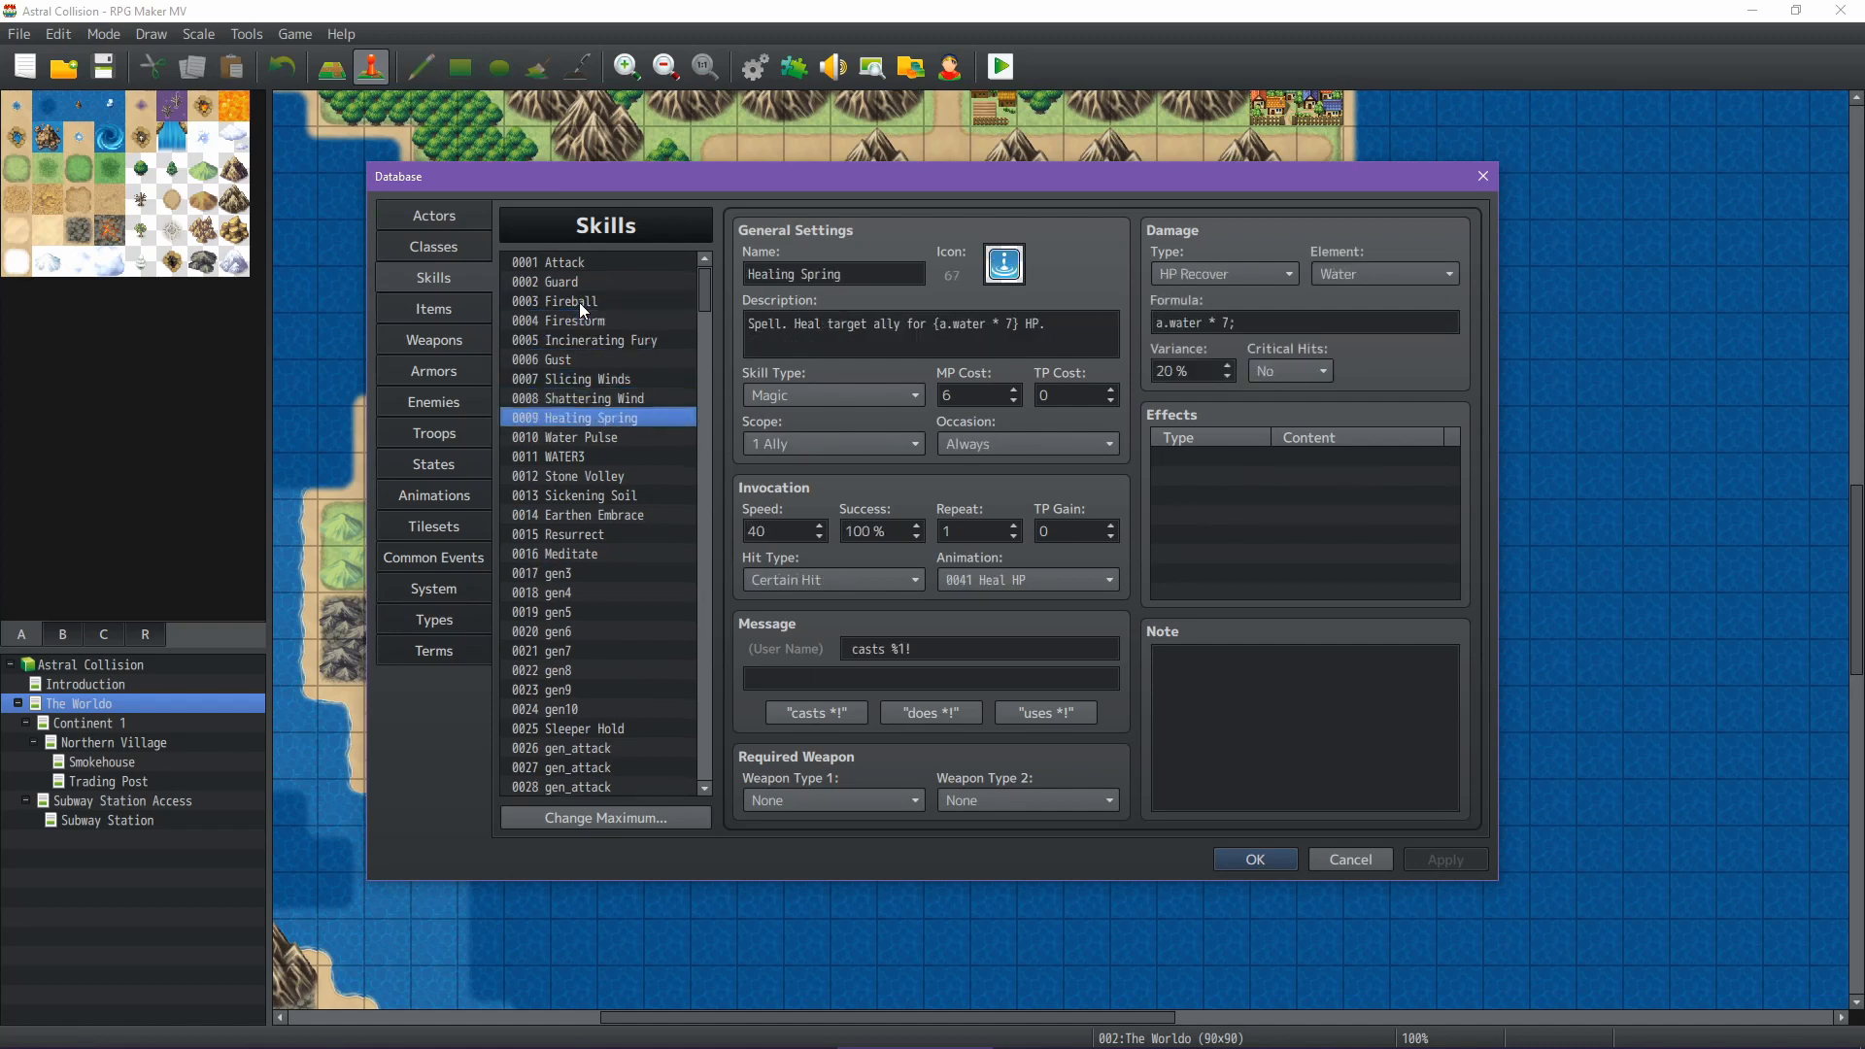
key("Down")
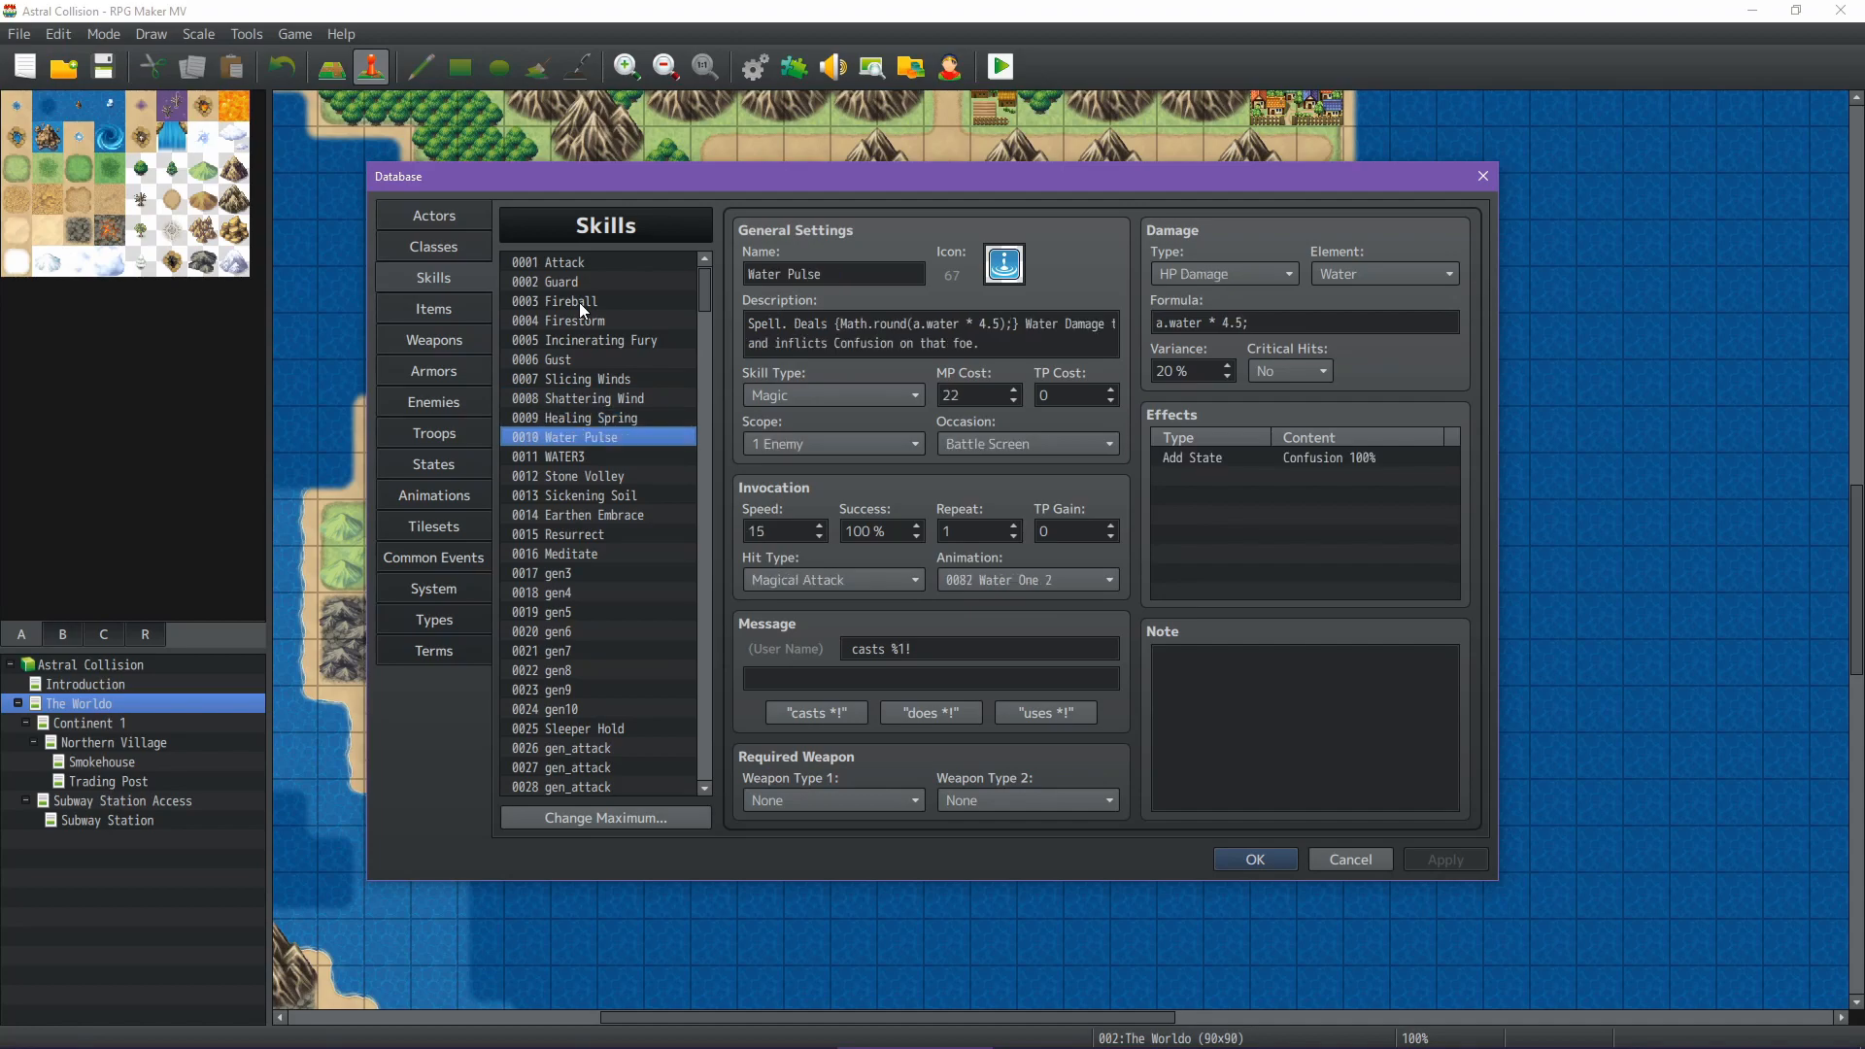
Consult the Astral Collision spreadsheet's element notes, and return to RPG Maker MV to examine Healing Spring and the WATER3 placeholder skill
left_click(790, 998)
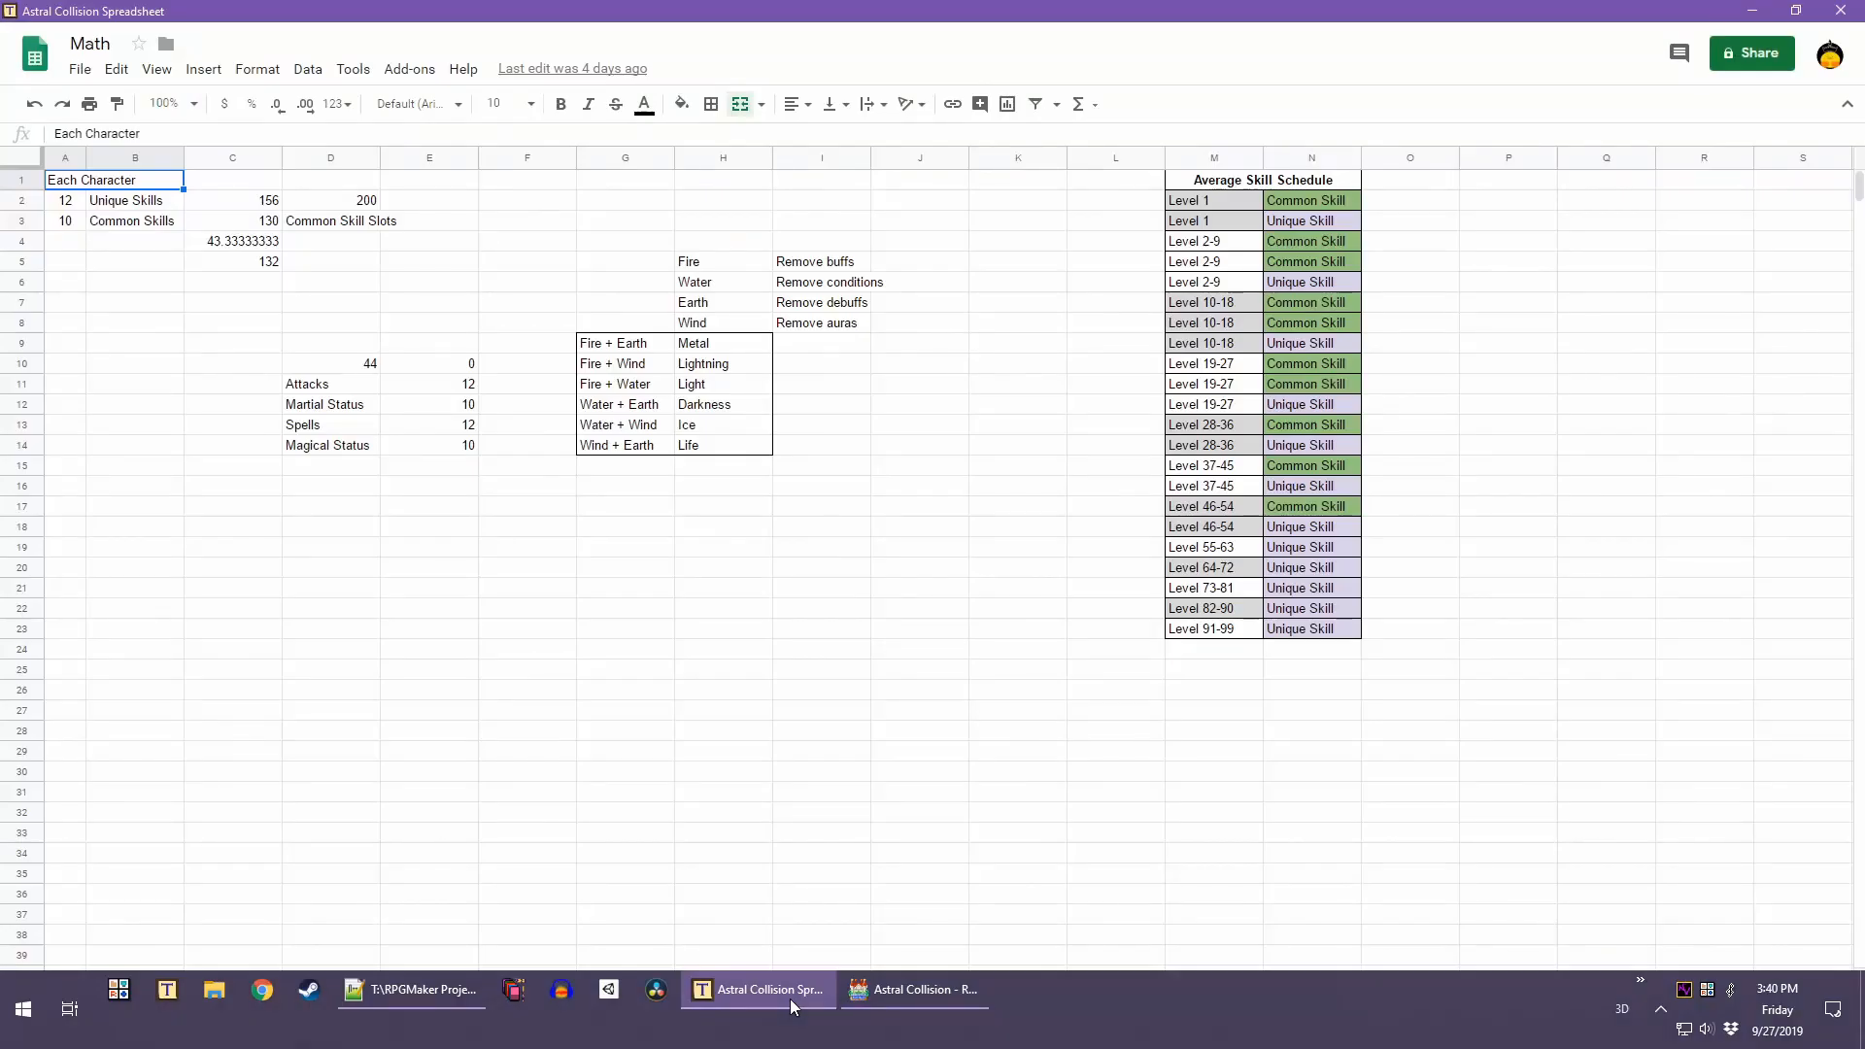
left_click(790, 999)
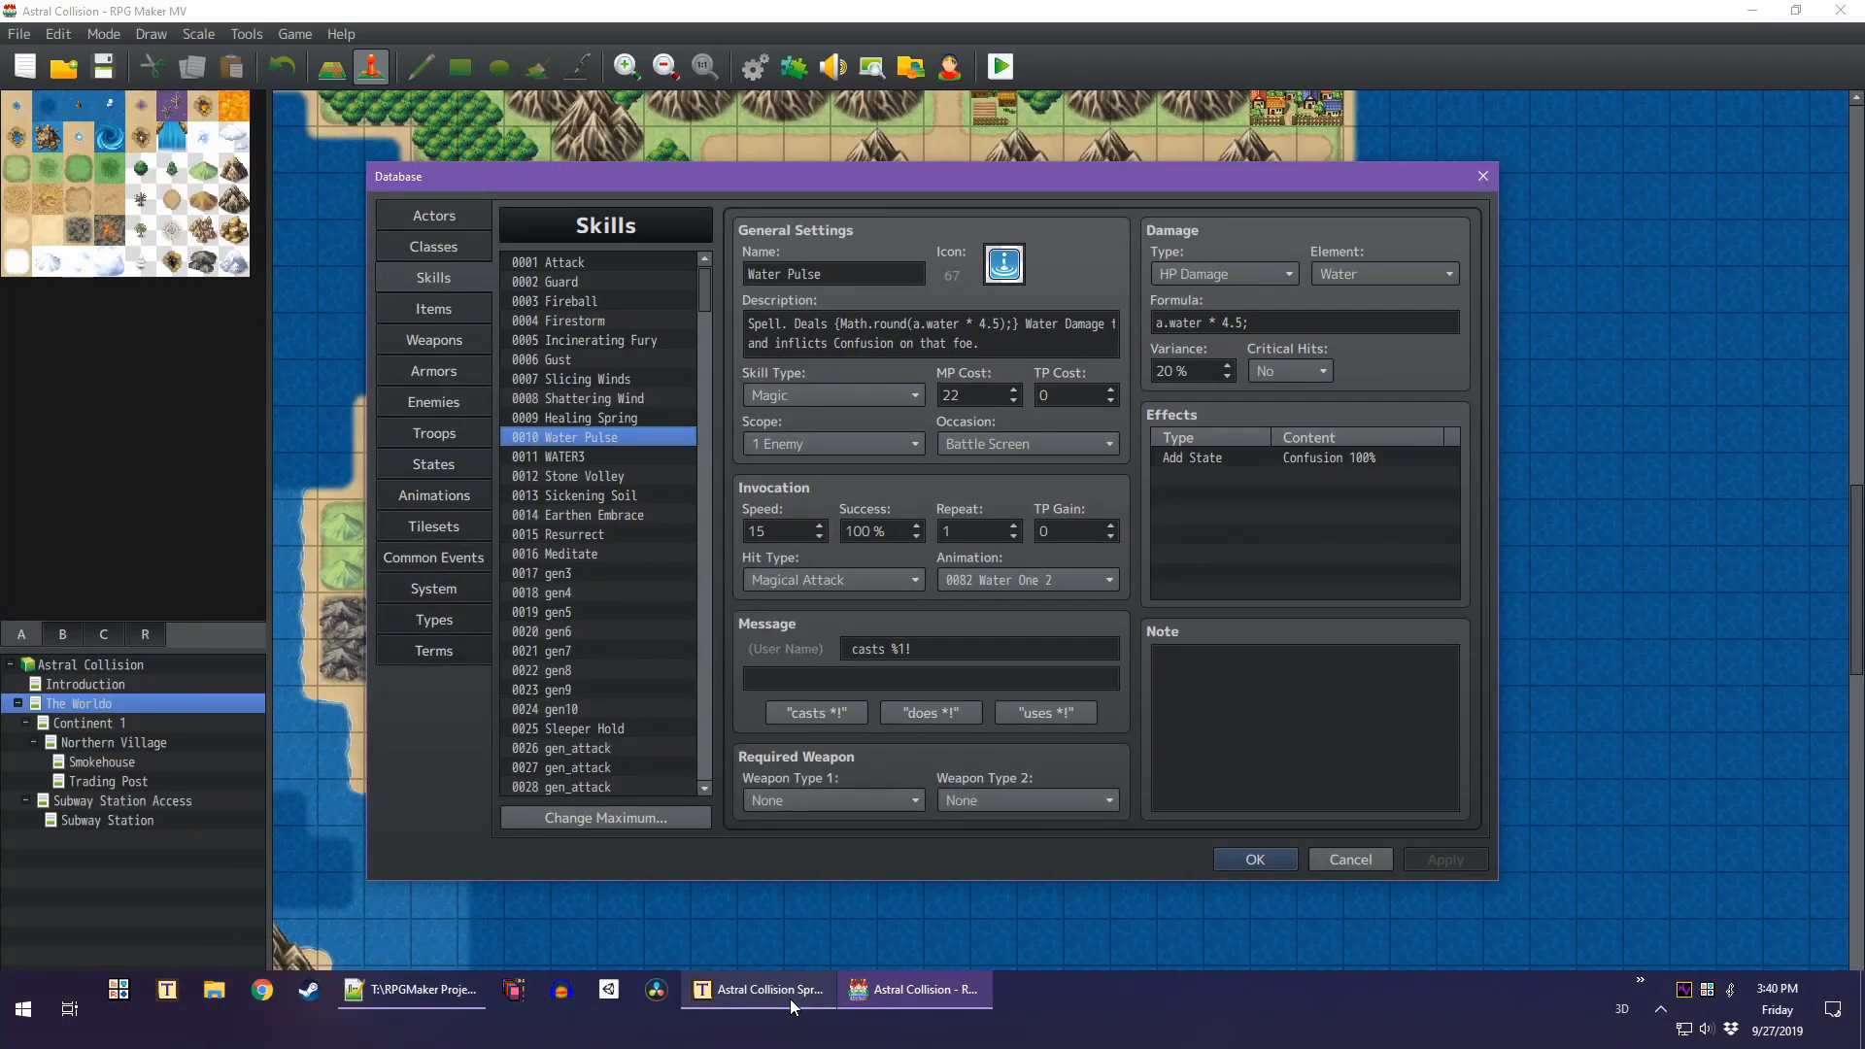
left_click(639, 418)
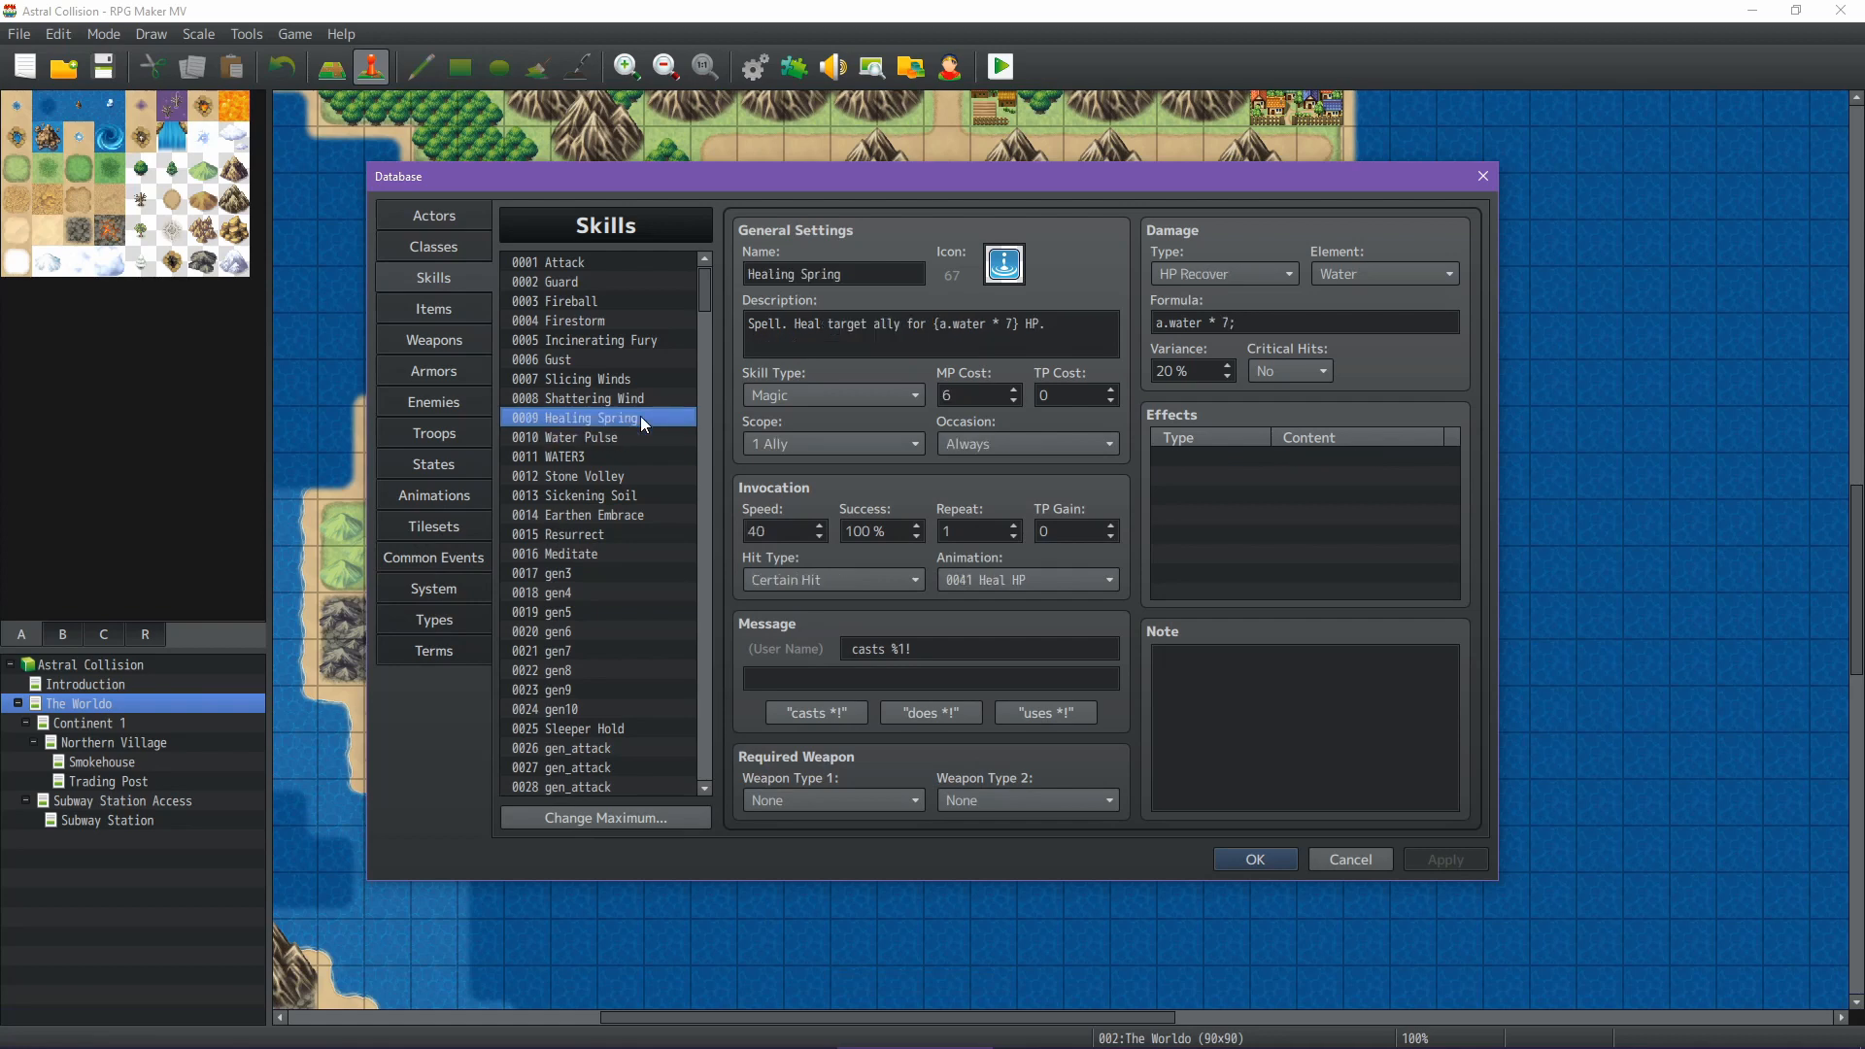
left_click(604, 457)
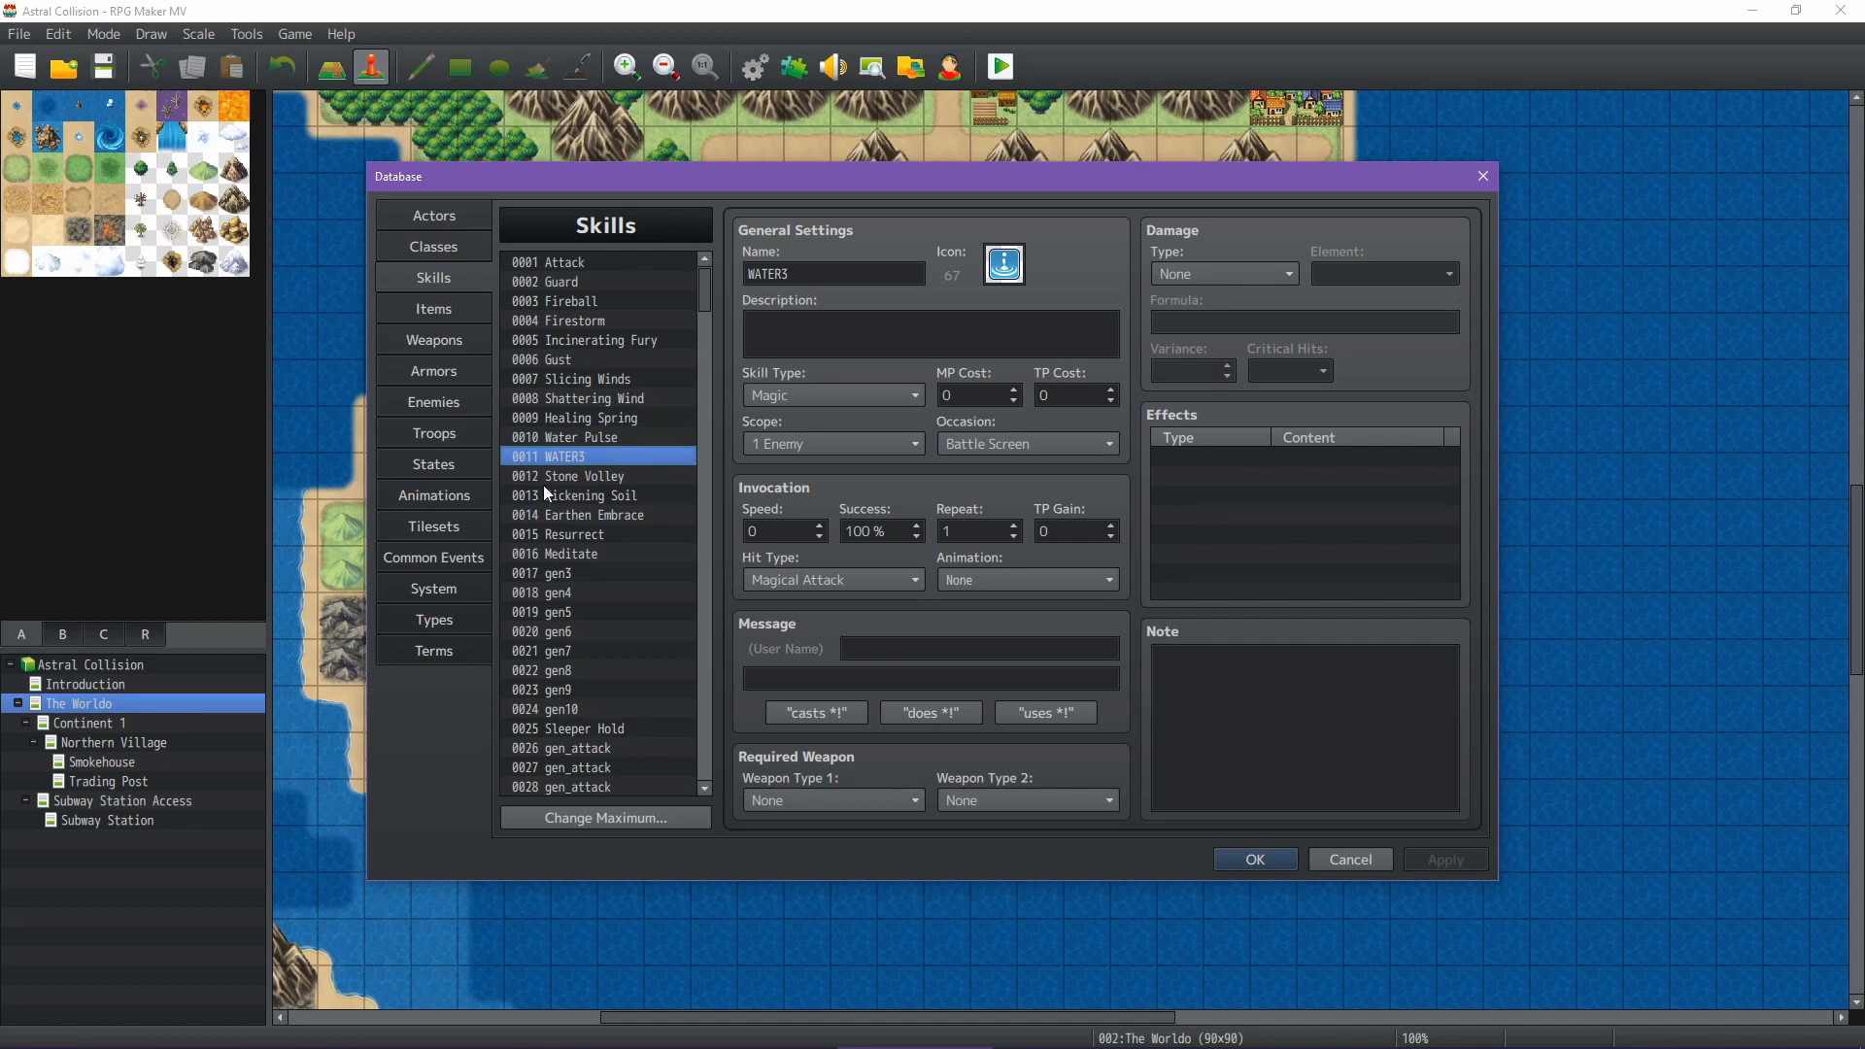
double_click(820, 276)
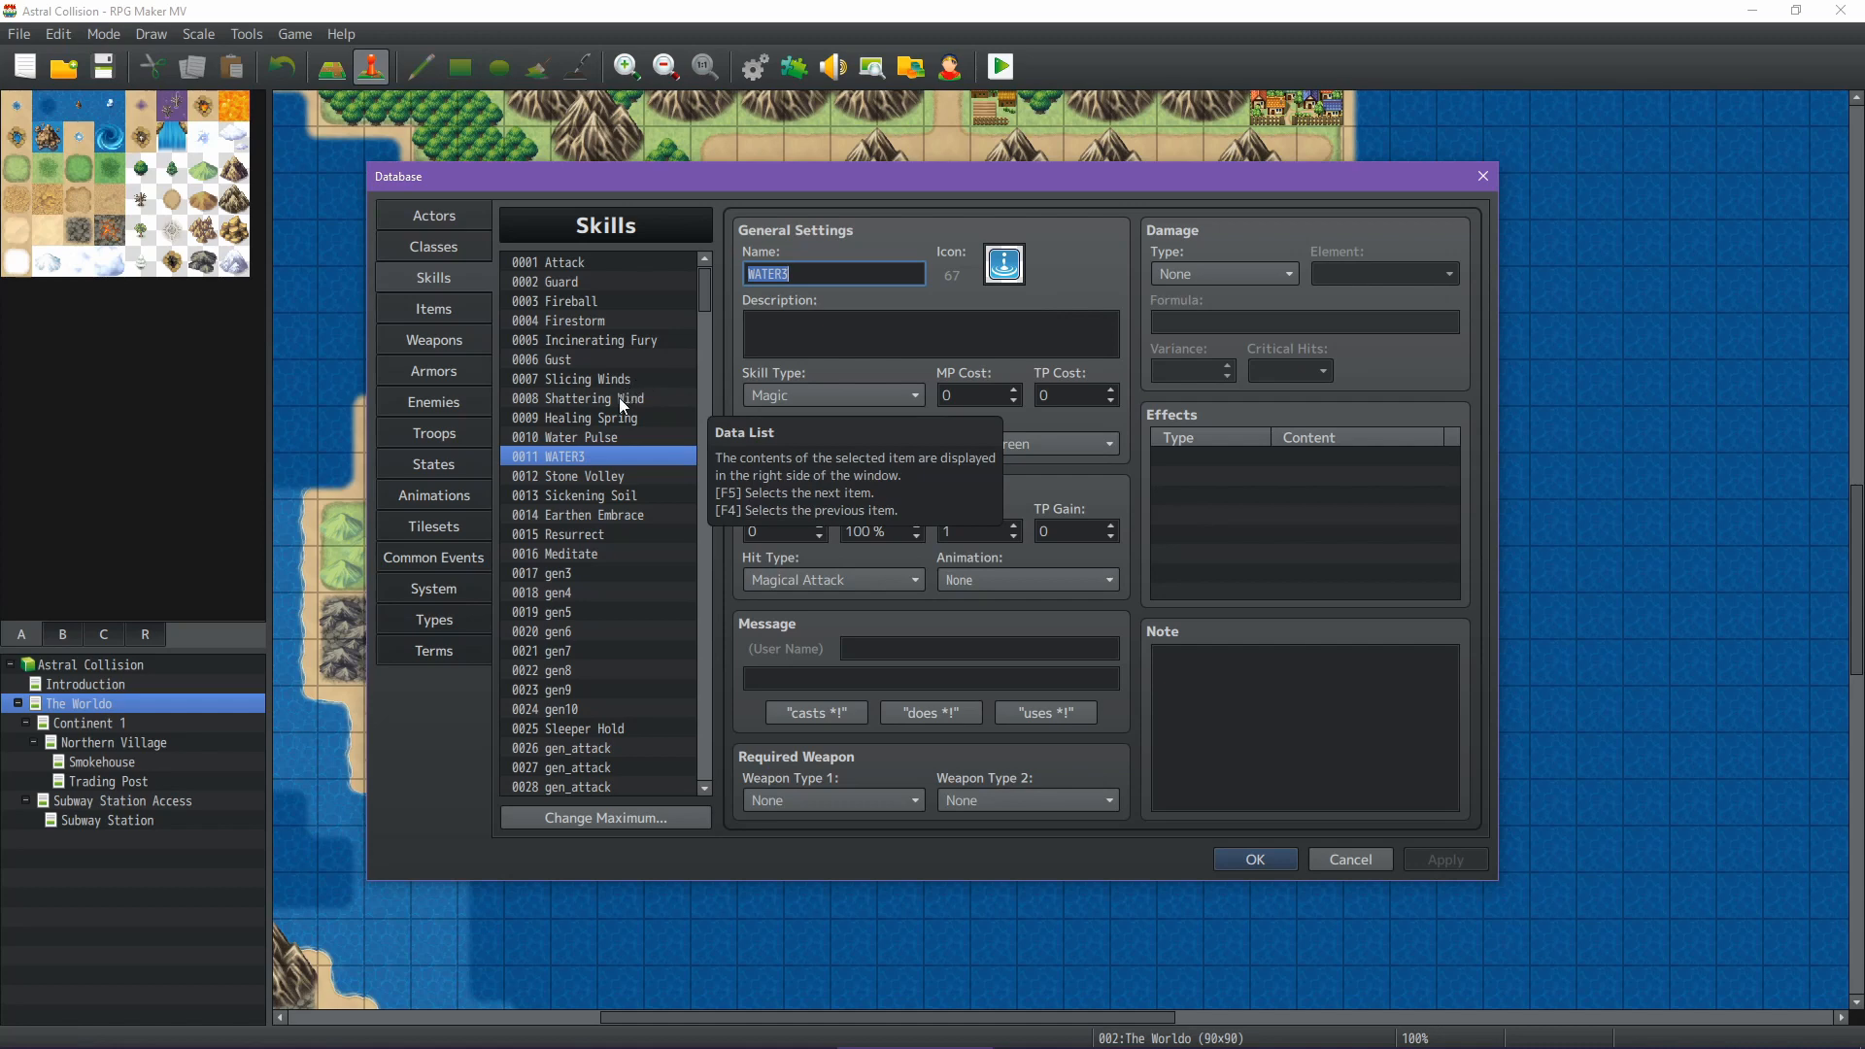
Compare Earthen Embrace, the water spells, Resurrect and Meditate as references for the WATER3 placeholder
left_click(609, 513)
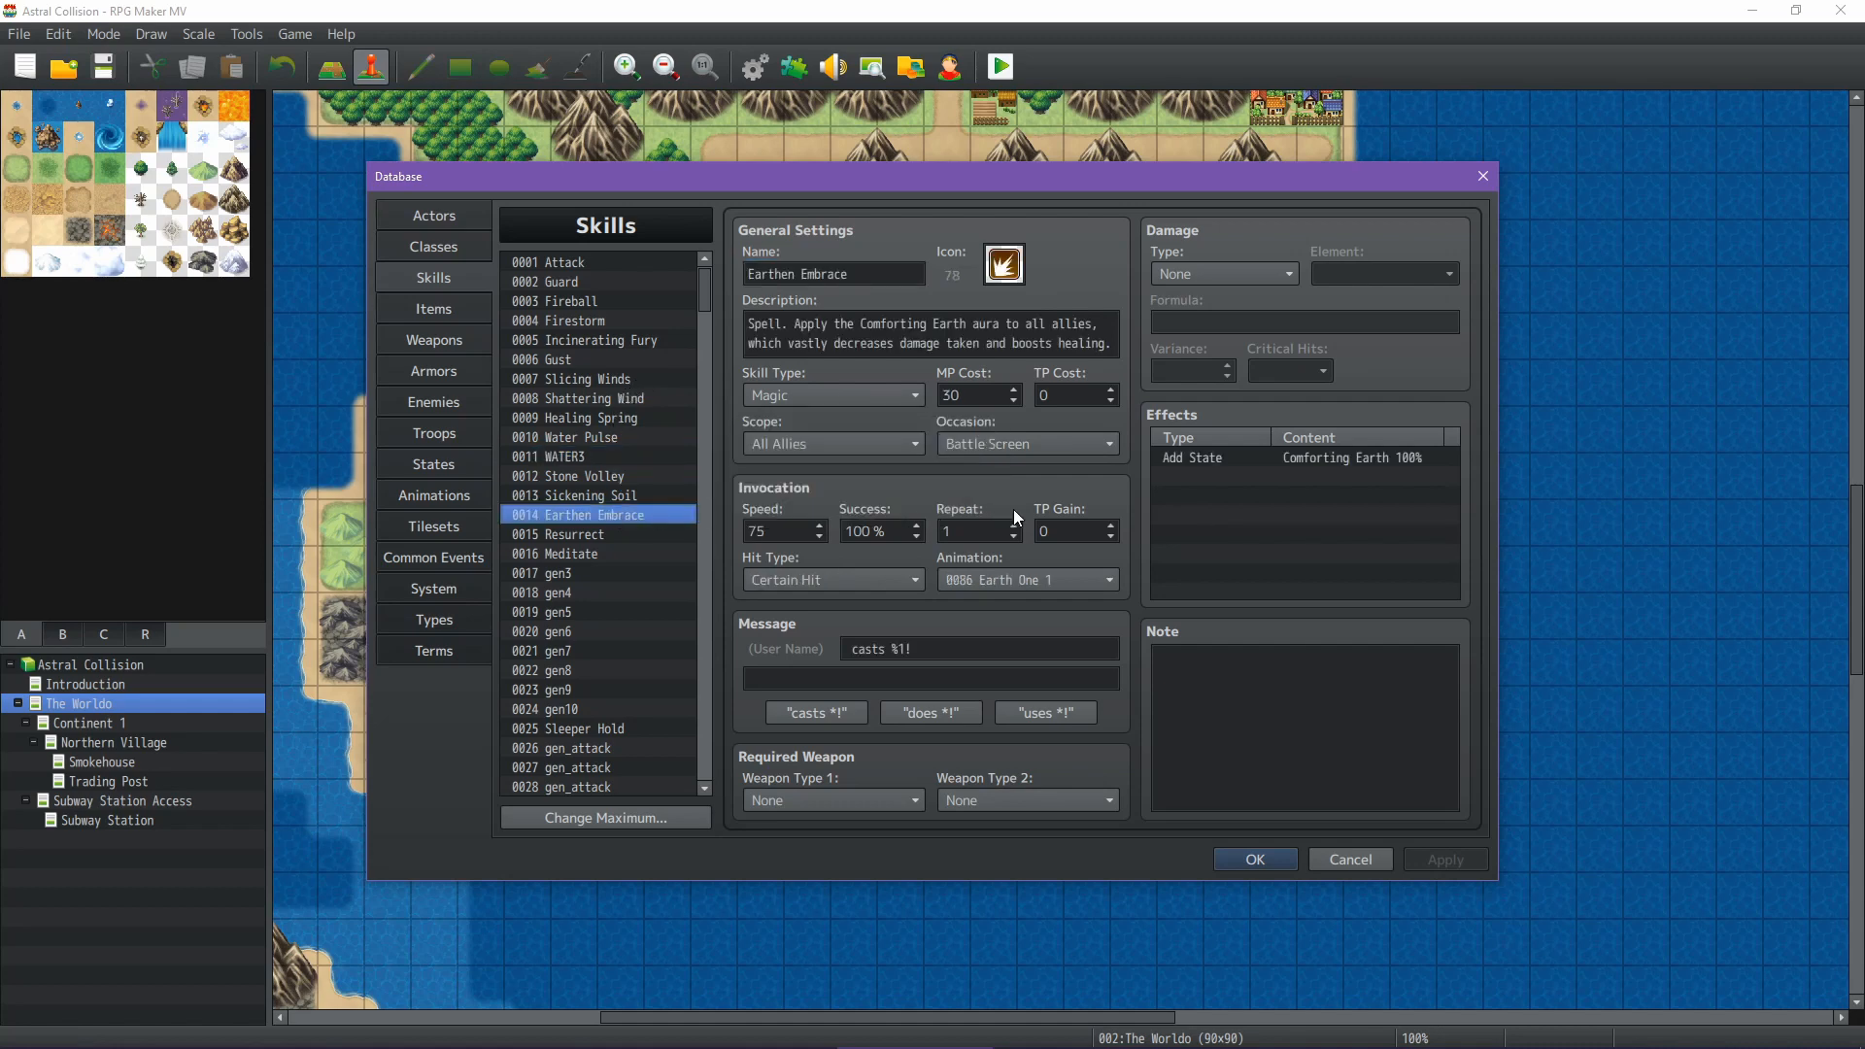
key("Up")
key("Up")
key("Up")
key("Up")
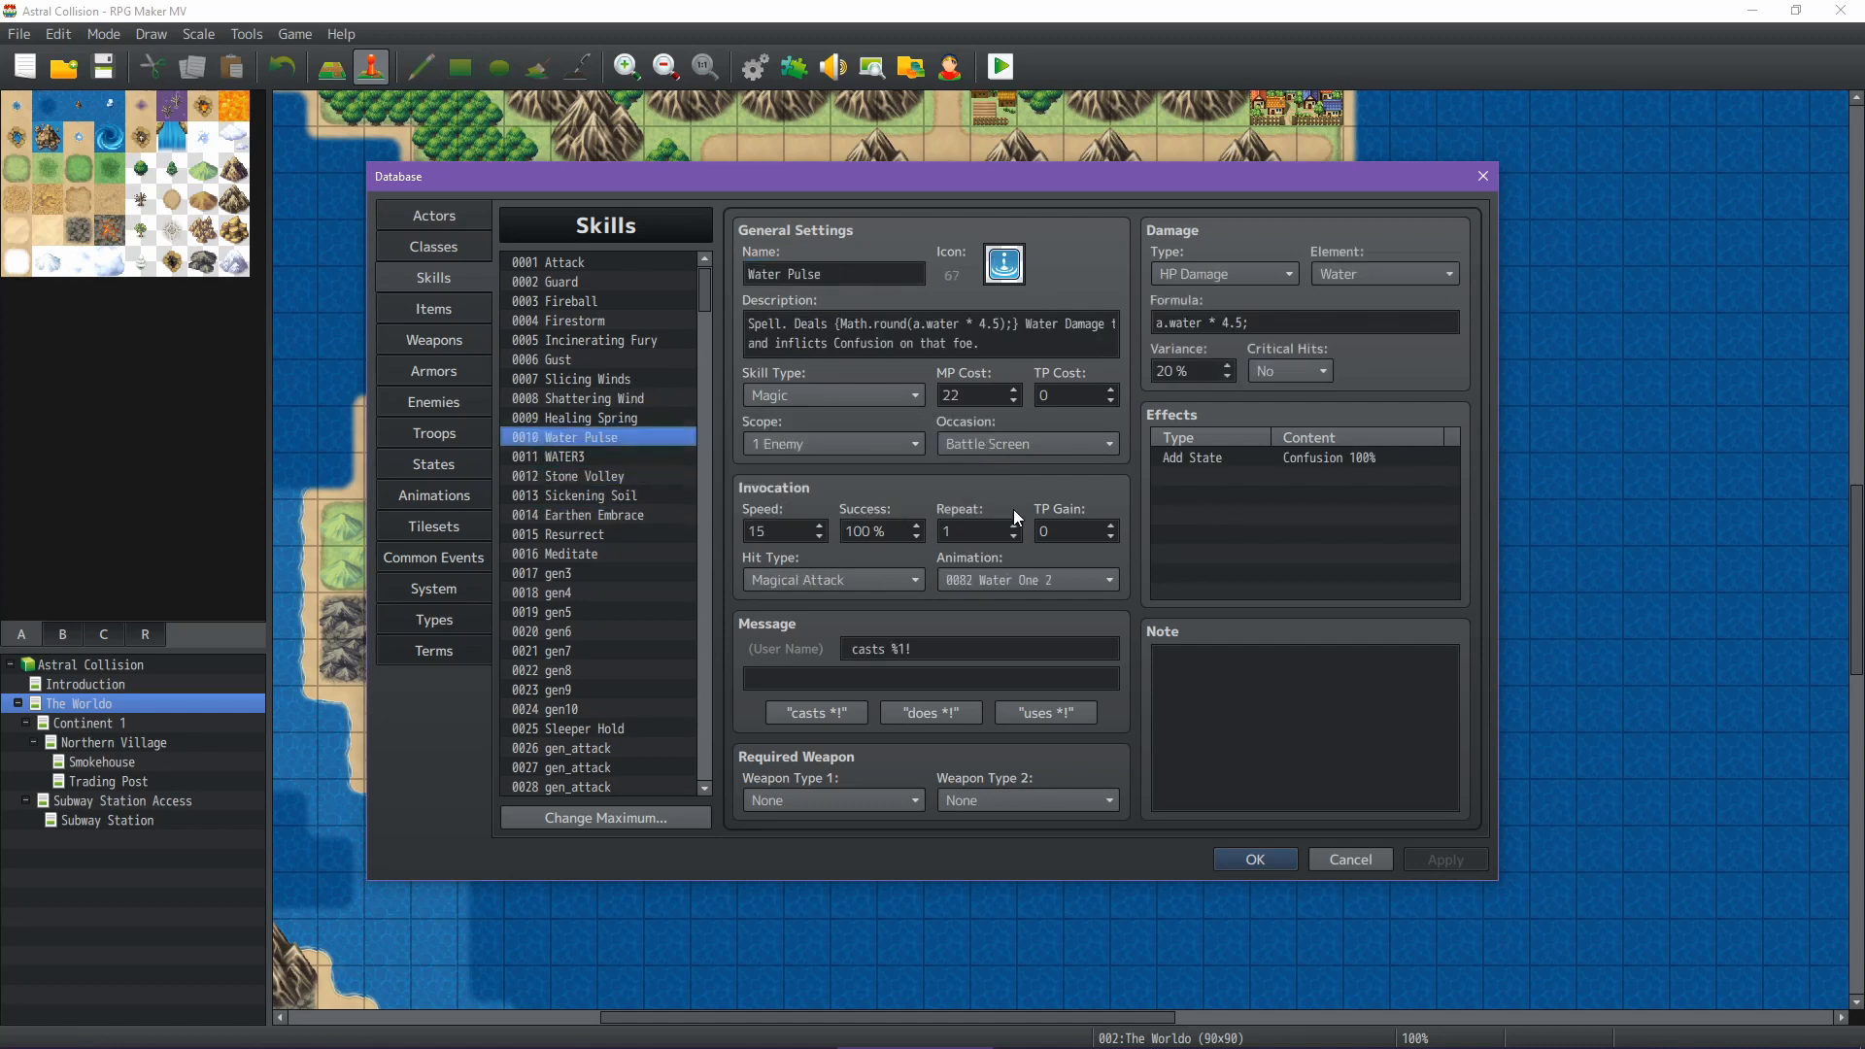
key("Up")
key("Down")
key("Down")
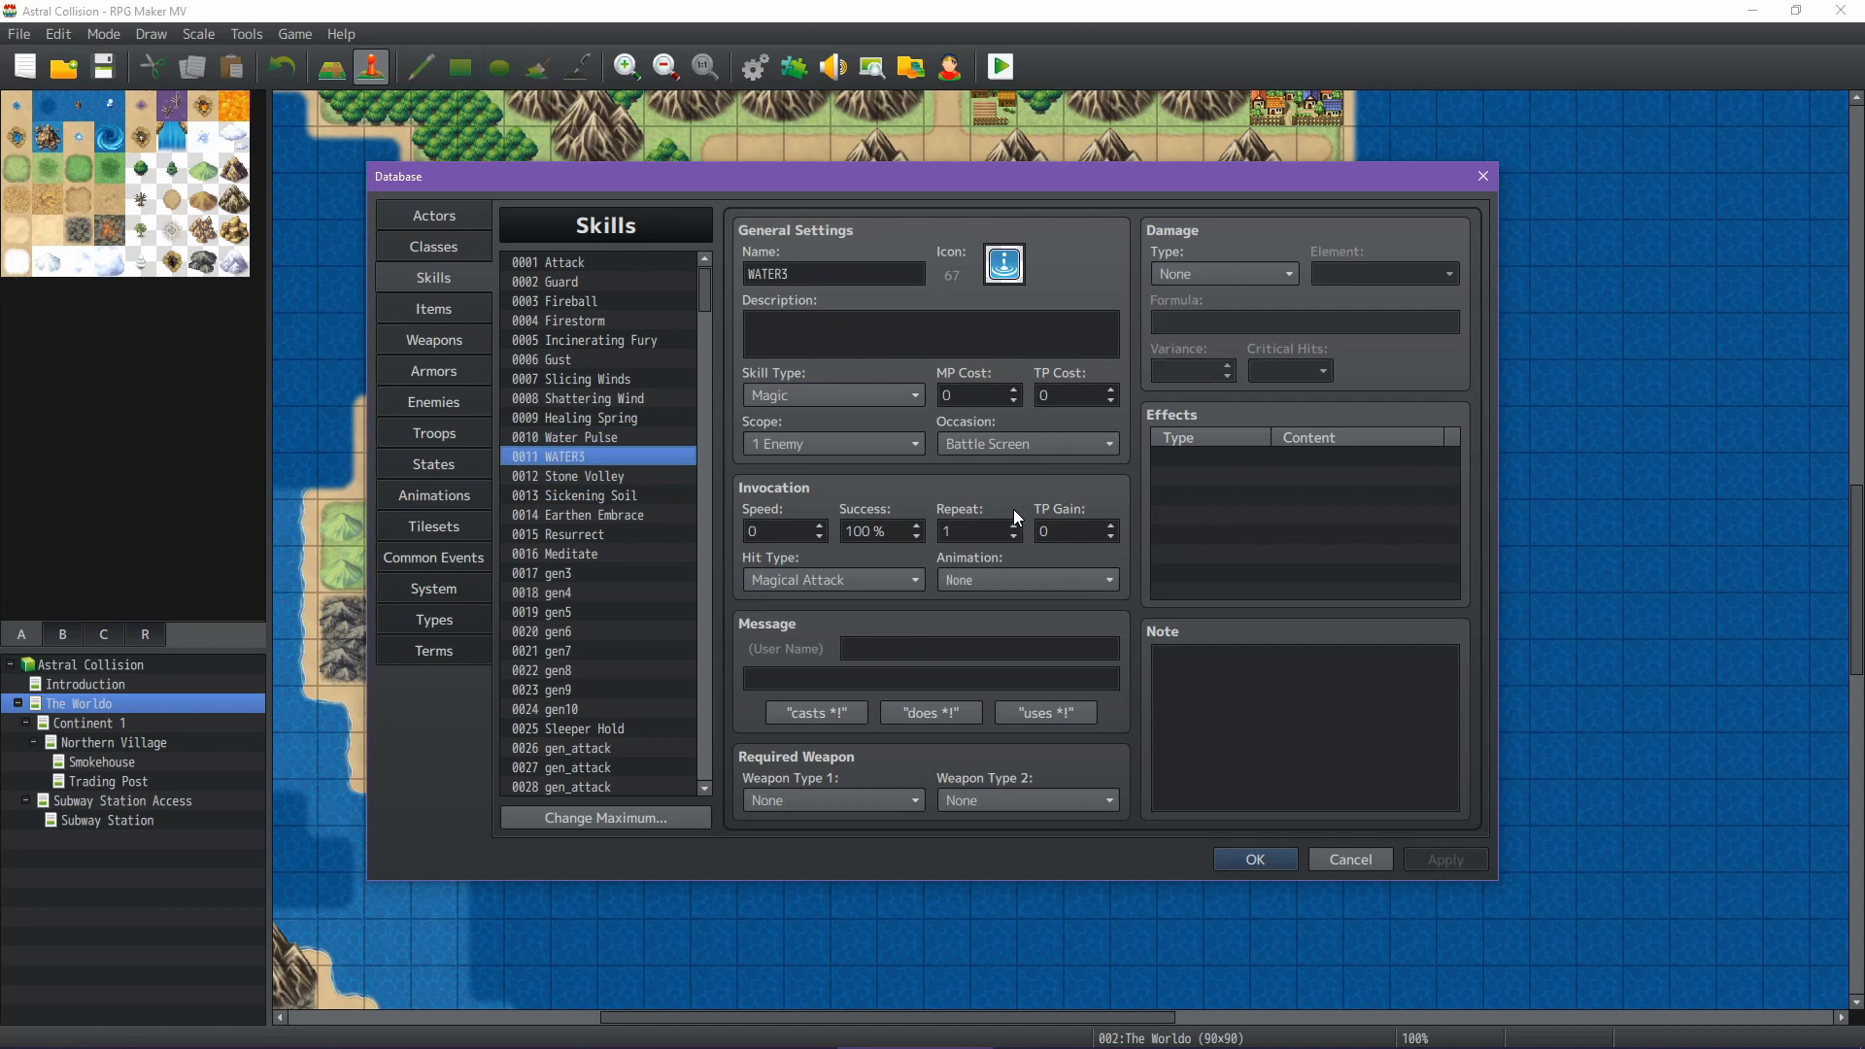
left_click(604, 534)
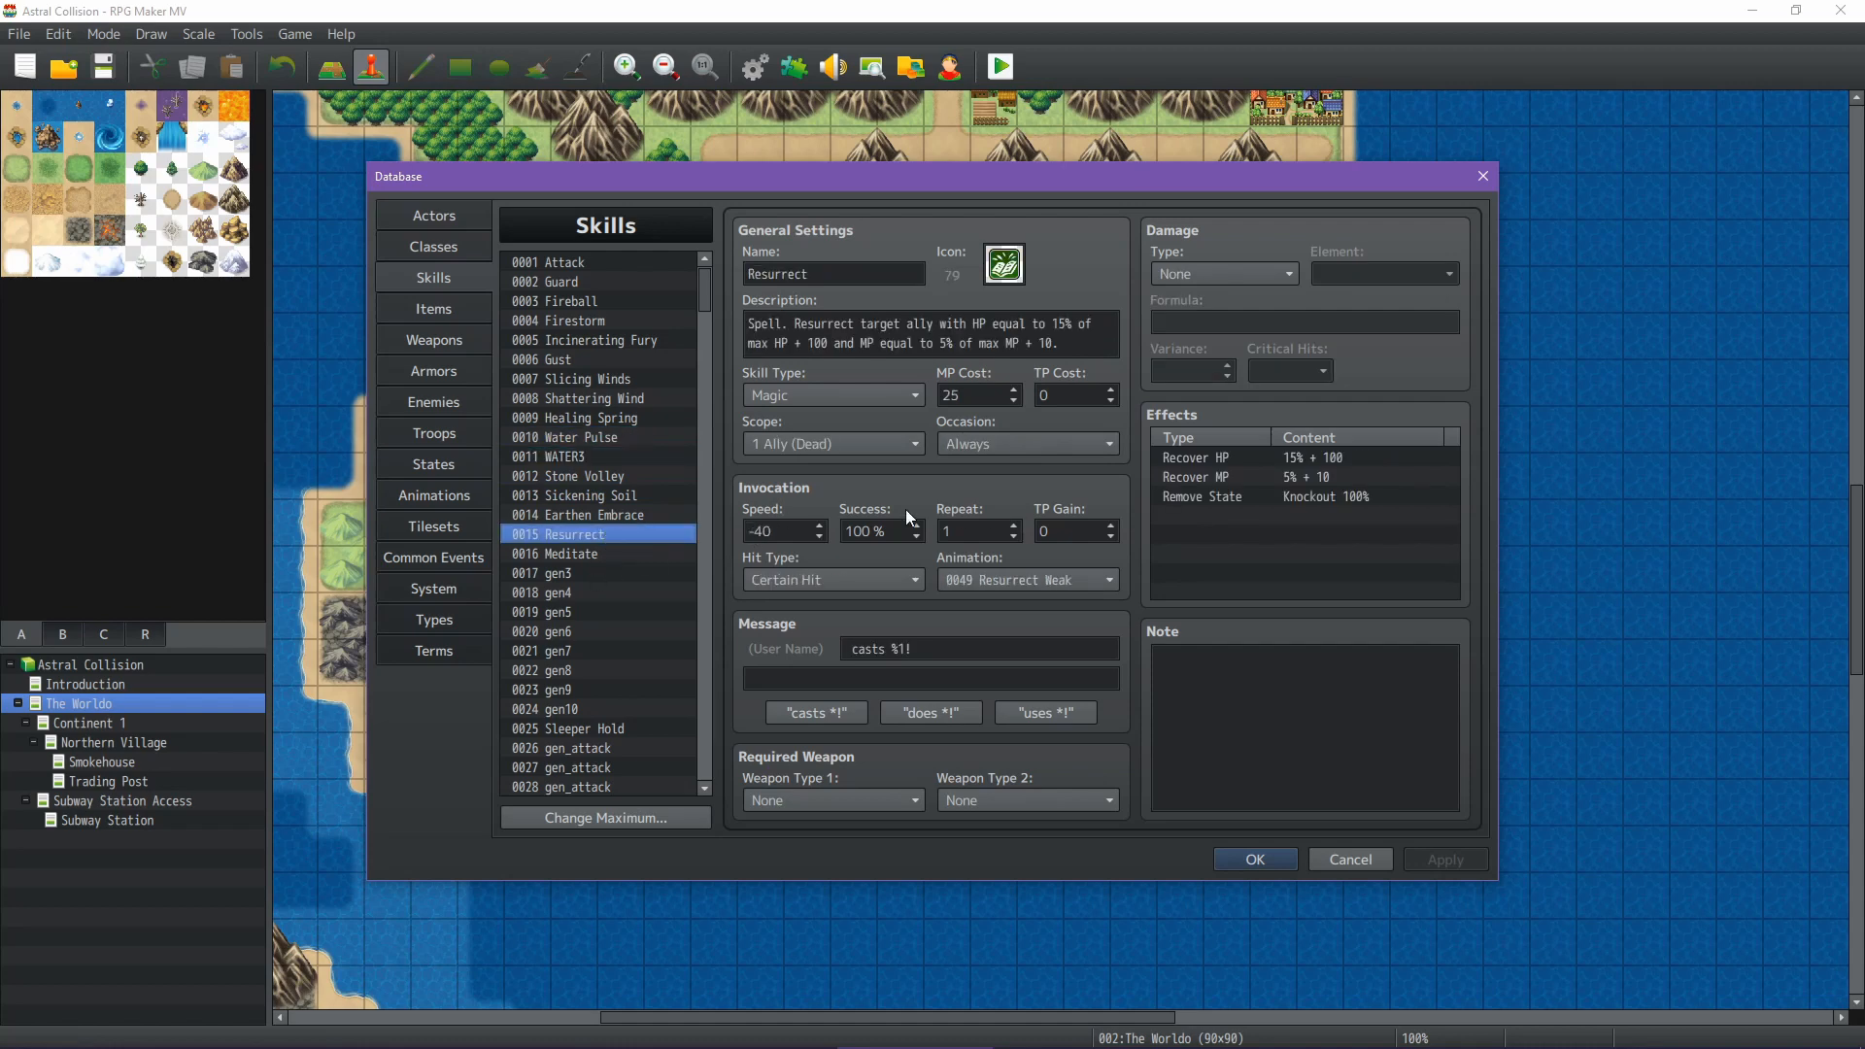
key("Down")
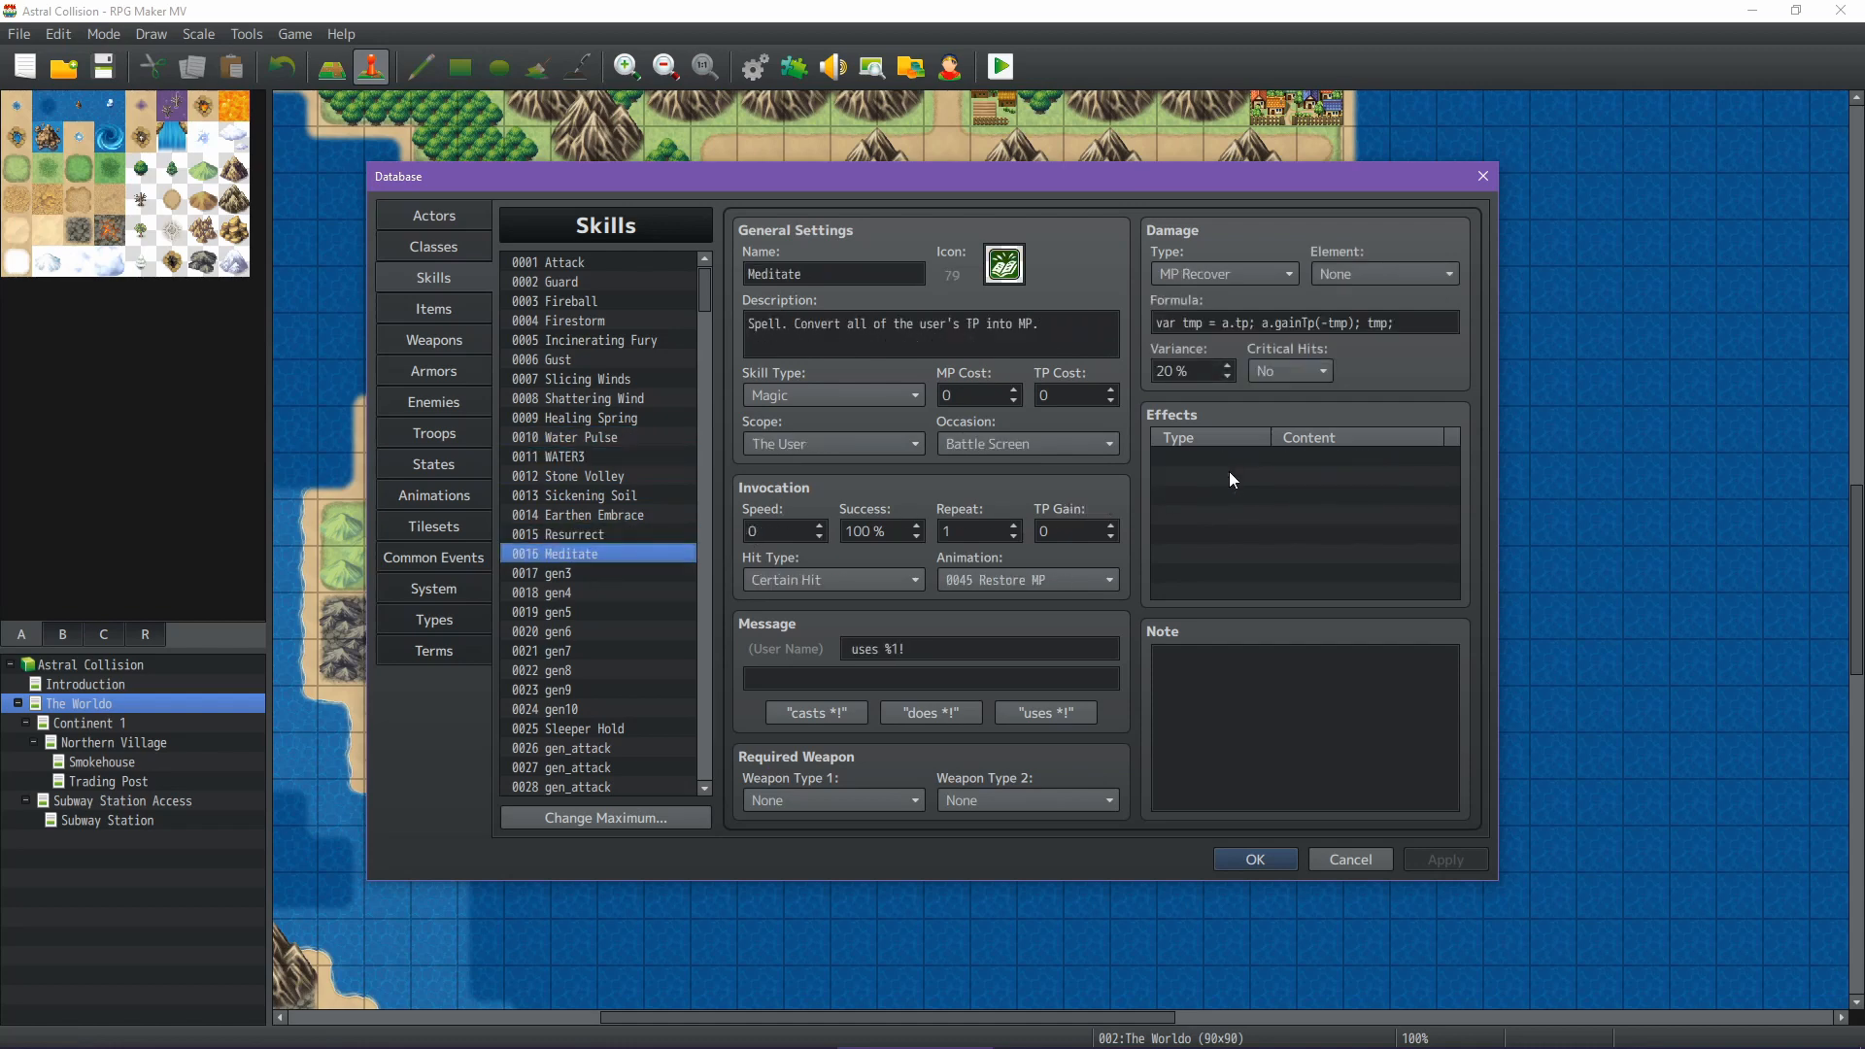
key("Up")
key("Down")
Review the traits and learned skills of the classes from Knight through Prismage
left_click(430, 249)
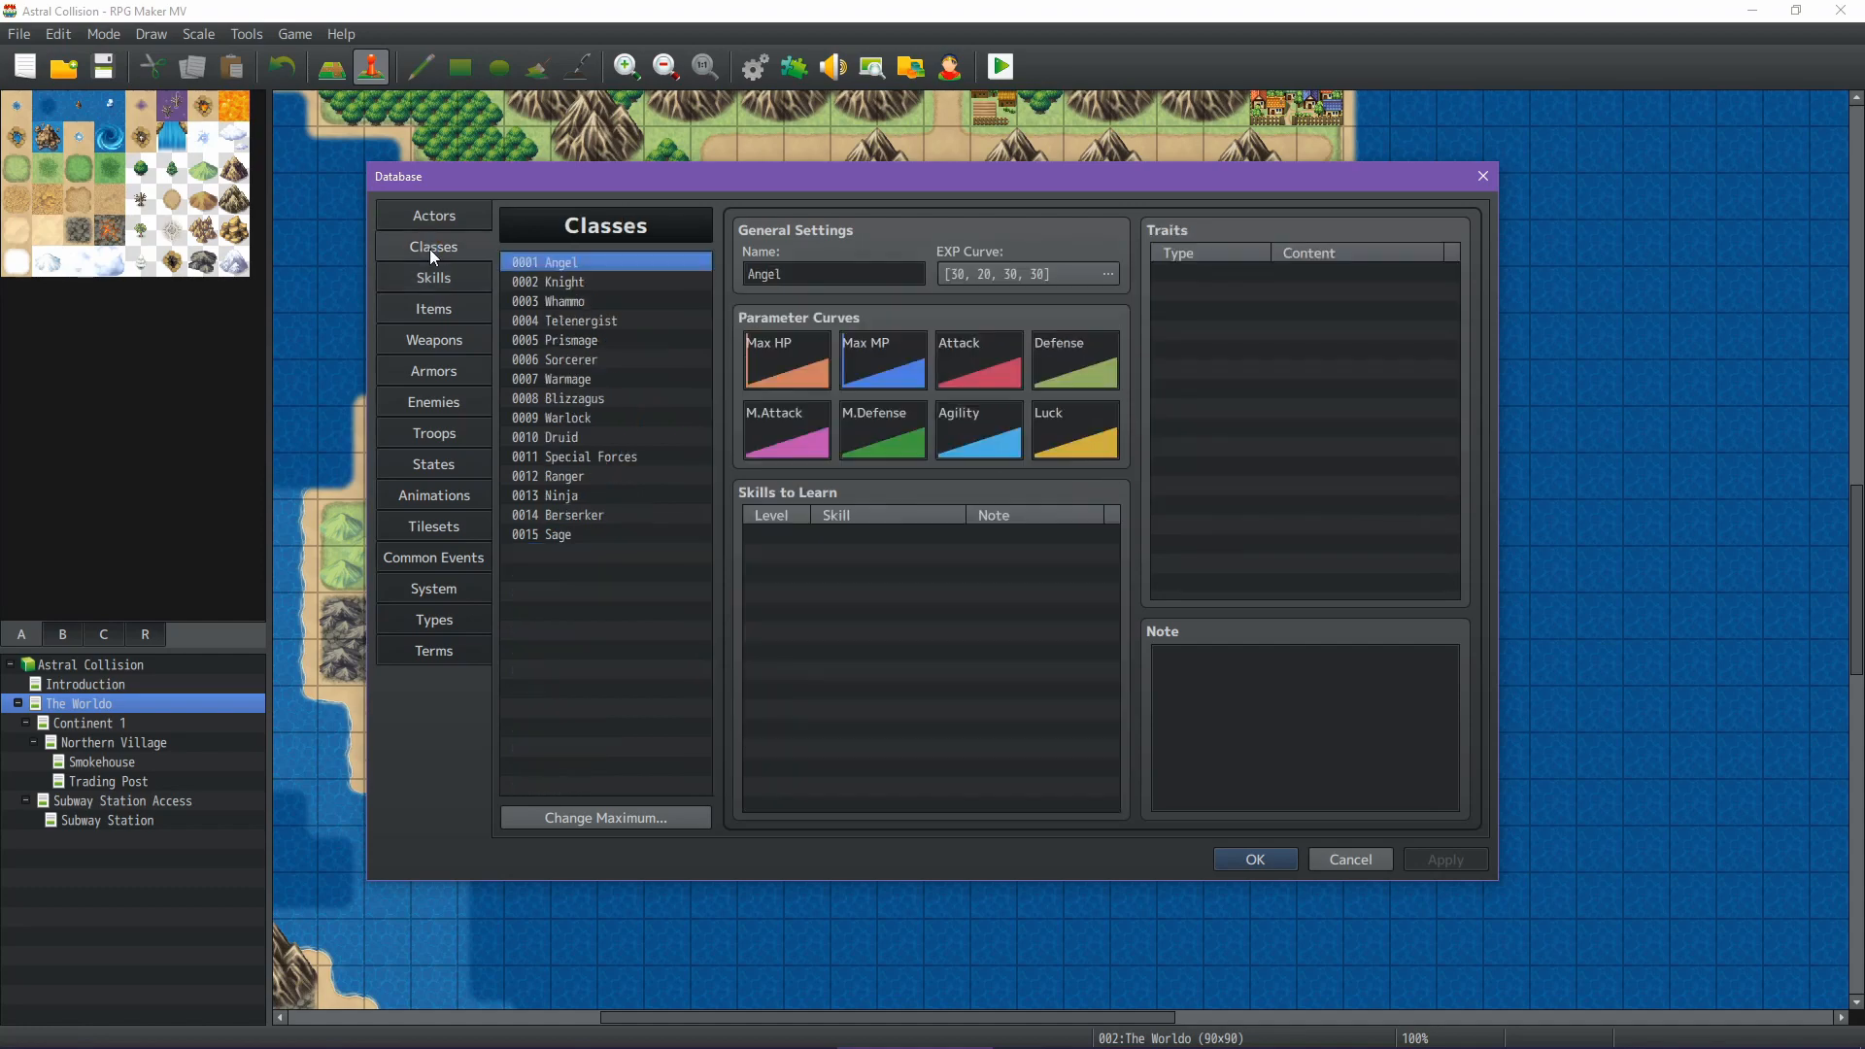
left_click(578, 284)
left_click(579, 303)
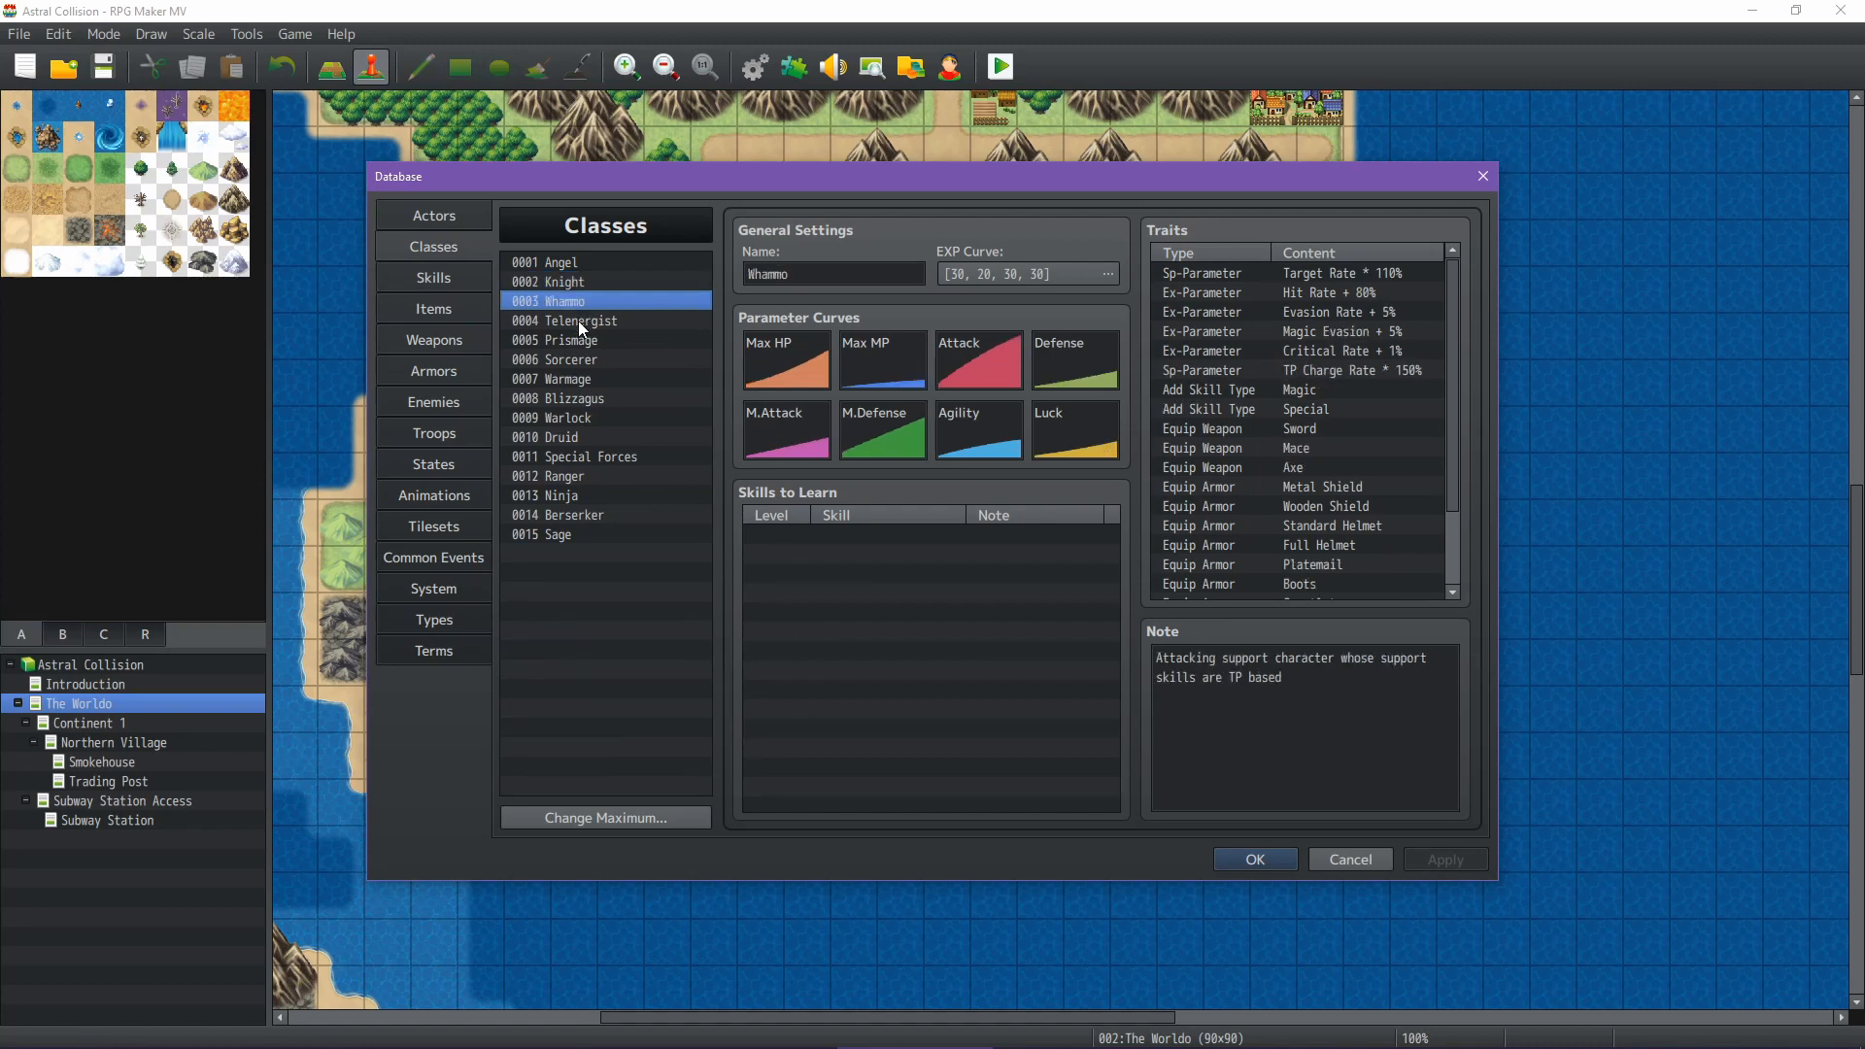
left_click(579, 321)
left_click(579, 342)
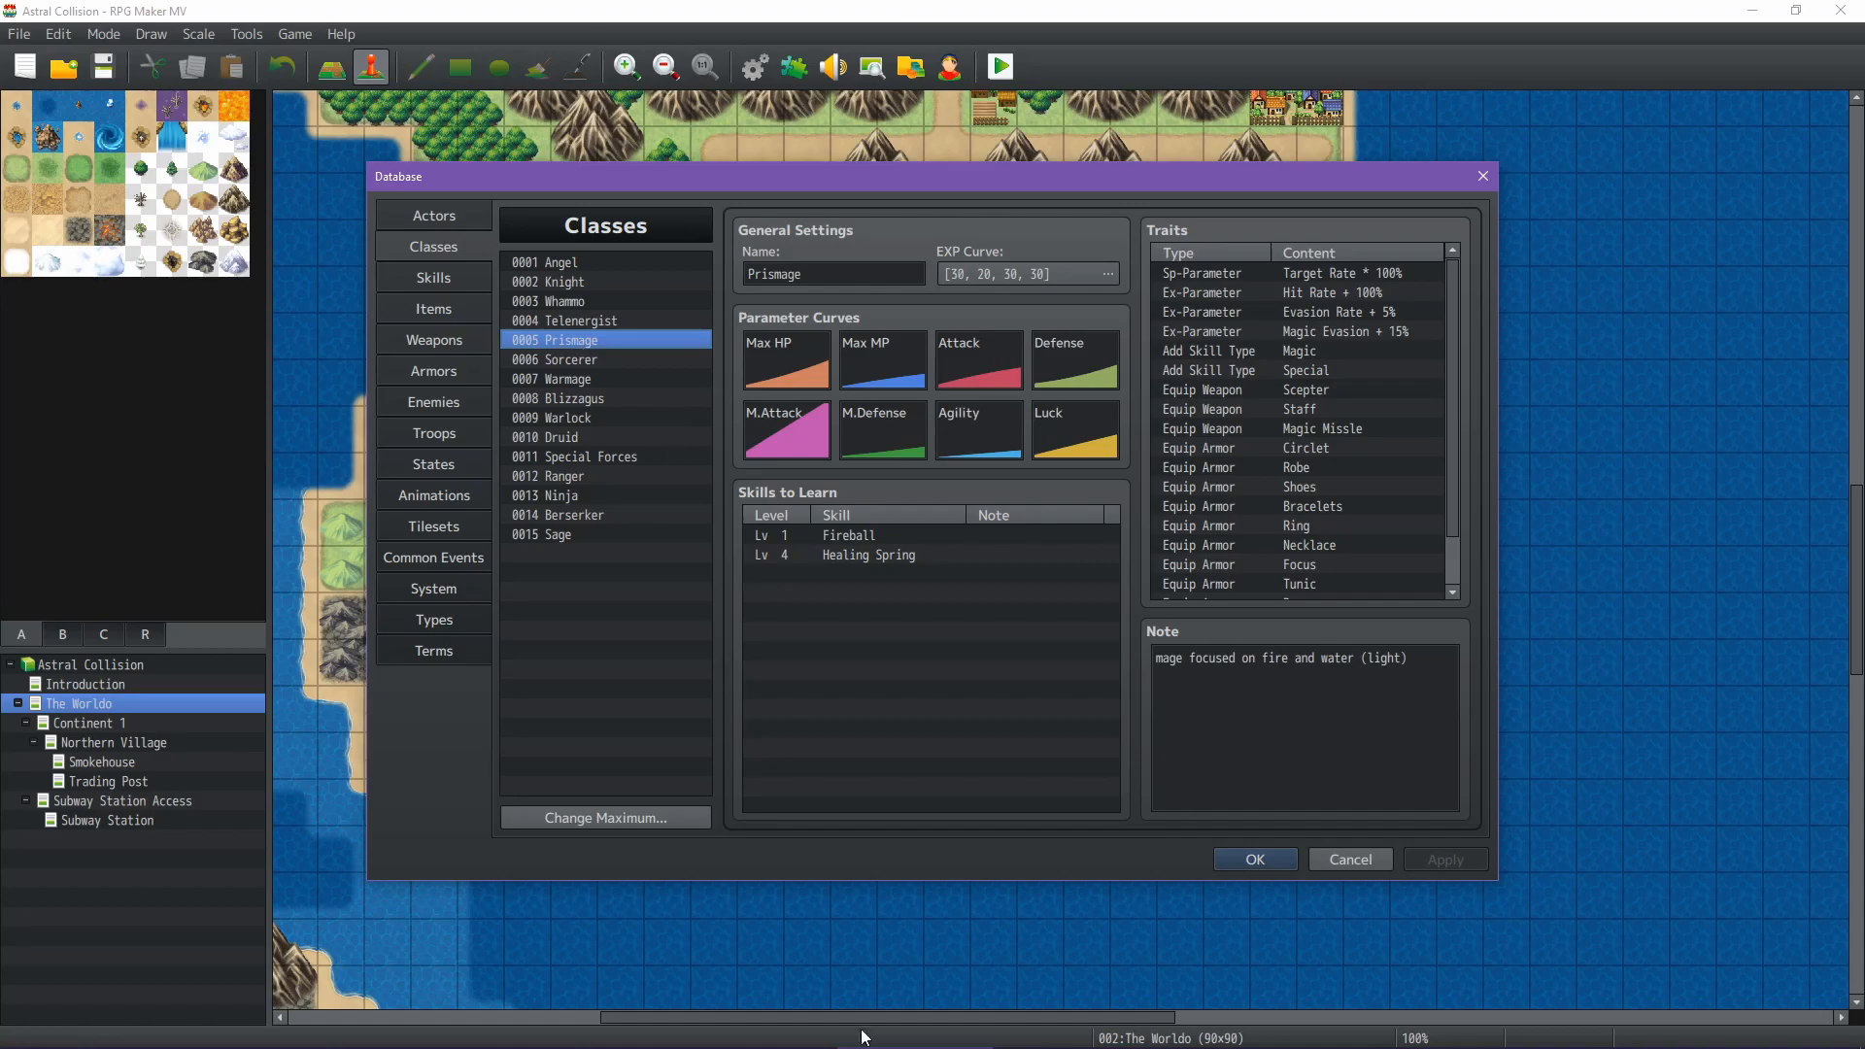
Switch to the Astral Collision spreadsheet and examine the average skill schedule and the unique skills entry
mouse_move(865, 1038)
left_click(763, 990)
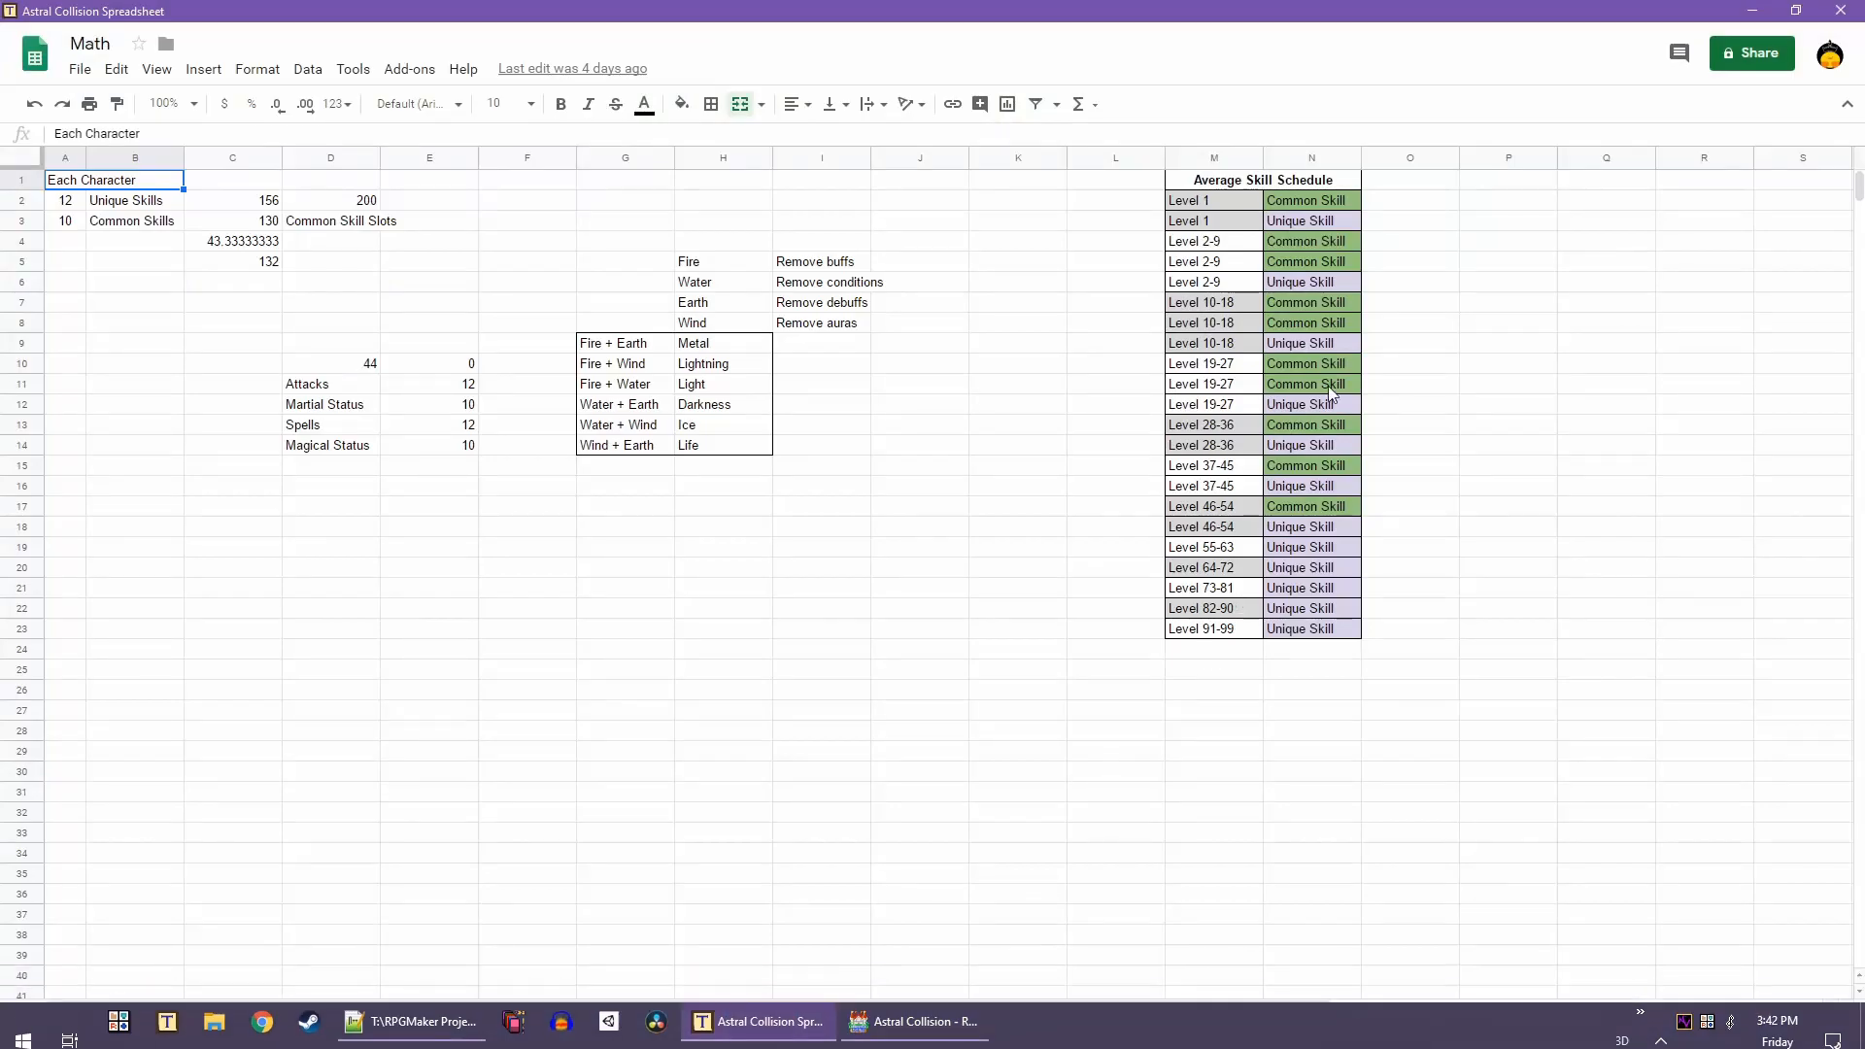
left_click(151, 207)
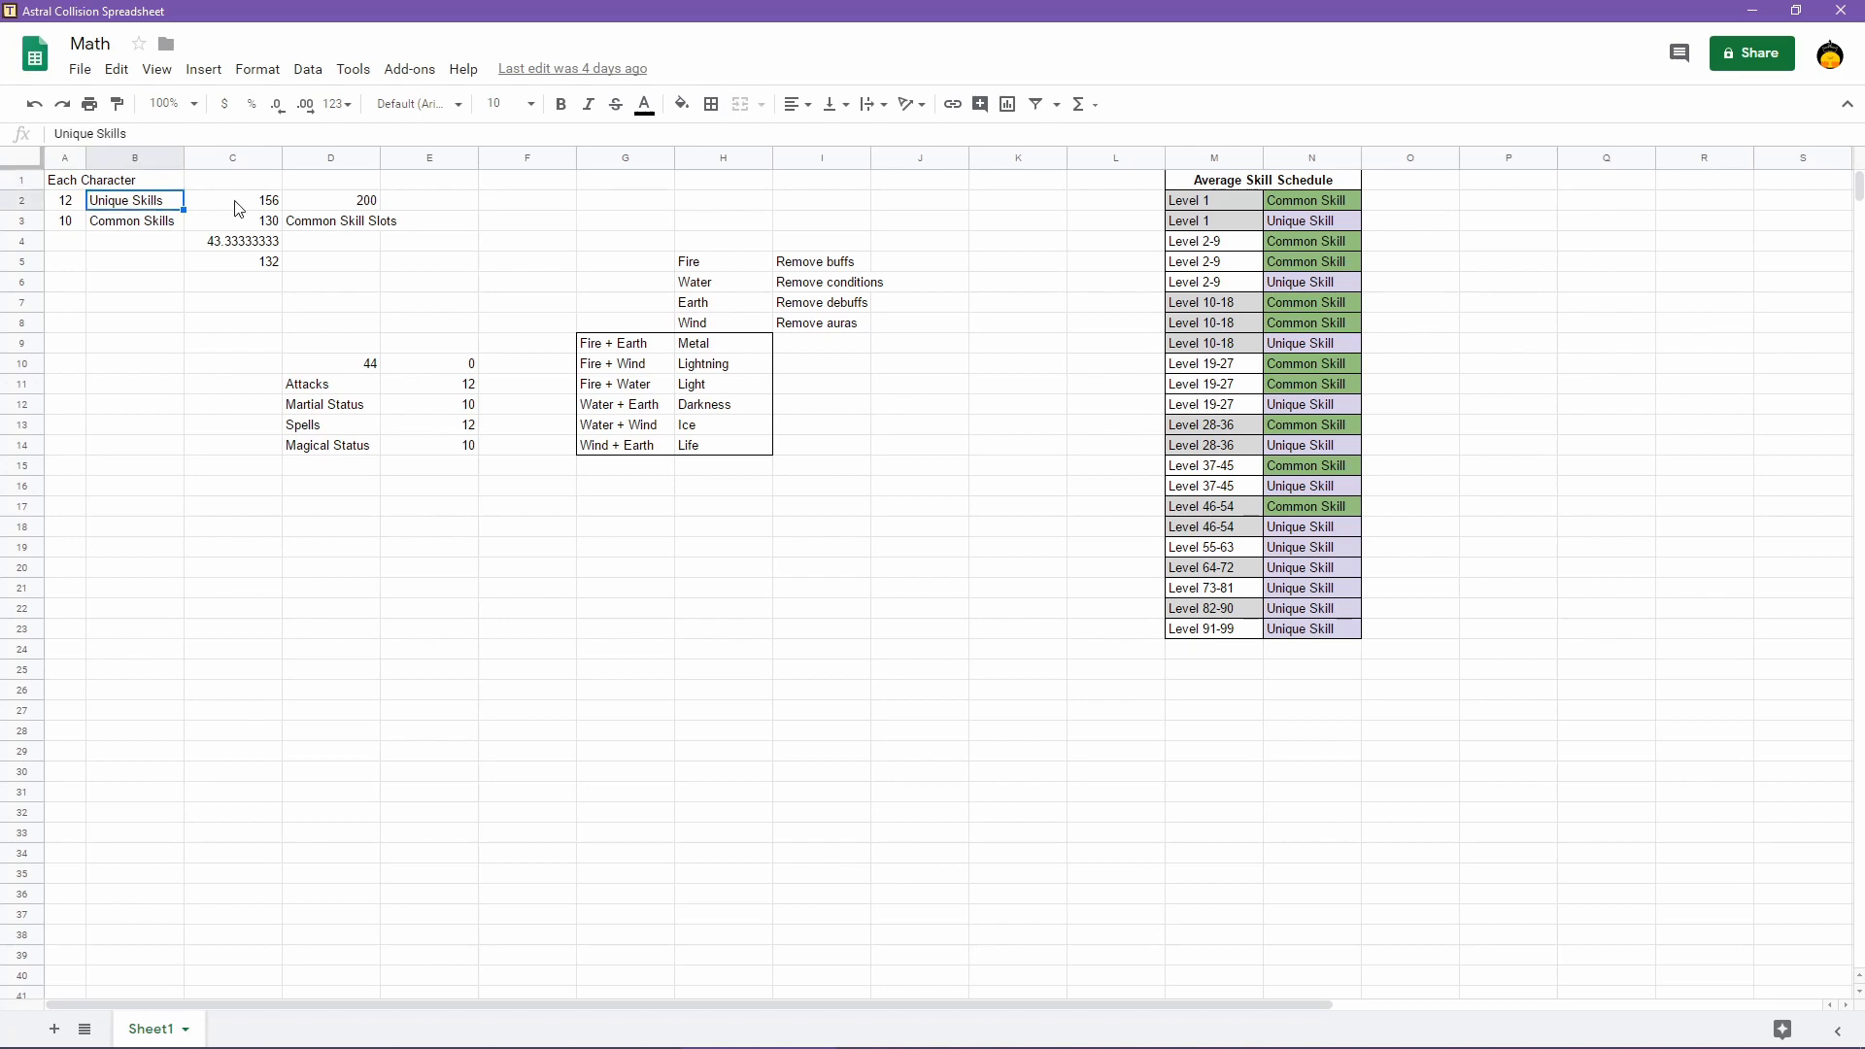
Examine the unique skills total's formula and go through each Unique Skill entry in the average skill schedule from Level 1 to Level 91-99
left_click(265, 206)
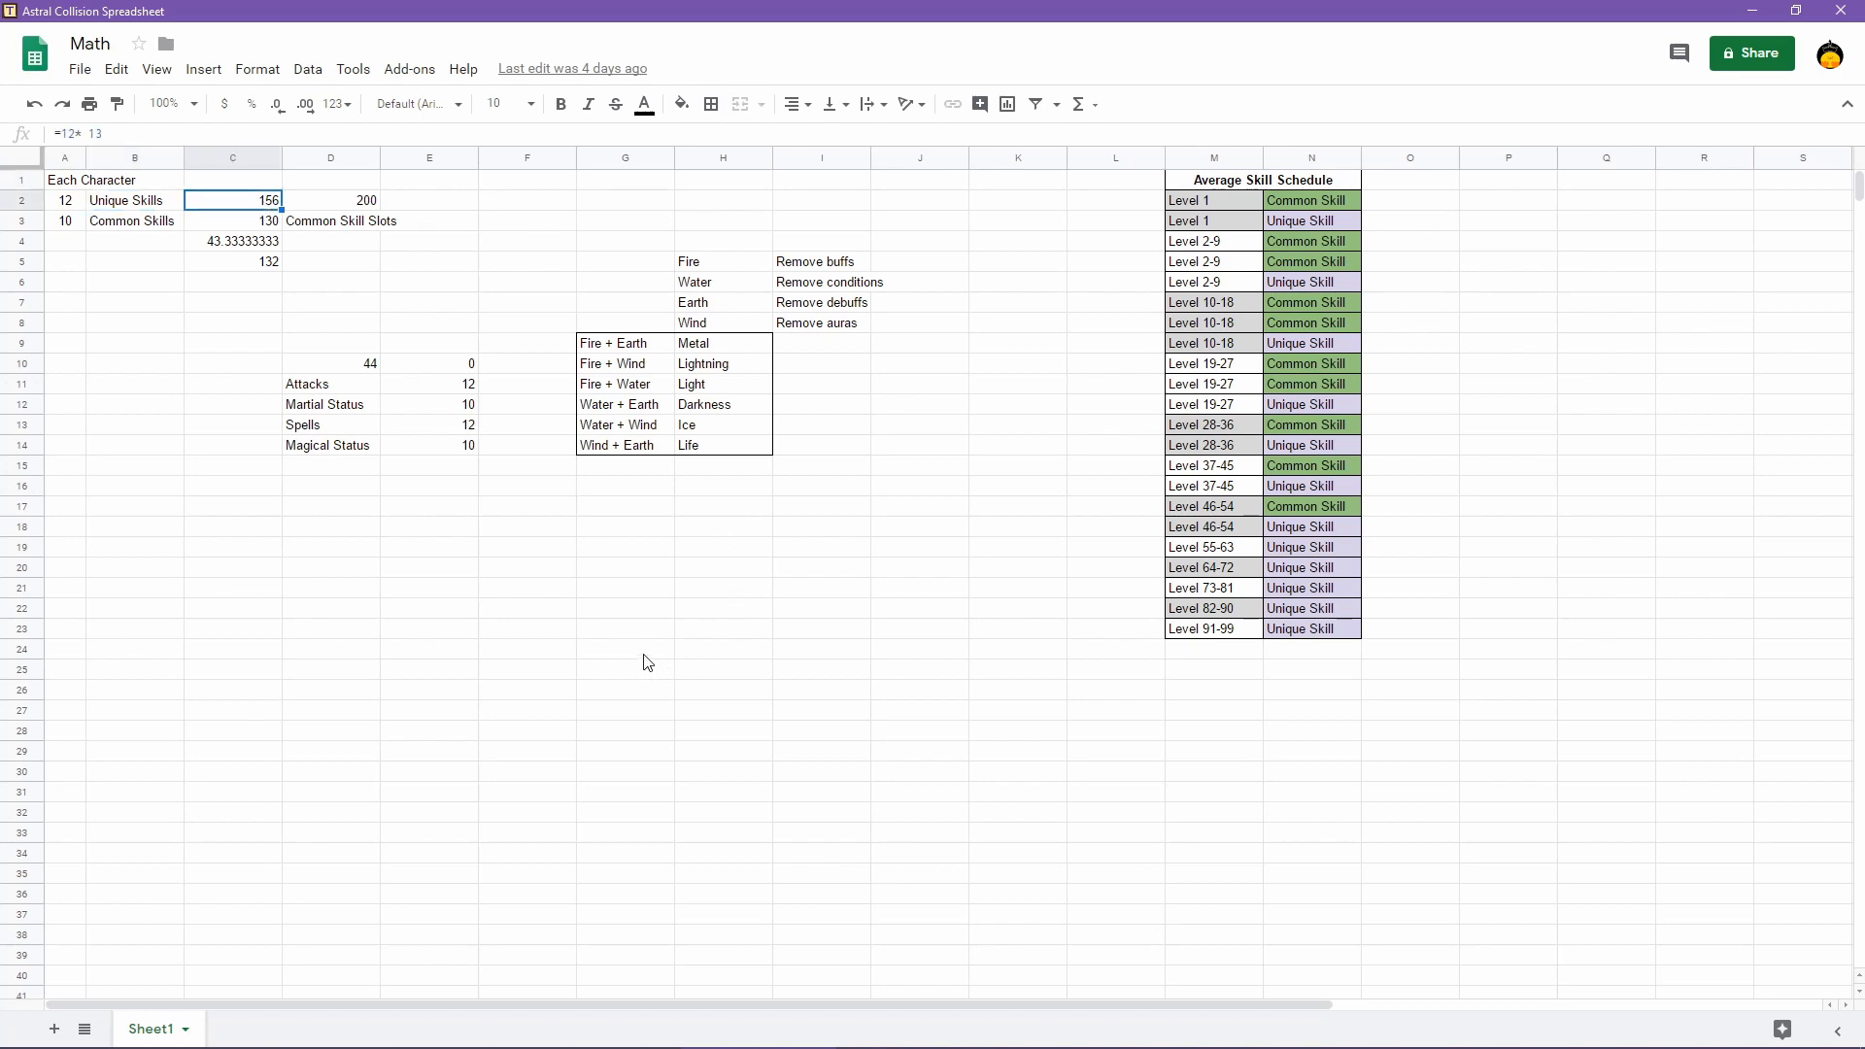
left_click(1328, 219)
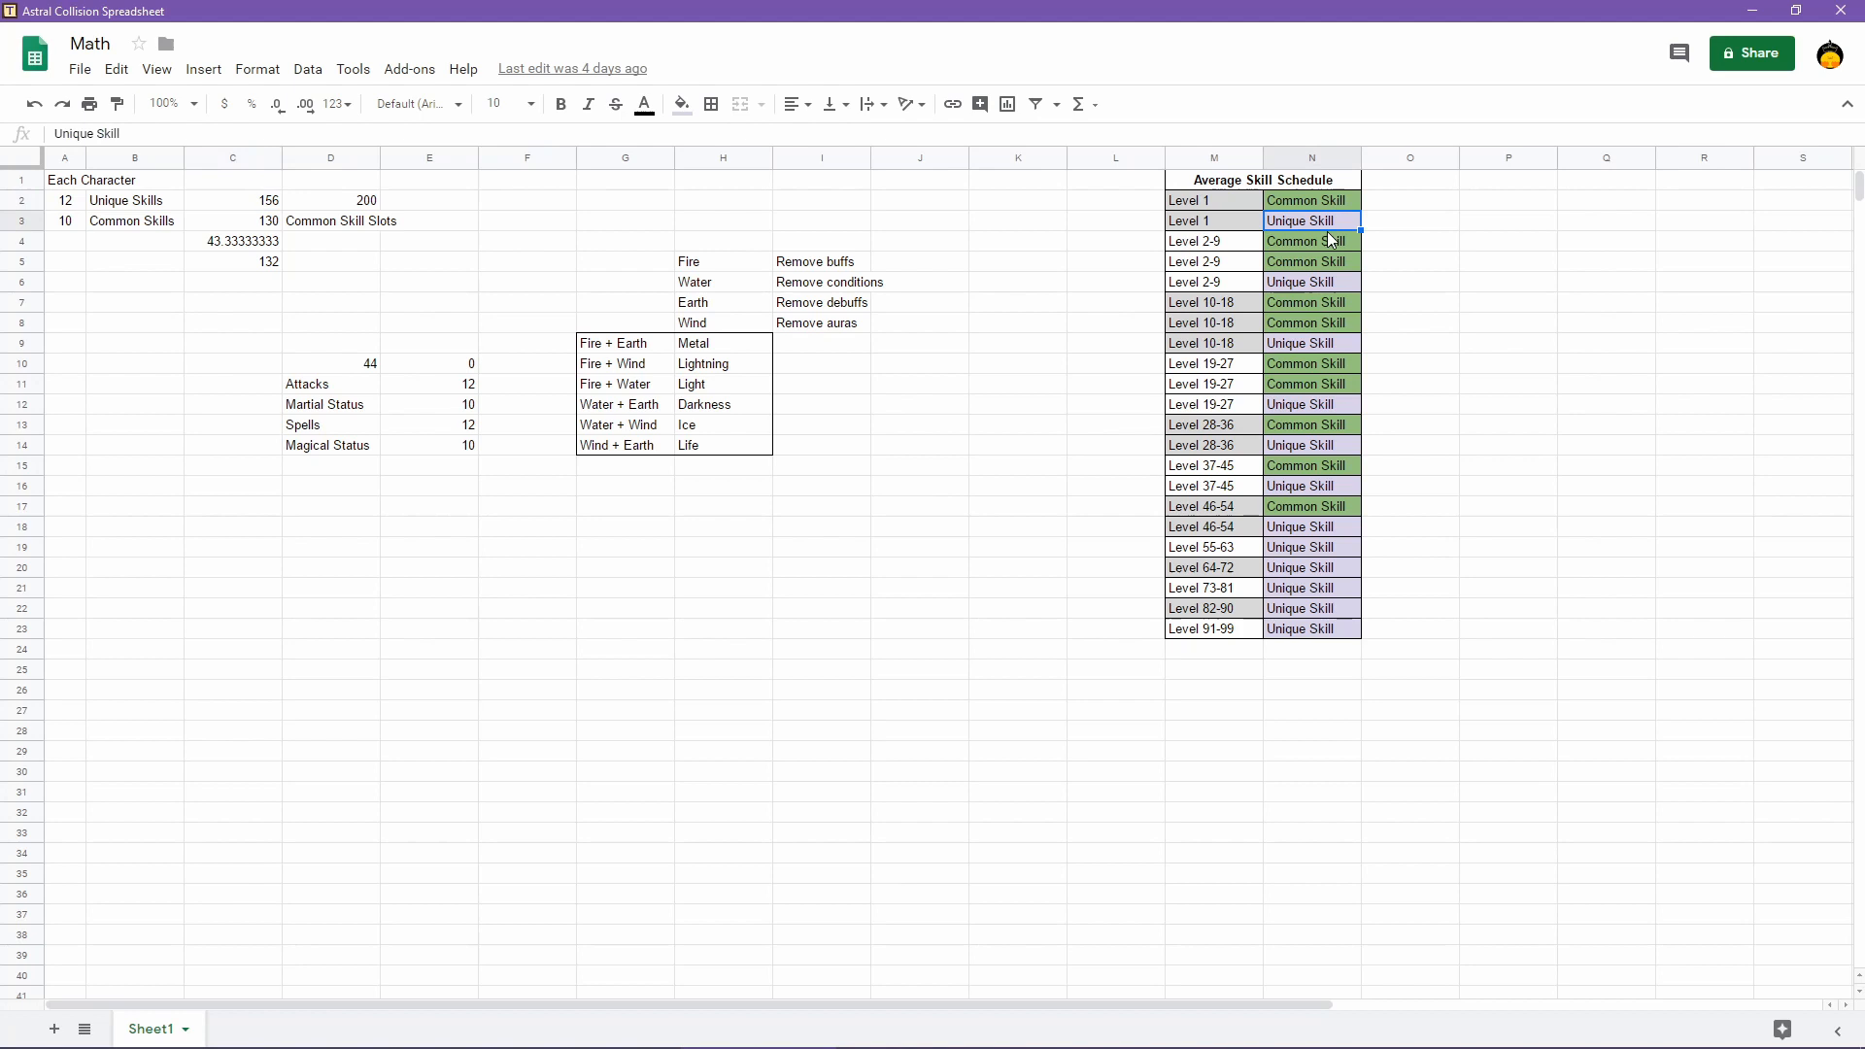
left_click(1321, 280)
left_click(1314, 342)
left_click(1315, 402)
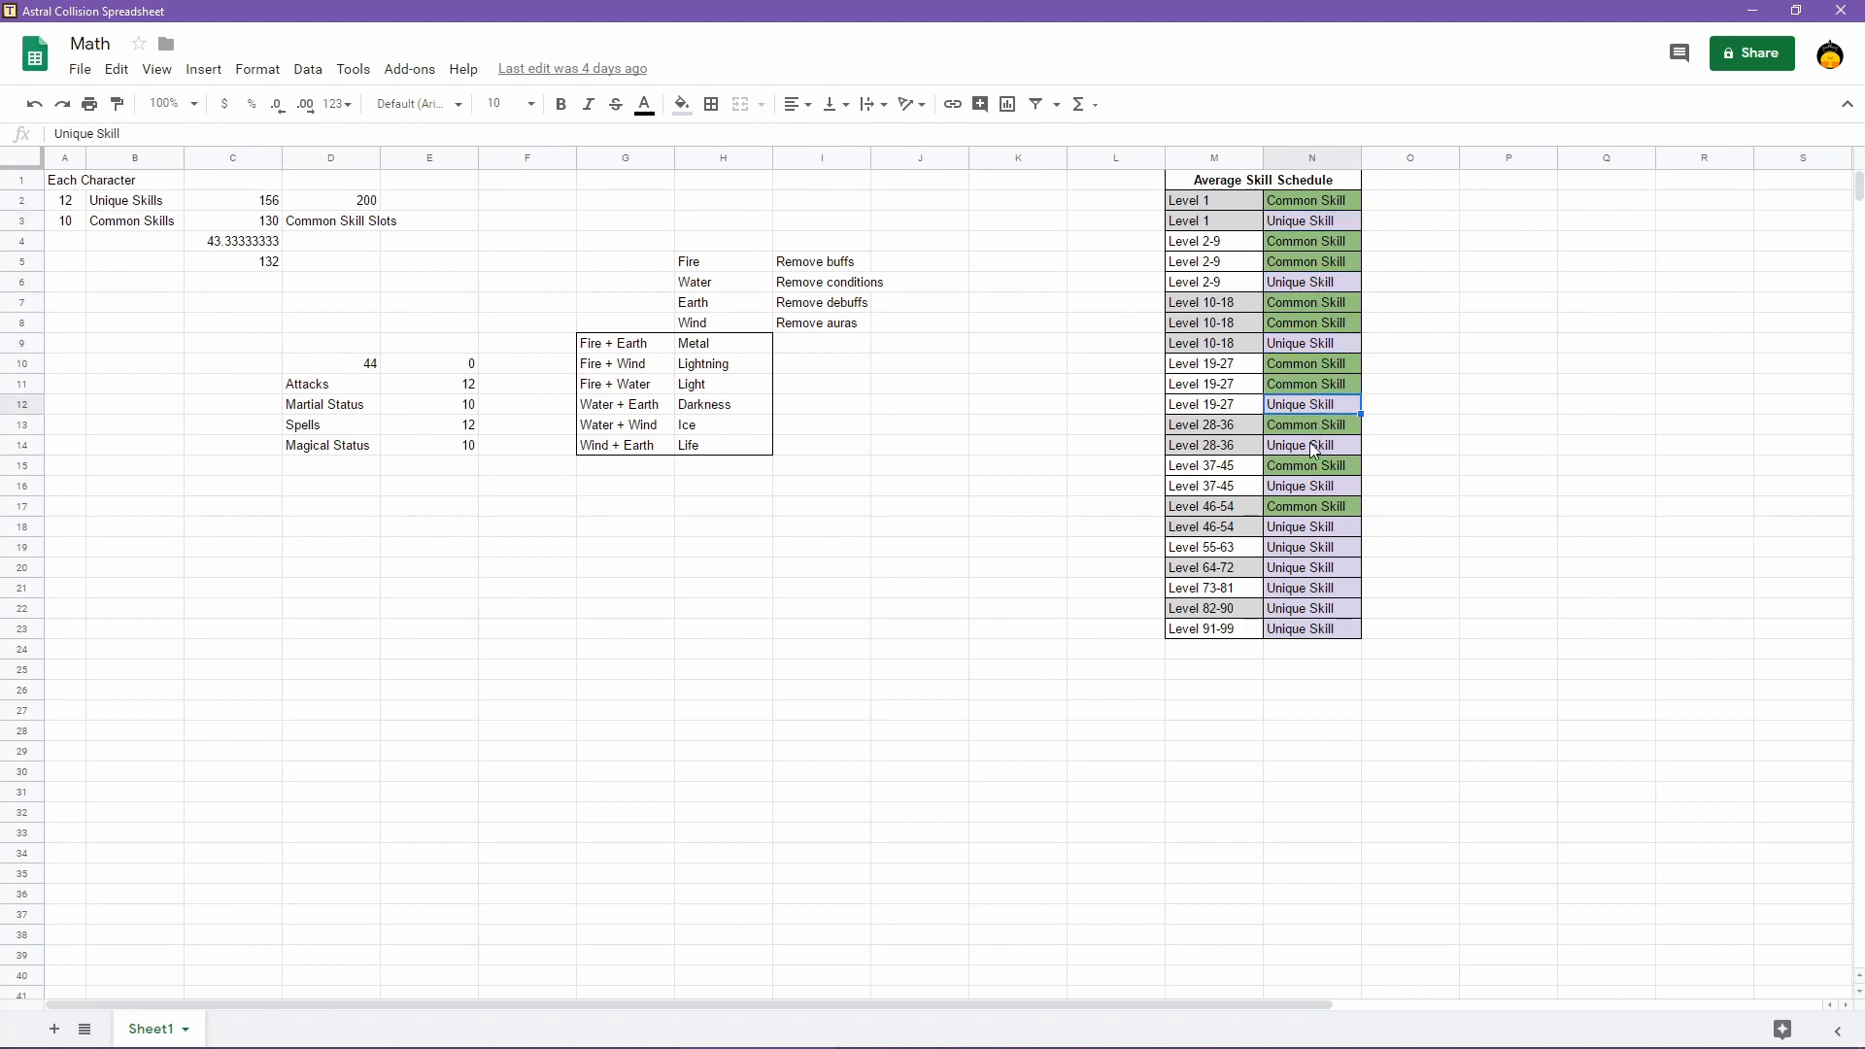
left_click(1313, 447)
left_click(1312, 488)
left_click(1312, 530)
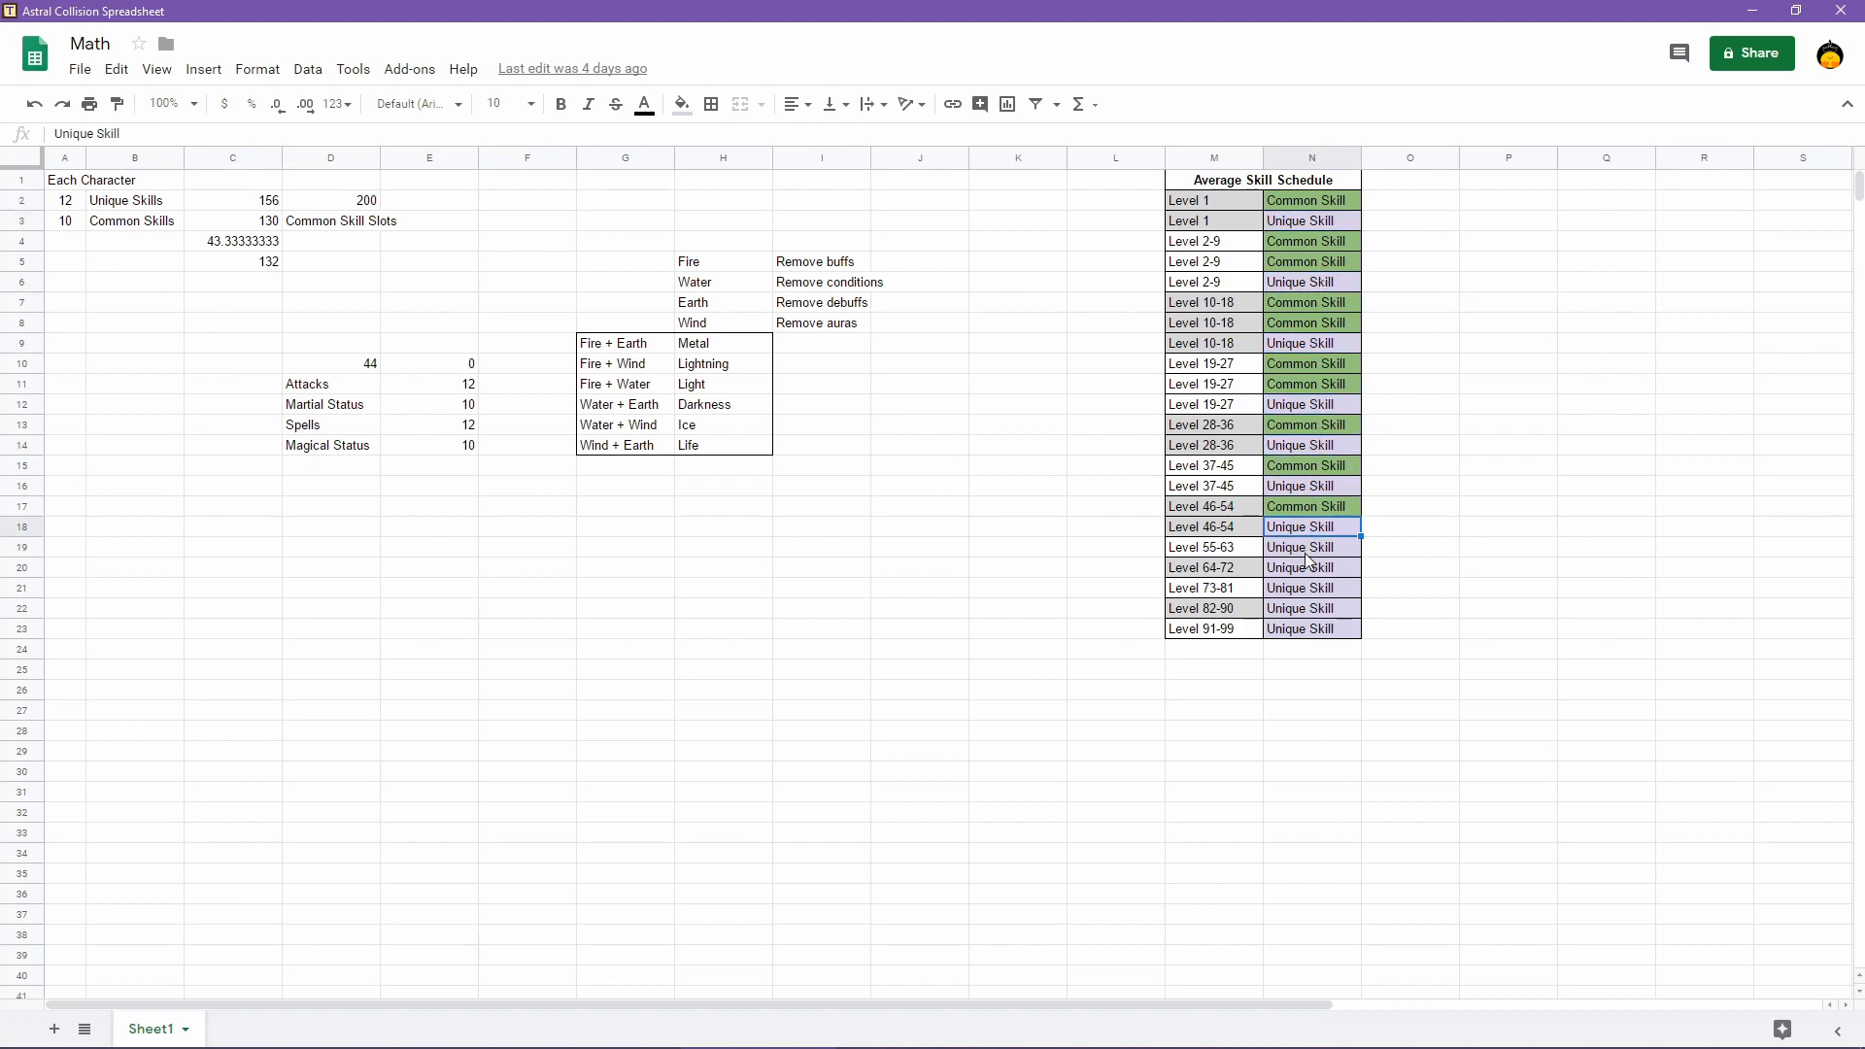
left_click(1308, 558)
left_click(1309, 580)
left_click(1308, 594)
left_click(1308, 609)
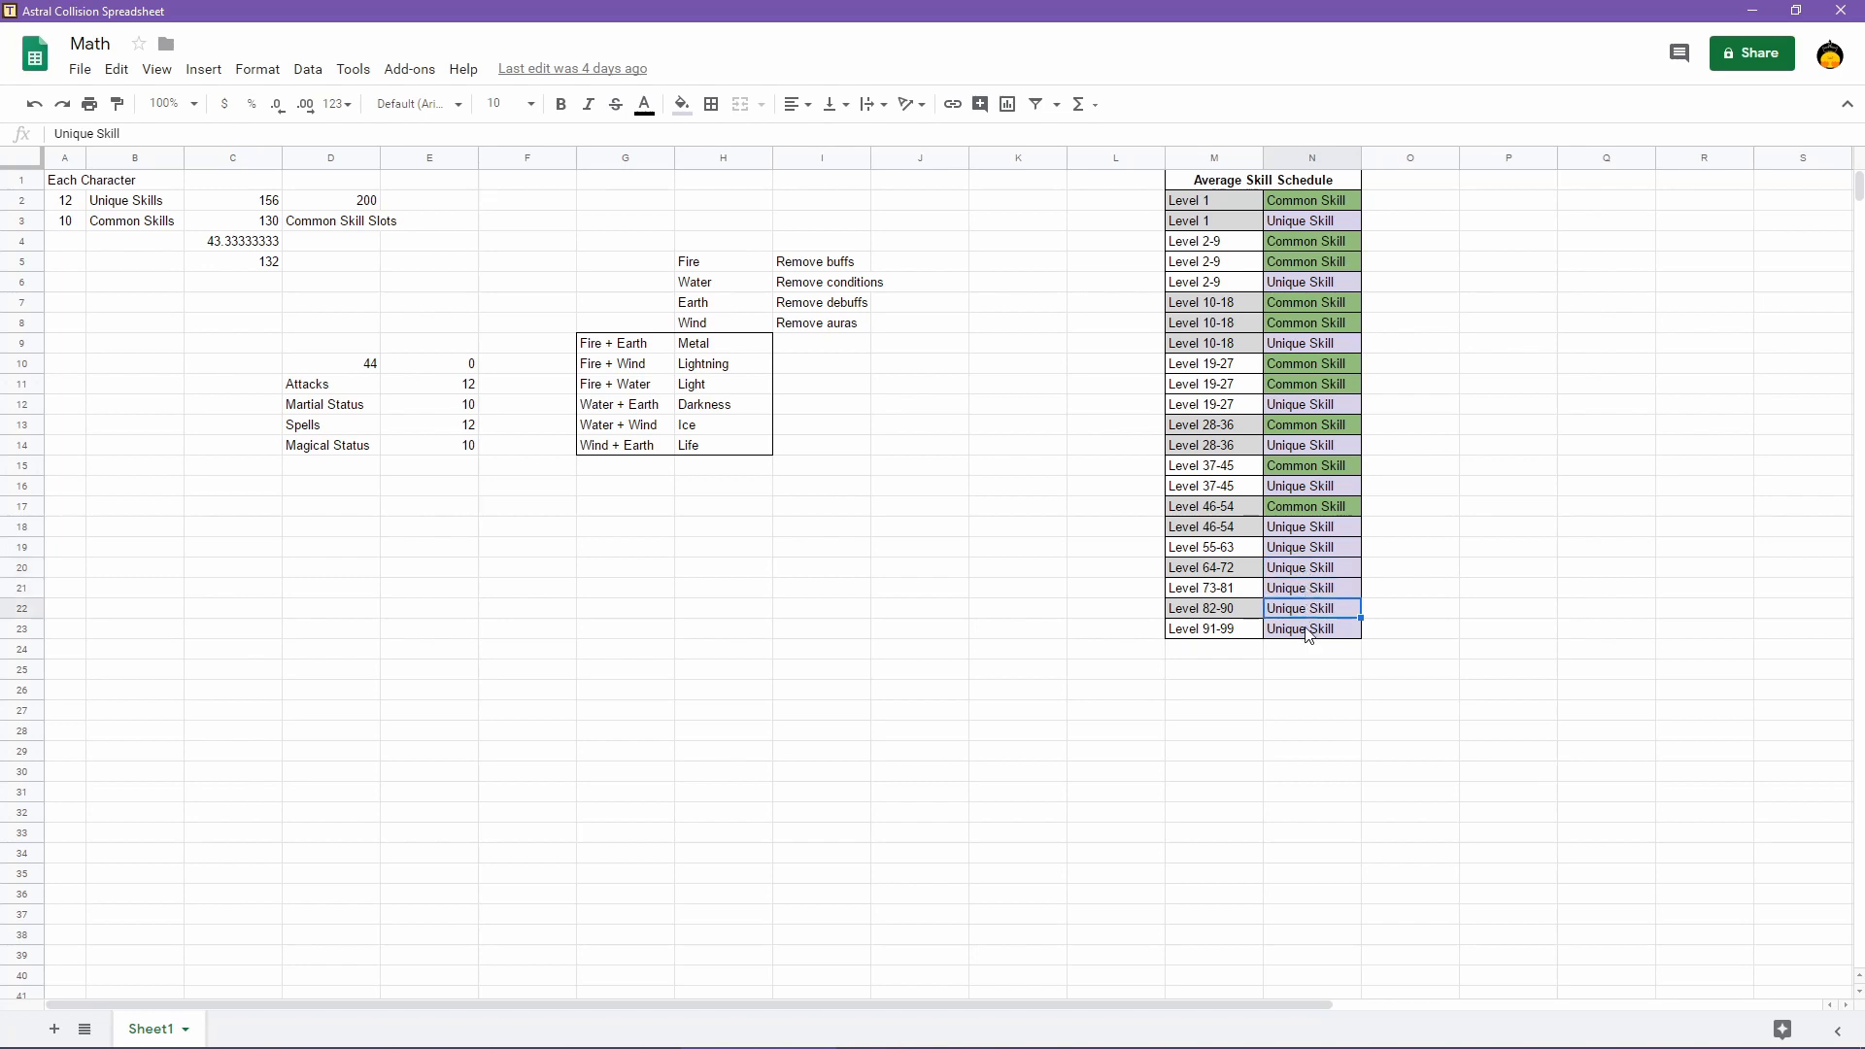
left_click(1308, 631)
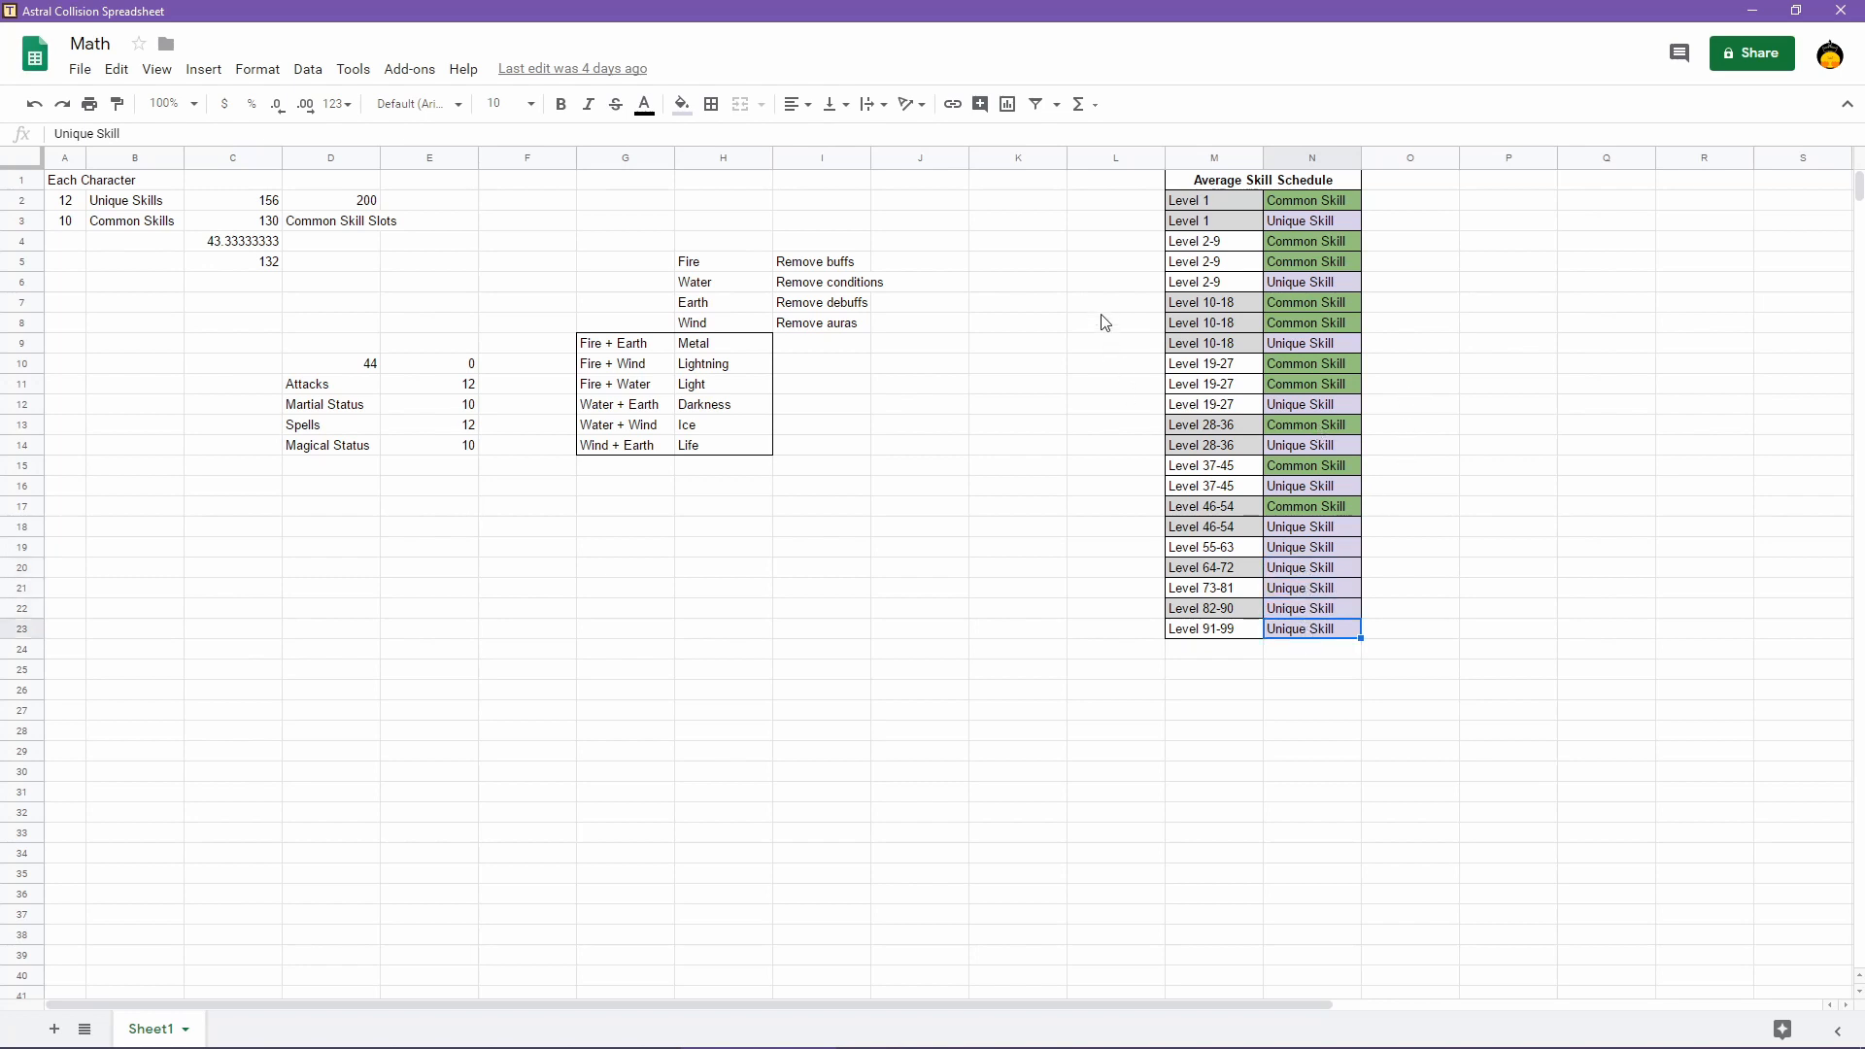
left_click(1138, 222)
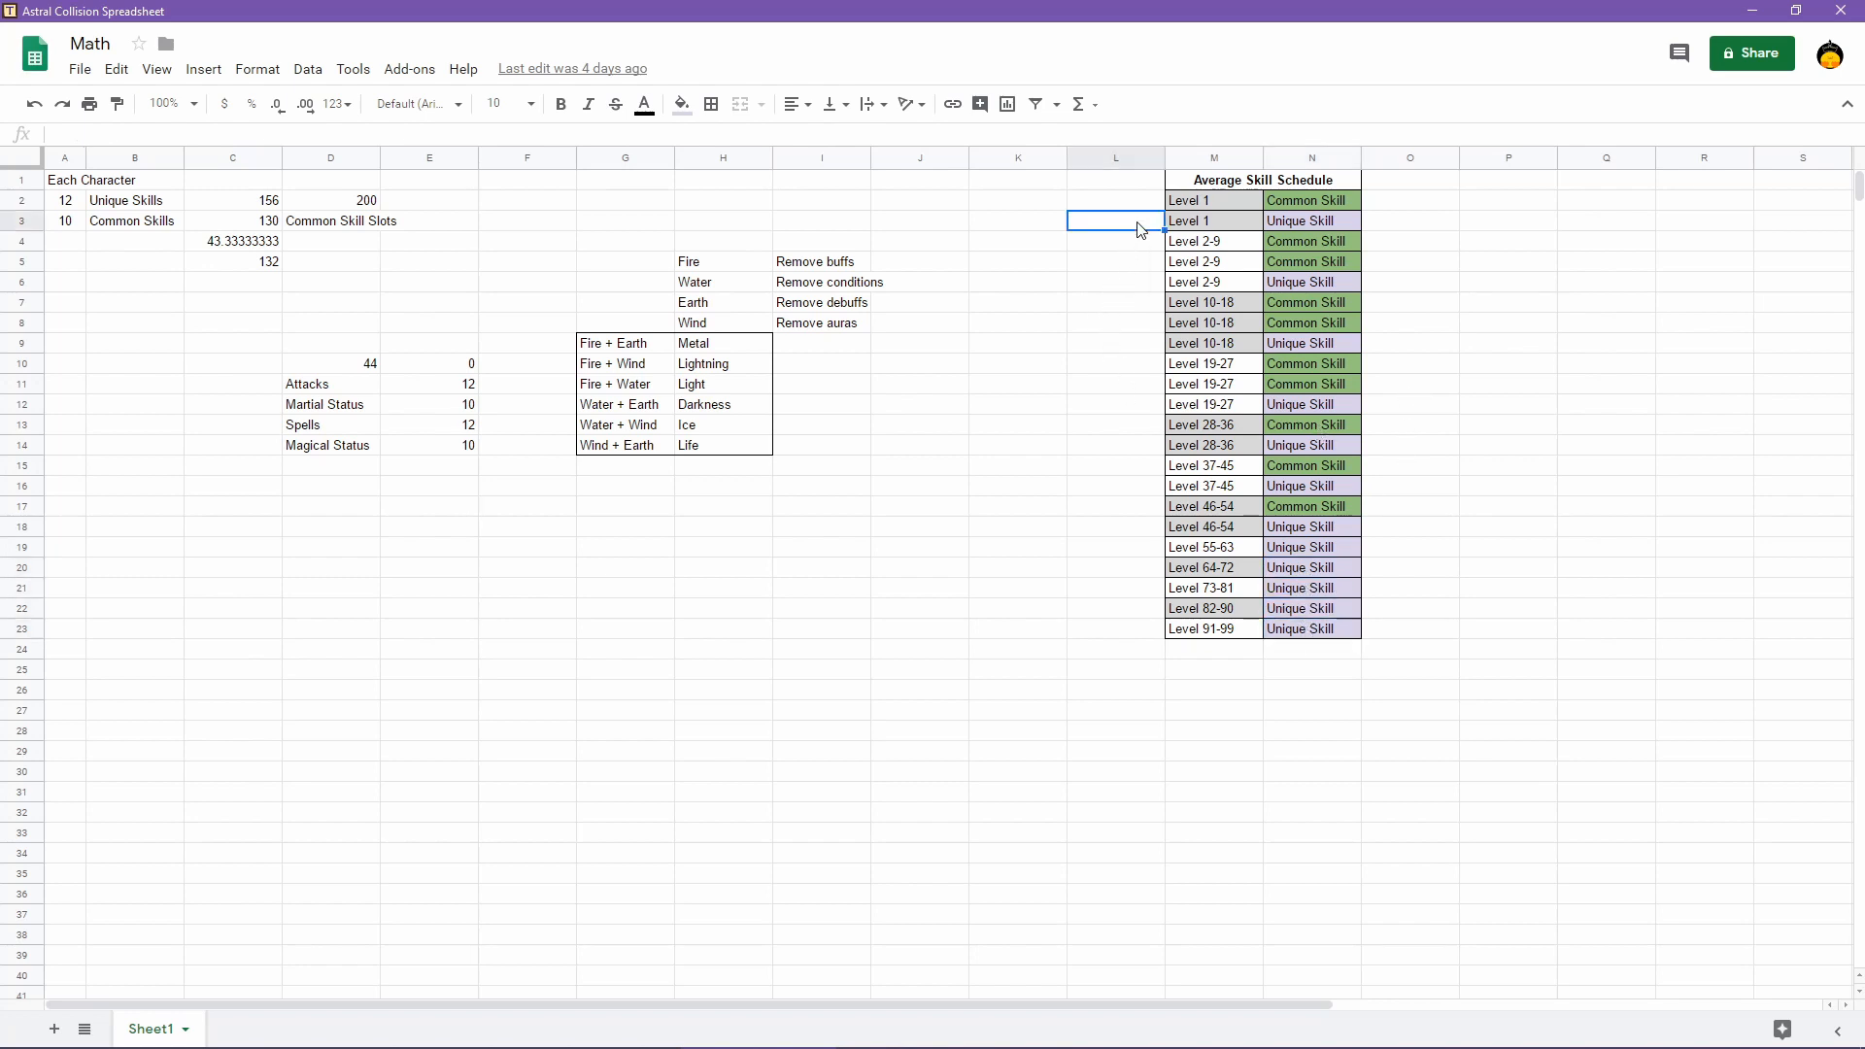
left_click(1128, 286)
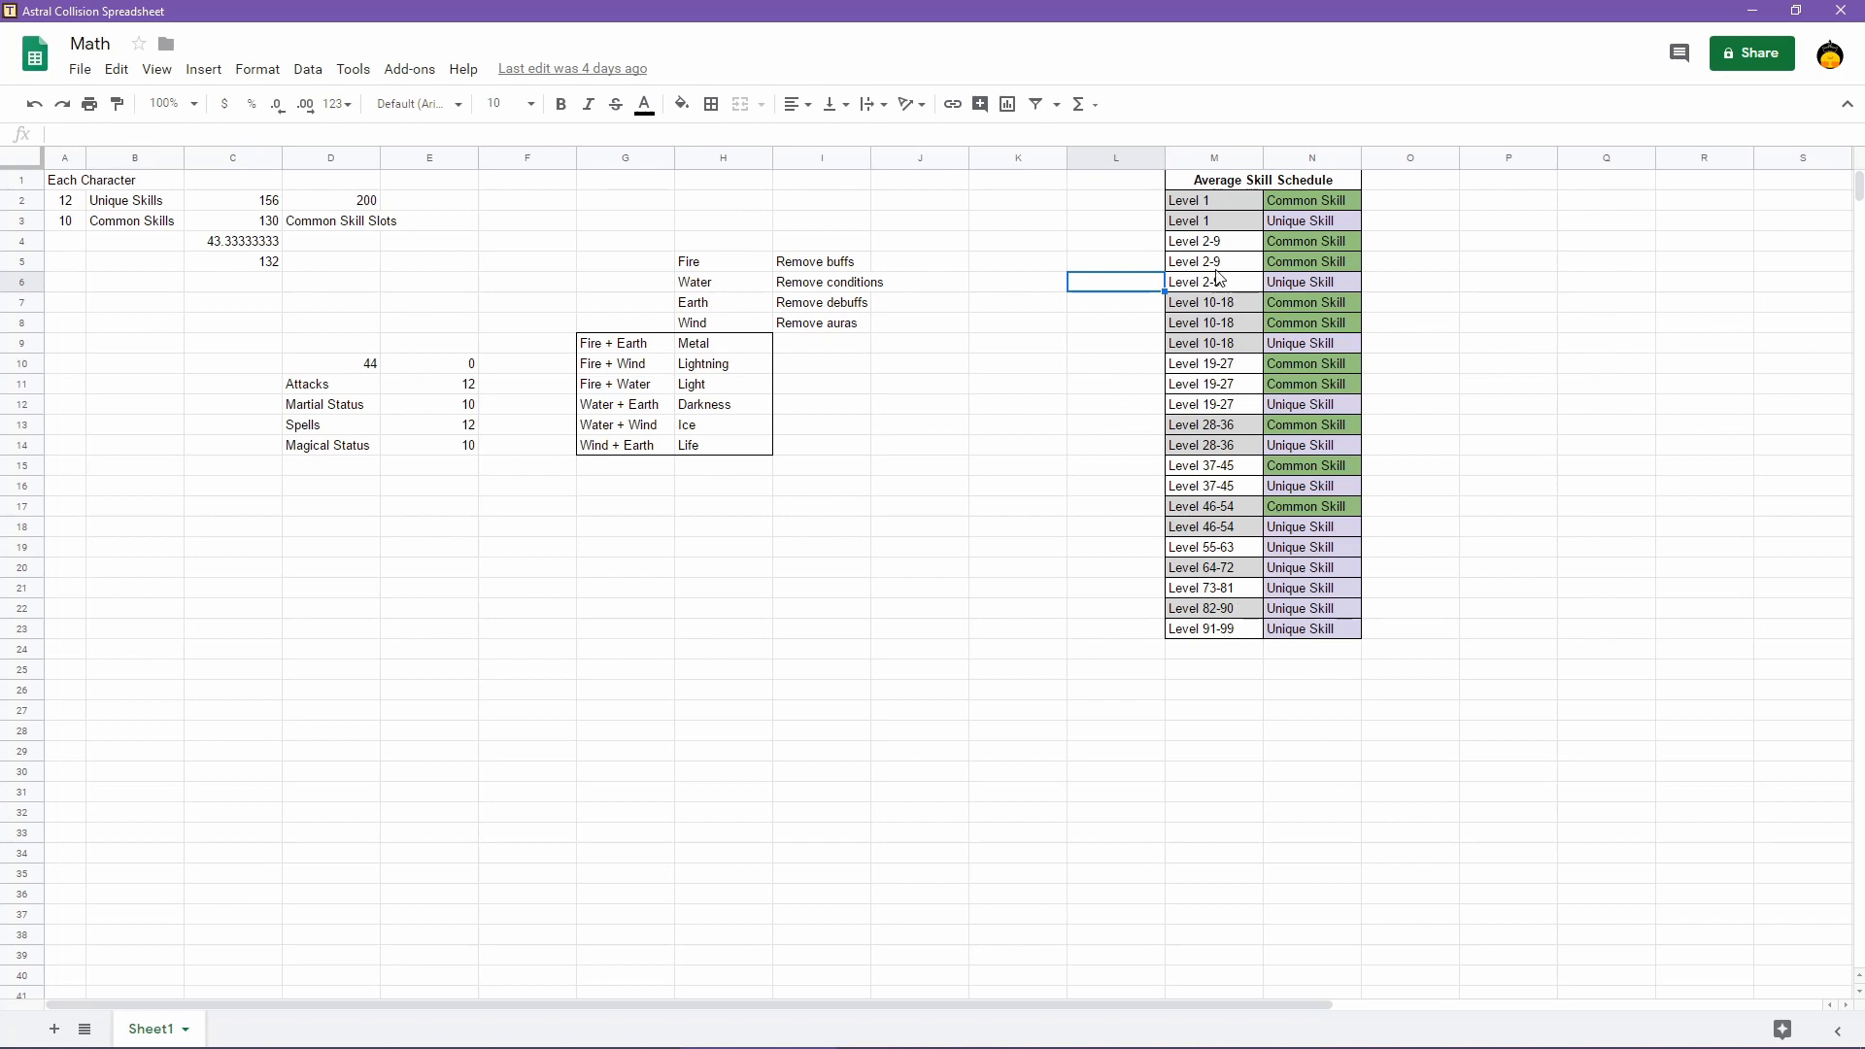
Switch to RPG Maker MV and review the whole skills list, examining the last martial_status placeholder and the empty slots after it
mouse_move(991, 1042)
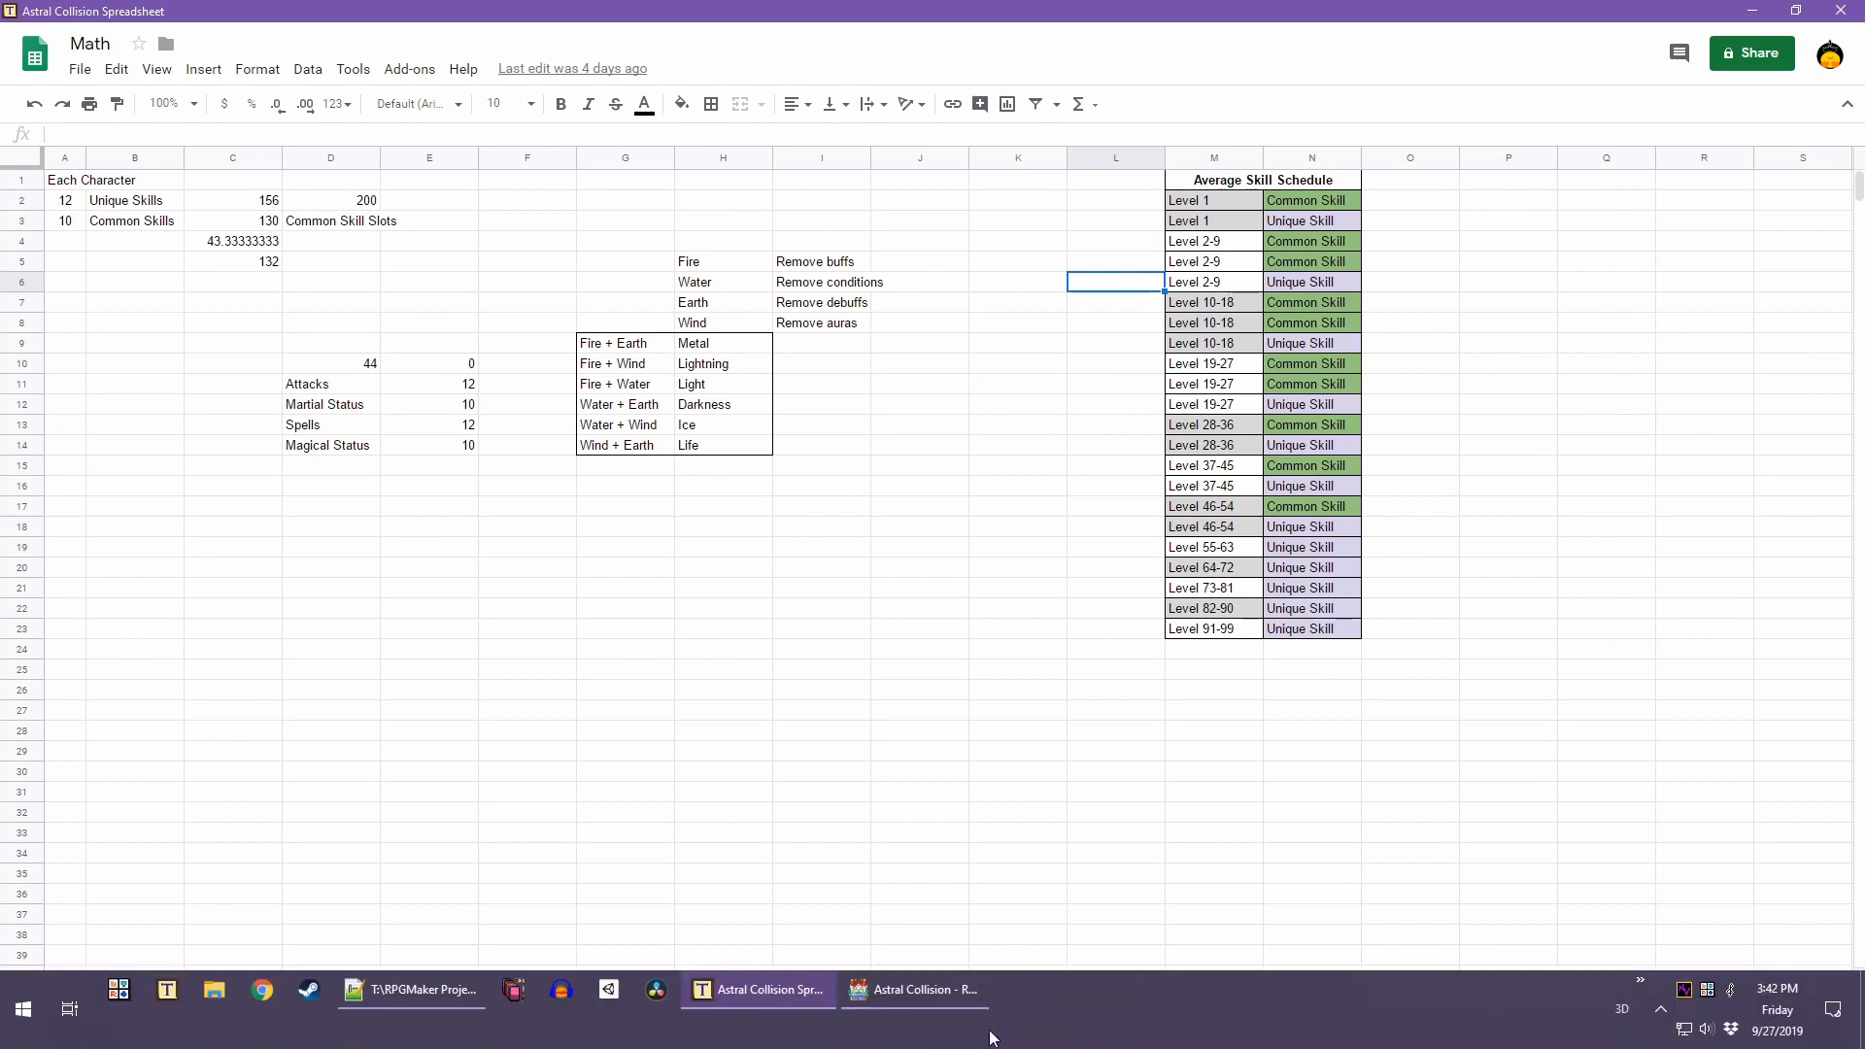
left_click(942, 991)
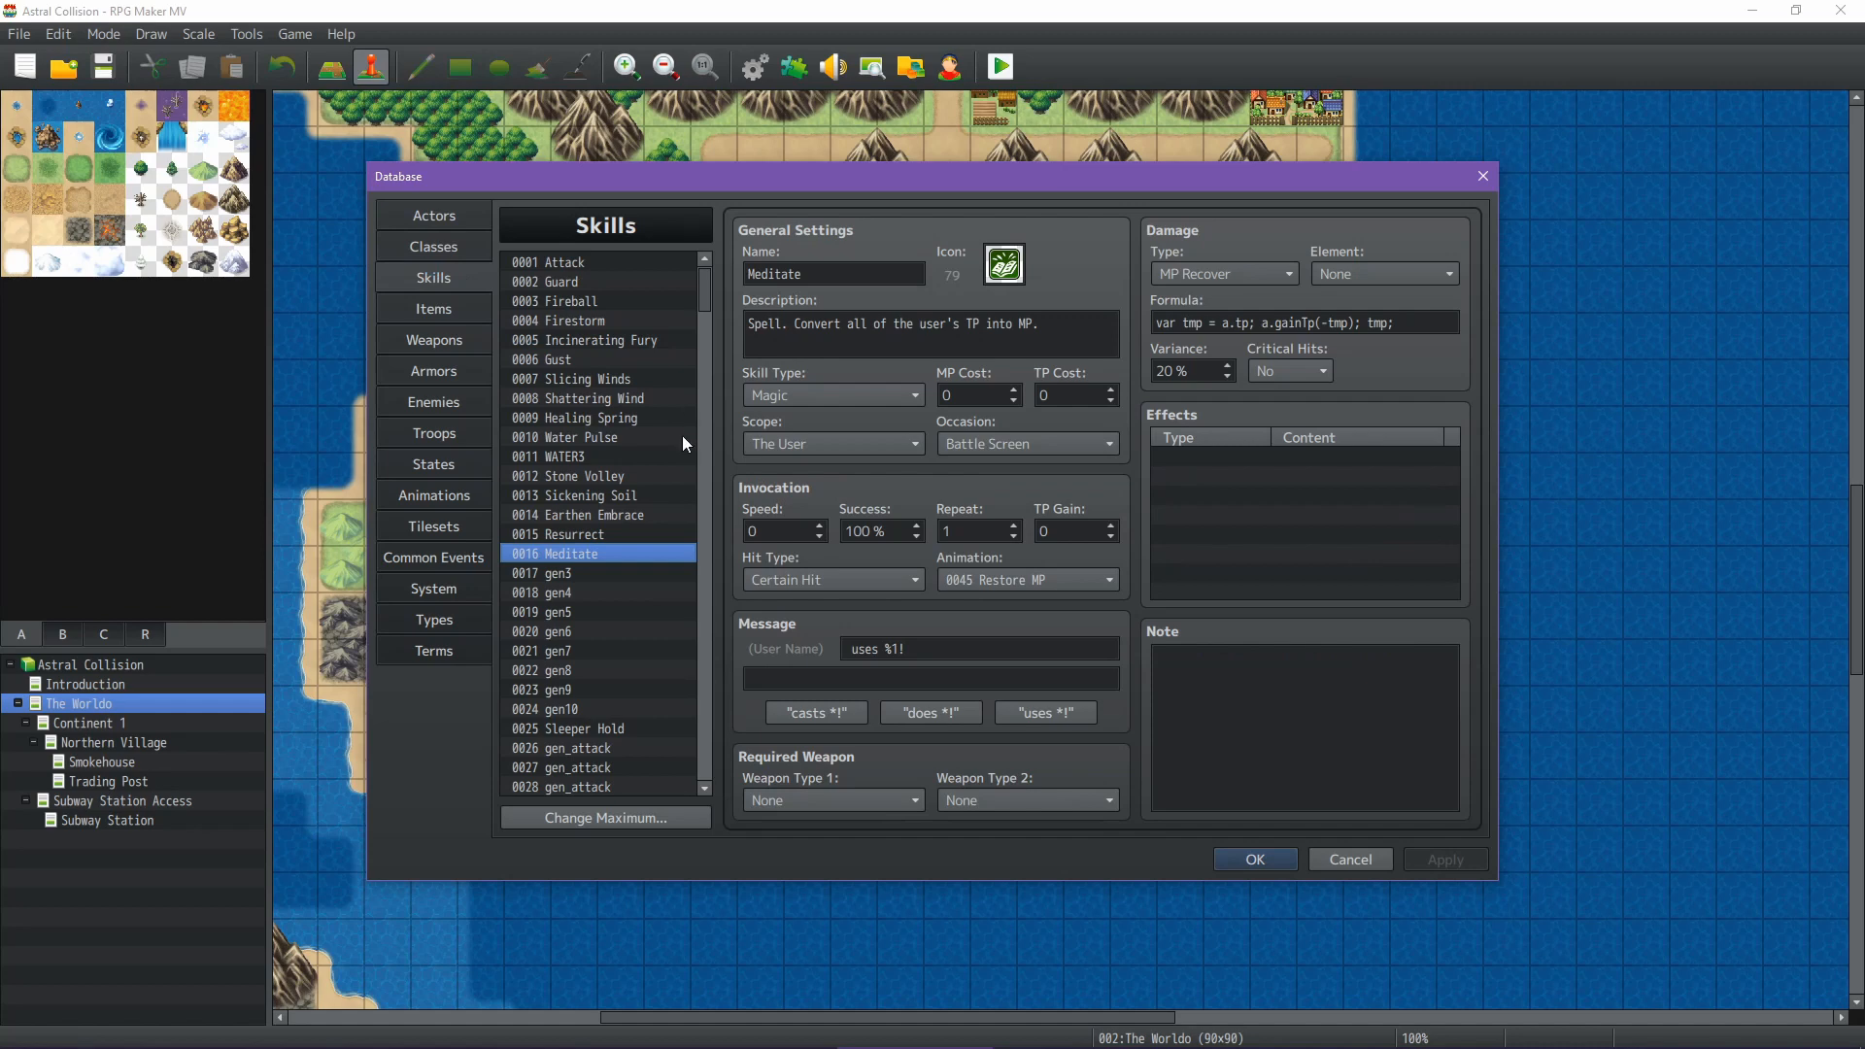
scroll(682, 445, "down", 2)
scroll(682, 449, "down", 7)
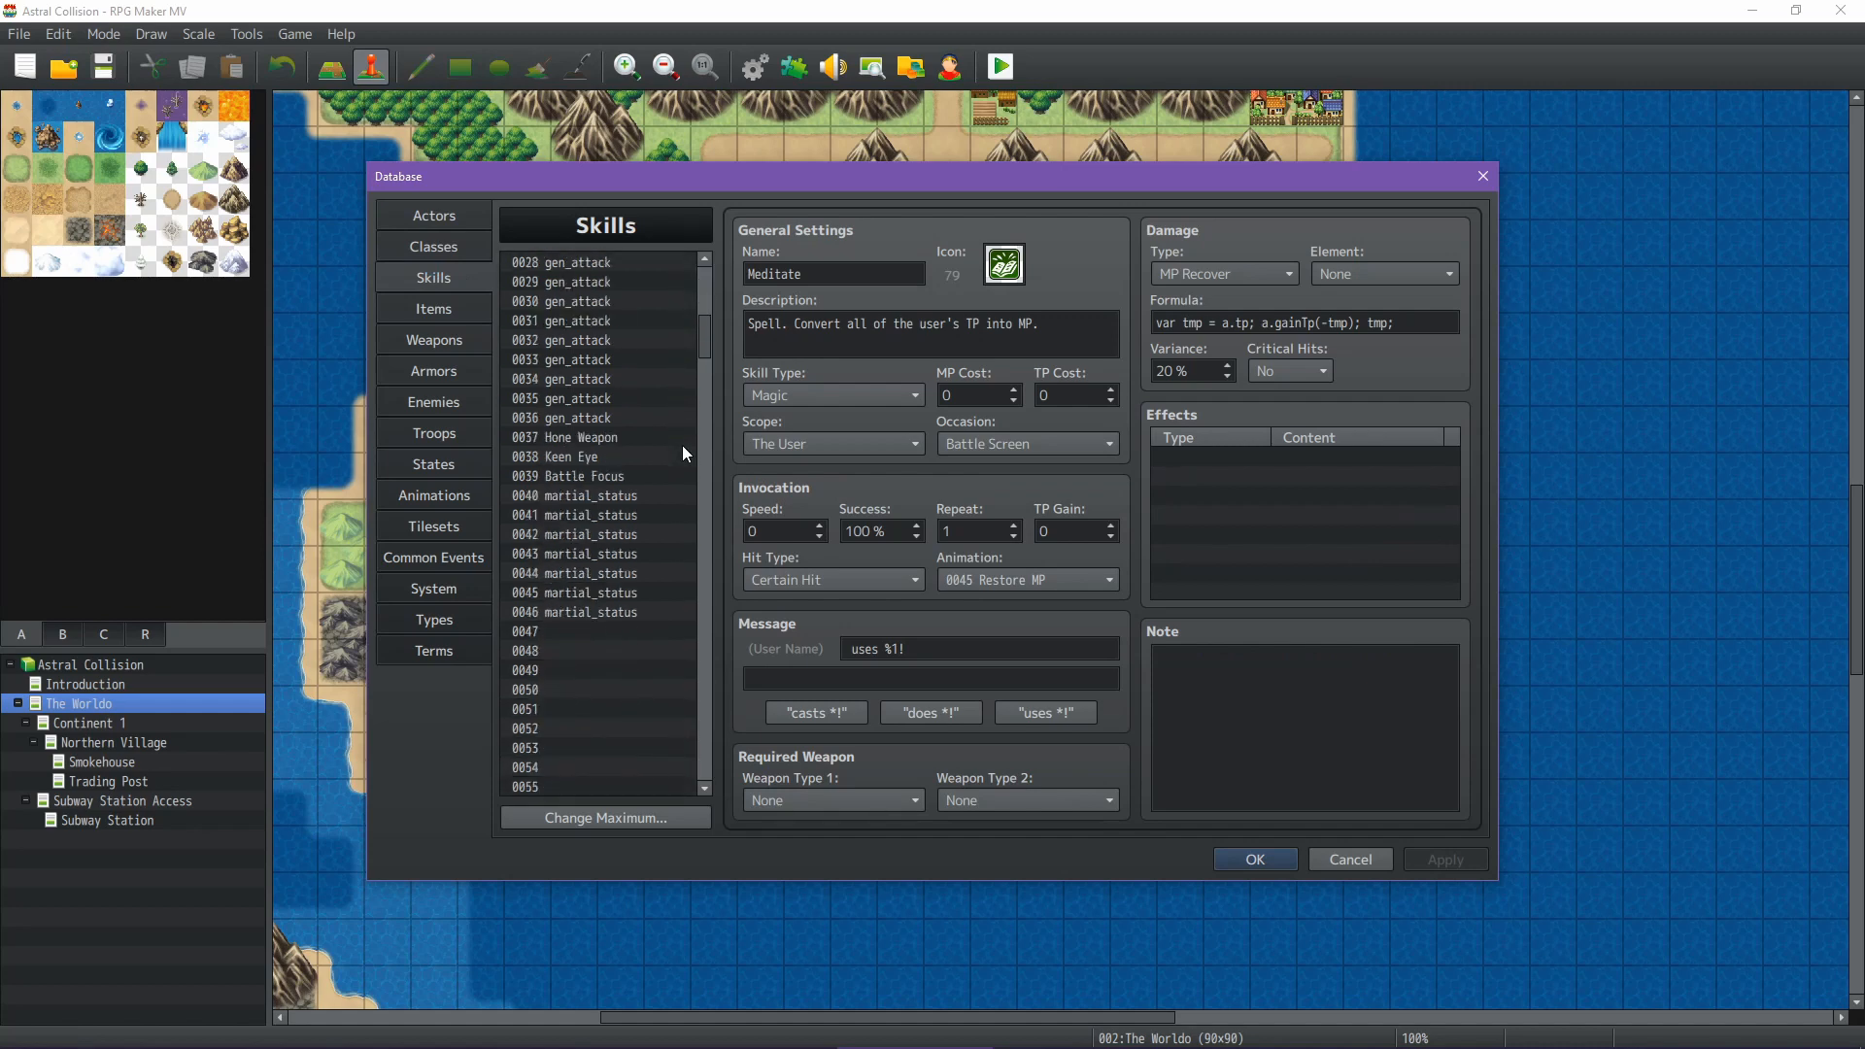
left_click_drag(703, 336, 696, 278)
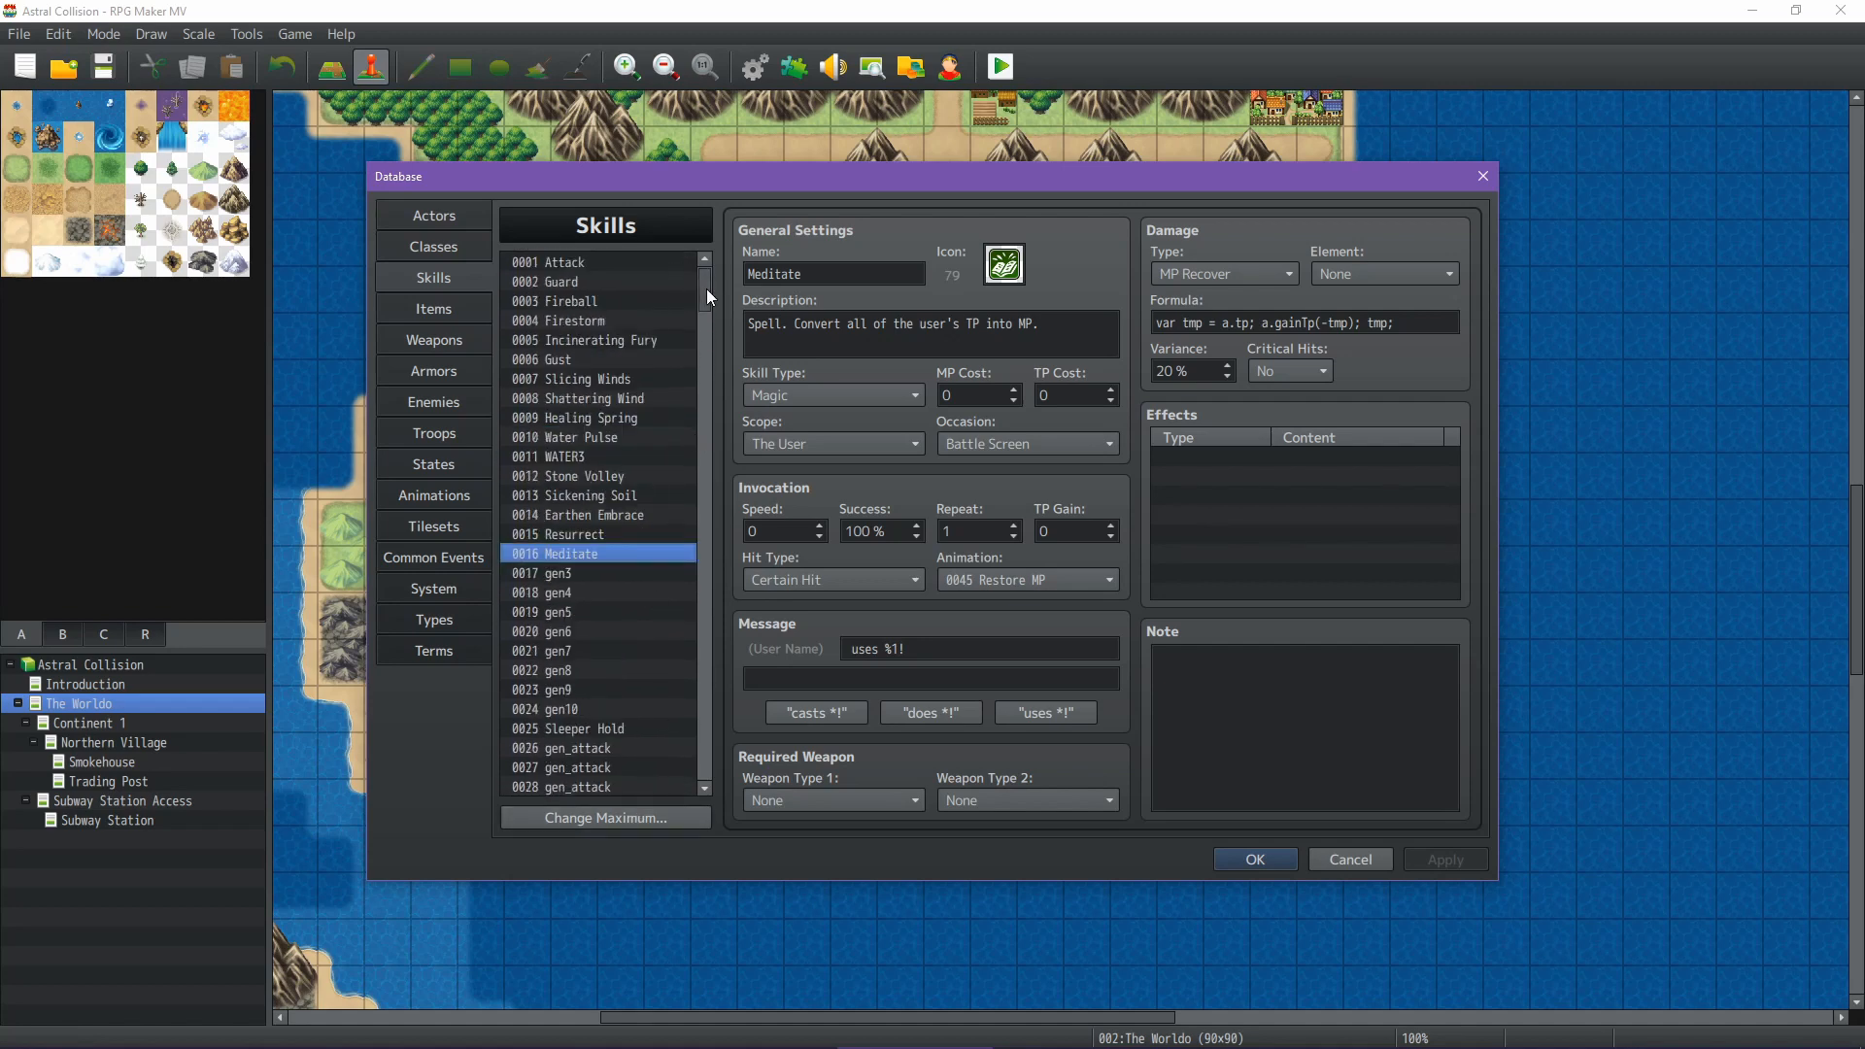
left_click_drag(707, 289, 703, 449)
scroll(670, 612, "down", 20)
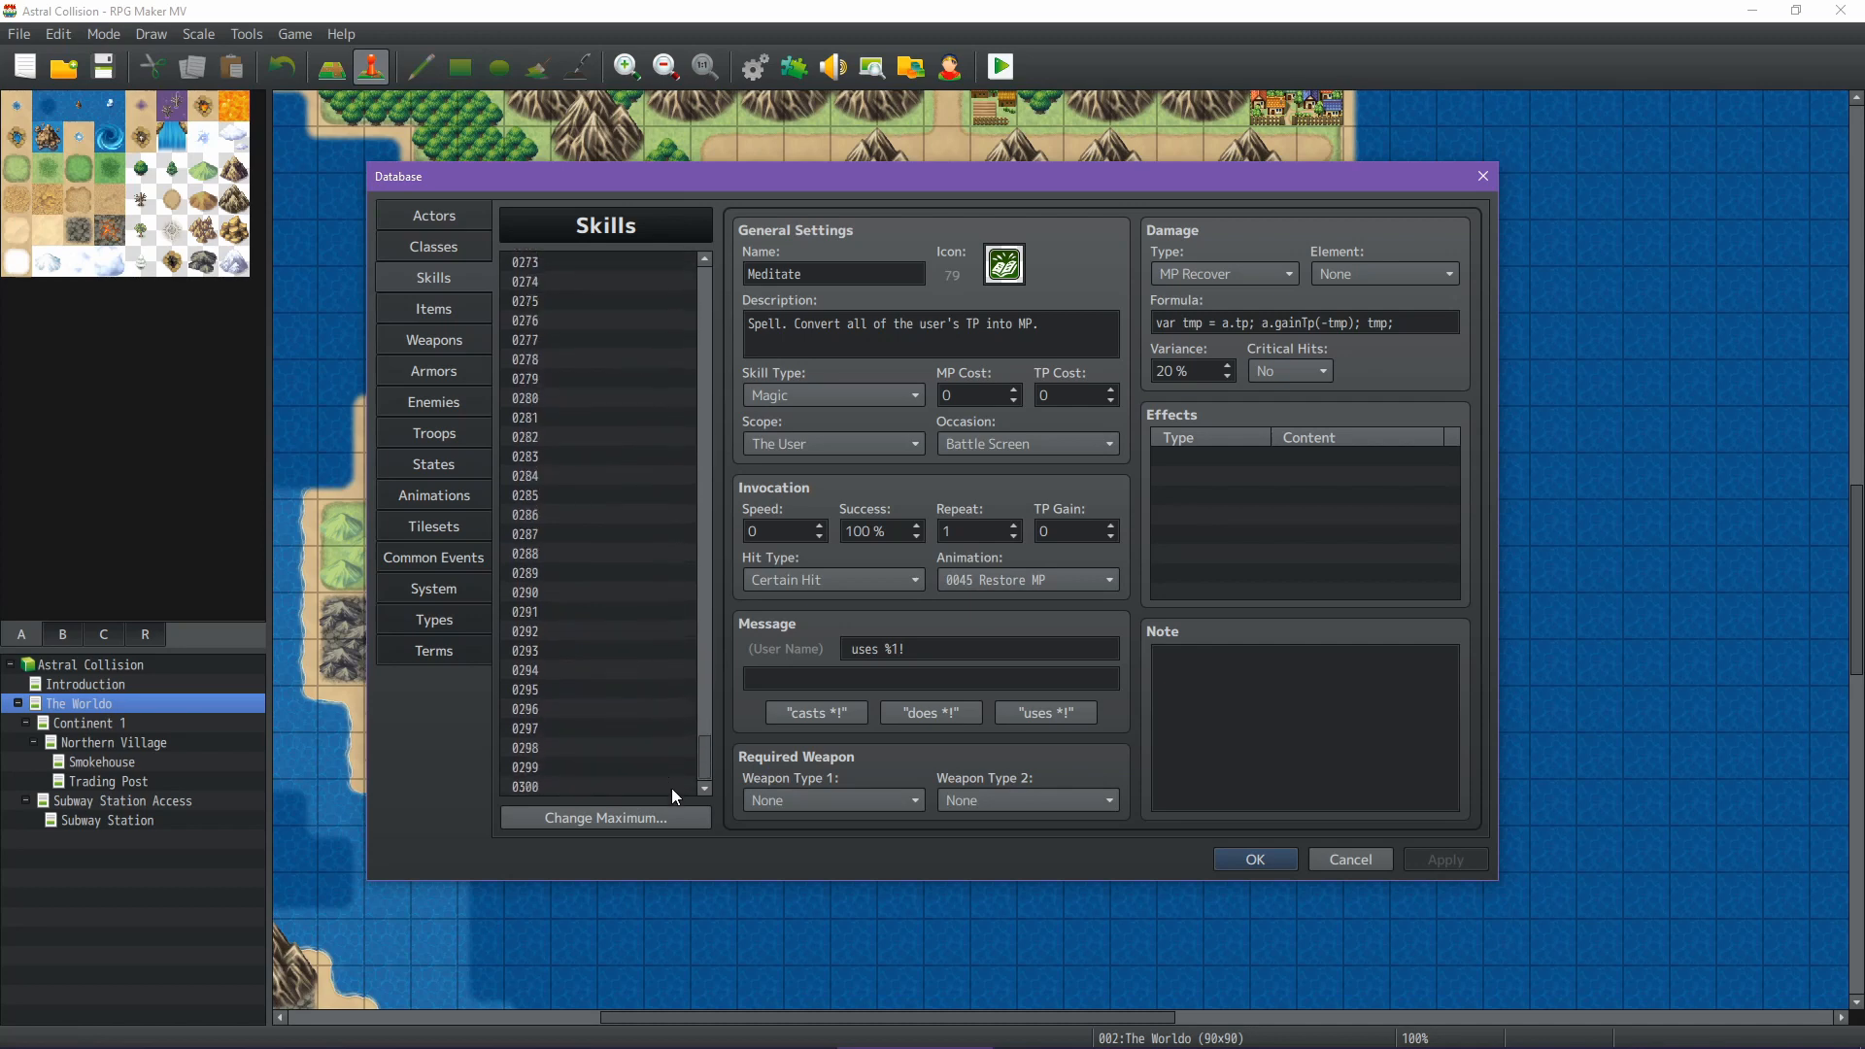
left_click_drag(705, 763, 717, 355)
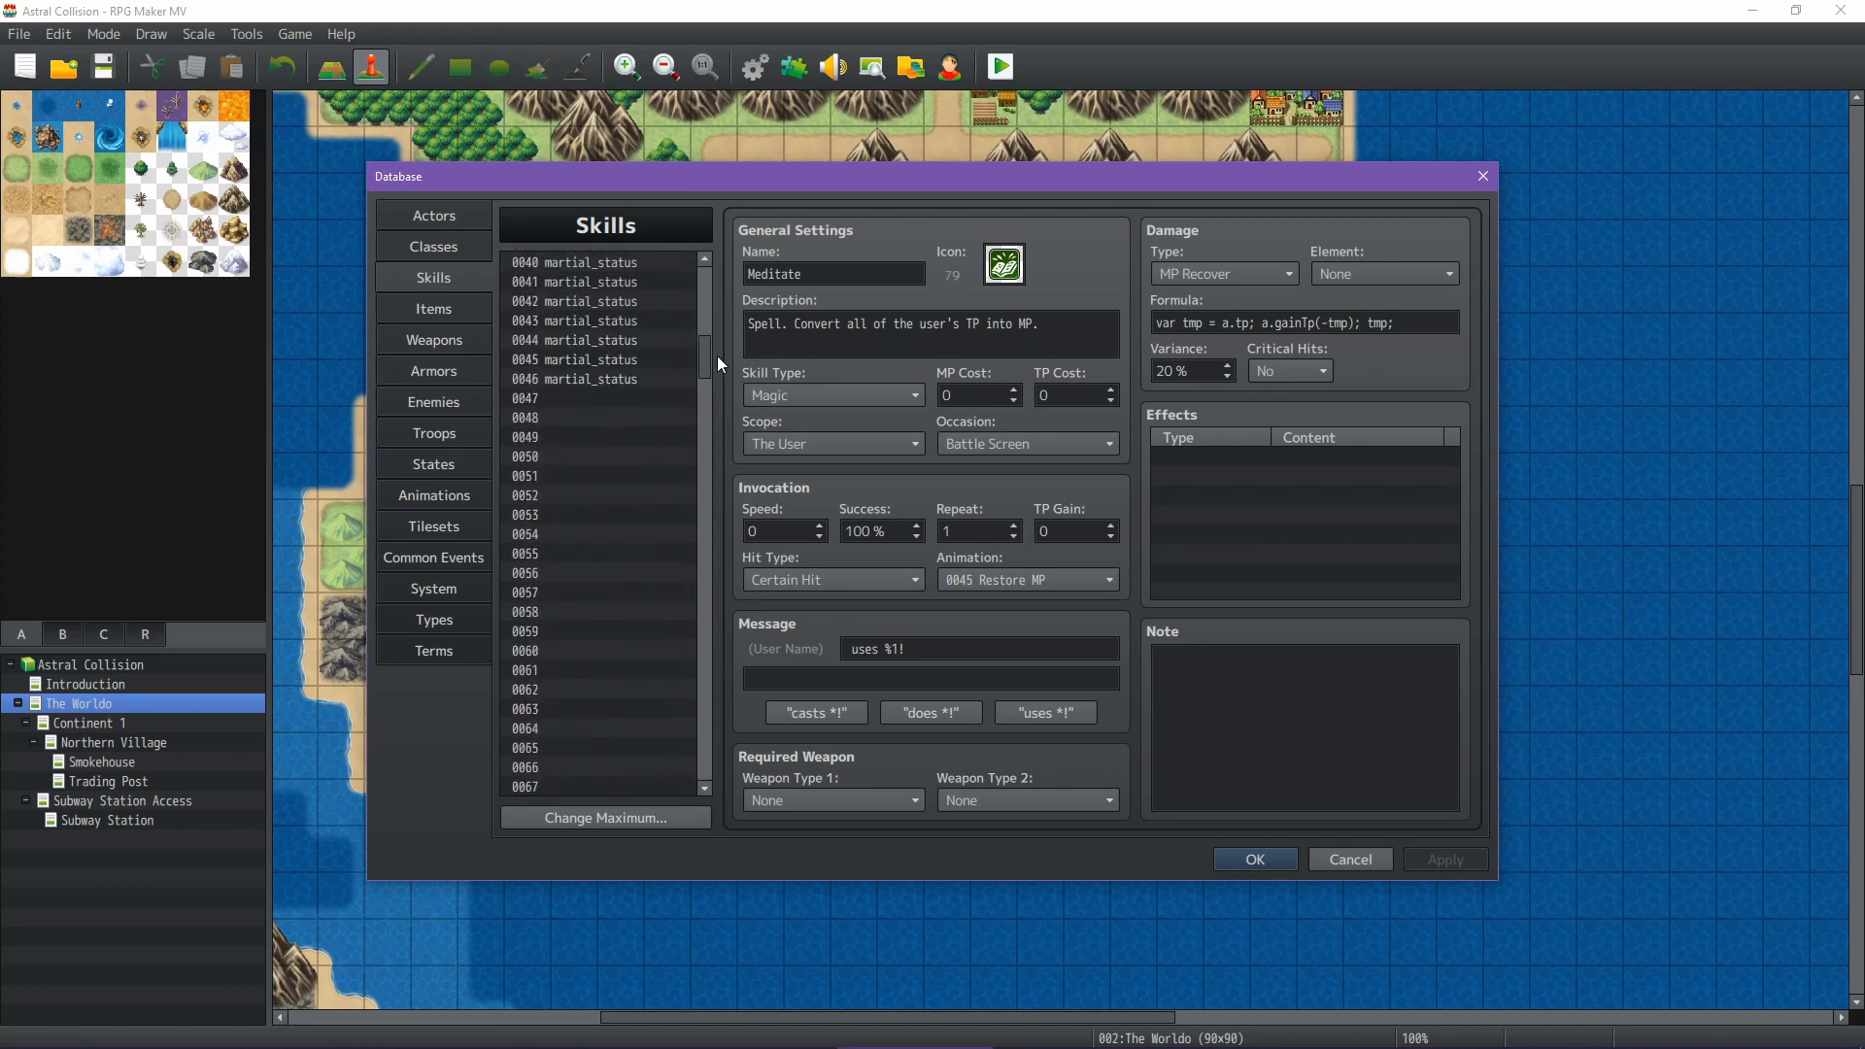
left_click(637, 379)
scroll(653, 515, "up", 3)
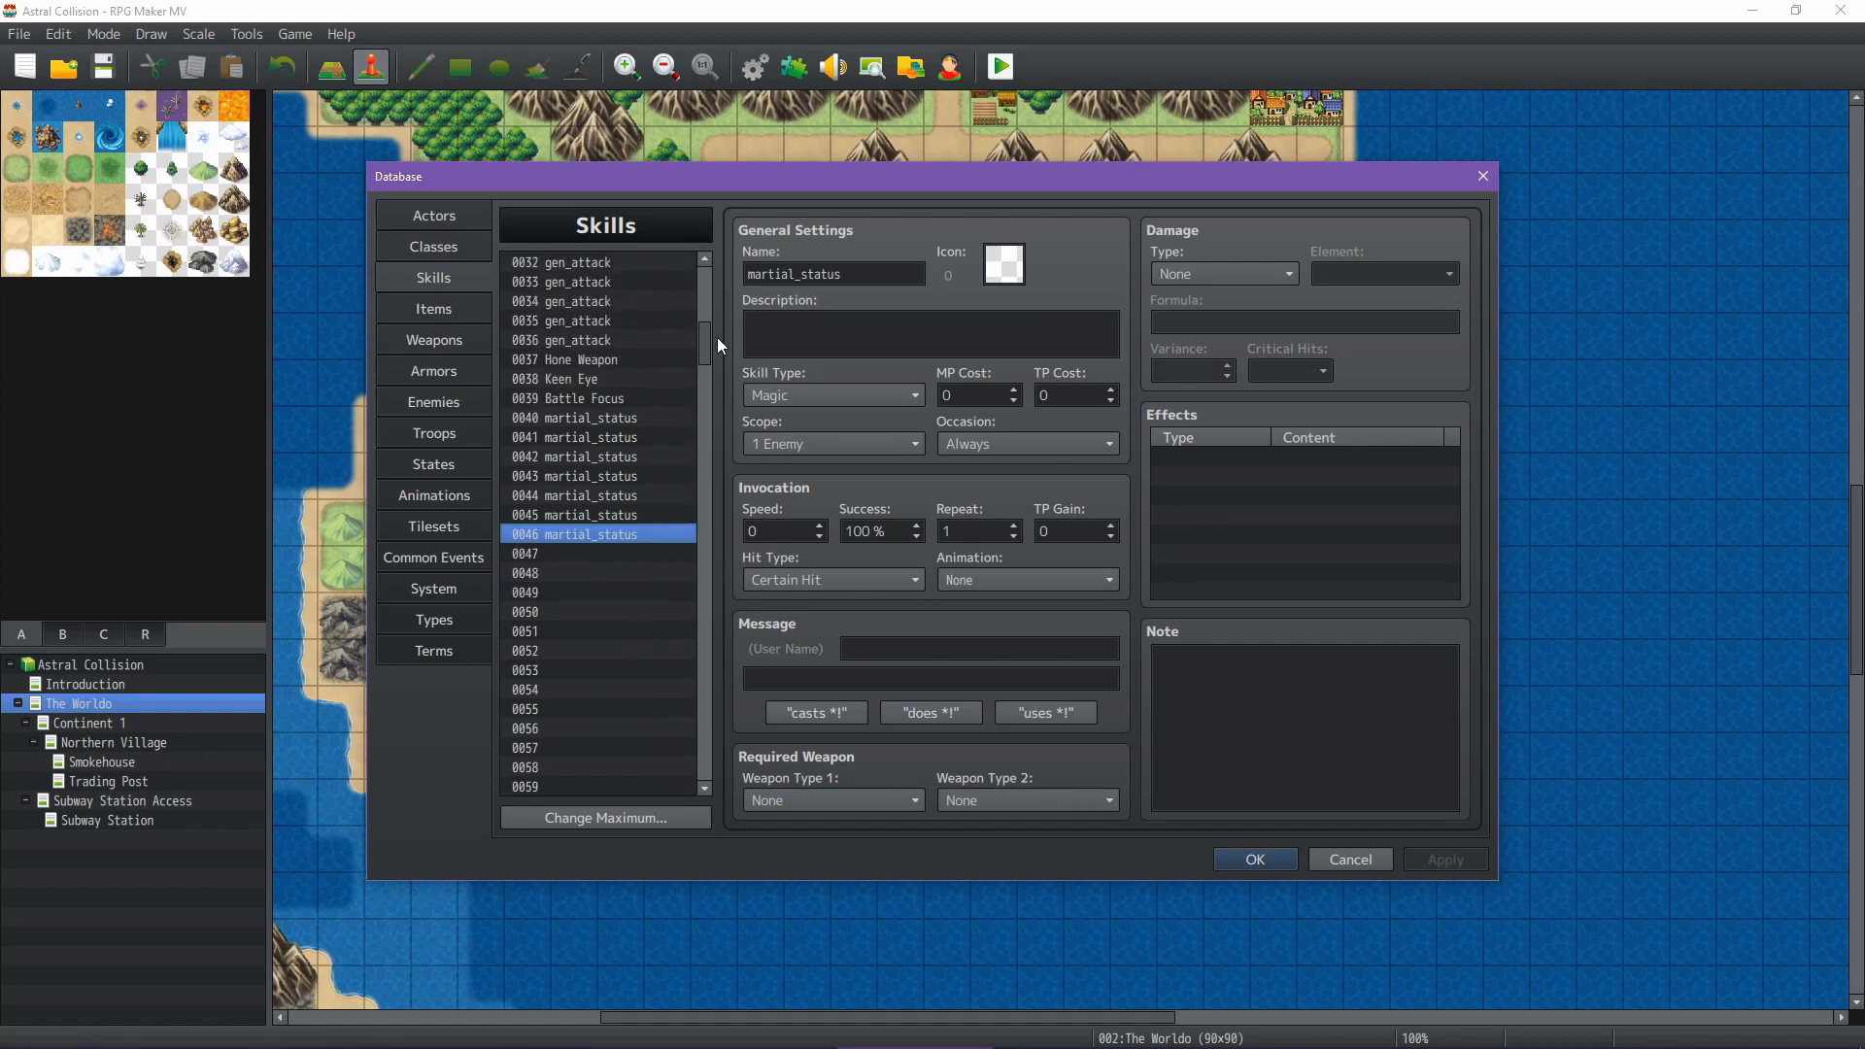
mouse_move(707, 354)
left_mouse_down()
mouse_move(707, 272)
mouse_move(708, 342)
left_mouse_up()
left_click(760, 1001)
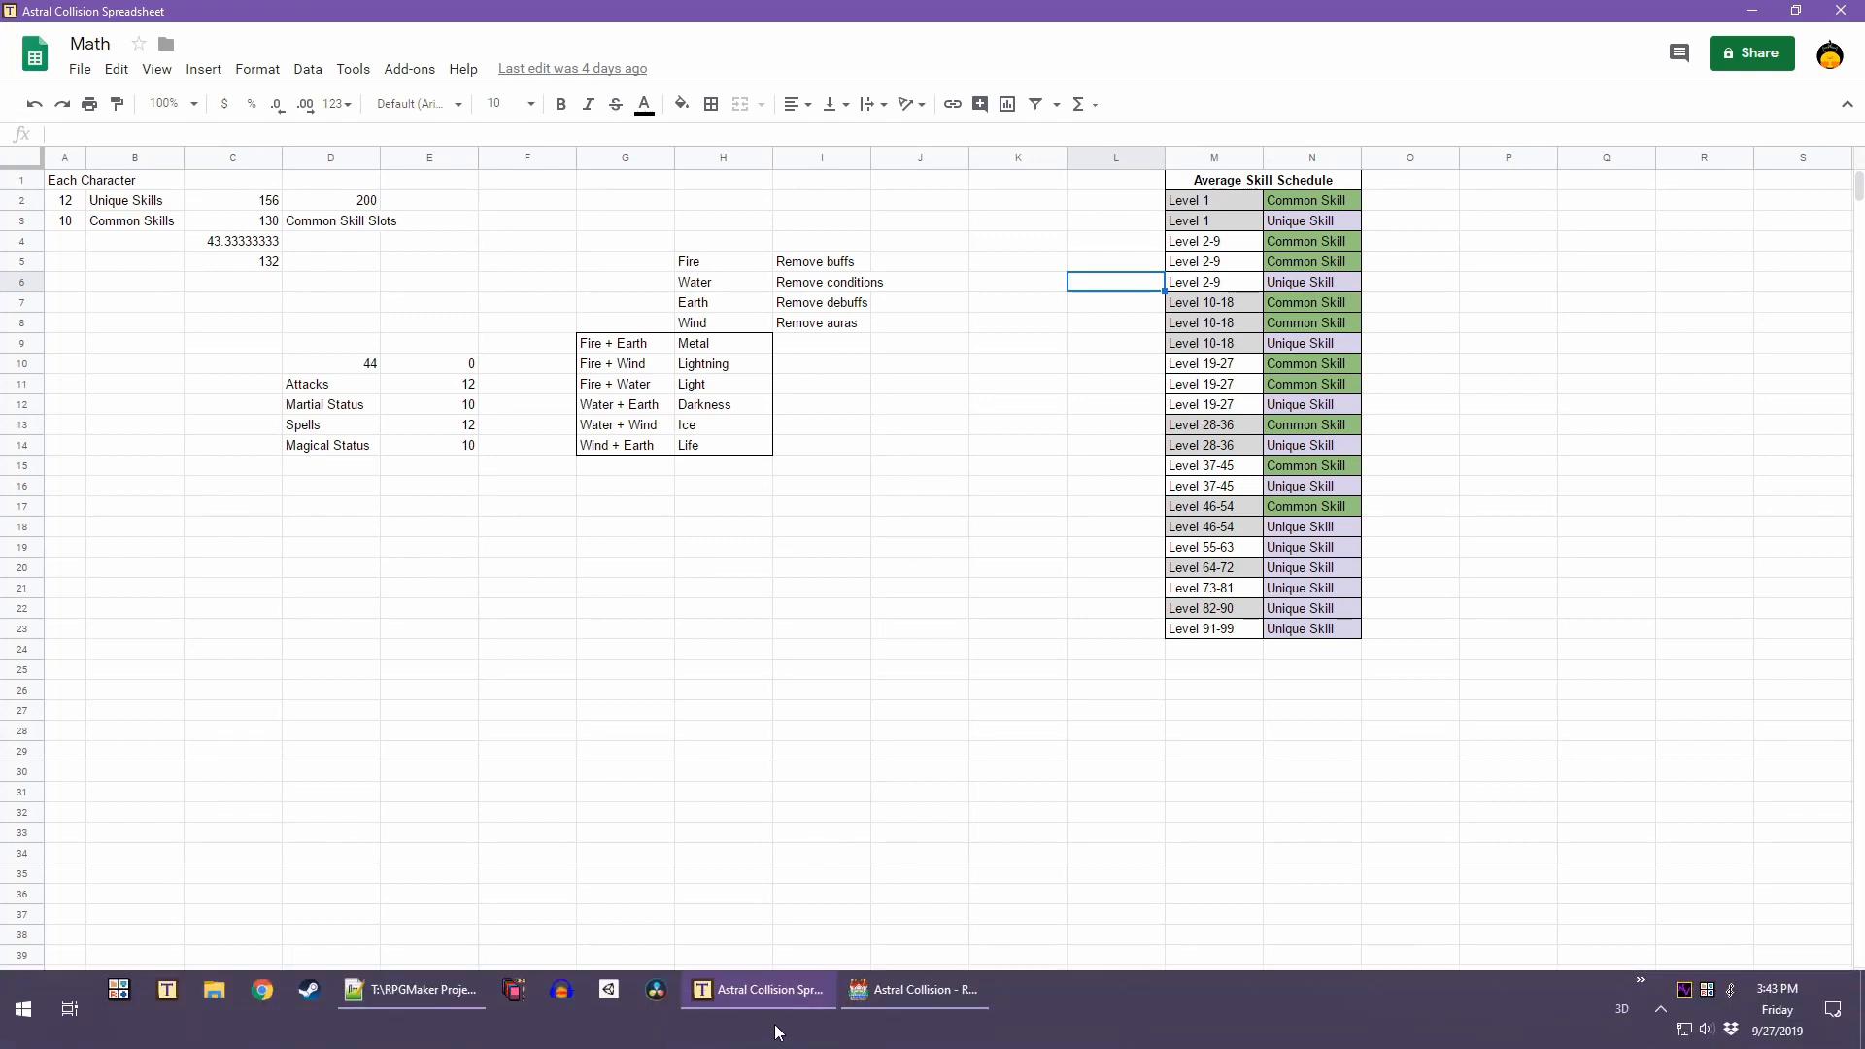
left_click(918, 998)
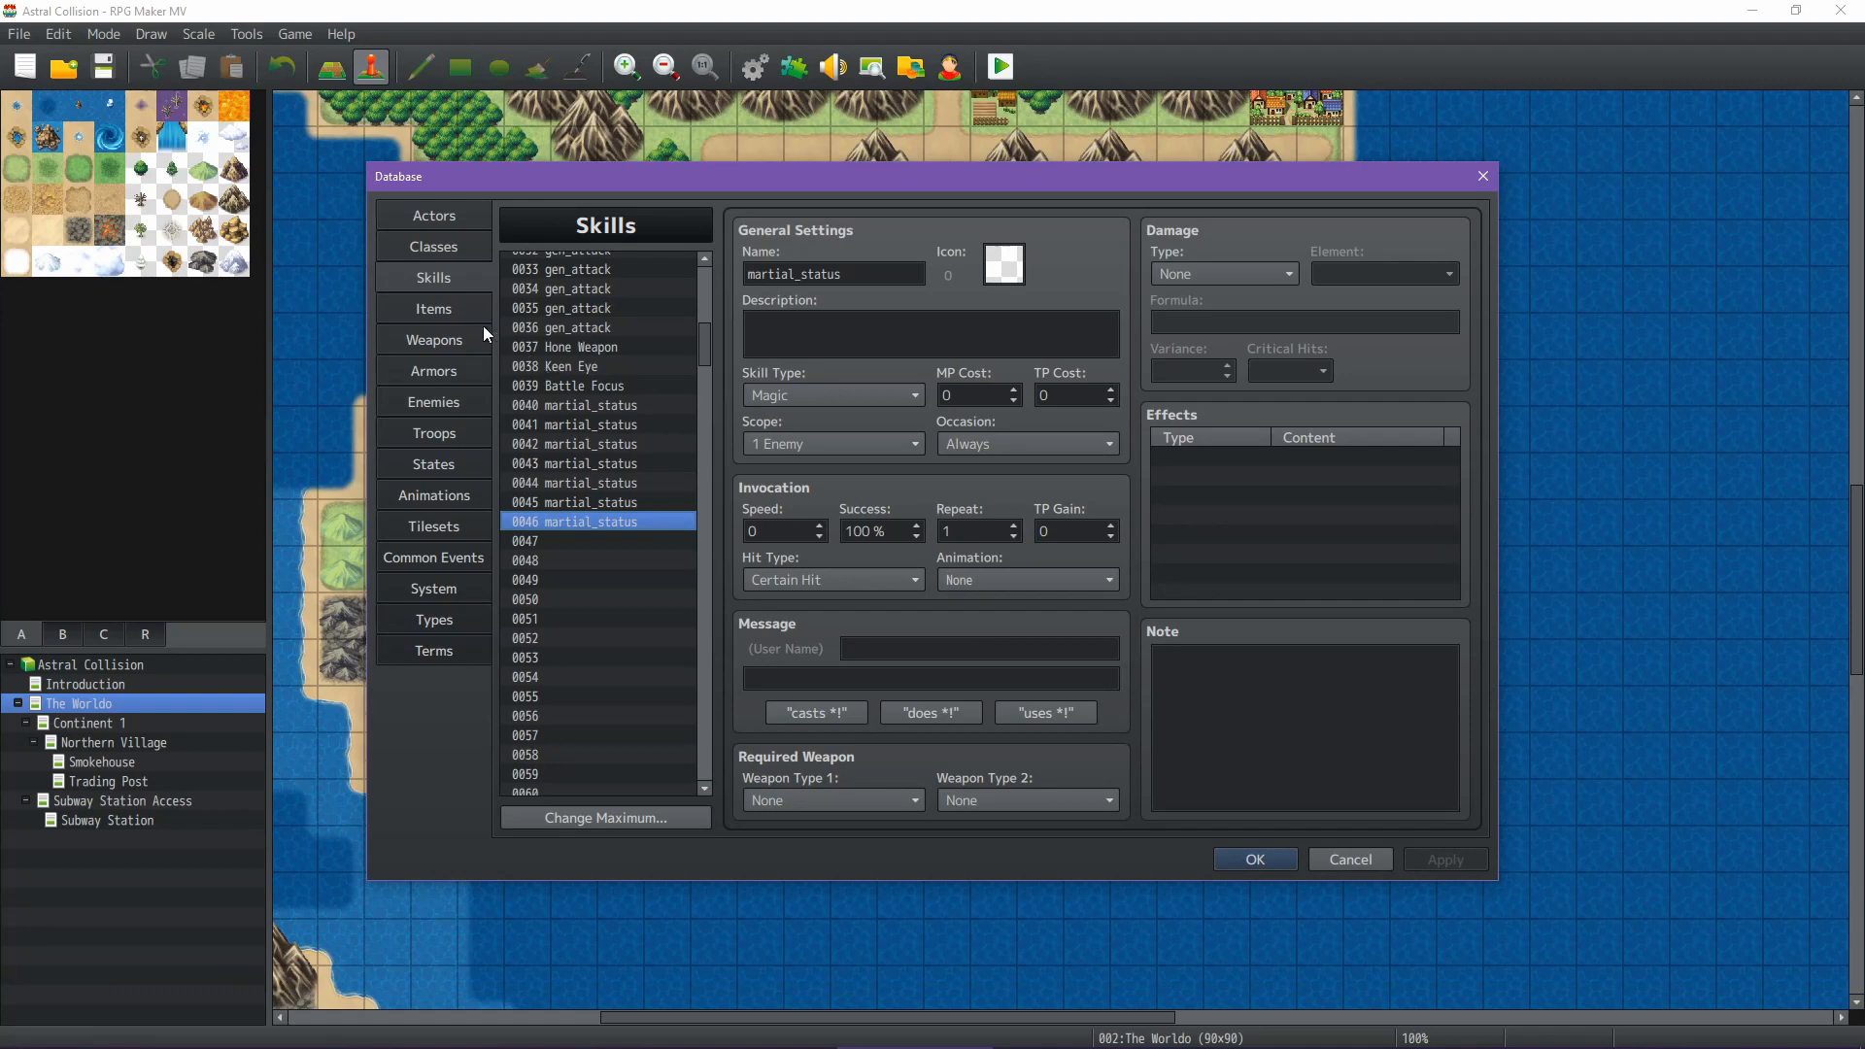
Examine the skills selectable for the Giant Rat enemy's Attack action, and close the database without changes
left_click(434, 402)
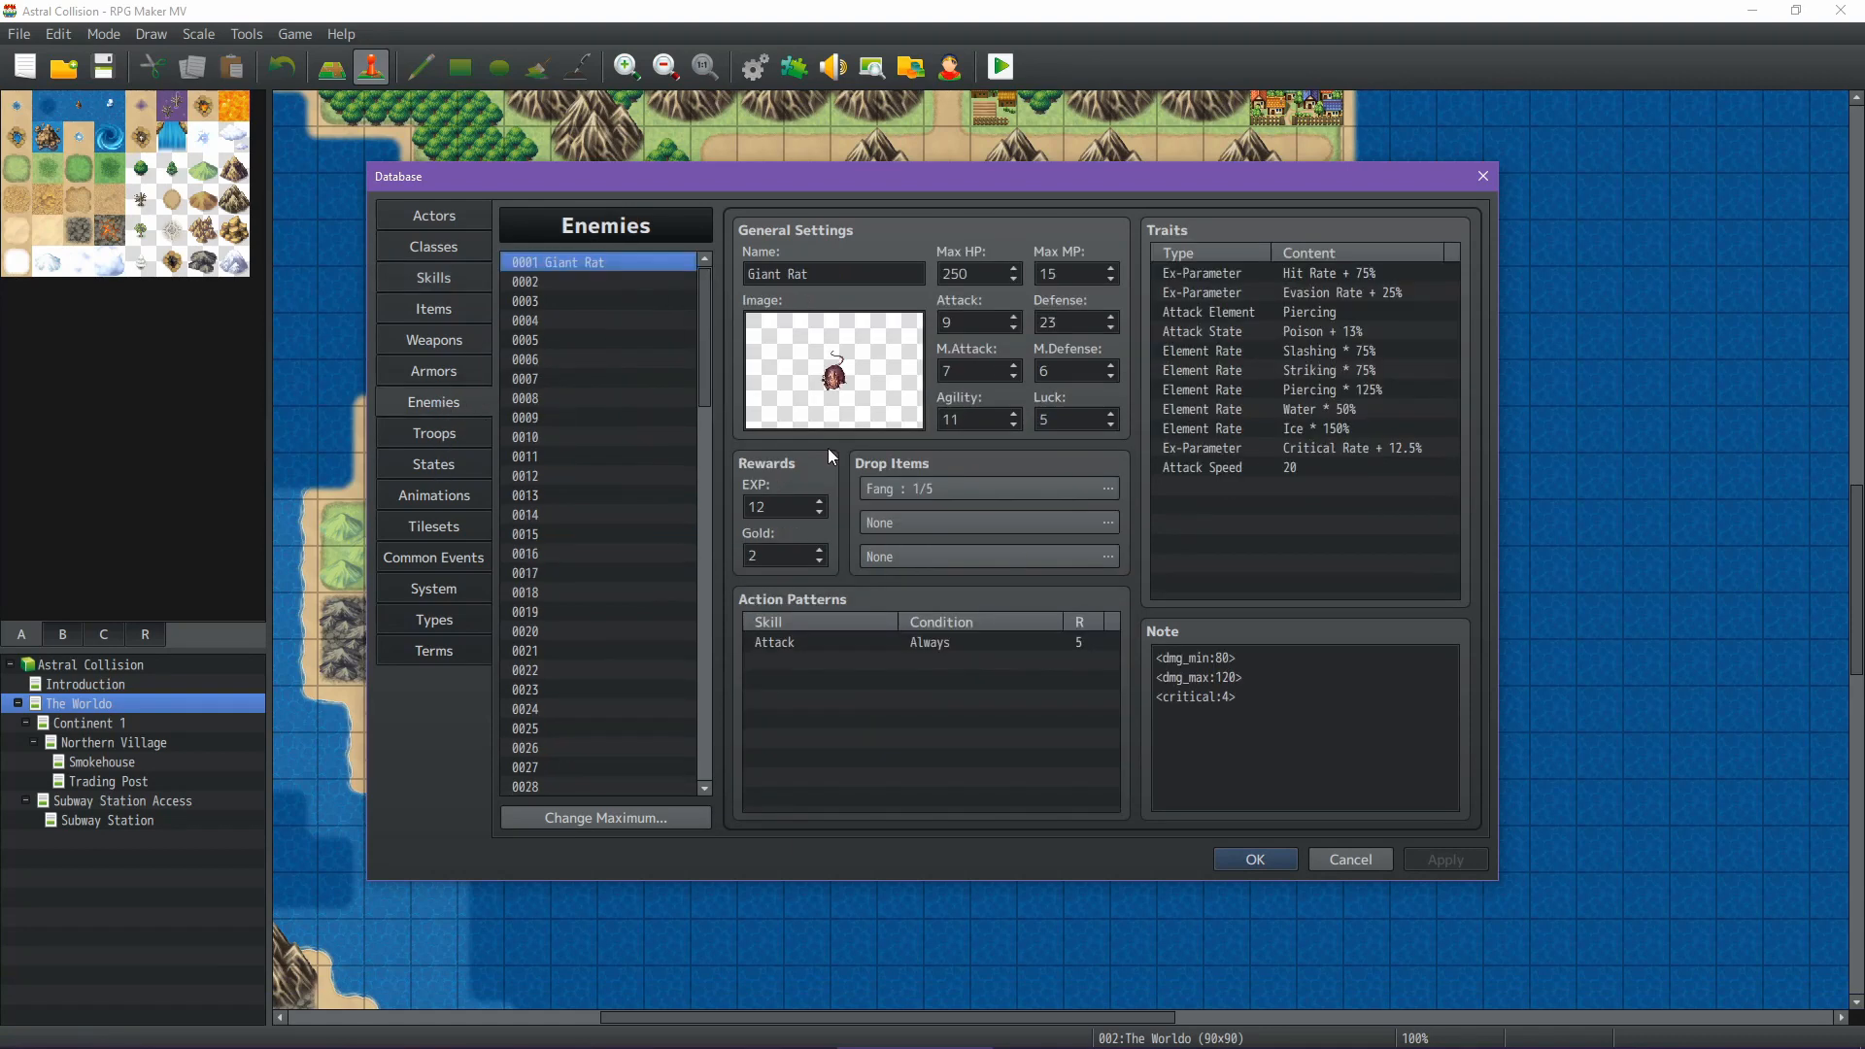
double_click(982, 668)
left_click(905, 557)
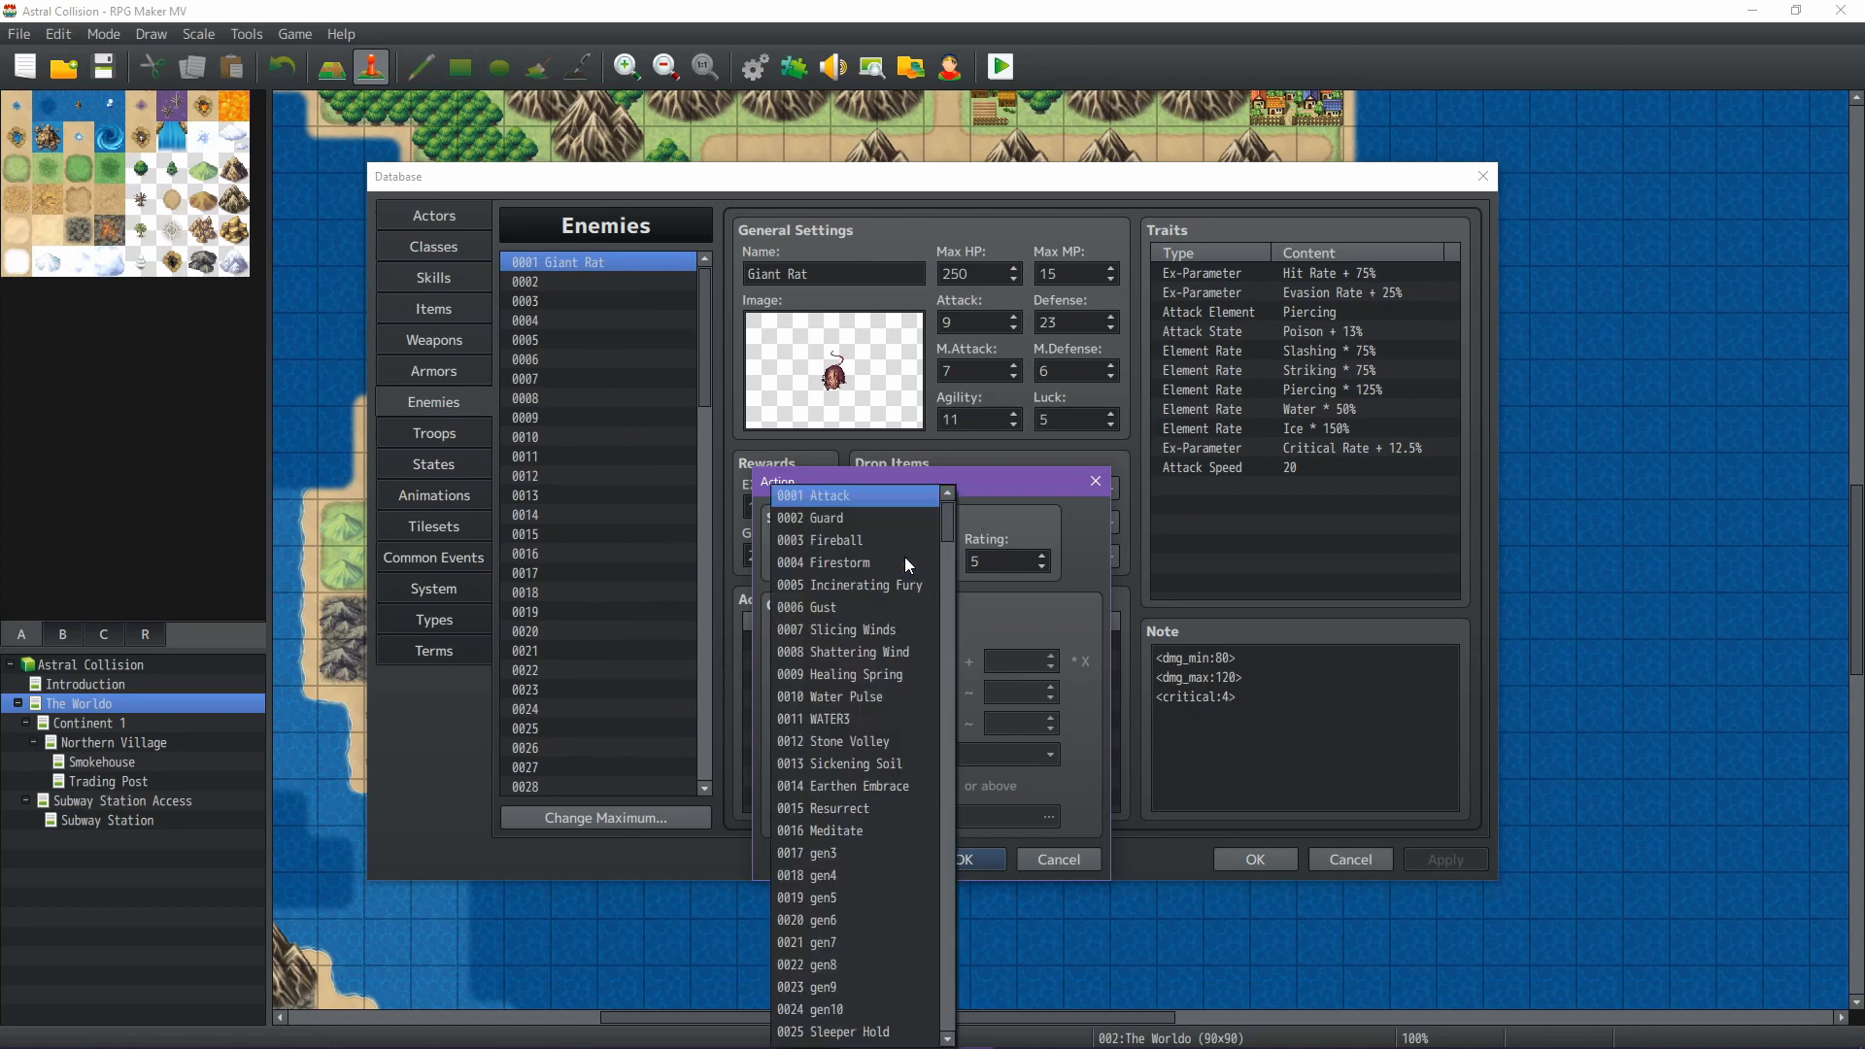
left_click_drag(946, 519, 940, 620)
scroll(849, 855, "down", 4)
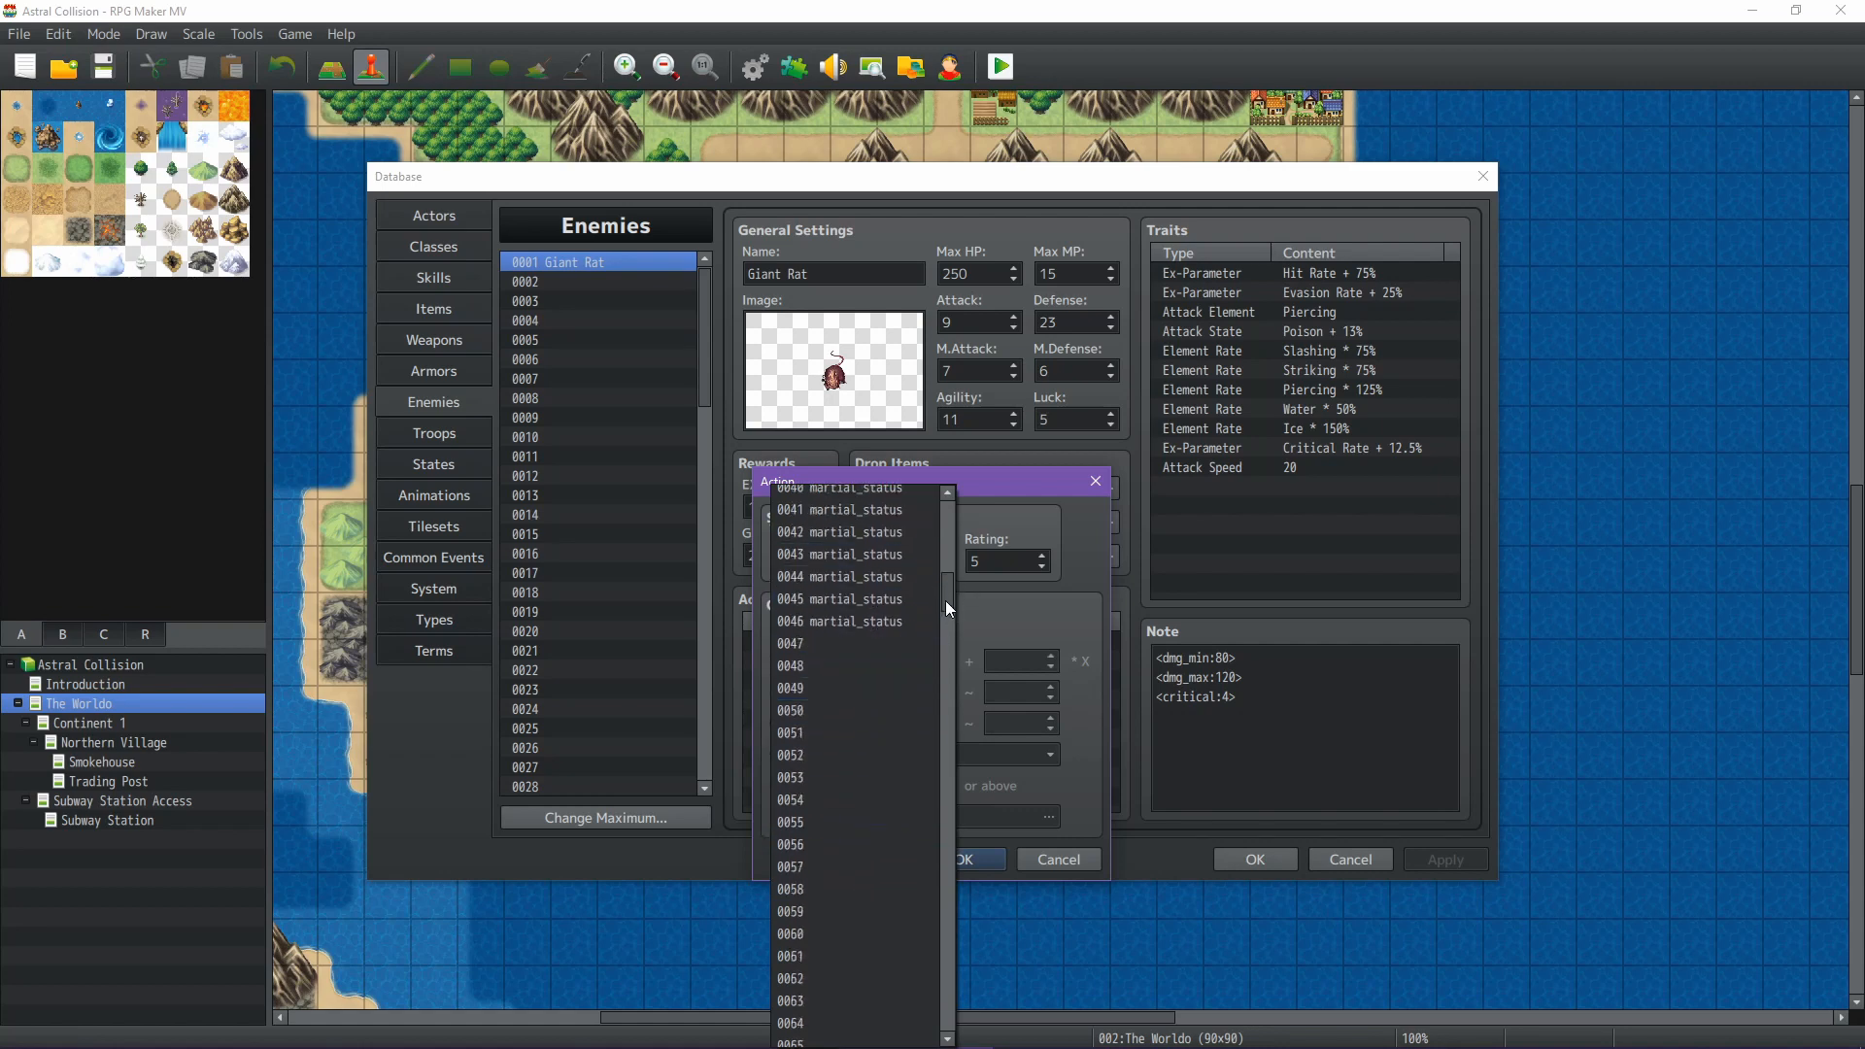
left_click_drag(946, 600, 938, 523)
mouse_move(939, 523)
left_mouse_down()
mouse_move(942, 1036)
mouse_move(942, 530)
left_mouse_up()
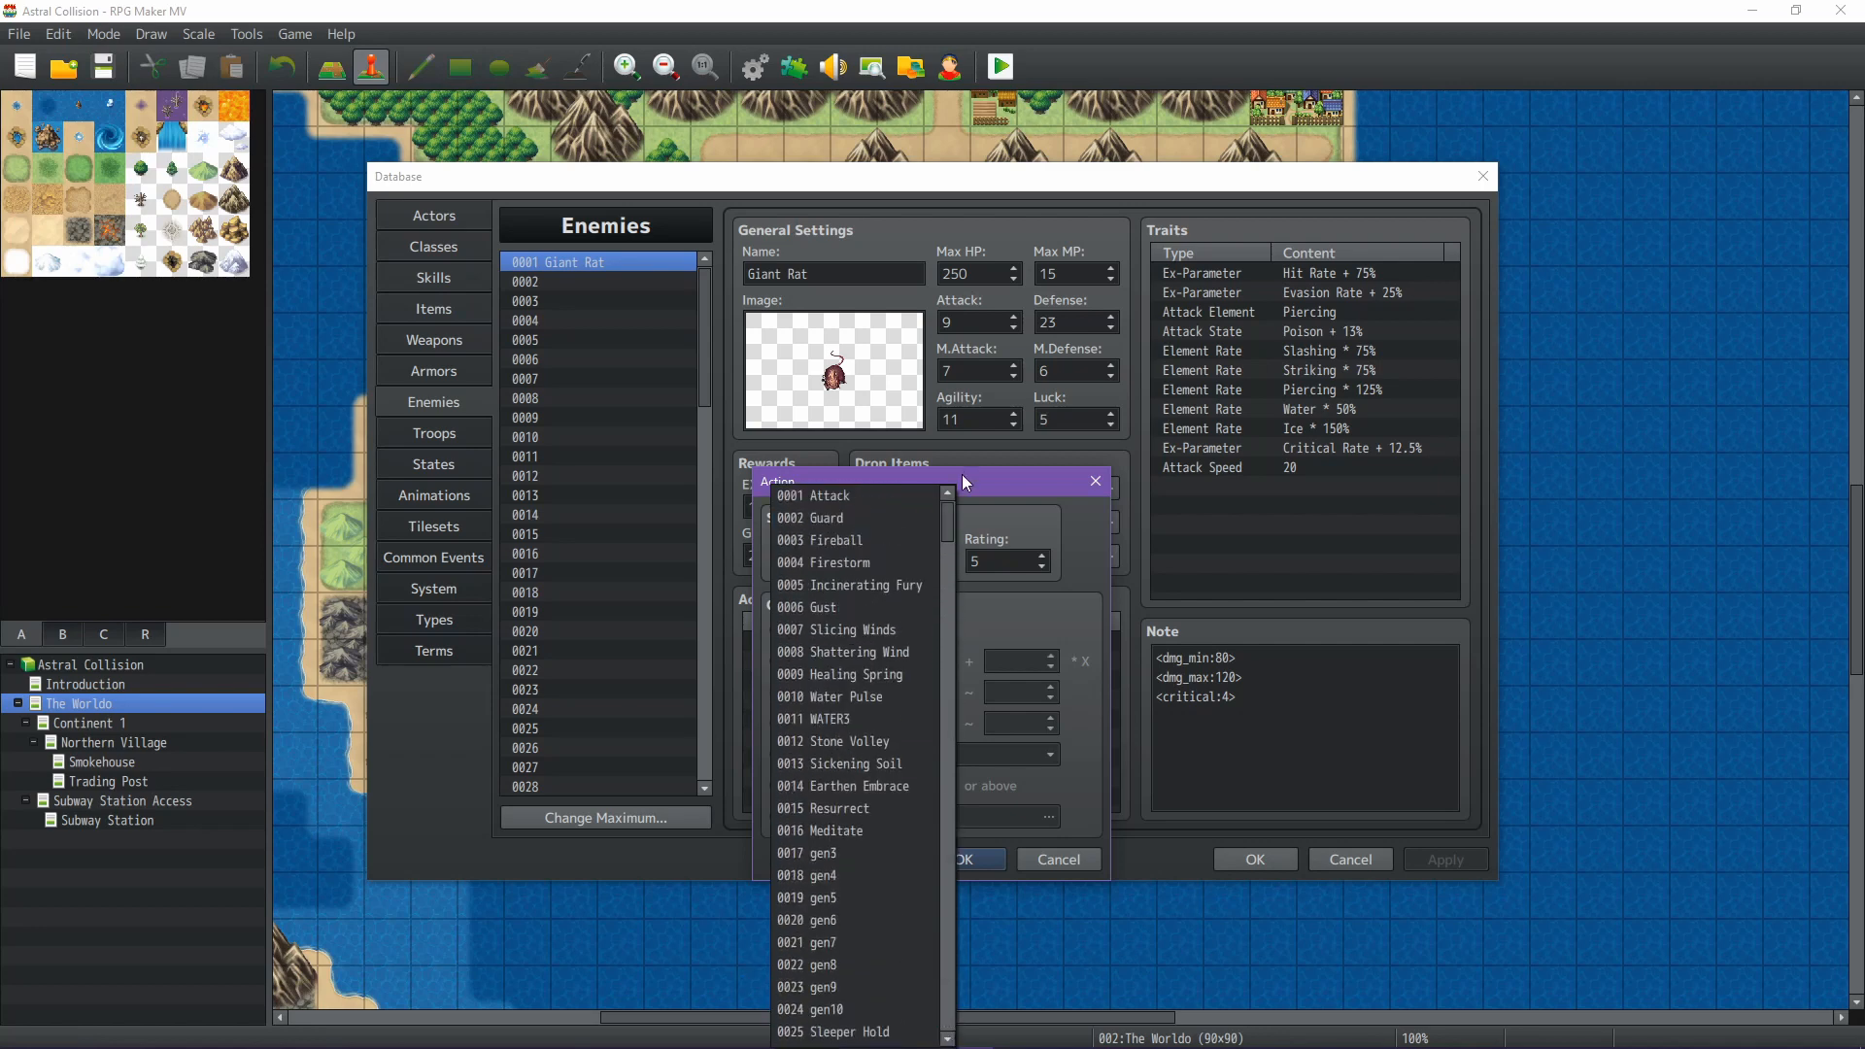
left_click(1001, 486)
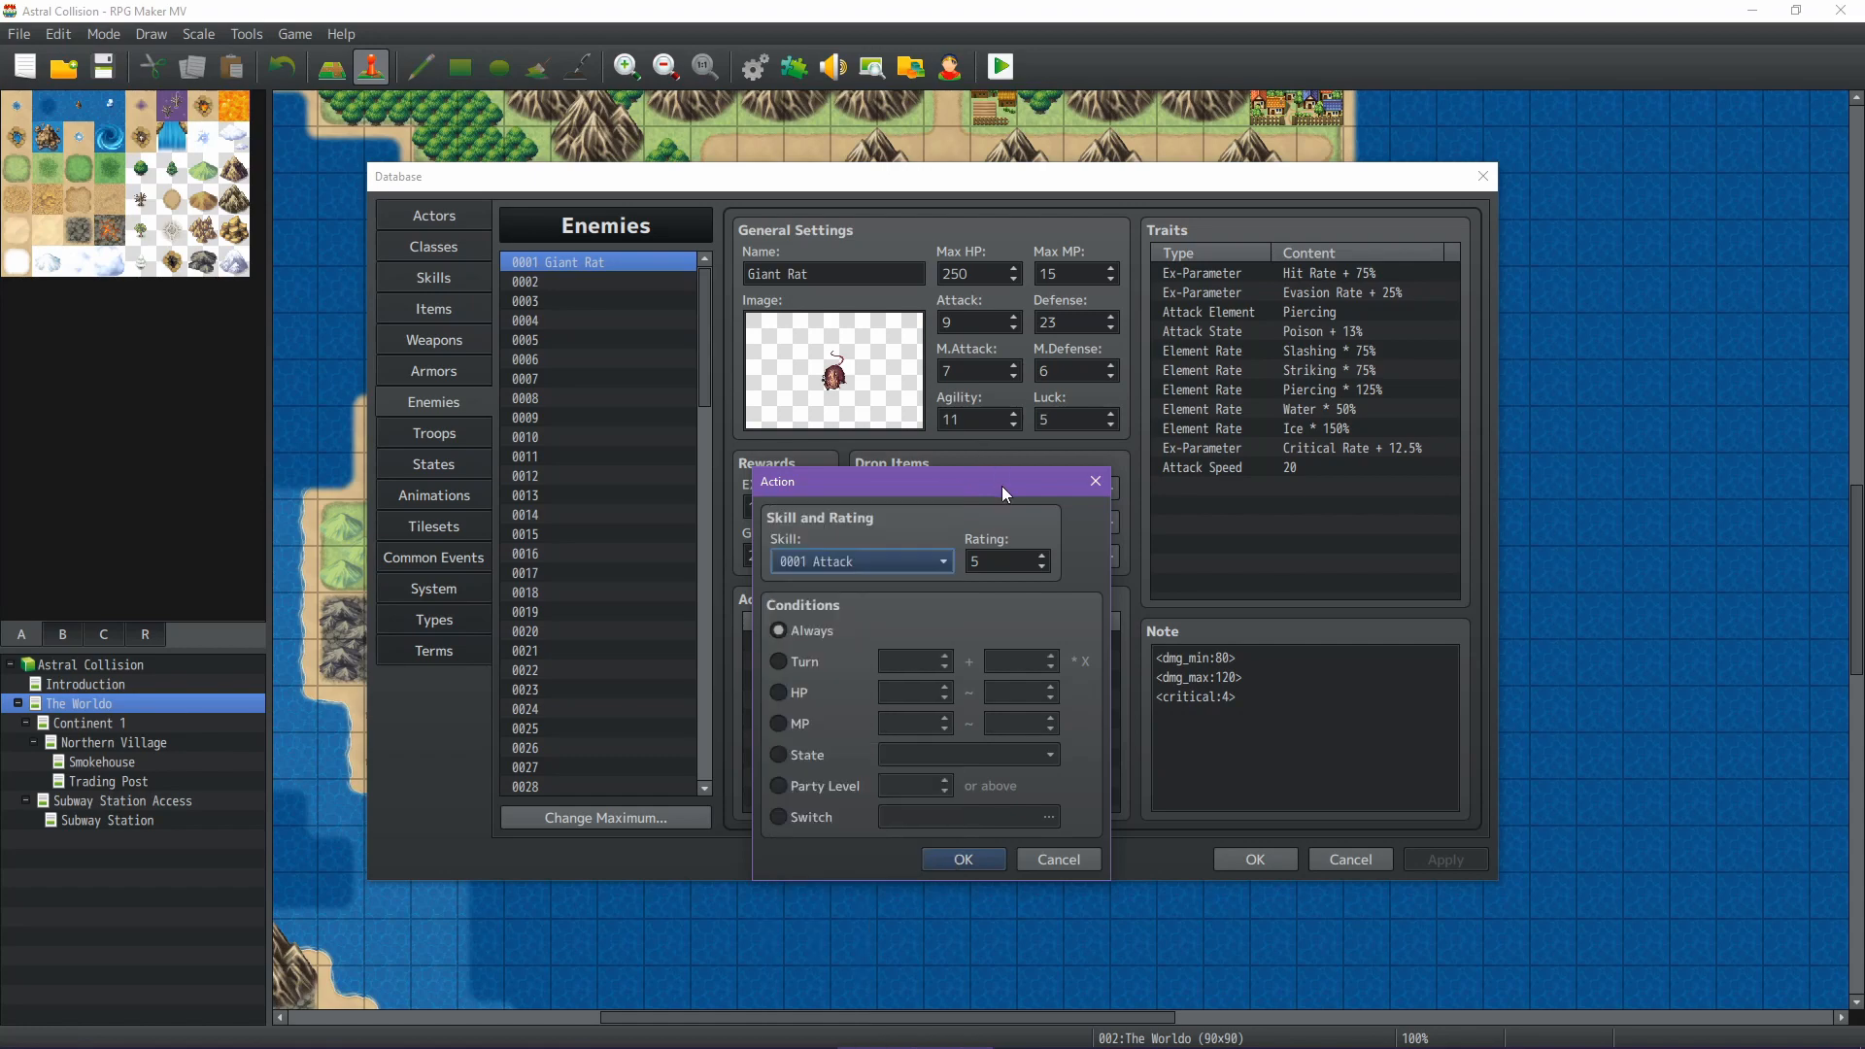
left_click(1058, 860)
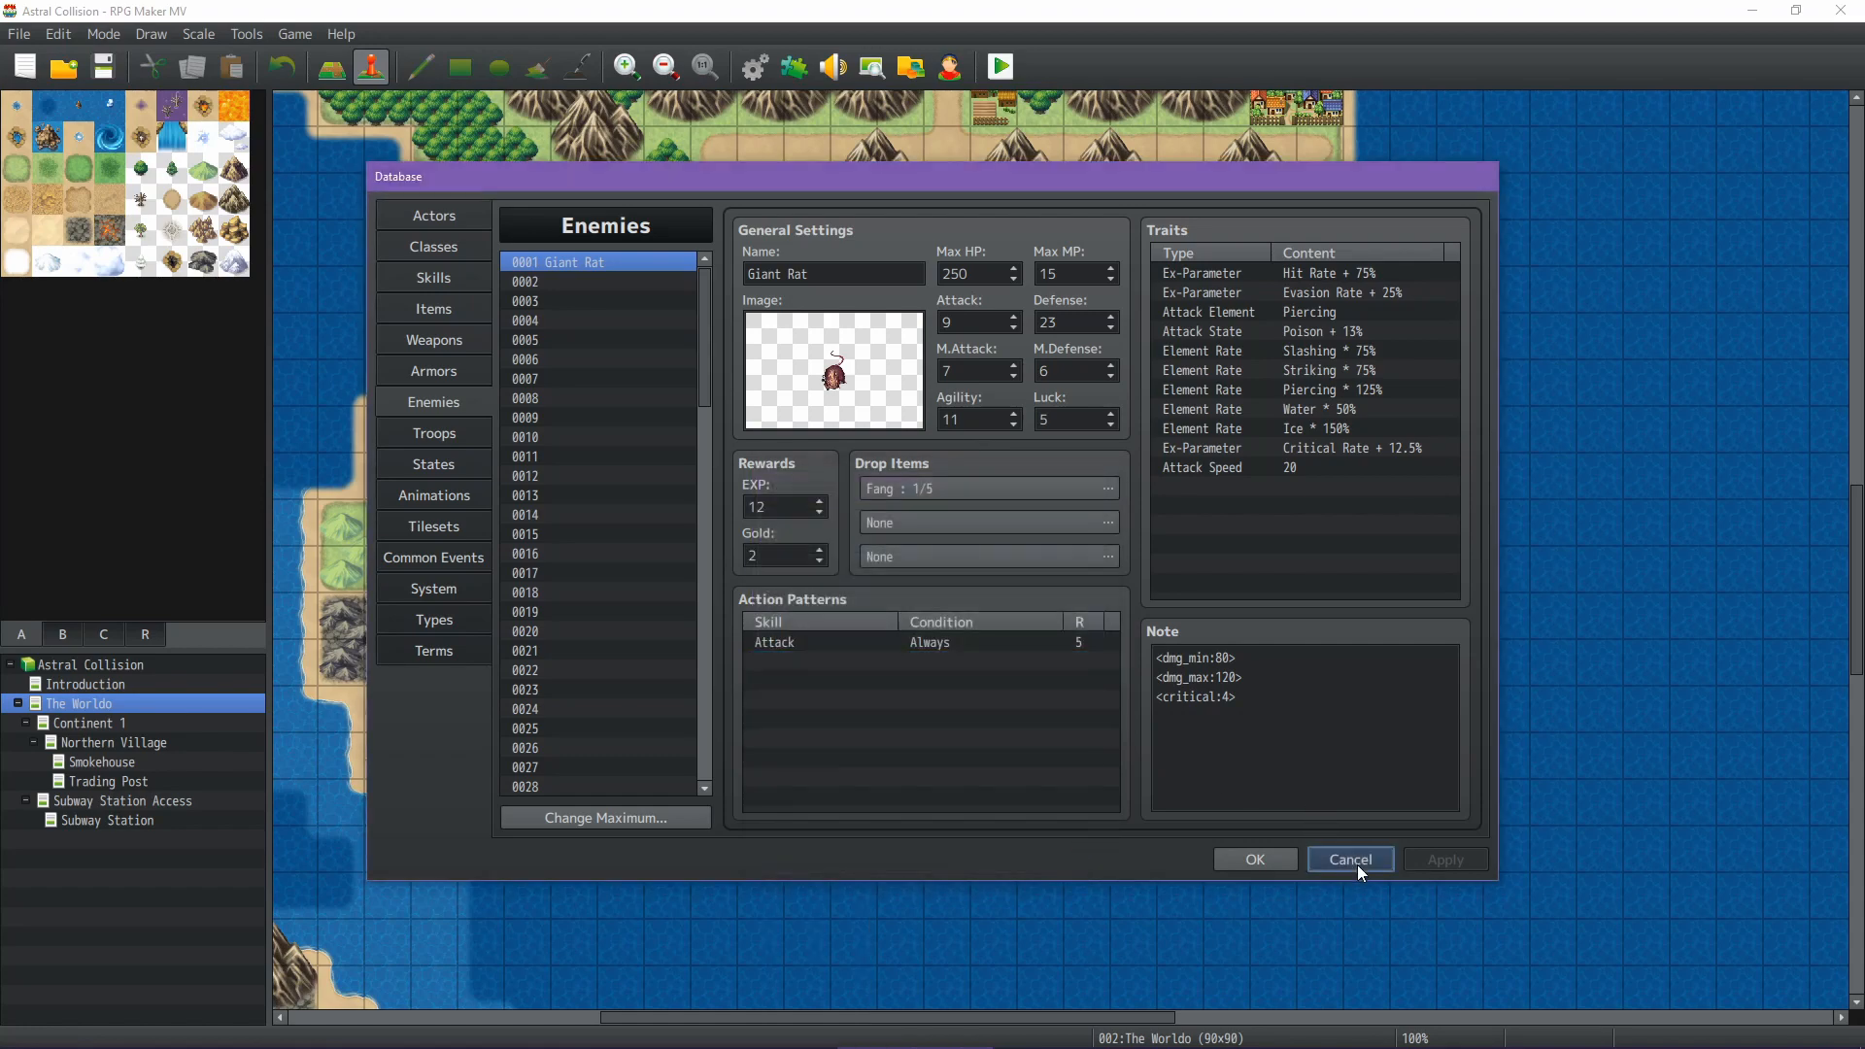
left_click(1352, 863)
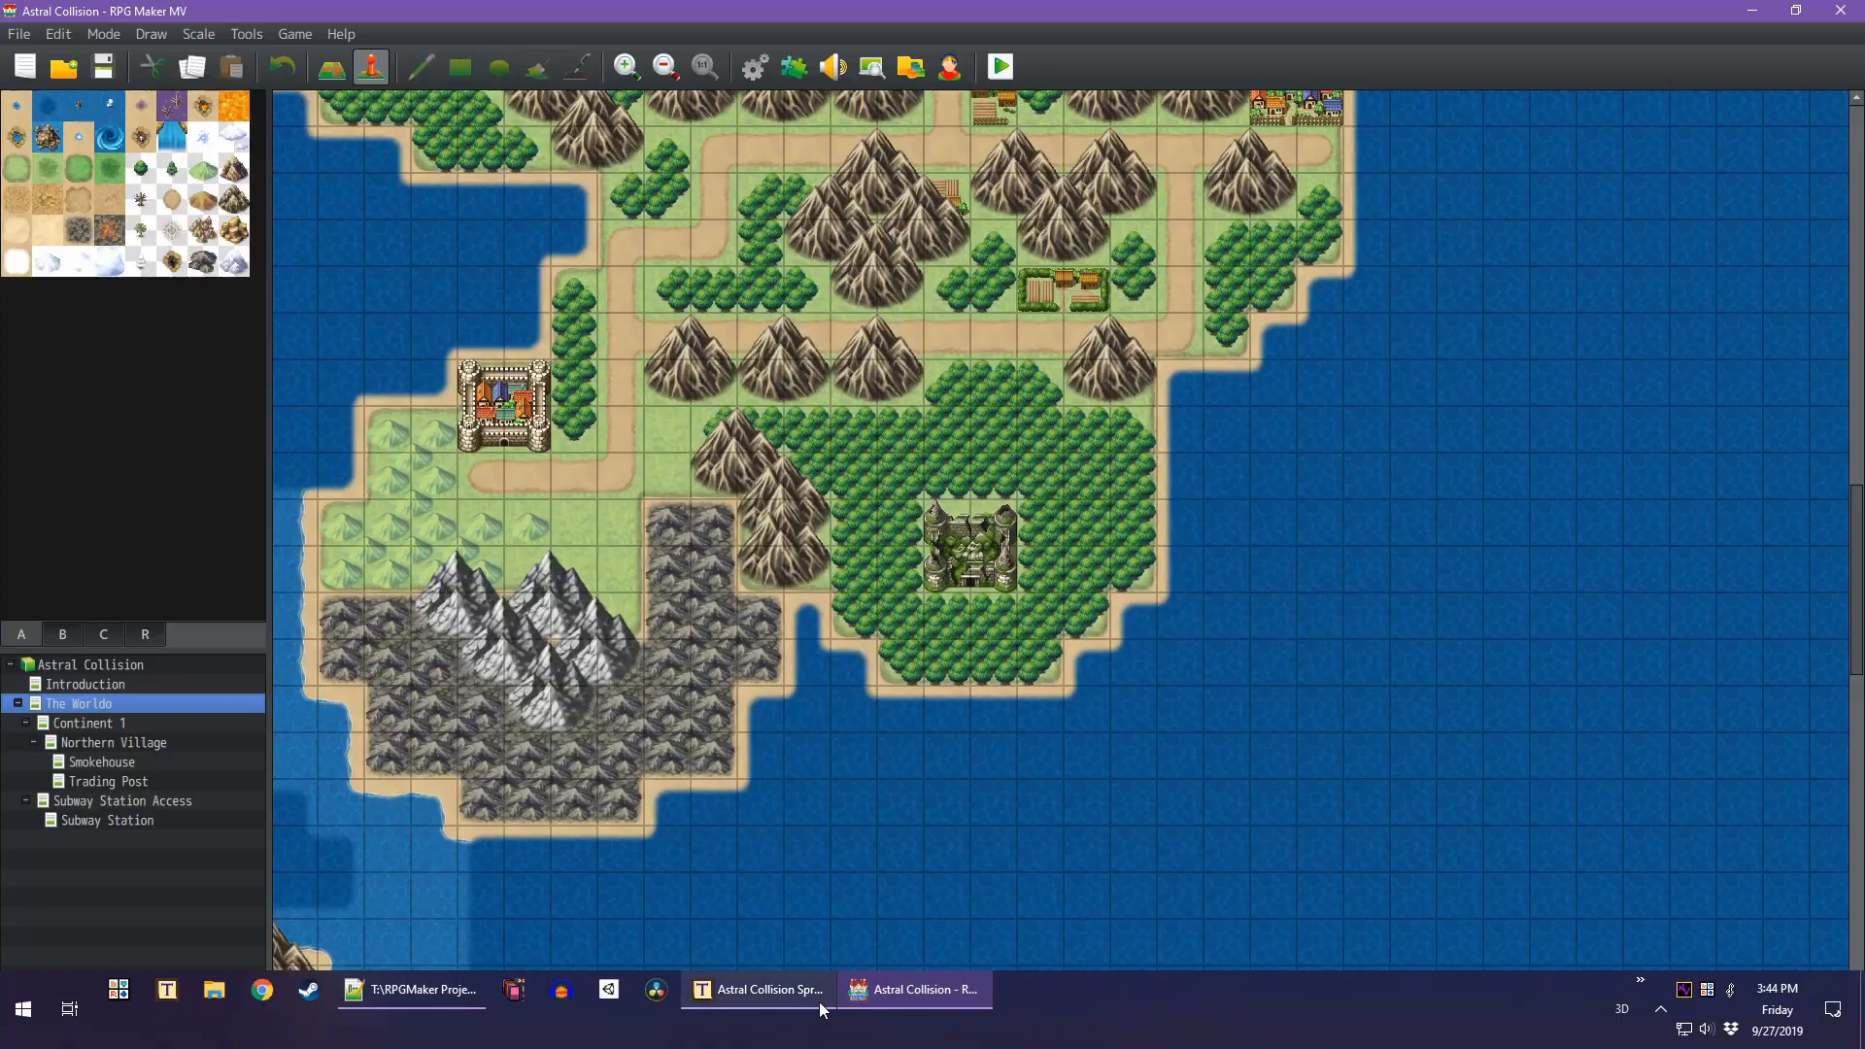
Switch to the Astral Collision spreadsheet and enter 46 in cell C21 with the label "Generic Skills" beside it
left_click(758, 989)
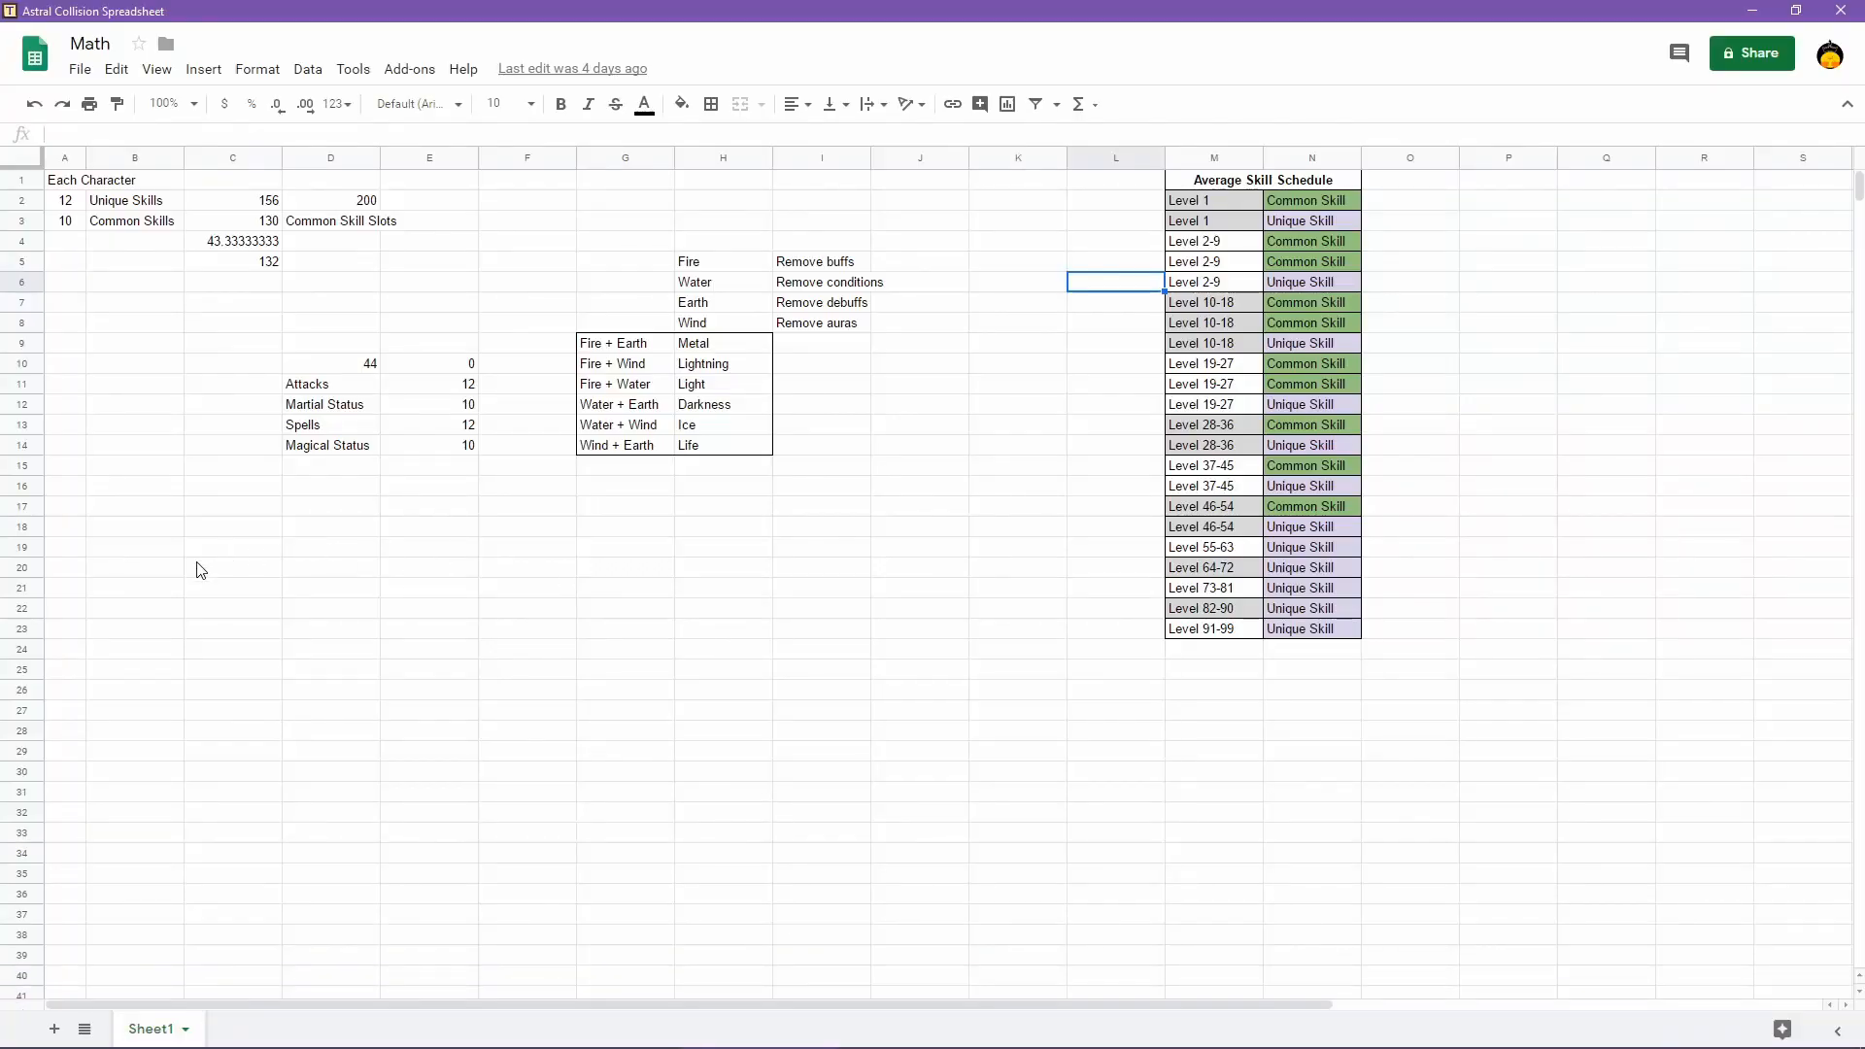
left_click(251, 591)
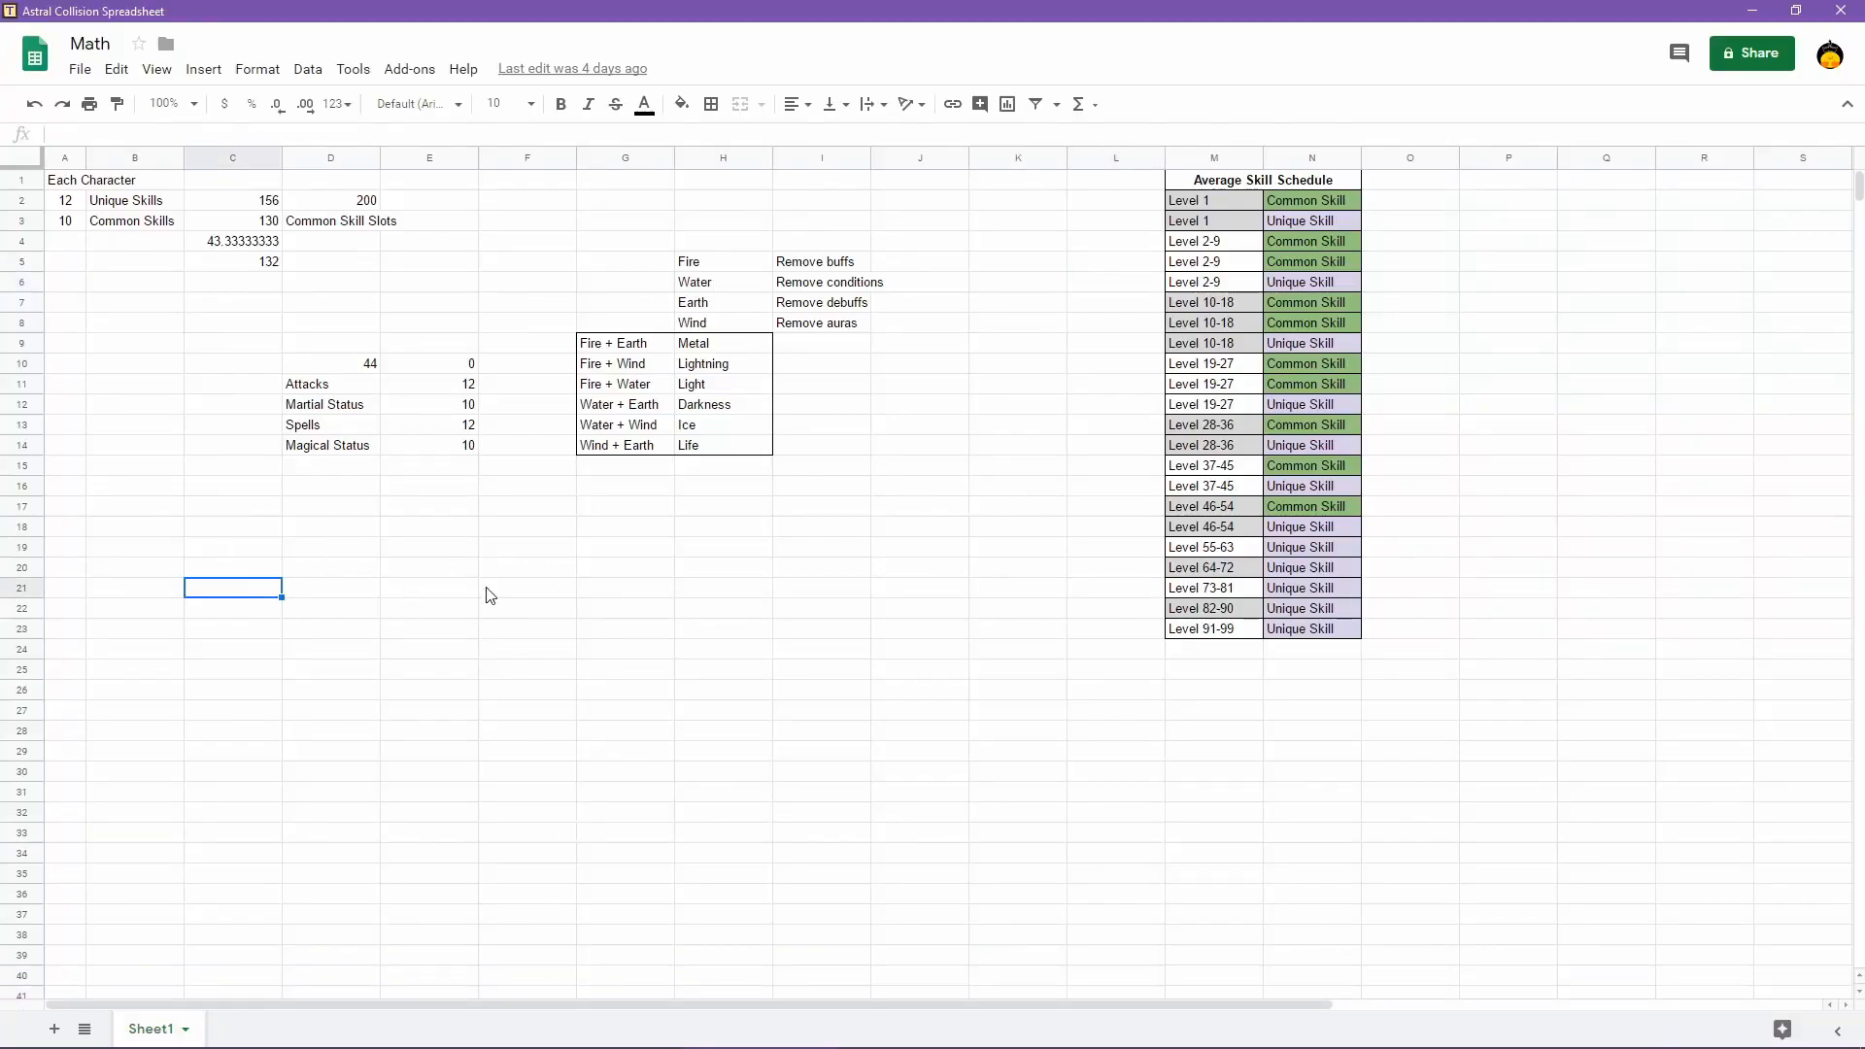
type("46")
key("Tab")
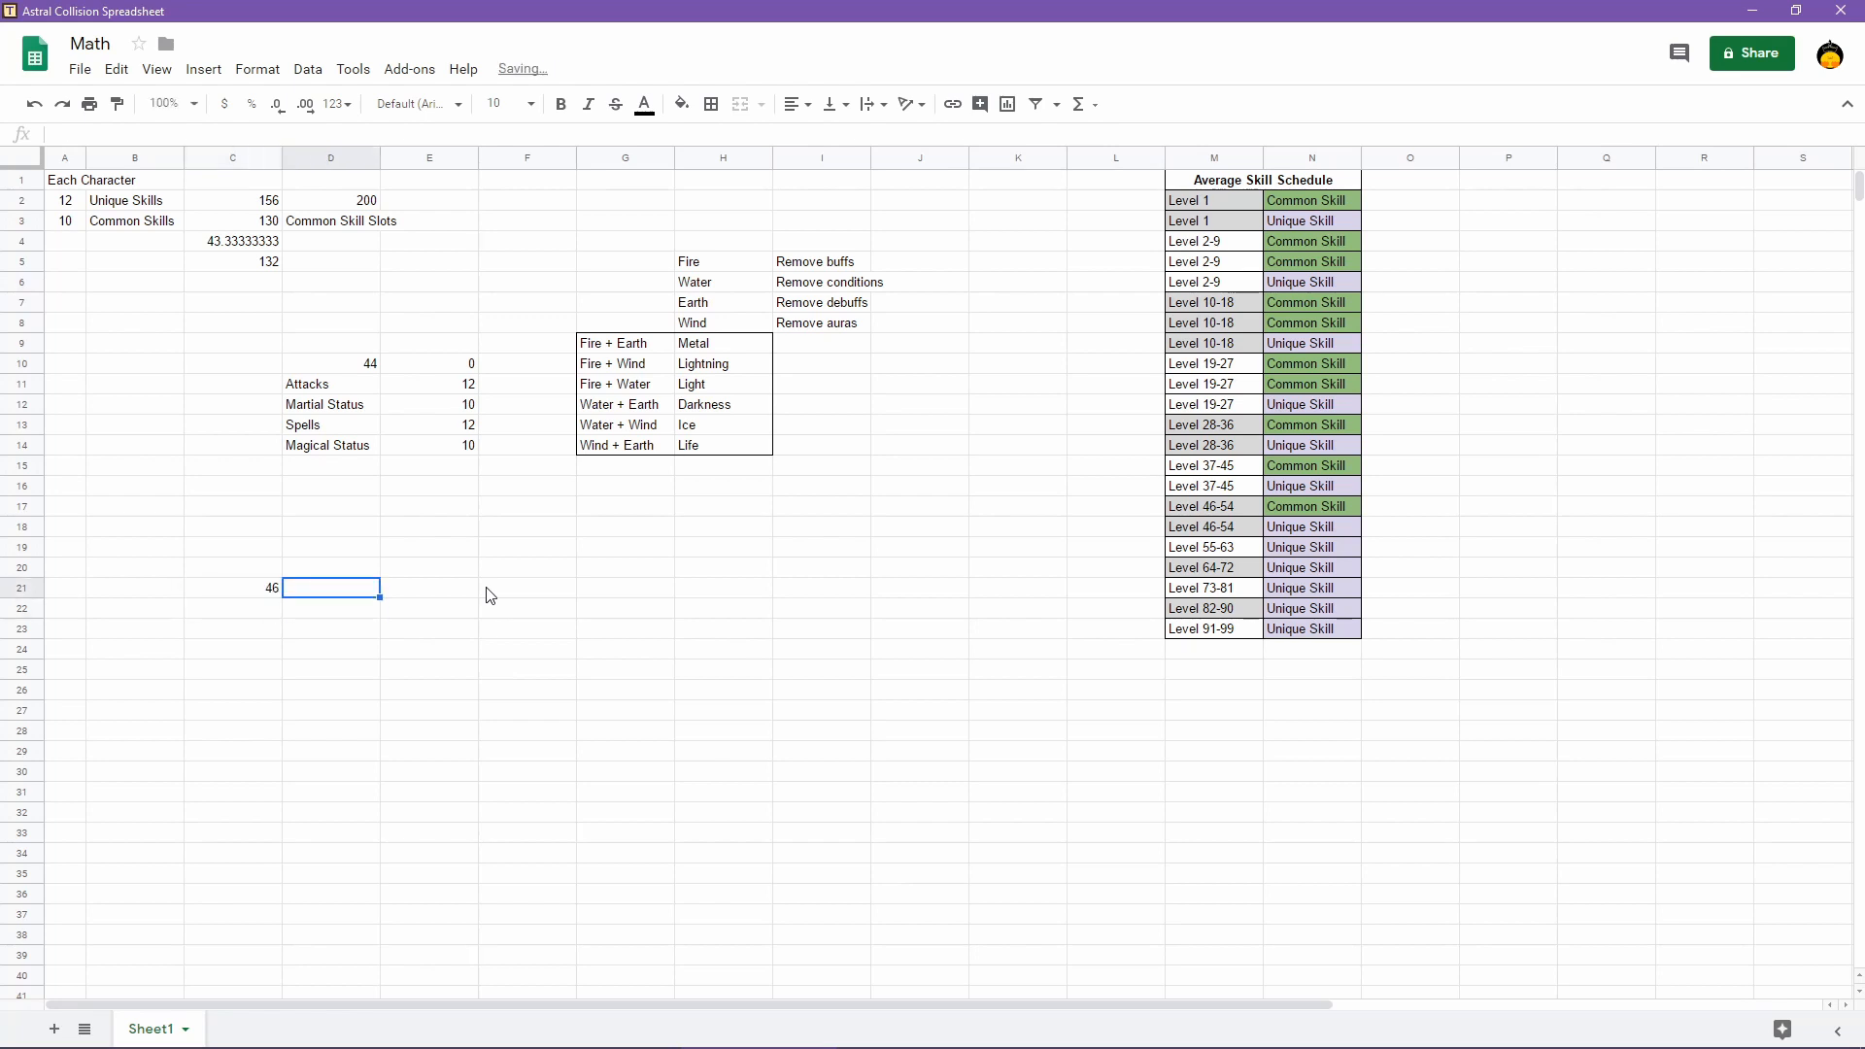
type("Gener")
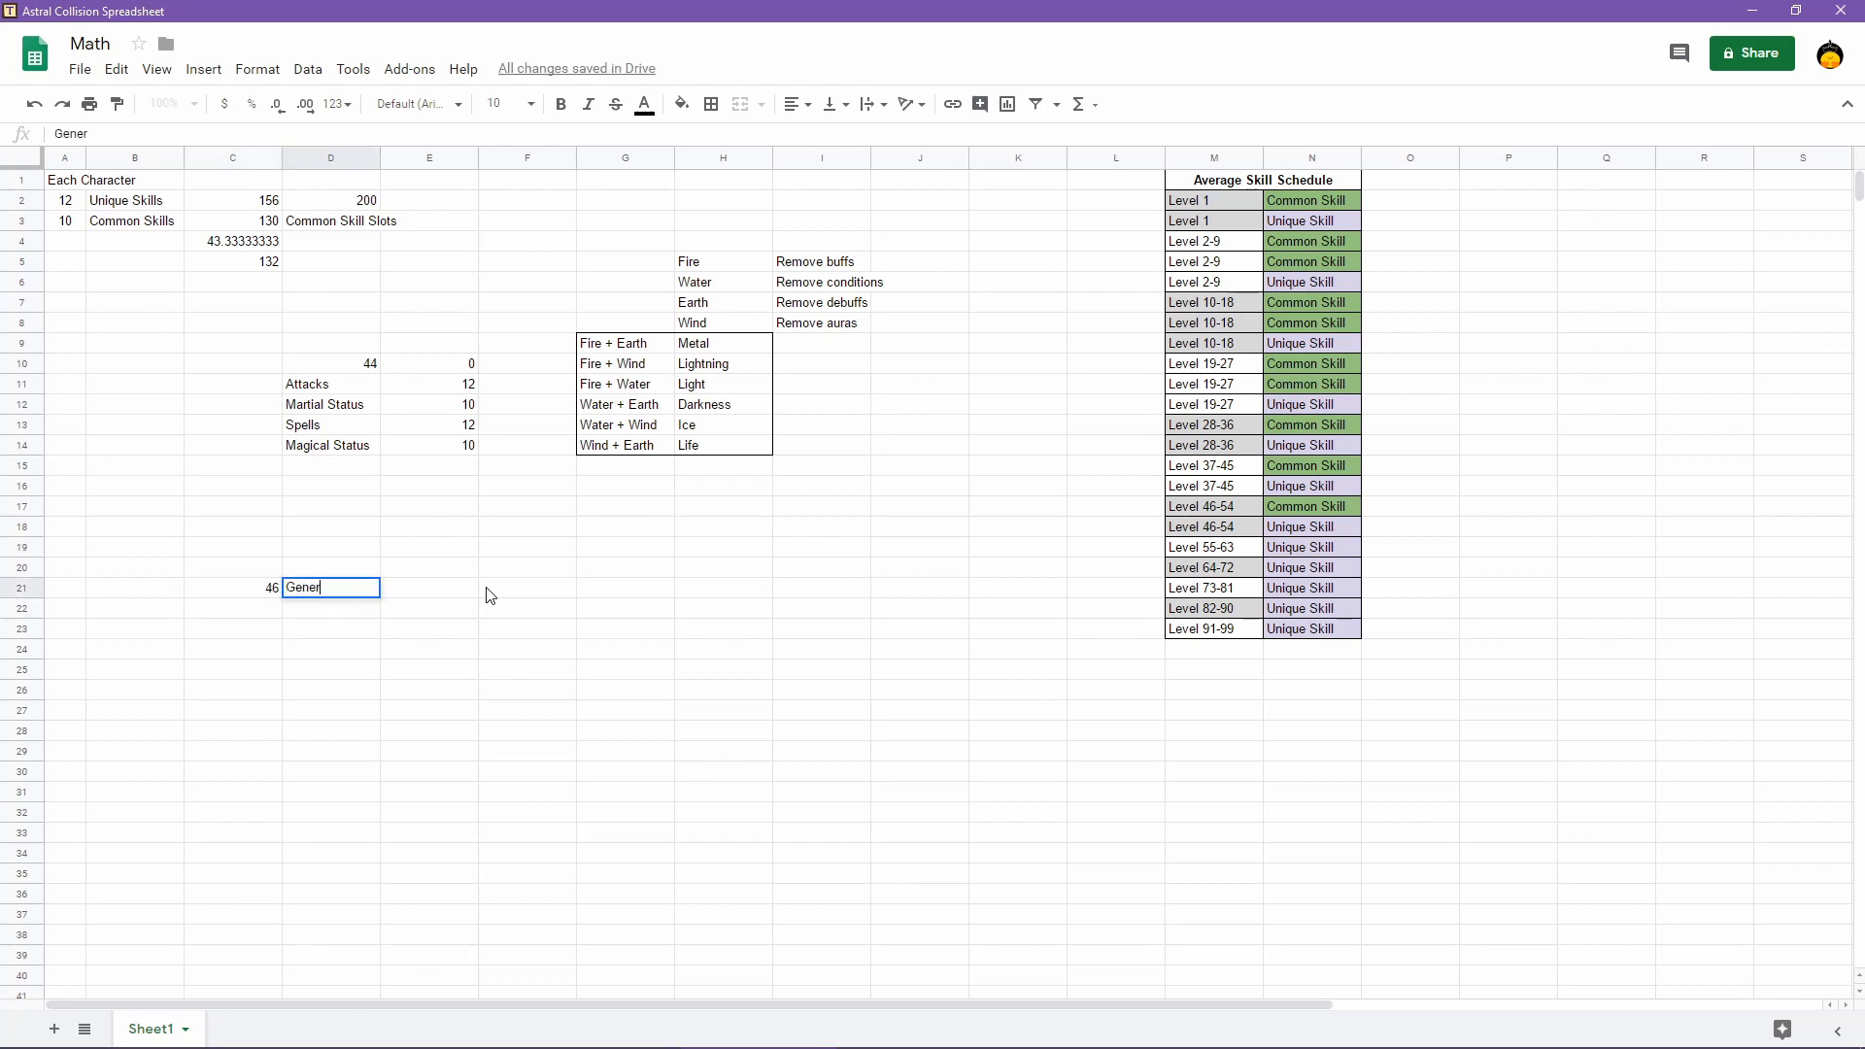
type("ic Skills")
key("Return")
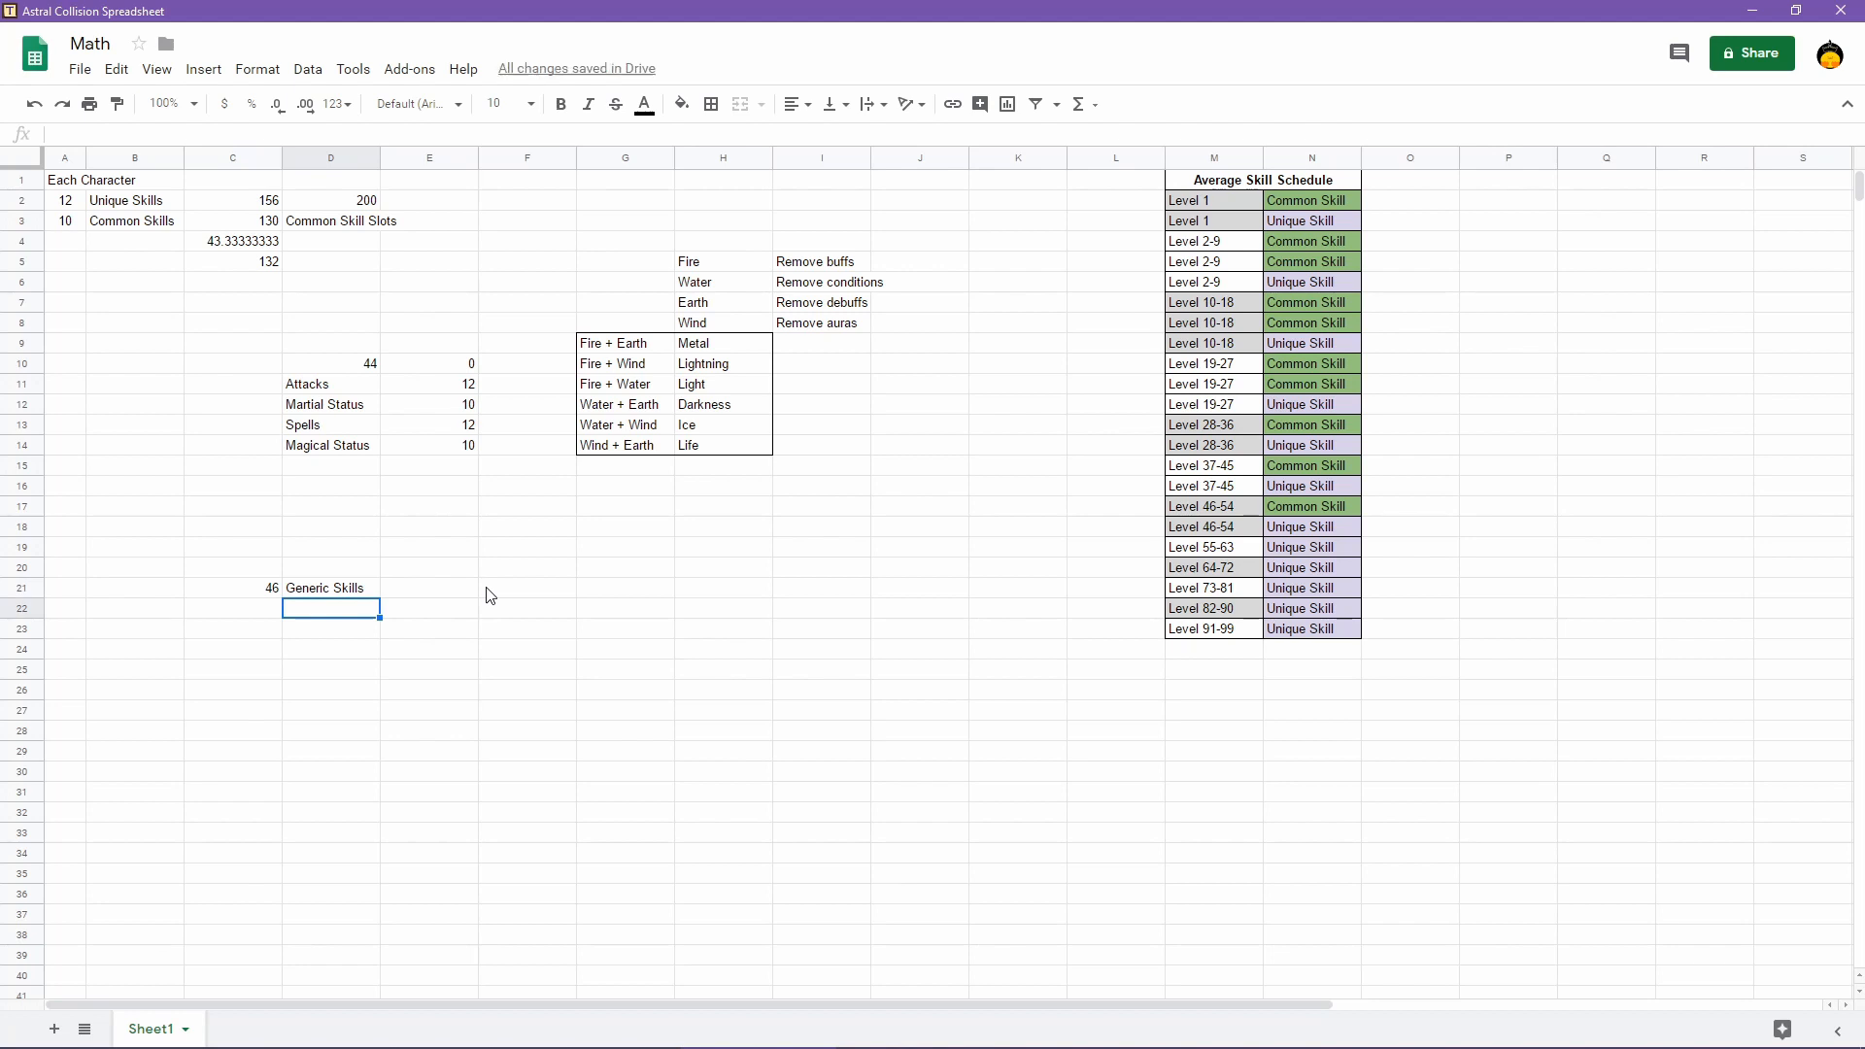
Enter 300 in cell C22 with the label "Skill slots" beside it
key("Left")
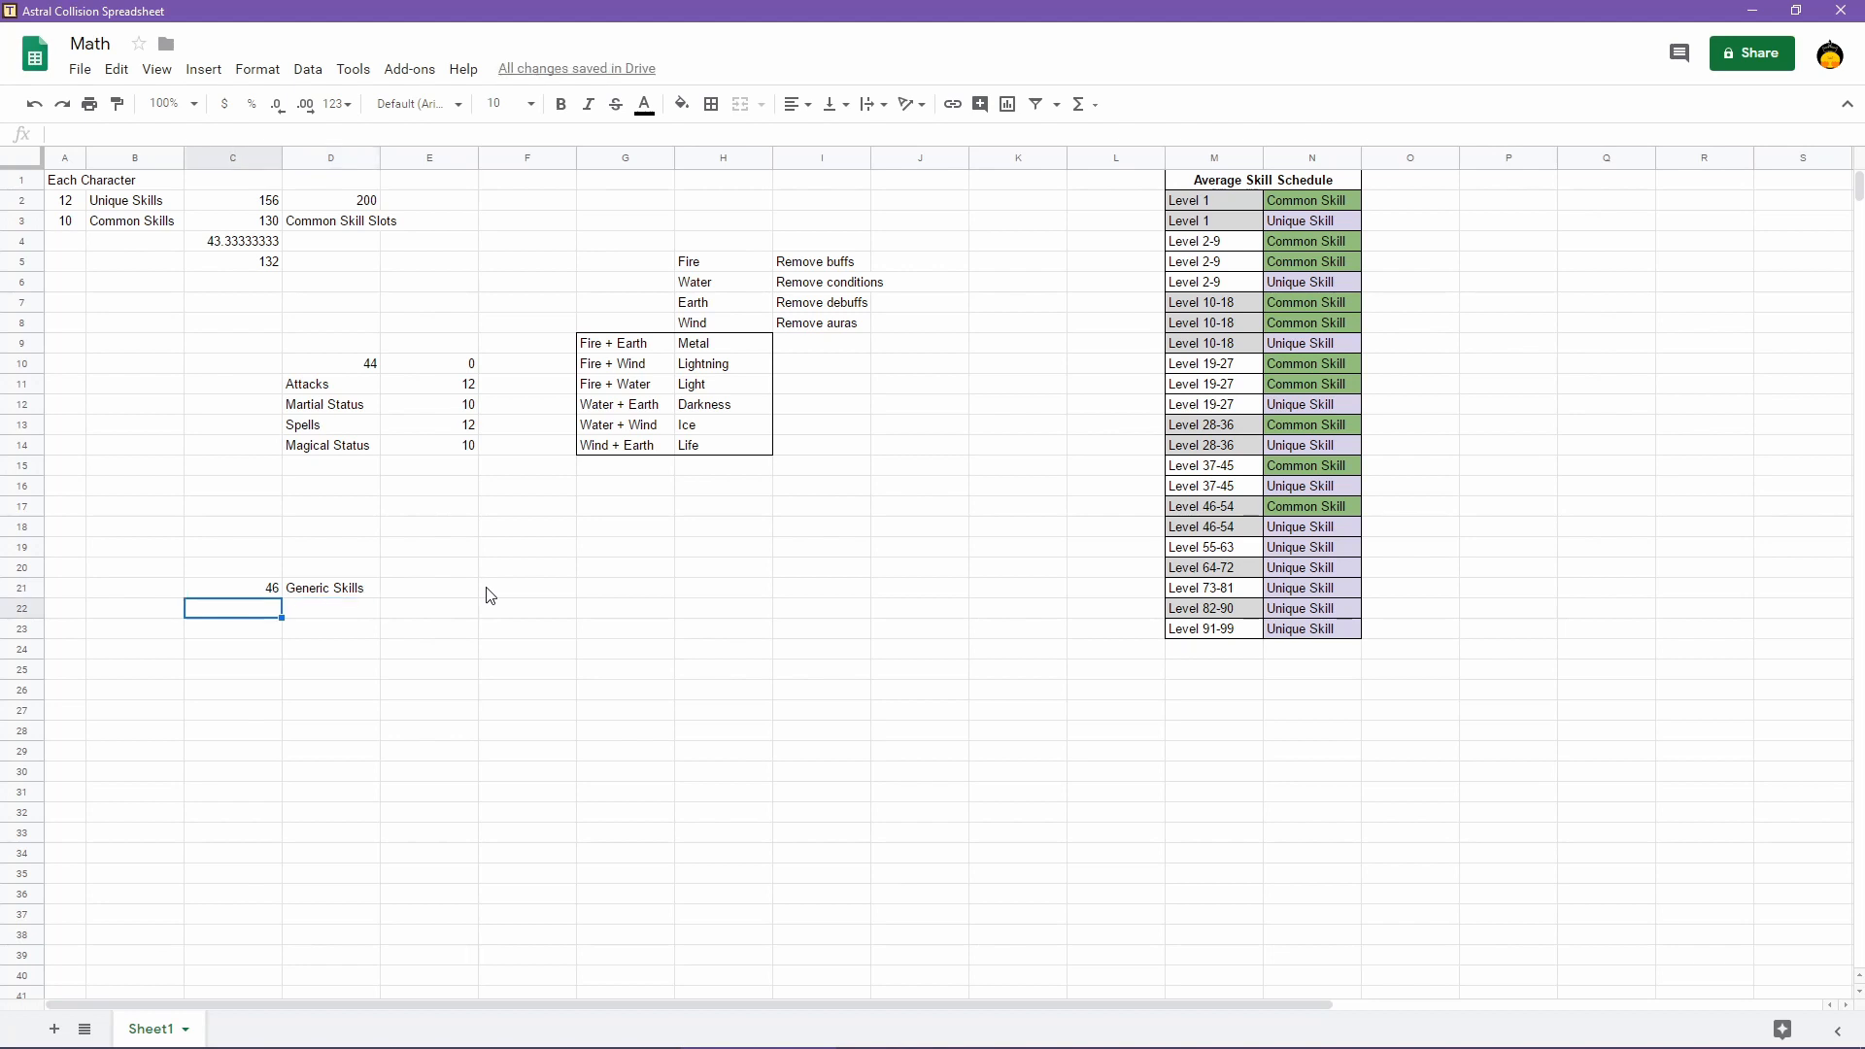
type("300")
key("Tab")
type("Skill")
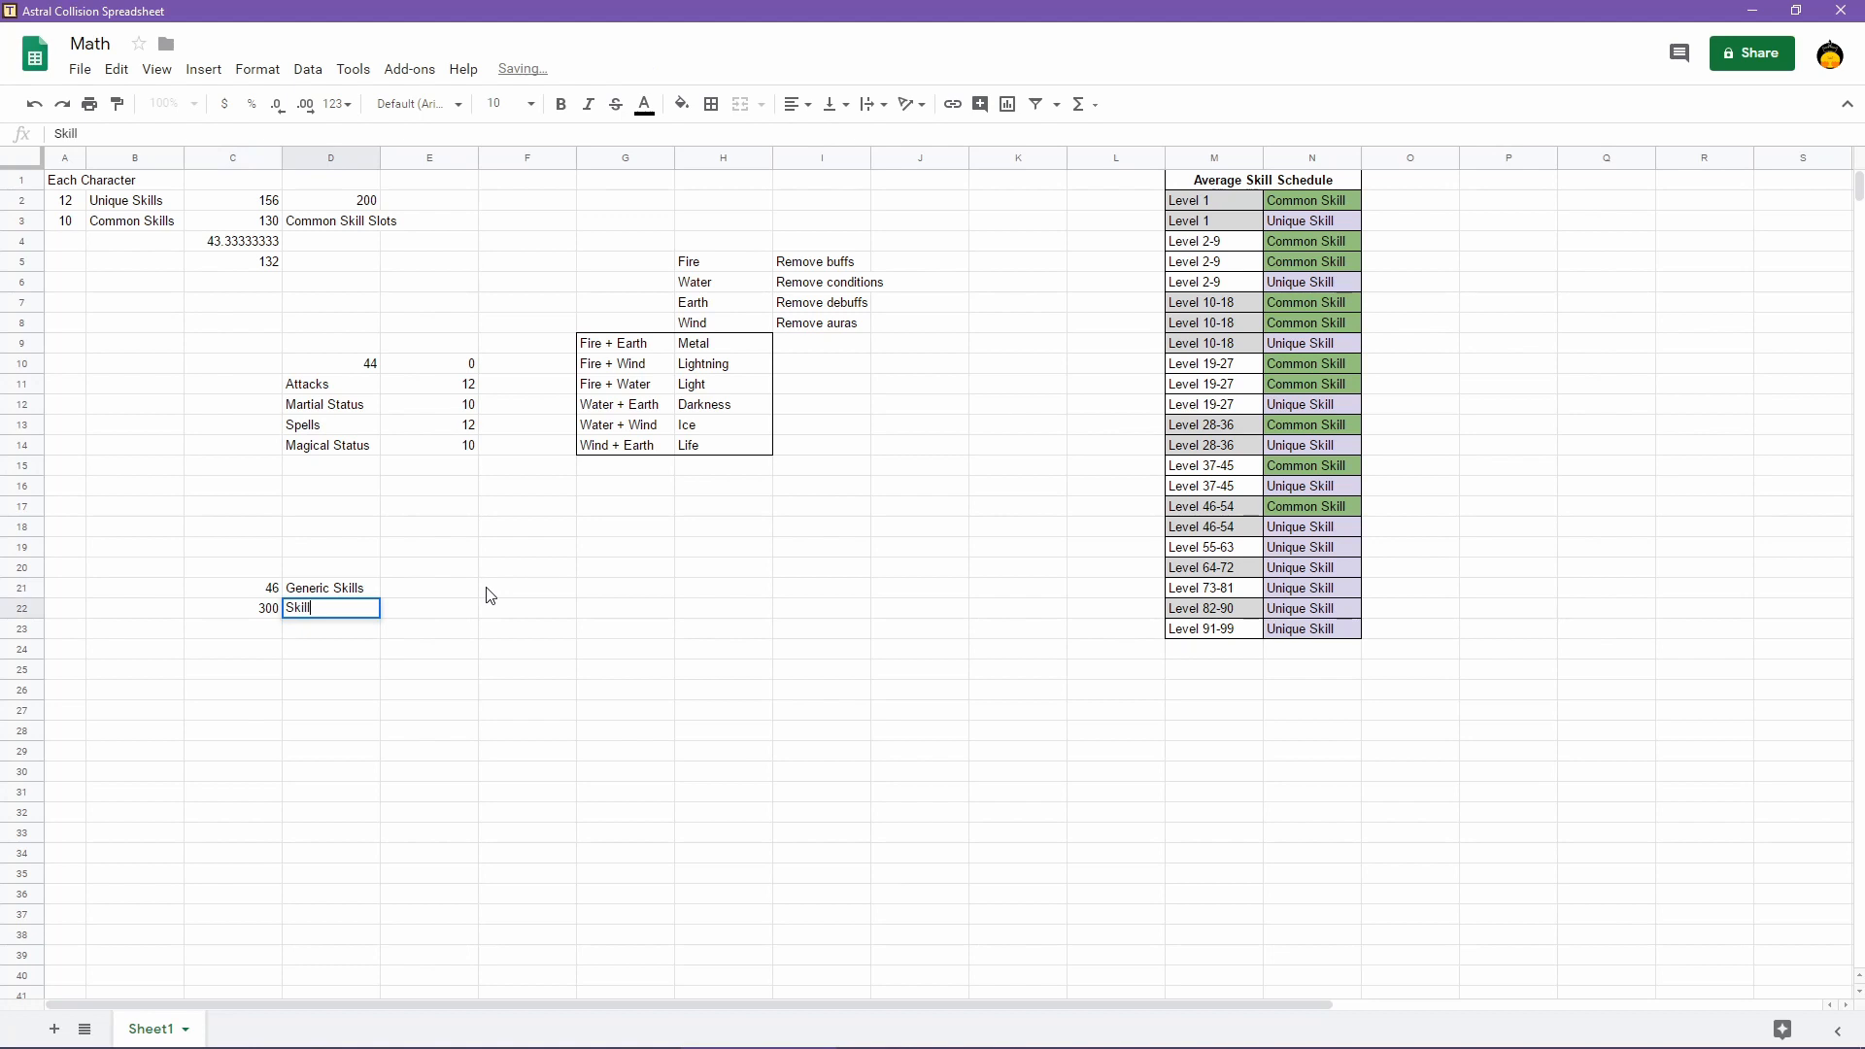
type(" slots")
key("Return")
Reference the unique skills total from C2 in cell C23 and label it "Character Unique Skills" in the adjacent cell
key("Left")
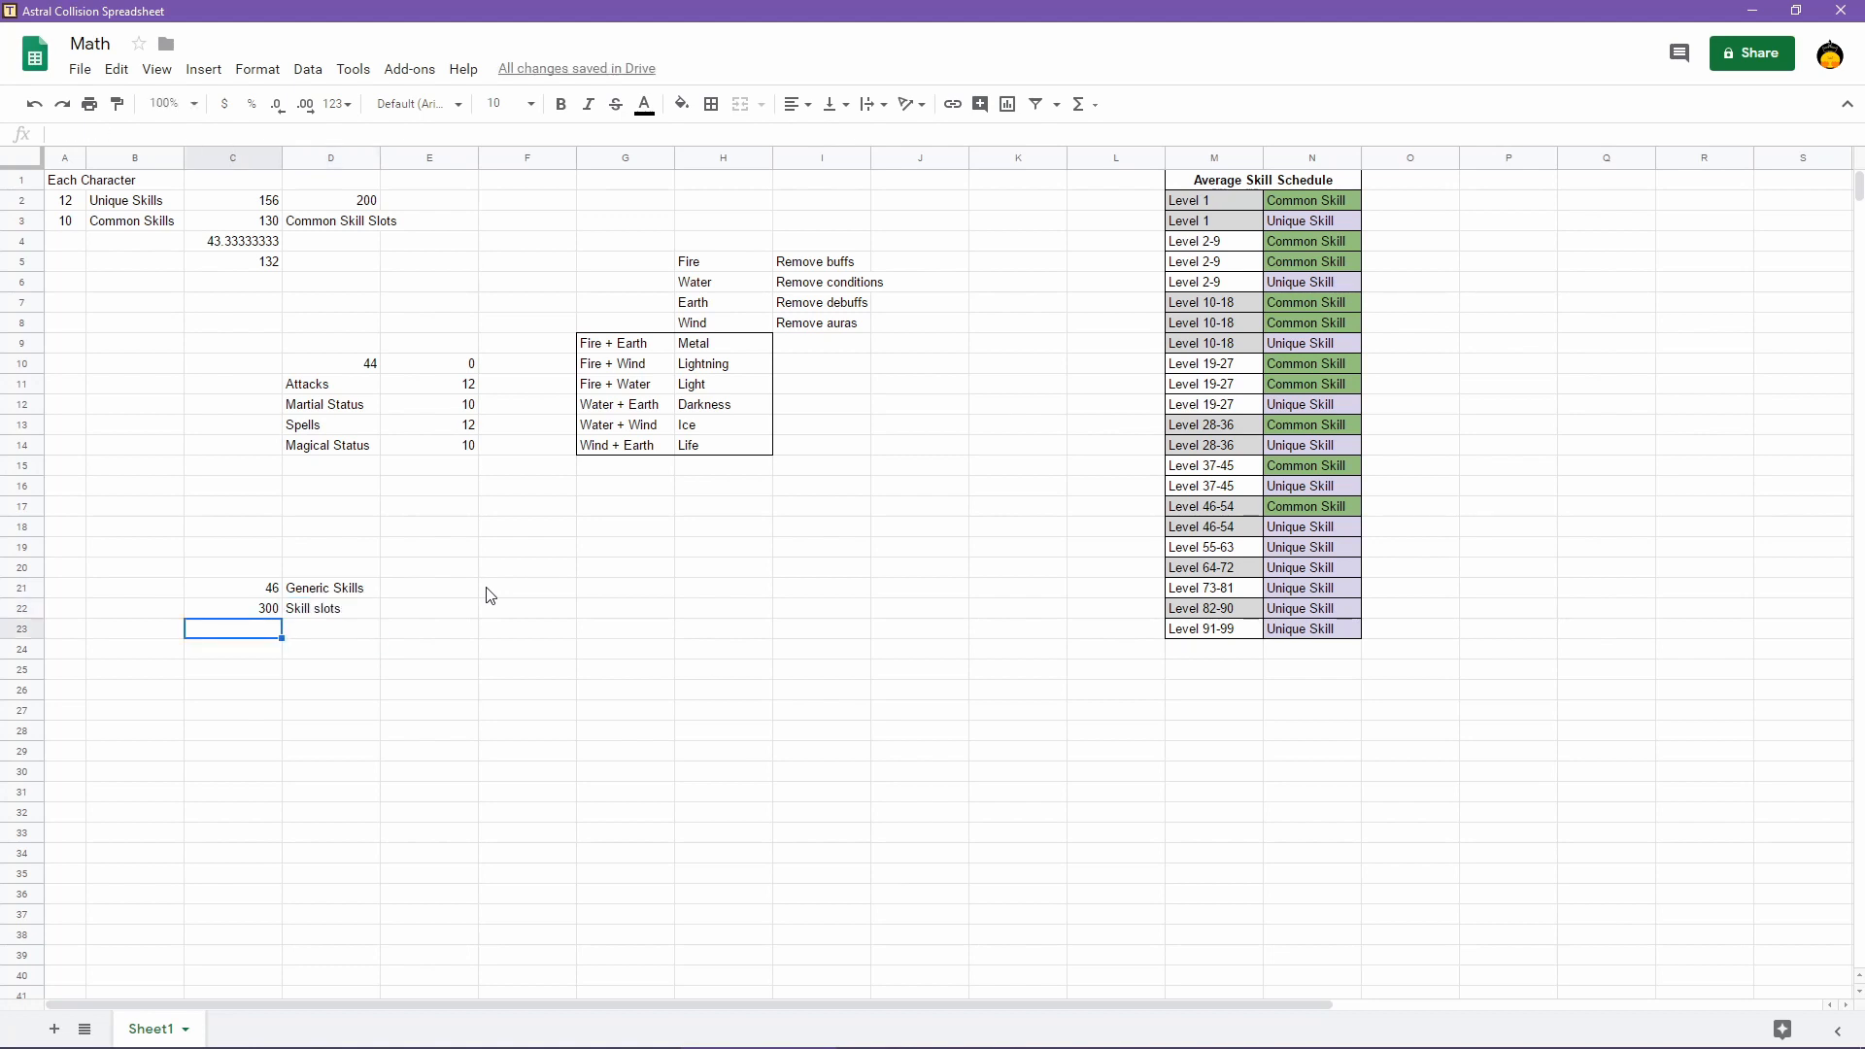
type("=")
left_click(239, 203)
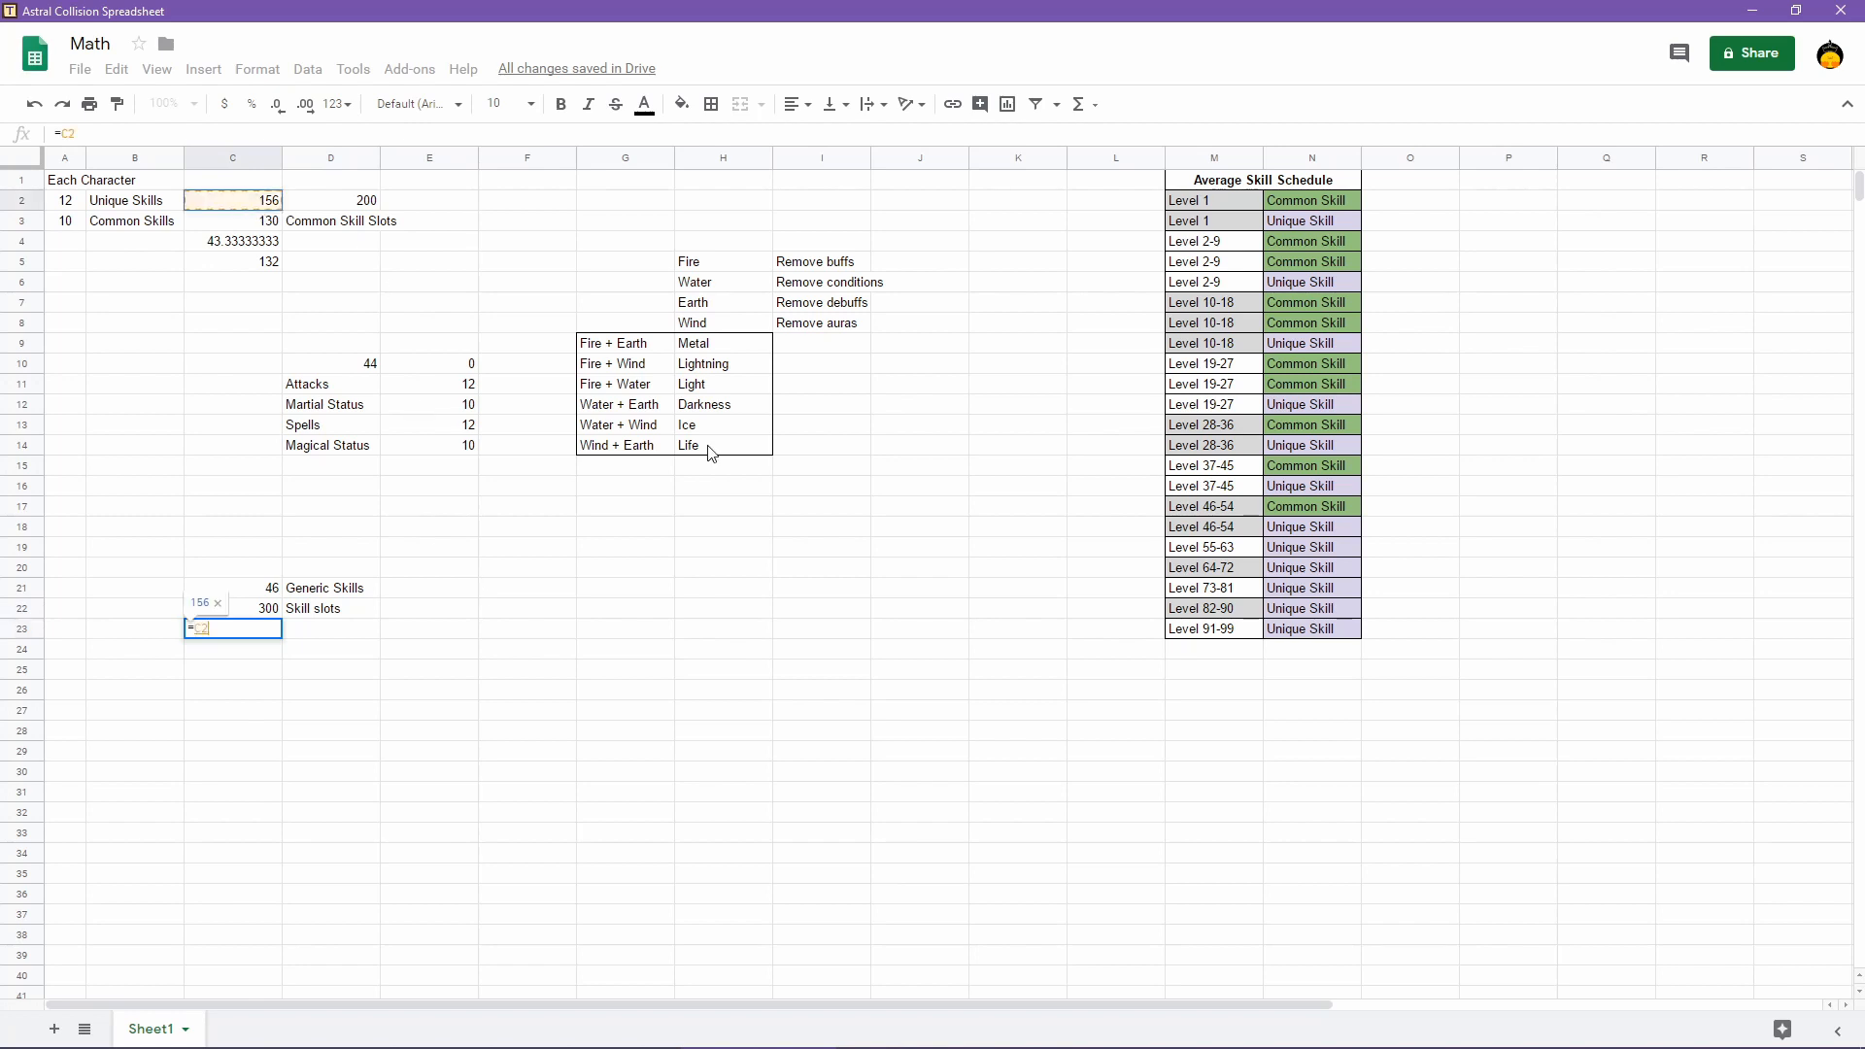
key("Tab")
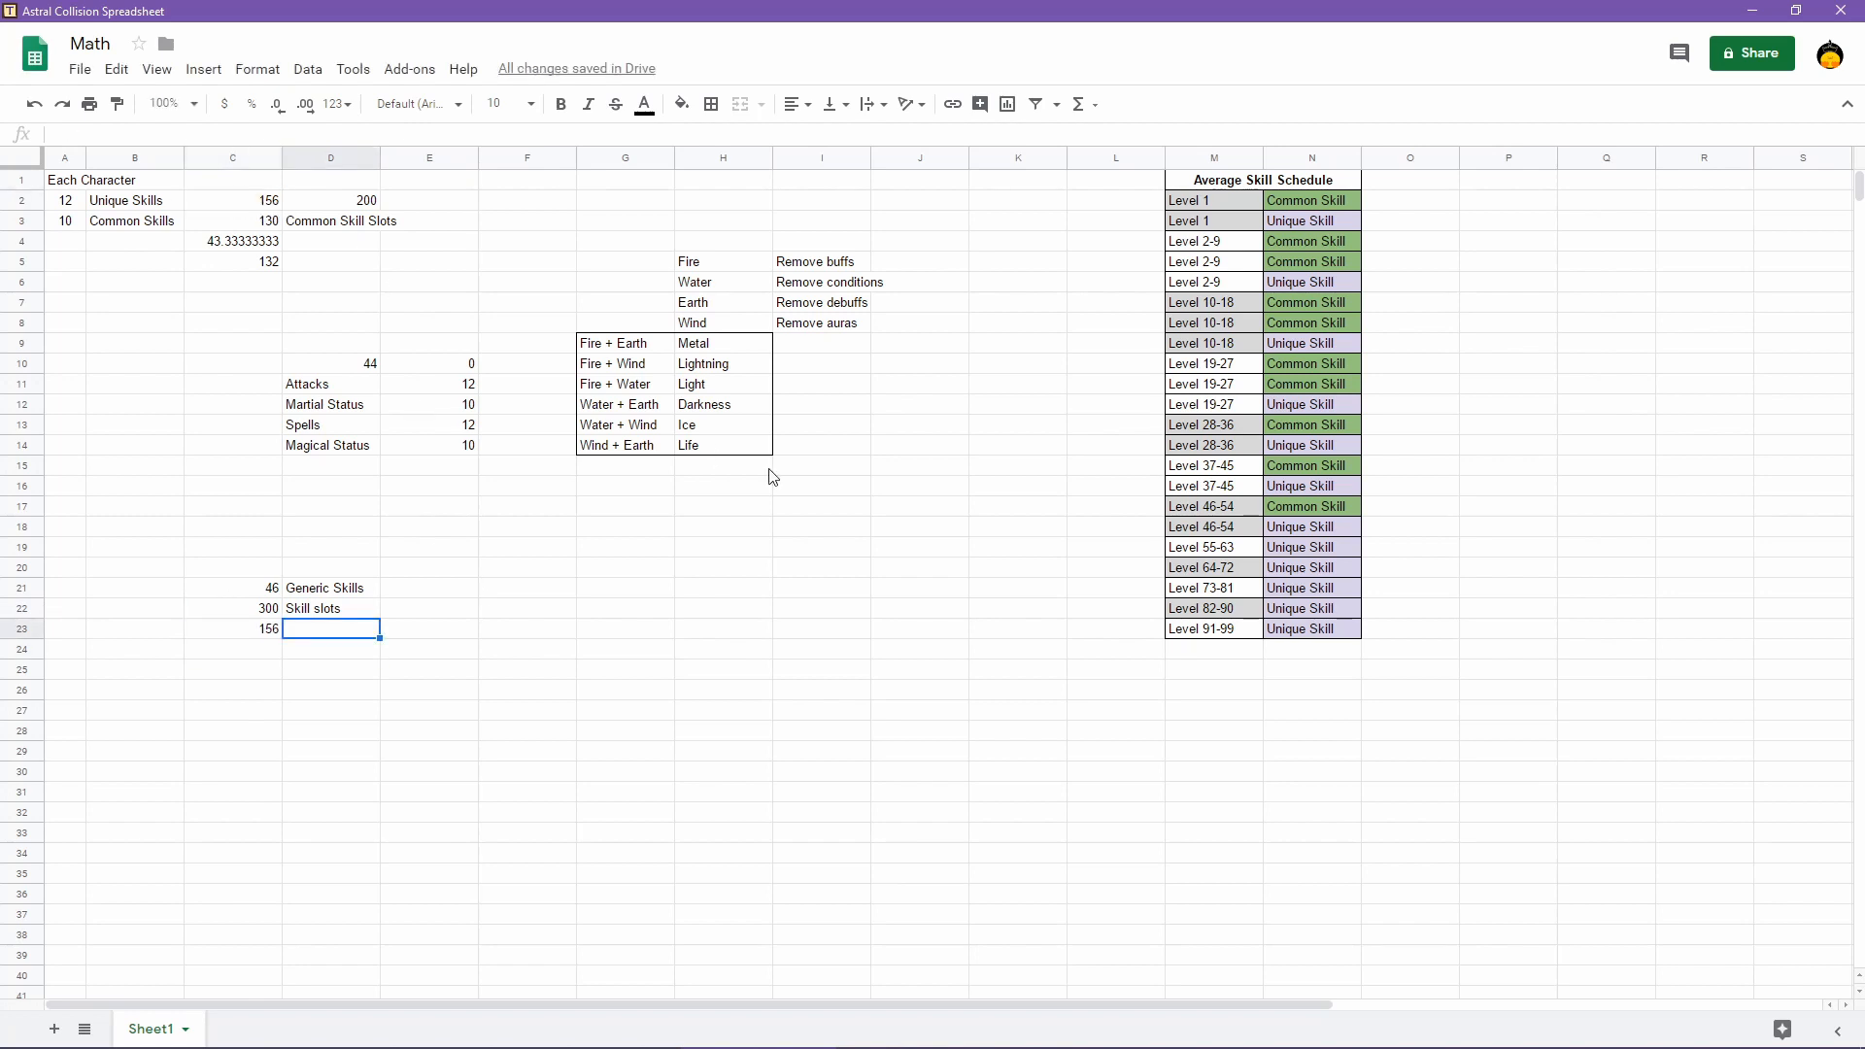
type("Character Uni")
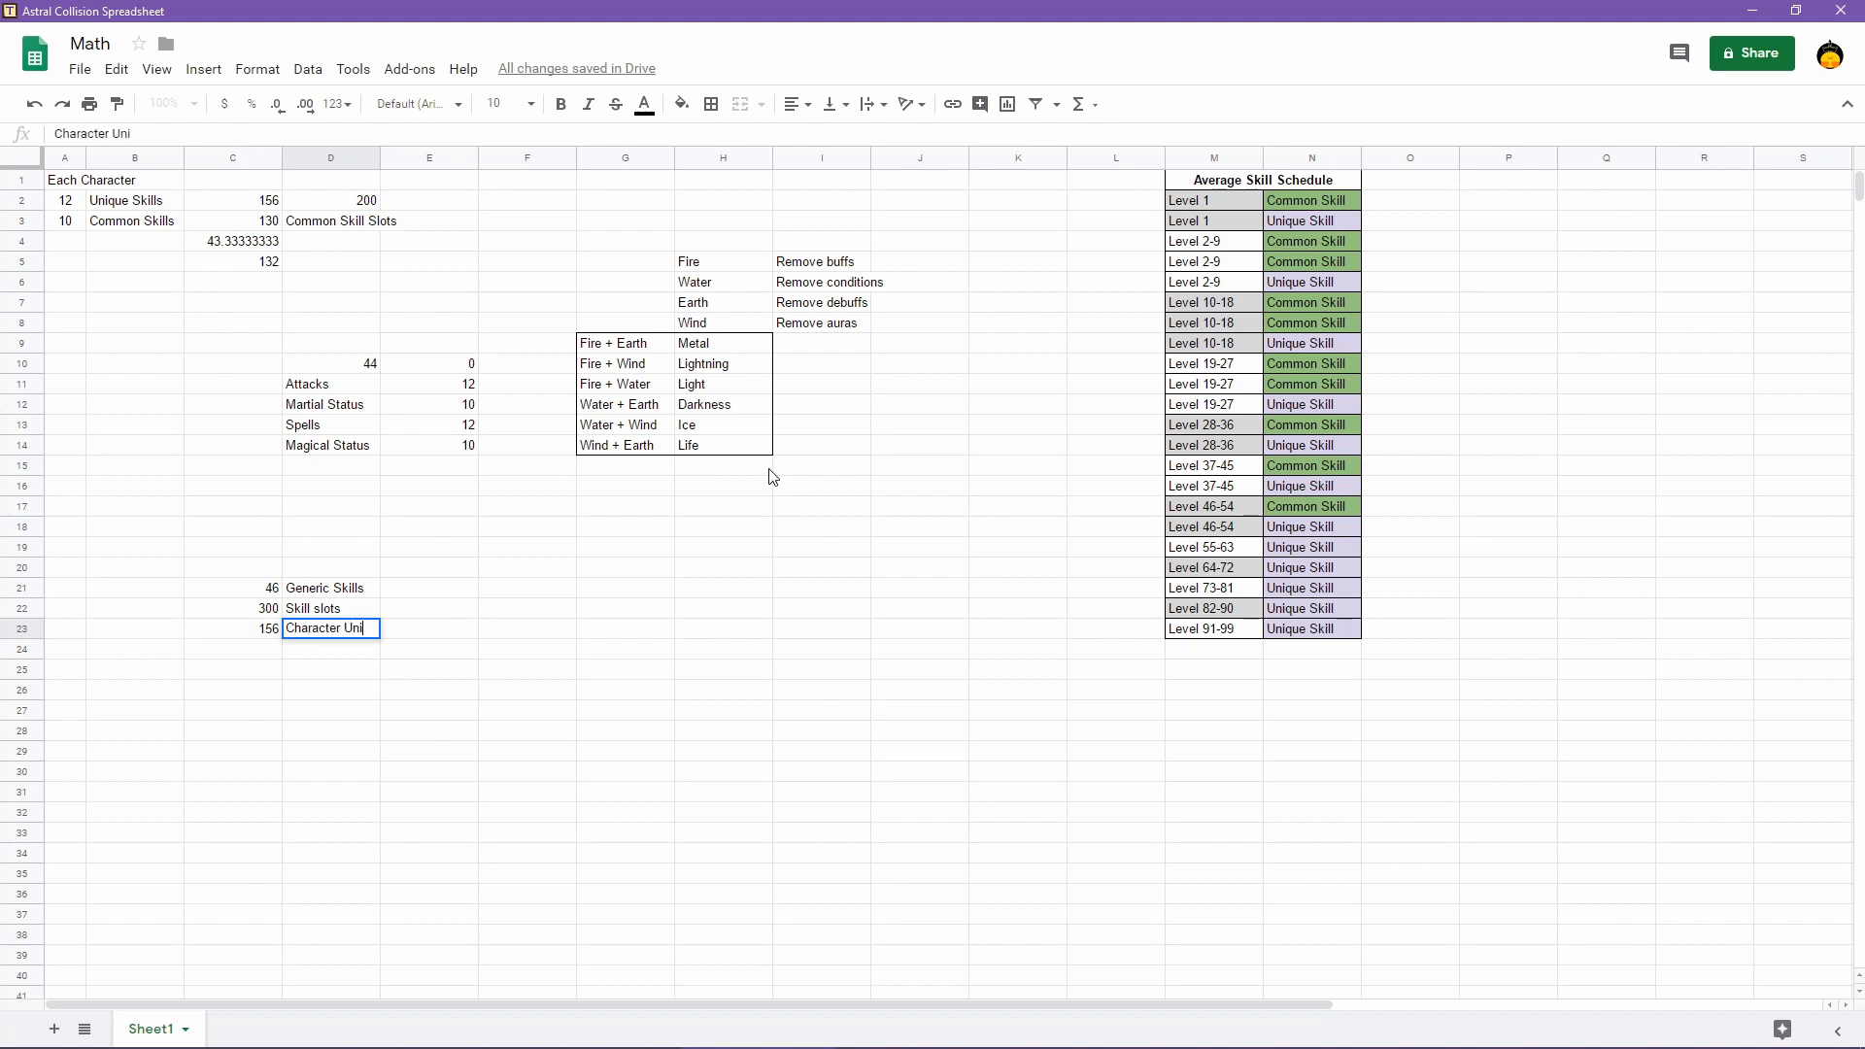
type("que Skills")
key("Return")
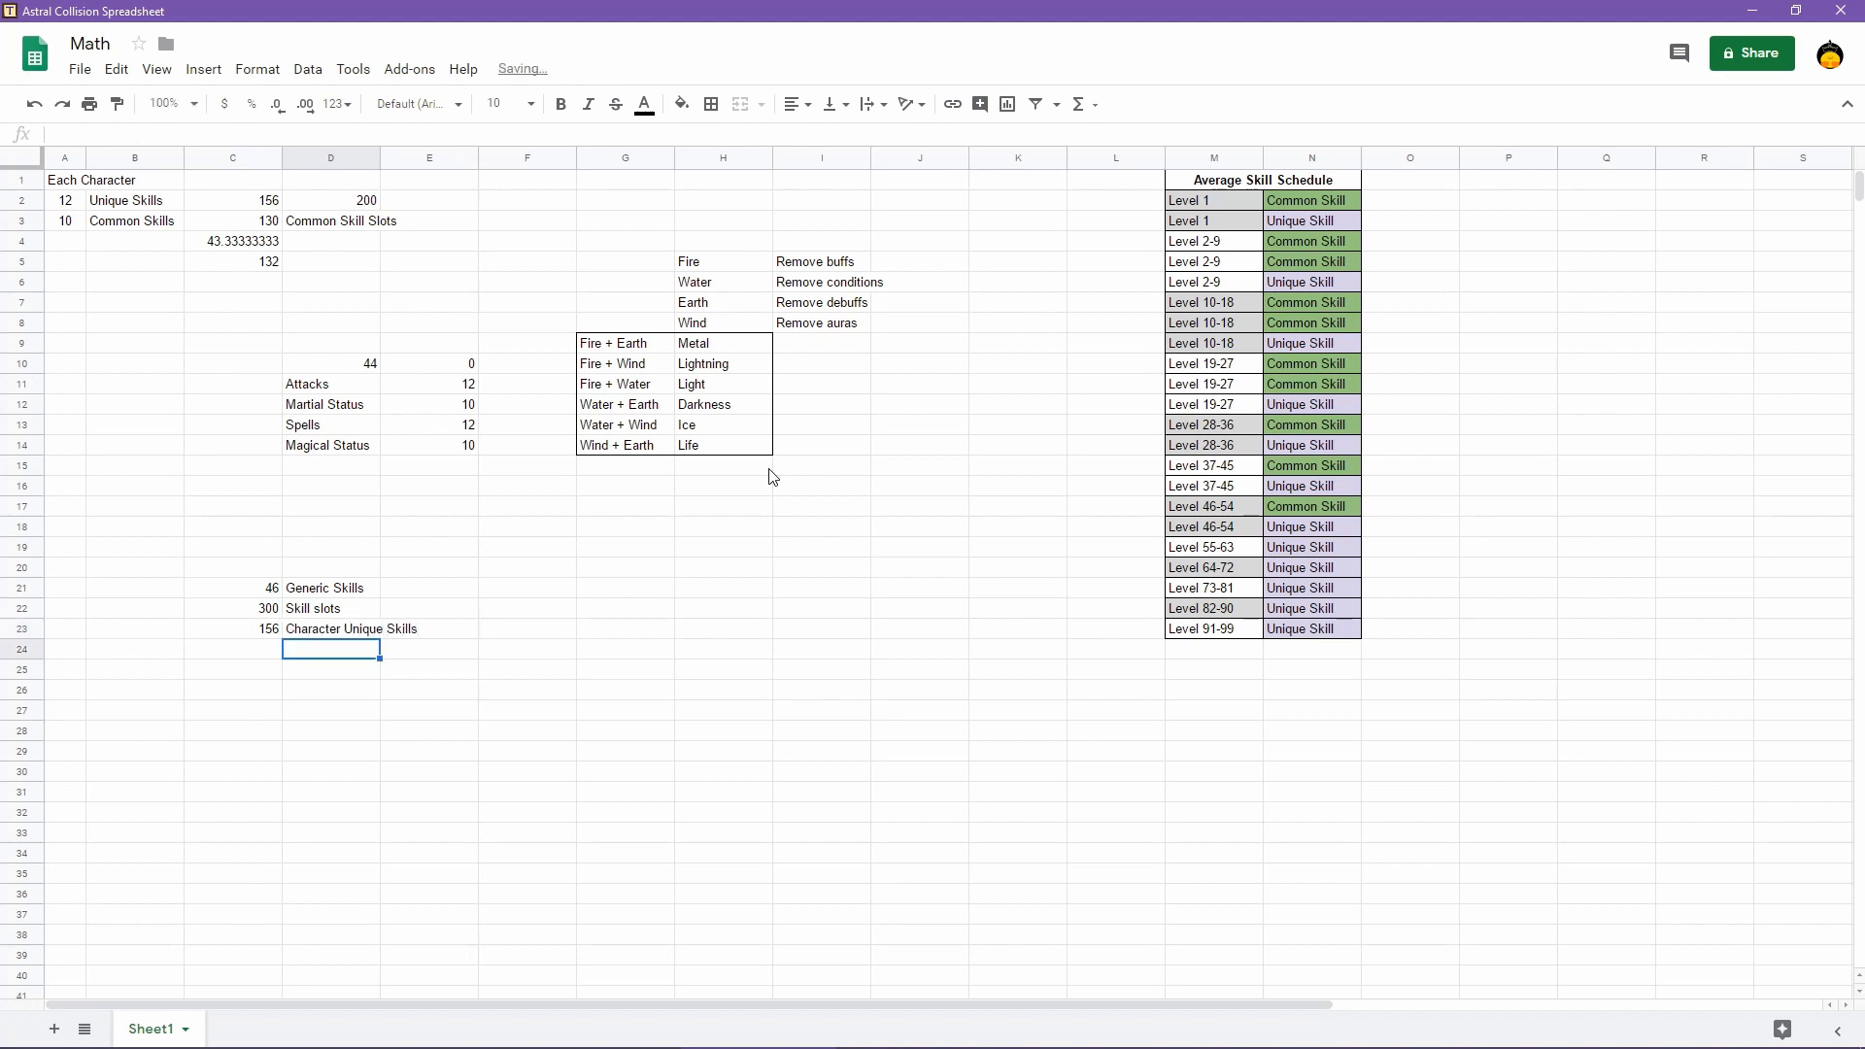
Calculate the remaining skill slots in cell C24 with the formula =C22-C21-C23
key("Left")
type("=")
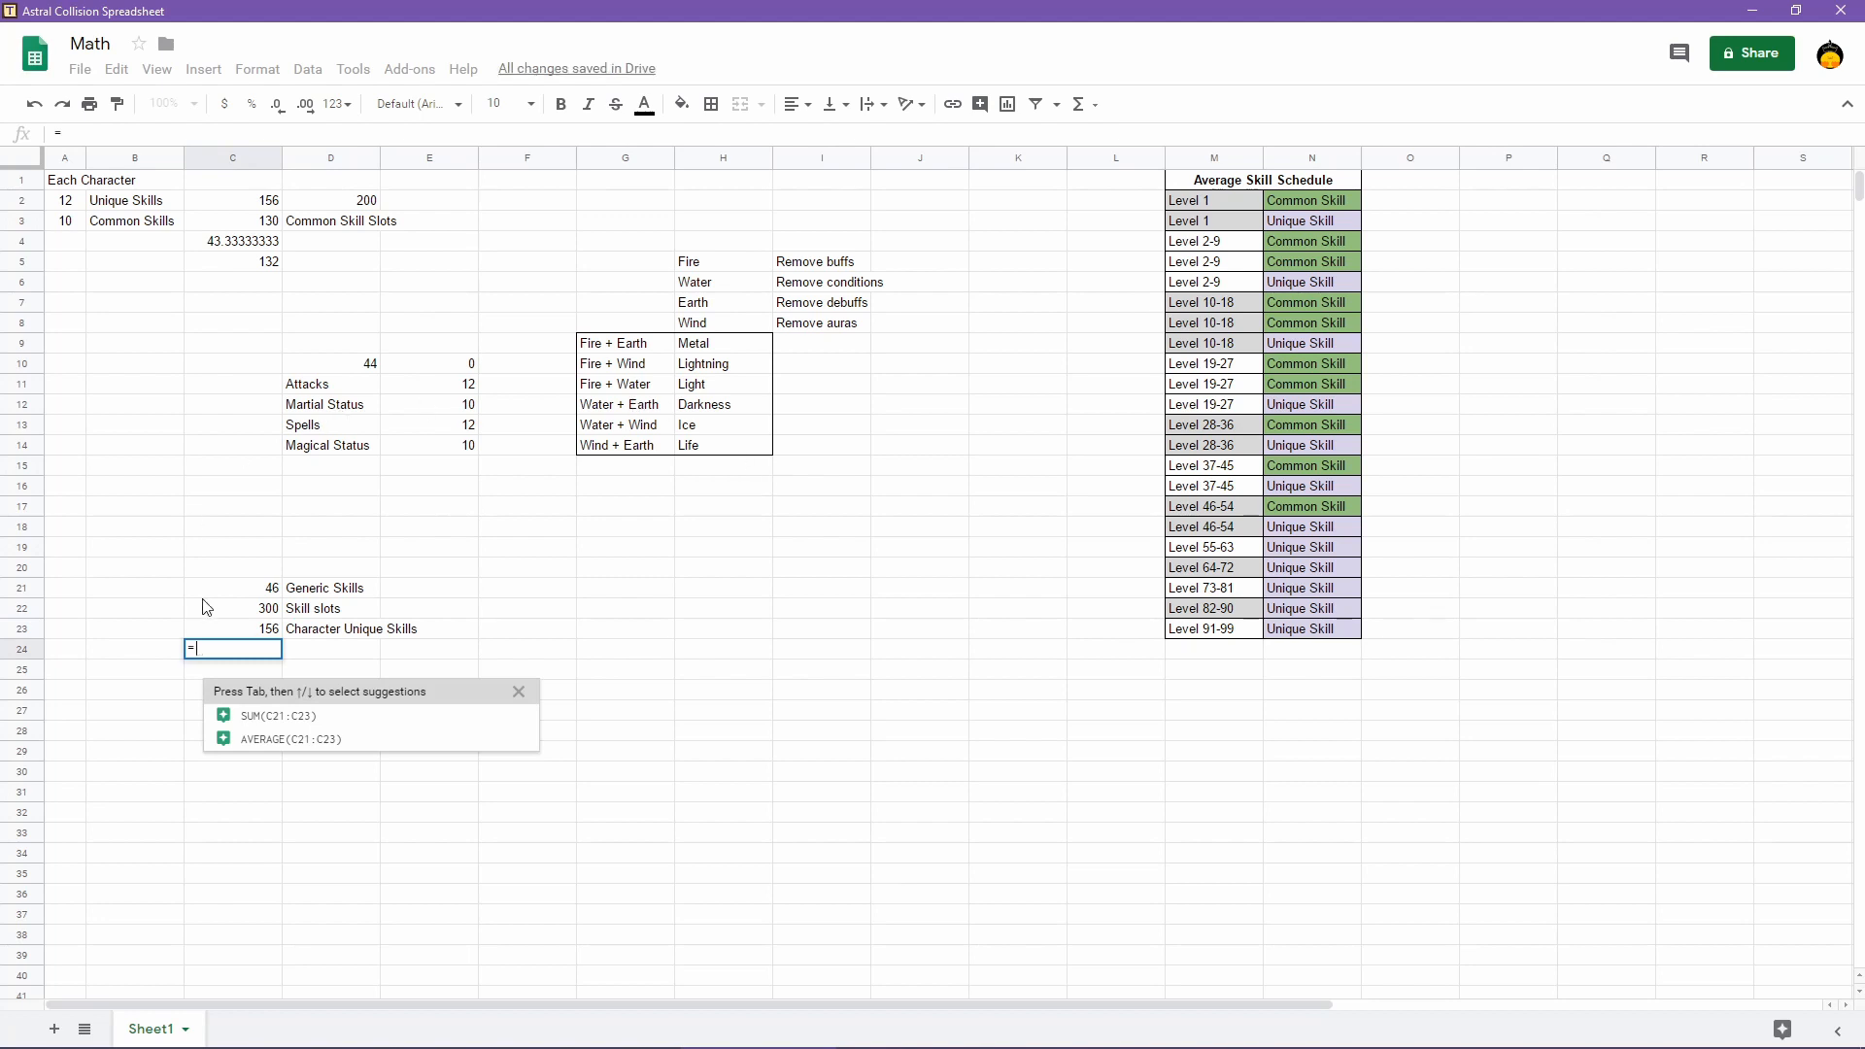
left_click(258, 612)
type("-")
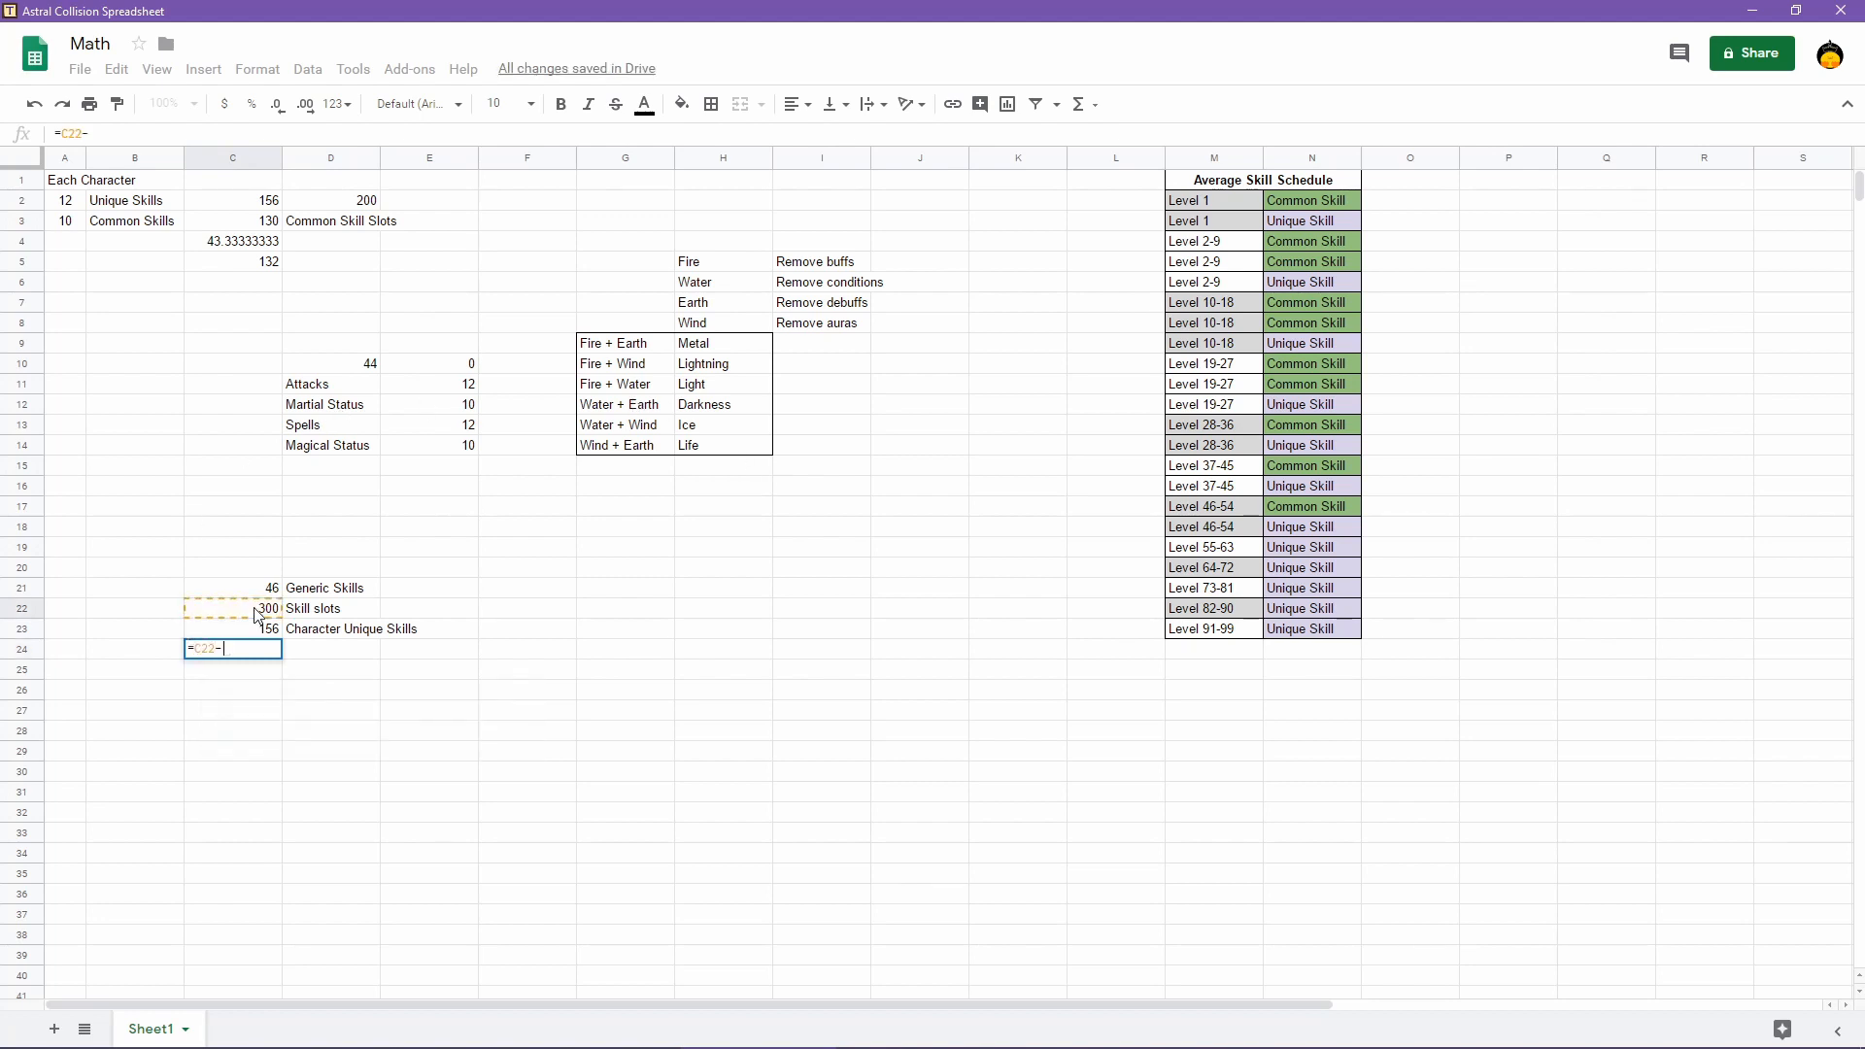
left_click(260, 589)
type("-")
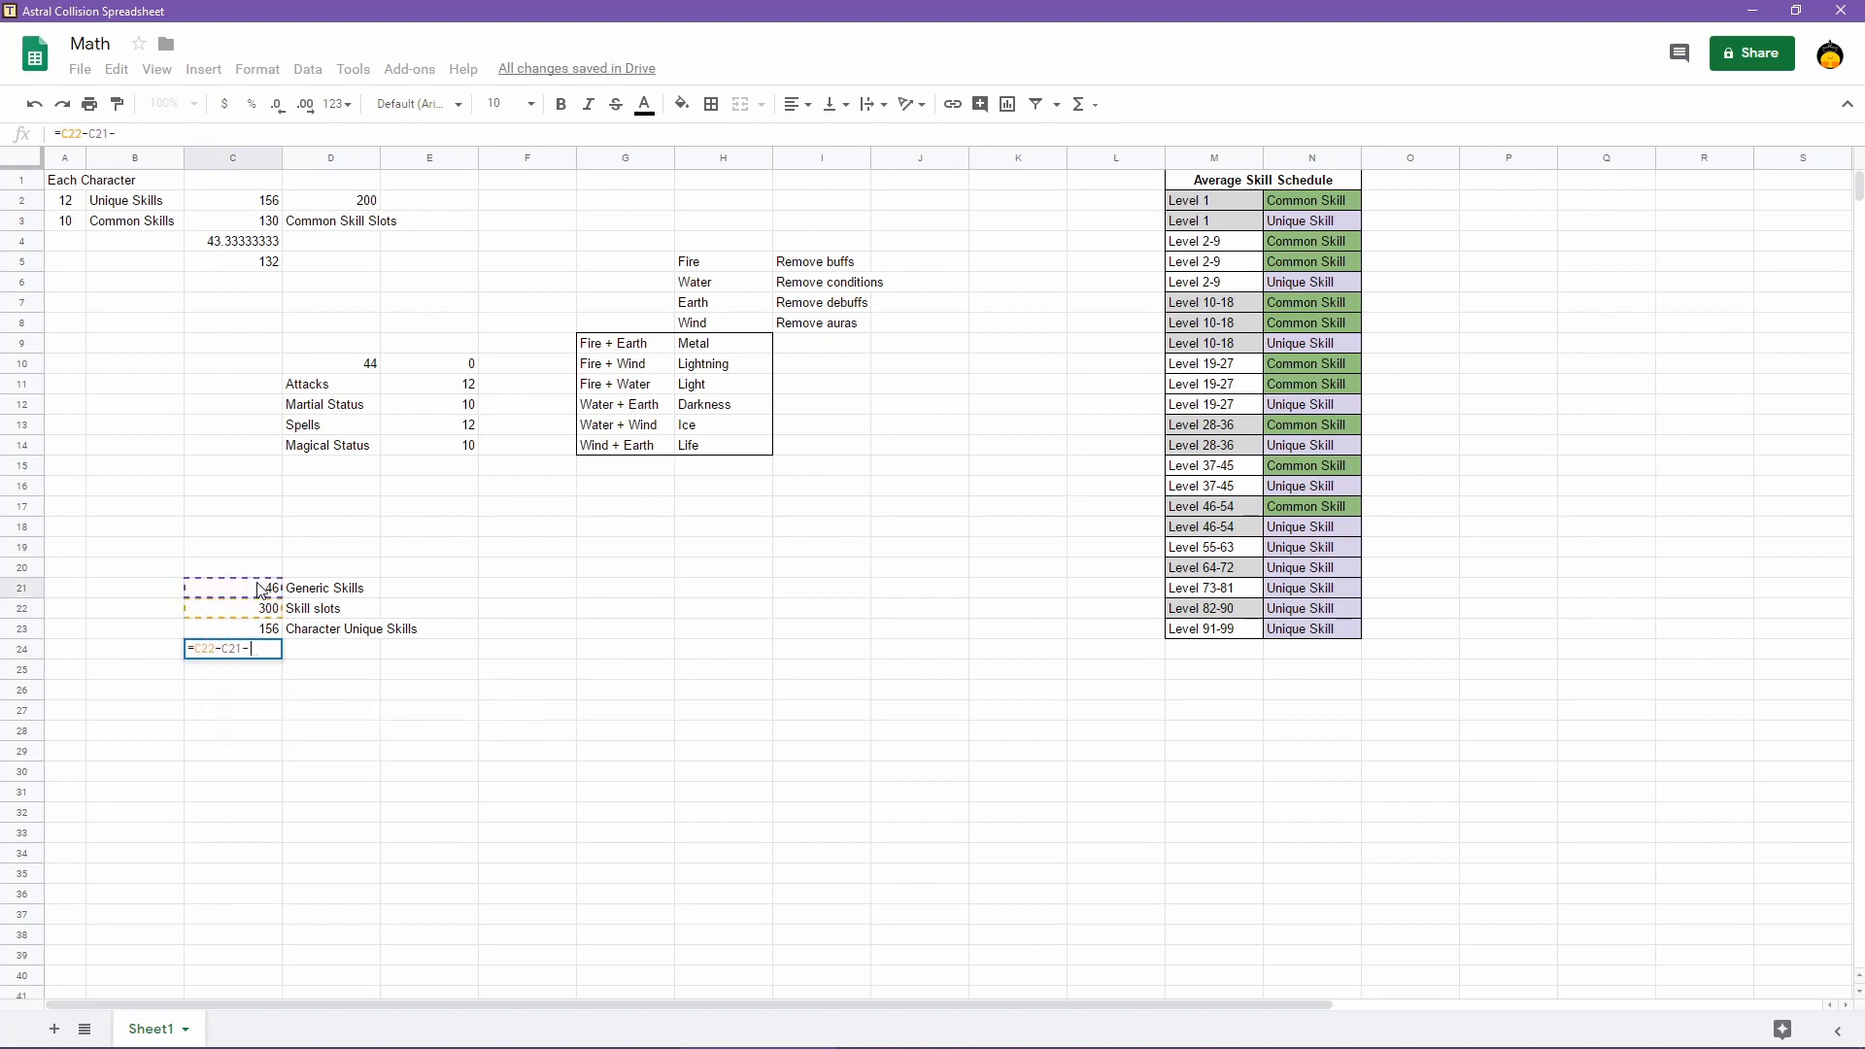
left_click(255, 629)
key("Return")
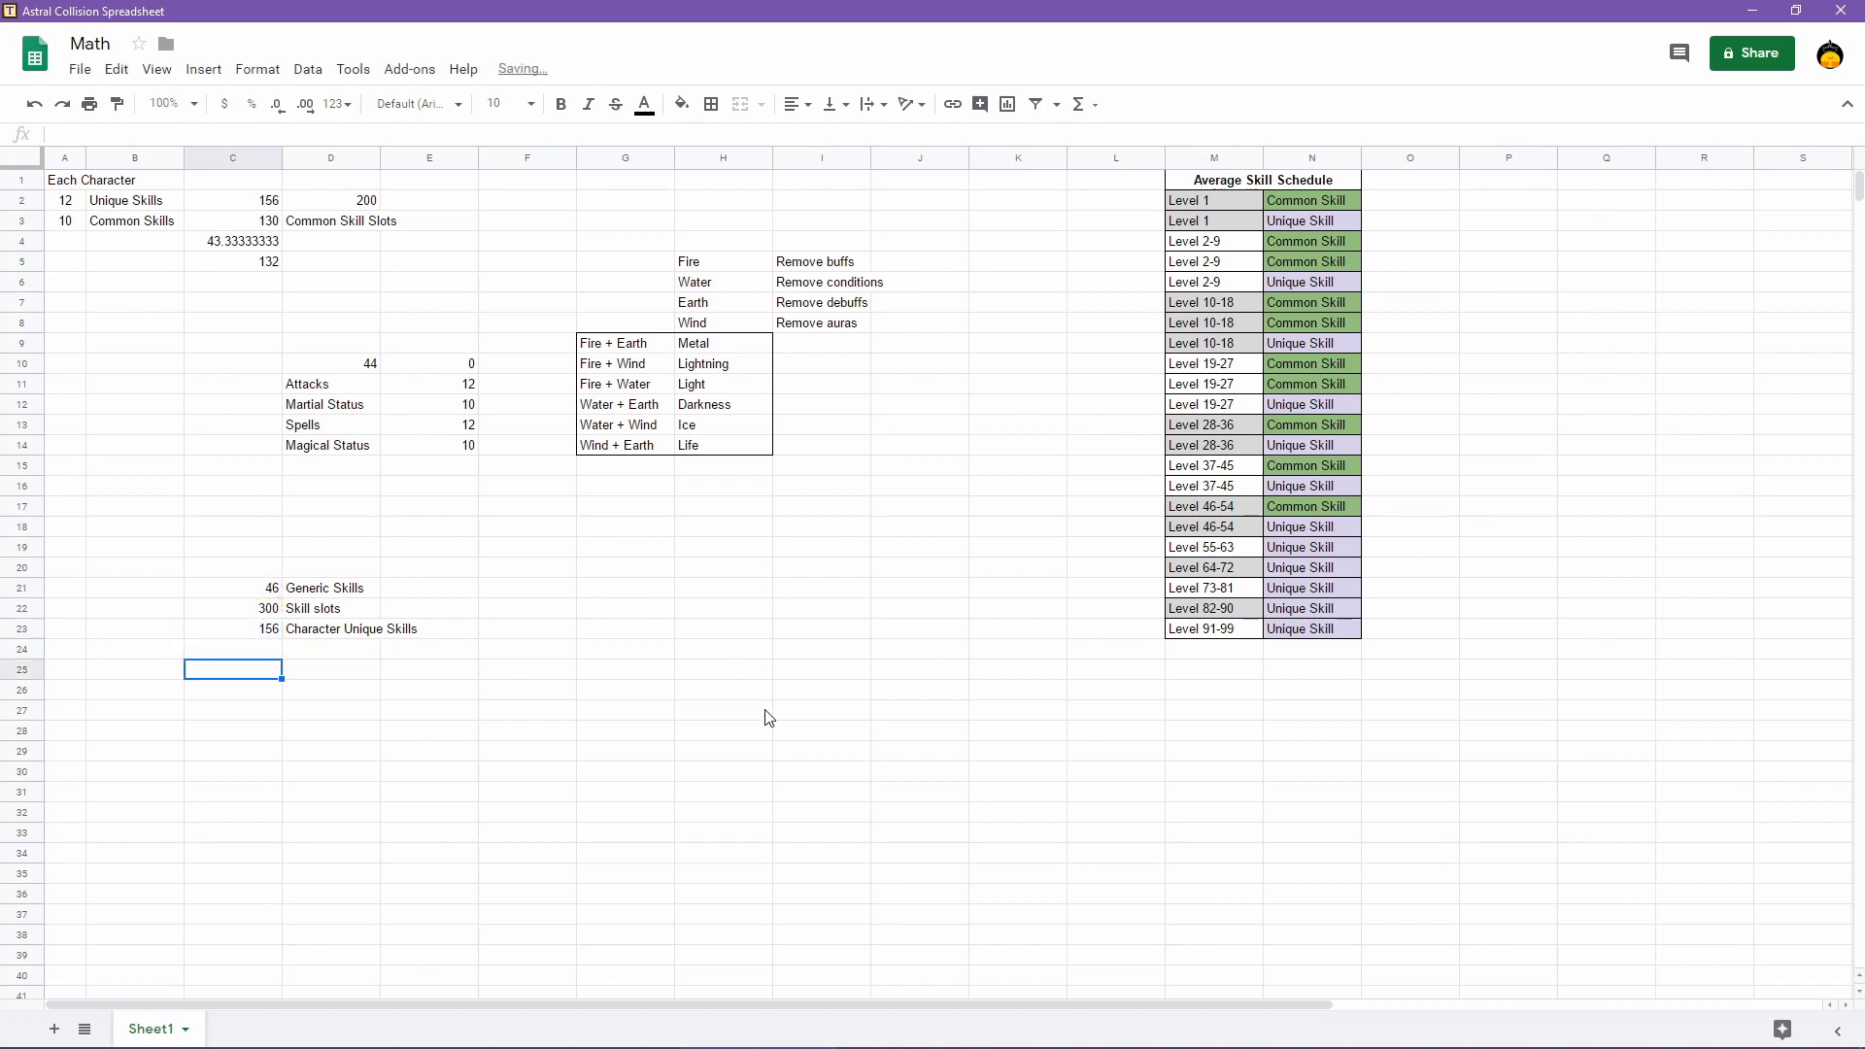
Label the remaining slots value "Open Slots" in cell D24
key("Up")
key("Right")
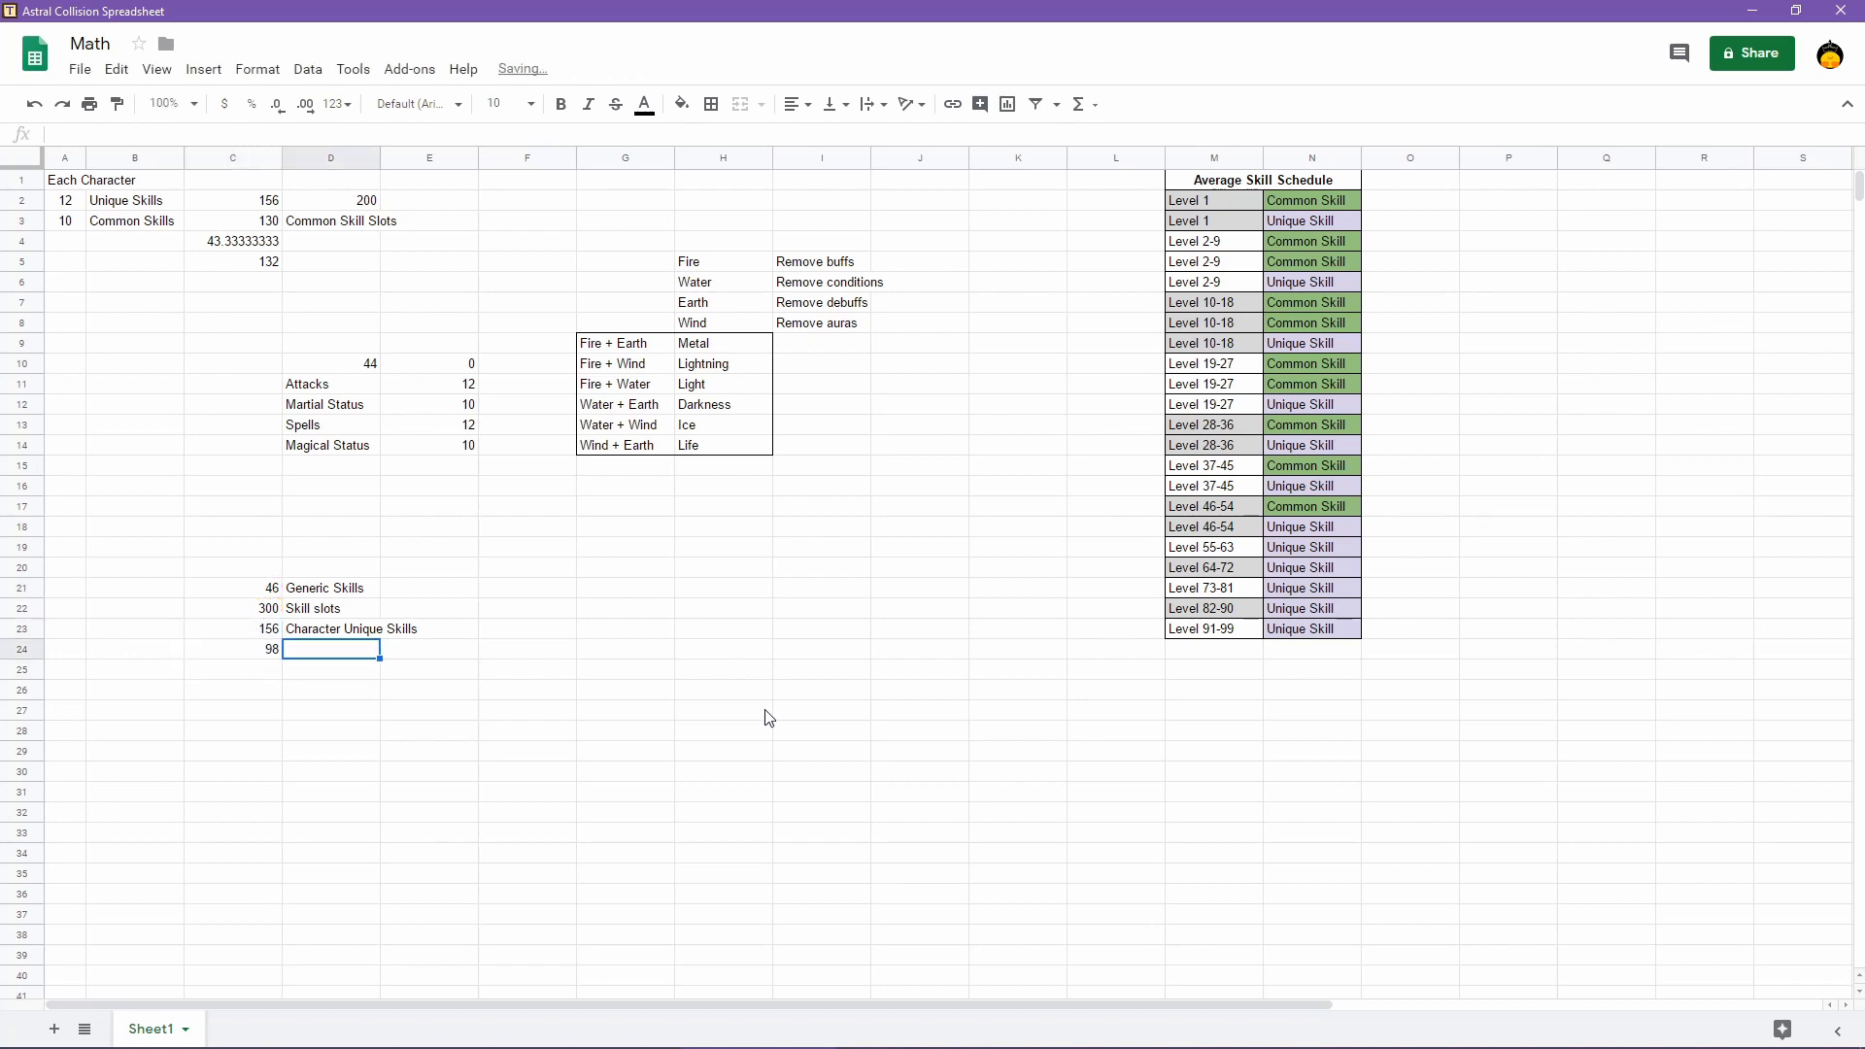
type("Open Slots")
key("Return")
key("Up")
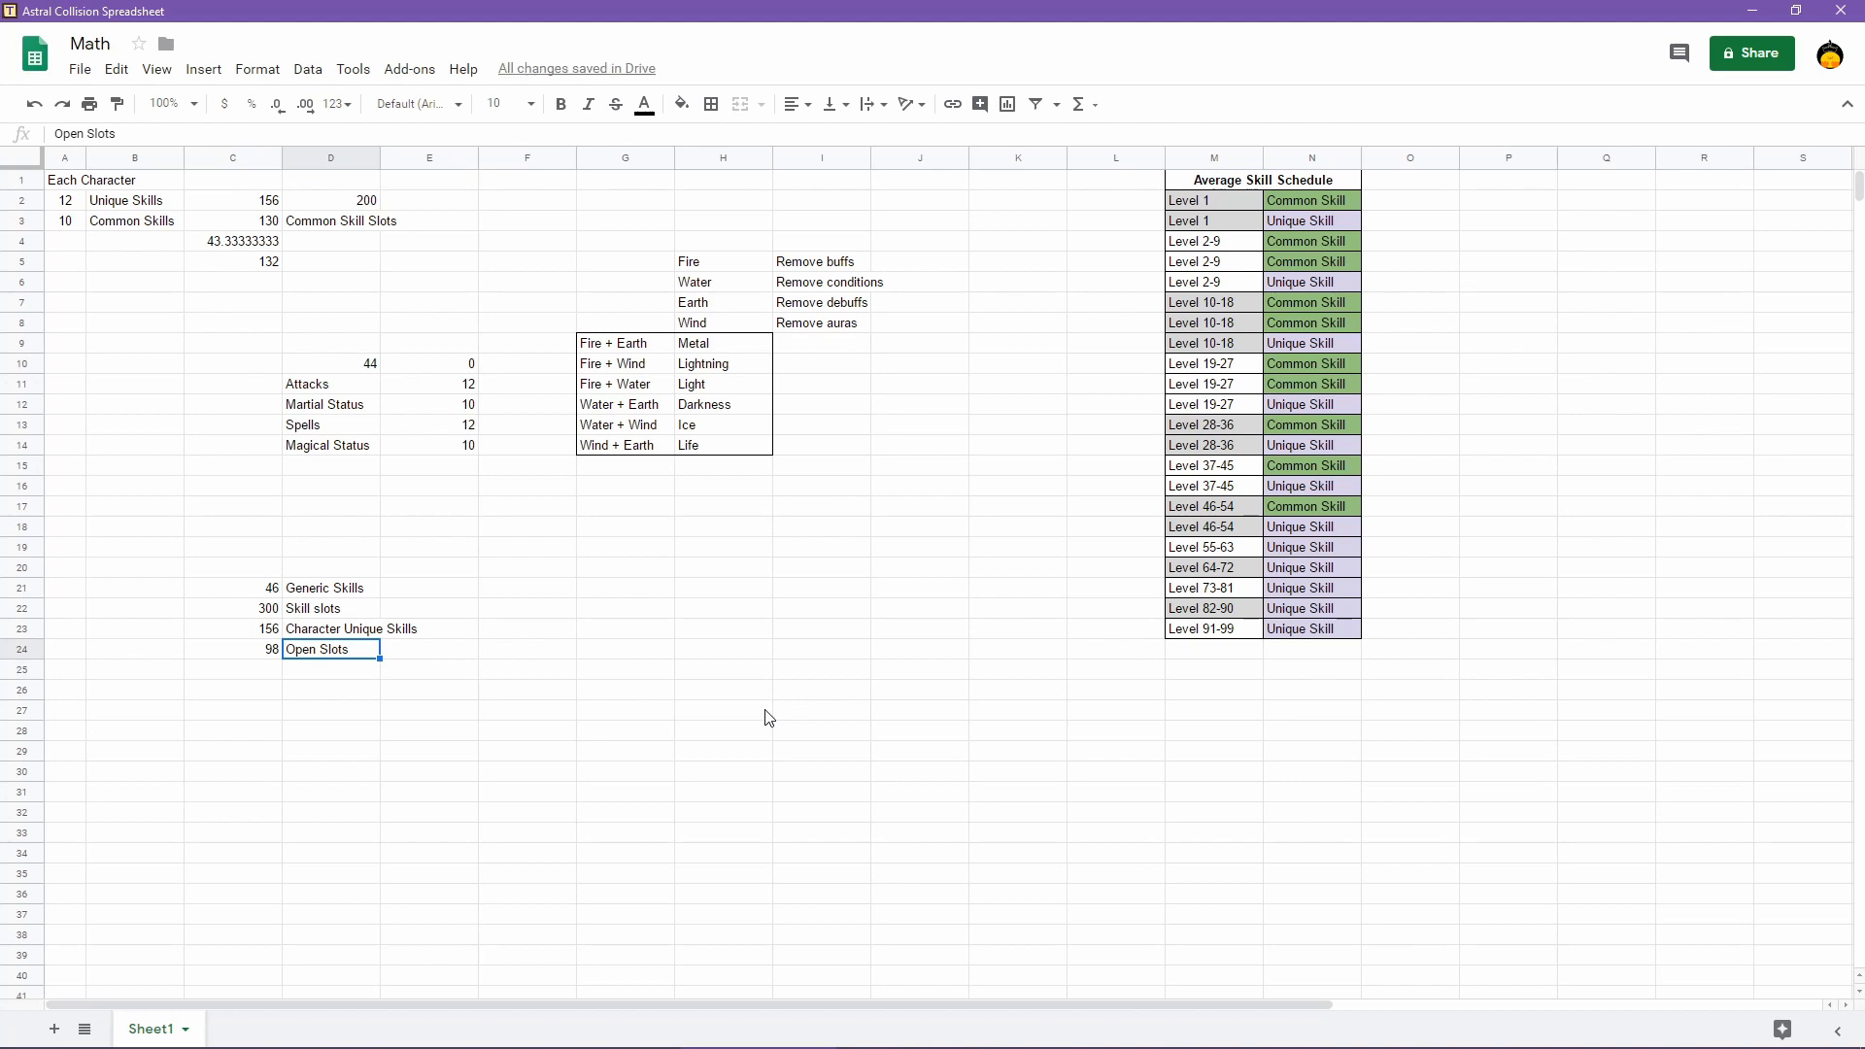
Subtract one more slot in the C24 formula so it reads =C22-C21-C23-1
key("Down")
key("Left")
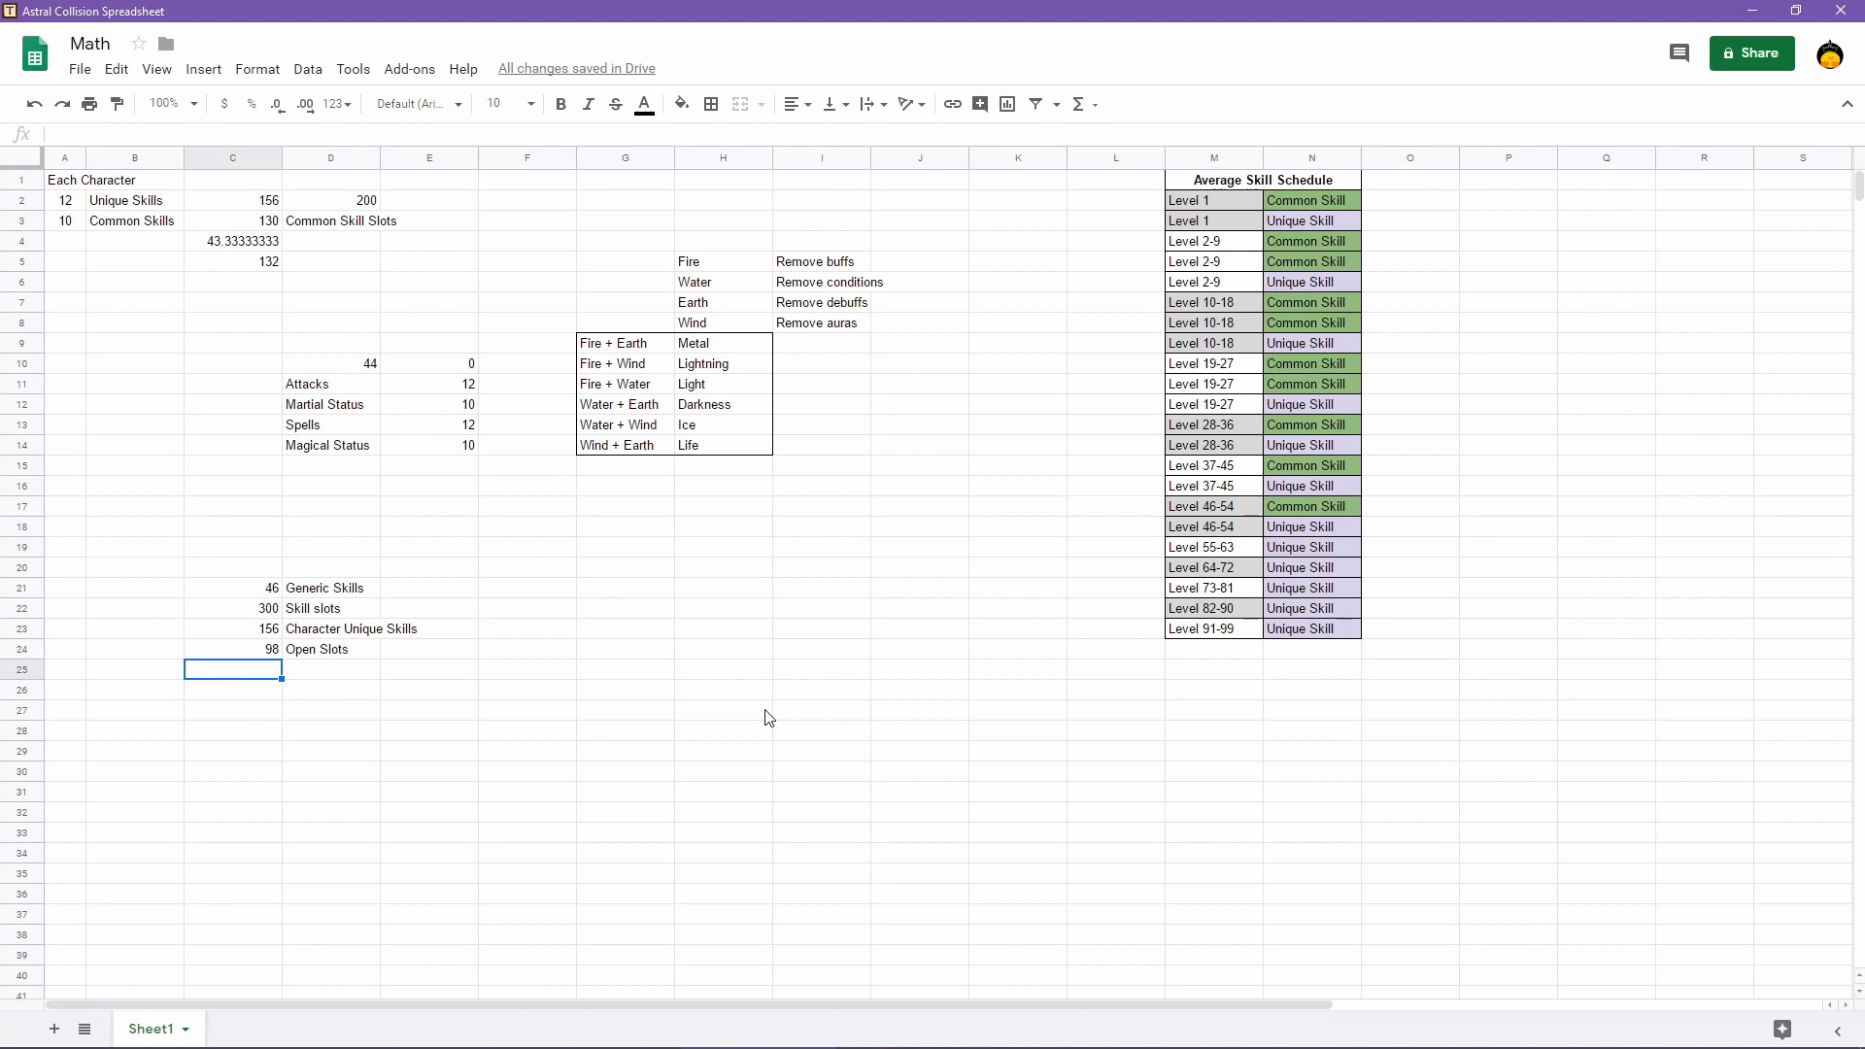
key("Up")
key("Return")
type("-1")
key("Return")
left_click(310, 654)
left_click(257, 653)
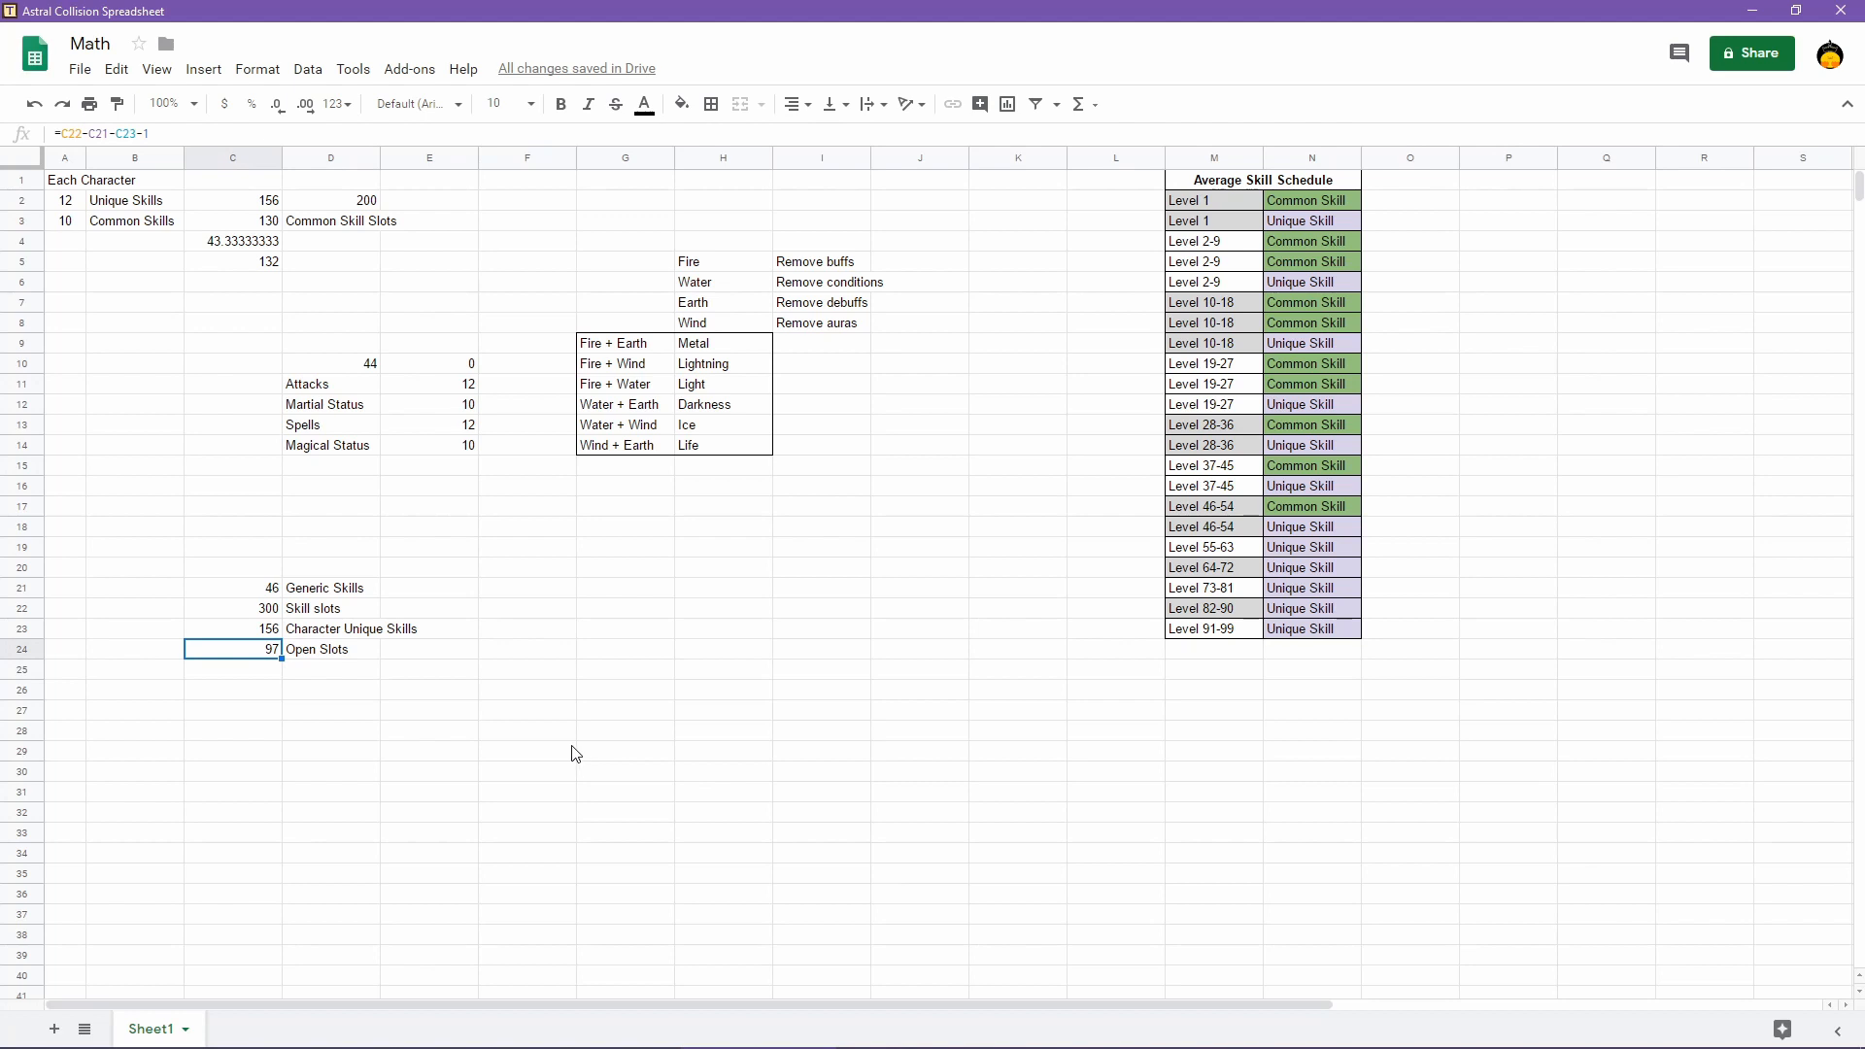
Set the number of skill slots in cell C22 to 303
left_click(277, 609)
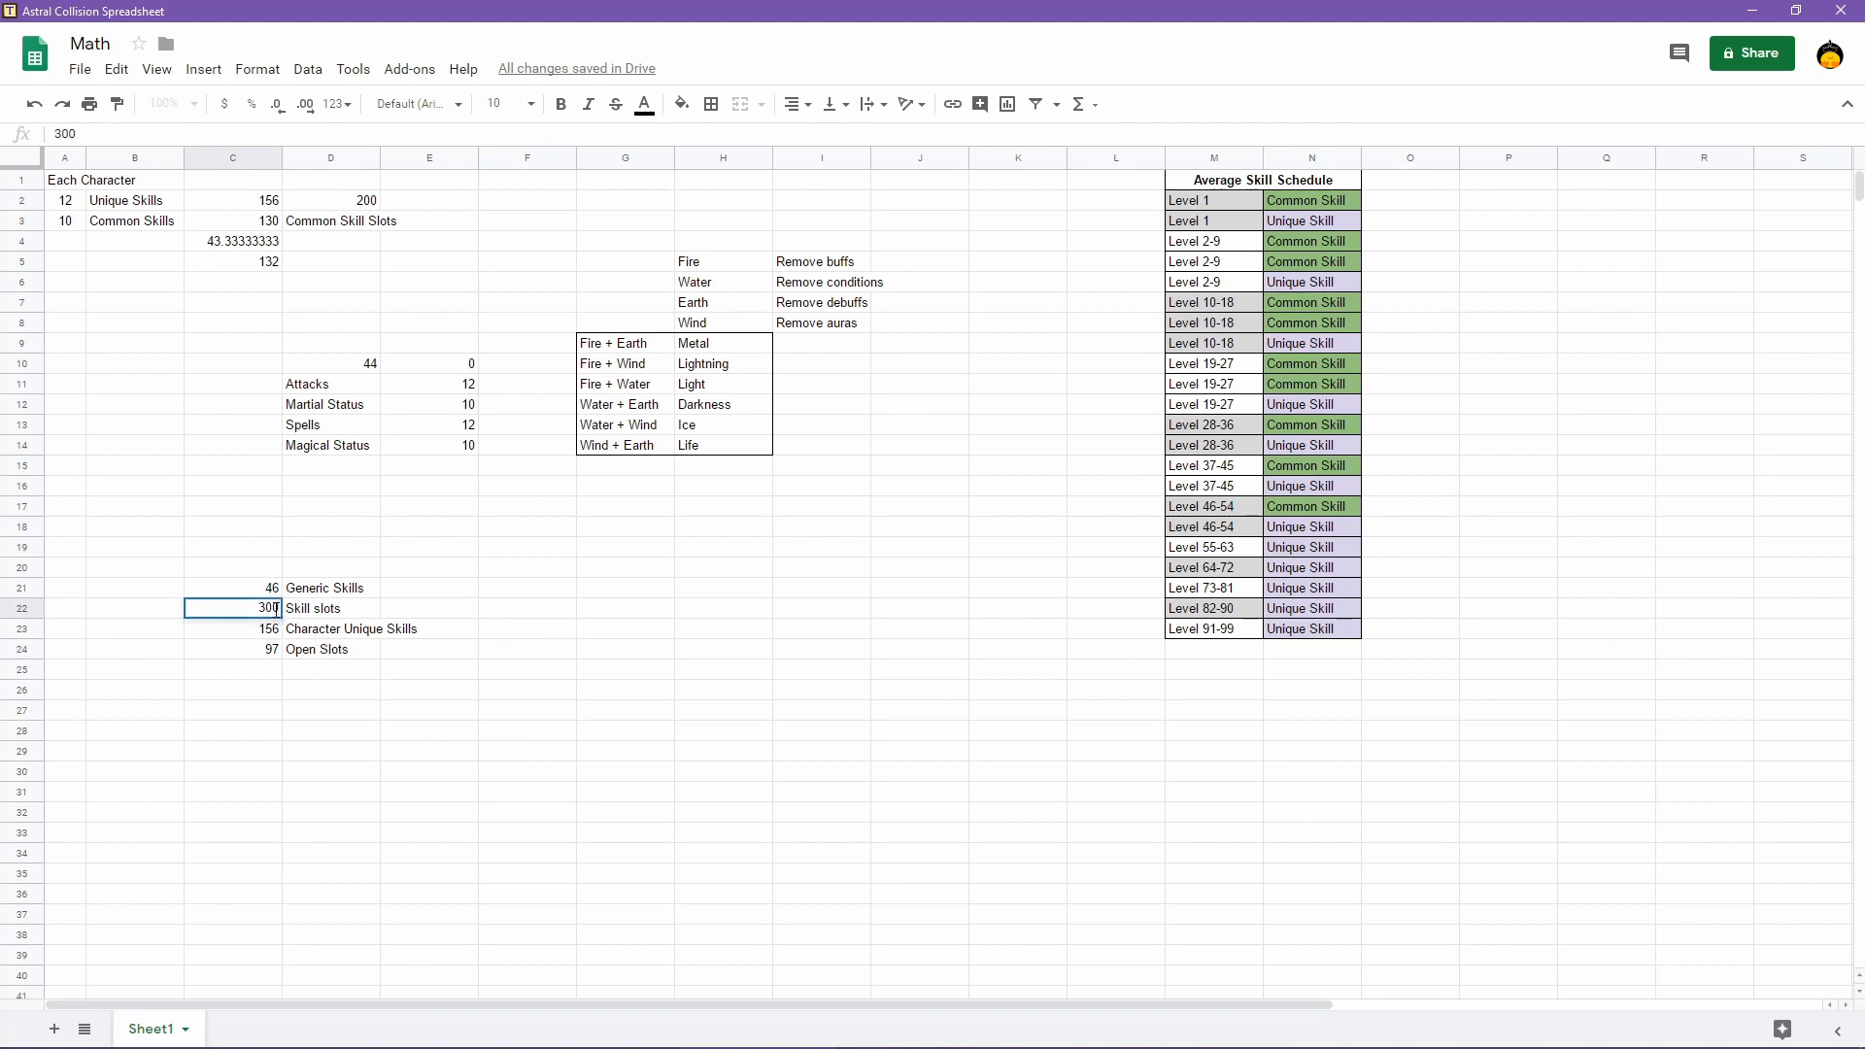
type("303")
key("Return")
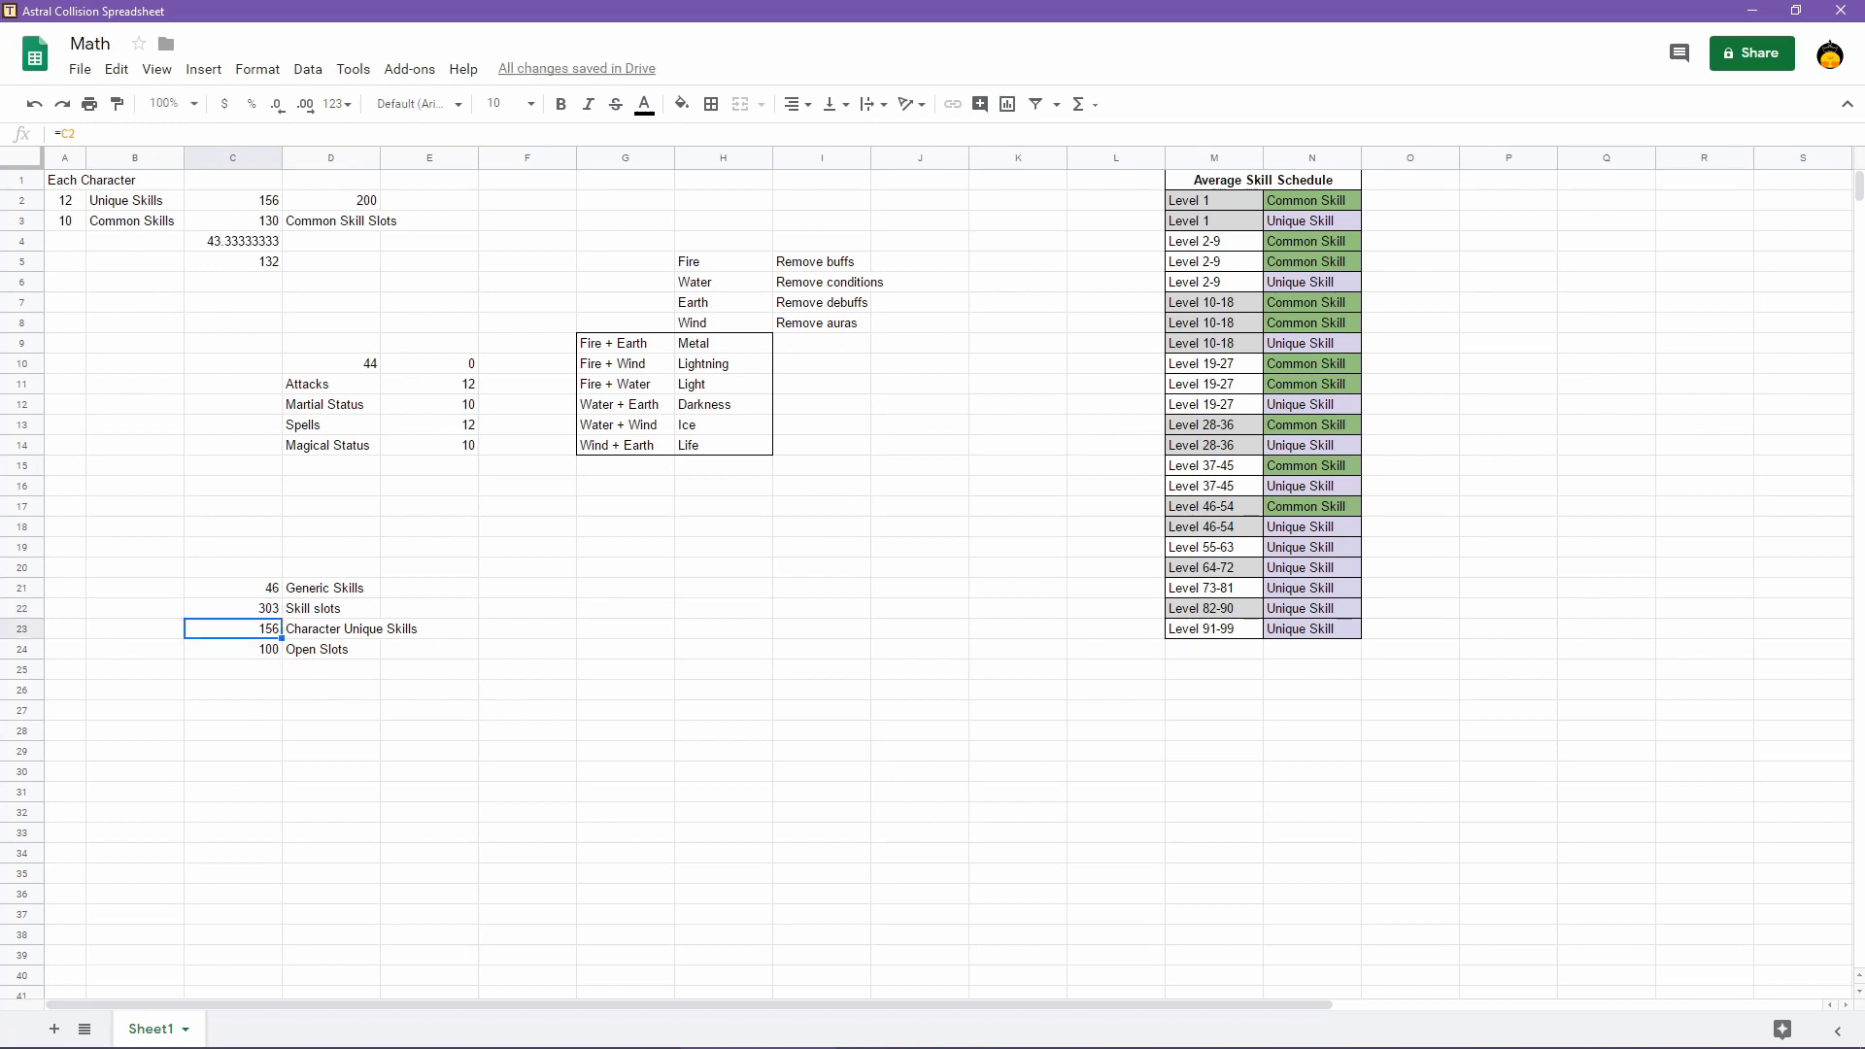
Switch to RPG Maker MV and set the maximum number of skills in the database to 303
left_click(901, 993)
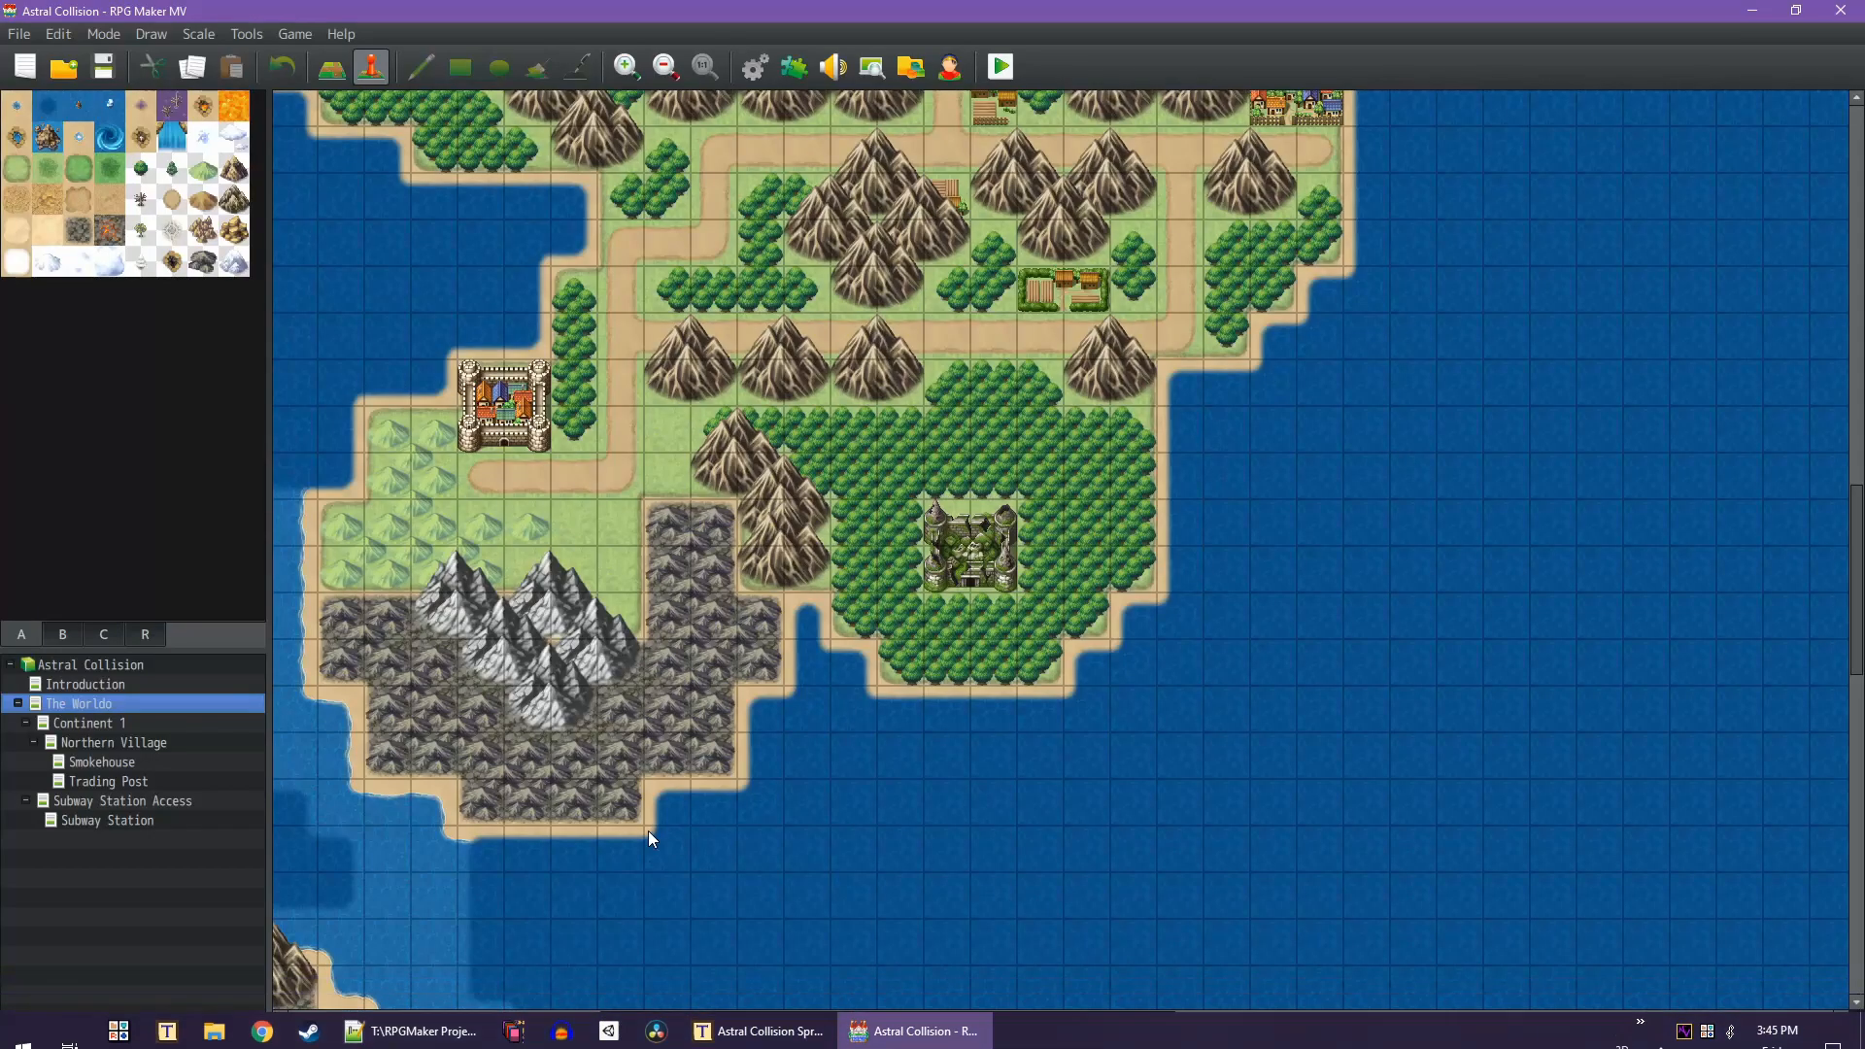
left_click(756, 66)
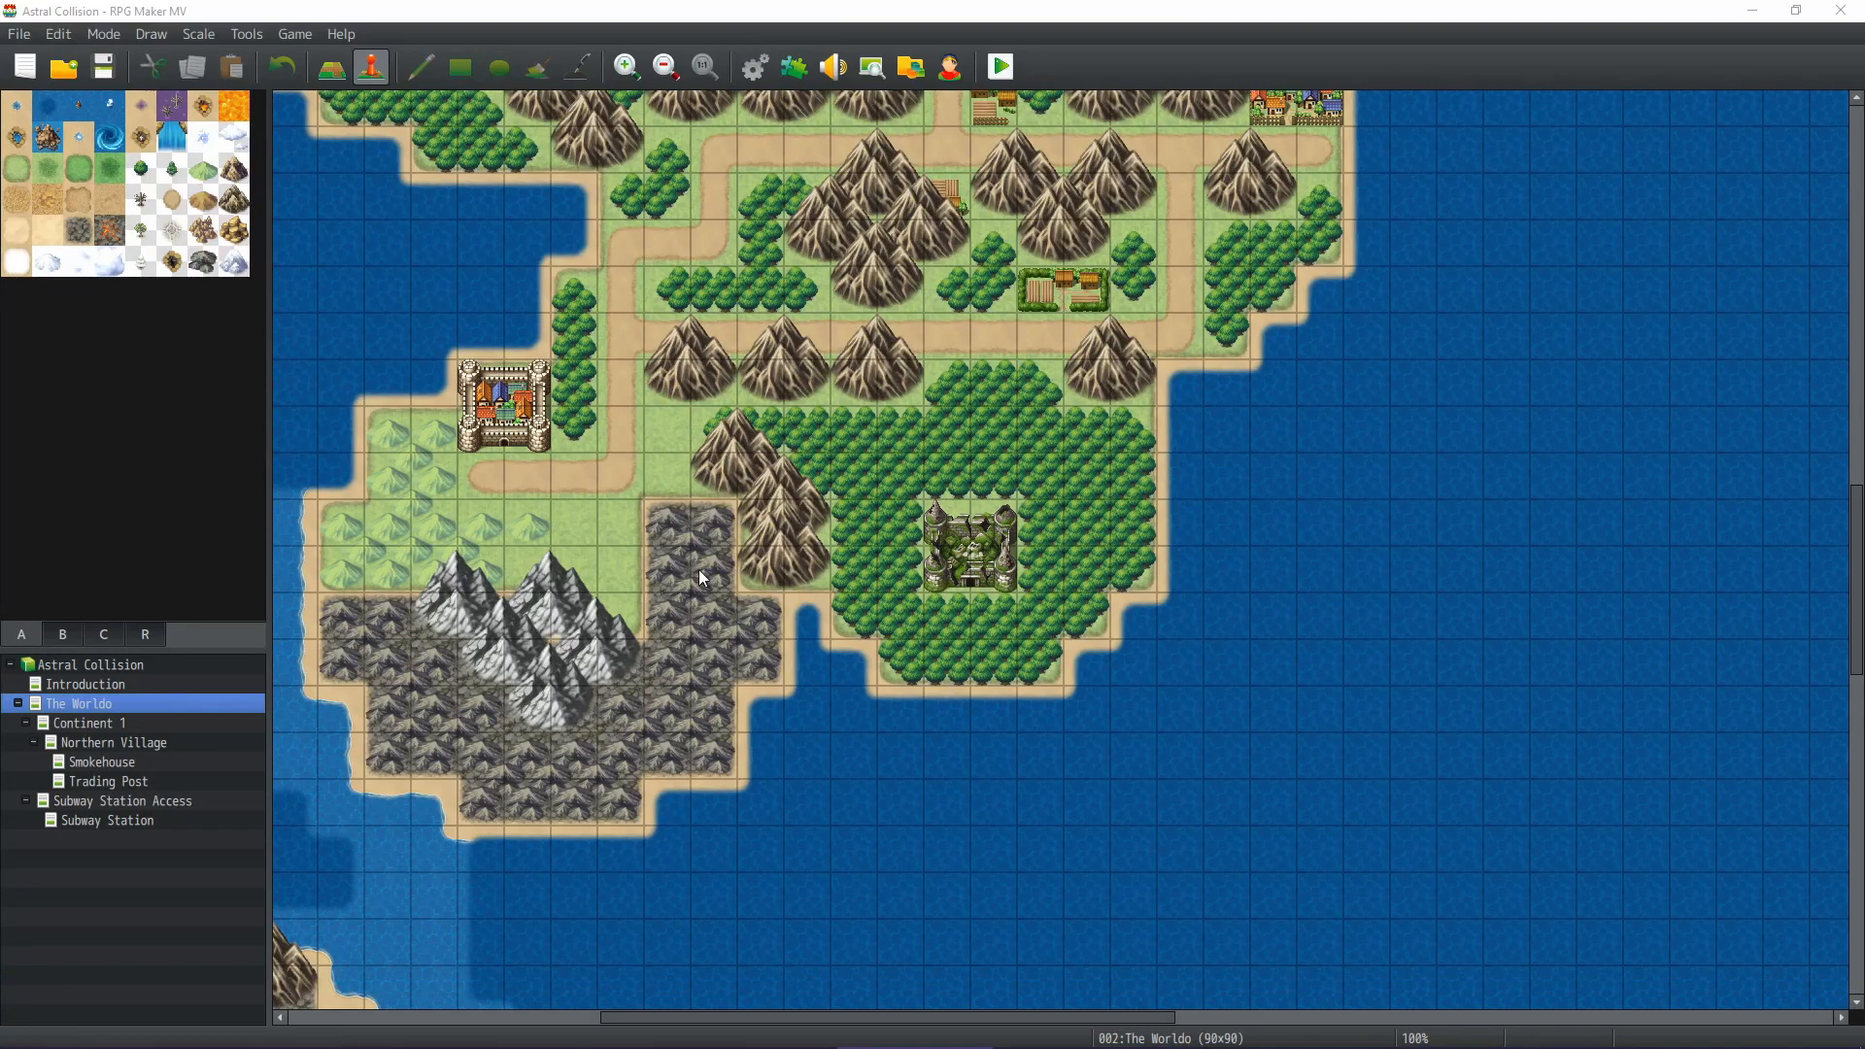
left_click(435, 279)
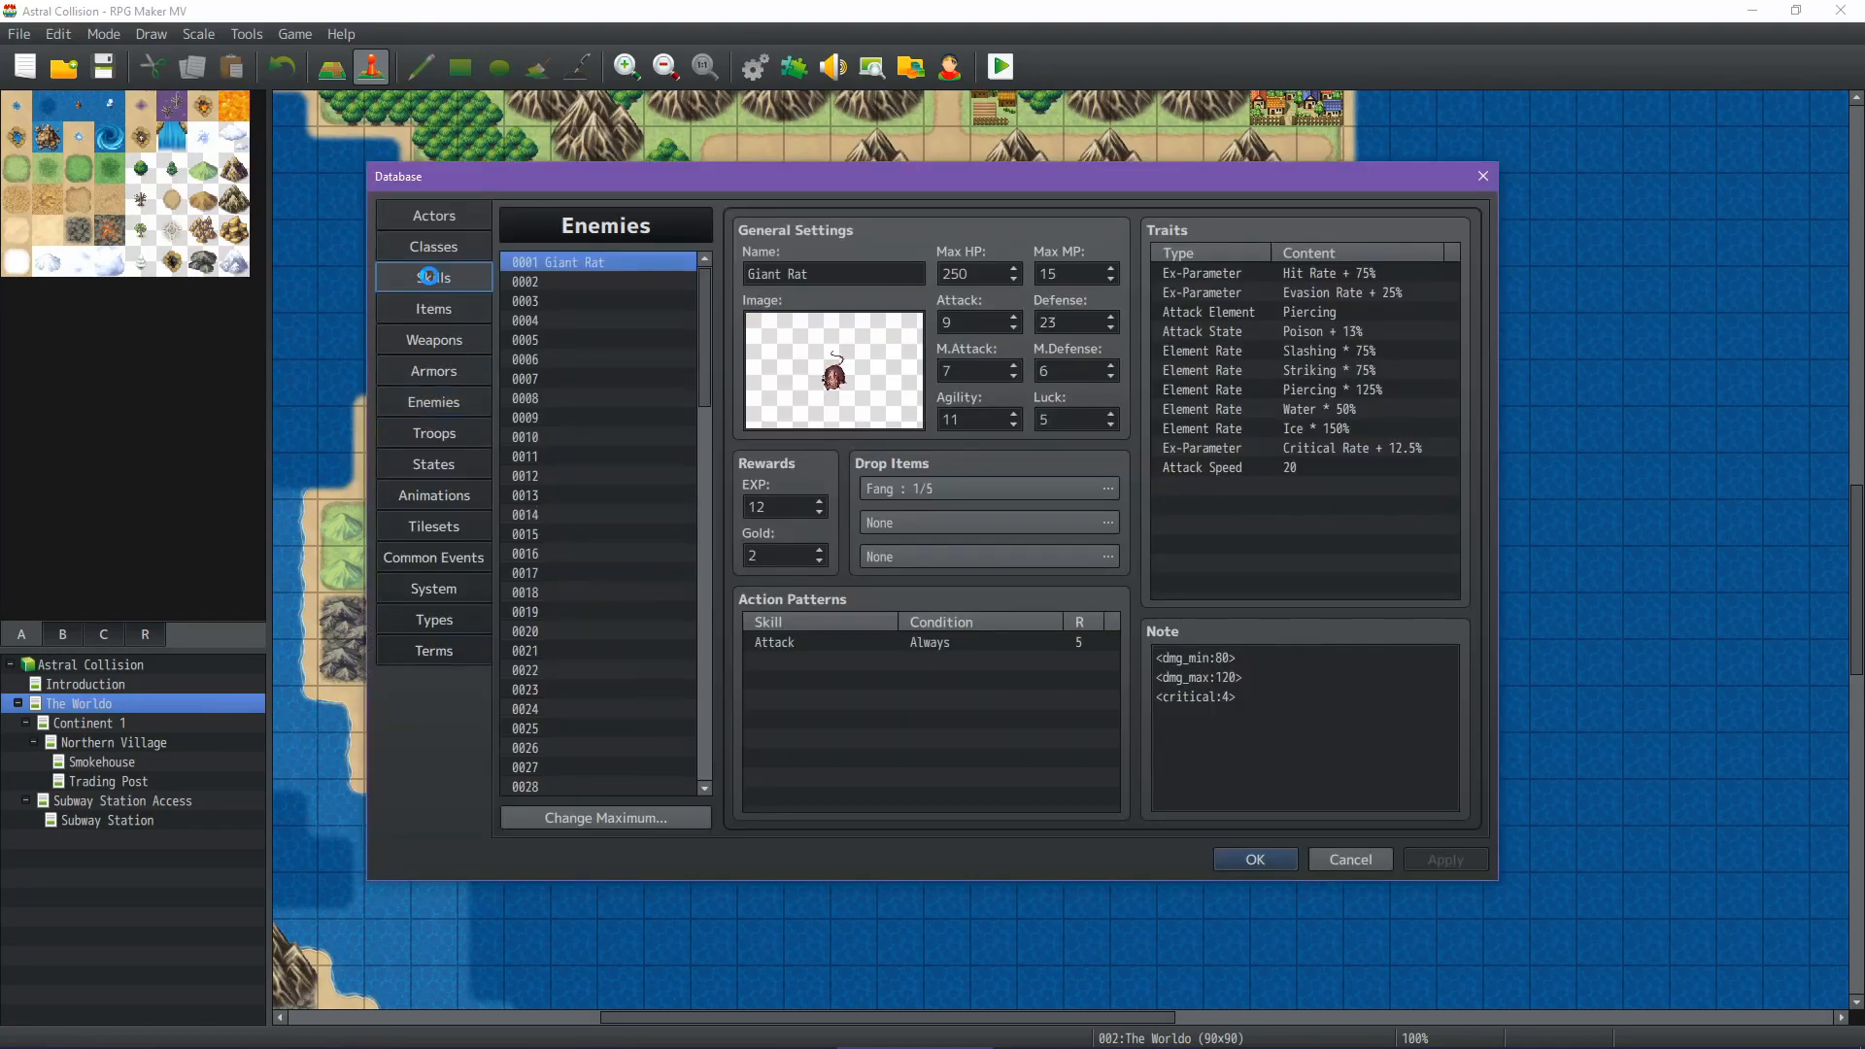
left_click_drag(702, 342, 703, 776)
left_click(661, 817)
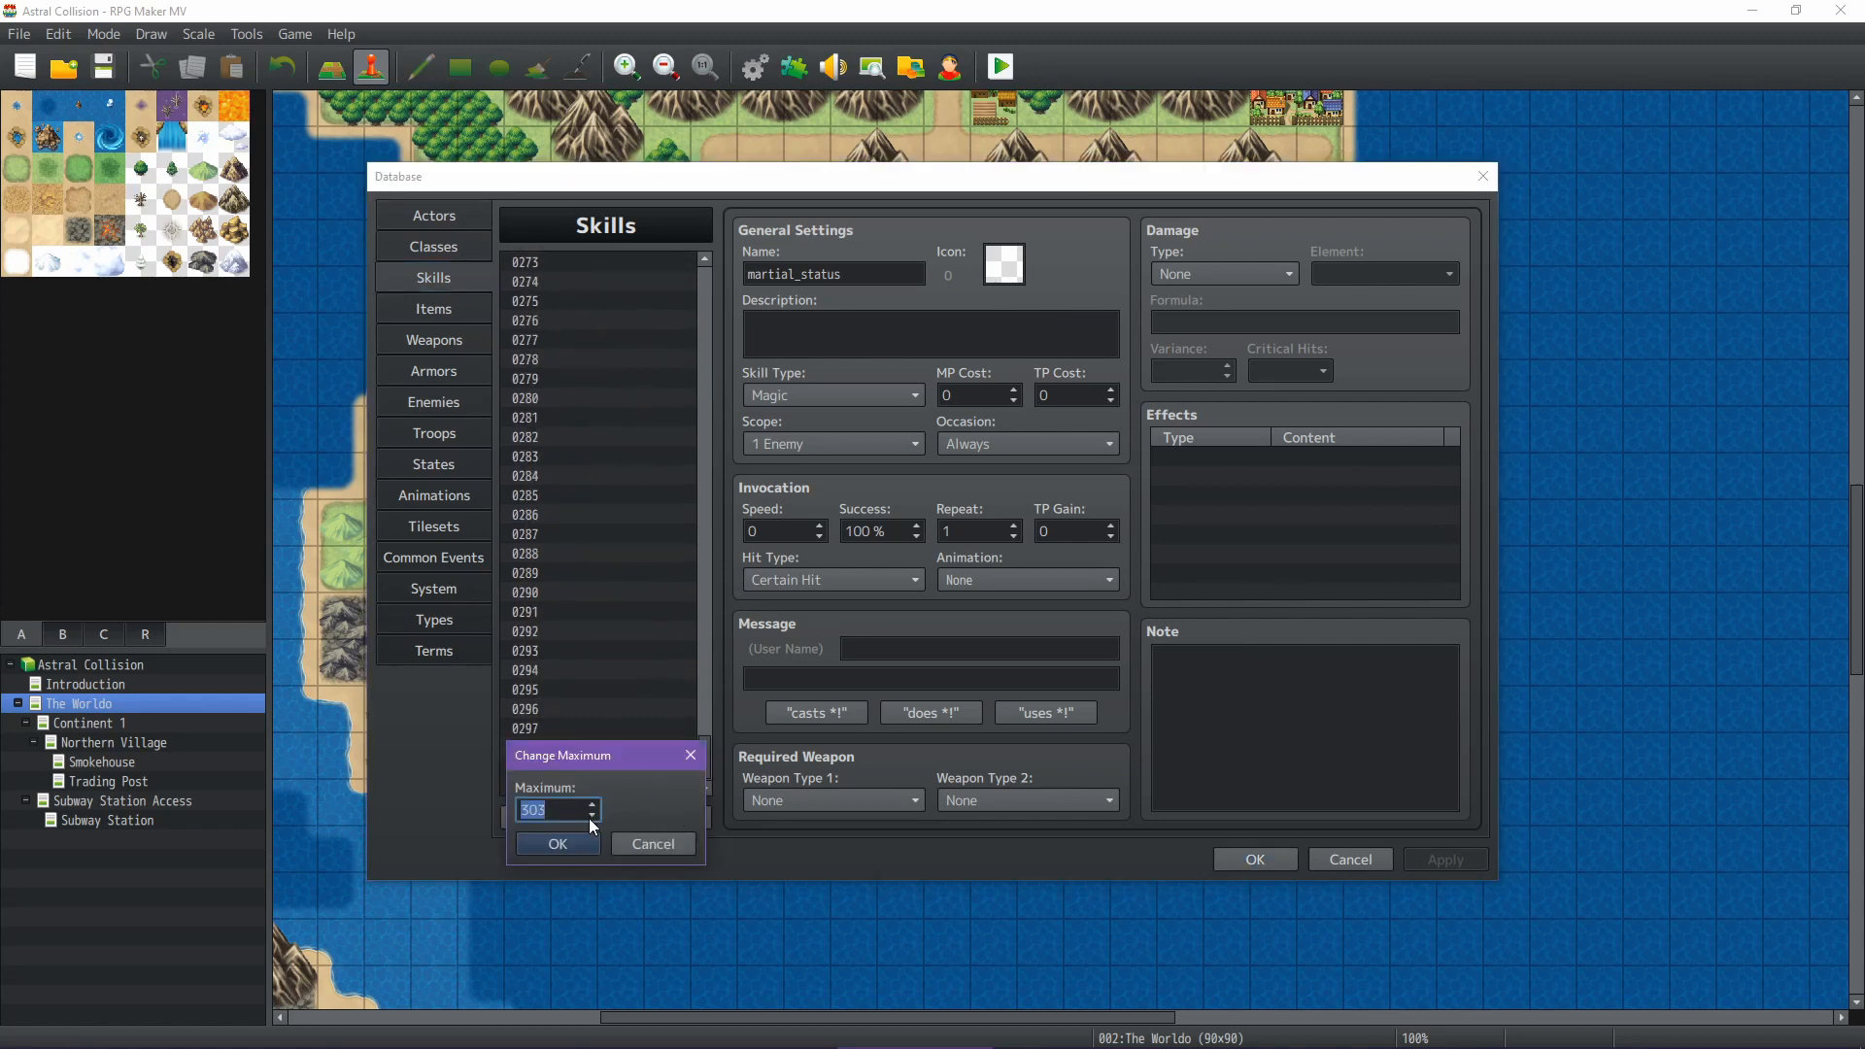
left_click(575, 841)
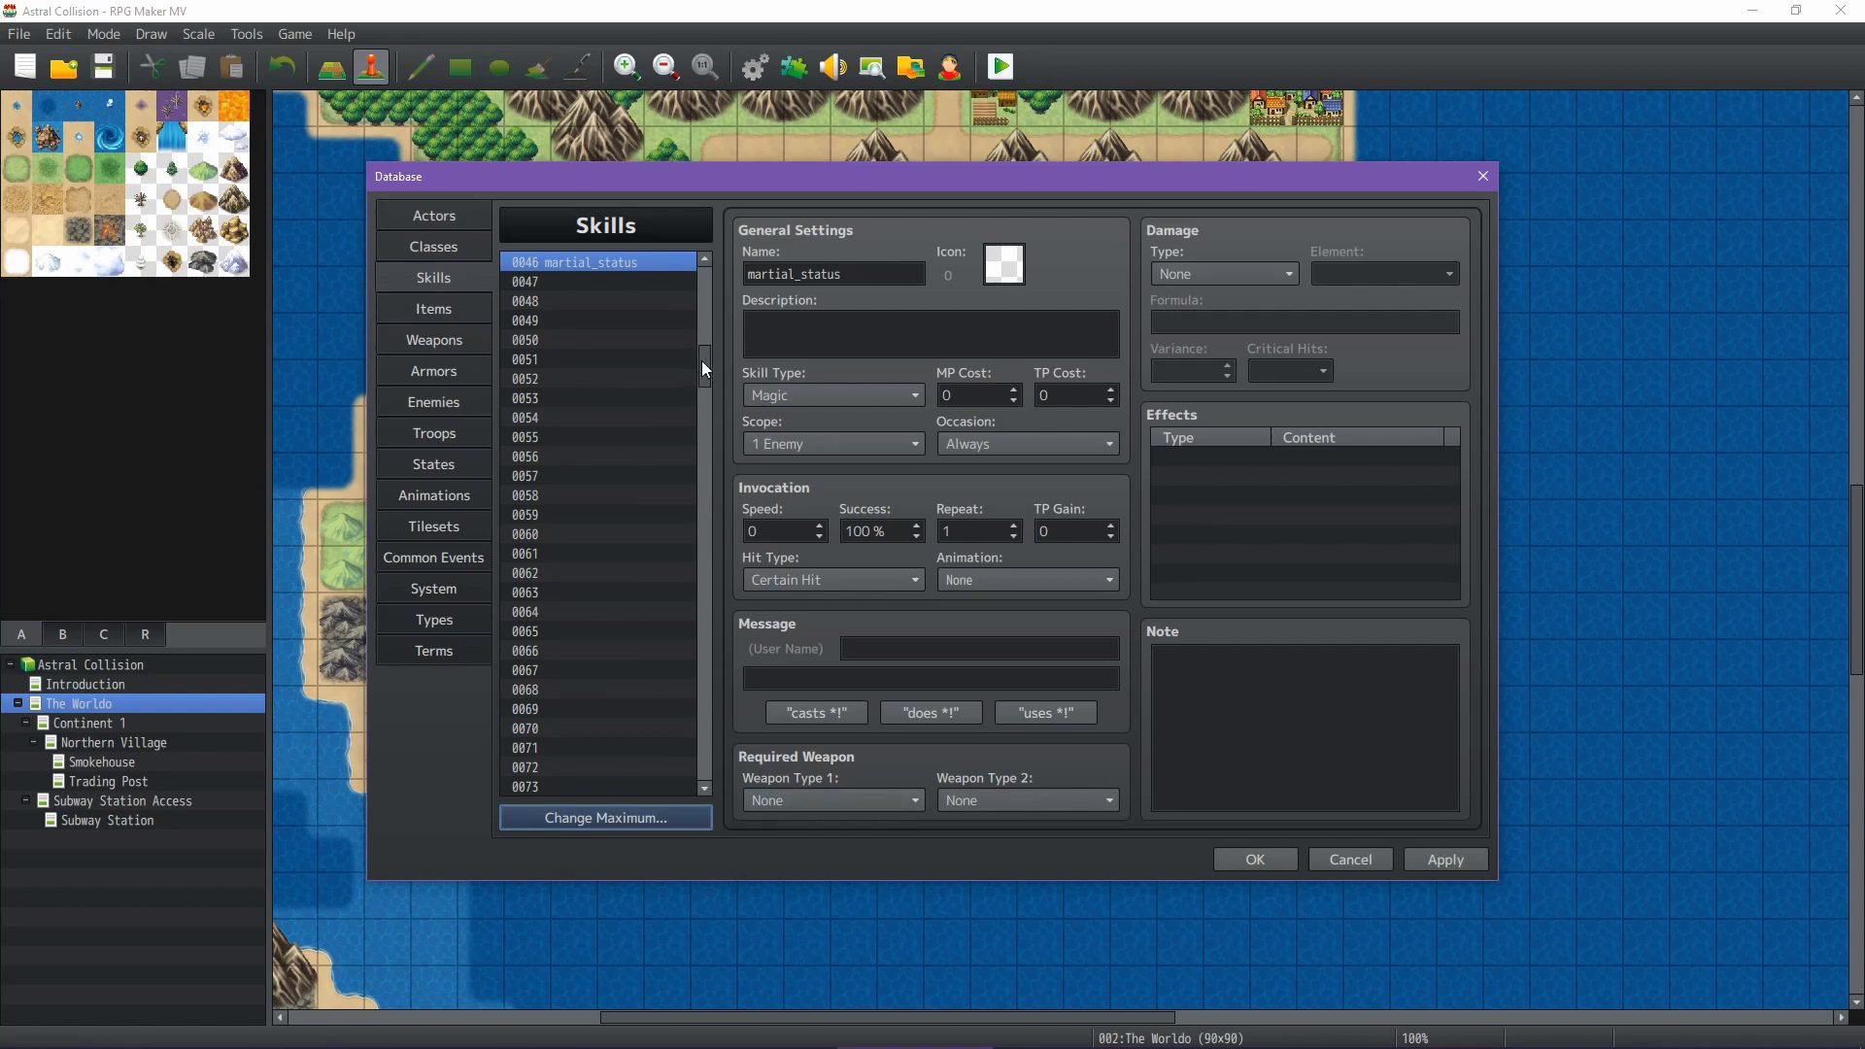
Check the Berserker entry in the class list, name the last skill slot, 0303, "berseker12" and save the database
left_click_drag(701, 359, 698, 795)
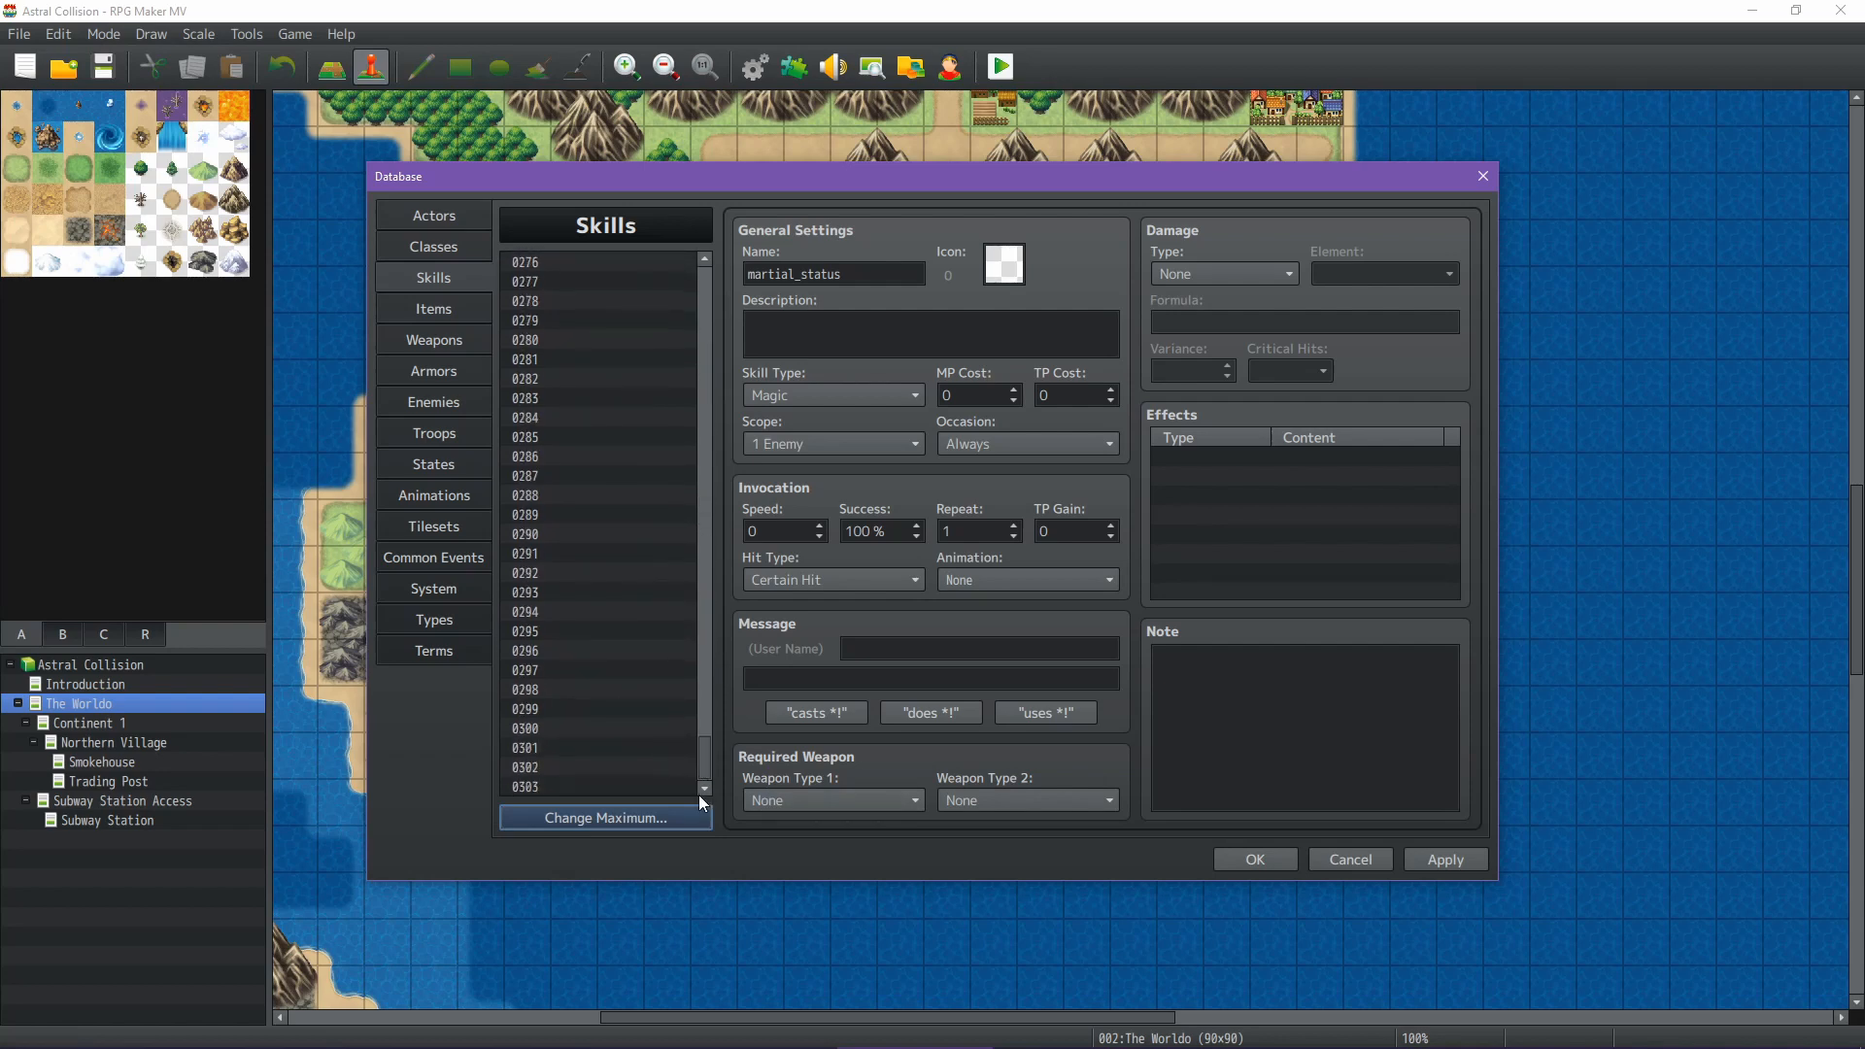
left_click(590, 787)
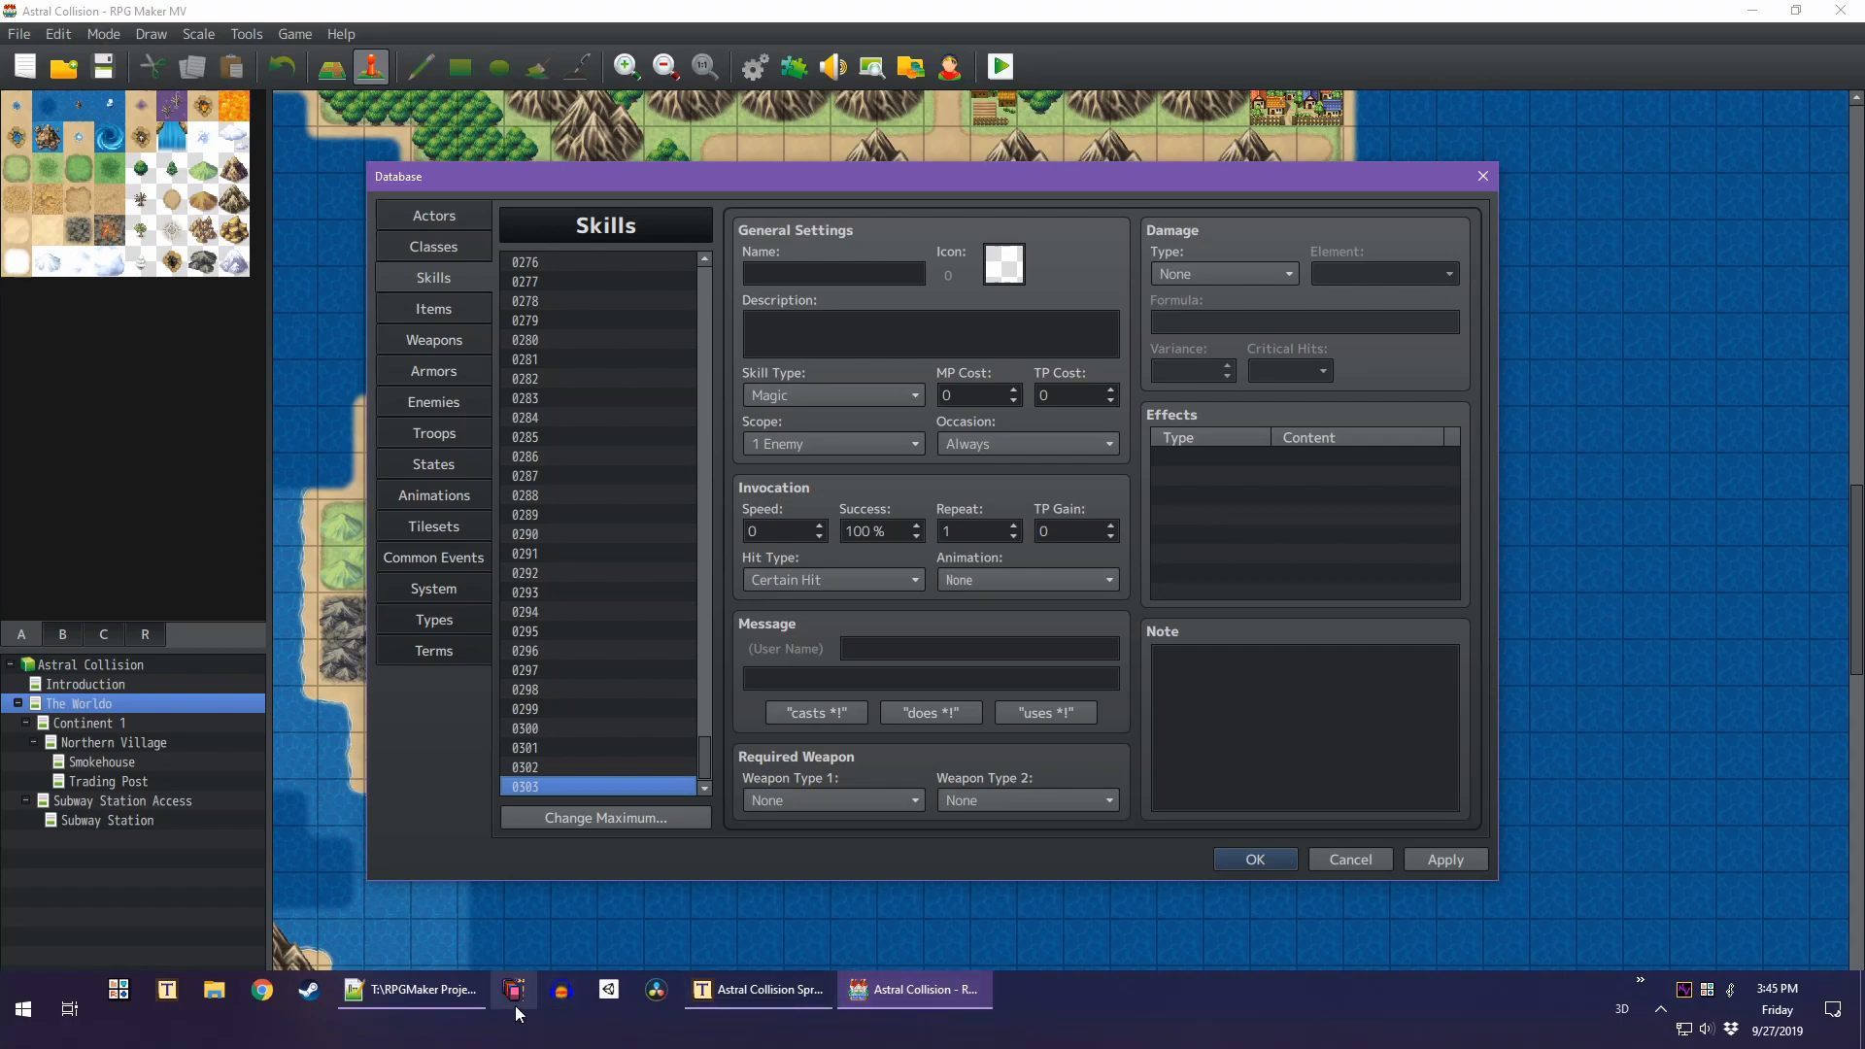
left_click(442, 217)
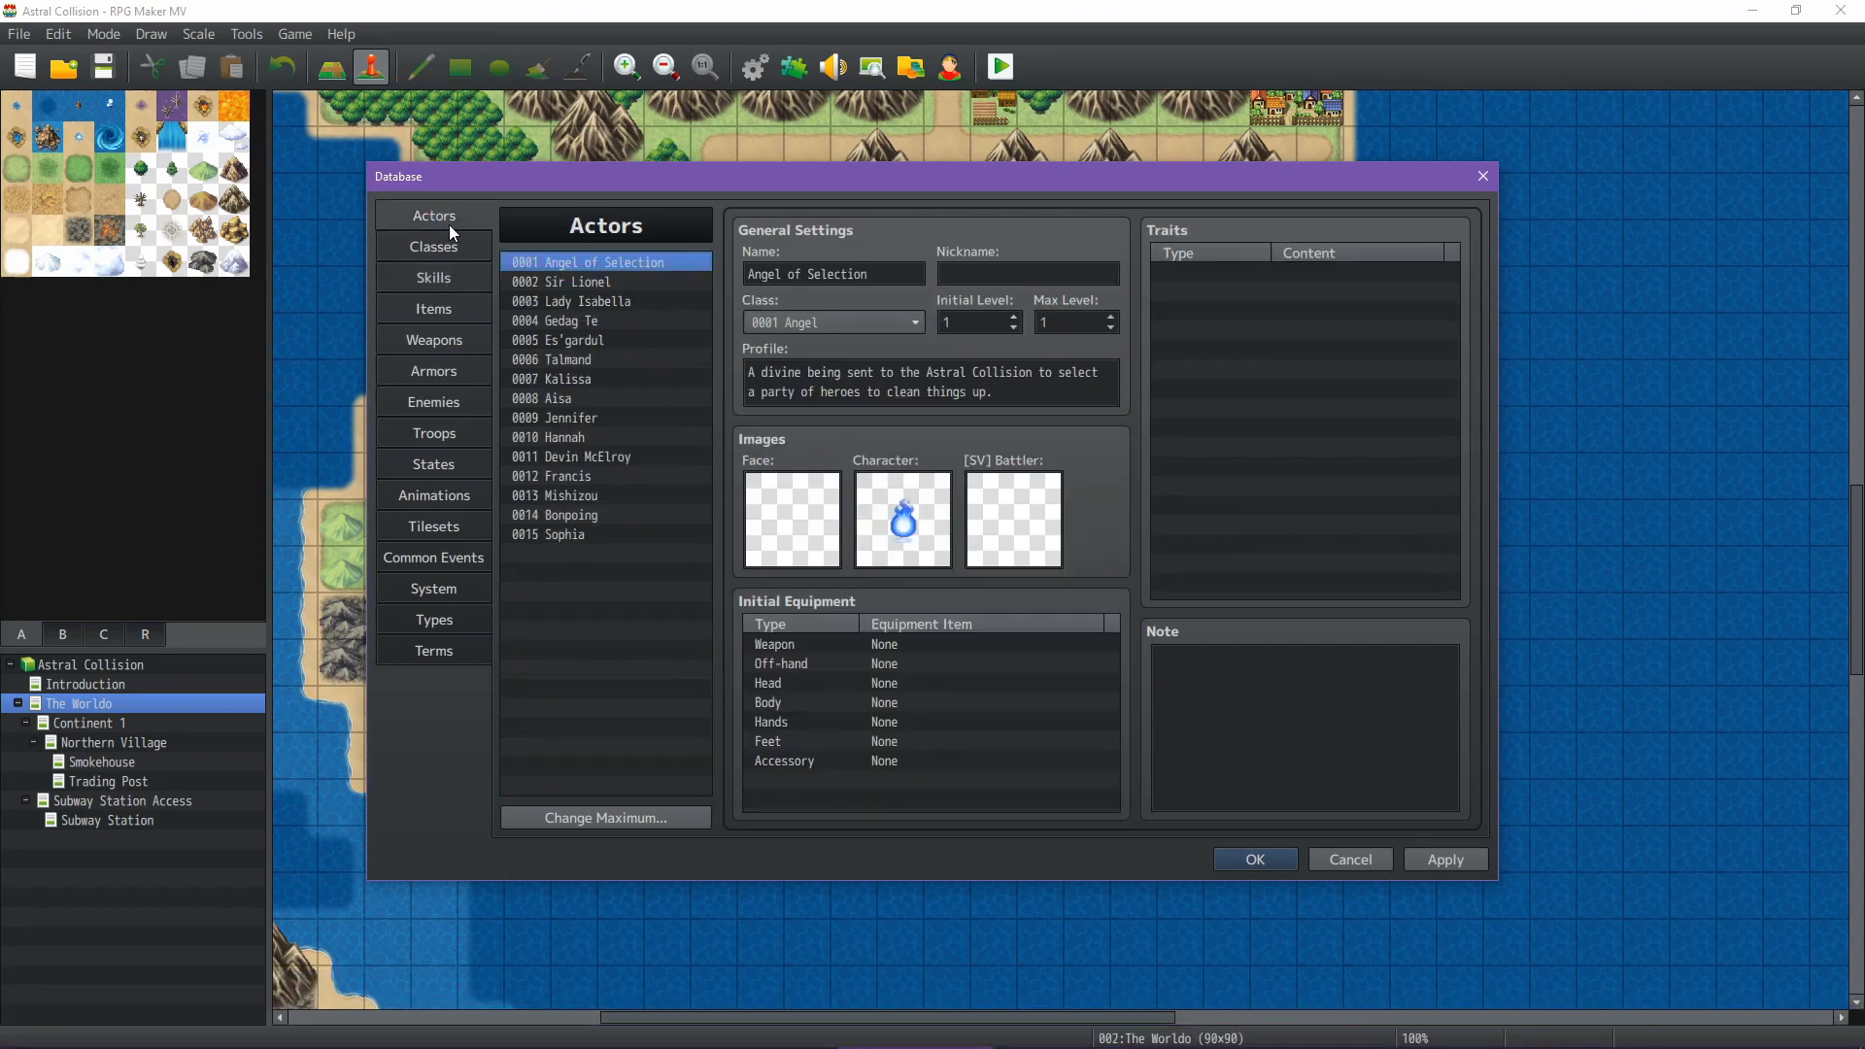
left_click(437, 249)
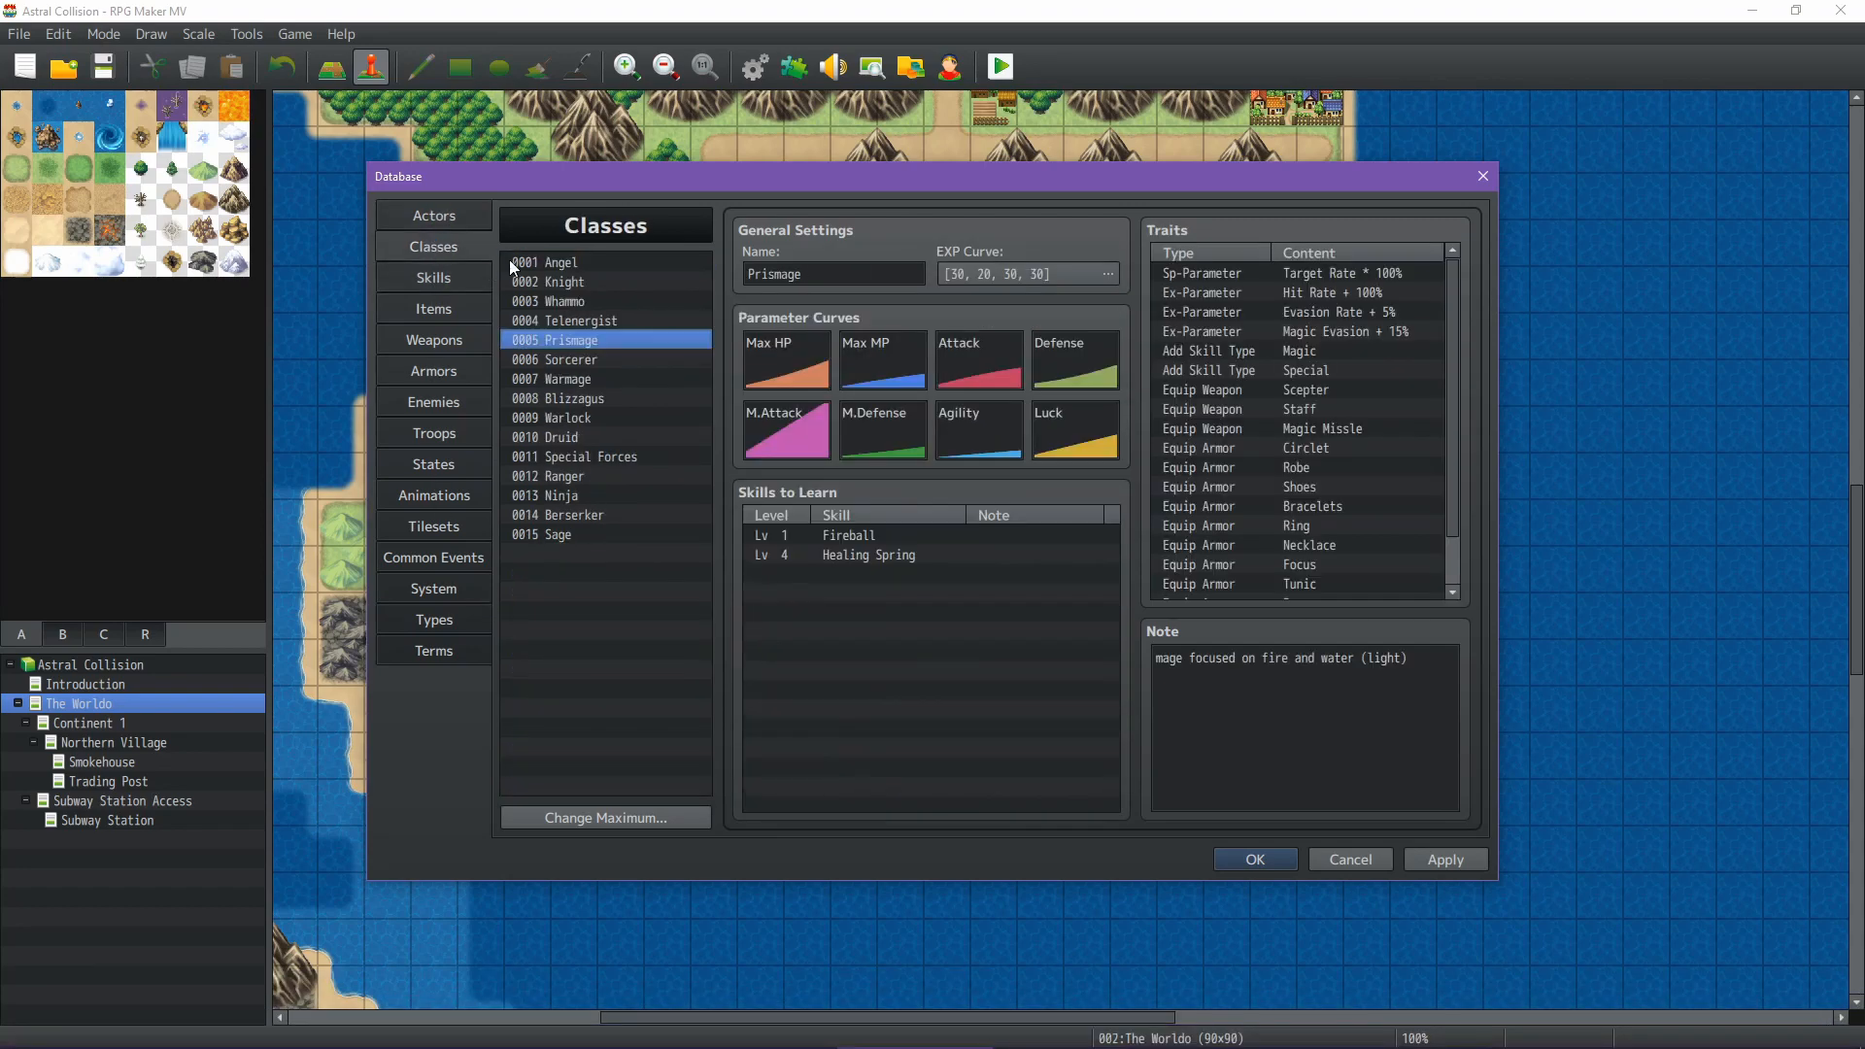
left_click(585, 515)
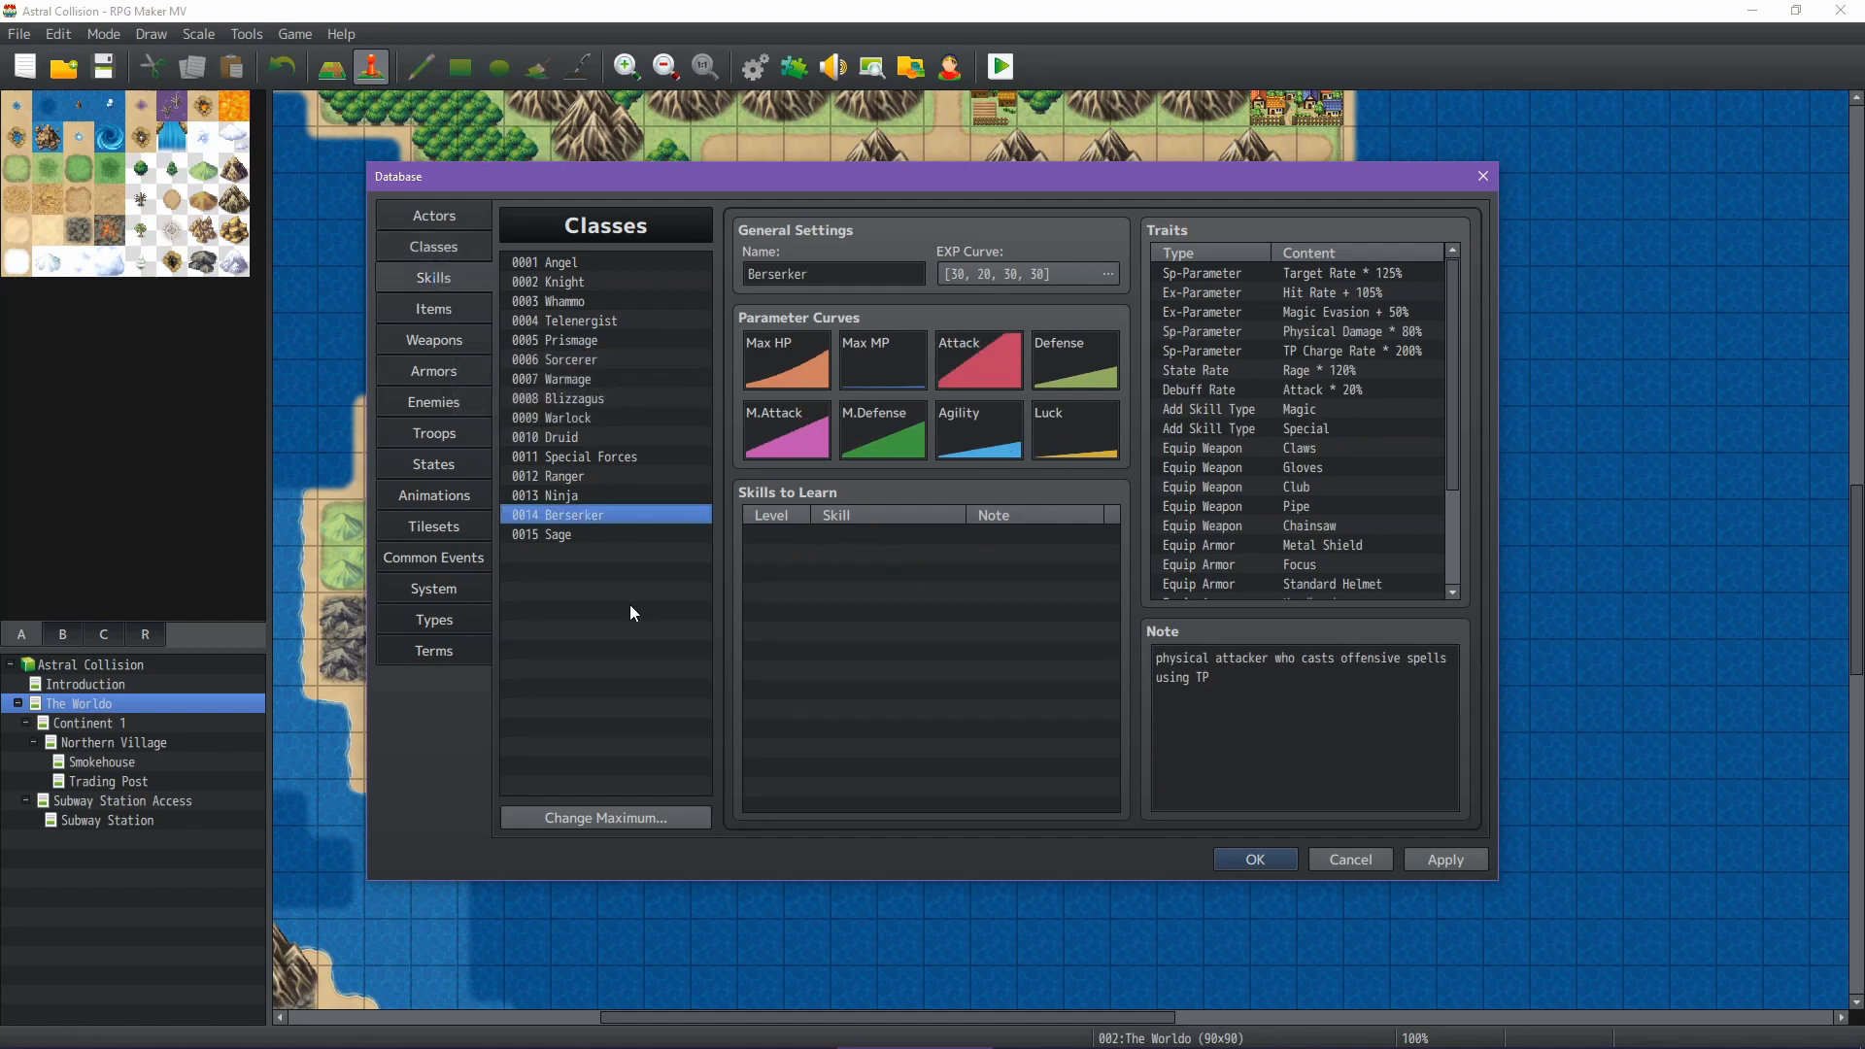
left_click(819, 276)
type("berseker12")
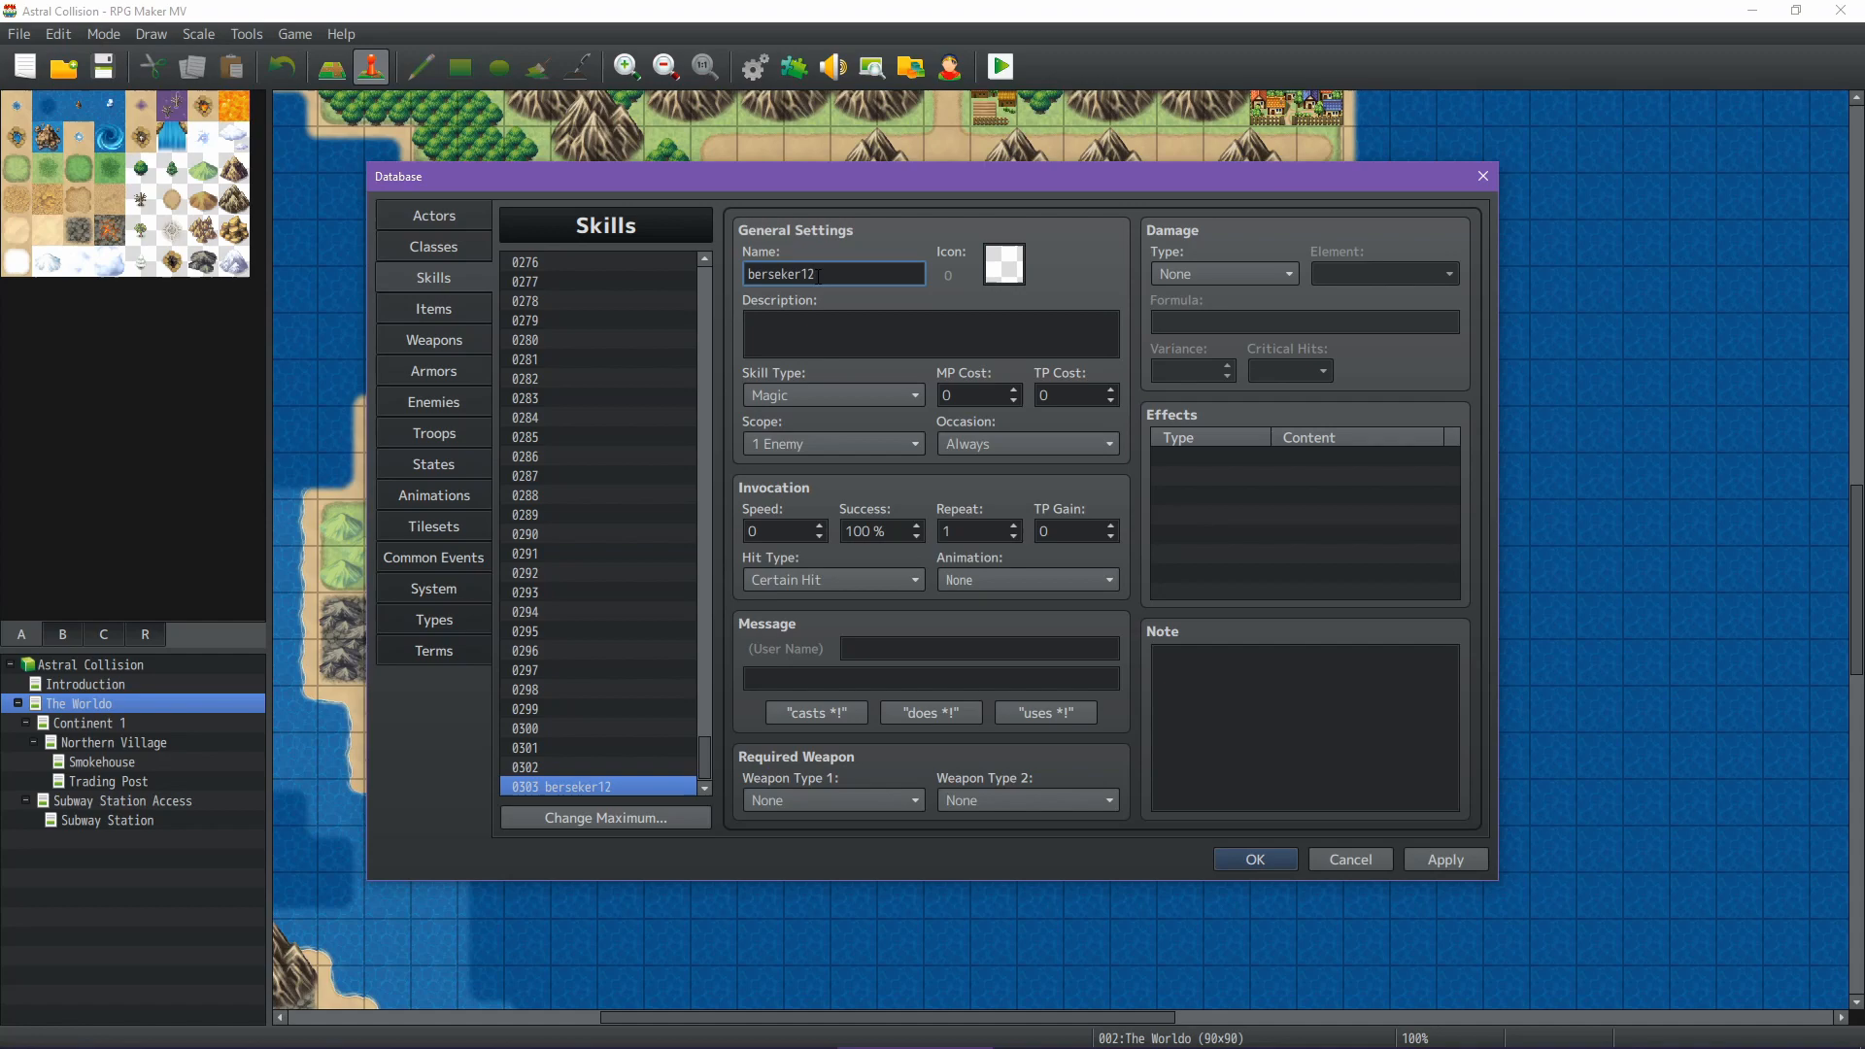
key("Return")
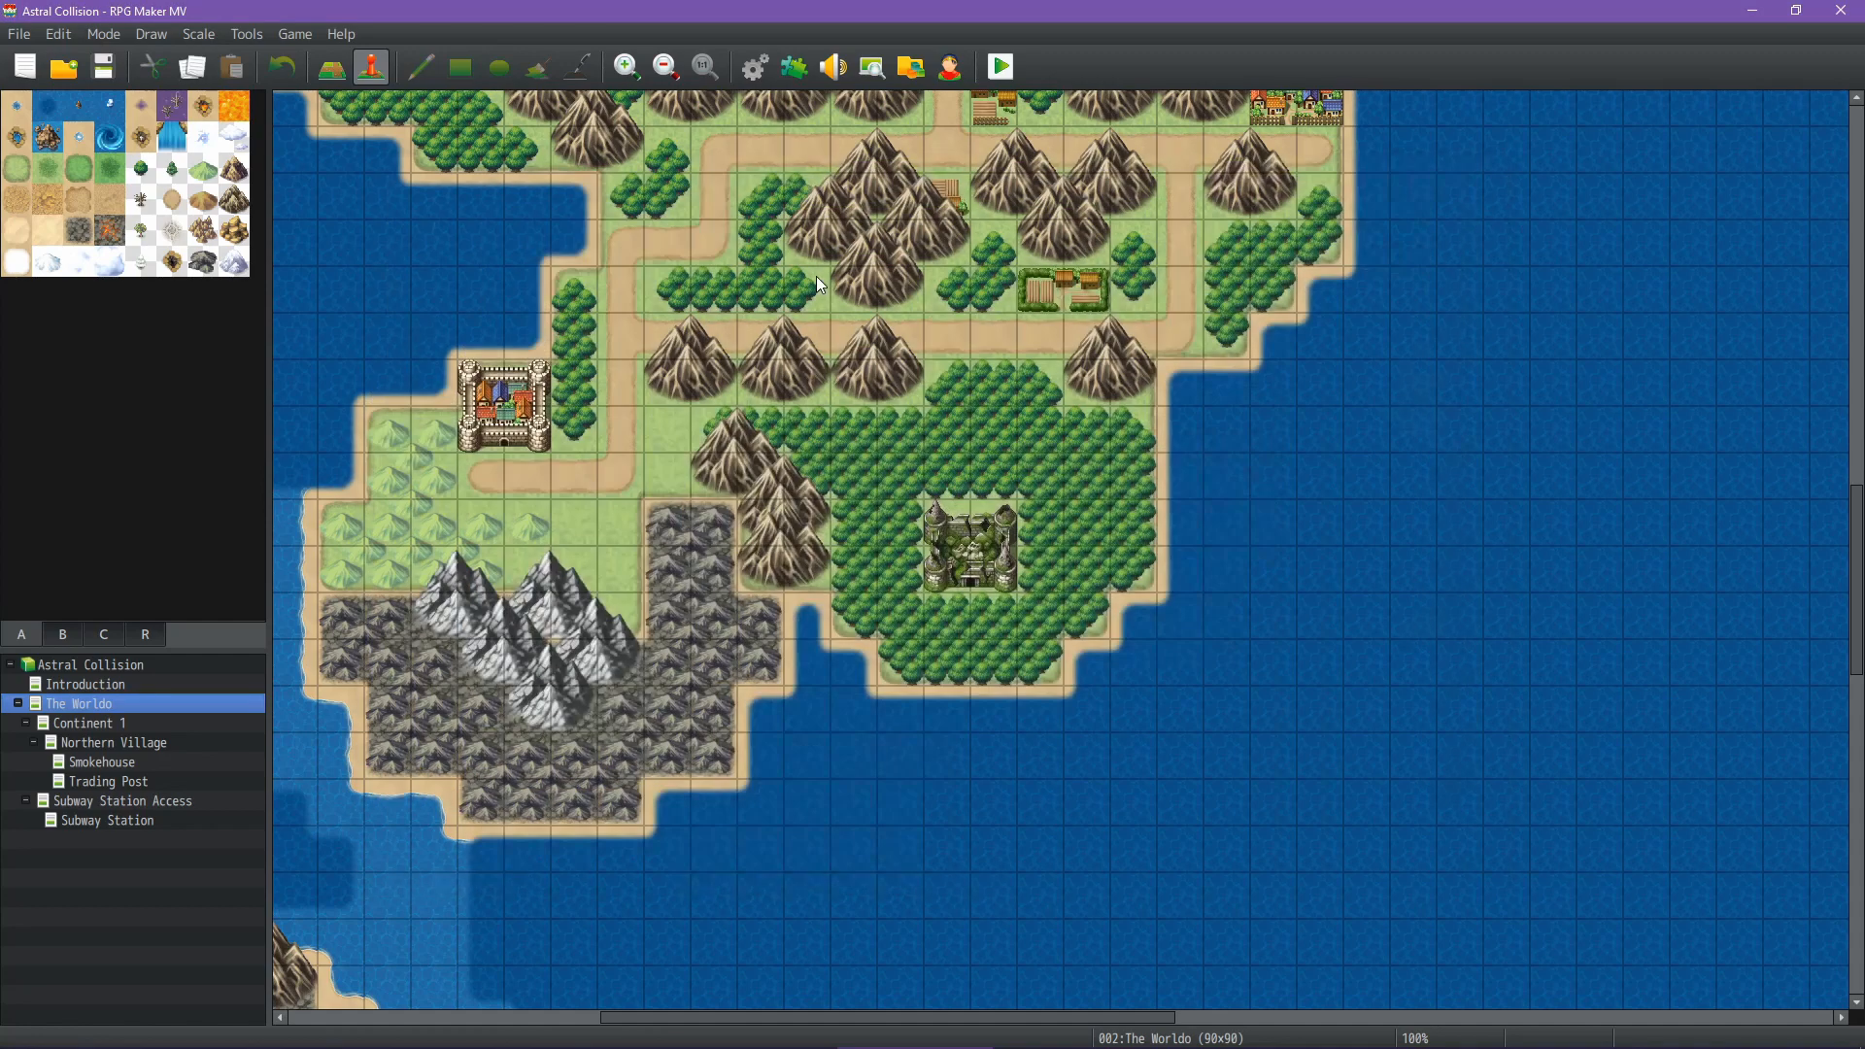
Reopen the database and duplicate the berseker12 skill into slots 0302 up through 0292
left_click(754, 70)
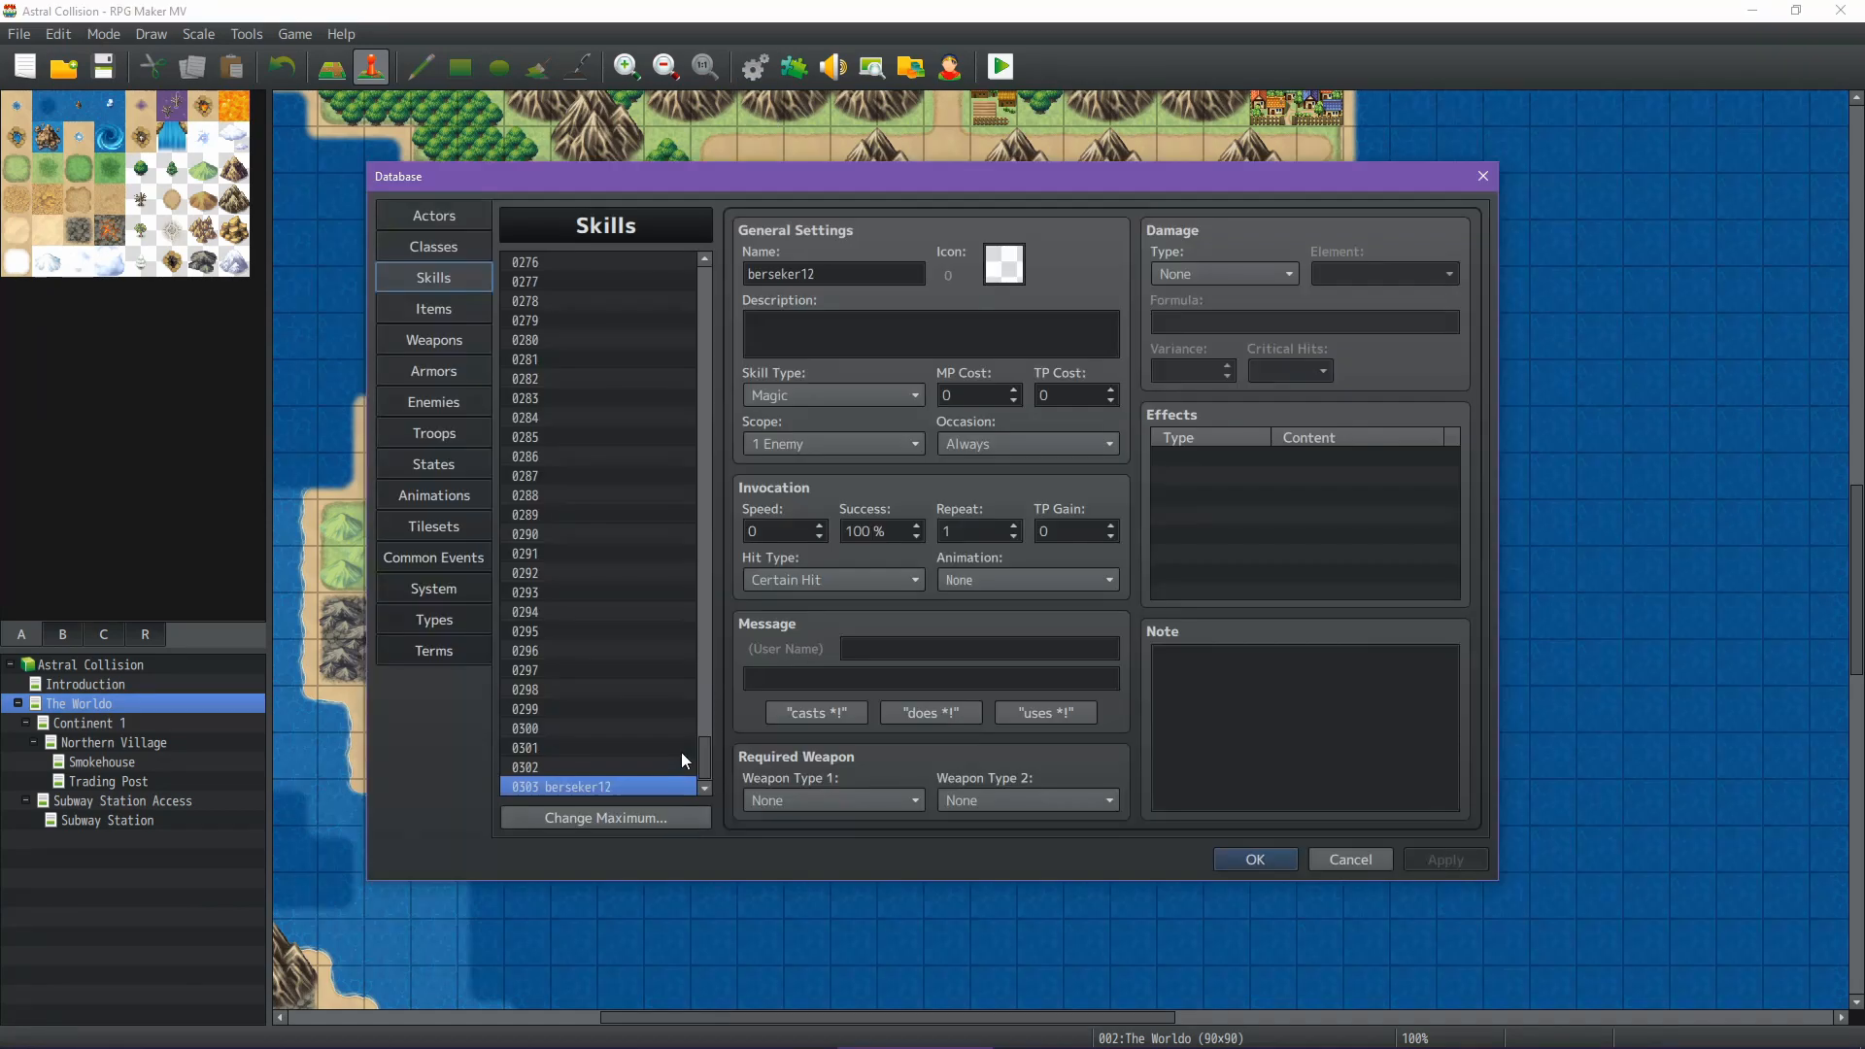
left_click(597, 768)
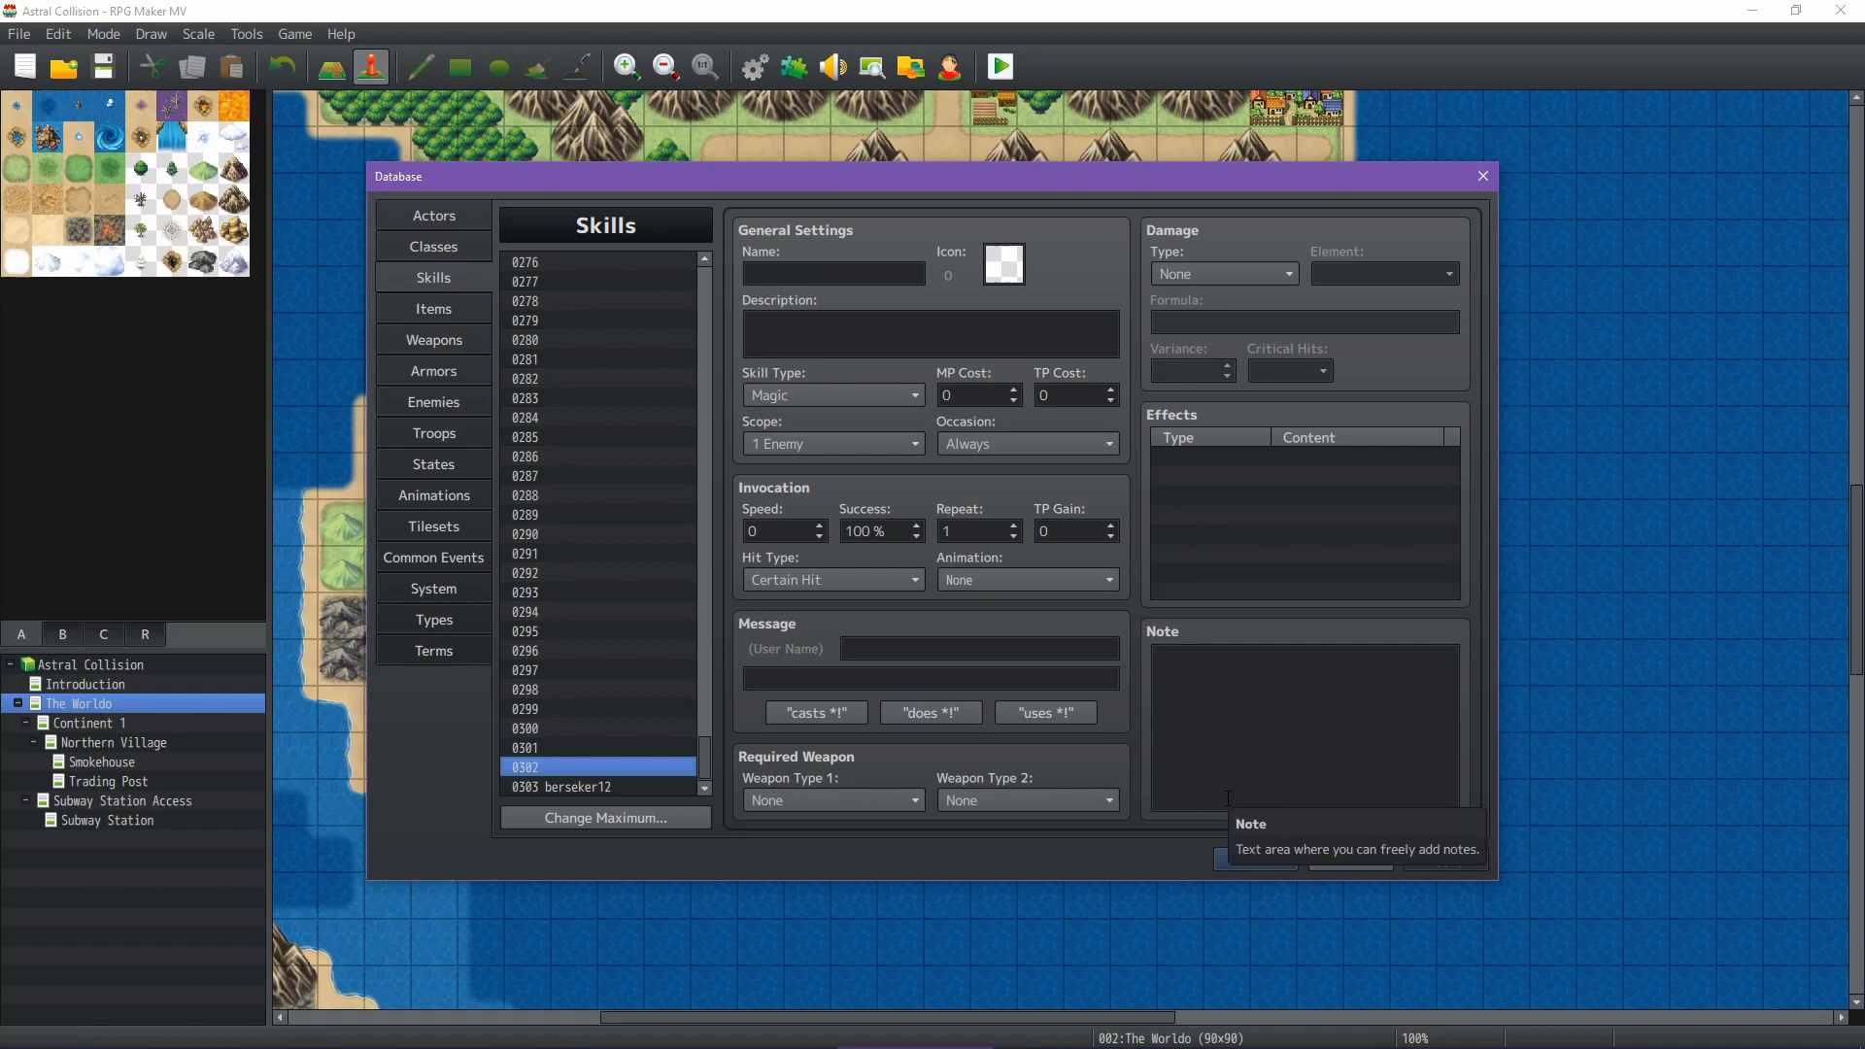
key("ctrl+v")
key("Up")
key("ctrl+v")
key("Up")
key("ctrl+v")
key("Up")
key("ctrl+v")
key("Up")
key("ctrl+v")
key("Up")
key("ctrl+v")
key("Up")
key("ctrl+v")
key("Up")
key("ctrl+v")
key("Up")
key("ctrl+v")
key("Up")
key("ctrl+v")
key("Up")
key("ctrl+v")
Rename skill 0292 to "berseker1" and skill 0293 to "berseker2", applying the database changes in between
left_click(855, 277)
key("BackSpace")
left_click(1446, 860)
left_click(593, 594)
left_click(855, 282)
key("BackSpace")
key("BackSpace")
type("2")
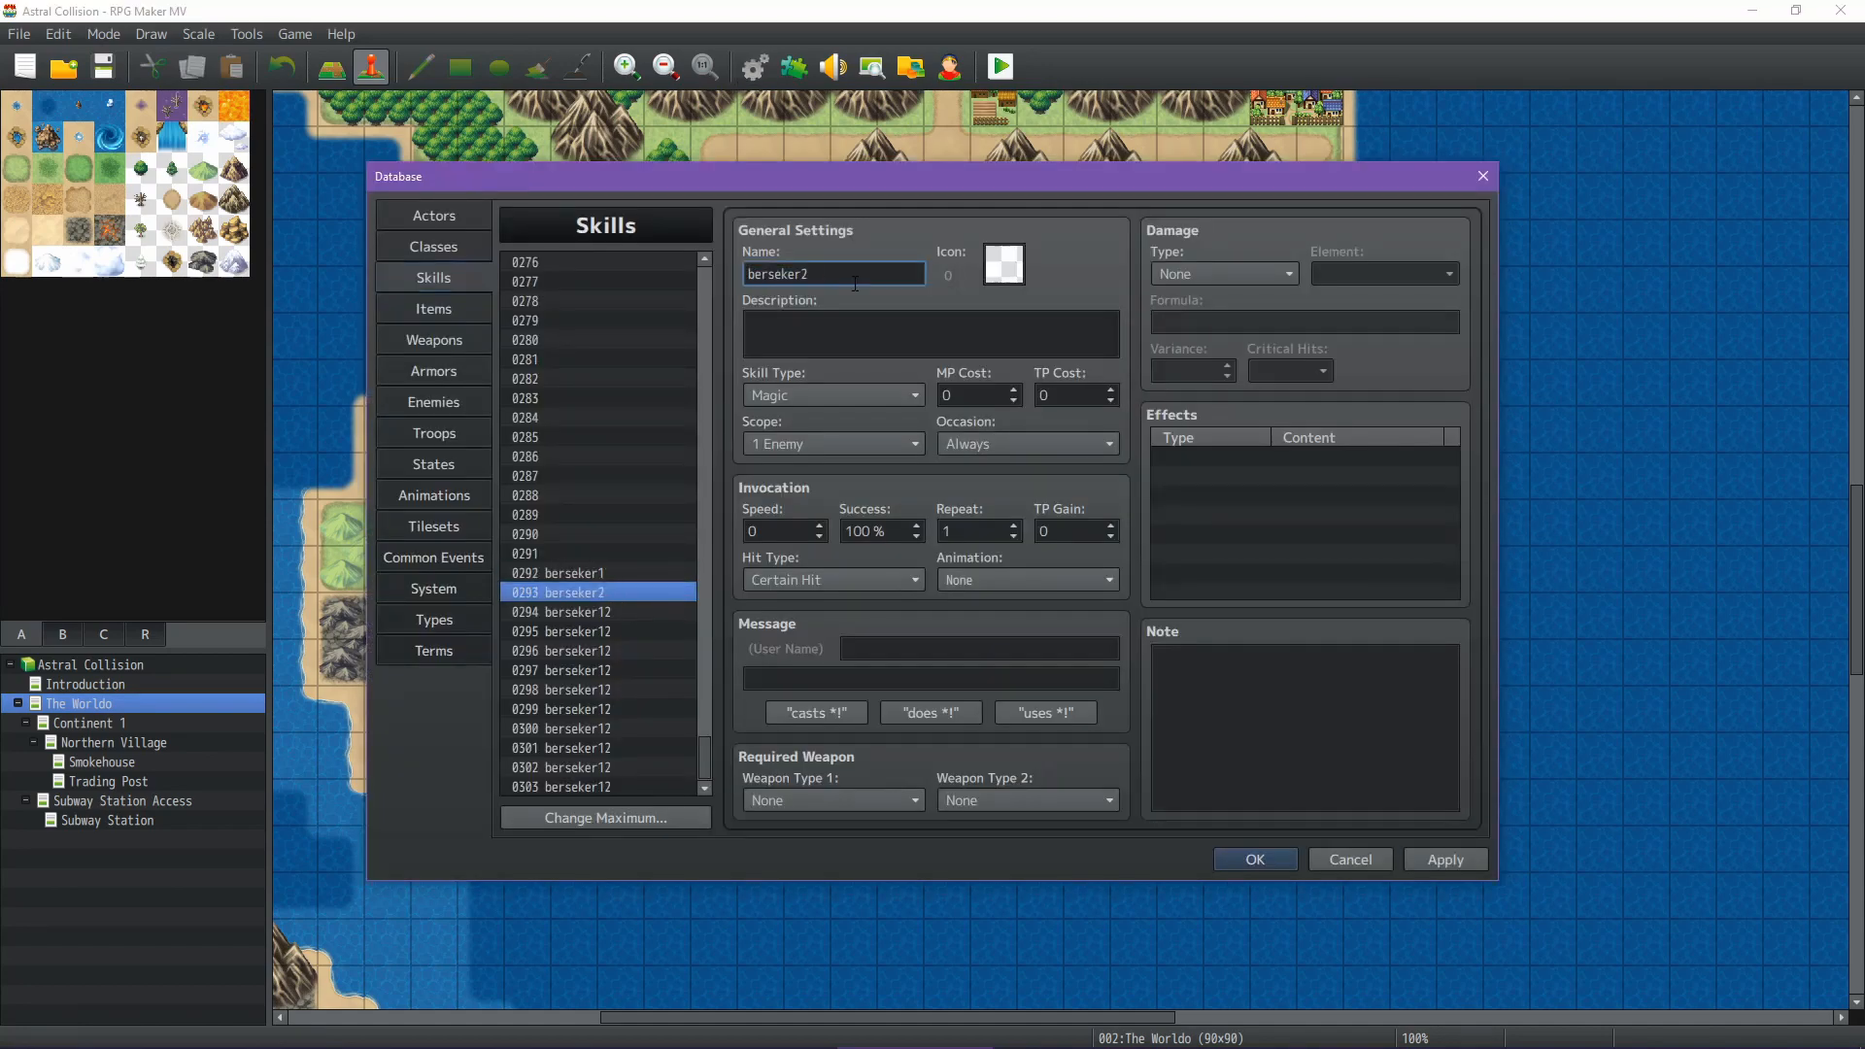
Rename skills 0294 to 0298 as "berseker3" through "berseker7" in order
left_click(637, 612)
left_click(637, 630)
left_click(637, 650)
left_click(637, 669)
double_click(865, 276)
left_click(641, 689)
double_click(872, 276)
type("berseker7")
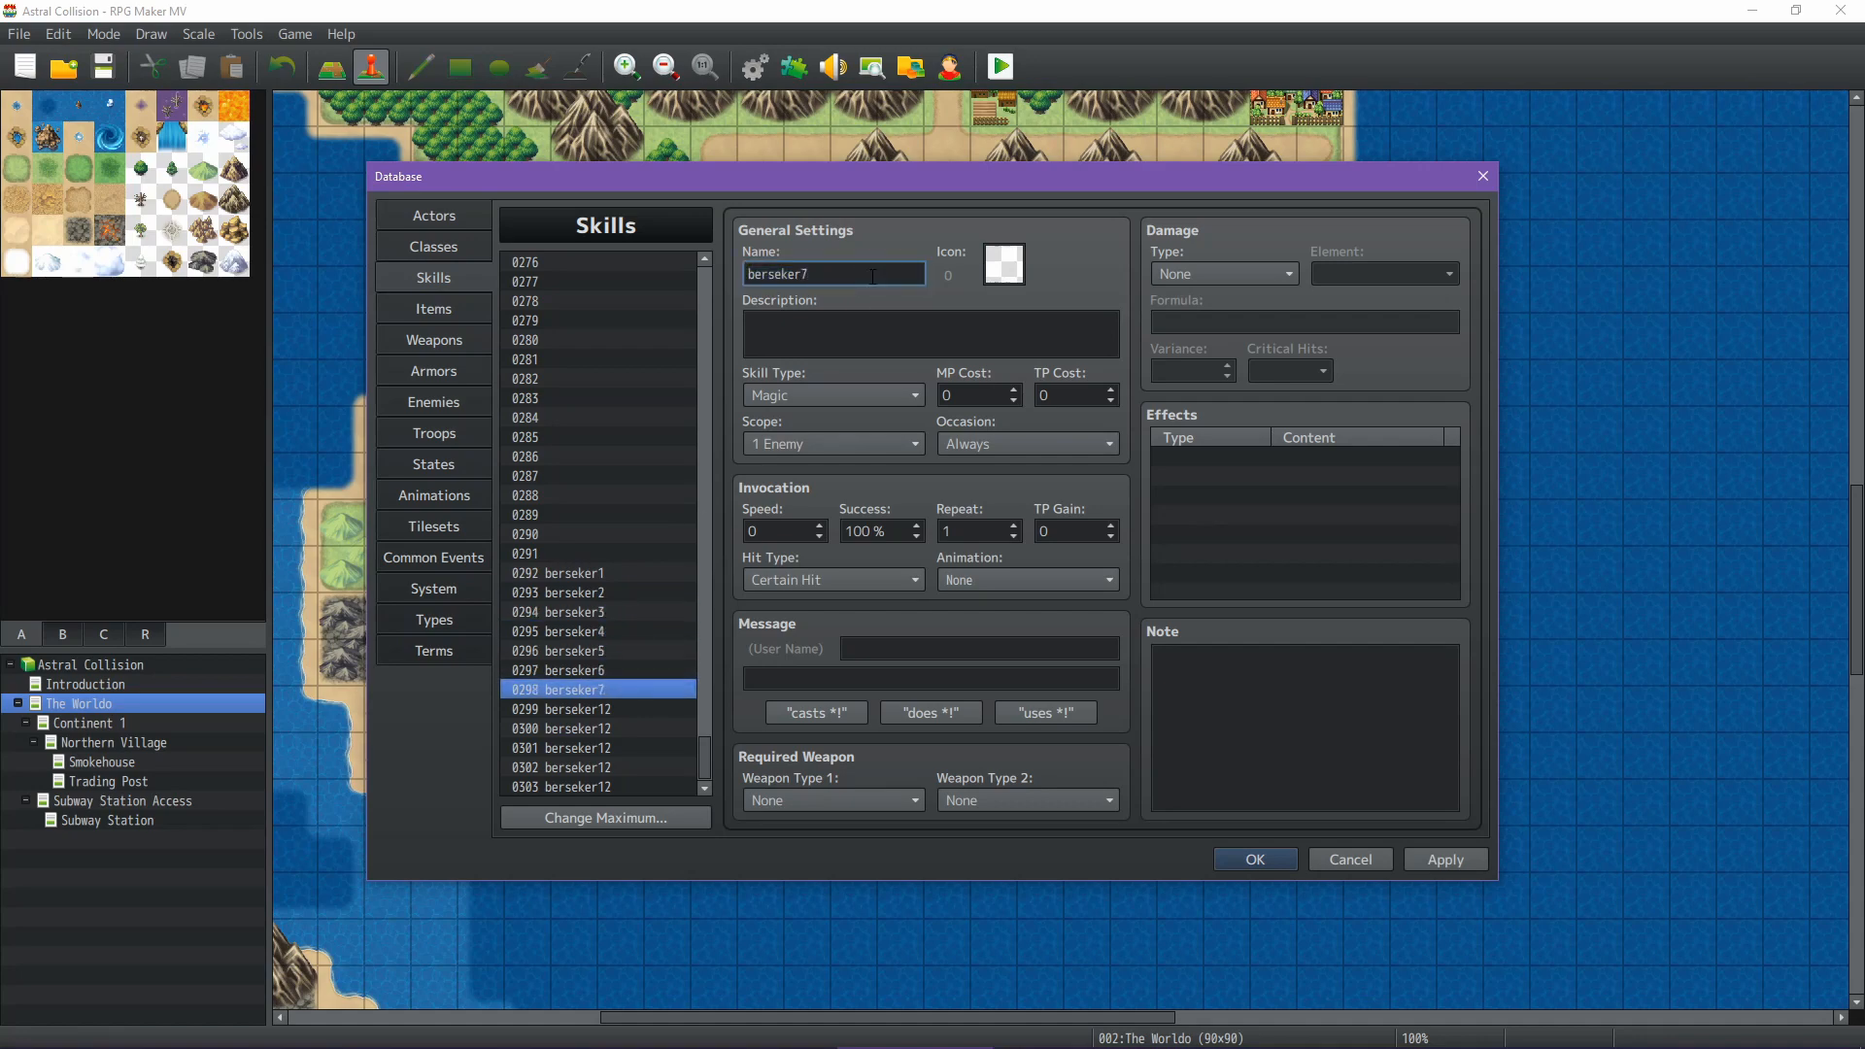
Rename skills 0299 to 0302 as "berseker8" through "berseker11" in order
left_click(622, 709)
double_click(873, 276)
type("berseker8")
left_click(617, 730)
type("berseker9")
left_click(620, 749)
left_click(620, 767)
Check the class list for the class before Berserker and name skill slot 0291 "ninja"
left_click(440, 247)
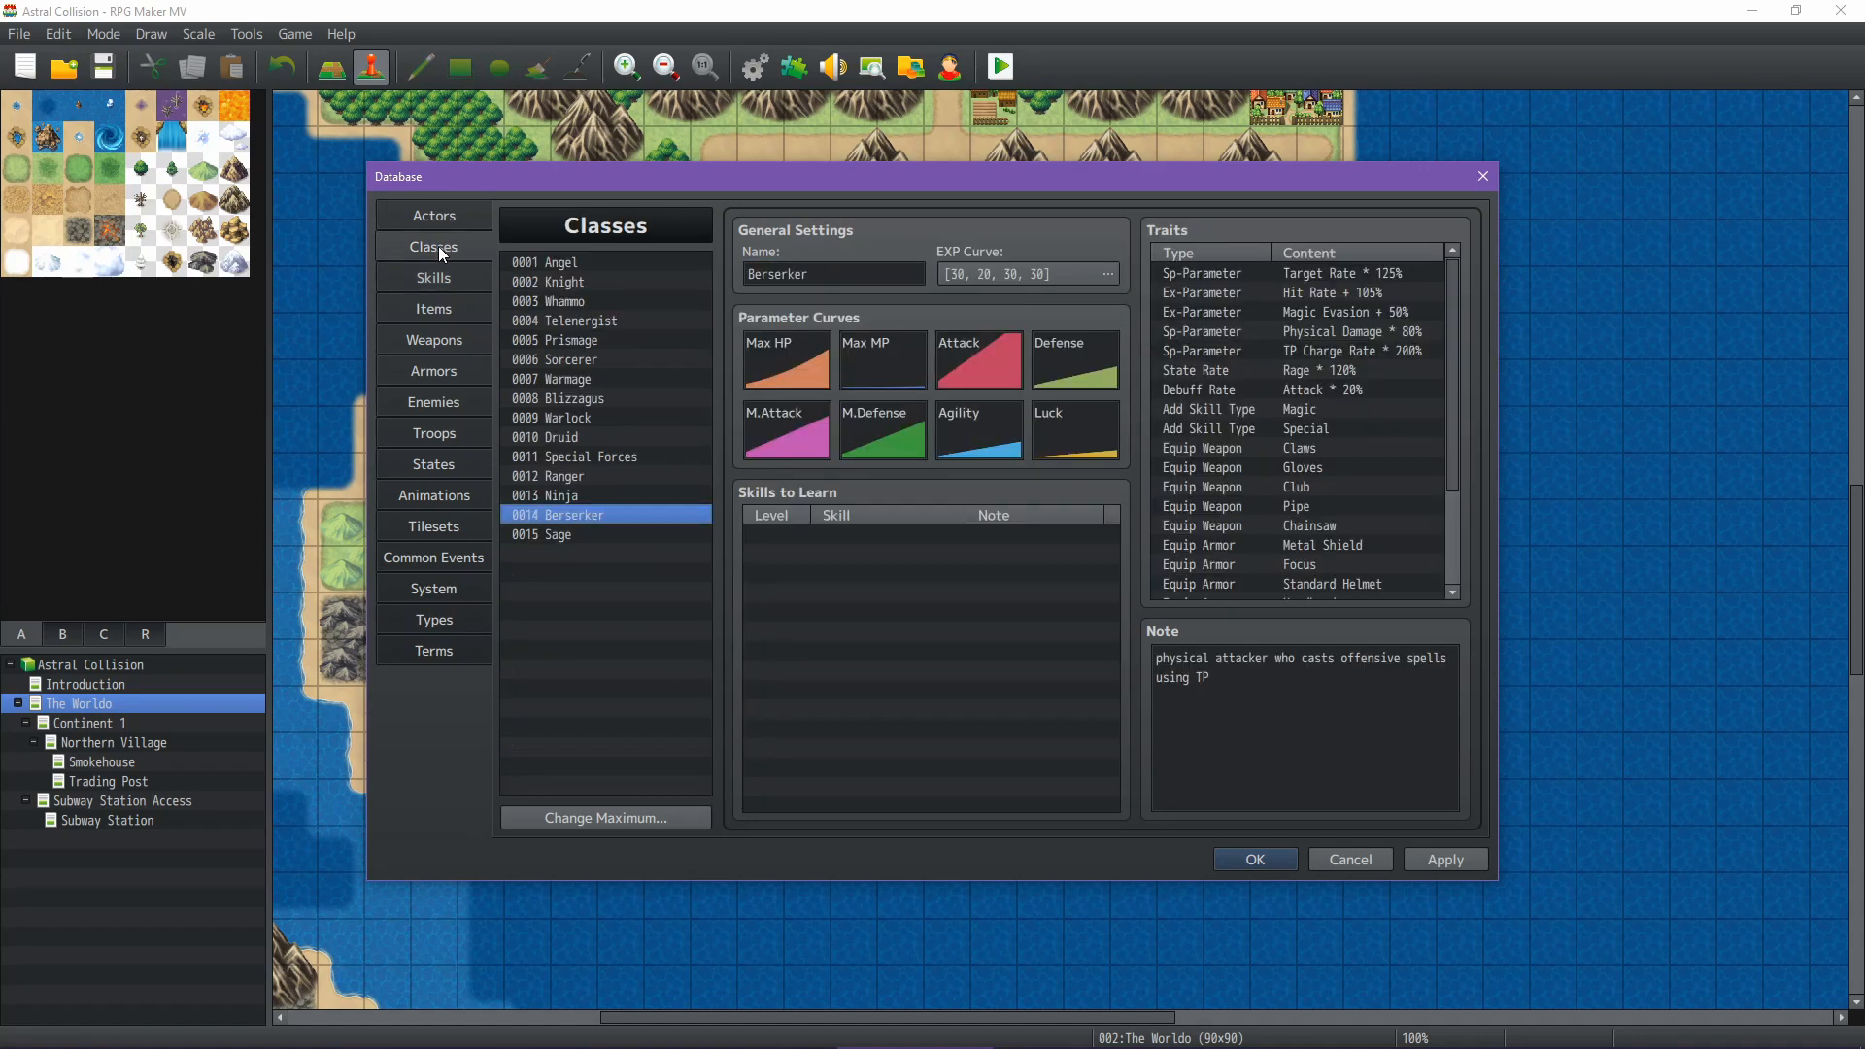
left_click(434, 278)
left_click(622, 554)
left_click(855, 276)
type("ninja")
Duplicate the ninja skill from slot 0291 into slots 0290 up through 0280
left_click(634, 554)
key("ctrl+c")
key("Up")
key("ctrl+v")
key("Up")
key("ctrl+v")
key("Up")
key("ctrl+v")
key("Up")
key("ctrl+v")
key("Up")
key("ctrl+v")
key("Up")
key("ctrl+v")
key("Up")
key("ctrl+v")
key("Up")
key("ctrl+v")
key("Up")
key("ctrl+v")
key("Up")
key("ctrl+v")
key("Up")
key("ctrl+v")
Rename skills 0280 to 0286 as "ninja1" through "ninja7" in order
double_click(858, 283)
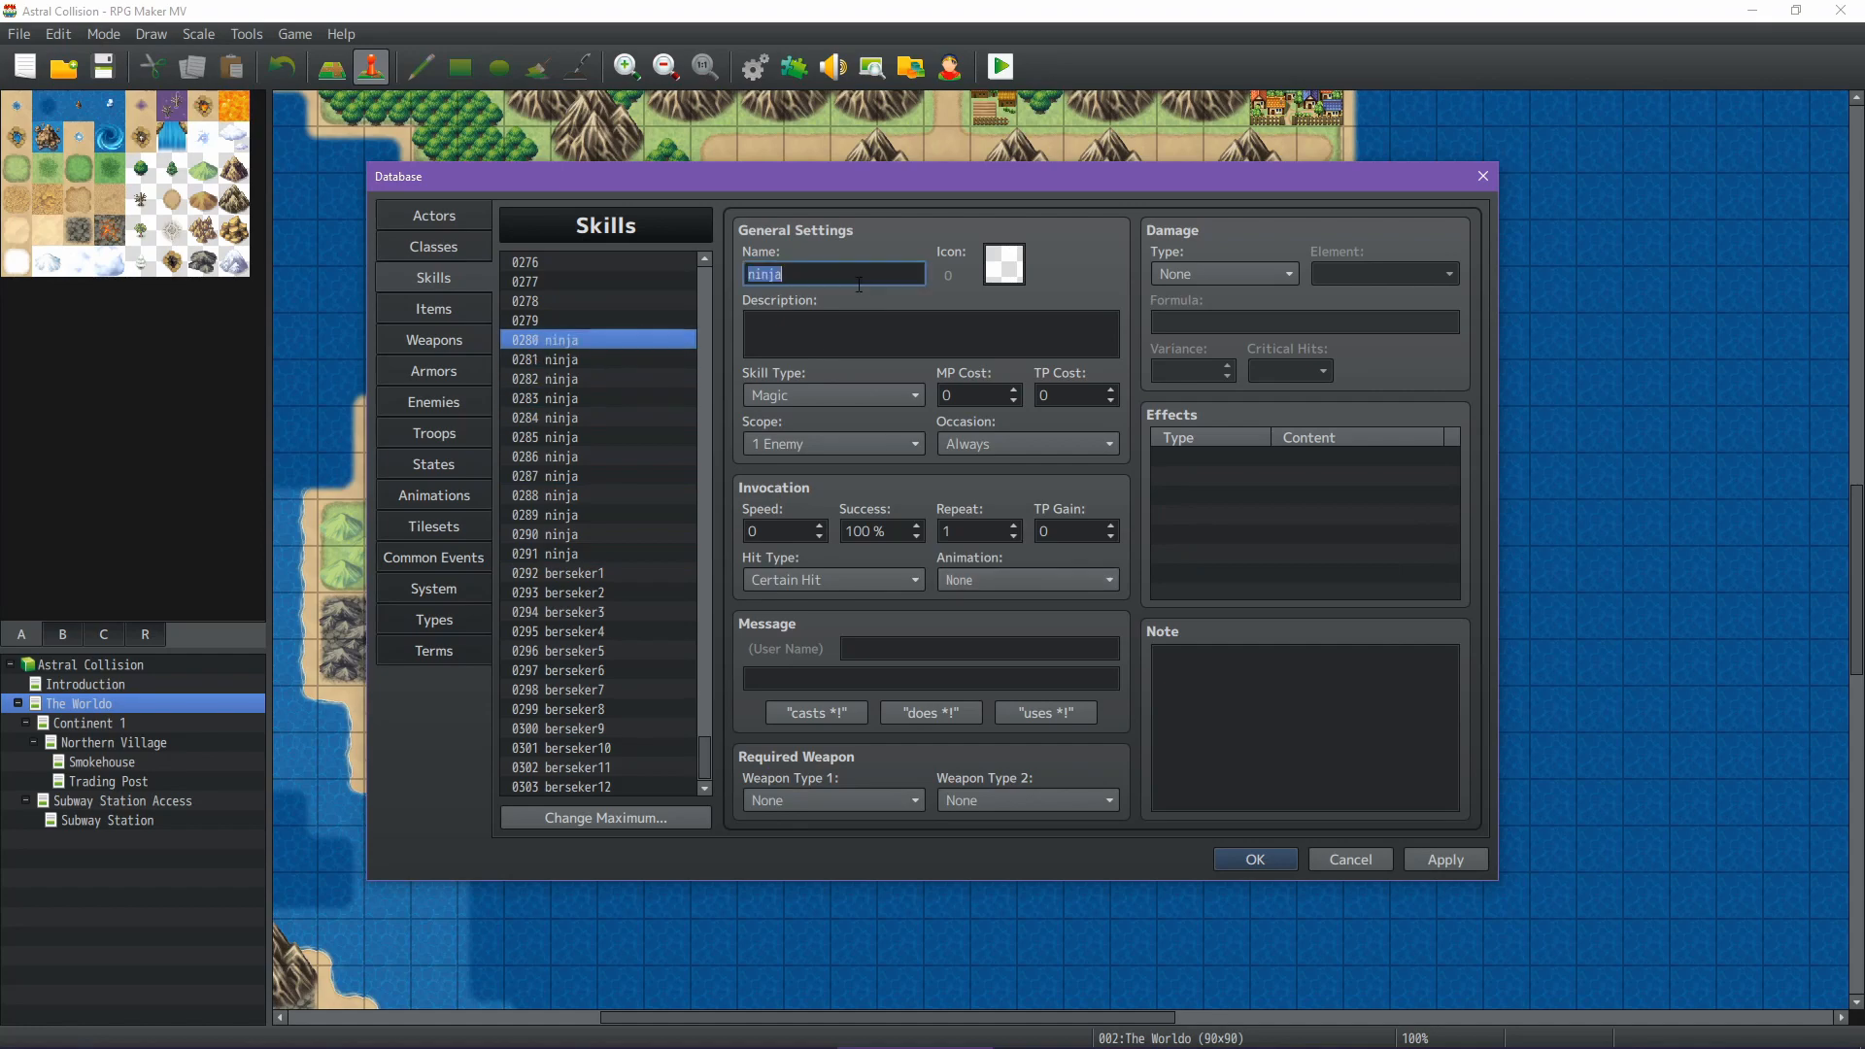
type("ninja1")
left_click(637, 360)
double_click(859, 277)
type("ninja2")
left_click(636, 380)
double_click(859, 277)
type("ninja3")
left_click(633, 400)
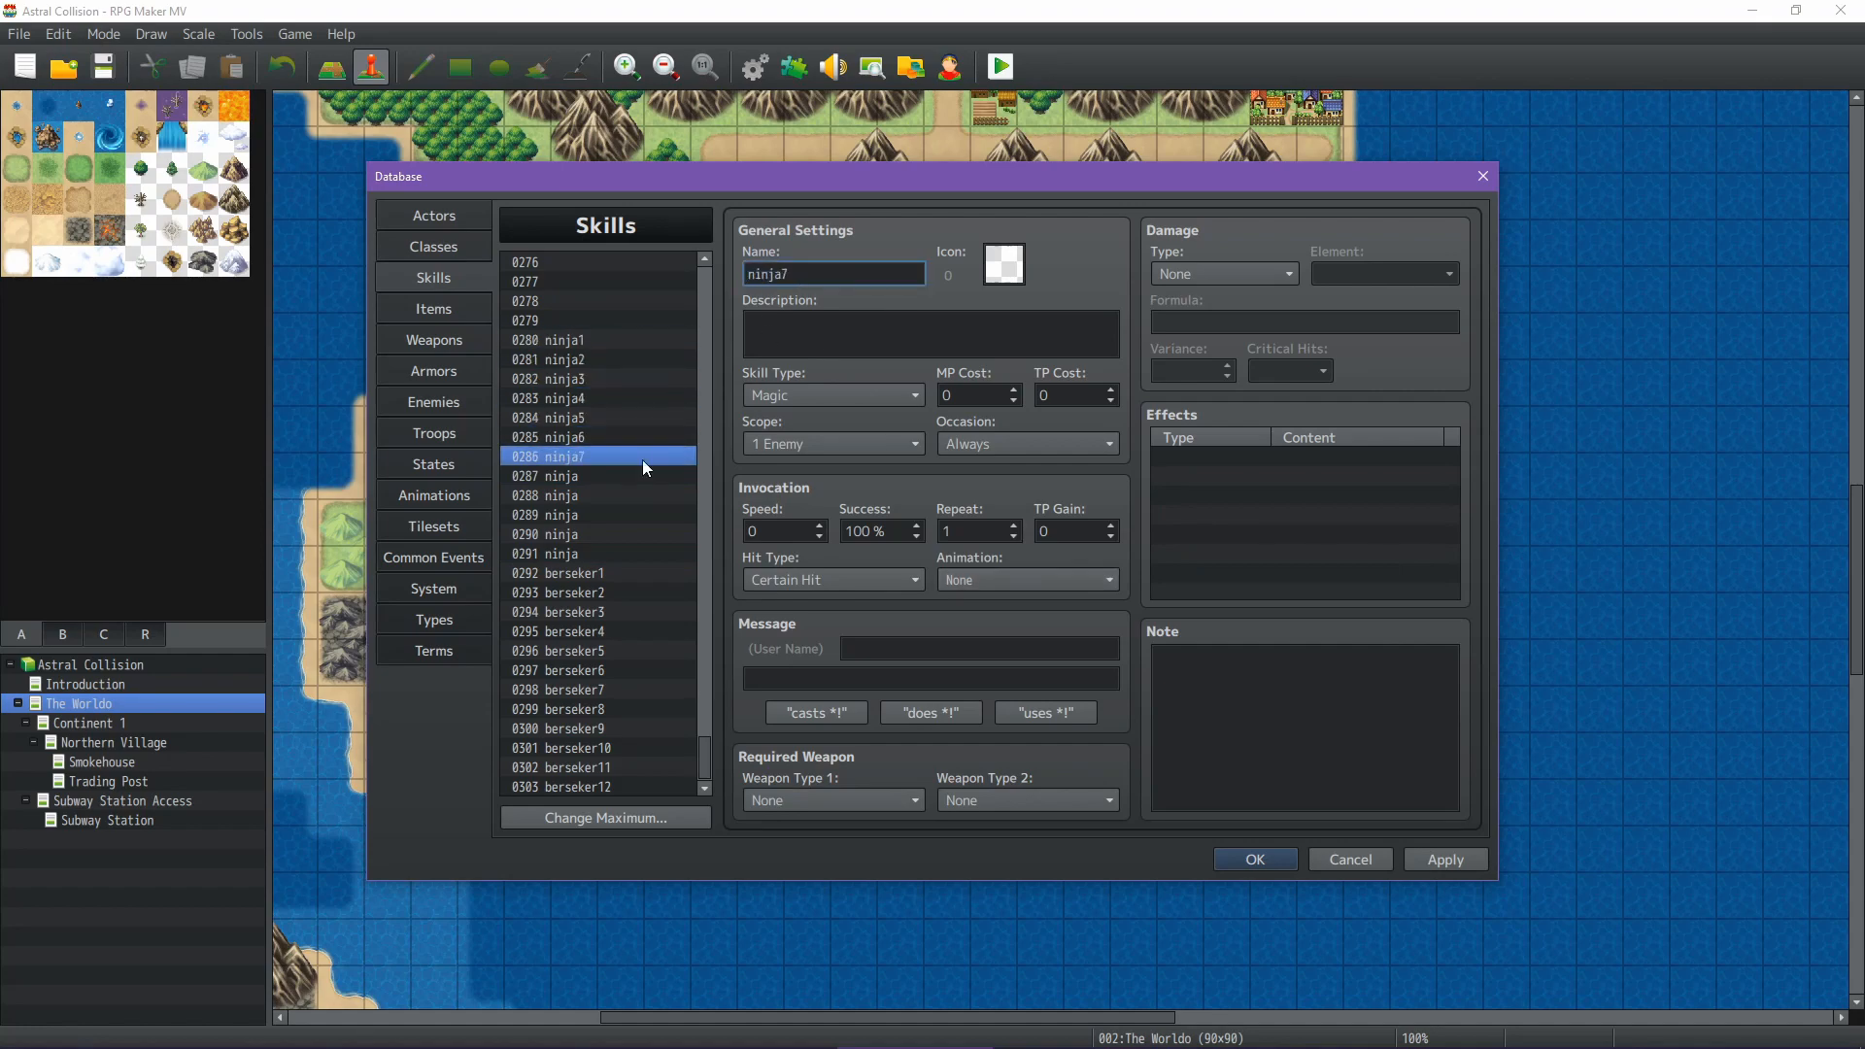
Rename skills 0287 to 0291 as "ninja8" through "ninja12" in order
left_click(643, 477)
double_click(859, 277)
type("ninja8")
left_click(644, 497)
double_click(859, 277)
type("ninja9")
left_click(644, 516)
double_click(859, 277)
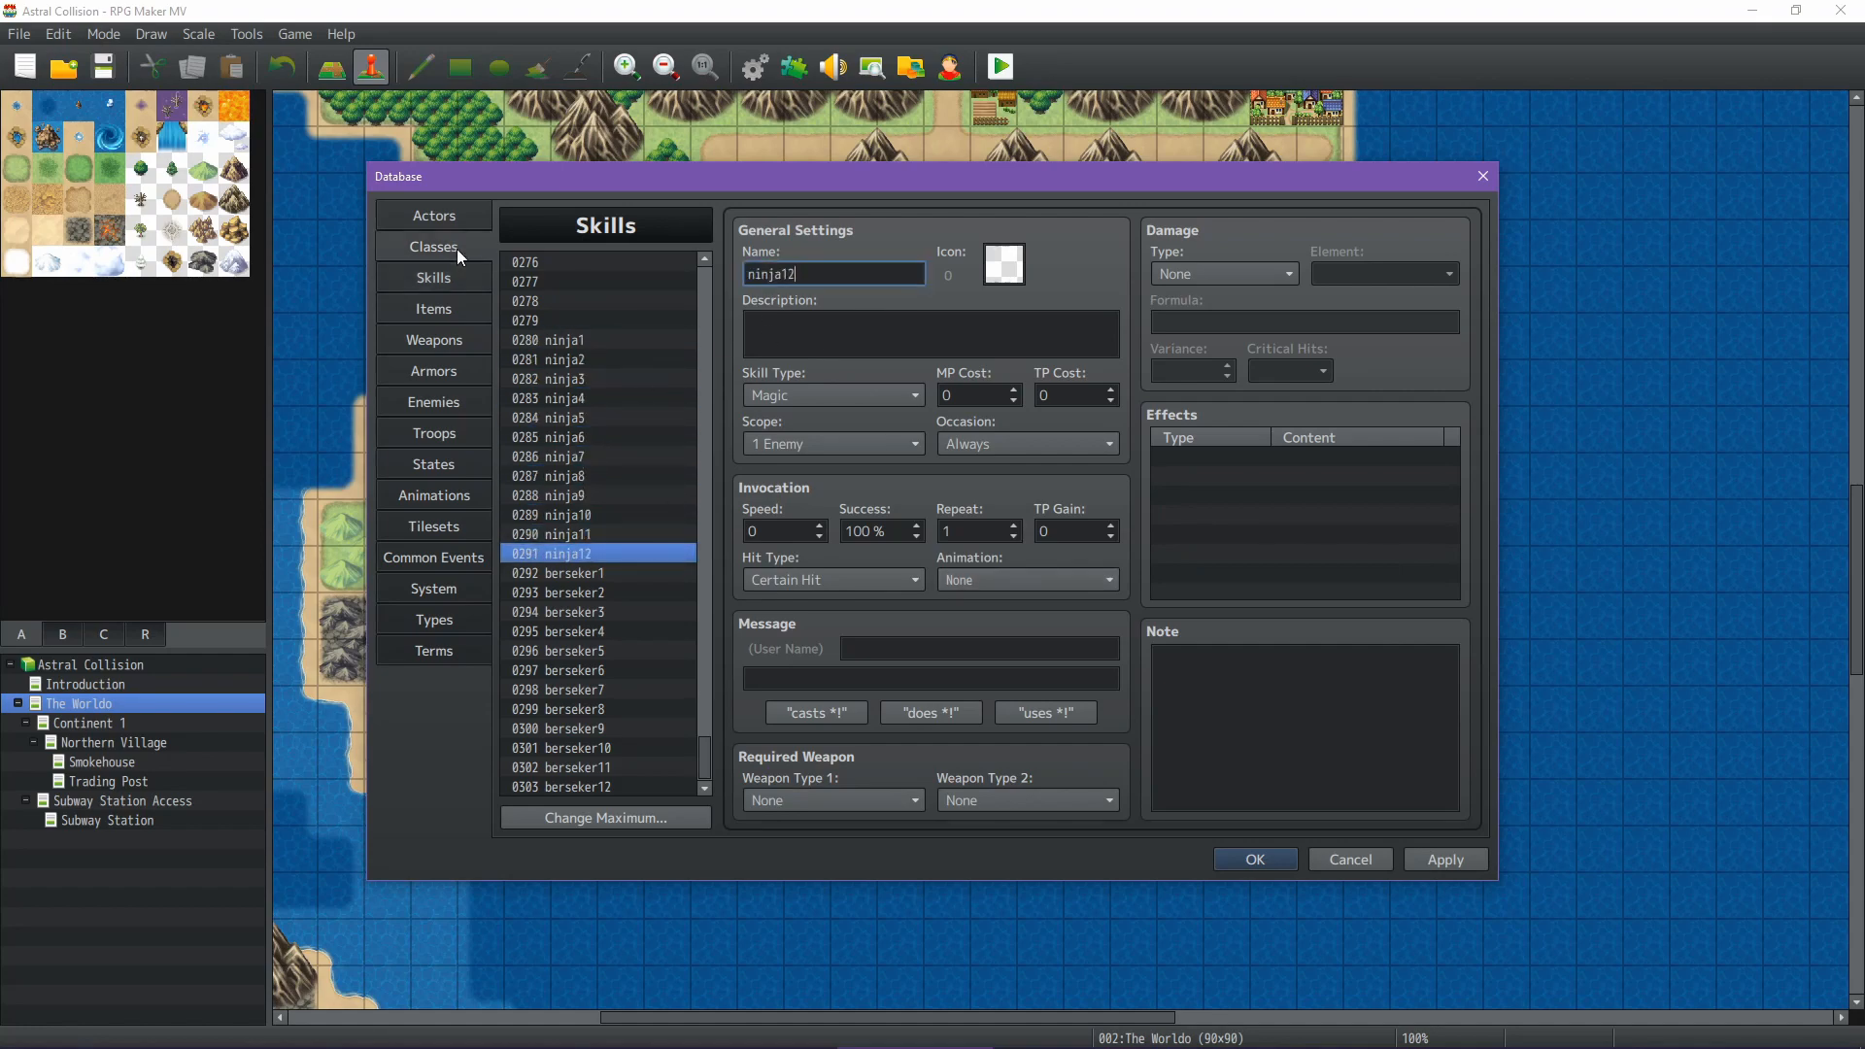
Check the class list for the class before Ninja and name skill slot 0279 "ranger"
left_click(457, 250)
left_click(447, 279)
left_click(634, 322)
left_click(859, 277)
type("ranger")
Duplicate the ranger skill from slot 0279 into slots 0278 up through 0268
left_click(633, 321)
scroll(650, 562, "up", 3)
key("ctrl+c")
key("Up")
key("ctrl+v")
key("Up")
key("ctrl+v")
key("Up")
key("ctrl+v")
key("Up")
key("ctrl+v")
key("Up")
key("ctrl+v")
key("Up")
key("ctrl+v")
key("Up")
key("ctrl+v")
key("Up")
key("ctrl+v")
key("Up")
key("ctrl+v")
key("Up")
key("ctrl+v")
key("Up")
key("ctrl+v")
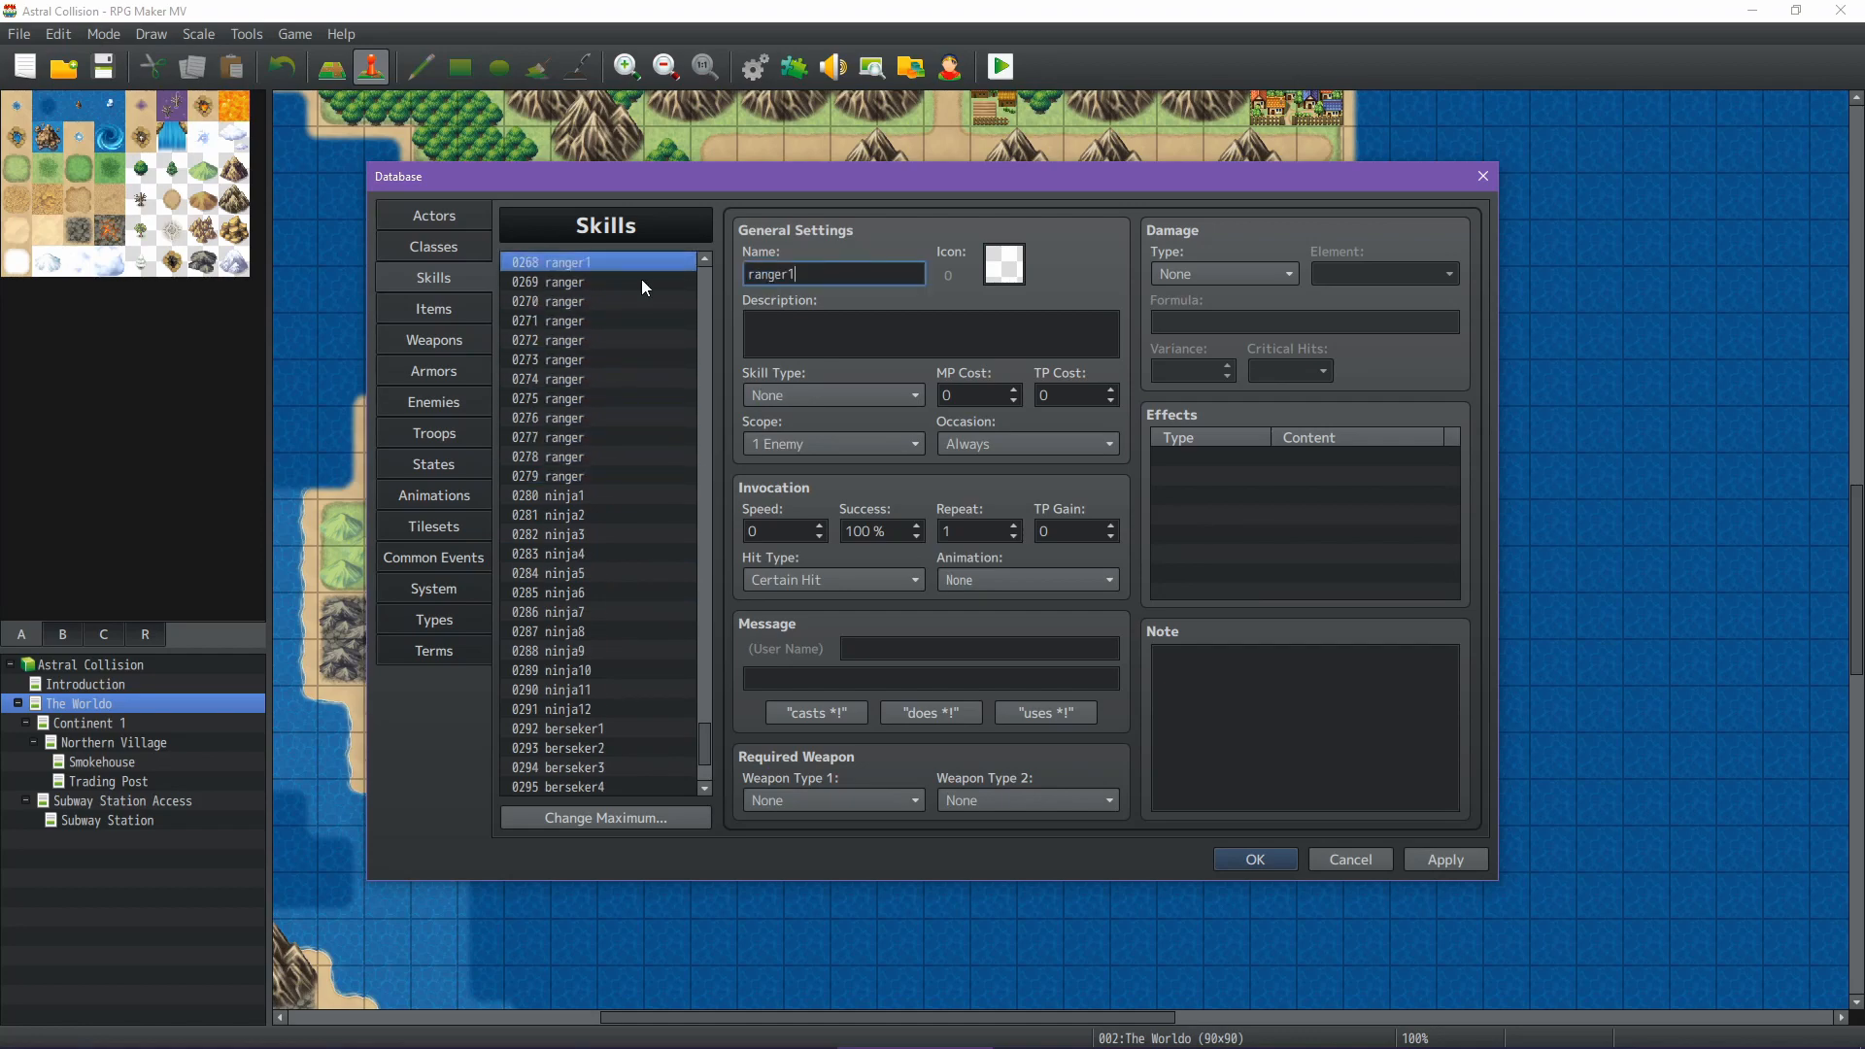
Rename skills 0268 to 0274 as "ranger1" through "ranger7" in order
left_click(641, 283)
double_click(859, 277)
type("2")
left_click(641, 303)
double_click(859, 277)
type("3")
left_click(646, 322)
double_click(859, 277)
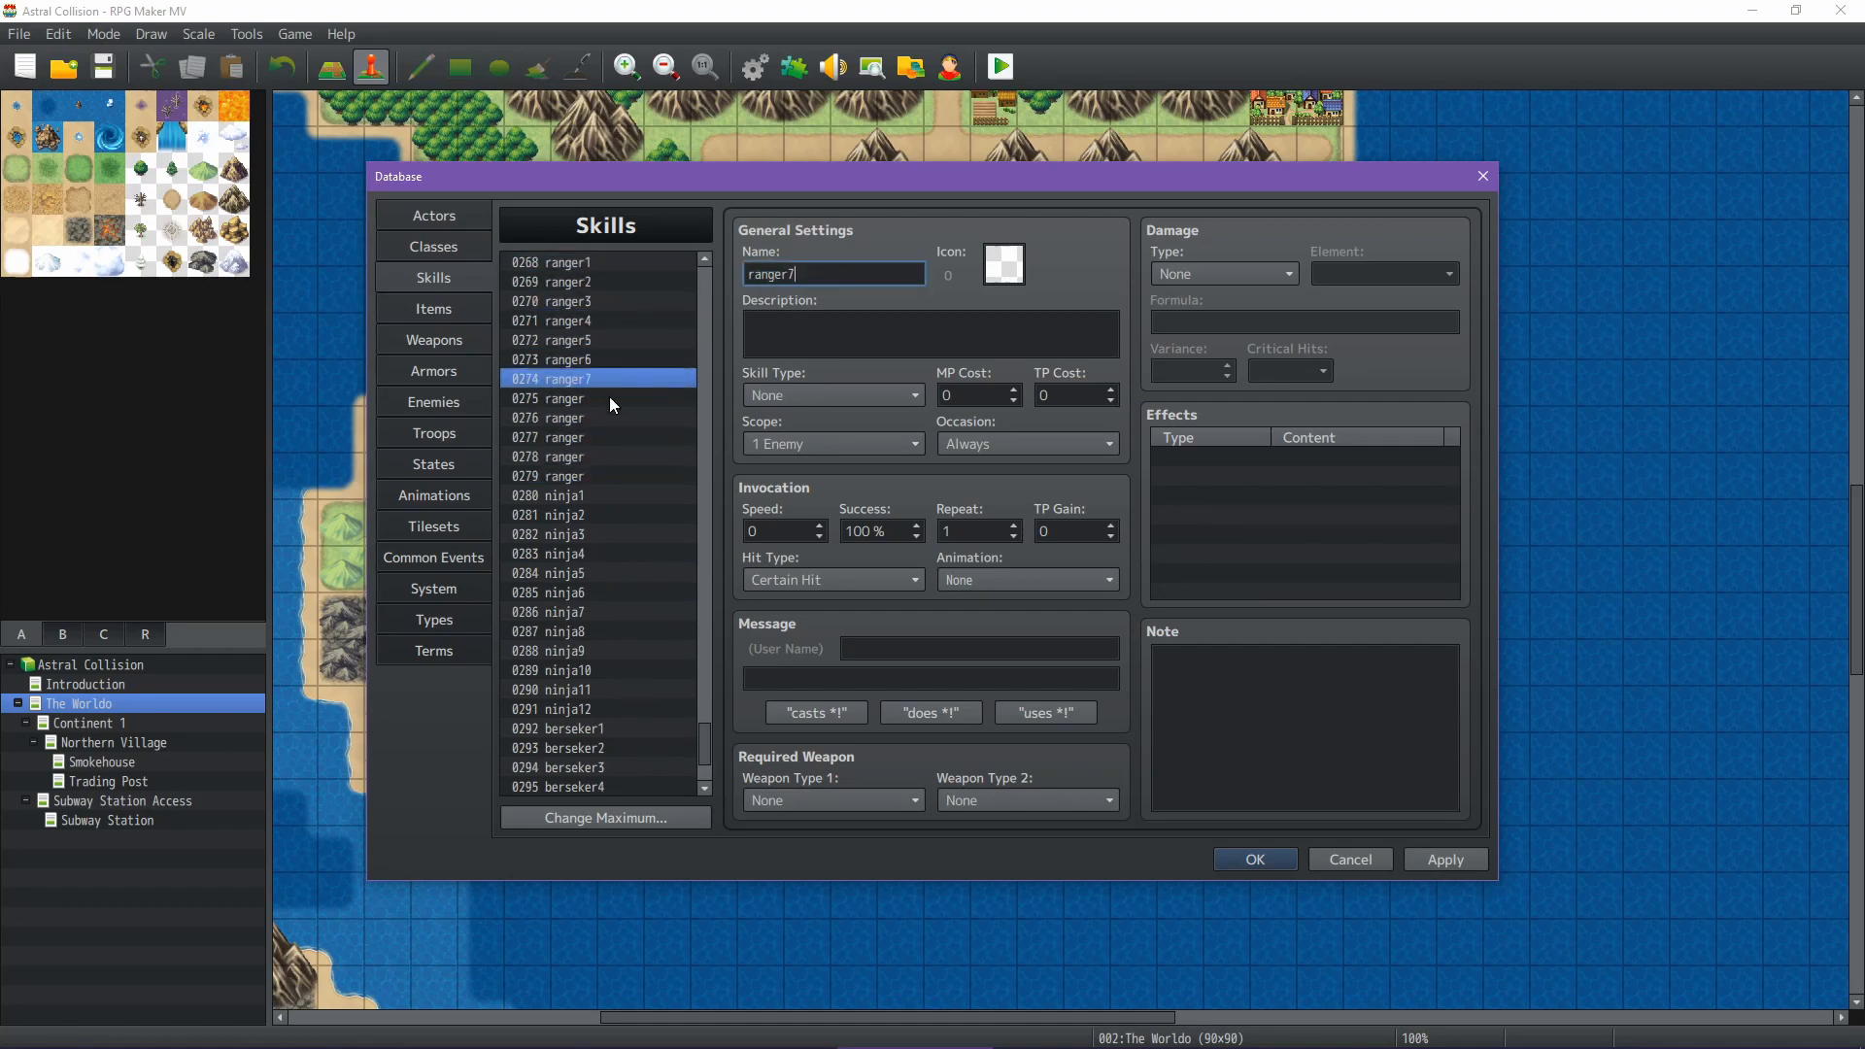
Rename skills 0275 to 0279 as "ranger8" through "ranger12" in order and accept the database changes
left_click(611, 401)
left_click(859, 277)
type("8")
left_click(614, 419)
left_click(614, 439)
left_click(614, 477)
double_click(858, 277)
left_click(1256, 860)
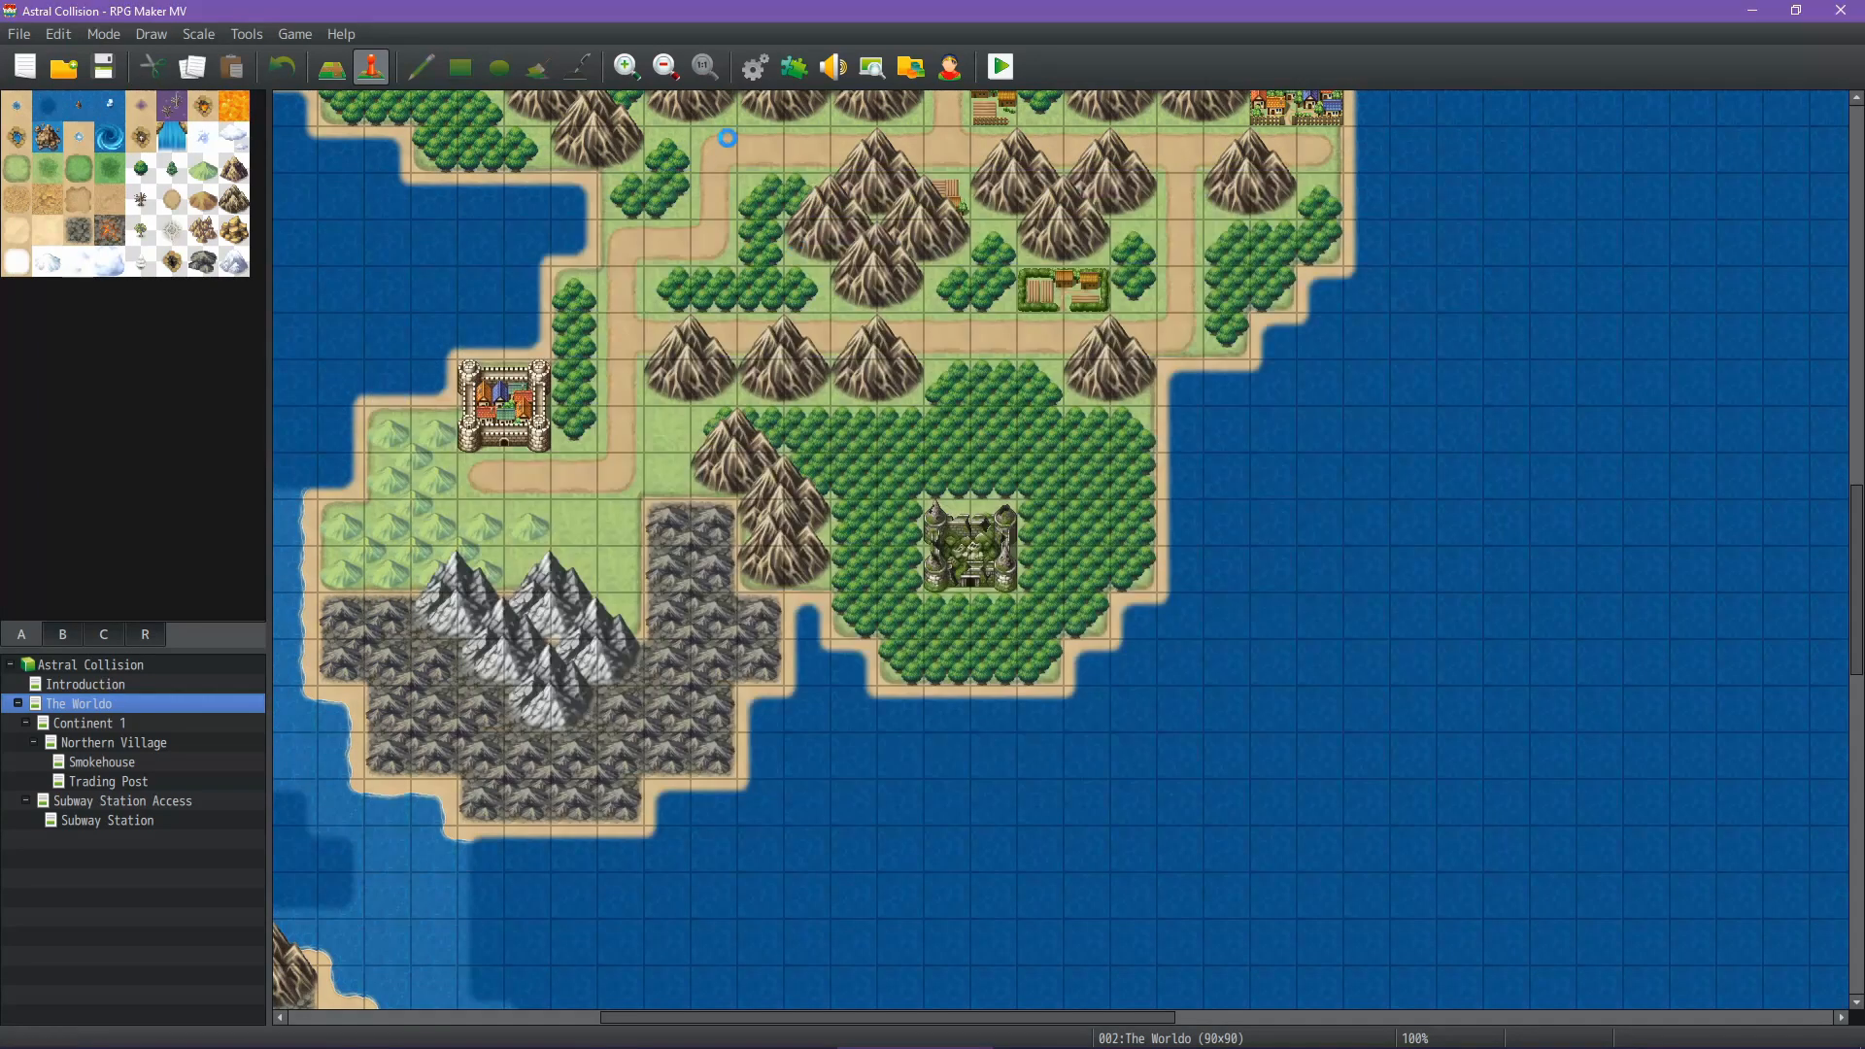
Check the class list for the class before Ranger and name skill slot 0267 "special forces"
left_click(434, 248)
left_click(434, 278)
scroll(622, 418, "up", 3)
left_click(621, 419)
left_click(845, 276)
type("special forces")
Duplicate the special forces skill from slot 0267 into slots 0266 up through 0256
left_click(632, 419)
key("ctrl+c")
key("Up")
key("ctrl+v")
key("Up")
key("ctrl+v")
key("Up")
key("ctrl+v")
key("Up")
key("ctrl+v")
key("Up")
key("ctrl+v")
key("Up")
key("ctrl+v")
key("Up")
key("ctrl+v")
key("Up")
key("ctrl+v")
key("Up")
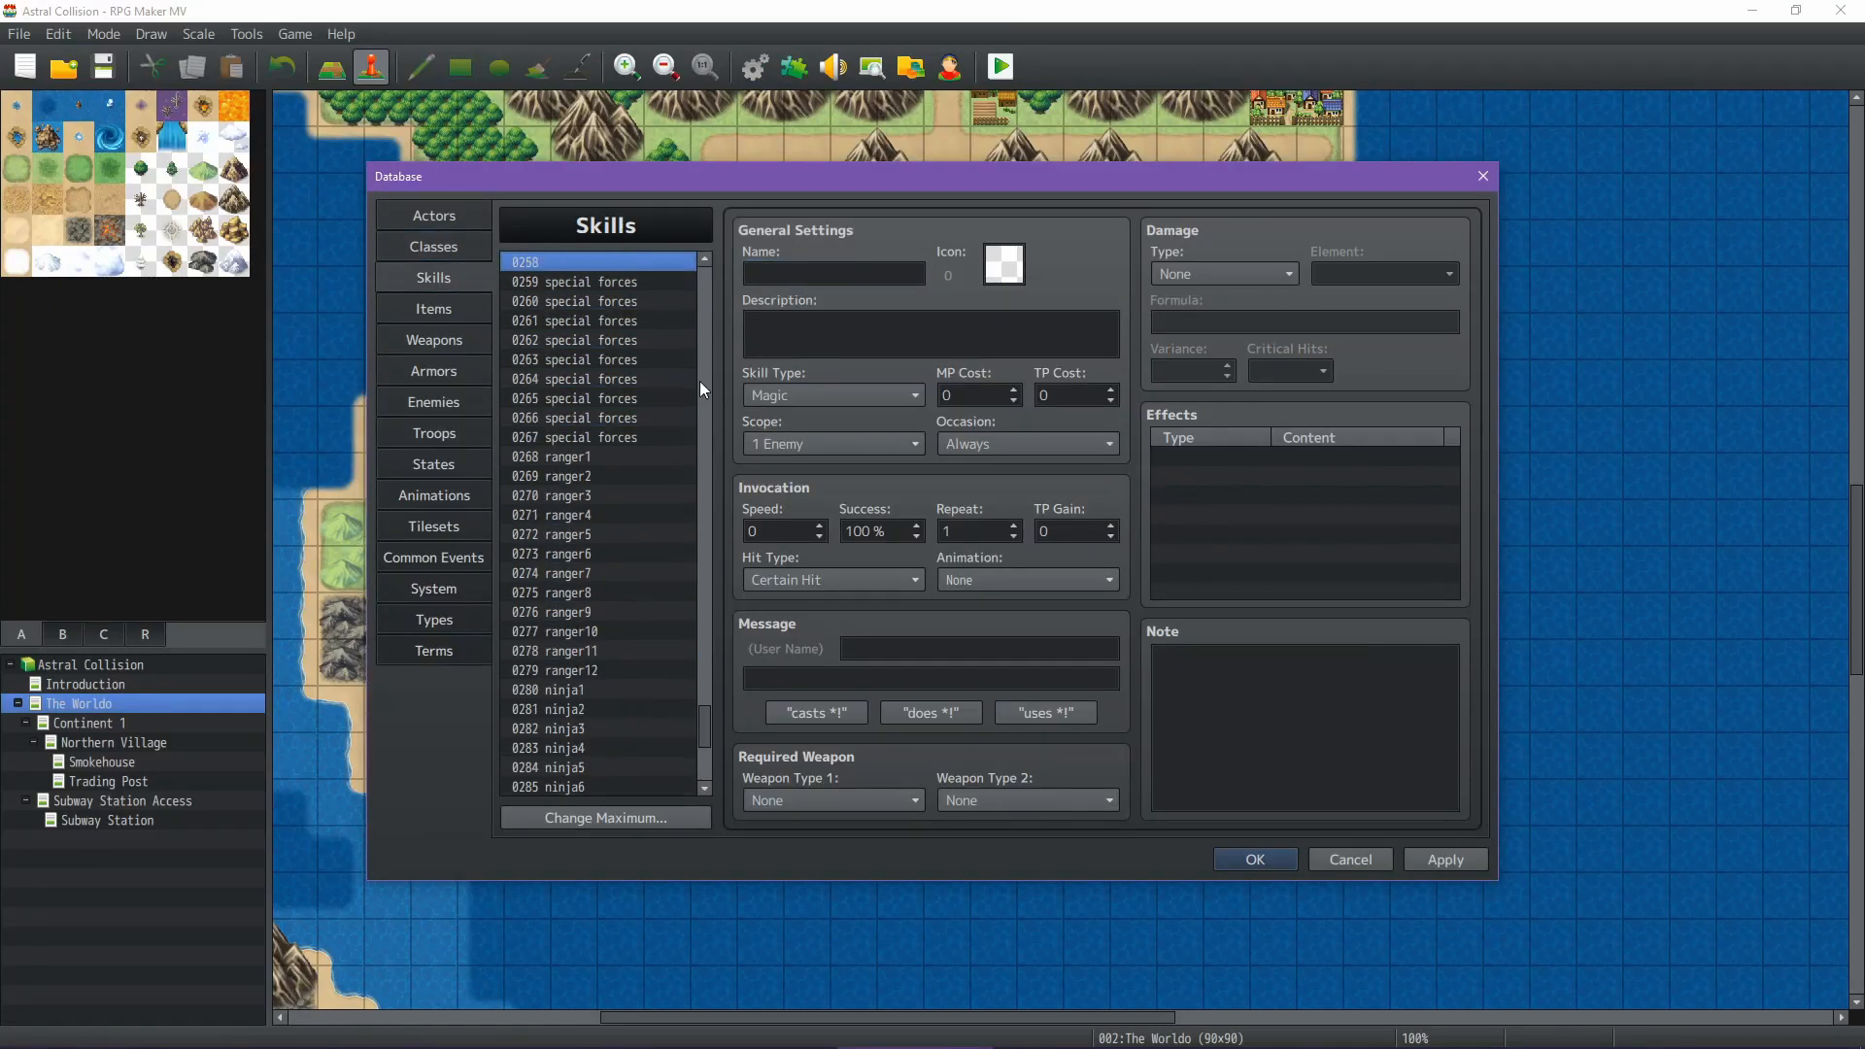
key("ctrl+v")
key("Up")
key("ctrl+v")
key("Up")
key("ctrl+v")
Rename skills 0256 to 0261 as "special forces1" through "special forces6" in order
left_click(670, 281)
left_click(859, 276)
type("2")
left_click(670, 302)
left_click(675, 340)
left_click(675, 360)
type("6")
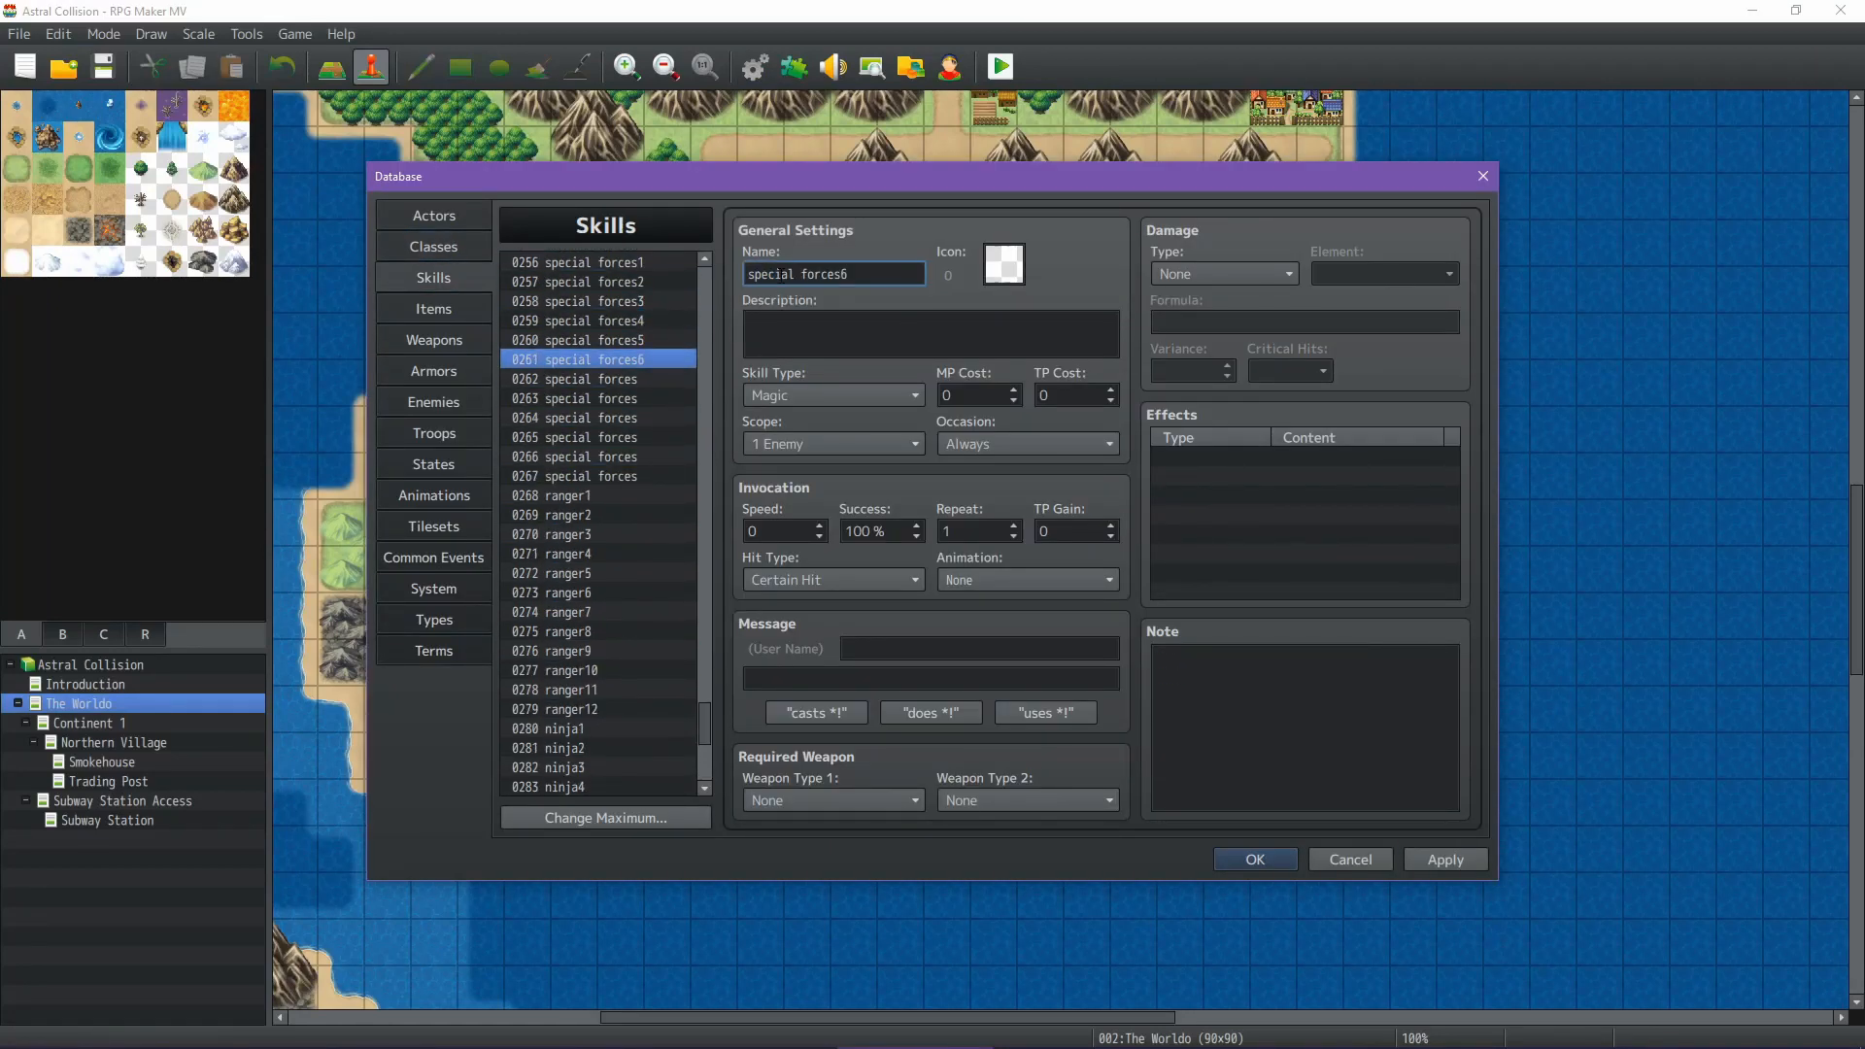
Rename skills 0262 to 0267 as "special forces7" through "special forces12" in order
left_click(636, 379)
left_click(784, 275)
type("7")
left_click(635, 398)
left_click(636, 418)
left_click(635, 455)
left_click(636, 476)
left_click(784, 274)
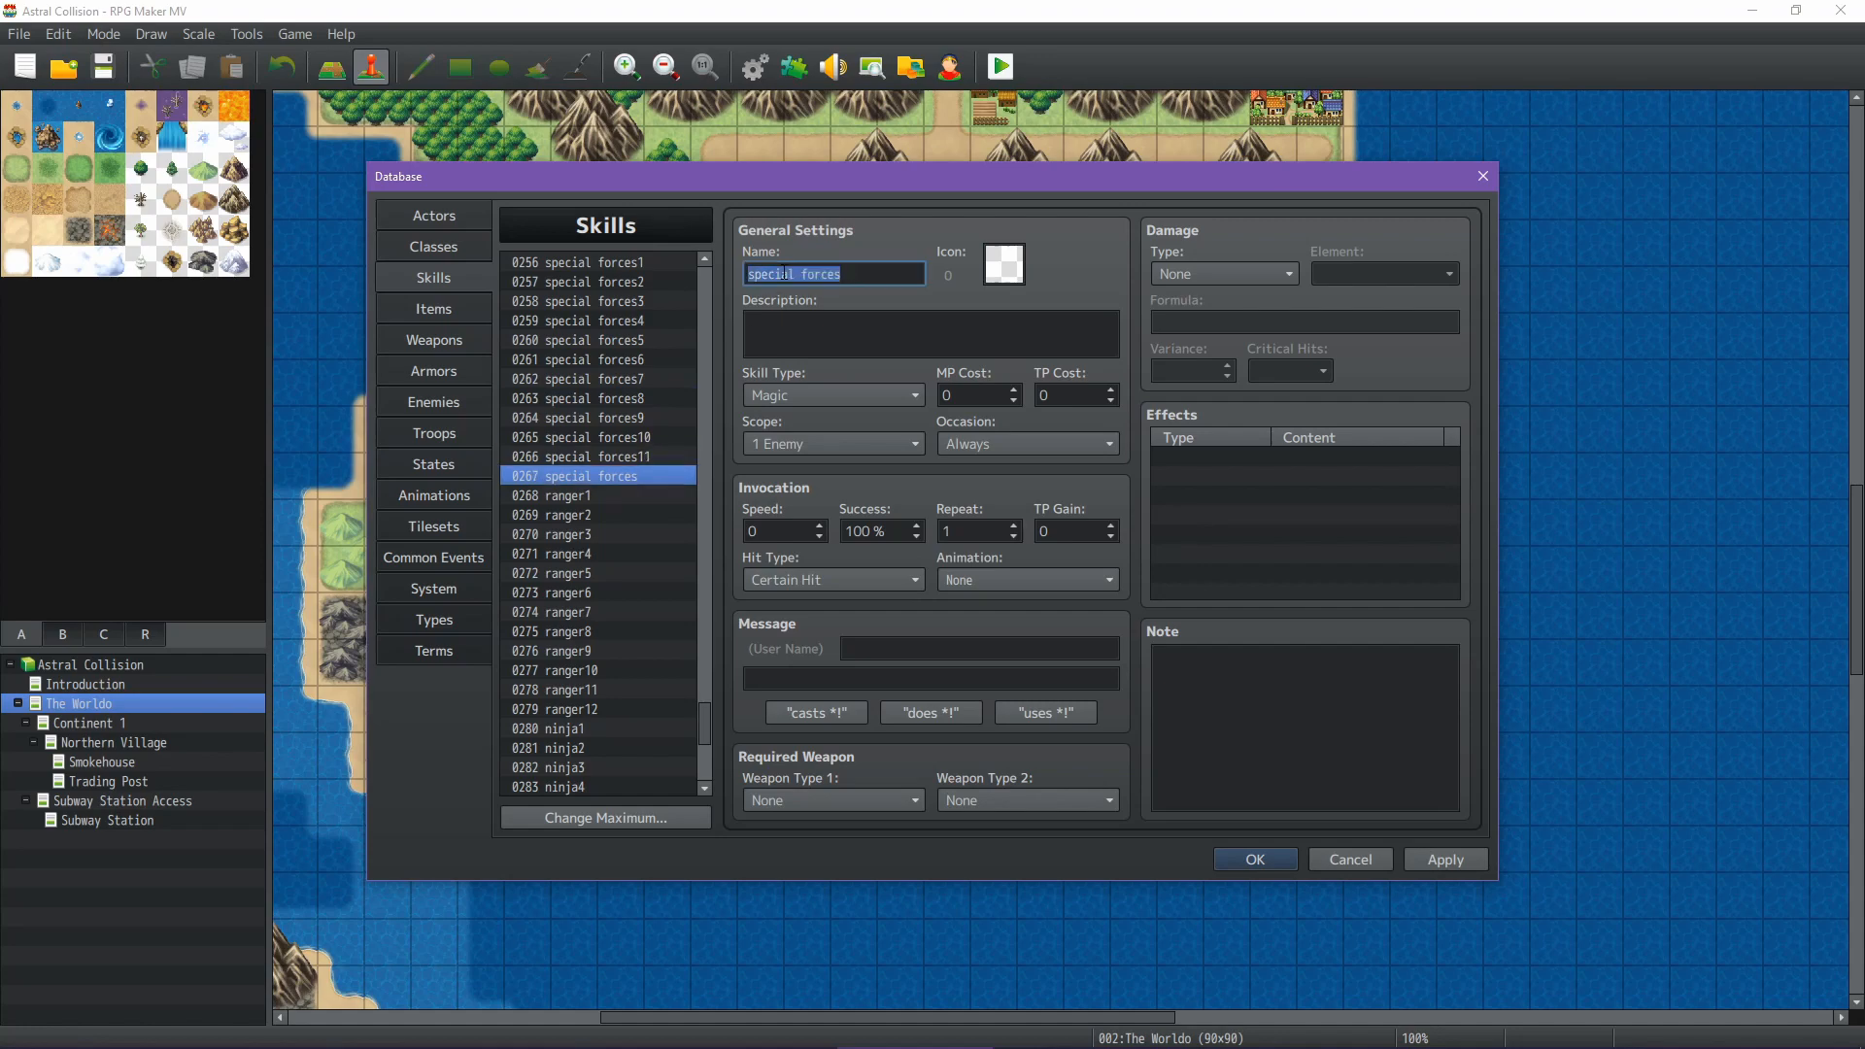
type("12")
Check the class list for the class before Special Forces and name skill slot 0255 "druid"
scroll(621, 476, "up", 4)
left_click(548, 551)
left_click(434, 278)
left_click(806, 274)
type("druid")
Duplicate the druid skill from slot 0255 into slots 0254 up through 0244
left_click(558, 550)
key("ctrl+c")
key("Up")
key("ctrl+v")
key("Up")
key("ctrl+v")
key("Up")
key("ctrl+v")
key("Up")
key("ctrl+v")
key("Up")
key("ctrl+v")
key("Up")
key("ctrl+v")
key("Up")
key("ctrl+v")
key("Up")
key("ctrl+v")
key("Up")
key("ctrl+v")
key("Up")
key("ctrl+v")
key("Up")
key("ctrl+v")
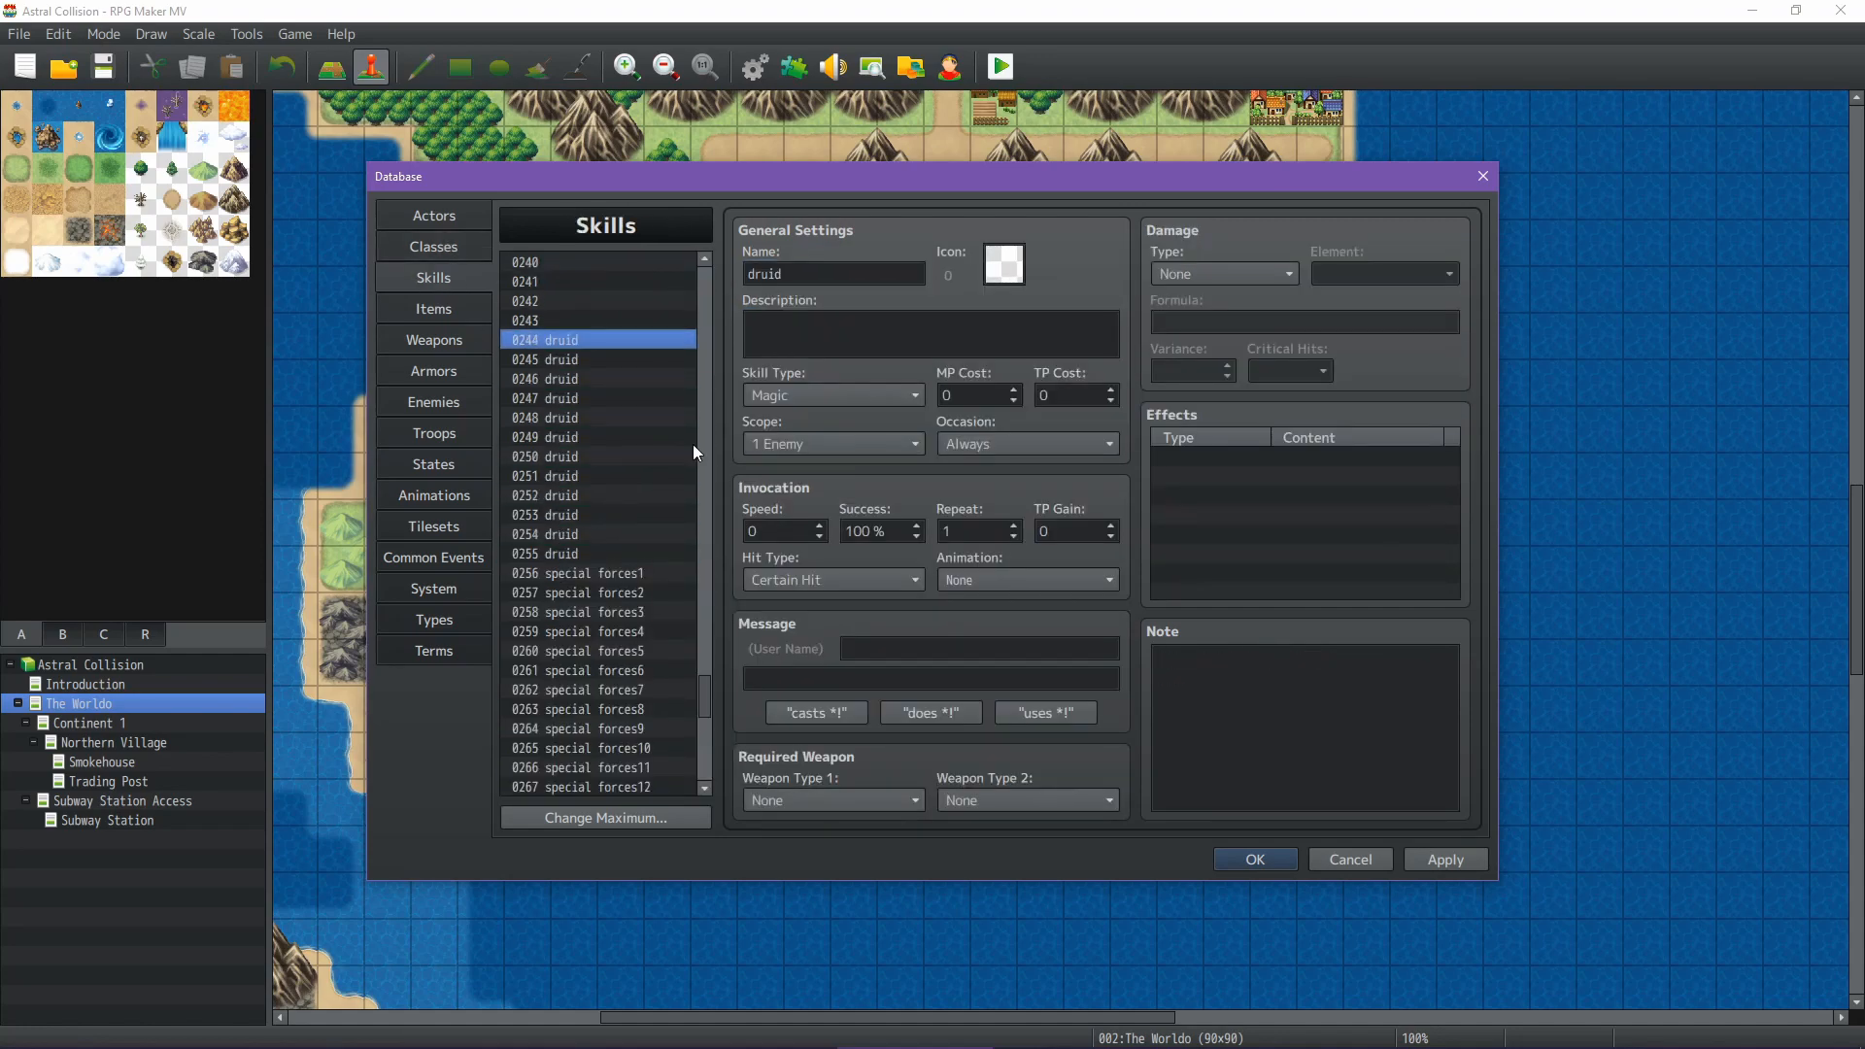
Rename skills 0244 to 0249 as "druid1" through "druid6" in order
left_click(807, 275)
type("1")
left_click(632, 360)
left_click(602, 378)
left_click(583, 399)
left_click(602, 417)
left_click(806, 275)
Rename skills 0250 to 0255 as "druid7" through "druid12" in order
left_click(622, 456)
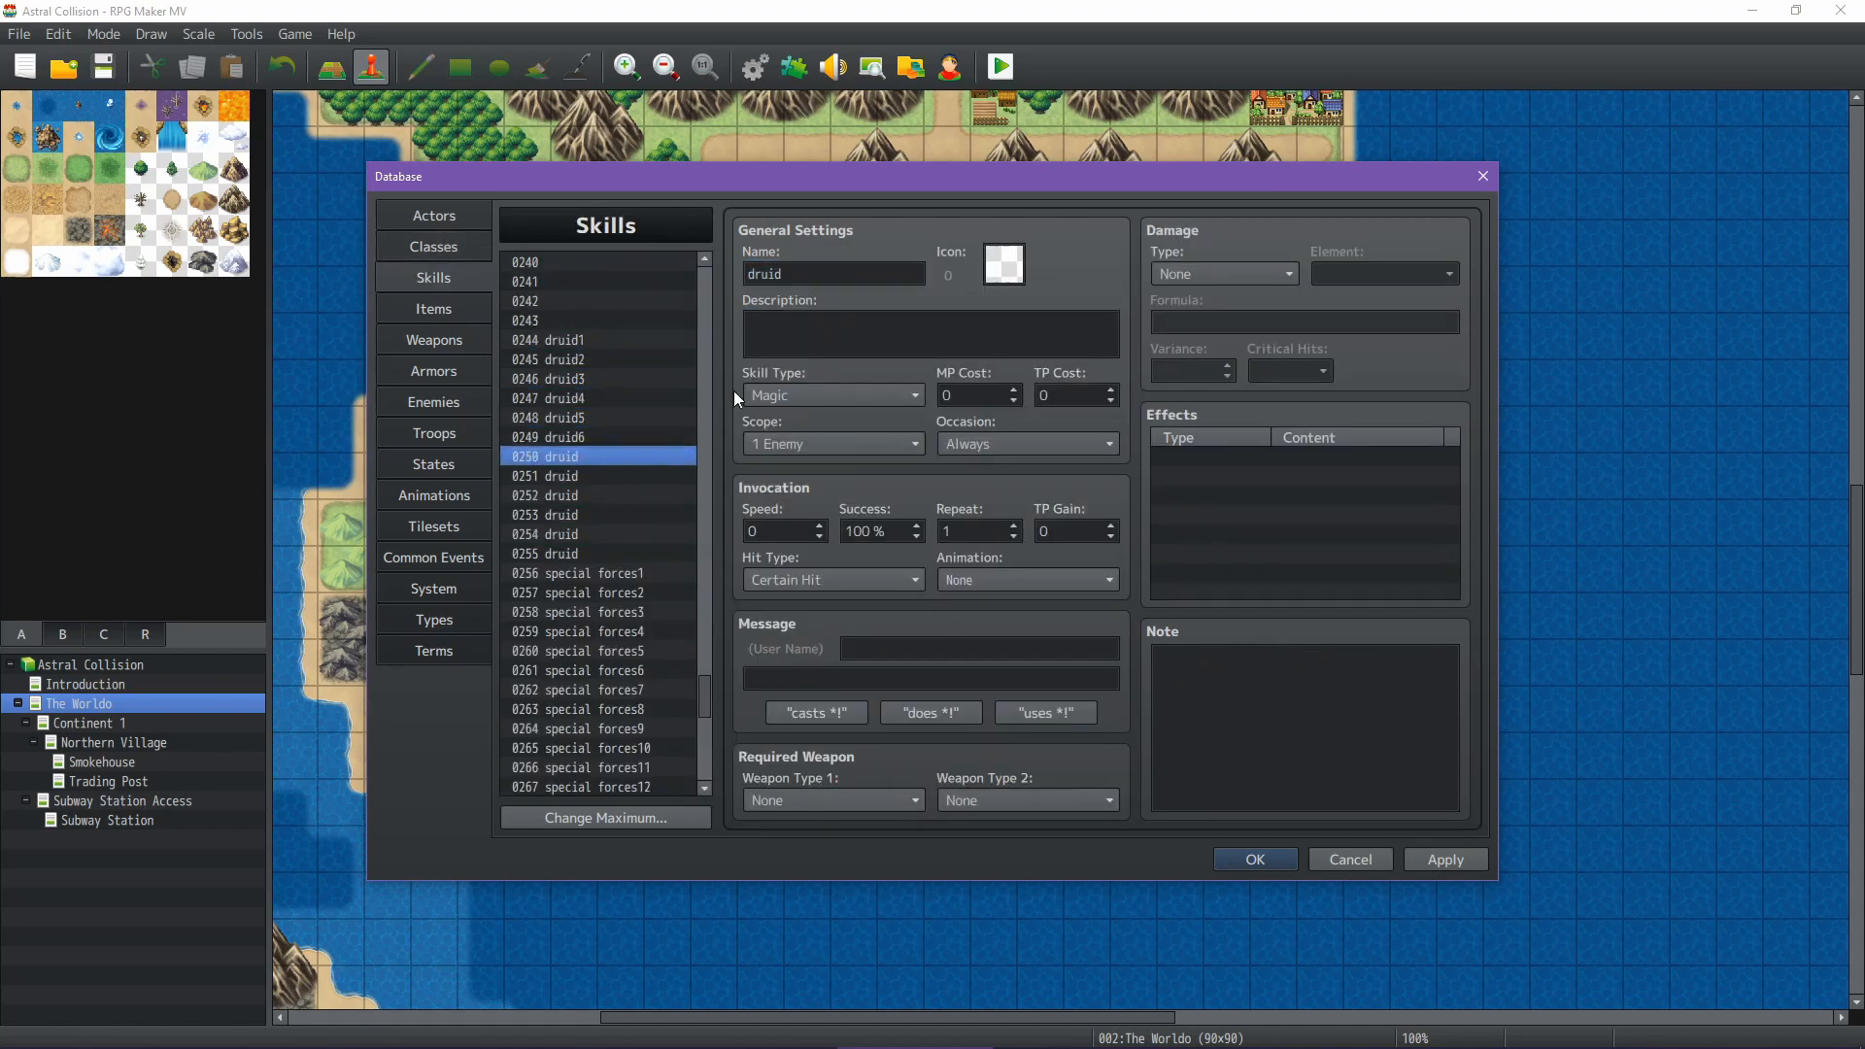
left_click(807, 275)
type("7")
left_click(603, 477)
left_click(602, 496)
left_click(602, 515)
left_click(603, 534)
left_click(602, 554)
type("12")
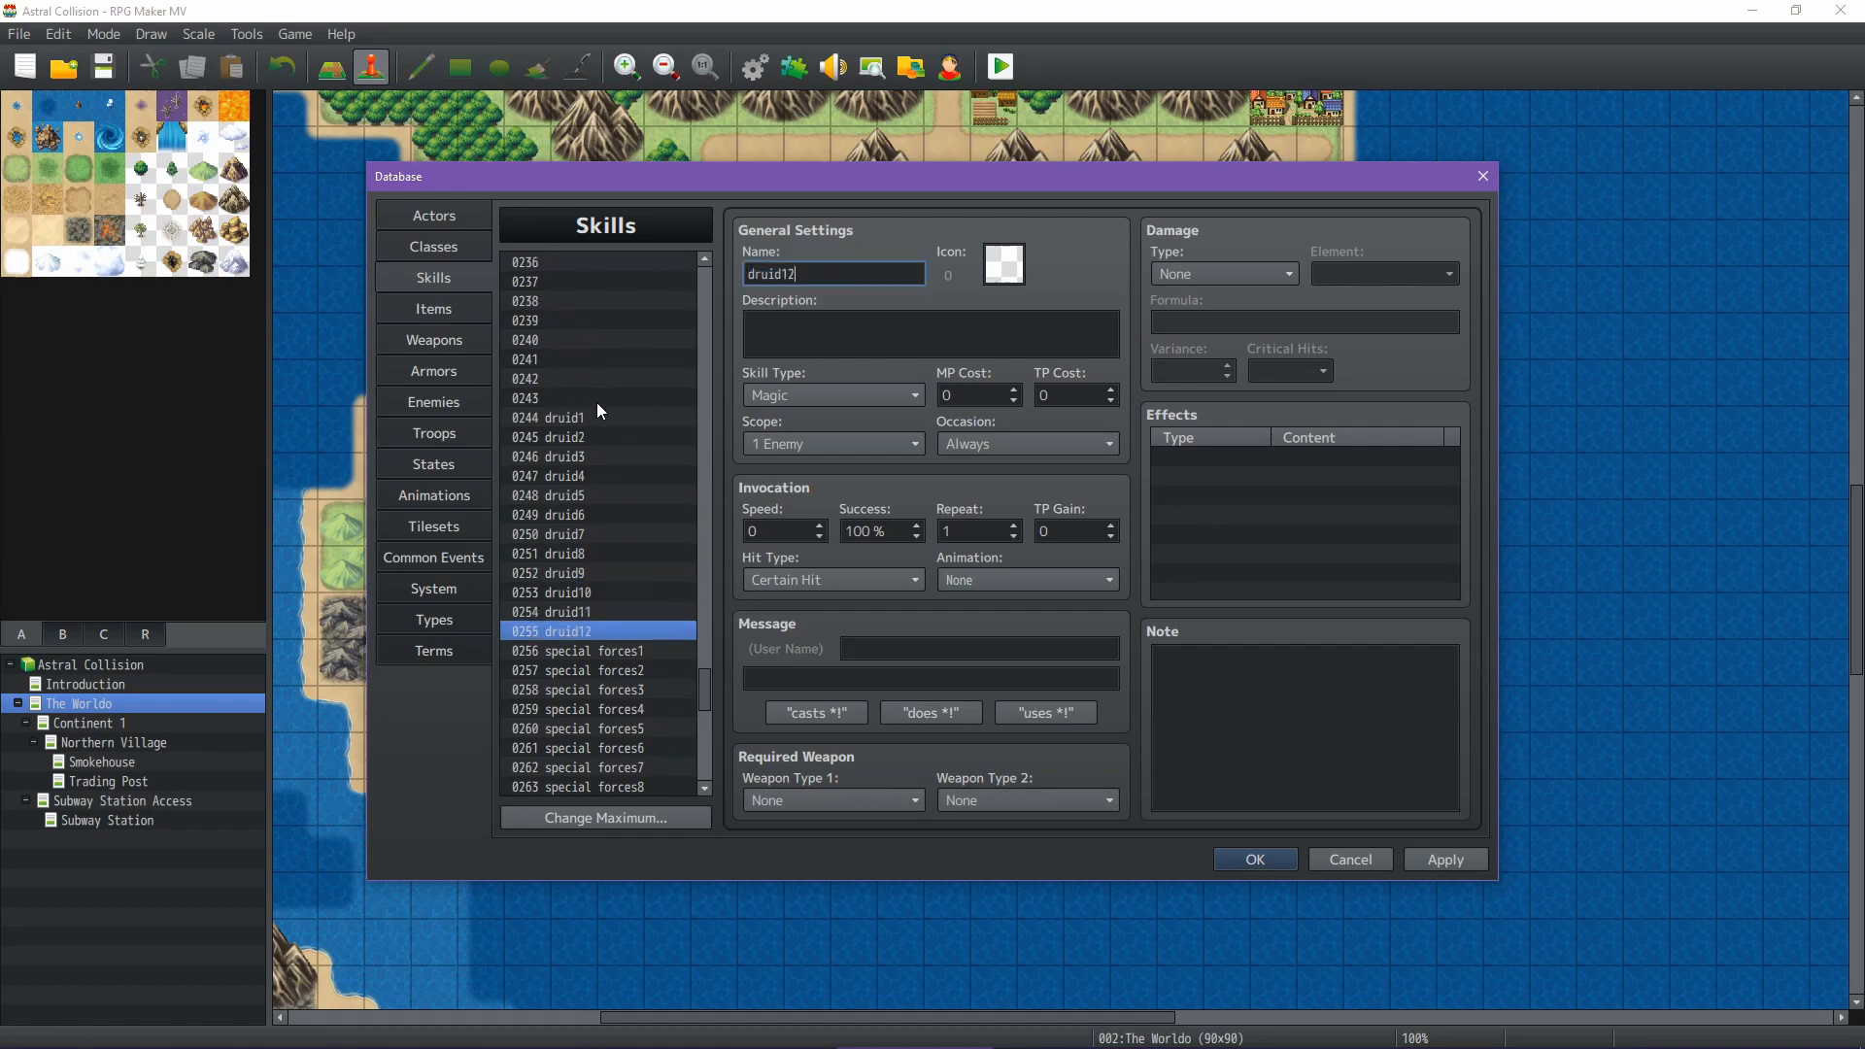
Check the class list for the class before Druid and name skill slot 0243 "warlock"
scroll(597, 404, "up", 2)
left_click(593, 534)
left_click(434, 249)
left_click(461, 283)
type("warlock")
Duplicate the warlock skill from slot 0243 into slots 0242 up through 0232
key("ctrl+c")
key("Up")
key("ctrl+v")
key("Up")
key("ctrl+v")
key("Up")
key("ctrl+v")
key("Up")
key("ctrl+v")
key("Up")
key("ctrl+v")
key("Up")
key("ctrl+v")
key("Up")
key("ctrl+v")
key("Up")
key("ctrl+v")
key("Up")
key("ctrl+v")
key("Up")
key("ctrl+v")
key("Up")
key("ctrl+v")
Rename skills 0232 to 0238 as "warlock1" through "warlock7" in order
type("1")
left_click(614, 338)
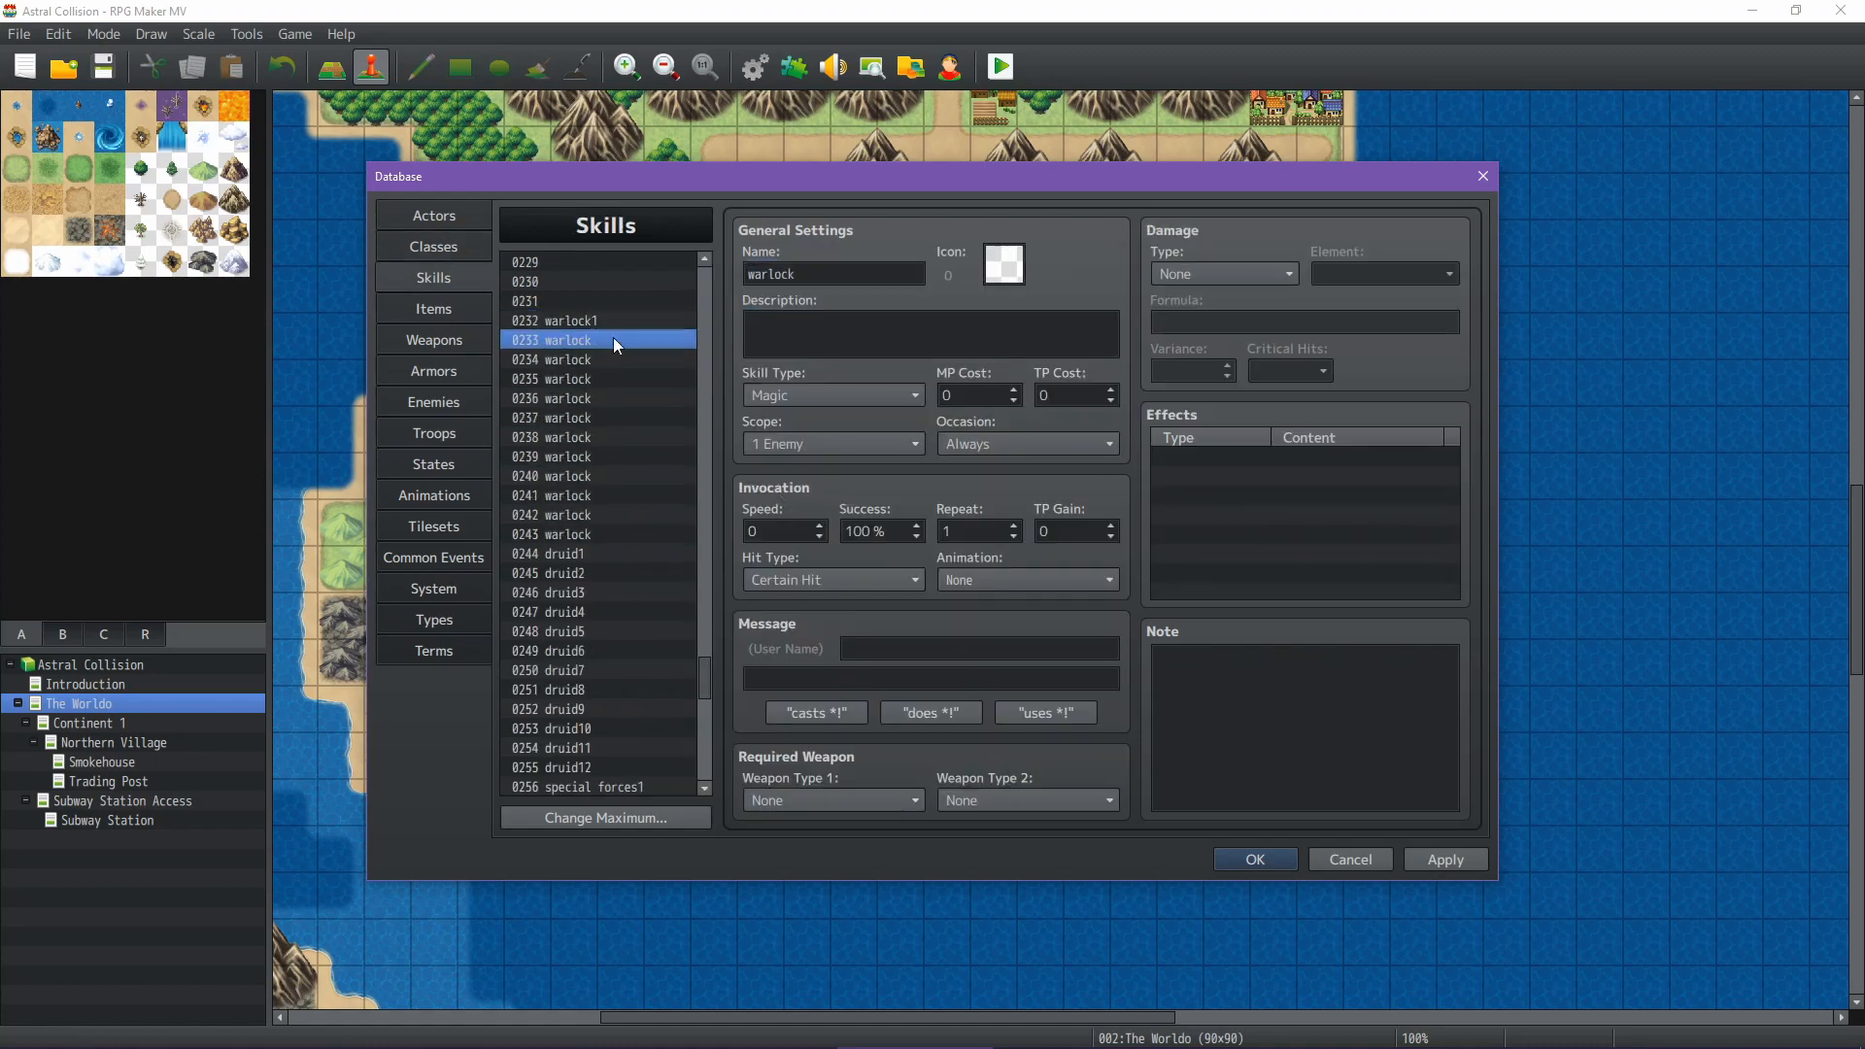
left_click(814, 275)
type("2")
left_click(615, 359)
left_click(814, 275)
type("3")
left_click(612, 379)
left_click(814, 275)
type("4")
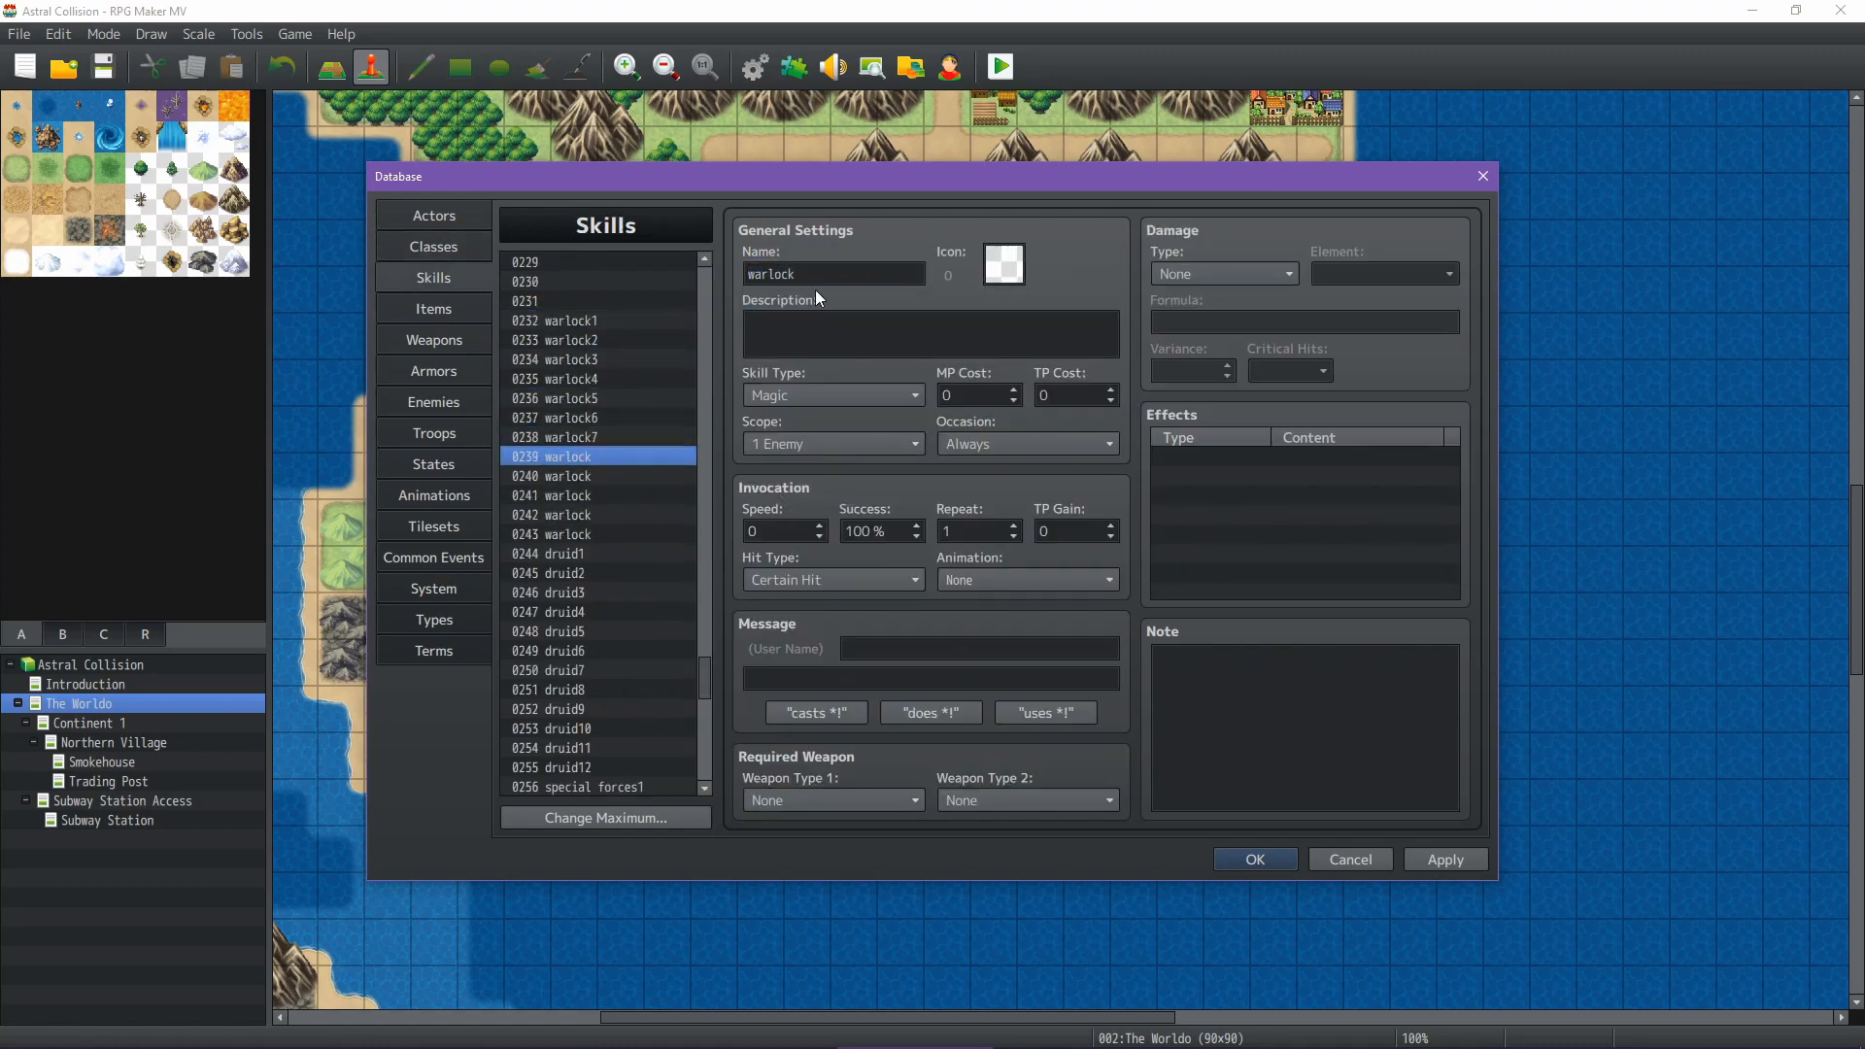
Rename skills 0239 to 0243 as "warlock8" through "warlock12" in order
left_click(816, 275)
type("8")
left_click(622, 476)
type("9")
left_click(621, 495)
left_click(632, 513)
left_click(622, 535)
Check the class list for the class before Warlock and name skill slot 0231 "blizzagus"
left_click(447, 216)
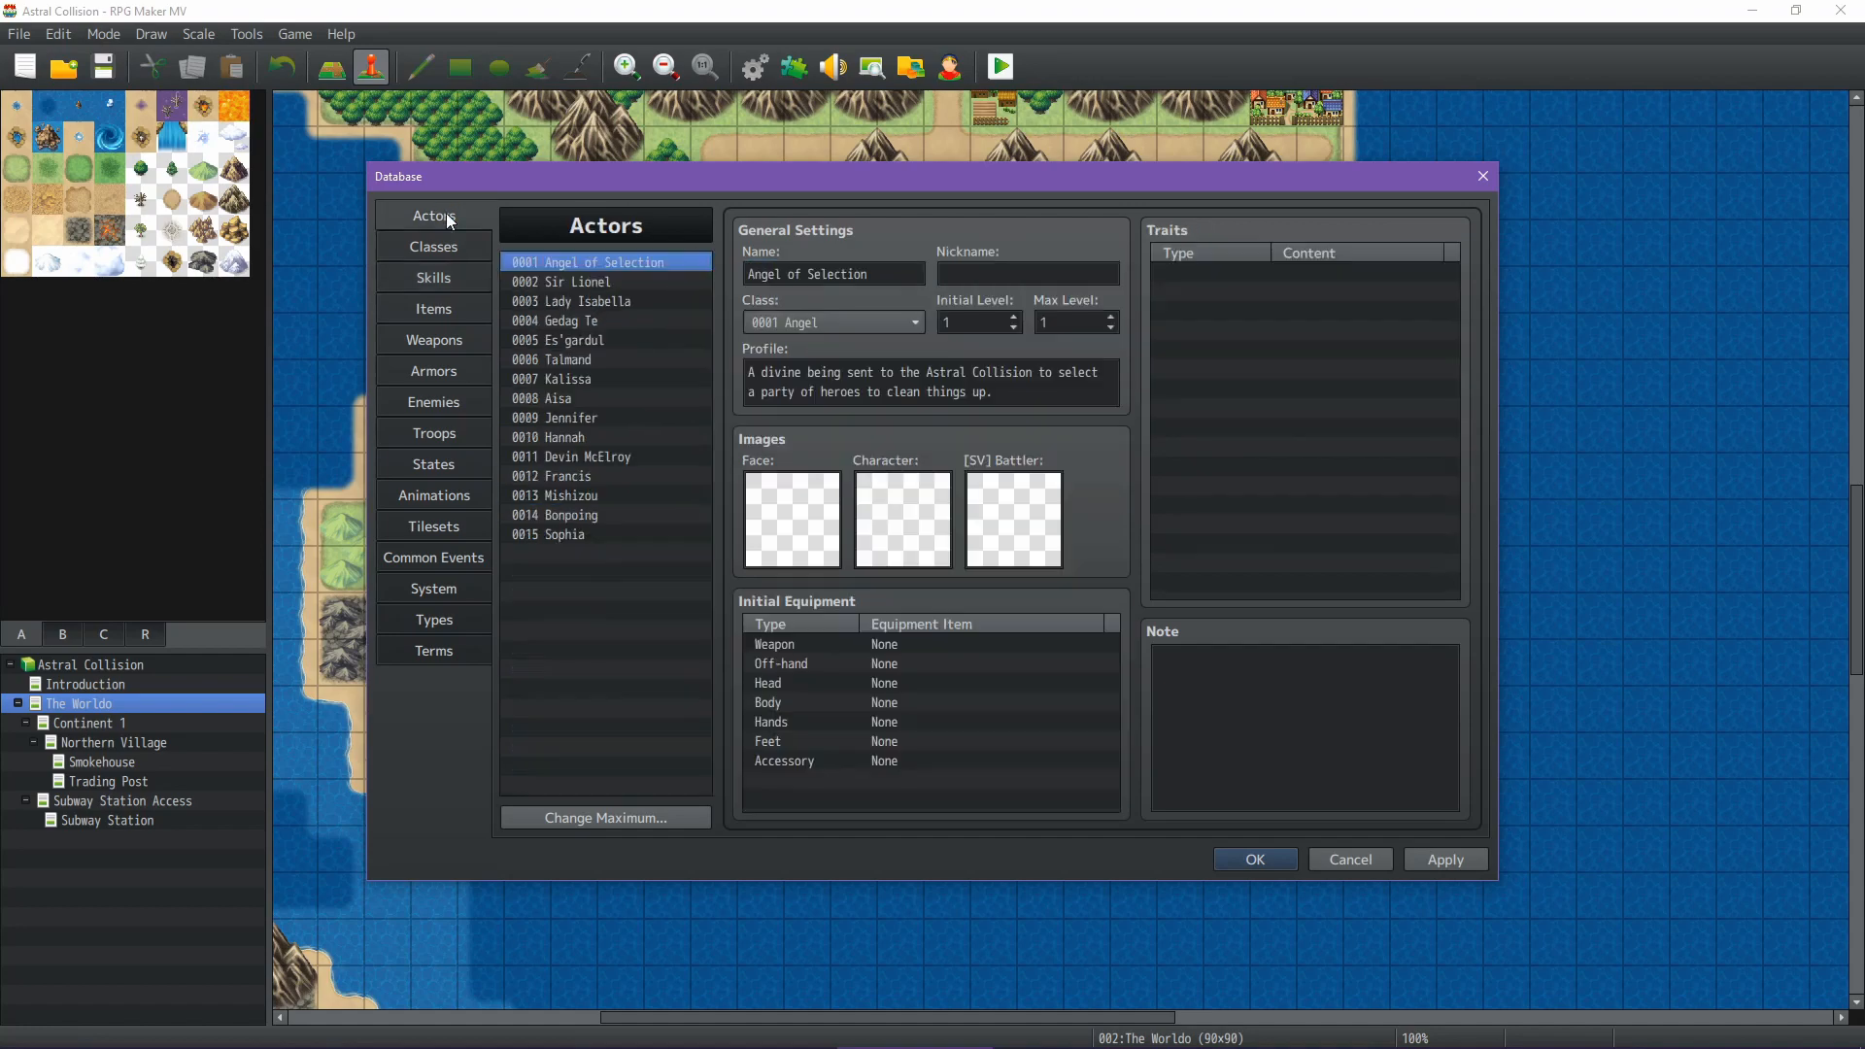
left_click(435, 247)
left_click(434, 278)
left_click(622, 515)
left_click(831, 275)
type("blizzagus")
Duplicate the blizzagus skill from slot 0231 into slots 0230 up through 0220
key("ctrl+c")
key("Up")
key("ctrl+v")
key("Up")
key("ctrl+v")
key("Up")
key("ctrl+v")
key("Up")
key("ctrl+v")
key("Up")
key("ctrl+v")
key("Up")
key("ctrl+v")
key("Up")
key("ctrl+v")
key("Up")
key("ctrl+v")
key("Up")
key("ctrl+v")
key("Up")
key("ctrl+v")
key("Up")
key("ctrl+v")
Rename skills 0220 to 0226 as "blizzagus1" through "blizzagus7" in order
left_click(830, 275)
type("1")
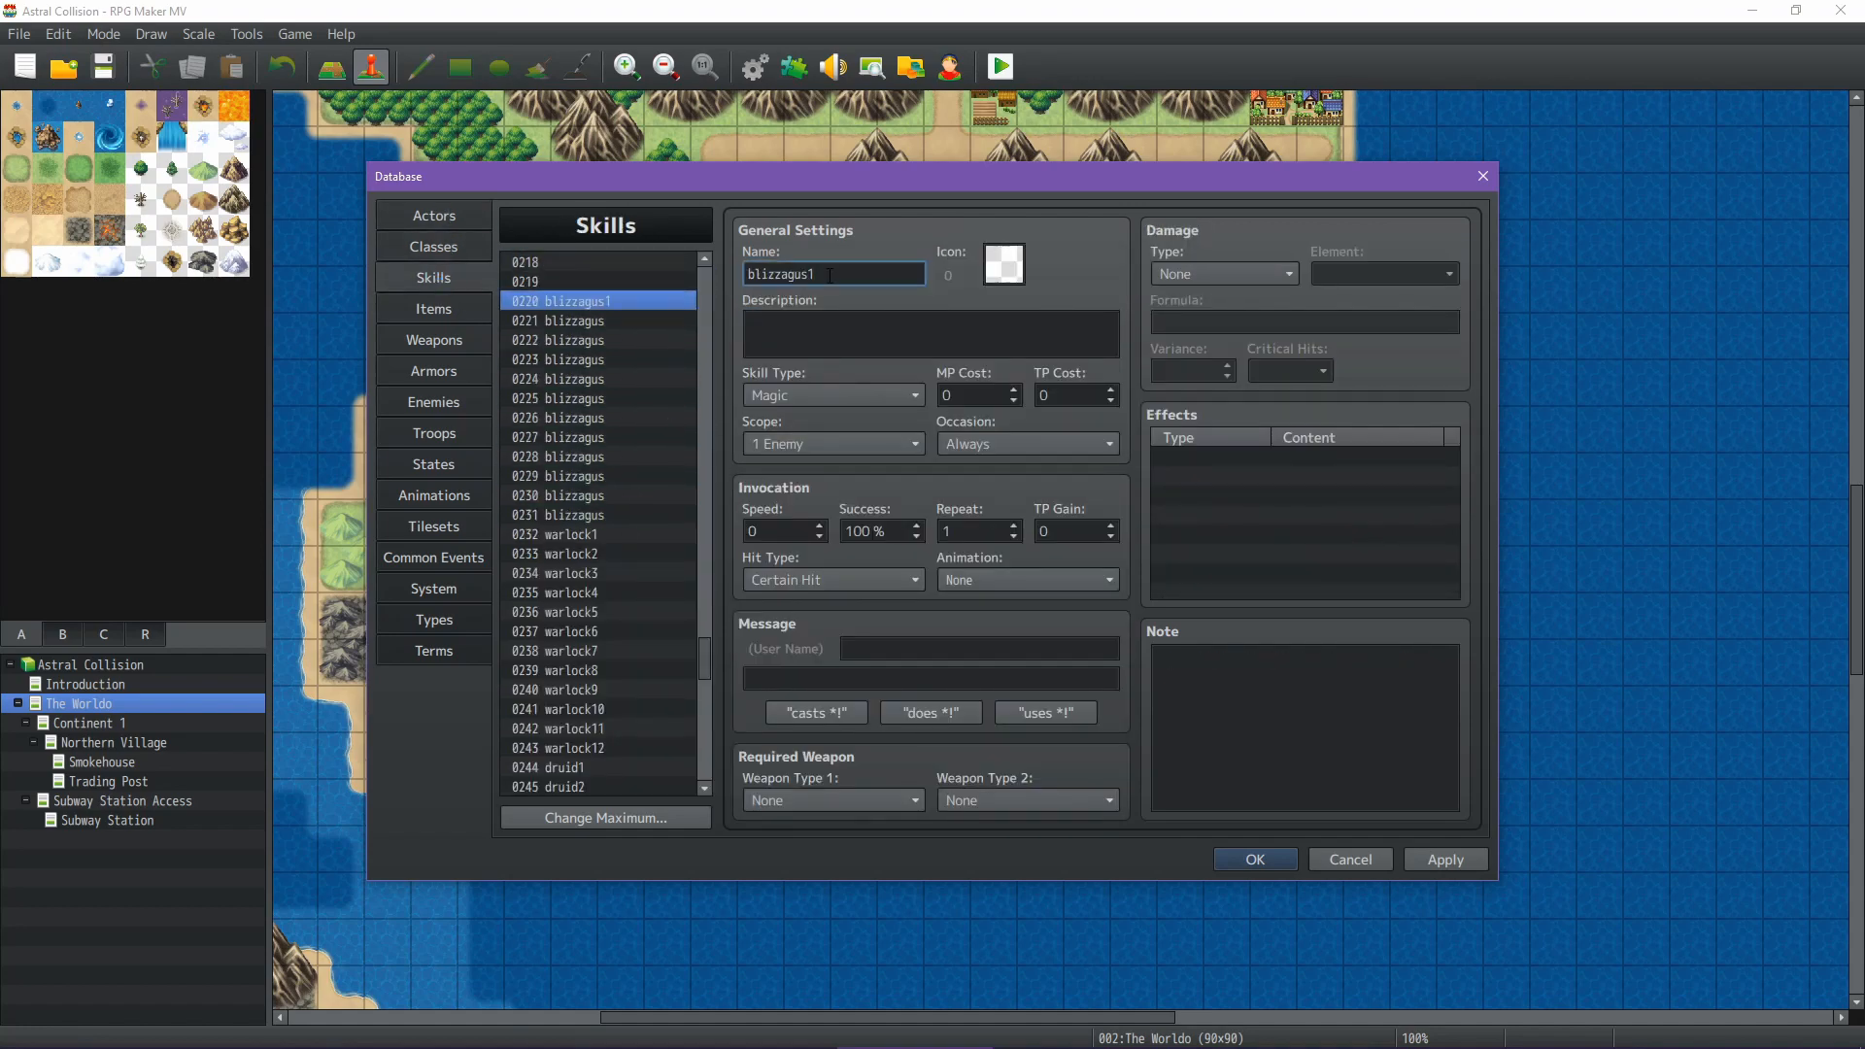
left_click(631, 321)
left_click(826, 276)
type("2")
left_click(632, 340)
left_click(826, 276)
type("3")
left_click(632, 360)
left_click(826, 276)
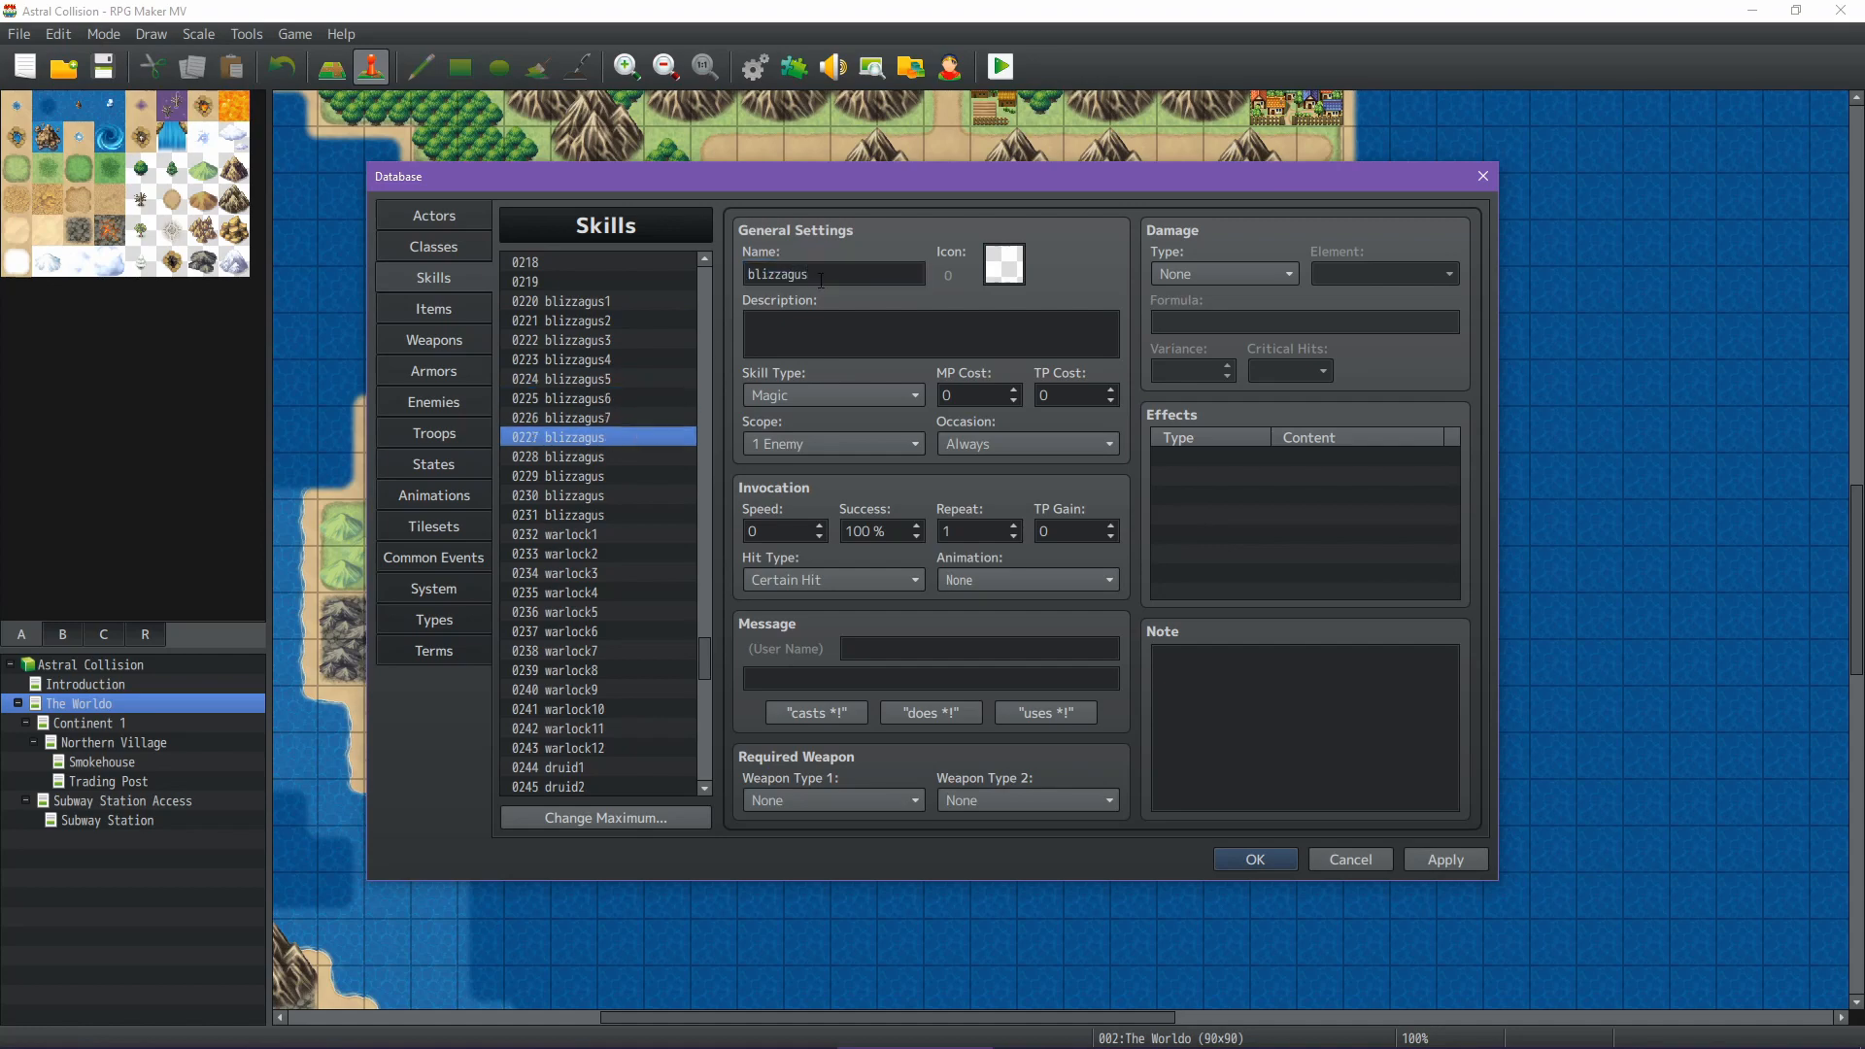
Rename skills 0227 to 0231 as "blizzagus8" through "blizzagus12" in order
left_click(821, 279)
type("8")
left_click(631, 456)
left_click(826, 276)
type("9")
left_click(631, 476)
left_click(825, 276)
type("10")
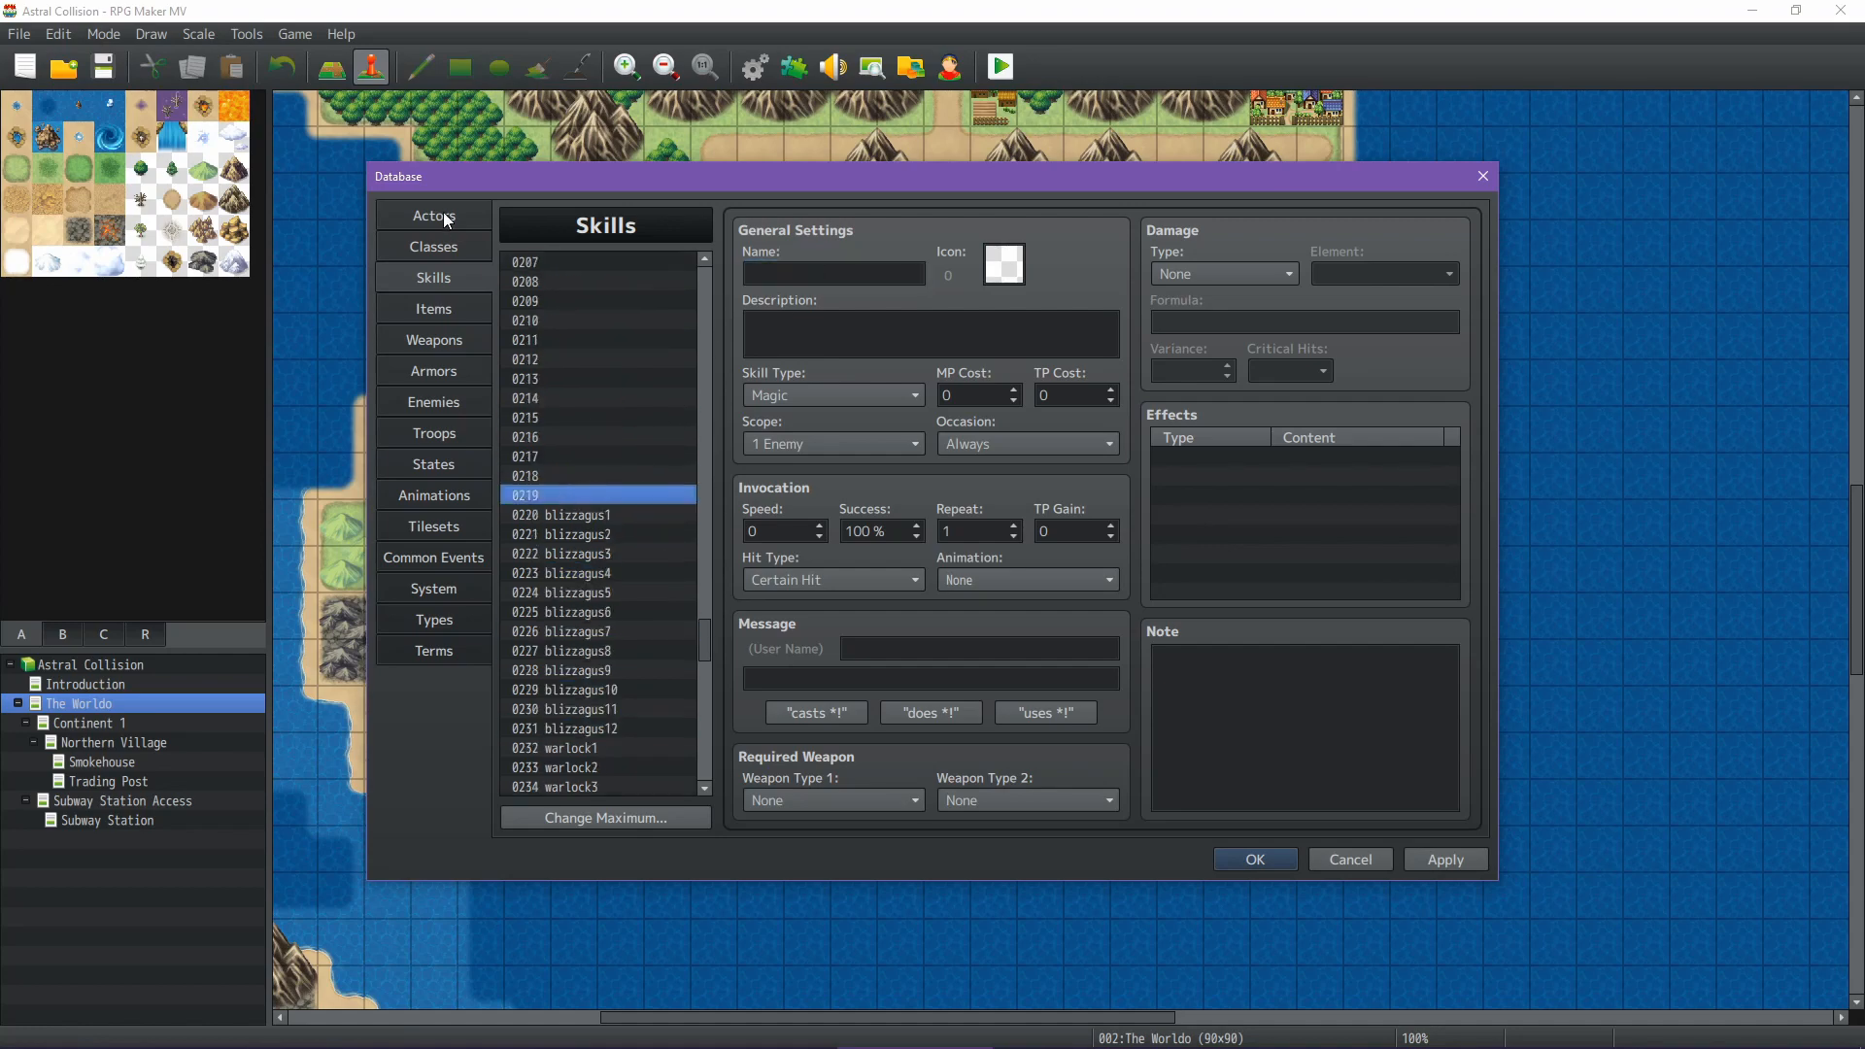
Check the class list for the class before Blizzagus and name skill slot 0219 "warmage"
left_click(435, 246)
left_click(435, 275)
left_click(836, 275)
type("warmage")
Duplicate the warmage skill from slot 0219 into slots 0218 up through 0208
left_click(633, 496)
key("ctrl+c")
key("Up")
key("ctrl+v")
key("Up")
key("ctrl+v")
key("Up")
key("ctrl+v")
key("Up")
key("ctrl+v")
key("Up")
key("ctrl+v")
key("Up")
key("ctrl+v")
key("Up")
key("ctrl+v")
key("Up")
key("ctrl+v")
key("Up")
key("ctrl+v")
key("Up")
key("ctrl+v")
key("Up")
key("ctrl+v")
Rename skills 0208 to 0215 as "warmage1" through "warmage8" in order
left_click(837, 275)
type("1")
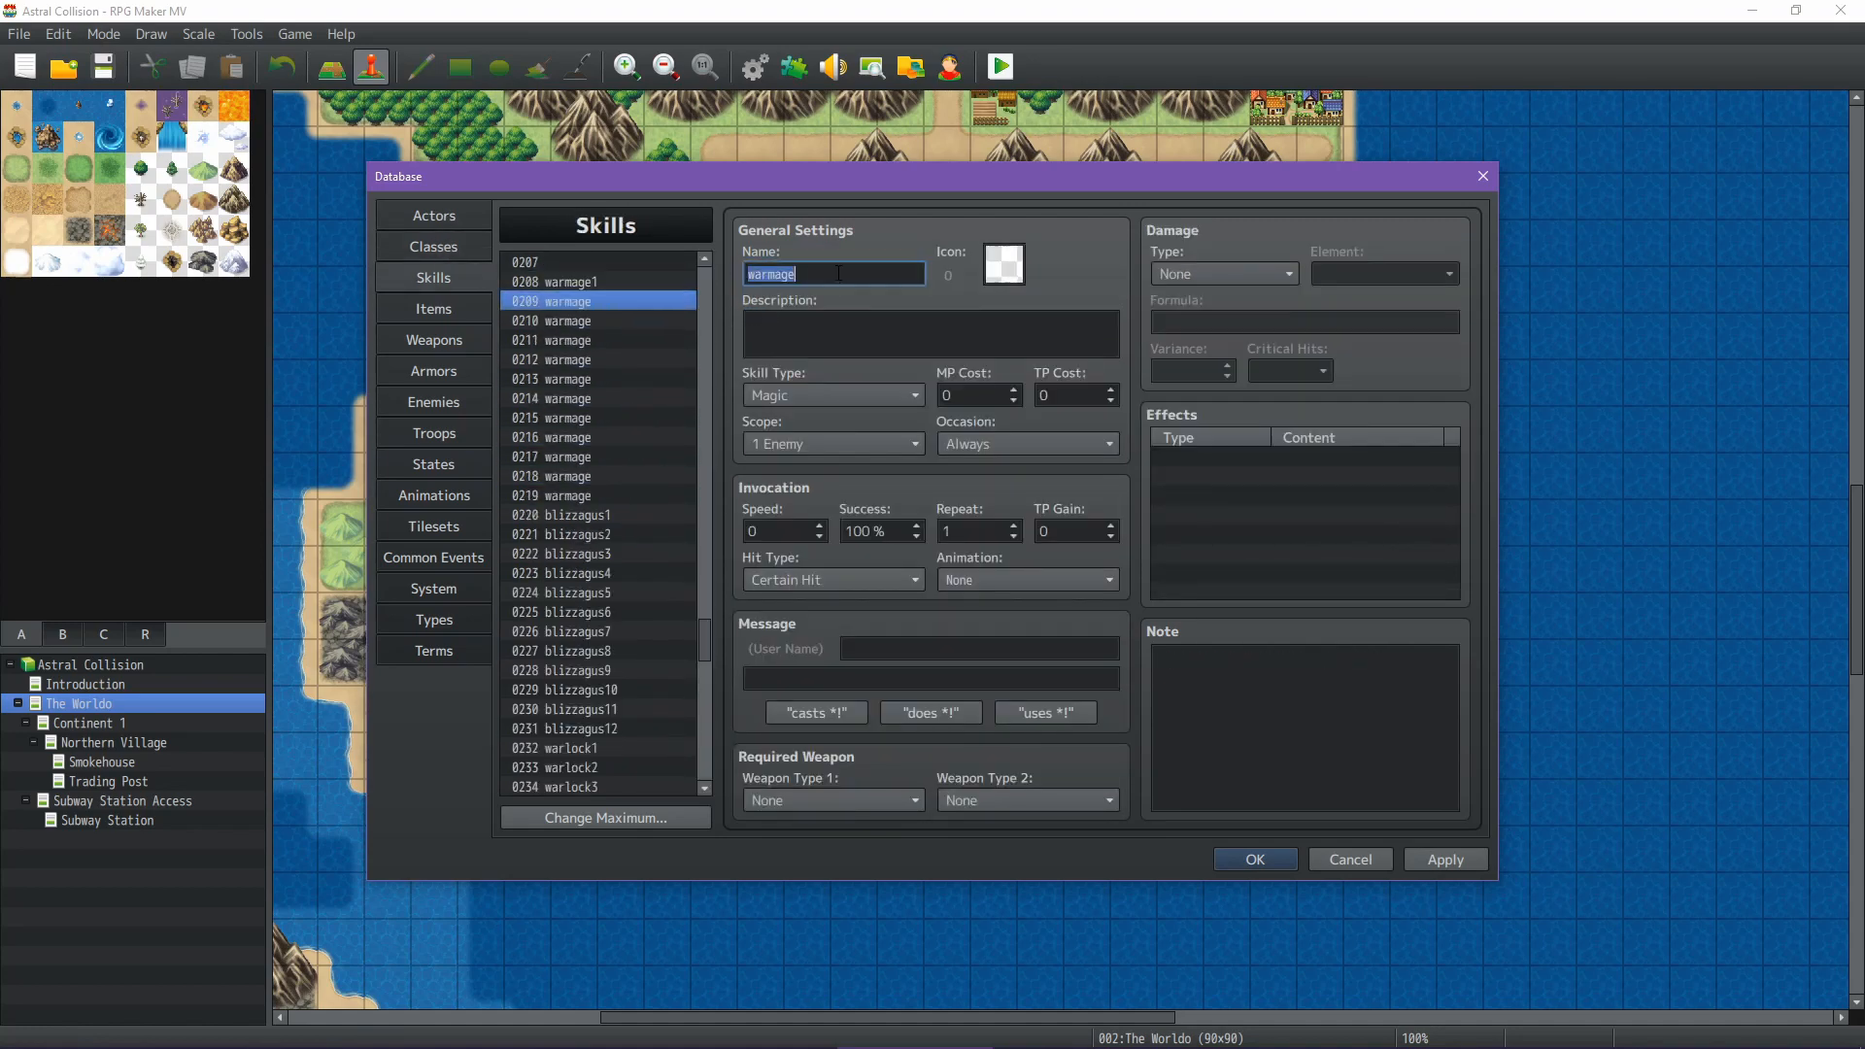
type("2")
left_click(603, 321)
left_click(835, 275)
type("3")
left_click(599, 340)
left_click(836, 275)
type("4")
left_click(603, 360)
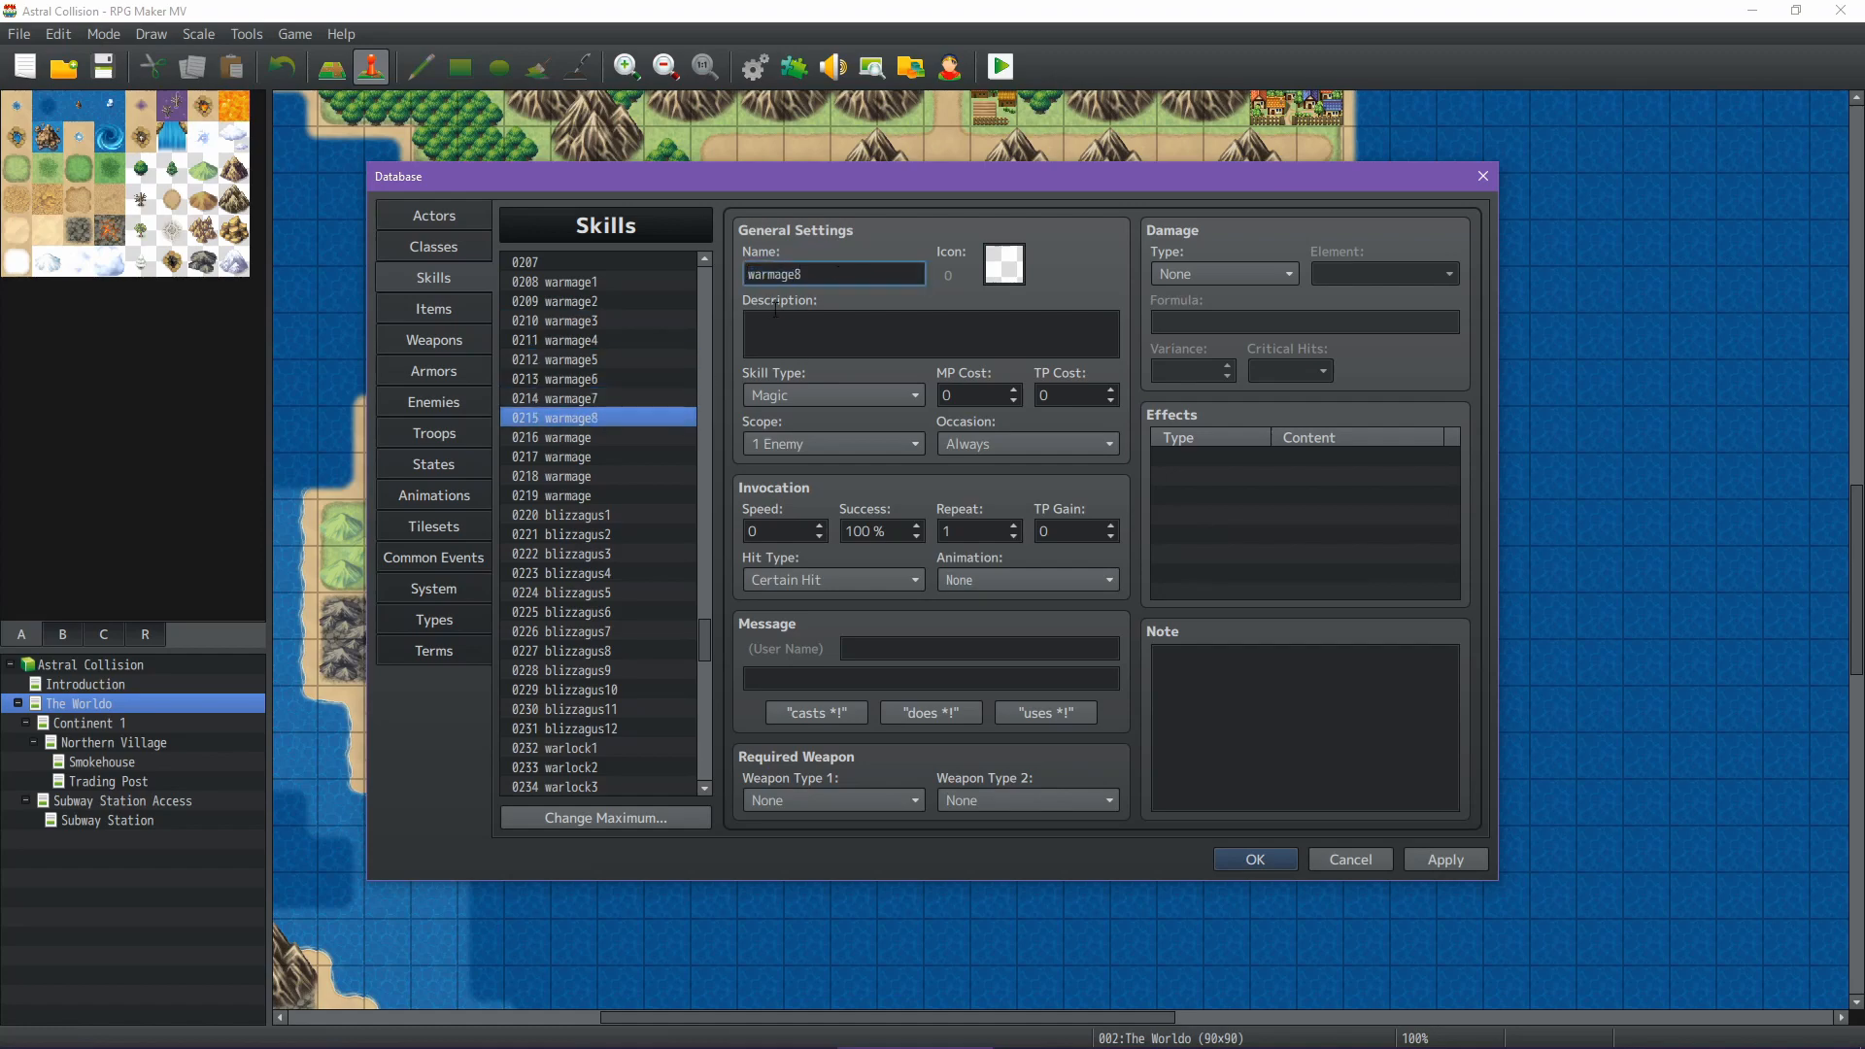
Rename skills 0216 to 0219 as "warmage9" through "warmage12" in order and save the project
left_click(583, 437)
left_click(834, 275)
type("9")
left_click(583, 457)
left_click(833, 275)
type("10")
left_click(583, 476)
left_click(834, 275)
left_click(104, 67)
Reopen the database, check the class list for the class before Warmage, and name skill slot 0207 "sorcerer"
left_click(755, 67)
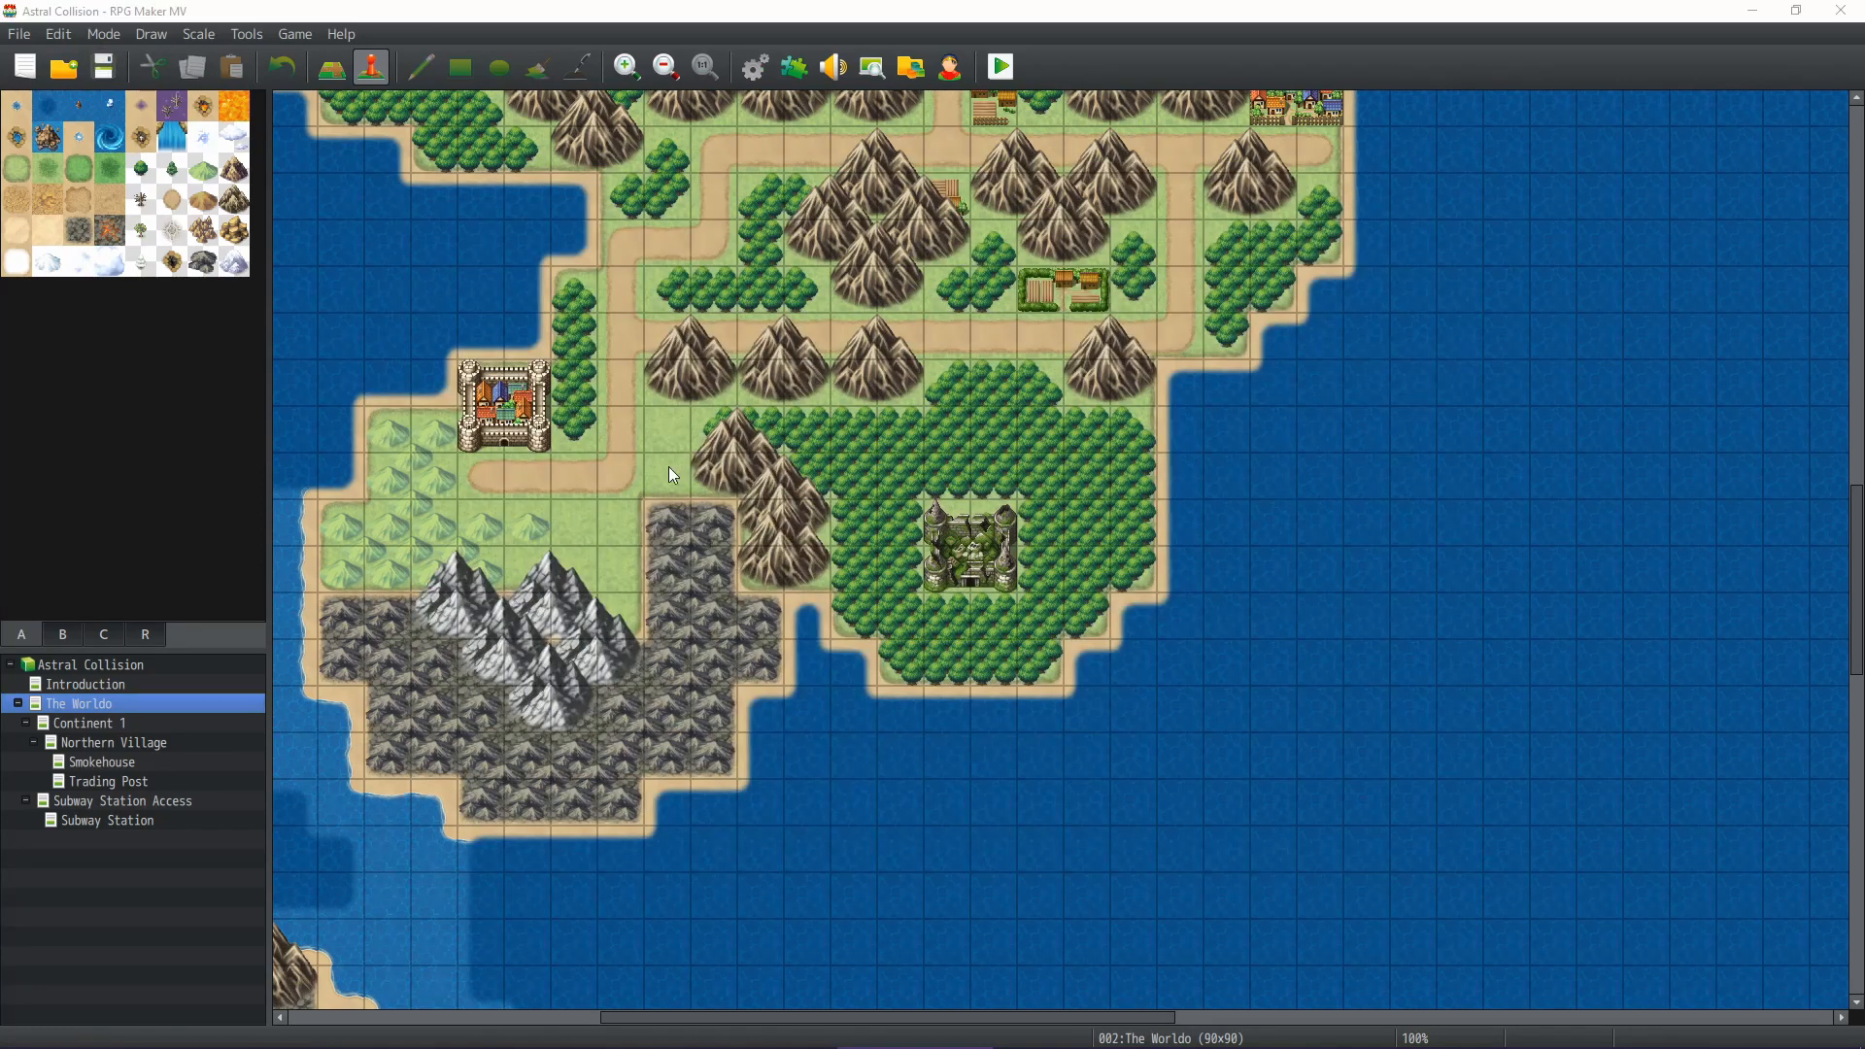
left_click(583, 534)
left_click(434, 247)
left_click(573, 359)
left_click(441, 277)
left_click(789, 276)
type("sorcerer")
left_click(433, 247)
left_click(434, 278)
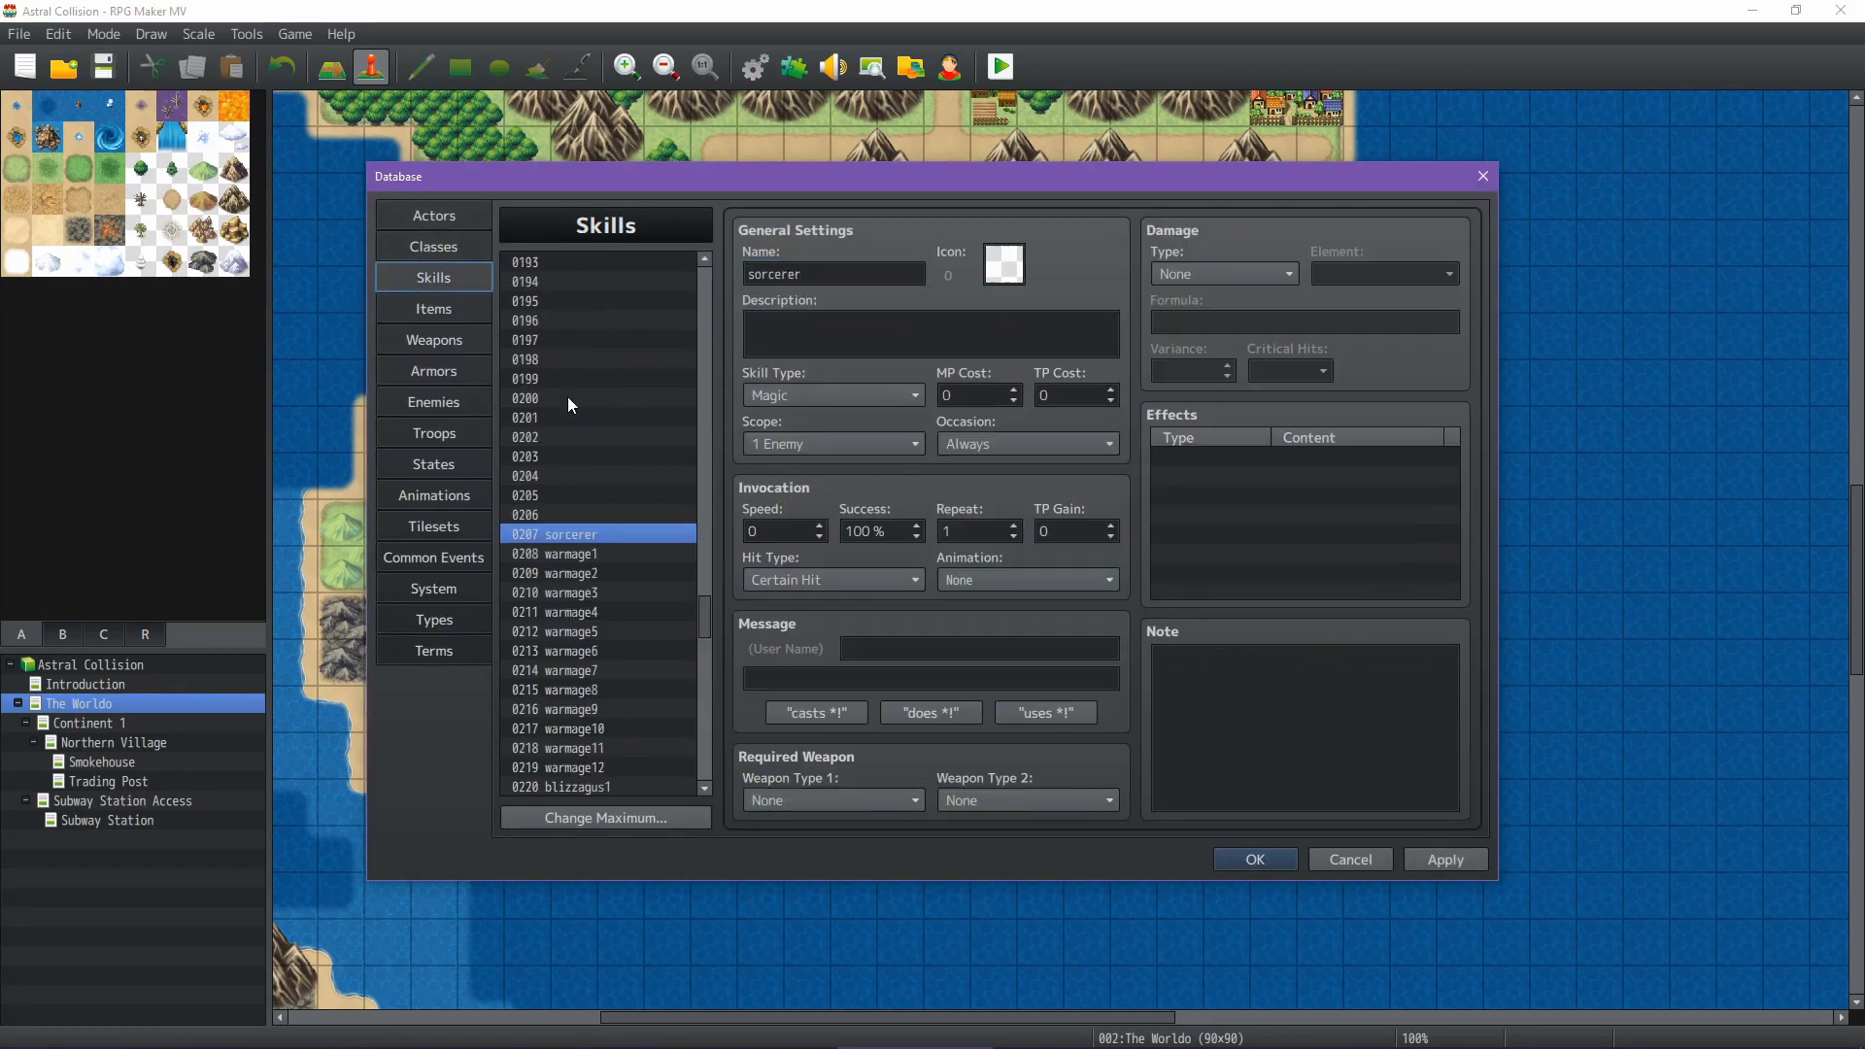
Duplicate the sorcerer skill from slot 0207 into slots 0206 up through 0196
left_click(609, 530)
key("ctrl+c")
key("Up")
key("ctrl+v")
key("Up")
key("ctrl+v")
key("Up")
key("ctrl+v")
key("Up")
key("ctrl+v")
key("Up")
key("ctrl+v")
key("Up")
key("ctrl+v")
key("Up")
key("ctrl+v")
key("Up")
key("ctrl+v")
key("Up")
key("ctrl+v")
key("Up")
key("ctrl+v")
key("Up")
key("ctrl+v")
Rename skills 0196 to 0199 as "sorcerer1" through "sorcerer4" in order
left_click(818, 274)
type("1")
key("Page_Down")
key("End")
type("2")
left_click(818, 274)
type("3")
left_click(661, 379)
left_click(816, 276)
type("4")
Rename skills 0200 to 0207 as "sorcerer5" through "sorcerer12" in order
left_click(661, 398)
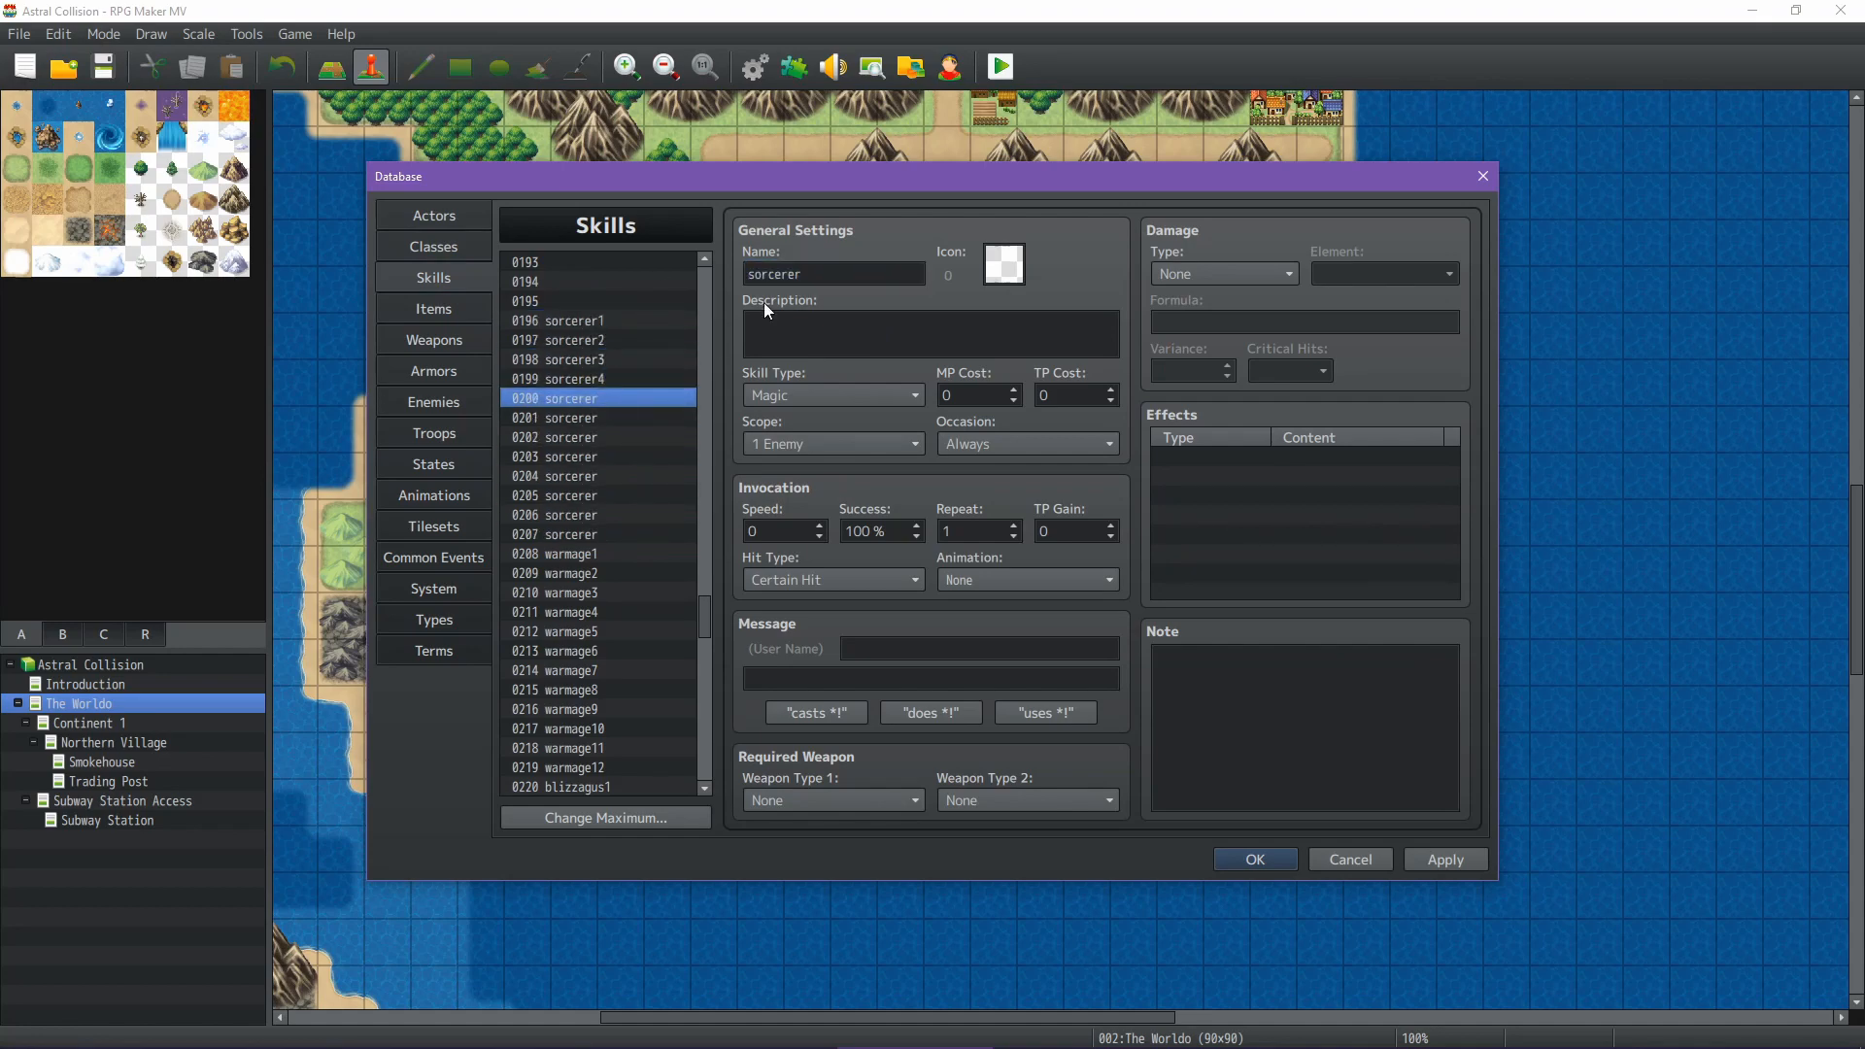
left_click(814, 276)
type("5")
left_click(622, 496)
left_click(814, 276)
type("10")
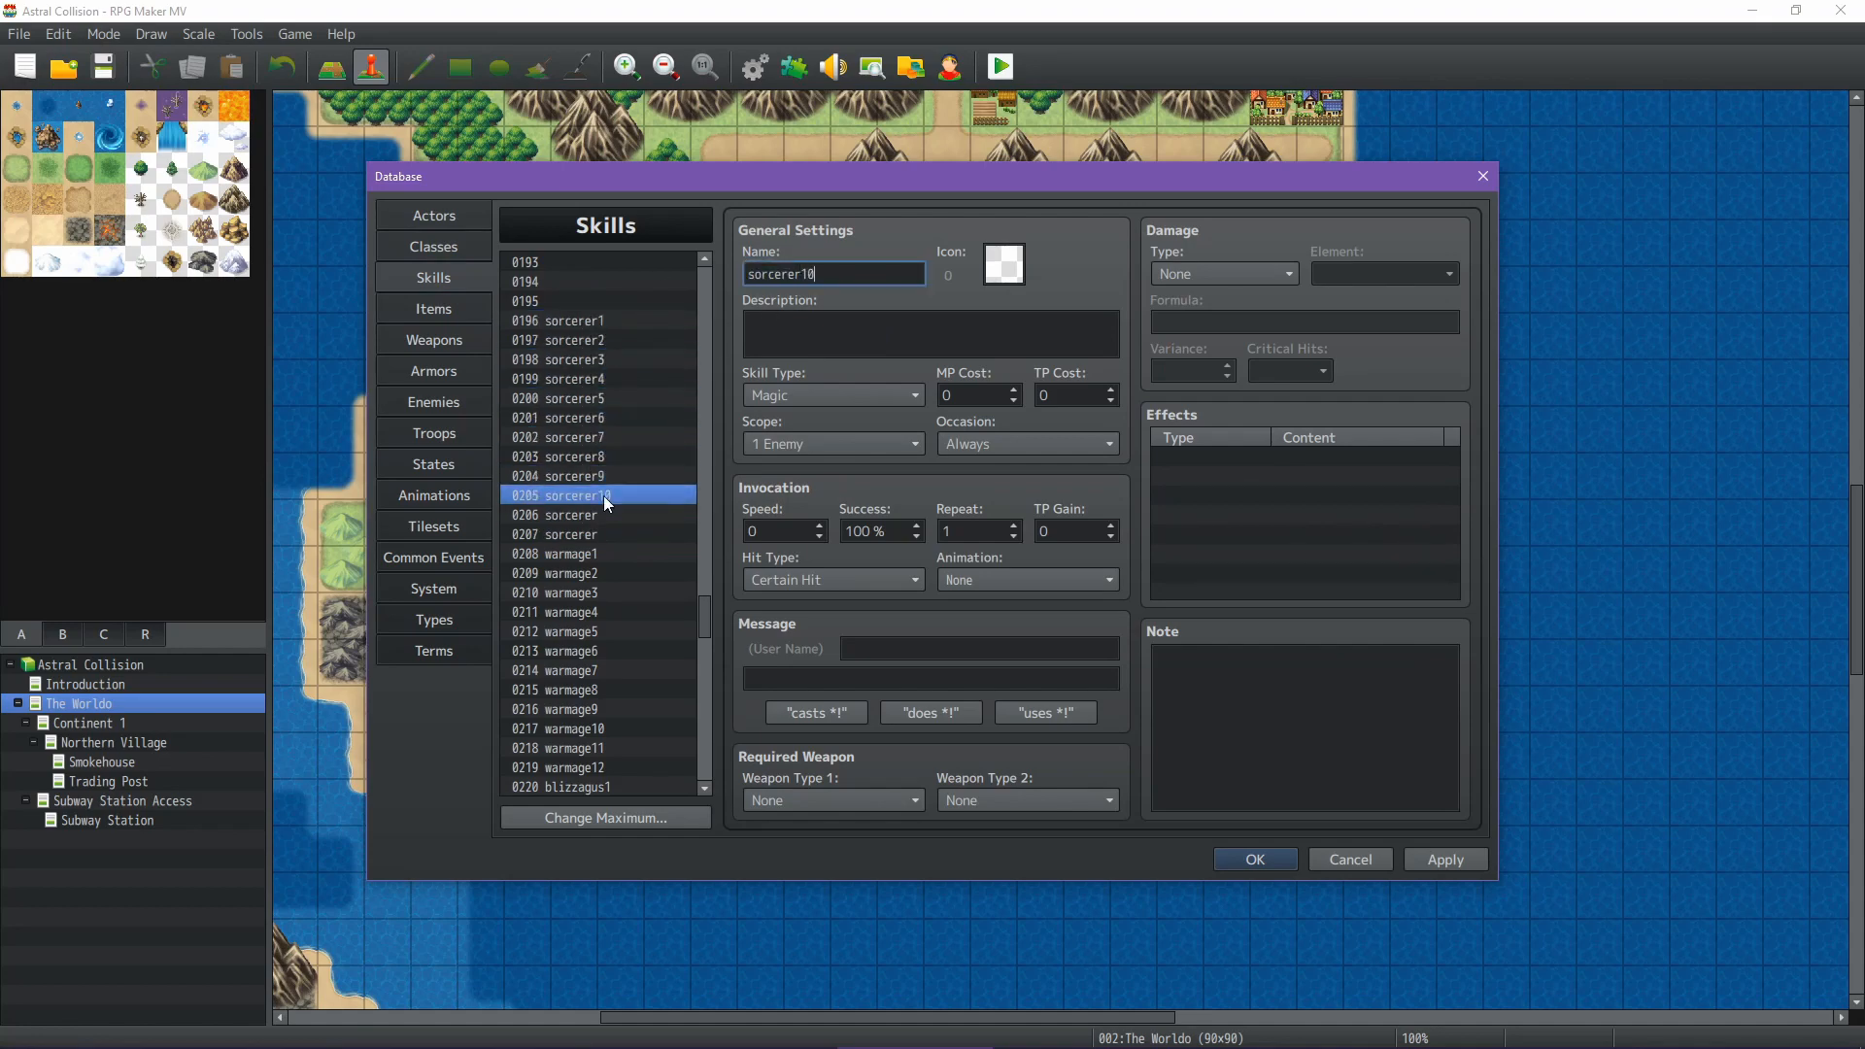
left_click(604, 515)
left_click(815, 276)
type("11")
left_click(607, 534)
left_click(814, 275)
Name skill slot 0195 "prismage" and duplicate it into slots 0194 up through 0184
type("prismage")
left_click(639, 554)
key("ctrl+c")
key("Up")
key("ctrl+v")
key("Up")
key("ctrl+v")
key("Up")
key("ctrl+v")
key("Up")
key("ctrl+v")
key("Up")
key("ctrl+v")
key("Up")
key("ctrl+v")
key("Up")
key("ctrl+v")
key("Up")
key("ctrl+v")
key("Up")
key("ctrl+v")
key("Up")
key("ctrl+v")
key("Up")
key("ctrl+v")
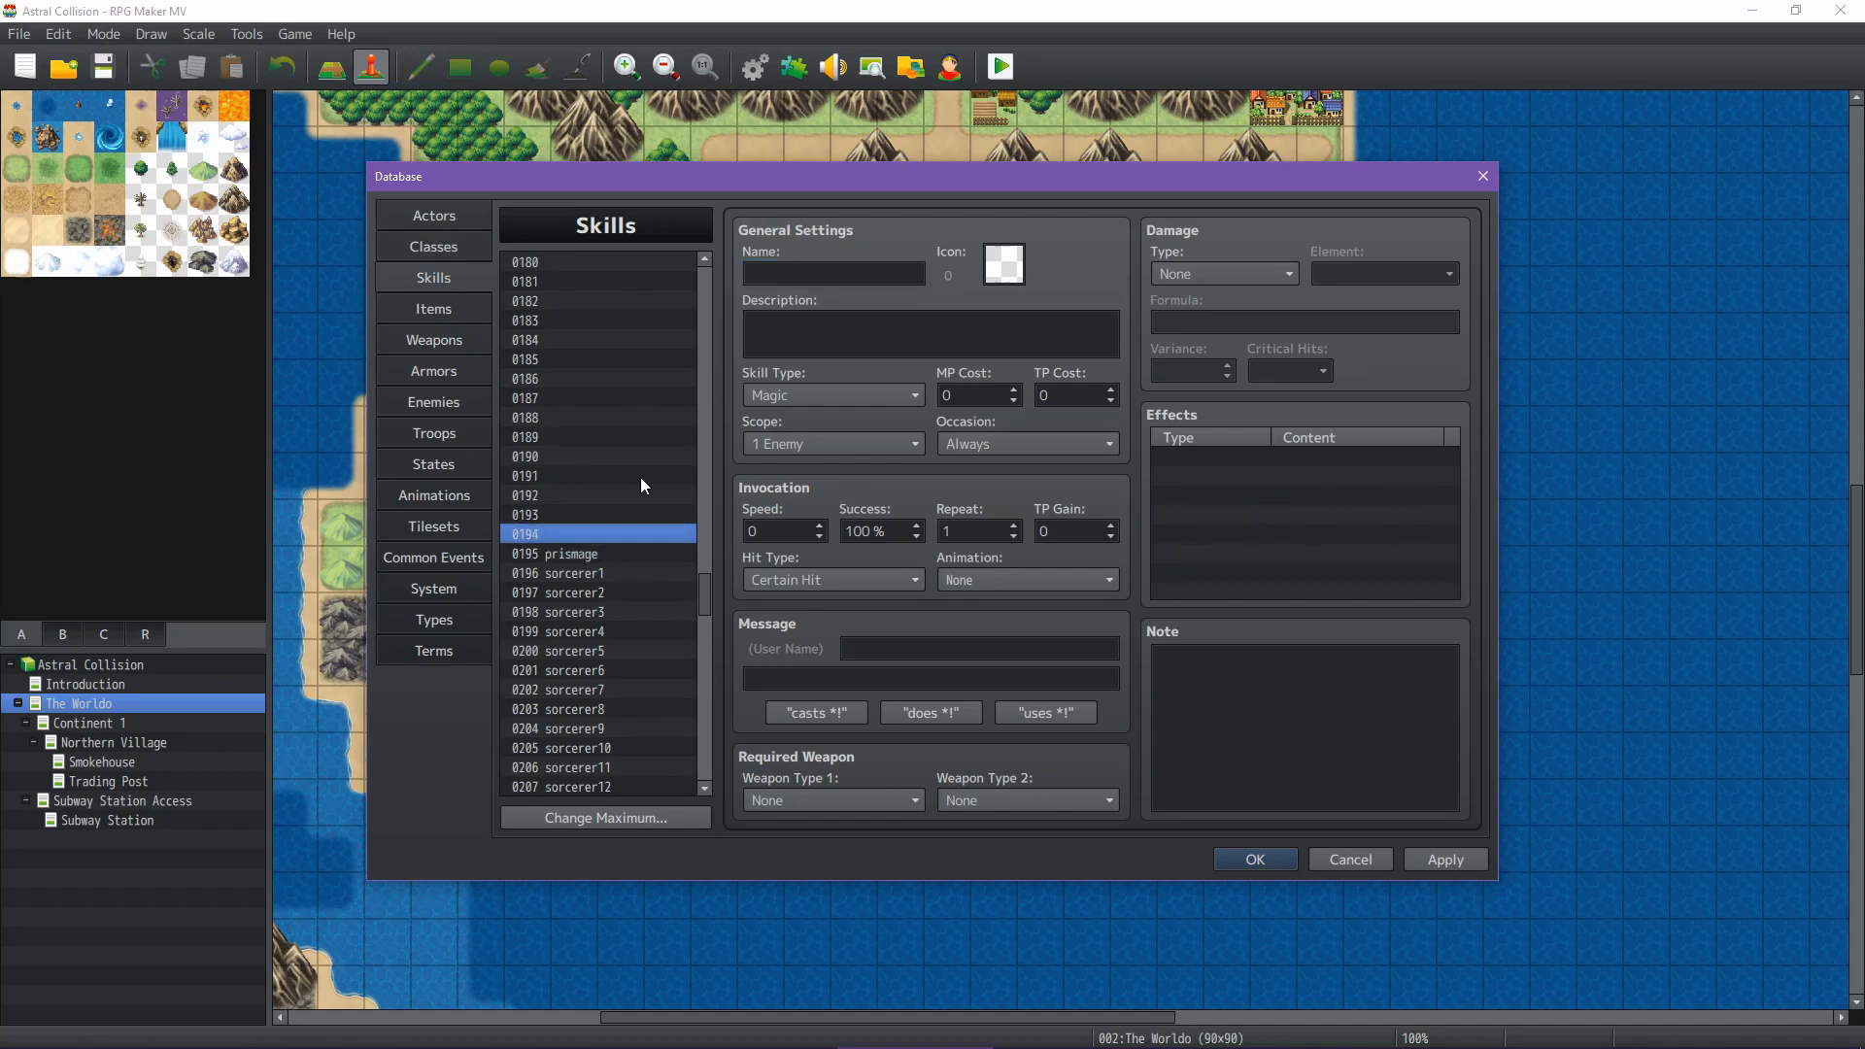
Rename skills 0184 to 0187 as "prismage1" through "prismage4" in order
left_click(819, 275)
type("1")
left_click(622, 359)
left_click(818, 275)
type("2")
left_click(819, 276)
type("4")
Rename skills 0188 to 0193 as "prismage5" through "prismage10" in order
left_click(631, 418)
left_click(818, 276)
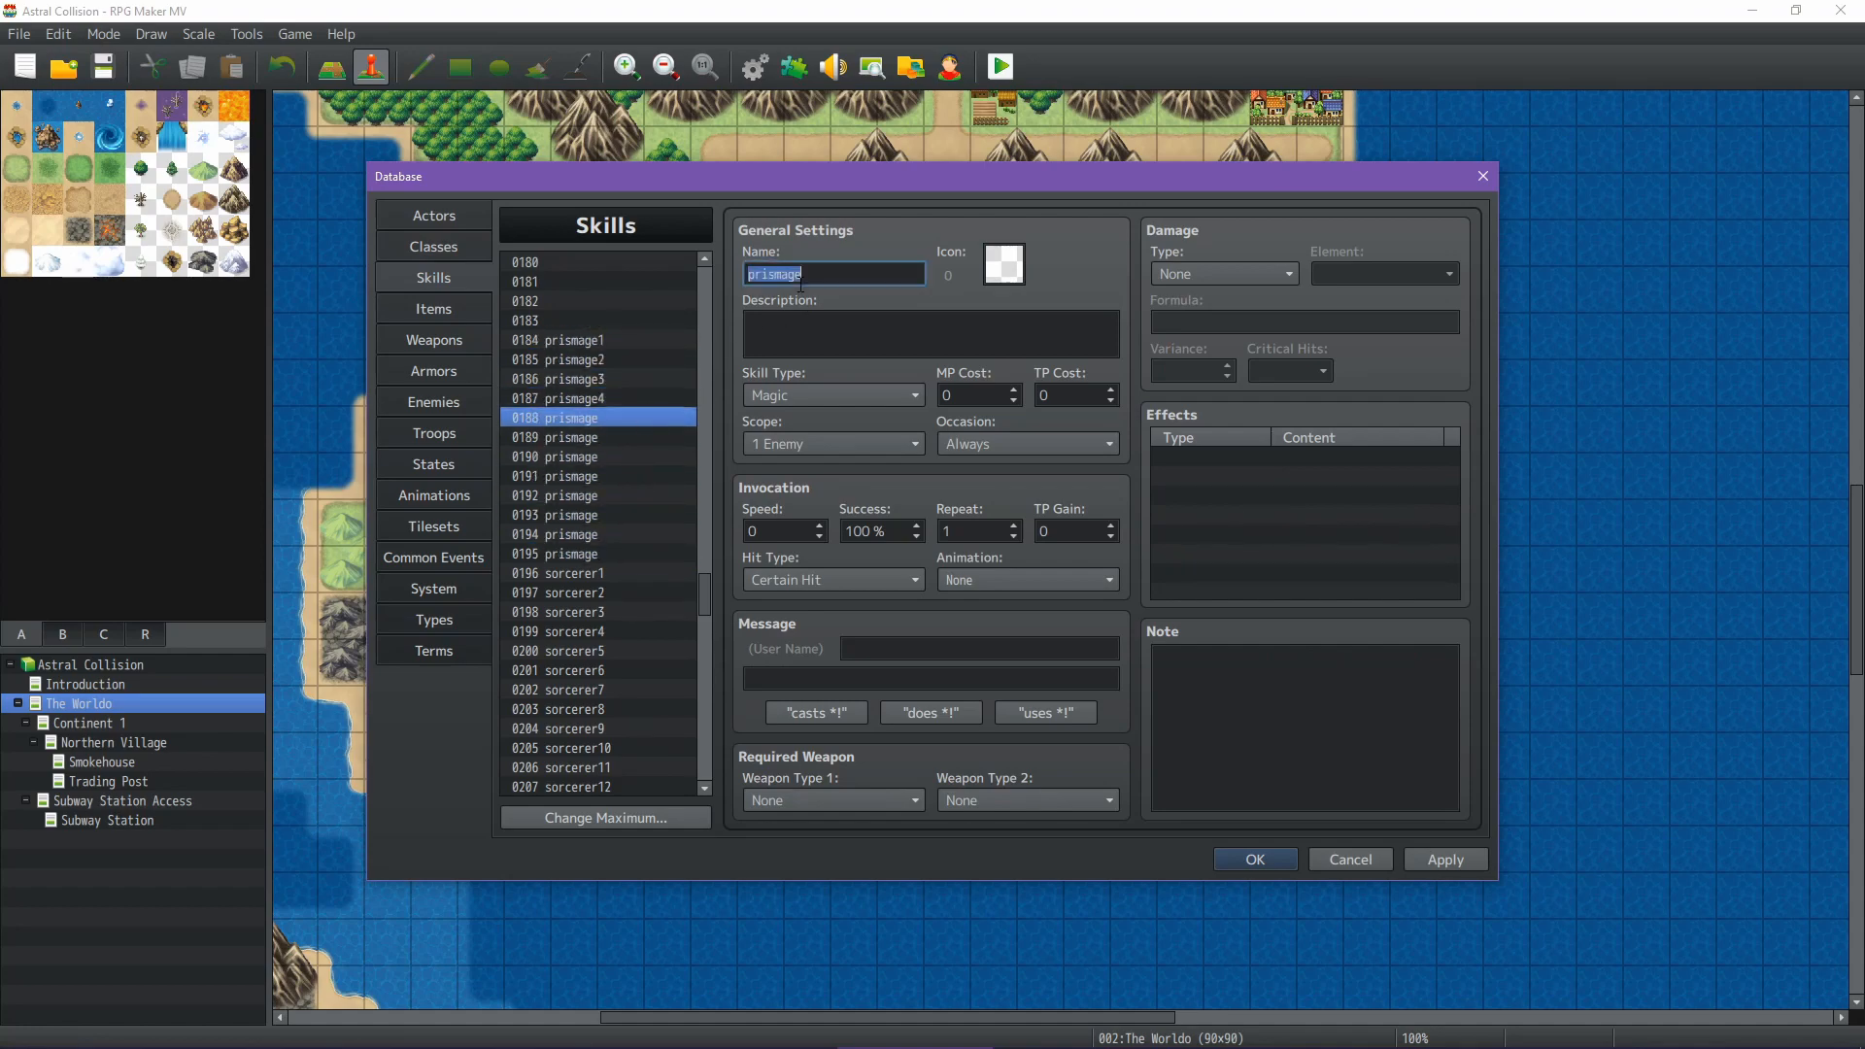
type("5")
left_click(631, 437)
left_click(818, 276)
type("6")
left_click(818, 276)
type("10")
Rename skills 0194 and 0195 as "prismage11" and "prismage12"
left_click(621, 534)
double_click(818, 276)
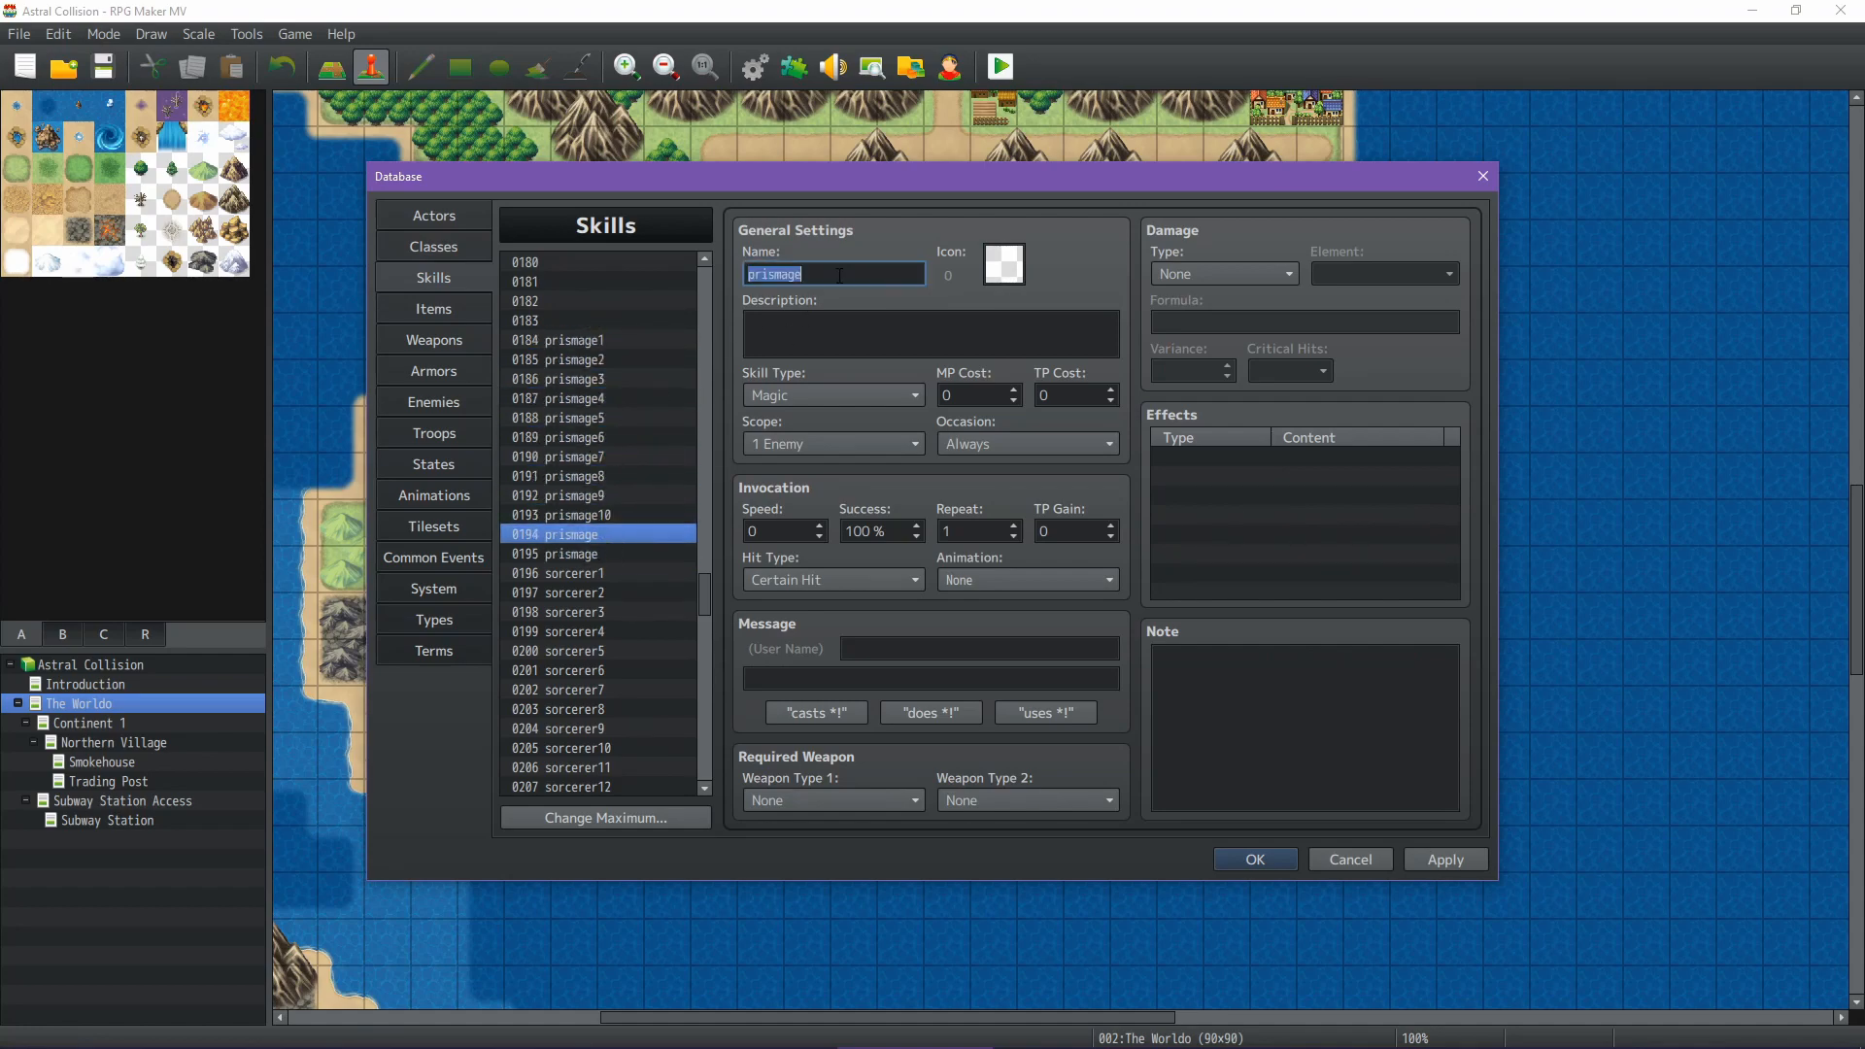
type("11")
left_click(622, 553)
left_click(818, 276)
type("12st")
Name skill slot 0183 "telenergist" and duplicate it into slots 0182 up through 0172
left_click(661, 535)
key("ctrl+c")
key("Up")
key("ctrl+v")
key("Up")
key("ctrl+v")
key("Up")
key("ctrl+v")
key("Up")
key("ctrl+v")
key("Up")
key("ctrl+v")
key("Up")
key("ctrl+v")
key("Up")
key("ctrl+v")
key("Up")
key("ctrl+v")
key("Up")
key("ctrl+v")
key("Up")
key("ctrl+v")
key("Up")
key("ctrl+v")
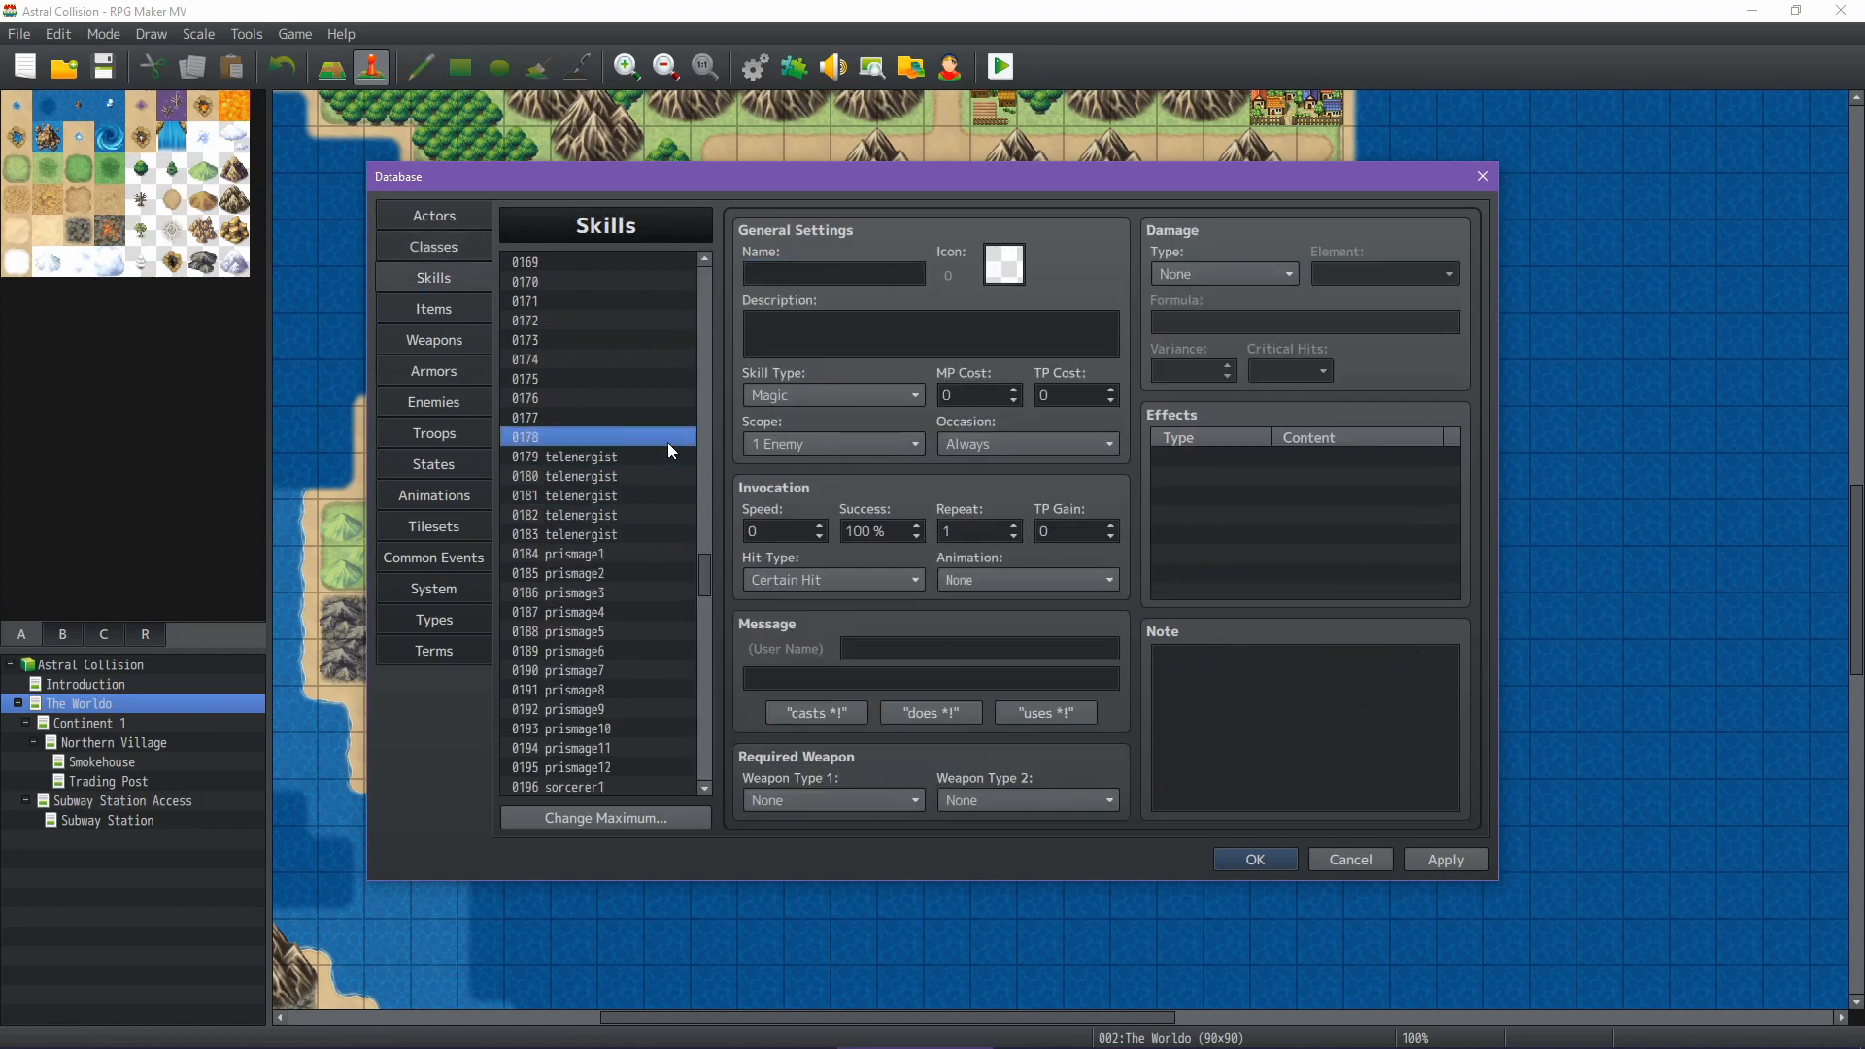
Rename skills 0172 to 0176 as "telenergist1" through "telenergist5" in order
double_click(835, 276)
left_click(846, 276)
type("1")
left_click(642, 340)
left_click(845, 276)
left_click(641, 398)
double_click(797, 276)
type("5")
Rename skills 0177 to 0183 as "telenergist6" through "telenergist12" in order
left_click(641, 418)
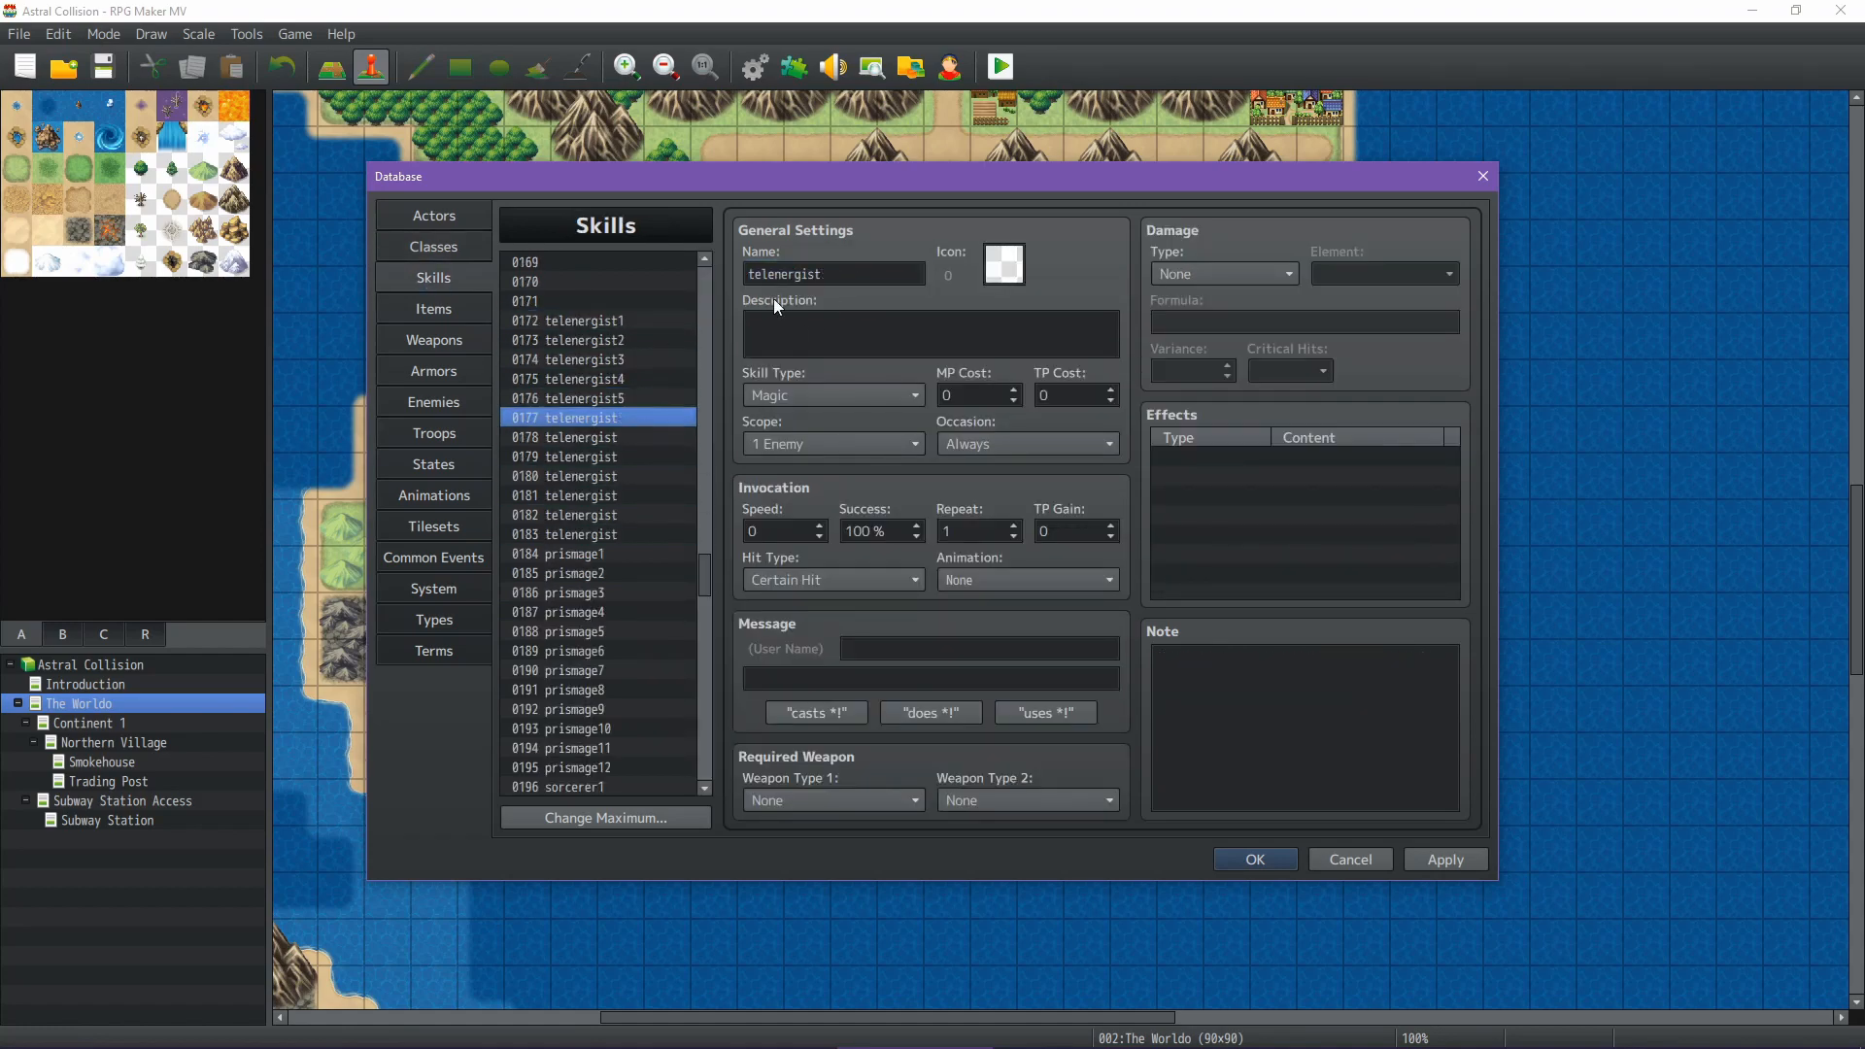
double_click(797, 276)
type("6")
left_click(636, 437)
double_click(793, 275)
type("10")
left_click(636, 515)
type("11")
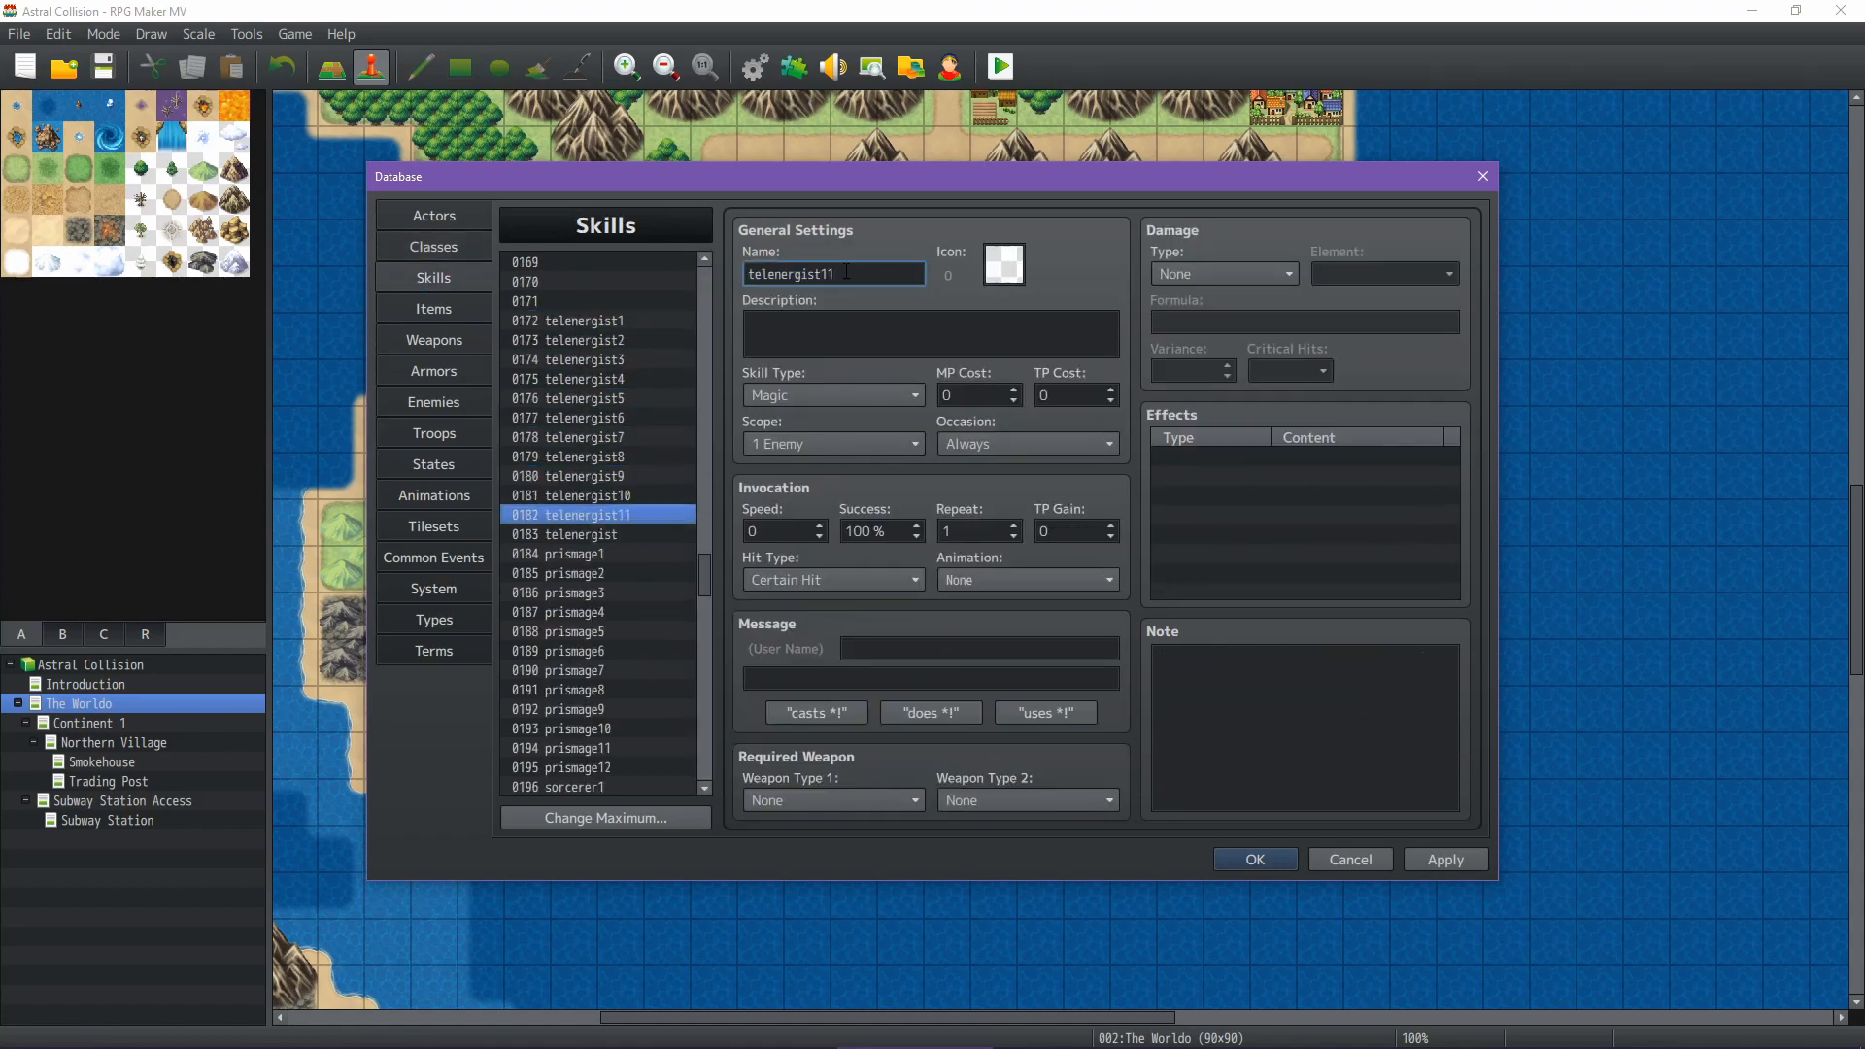
left_click(636, 535)
type("12")
Name skill slot 0171 "whammo" and duplicate it into slots 0170 up through 0160
left_click(587, 513)
type("whammo")
left_click(643, 554)
key("ctrl+c")
key("Up")
key("ctrl+v")
key("Up")
key("ctrl+v")
key("Up")
key("ctrl+v")
key("Up")
key("ctrl+v")
key("Up")
key("ctrl+v")
key("Up")
key("ctrl+v")
key("Up")
key("ctrl+v")
key("Up")
key("ctrl+v")
key("Up")
key("ctrl+v")
key("Up")
key("ctrl+v")
key("Up")
key("ctrl+v")
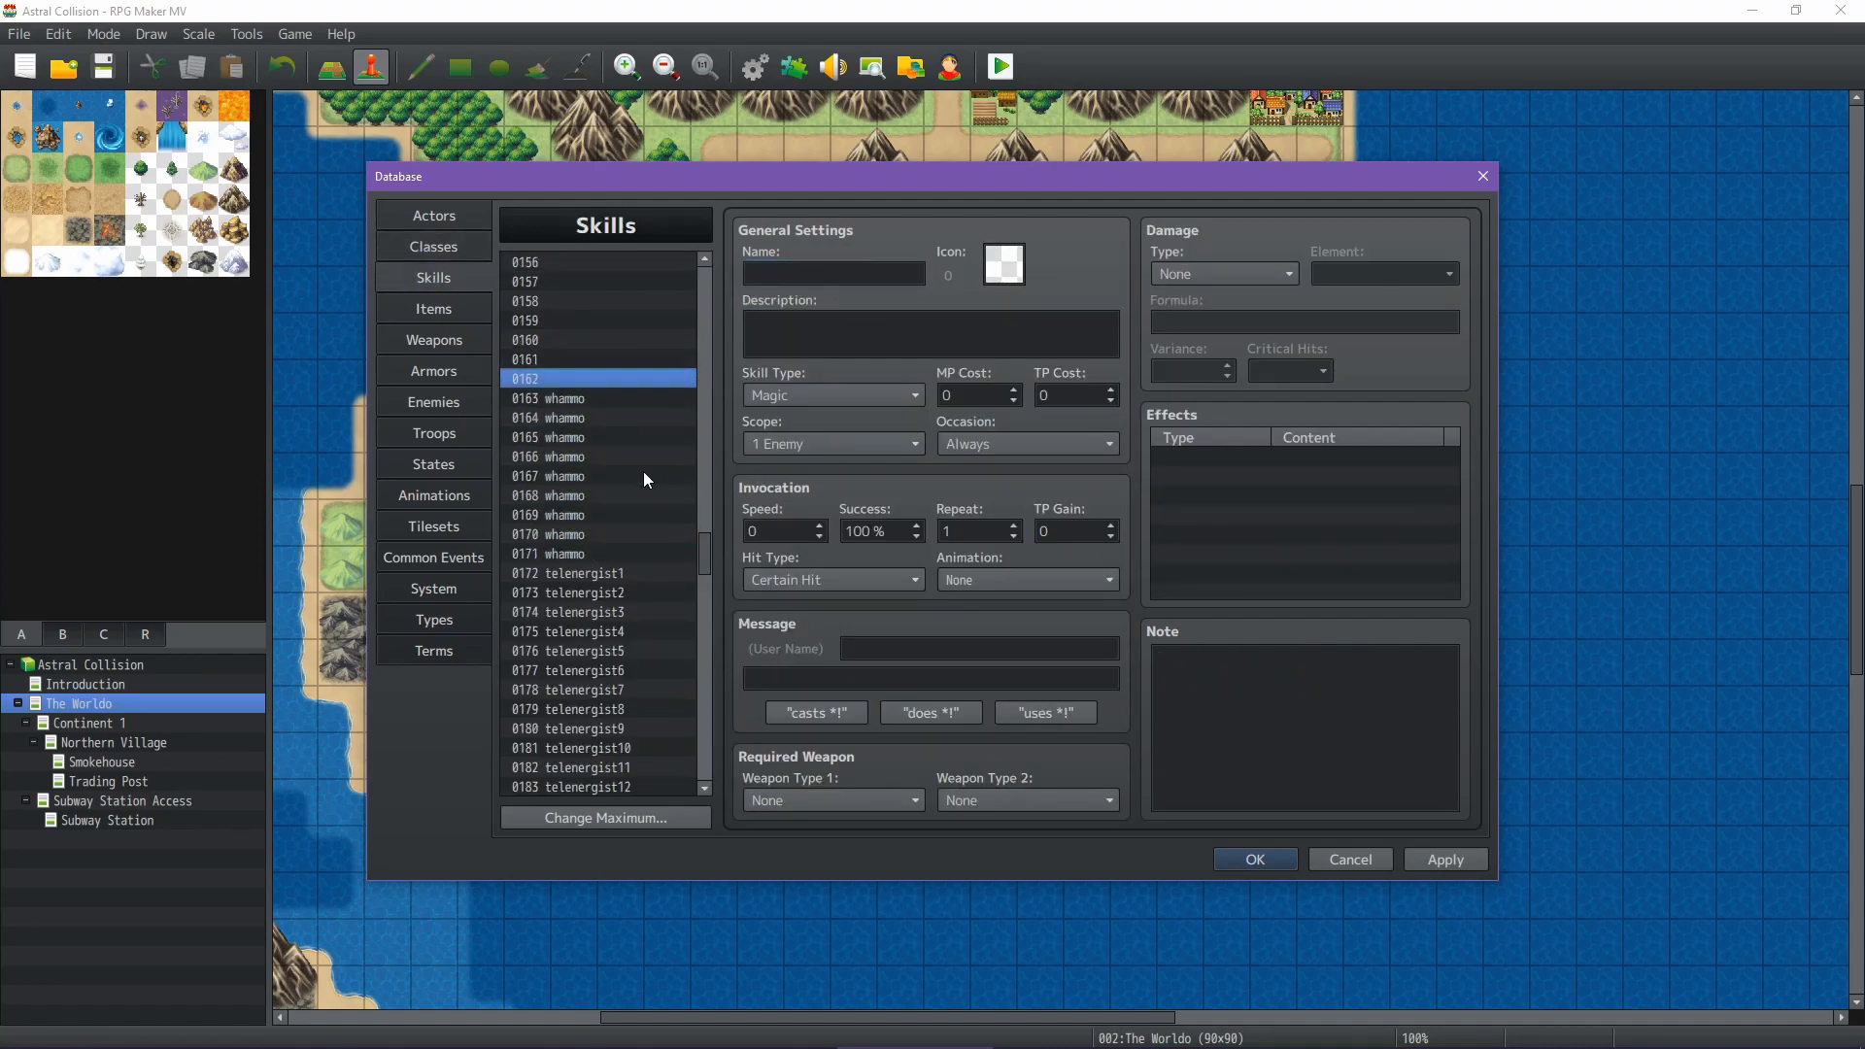
Rename skills 0160 to 0164 as "whammo1" through "whammo5" in order
left_click(807, 275)
type("1")
left_click(598, 362)
left_click(806, 275)
type("2")
left_click(613, 379)
double_click(787, 275)
left_click(622, 419)
left_click(814, 276)
type("5")
Rename skills 0165 to 0171 as "whammo6" through "whammo12" in order
left_click(622, 437)
left_click(814, 276)
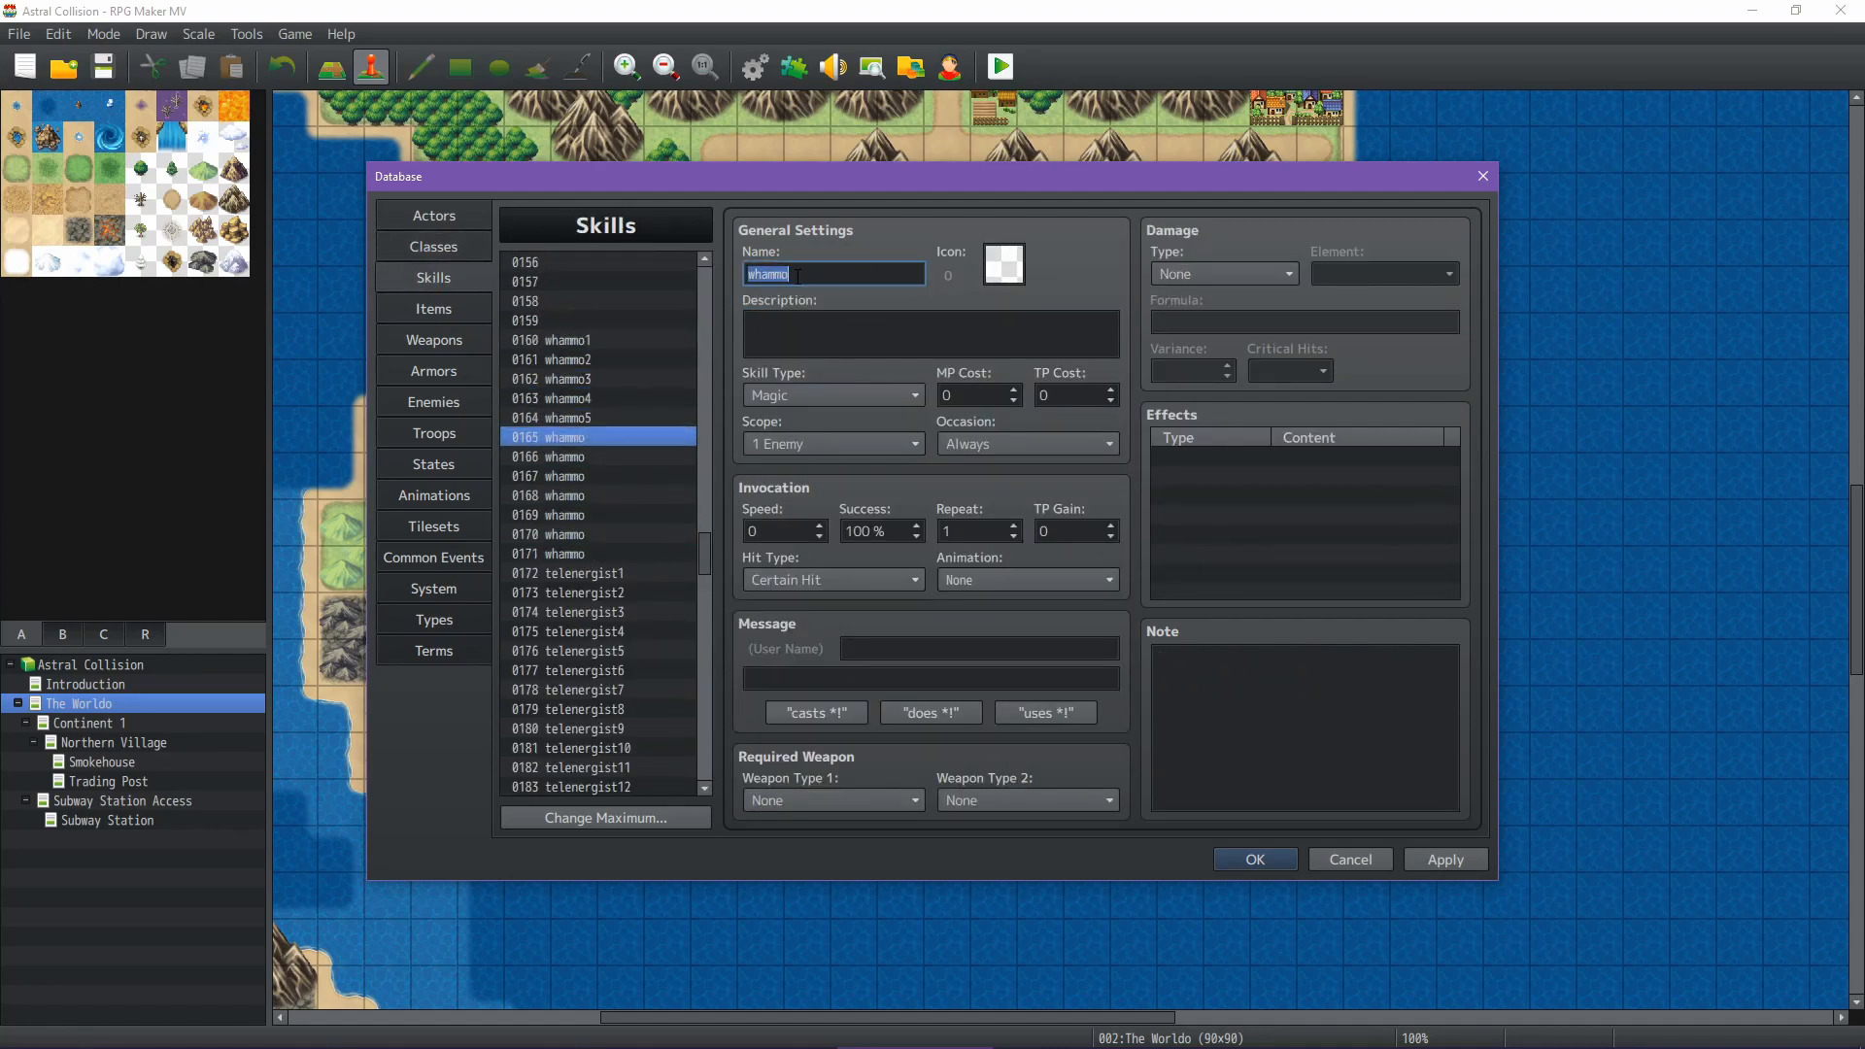
type("6")
left_click(621, 457)
left_click(814, 276)
left_click(627, 534)
left_click(818, 276)
type("11")
left_click(628, 551)
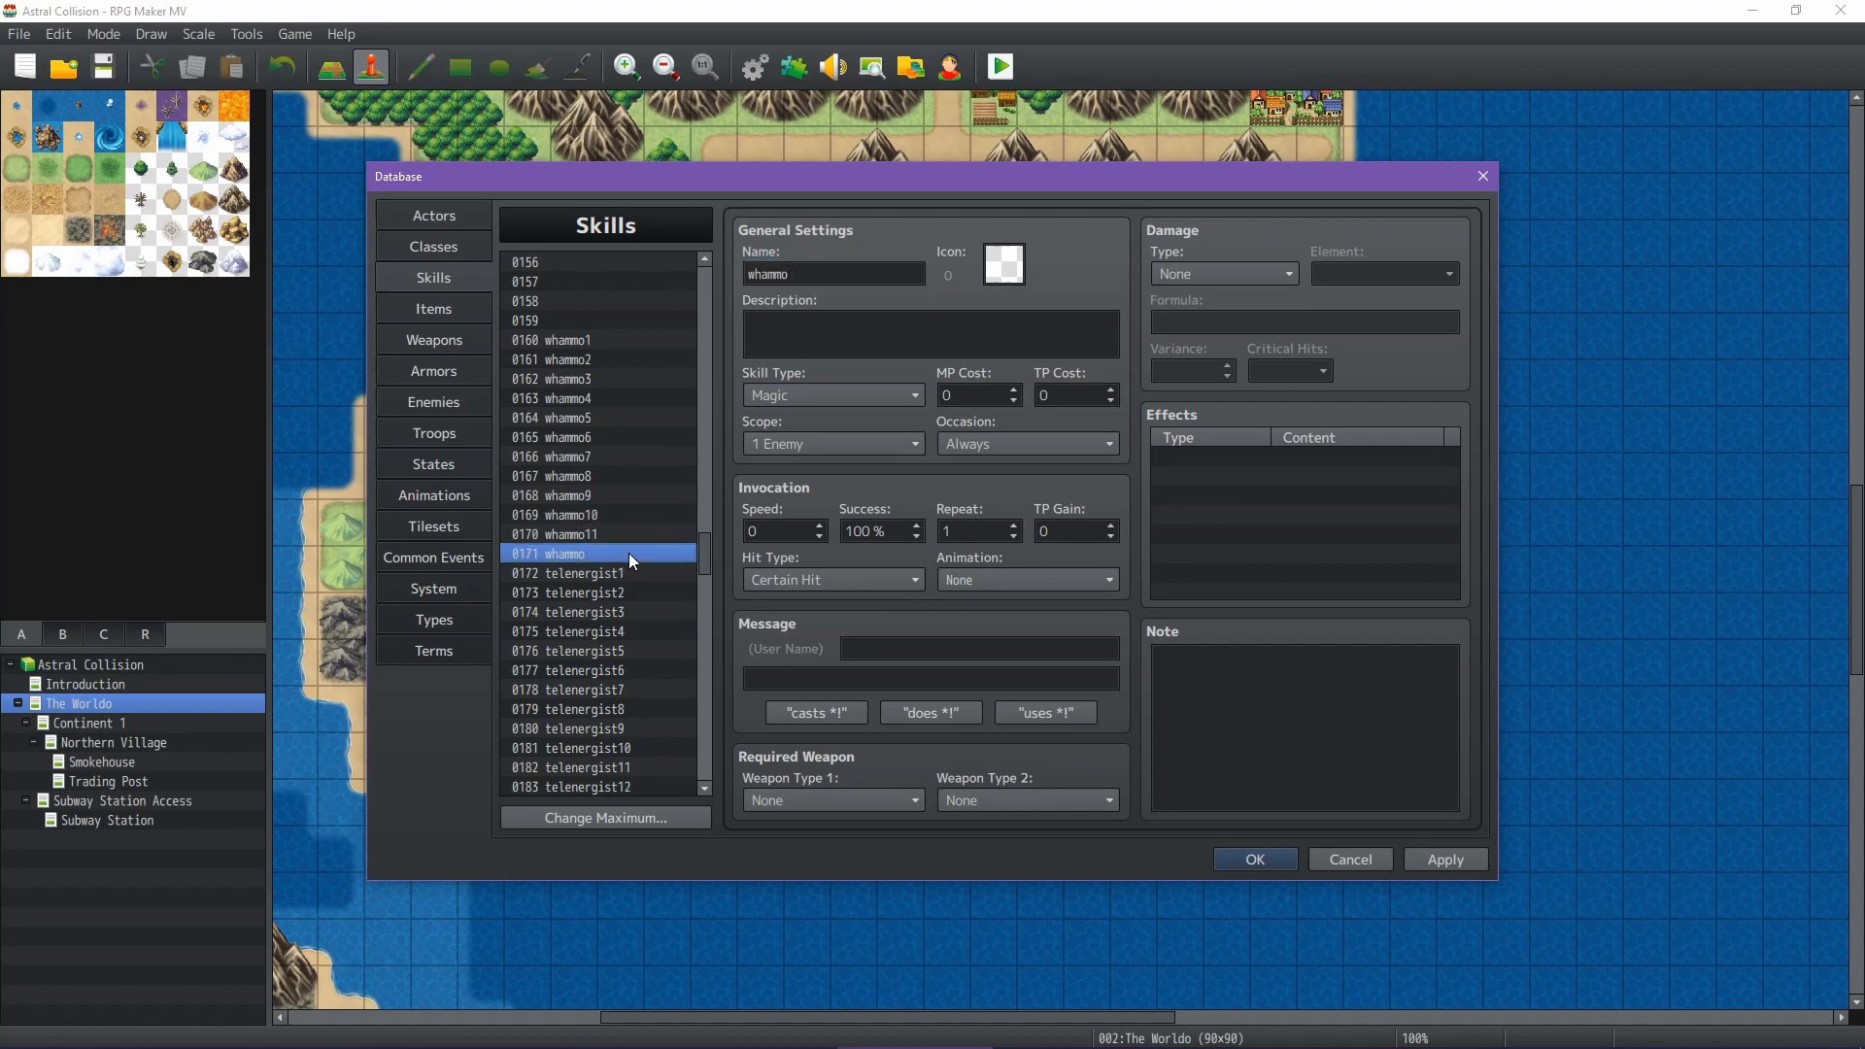
left_click(818, 276)
type("12")
Name skill slot 0159 "knight" and duplicate it into slots 0158 up through 0148
scroll(622, 486, "up", 3)
left_click(602, 476)
key("ctrl+v")
key("Up")
key("ctrl+v")
key("Up")
key("ctrl+v")
key("Up")
key("ctrl+v")
key("Up")
key("ctrl+v")
key("Up")
key("ctrl+v")
key("Up")
key("ctrl+v")
key("Up")
key("ctrl+v")
key("Up")
key("ctrl+v")
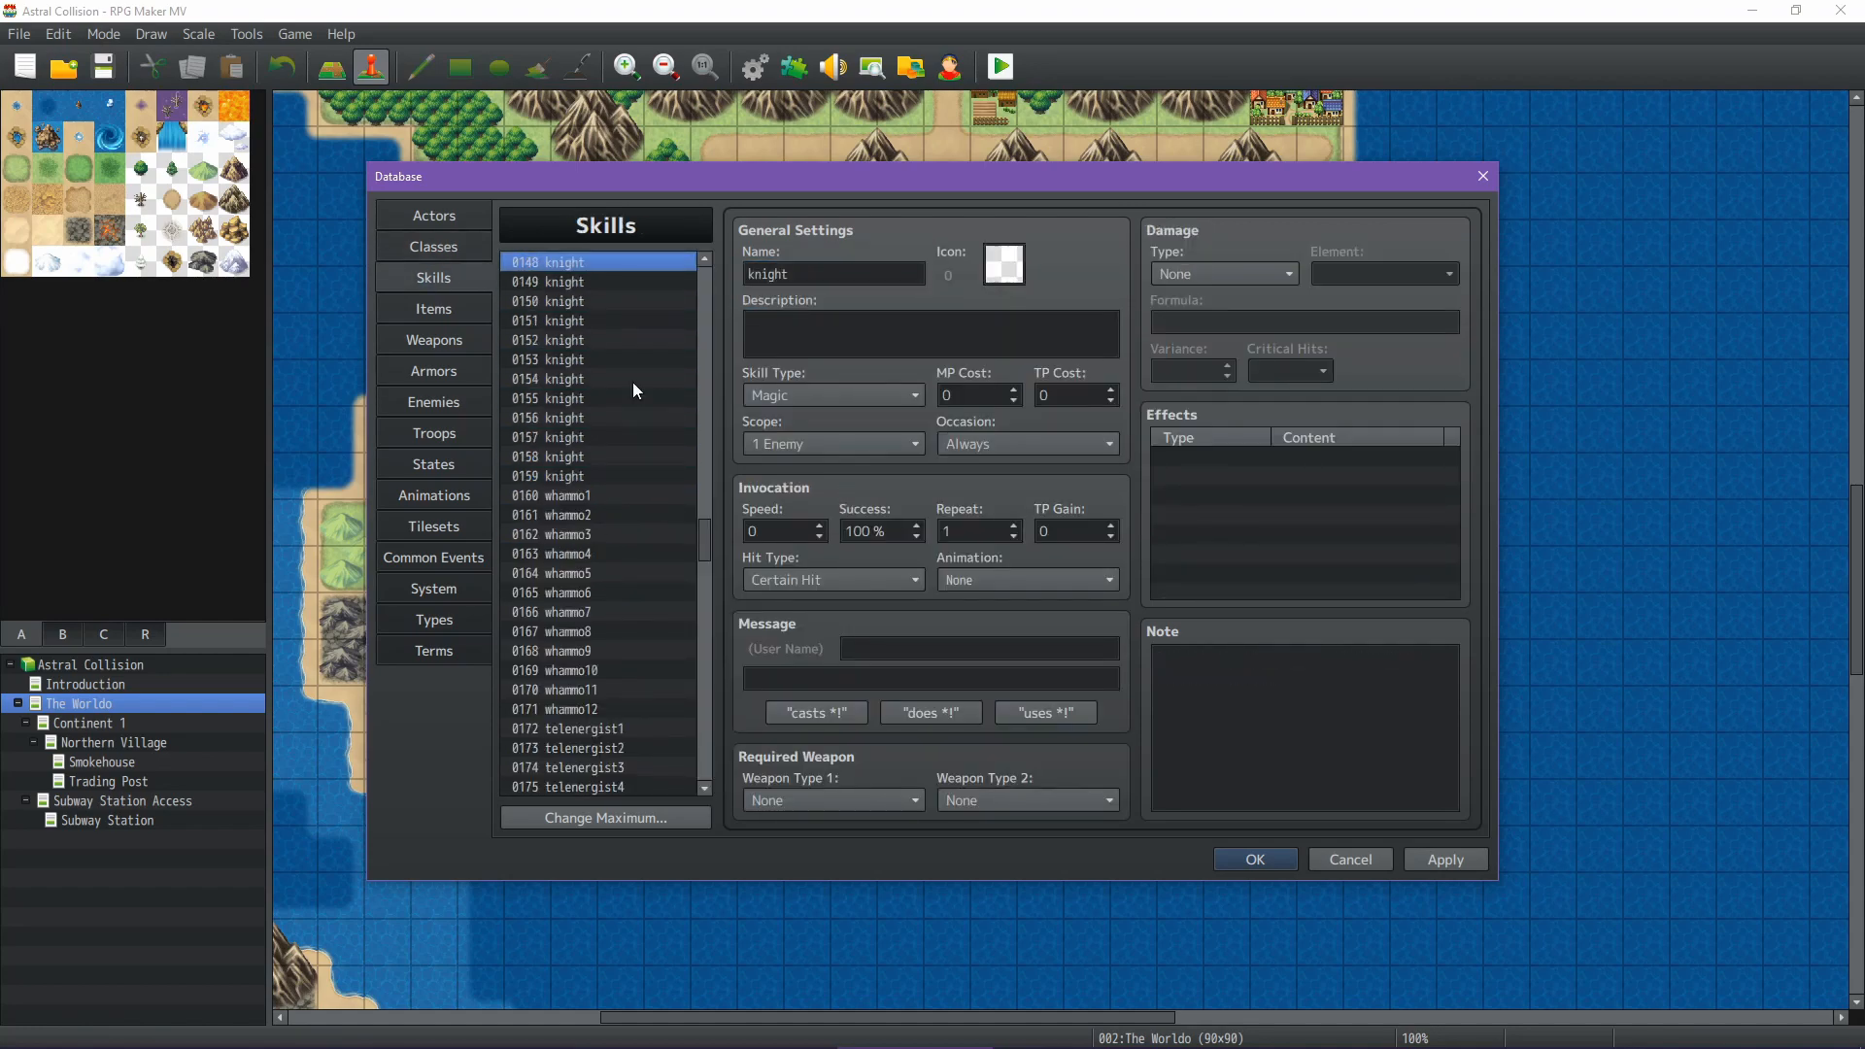
Rename skills 0148 to 0152 as "knight1" through "knight5" in order
scroll(633, 382, "up", 1)
left_click(865, 276)
type("1")
left_click(612, 359)
left_click(865, 276)
type("2")
left_click(602, 379)
type("5")
Rename skills 0153 to 0159 as "knight6" through "knight12" in order
left_click(607, 437)
left_click(860, 276)
type("6")
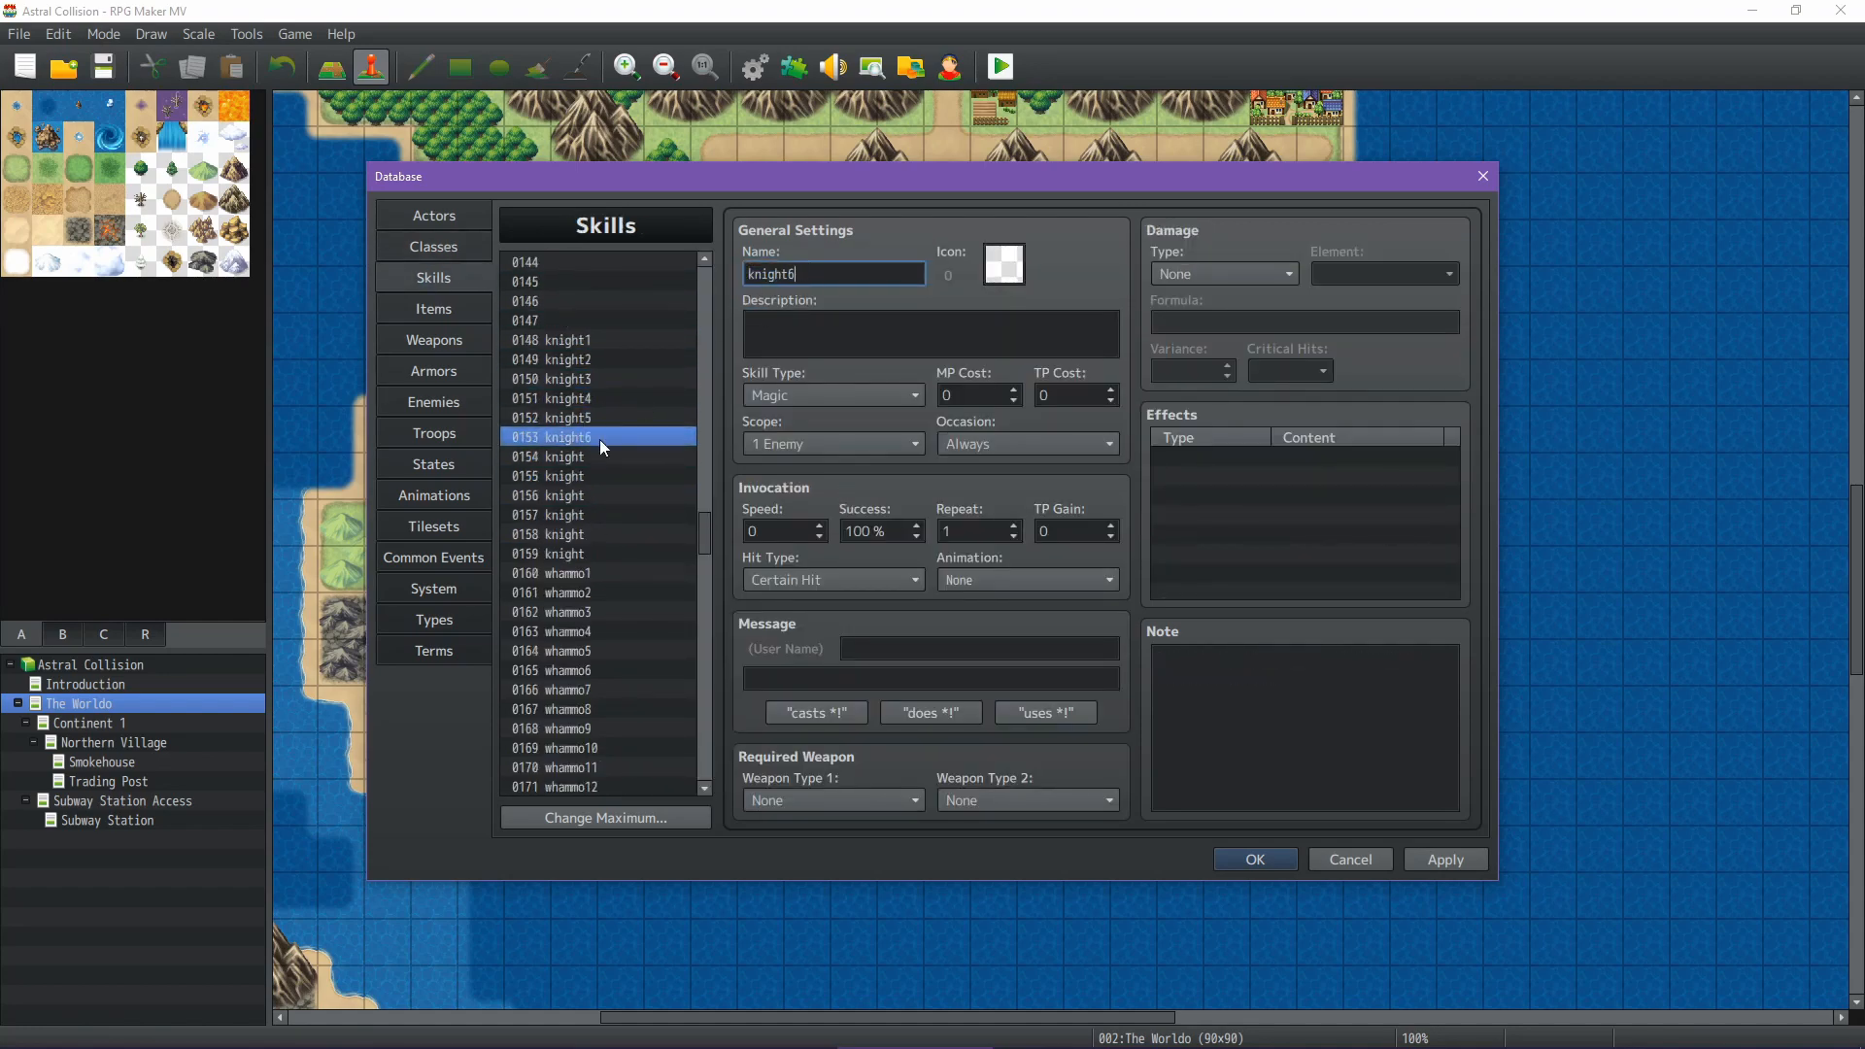
left_click(600, 456)
left_click(855, 275)
type("7")
left_click(605, 476)
left_click(829, 275)
type("11")
left_click(602, 554)
left_click(856, 276)
type("12")
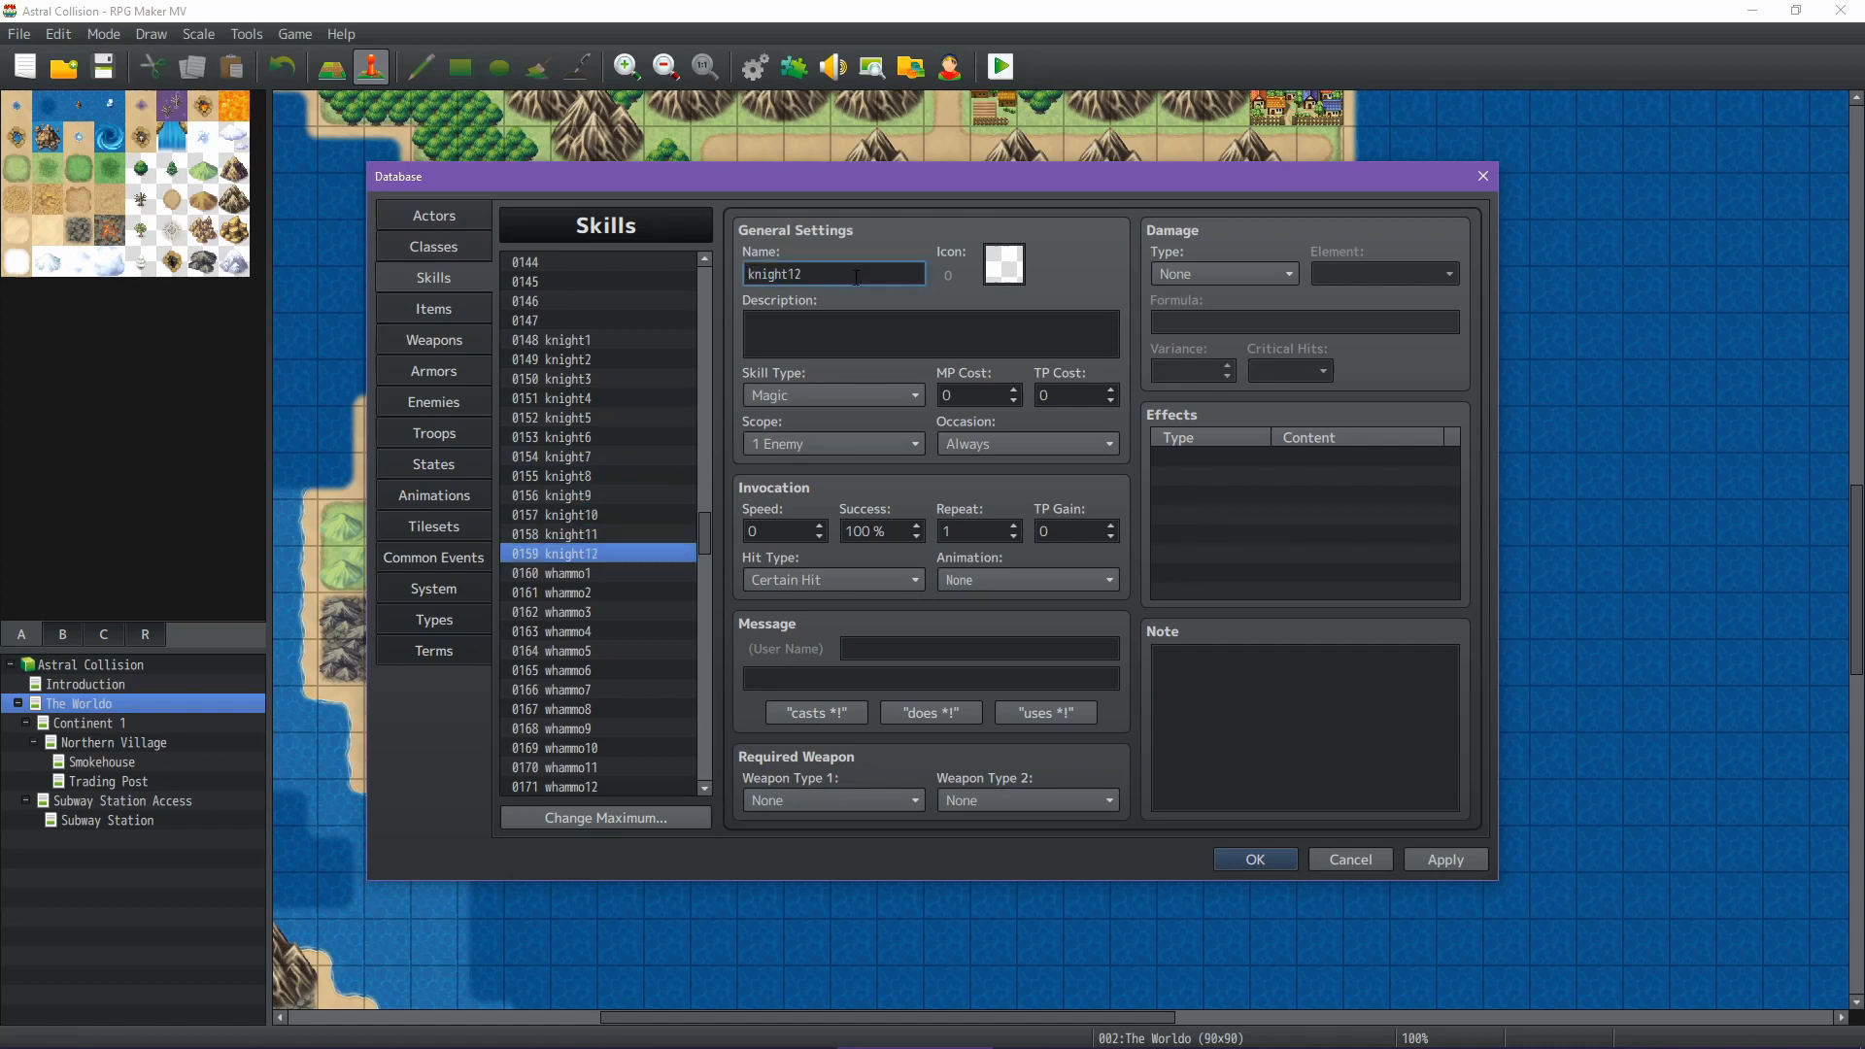
Name skill slot 0147 "V- UNIQUE SKILLS -V" as a divider above the class skills
left_click(560, 320)
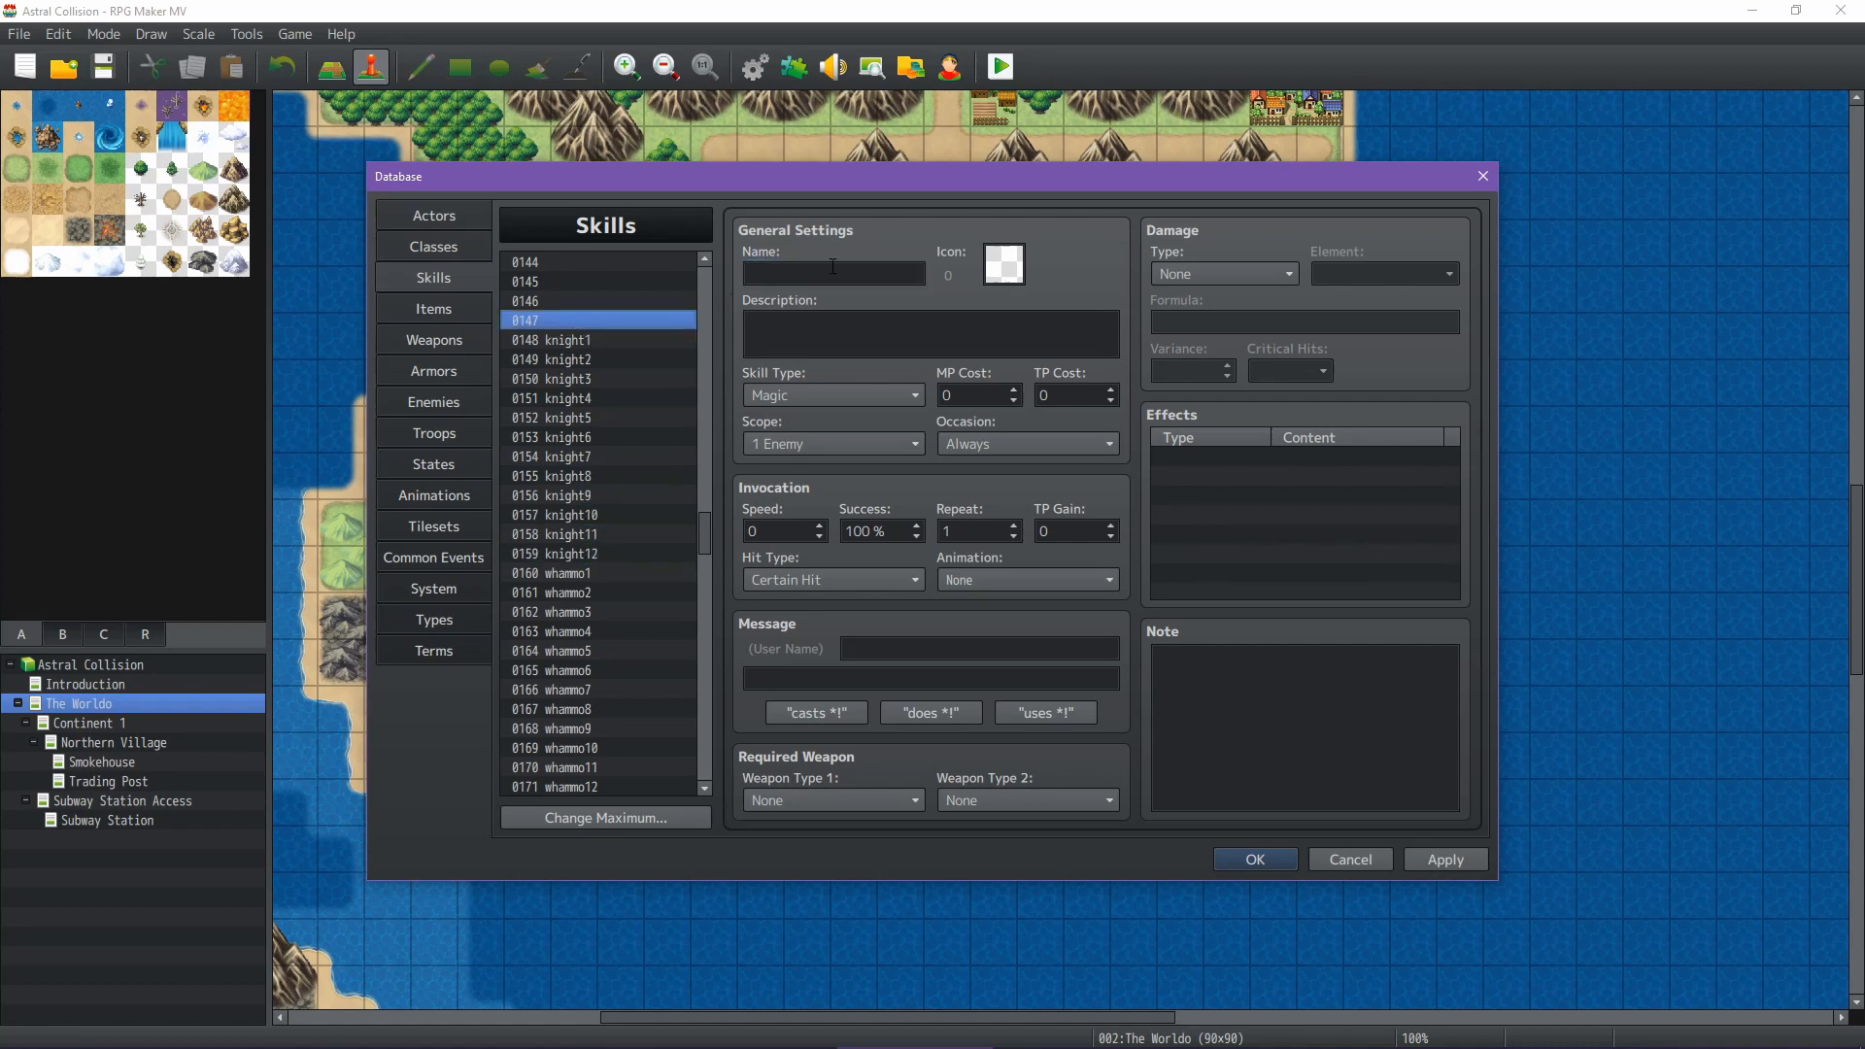
left_click(833, 271)
type("W")
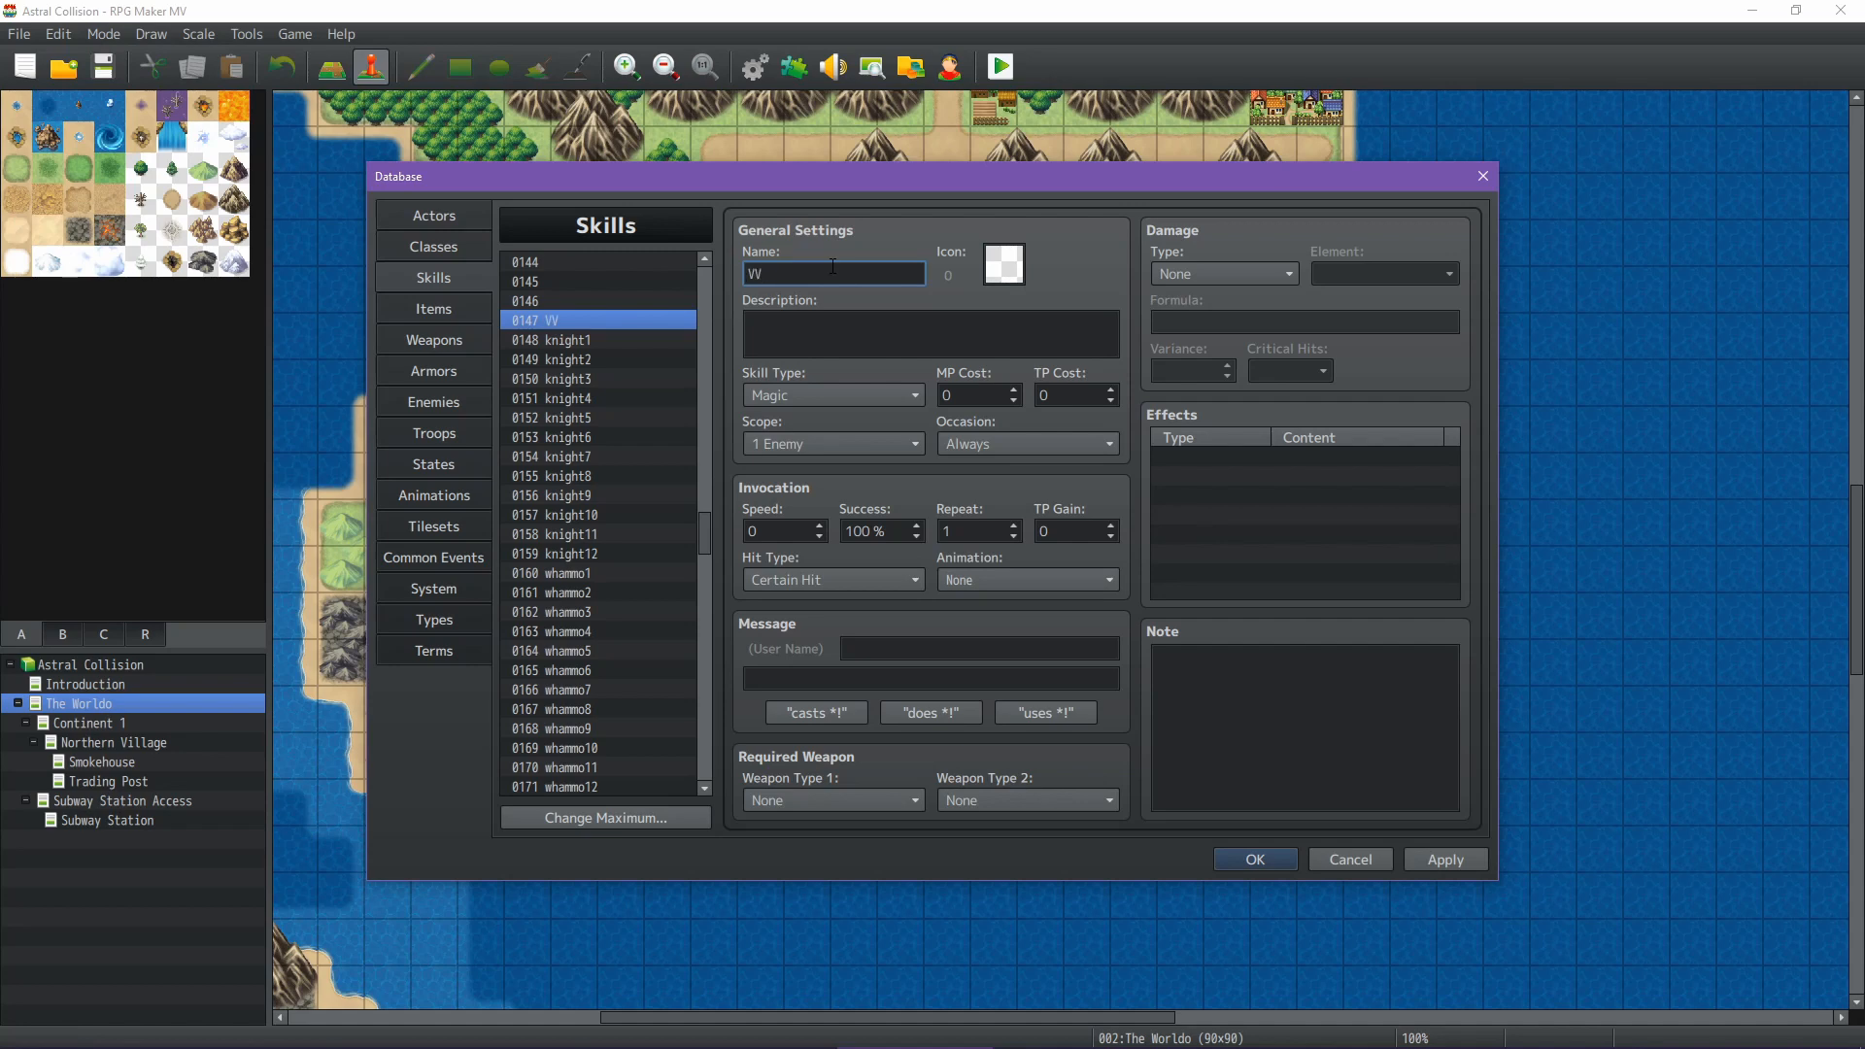
type("- UNIQUE SKILLS -V")
Describe the divider skill as "Filler comment skill. Don't use!", apply the database changes and close the database
left_click(1034, 340)
type("Filler ")
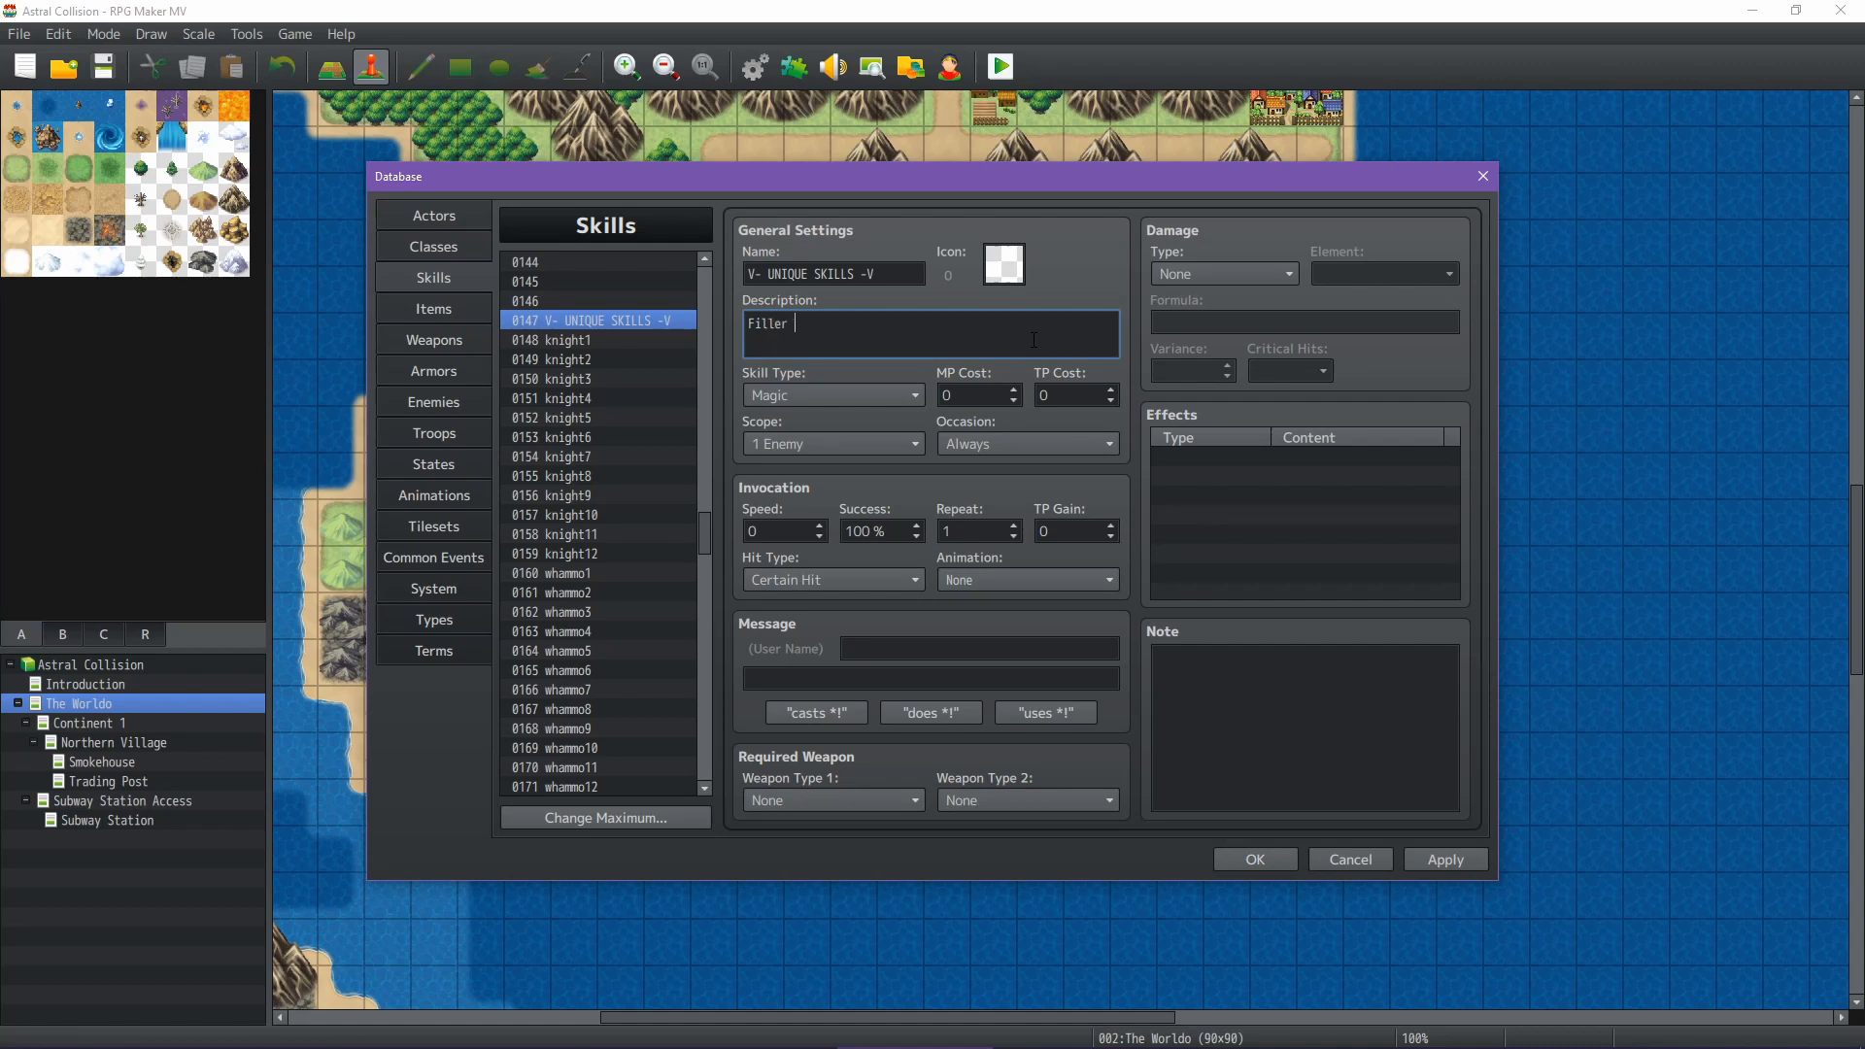
type("comment skill. Don't use!")
left_click(1420, 855)
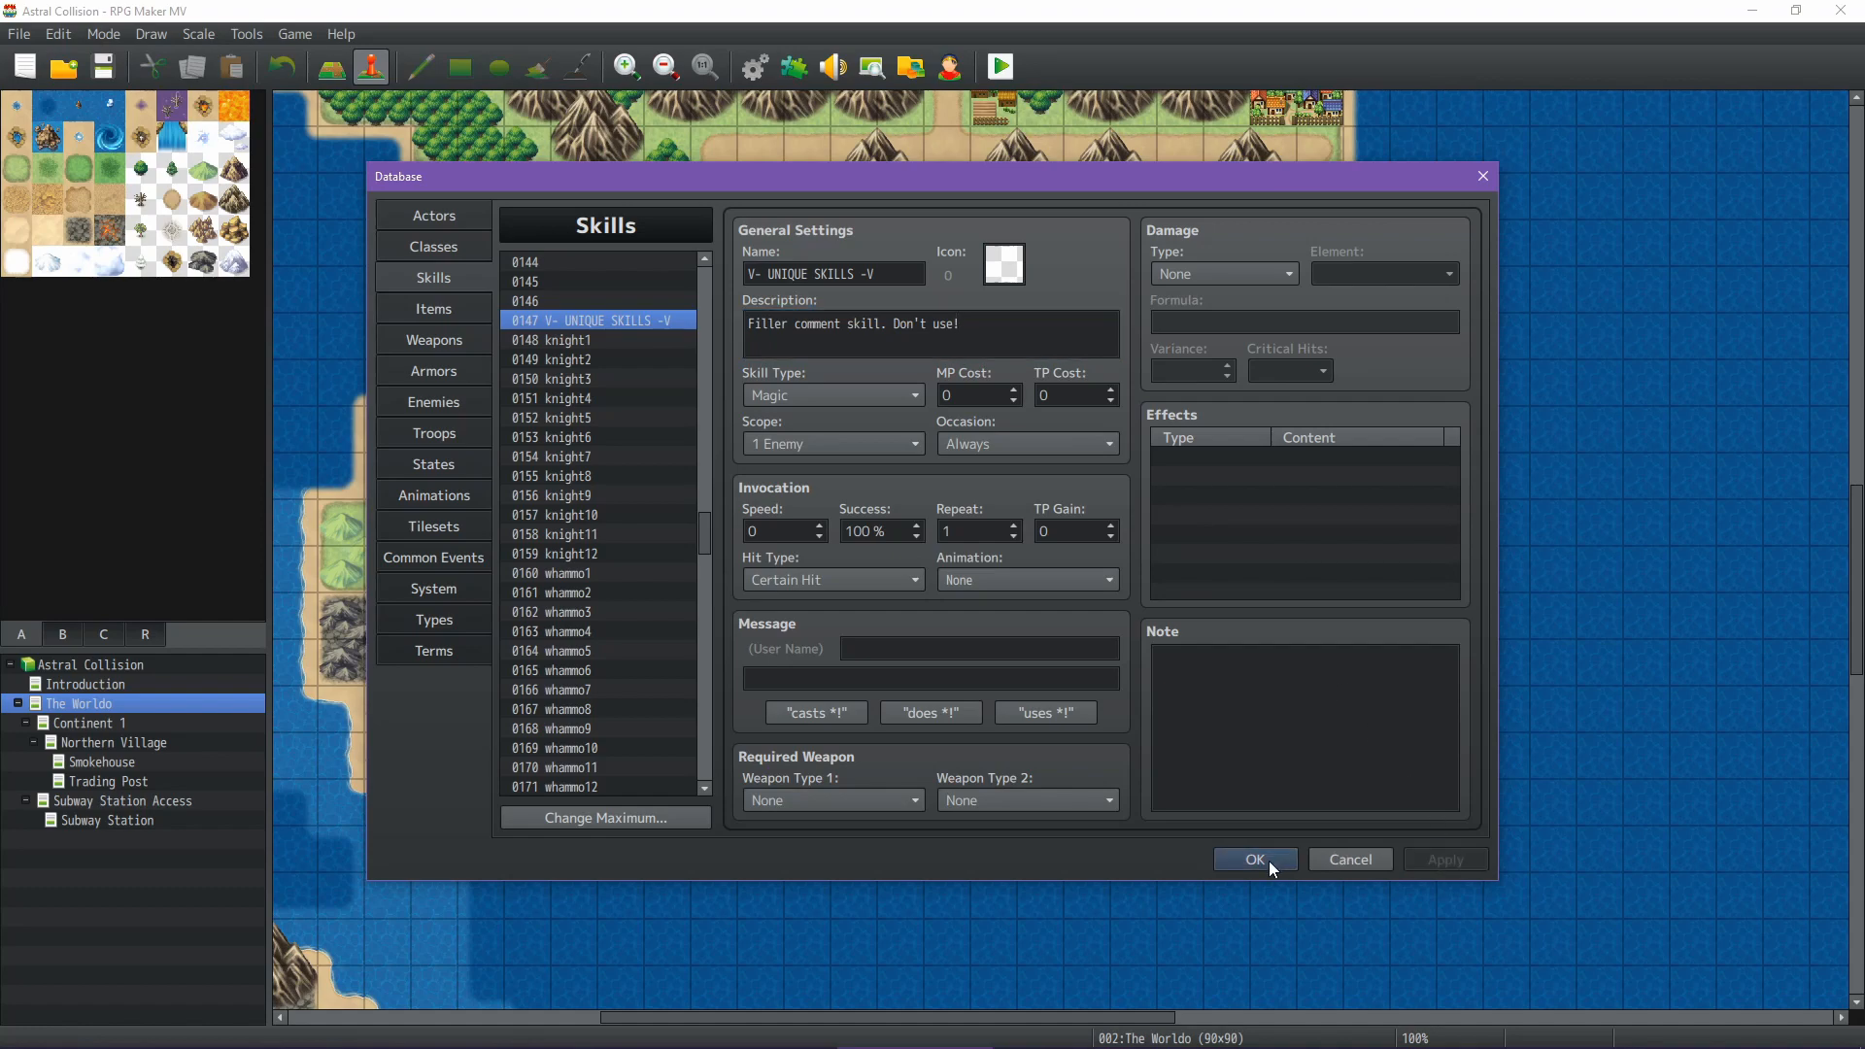
left_click(1263, 861)
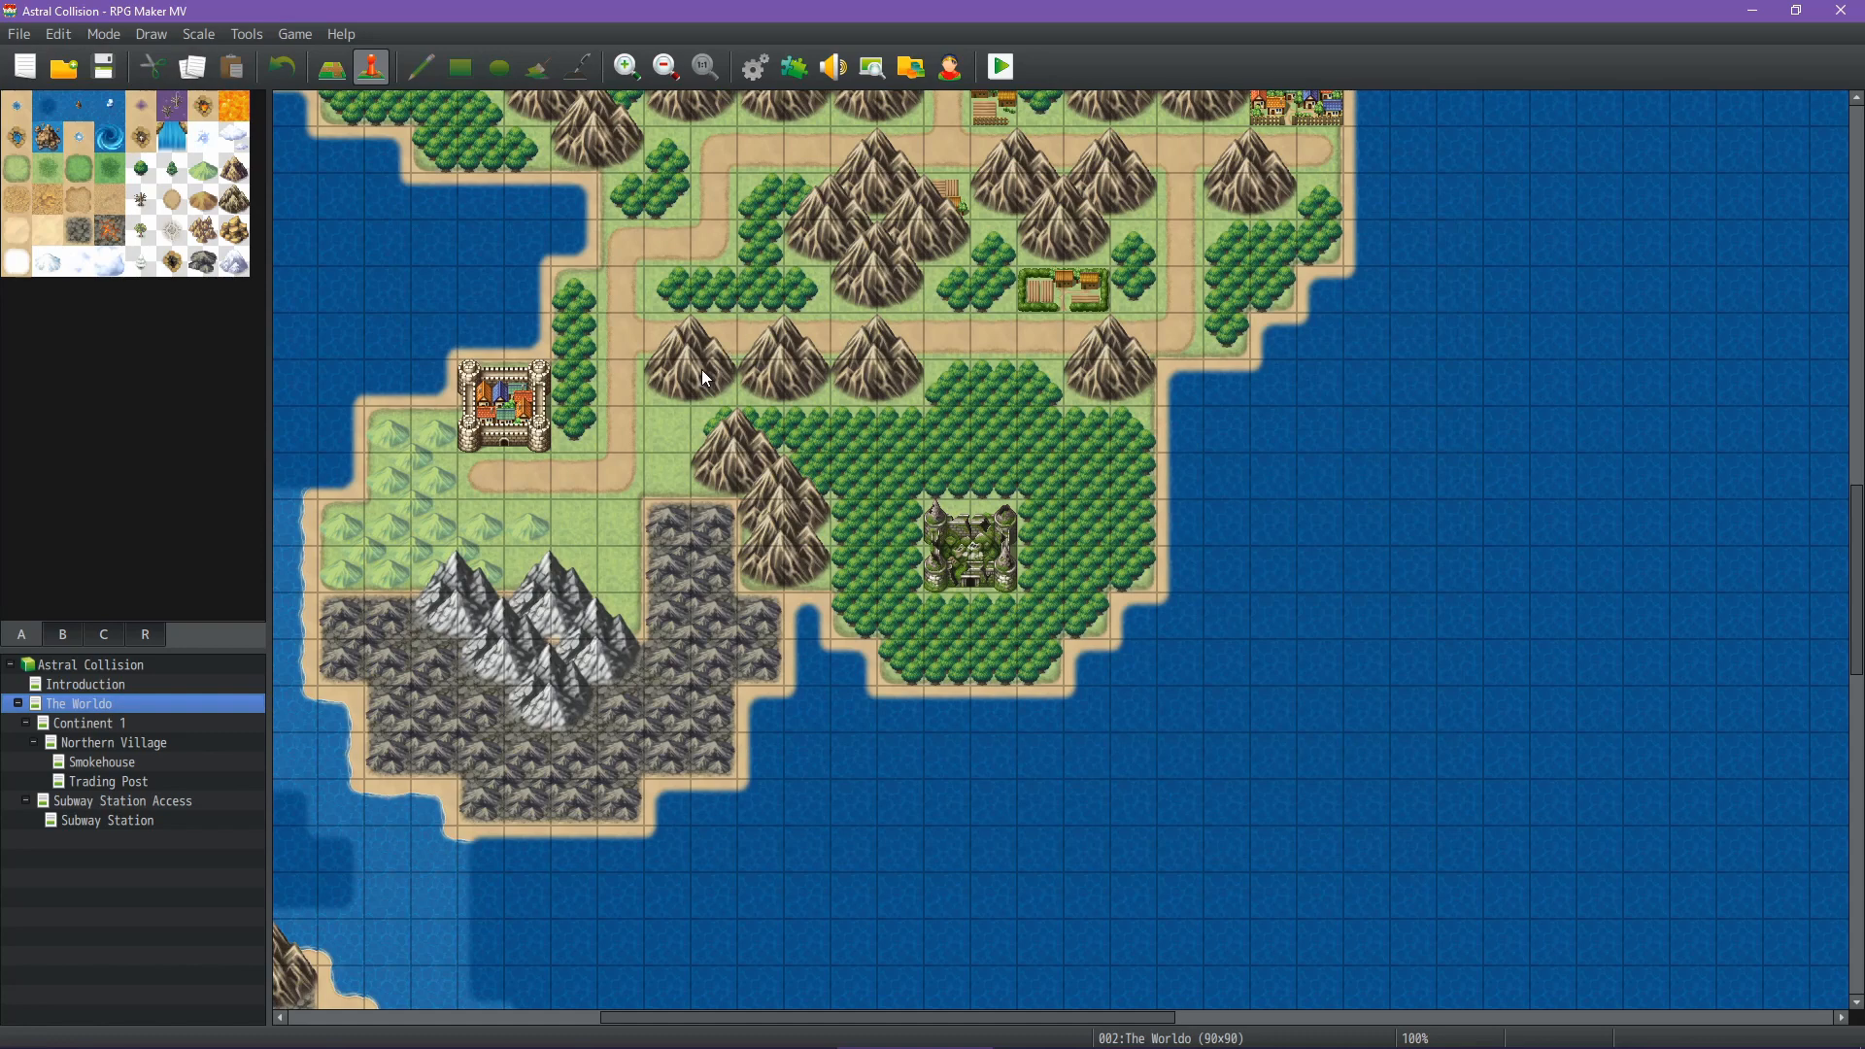
Reopen the database and examine the Sleeper Hold skill and the generic skills at the start of the skills list
scroll(913, 428, "up", 9)
scroll(914, 427, "right", 6)
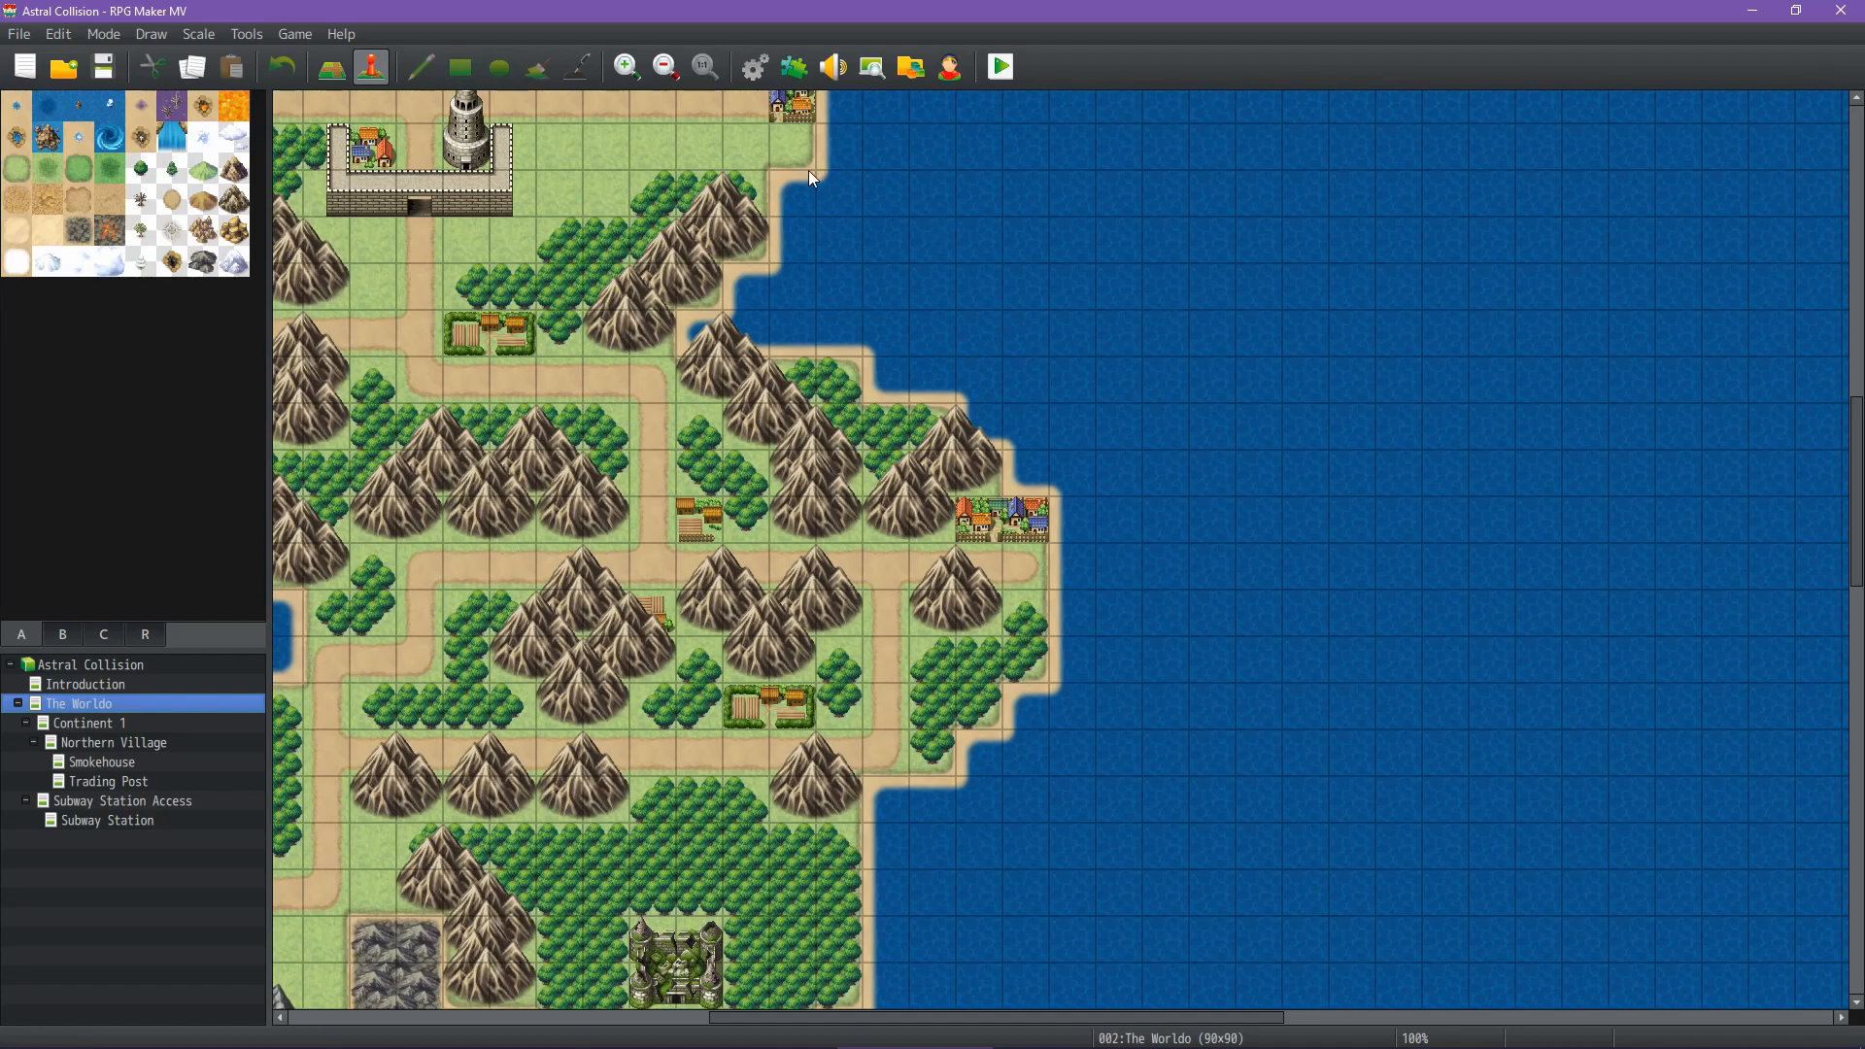
left_click(758, 66)
scroll(705, 537, "up", 2)
left_click_drag(703, 537, 708, 313)
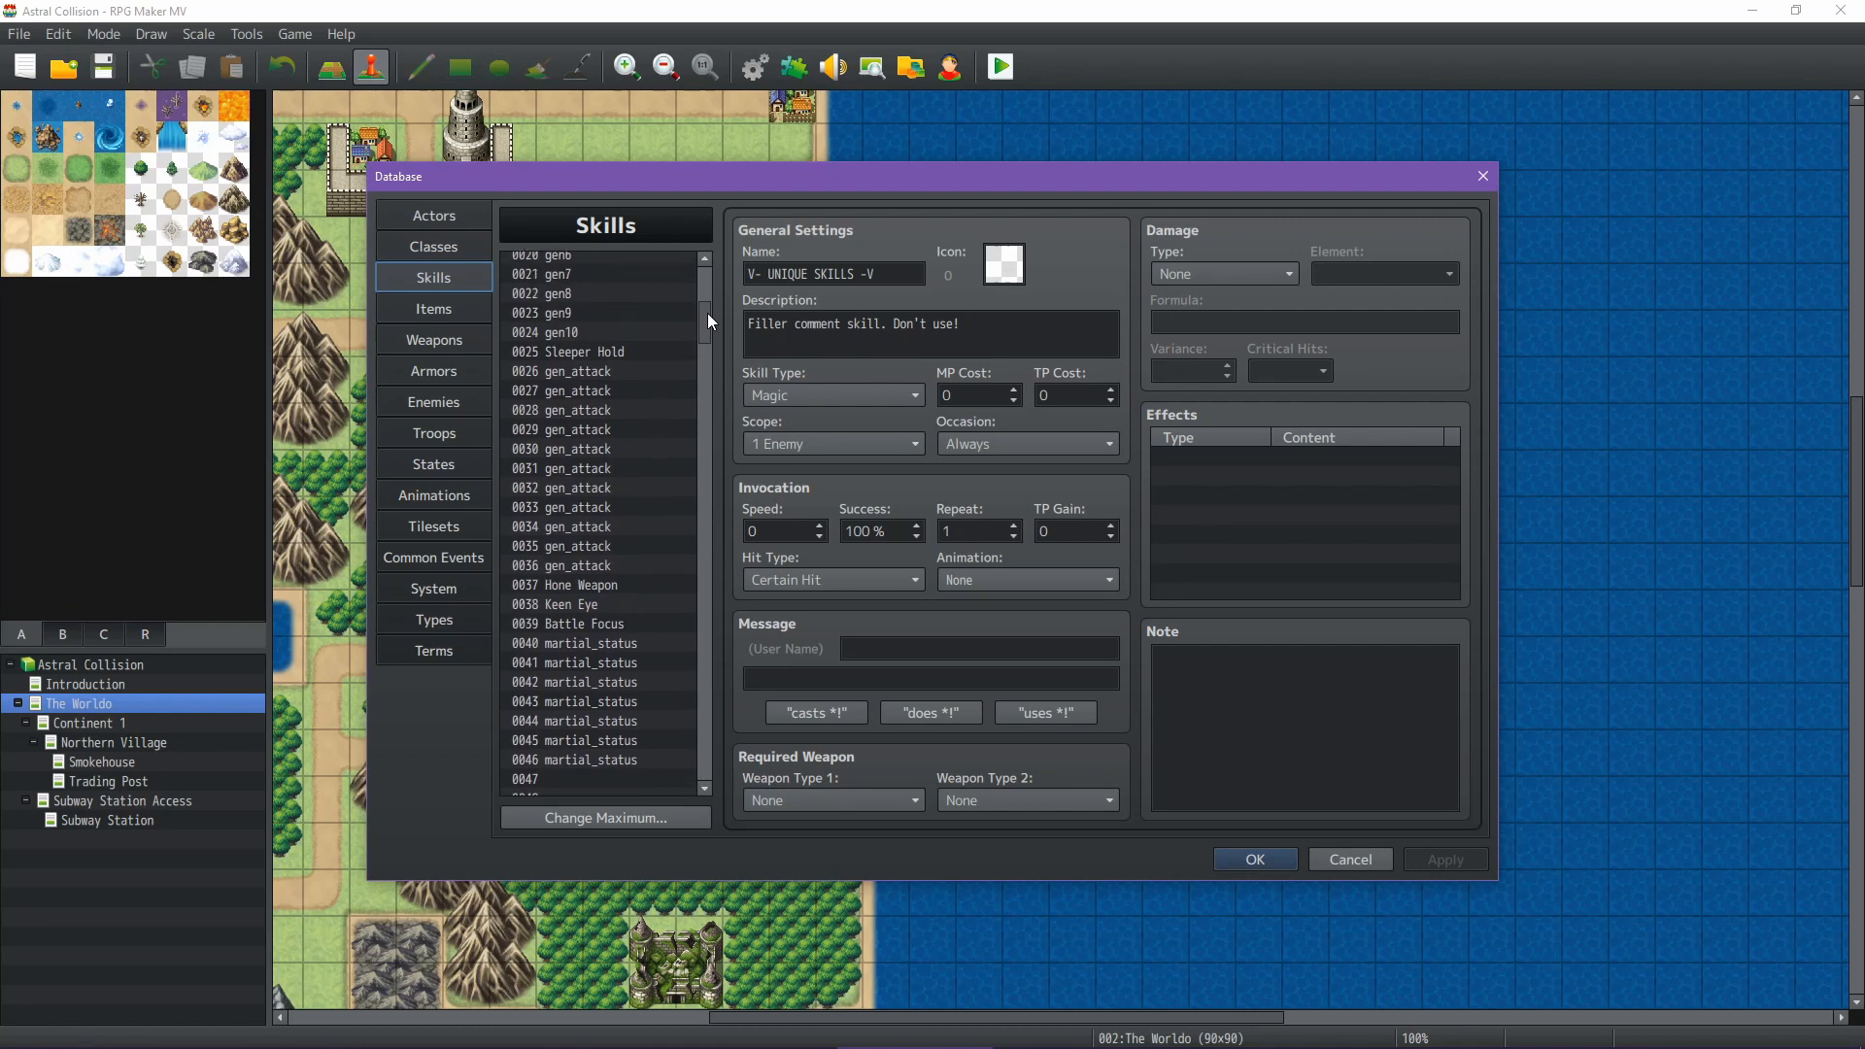
left_click(636, 355)
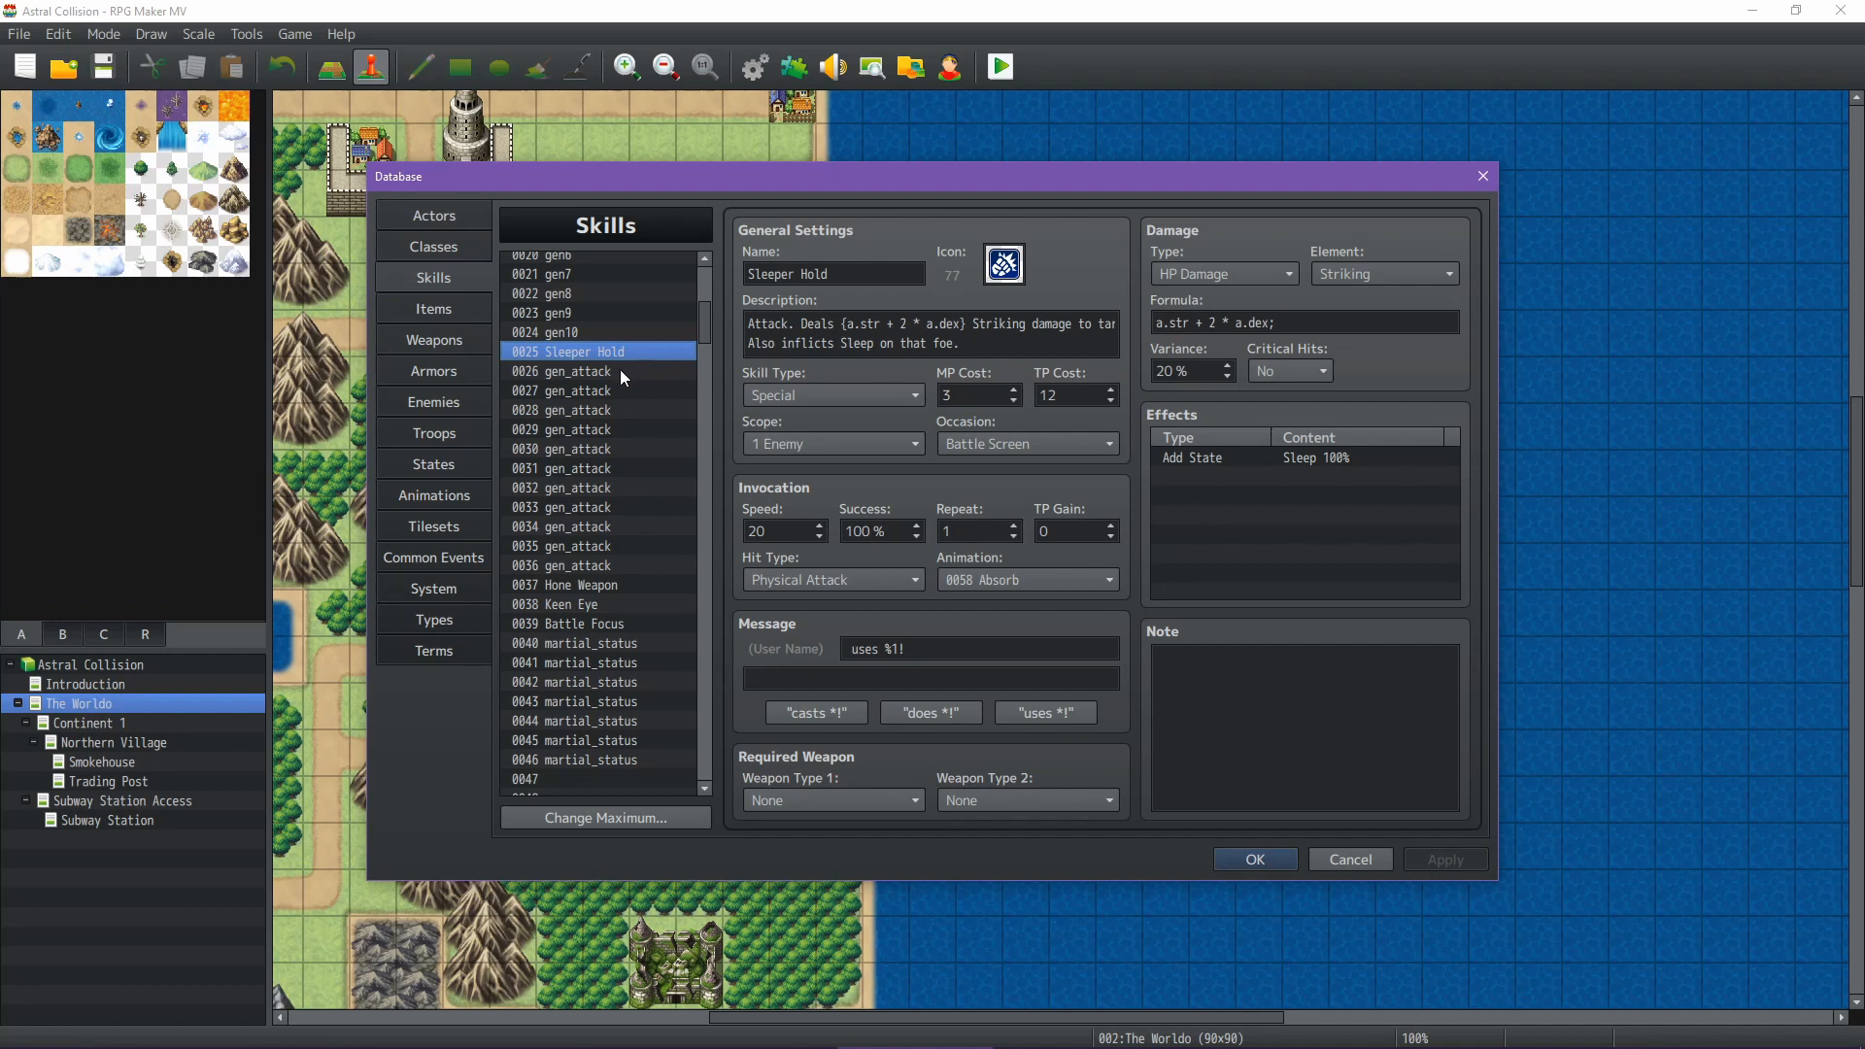
left_click(622, 373)
left_click(620, 351)
scroll(616, 398, "up", 2)
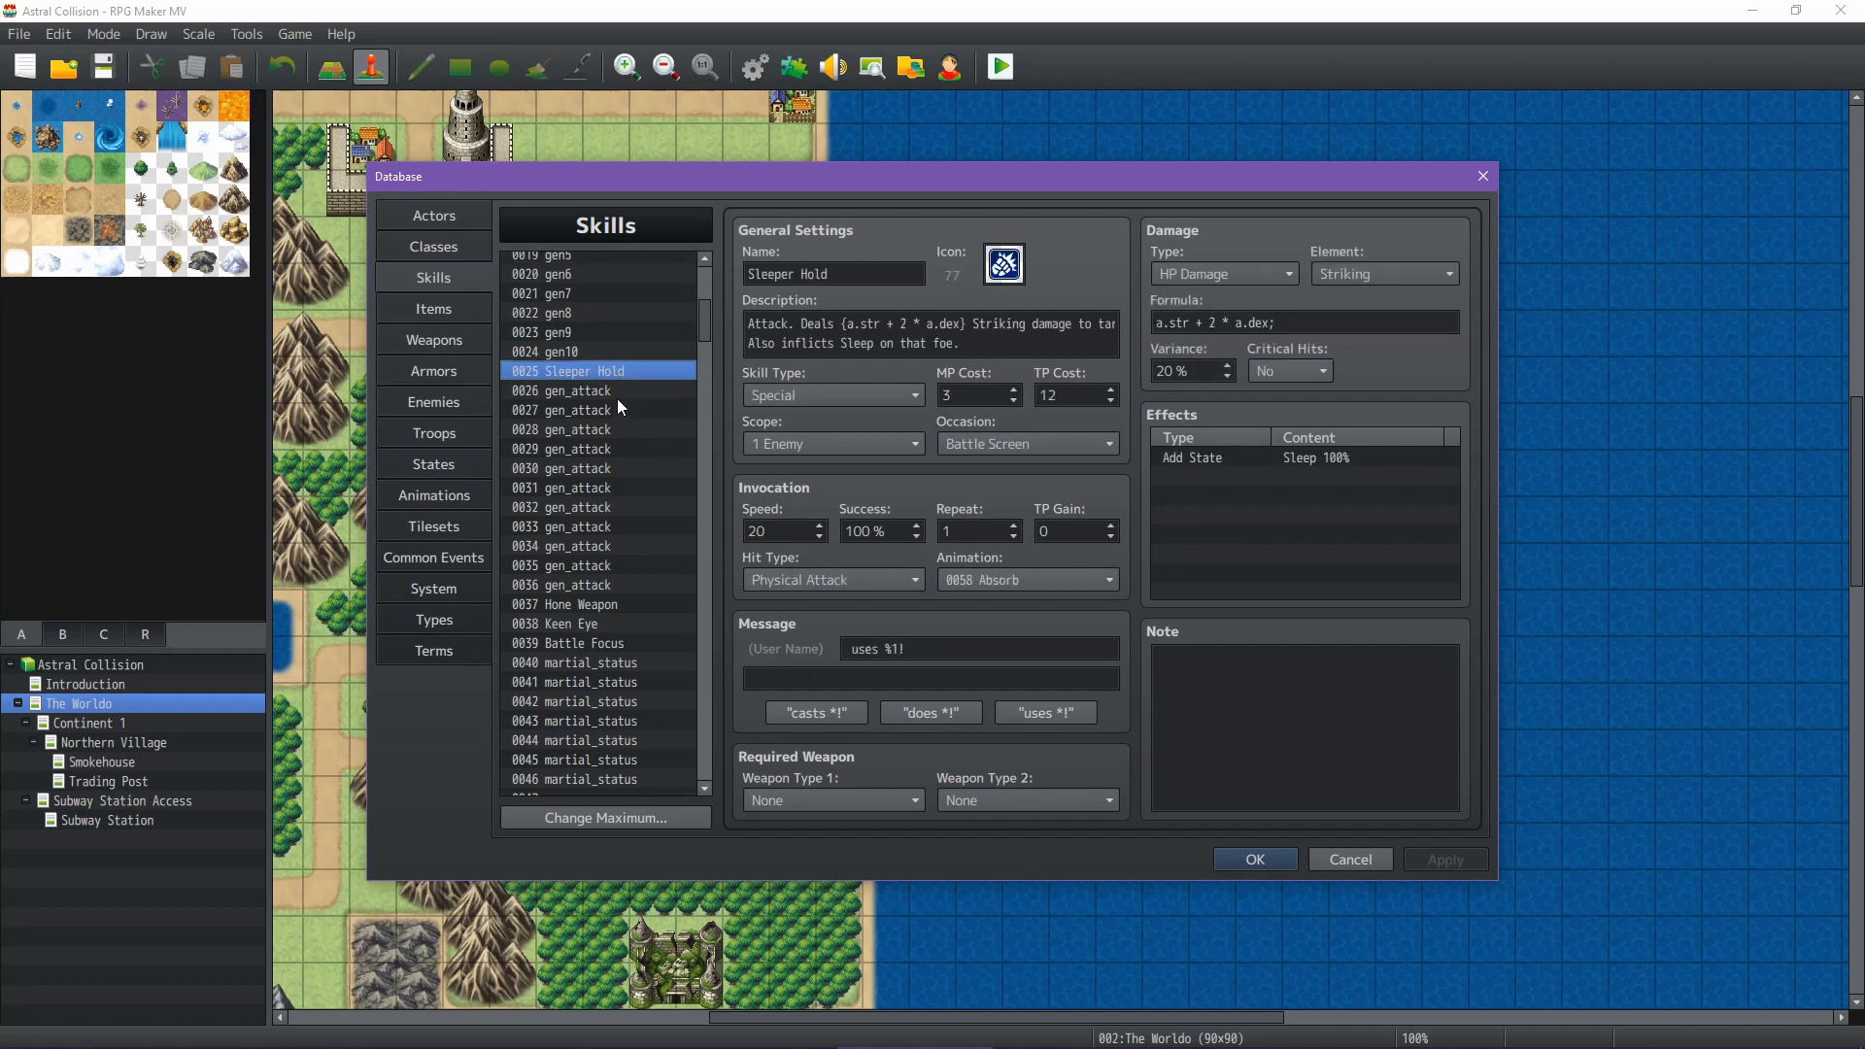
left_click_drag(704, 319, 703, 290)
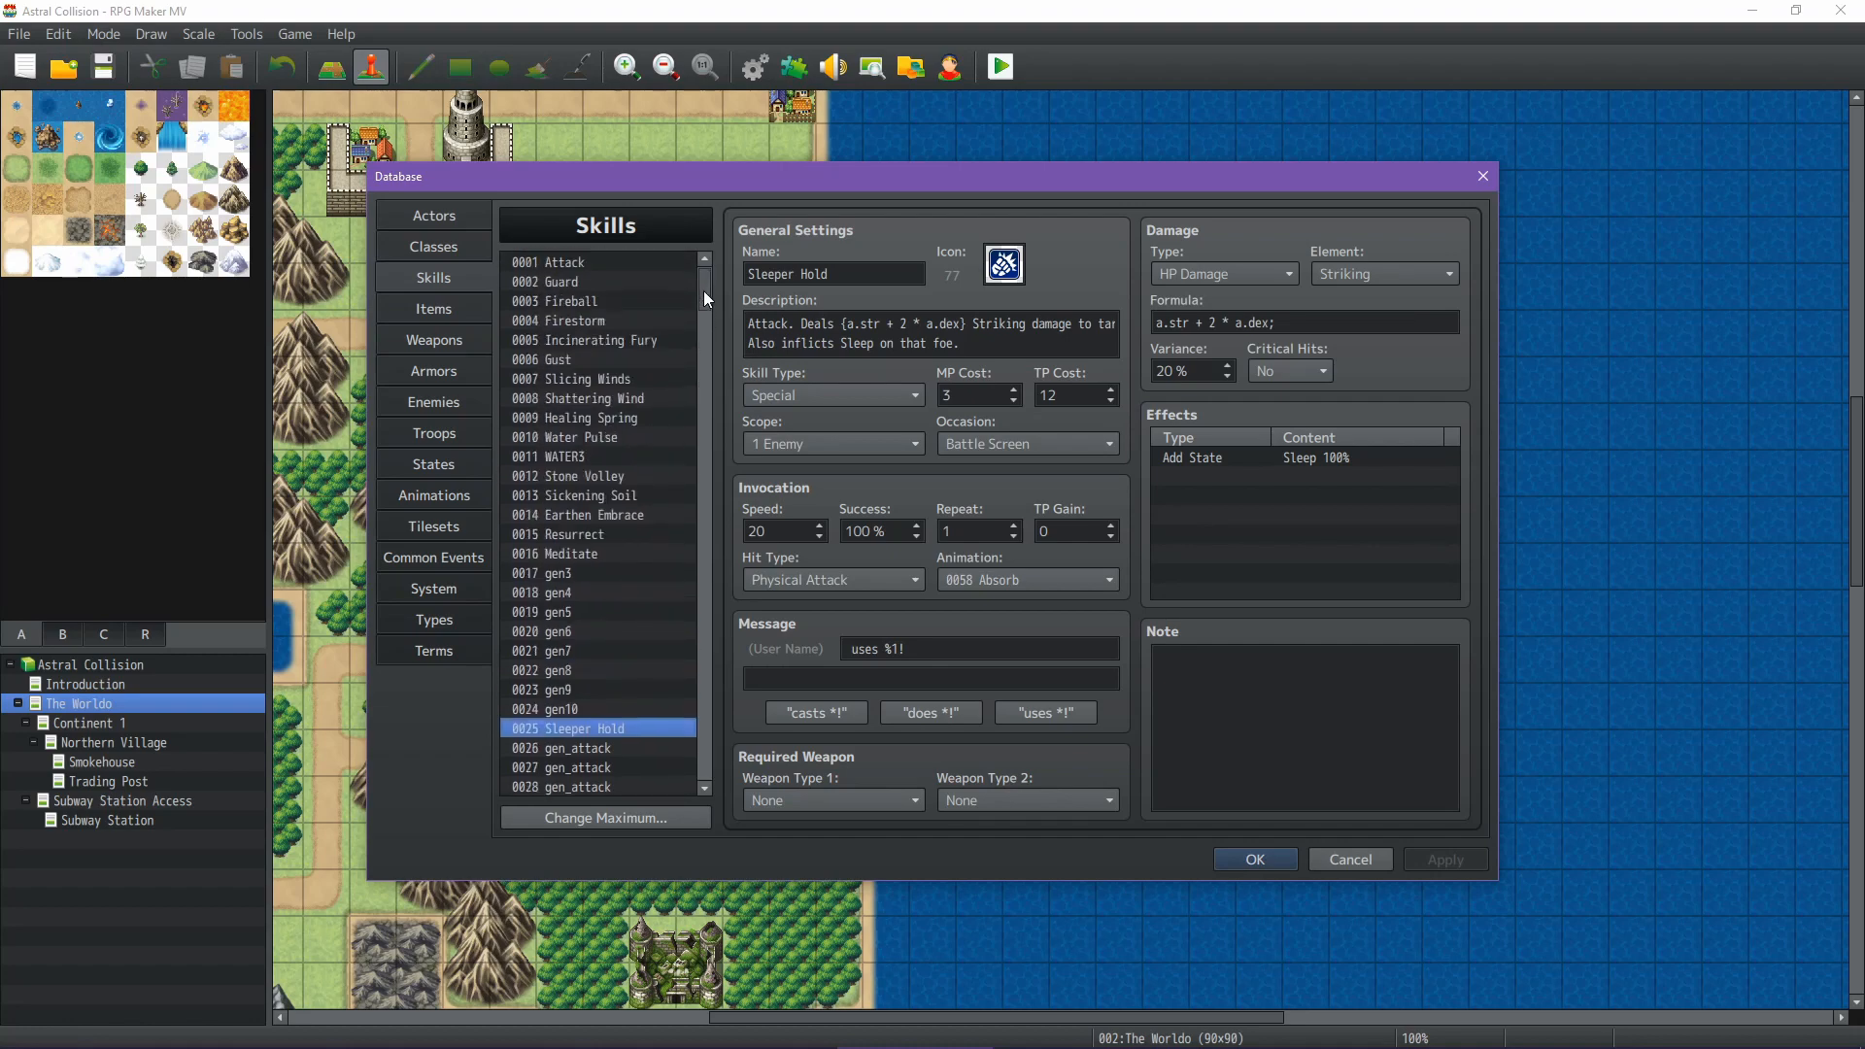
Examine the learnable skills and notes of the mage classes from Prismage through Druid
left_click(441, 255)
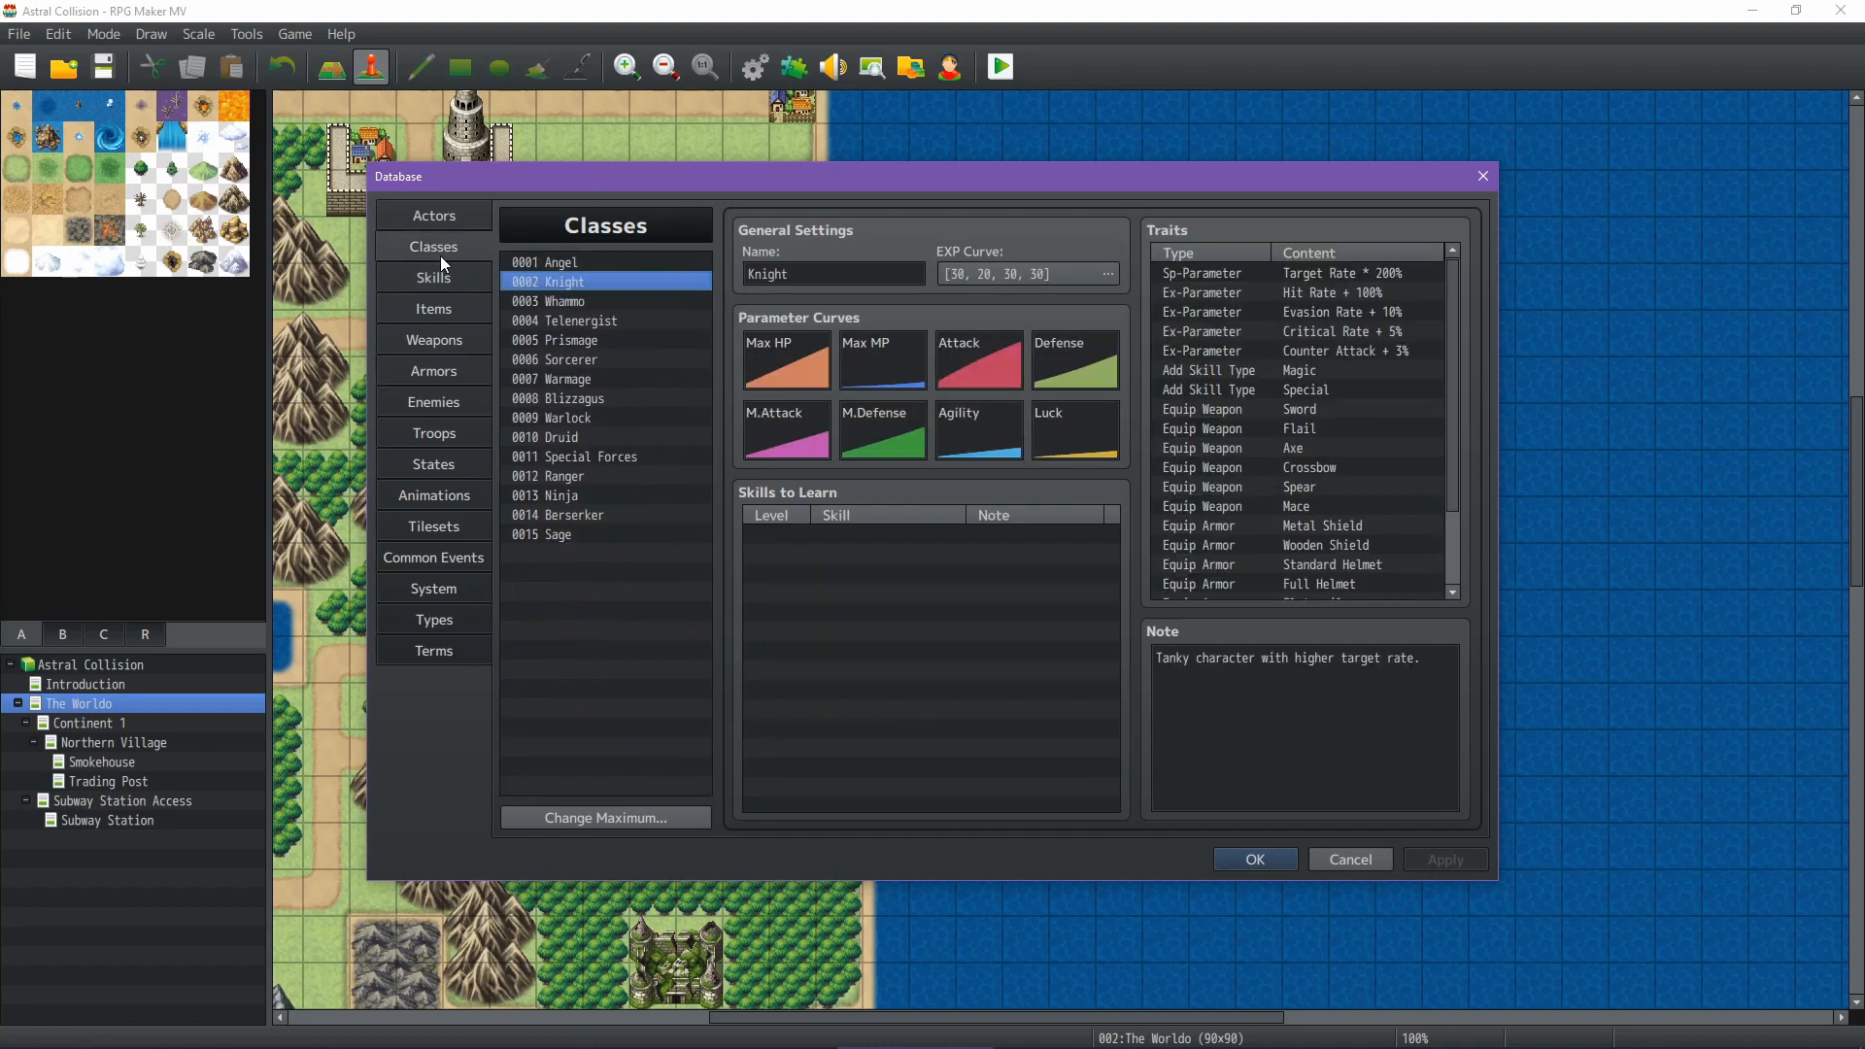
left_click(591, 341)
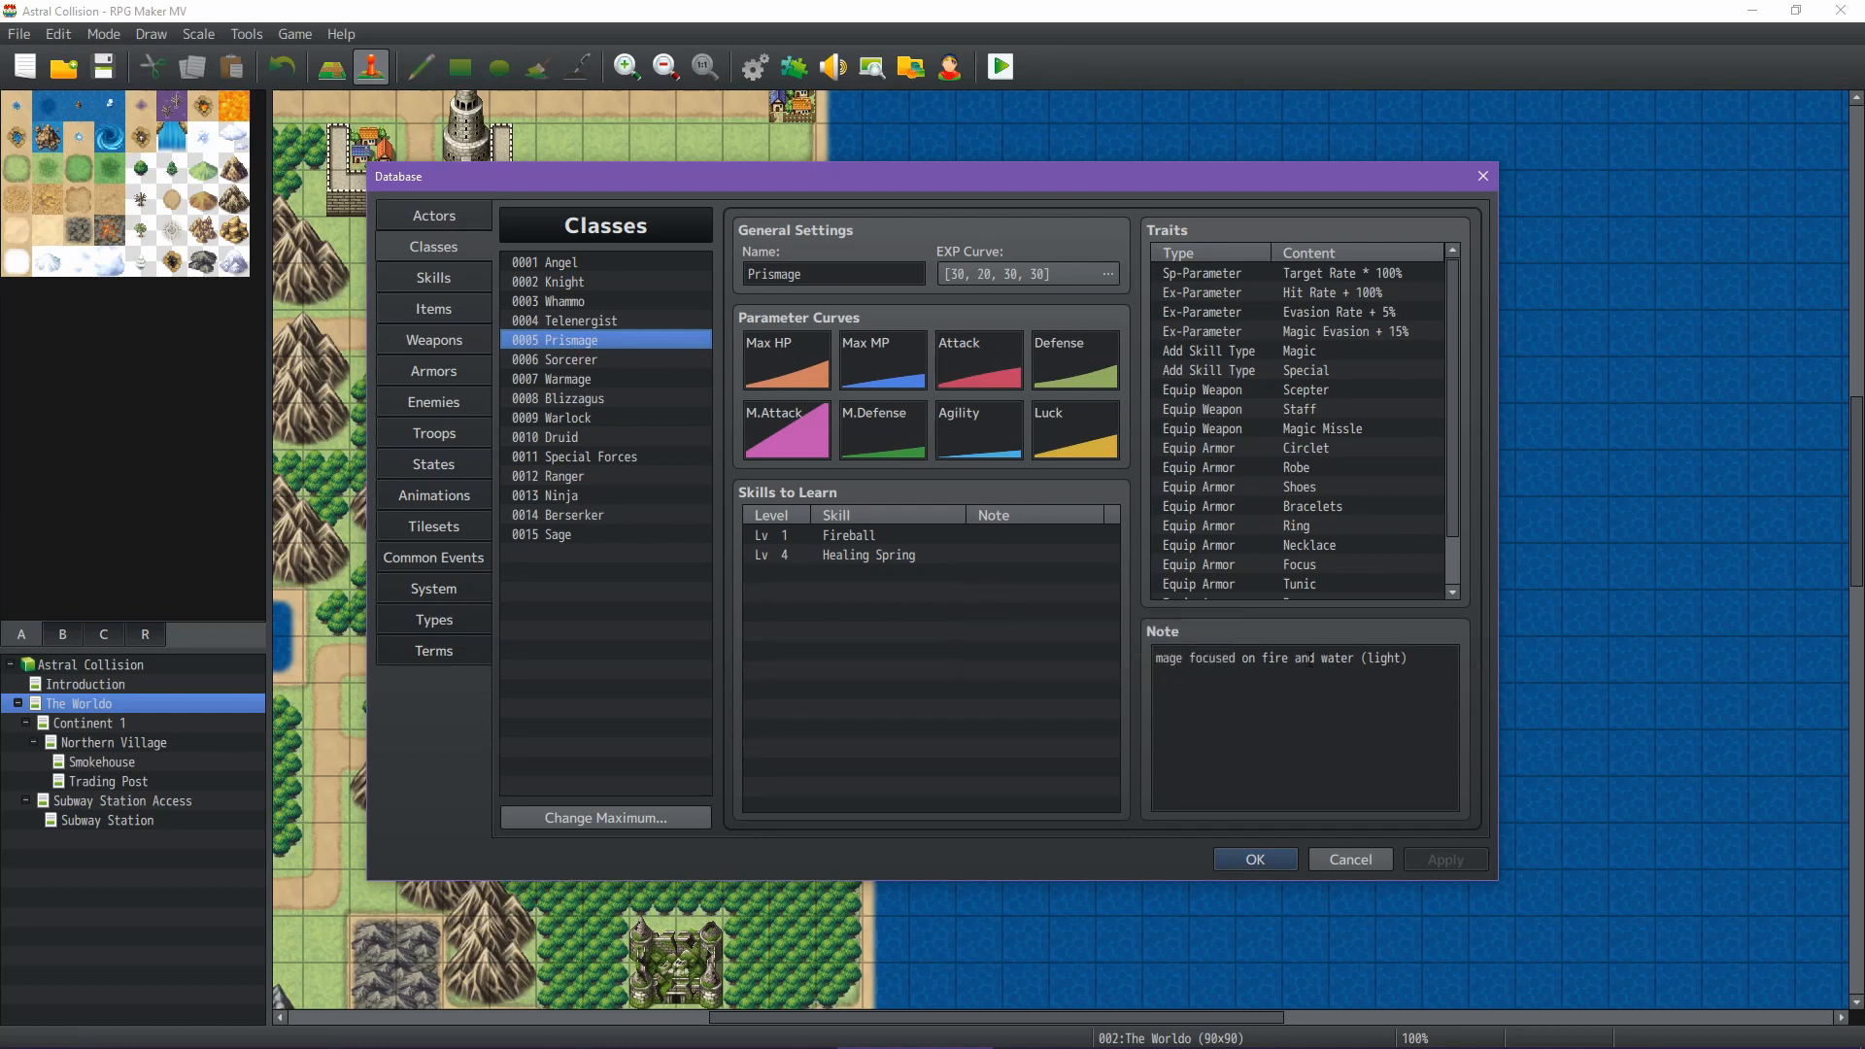
left_click(591, 362)
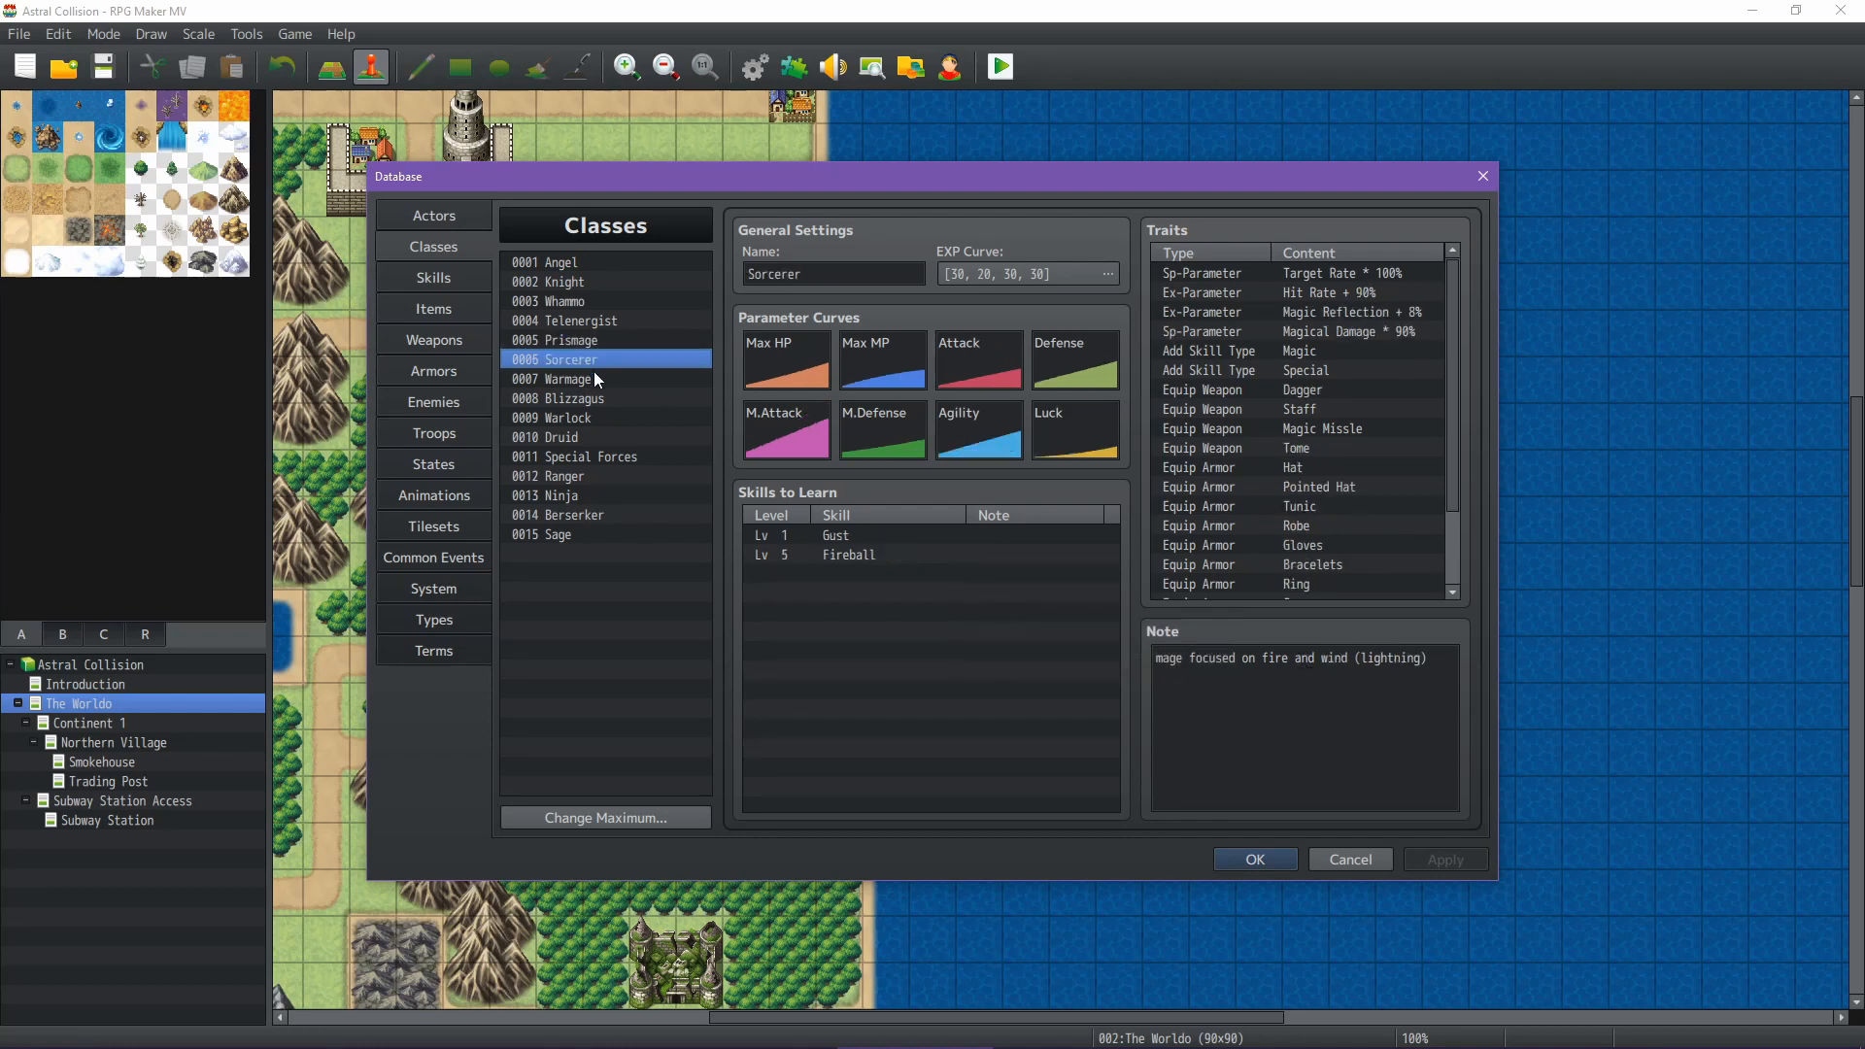
left_click(583, 380)
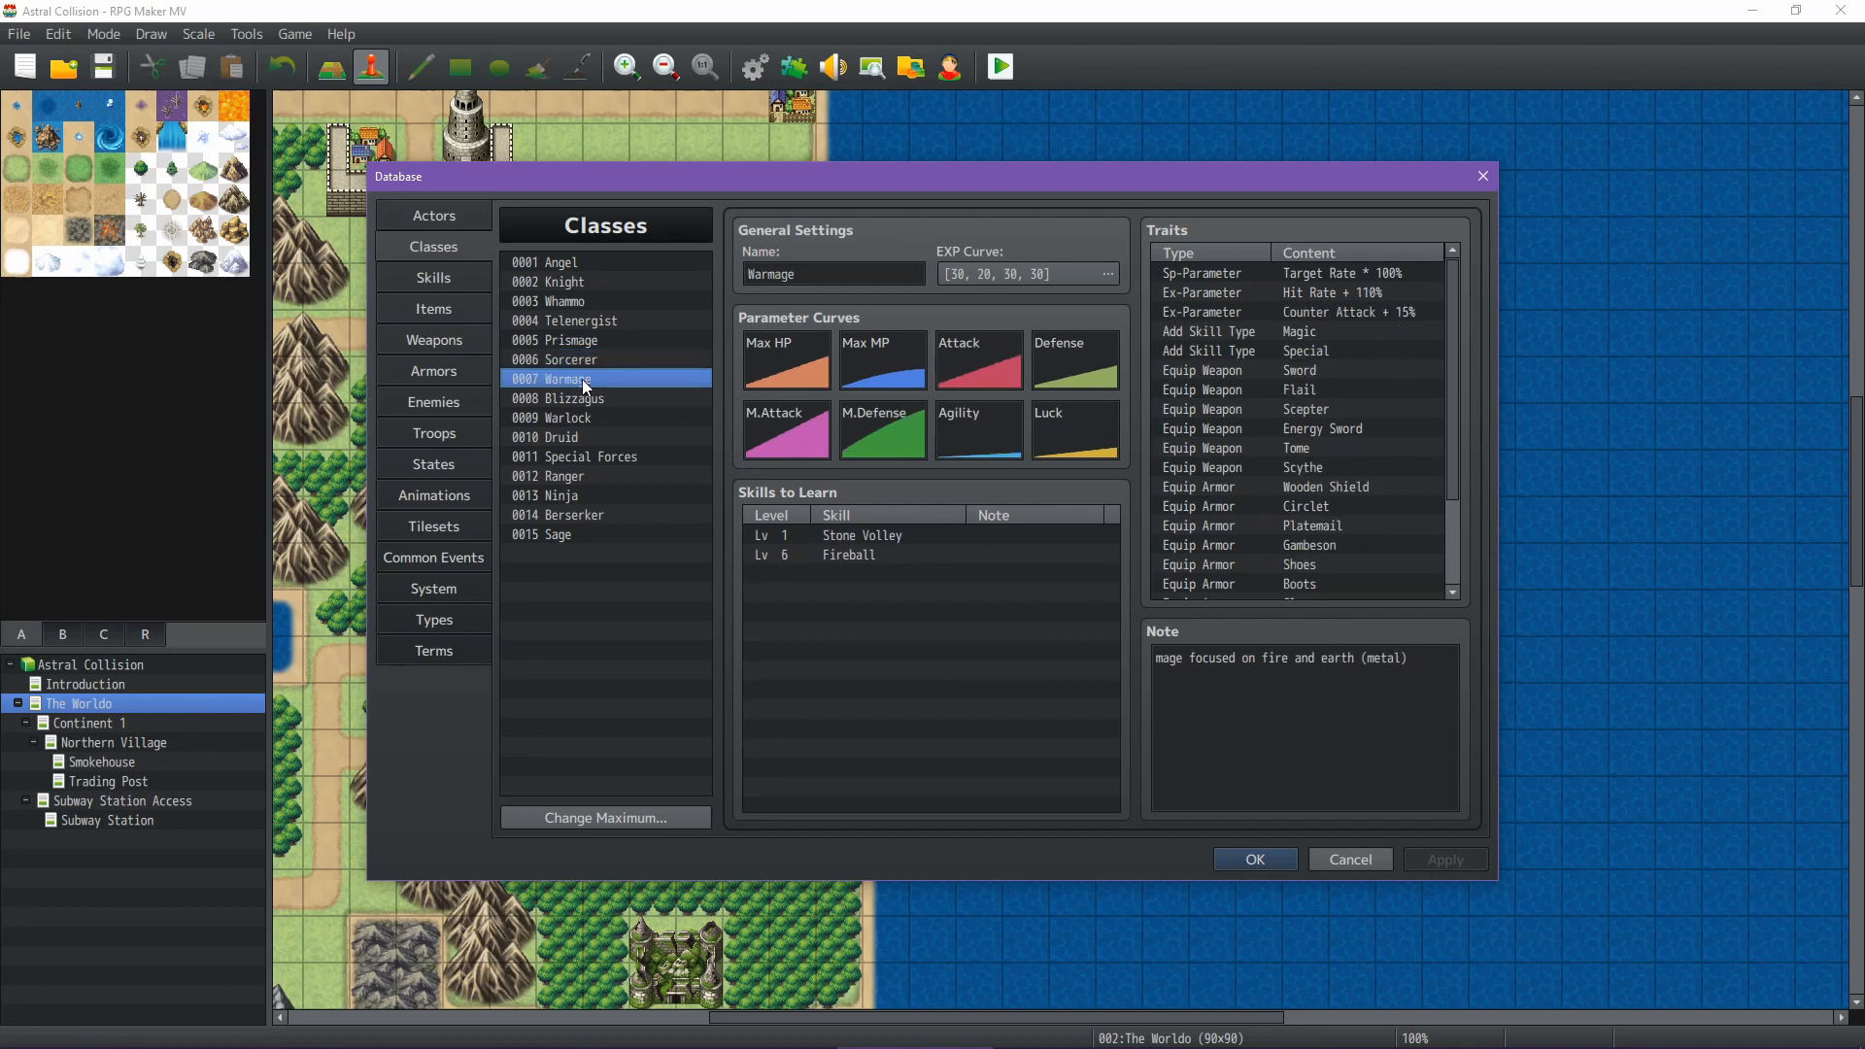
left_click(583, 399)
left_click(580, 418)
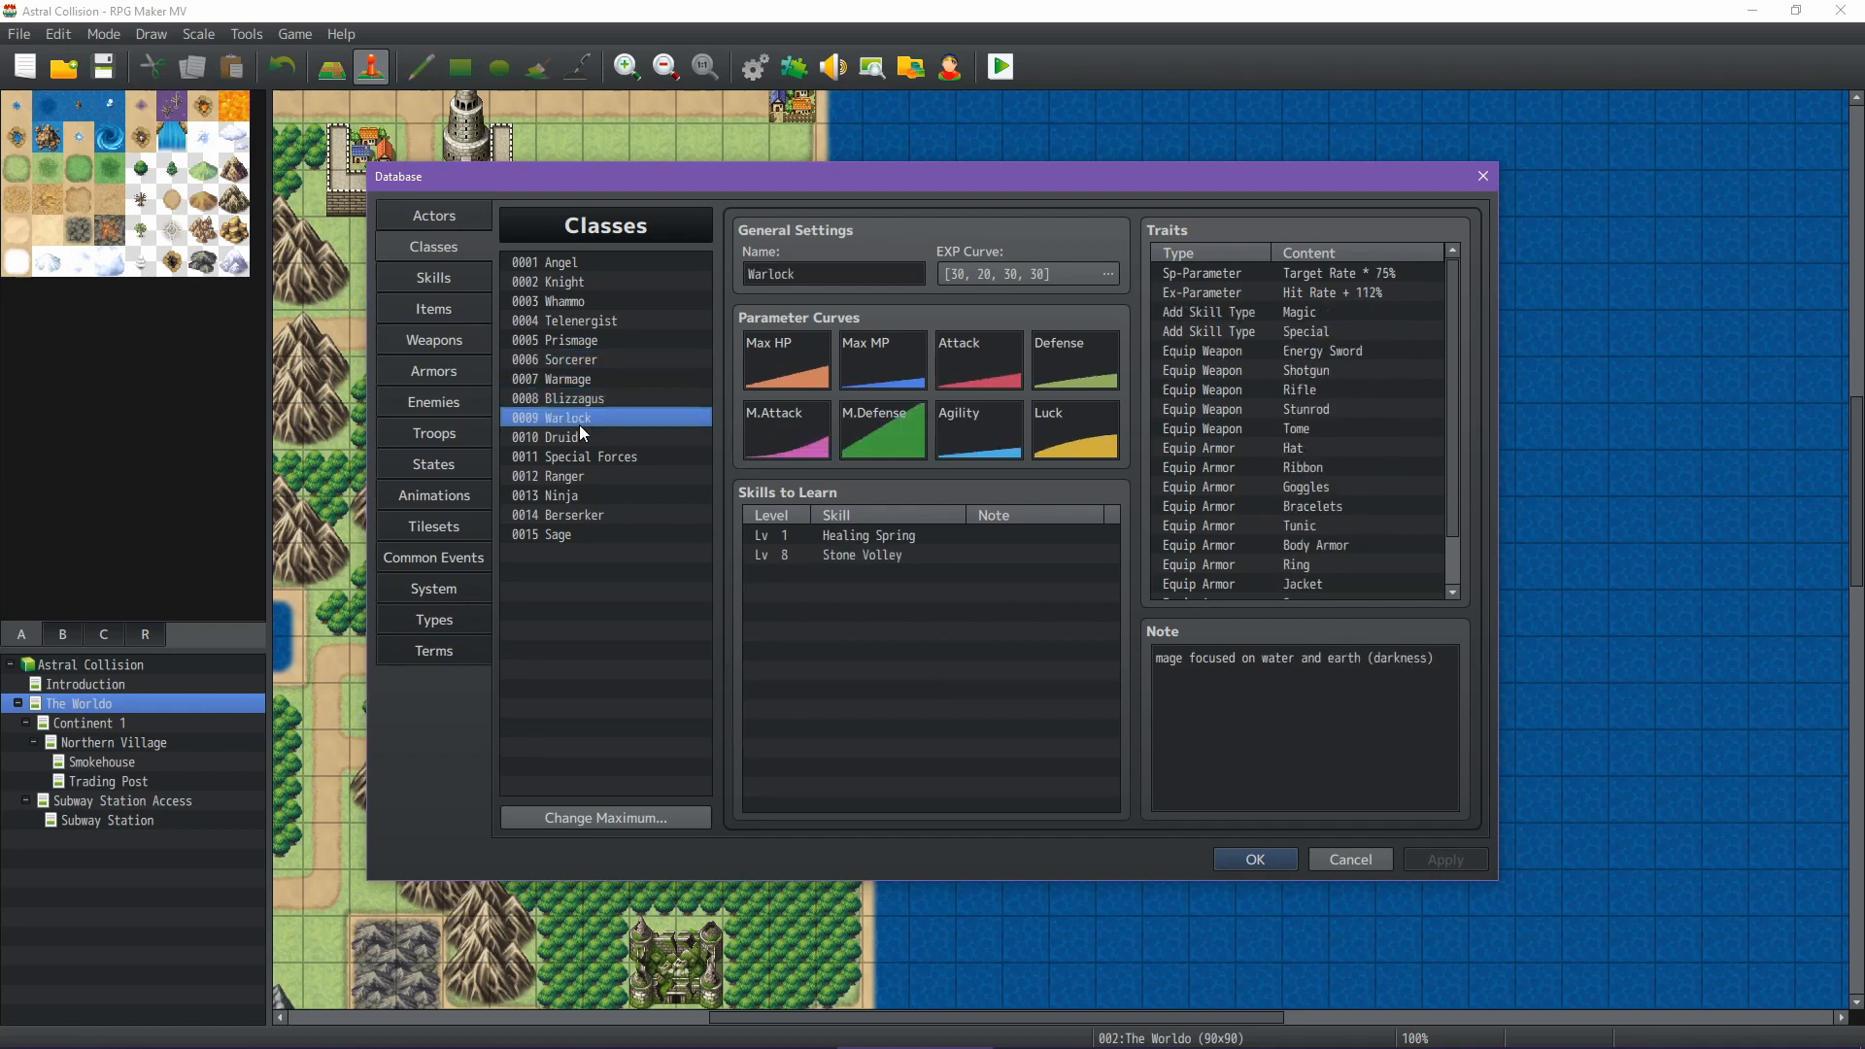
left_click(574, 436)
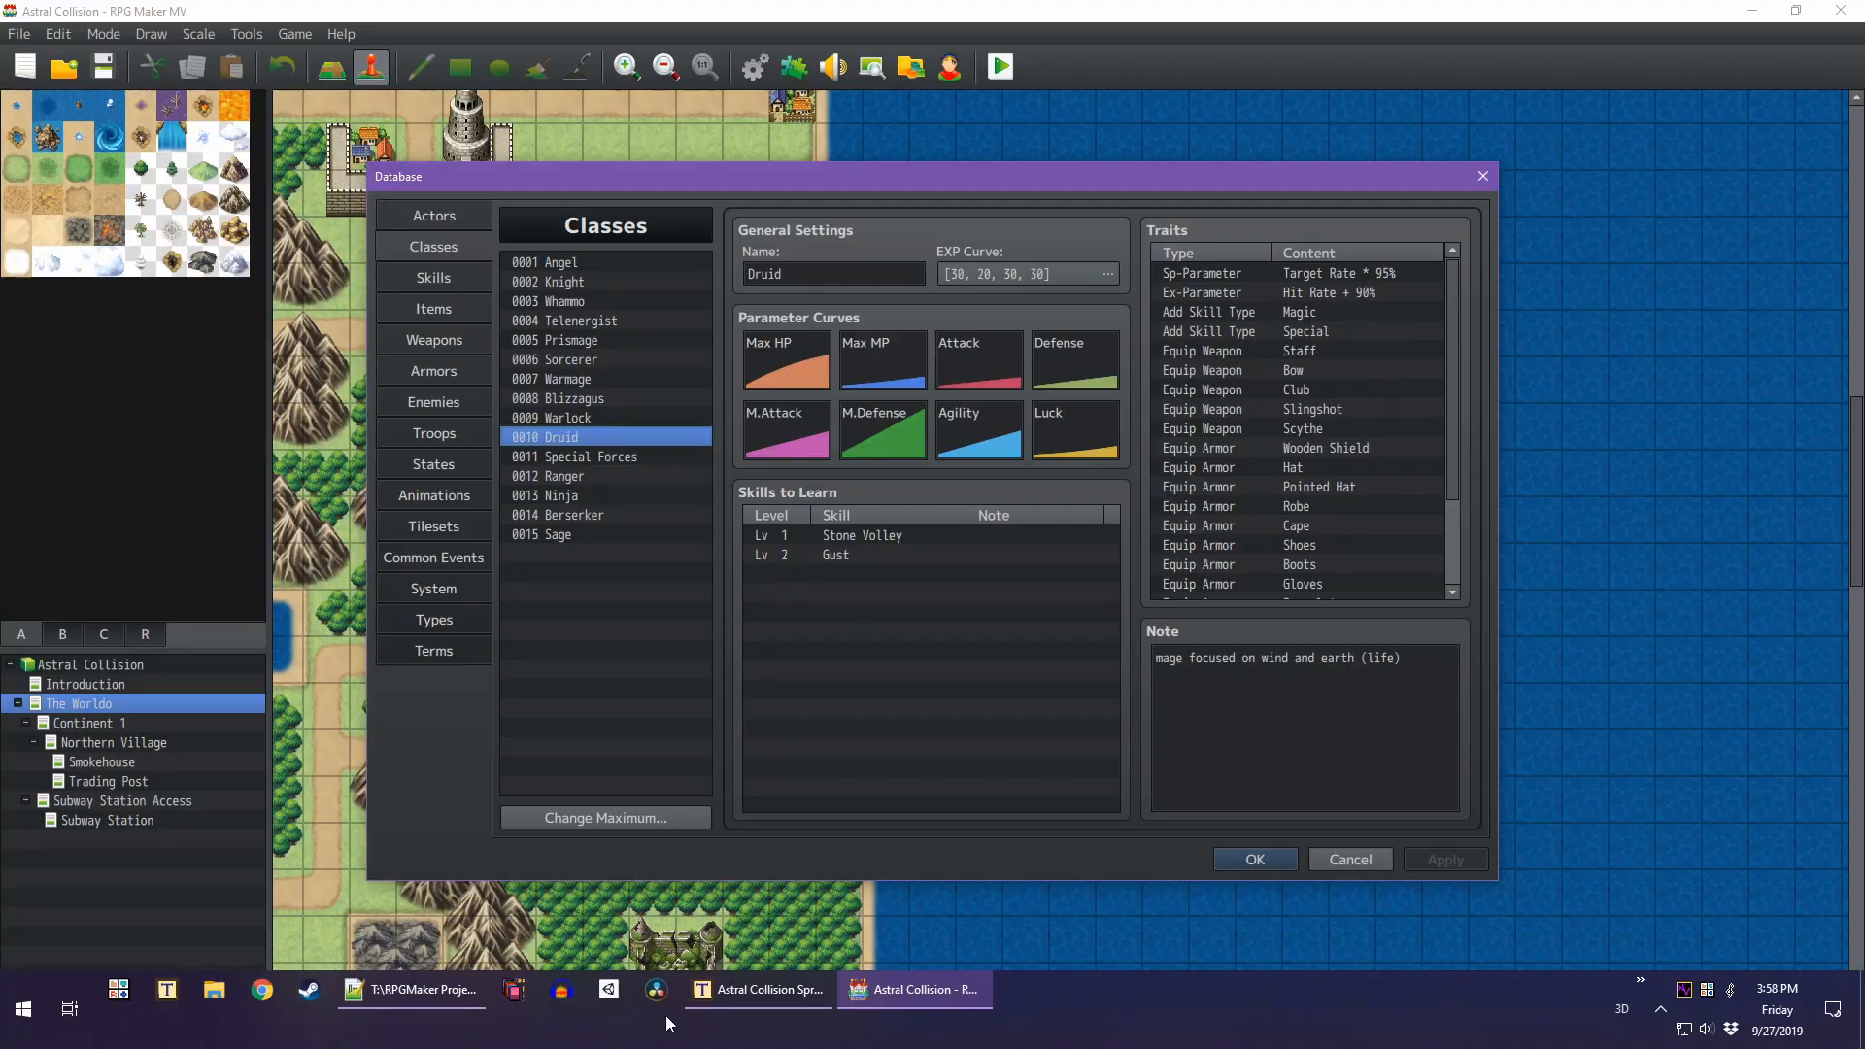
Check the skill planning in the Math spreadsheet, return to RPG Maker MV, and view the Special Forces and Ranger classes
left_click(762, 1028)
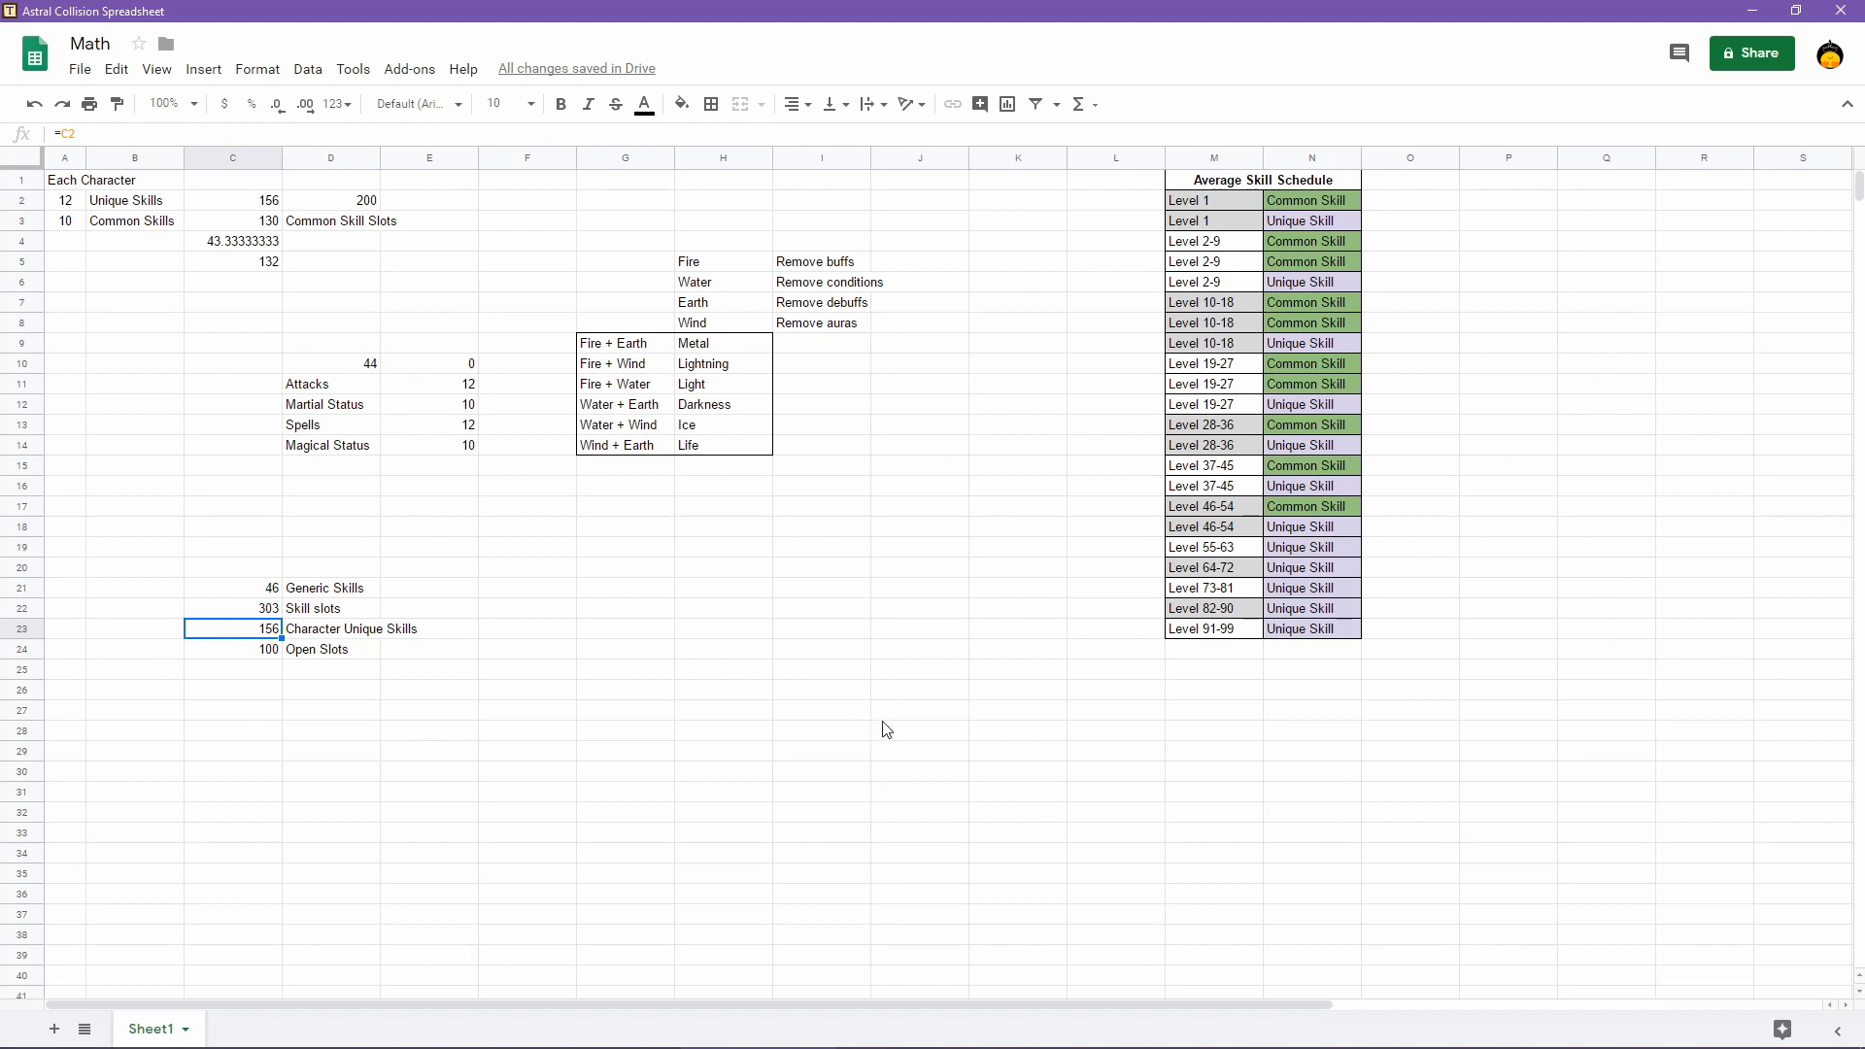
left_click(913, 991)
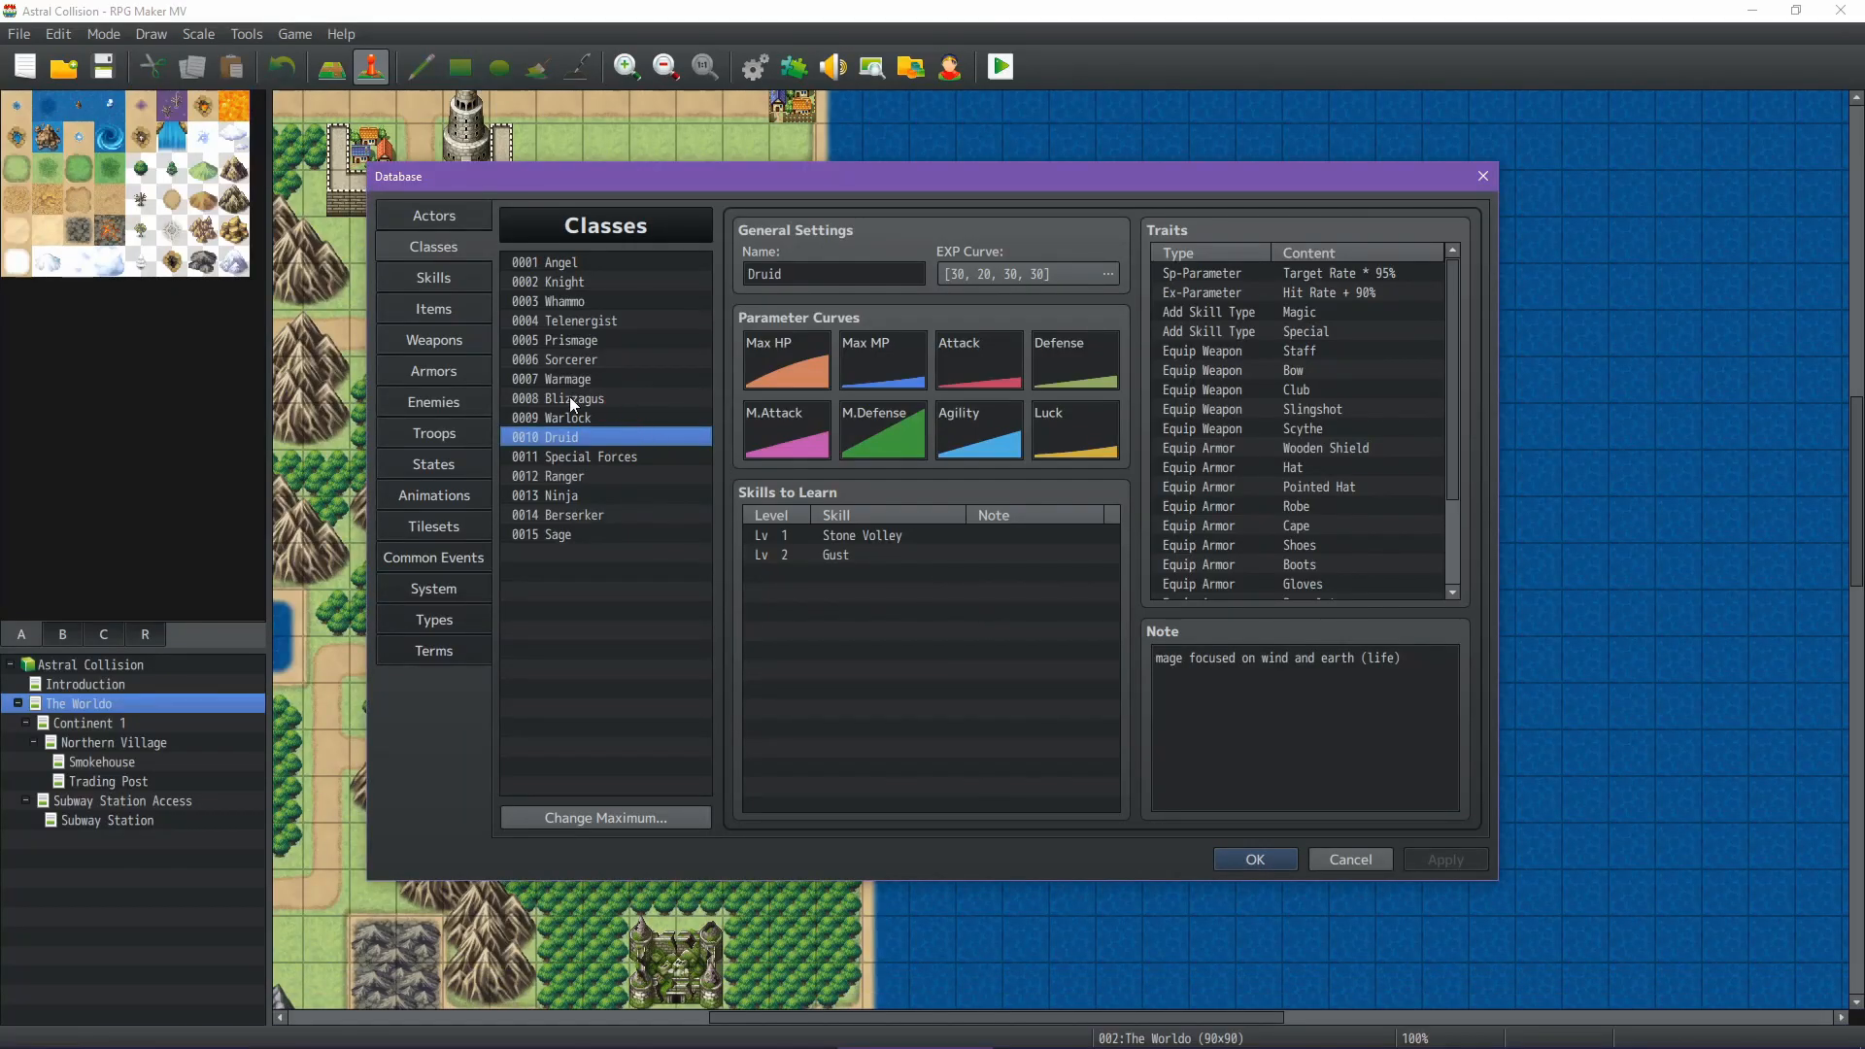
left_click(604, 457)
left_click(594, 477)
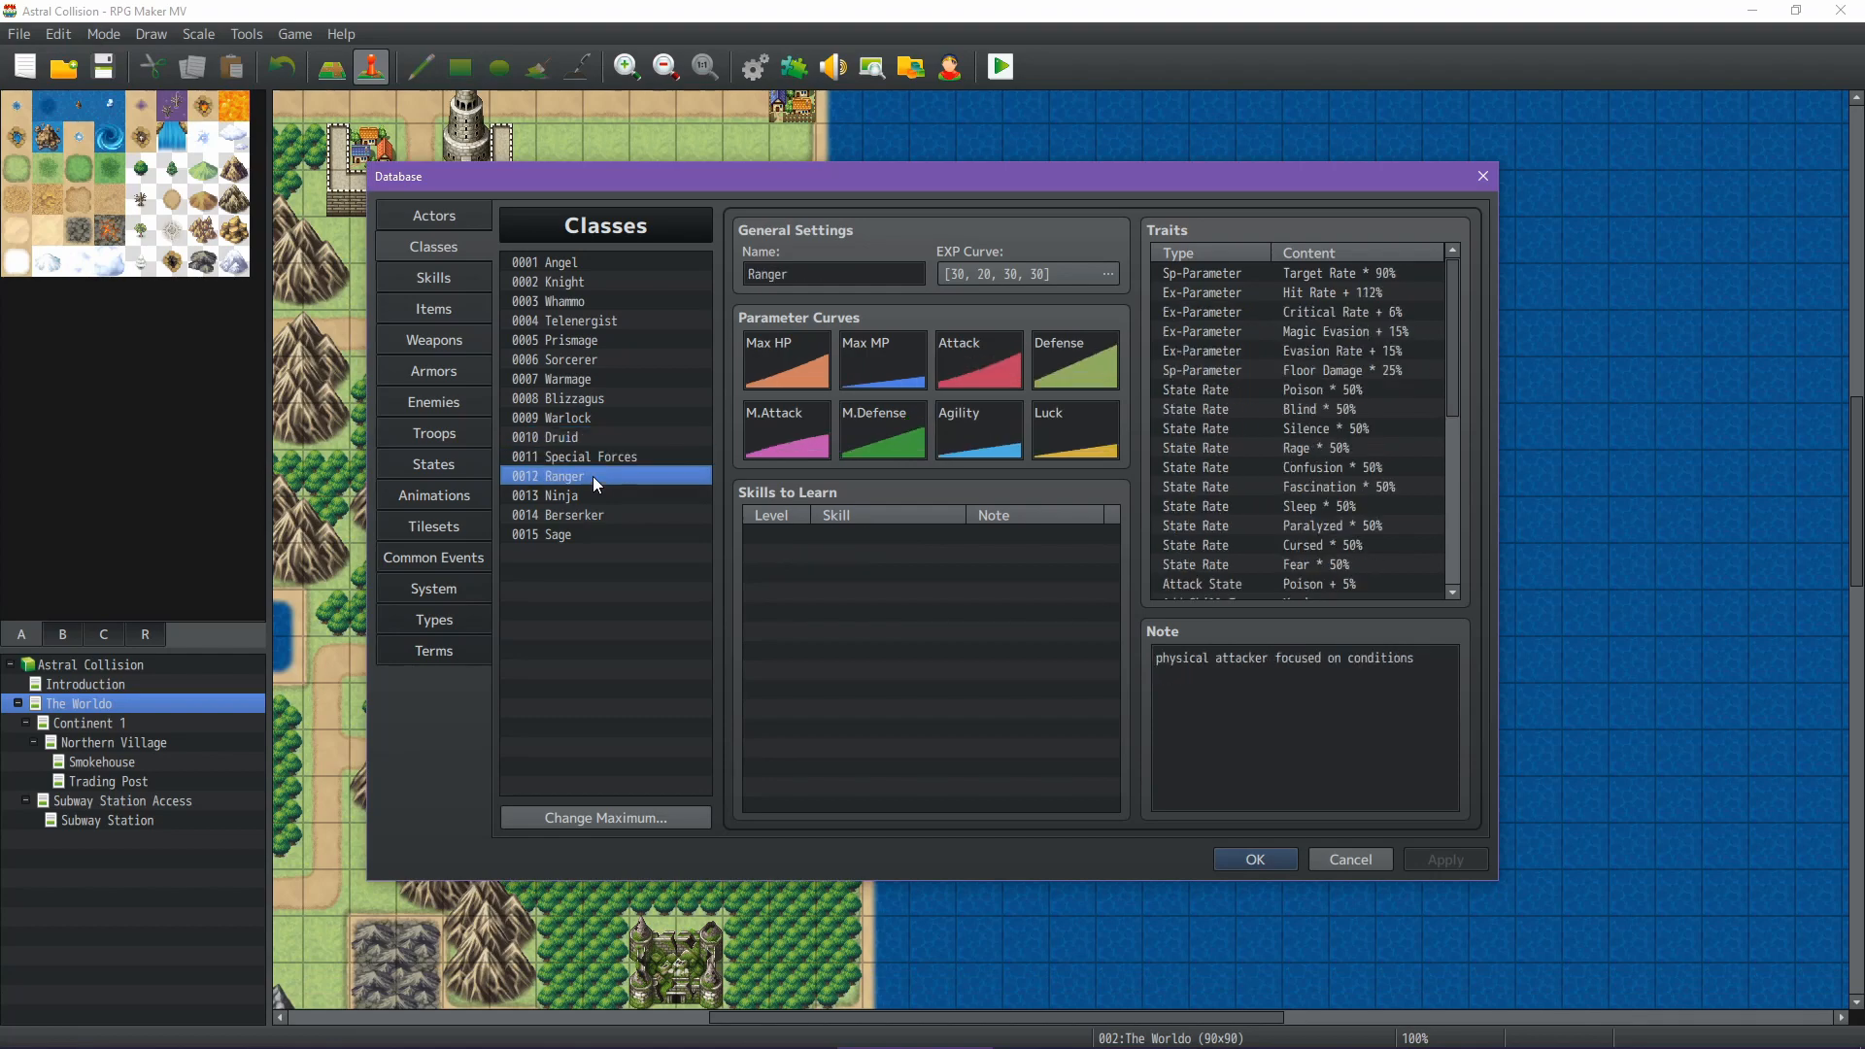
Add the skill knight1 at level 1 to the Knight class's learnable skills
left_click(576, 283)
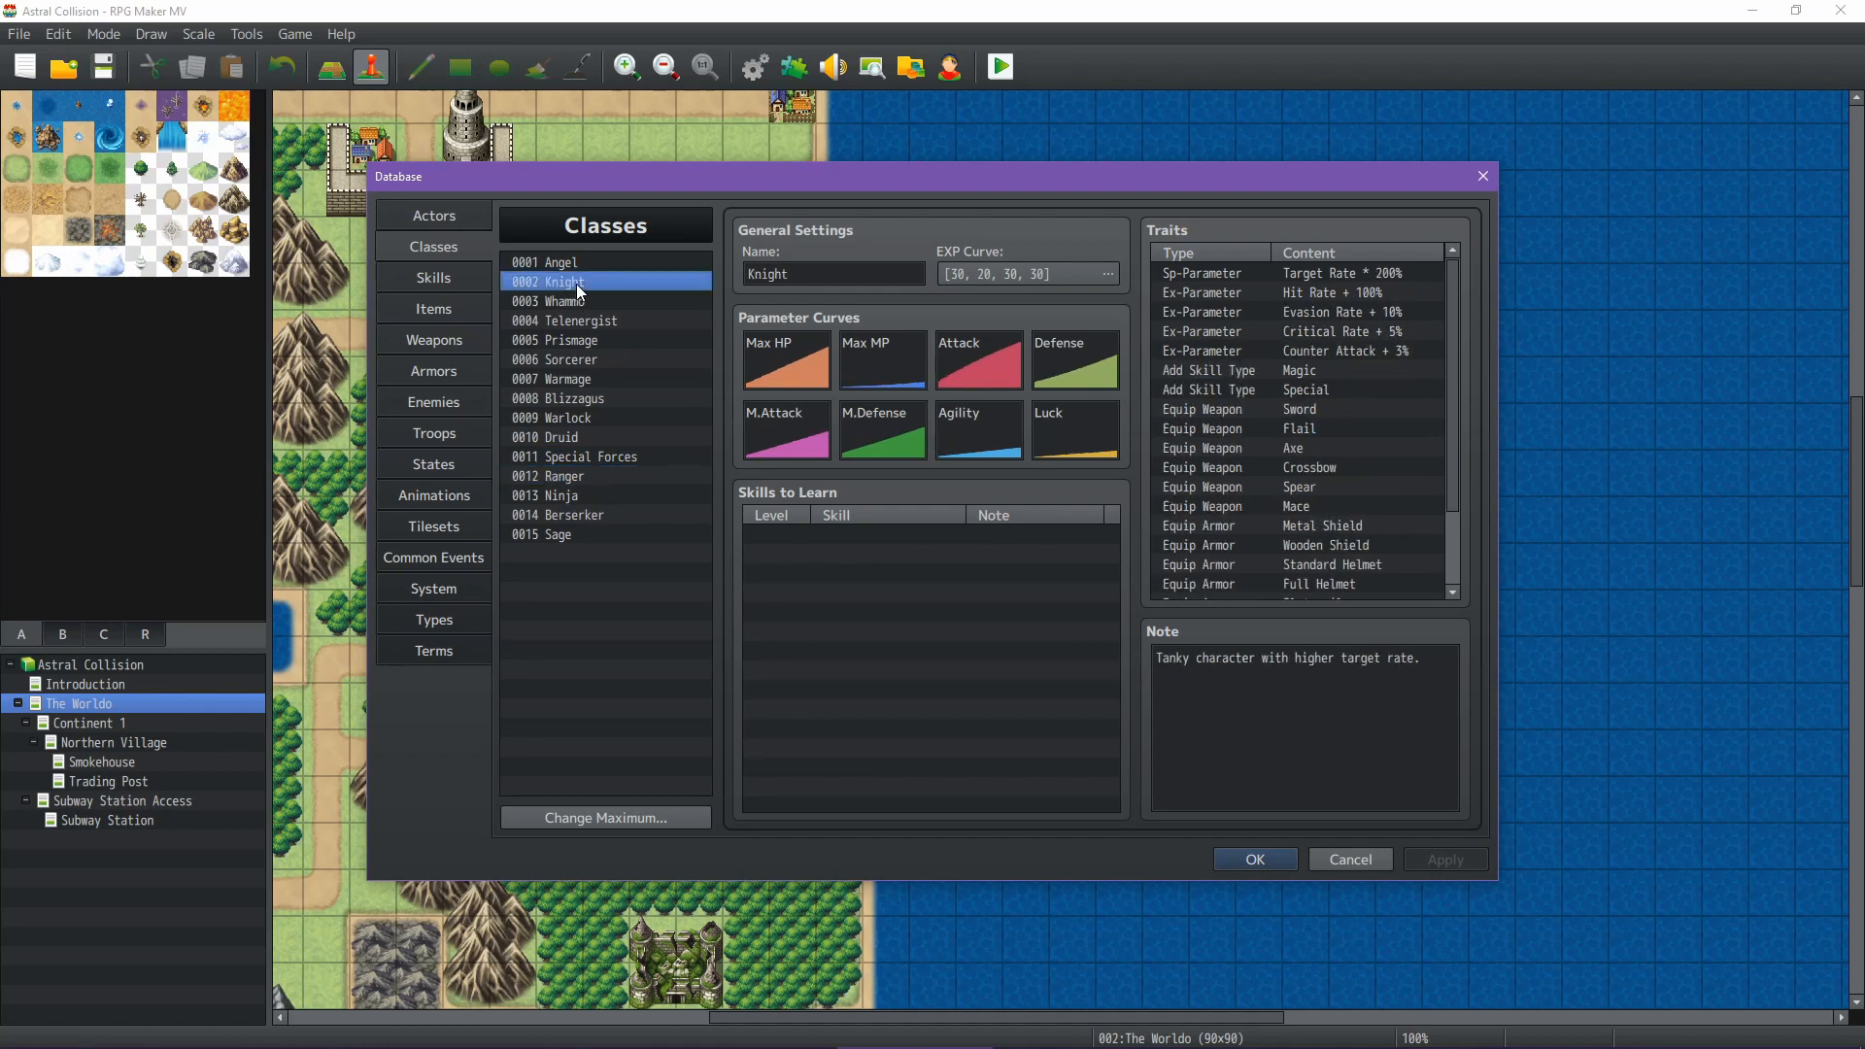
double_click(882, 528)
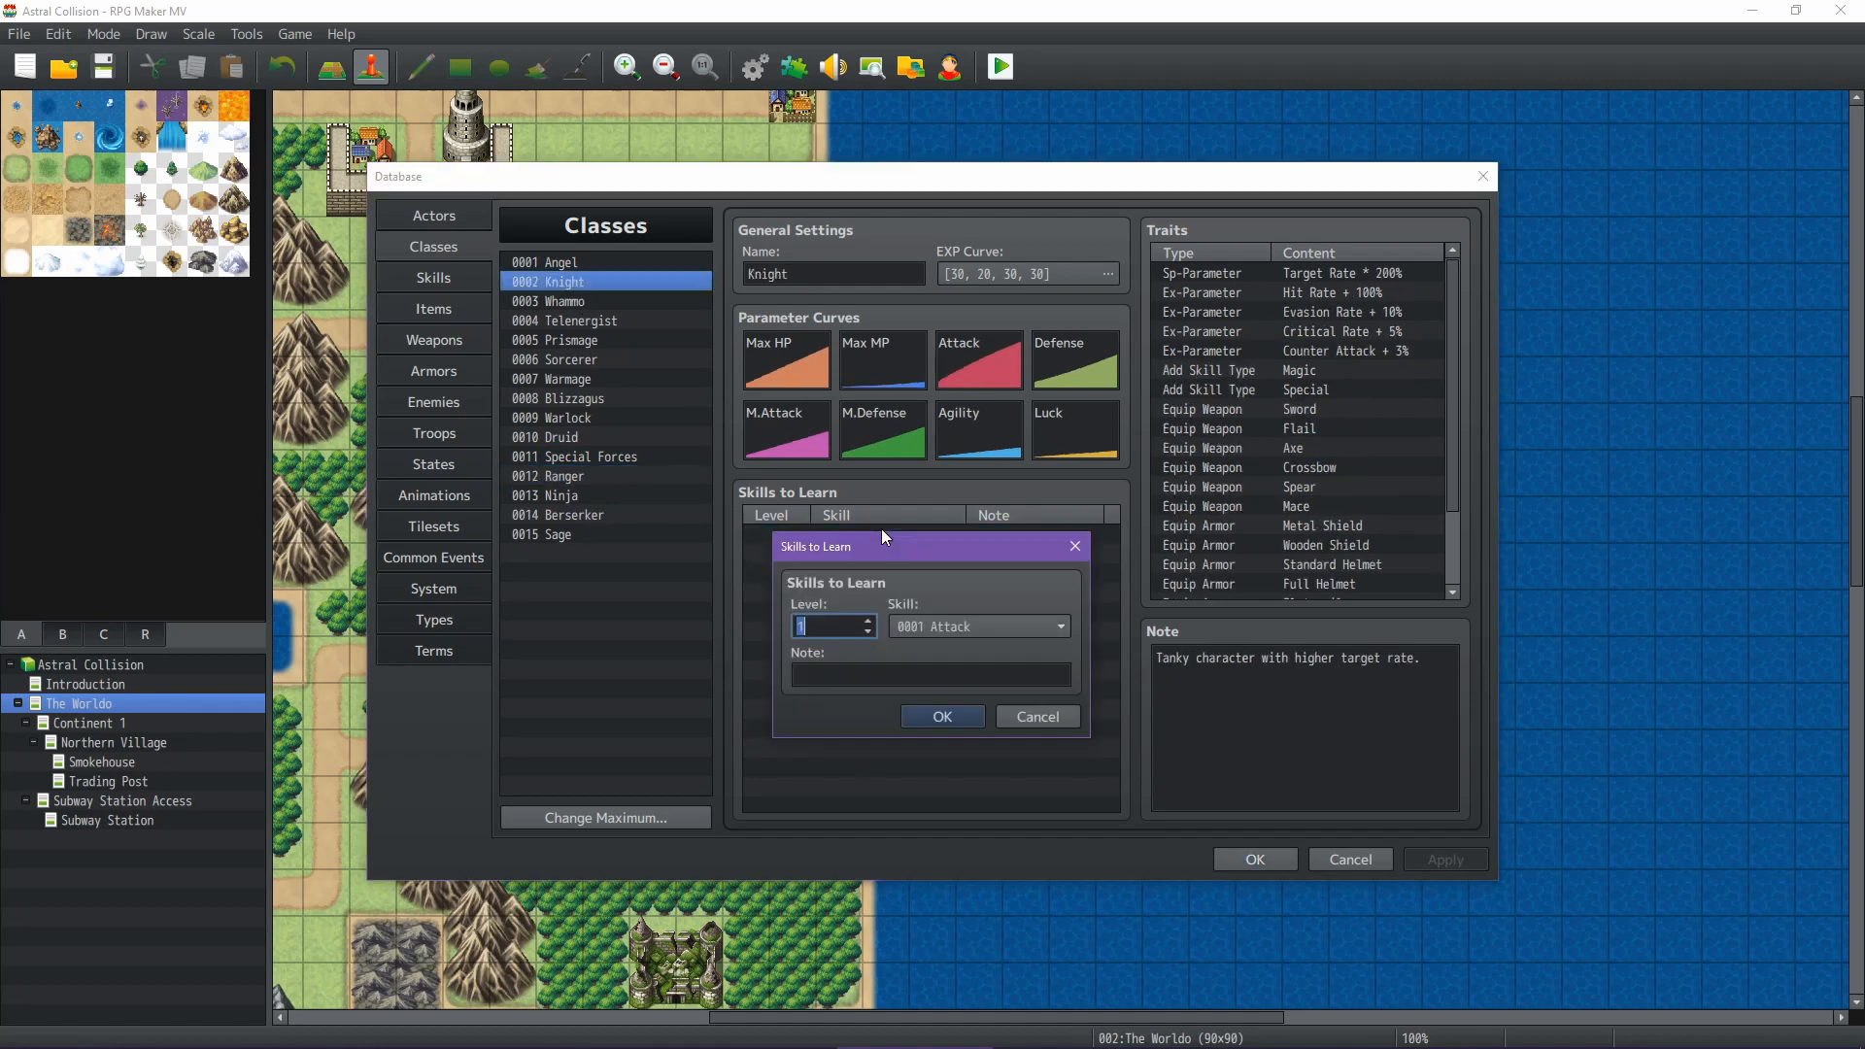
left_click(935, 624)
left_click_drag(1068, 519, 1065, 769)
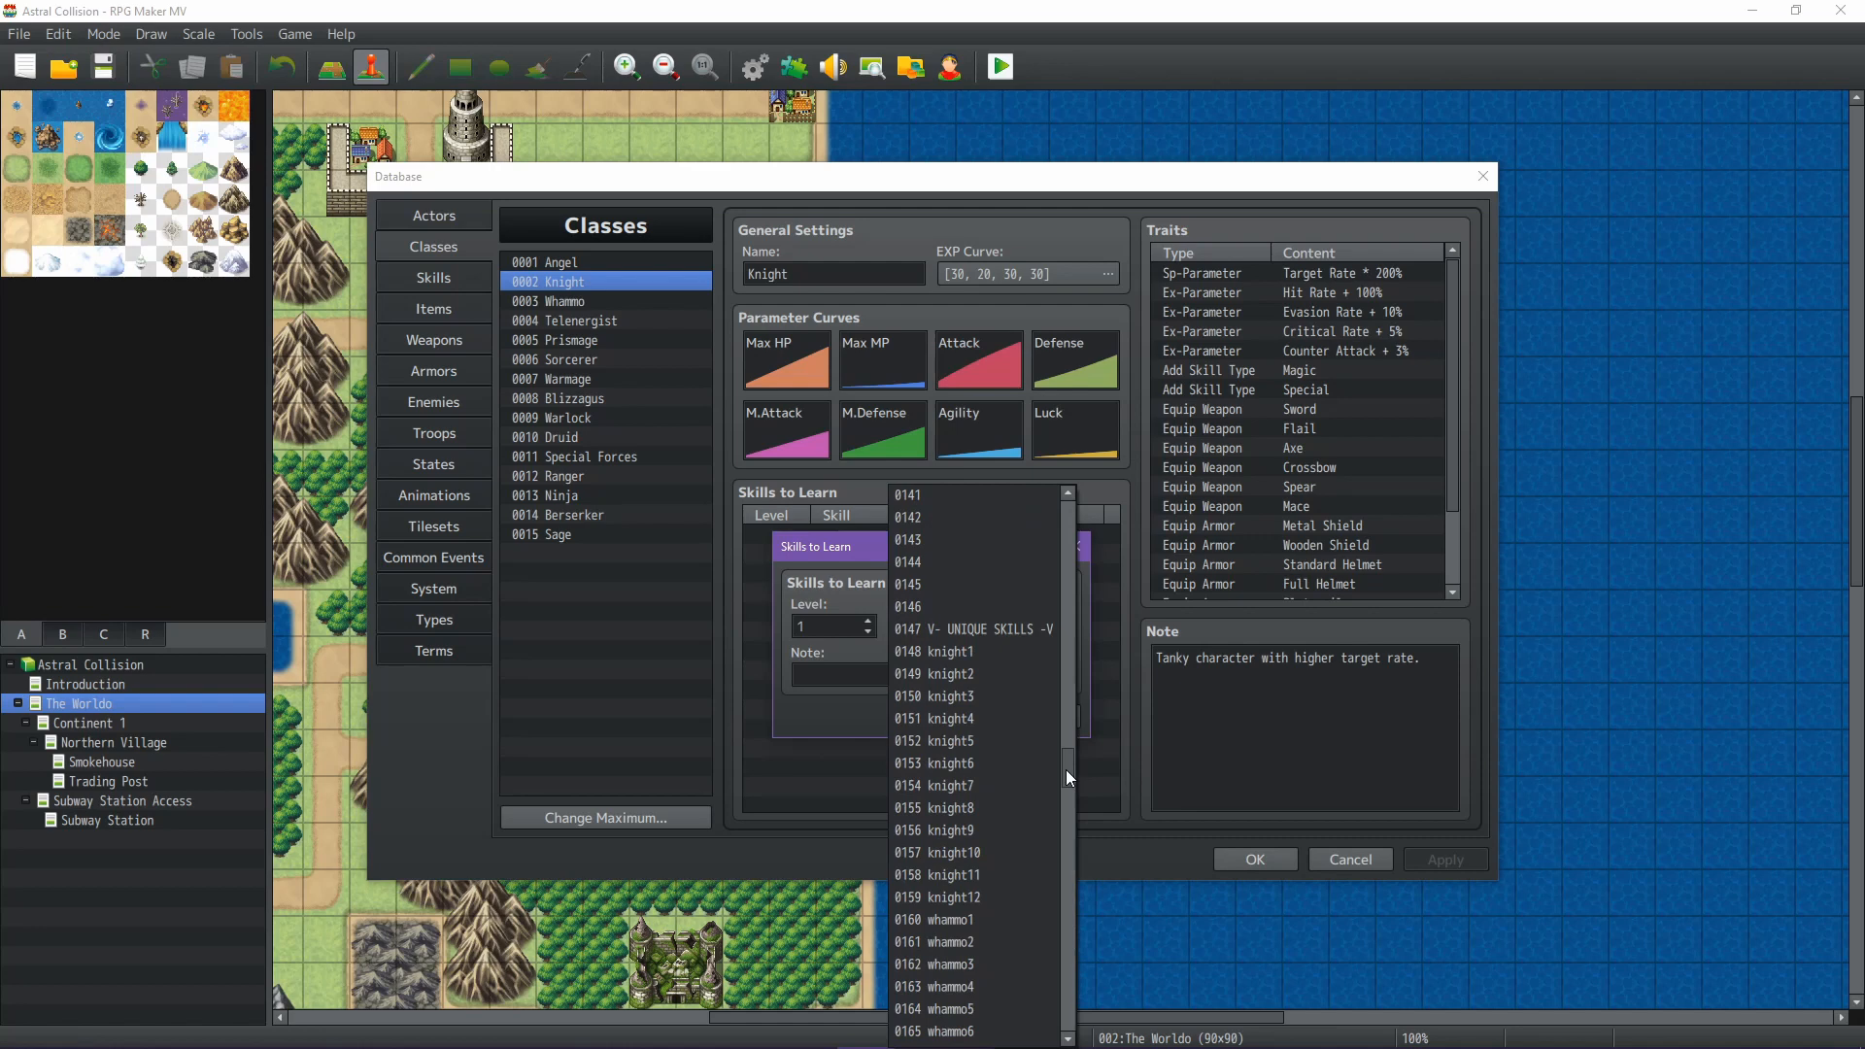
left_click(983, 651)
left_click(942, 713)
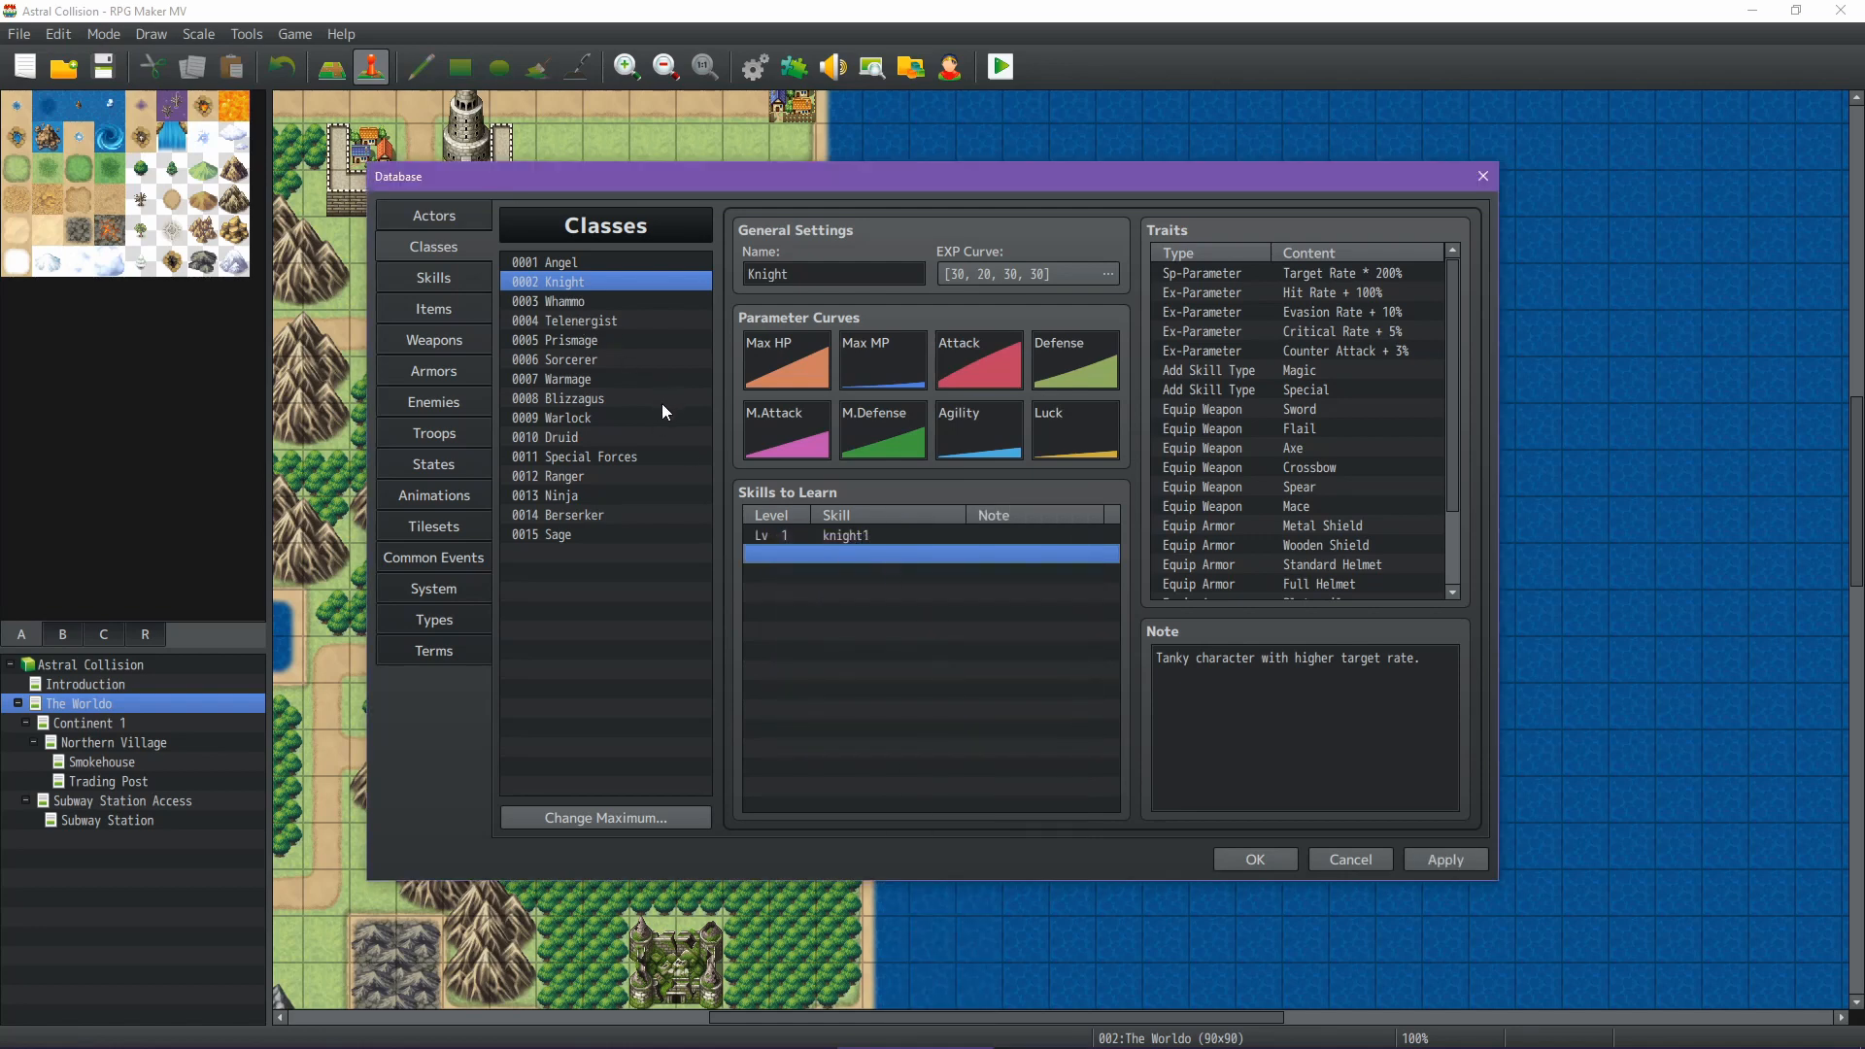
Review the Whammo, Telenergist and Prismage classes in turn
left_click(581, 301)
left_click(581, 319)
left_click(574, 338)
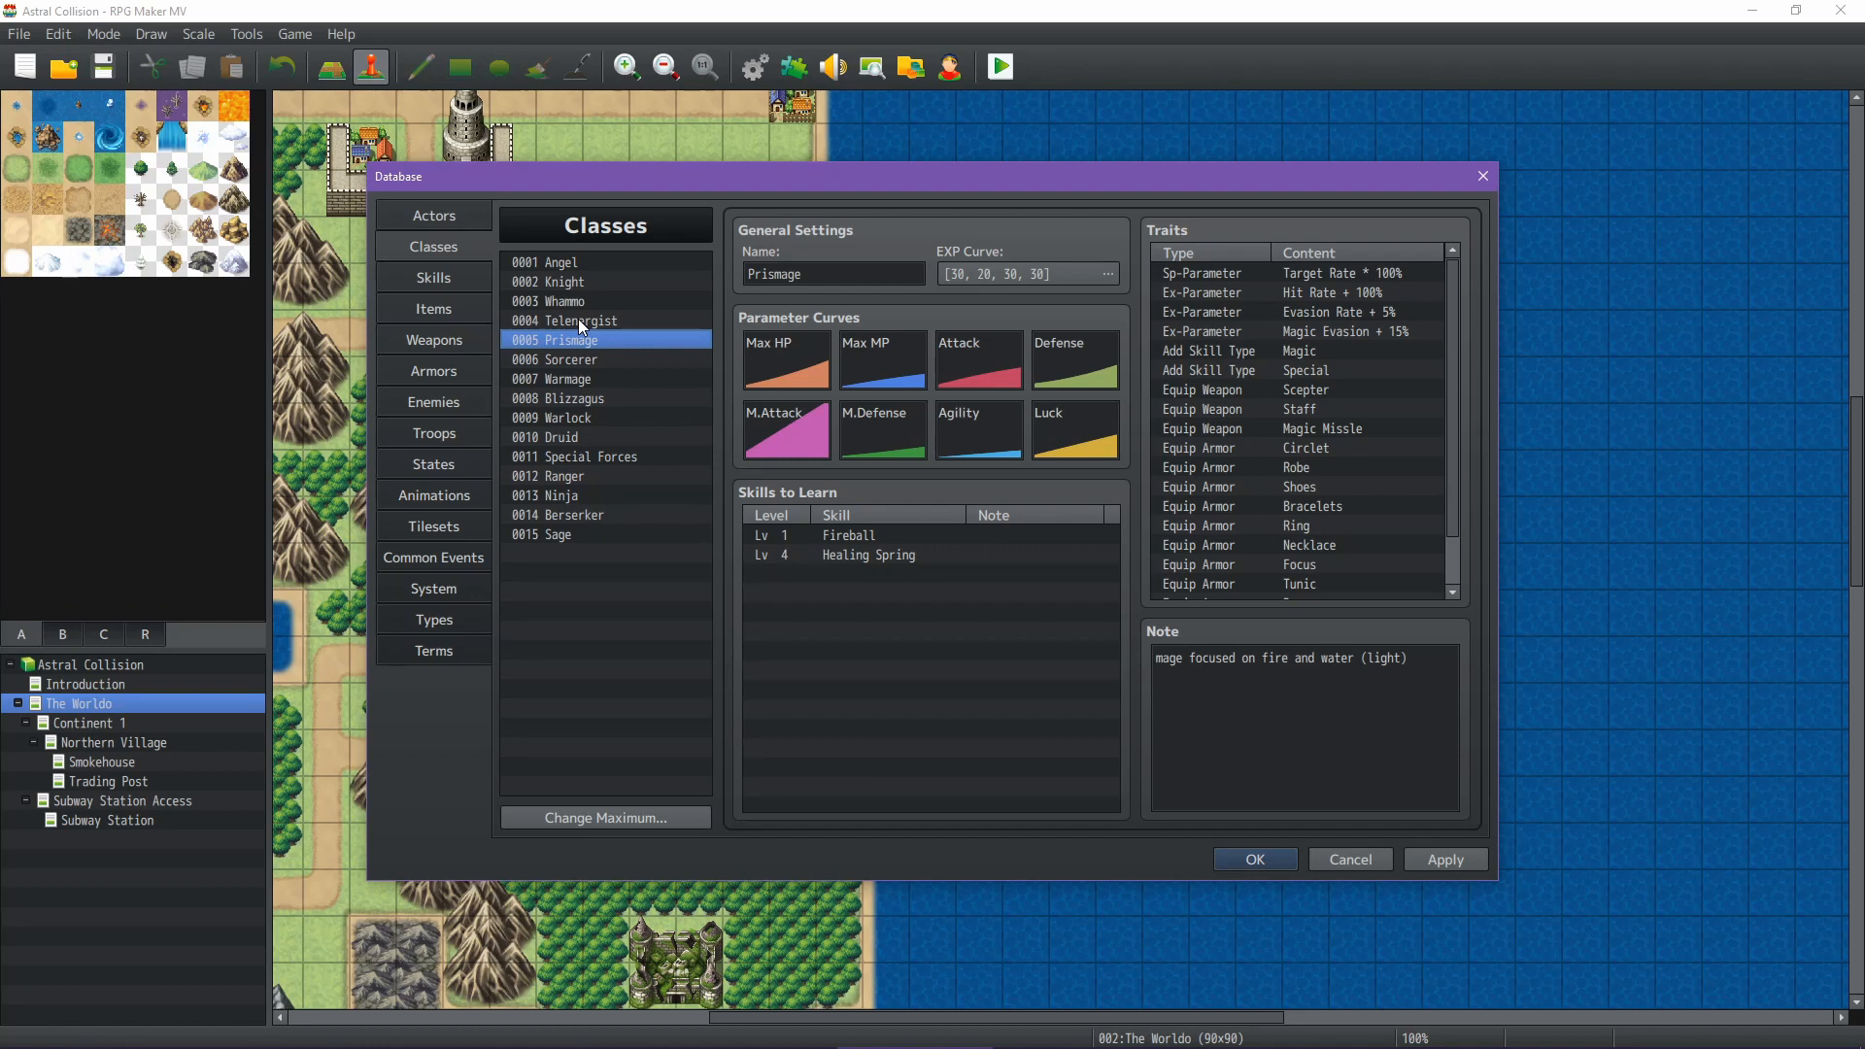
Switch to the Math spreadsheet and examine the Level 10-18 rows of the Average Skill Schedule
left_click(778, 1004)
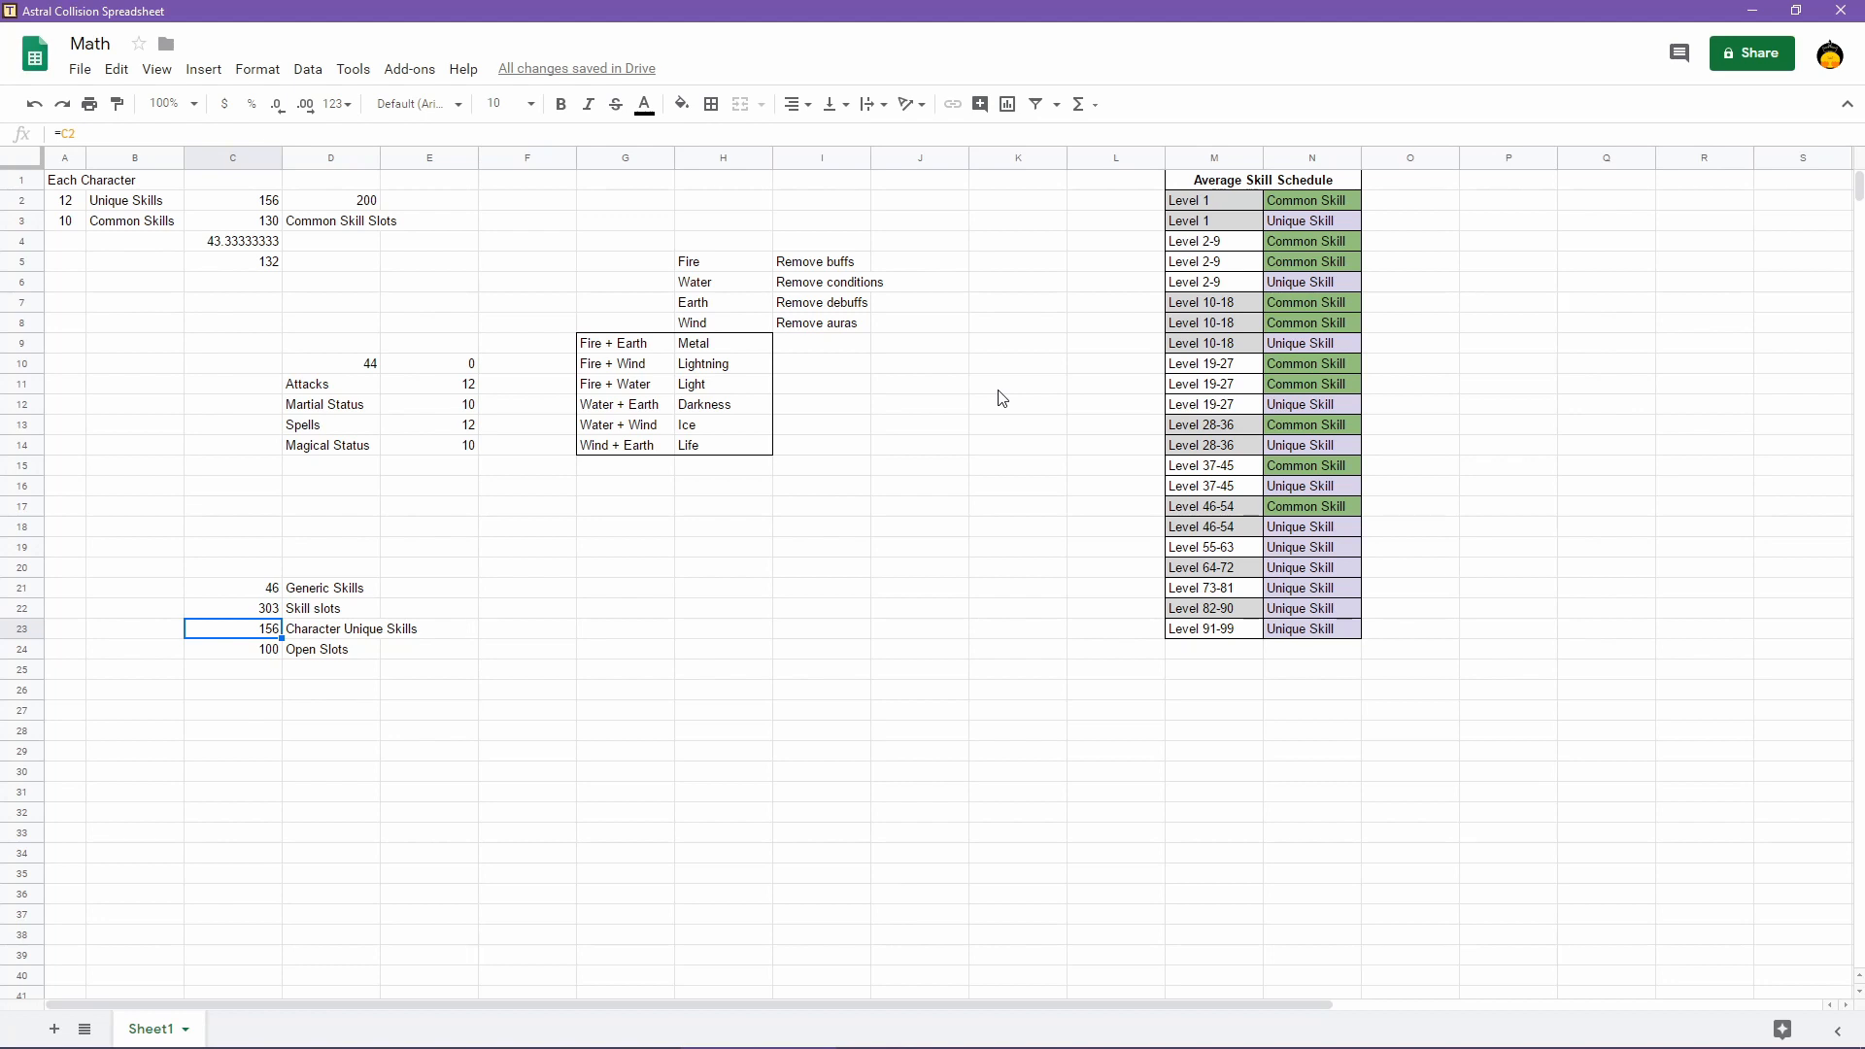
left_click(1227, 305)
left_click(1227, 325)
left_click(1230, 348)
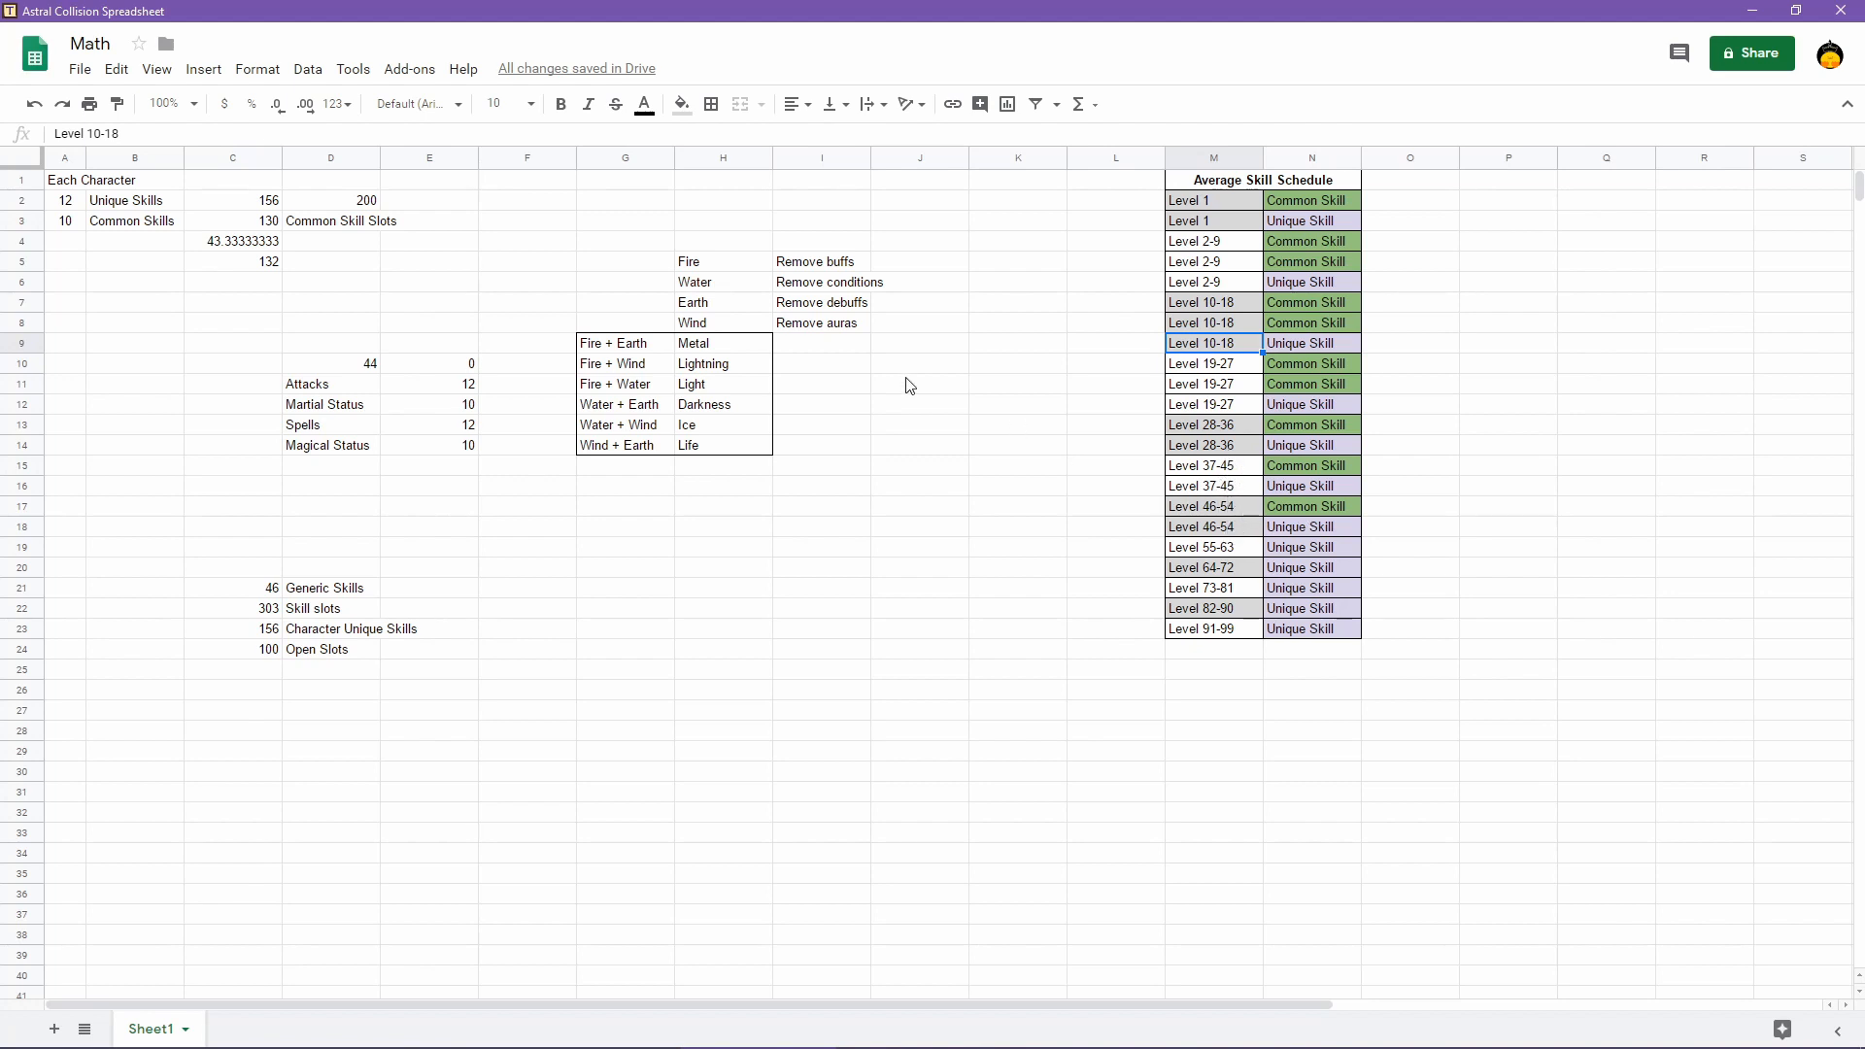
Return to RPG Maker MV and add the skill whammo1 at level 1 to the Whammo class's learnable skills
mouse_move(948, 993)
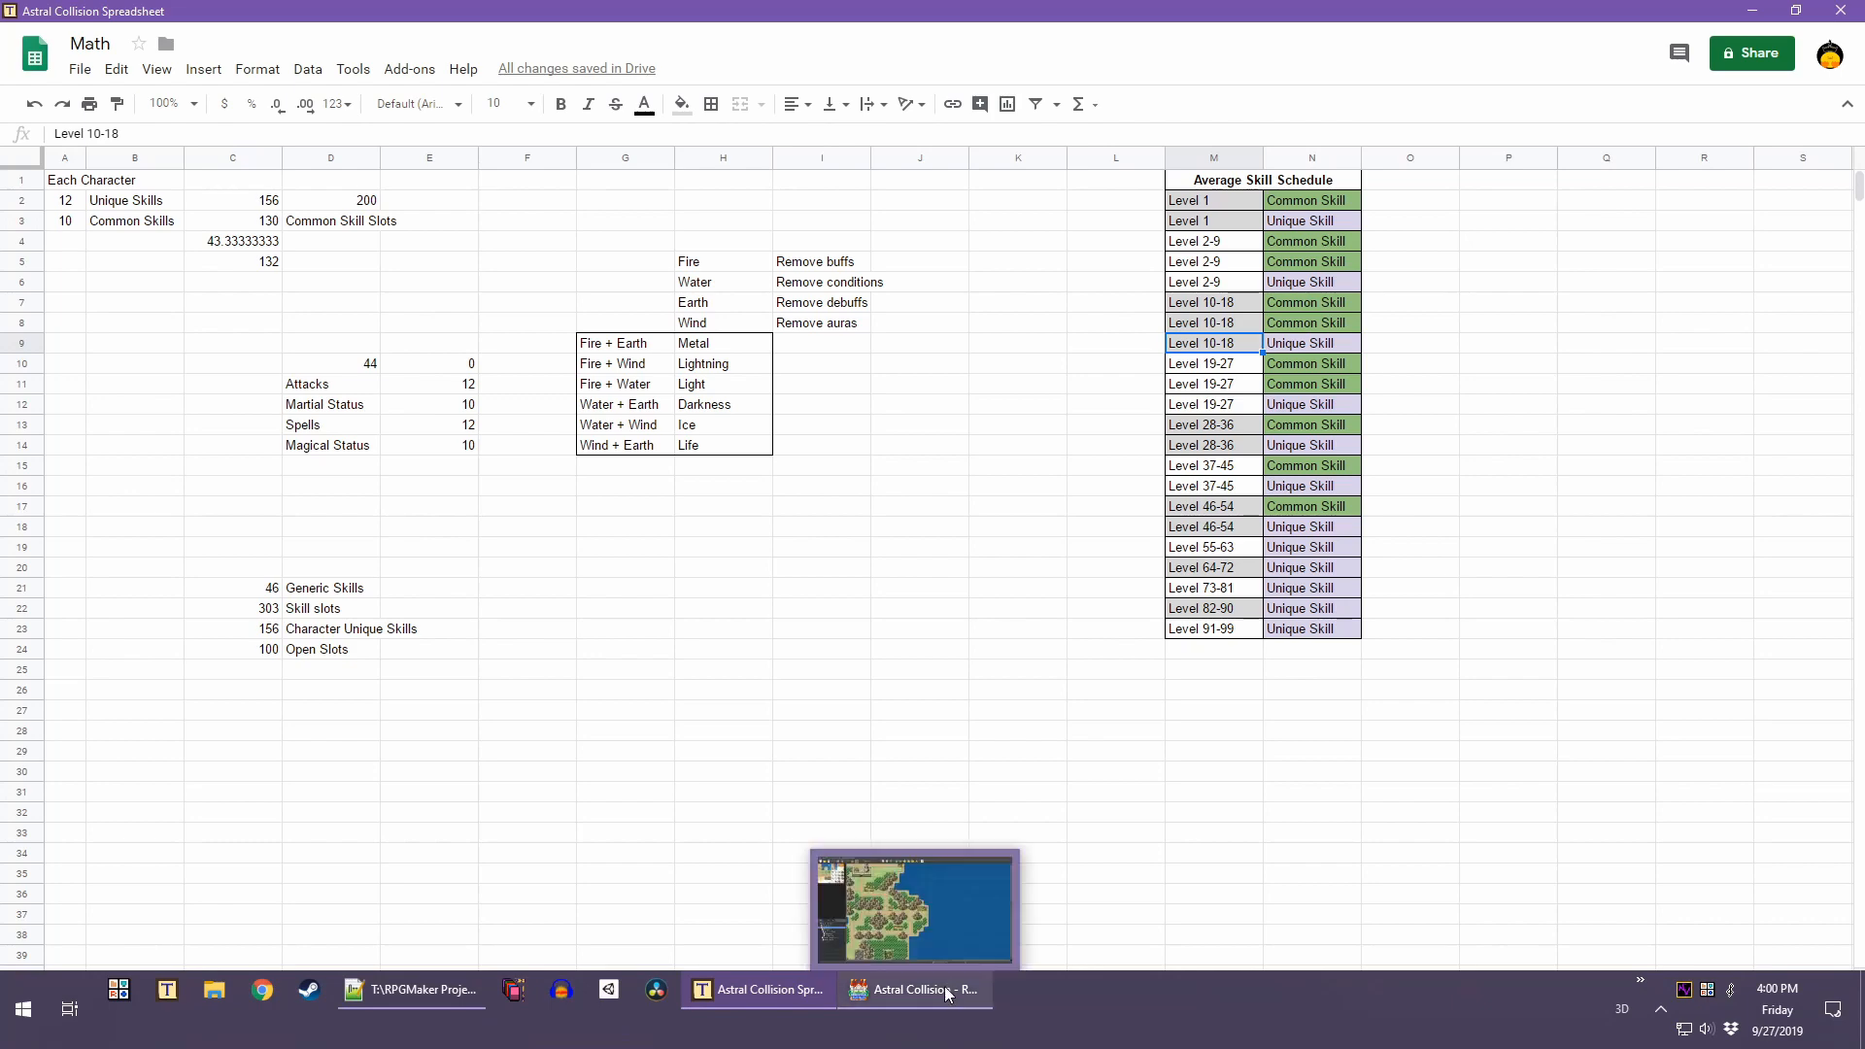
left_click(947, 991)
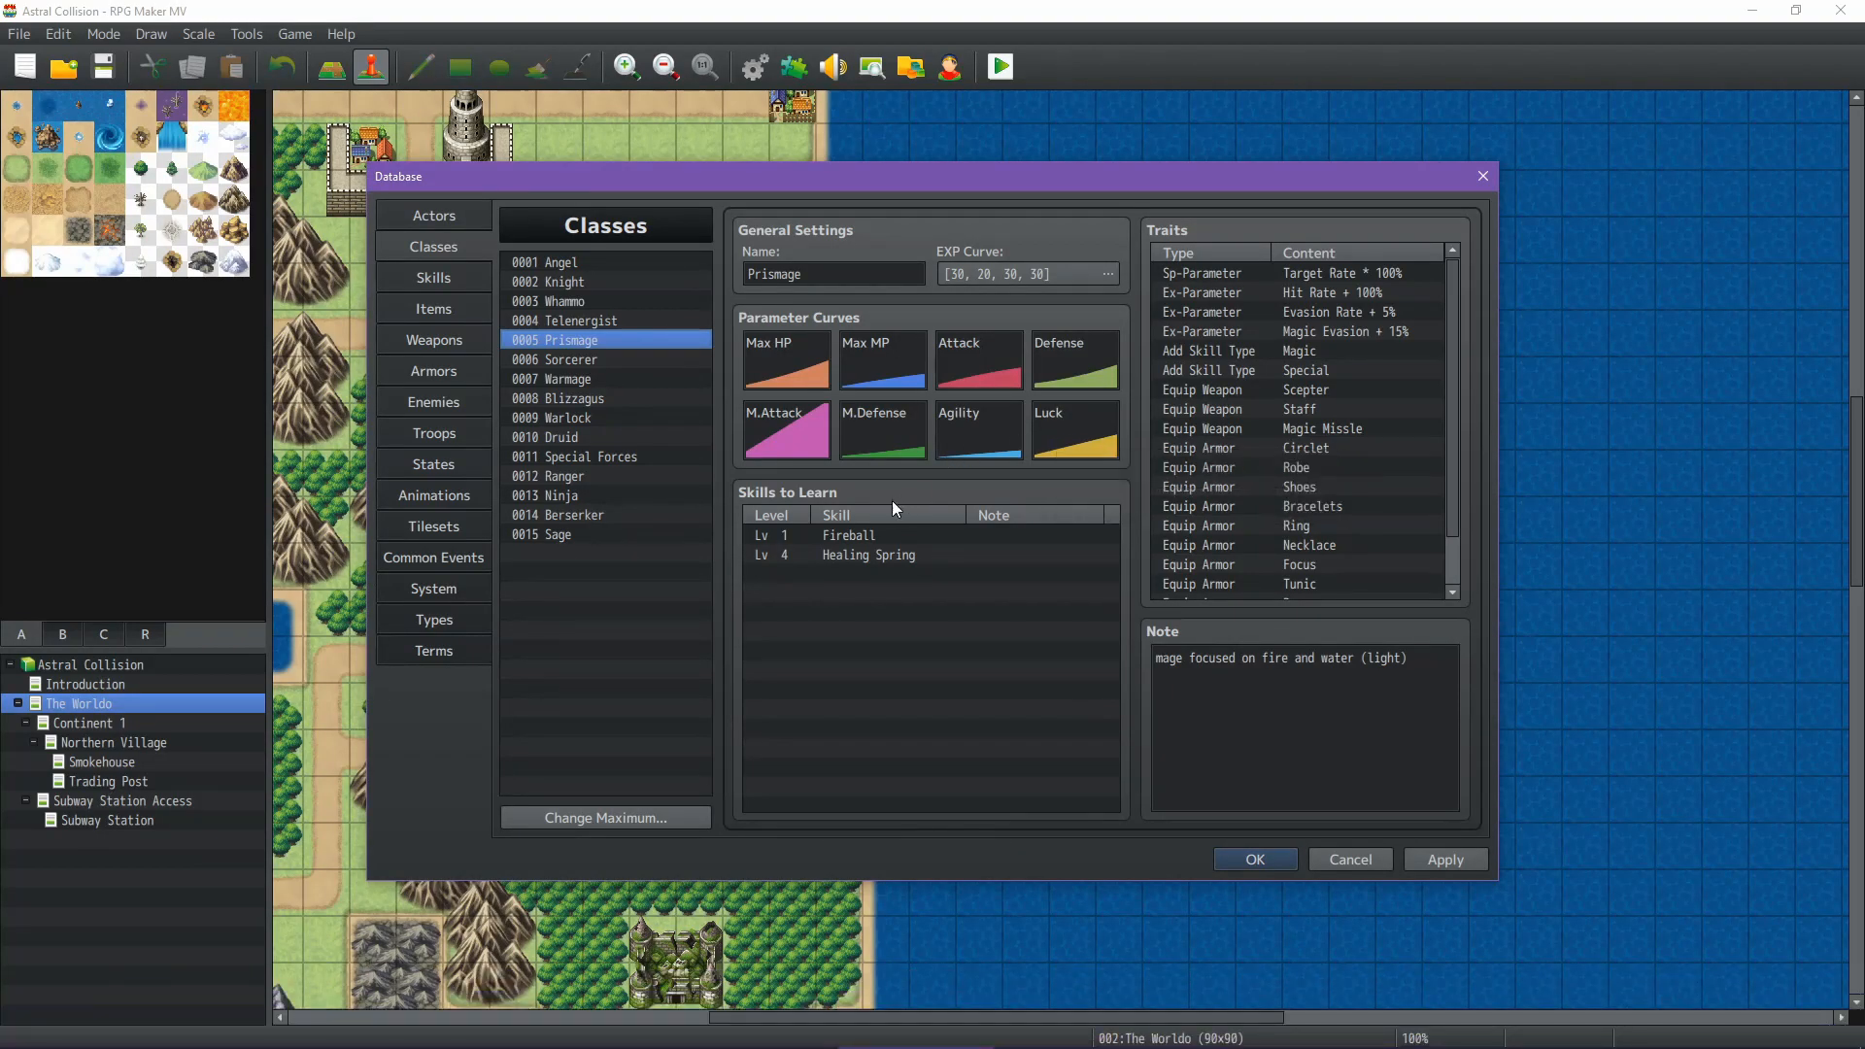
left_click(583, 285)
left_click(579, 300)
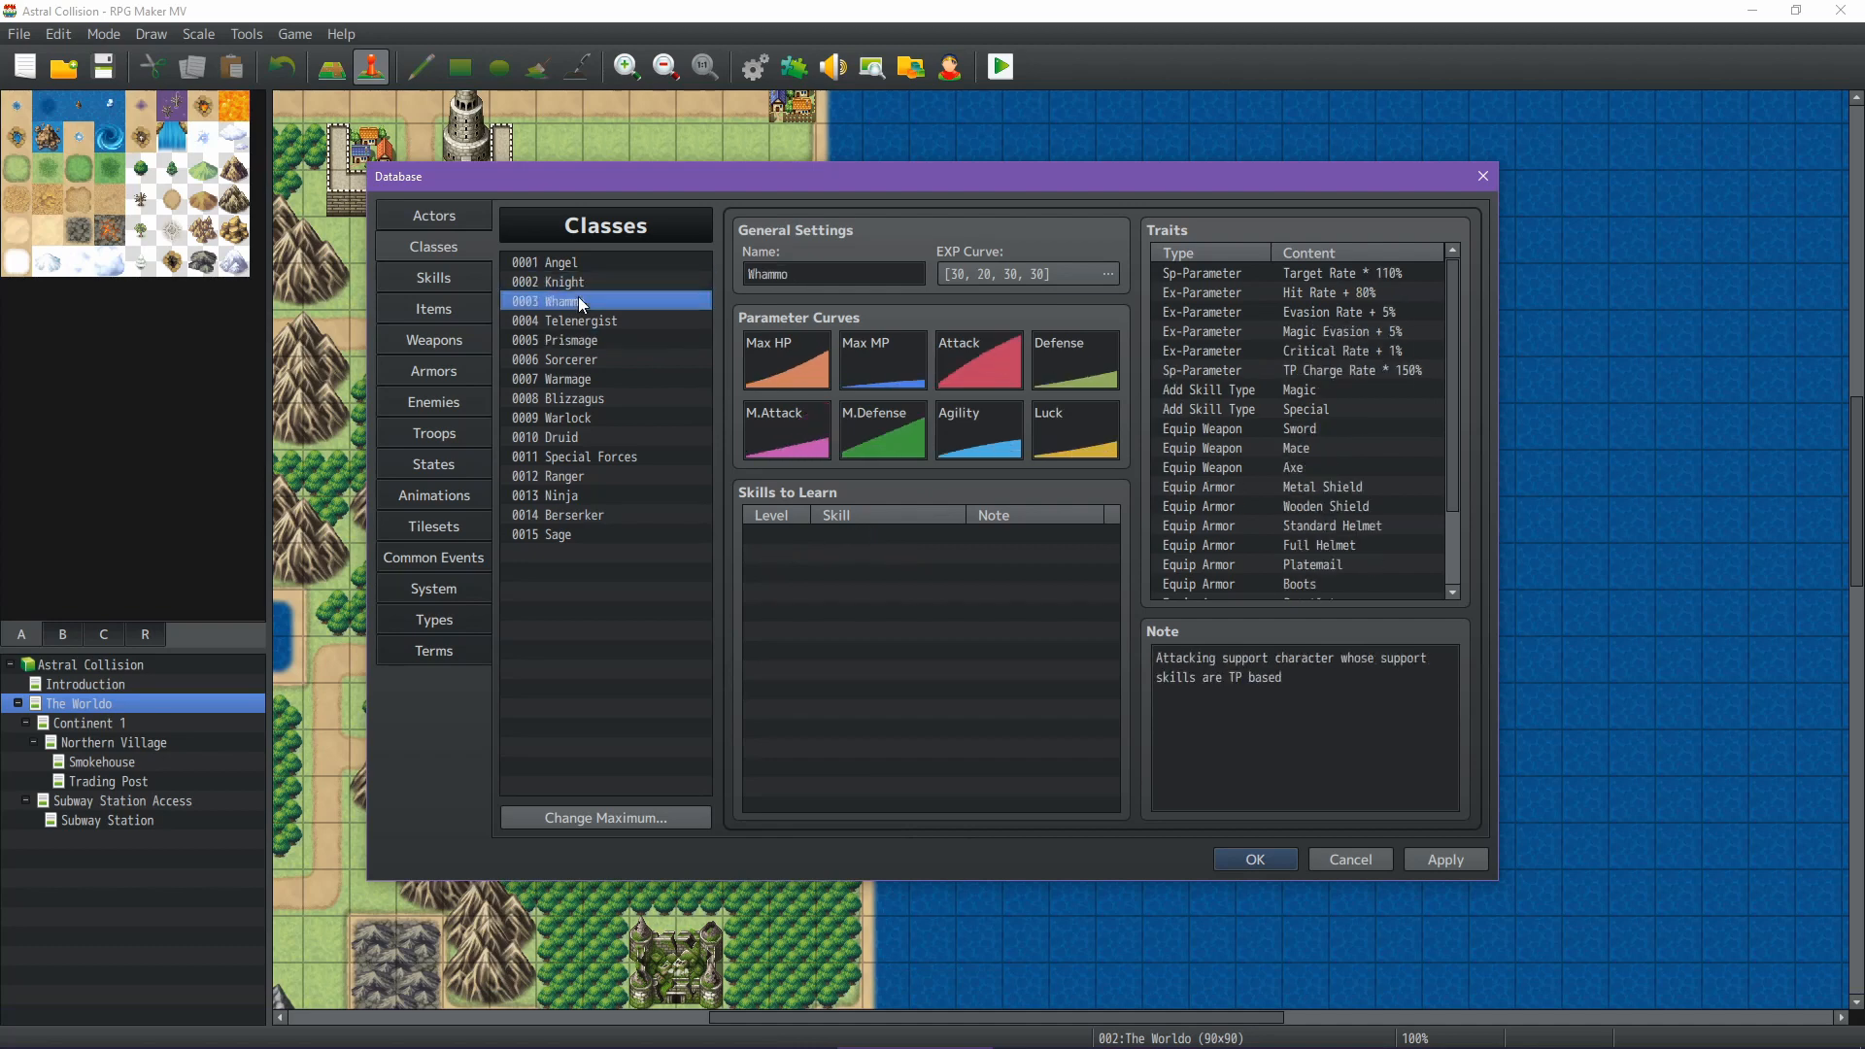
double_click(820, 533)
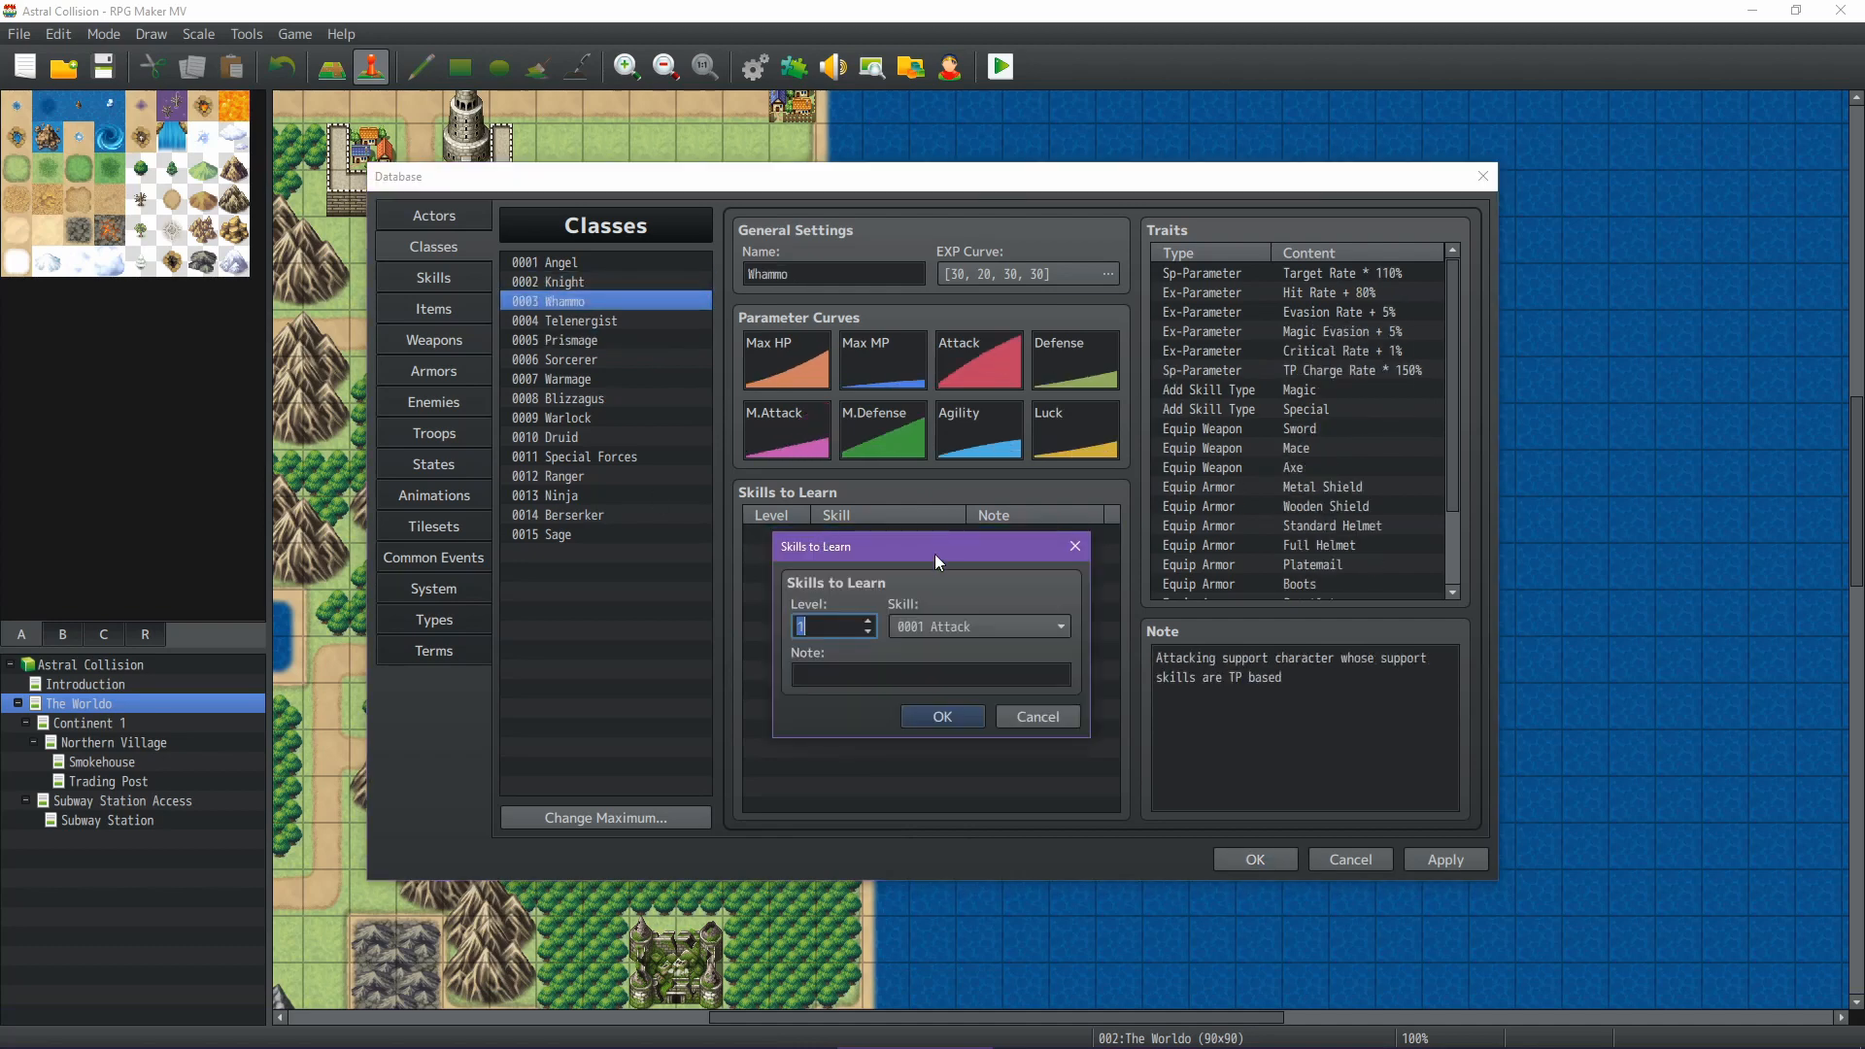
left_click(962, 628)
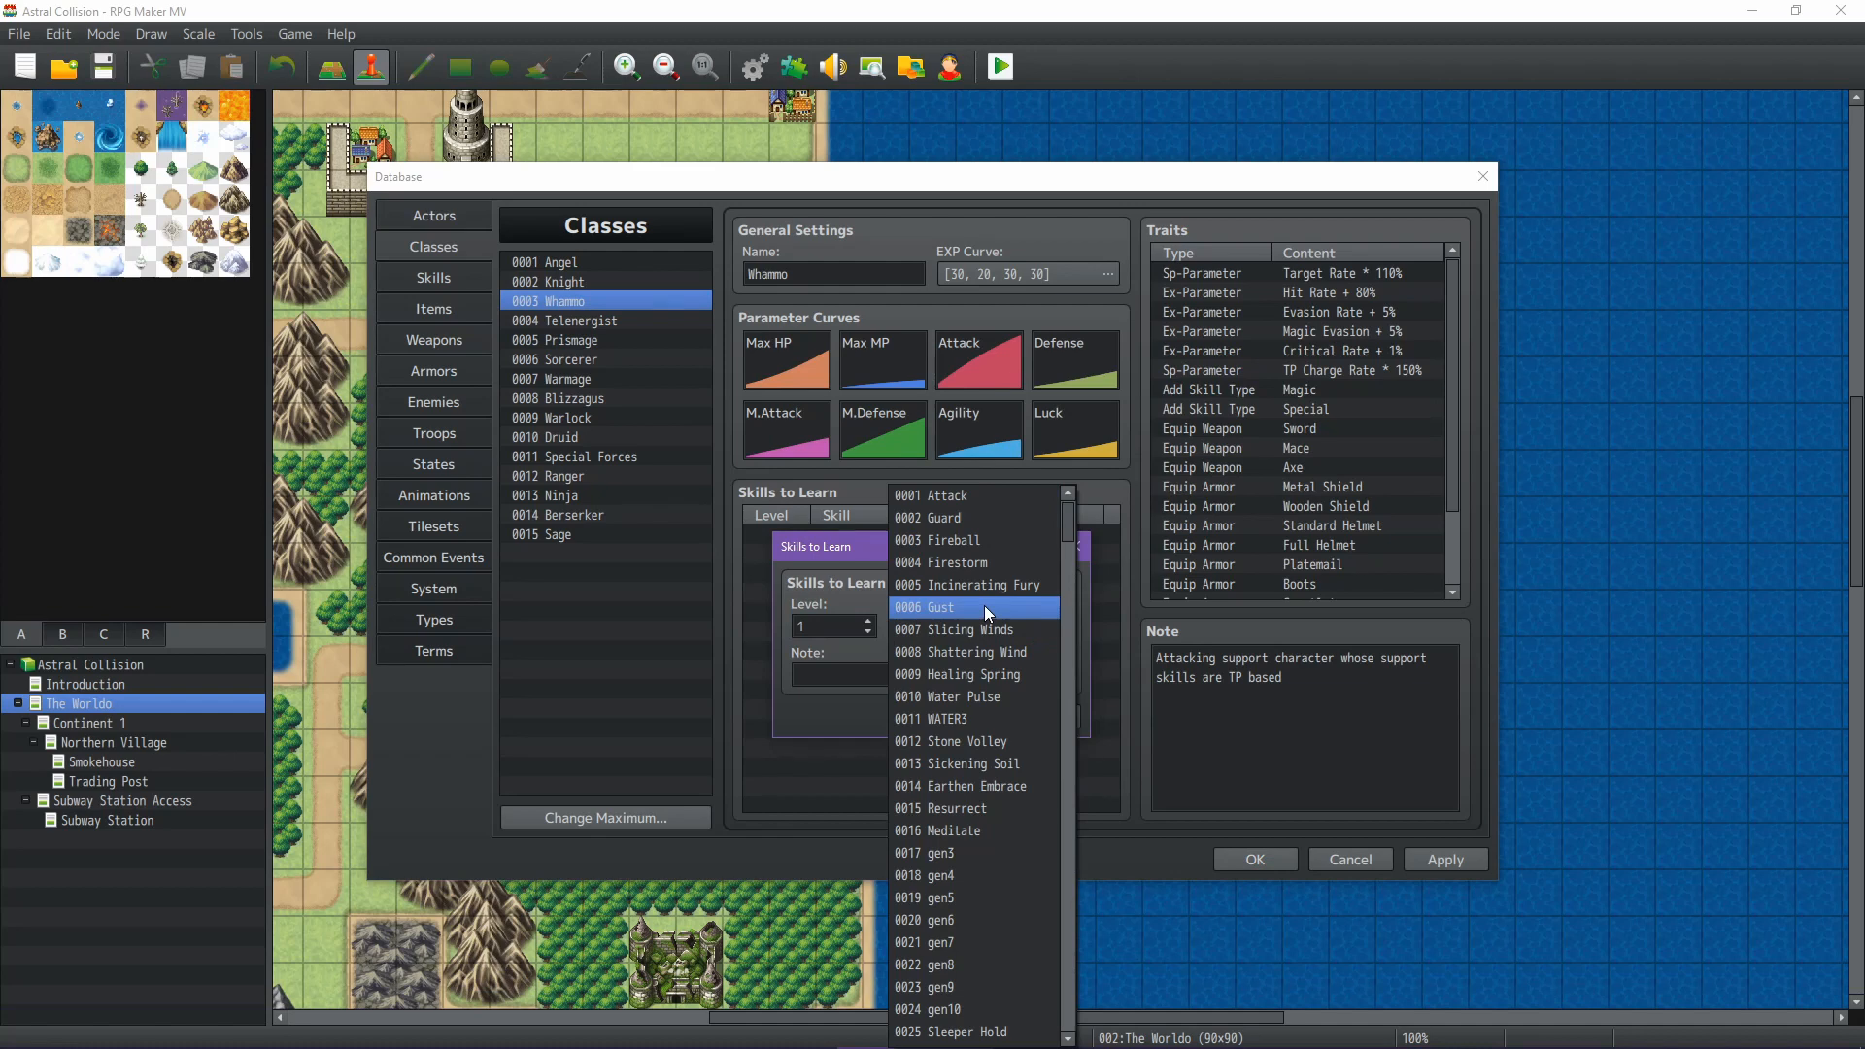
scroll(983, 605, "down", 3)
scroll(983, 610, "down", 3)
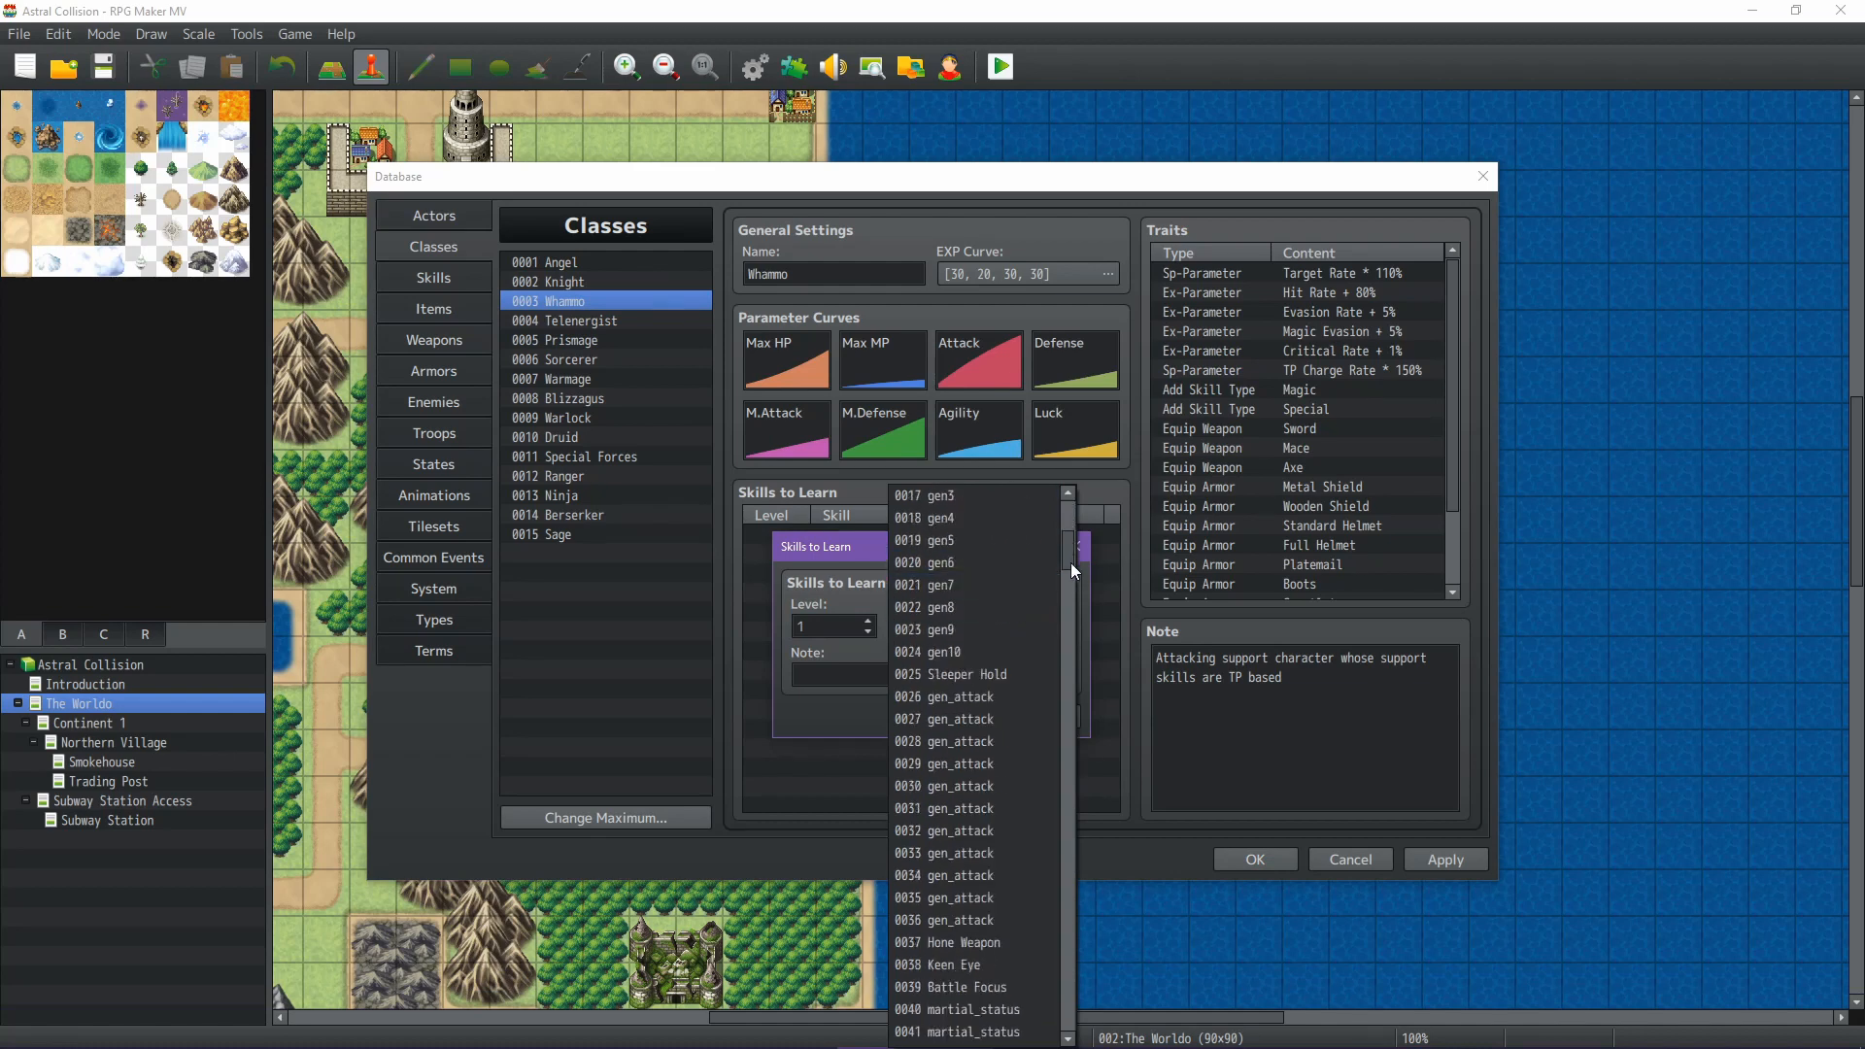
left_click_drag(1071, 563, 1068, 777)
left_click(971, 631)
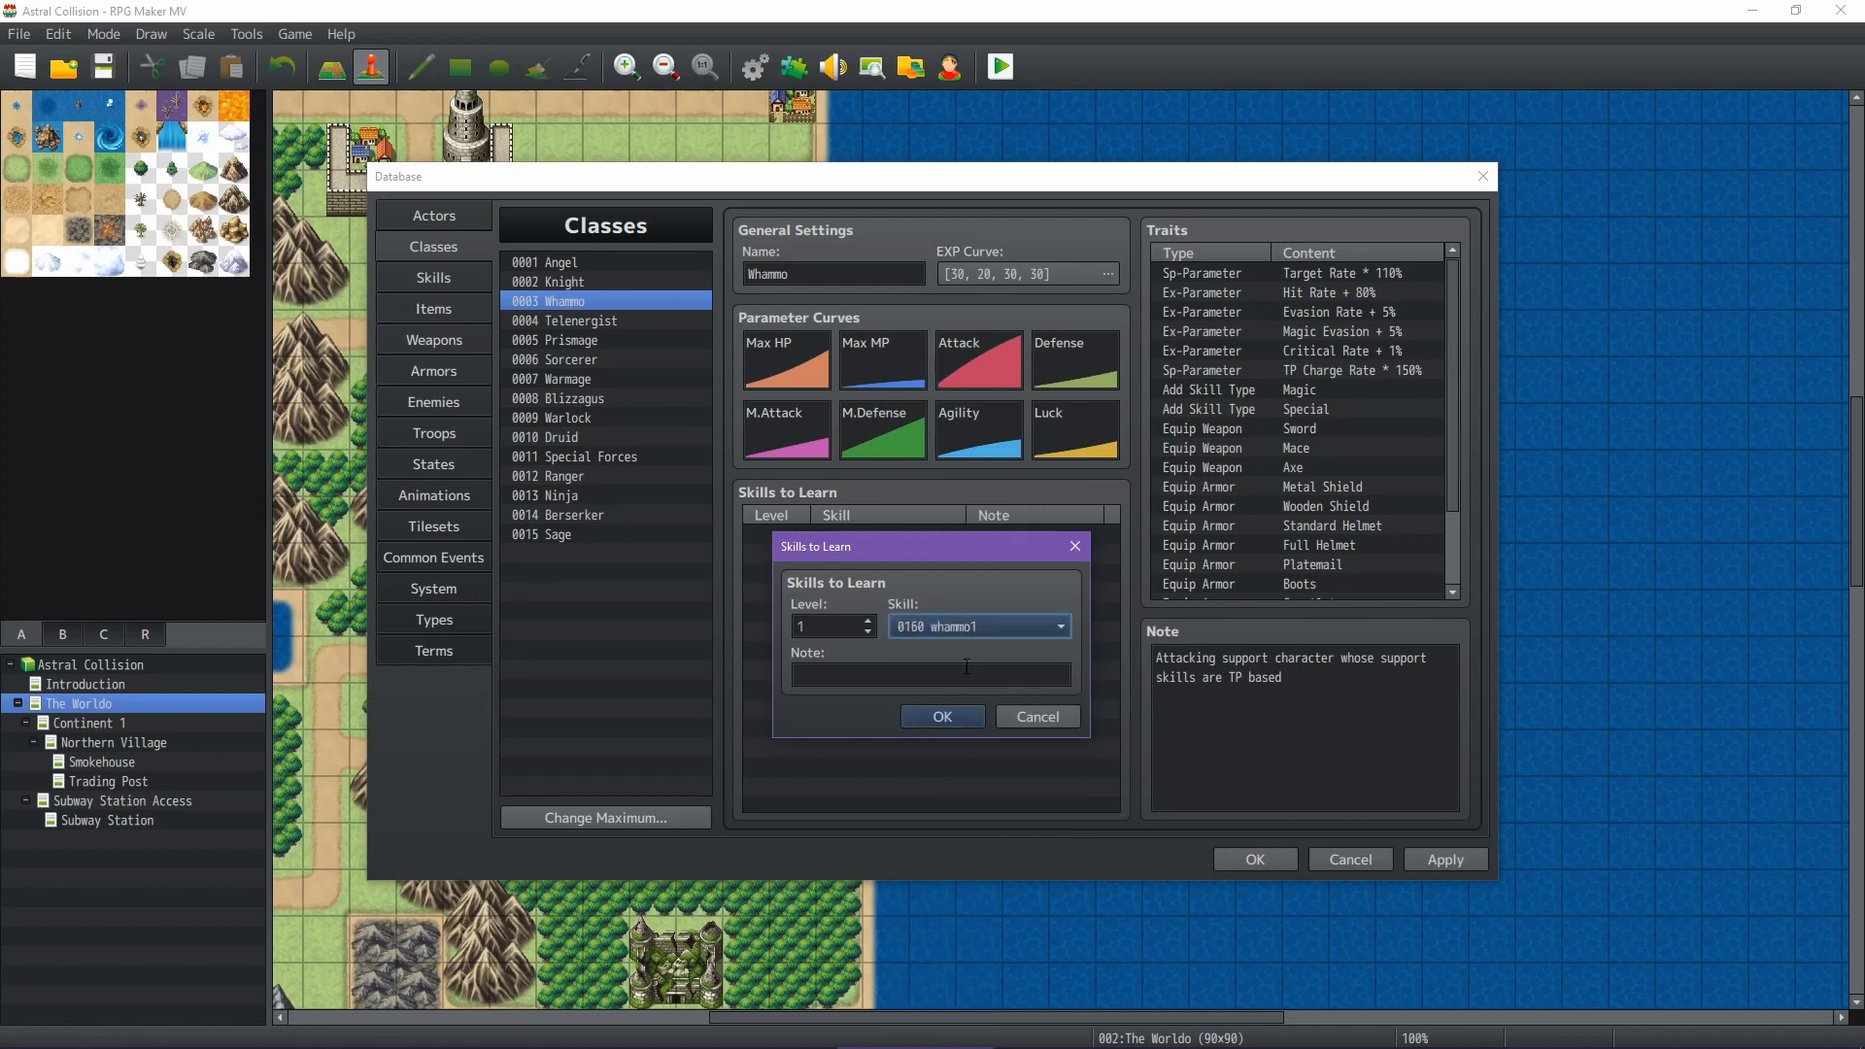
left_click(944, 717)
Add the skill telenergist1 at level 1 to the Telenergist class's learnable skills
left_click(598, 331)
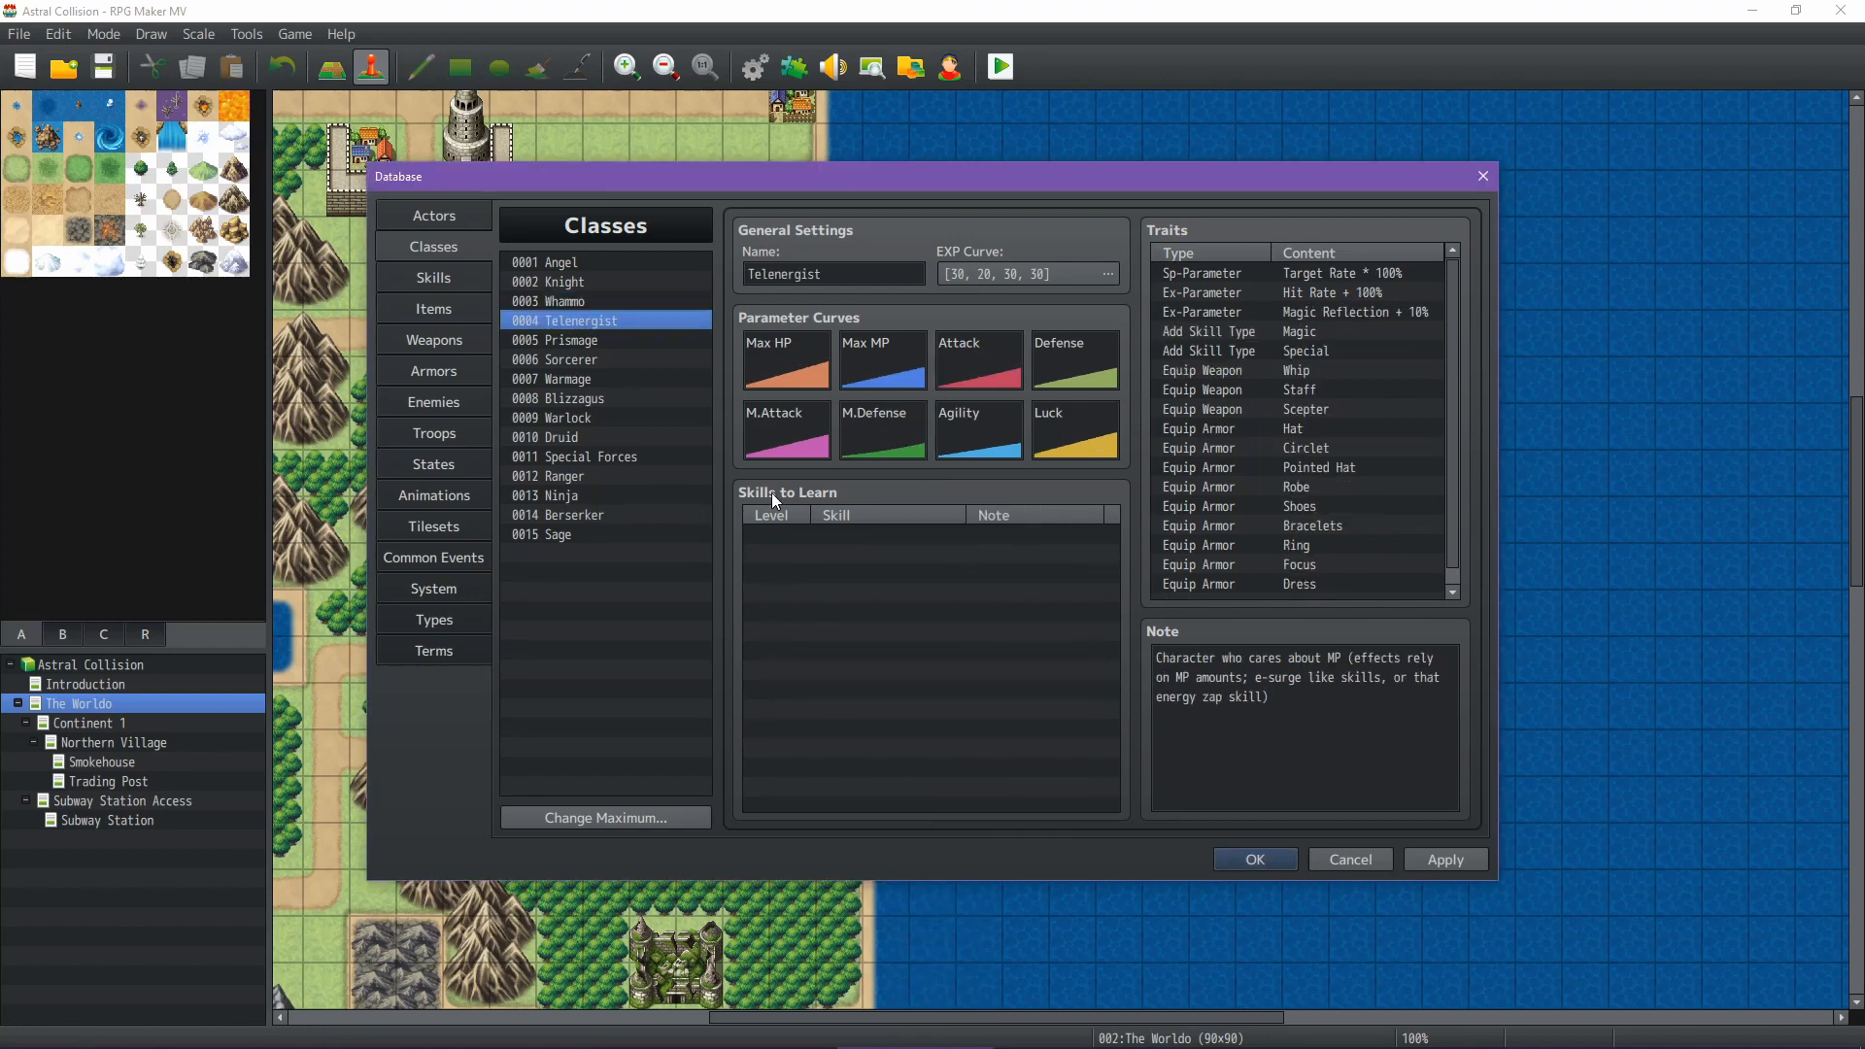
double_click(835, 535)
left_click(943, 628)
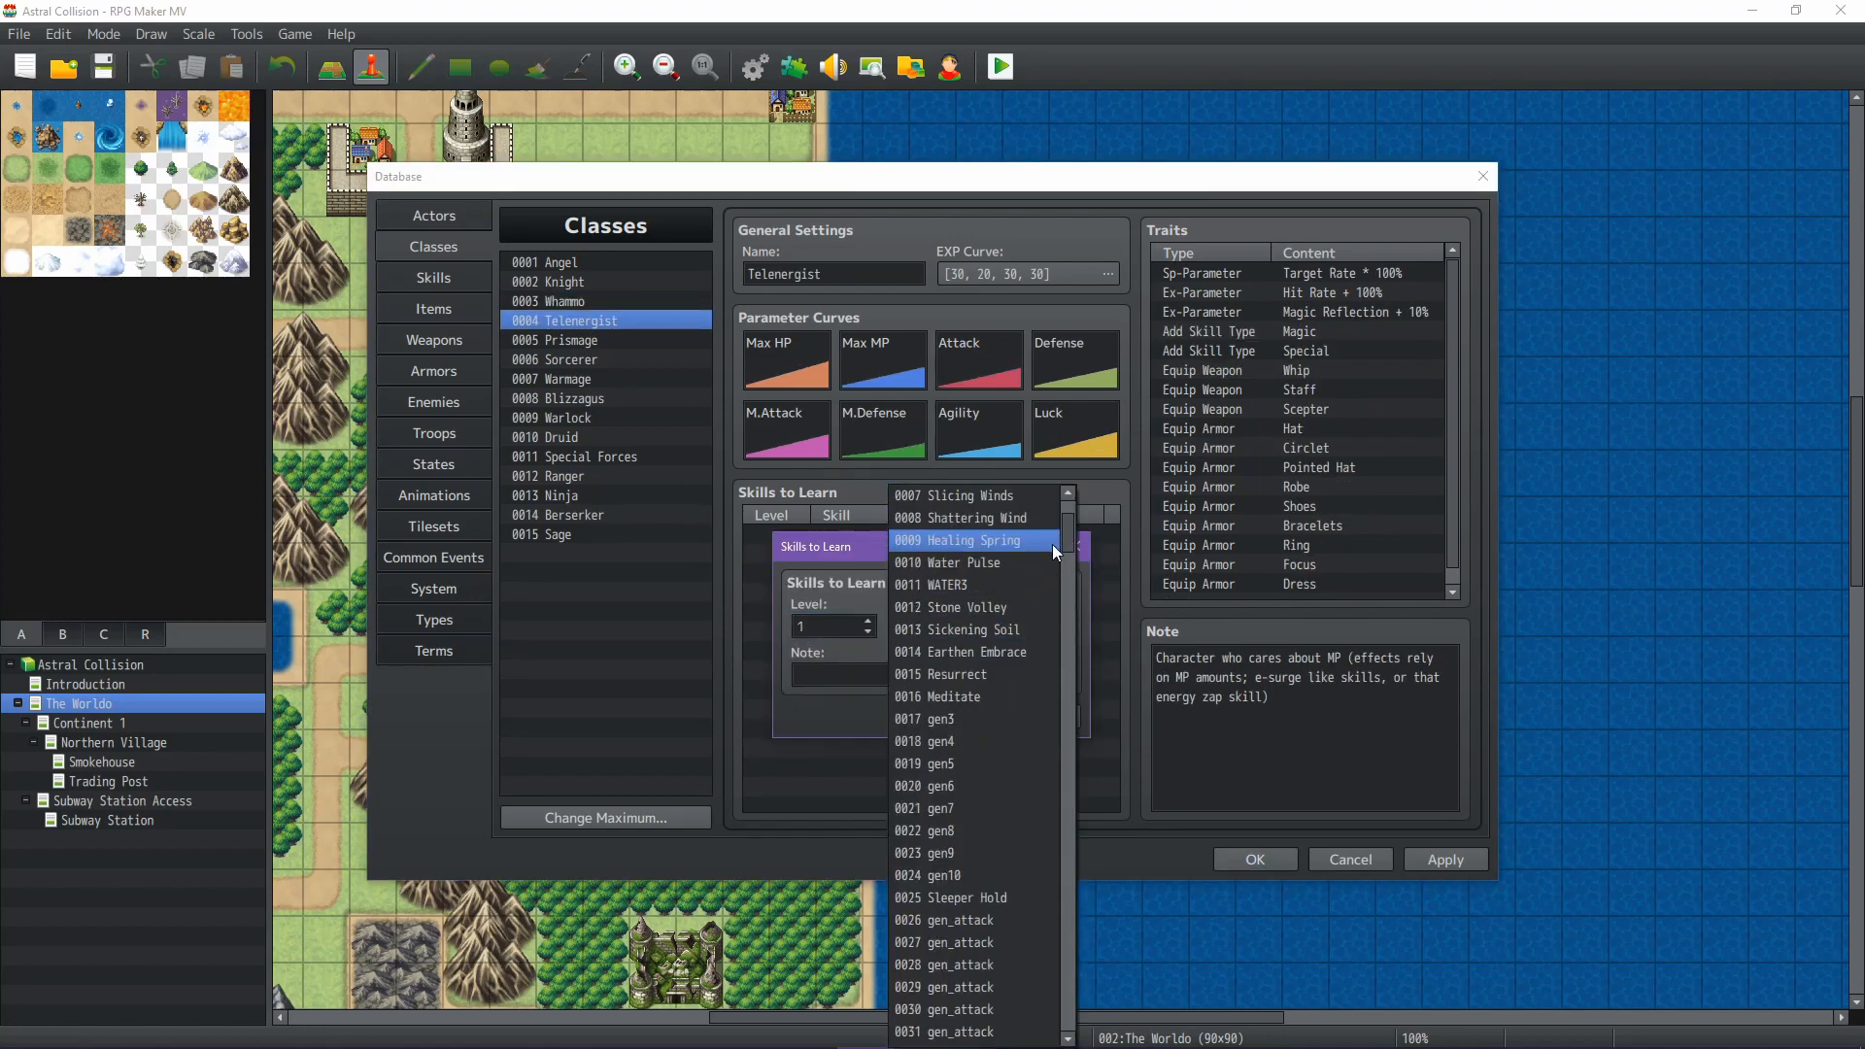
left_click_drag(1070, 533, 1069, 791)
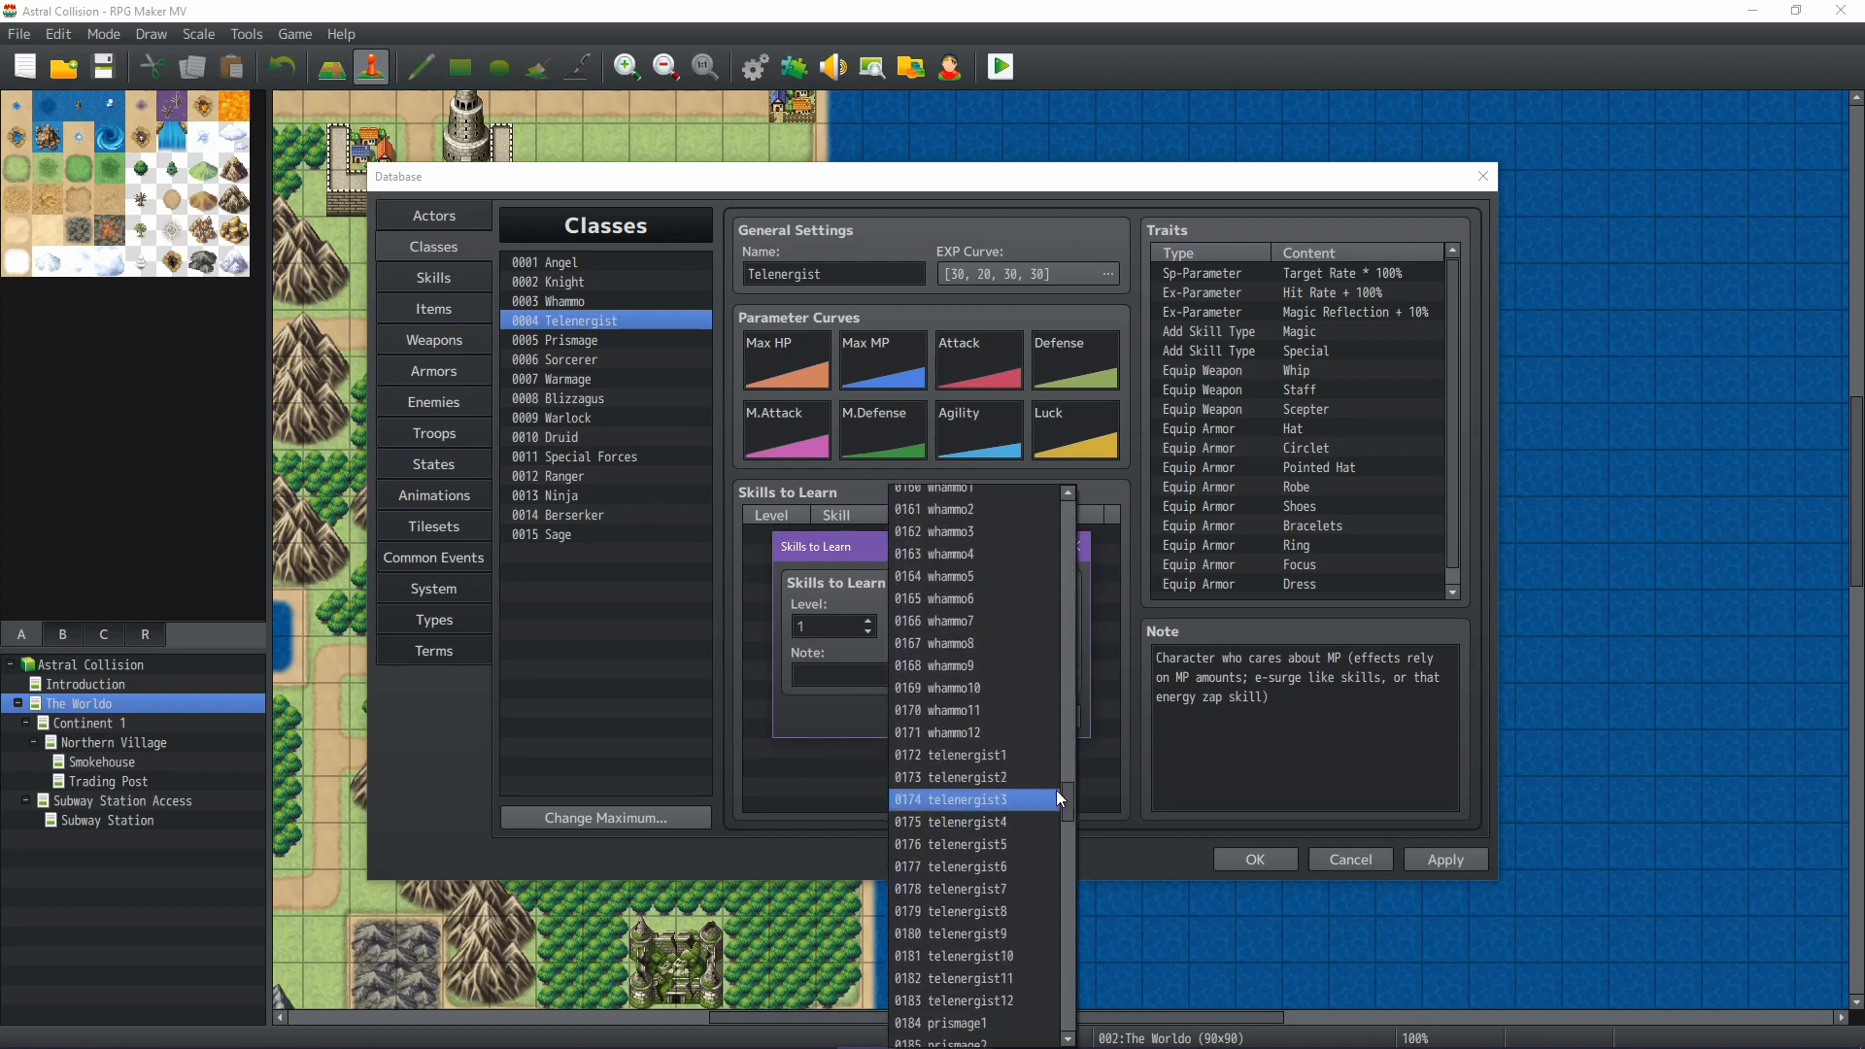
left_click(1005, 767)
left_click(951, 719)
Add the skill prismage1 at level 1 to the Prismage class's learnable skills
left_click(589, 340)
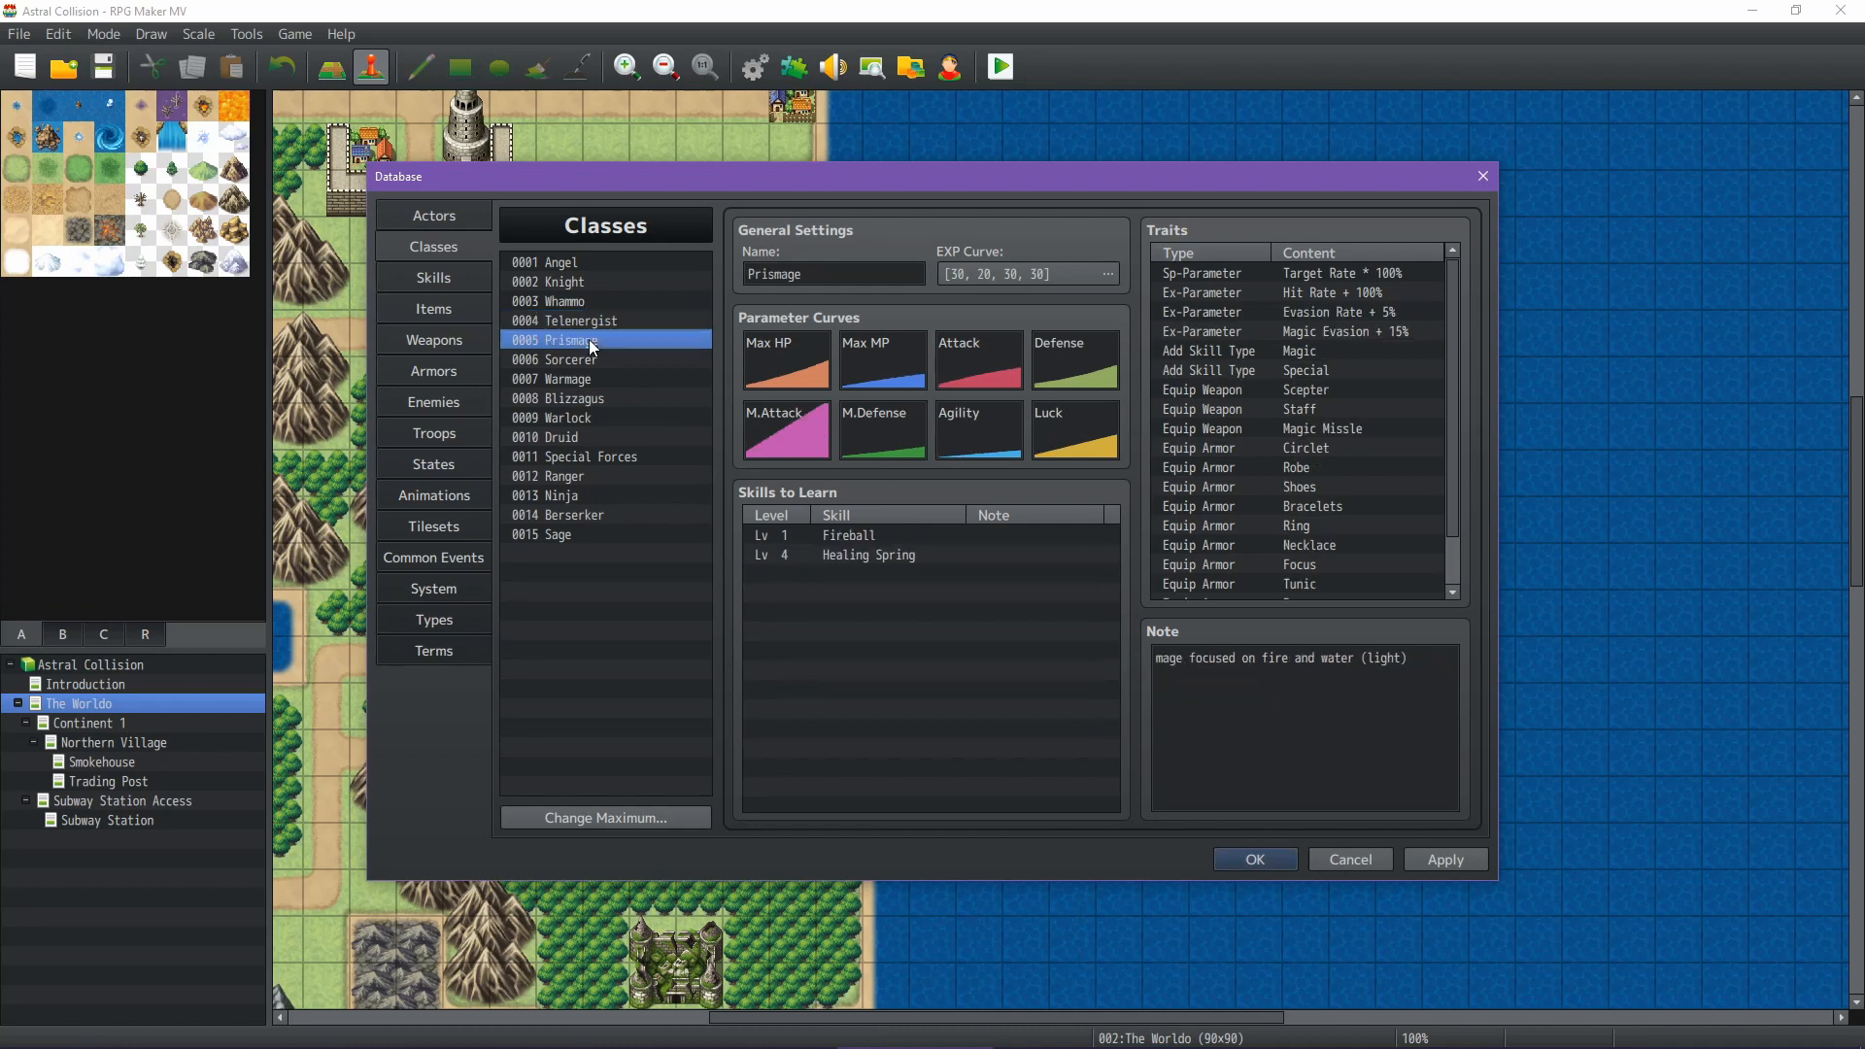
double_click(877, 575)
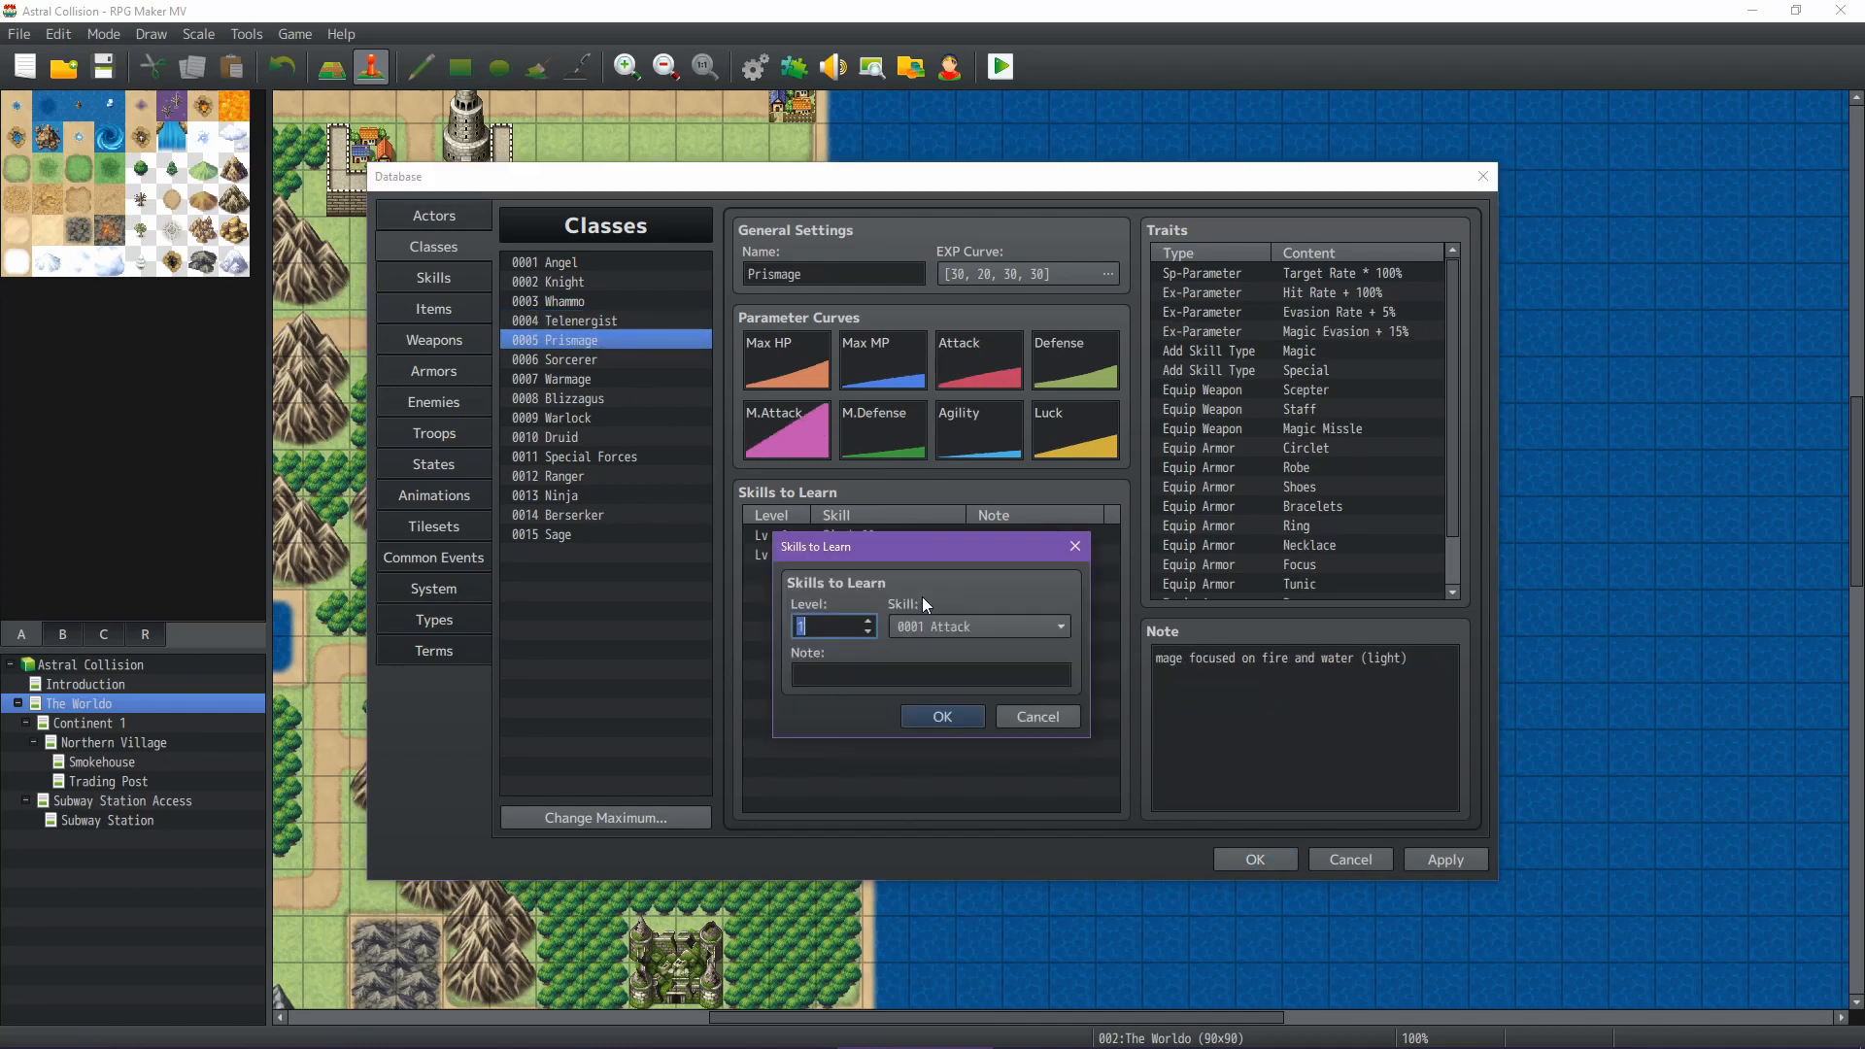
left_click(935, 628)
left_click_drag(1068, 540, 1076, 817)
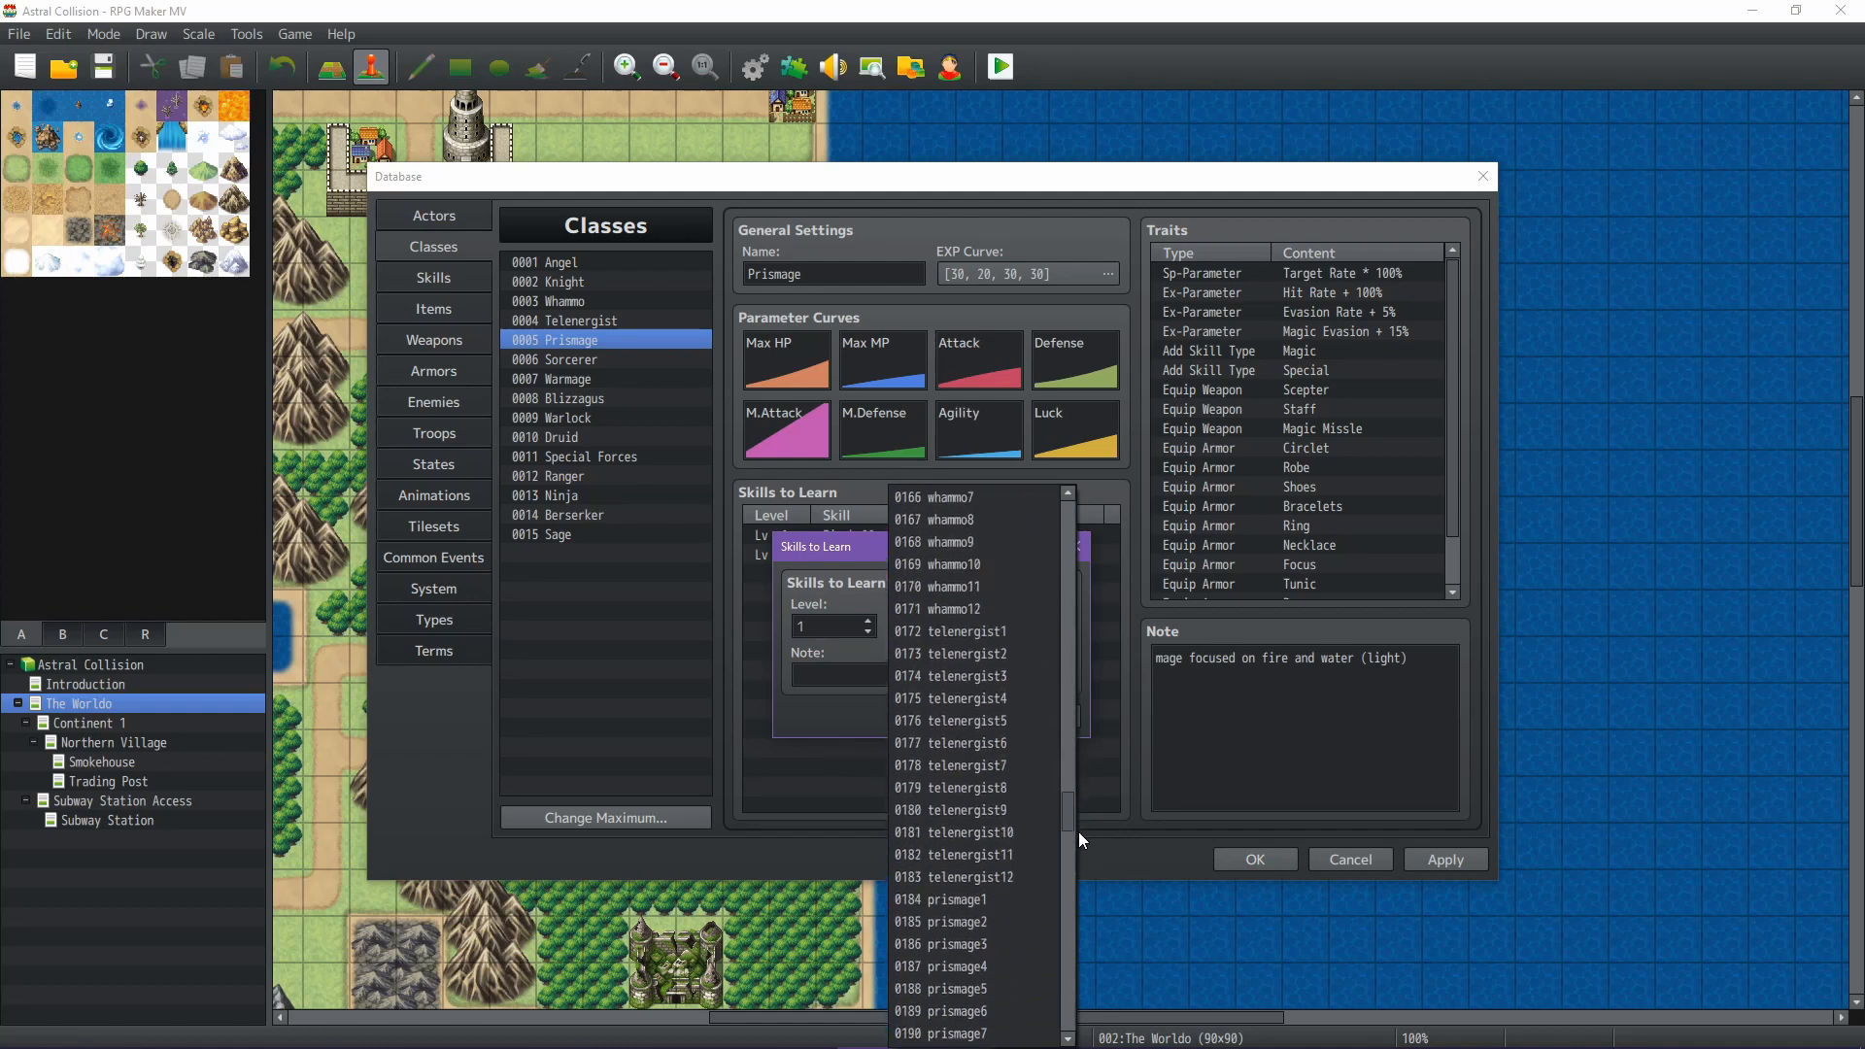
left_click(1079, 832)
left_click(1012, 628)
left_click_drag(1068, 662, 1069, 976)
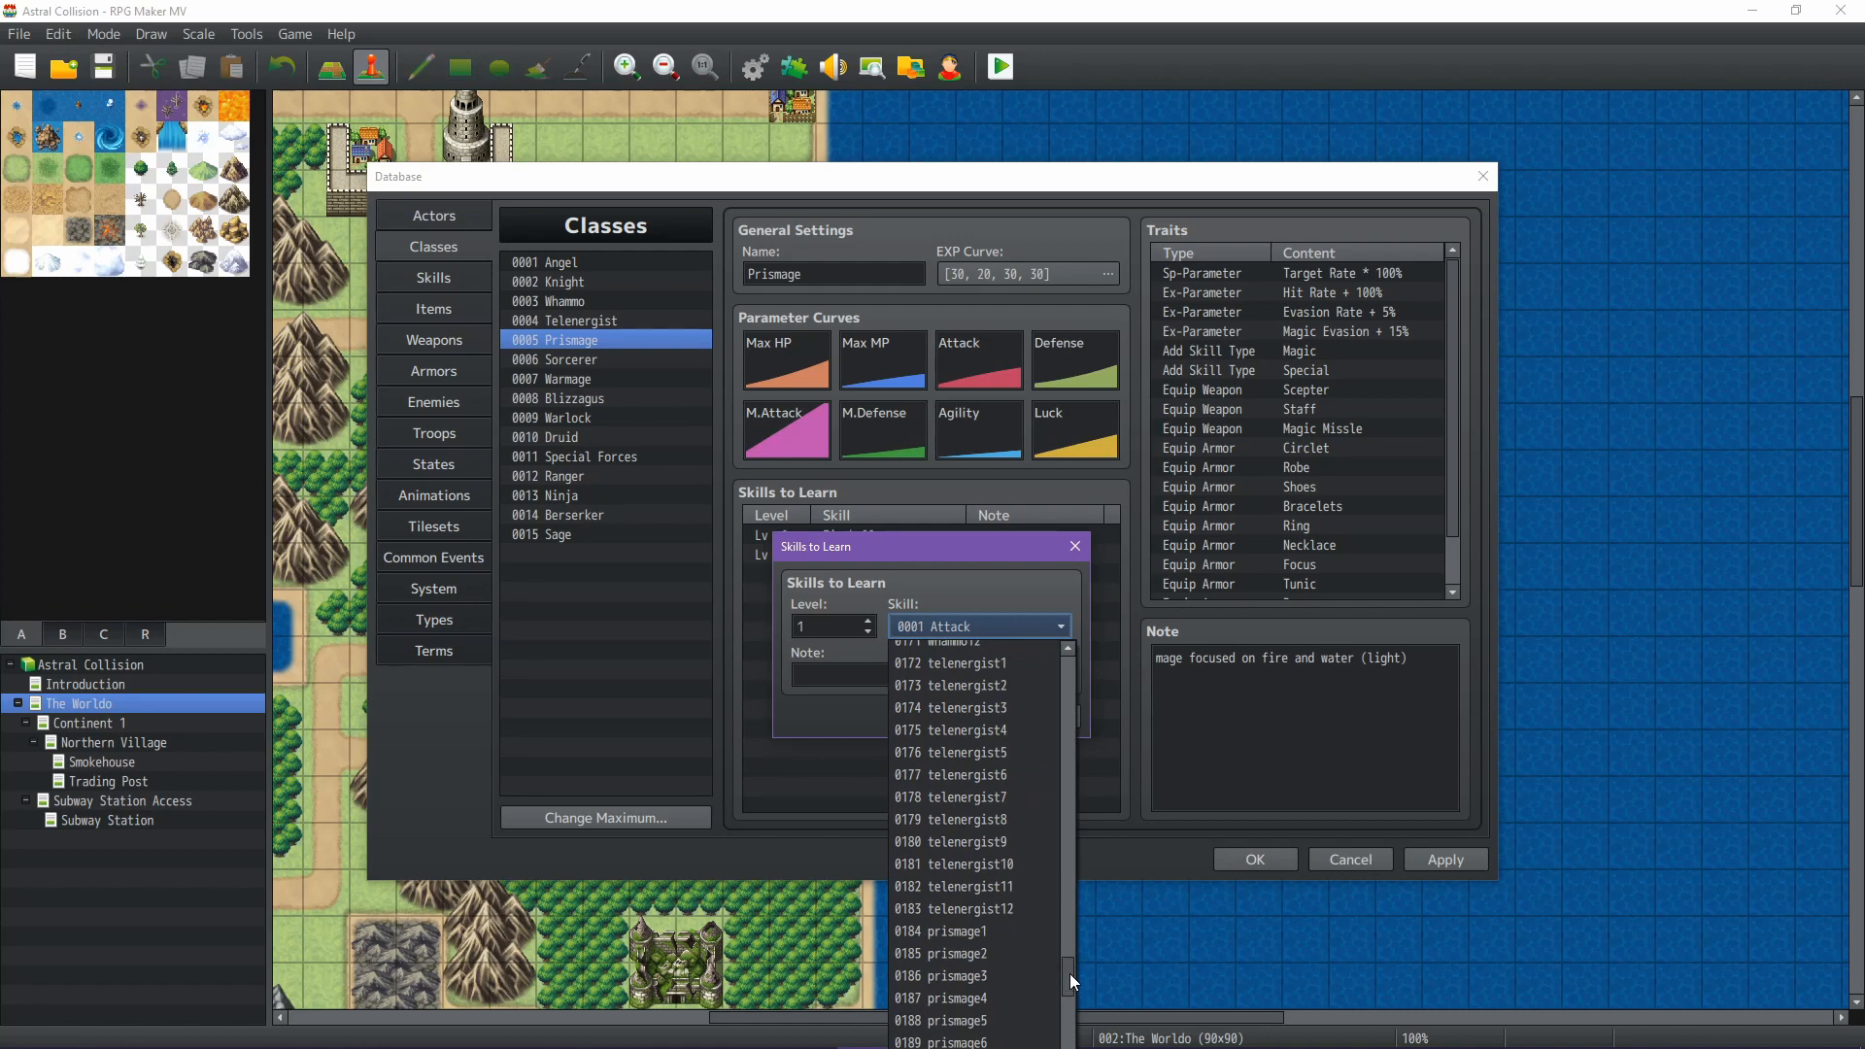
left_click(1015, 954)
left_click(965, 719)
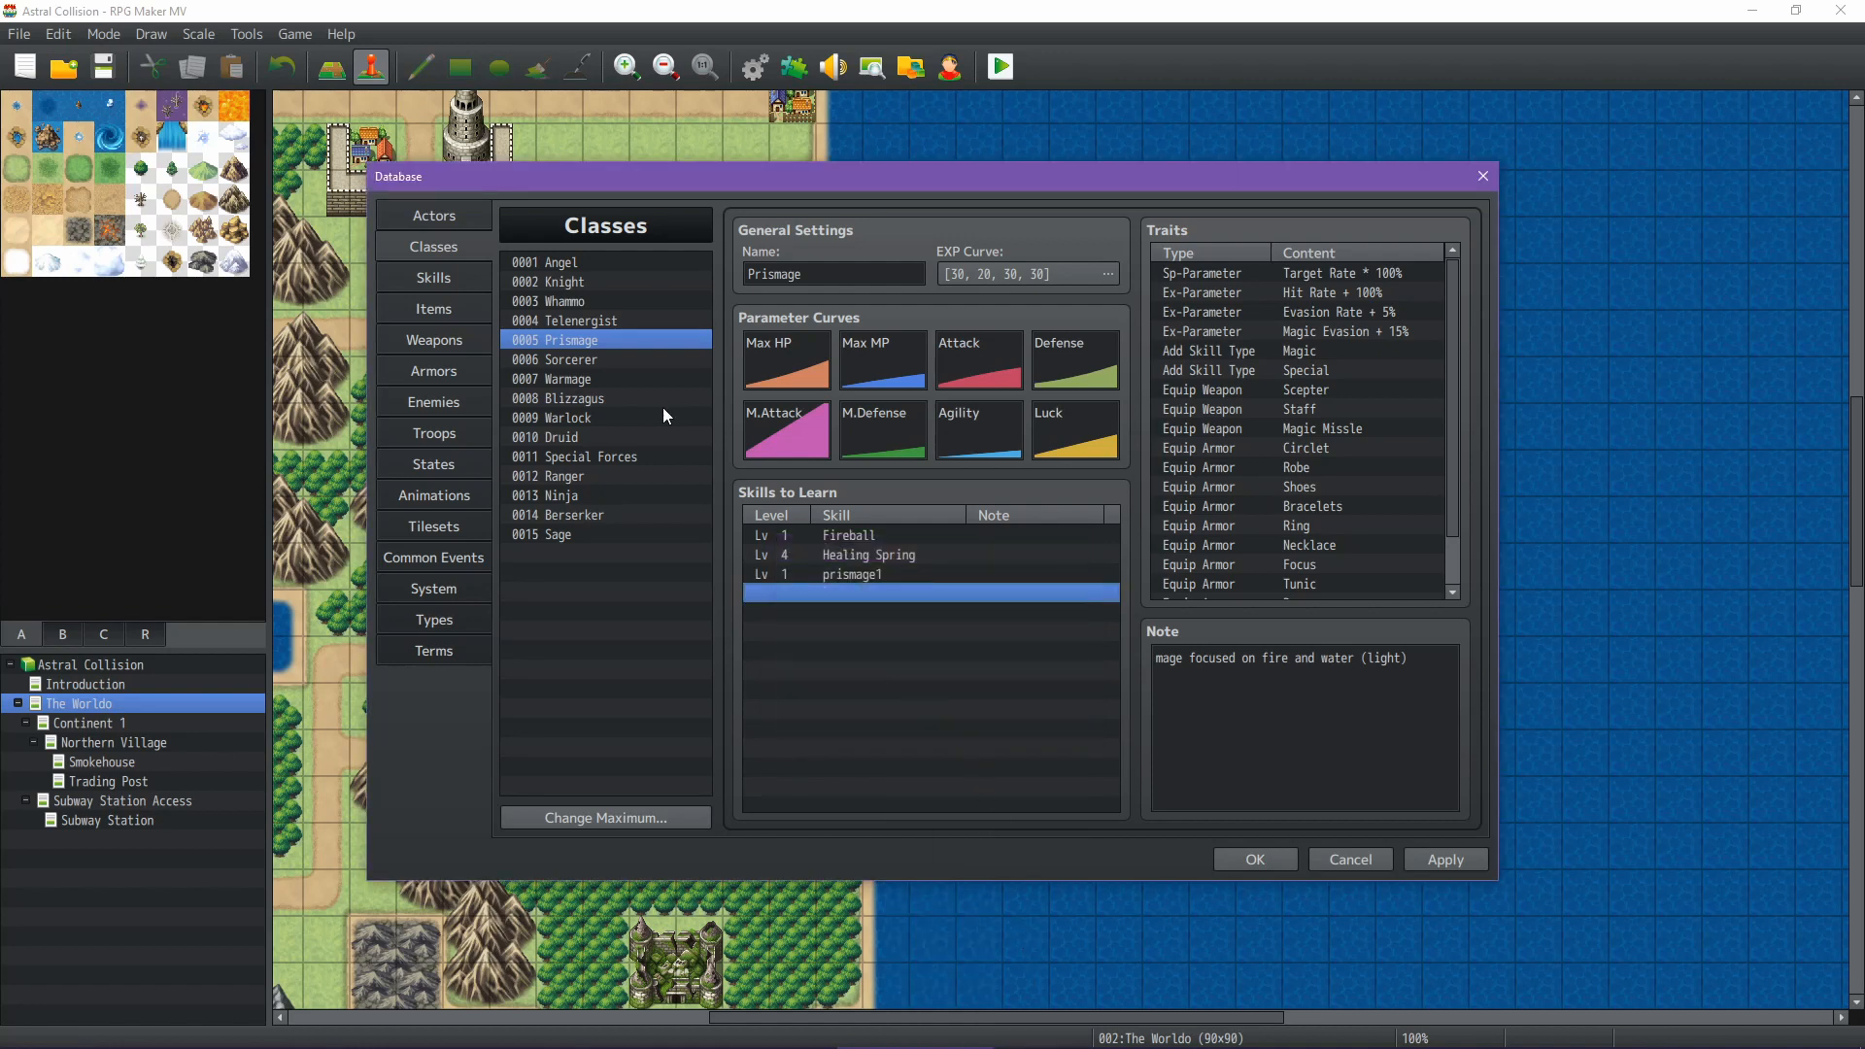
Add the skill sorcerer1 at level 1 to the Sorcerer class's learnable skills
left_click(568, 362)
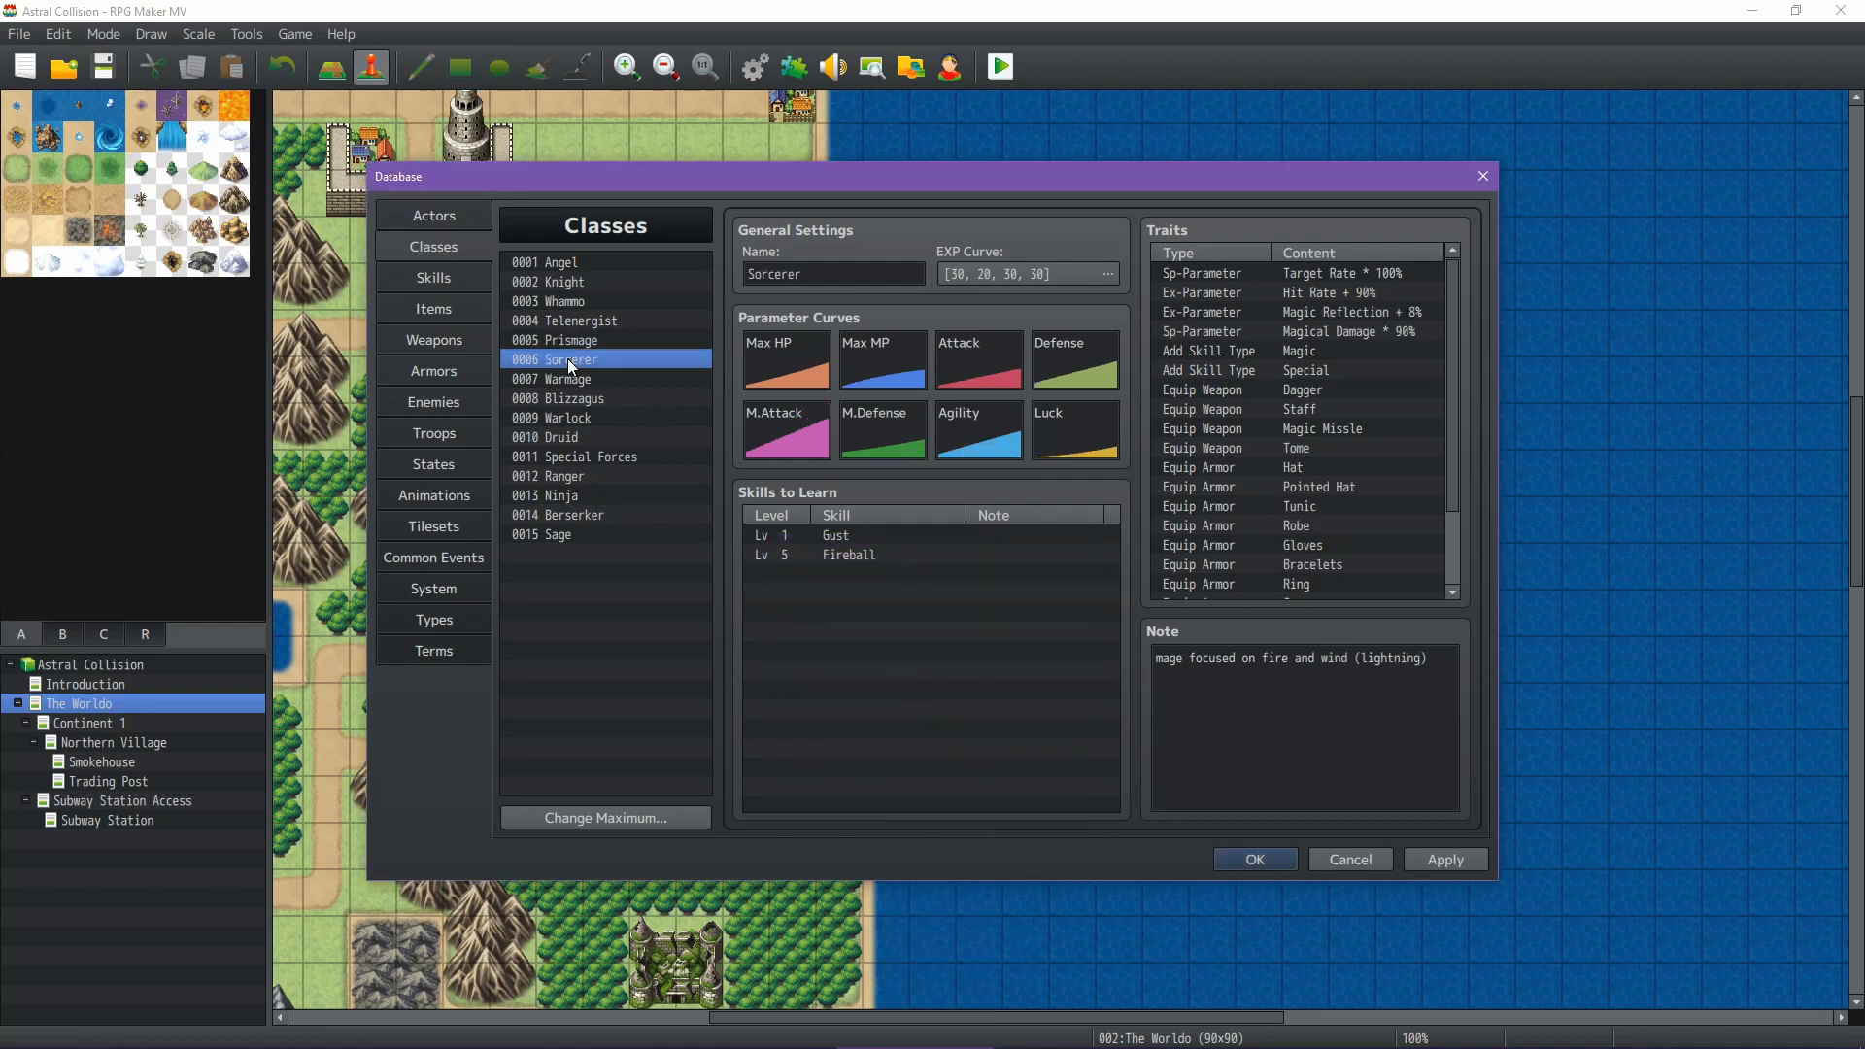
double_click(850, 569)
left_click(1065, 628)
left_click_drag(1061, 540, 1075, 858)
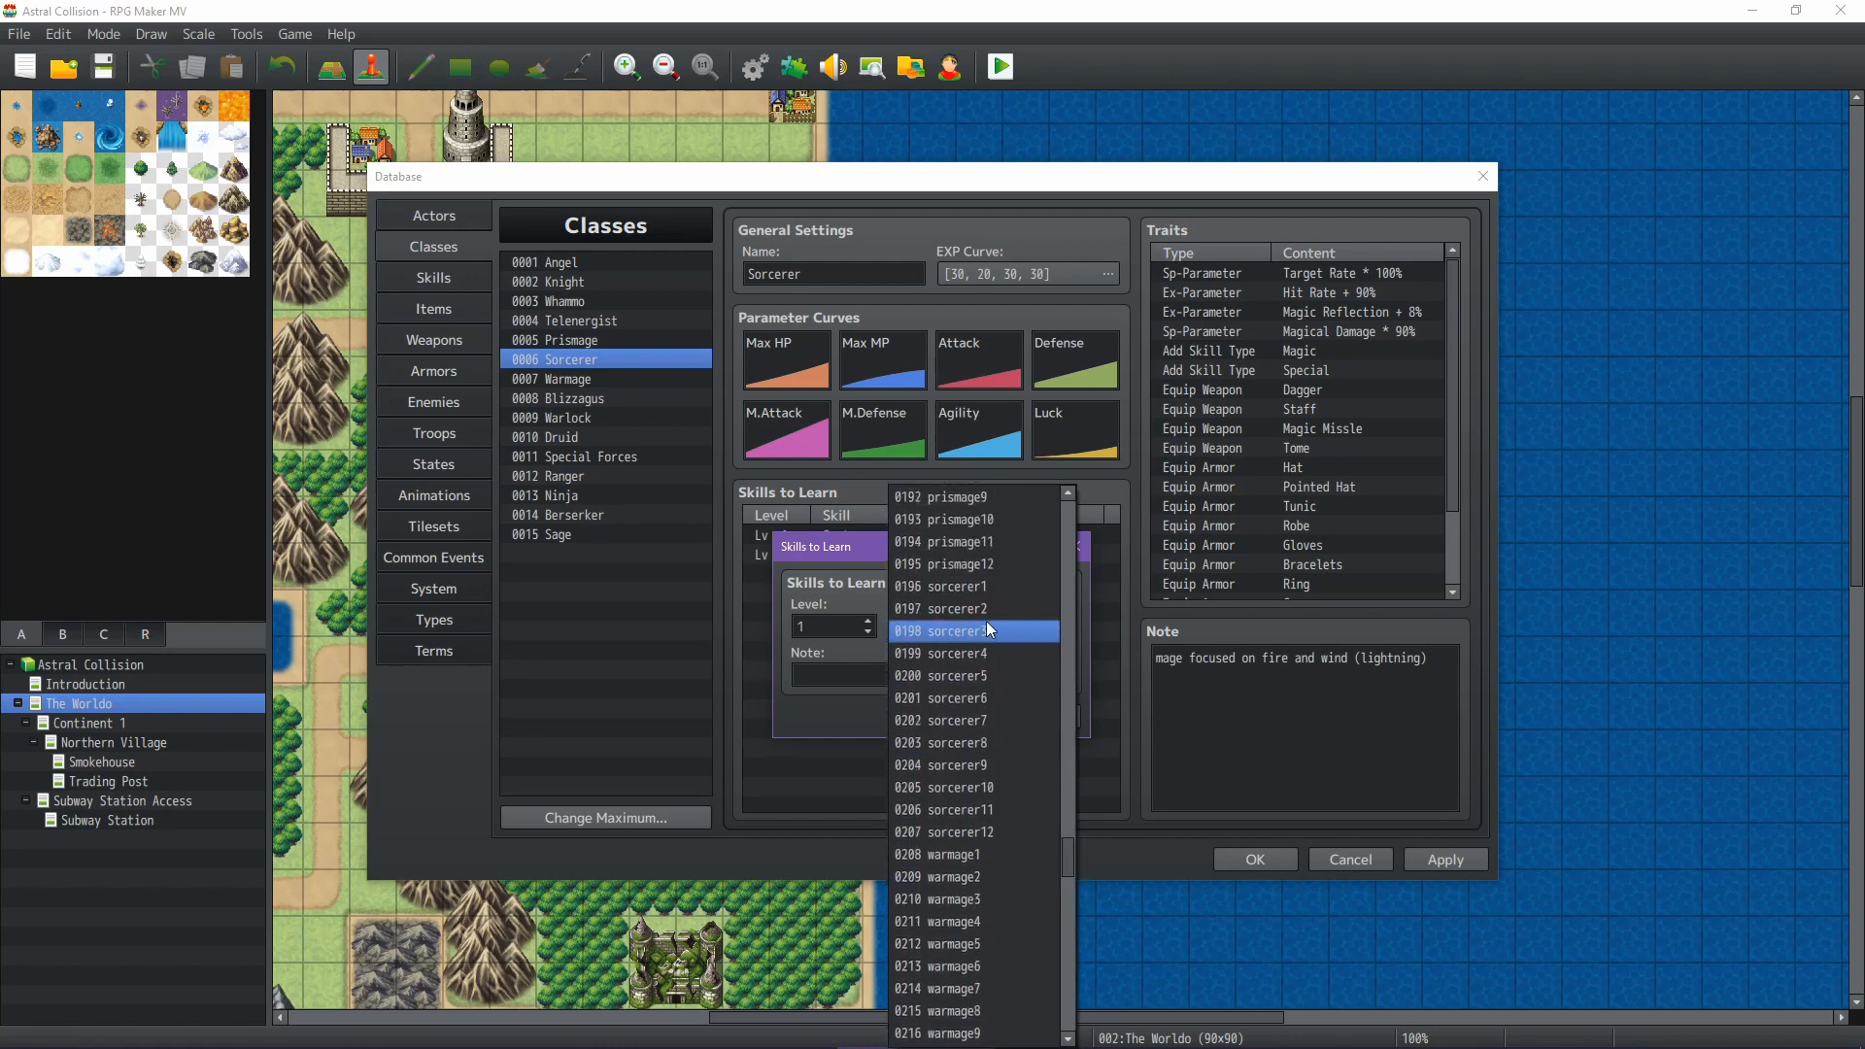
left_click(984, 587)
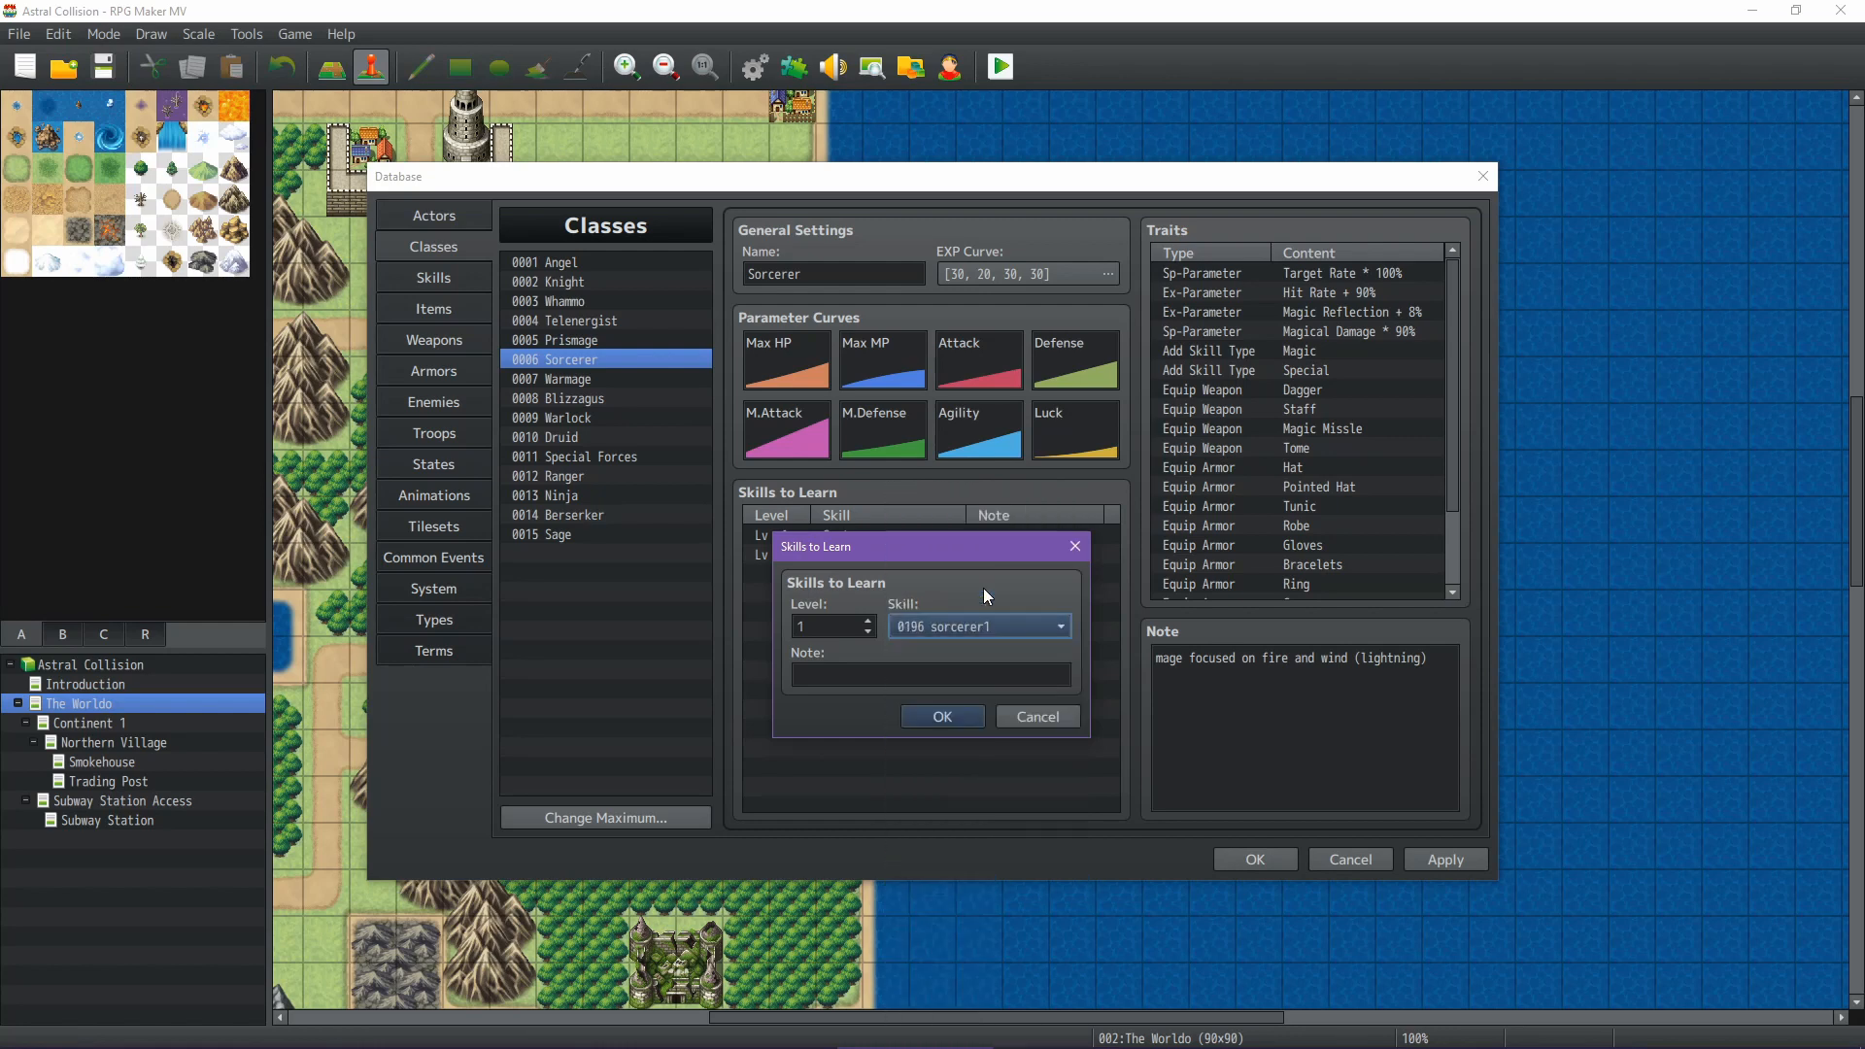
left_click(964, 719)
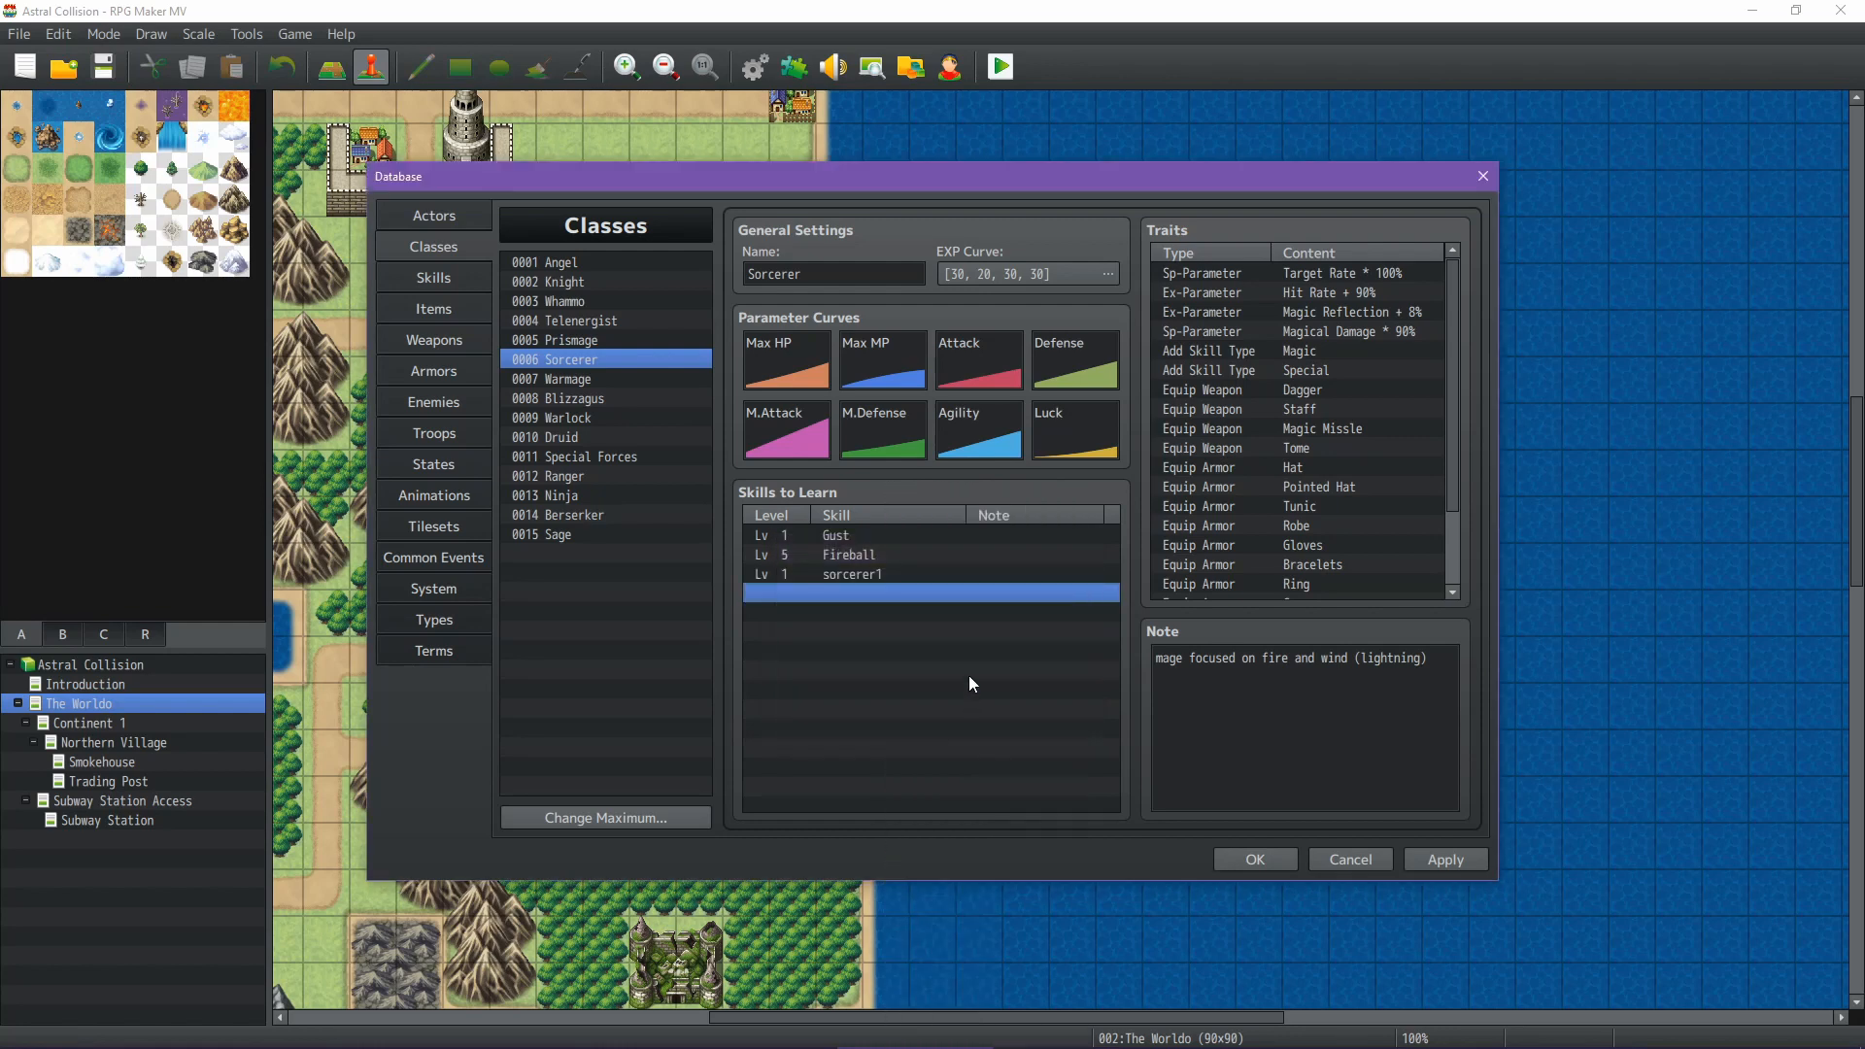
Add the skill warmage1 at level 1 to the Warmage class's learnable skills
left_click(581, 376)
double_click(861, 570)
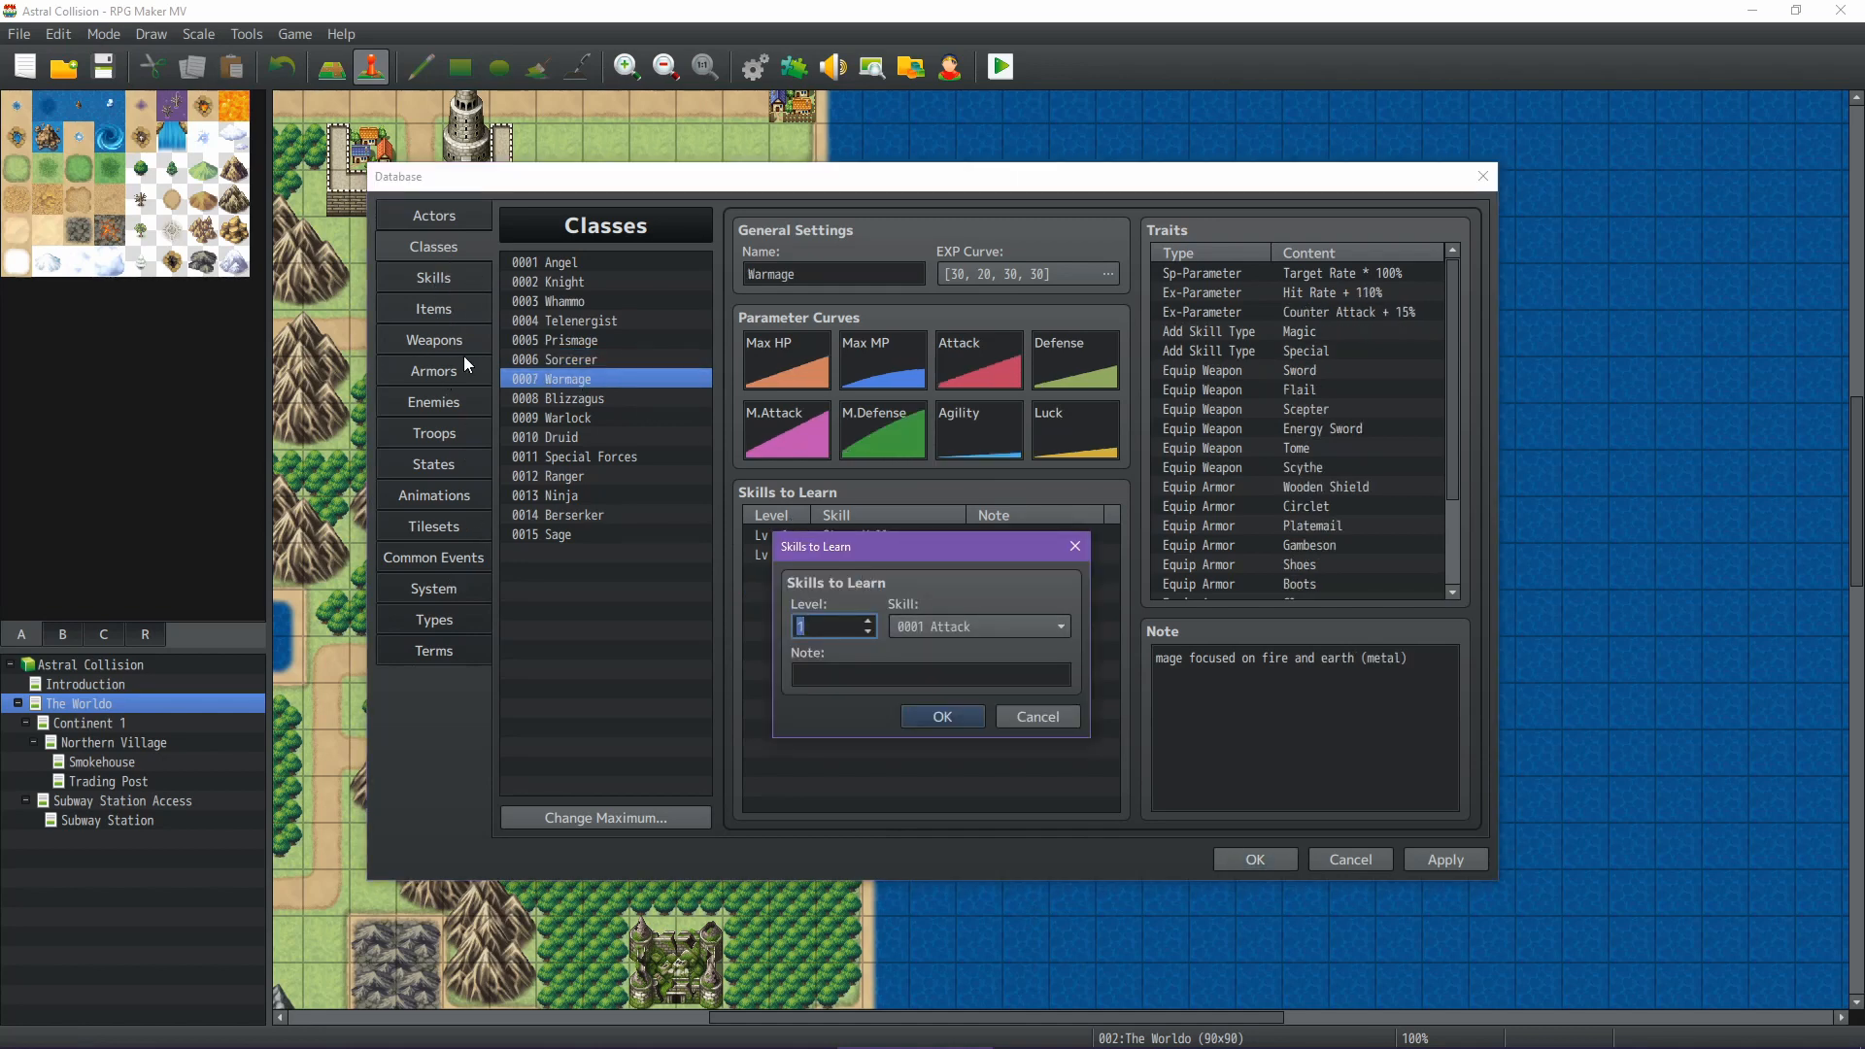
left_click(987, 627)
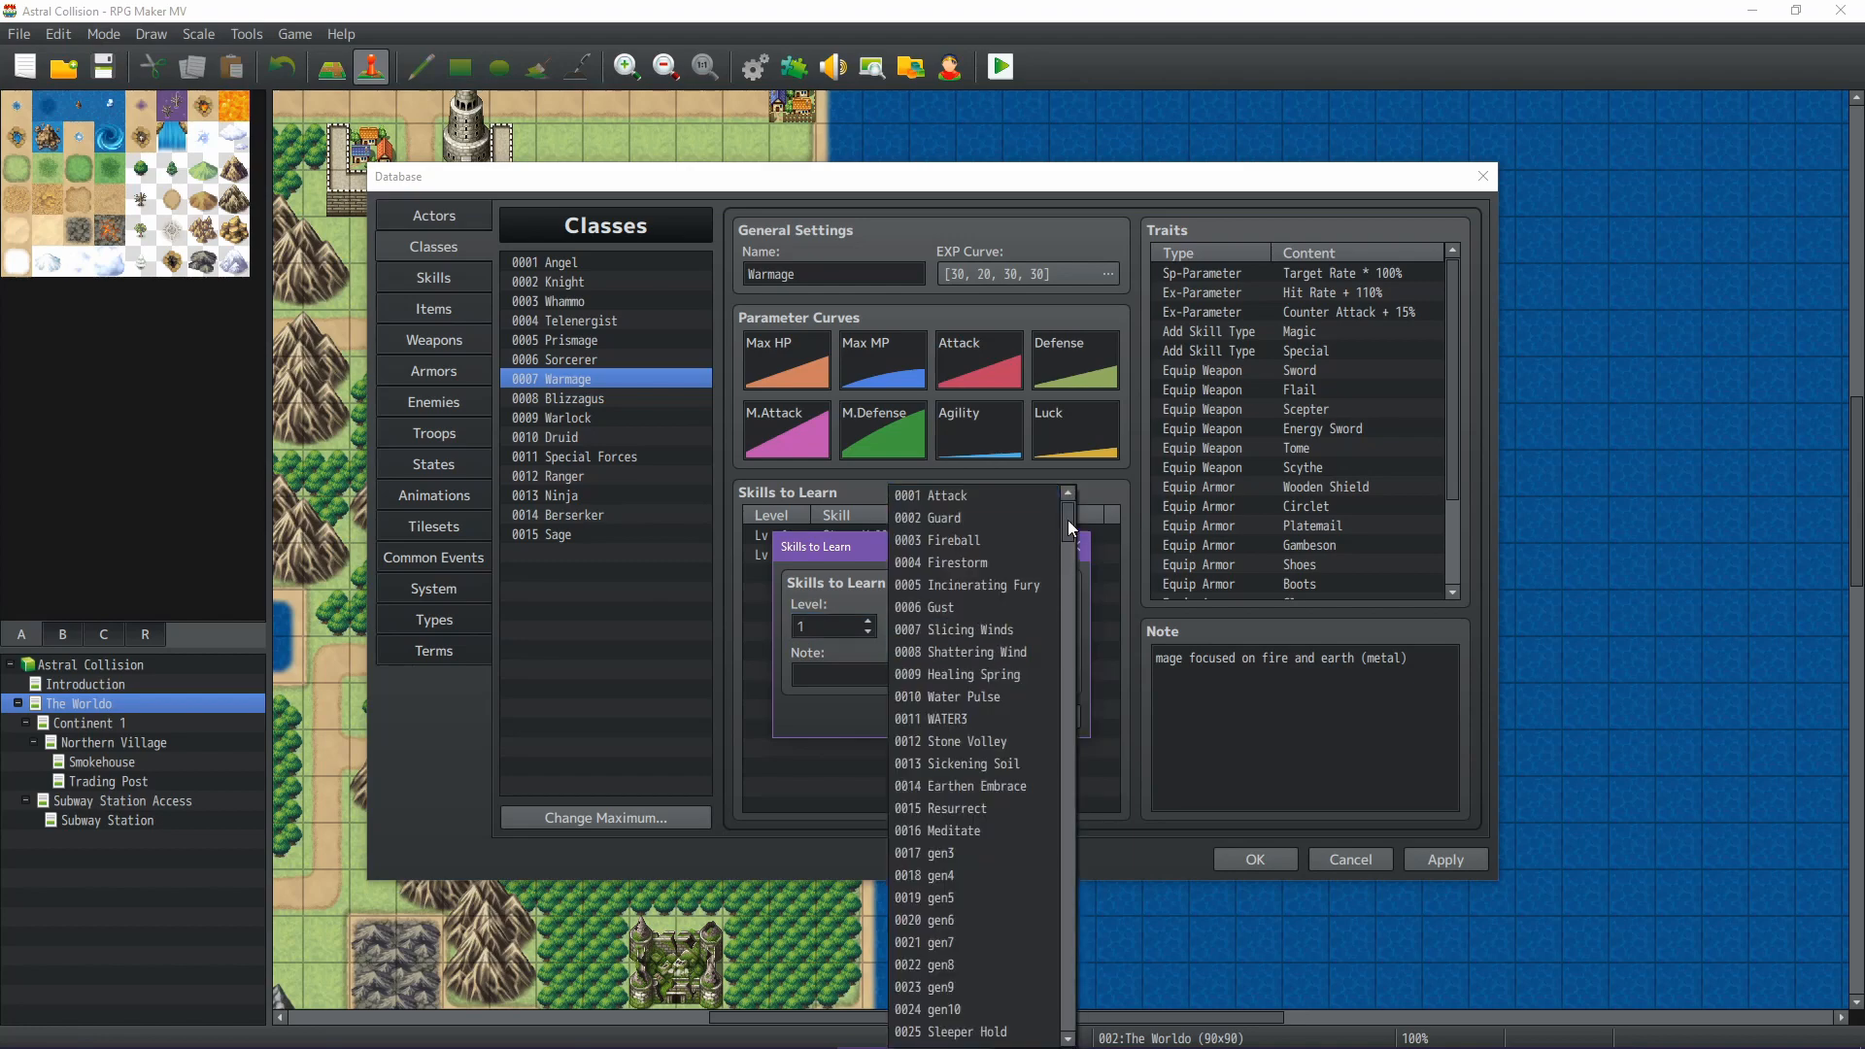
left_click_drag(1069, 521, 1069, 882)
left_click(985, 525)
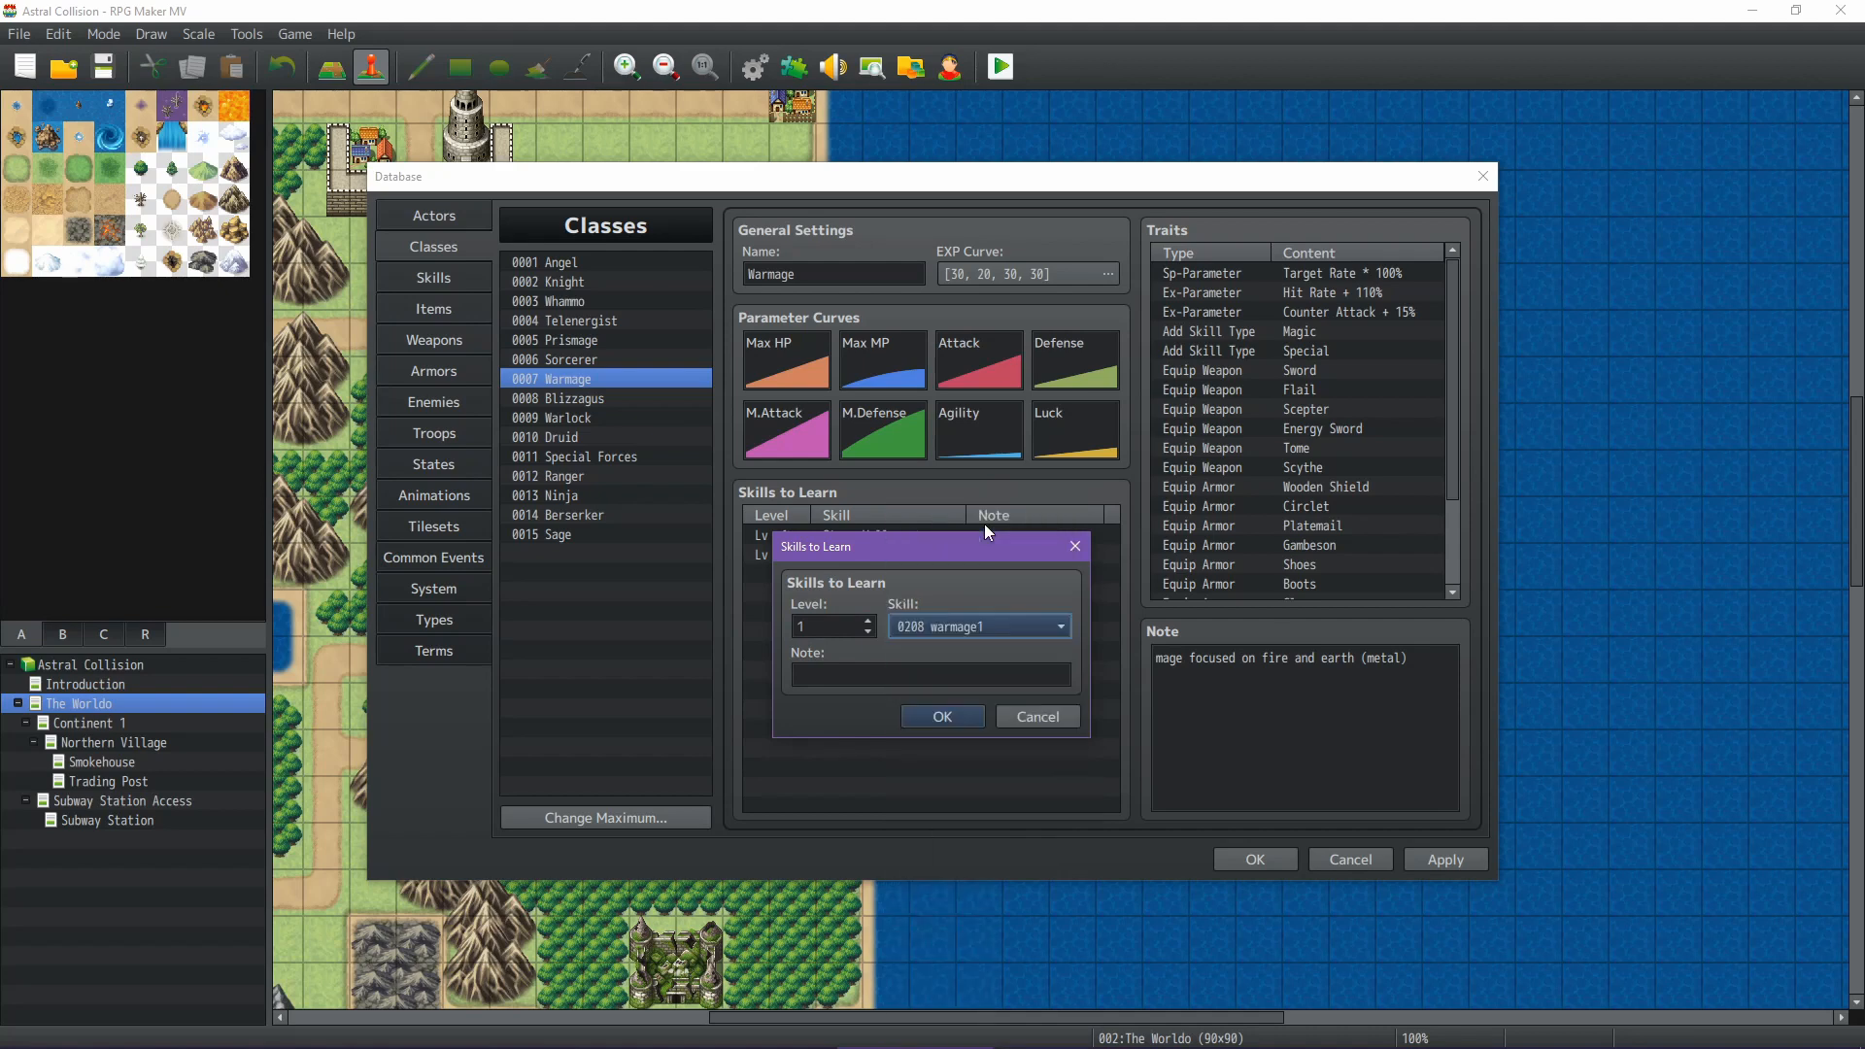
left_click(965, 714)
Add the skill blizzagus1 at level 1 to the Blizzagus class's learnable skills
left_click(581, 402)
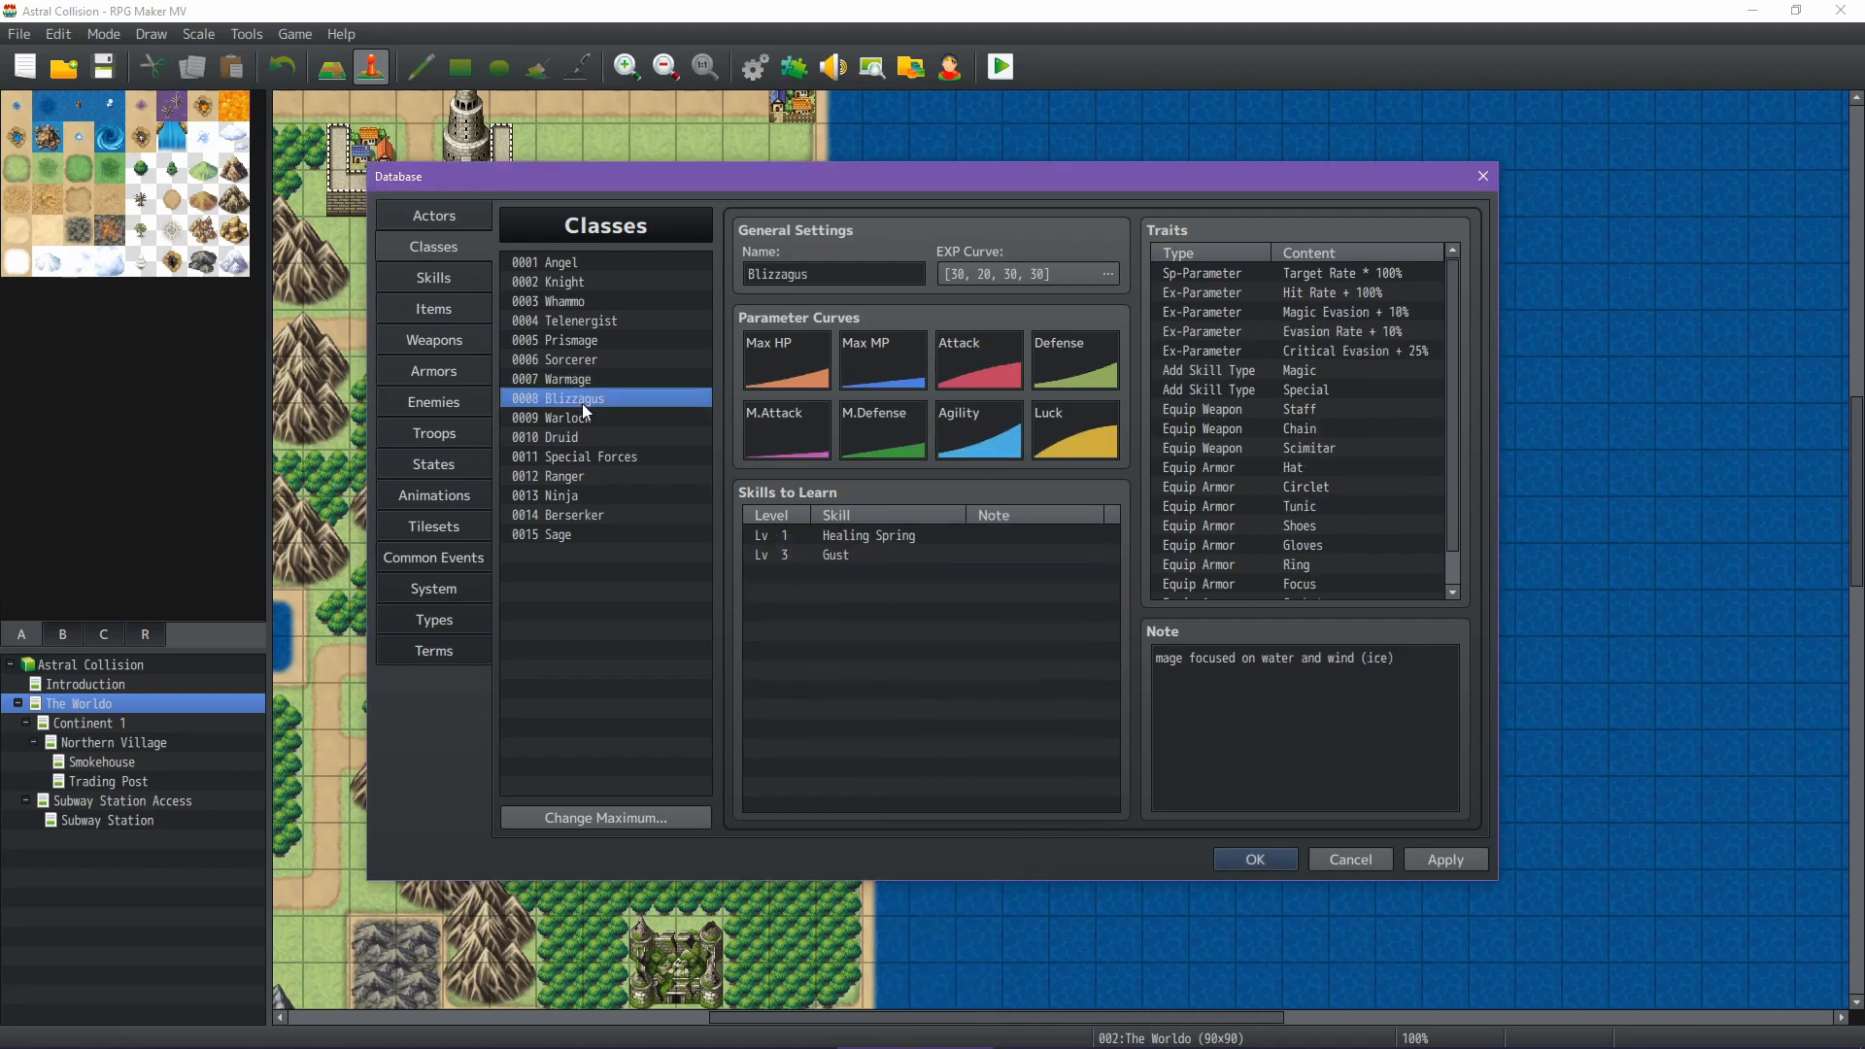
double_click(849, 573)
left_click(954, 623)
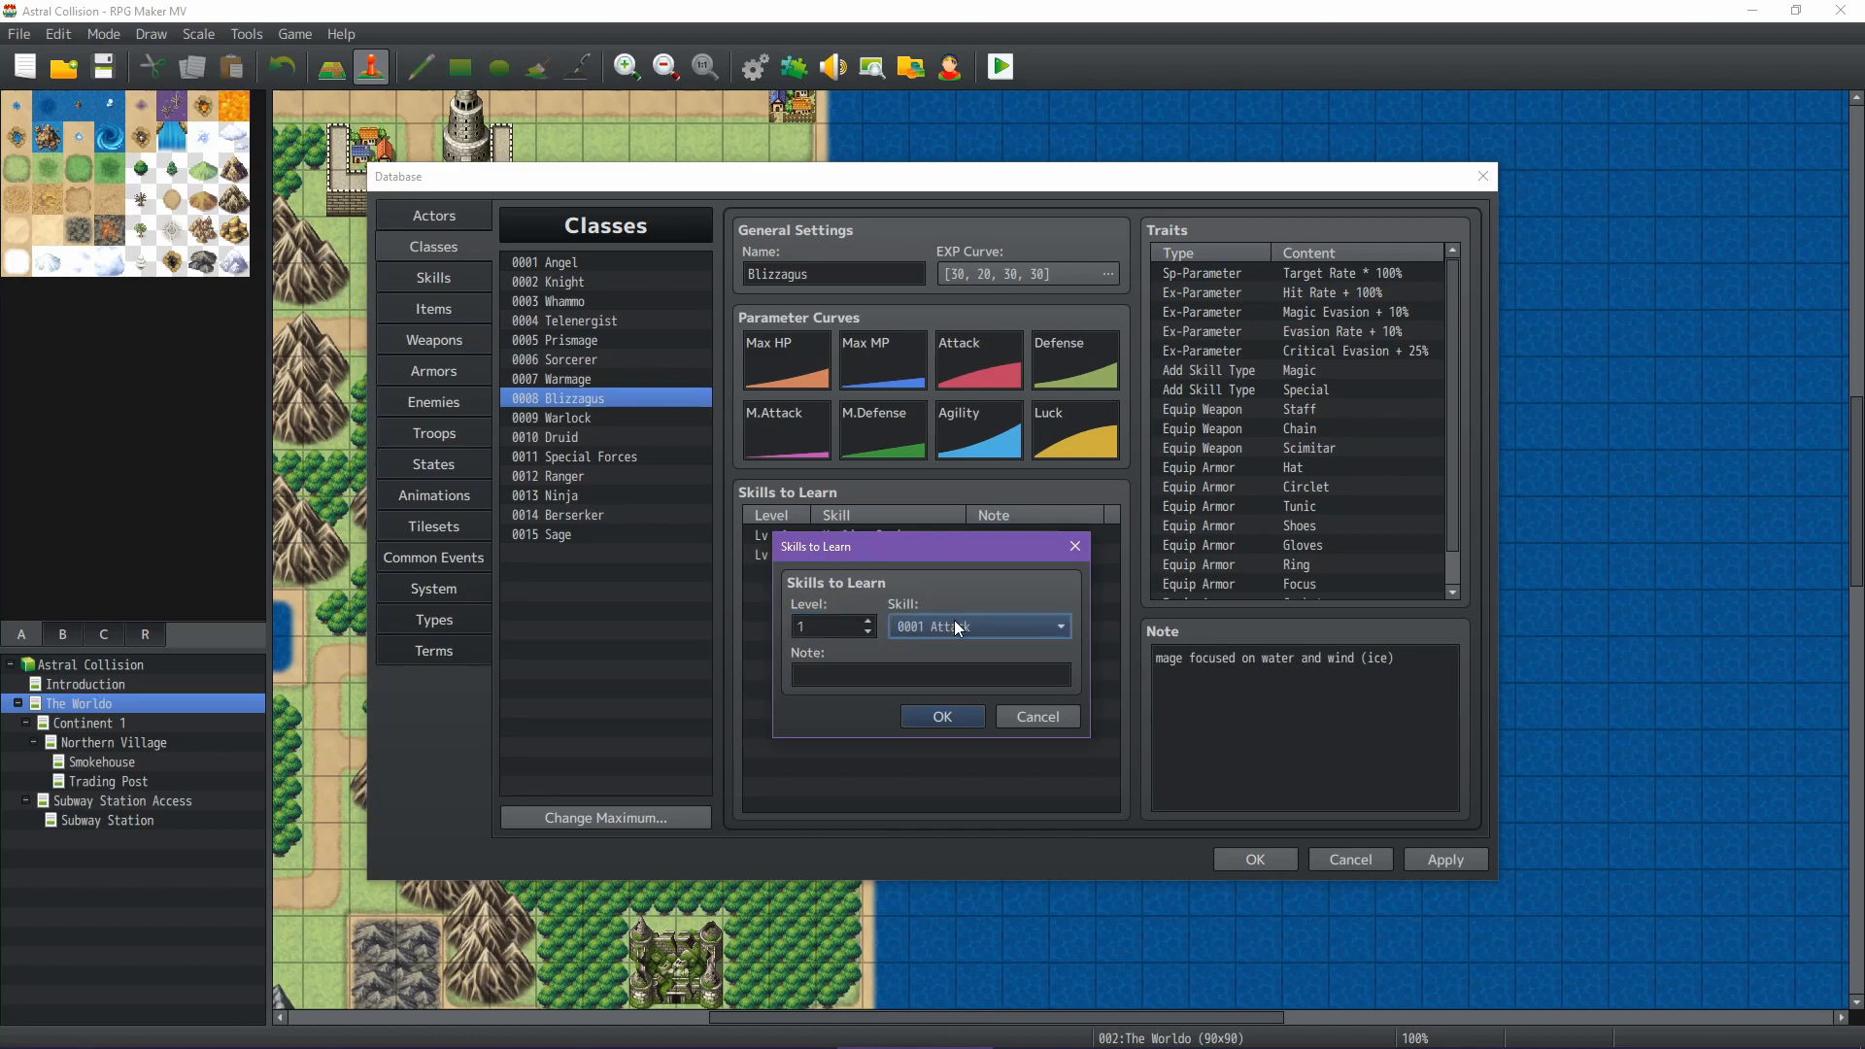
left_click_drag(1070, 519, 1071, 888)
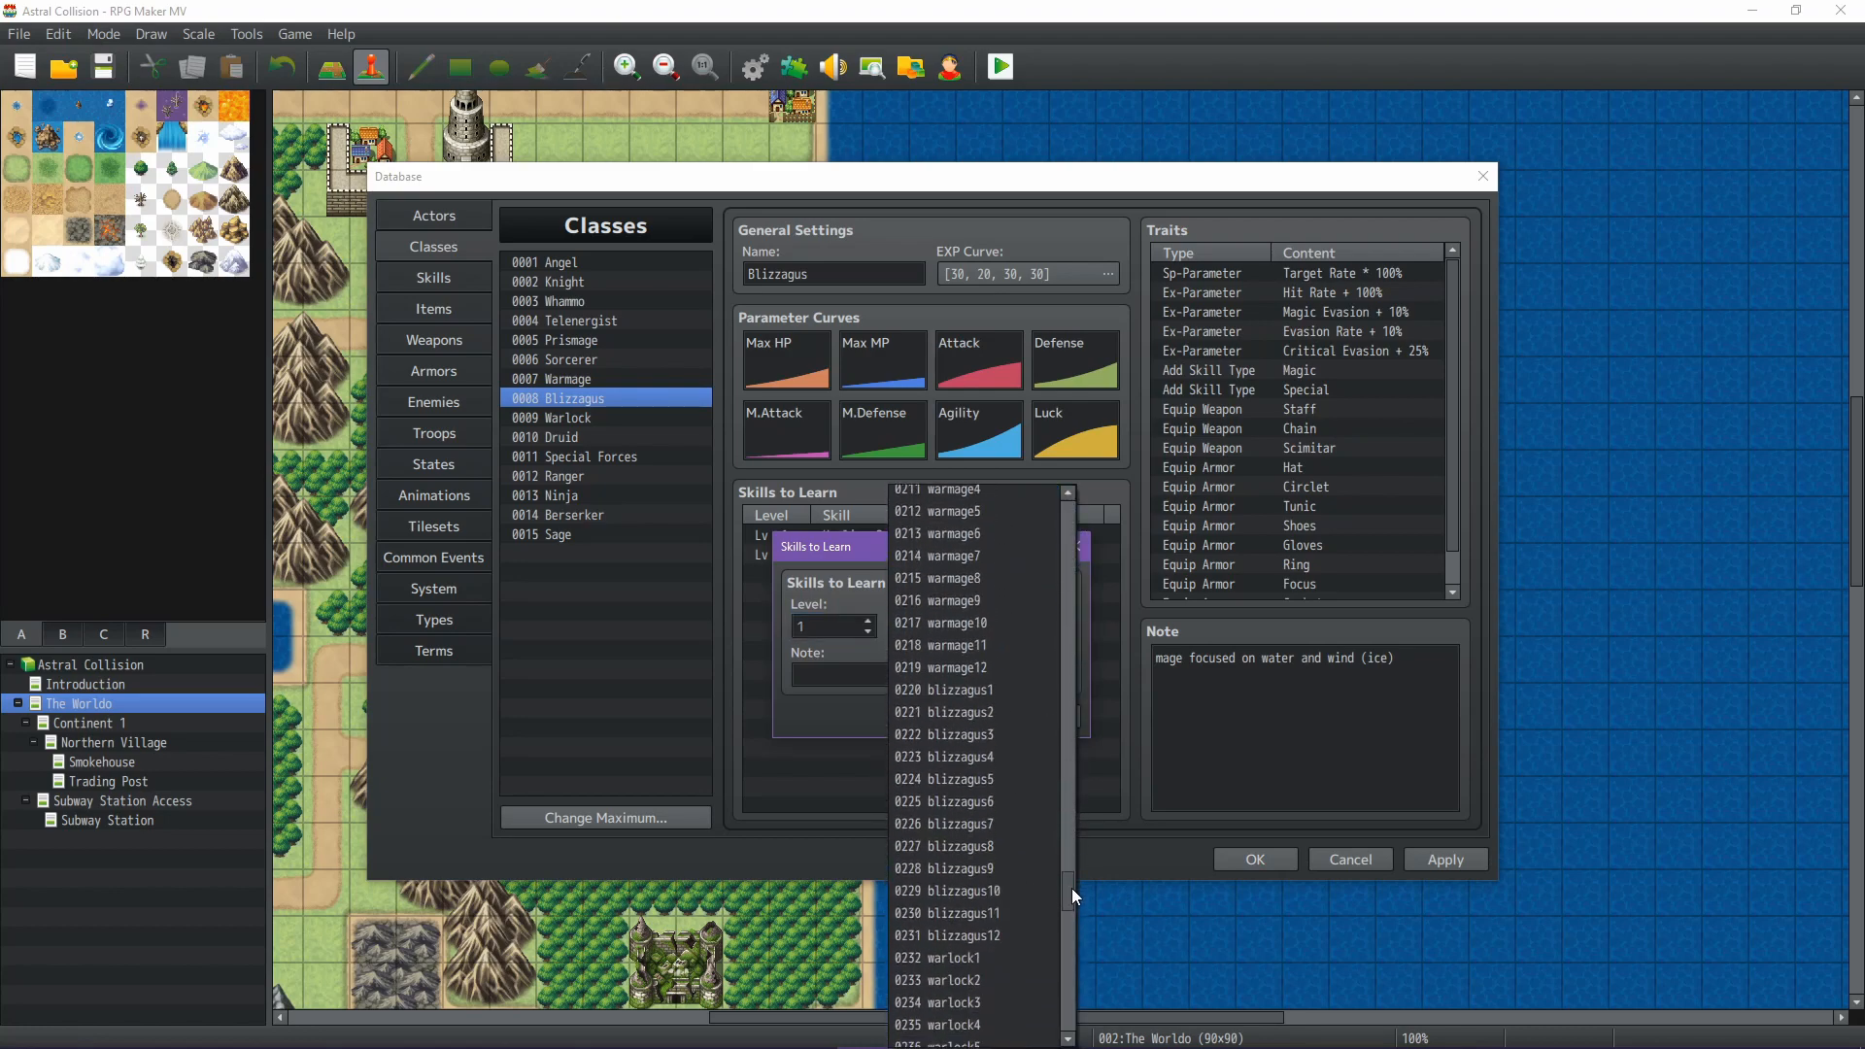
left_click(1011, 701)
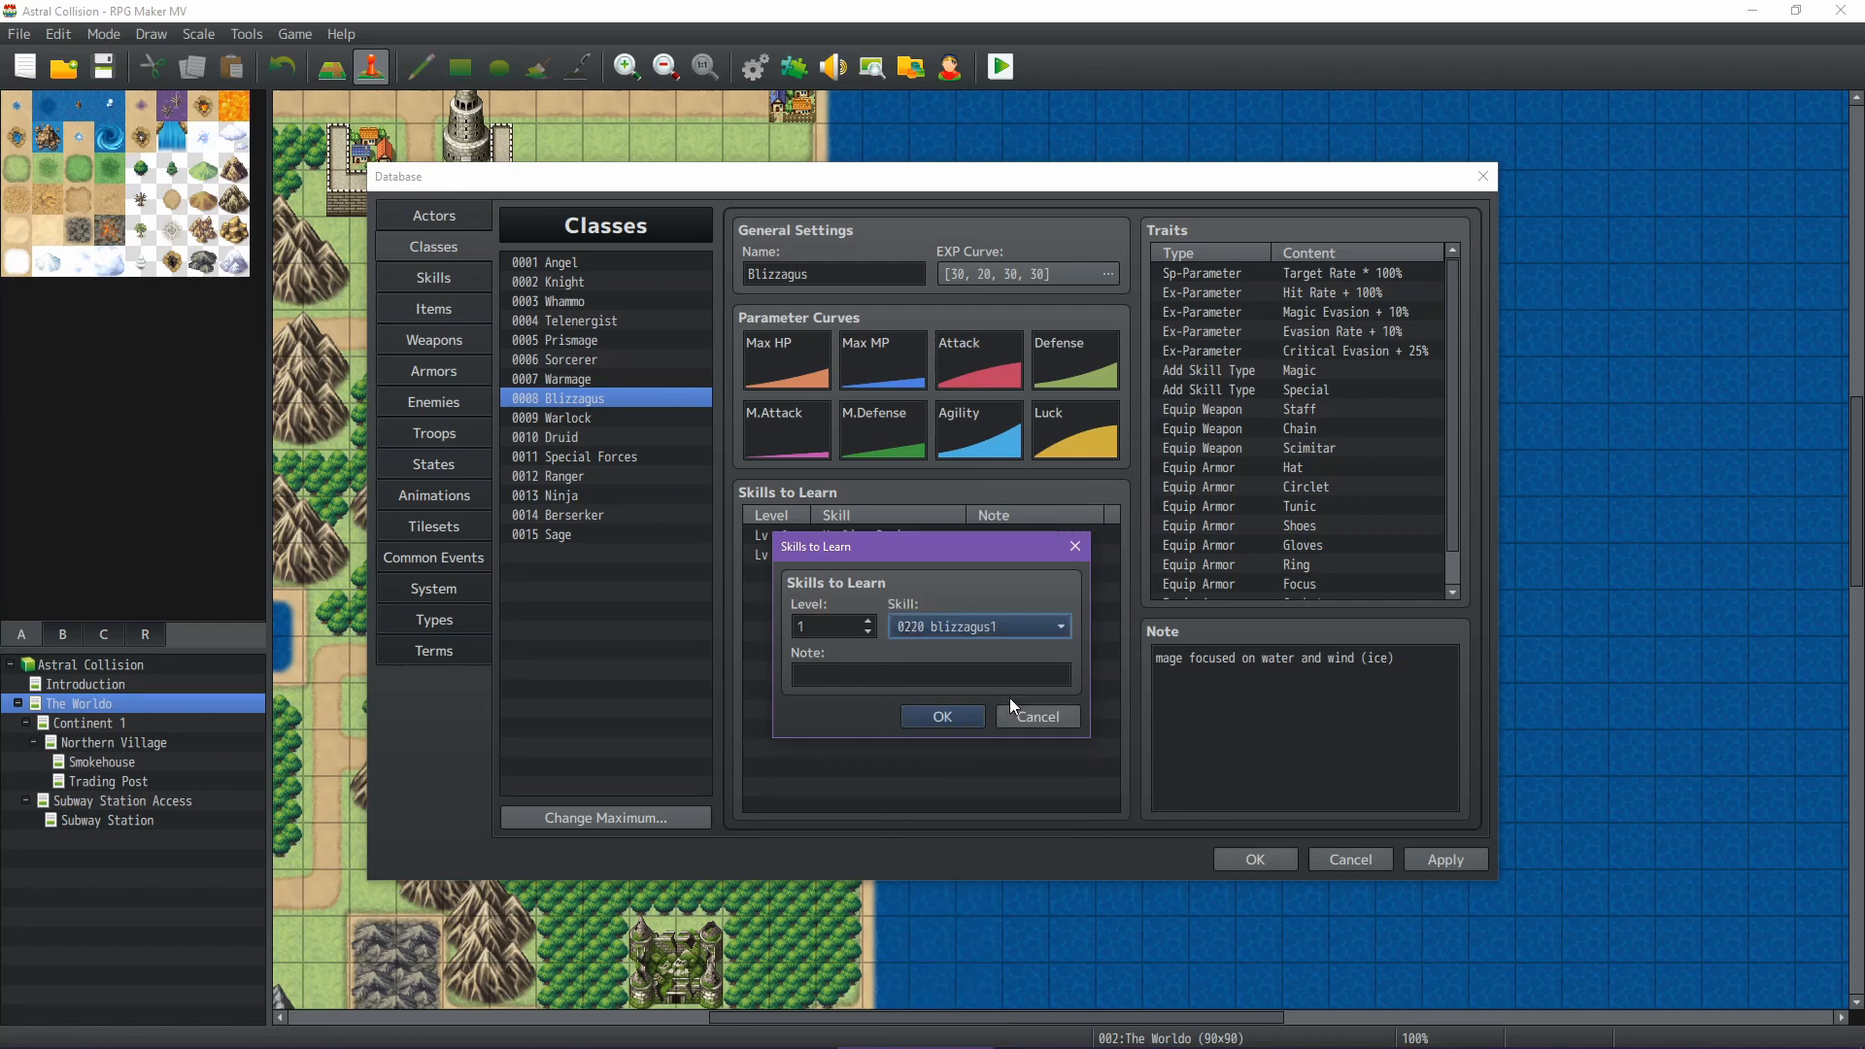
left_click(958, 717)
Add the skill warlock1 at level 1 to the Warlock class's learnable skills
left_click(597, 418)
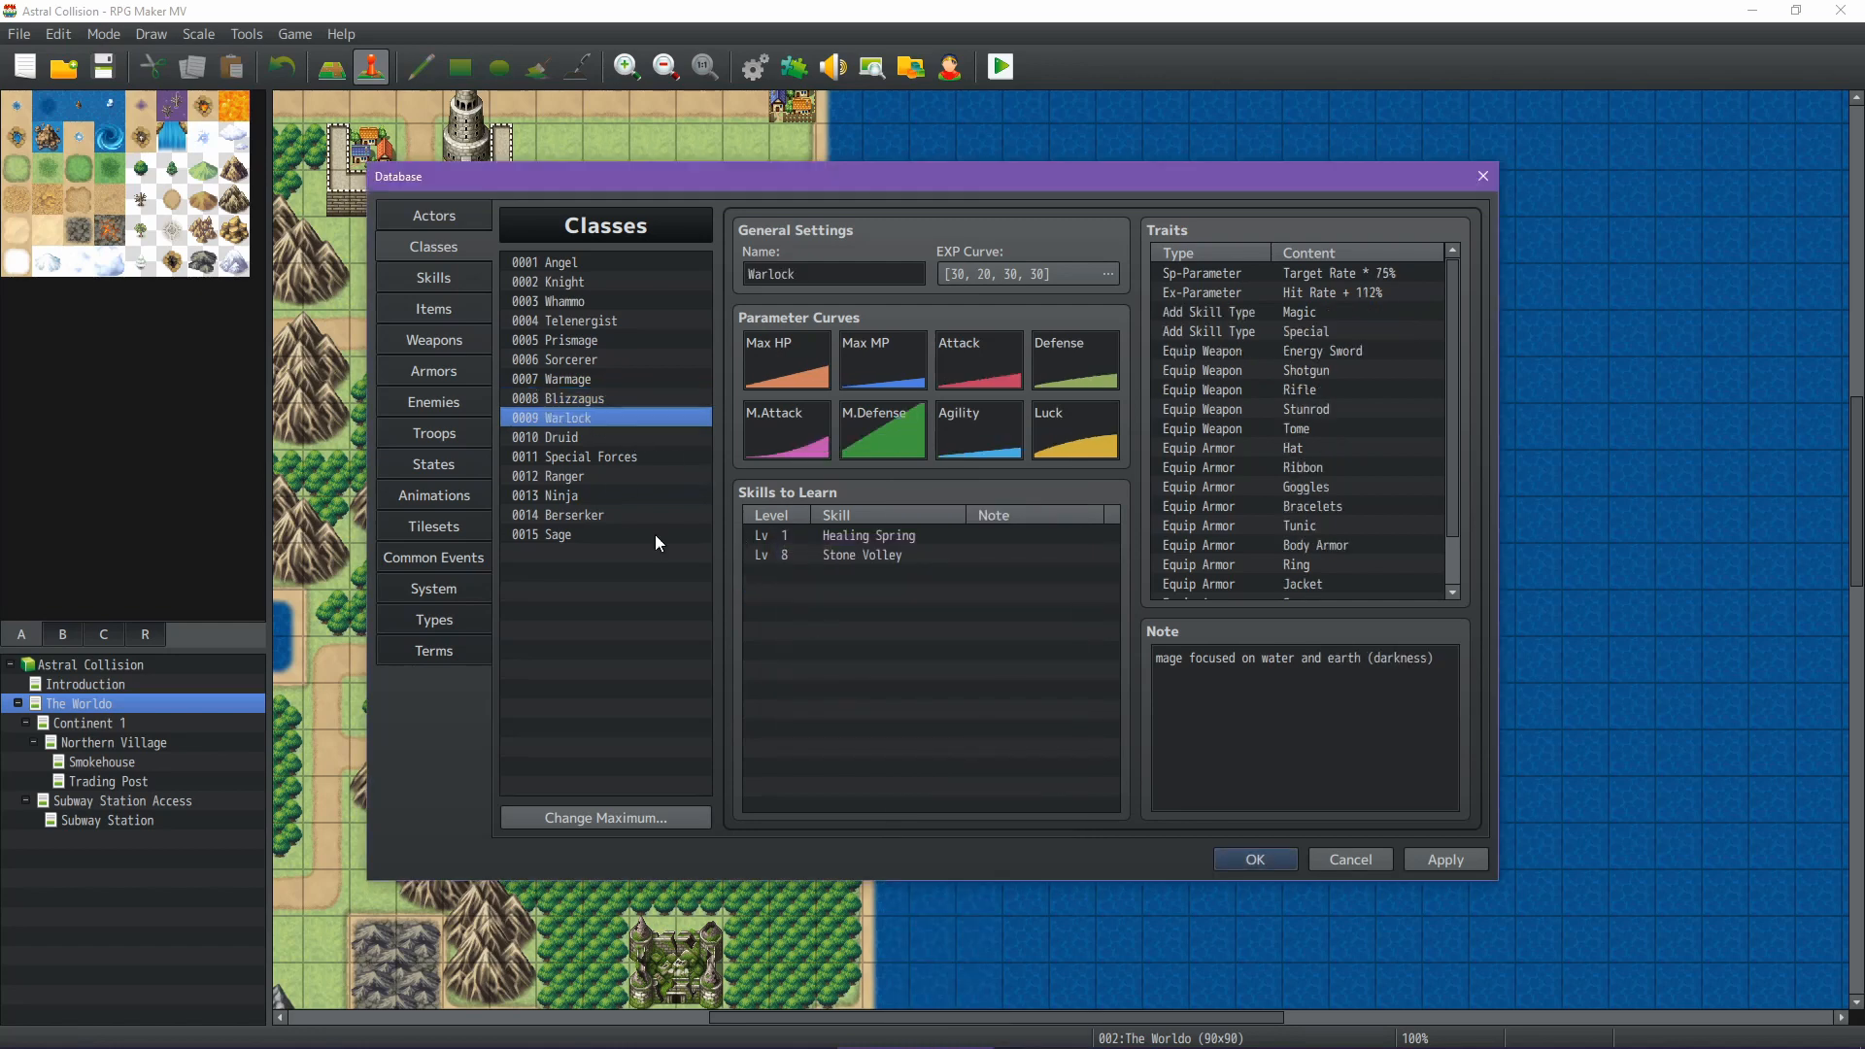
double_click(841, 578)
left_click(1038, 627)
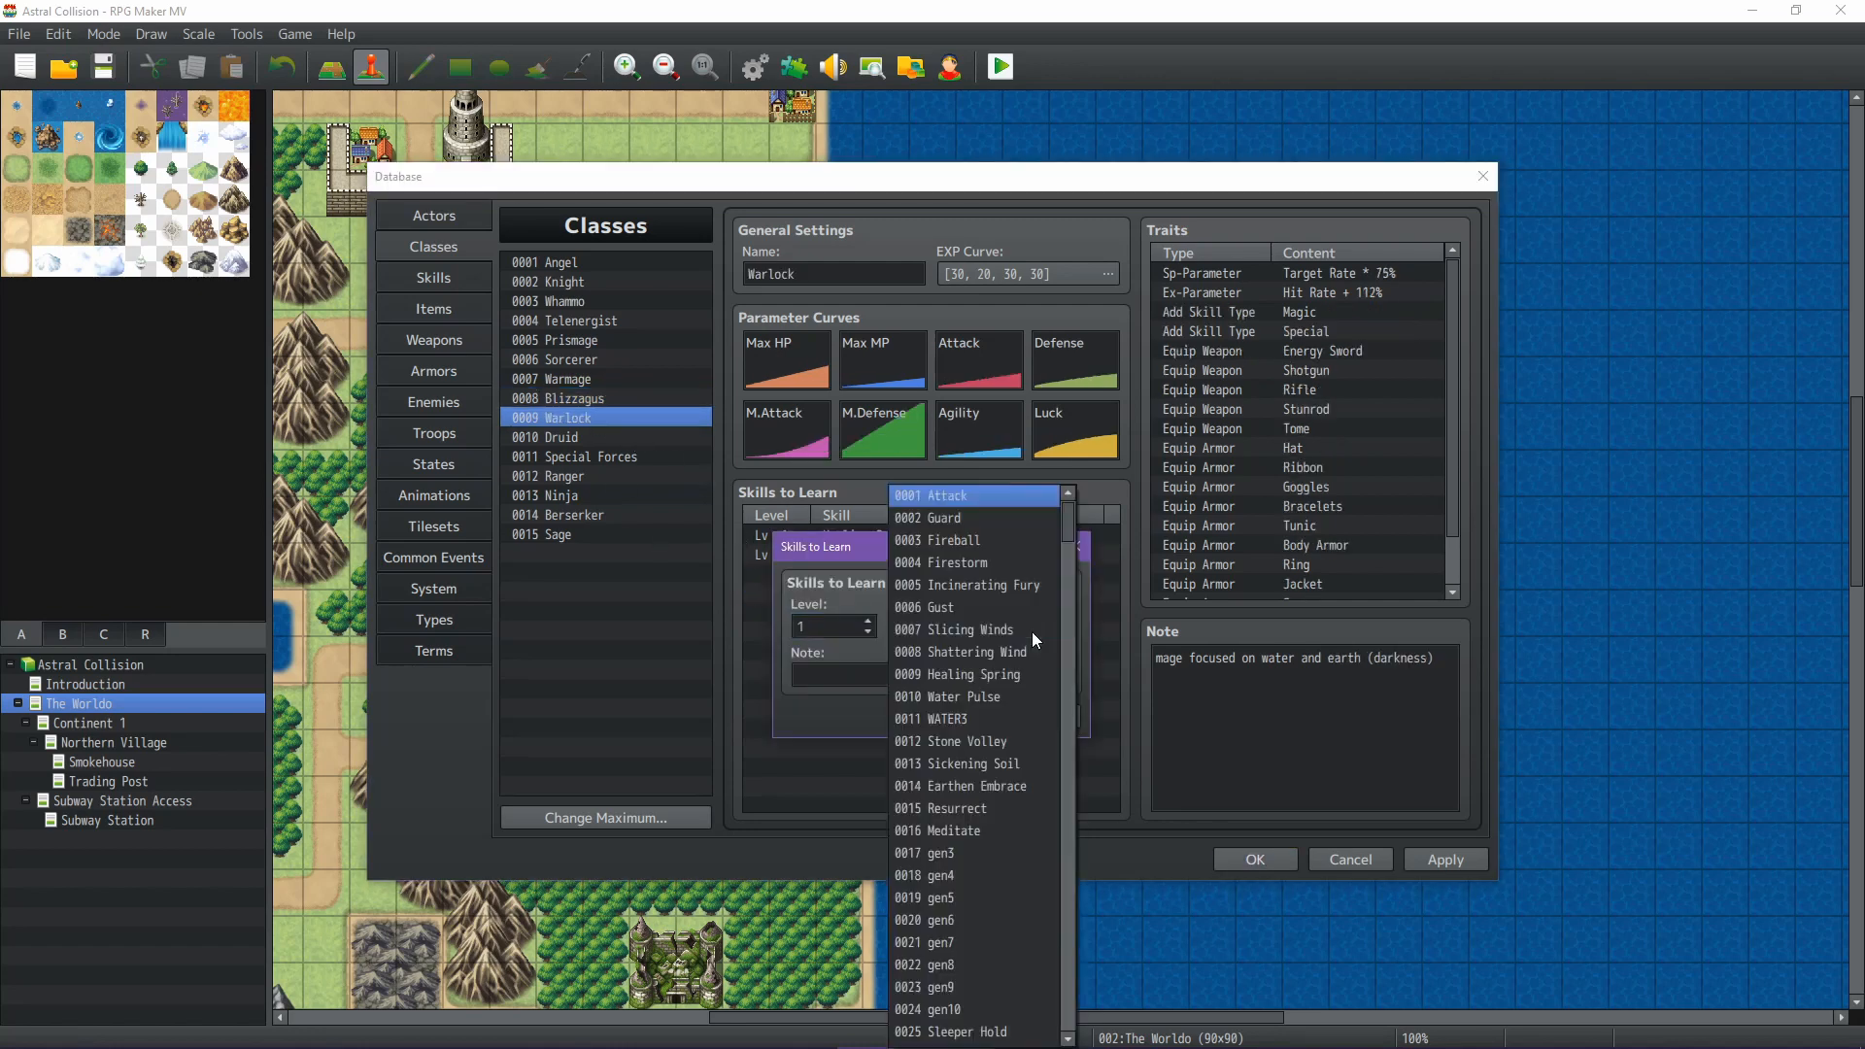
left_click_drag(1069, 517, 1068, 920)
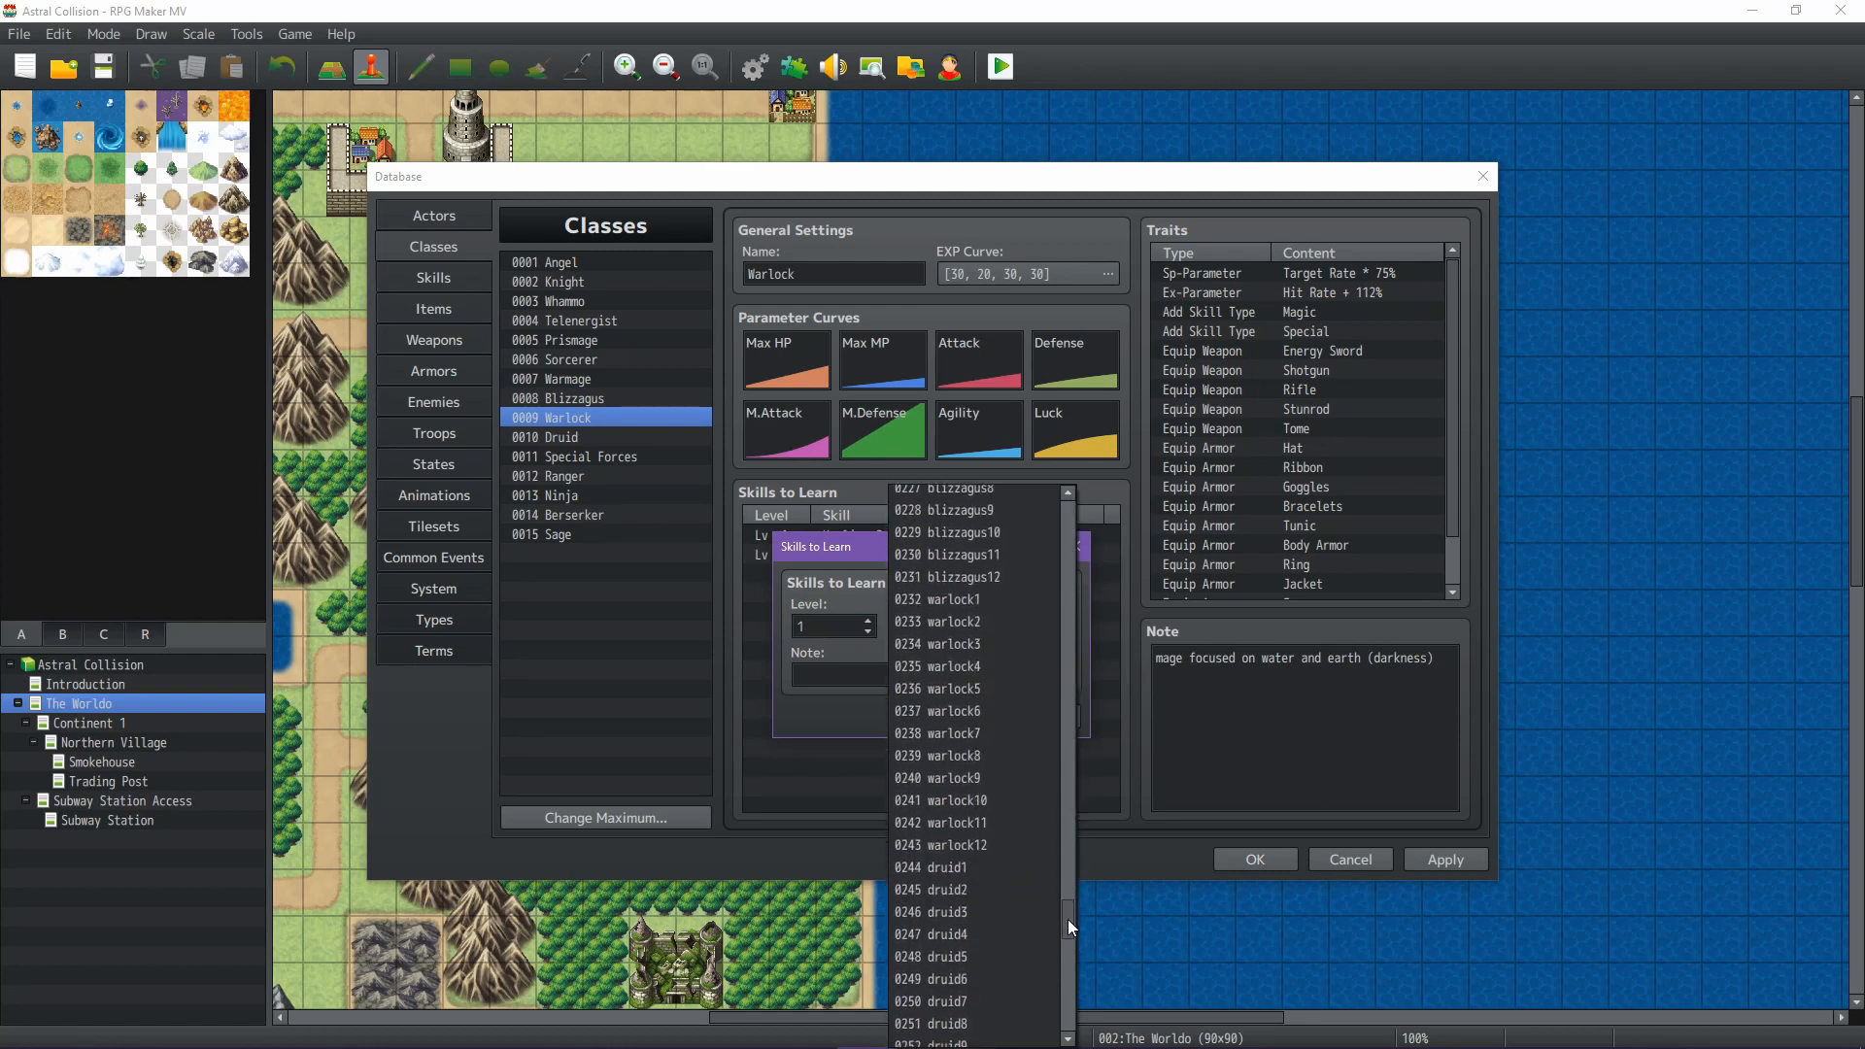
left_click(966, 602)
left_click(964, 714)
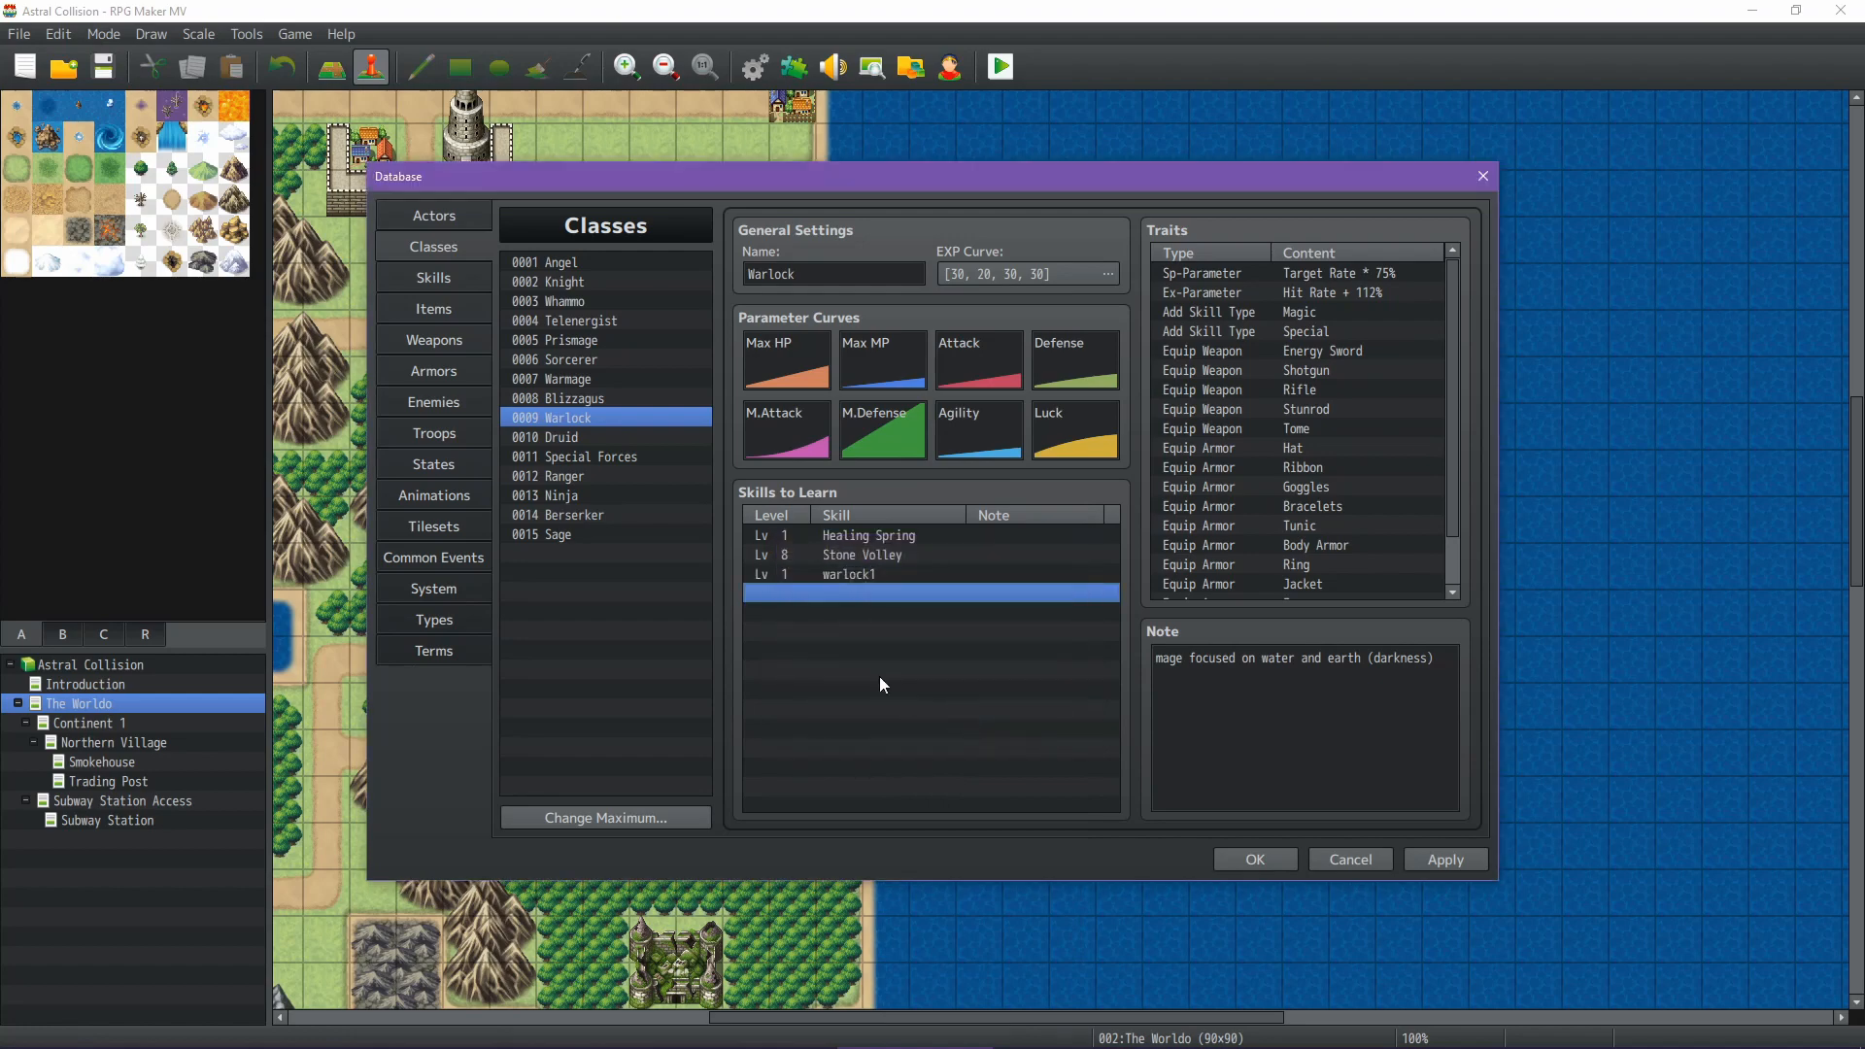
Add the skill druid1 at level 1 to the Druid class's learnable skills
left_click(585, 437)
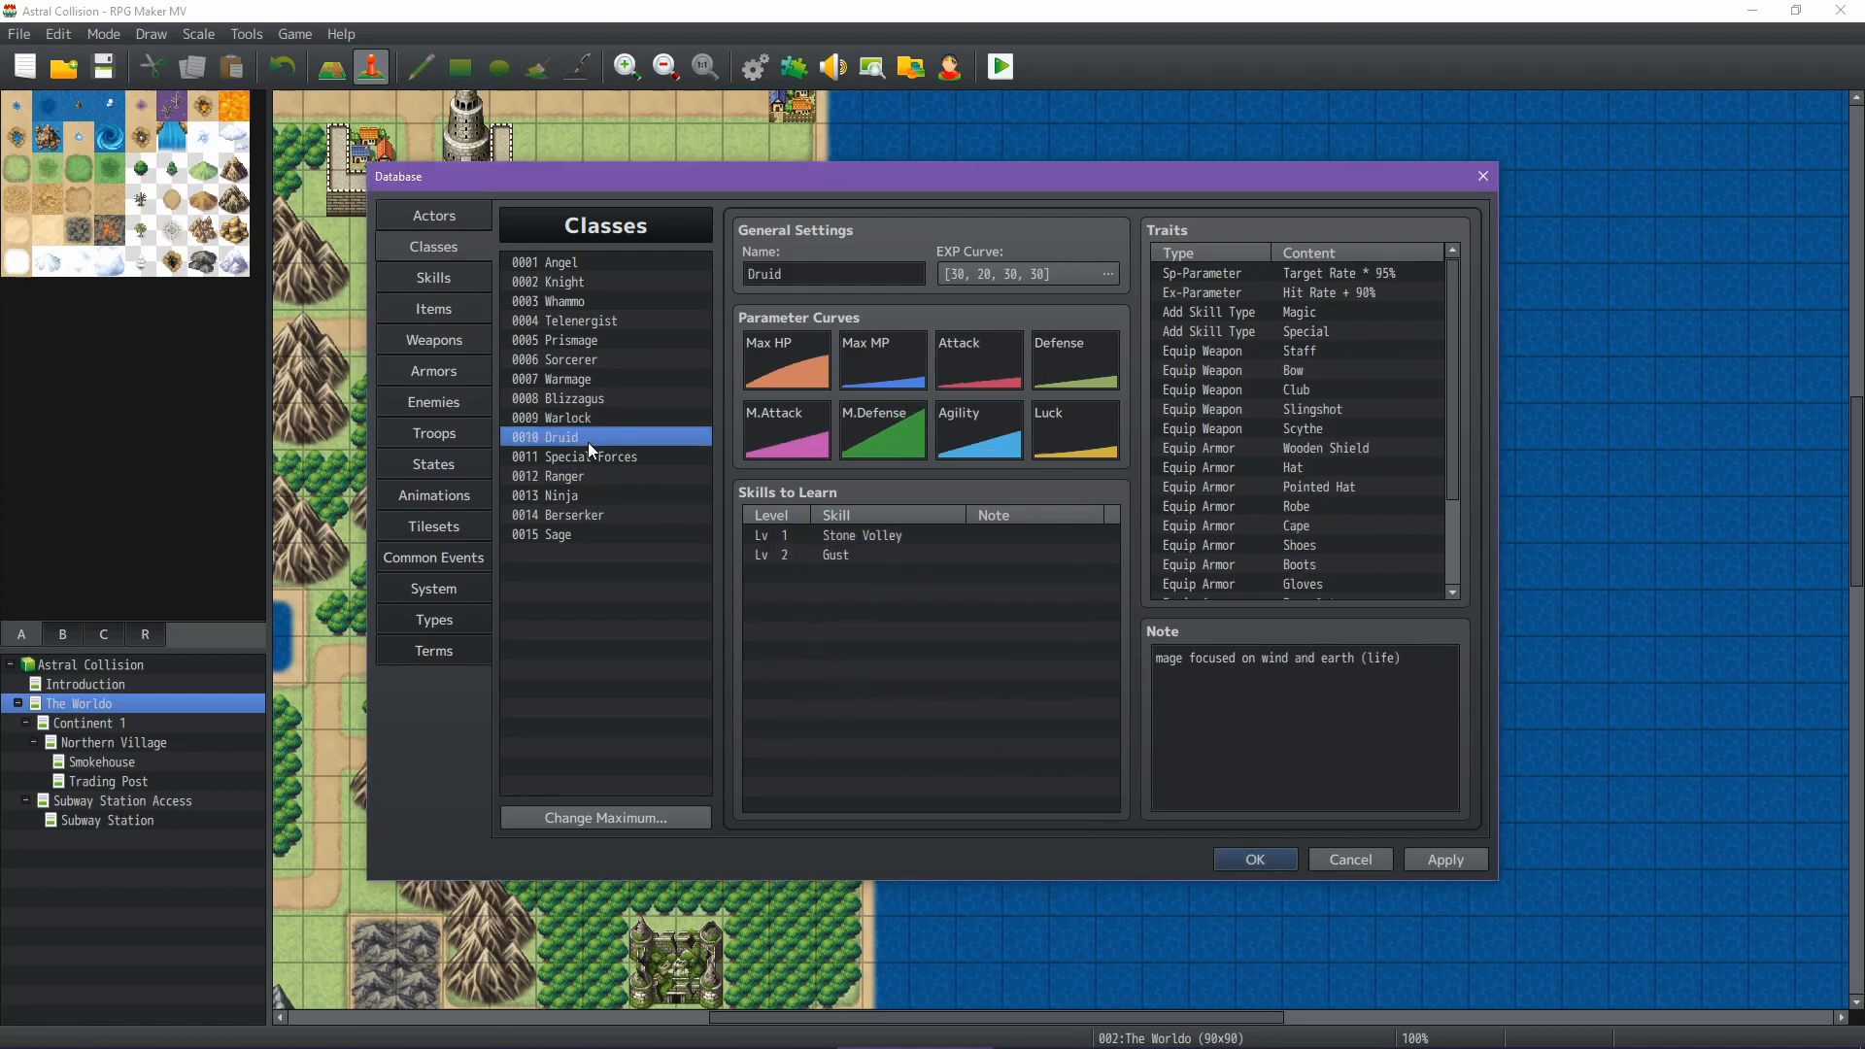
double_click(851, 575)
left_click(1049, 627)
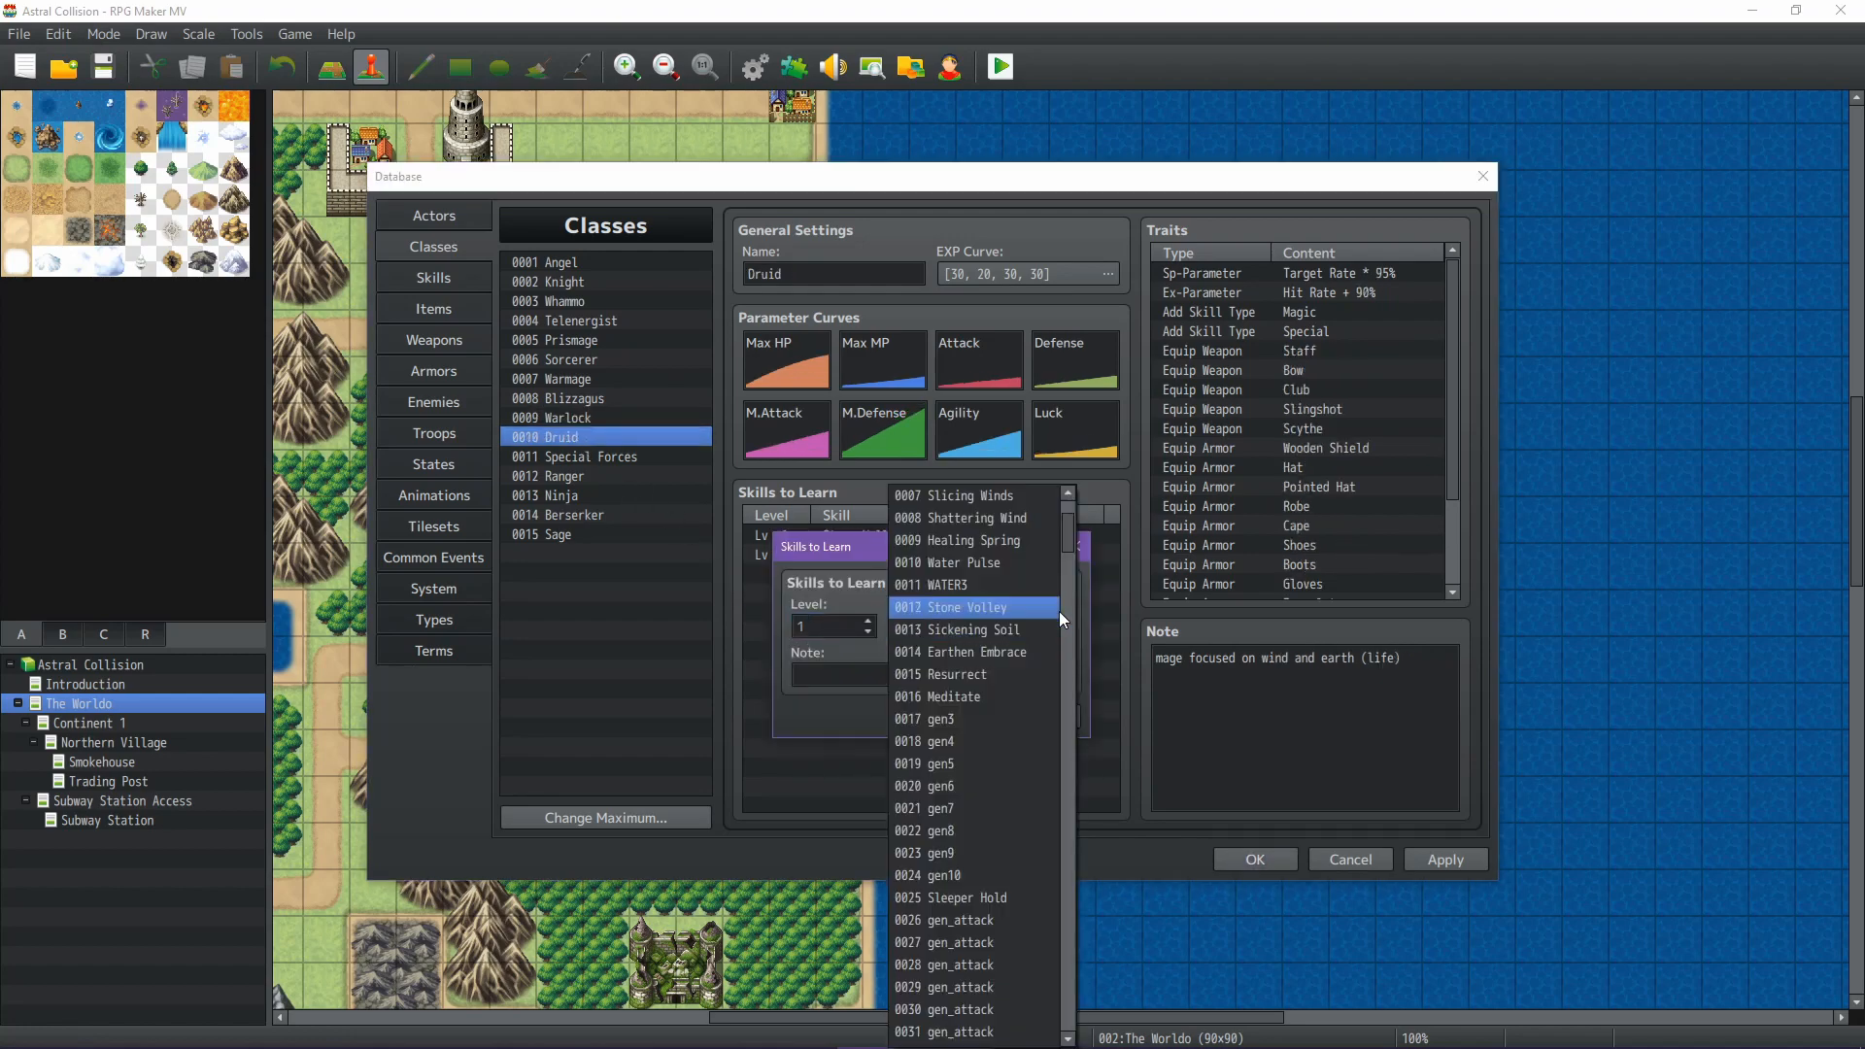
left_click_drag(1065, 620, 1069, 939)
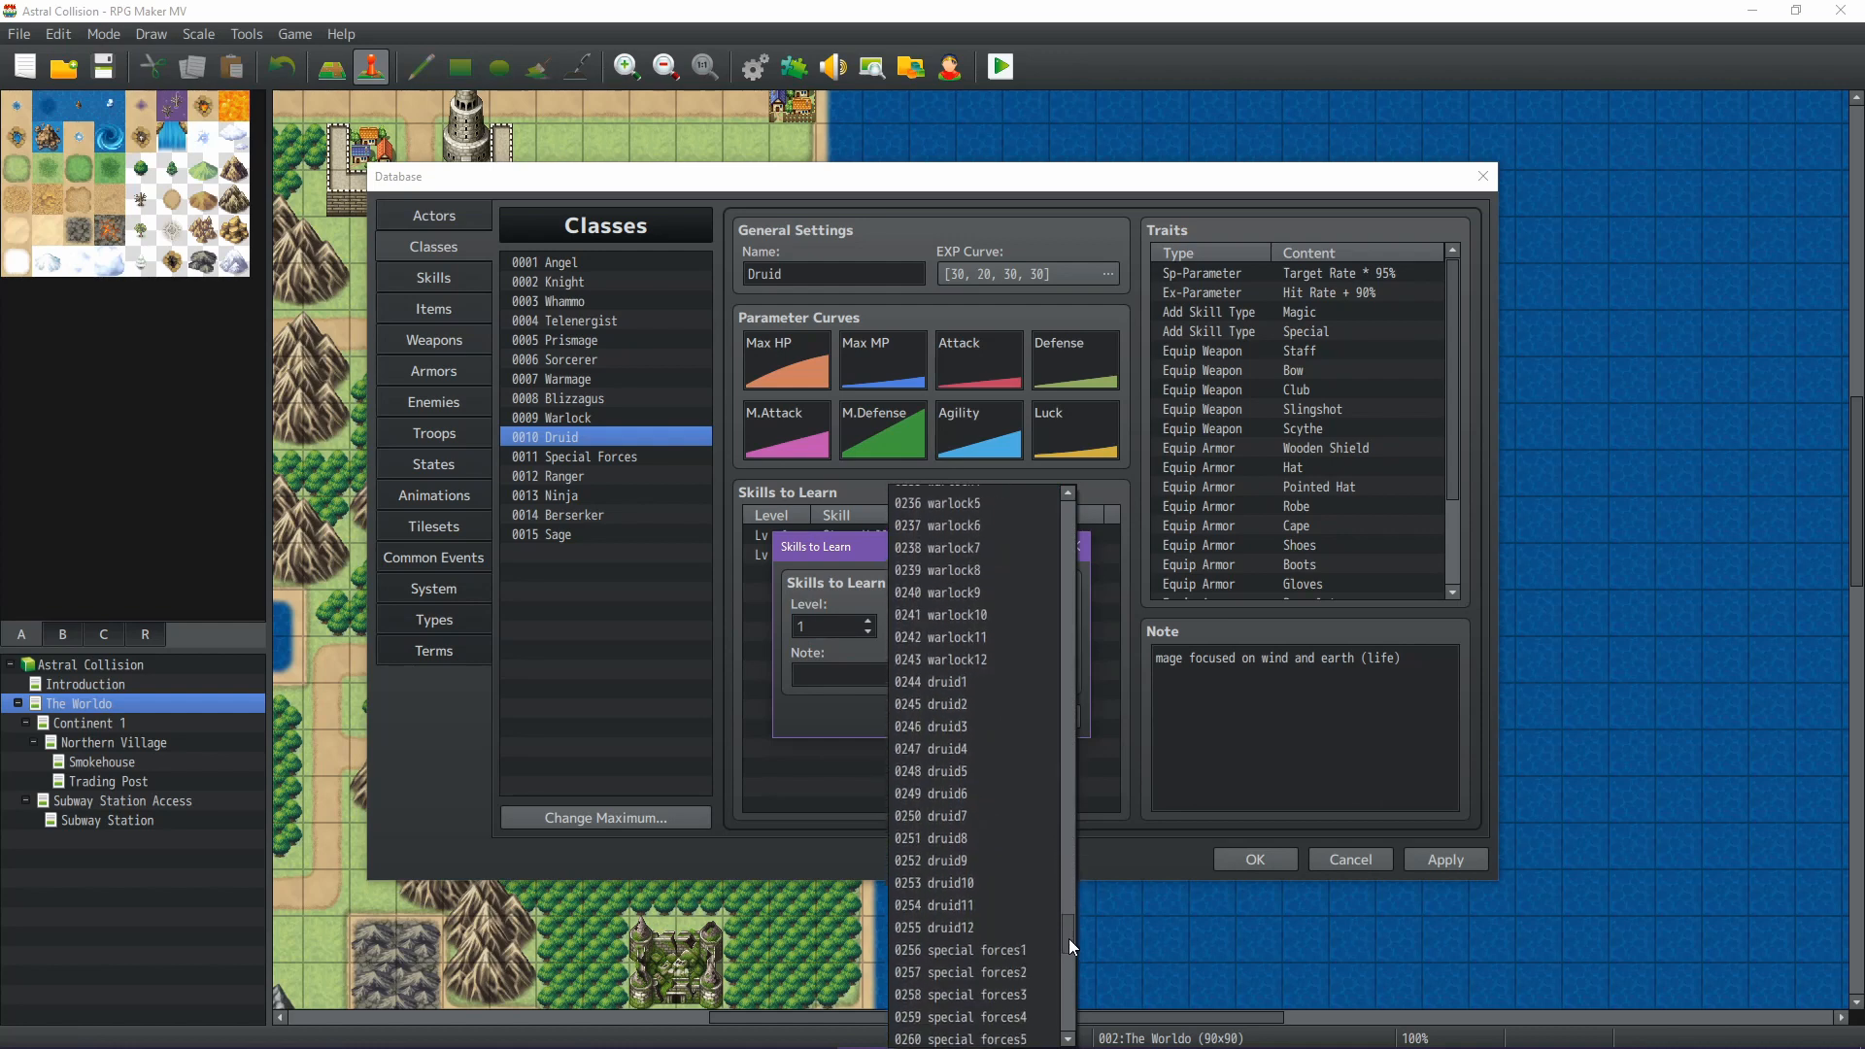
left_click(977, 682)
left_click(953, 717)
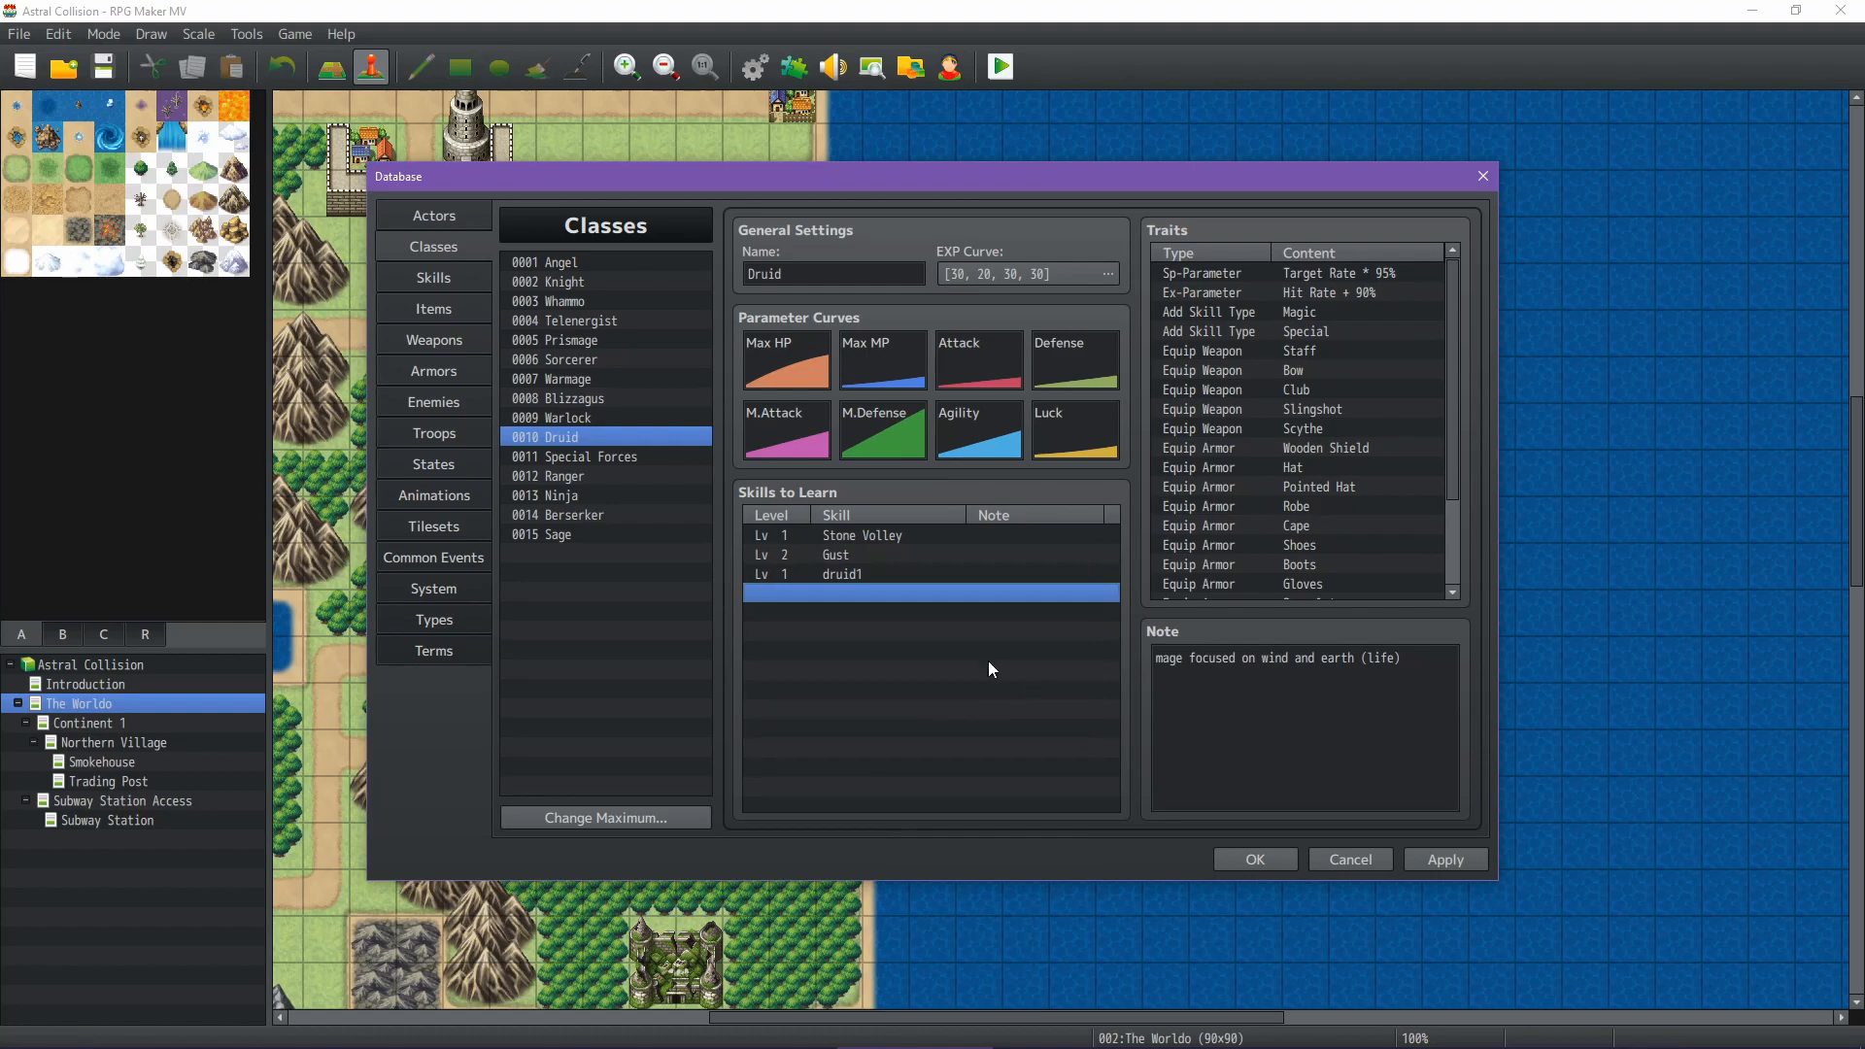
Add the skill special forces1 at level 1 to the Special Forces class's learnable skills
left_click(608, 452)
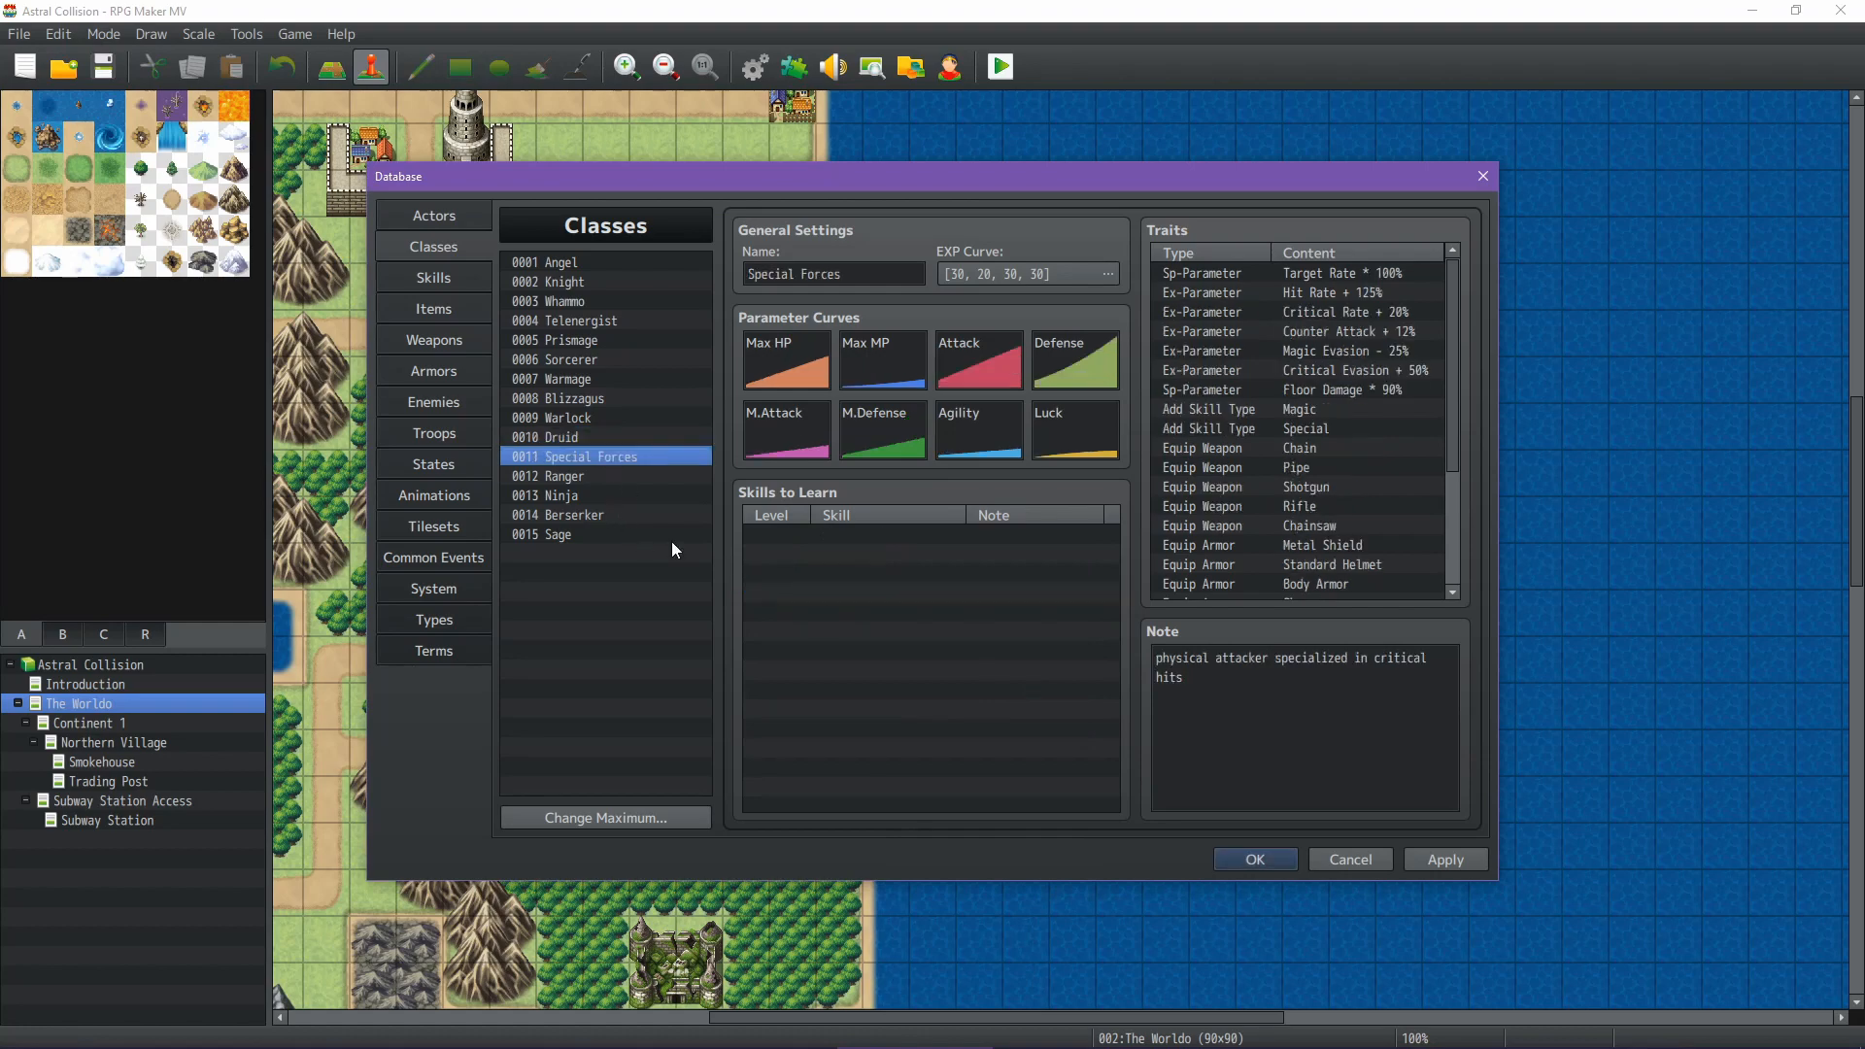
double_click(824, 534)
left_click(913, 626)
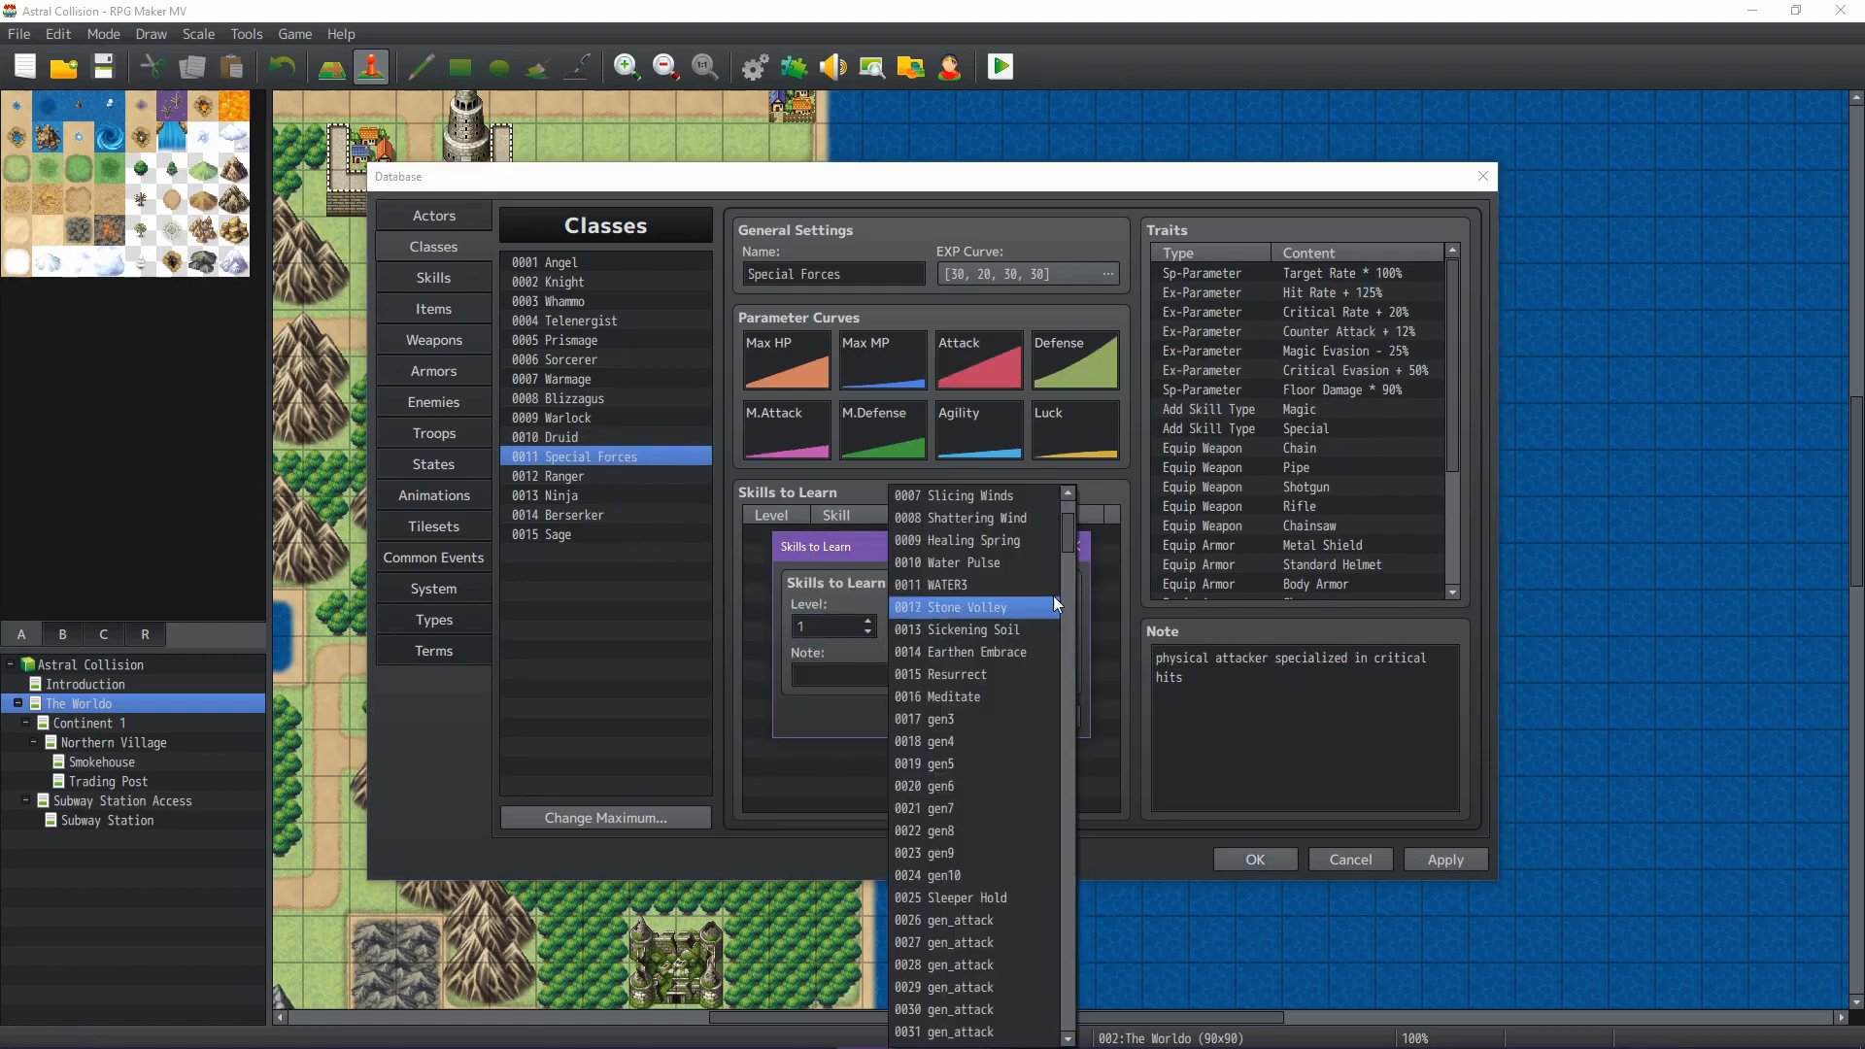
left_click(1066, 604)
left_click_drag(1066, 607, 1069, 942)
left_click(1018, 884)
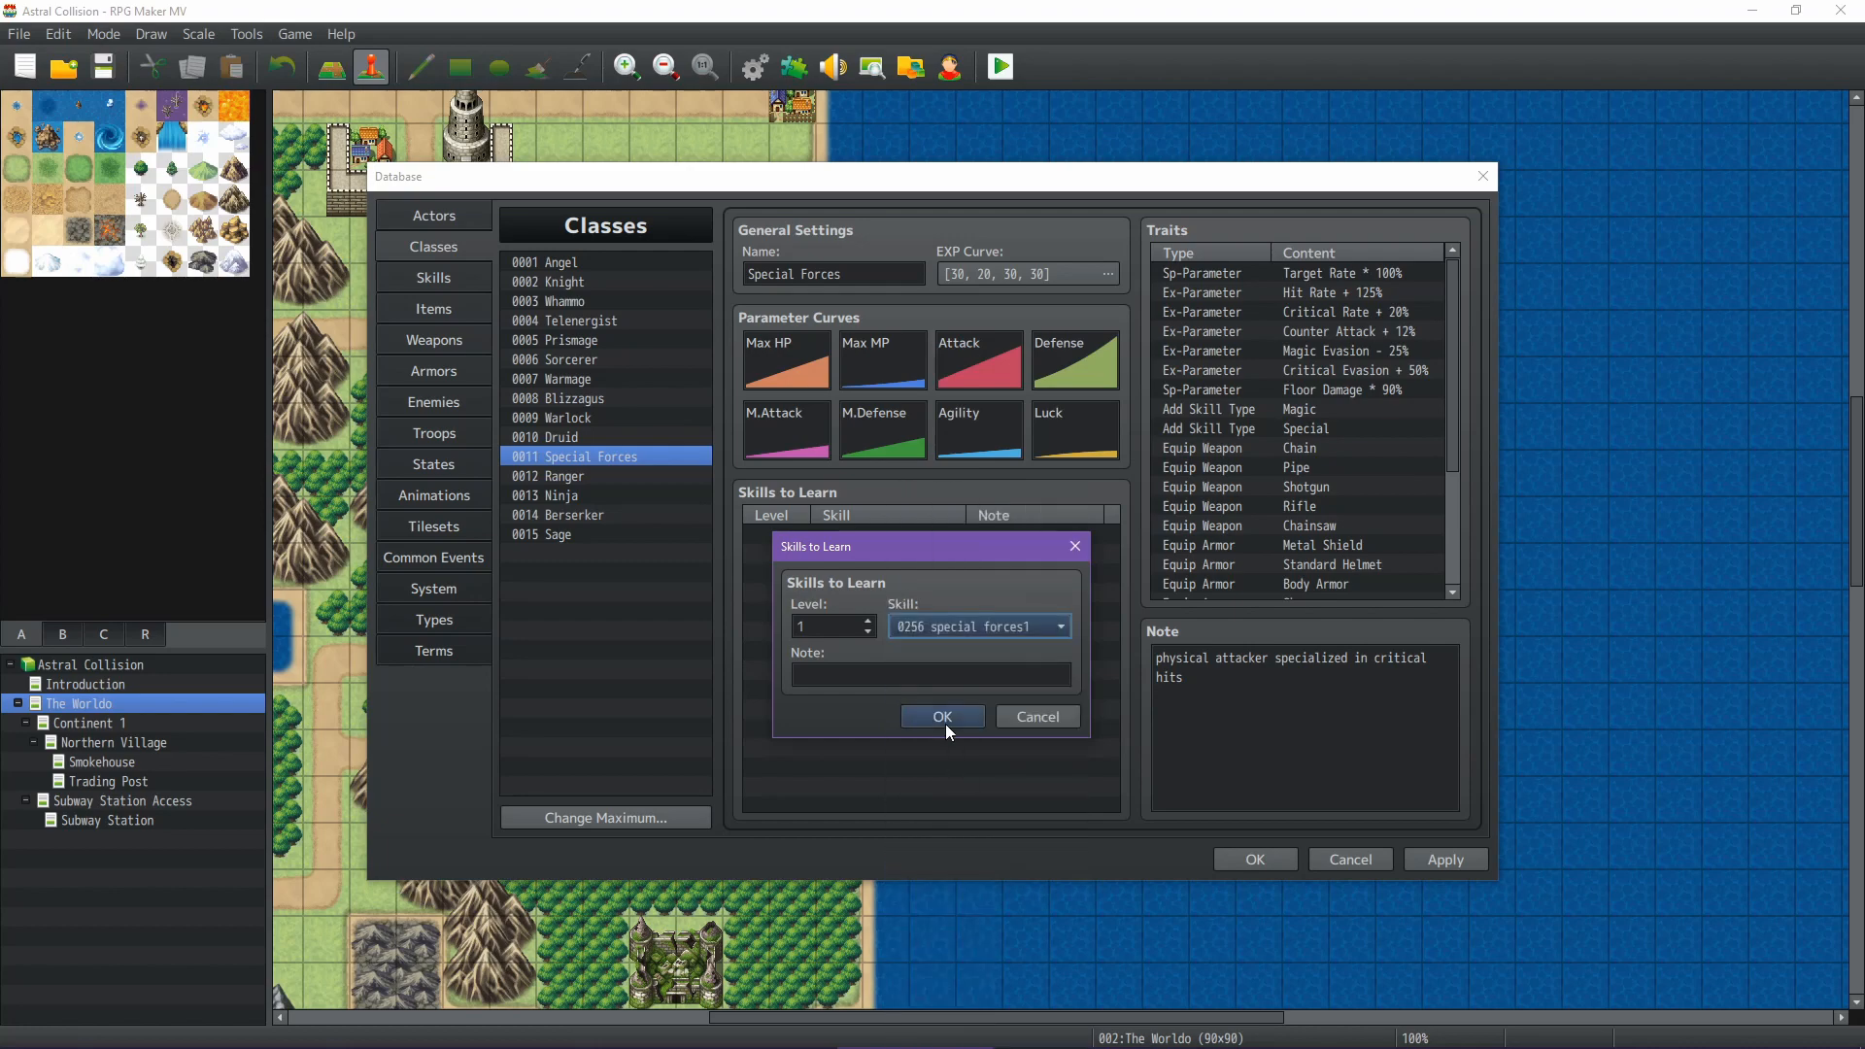
left_click(942, 720)
Add the skill ranger1 at level 1 to the Ranger class's learnable skills
left_click(573, 473)
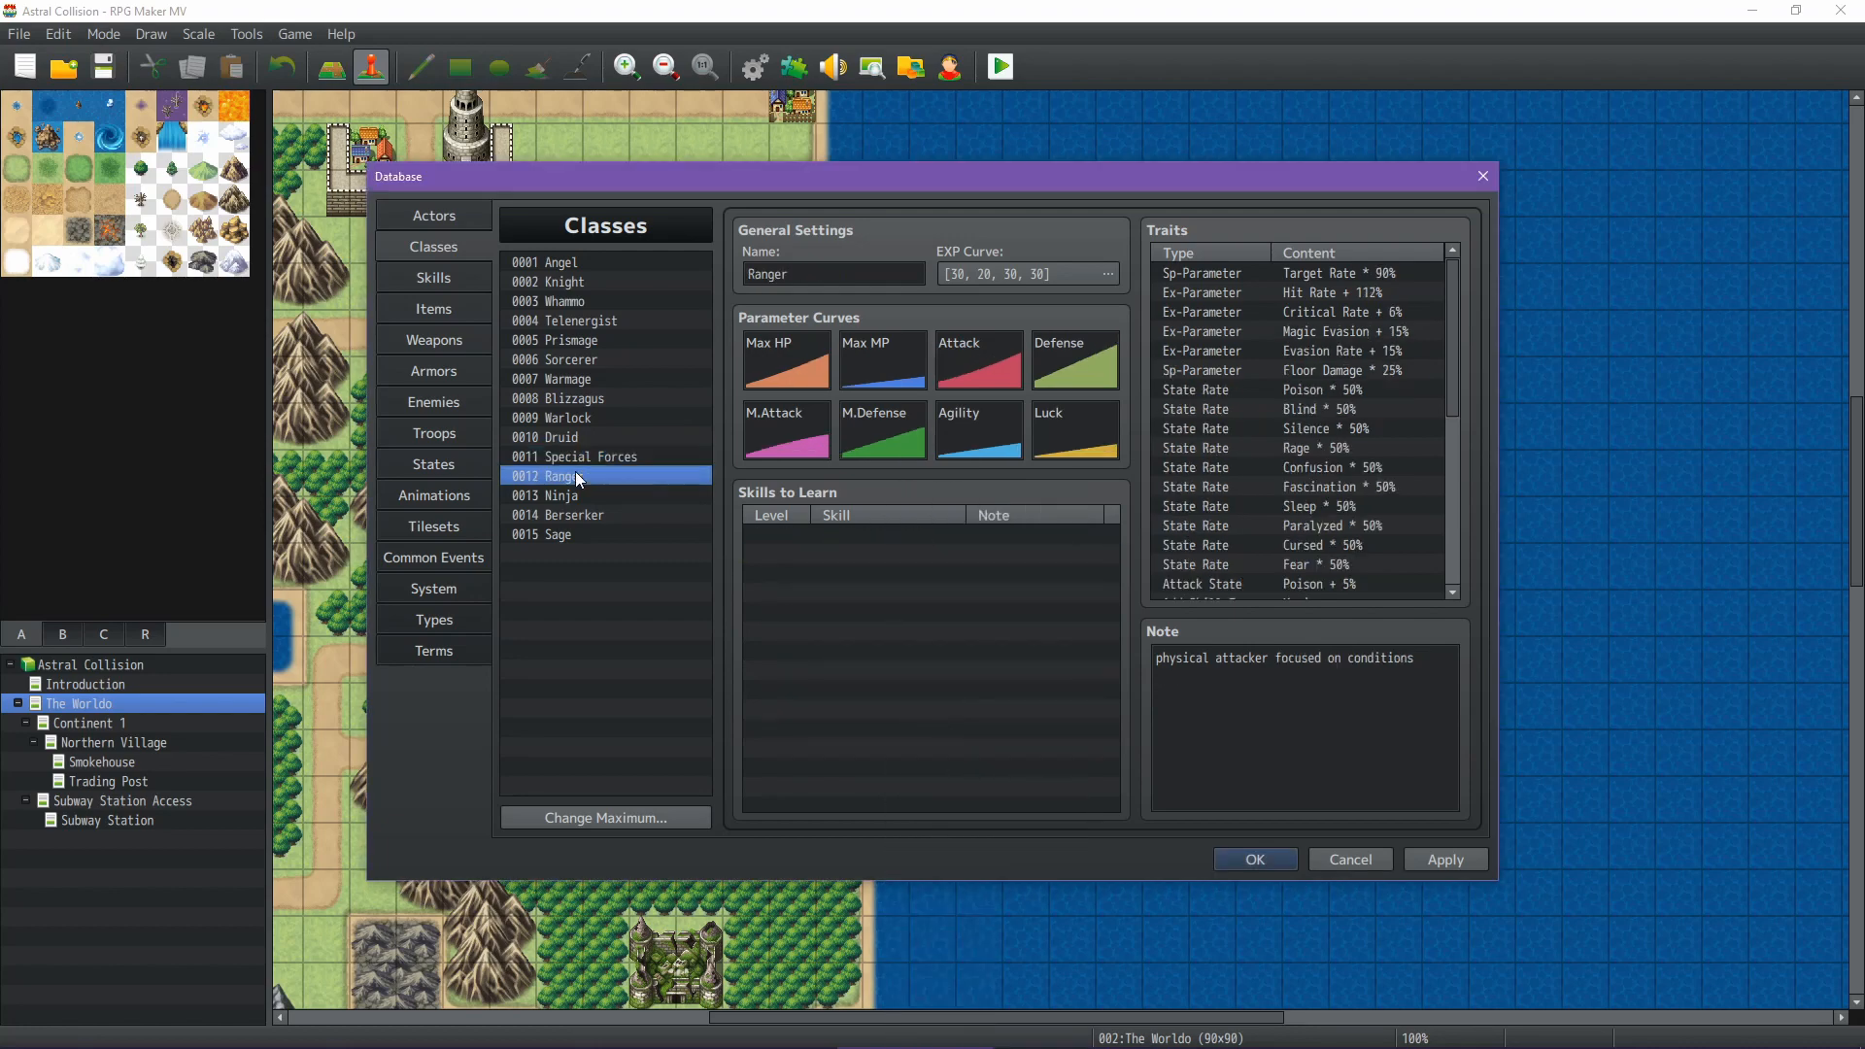
double_click(837, 536)
left_click(939, 623)
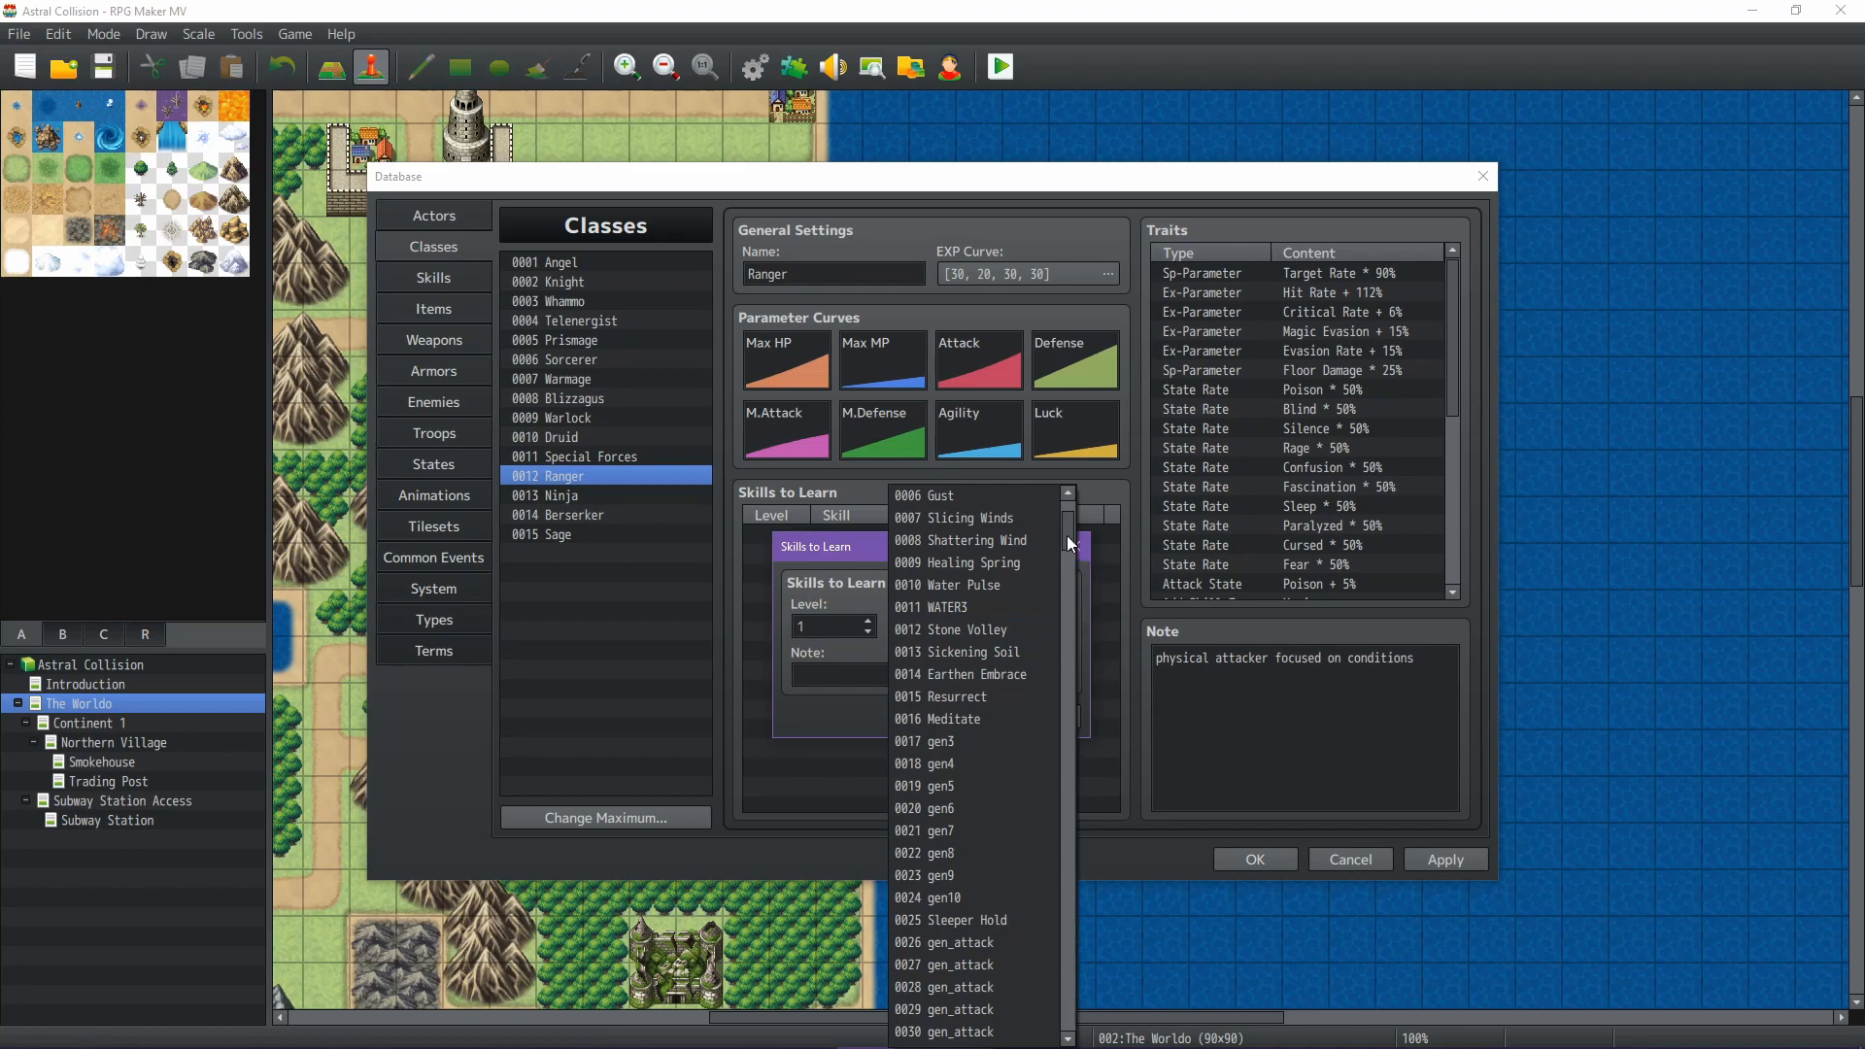
left_click_drag(1069, 539, 1053, 946)
scroll(1028, 854, "down", 3)
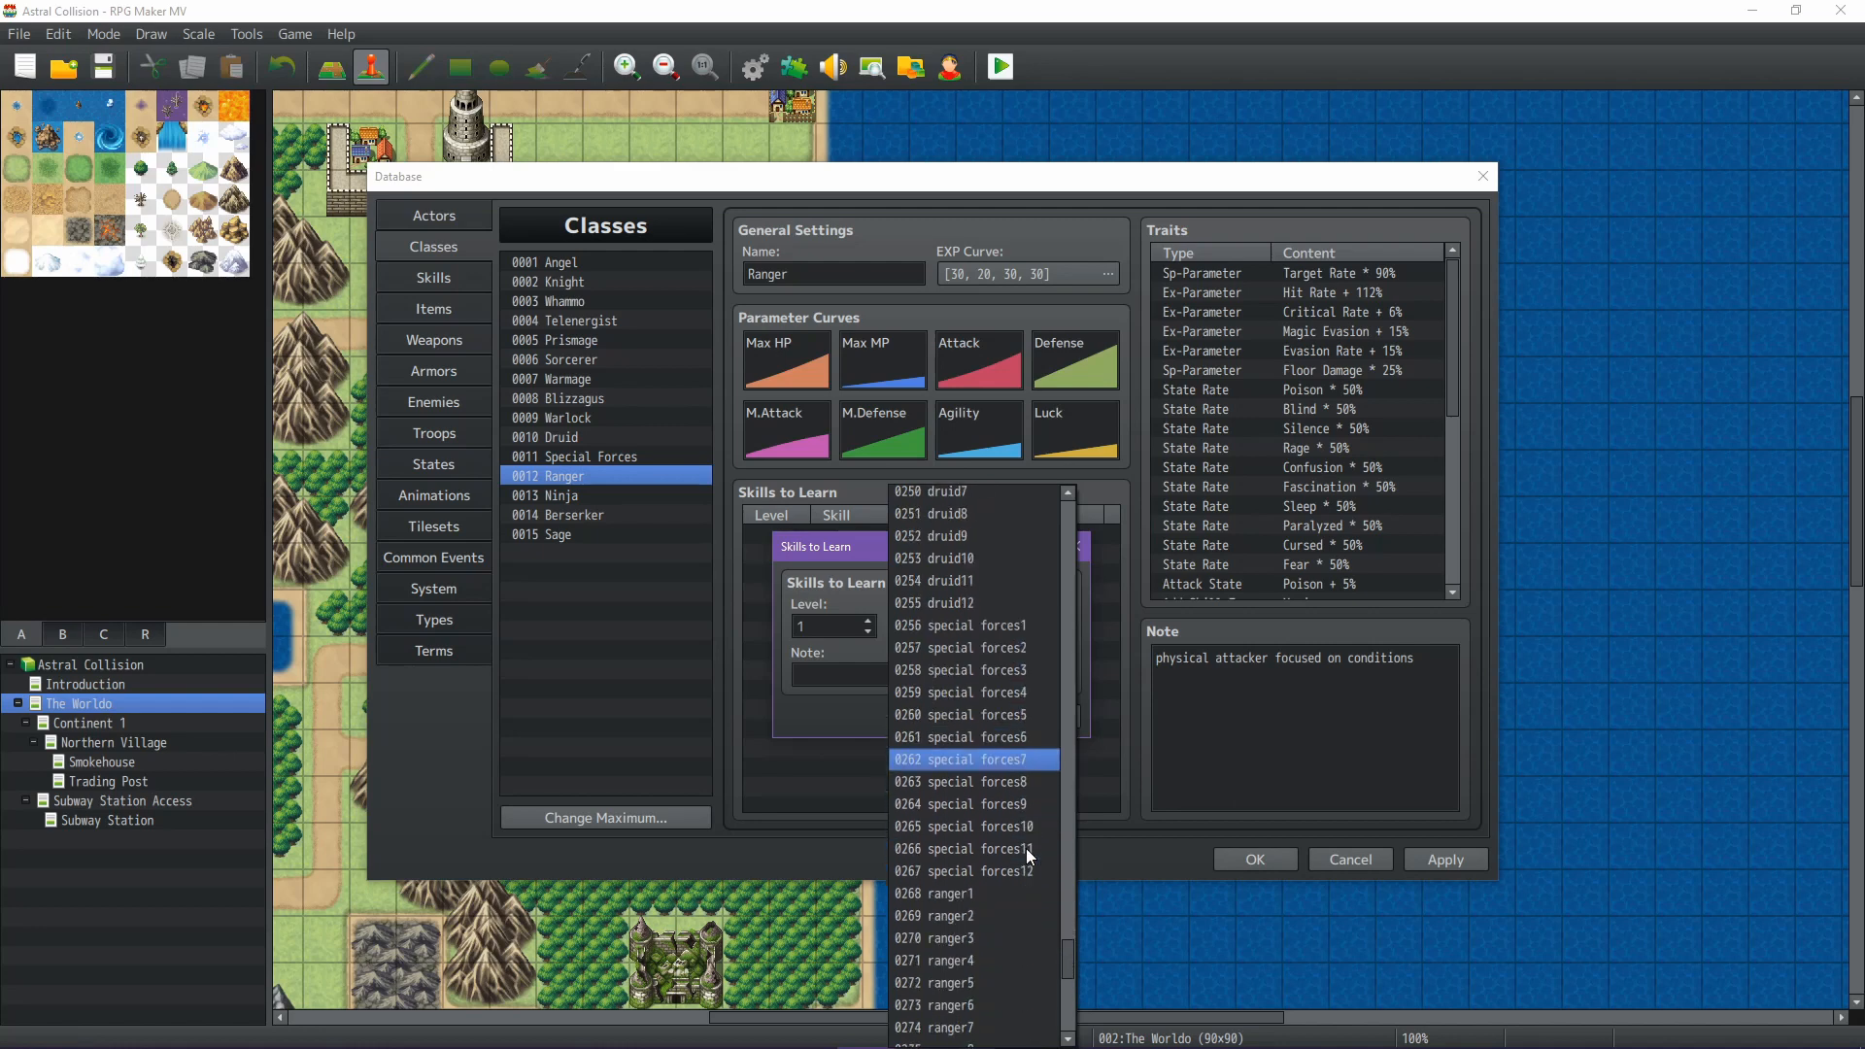
left_click(1006, 893)
left_click(931, 719)
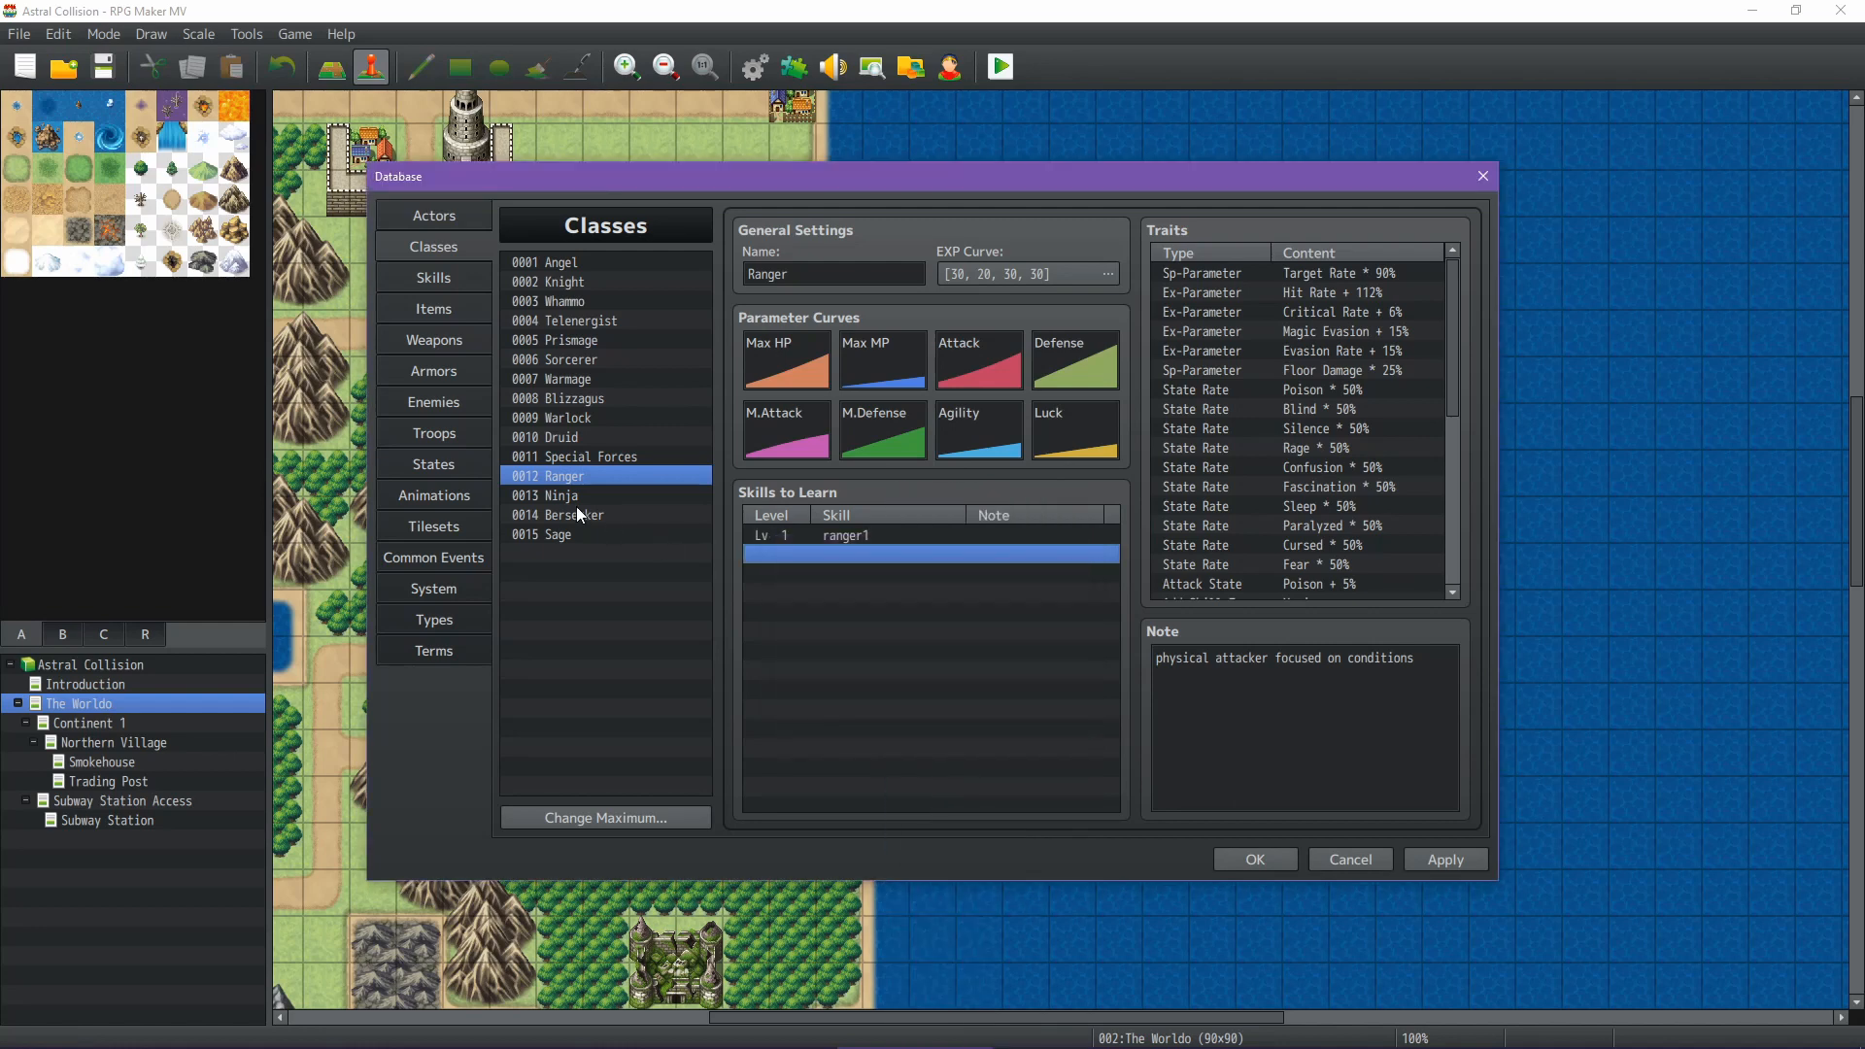
Add the skill ninja1 at level 1 to the Ninja class's learnable skills
left_click(568, 494)
double_click(896, 557)
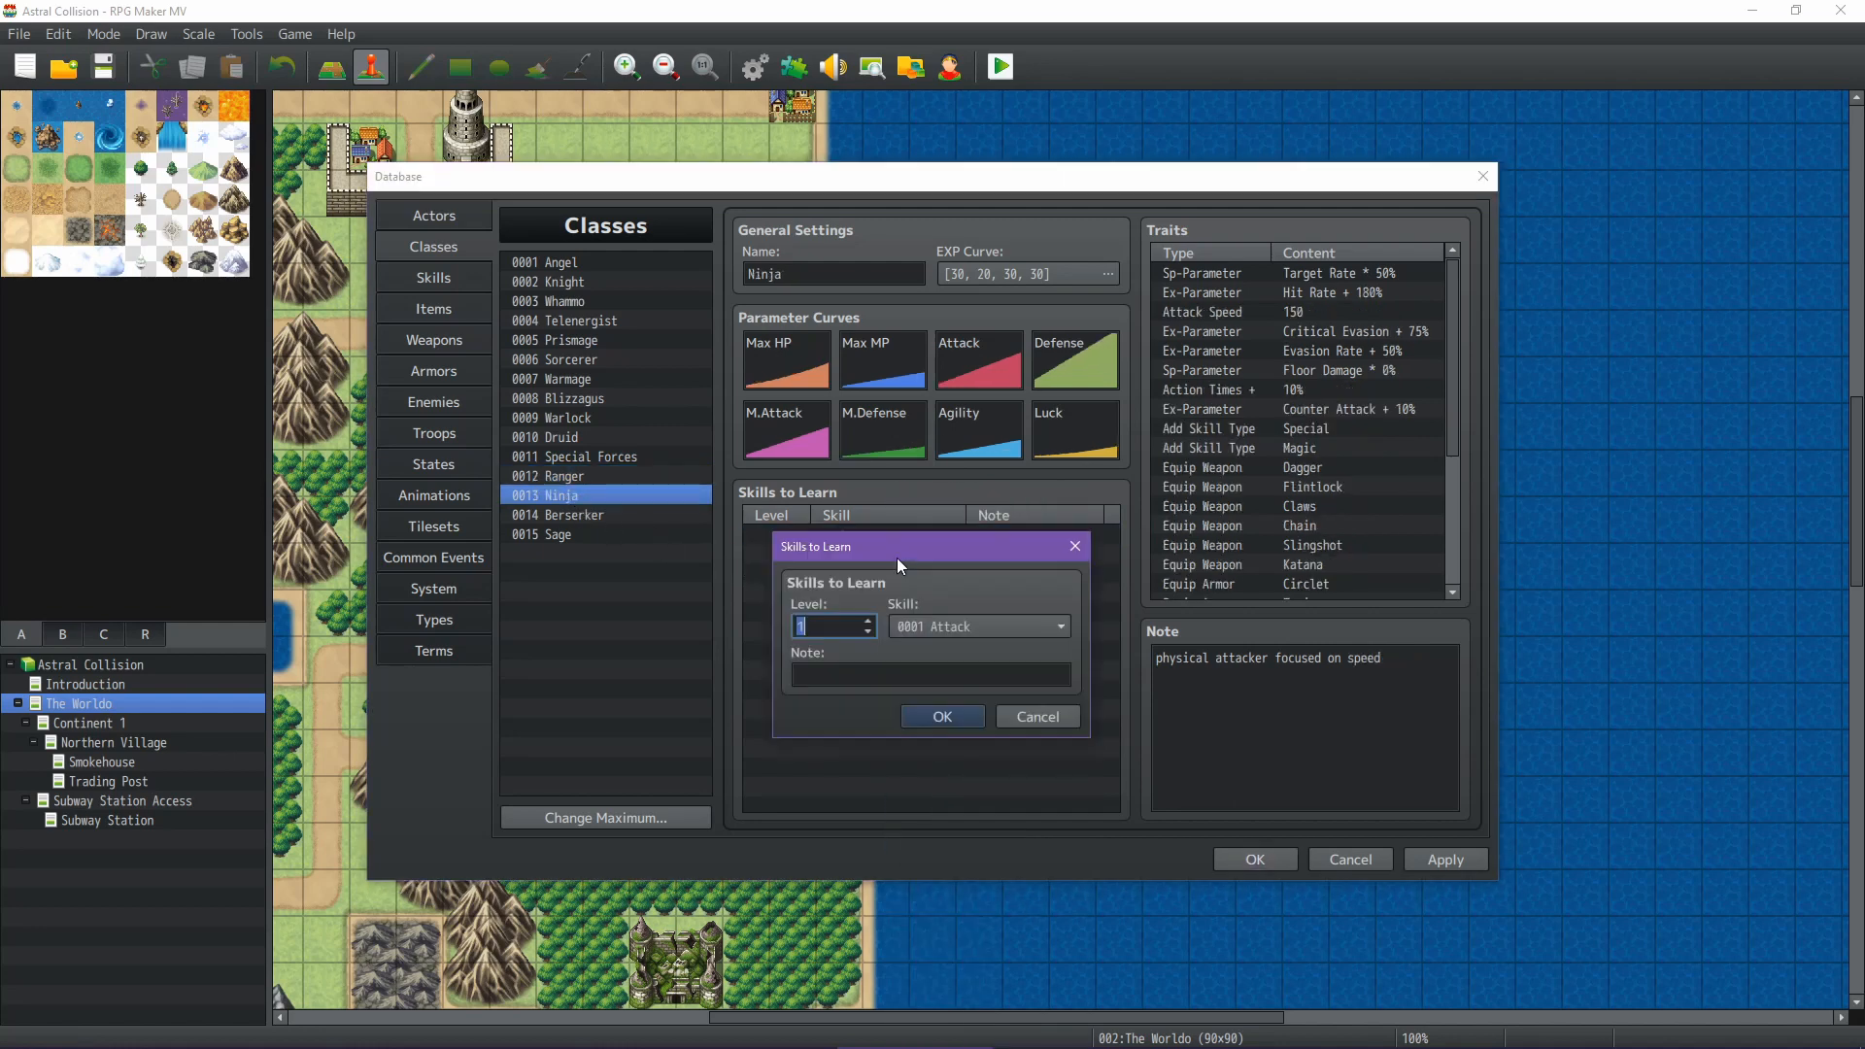
left_click(927, 627)
left_click_drag(1067, 517, 1065, 1000)
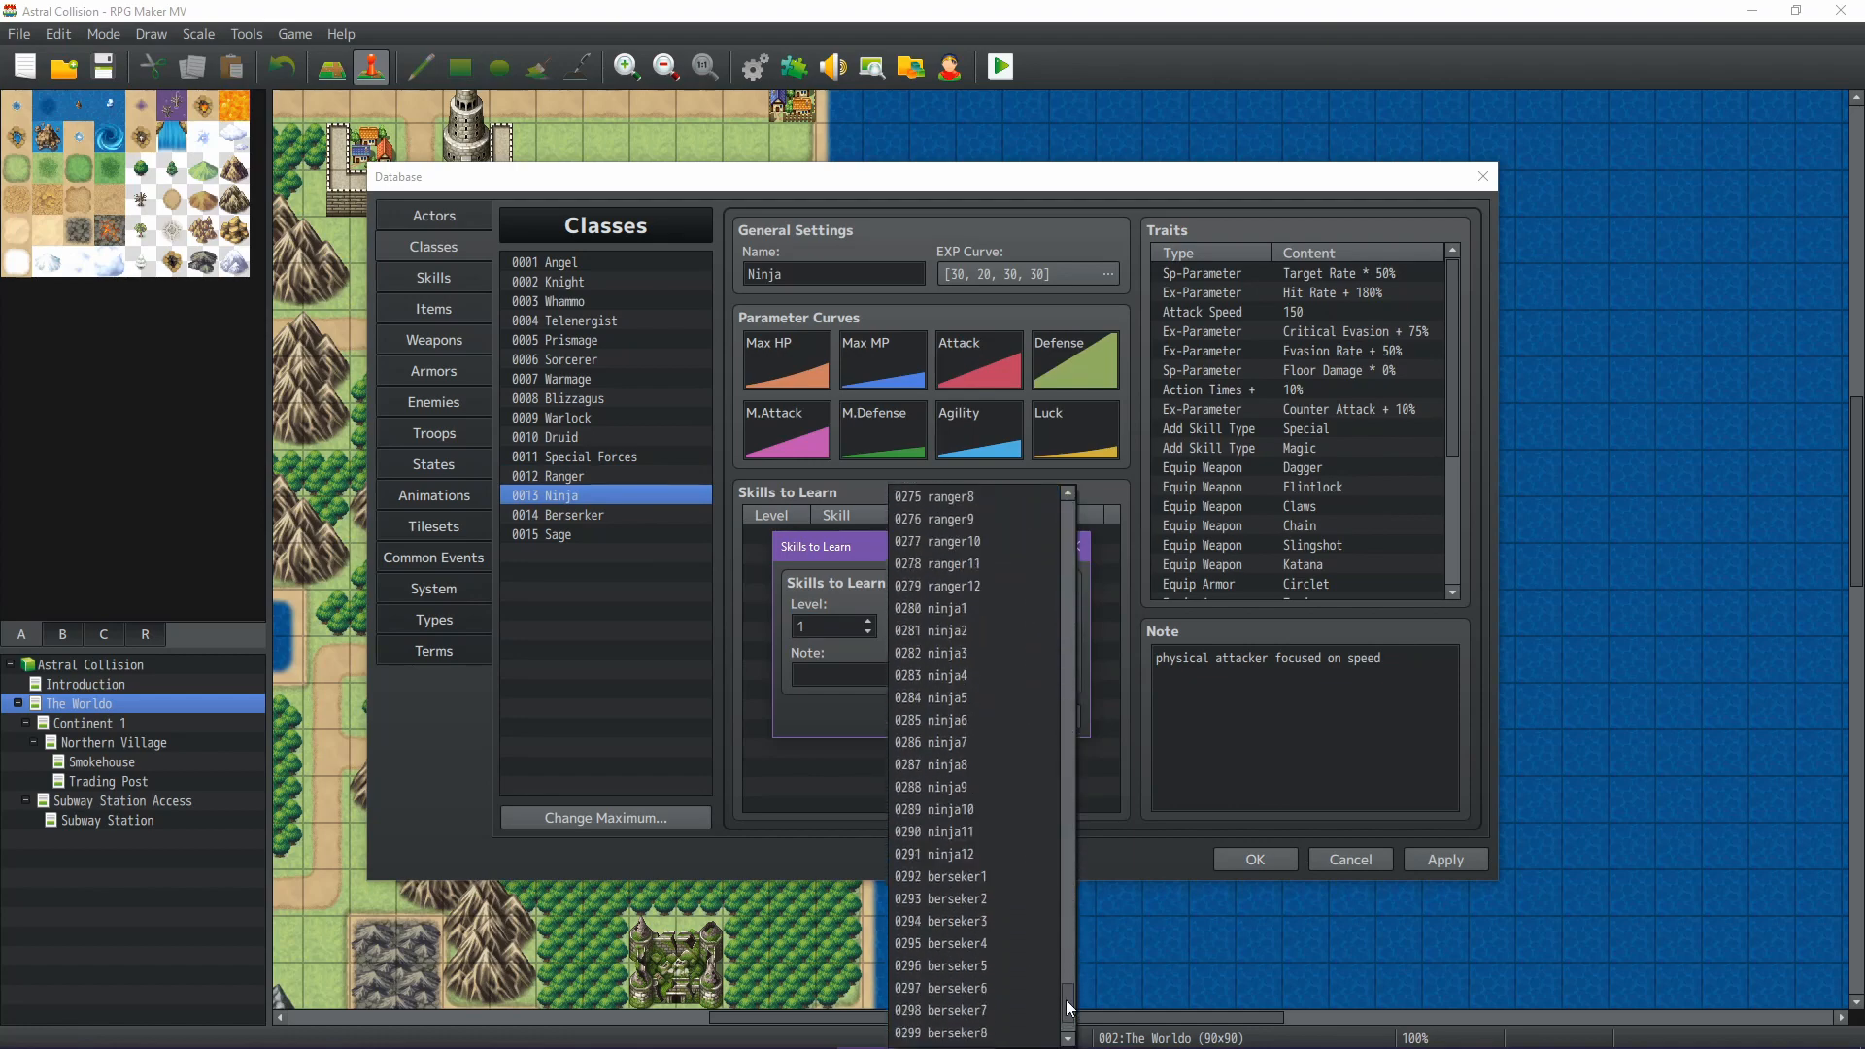
left_click(971, 609)
left_click(948, 714)
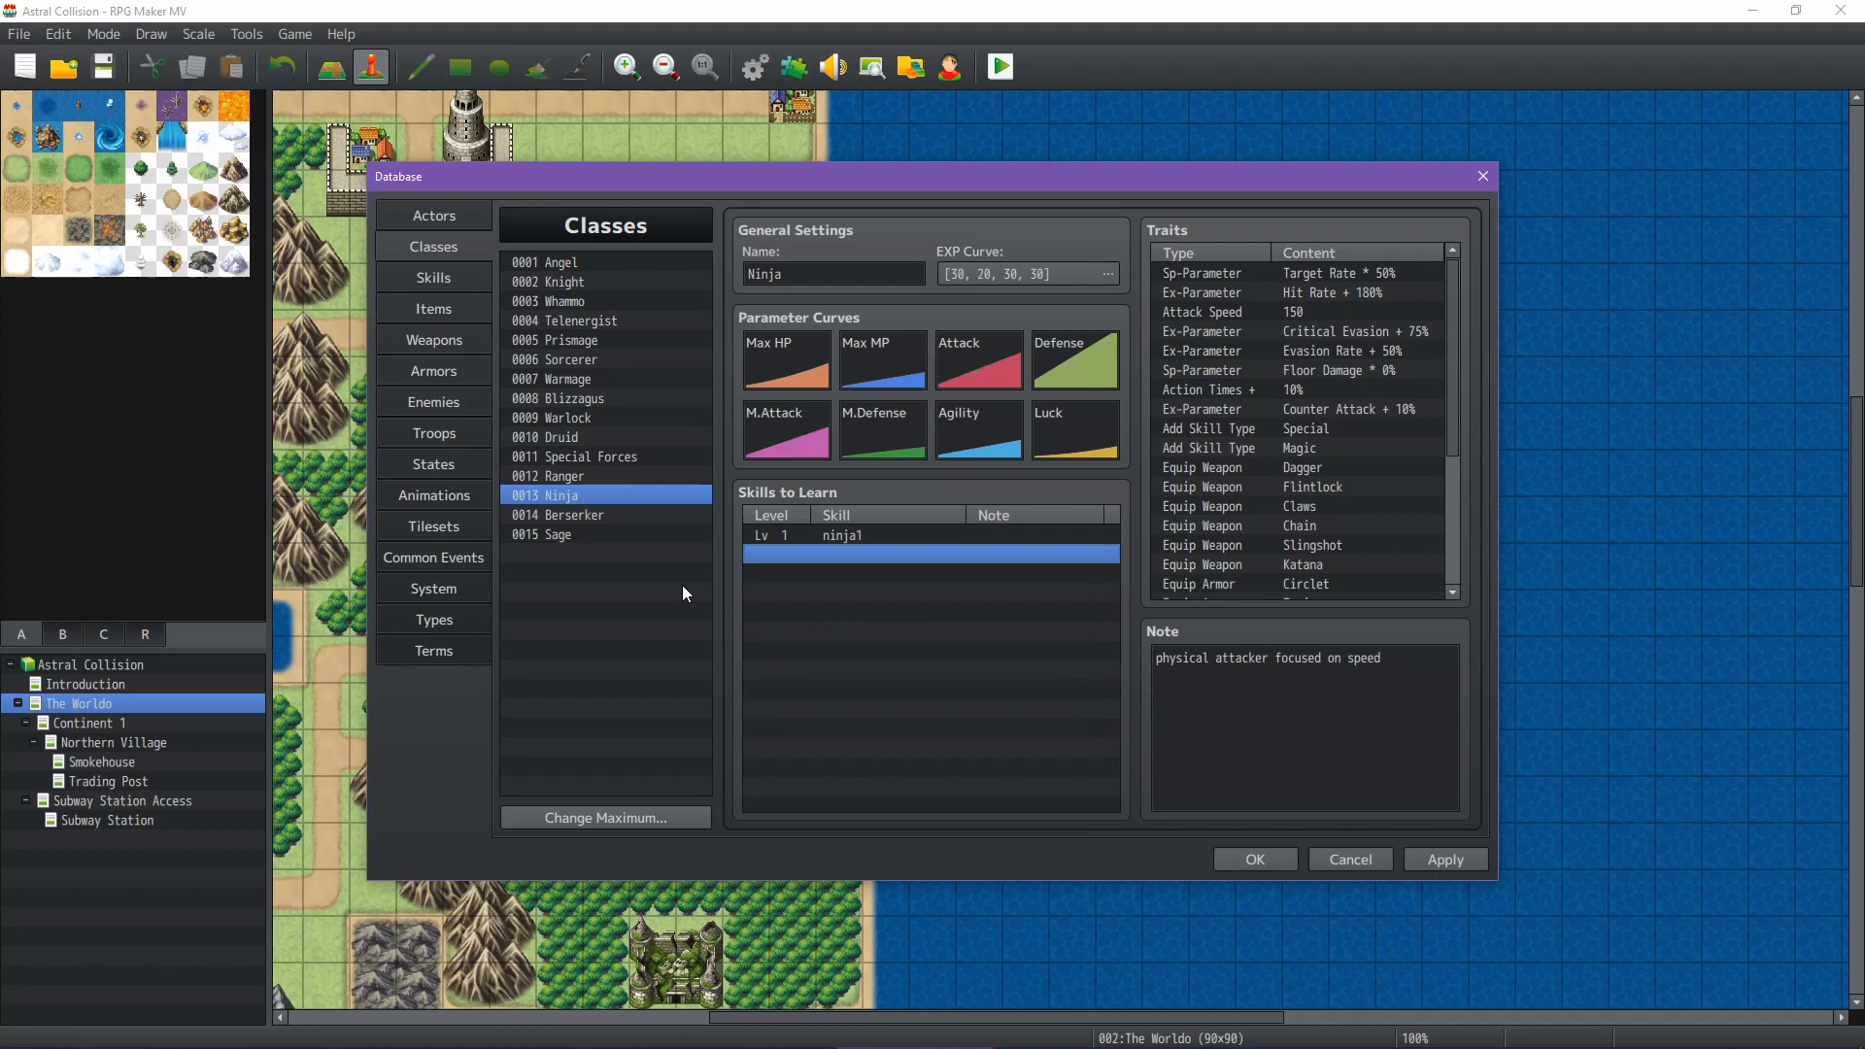
Add the skill berseker1 at level 1 to the Berserker class's learnable skills
left_click(585, 515)
double_click(935, 538)
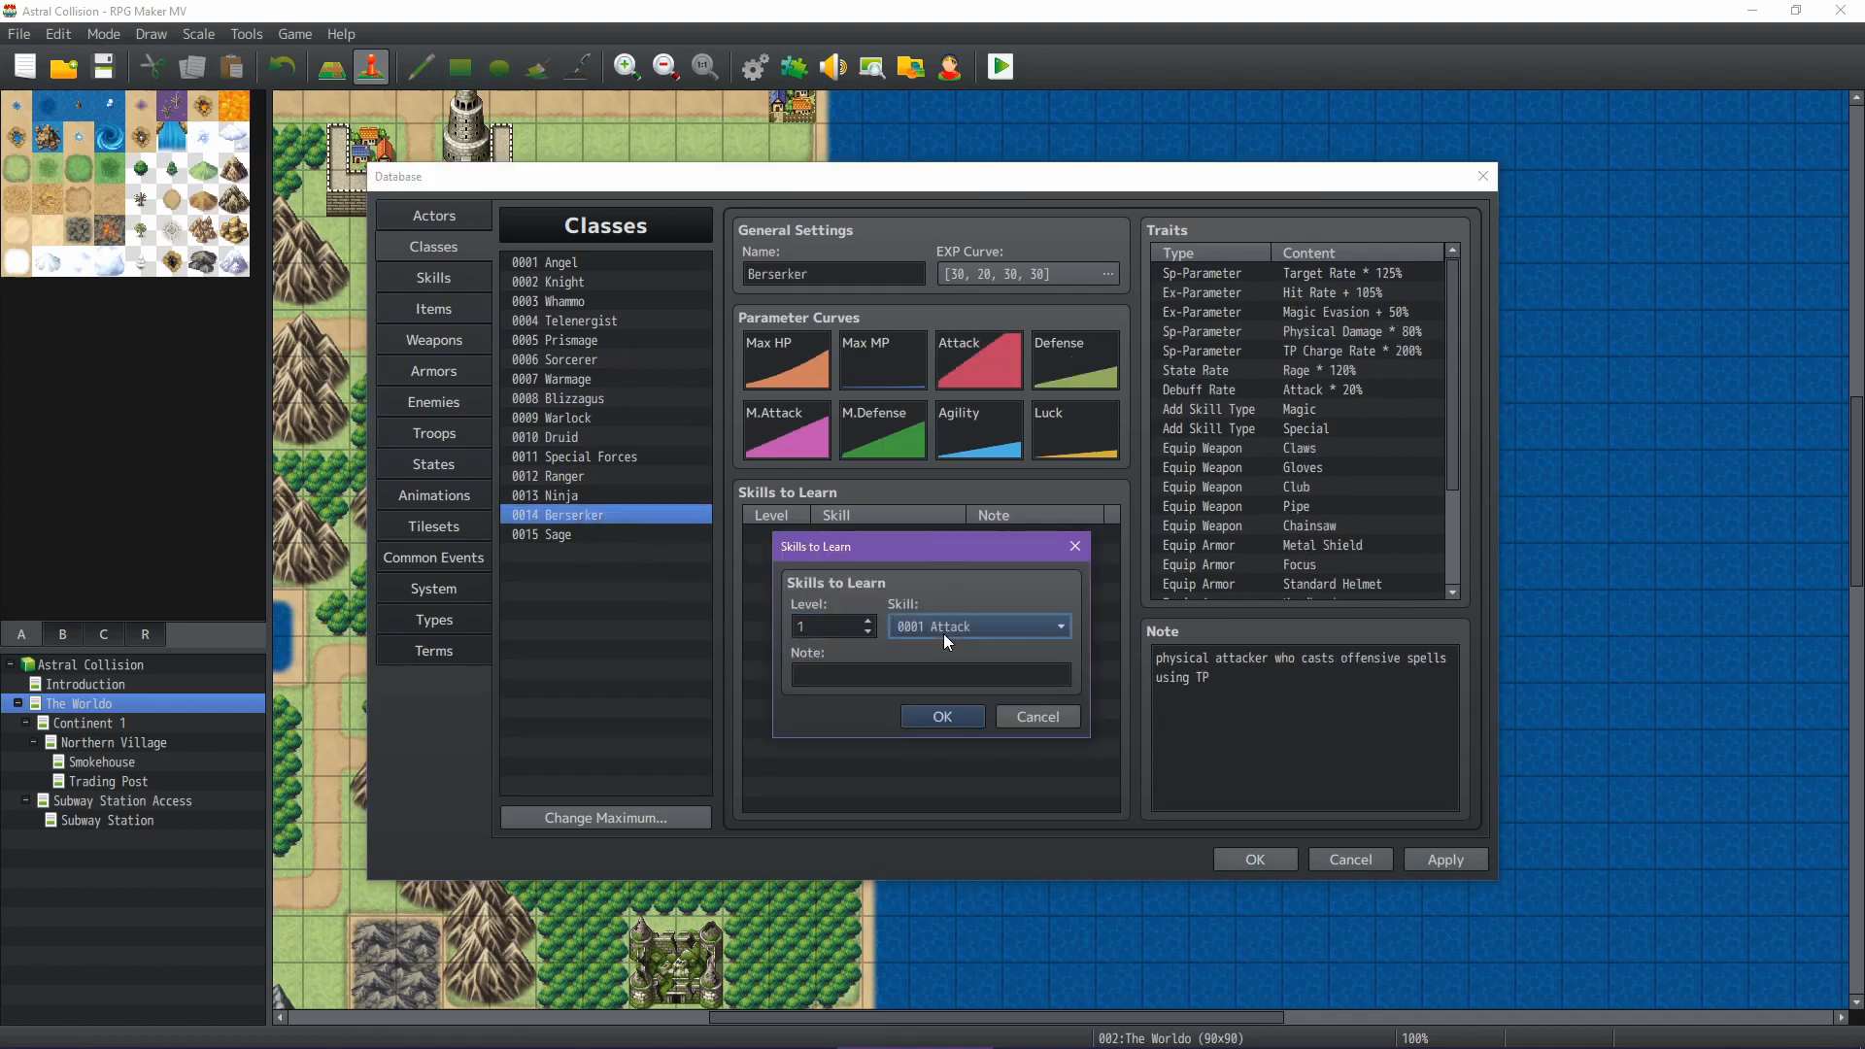
left_click(943, 630)
left_click_drag(1070, 517, 1068, 1028)
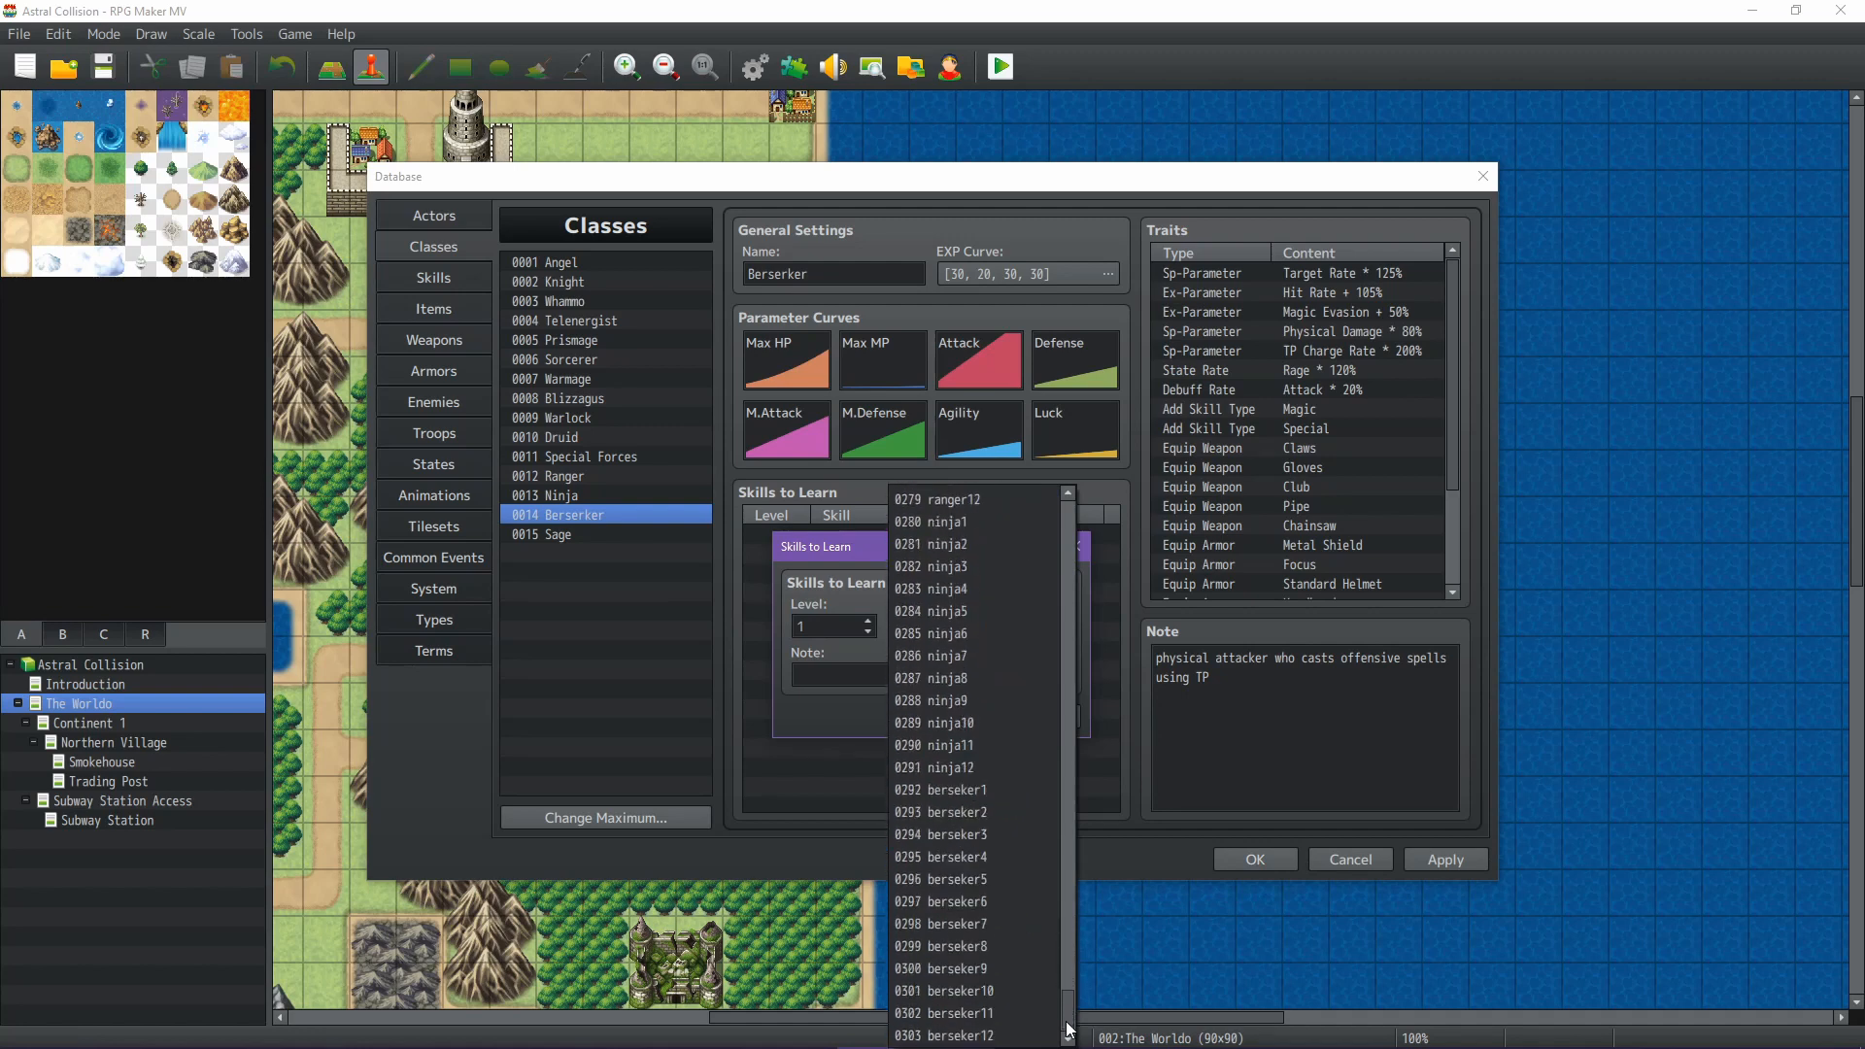
left_click(989, 790)
left_click(944, 718)
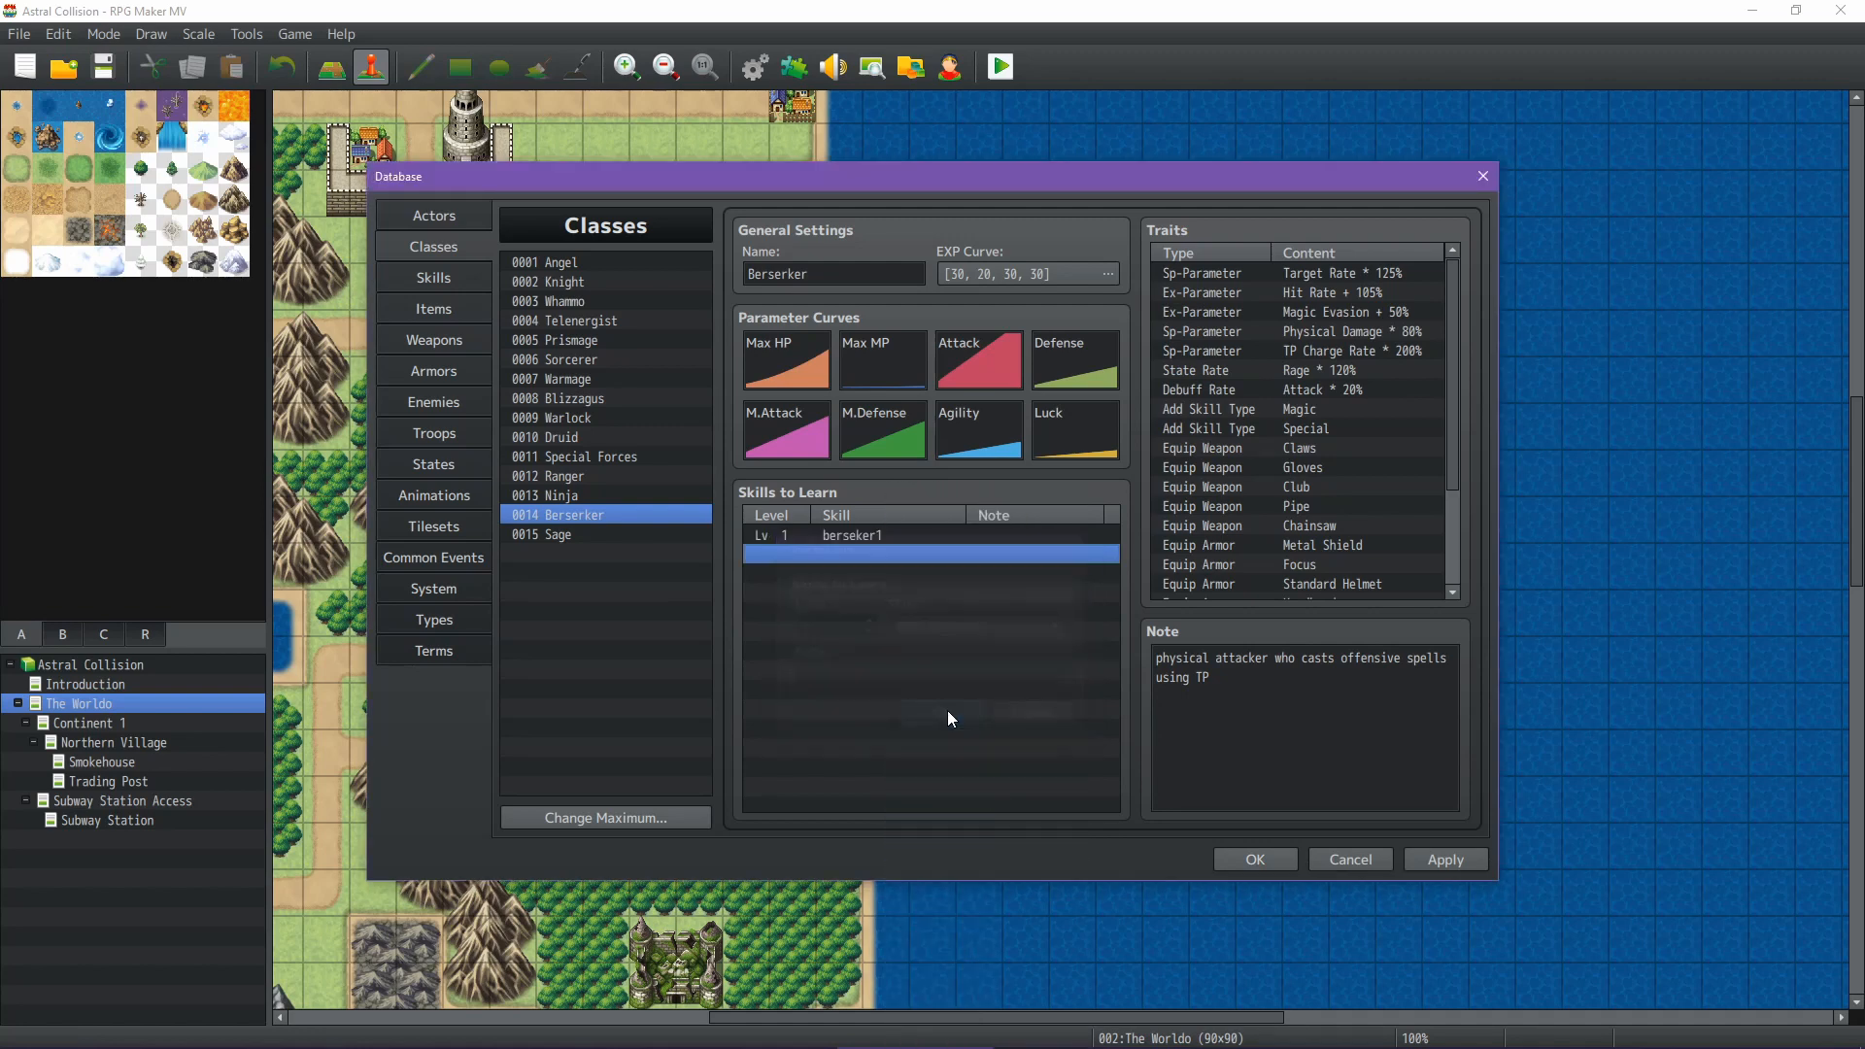
Check the Sage class's learnable skills, then apply the class changes and close the database
left_click(581, 536)
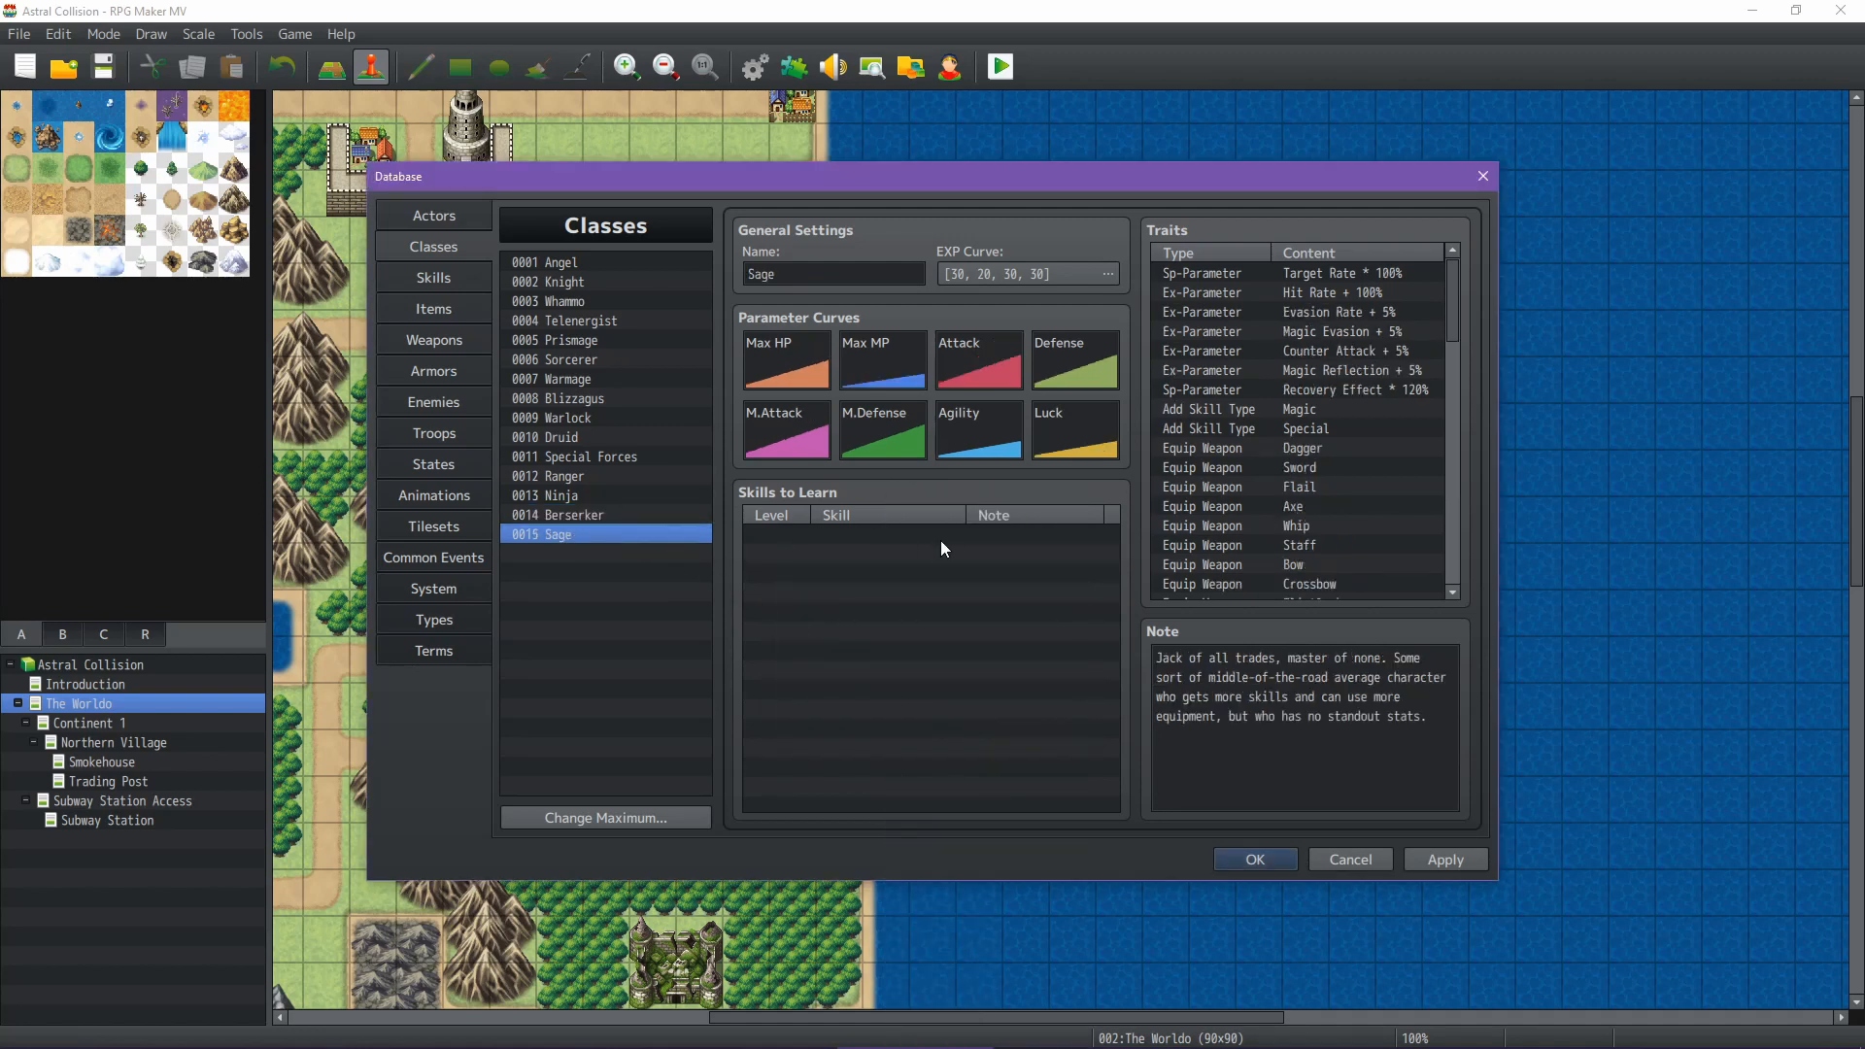
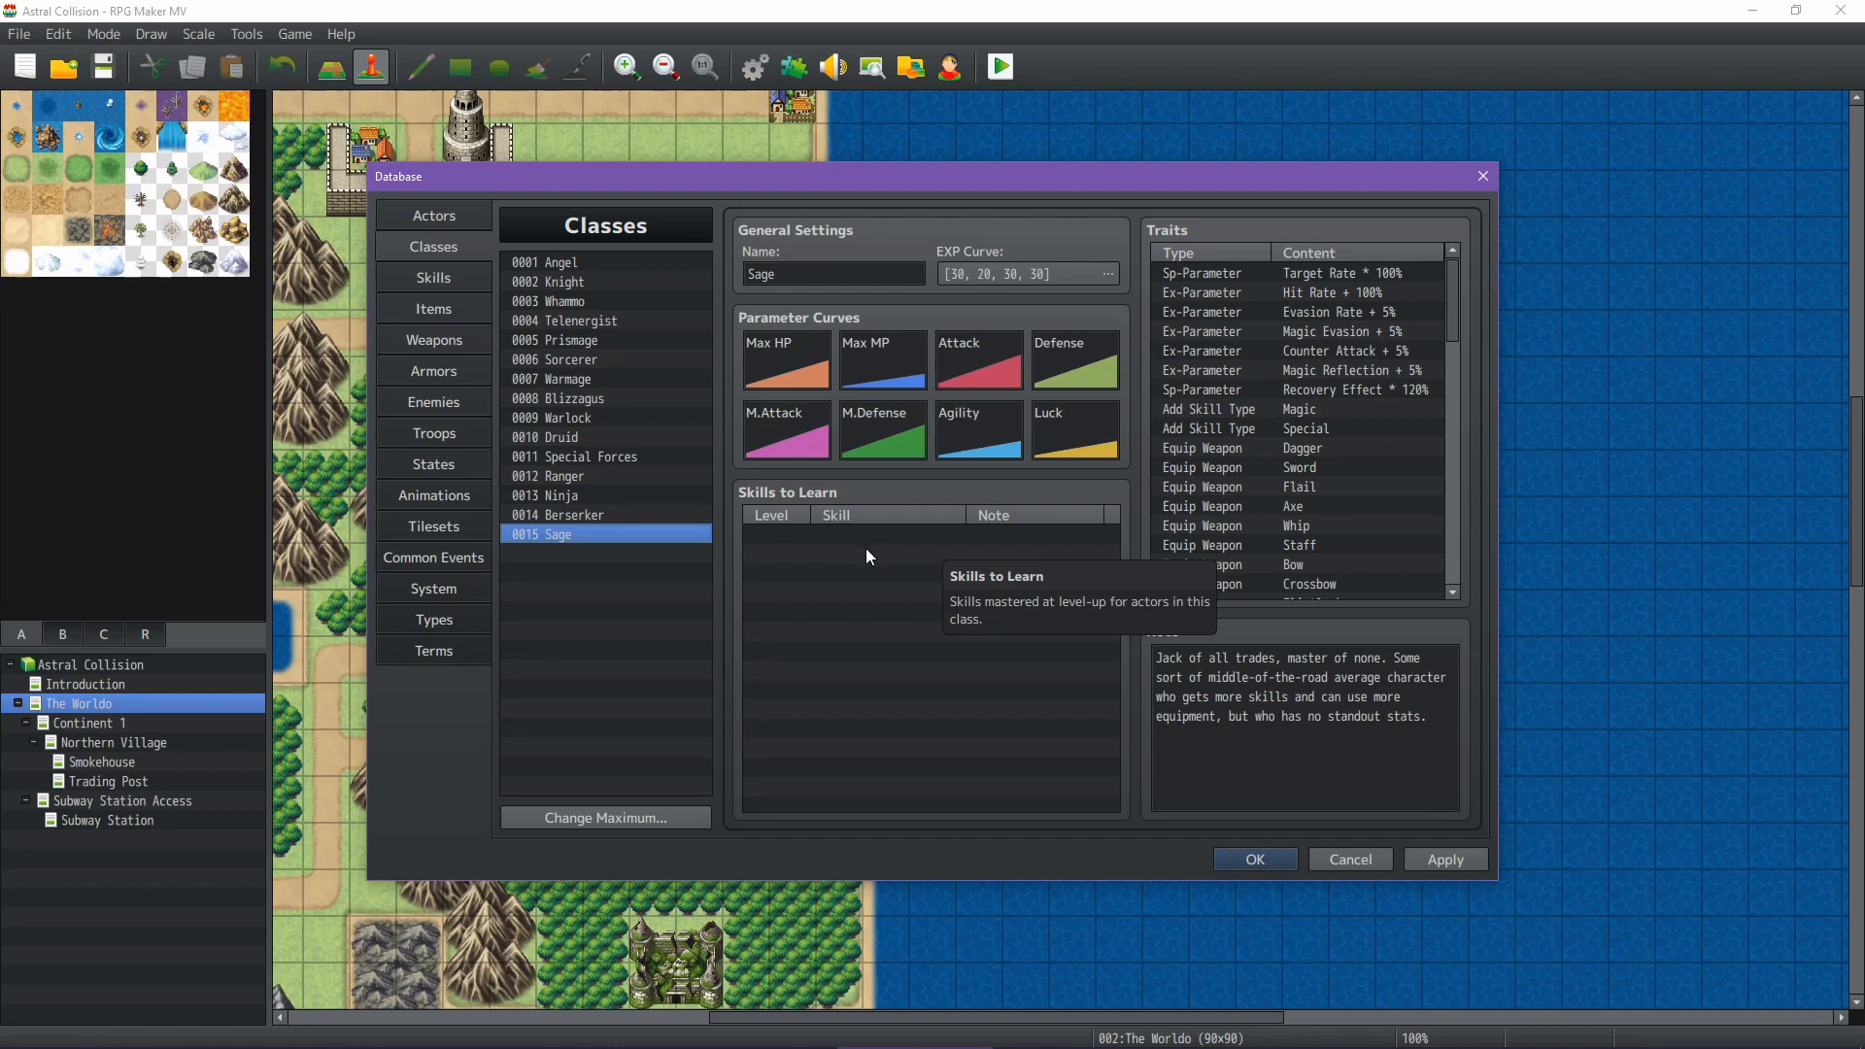
left_click(1458, 859)
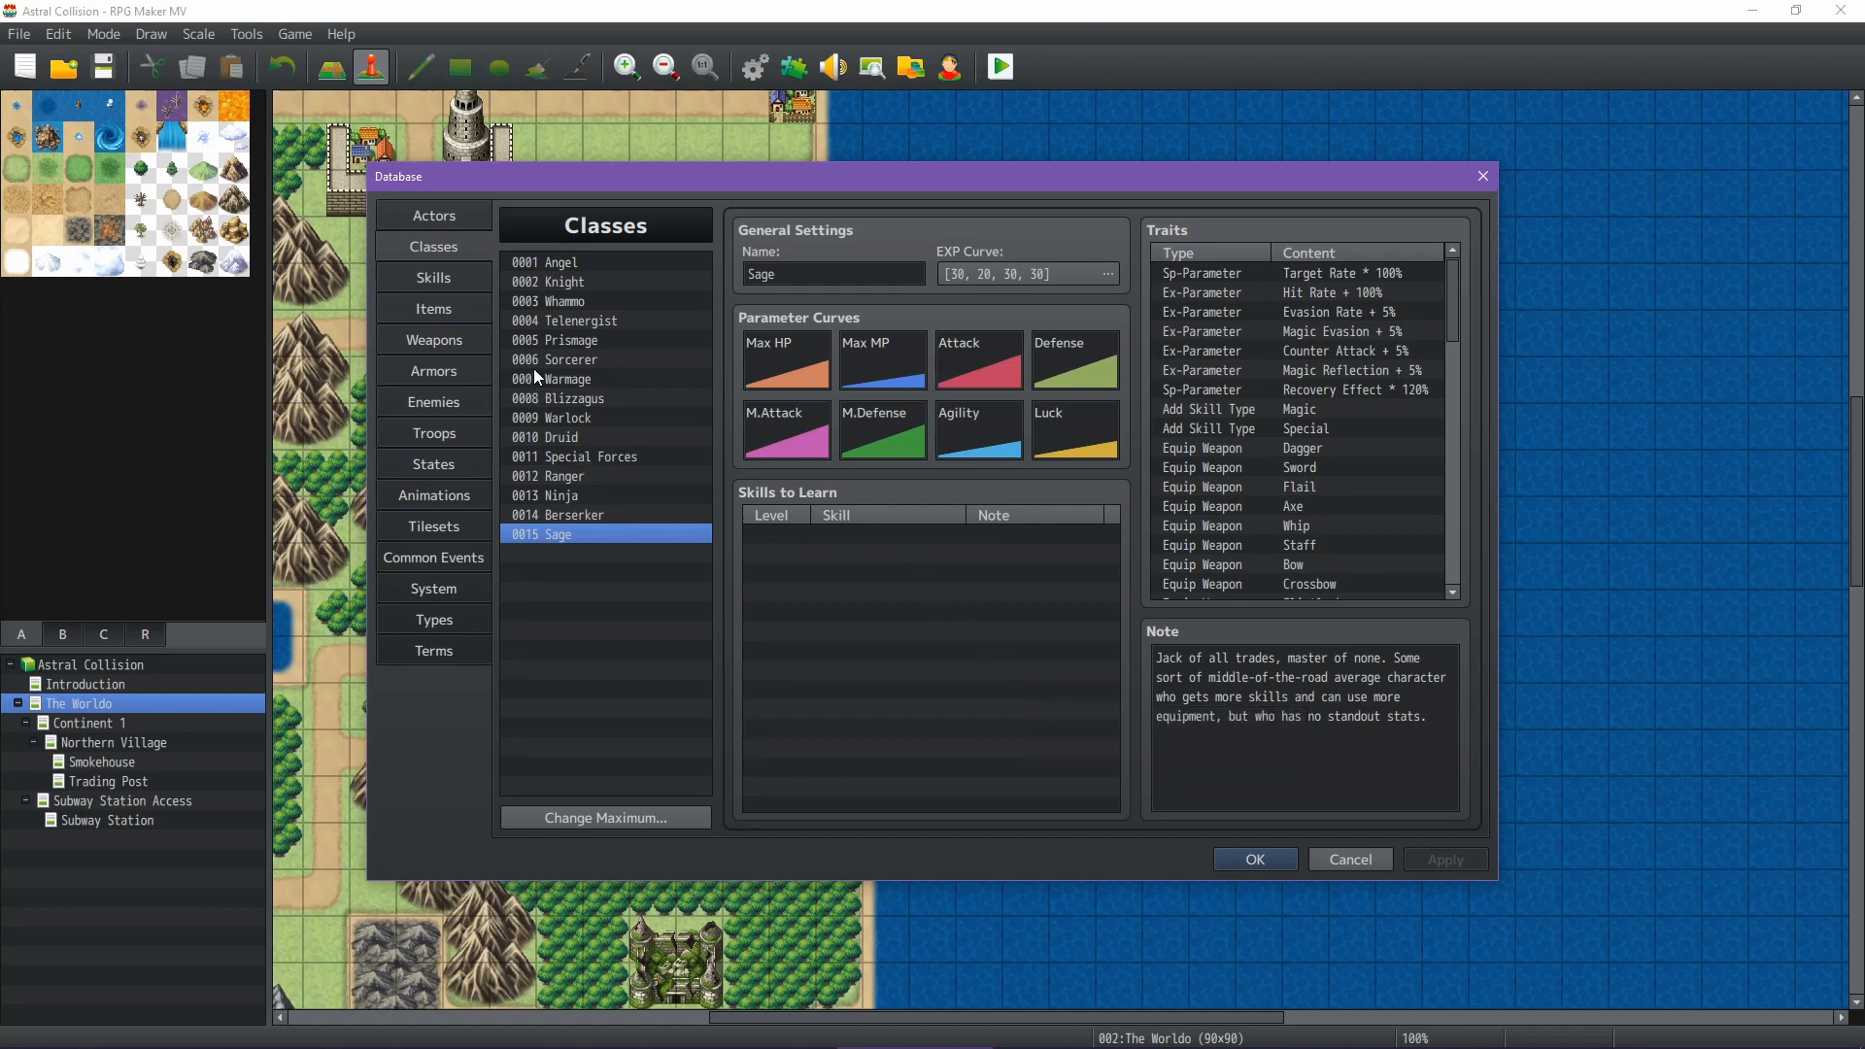
left_click(1227, 861)
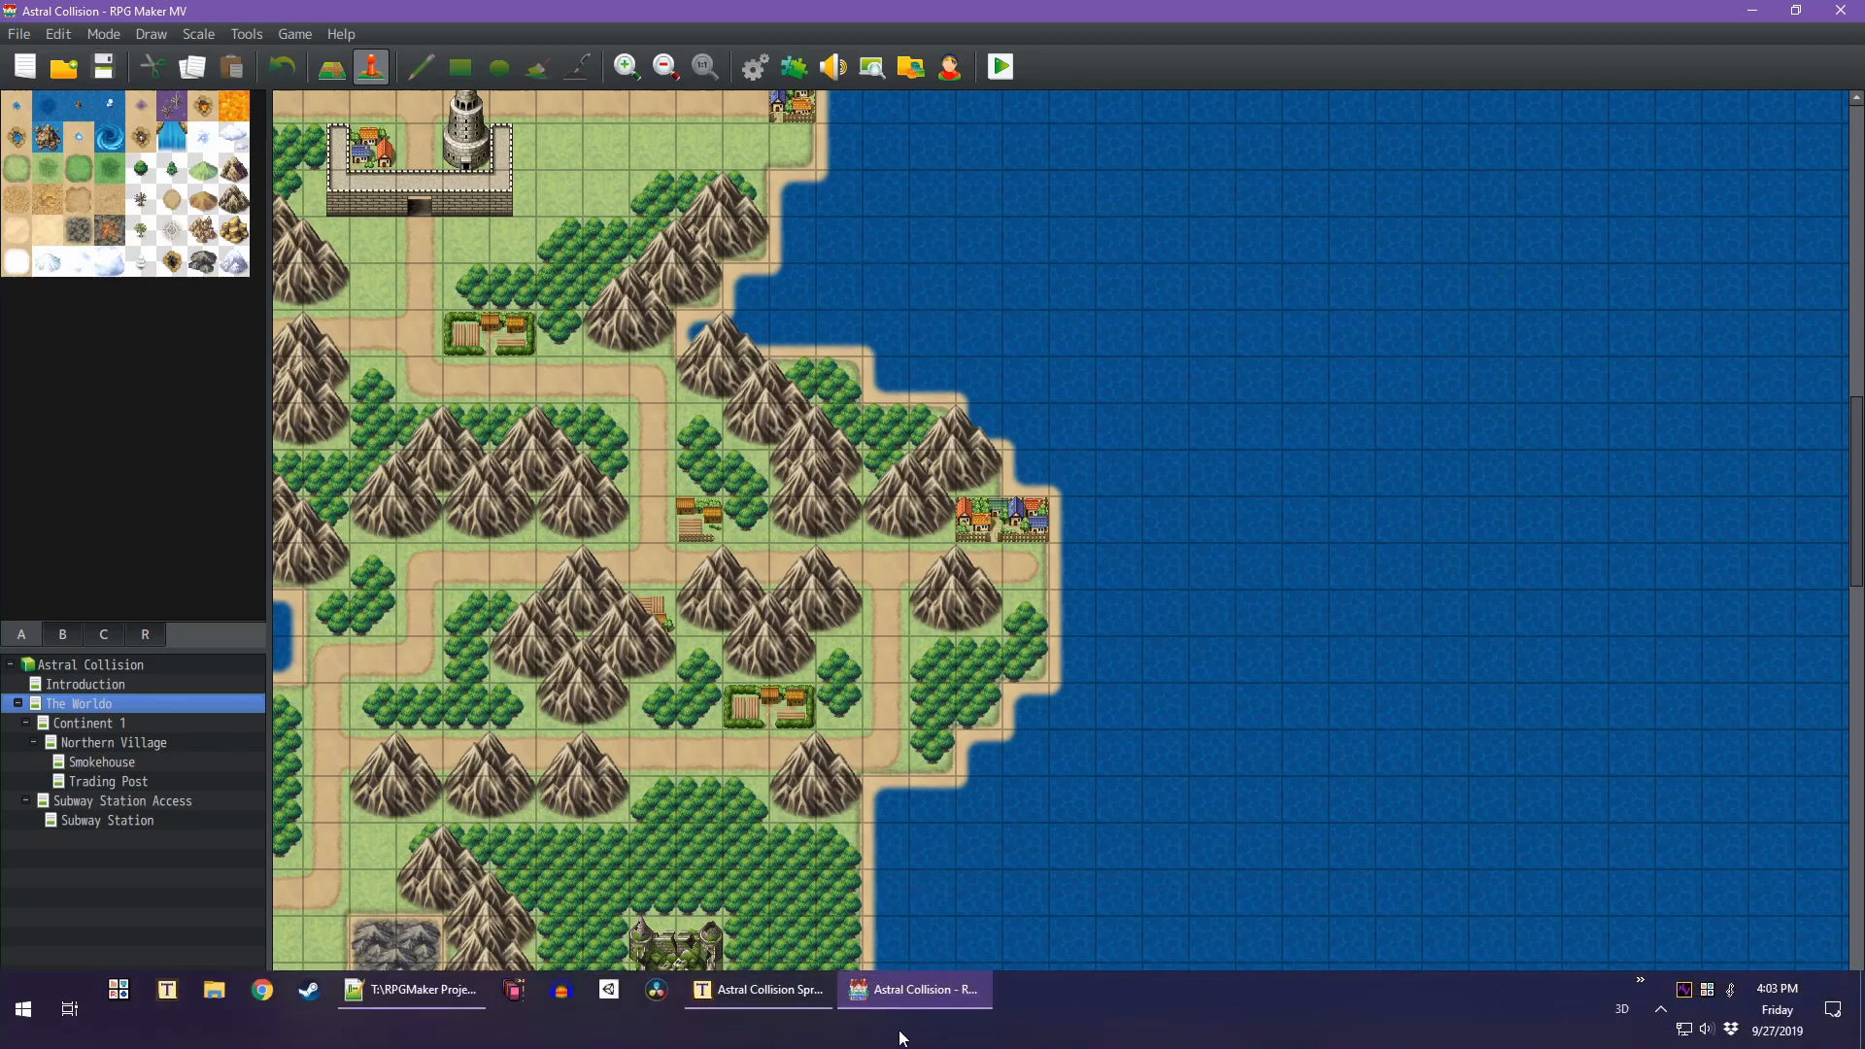
Switch to the Astral Collision Spreadsheet, add a second sheet and rename Sheet1 as Math/Overview
left_click(758, 1018)
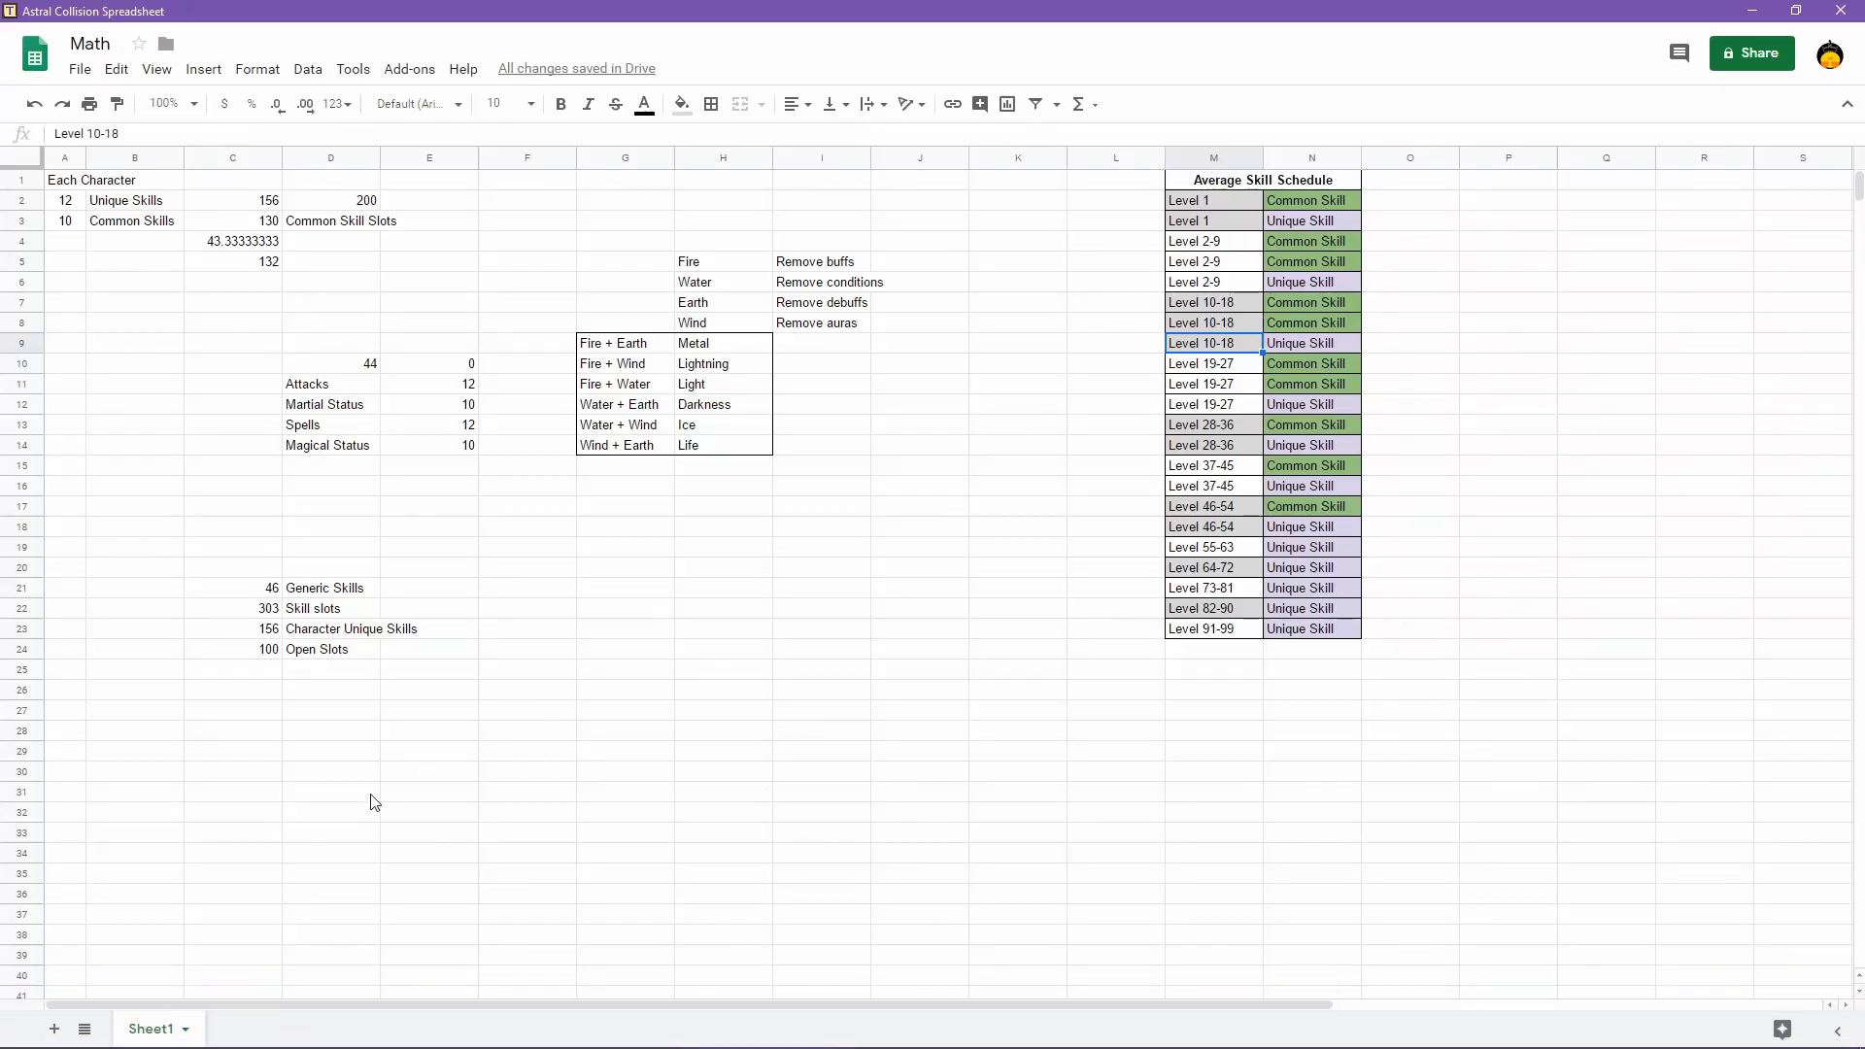
left_click(54, 1029)
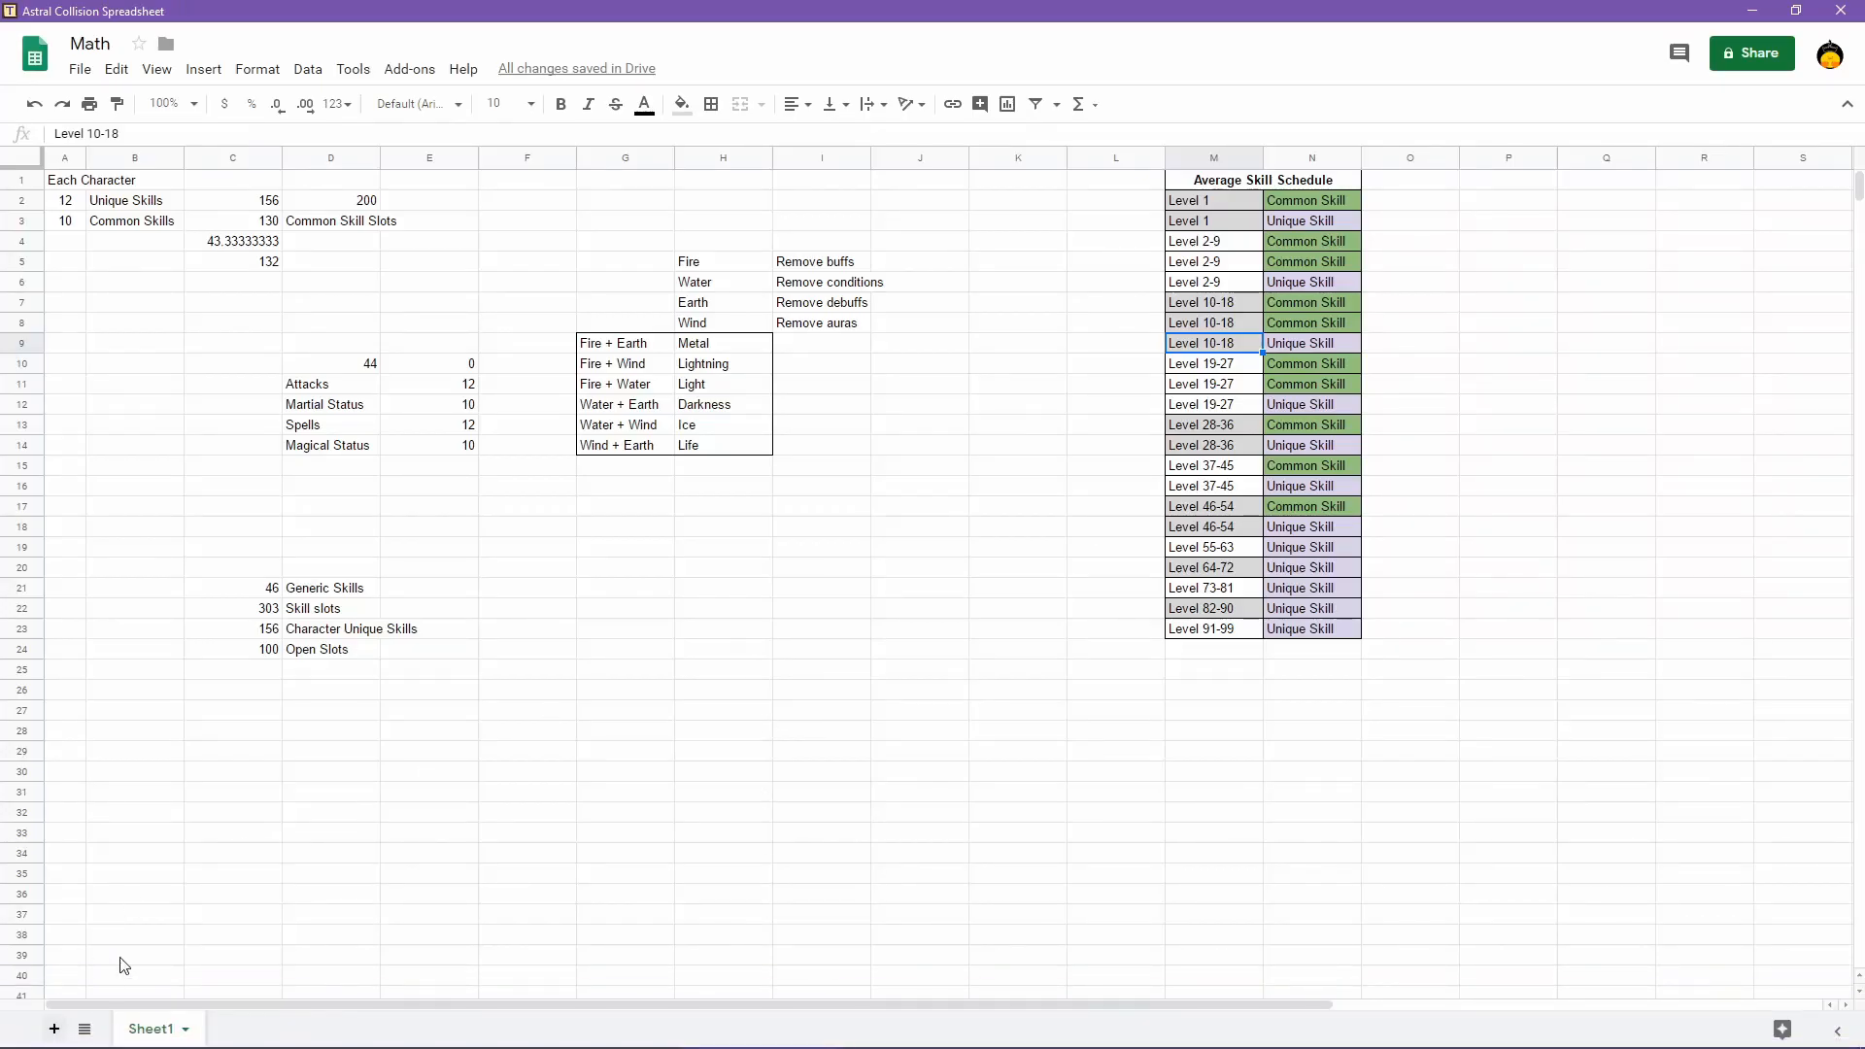
left_click(181, 1029)
left_click(186, 1033)
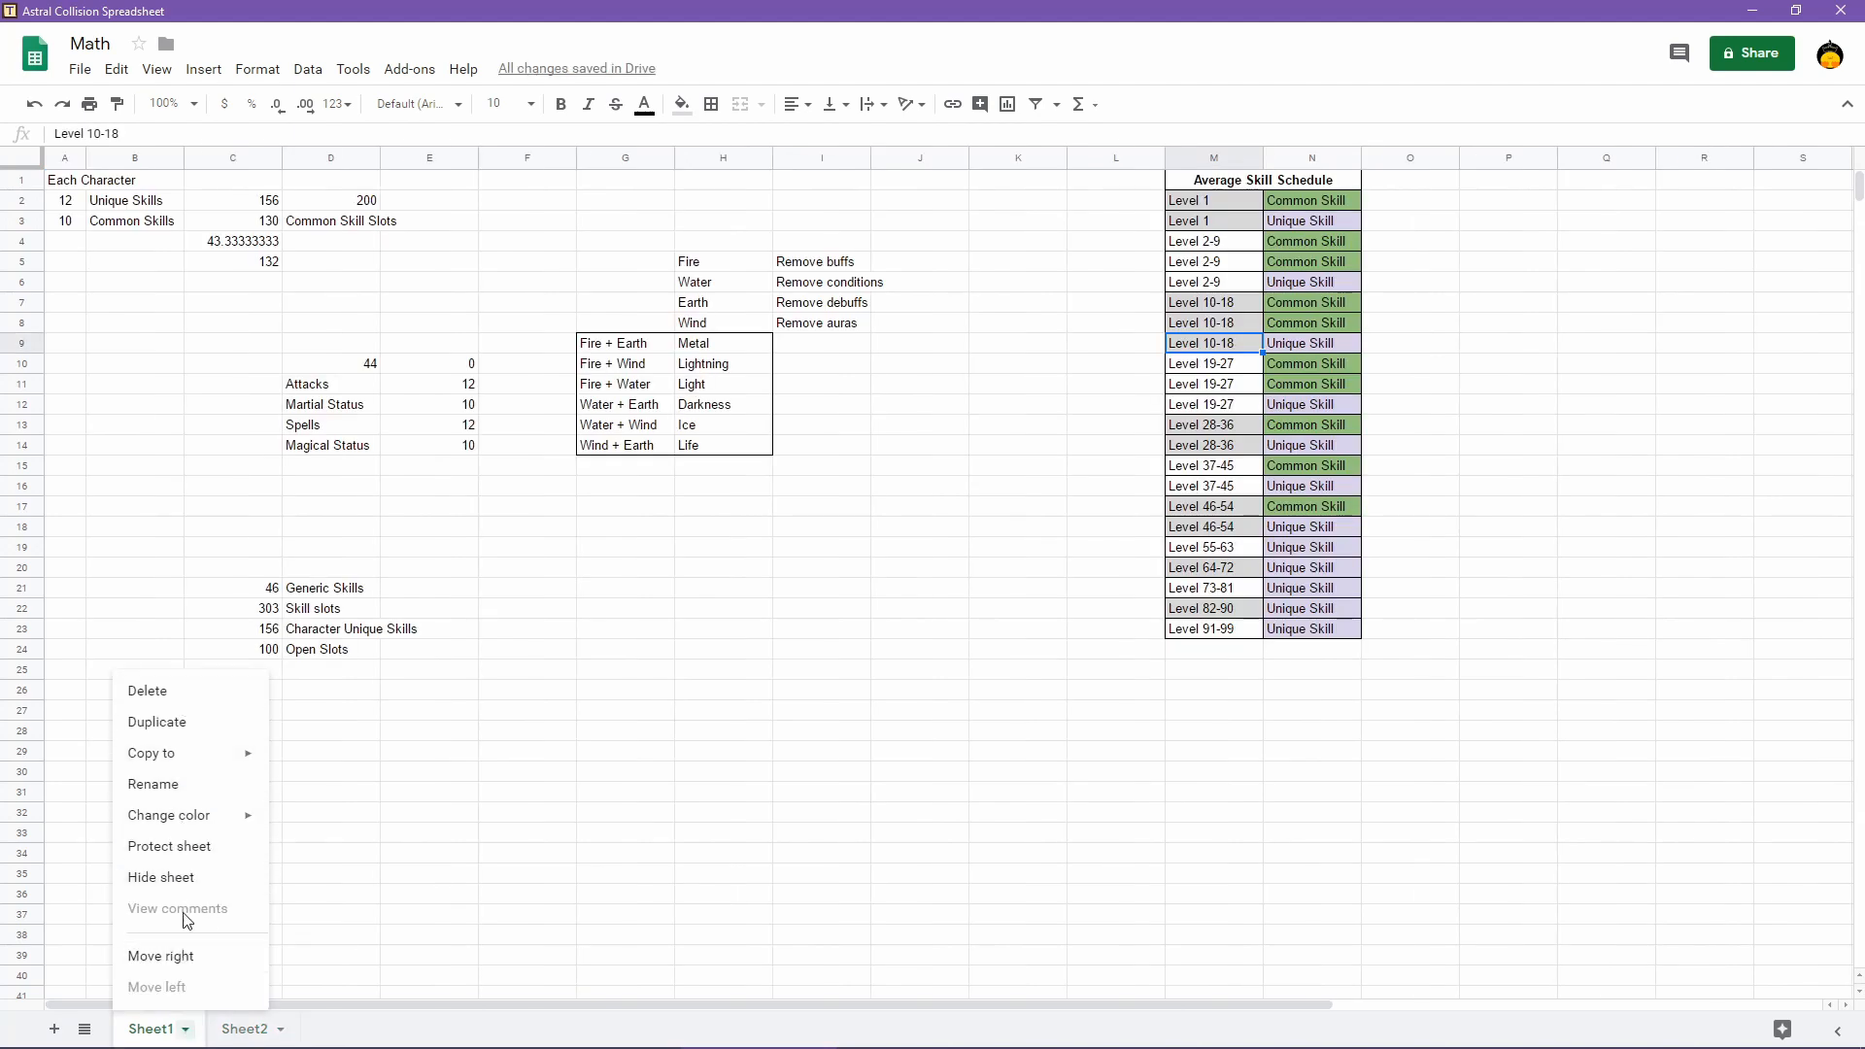
left_click(165, 784)
type("Math/Overview")
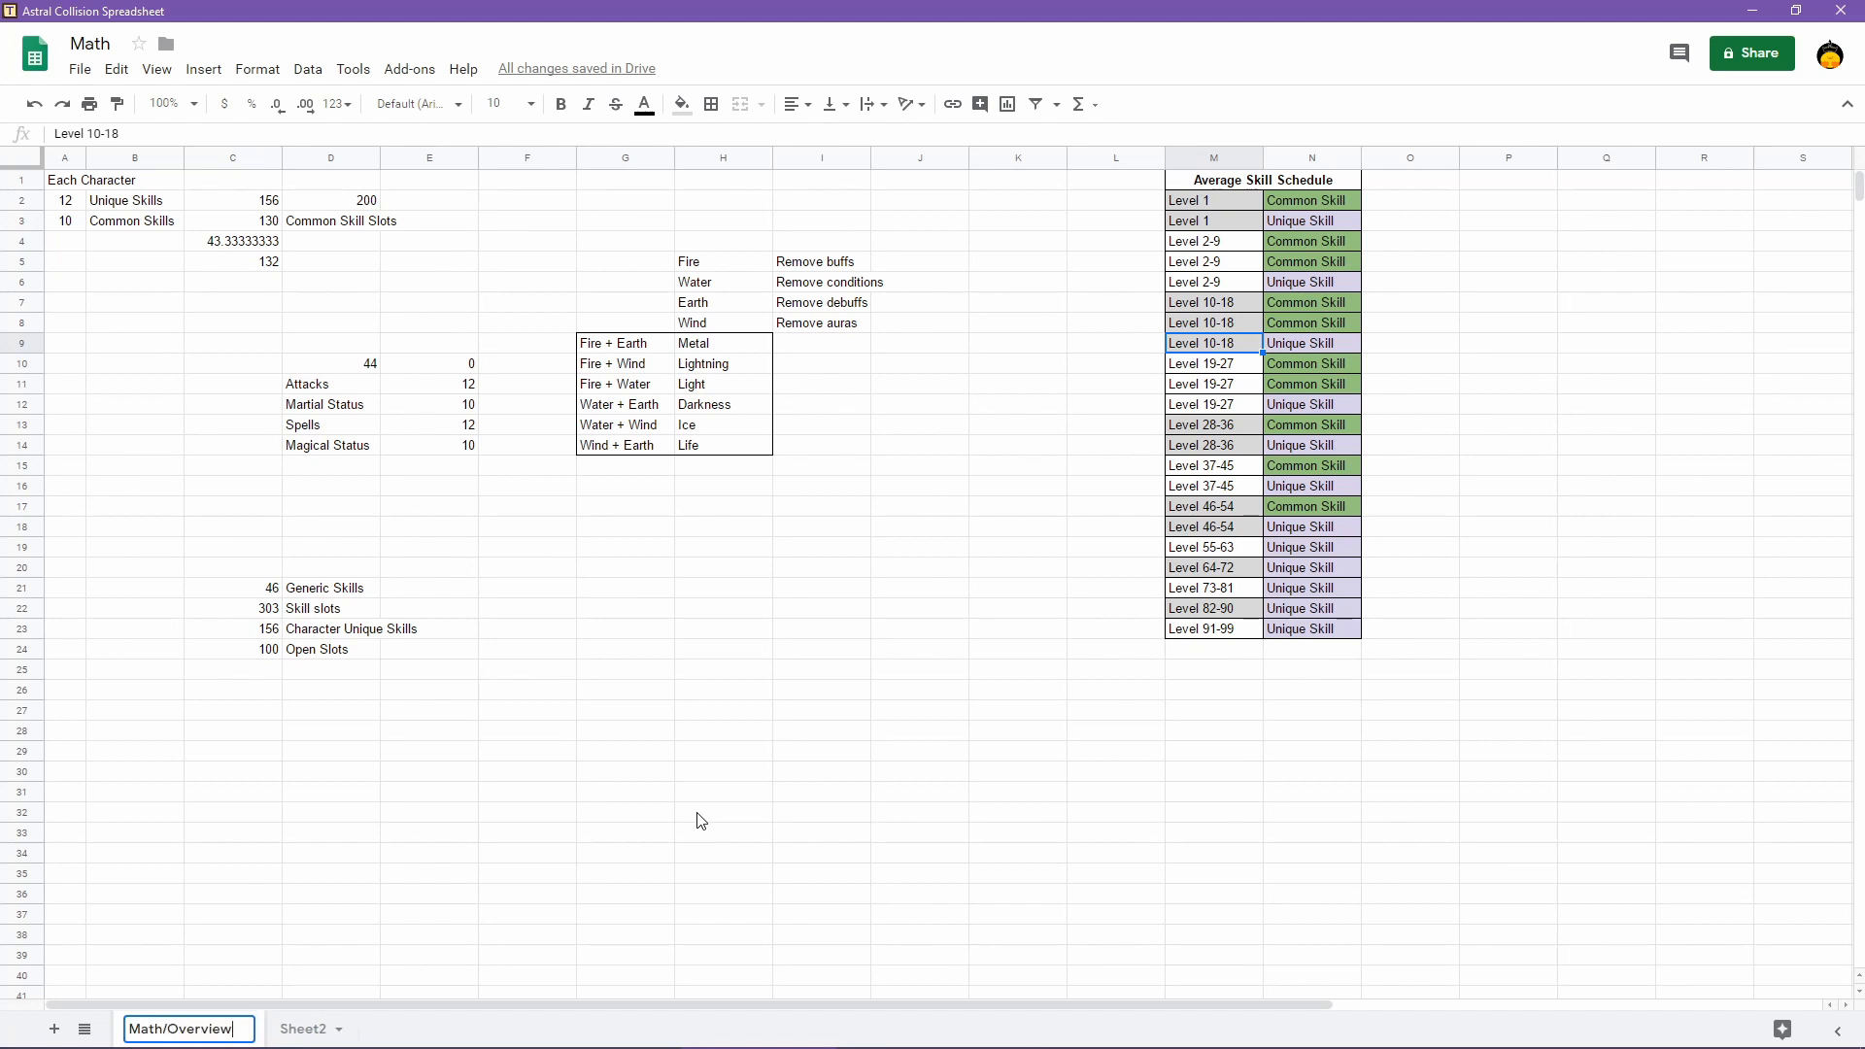
key("Return")
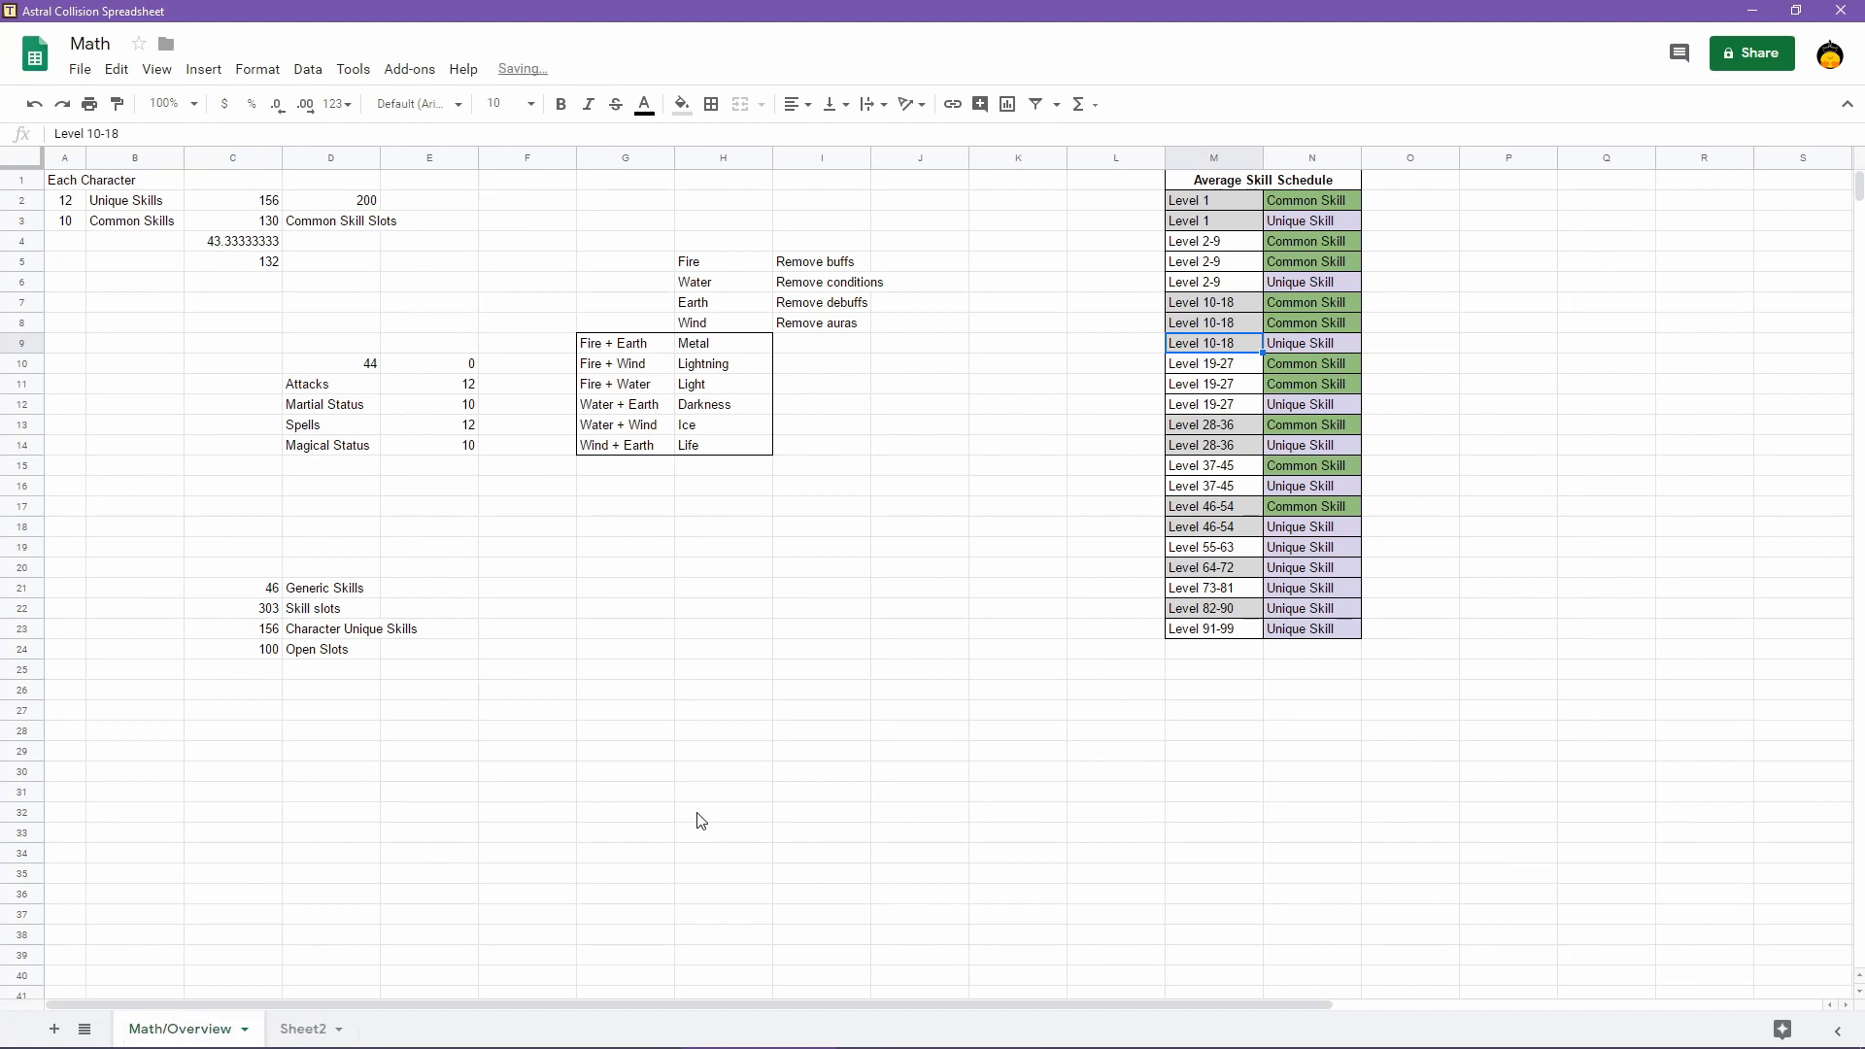
Rename the blank Sheet2 as World Information
left_click(311, 1028)
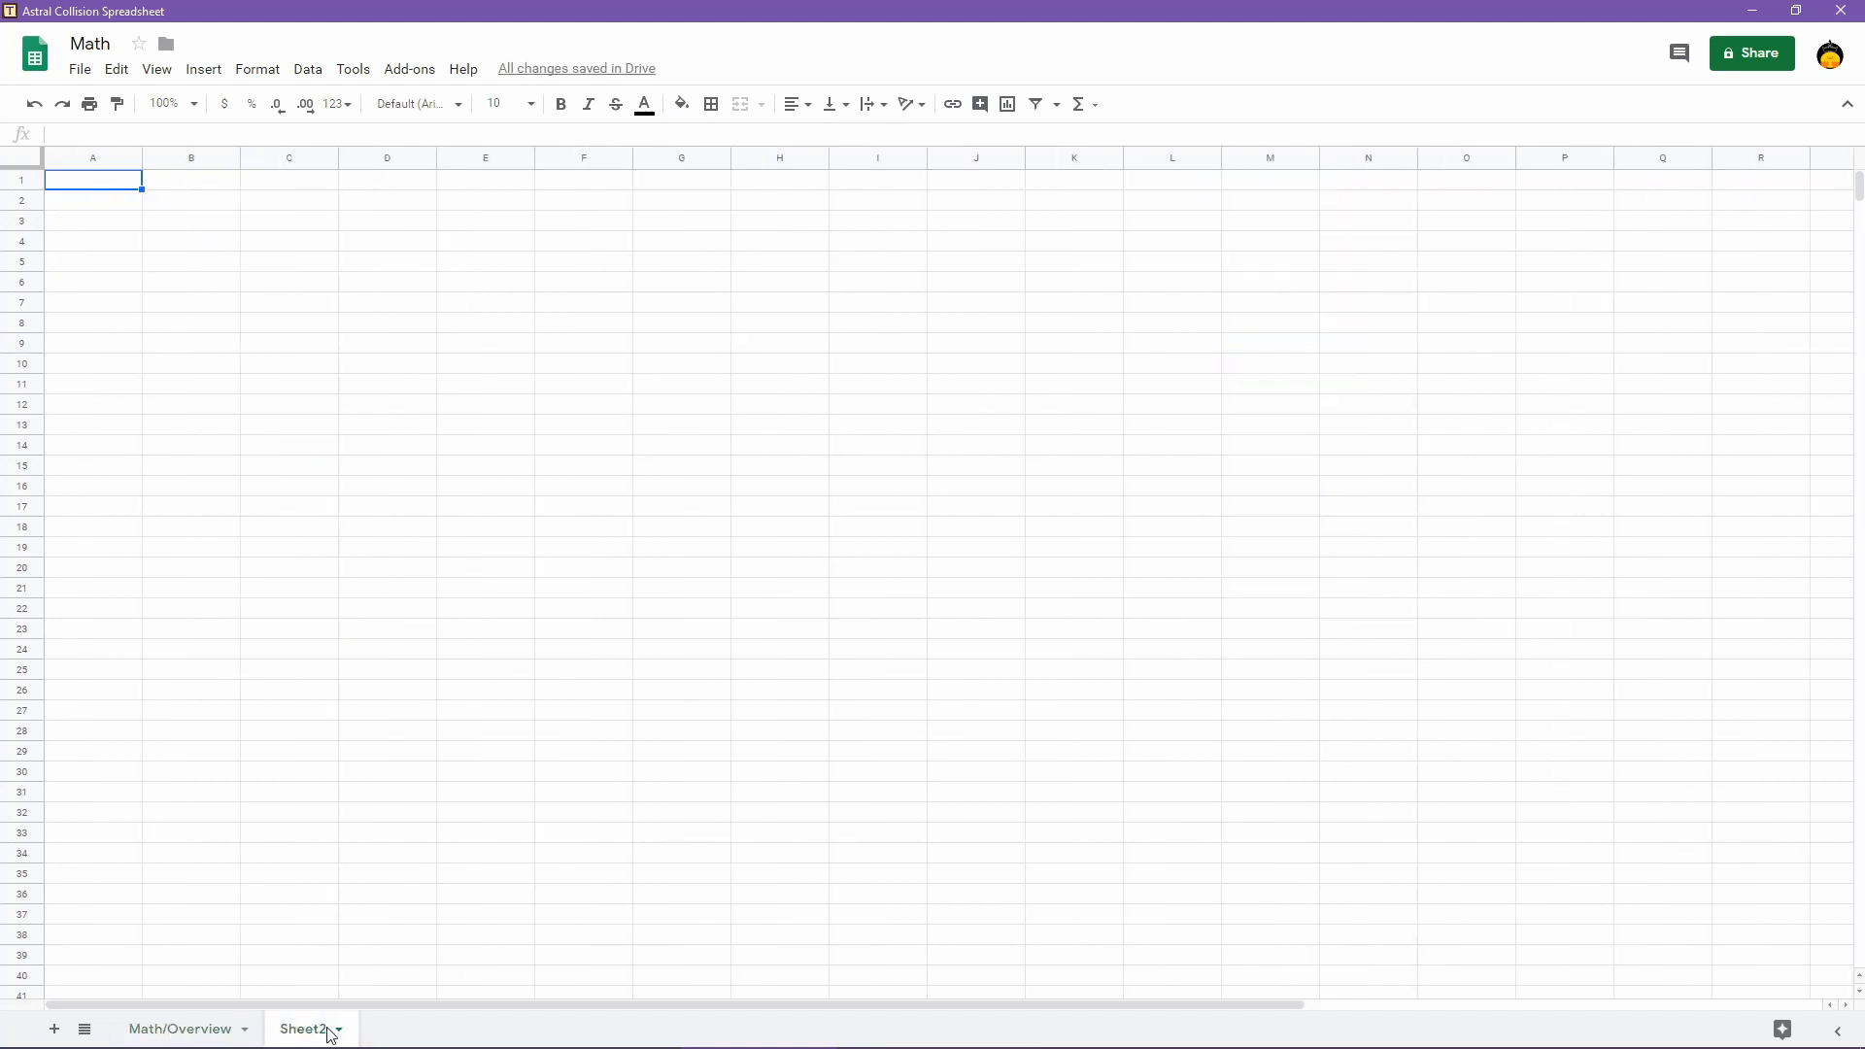
left_click(338, 1029)
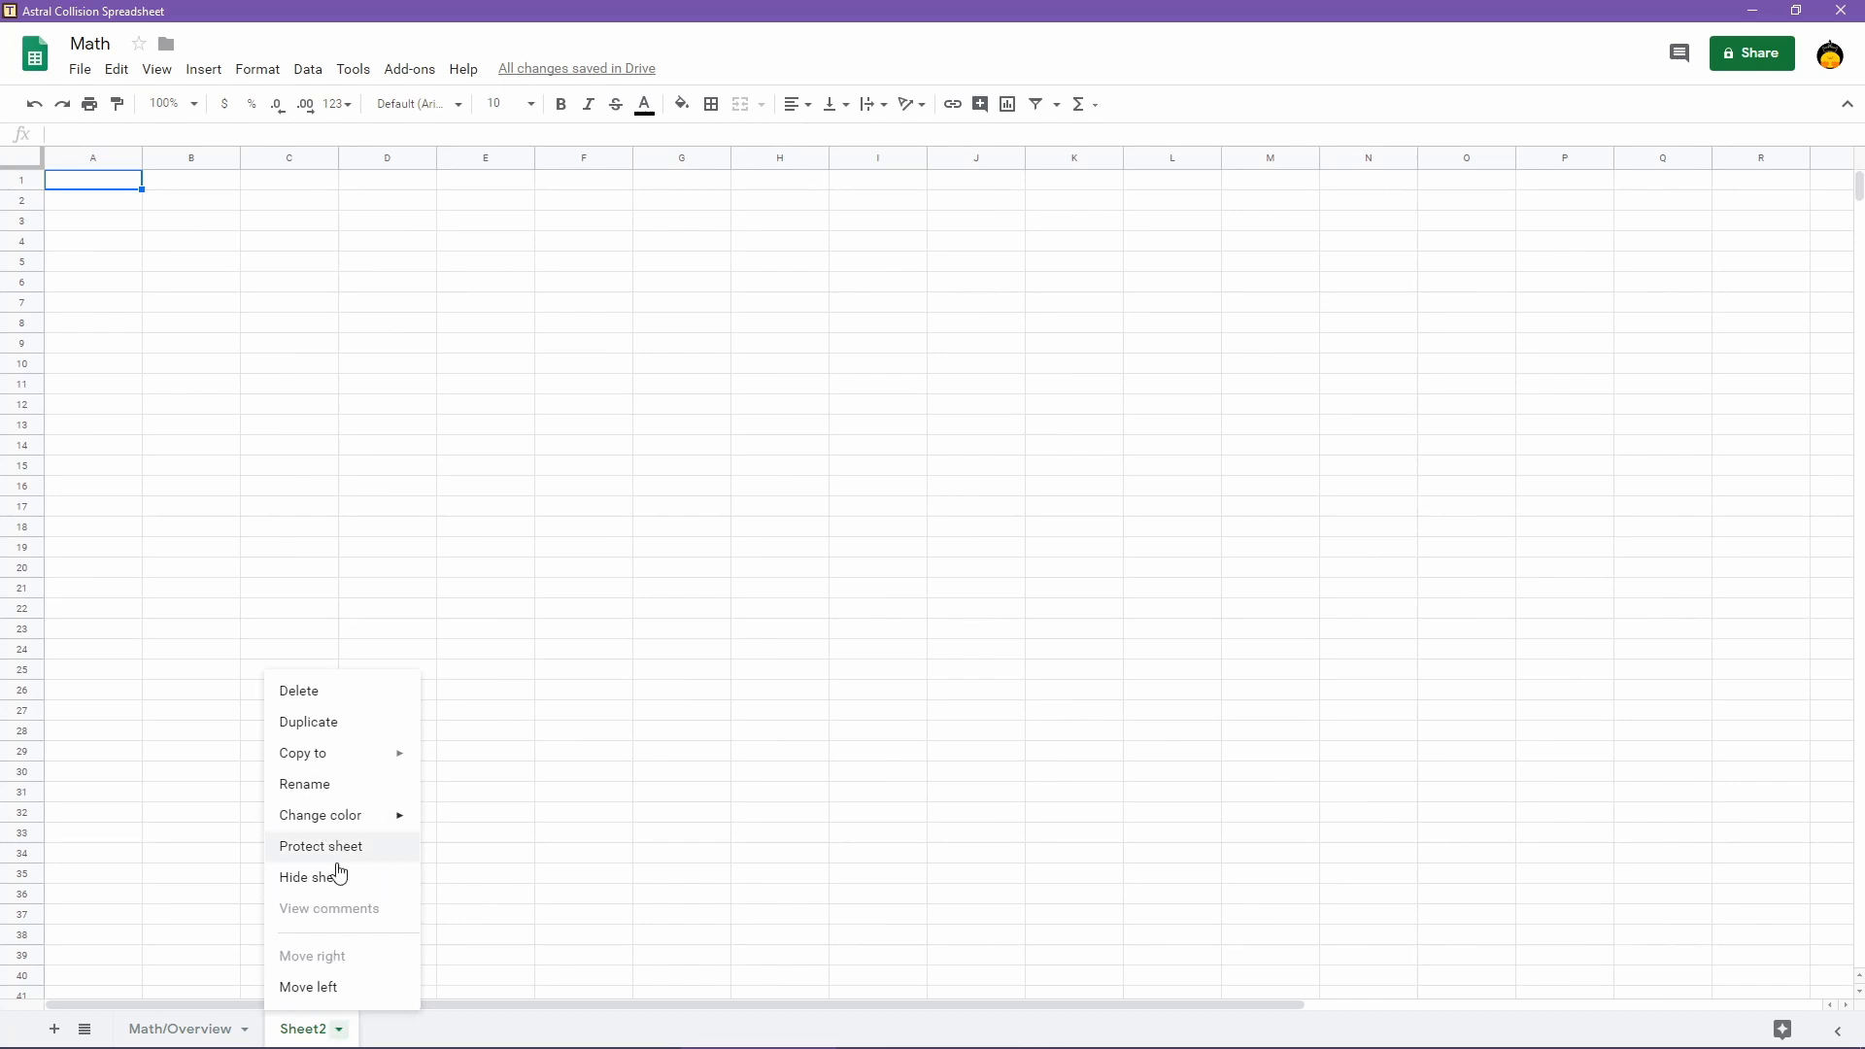
left_click(318, 786)
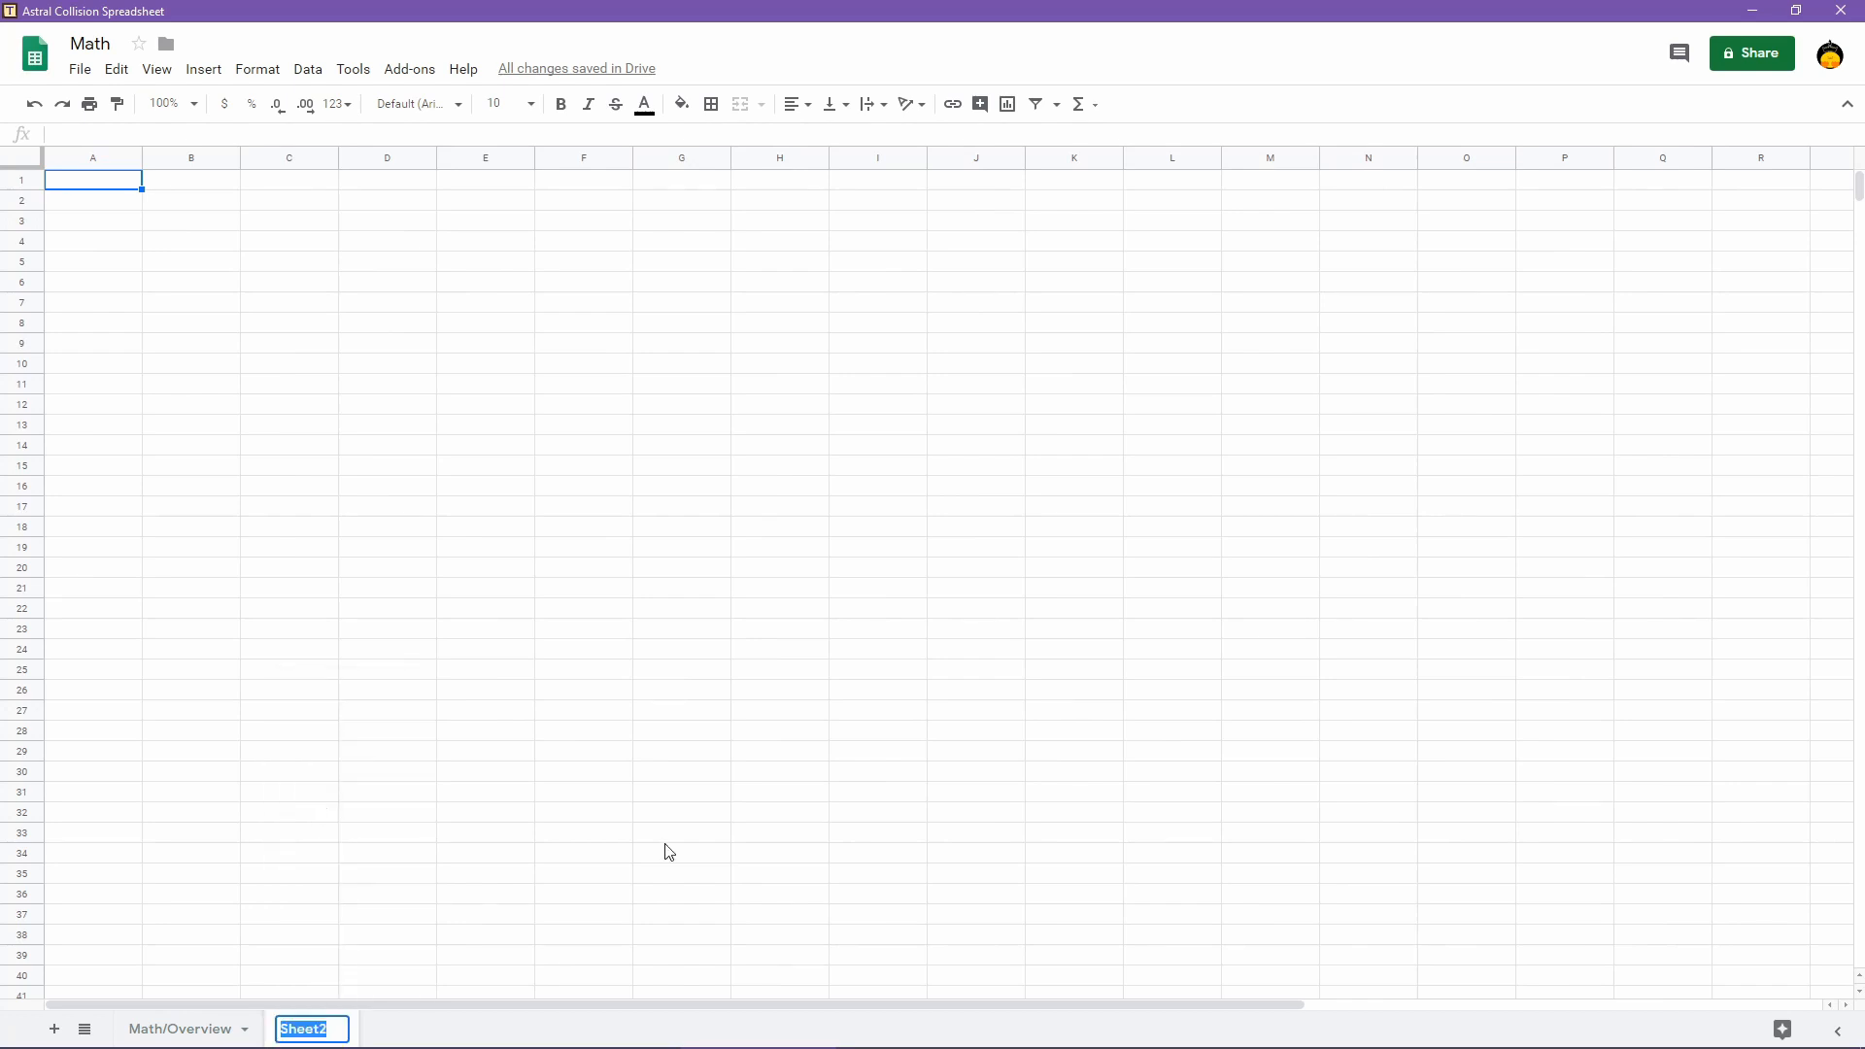
type("World Information")
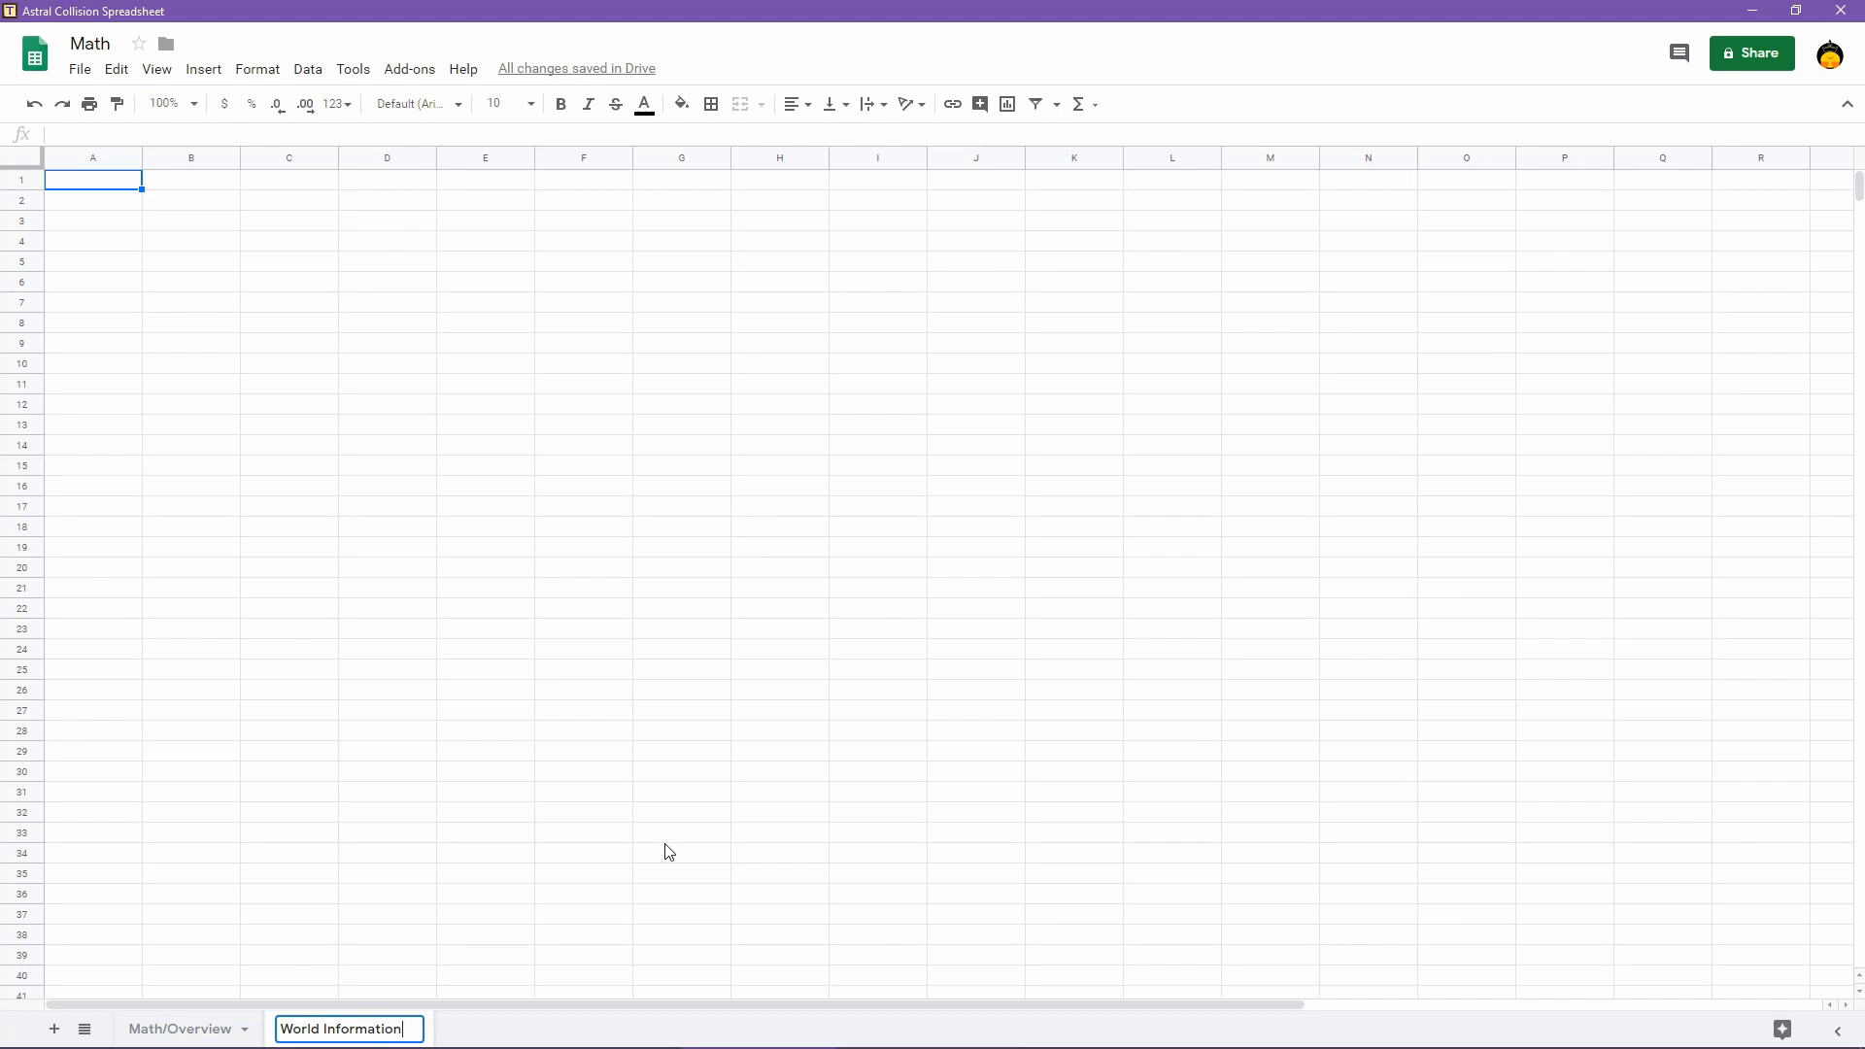
key("Return")
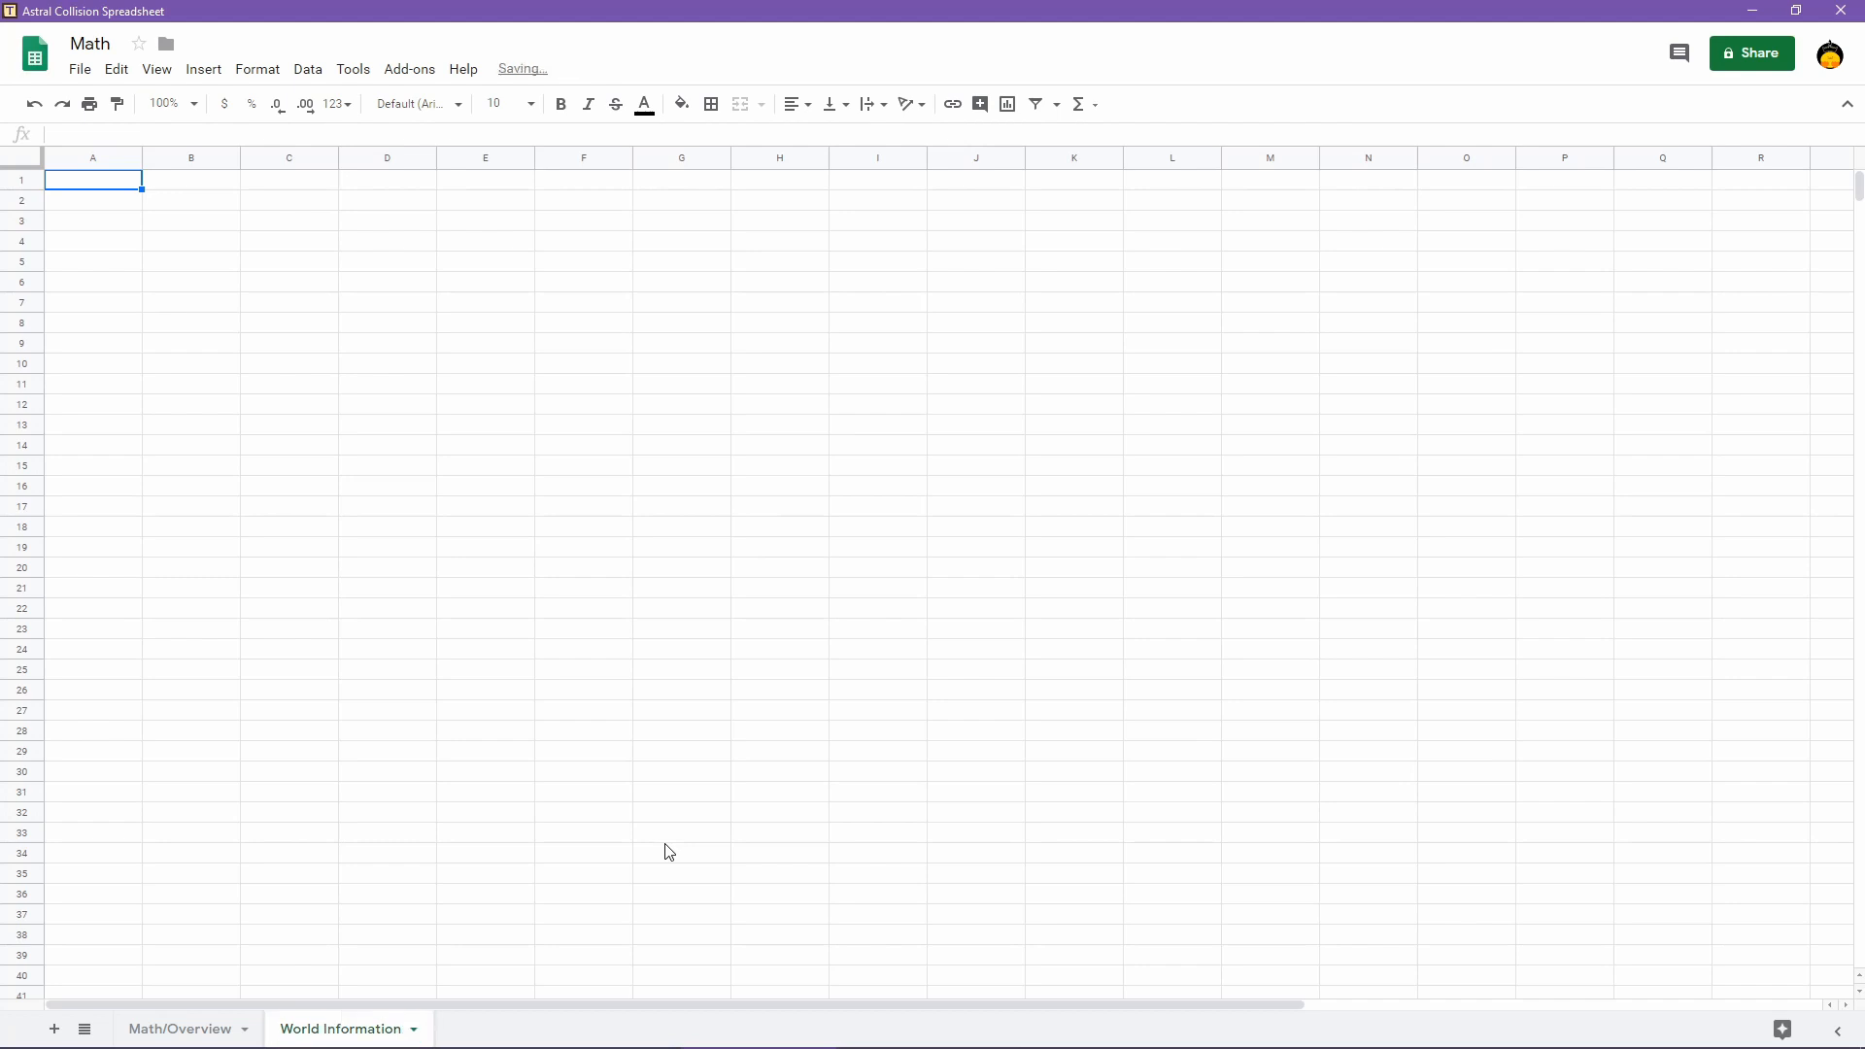
Enter the heading Prophet Name in cell A1 of the World Information sheet
left_click(109, 185)
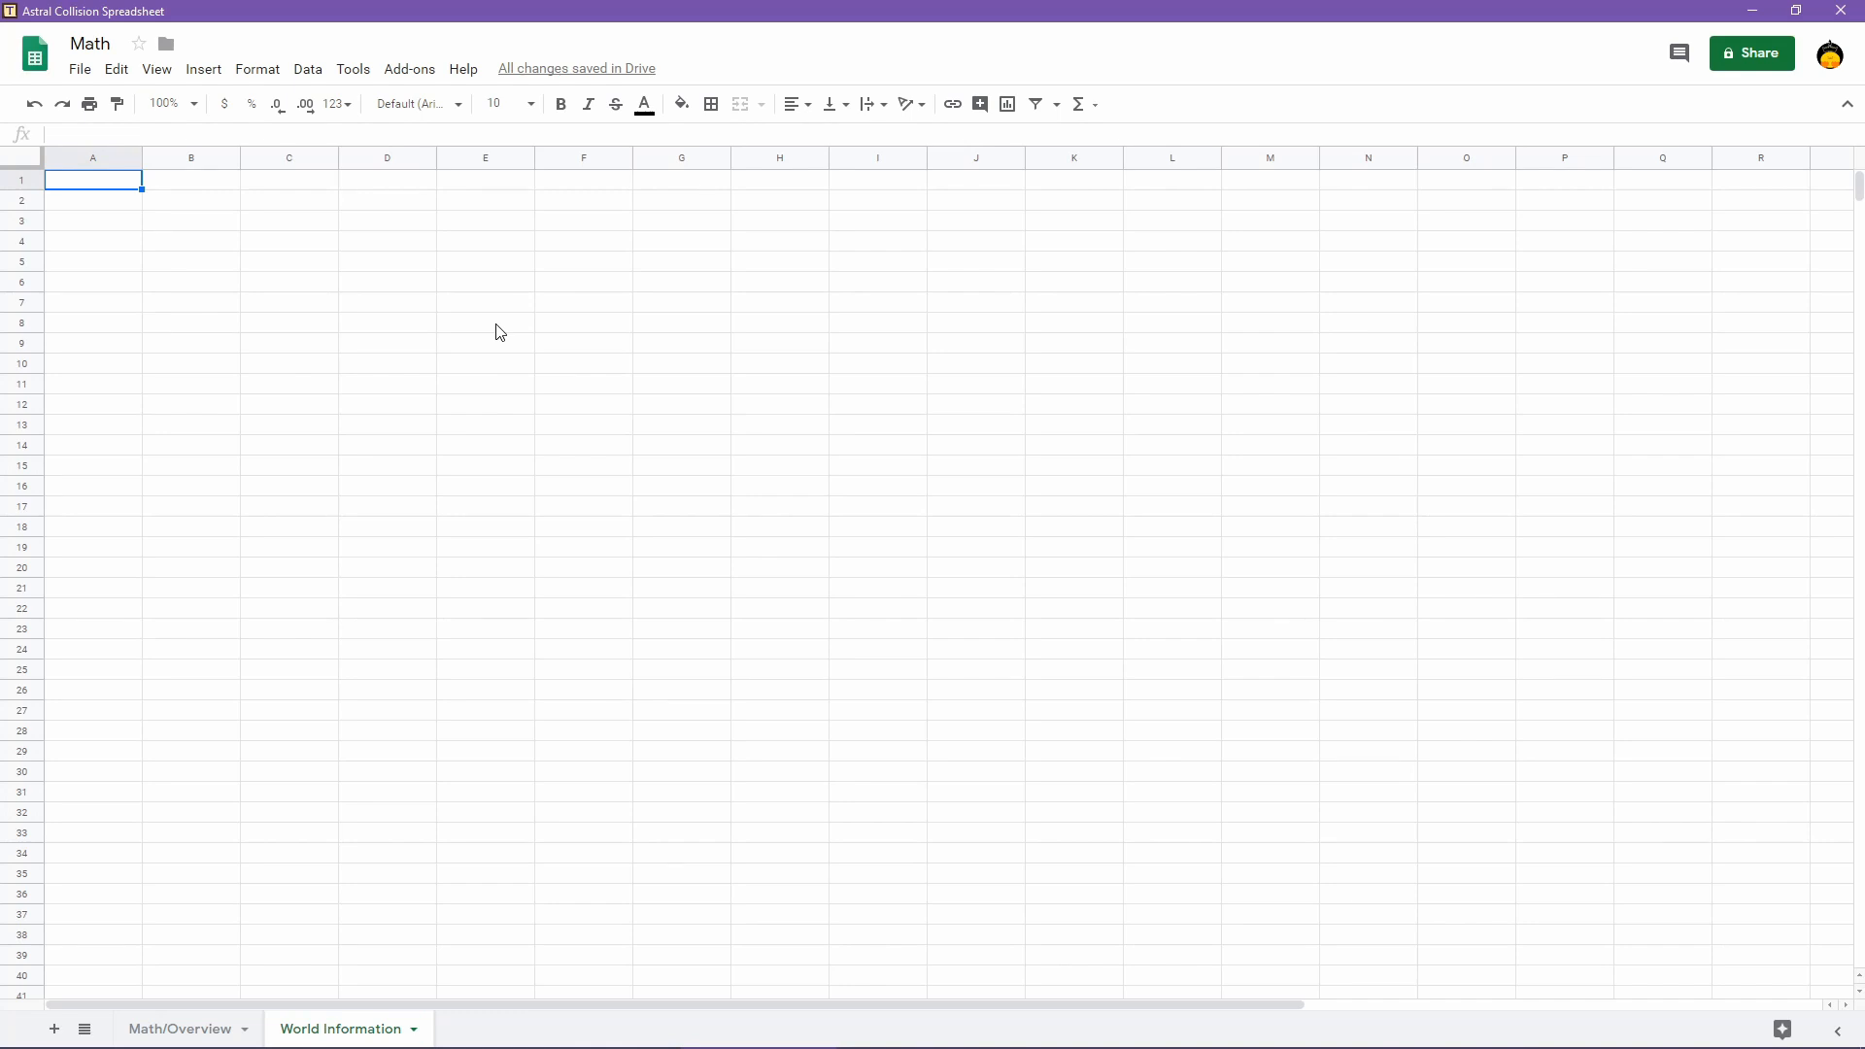
type("Prophet")
type(" Nma")
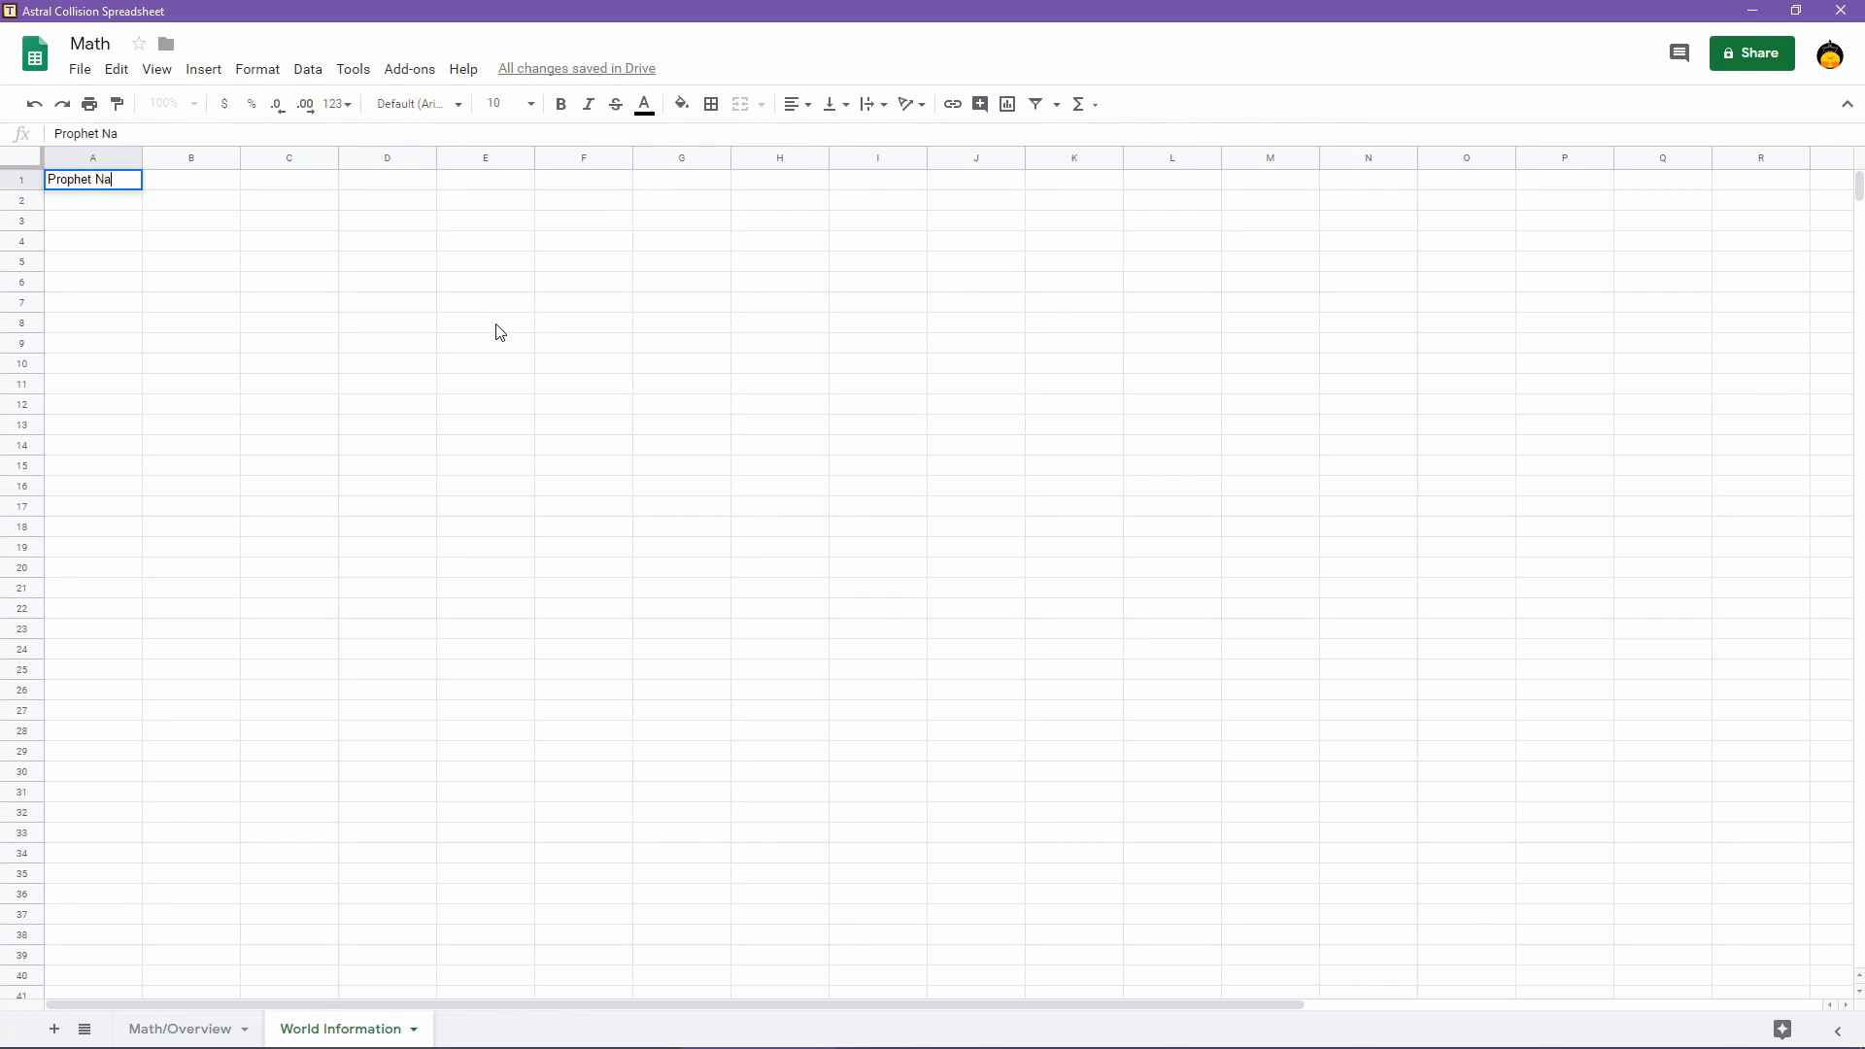
type("me")
key("Return")
Switch back to RPG Maker MV and open the Actors list in the database
mouse_move(686, 1047)
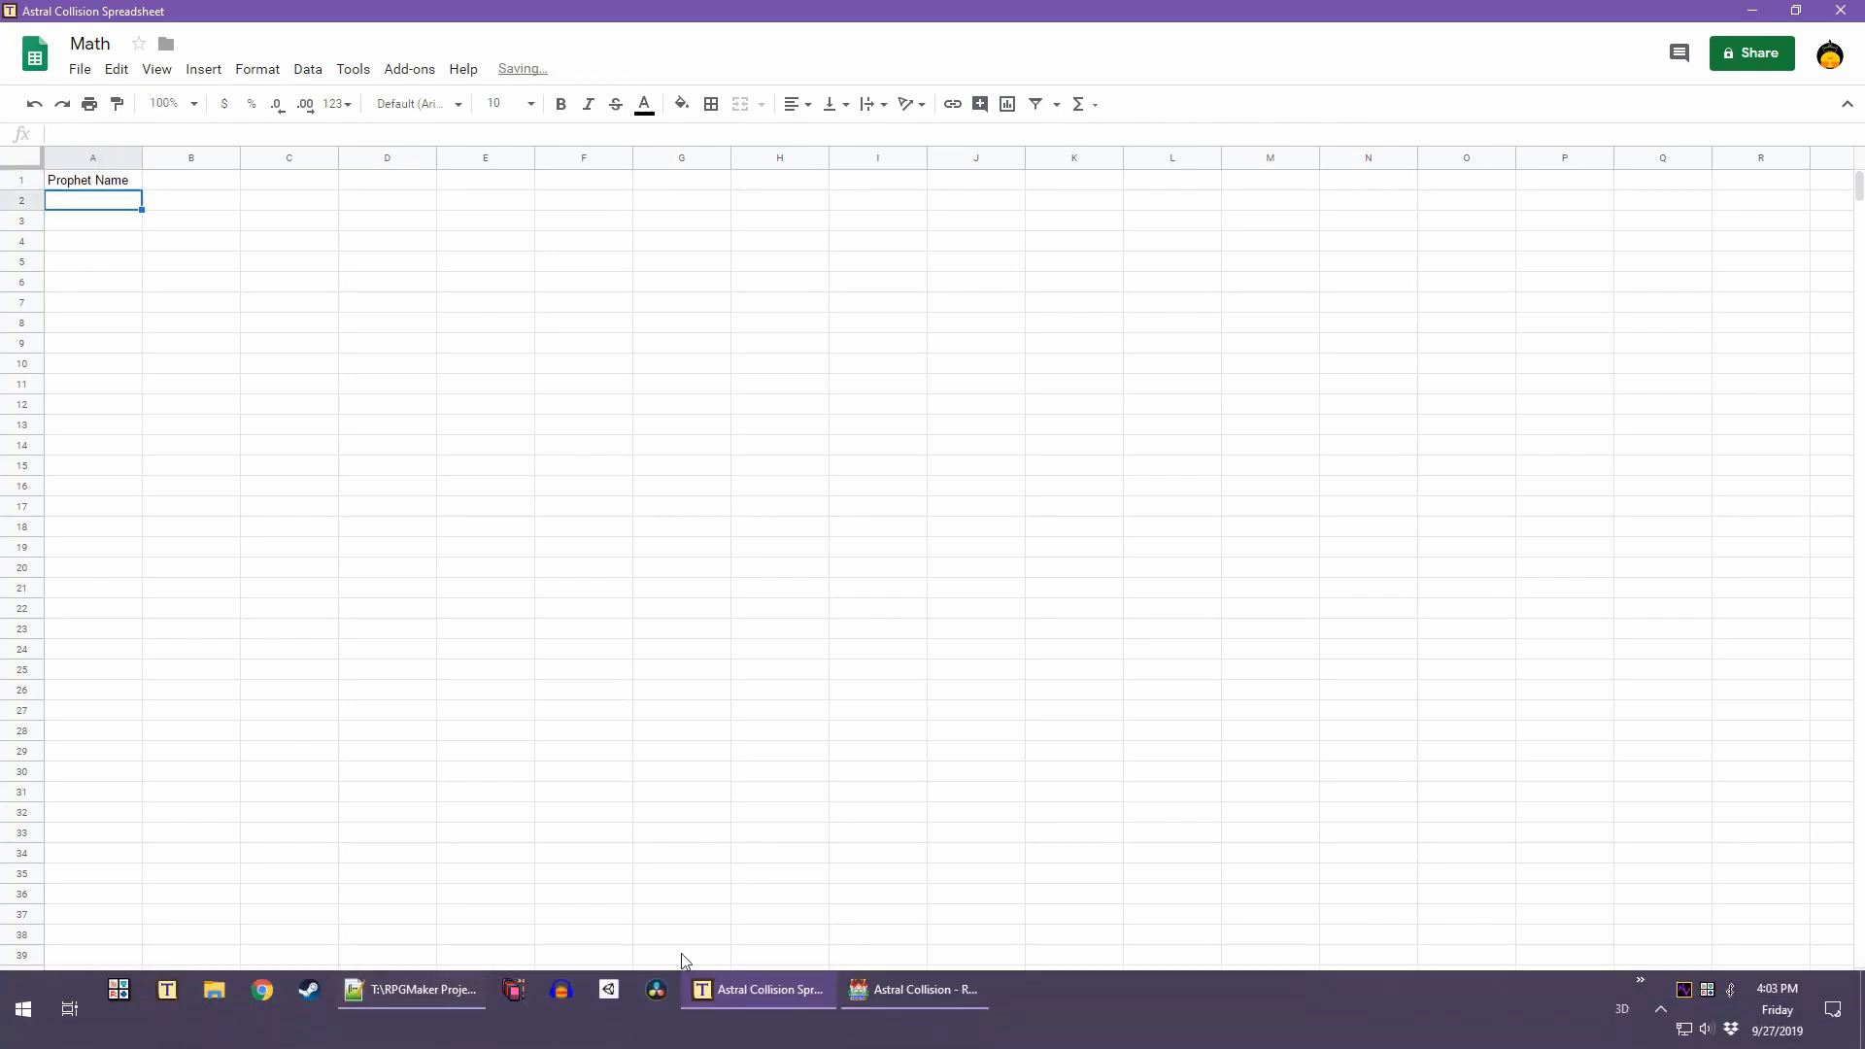
left_click(949, 989)
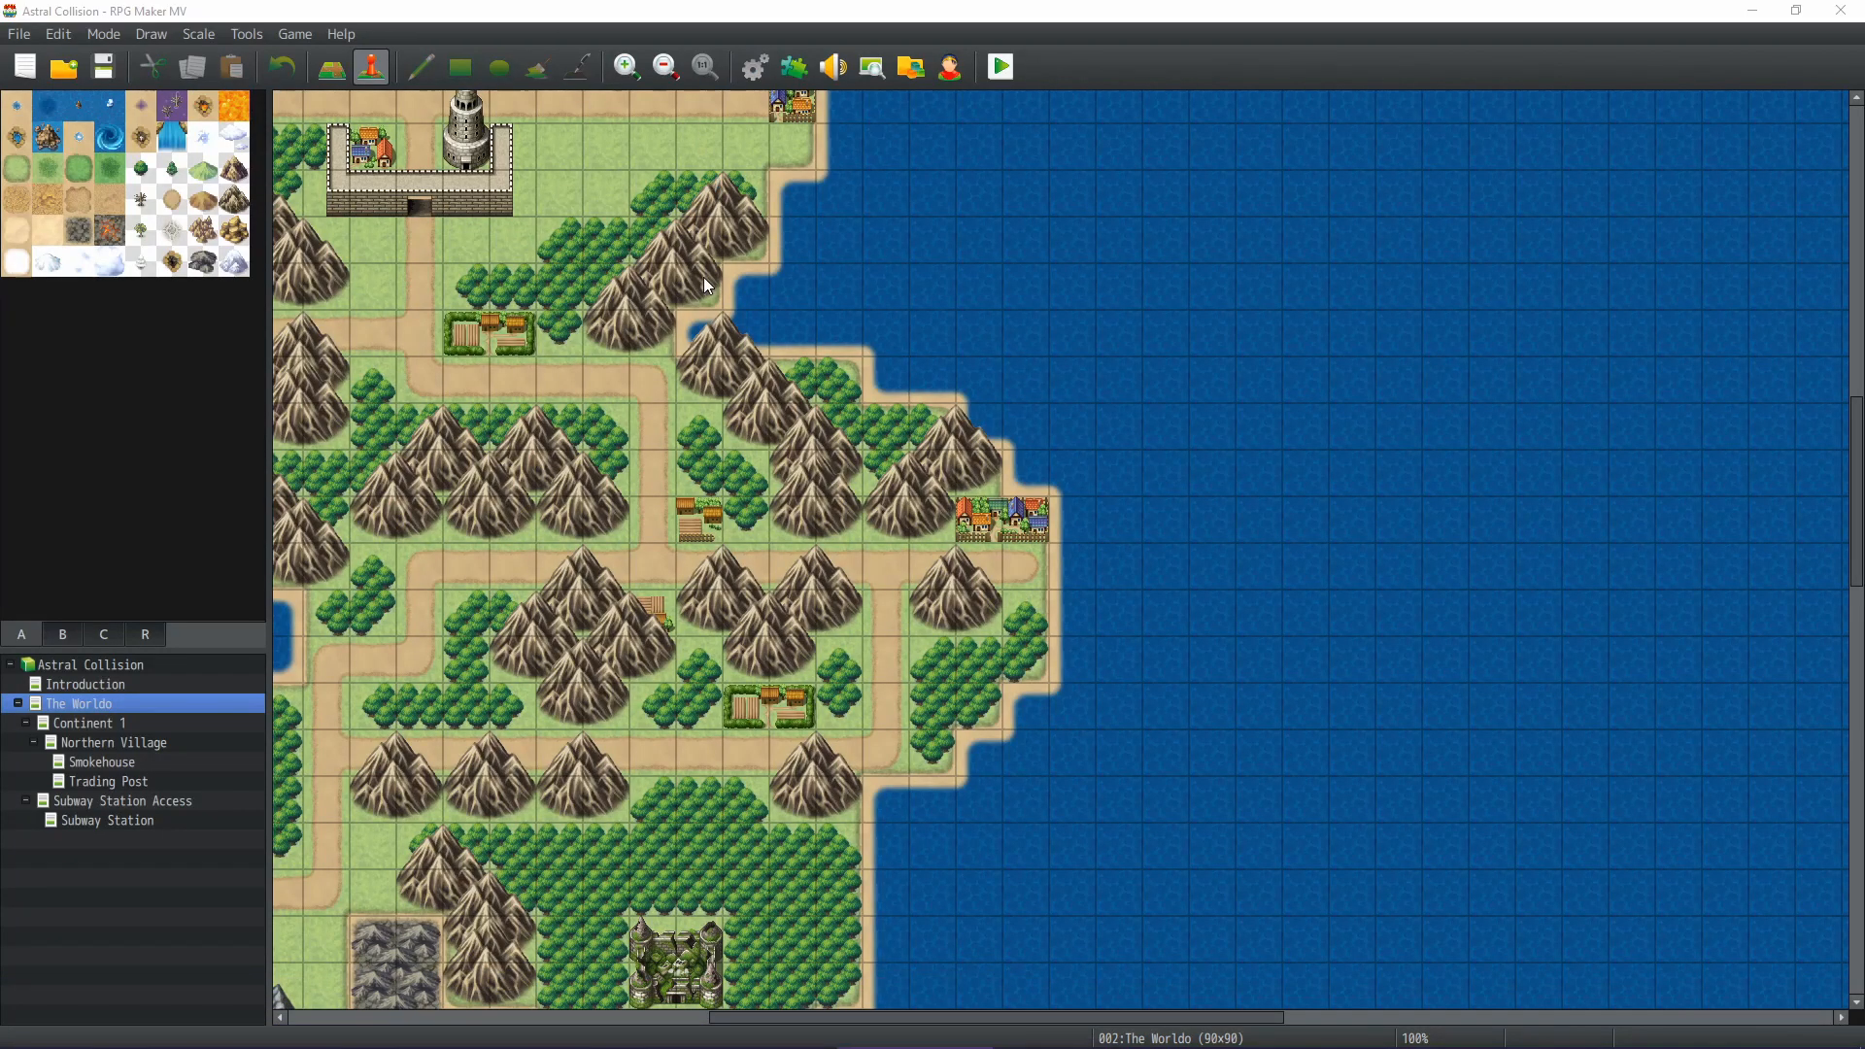
key("F9")
left_click(577, 282)
left_click(575, 260)
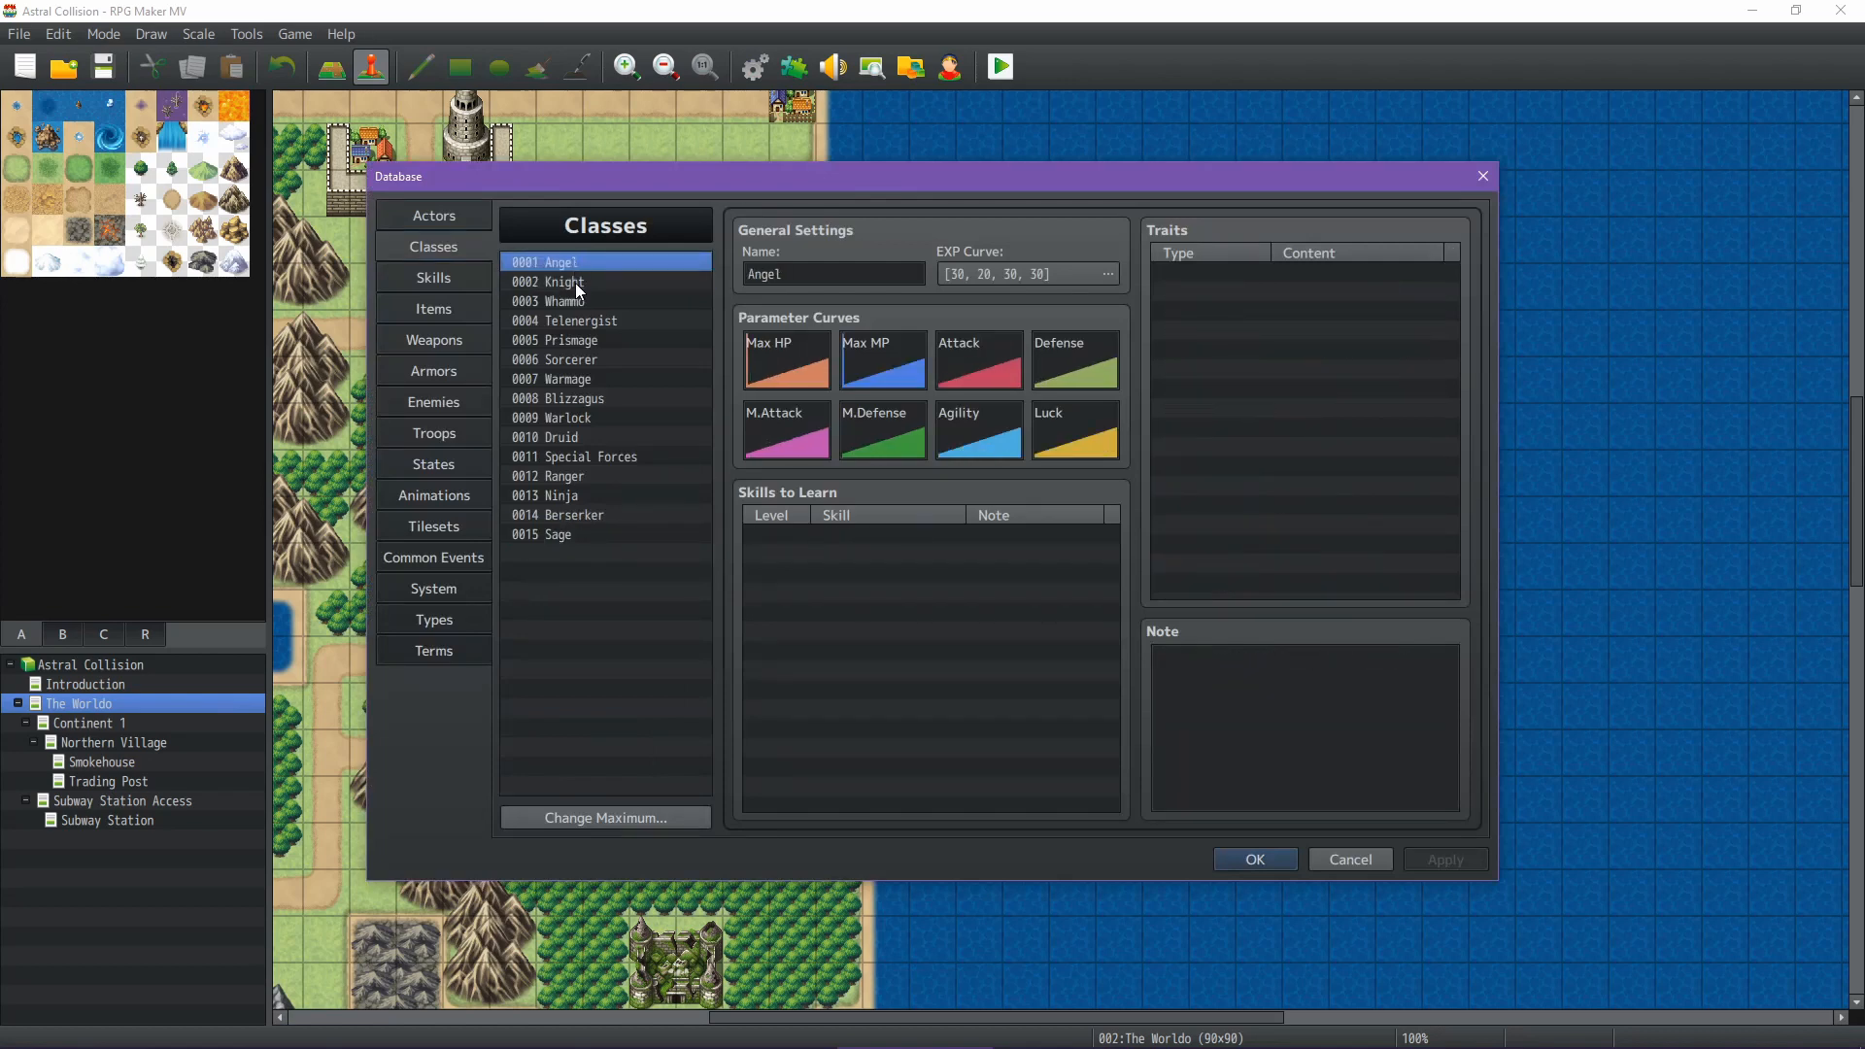
left_click(575, 282)
left_click(434, 215)
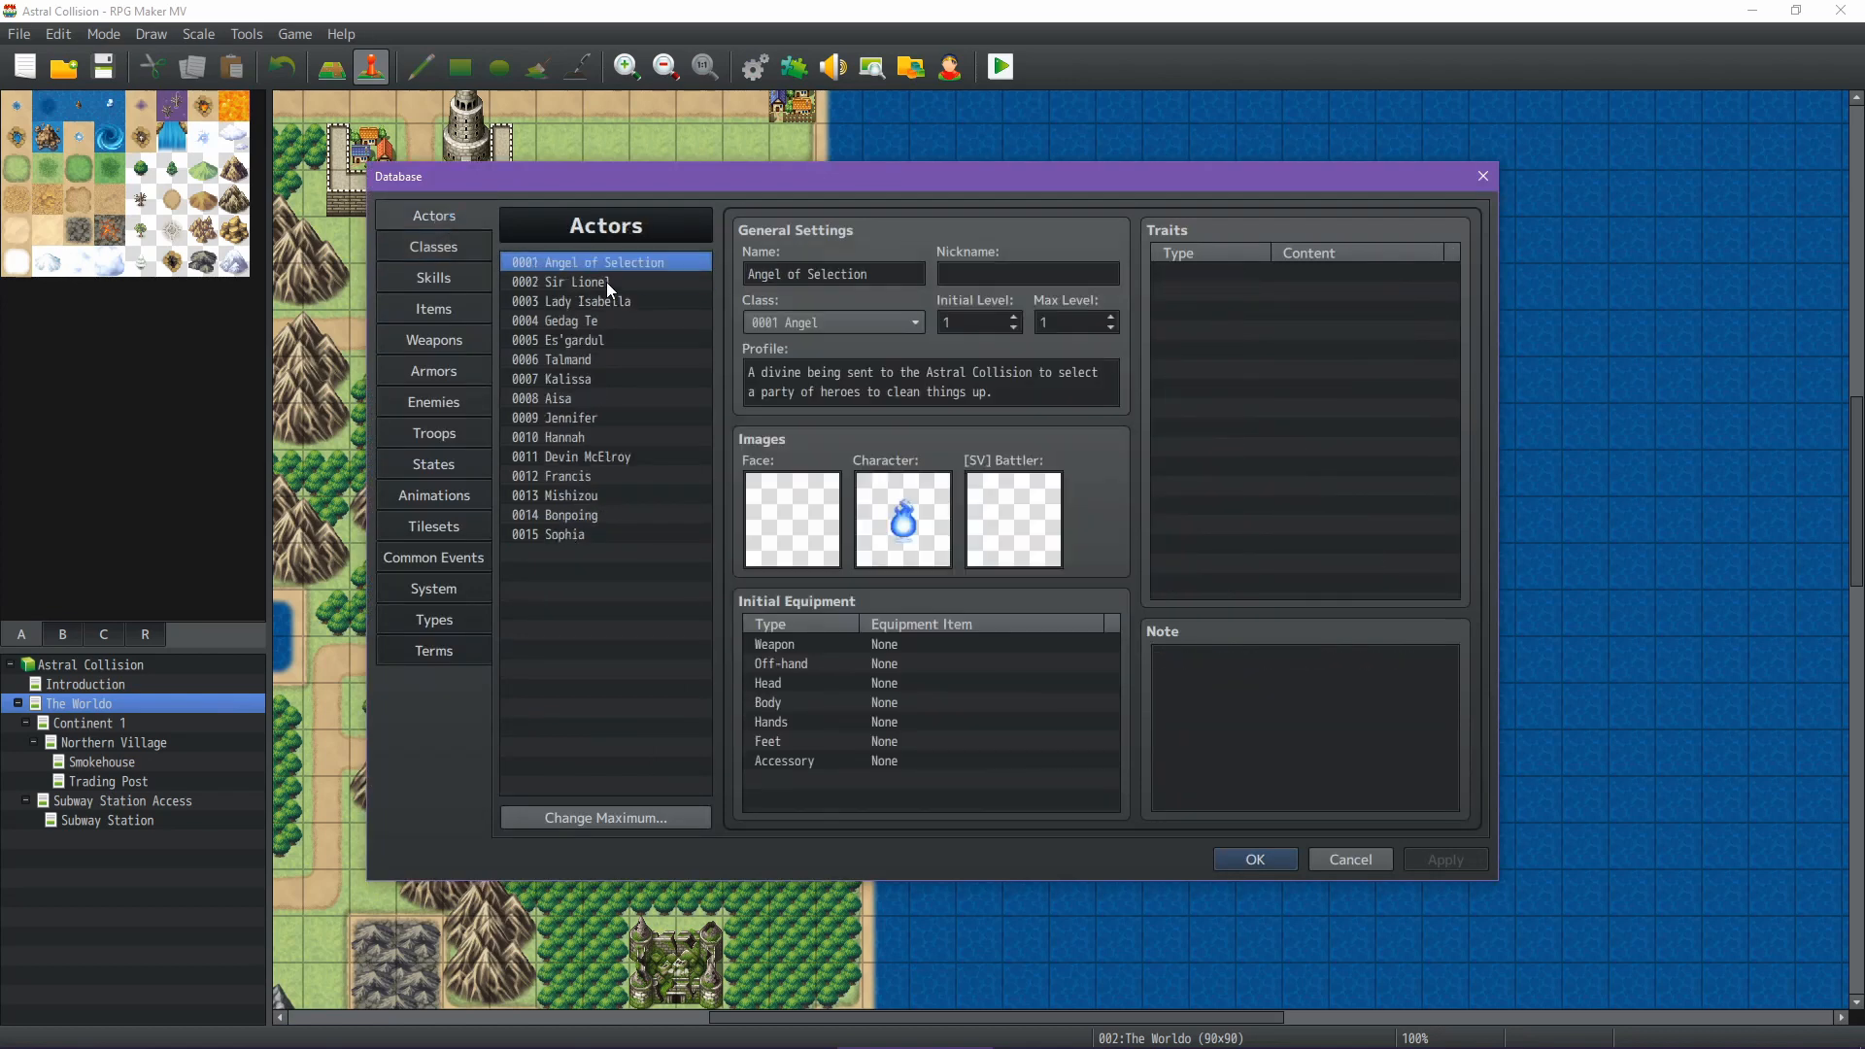
Go through the actor records from the second actor to the last, examining their names, classes and profiles
left_click(607, 282)
key("Down")
key("Down")
key("Down")
key("Down")
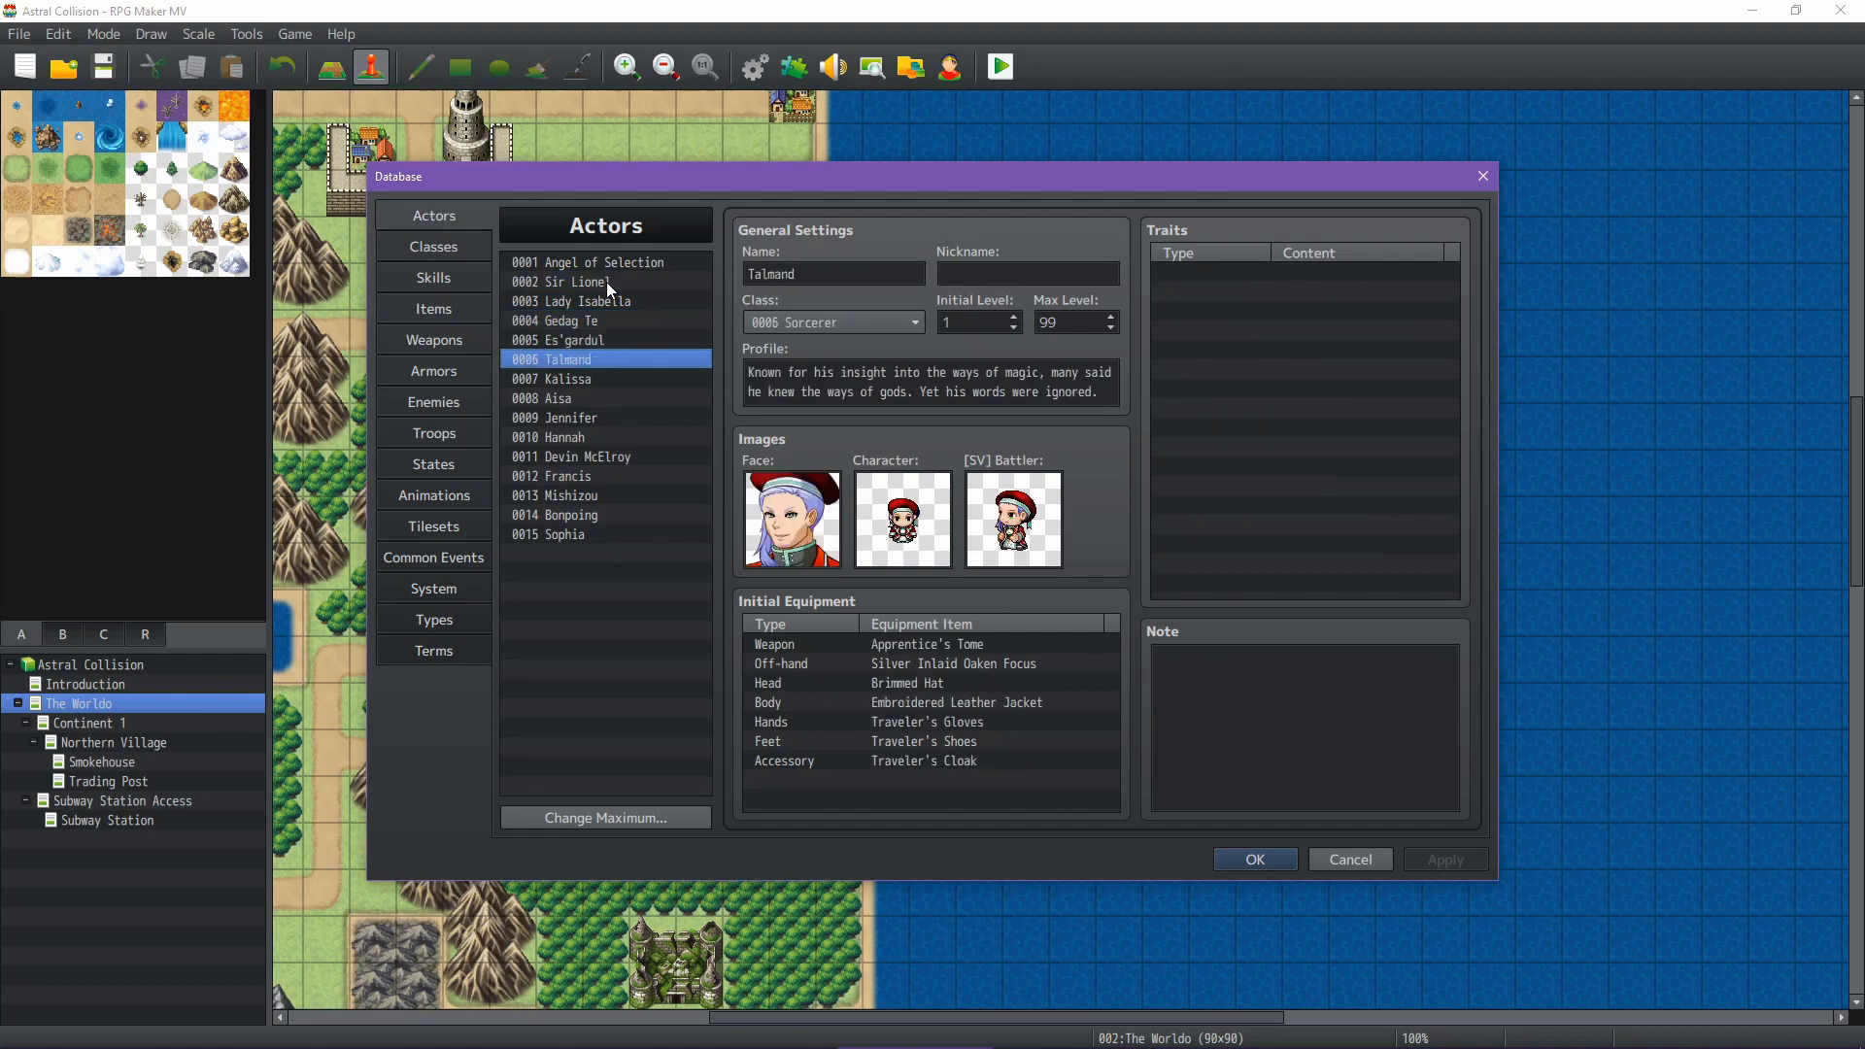
key("Down")
key("Down")
key("Down")
key("Down")
key("Down")
key("Down")
key("Down")
key("Down")
key("Down")
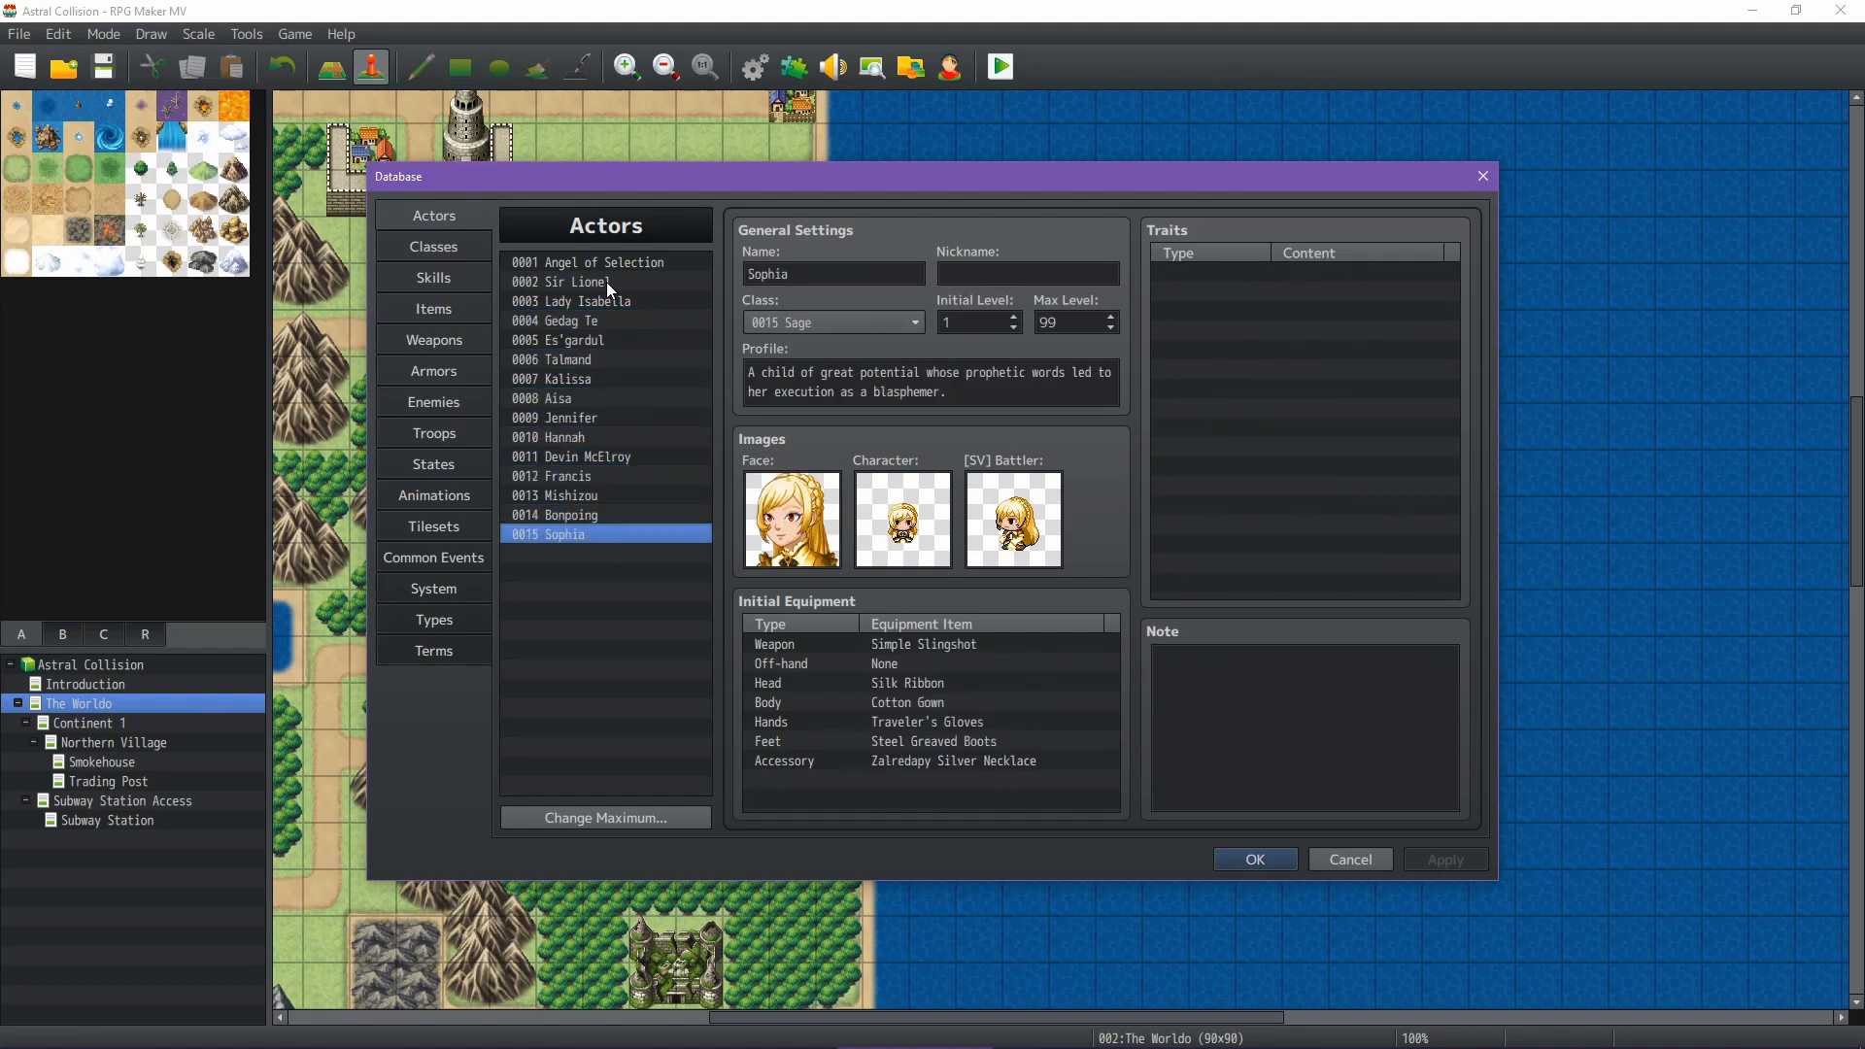
Go back up to the second actor and down through the actor records again, examining their classes, profiles and starting equipment
key("Up")
key("Up")
key("Up")
key("Up")
key("Up")
key("Up")
key("Up")
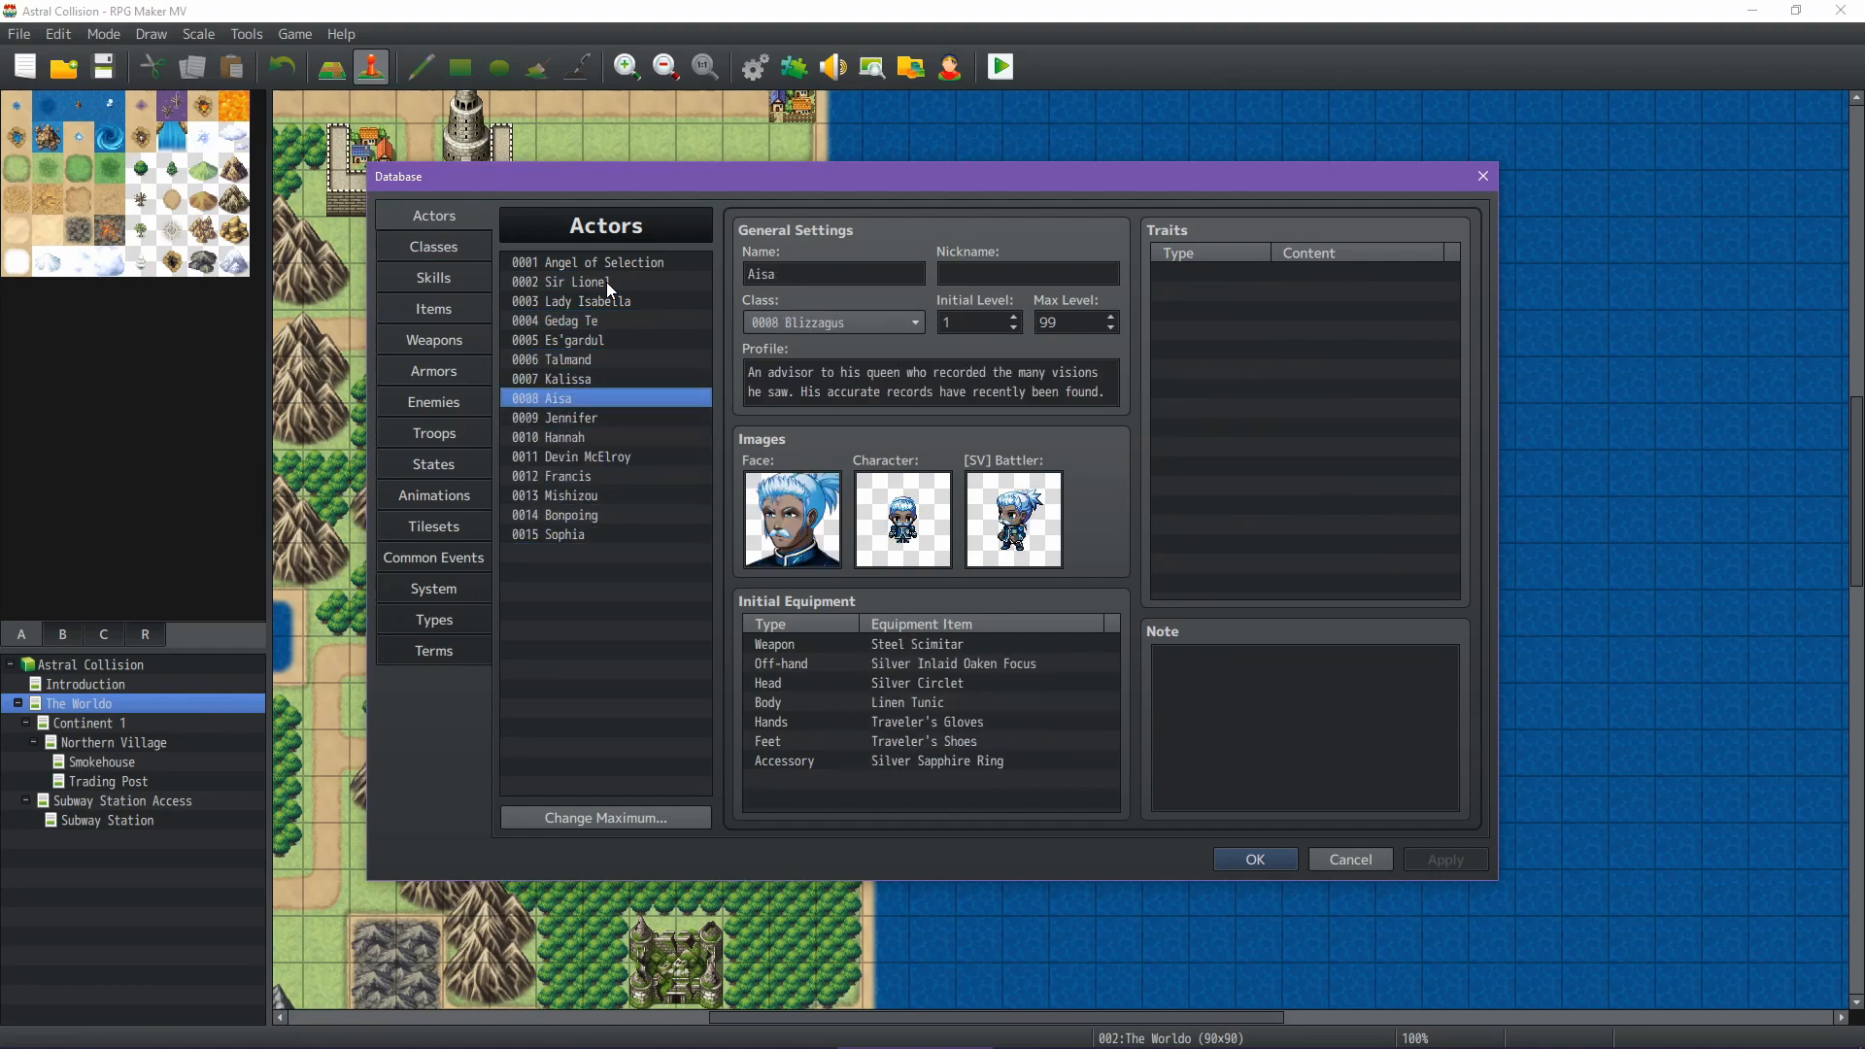
key("Up")
key("Up")
key("Up")
key("Up")
key("Up")
key("Up")
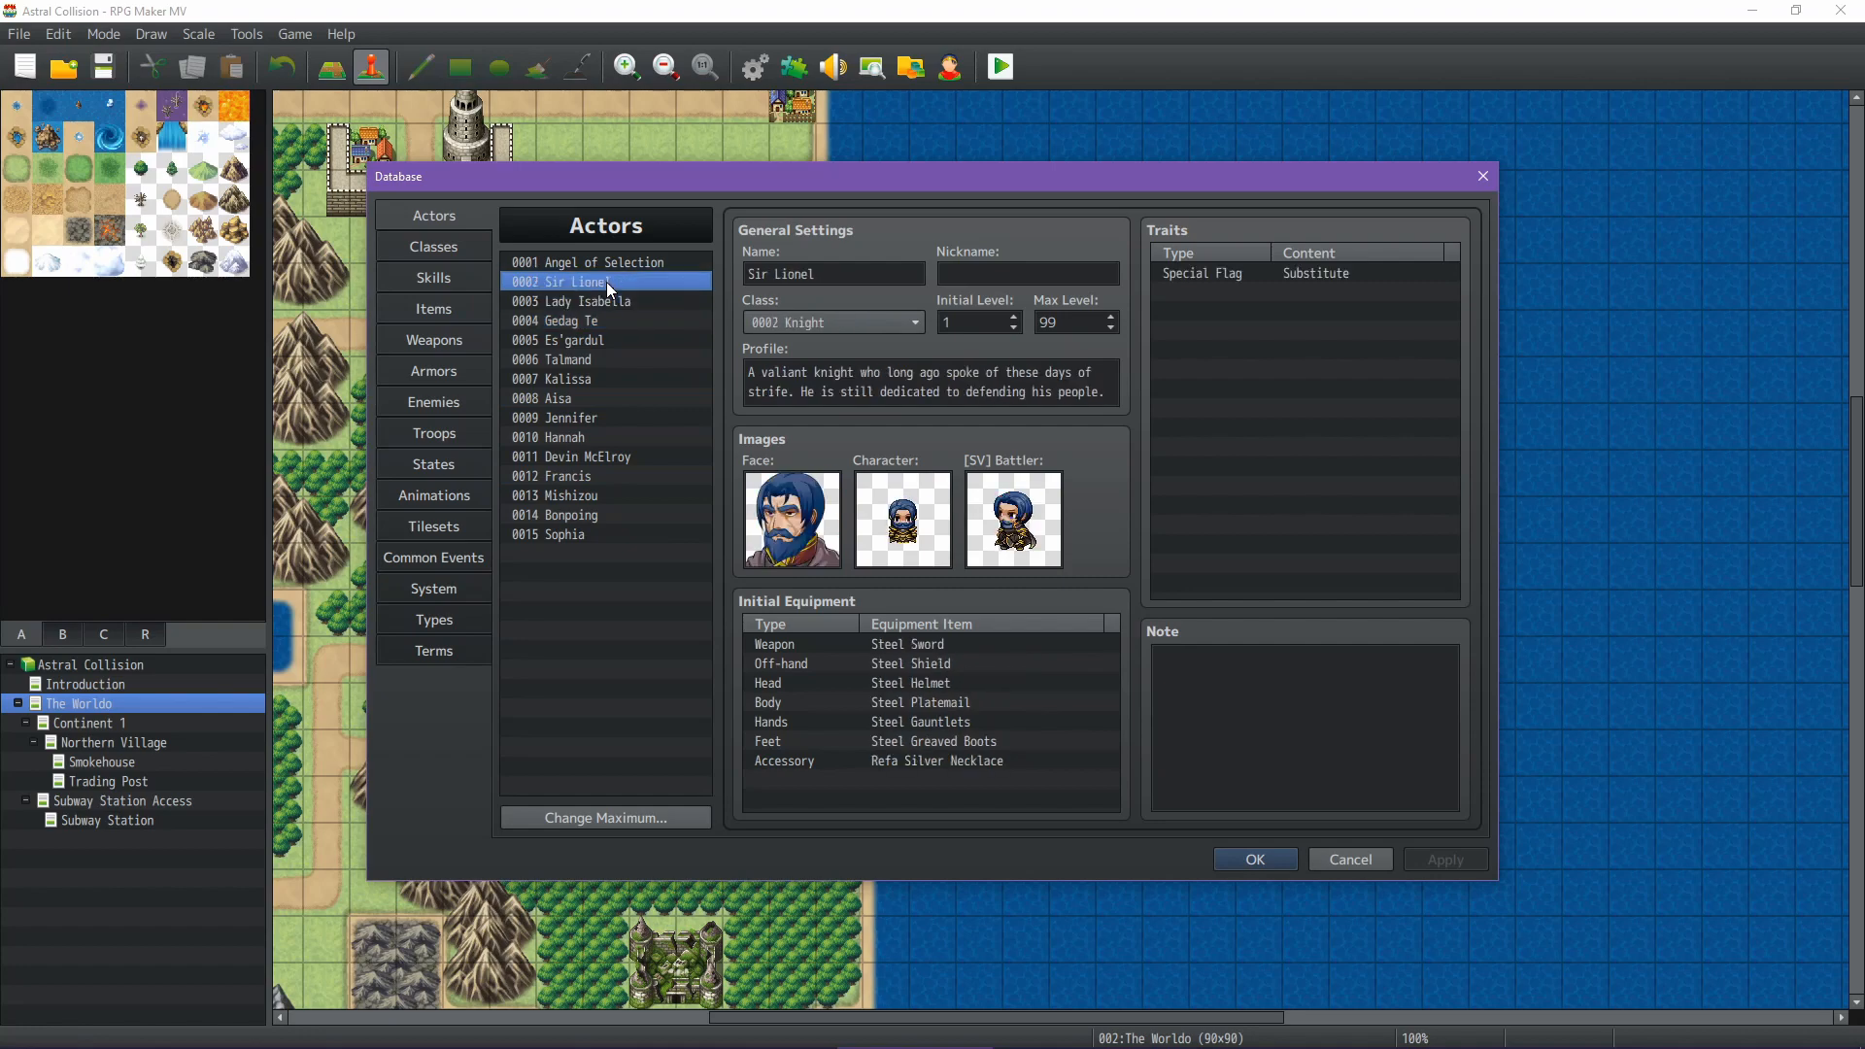
key("Down")
key("Down")
key("Down")
key("Down")
key("Down")
key("Down")
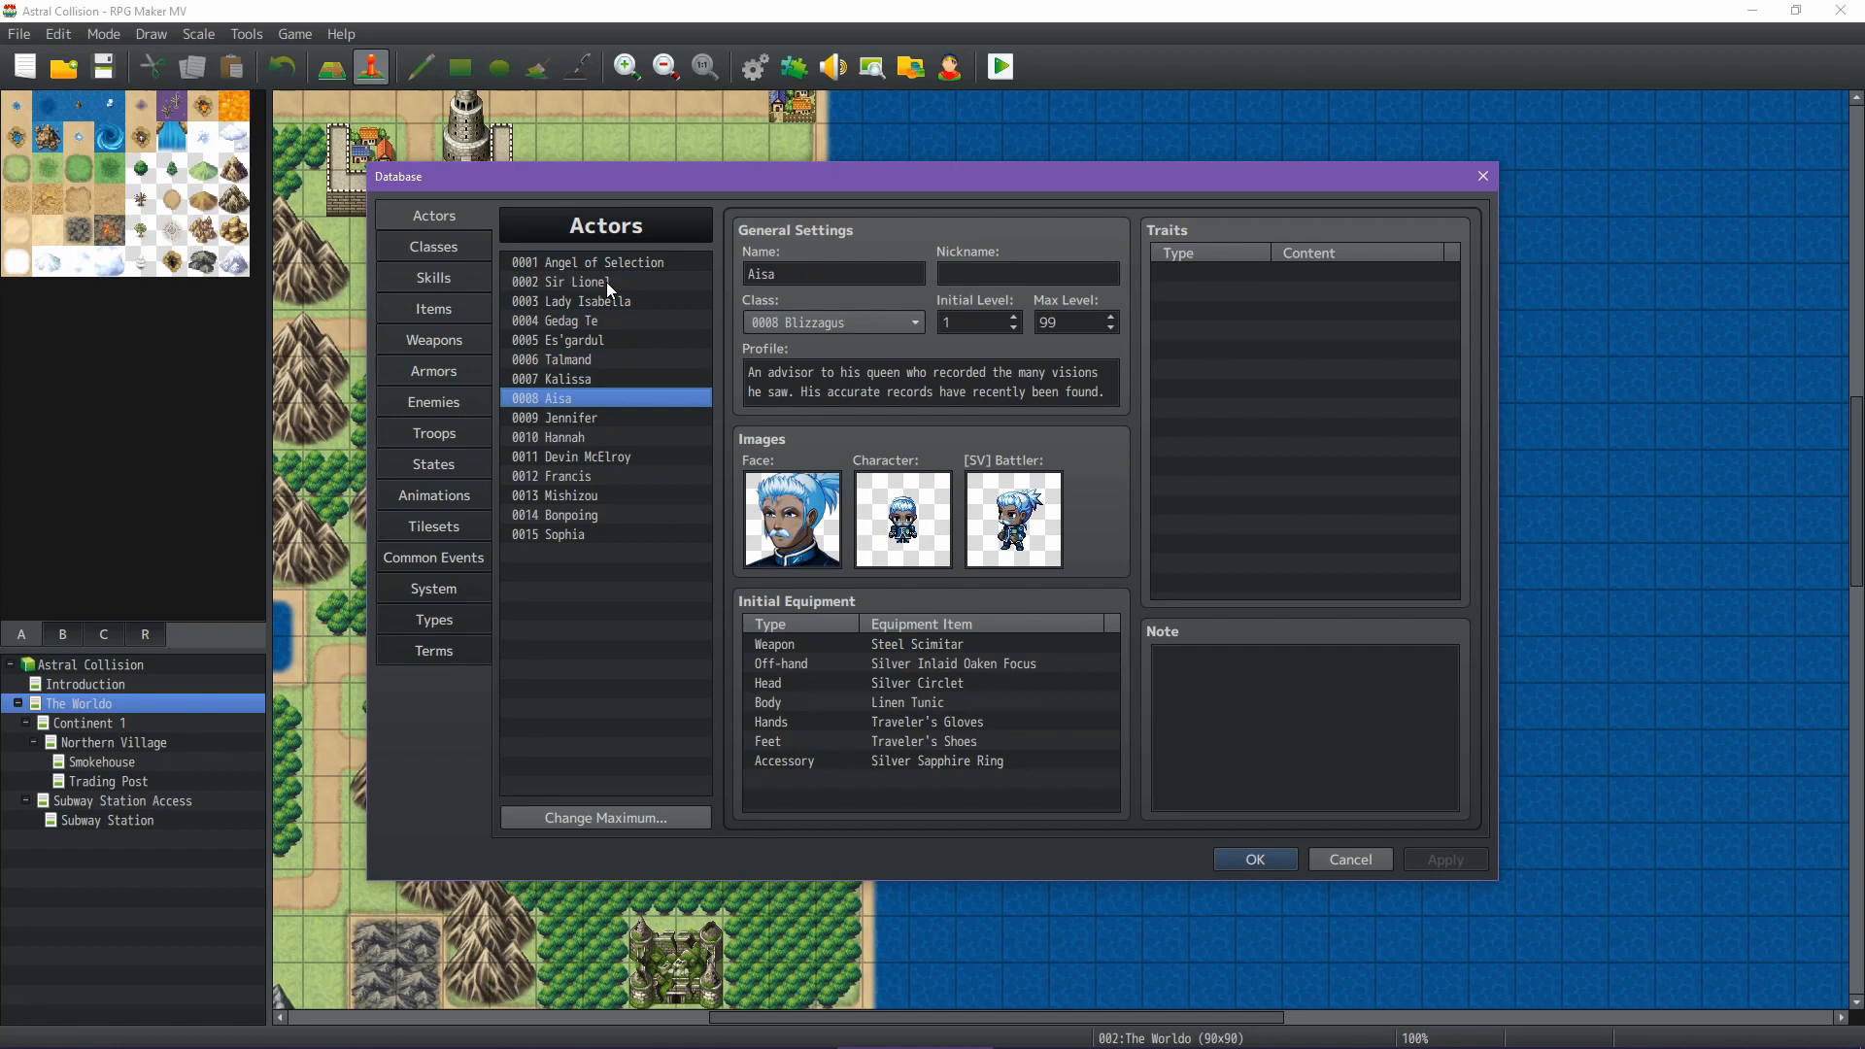
key("Down")
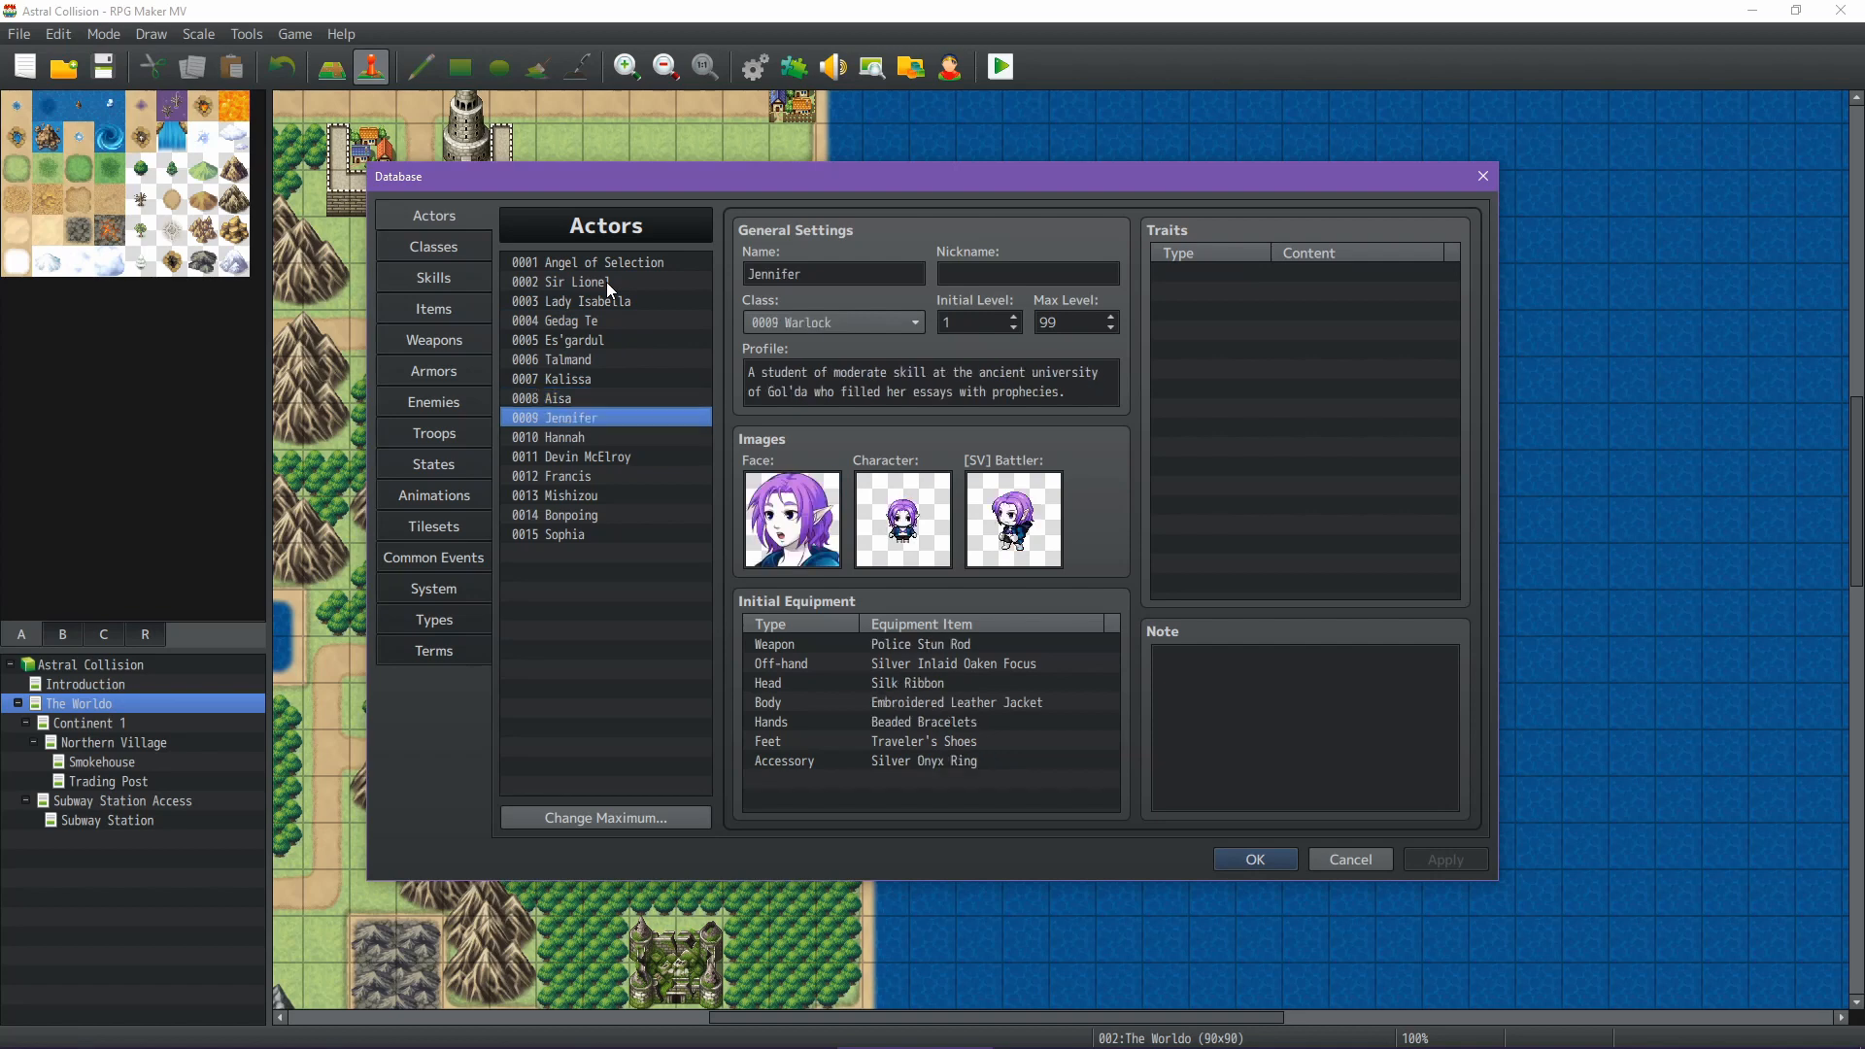
key("Down")
key("Down")
key("Down")
key("Up")
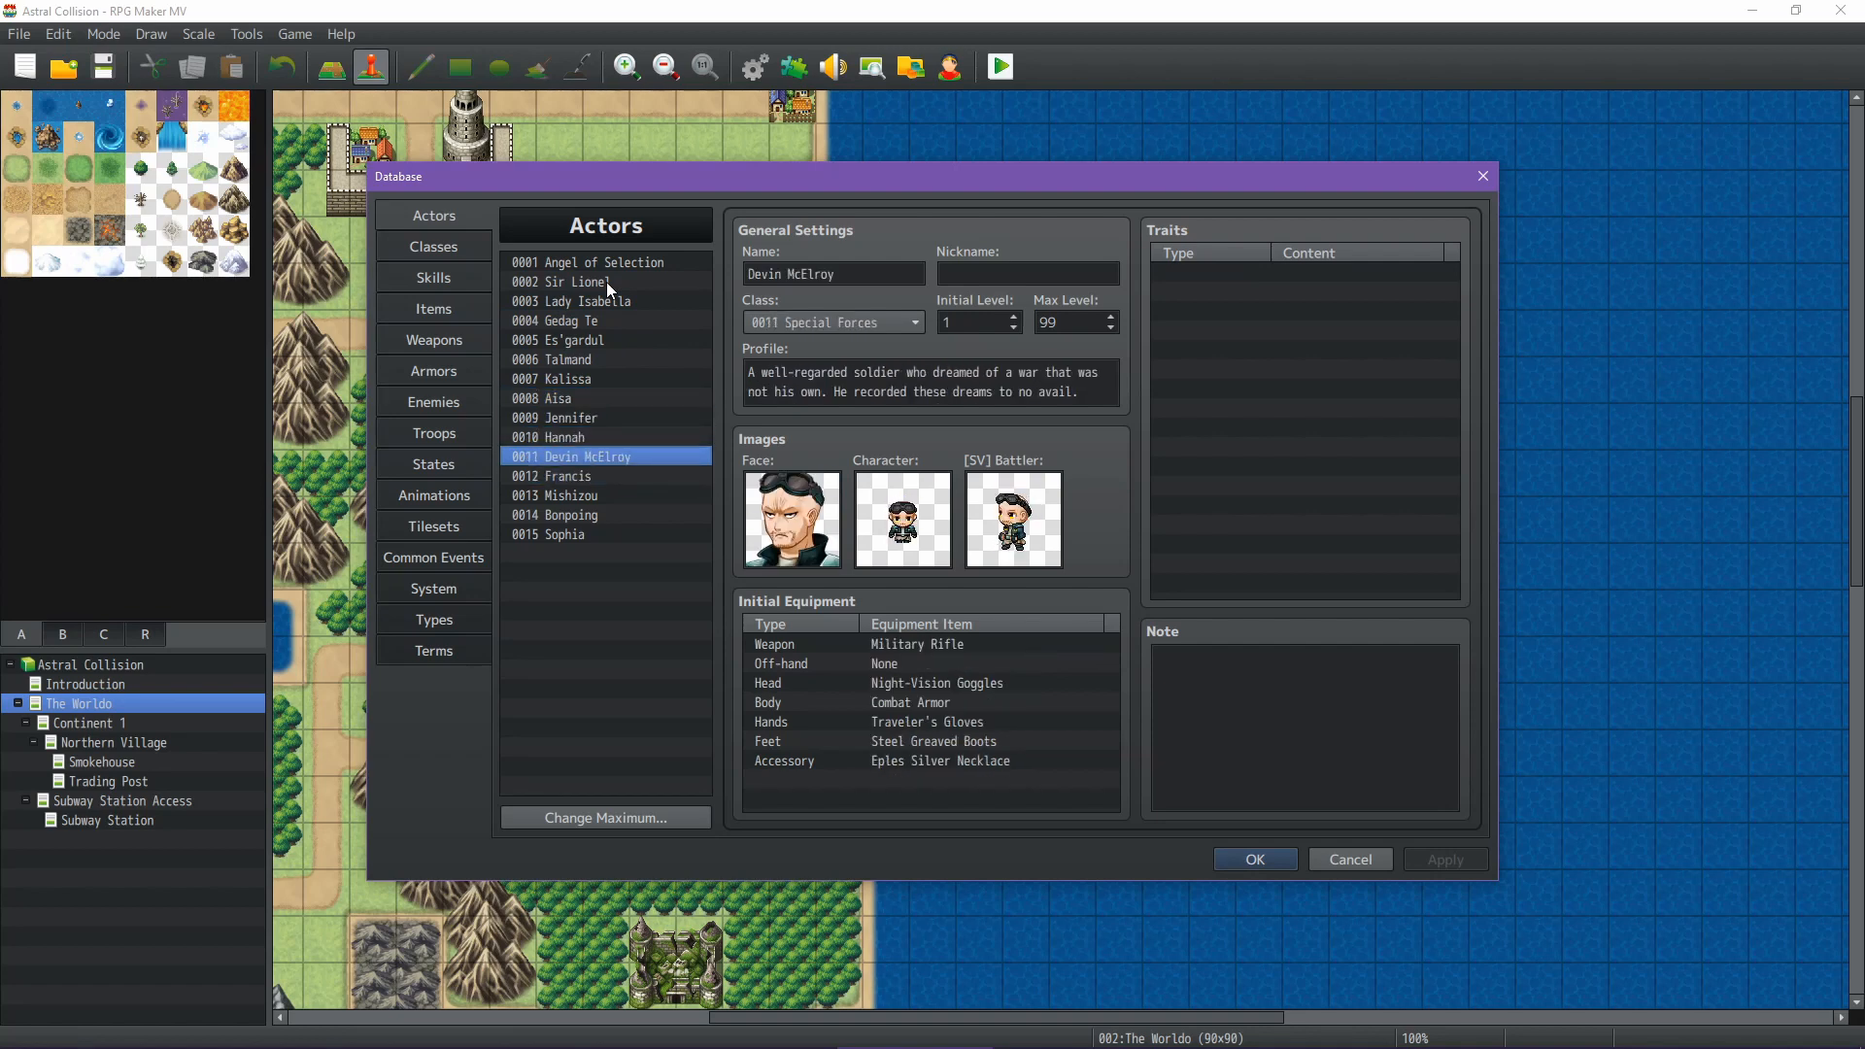
key("Up")
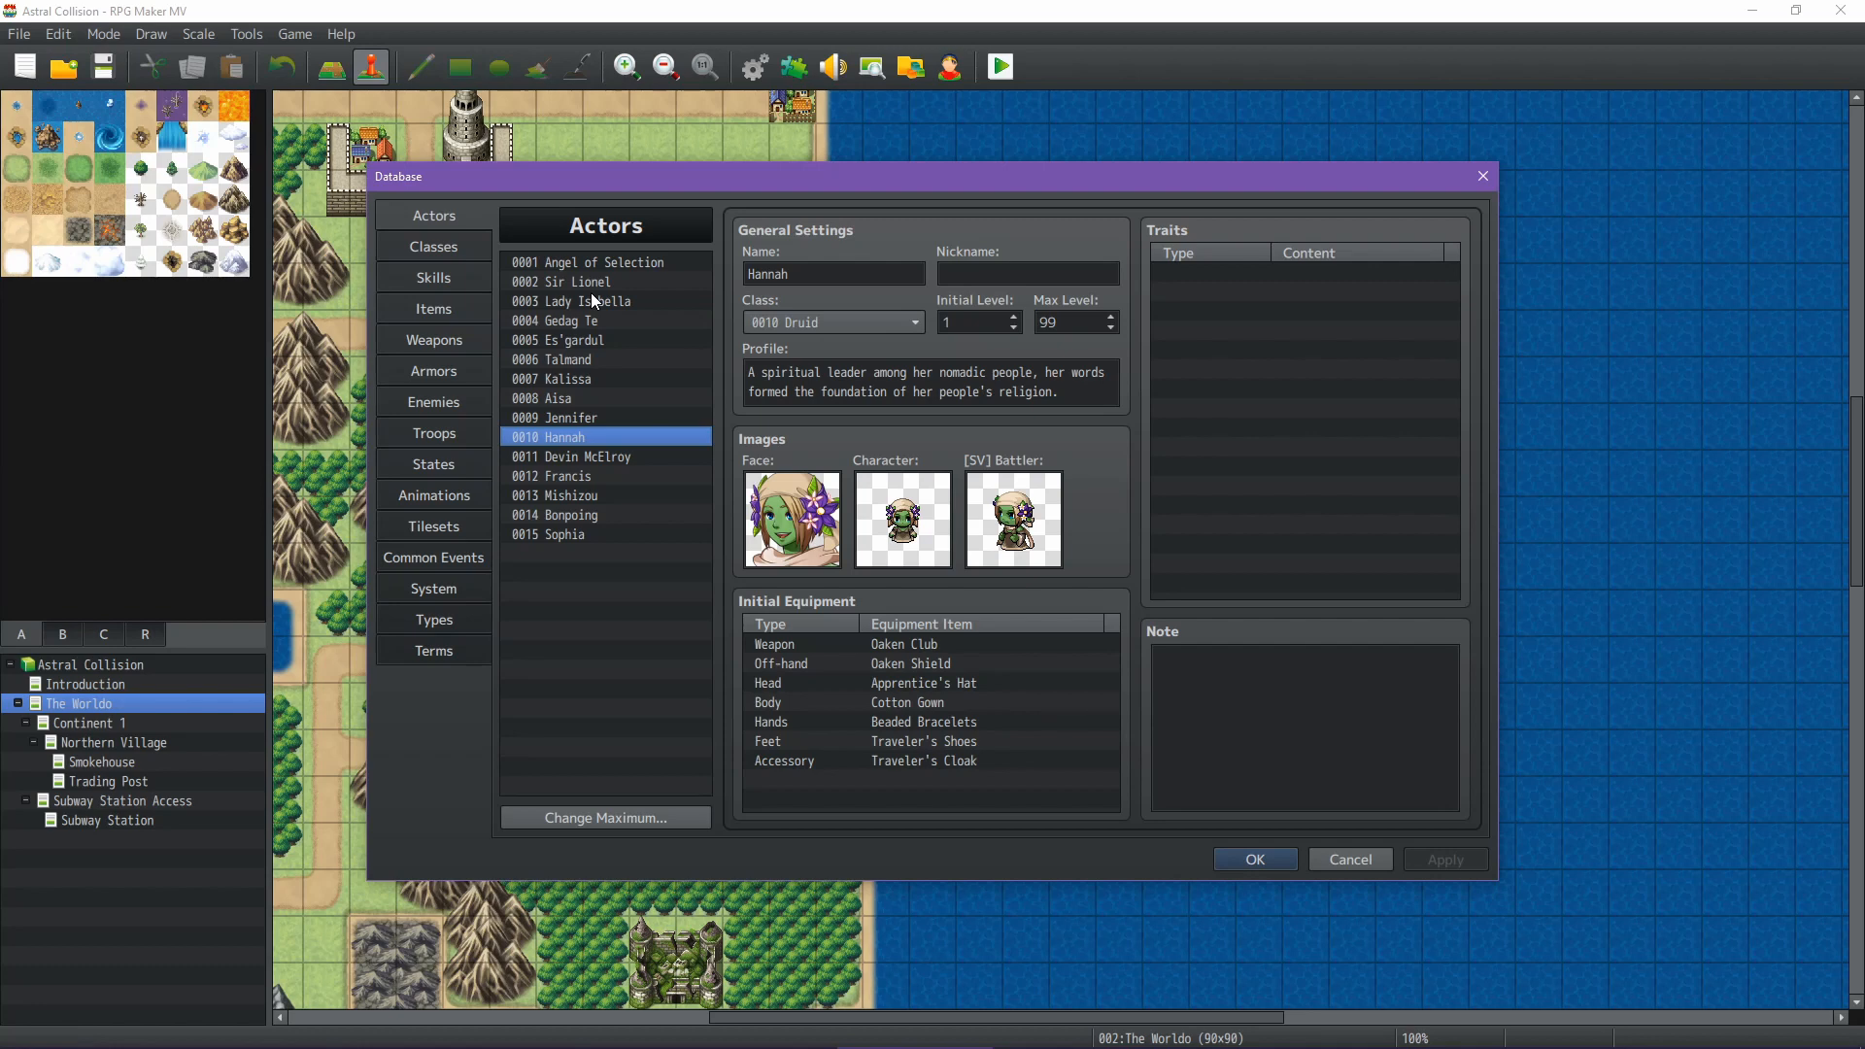
Close the database with its changes accepted and save the Astral Collision project
left_click(1250, 855)
left_click(106, 67)
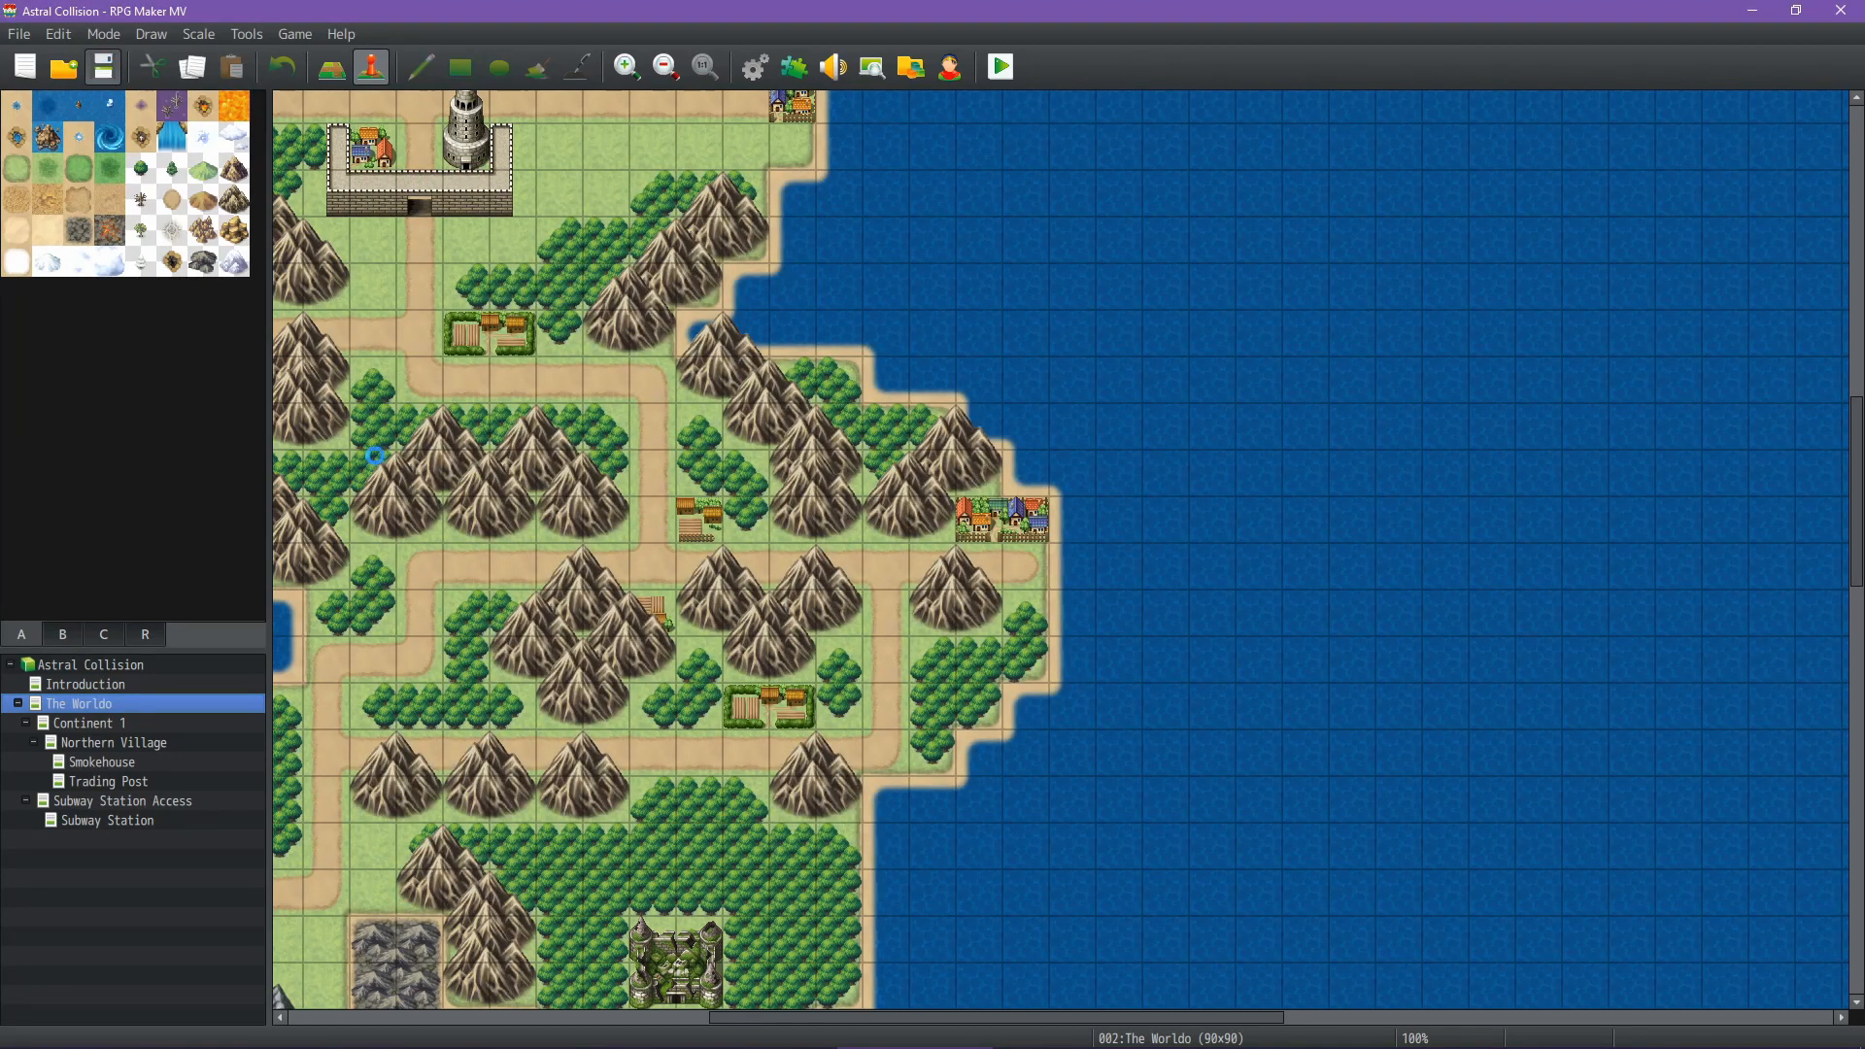
mouse_move(1001, 712)
middle_mouse_down()
mouse_move(1041, 655)
mouse_move(1182, 888)
middle_mouse_up()
mouse_move(1078, 833)
middle_mouse_down()
mouse_move(1154, 902)
mouse_move(982, 914)
mouse_move(995, 873)
middle_mouse_up()
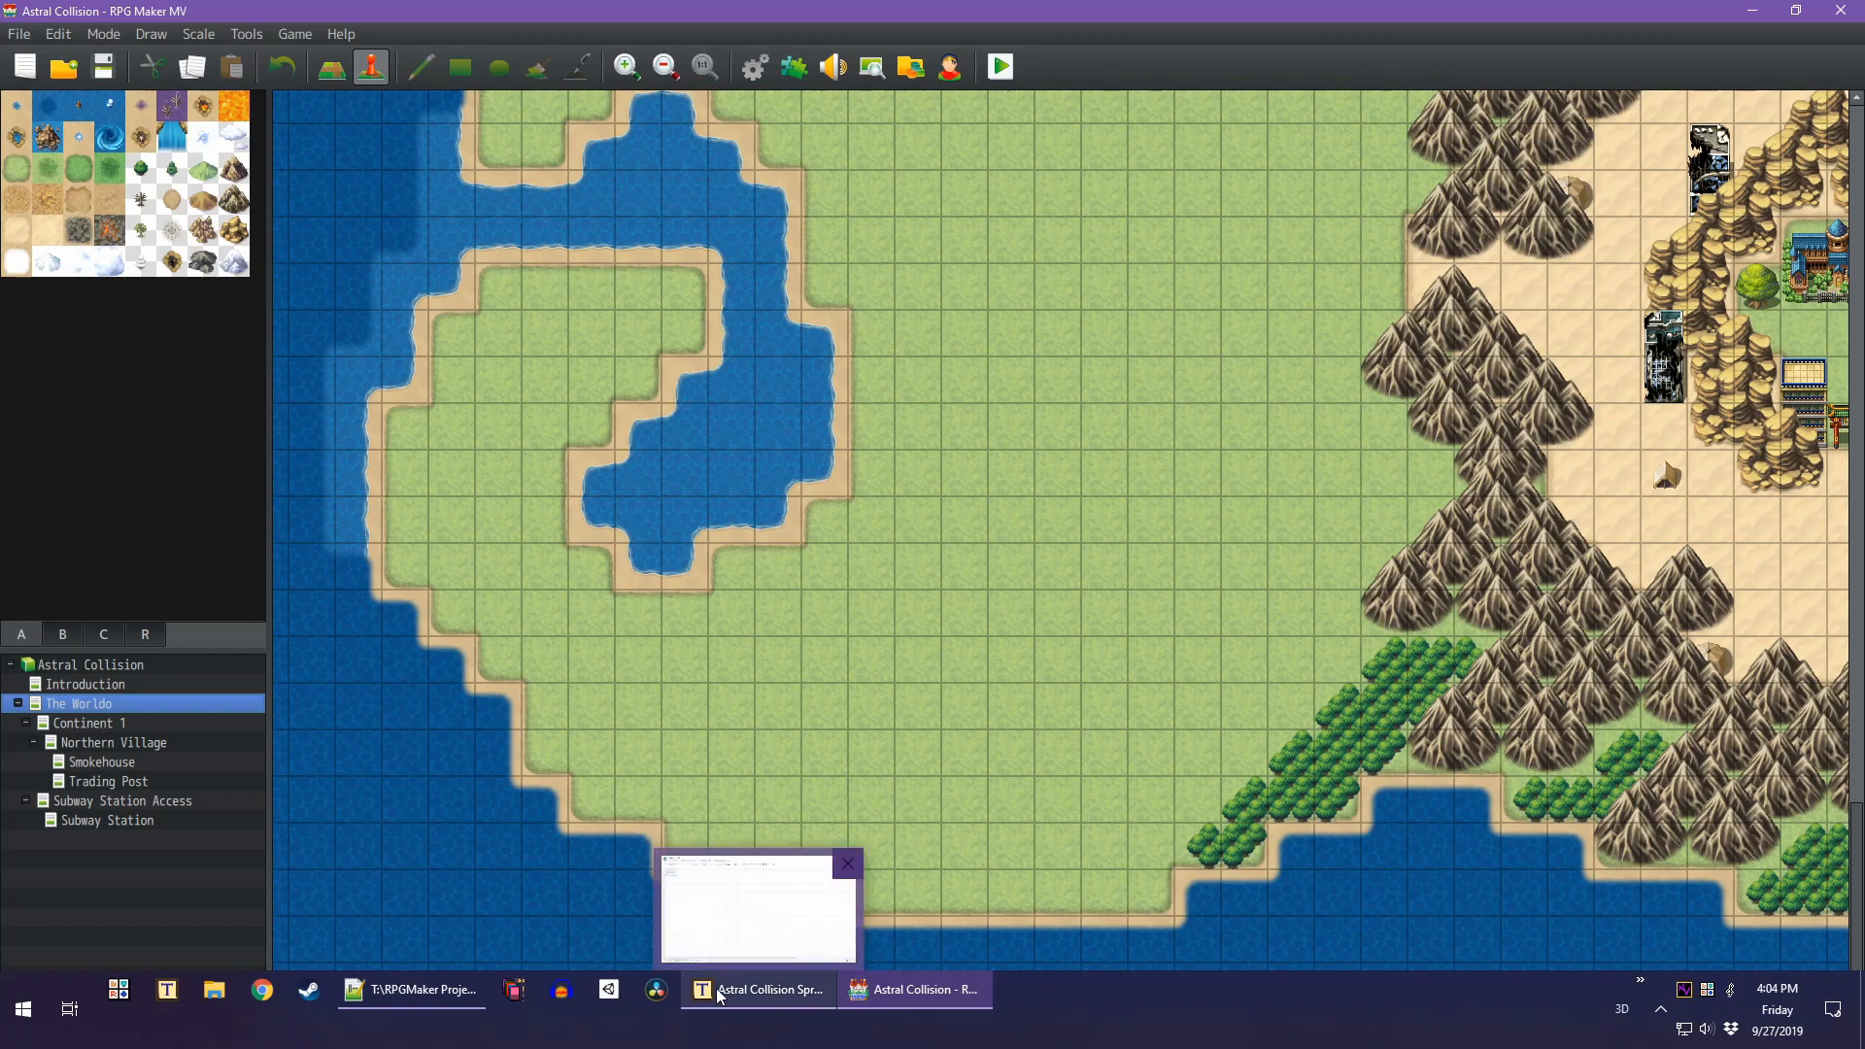
Switch to the Astral Collision spreadsheet and enter World Name, Villain Name and Villain Motivation in cells A2 to A4
left_click(716, 989)
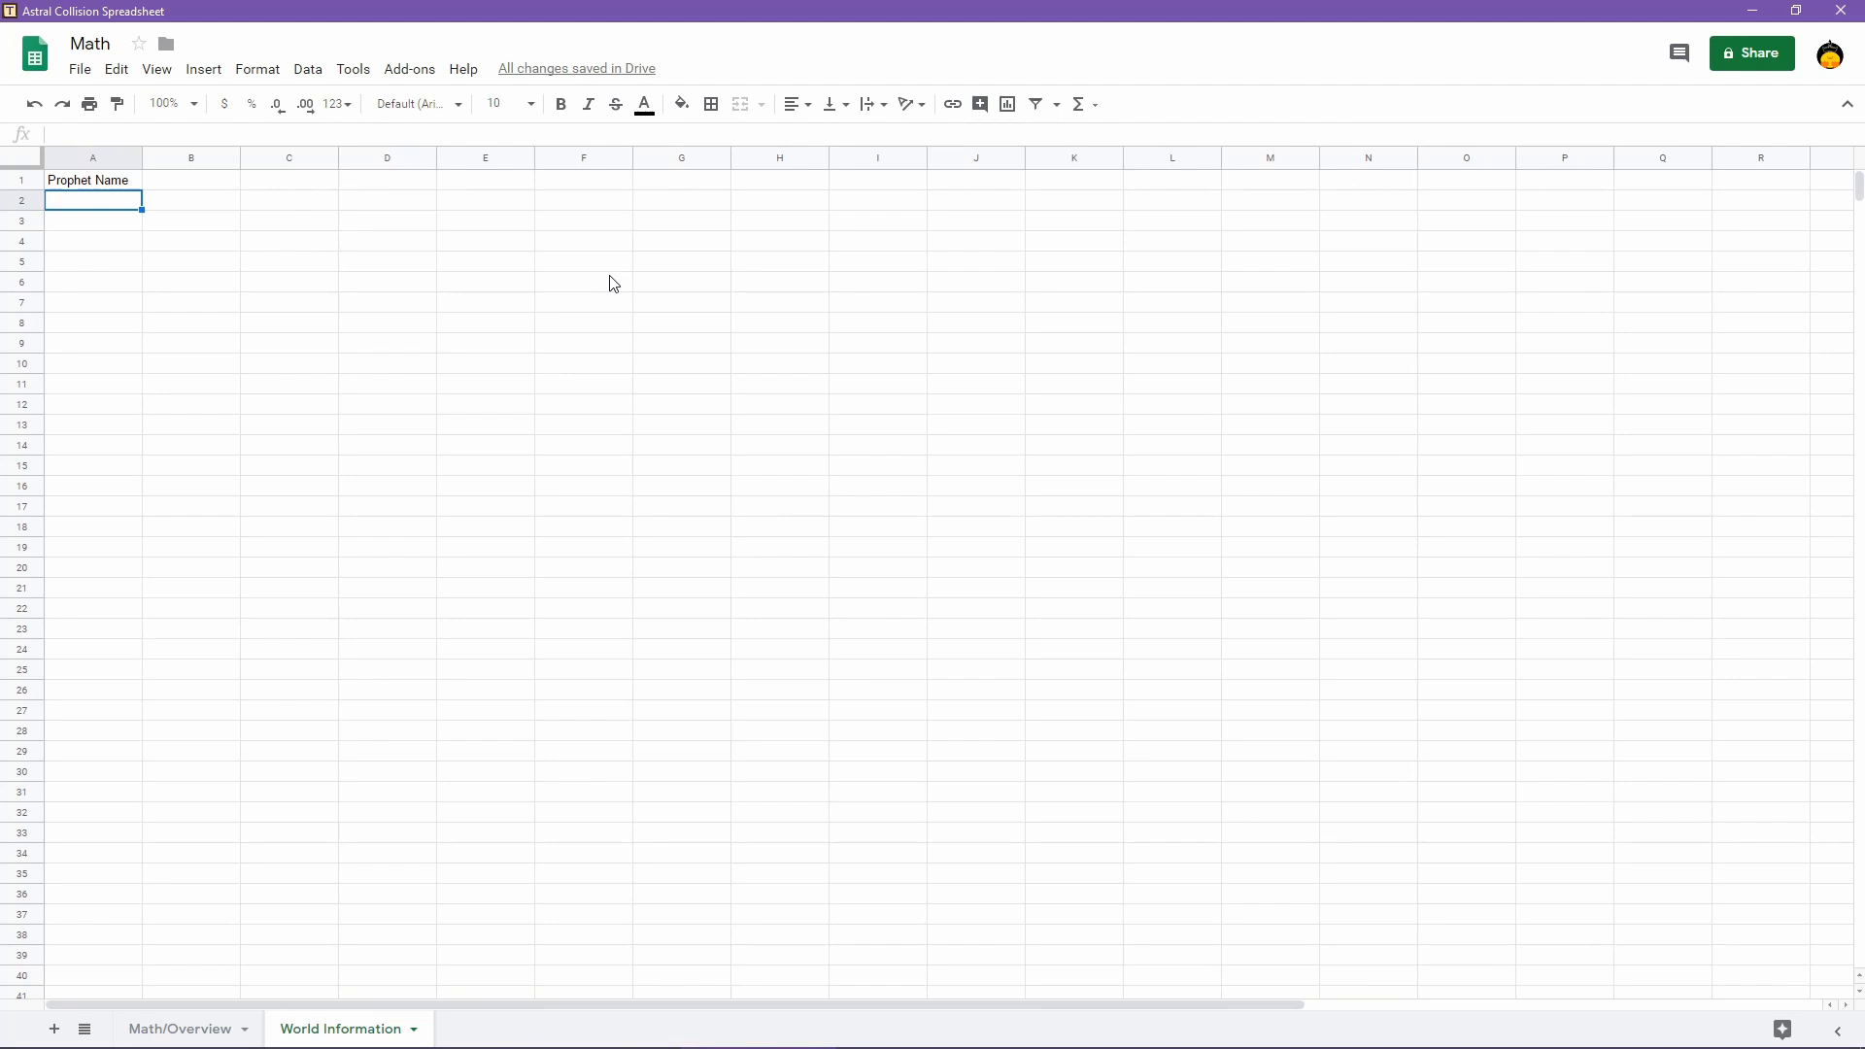
type("World Name")
key("Return")
type("Vill")
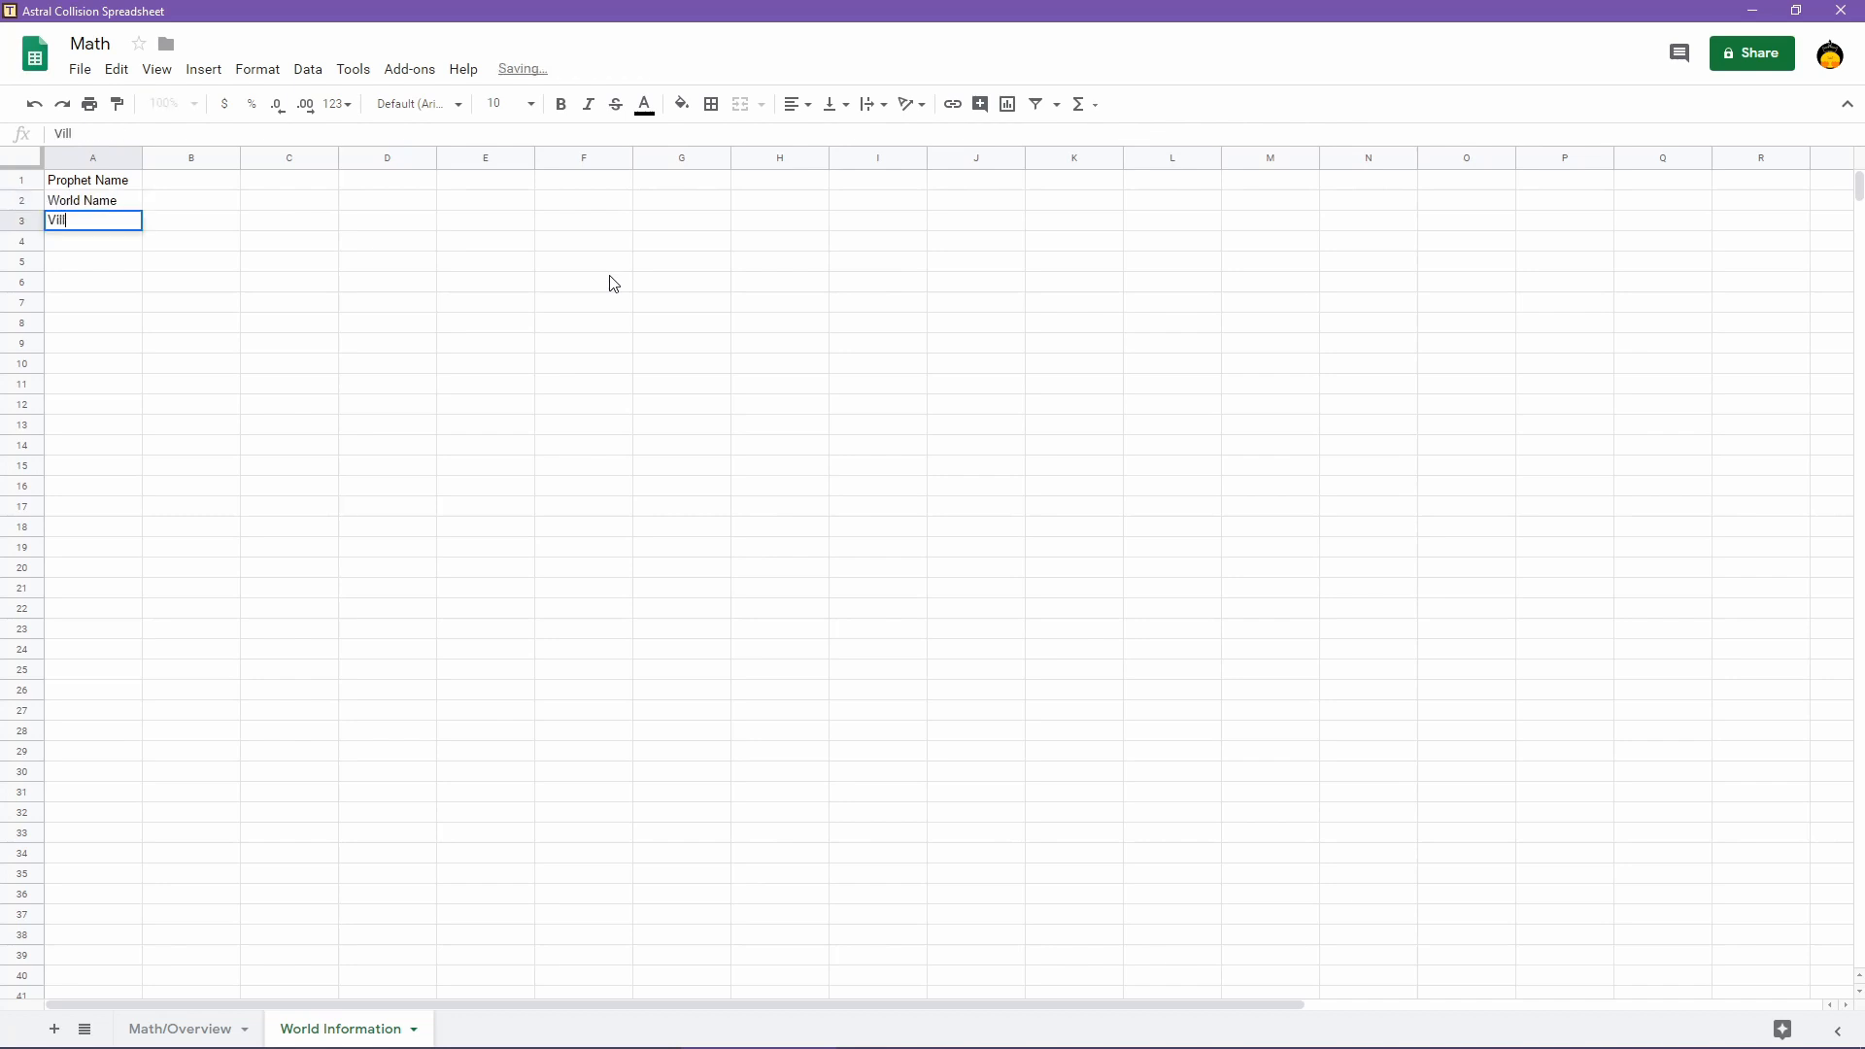
type("ain Name")
key("Return")
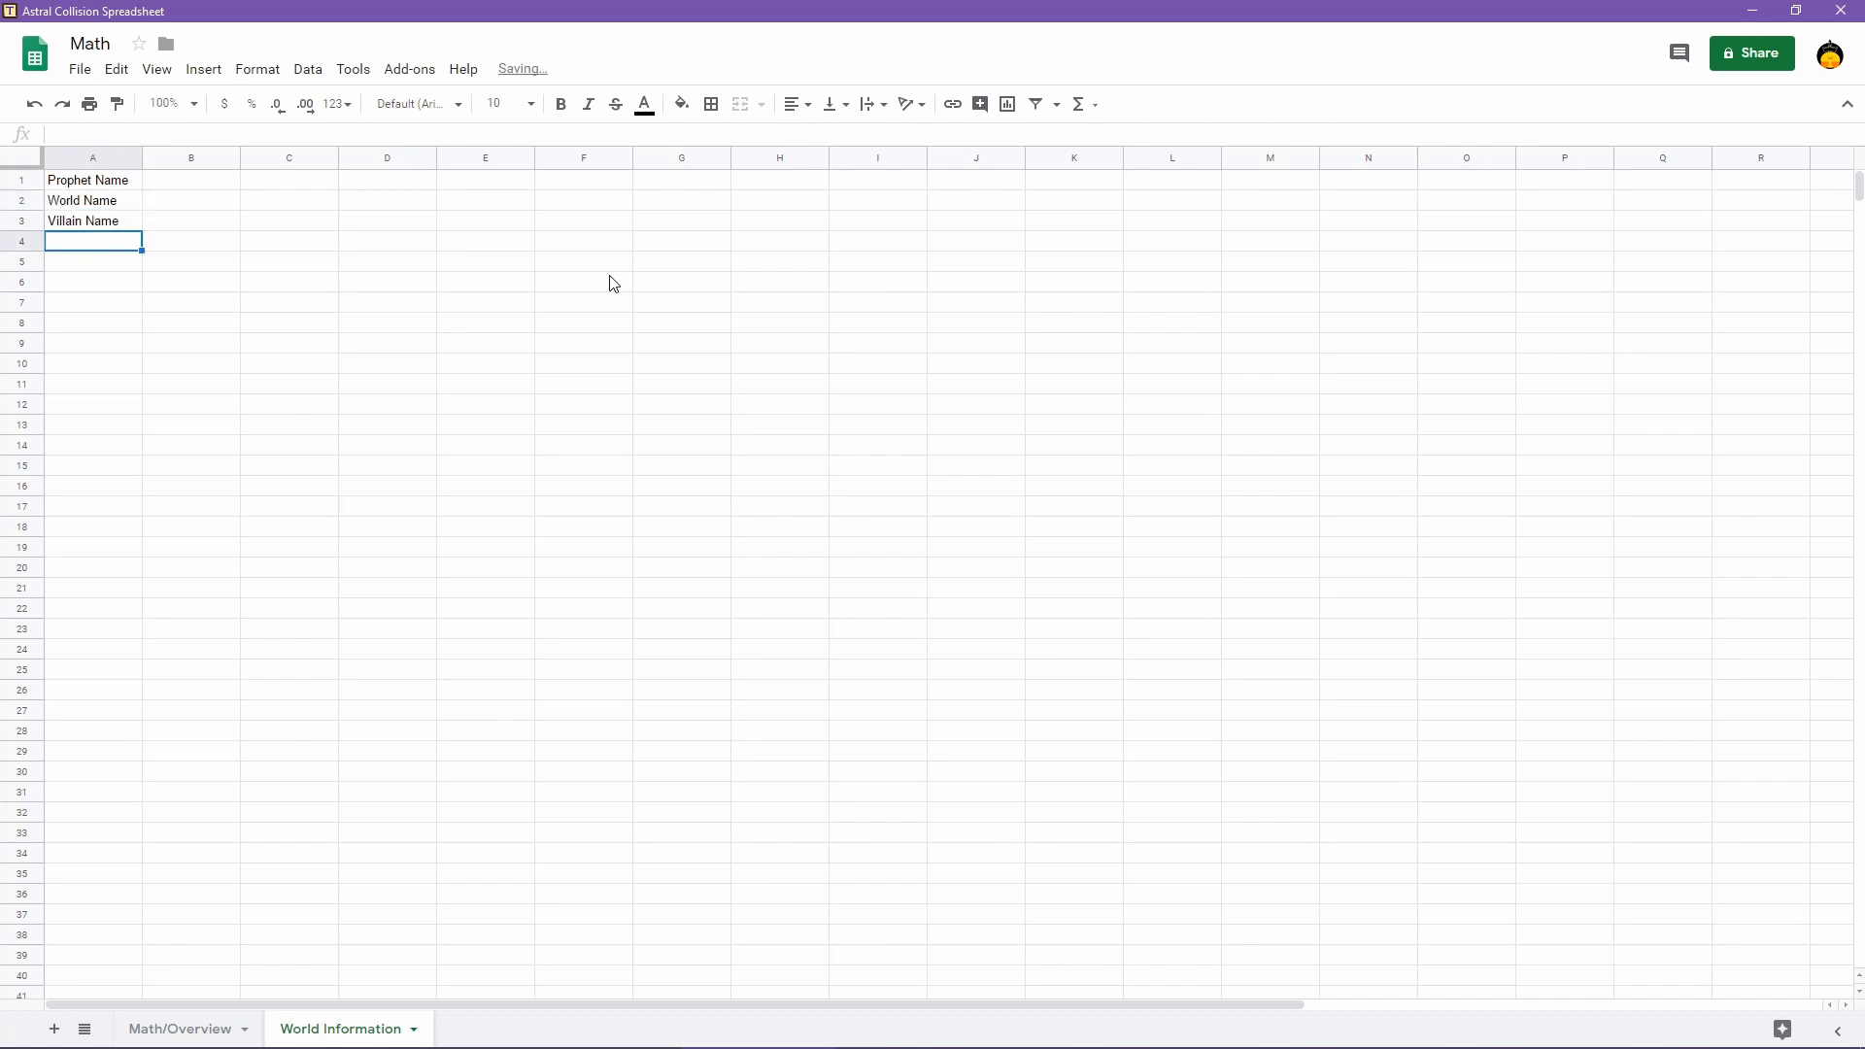
type("Villain M")
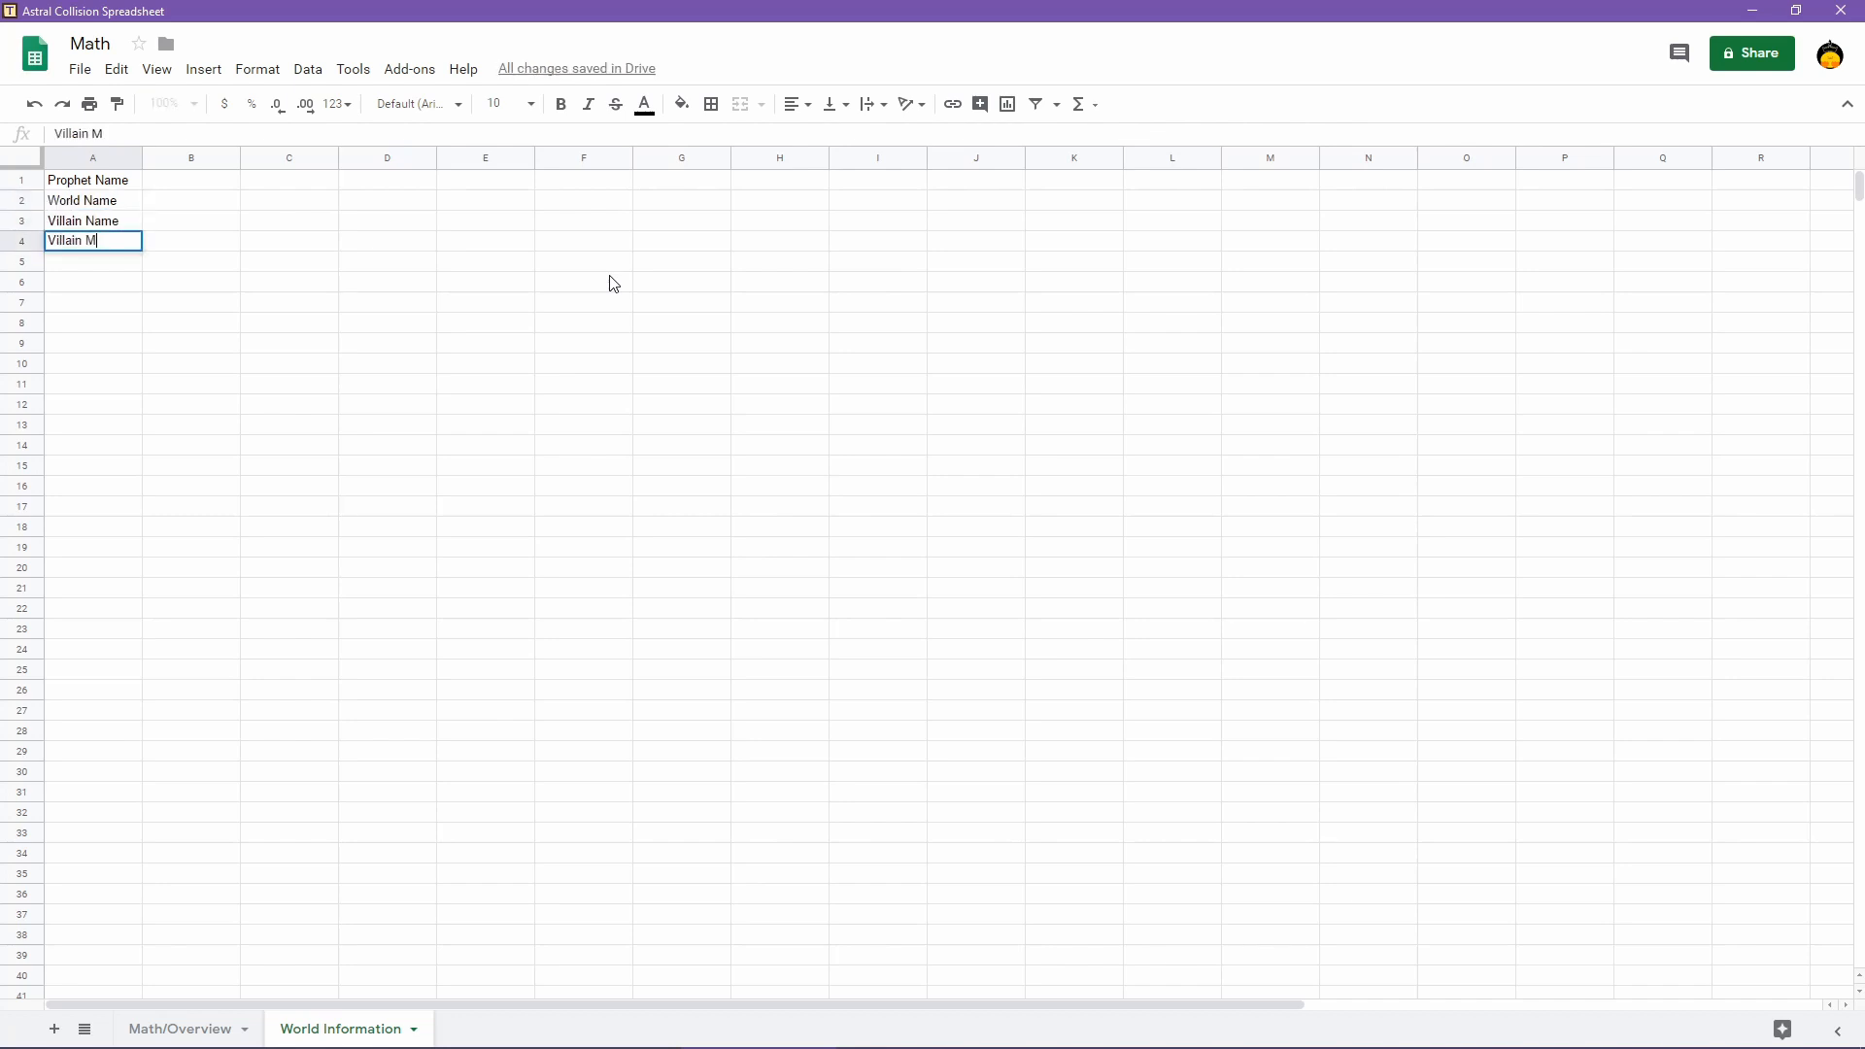
type("otivation")
key("Return")
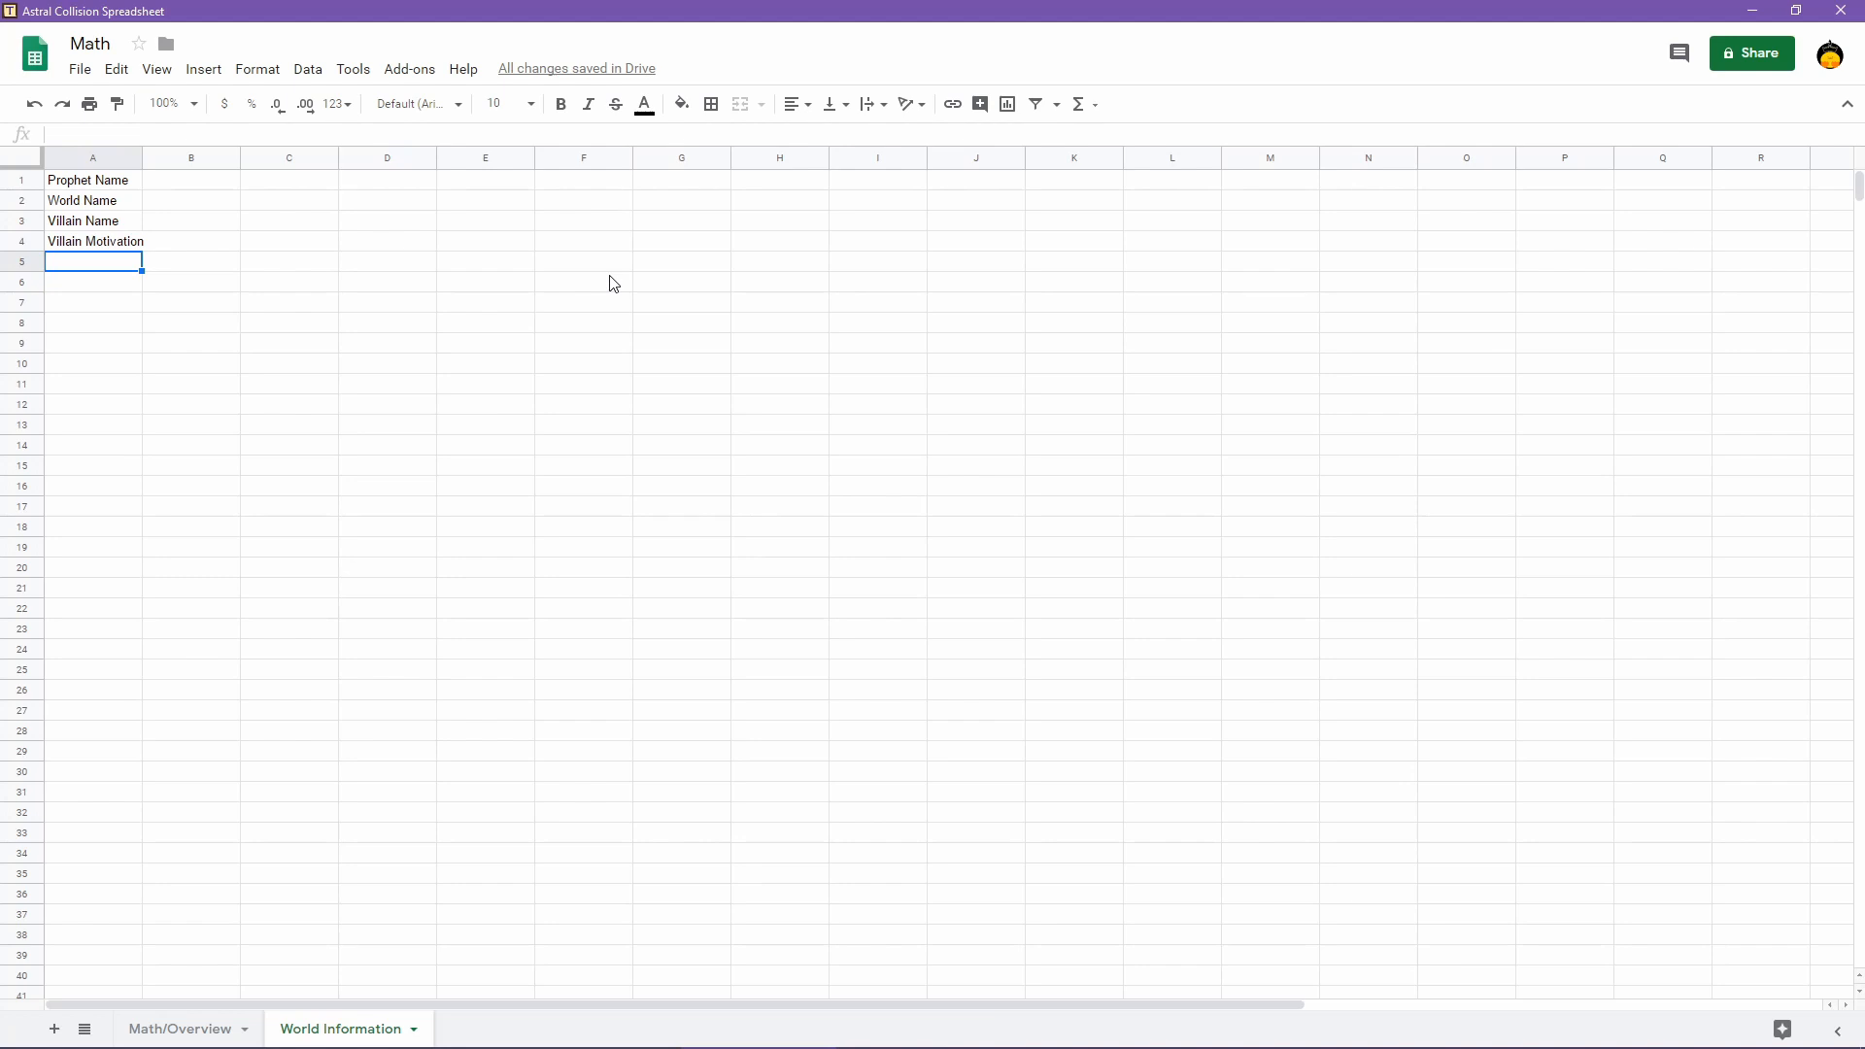
Merge the Villain Motivation cell with the empty cell beneath it, A4:A5
key("Down")
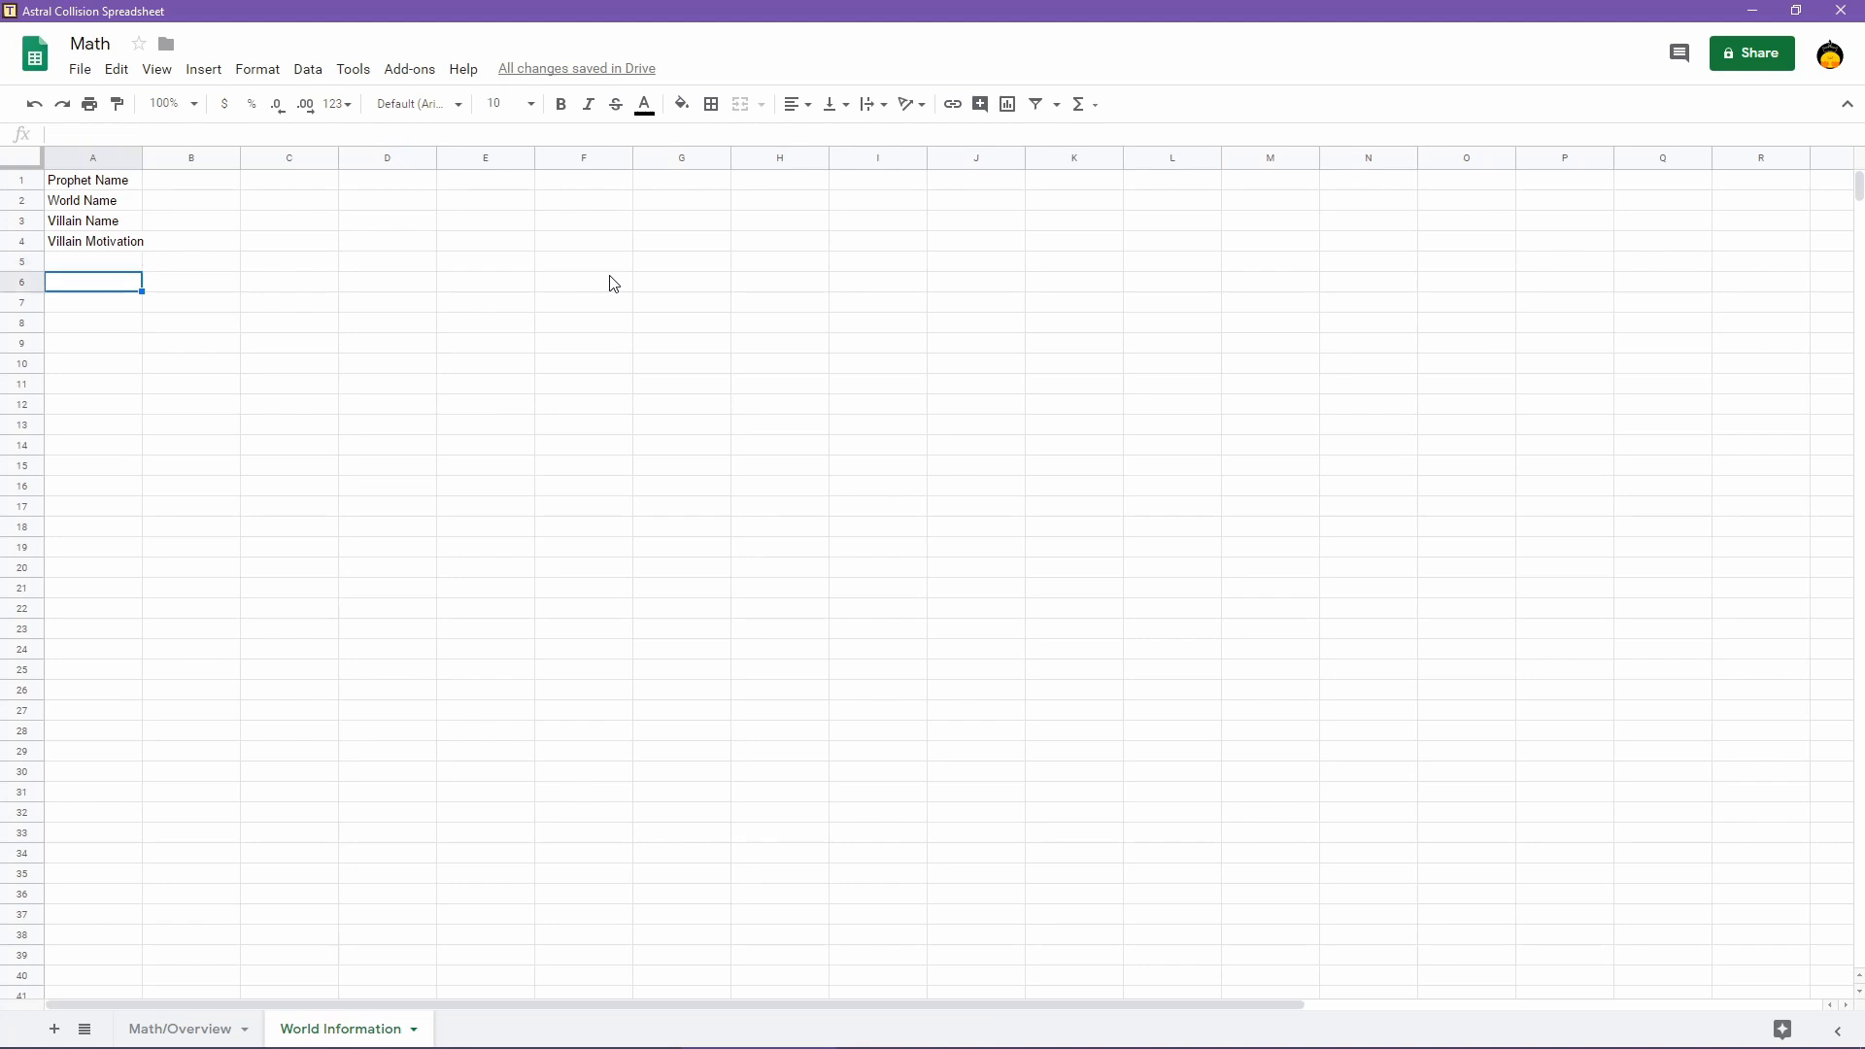
key("Up")
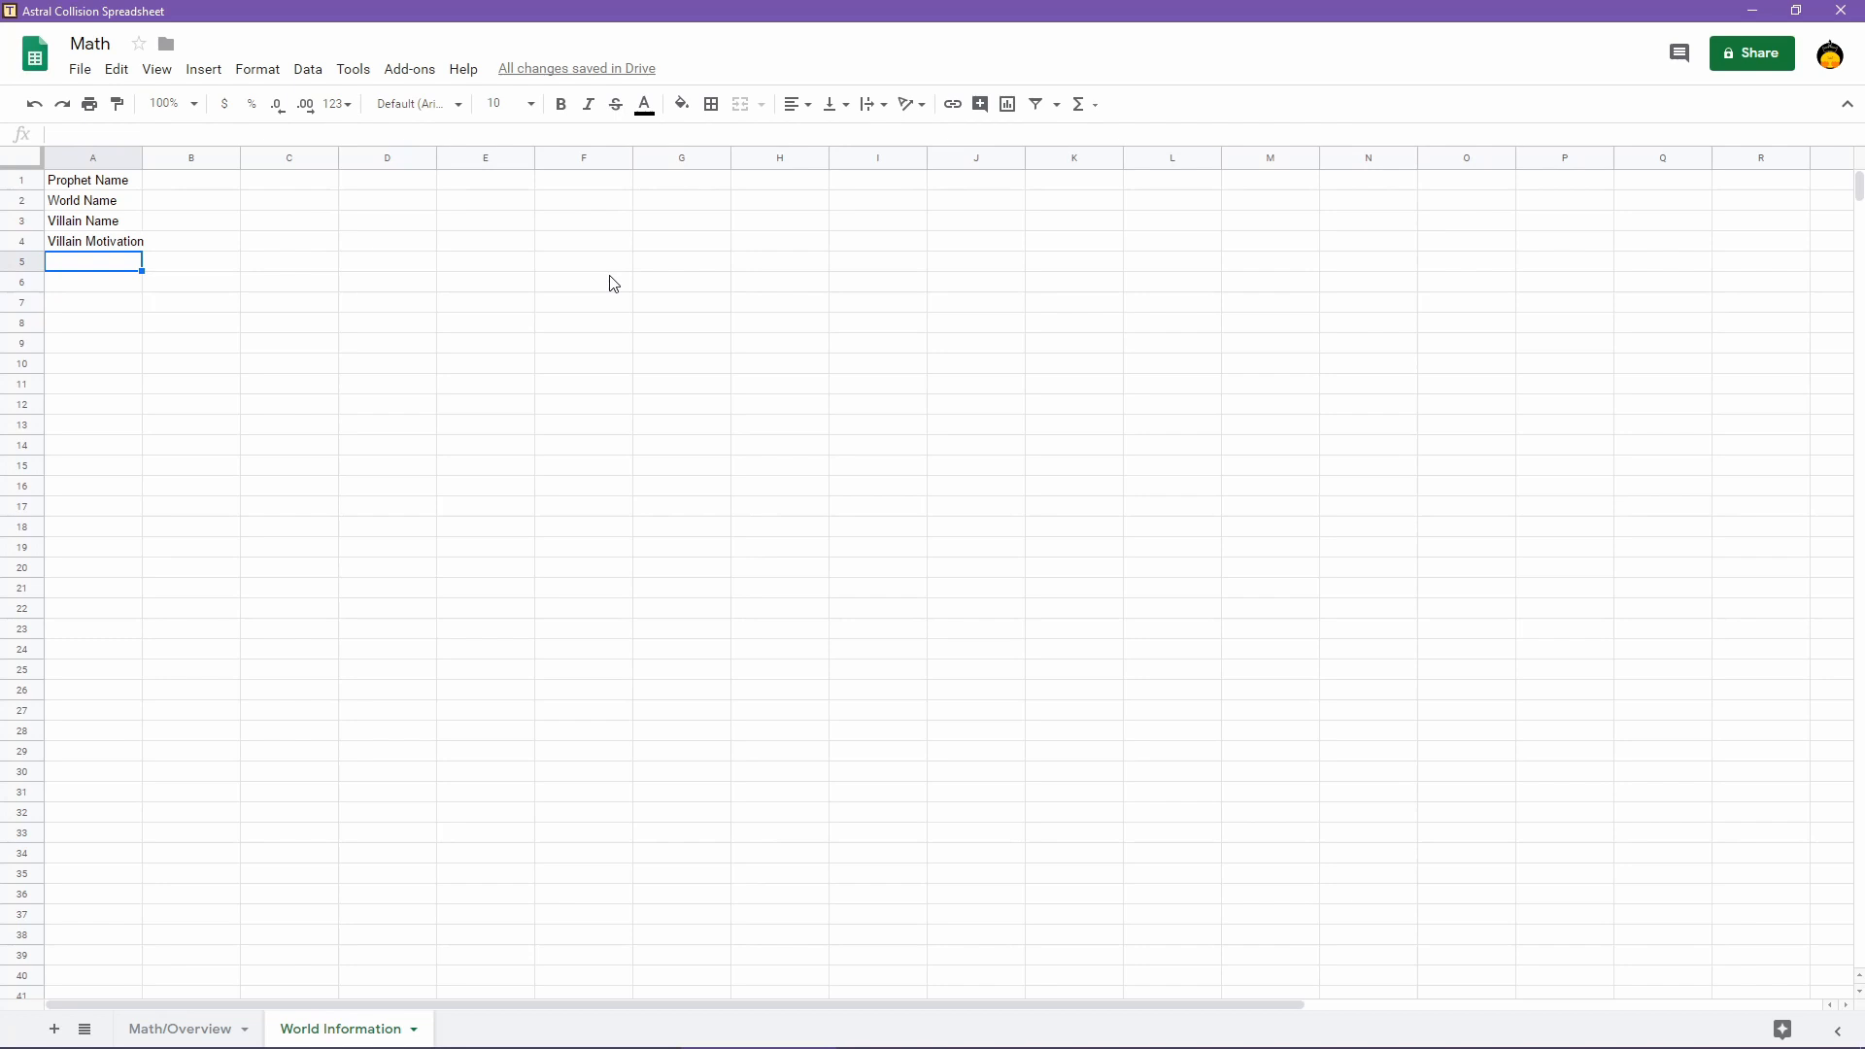
key("Up")
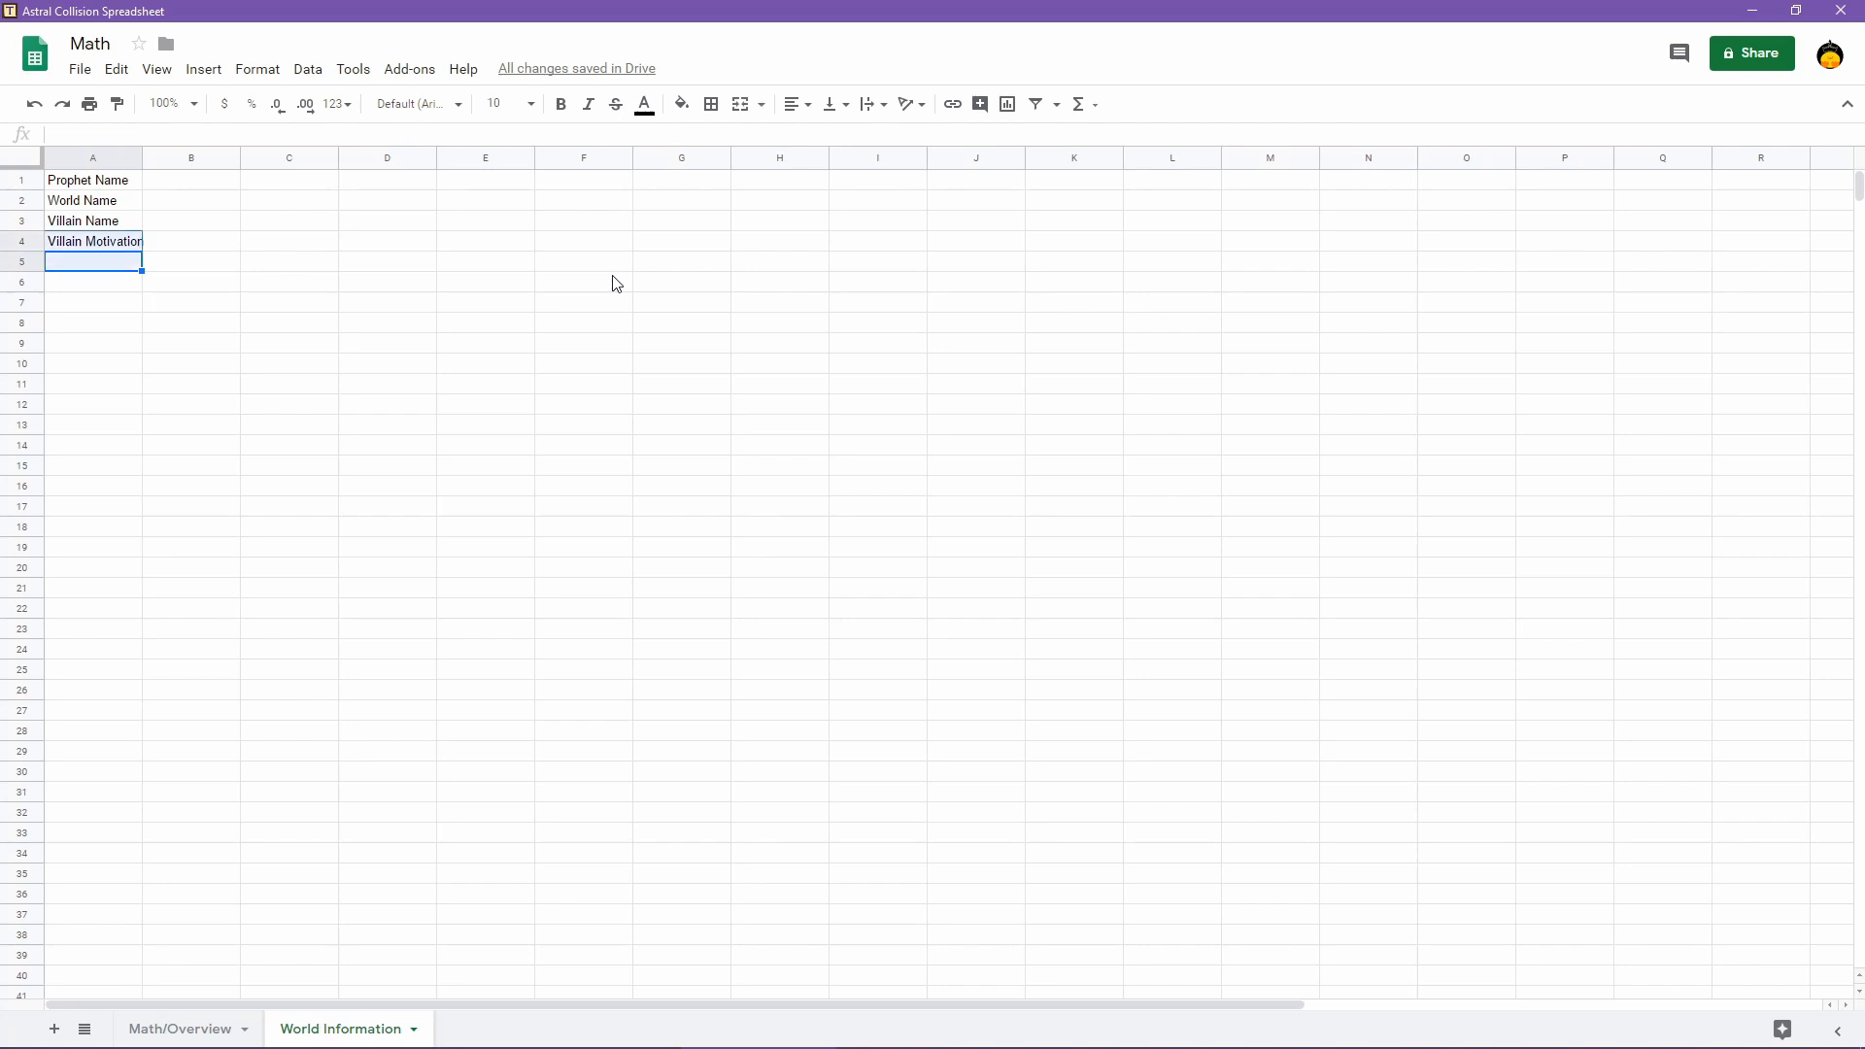
left_click(741, 104)
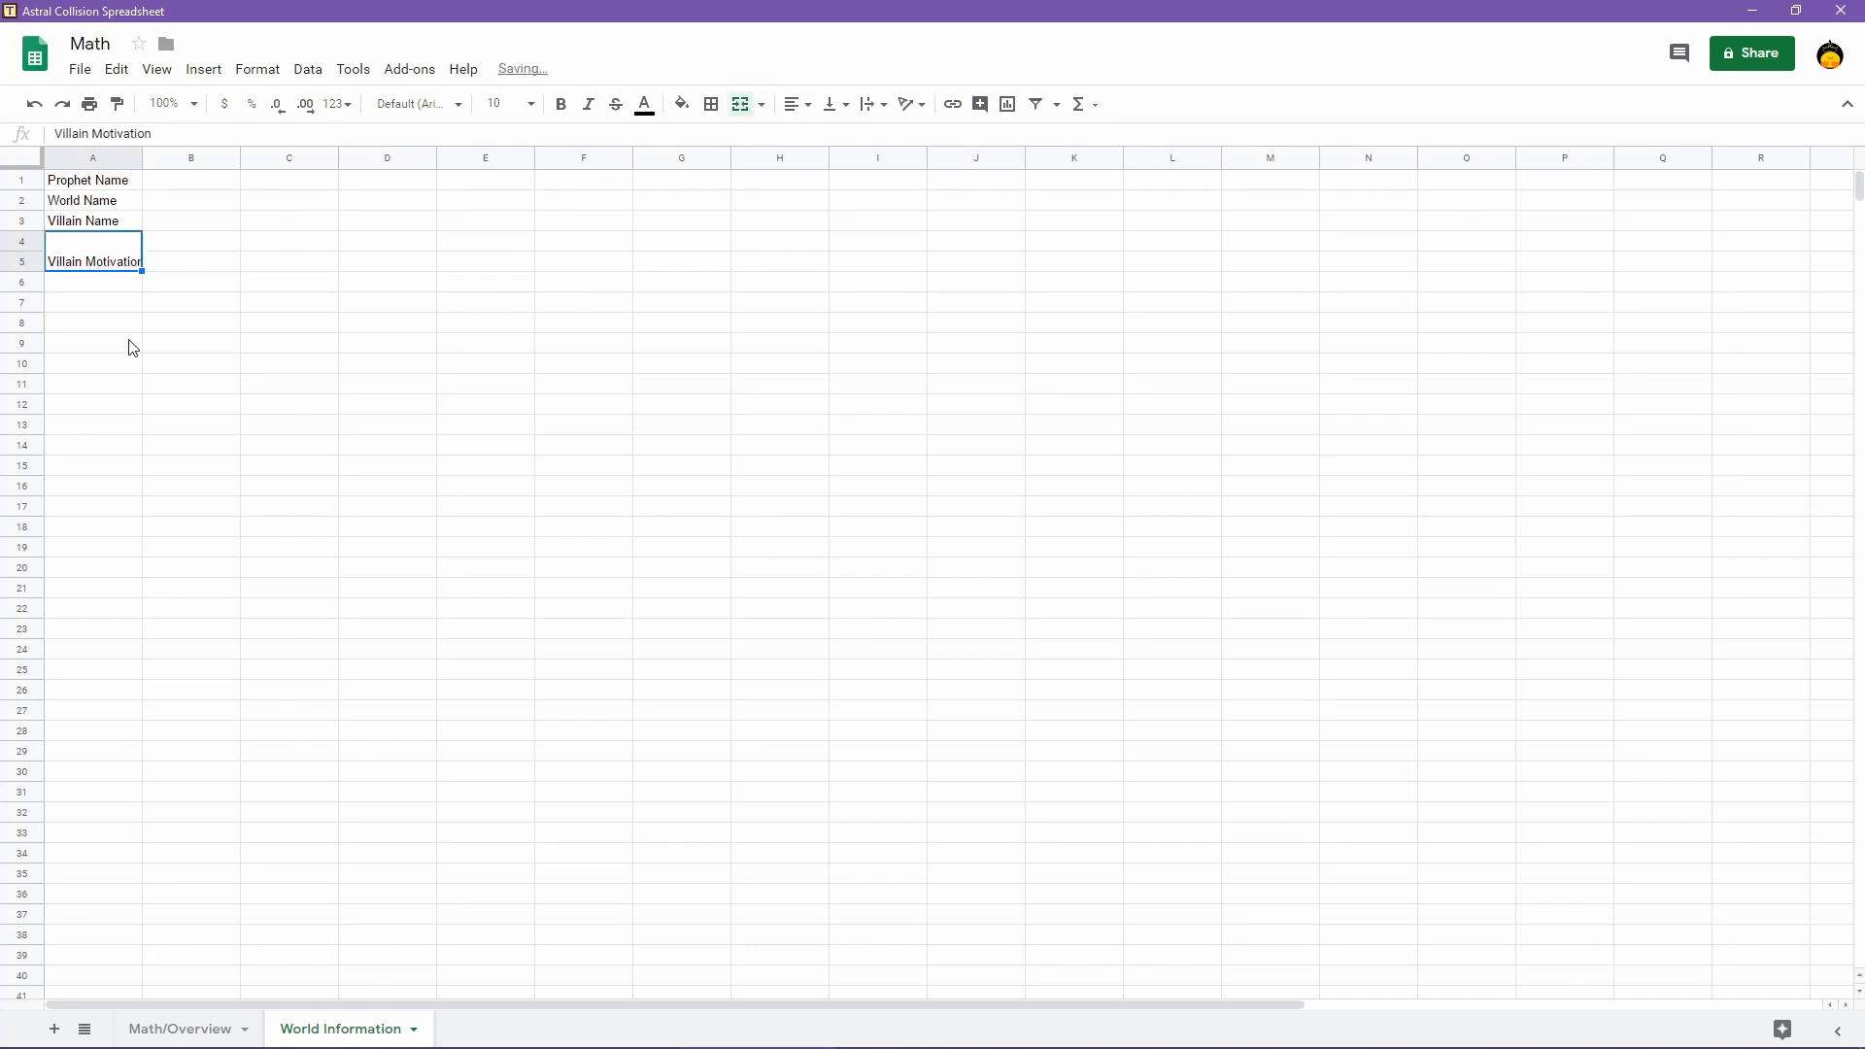
Merge cells A6:C6 and enter the heading General Description in the merged cell
left_click(89, 282)
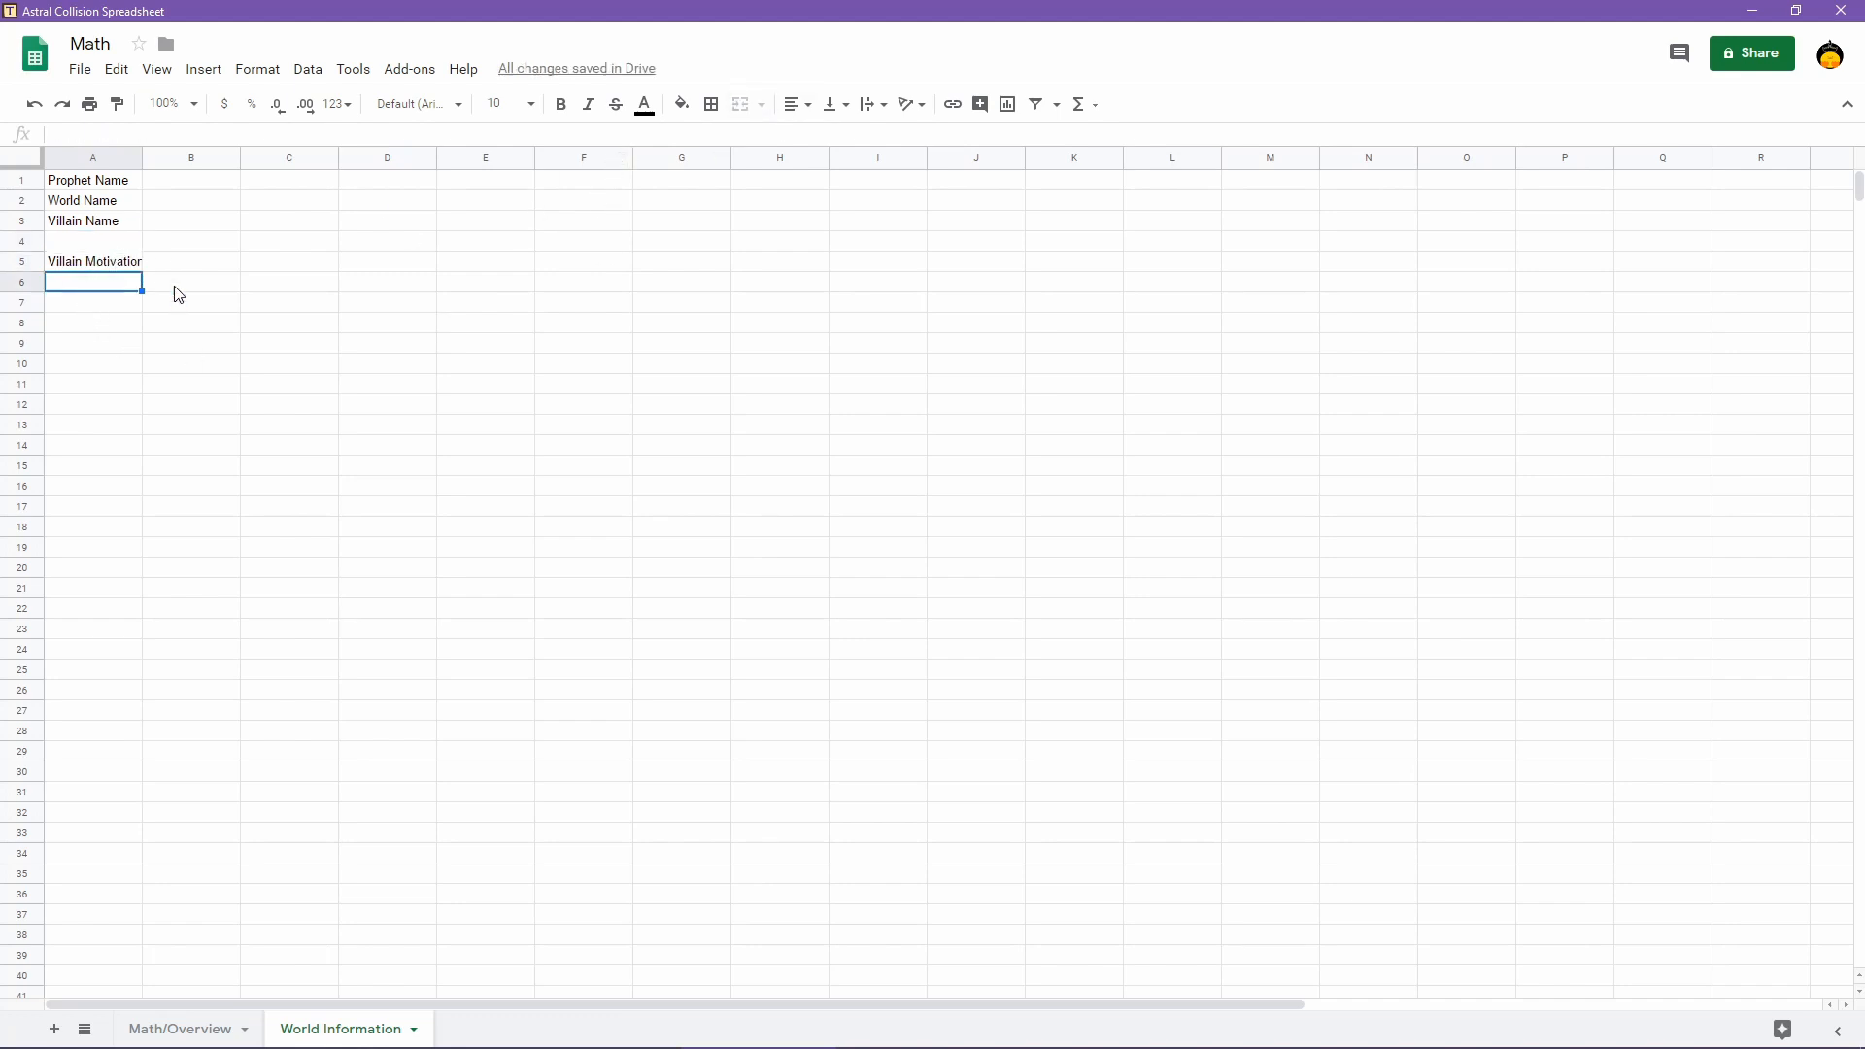
left_click(260, 288, "shift")
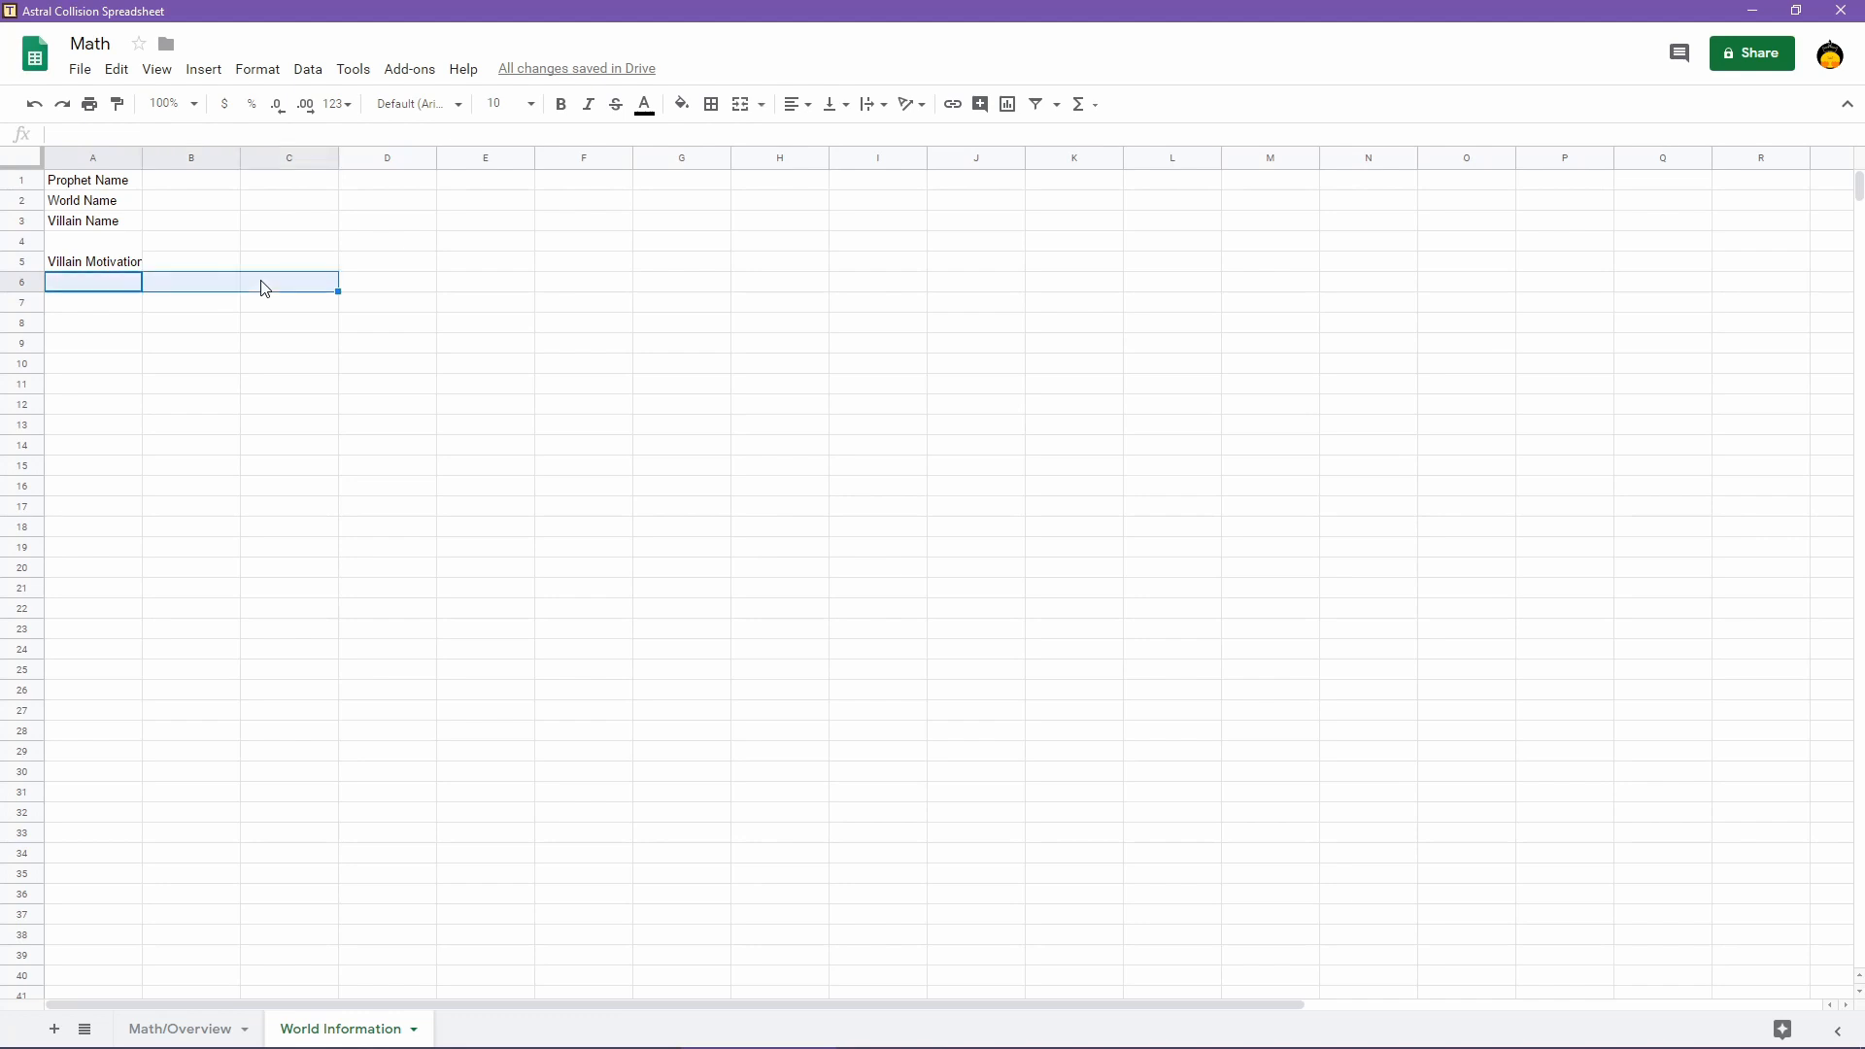
left_click(228, 288, "shift")
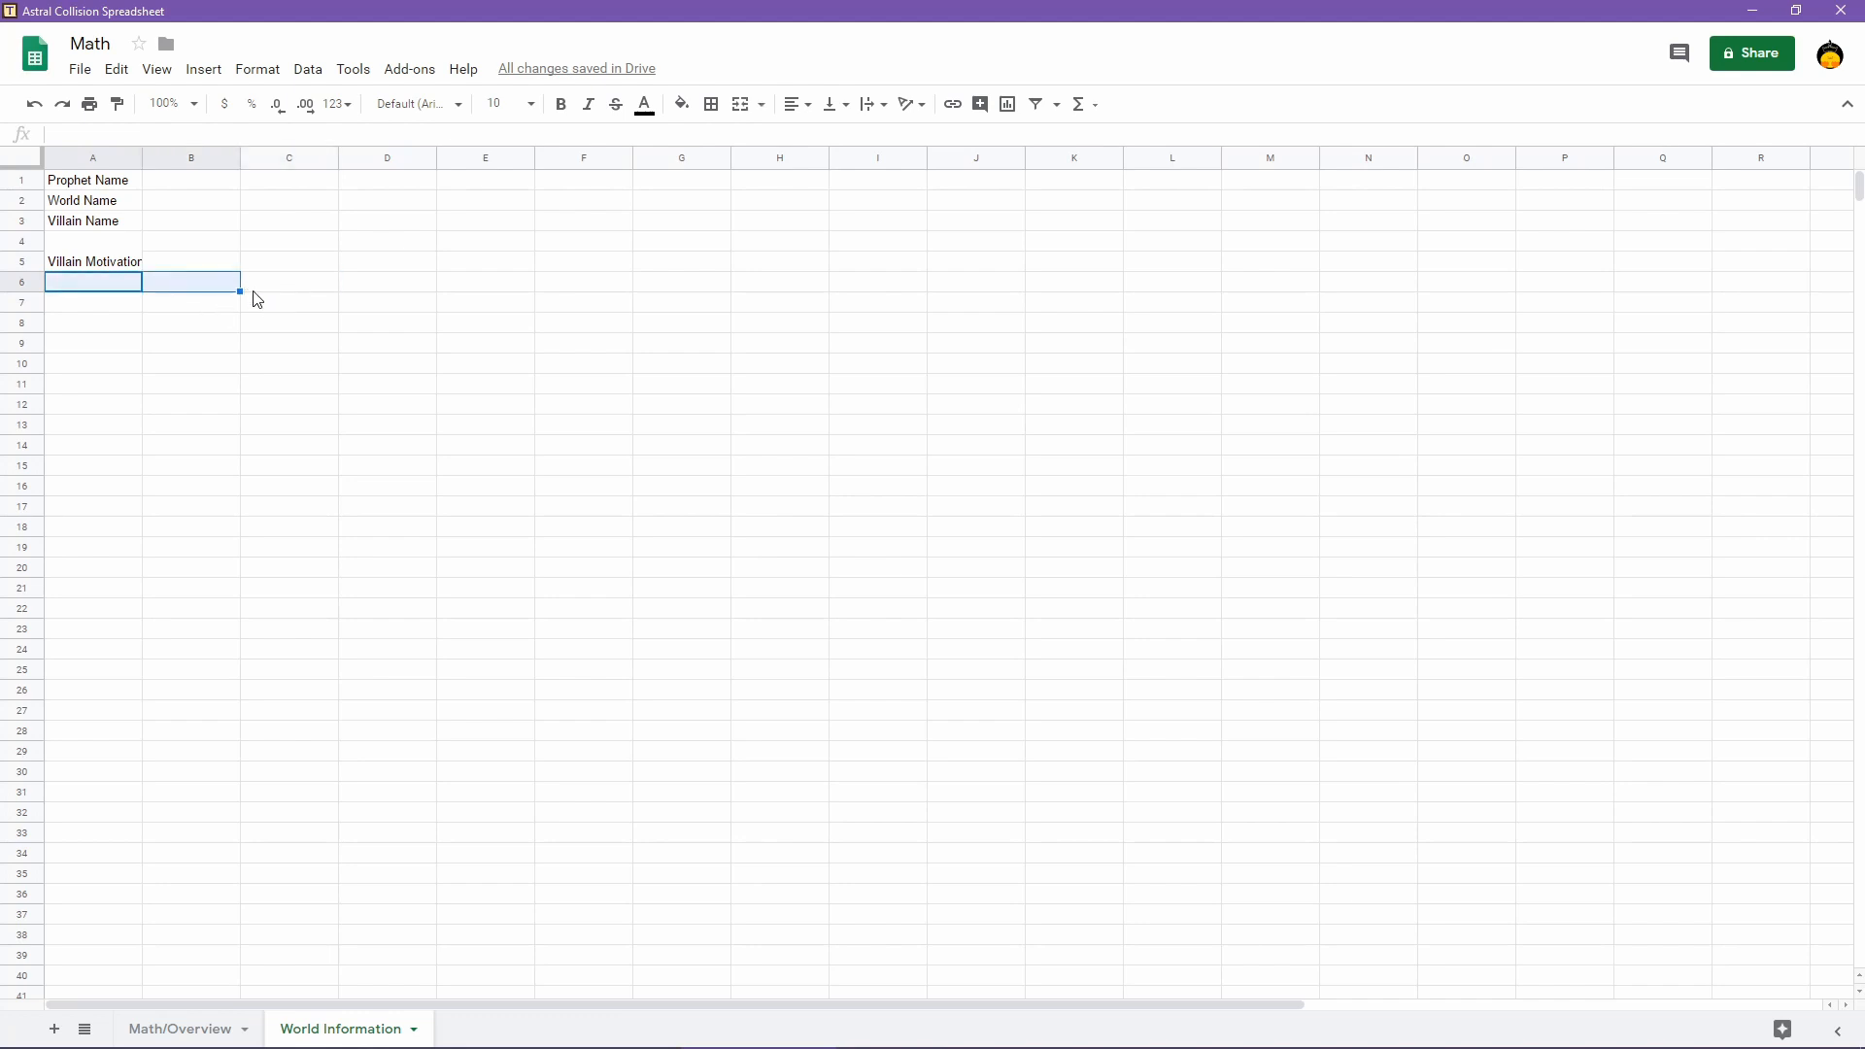
left_click(278, 288, "shift")
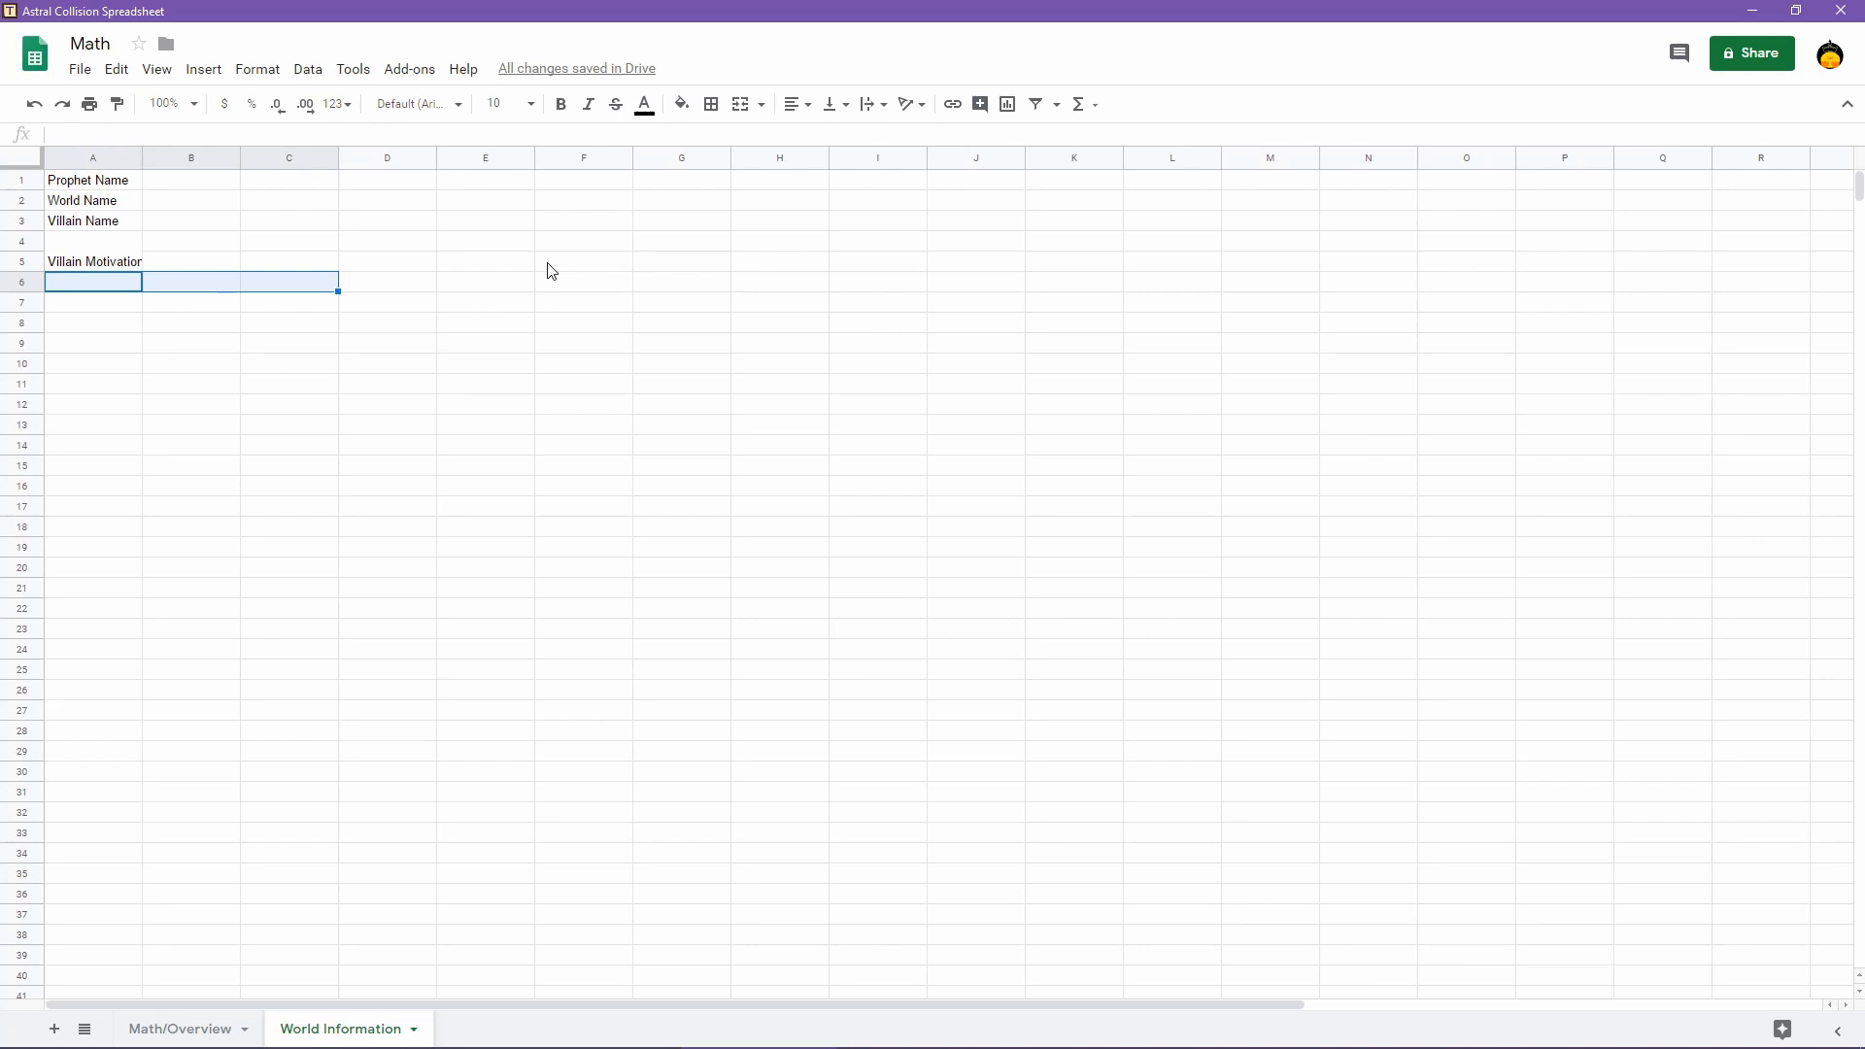
left_click(738, 104)
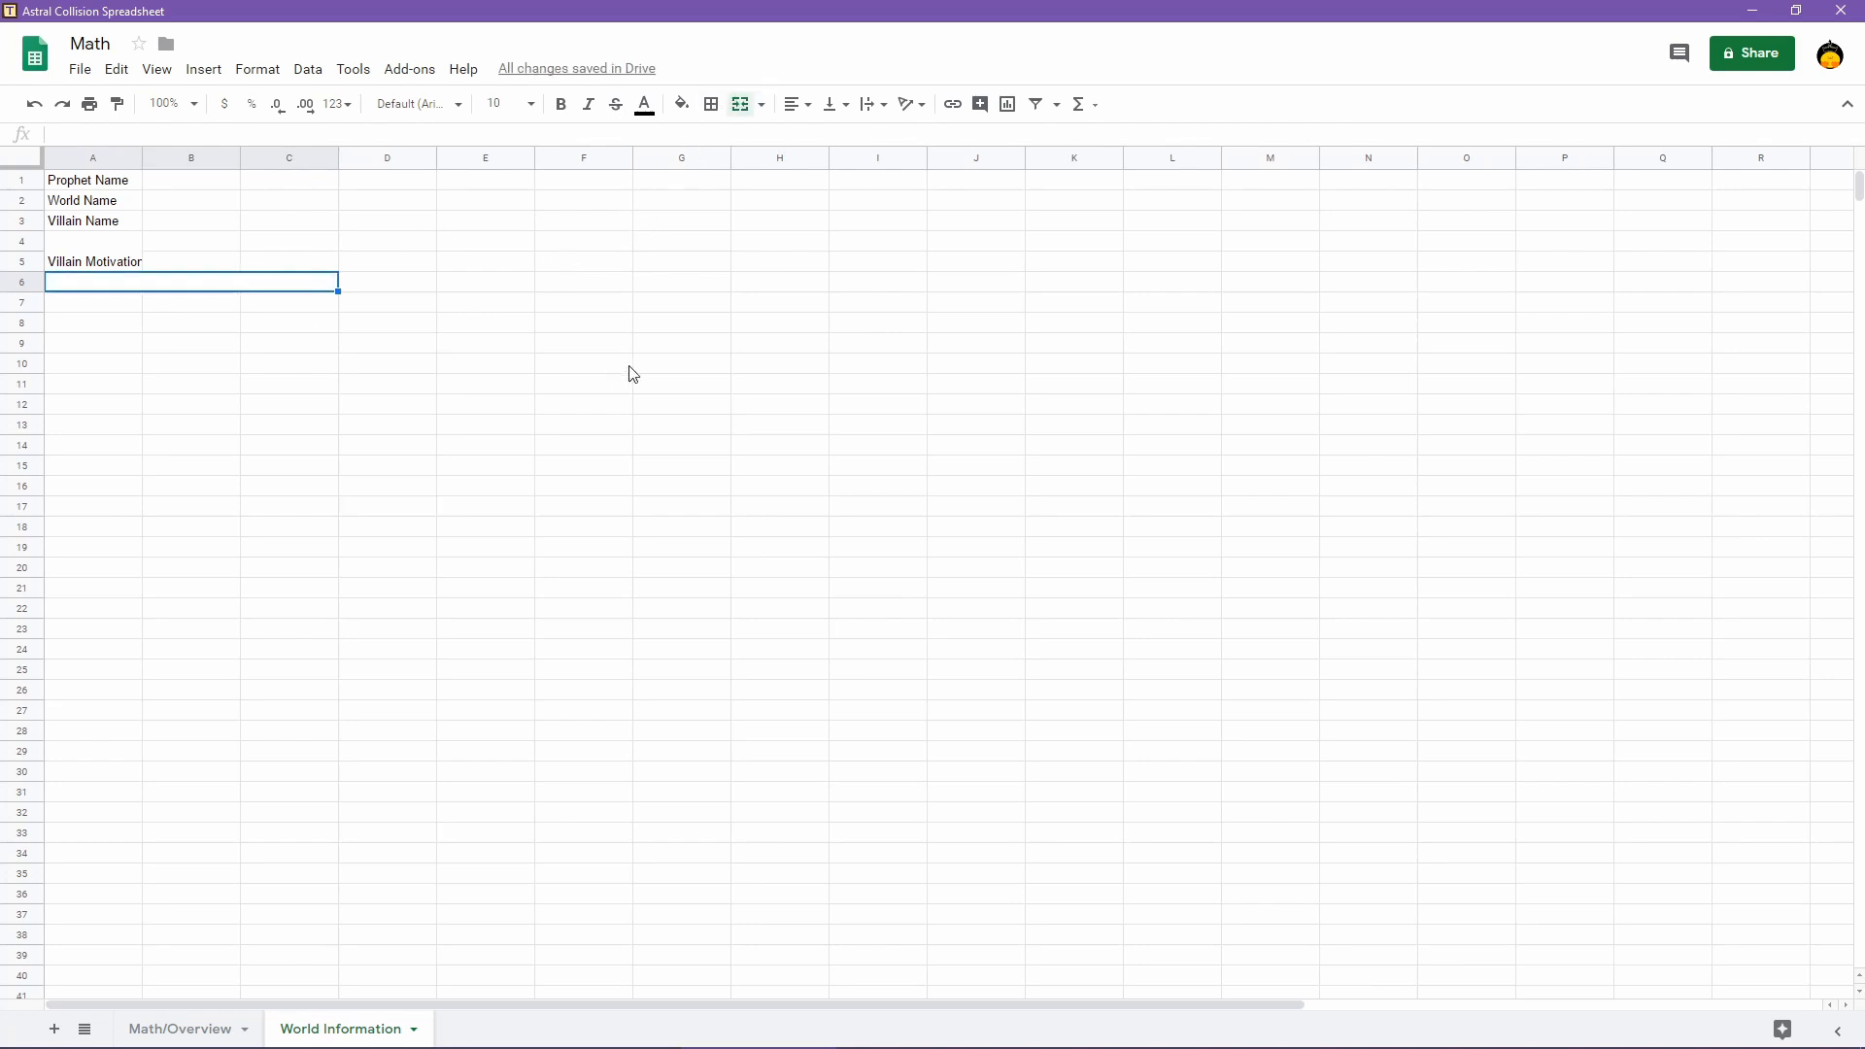
type("General Desc")
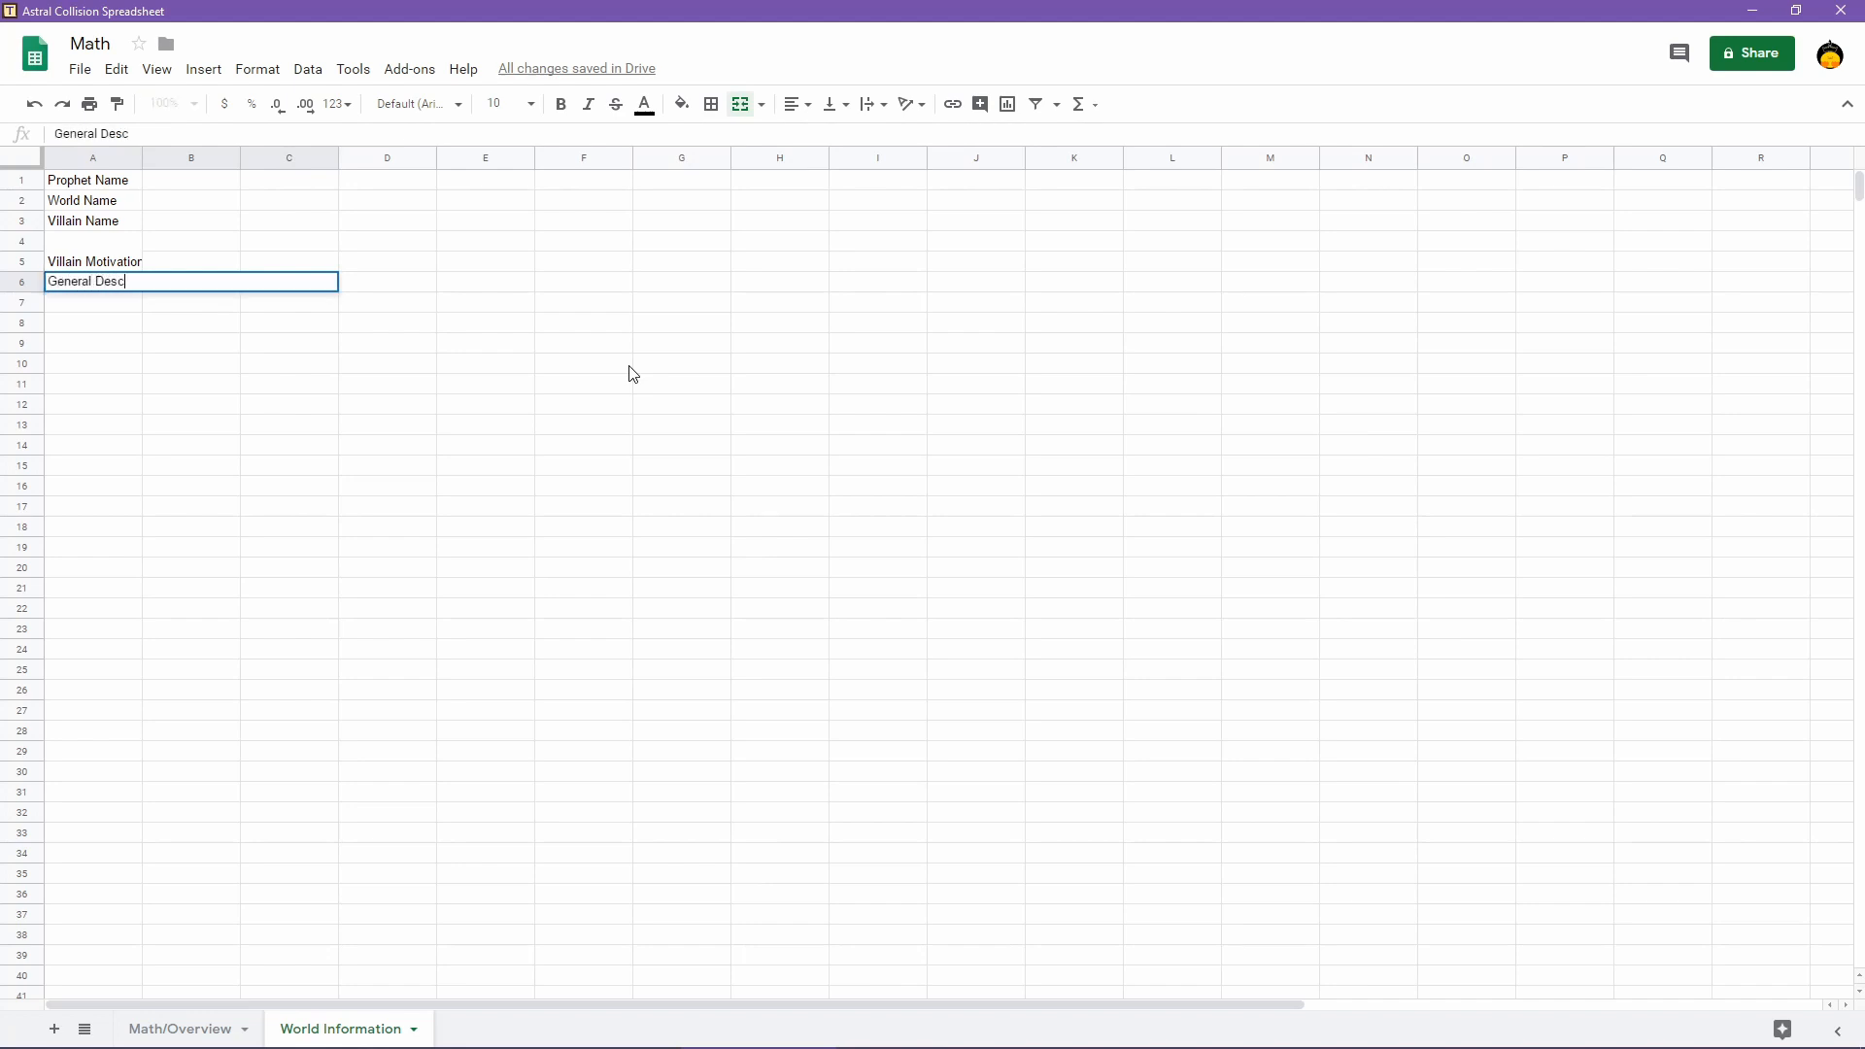
type("ription")
key("Return")
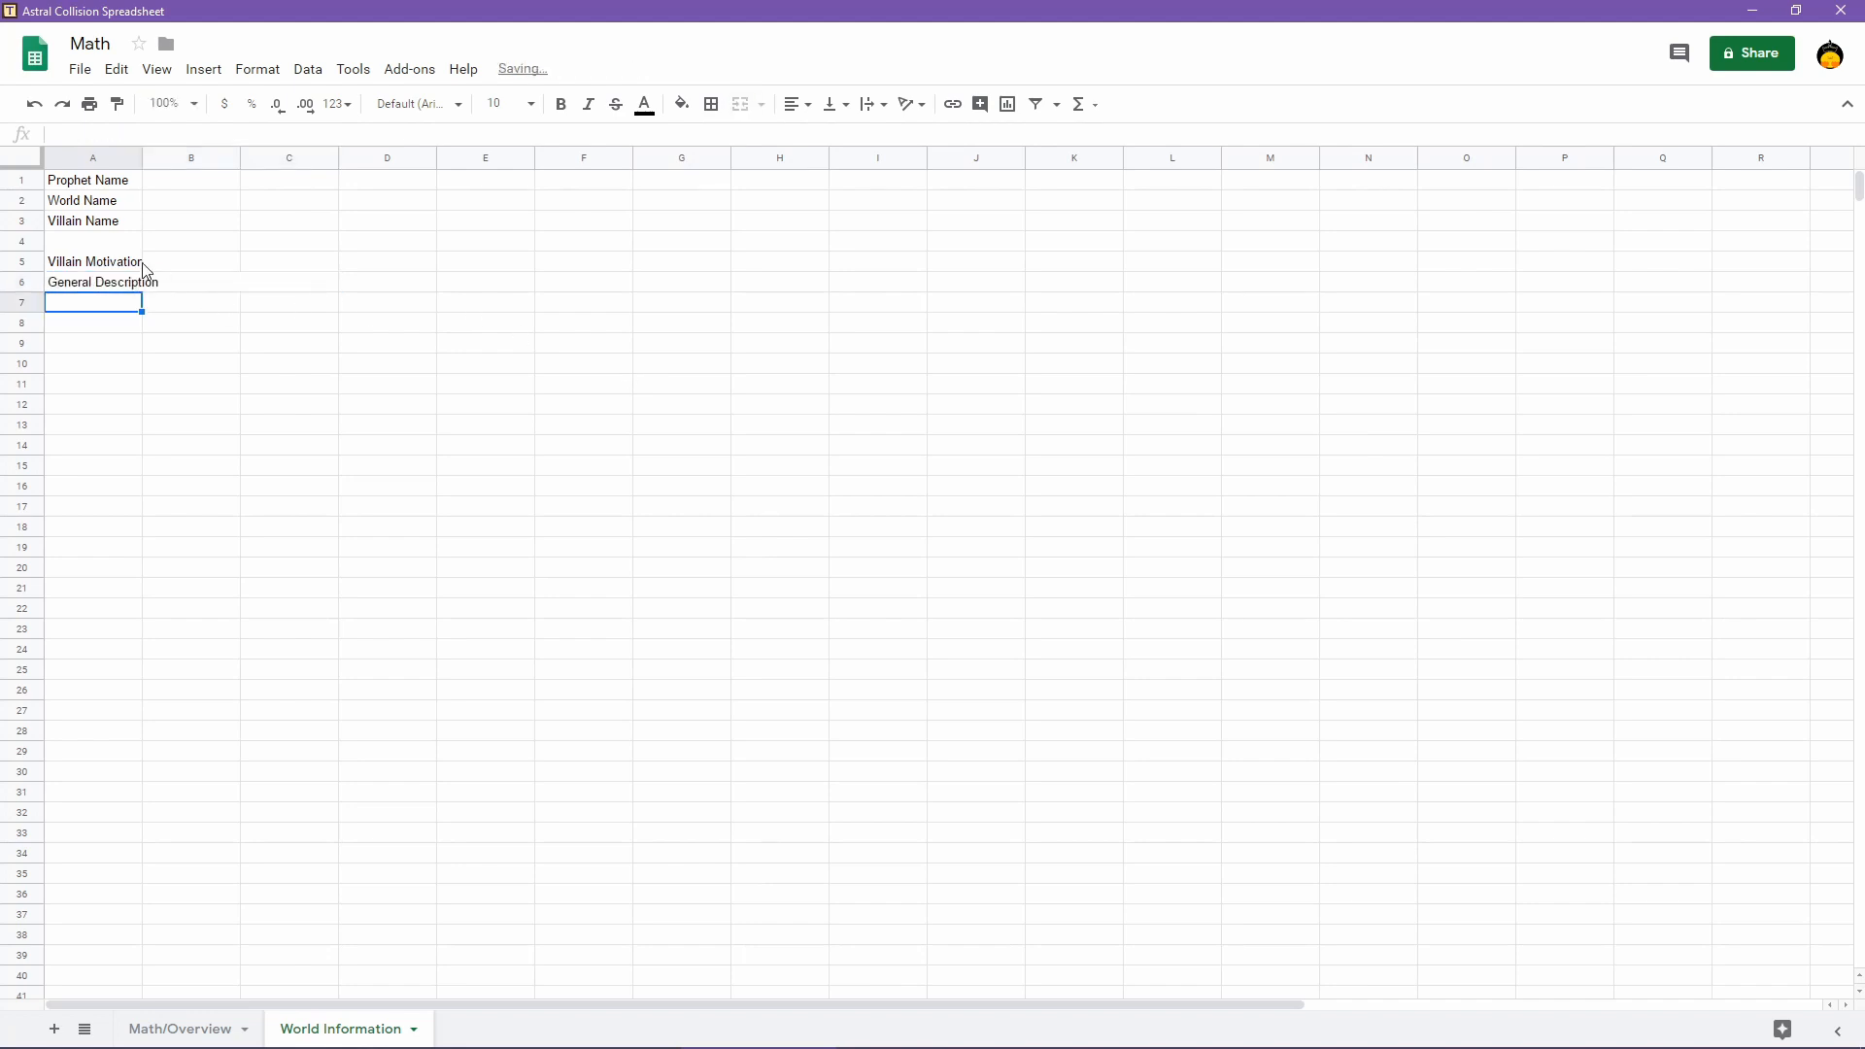
Make all five headings bold, from Prophet Name through General Description
left_click(92, 185)
left_click(83, 283, "shift")
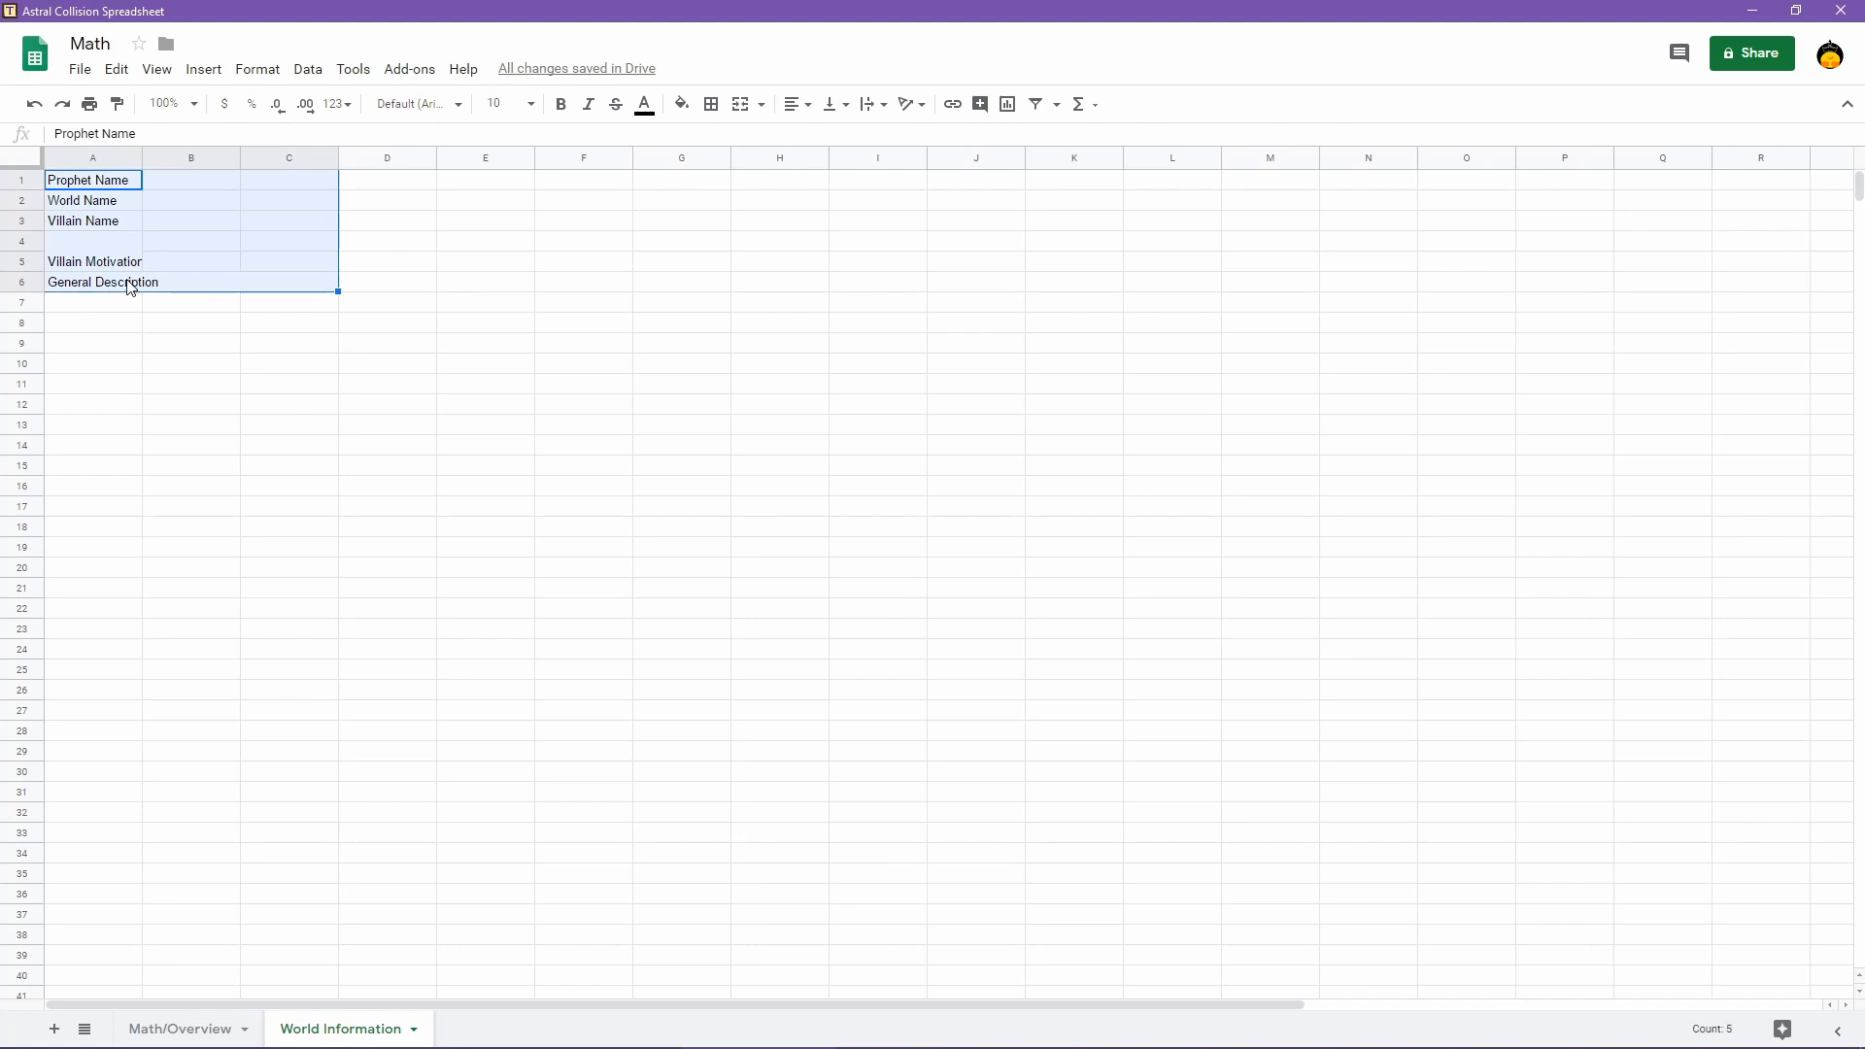
left_click(87, 187)
left_click(89, 223, "shift")
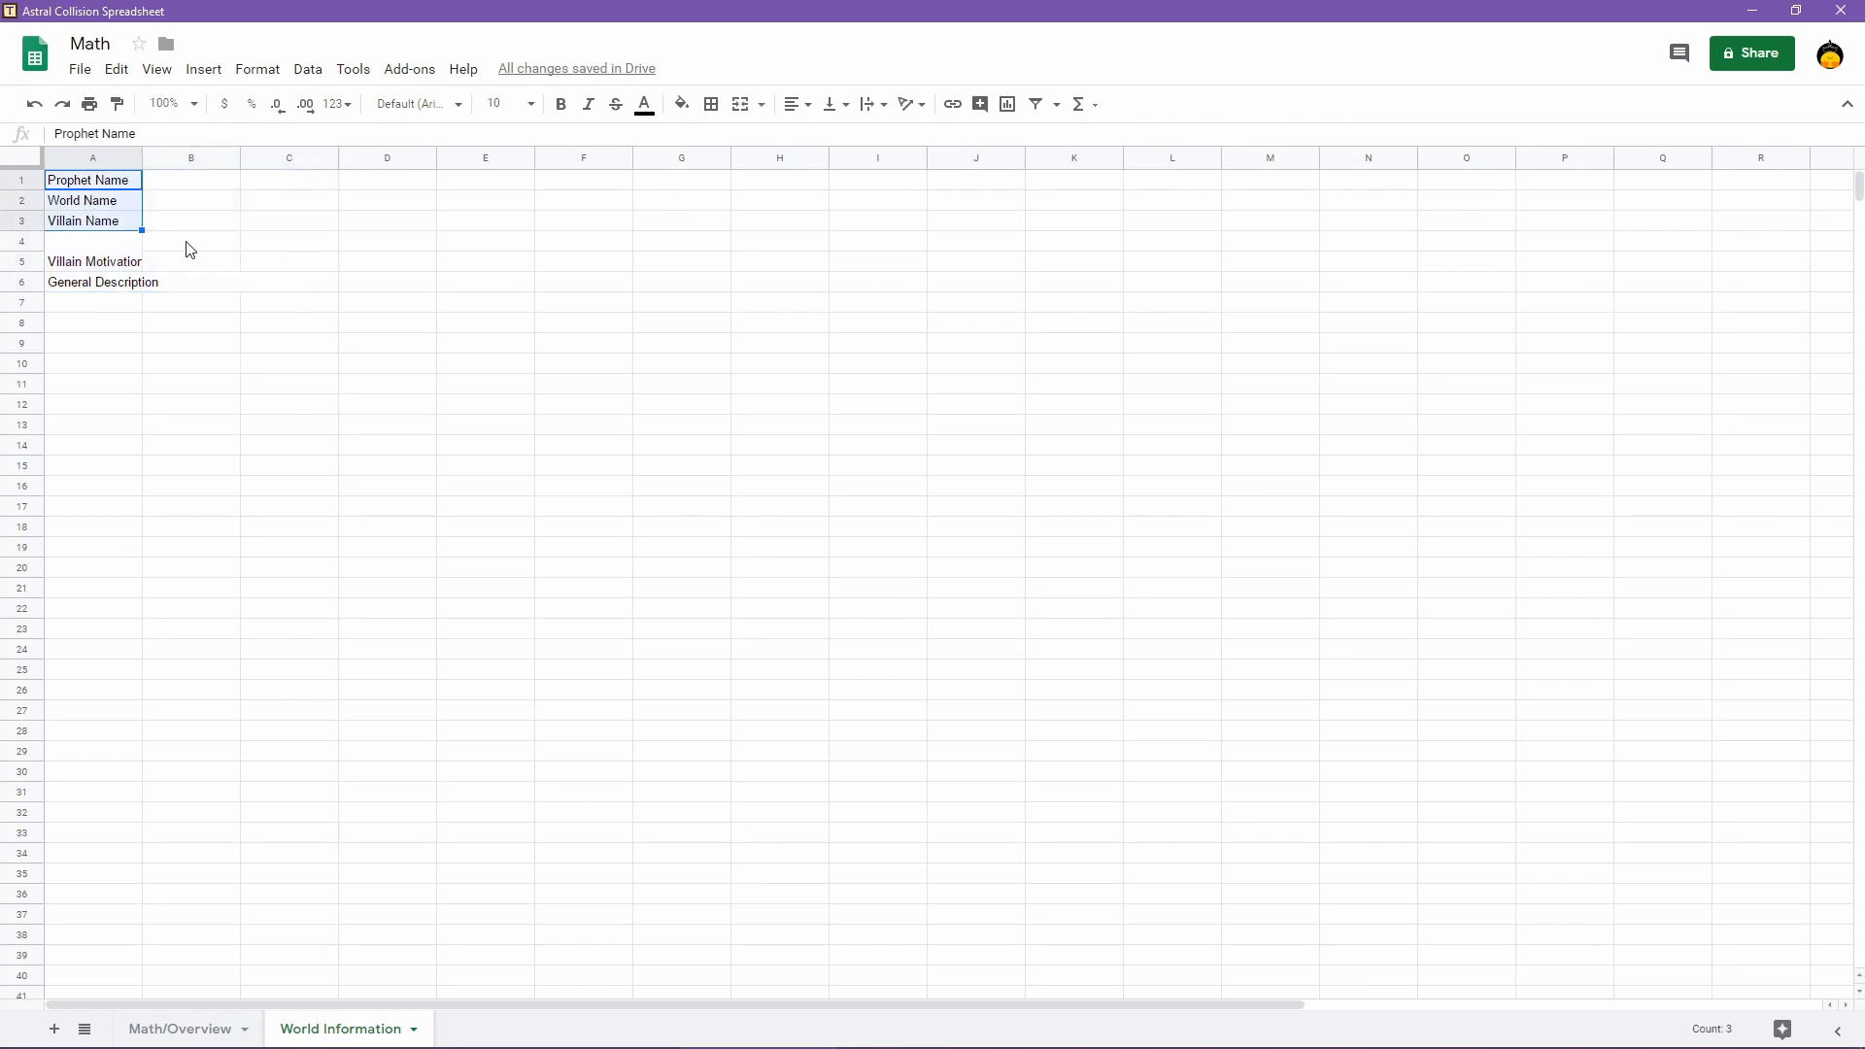
key("ctrl+b")
left_click(97, 262)
key("ctrl+b")
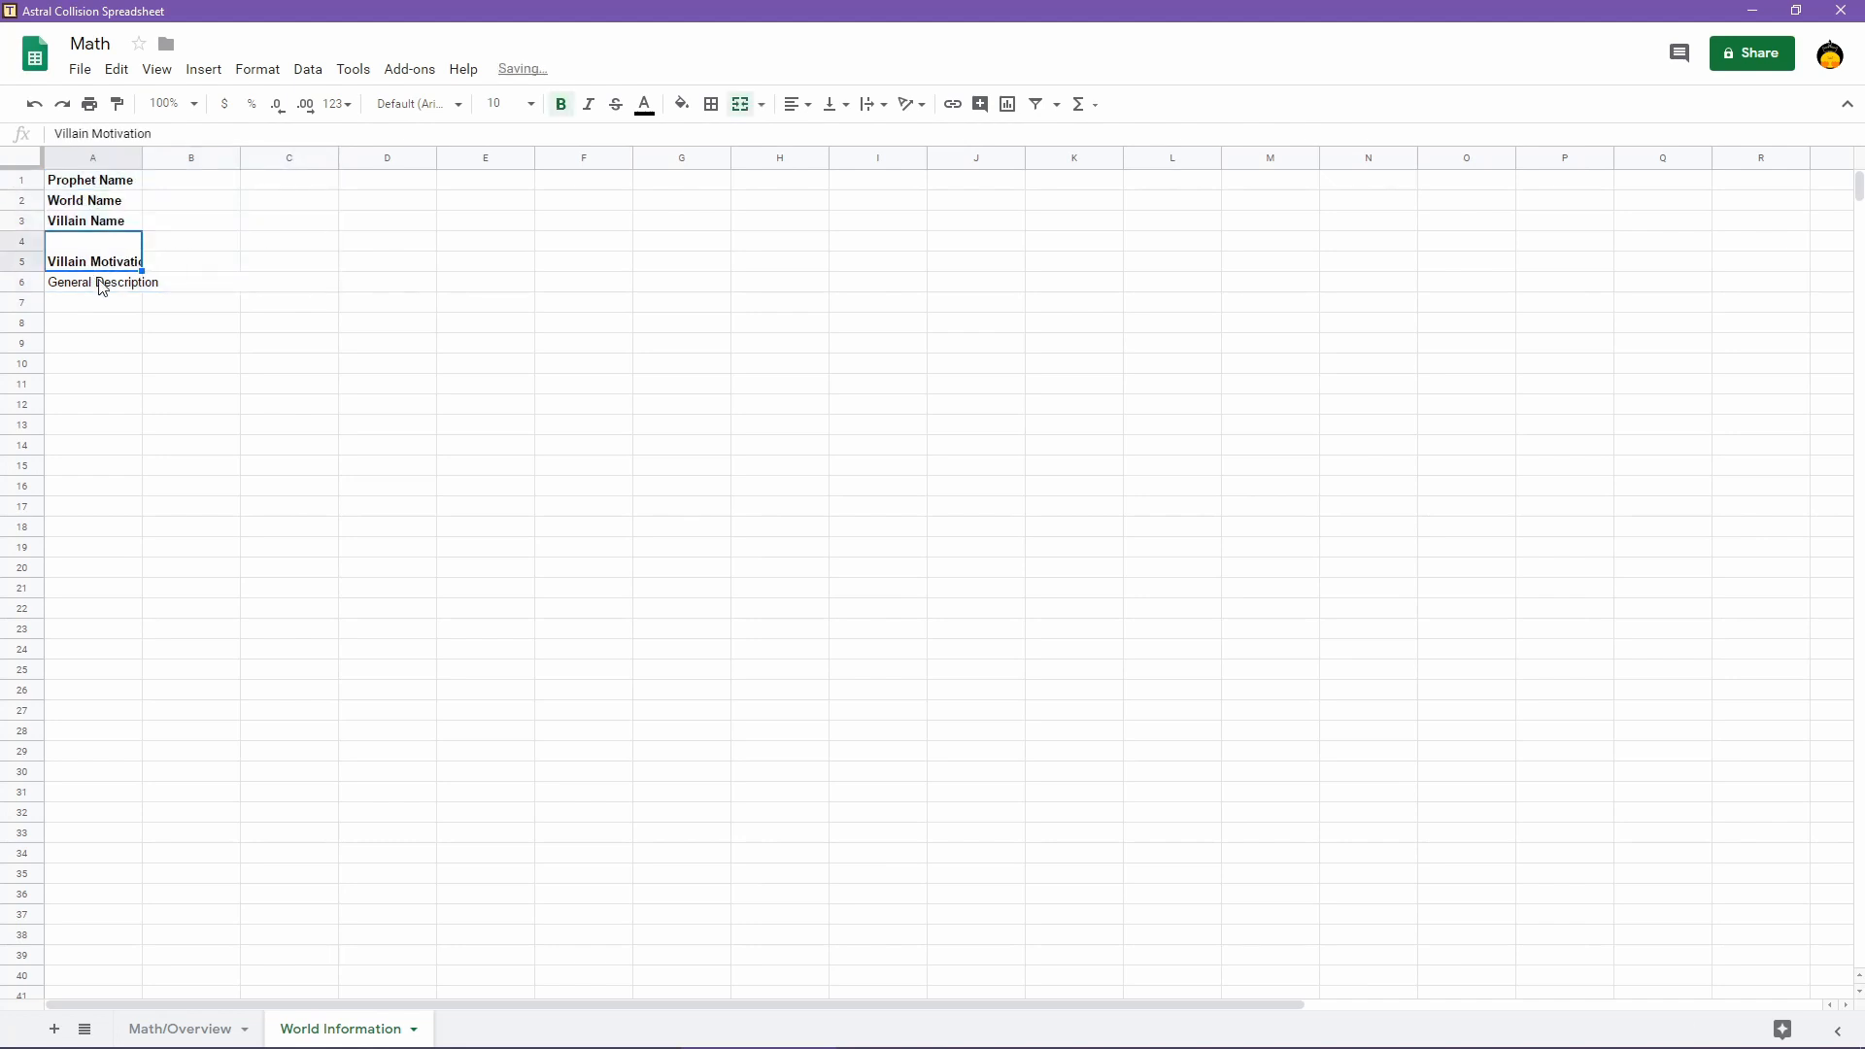
left_click(197, 283)
key("ctrl+b")
Merge cells B4:C5 into one entry area beside the Villain Motivation heading
left_click(179, 243)
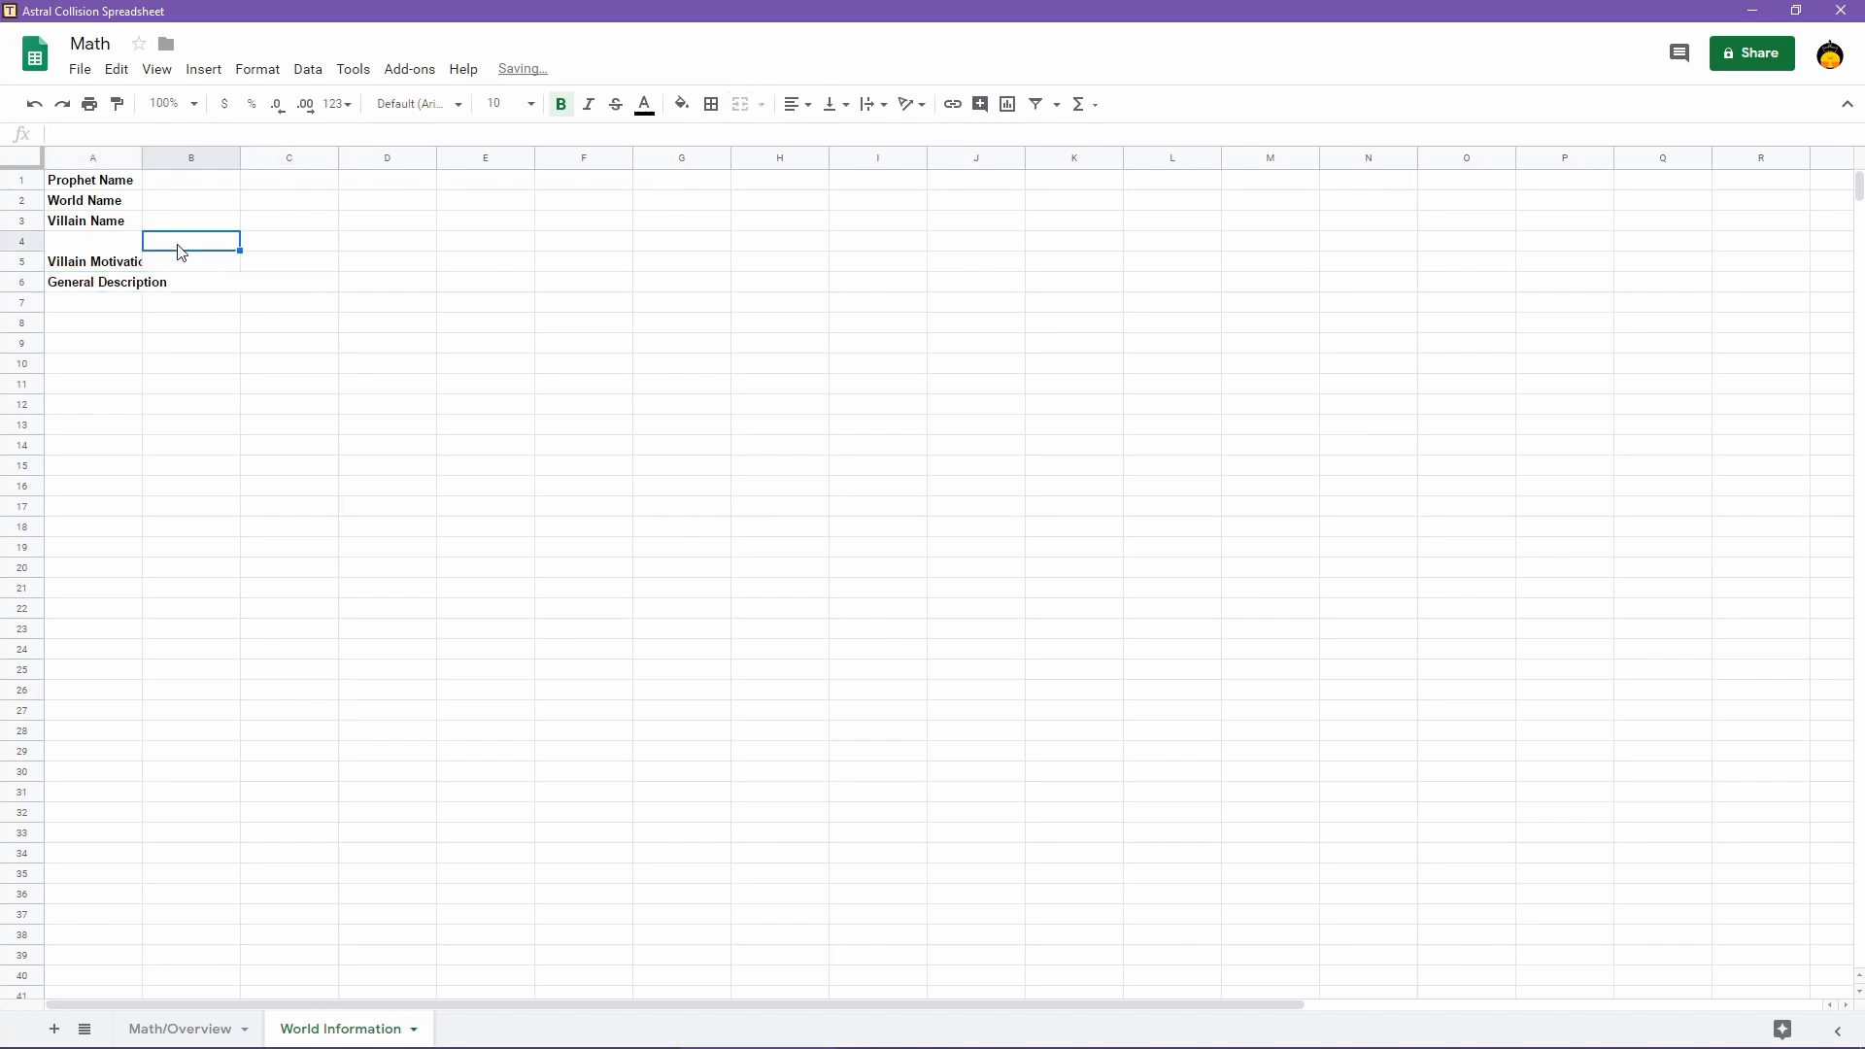
left_click(274, 260, "shift")
left_click(738, 104)
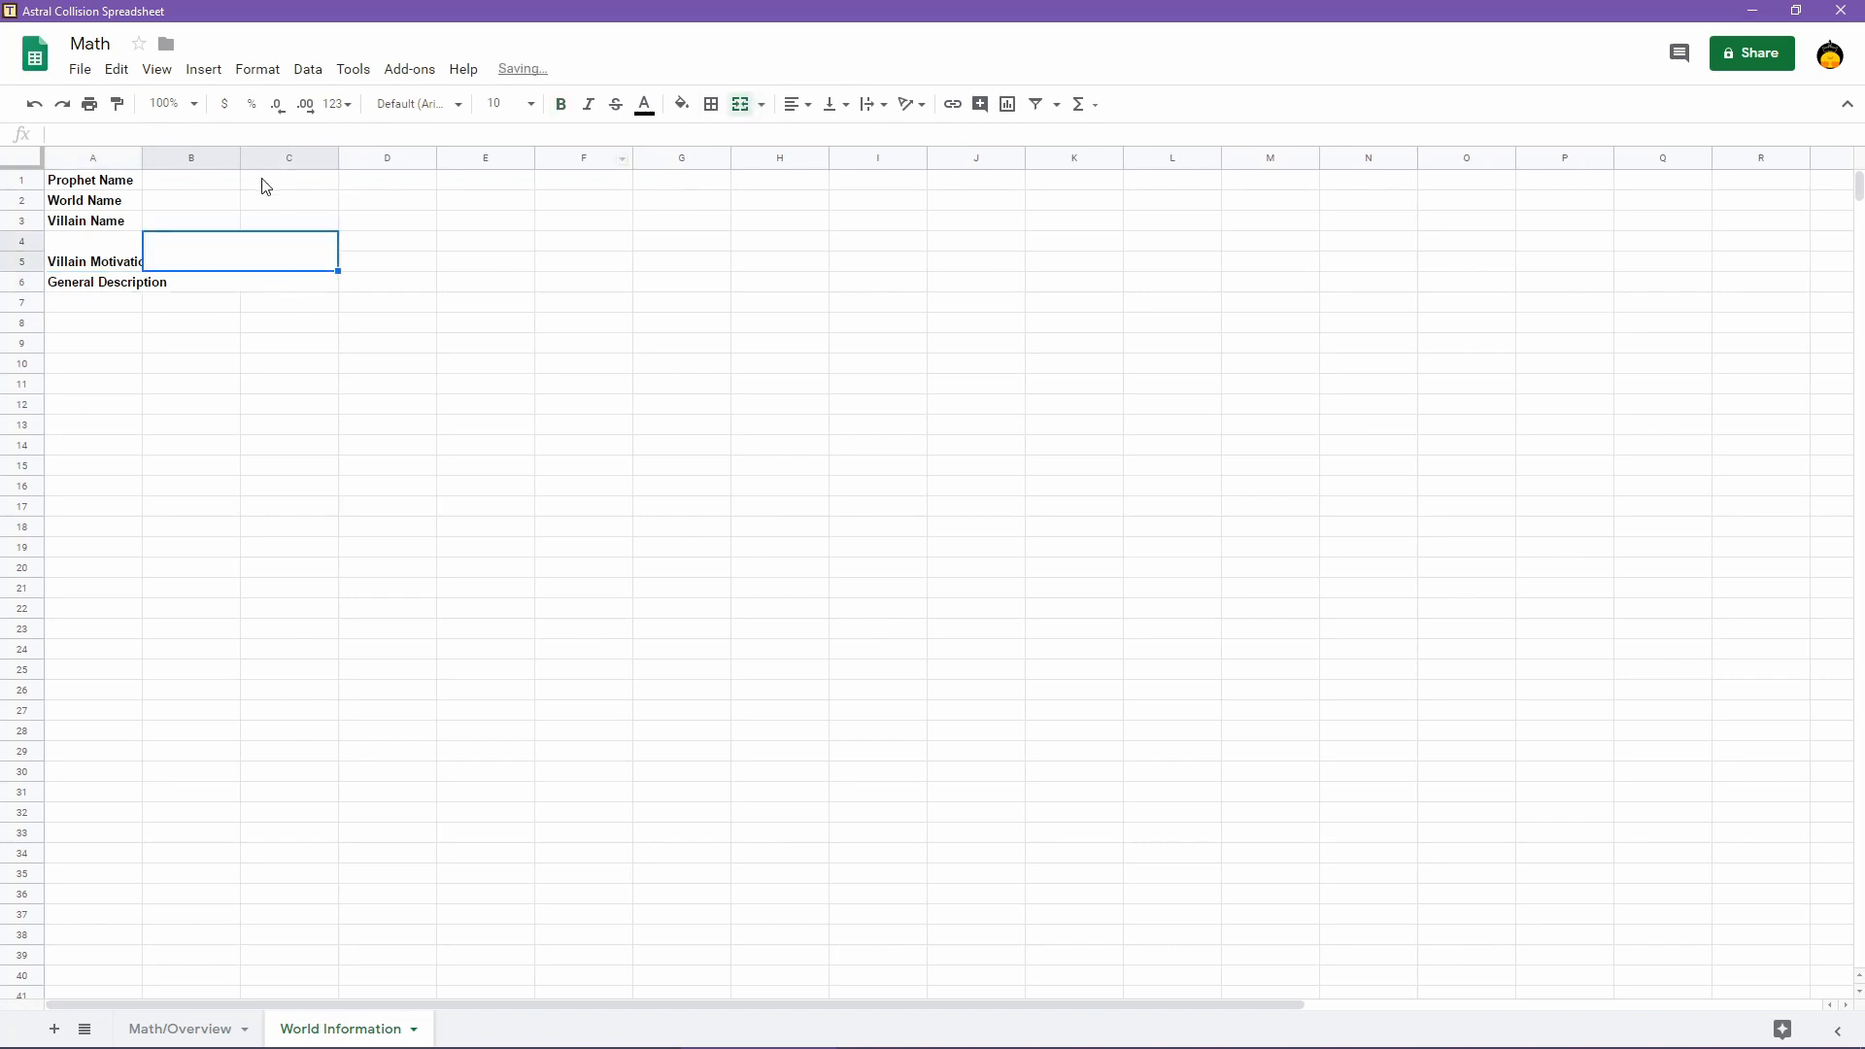
Merge columns B and C separately in rows 1, 2 and 3 beside the Prophet, World and Villain Name headings
left_click_drag(263, 183, 219, 186)
left_click(738, 106)
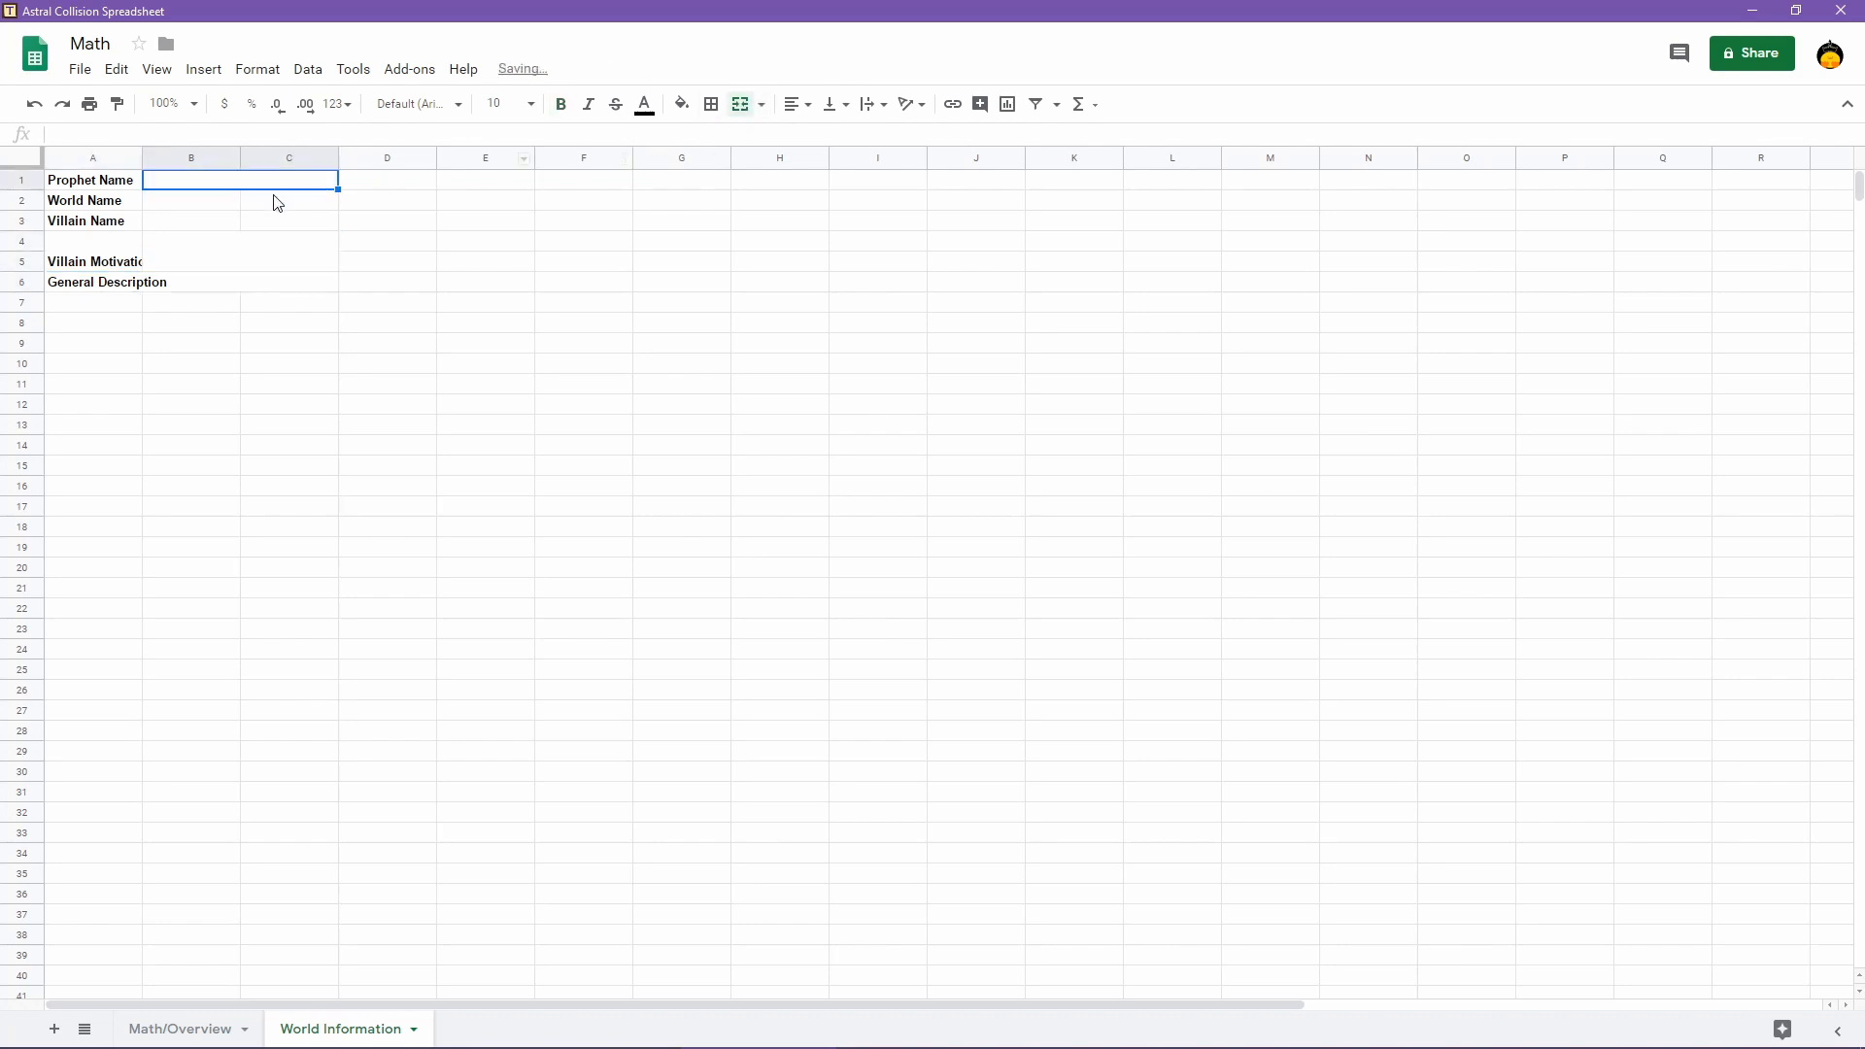
left_click(276, 200)
left_click(220, 204, "shift")
left_click(739, 104)
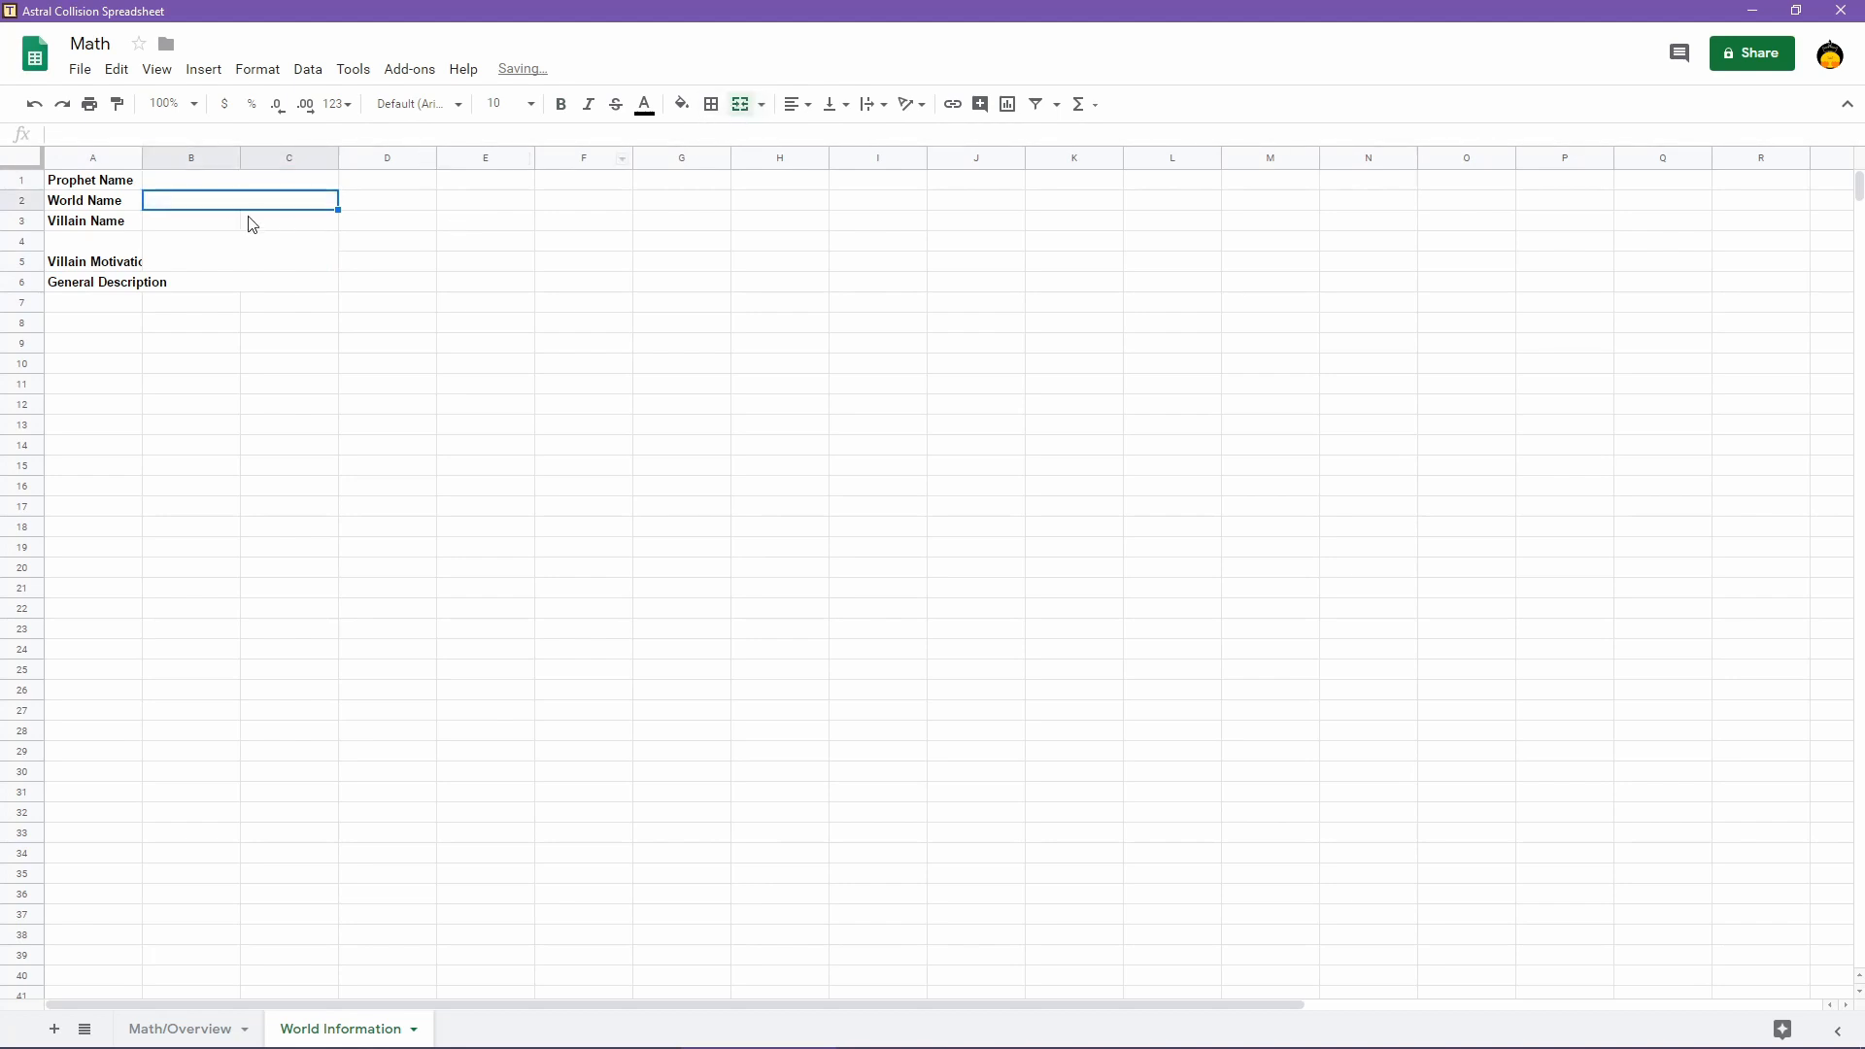
left_click(249, 221)
left_click(207, 230, "shift")
left_click(739, 104)
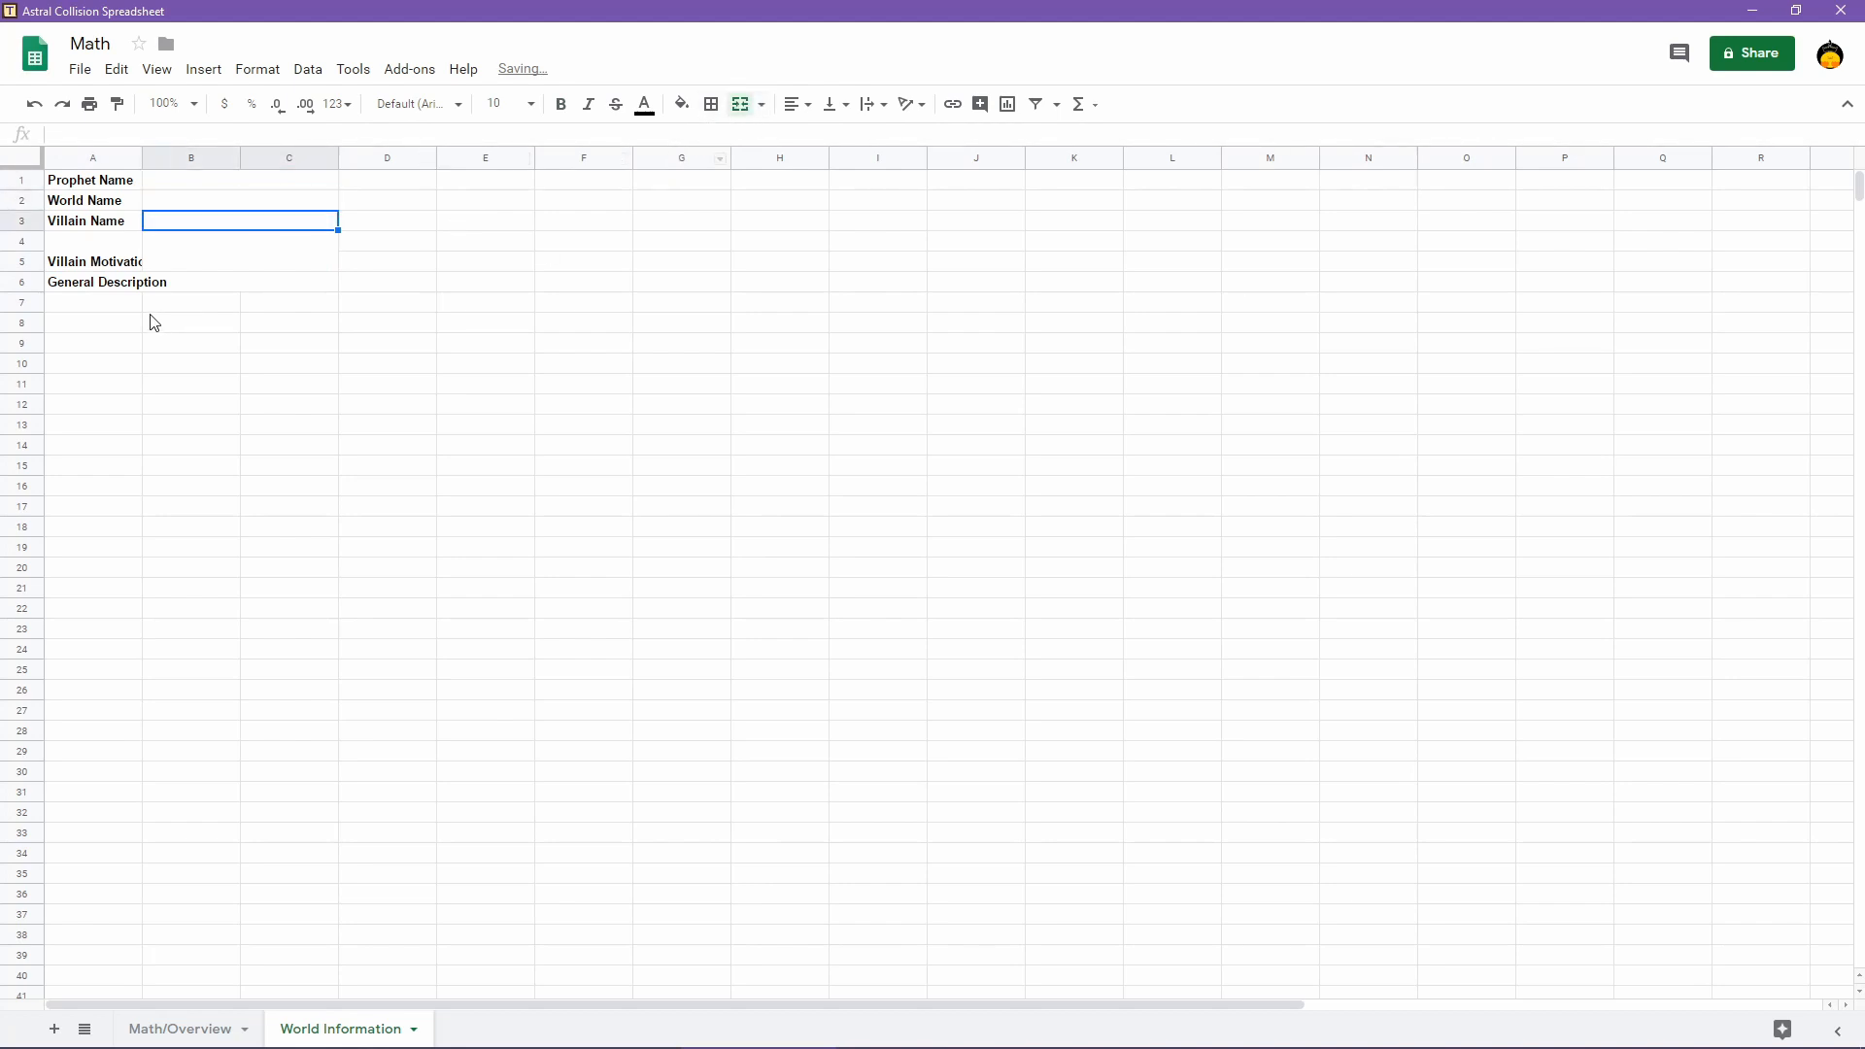
Merge cells A7:C11 into one text area beneath the General Description heading
left_click(114, 309)
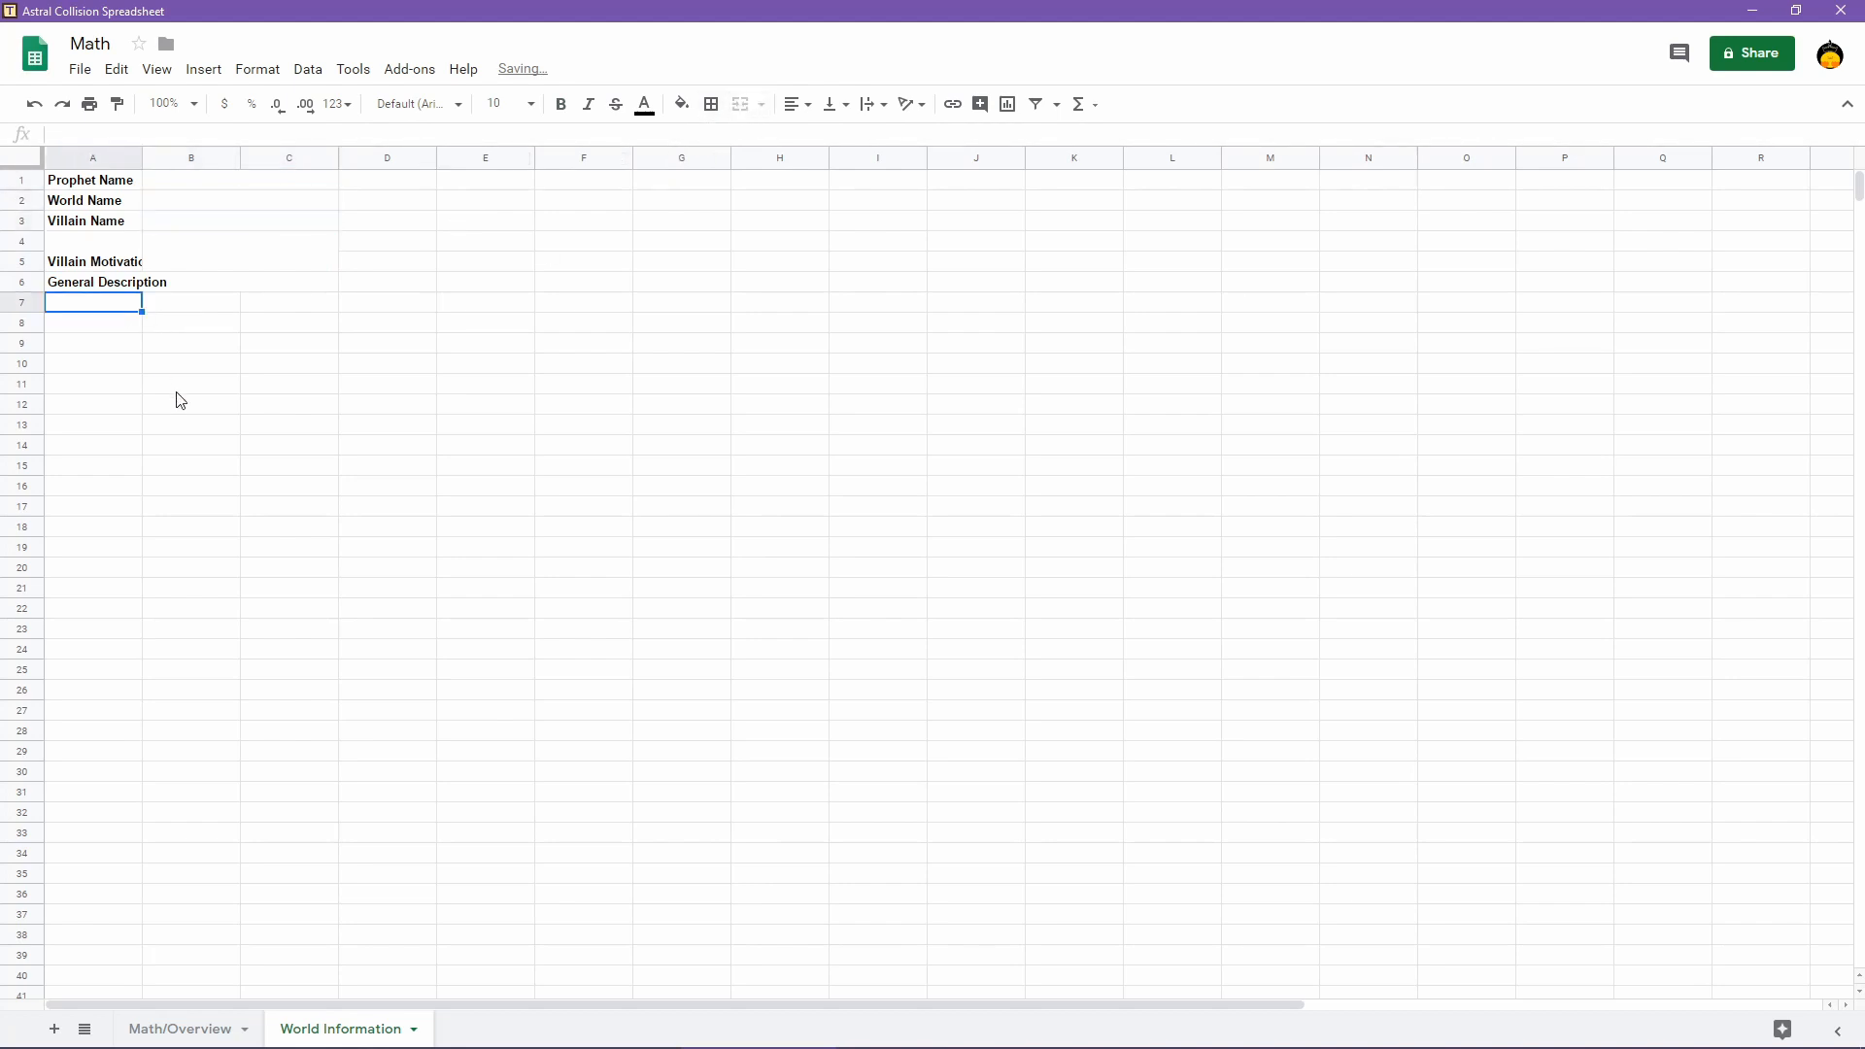
left_click(277, 393, "shift")
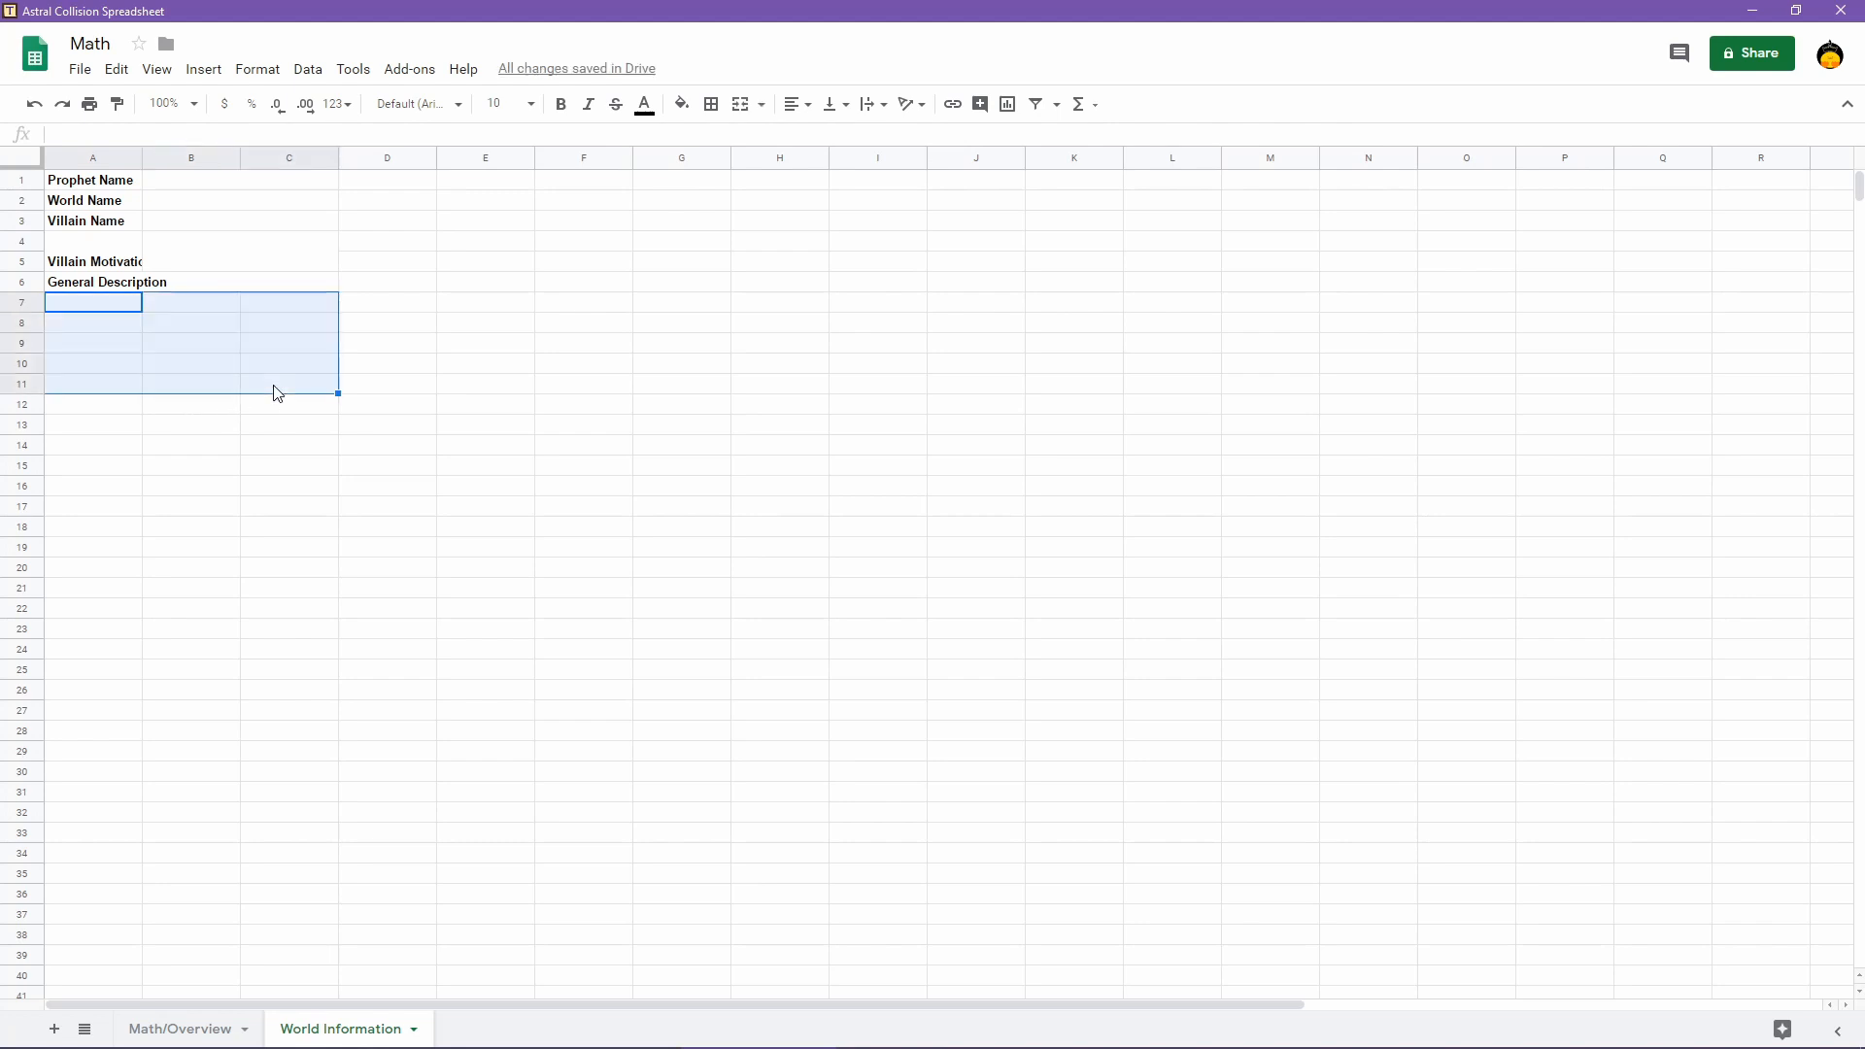
left_click(738, 104)
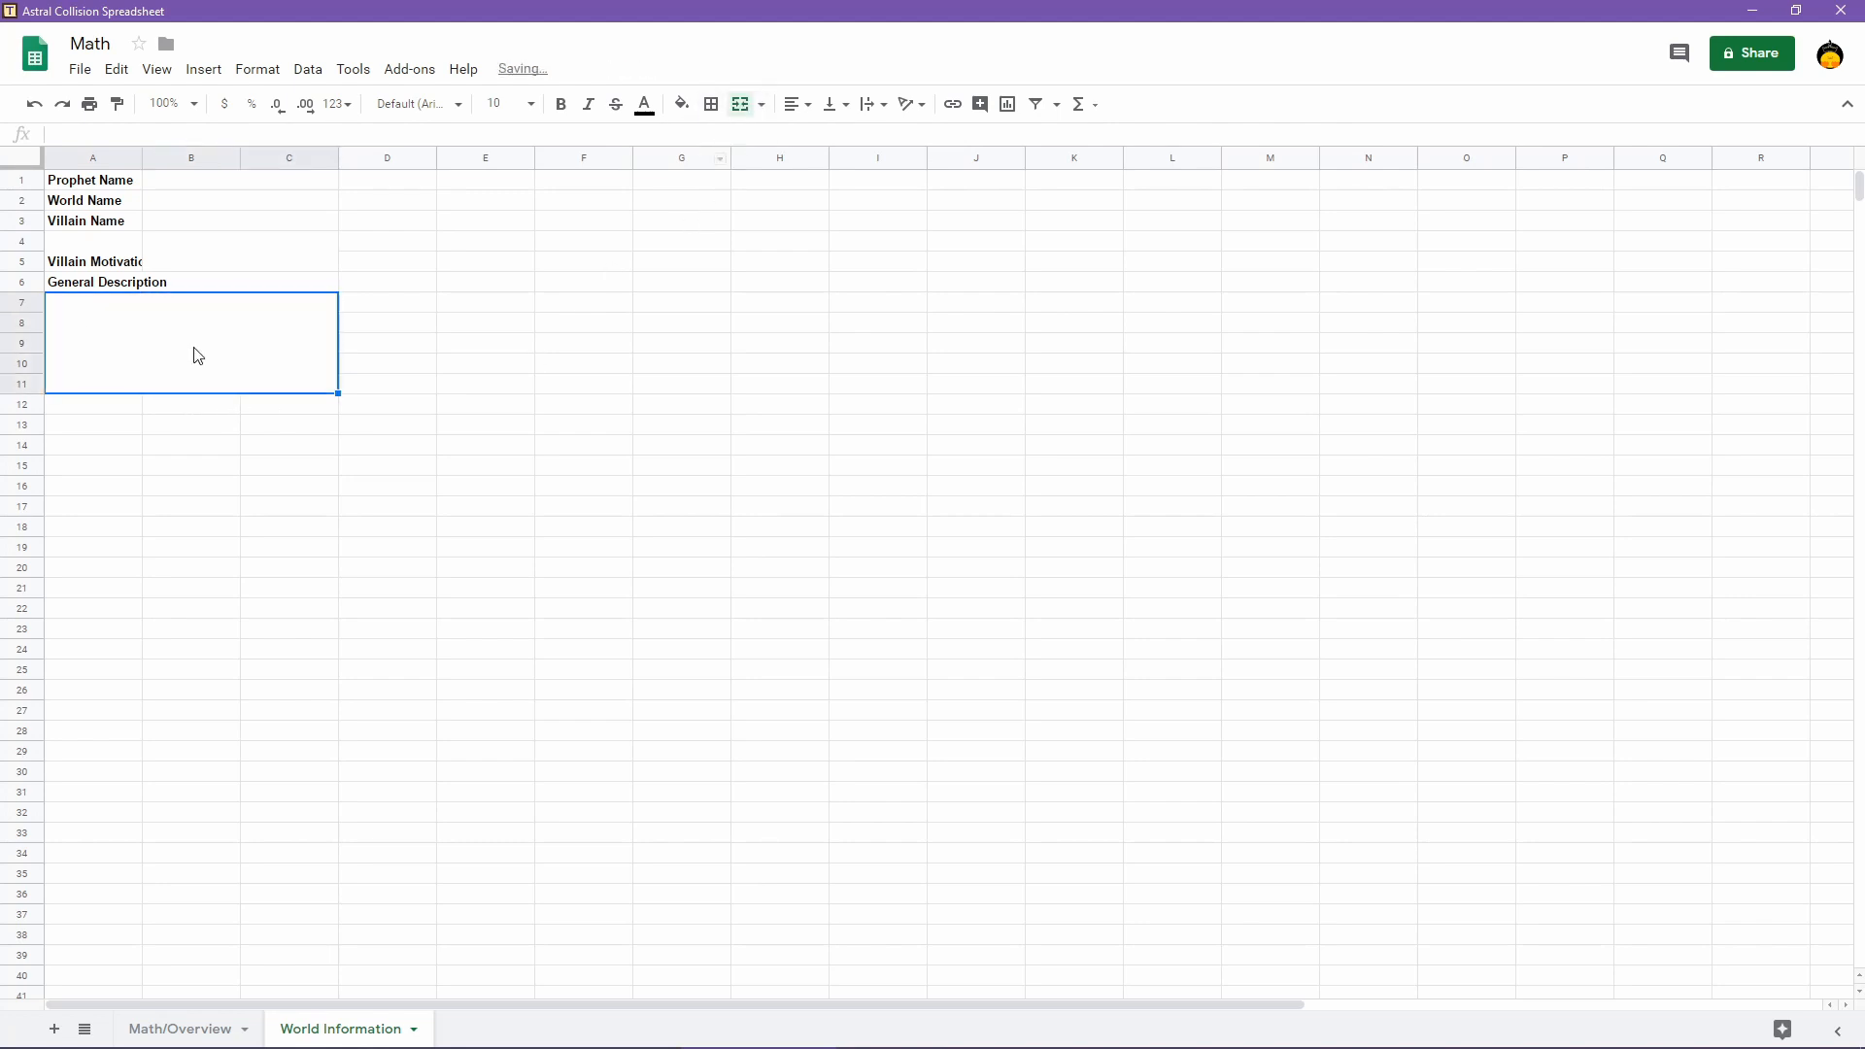
Fit column A's width to its contents and centre the General Description heading horizontally
double_click(143, 157)
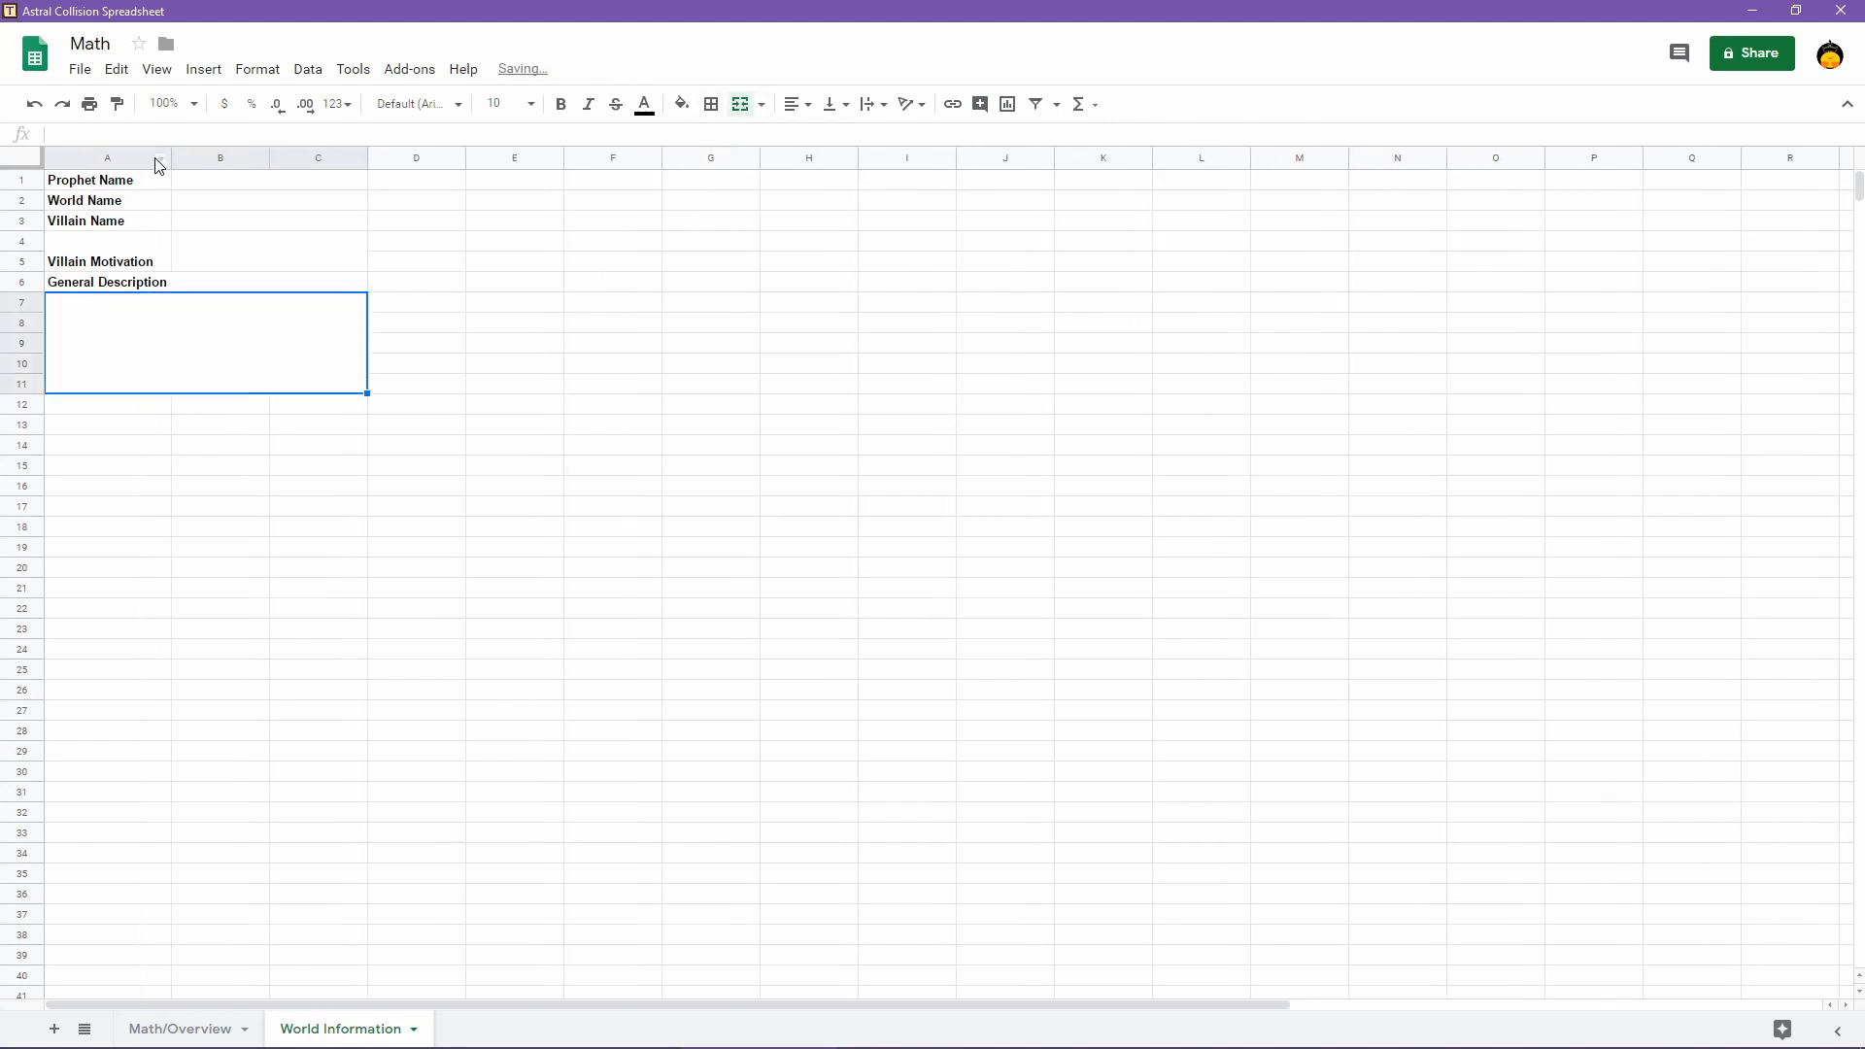
left_click(194, 284)
key("ctrl+shift+e")
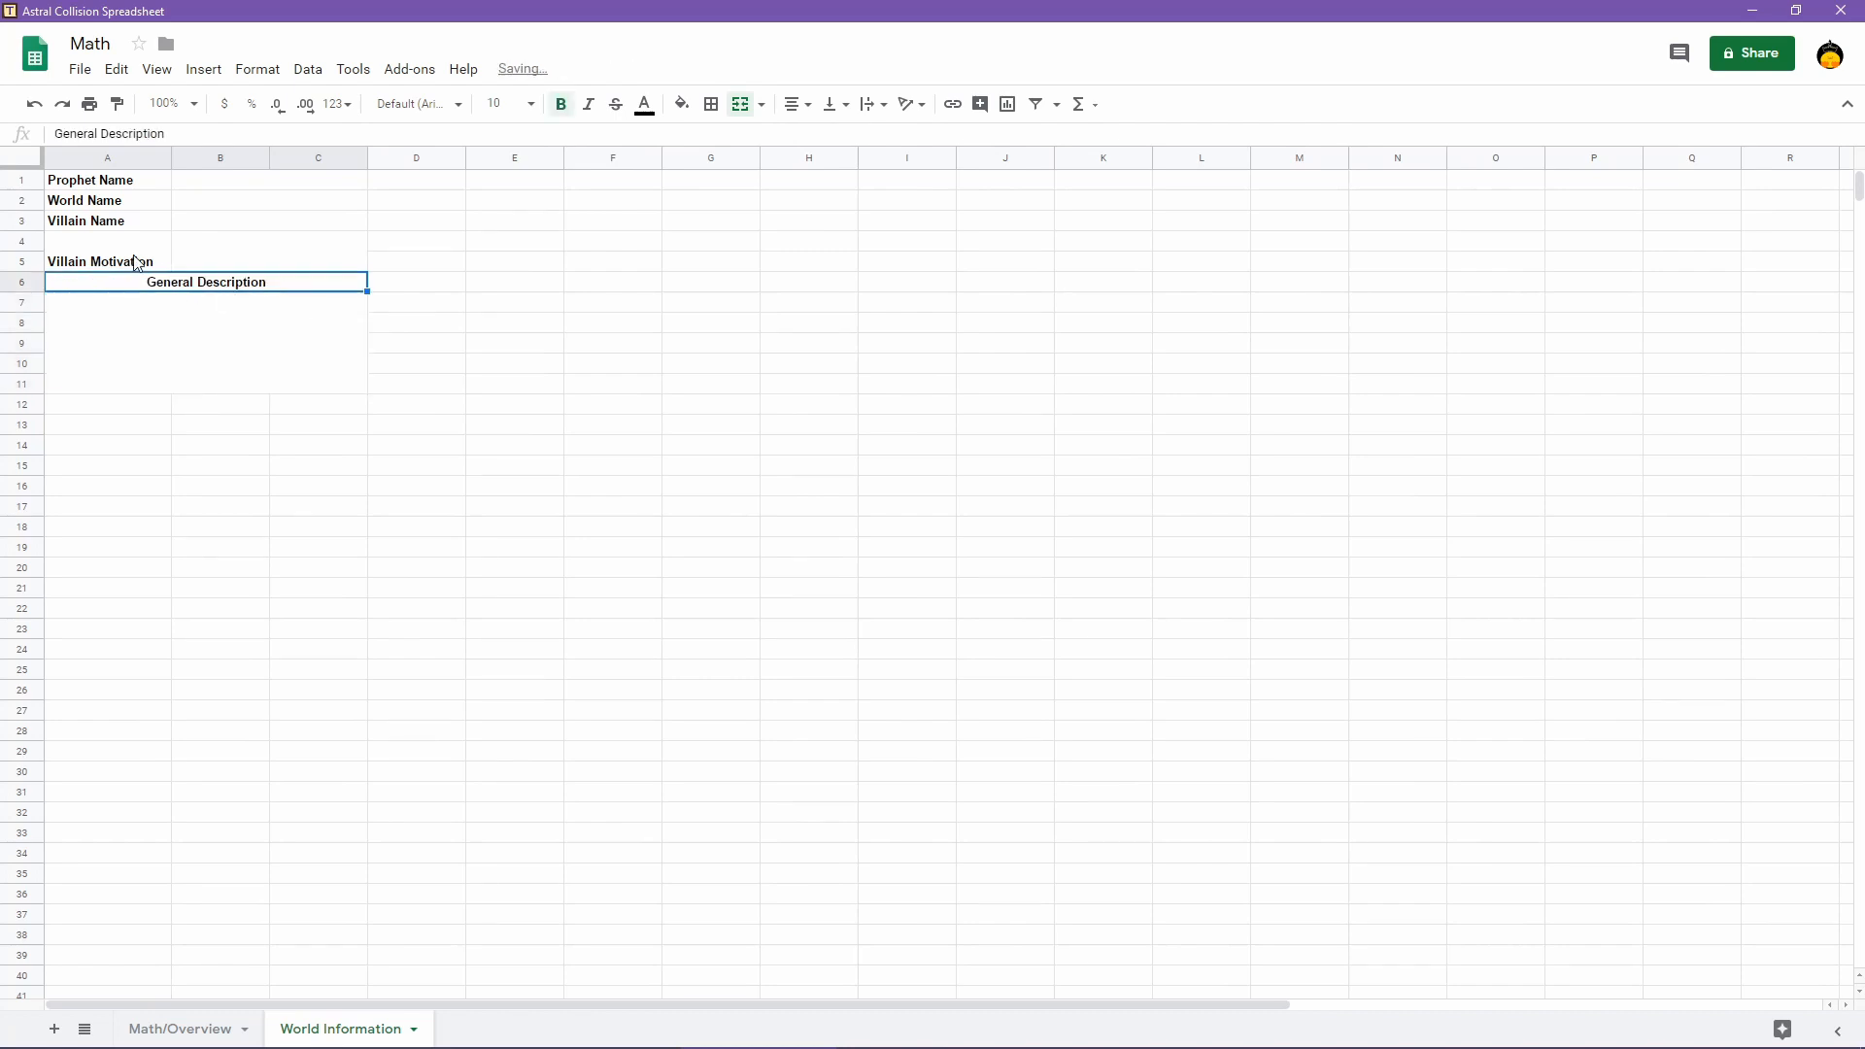
Align the Villain Motivation heading vertically to the middle of its merged cell
left_click(102, 262)
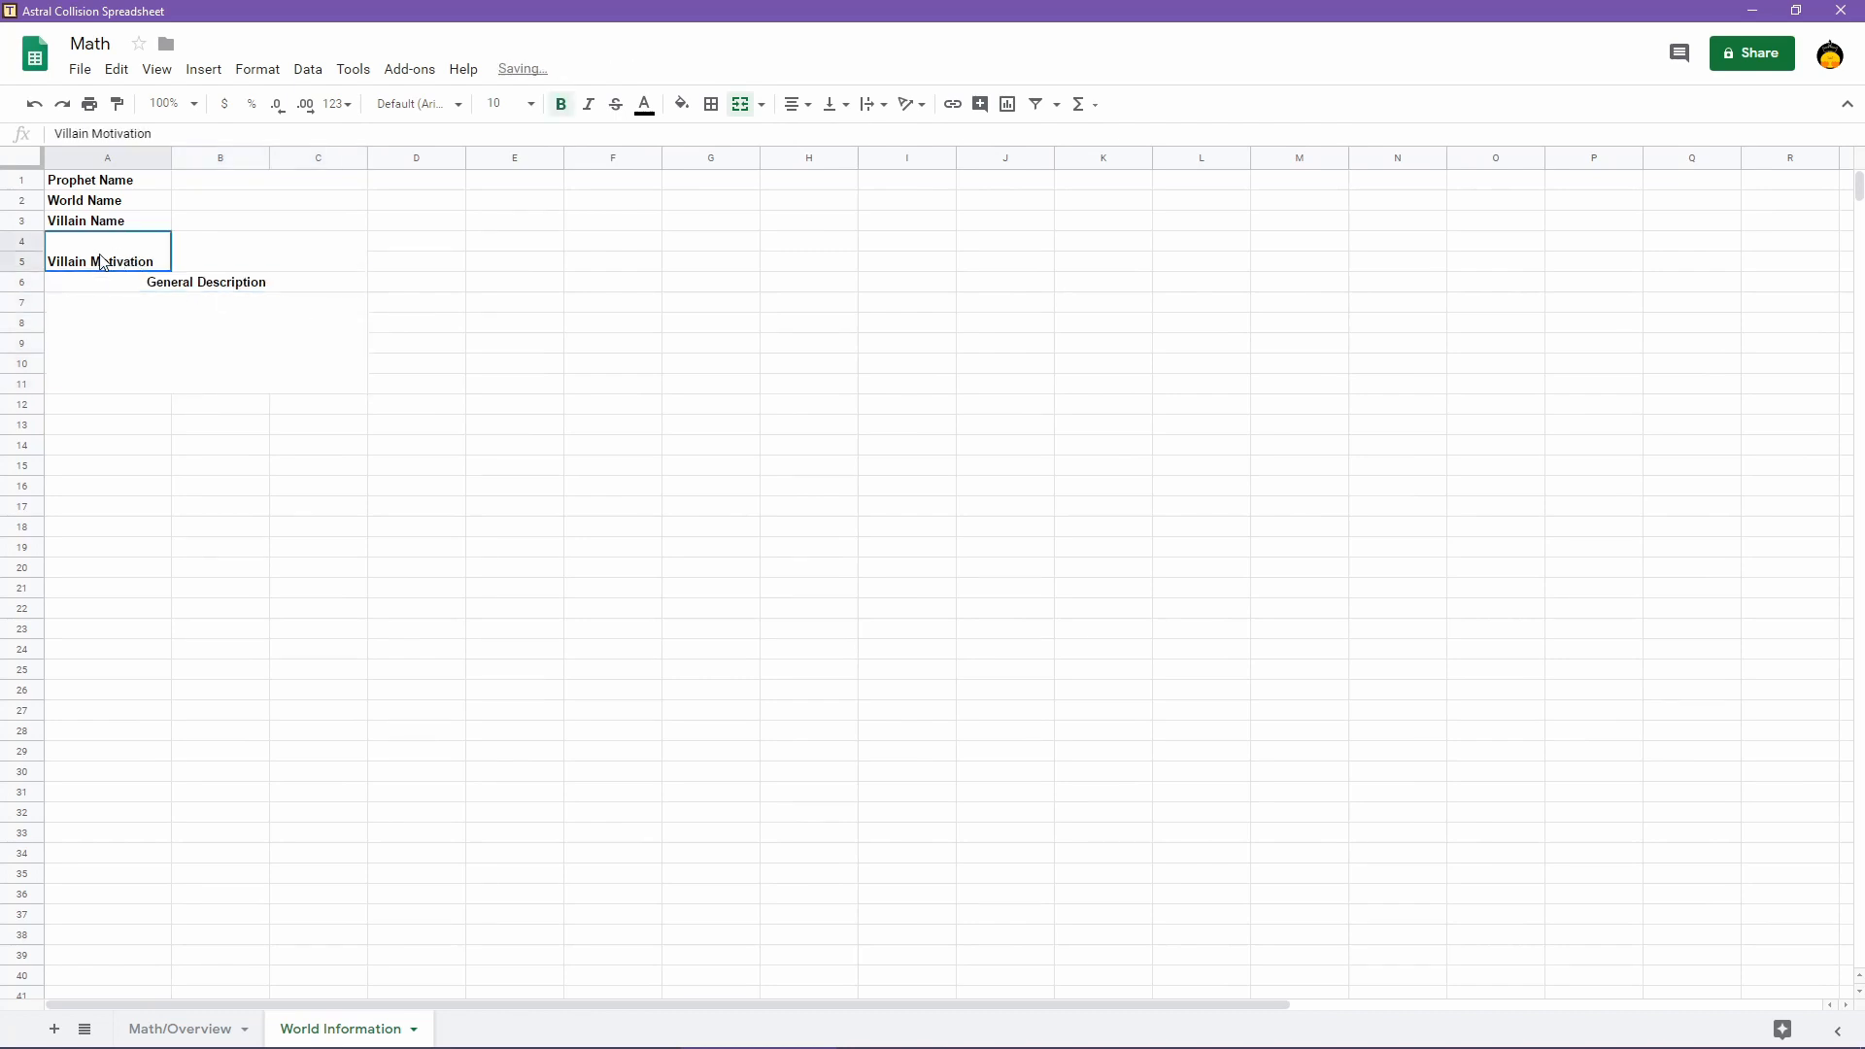
left_click(833, 104)
left_click(857, 137)
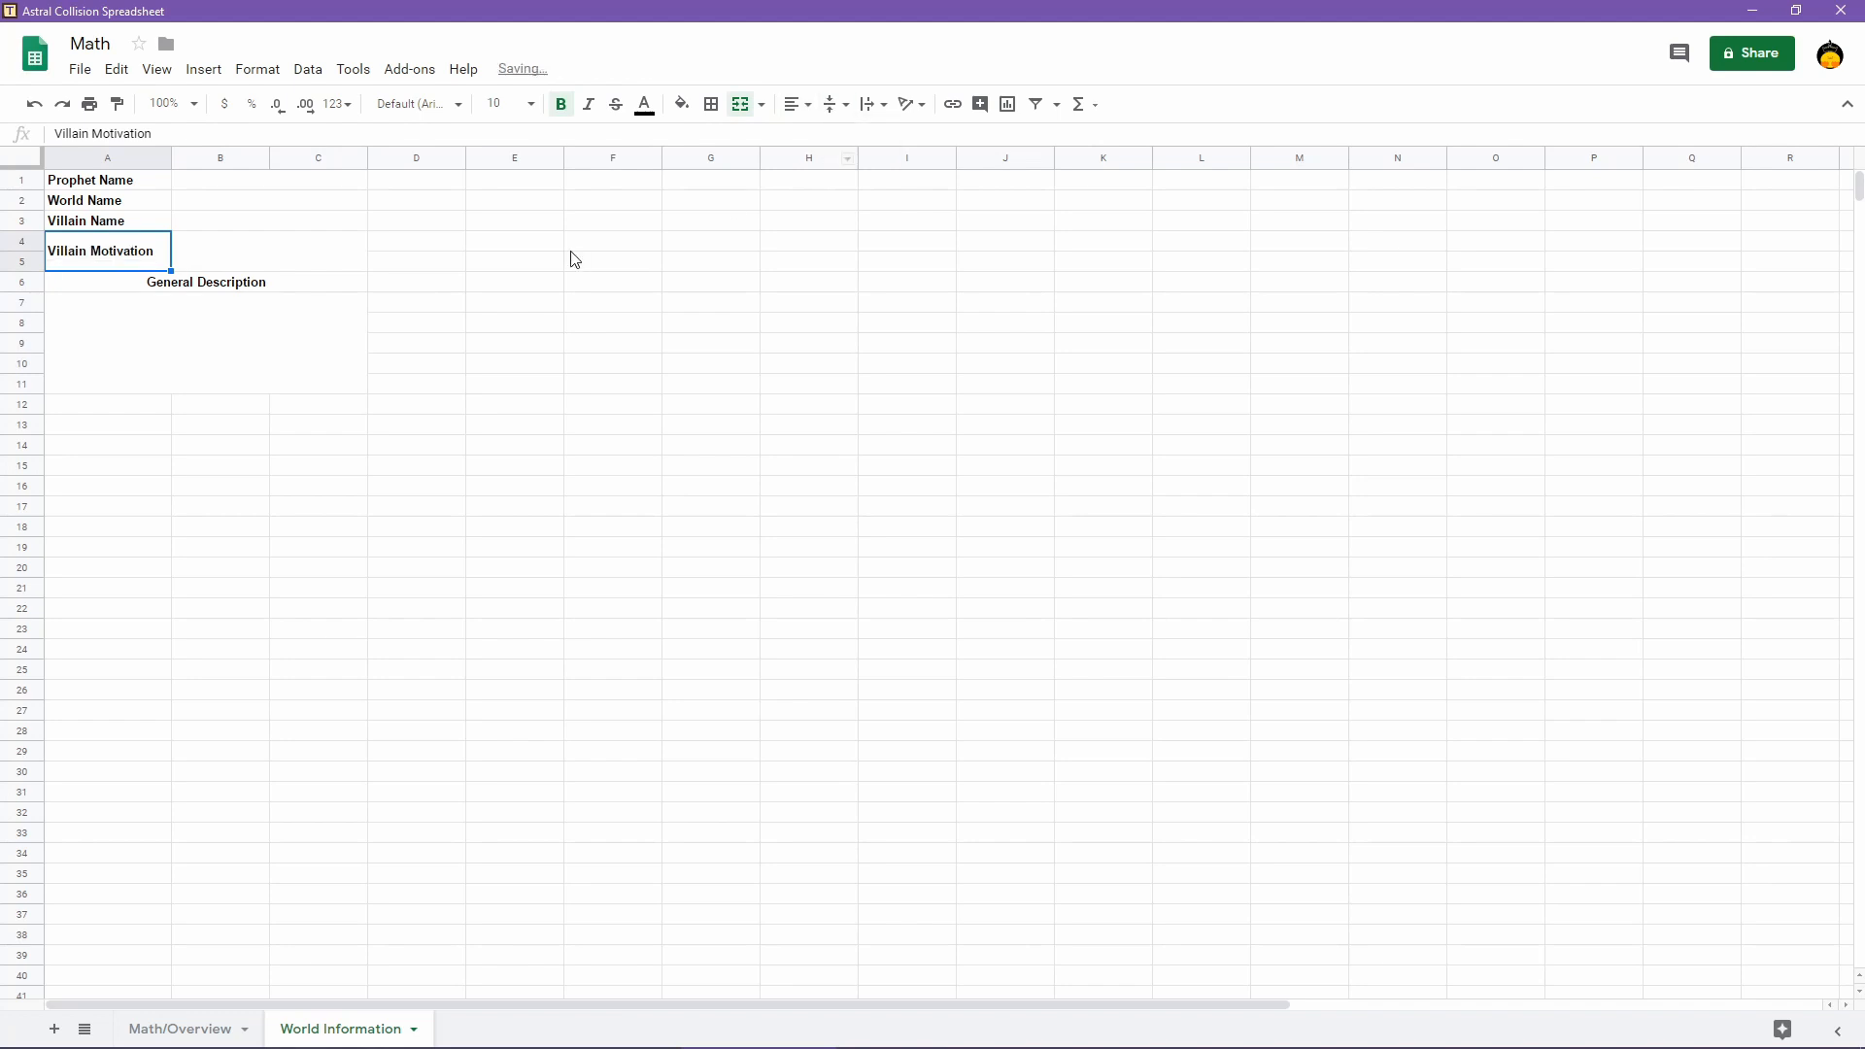
Select the whole world information block, A1:C11
left_click(118, 182)
left_click(280, 348, "shift")
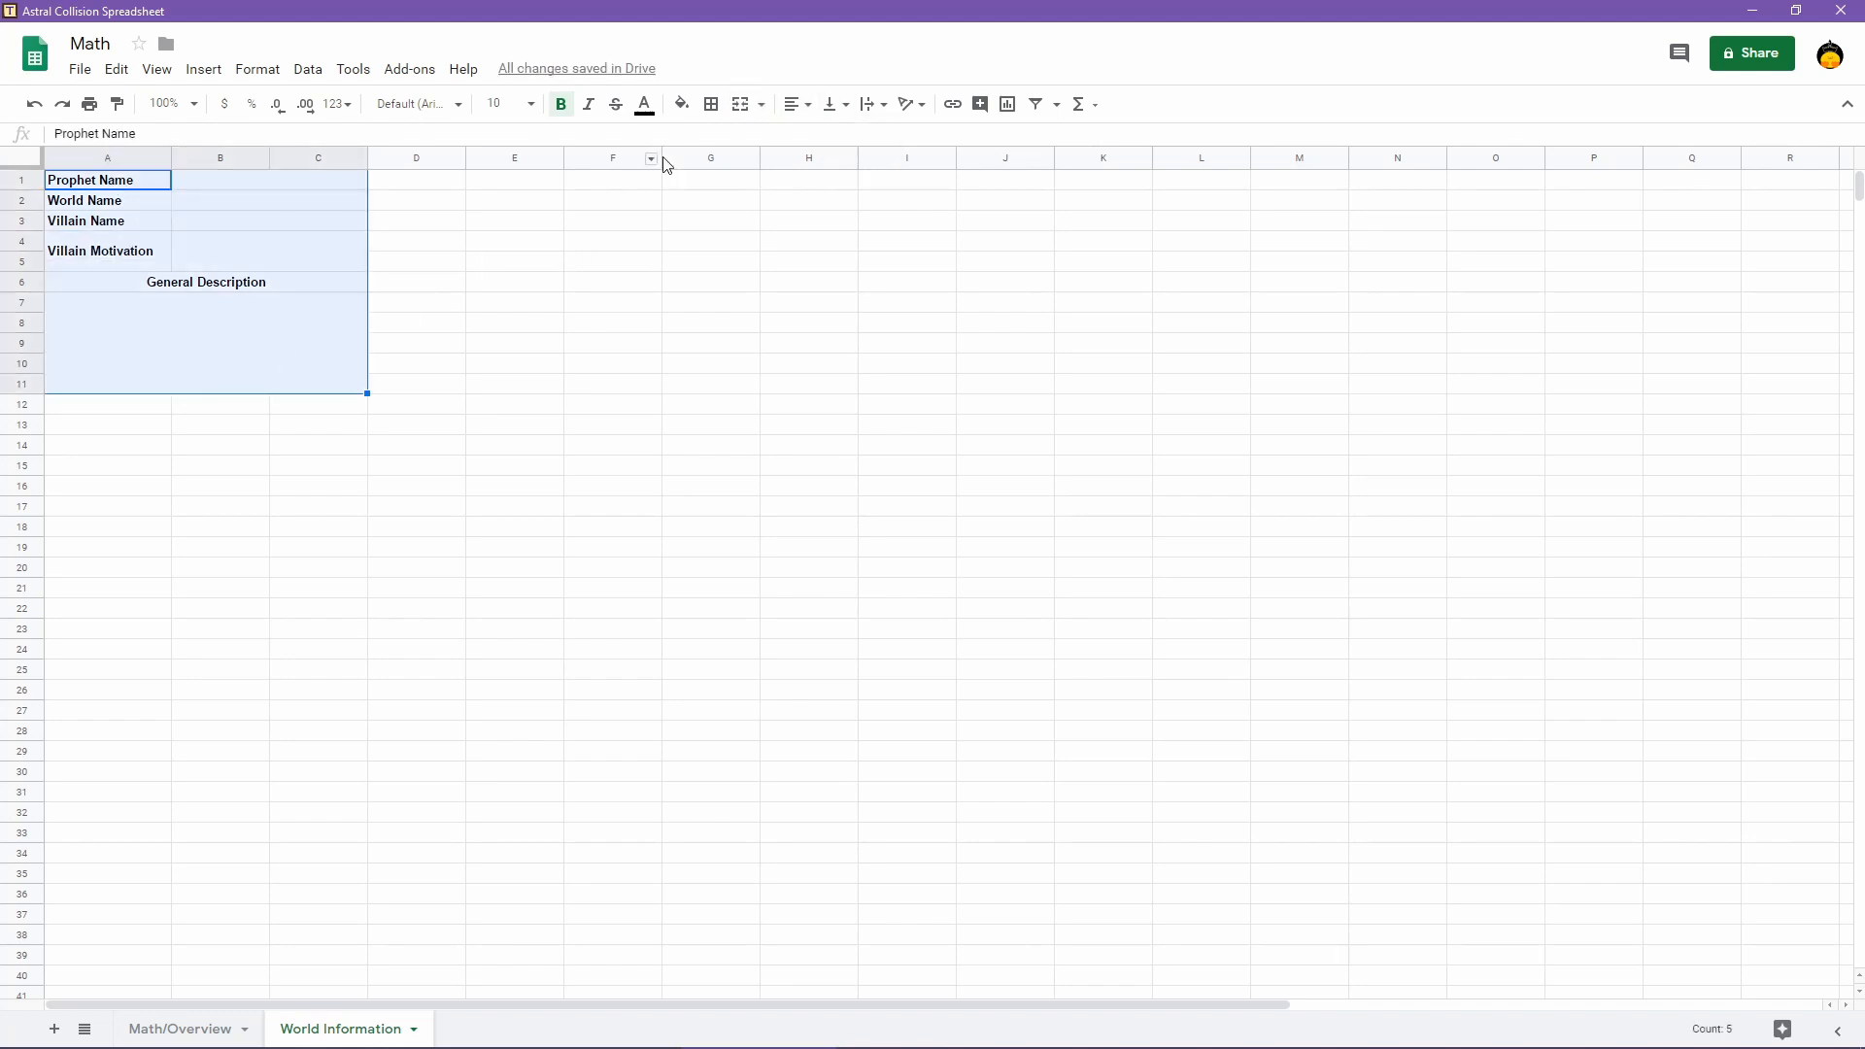
Apply all borders to the world information block in A1:C11
left_click(711, 105)
left_click(718, 146)
left_click(540, 467)
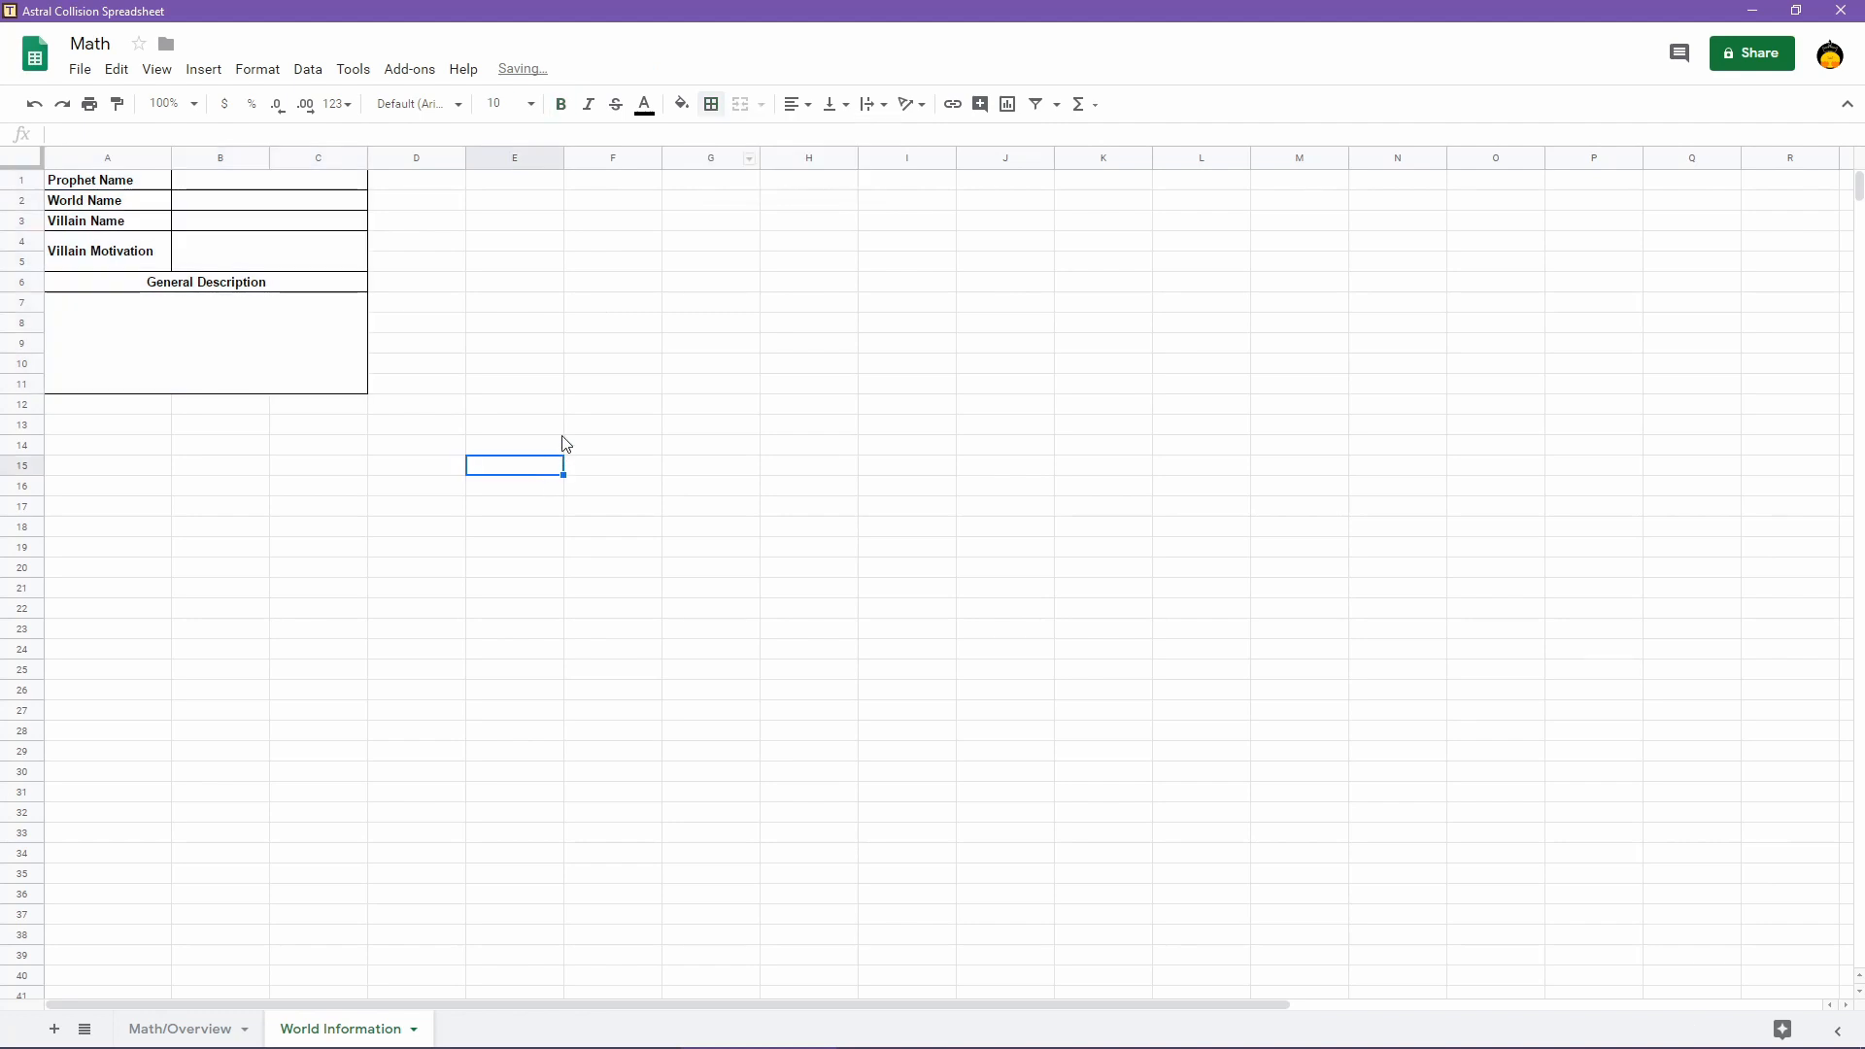
Right-align the labels from Prophet Name through Villain Motivation in column A
left_click(136, 185)
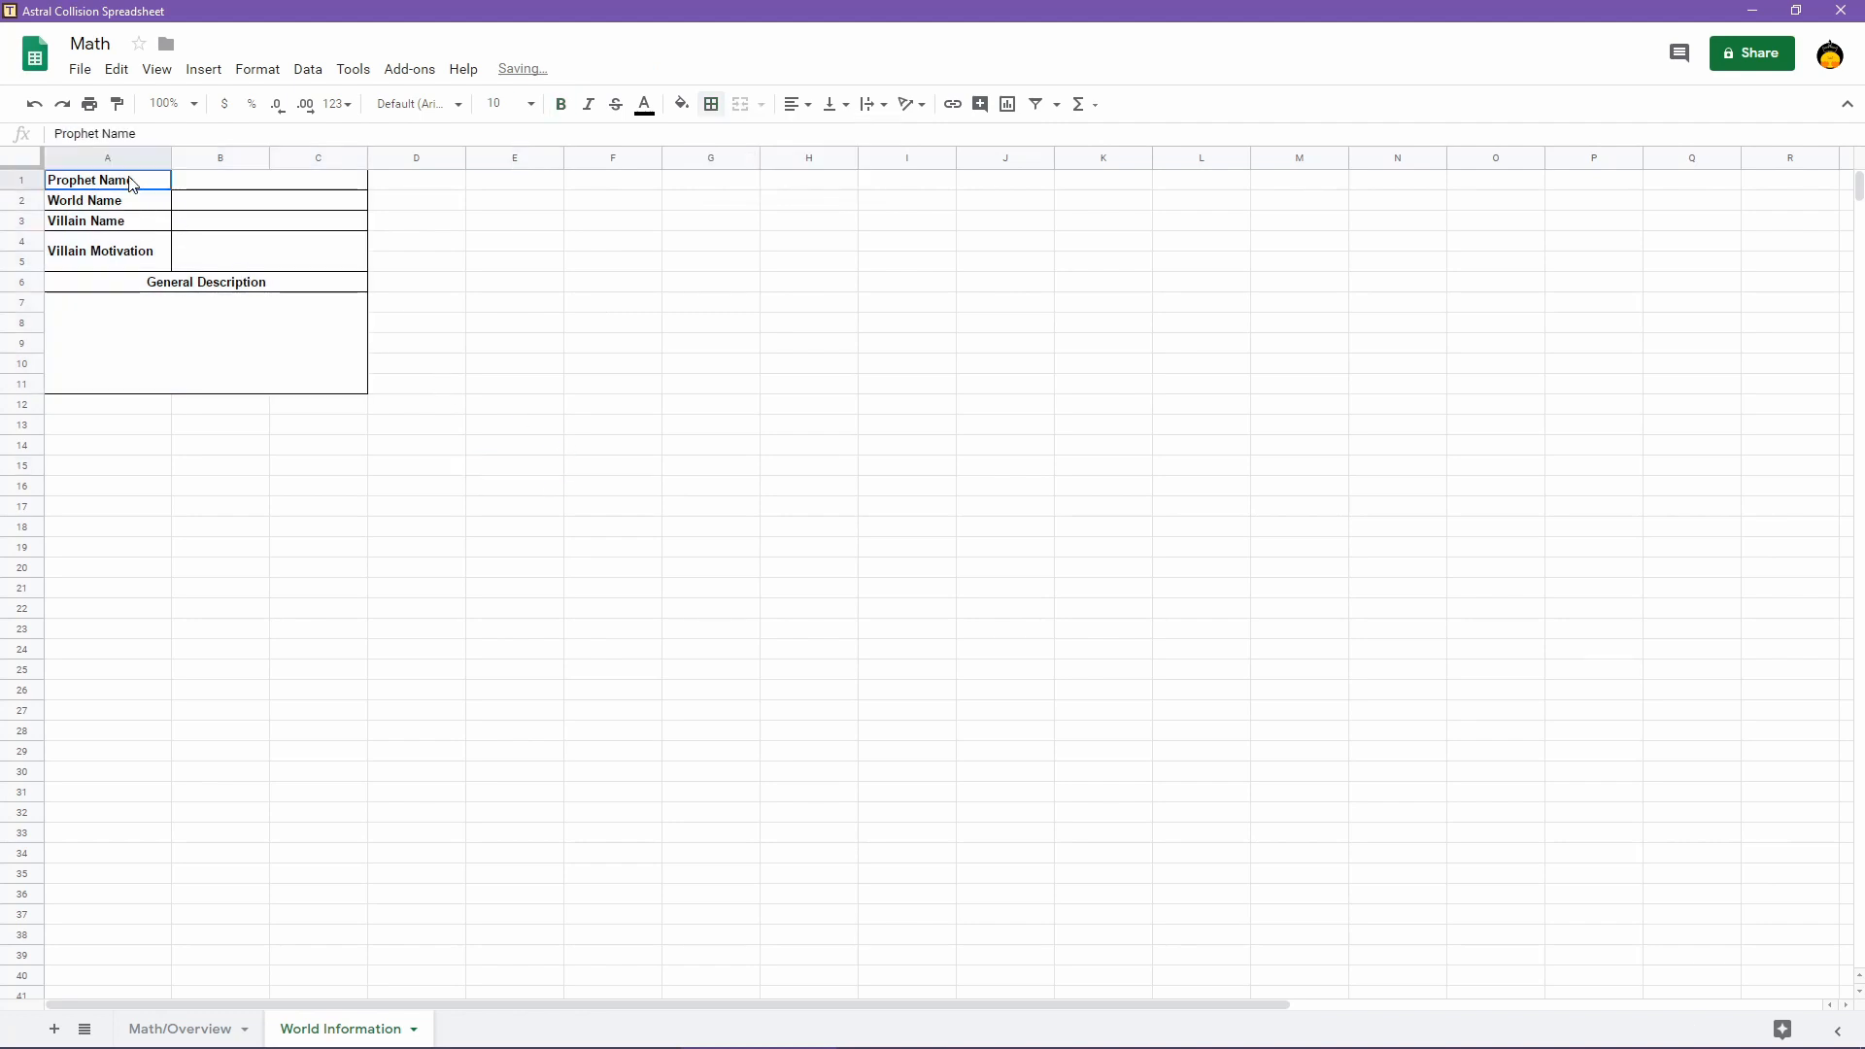
left_click(129, 255, "shift")
key("ctrl+shift+r")
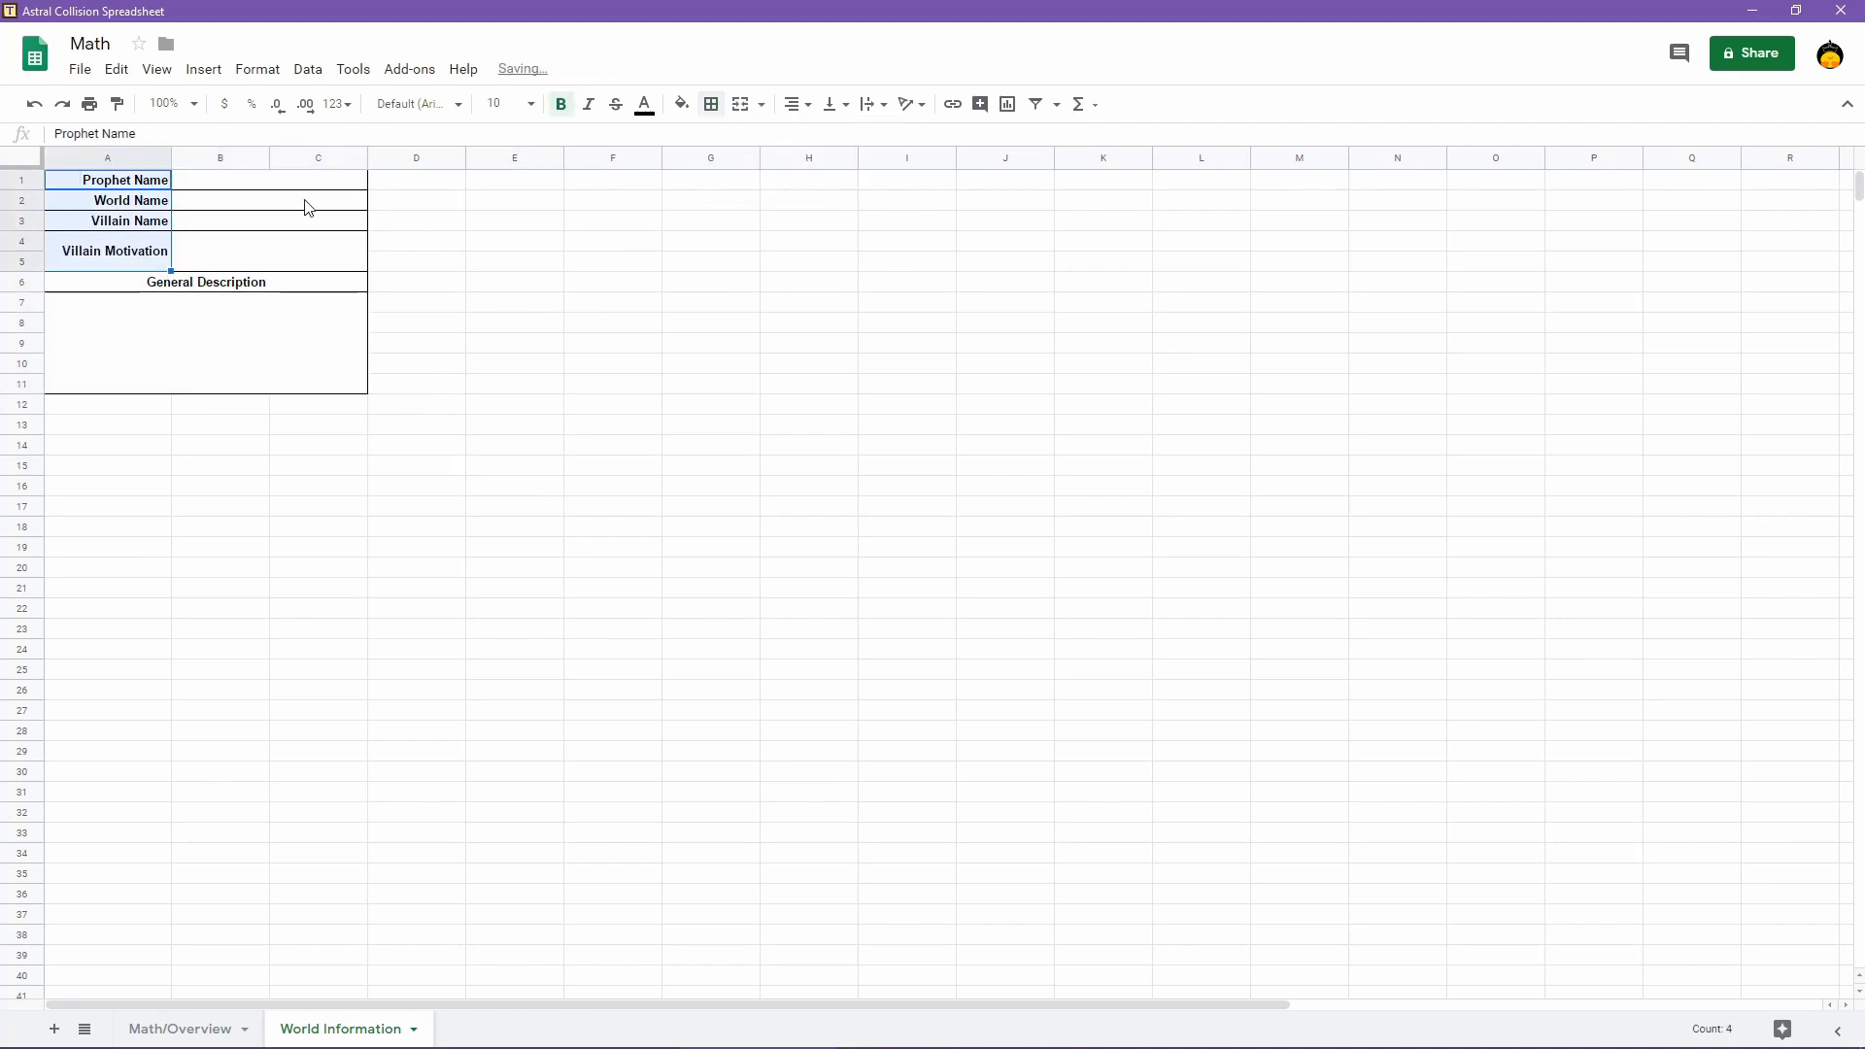
left_click(583, 309)
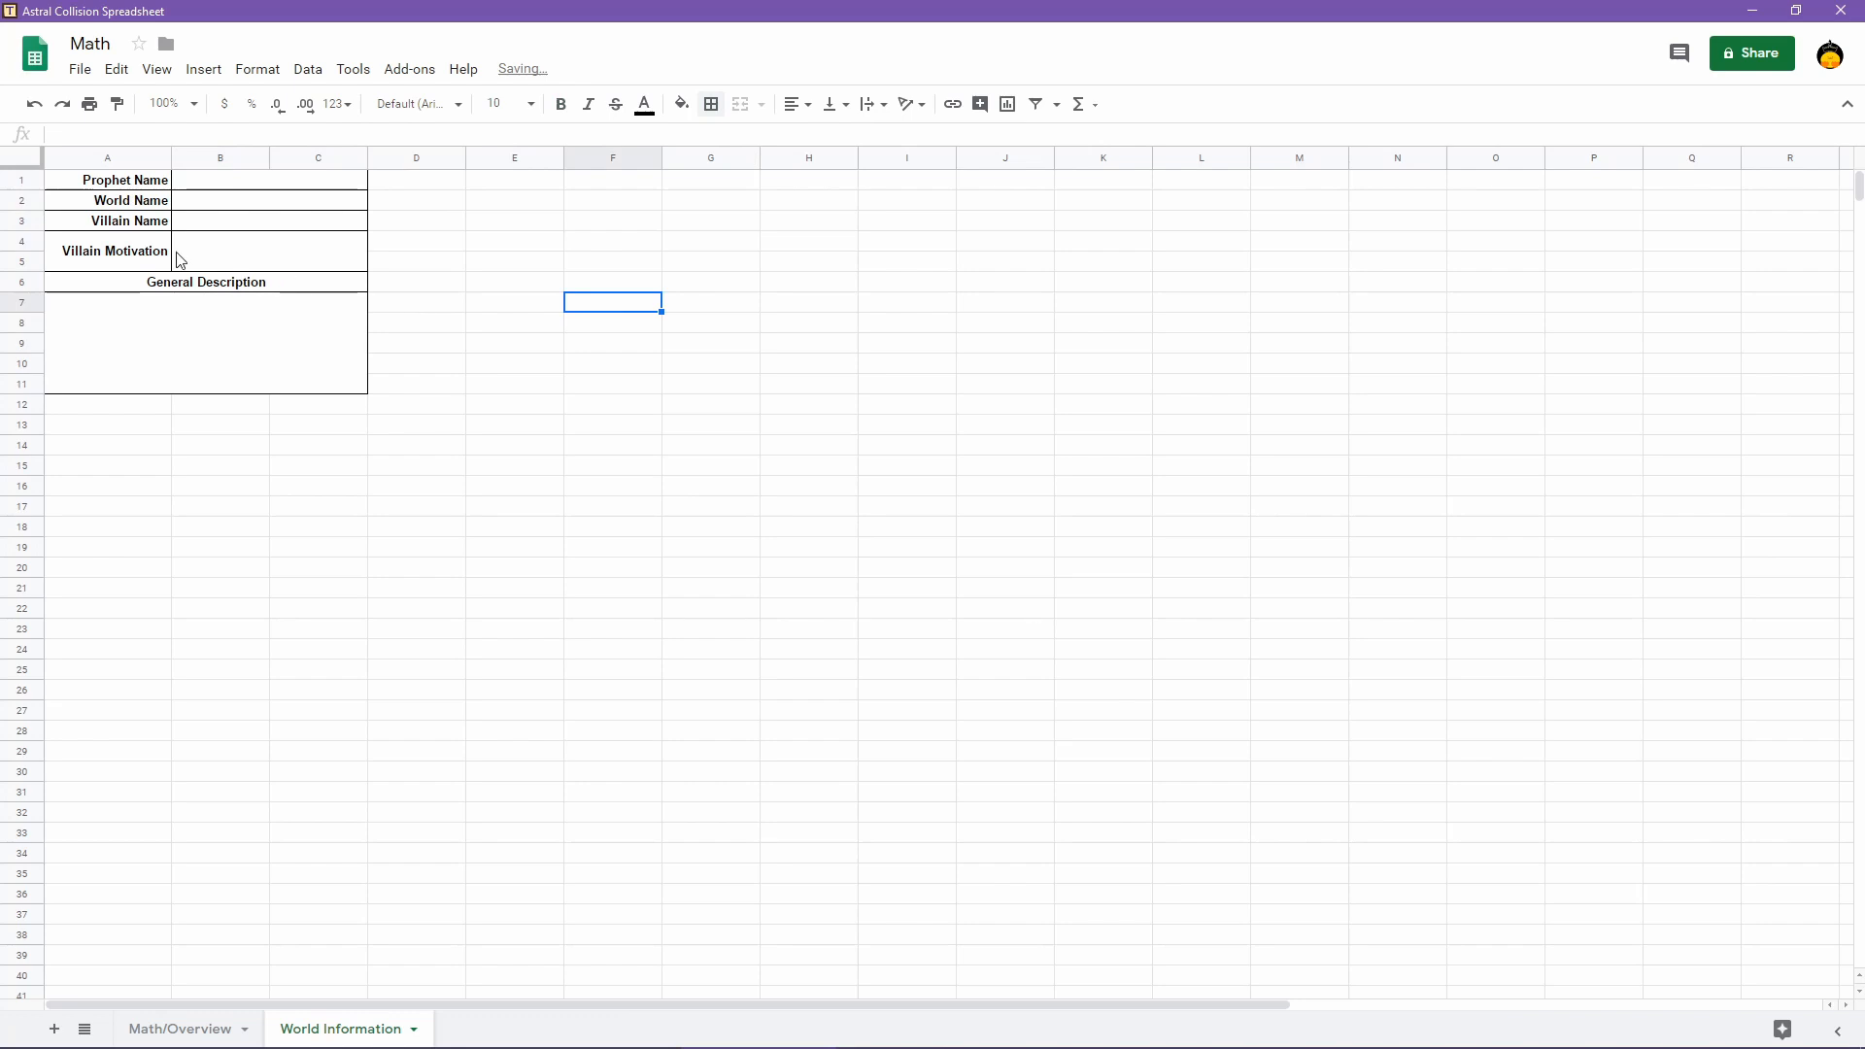
Copy the world information block A1:C11 and paste it at E1, I1 and M1
left_click(124, 182)
left_click(292, 377, "shift")
key("ctrl+c")
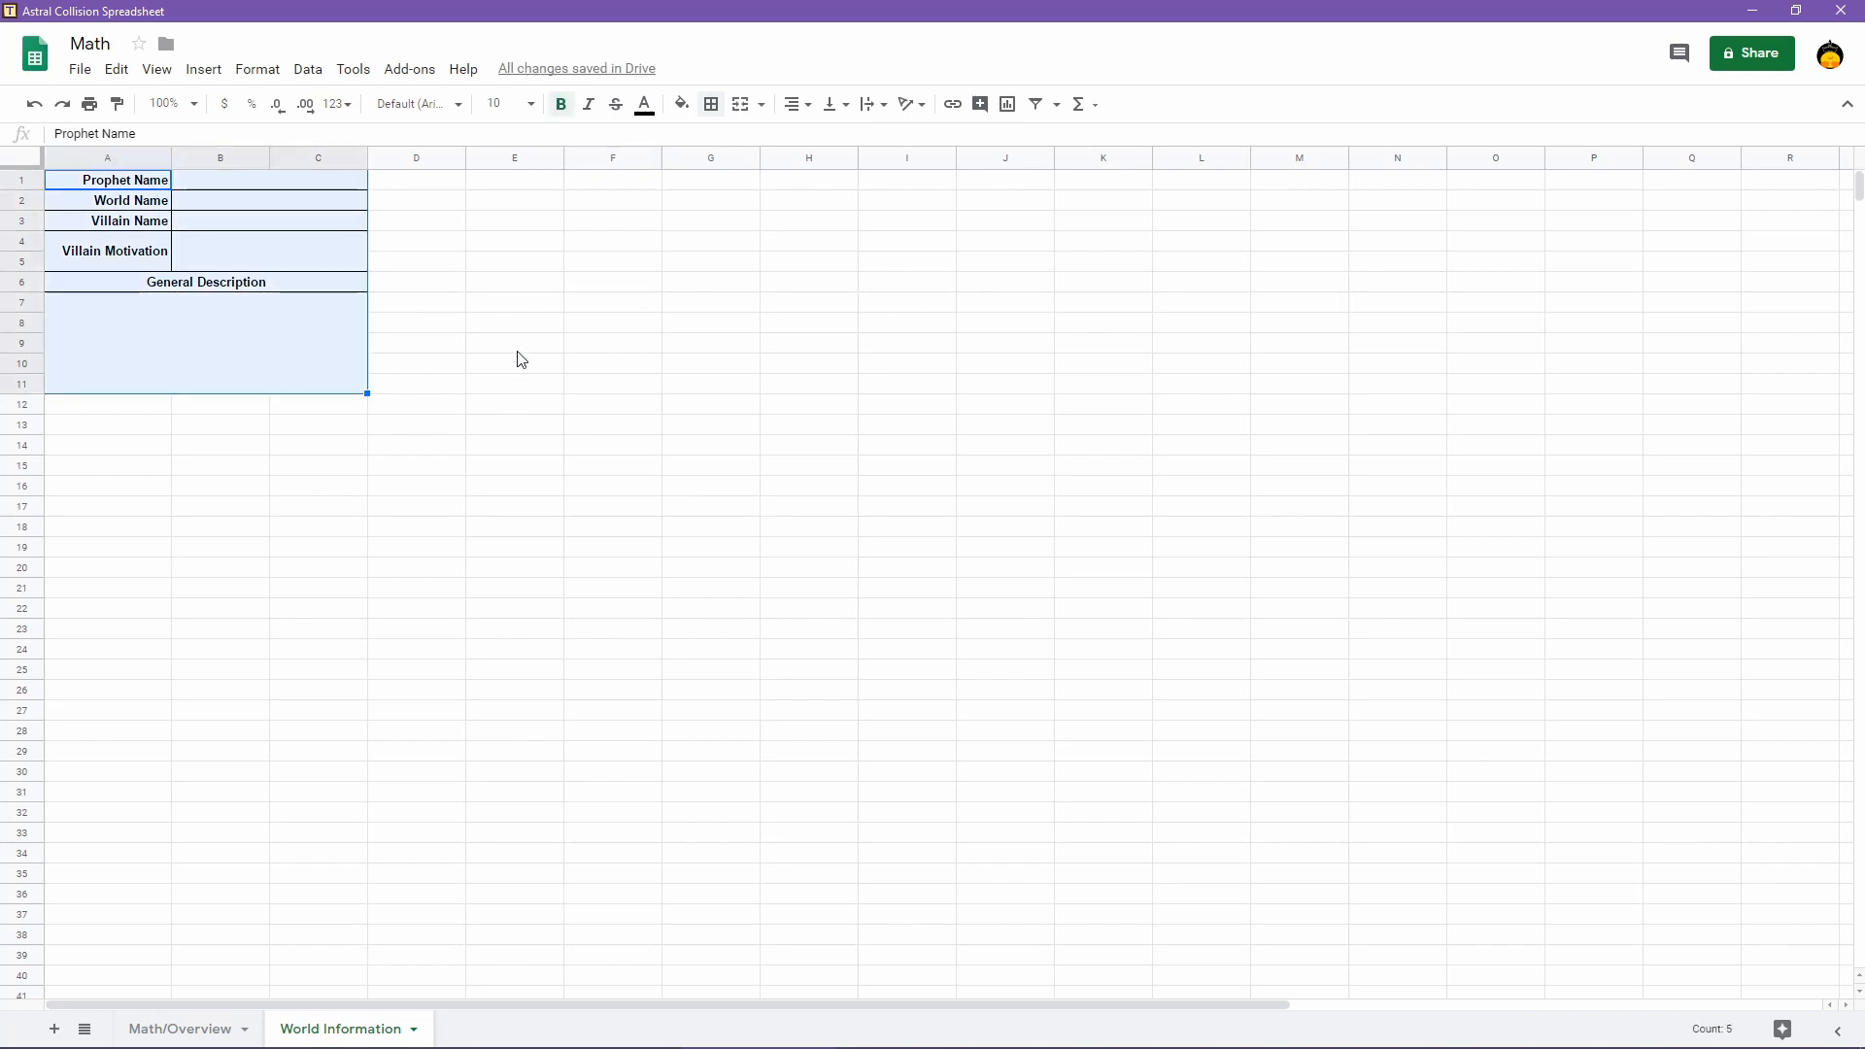
left_click(497, 187)
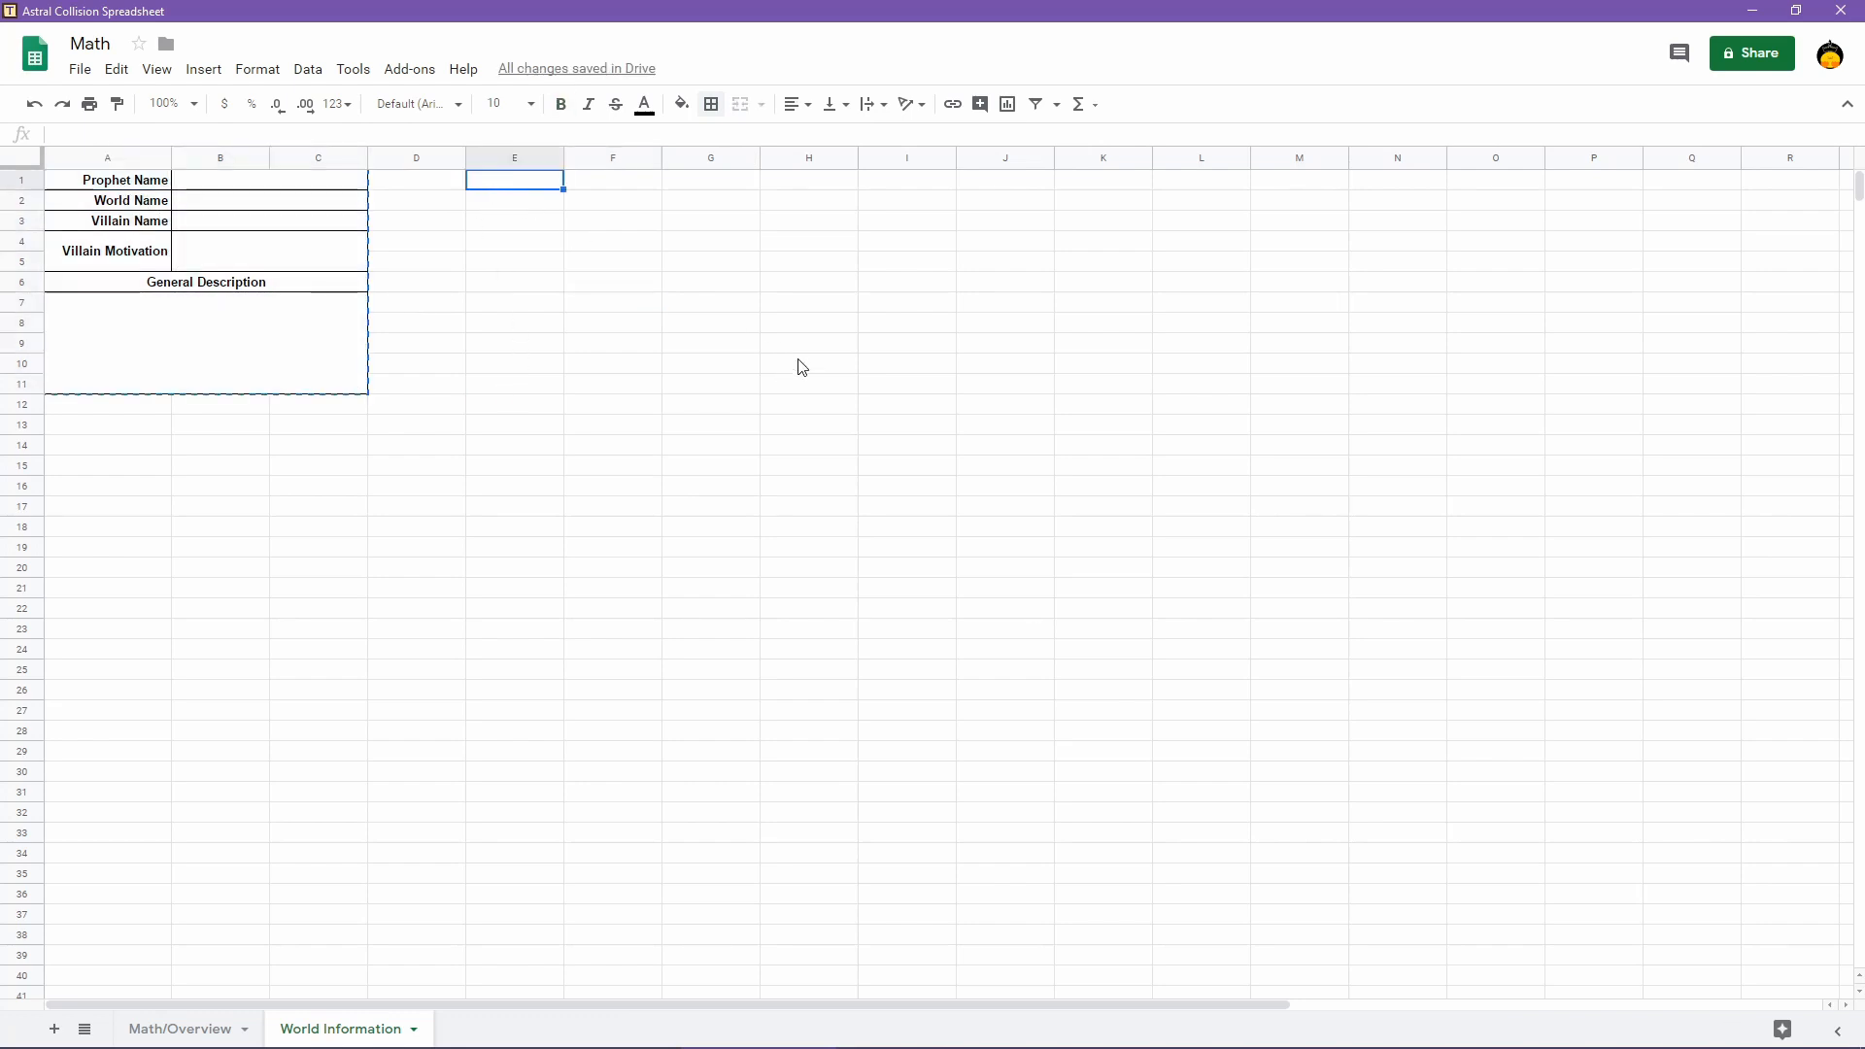
key("ctrl+v")
left_click(889, 182)
key("ctrl+v")
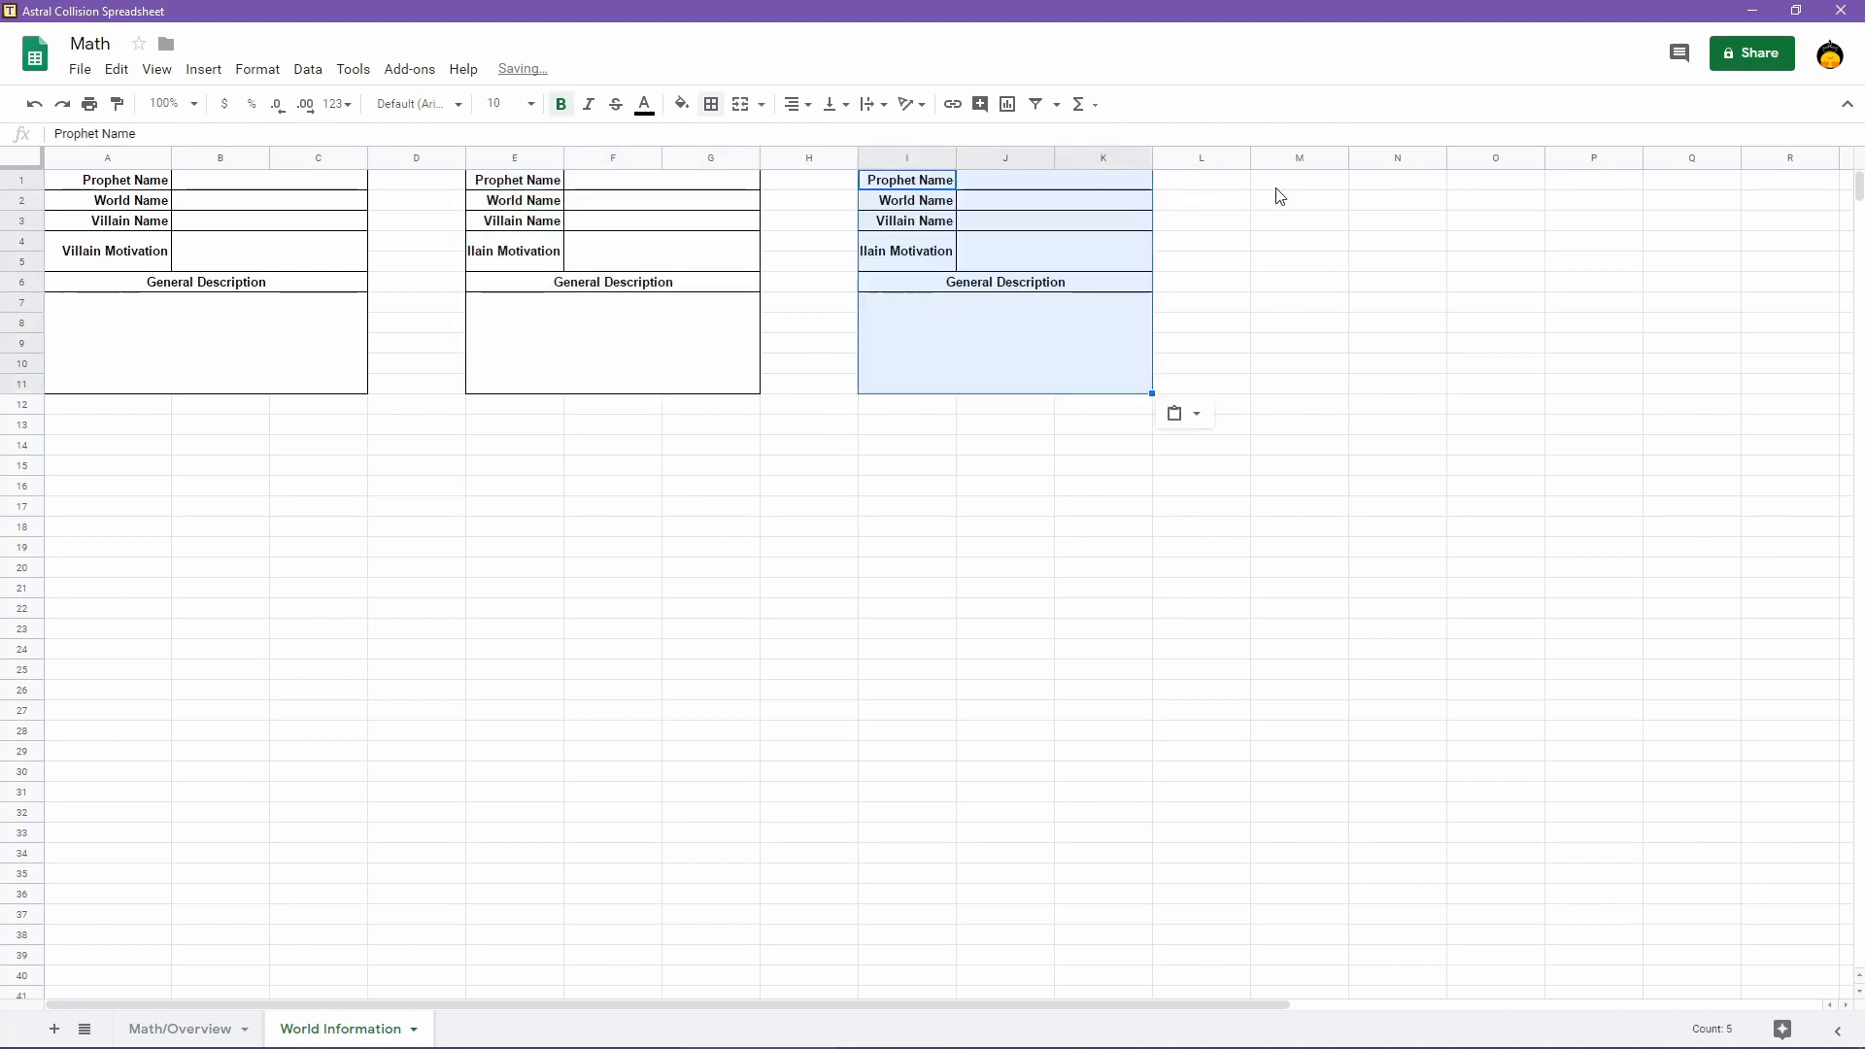
left_click(1292, 184)
key("ctrl+v")
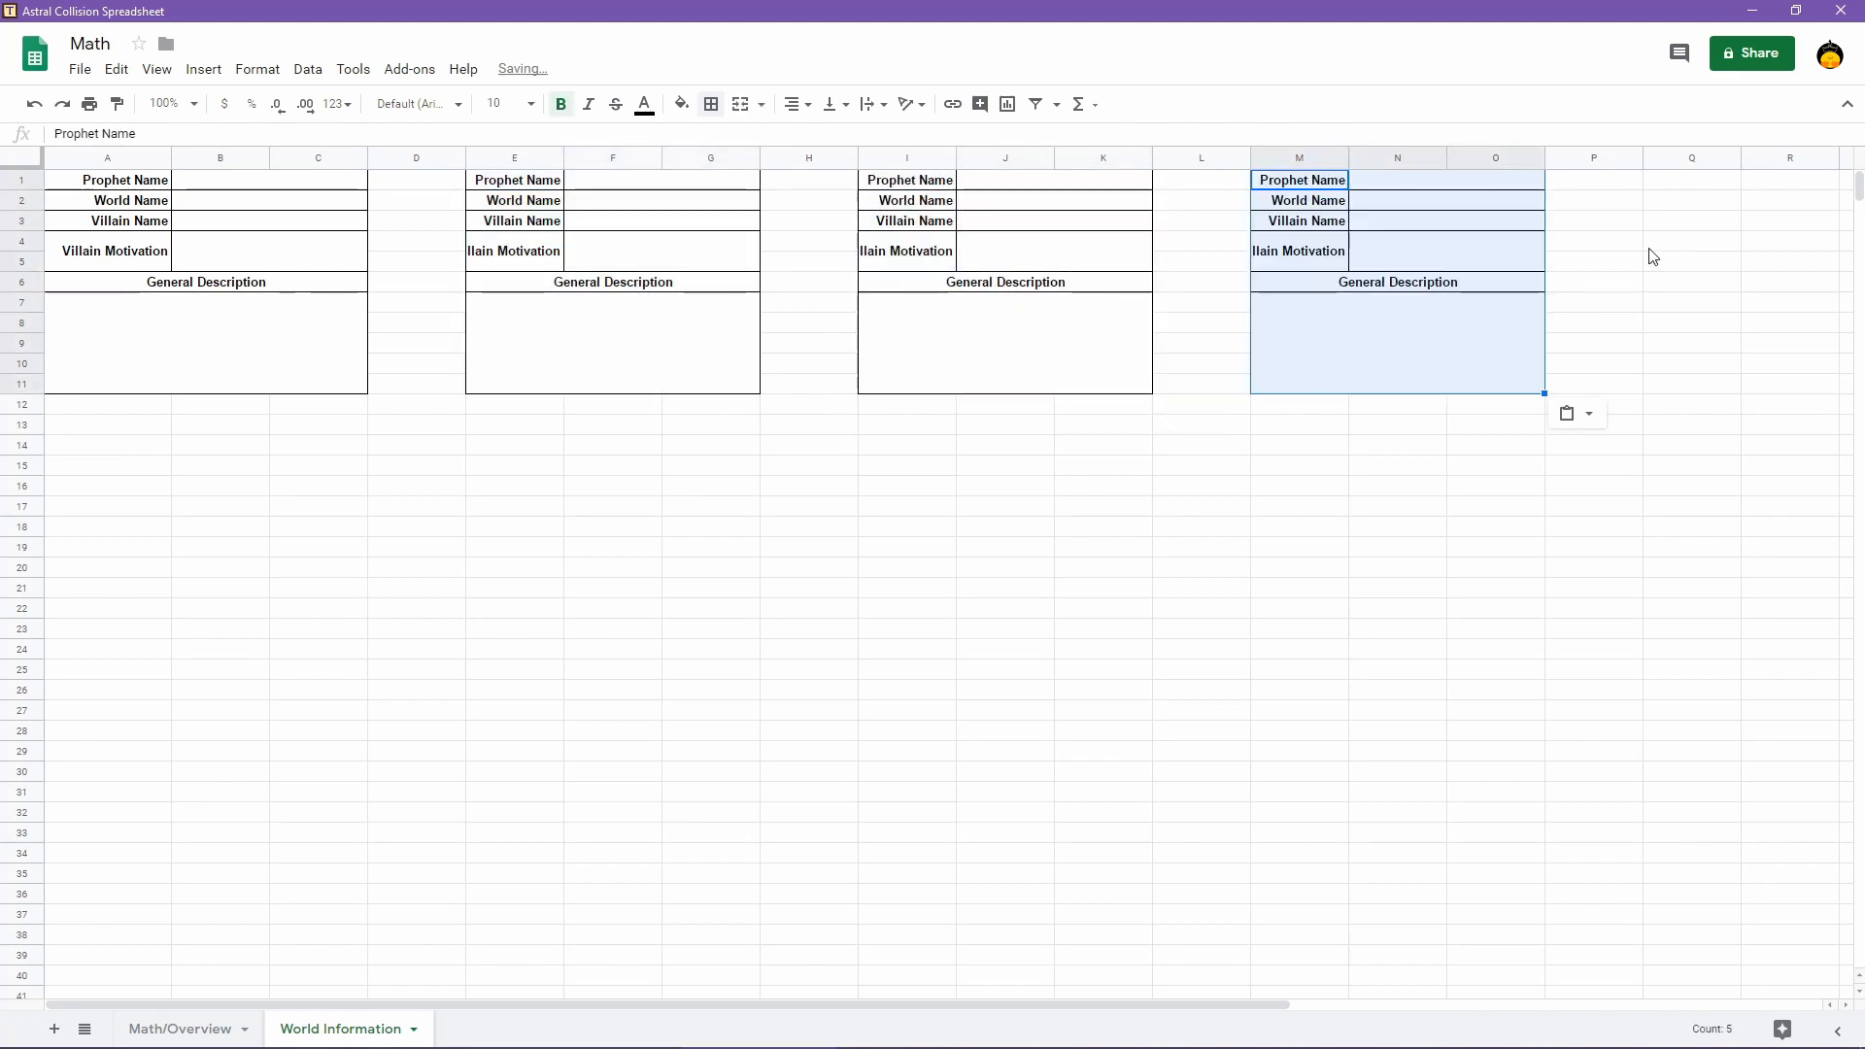
Paste a second row of the copied block at A13, E13, I13 and M13
left_click(76, 465)
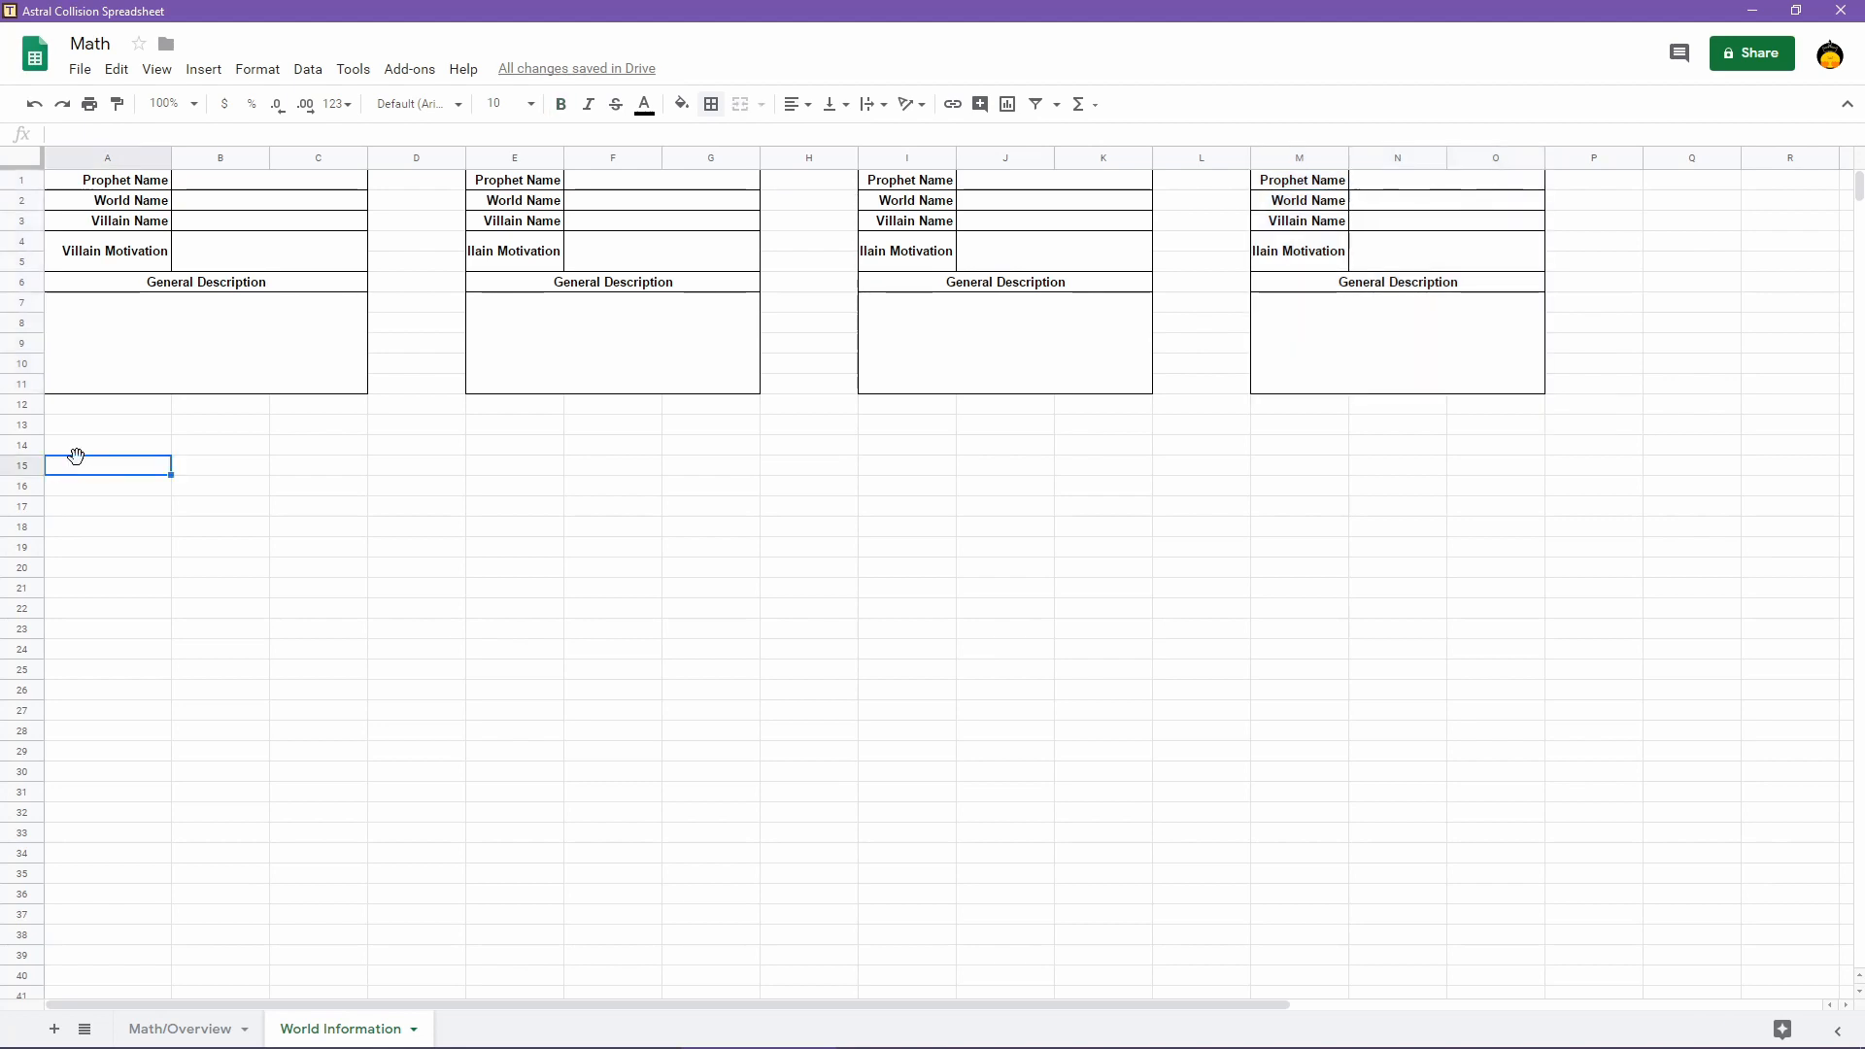
left_click(76, 428)
key("ctrl+v")
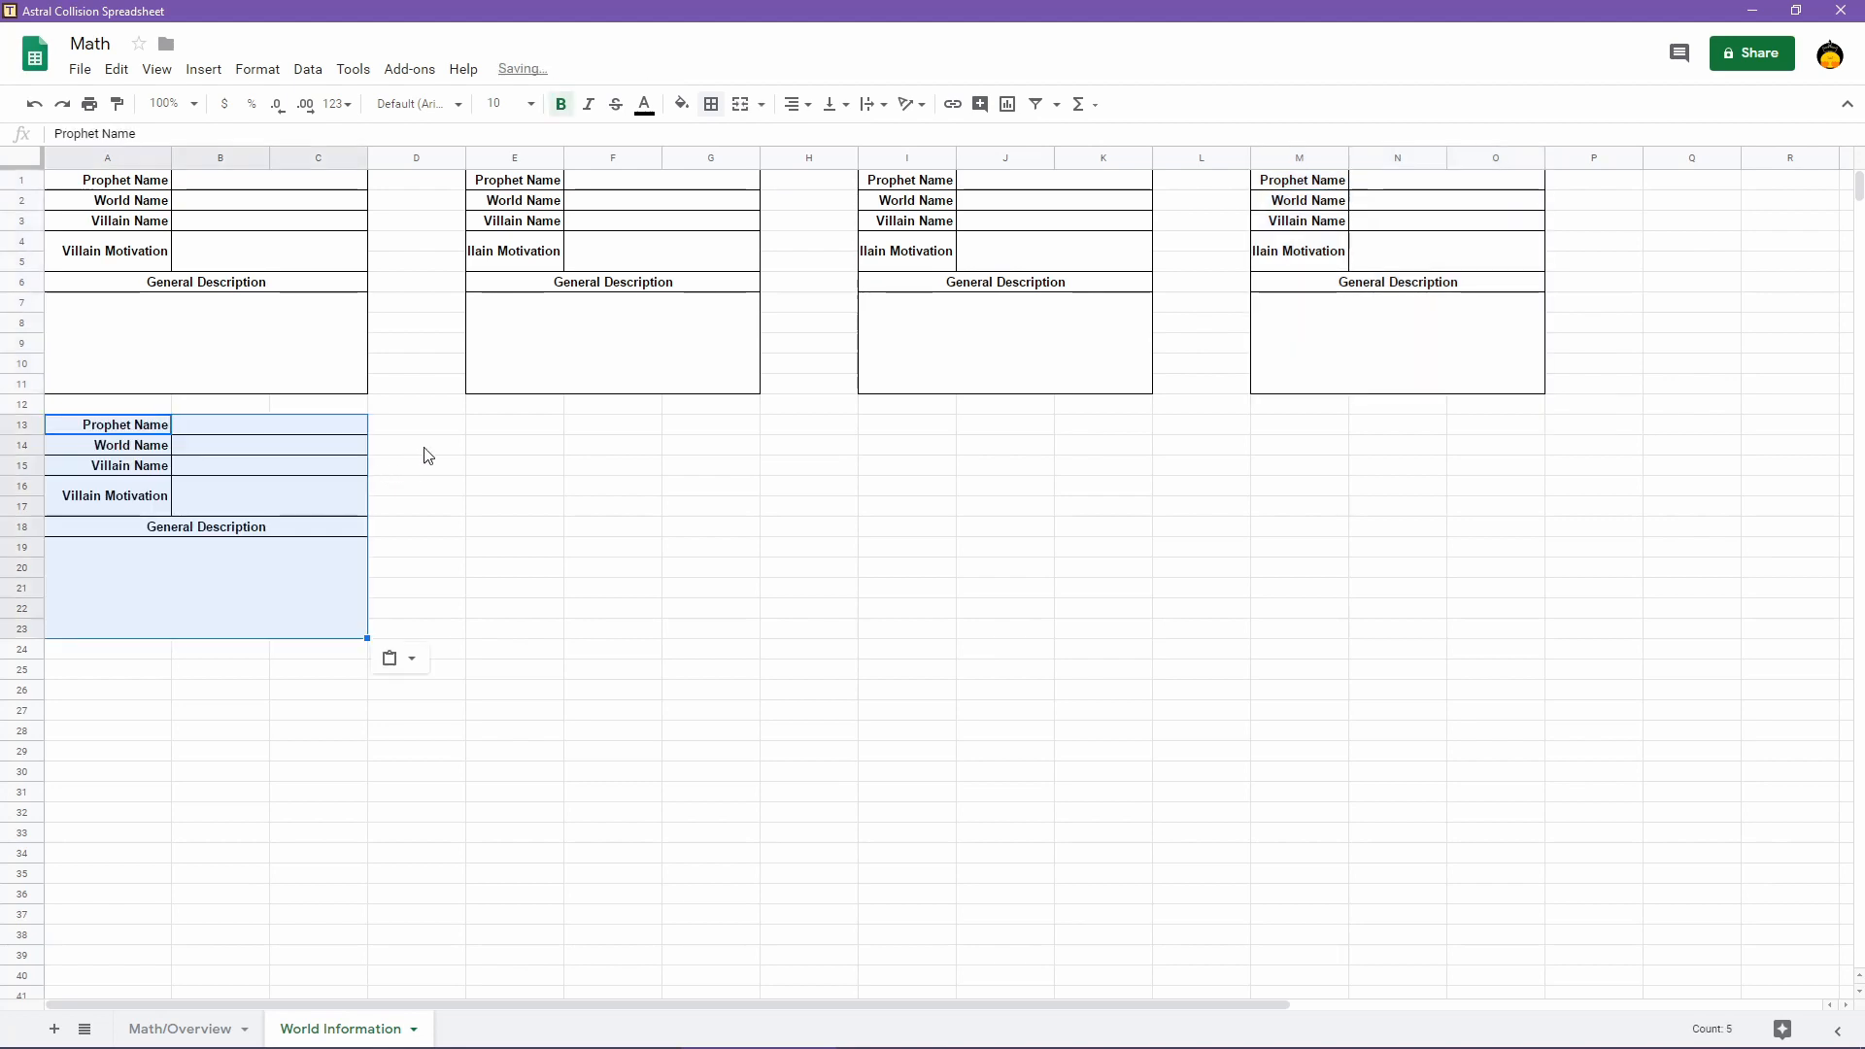
left_click(486, 430)
key("ctrl+v")
left_click(898, 428)
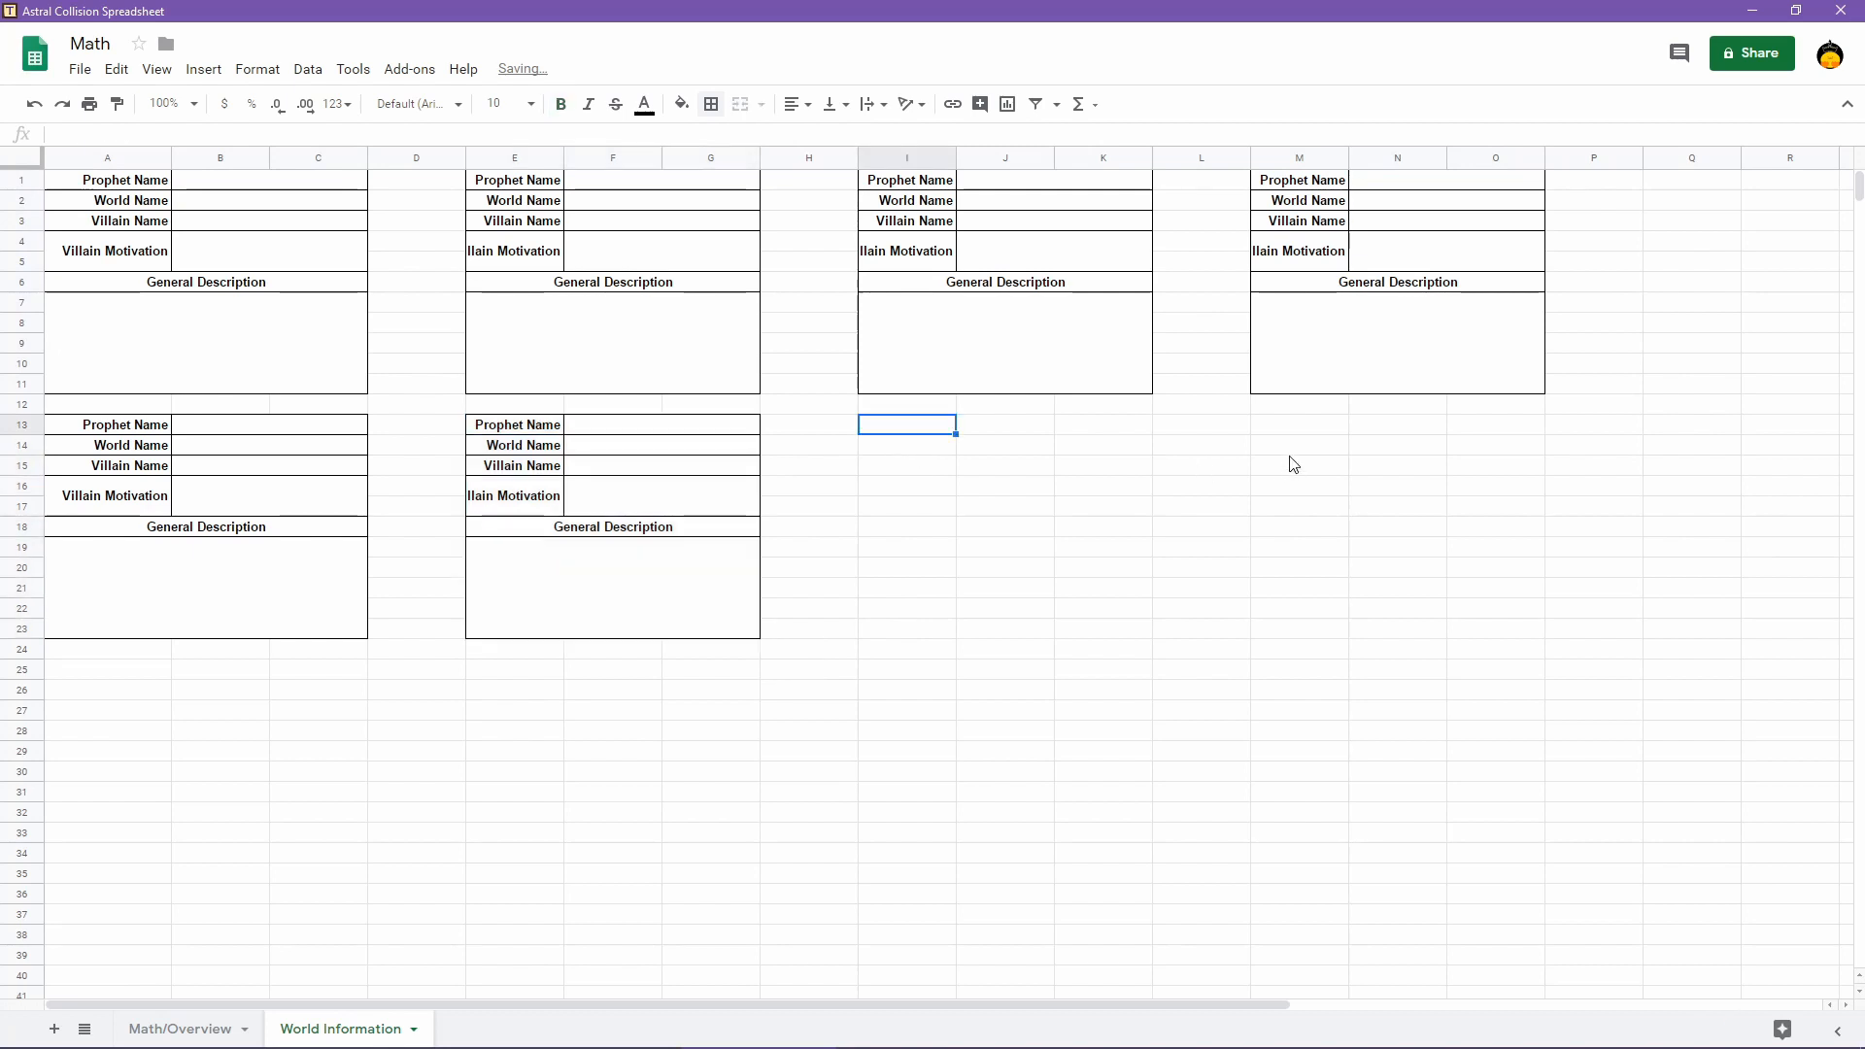
key("ctrl+v")
left_click(1296, 428)
key("ctrl+v")
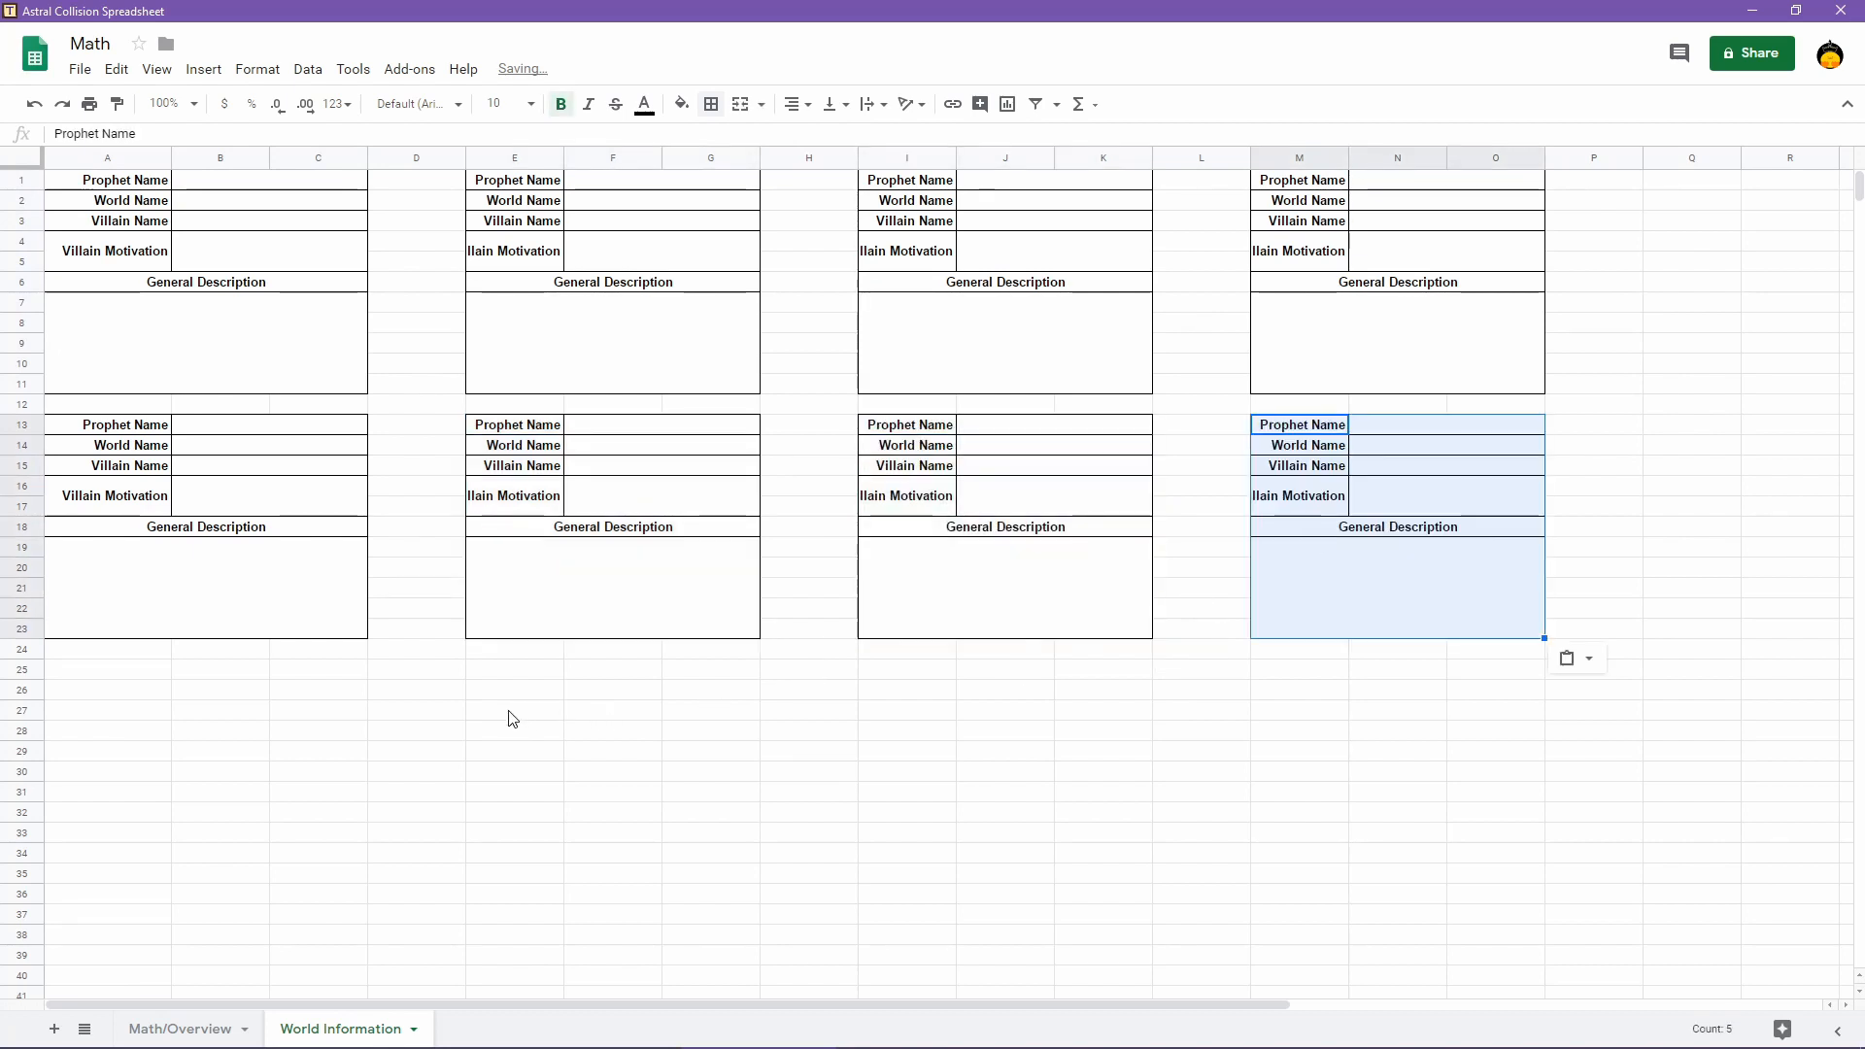
Extend the first two rows with a fifth copy of the block at Q1 and Q13
left_click(1667, 182)
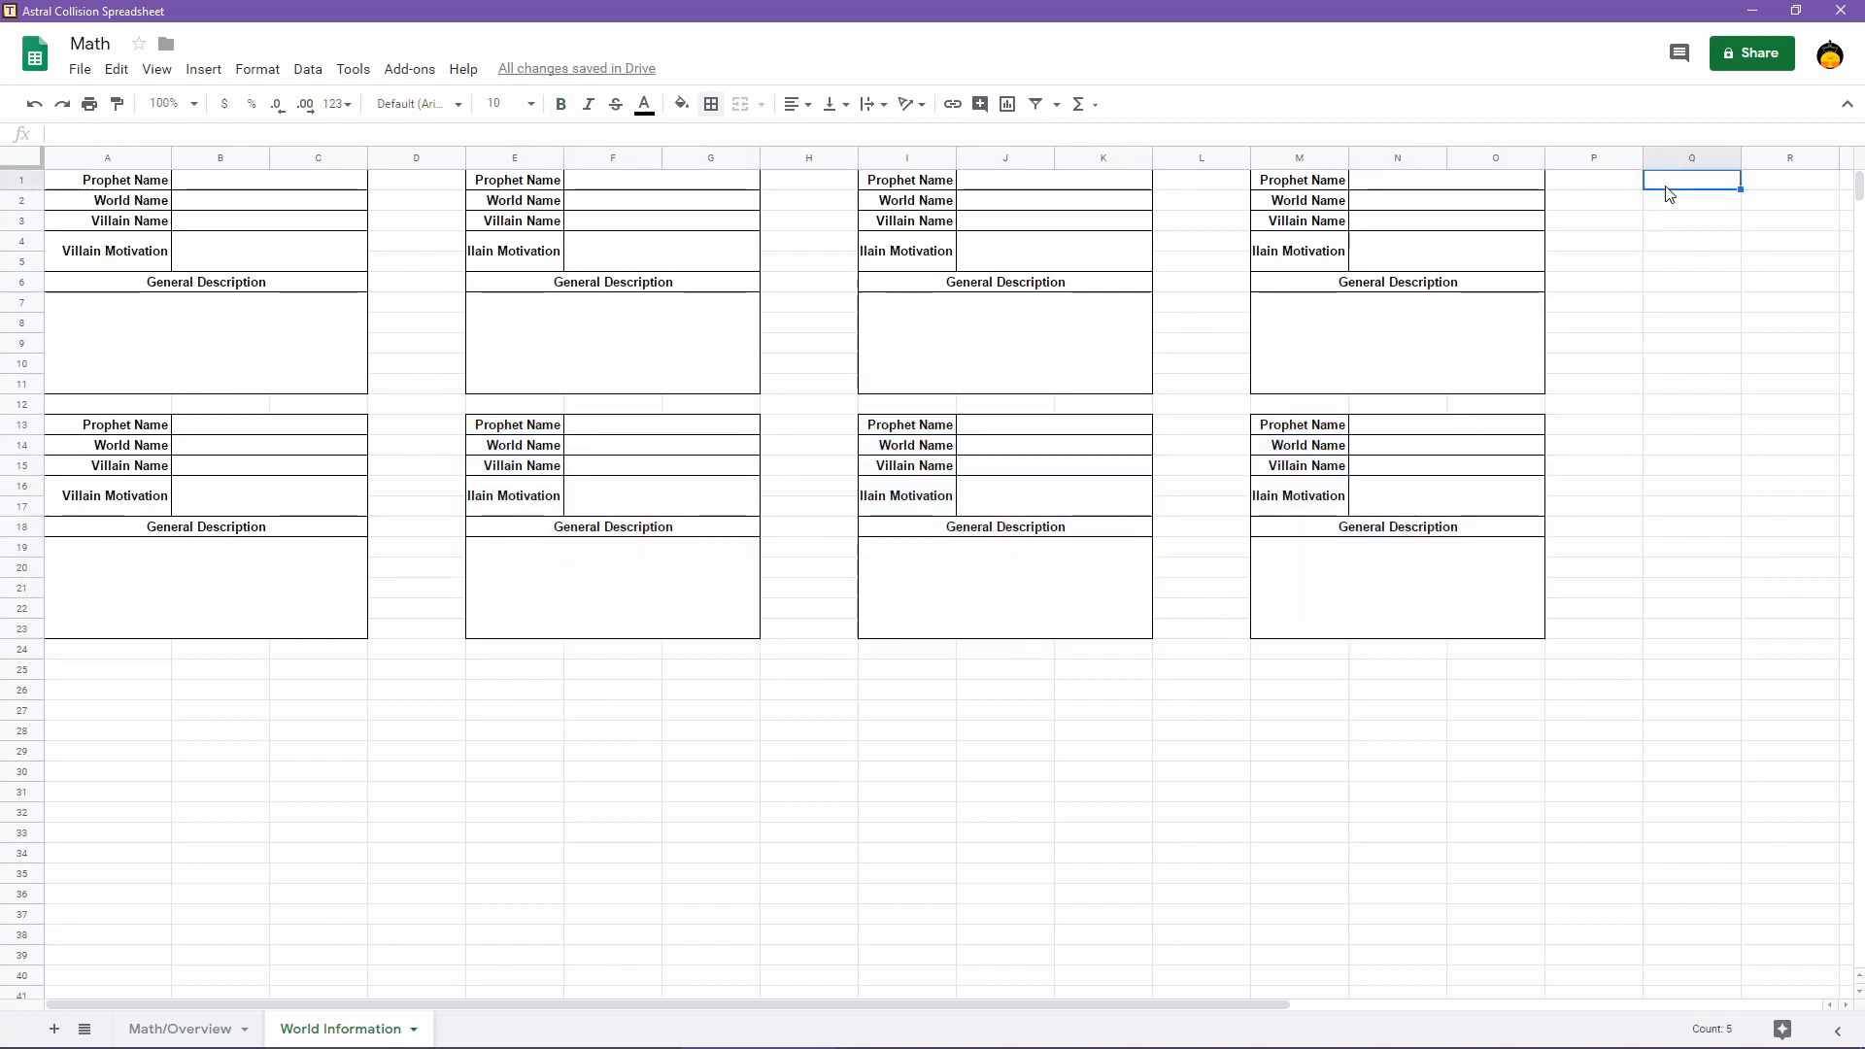
key("ctrl+v")
left_click(1669, 428)
key("ctrl+v")
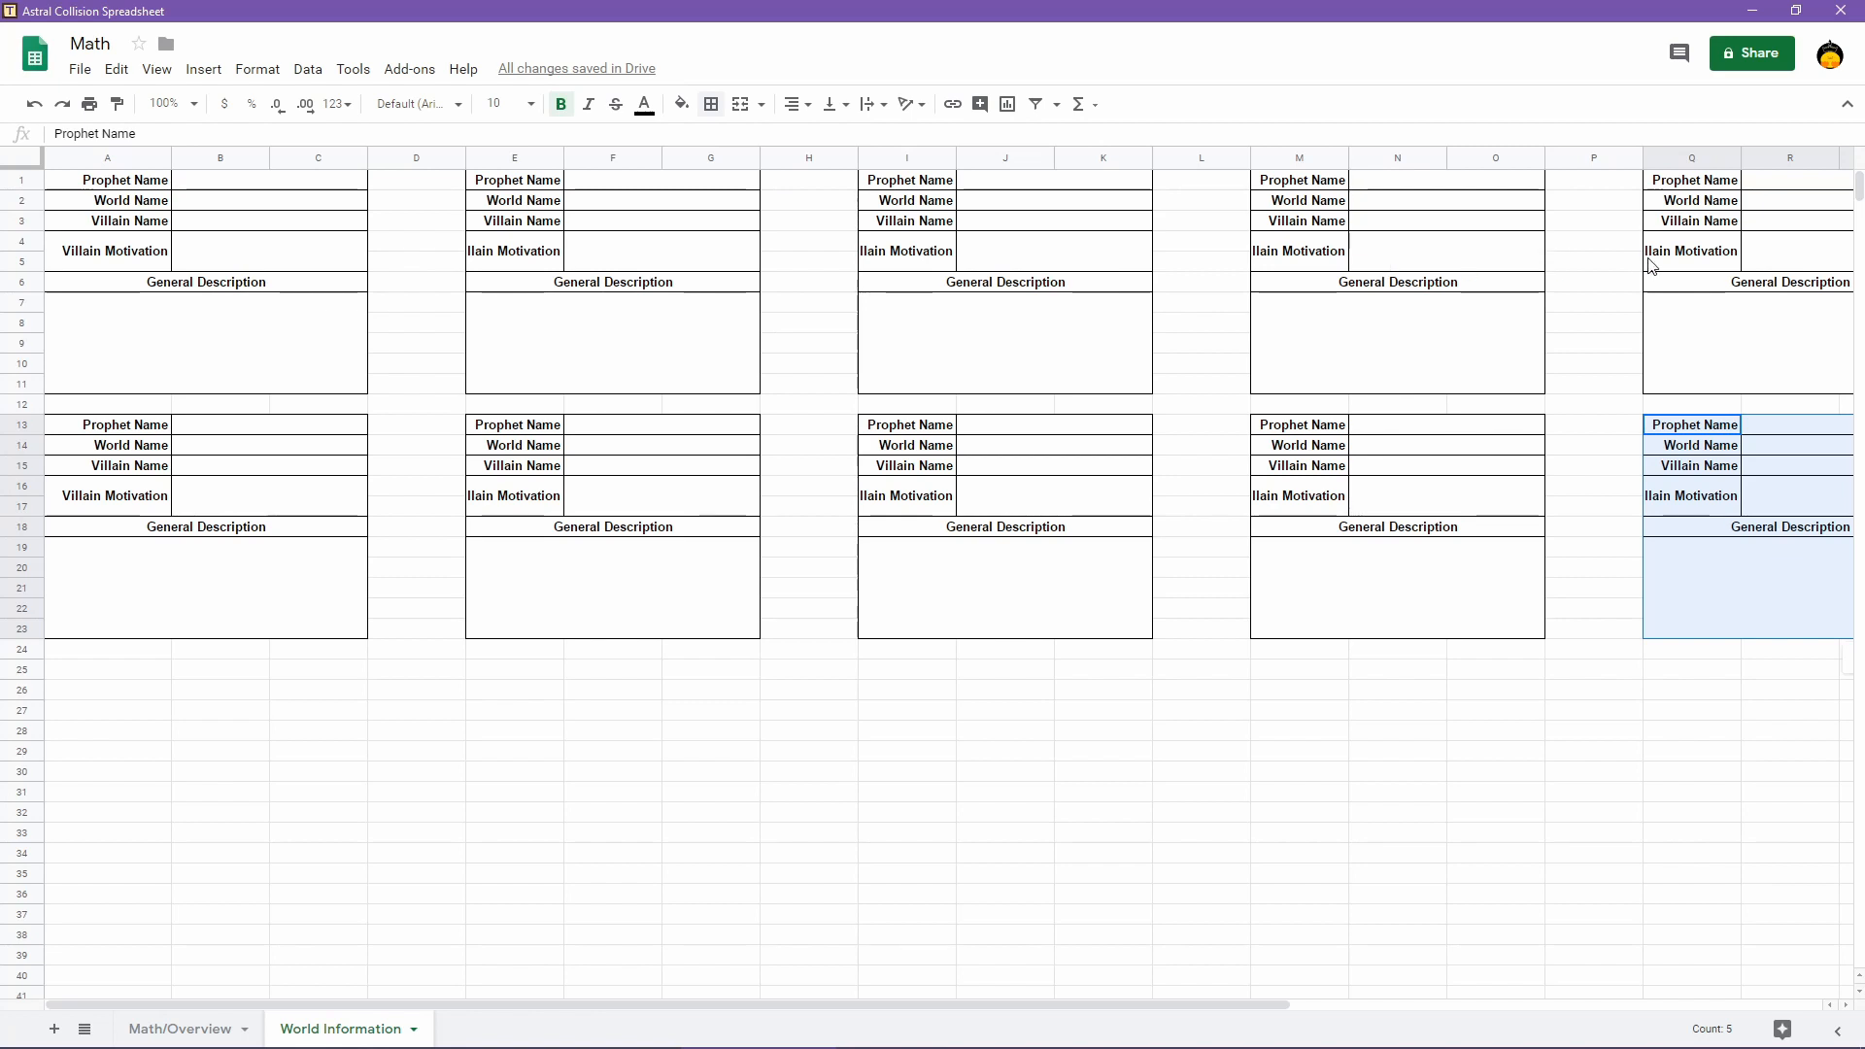
Paste a third row of the copied block at A25, E25, I25 and M25
left_click(82, 669)
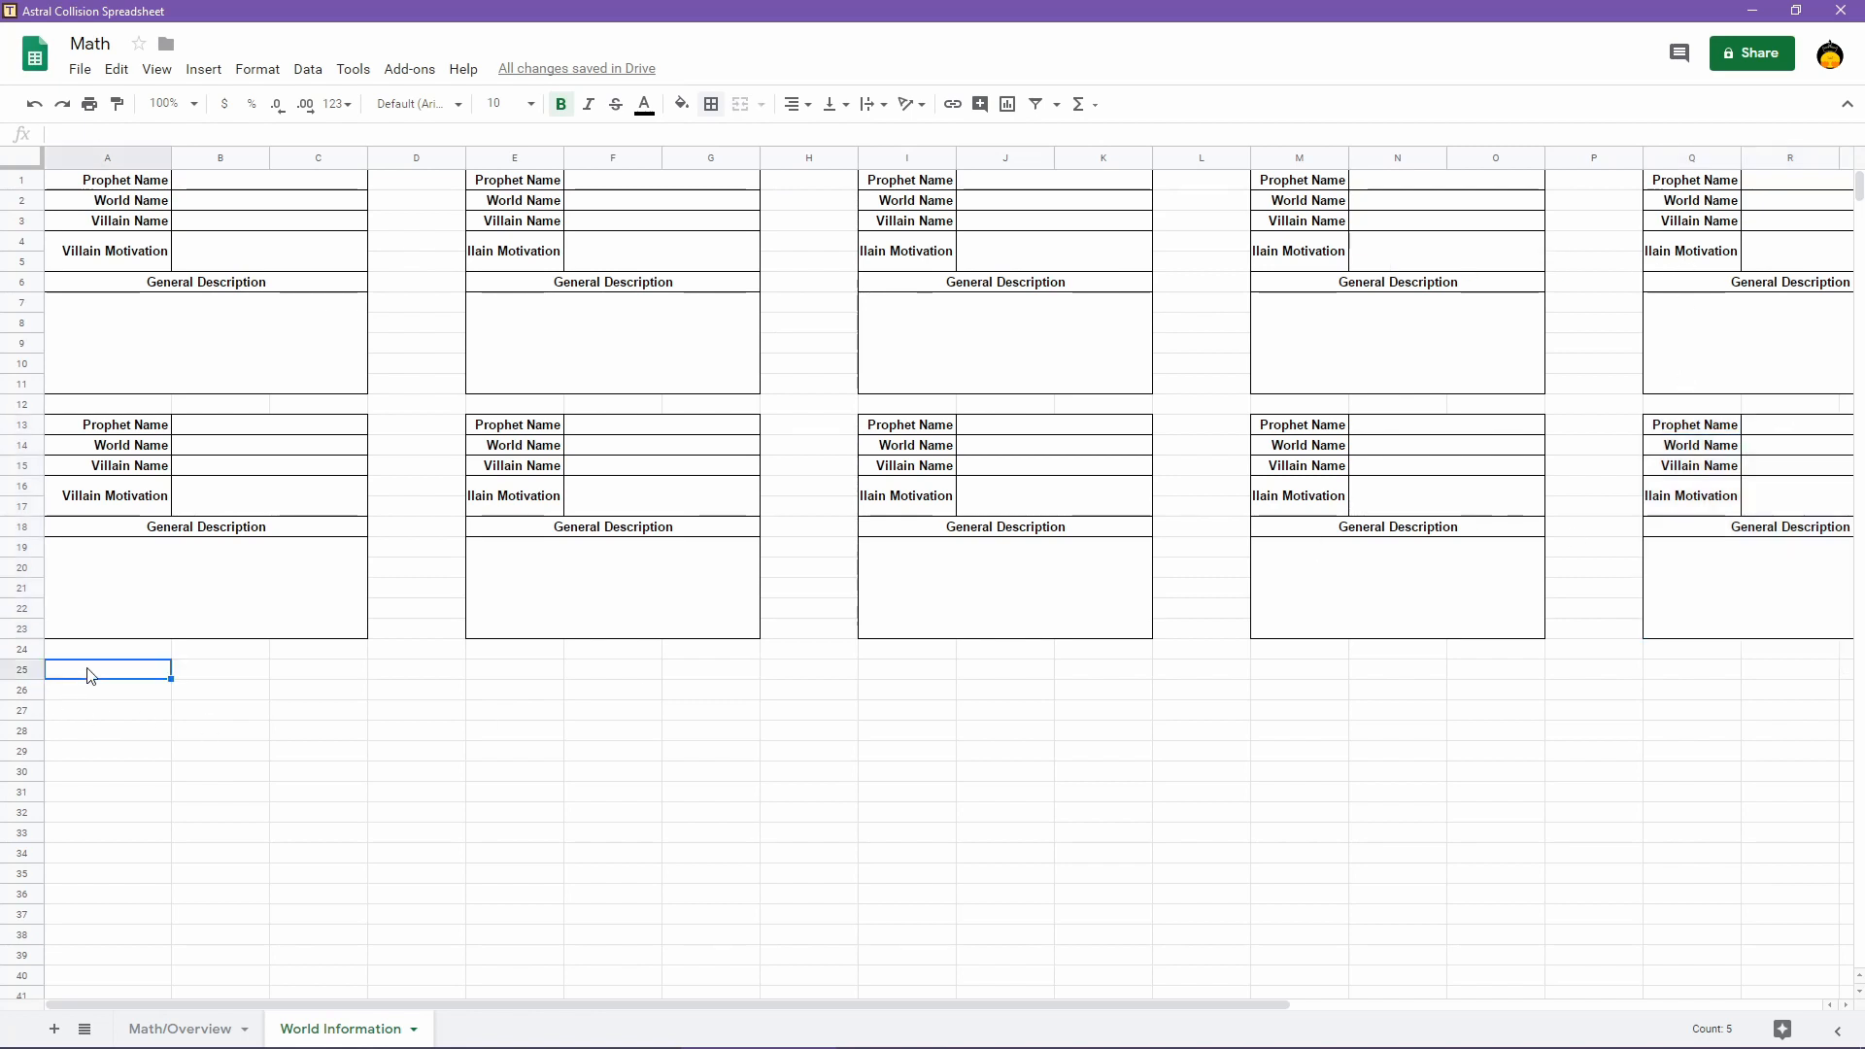
key("ctrl+v")
left_click(490, 670)
key("ctrl+v")
left_click(913, 677)
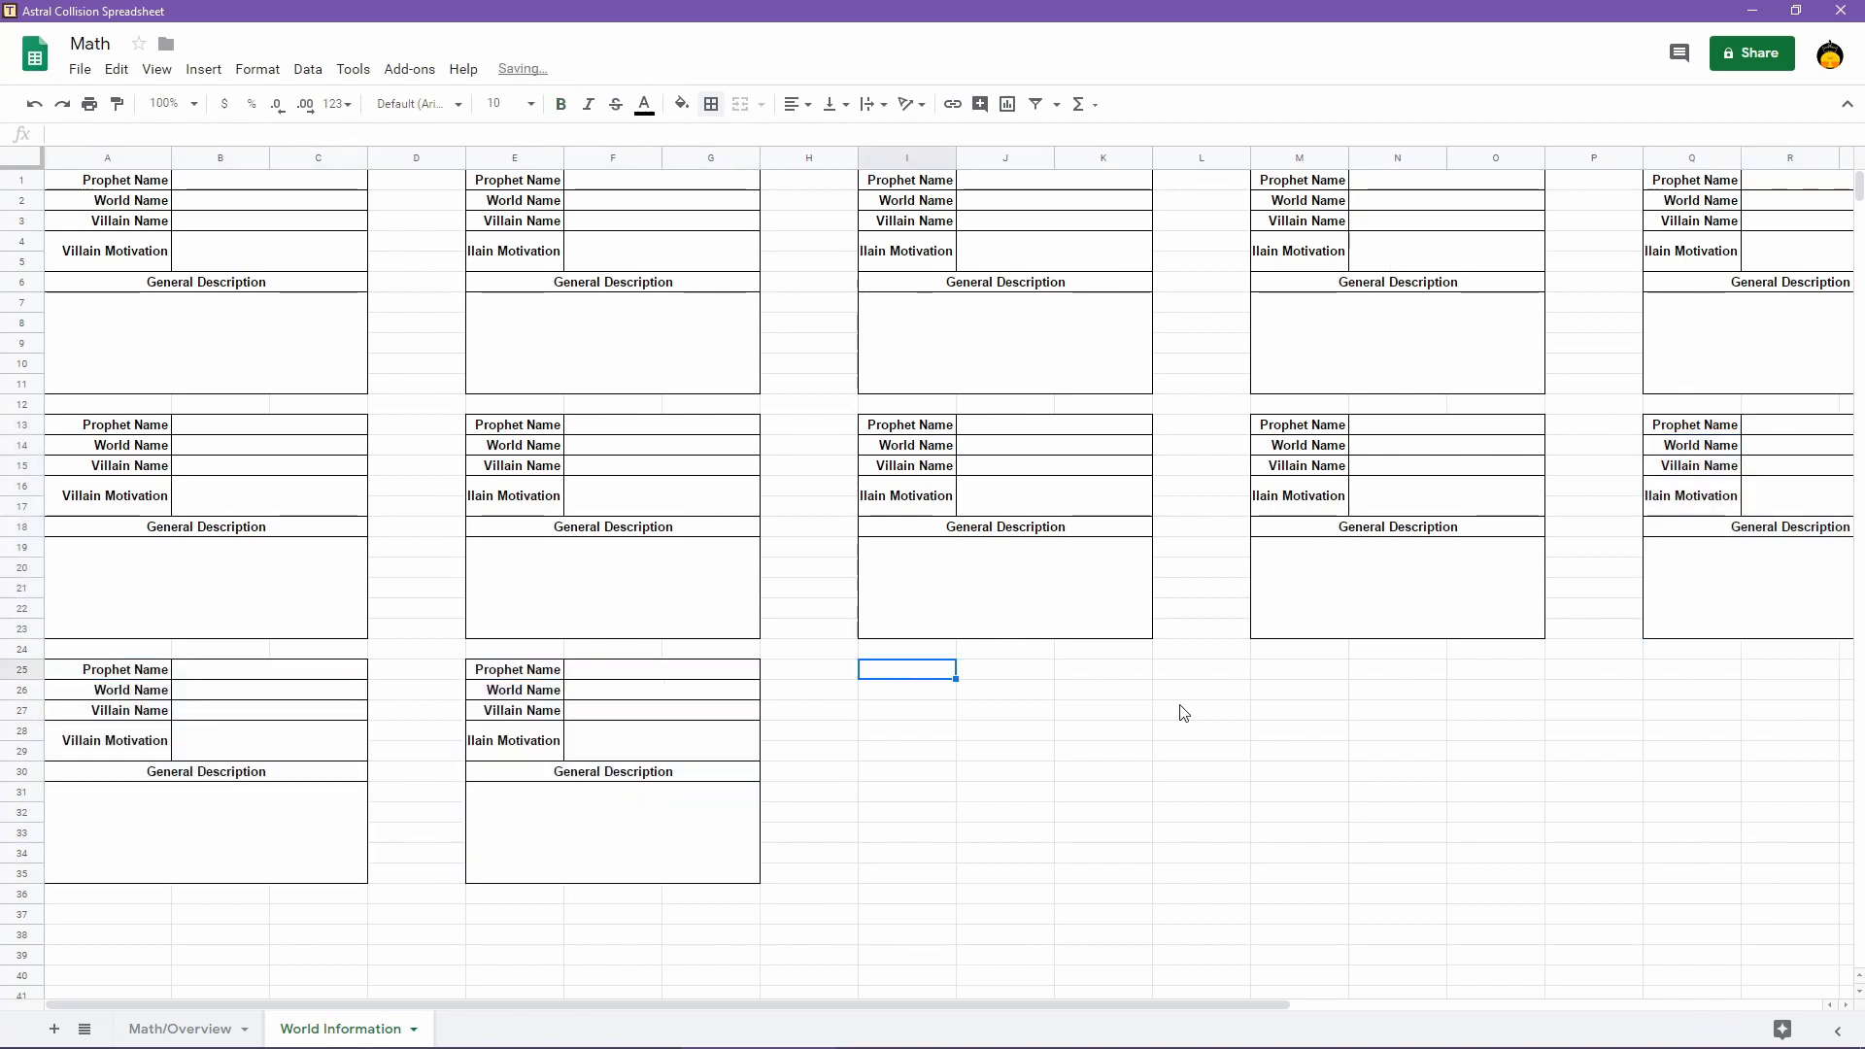
key("ctrl+v")
left_click(1272, 680)
key("ctrl+v")
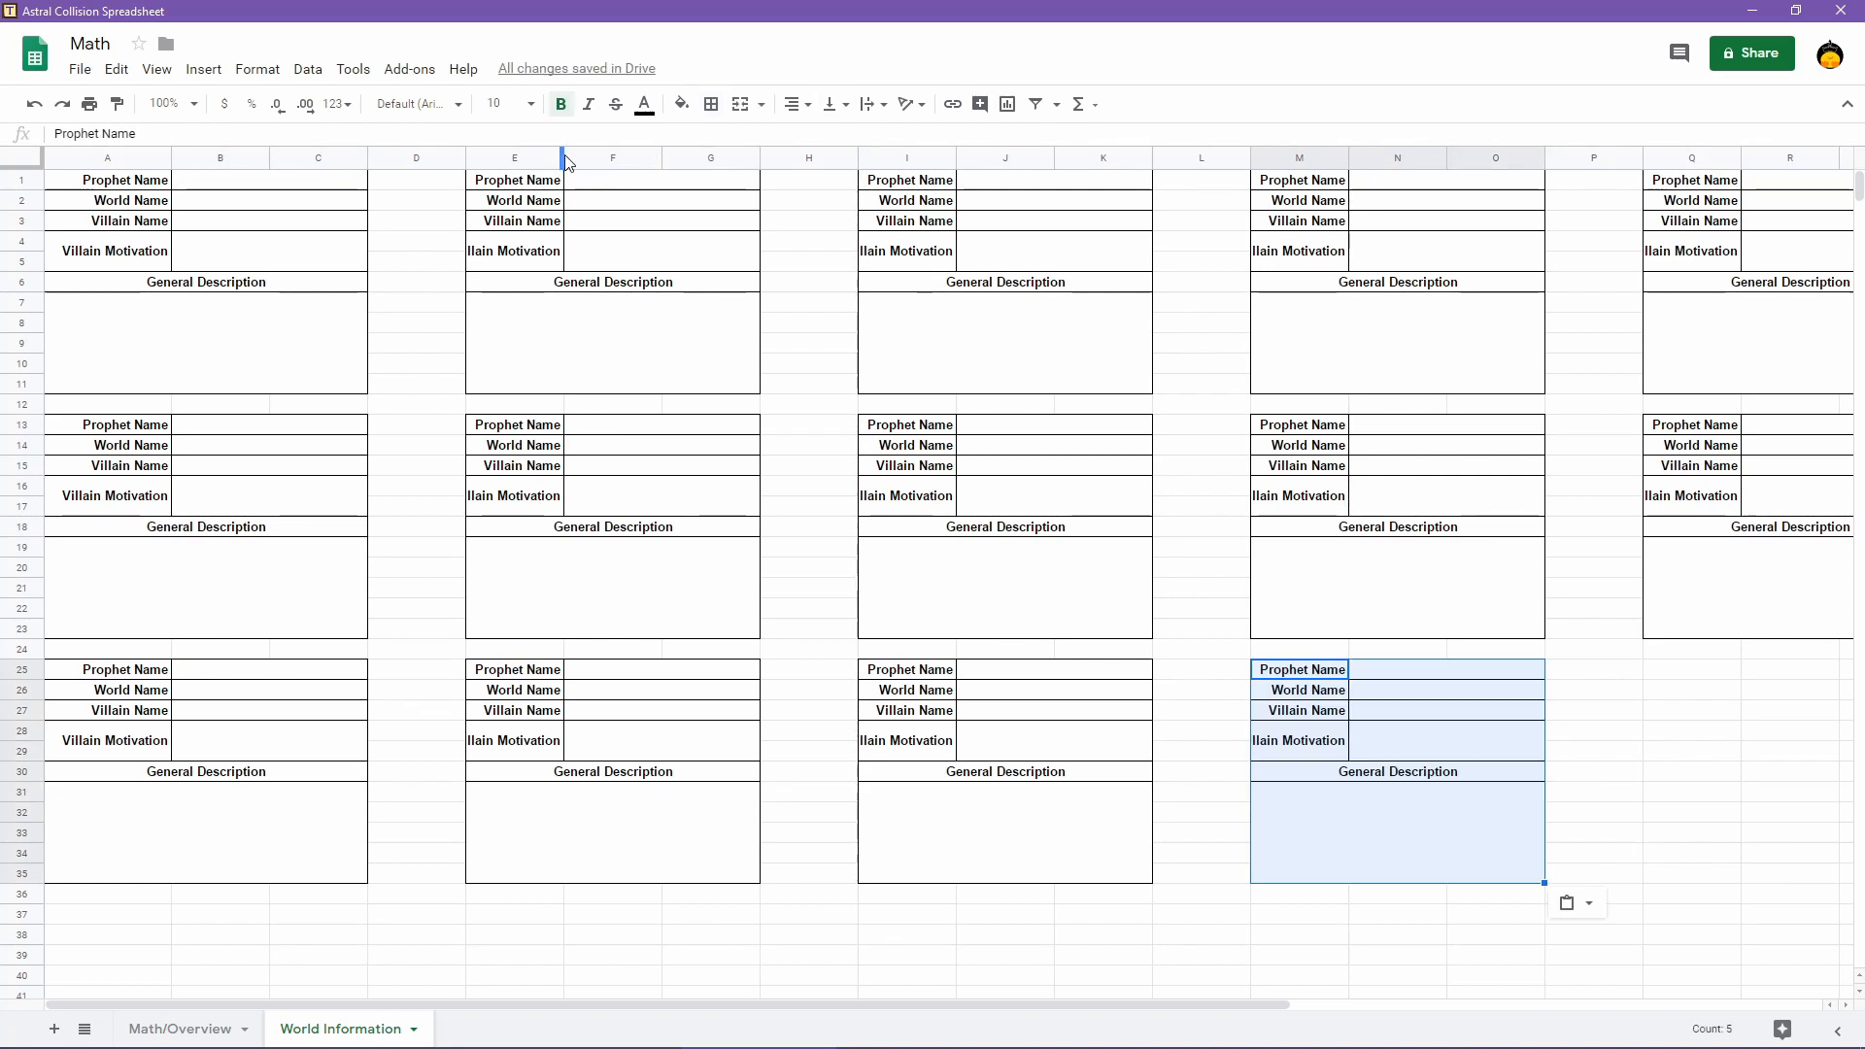
Widen columns E, I, M and Q so that the full Villain Motivation label fits in each
left_click_drag(562, 156, 592, 156)
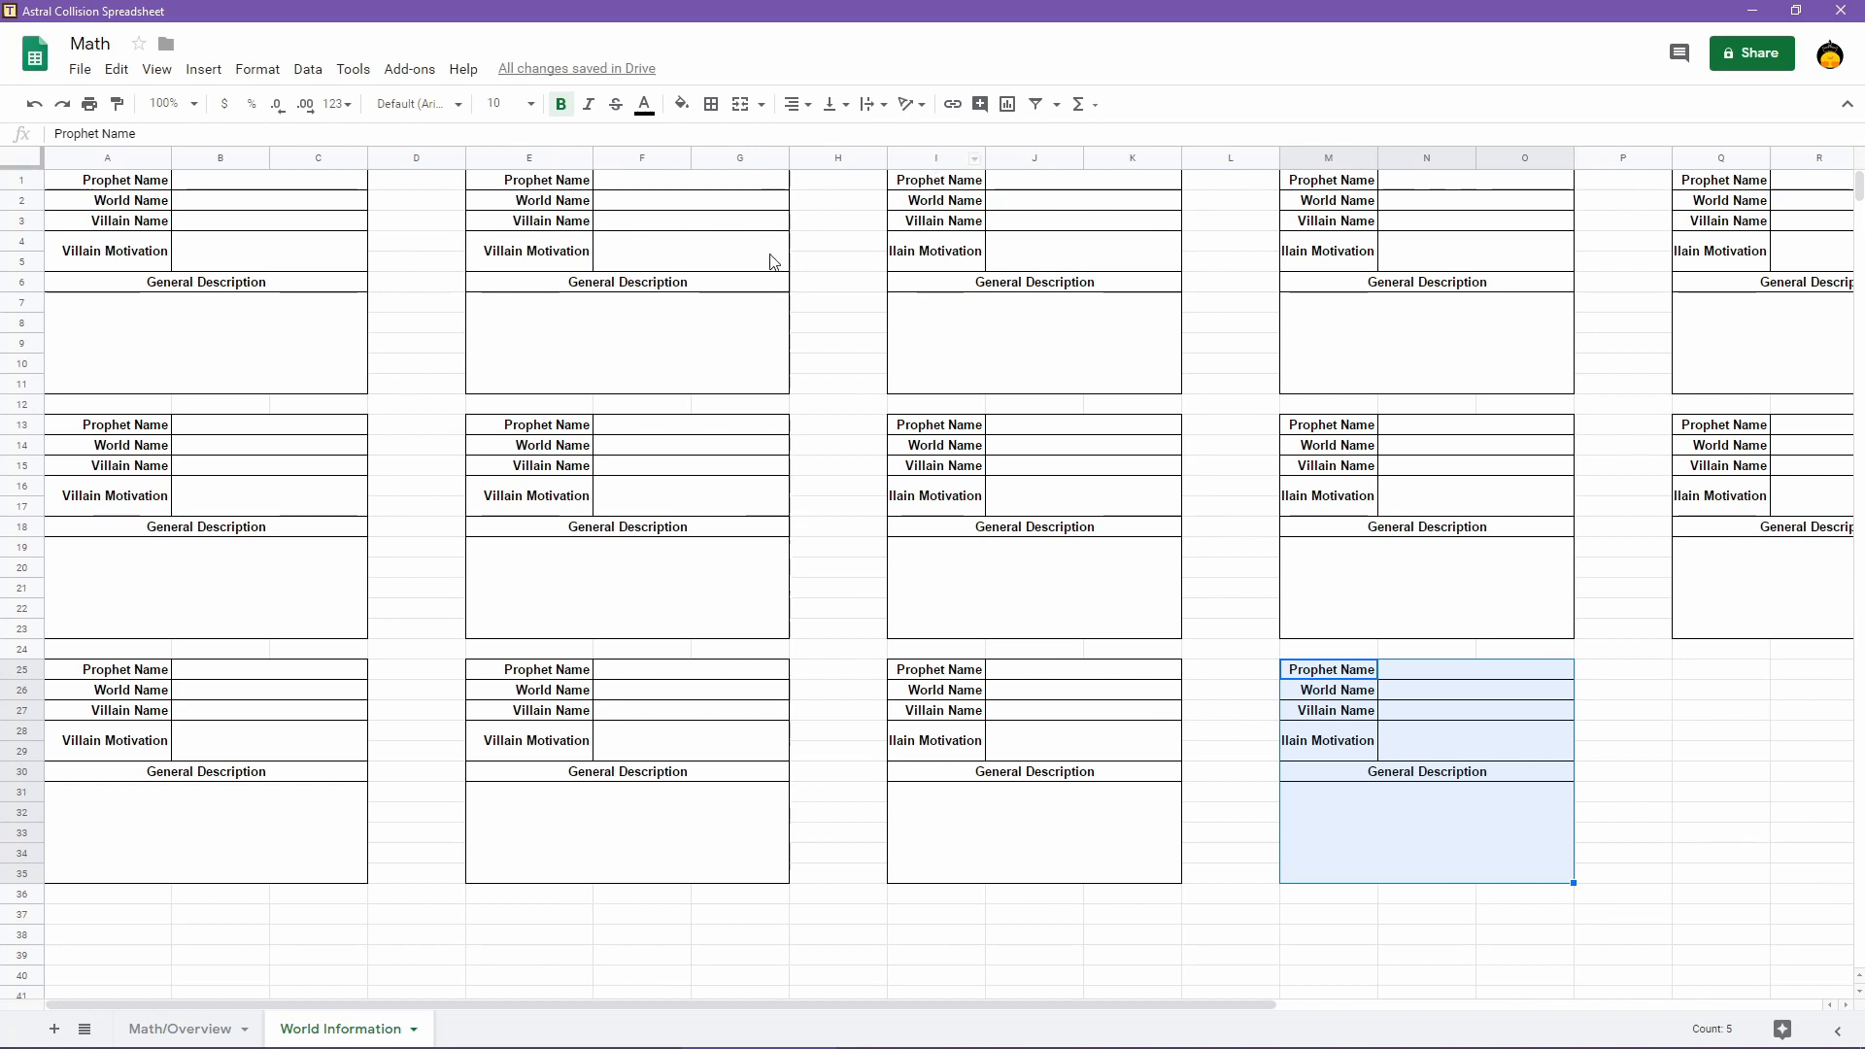
left_click_drag(984, 155, 1015, 155)
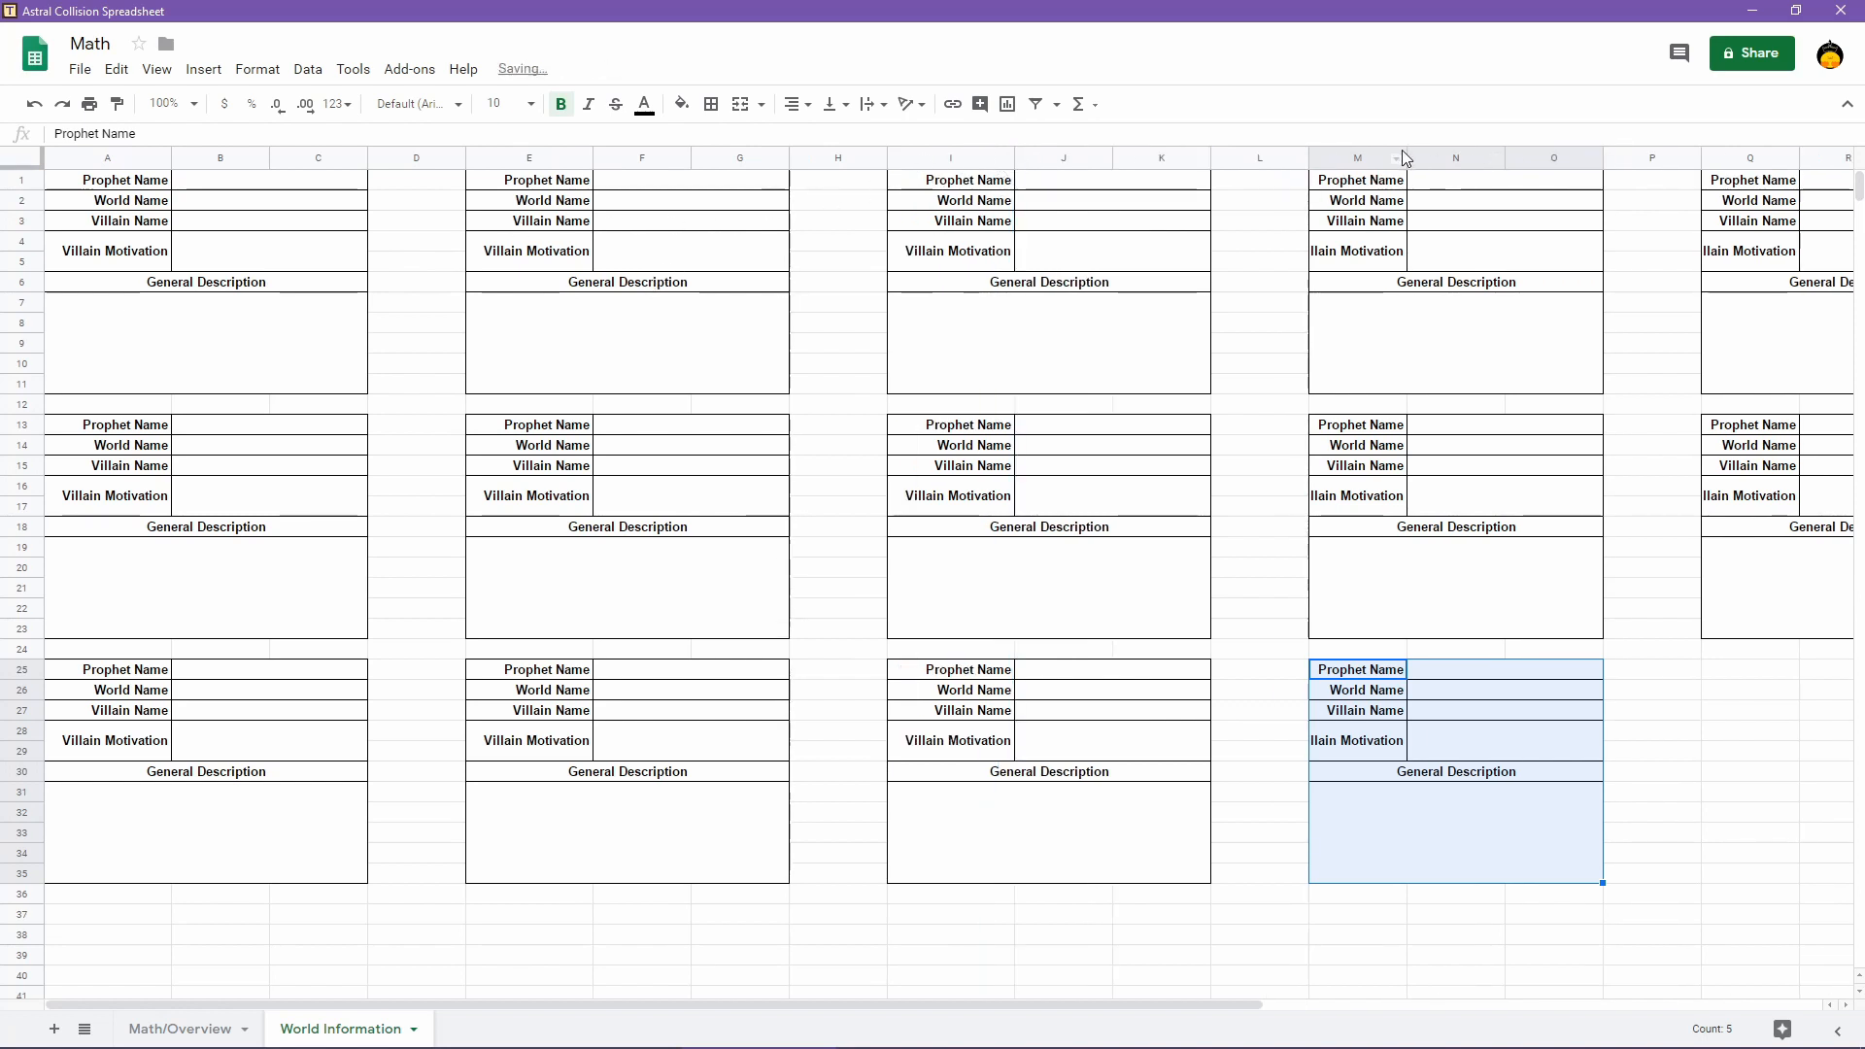
left_click_drag(1406, 158, 1435, 158)
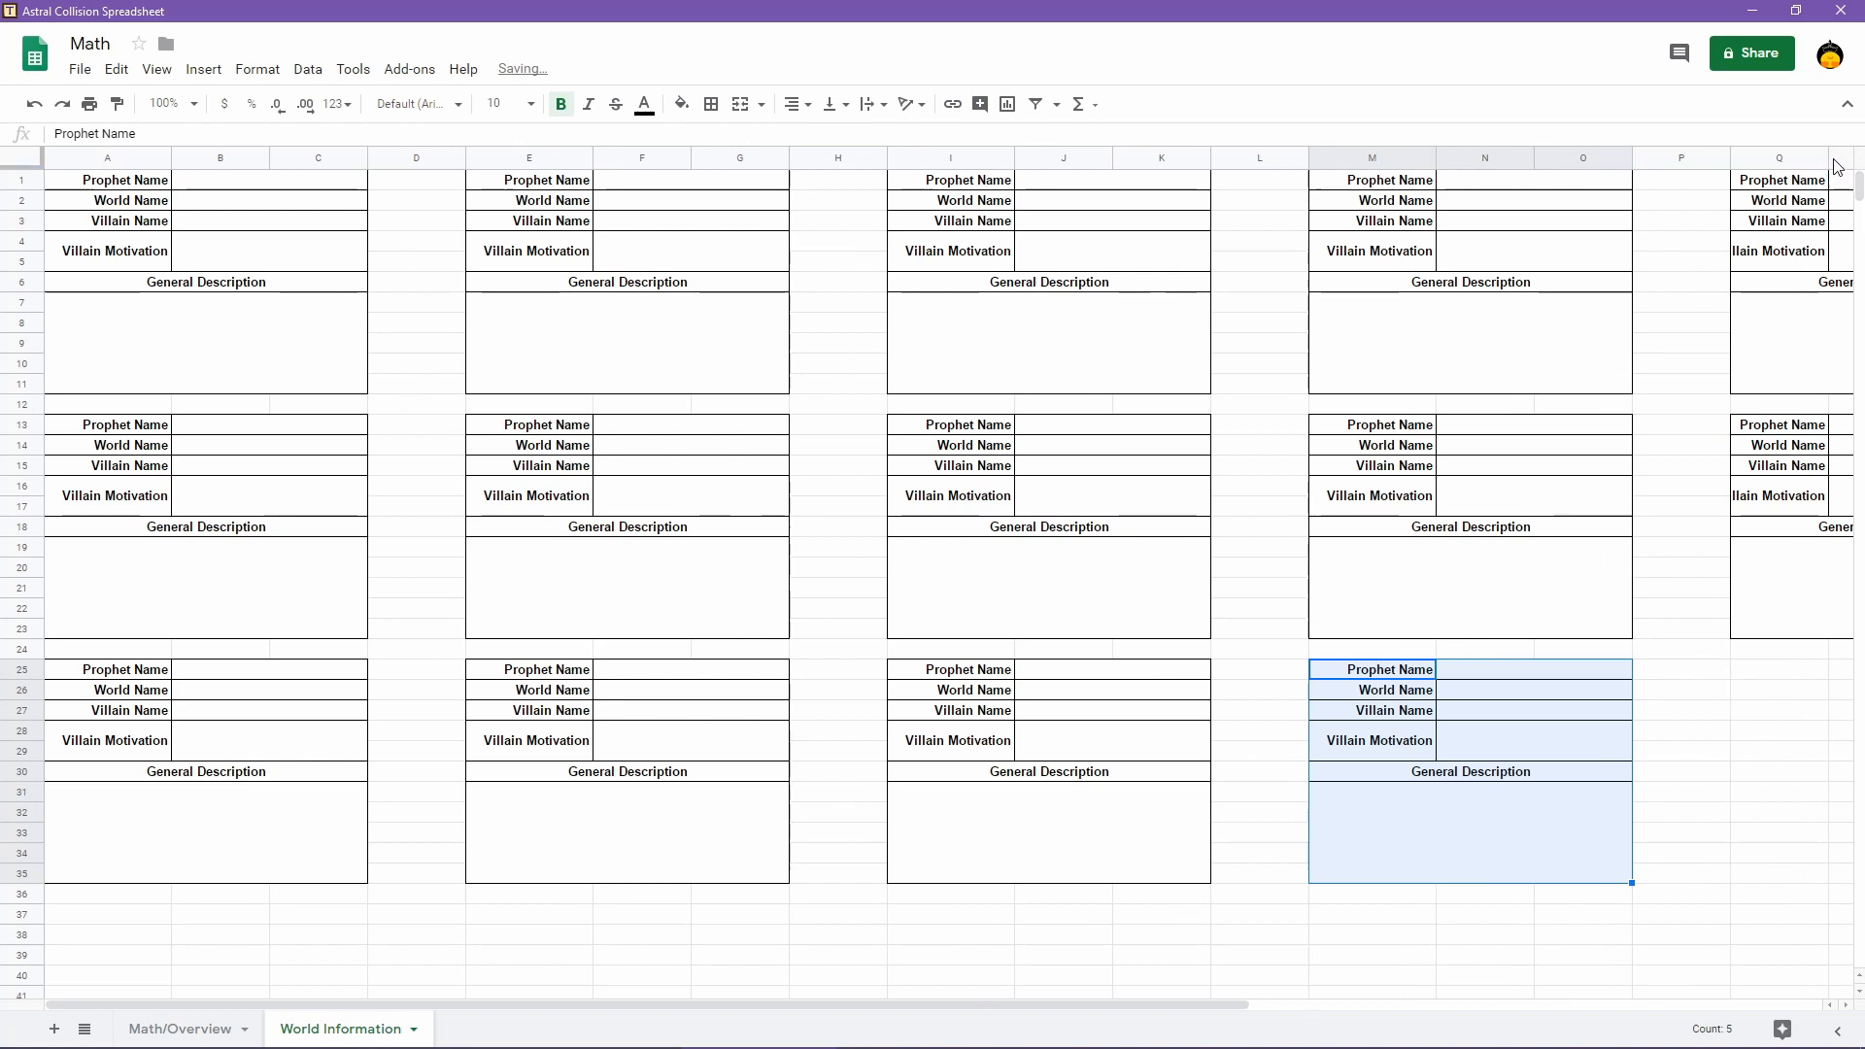
left_click_drag(1827, 156, 1856, 156)
Narrow the empty spacer columns D, H, L and P together to thin gaps between the blocks
left_click(1679, 159)
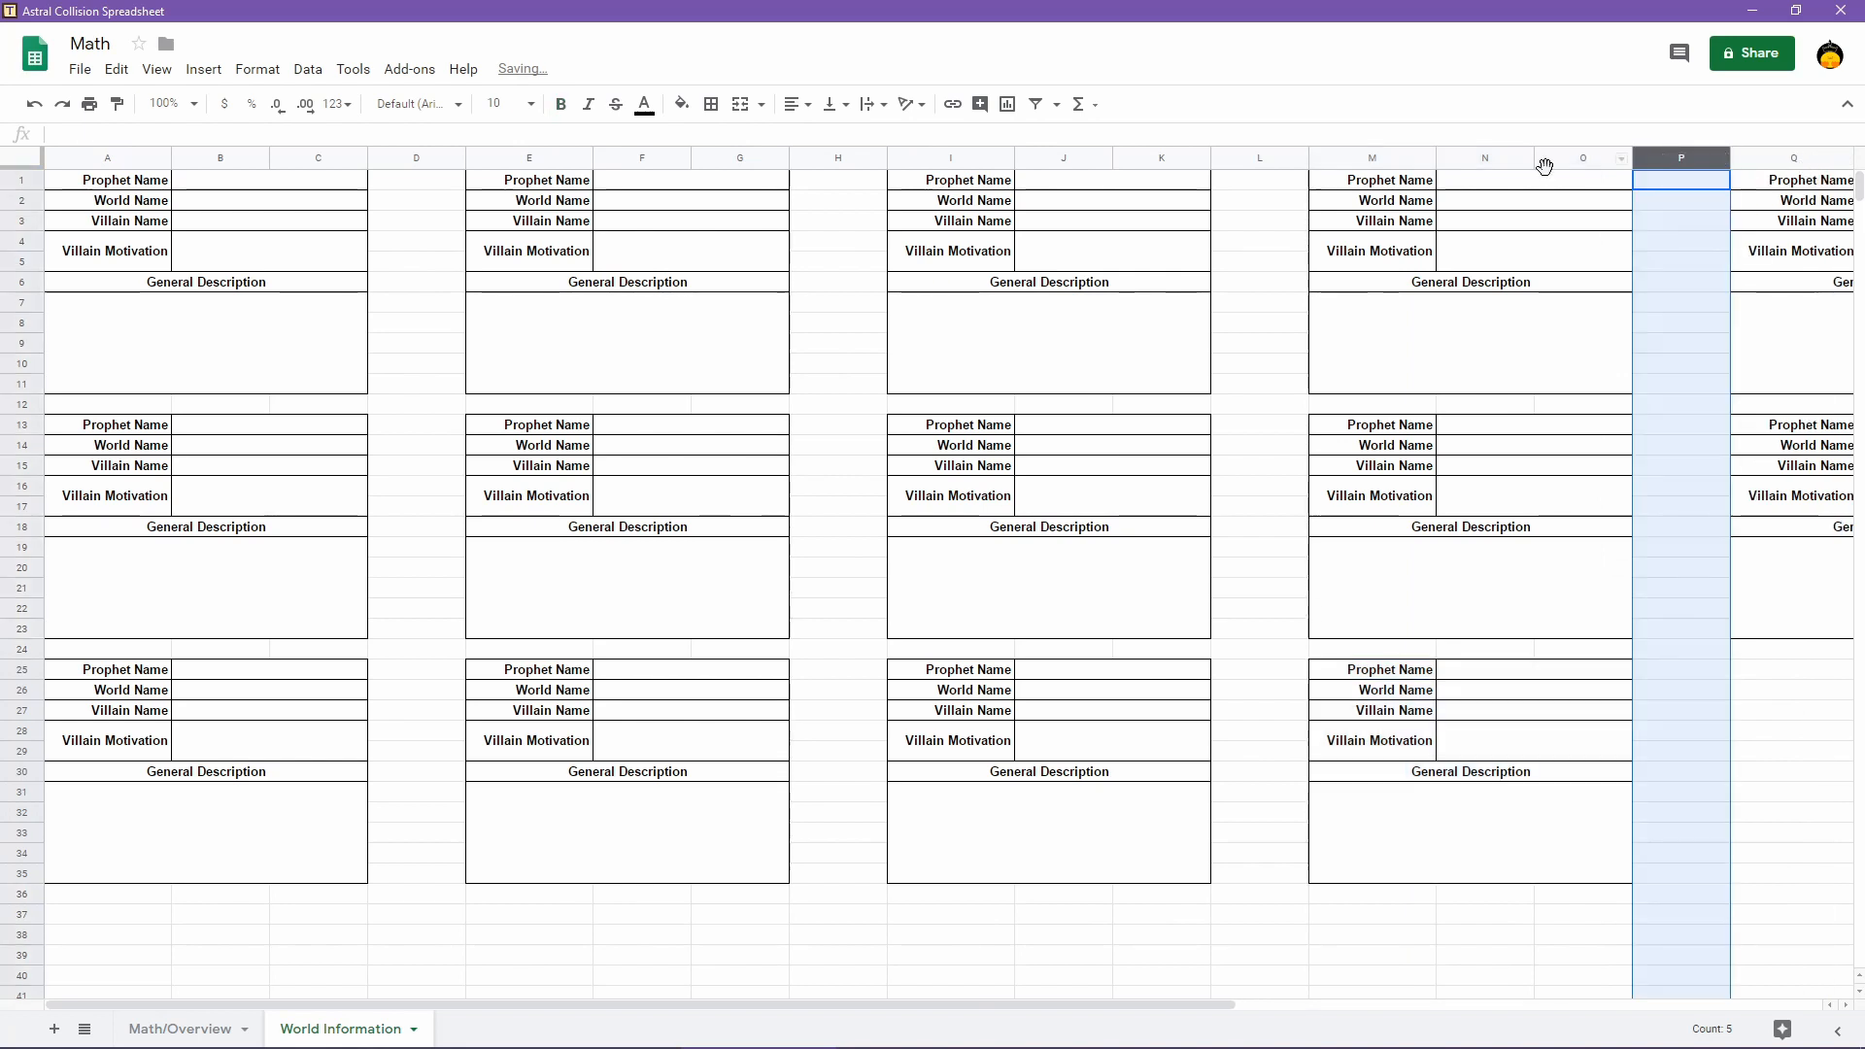
left_click(1254, 159, "ctrl")
left_click(837, 159, "ctrl")
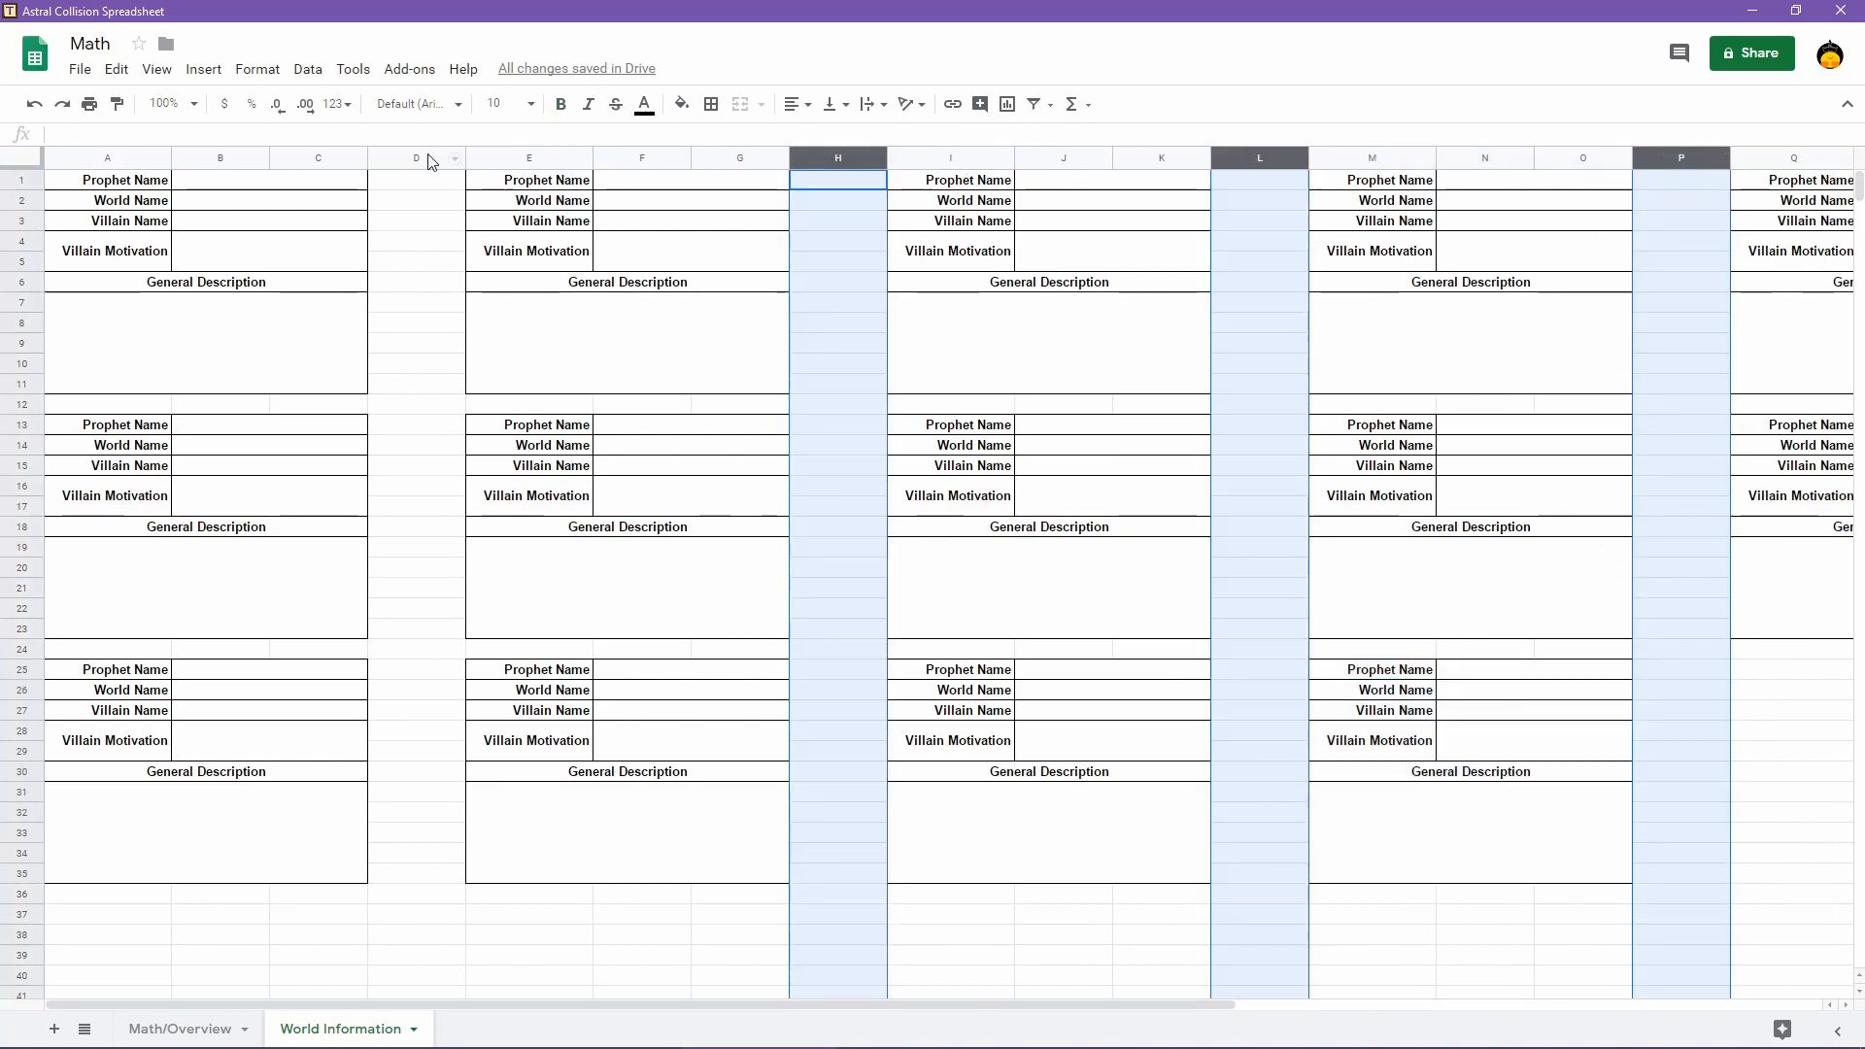
left_click(431, 158, "ctrl")
left_click_drag(466, 158, 394, 150)
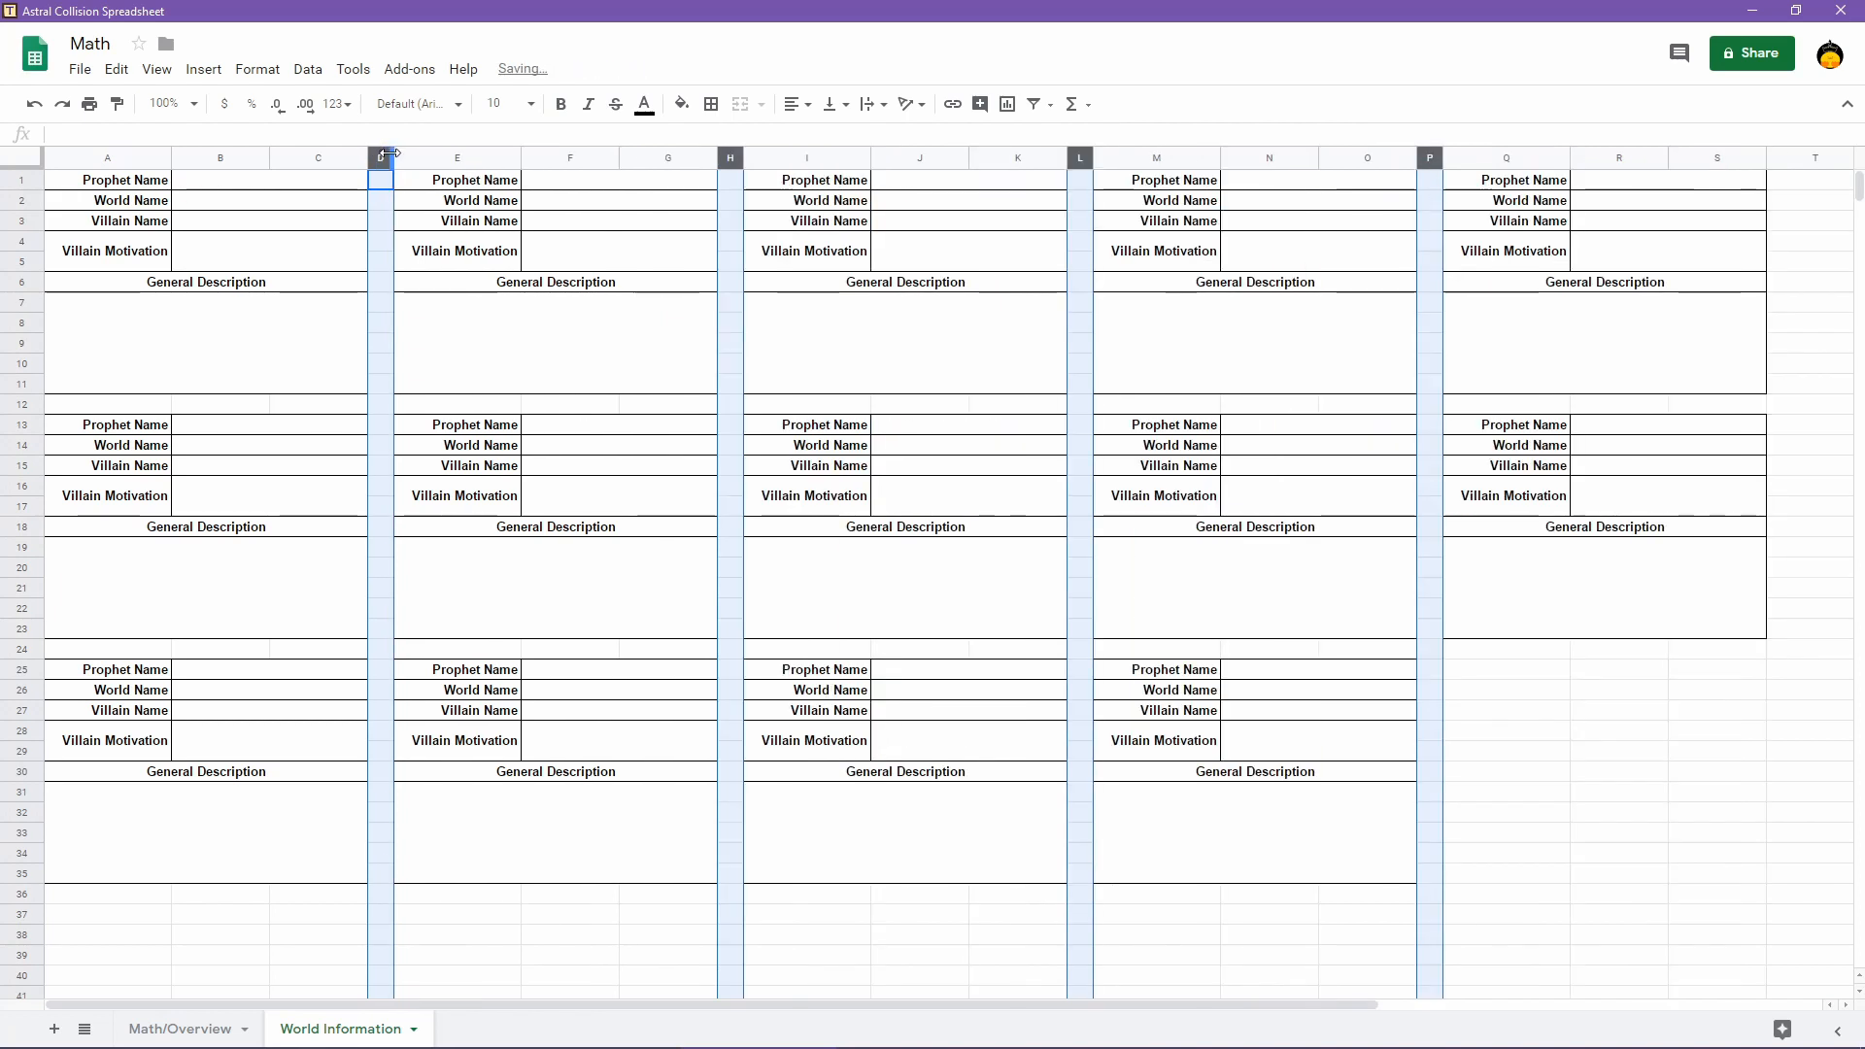
left_click(1546, 739)
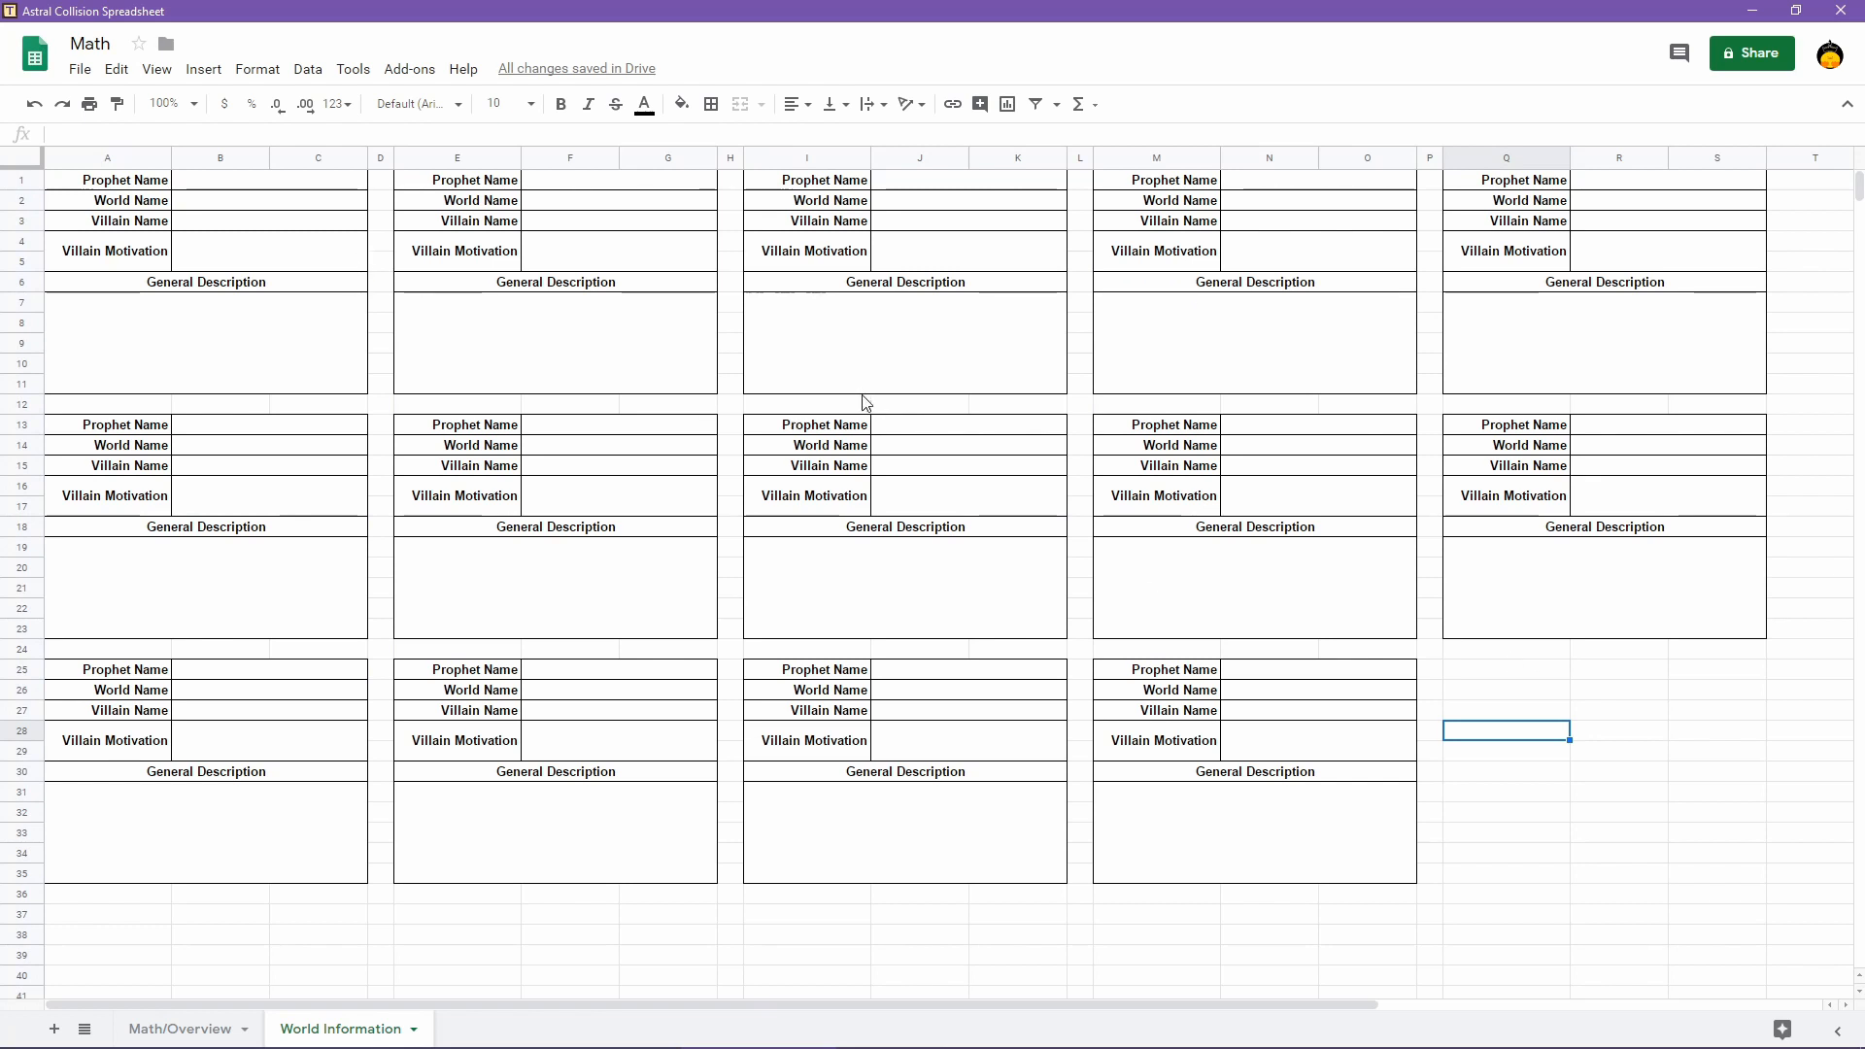
Switch to the Astral Collision project in RPG Maker MV and bring up Character Lore Notes.txt in Notepad
mouse_move(1037, 1026)
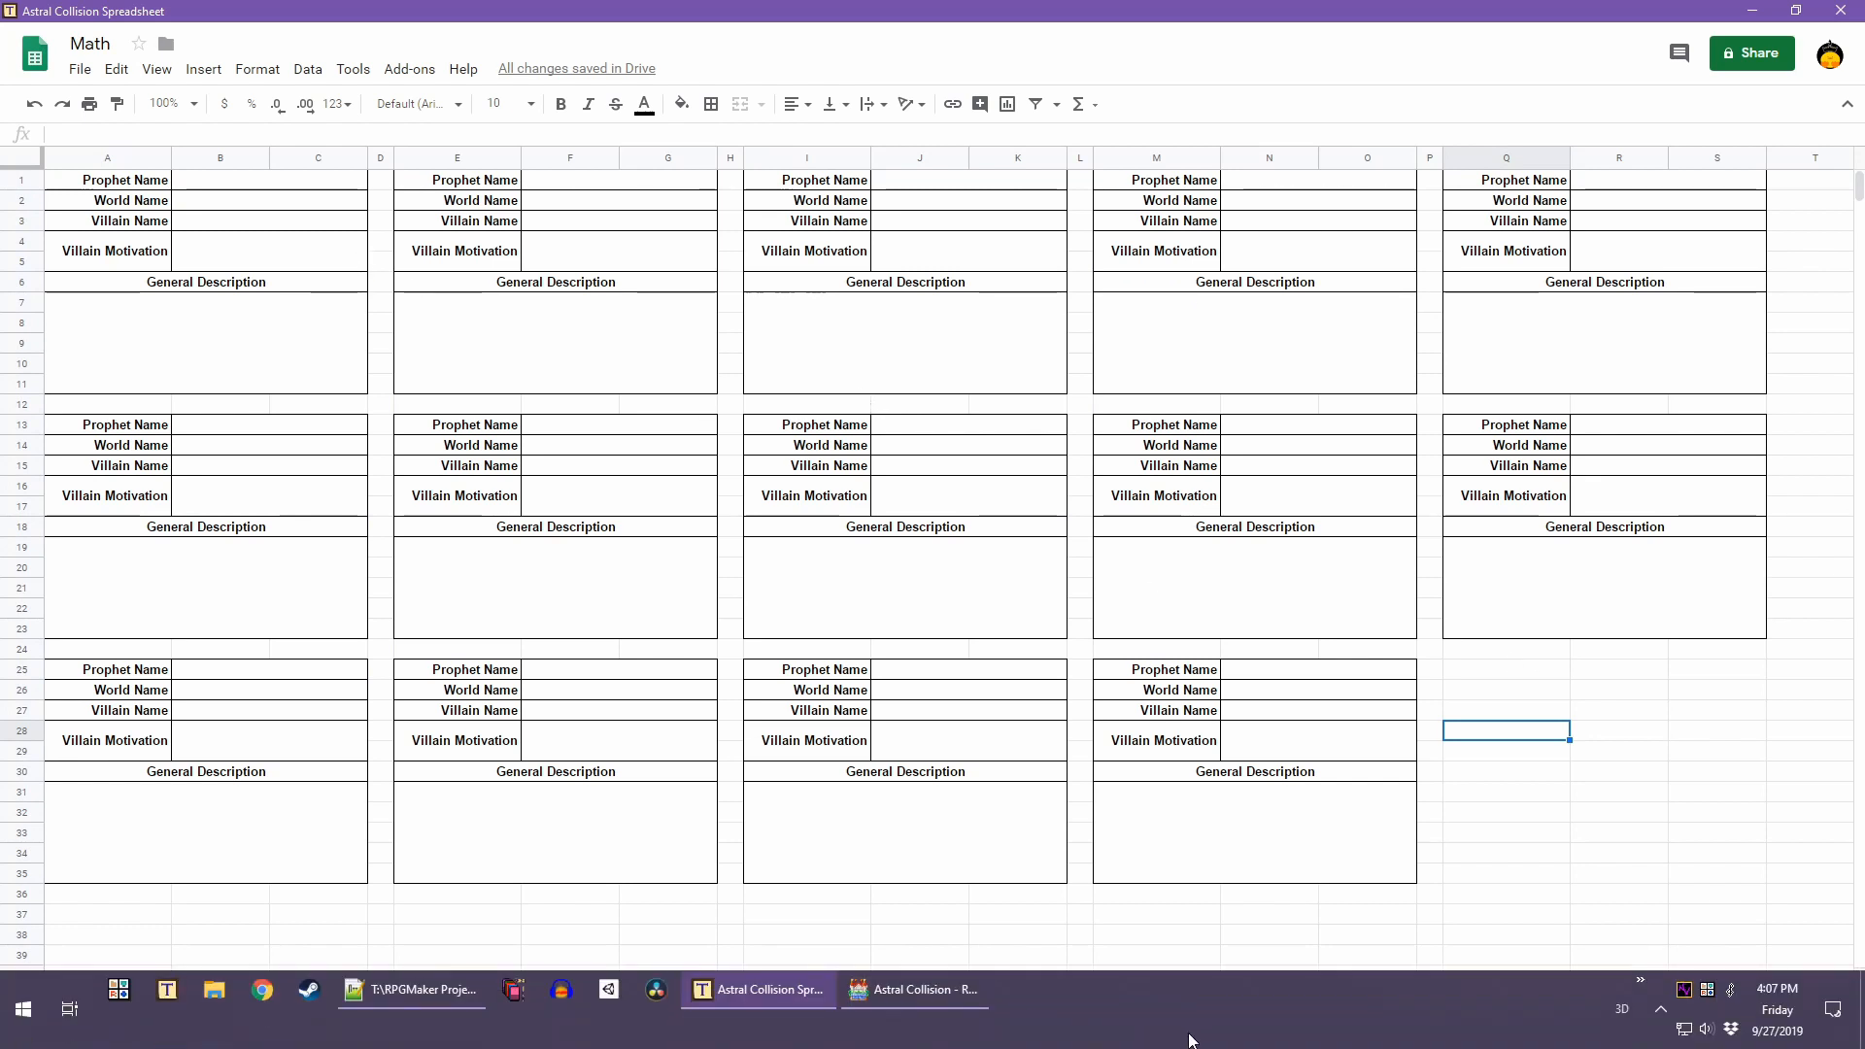
mouse_move(966, 1000)
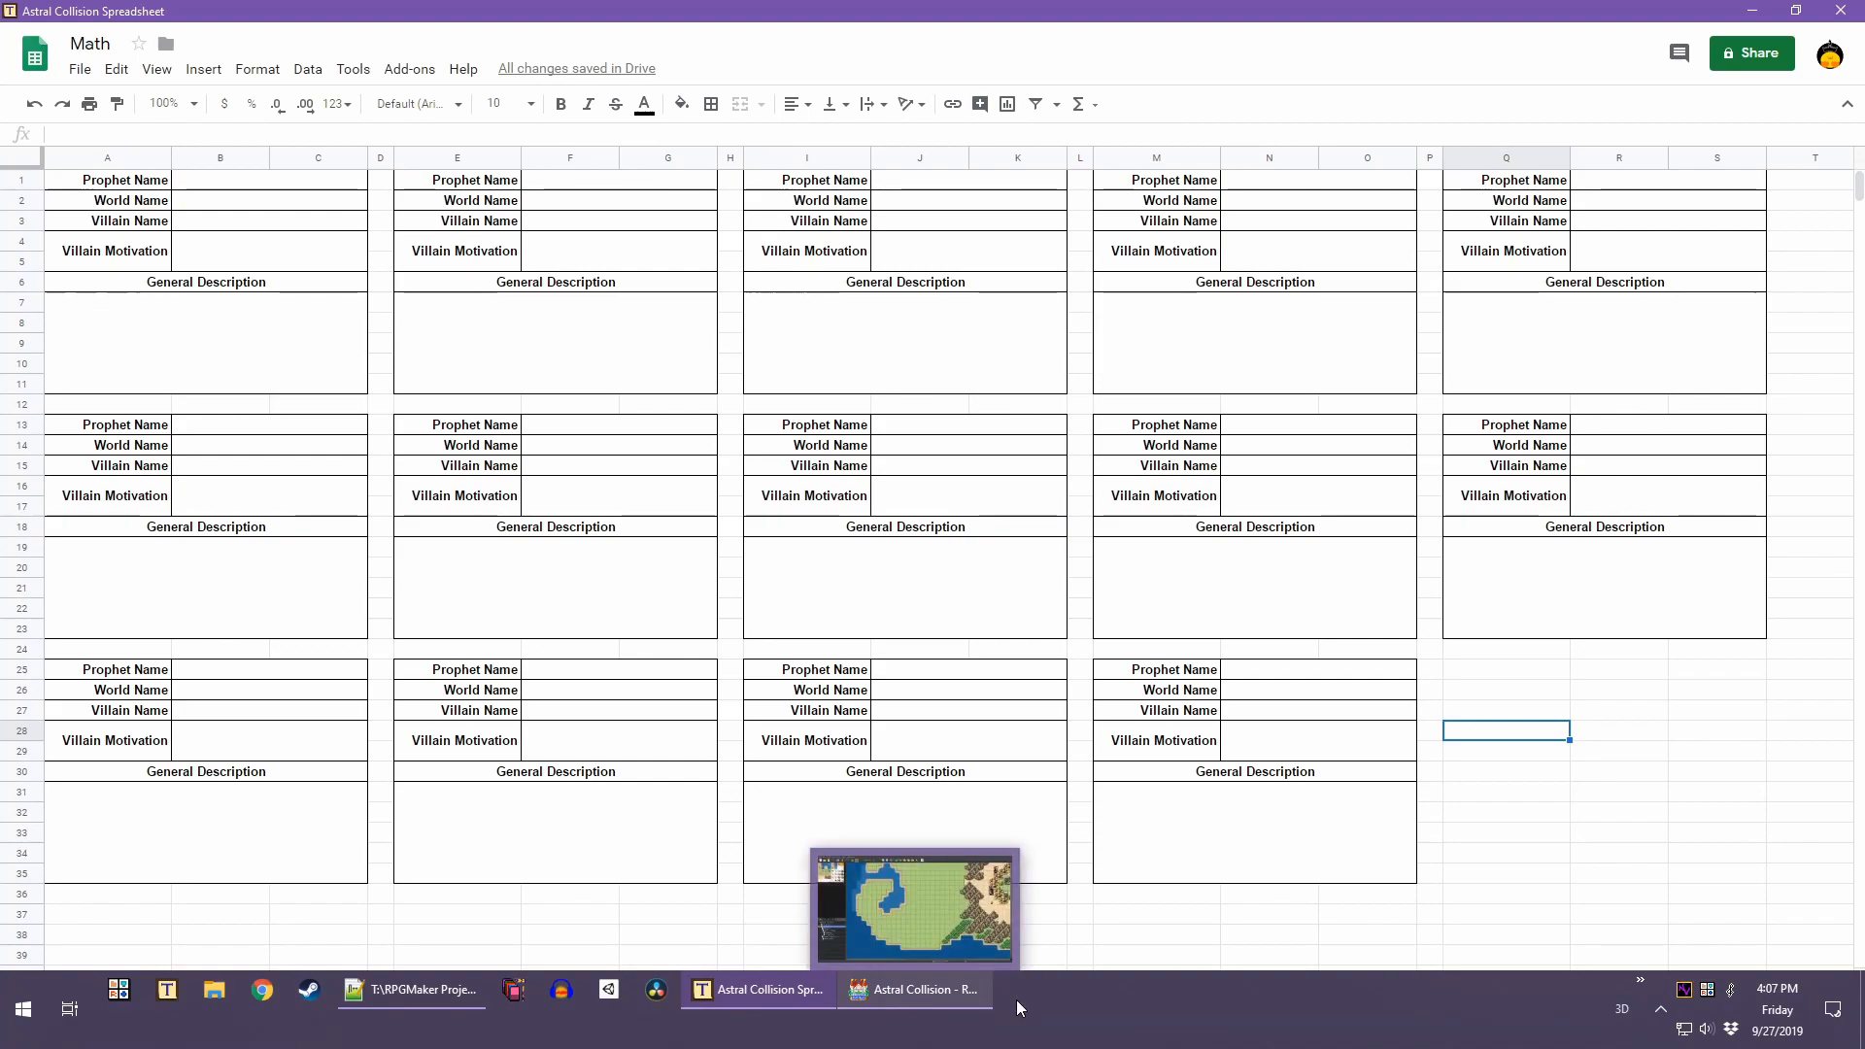
left_click(886, 1010)
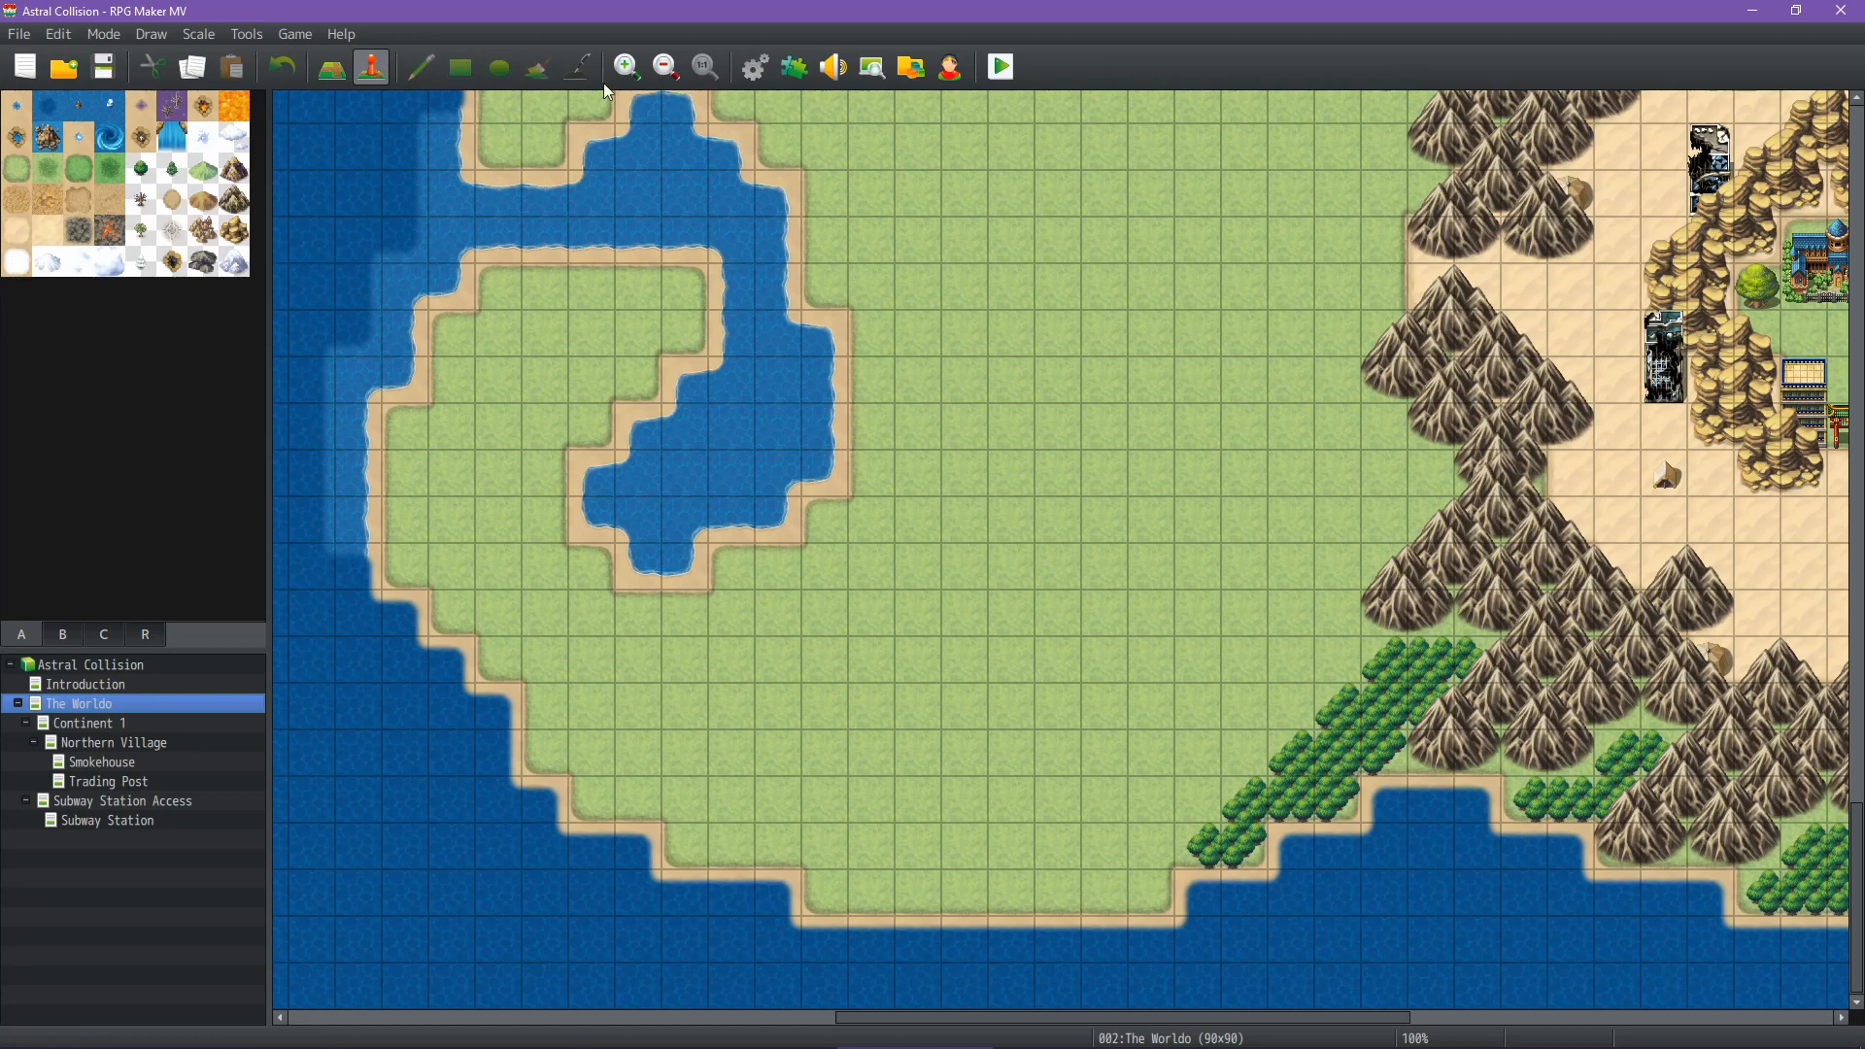
key("alt+Tab")
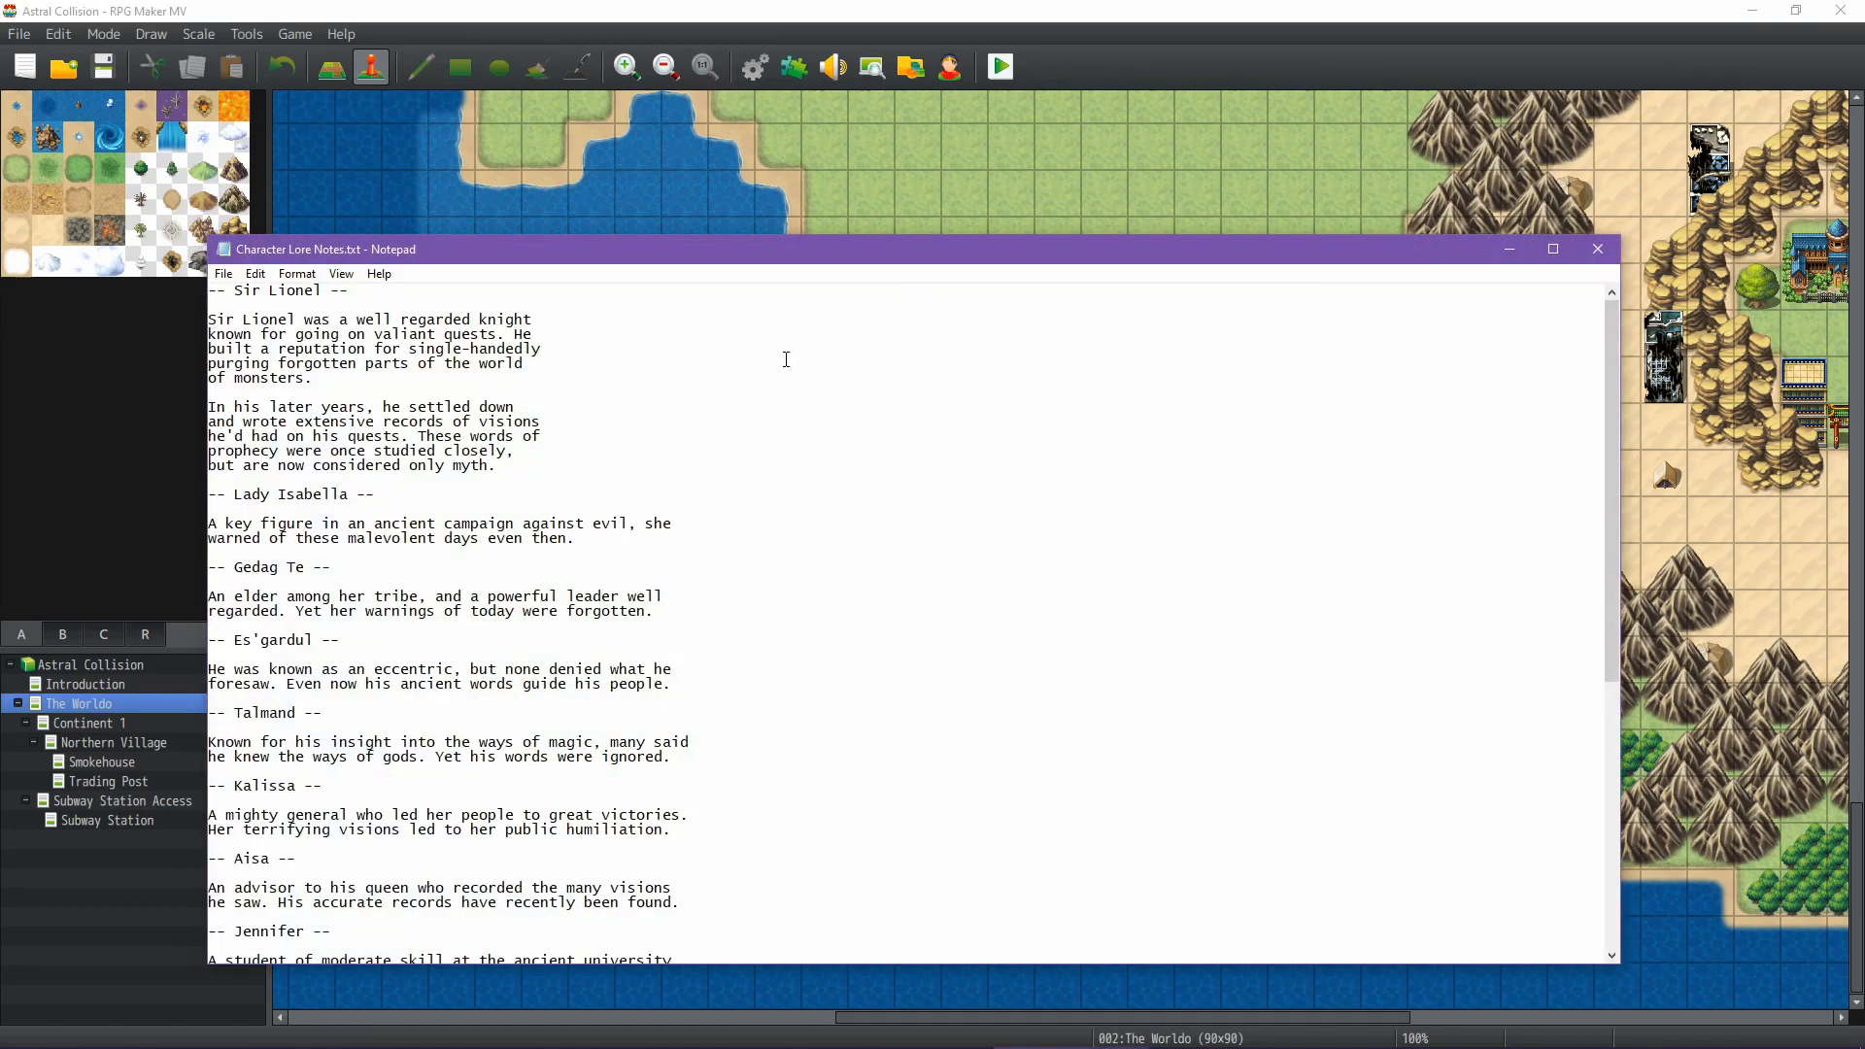
Copy "Sir Lionel" from the lore notes into the Prophet Name field B1 of the Astral Collision spreadsheet
left_click_drag(479, 259, 563, 163)
left_click_drag(405, 194, 323, 195)
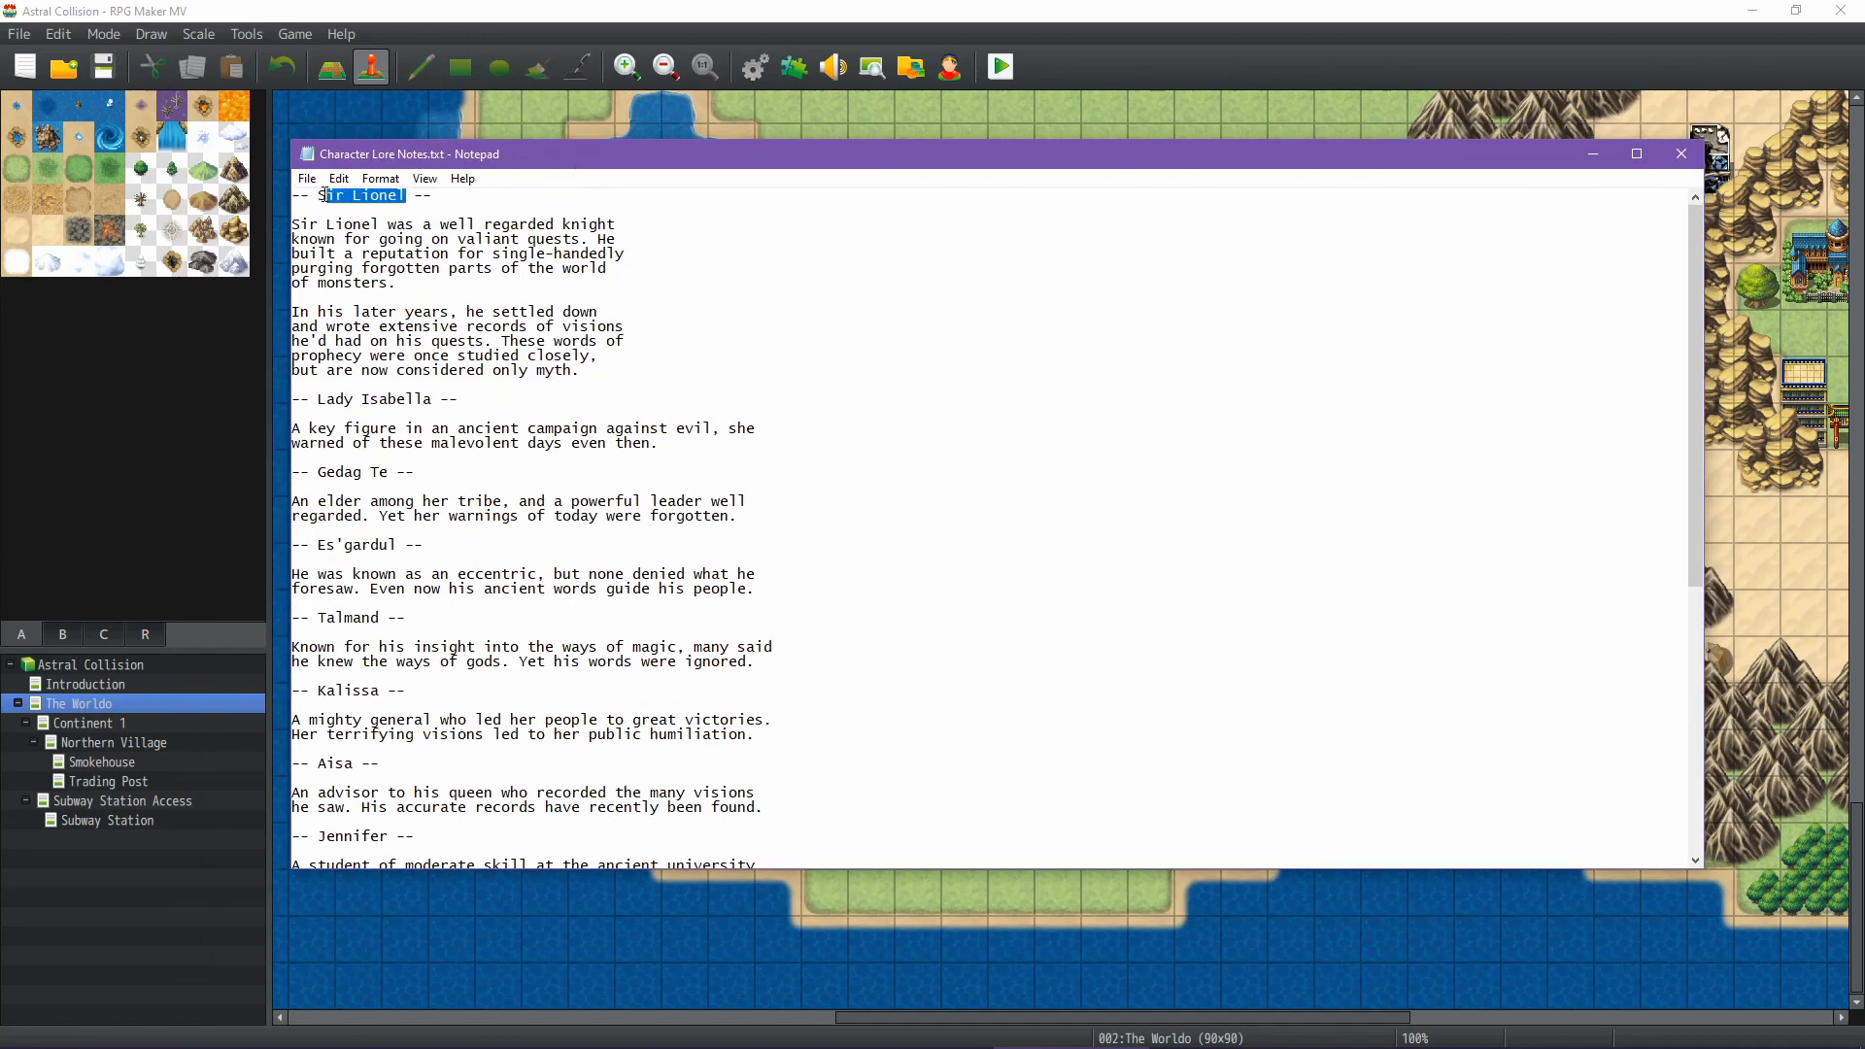
mouse_move(684, 1044)
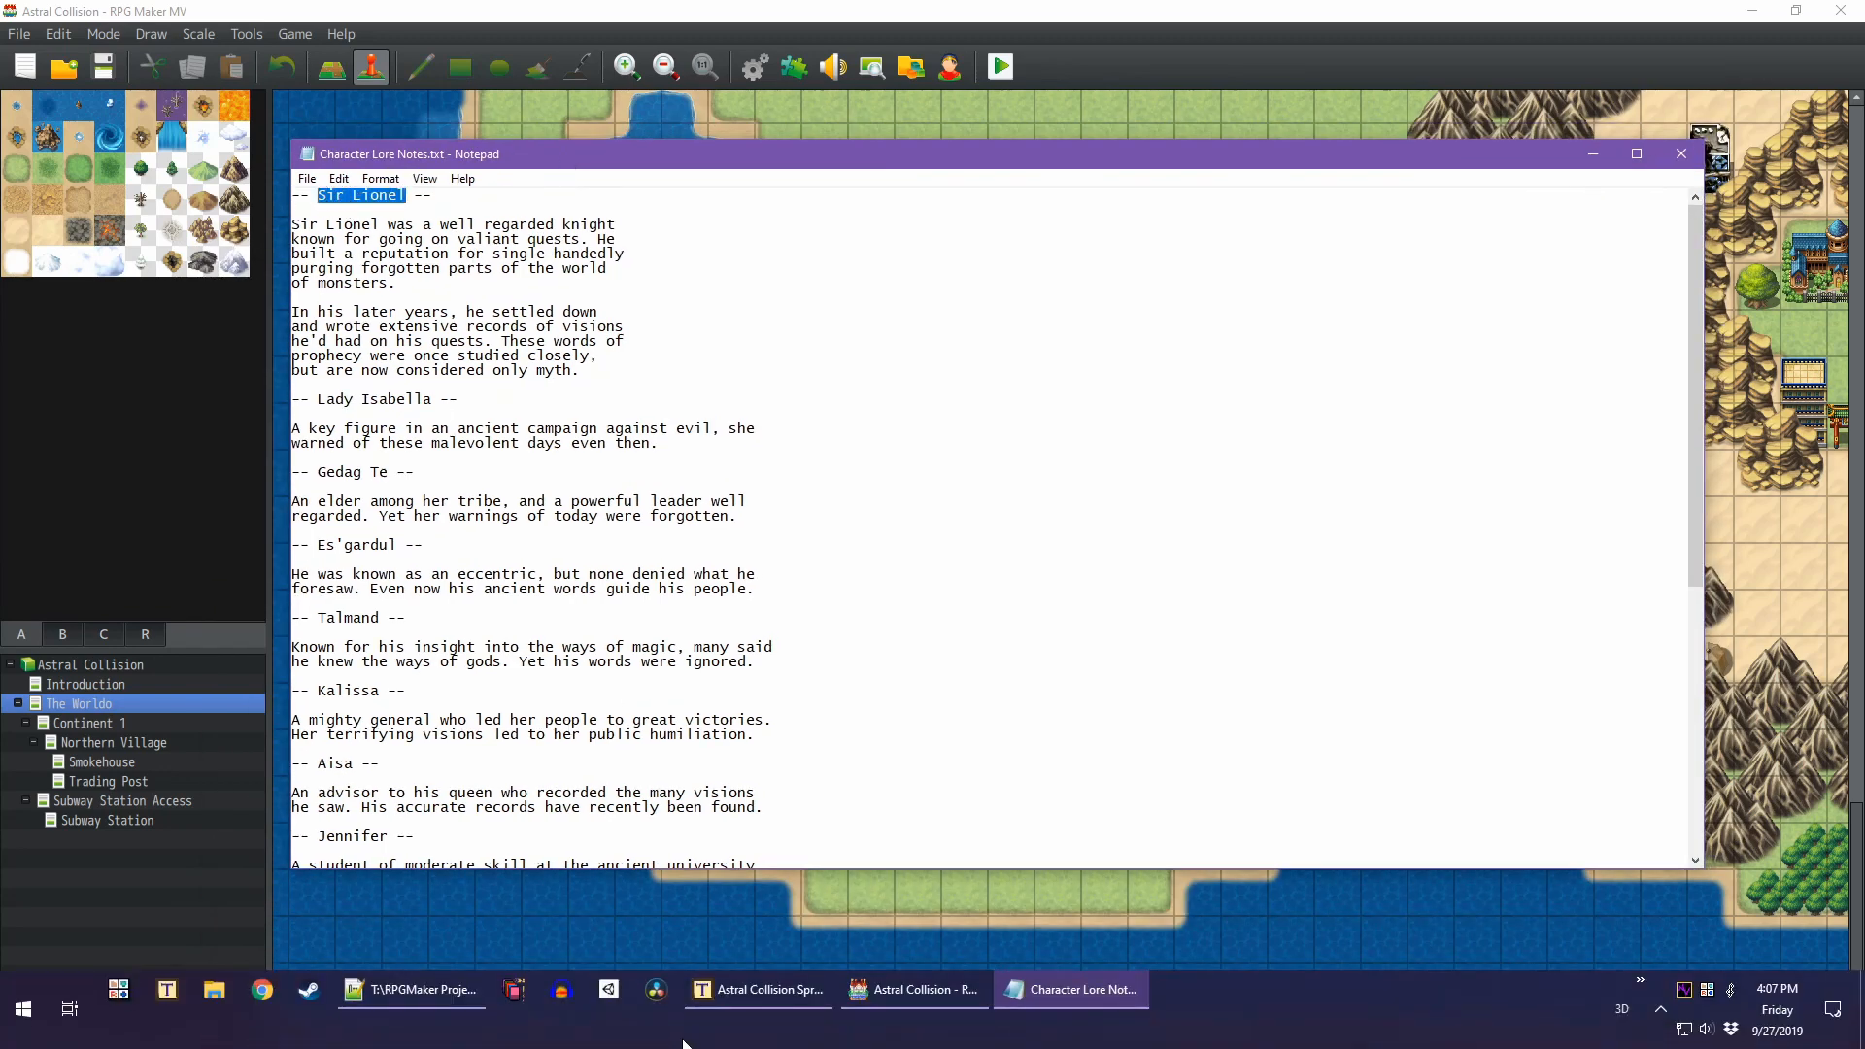
left_click(931, 991)
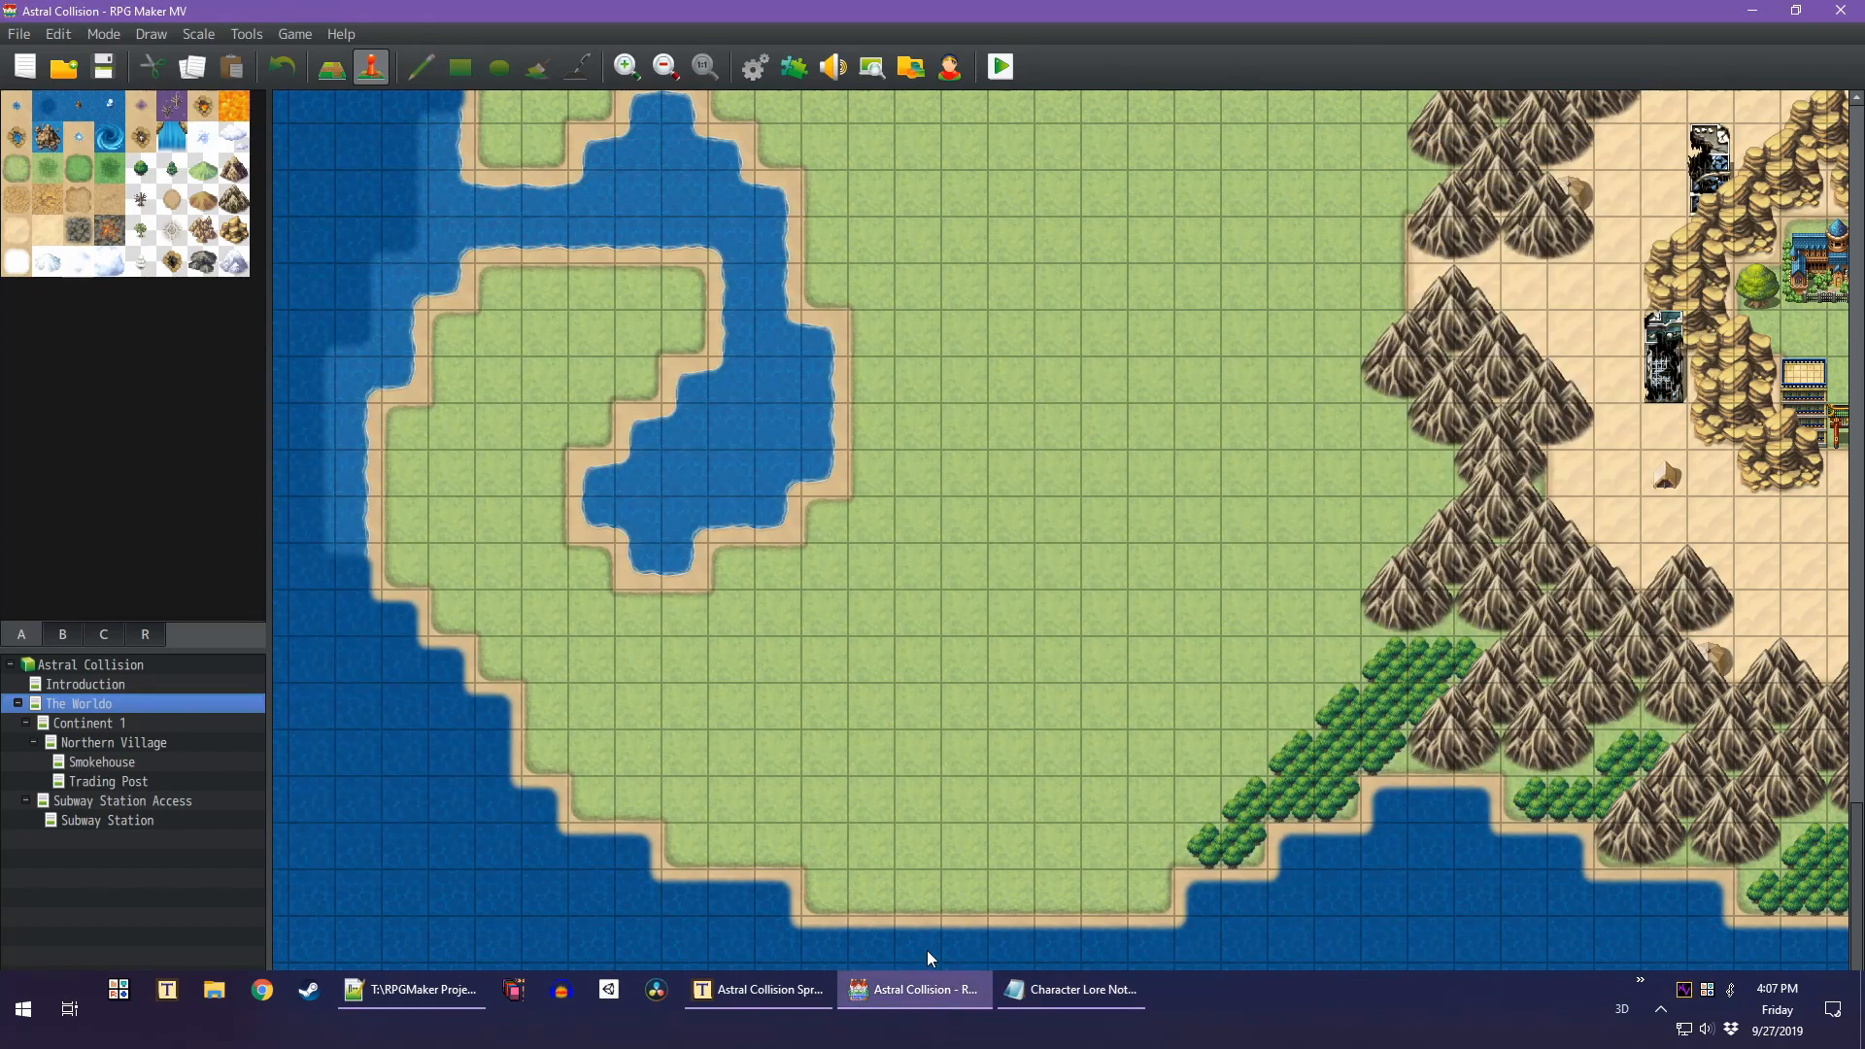
left_click(738, 991)
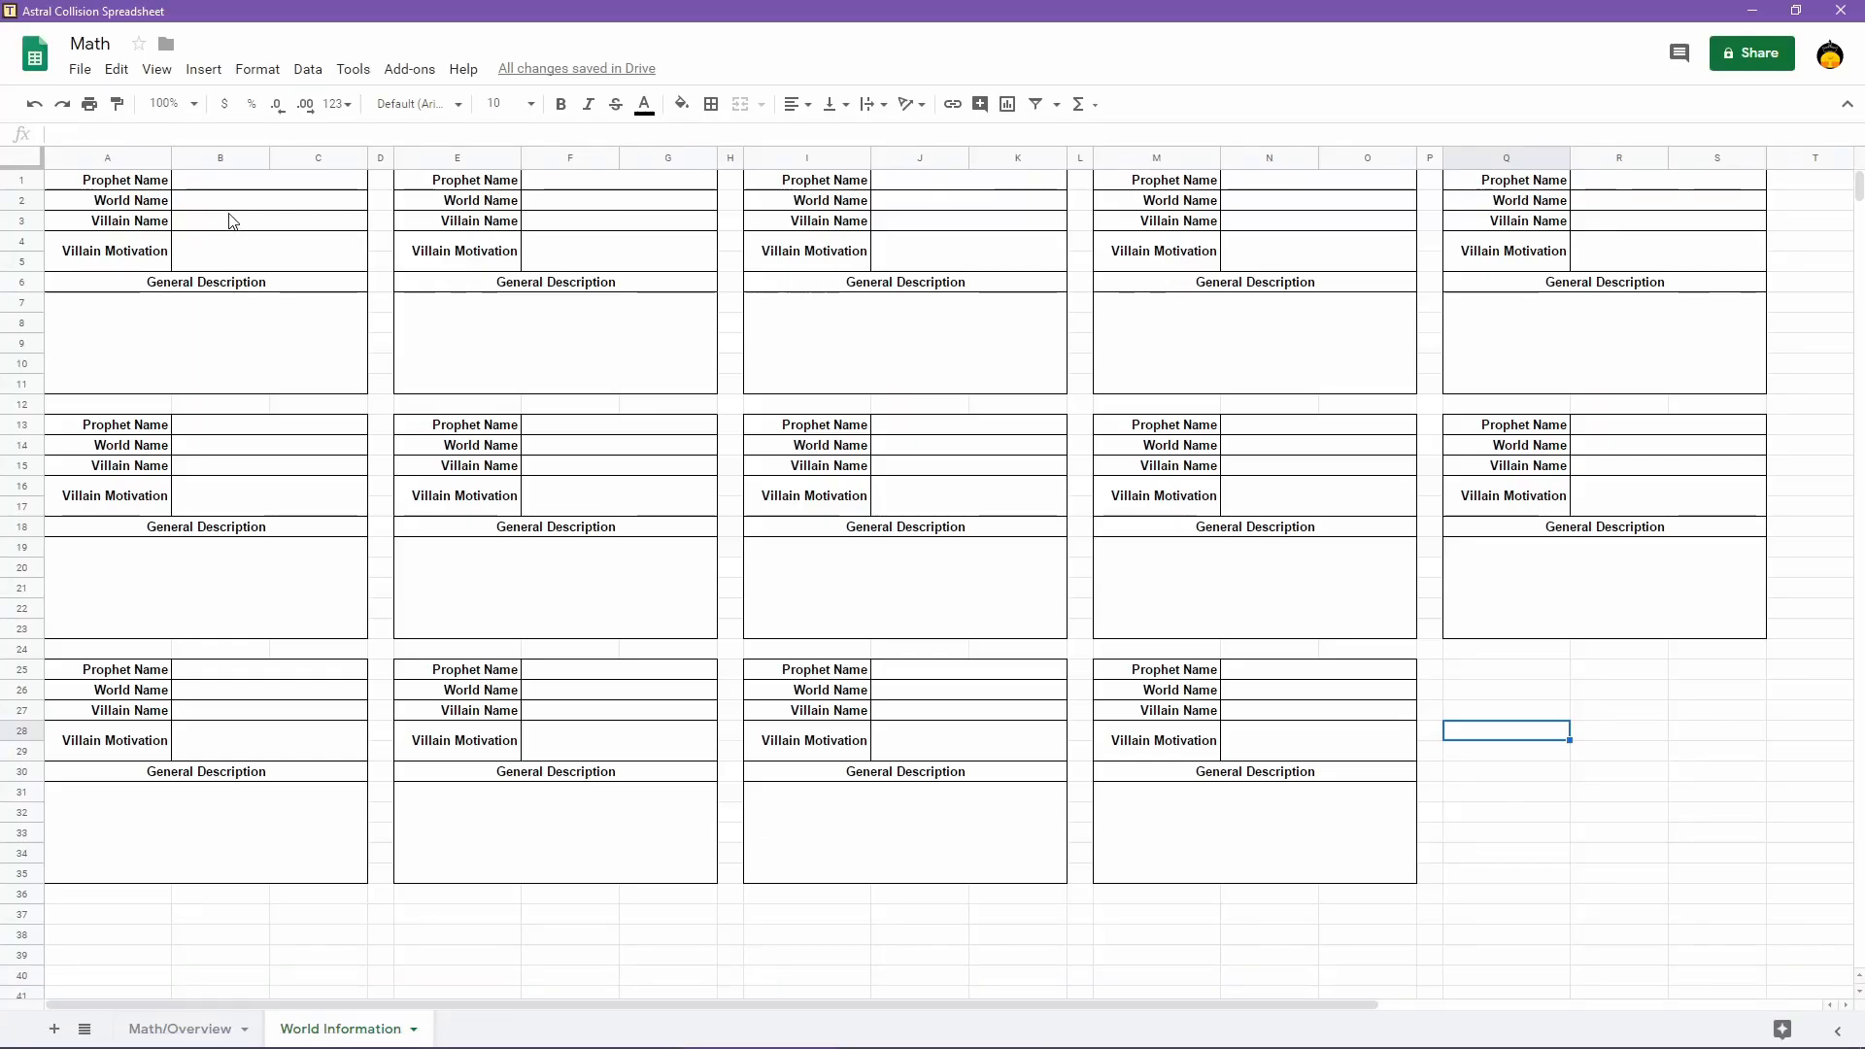
left_click(220, 183)
type("Sir Lionel")
mouse_move(1010, 1046)
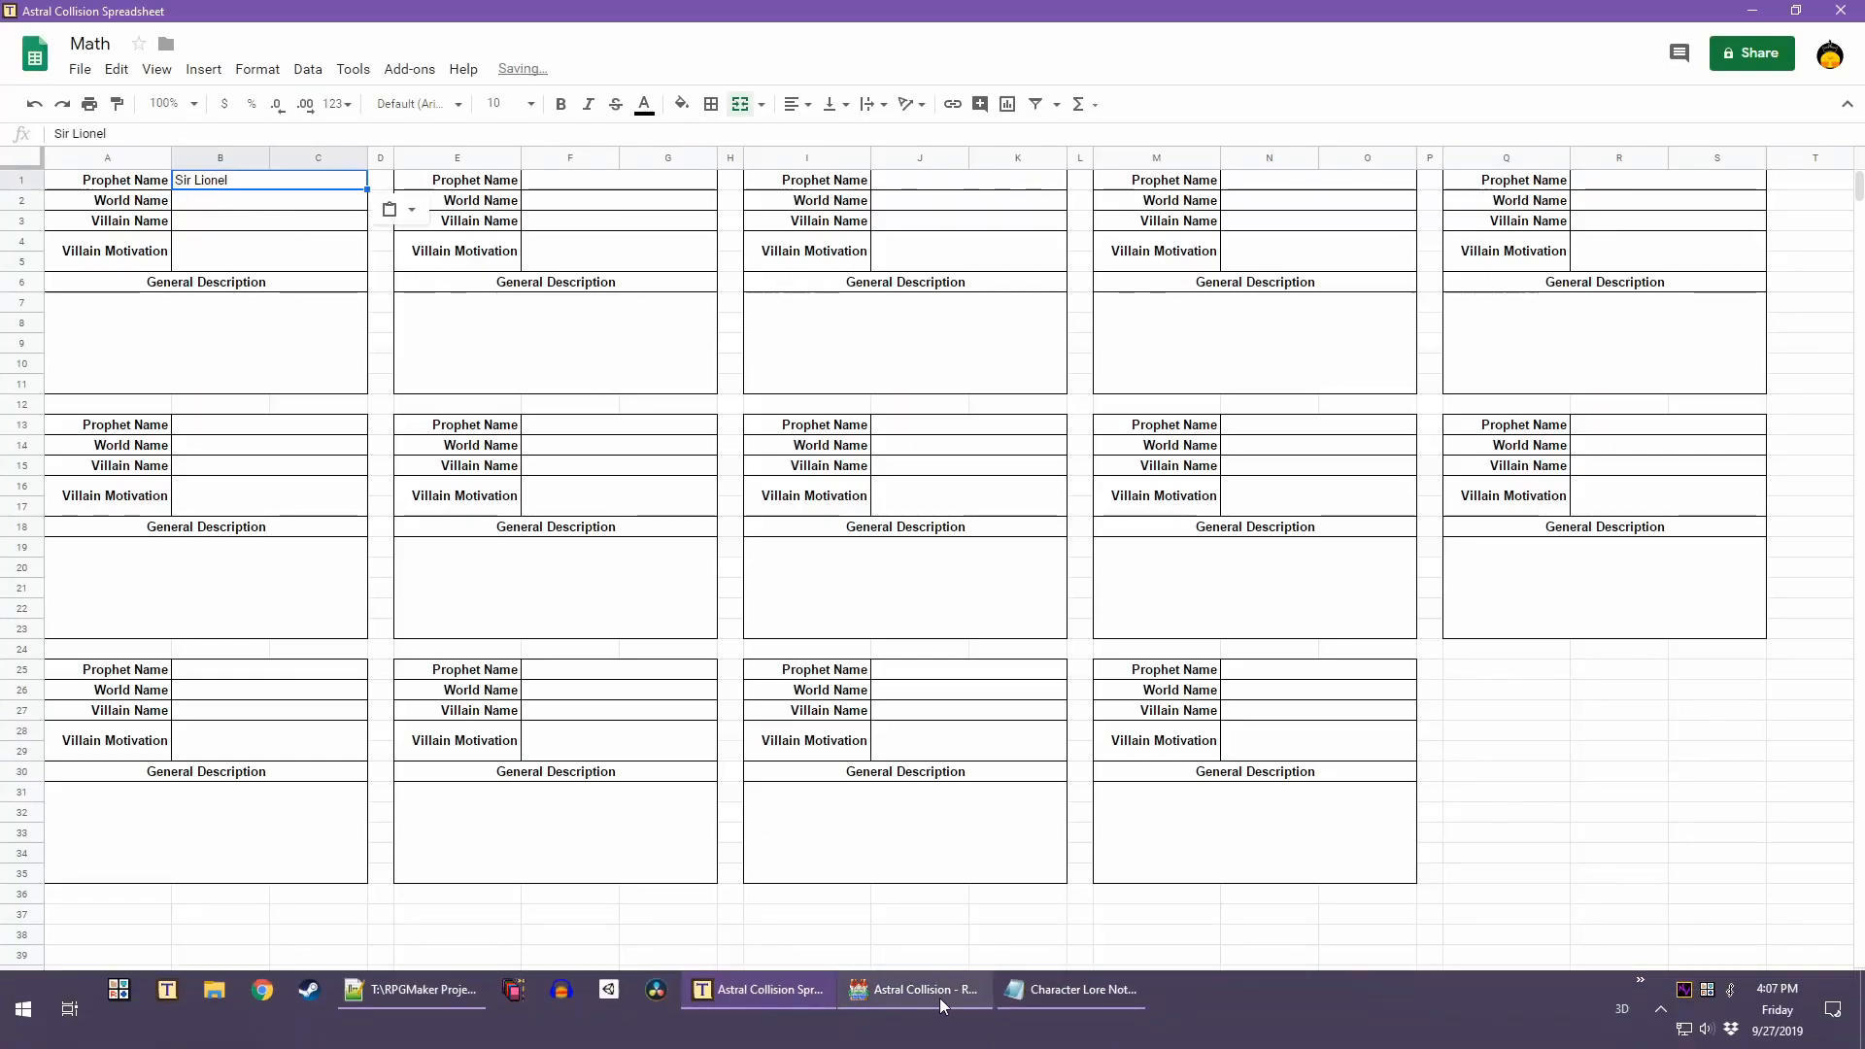
Copy "Lady Isabella" from the lore notes in Notepad into the spreadsheet's Prophet Name field F1
left_click(1069, 991)
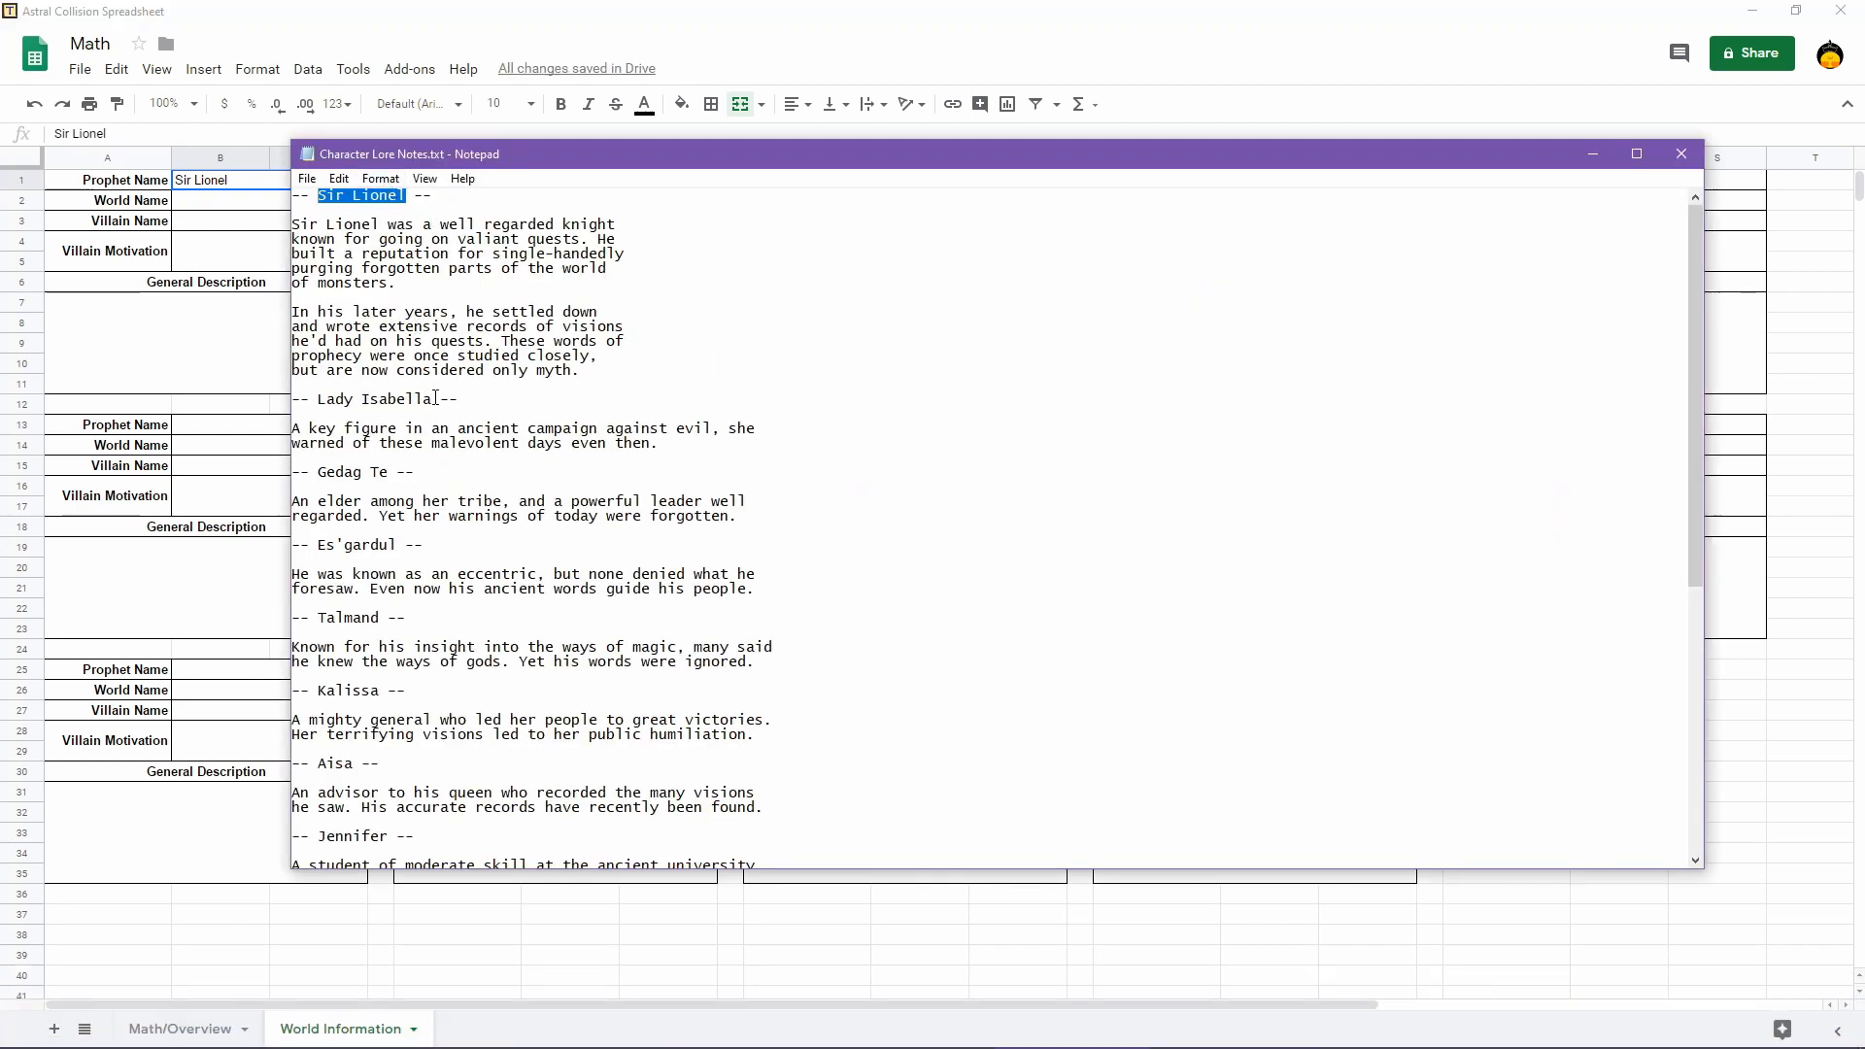
left_click_drag(435, 399, 316, 402)
key("ctrl+c")
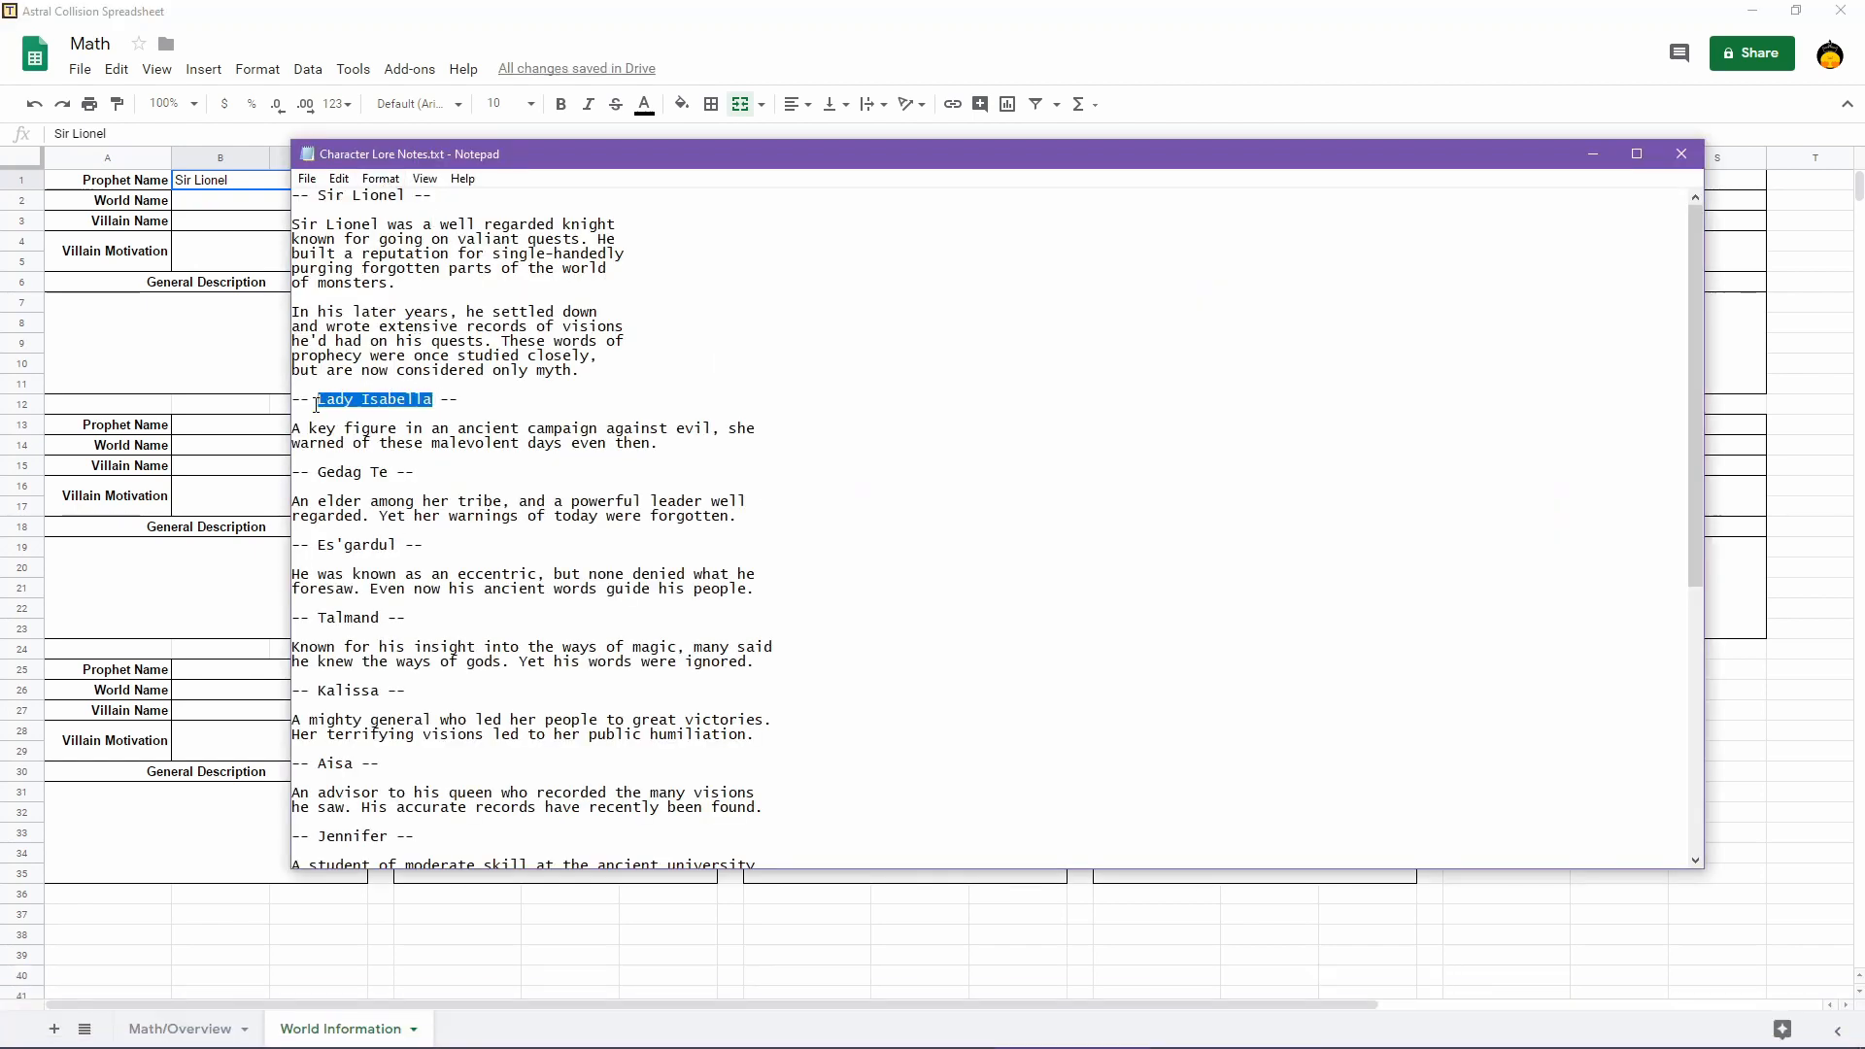
left_click(549, 10)
left_click(579, 183)
key("ctrl+v")
Copy "Gedag Te" from the Notepad lore notes into the spreadsheet's Prophet Name field J1
mouse_move(981, 996)
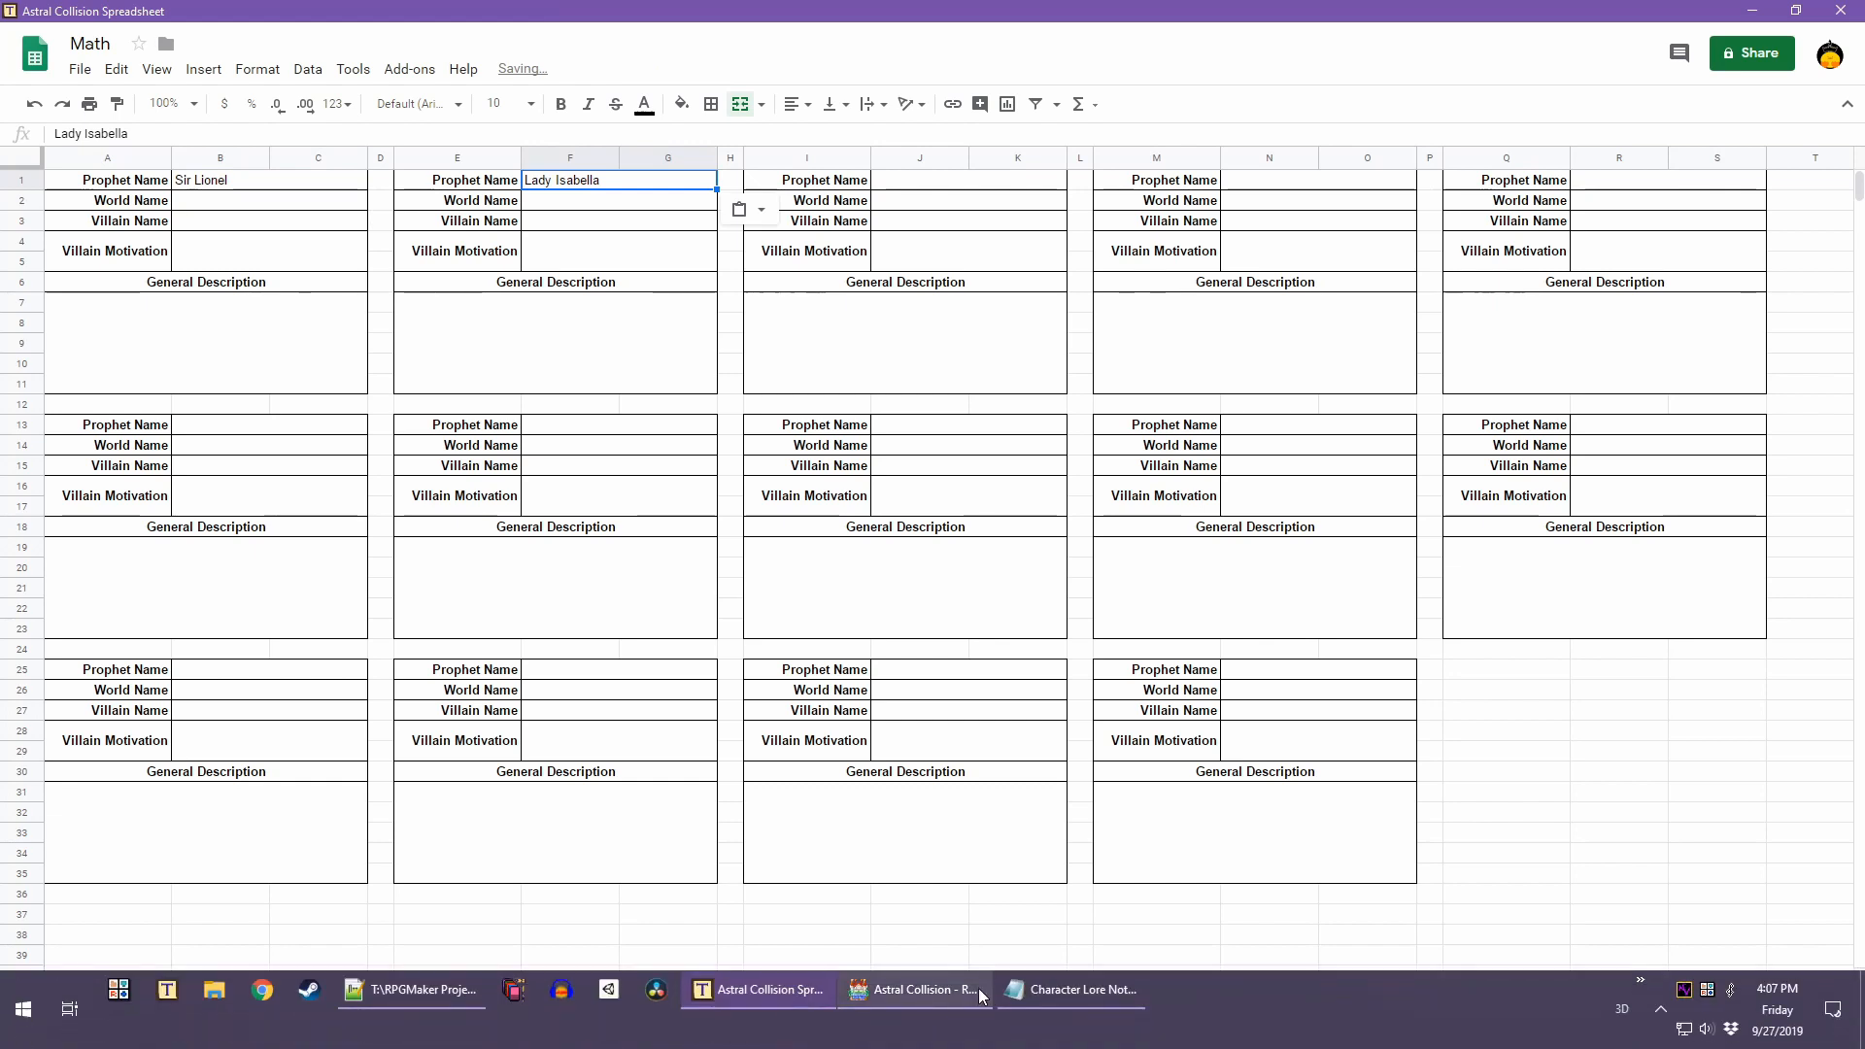
left_click(1069, 989)
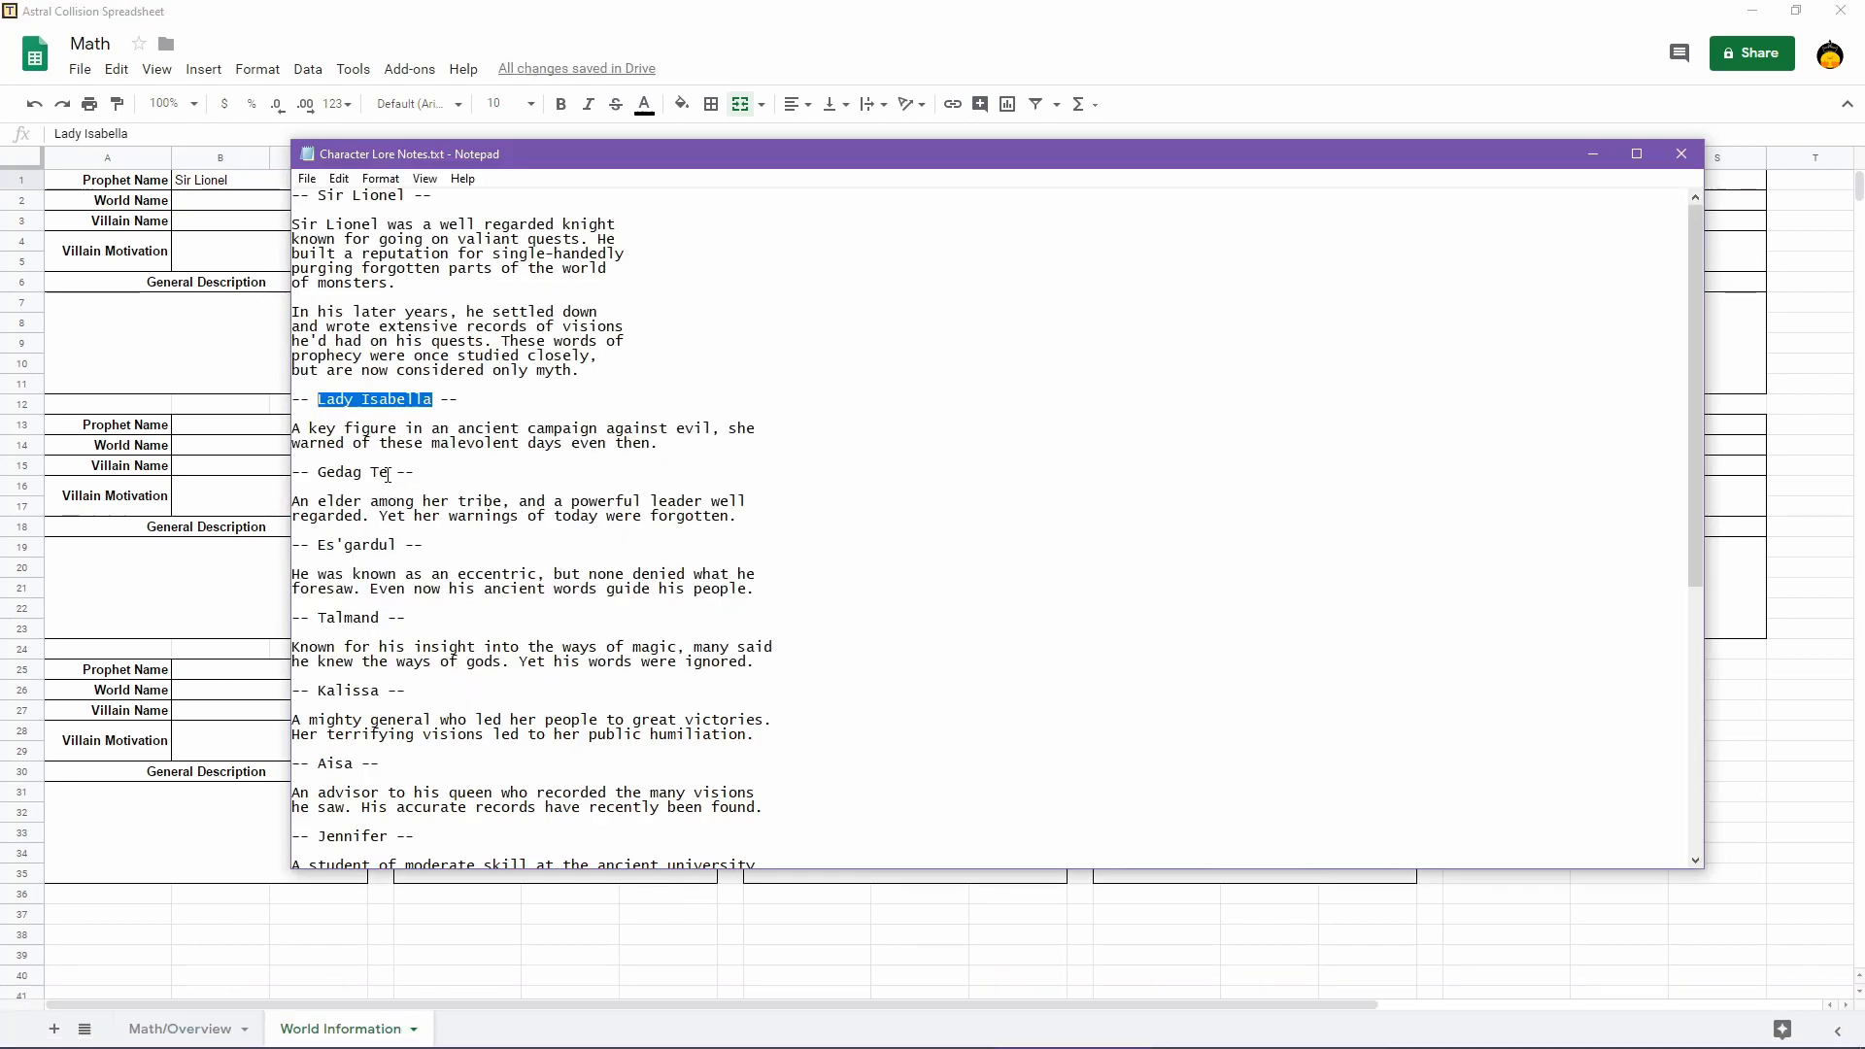
left_click_drag(388, 475, 320, 476)
key("ctrl+c")
left_click(981, 10)
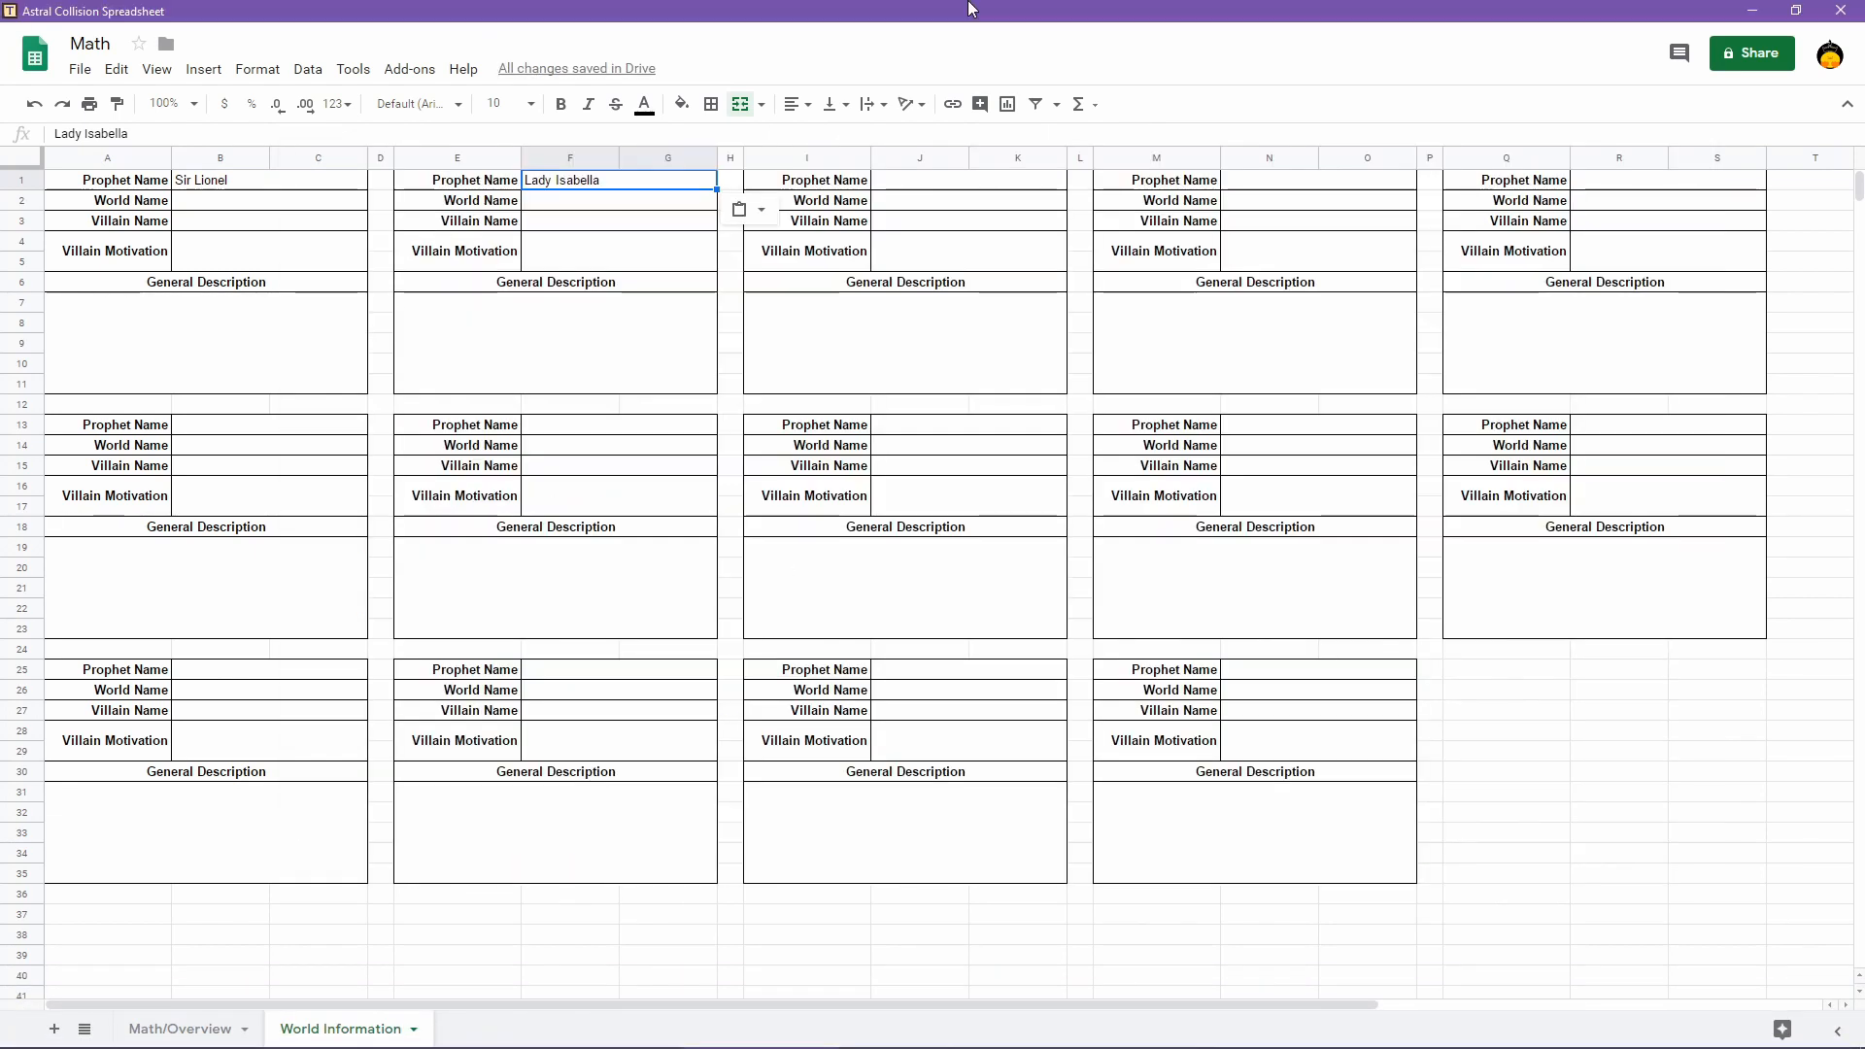
left_click(913, 183)
key("ctrl+v")
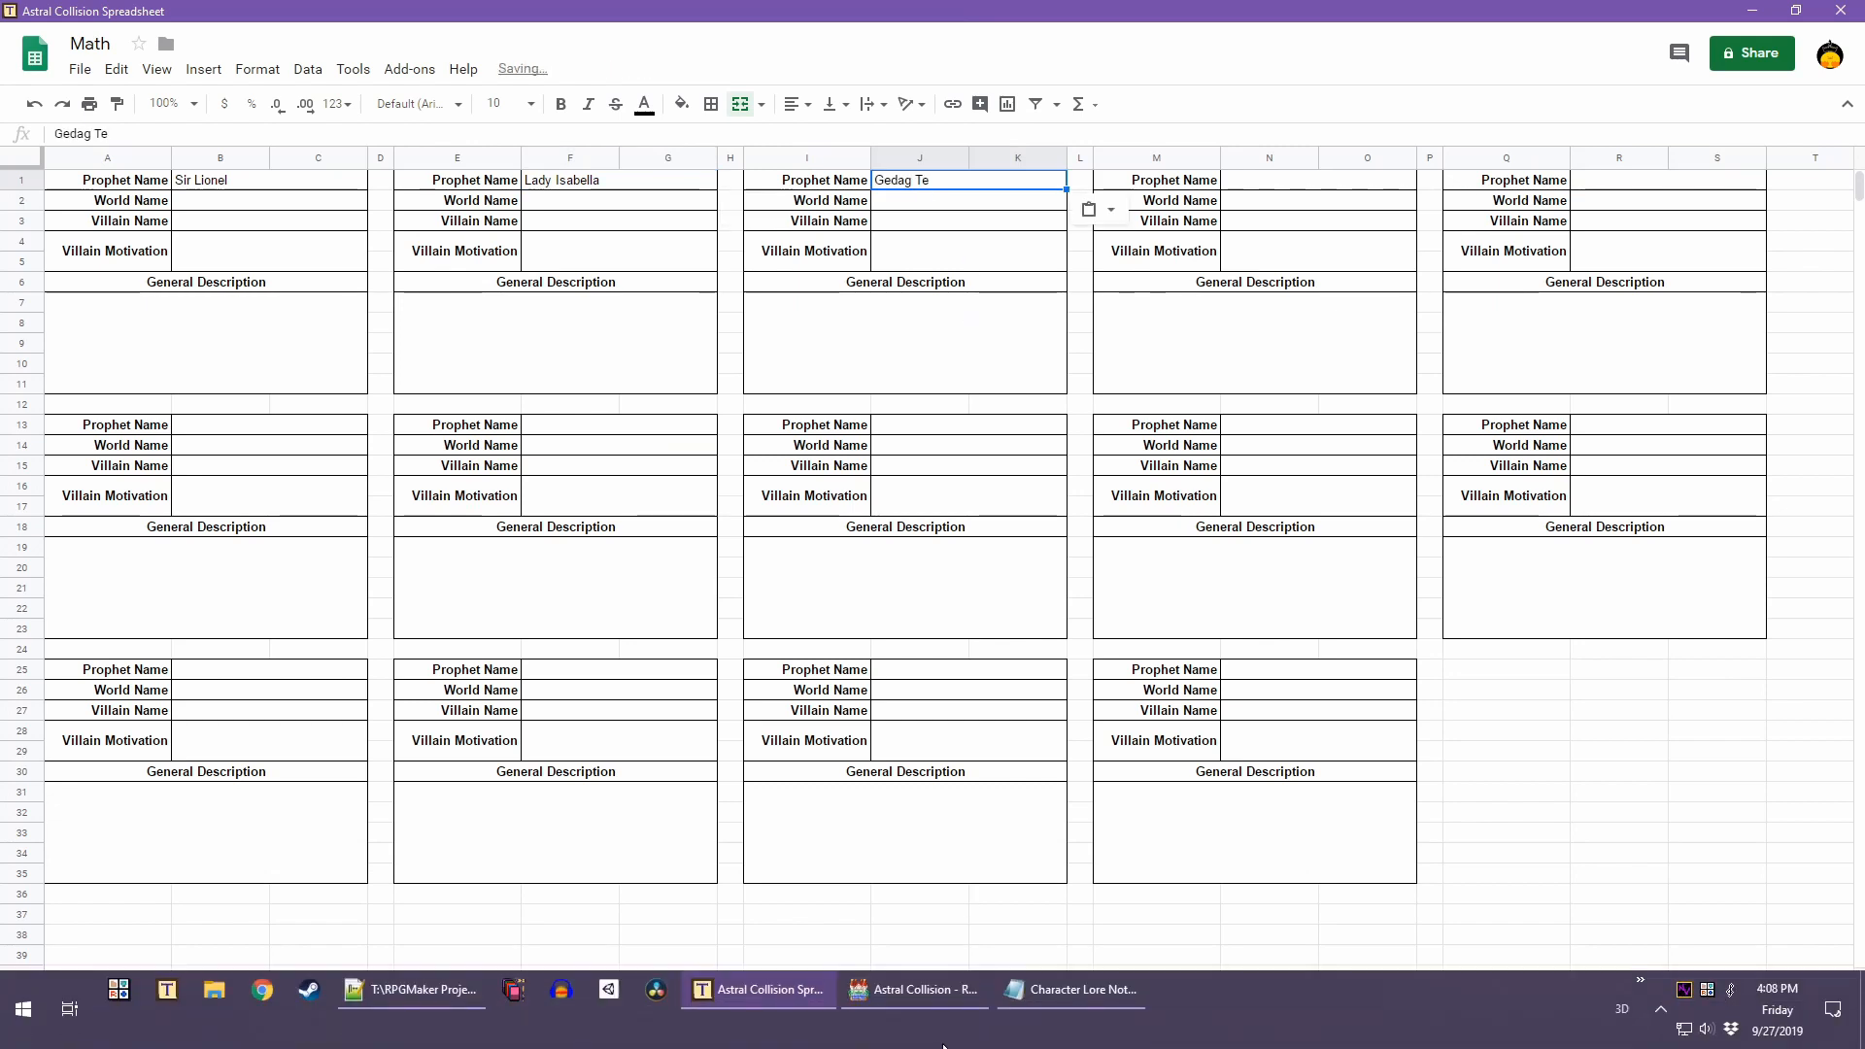
Copy "Es'gardul" from the Notepad lore notes into the spreadsheet's Prophet Name field N1
left_click(1068, 1028)
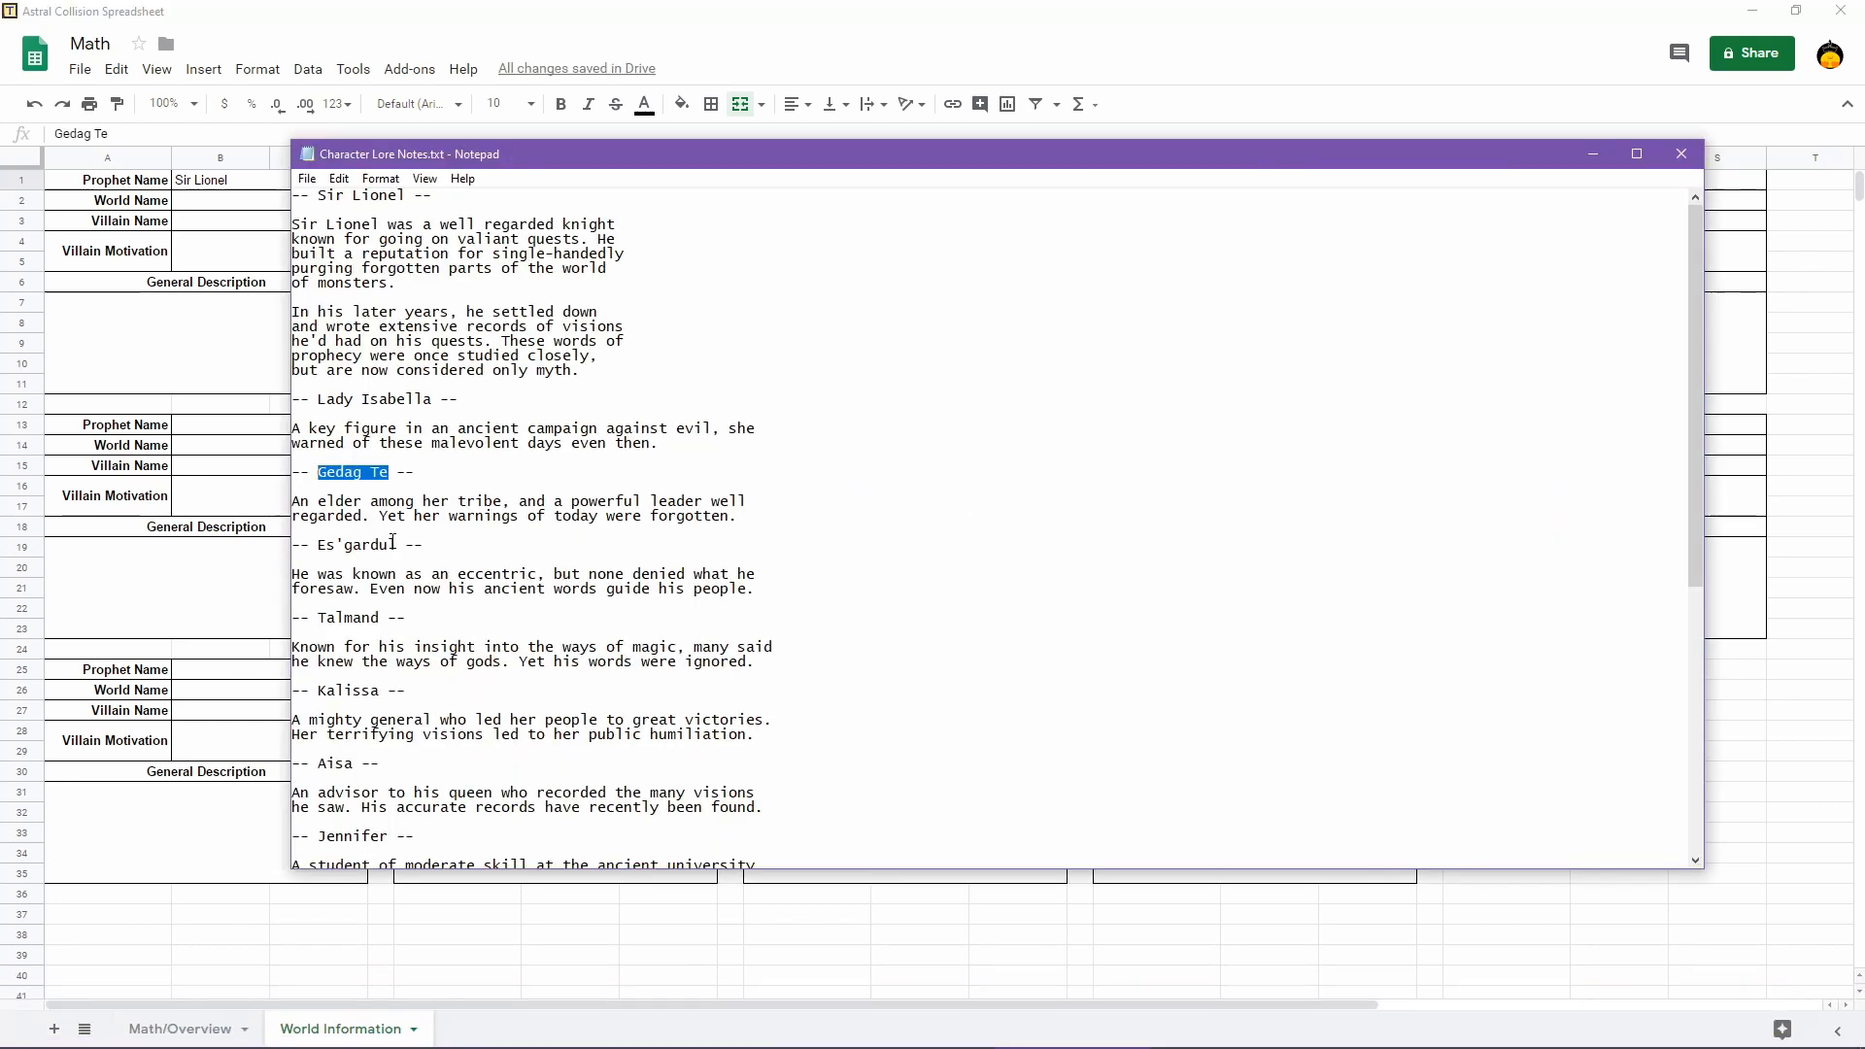
left_click_drag(395, 545, 343, 550)
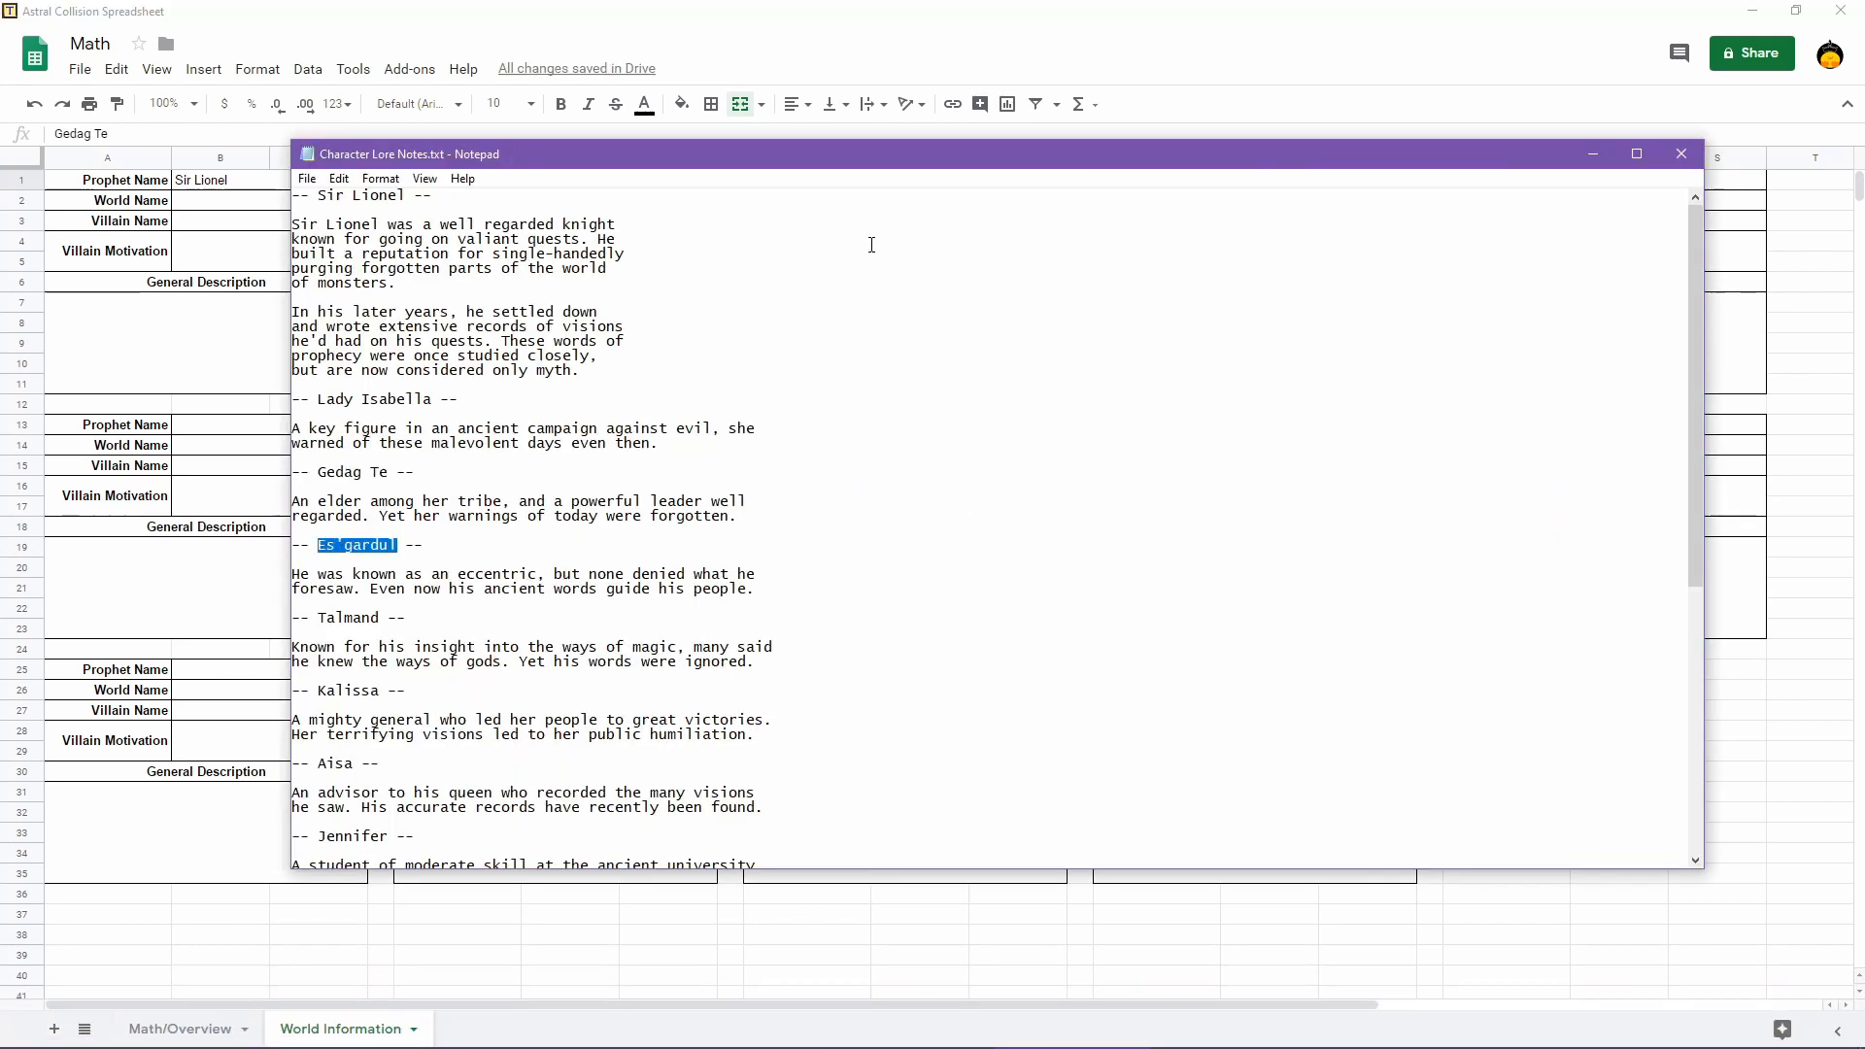
key("ctrl+c")
left_click(1052, 10)
left_click(1268, 181)
key("ctrl+v")
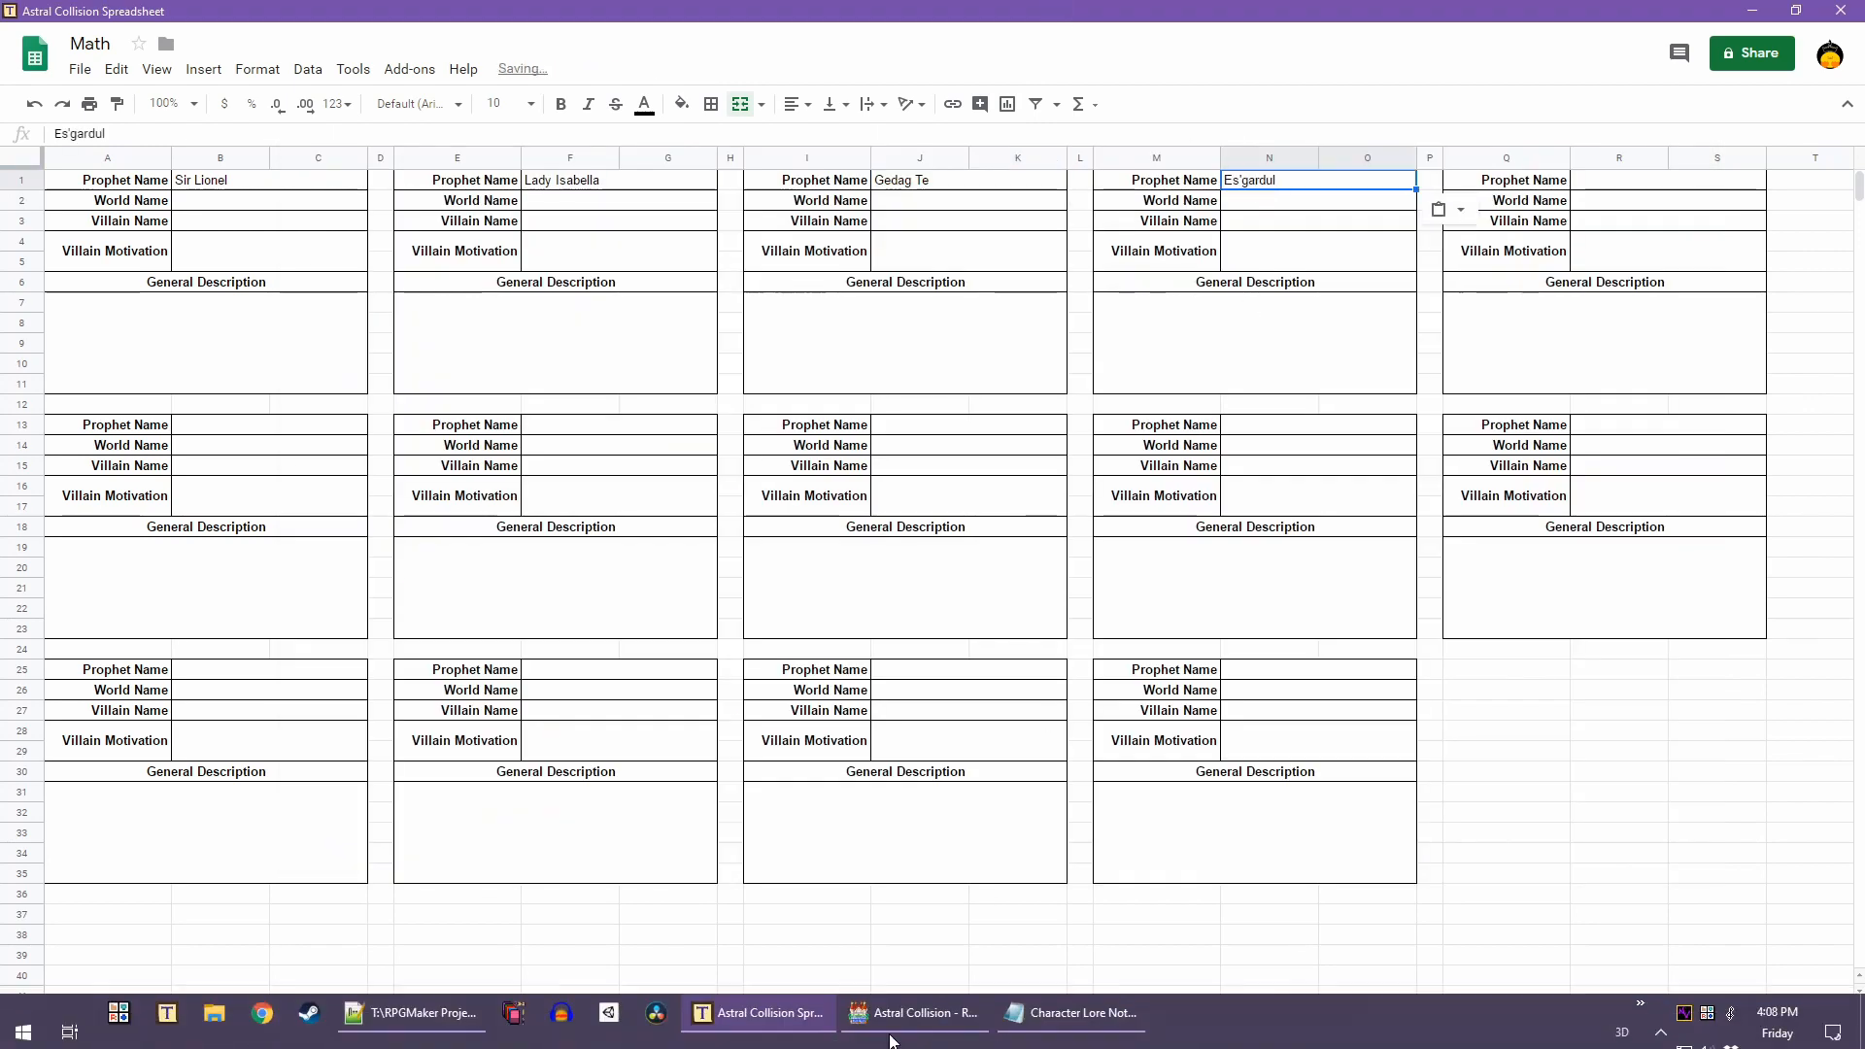
Copy "Talmand" from the Notepad lore notes into the spreadsheet's Prophet Name field R1
left_click(910, 996)
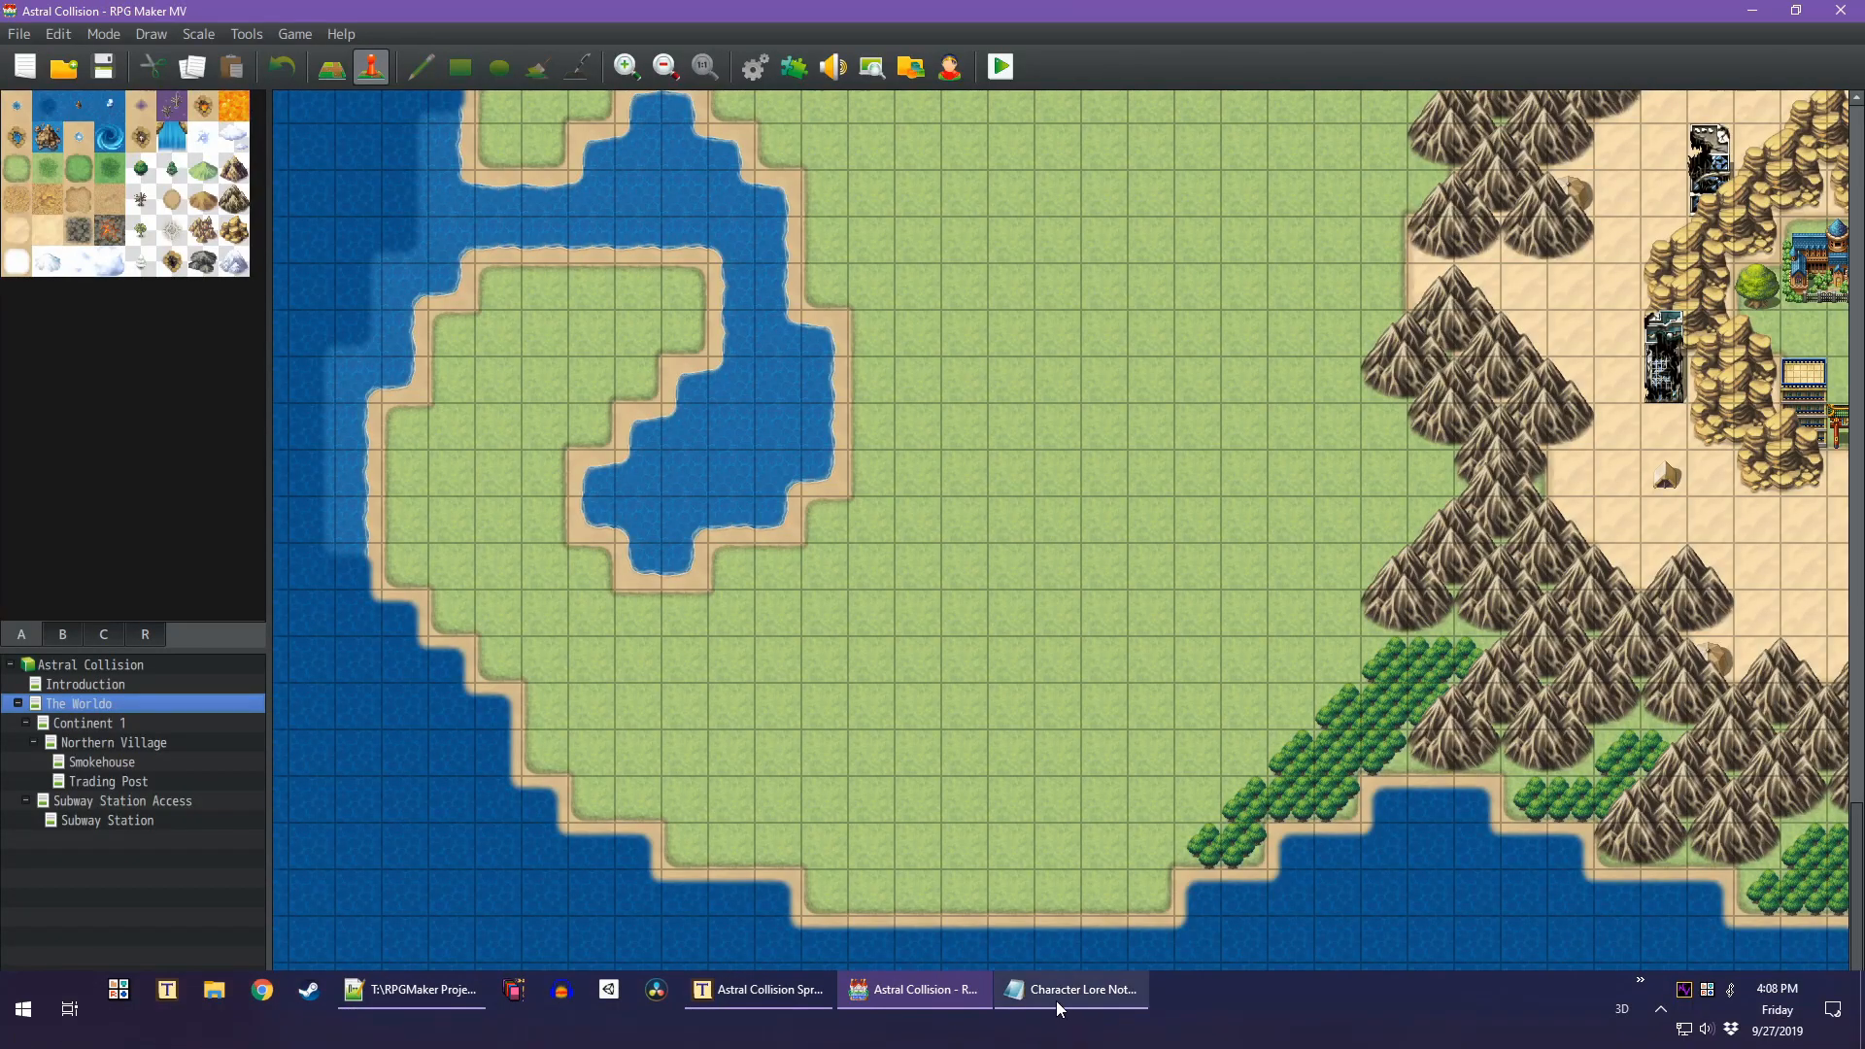
left_click(761, 988)
left_click(1116, 981)
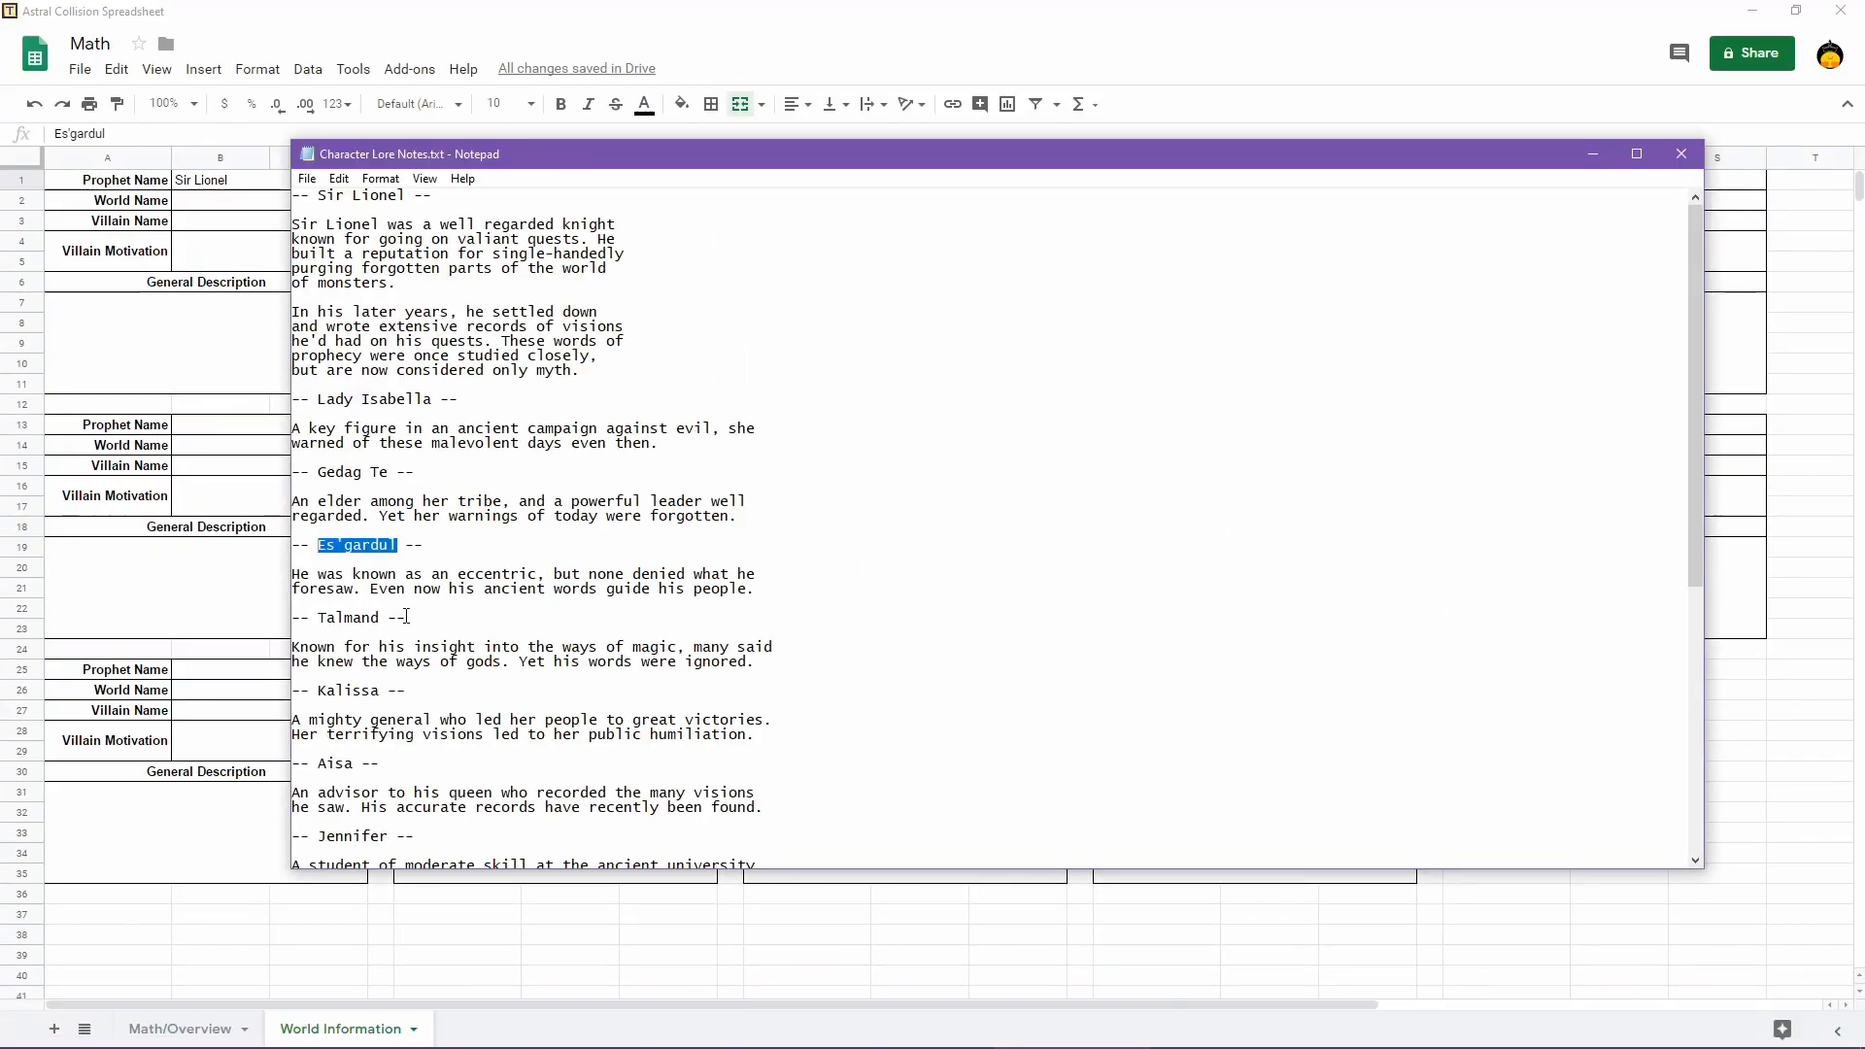
left_click_drag(380, 618, 332, 622)
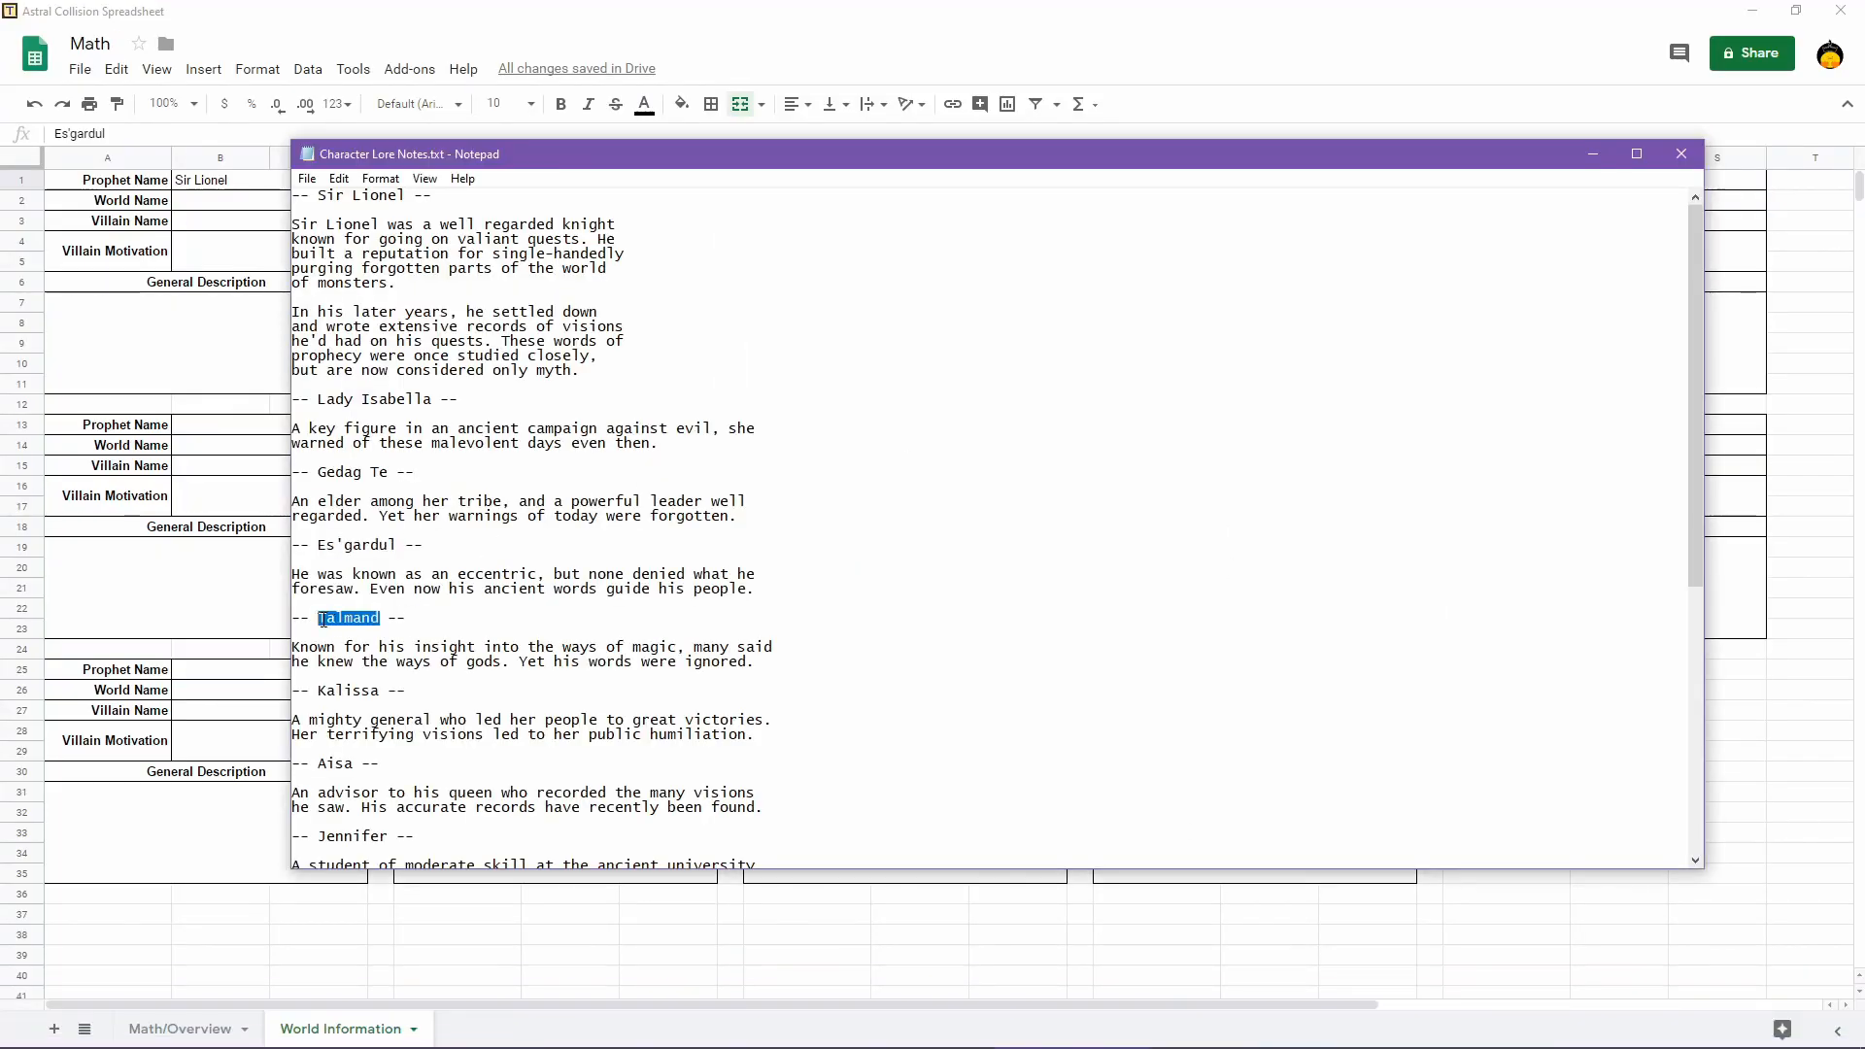
left_click(1095, 9)
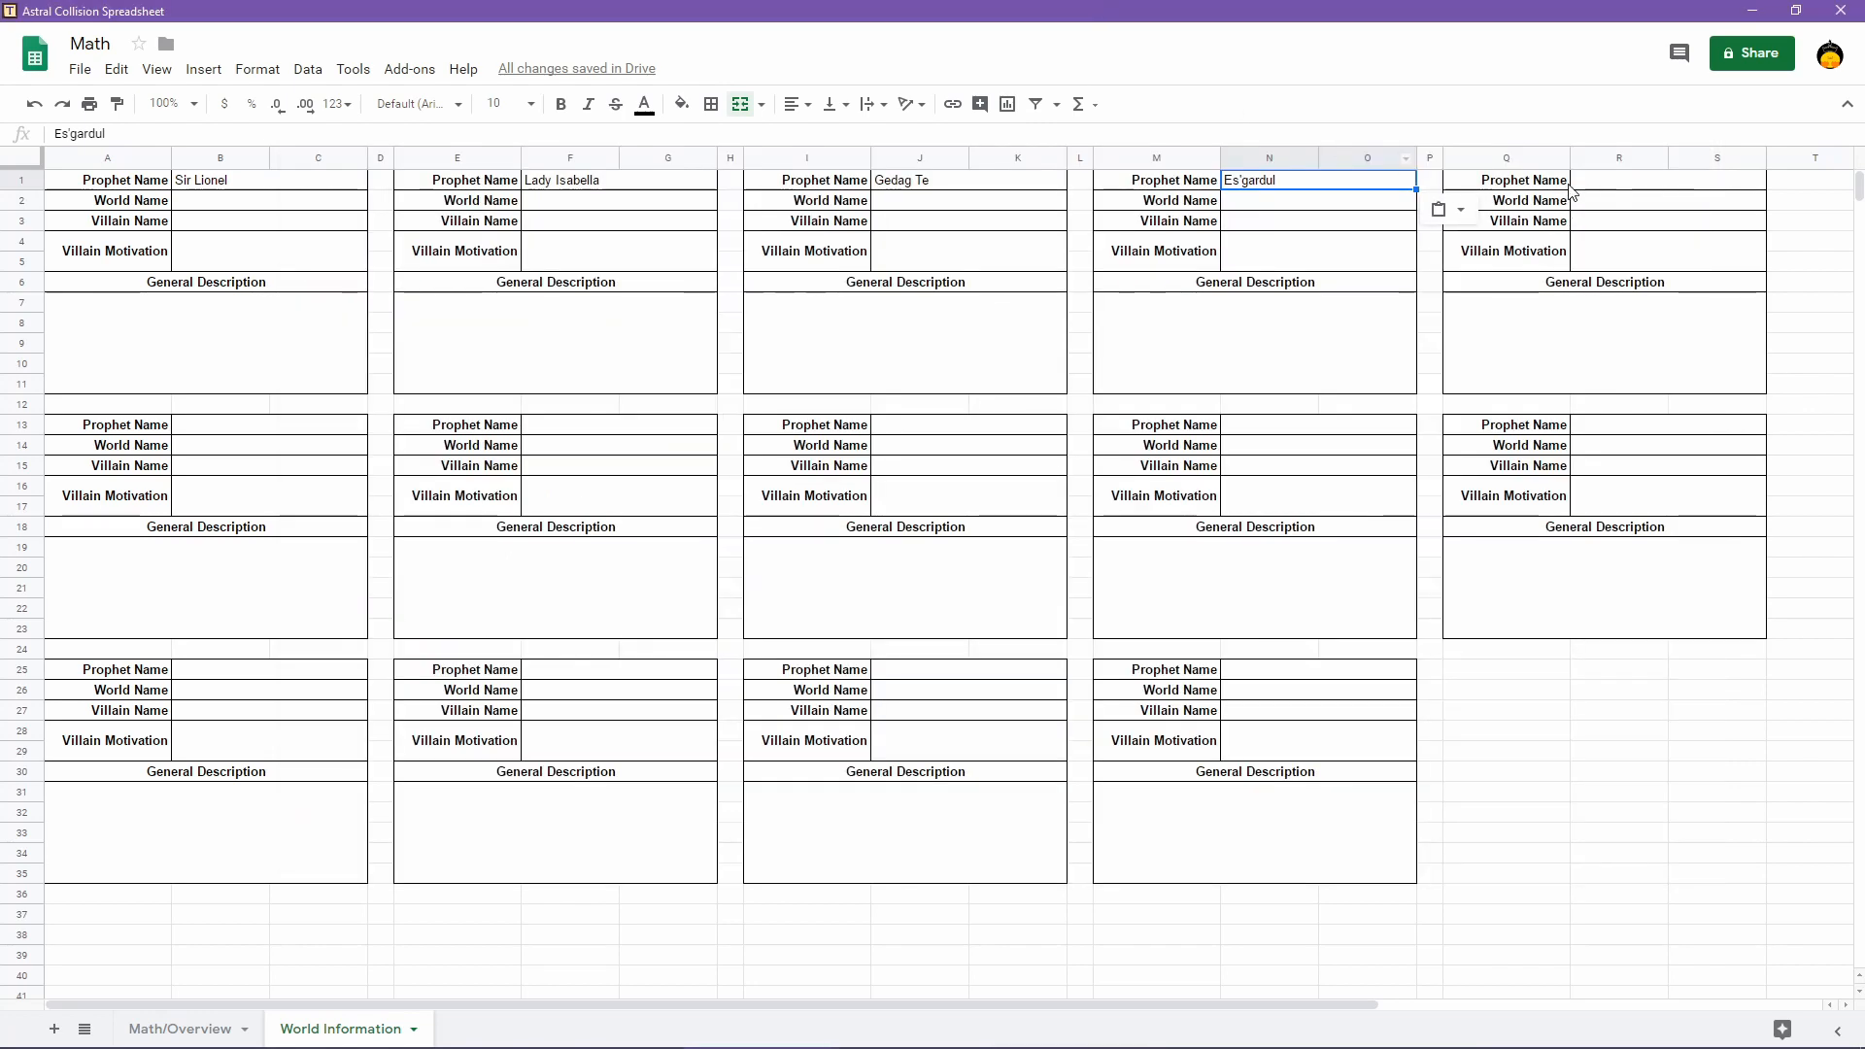
left_click(1603, 185)
key("ctrl+v")
Copy "Kalissa" from the Notepad lore notes into Prophet Name field B13, the first block of the second row
left_click(1113, 1006)
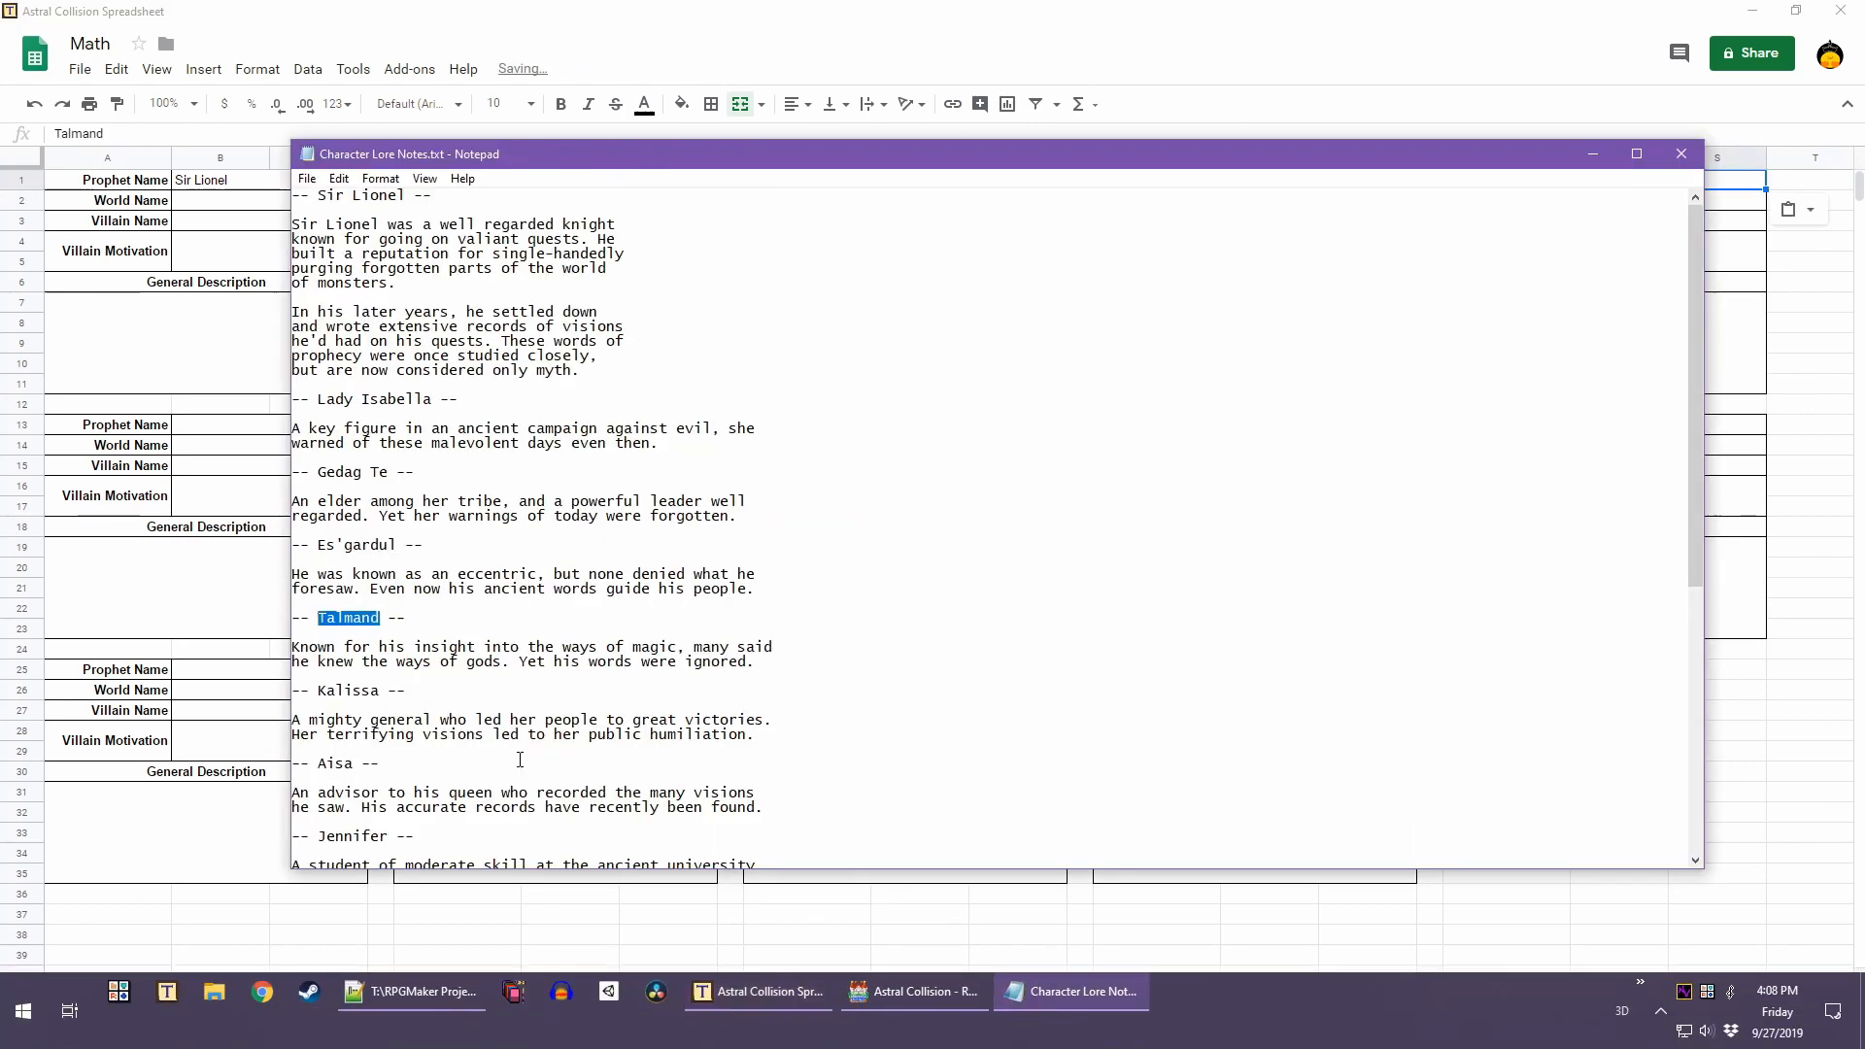
left_click_drag(381, 691, 317, 697)
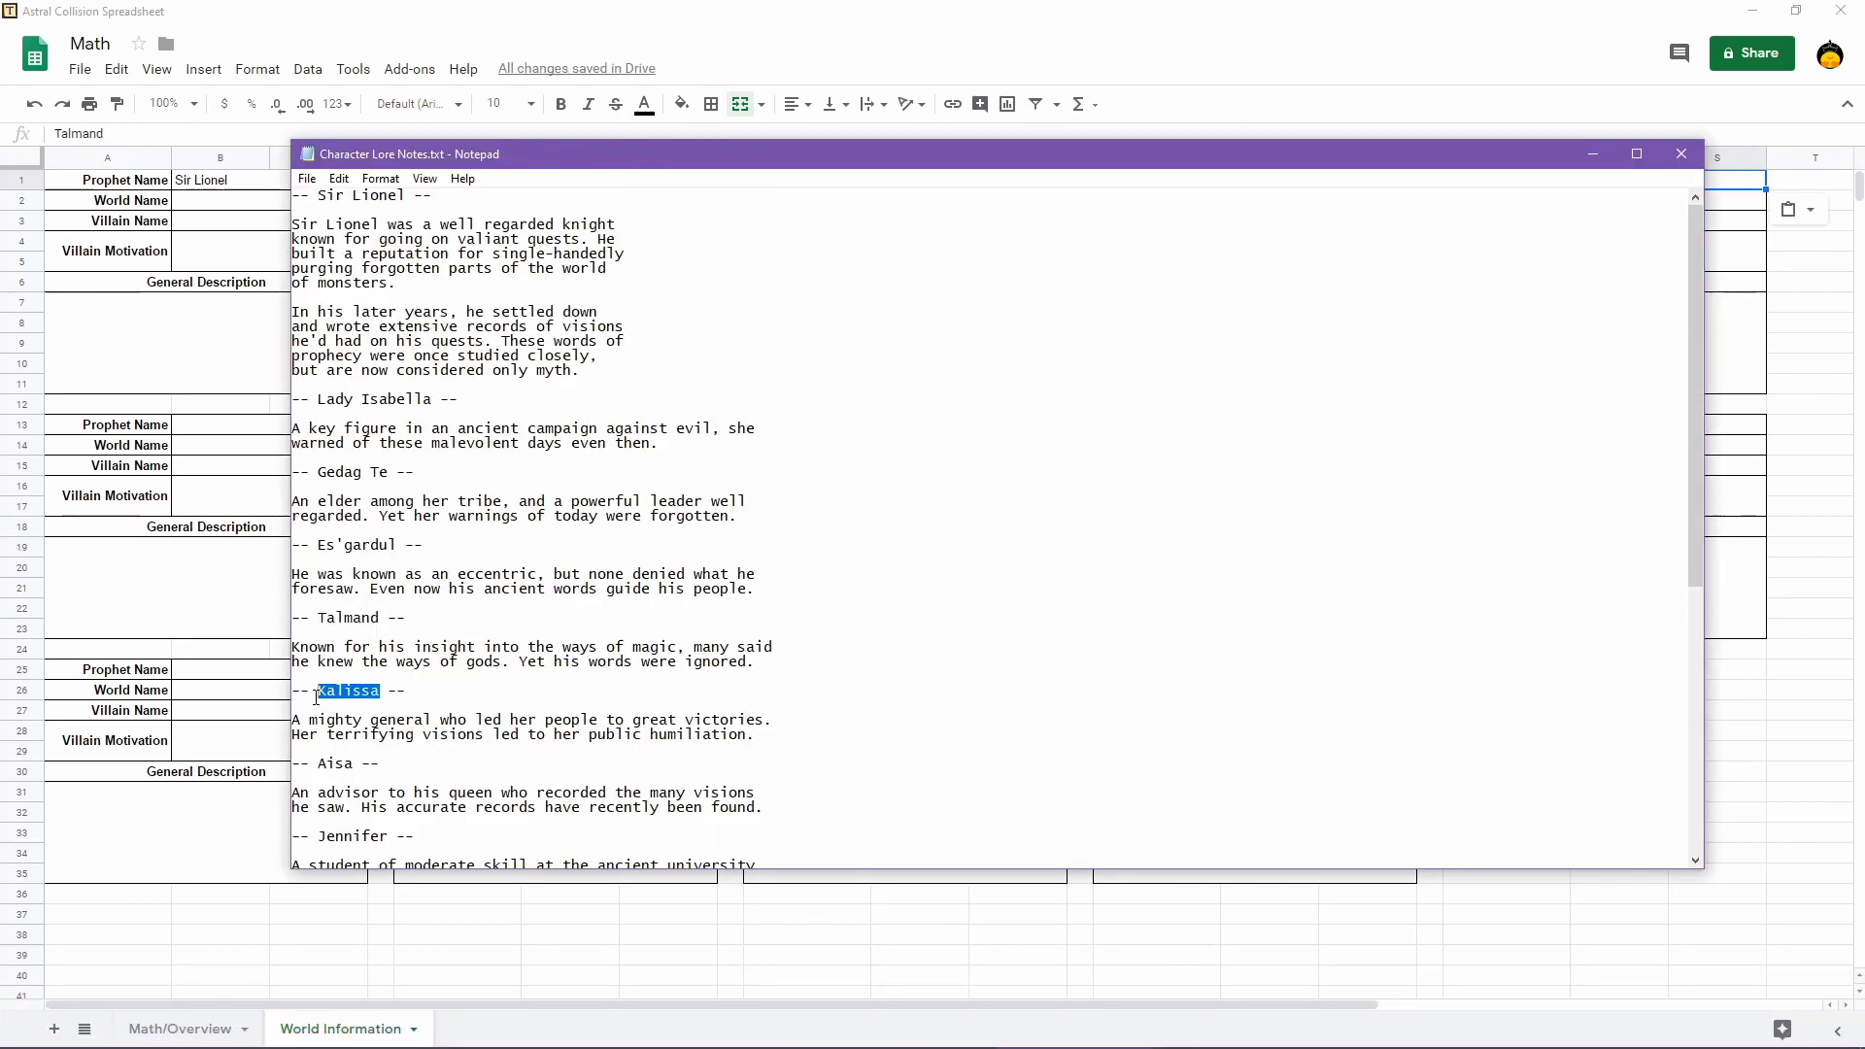
left_click(759, 8)
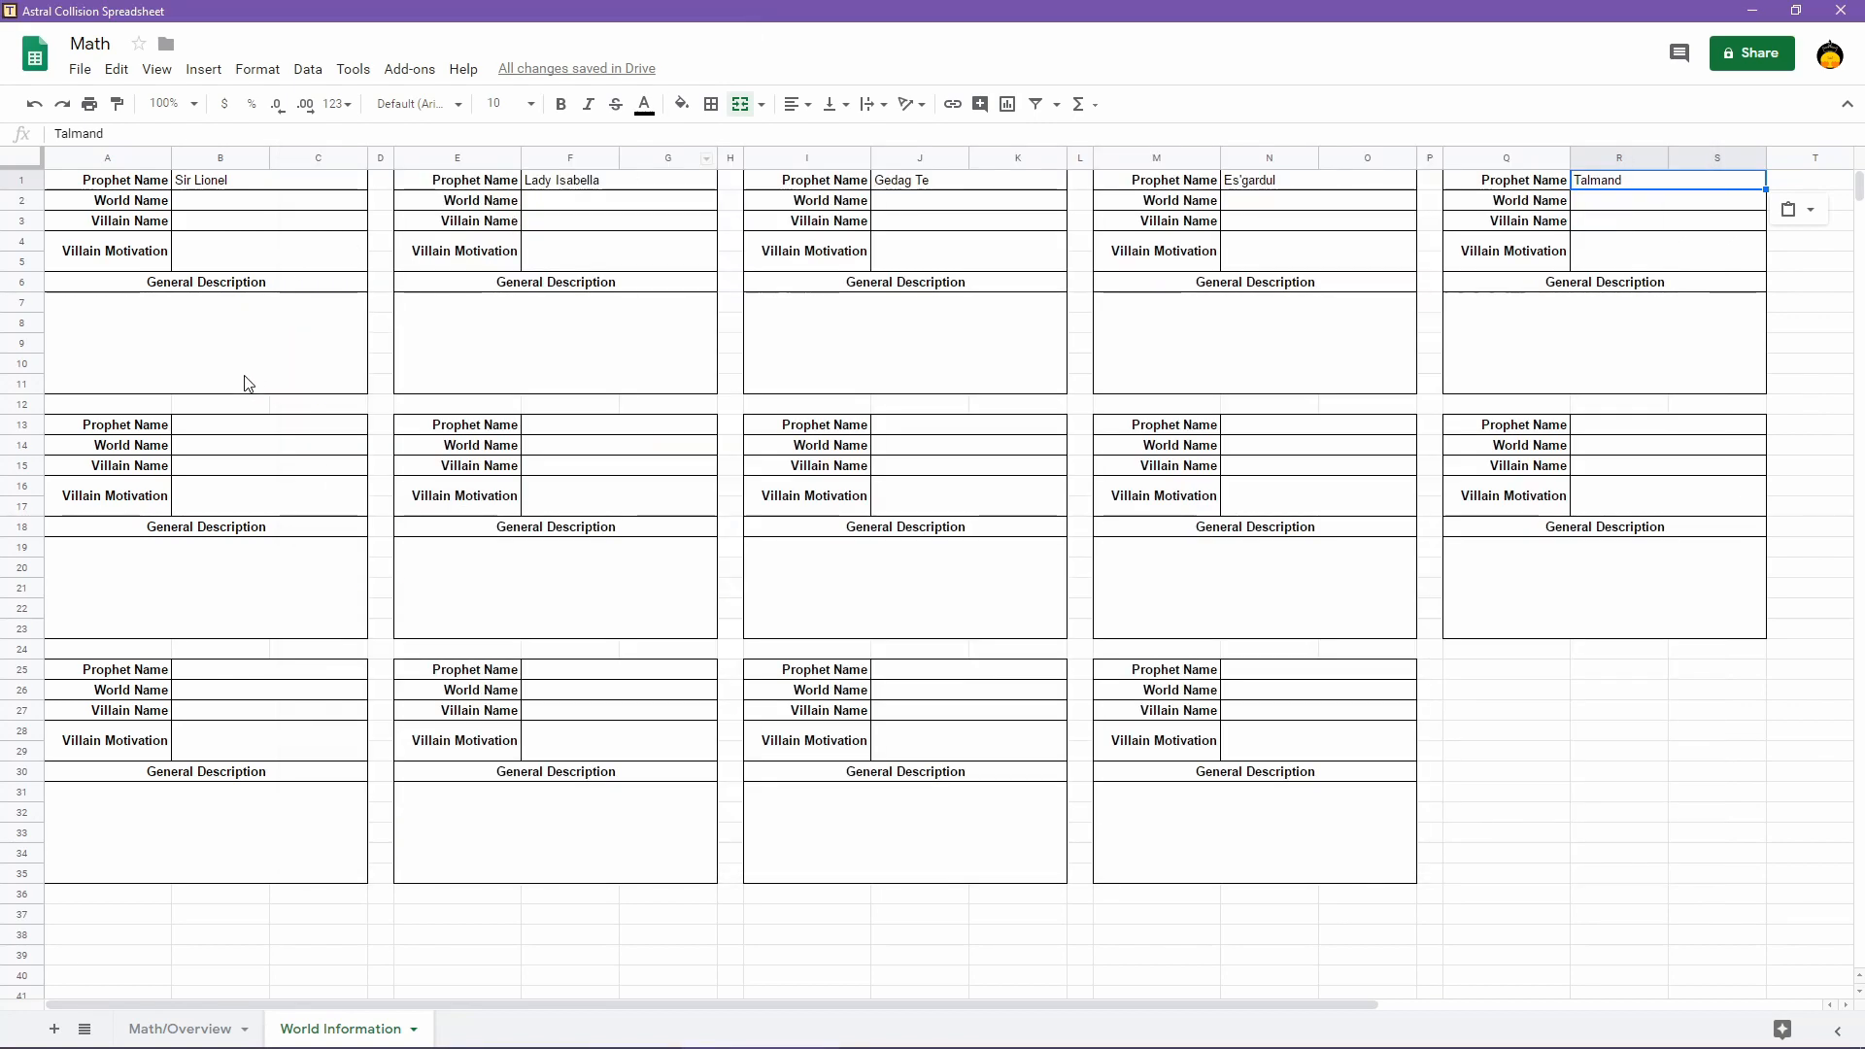
left_click(205, 432)
key("ctrl+v")
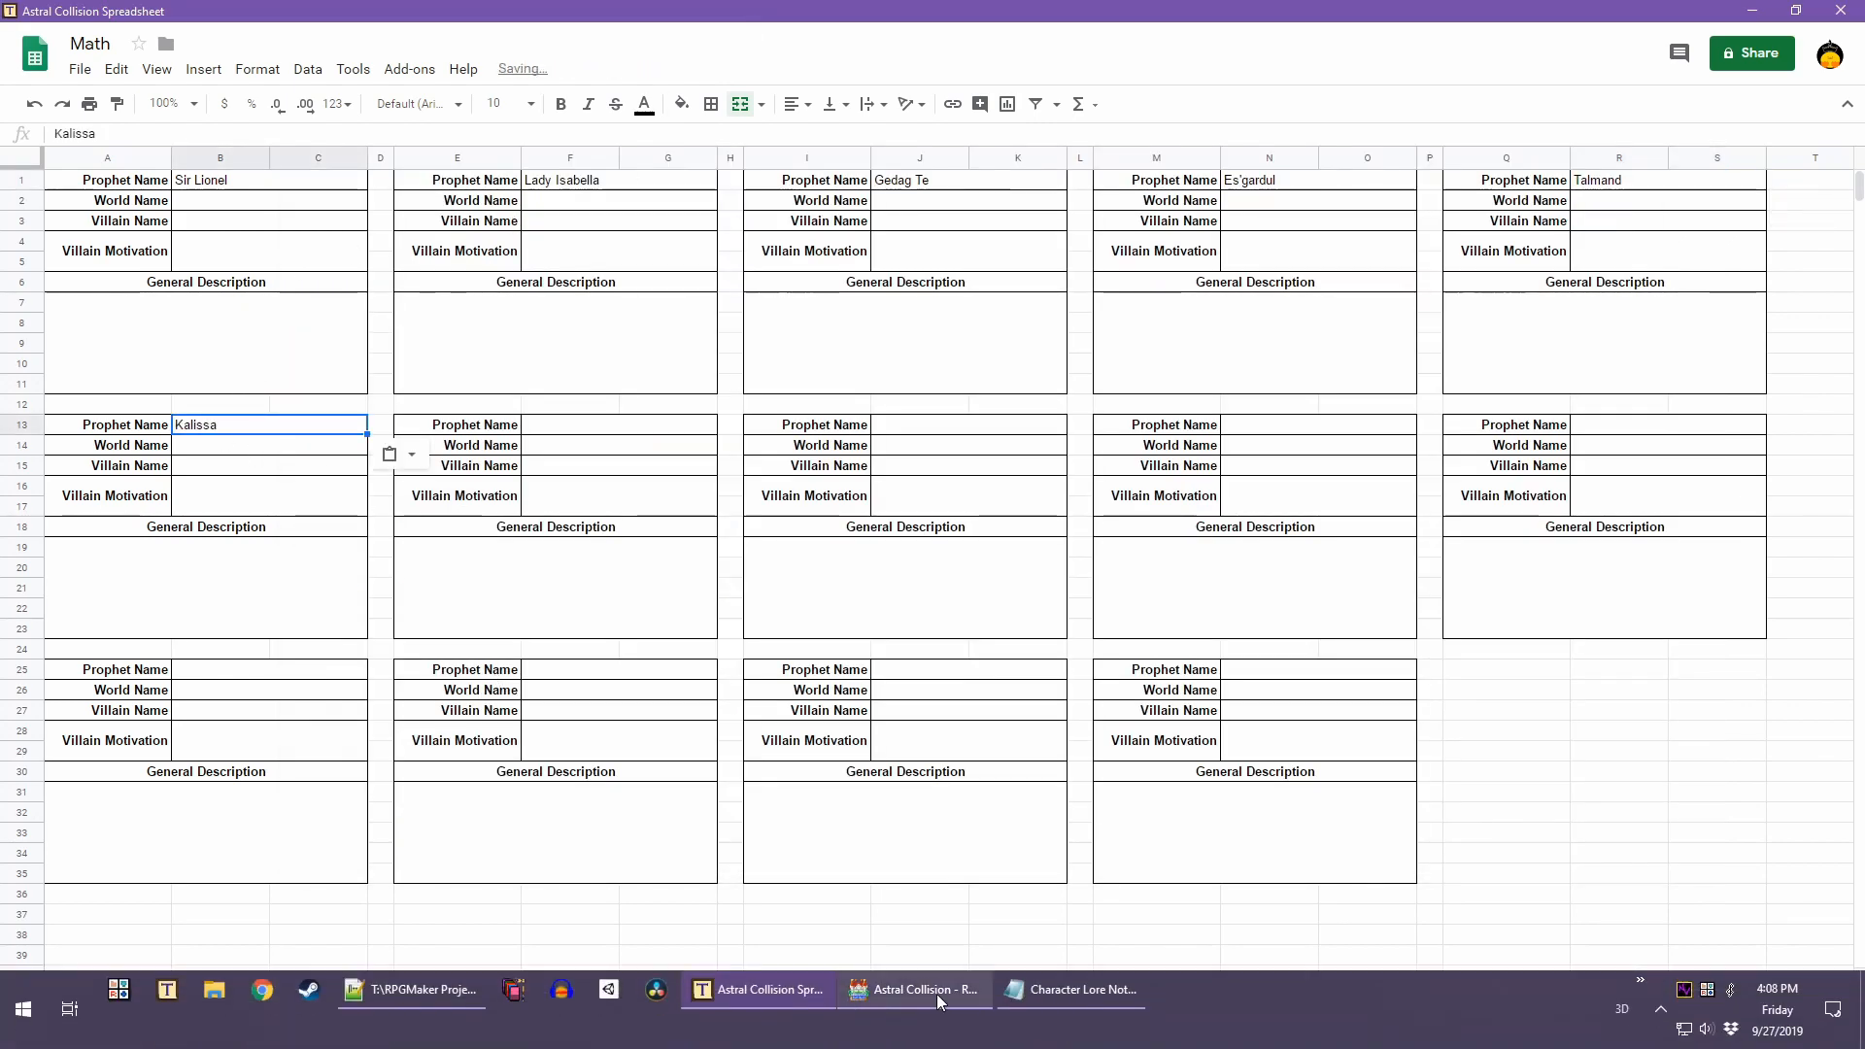
Copy "Aisa" from the Notepad lore notes into the spreadsheet's Prophet Name field F13
left_click(1101, 1002)
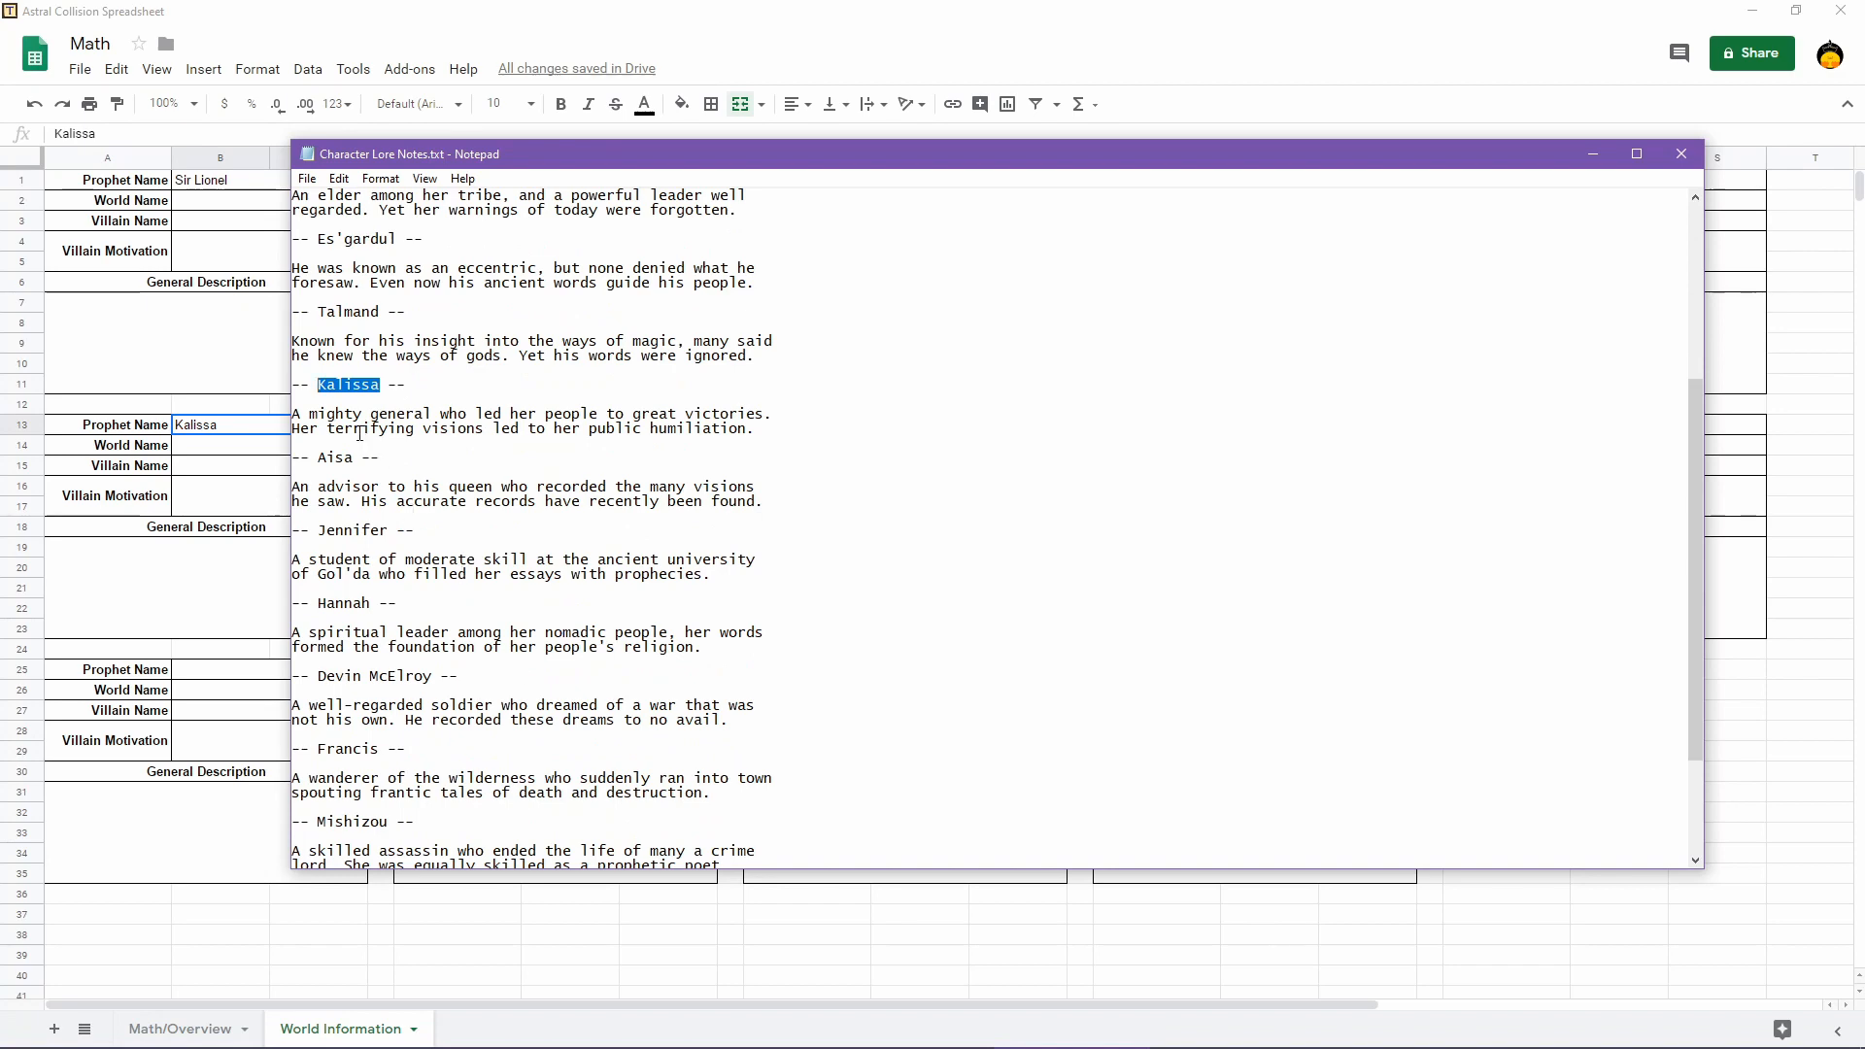
double_click(335, 458)
key("ctrl+c")
key("alt+Tab")
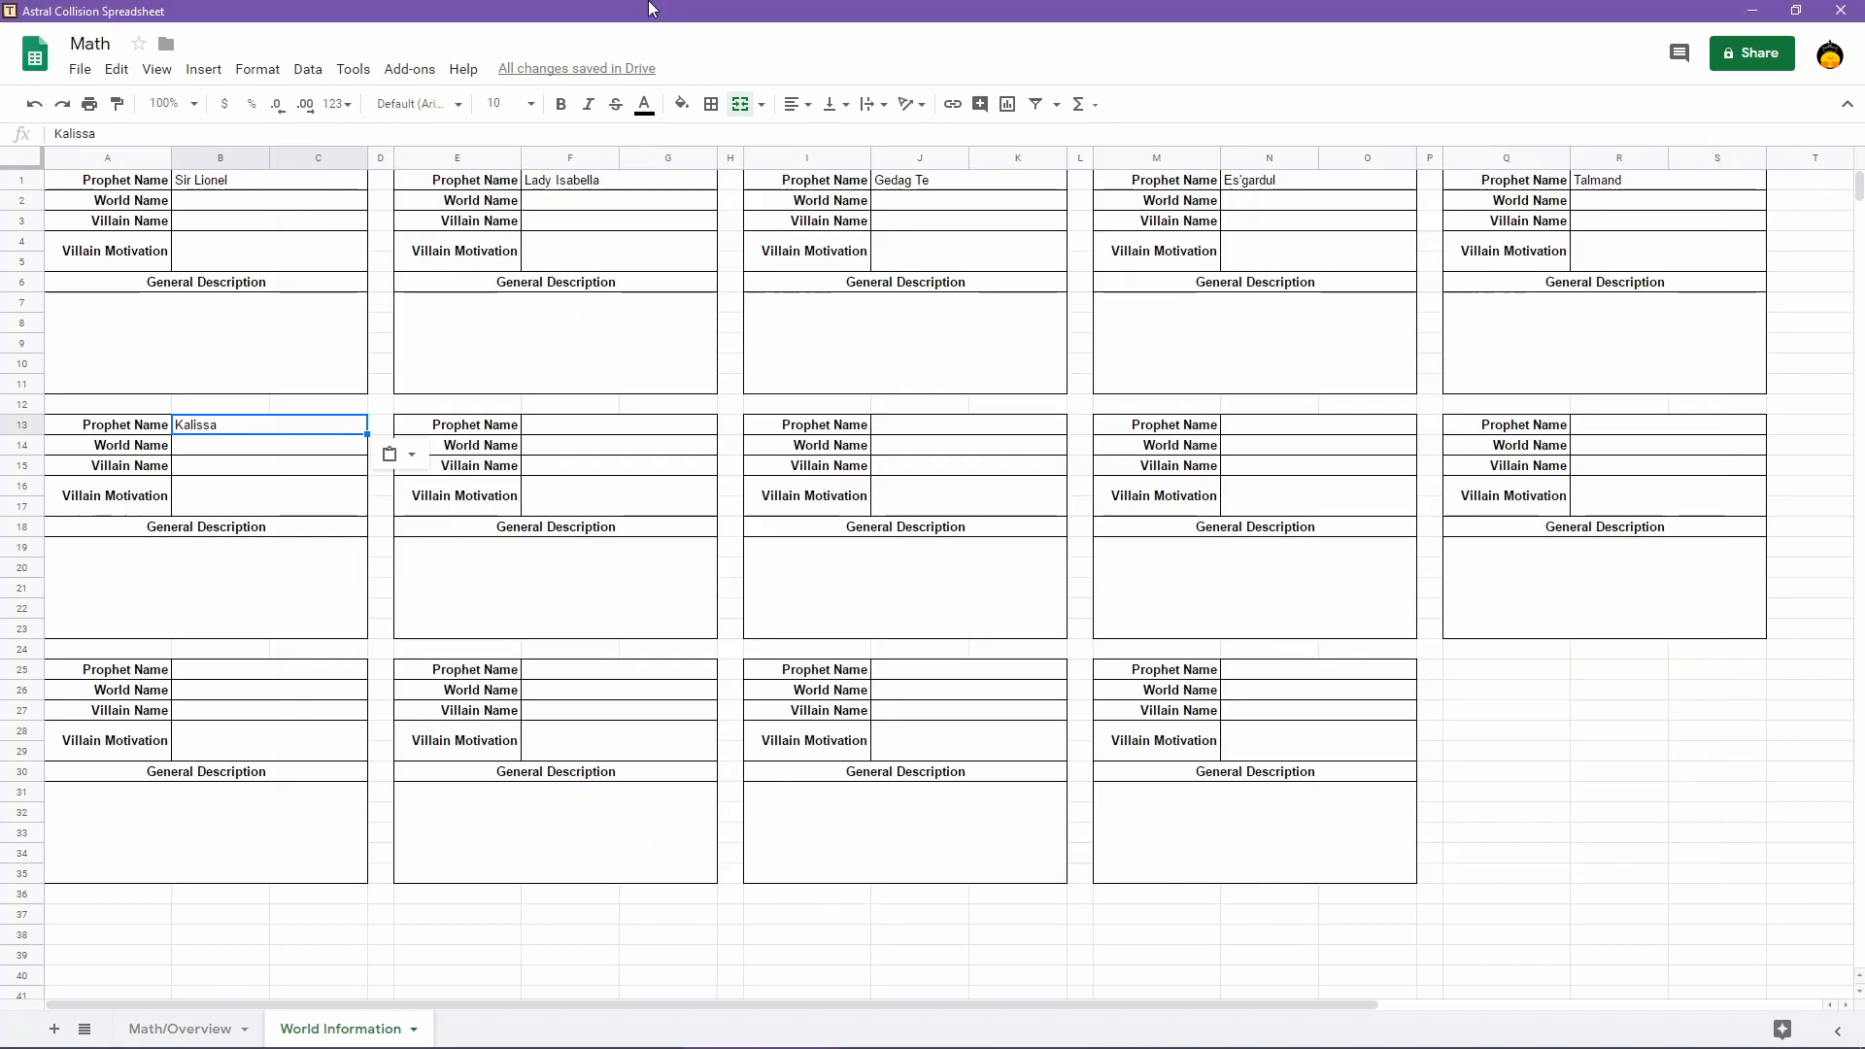
left_click(595, 425)
key("ctrl+v")
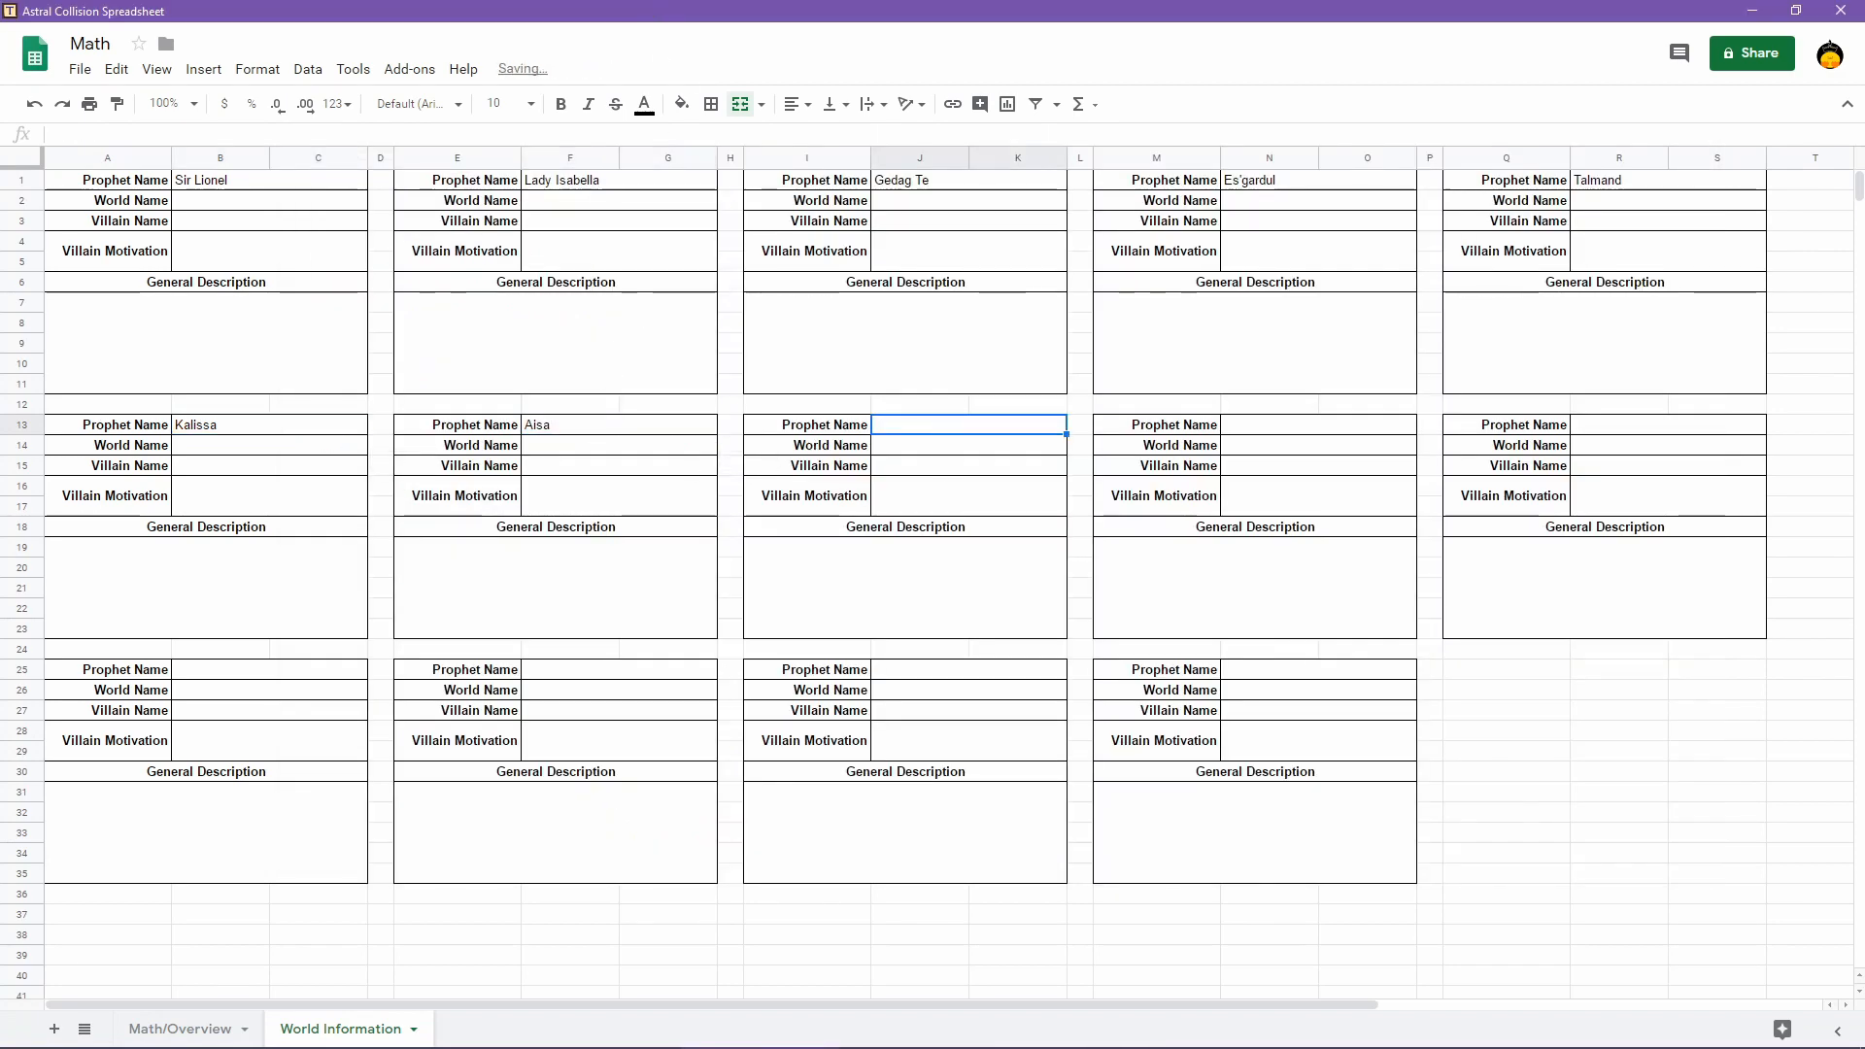
Copy "Jennifer" from the Notepad lore notes into the spreadsheet's Prophet Name field J13
left_click(1069, 1030)
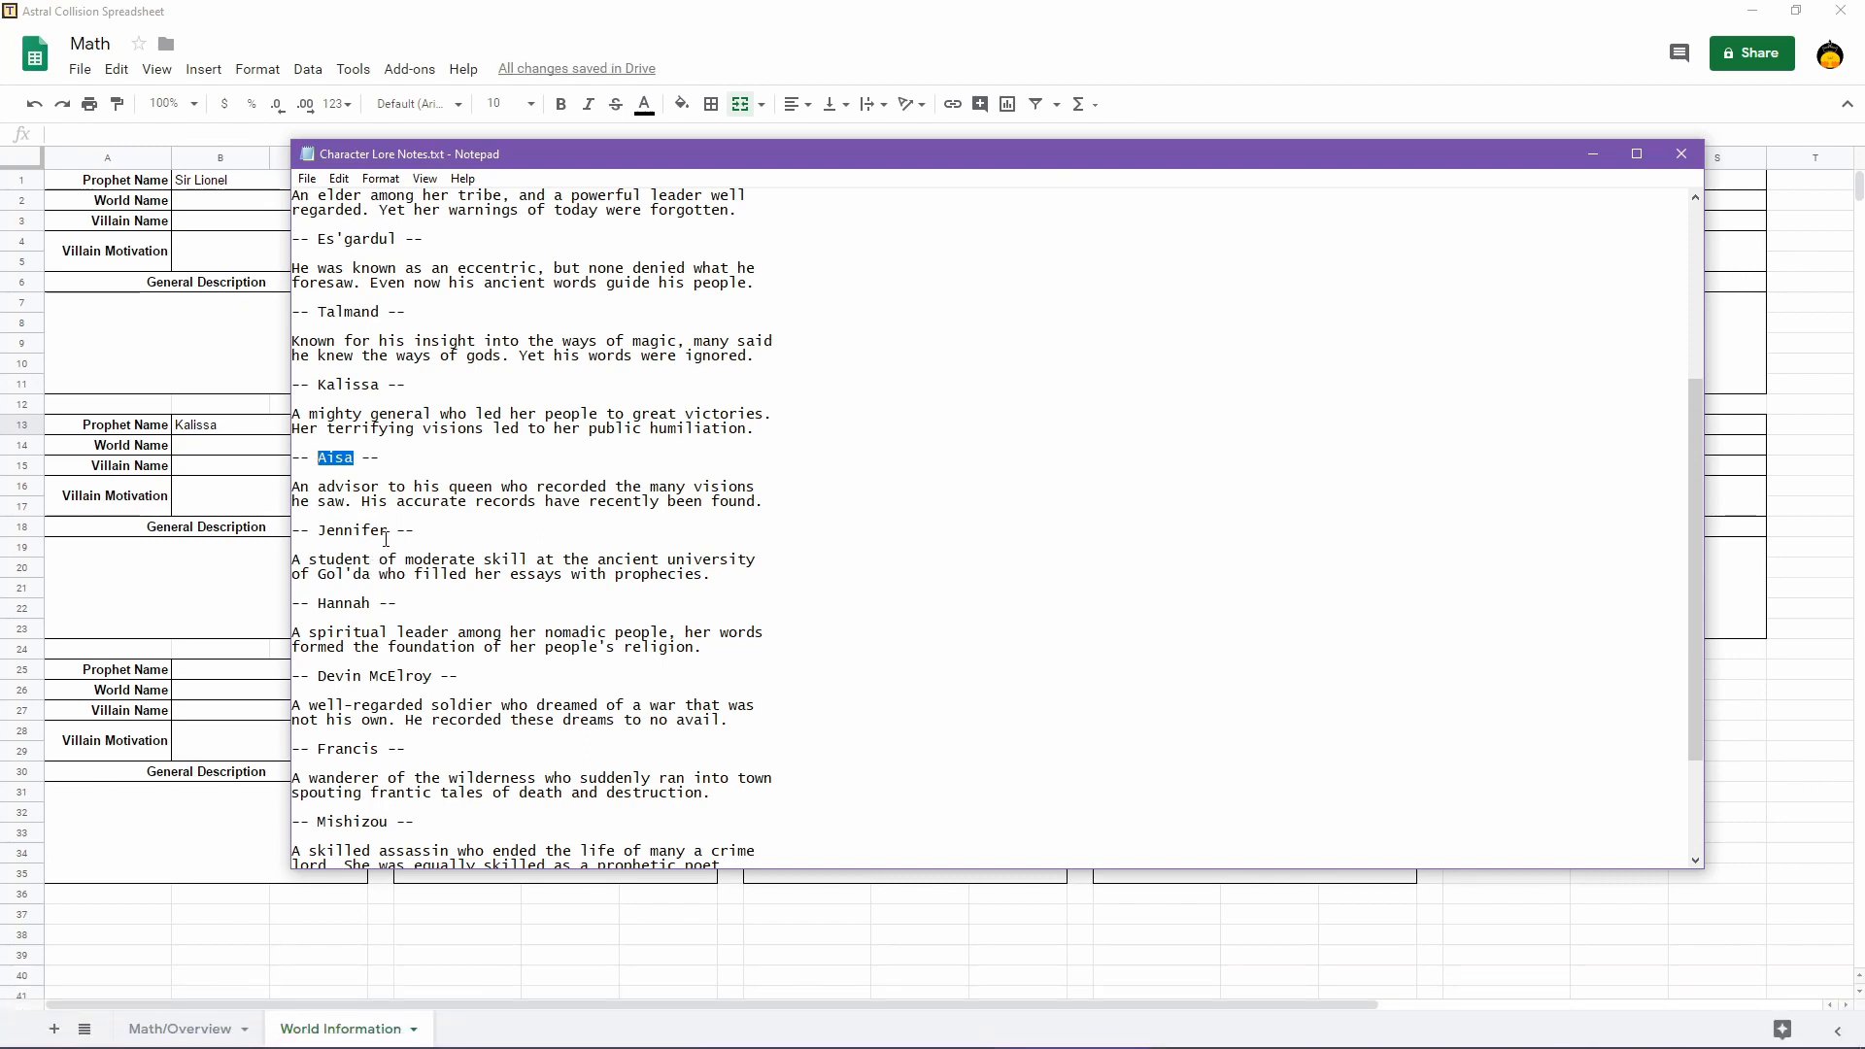
left_click_drag(389, 532, 334, 535)
left_click(1017, 10)
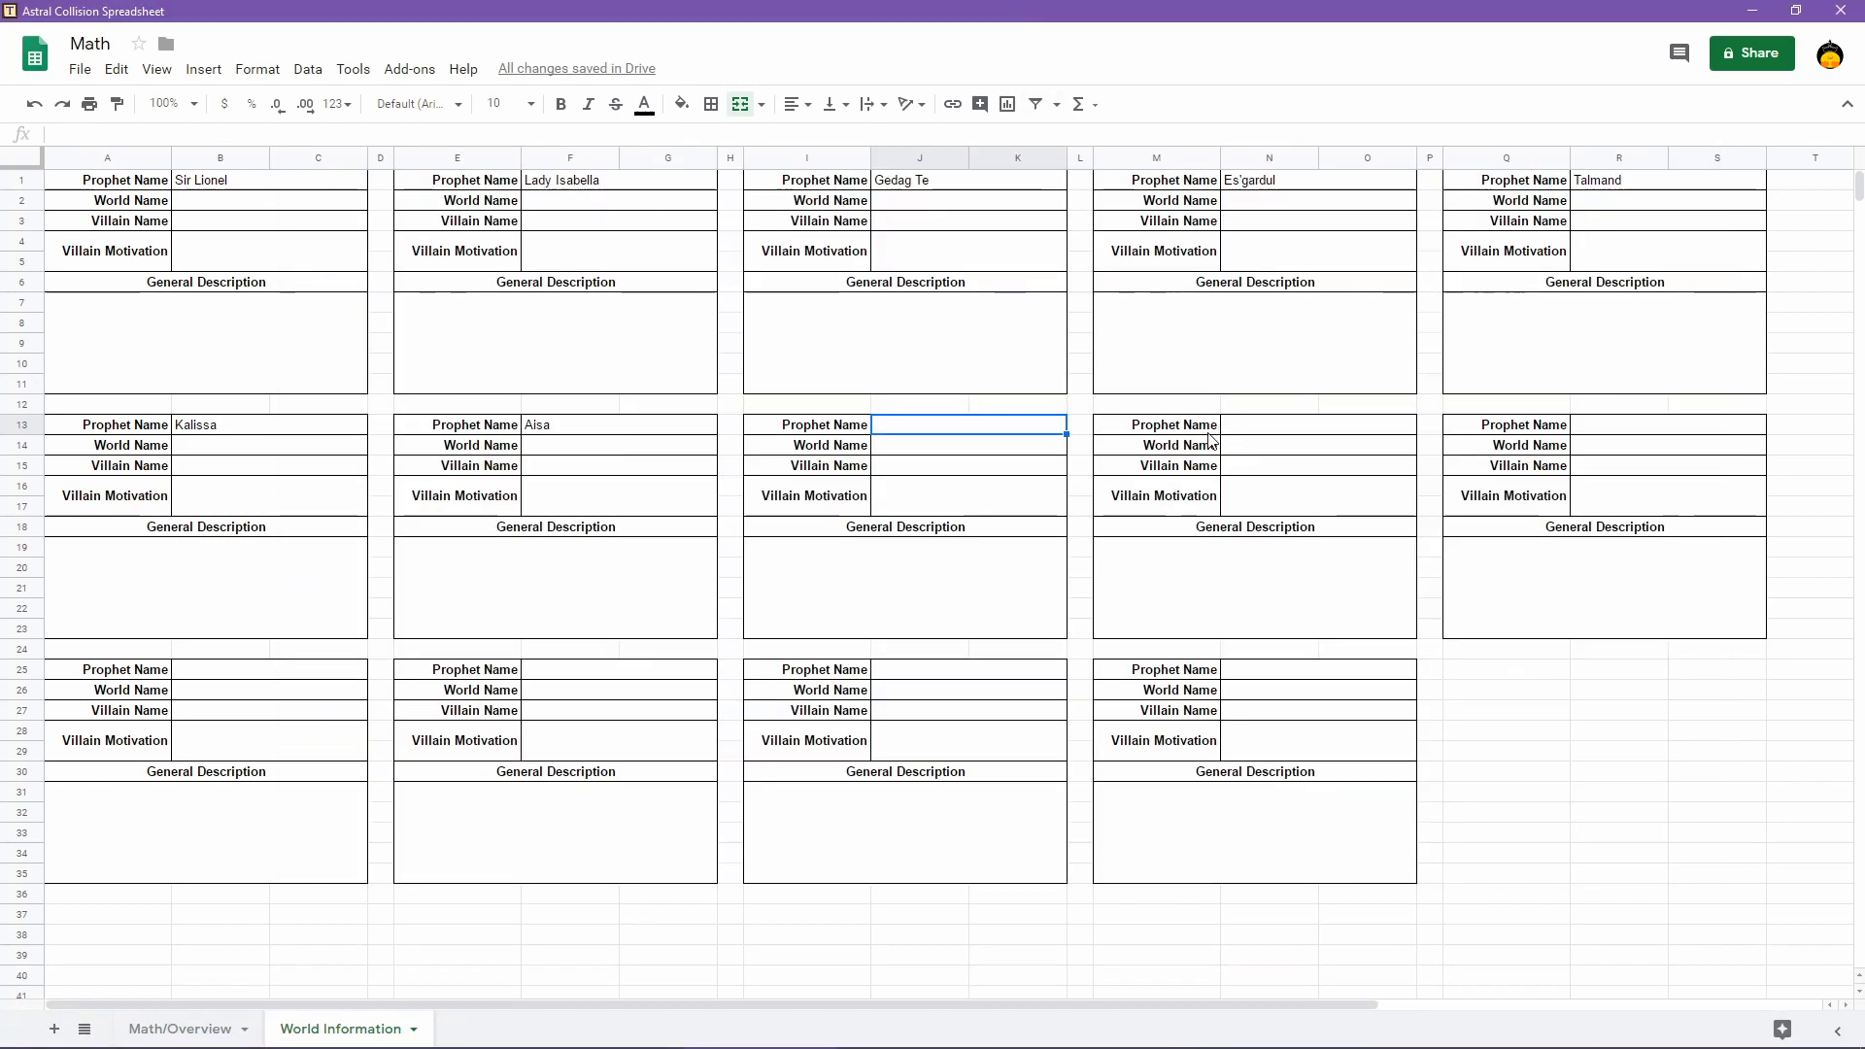
key("ctrl+v")
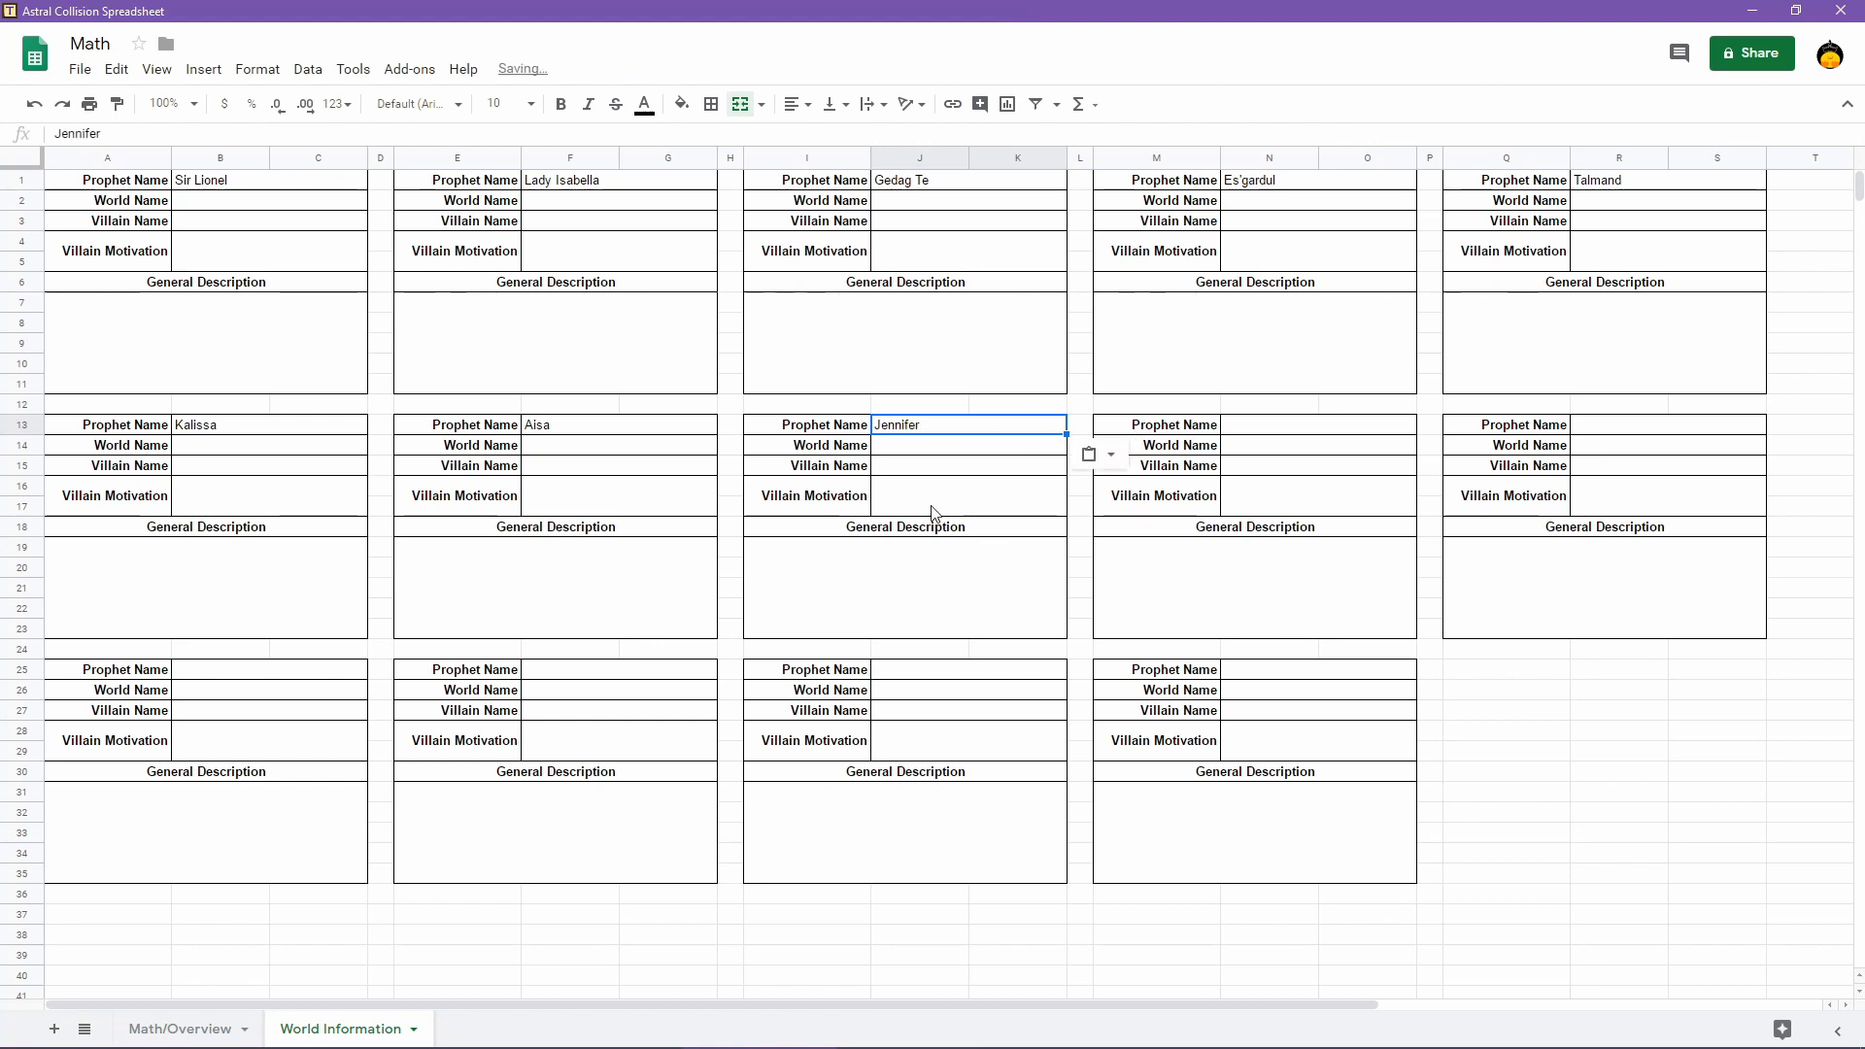
Copy "Hannah" from the Notepad lore notes into the spreadsheet's Prophet Name field N13
left_click(1065, 993)
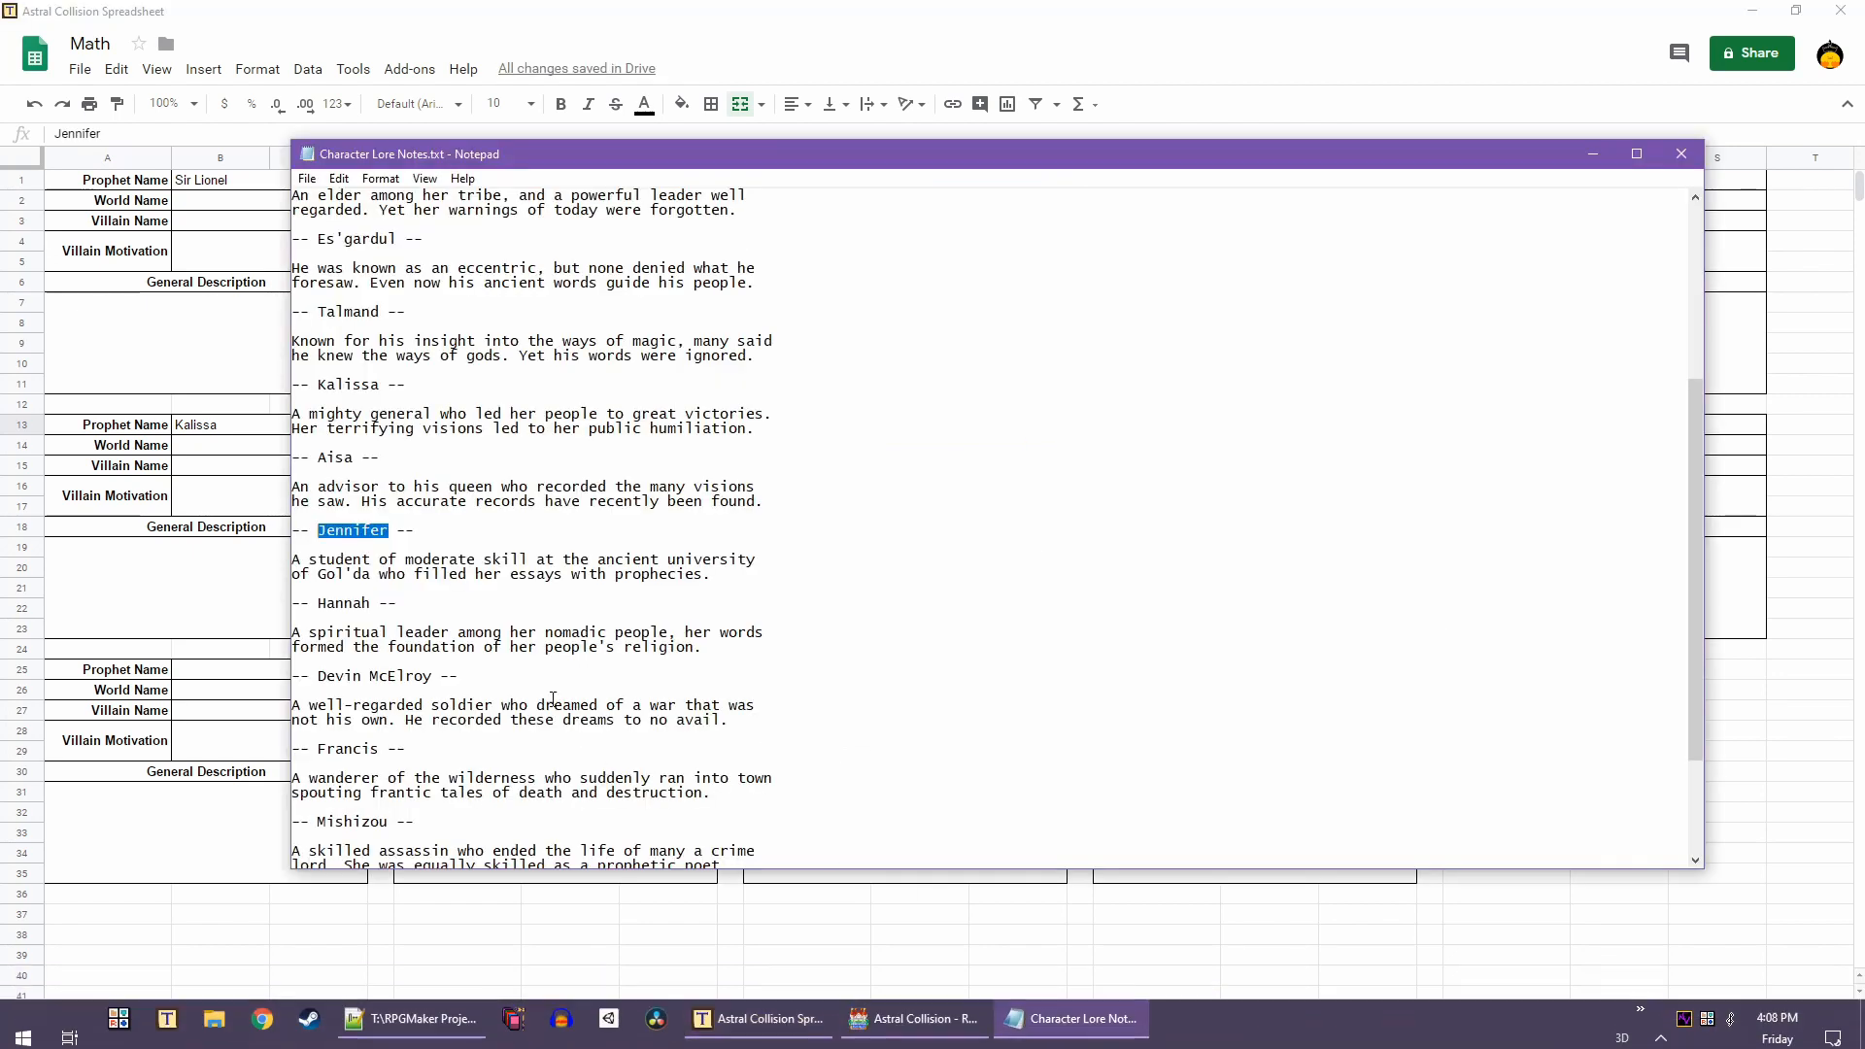
left_click_drag(371, 604, 326, 610)
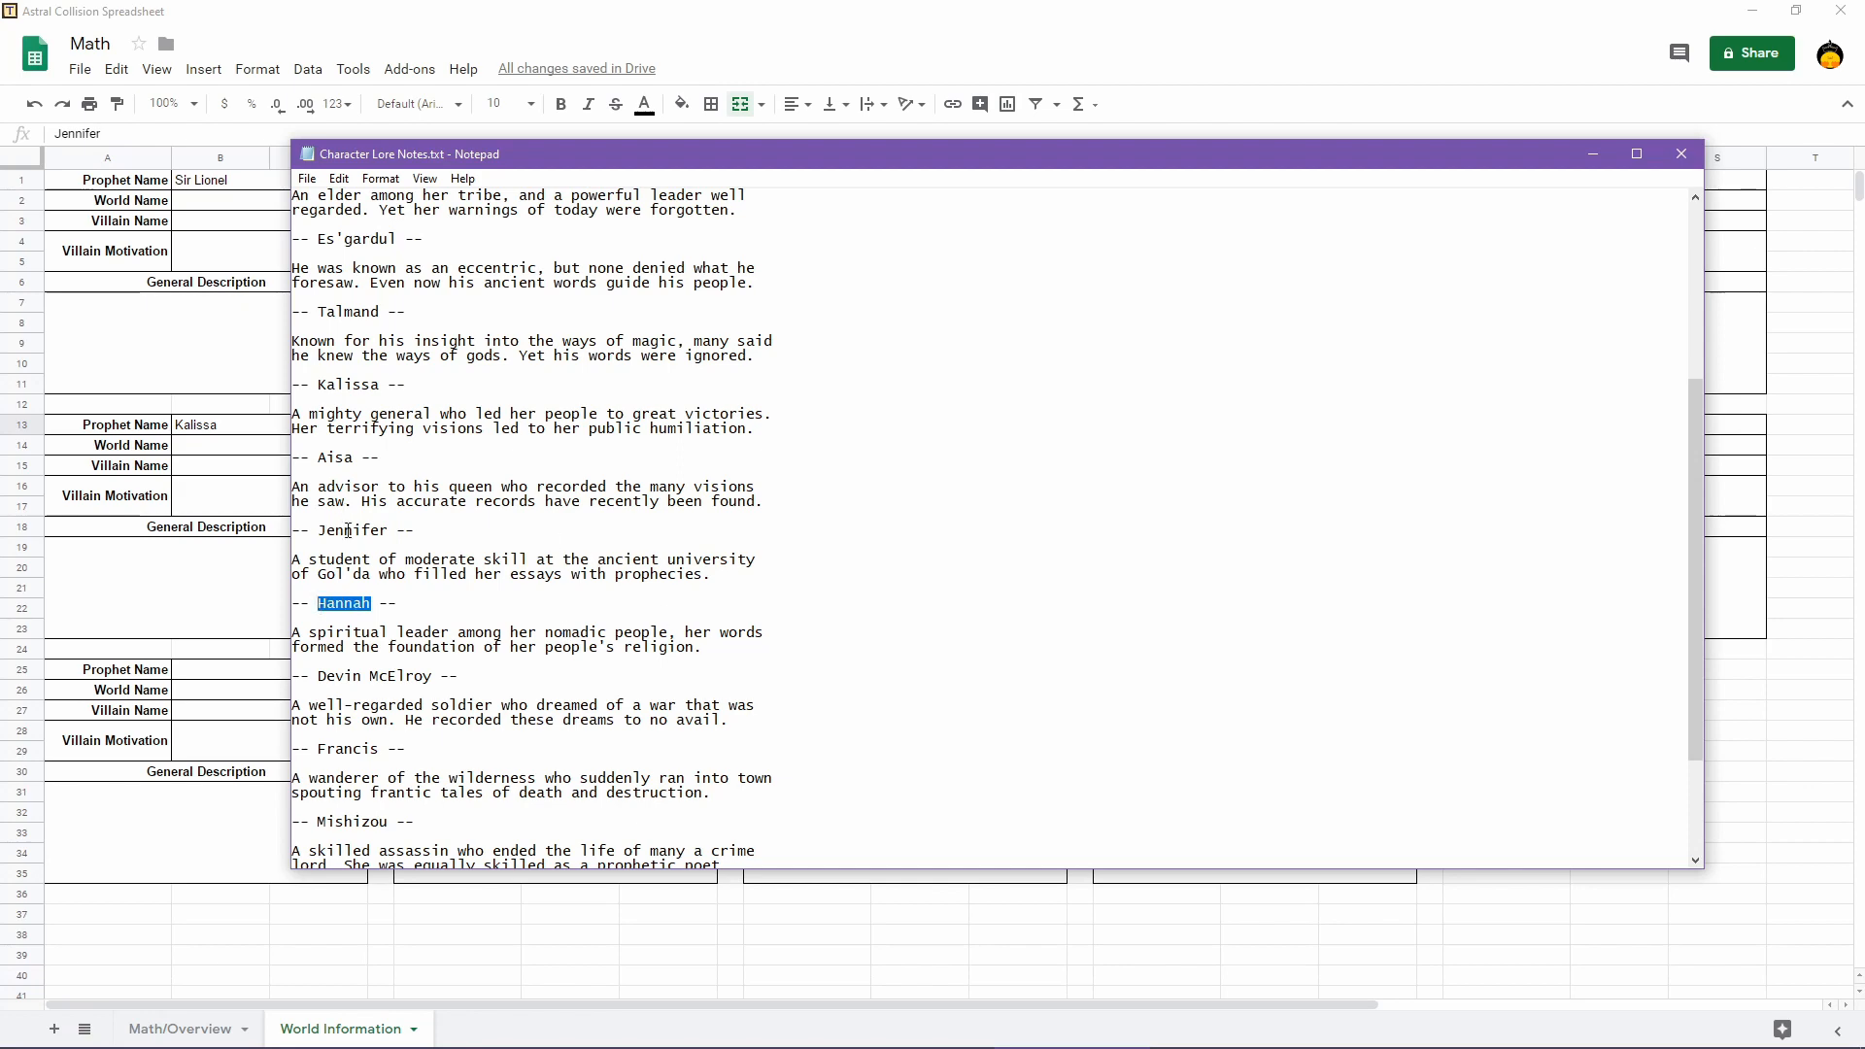
scroll(348, 531, "up", 5)
scroll(350, 525, "up", 2)
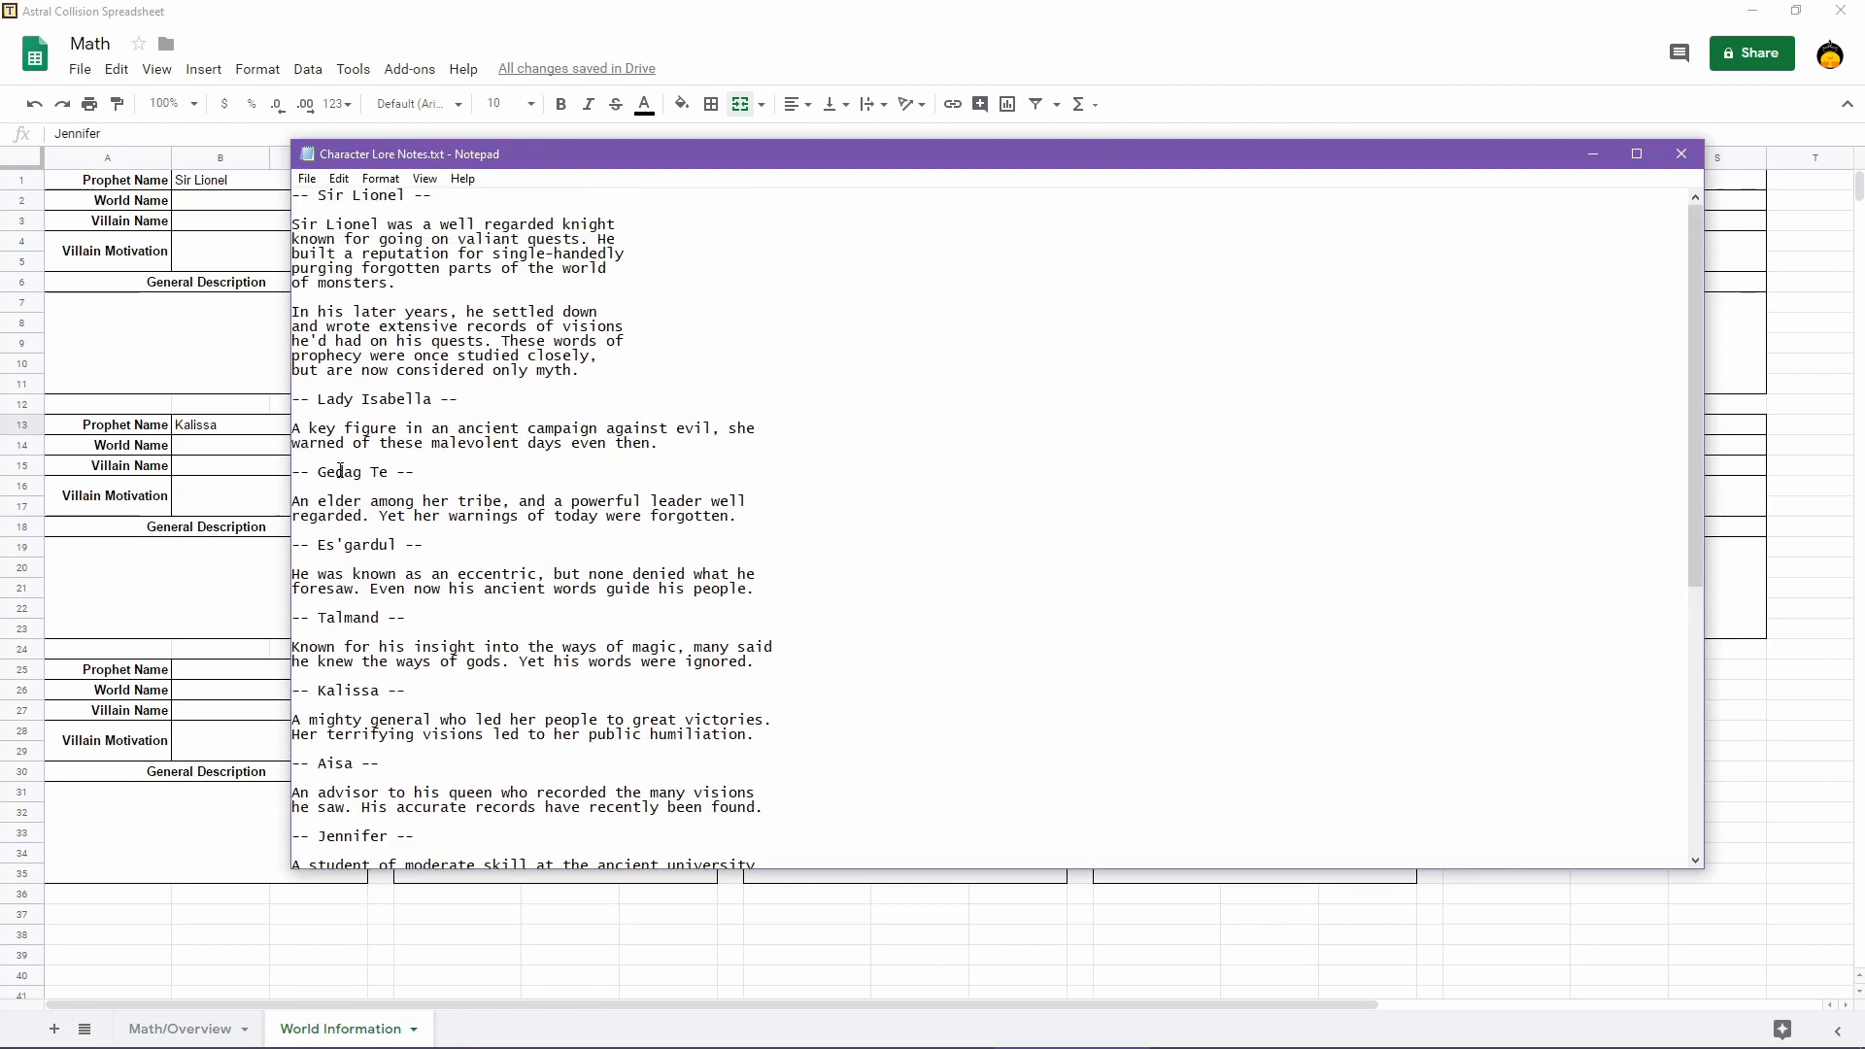
scroll(340, 471, "down", 12)
key("alt+Tab")
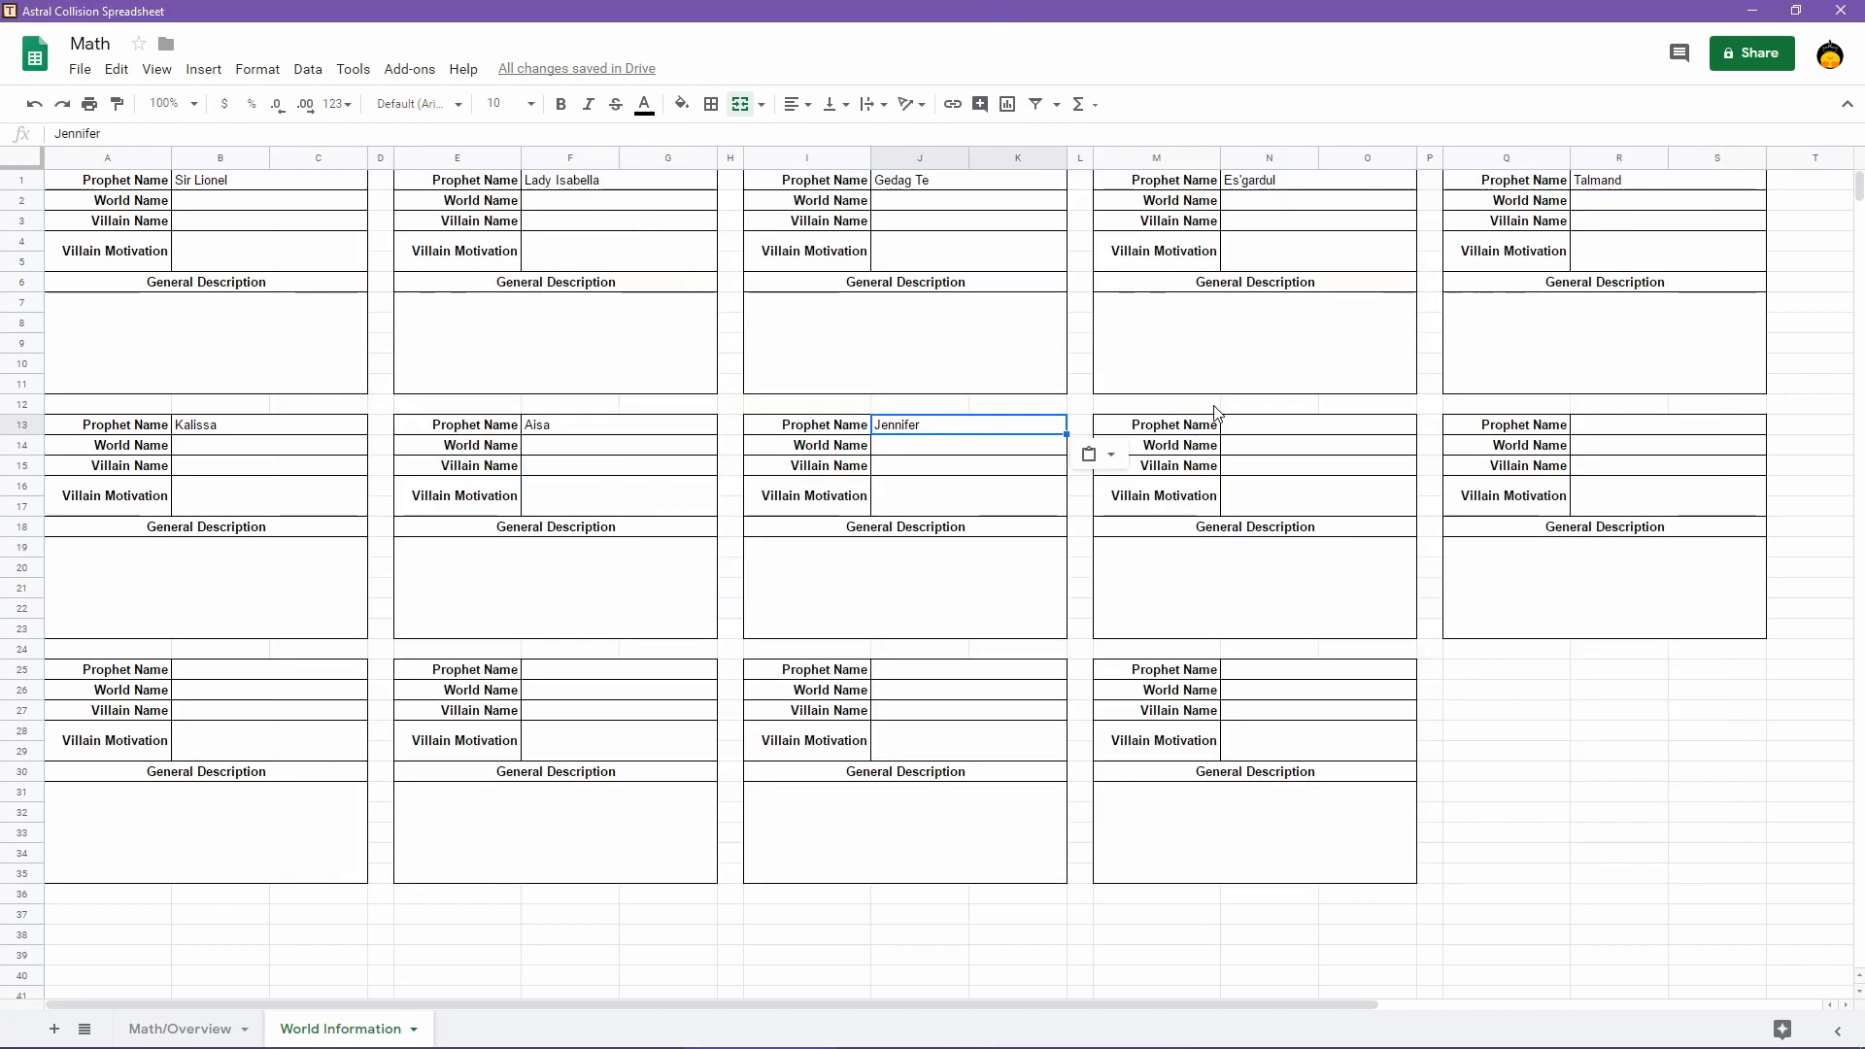
left_click(1243, 428)
key("ctrl+v")
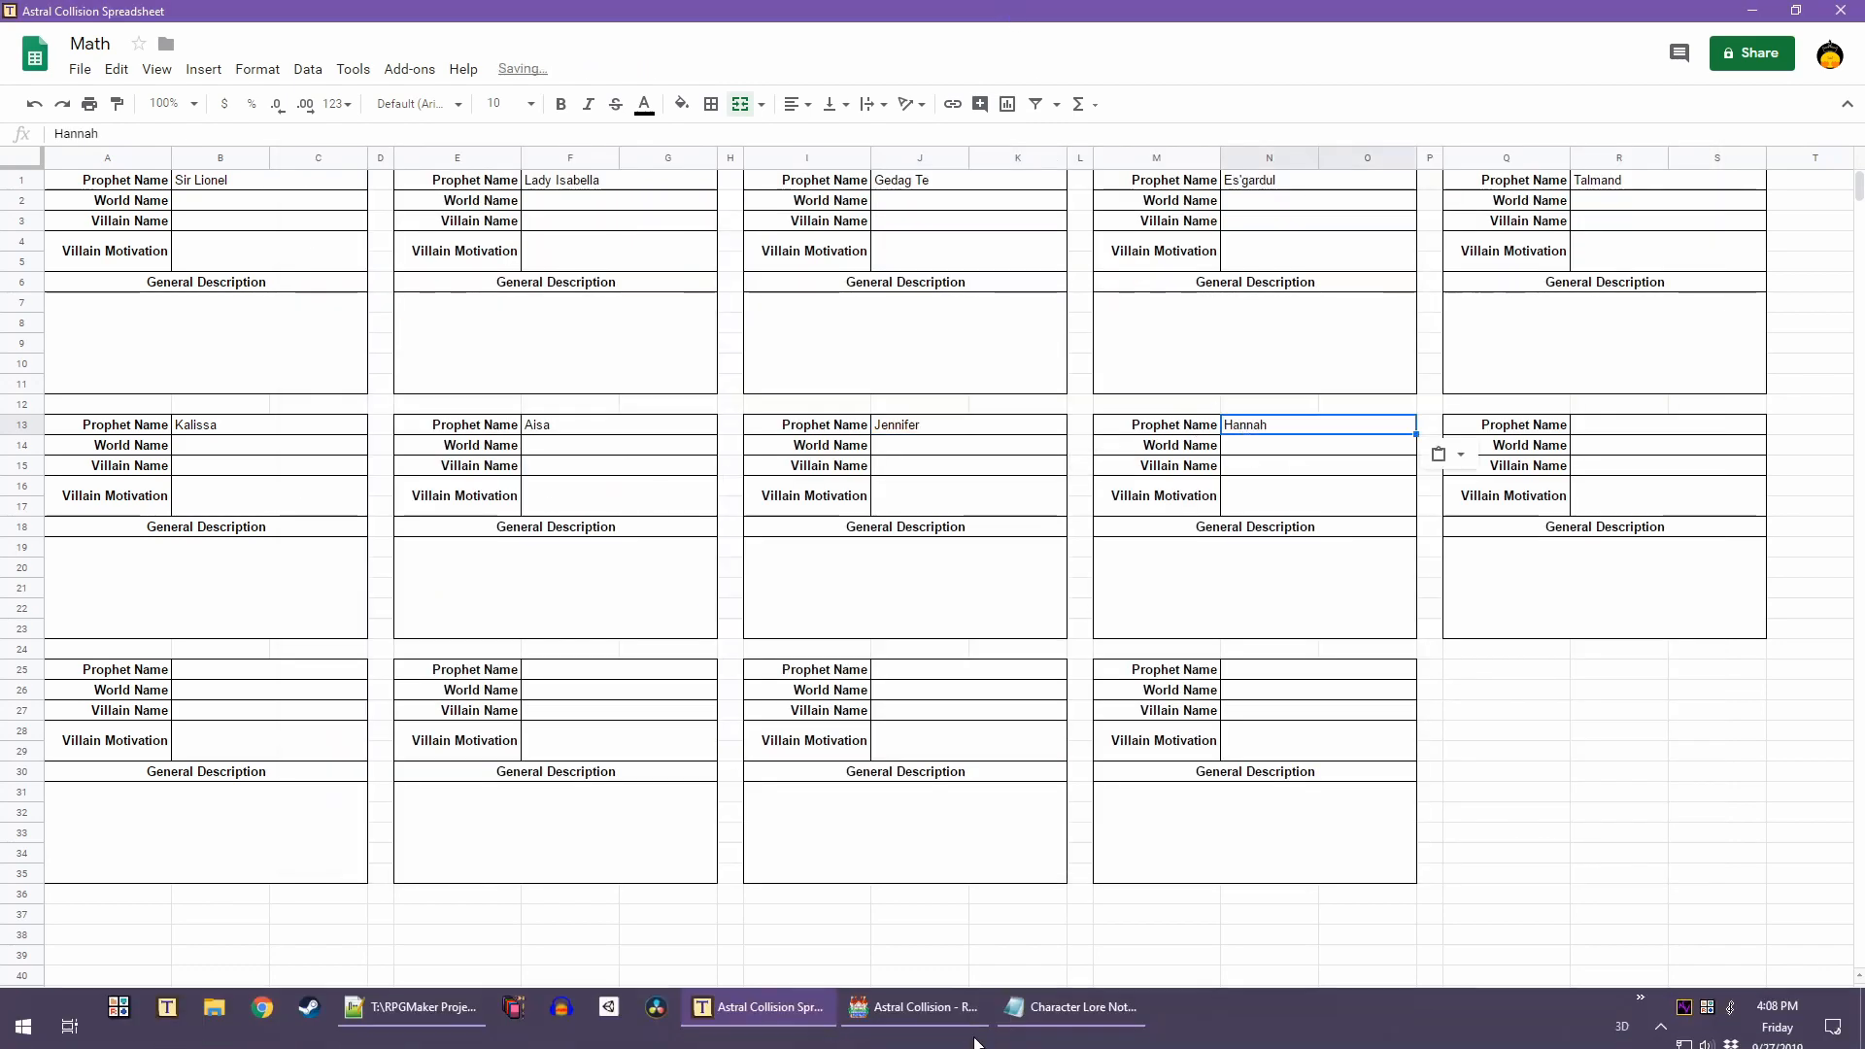
Copy "Devin McElroy" from the Notepad lore notes into the spreadsheet's Prophet Name field R13
left_click(1079, 992)
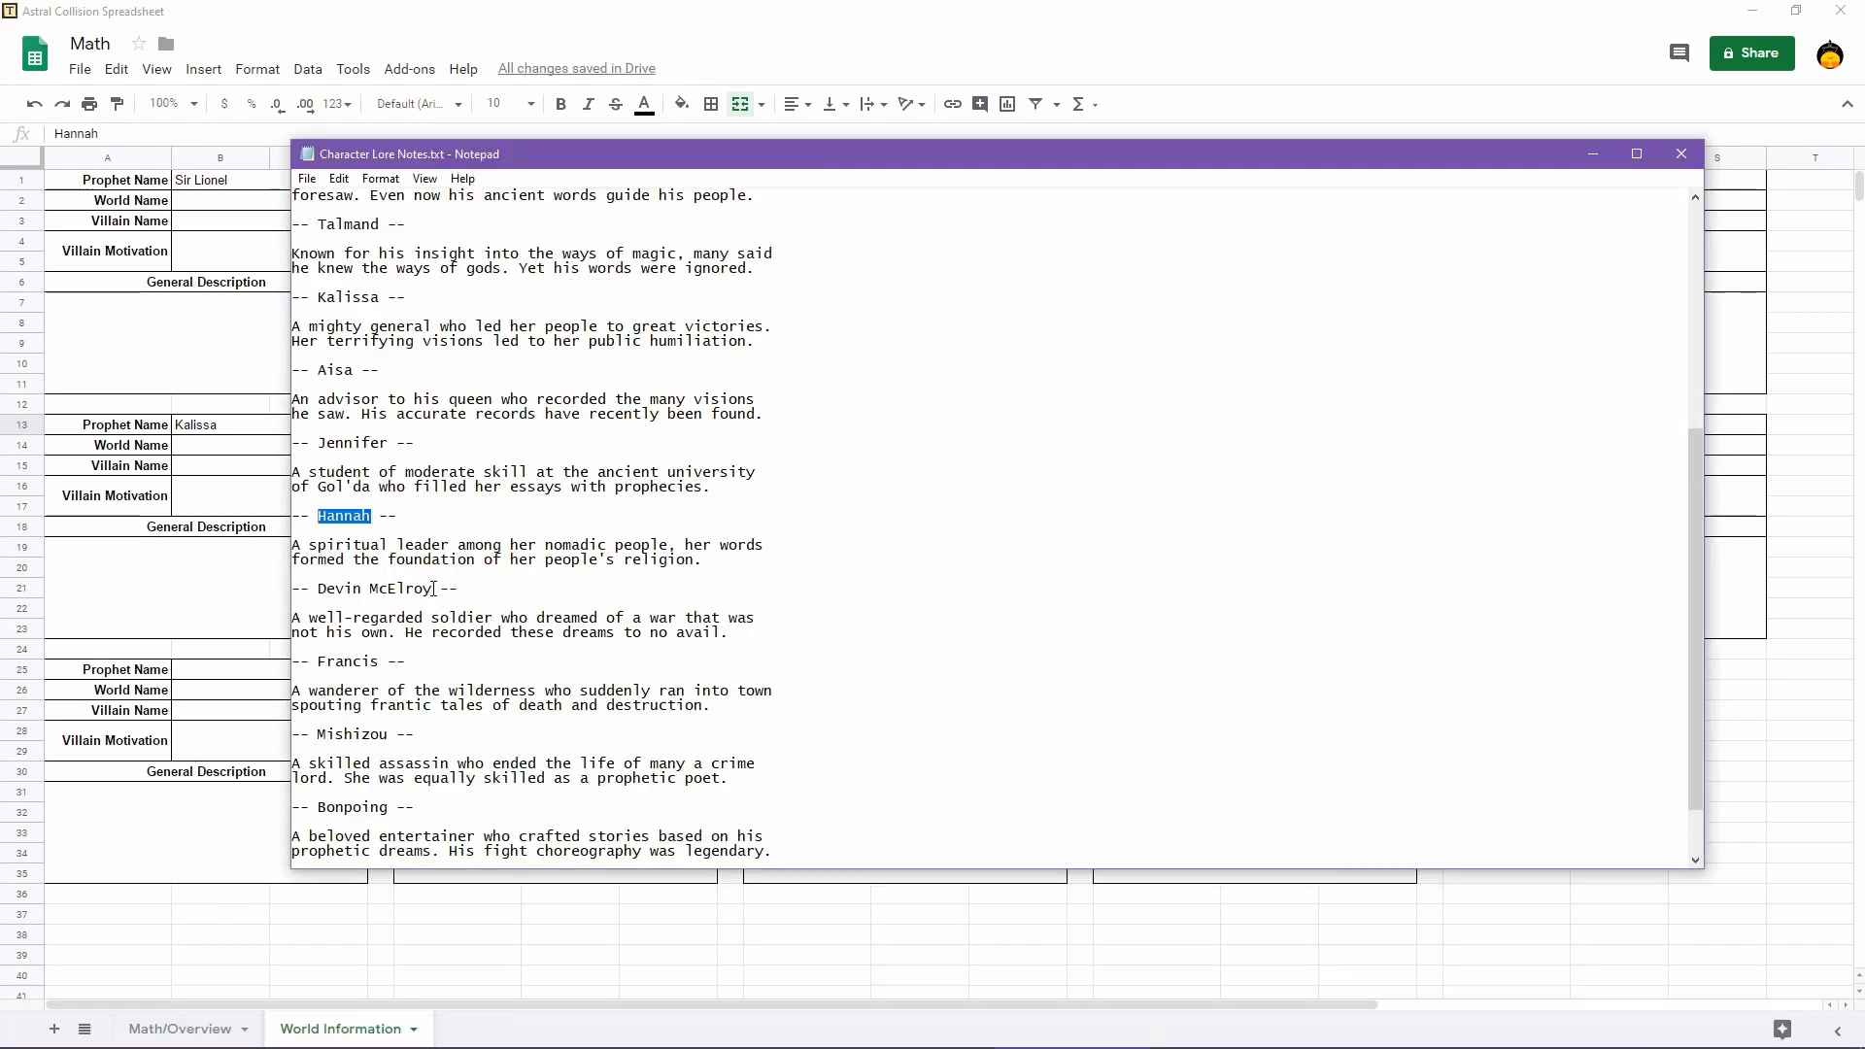
left_click_drag(431, 589, 316, 593)
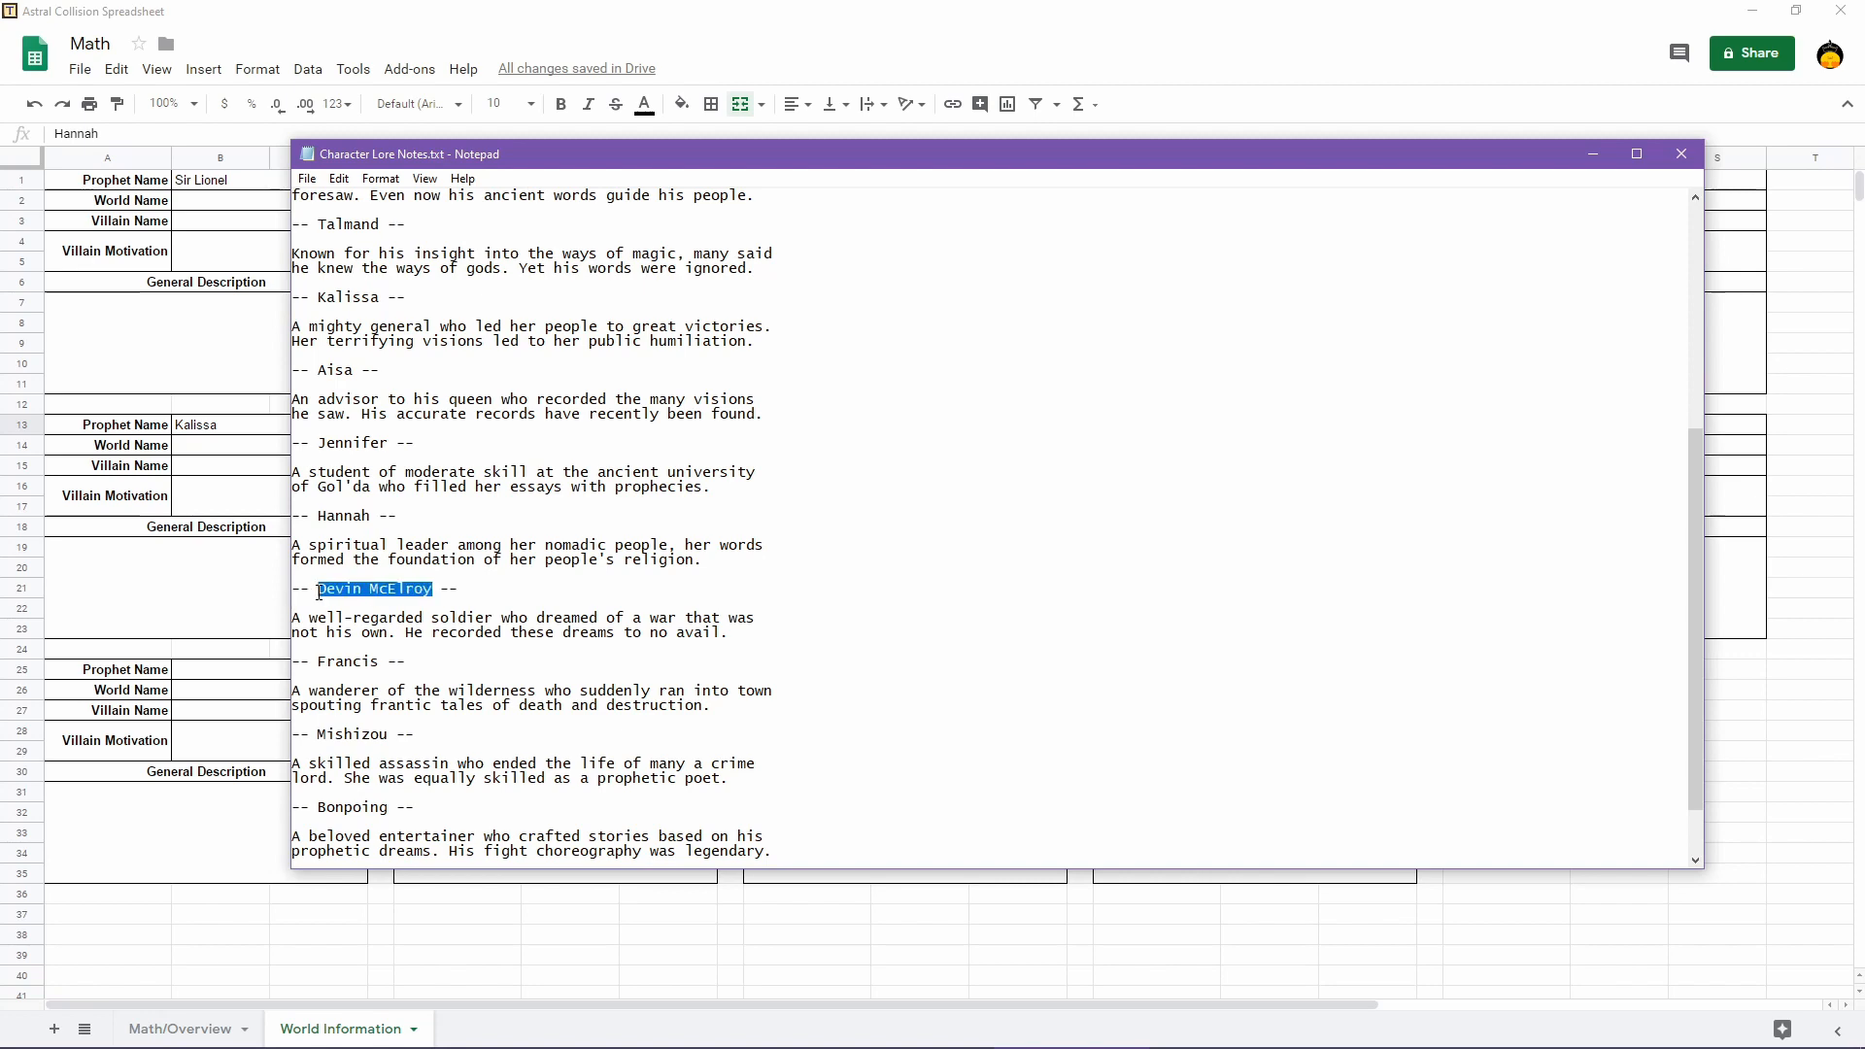
left_click(1093, 10)
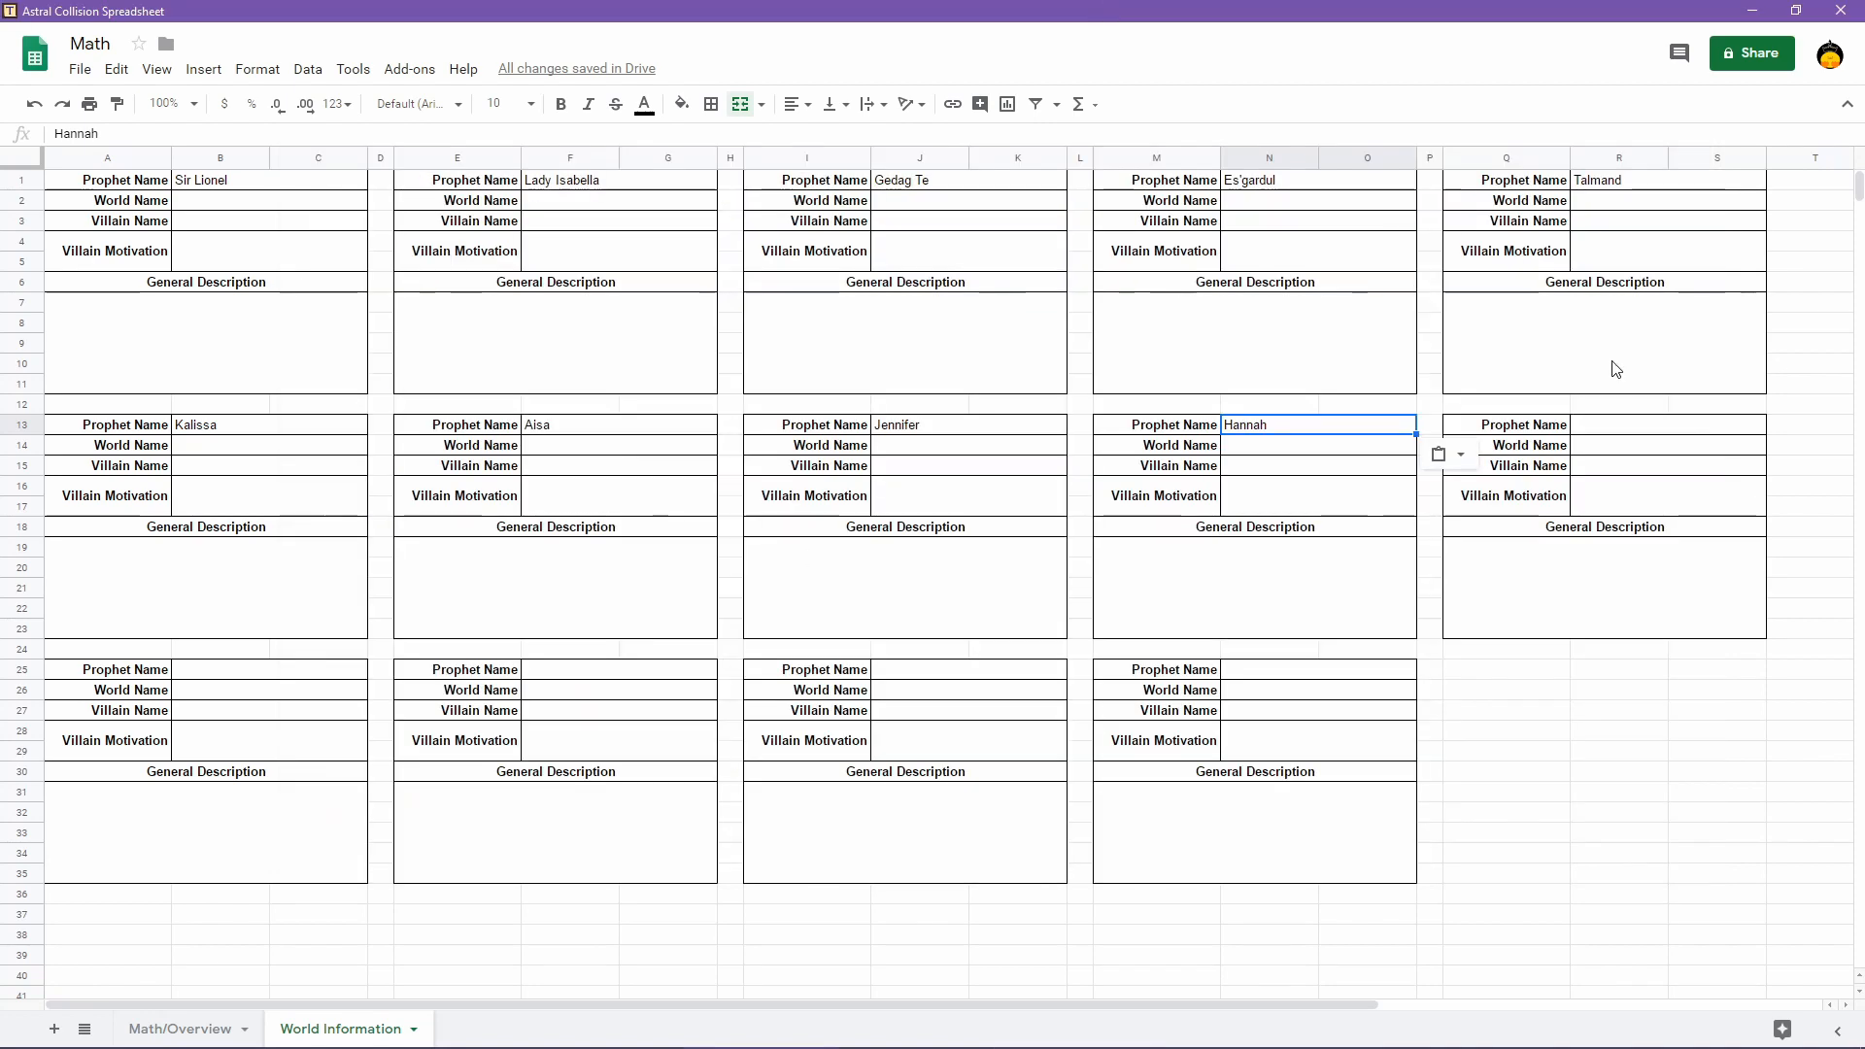
left_click(1621, 428)
key("ctrl+v")
Copy "Francis" from the Notepad lore notes into Prophet Name field B25, the first block of the third row
left_click(1012, 996)
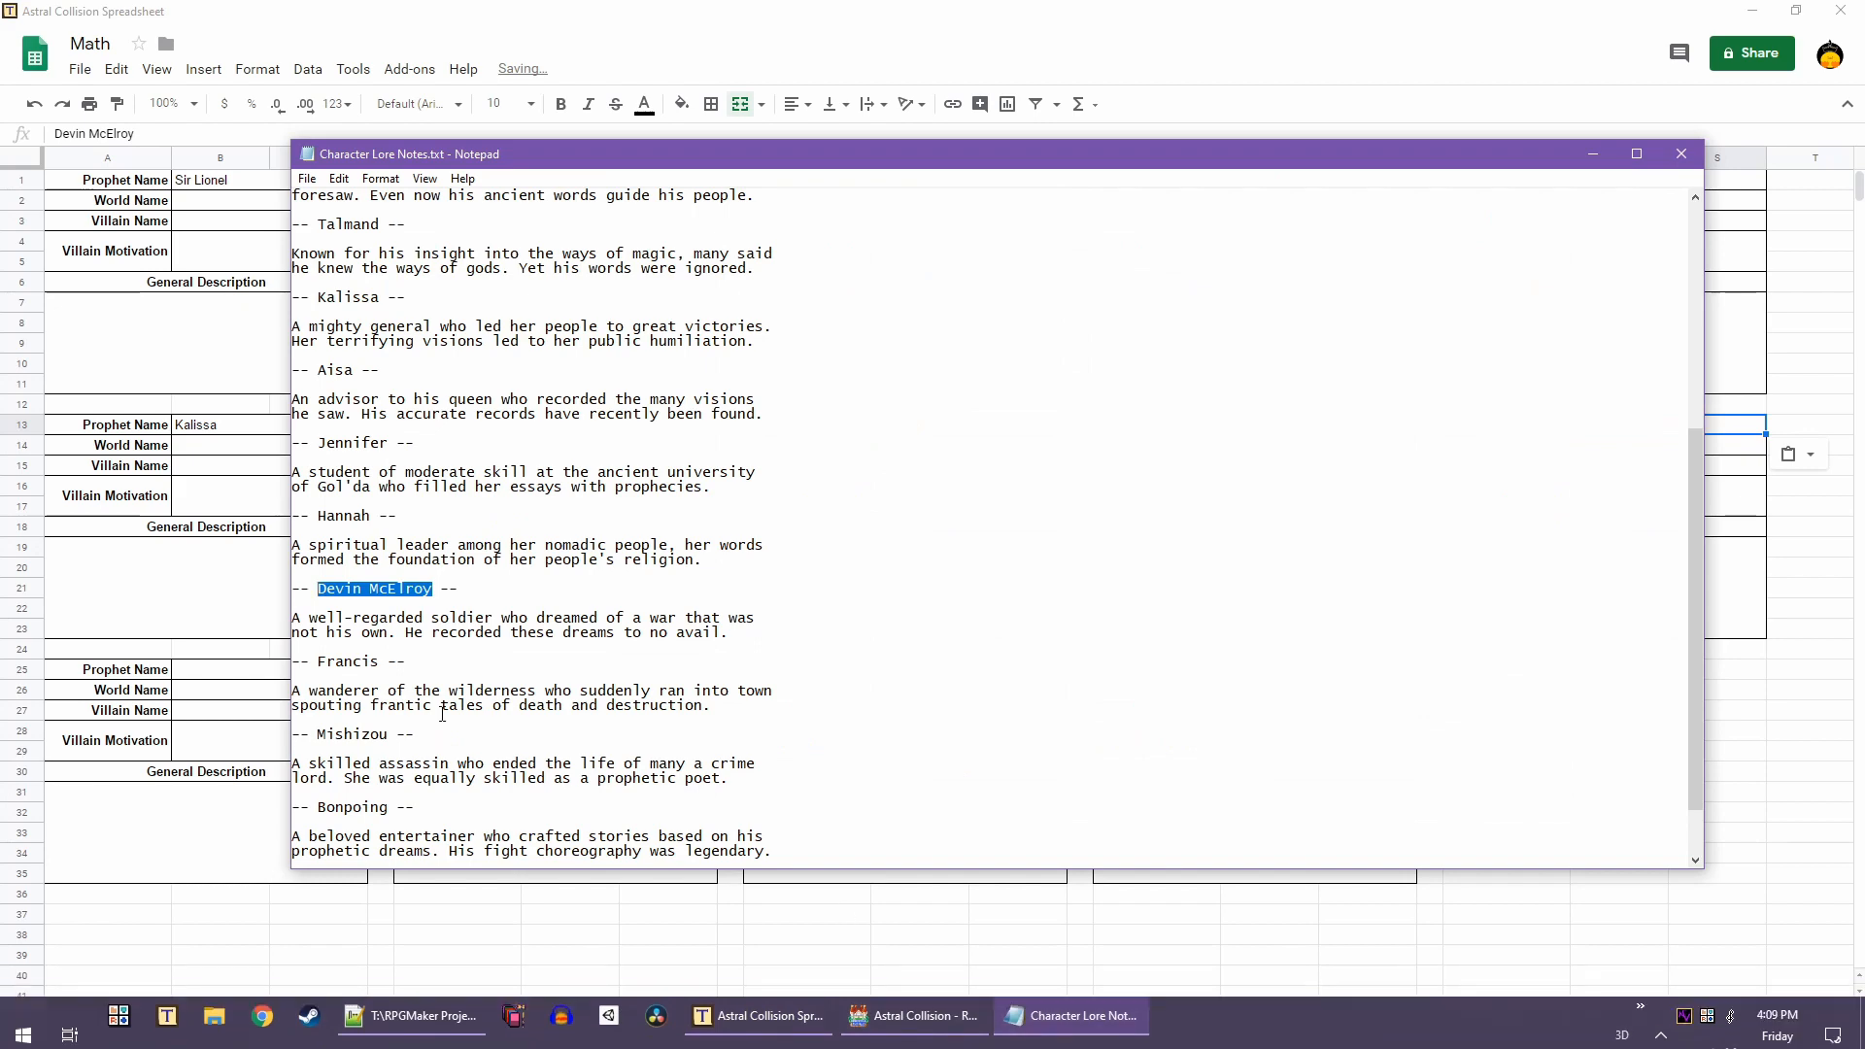
left_click_drag(379, 663, 347, 666)
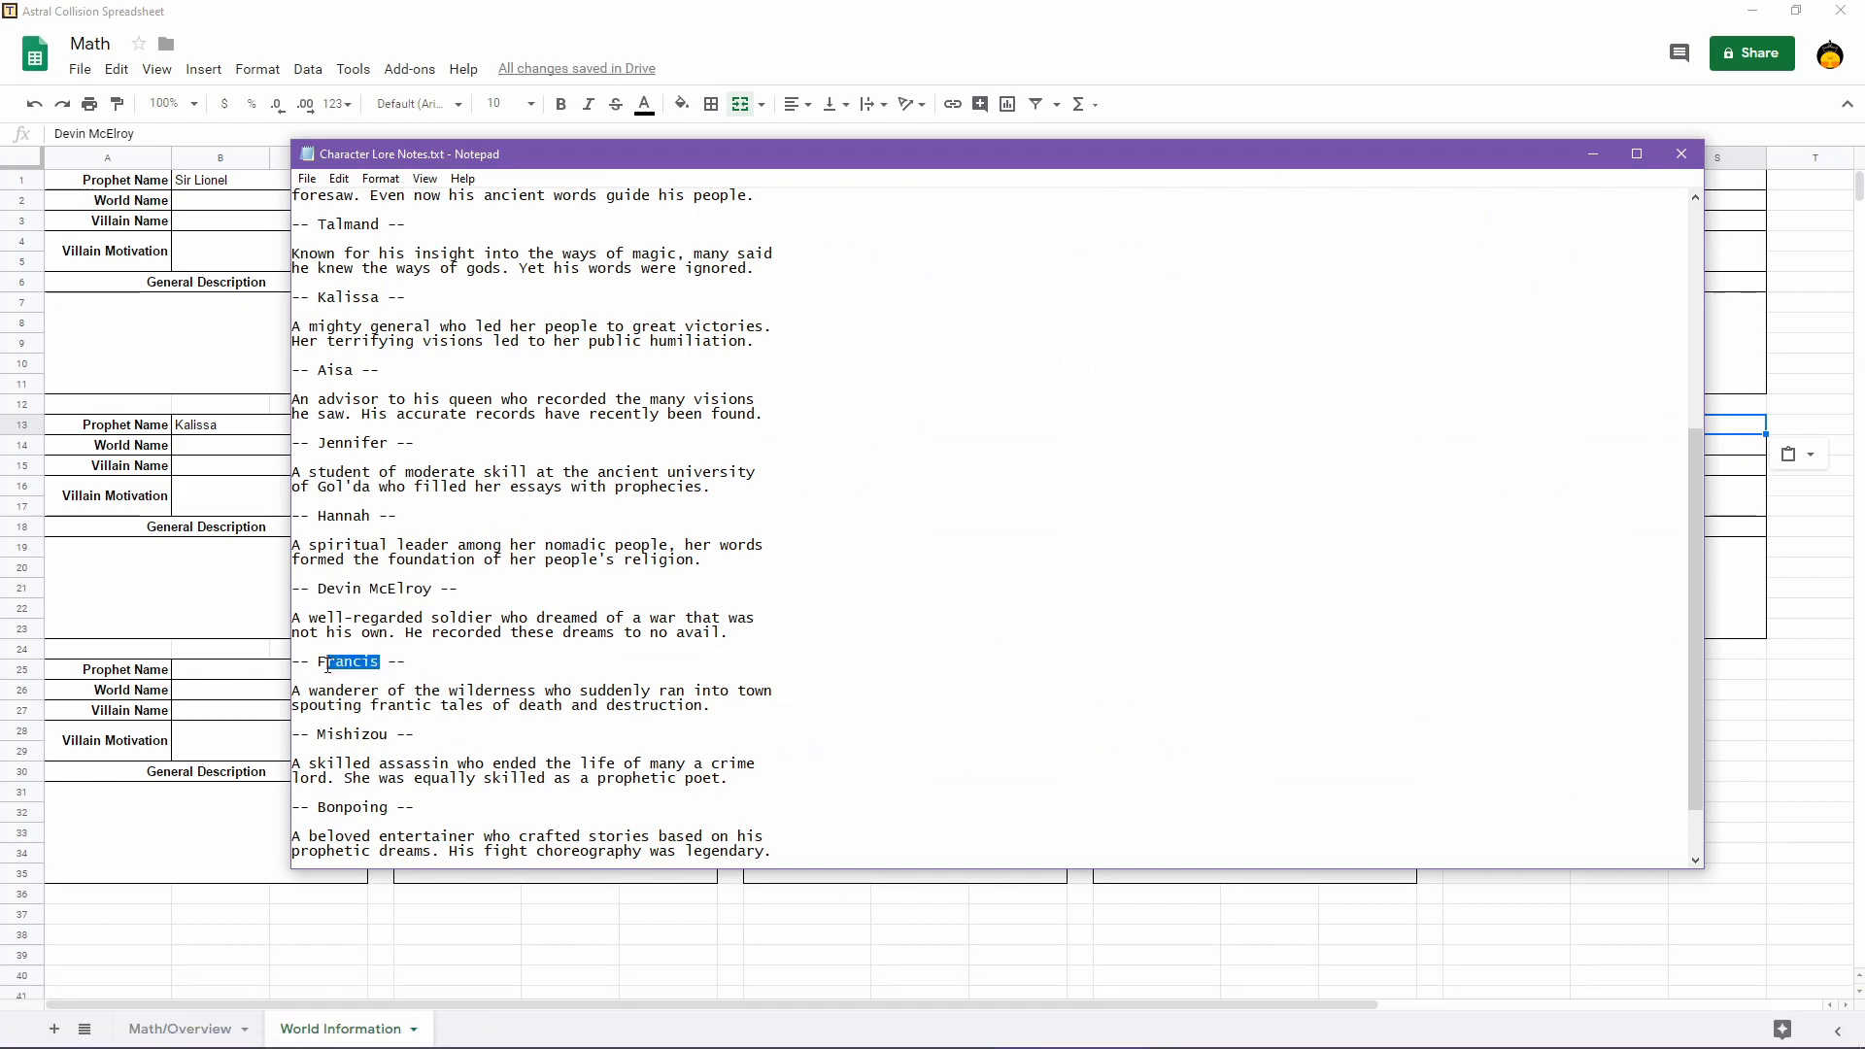
left_click(541, 10)
left_click(226, 677)
key("ctrl+v")
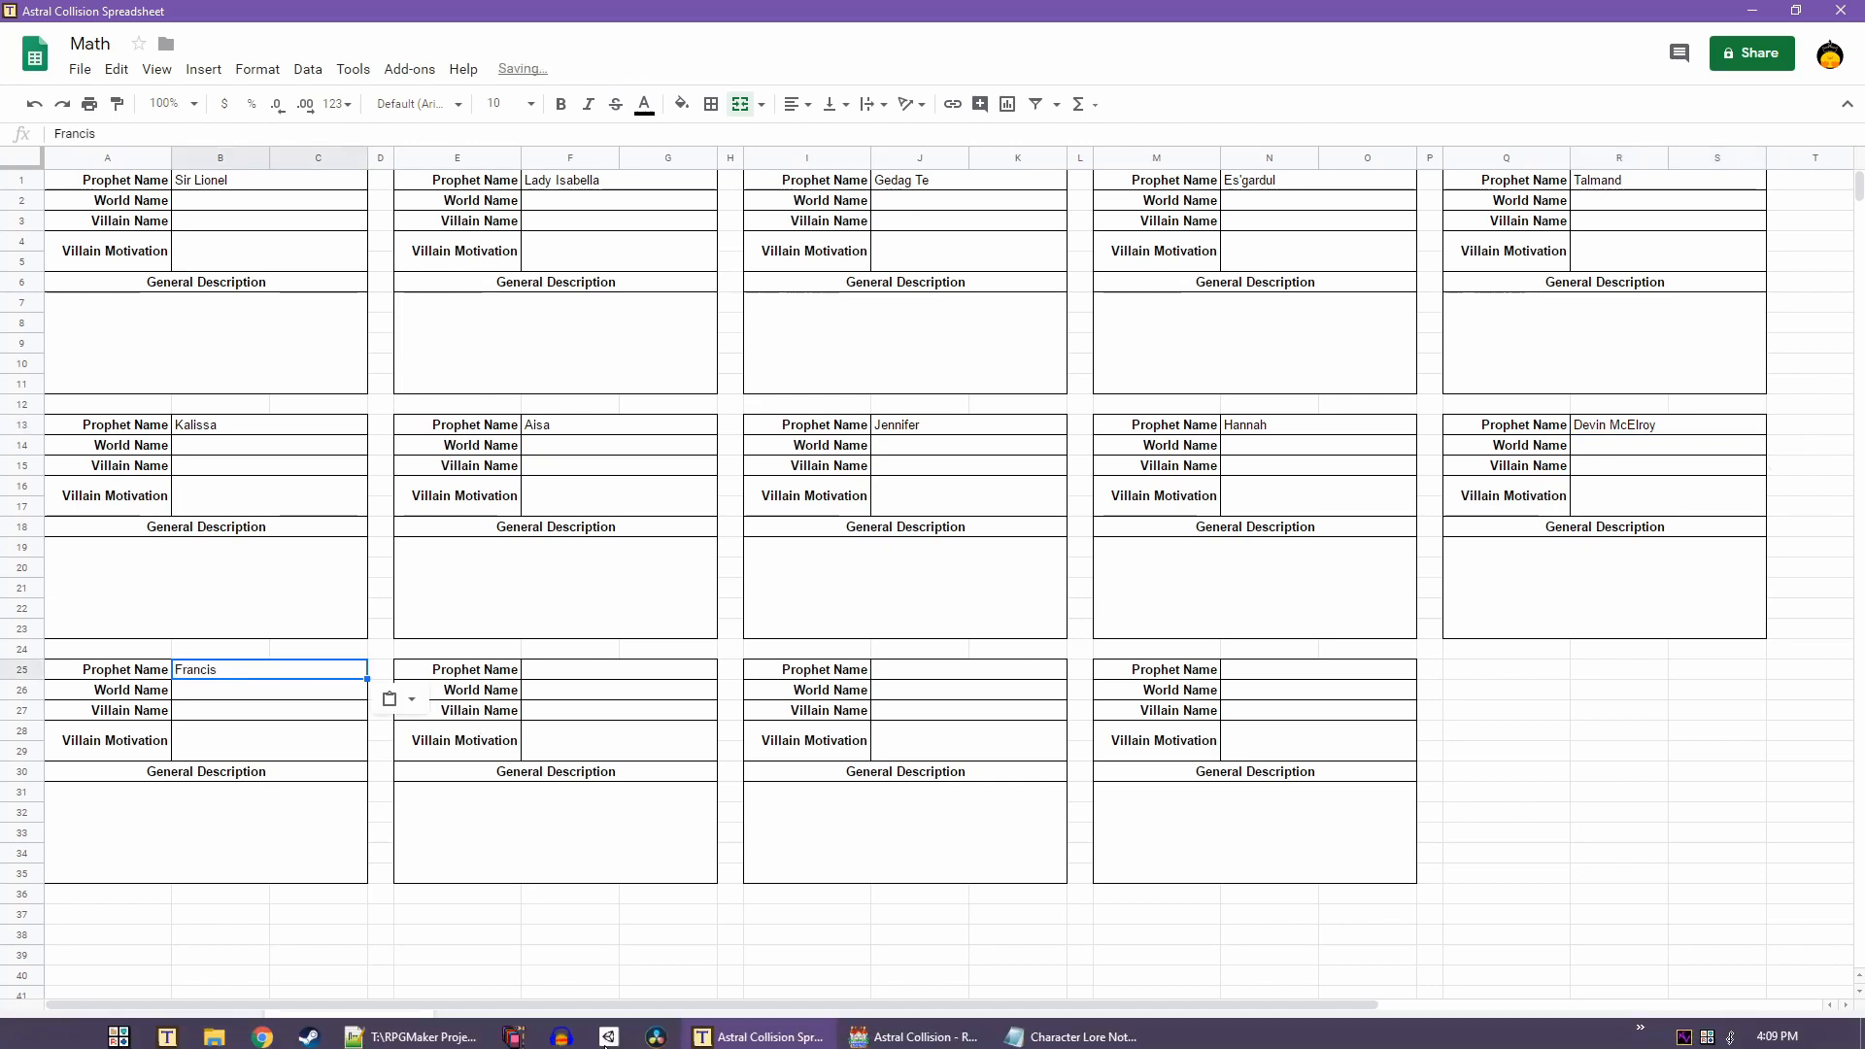
Copy "Mishizou" from the Notepad lore notes into the spreadsheet's Prophet Name field F25
left_click(1074, 1037)
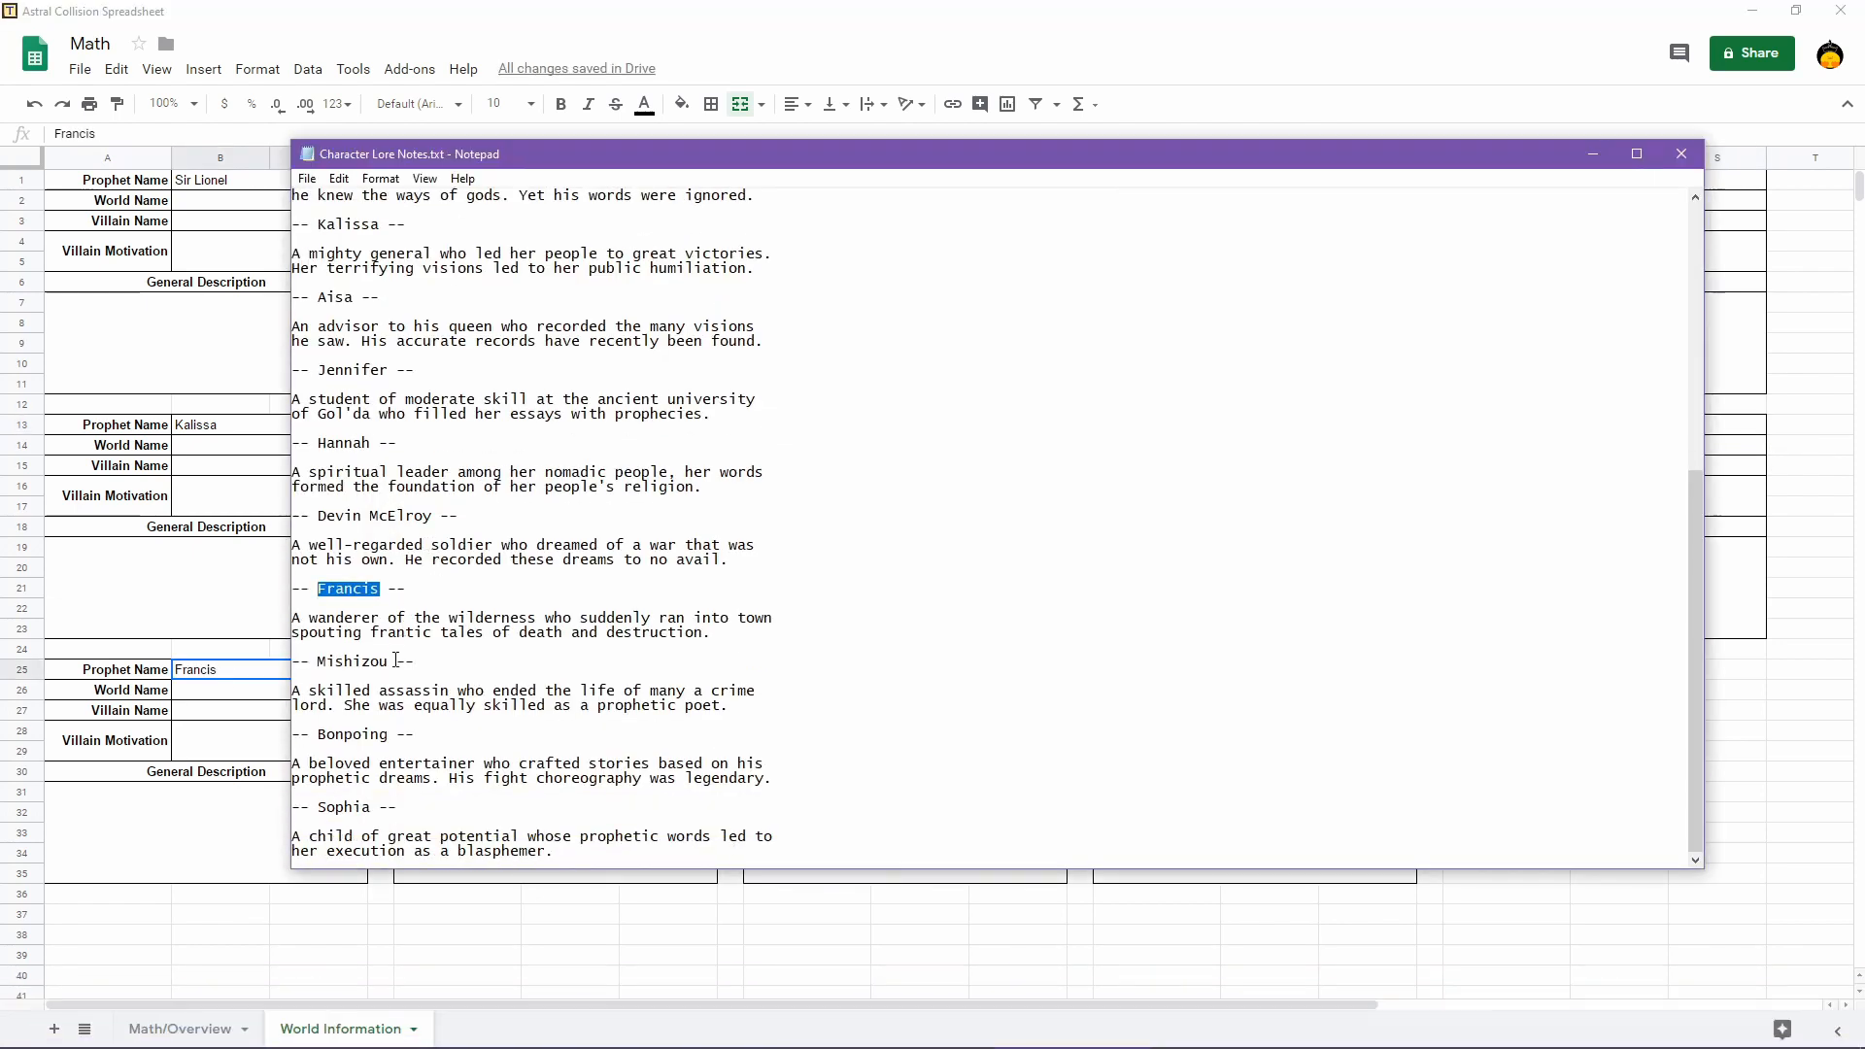
left_click_drag(390, 662, 332, 662)
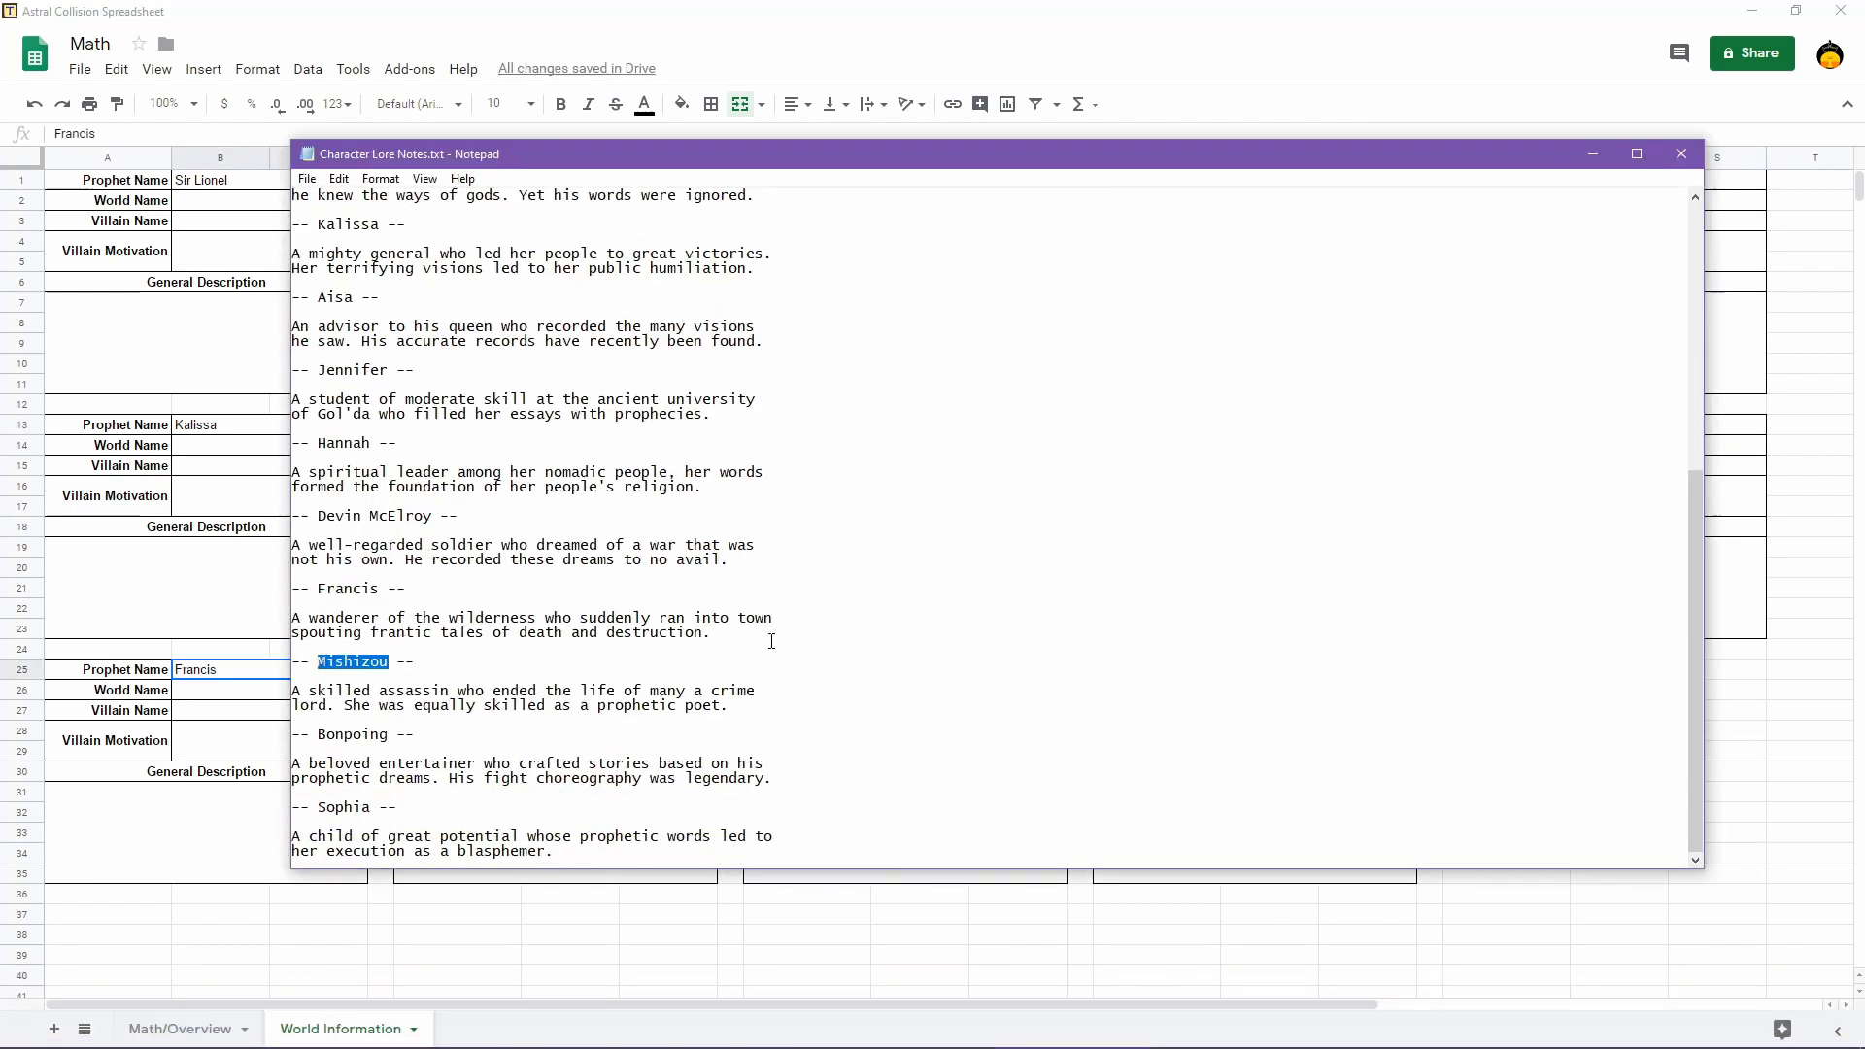
left_click(805, 10)
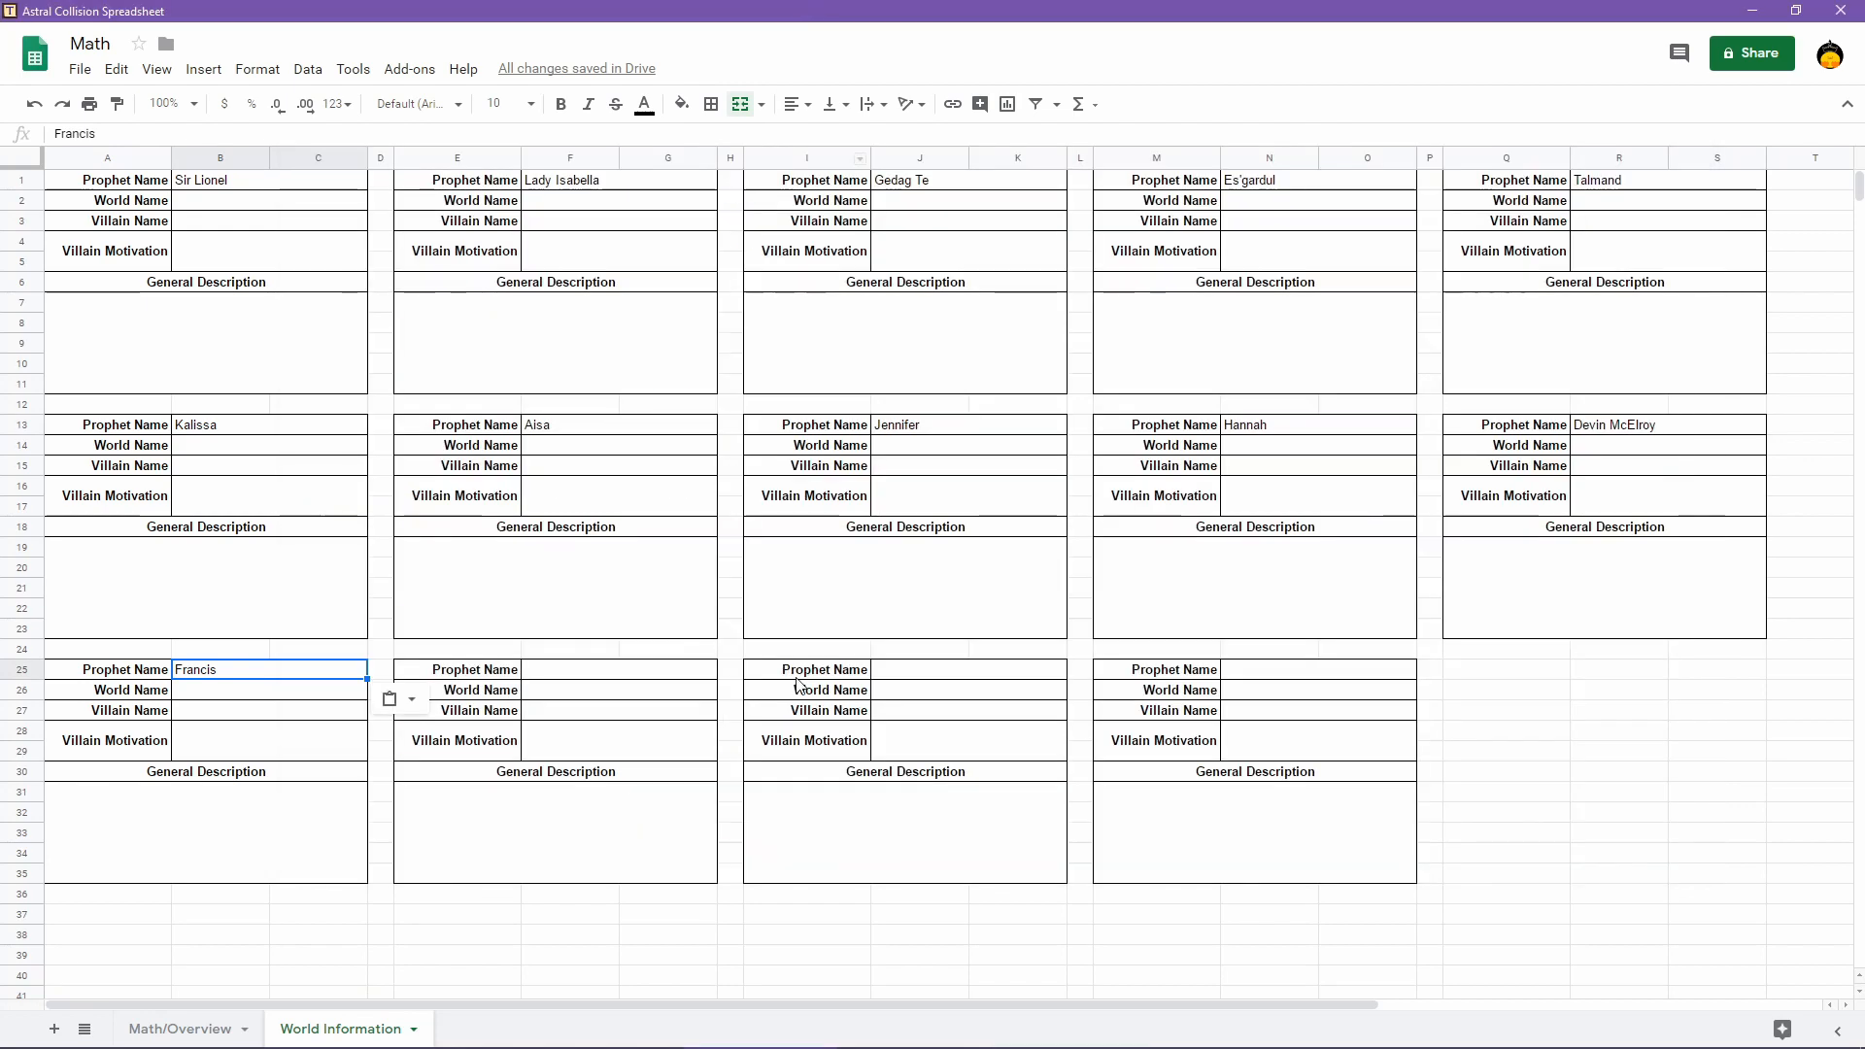
left_click(595, 670)
type("Mishizou")
Copy "Bonpoing" from the Notepad lore notes into the spreadsheet's Prophet Name field J25
left_click(1069, 989)
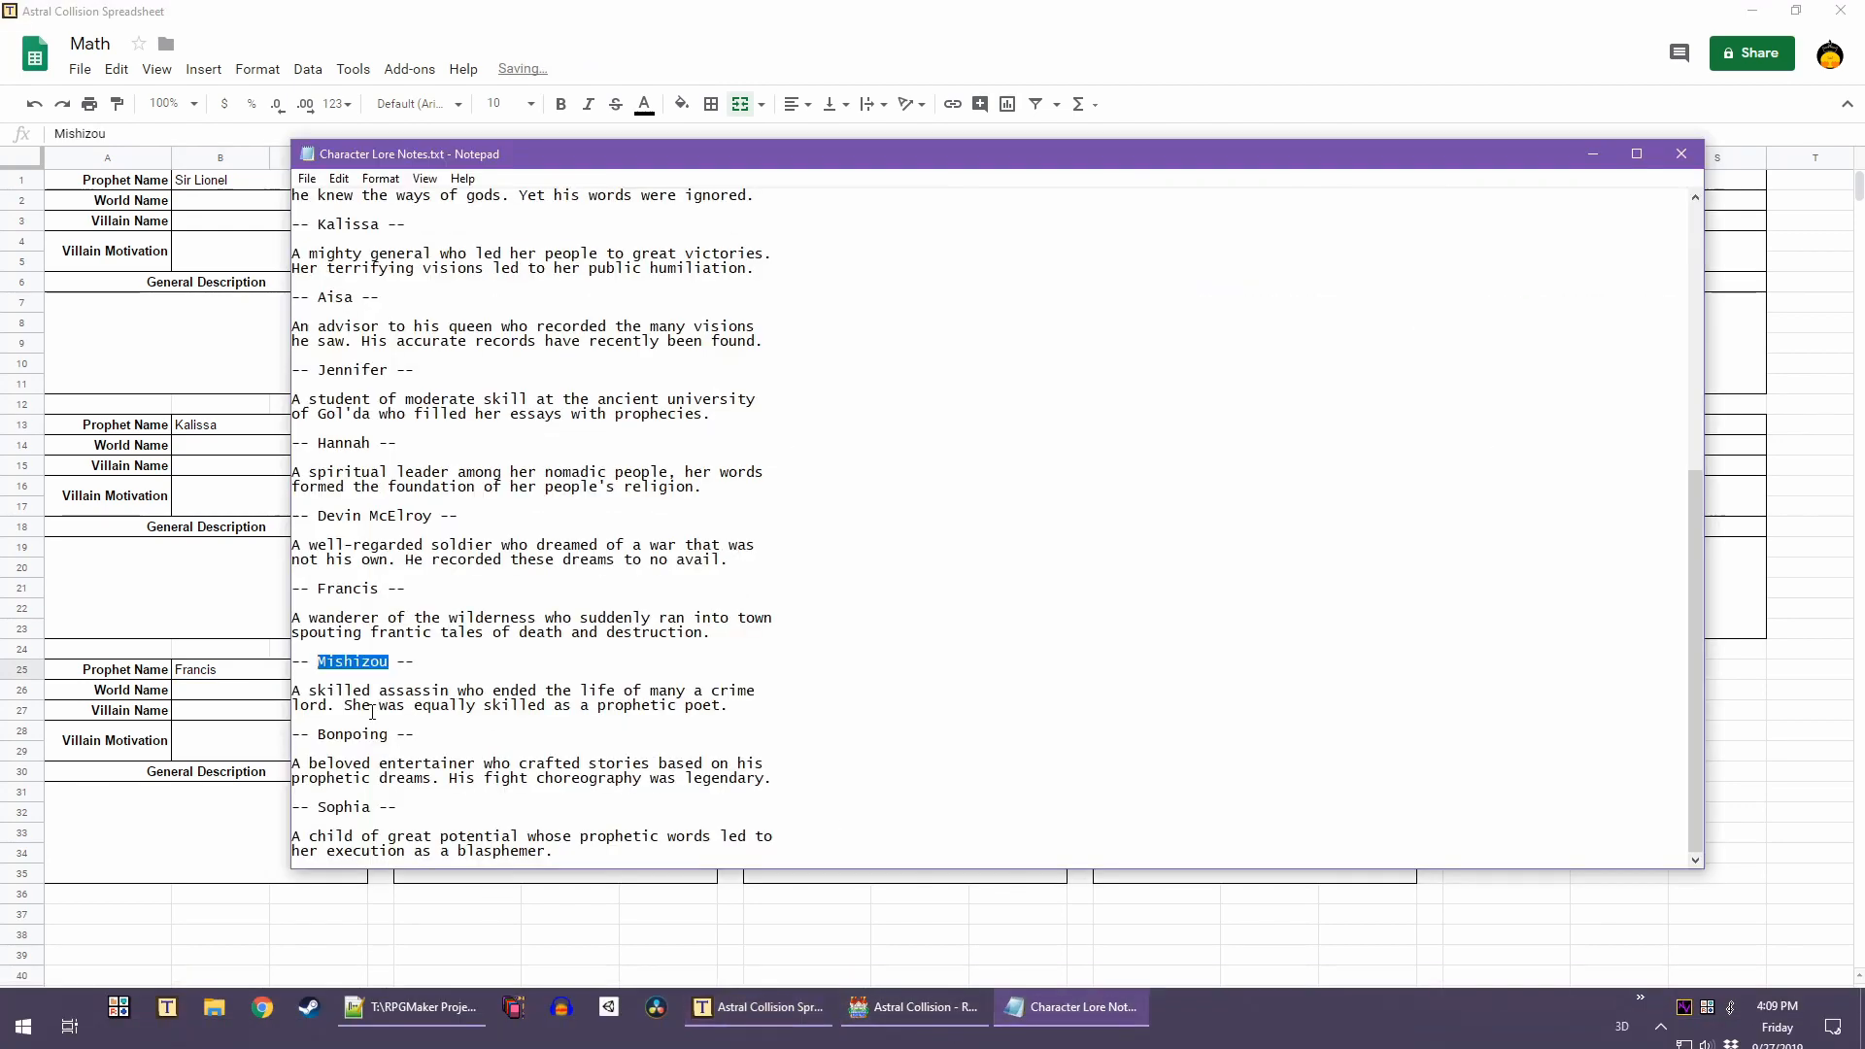
left_click(387, 736)
left_click_drag(387, 735, 318, 738)
key("ctrl+c")
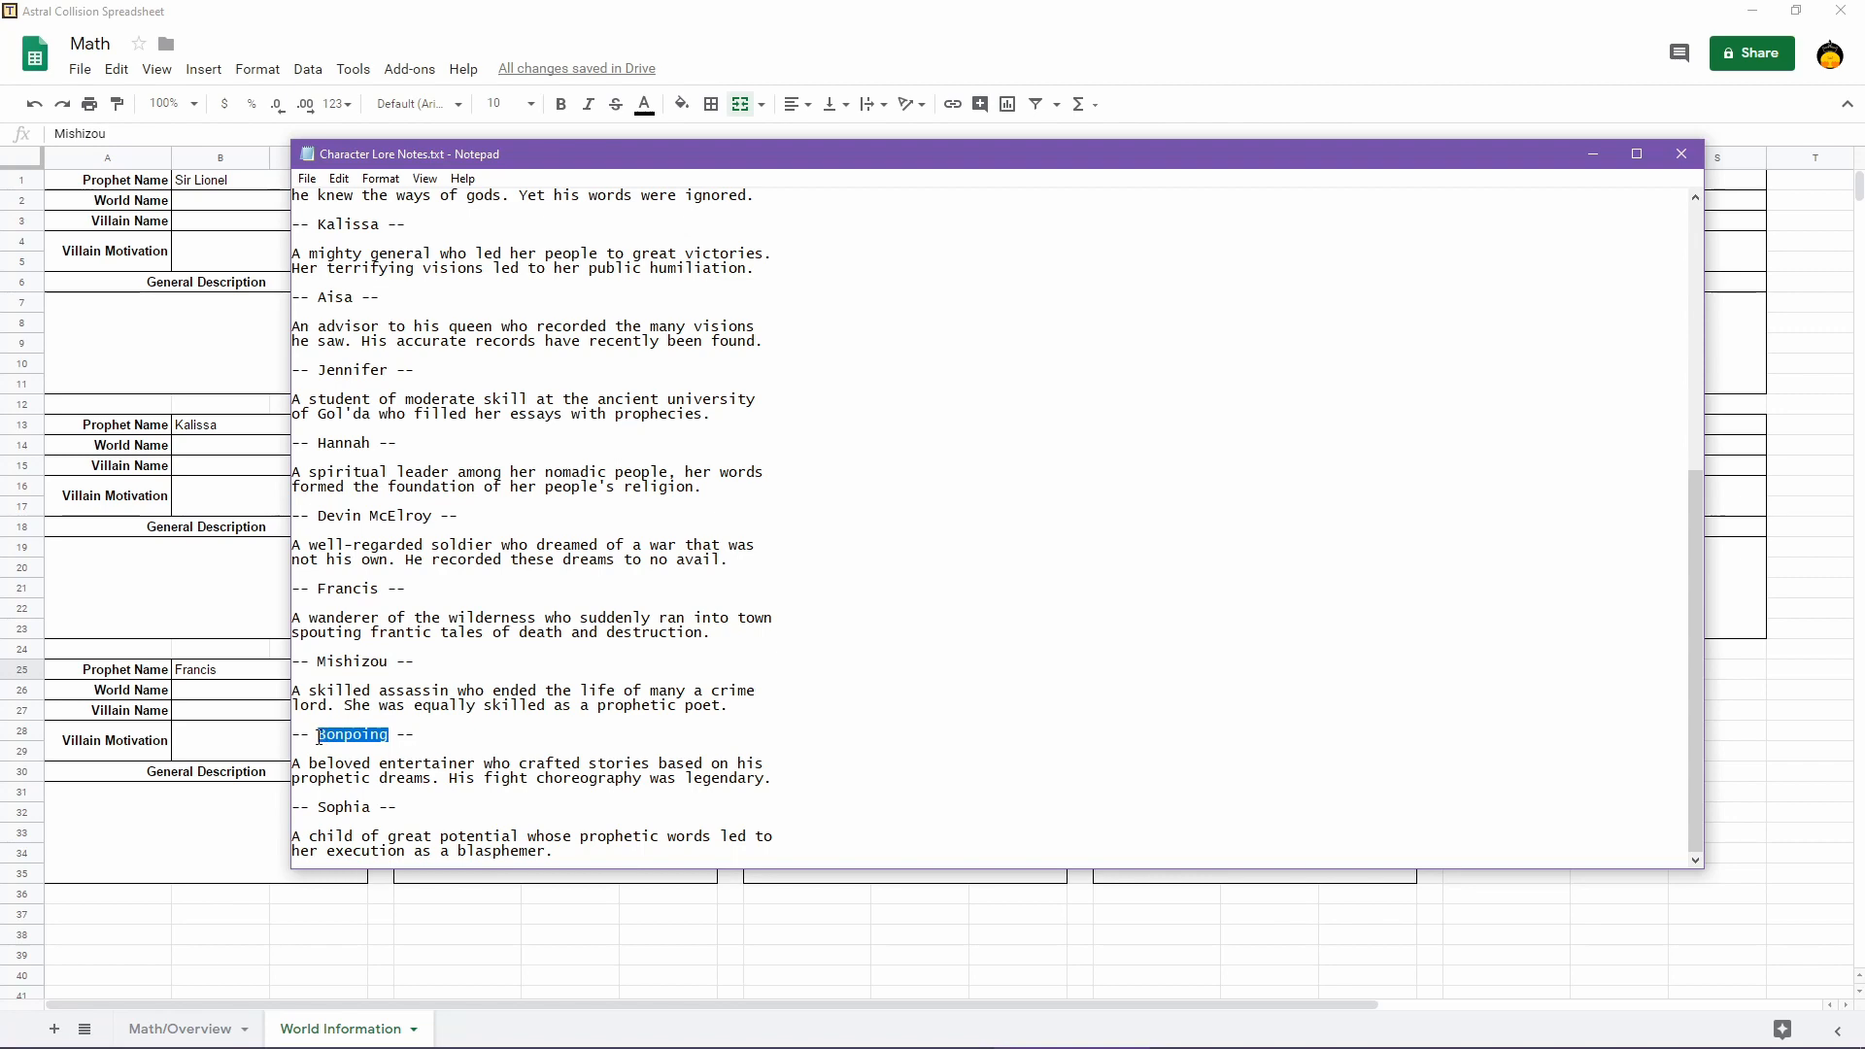
left_click(919, 10)
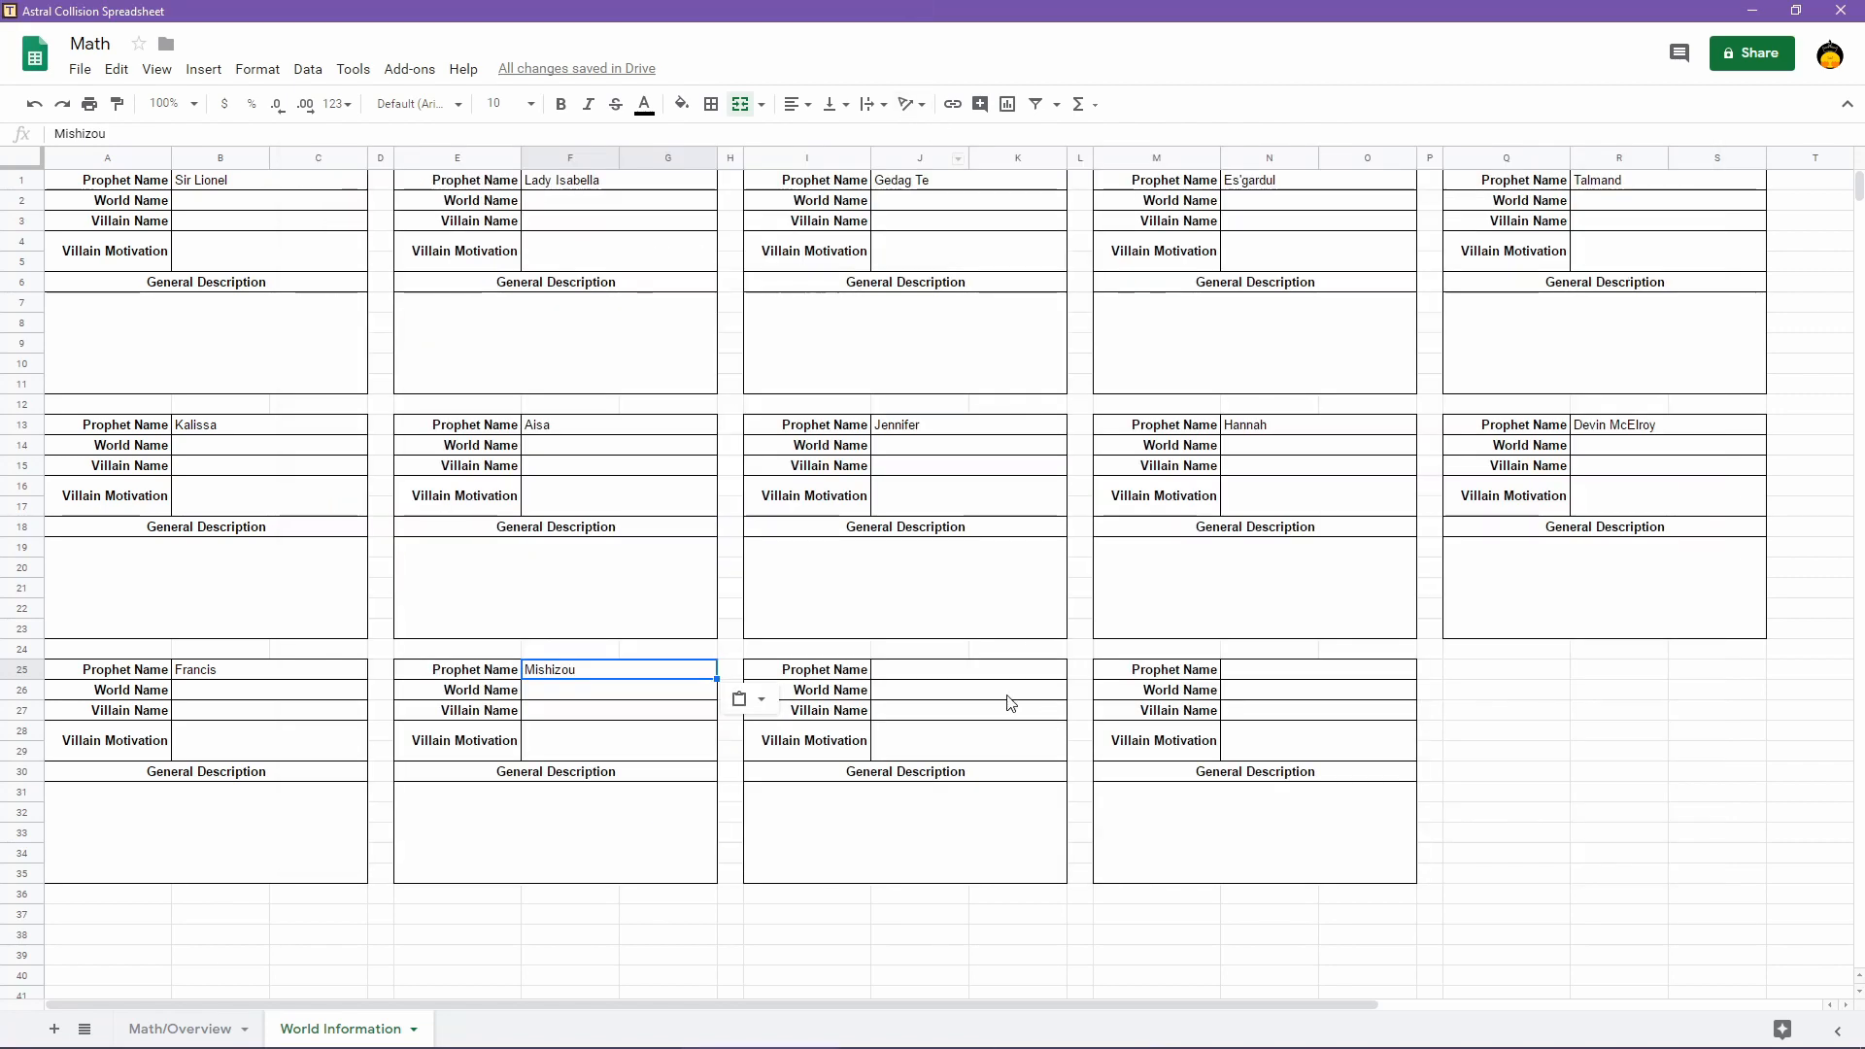
left_click(934, 671)
key("ctrl+v")
Copy "Sophia" from the Notepad lore notes into Prophet Name field N25, the last block of the third row
left_click(1081, 989)
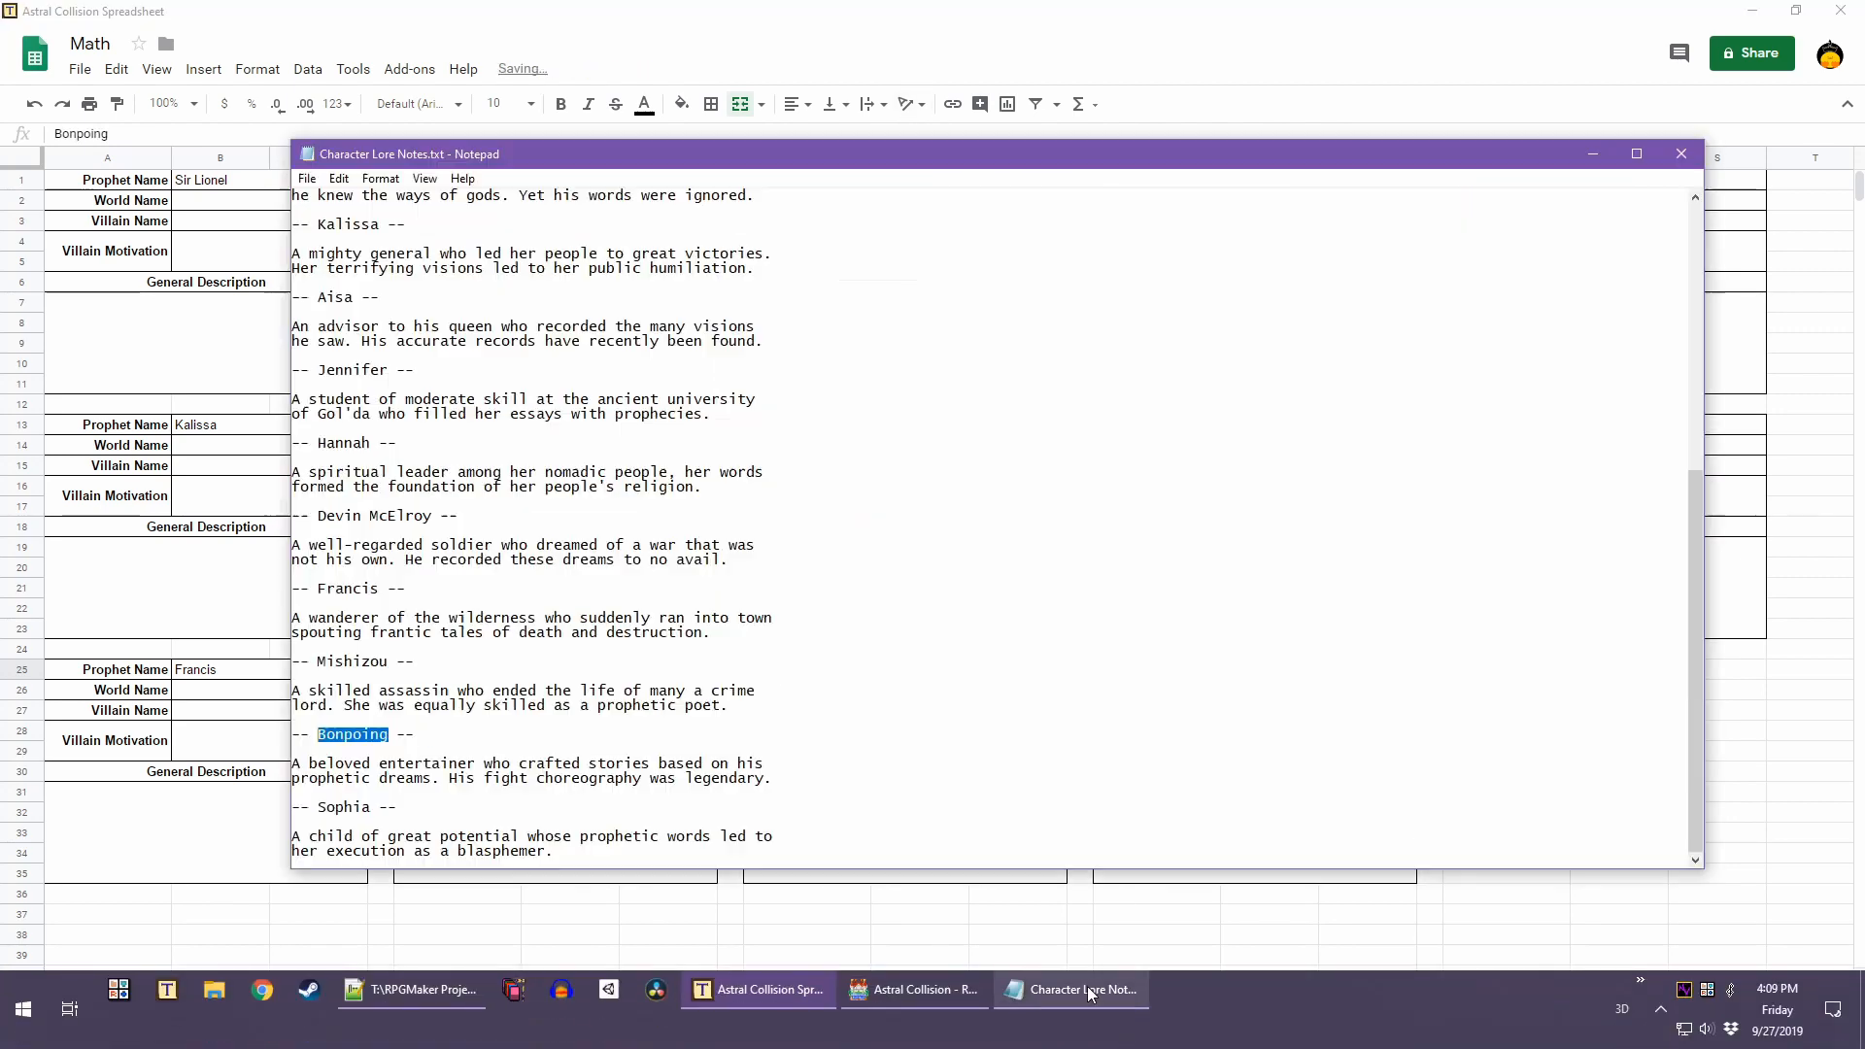
left_click_drag(374, 808, 319, 808)
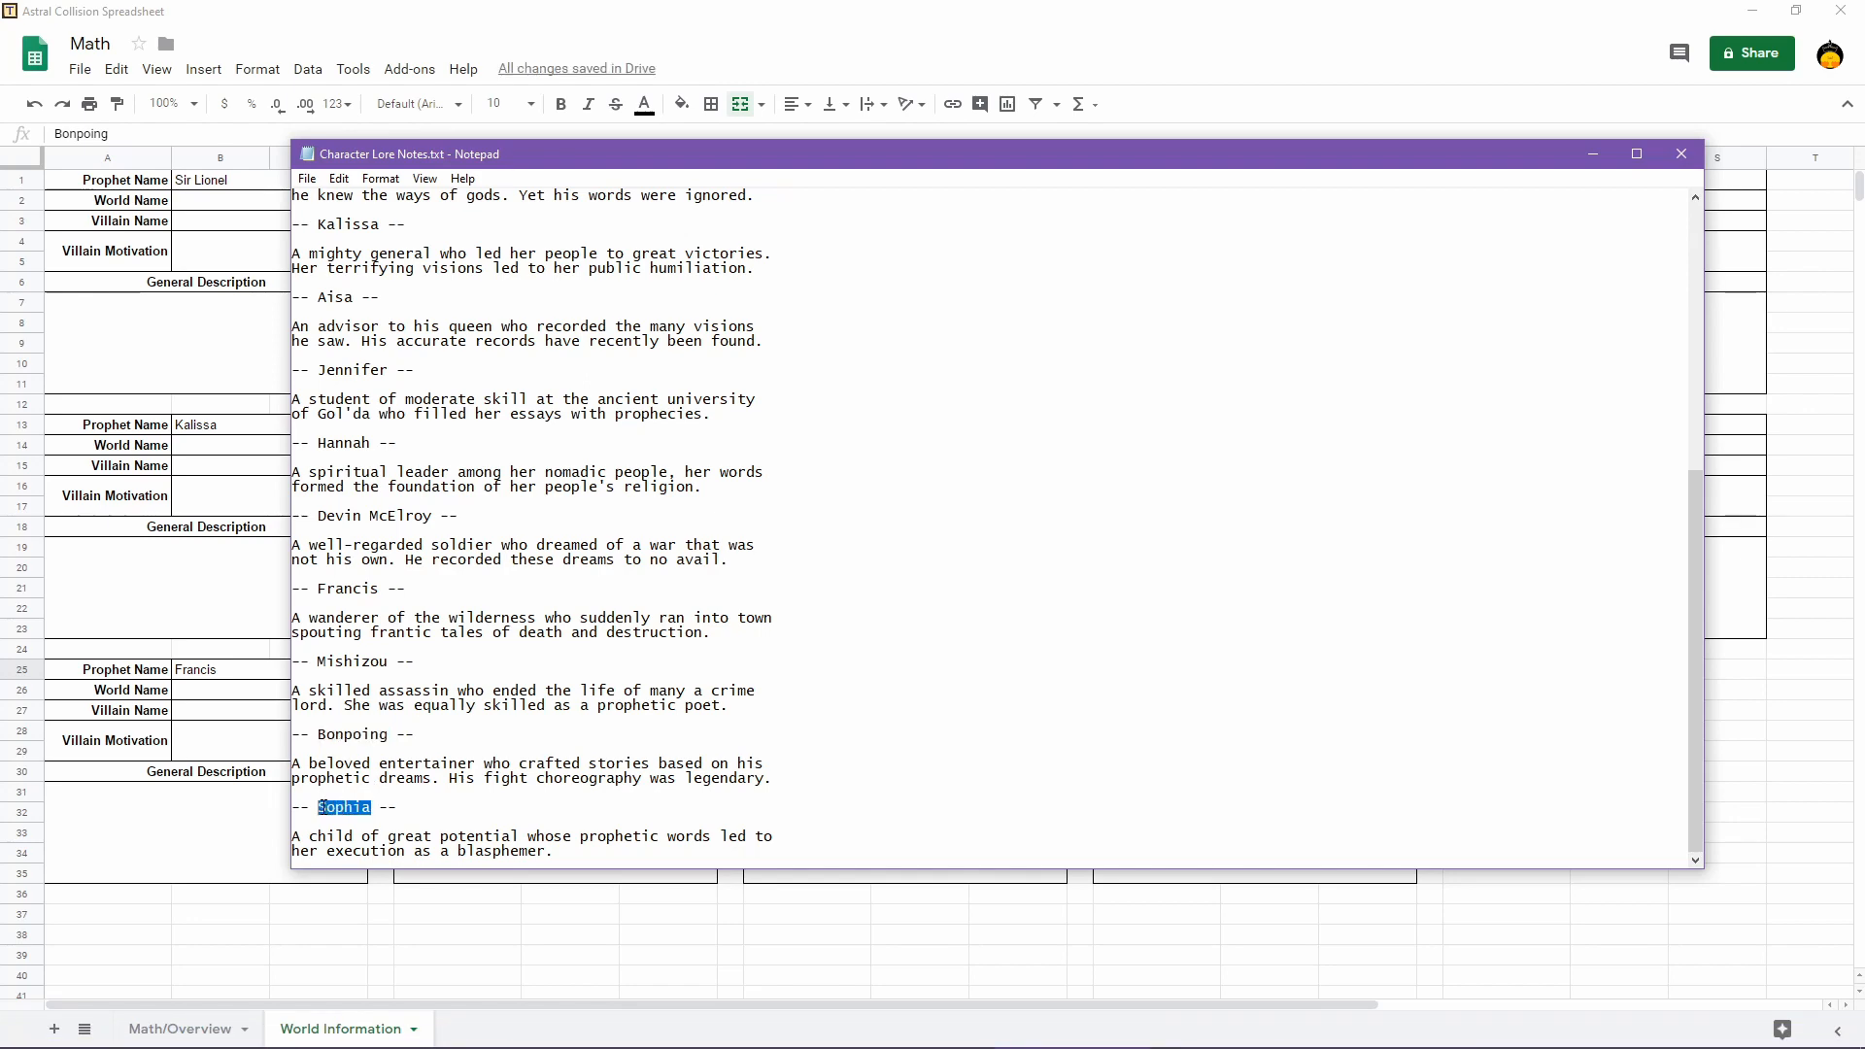
left_click(1053, 9)
left_click(1259, 670)
type("Sophia")
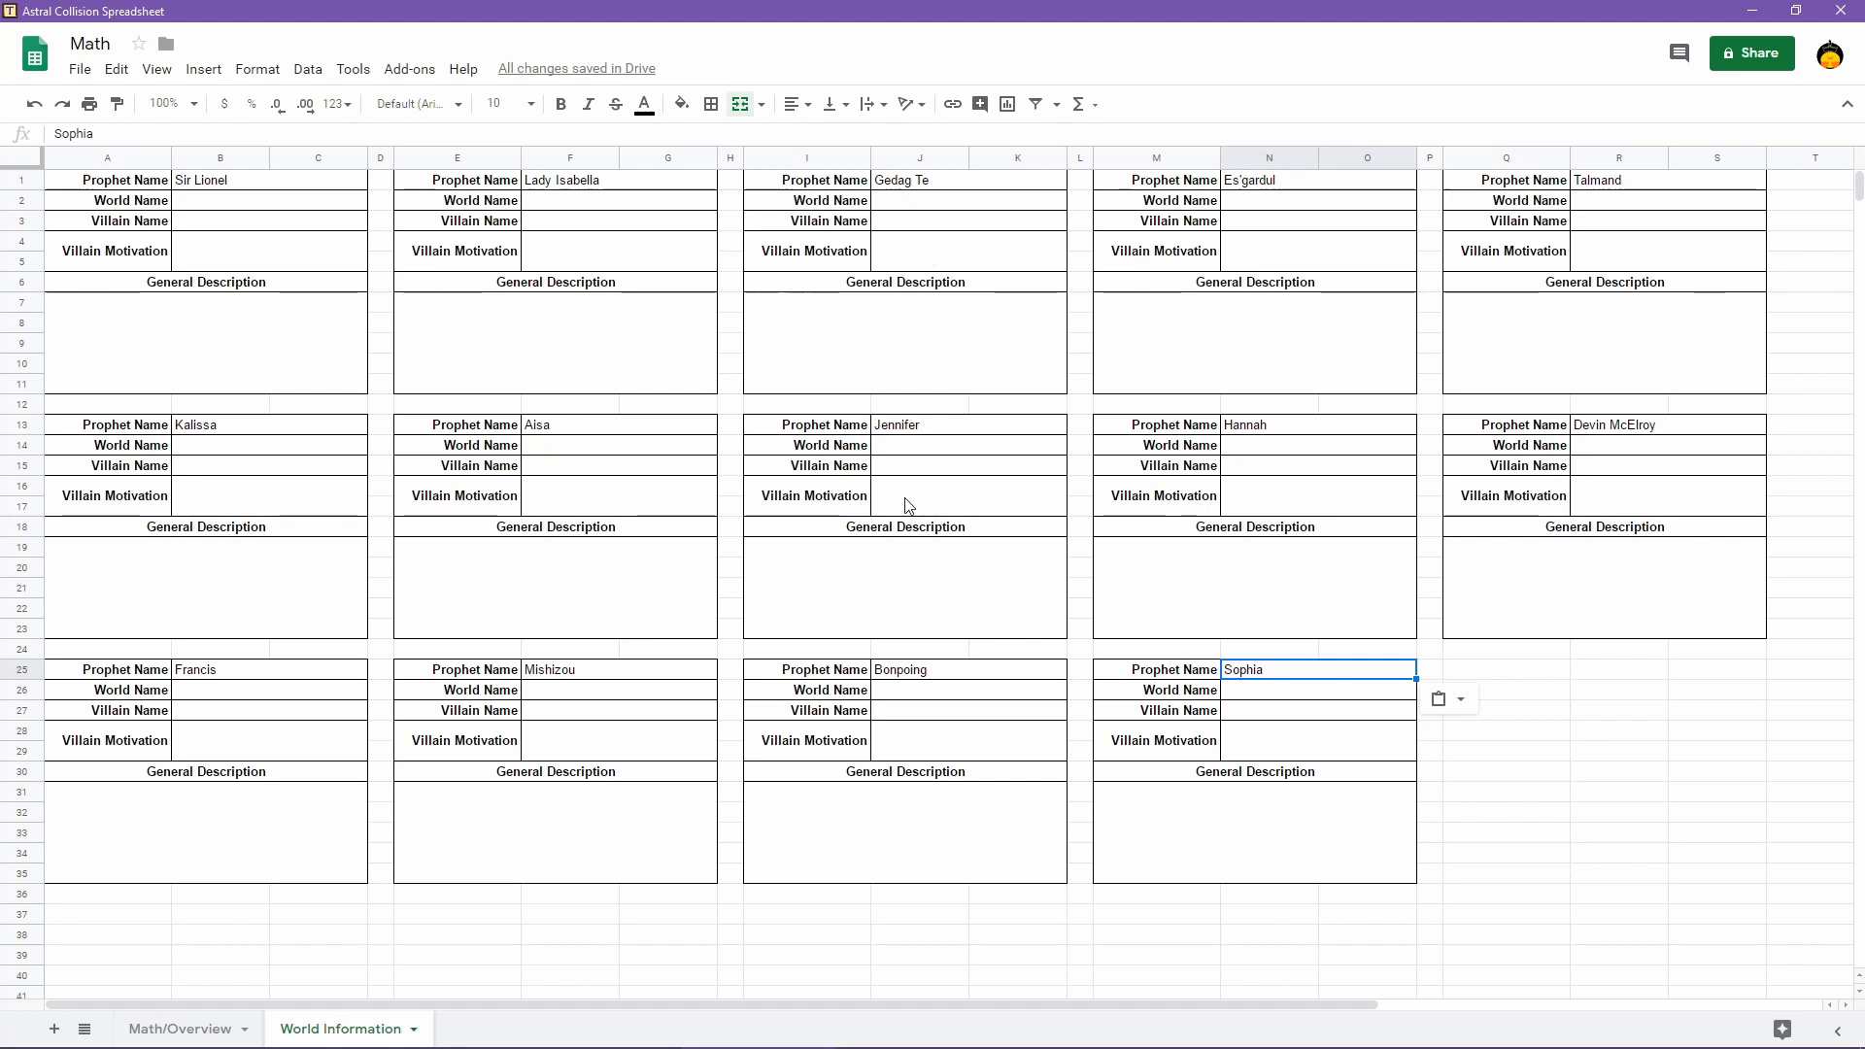
Examine Jennifer's description in the Notepad lore notes and her actor entry in the RPG Maker MV database
left_click(902, 452)
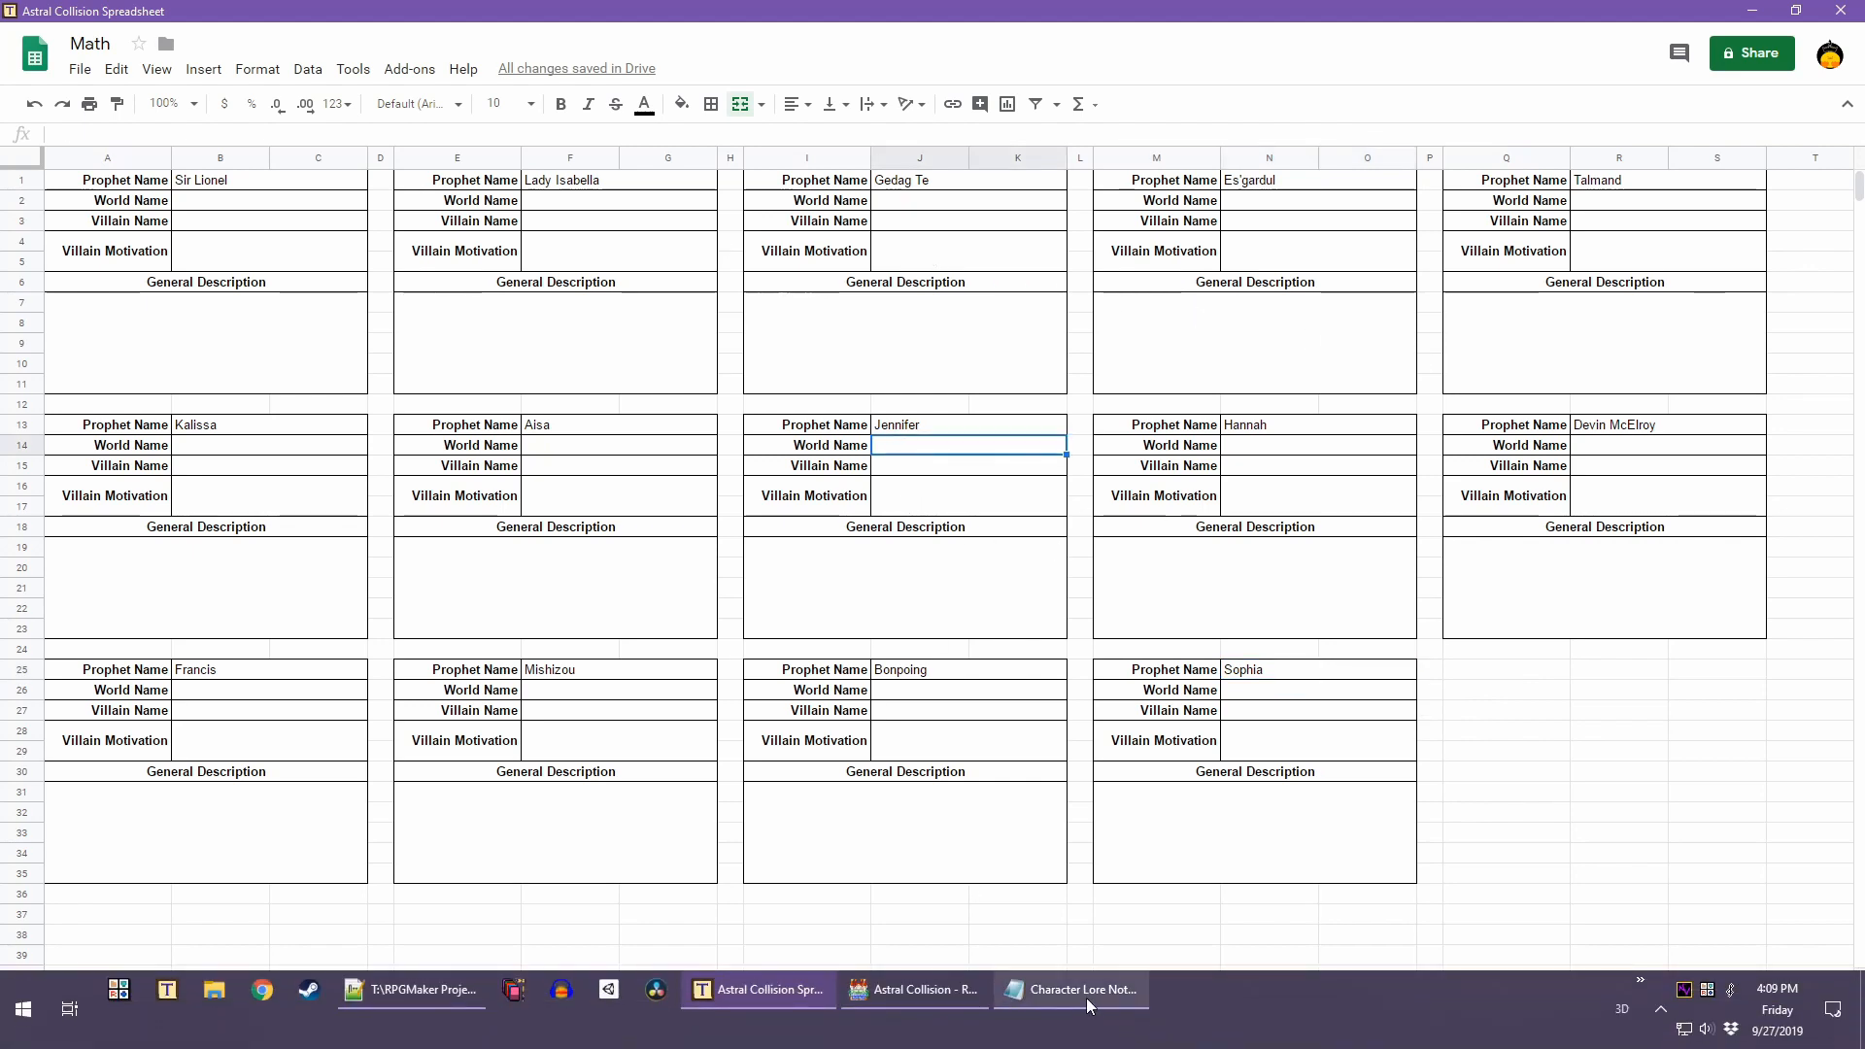
left_click(1080, 989)
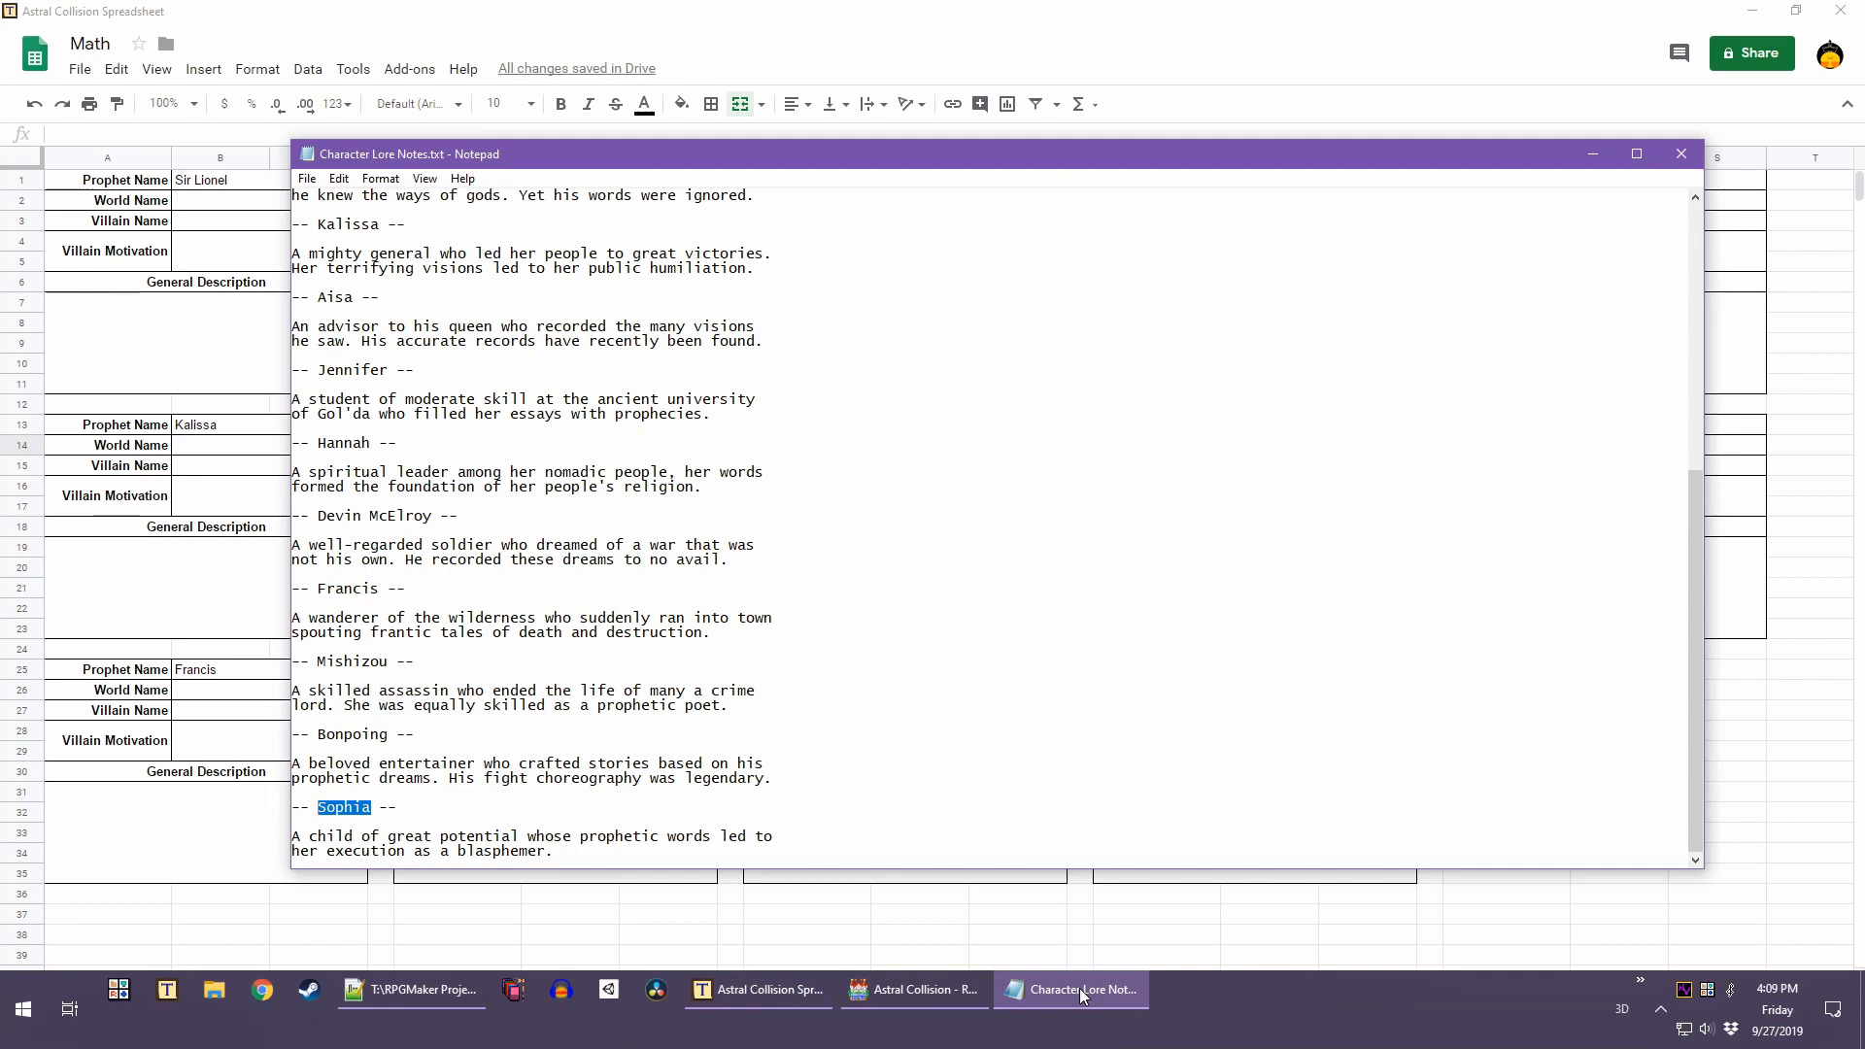
mouse_move(901, 995)
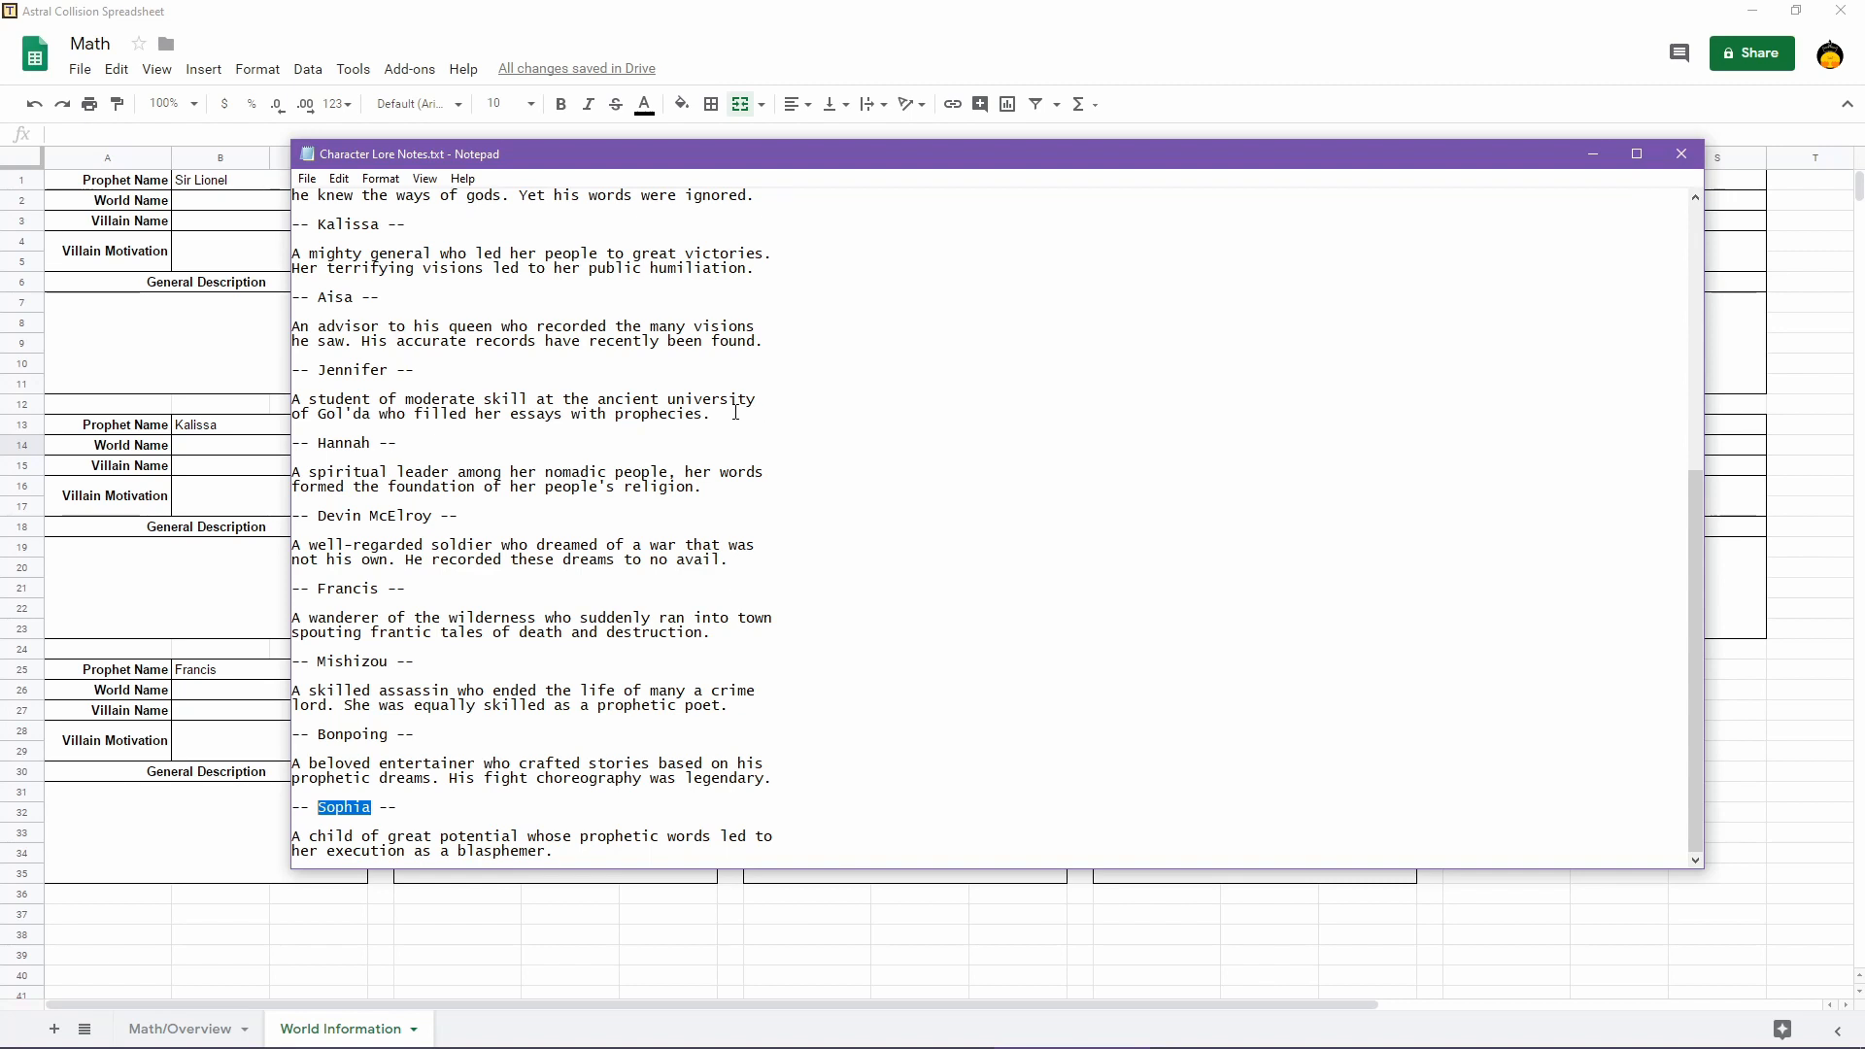
left_click_drag(735, 413, 276, 418)
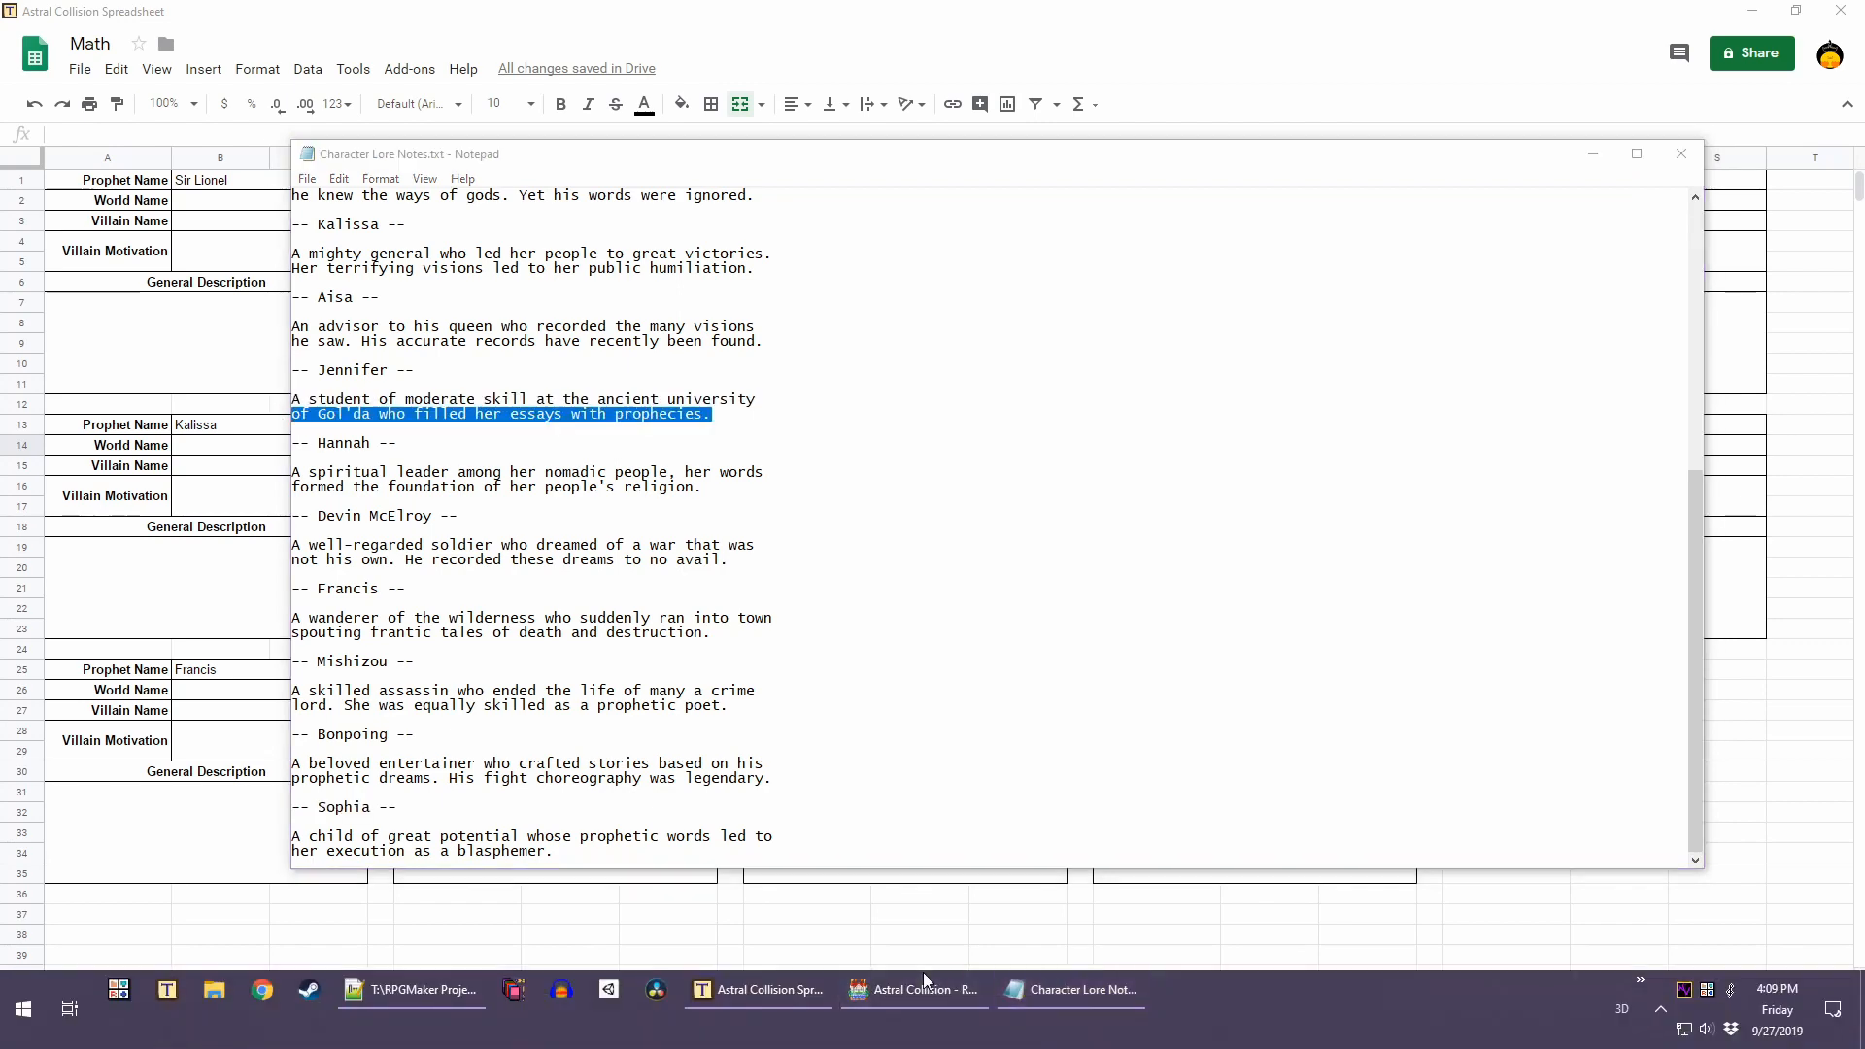
left_click(918, 1009)
left_click(755, 66)
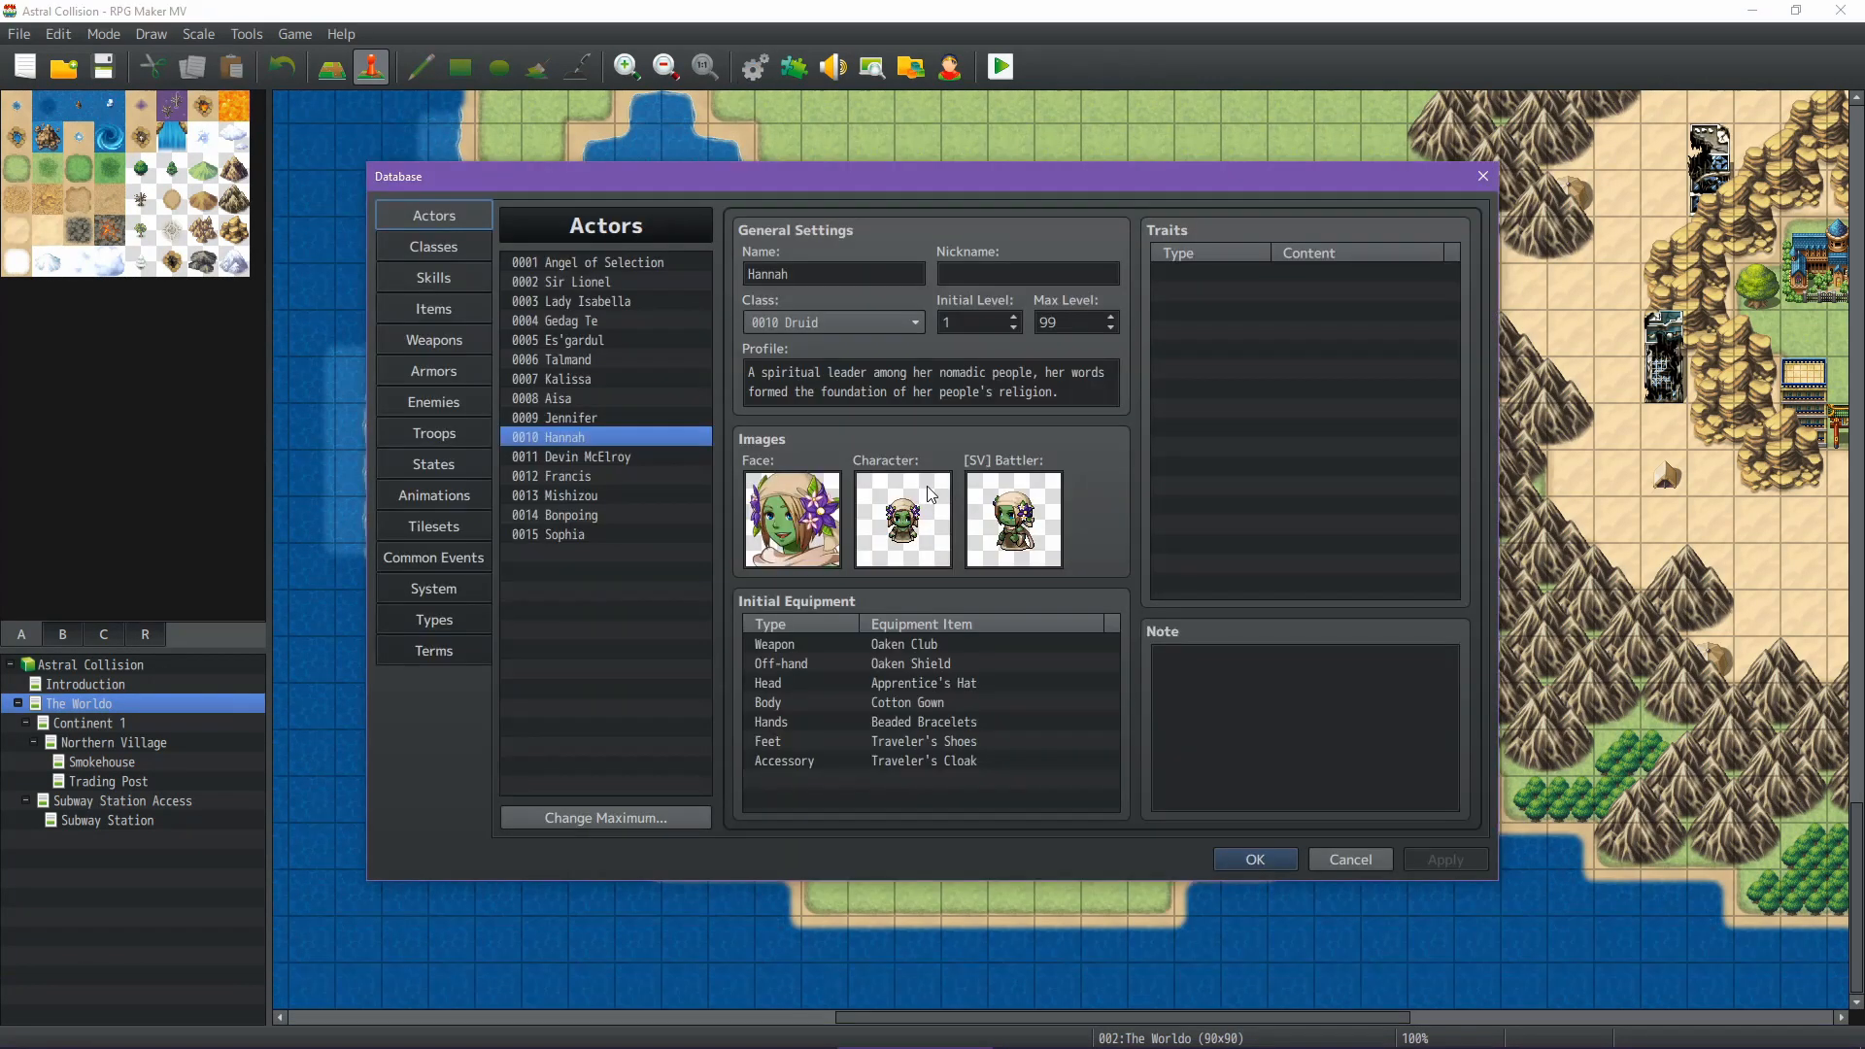
left_click(598, 417)
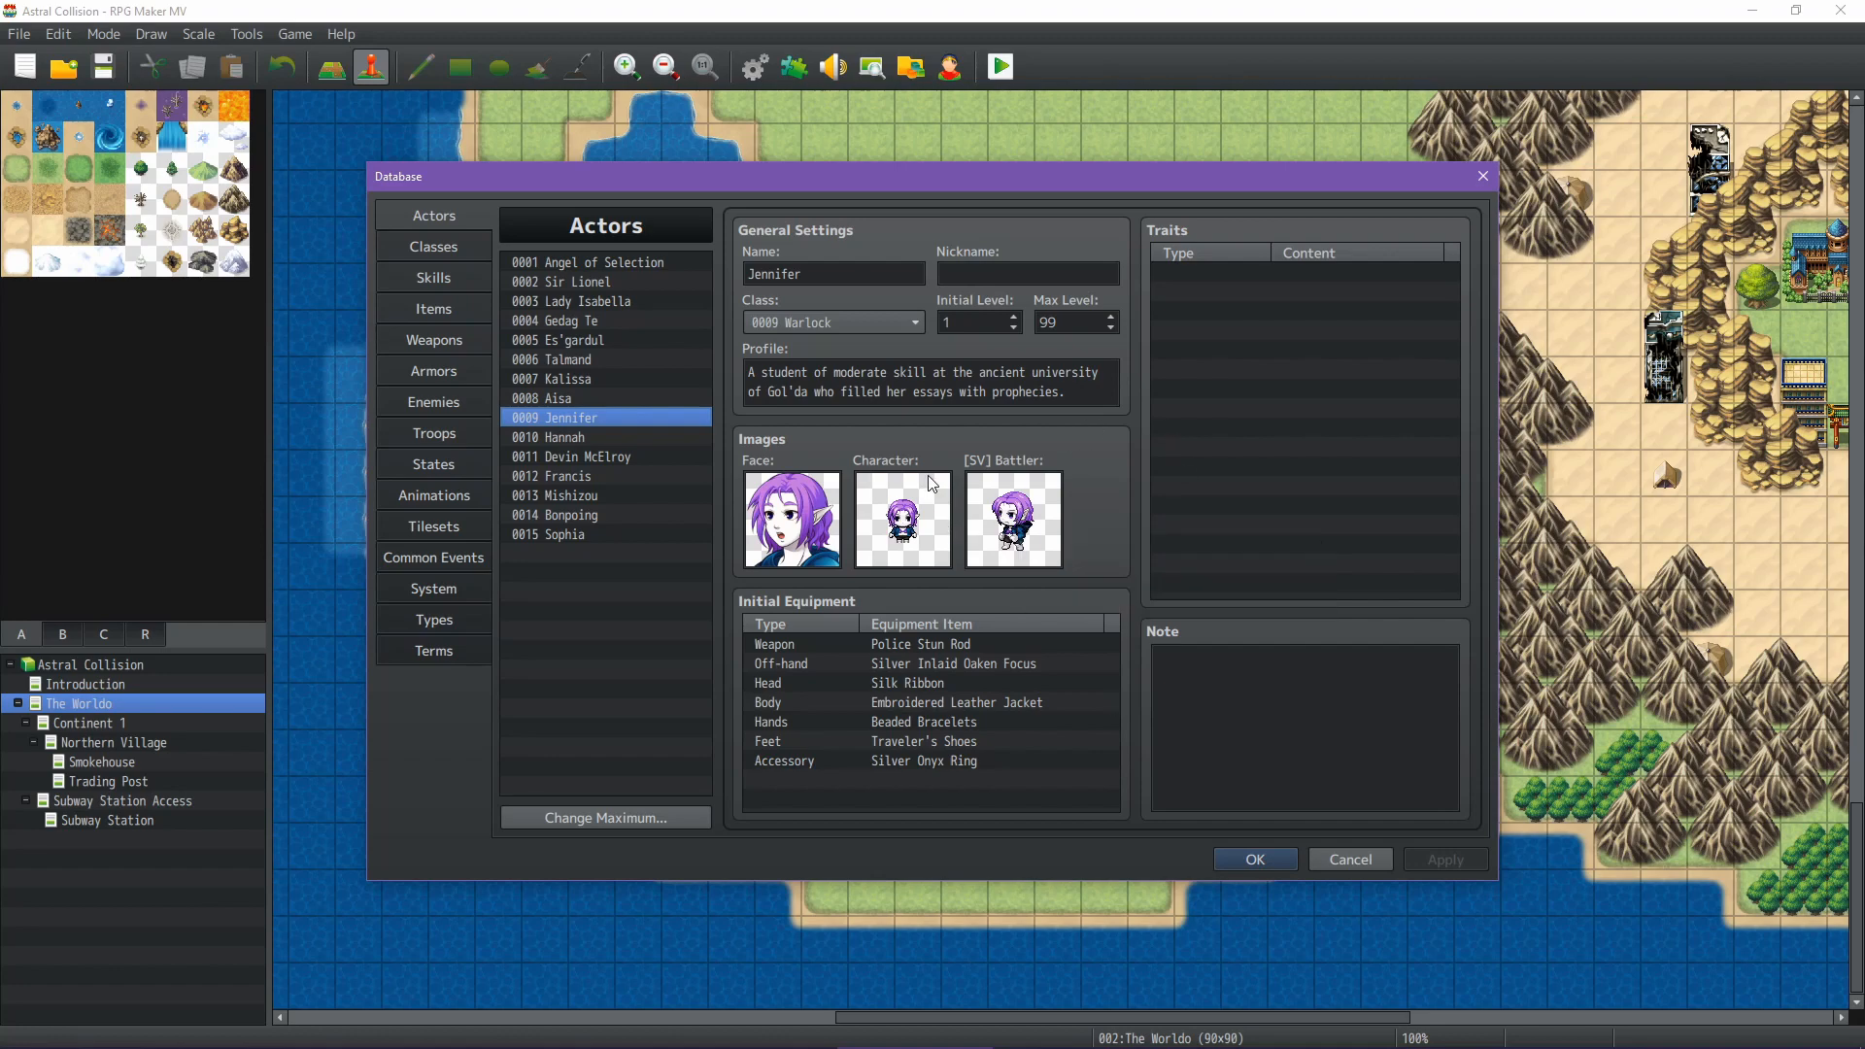
mouse_move(1079, 1004)
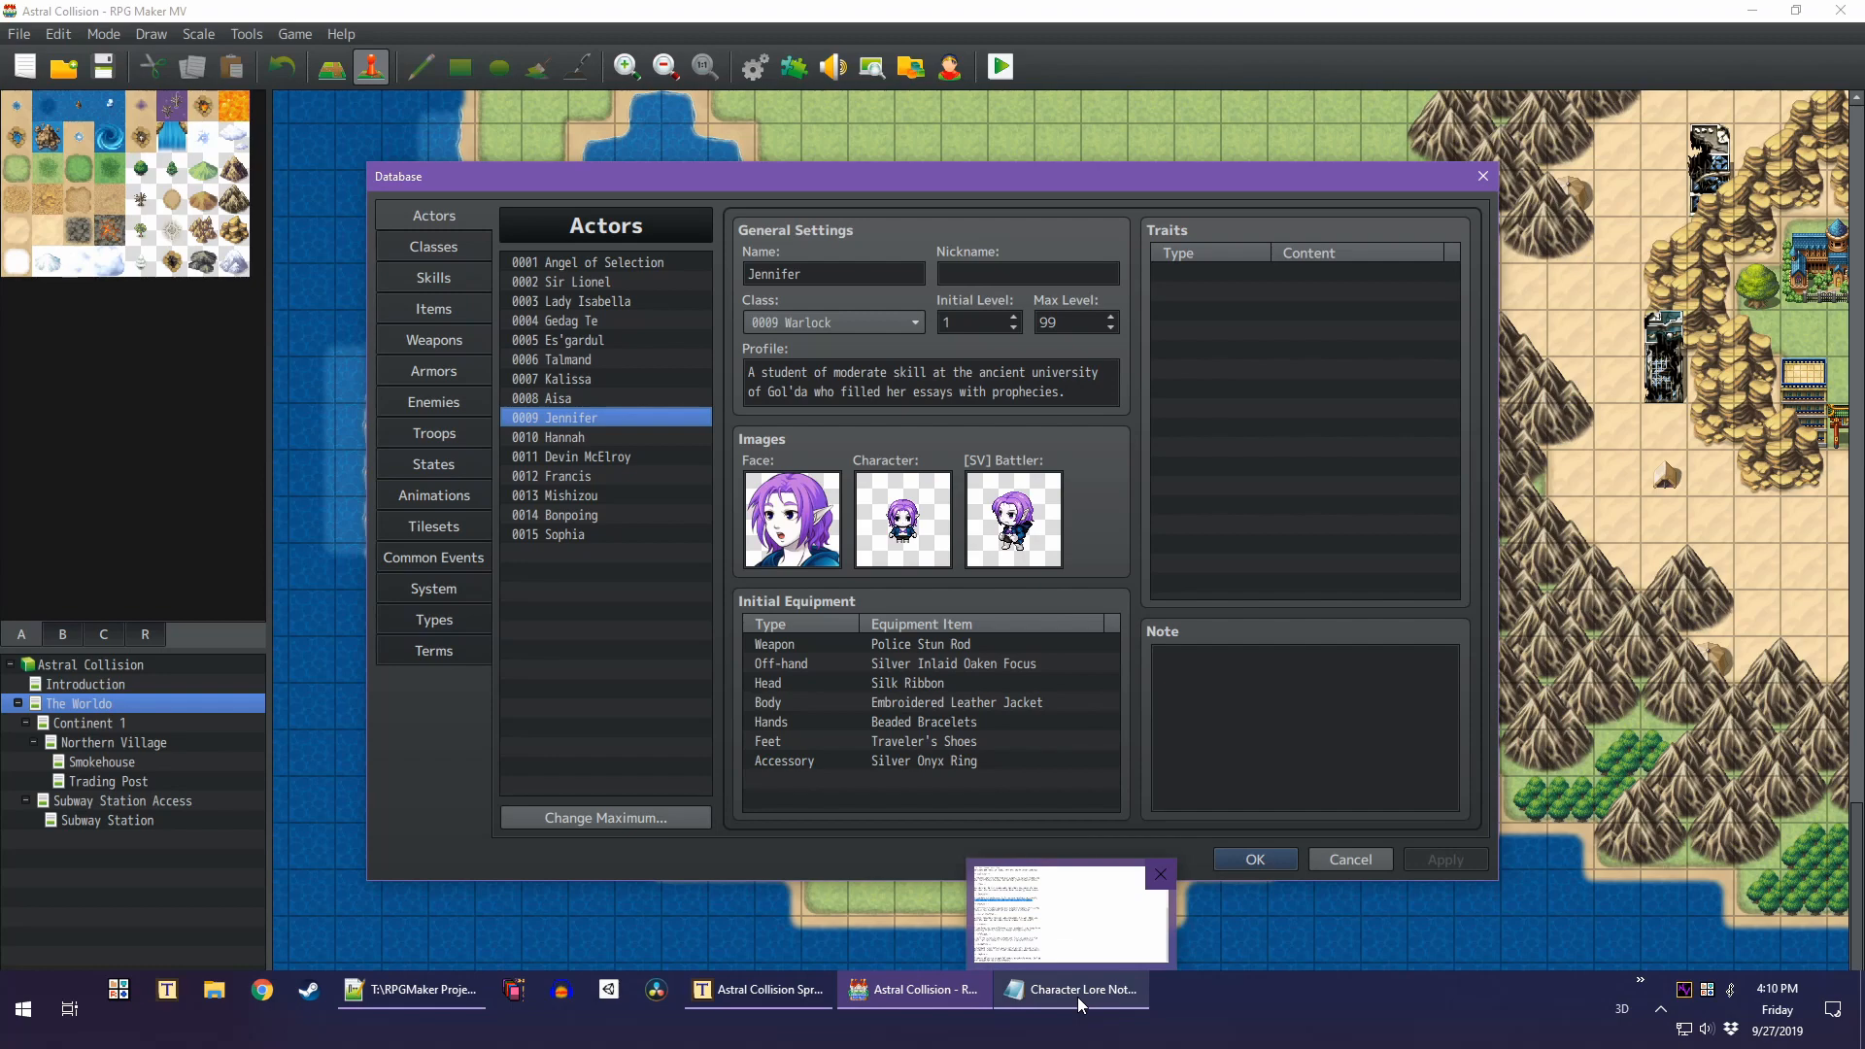
left_click(1076, 997)
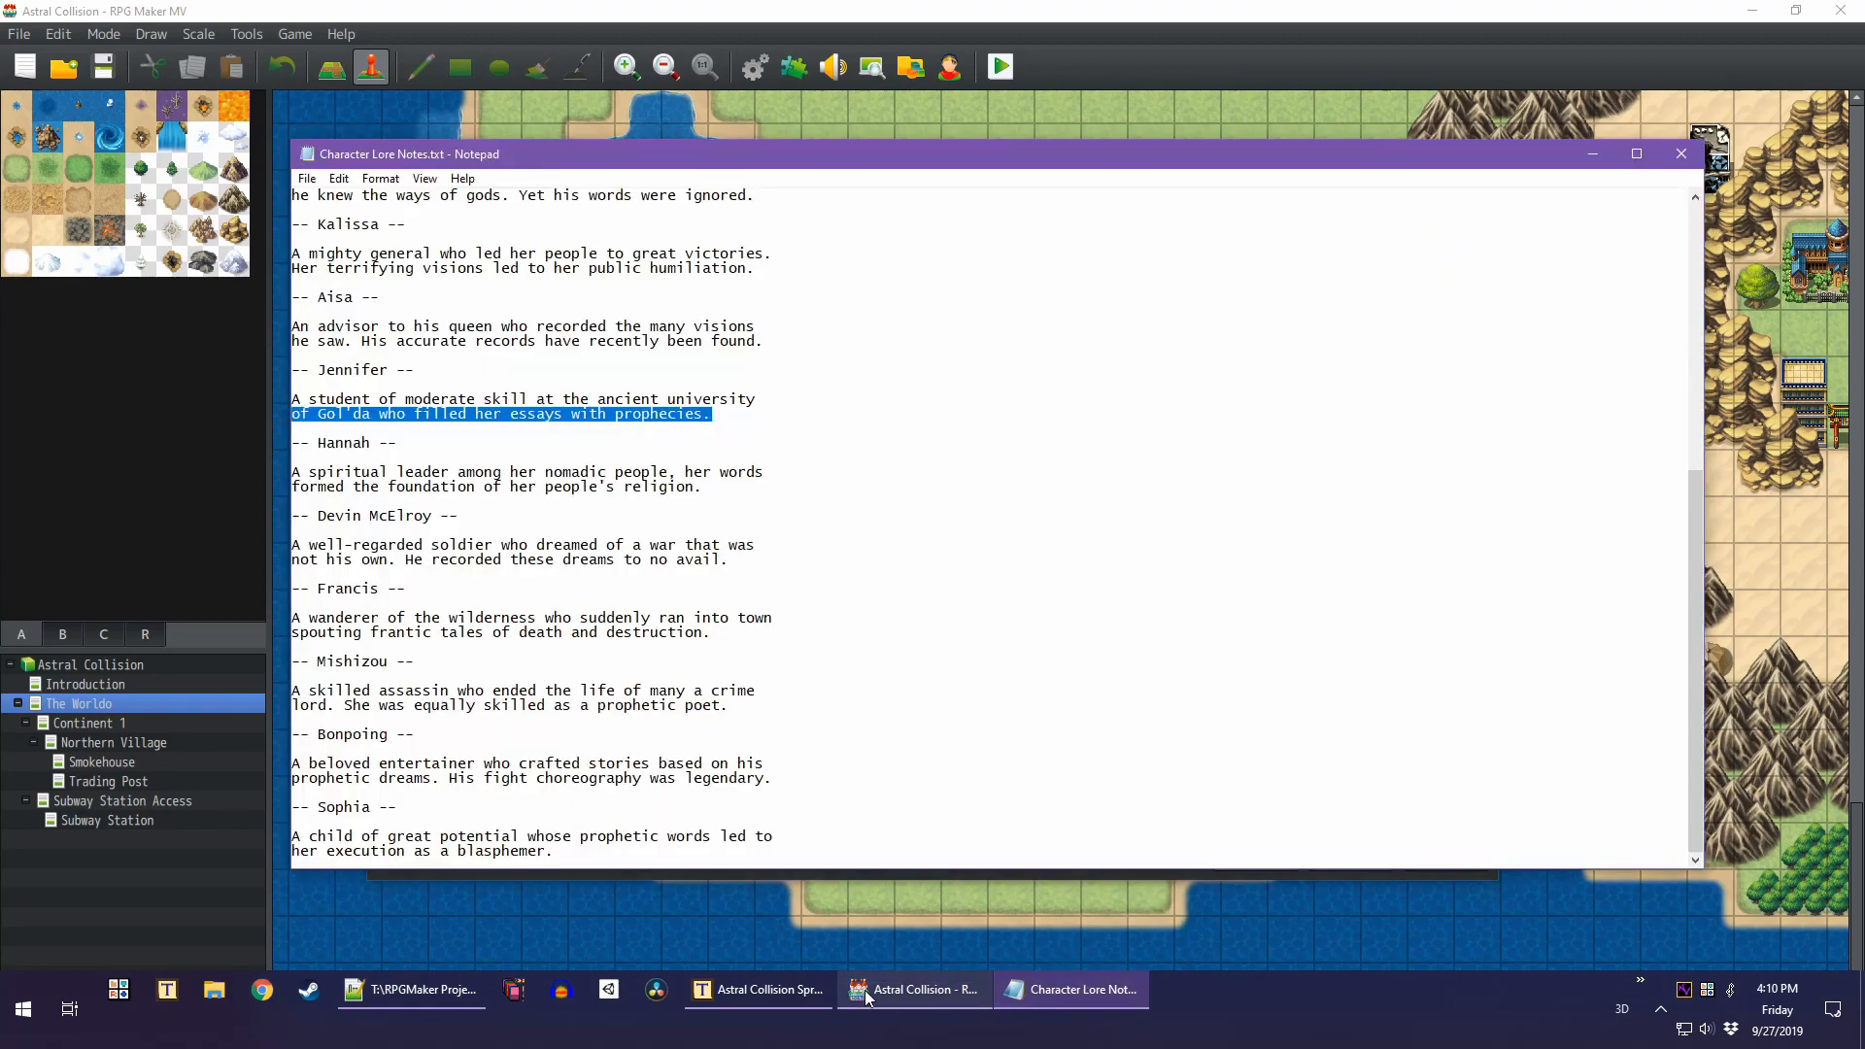
left_click(756, 989)
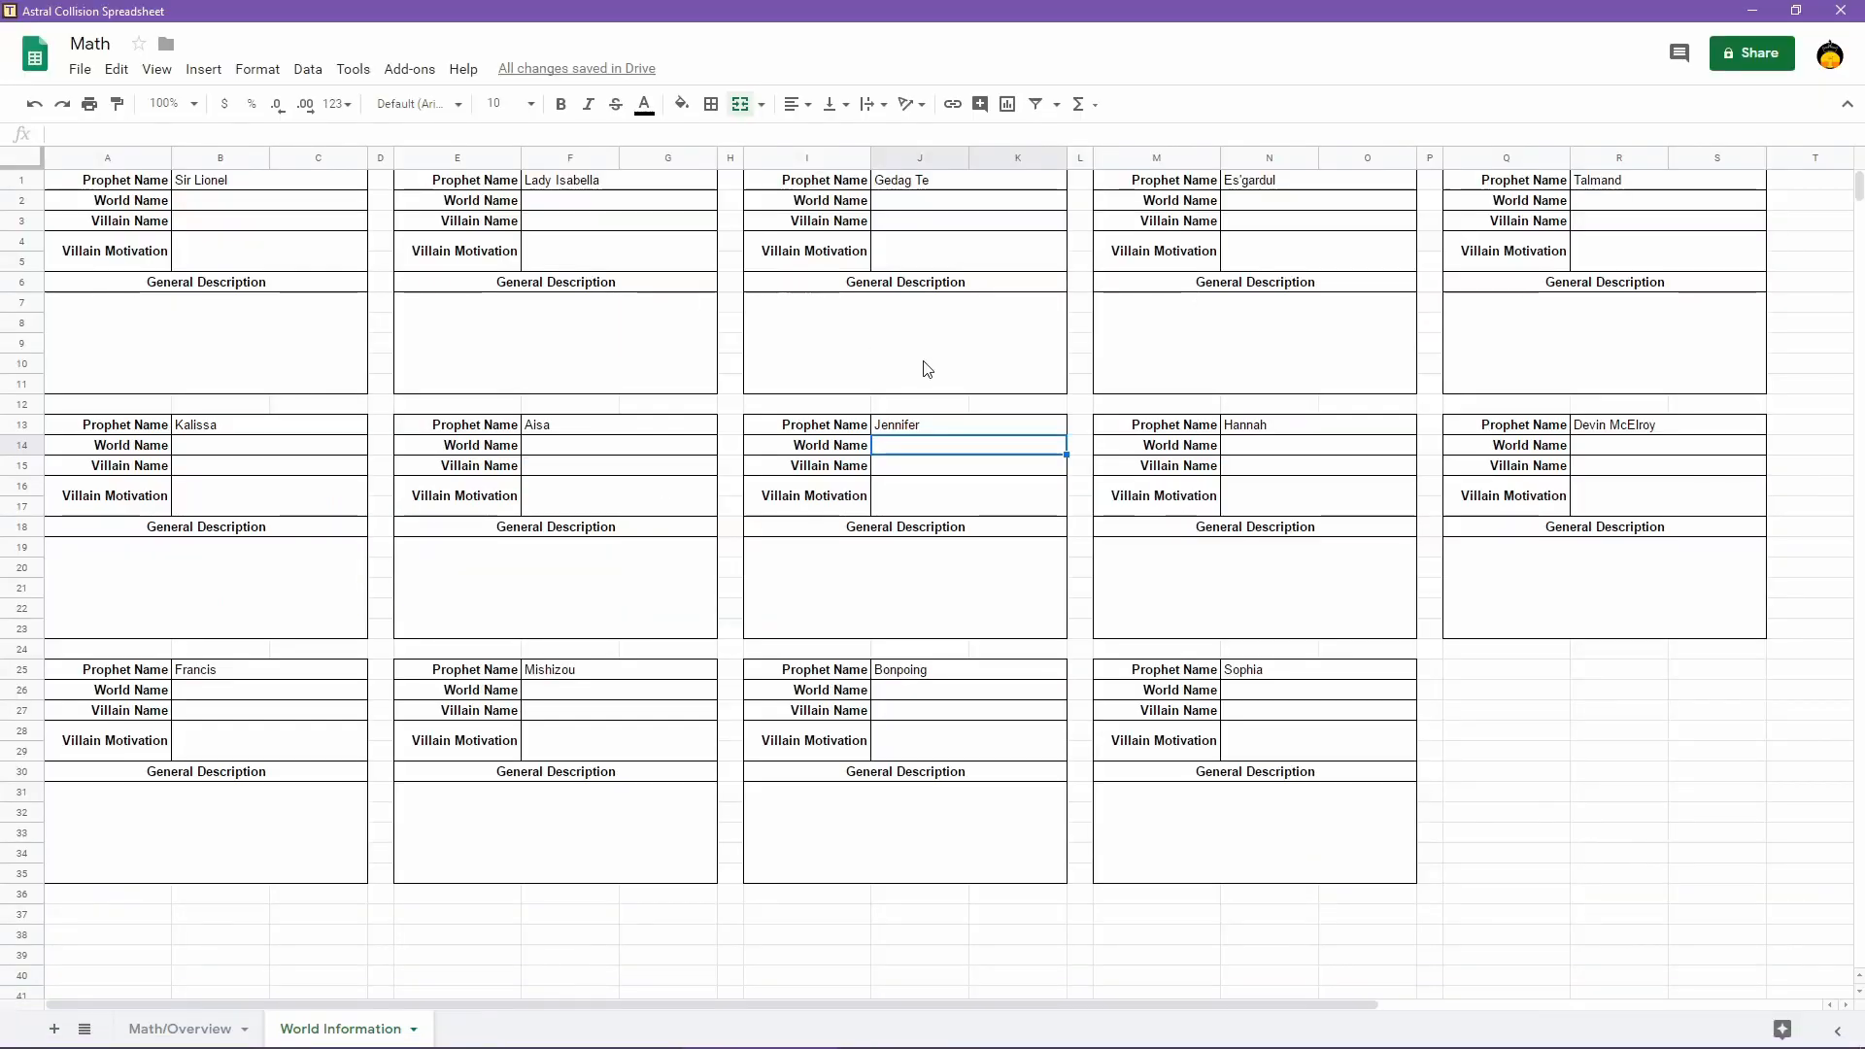
Enter "Mountain root is the name of the main city of this volcanic" in the General Description box of Jennifer's block
left_click(885, 581)
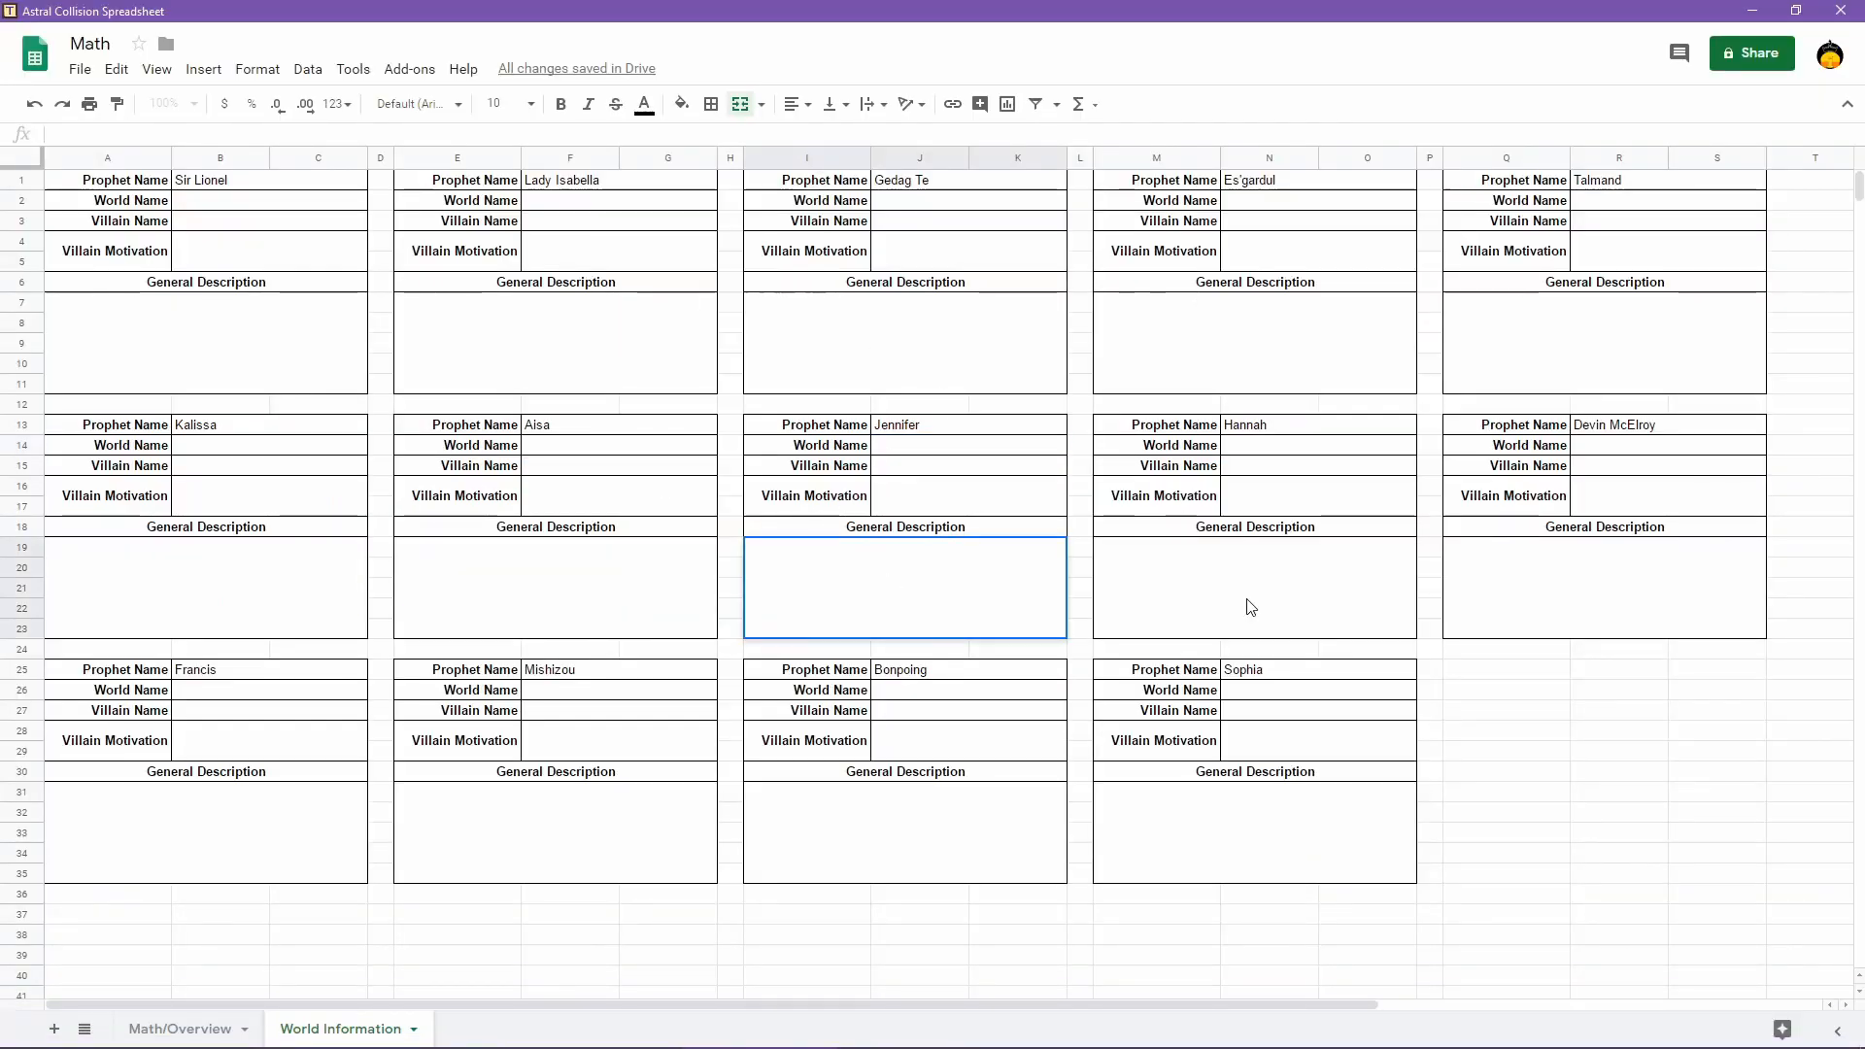
type("Mountain ro")
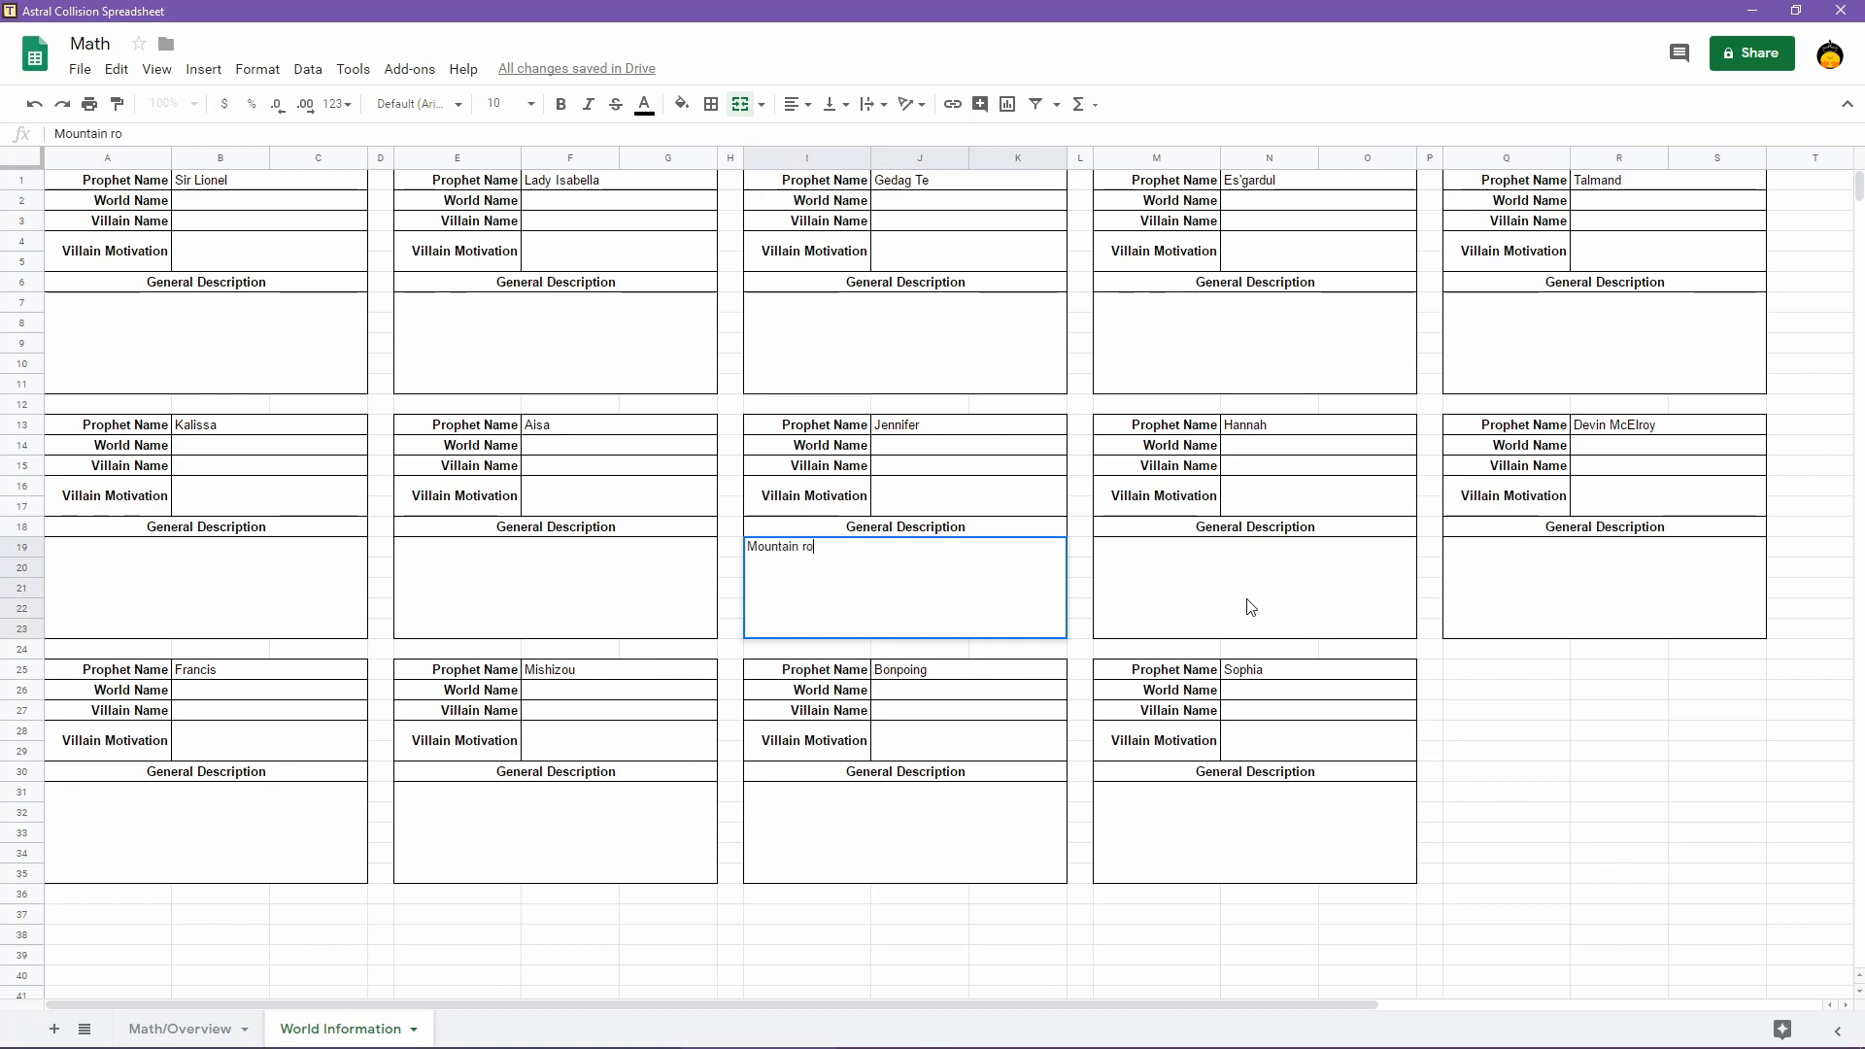
type("ot is the name of the m")
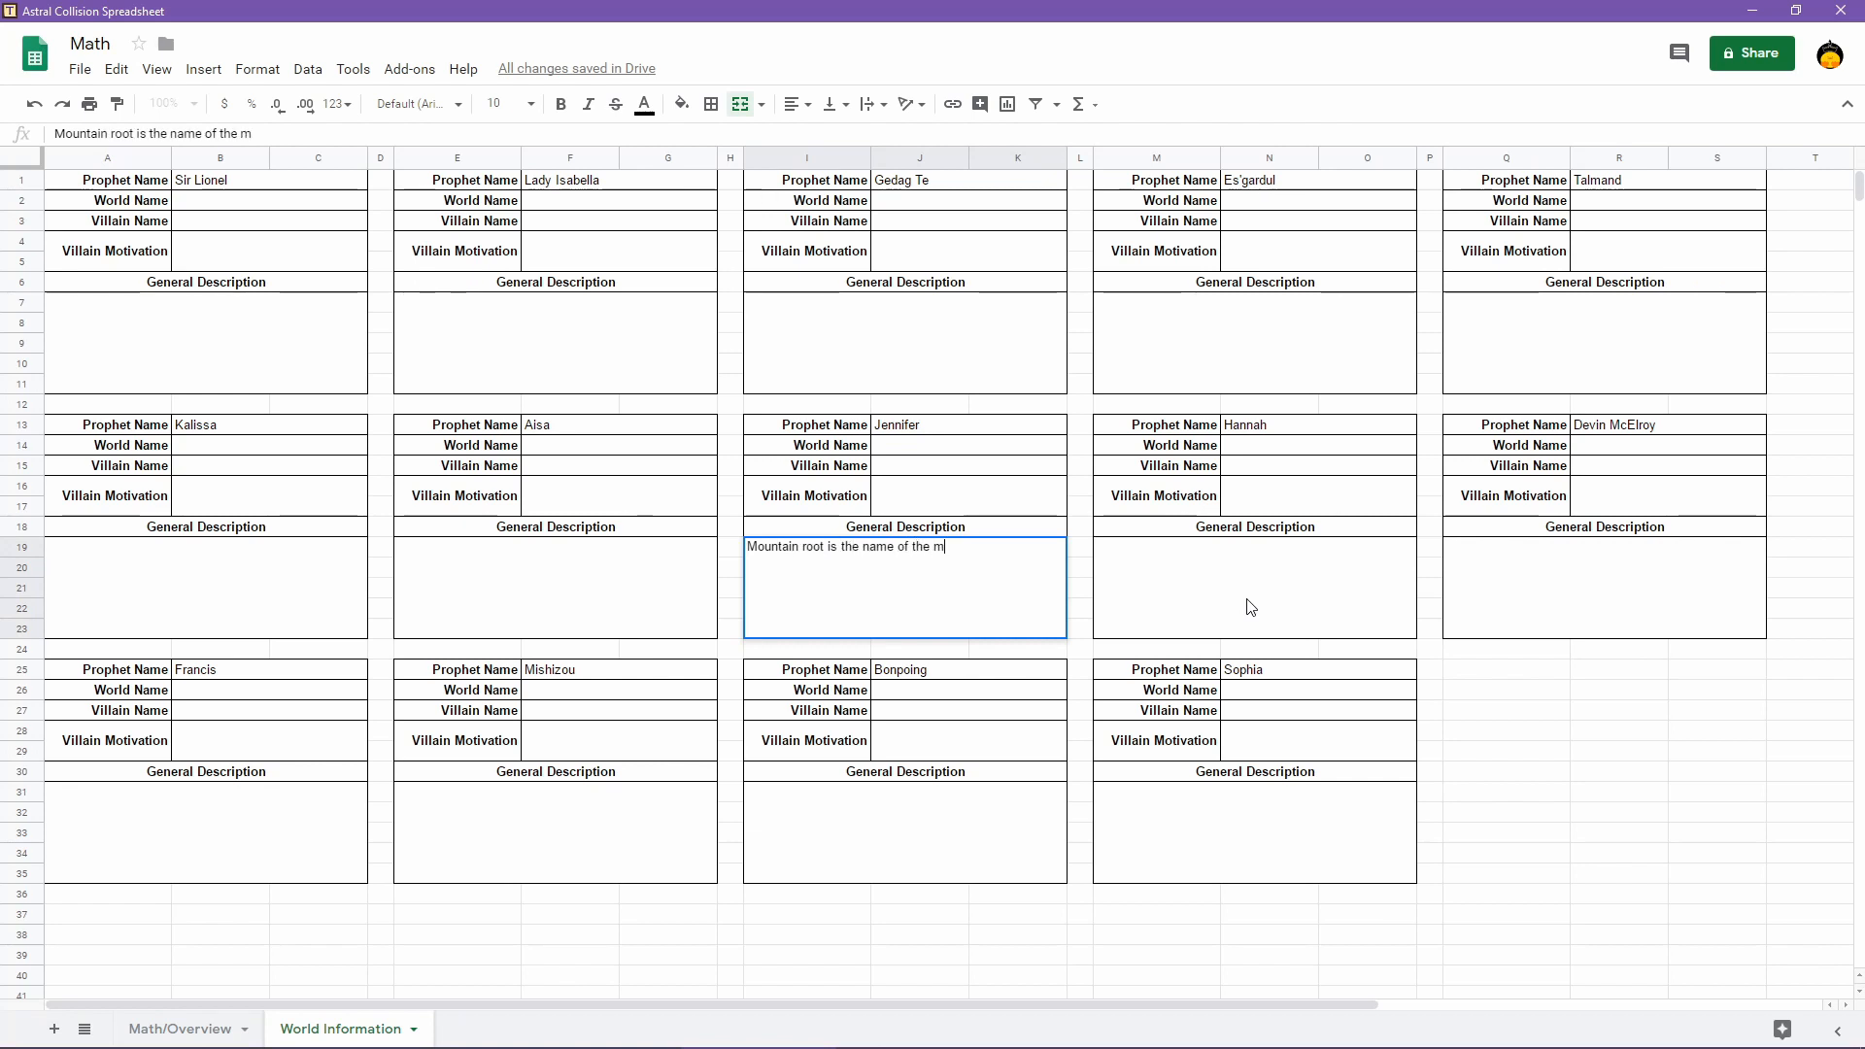
type("ain city of this very")
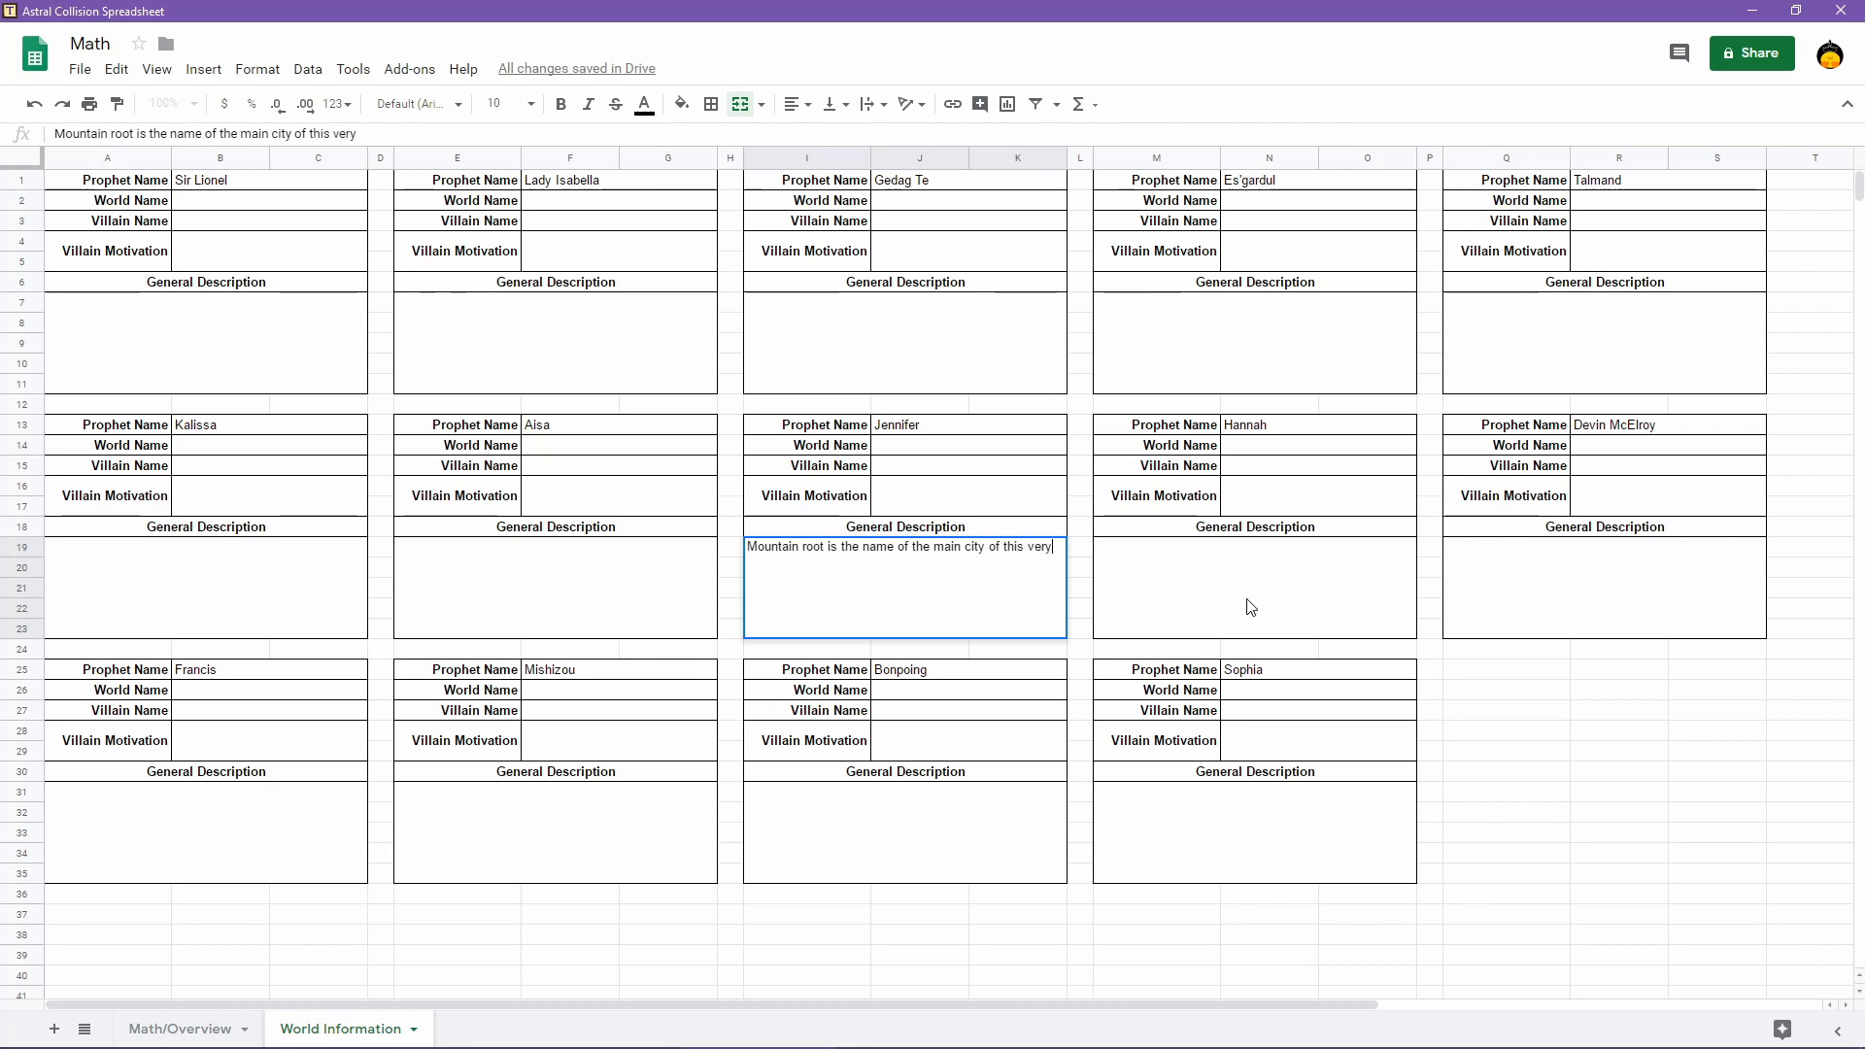
key("BackSpace")
key("BackSpace")
key("BackSpace")
type("olcanic")
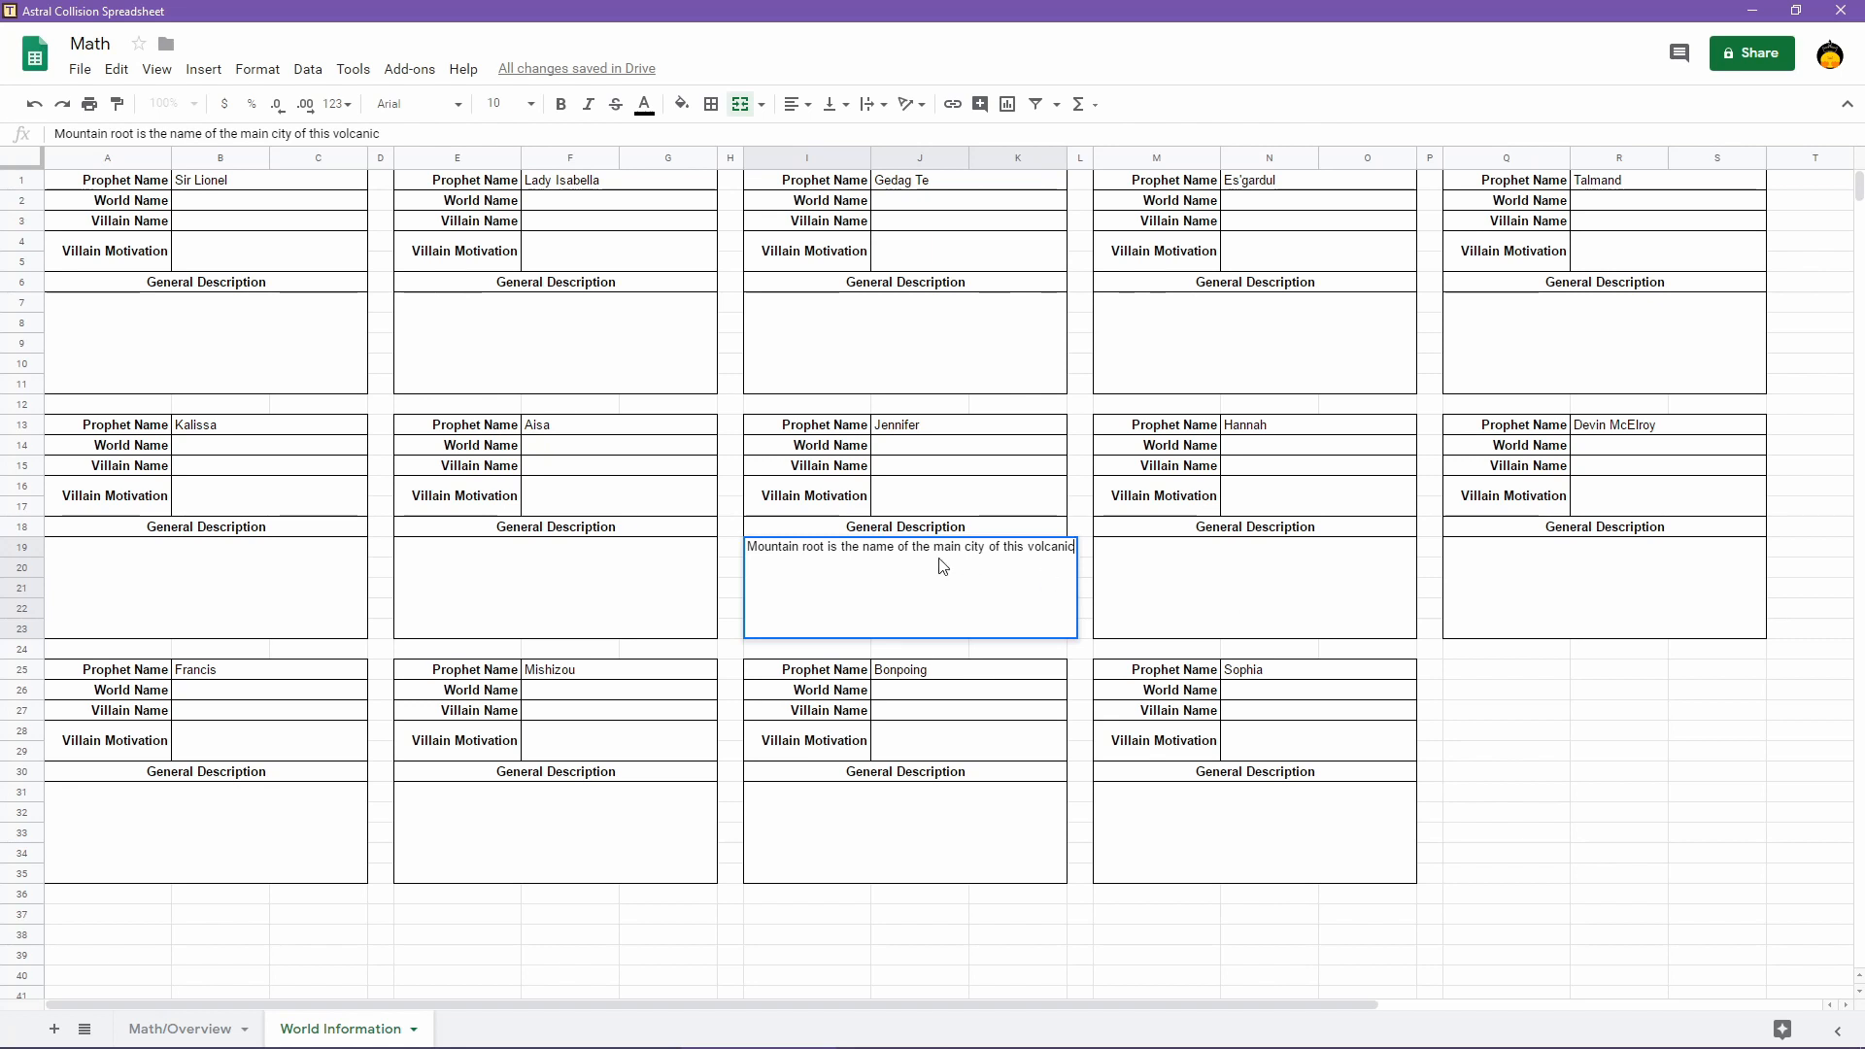
left_click(739, 569)
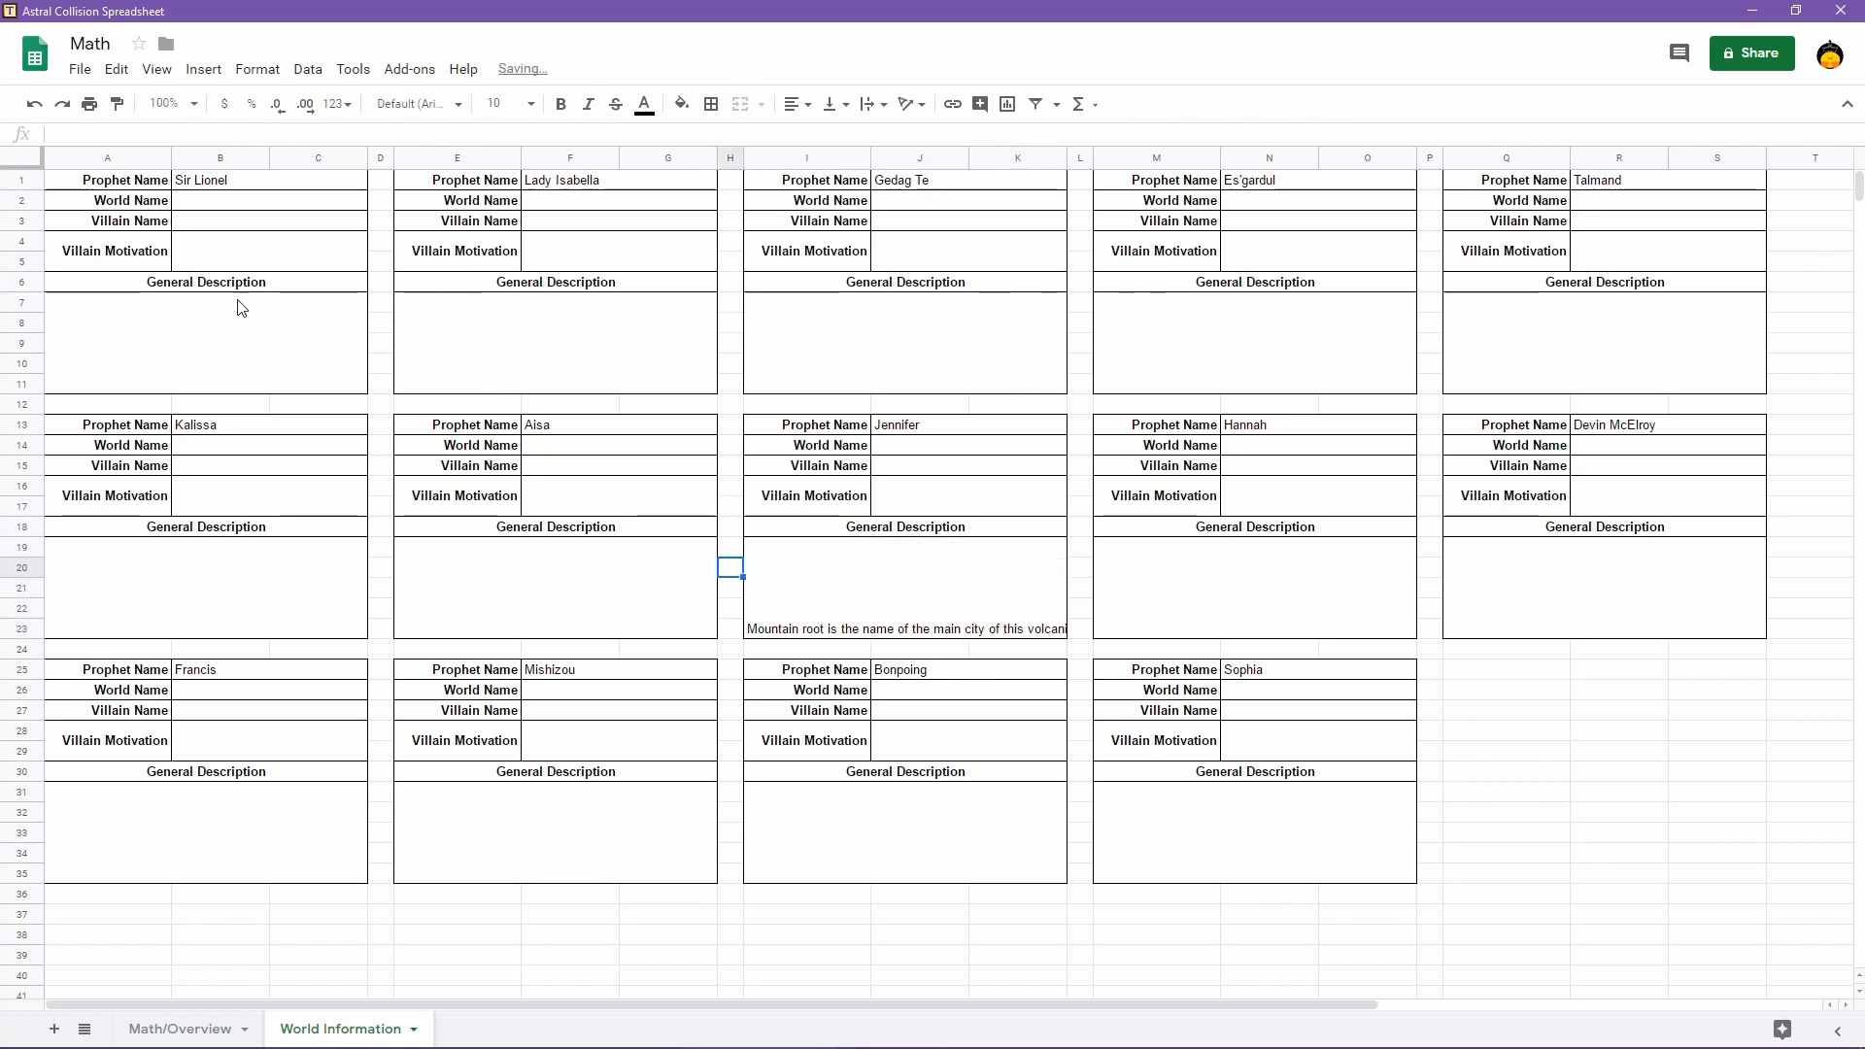
Apply text wrapping and top vertical alignment to all the General Description and Villain Motivation boxes across the fourteen prophet blocks
left_click(223, 339)
left_click(522, 350, "ctrl")
left_click(875, 357, "ctrl")
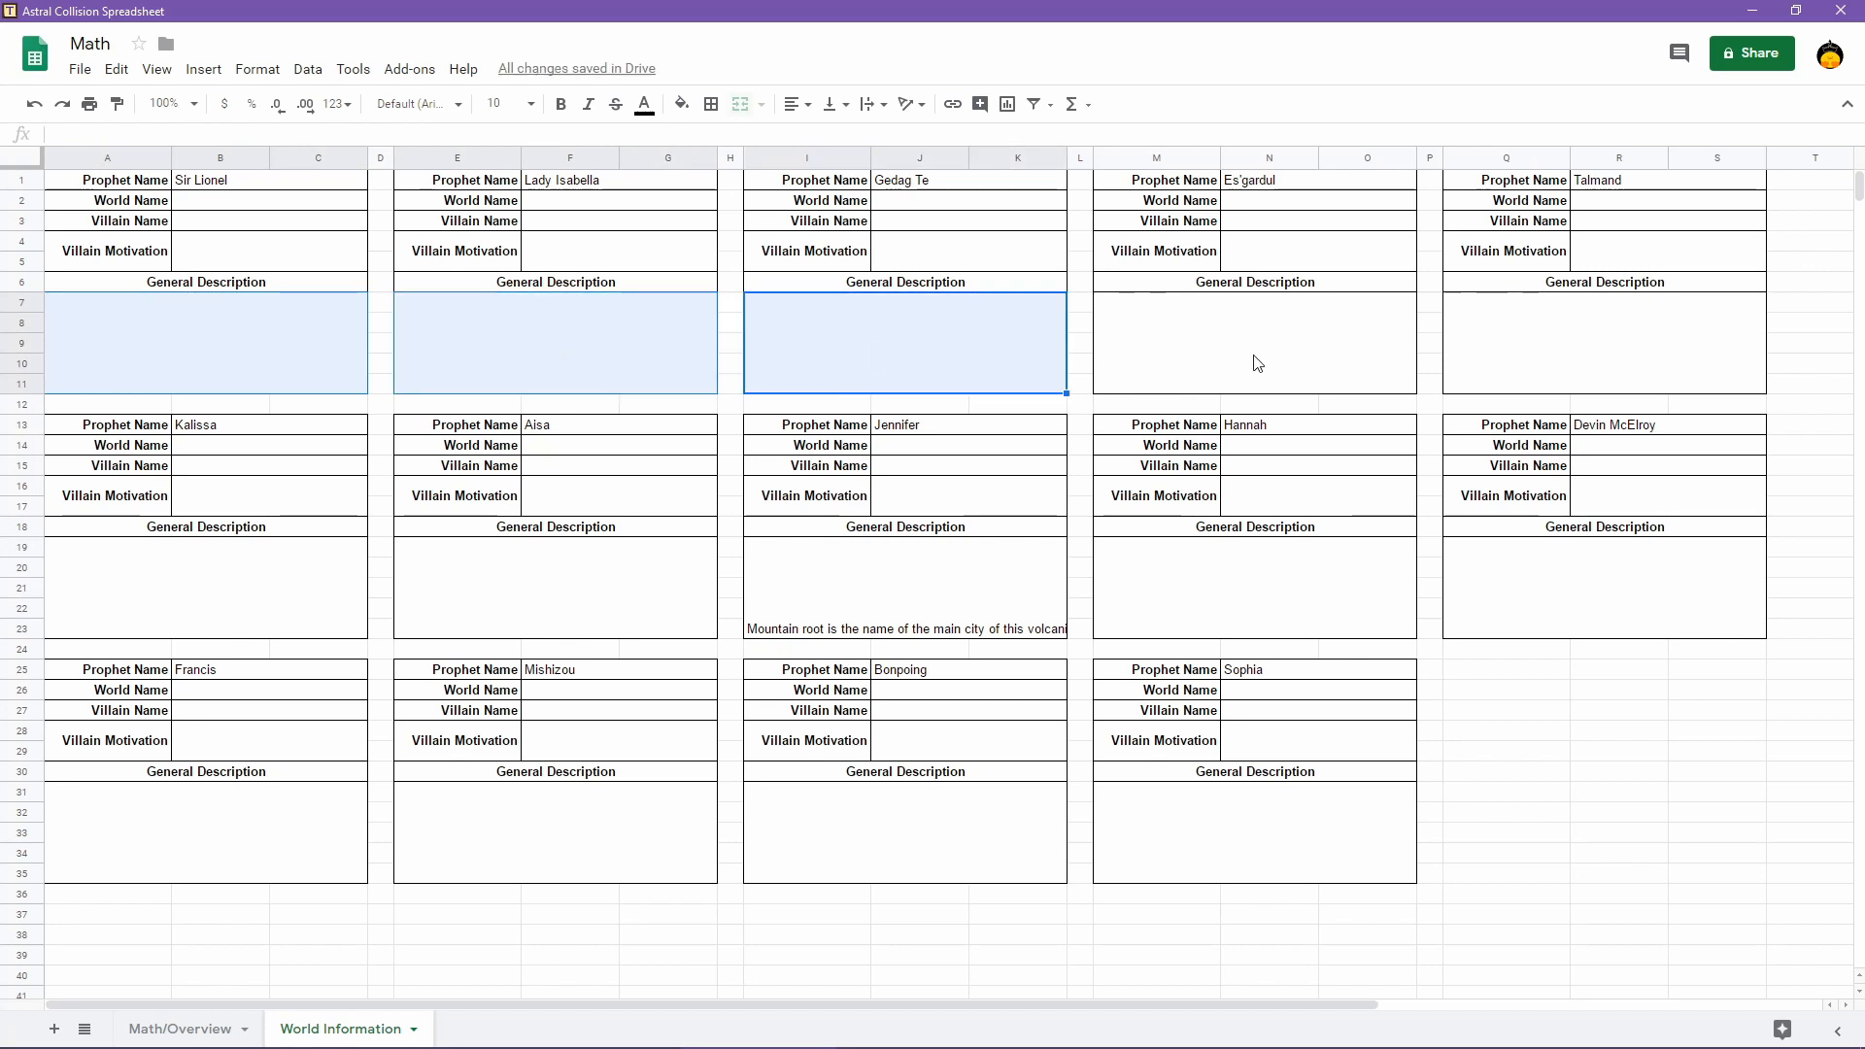
left_click(1253, 359, "ctrl")
left_click(1523, 381, "ctrl")
left_click(216, 609, "ctrl")
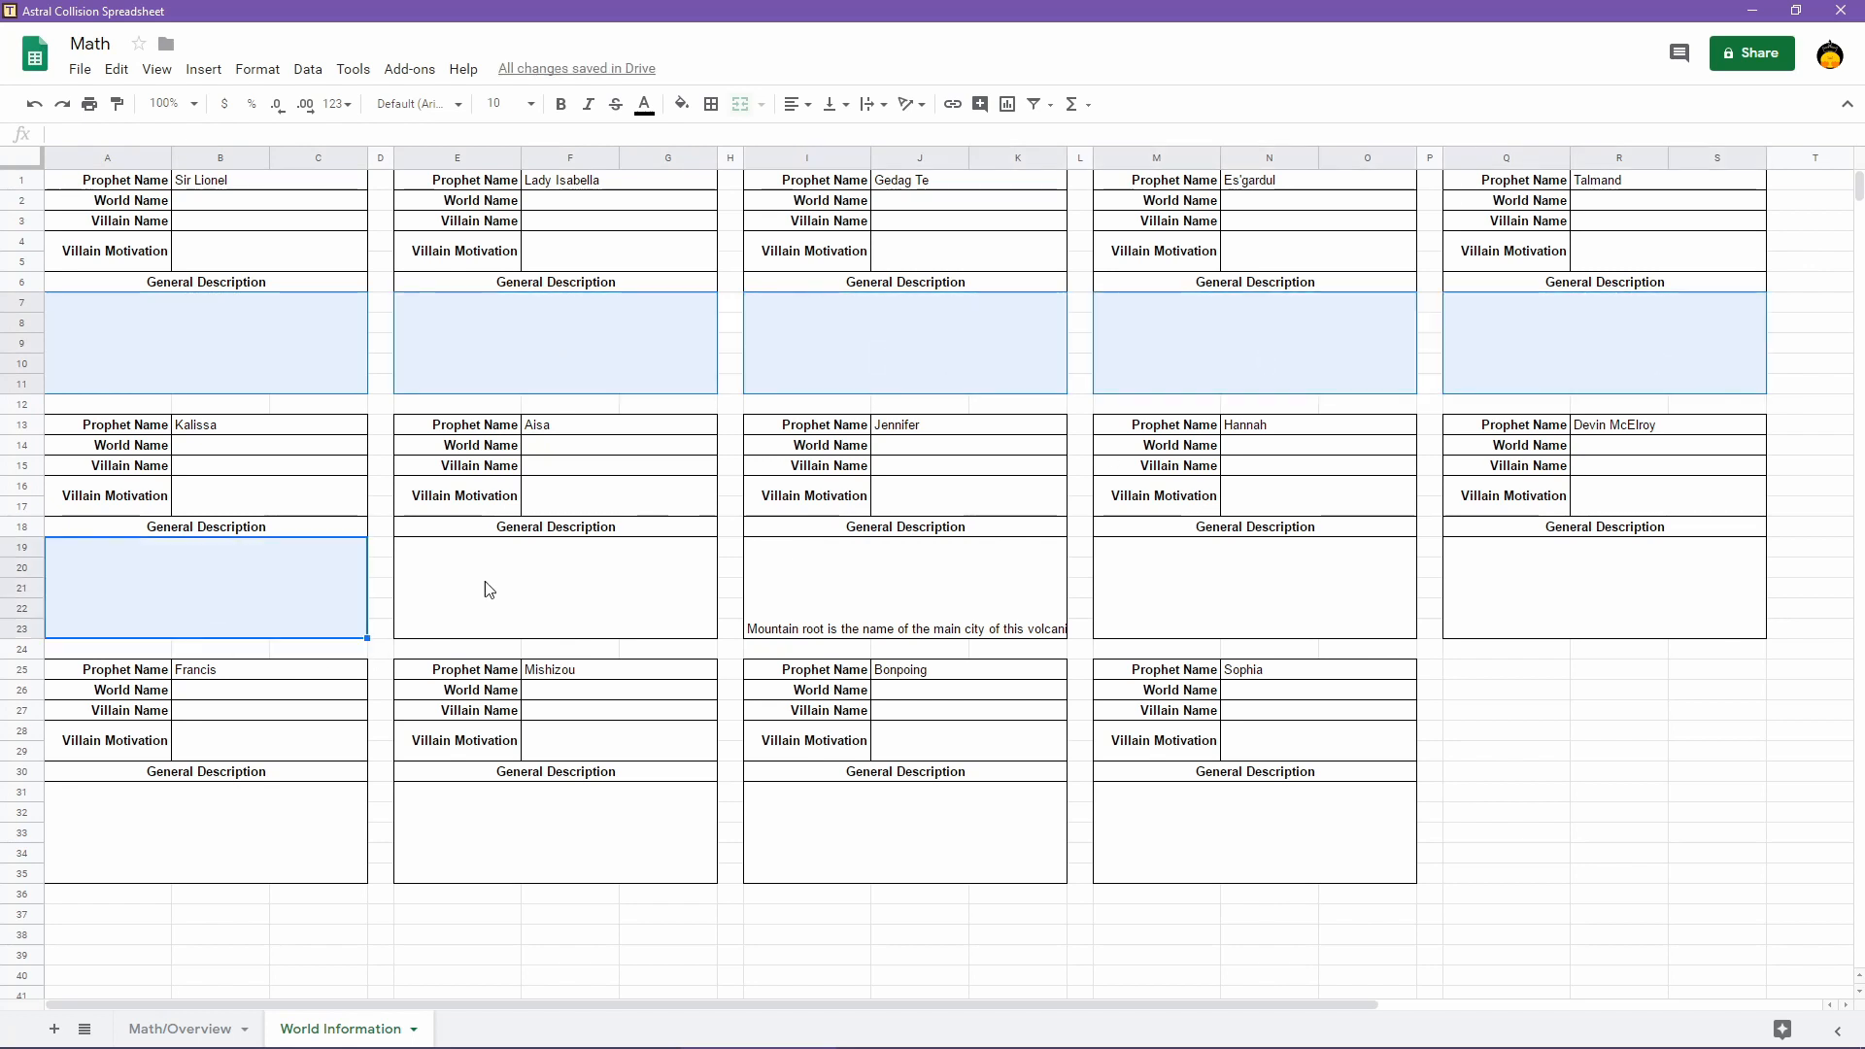
left_click(485, 581, "ctrl")
left_click(840, 575, "ctrl")
left_click(1240, 616, "ctrl")
left_click(1610, 587, "ctrl")
left_click(249, 822, "ctrl")
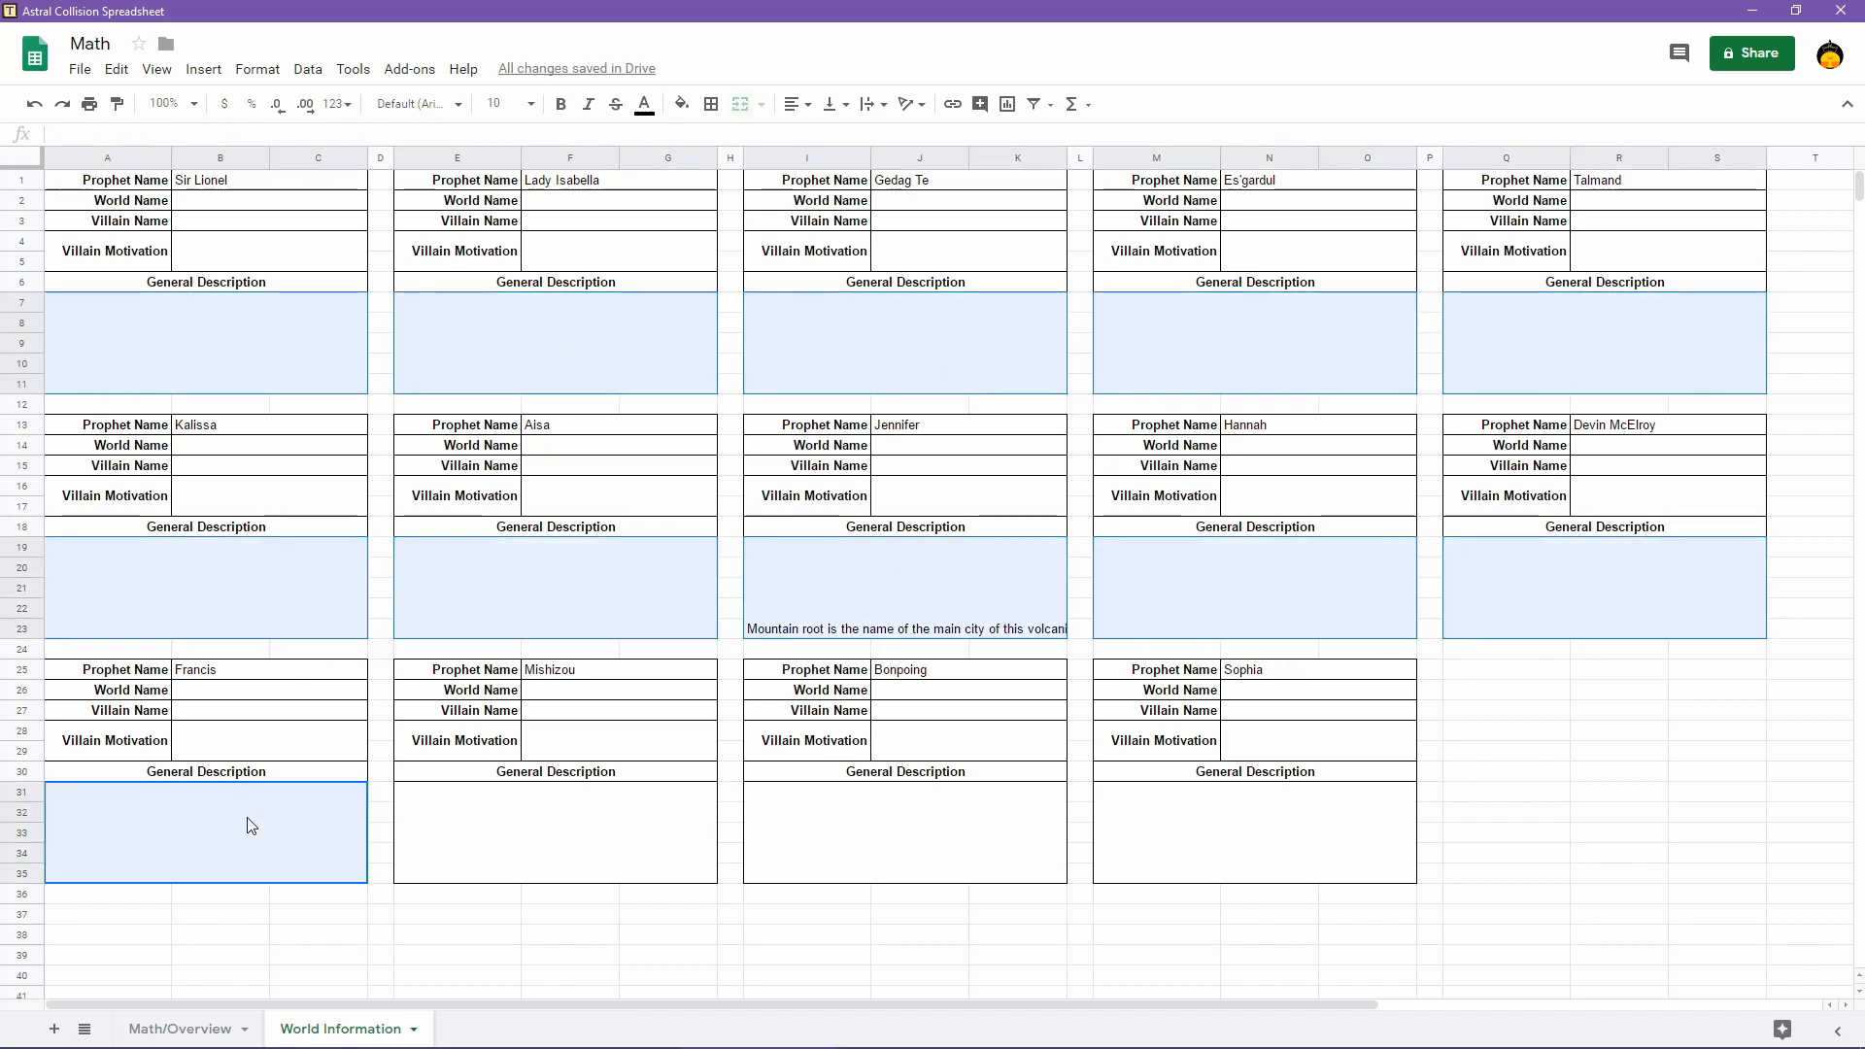
left_click(583, 823, "ctrl")
left_click(989, 828, "ctrl")
left_click(1254, 832, "ctrl")
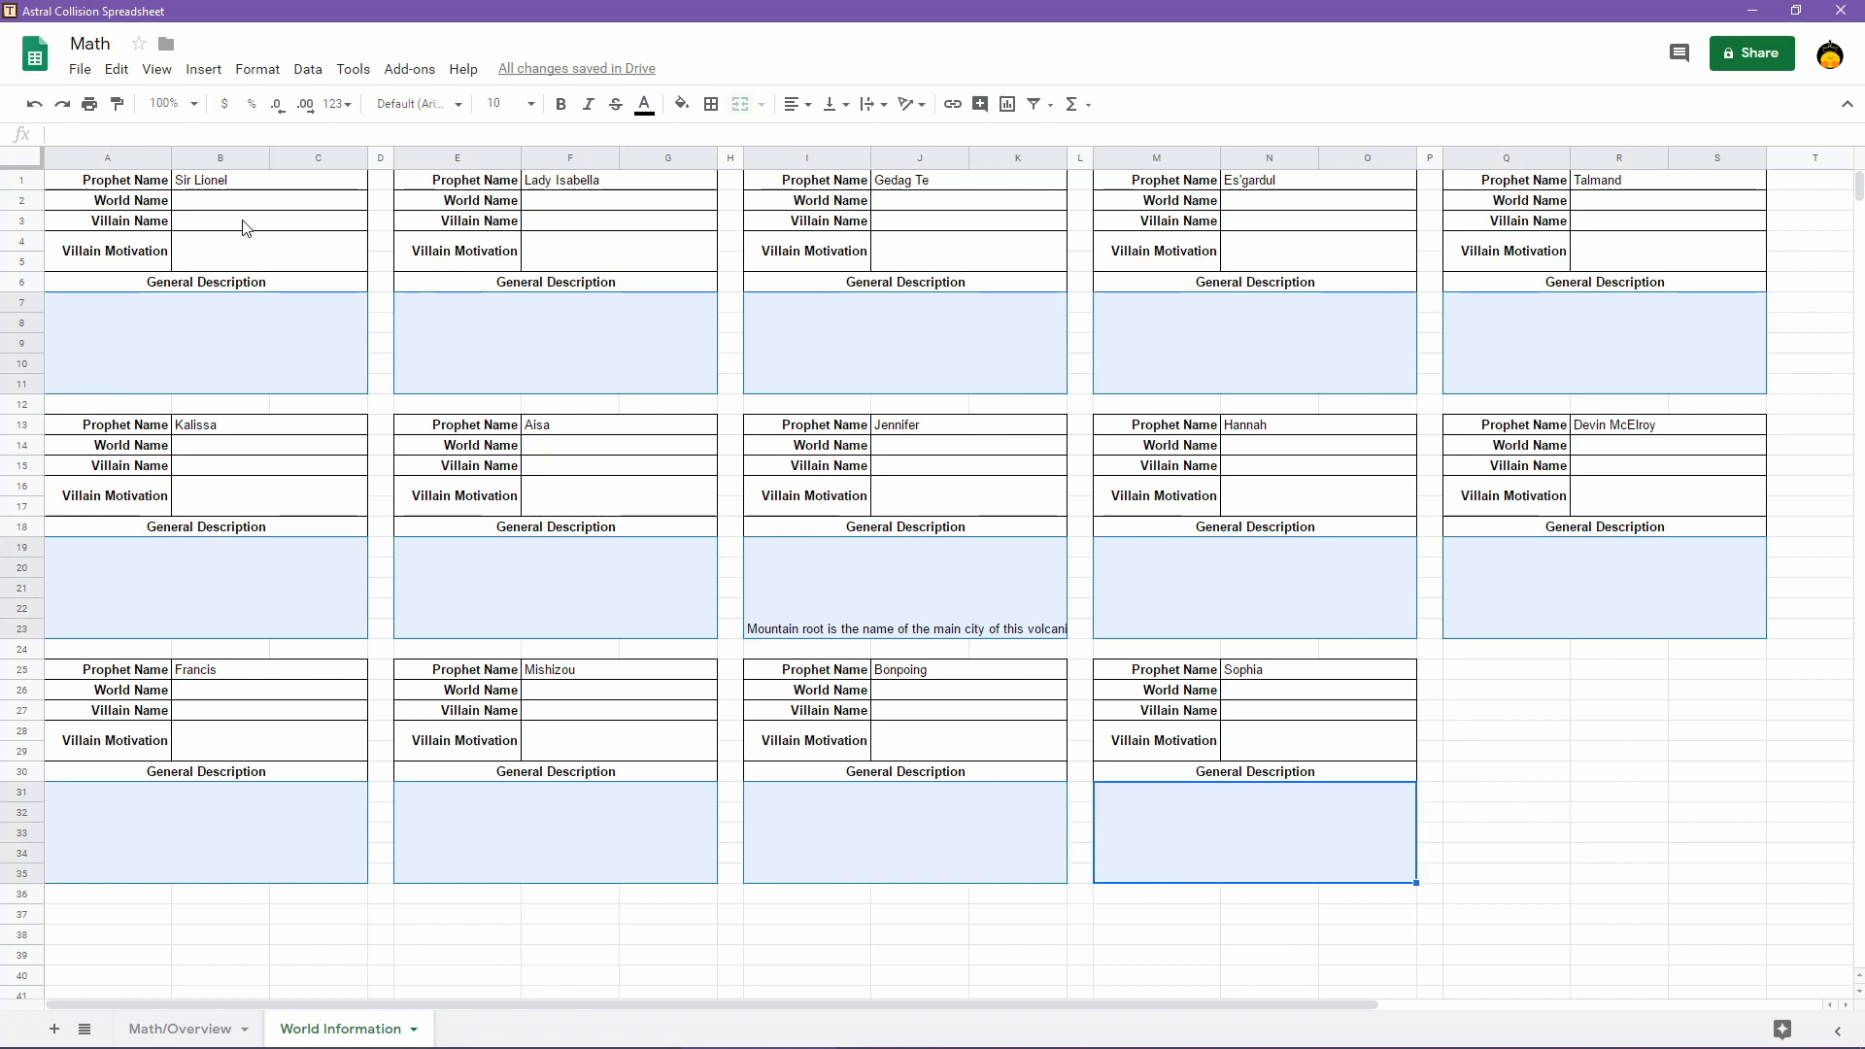
left_click(250, 254, "ctrl")
left_click(574, 260, "ctrl")
left_click(929, 264, "ctrl")
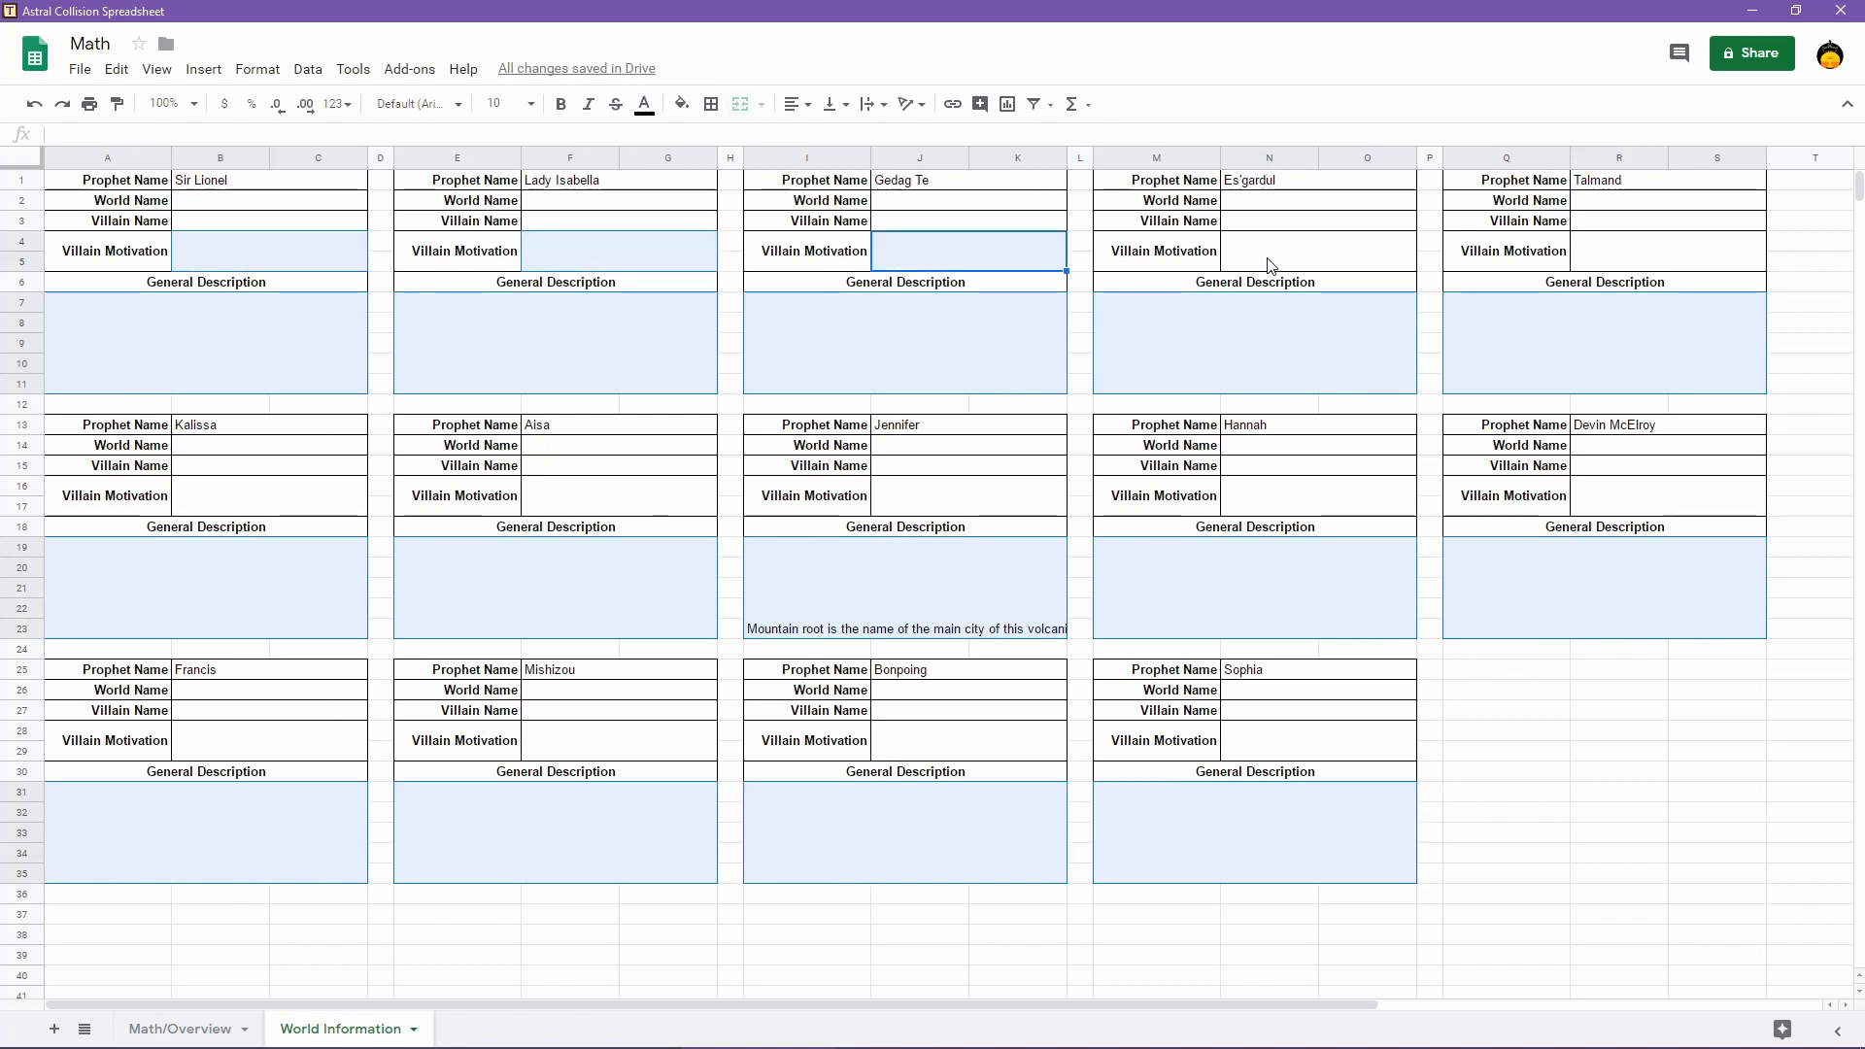
left_click(1388, 266, "ctrl")
left_click(1669, 258, "ctrl")
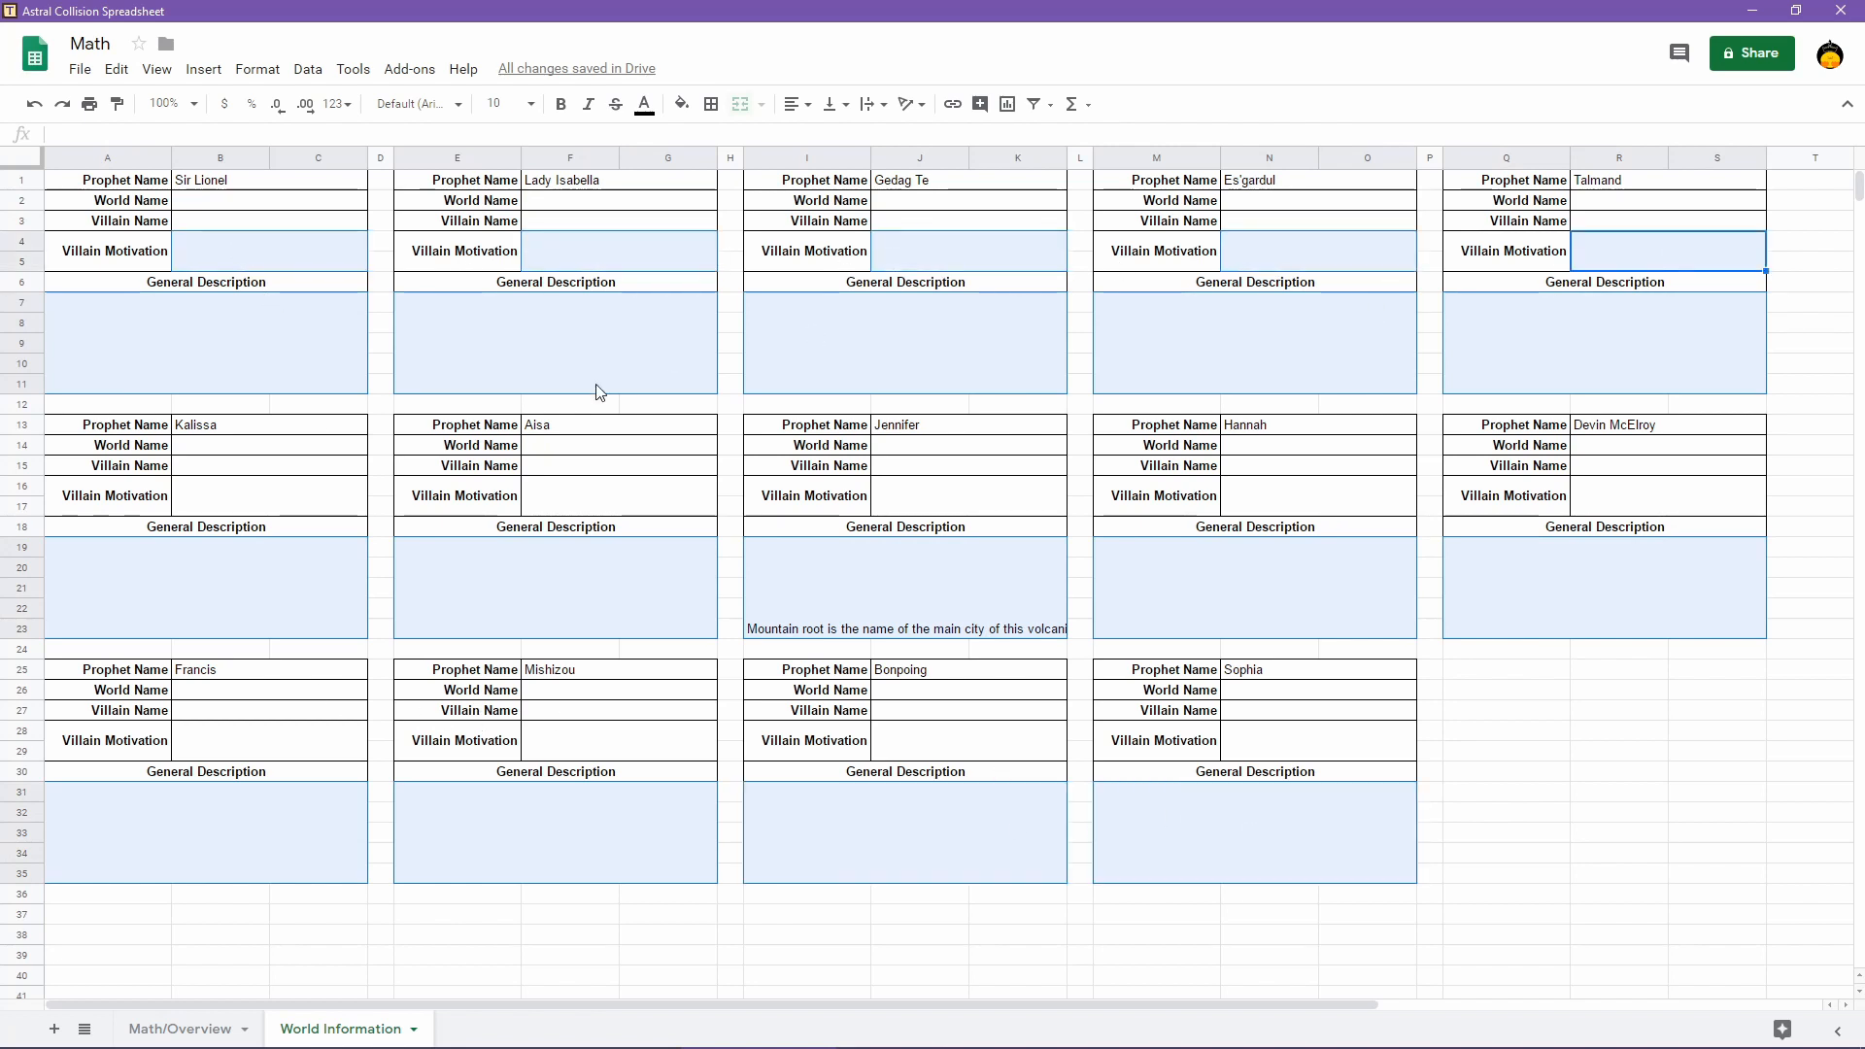
left_click(301, 510, "ctrl")
left_click(574, 496, "ctrl")
left_click(913, 496, "ctrl")
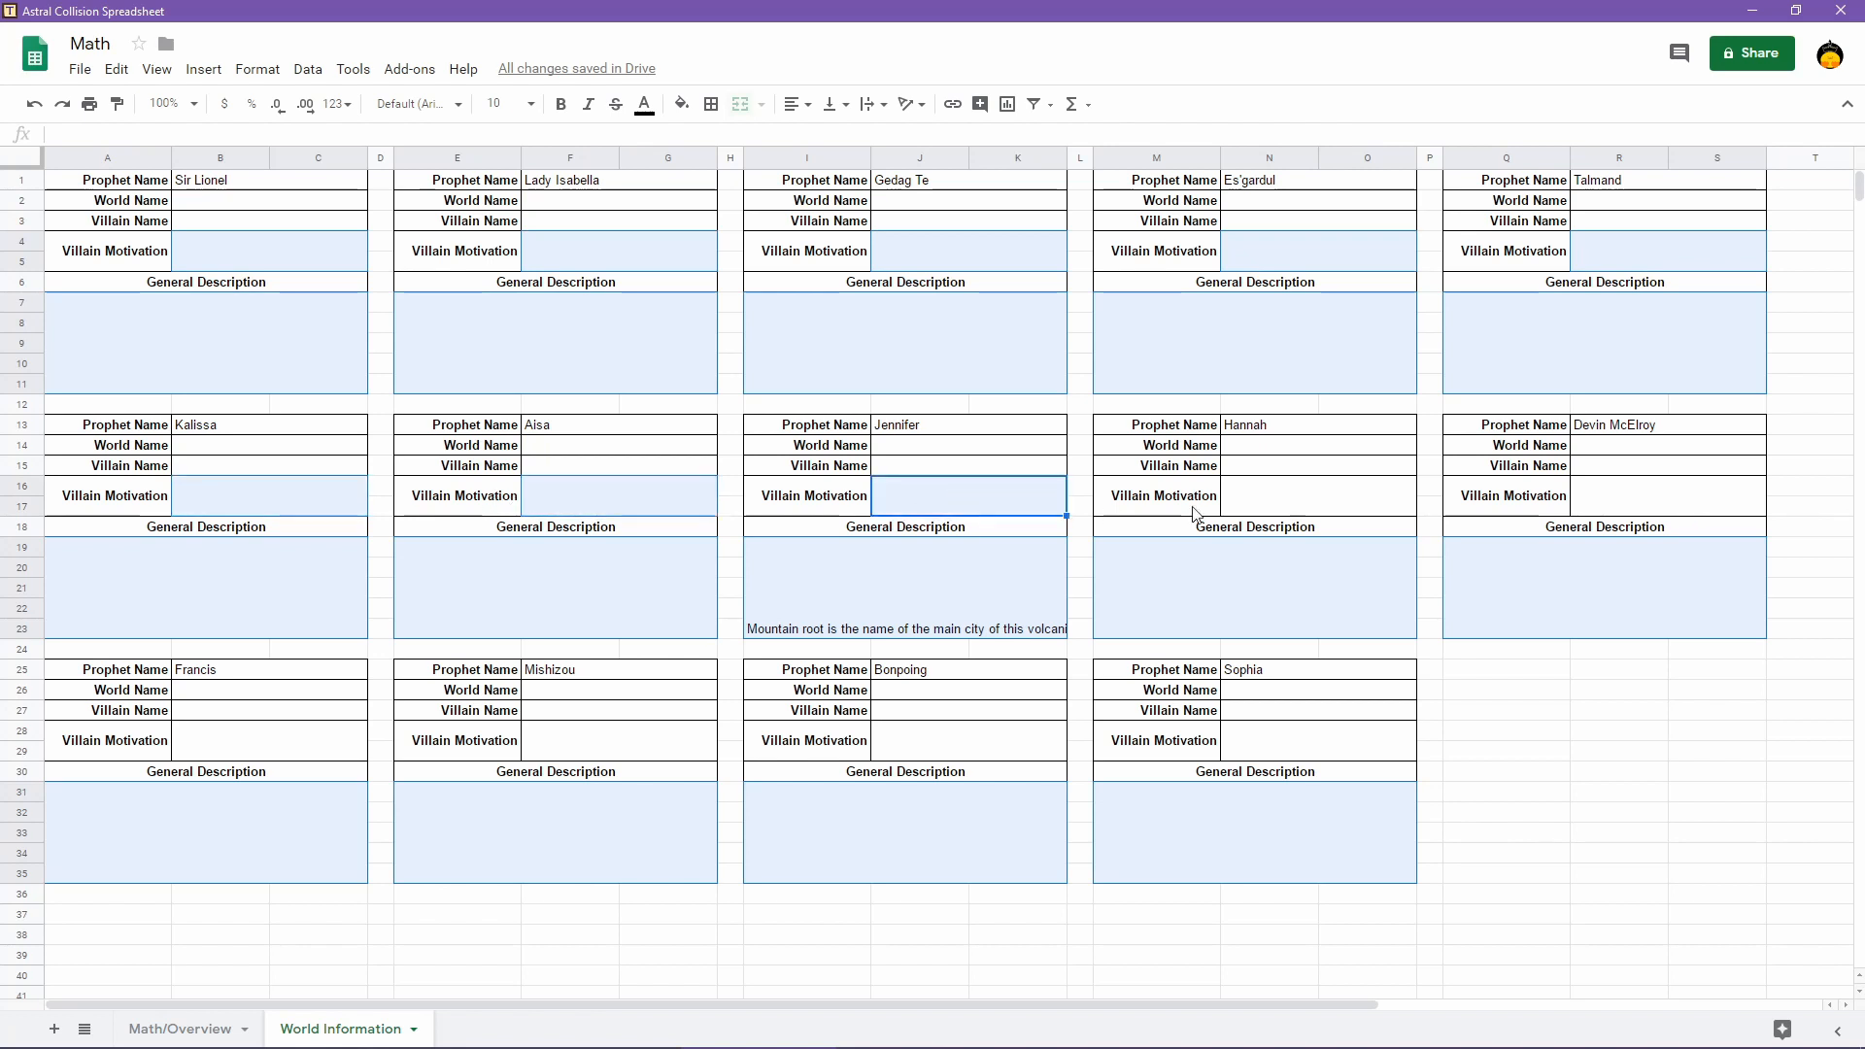
left_click(1336, 504, "ctrl")
left_click(1641, 505, "ctrl")
left_click(274, 738, "ctrl")
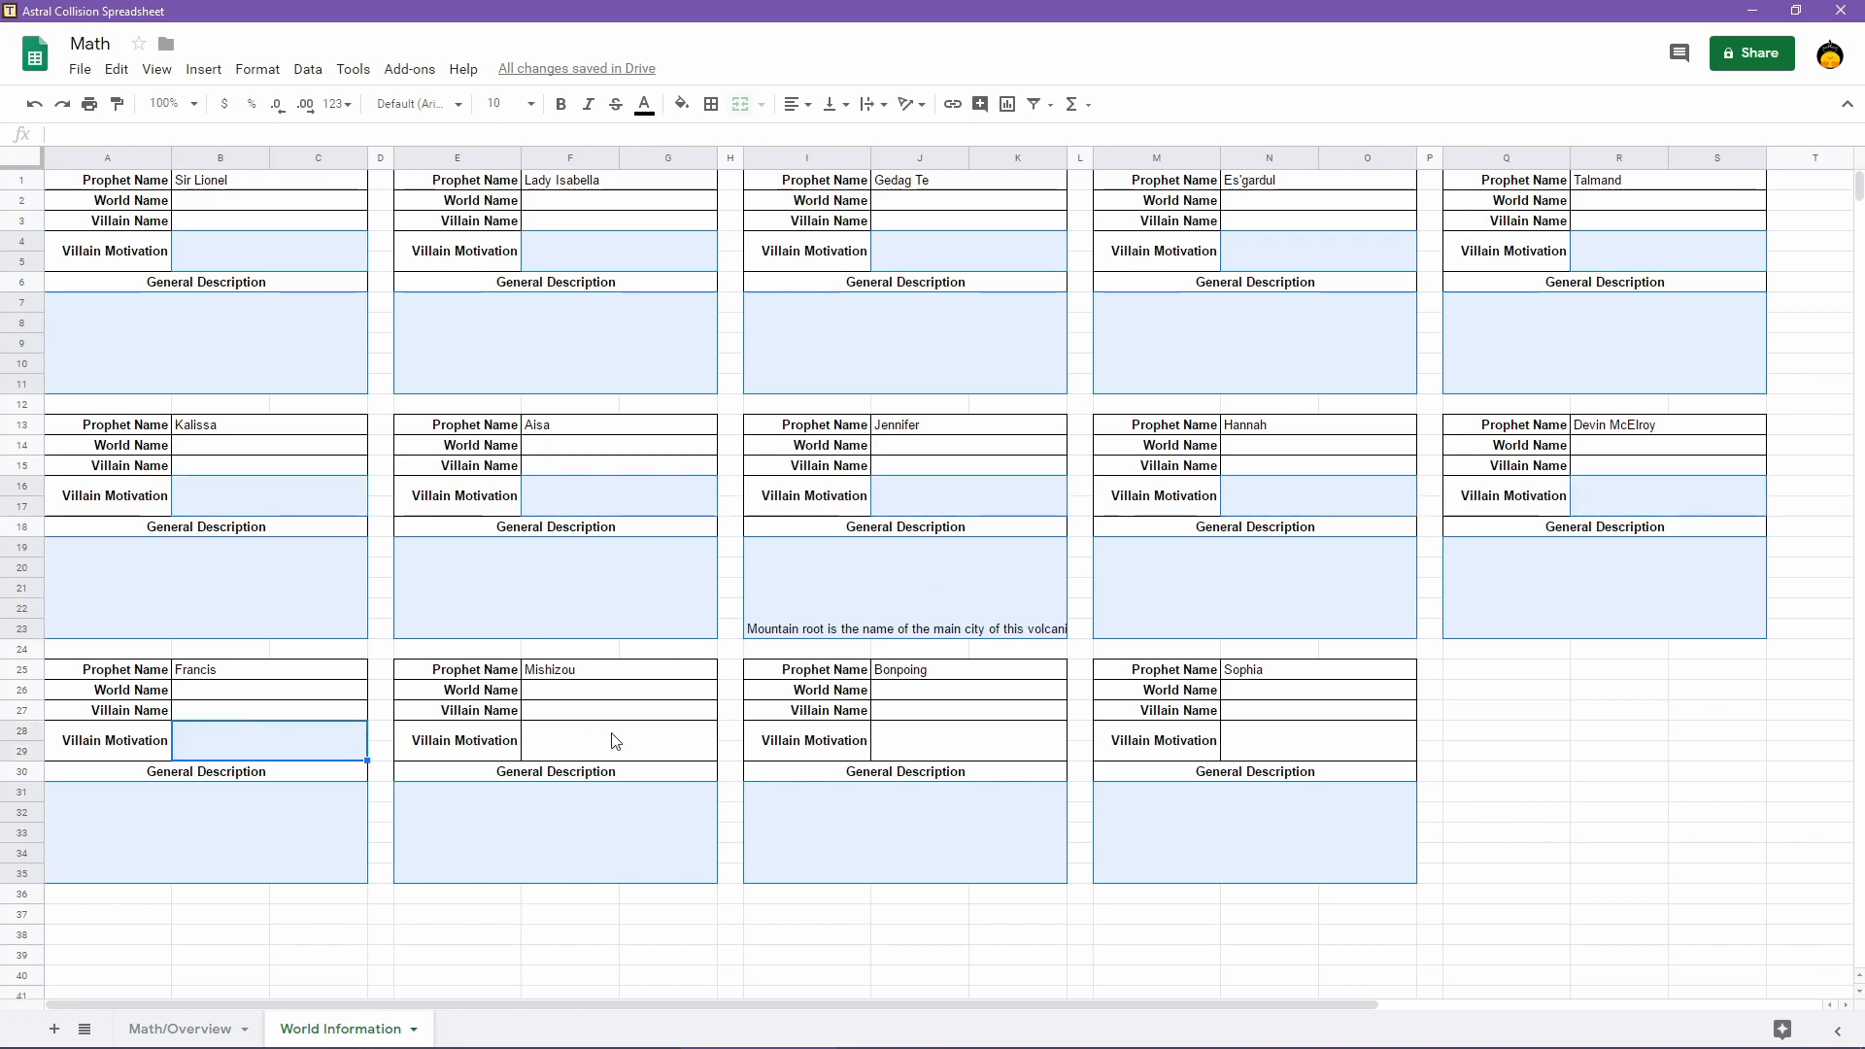
left_click(616, 742, "ctrl")
left_click(943, 748, "ctrl")
left_click(1258, 749, "ctrl")
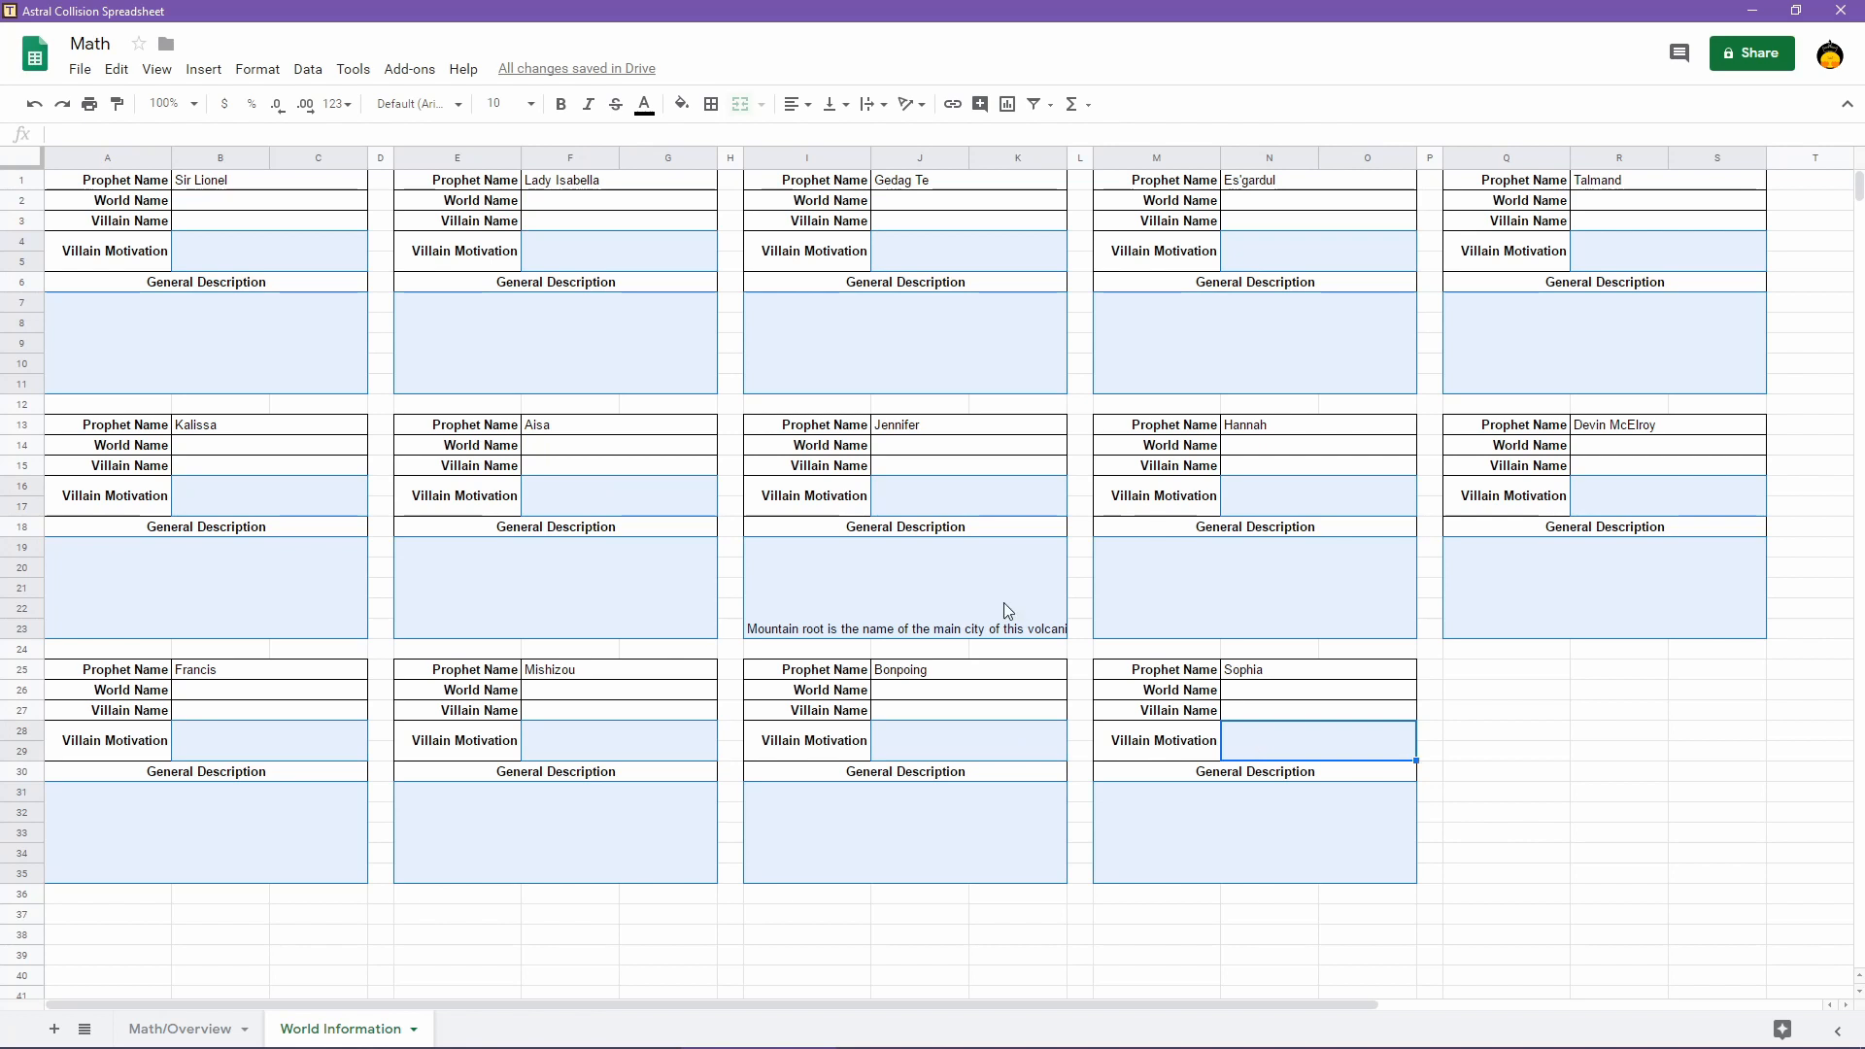
left_click(873, 107)
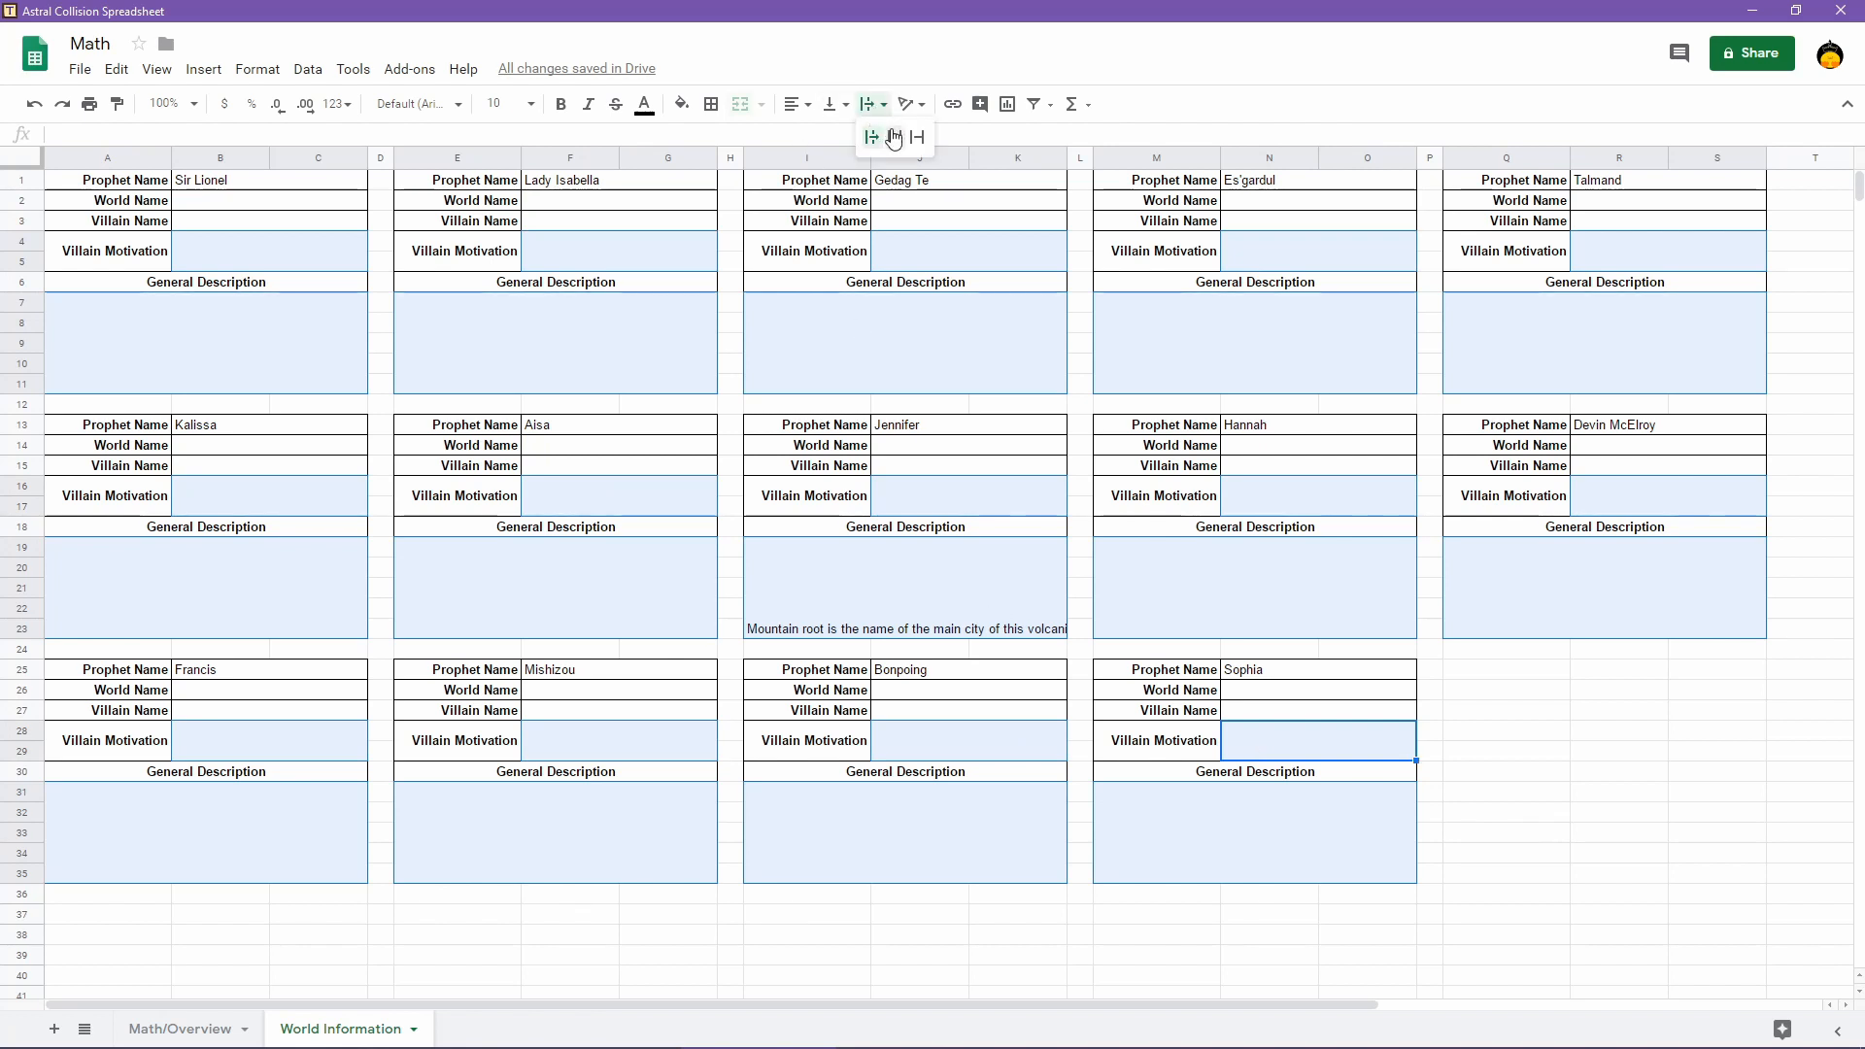
left_click(895, 137)
left_click(834, 104)
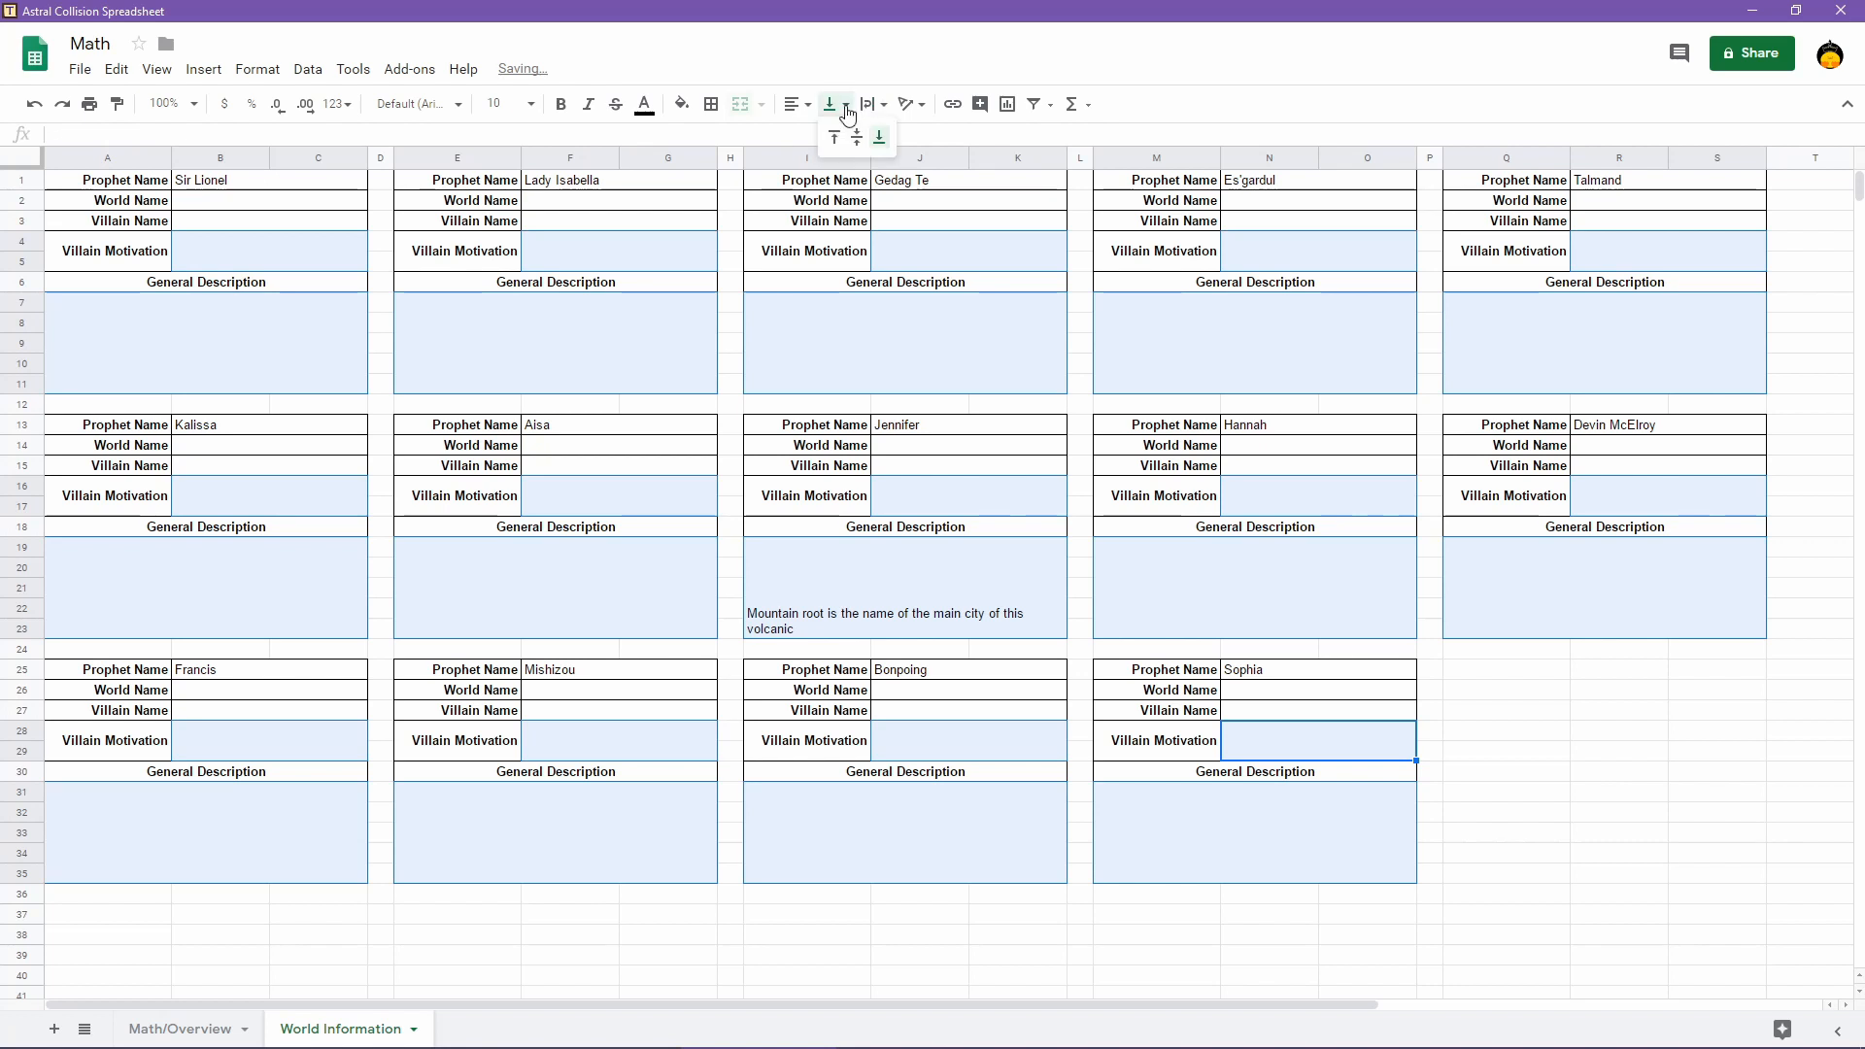
left_click(819, 136)
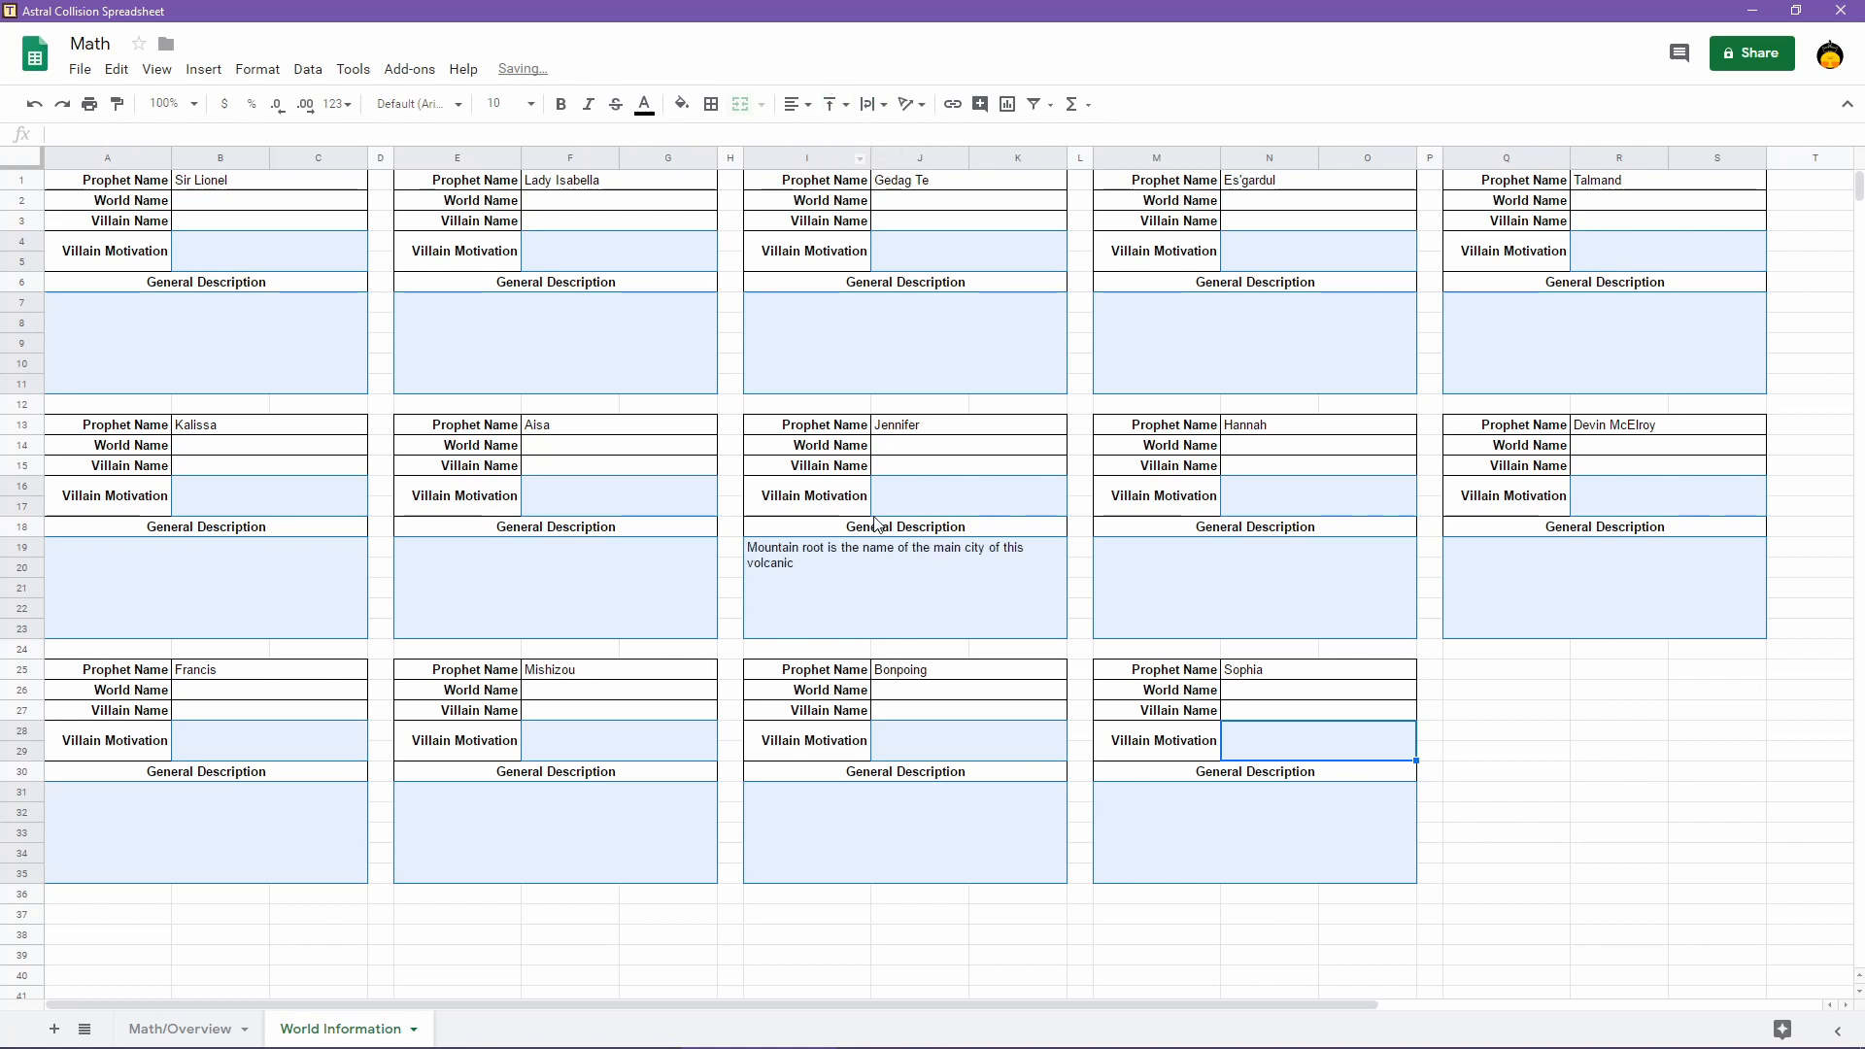
Continue the text in Jennifer's General Description box after "volcanic" with "world. The people live underground."
left_click(820, 615)
double_click(843, 579)
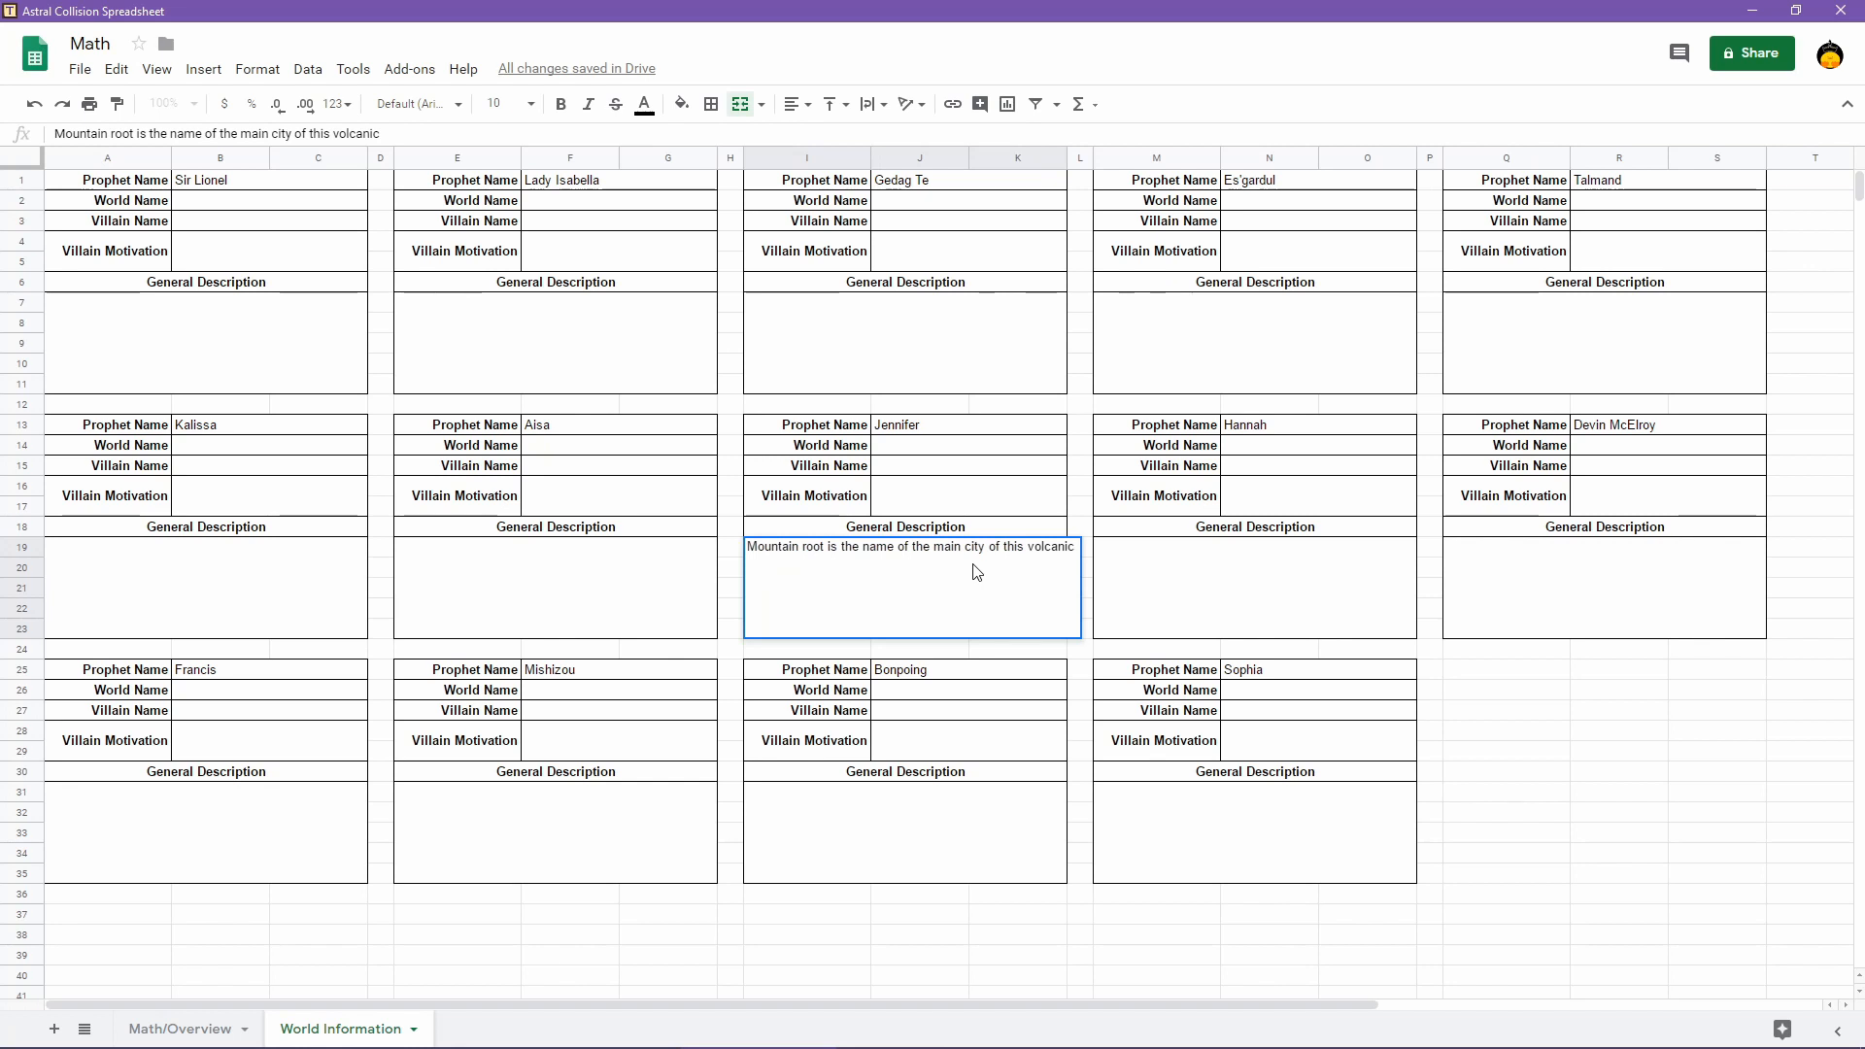
type("world")
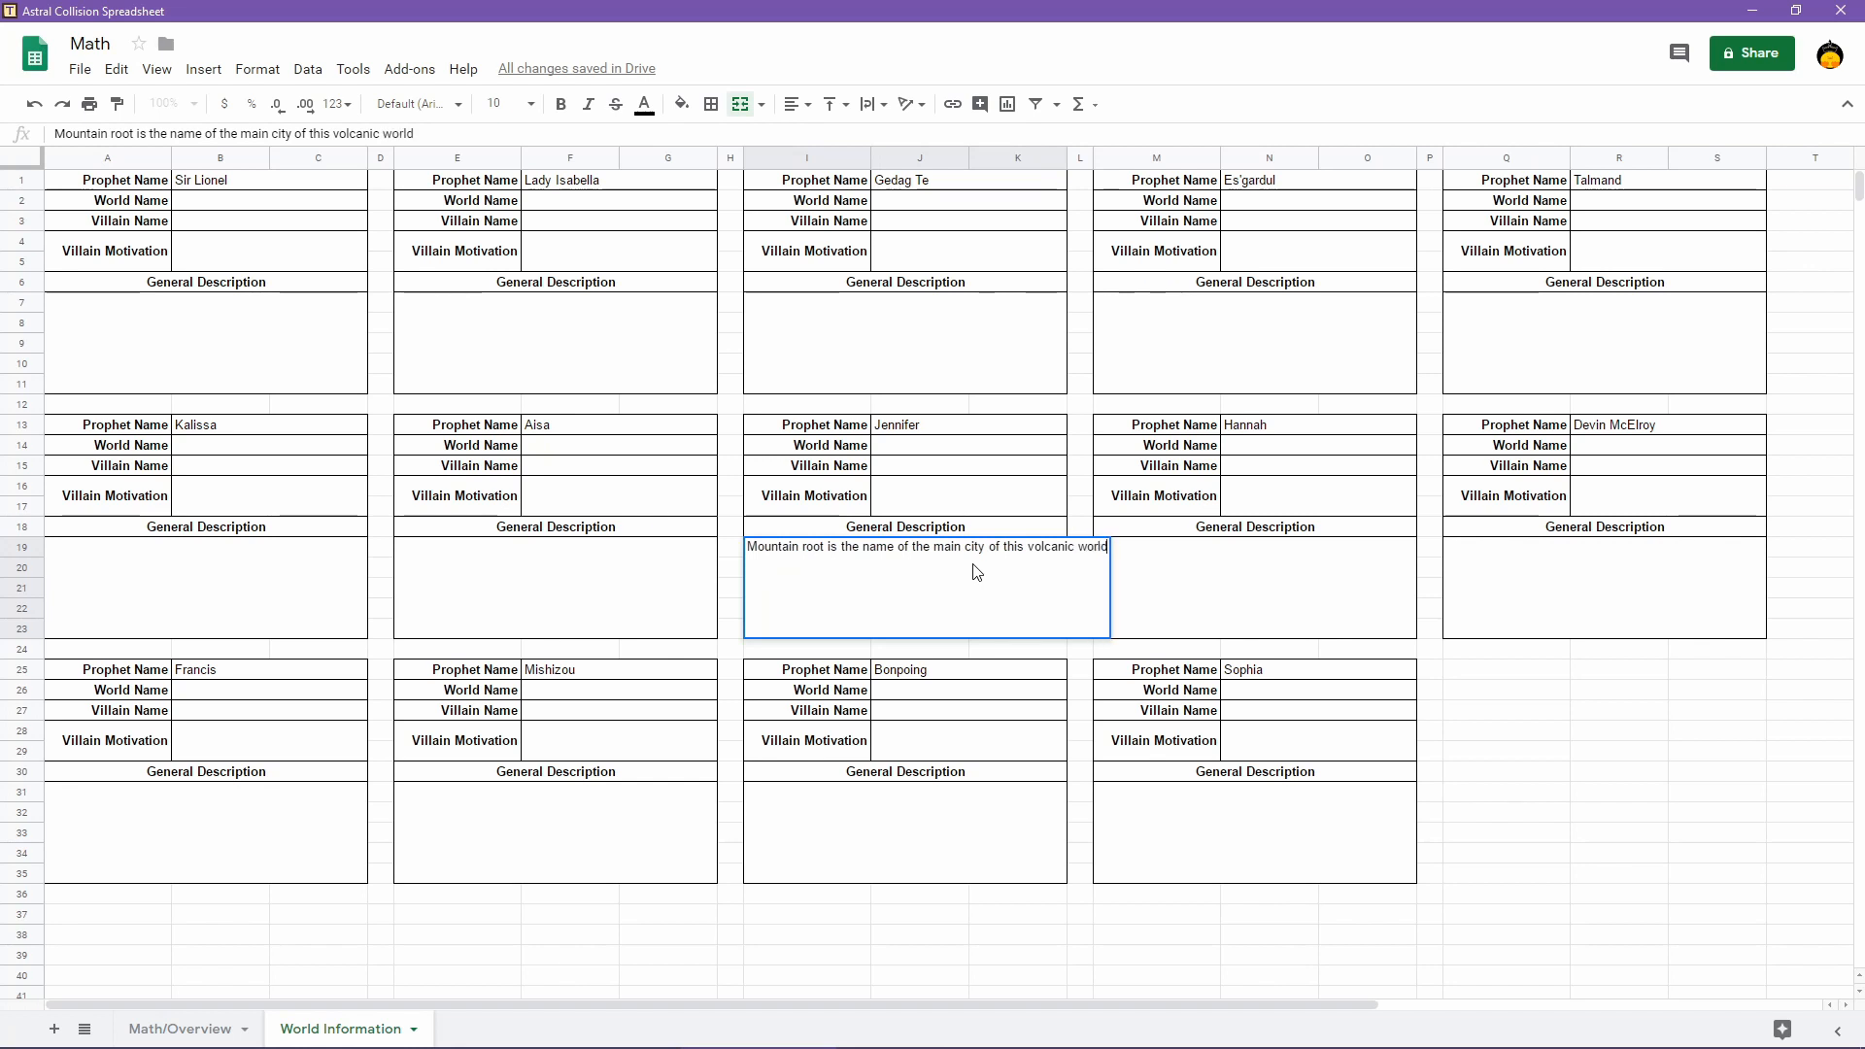
type(". The citiz")
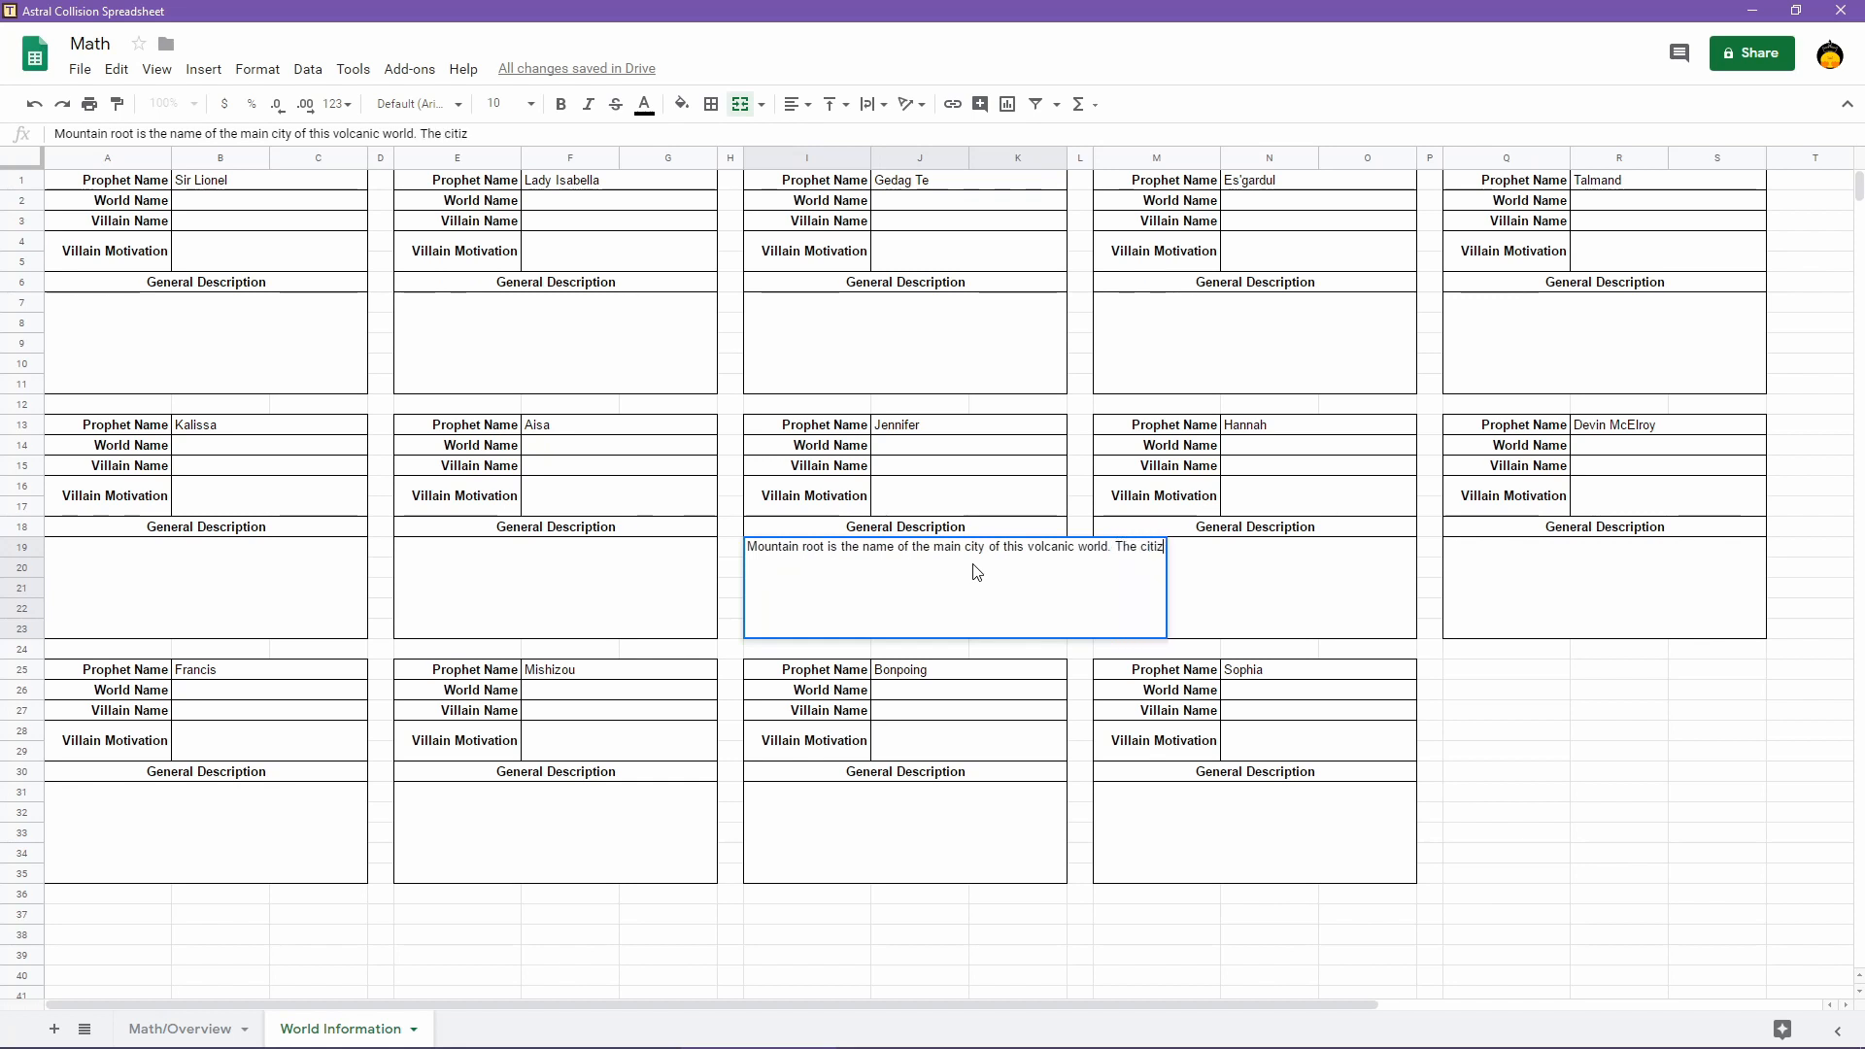
key("BackSpace")
key("BackSpace")
key("BackSpace")
key("BackSpace")
key("BackSpace")
type("people")
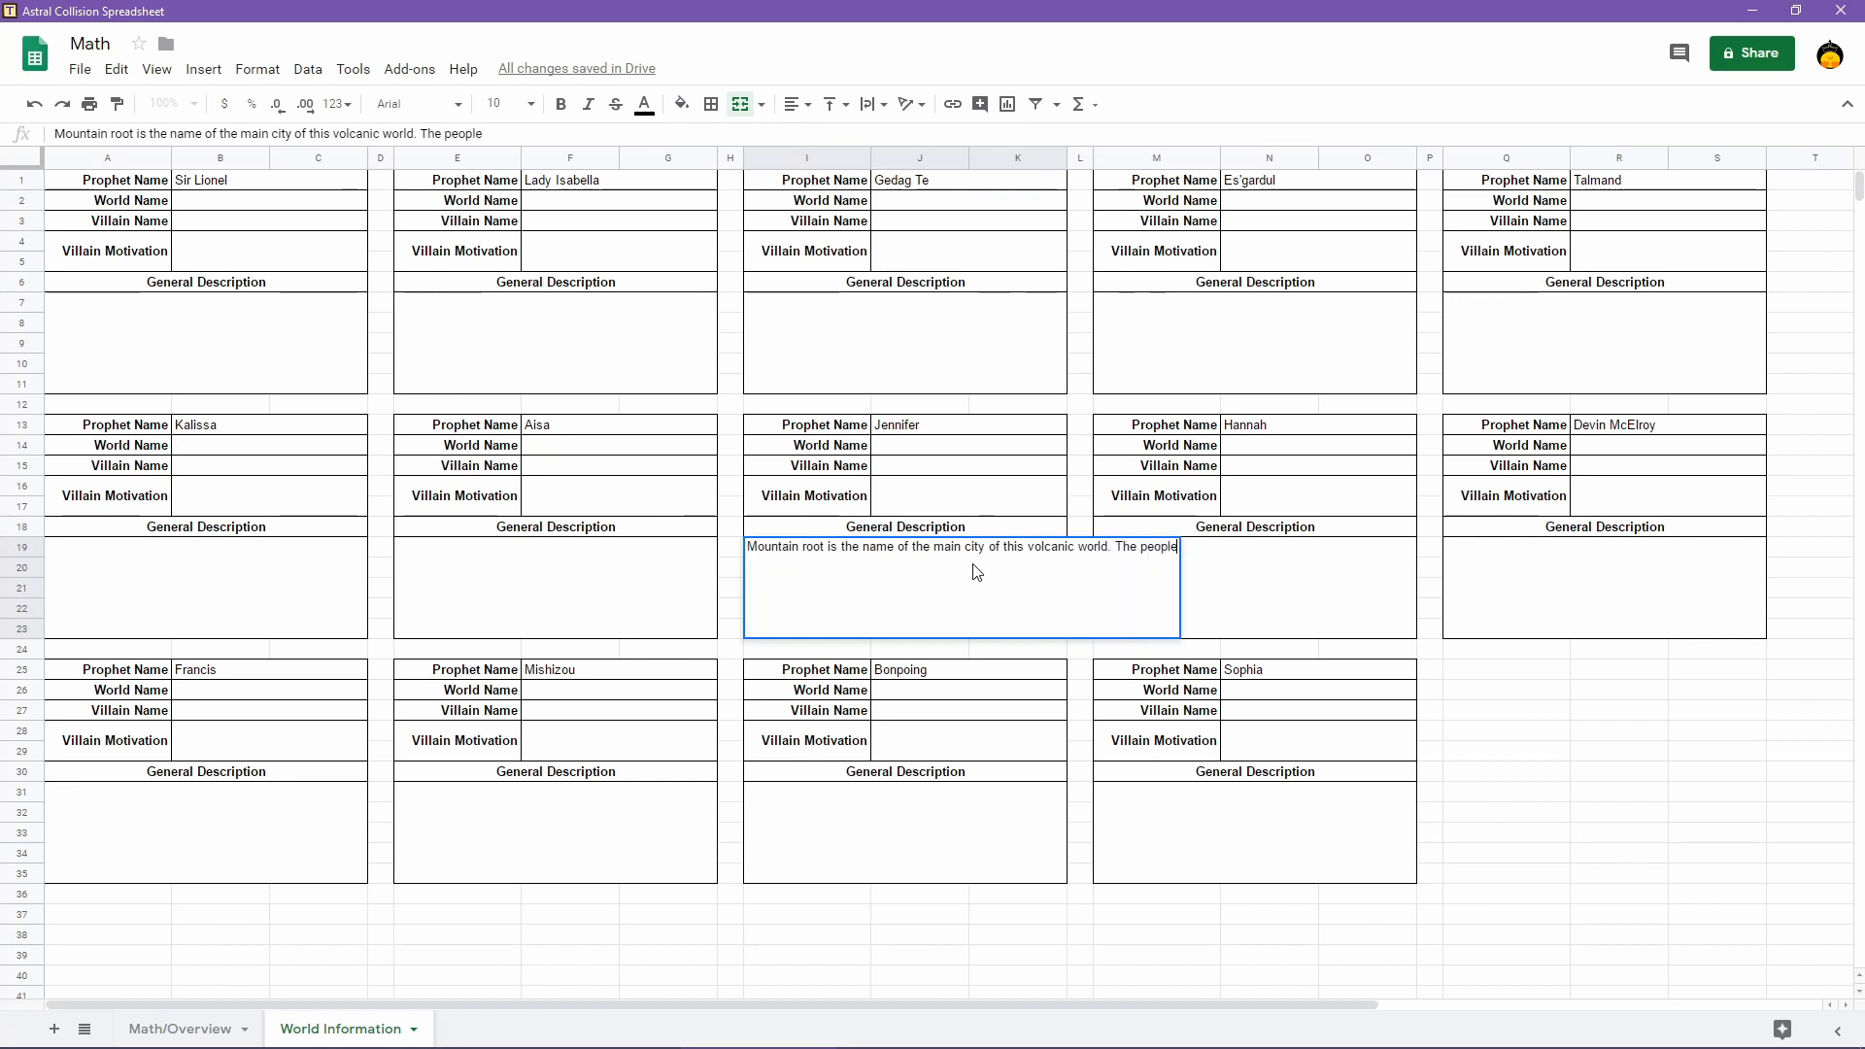
type(" live underground")
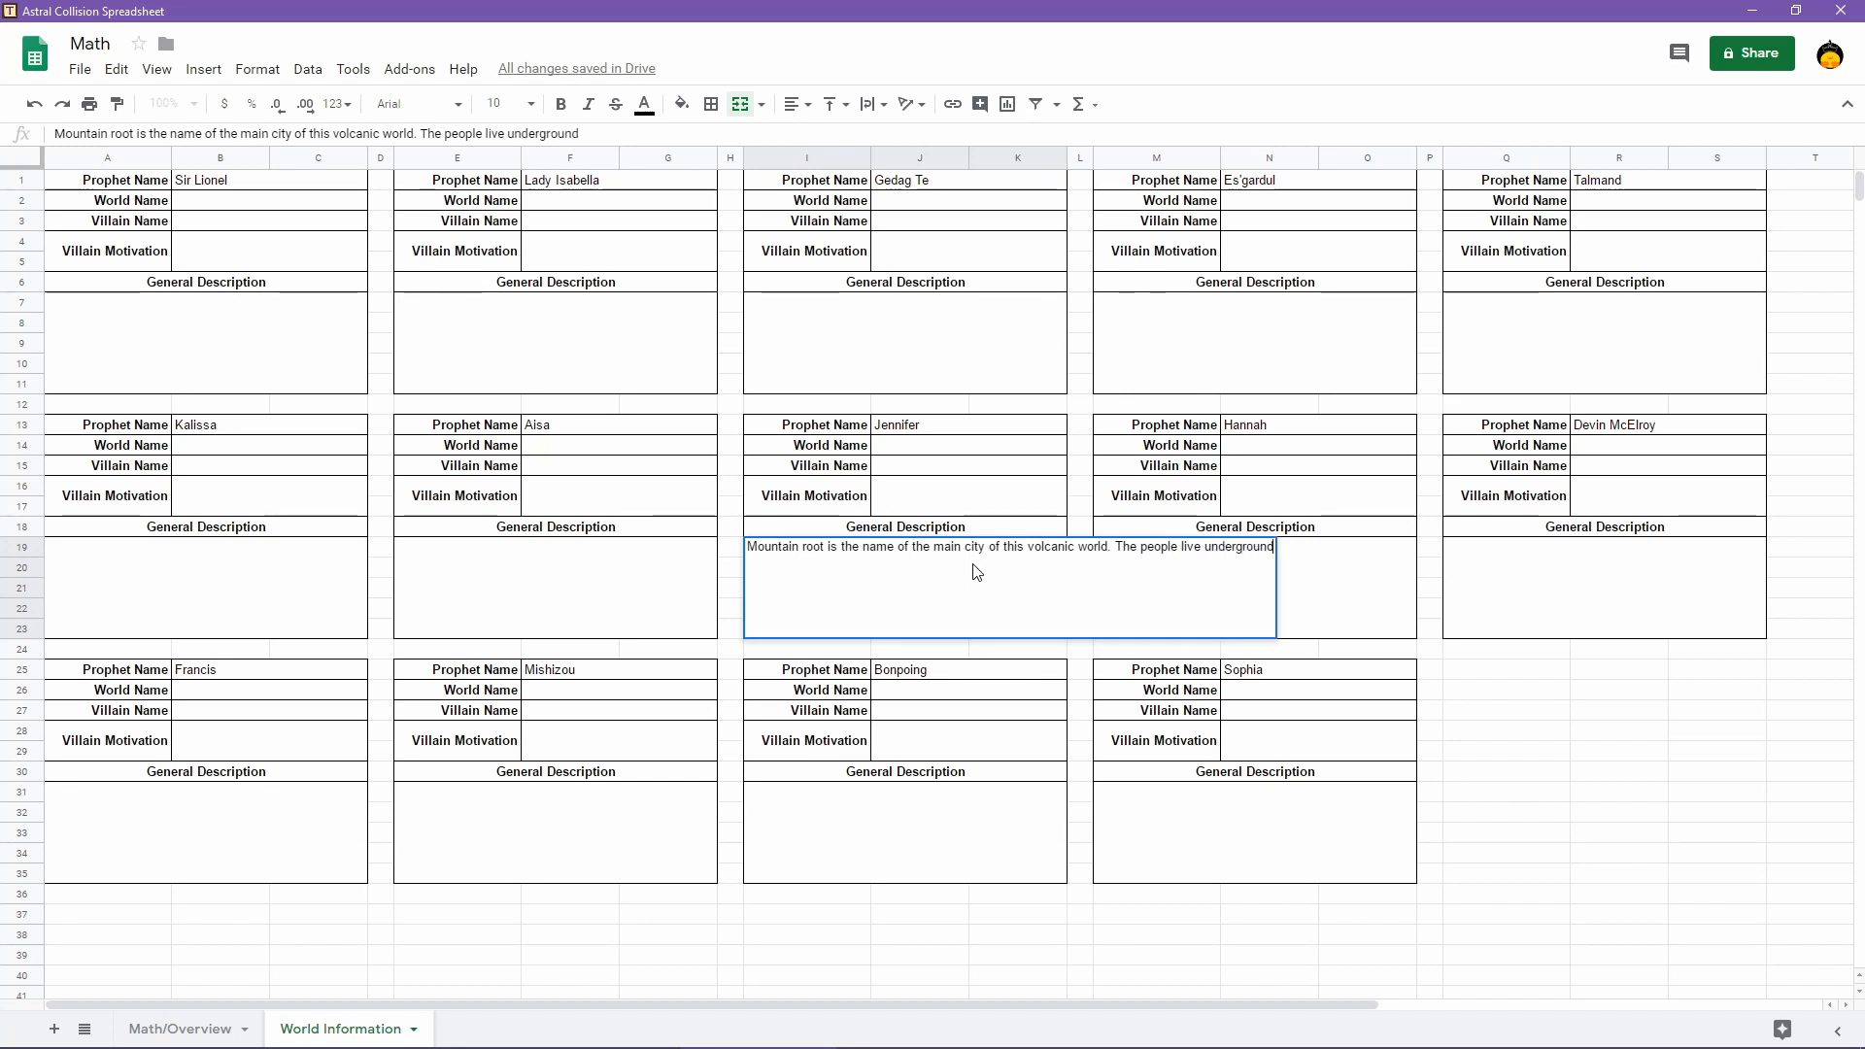
type(".")
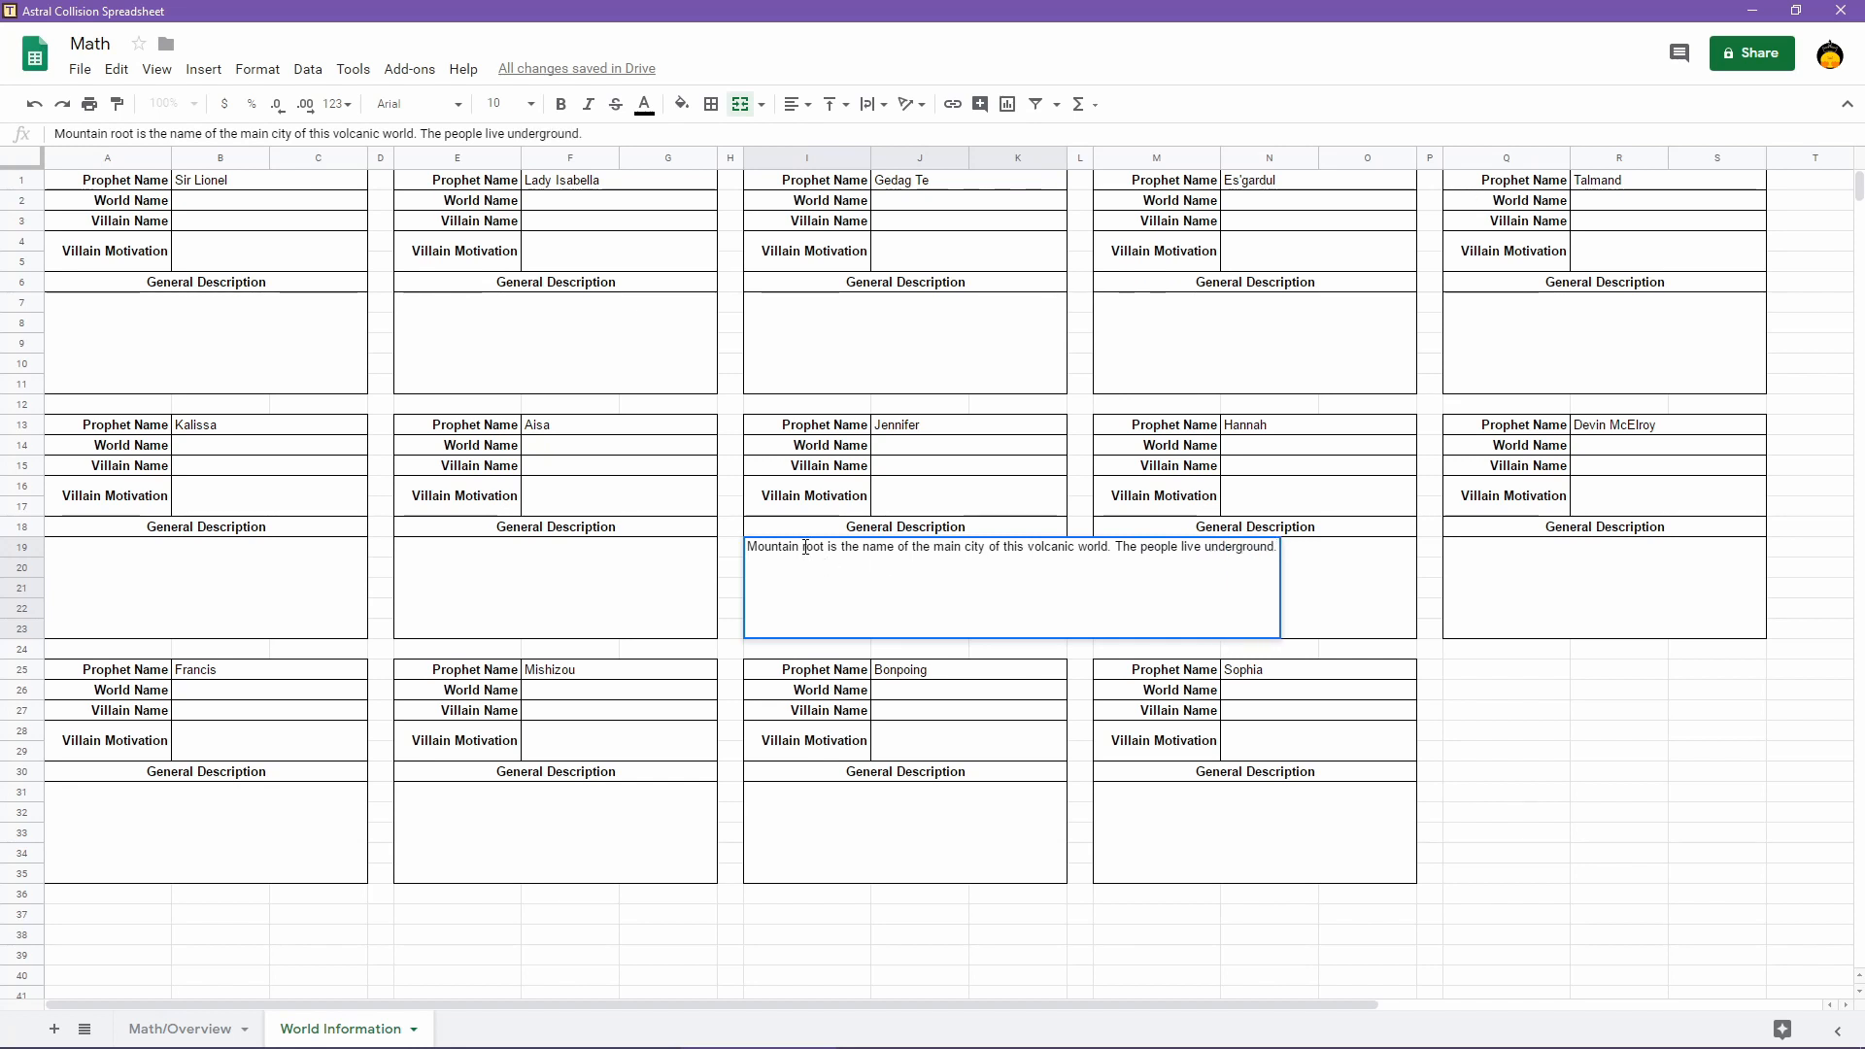
Capitalize "Root" in the city name "Mountain Root" in Jennifer's General Description
left_click(808, 547)
key("BackSpace")
type("R")
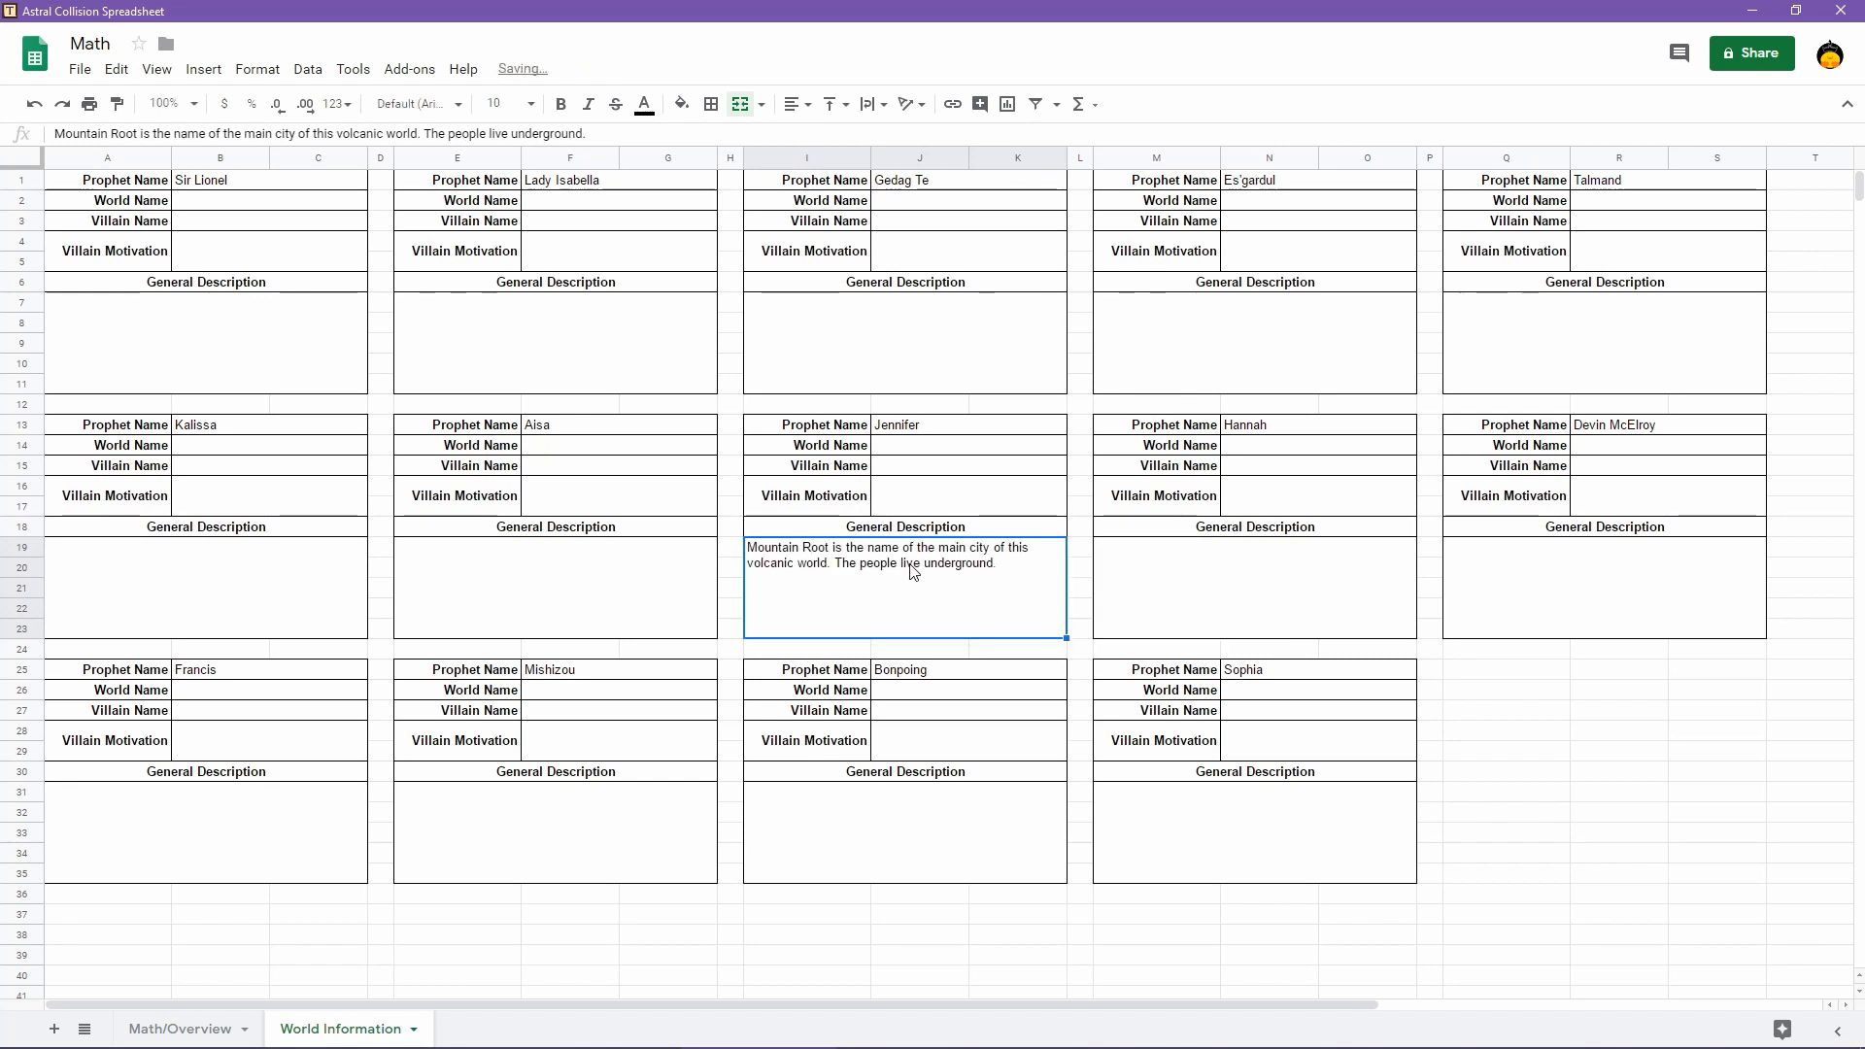
Enter "If you become the darkness, you no longer have to fear it, right?" as Jennifer's Villain Motivation
left_click(1045, 504)
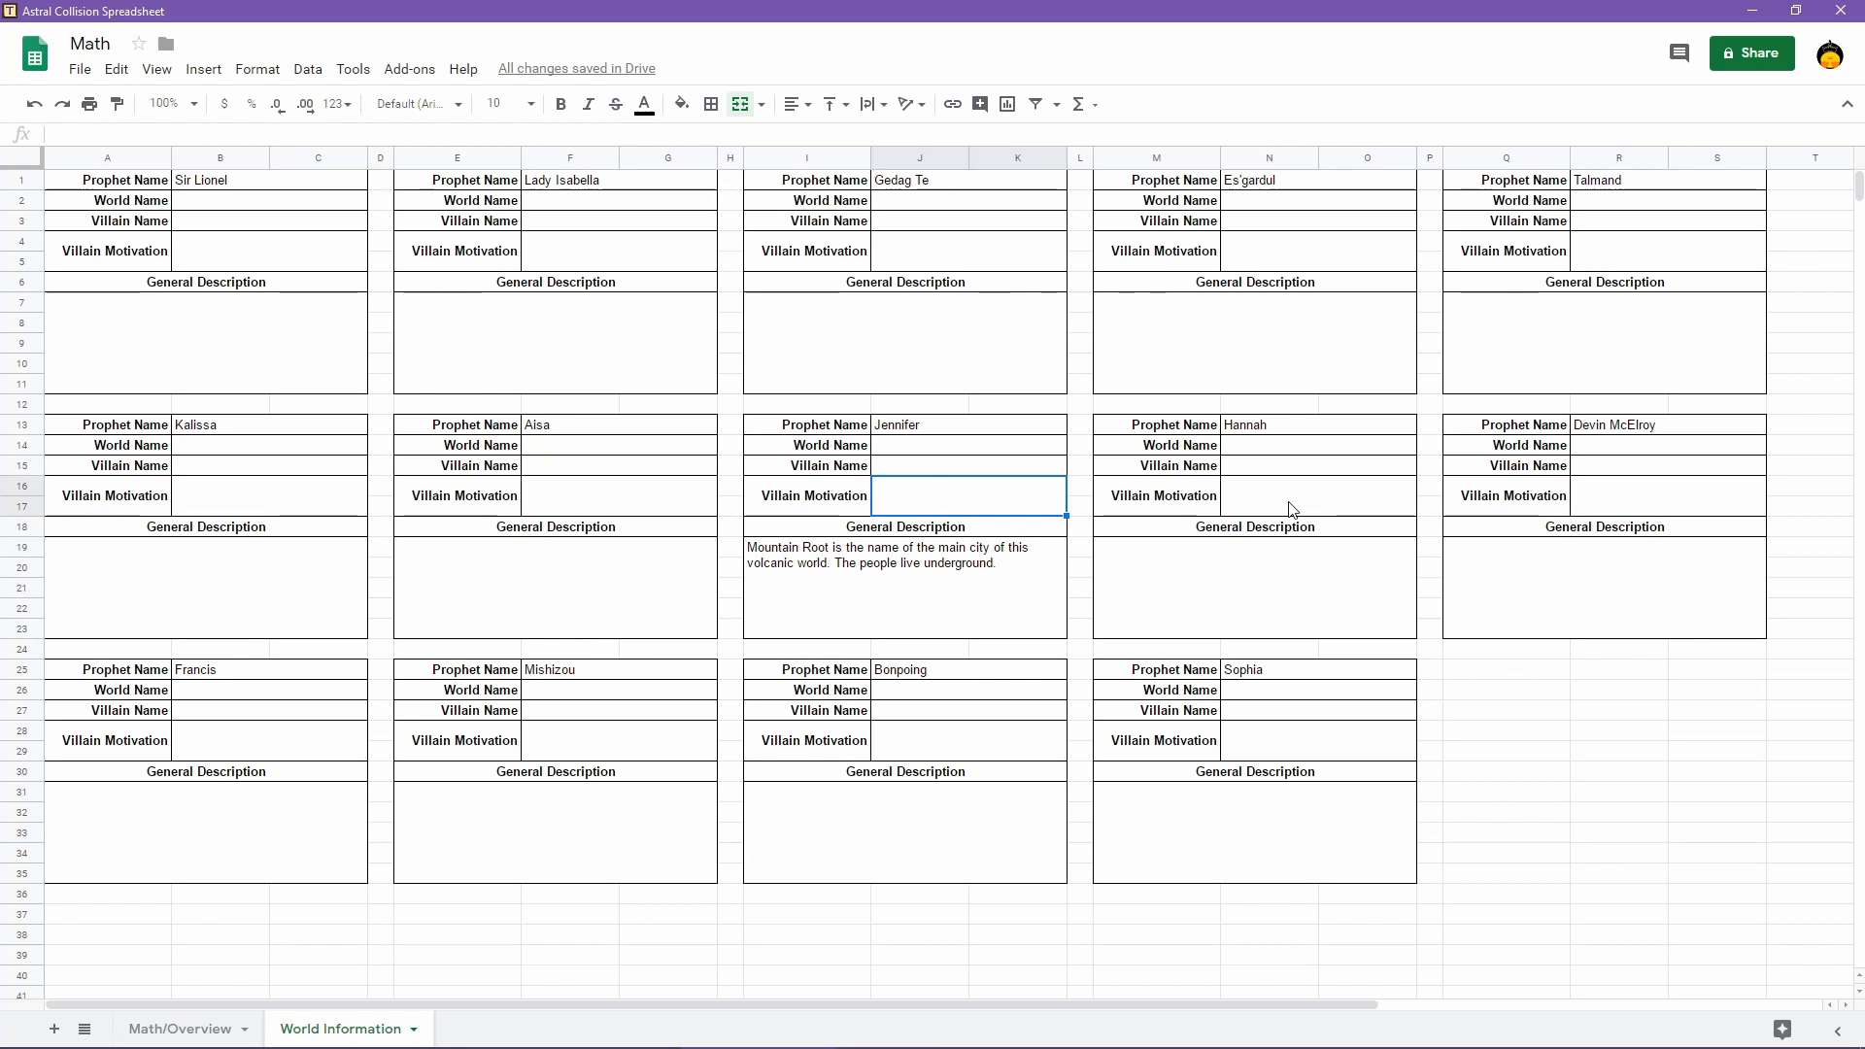
type("If you b")
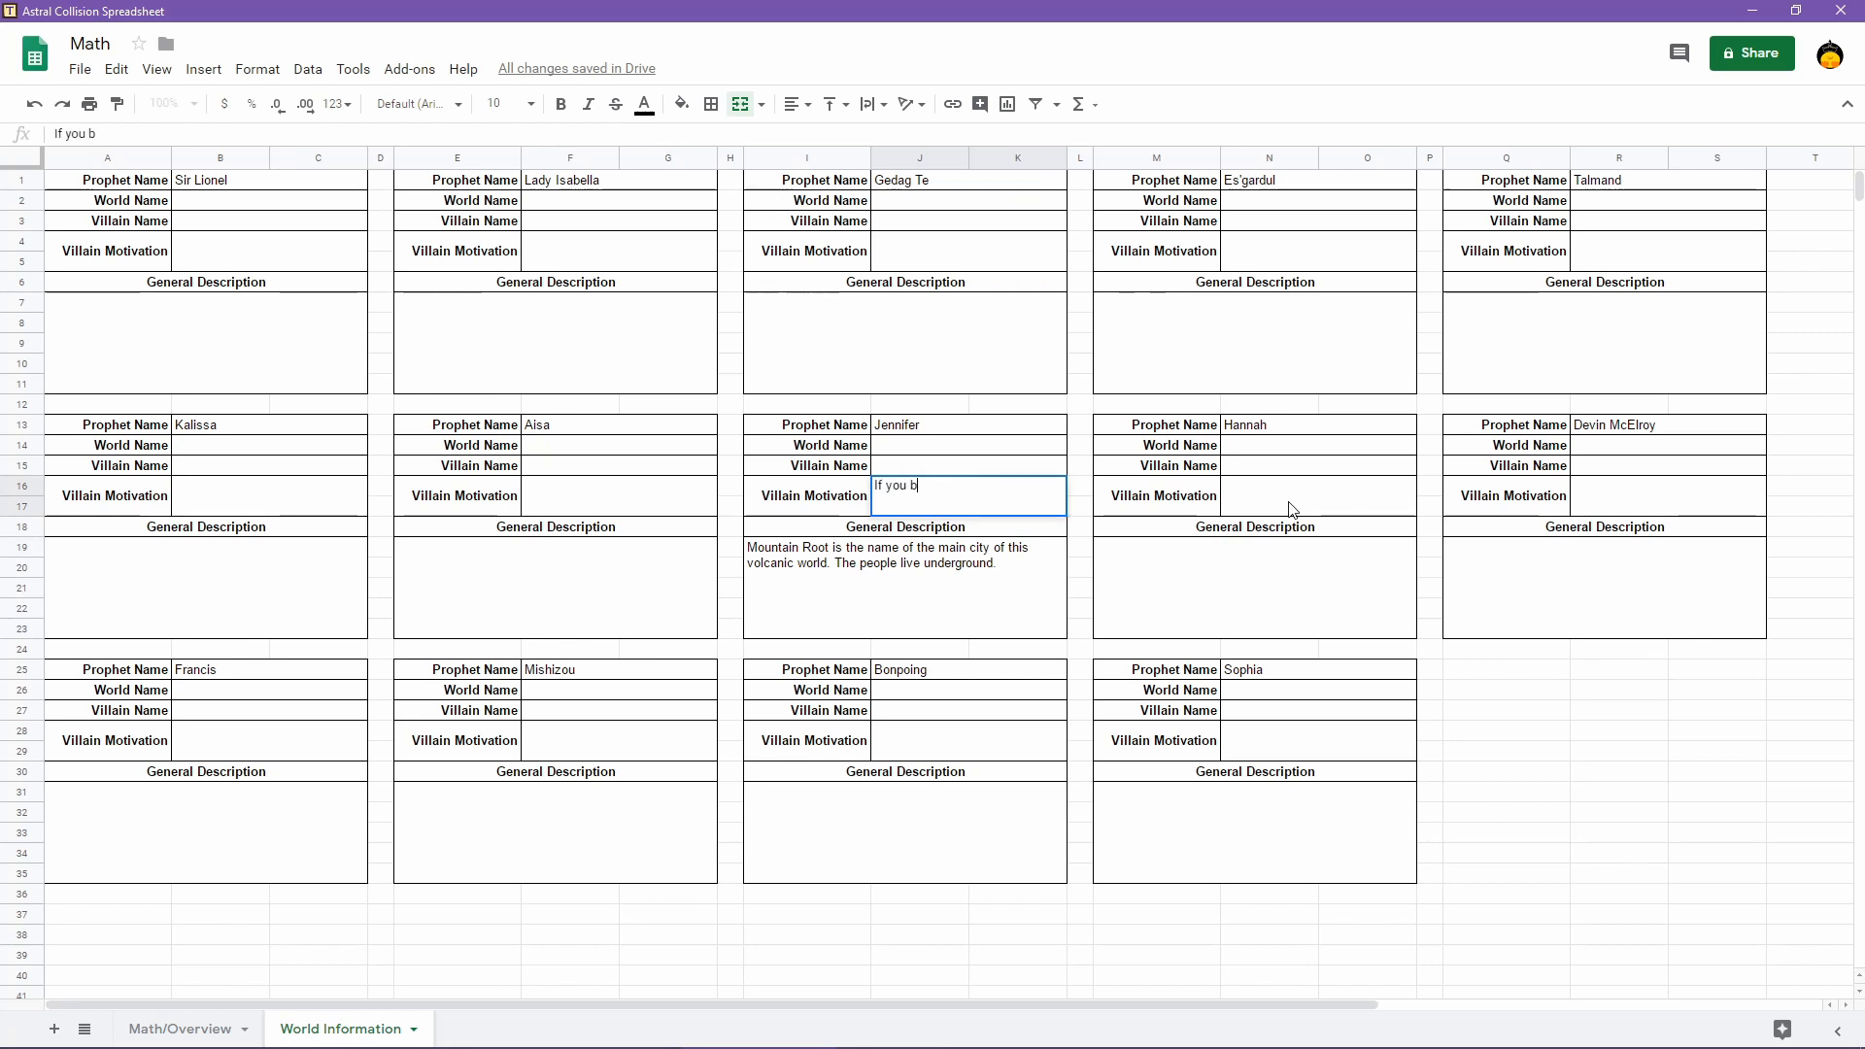
type("ecome the darknes")
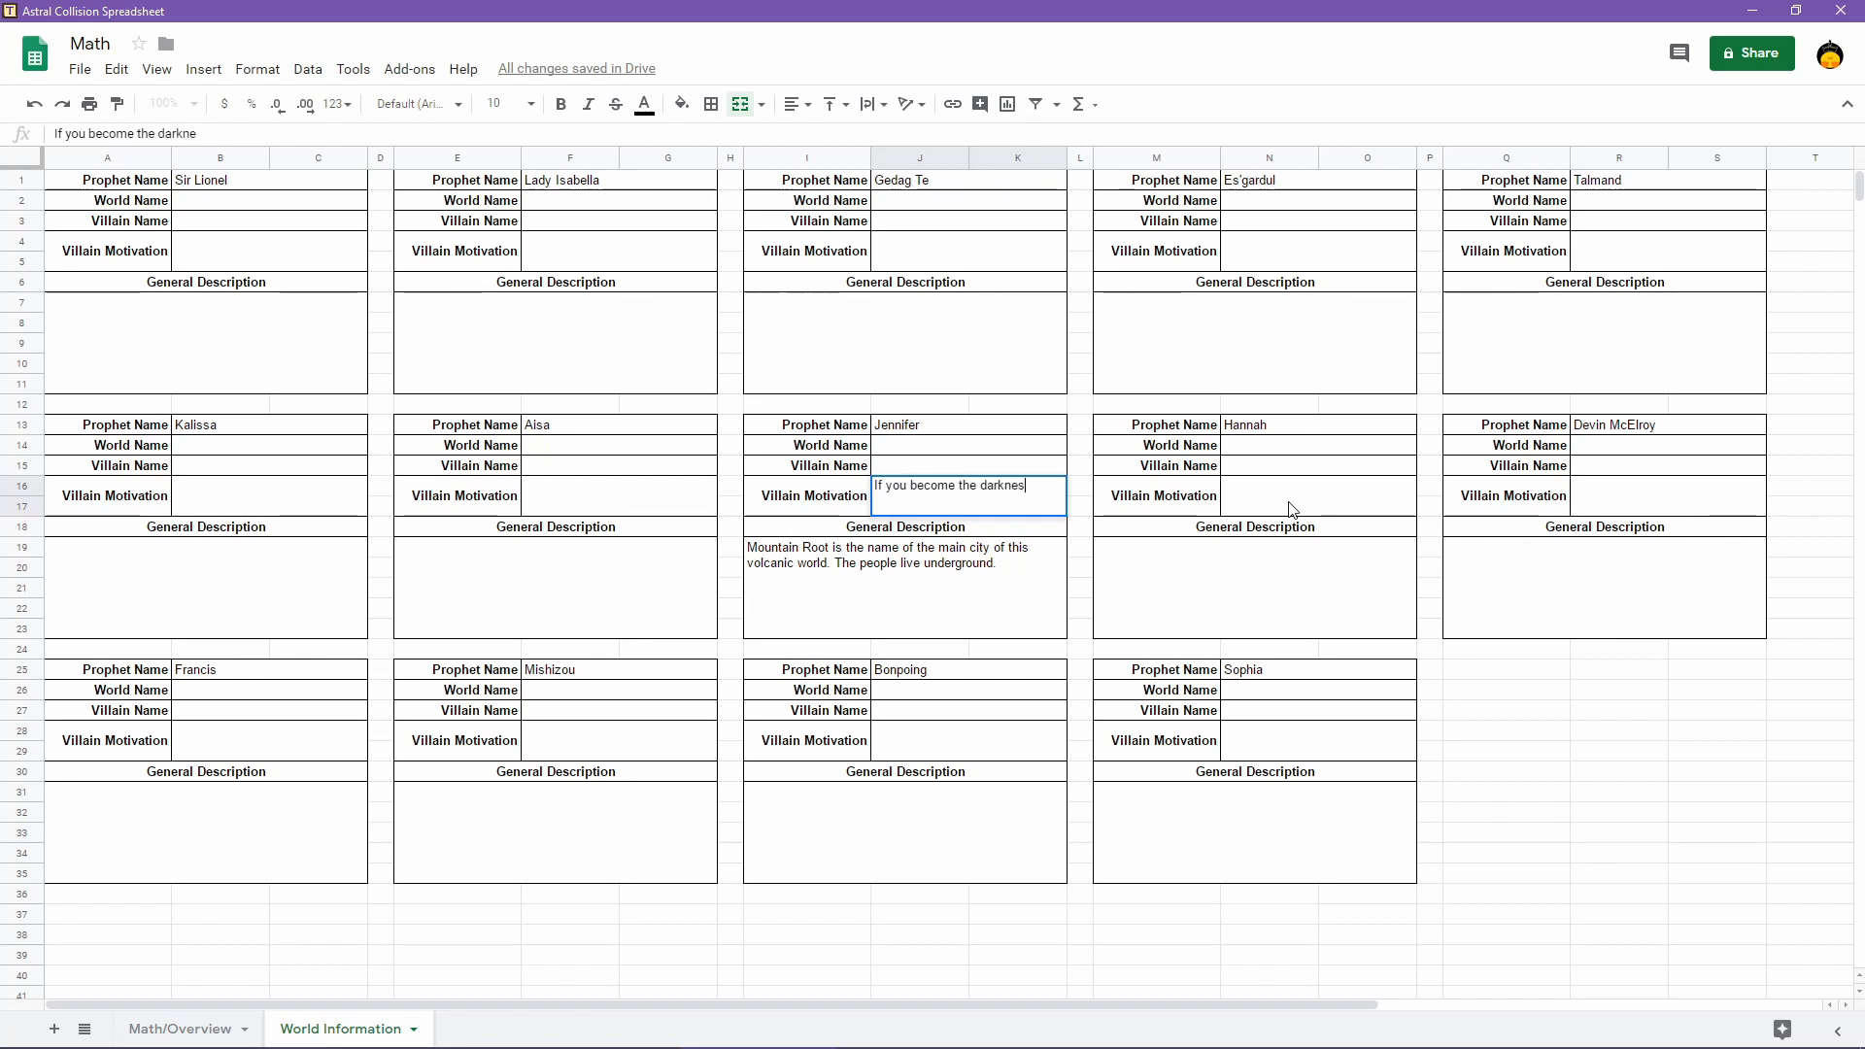
type("s, you no longer")
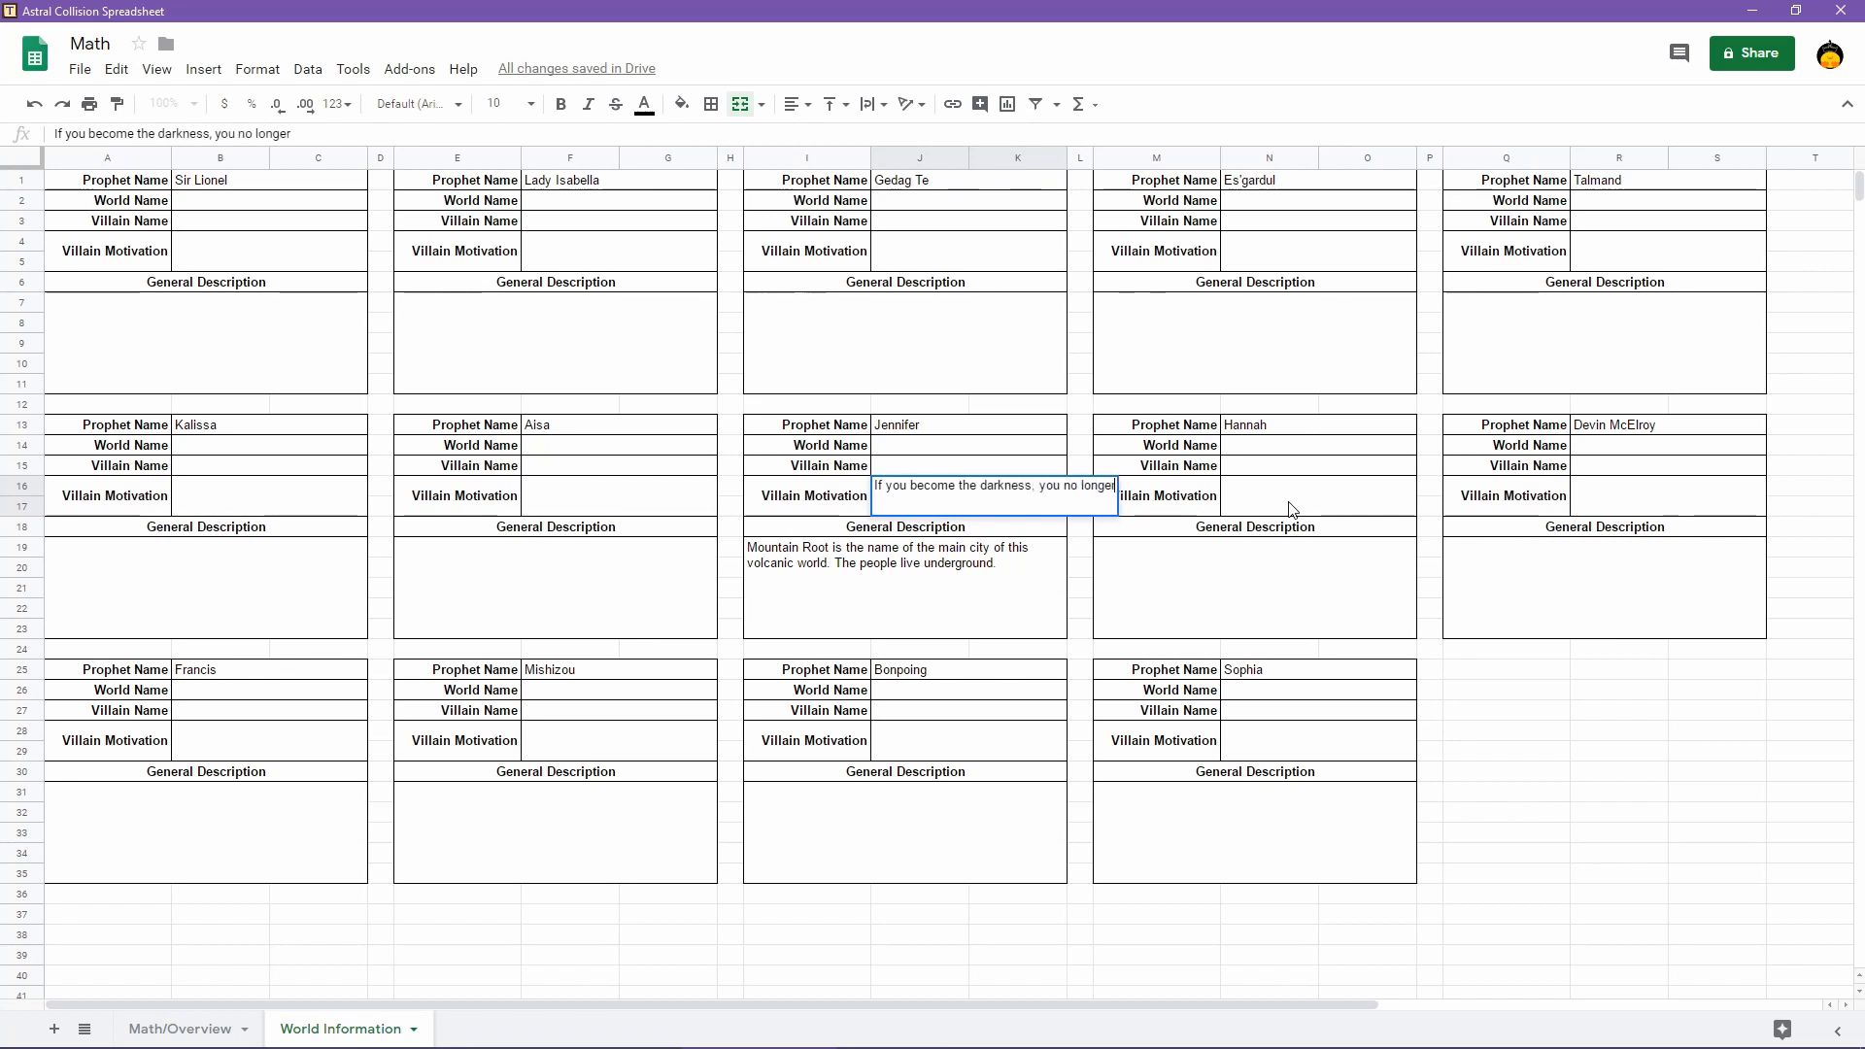
type(" have to fear it, right?")
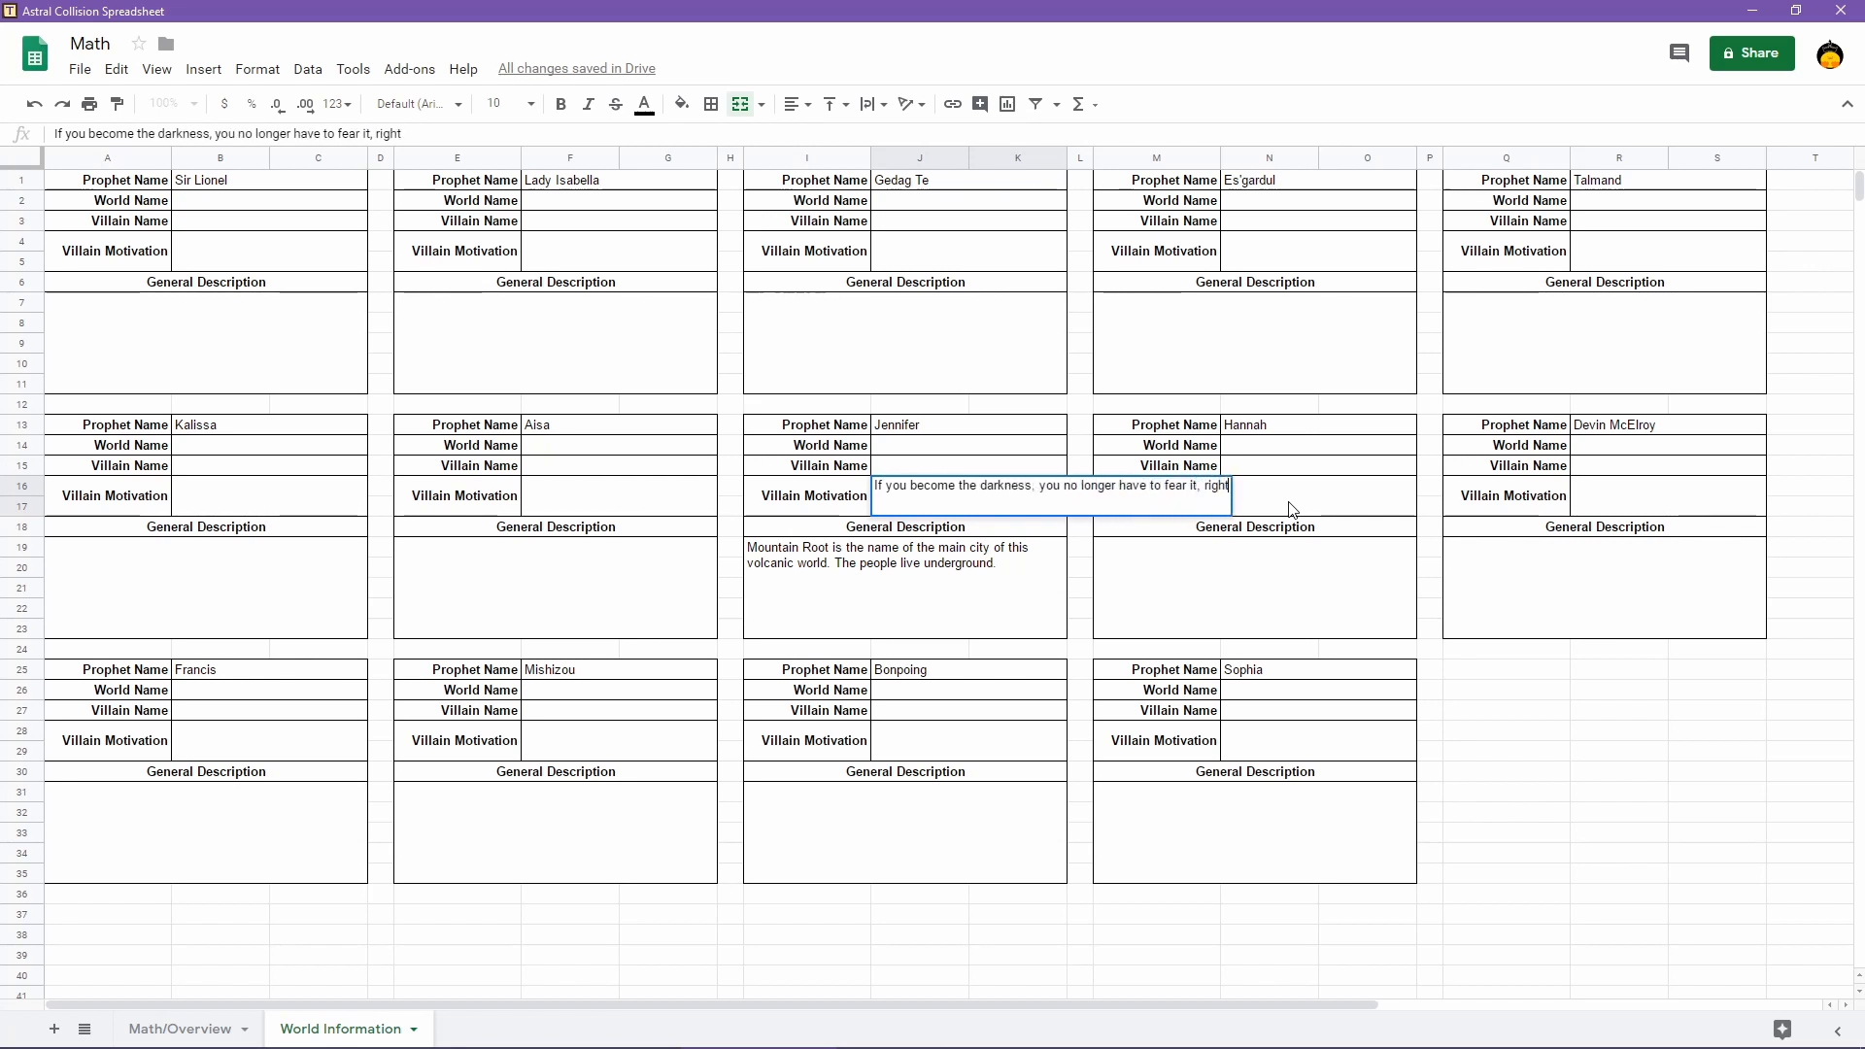
key("Return")
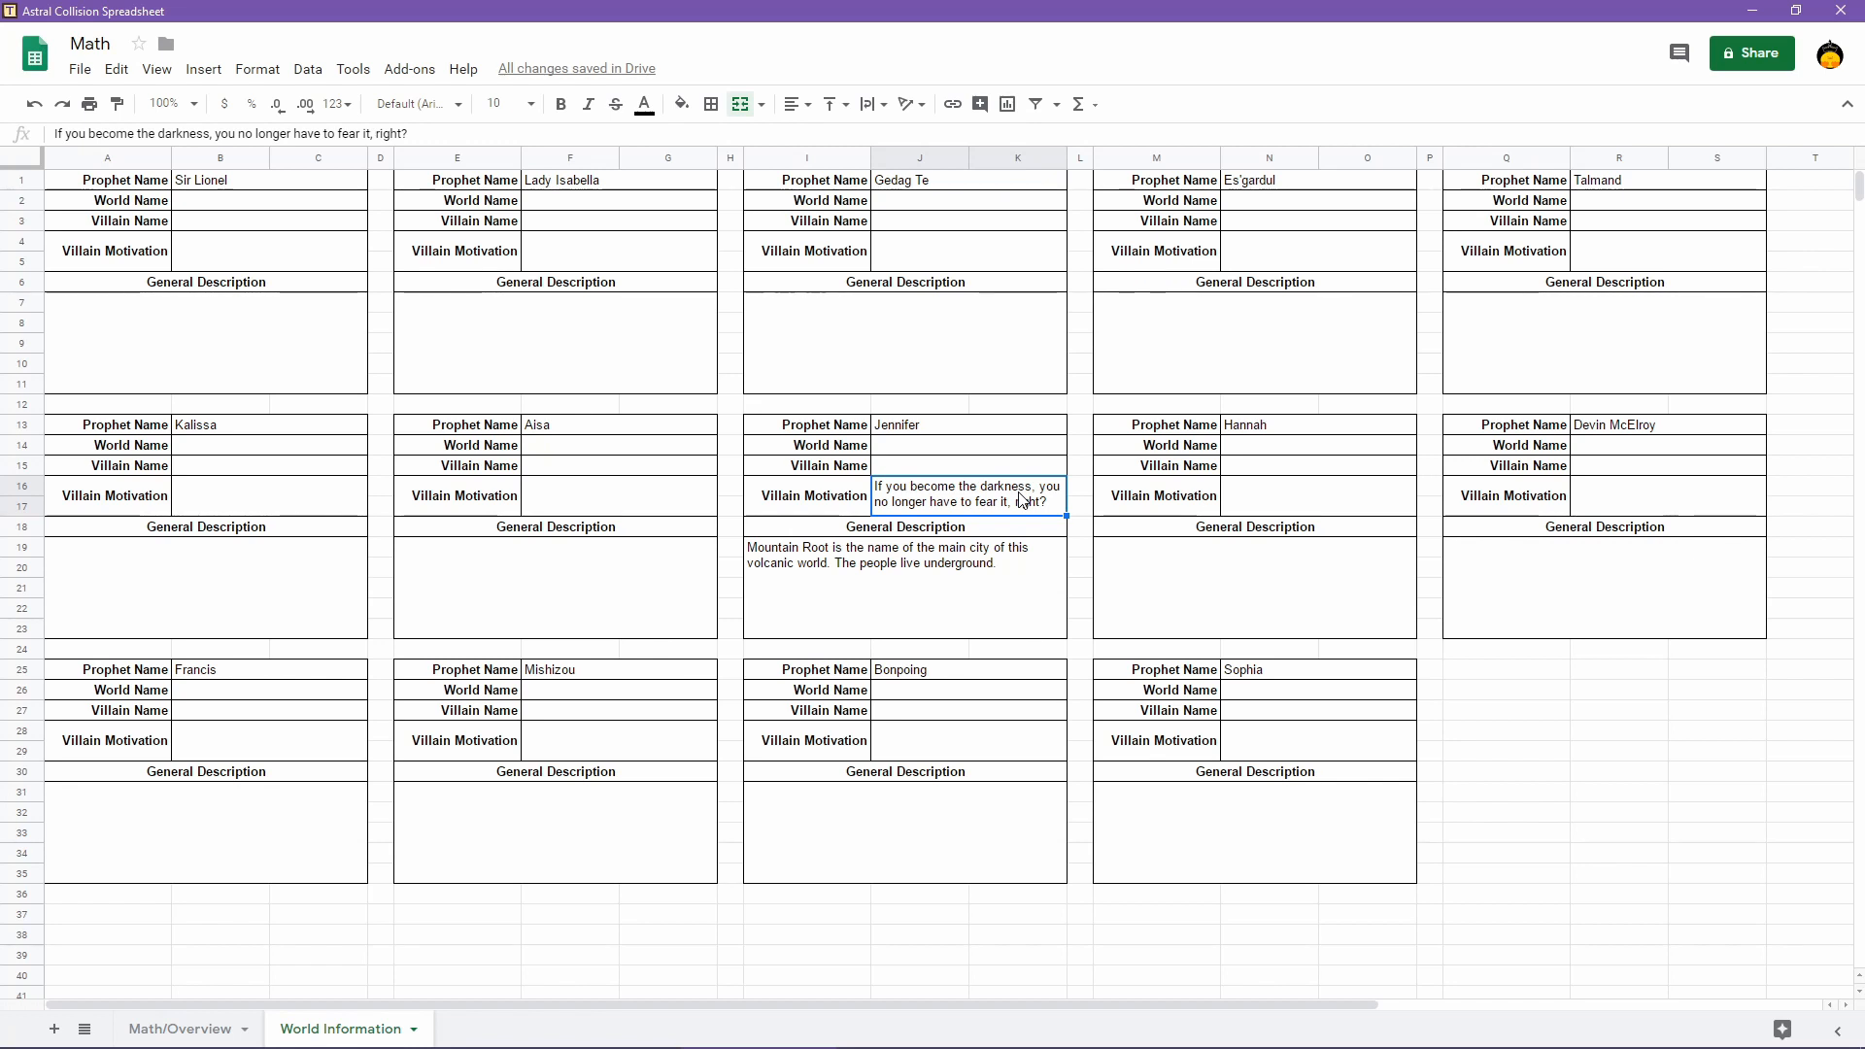
Check Hannah's actor profile in the RPG Maker MV database, returning to the World Information sheet
left_click(1283, 497)
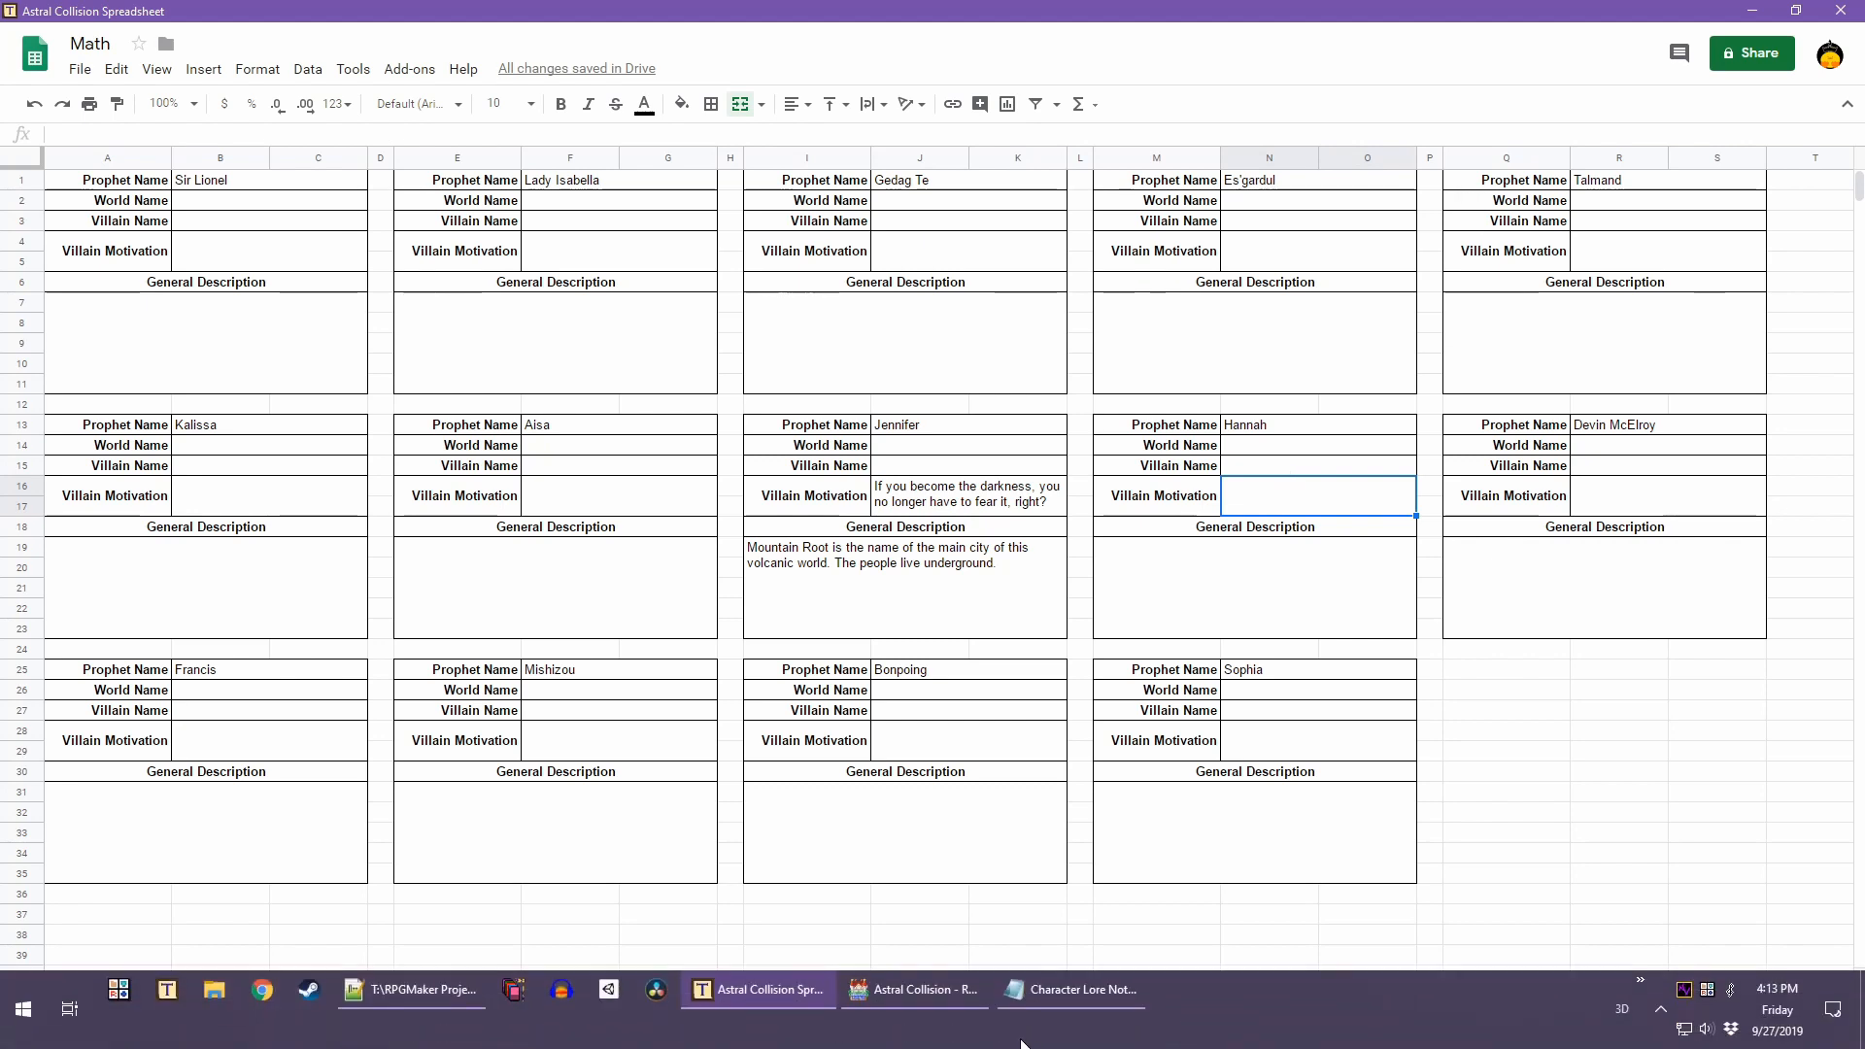
left_click(951, 994)
left_click(593, 439)
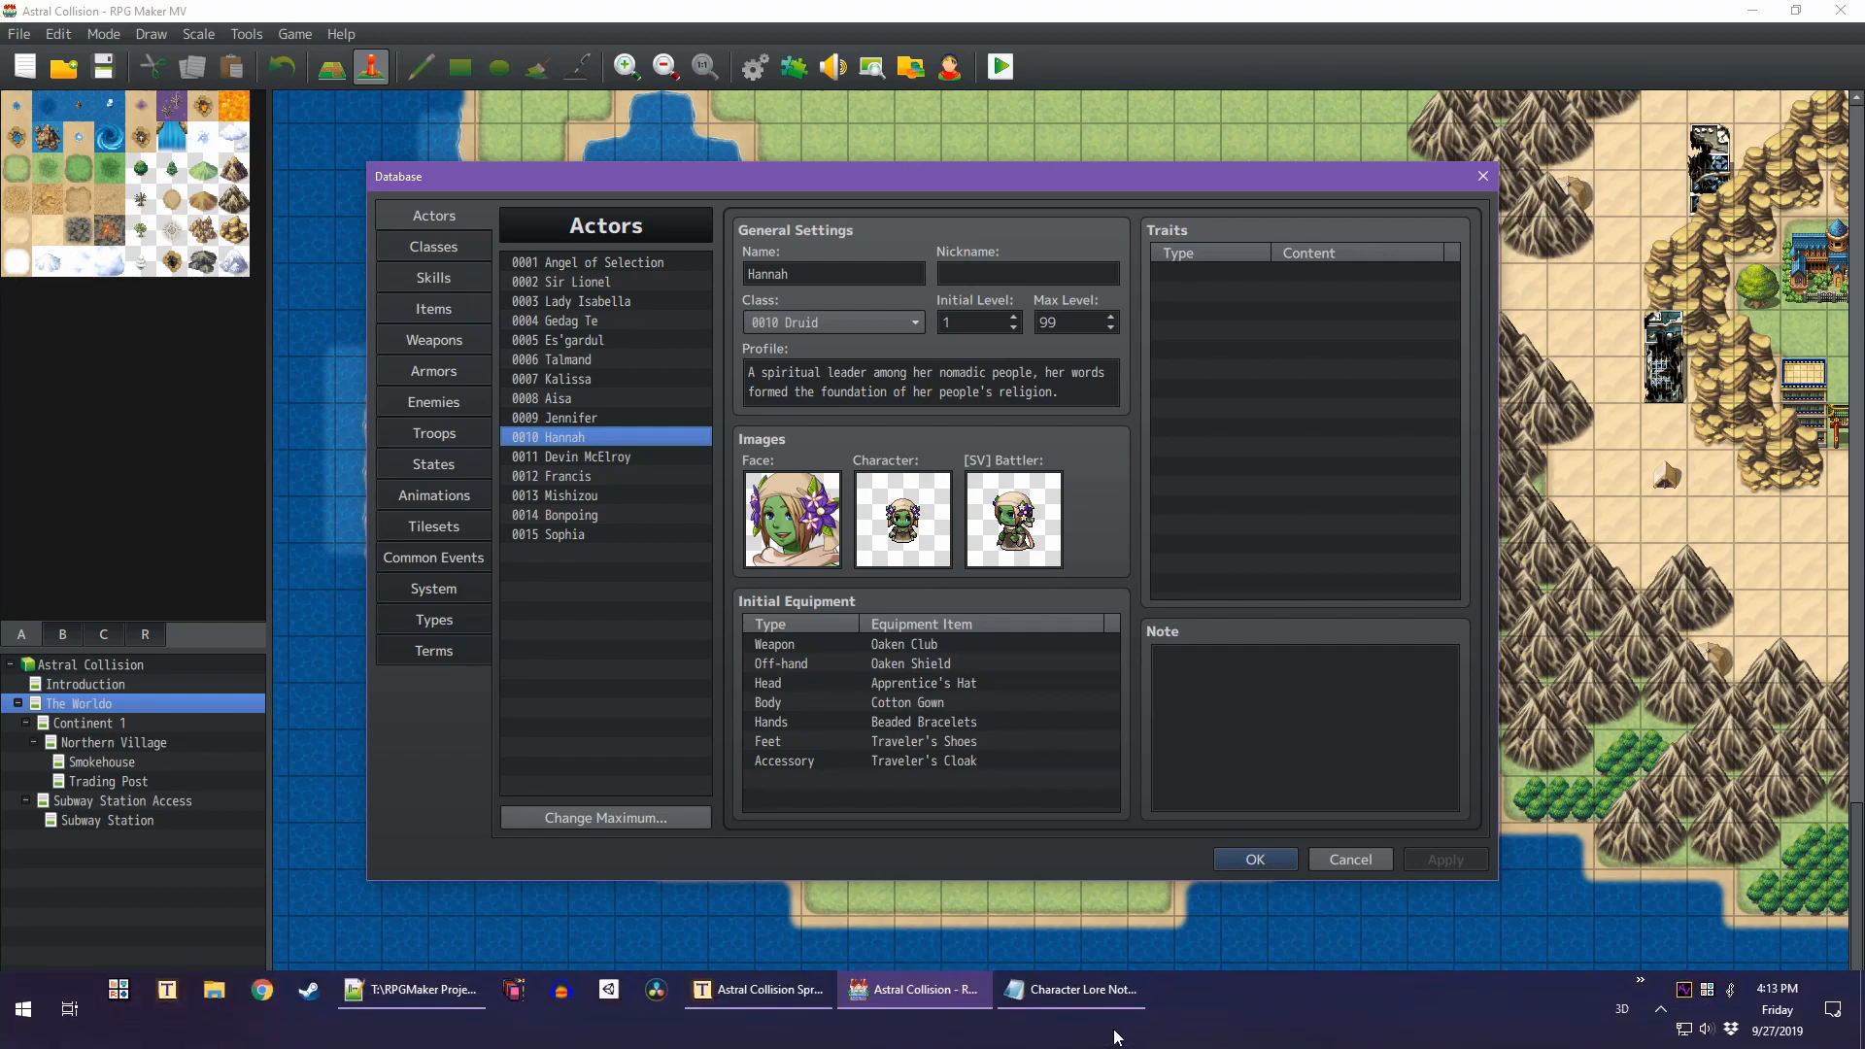
mouse_move(1059, 995)
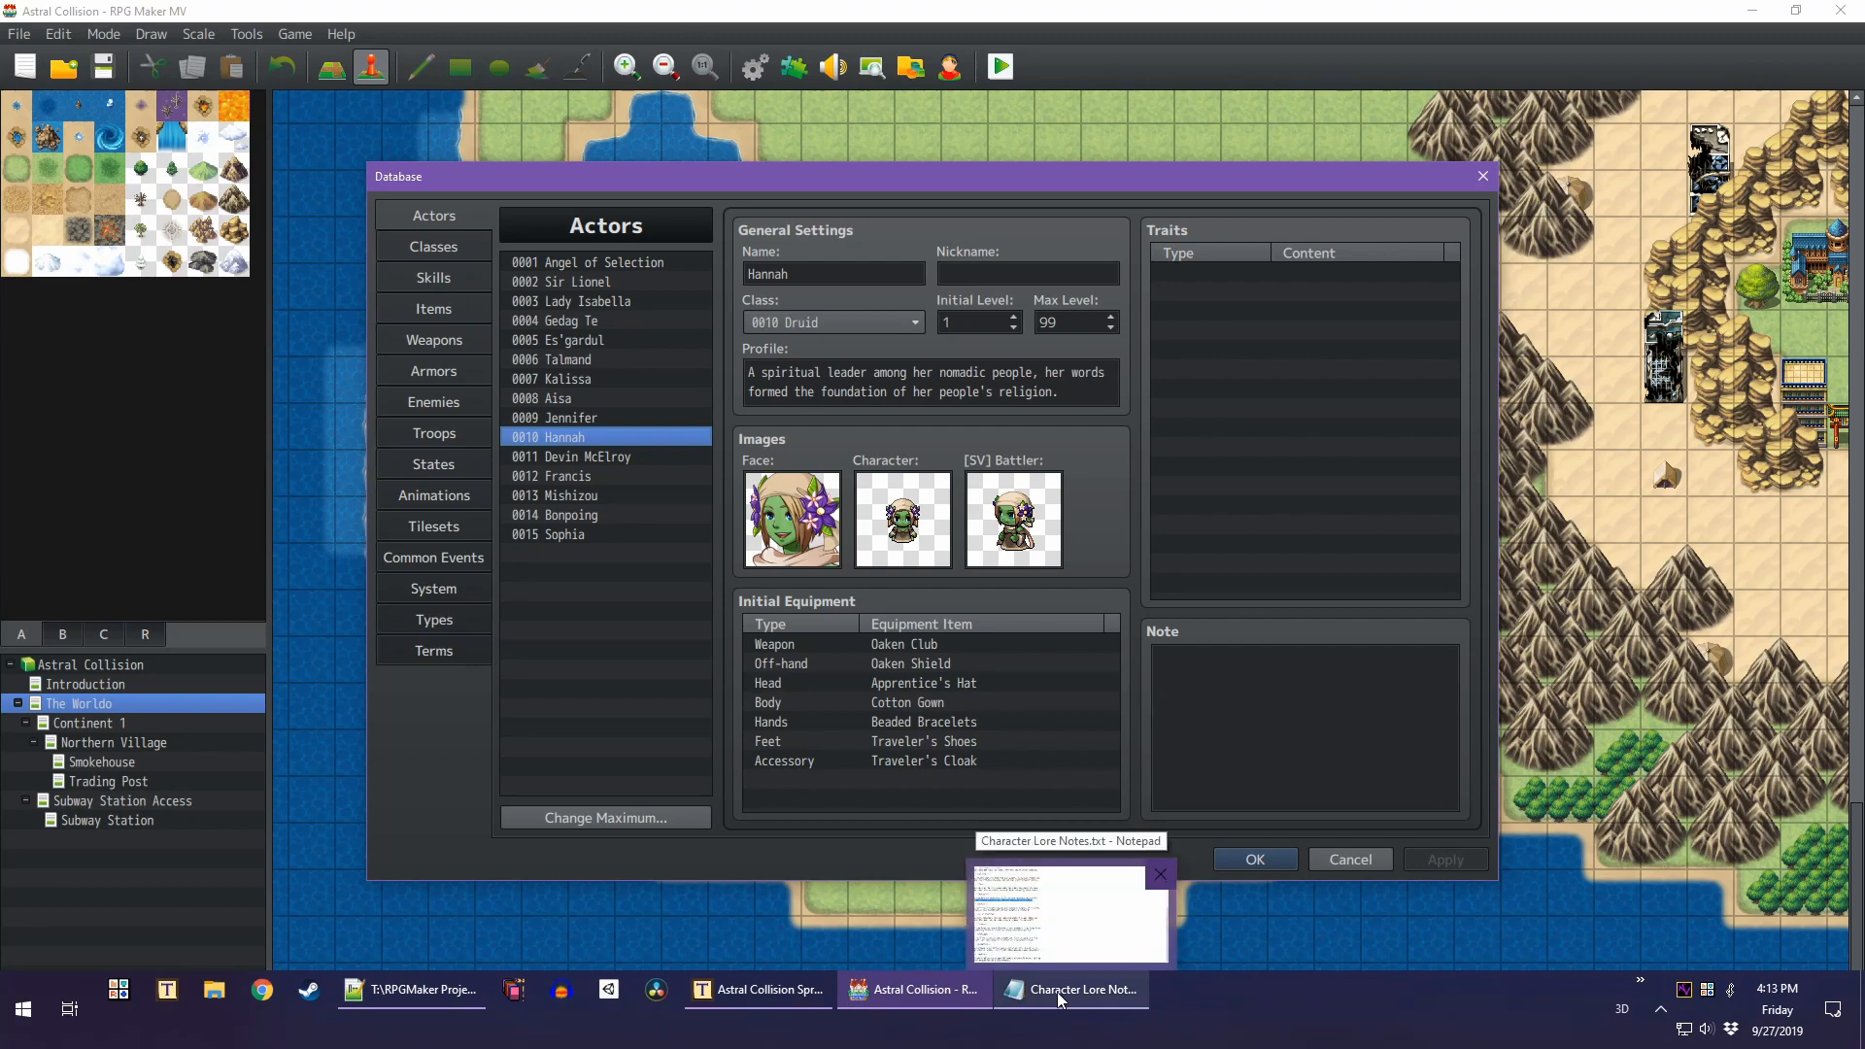
left_click(762, 989)
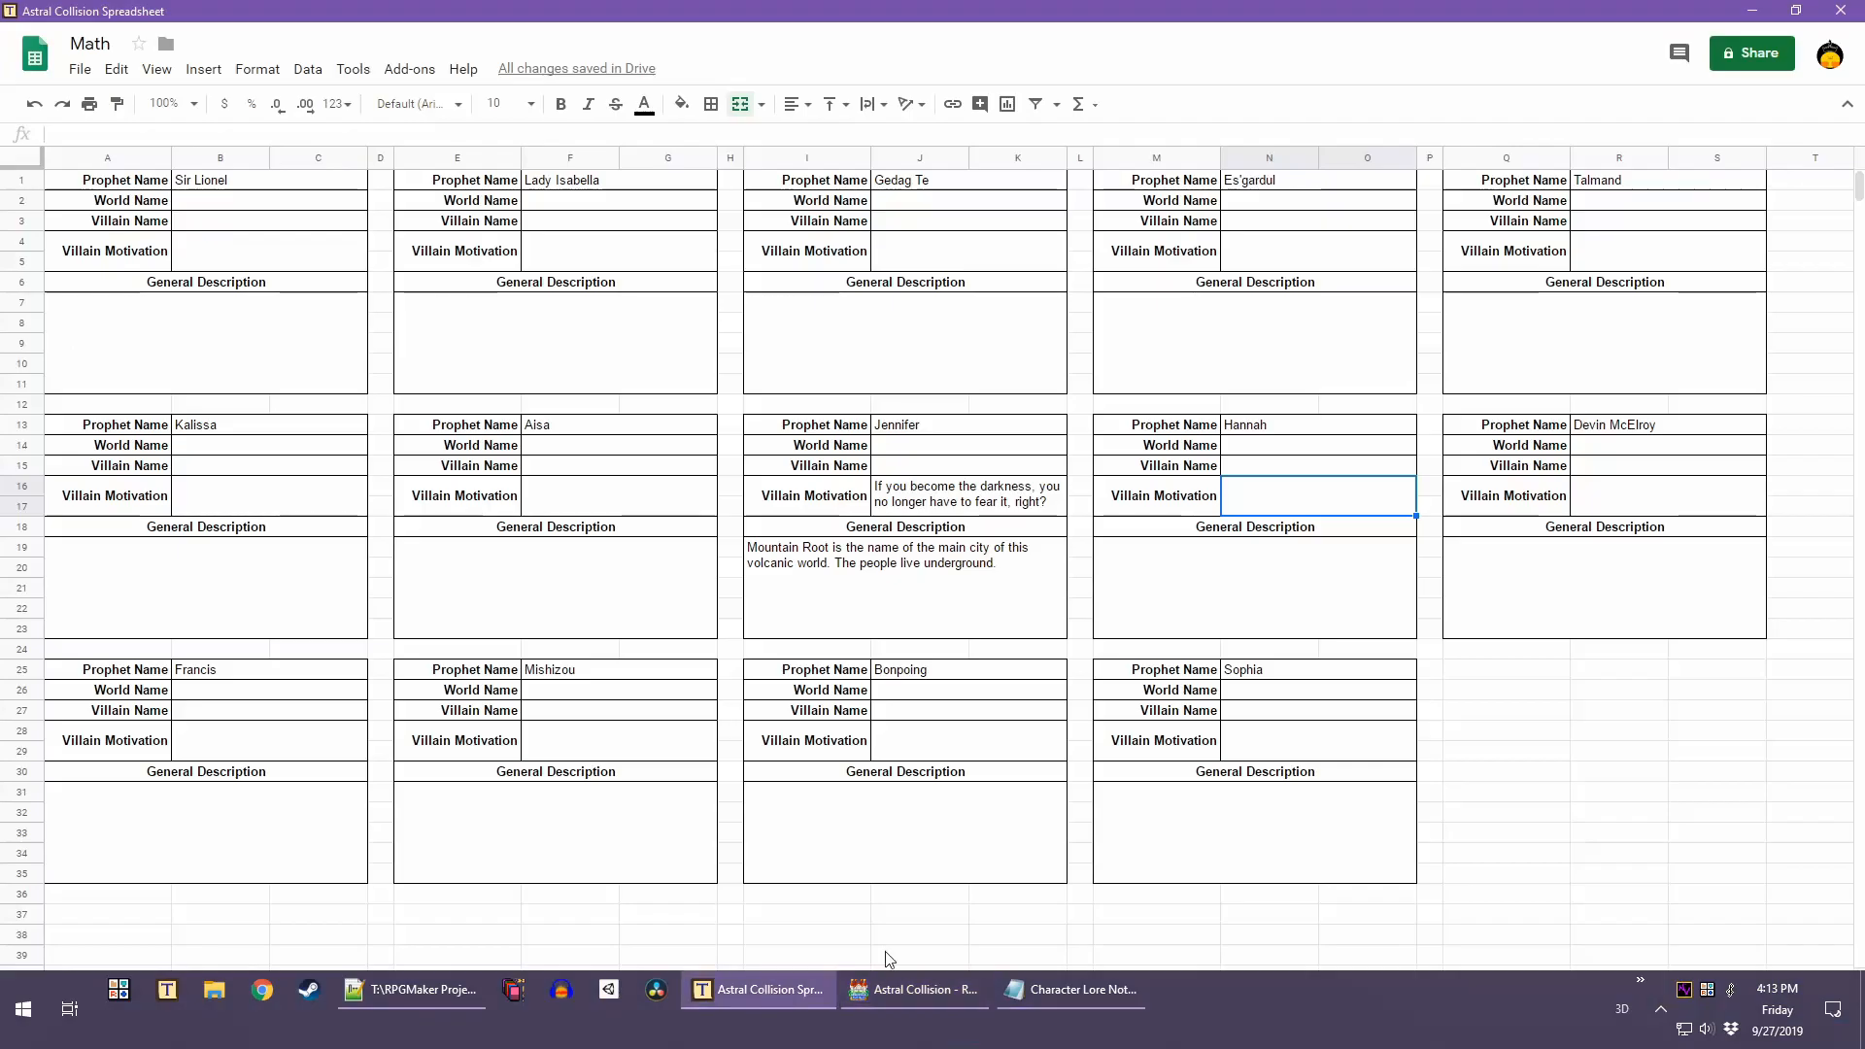
Start Hannah's General Description with "Naturey world where the people try to live in harmony with their surroundings."
left_click(1224, 610)
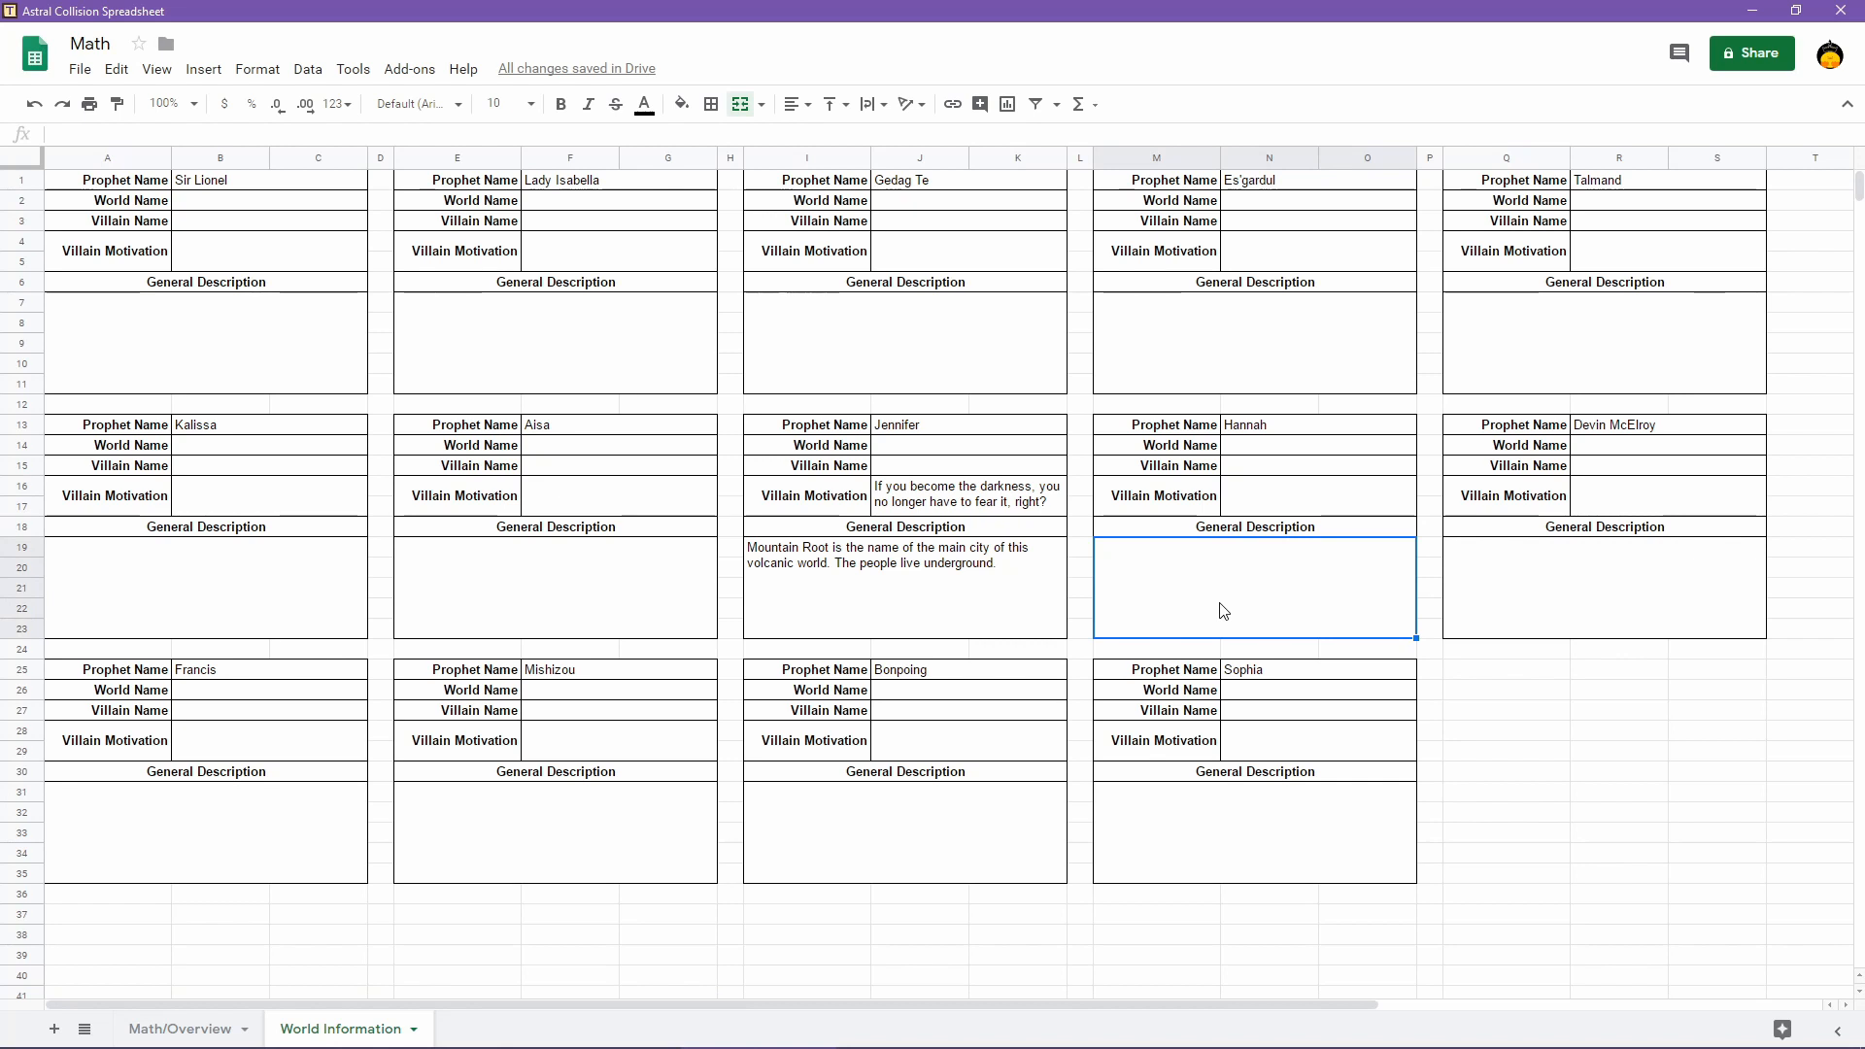
type("Natur")
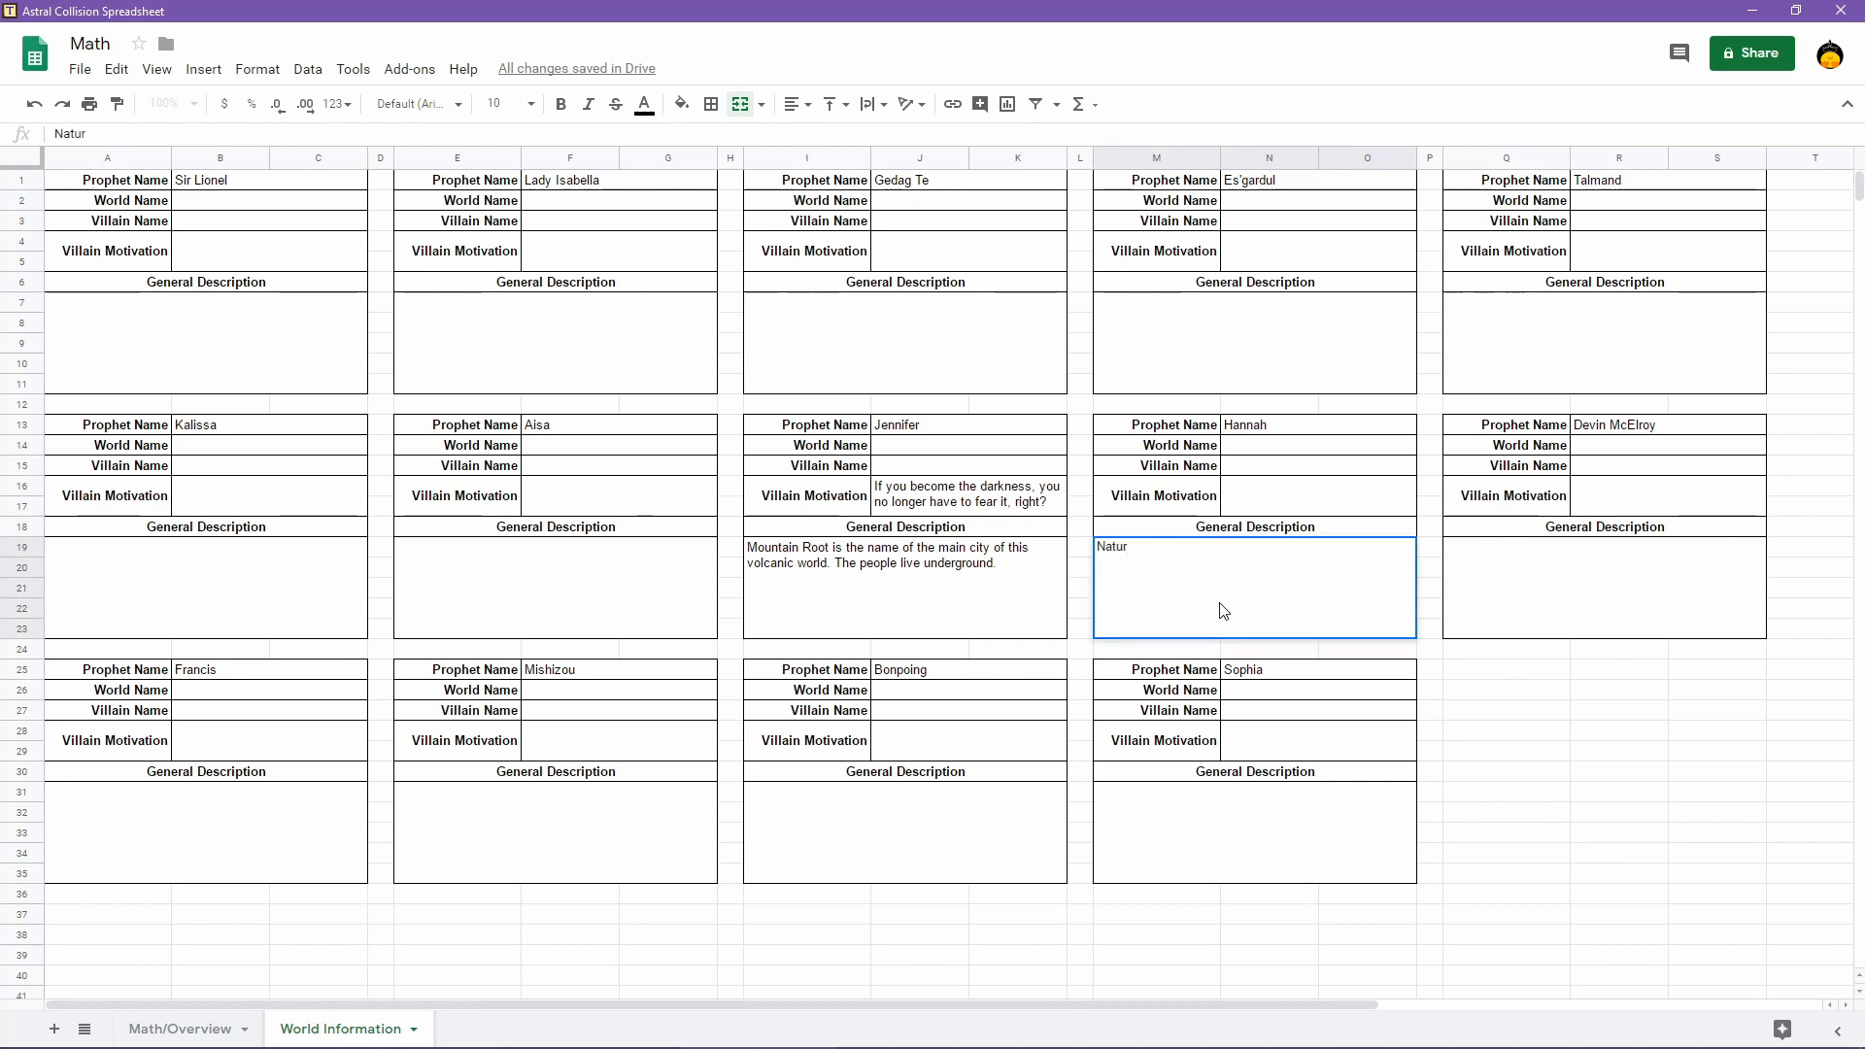
type("ey world where the people ")
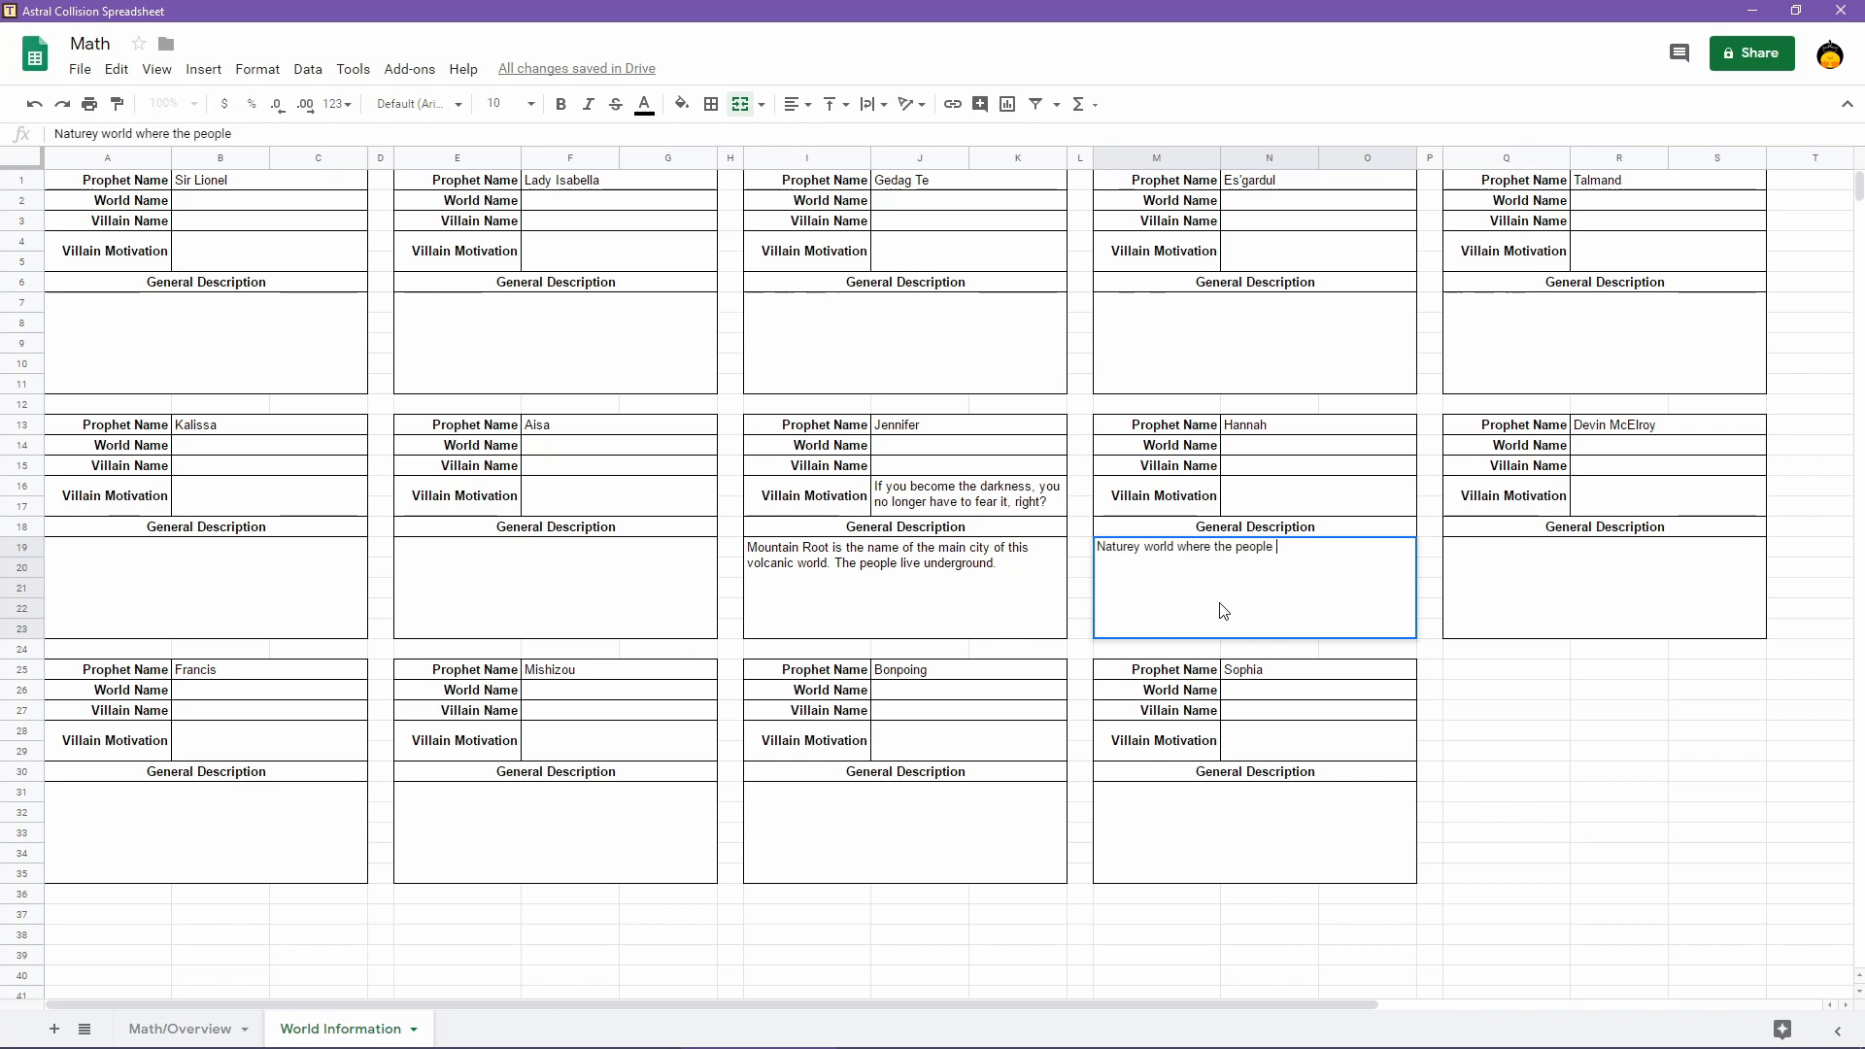
type("try to live in harmony with their")
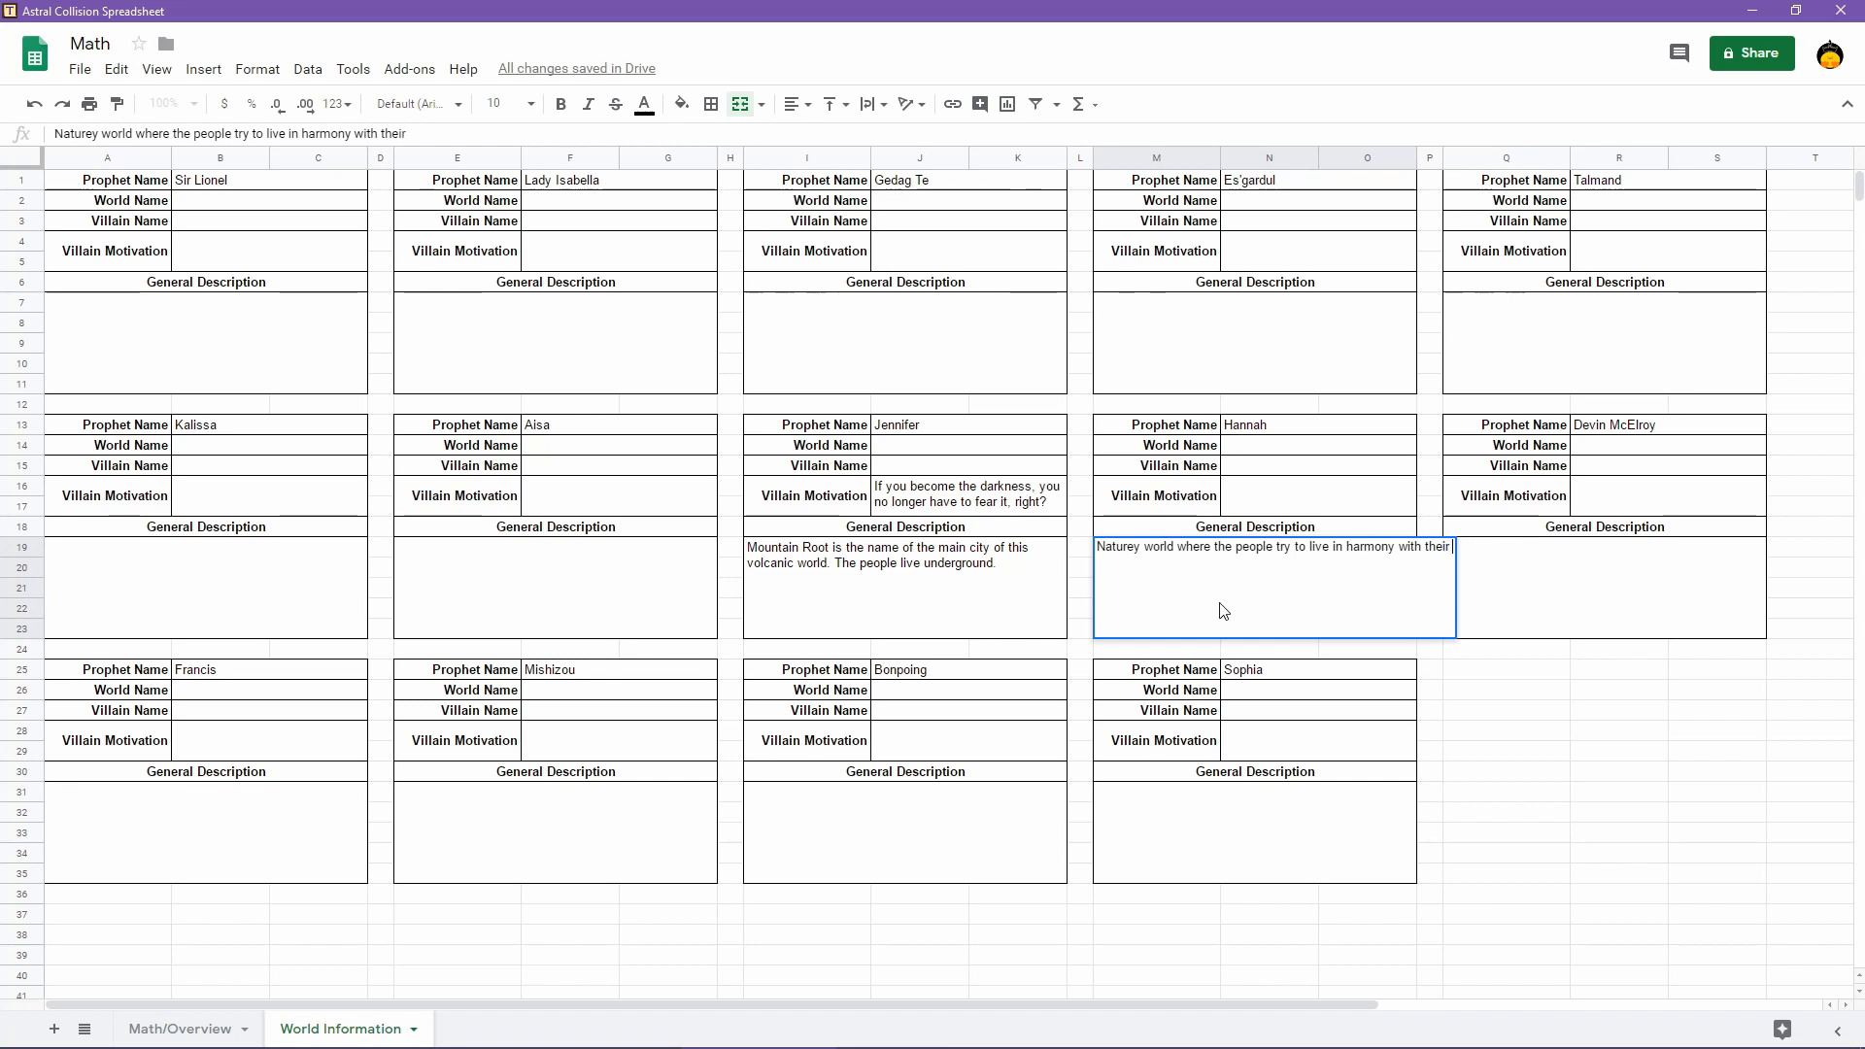
type(" surroundings. Ho")
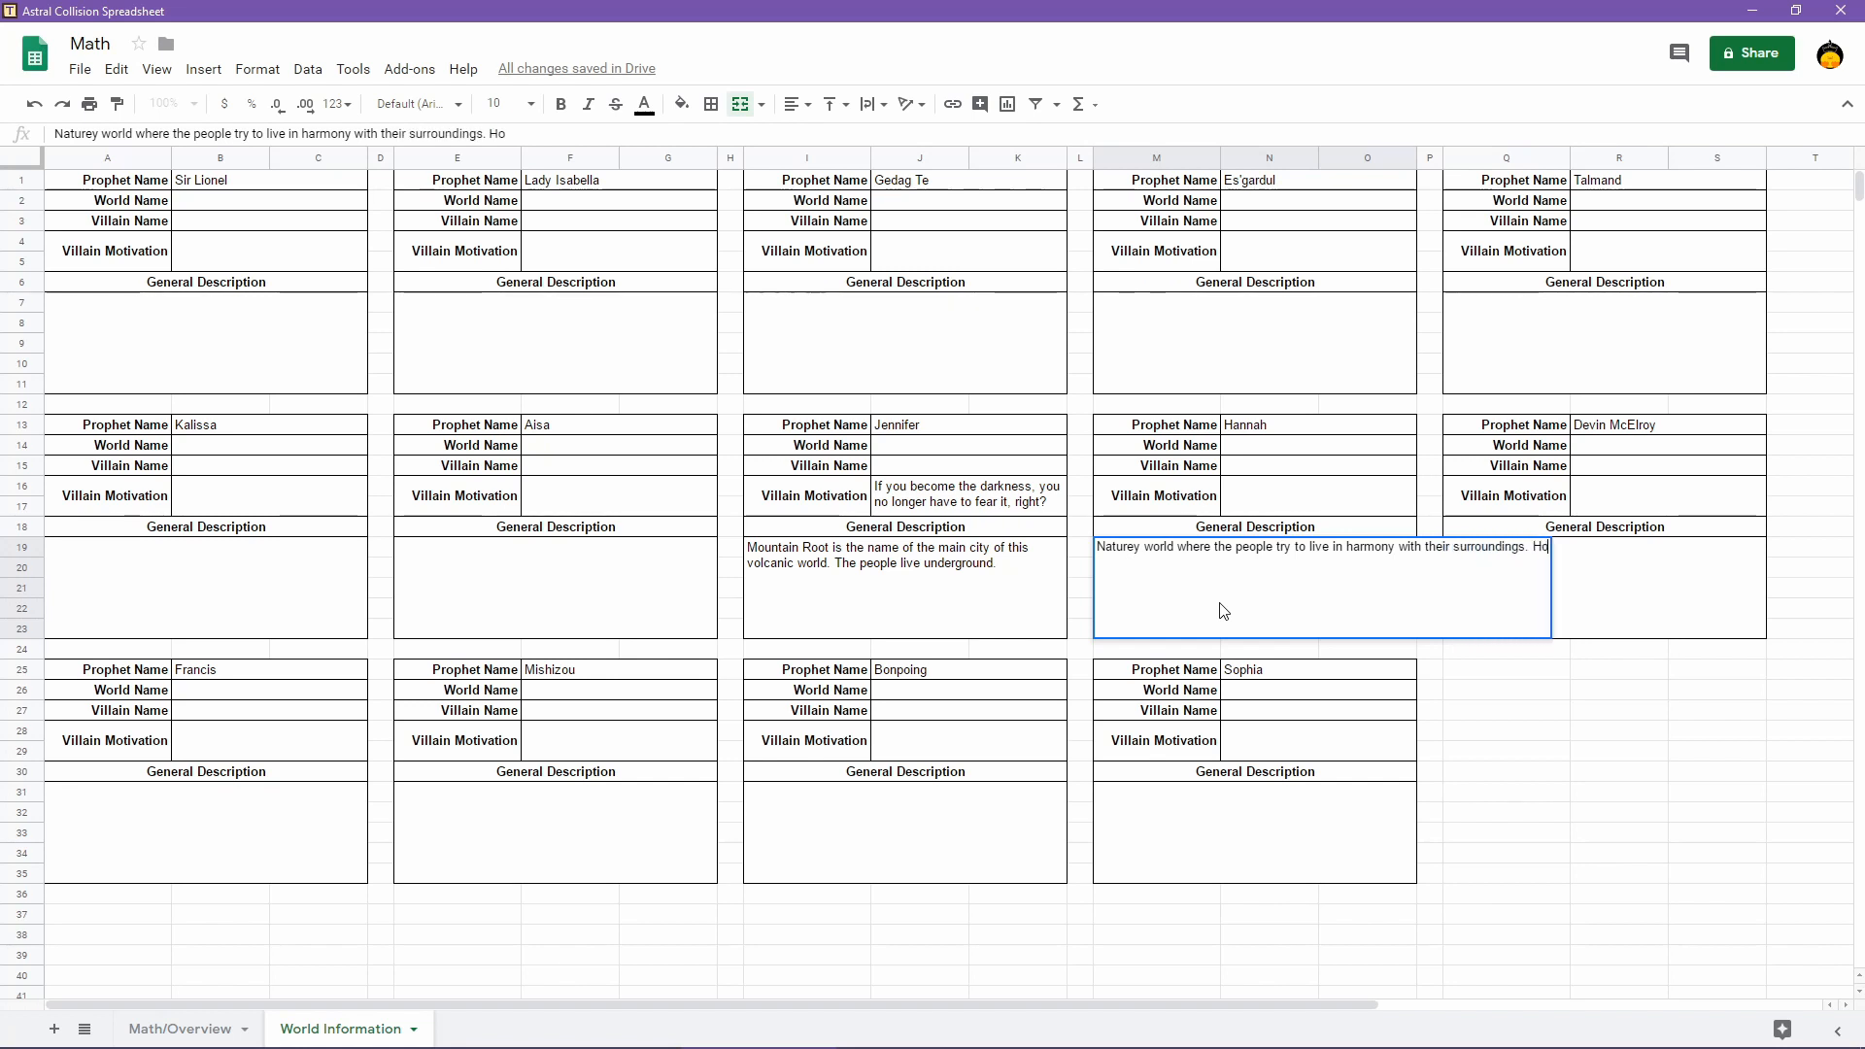
Continue Hannah's General Description with "Hannah founded a religion many years ago, and is no regarded as a "First Pope" sorta thing."
key("BackSpace")
type("annah founde")
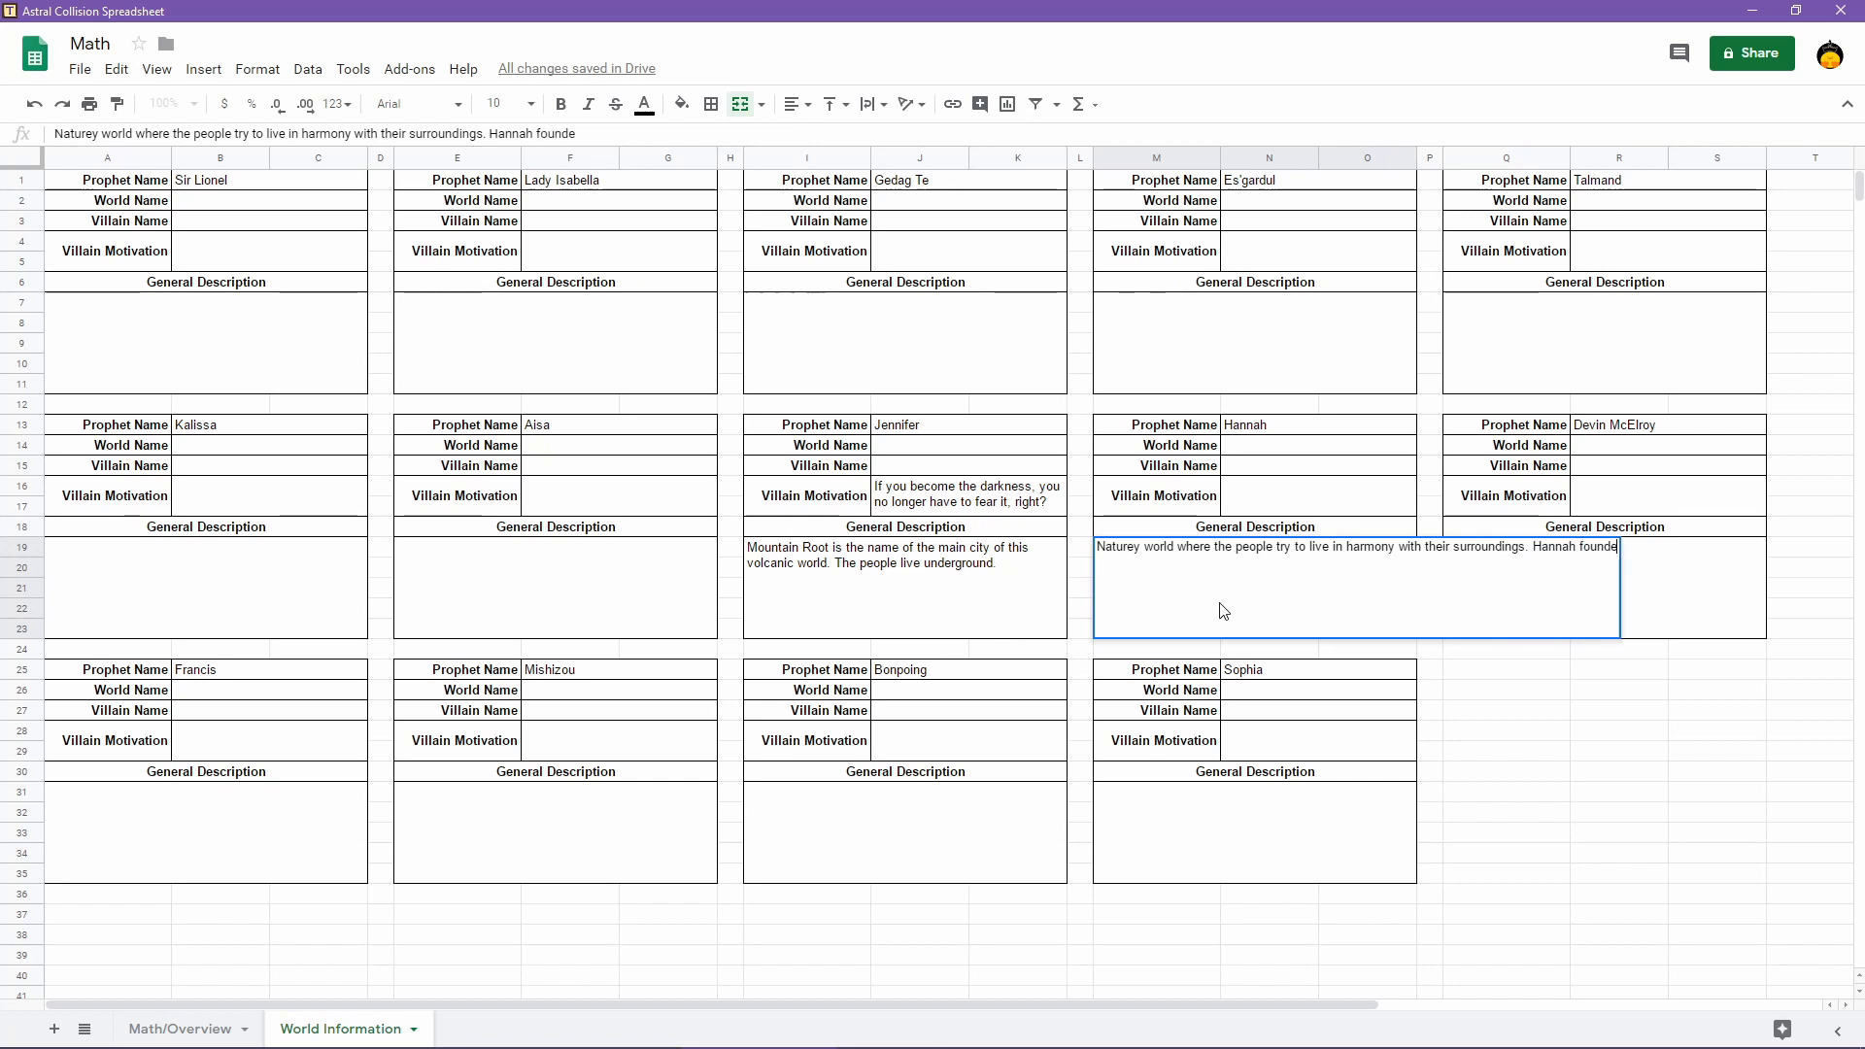
type("d a religion, ")
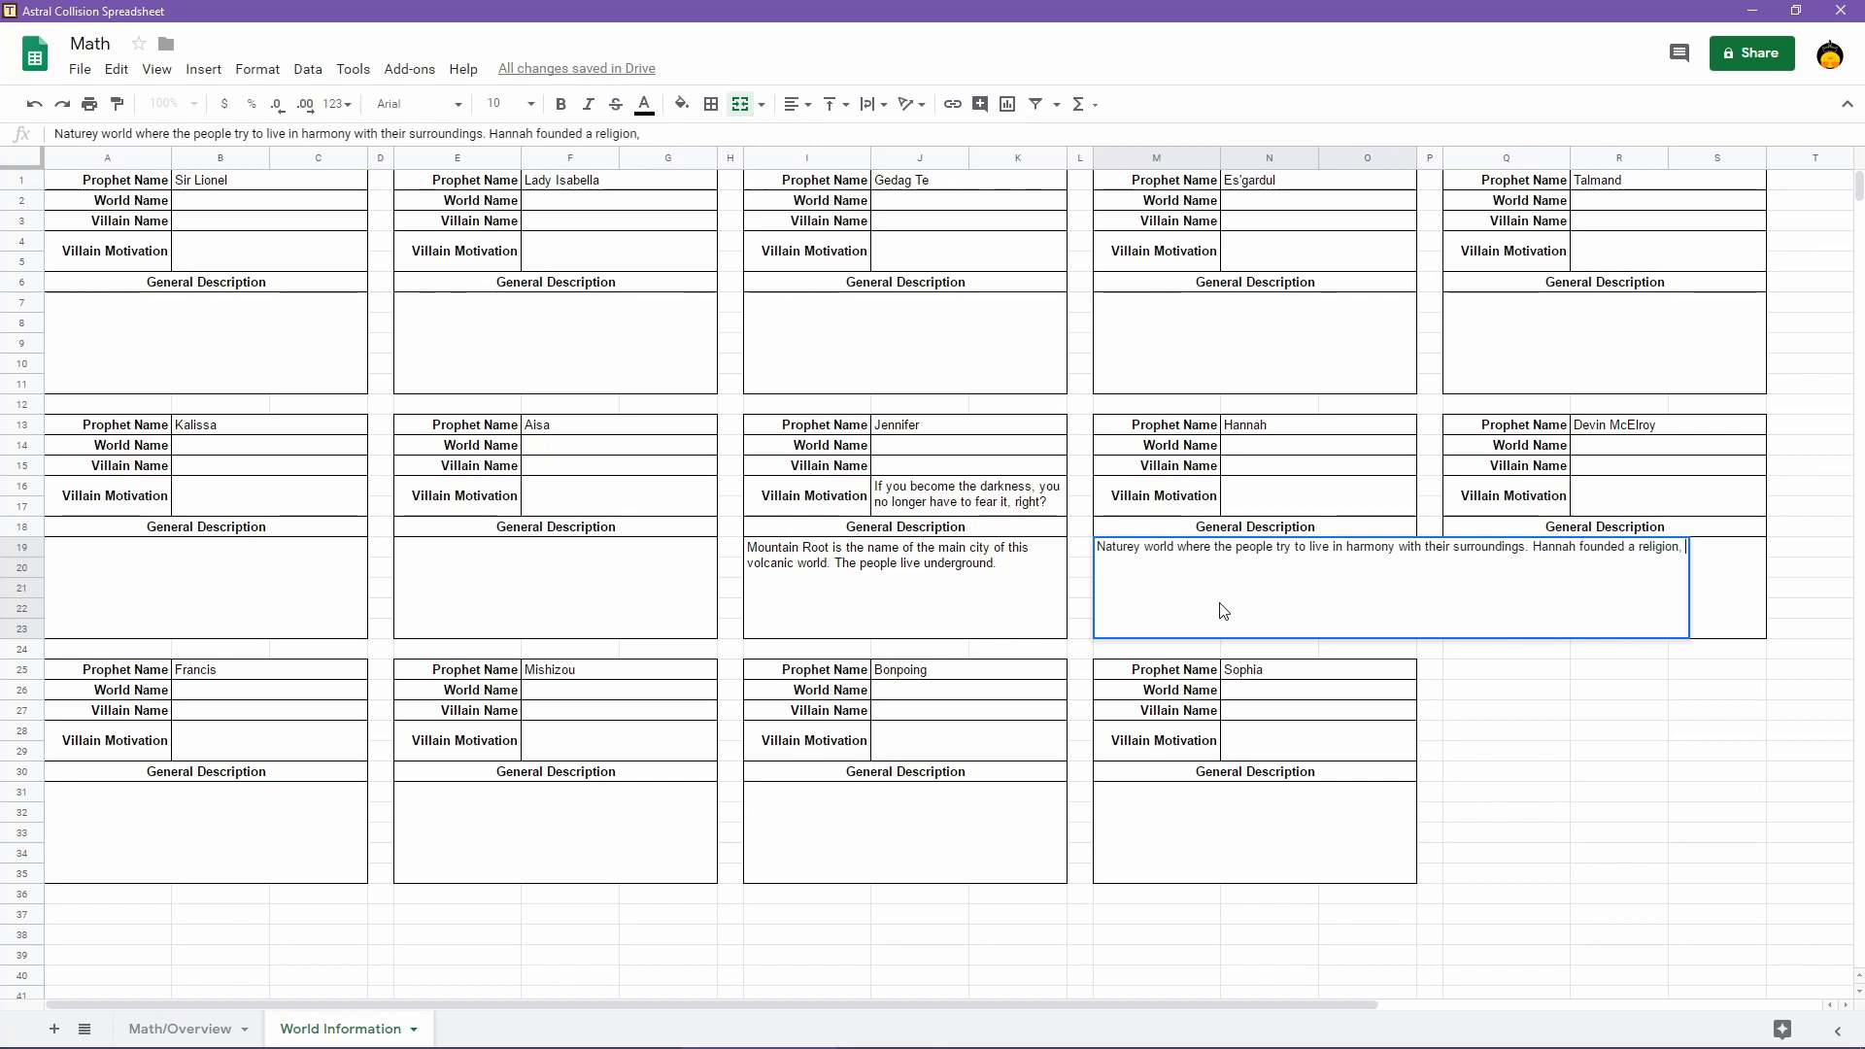
type("and")
key("BackSpace")
key("BackSpace")
key("BackSpace")
key("BackSpace")
key("BackSpace")
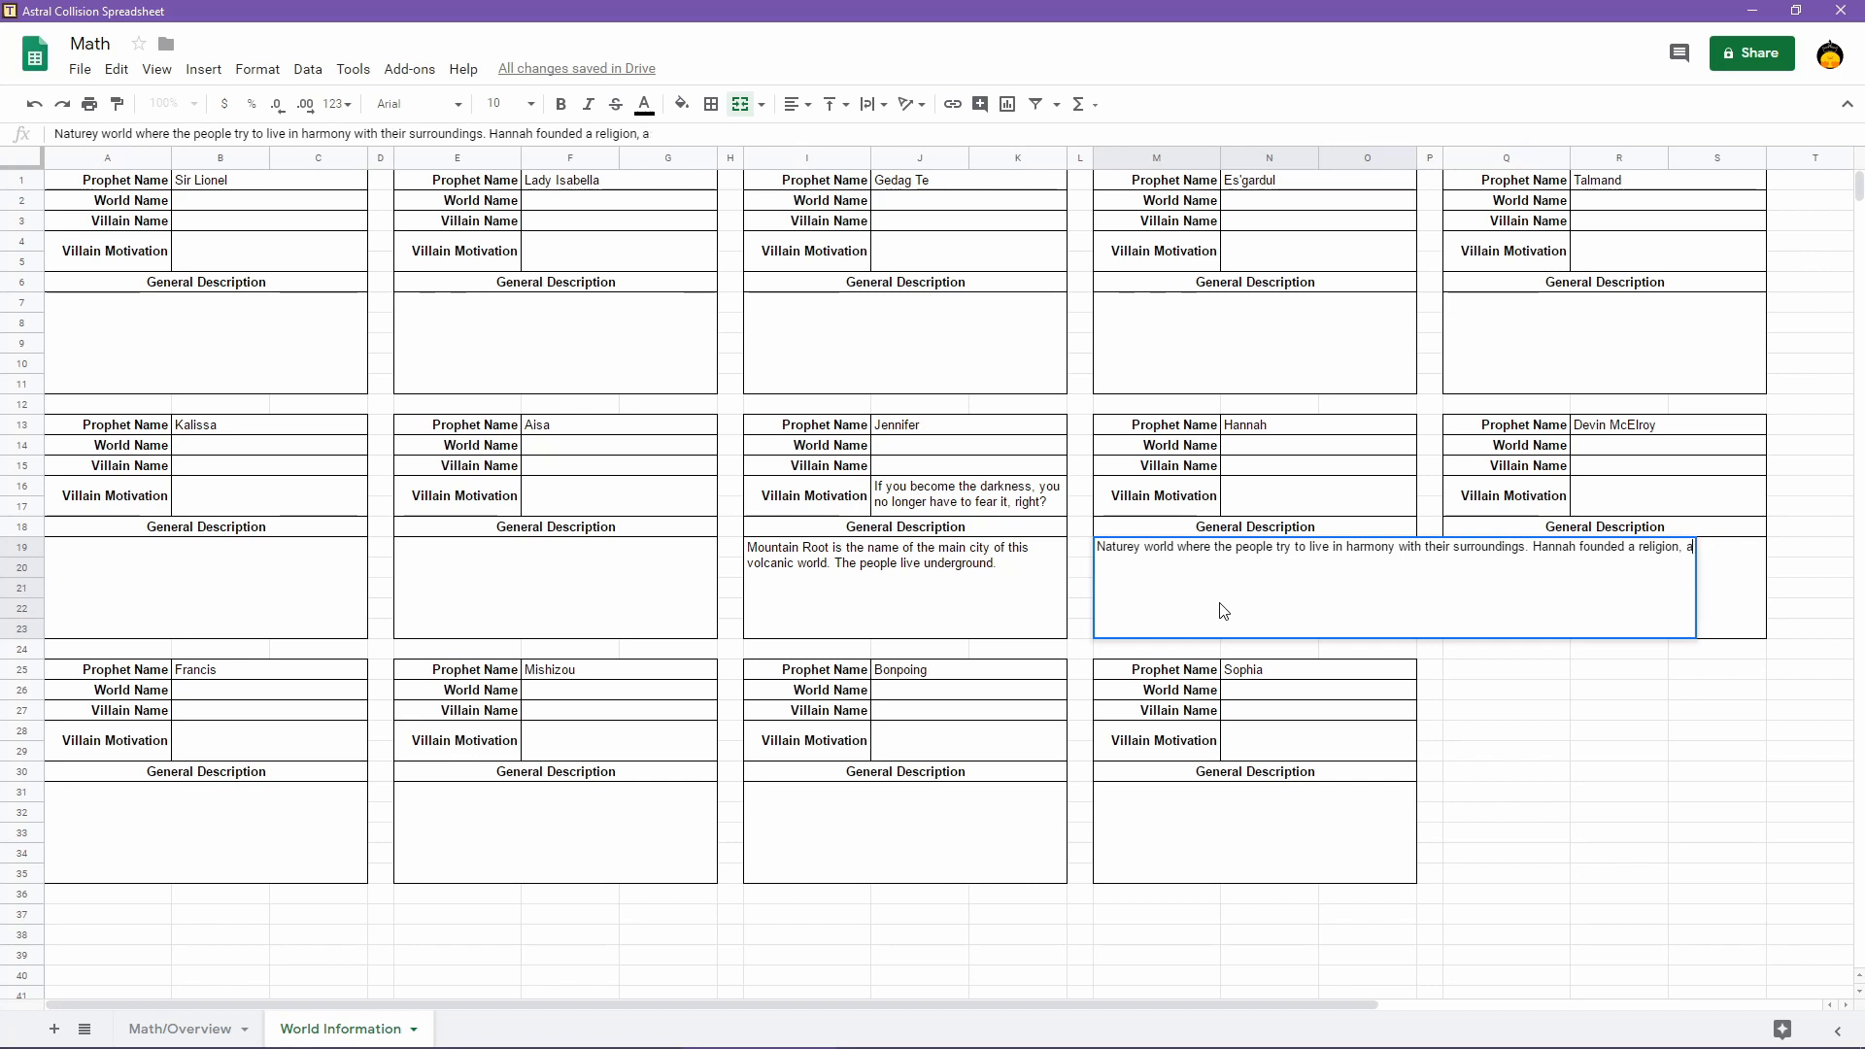
type("many years ago, and is no regarded")
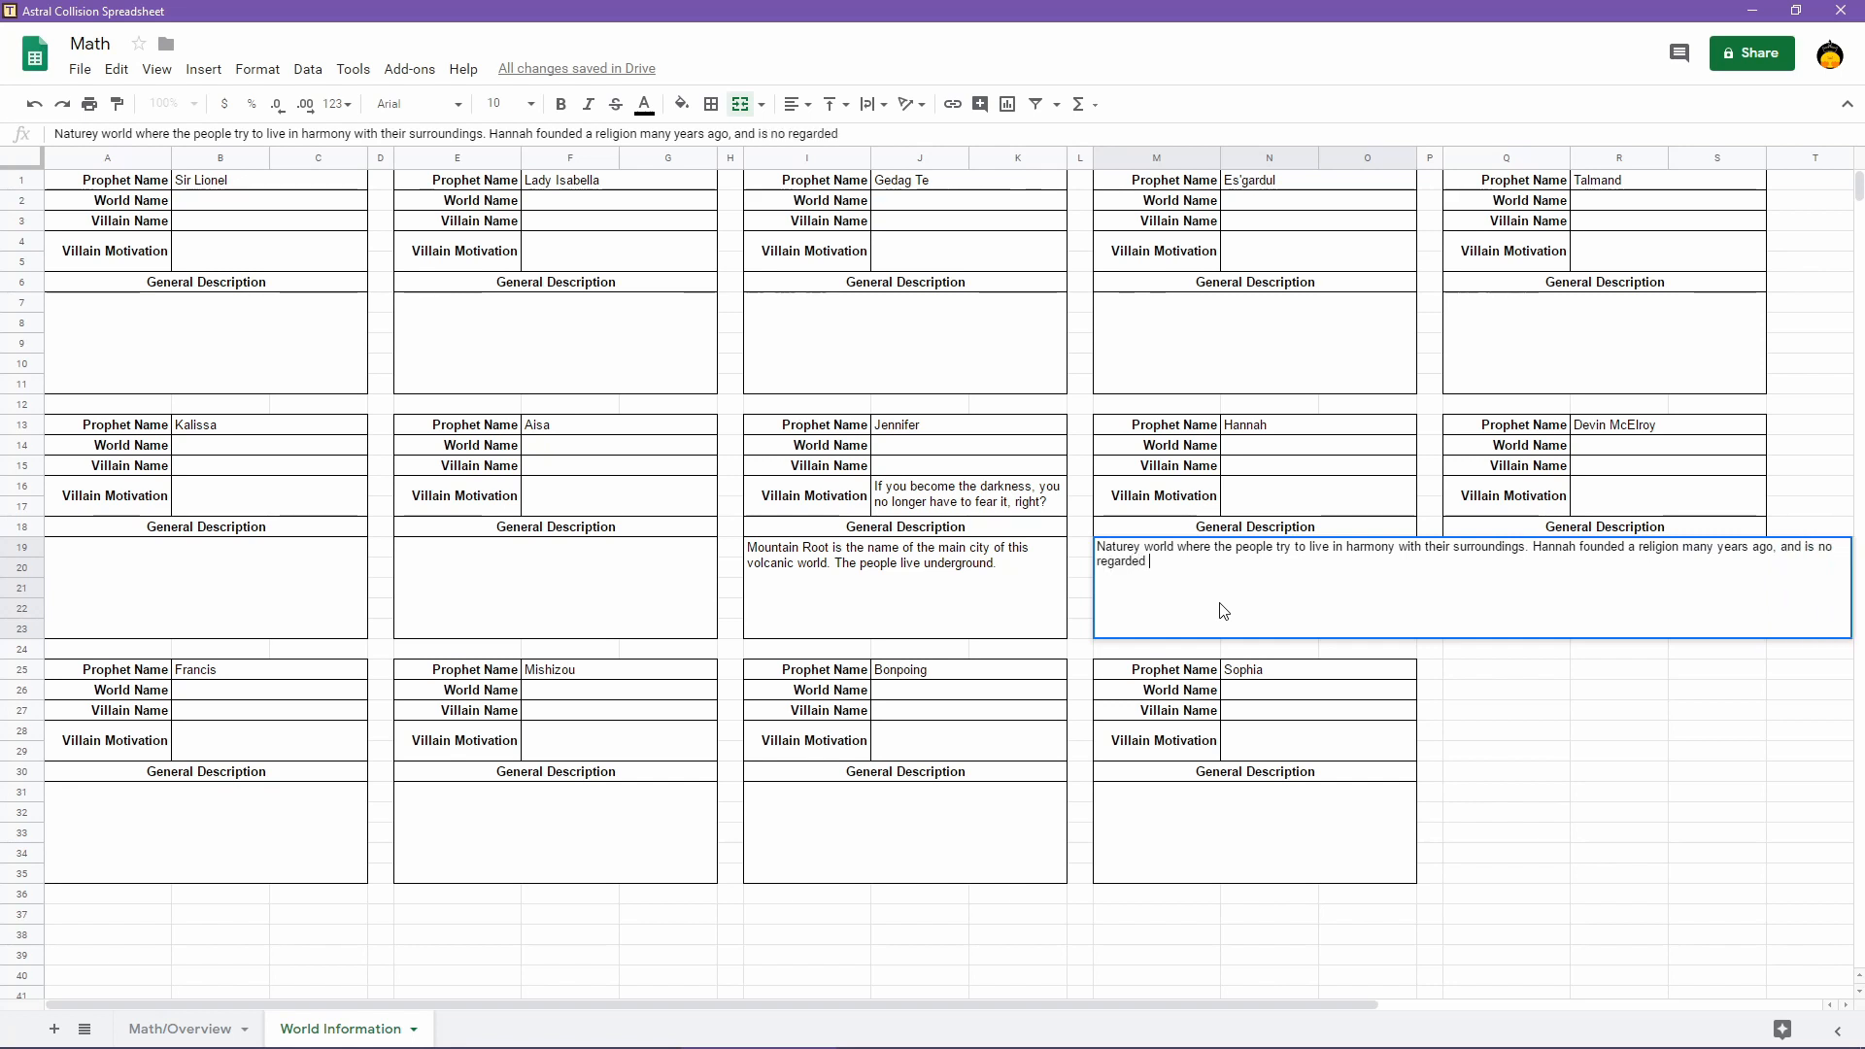
type(" as")
type("\"First Pop")
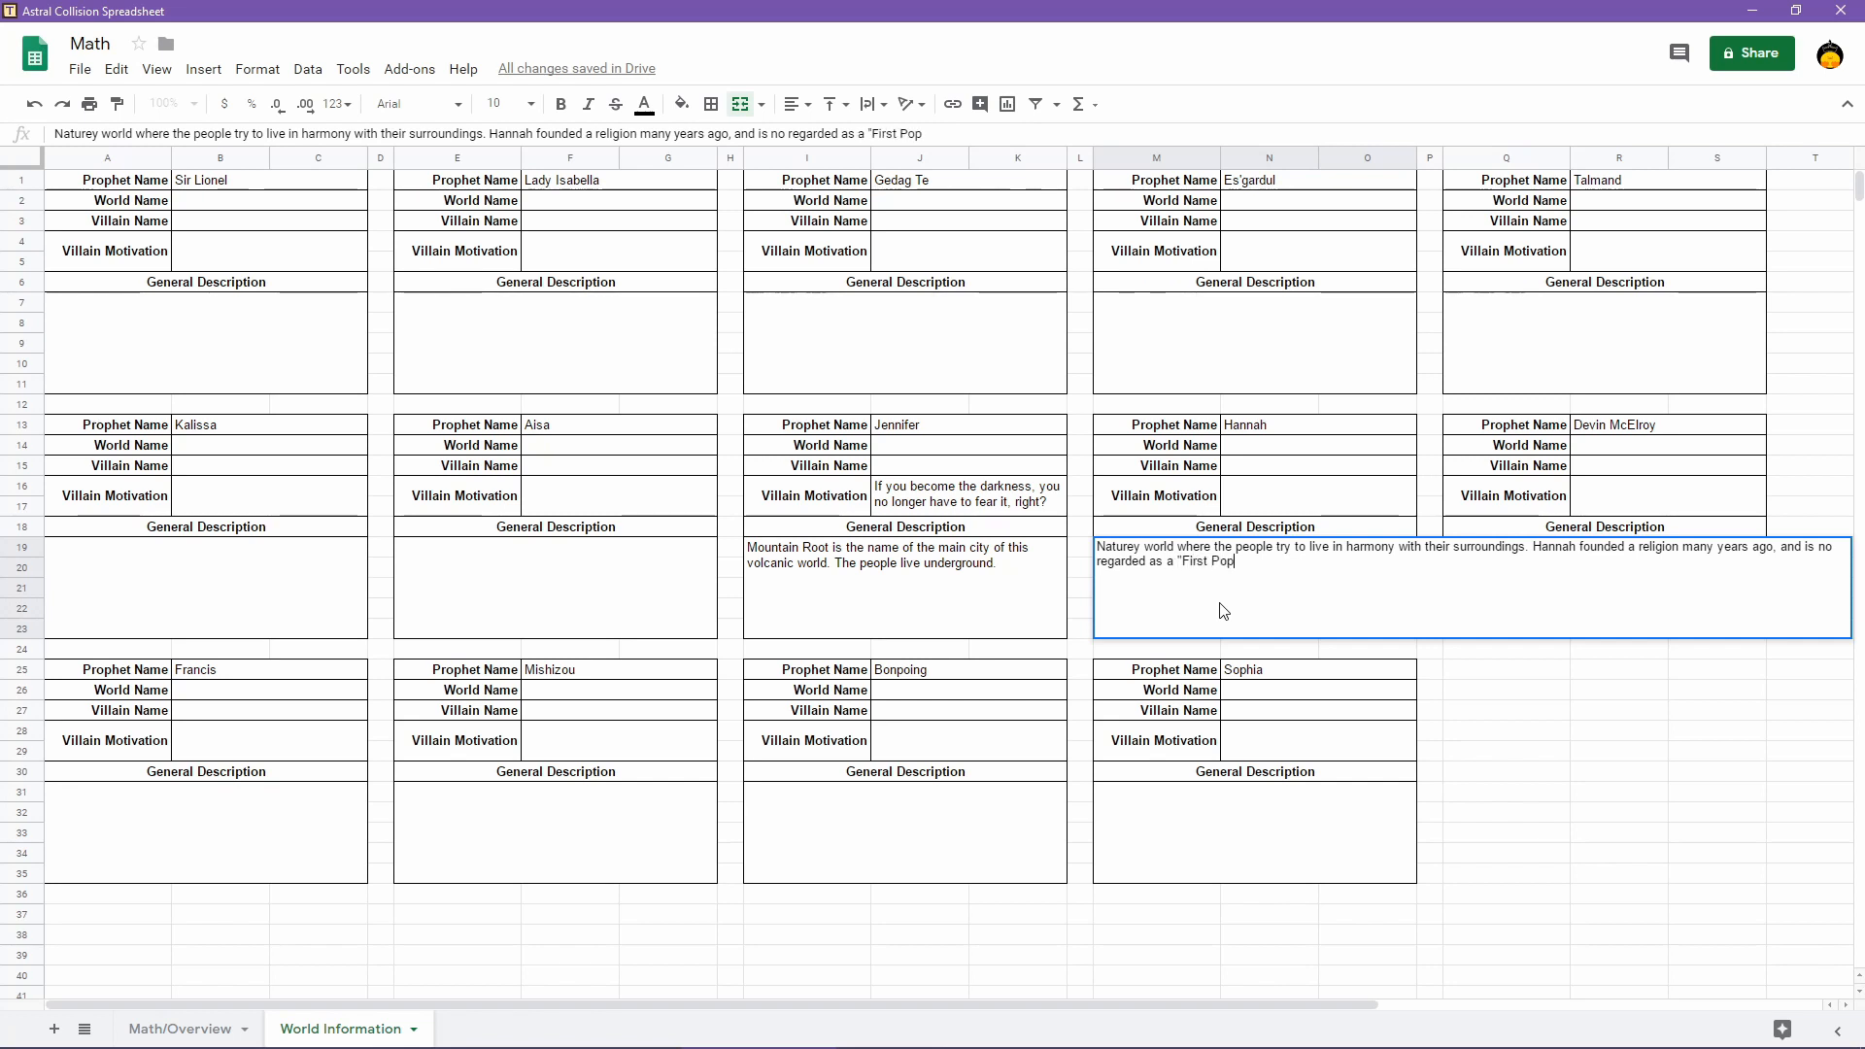
type("e\" sorta thing.")
type("nd the vill")
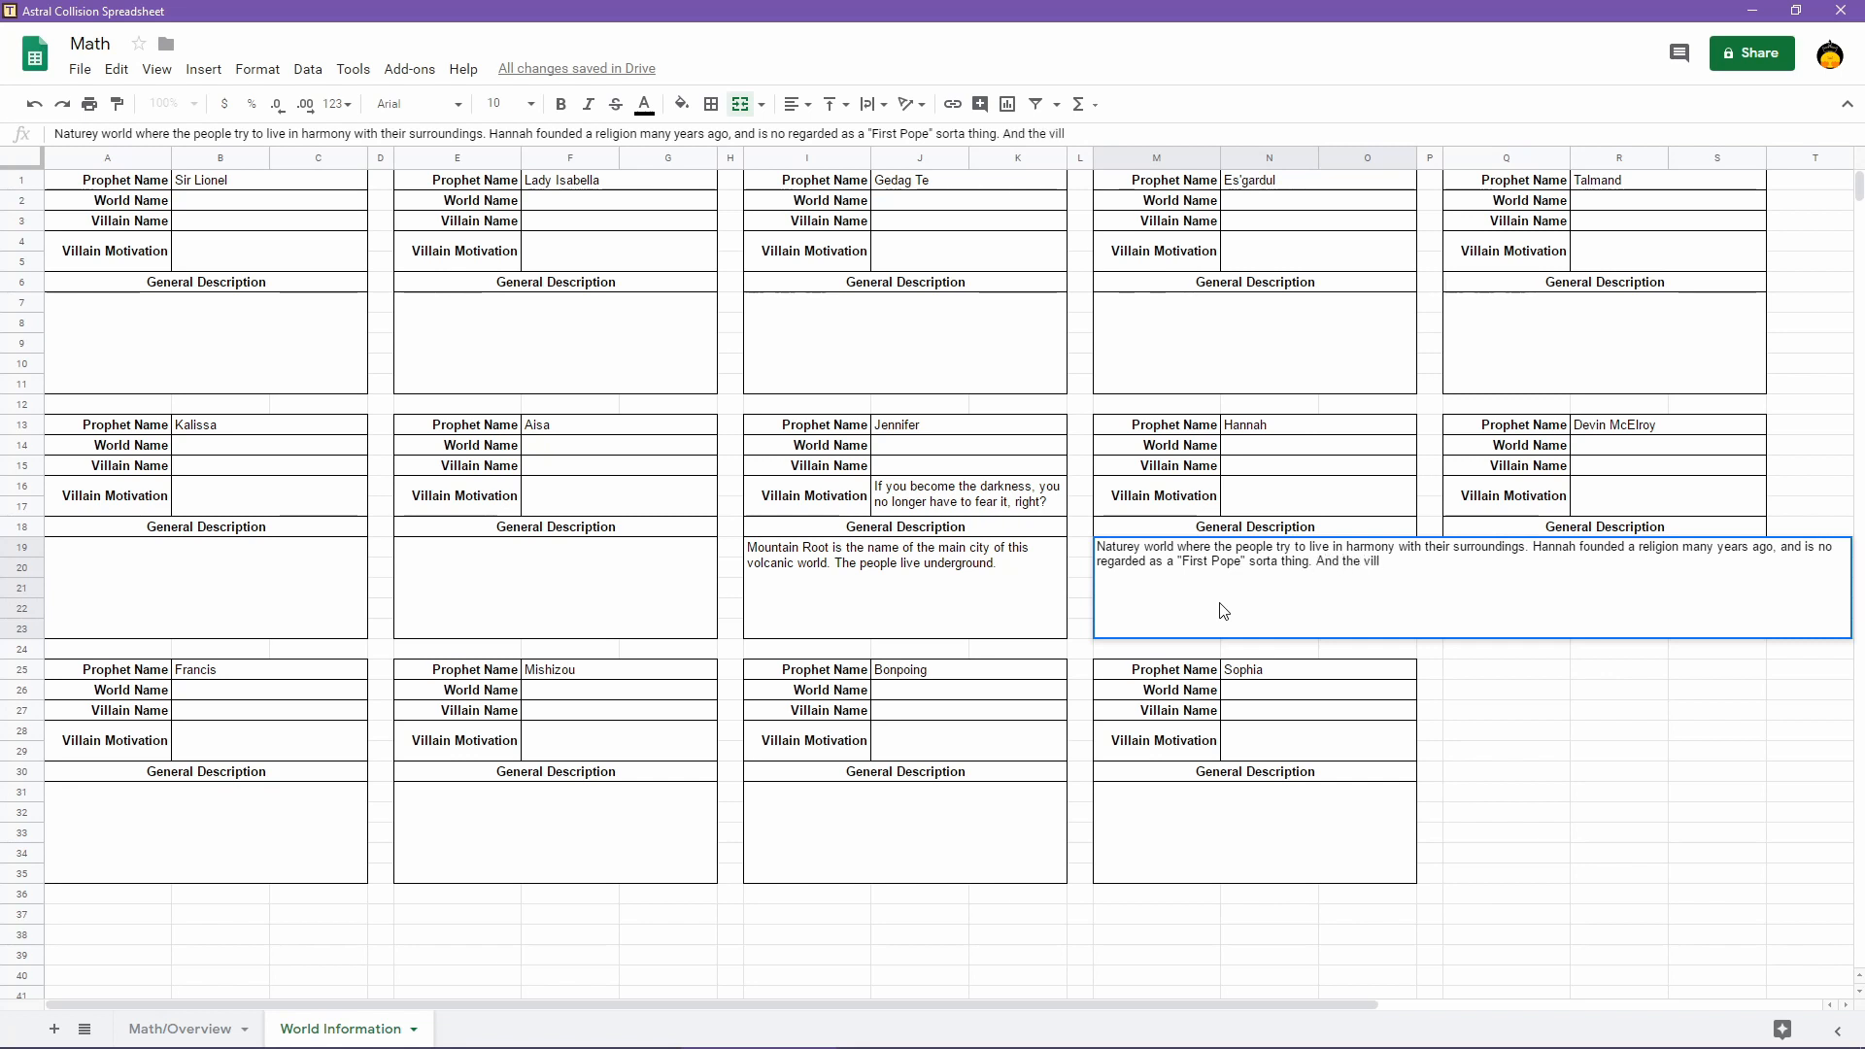
type("i")
key("BackSpace")
key("BackSpace")
key("BackSpace")
key("BackSpace")
key("BackSpace")
key("BackSpace")
key("BackSpace")
key("BackSpace")
key("BackSpace")
key("BackSpace")
Add "Her prophecies on the Astral Collision were distorted over time to make the followers" to Hannah's General Description
type("Her teaches on")
key("BackSpace")
key("BackSpace")
key("BackSpace")
key("BackSpace")
key("BackSpace")
key("BackSpace")
key("BackSpace")
key("BackSpace")
key("BackSpace")
key("BackSpace")
key("BackSpace")
type("op")
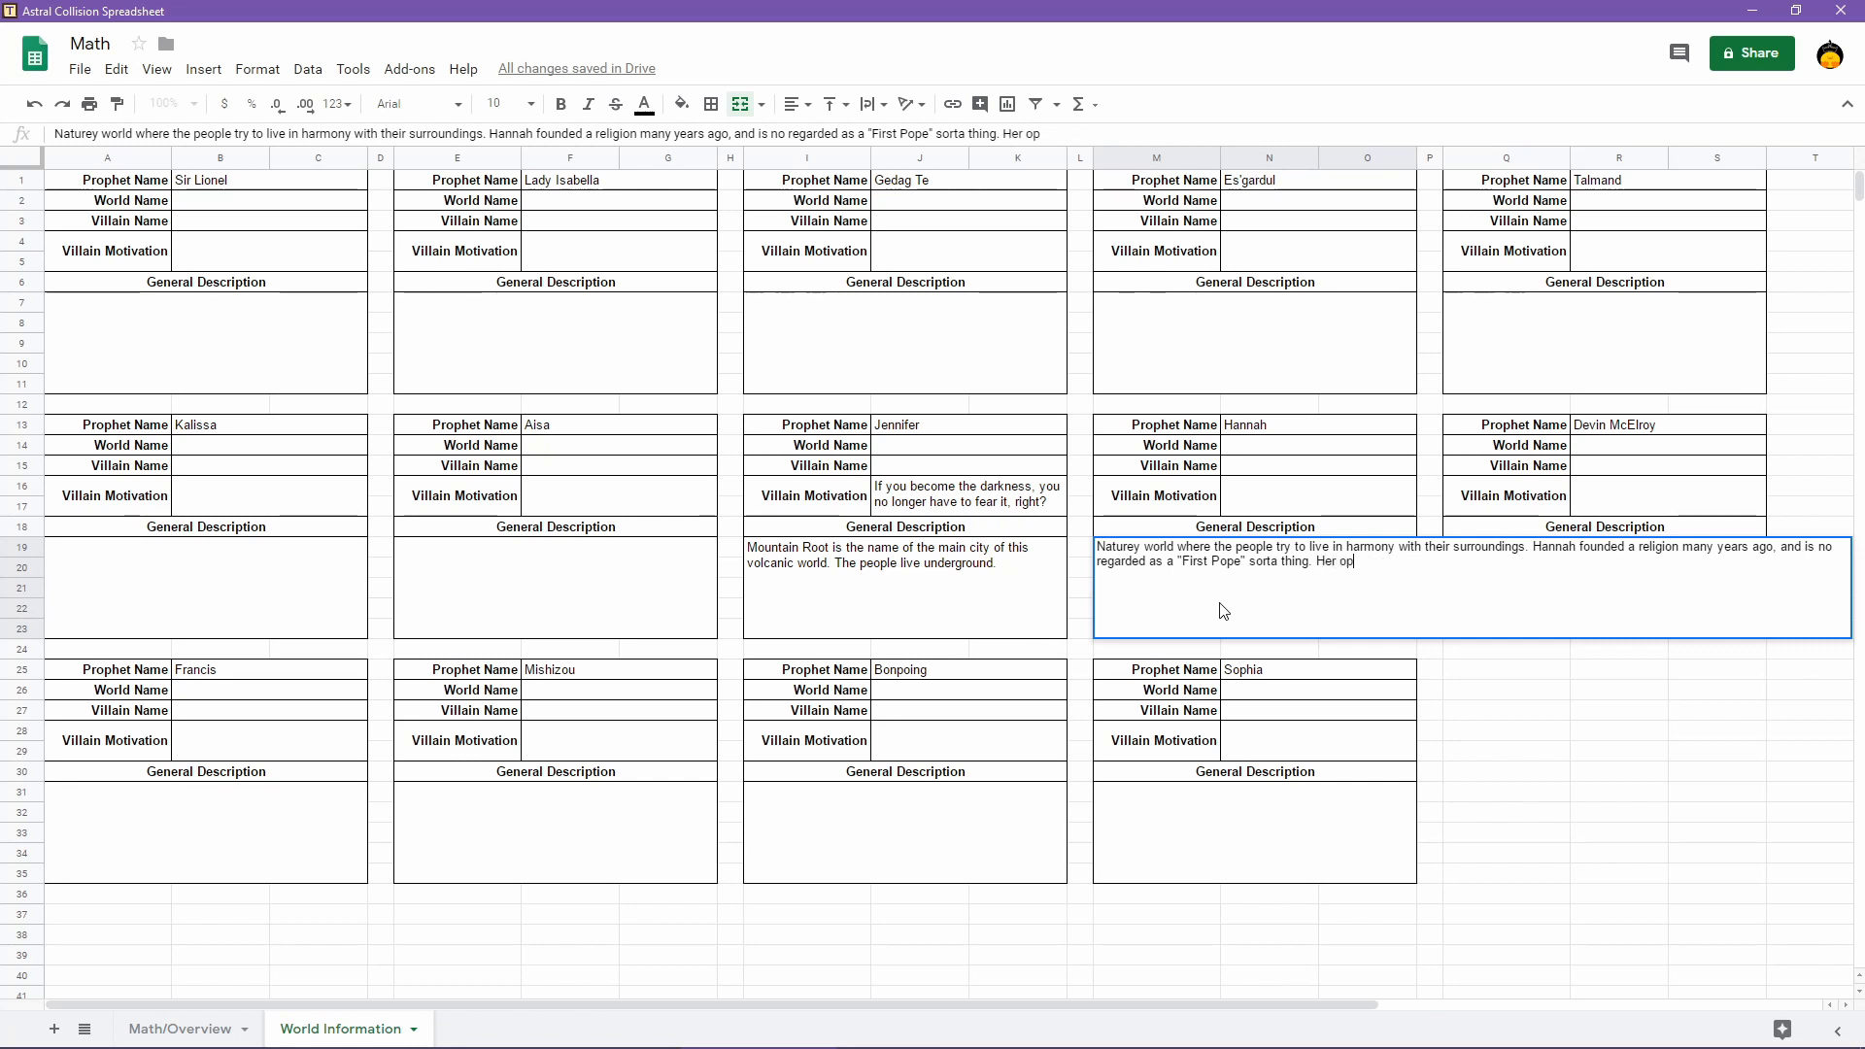
key("BackSpace")
key("BackSpace")
type("prophecies on the Astral ")
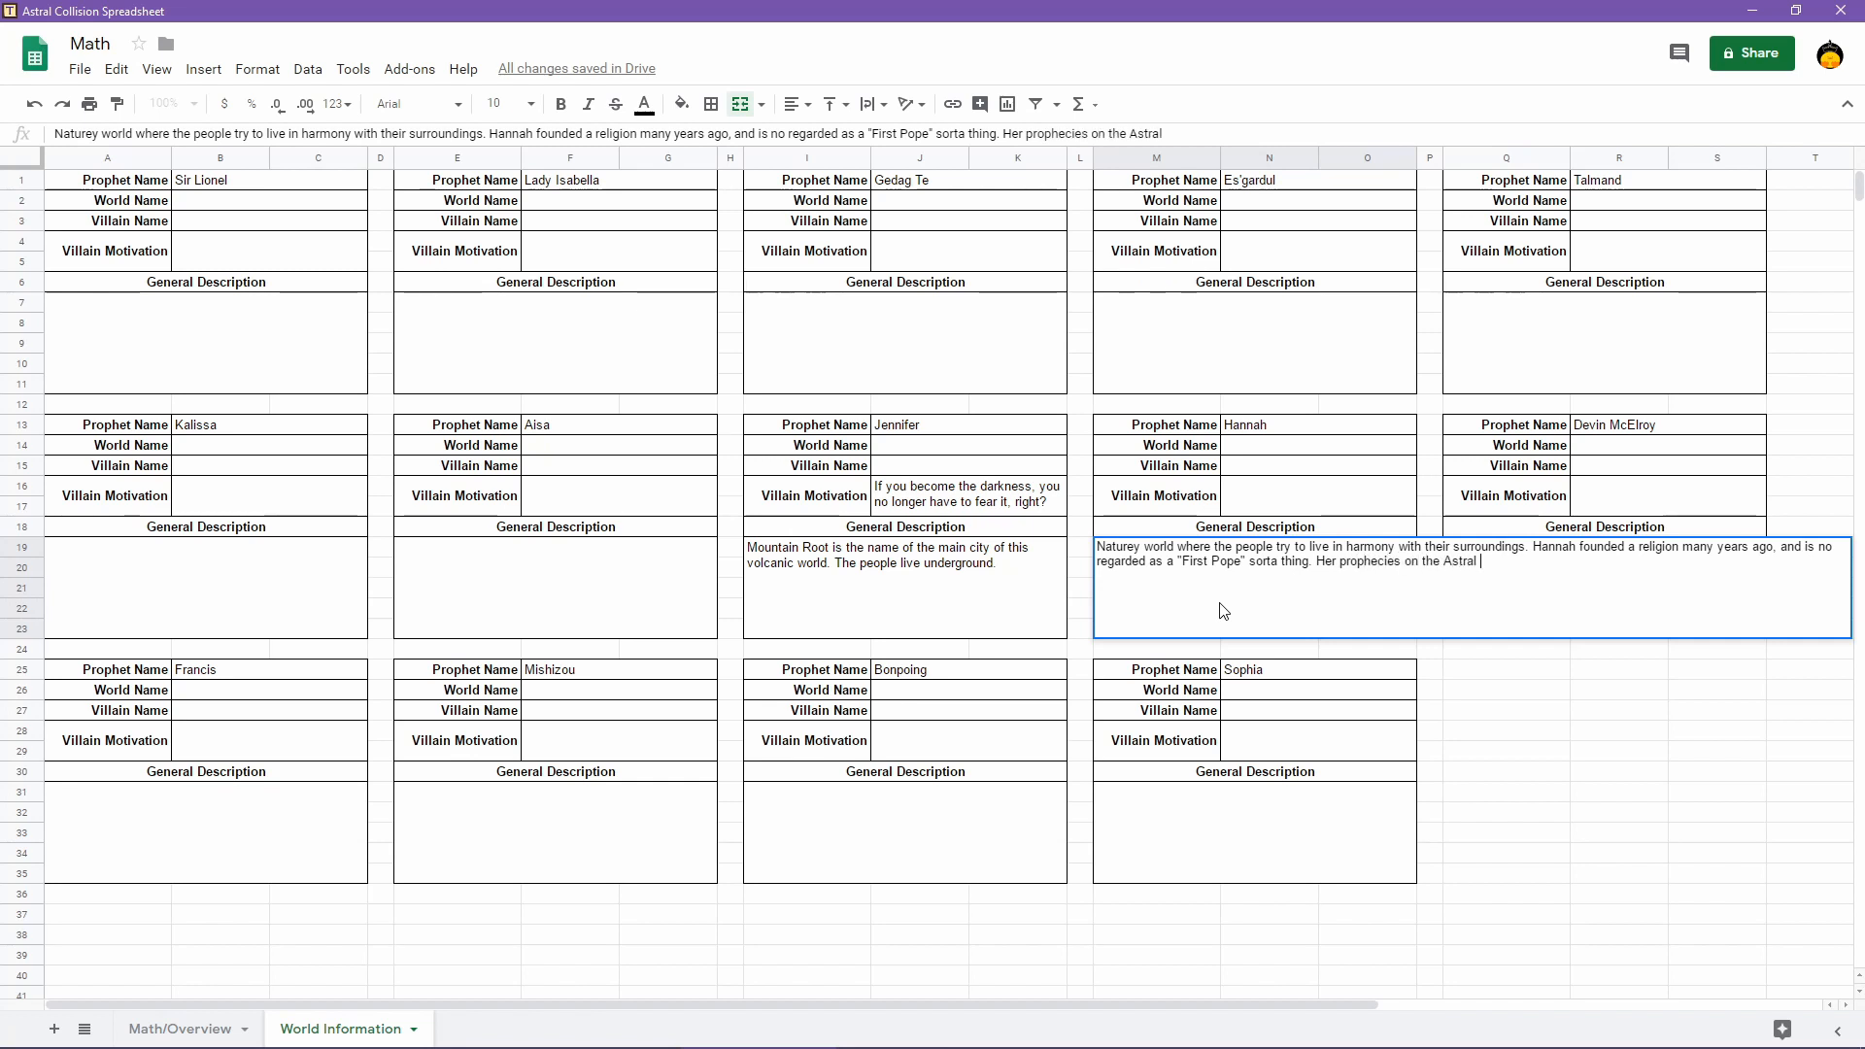
type("Collision were distorted over ti")
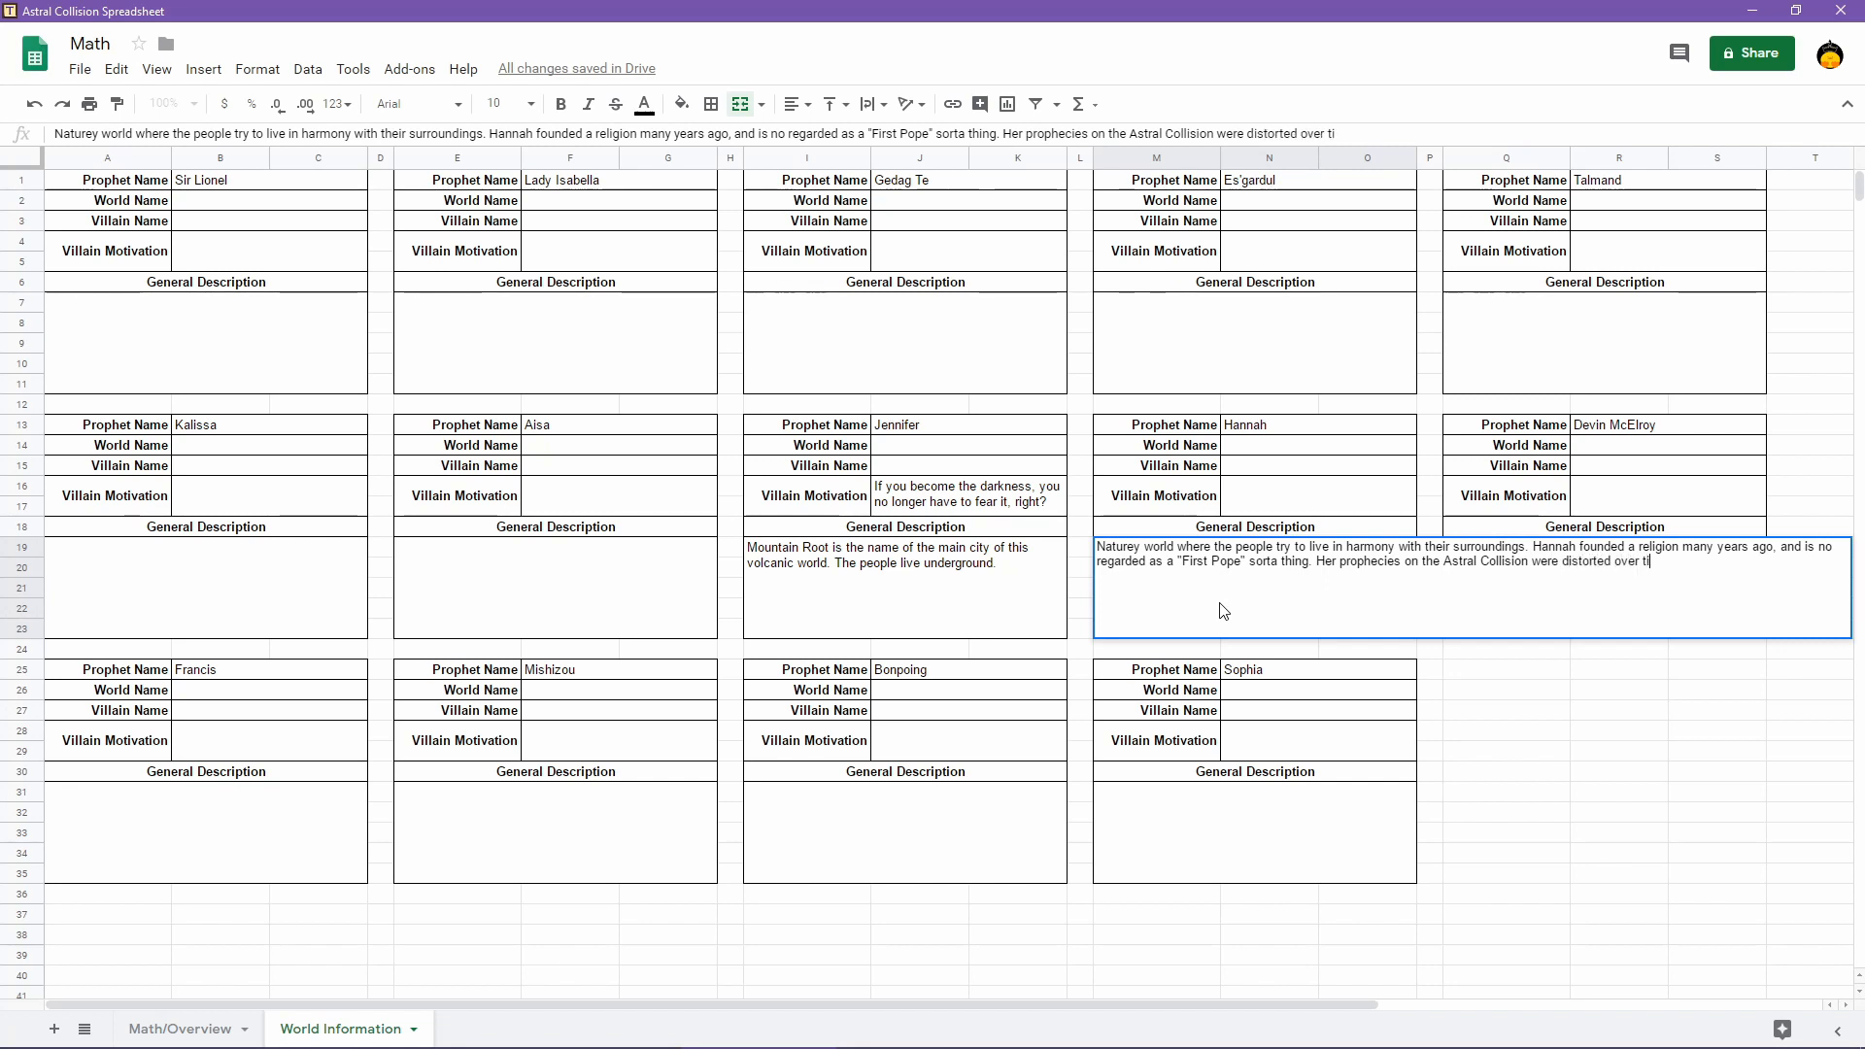
type("me to make the followers")
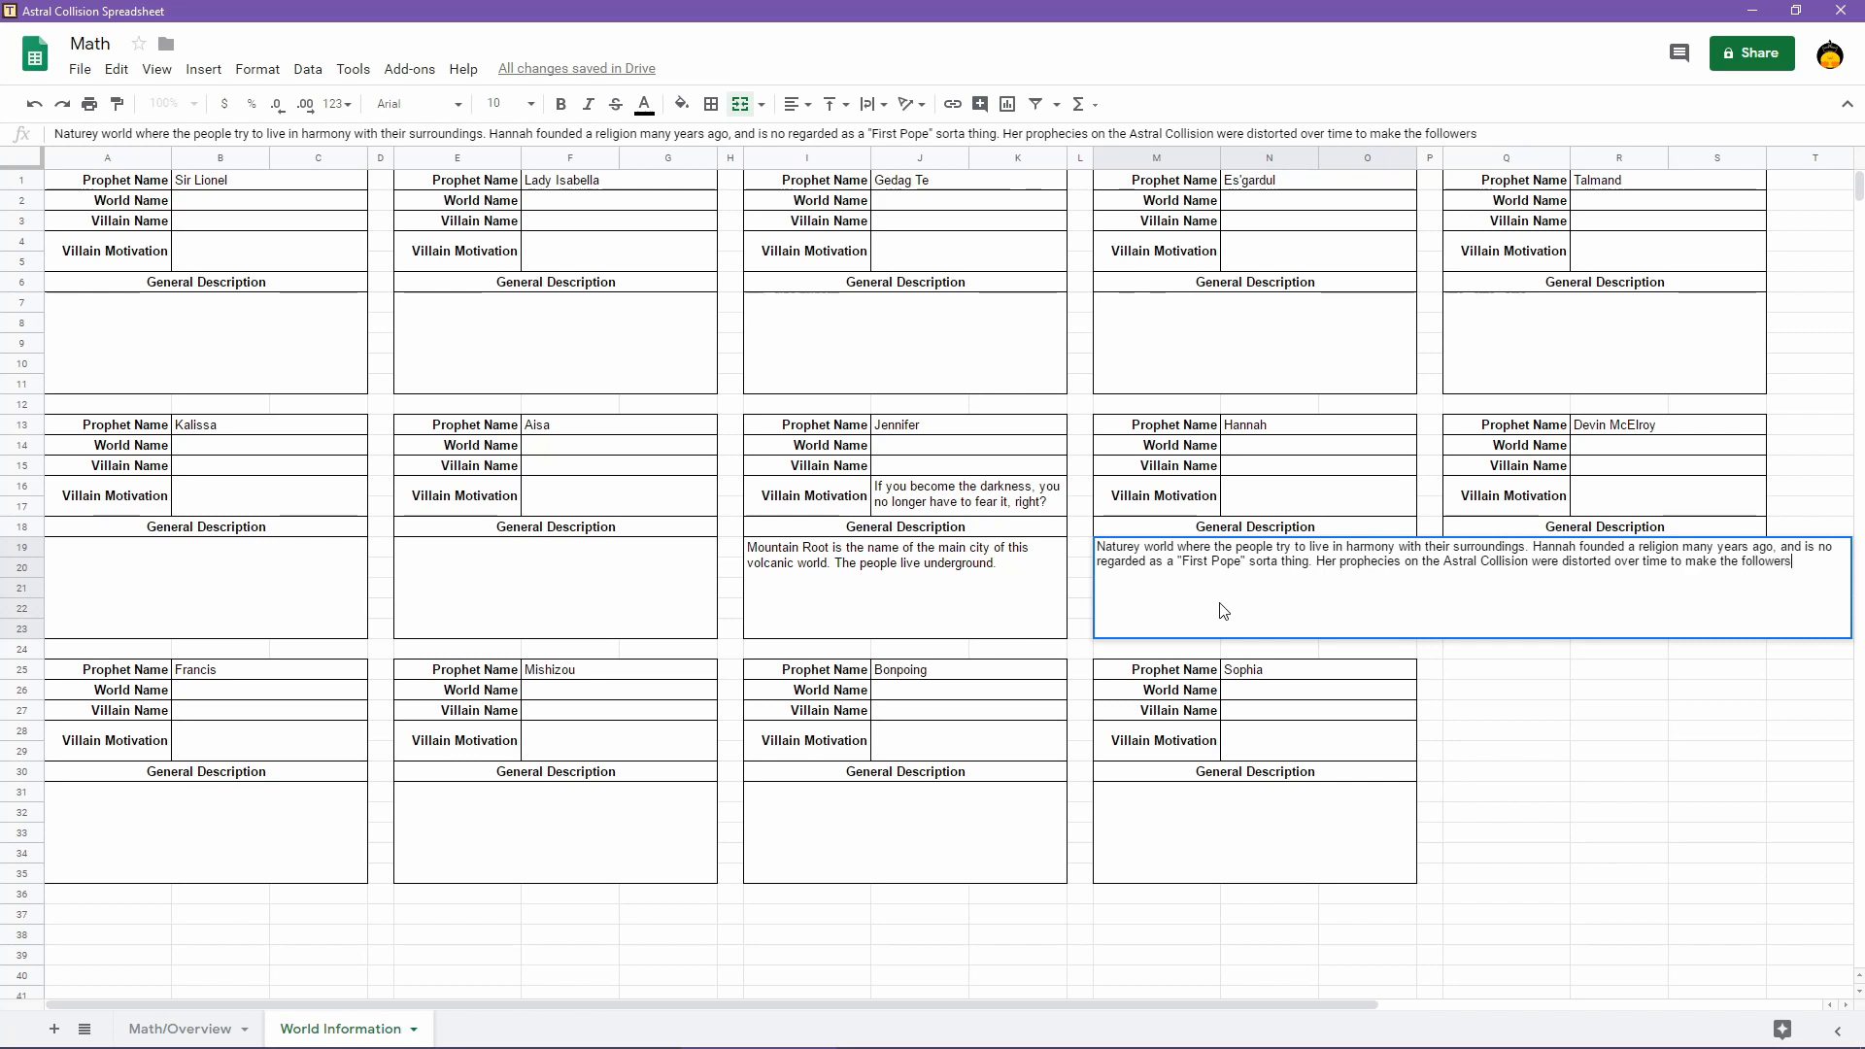
Finish the last sentence of Hannah's General Description with "of her religion believe they had to bring those events about."
type(" of her religion beli")
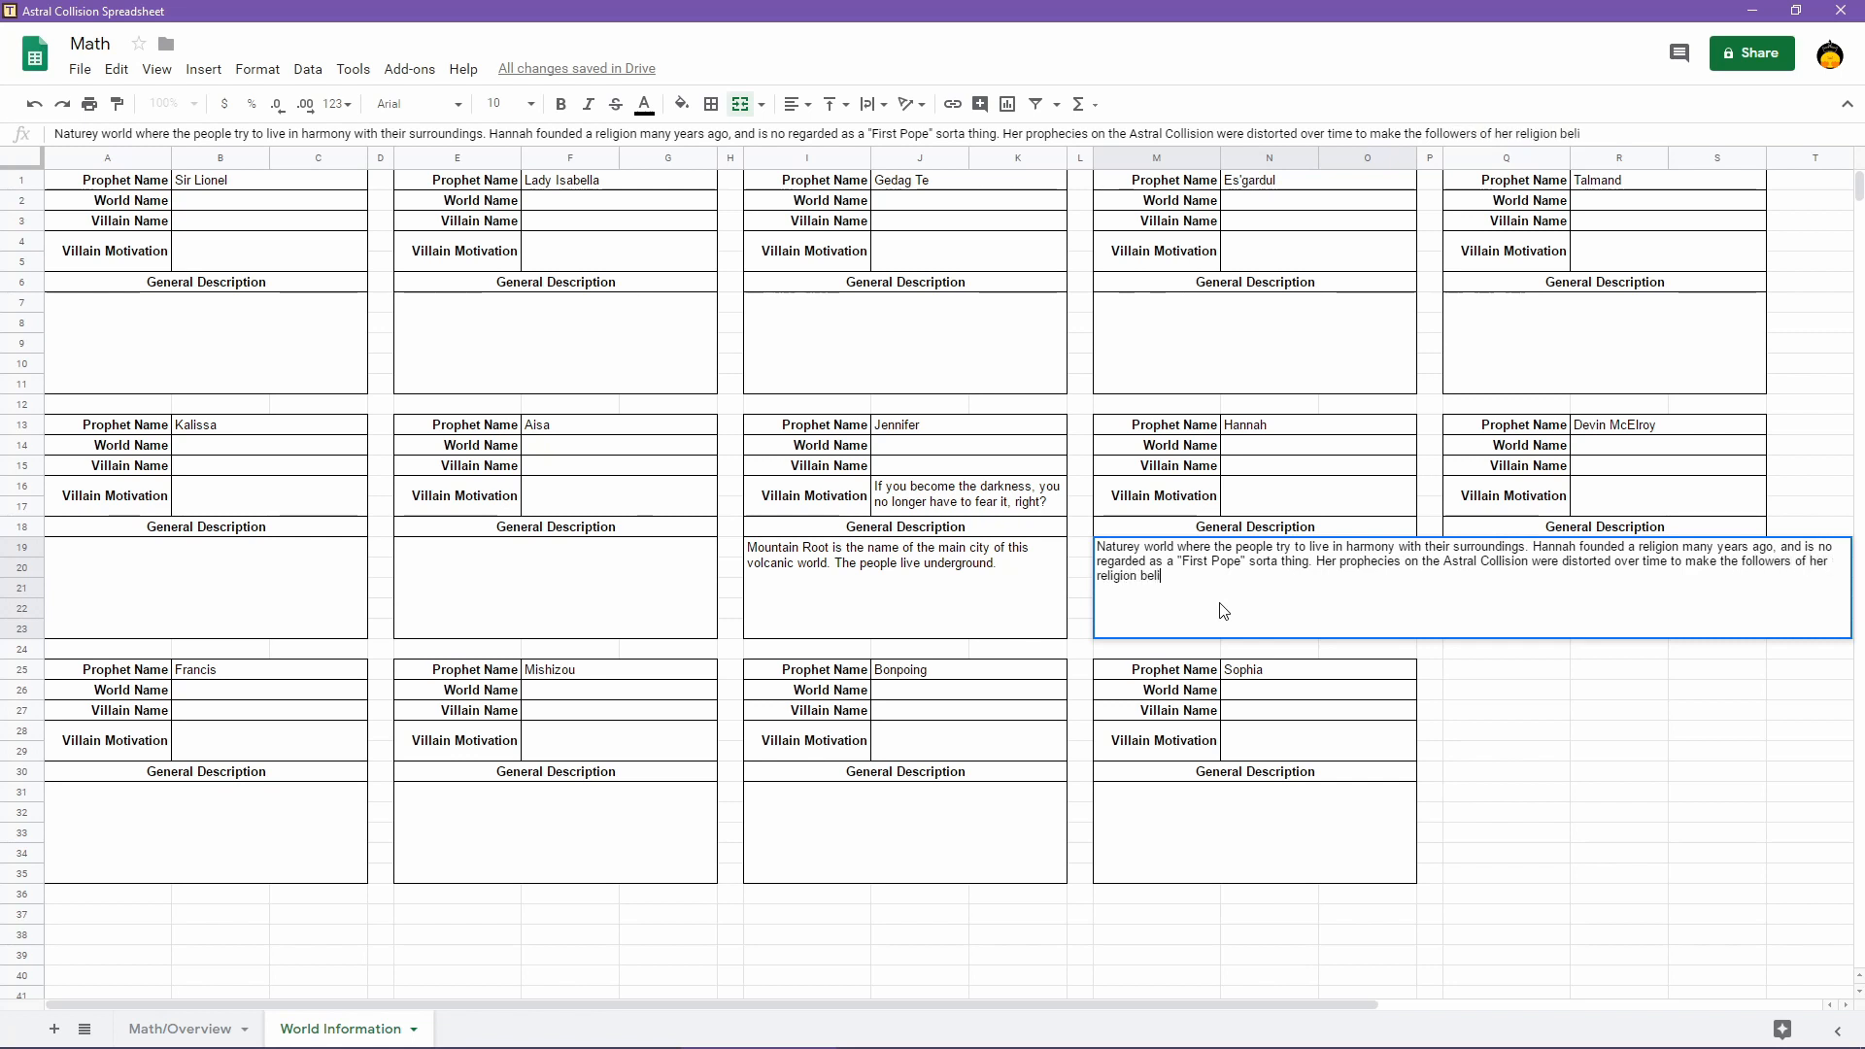
type("eve they had to brin")
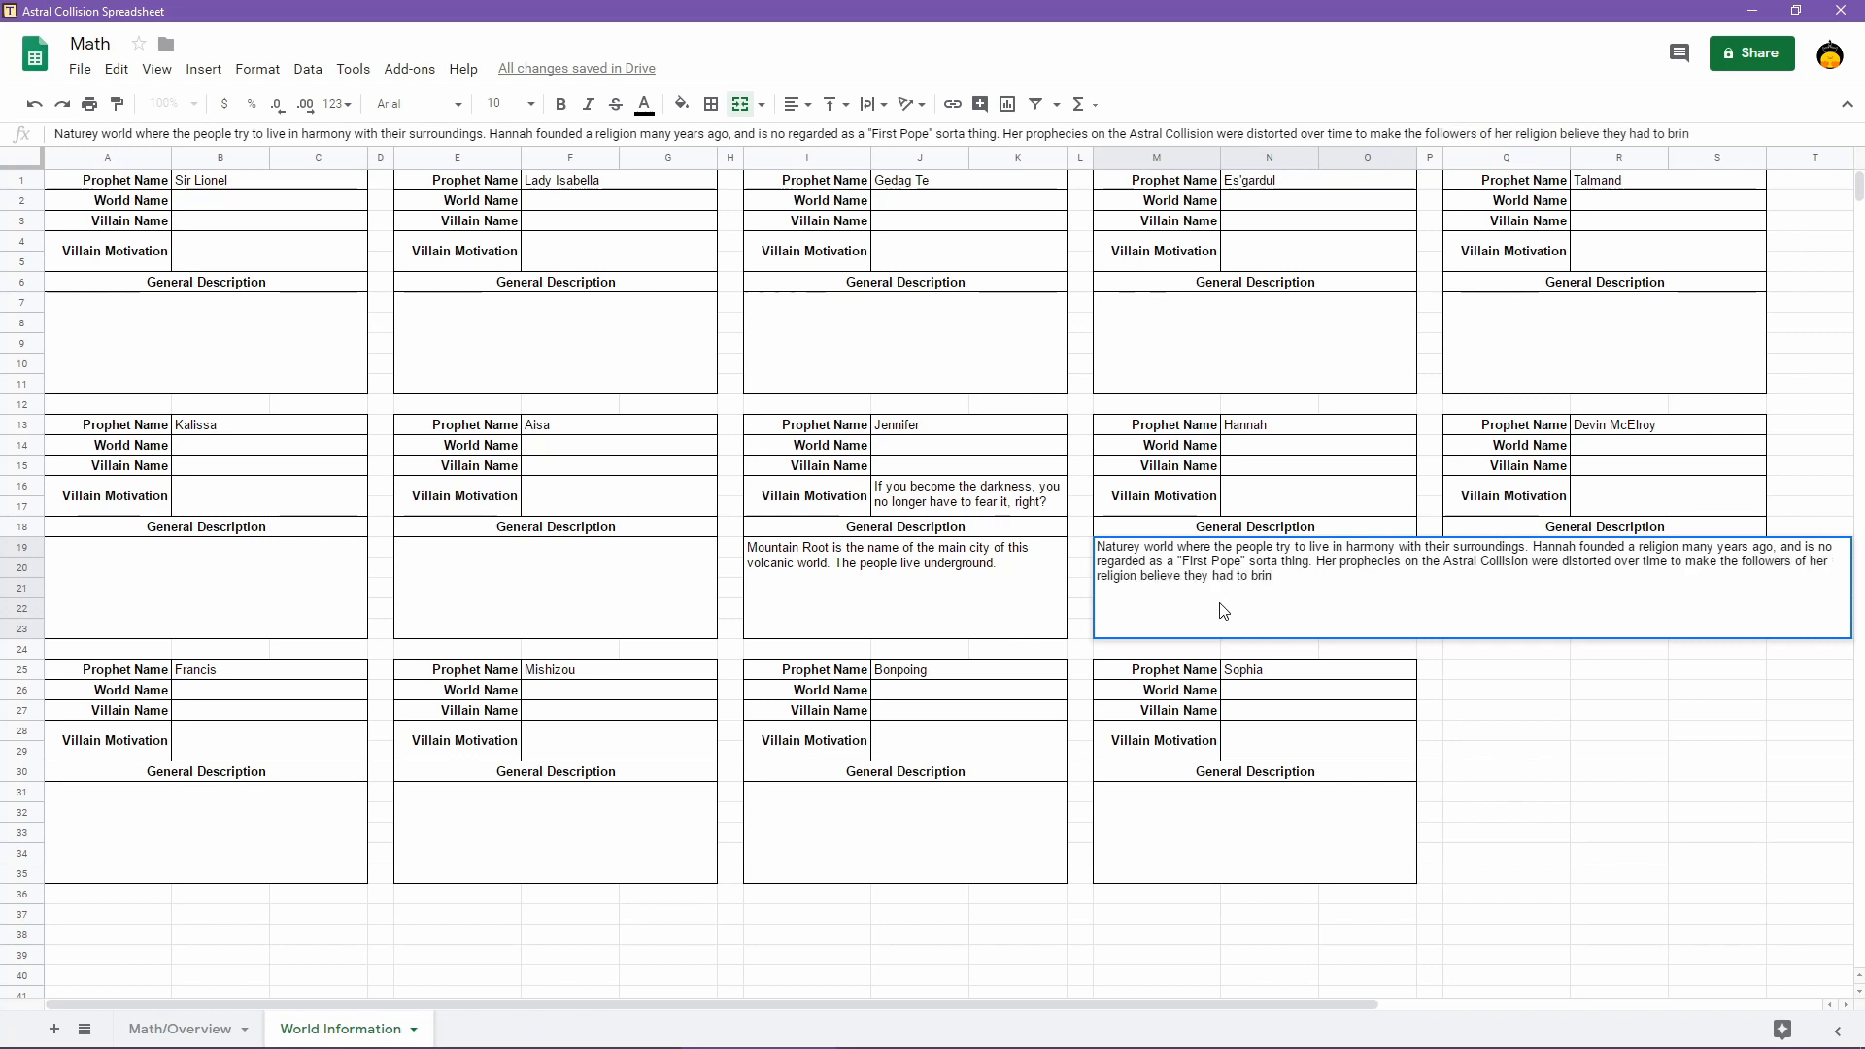
type("g those events about.")
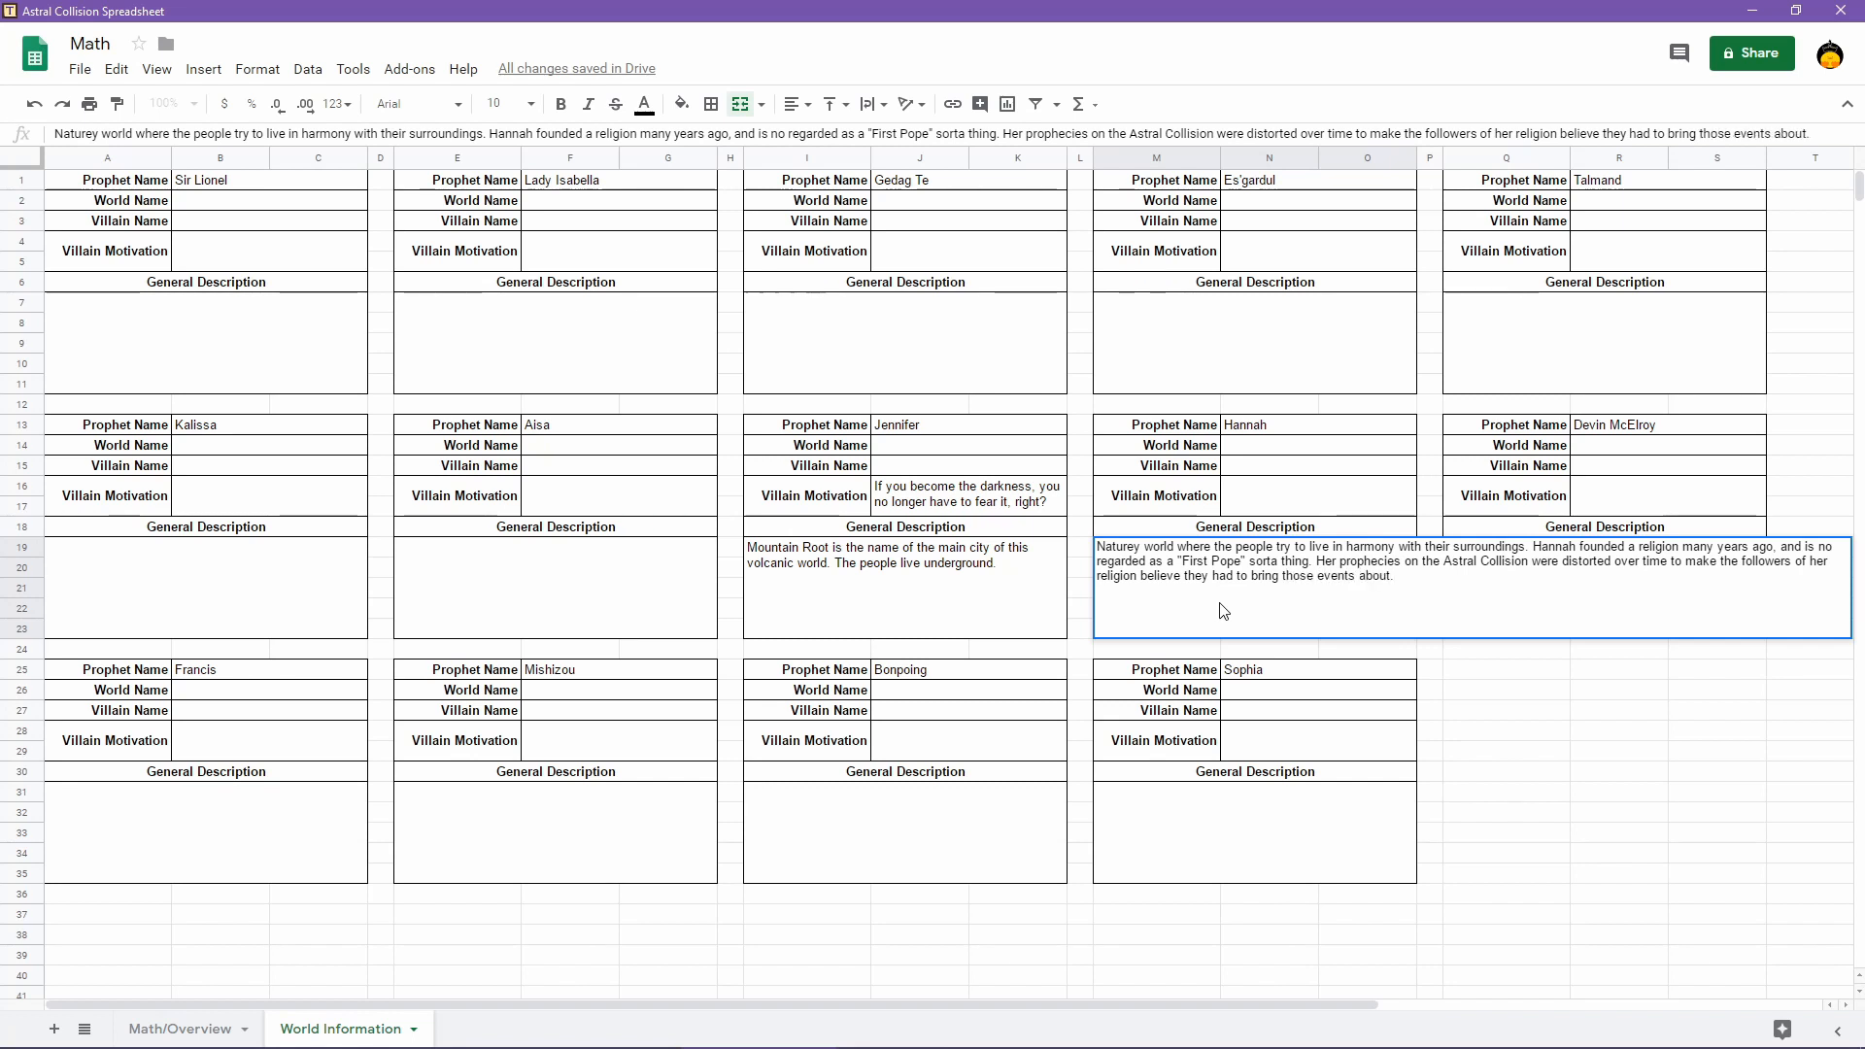
key("Return")
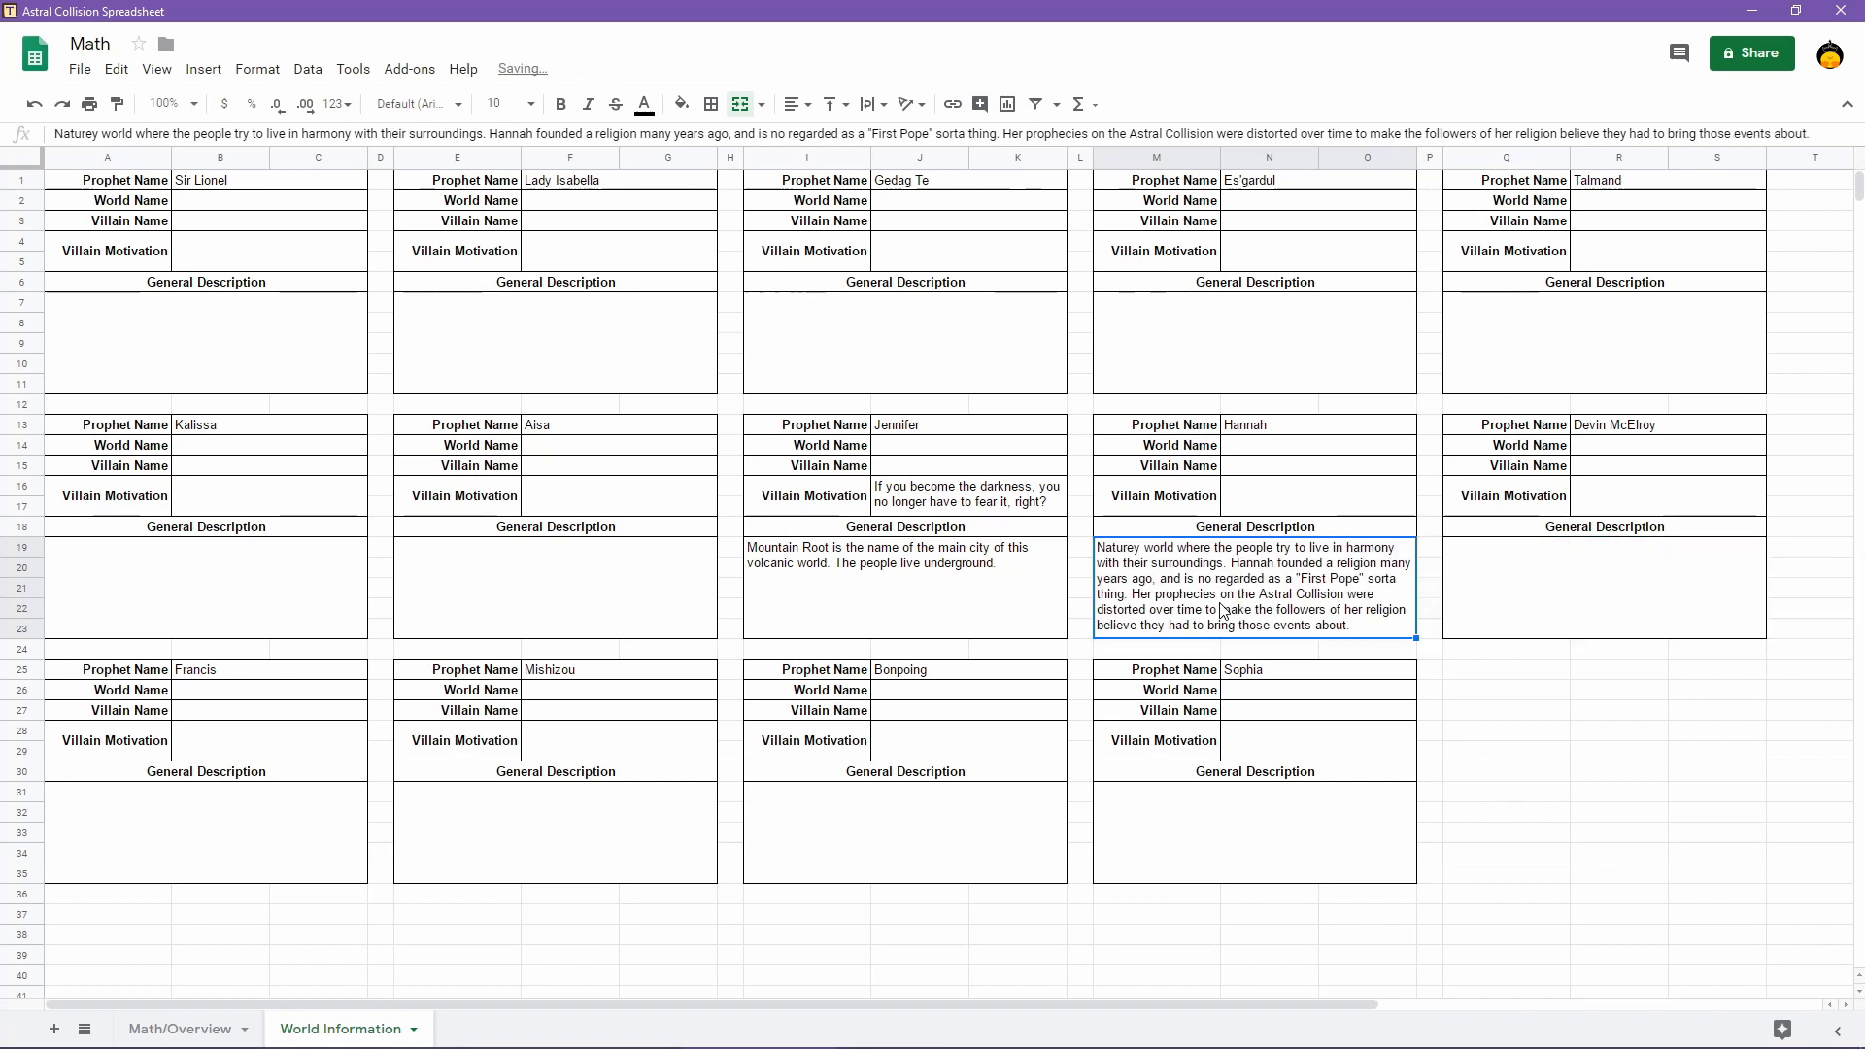
Enter "Current "Pope" believes it is his religious duty to cause the Astral Collision." as Hannah's Villain Motivation
left_click(1250, 497)
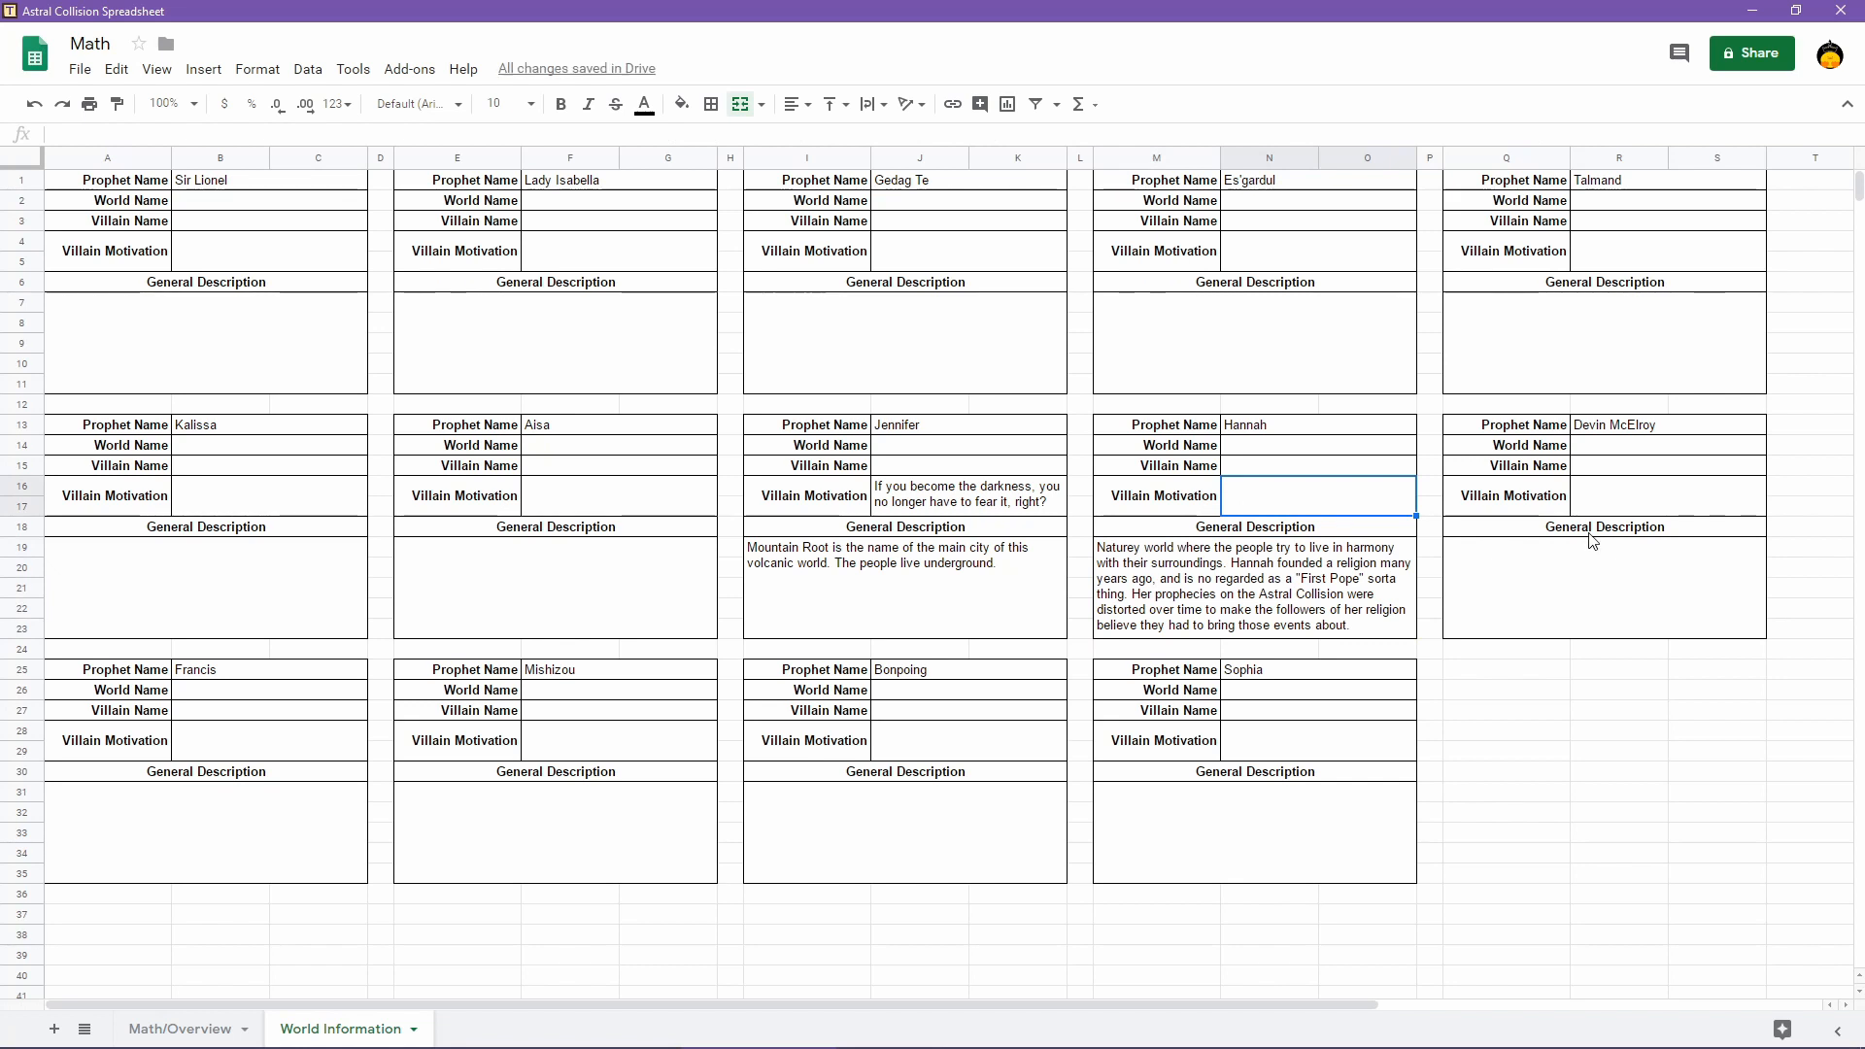
type("Current \"")
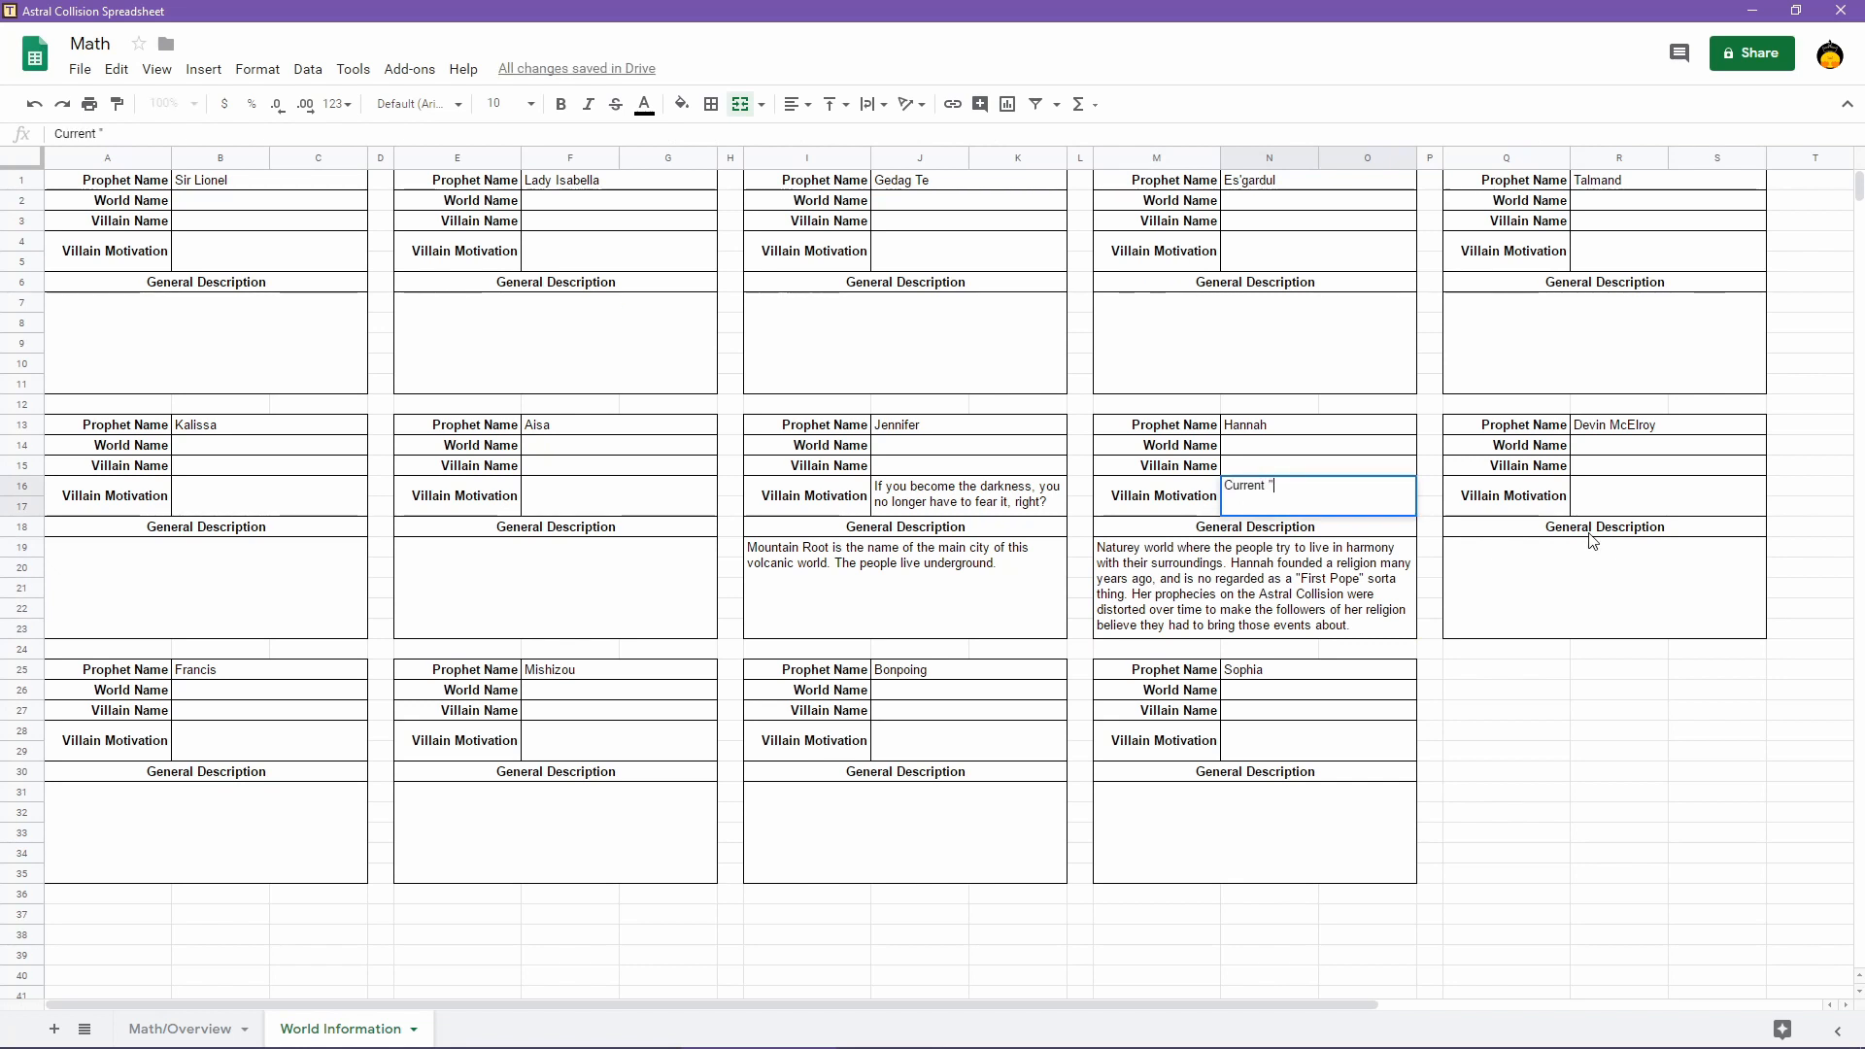
type("Pope\"")
type("believes it is")
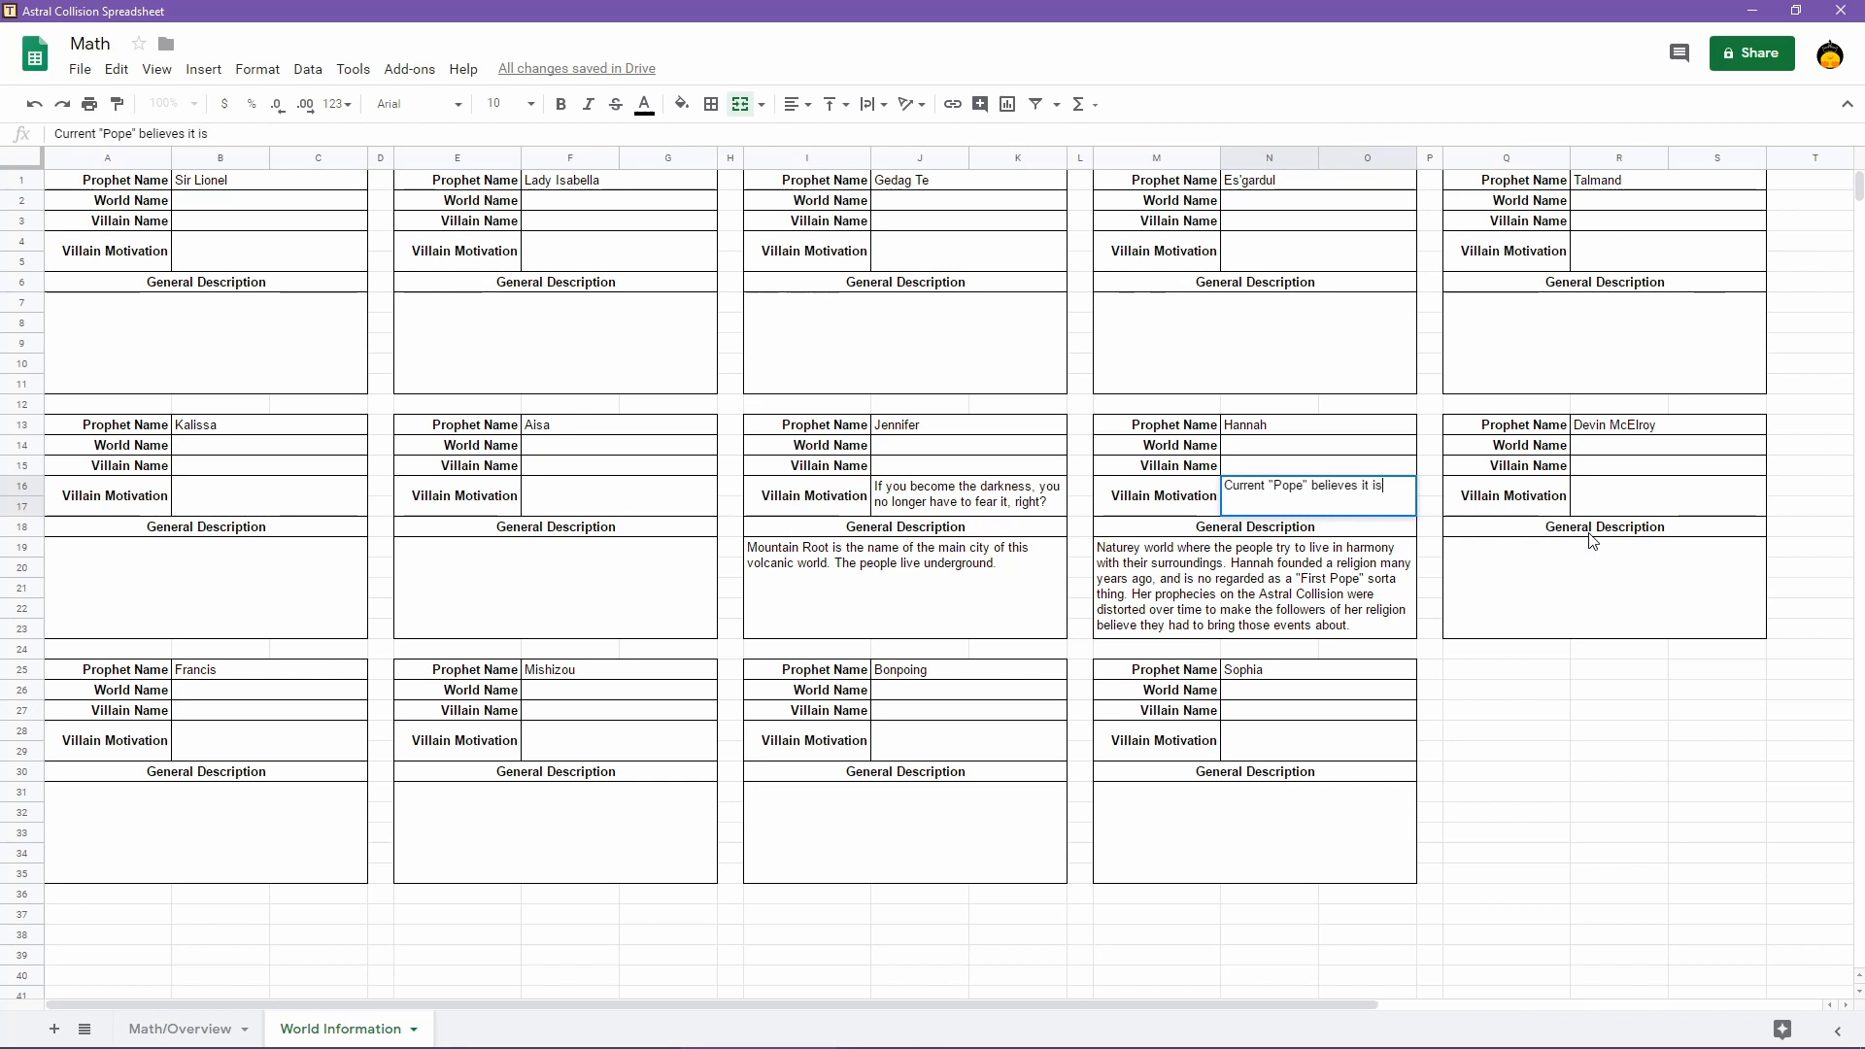
type(" his religio")
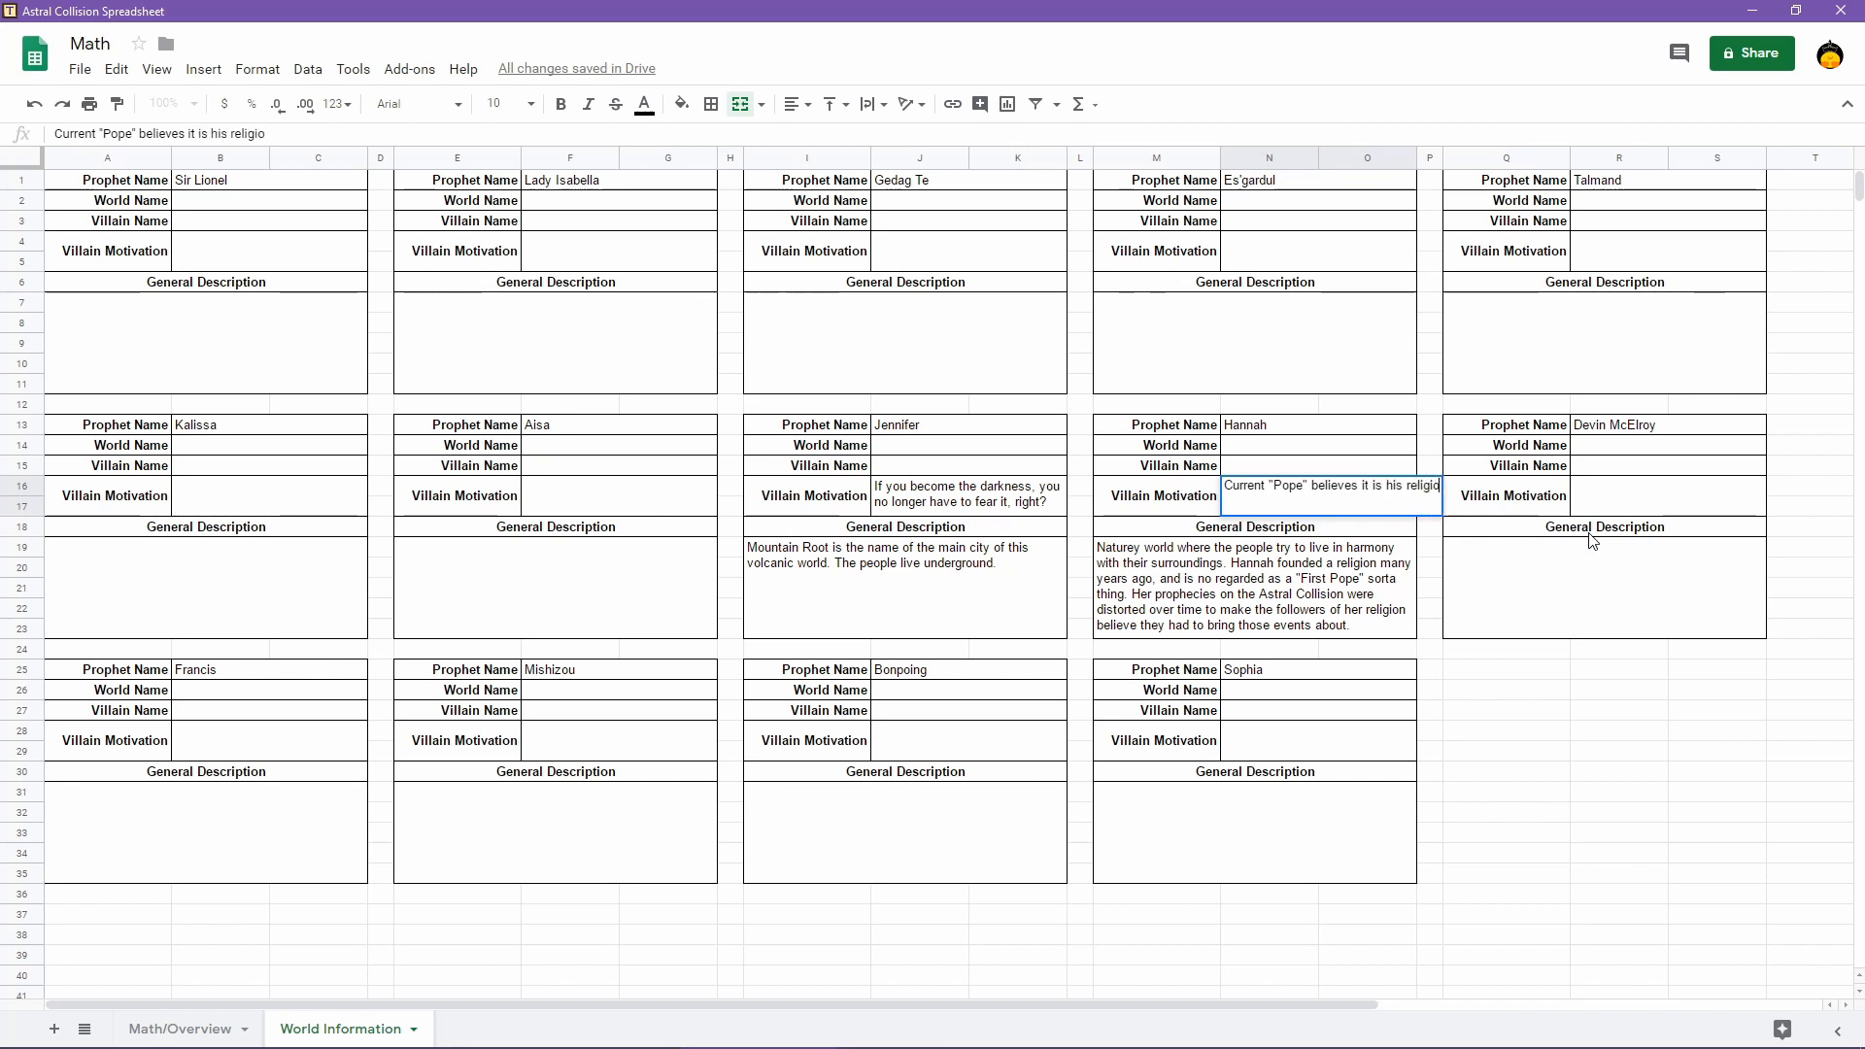
type("us duty to cau")
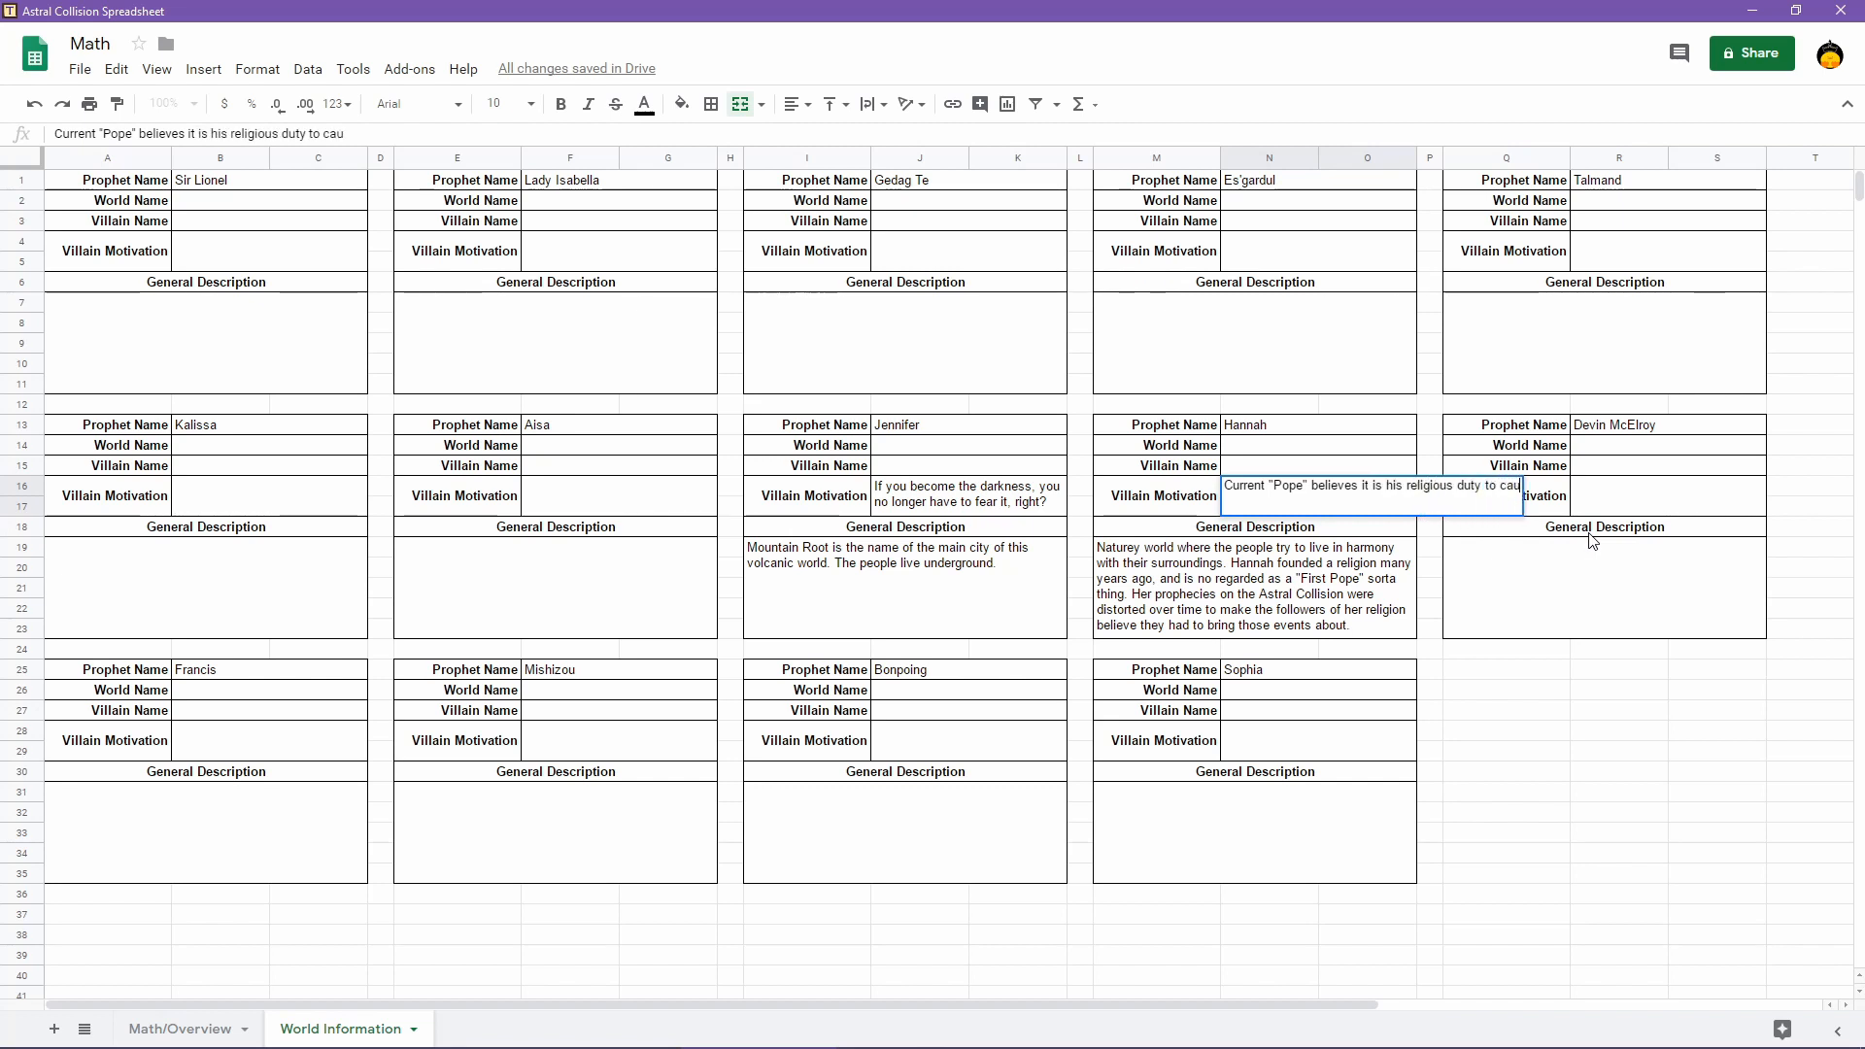
type("se the Astral Co")
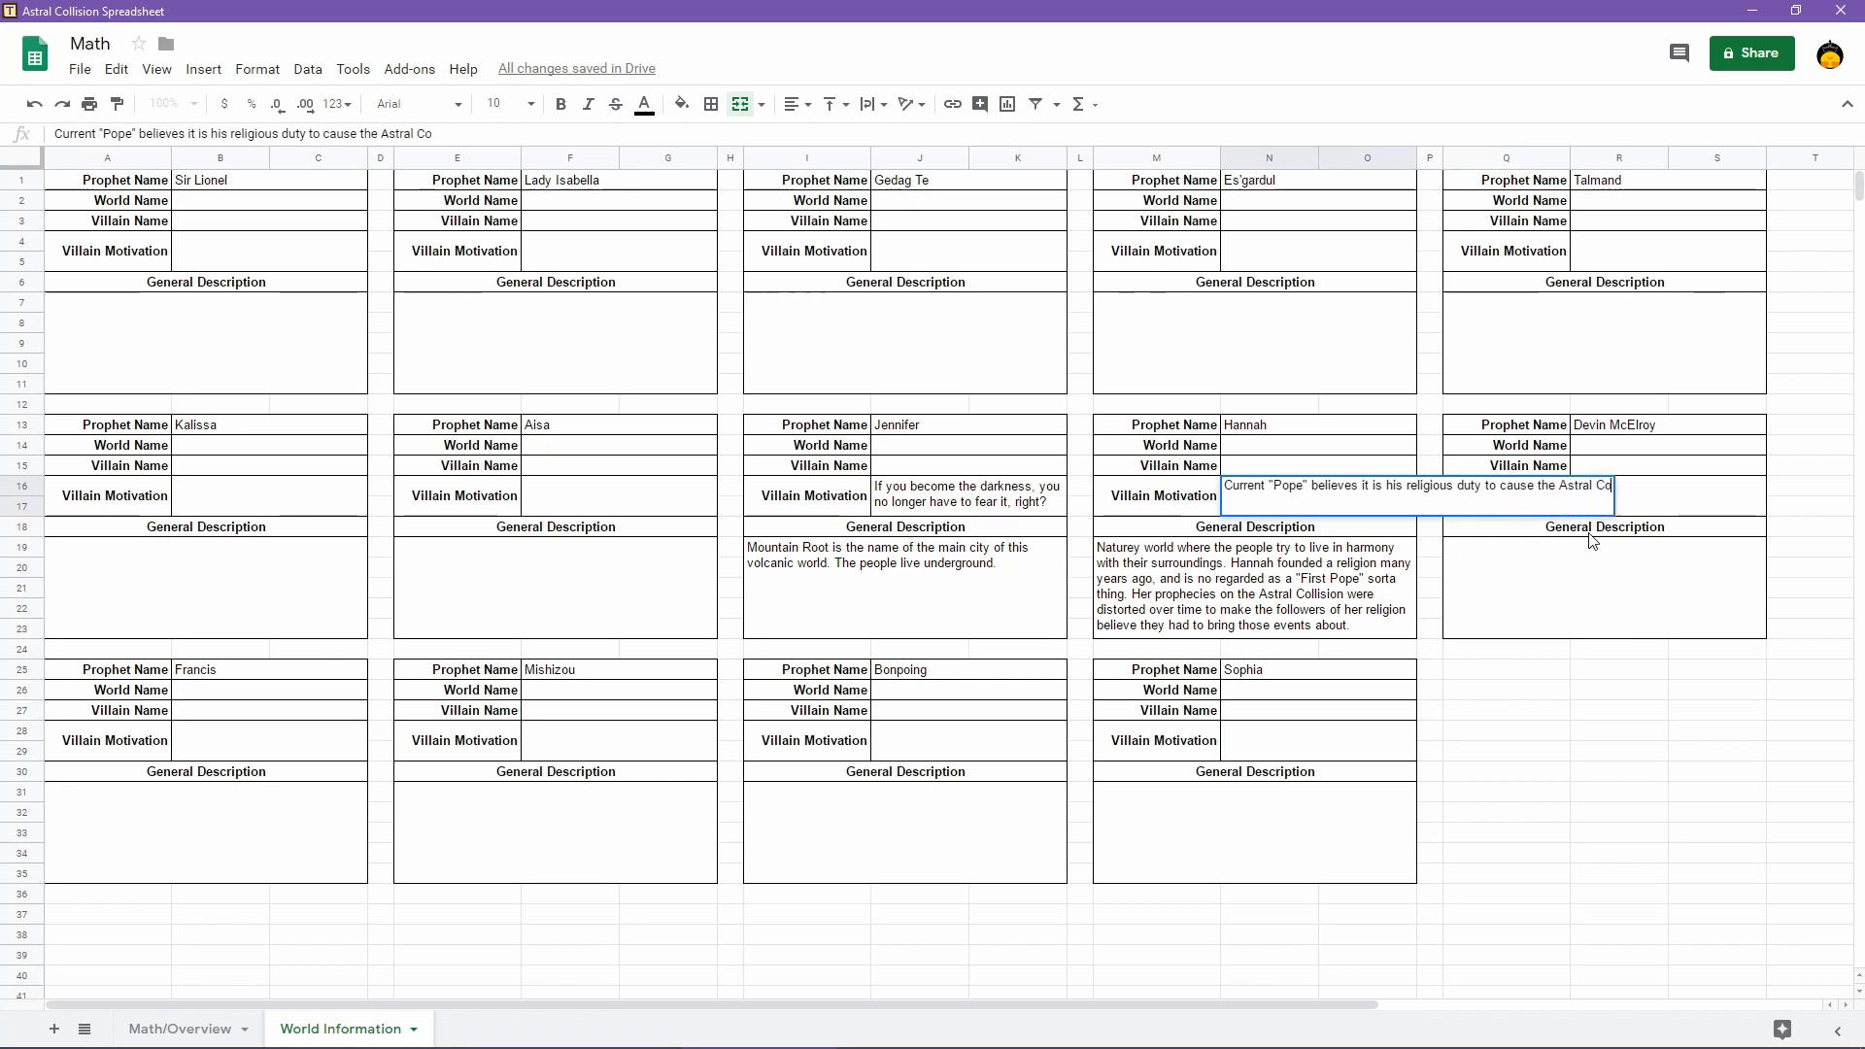
type("llision.")
key("Return")
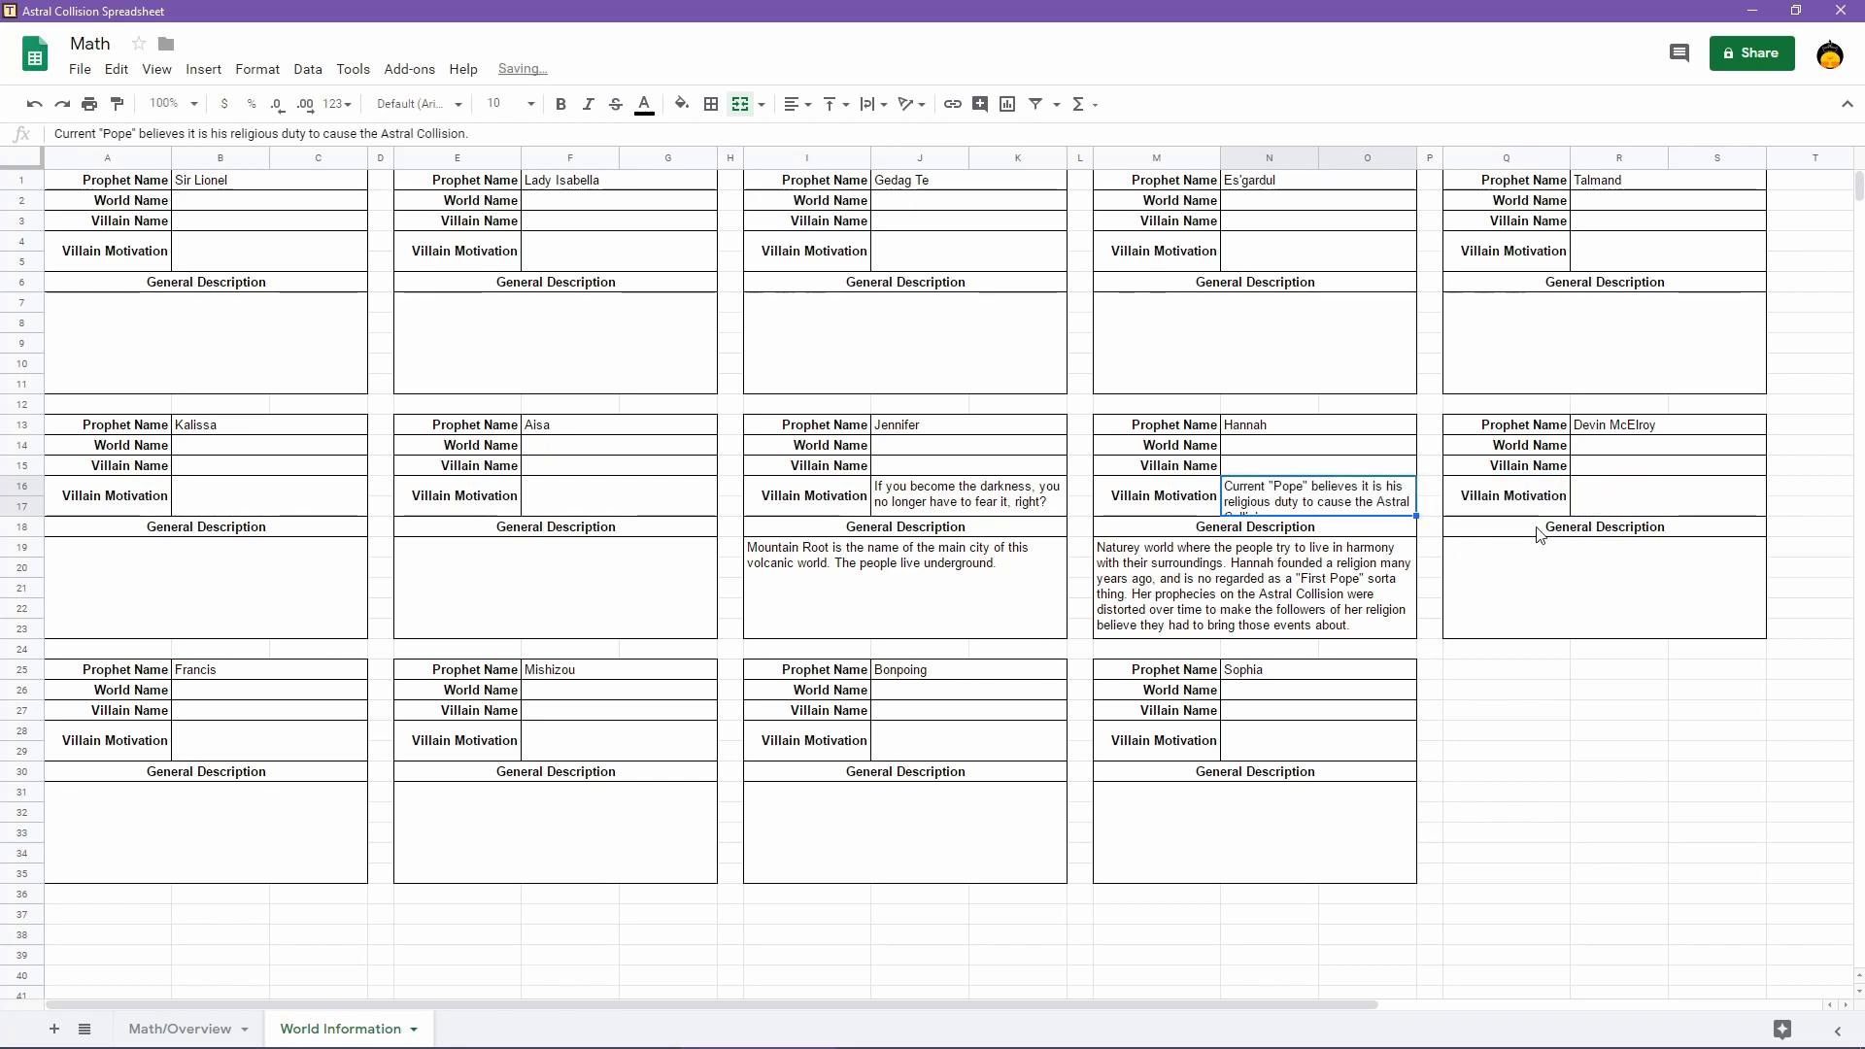
Shorten "believes it is" to "believed it's" in Hannah's Villain Motivation
double_click(1326, 505)
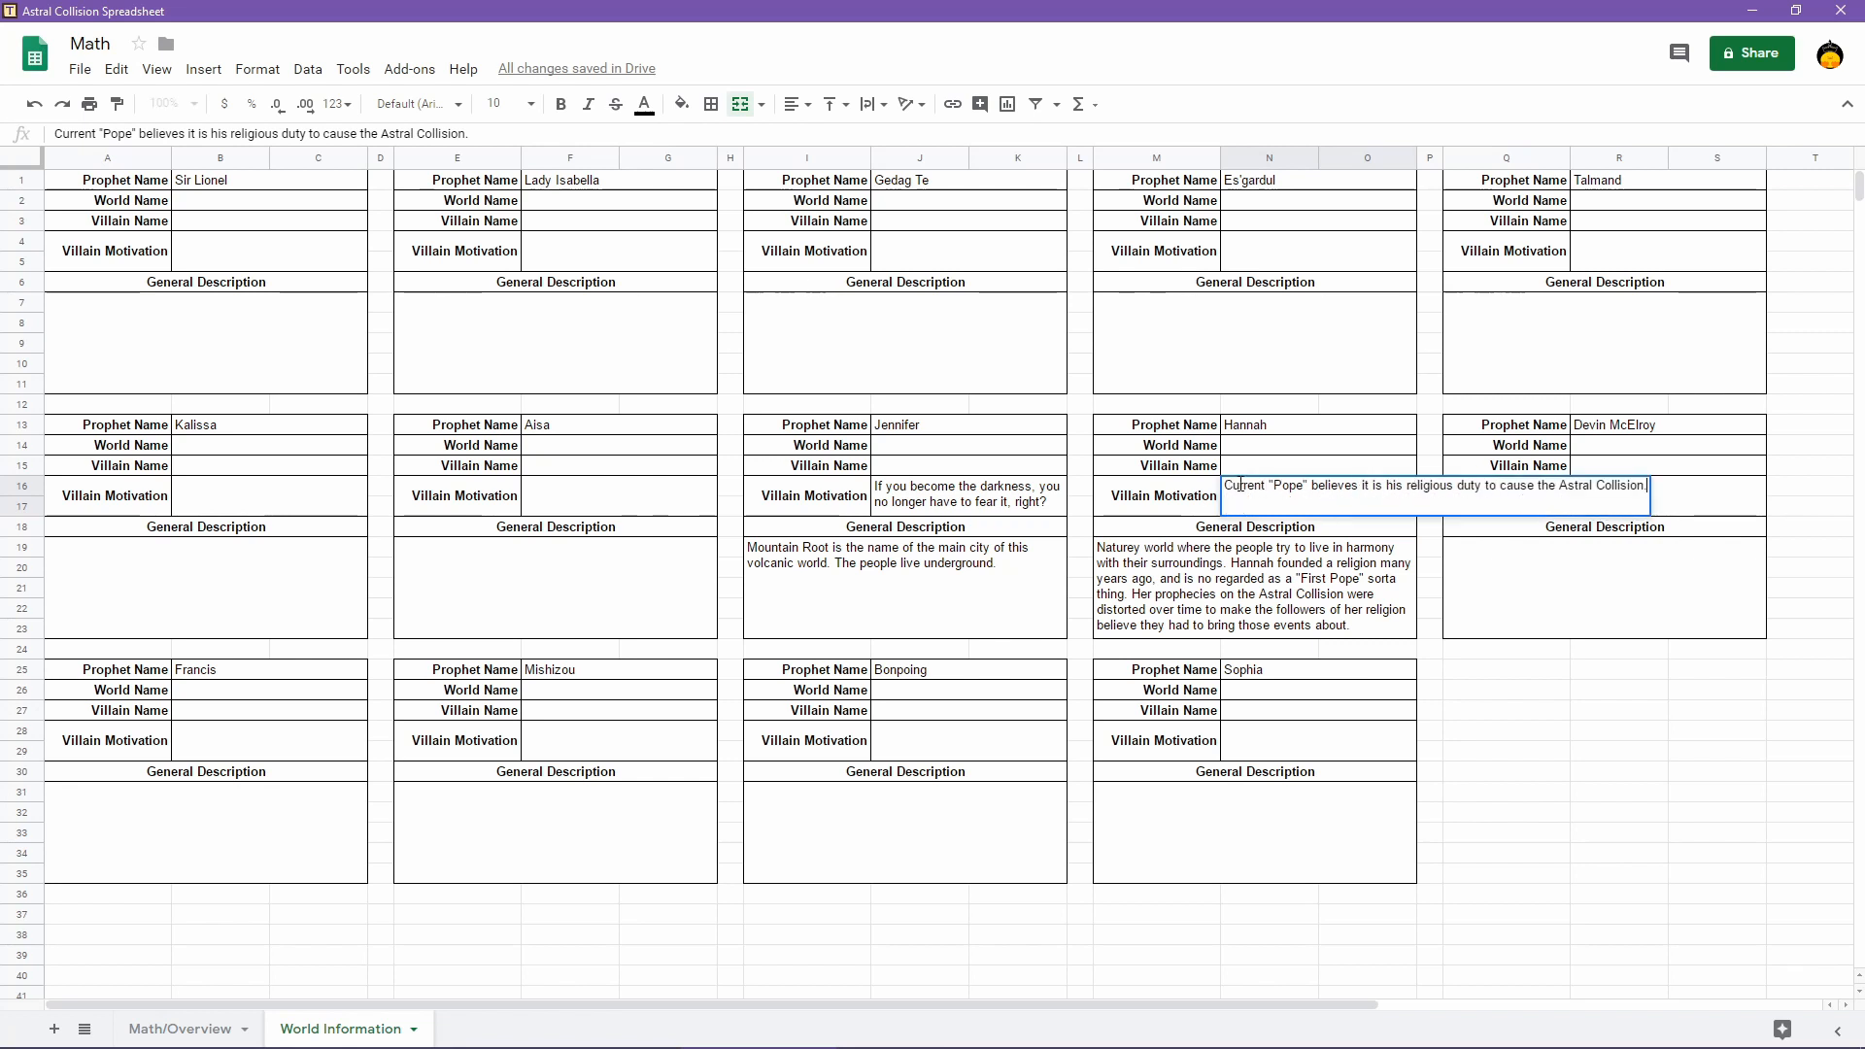
left_click(1373, 487)
type("d it'")
key("Return")
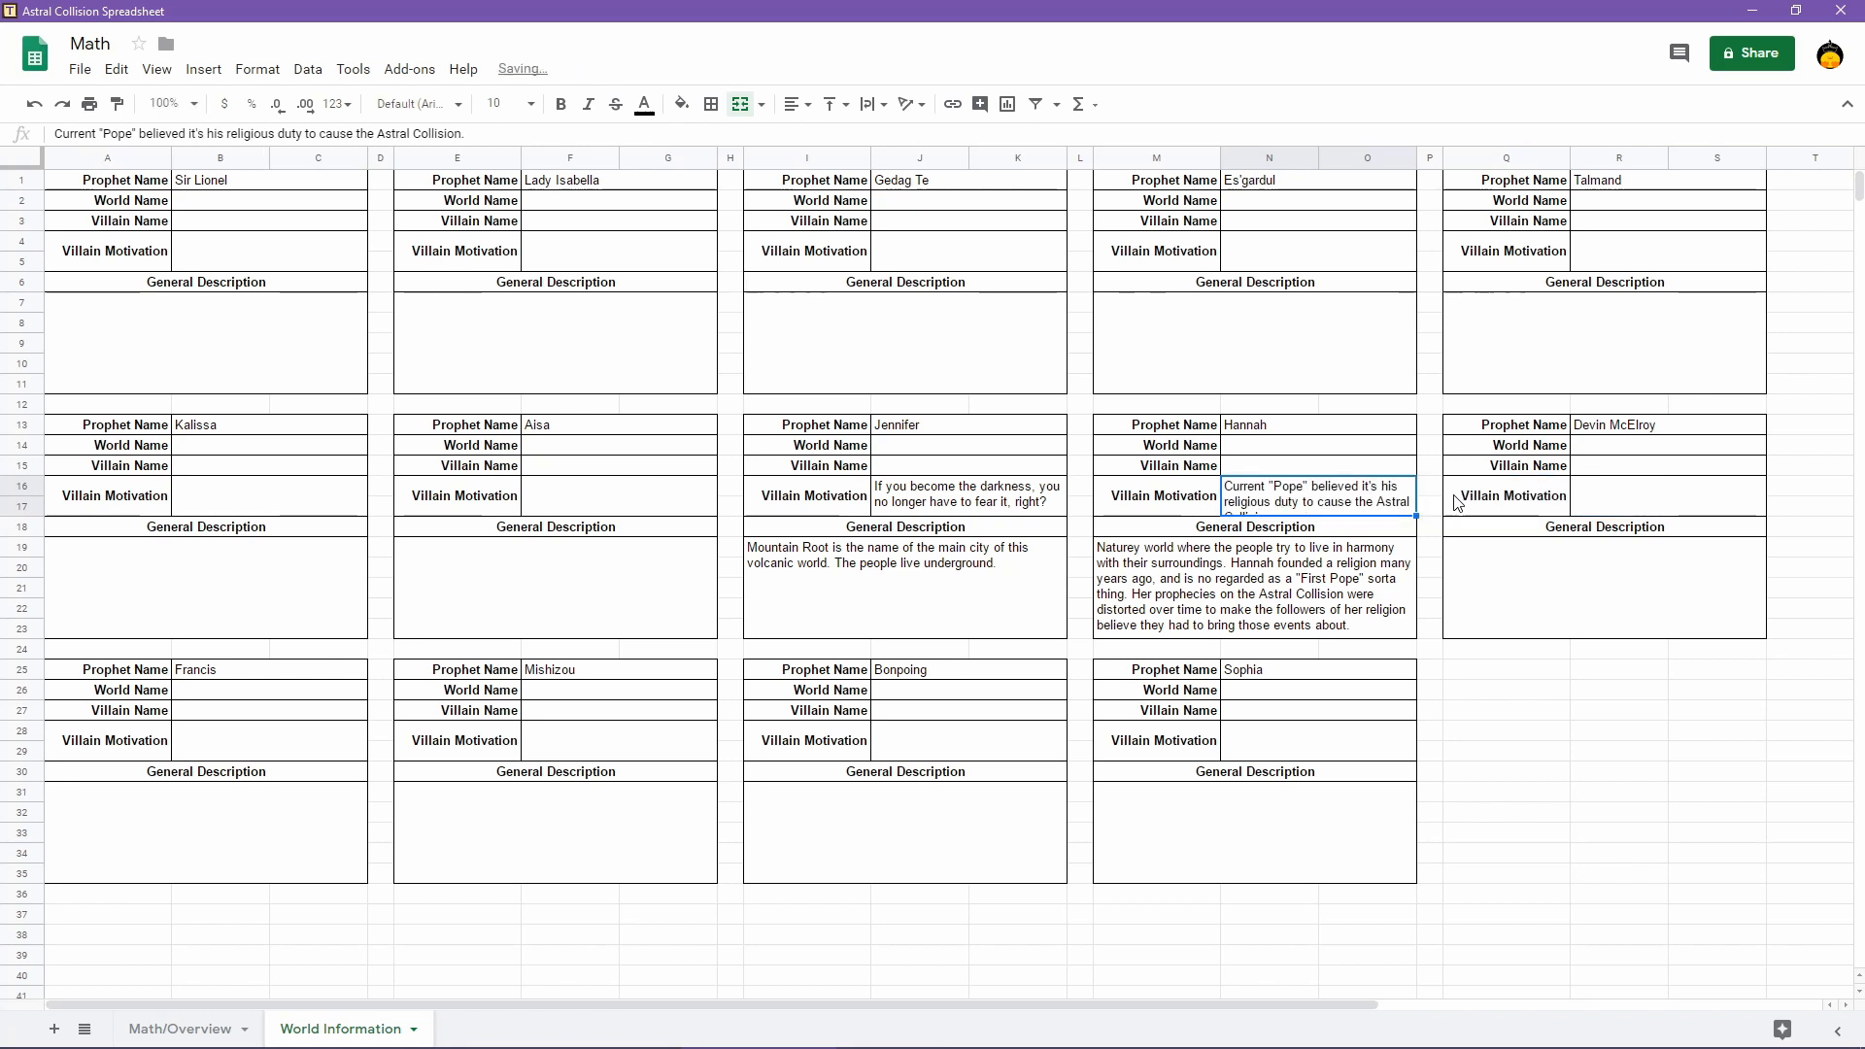
Remove the word "religious" from Hannah's Villain Motivation
double_click(1373, 494)
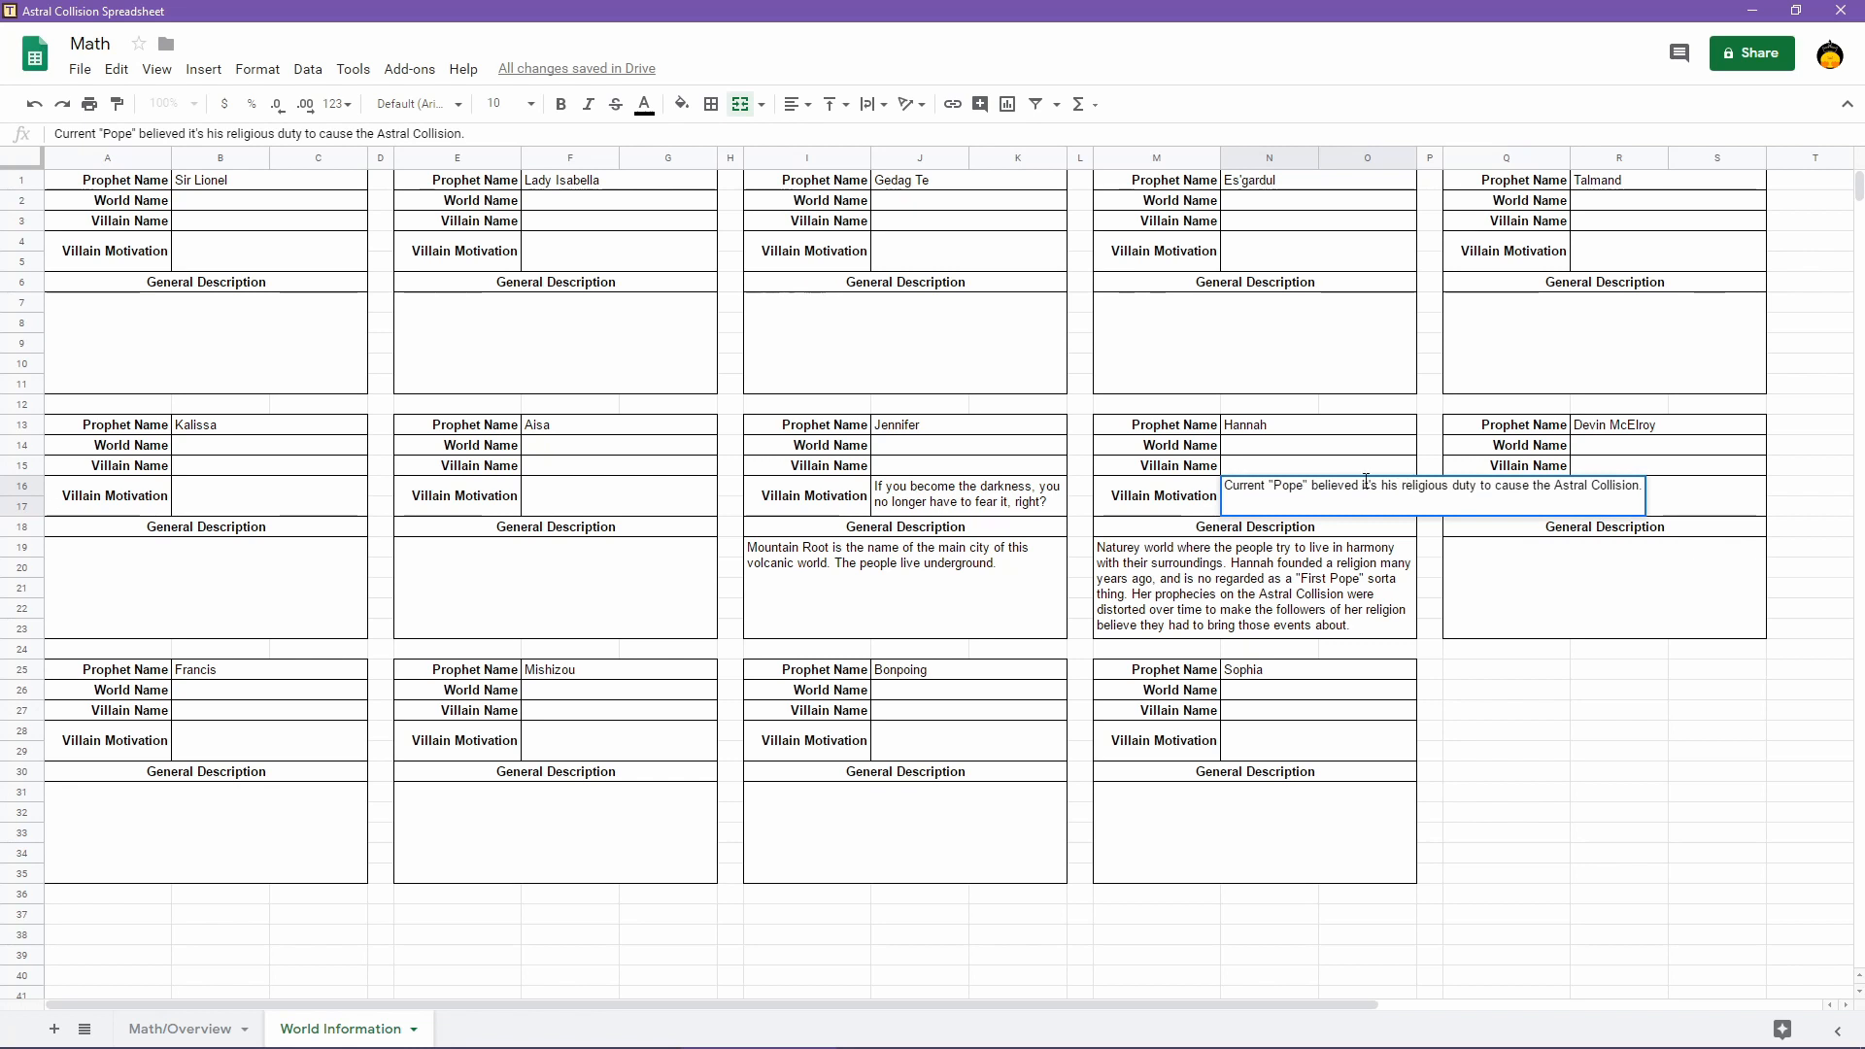
double_click(1441, 488)
key("BackSpace")
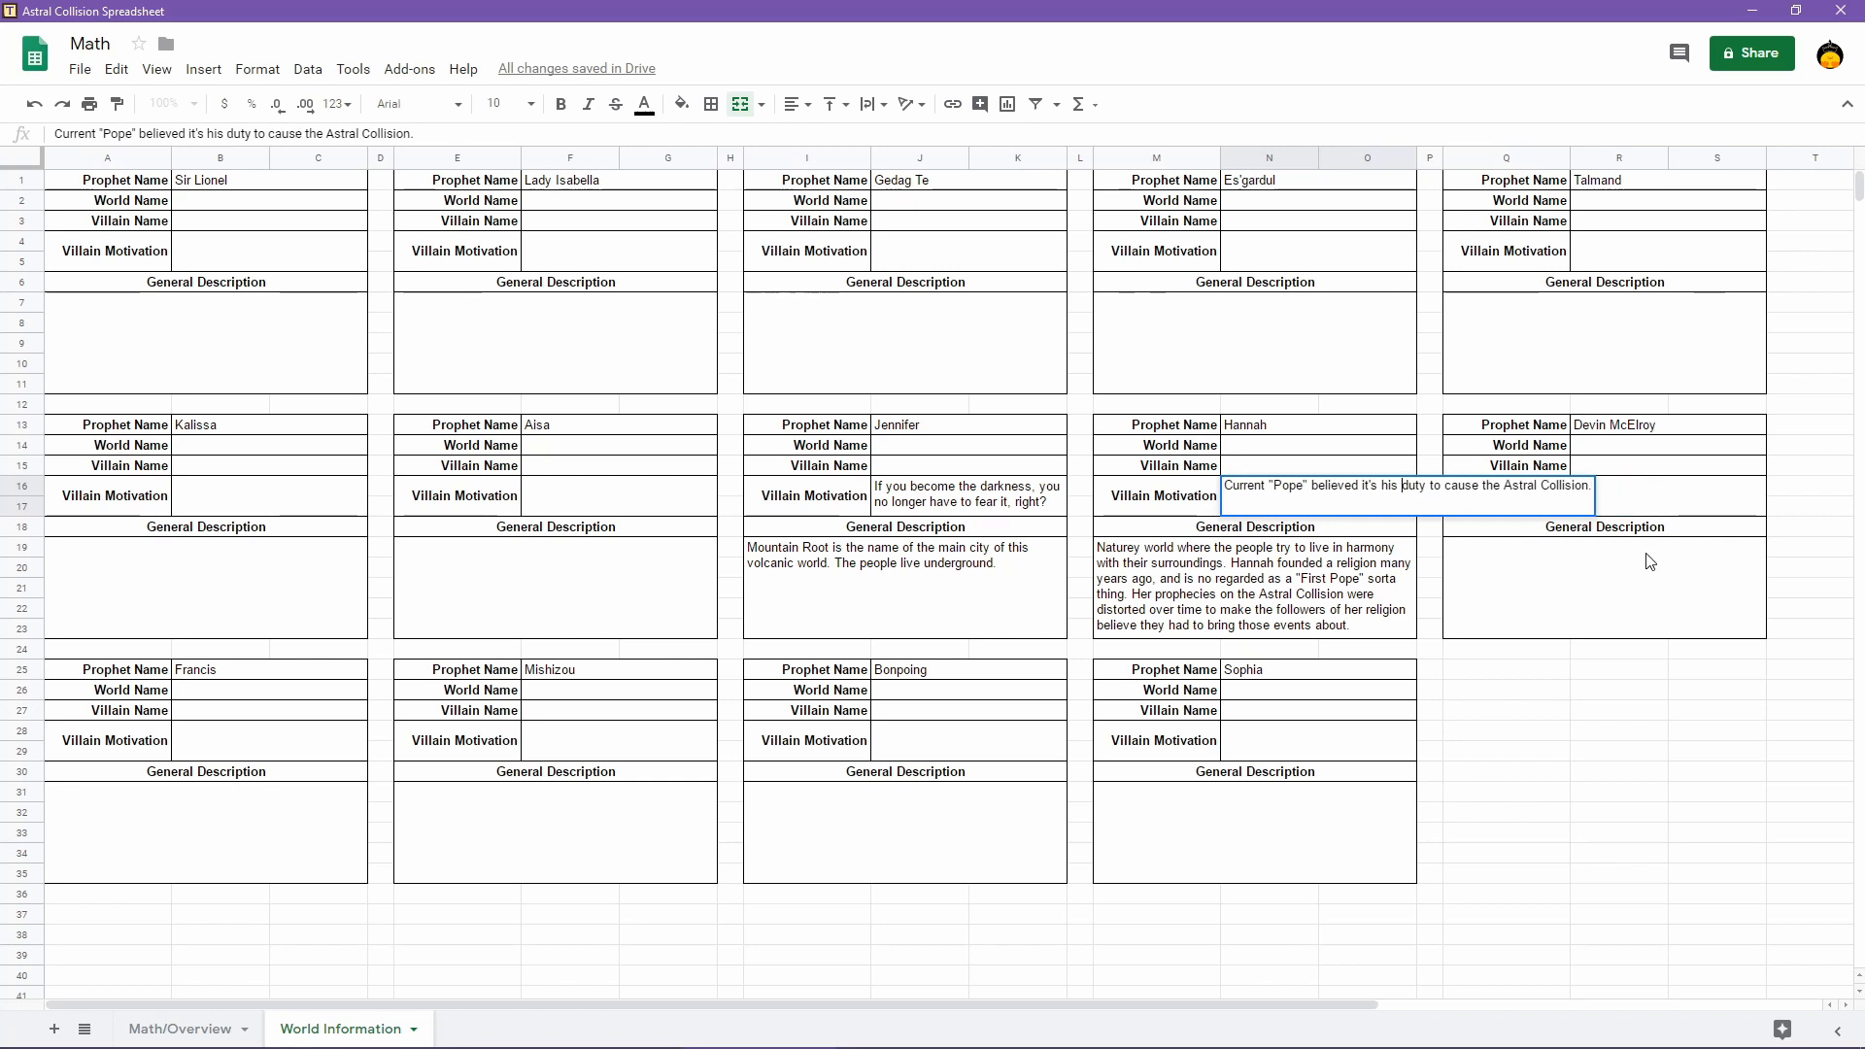
key("Return")
double_click(1282, 493)
key("Escape")
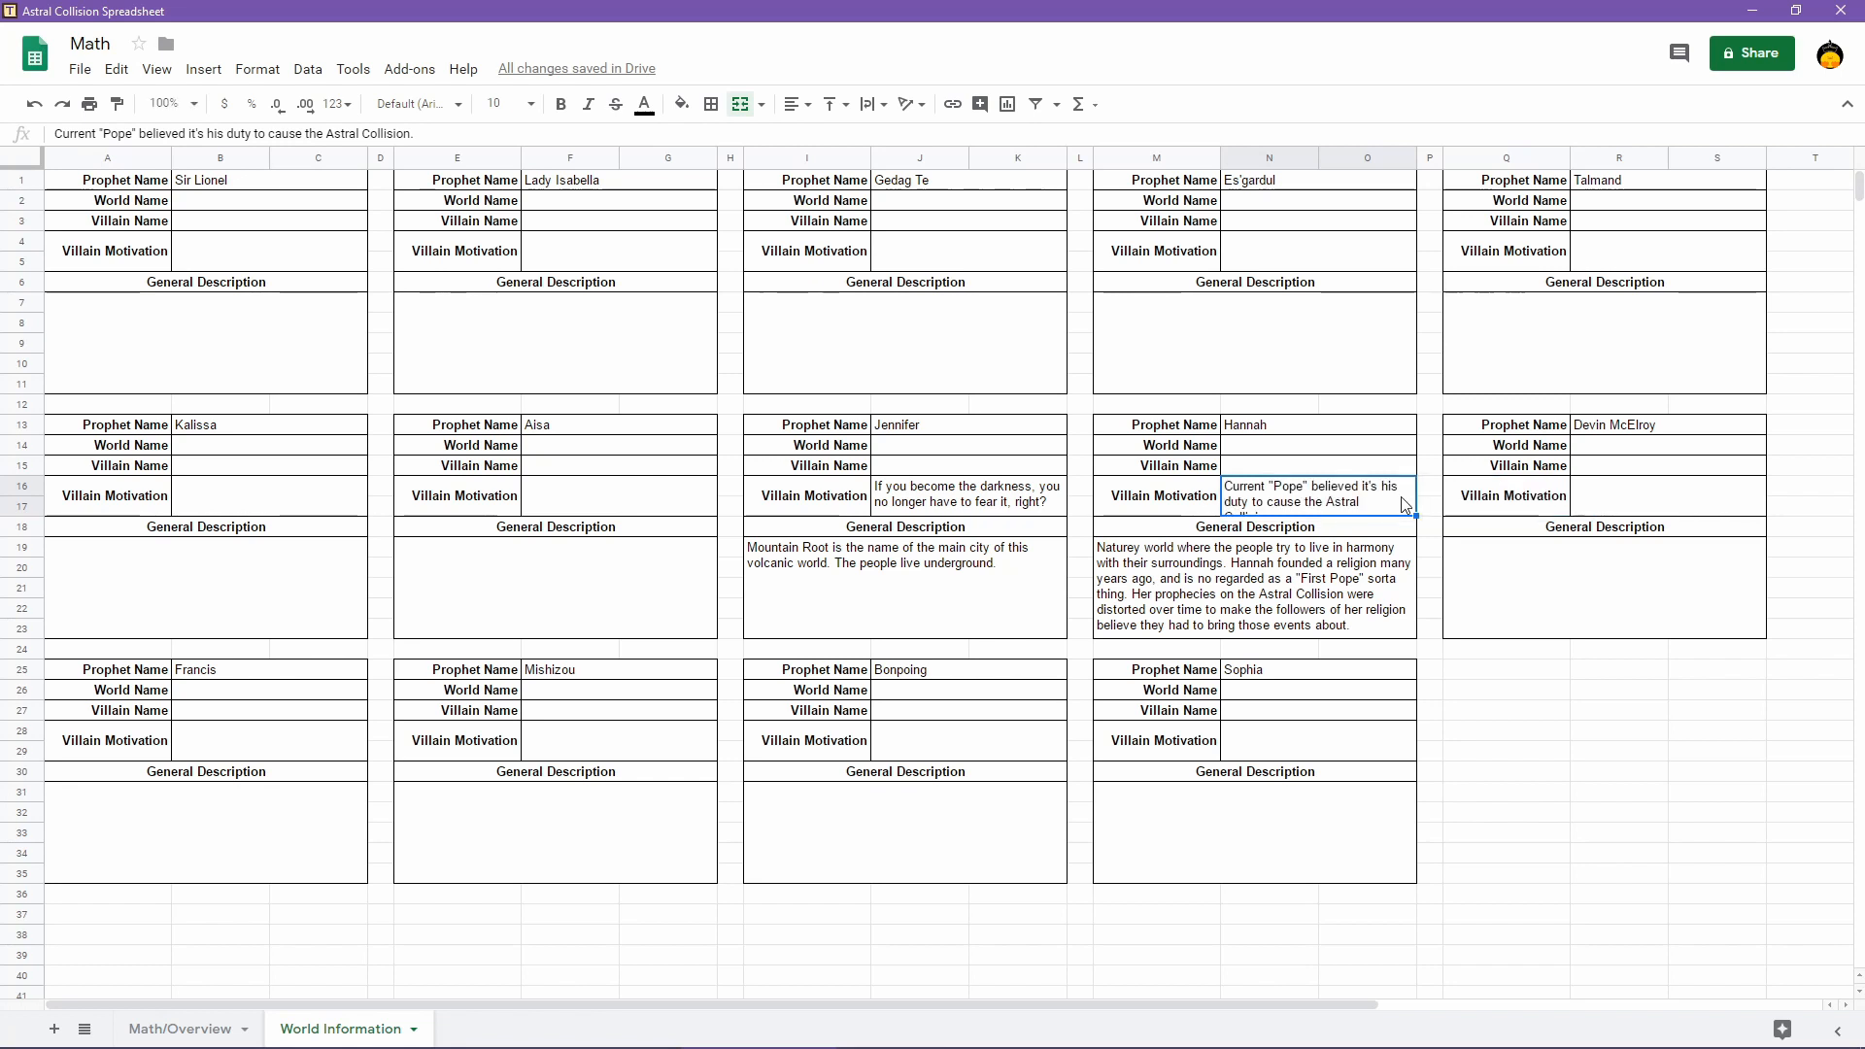
Switch to the Character Lore Notes in Notepad and review the passage about Sir Lionel
left_click(1525, 775)
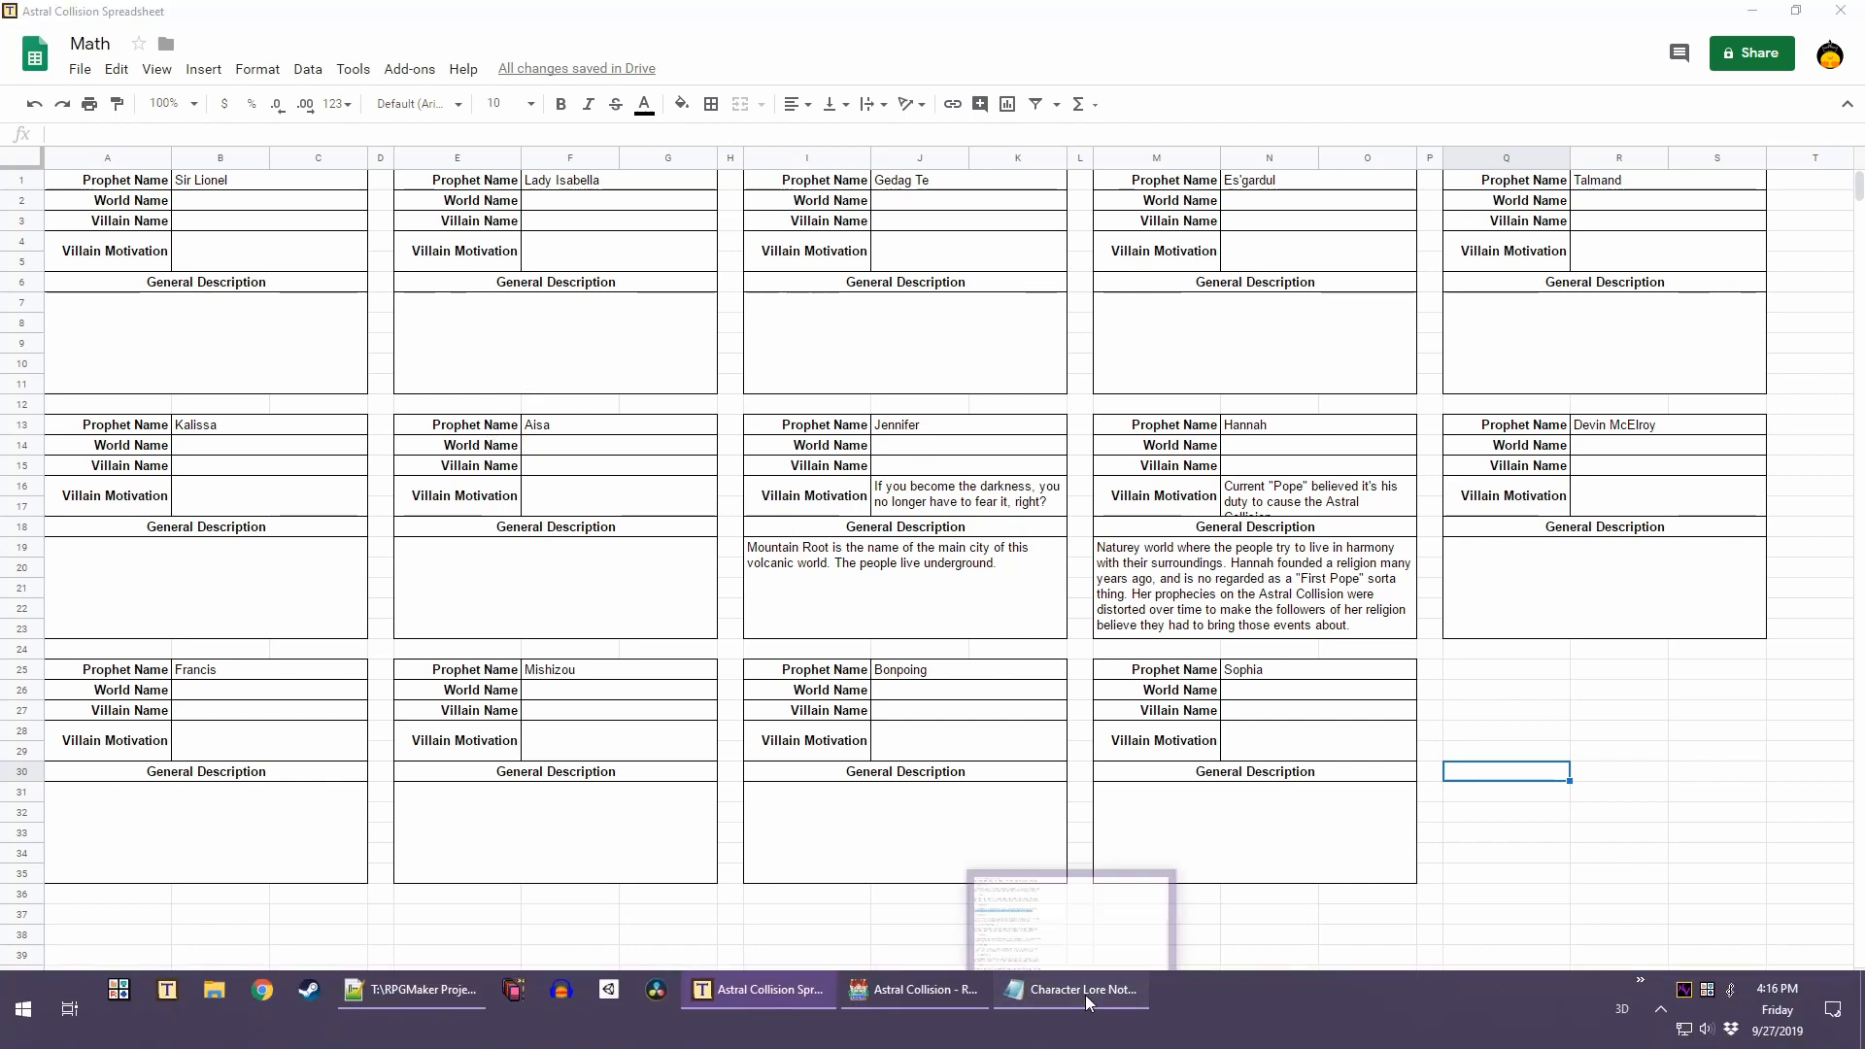
left_click(1087, 998)
scroll(835, 657, "up", 4)
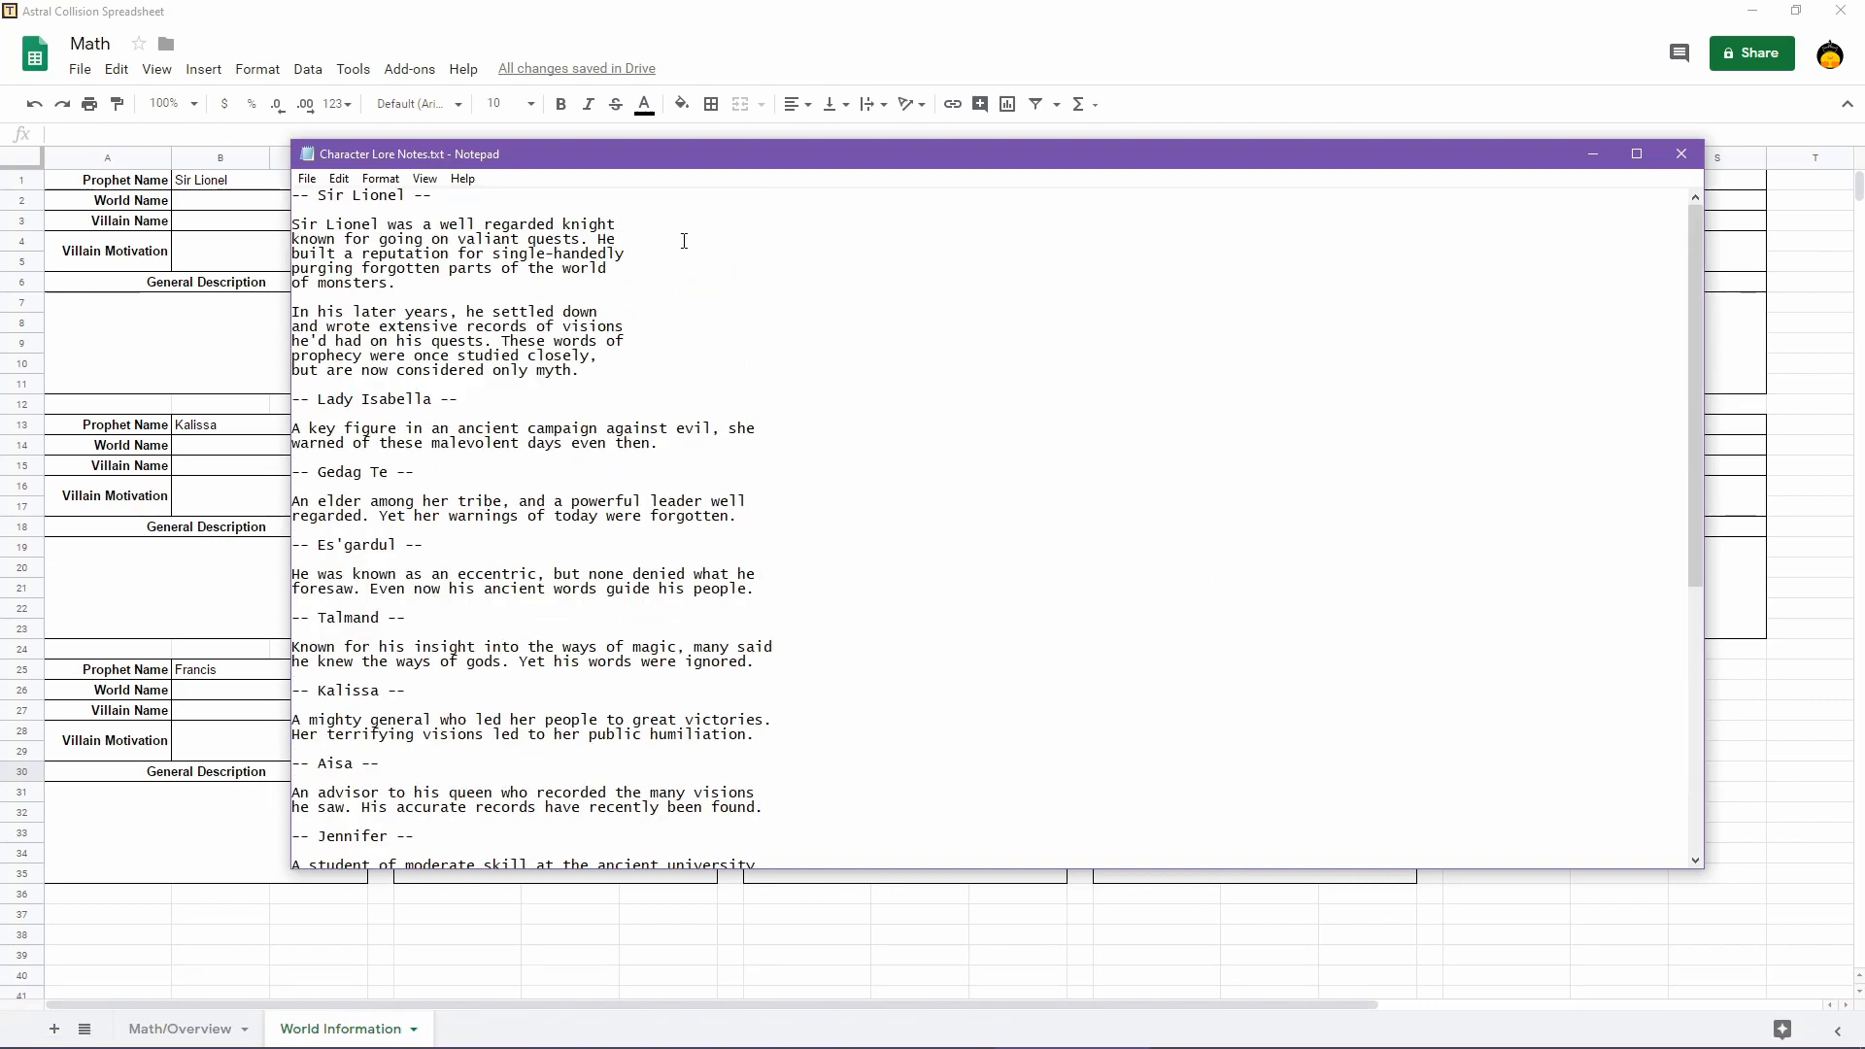
left_click_drag(604, 379, 255, 229)
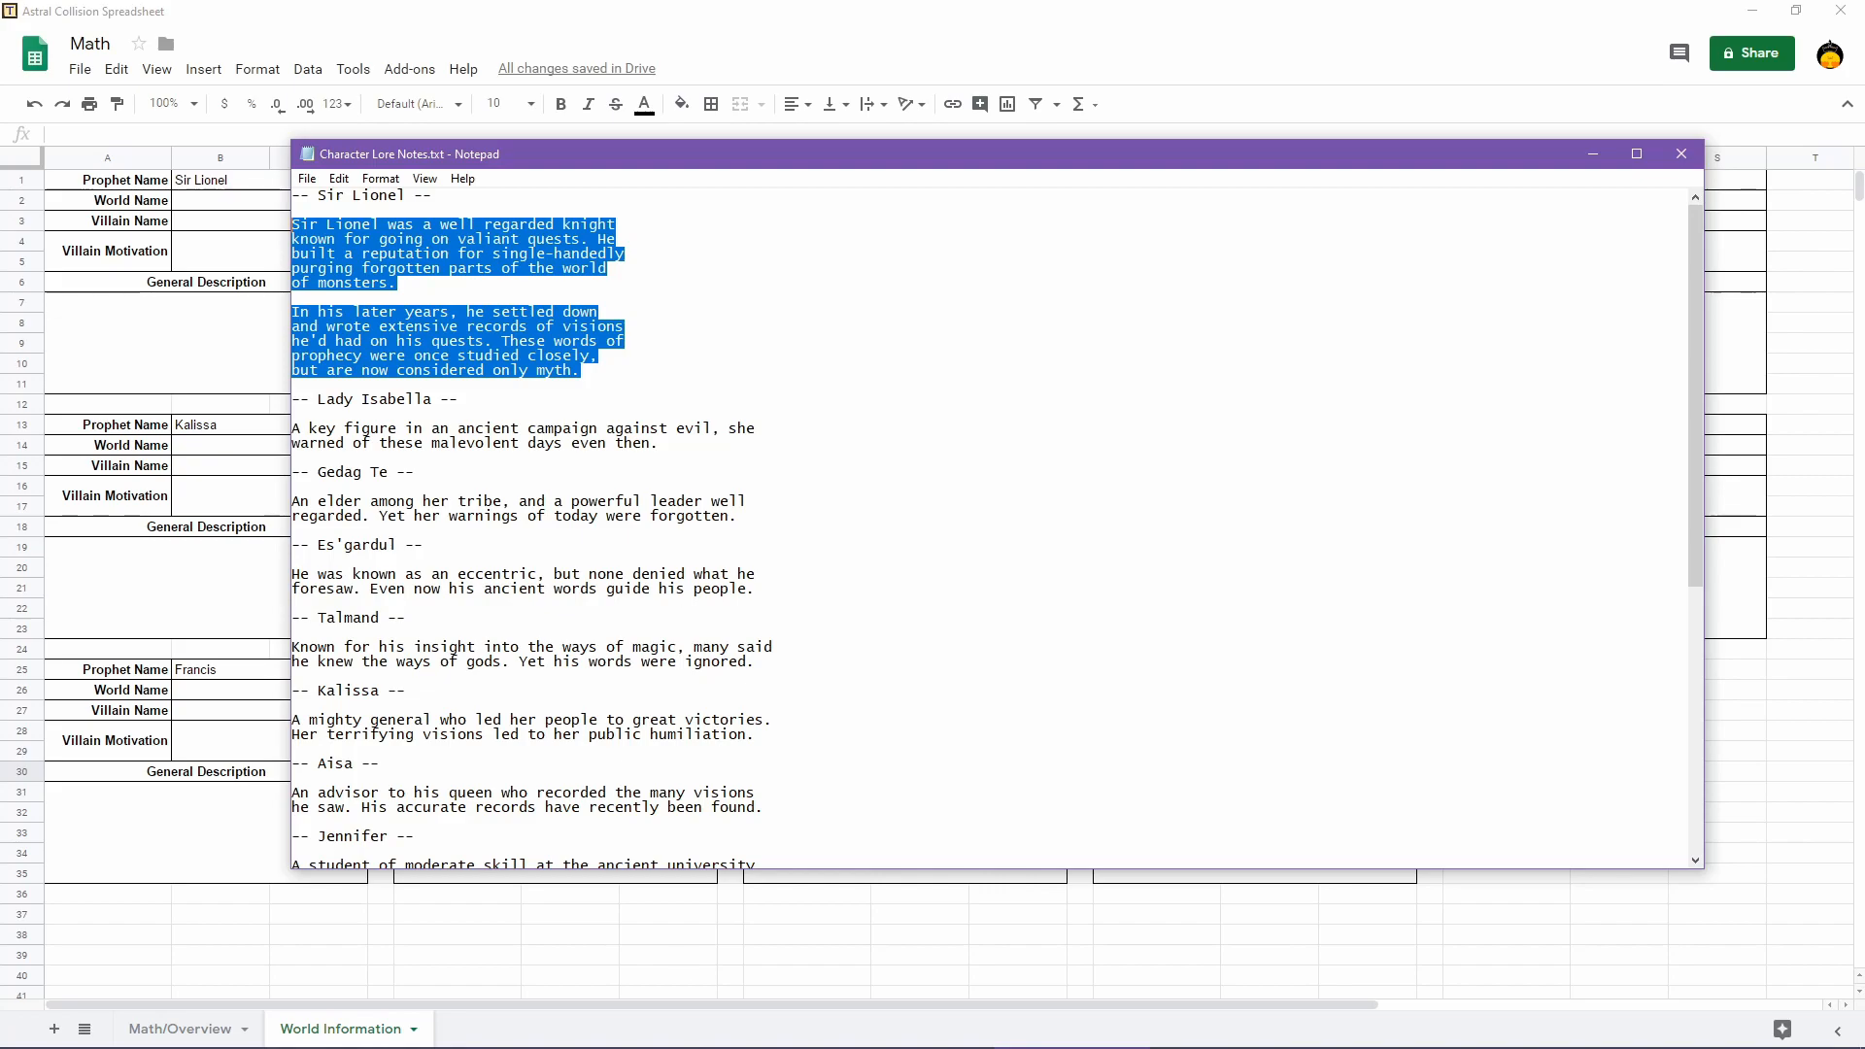
Switch to RPG Maker MV and check Sir Lionel's actor profile, then close the database
left_click(936, 995)
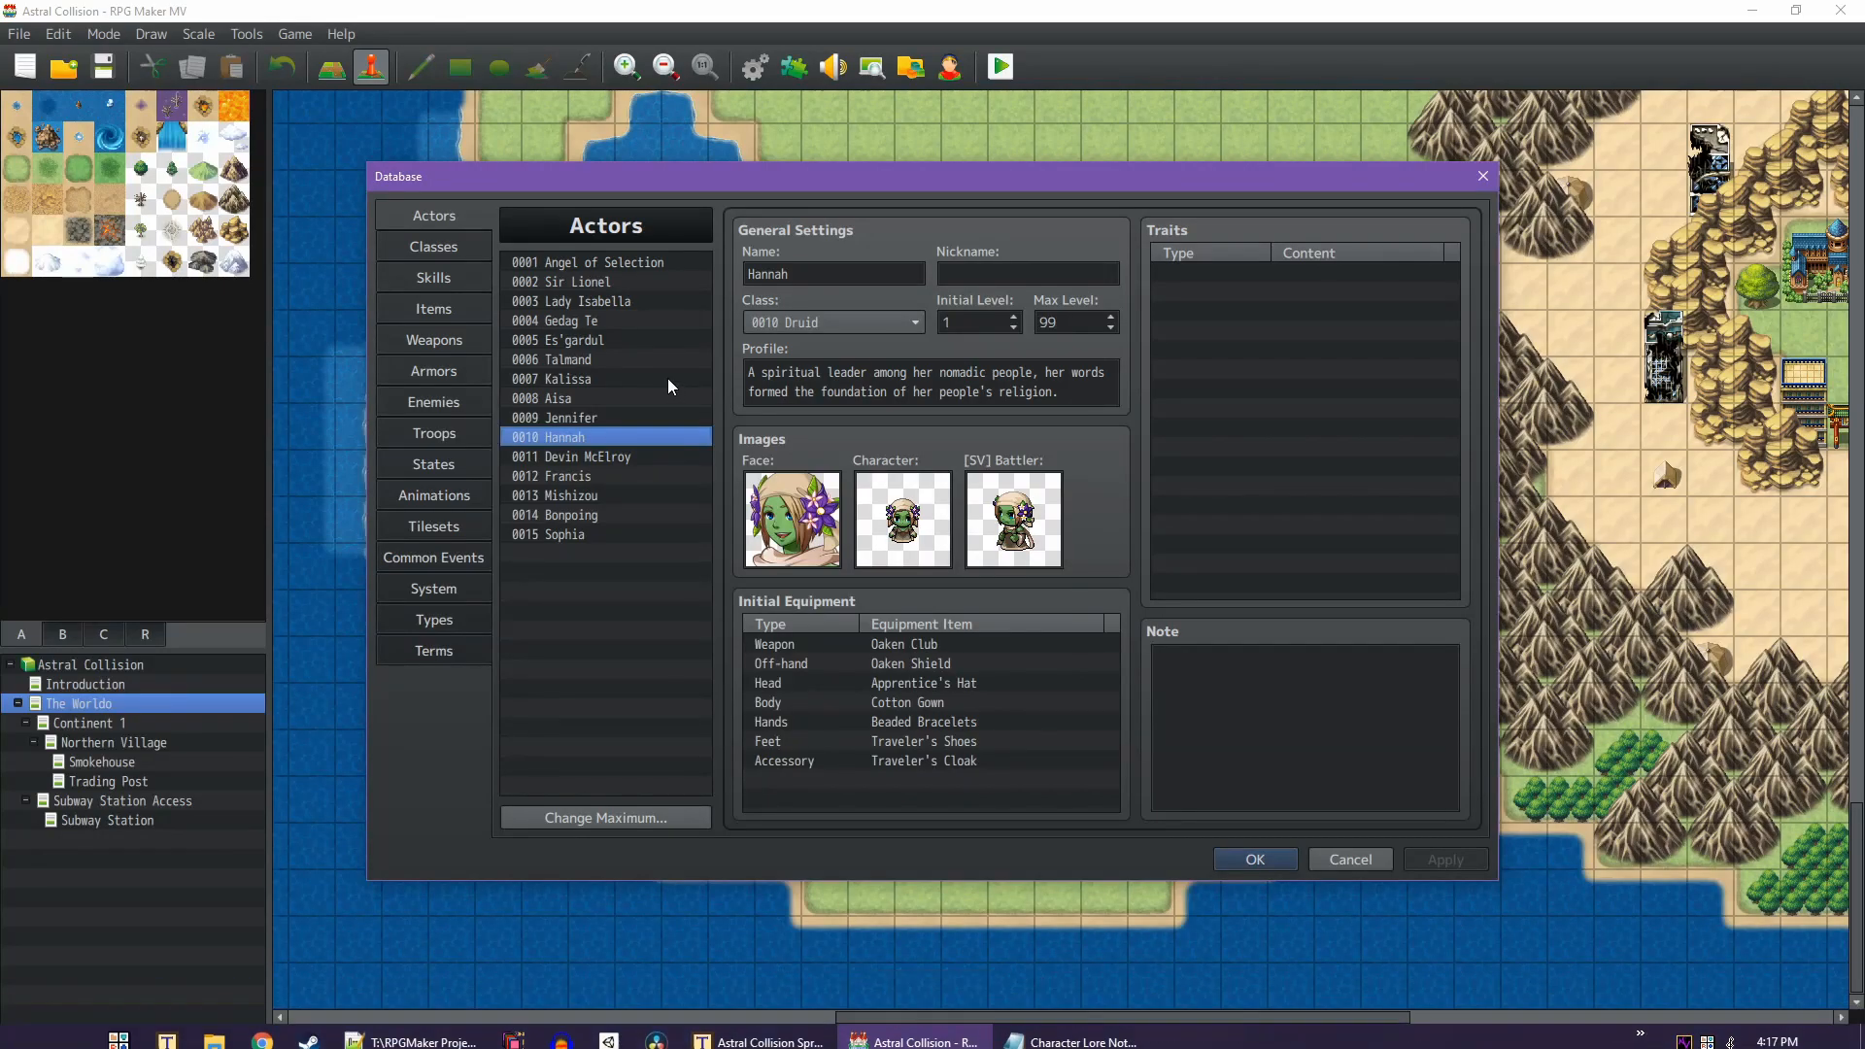
left_click(591, 282)
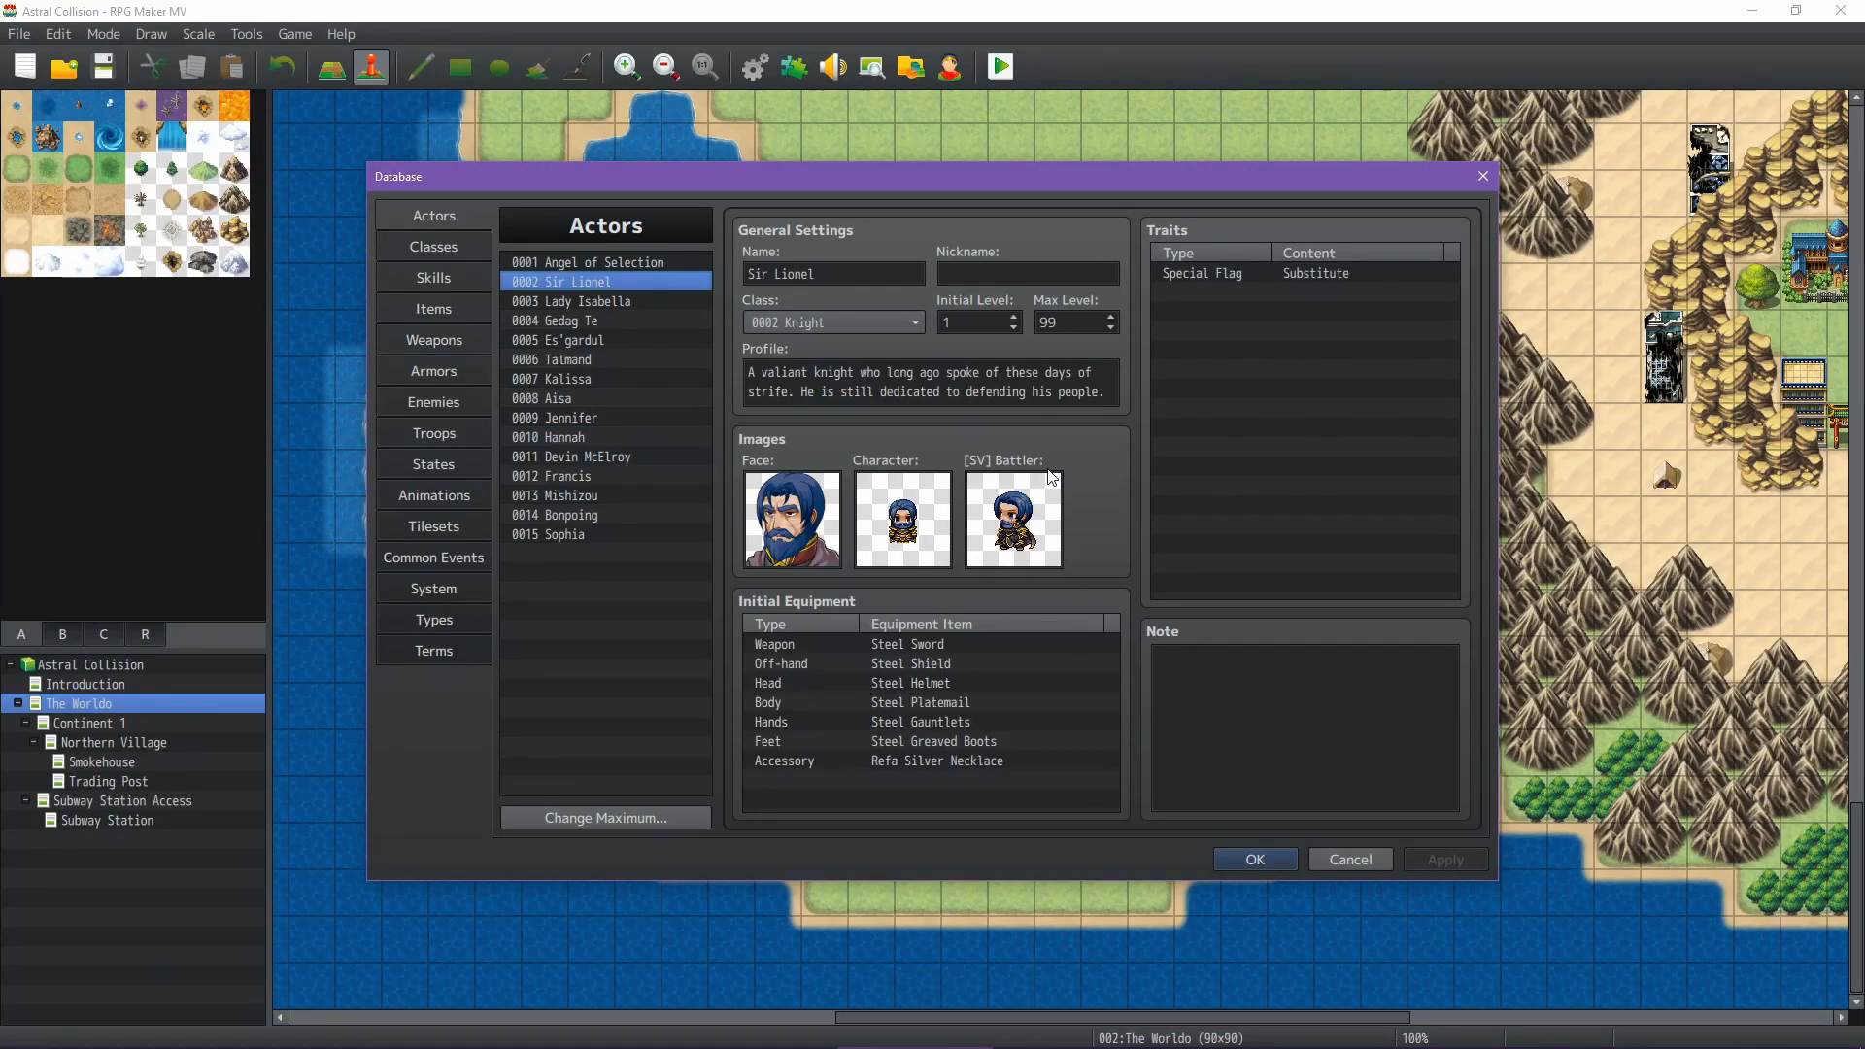
left_click(1256, 861)
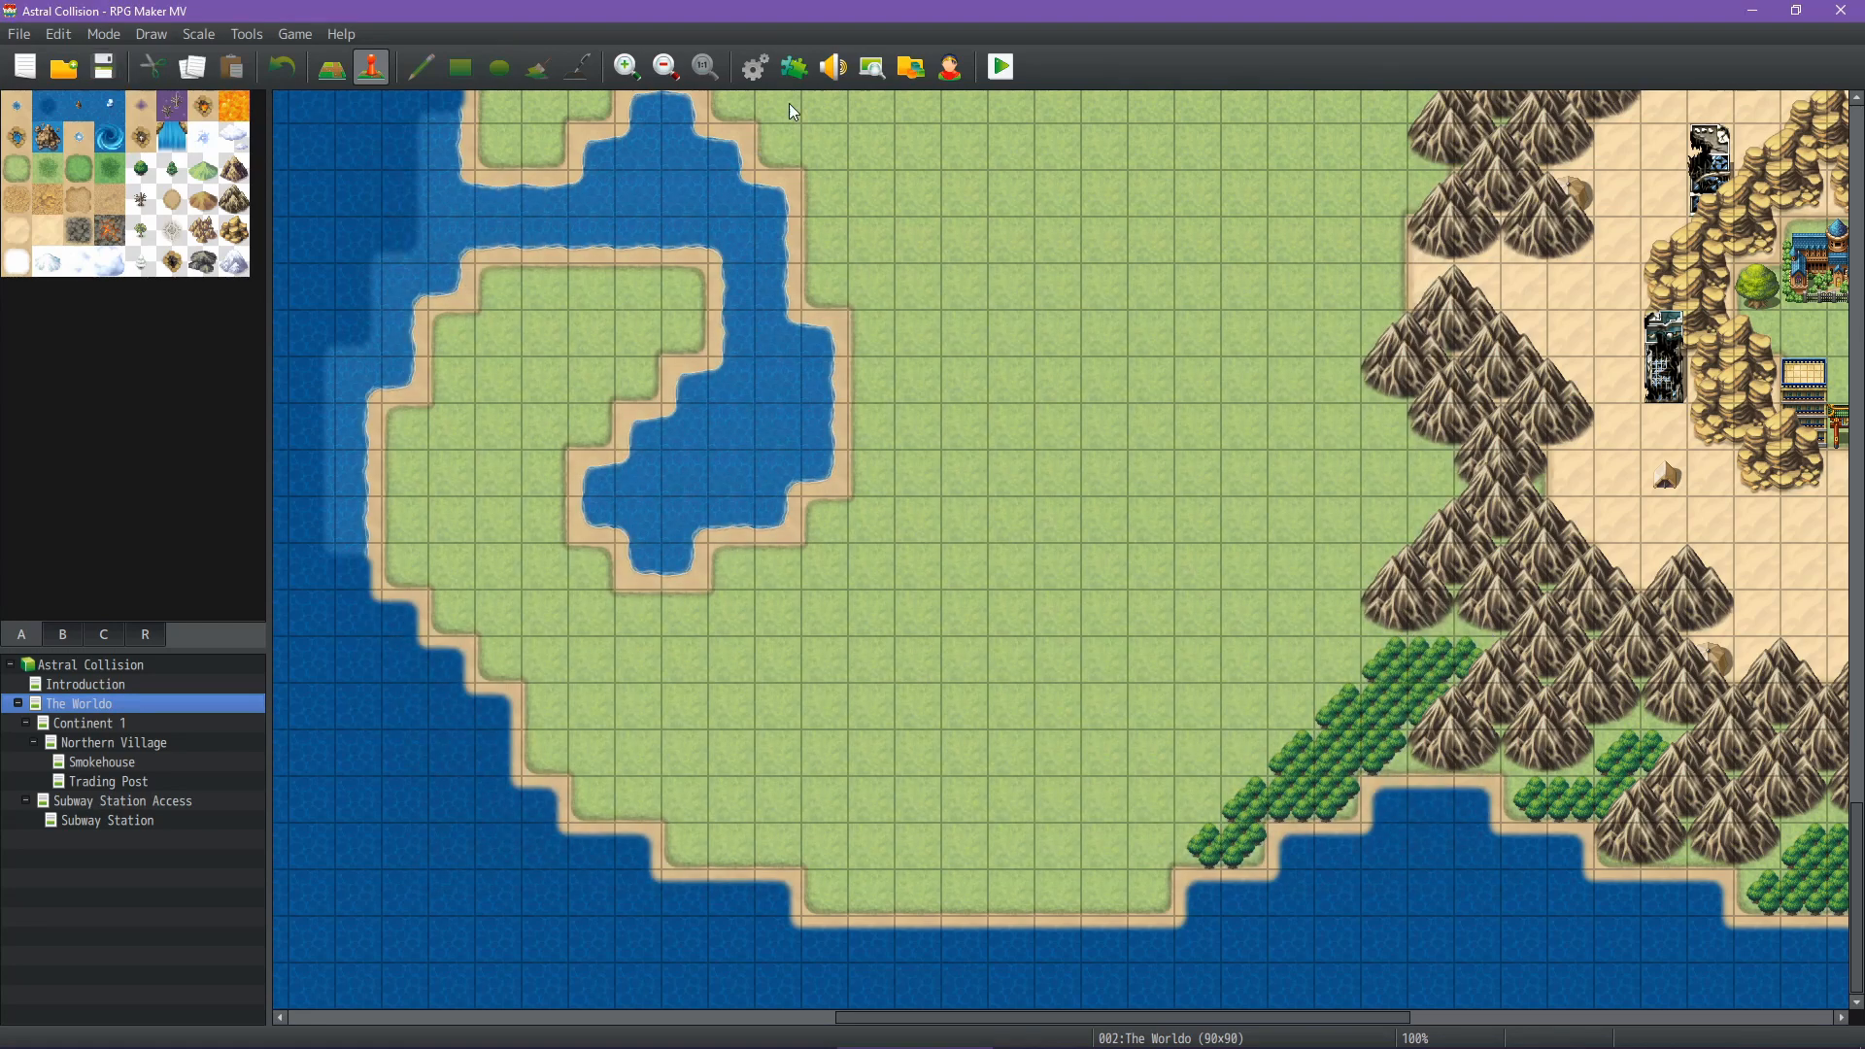
Look up the first entry under The Astral Planes in the Sientir_Journal plugin's Locations parameter
left_click(794, 70)
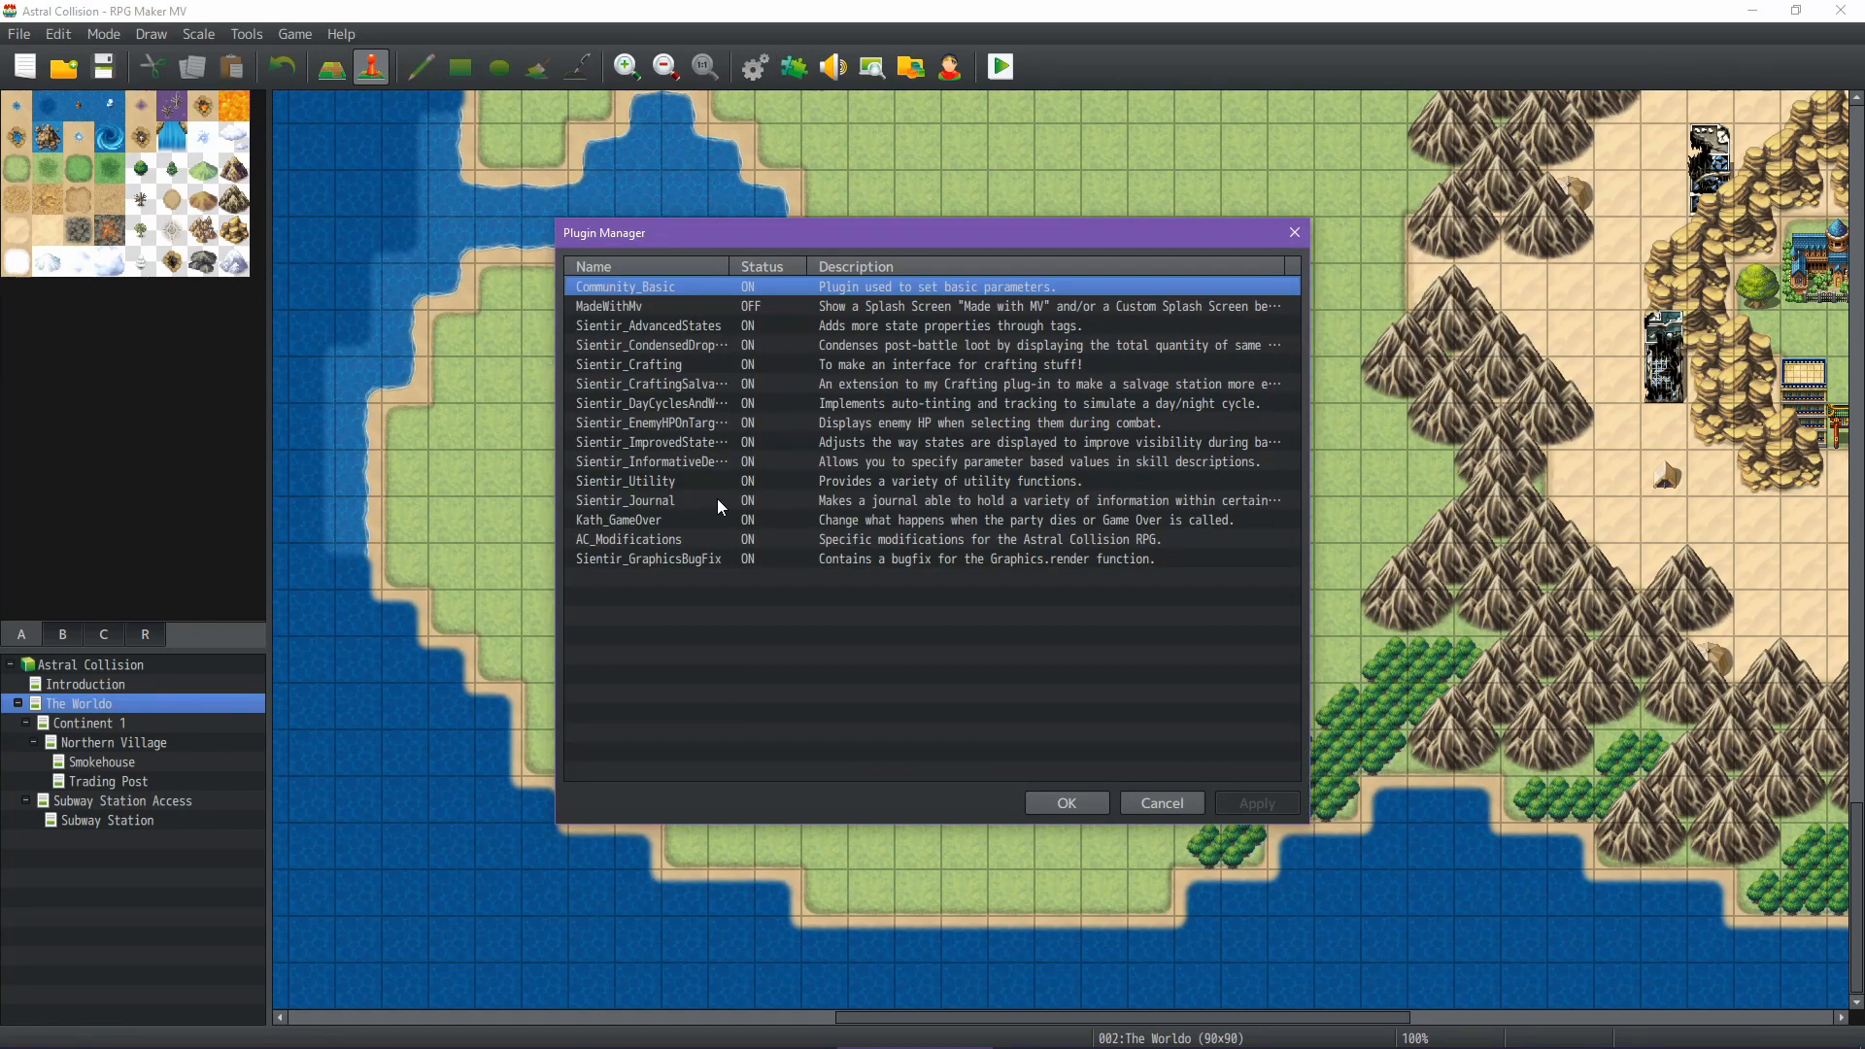
double_click(865, 504)
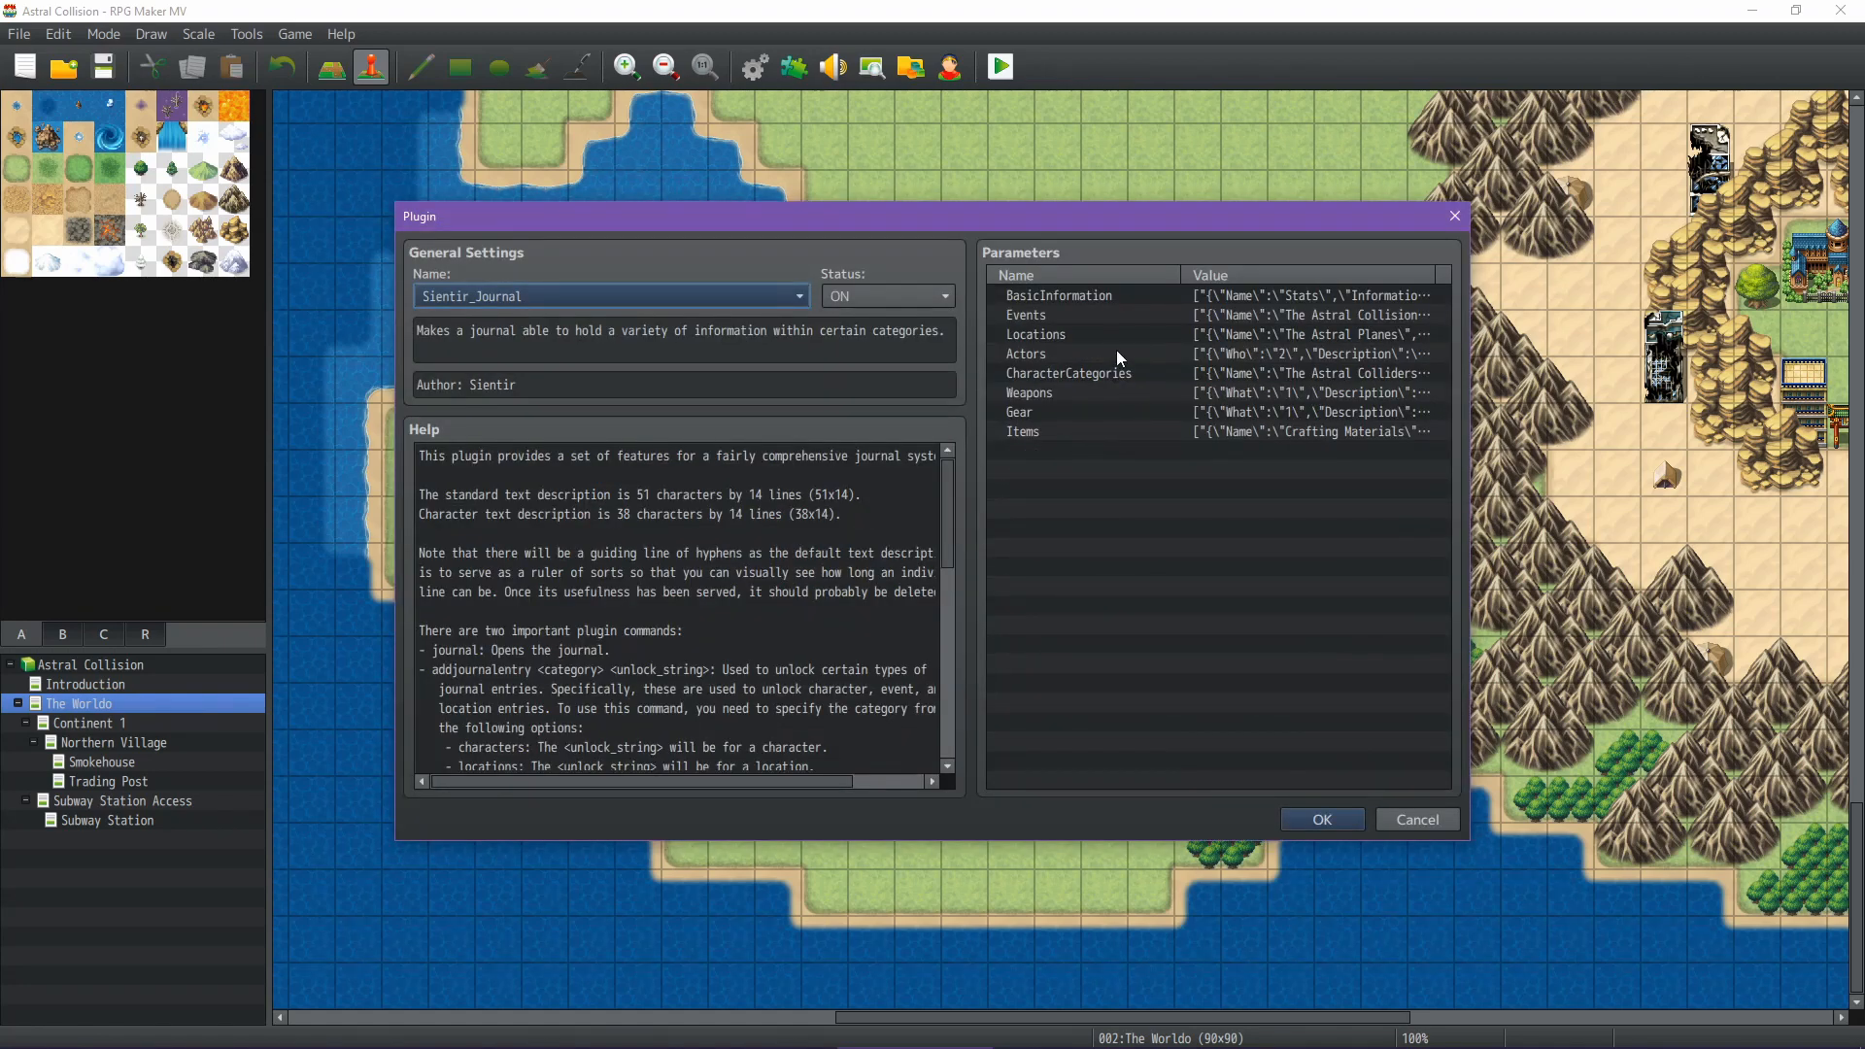
double_click(1082, 335)
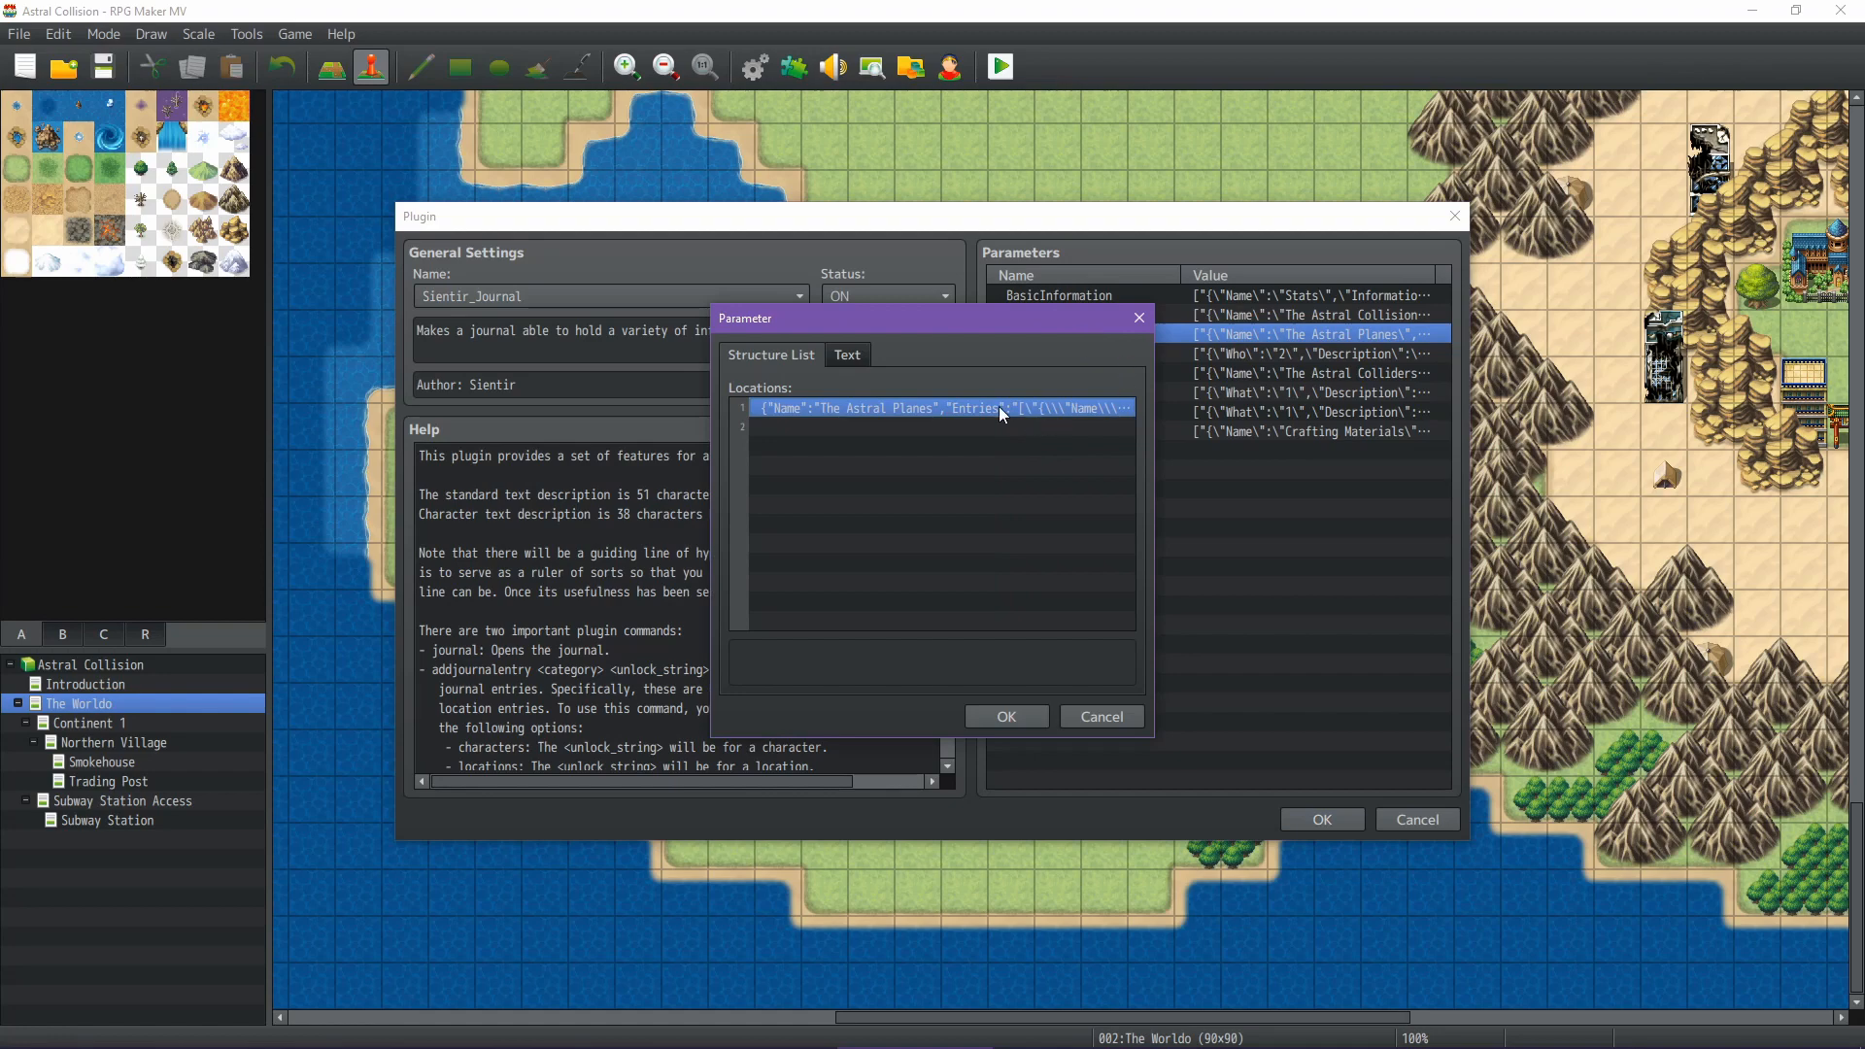
double_click(958, 451)
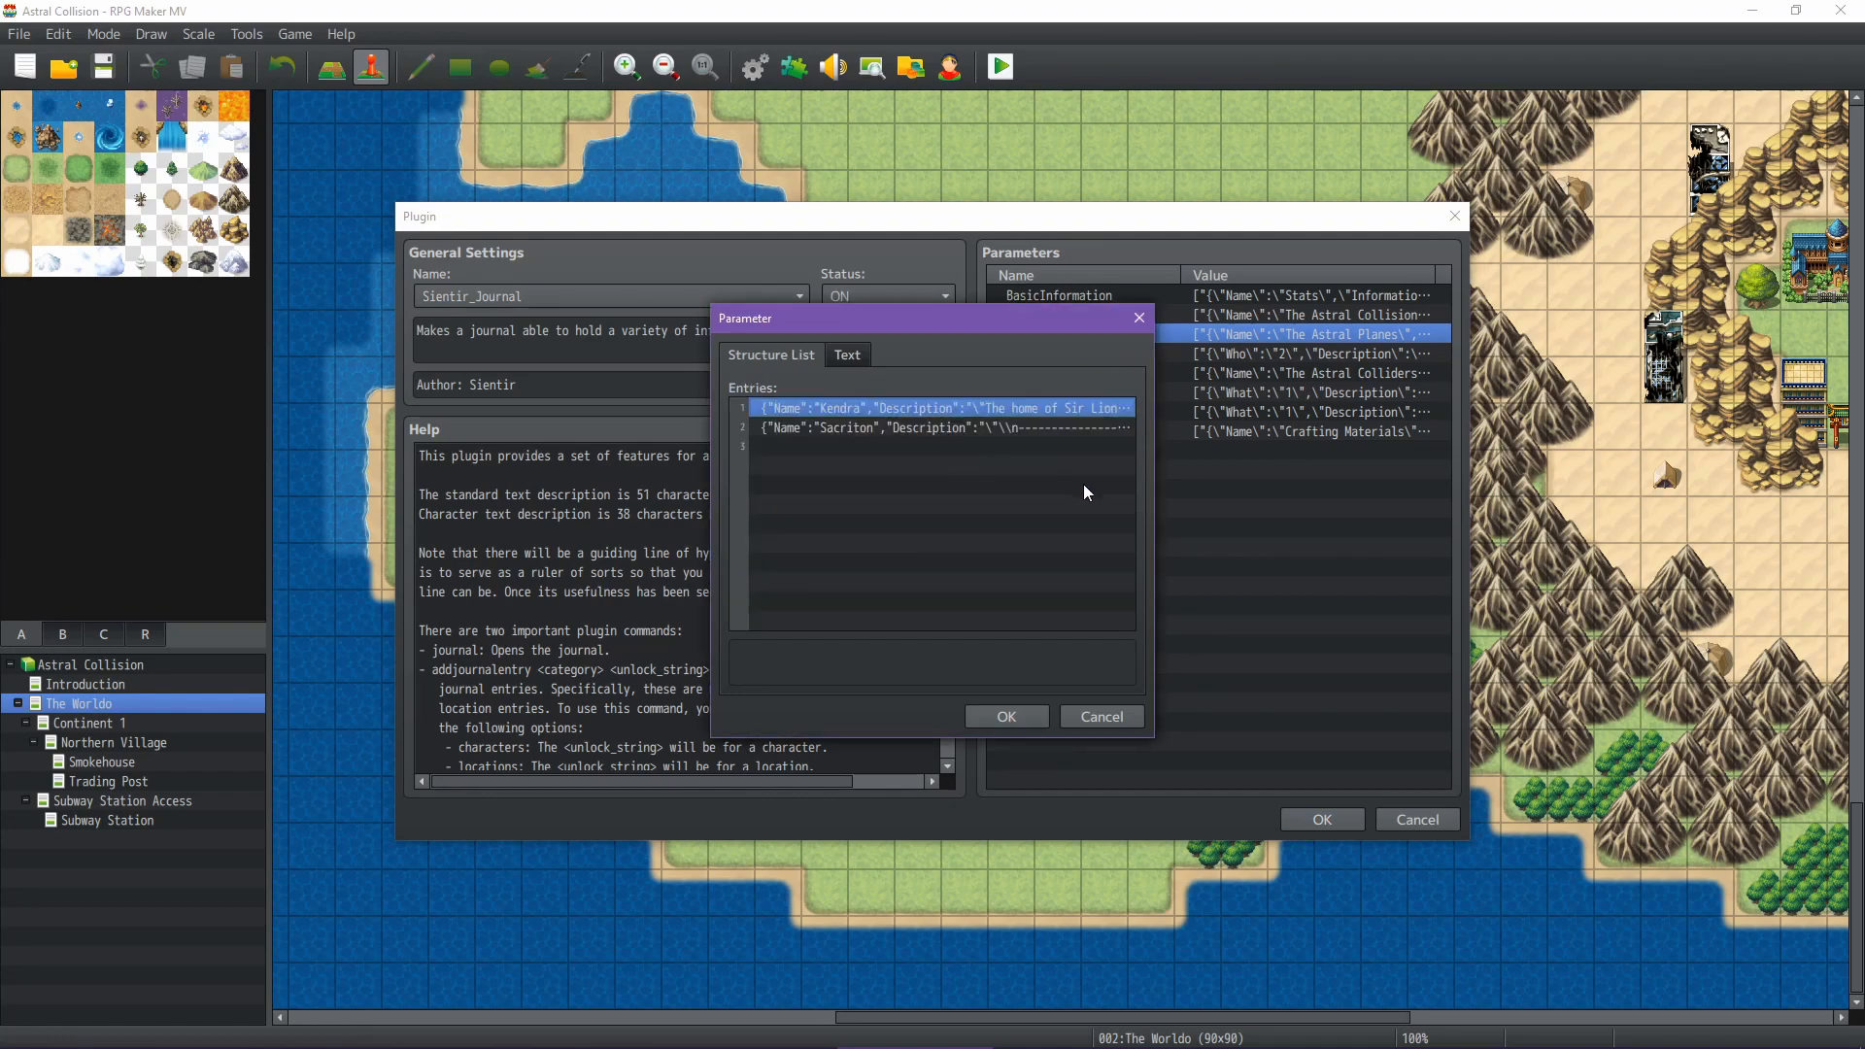
double_click(993, 409)
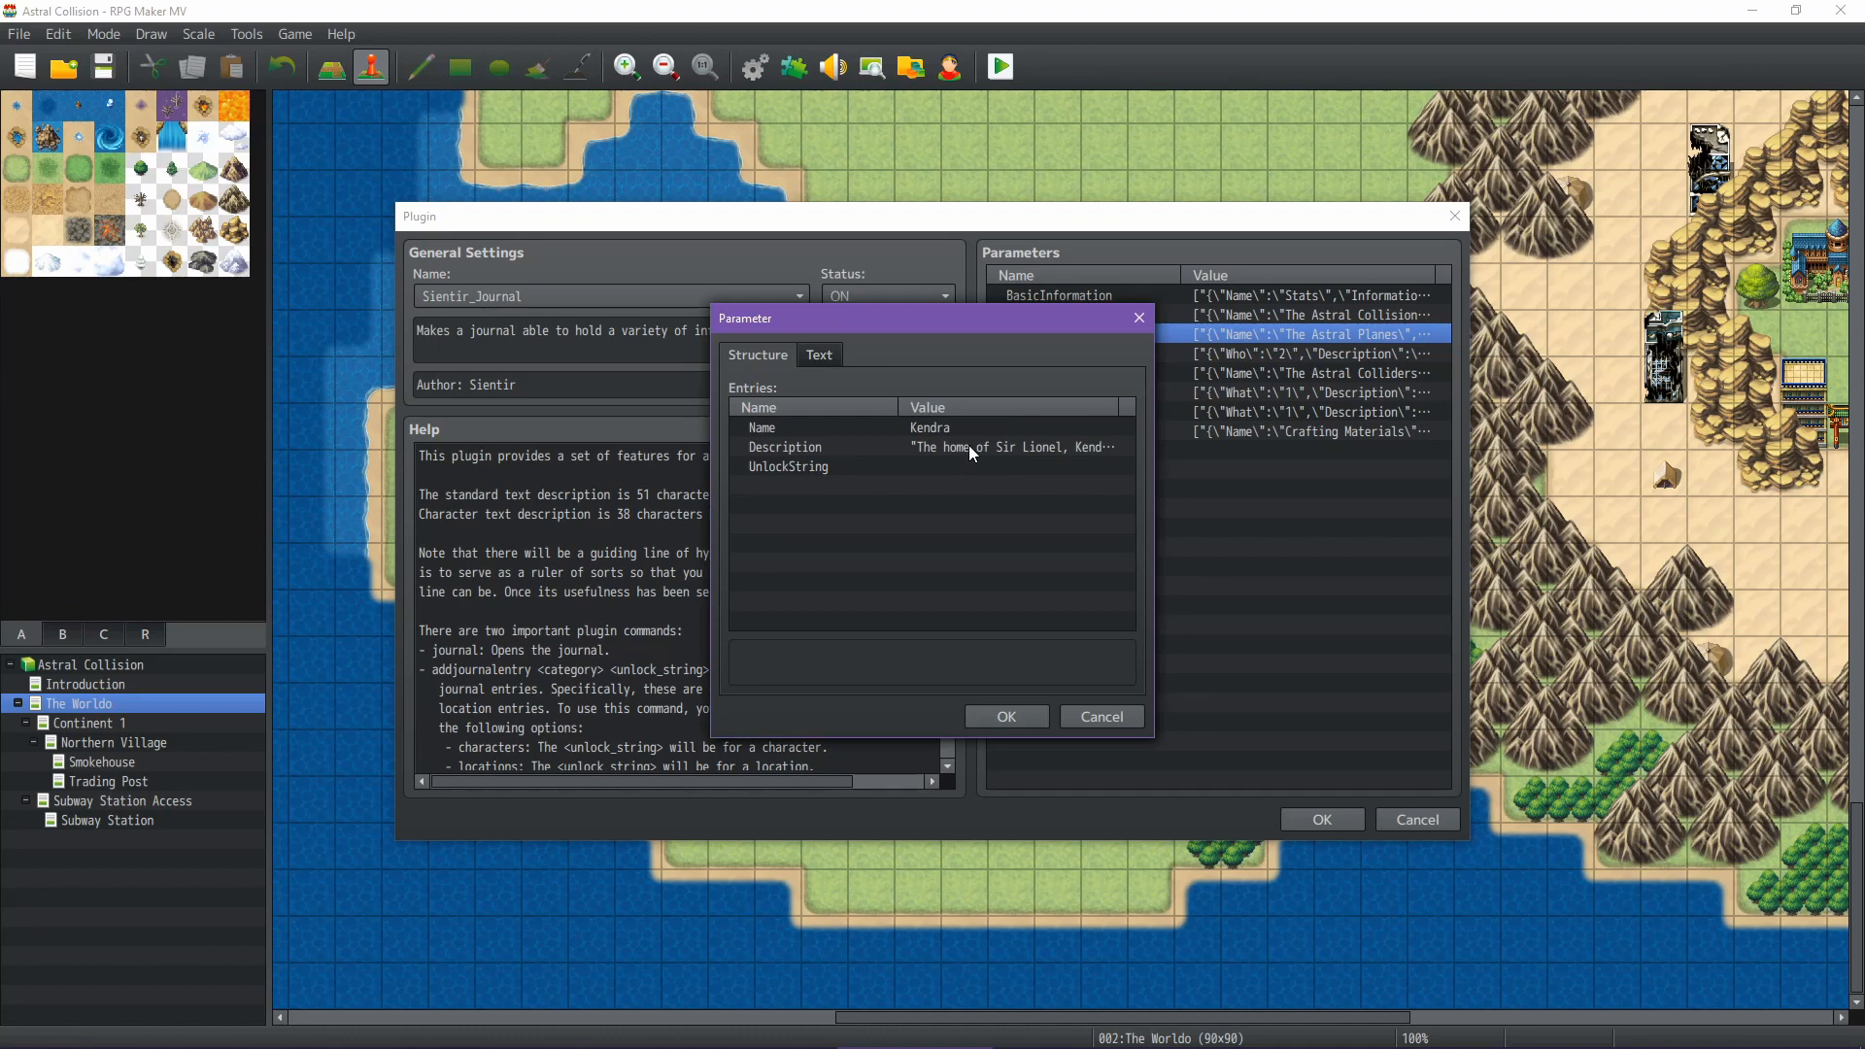
mouse_move(981, 1045)
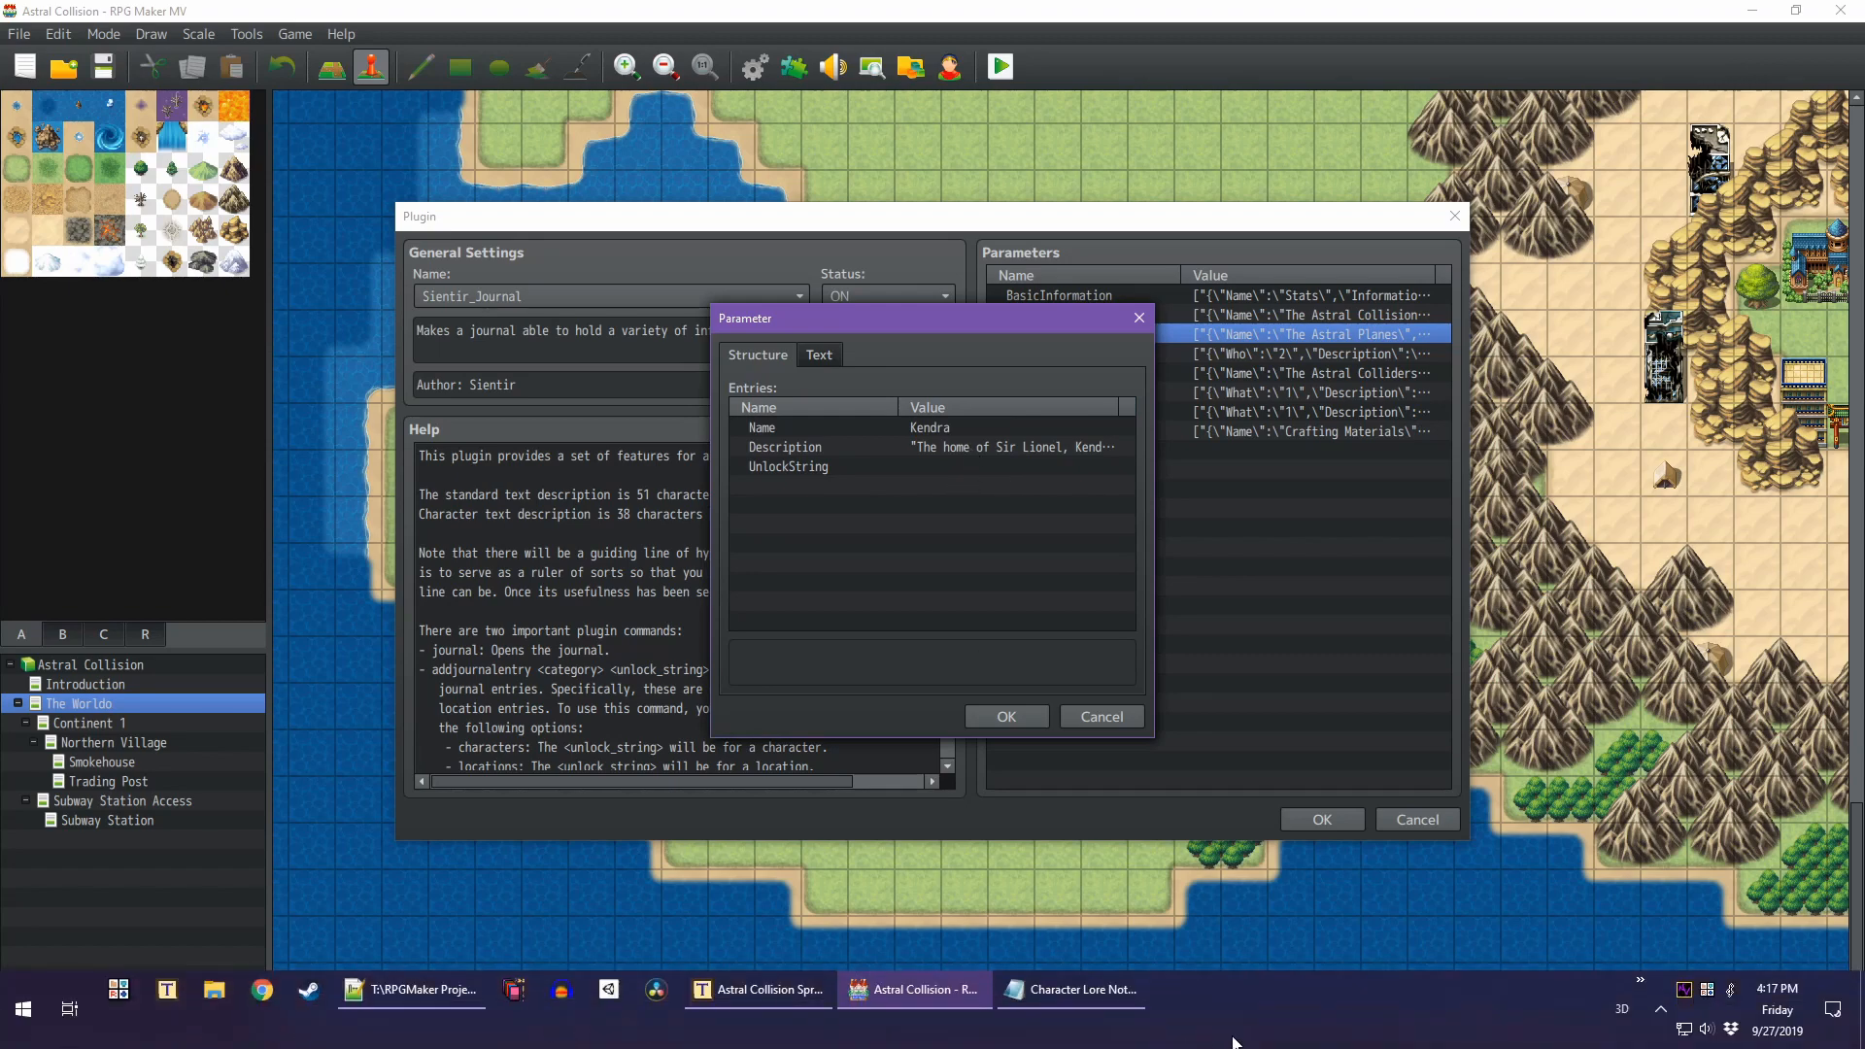
Switch back to the Astral Collision spreadsheet and enter "Kendra" as Sir Lionel's World Name
left_click(1107, 992)
left_click(1105, 989)
left_click(768, 989)
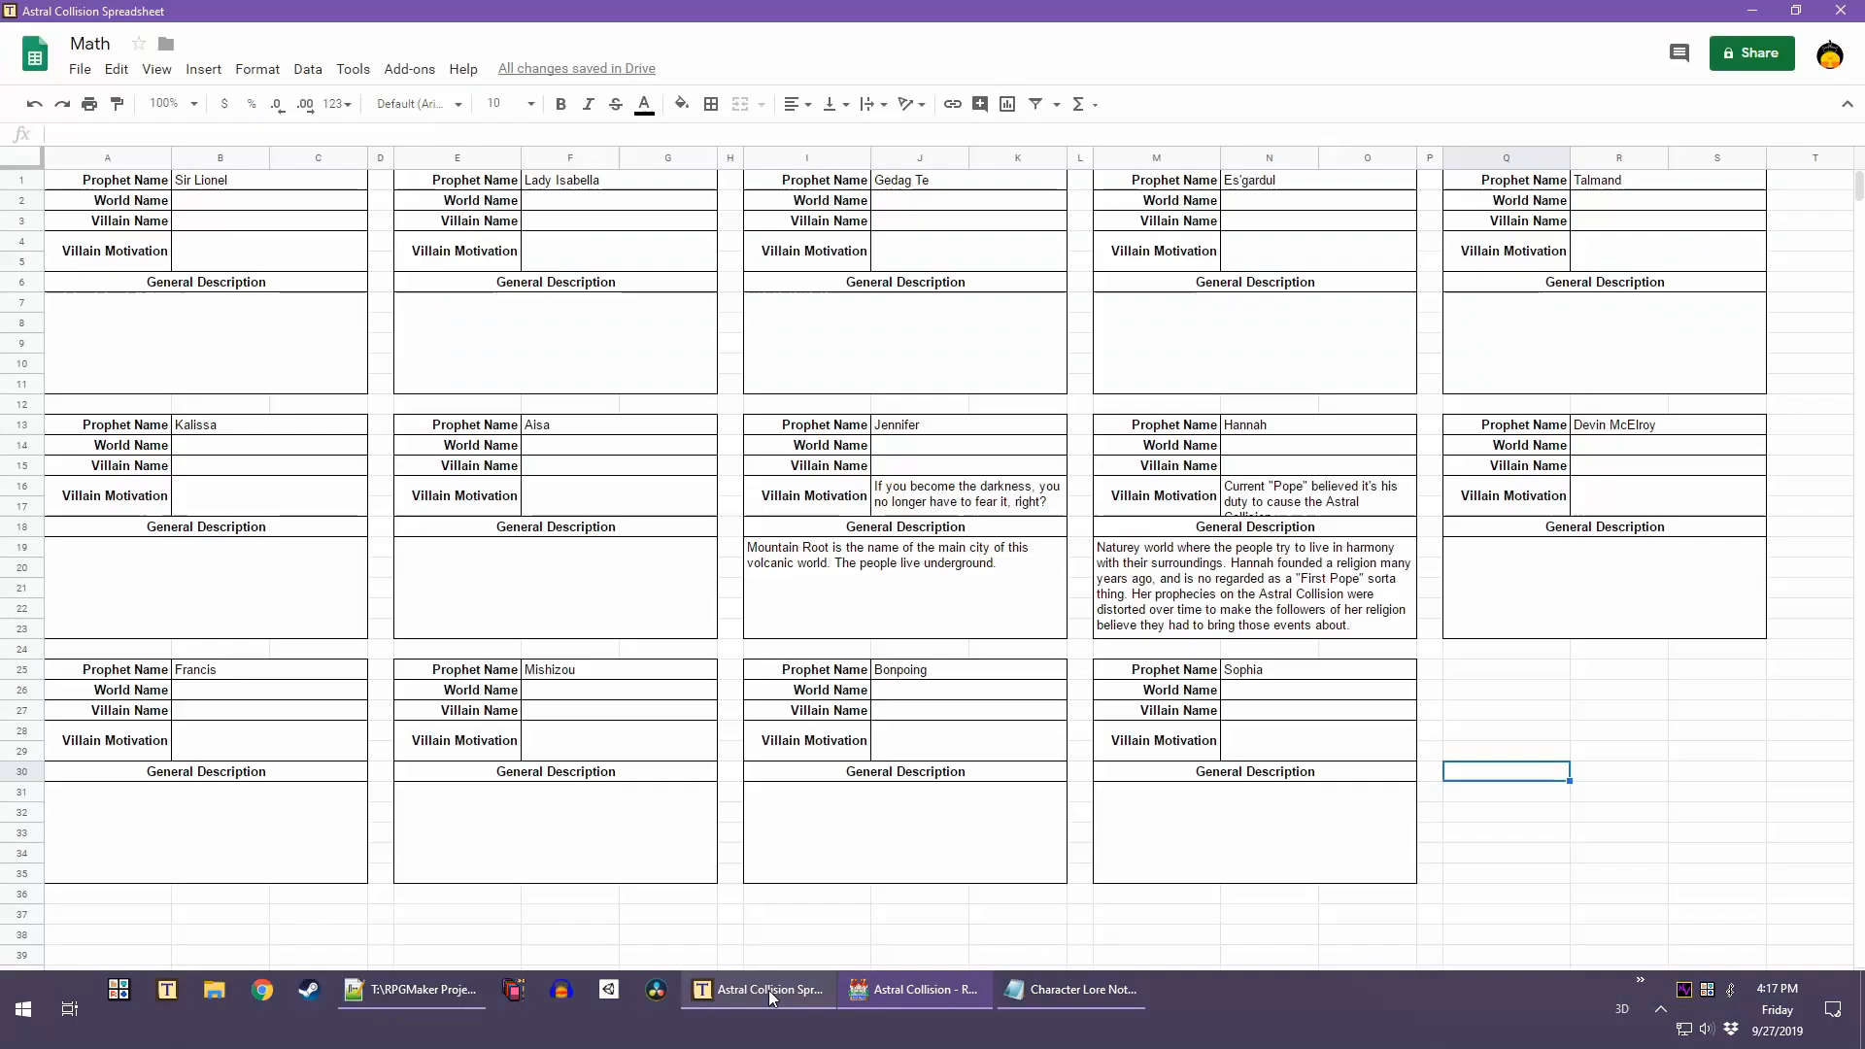
left_click(218, 206)
type("K")
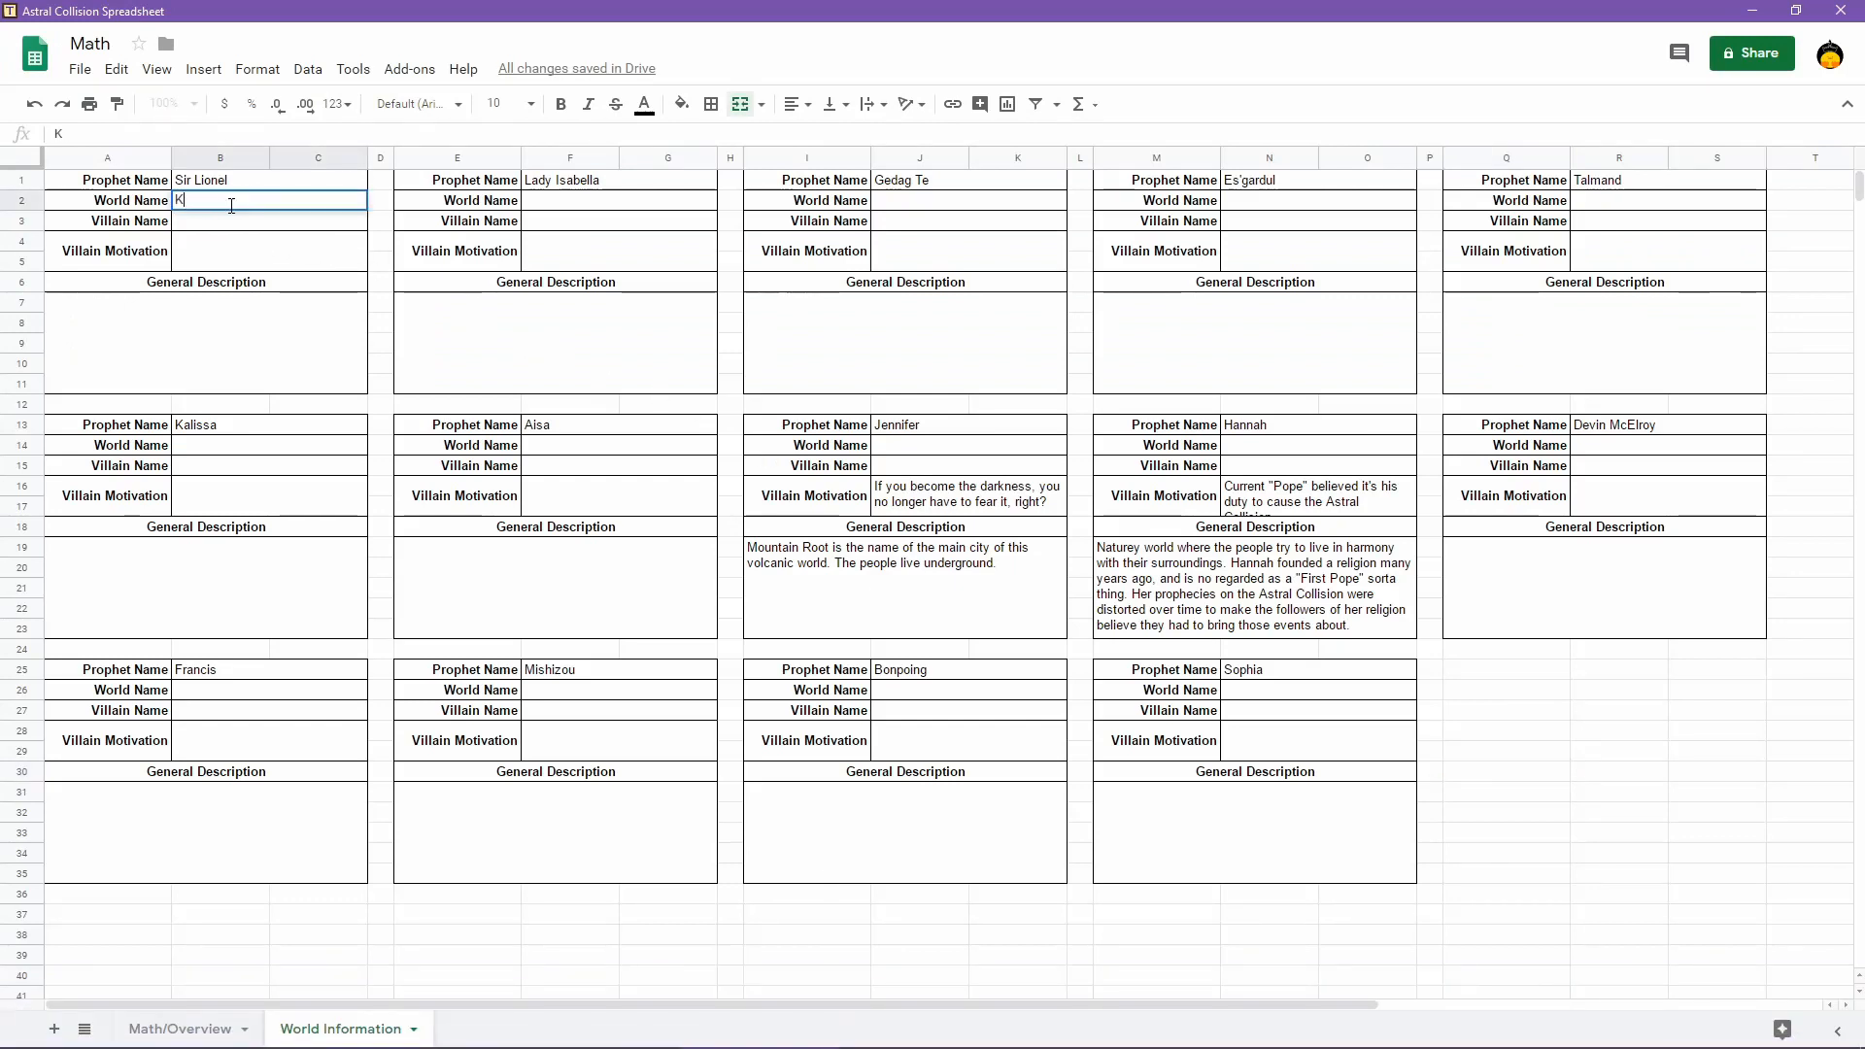
type("nendra")
key("Return")
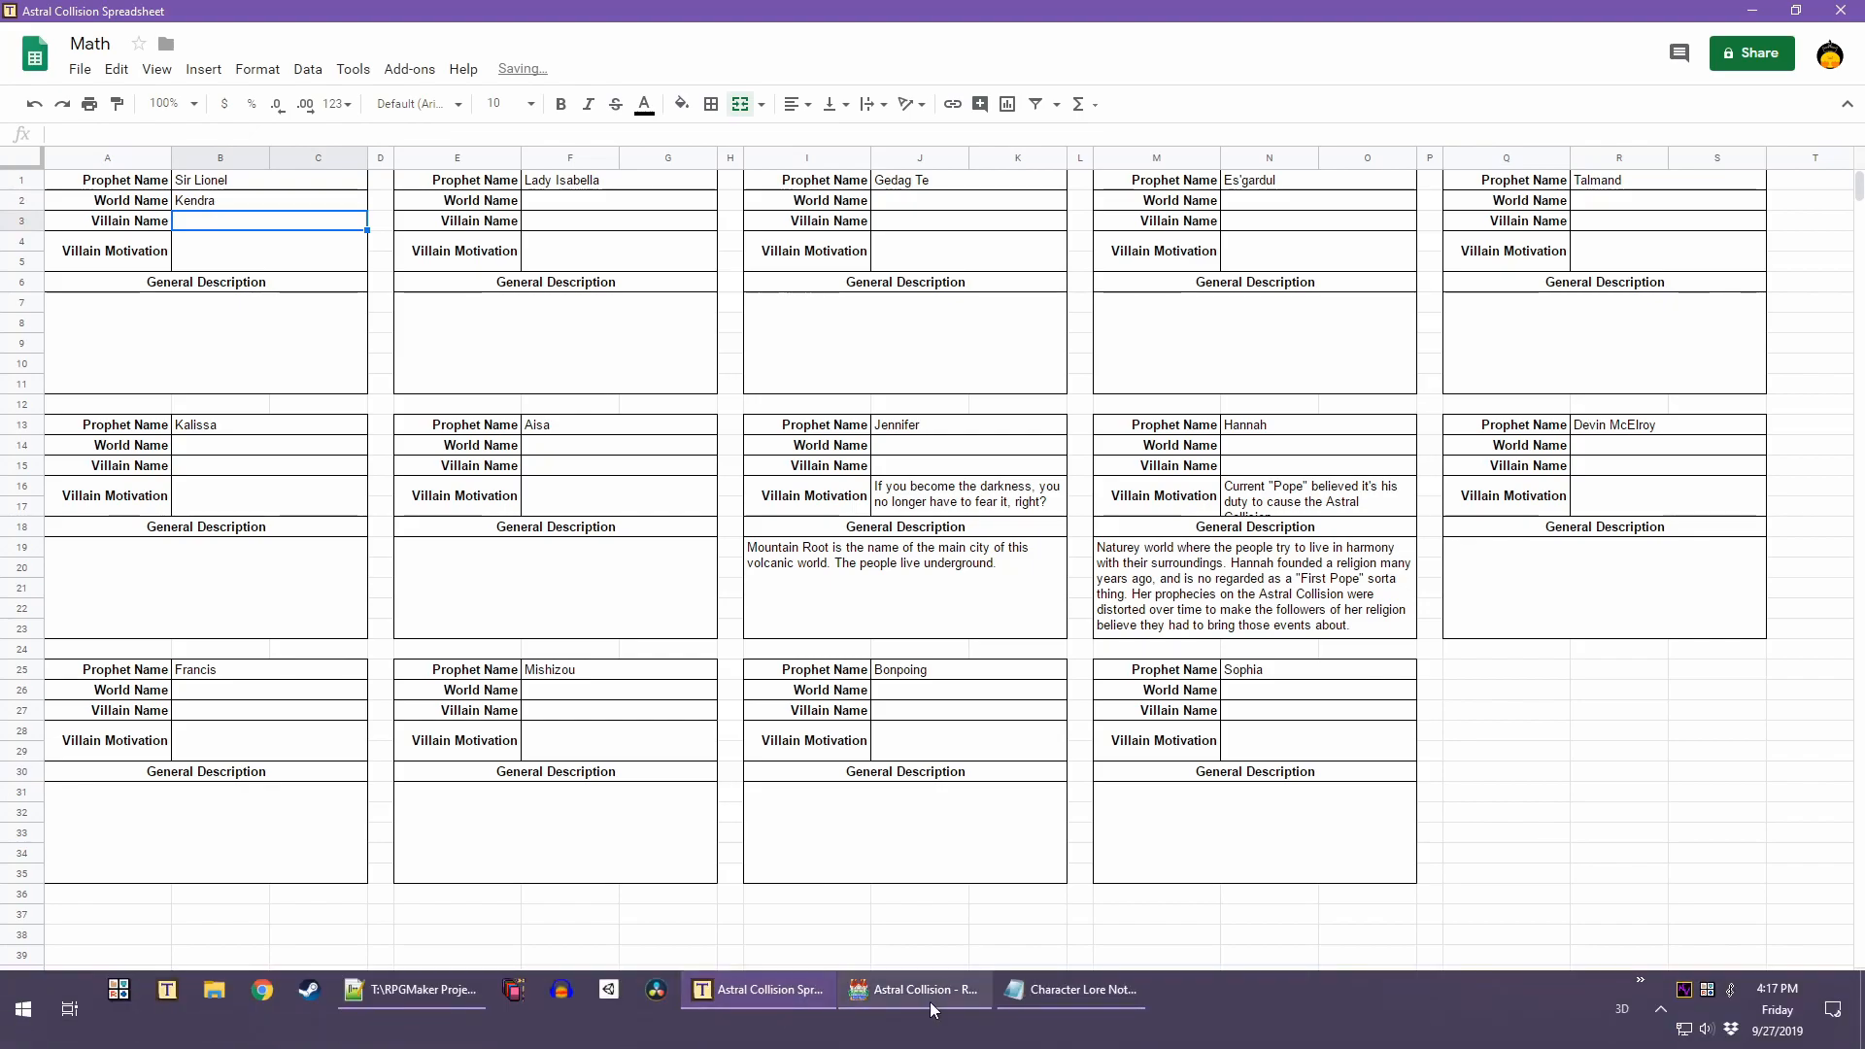
Return to RPG Maker MV, read the full description of the Kendra journal entry, and close the entry
left_click(930, 1007)
left_click(983, 449)
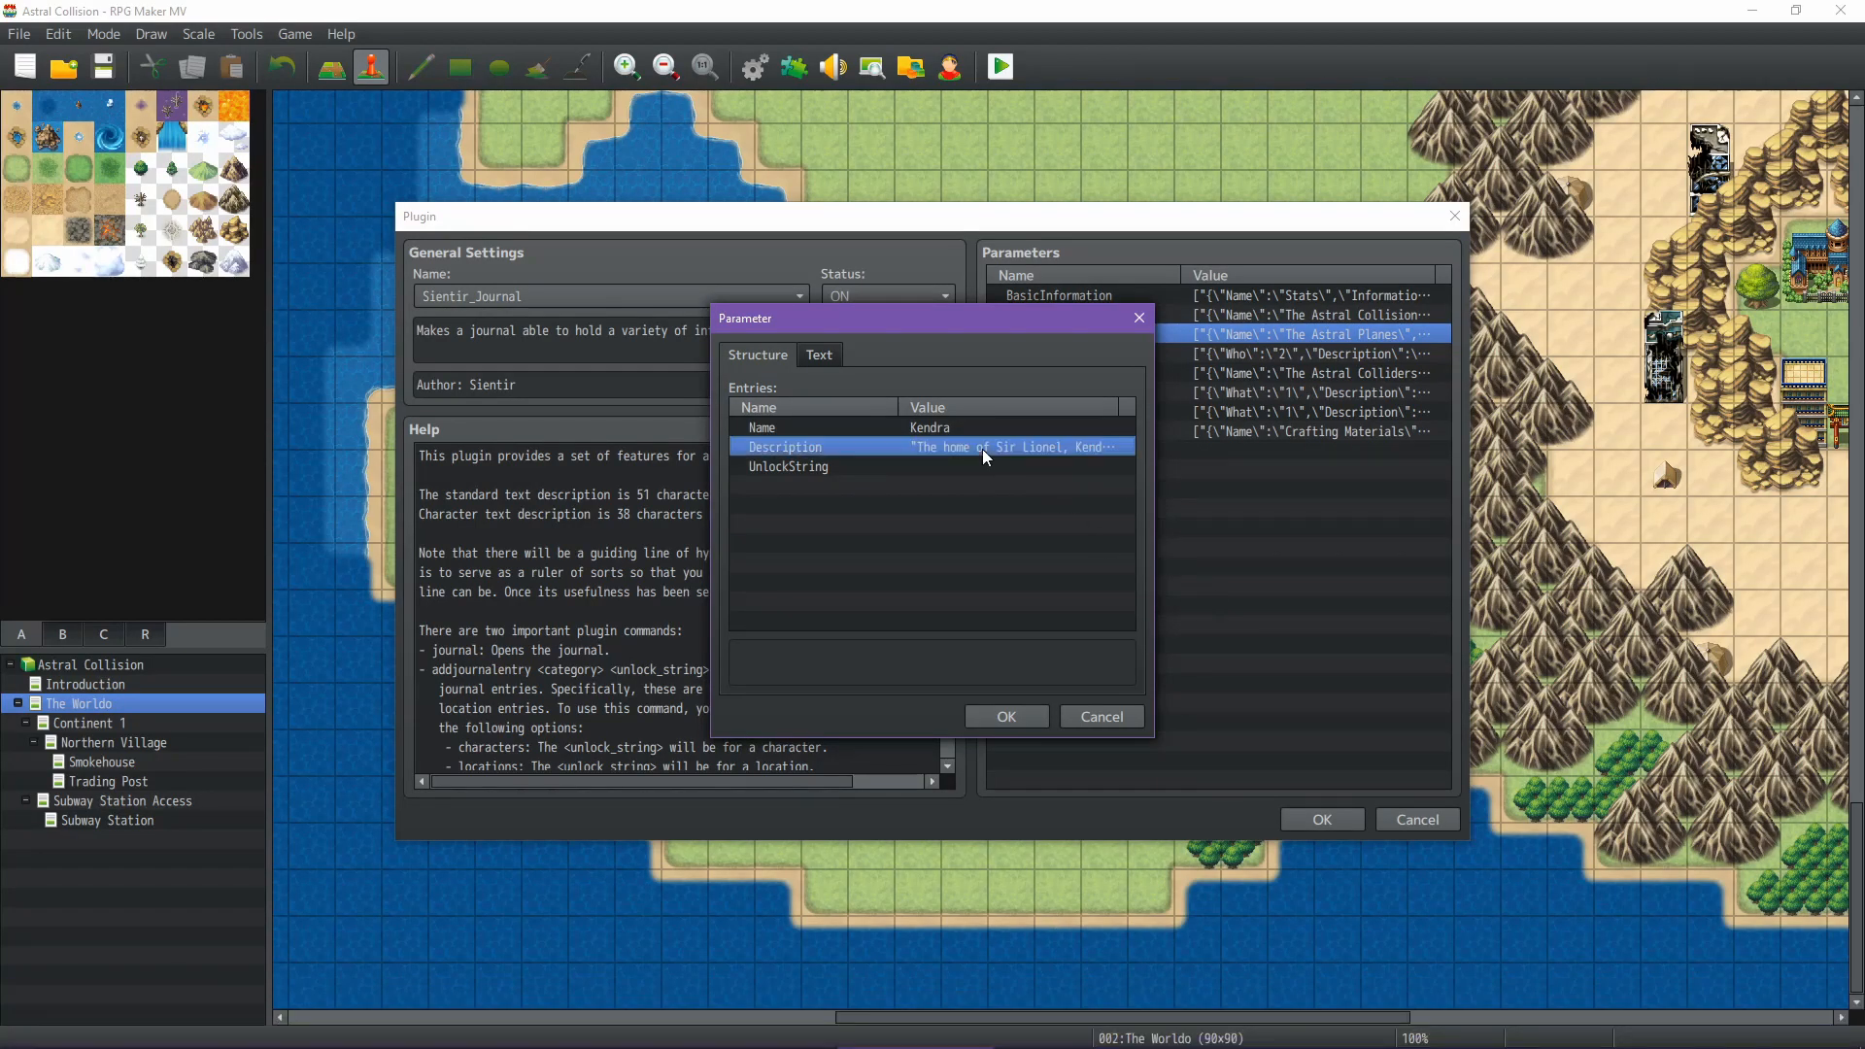
double_click(982, 449)
left_click(1062, 479)
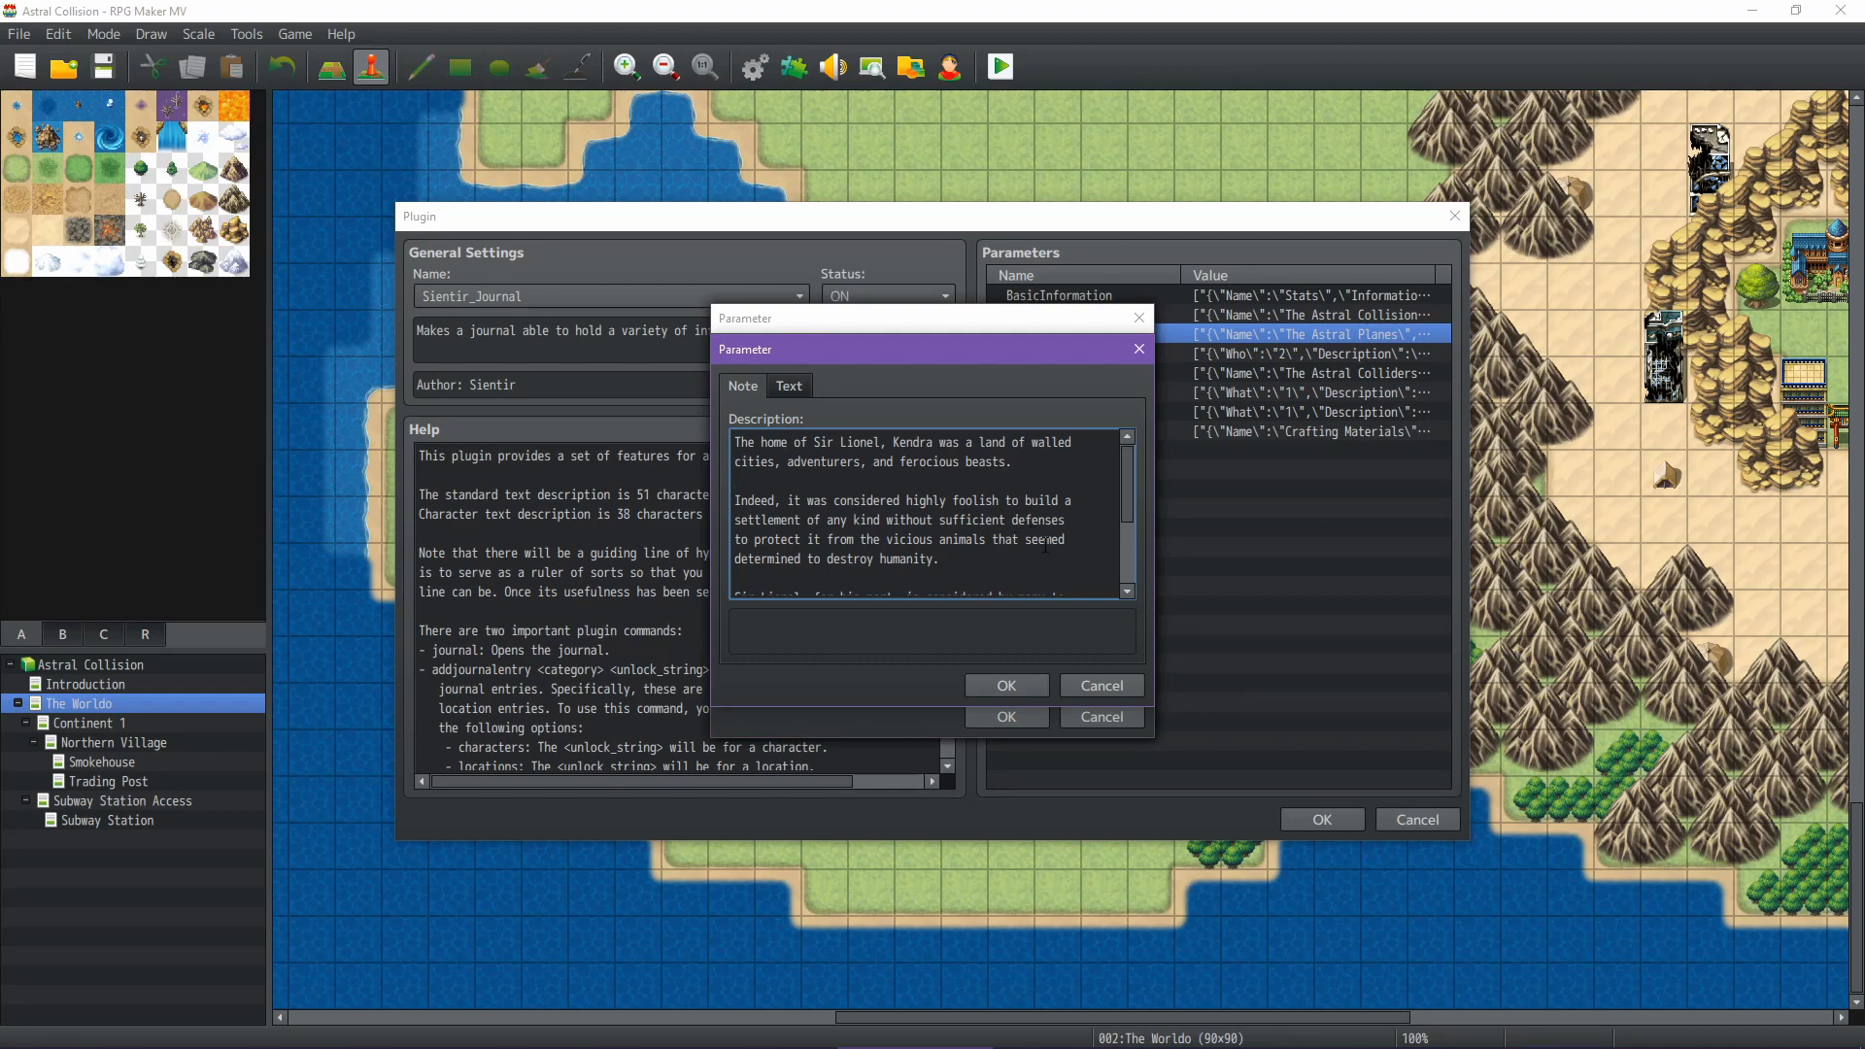
scroll(1045, 545, "down", 2)
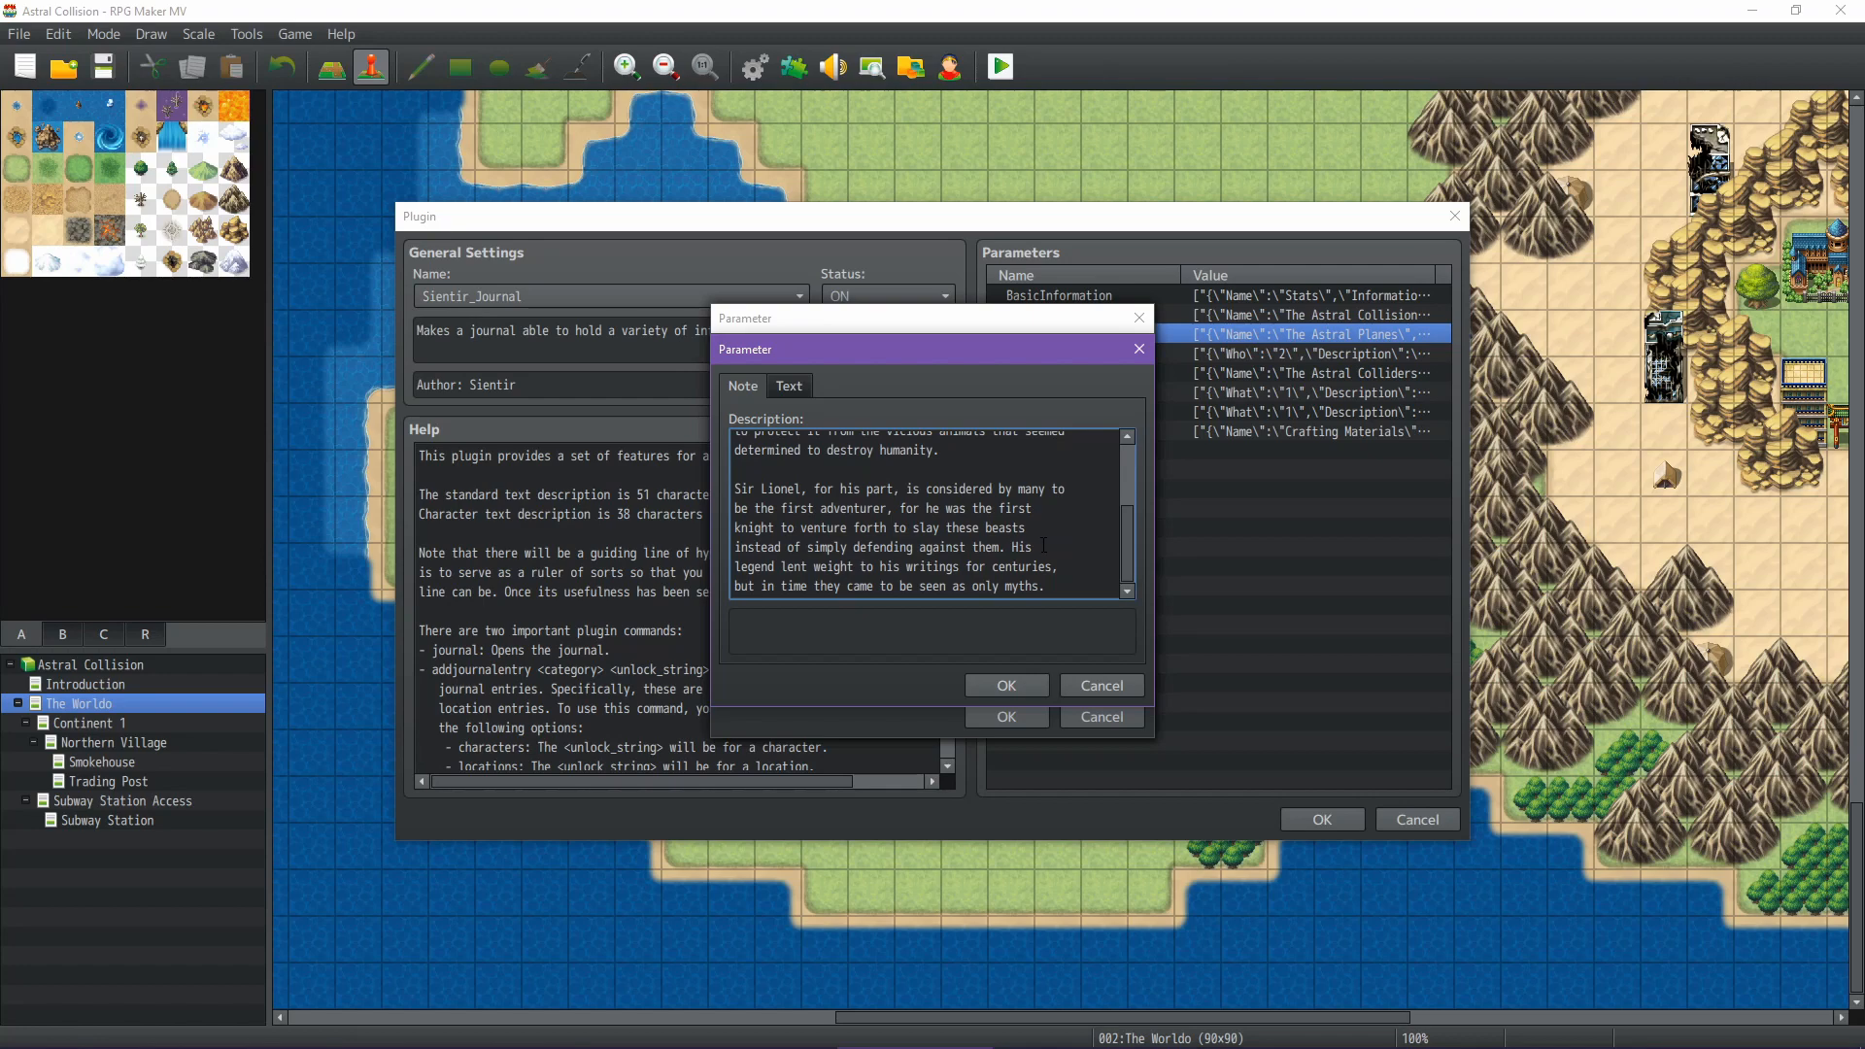
scroll(1044, 545, "up", 3)
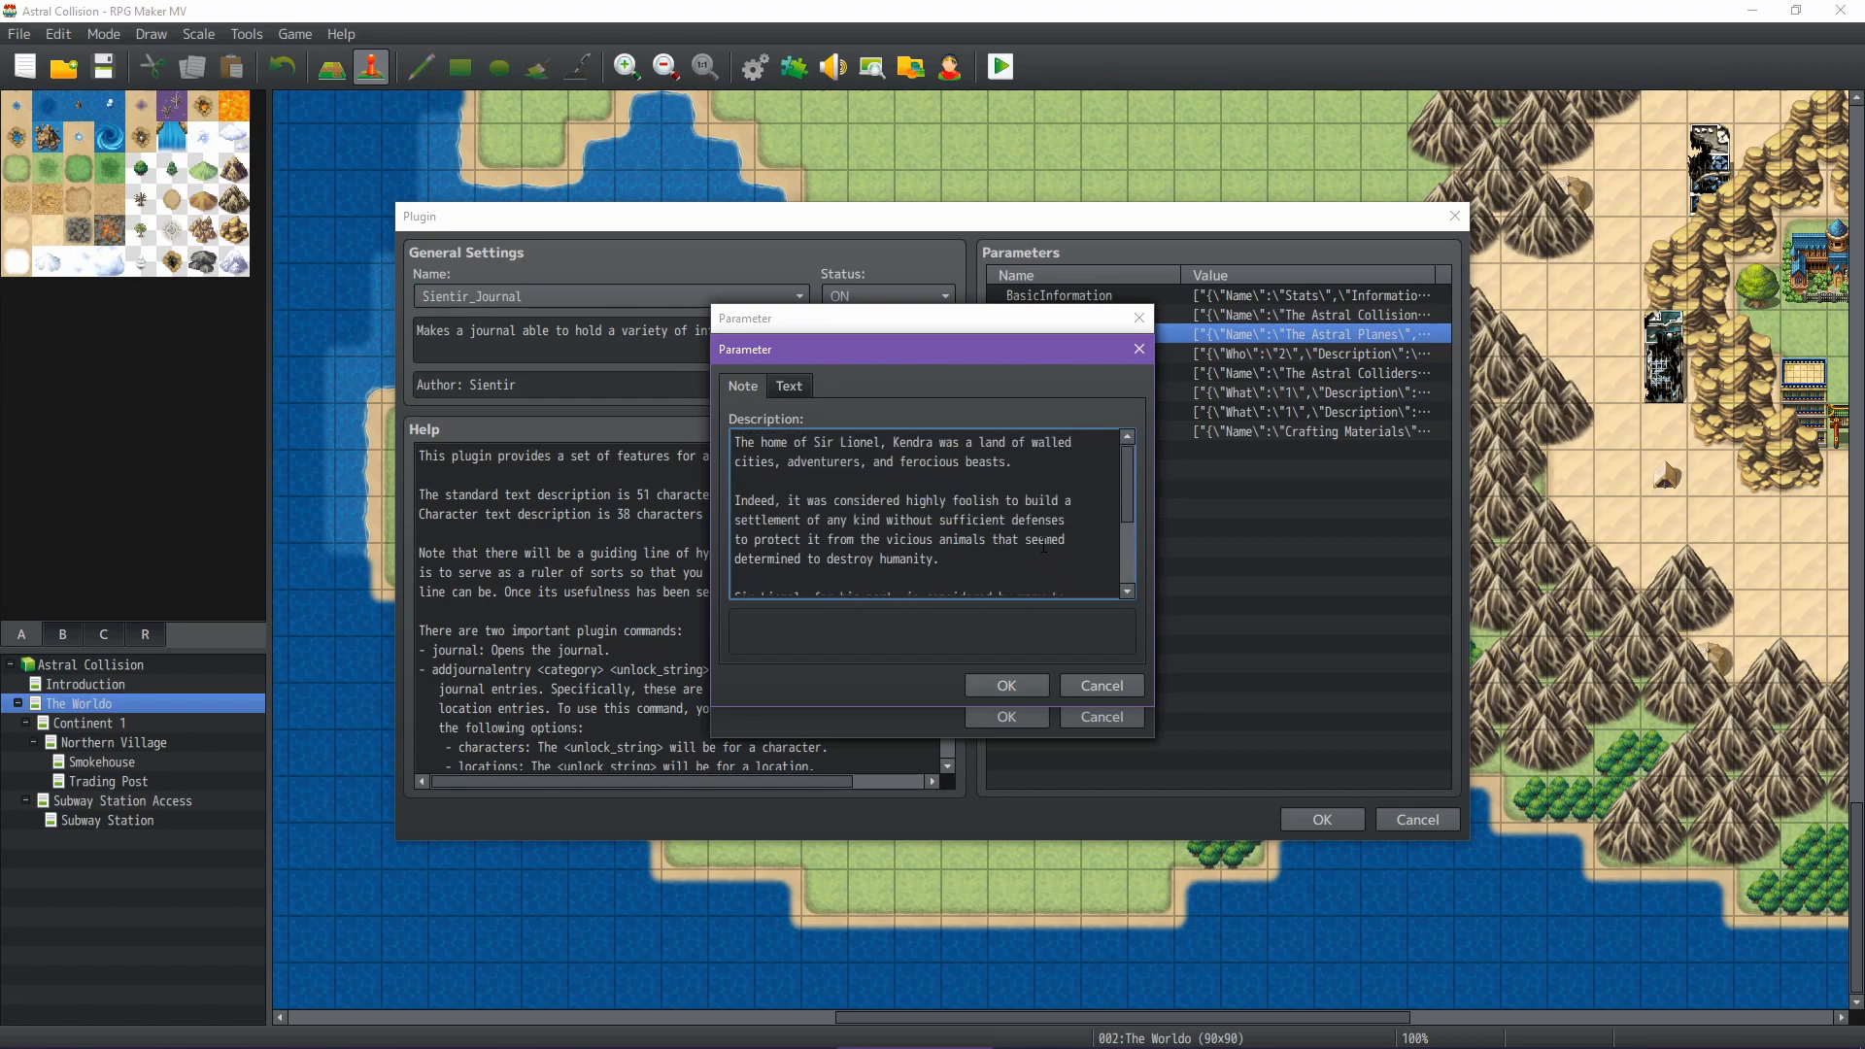
left_click(1010, 685)
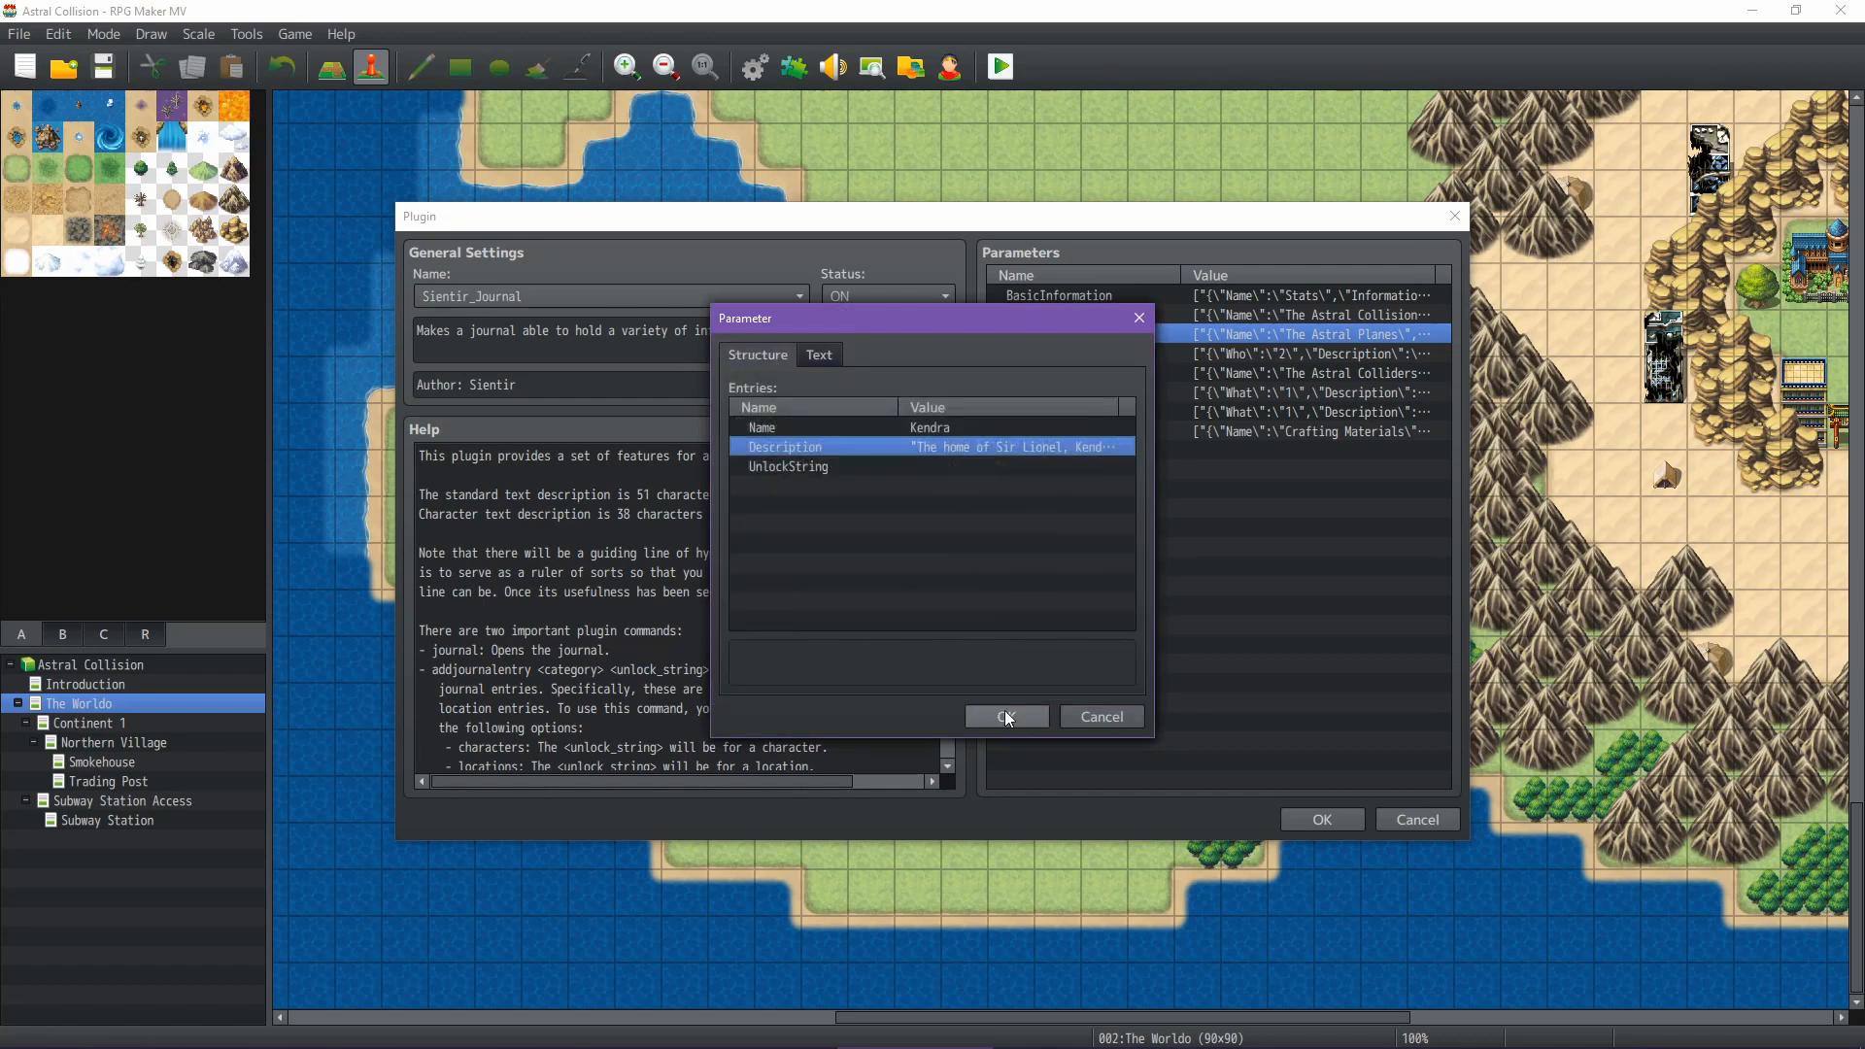
left_click(1006, 715)
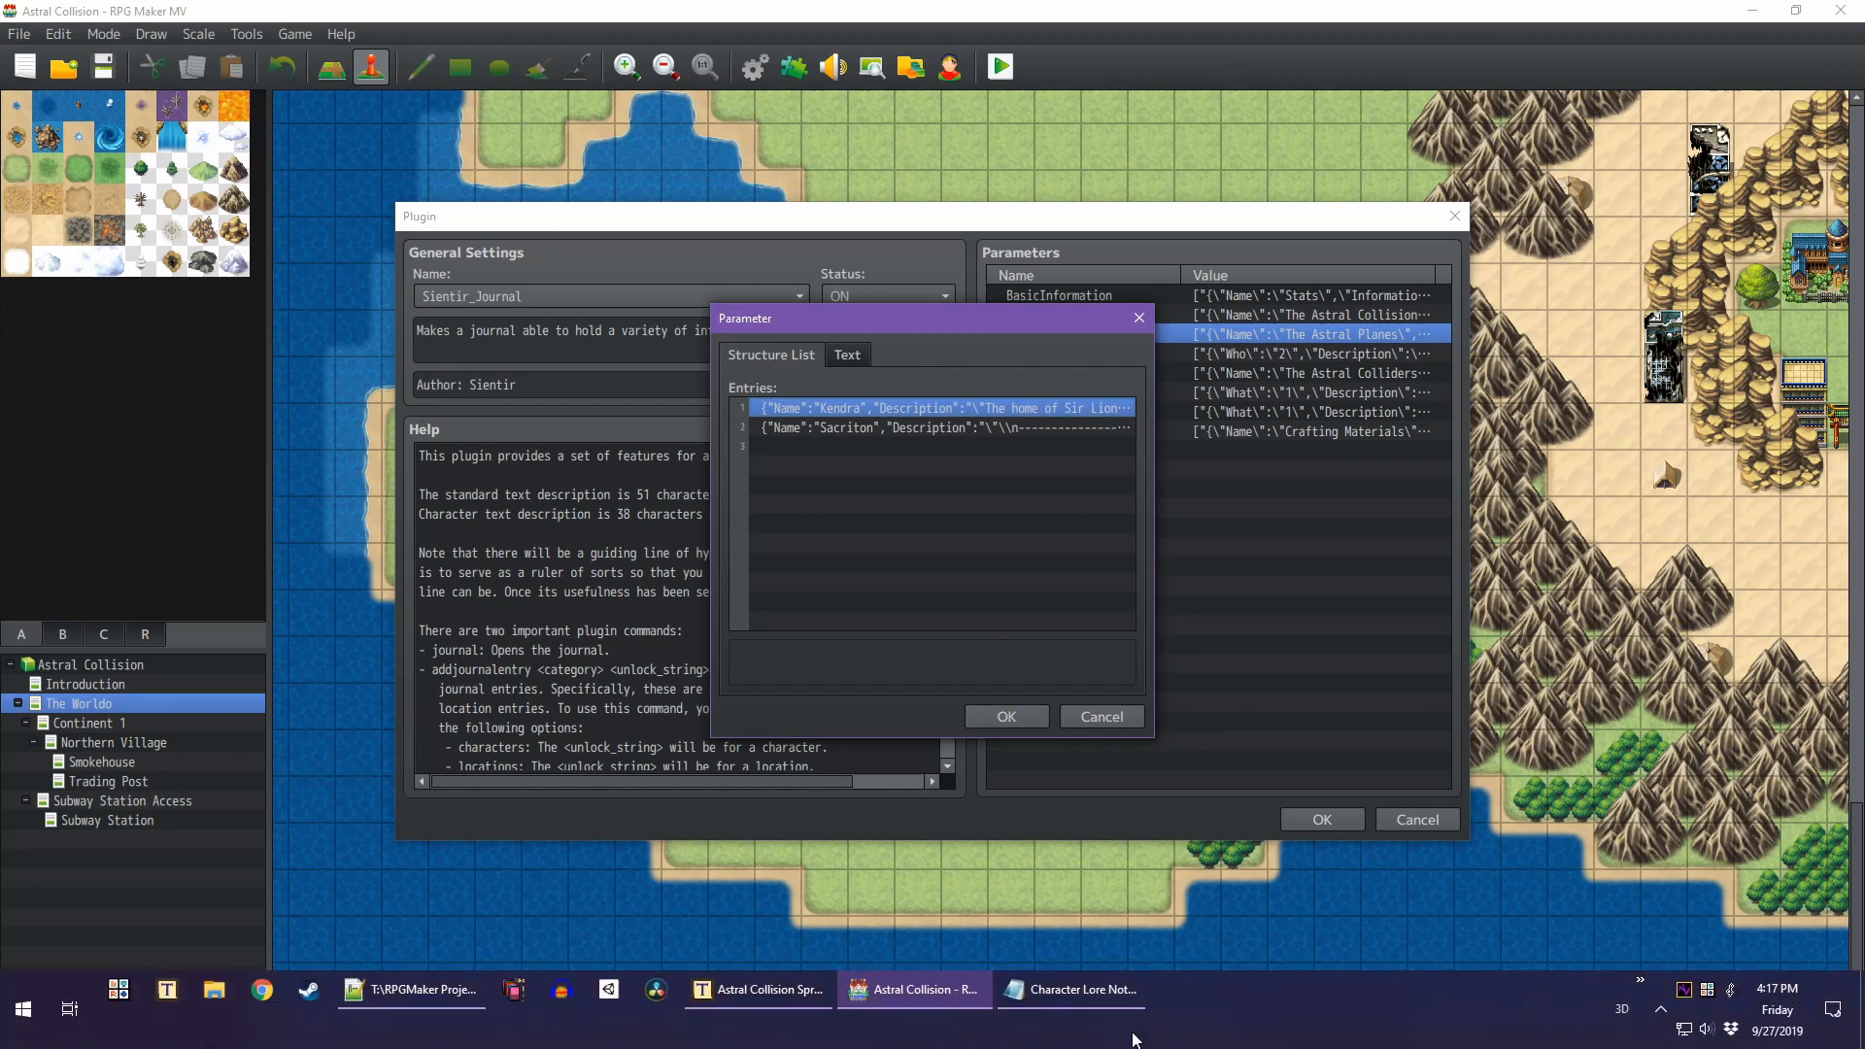
Switch to the spreadsheet and begin Sir Lionel's General Description with "World of adventurers and vicious monsters."
left_click(1068, 1001)
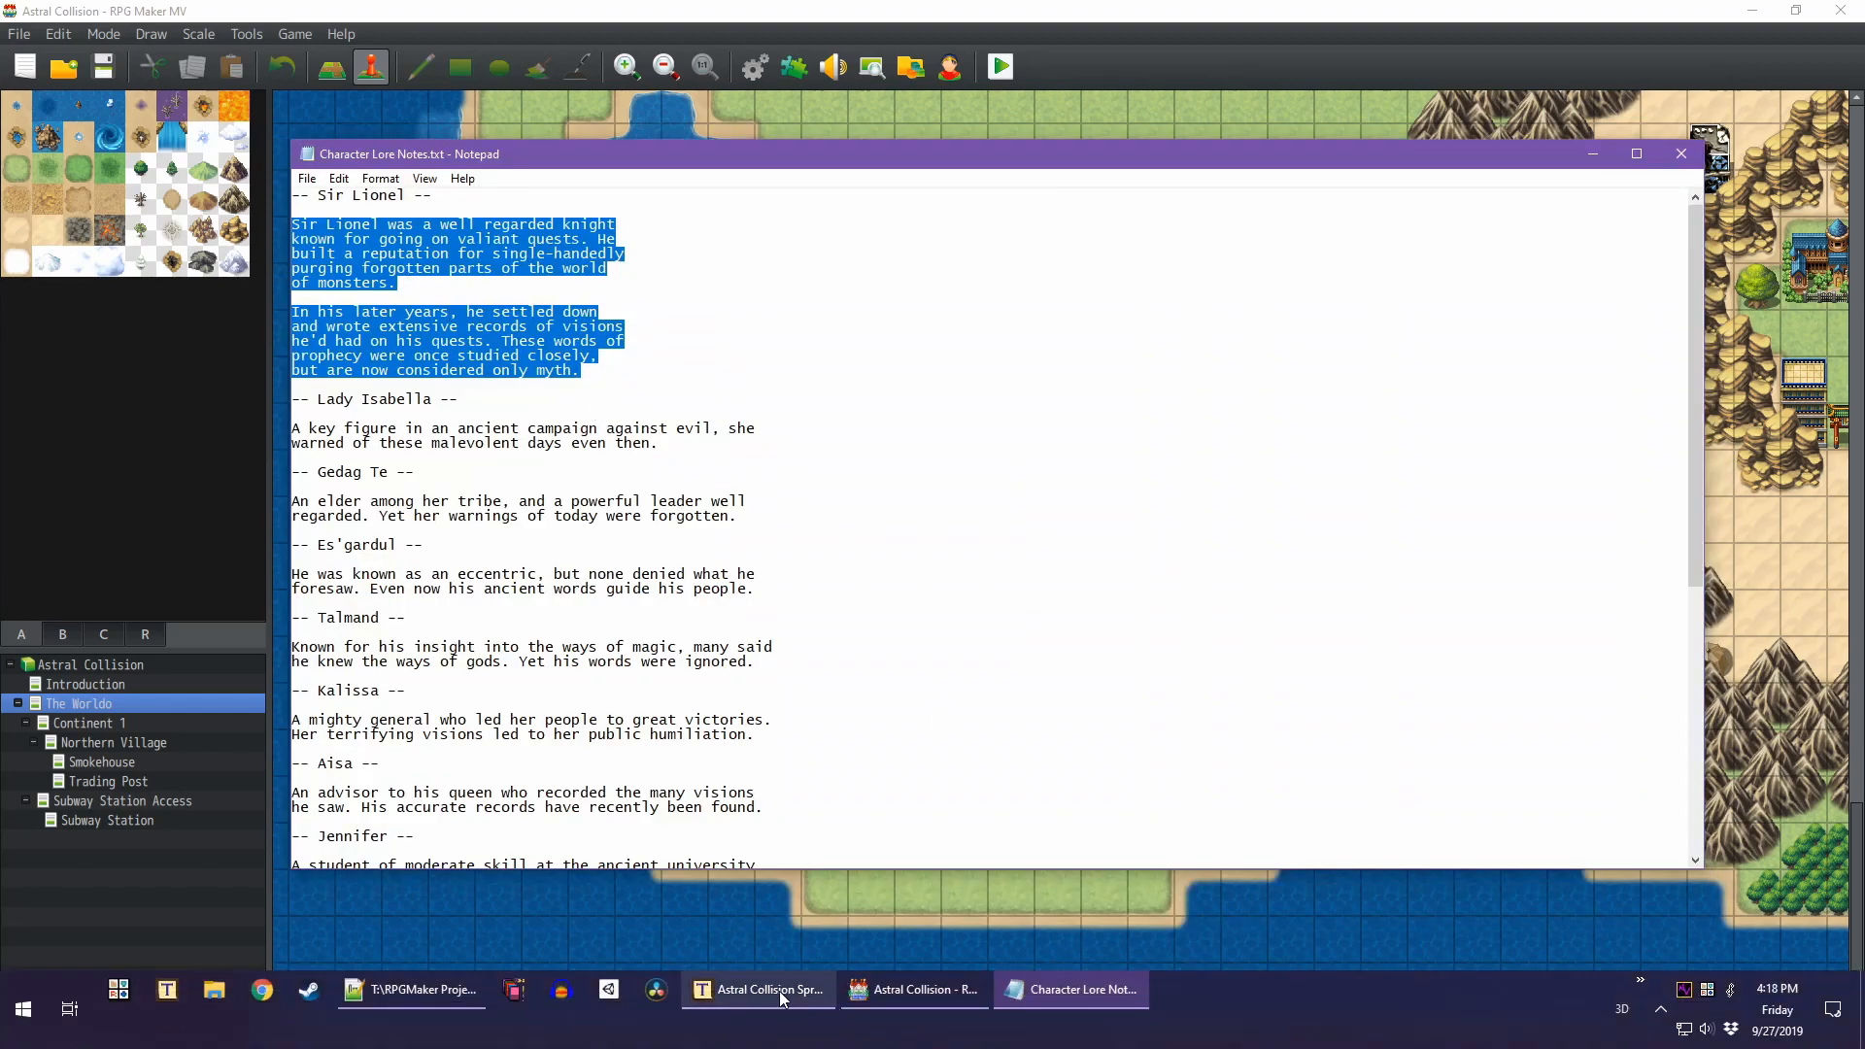
left_click(779, 991)
left_click(208, 321)
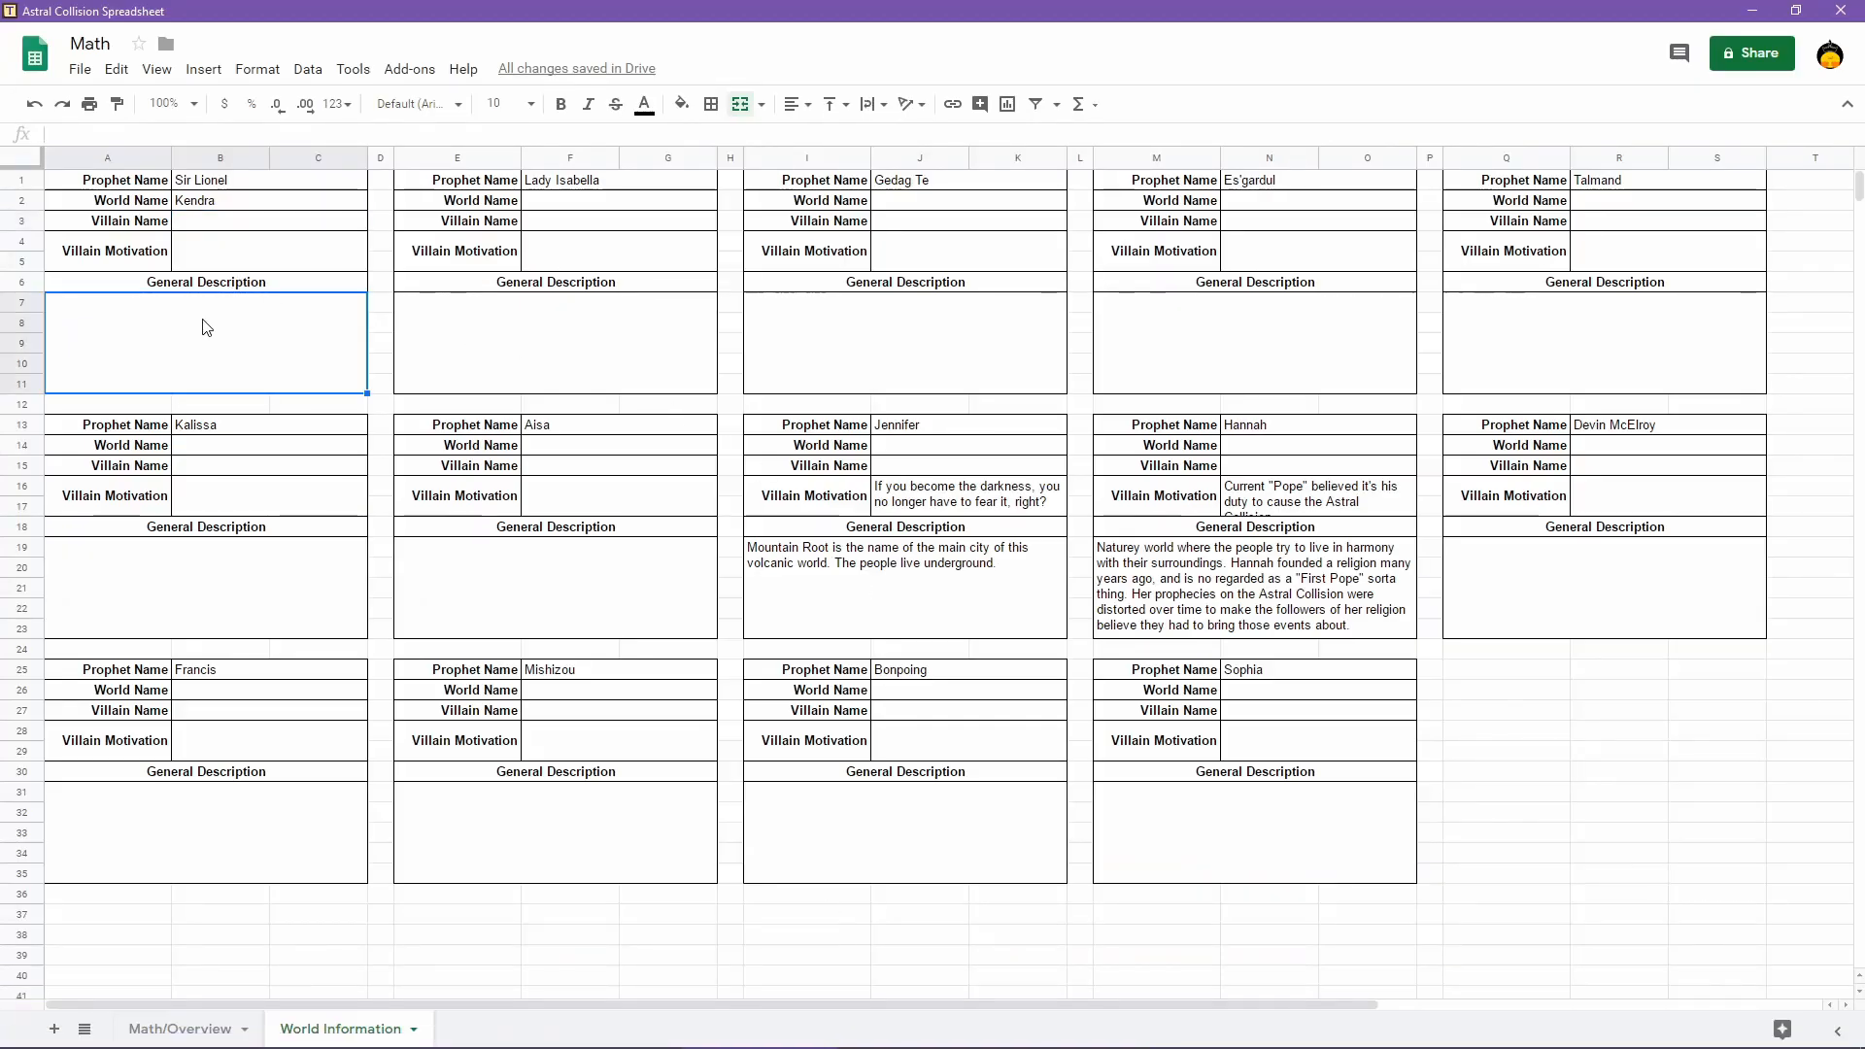
type("Wor")
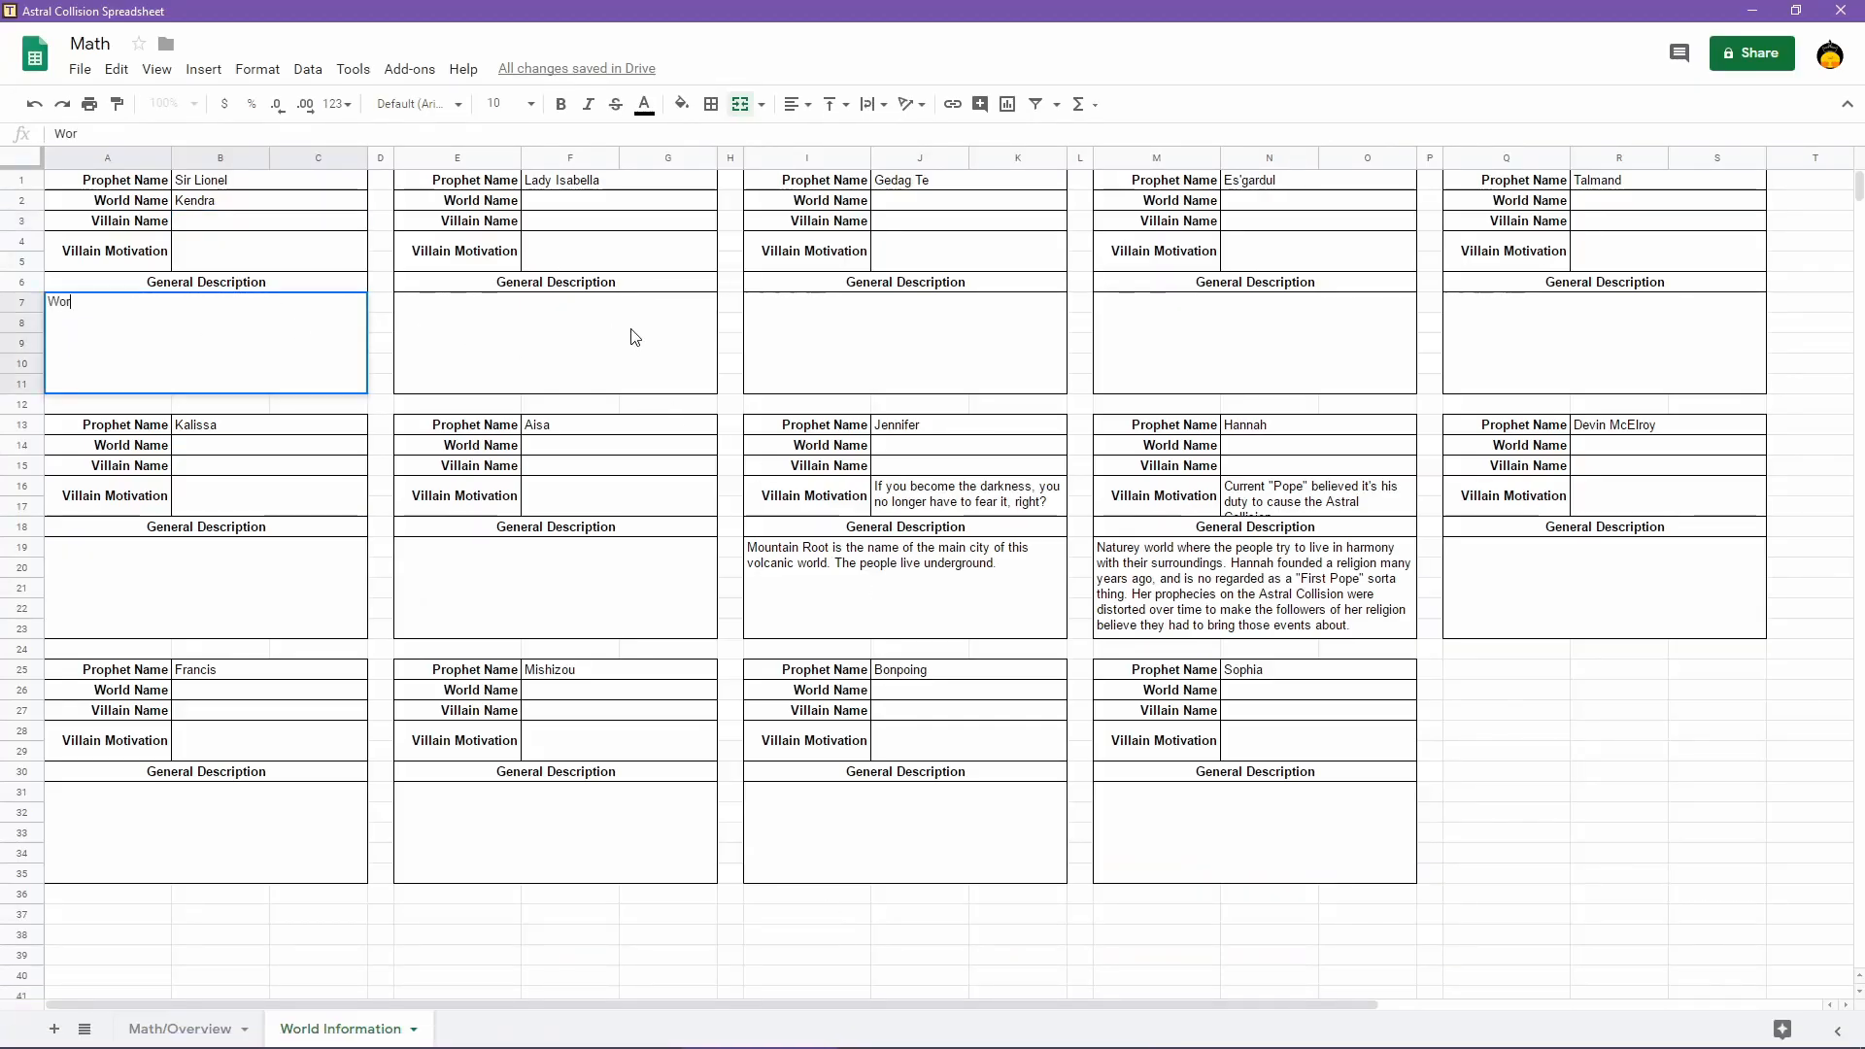
type("ld of adventurers and vicious monsters.")
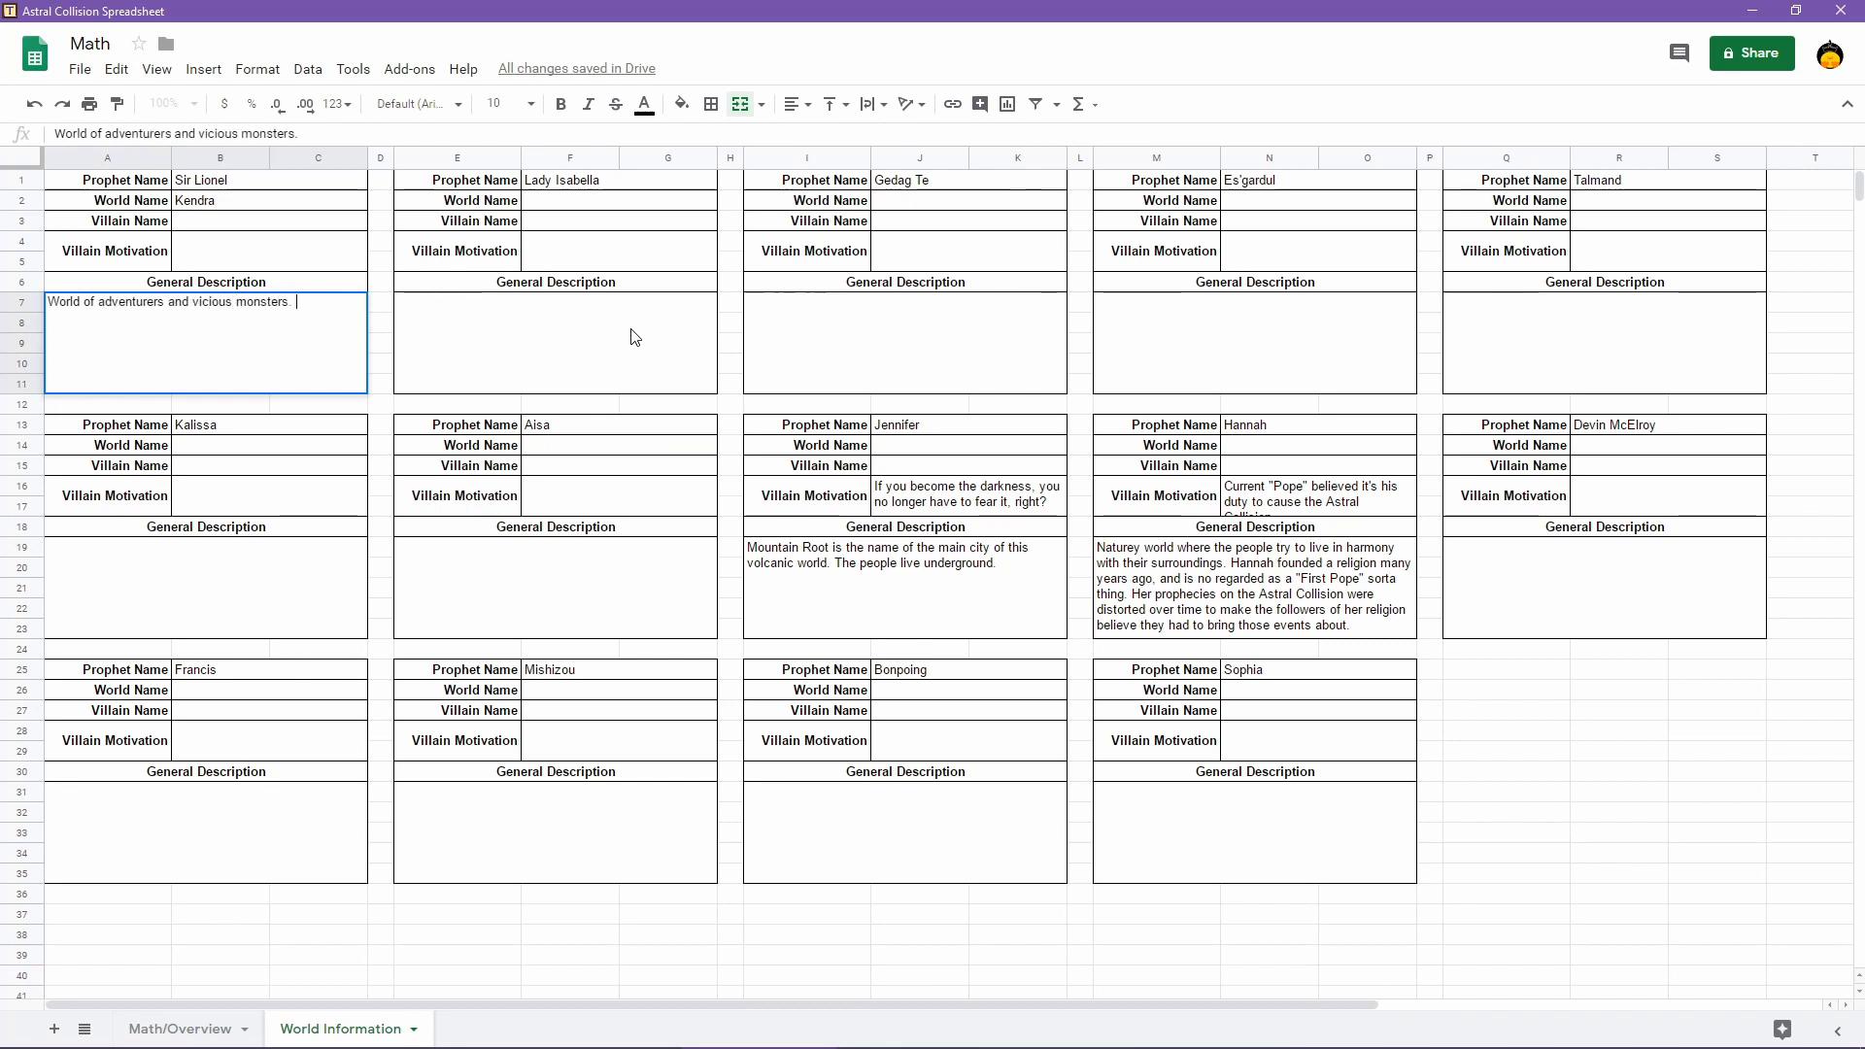
Add "Citizens hide behind their walls, and adventurers go forth to slay wild beasts." to Sir Lionel's General Description
type(" Citizens hi")
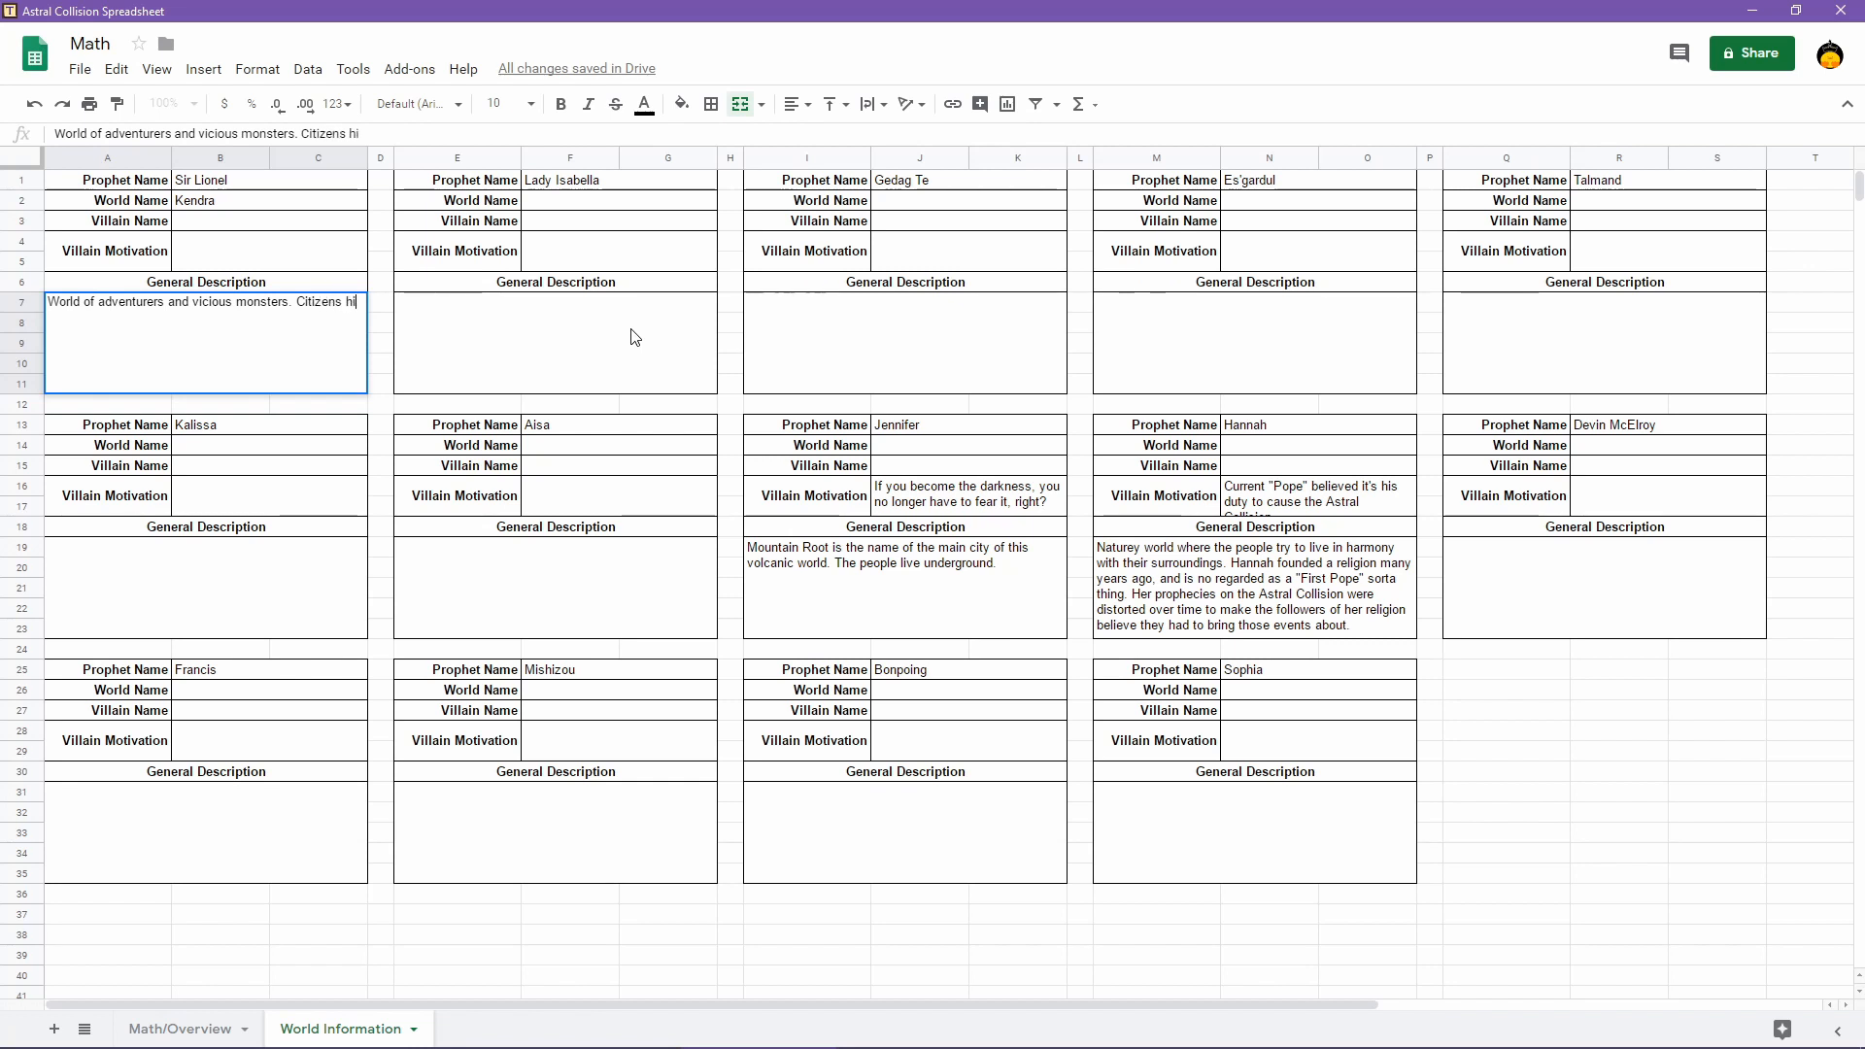
type("de behind their walls")
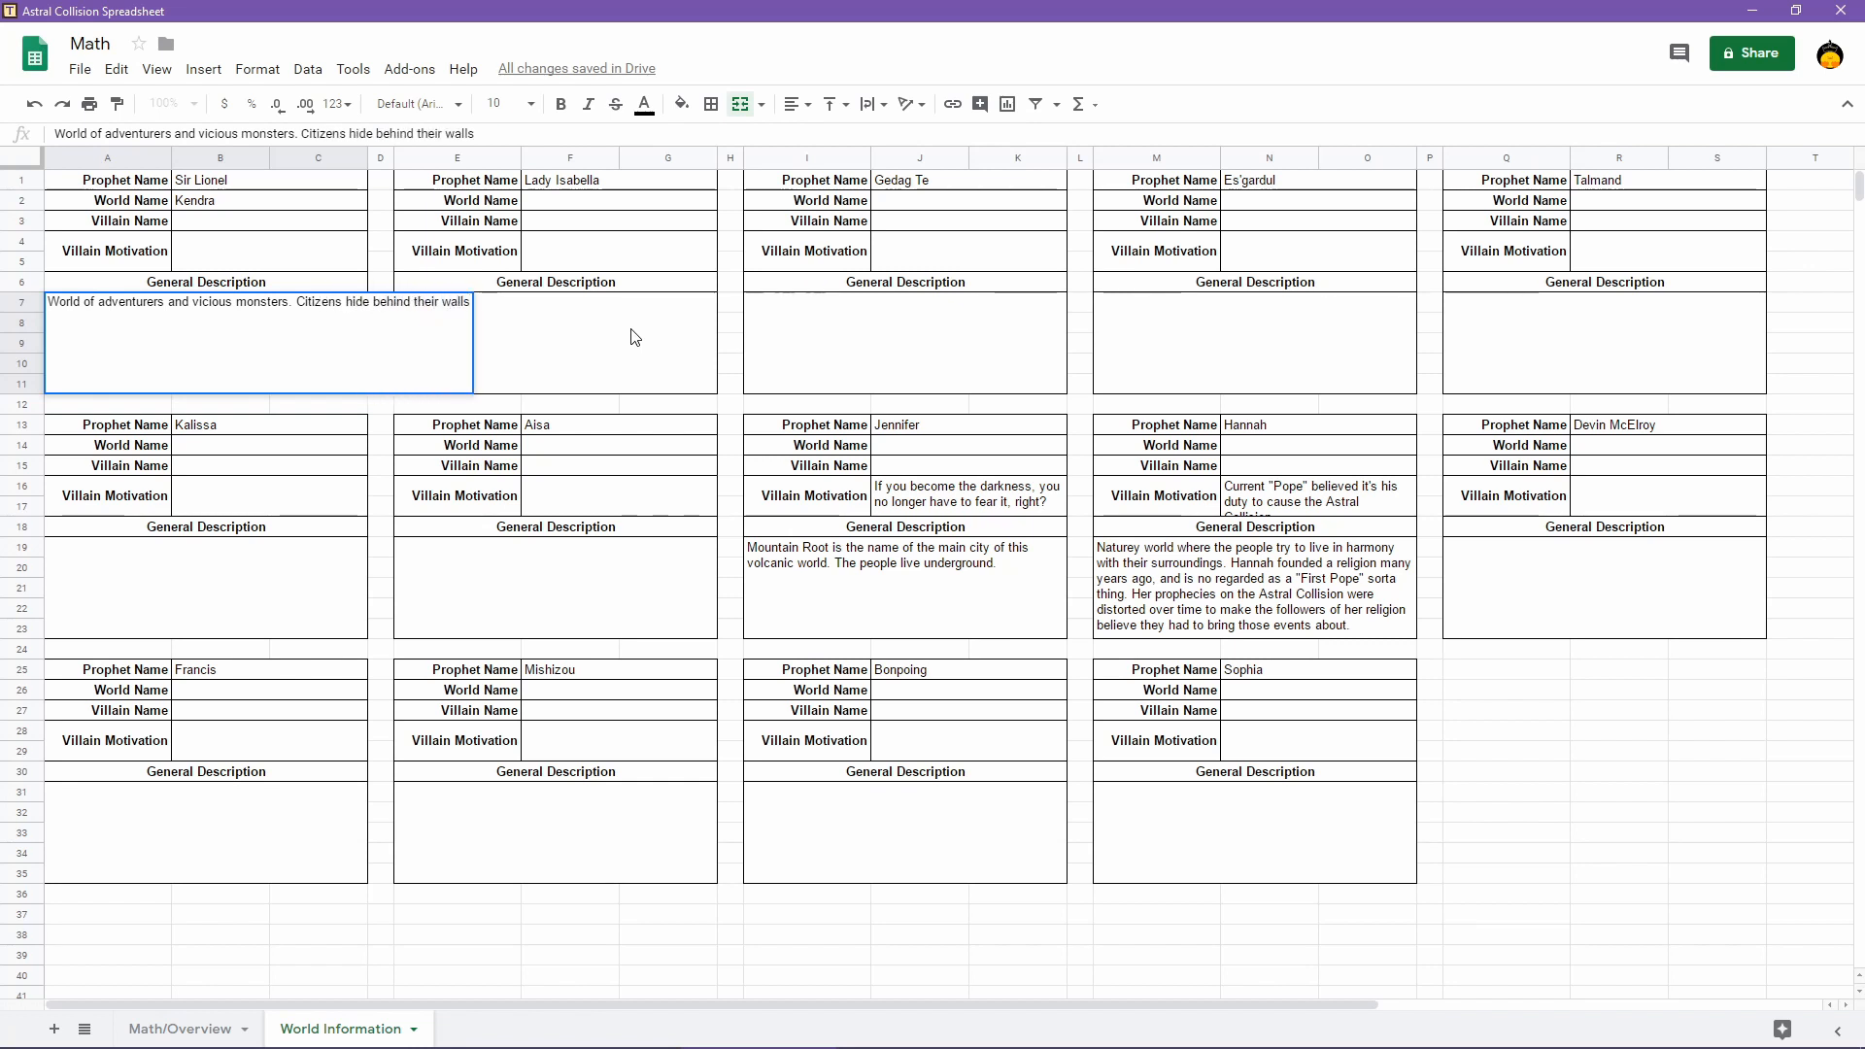
type(", and ad")
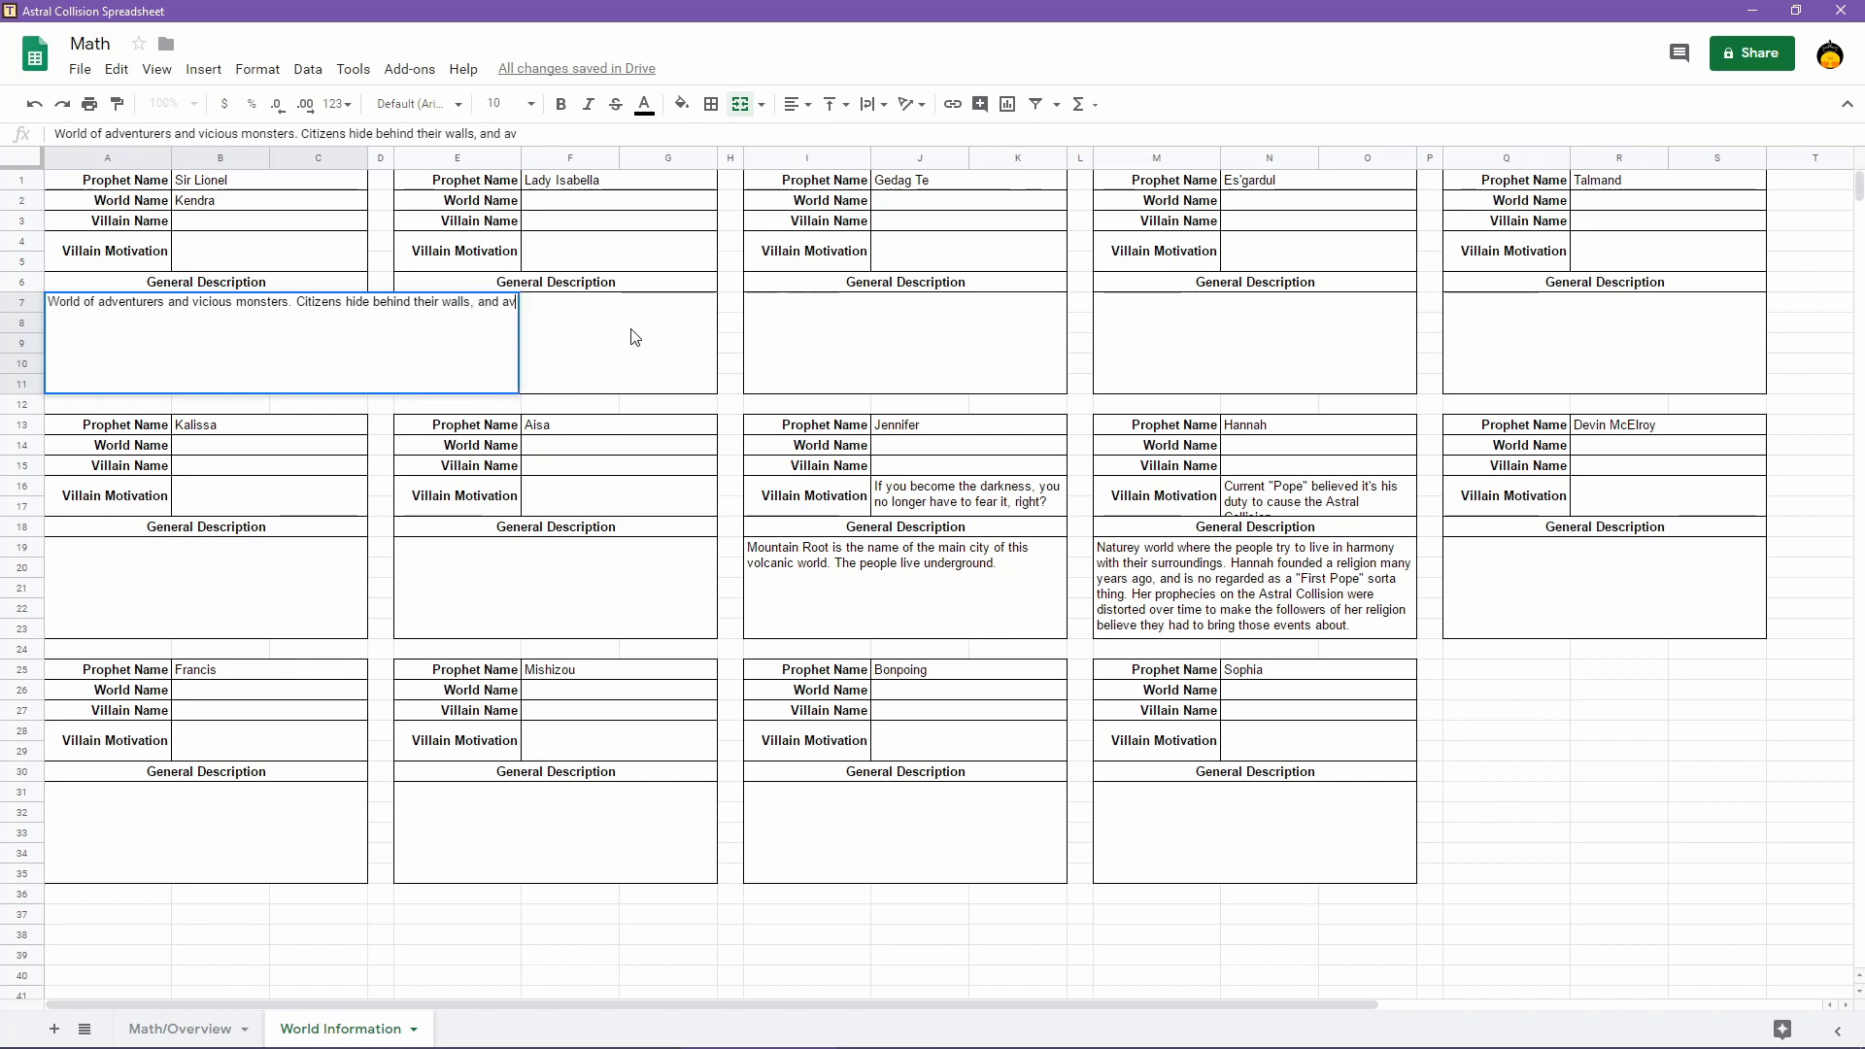
type("venturers ")
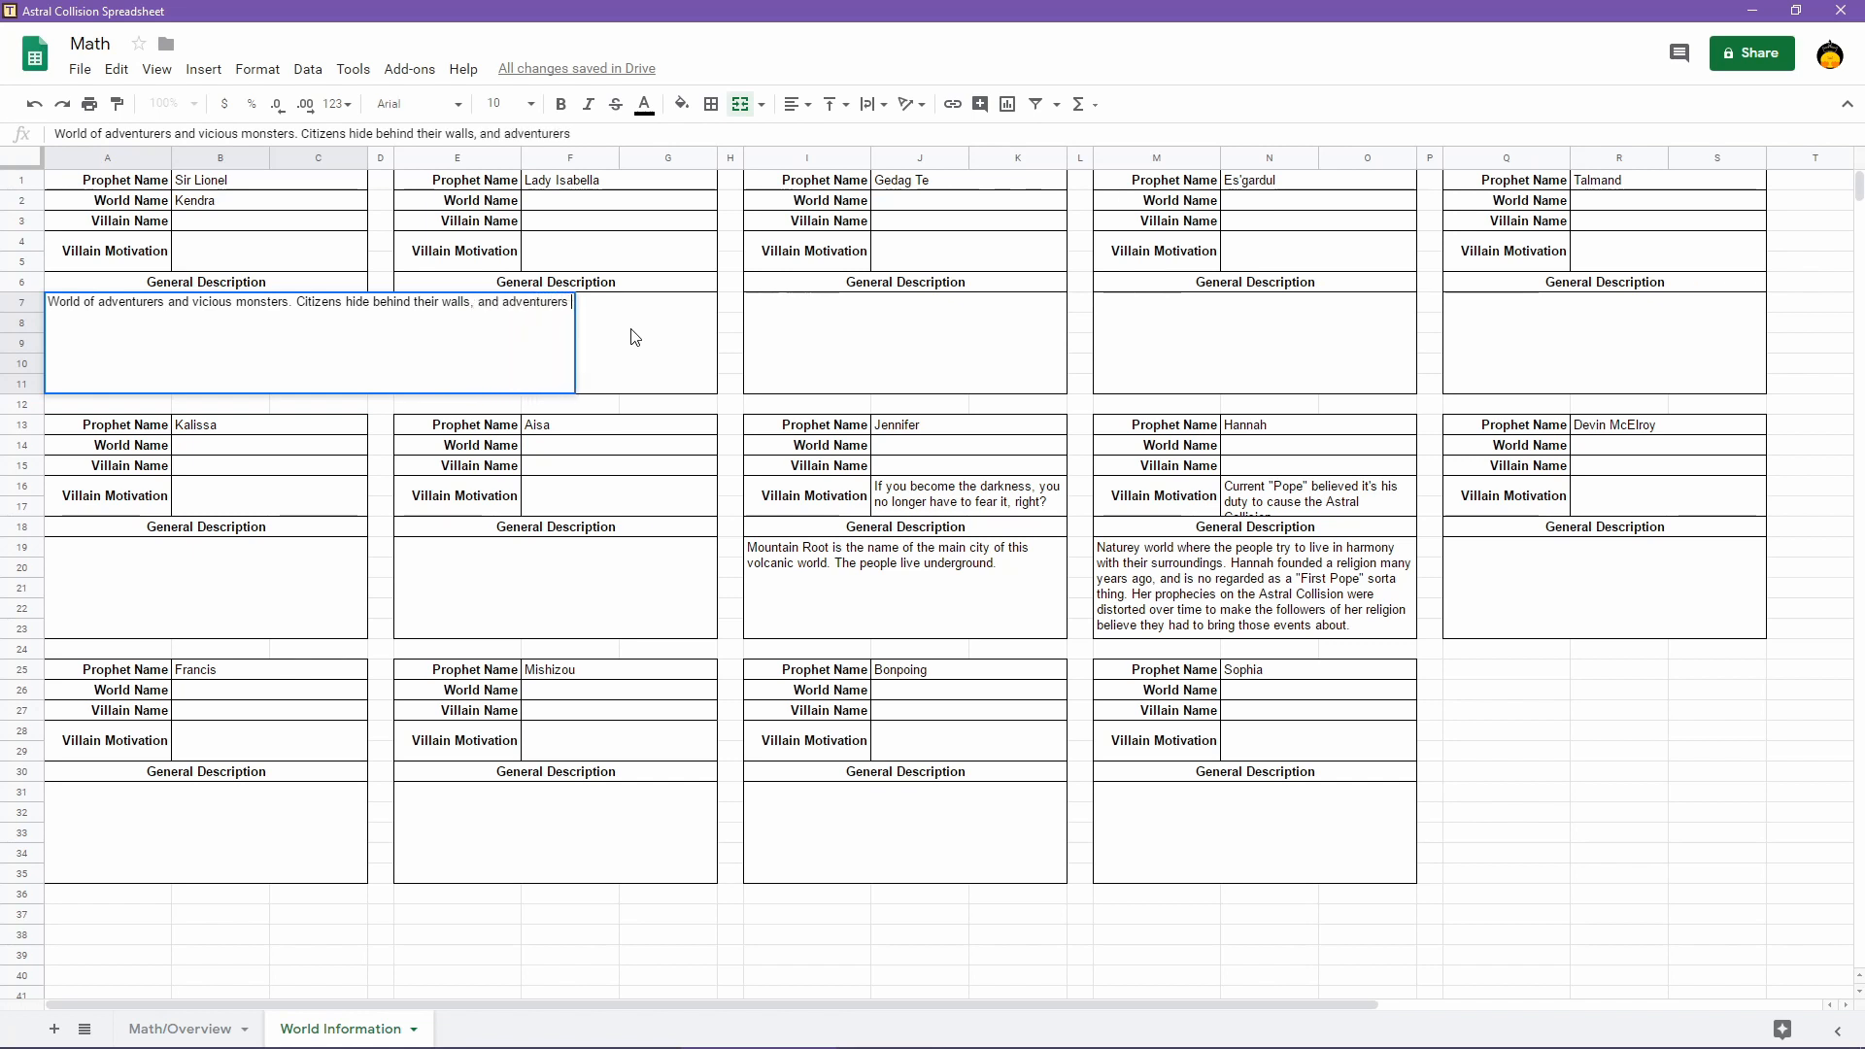
type("go forth to slay ")
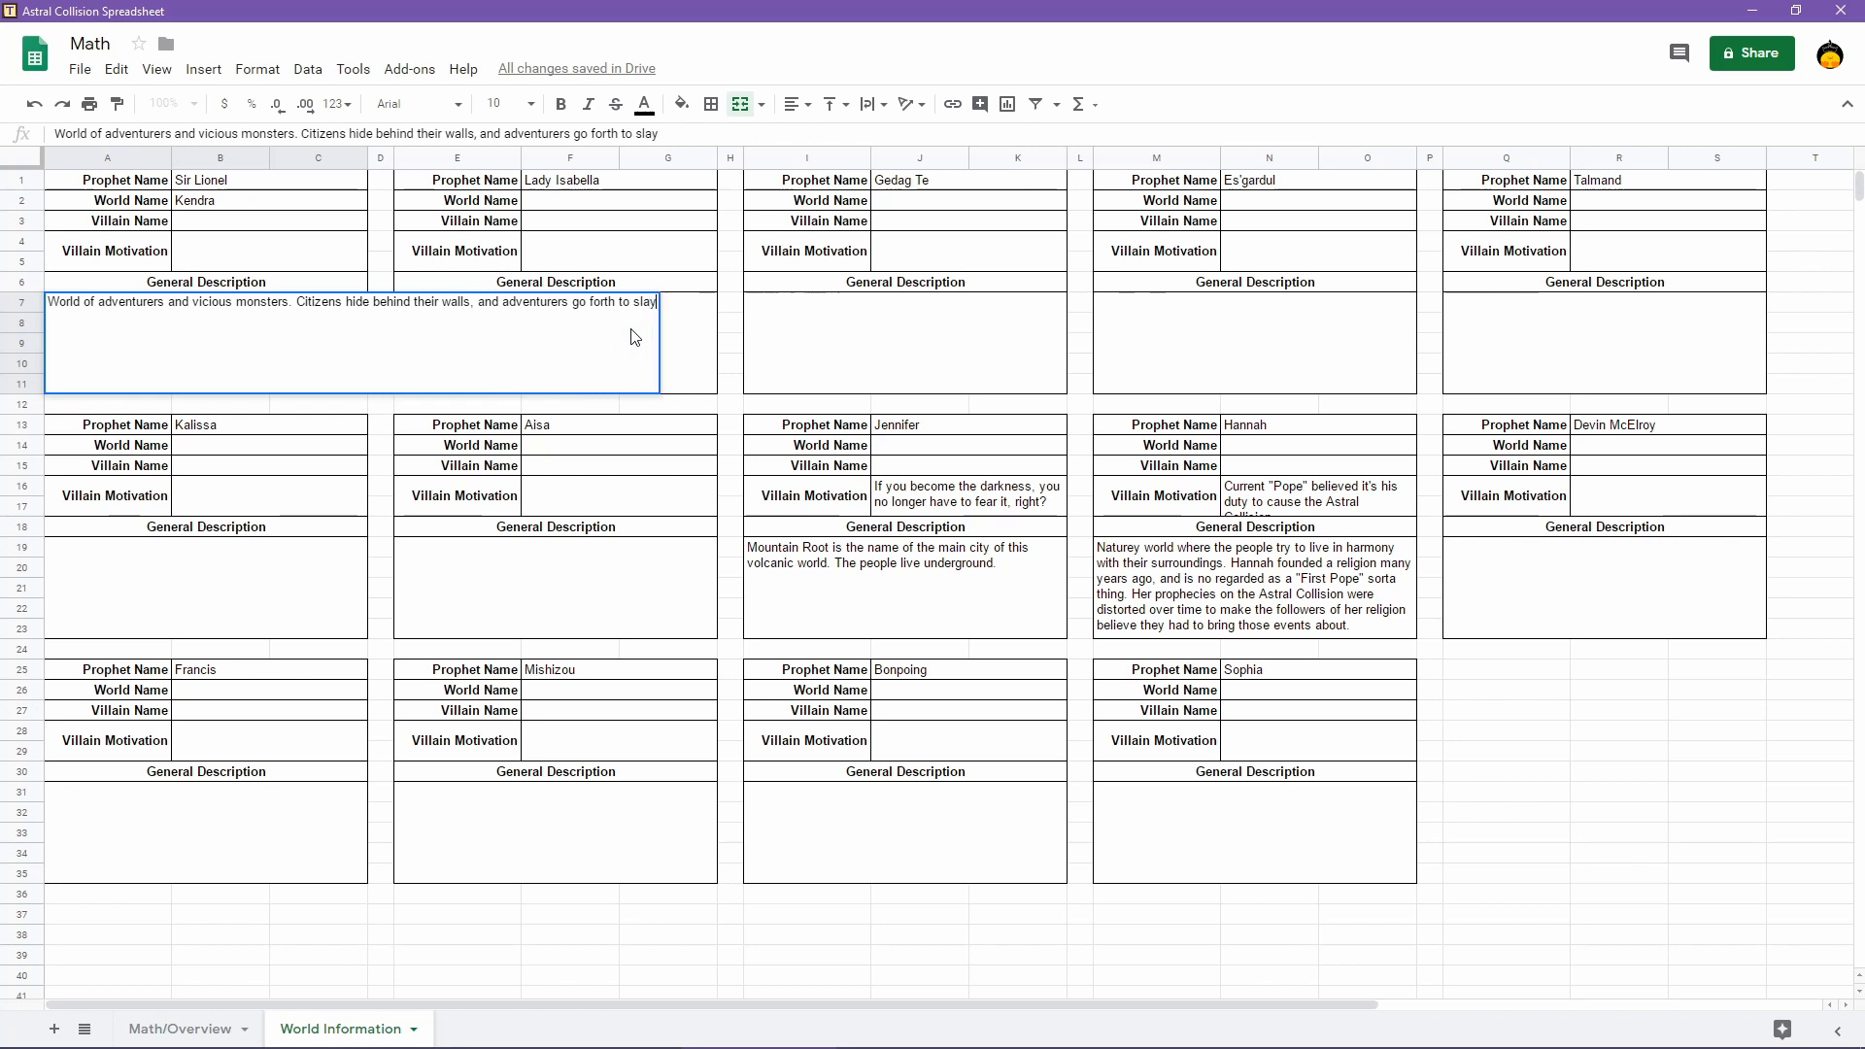
type("wild beasts. ")
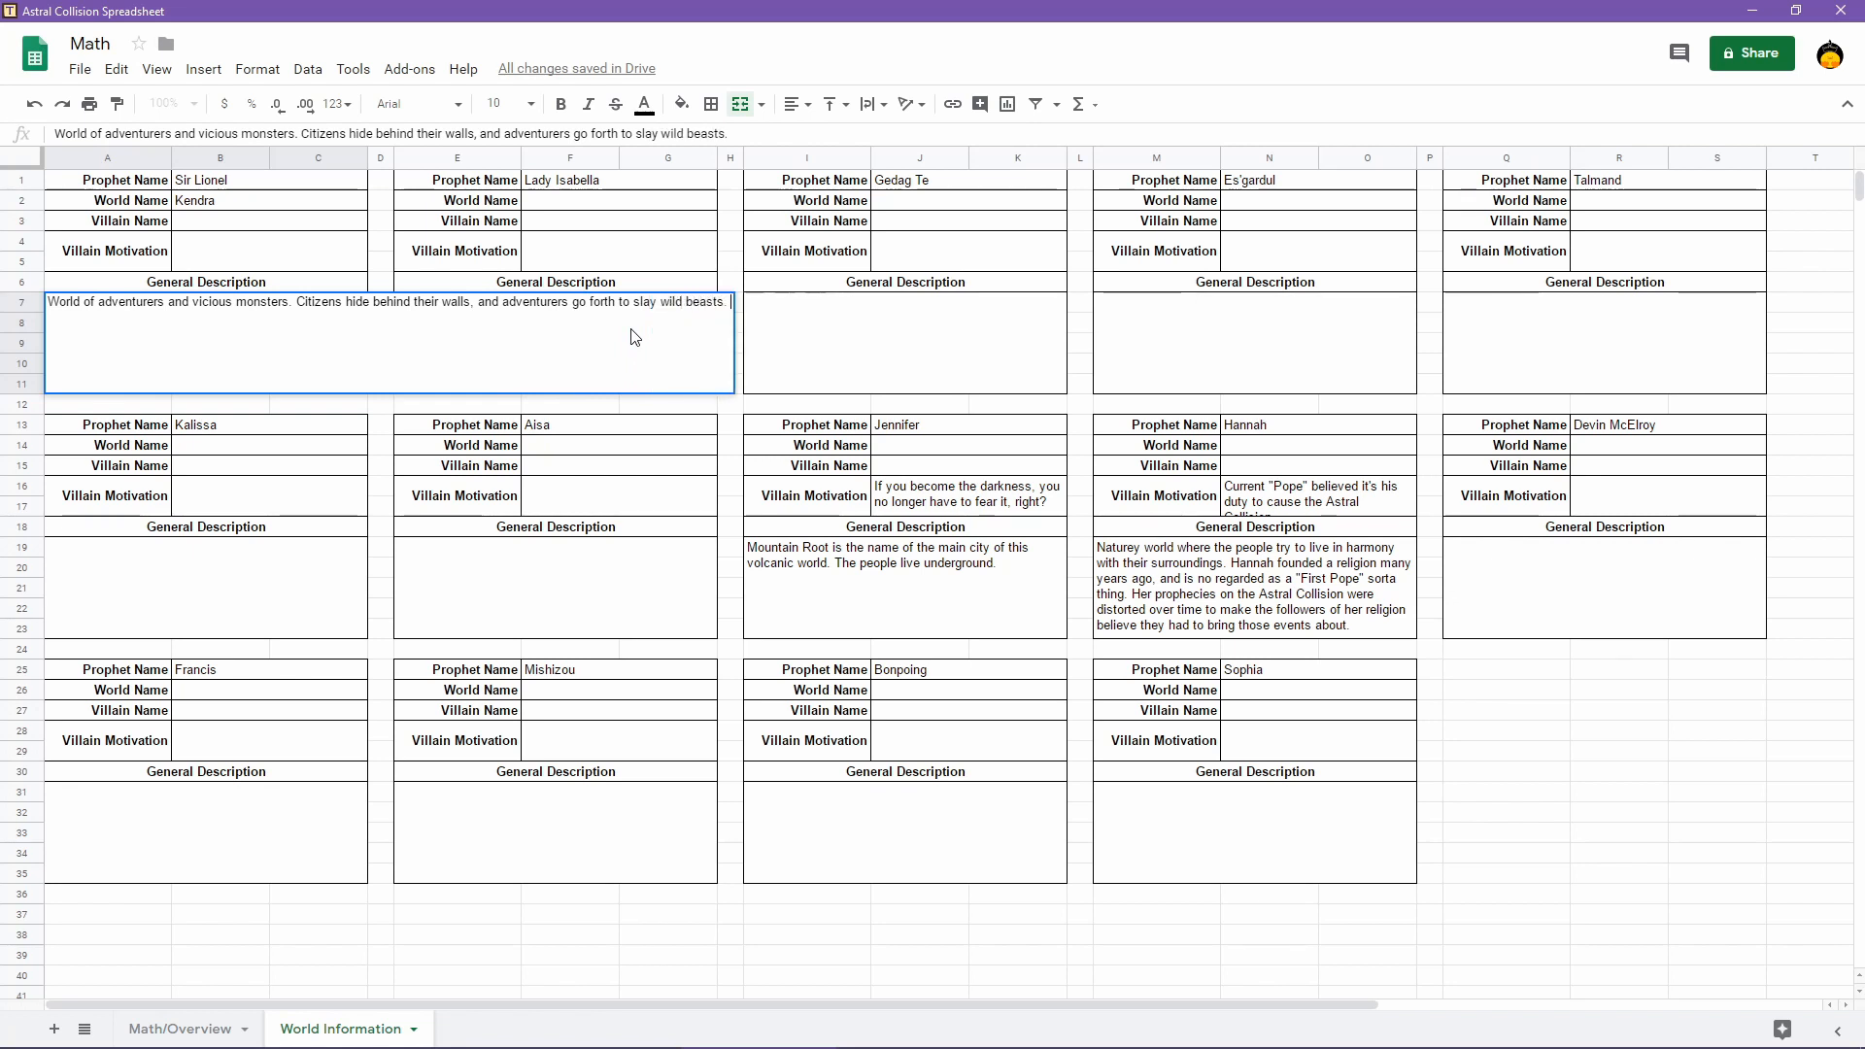
Add the sentence "Adventurer guilds are probably big business at this point." to Sir Lionel's General Description
type("Adventurer")
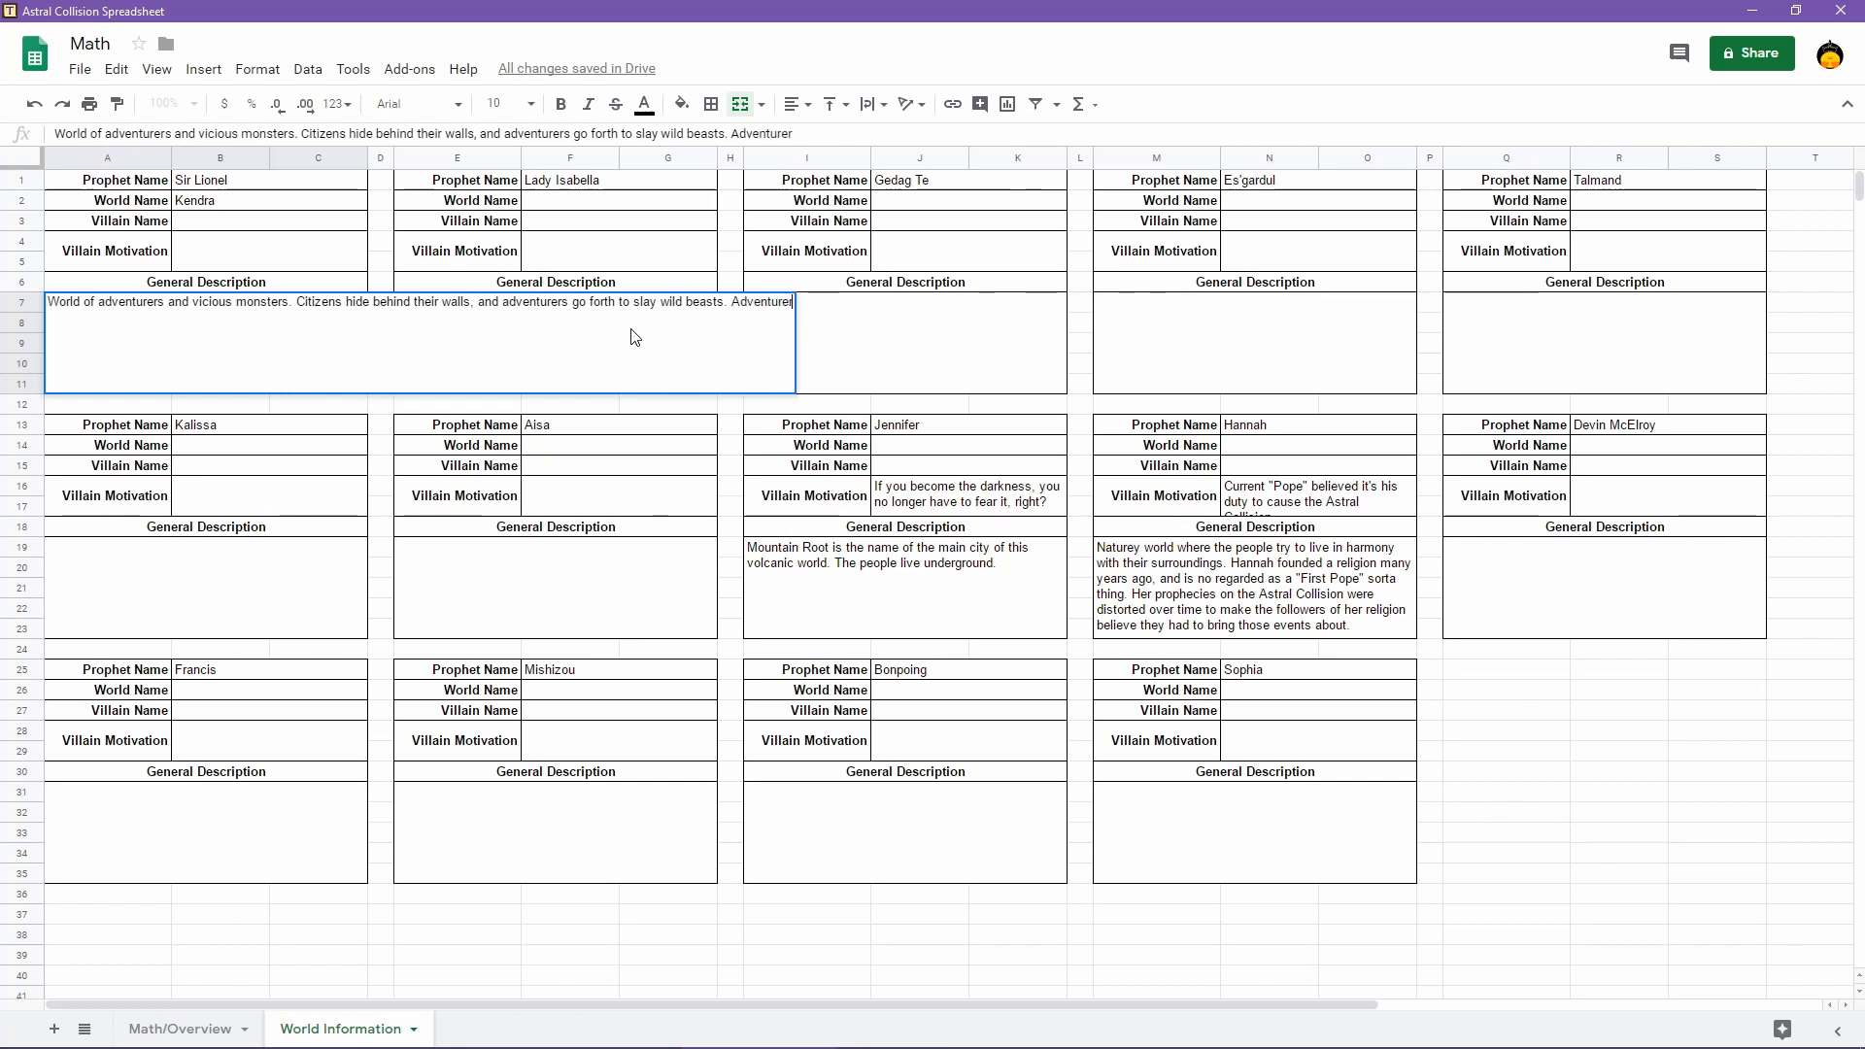
type(" guilds are probably ")
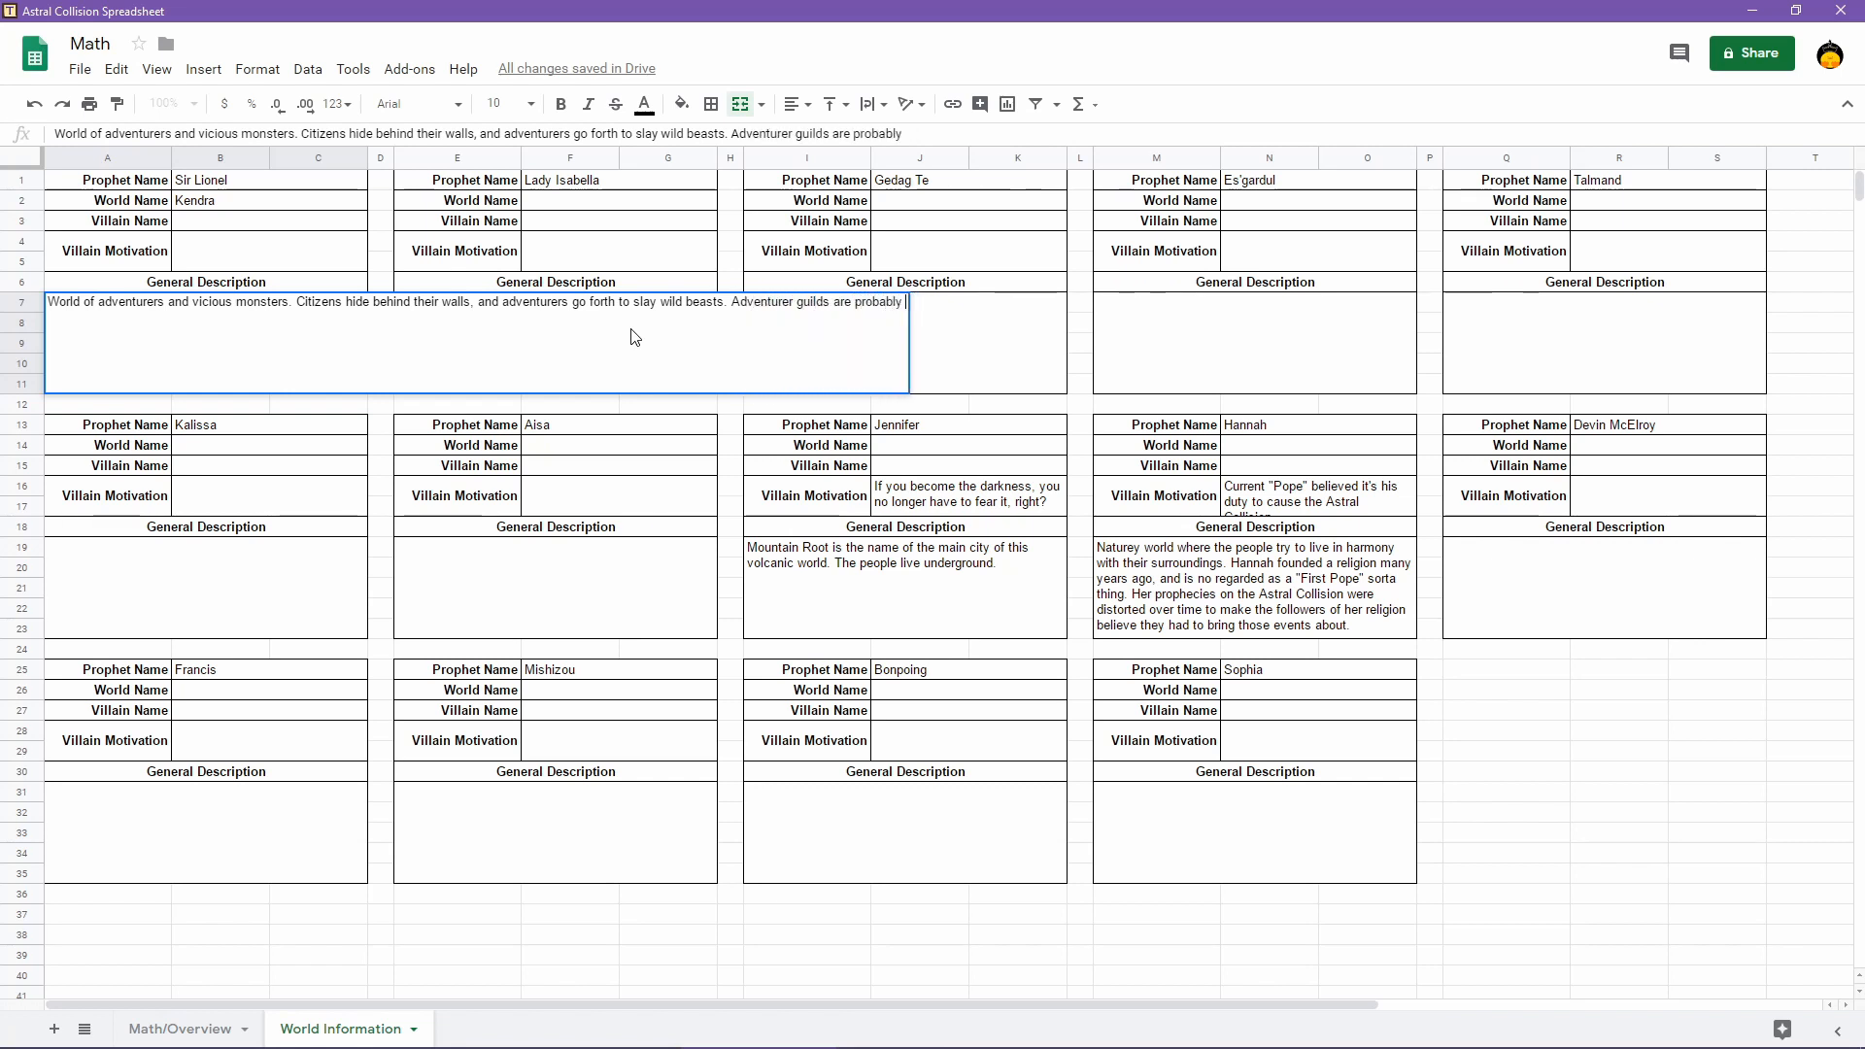
type("b")
type("ig b")
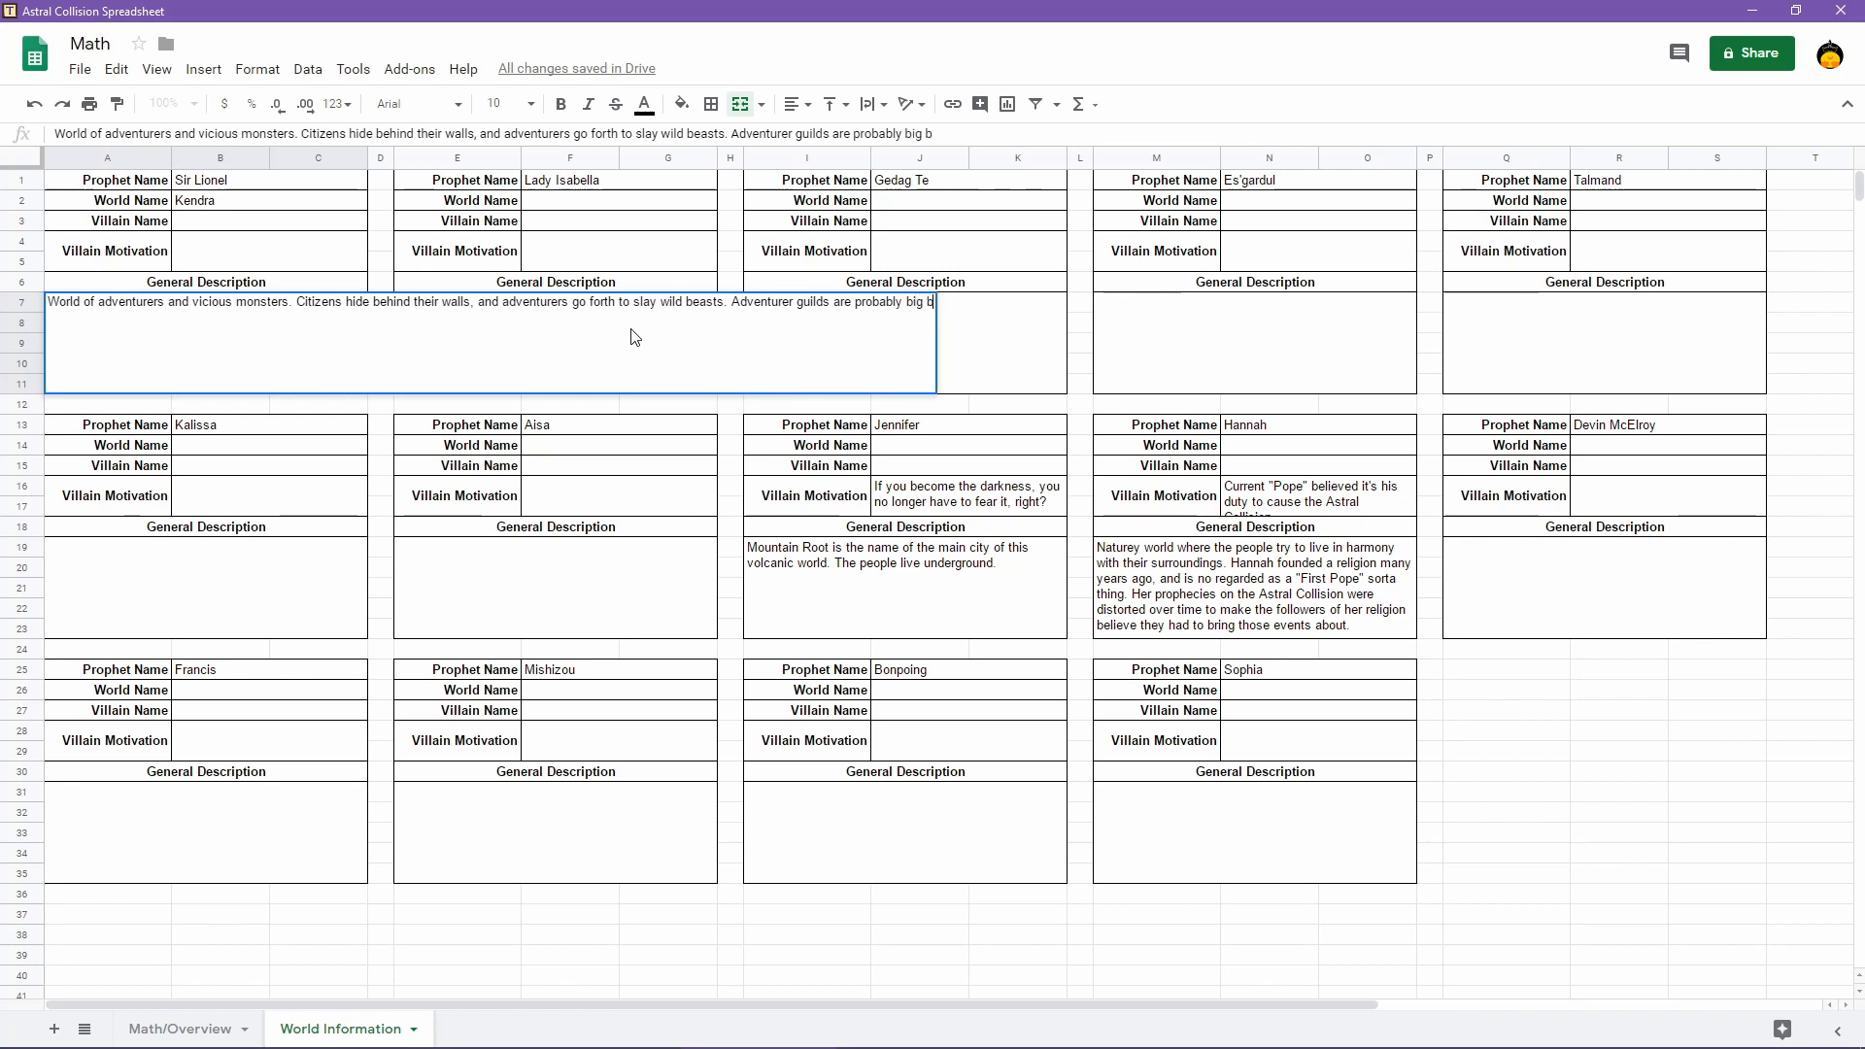
type("usiness at this point.")
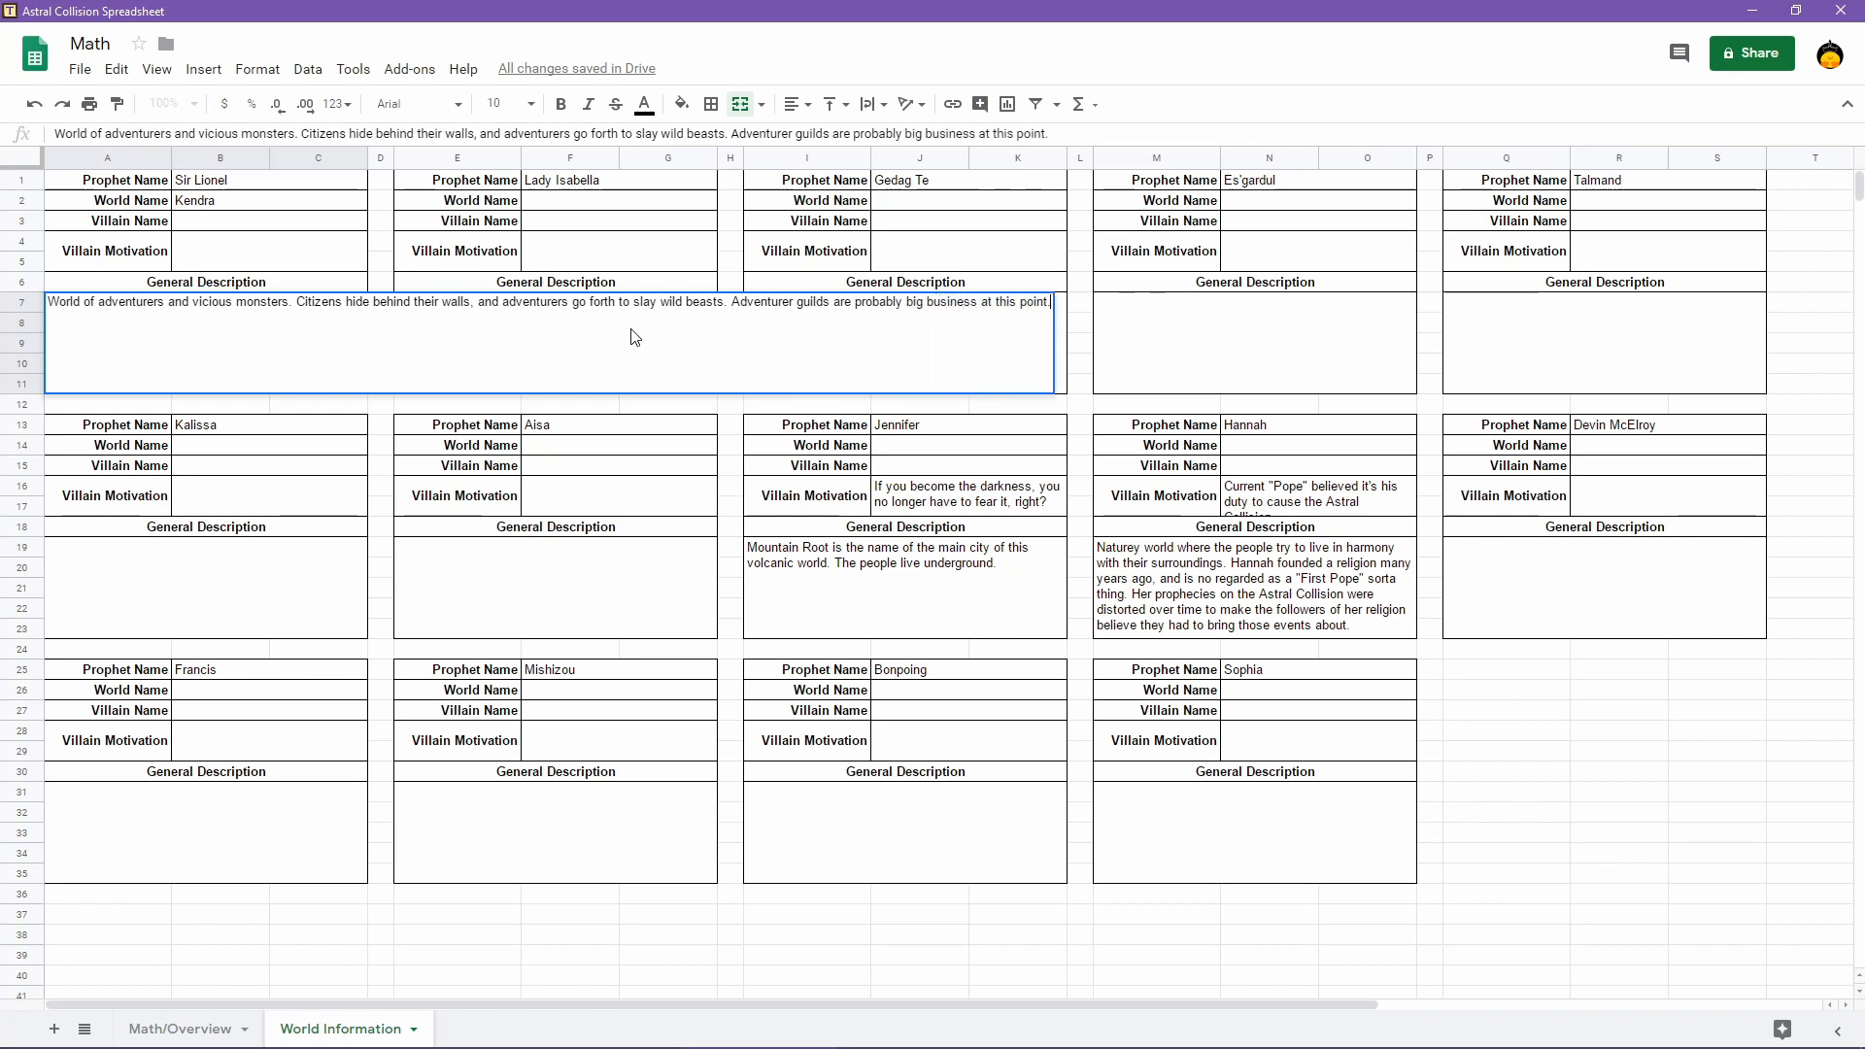
Finish Sir Lionel's General Description and append "(Early)" to his Prophet Name
key("Return")
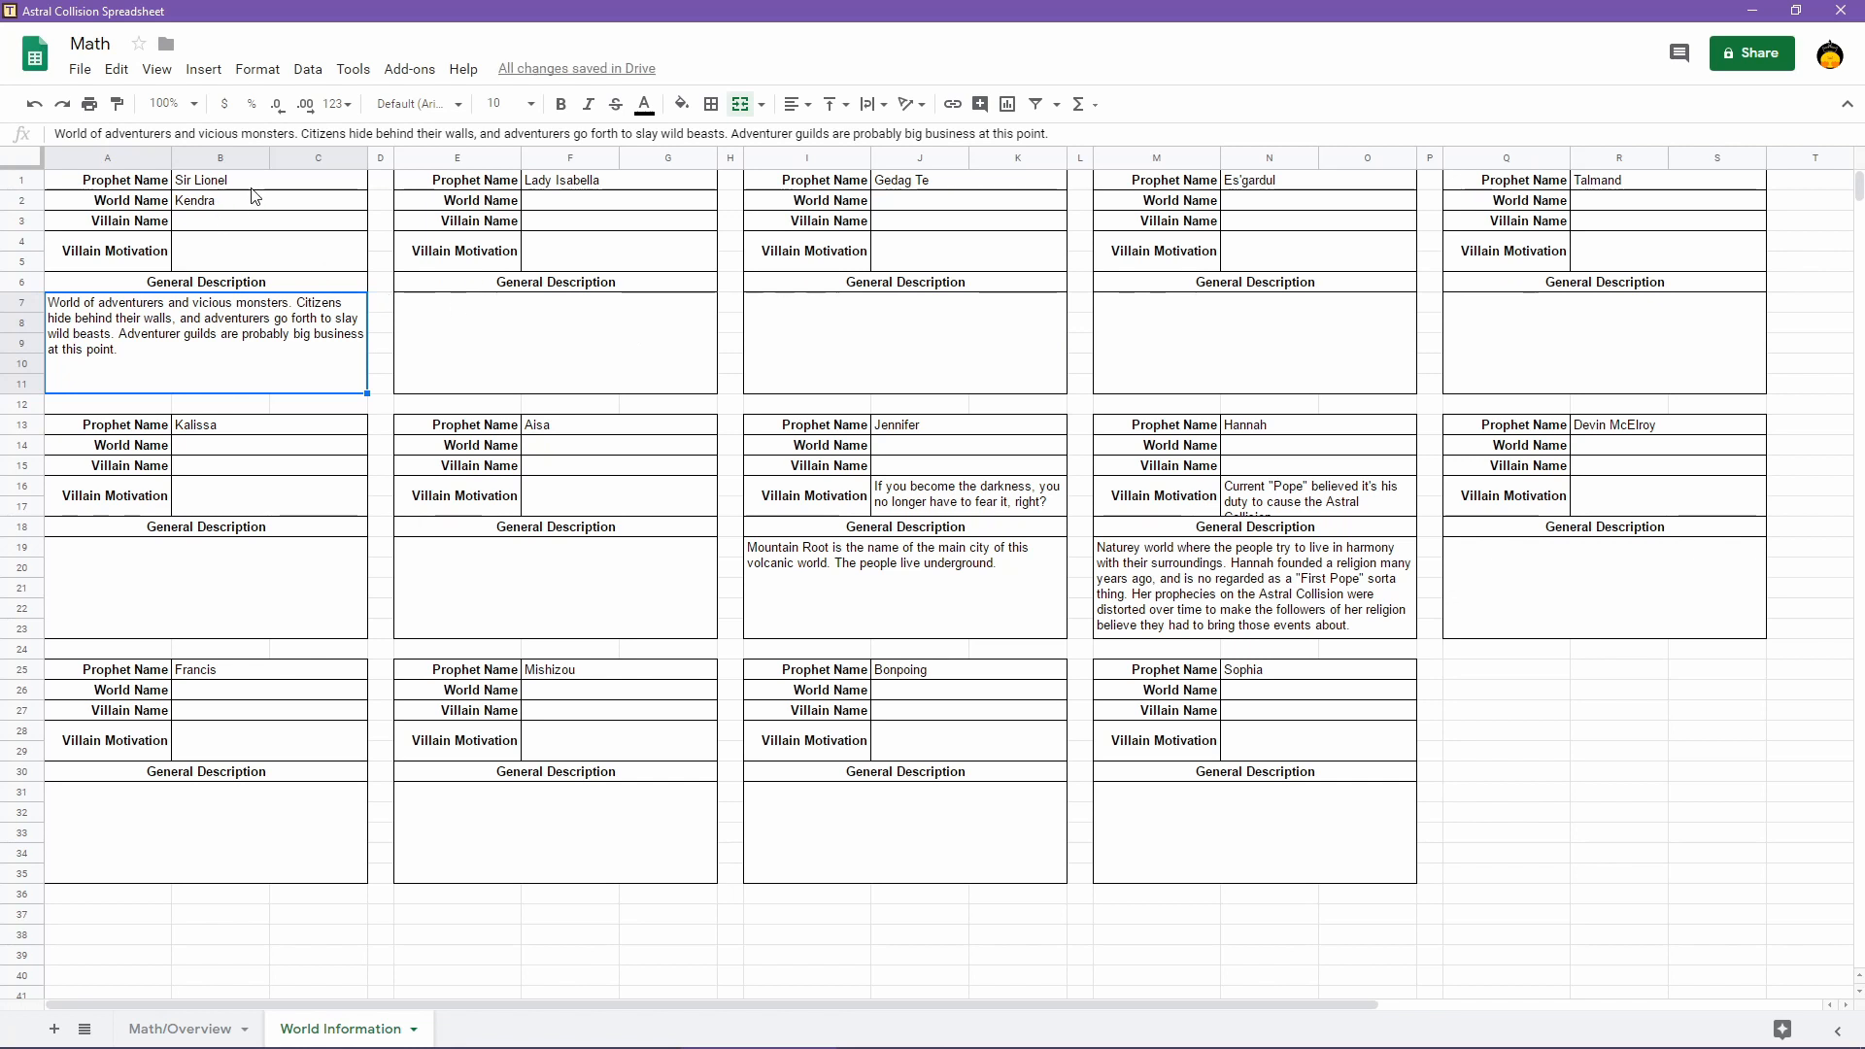
left_click(249, 187)
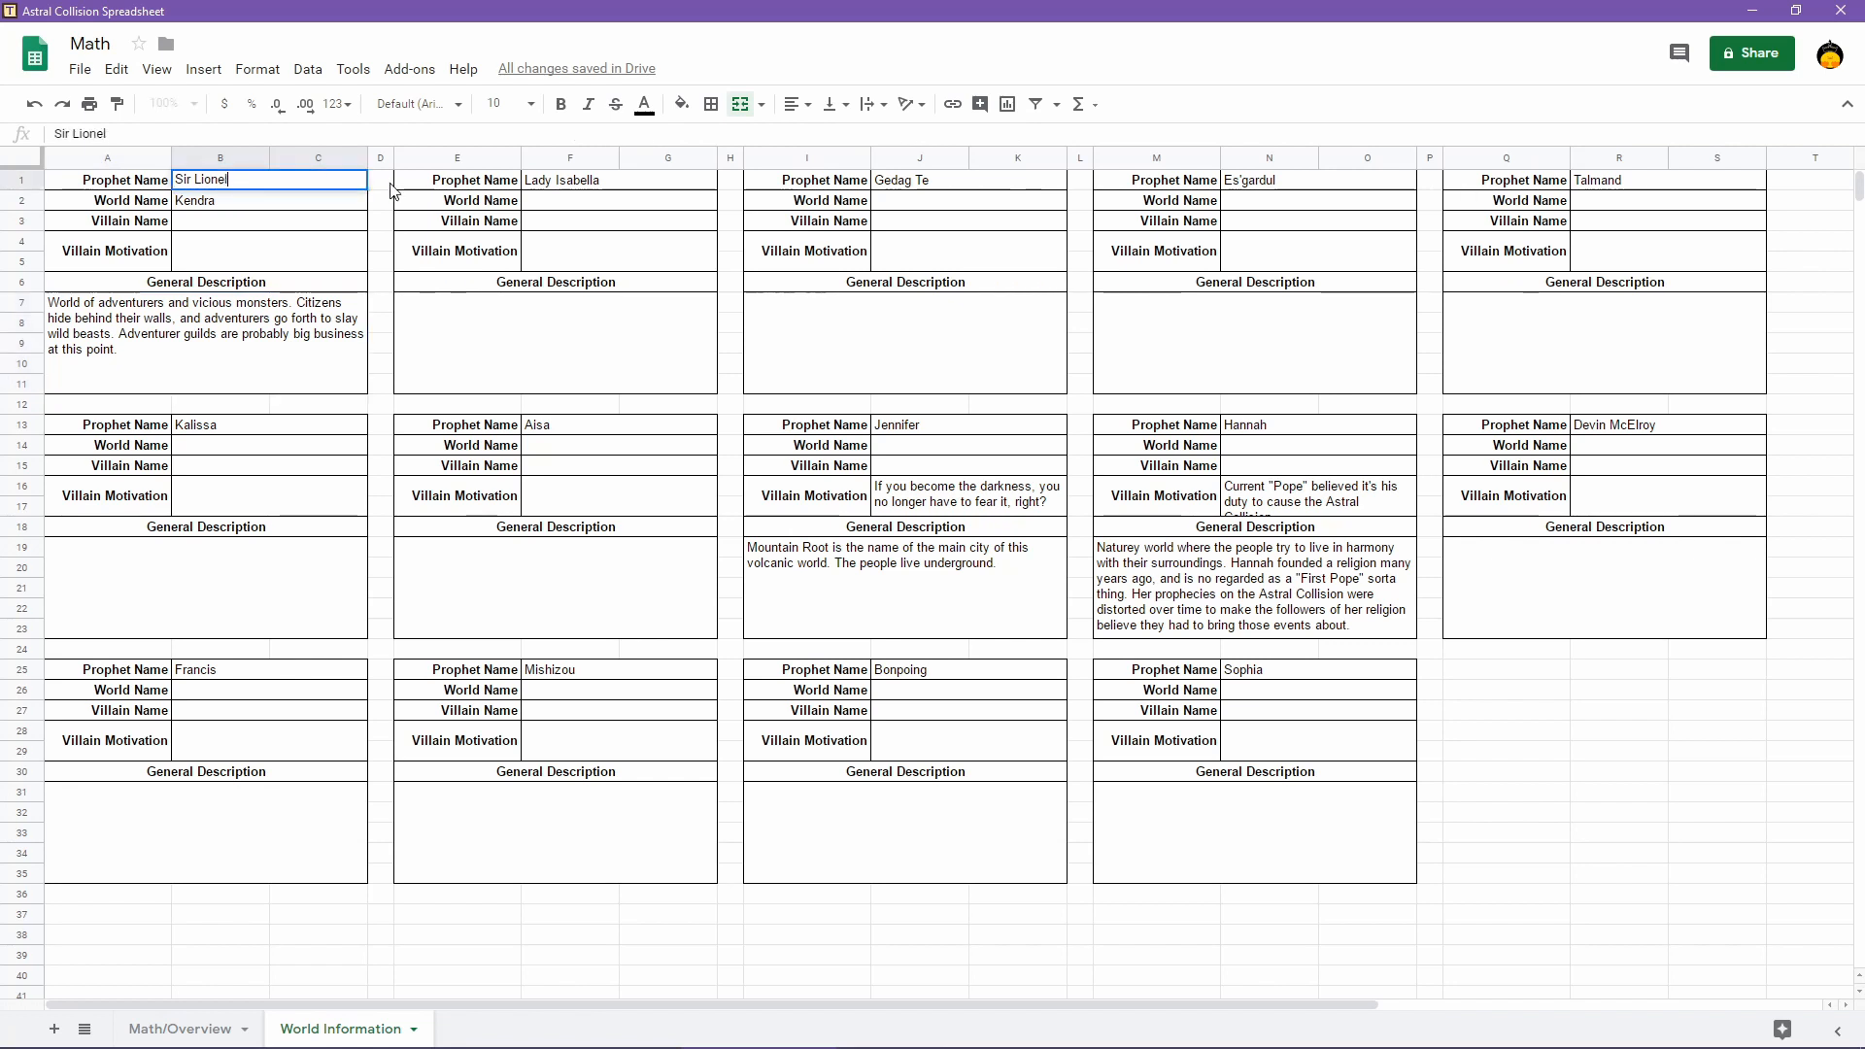
type("(Early)")
key("Return")
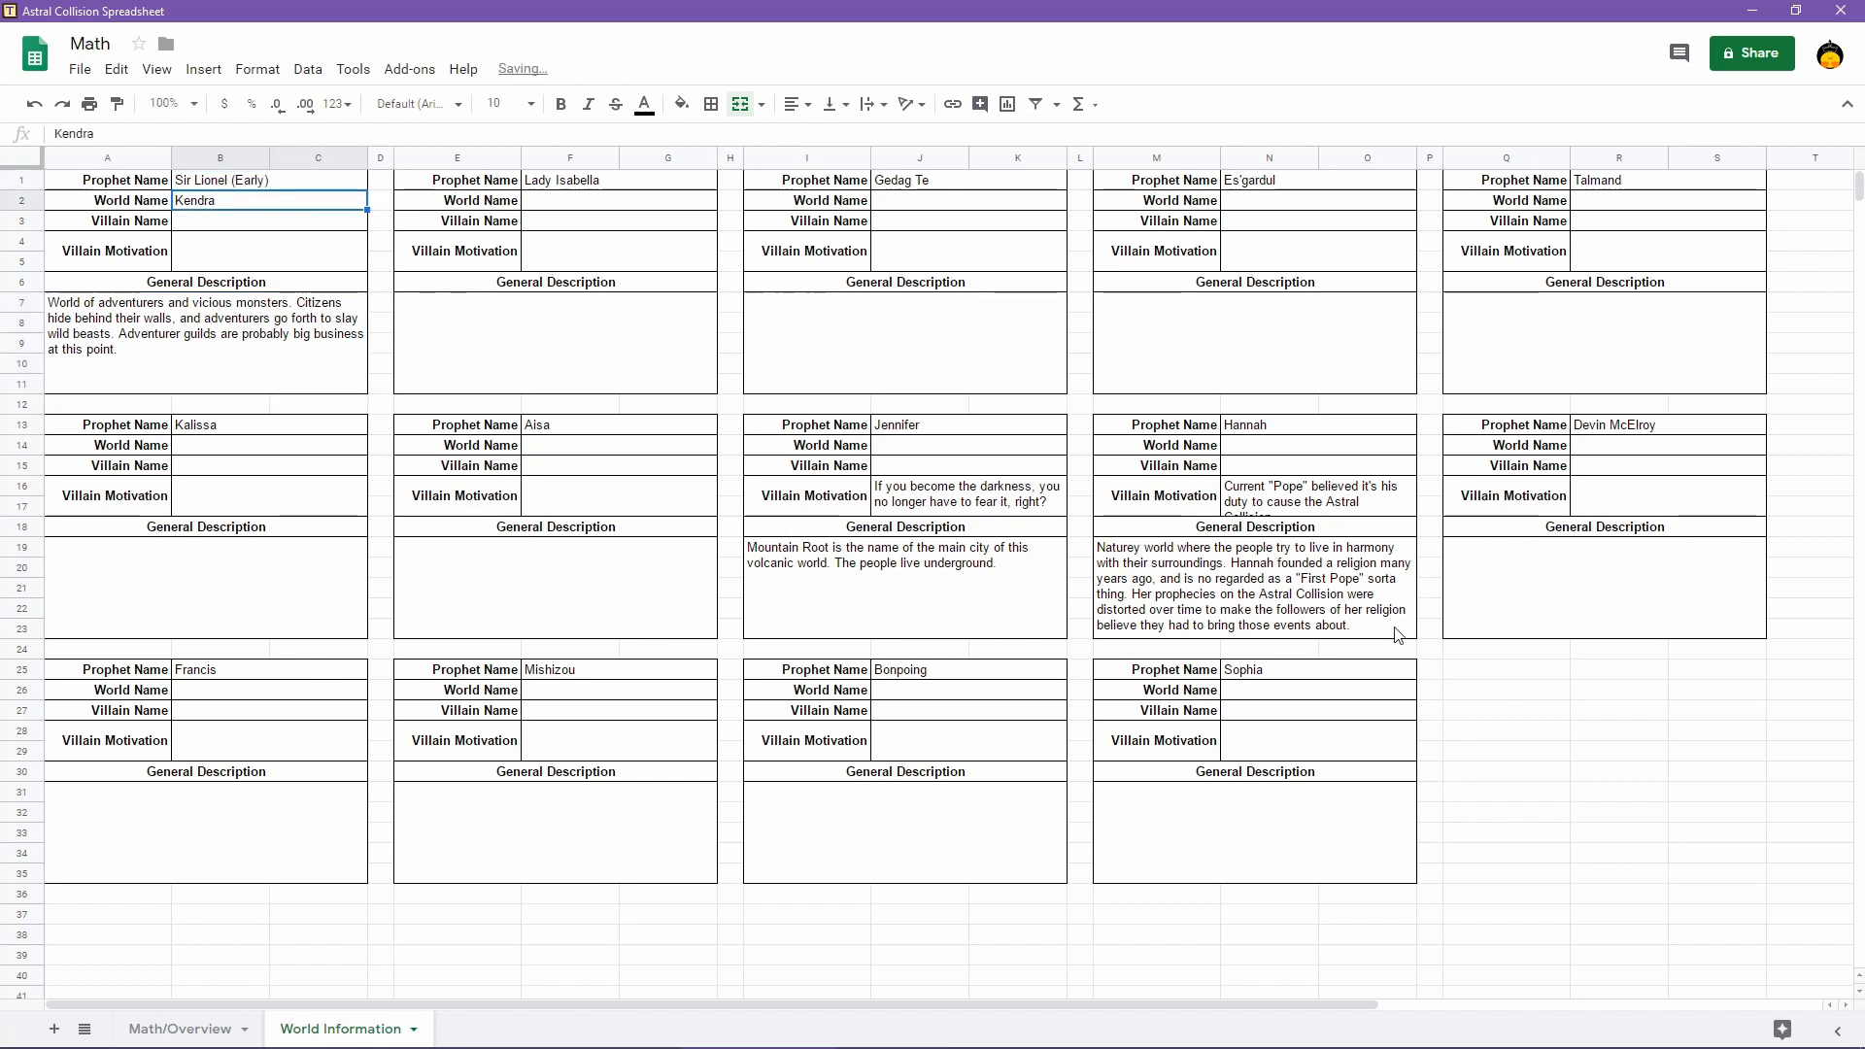
Append "(Late)" to Sophia's Prophet Name, with a capital L
left_click(1305, 671)
type("(late)")
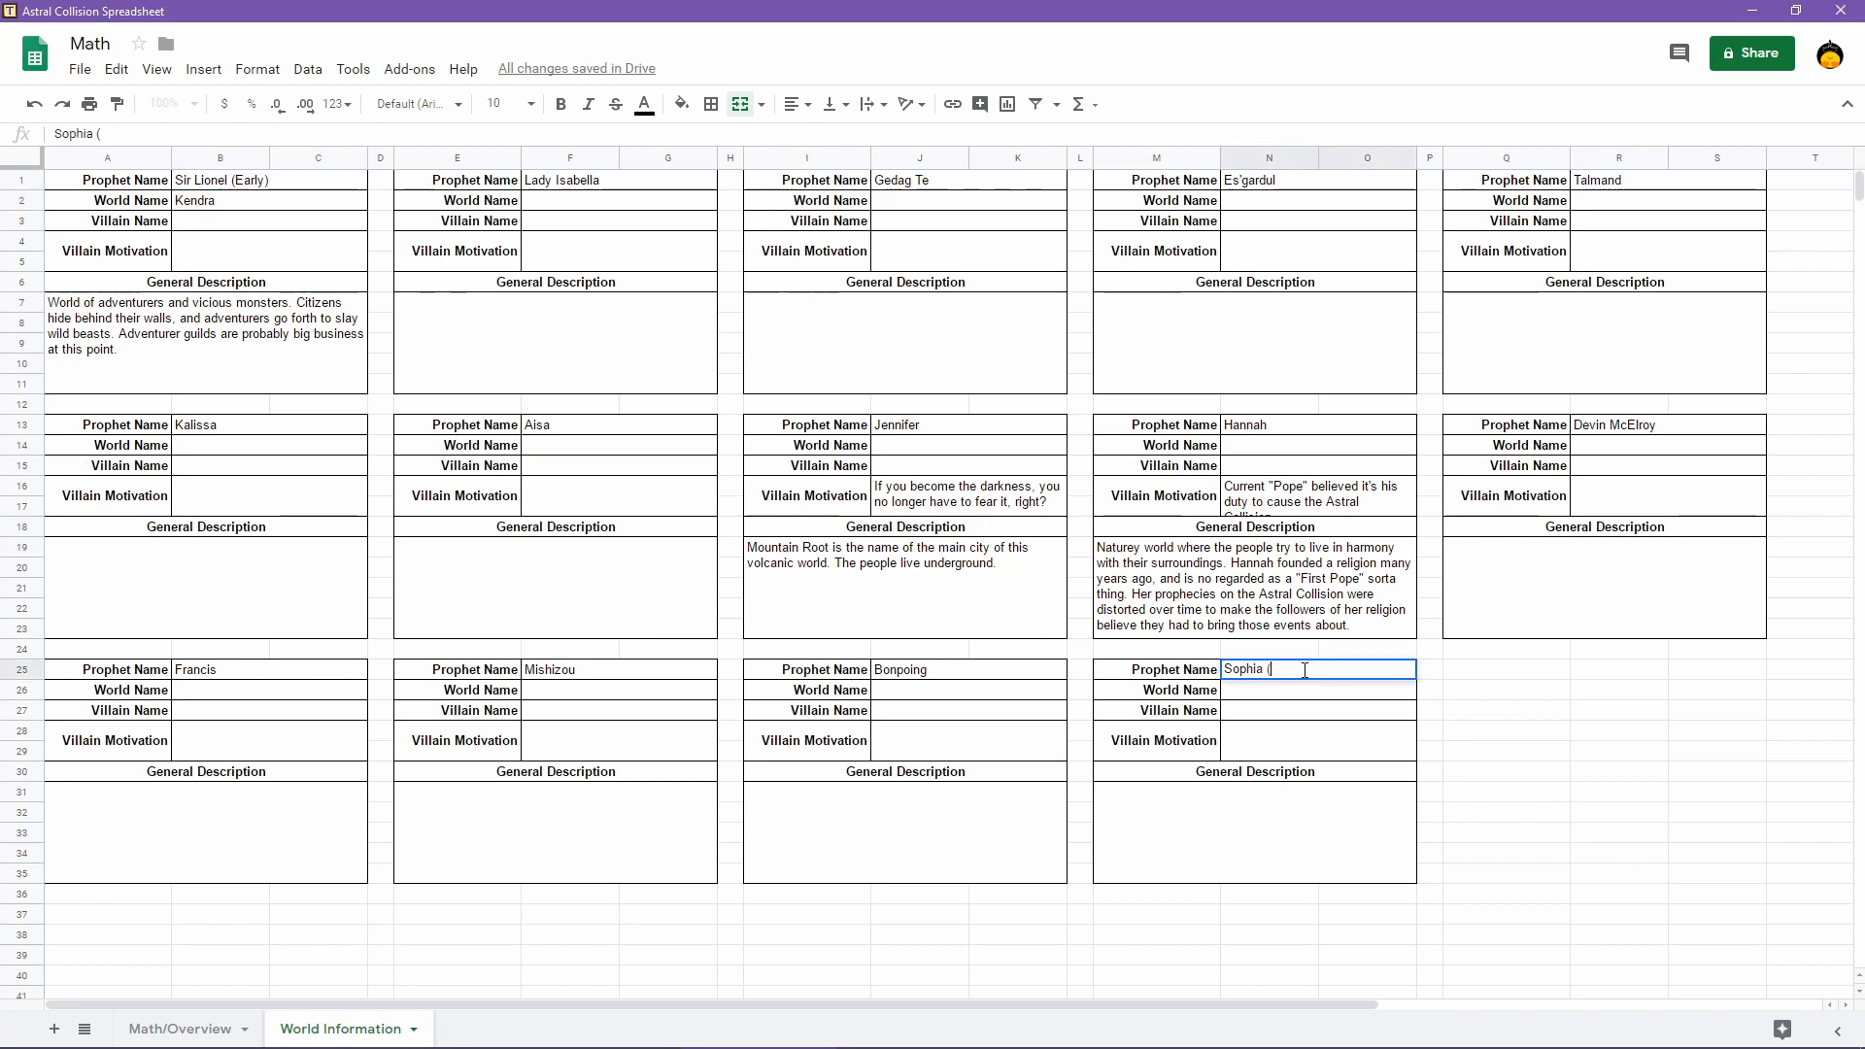
key("BackSpace")
key("BackSpace")
key("BackSpace")
key("BackSpace")
key("BackSpace")
type("Late)")
key("Return")
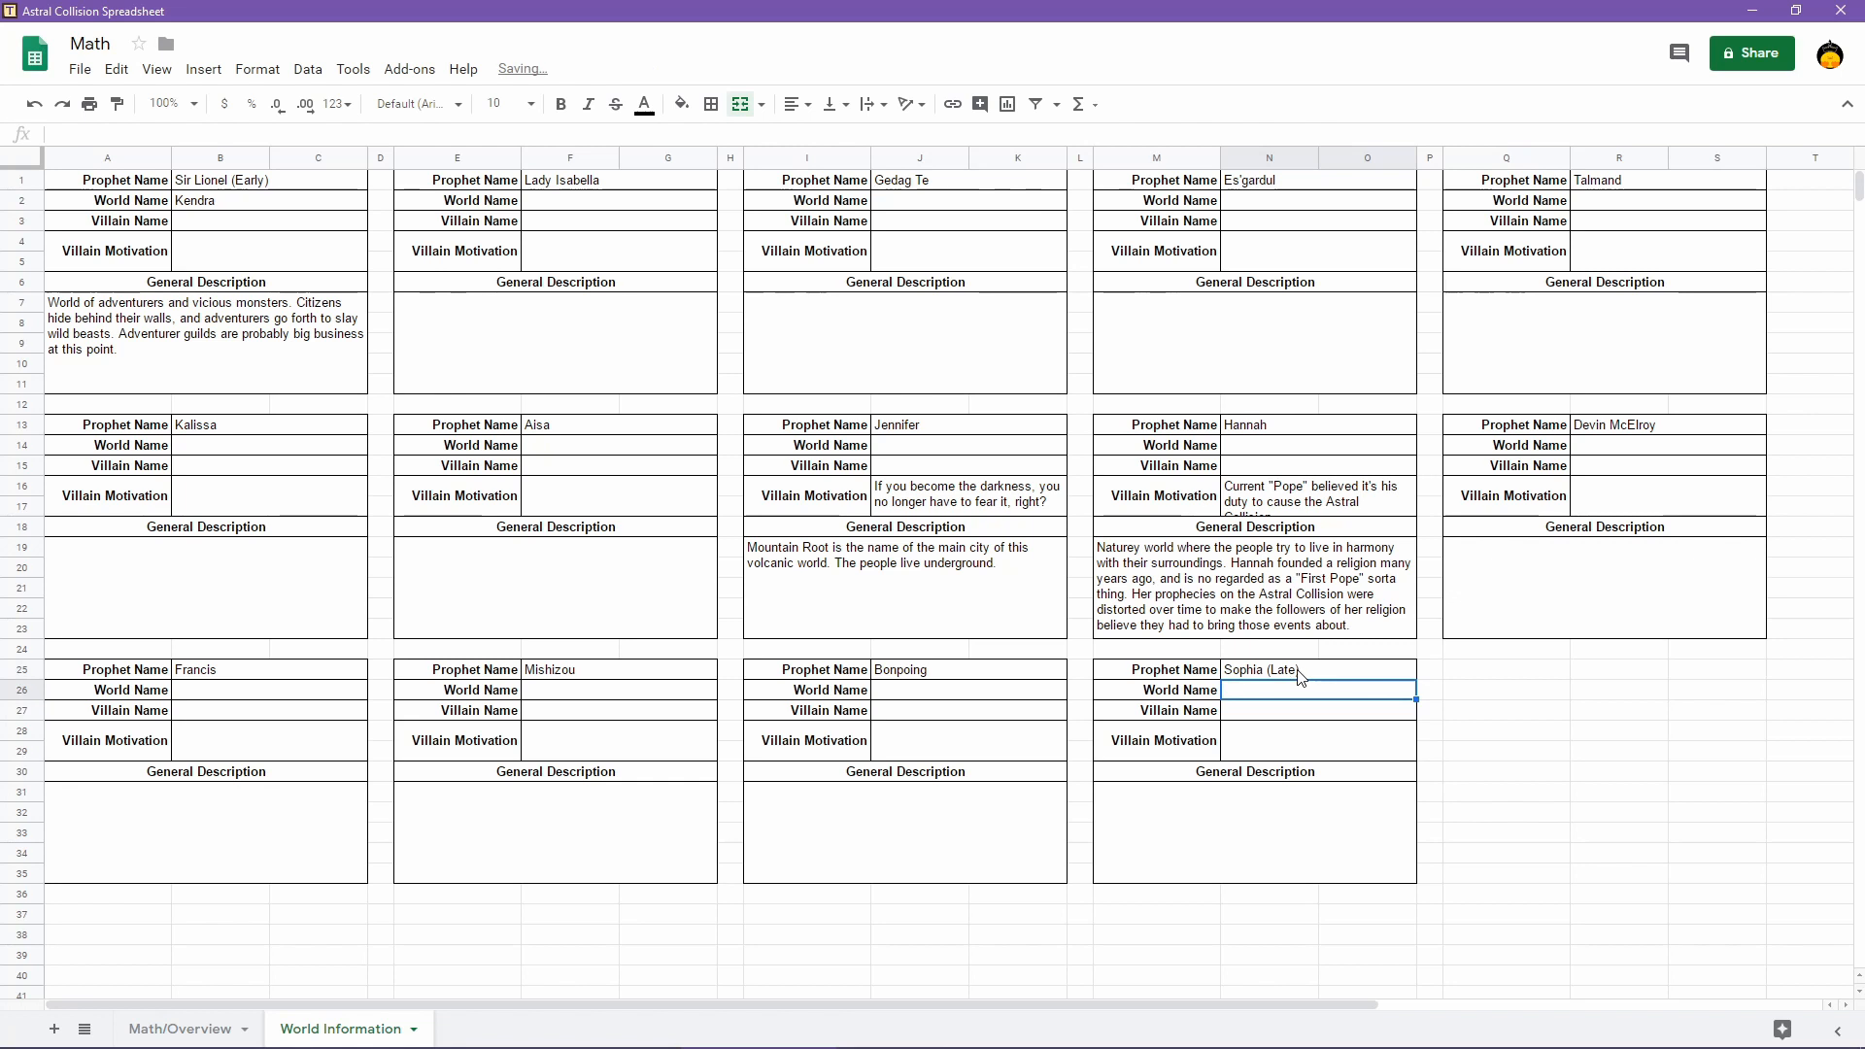
Append "(Very Early)" to Hannah's Prophet Name
double_click(1338, 429)
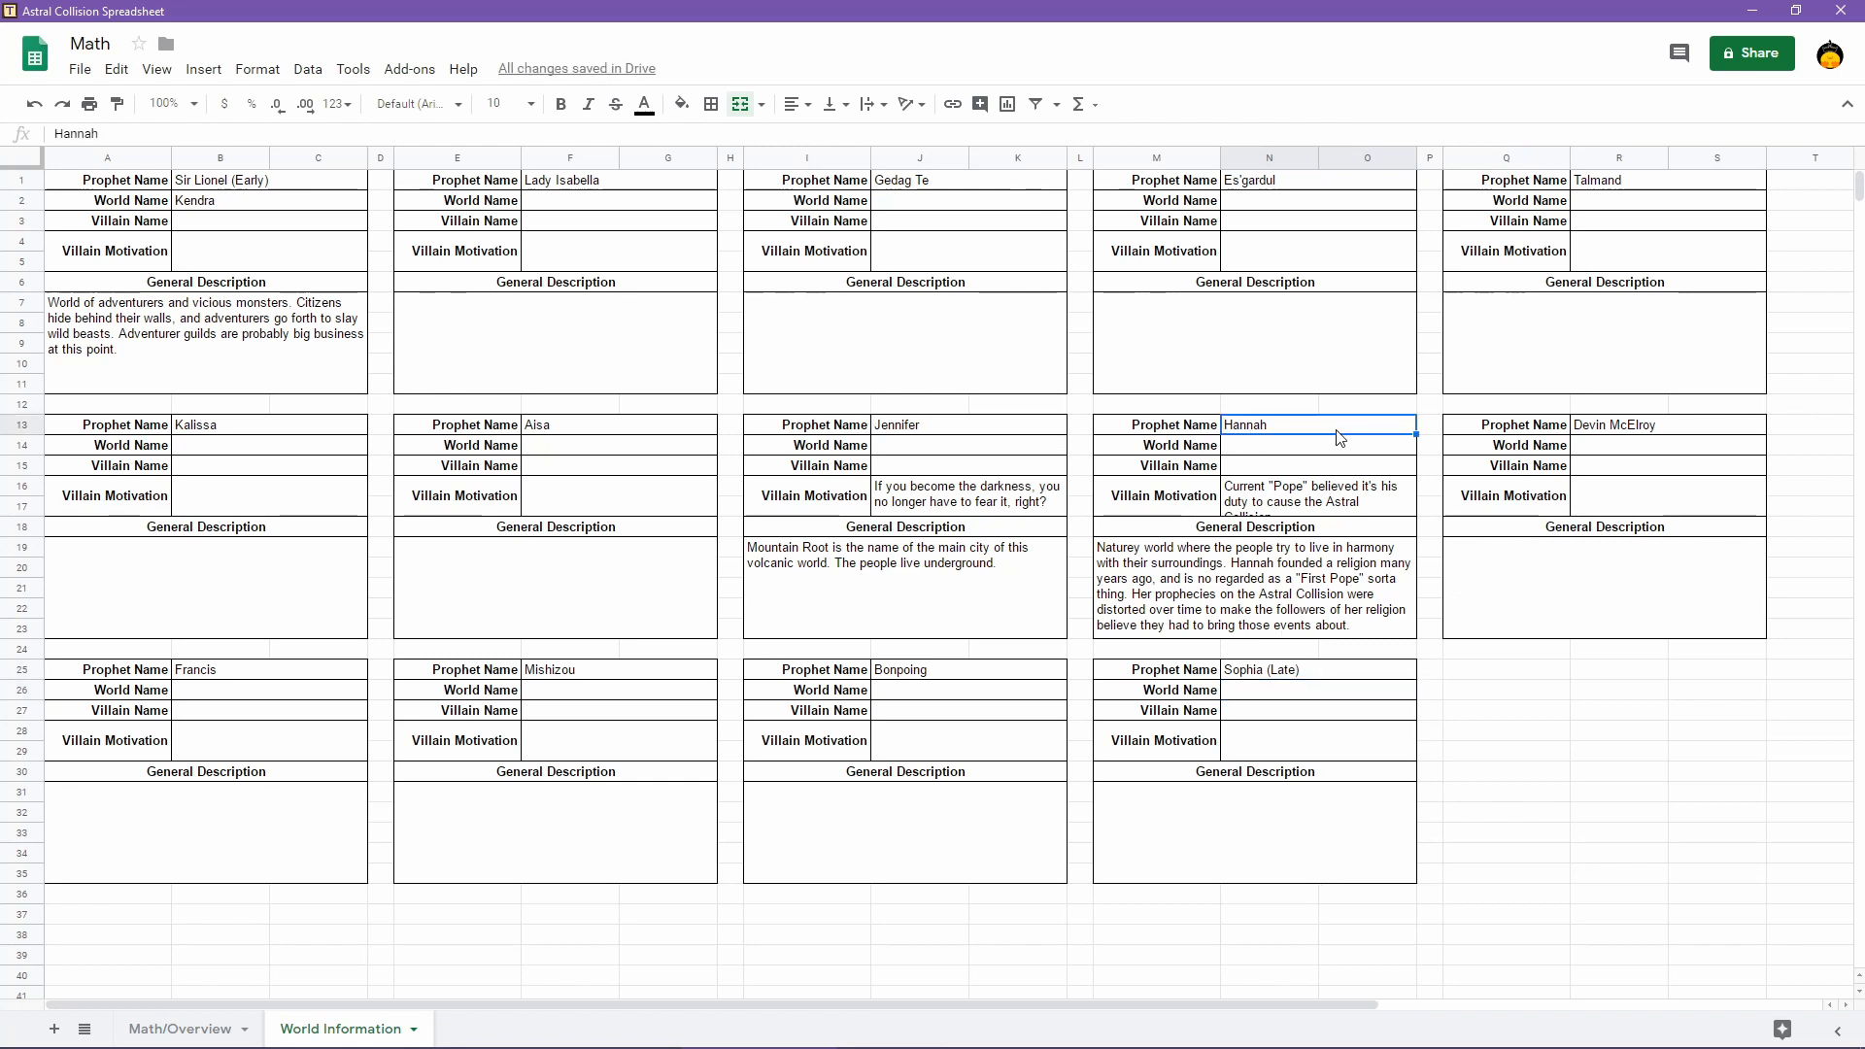
type("(Very Early)")
key("Return")
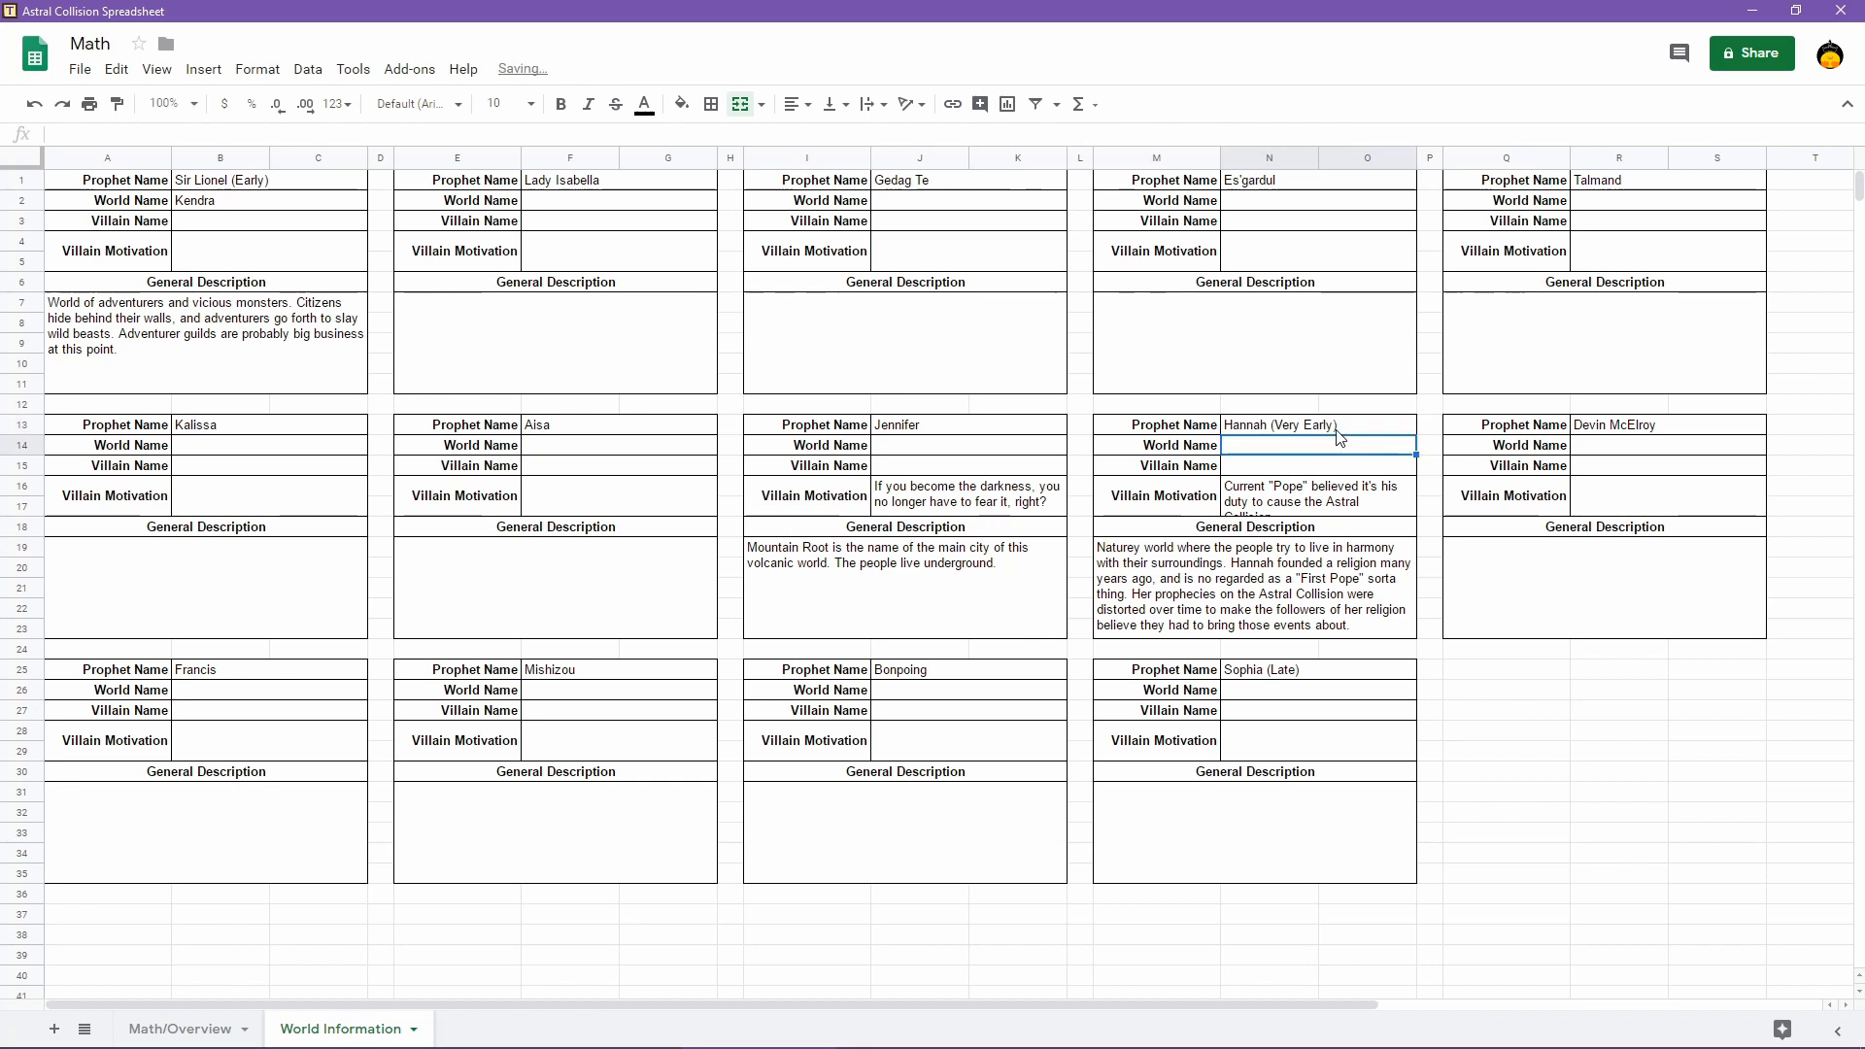
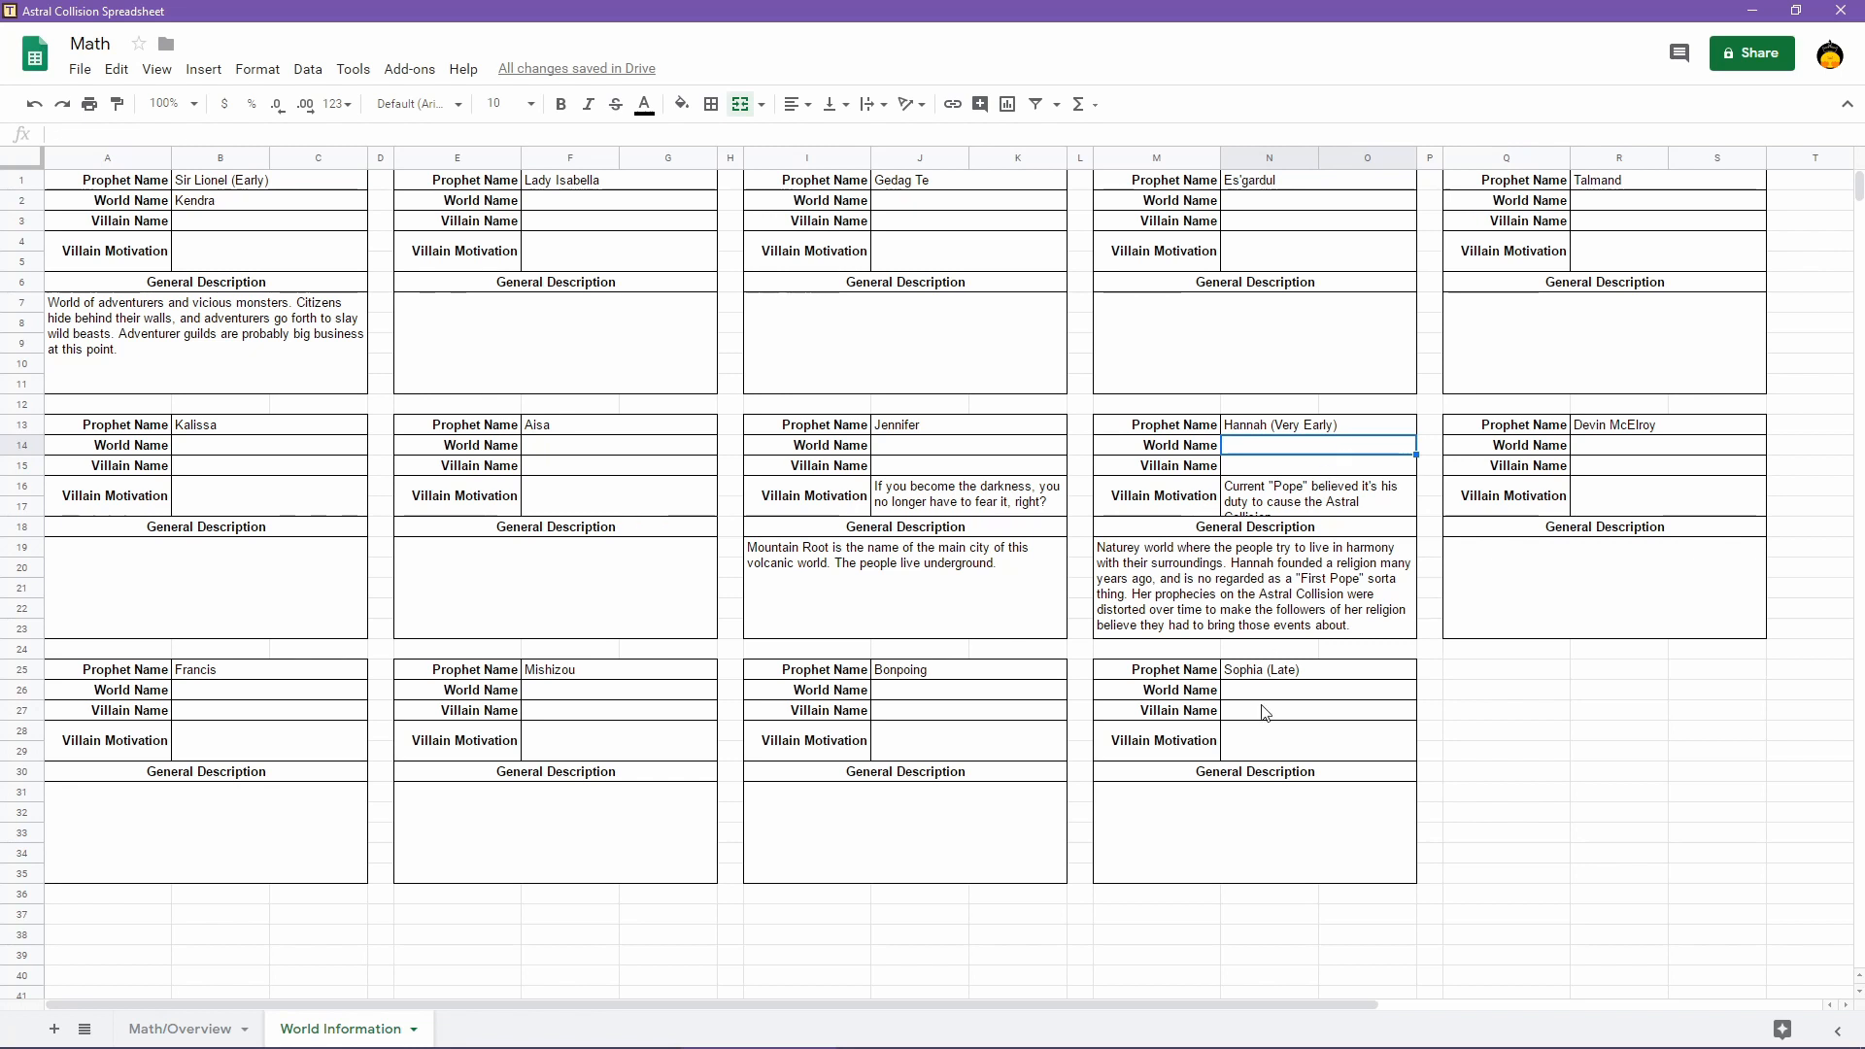
Enter the note "Astral Severance: The breaking of the world into 14 pieces." in cell A37 below the prophet blocks
mouse_move(1061, 1041)
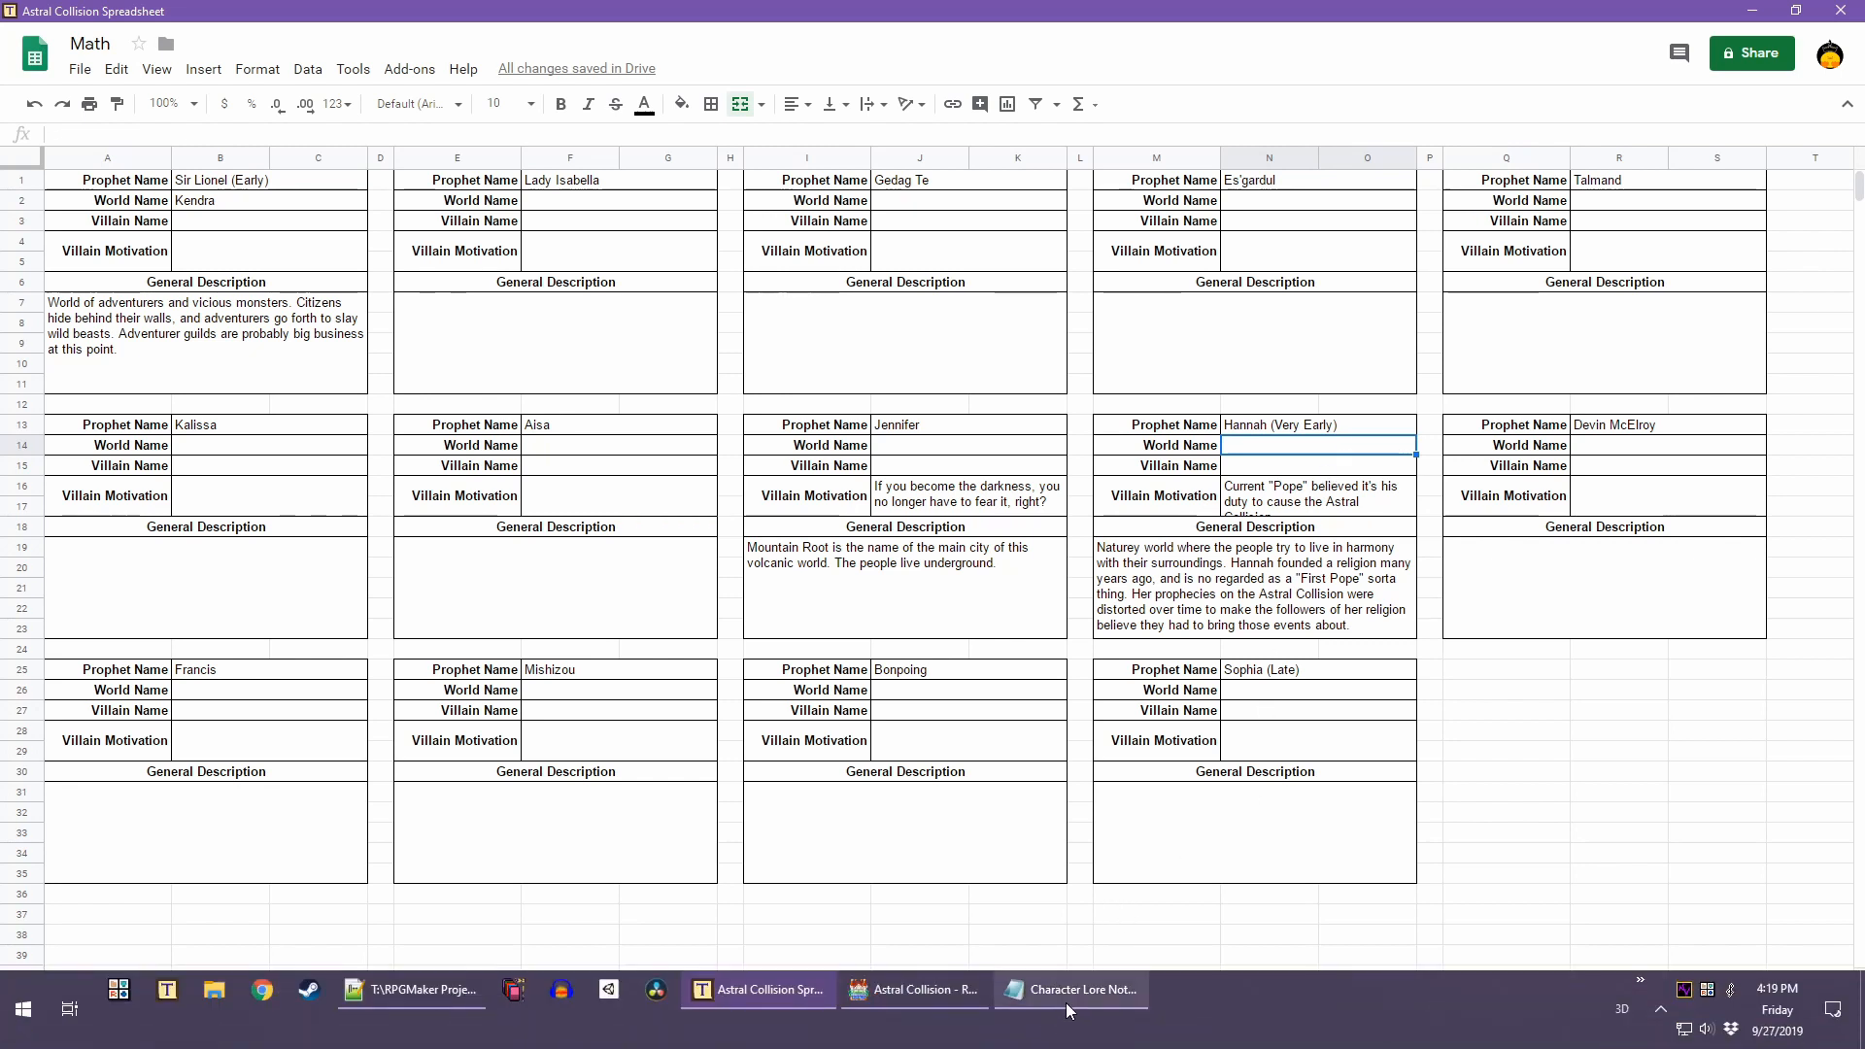
mouse_move(1068, 989)
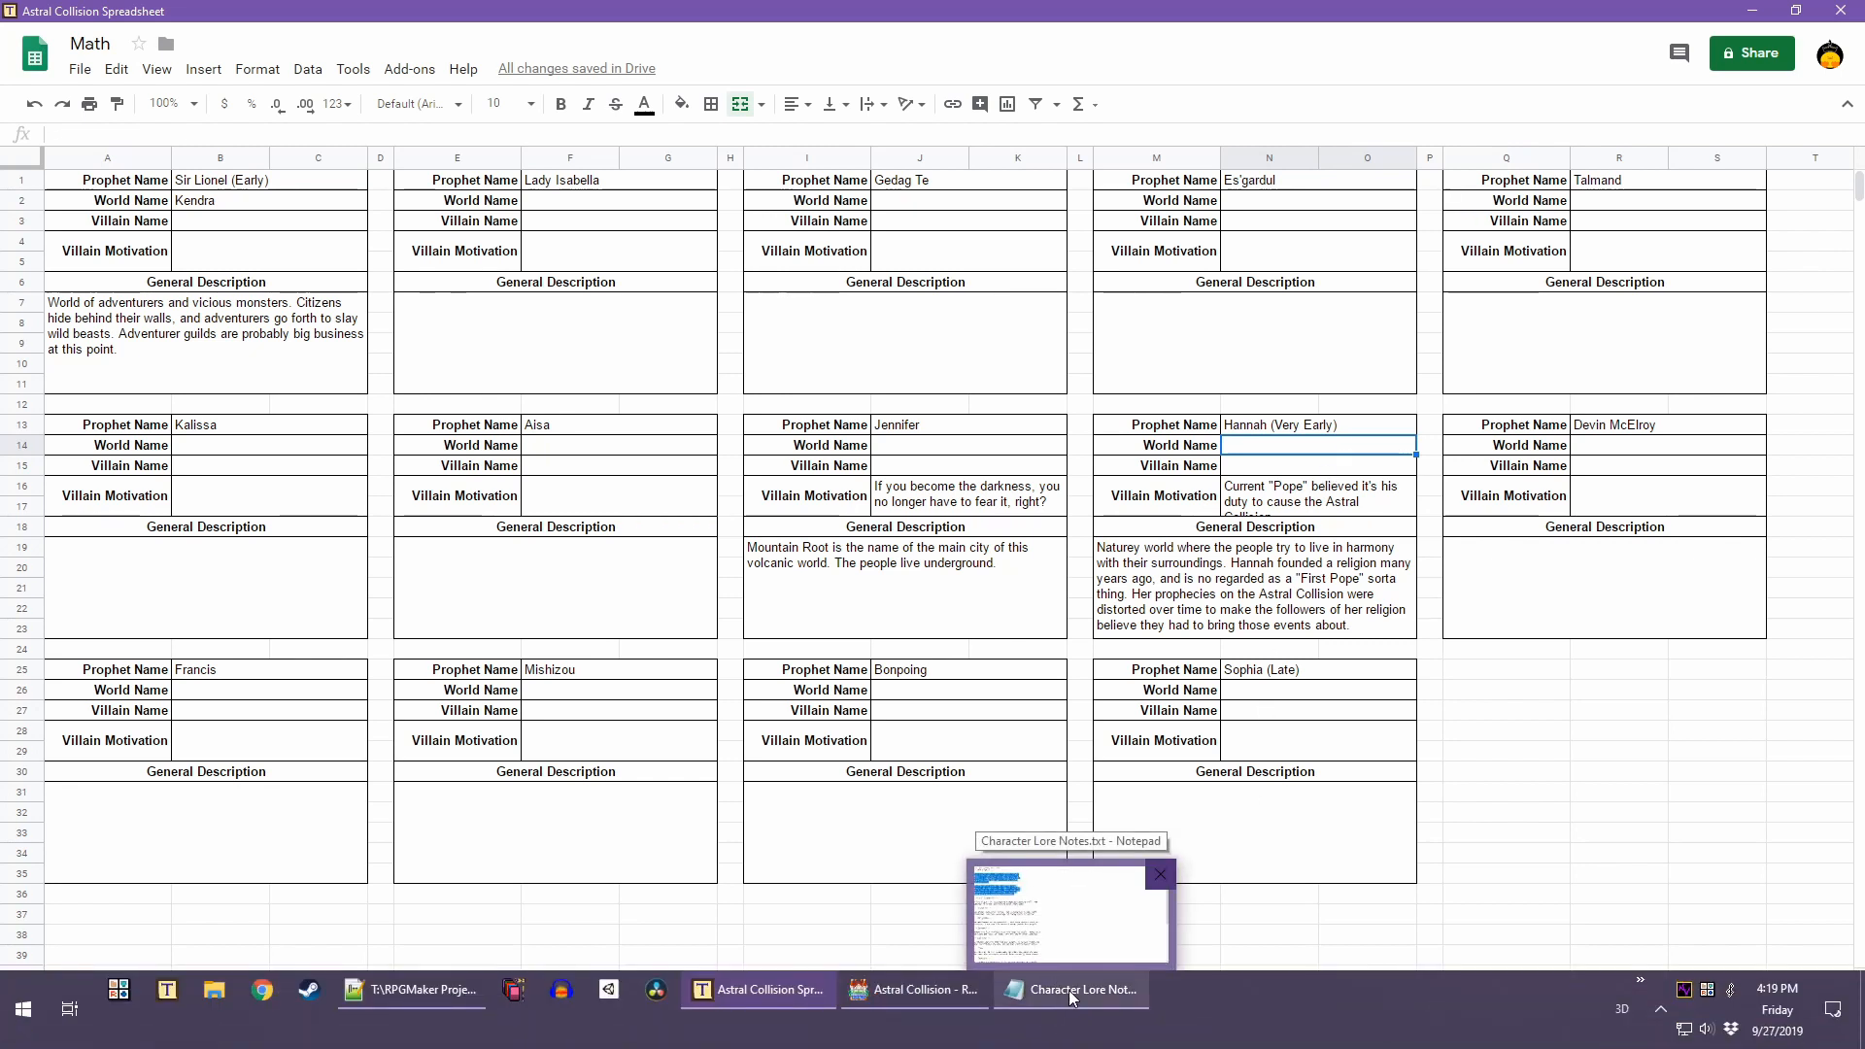
left_click(92, 914)
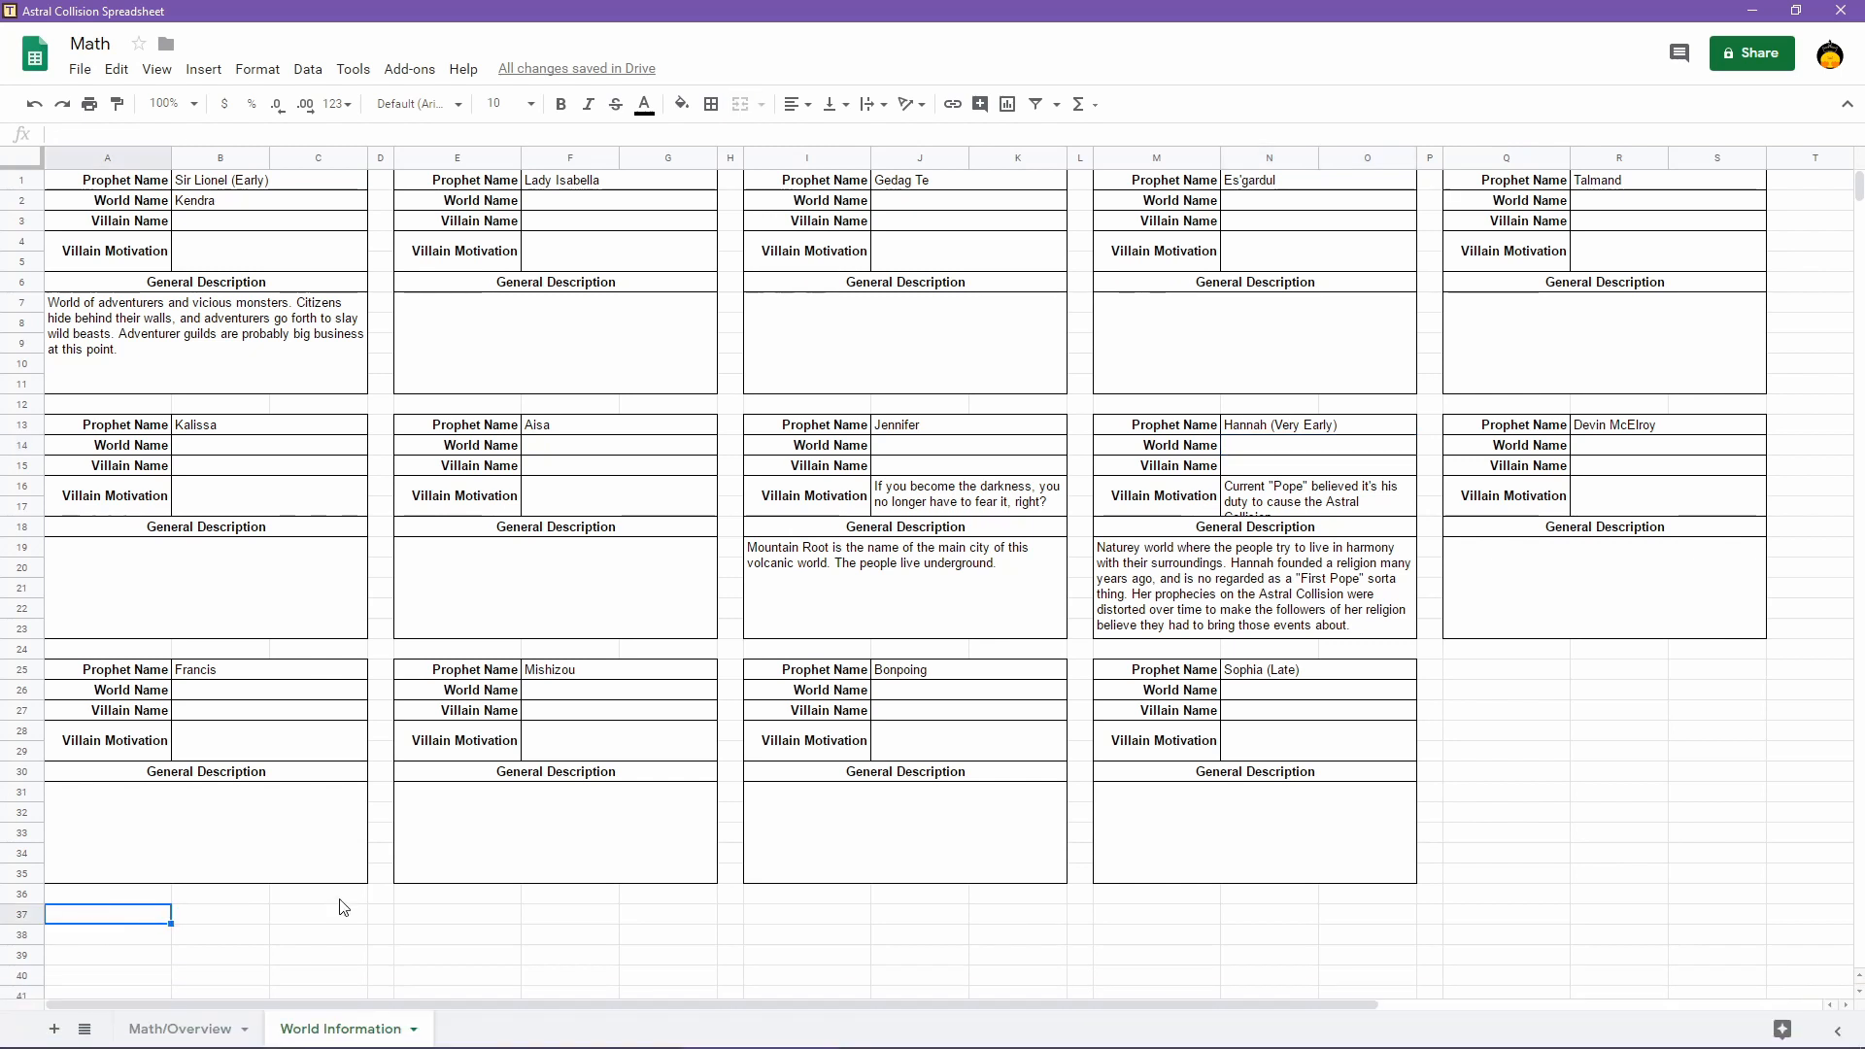
type("Astral Se")
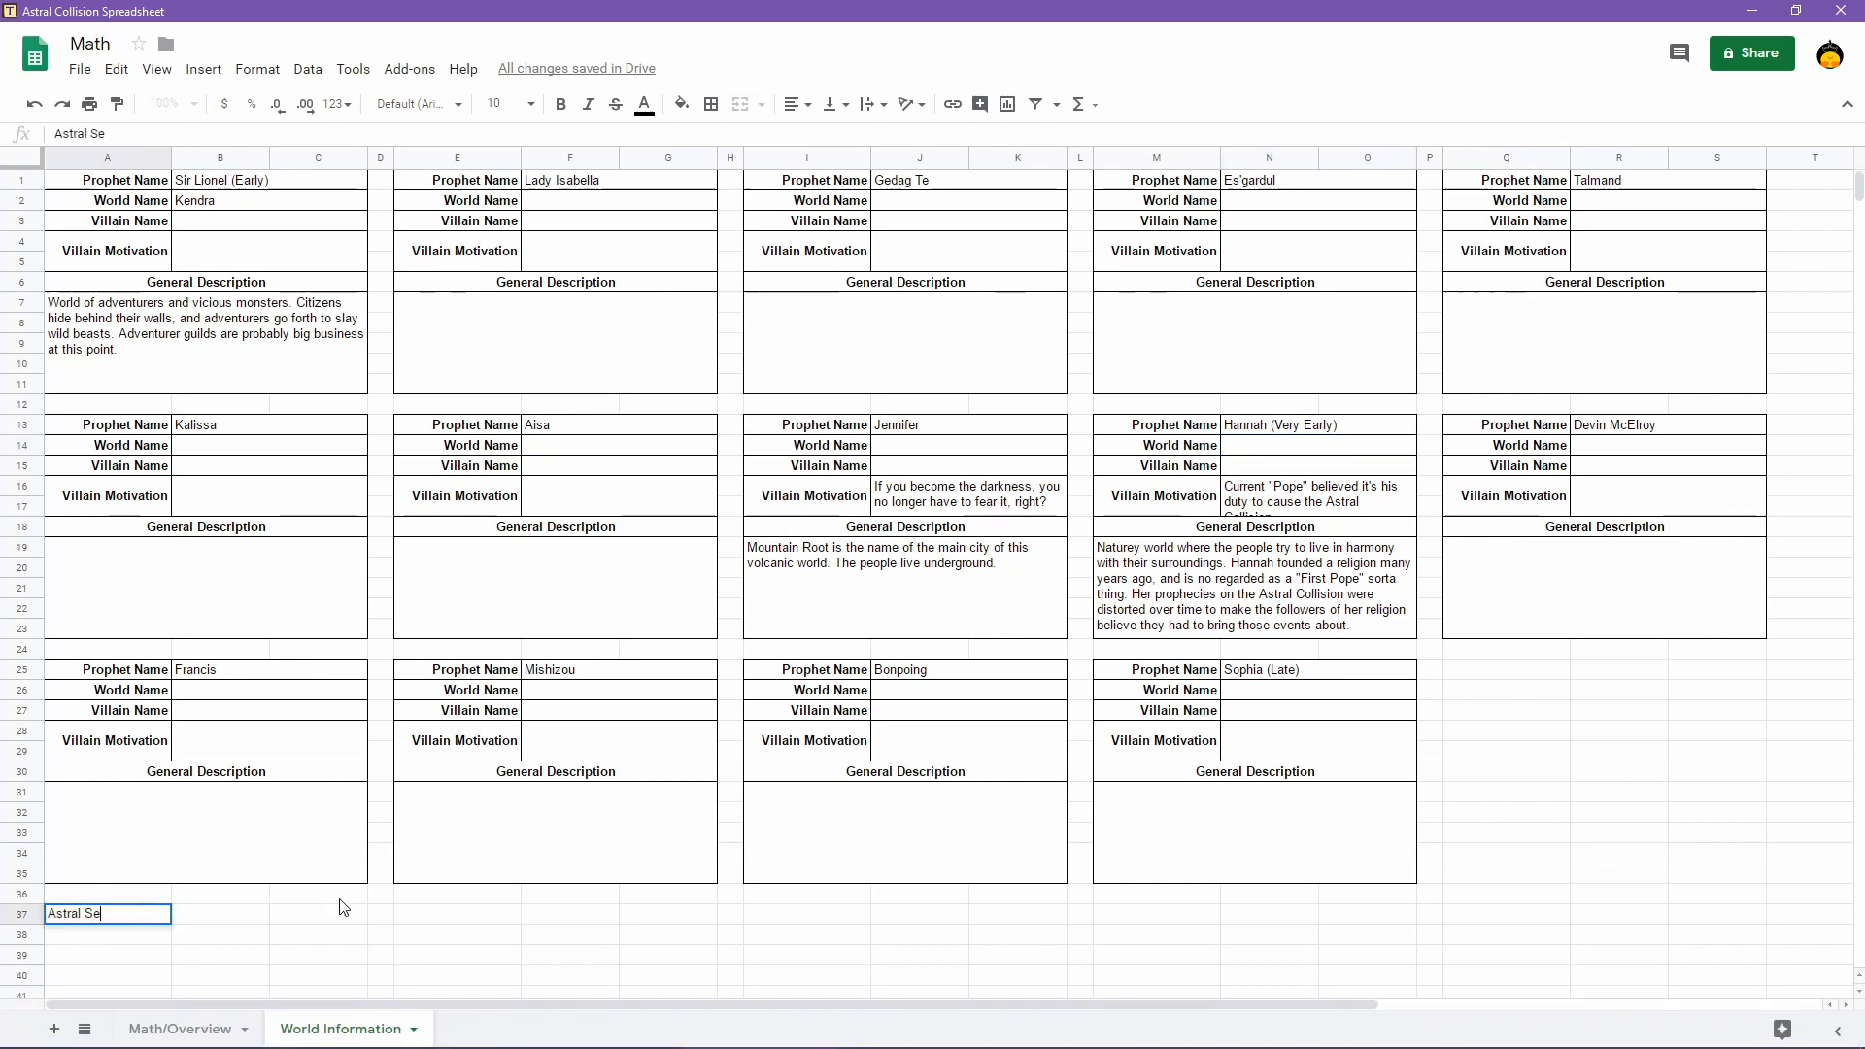
type("verance")
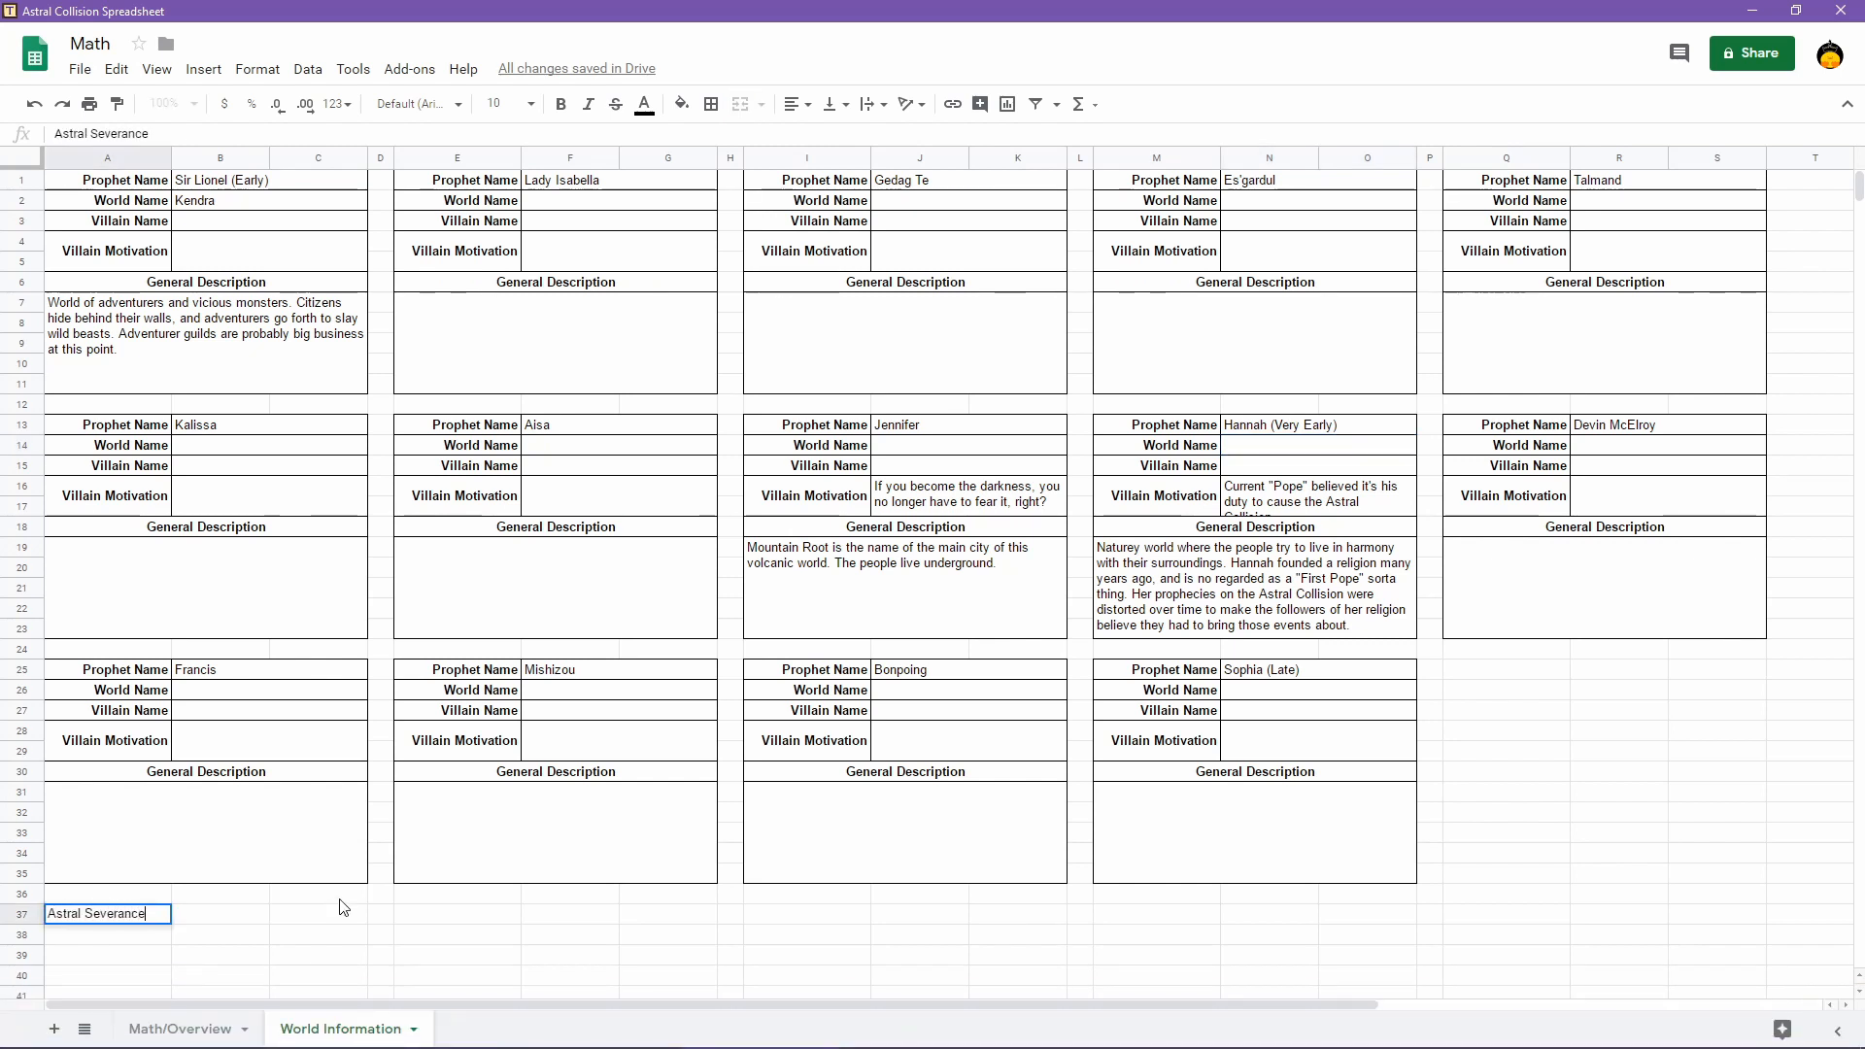
type(": The break")
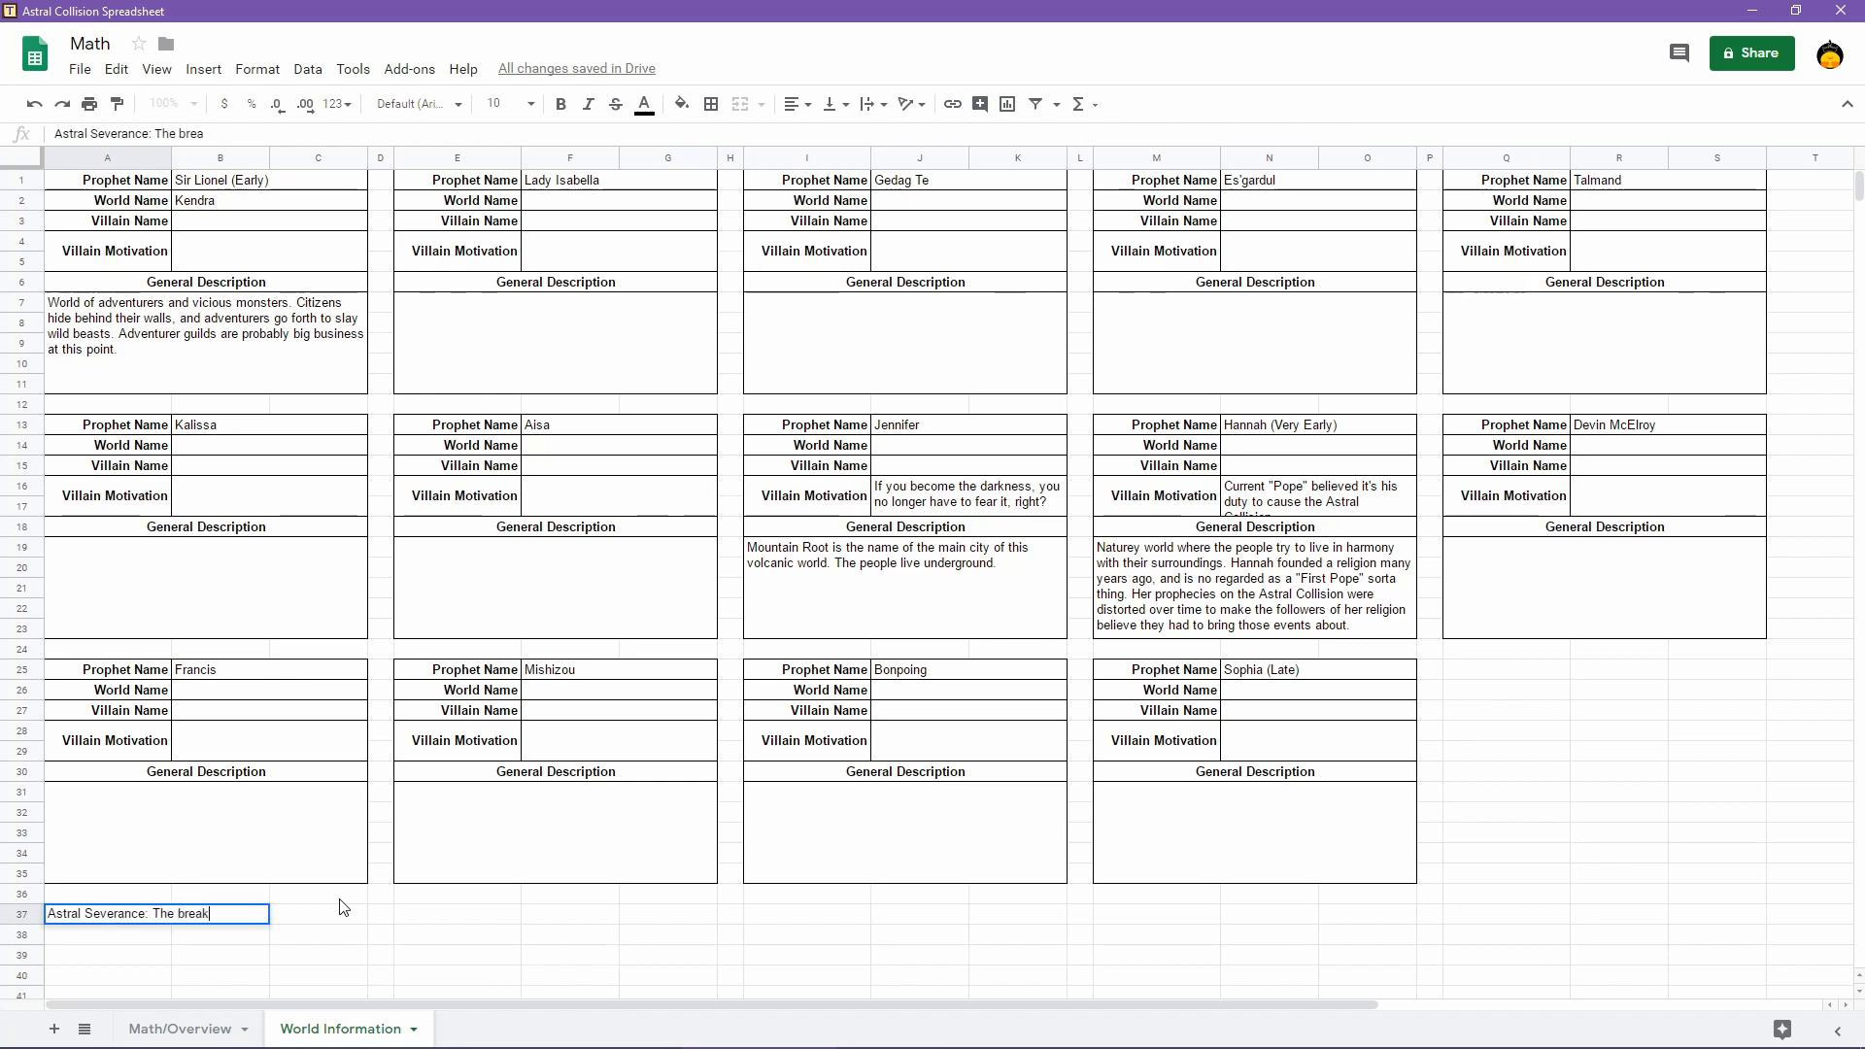
type("ing of the world into 14")
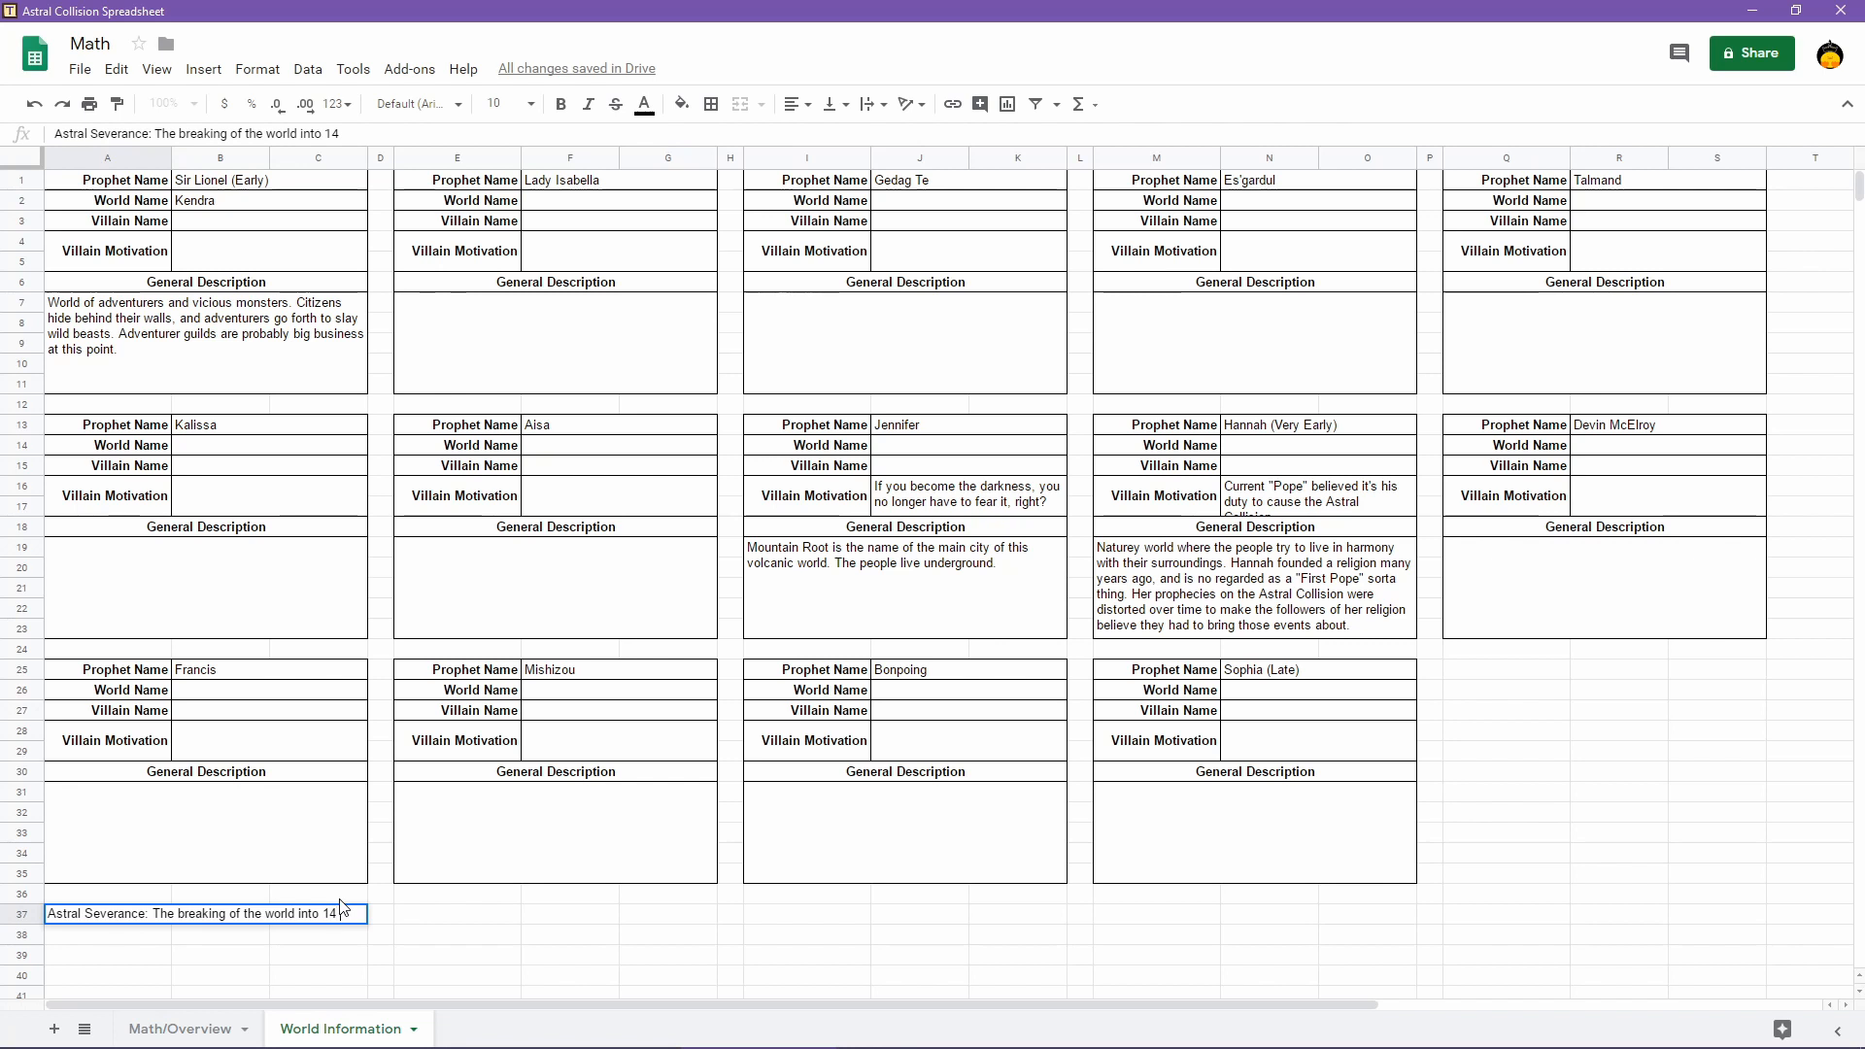
type("eces.")
key("Return")
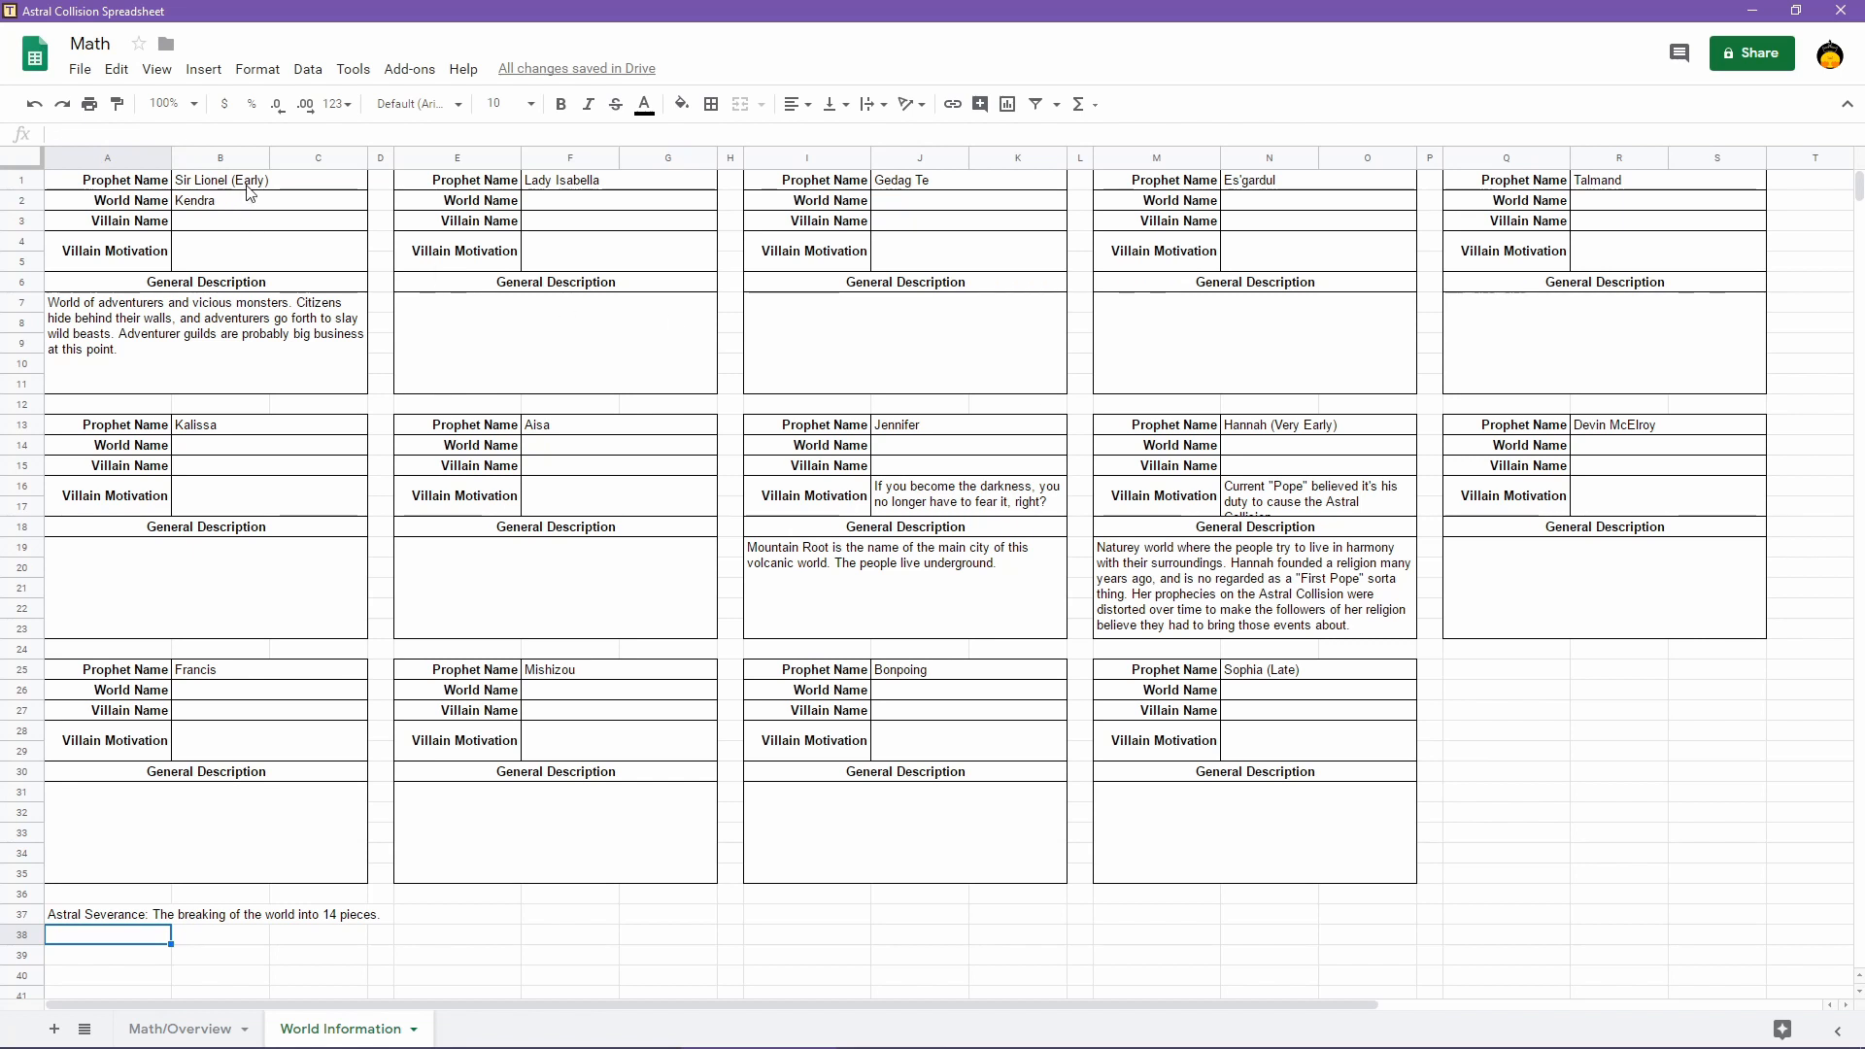
Look up the second Astral Planes entry in RPG Maker MV and enter "Sacriton" as Lady Isabella's World Name in the spreadsheet
mouse_move(1115, 995)
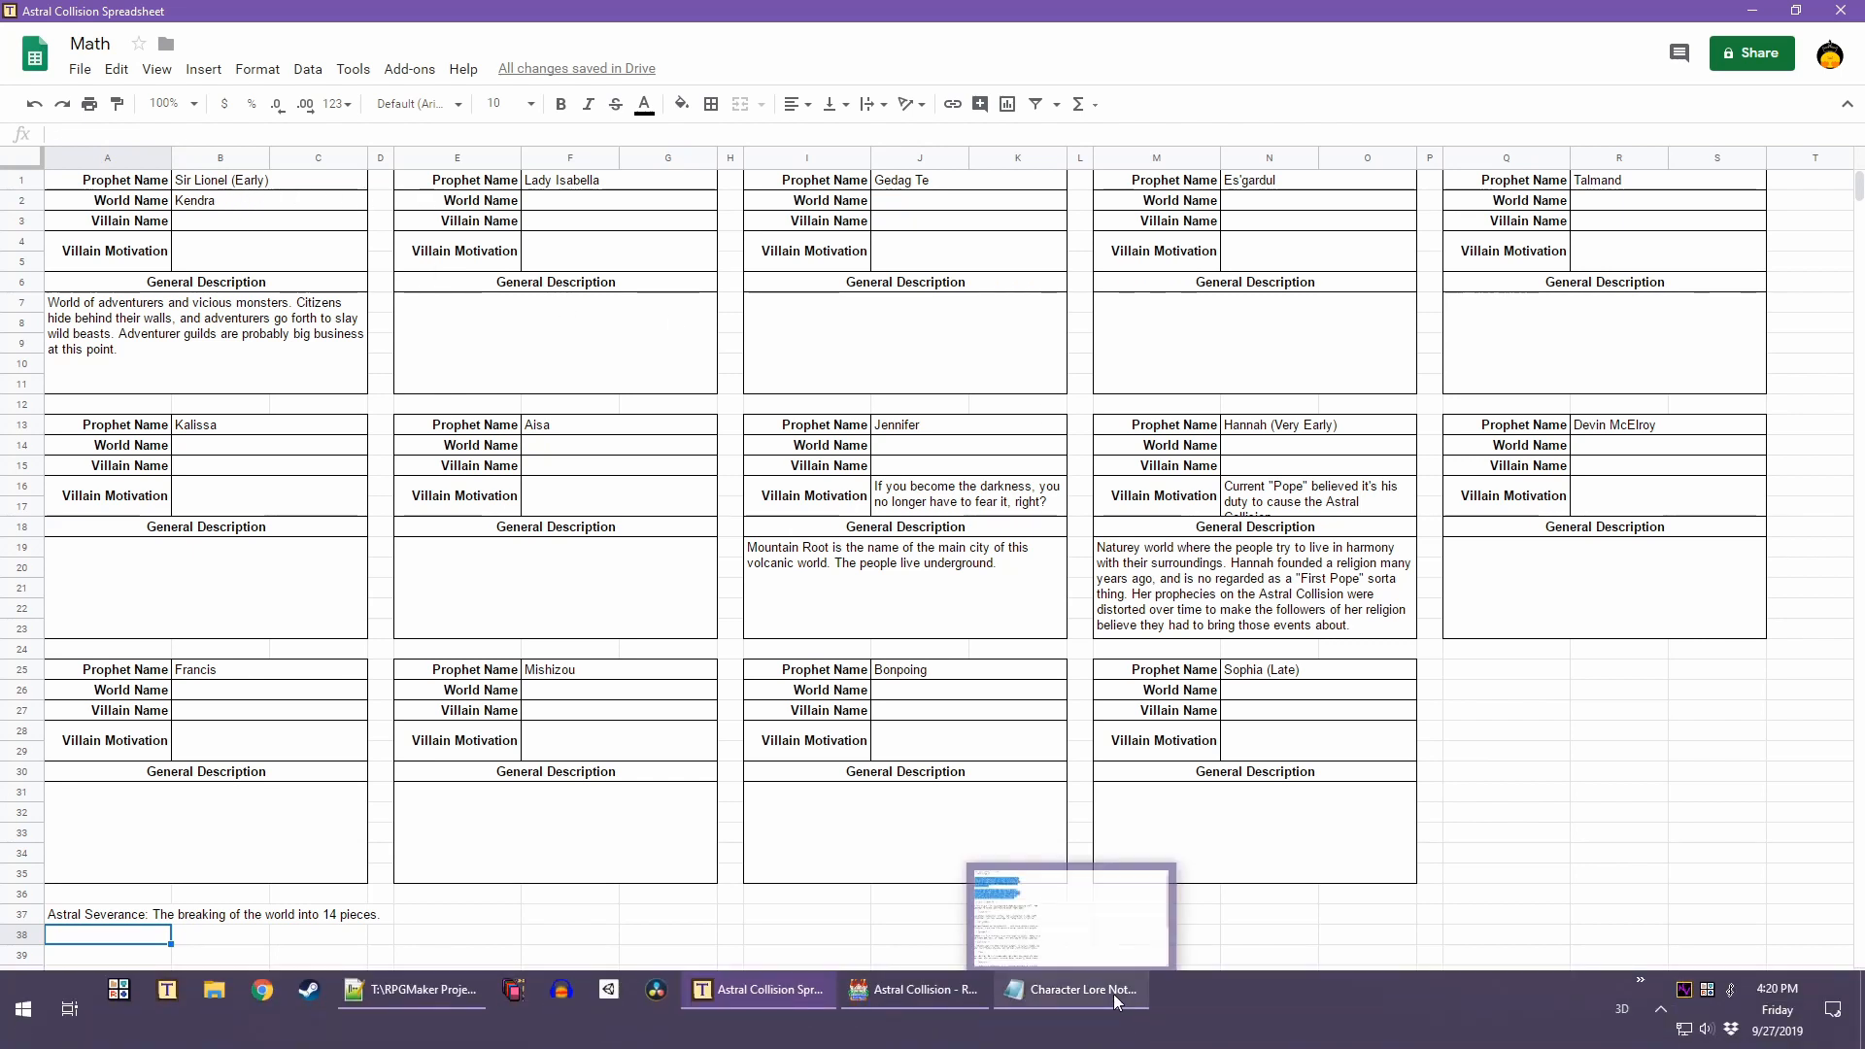
left_click(956, 995)
double_click(1024, 427)
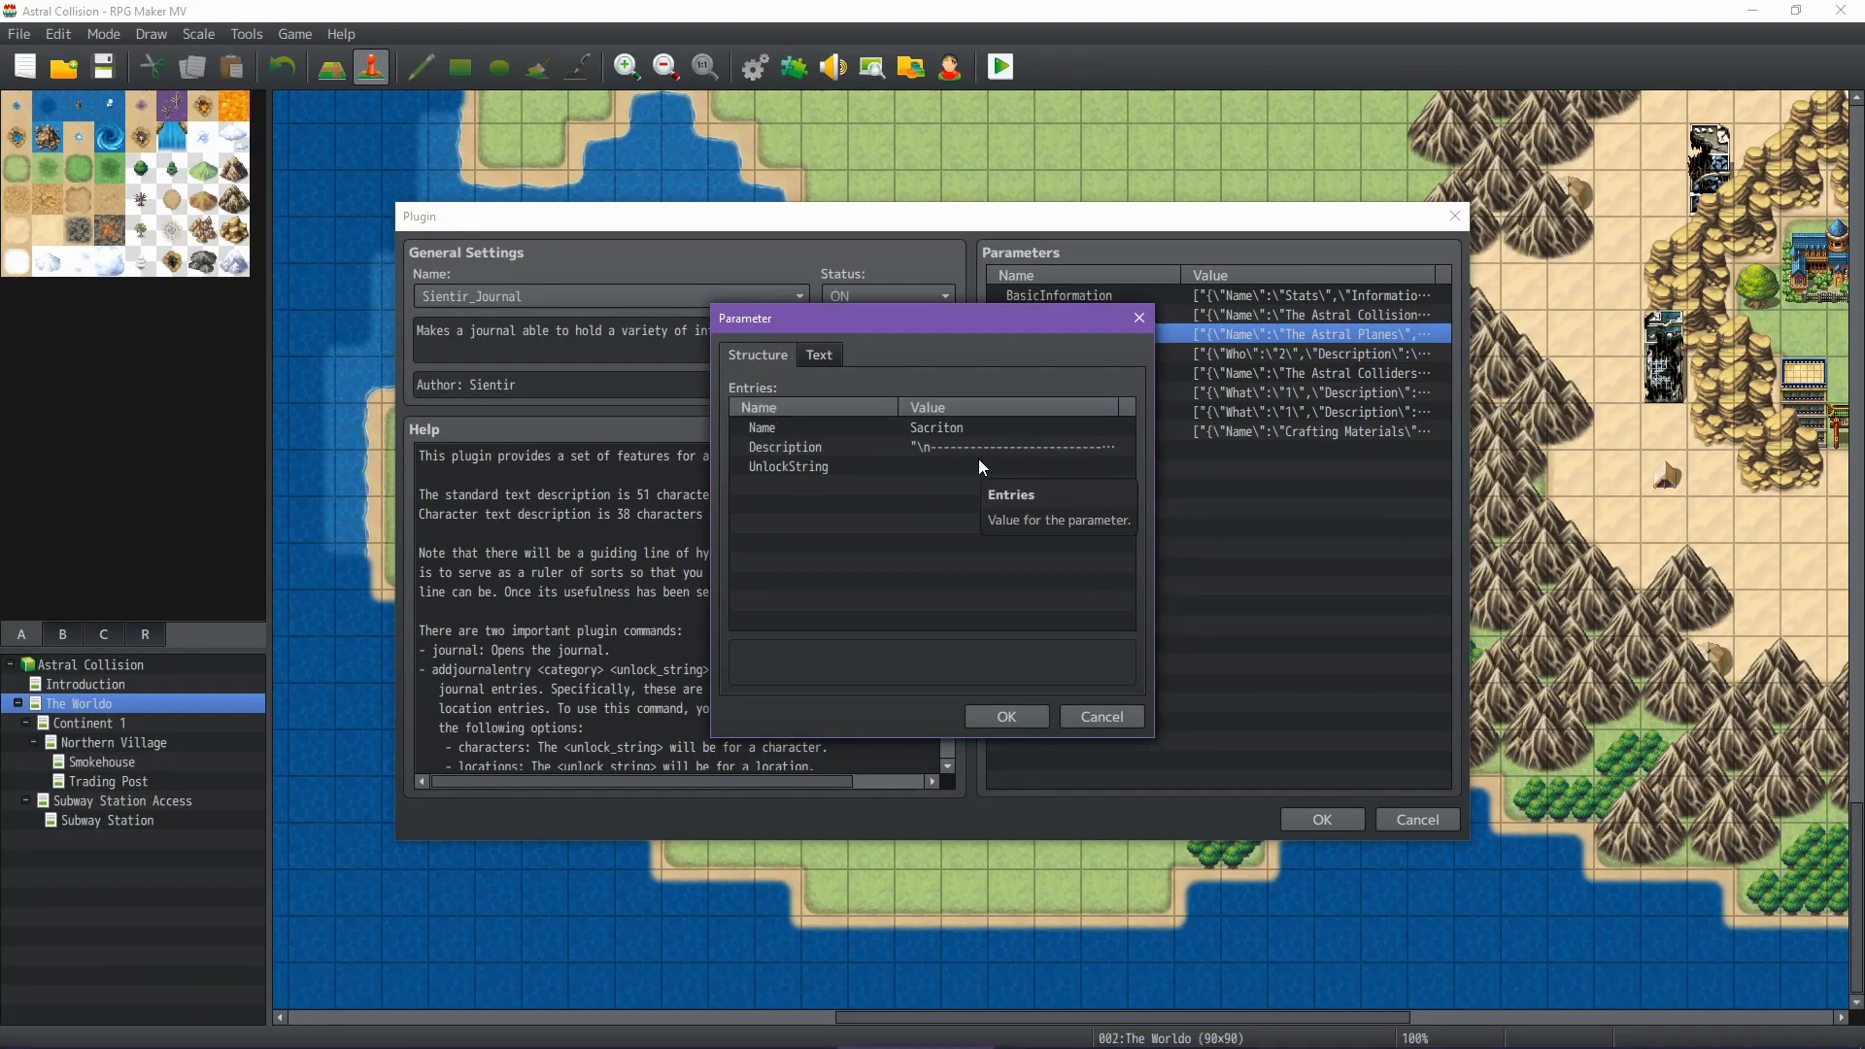
left_click(947, 432)
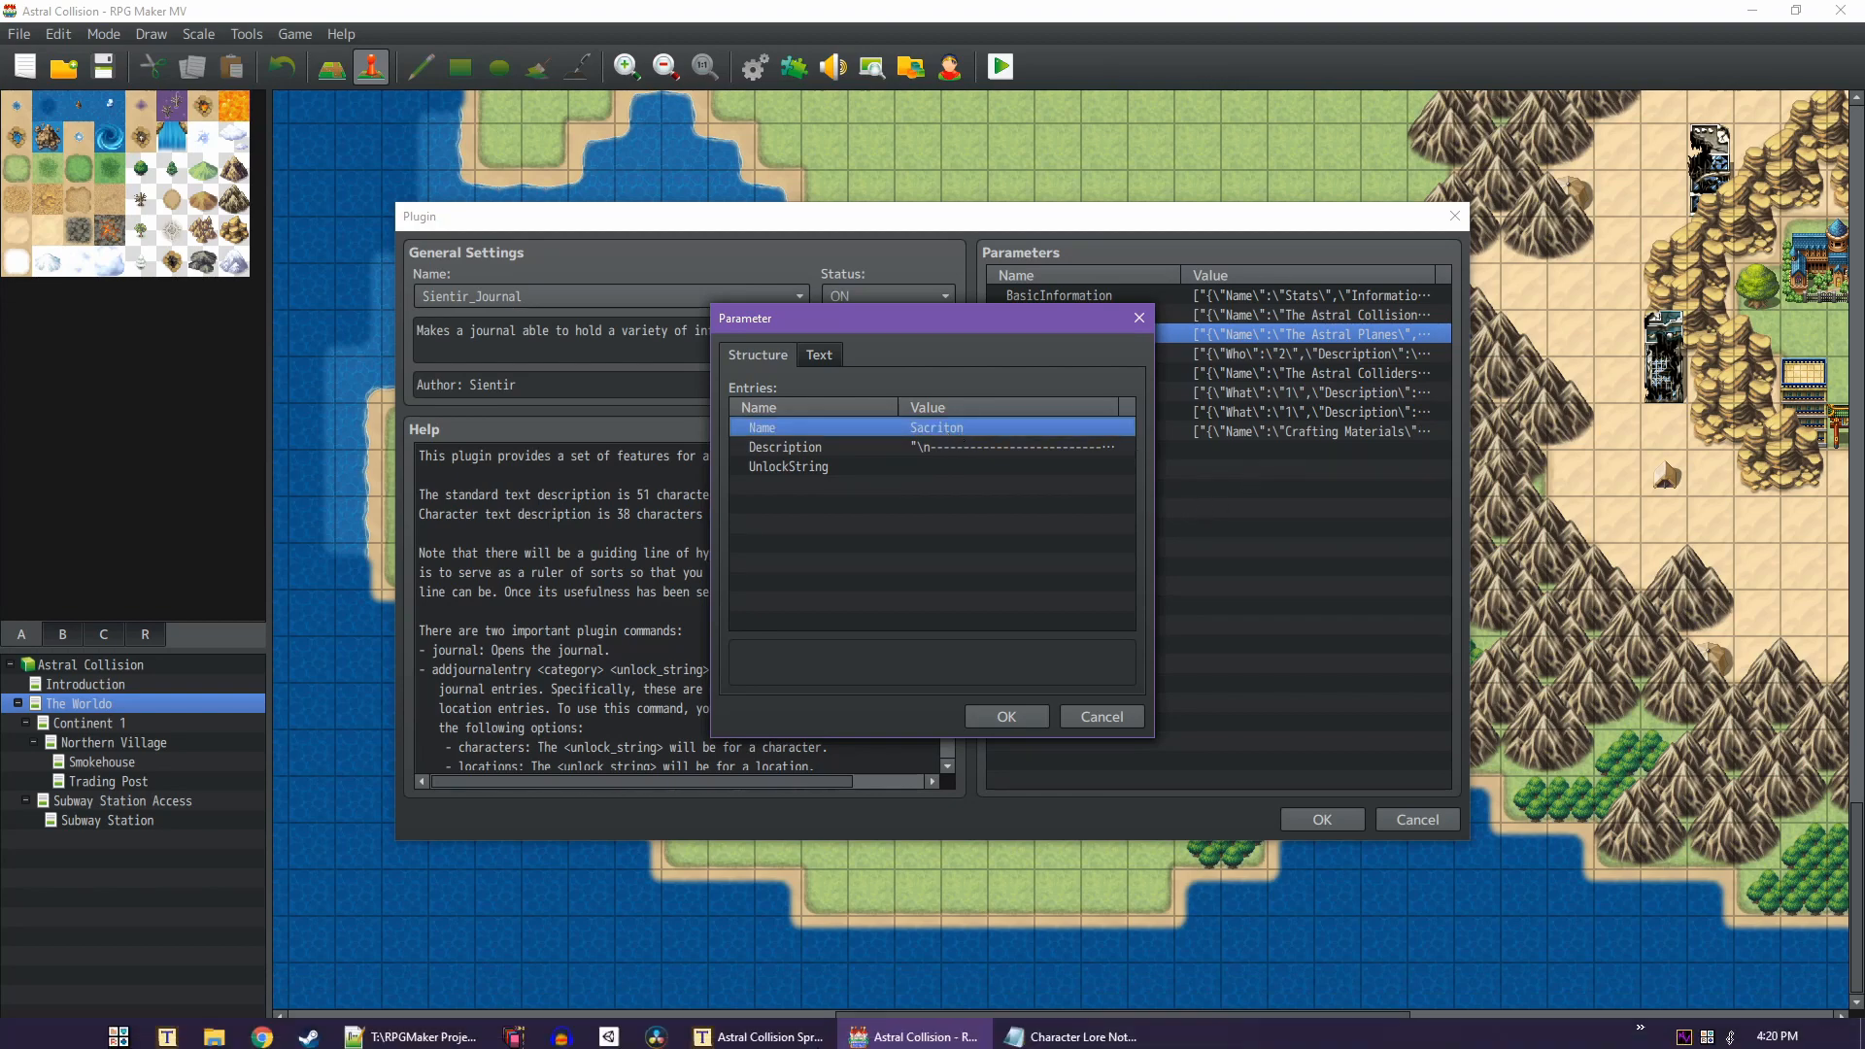
left_click(787, 995)
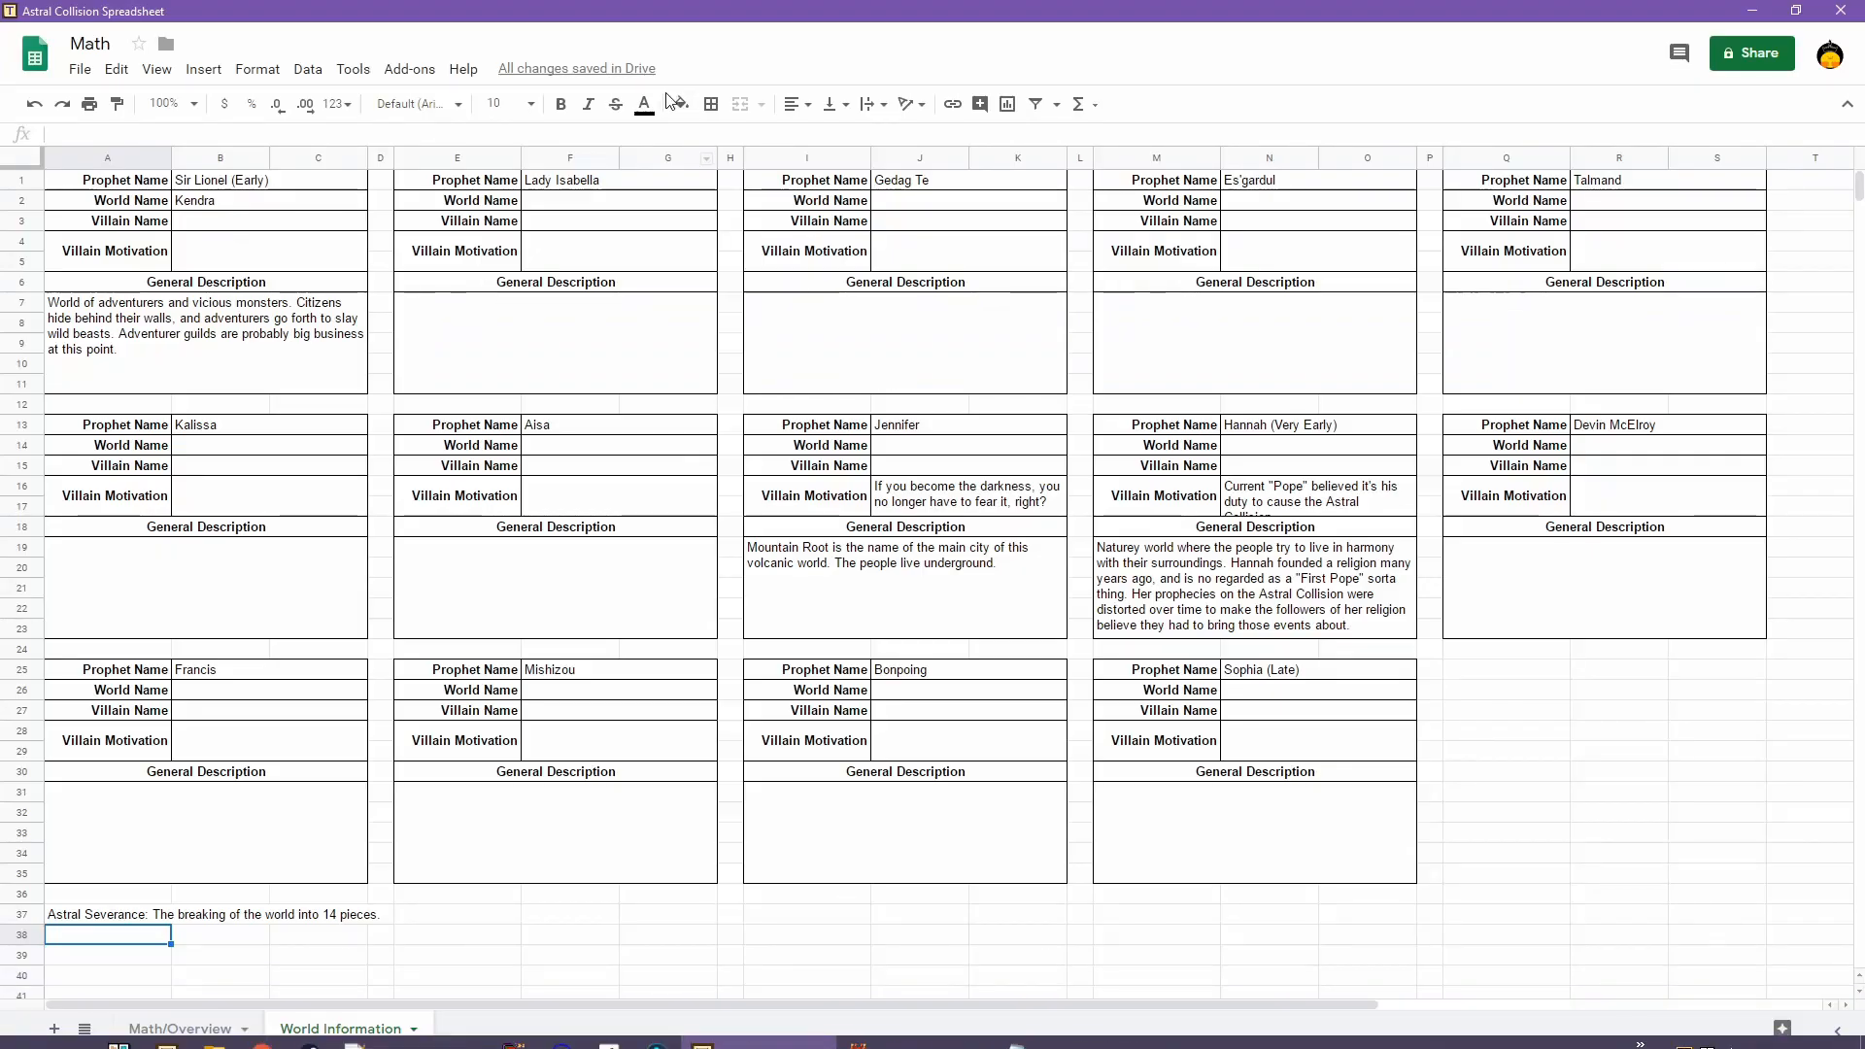
left_click(571, 201)
type("Sacriton")
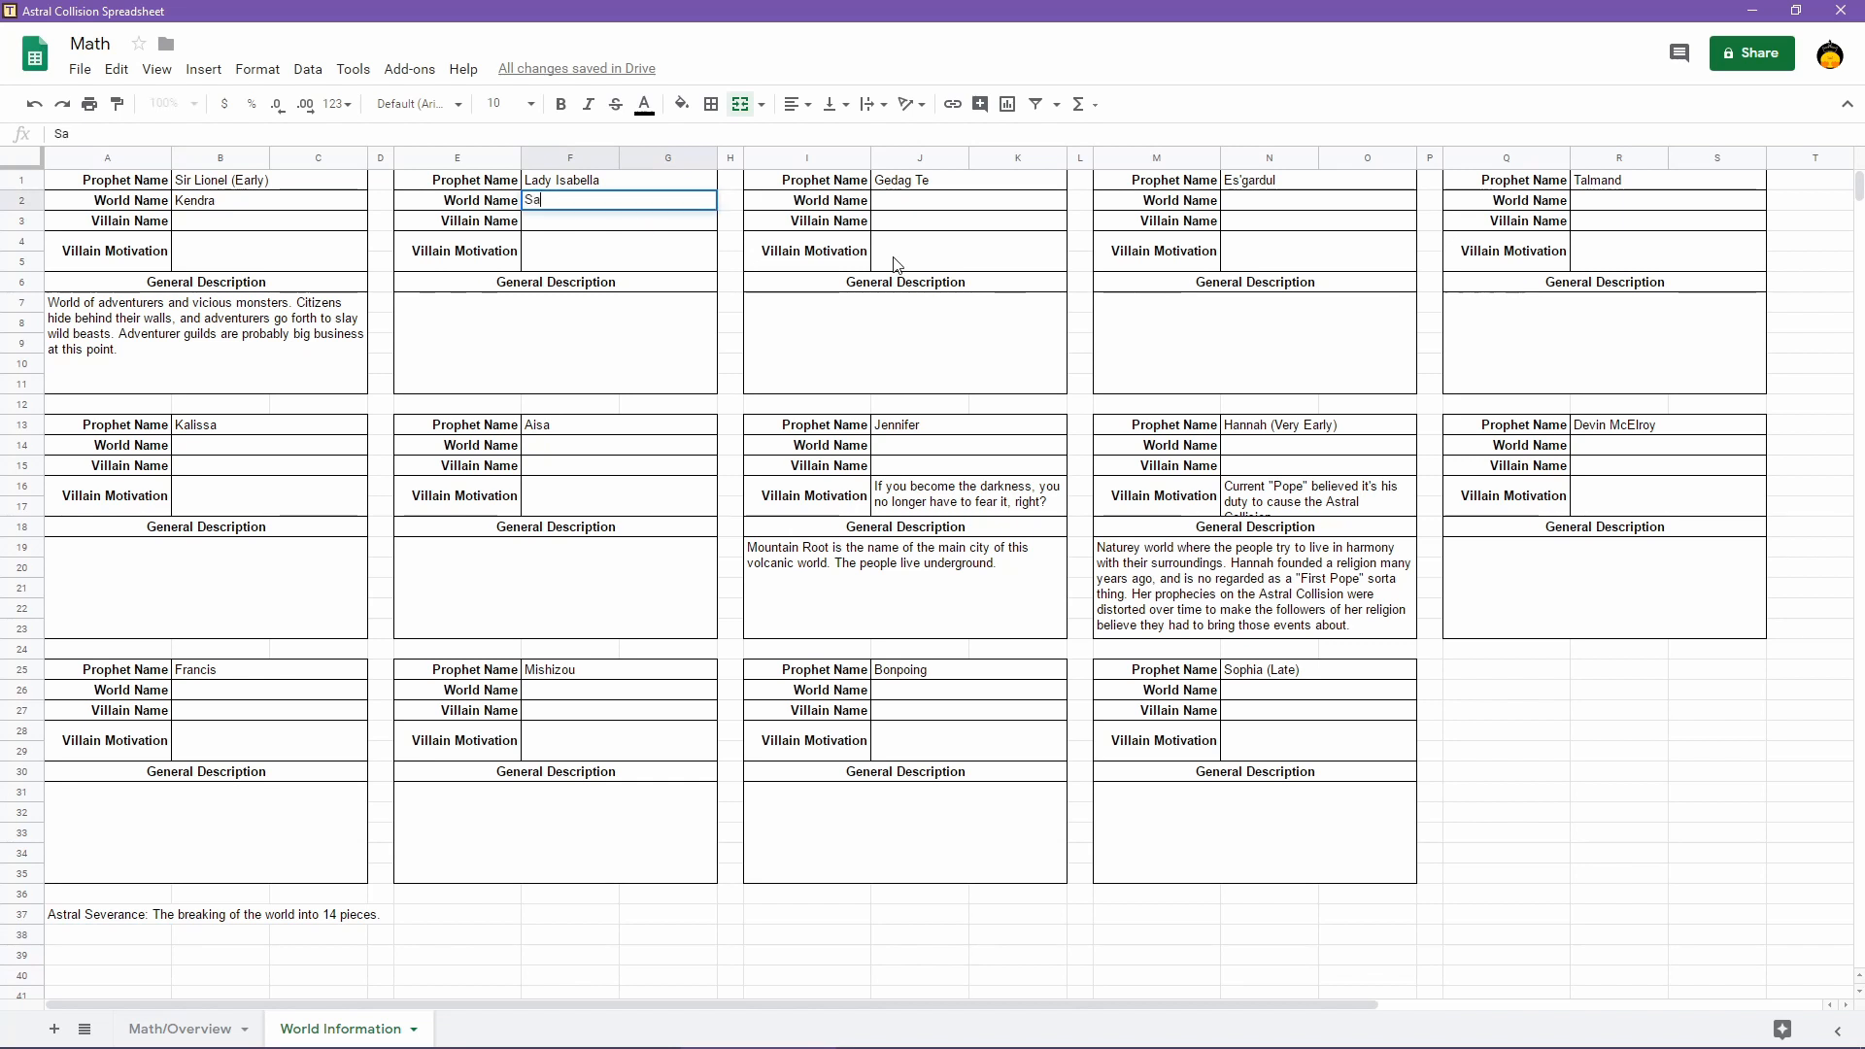
key("Return")
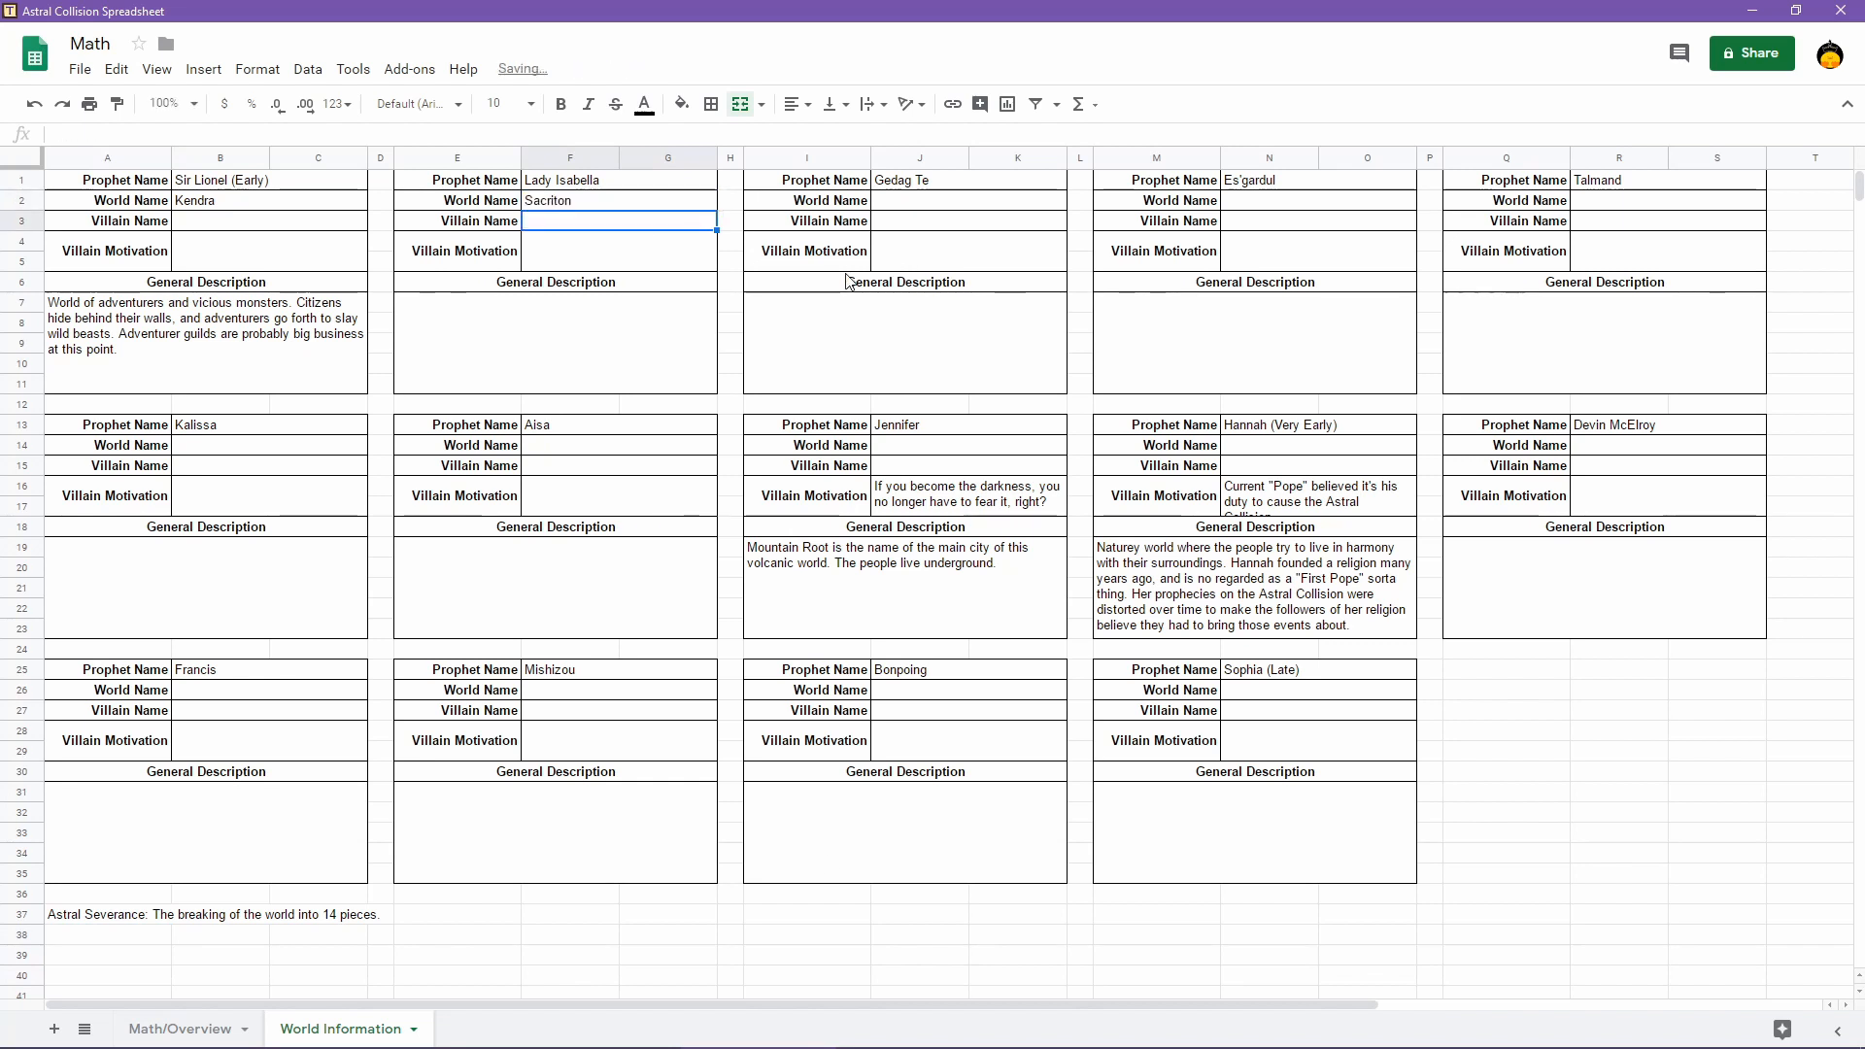
Switch back to RPG Maker MV and close the Sacriton entry and the Locations parameter of the journal plugin
left_click(913, 991)
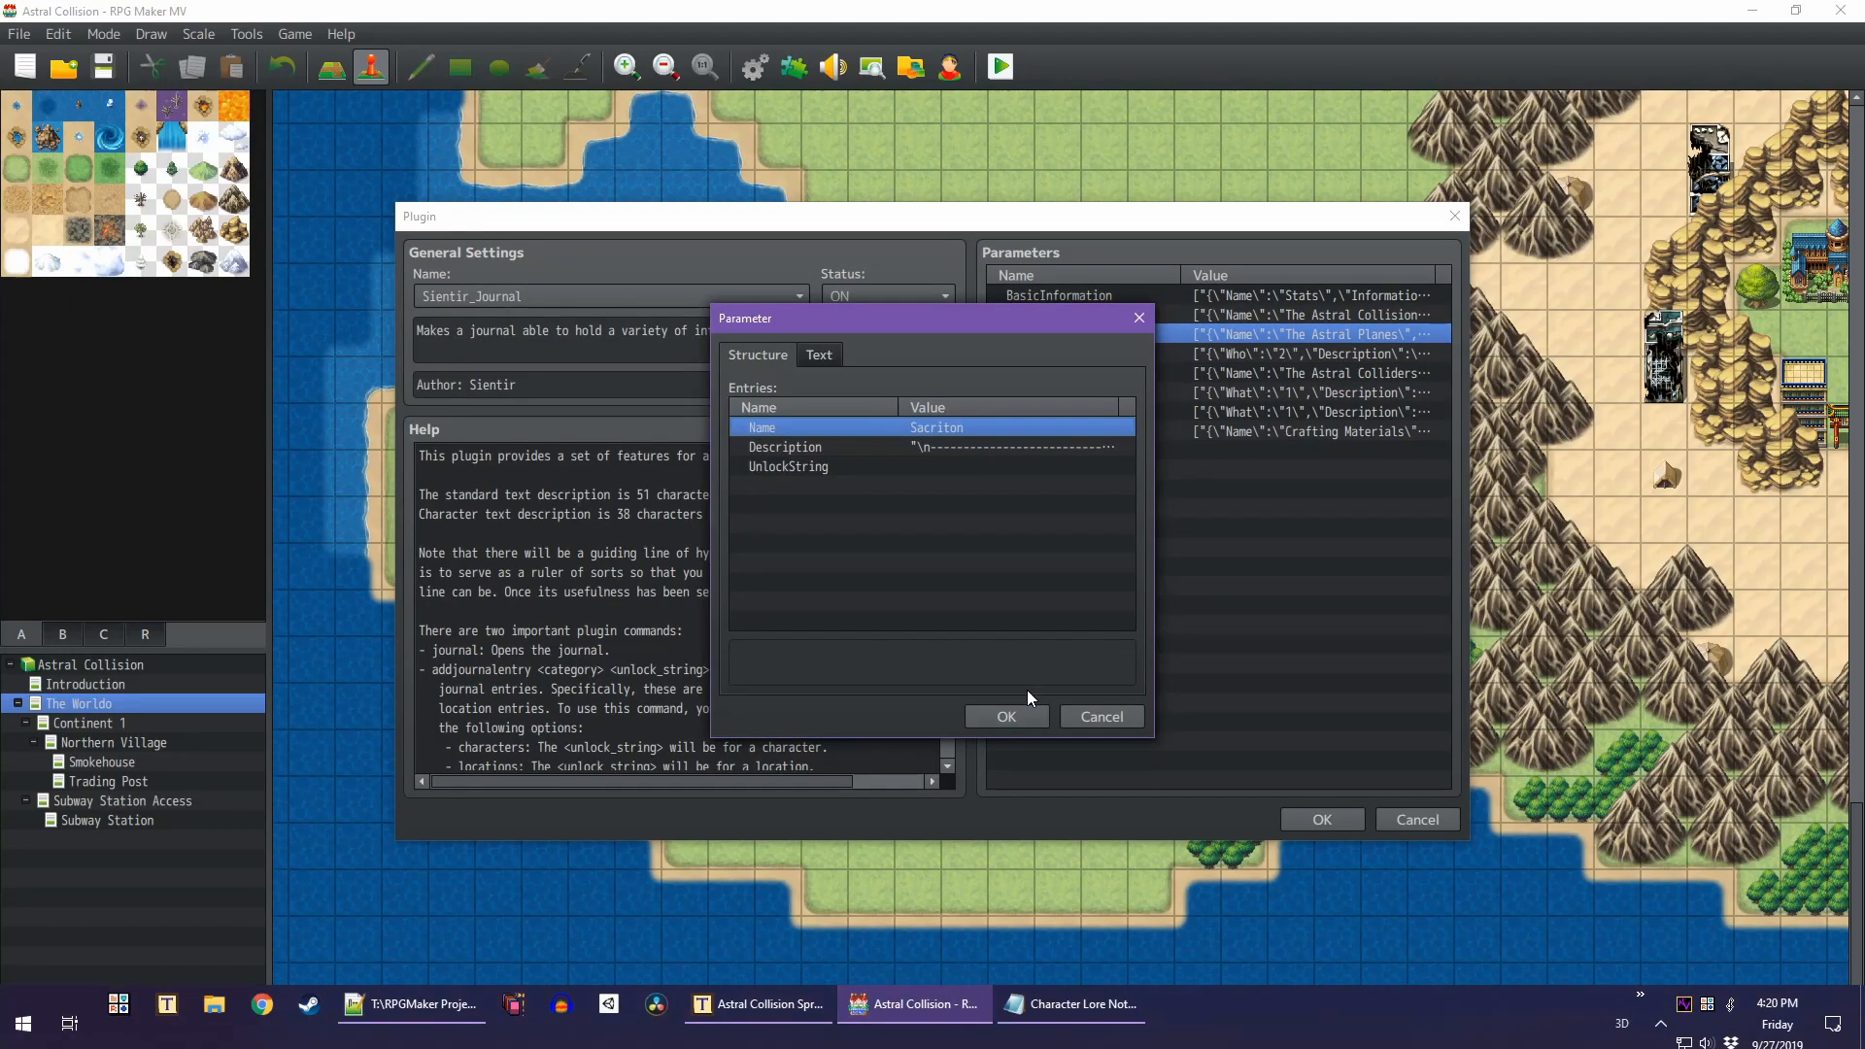
left_click(1007, 716)
left_click(1006, 716)
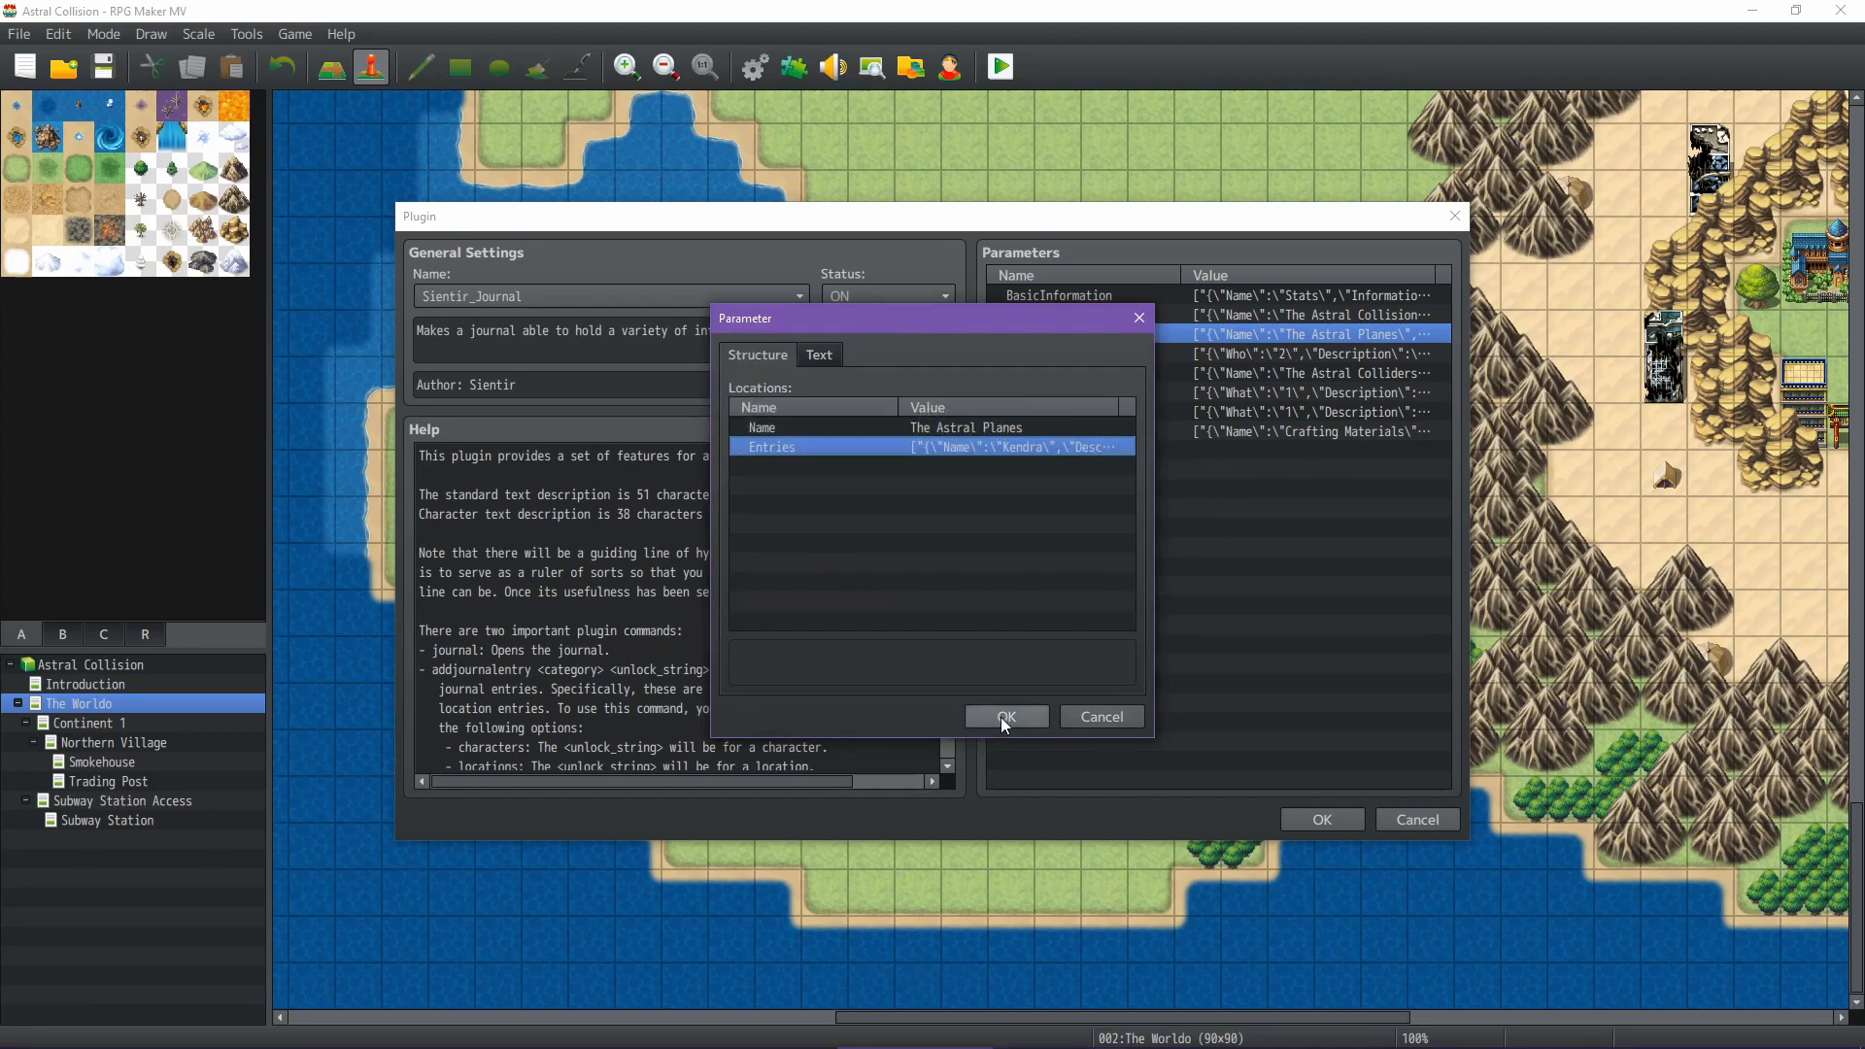
left_click(1000, 717)
left_click(996, 719)
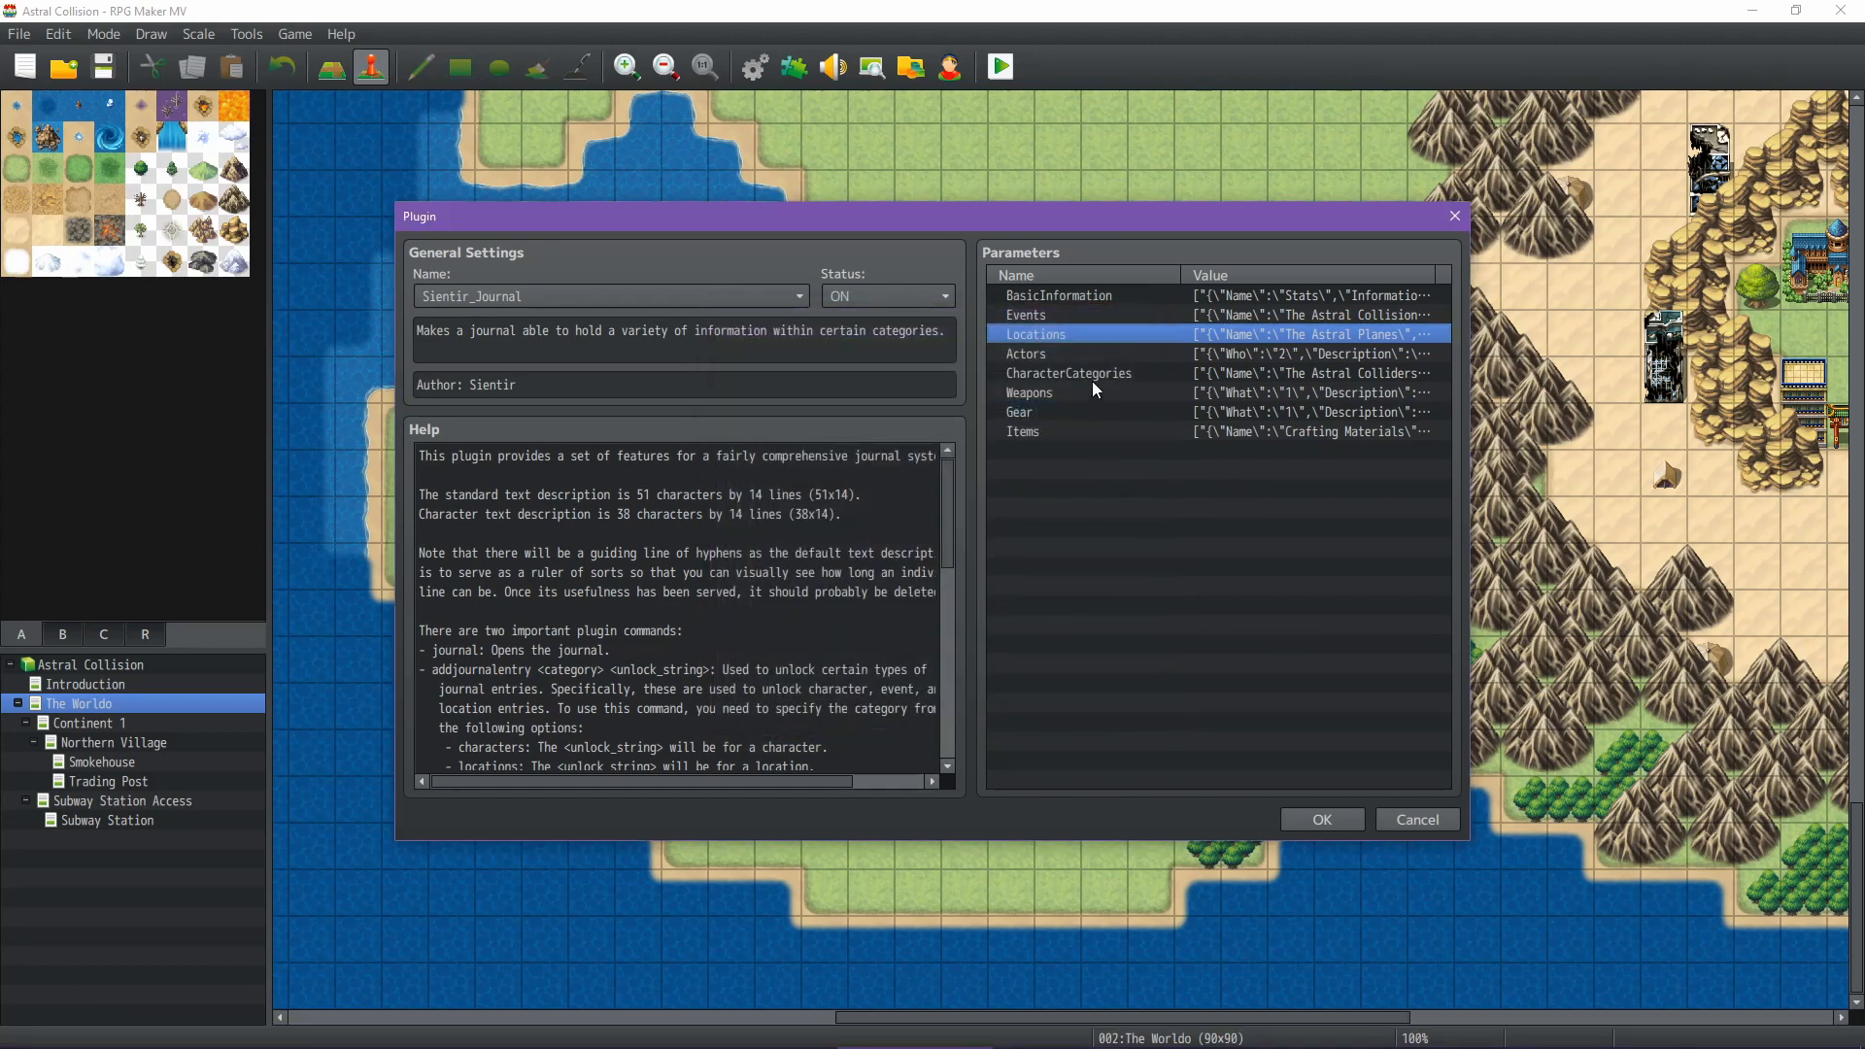
Open the plugin's Actors parameter, read Sir Lionel's full description, and close his entry
double_click(1086, 353)
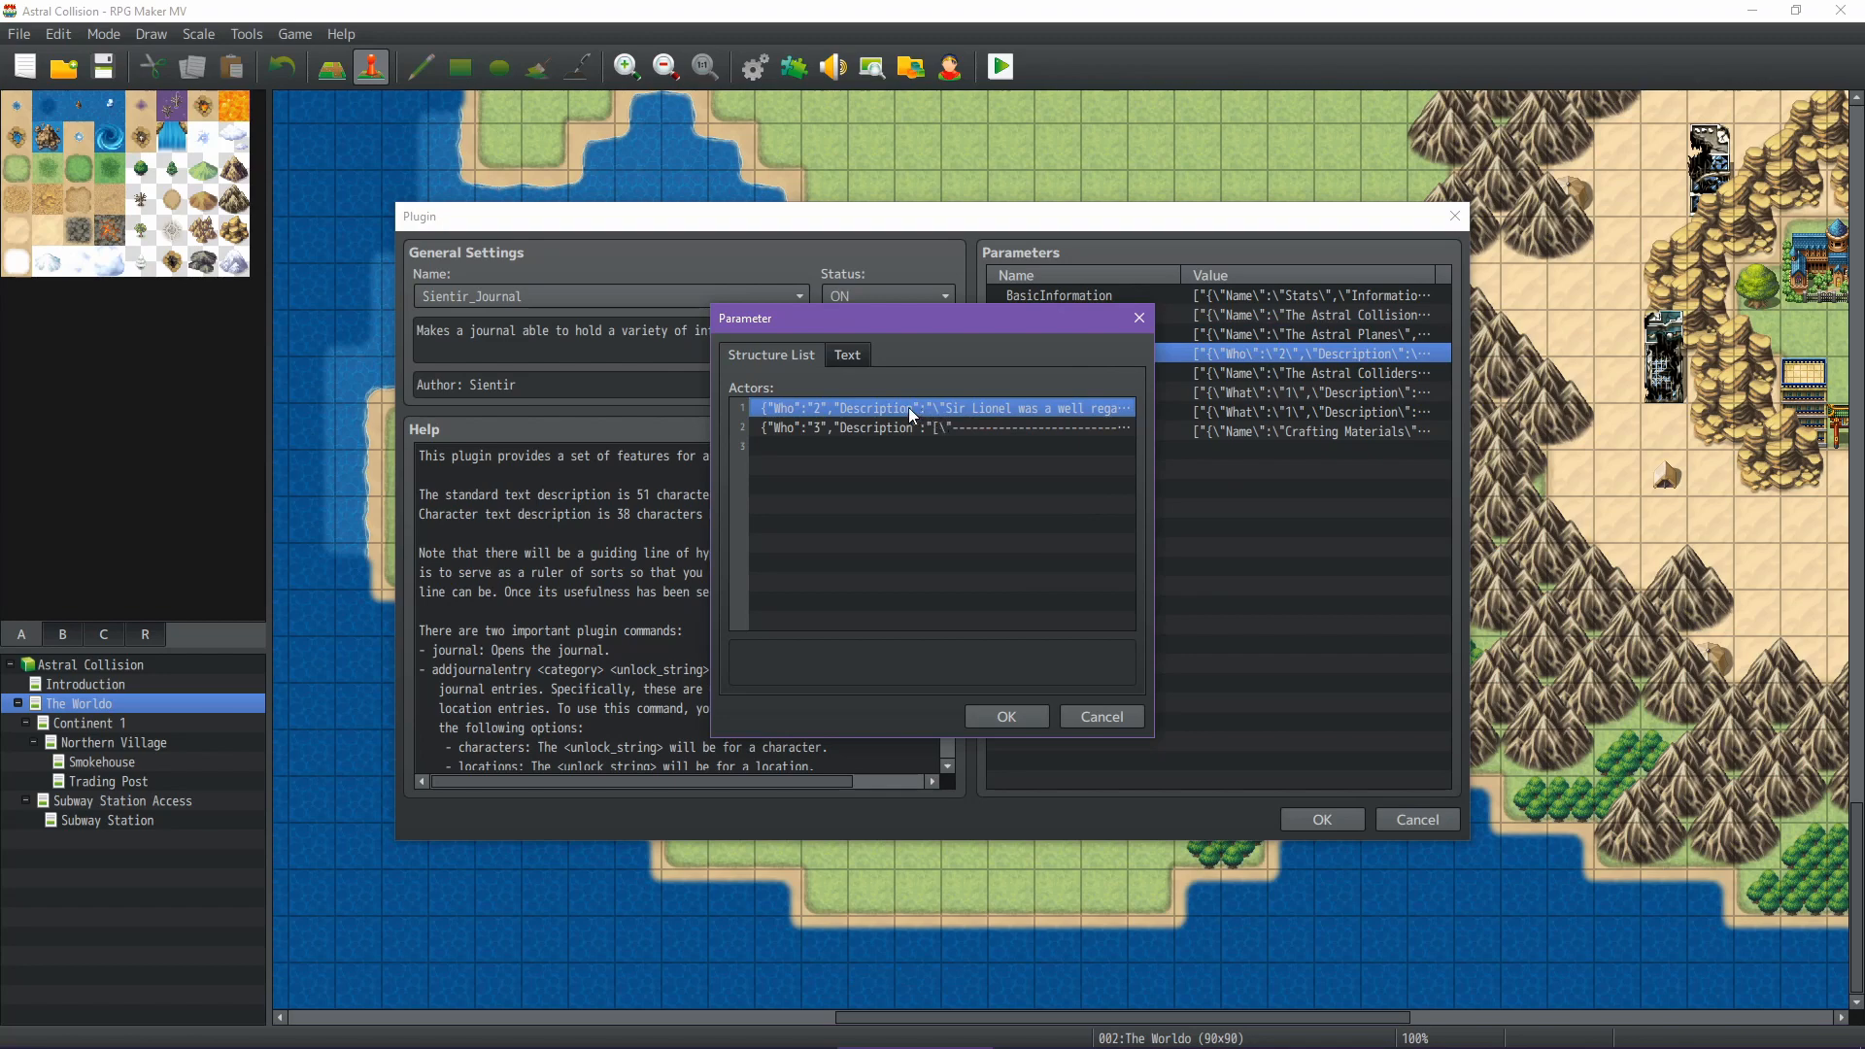
double_click(909, 409)
double_click(981, 446)
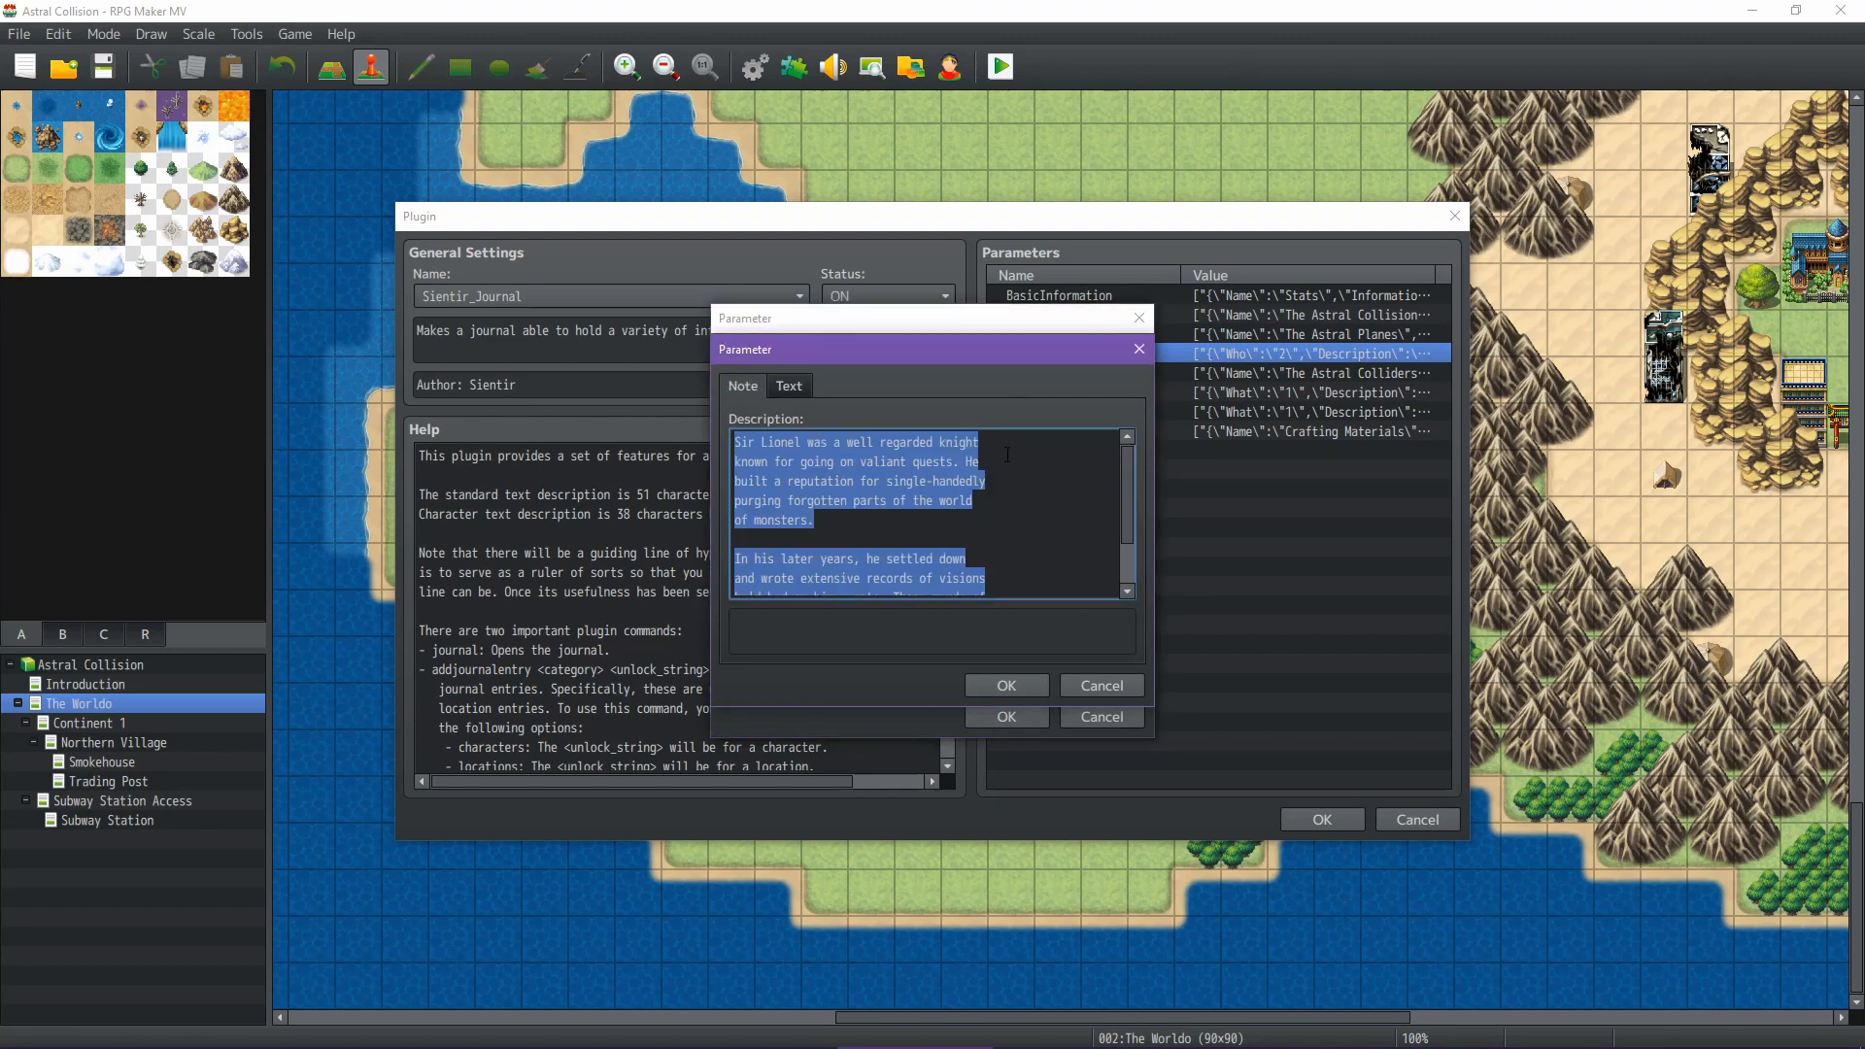
scroll(1040, 509, "down", 2)
left_click(1025, 690)
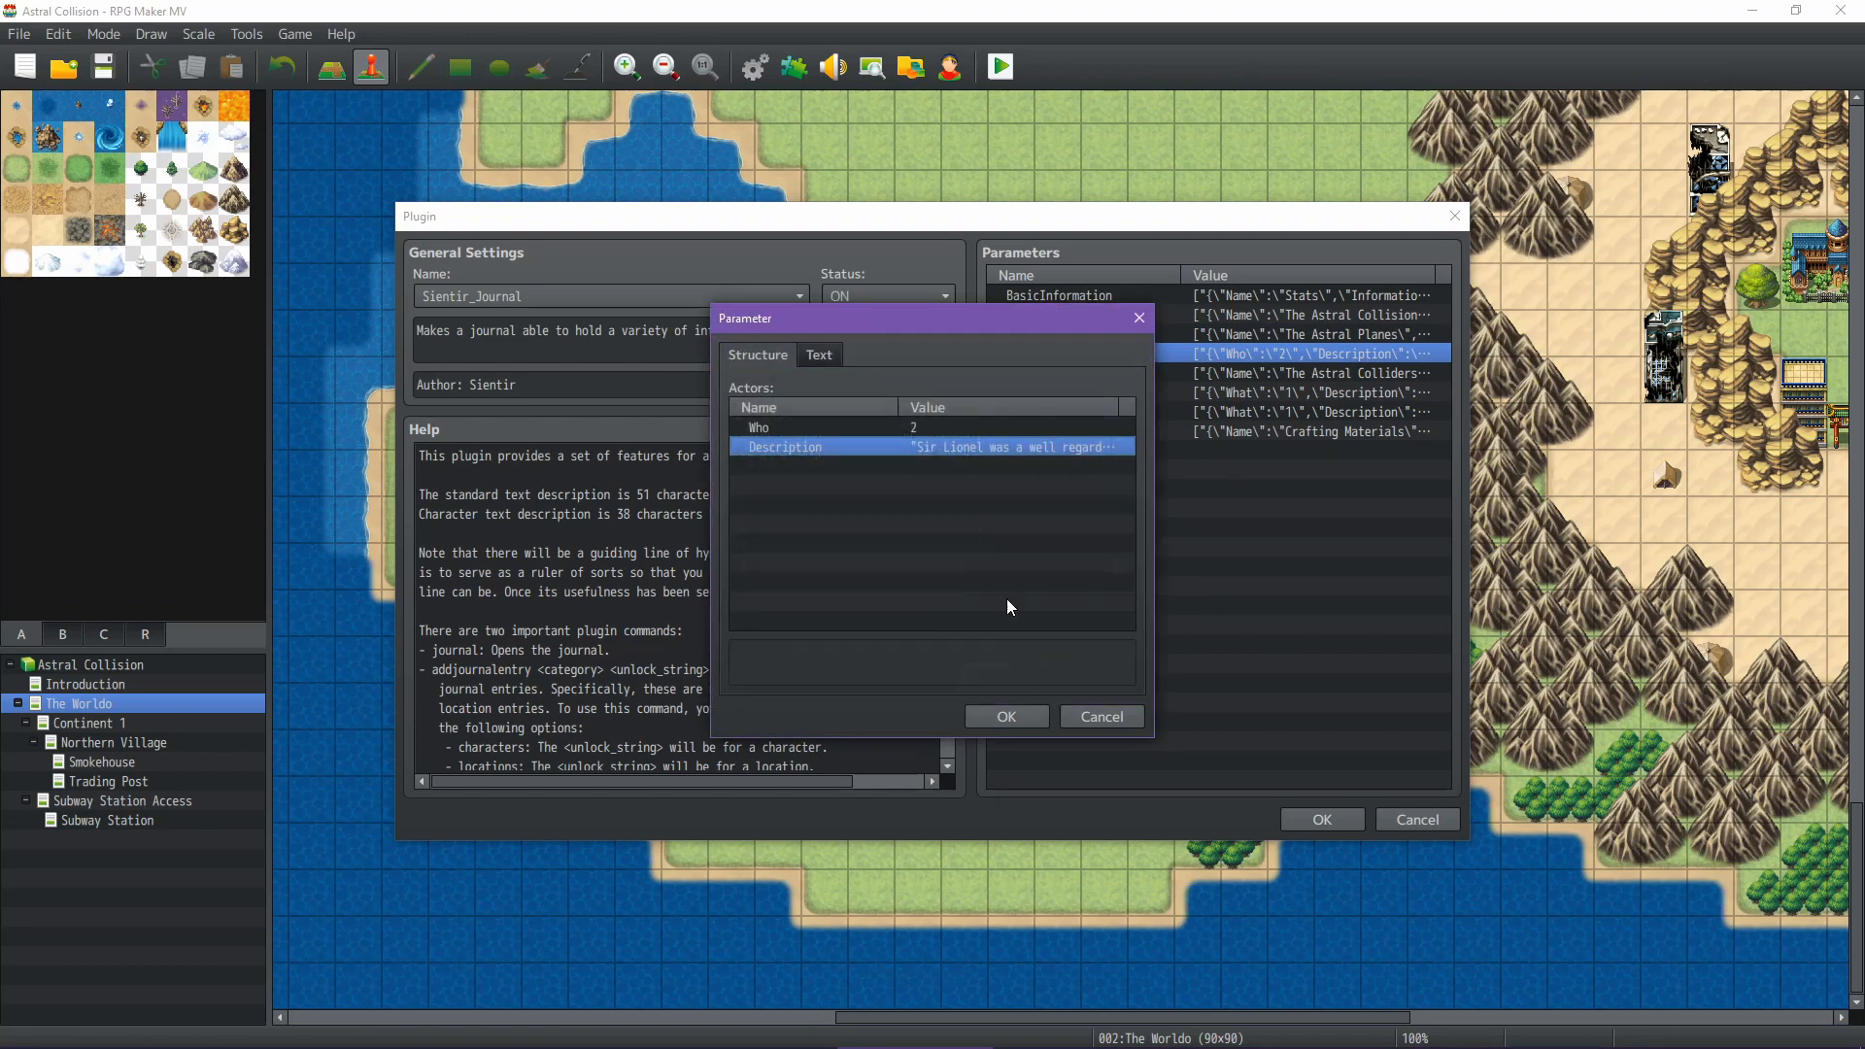
left_click(1001, 715)
Check which actor the second Actors entry refers to, and close the entry and the Actors parameter
double_click(966, 427)
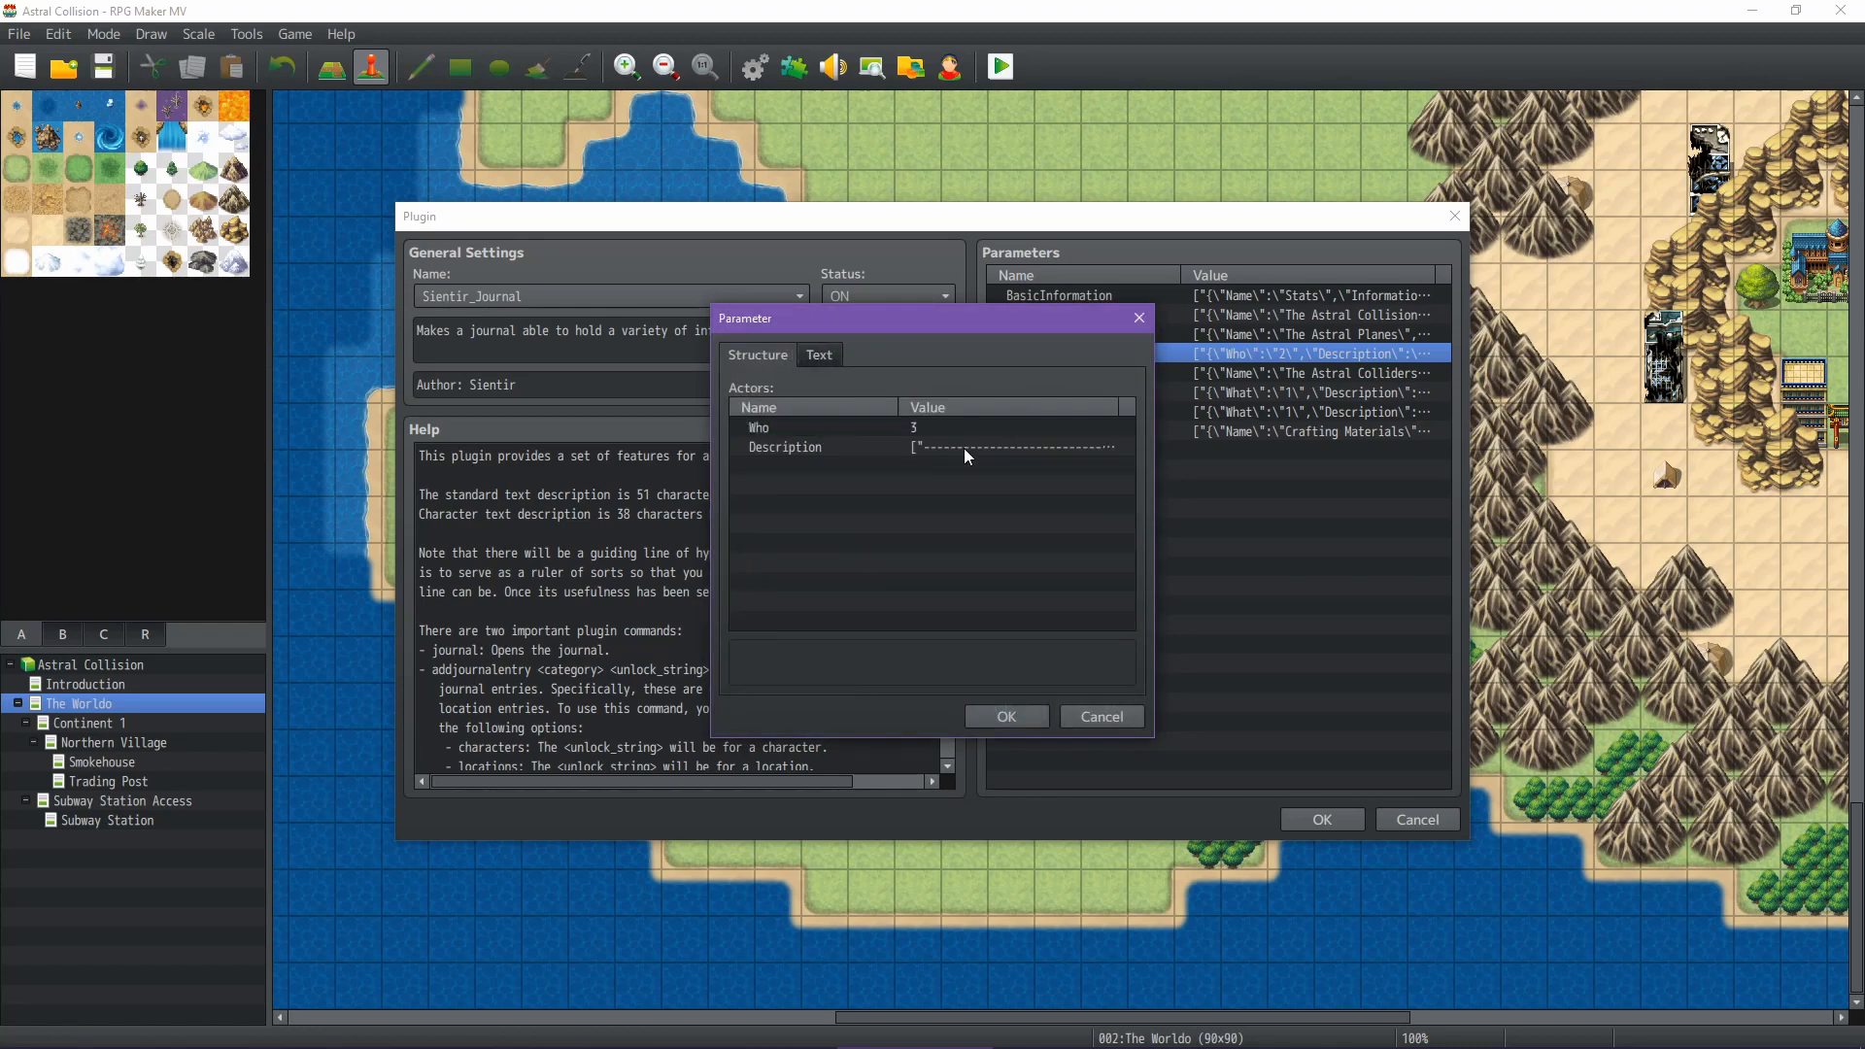
double_click(935, 428)
left_click(1001, 612)
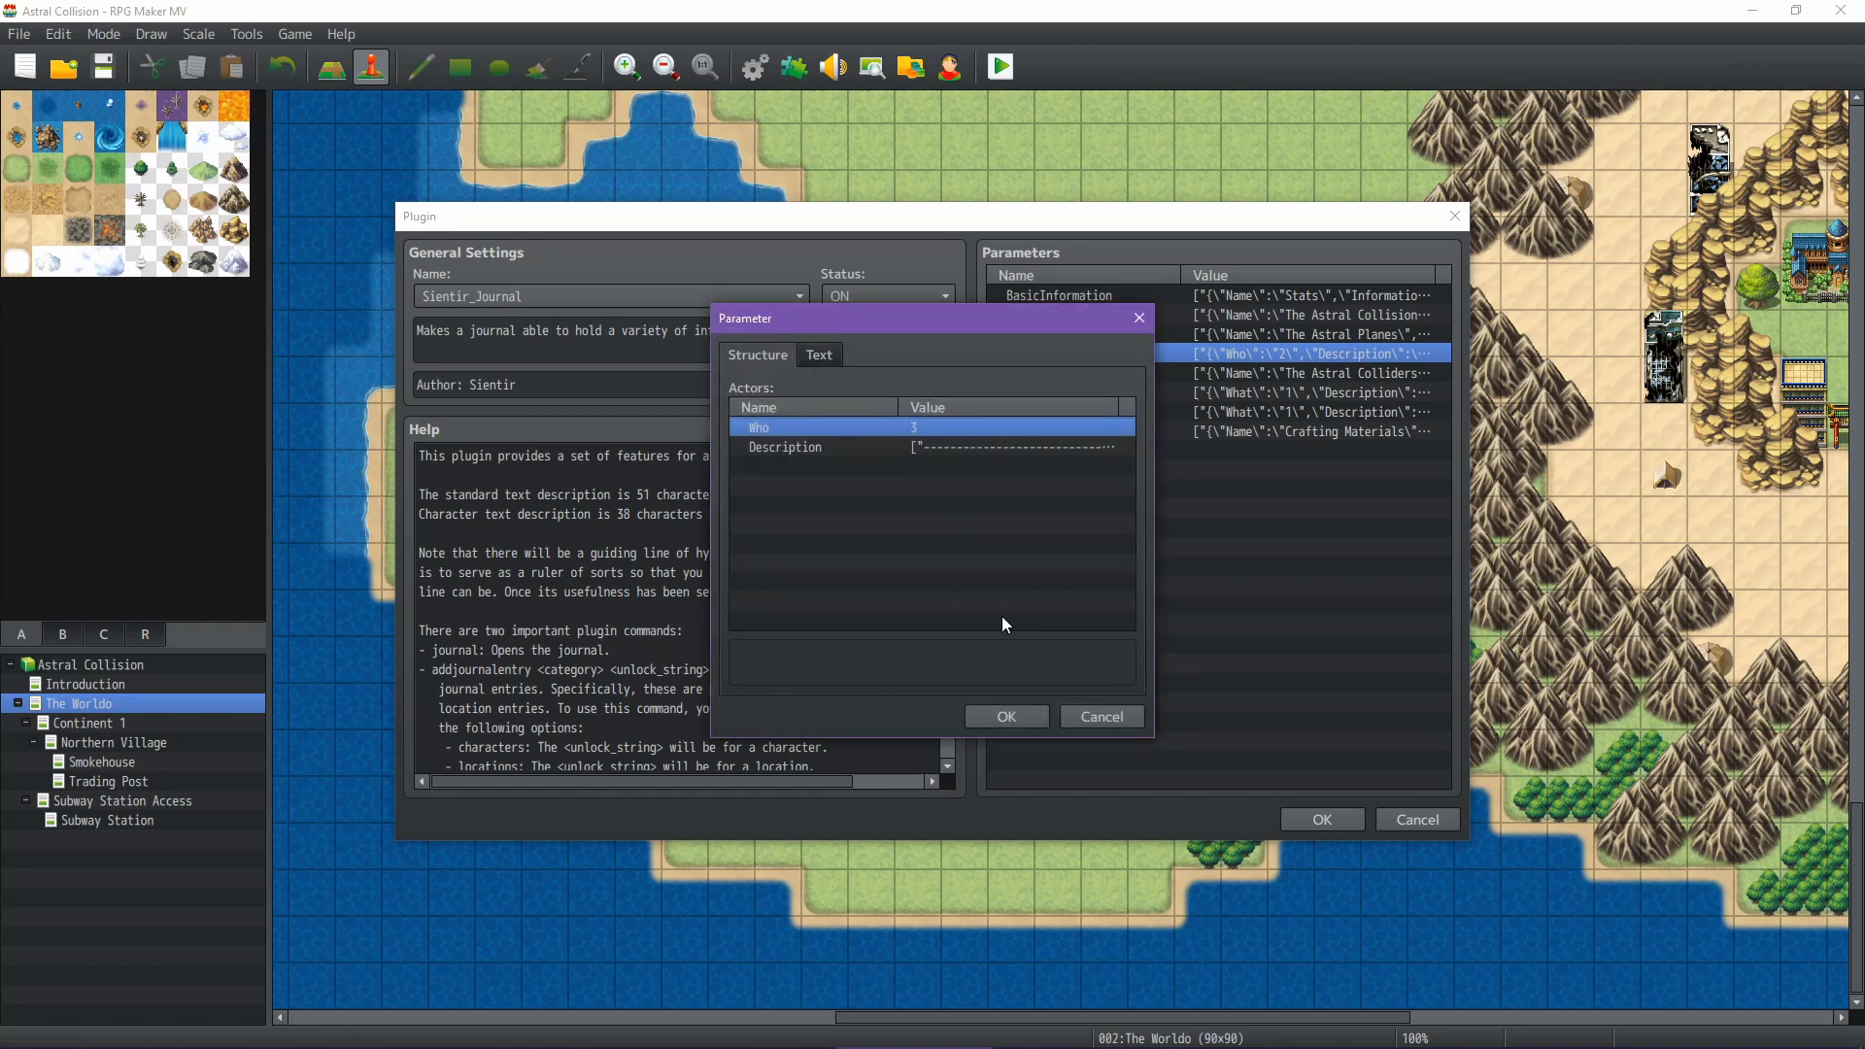
left_click(999, 715)
left_click(1006, 715)
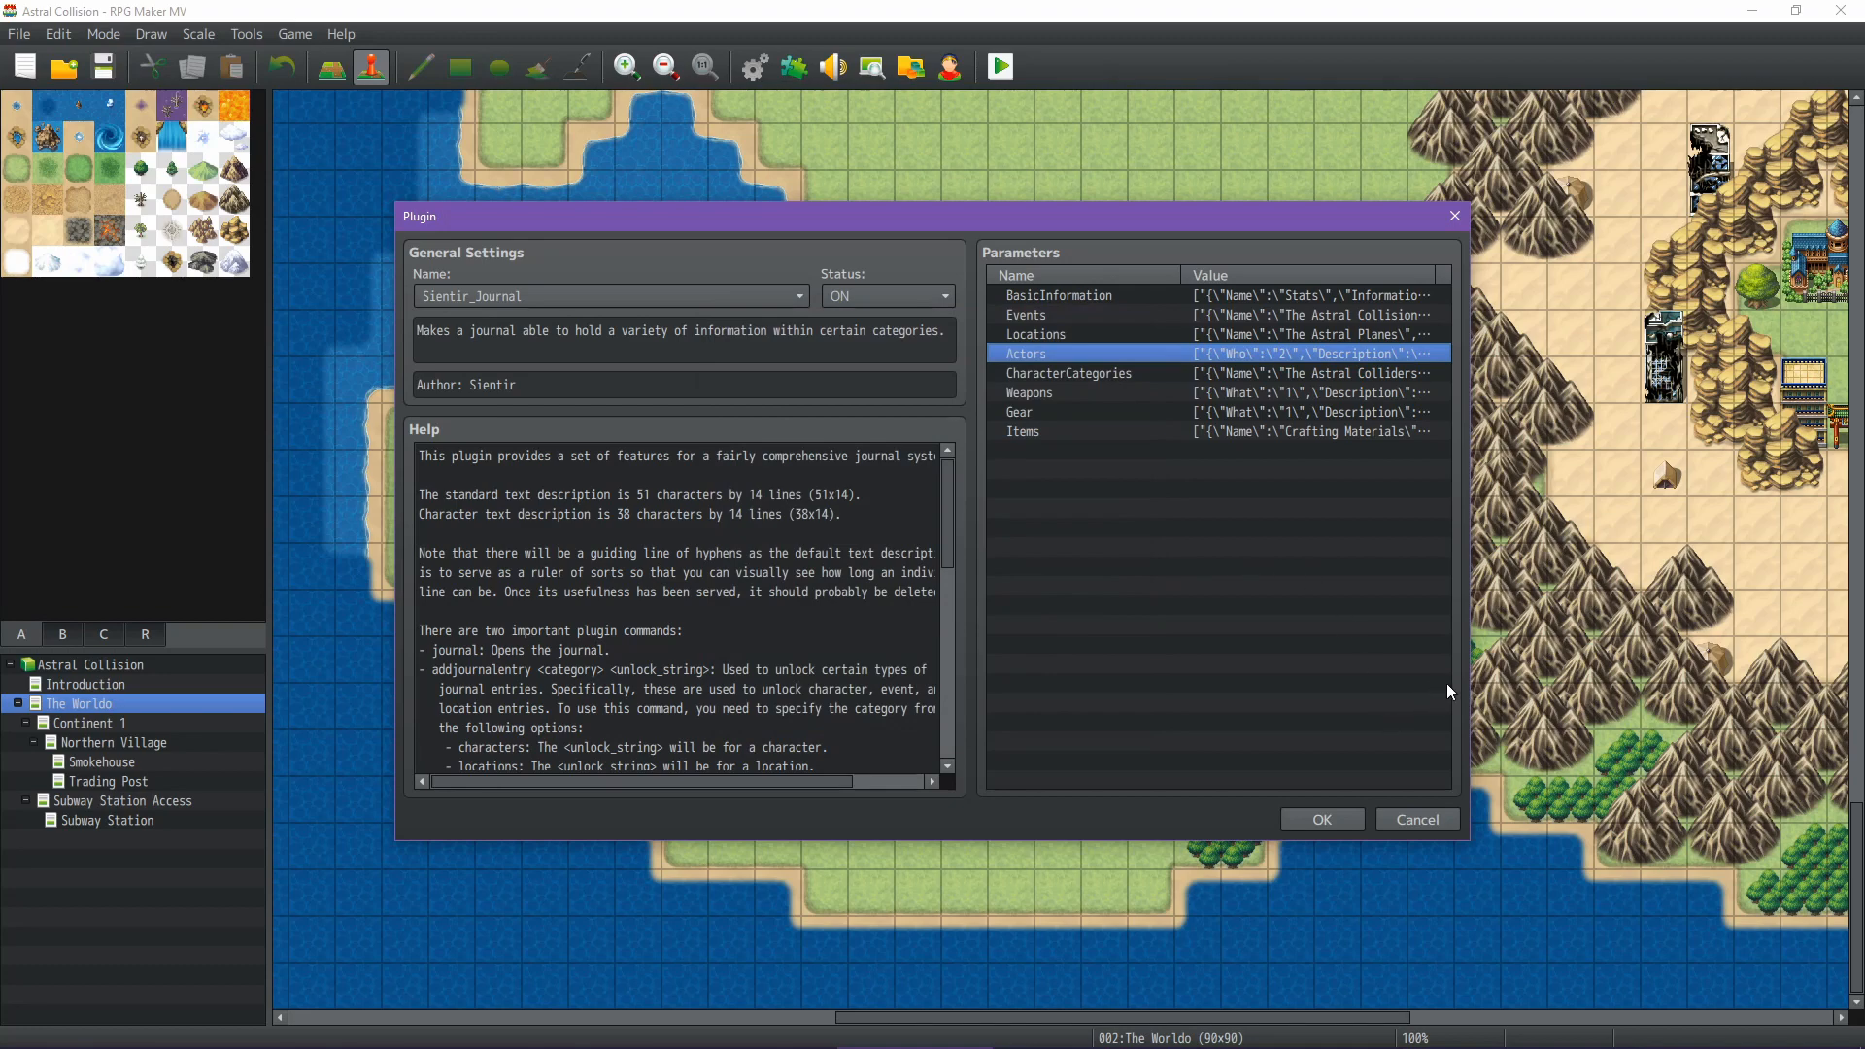
Confirm the journal plugin settings and the Plugin Manager, save the project, and switch back to the Astral Collision spreadsheet
left_click(1338, 824)
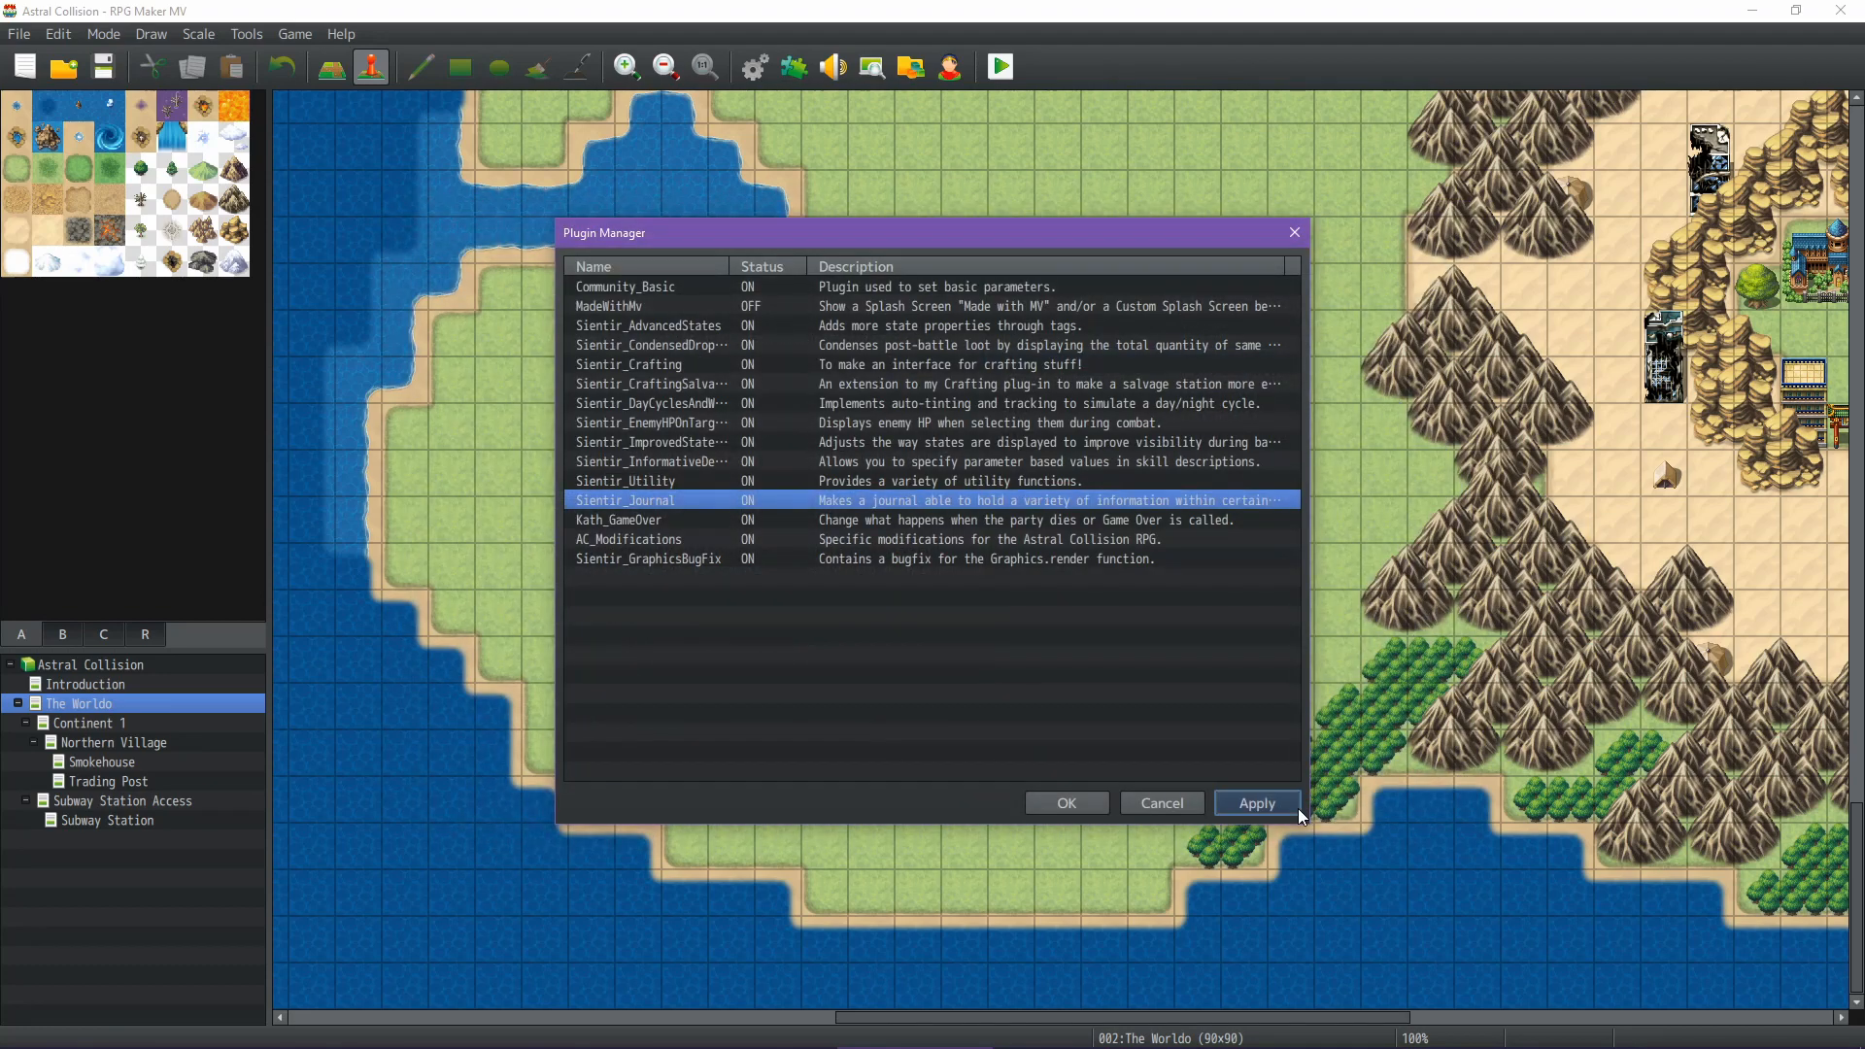
left_click(1062, 803)
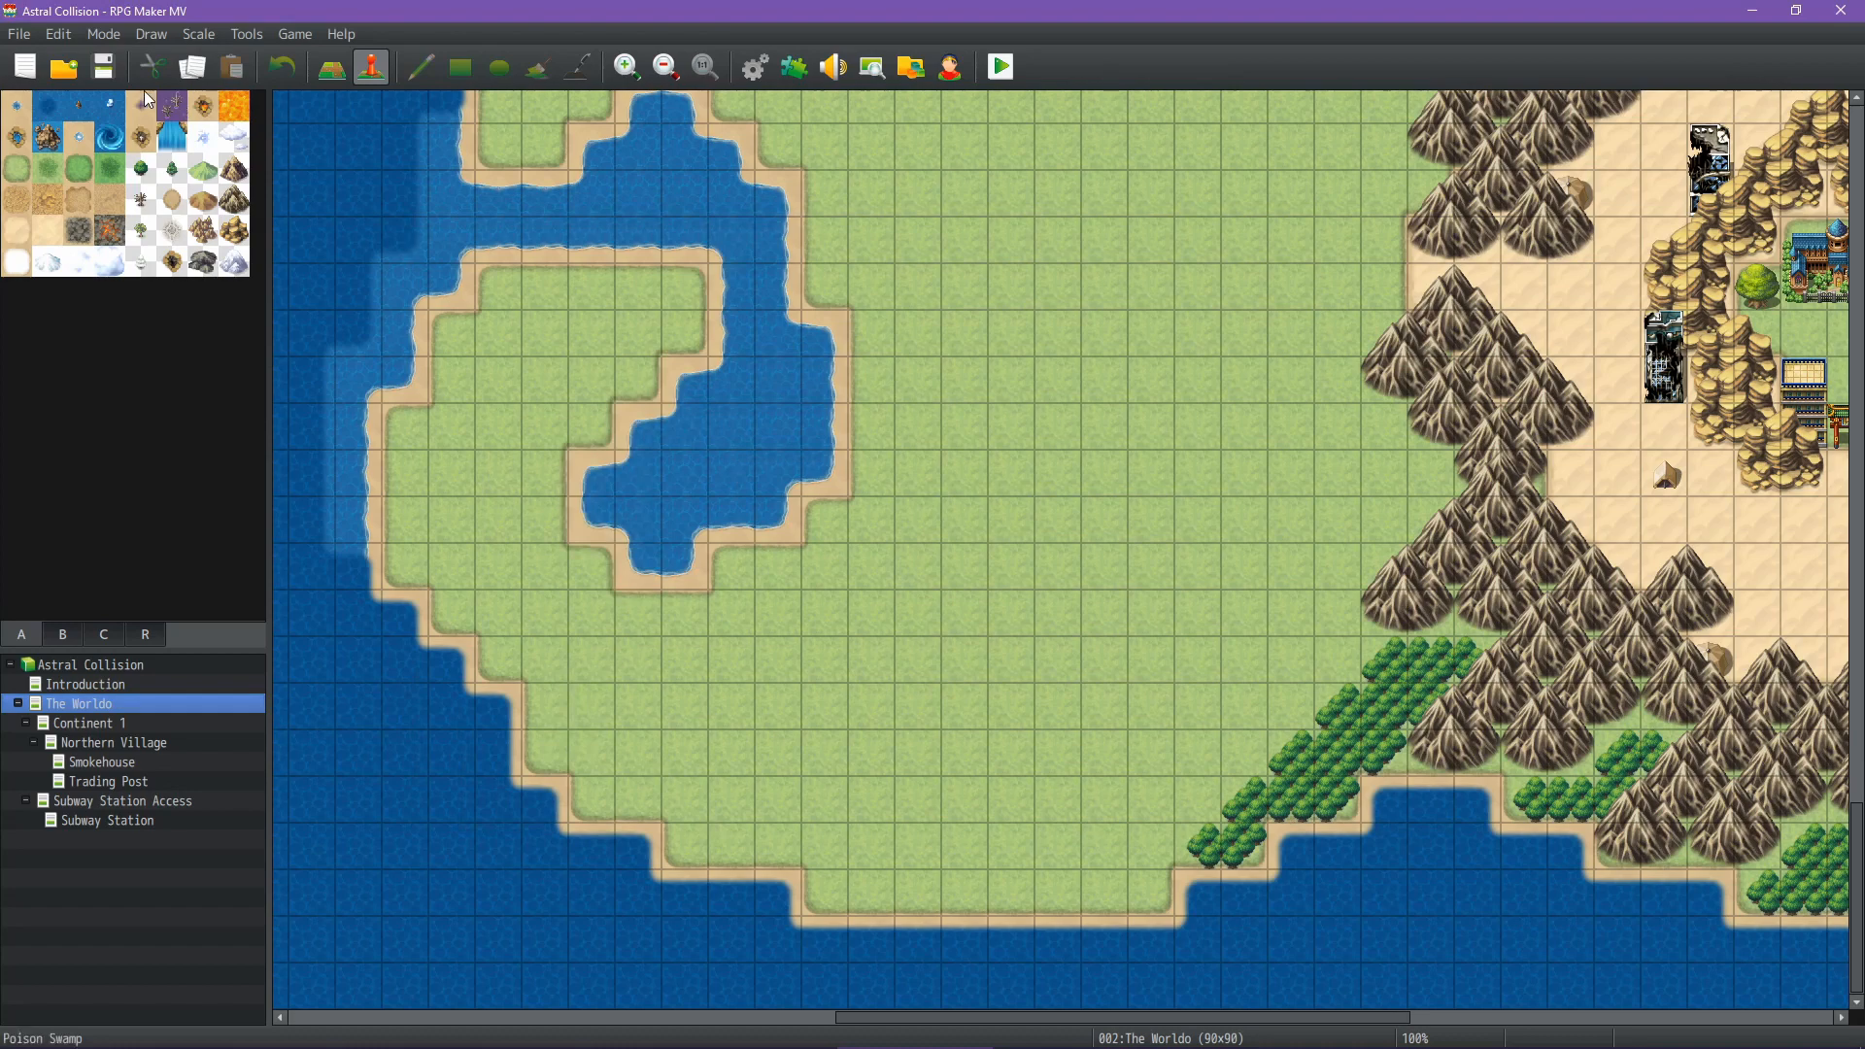
key("ctrl+s")
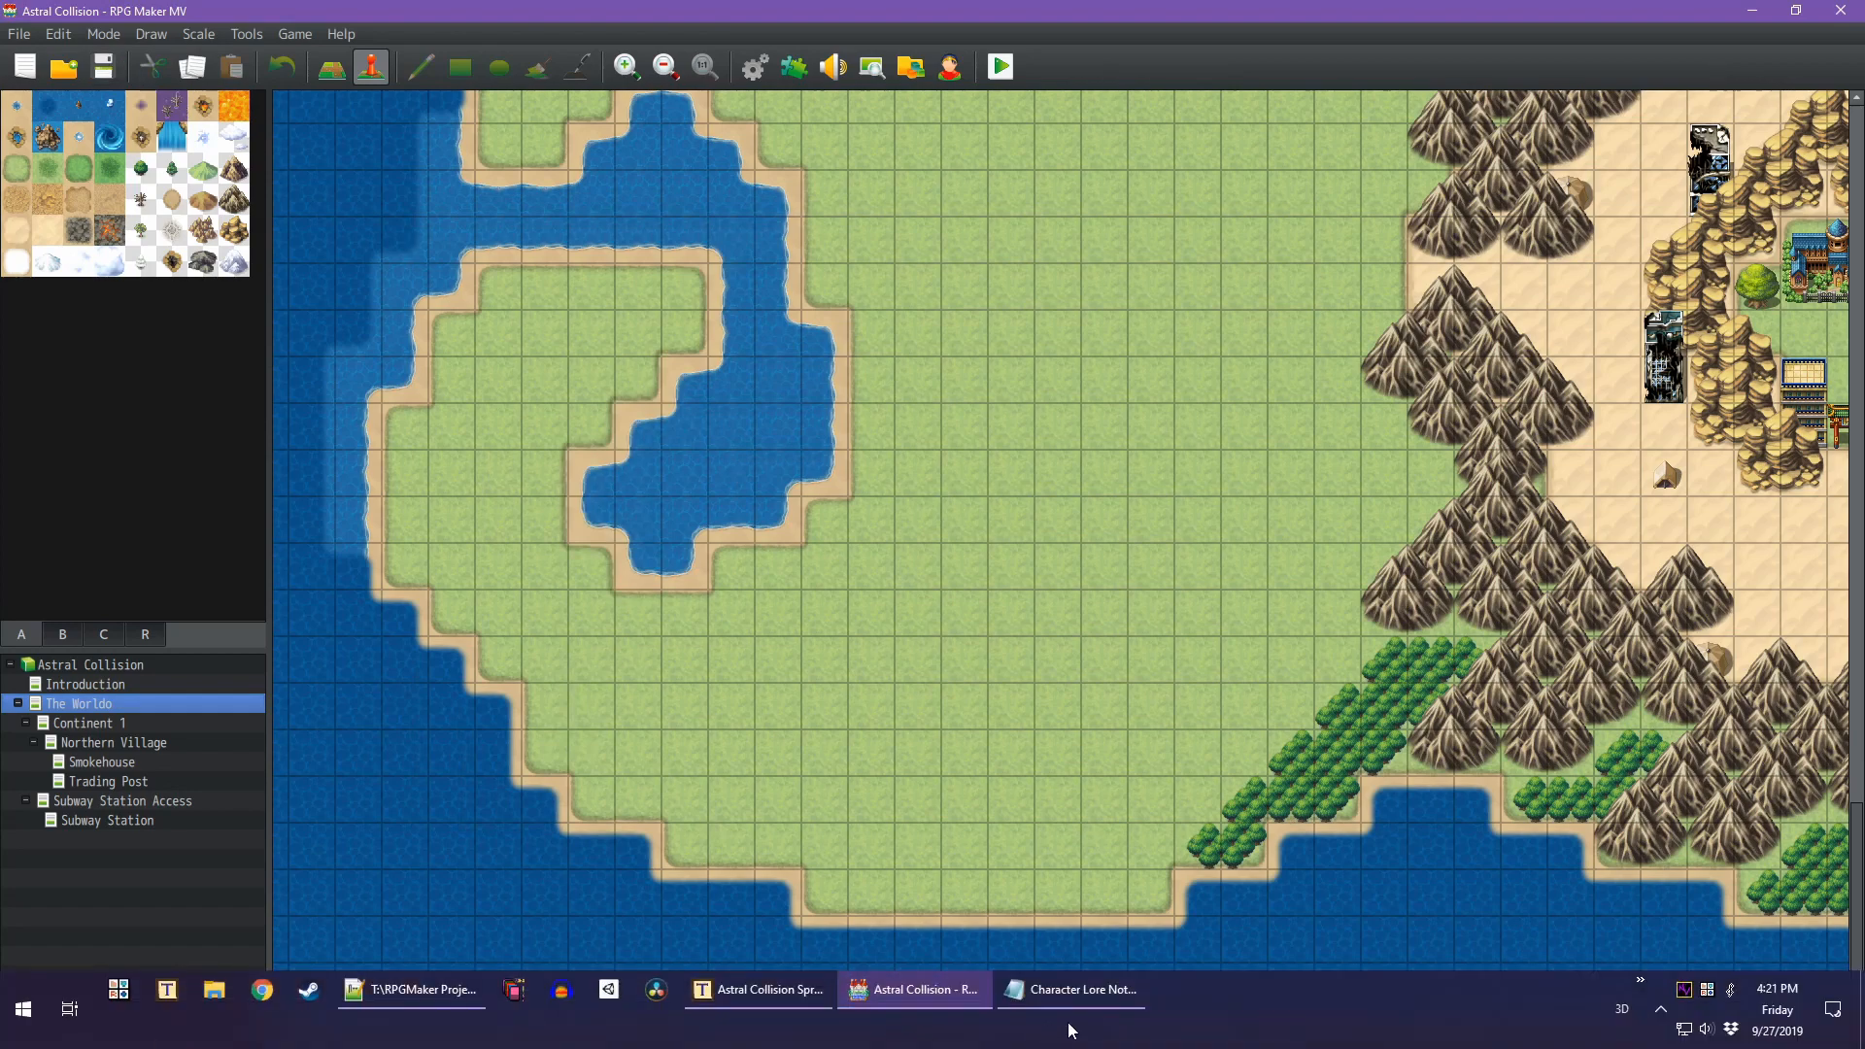
left_click(778, 982)
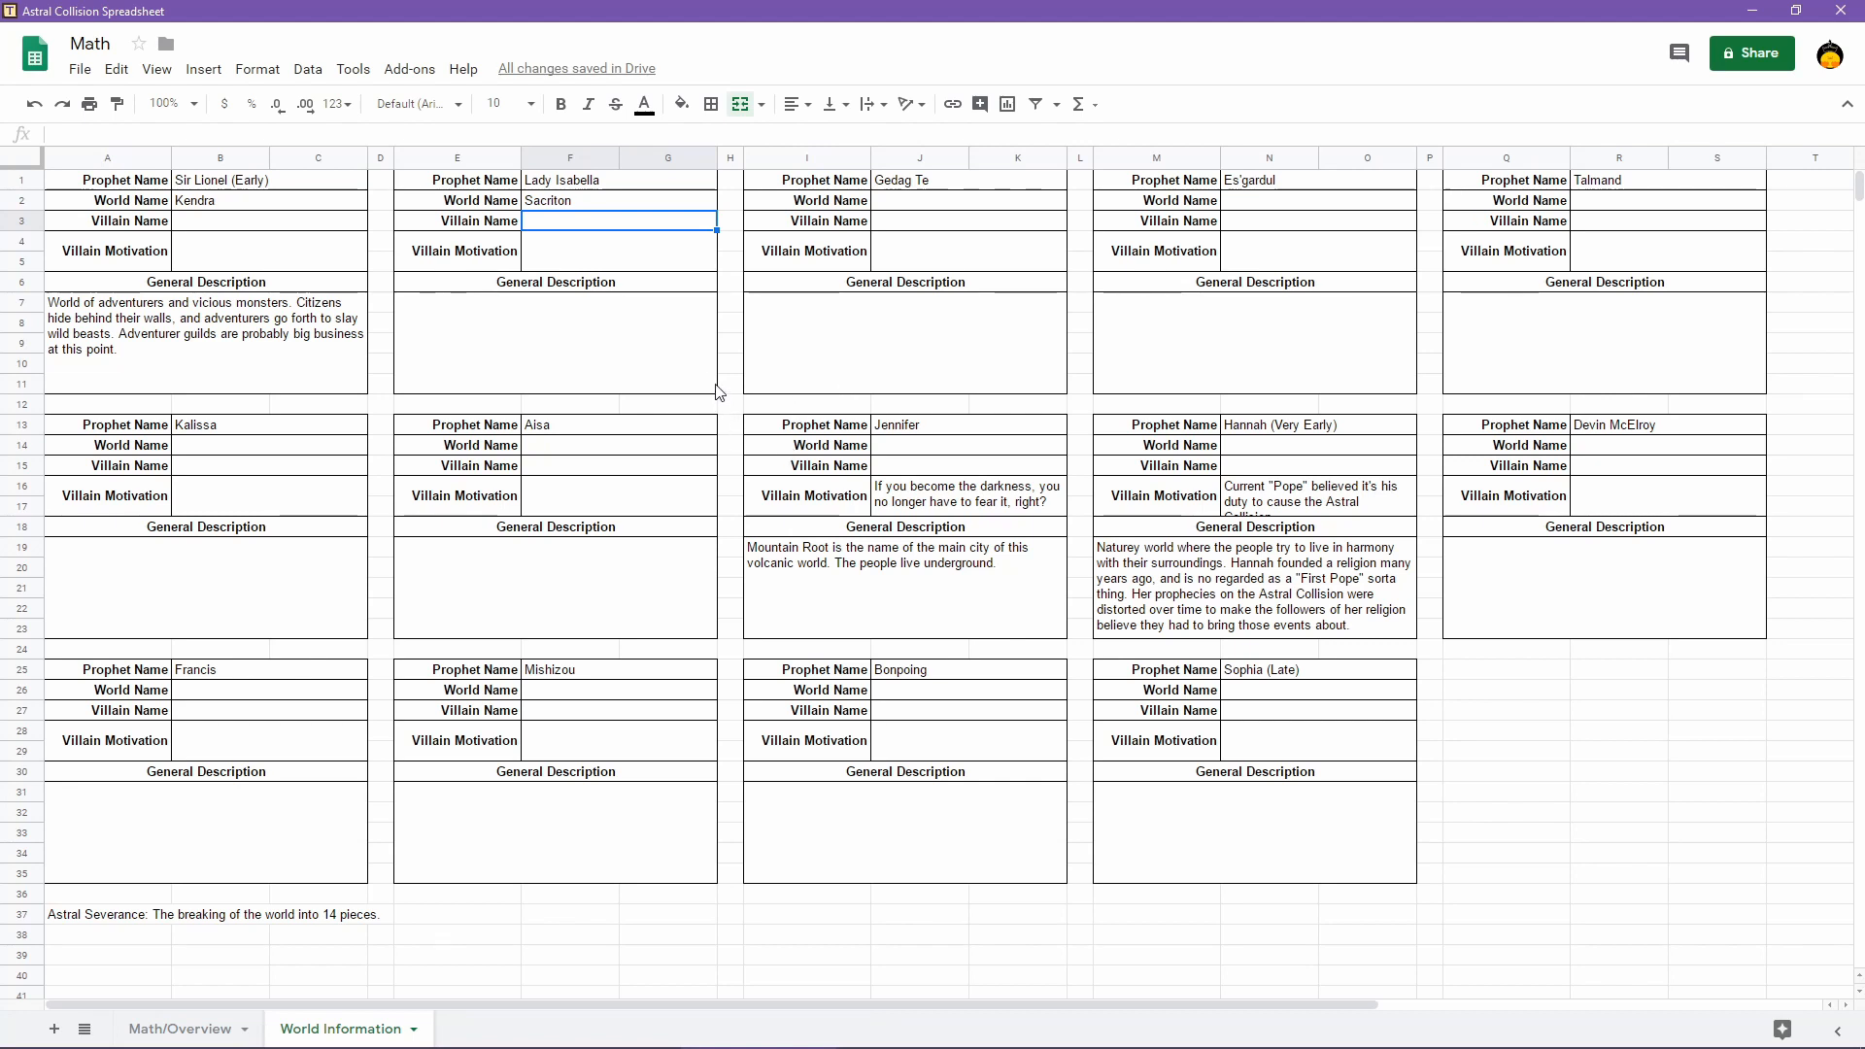
Select Lady Isabella's General Description block and check her entry in the Character Lore Notes in Notepad
left_click(595, 340)
left_click(1072, 993)
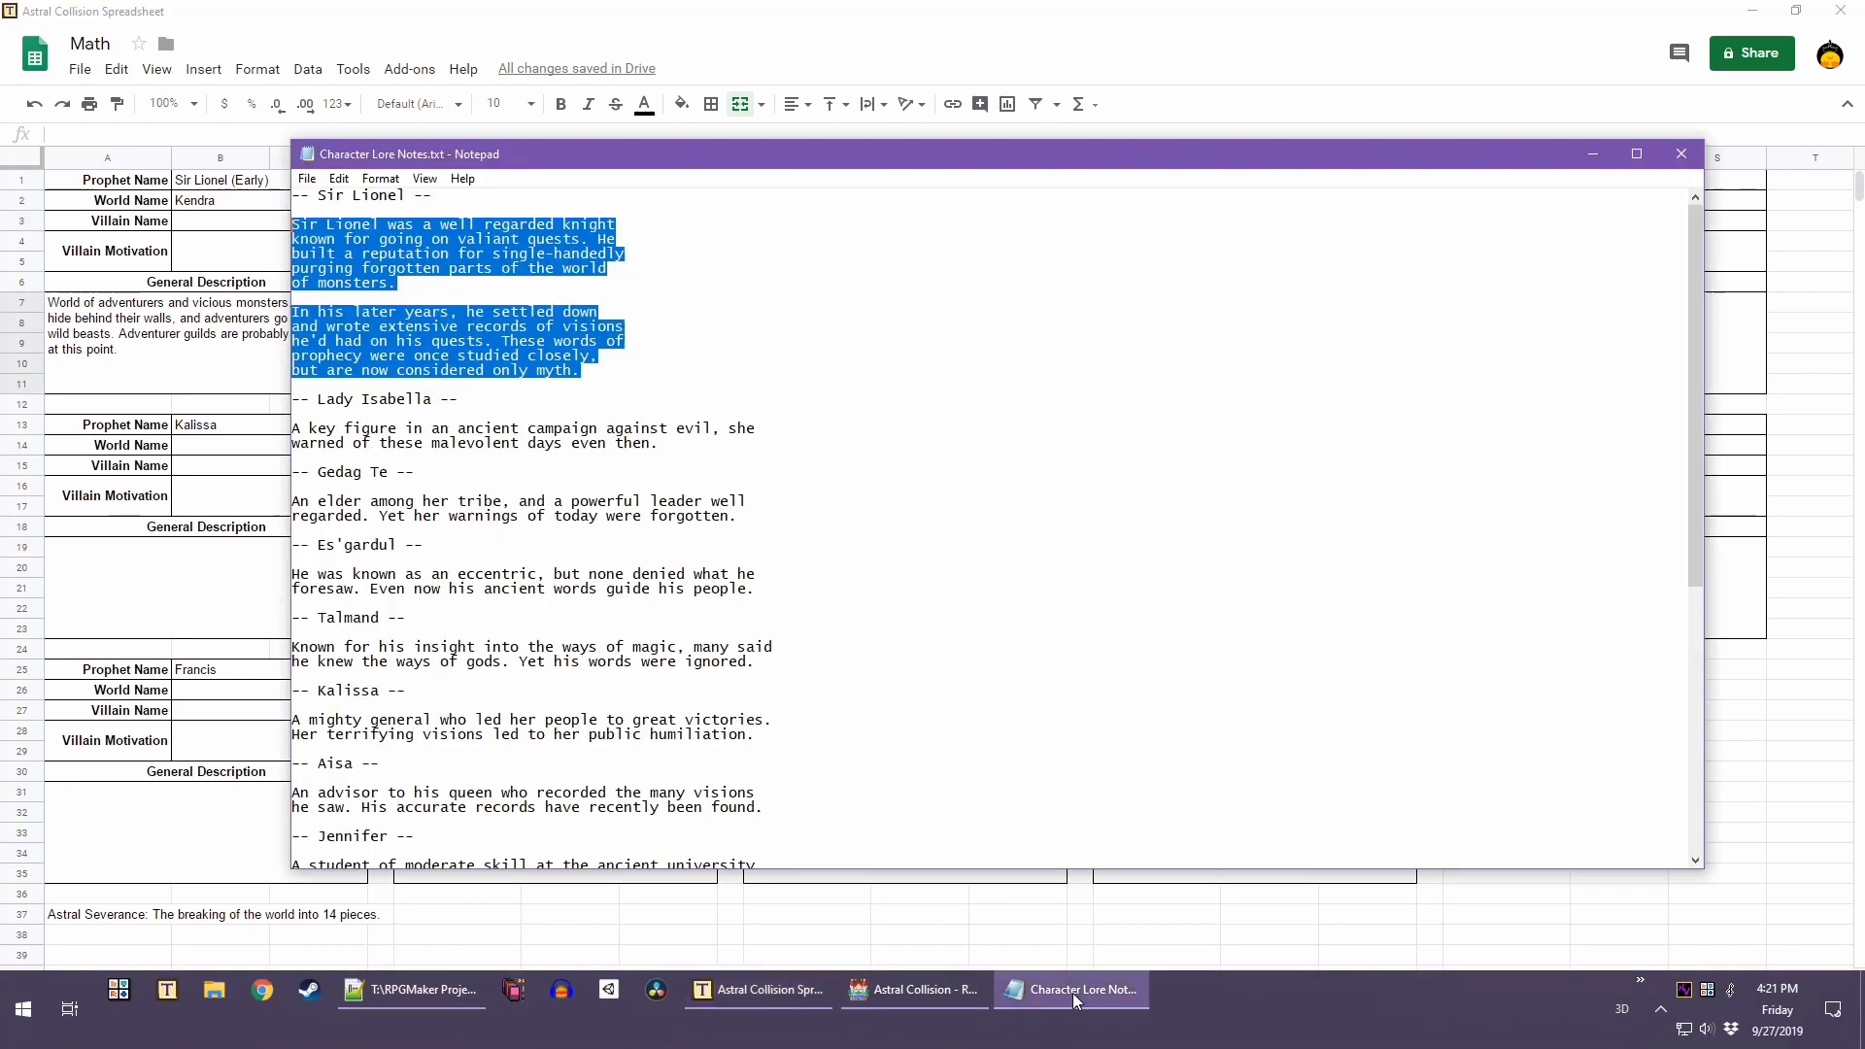
left_click_drag(776, 451, 184, 439)
Switch to RPG Maker MV, open the database and read the actor profiles from Lady Isabella through Hannah
left_click(928, 1001)
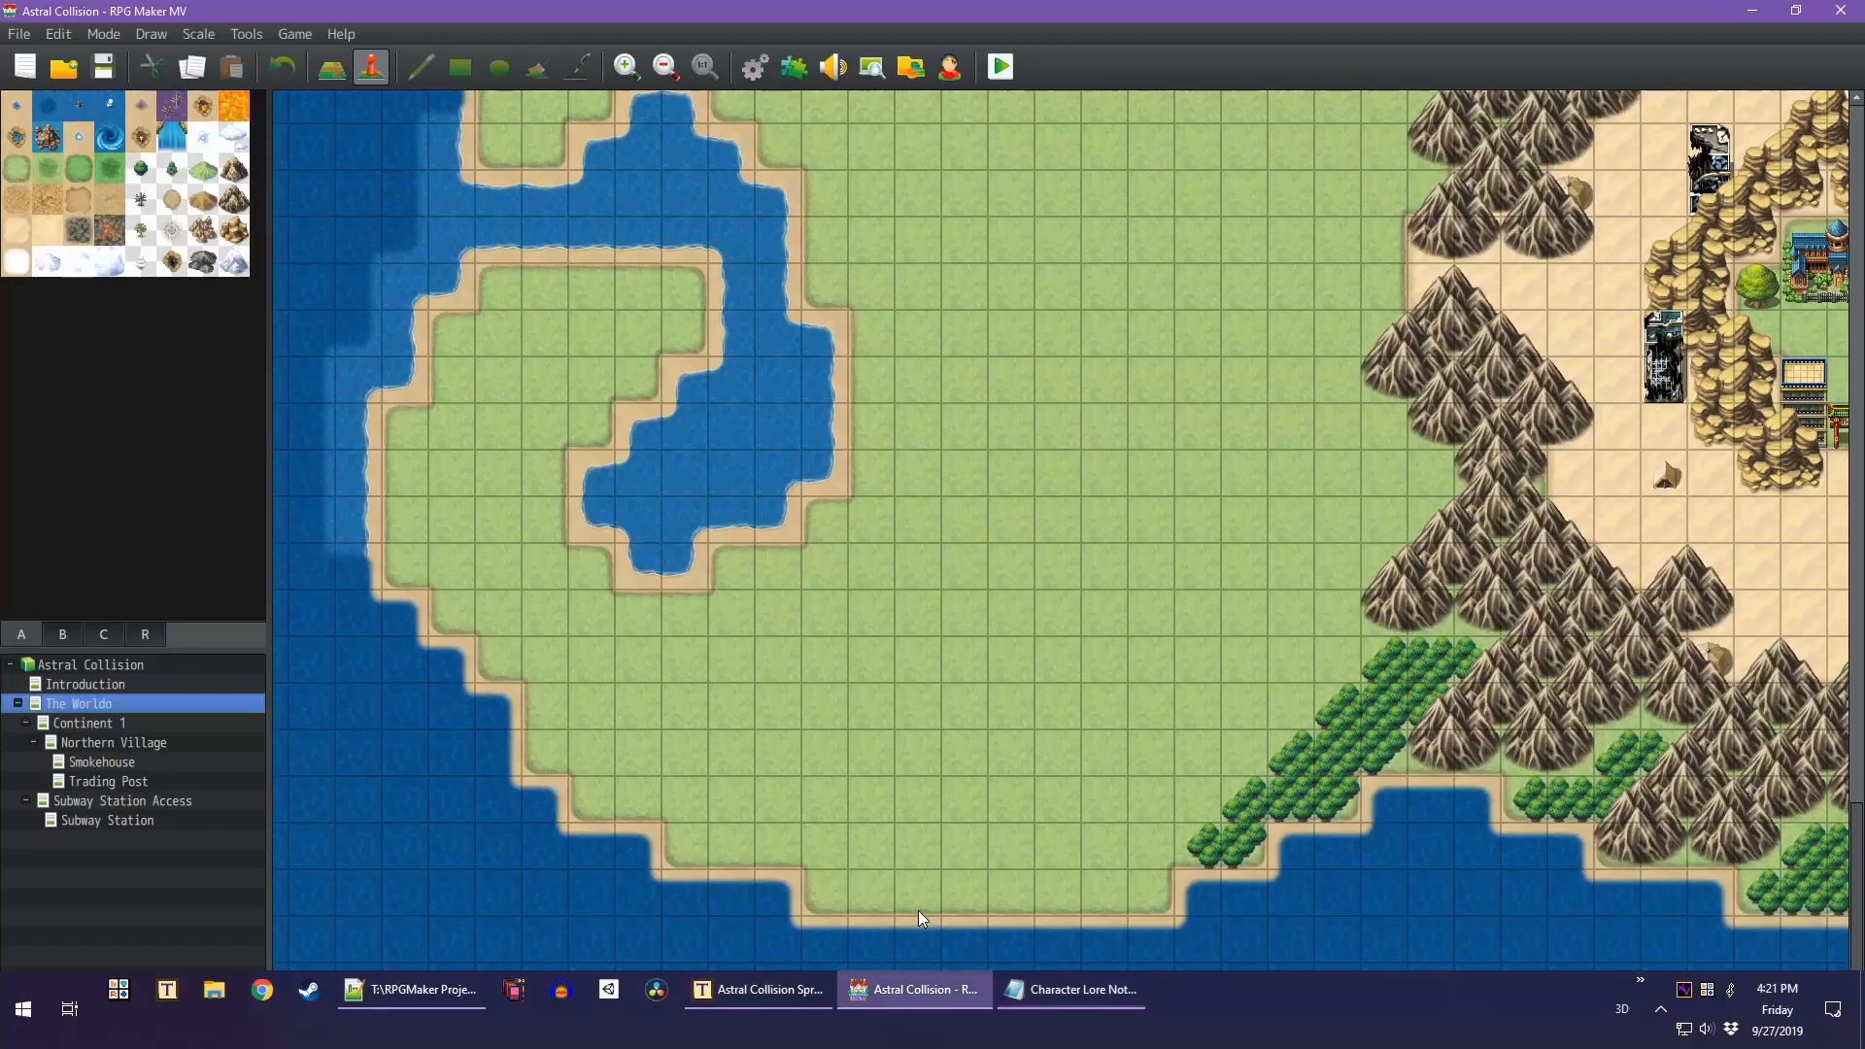
left_click(745, 67)
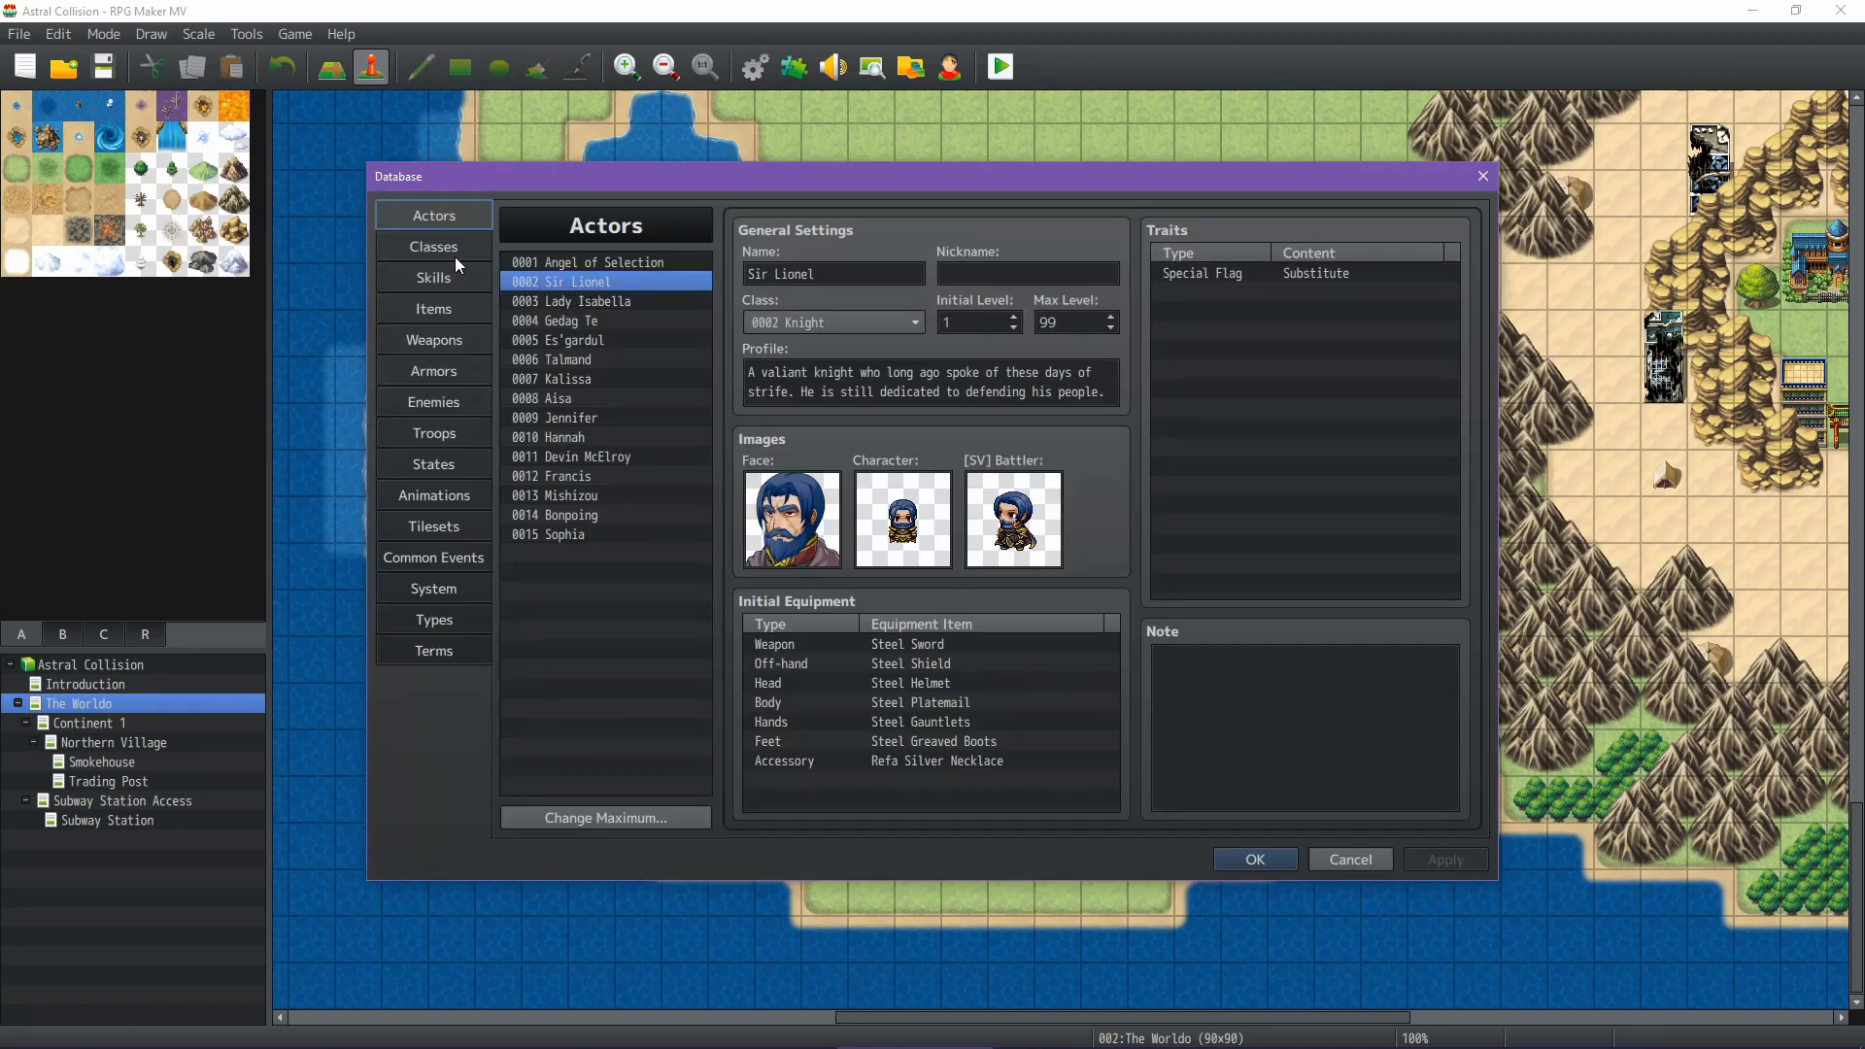
left_click(606, 301)
key("Down")
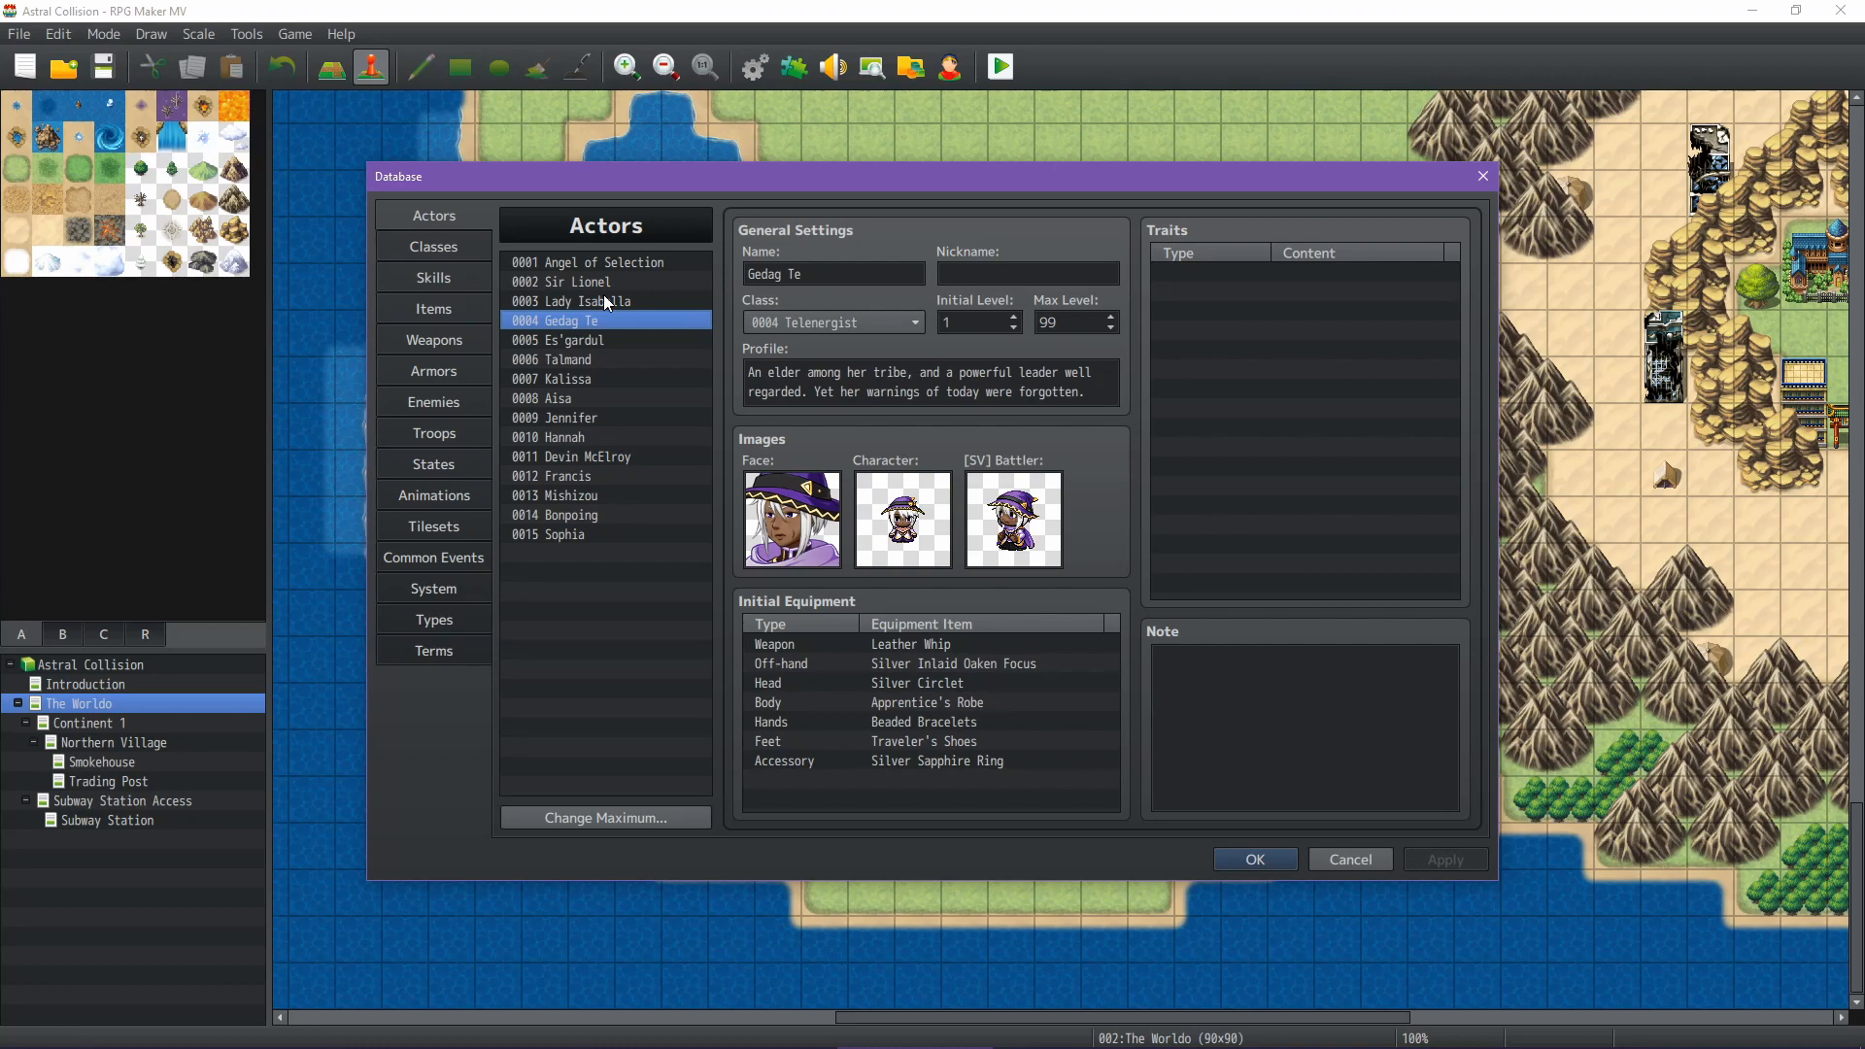
key("Down")
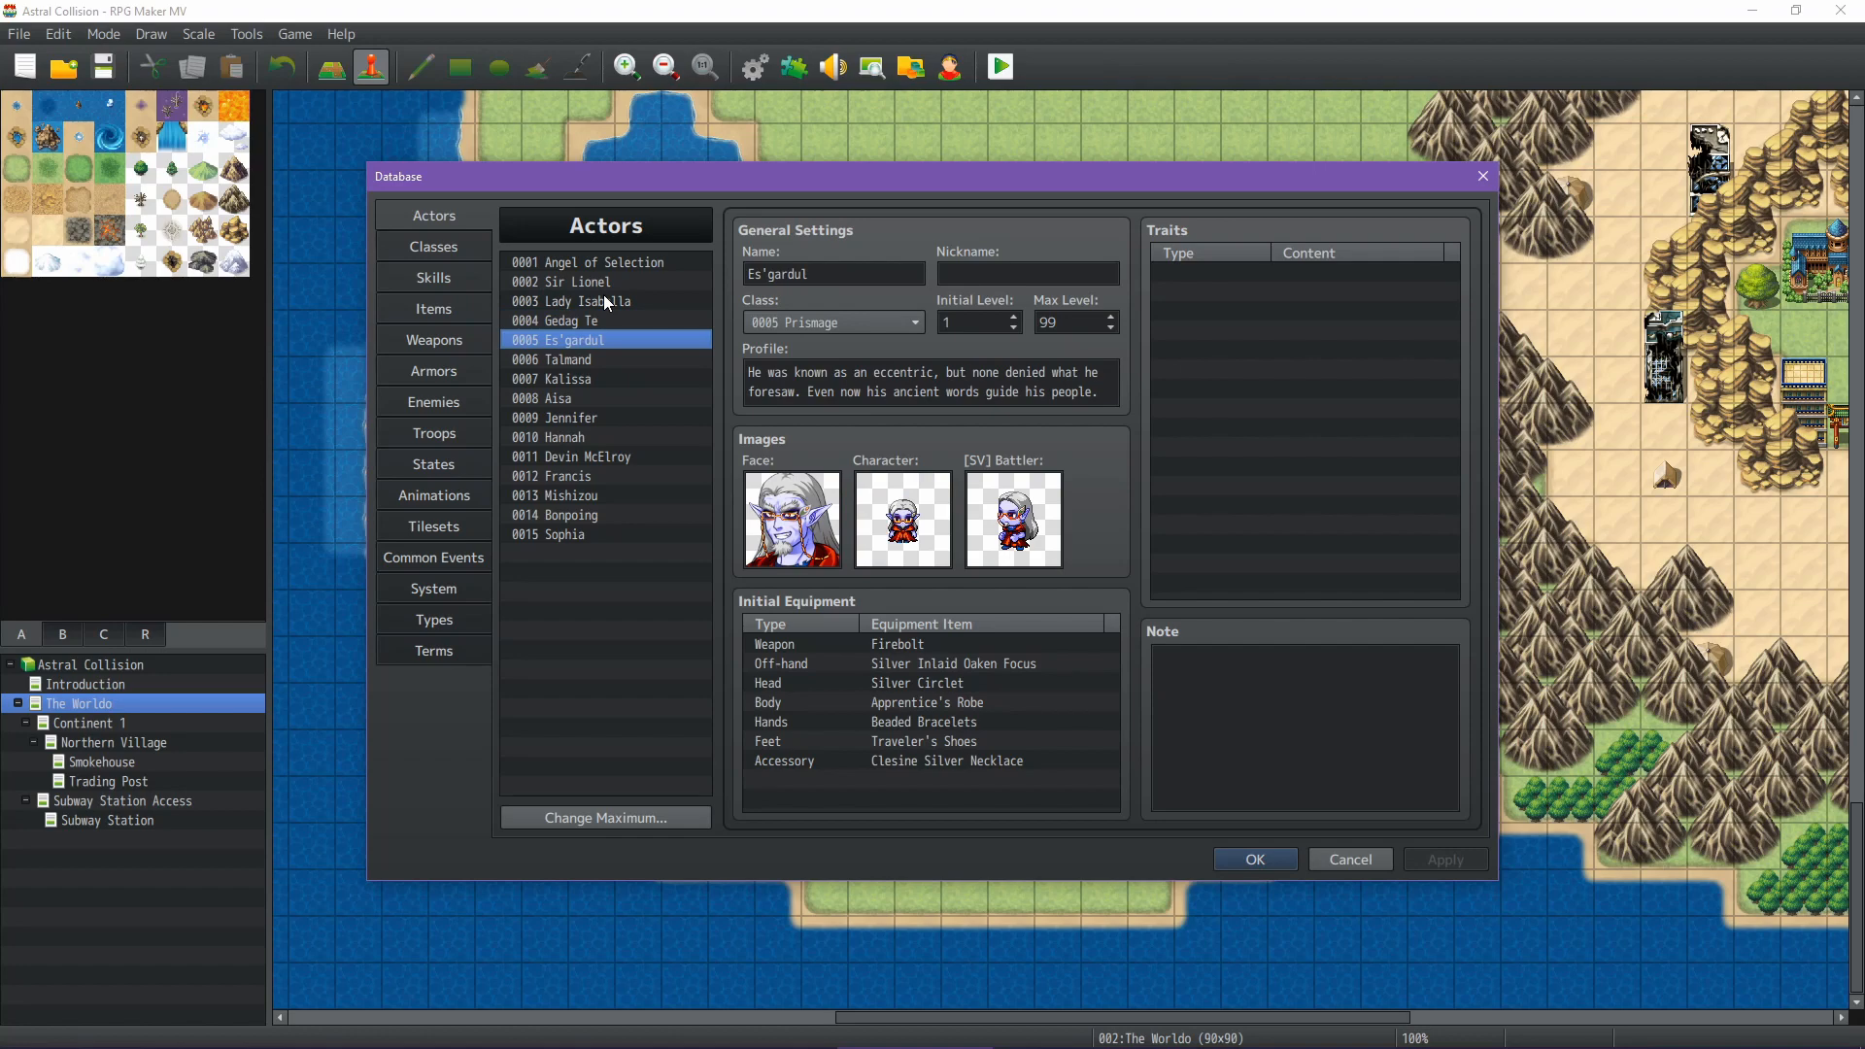
key("Down")
key("Up")
key("Down")
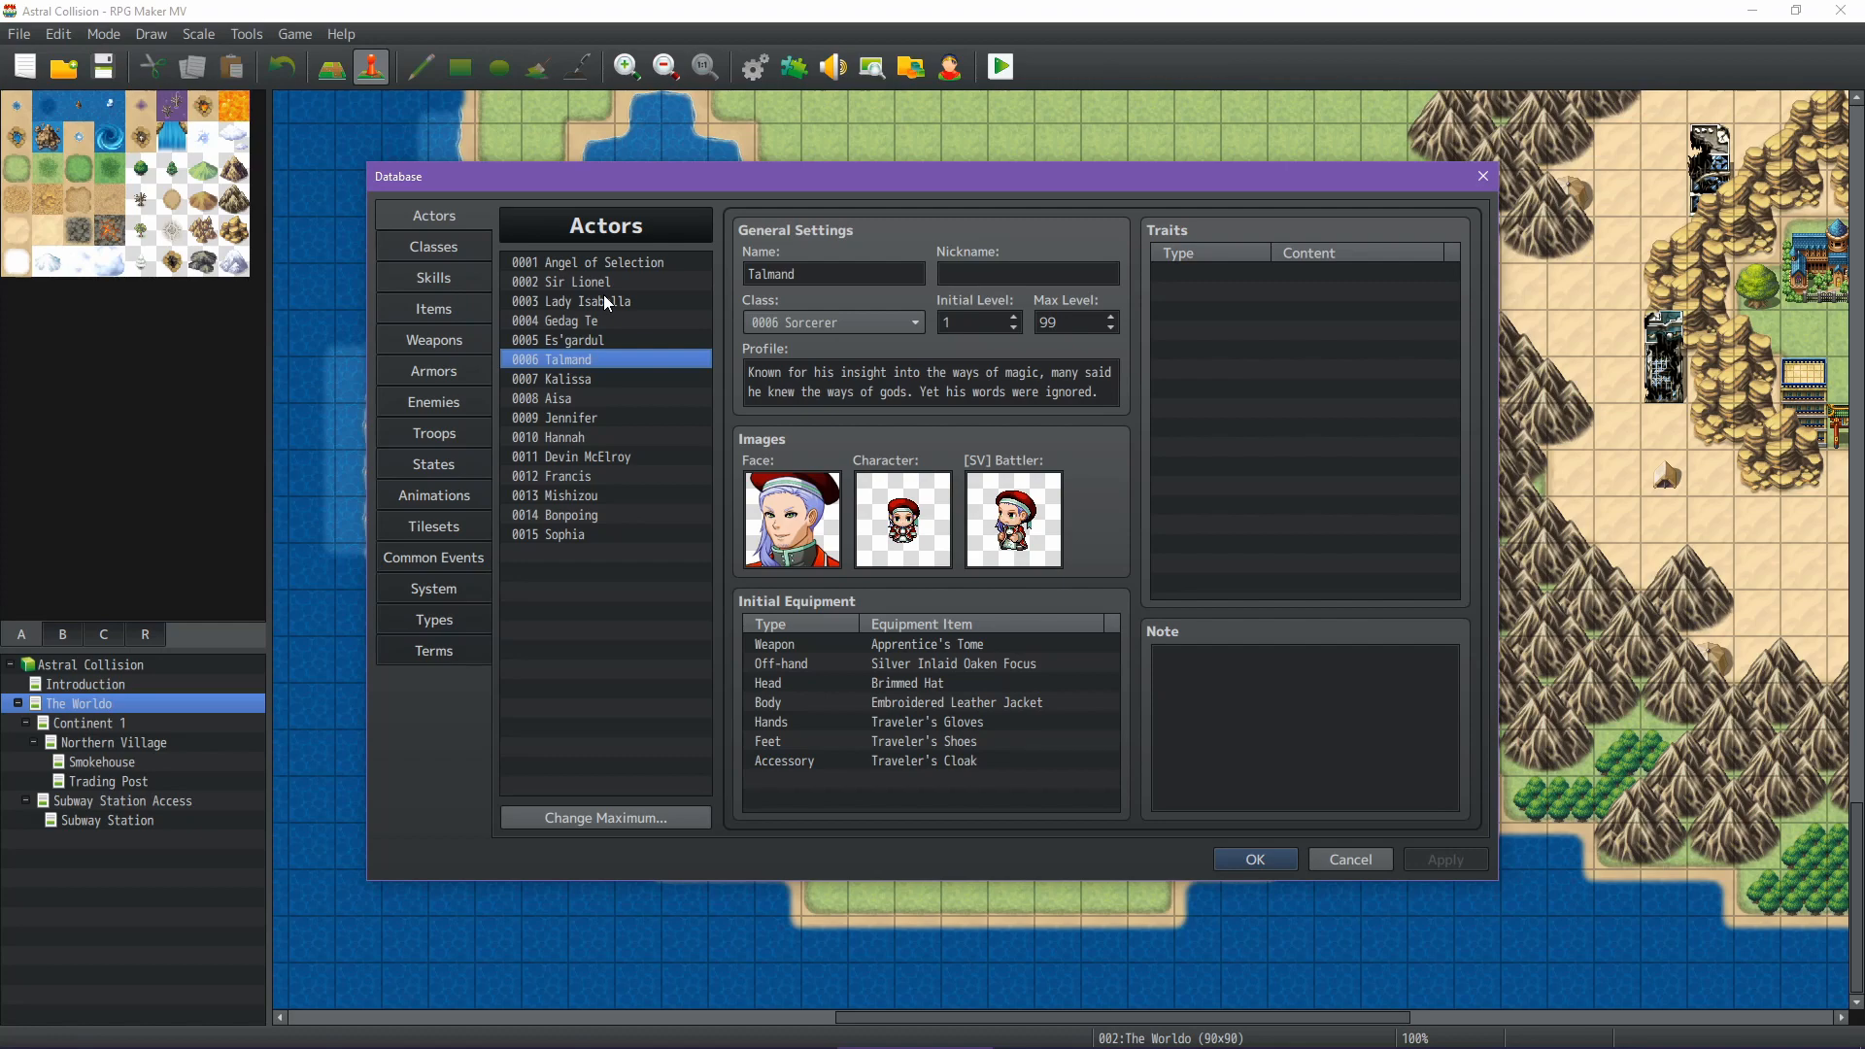
key("Down")
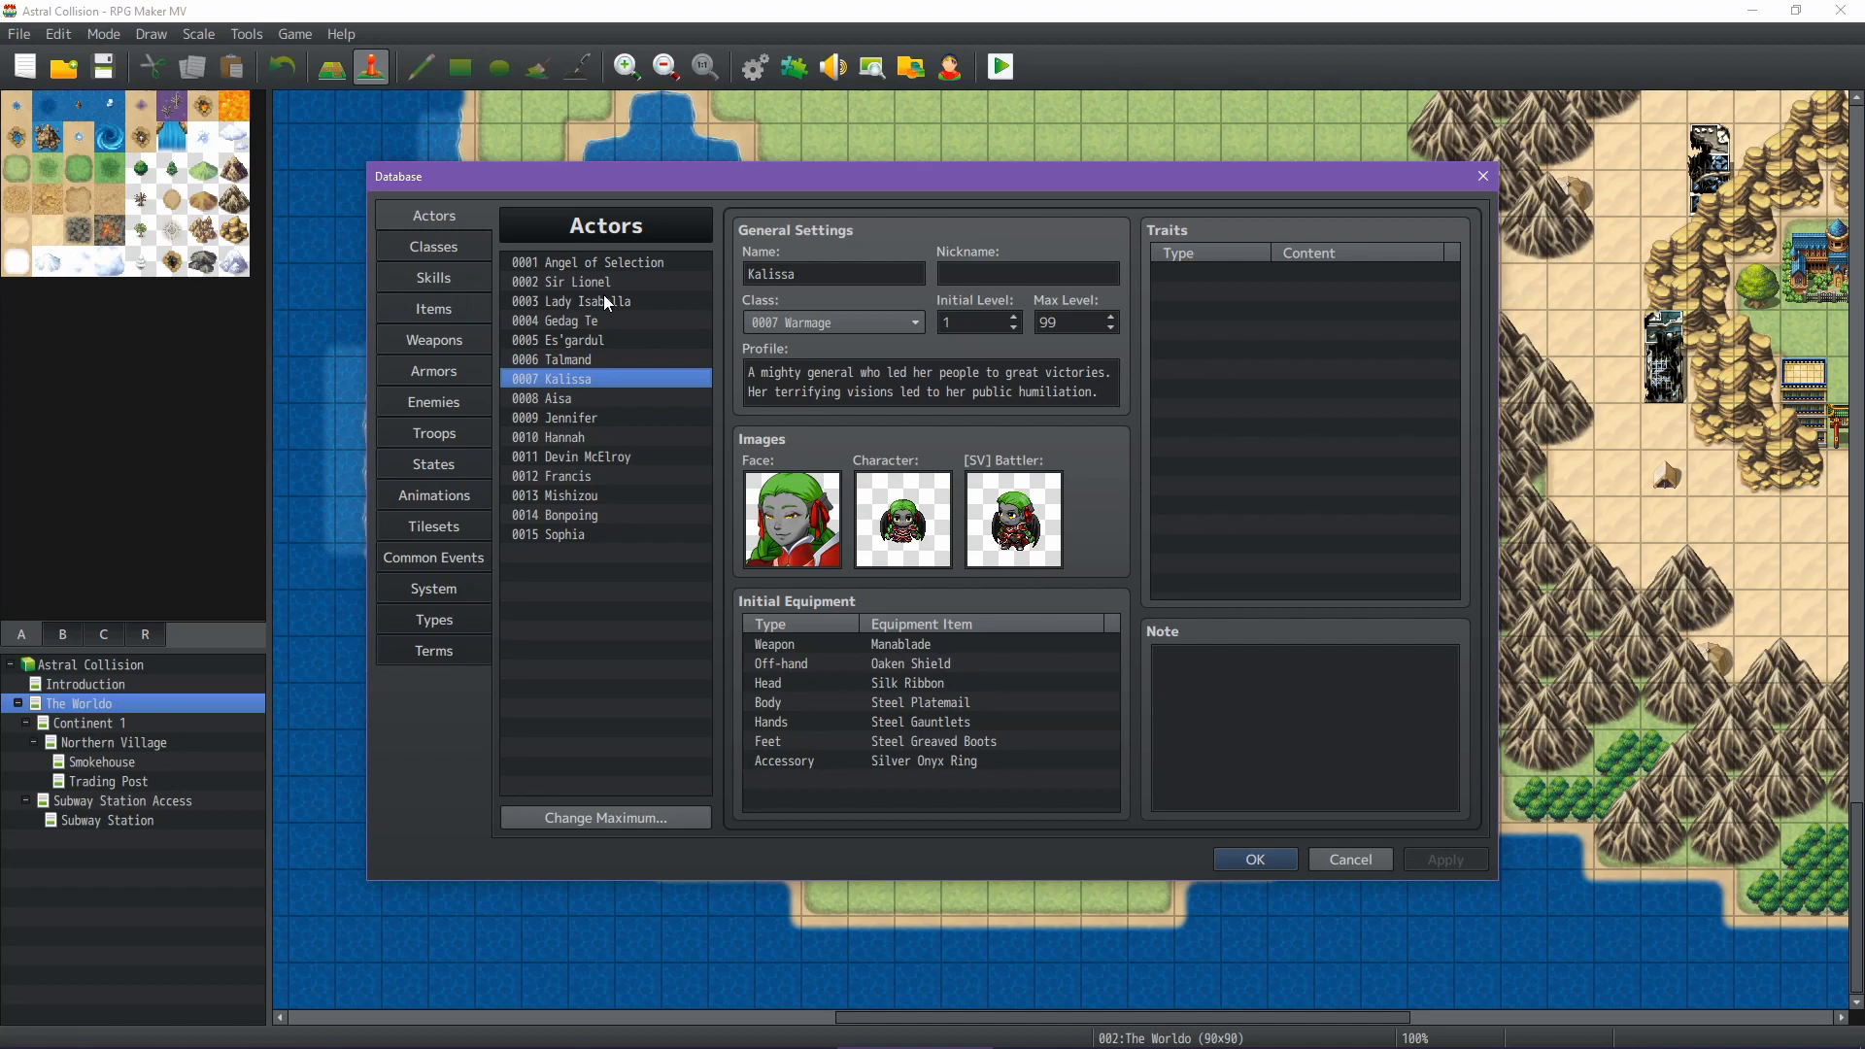
key("Down")
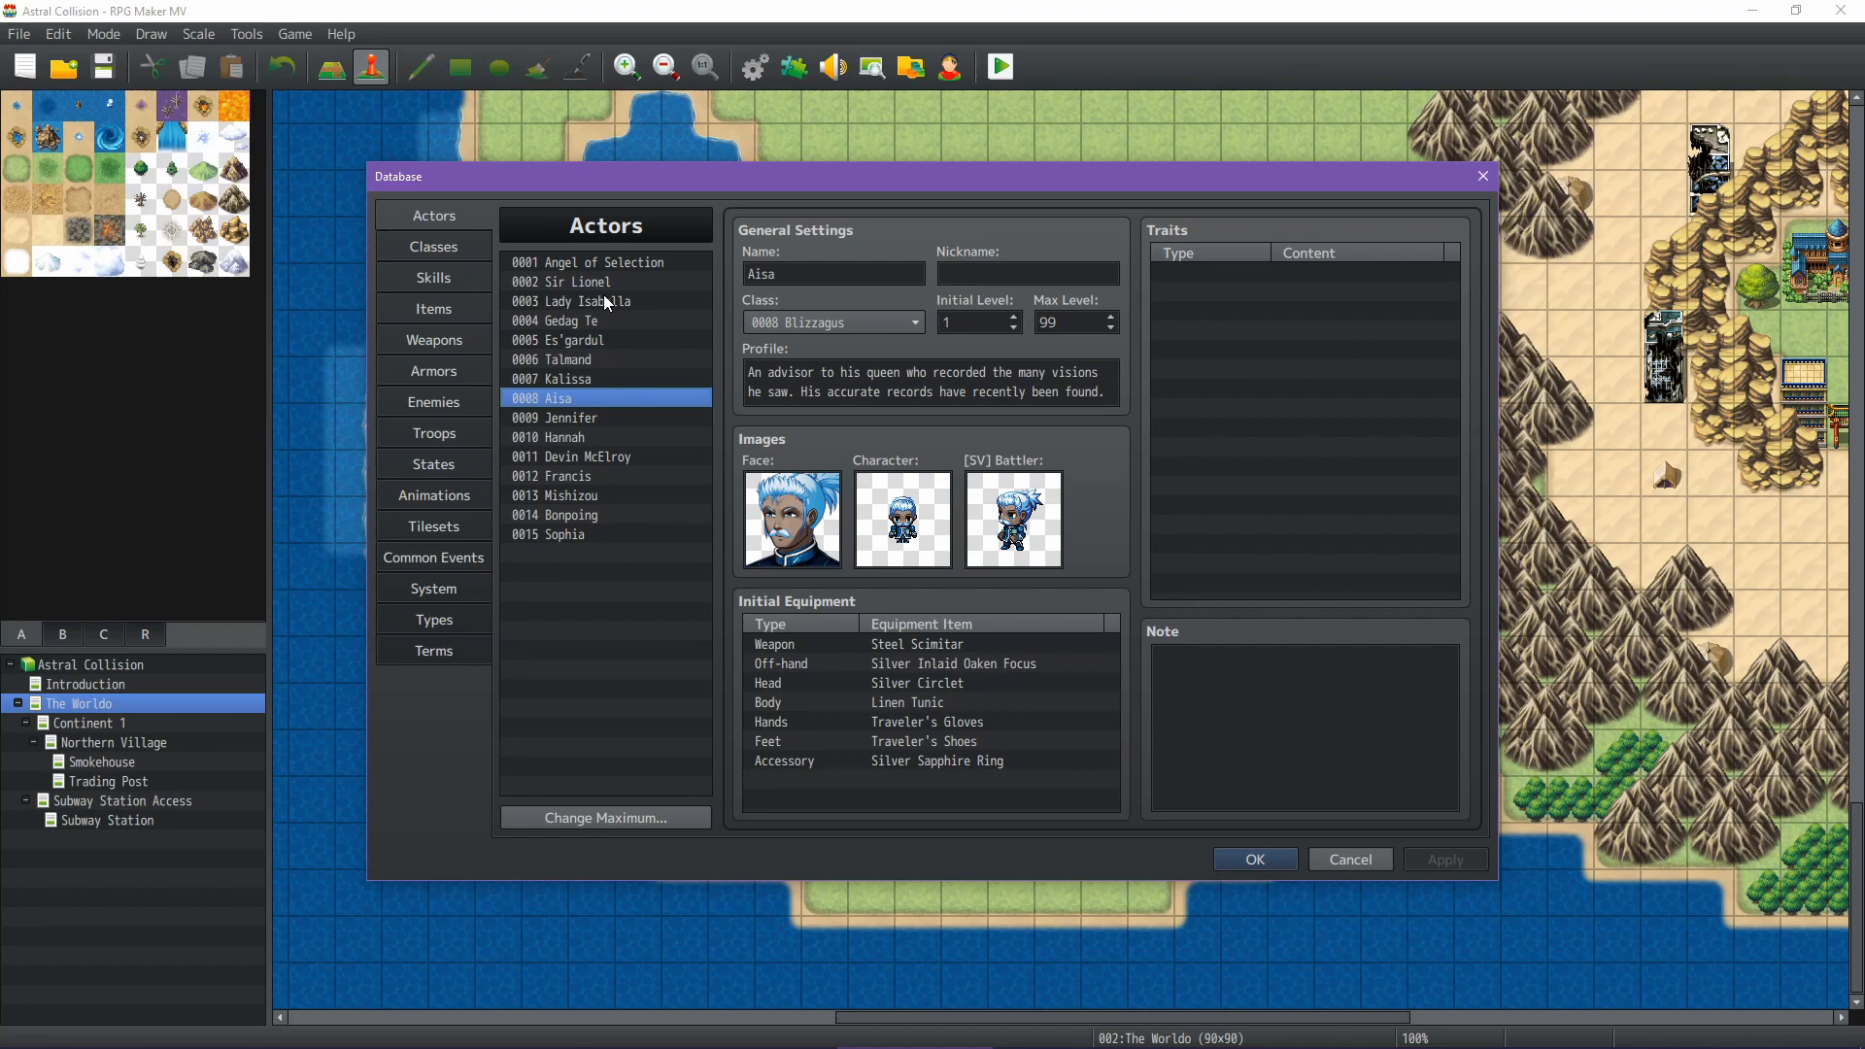
key("Down")
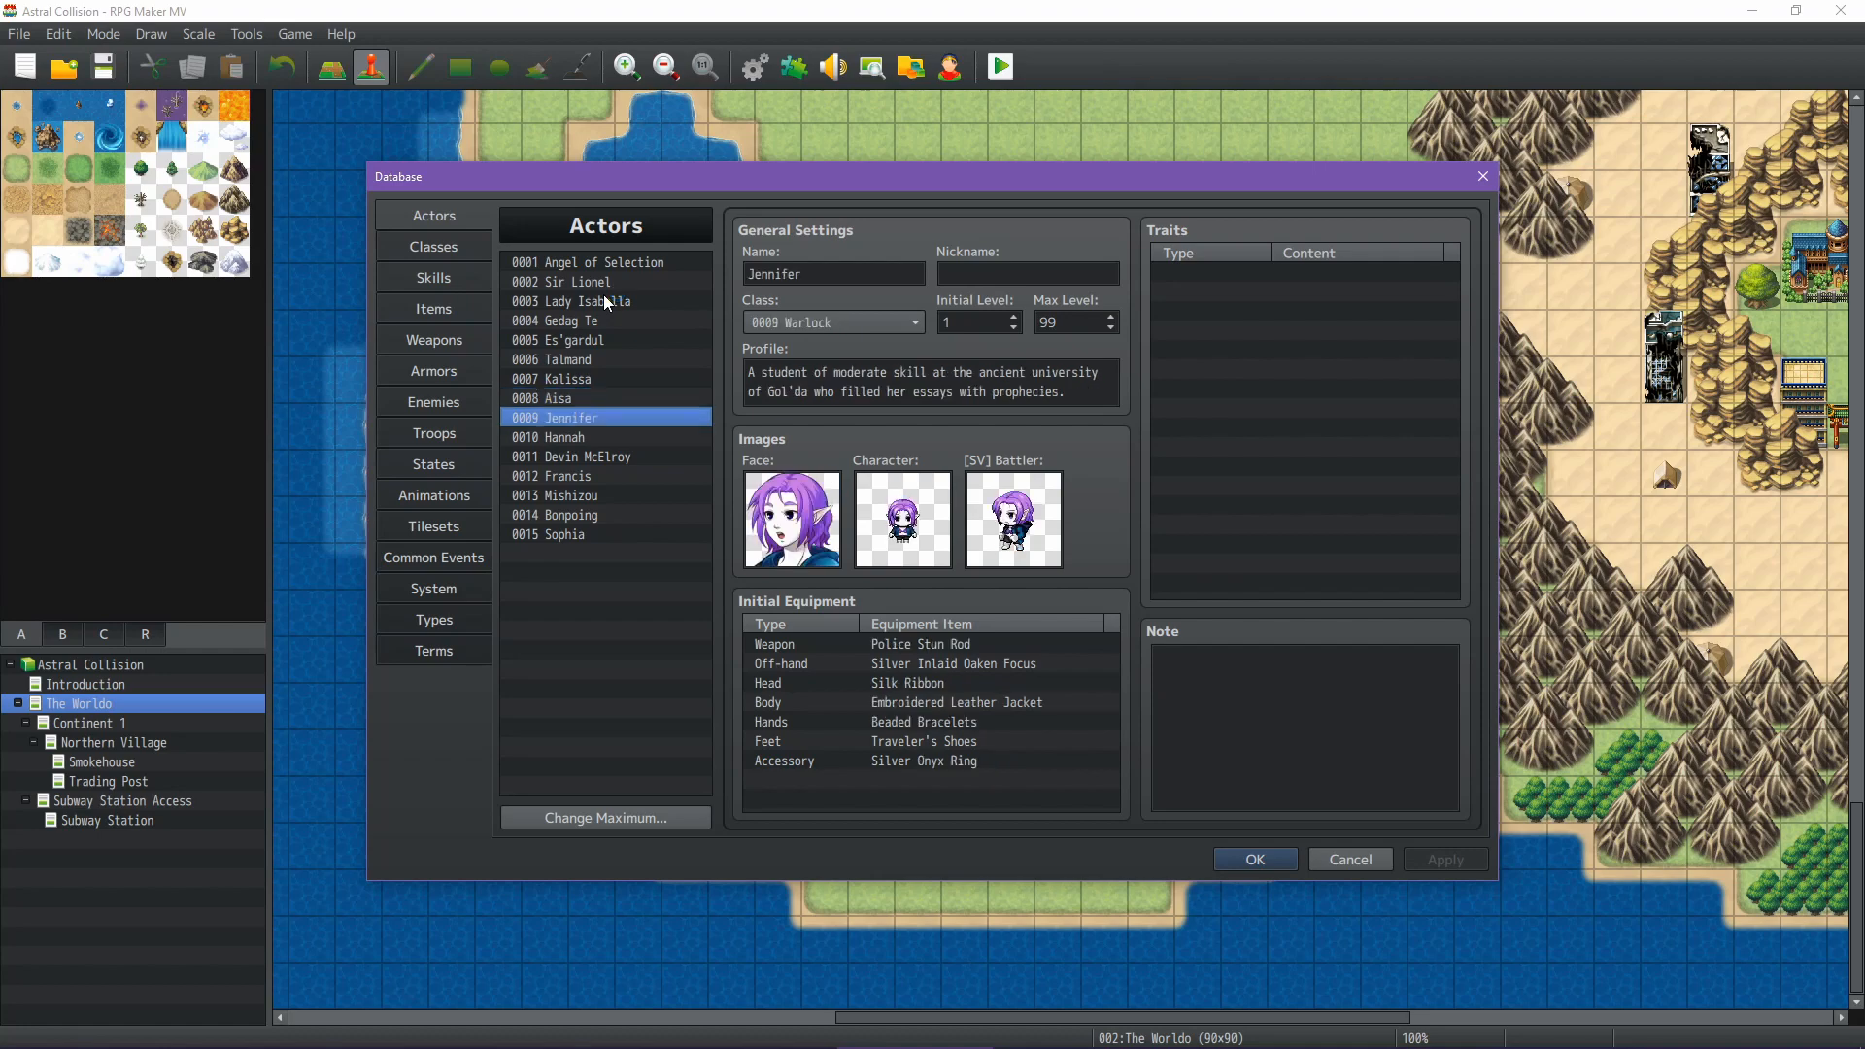
key("Down")
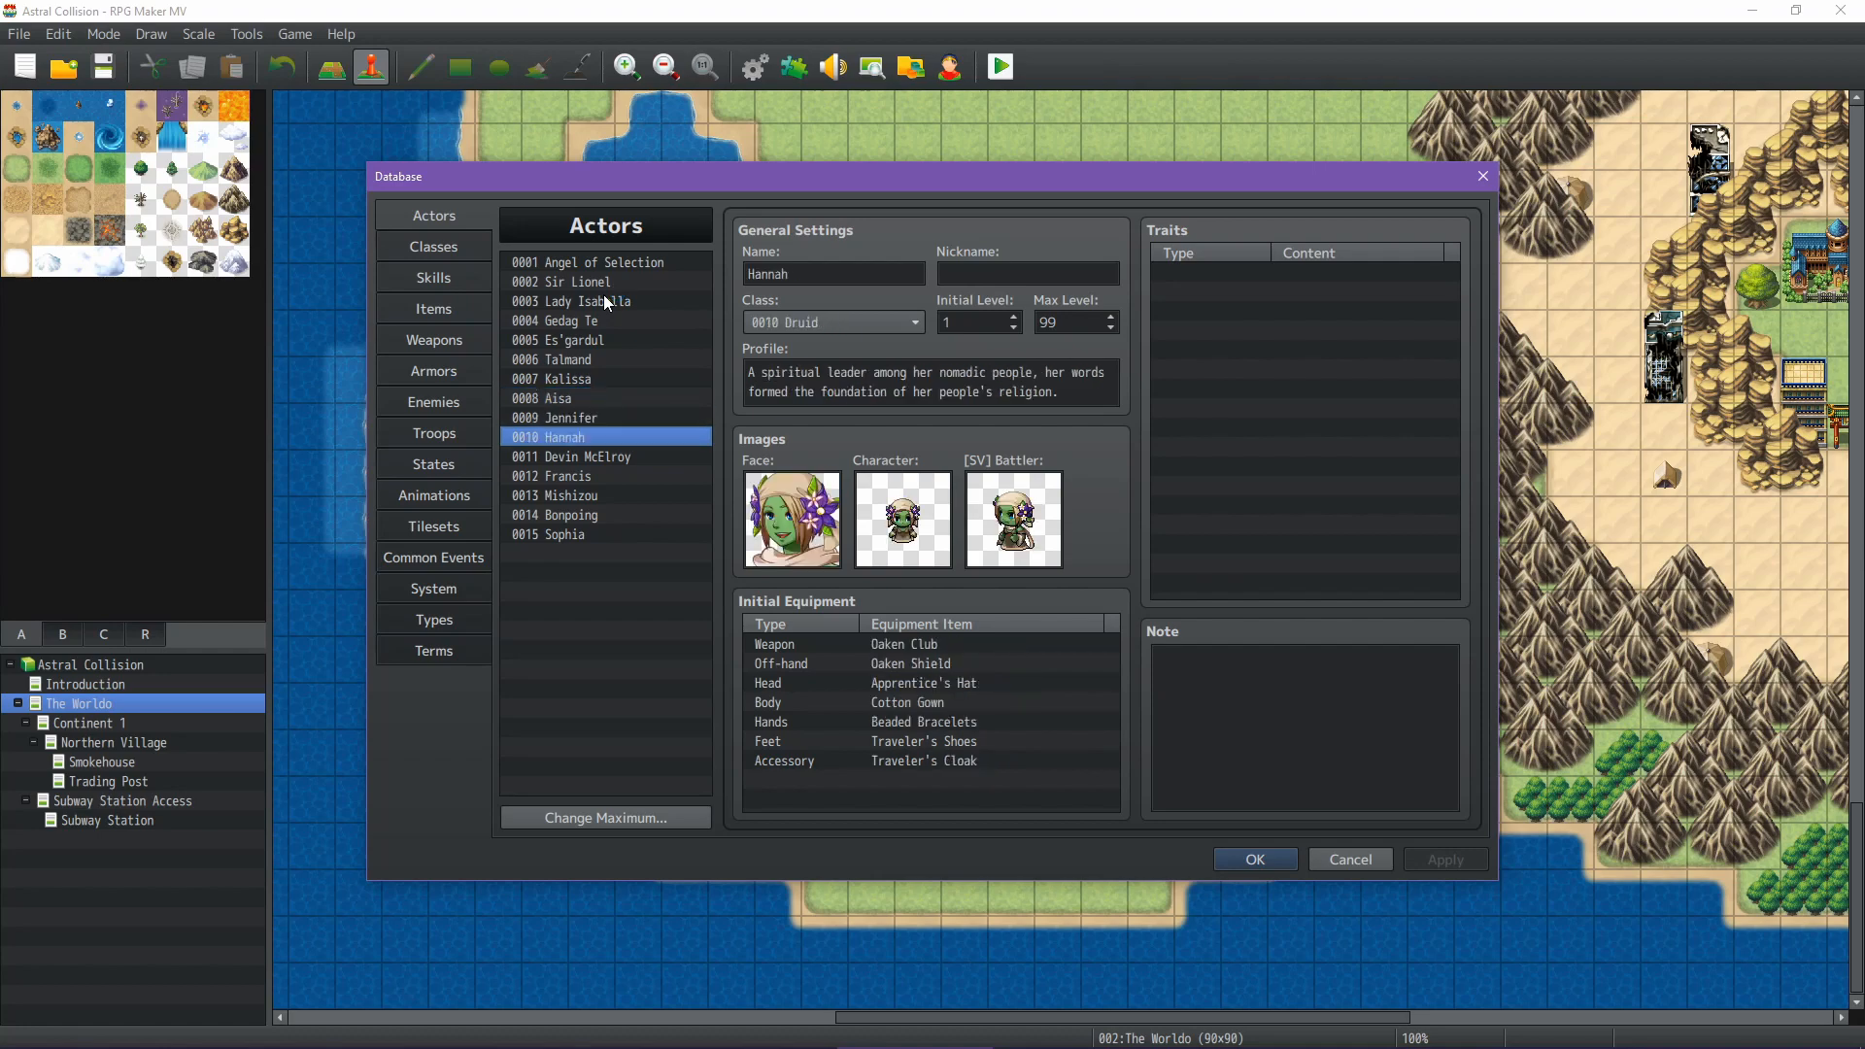
key("Up")
key("Down")
key("Down")
key("Down")
key("Down")
key("Down")
key("Down")
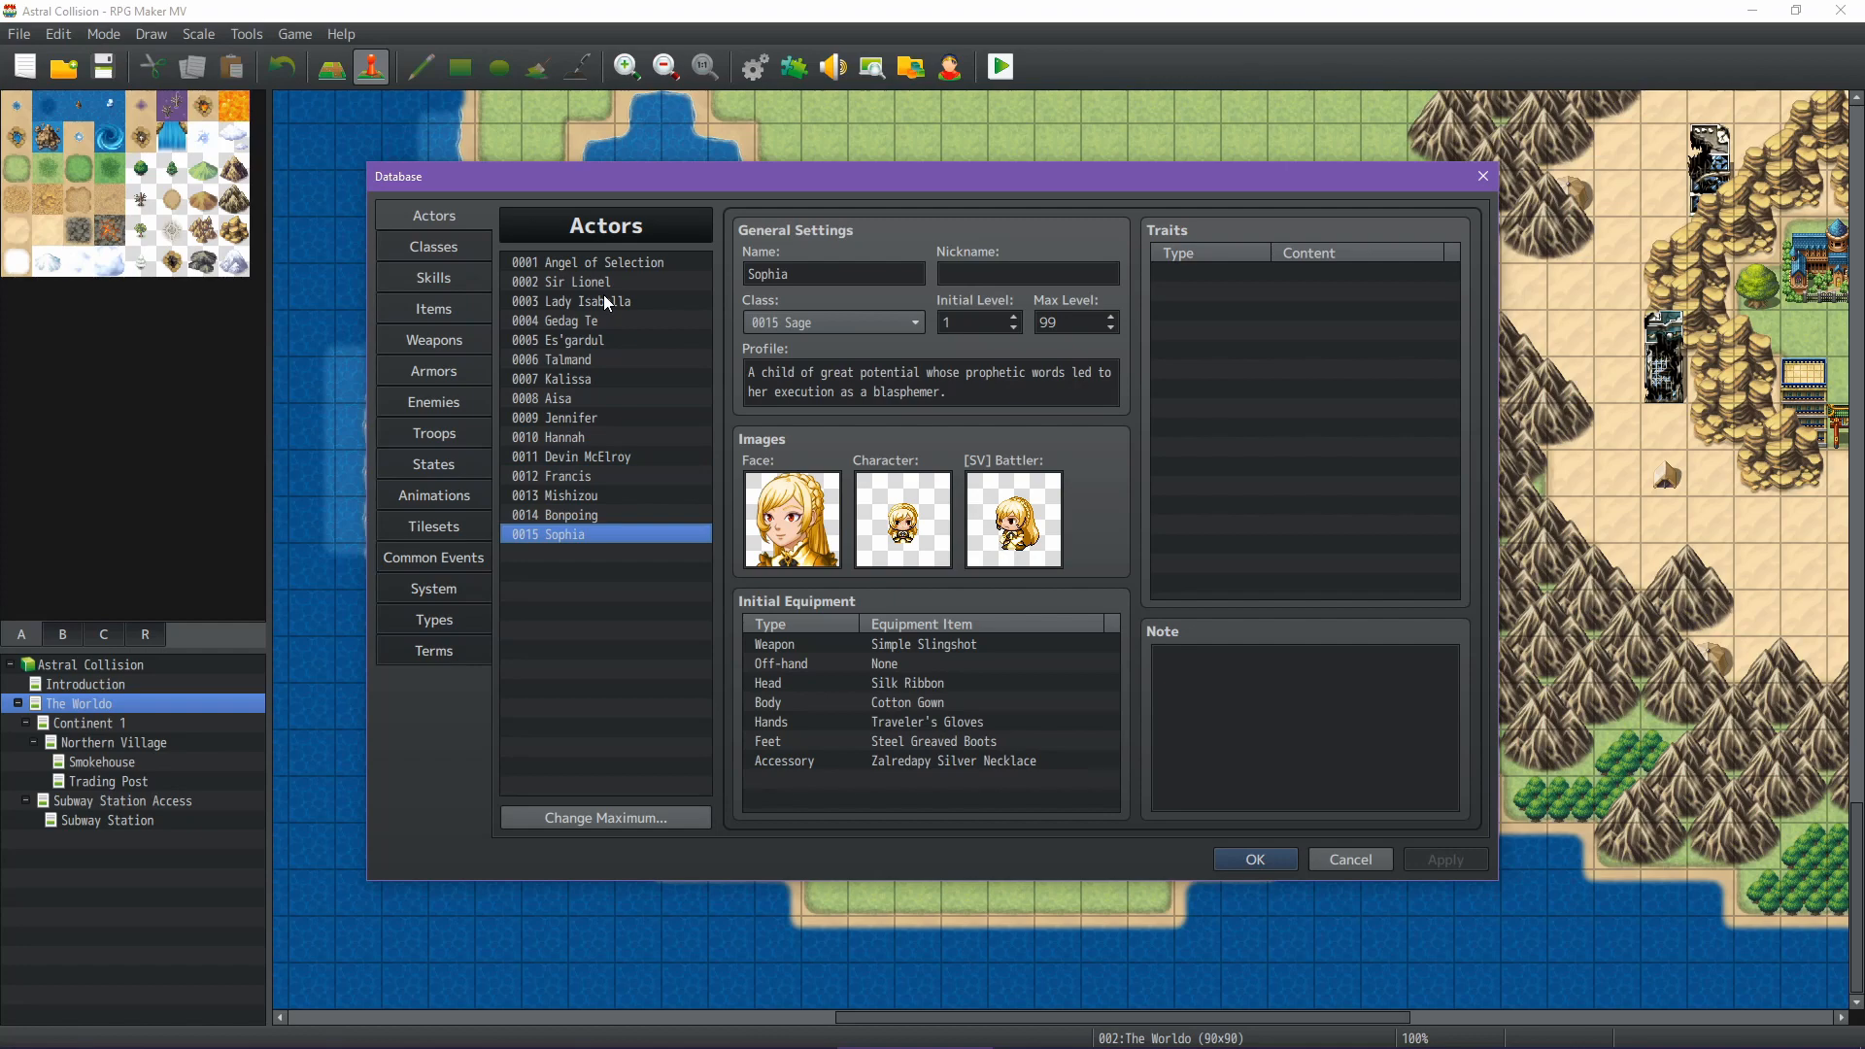
key("Up")
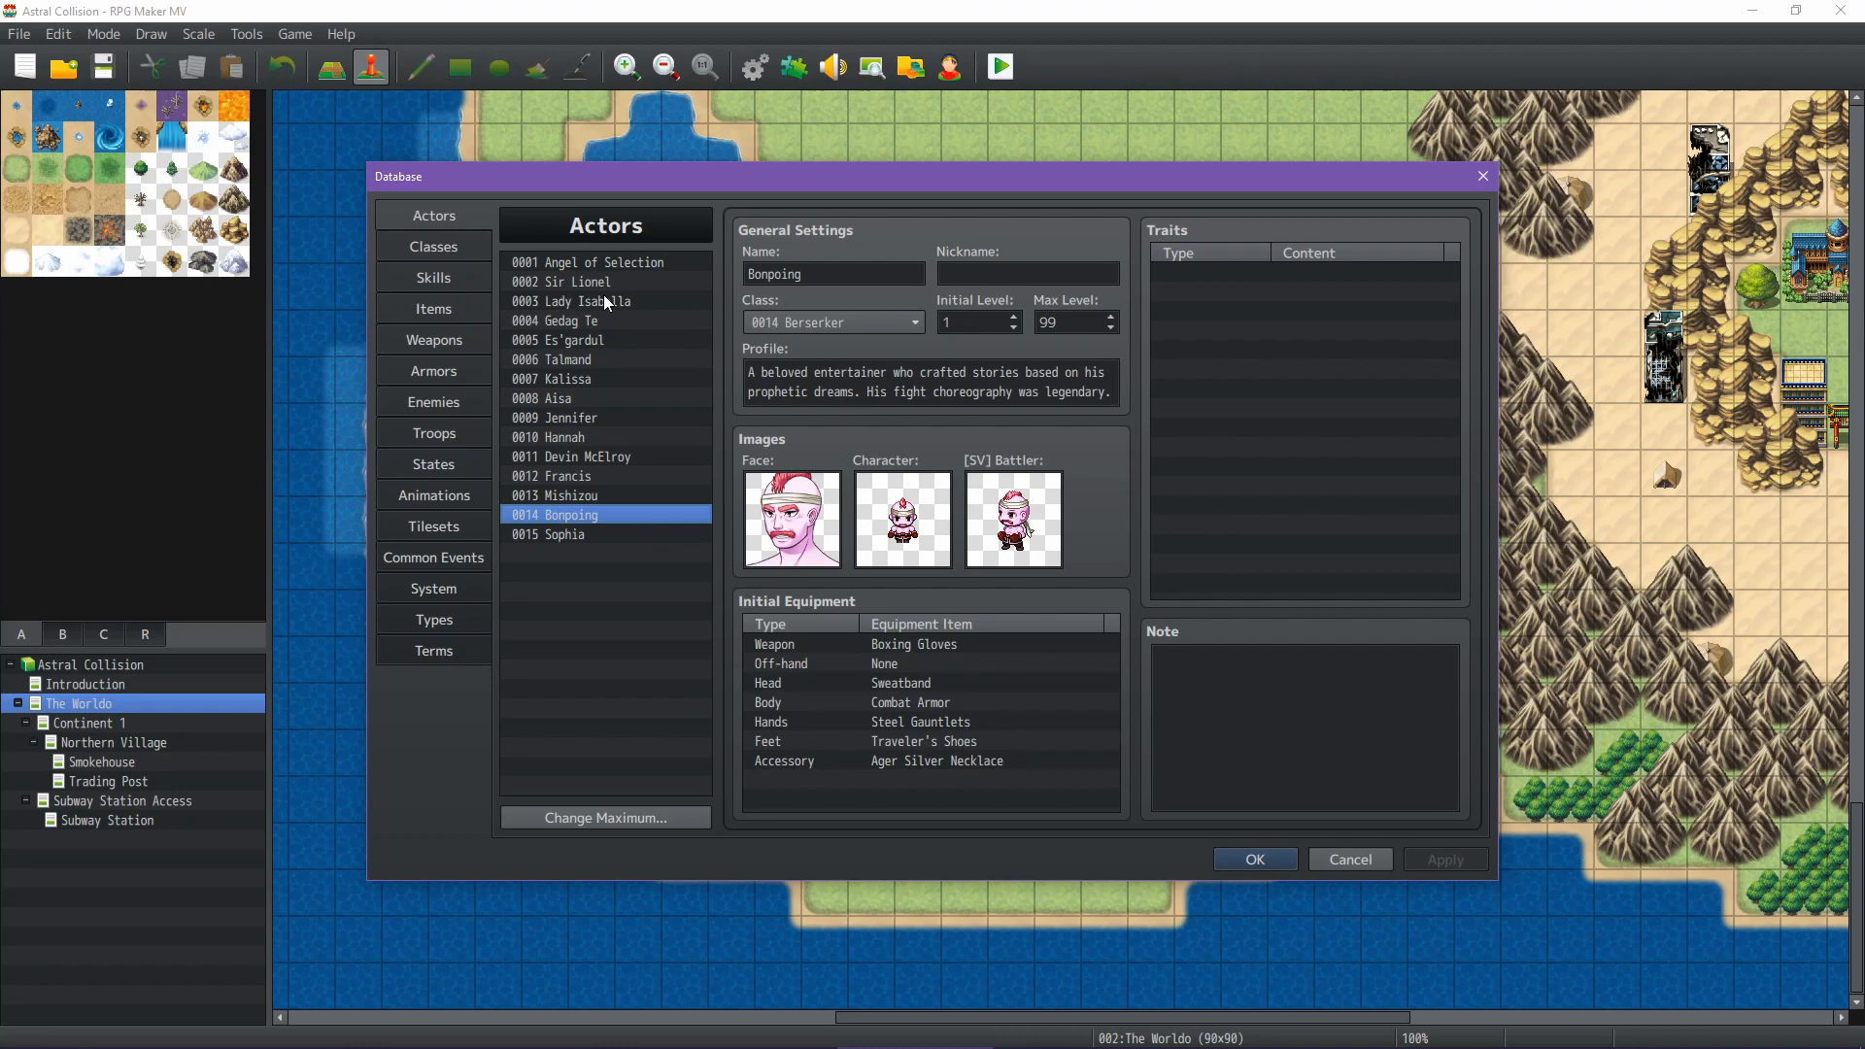
key("Up")
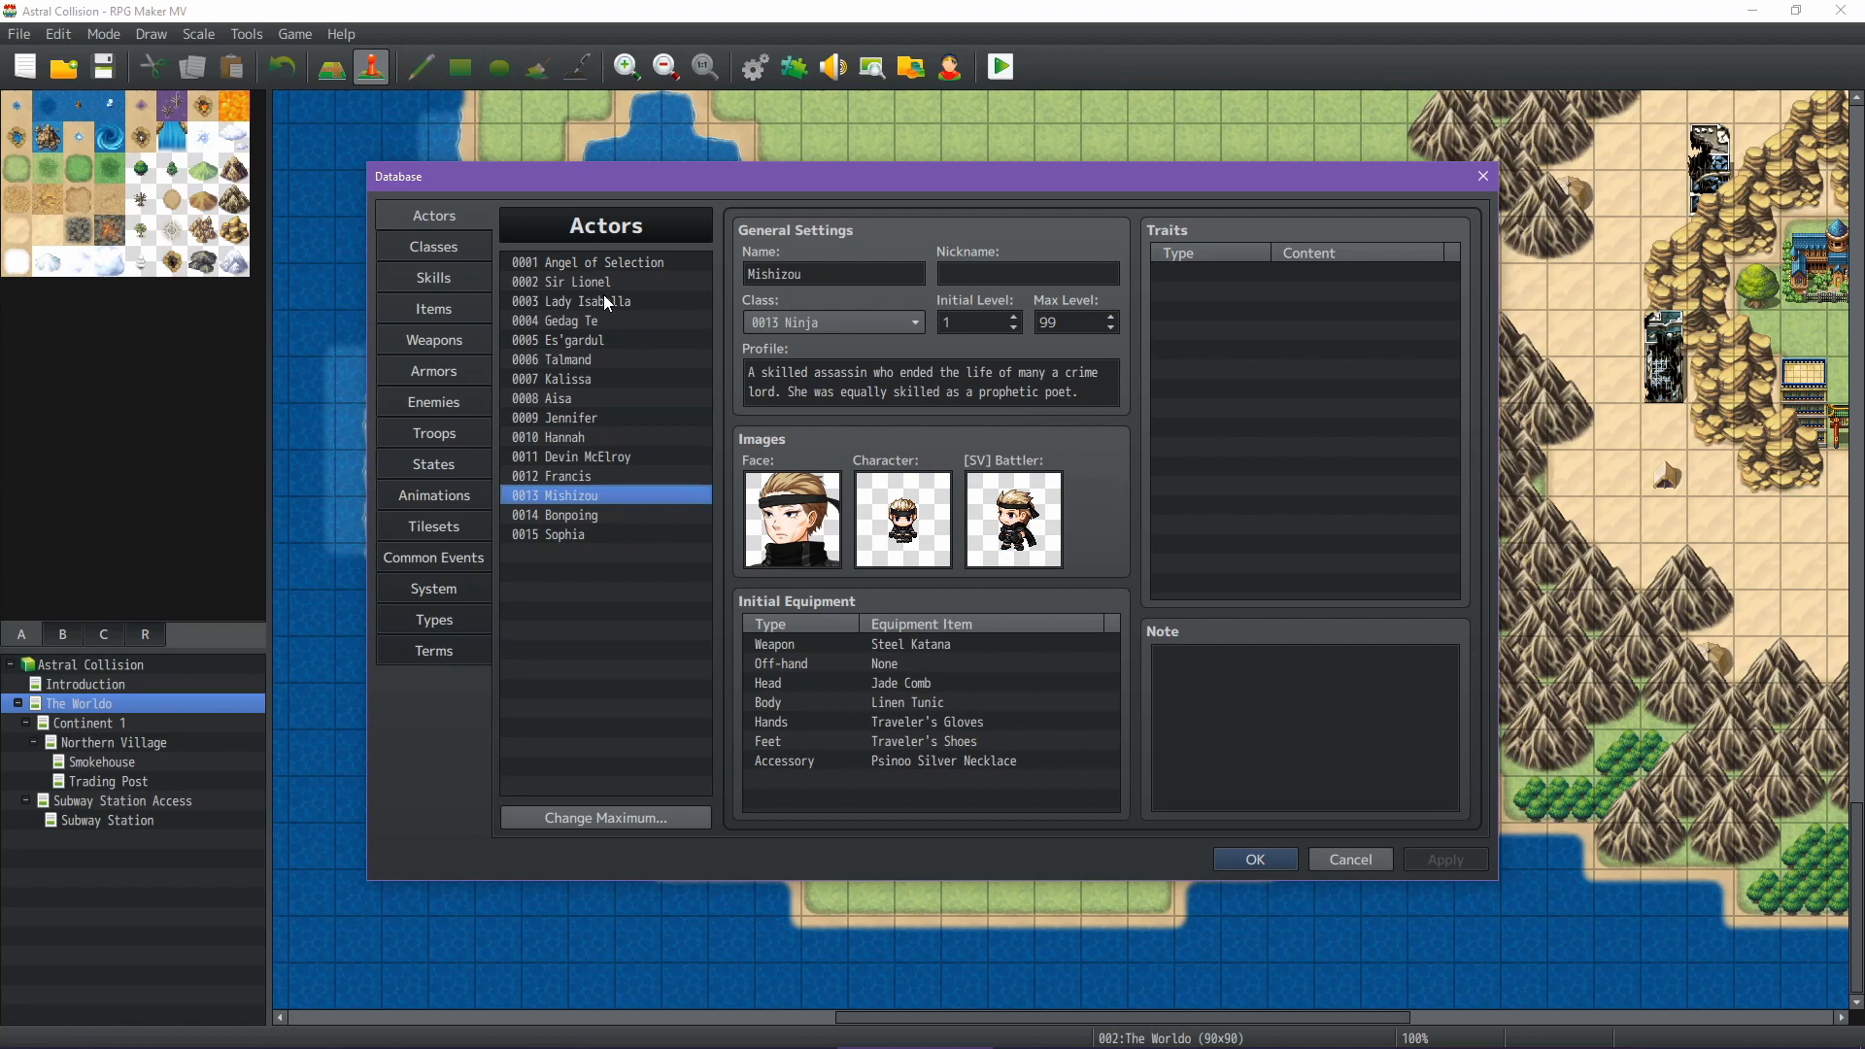
key("Up")
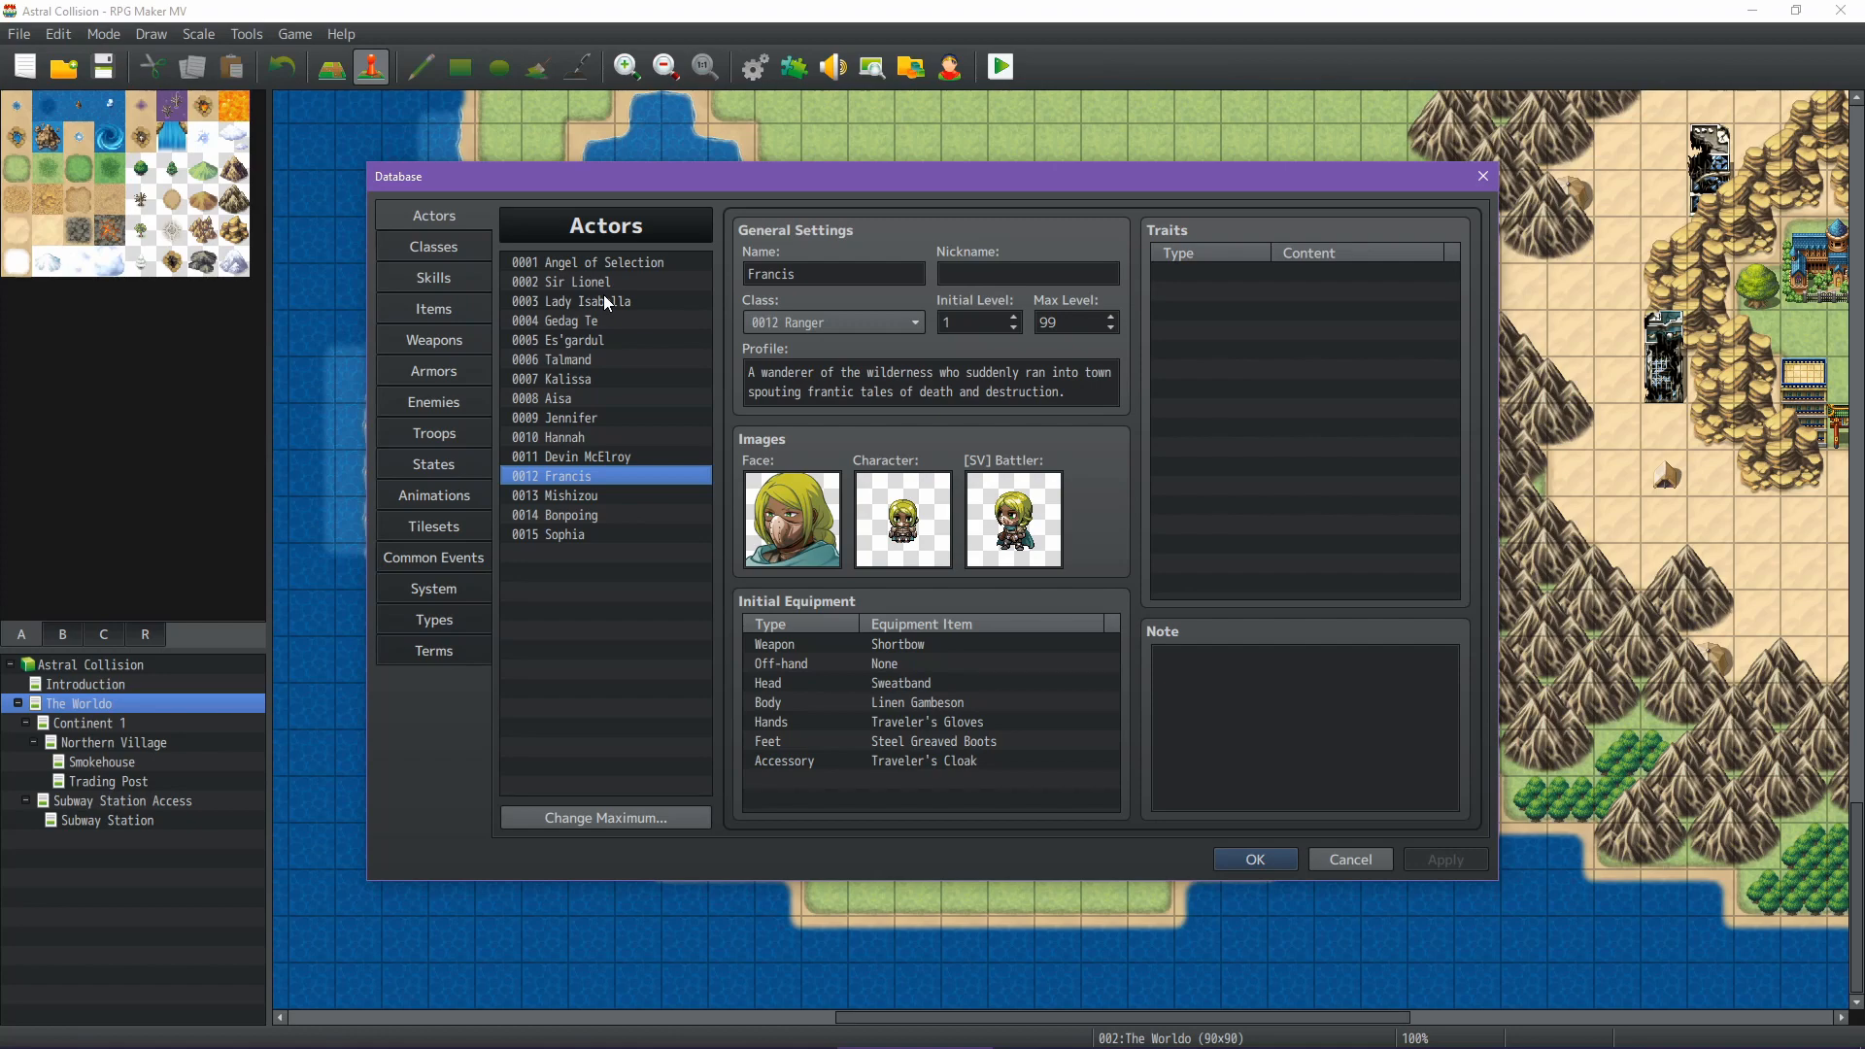
key("Up")
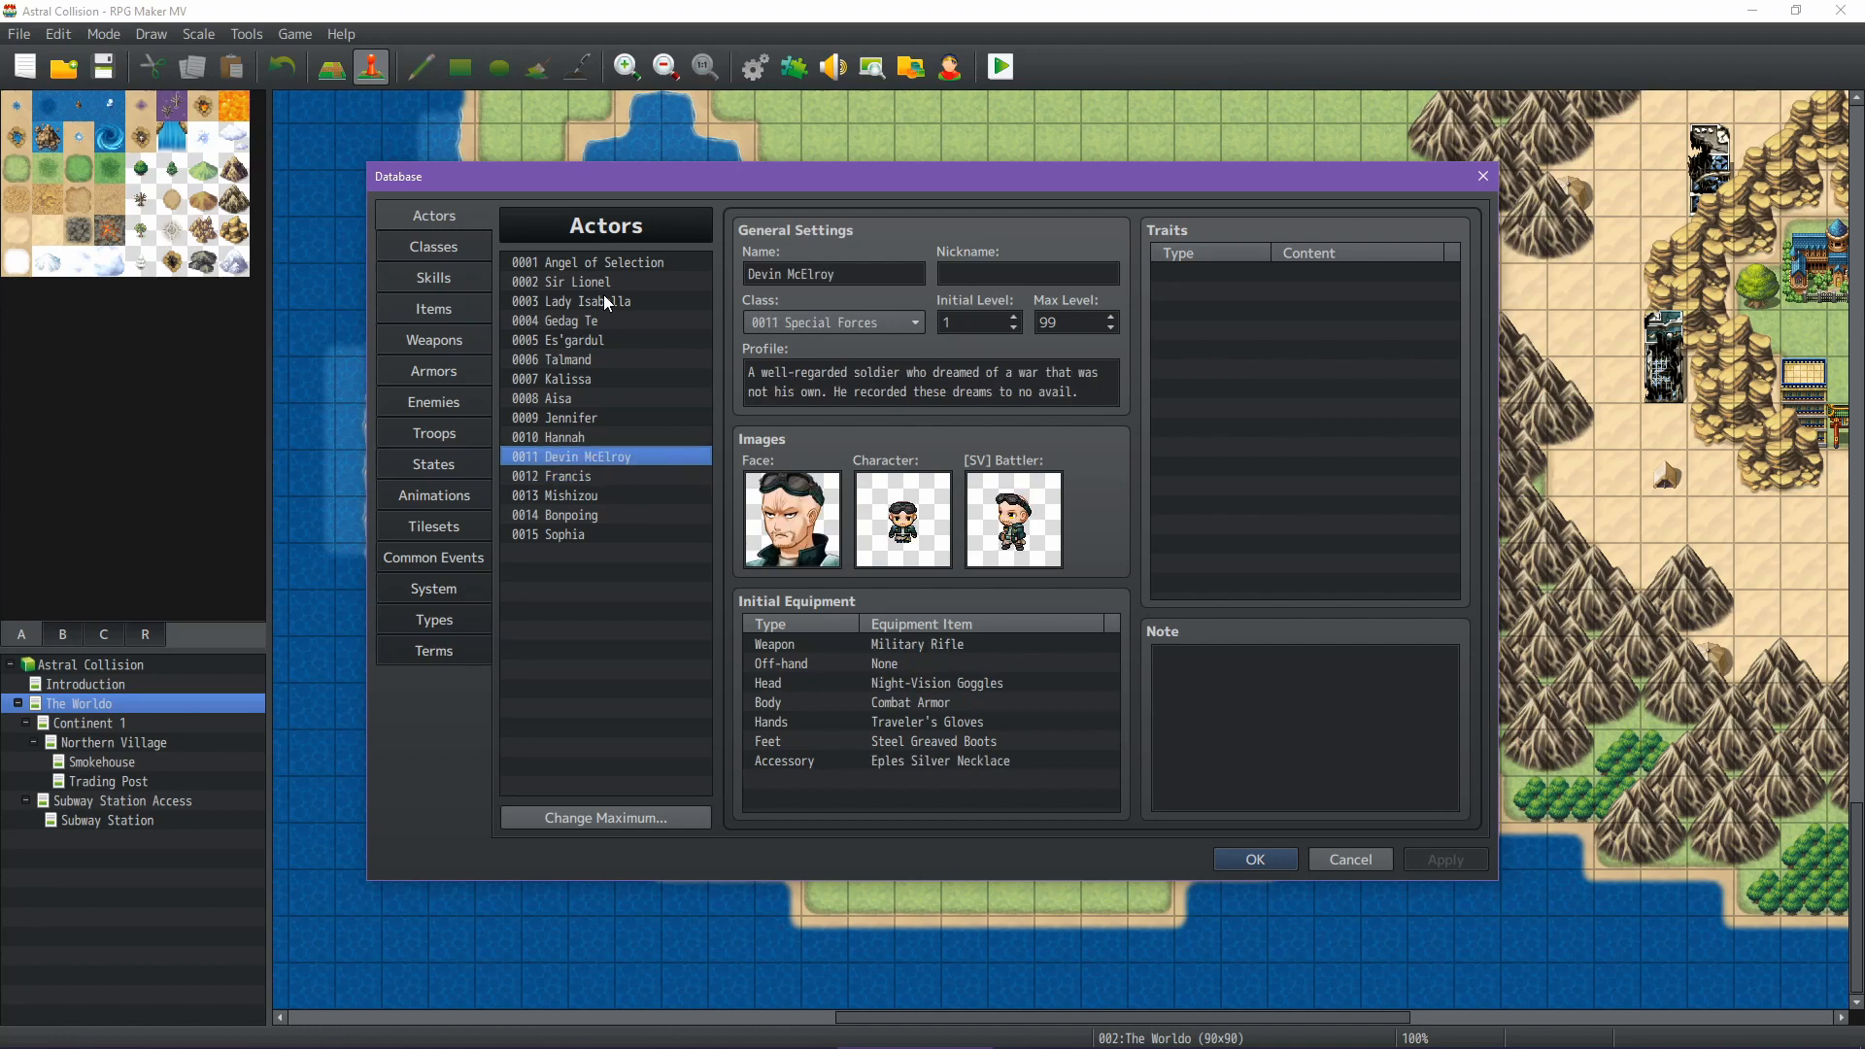
key("Up")
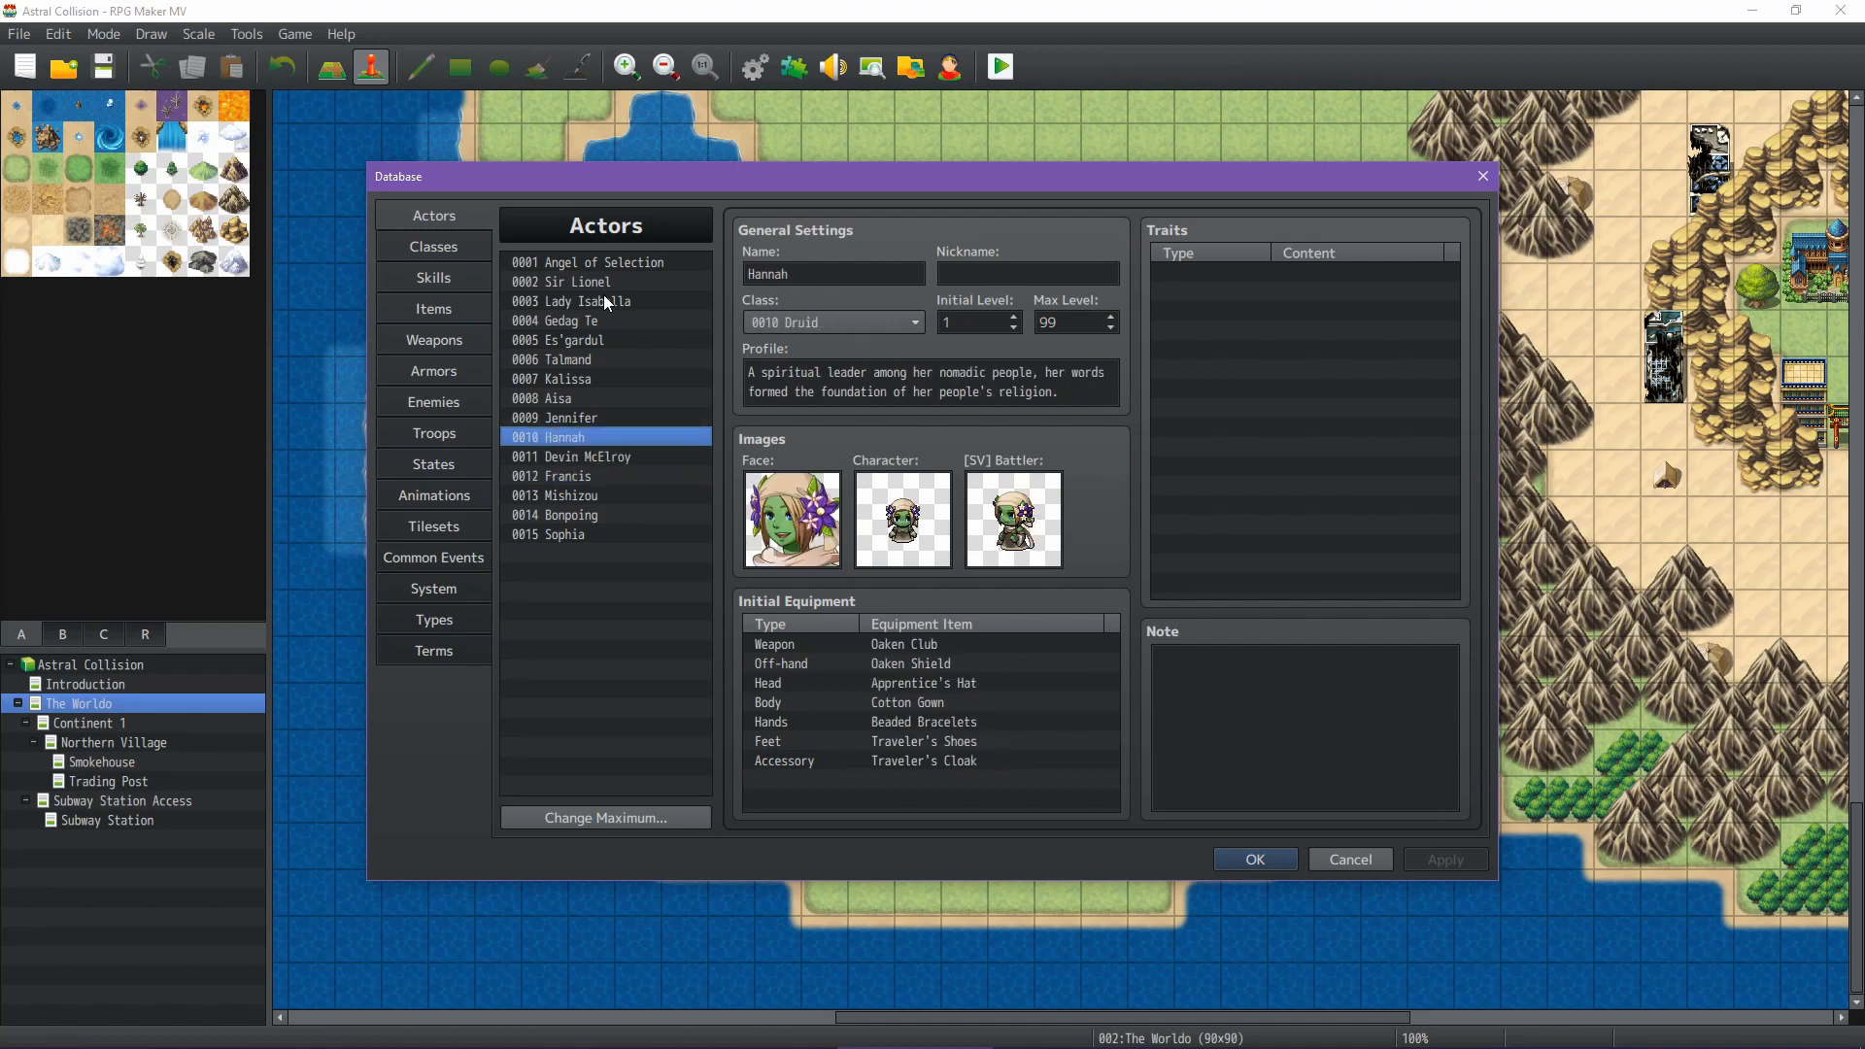
Recheck the actor profiles between Aisa and Francis, close the database, and switch back to the Astral Collision spreadsheet
key("Up")
key("Up")
key("Down")
key("Down")
key("Down")
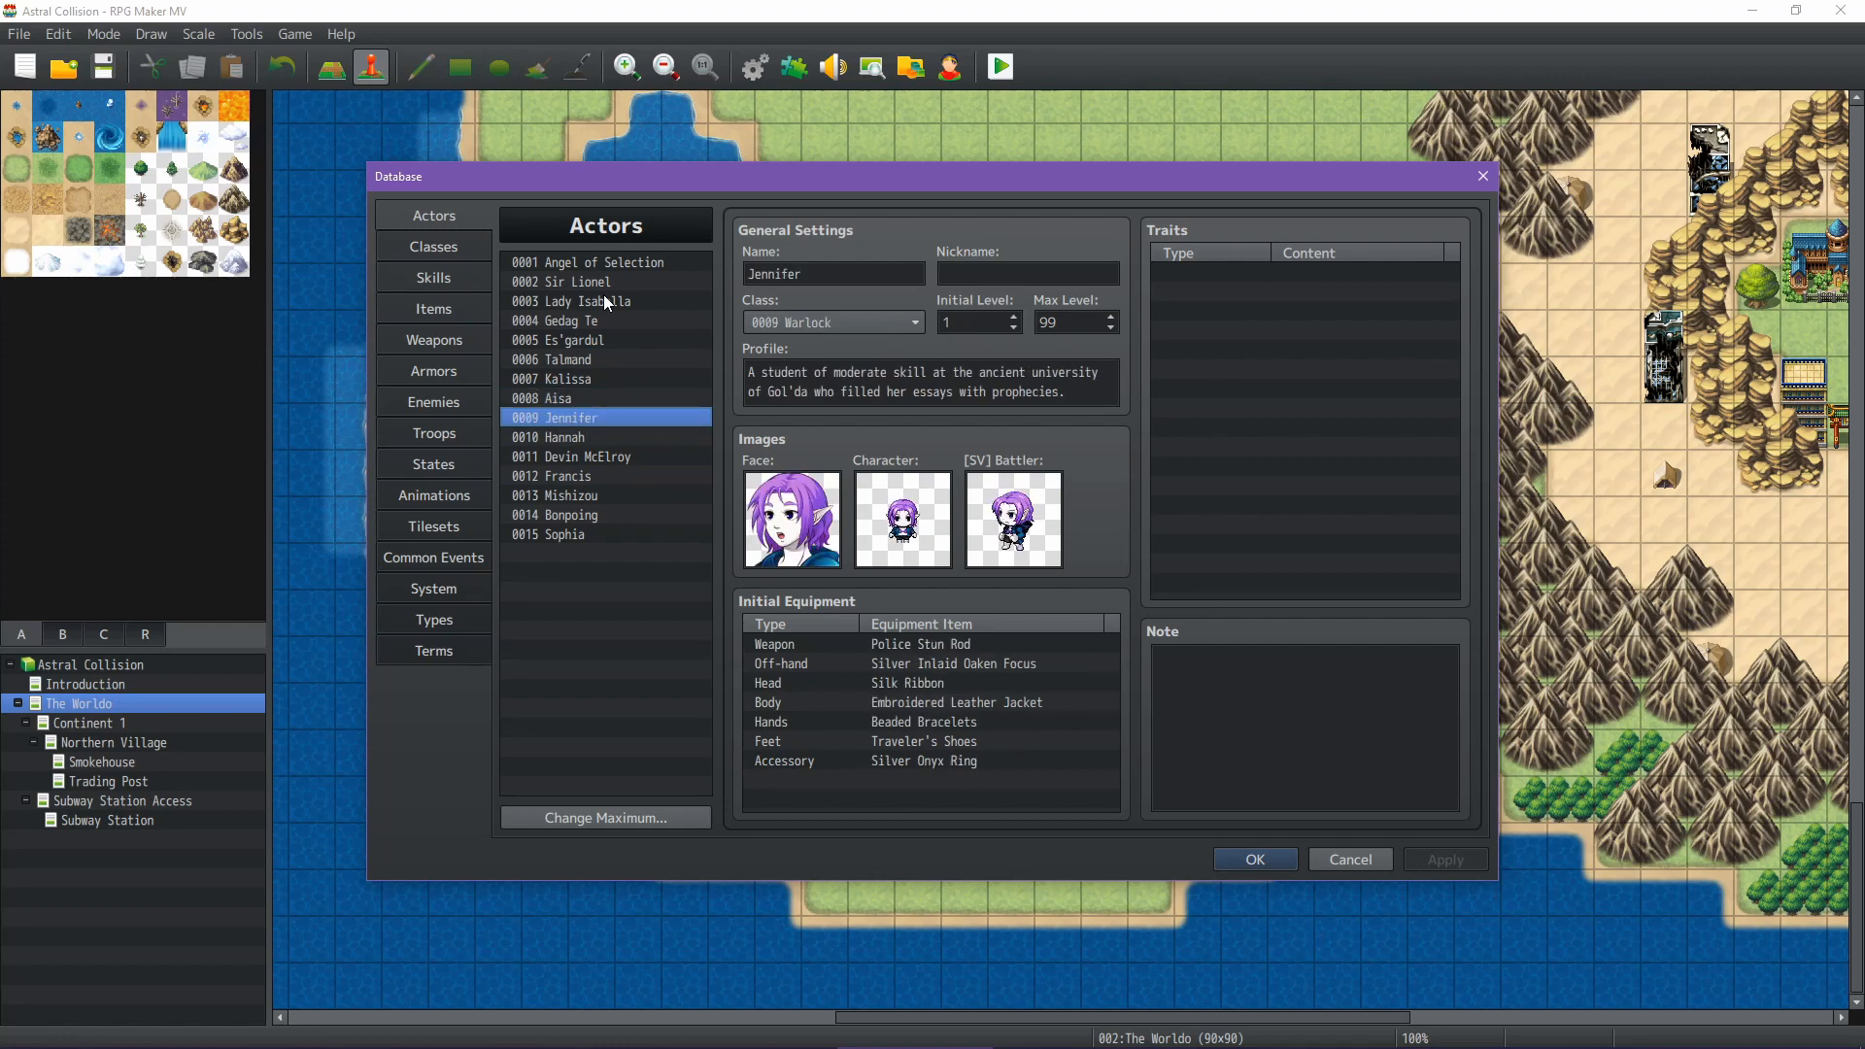
key("Down")
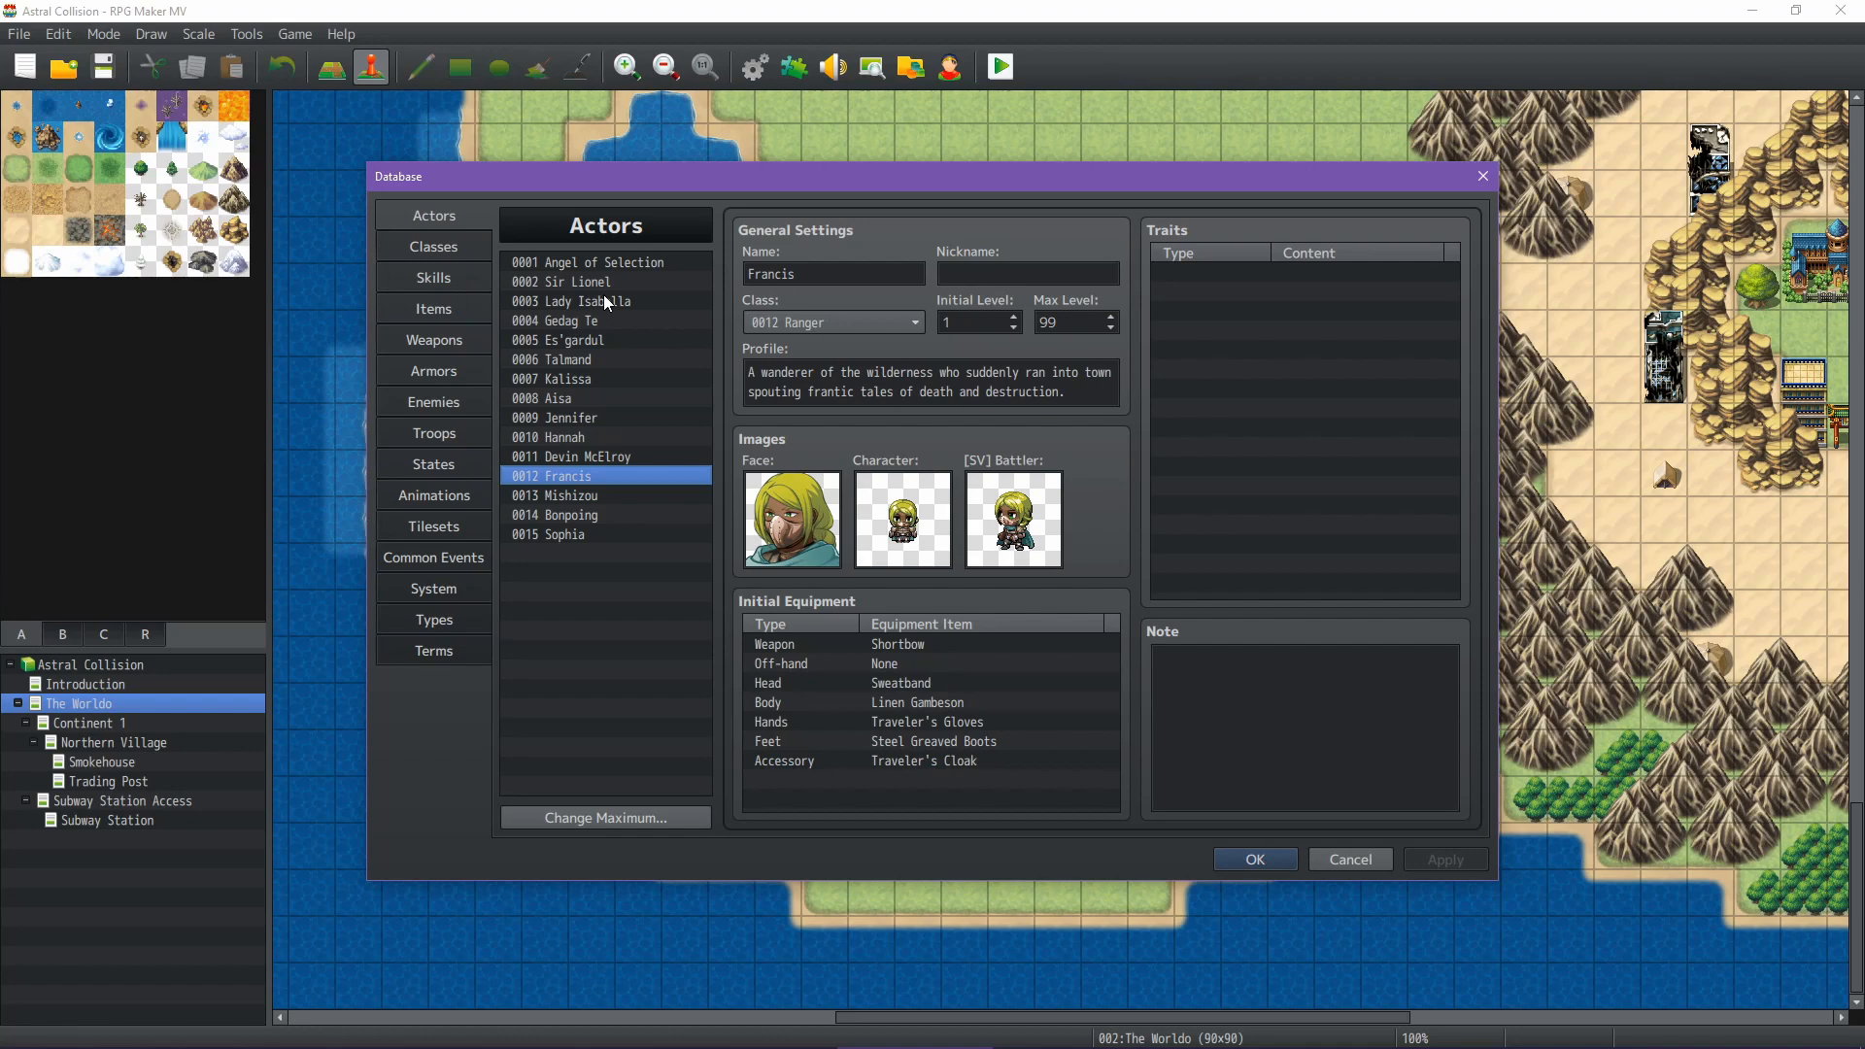
key("Up")
key("Up")
key("Up")
key("Up")
key("Up")
key("Down")
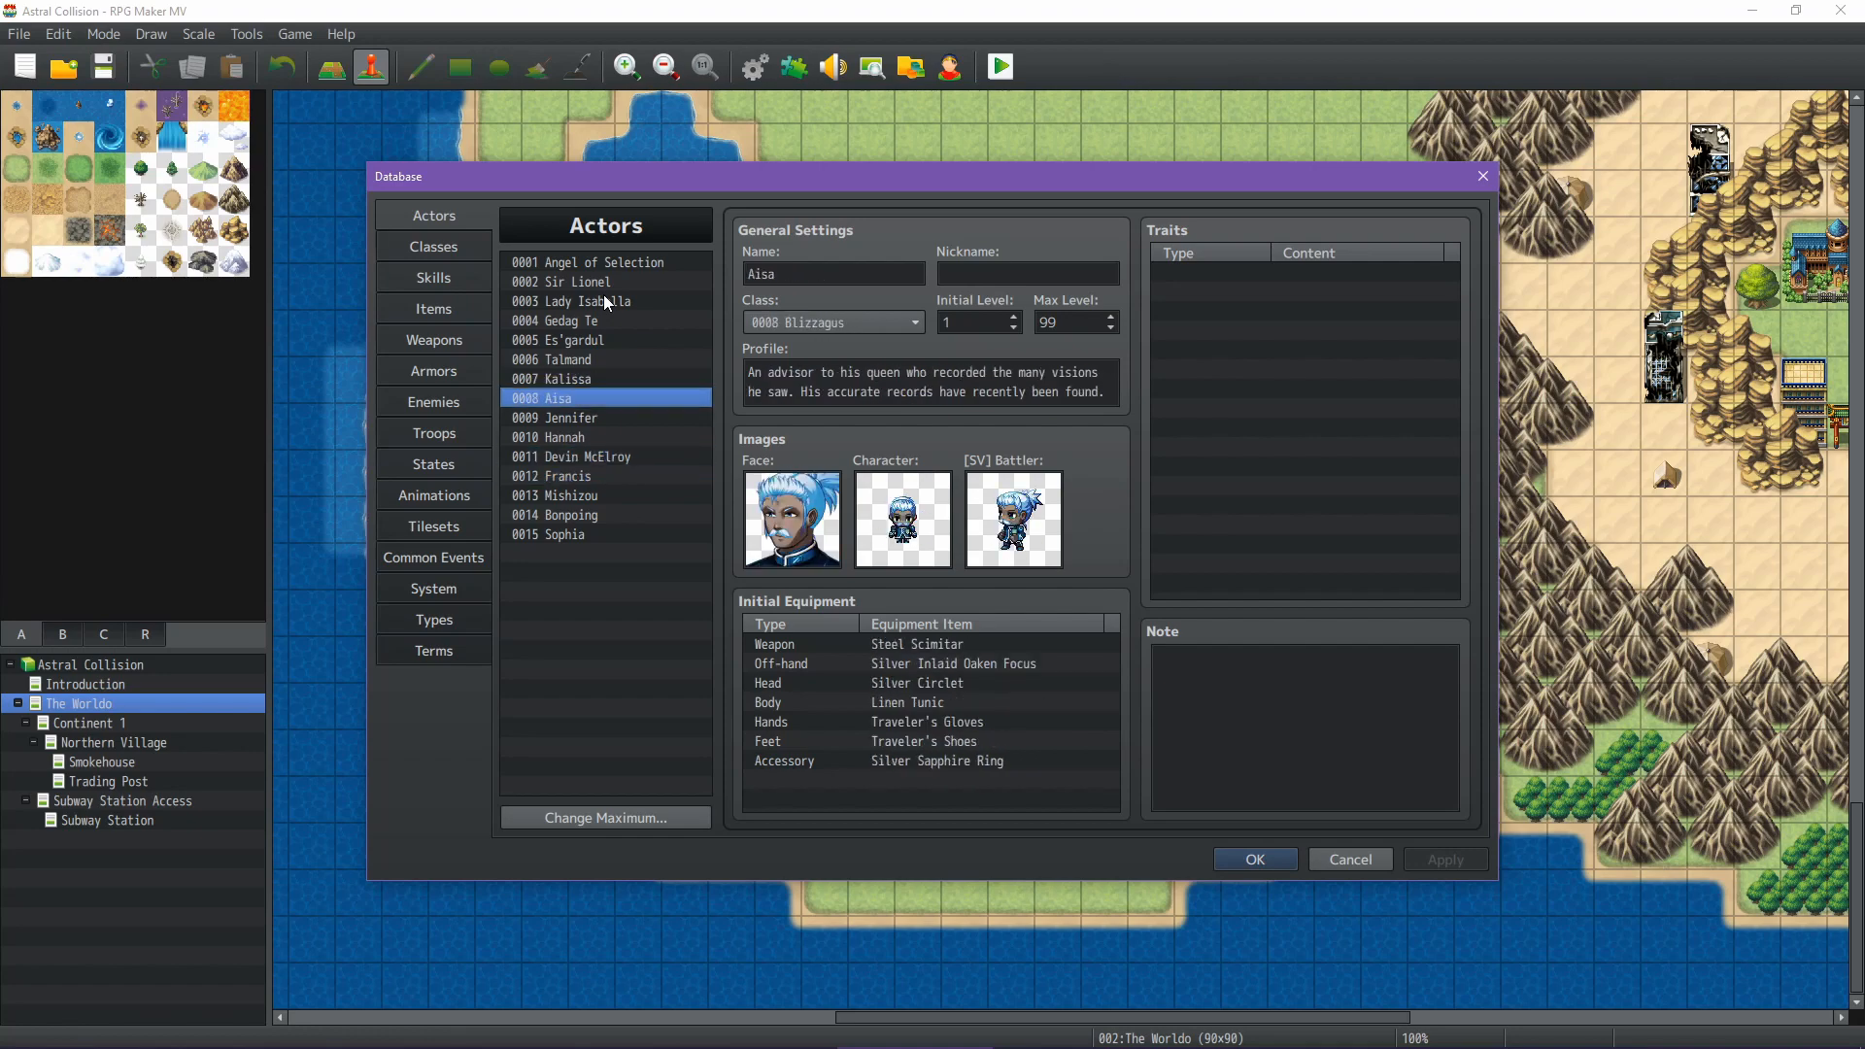
key("Down")
key("Down")
key("Down")
key("Down")
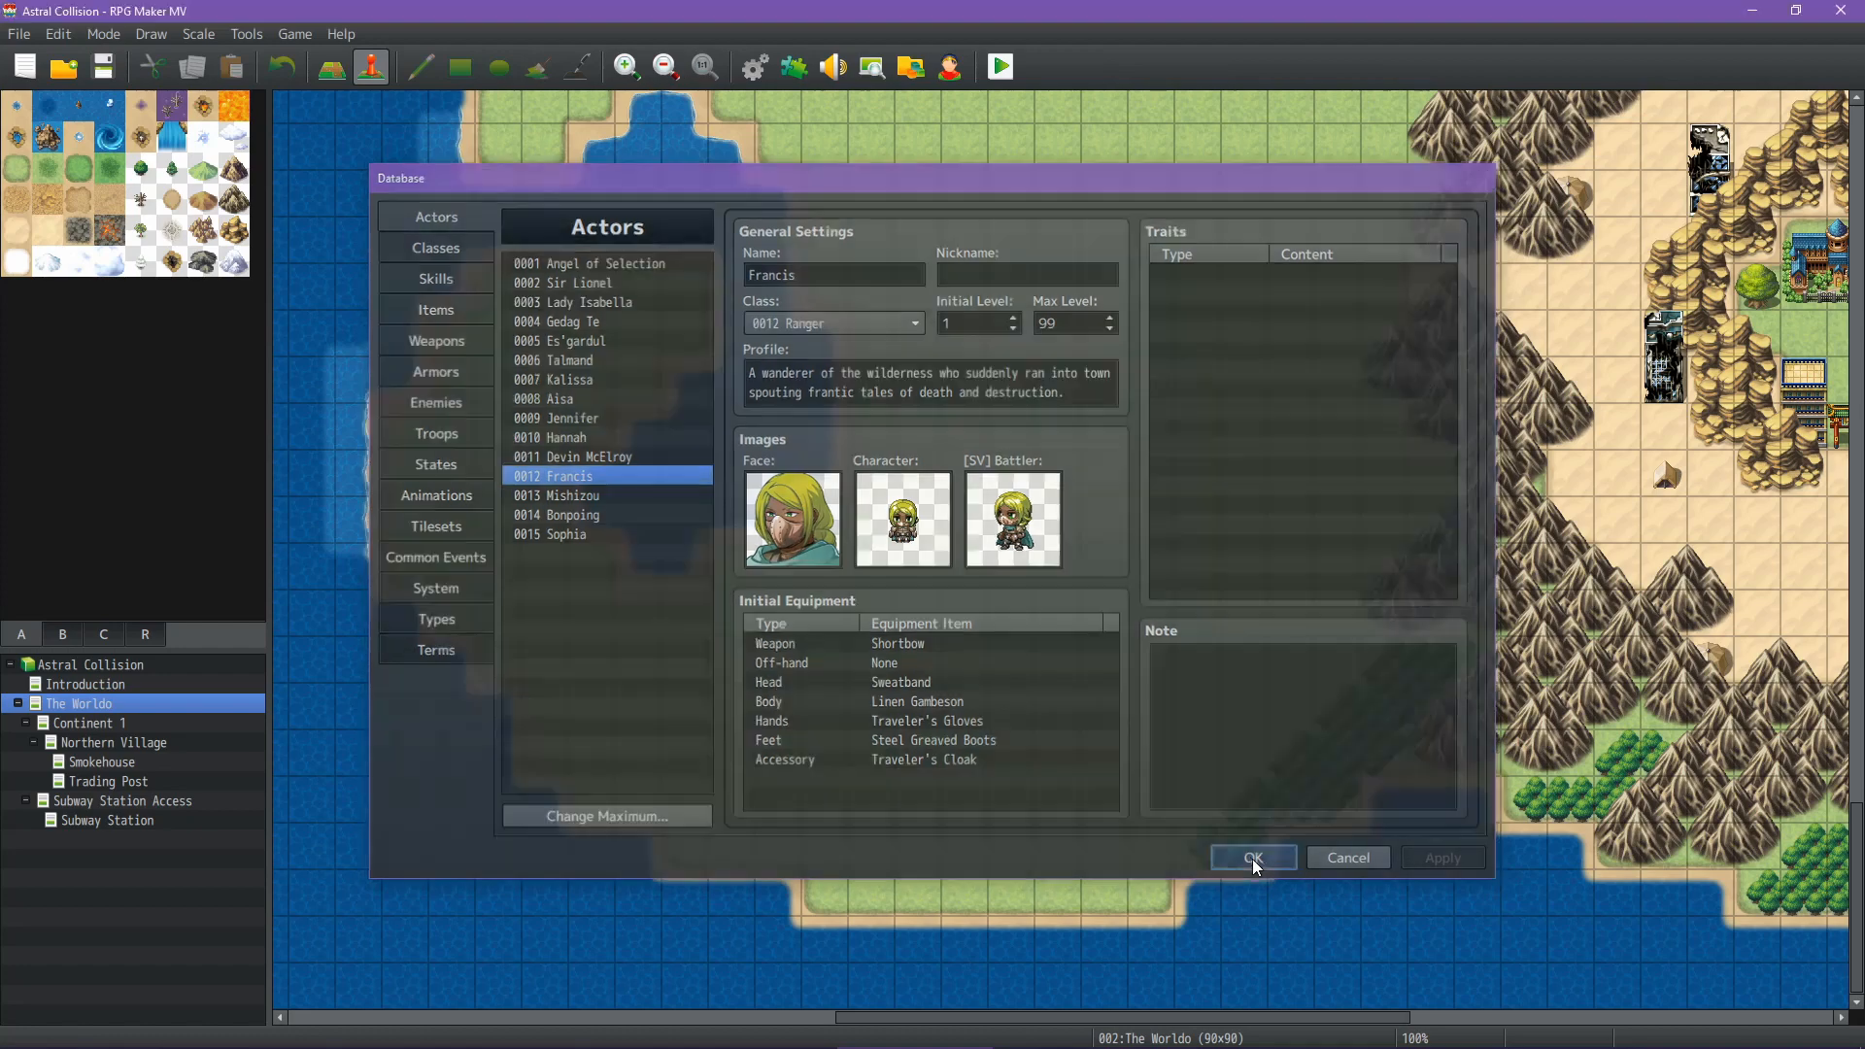
left_click(1252, 859)
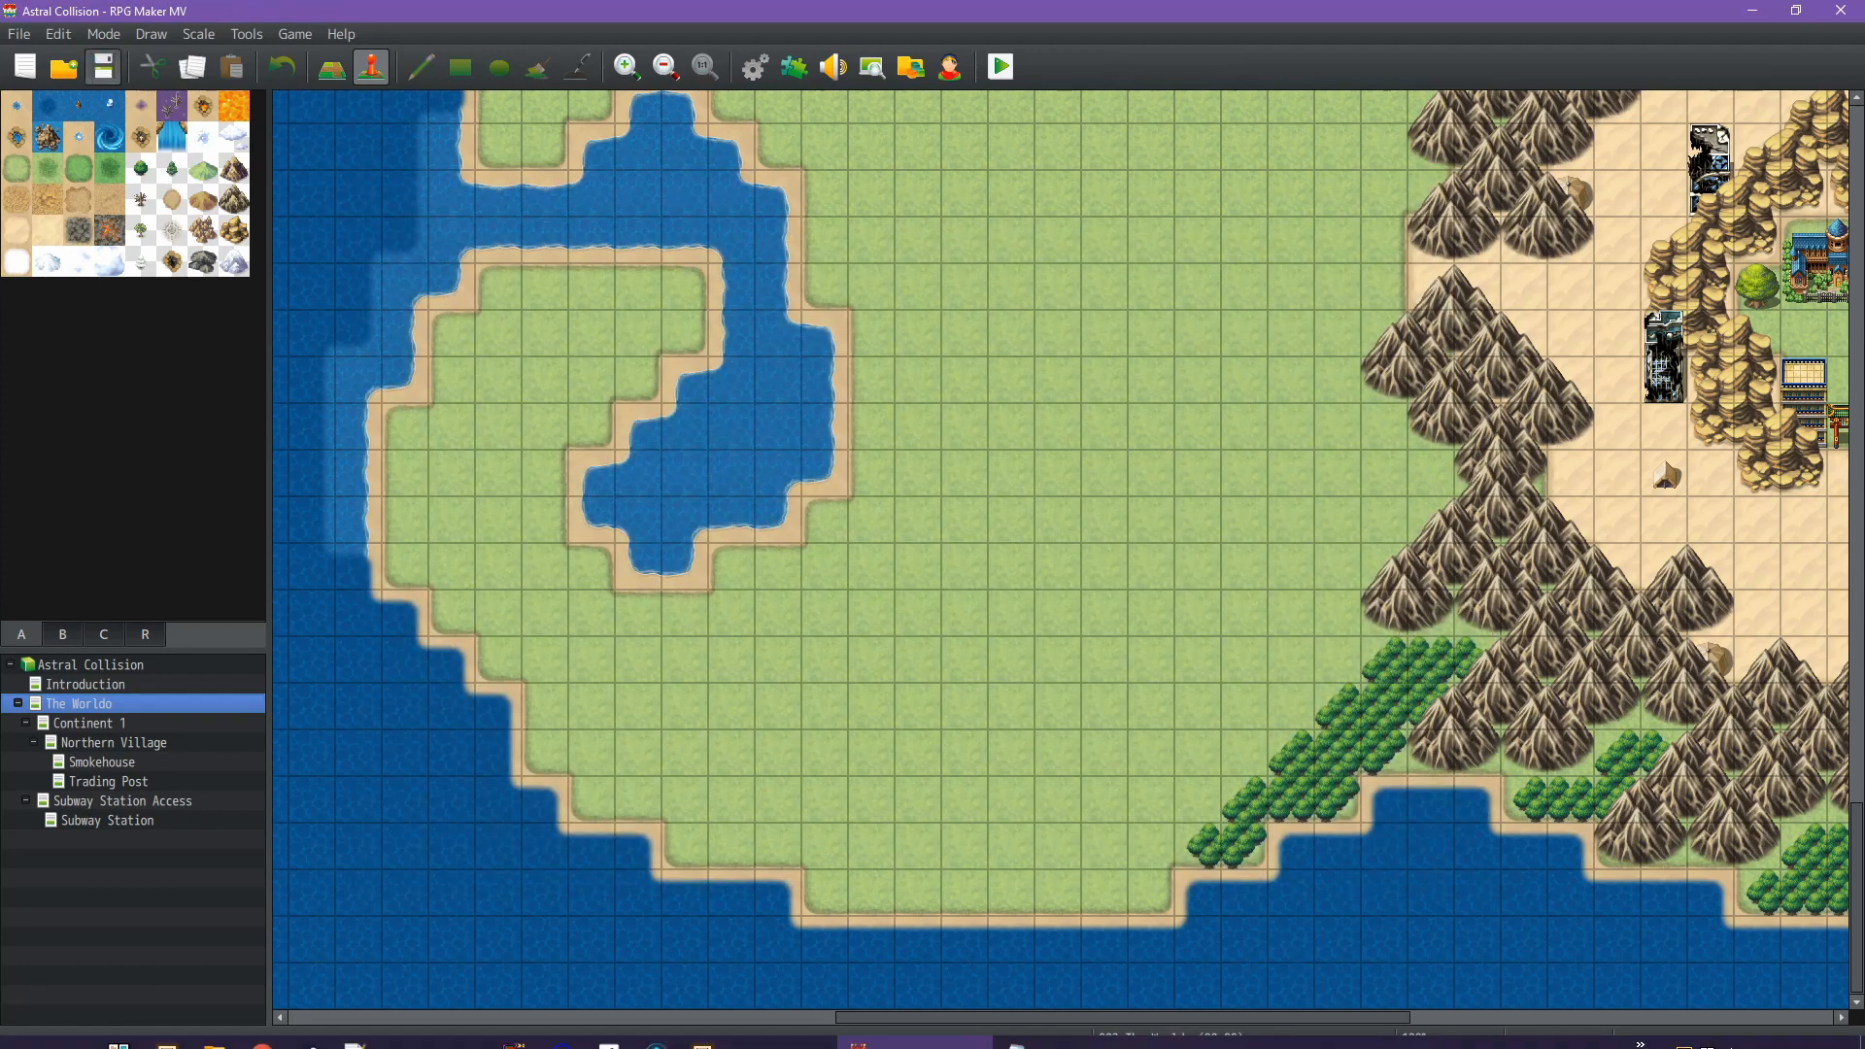
left_click(761, 989)
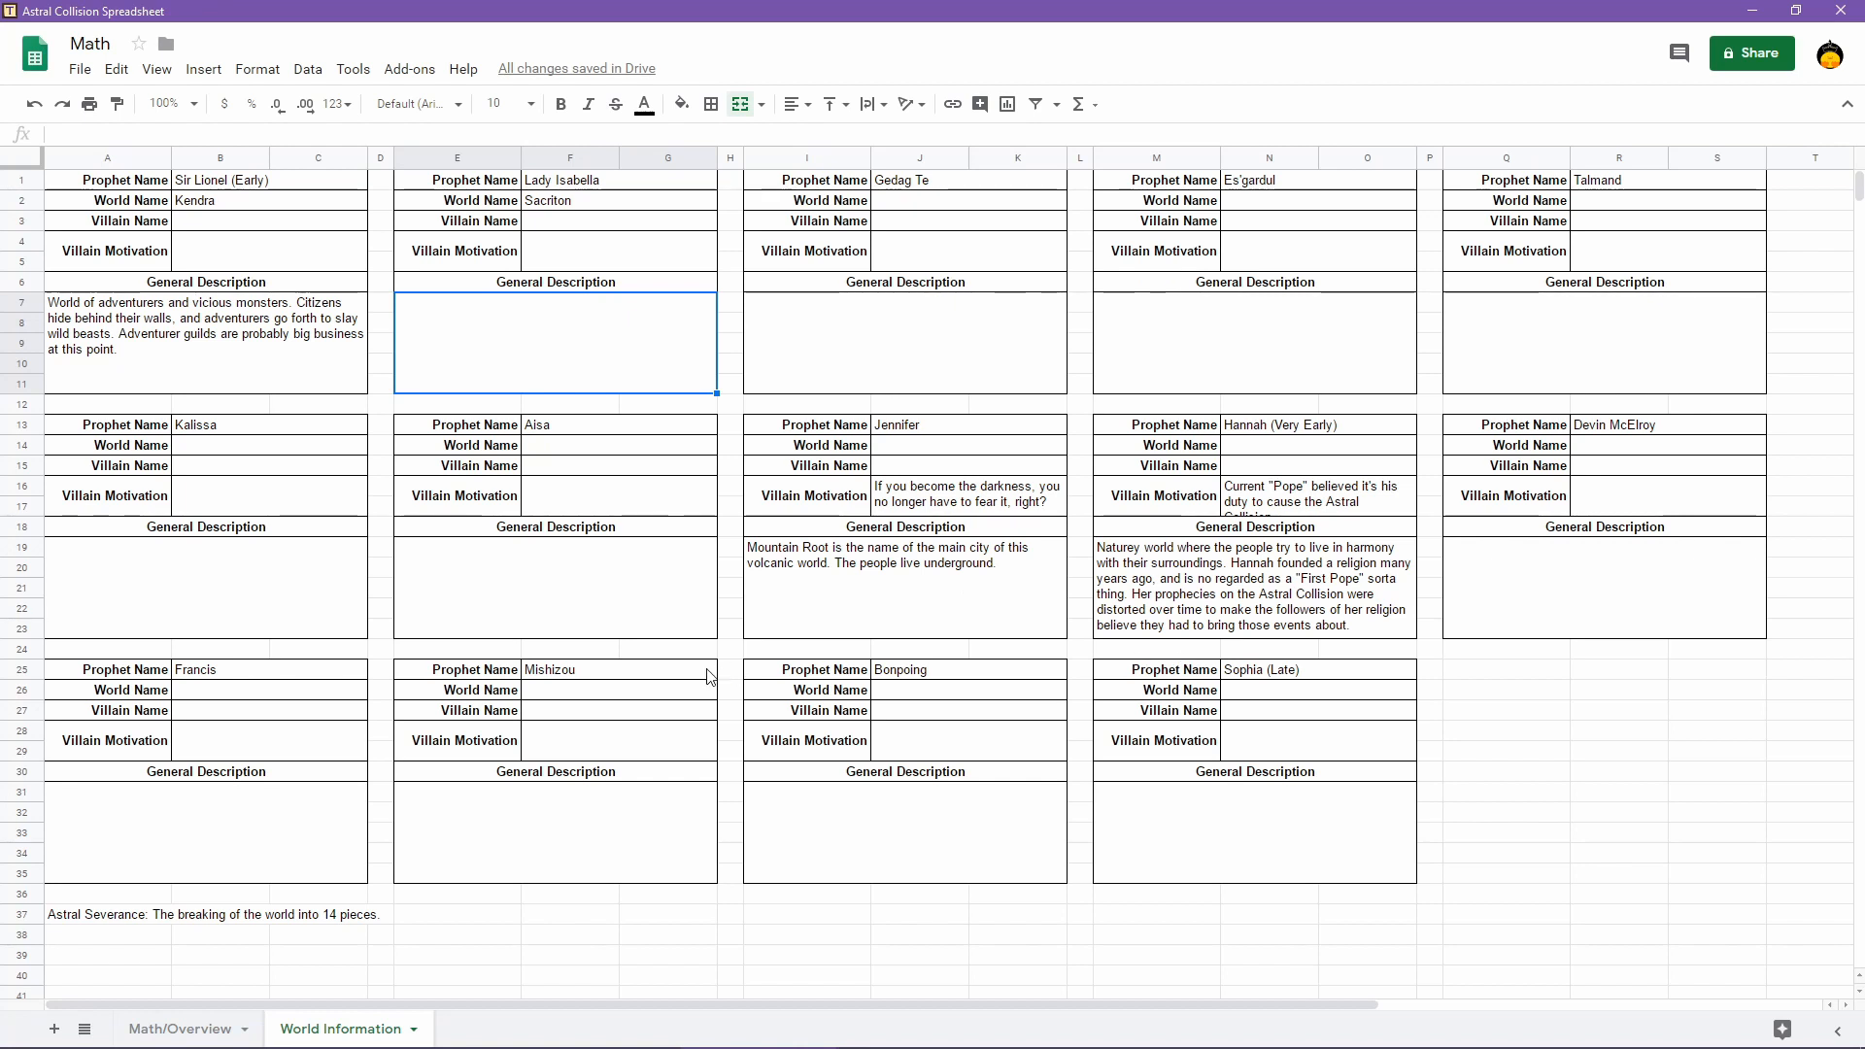
Mark Francis's era by changing his Prophet Name entry to "Francis (Latest)"
left_click(291, 673)
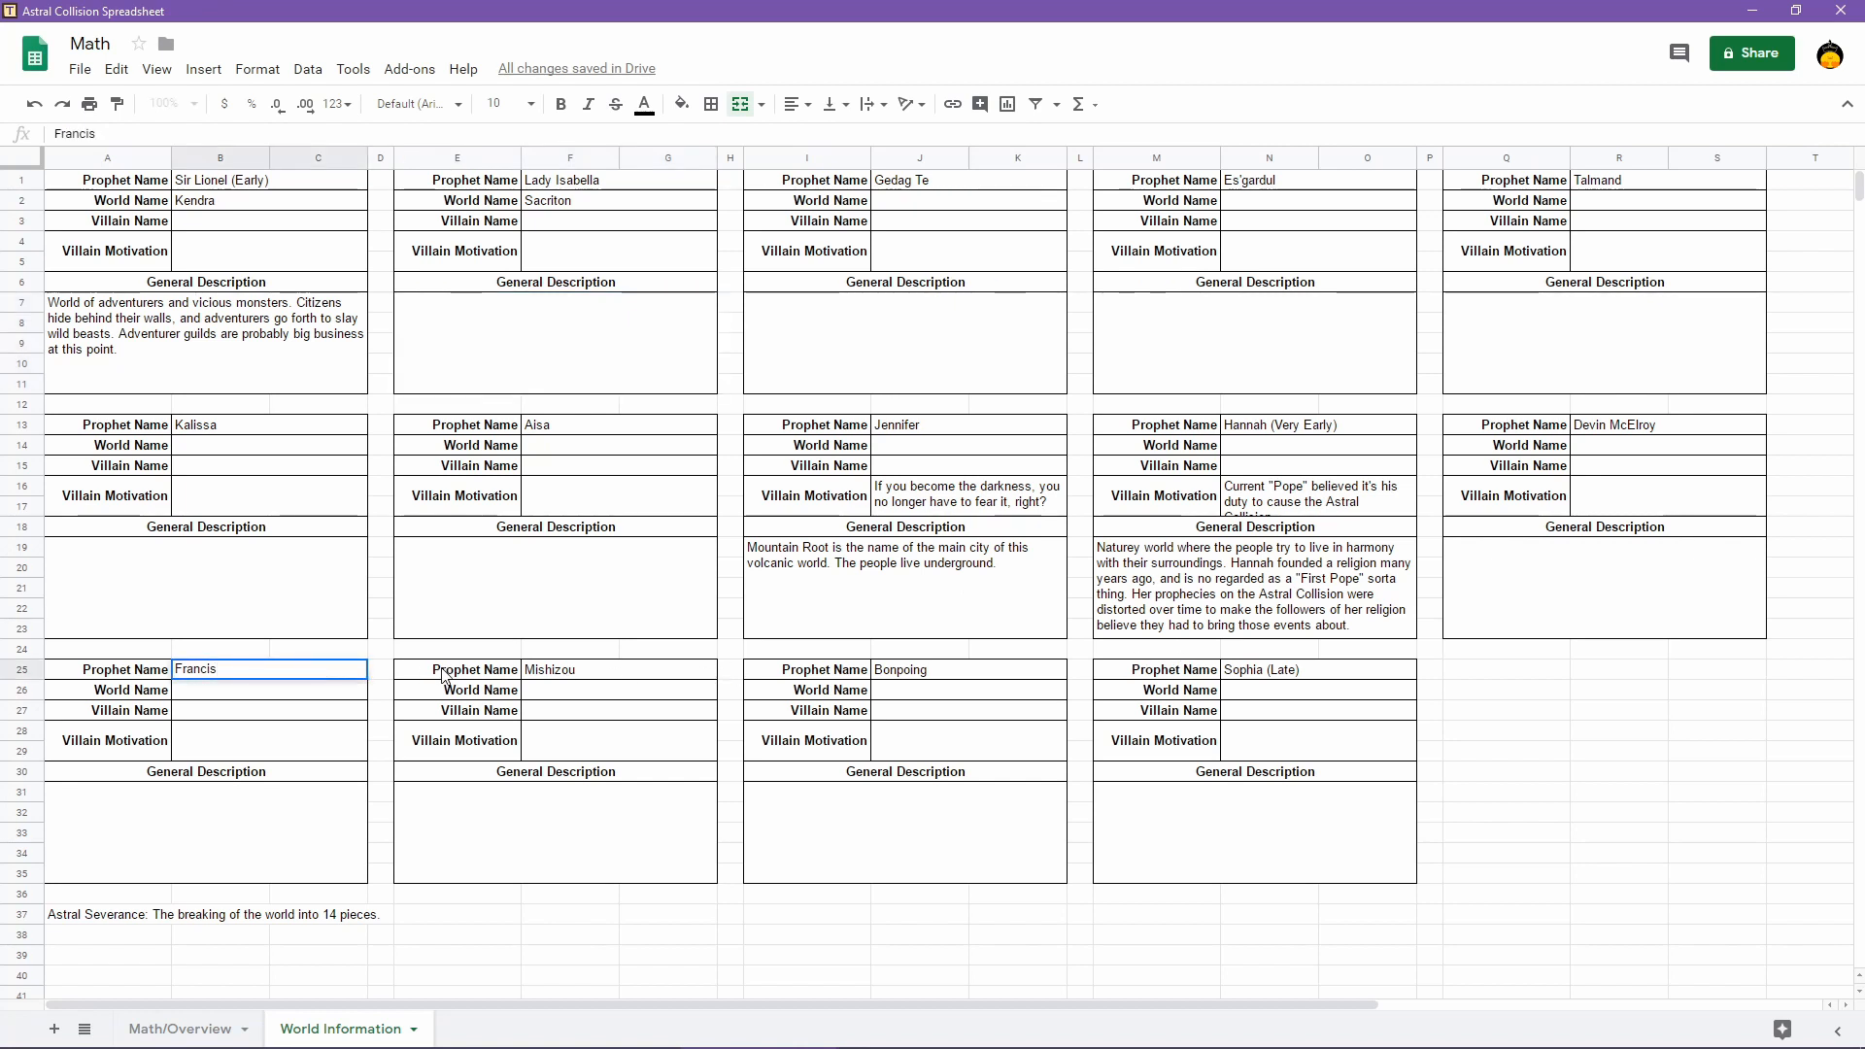
type("(Latest)")
key("Return")
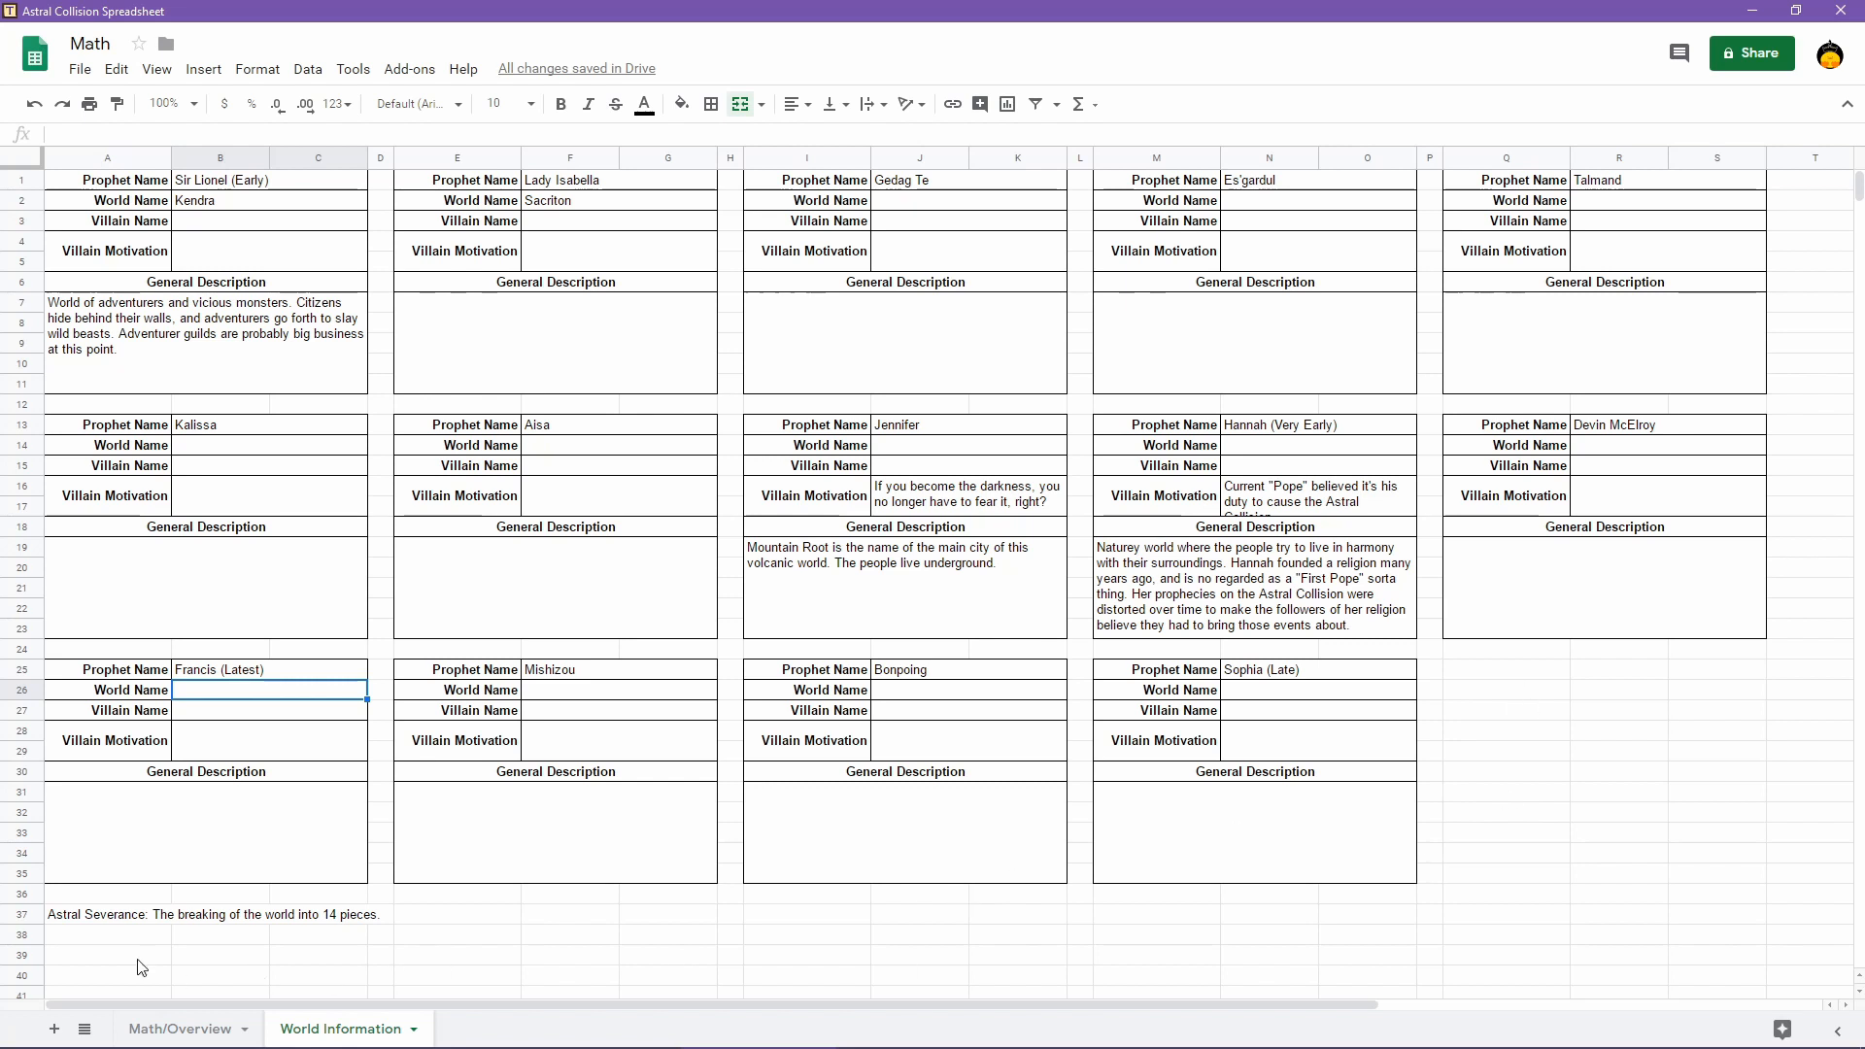
Add a note to Francis's Prophet Name cell reading "Died during the Astral Collision event itself."
right_click(265, 674)
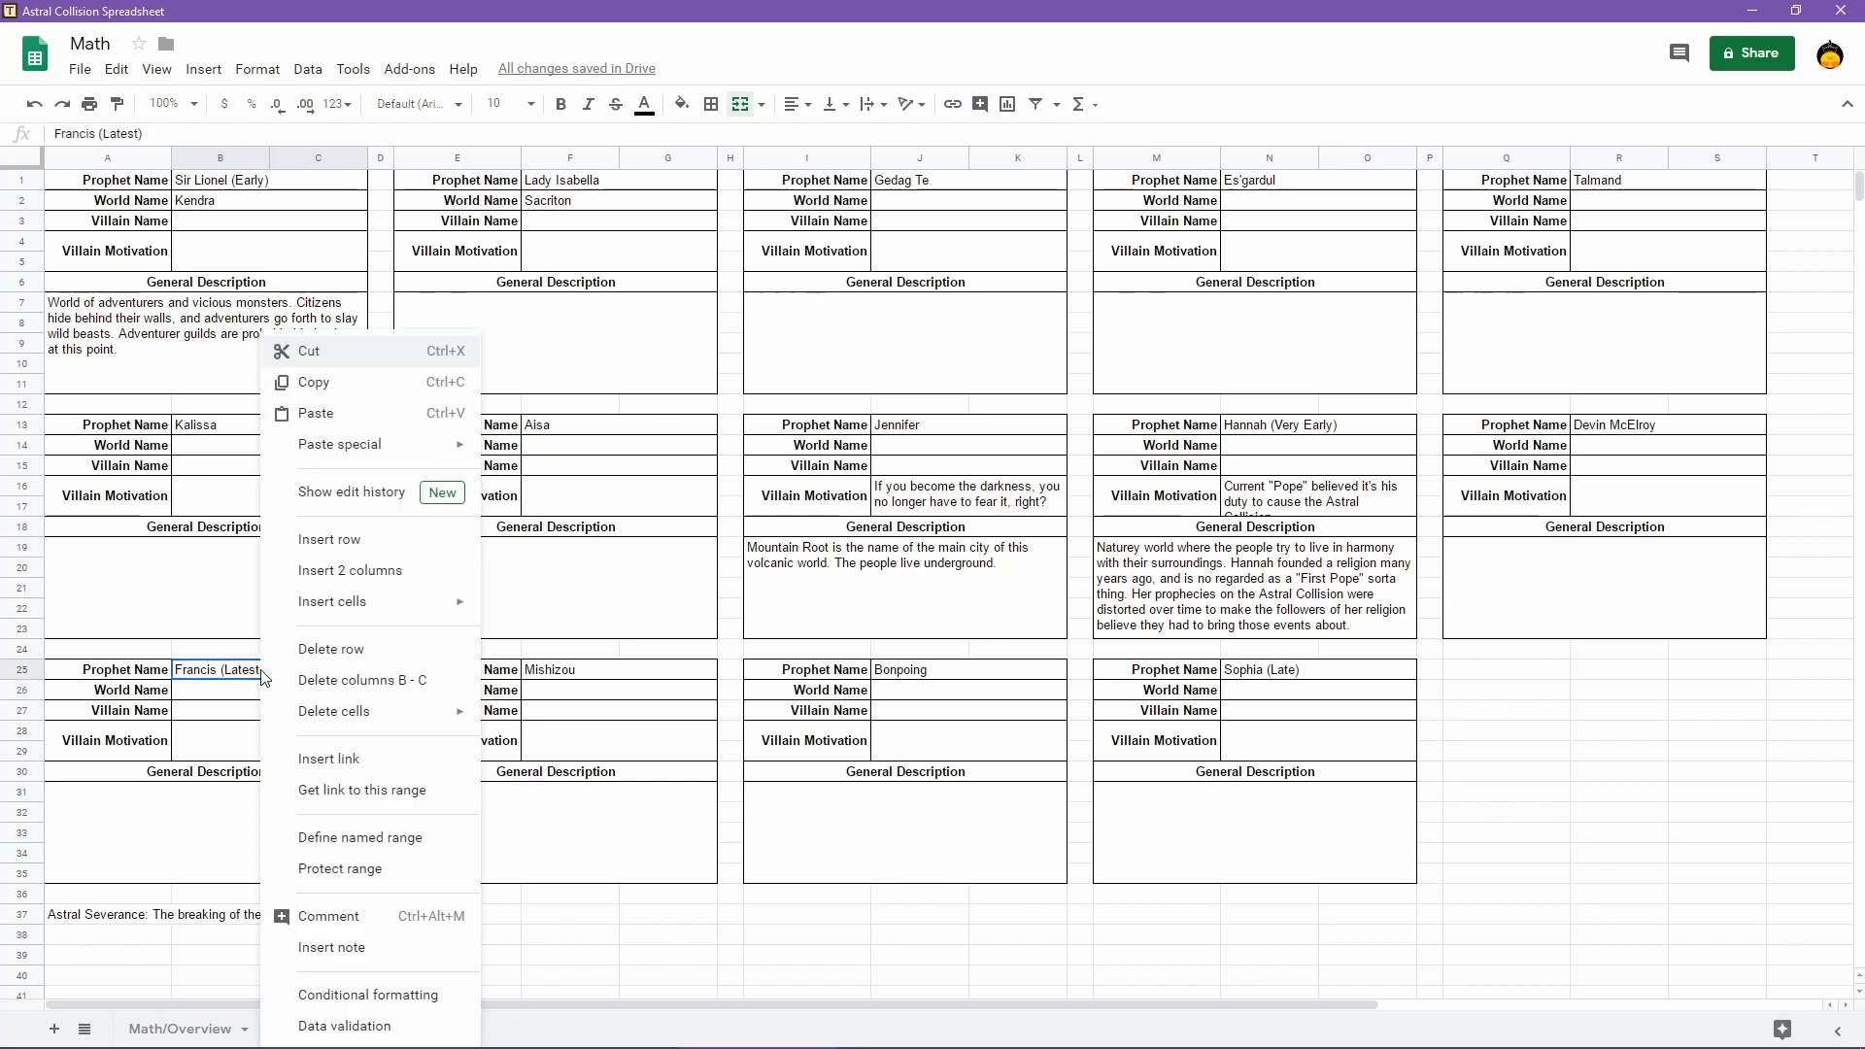
left_click(331, 947)
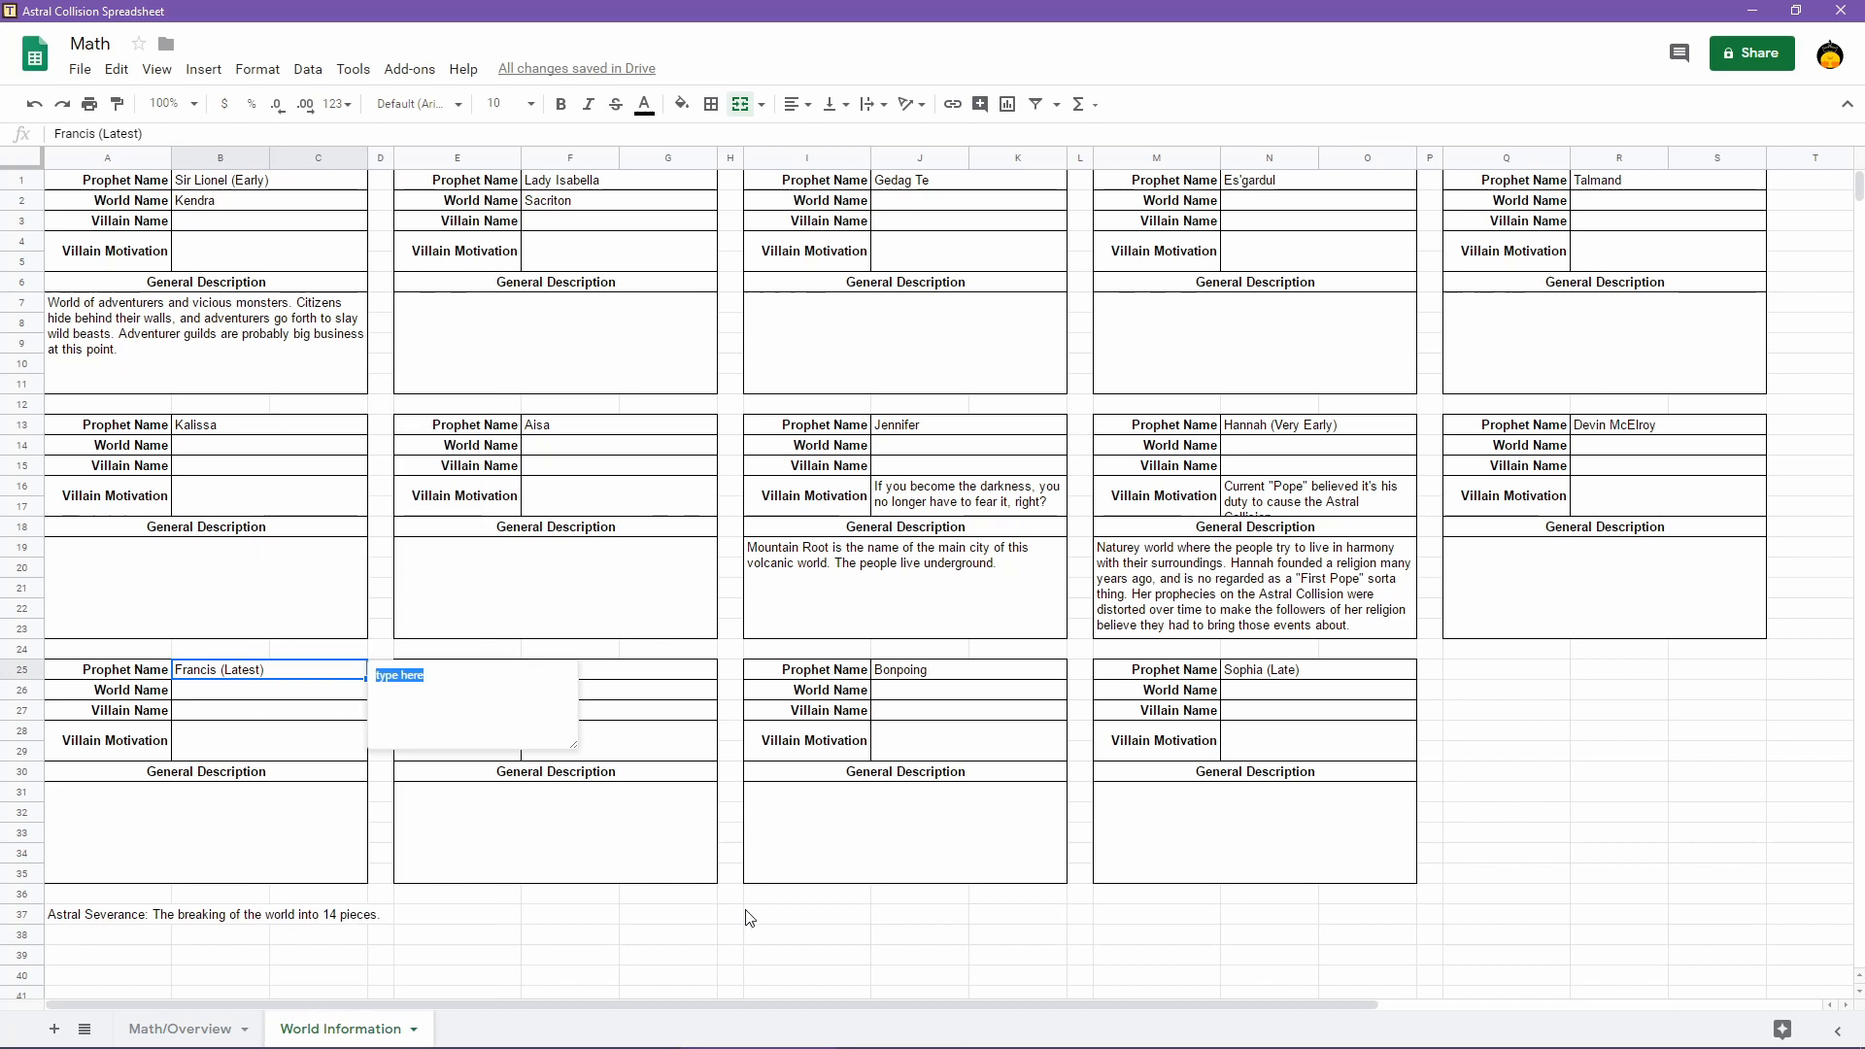
type("Died during the Astral Collisi")
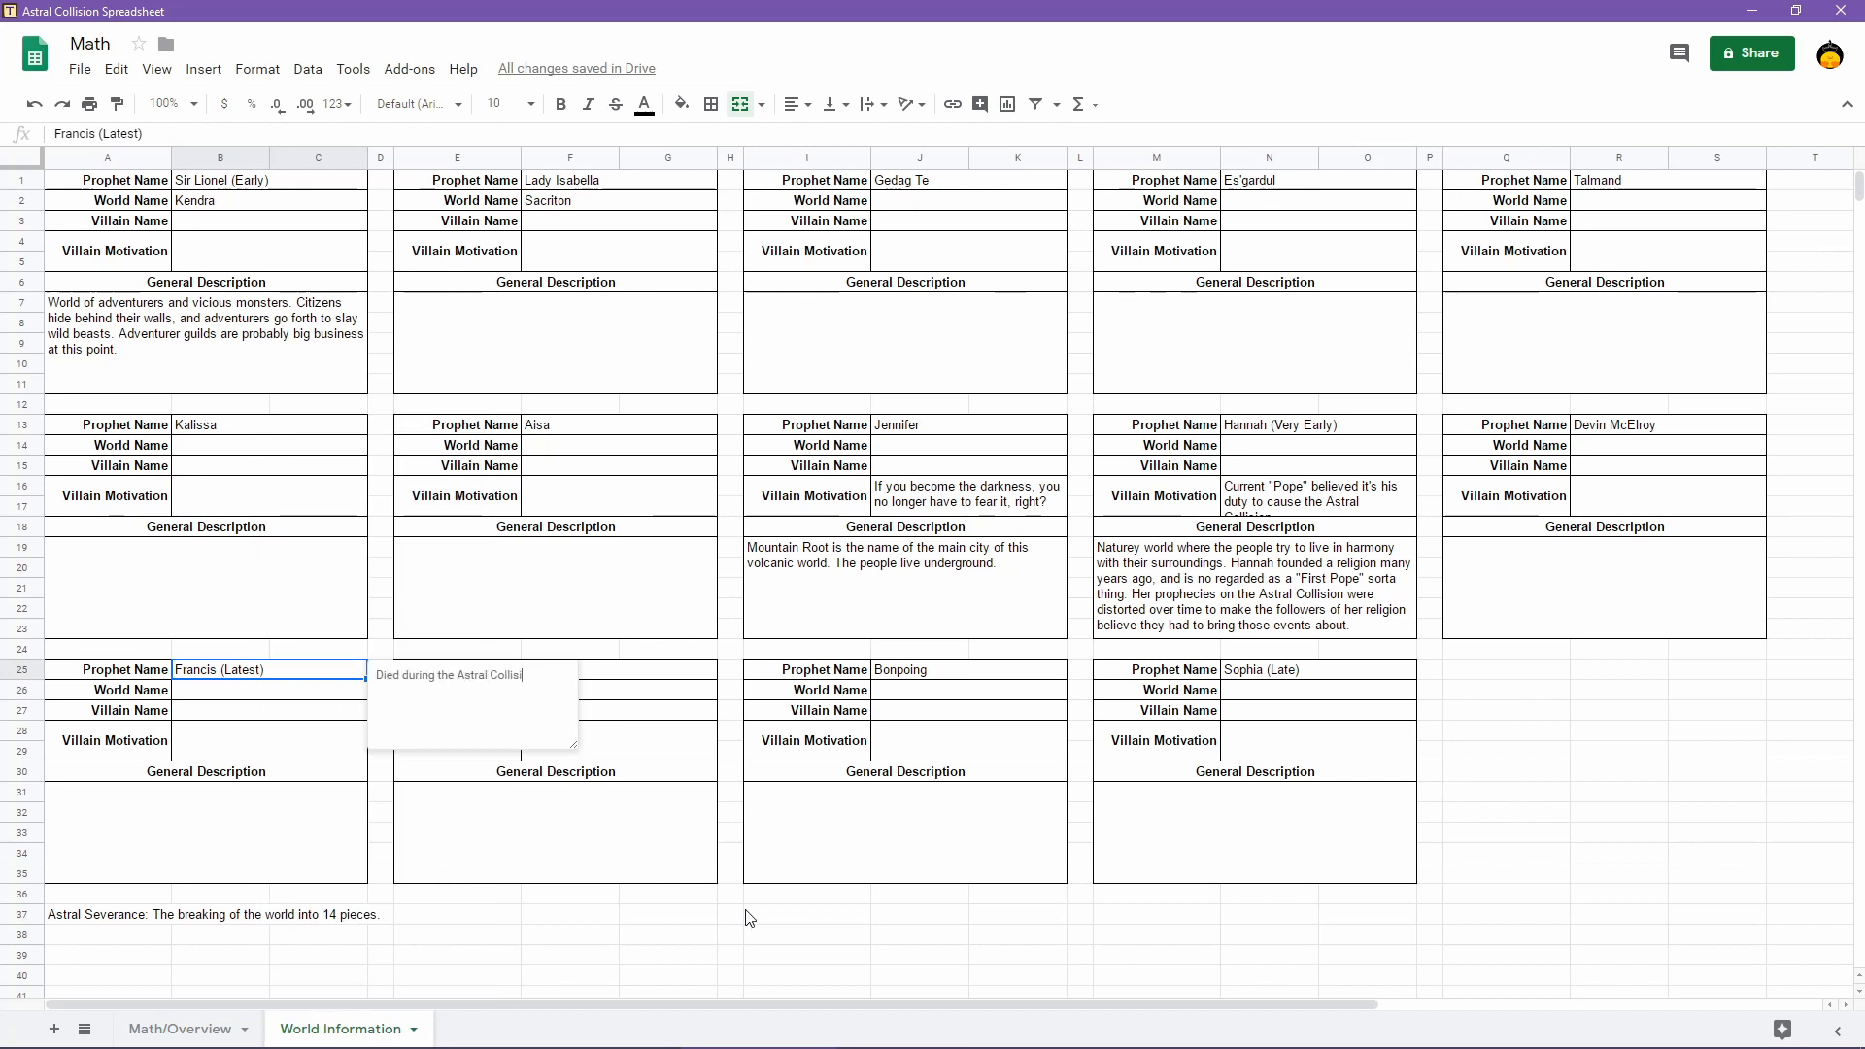
type("on event itself.")
left_click(750, 918)
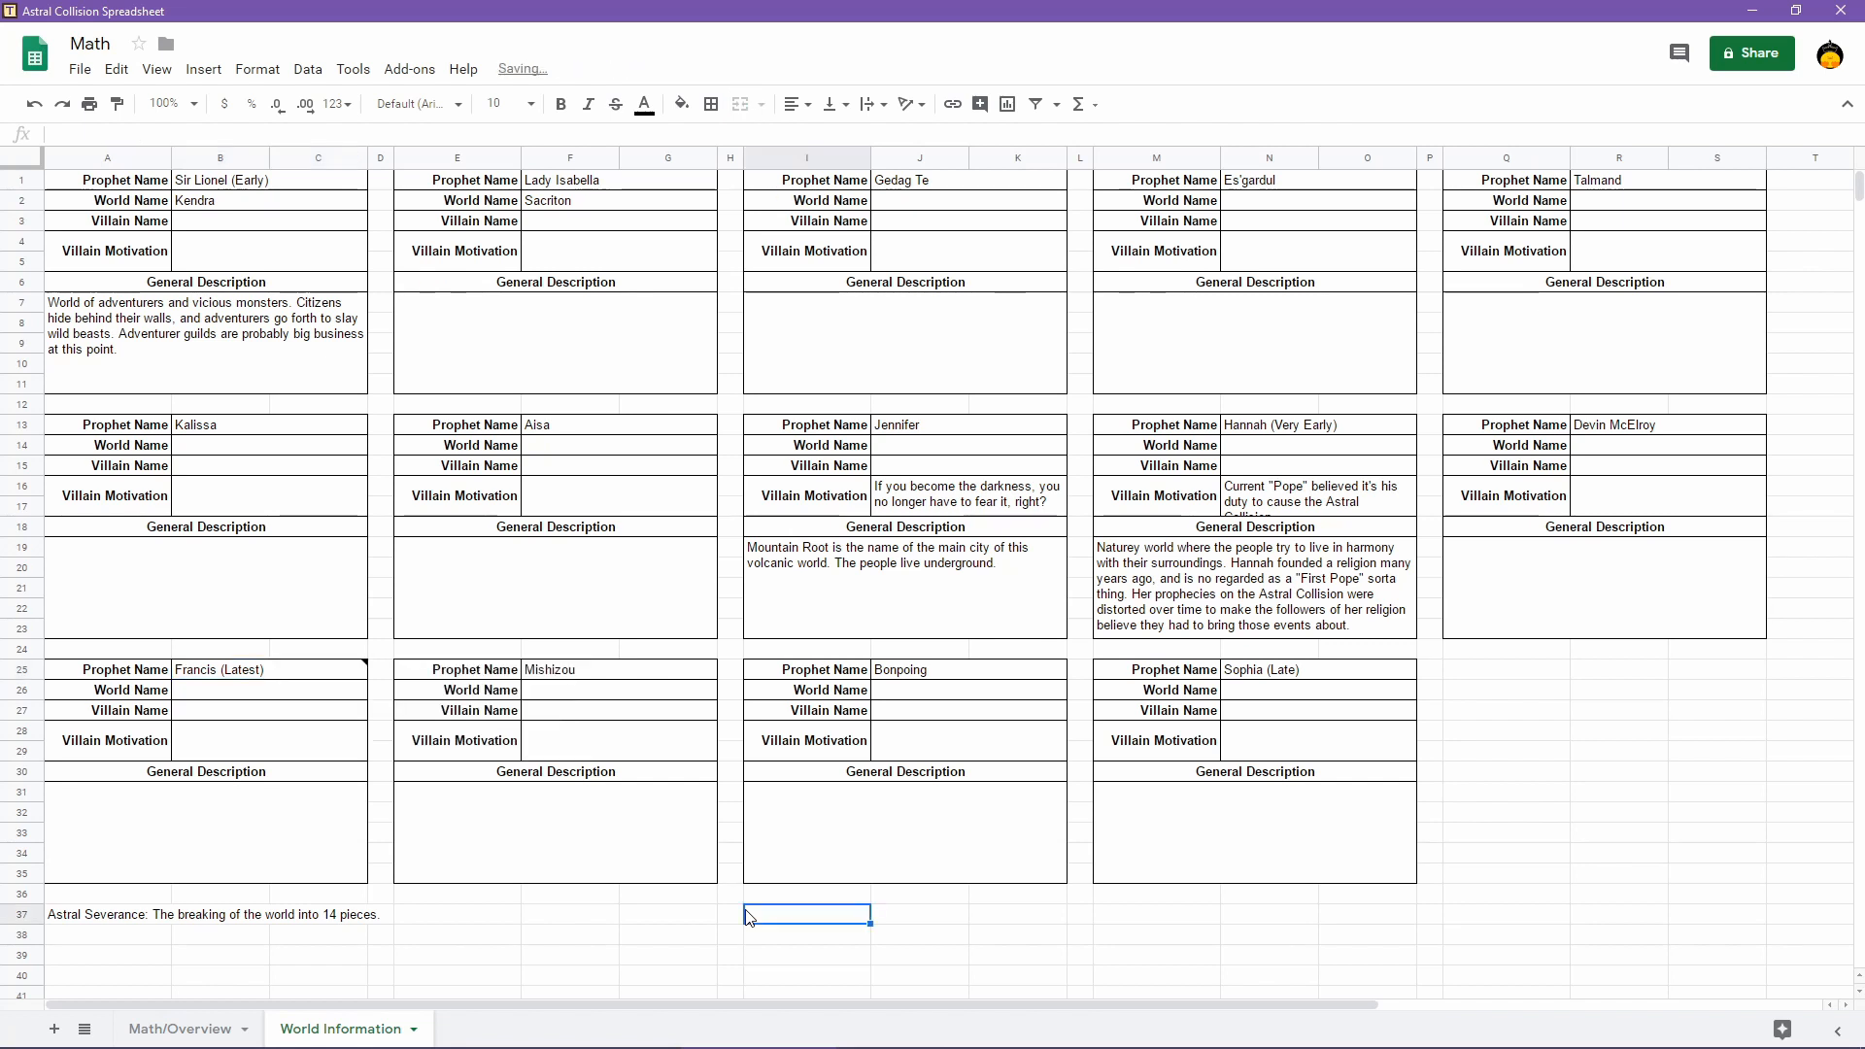
Add a note to Hannah's name: "Was alive during the Astral Severance, and led her people during the first days after that event."
left_click(1337, 428)
right_click(1339, 429)
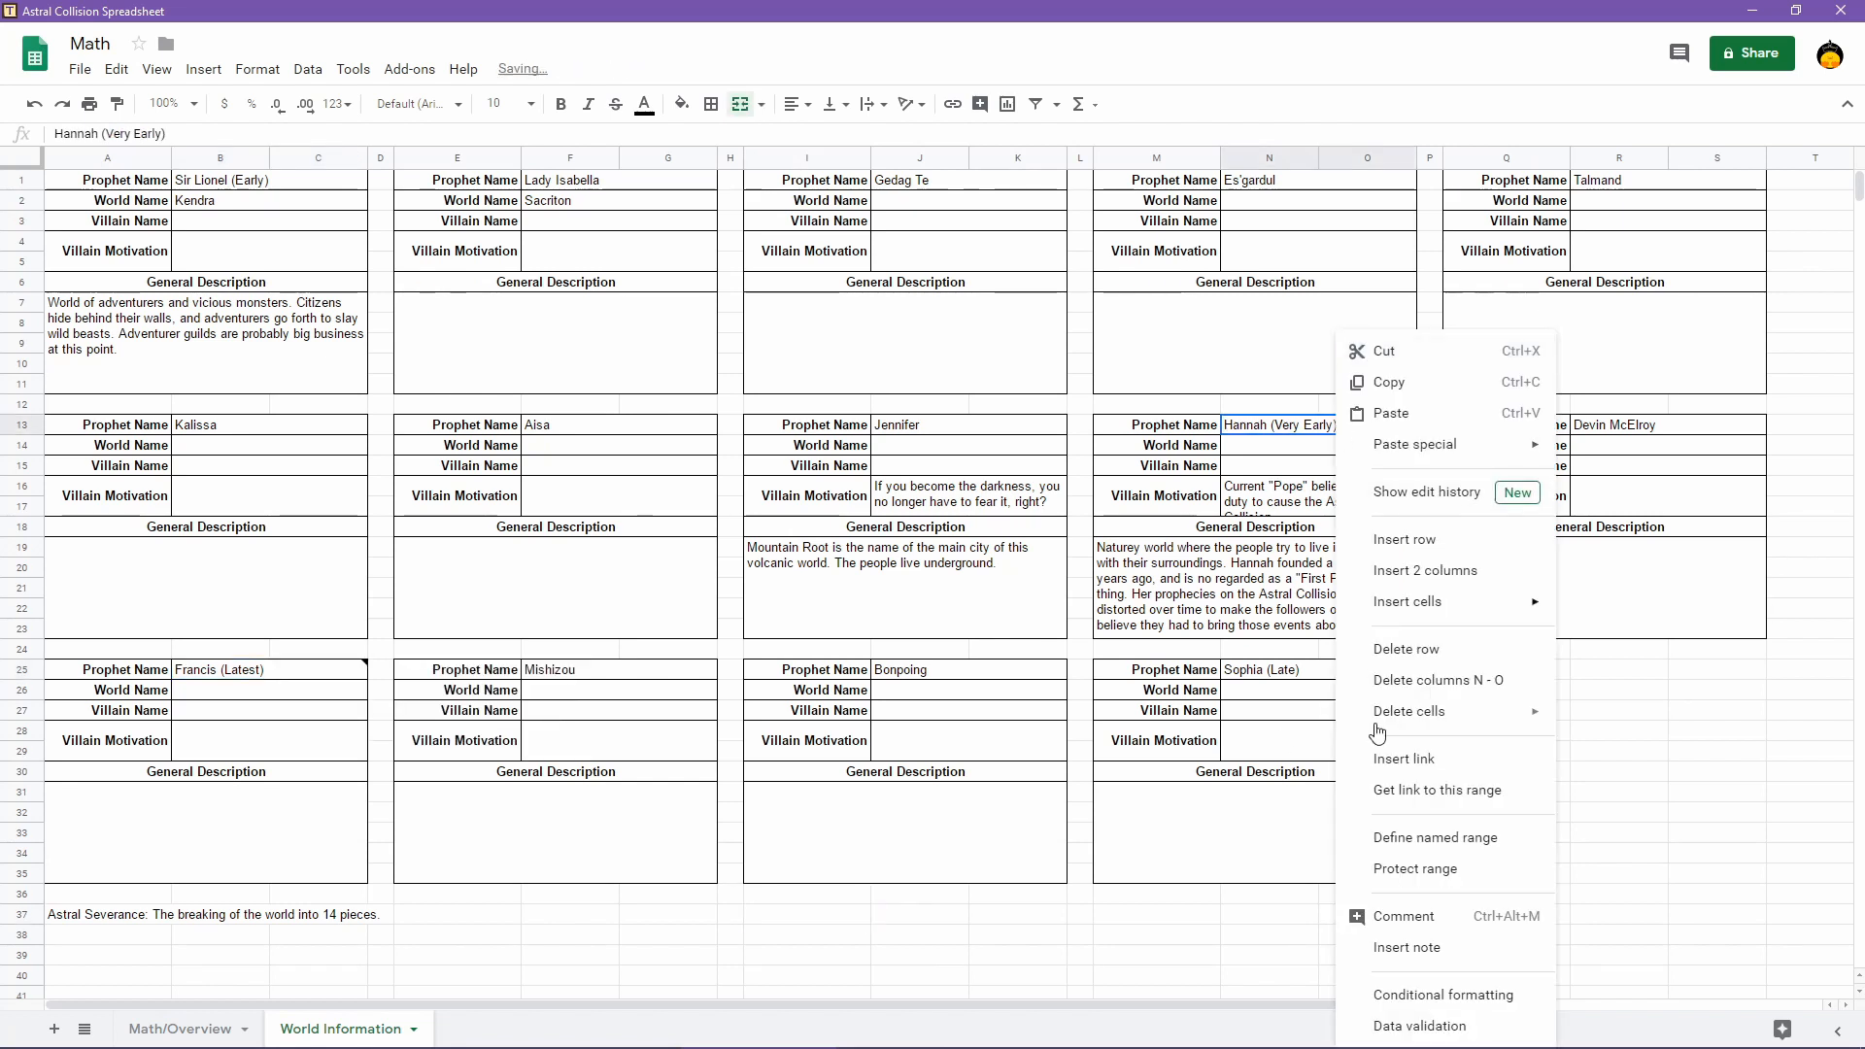
left_click(1462, 950)
type("W")
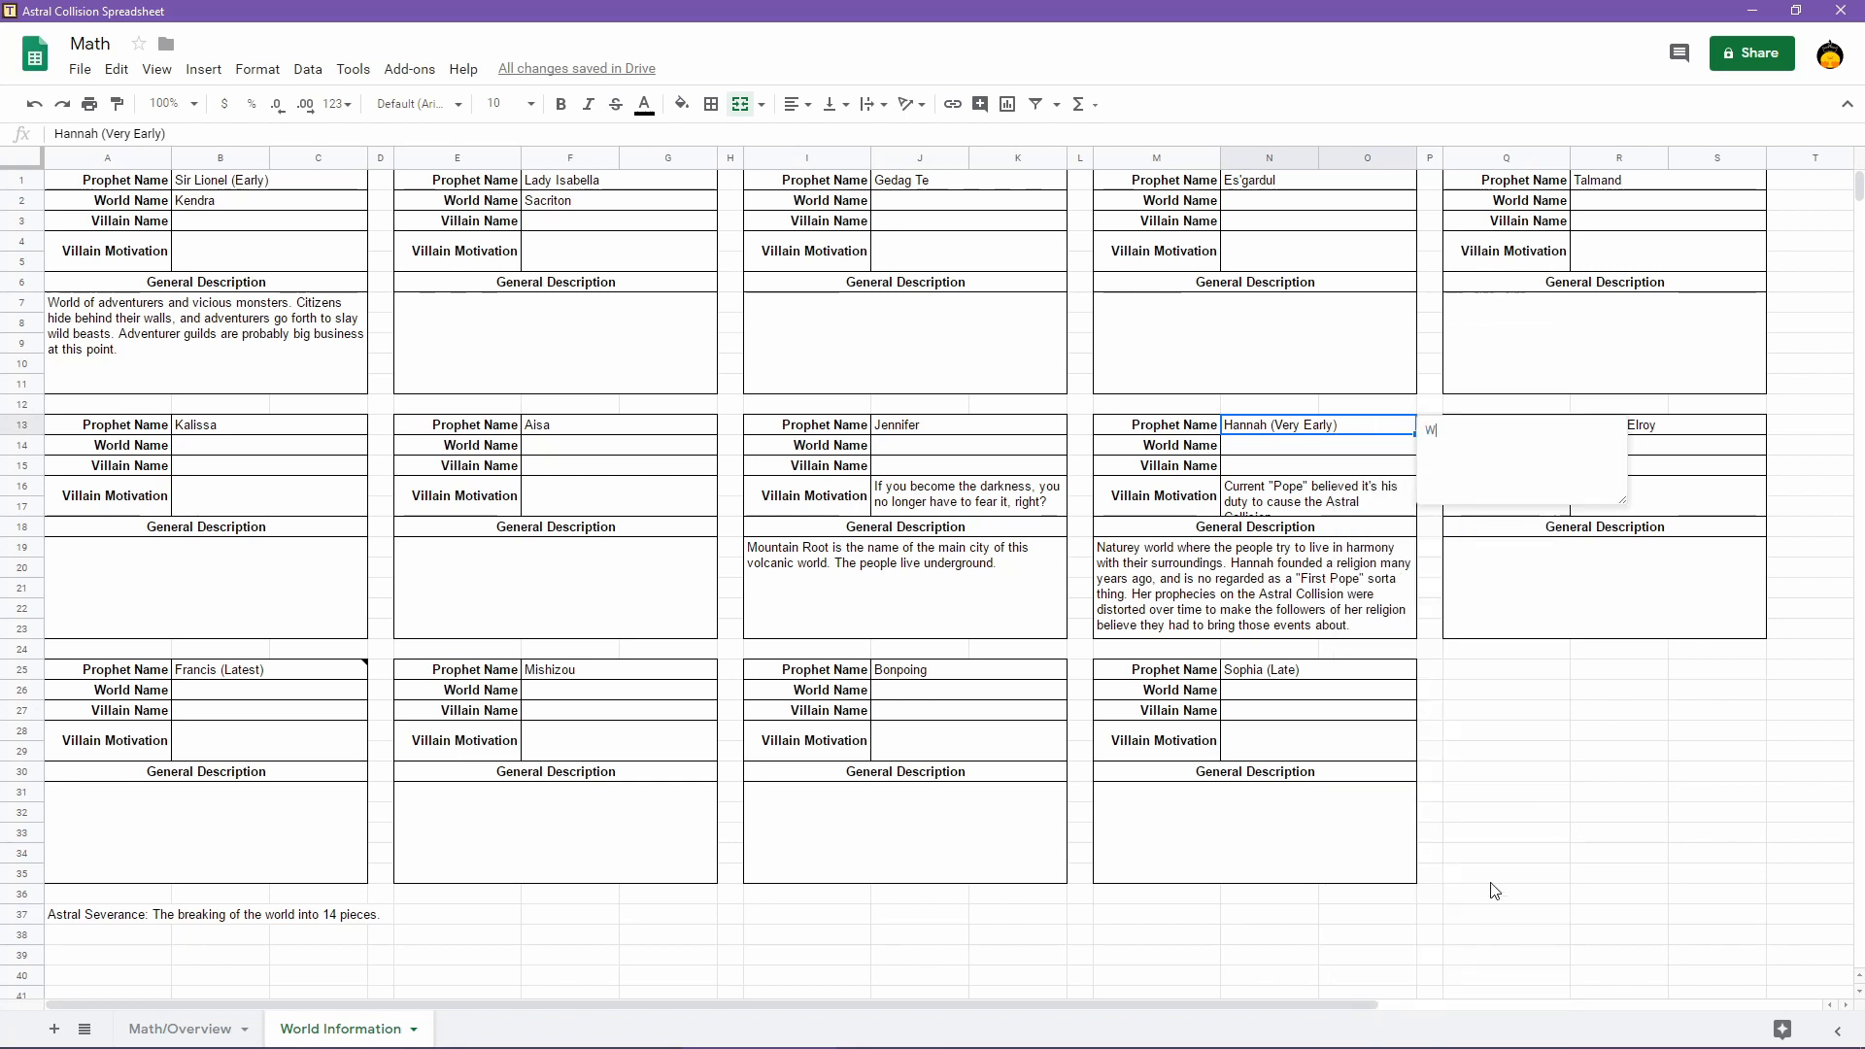
type("as alive during the Astral Severance, and led her p")
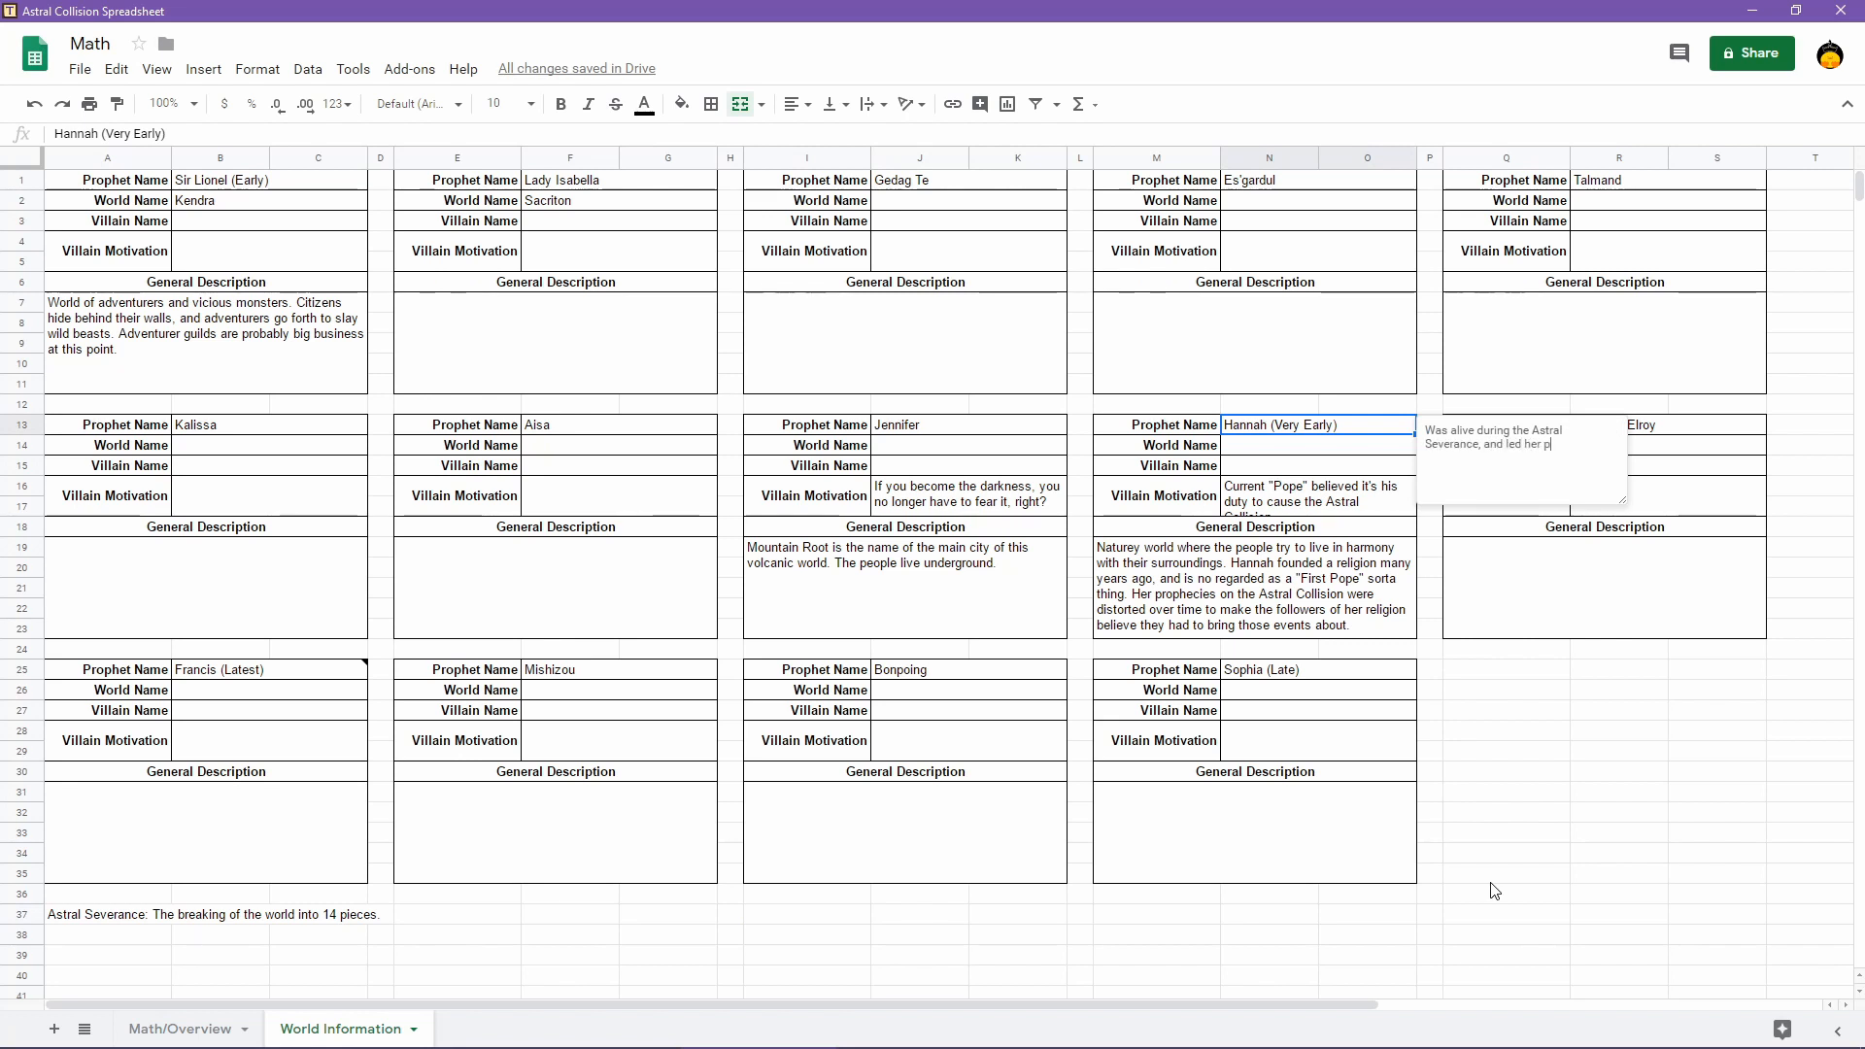
type("eople du")
key("BackSpace")
key("BackSpace")
key("BackSpace")
key("BackSpace")
key("BackSpace")
key("BackSpace")
type("e during the first days after th")
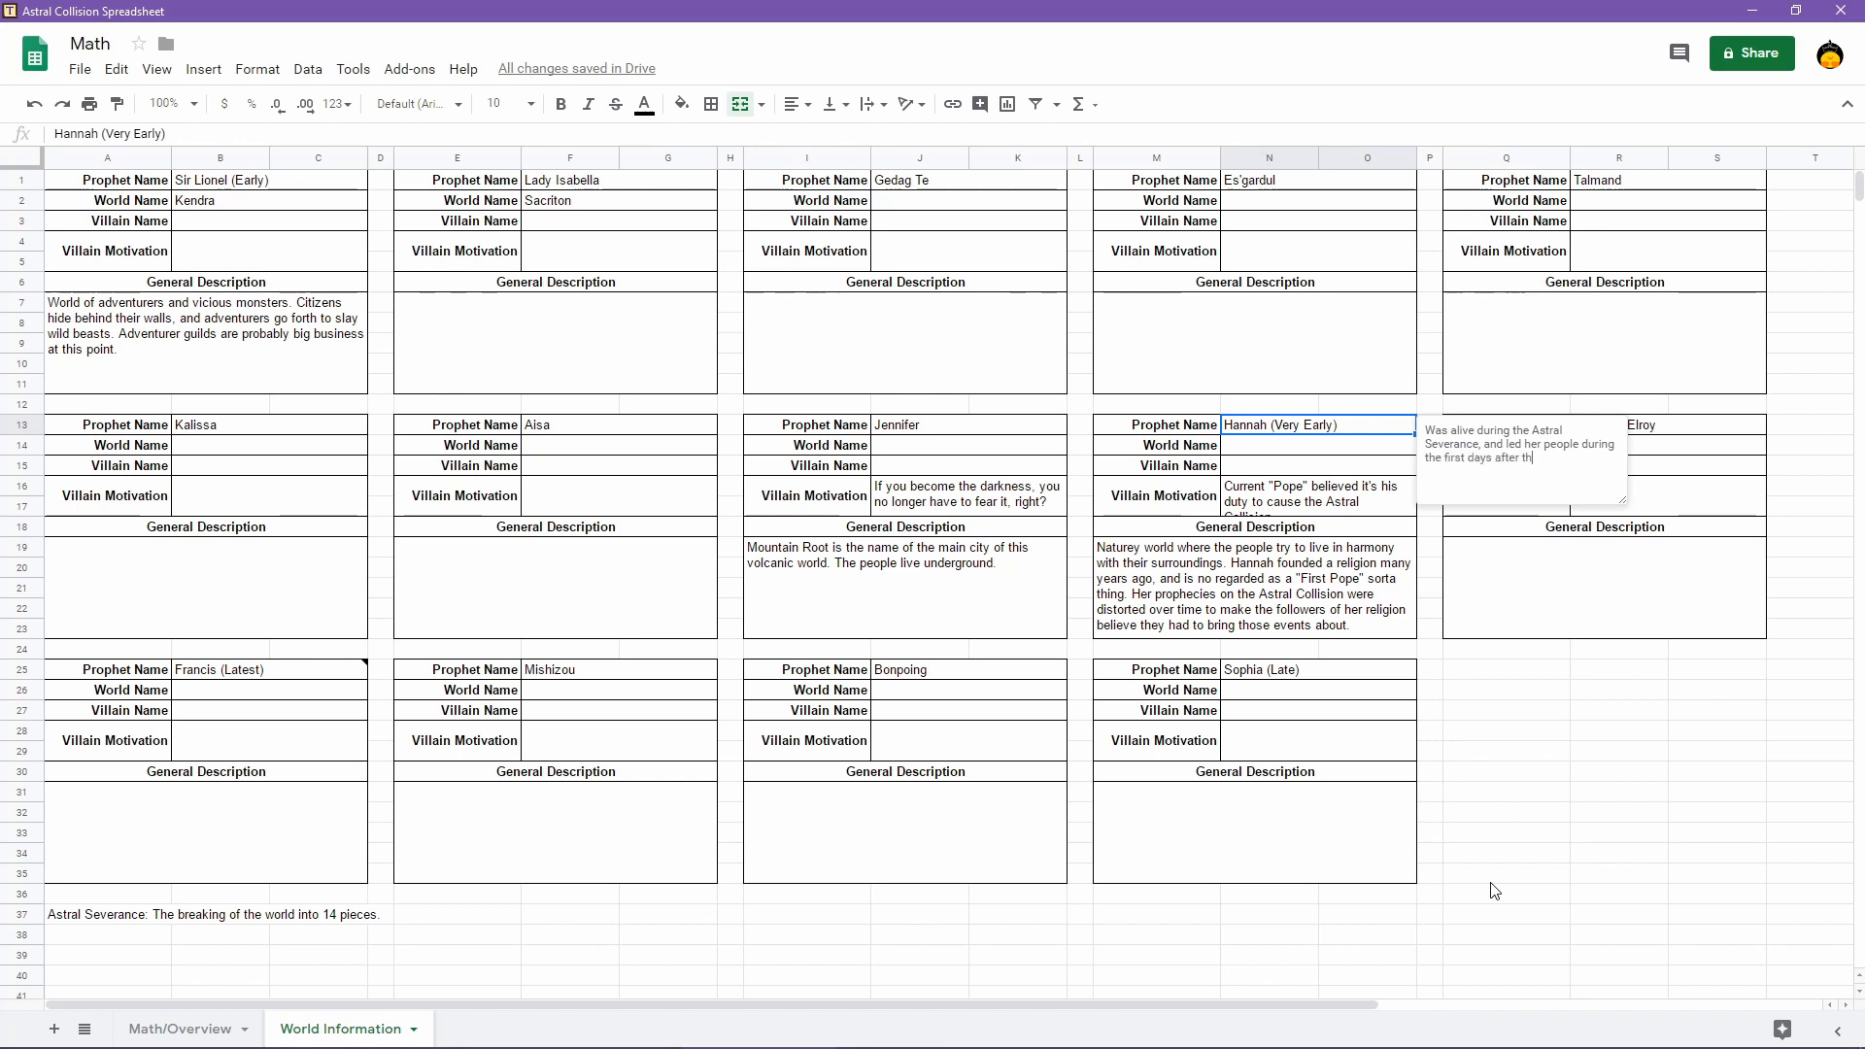
type("at event.")
left_click(1492, 881)
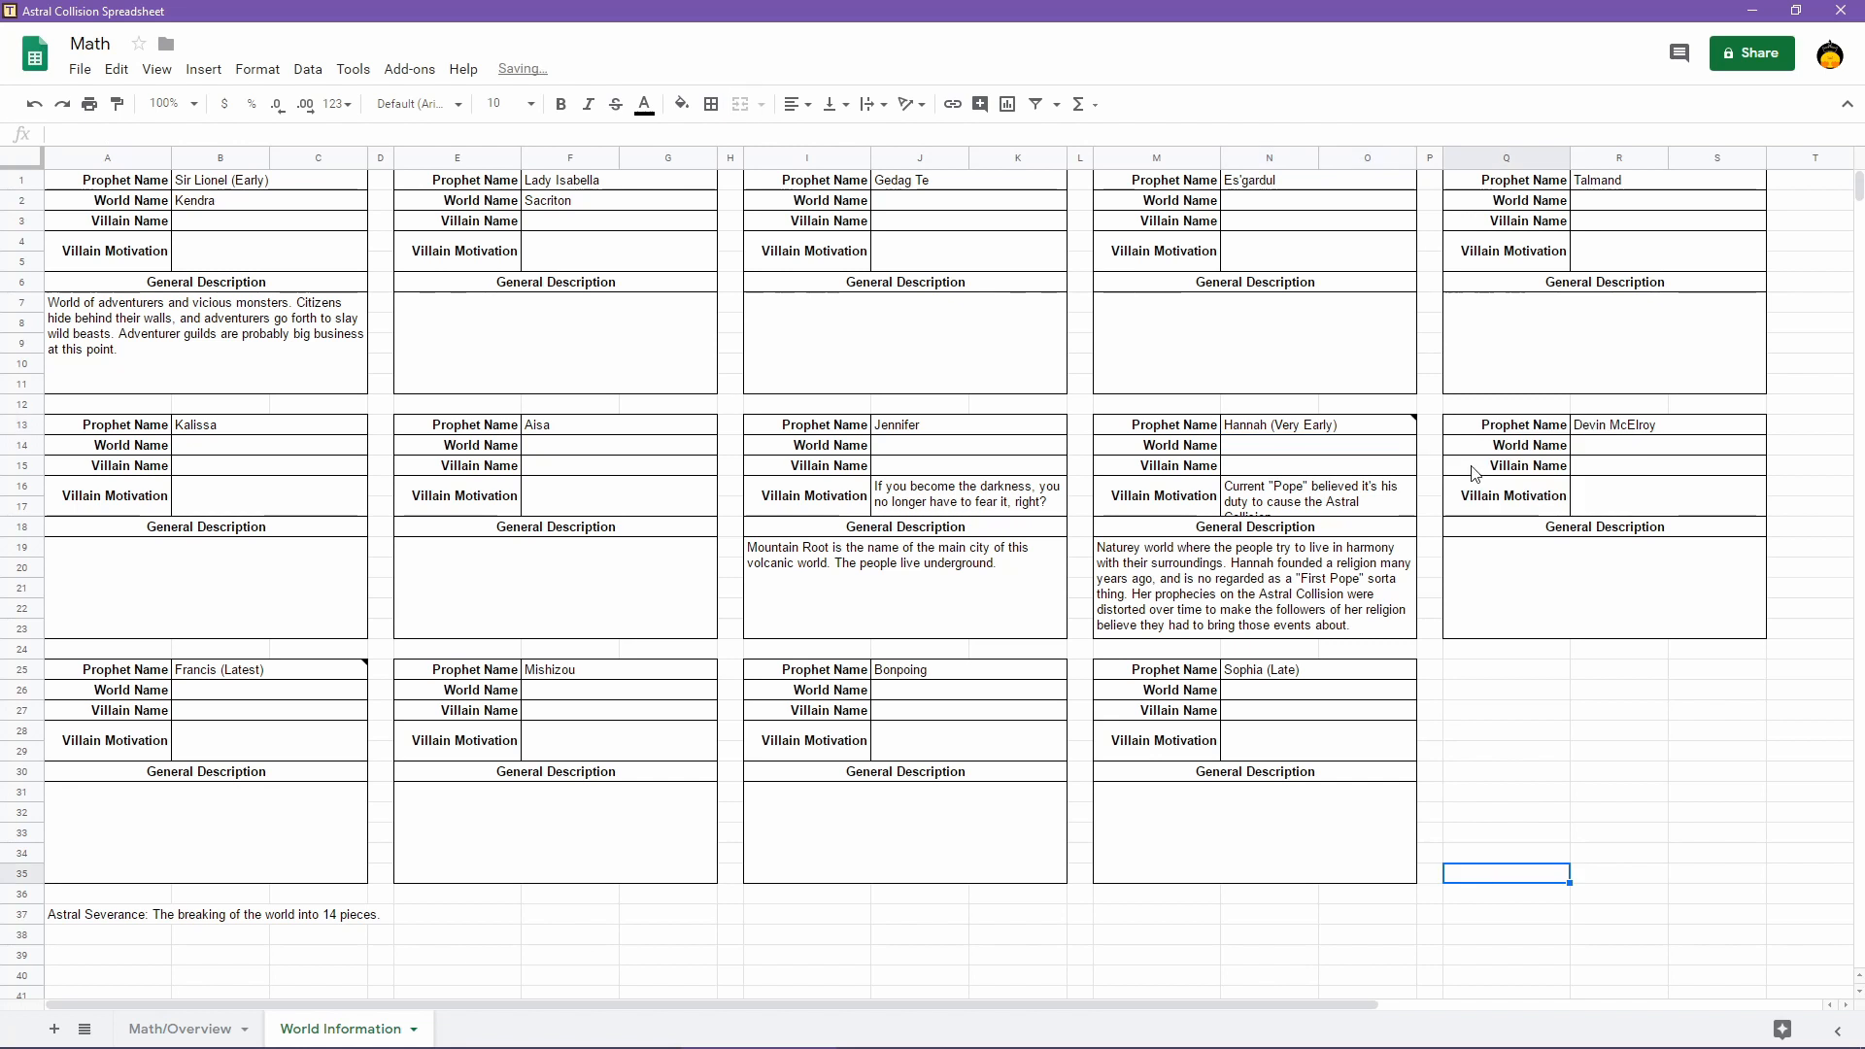
mouse_move(1389, 427)
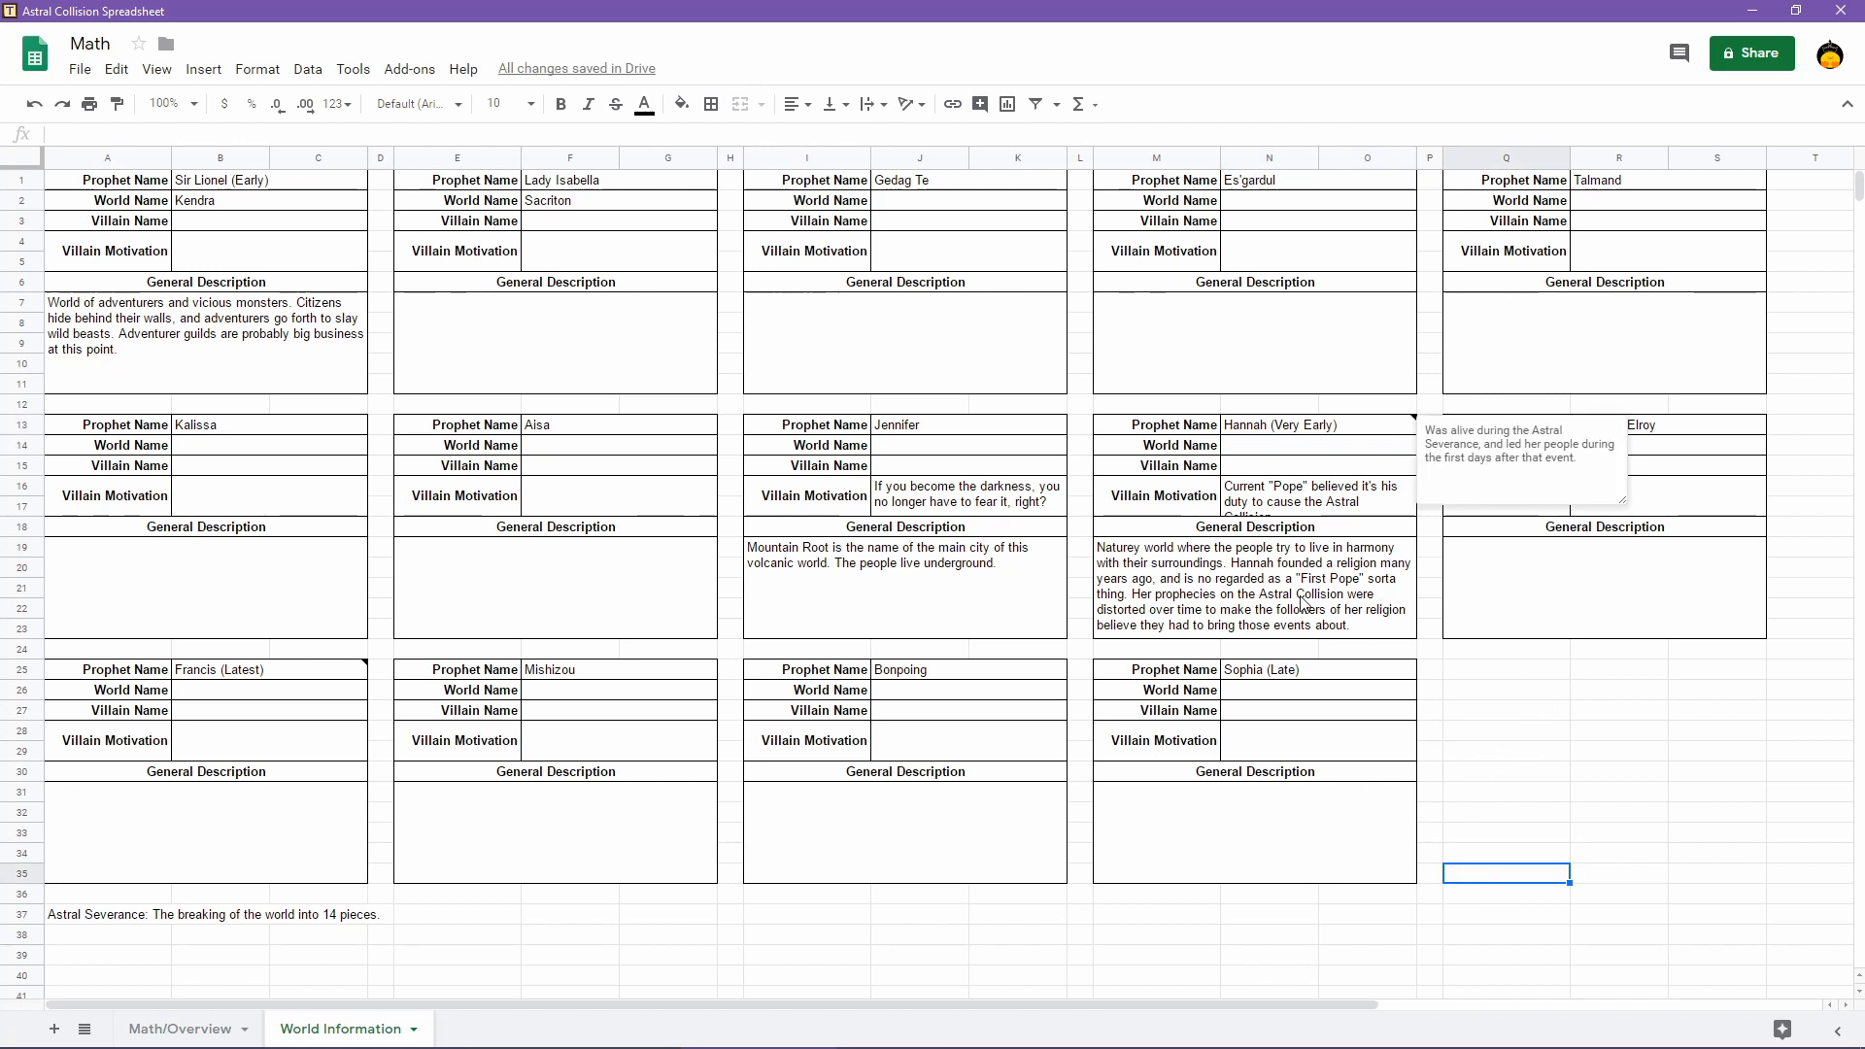
left_click(1502, 781)
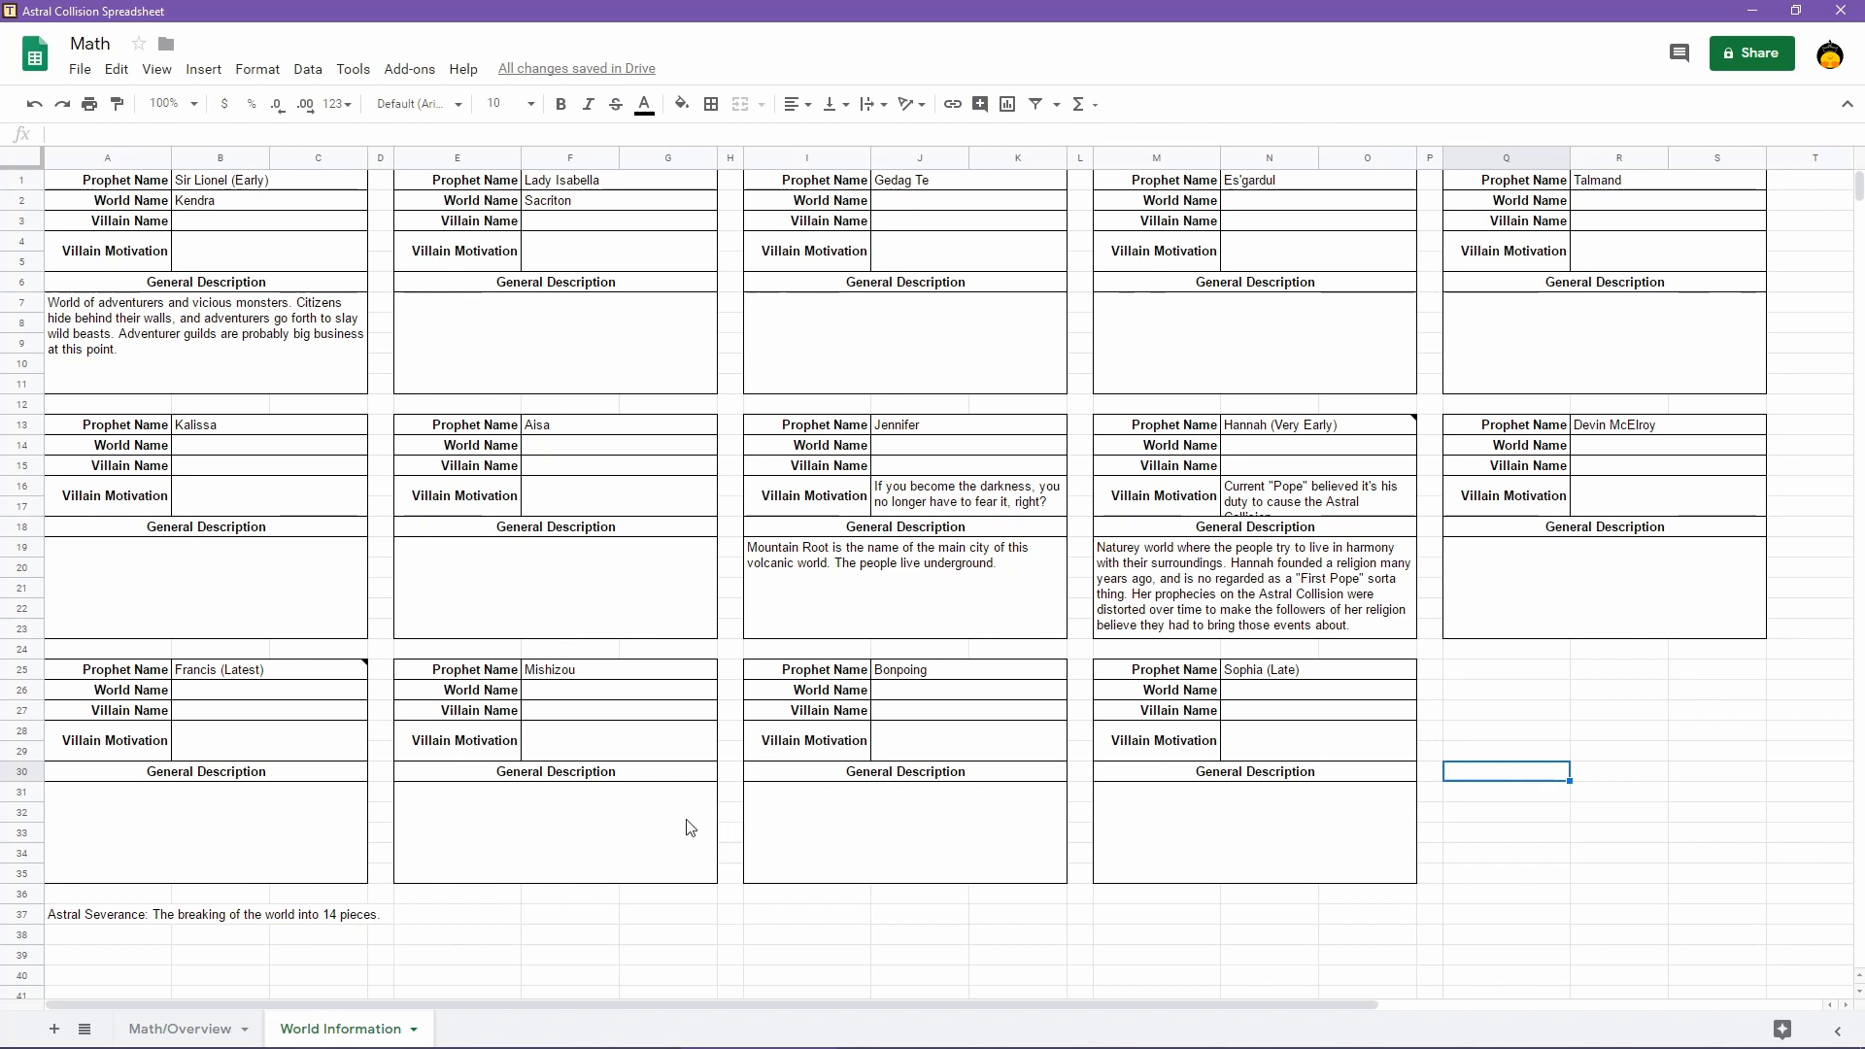
Consult the character lore notes on Lady Isabella, return to the spreadsheet, and change her Prophet Name entry to "Lady Isabella (Early)"
mouse_move(855, 1001)
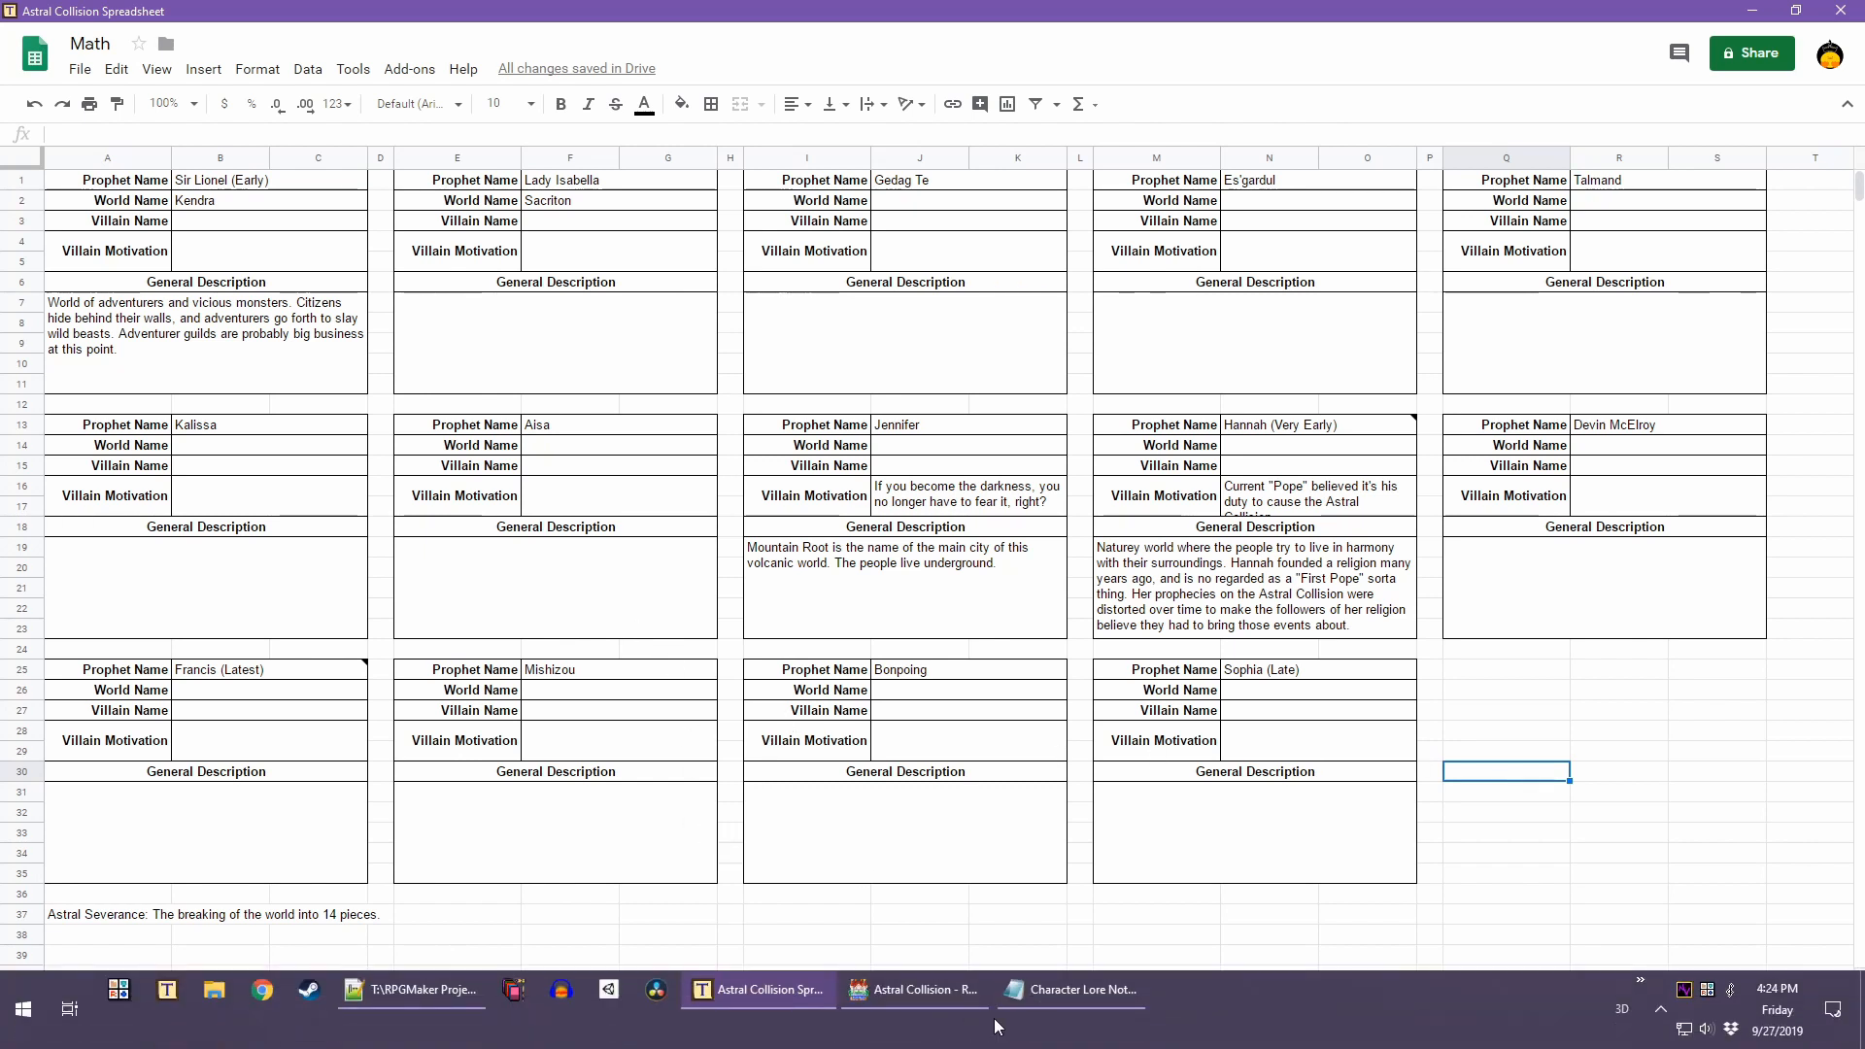
left_click(1075, 993)
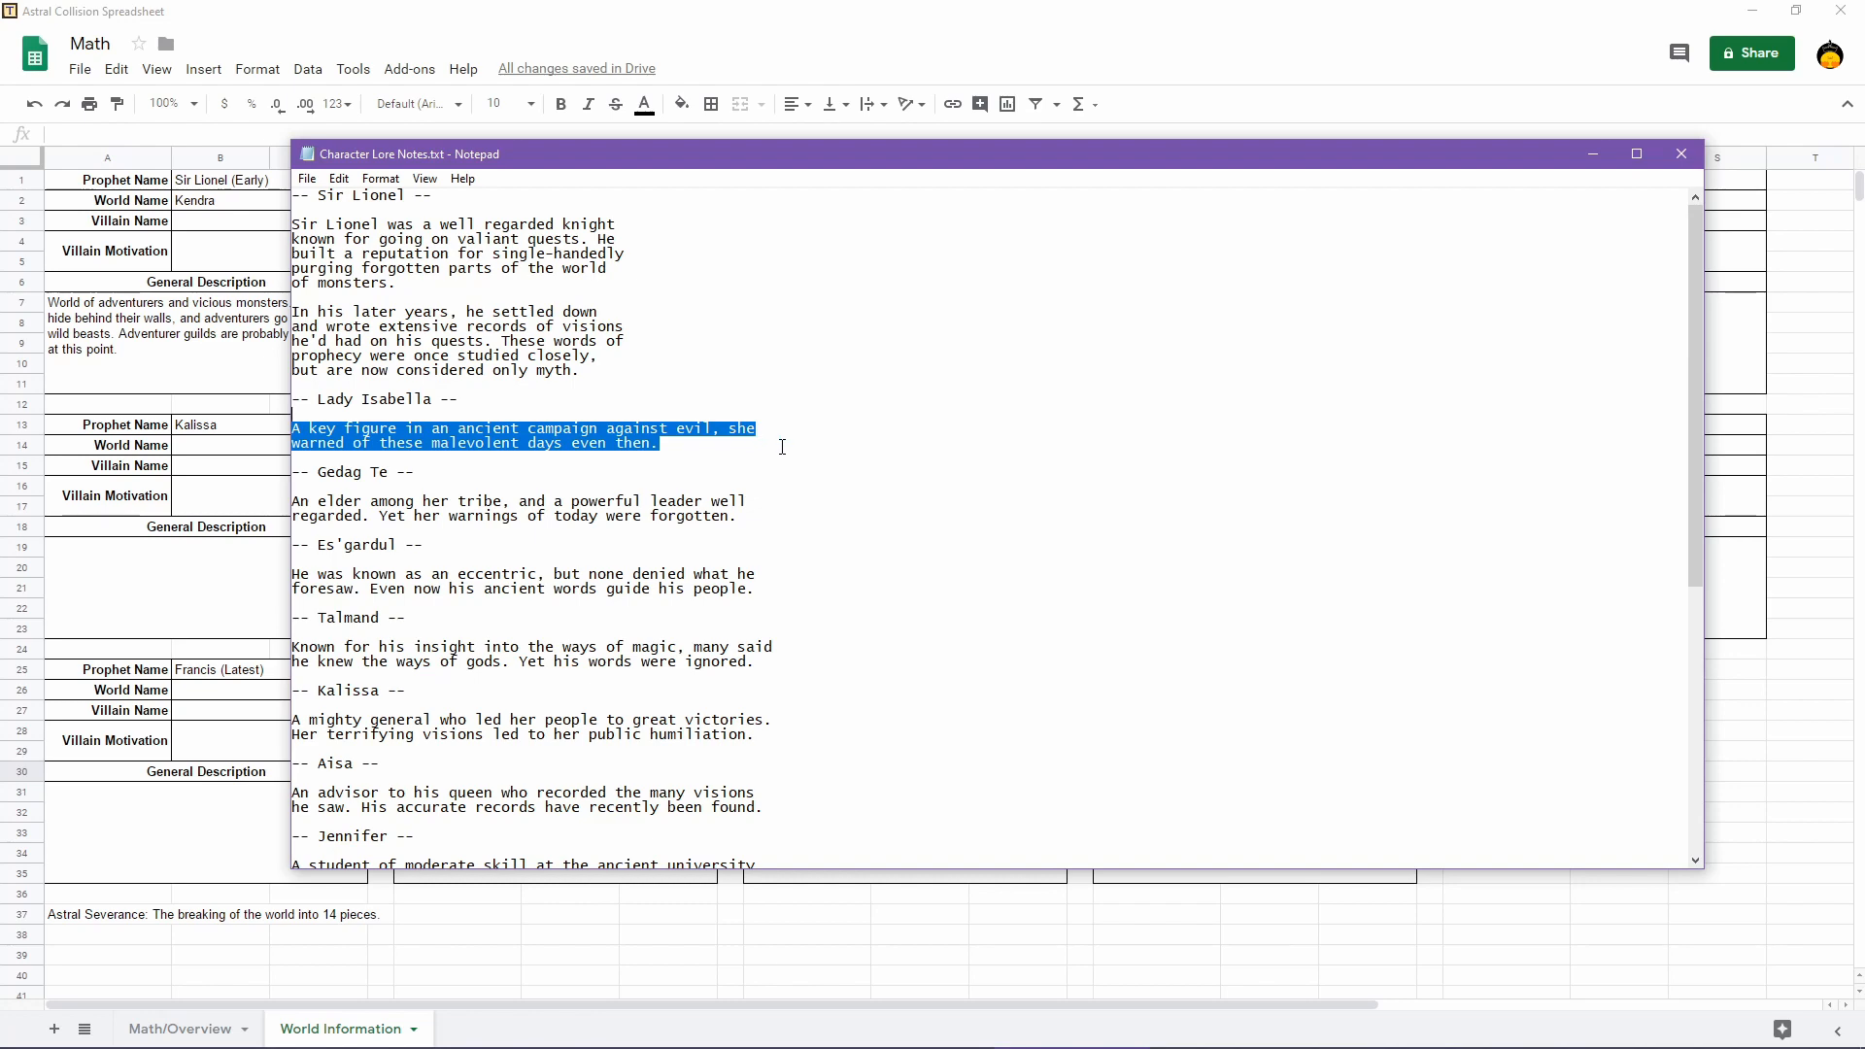
left_click(802, 10)
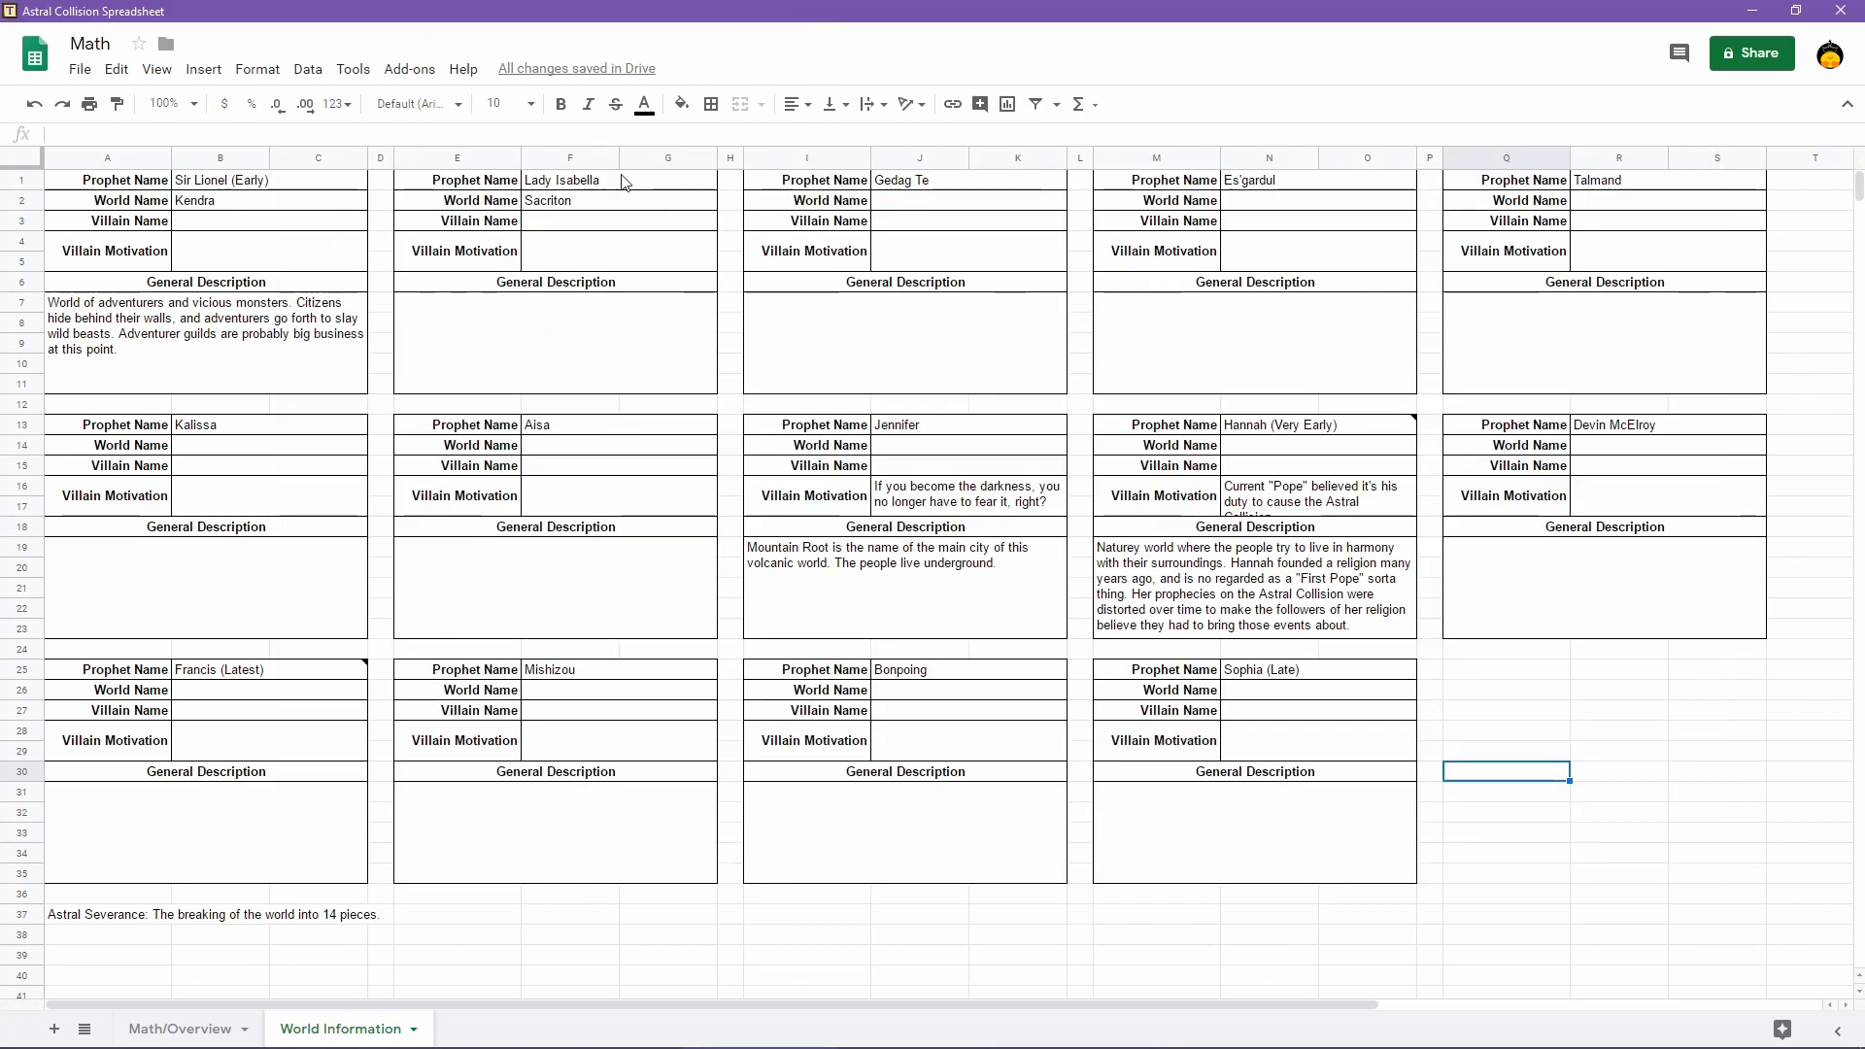
double_click(691, 178)
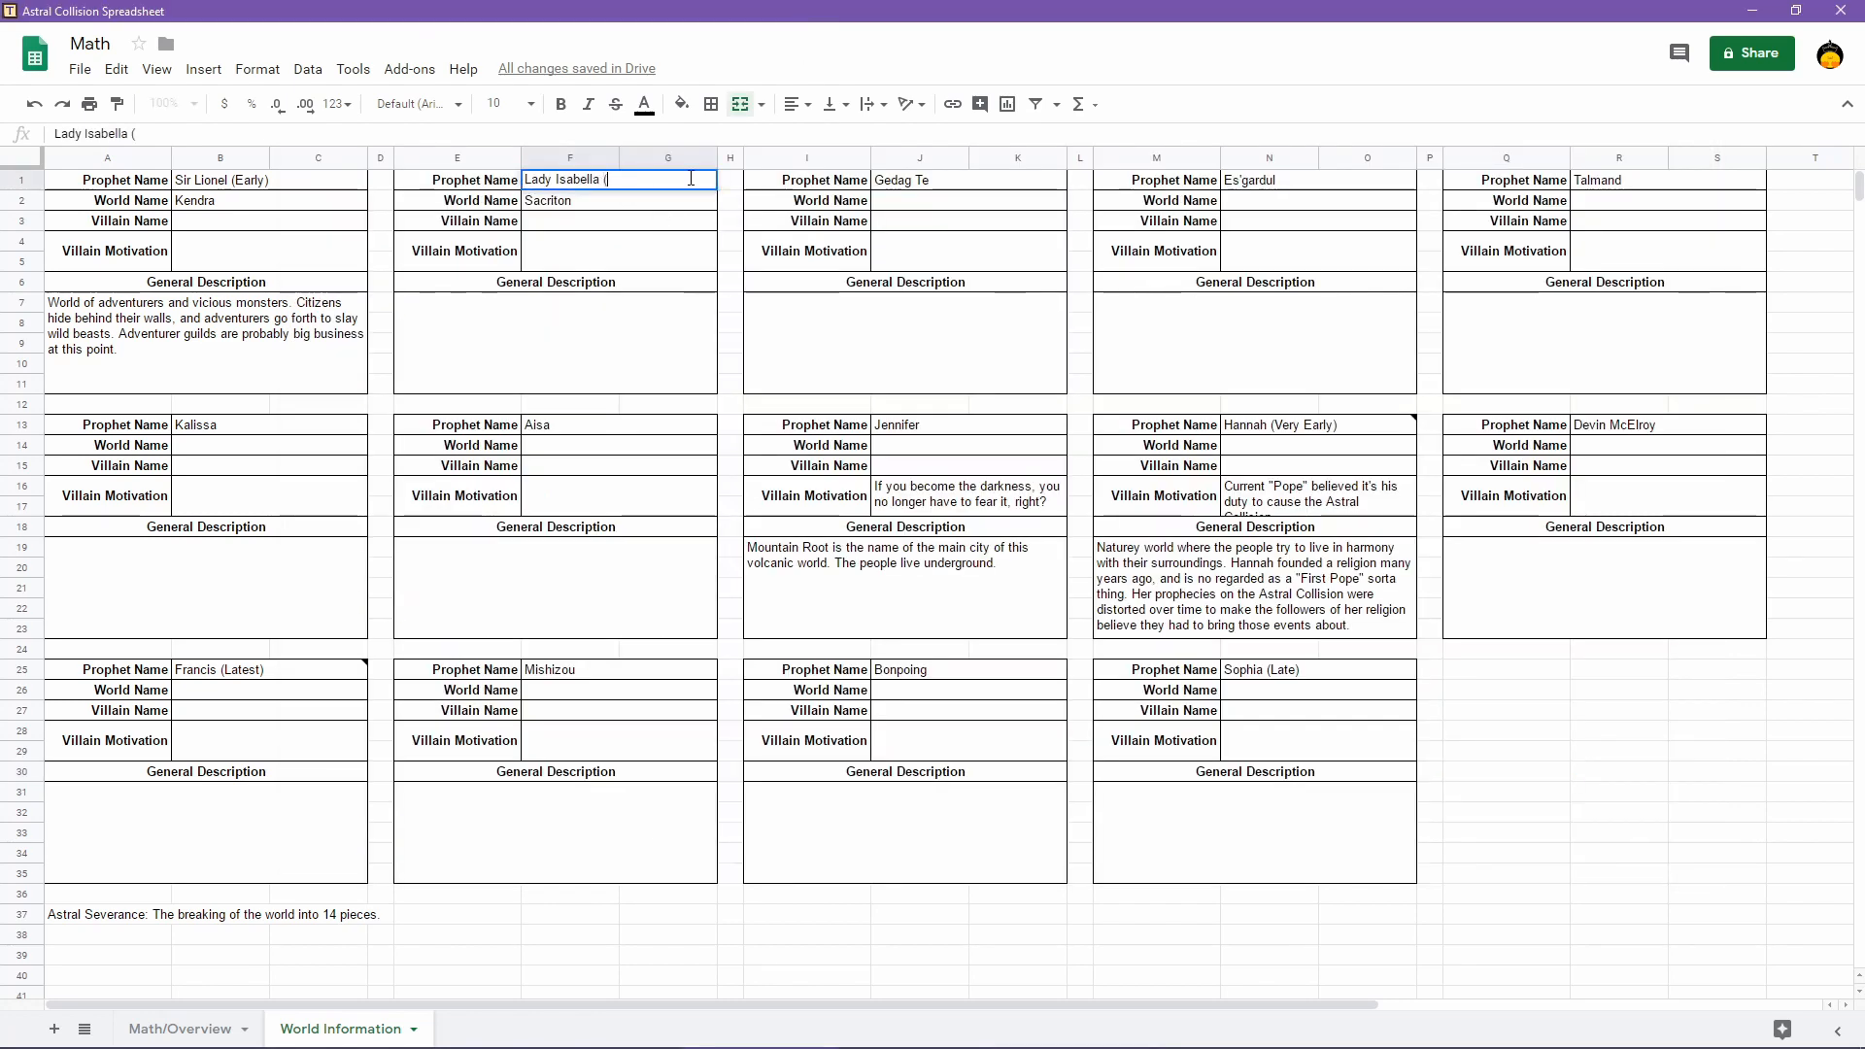
type("(earl")
key("BackSpace")
key("BackSpace")
key("BackSpace")
key("BackSpace")
type("Early)")
key("Return")
Check Gedag Te's entry in the character lore notes and change the spreadsheet's Prophet Name to "Gedag Te (Middle)"
mouse_move(924, 1011)
left_click(1052, 990)
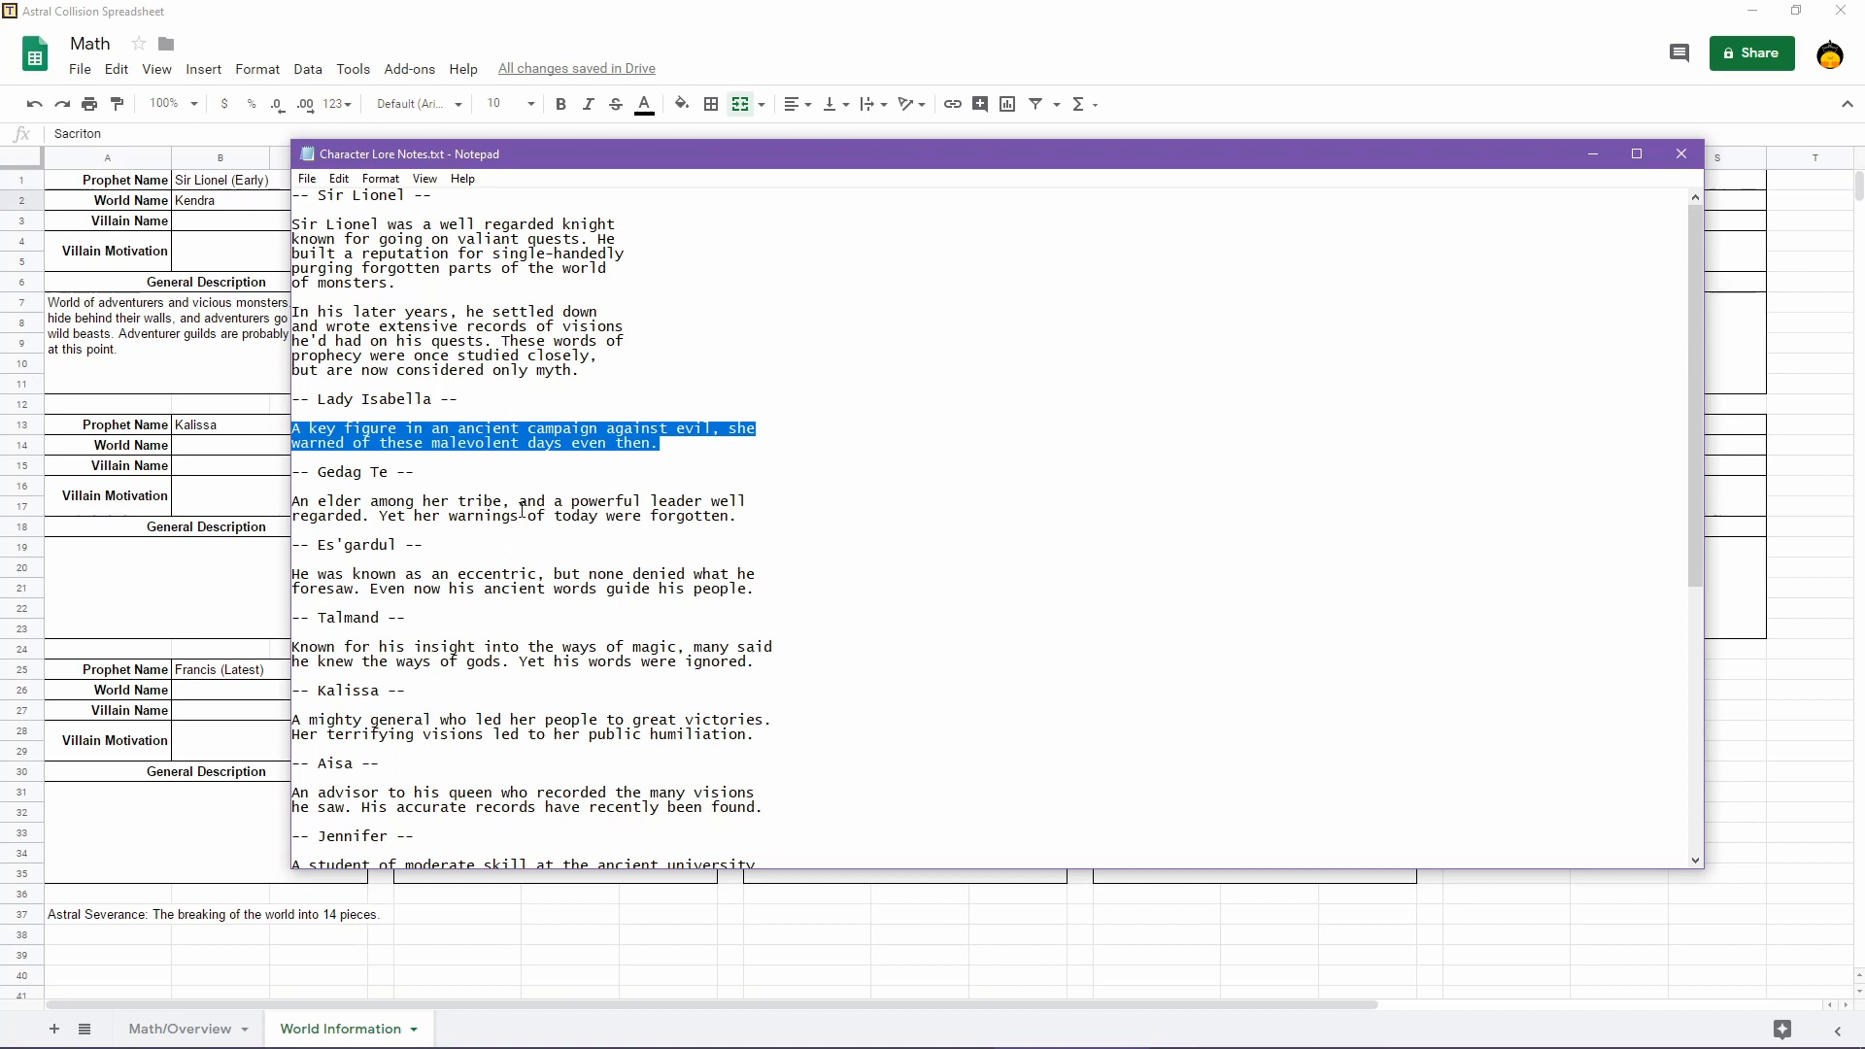
left_click(782, 516)
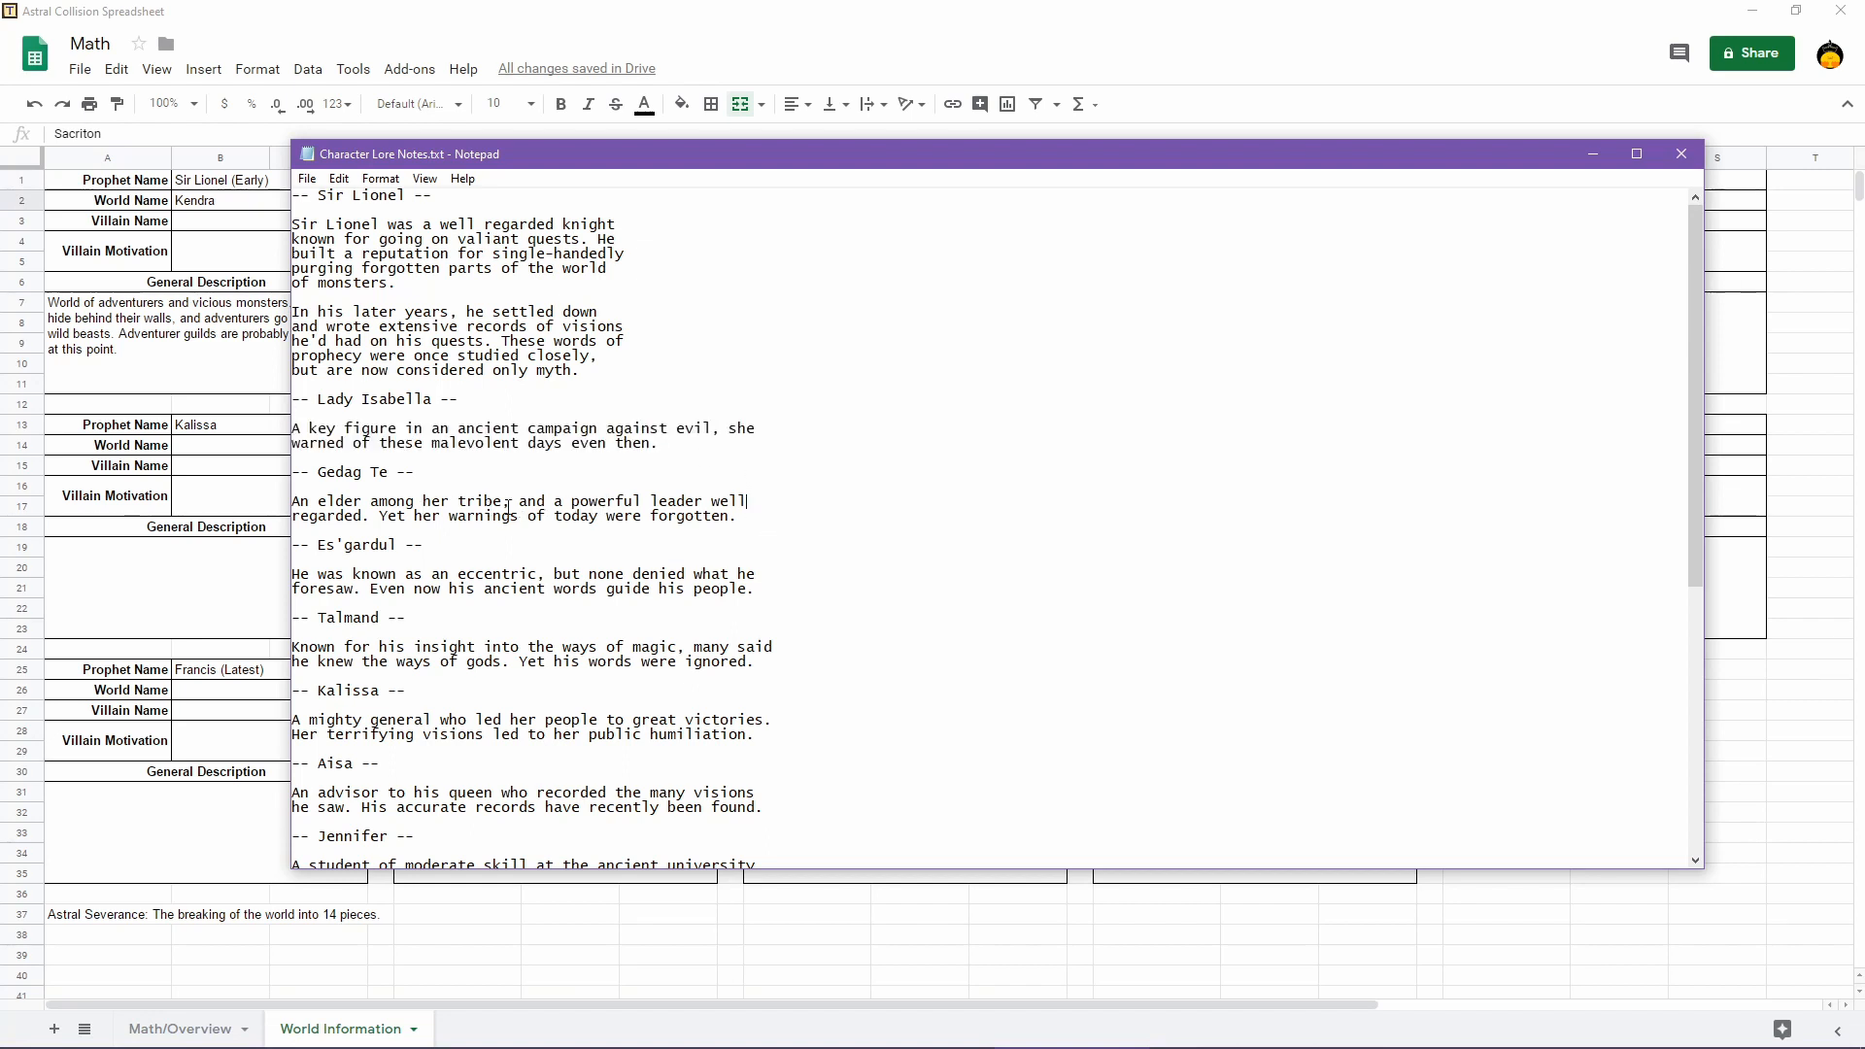
left_click(1067, 19)
double_click(956, 179)
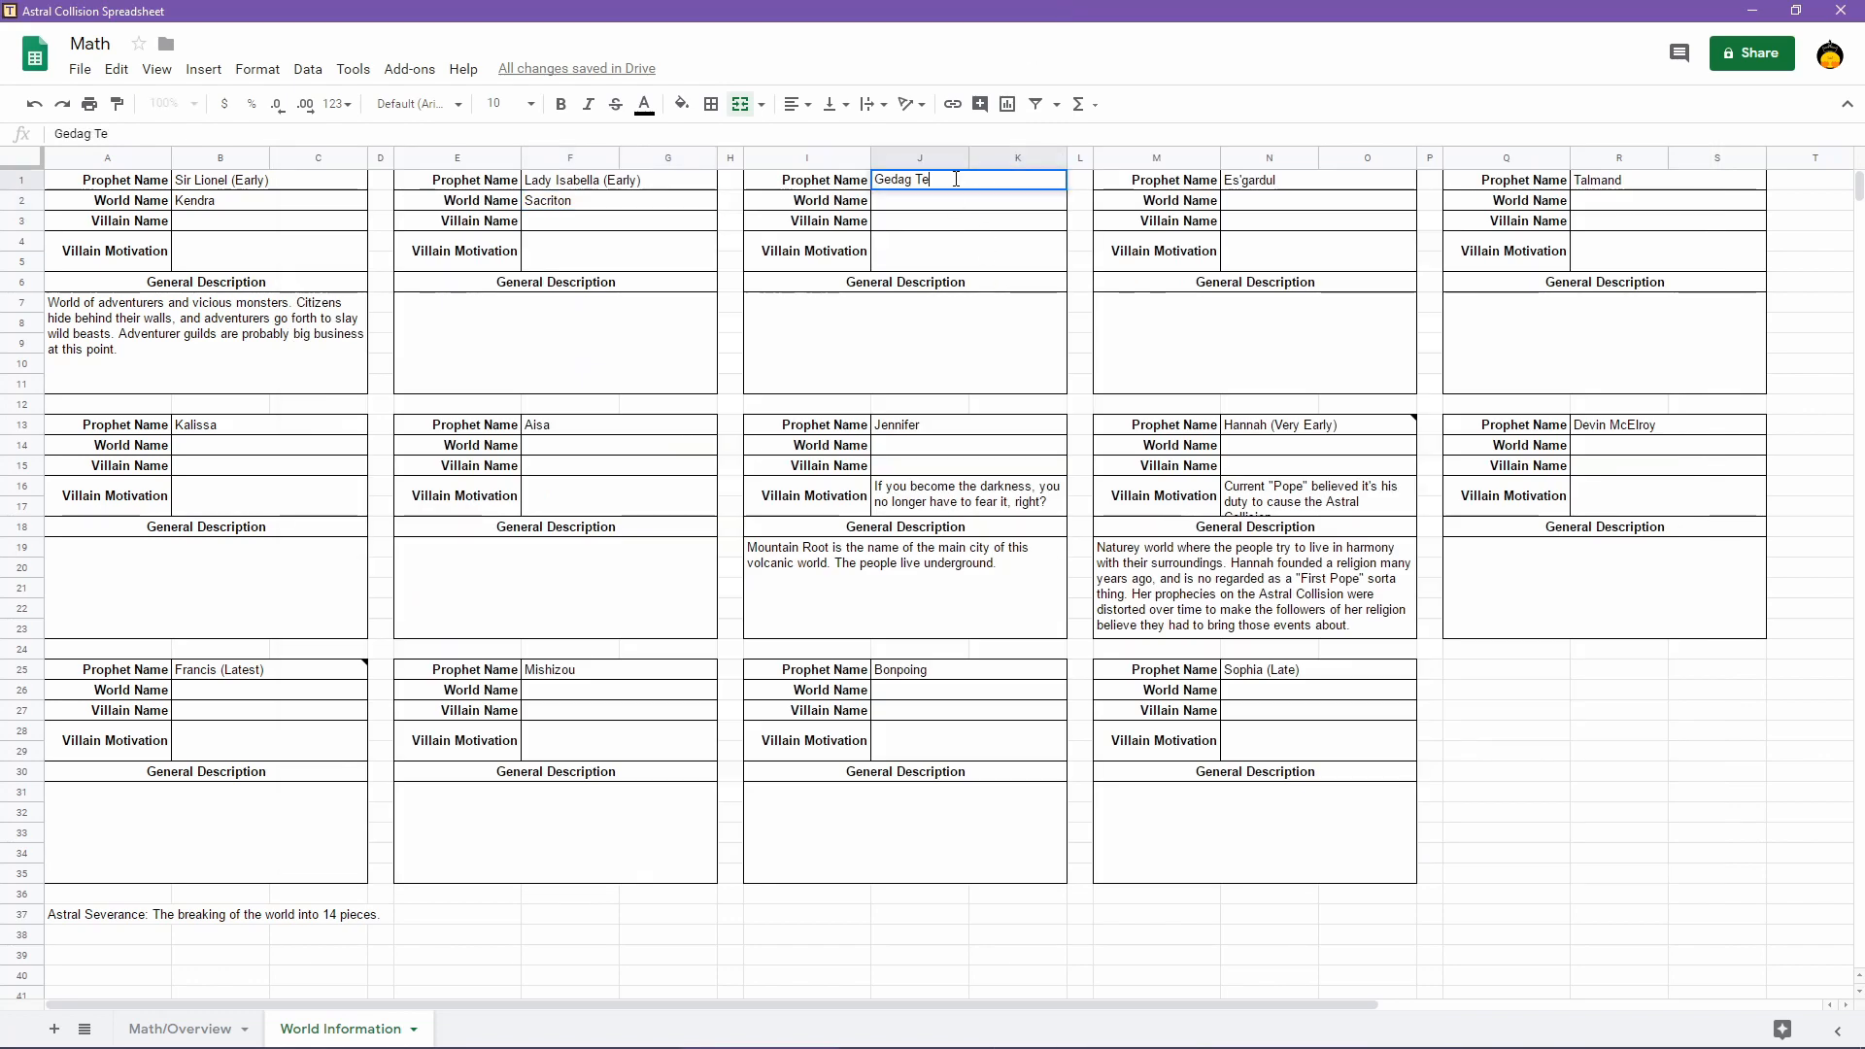
type("(Middle)")
key("Return")
Read Es'gardul's entry in the lore notes and mark the era in the spreadsheet as "Es'gardul (Early-ish)"
left_click(1327, 183)
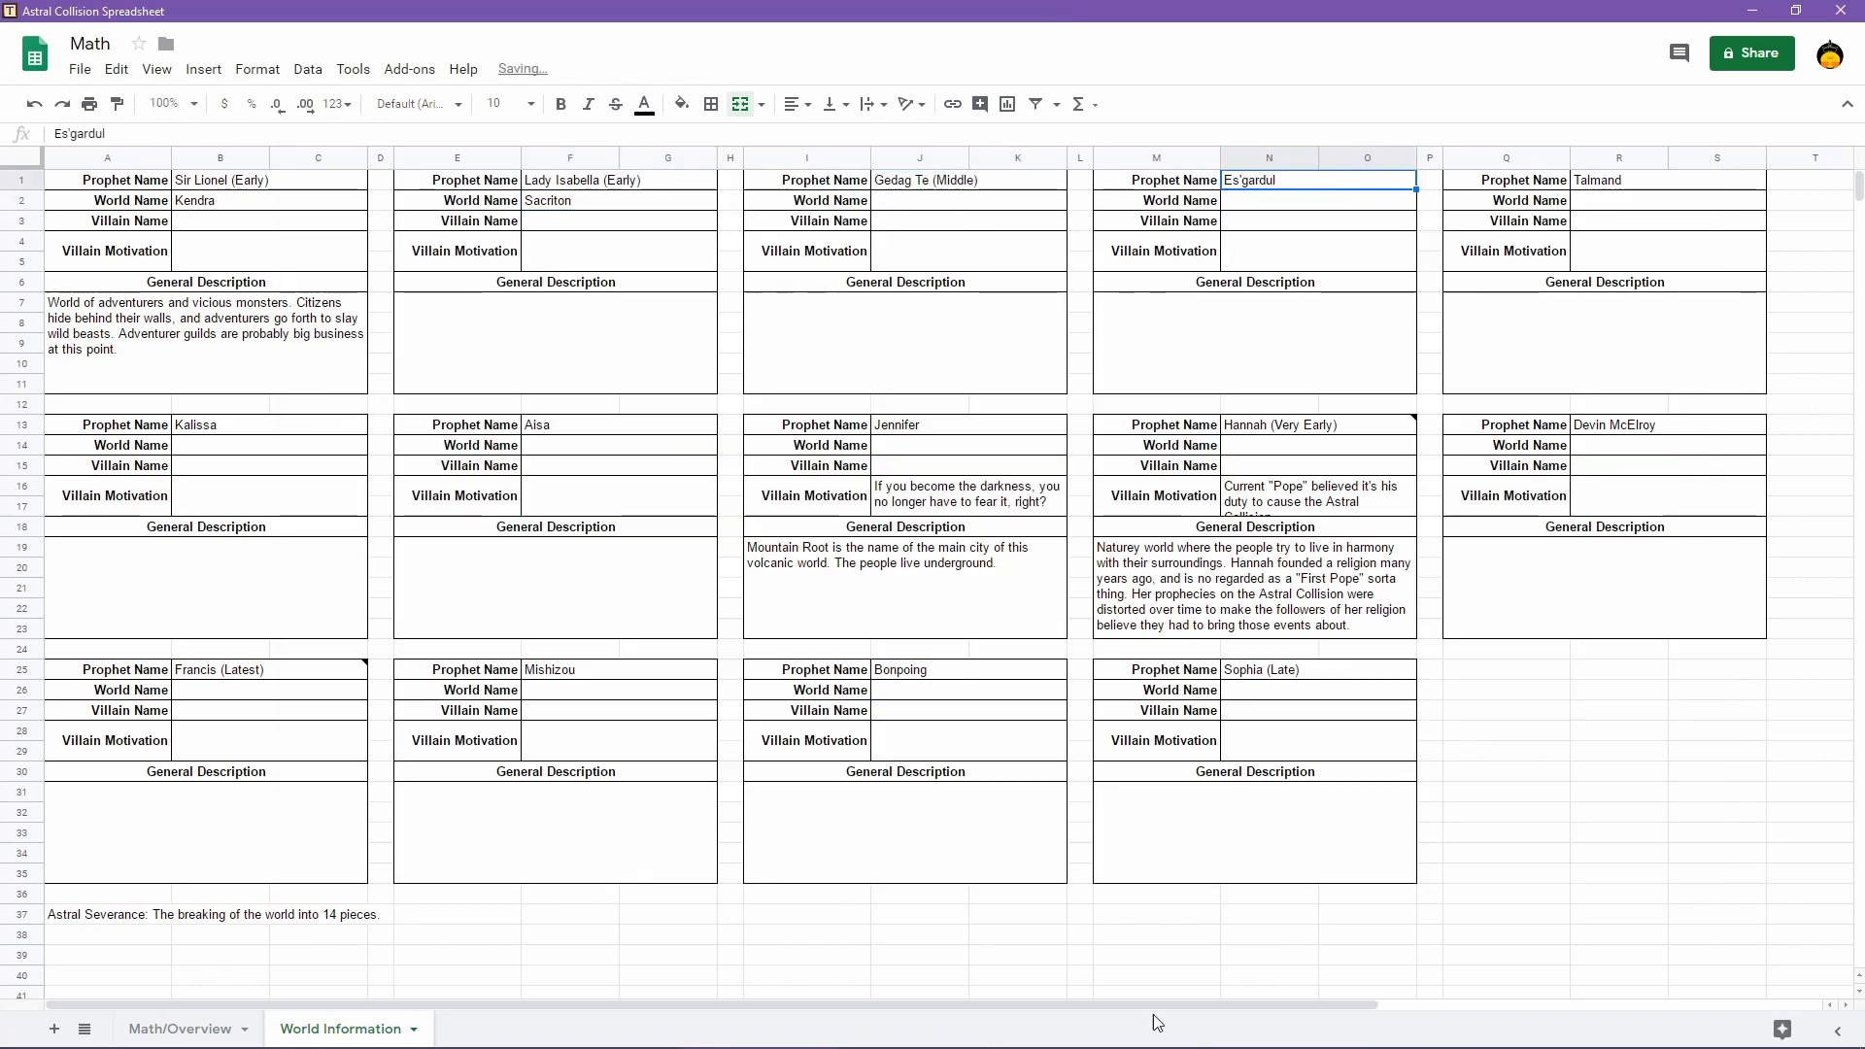
left_click(1052, 996)
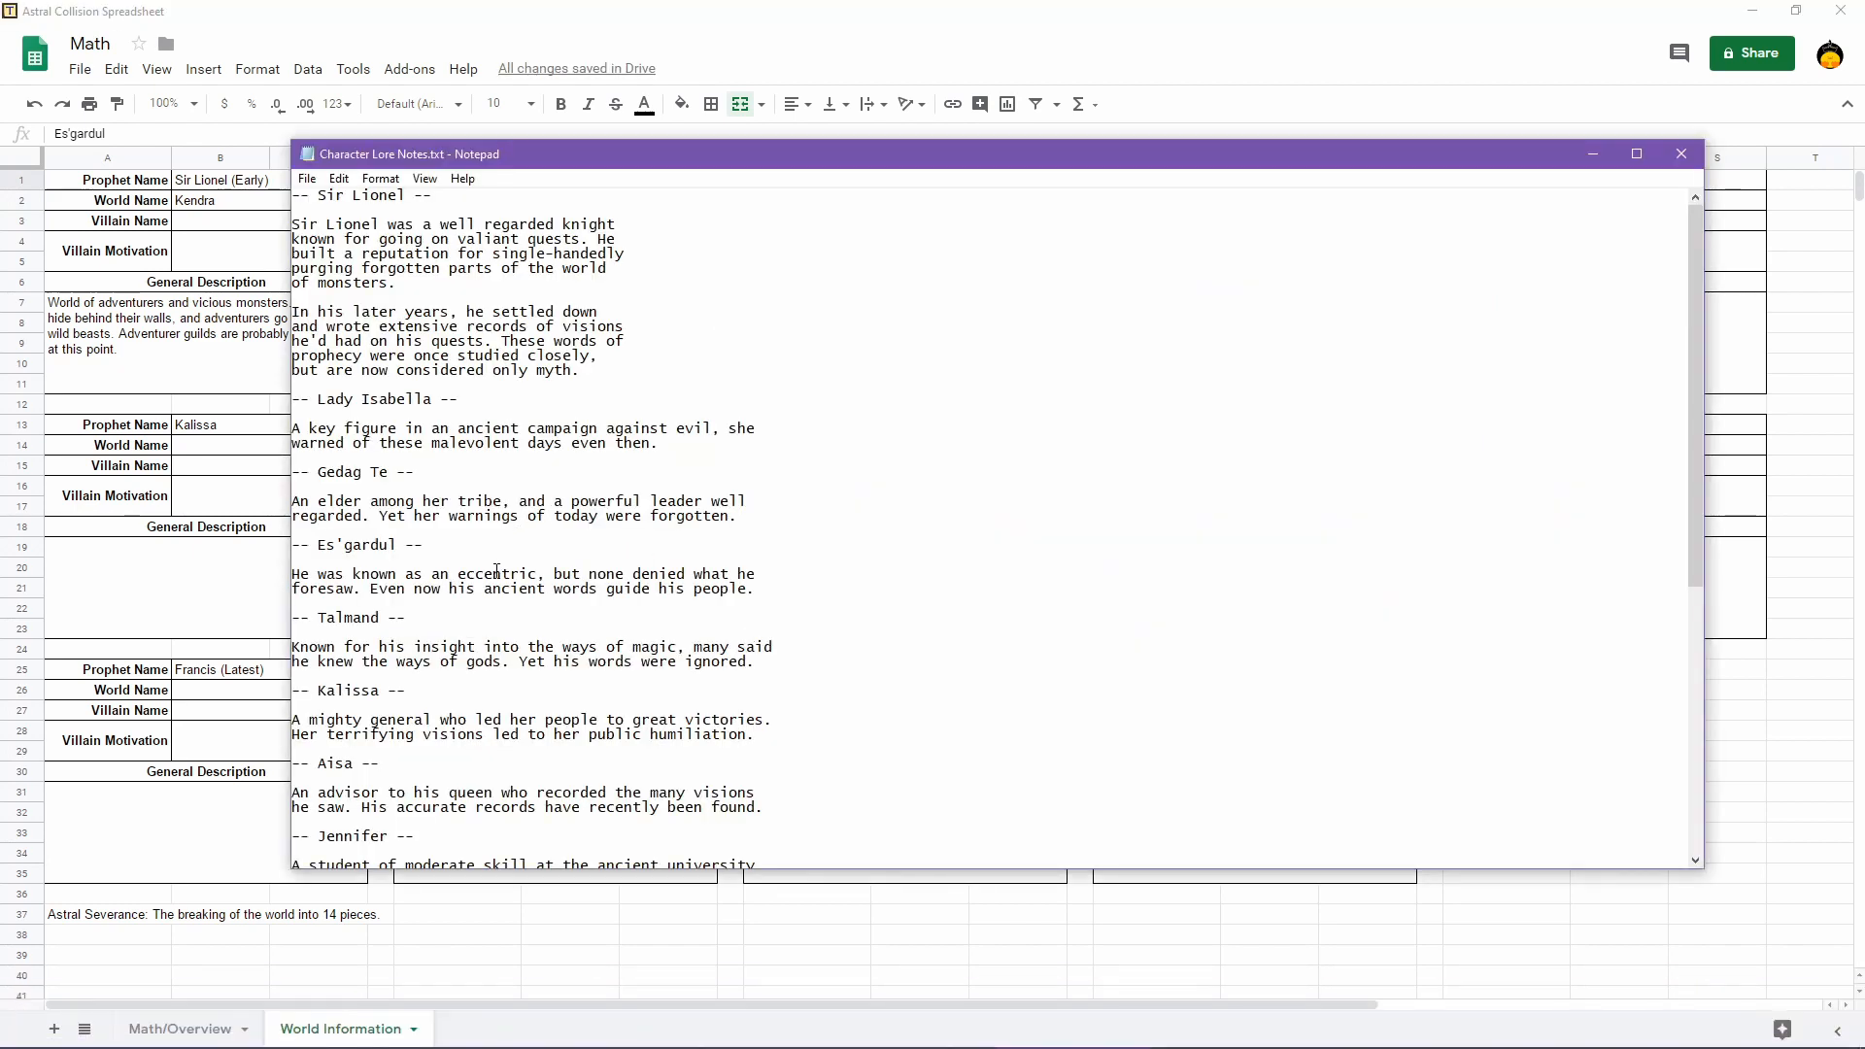
left_click(1241, 14)
double_click(1308, 182)
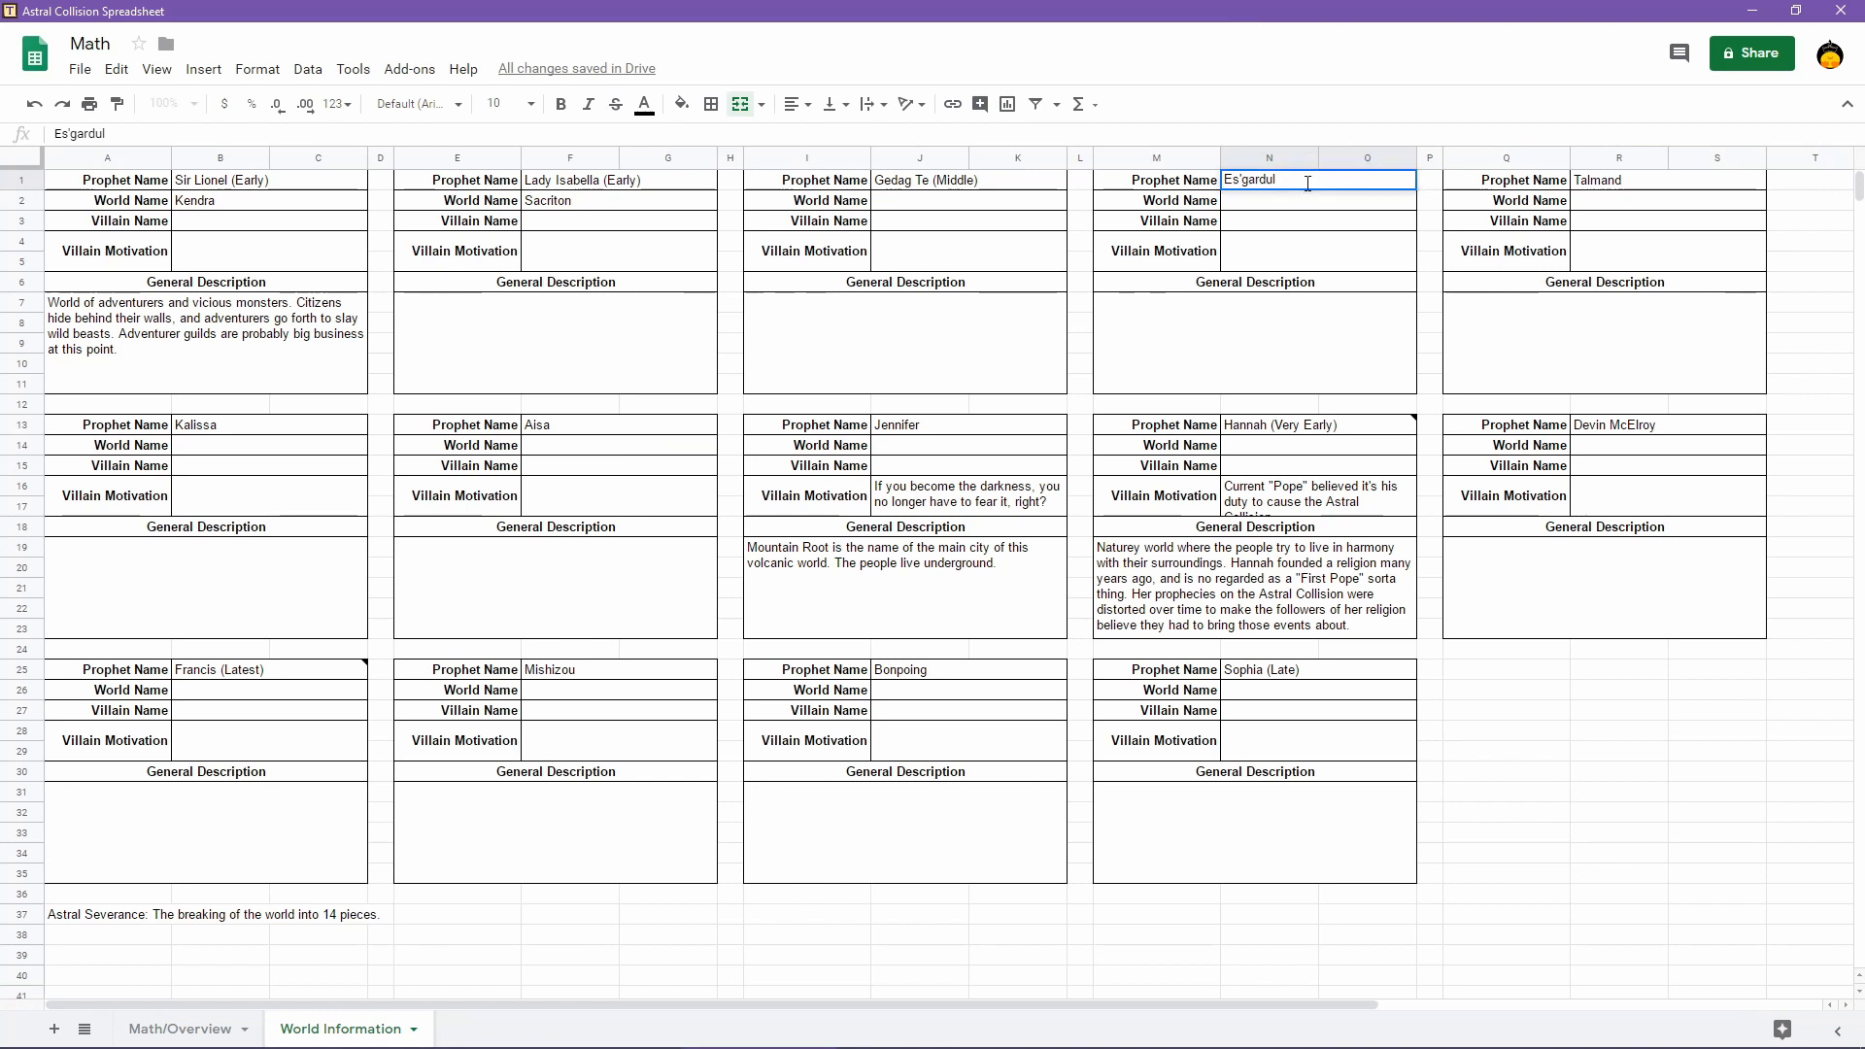
type("(Earl")
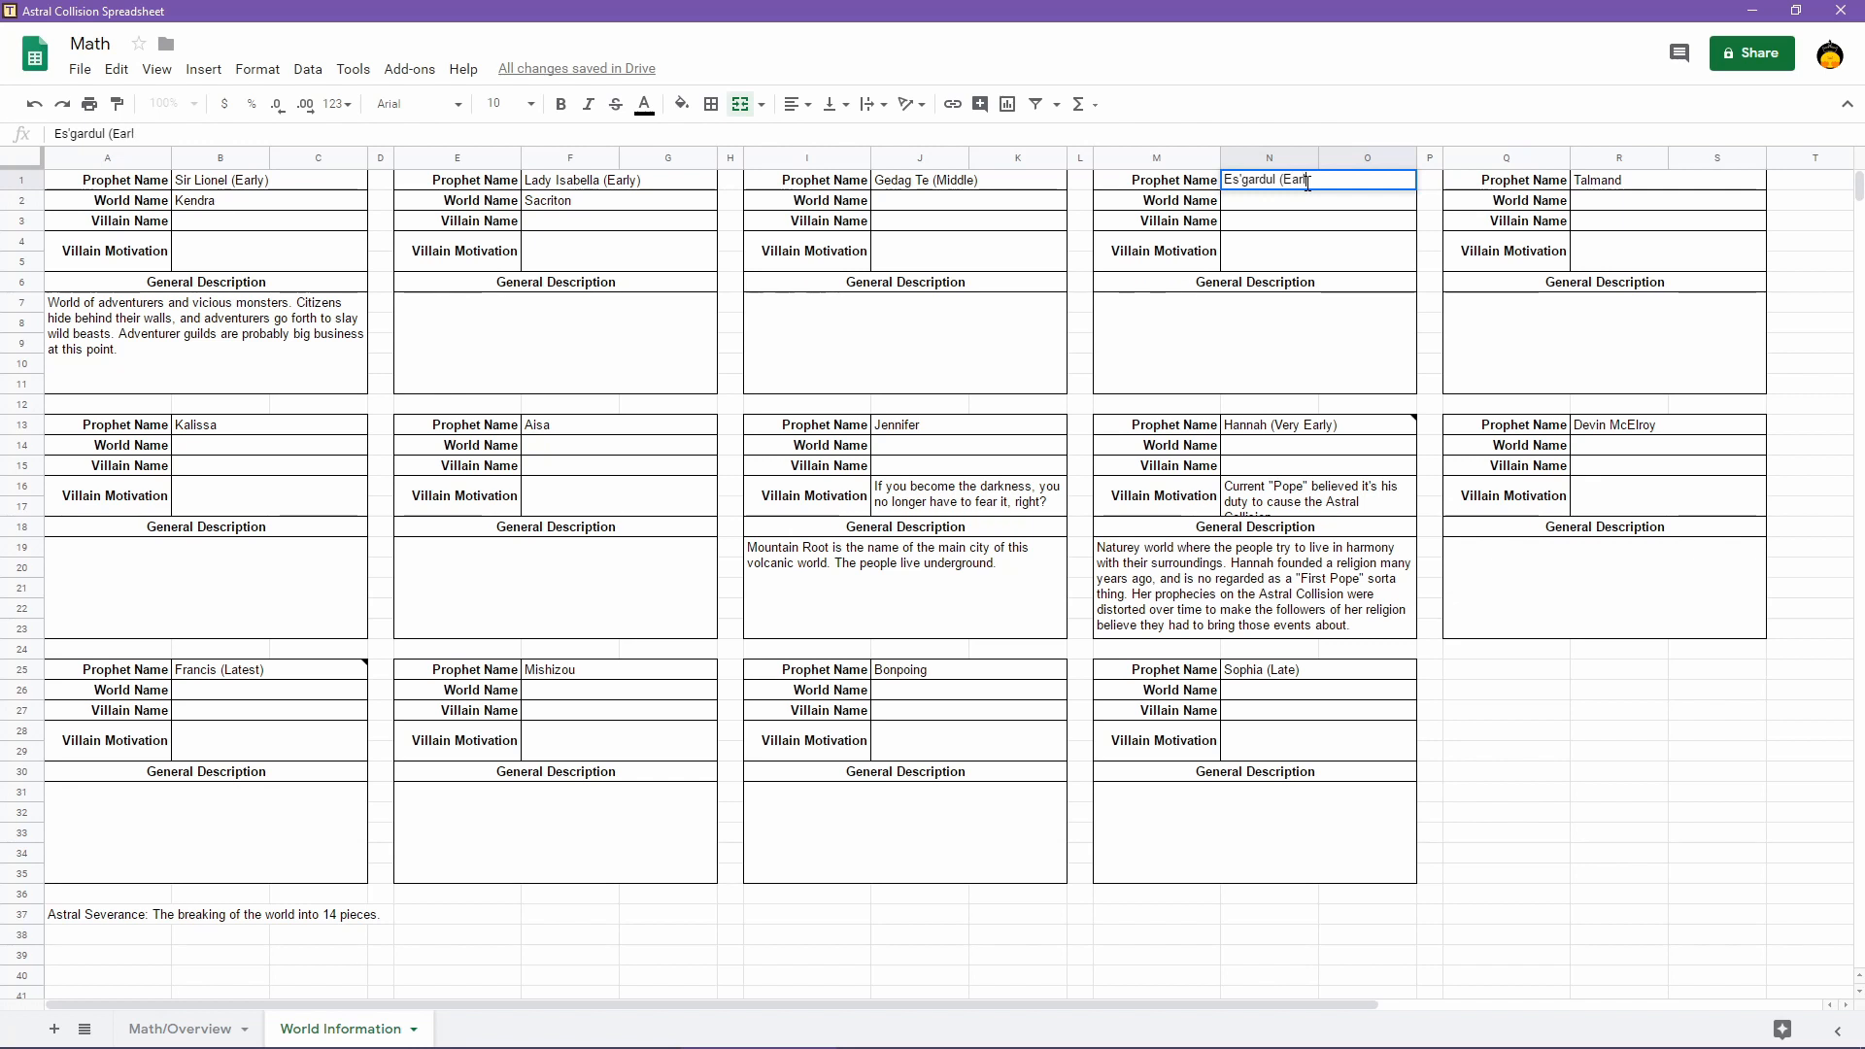
type("y-ish)")
key("Return")
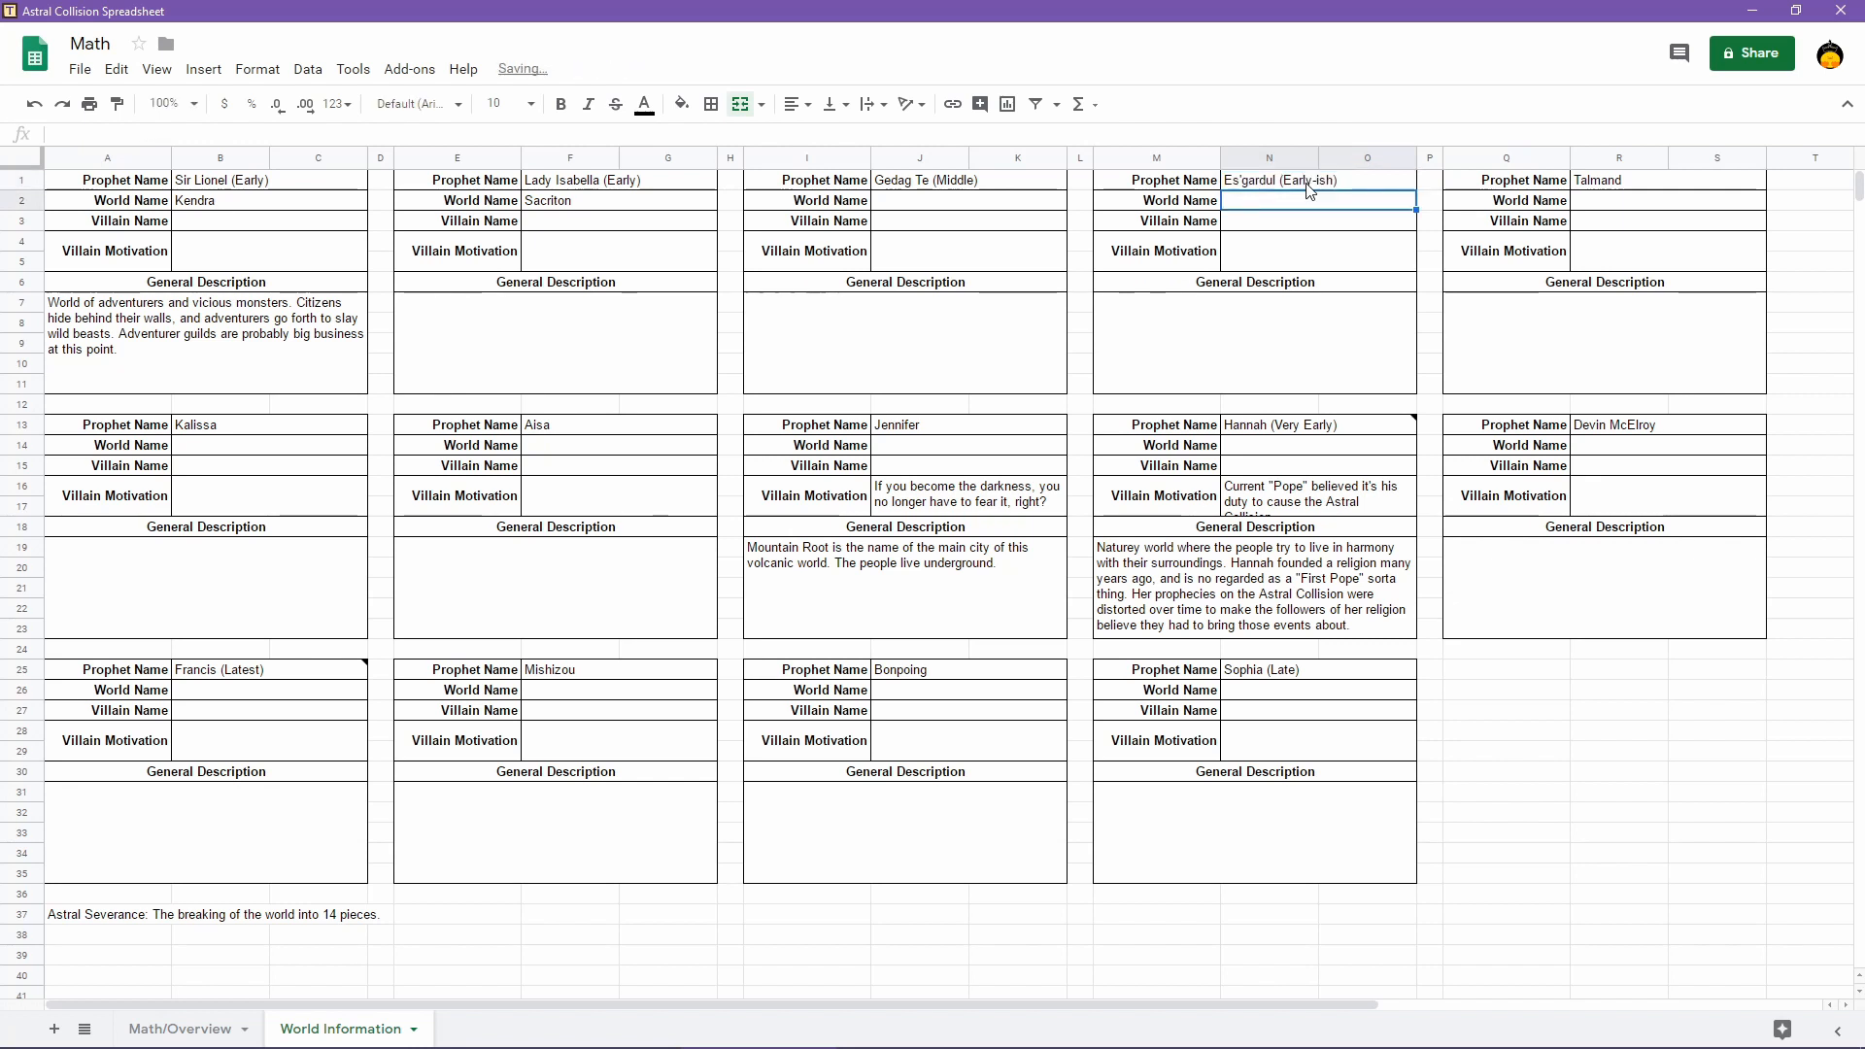
Fill in Es'gardul's General Description with "Es'gardul spawned a sect of followers who preservered his words."
left_click(1365, 181)
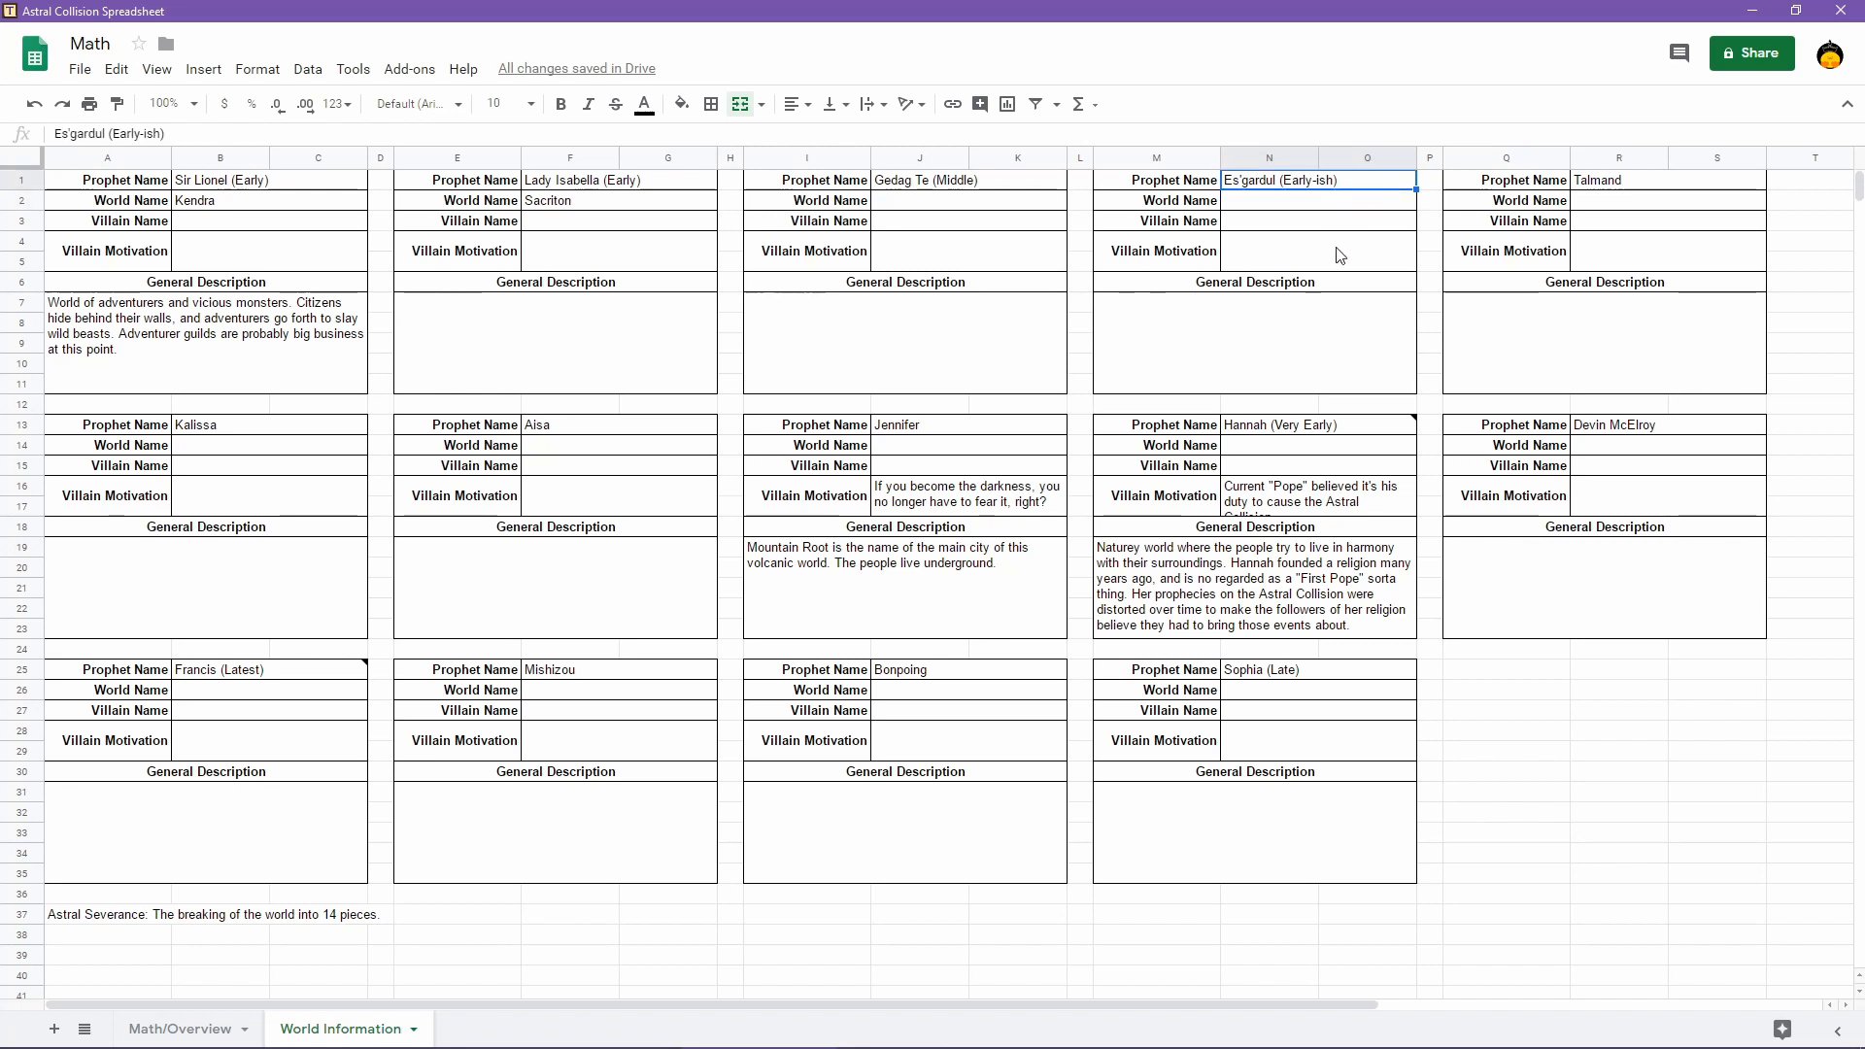
double_click(1291, 333)
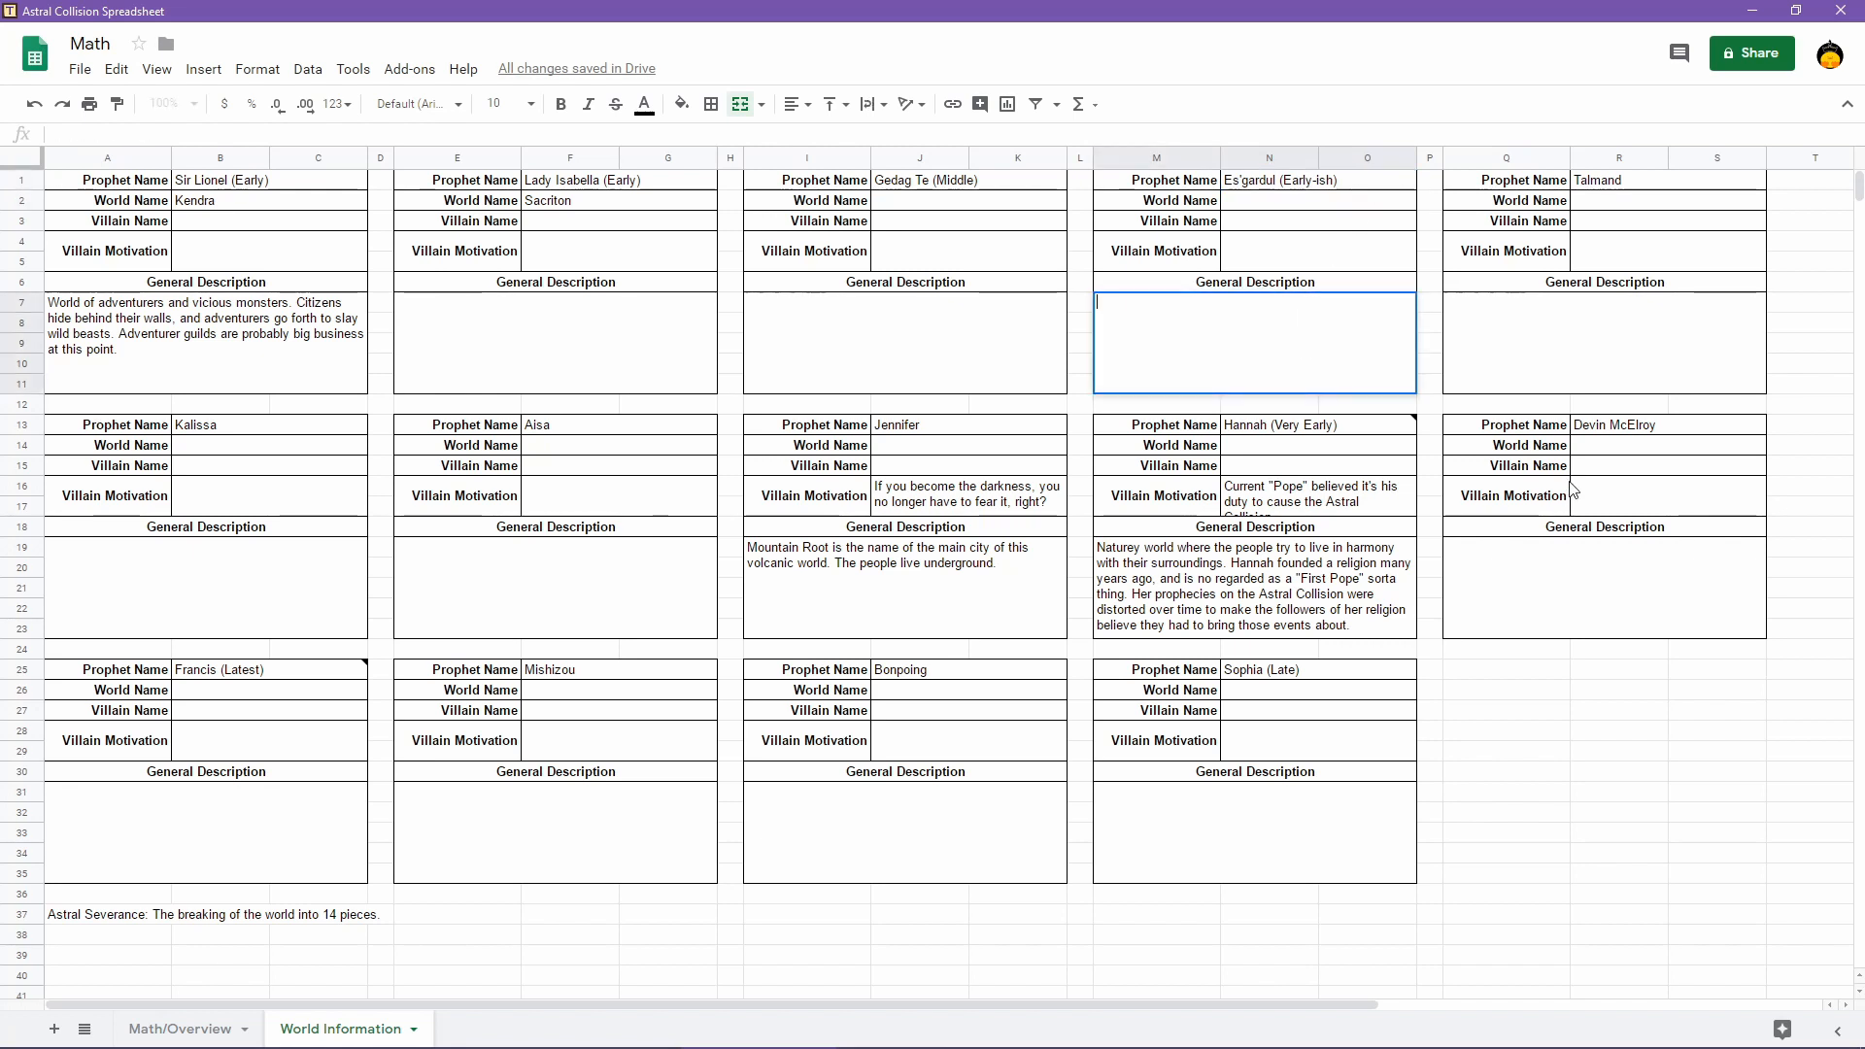
type("Es'gardul spawne")
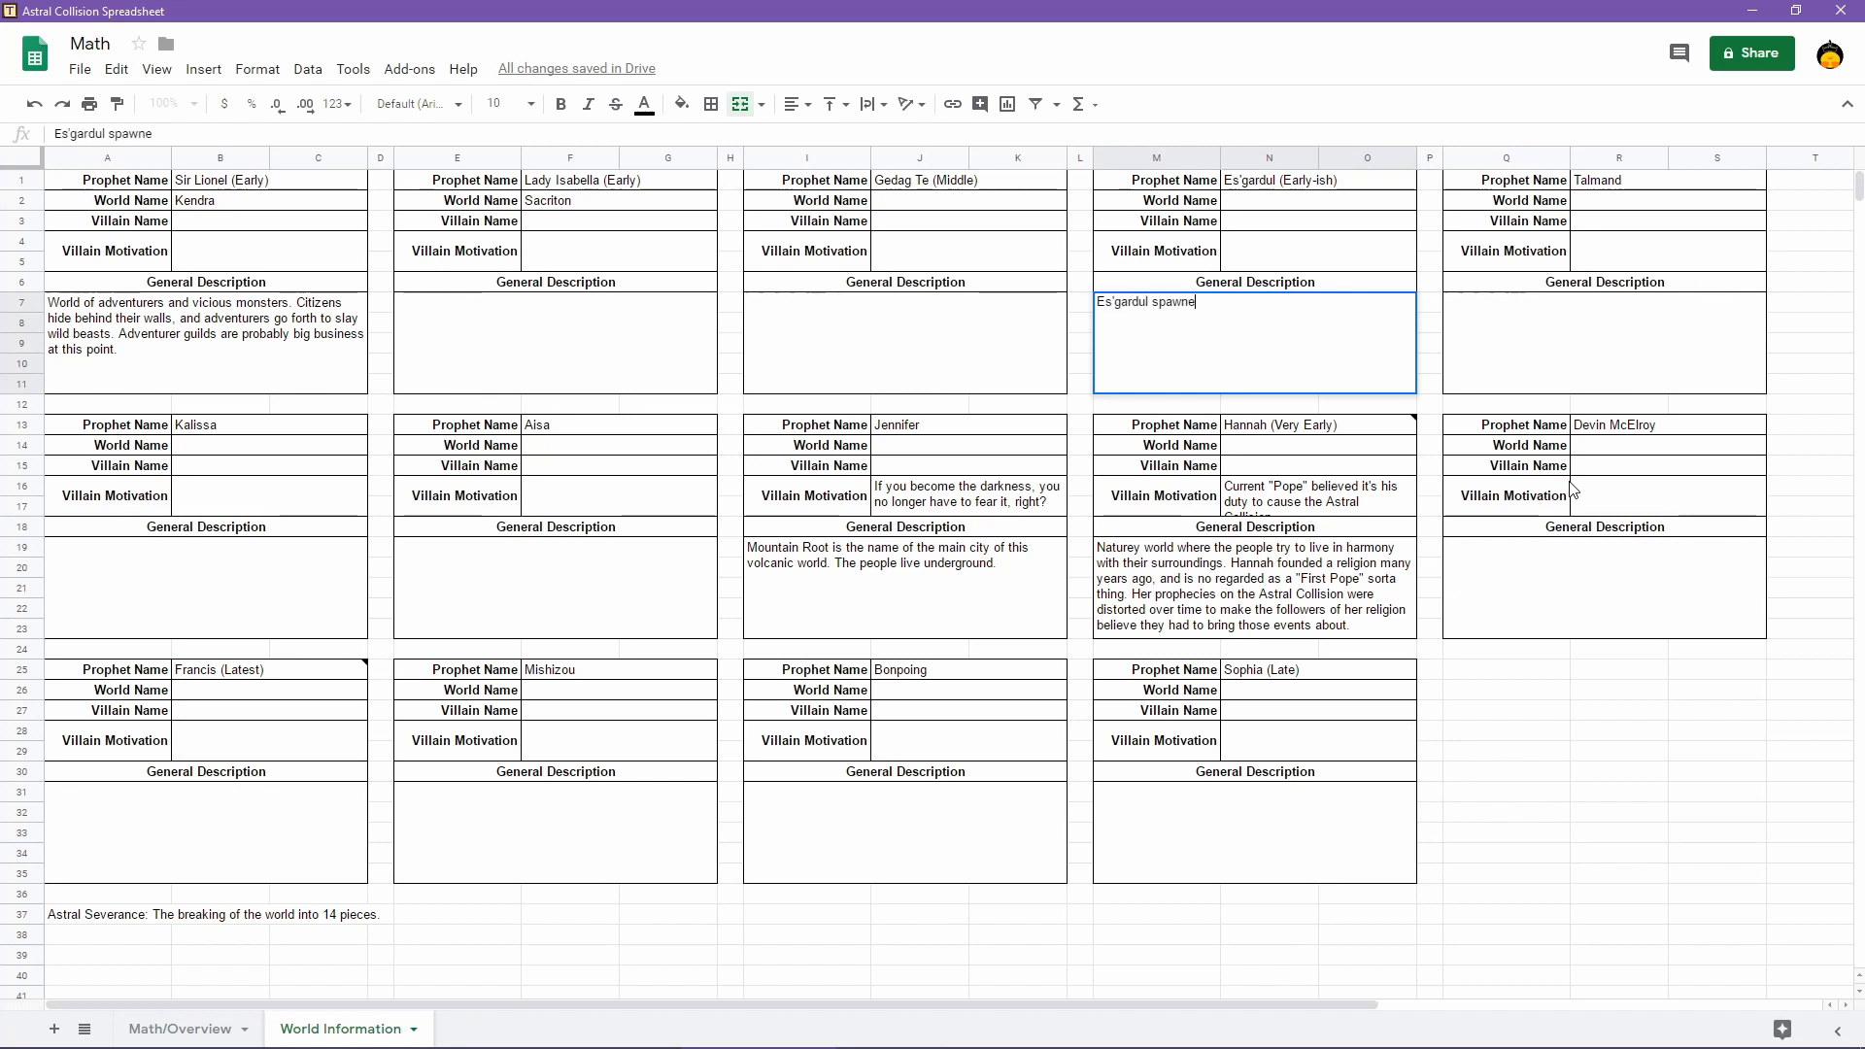
type("d a sect of followers")
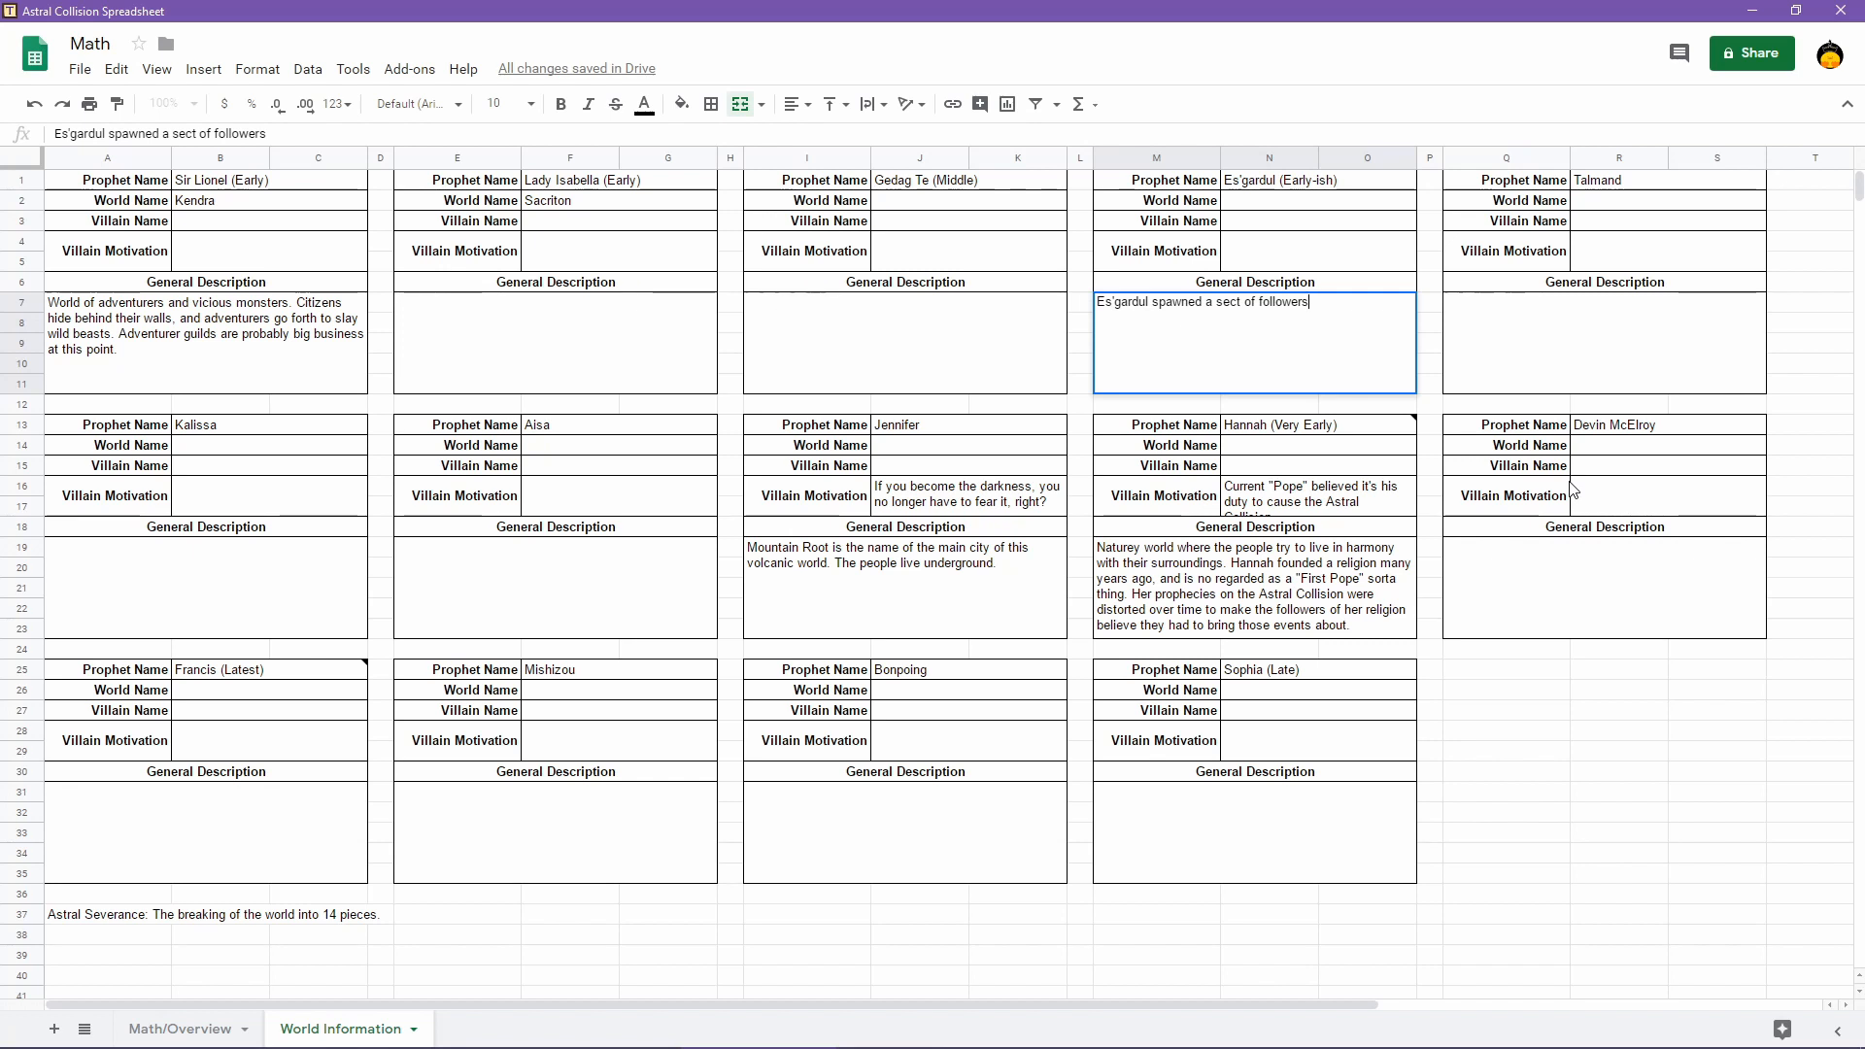
type(" who preservered his words.")
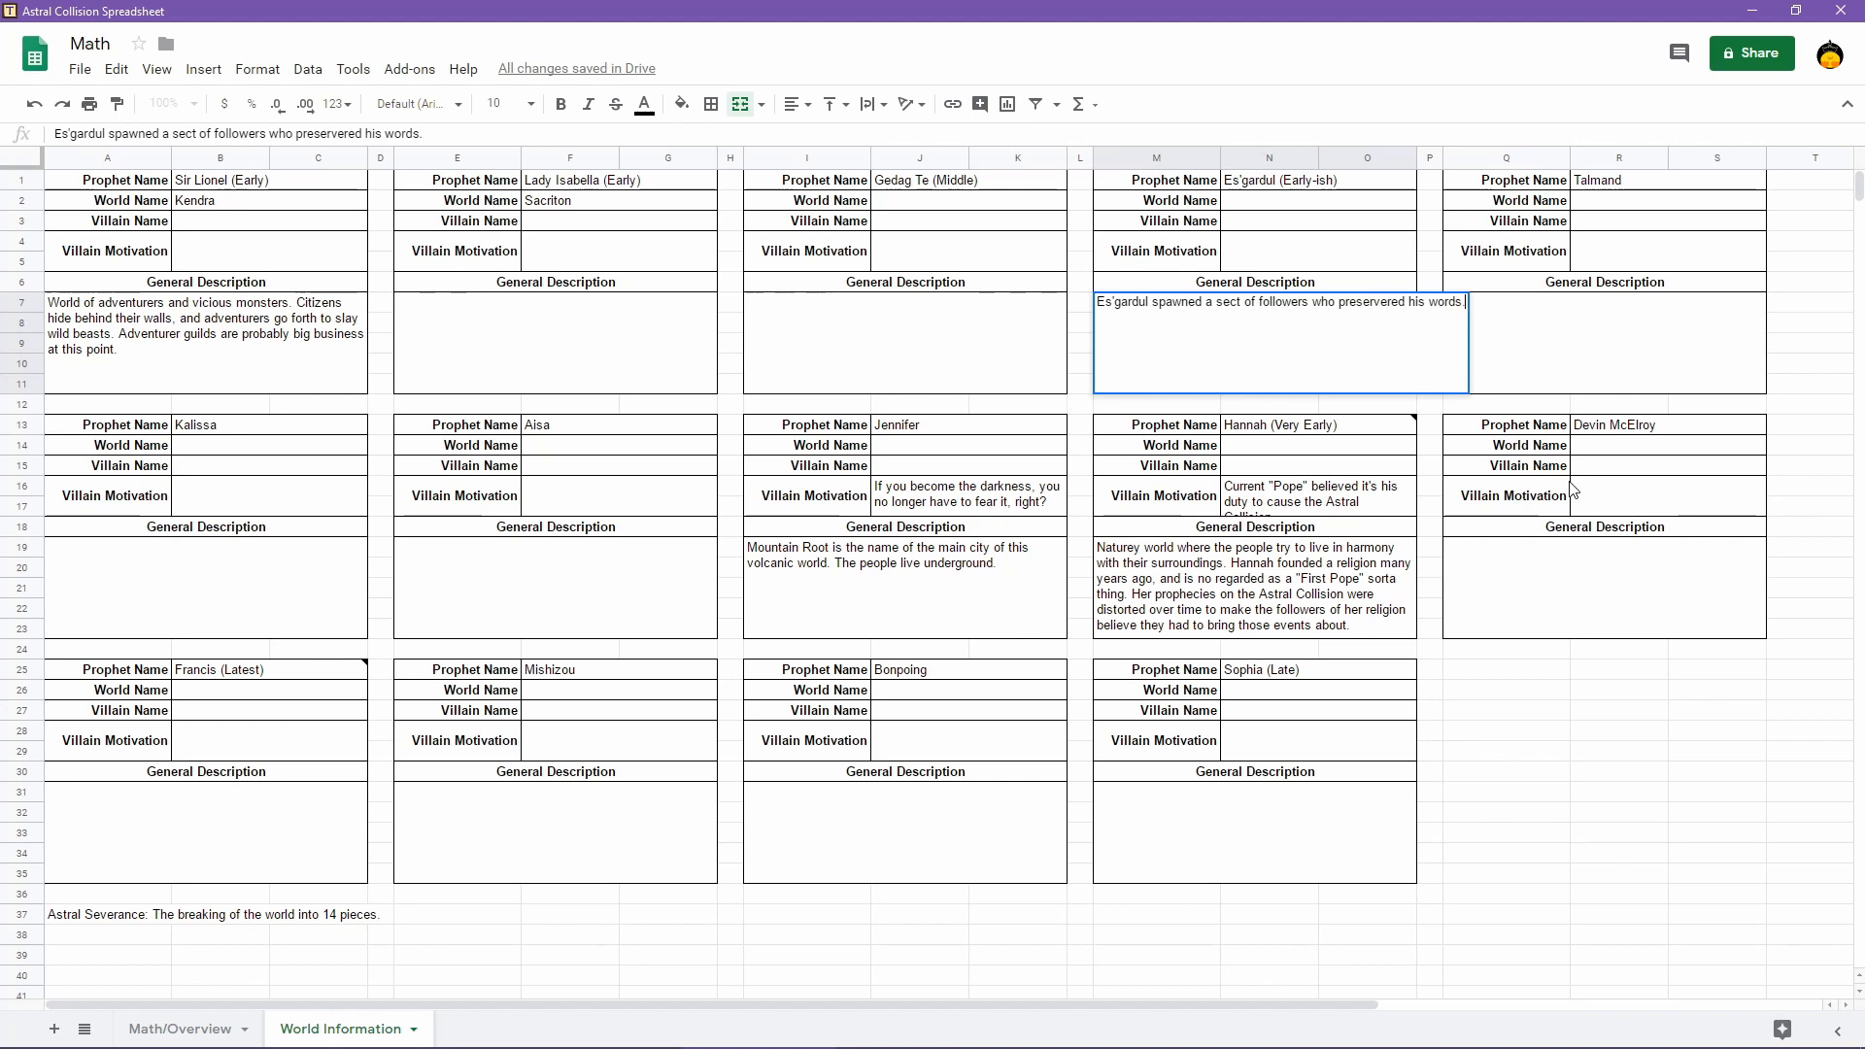
key("Return")
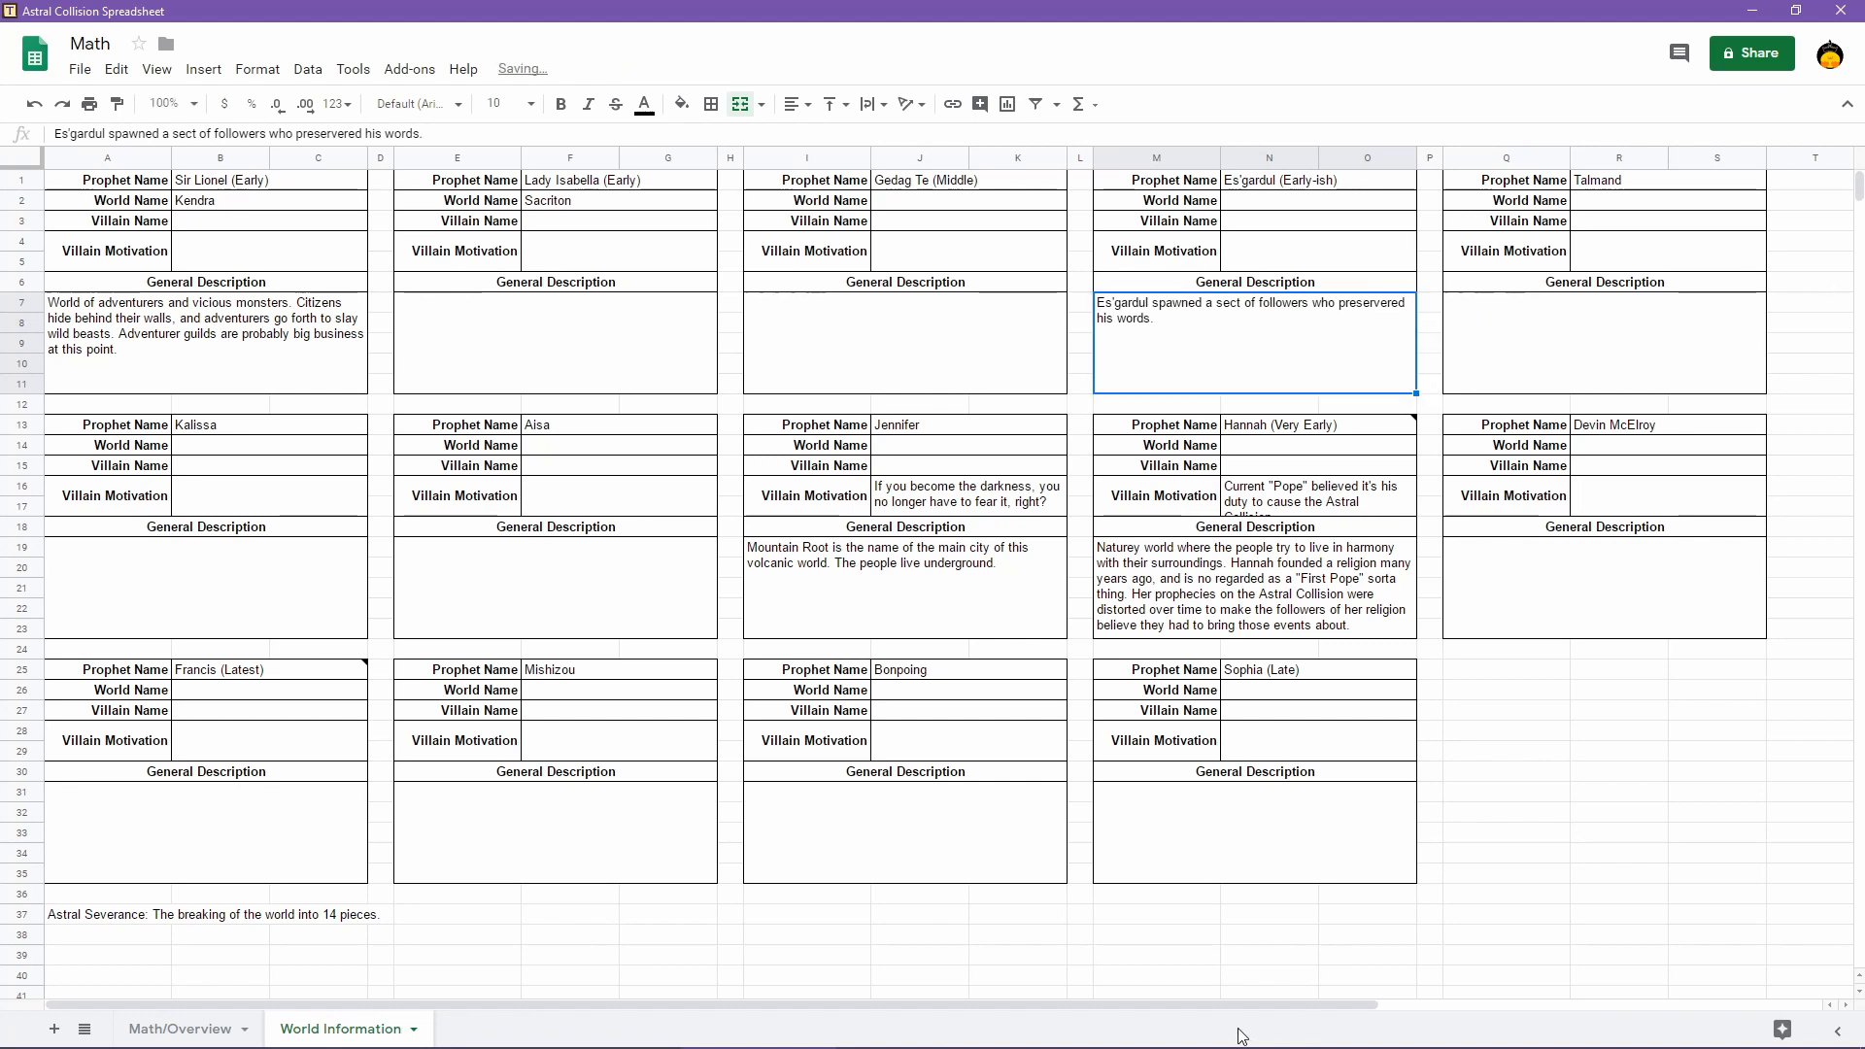
Review Talmand's entry in the lore notes and change the spreadsheet's Prophet Name to "Talmand (Late)"
mouse_move(1263, 1030)
left_click(1079, 991)
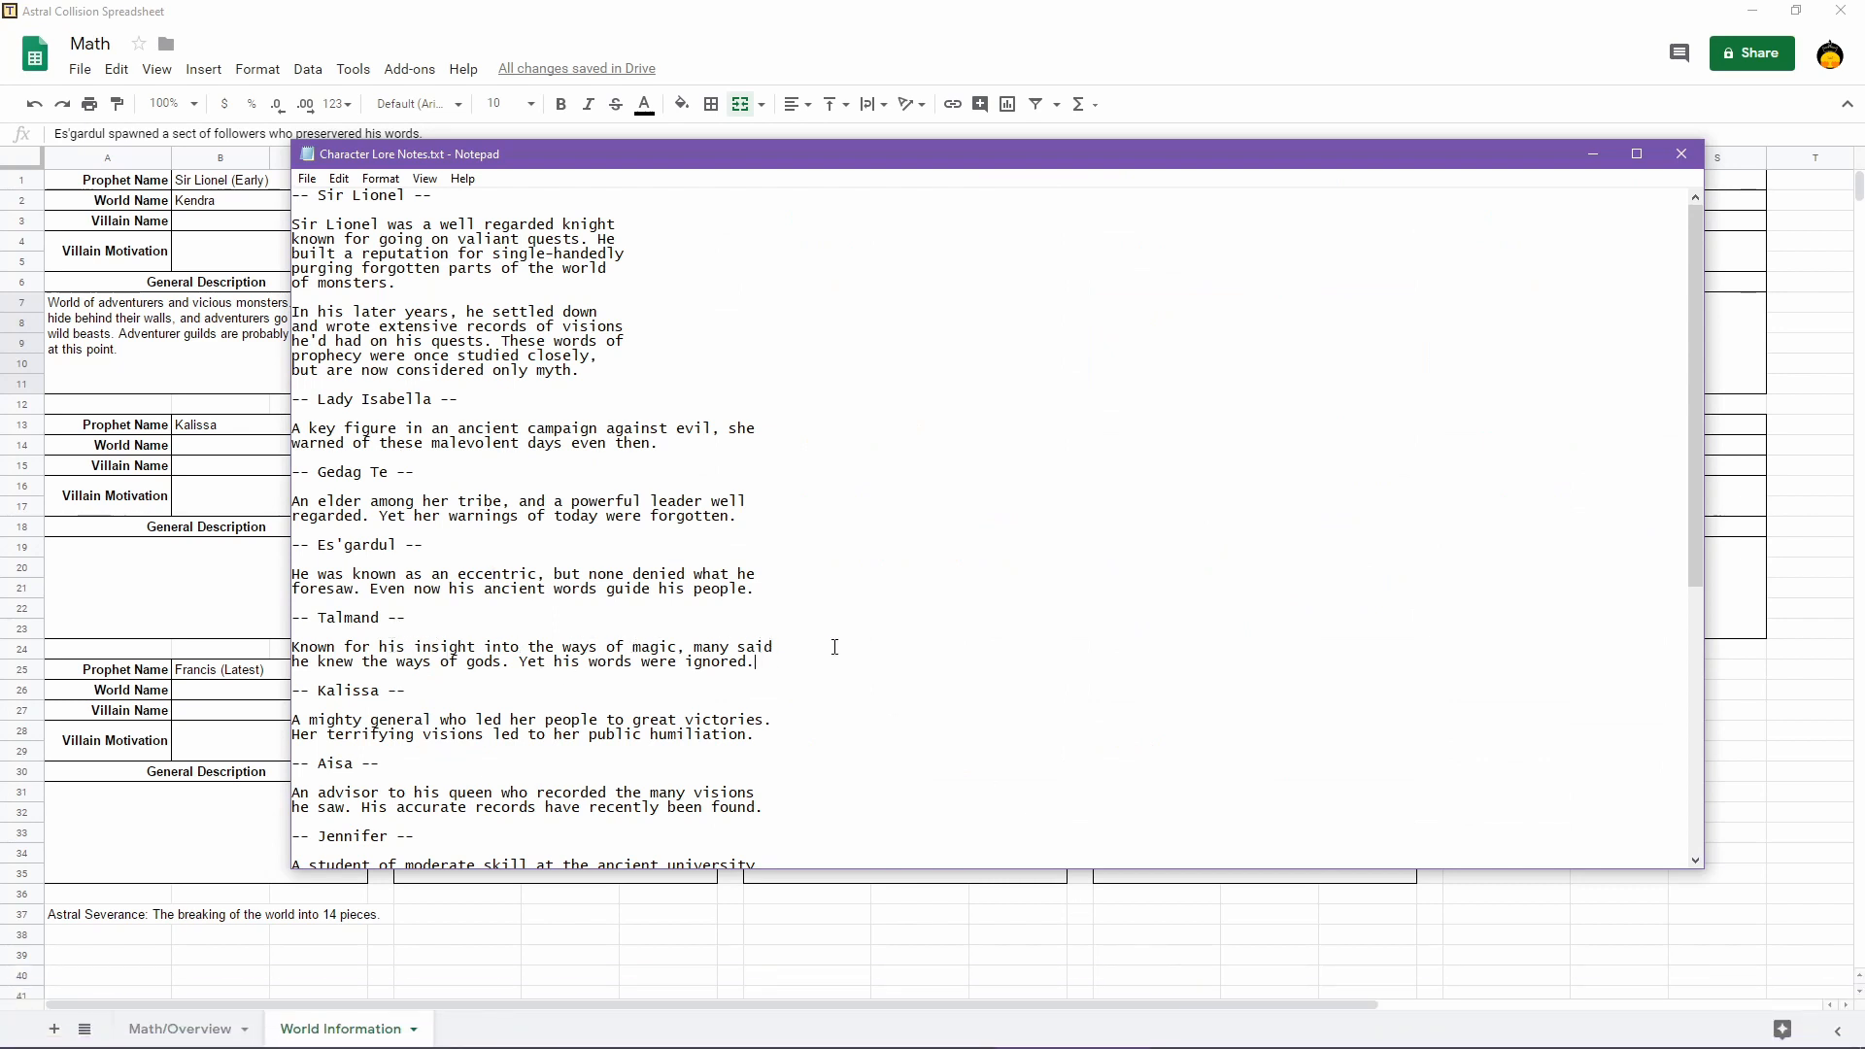
left_click(1312, 36)
double_click(1636, 183)
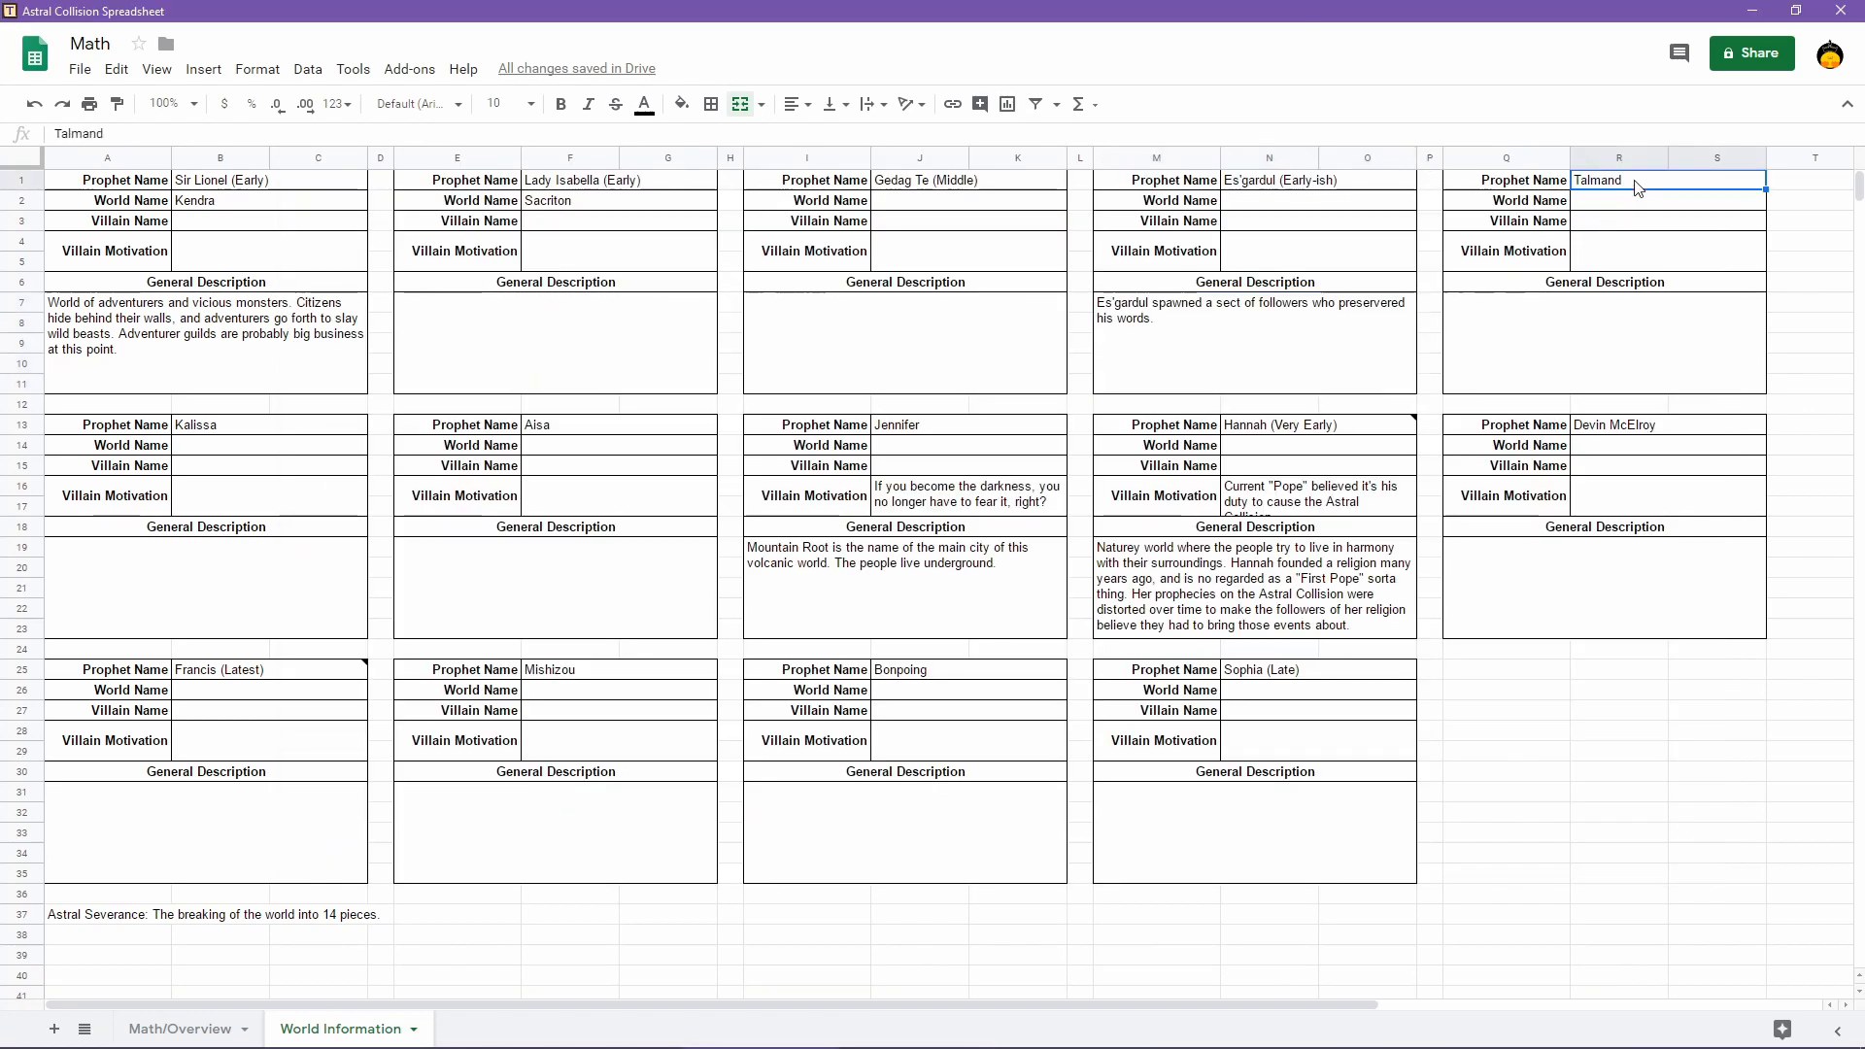
type("(Late)")
key("Return")
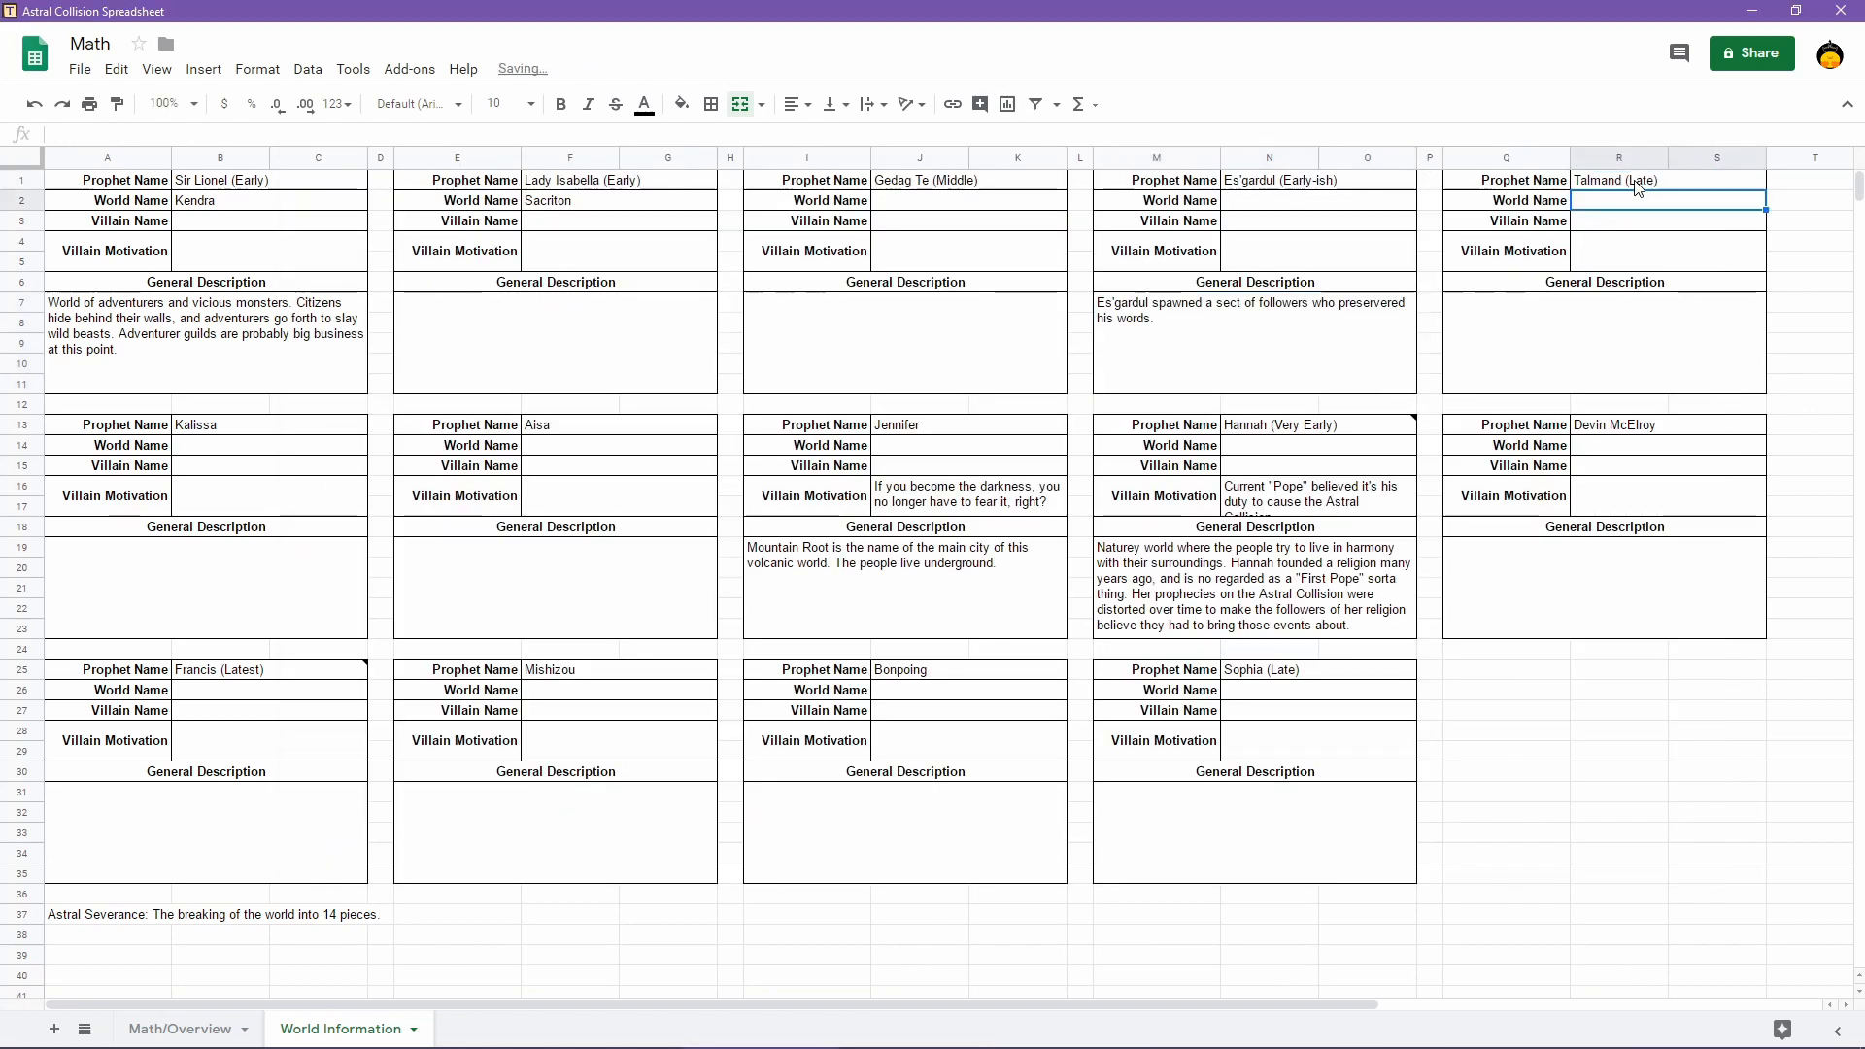
Look up Kalissa in the lore notes and update her Prophet Name cell in the spreadsheet to "Kalissa (Middle)"
left_click(278, 427)
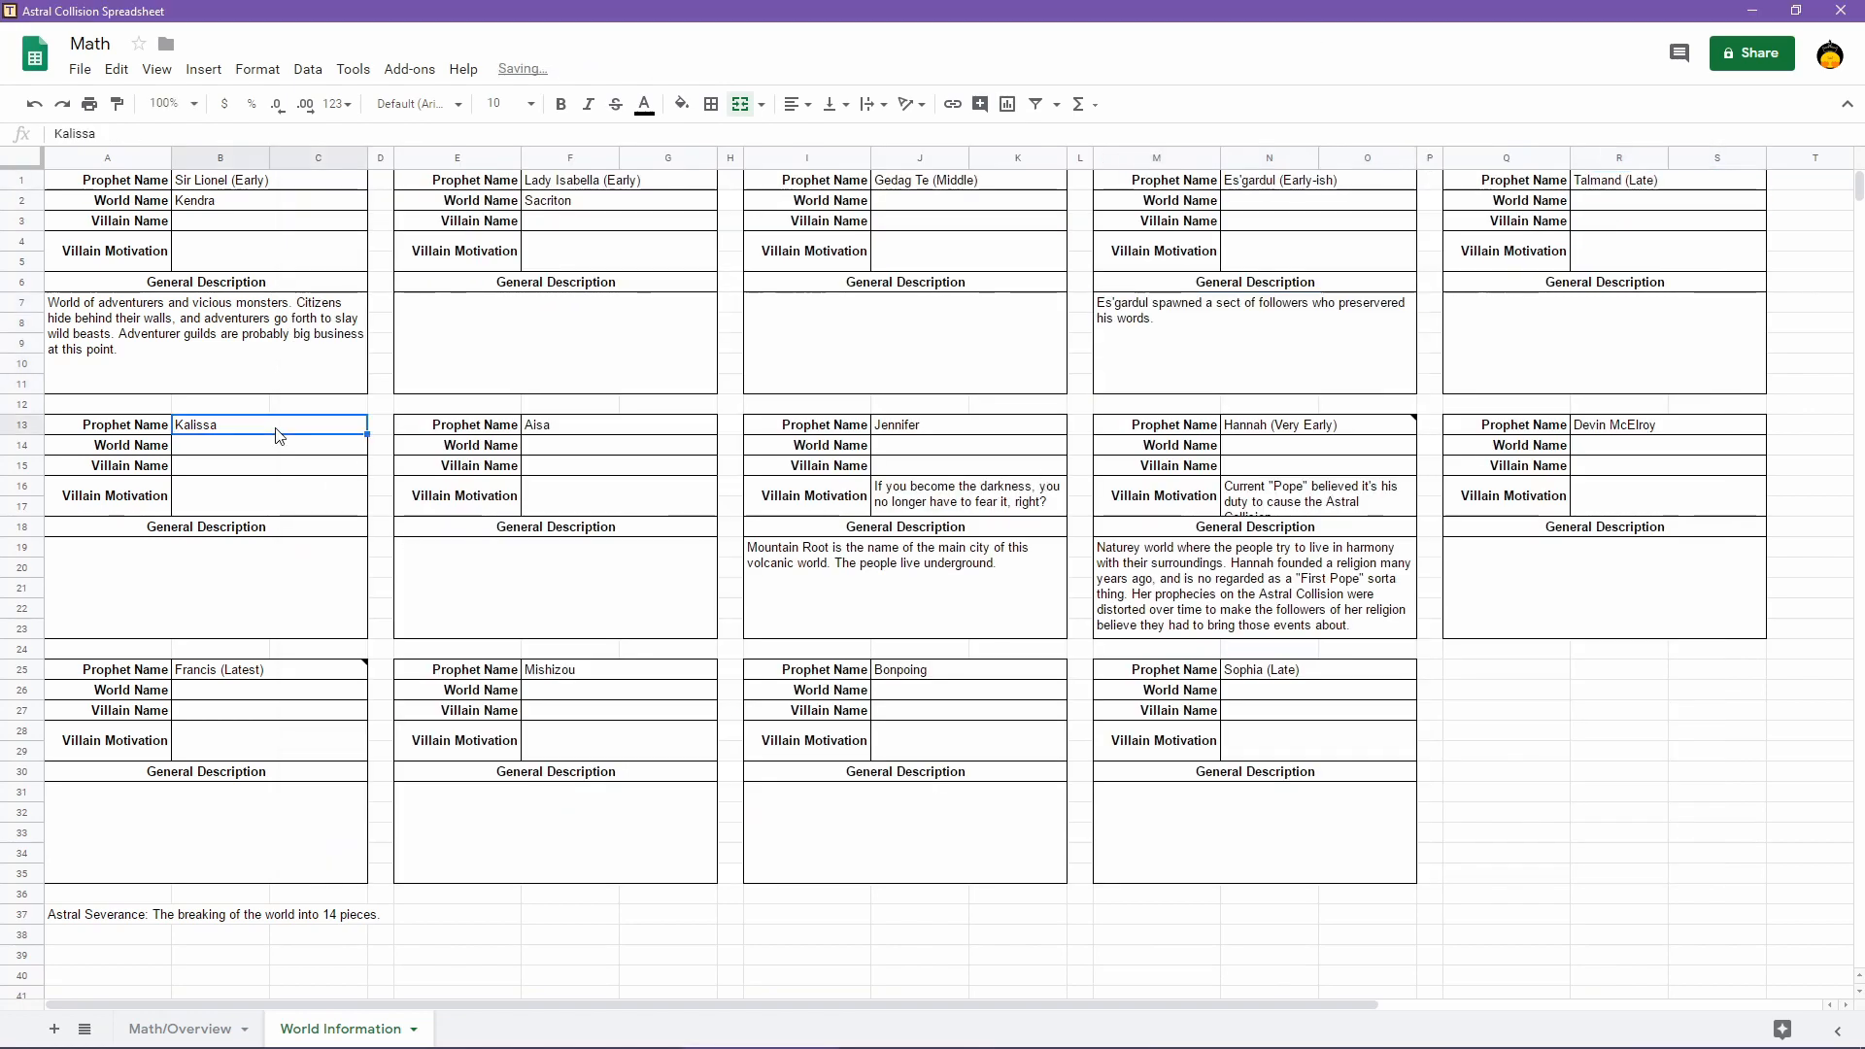
mouse_move(1142, 1018)
left_click(1065, 991)
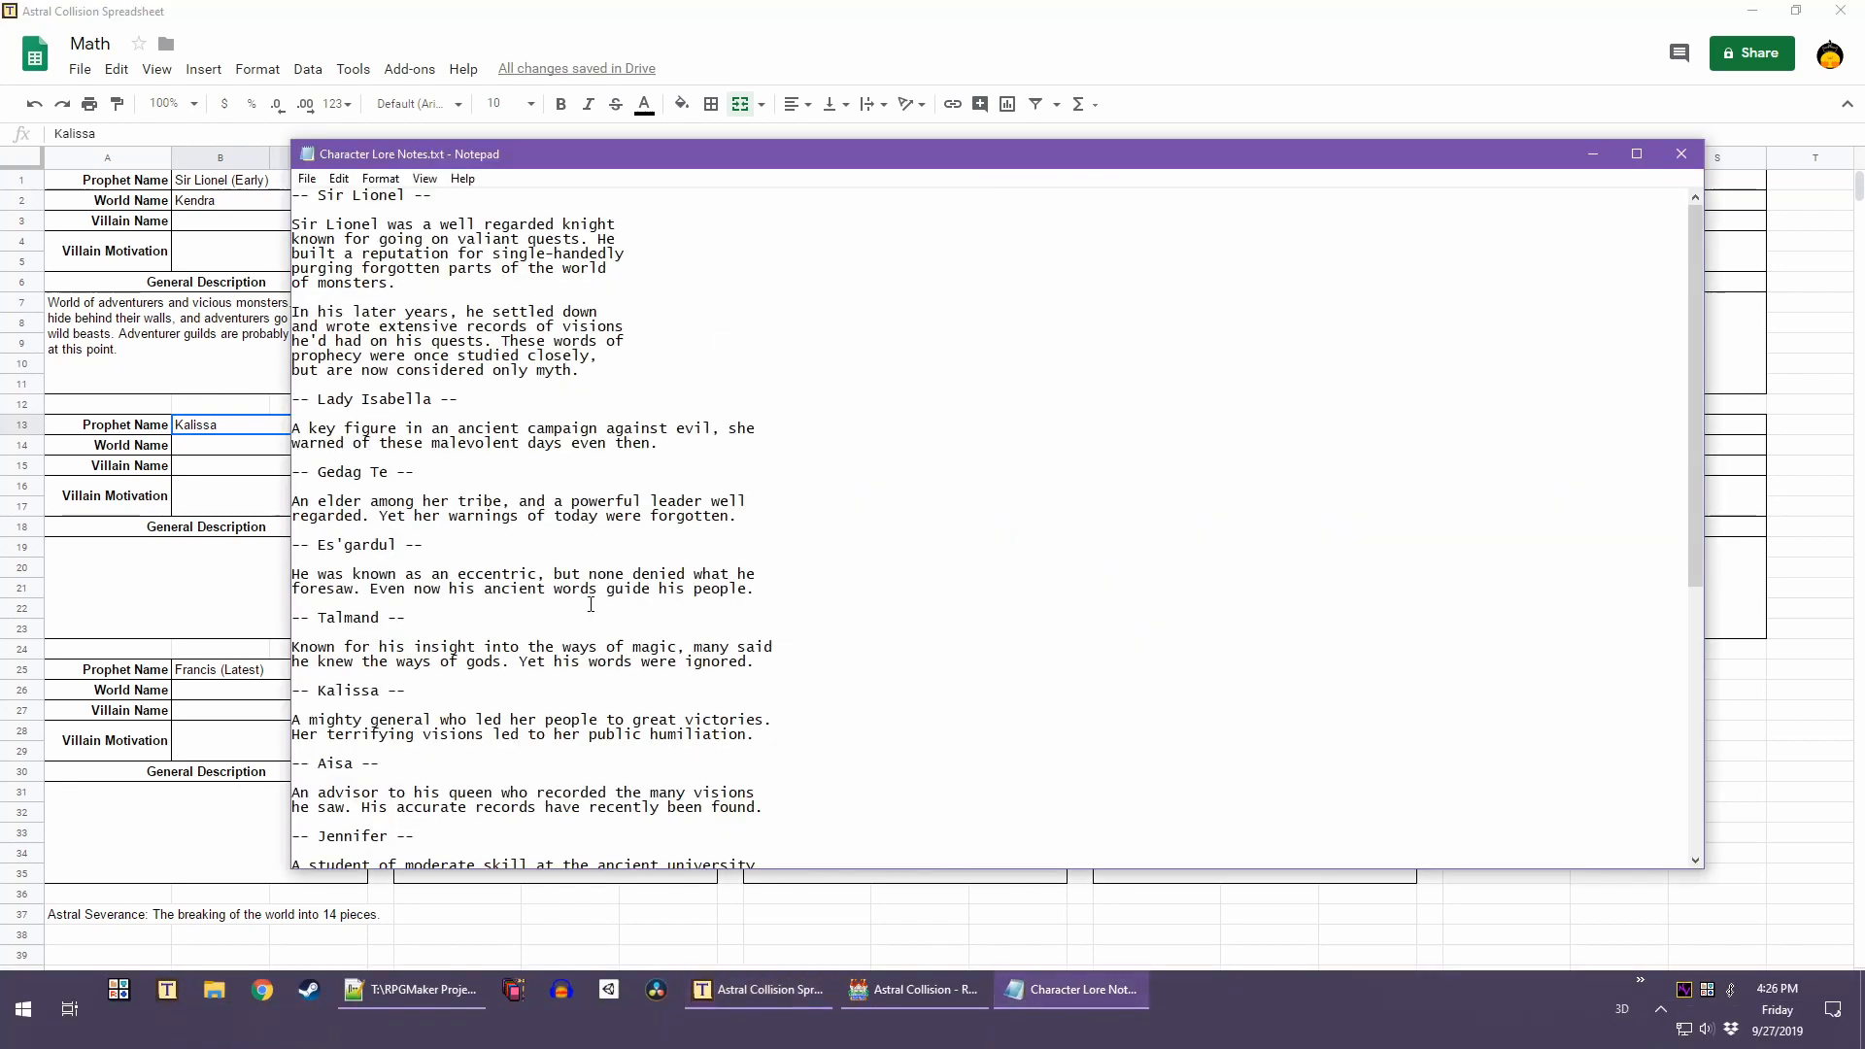
scroll(552, 655, "down", 1)
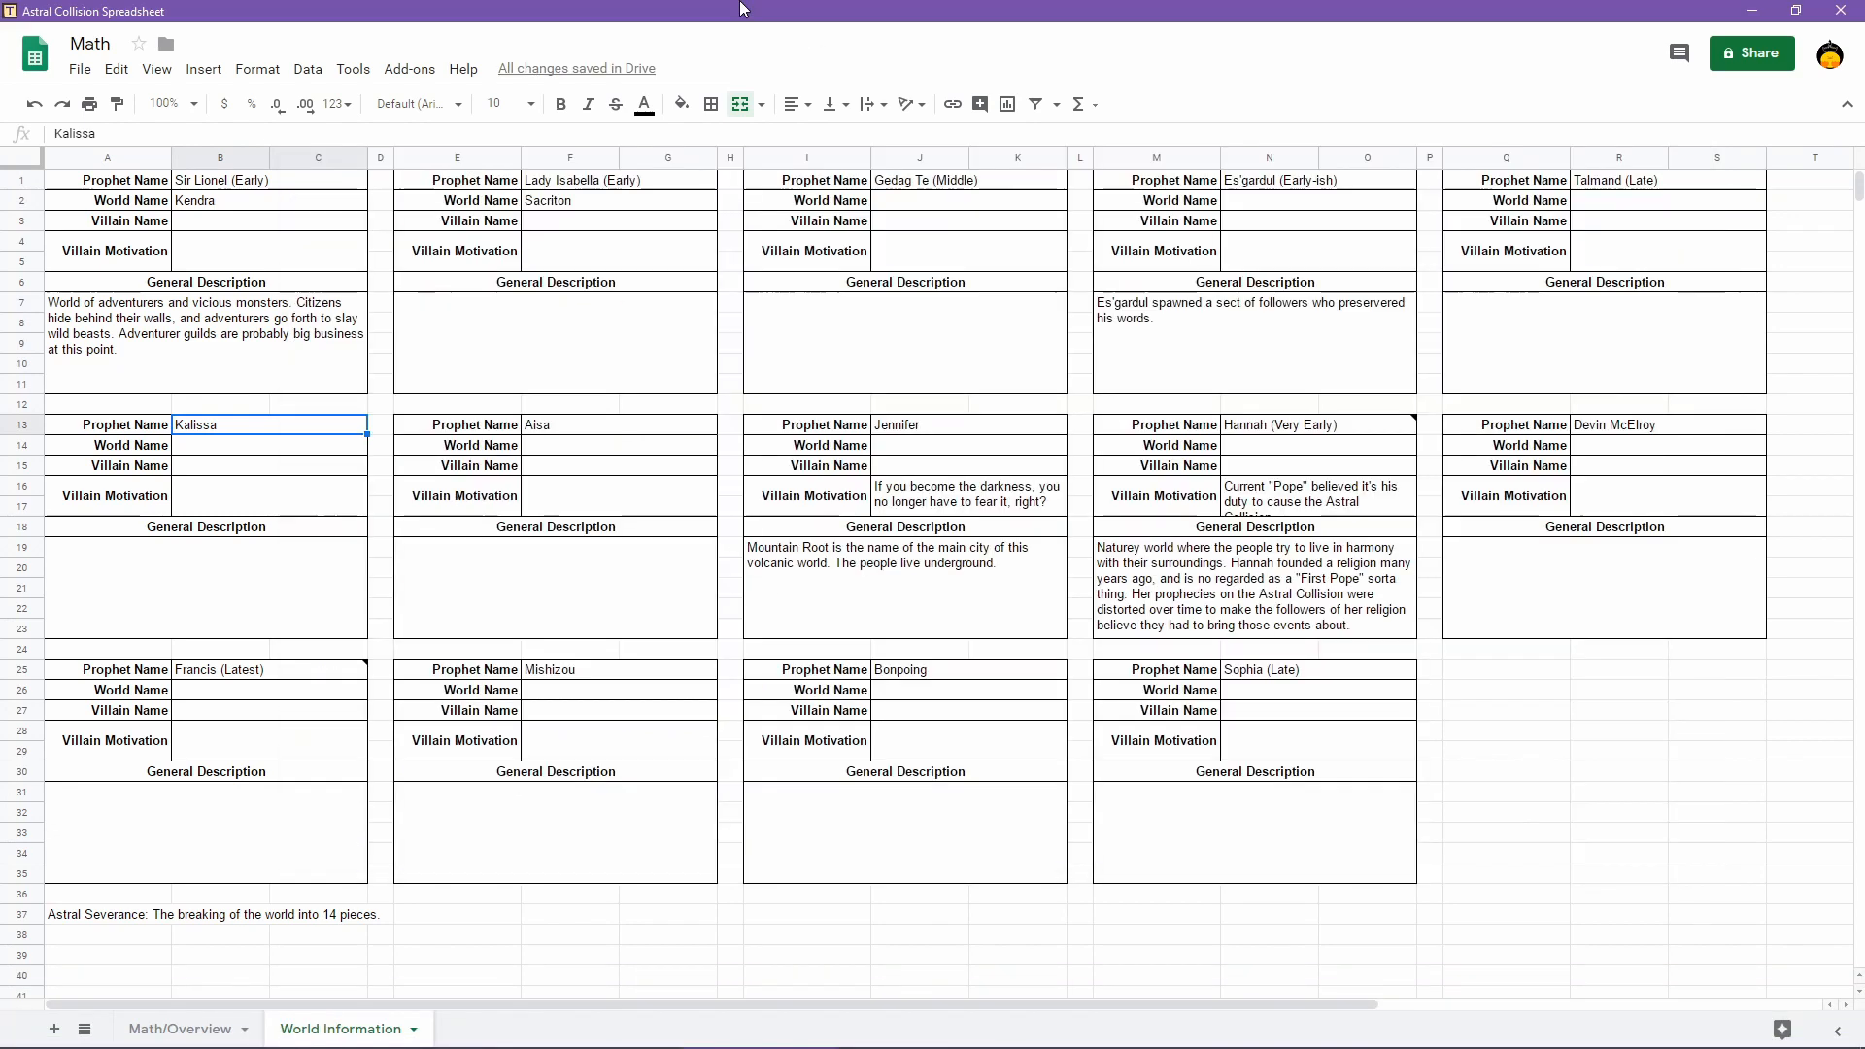
key("alt+Tab")
double_click(268, 427)
type("(M")
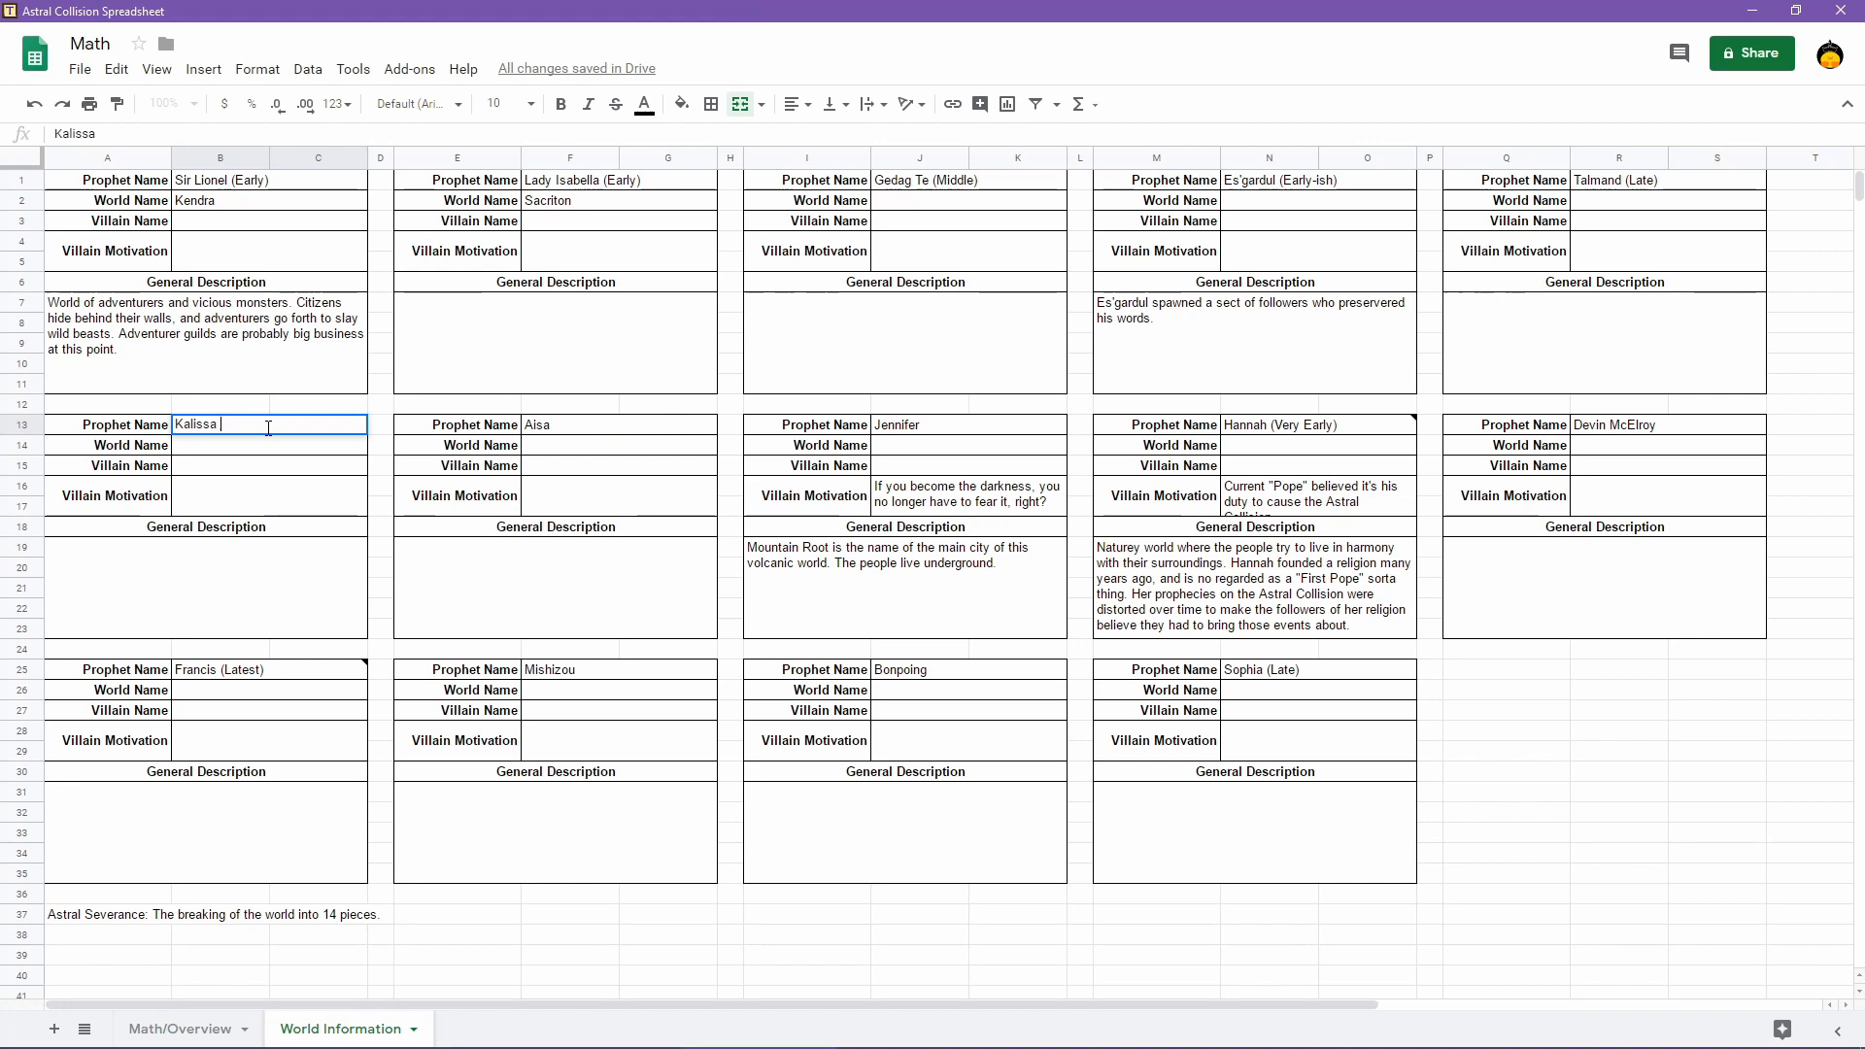
type("iddle)")
key("Return")
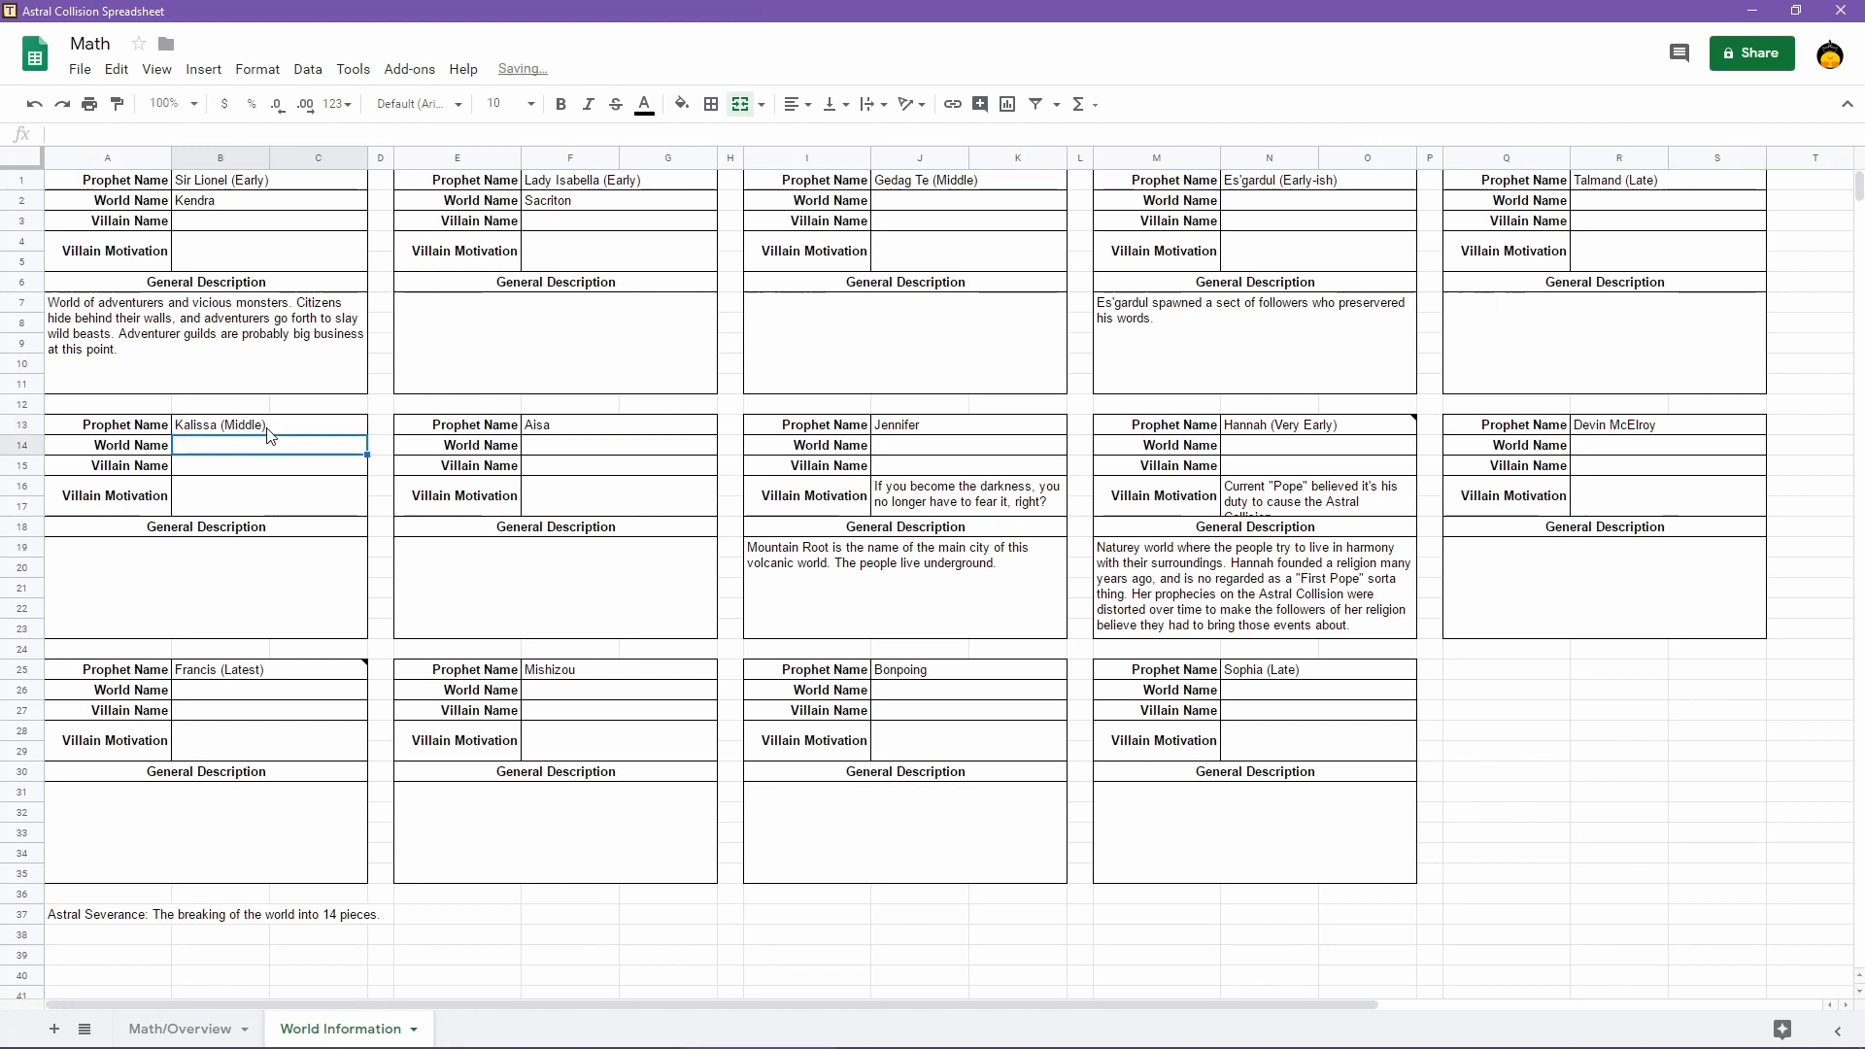
Check Aisa's entry in the lore notes and set the spreadsheet's Prophet Name to "Aisa (Middle)"
left_click(659, 431)
left_click(1050, 991)
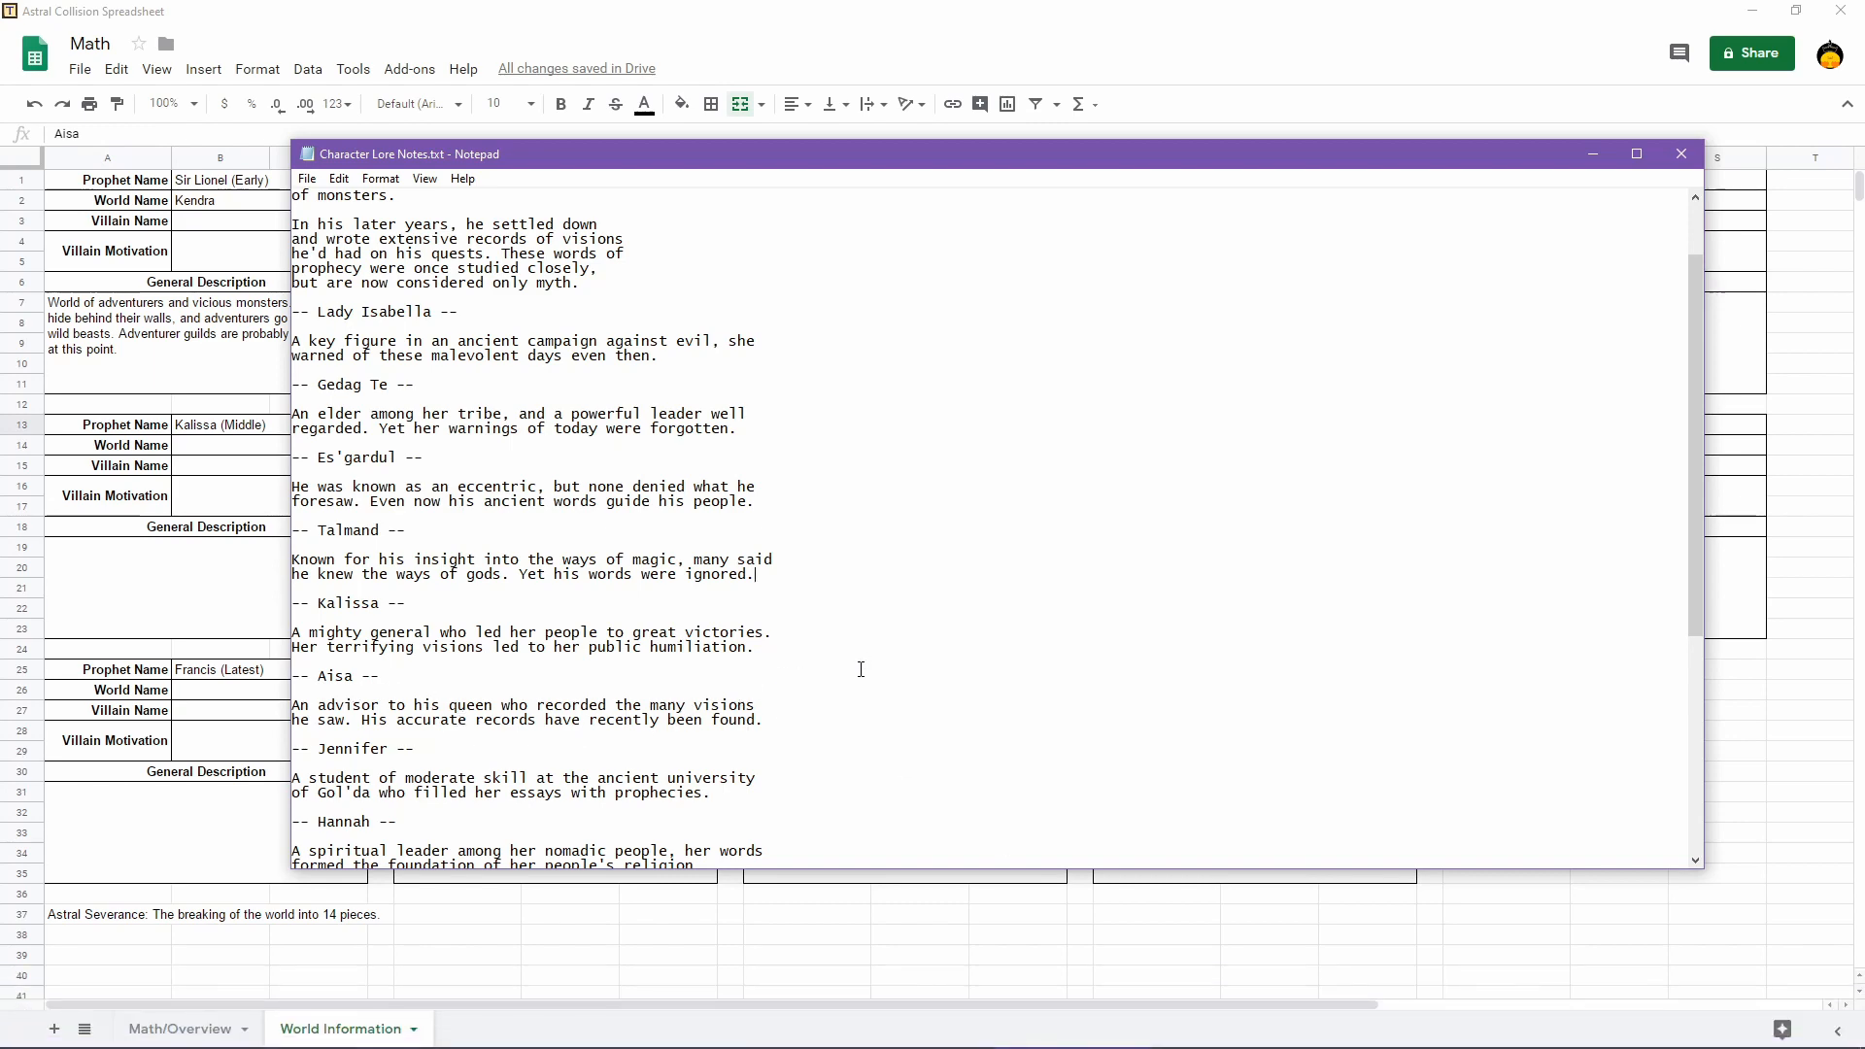
left_click(826, 10)
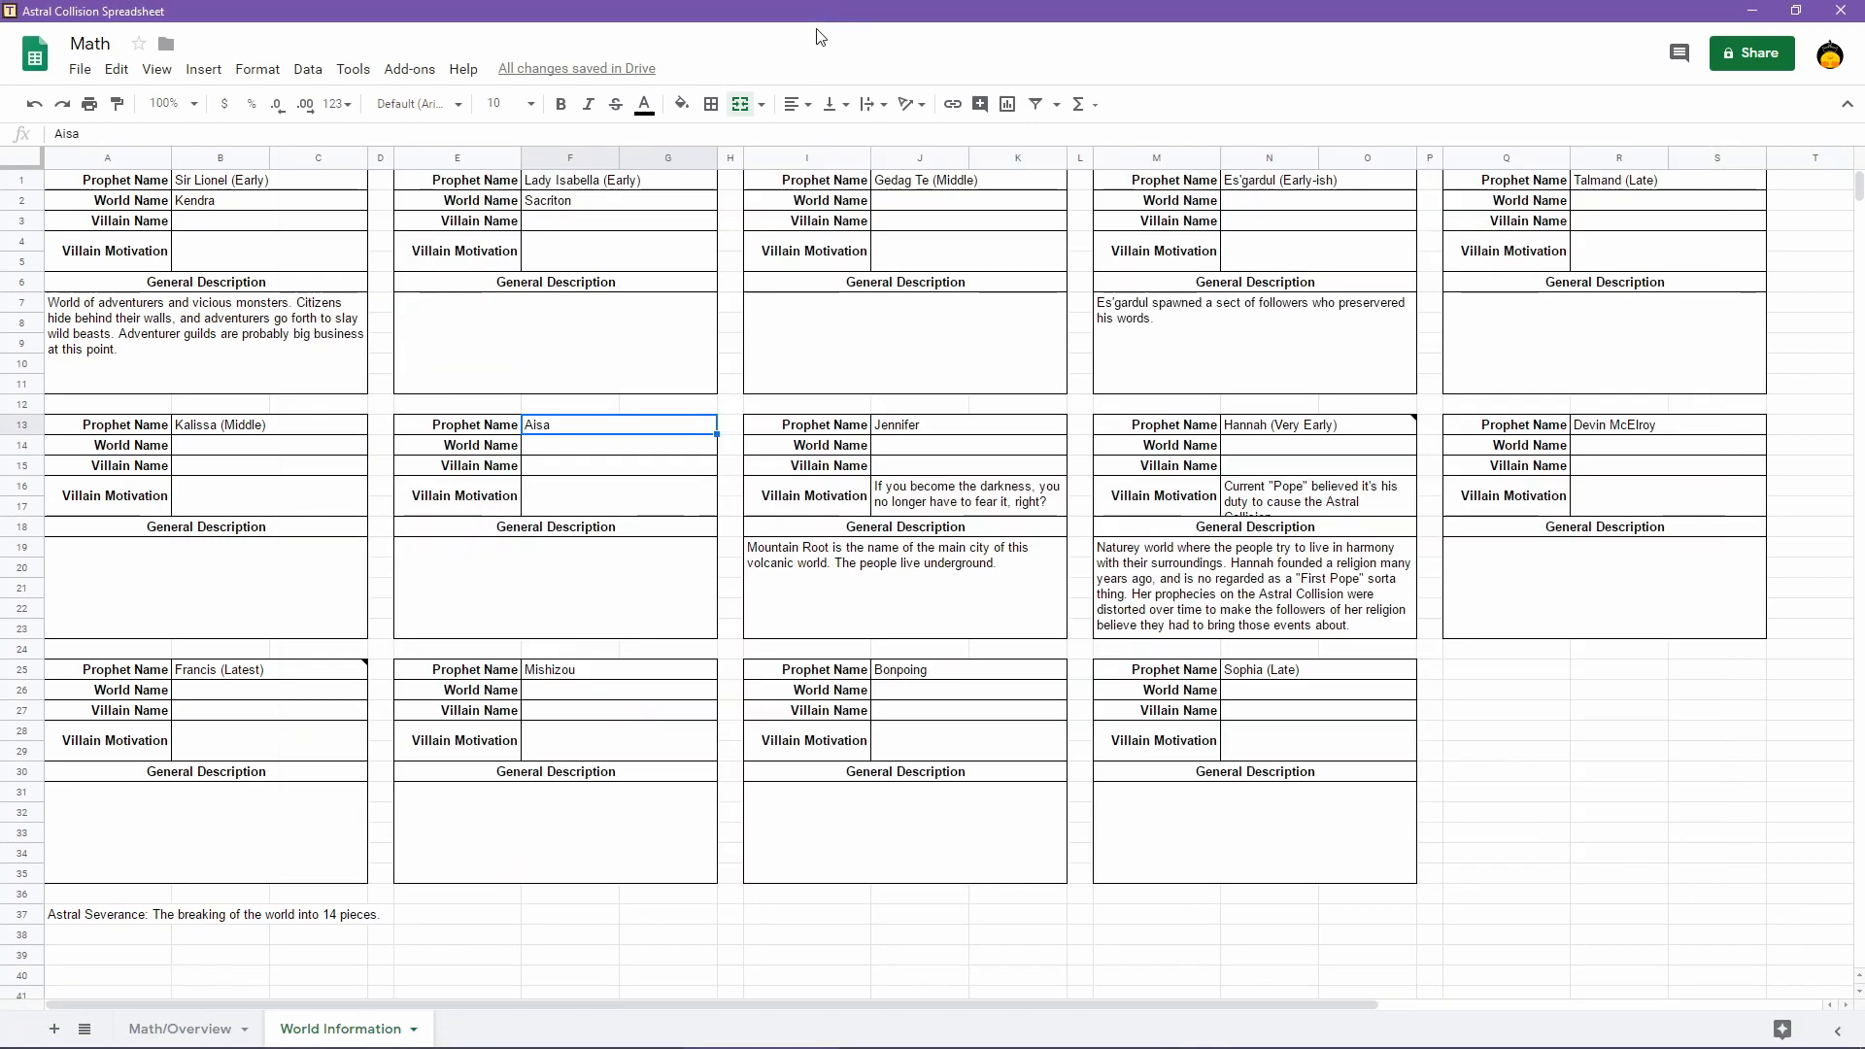
double_click(584, 424)
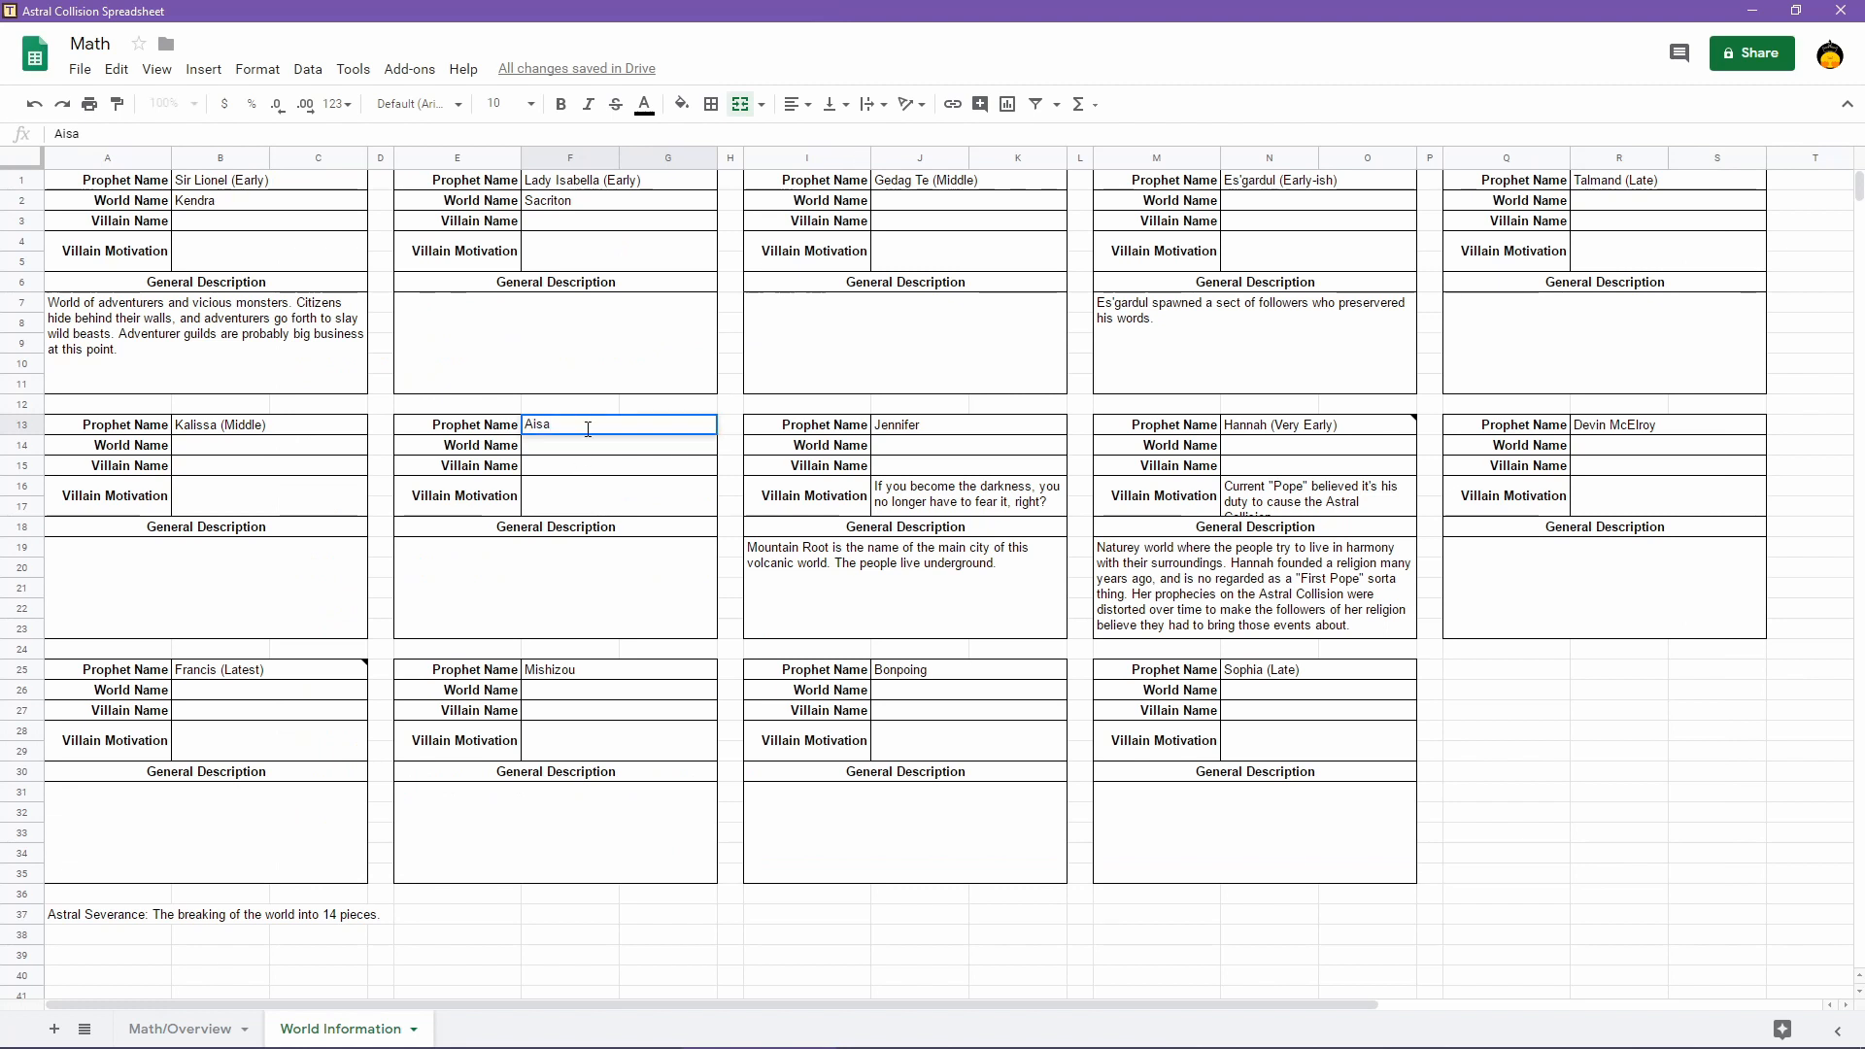
type("(Middle)")
key("Return")
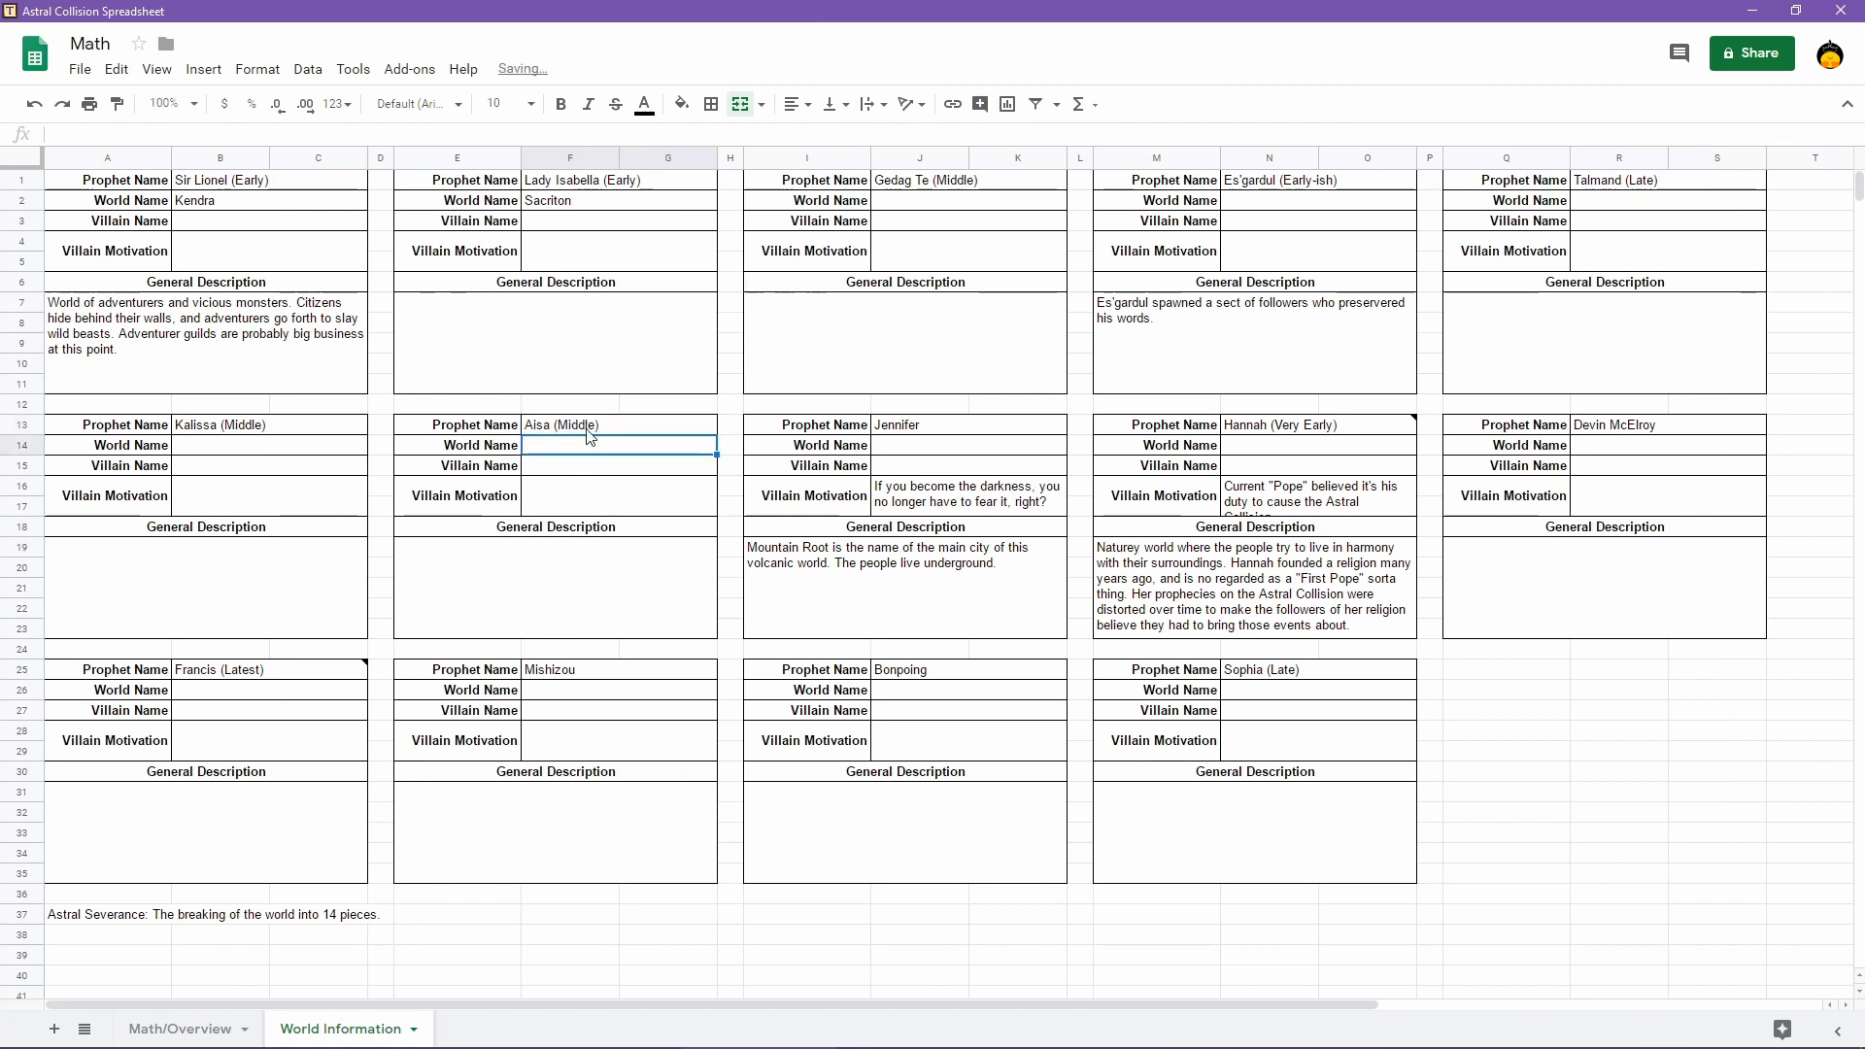
Mark Jennifer's era by changing her Prophet Name entry to "Jennifer (Late)"
double_click(948, 425)
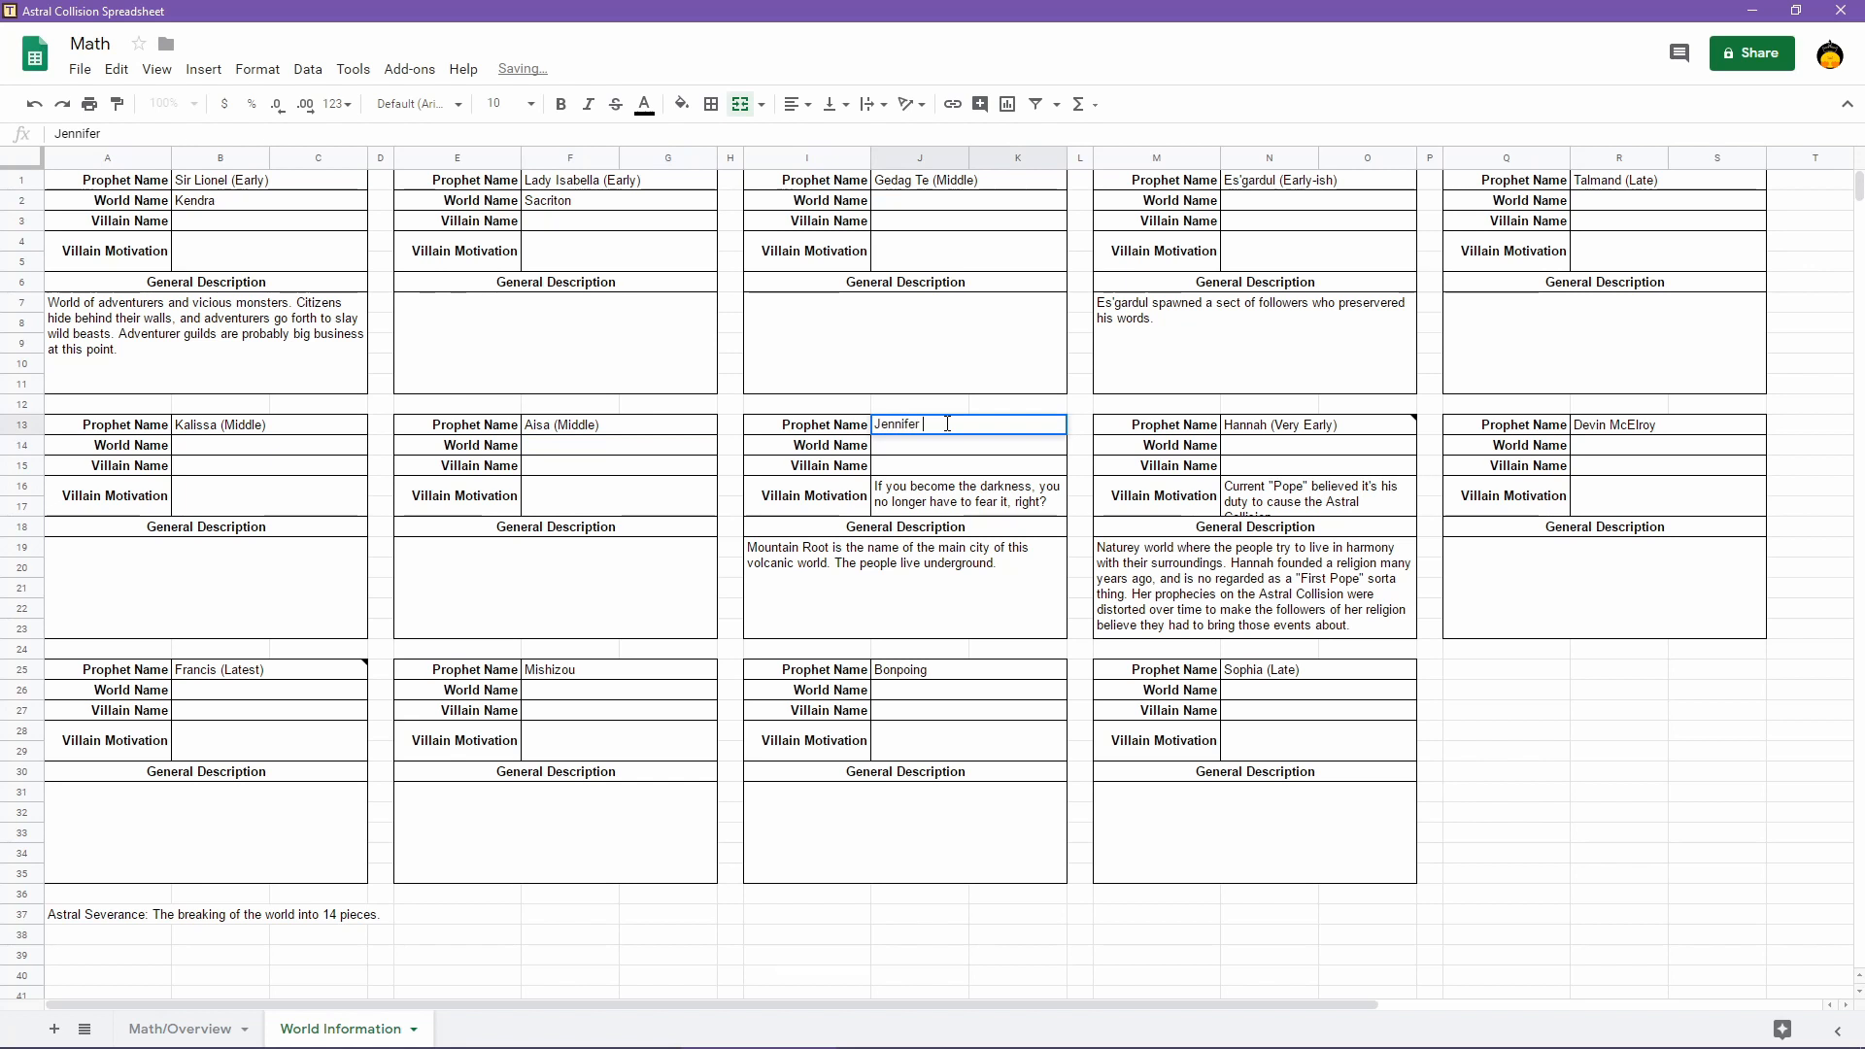
type("(Late)")
key("Return")
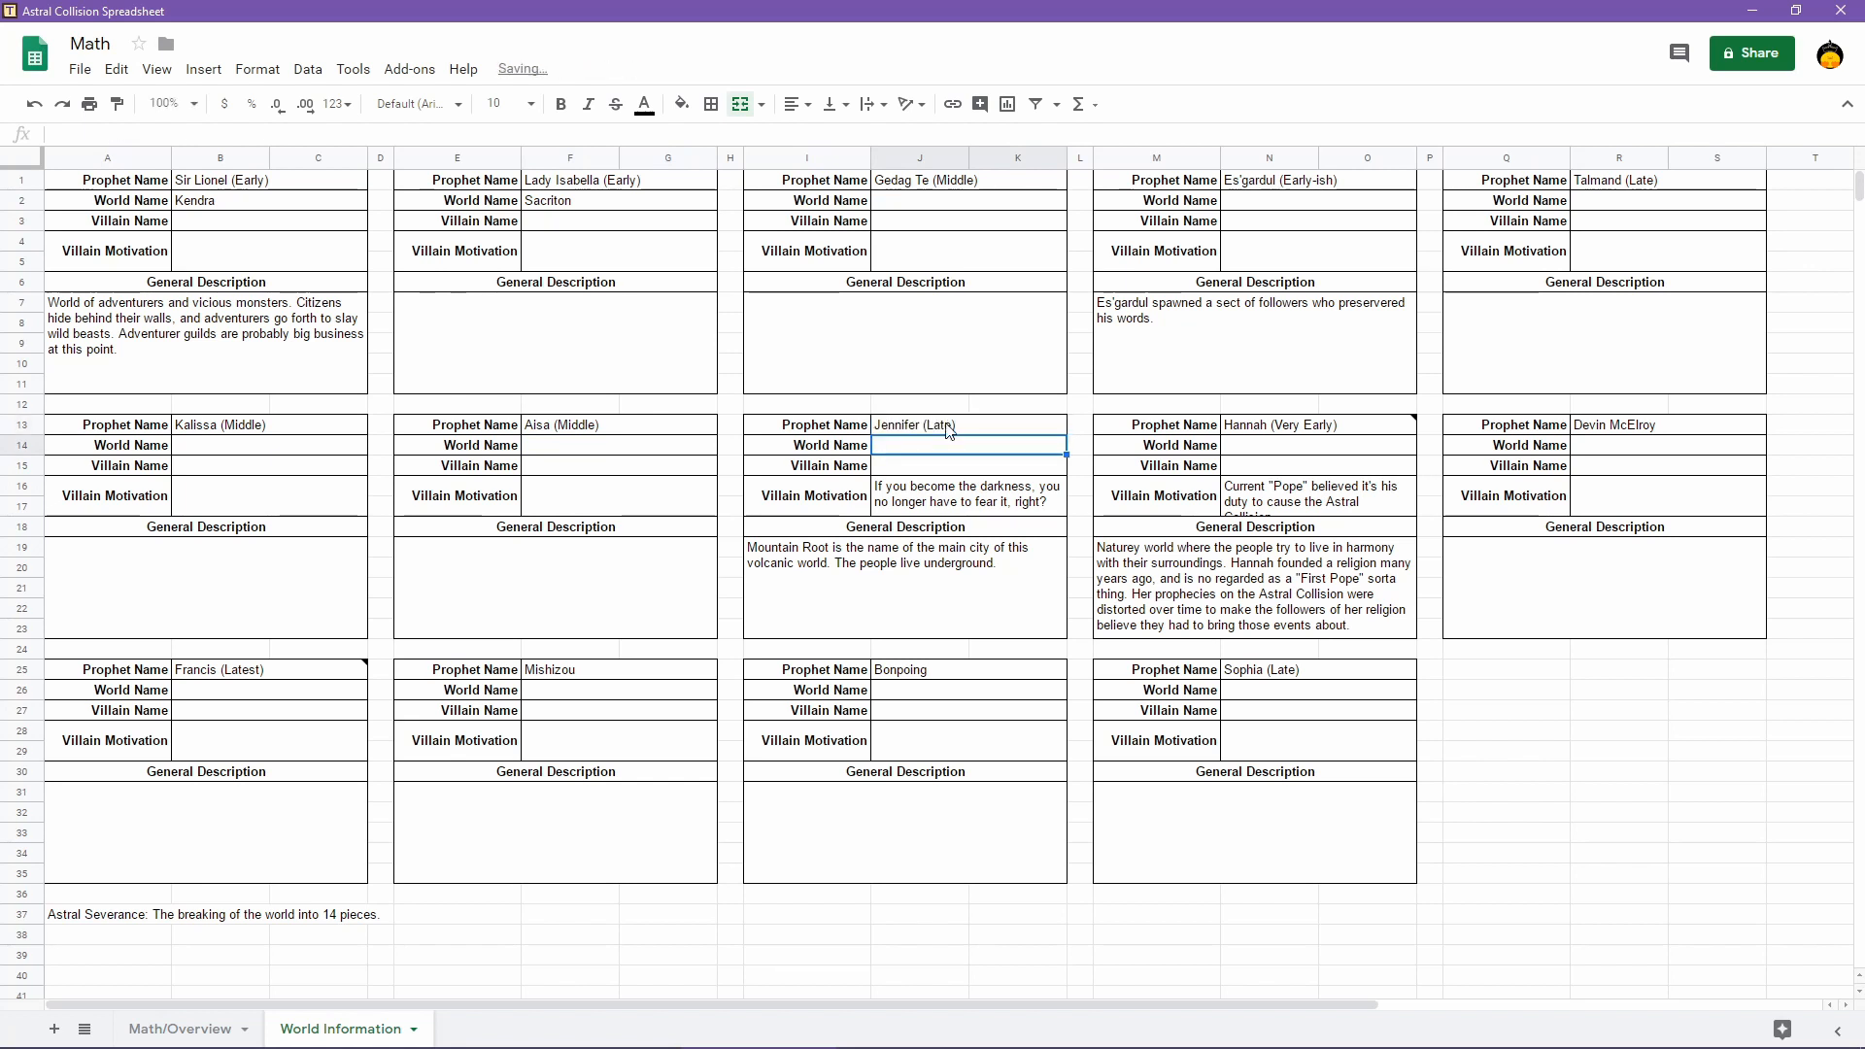
Review Devin's entry in the lore notes and append "(Early-Middle)" to his Prophet Name in the spreadsheet
left_click(1666, 429)
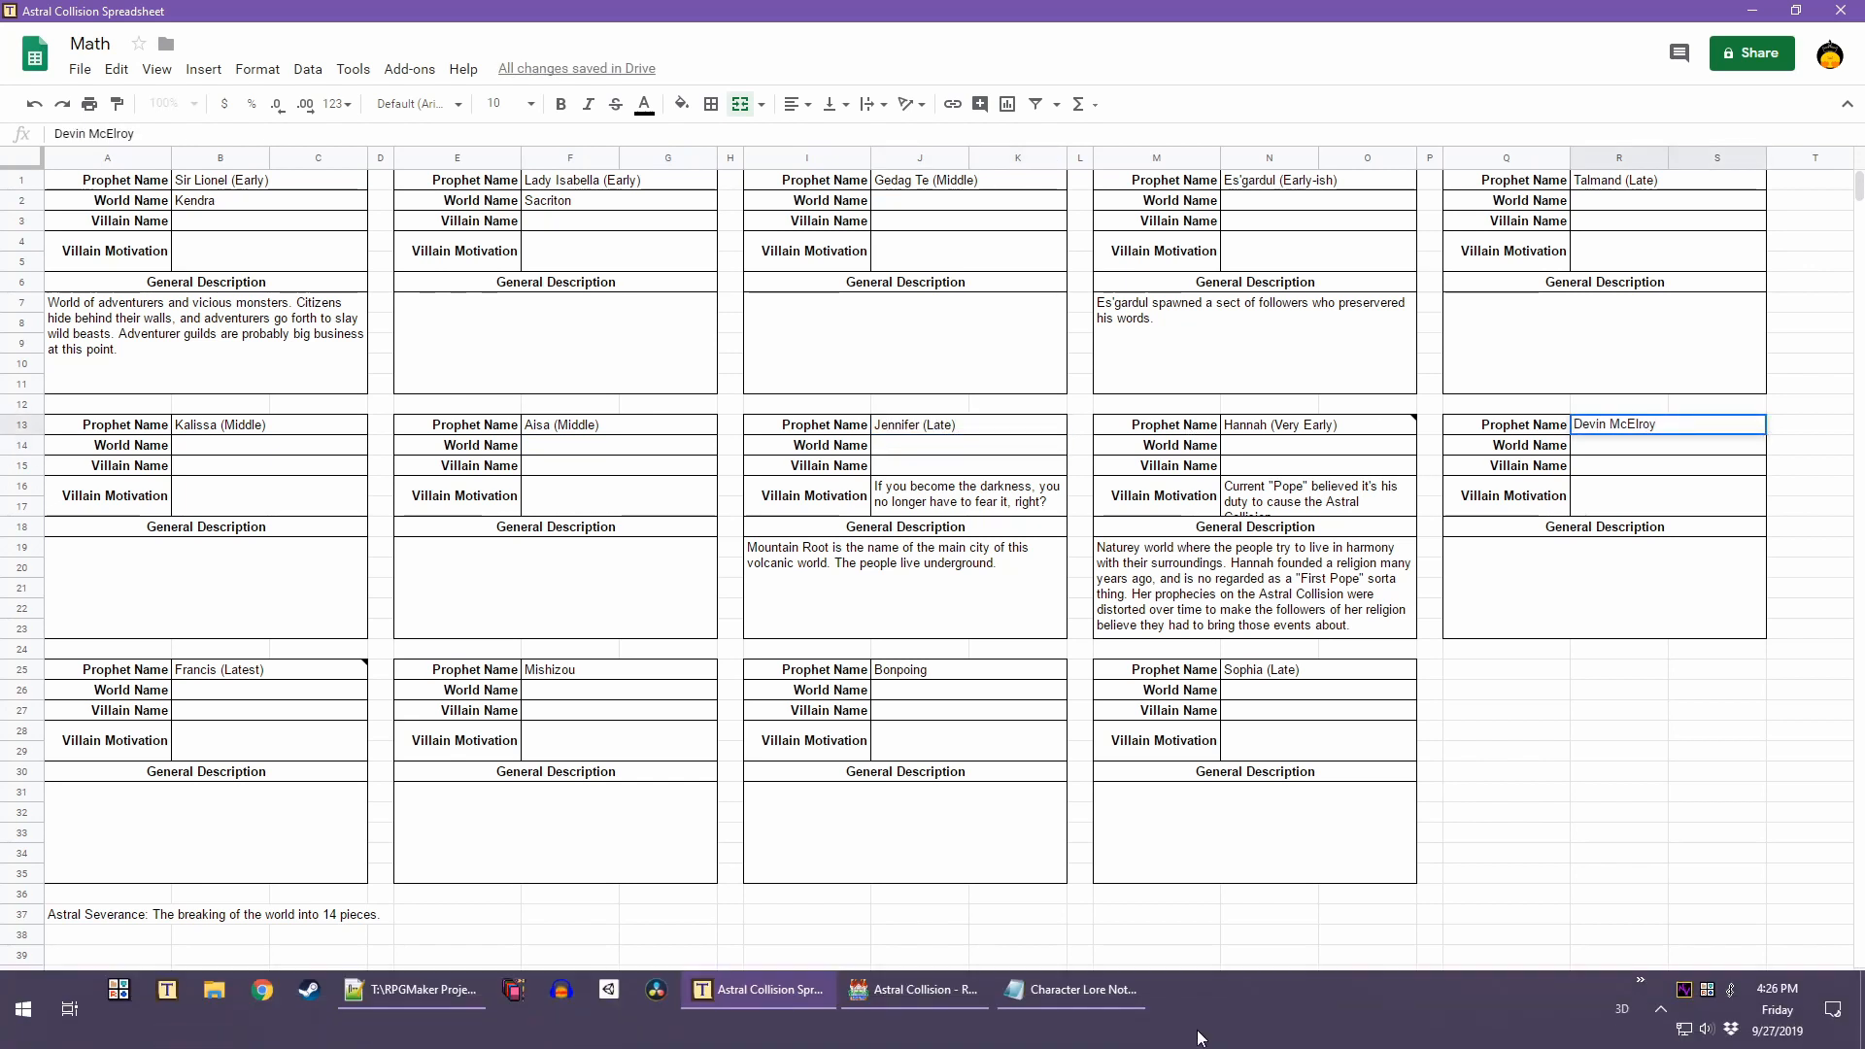
left_click(1111, 995)
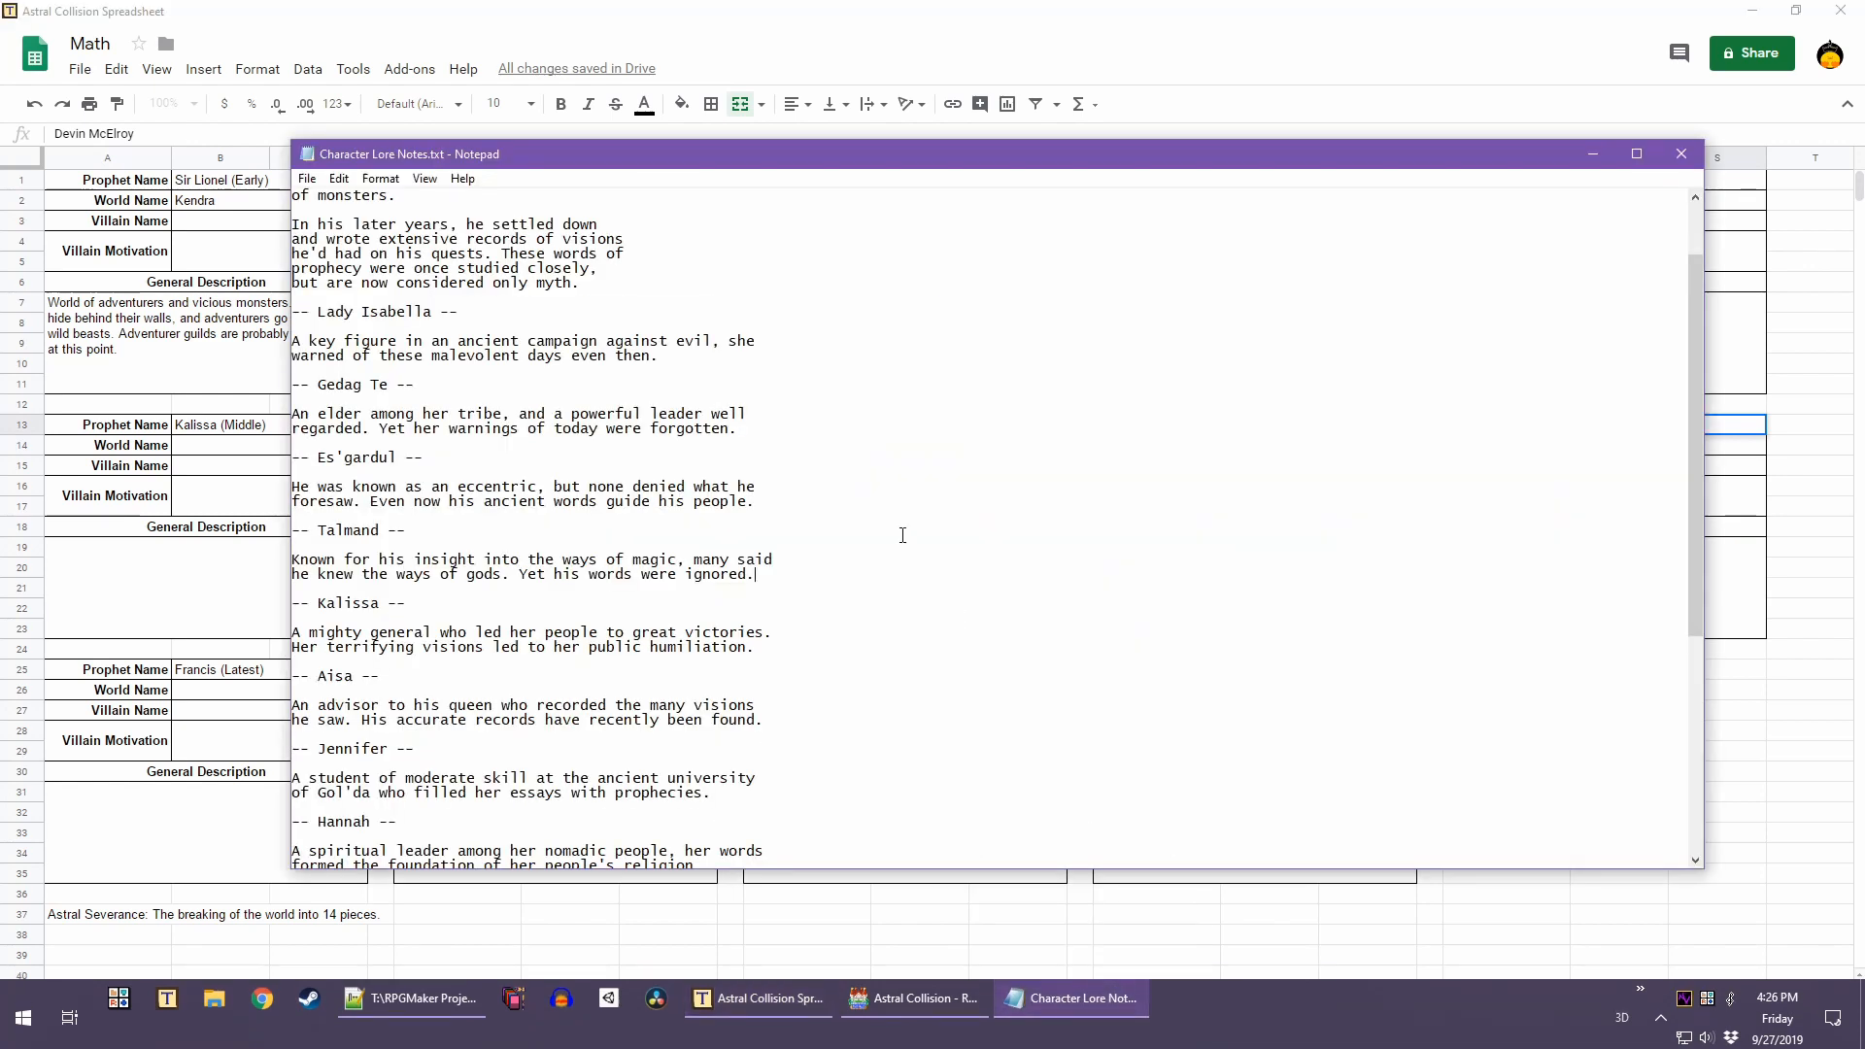
scroll(812, 591, "down", 1)
scroll(787, 593, "down", 3)
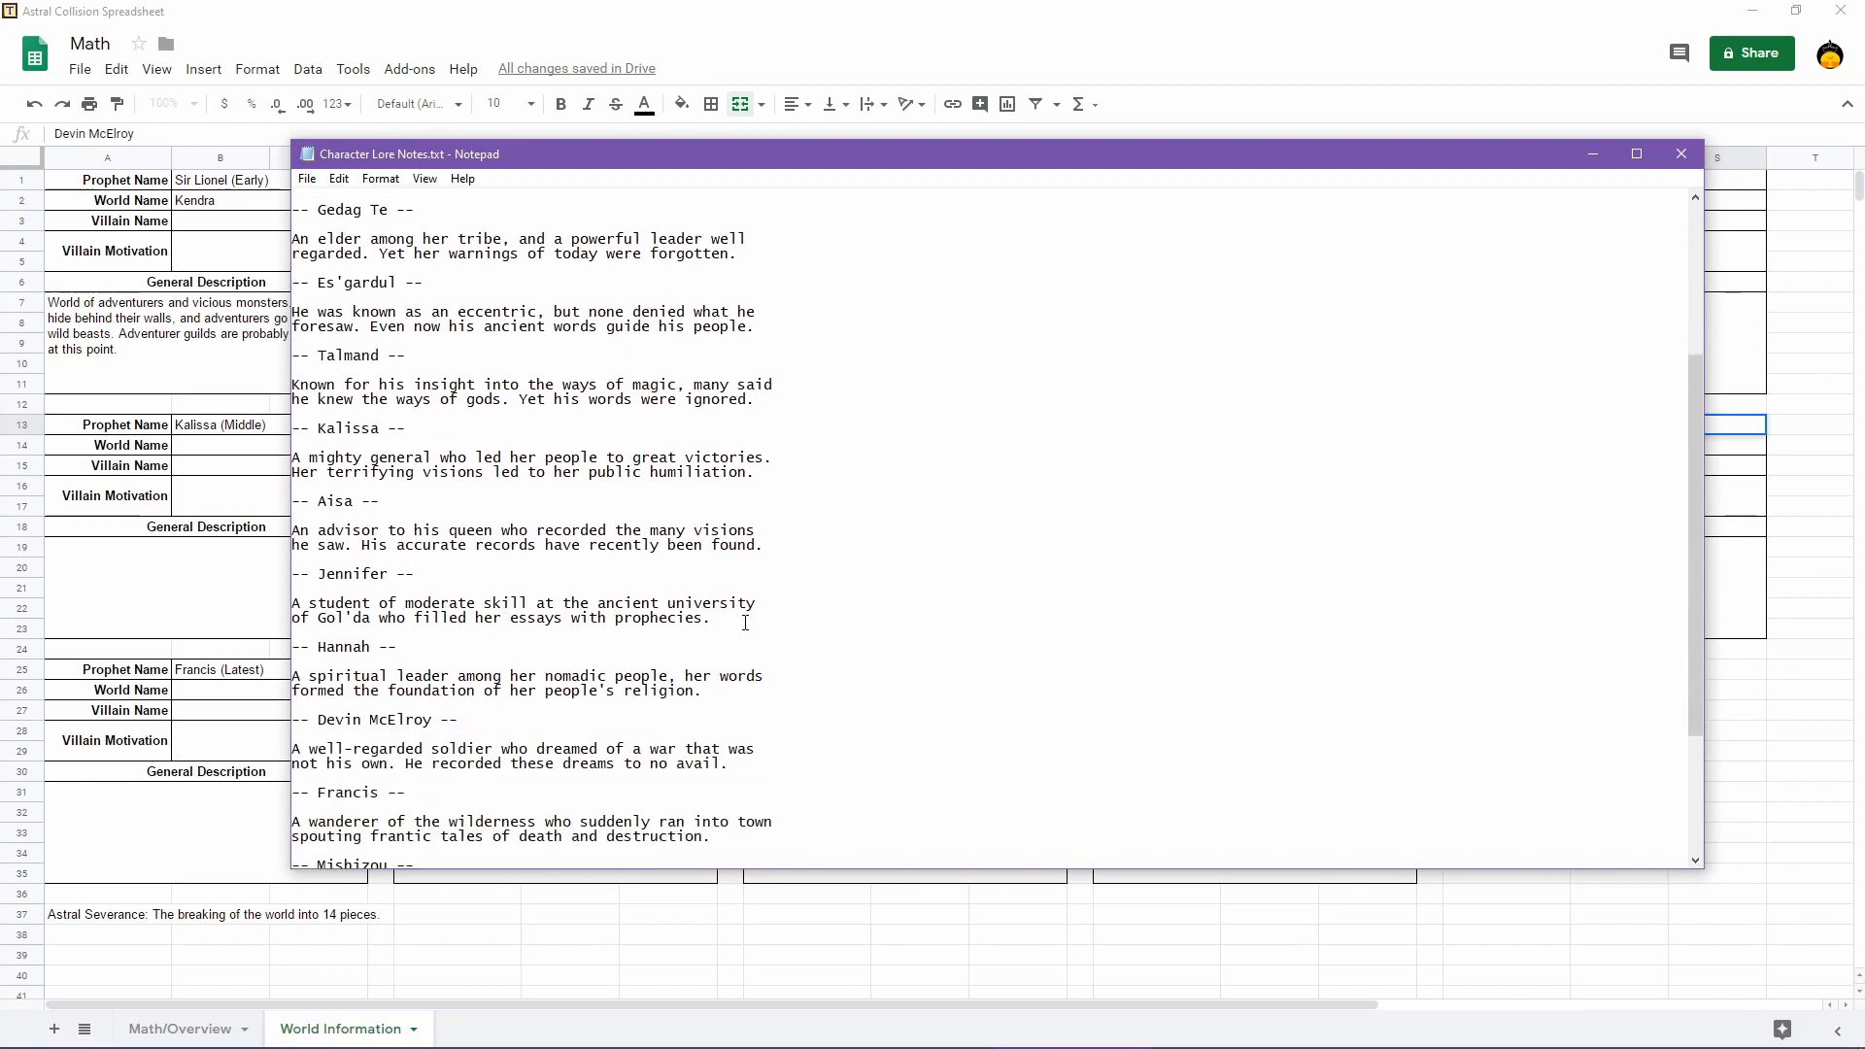
left_click_drag(745, 622, 192, 601)
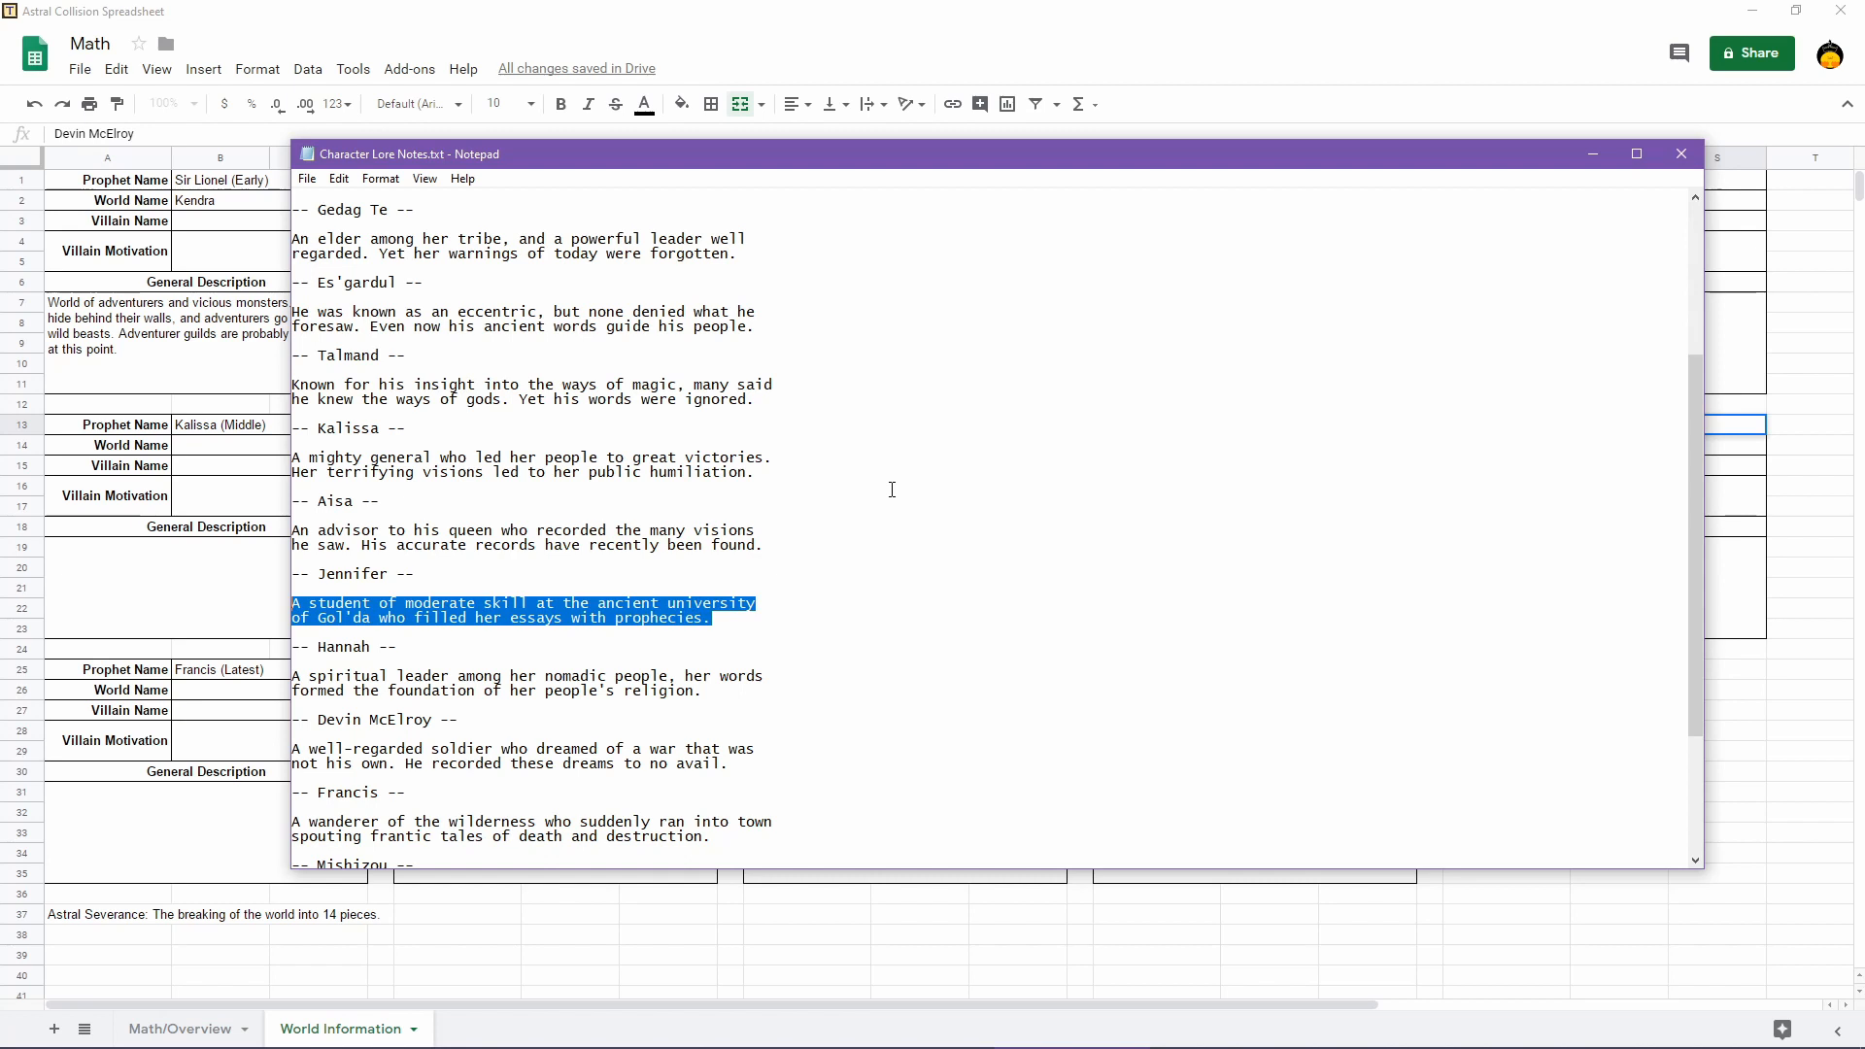
scroll(892, 489, "down", 2)
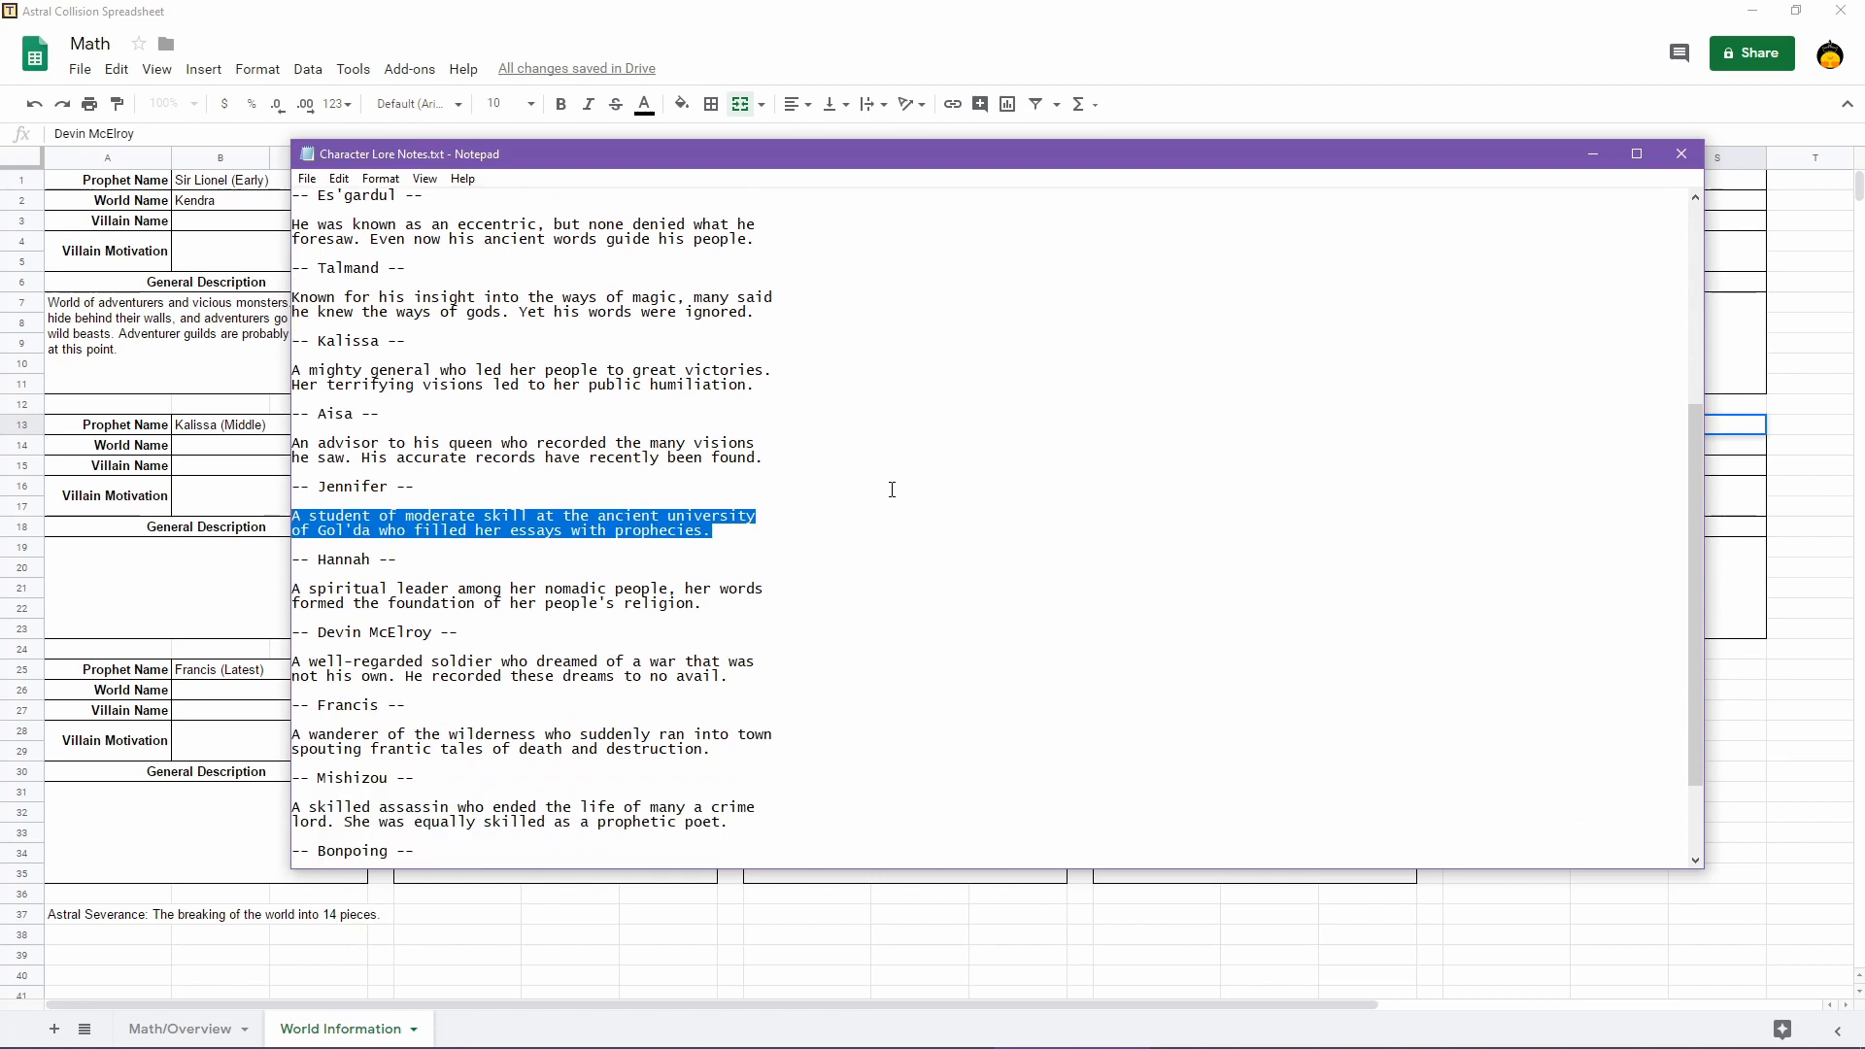
scroll(892, 489, "down", 1)
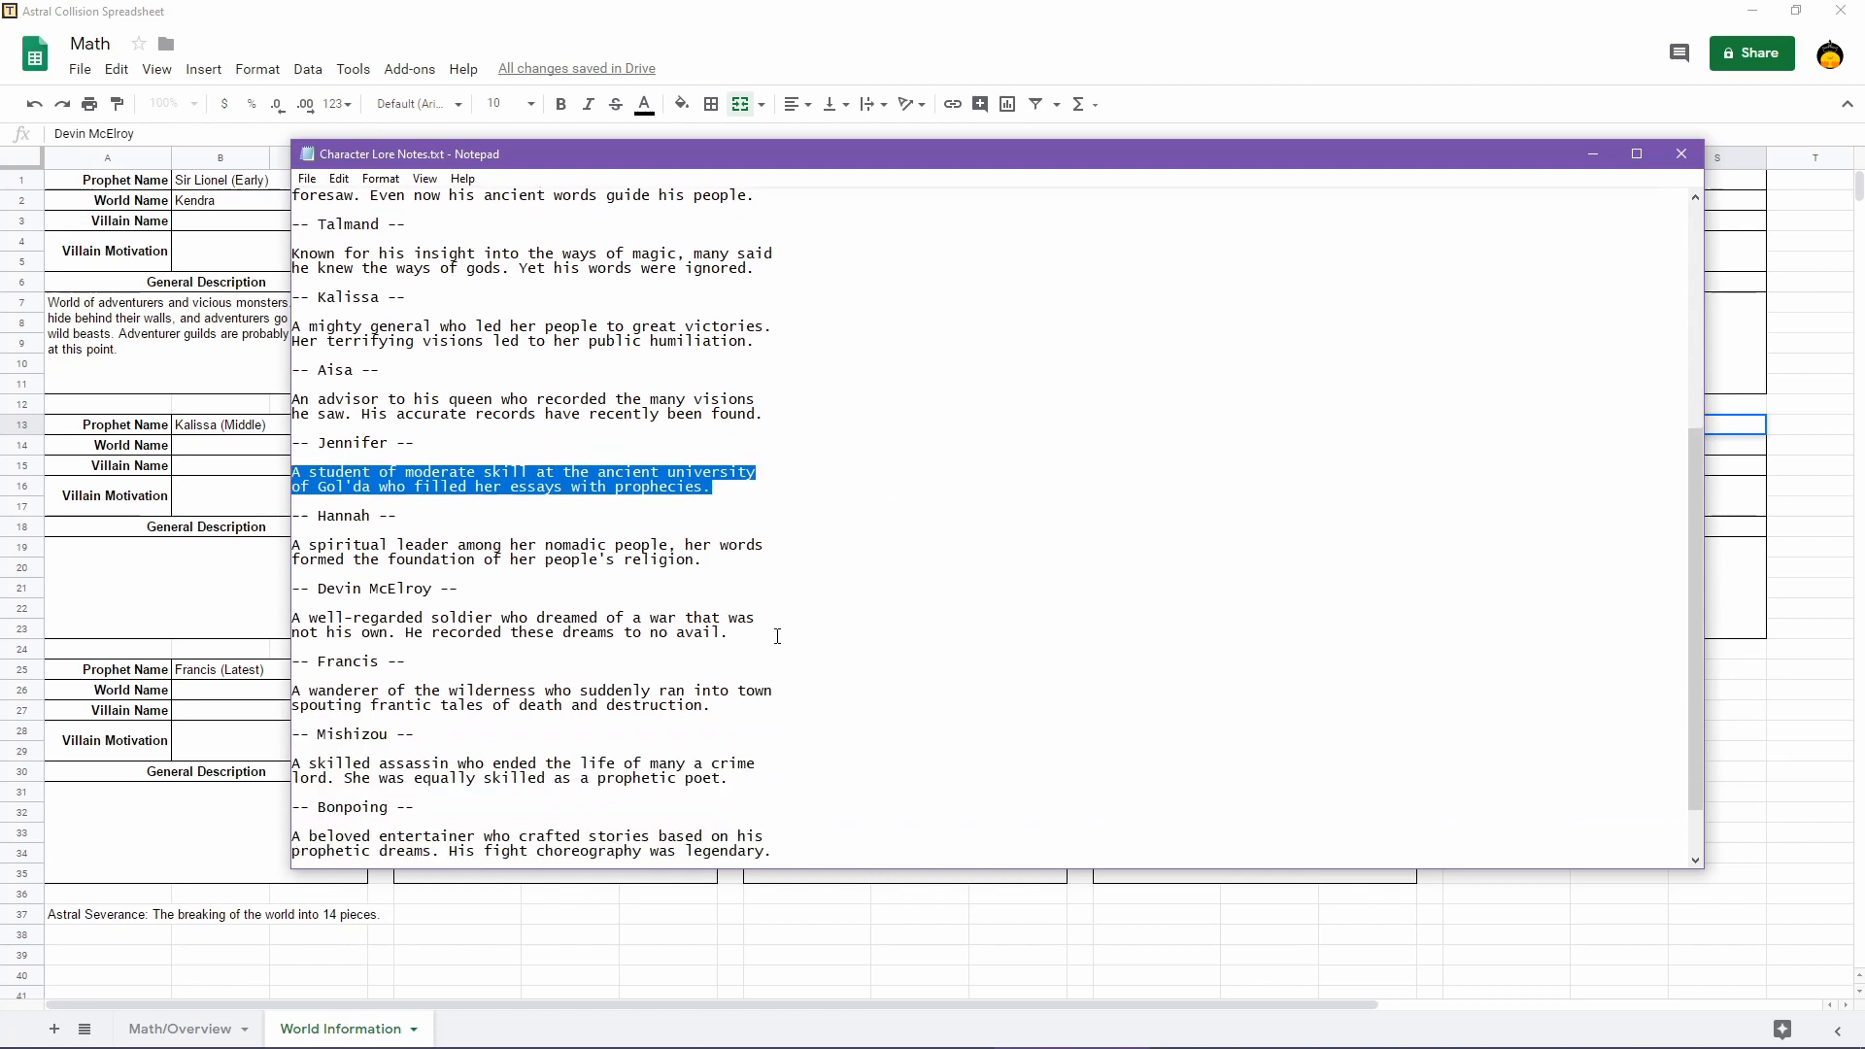
left_click(1135, 37)
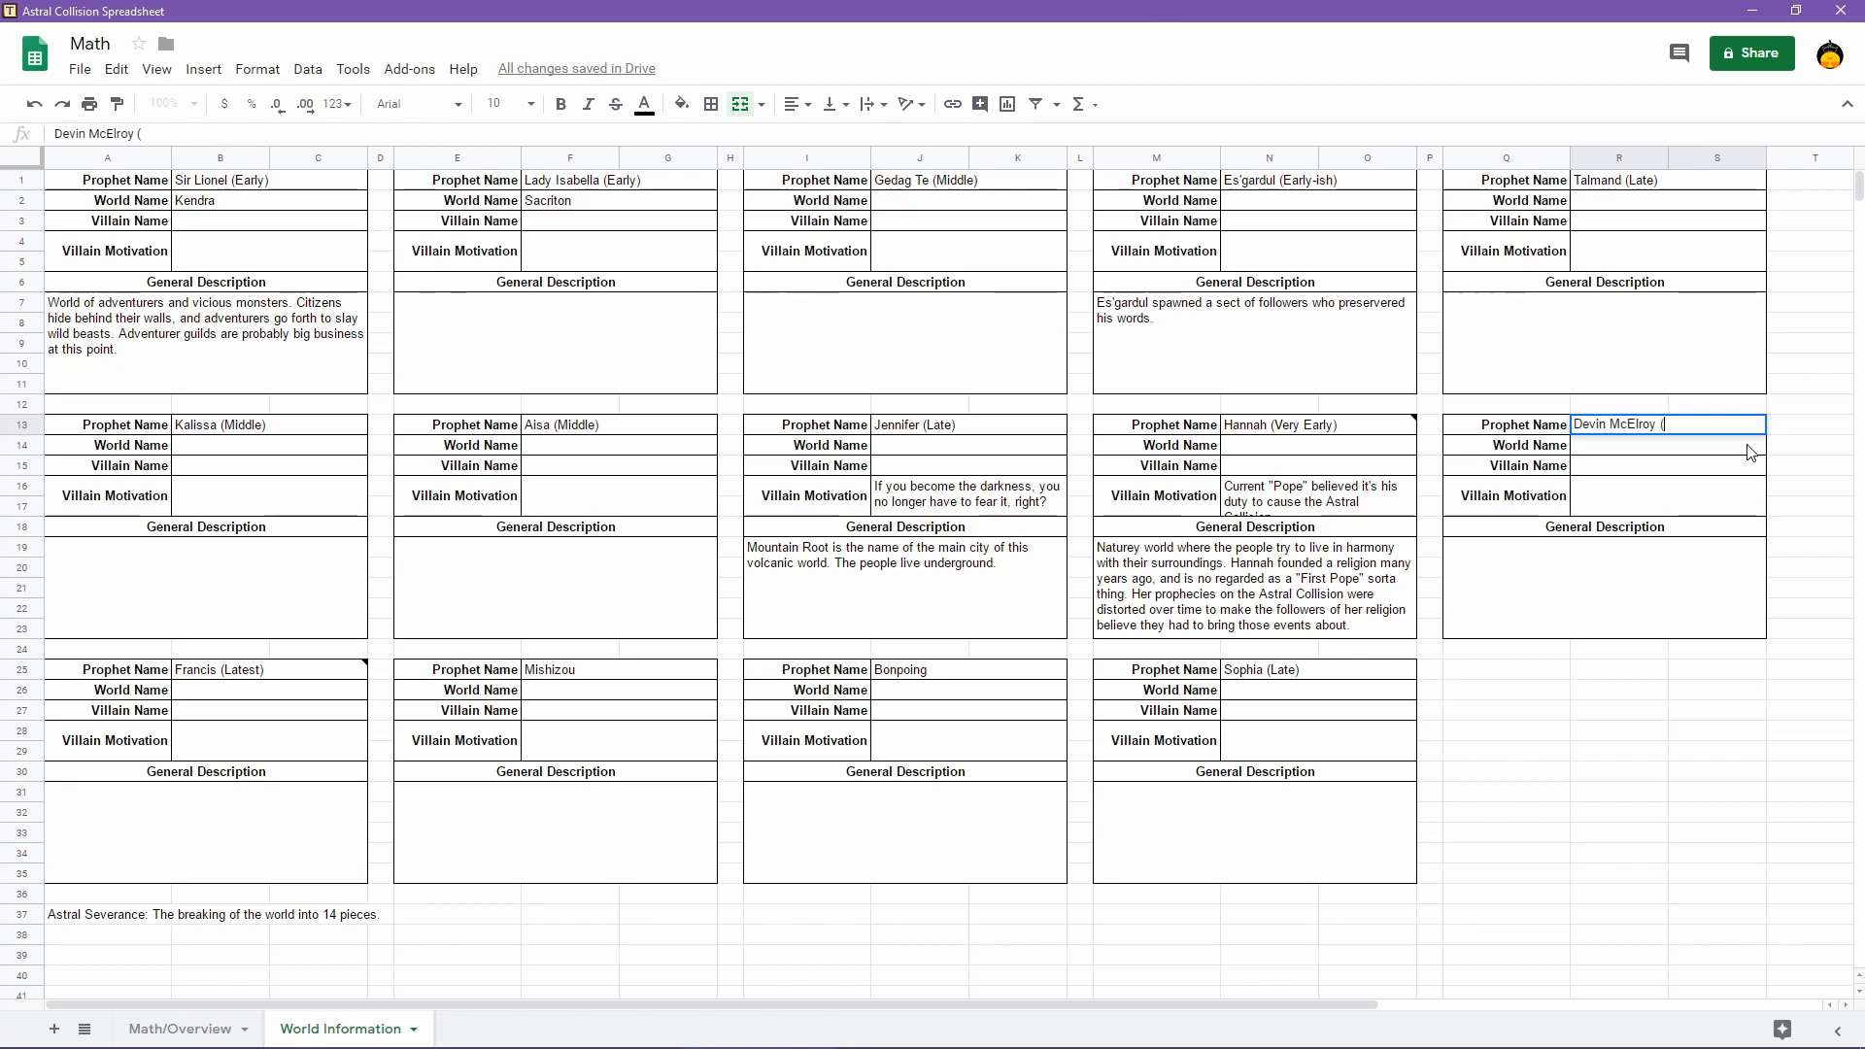
type("Early-Middle)")
key("Return")
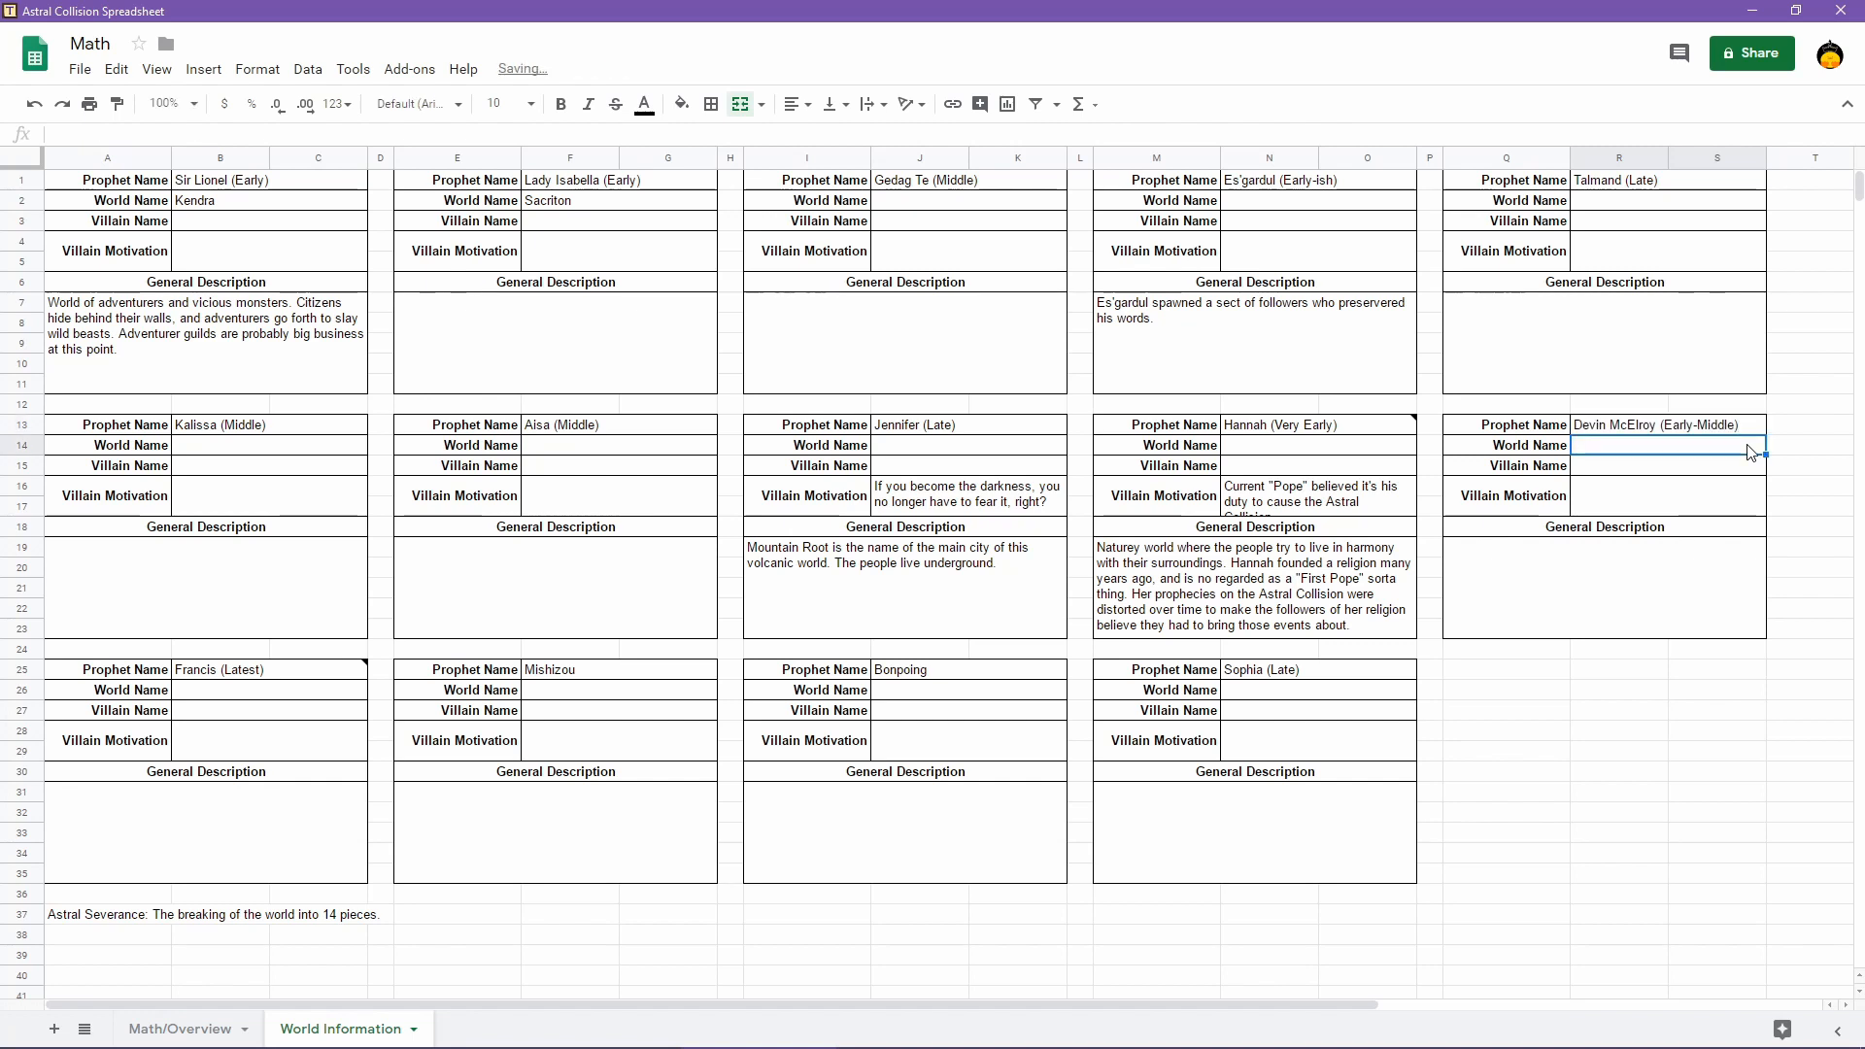
Check Mishizou's entry in the lore notes and set the spreadsheet's Prophet Name to "Mishizou (Middle)"
left_click(616, 676)
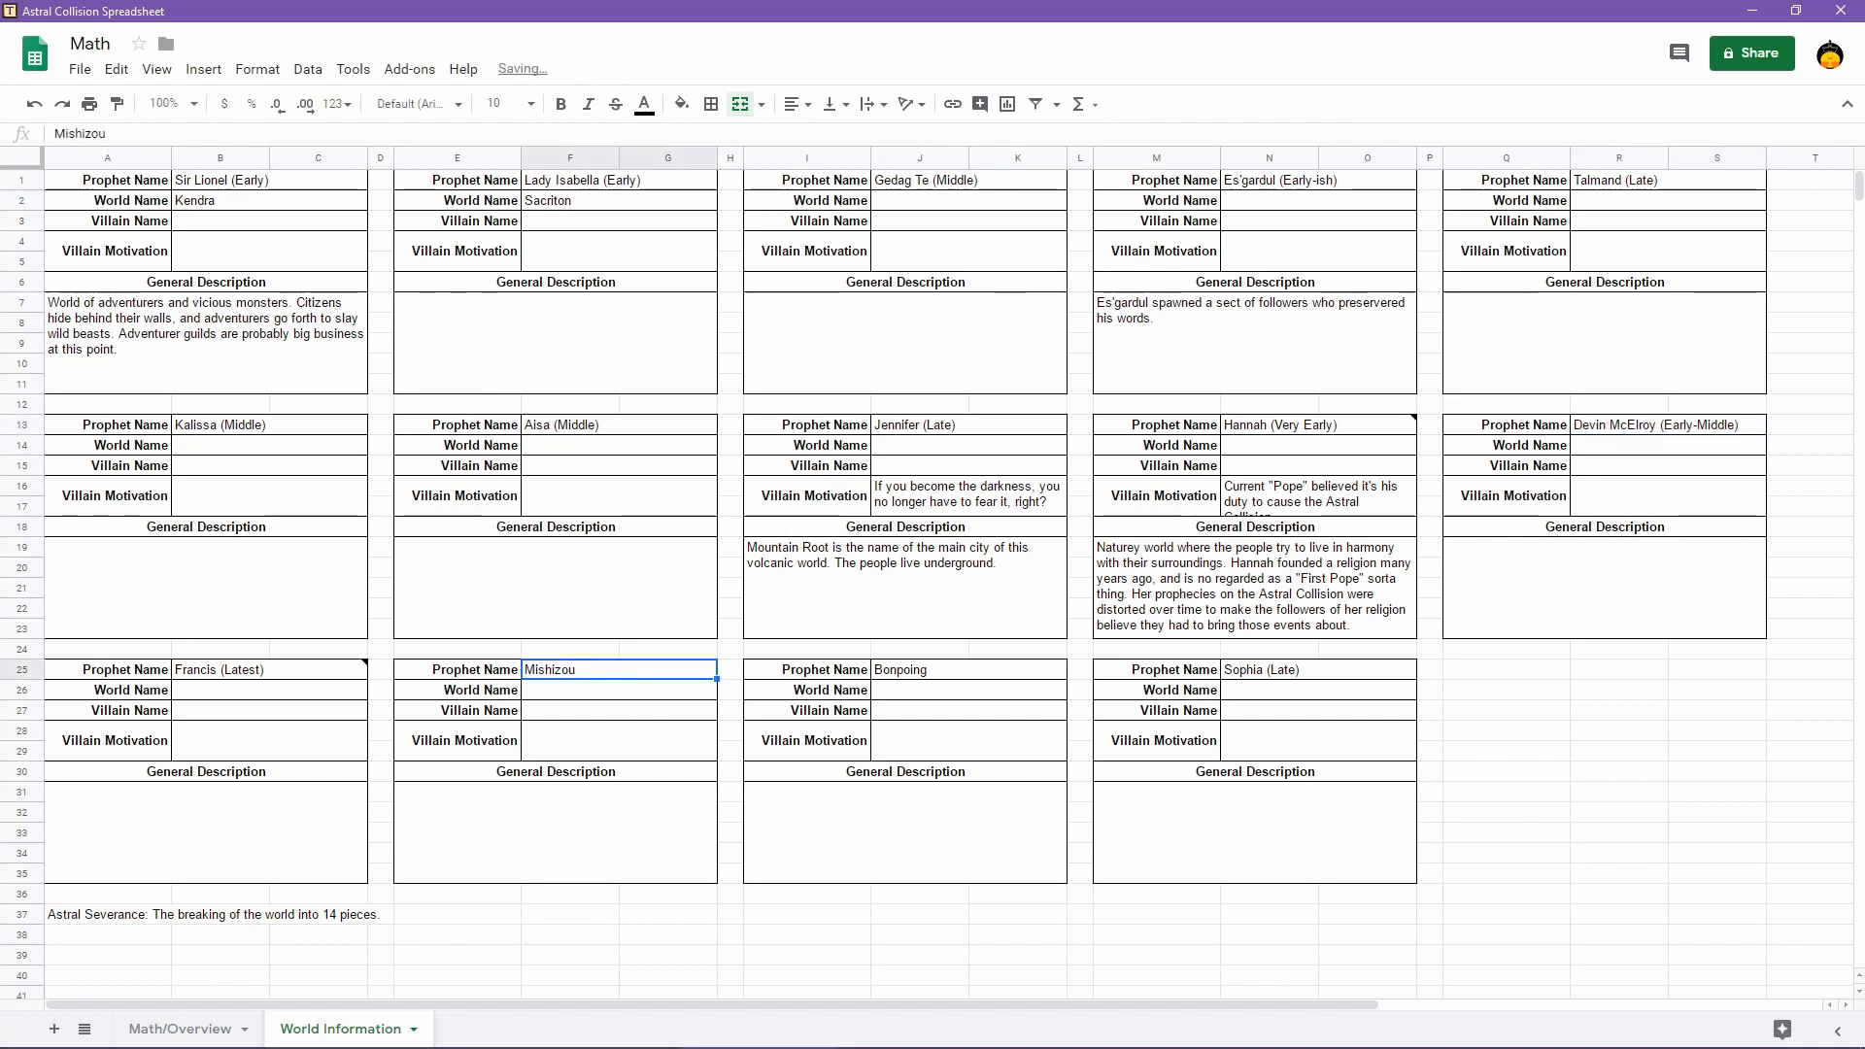
left_click(1057, 1001)
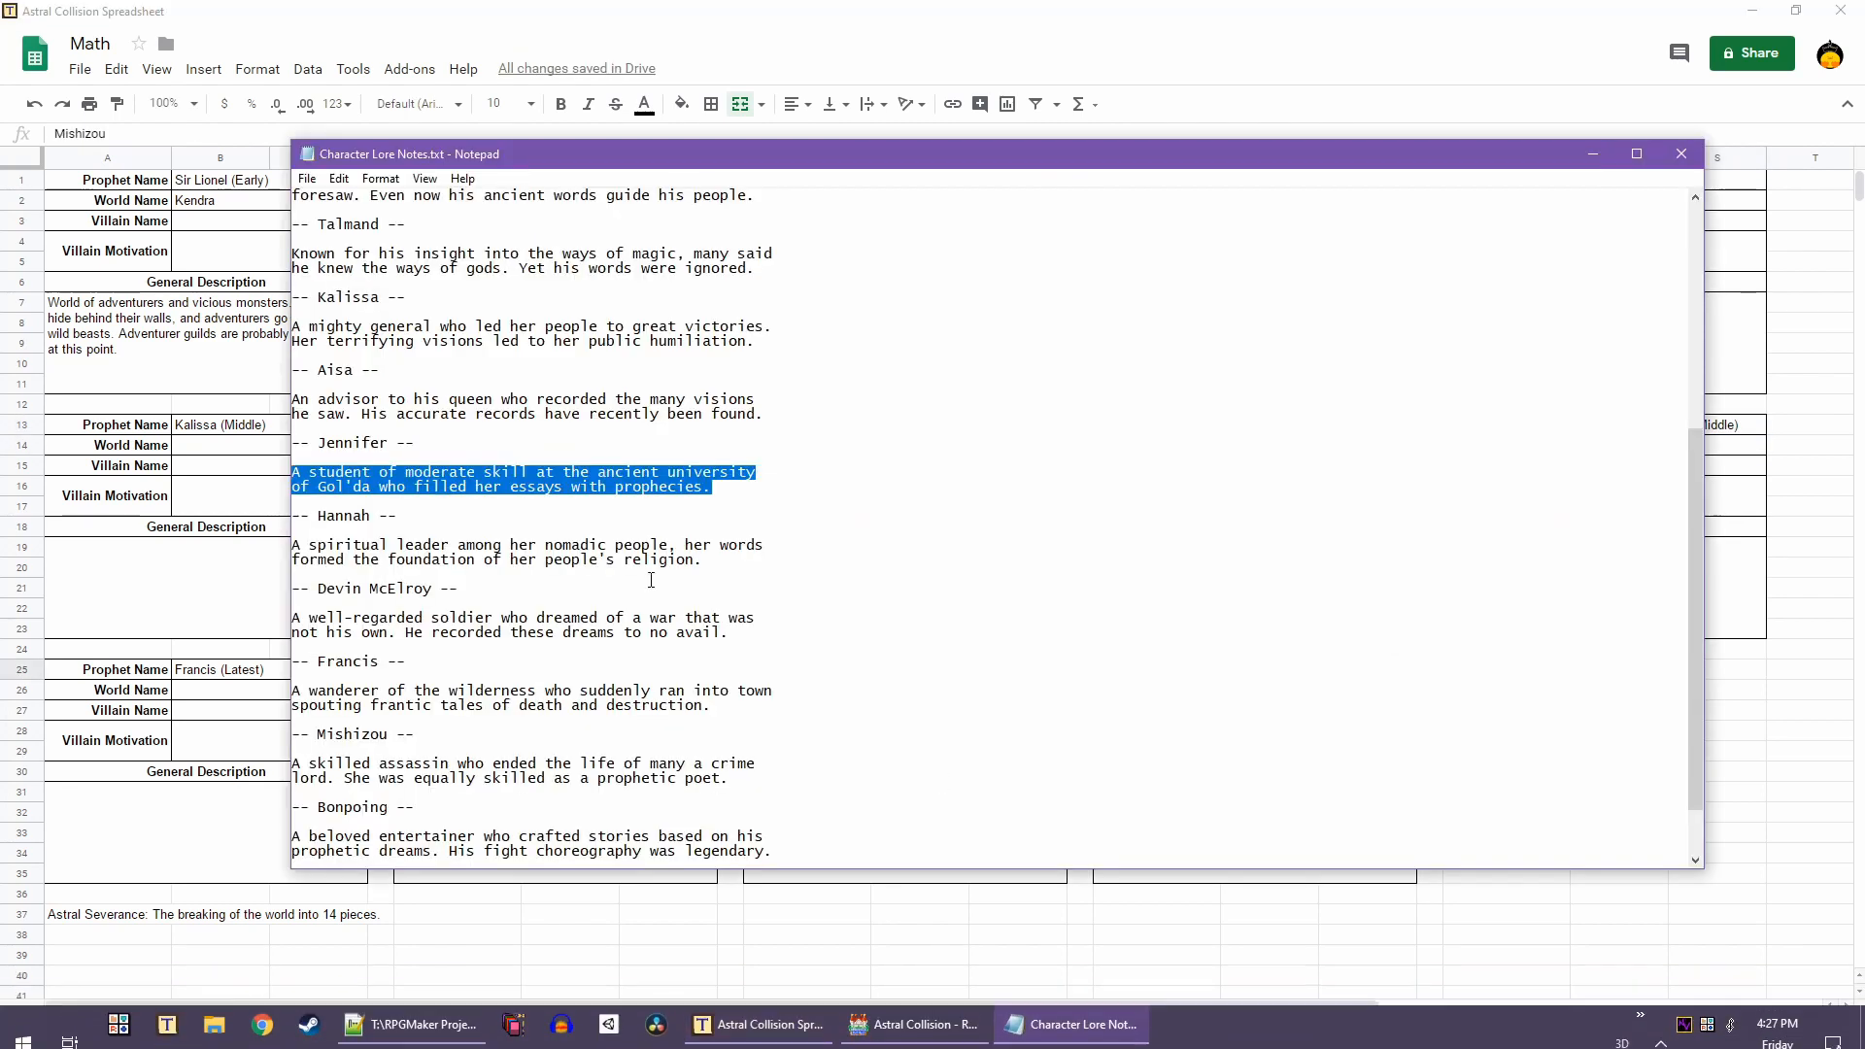
scroll(651, 581, "down", 1)
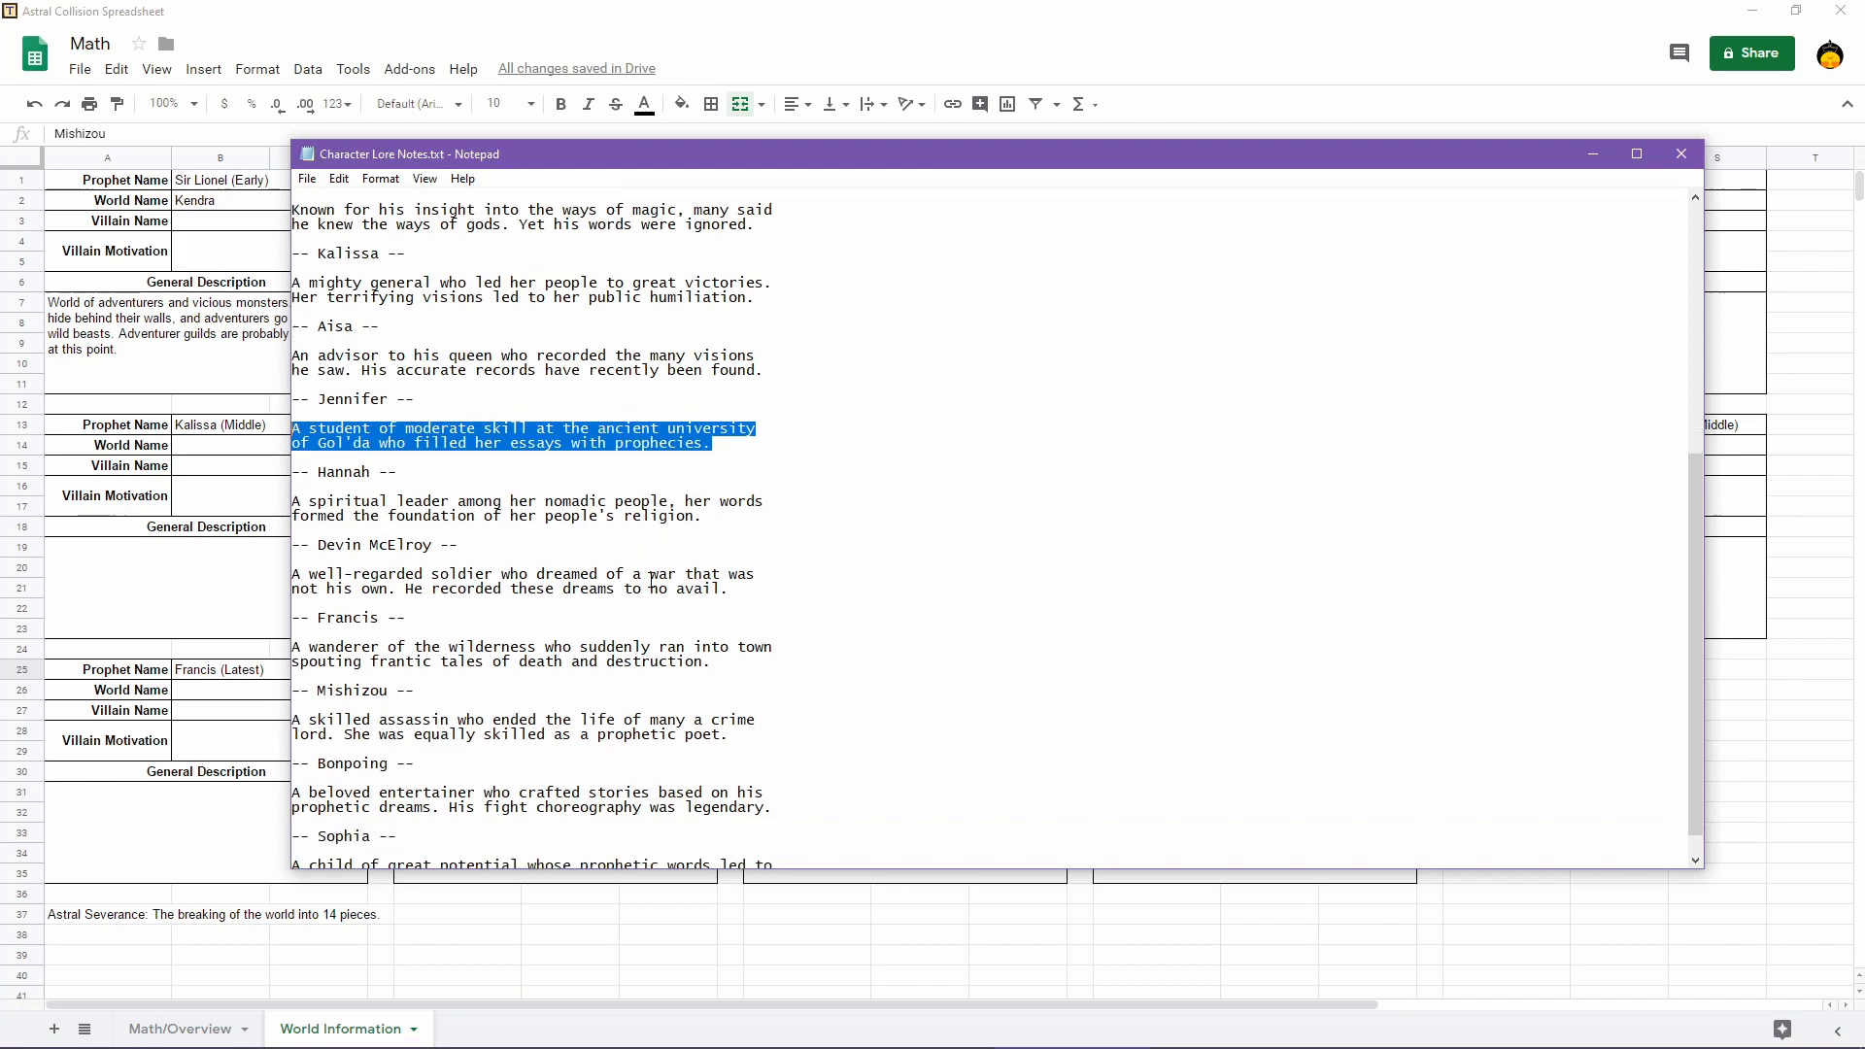
left_click(814, 25)
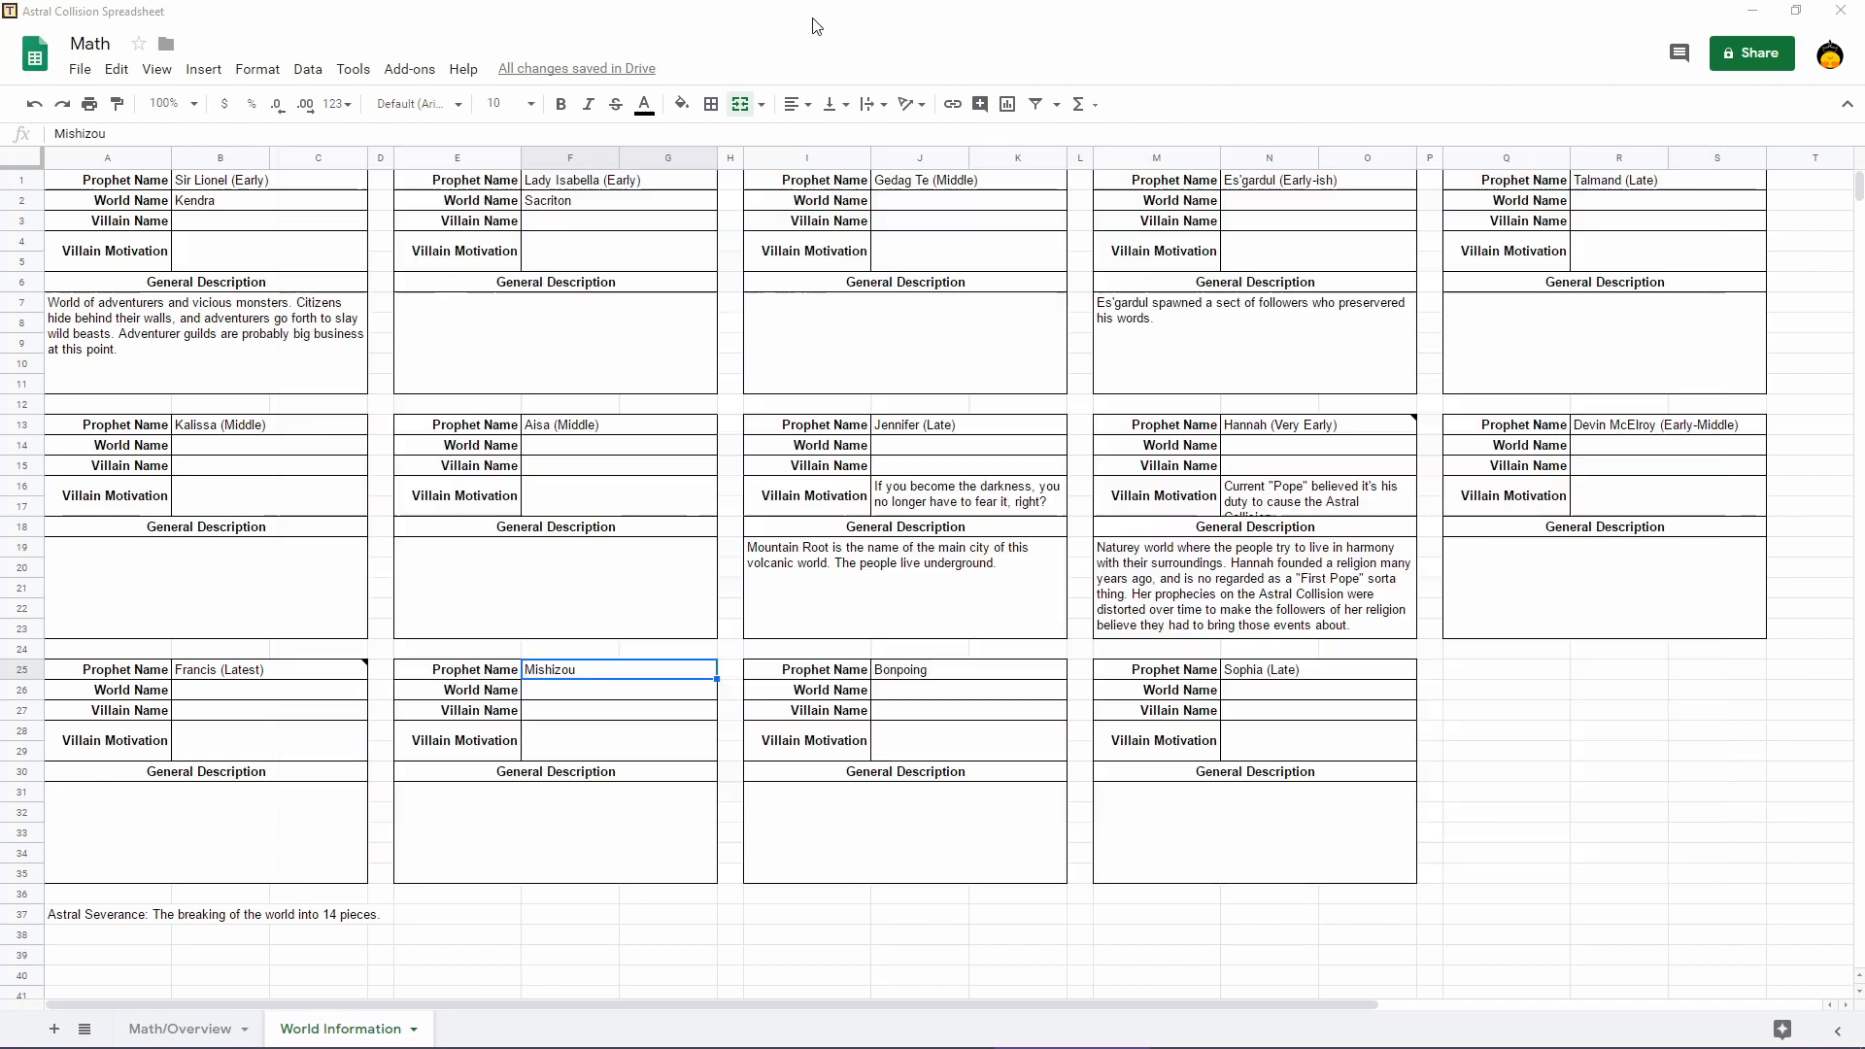
double_click(619, 677)
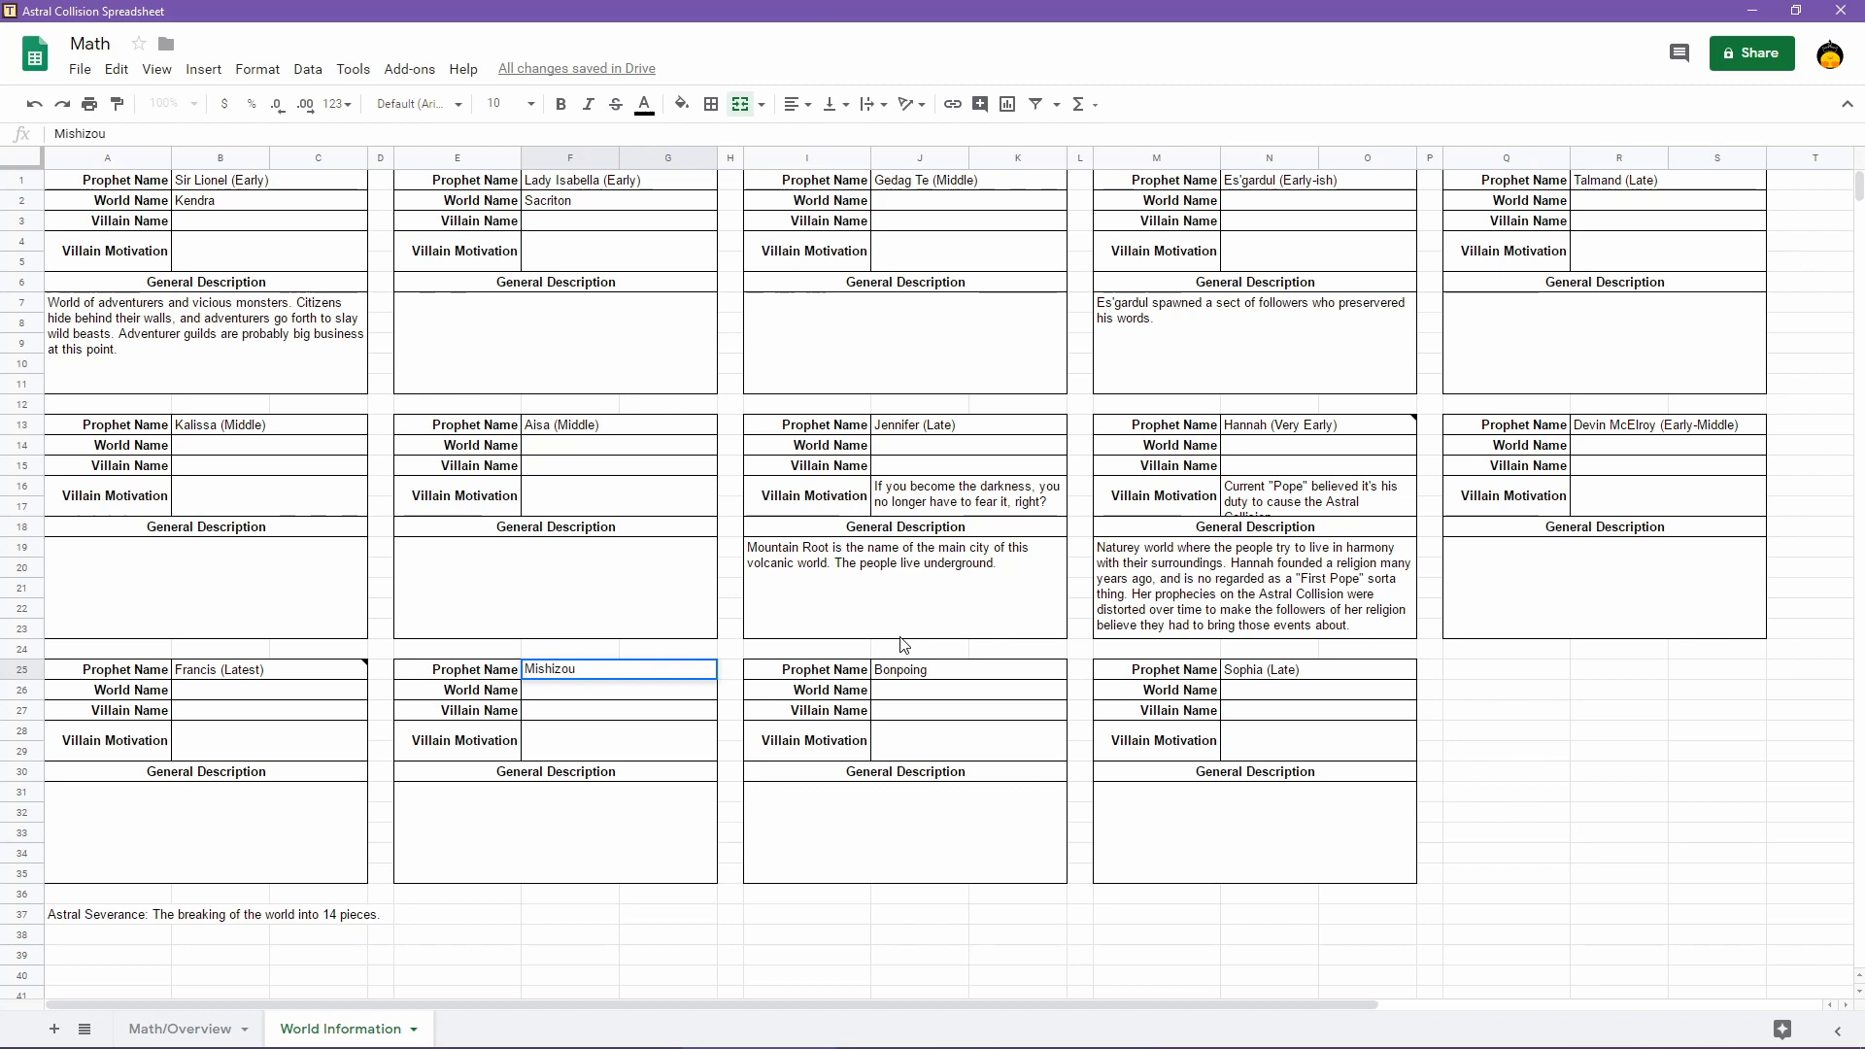
type("(Middle")
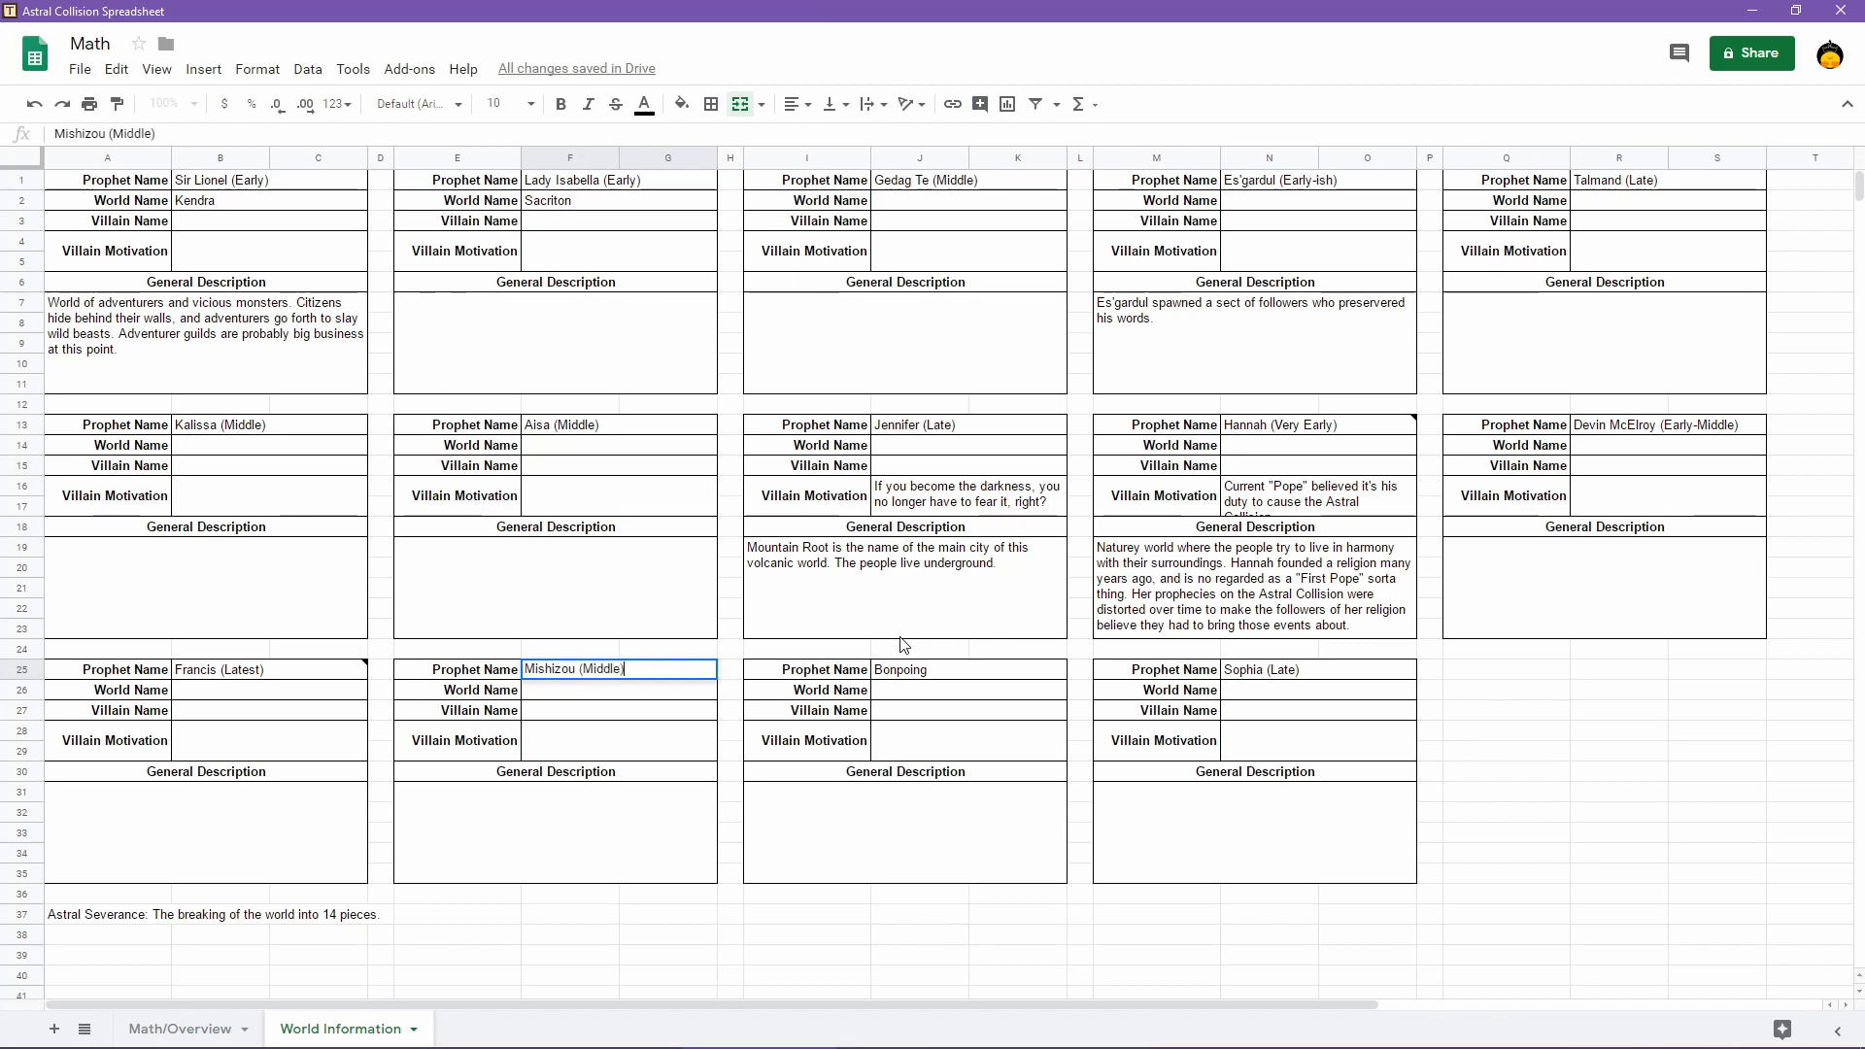
key("Return")
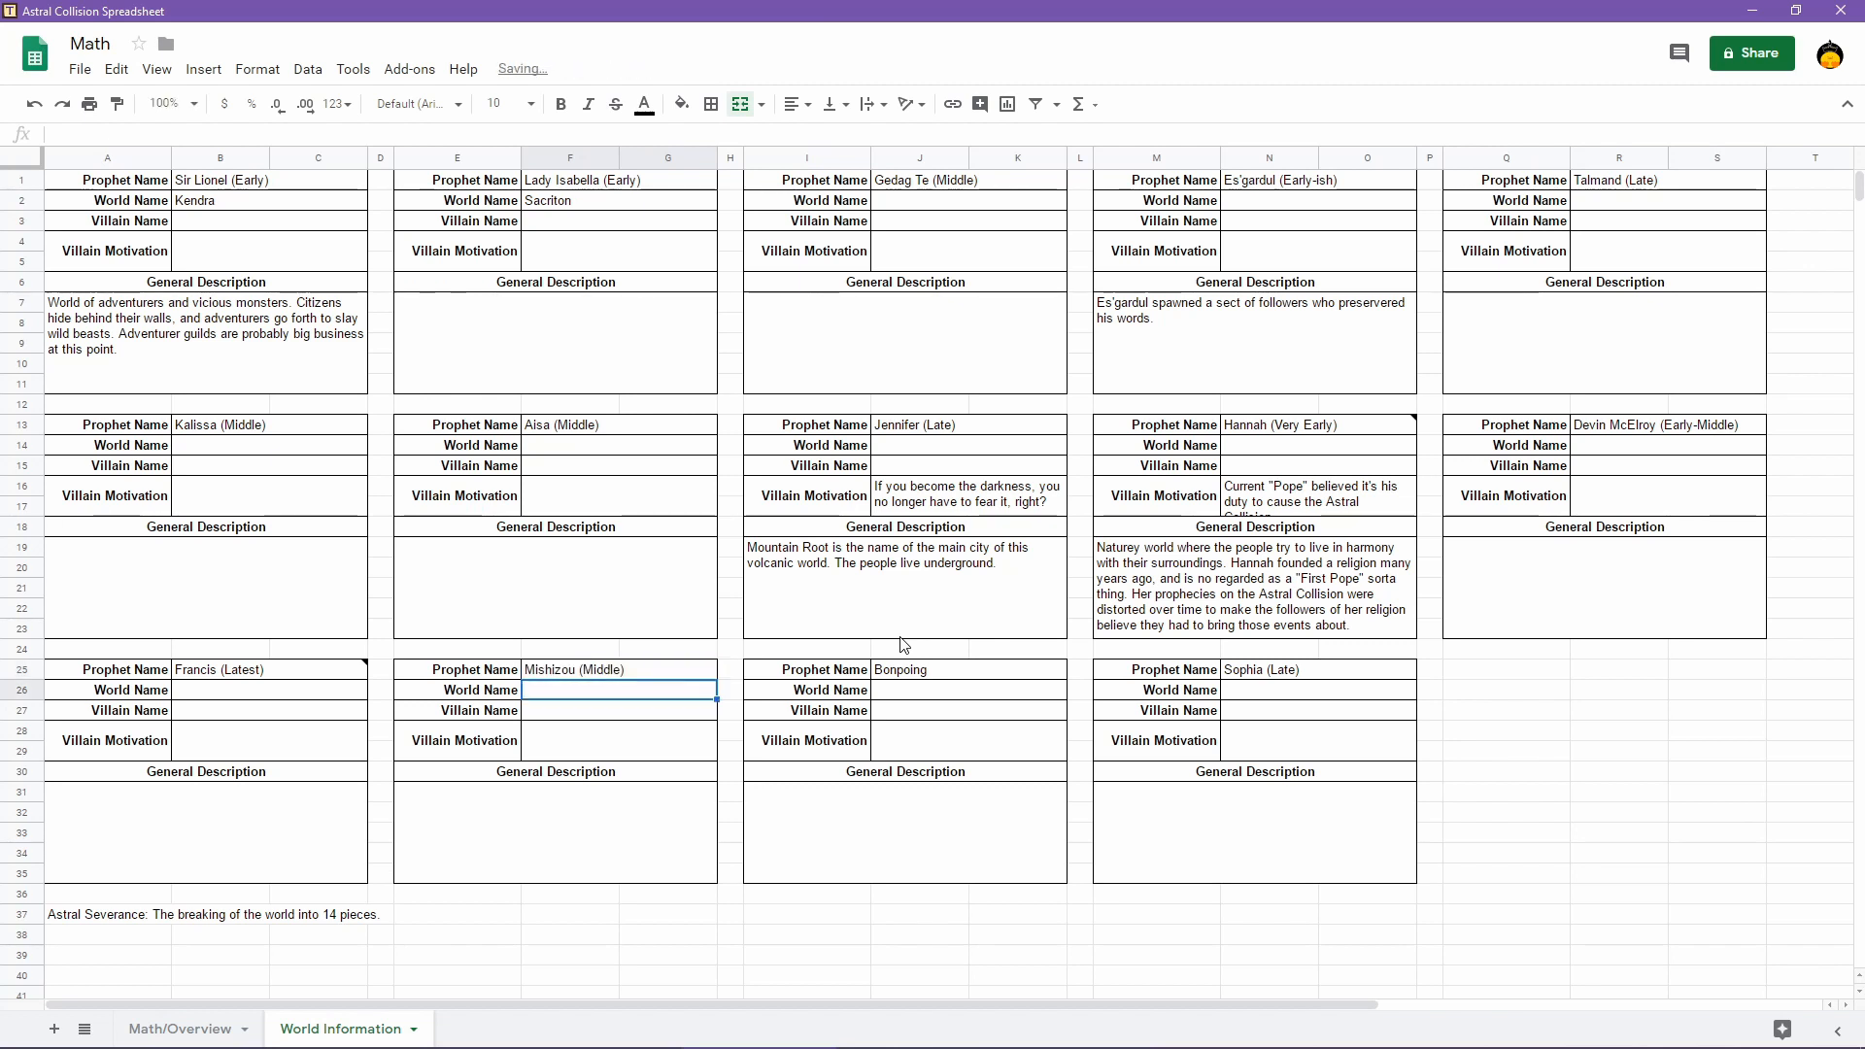
Open Bonpoing's Prophet Name cell for editing and look up Bonpoing's entry in the lore notes
left_click(954, 679)
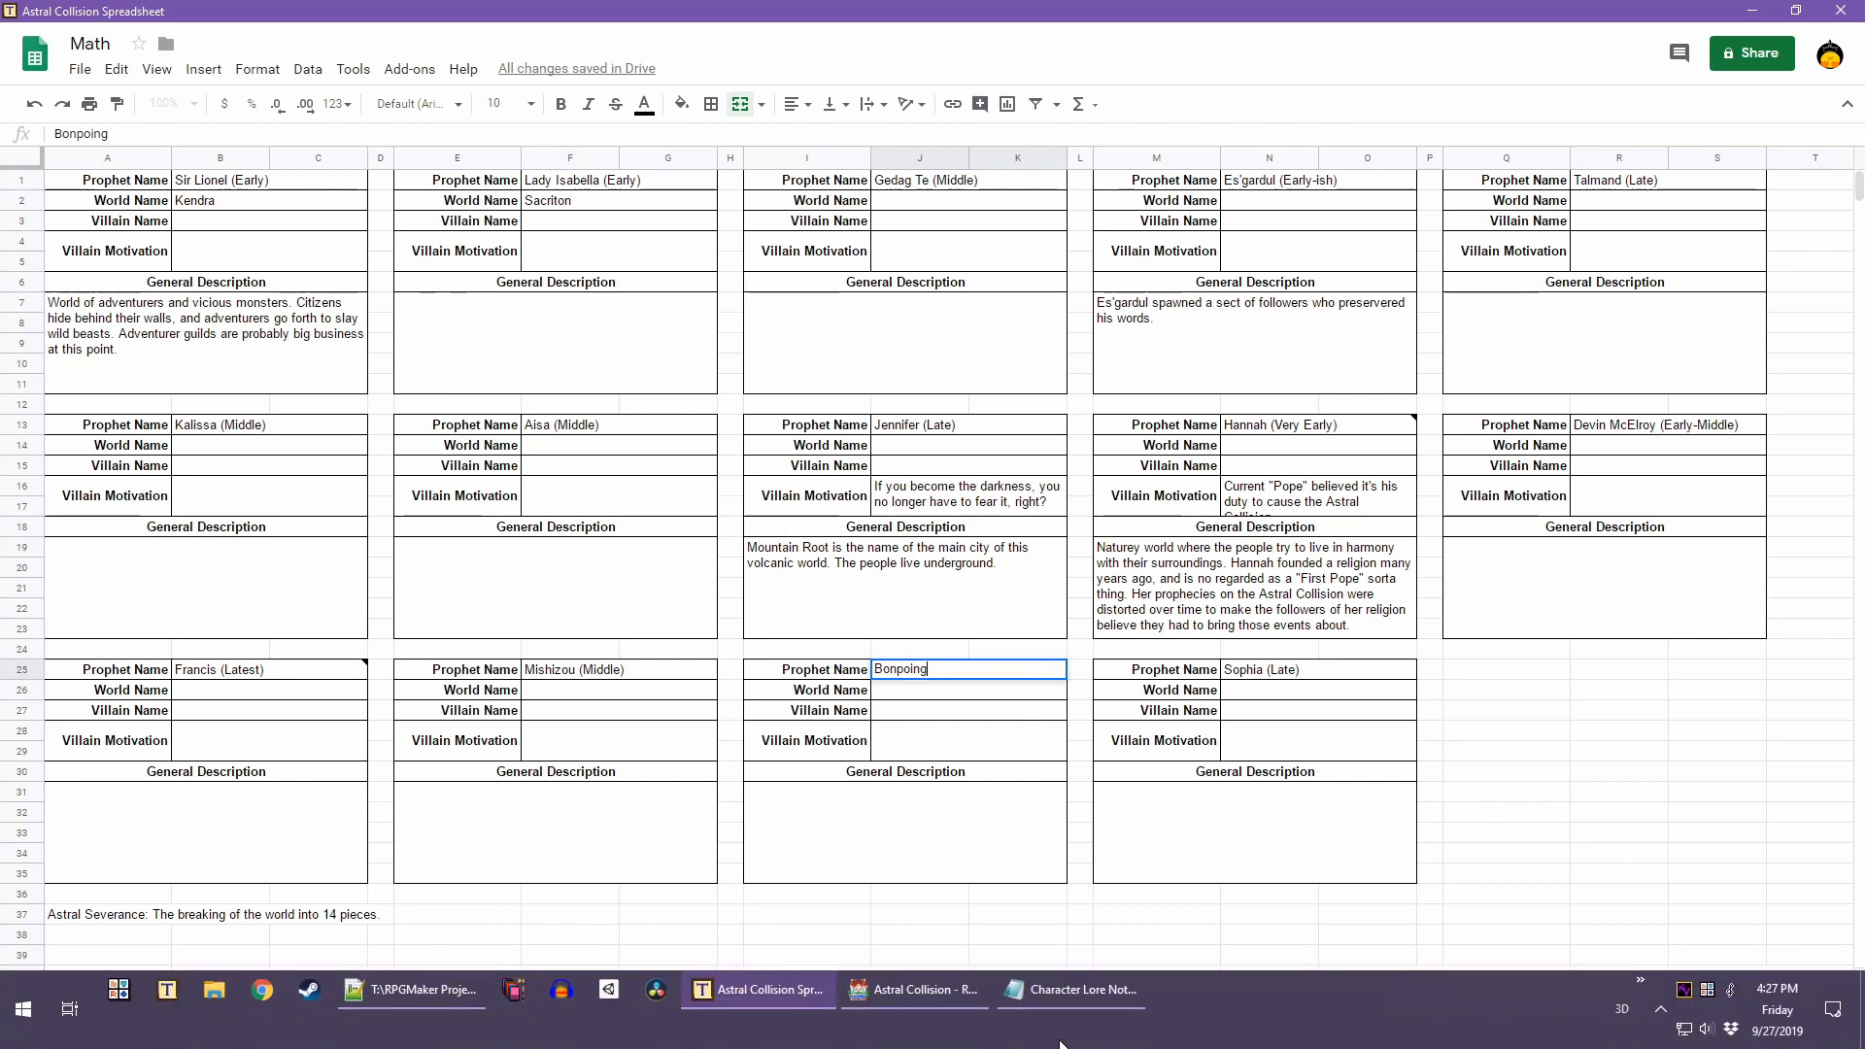
left_click(1065, 1009)
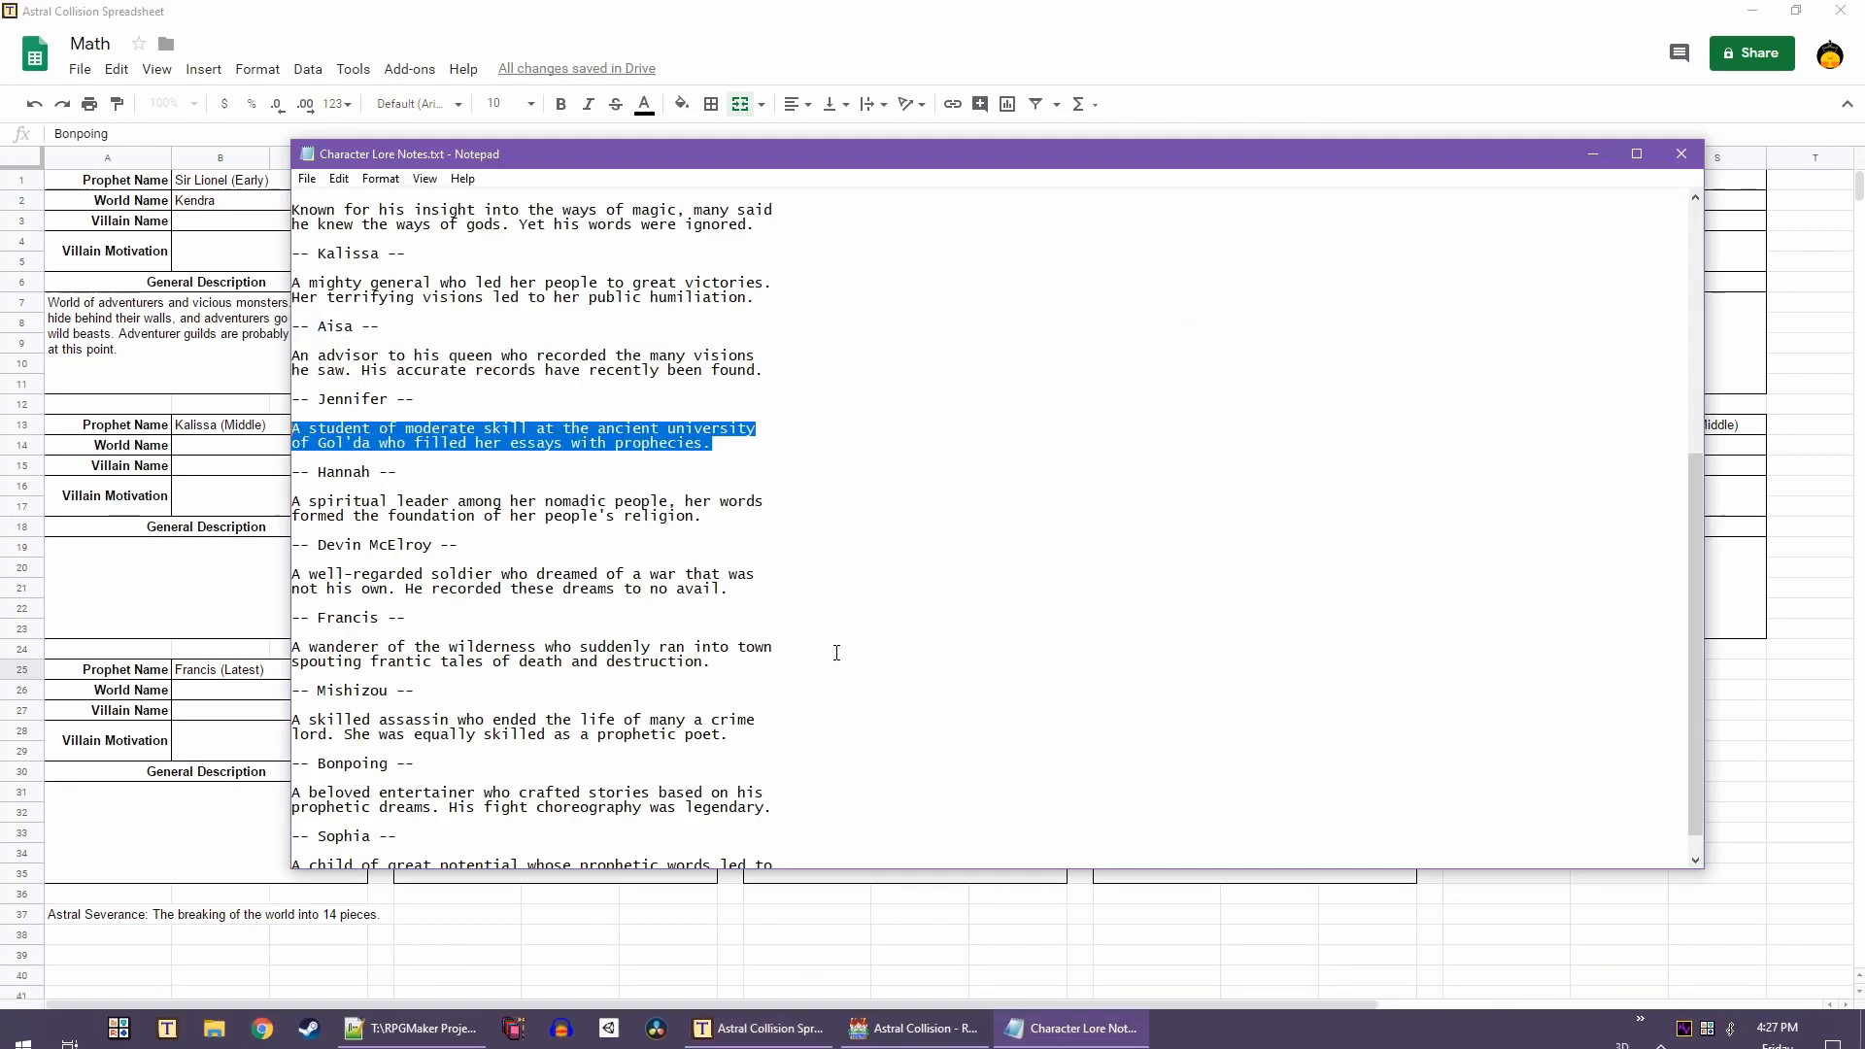
Check the remaining prophet notes, then append "(Late)" to Bonpoing's prophet name in the world information spreadsheet
scroll(837, 653, "down", 1)
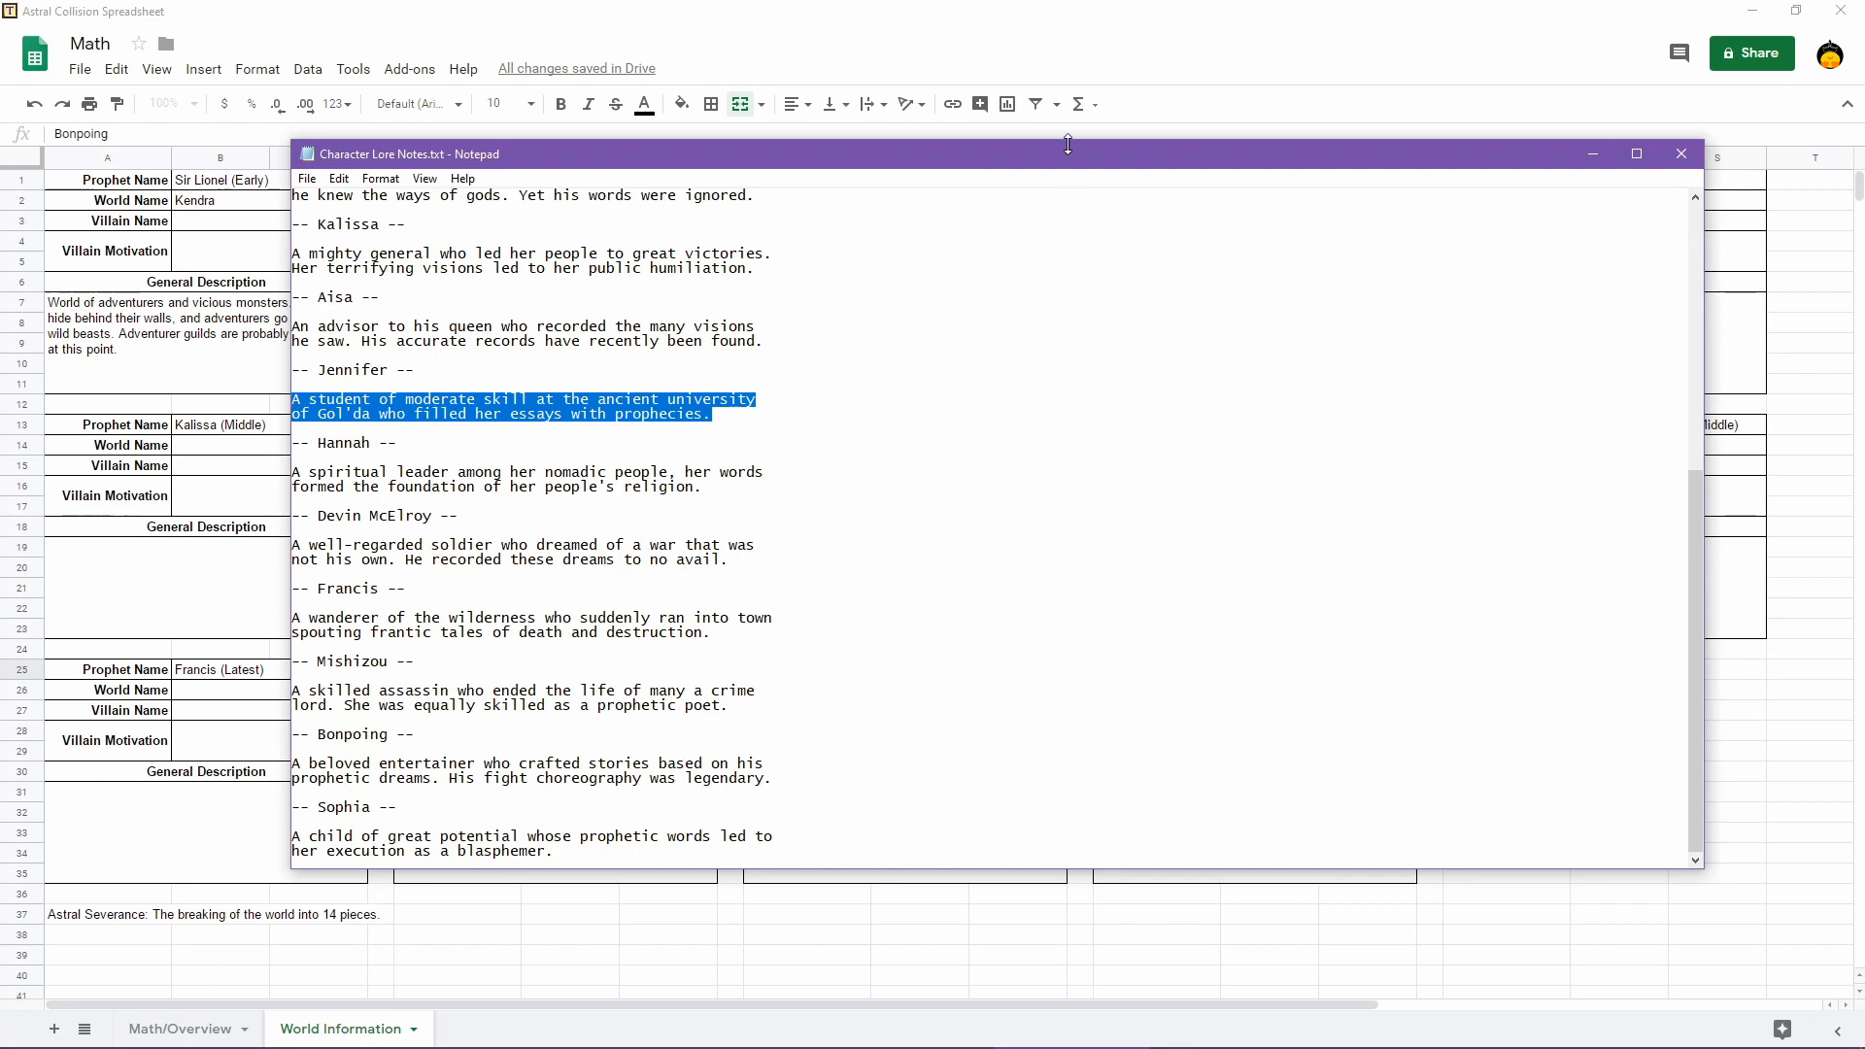
left_click(1059, 12)
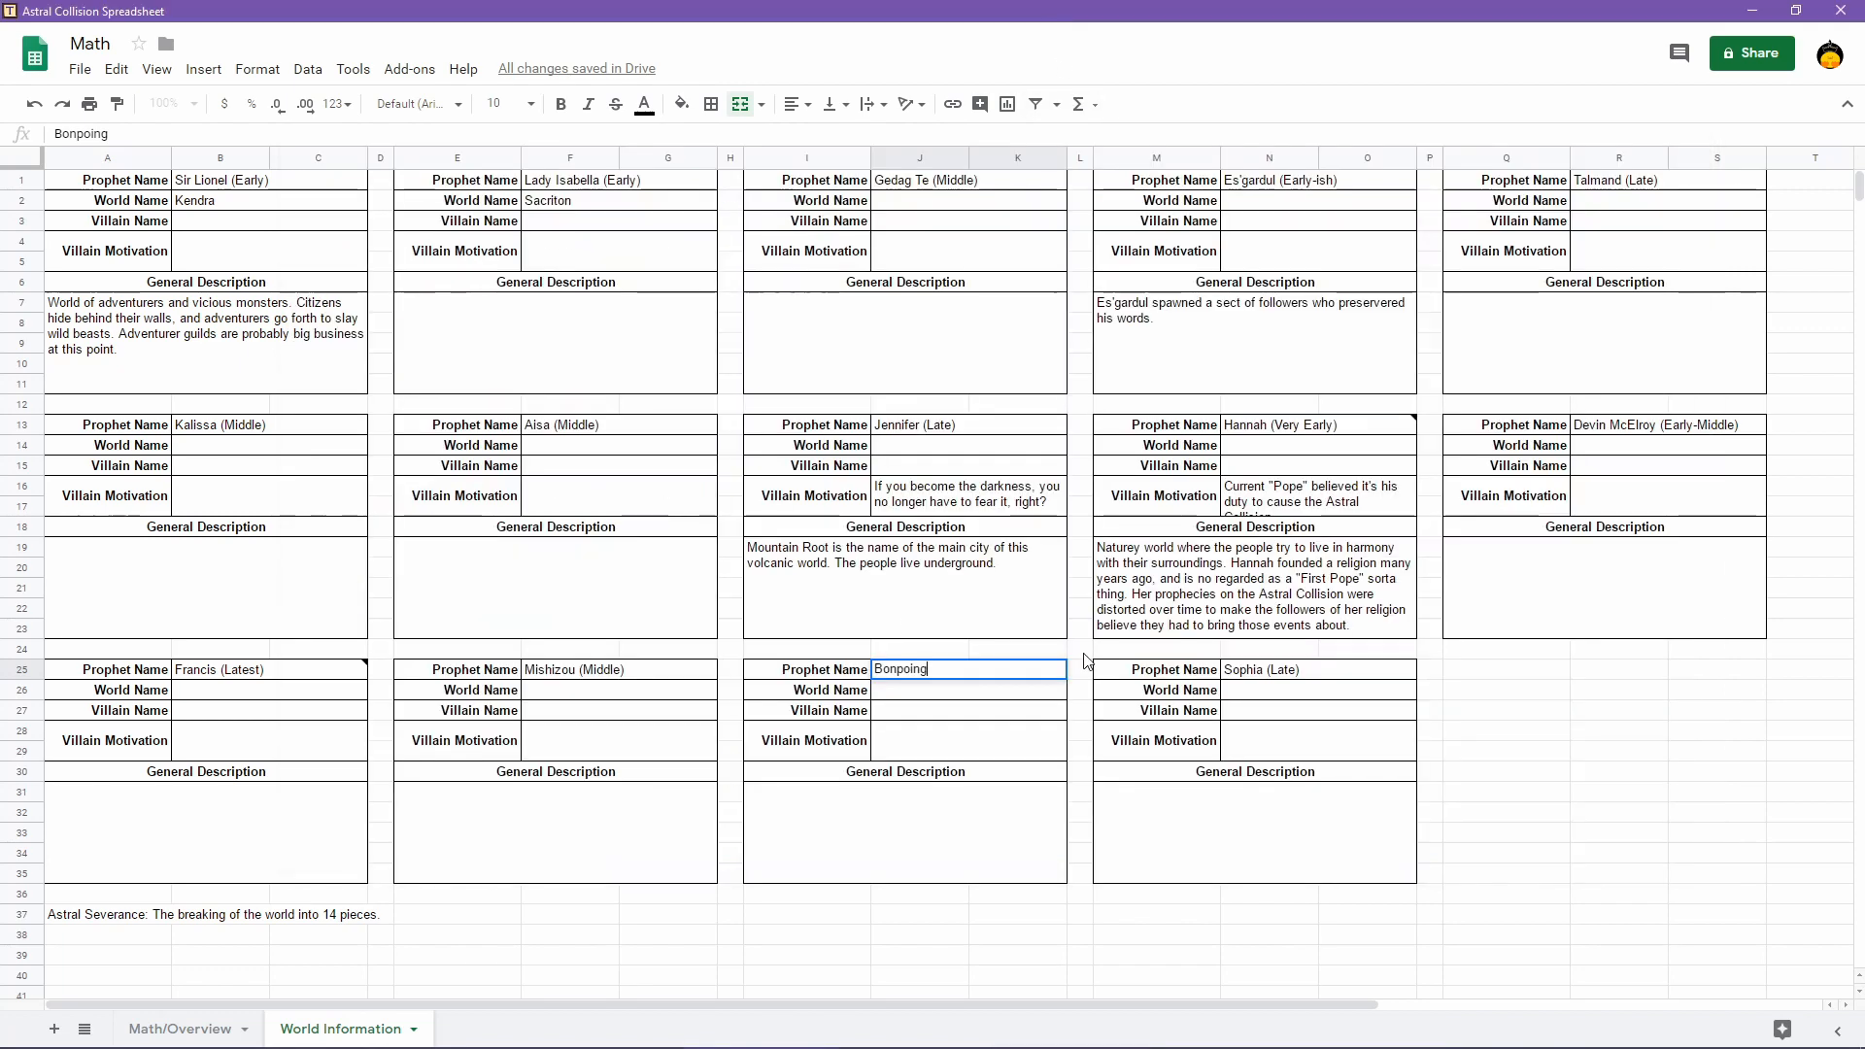
double_click(959, 672)
type("(Late)")
key("Return")
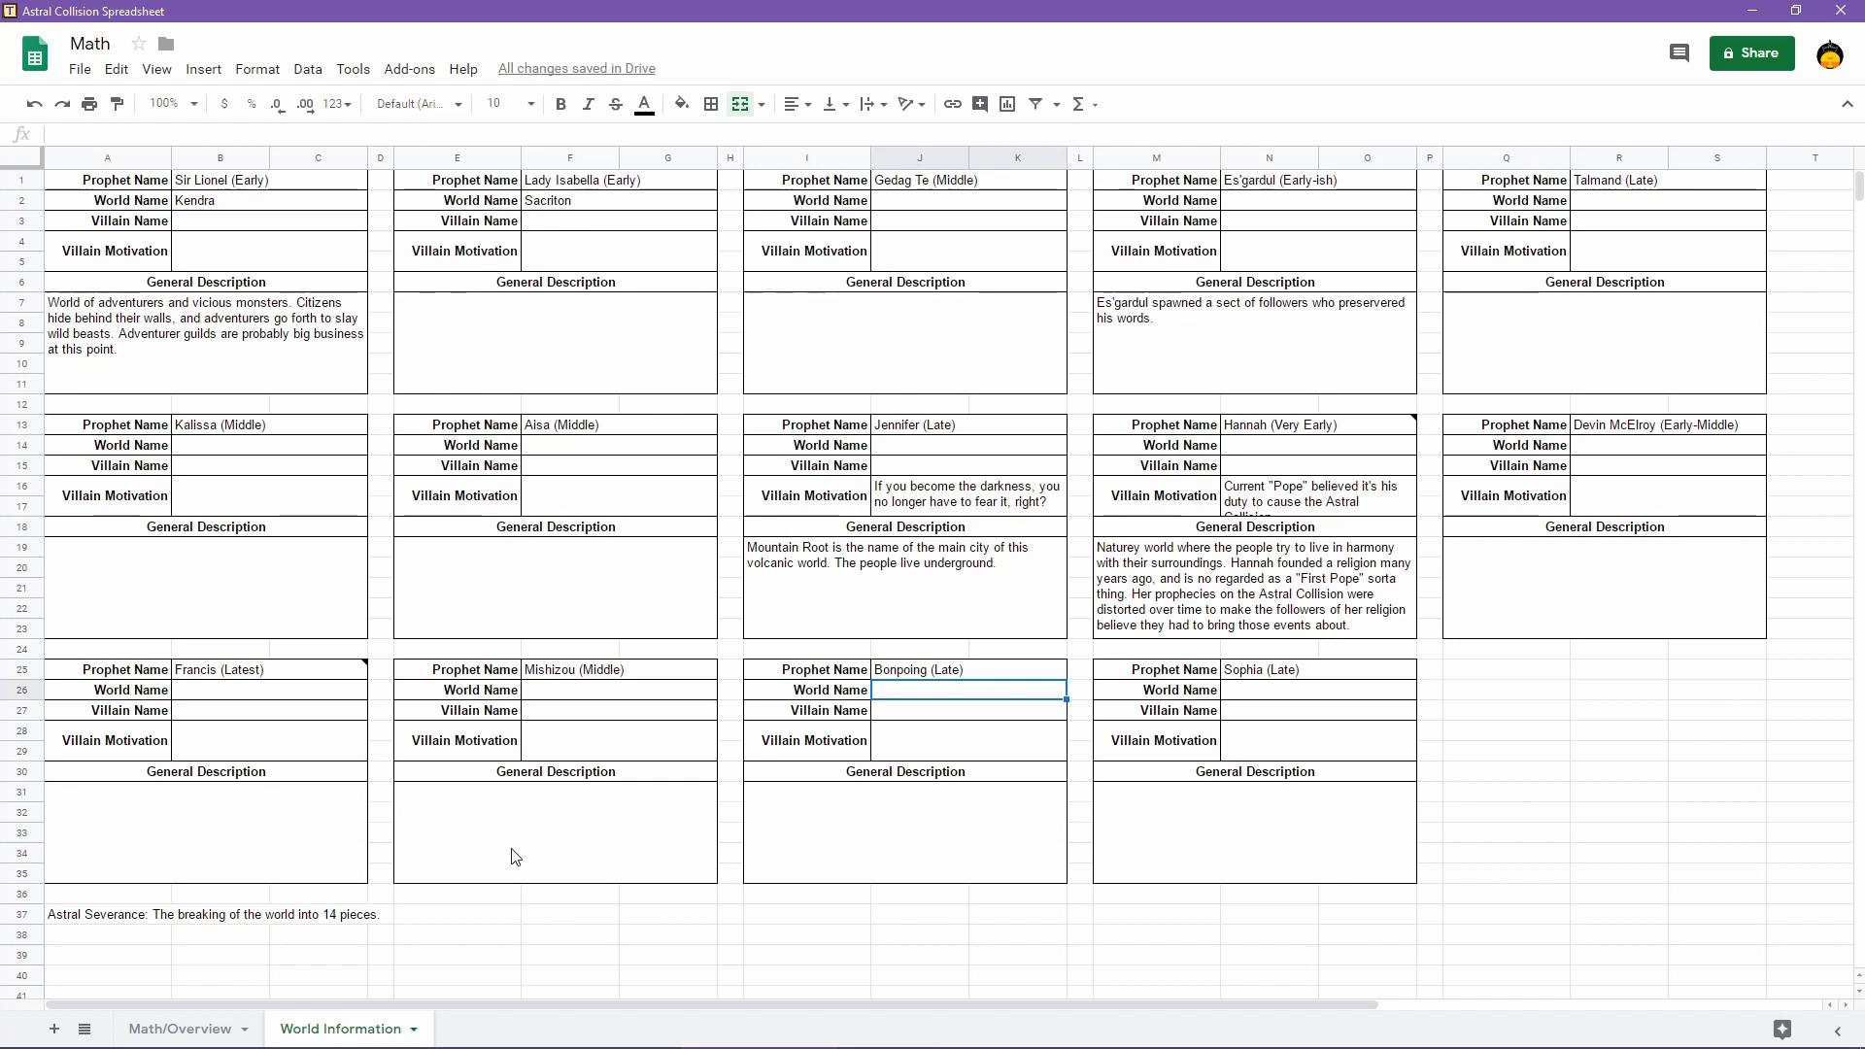
Enter the era labels Early, Middle and Late in cells E37 to E39, beside the Astral Severance note
left_click(493, 914)
type("Early")
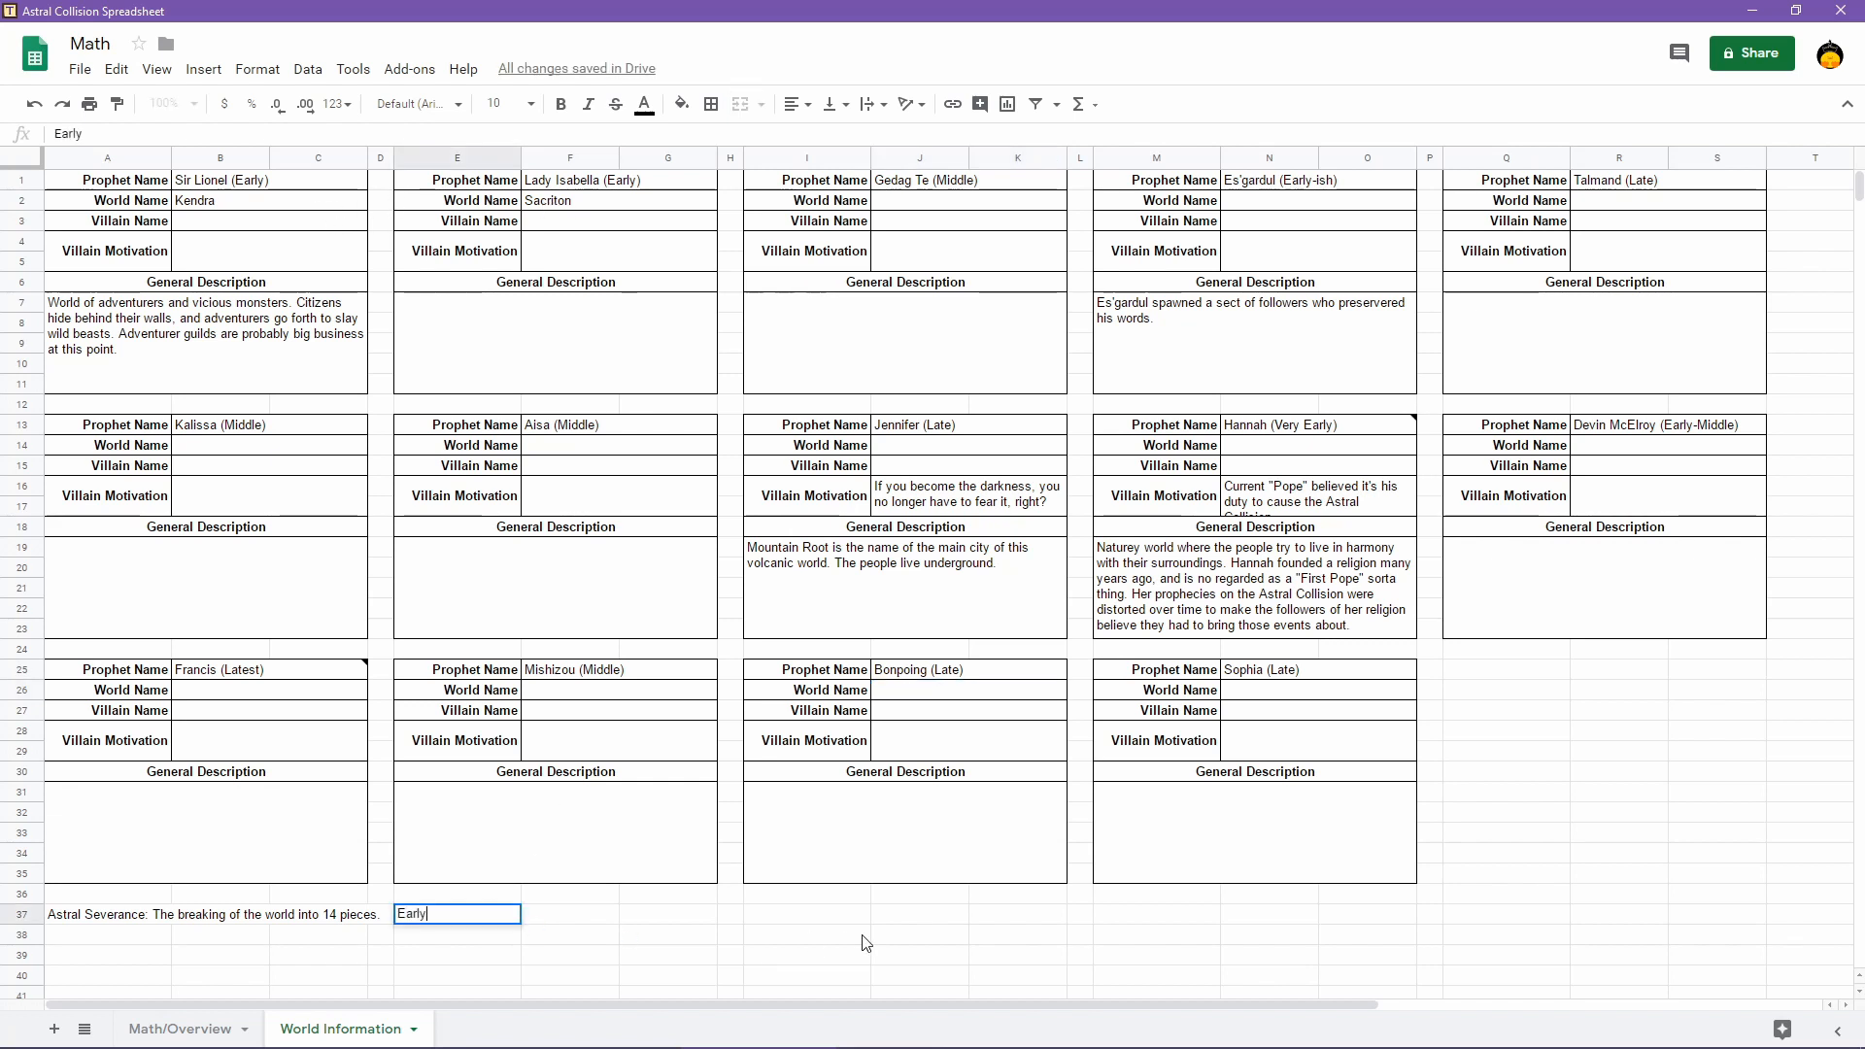
key("Return")
type("Middle")
key("Return")
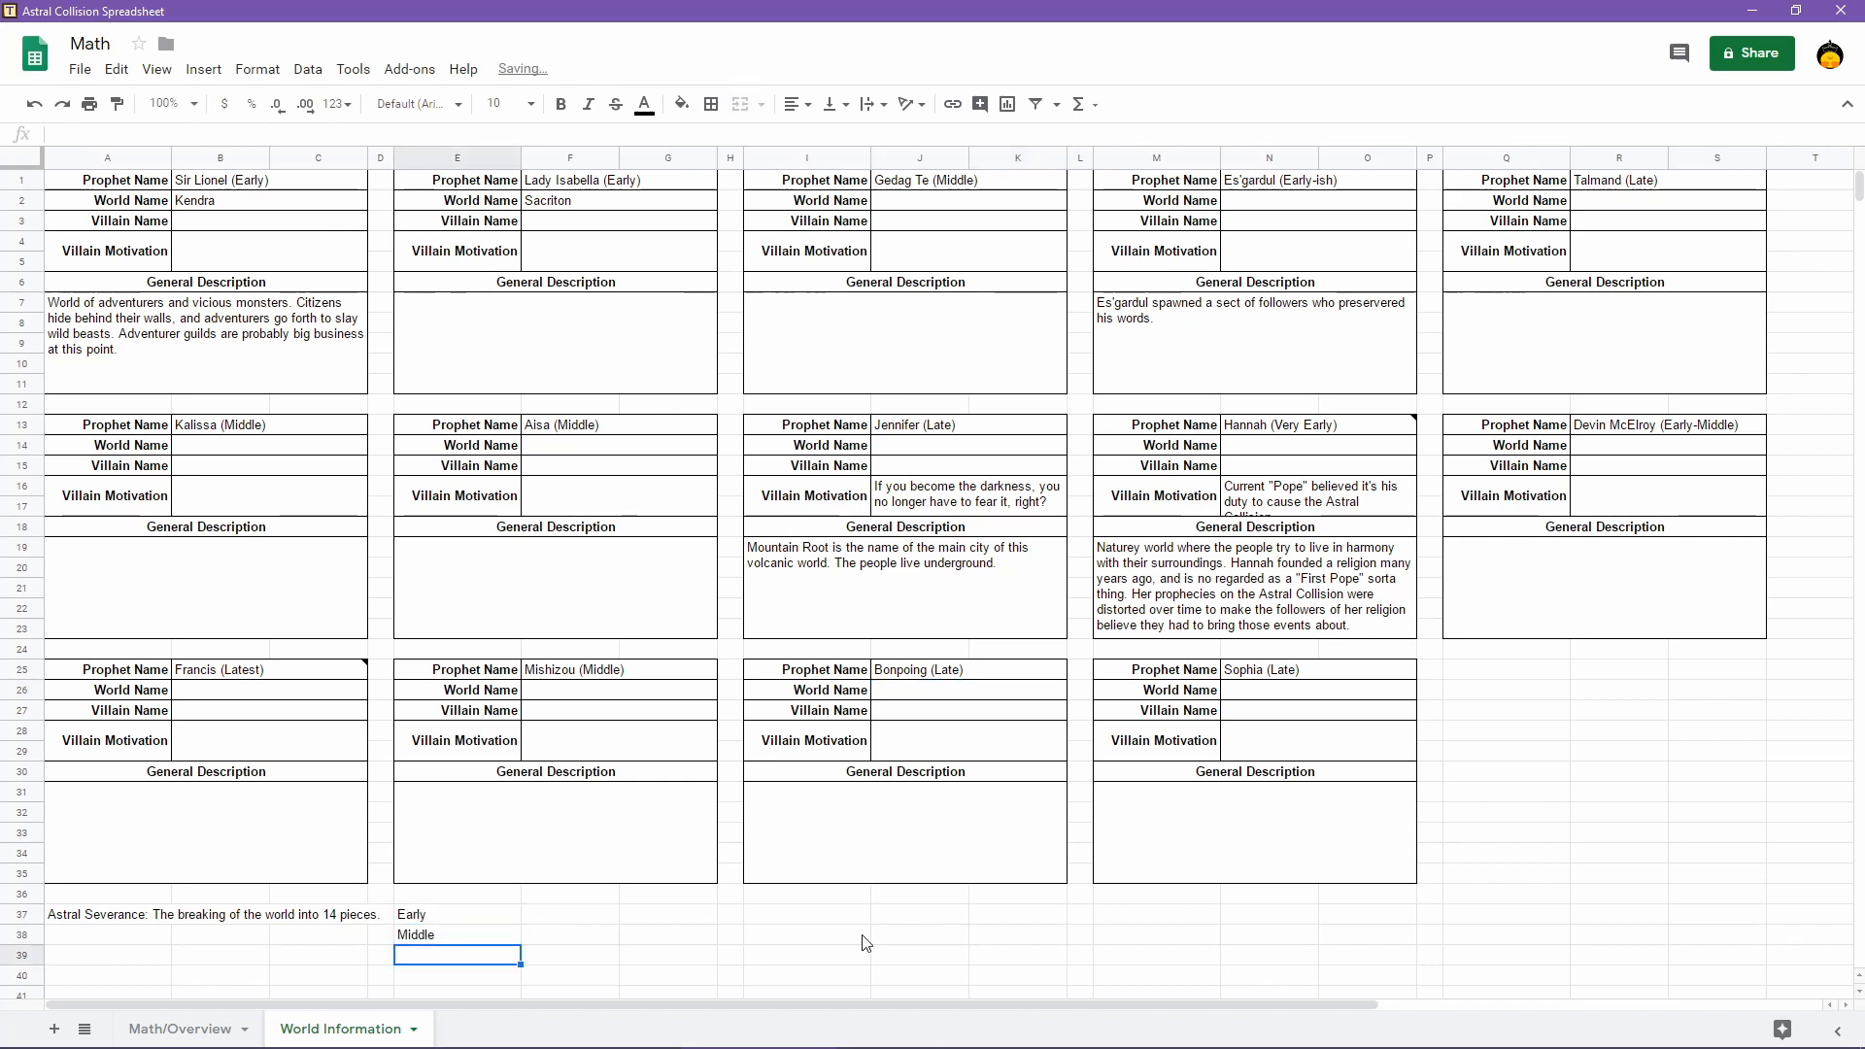
type("Late")
key("Return")
Enter the world counts 4, 5 and 5 in cells F37 to F39 for Early, Middle and Late
key("Right")
key("Up")
key("Up")
key("Up")
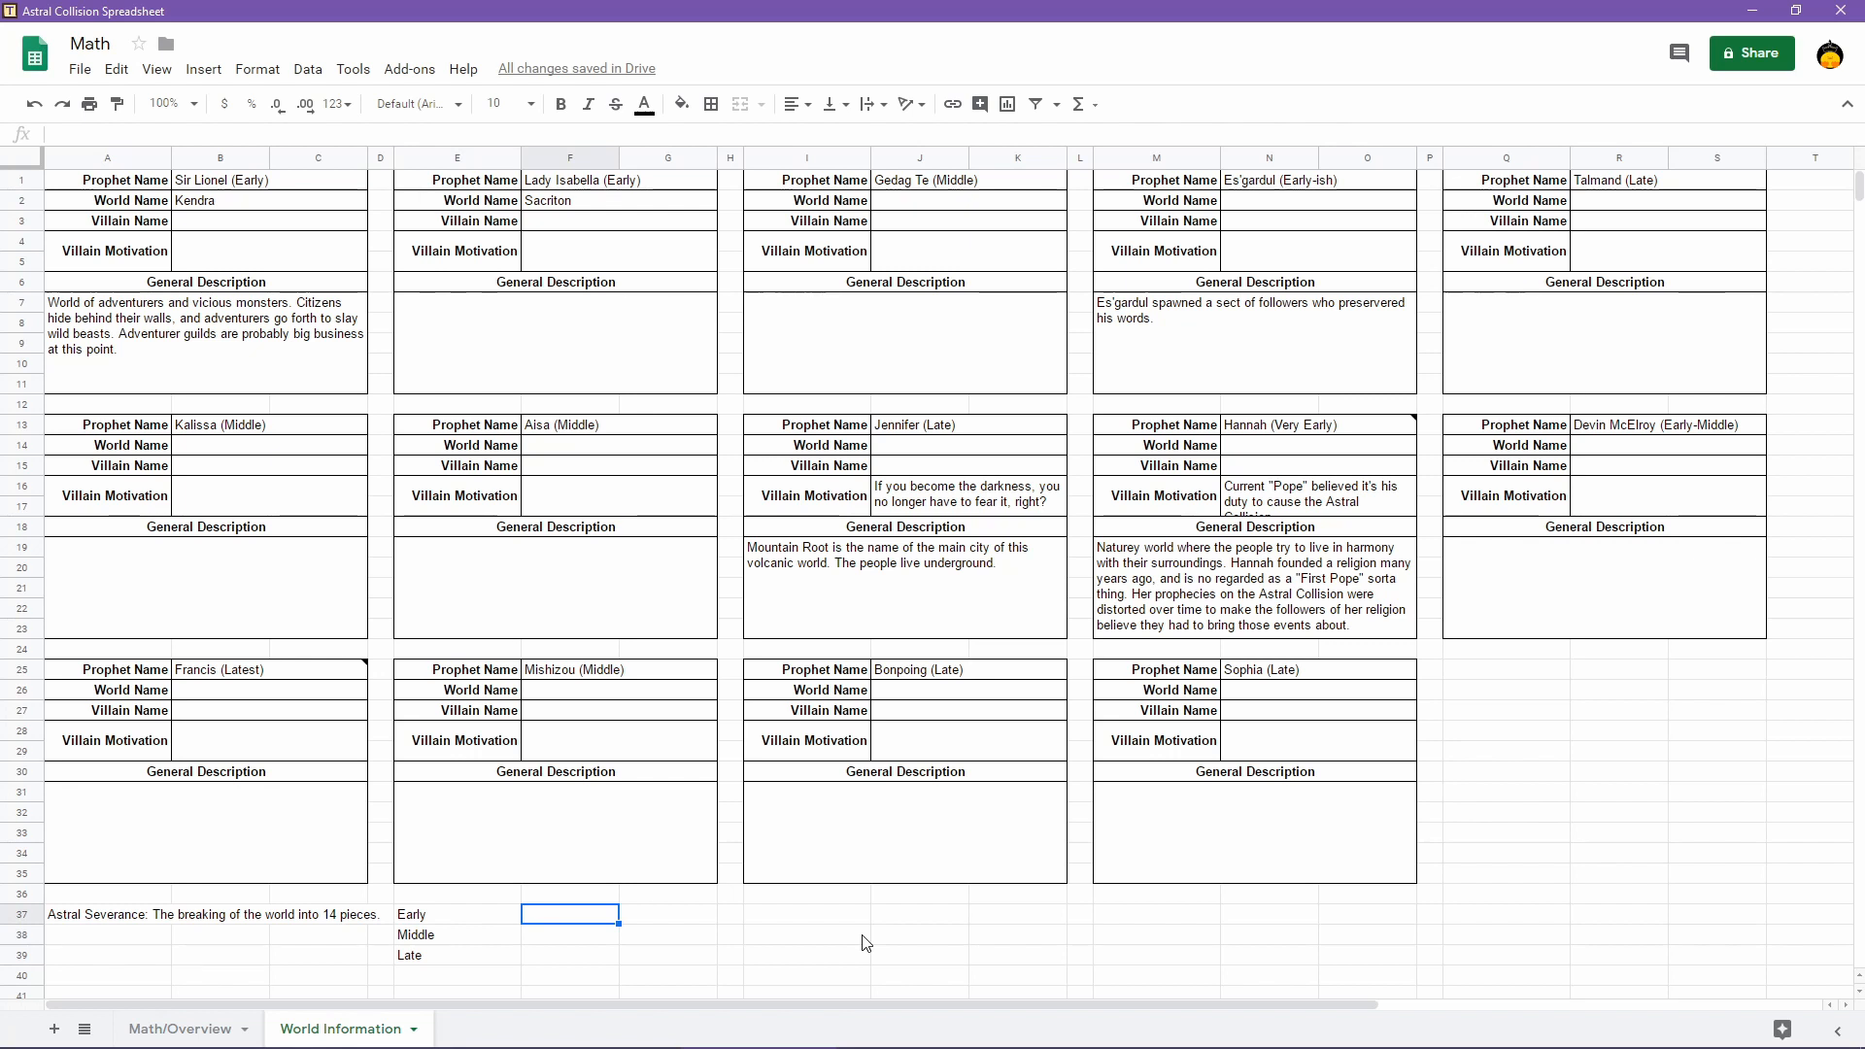
type("4")
key("Return")
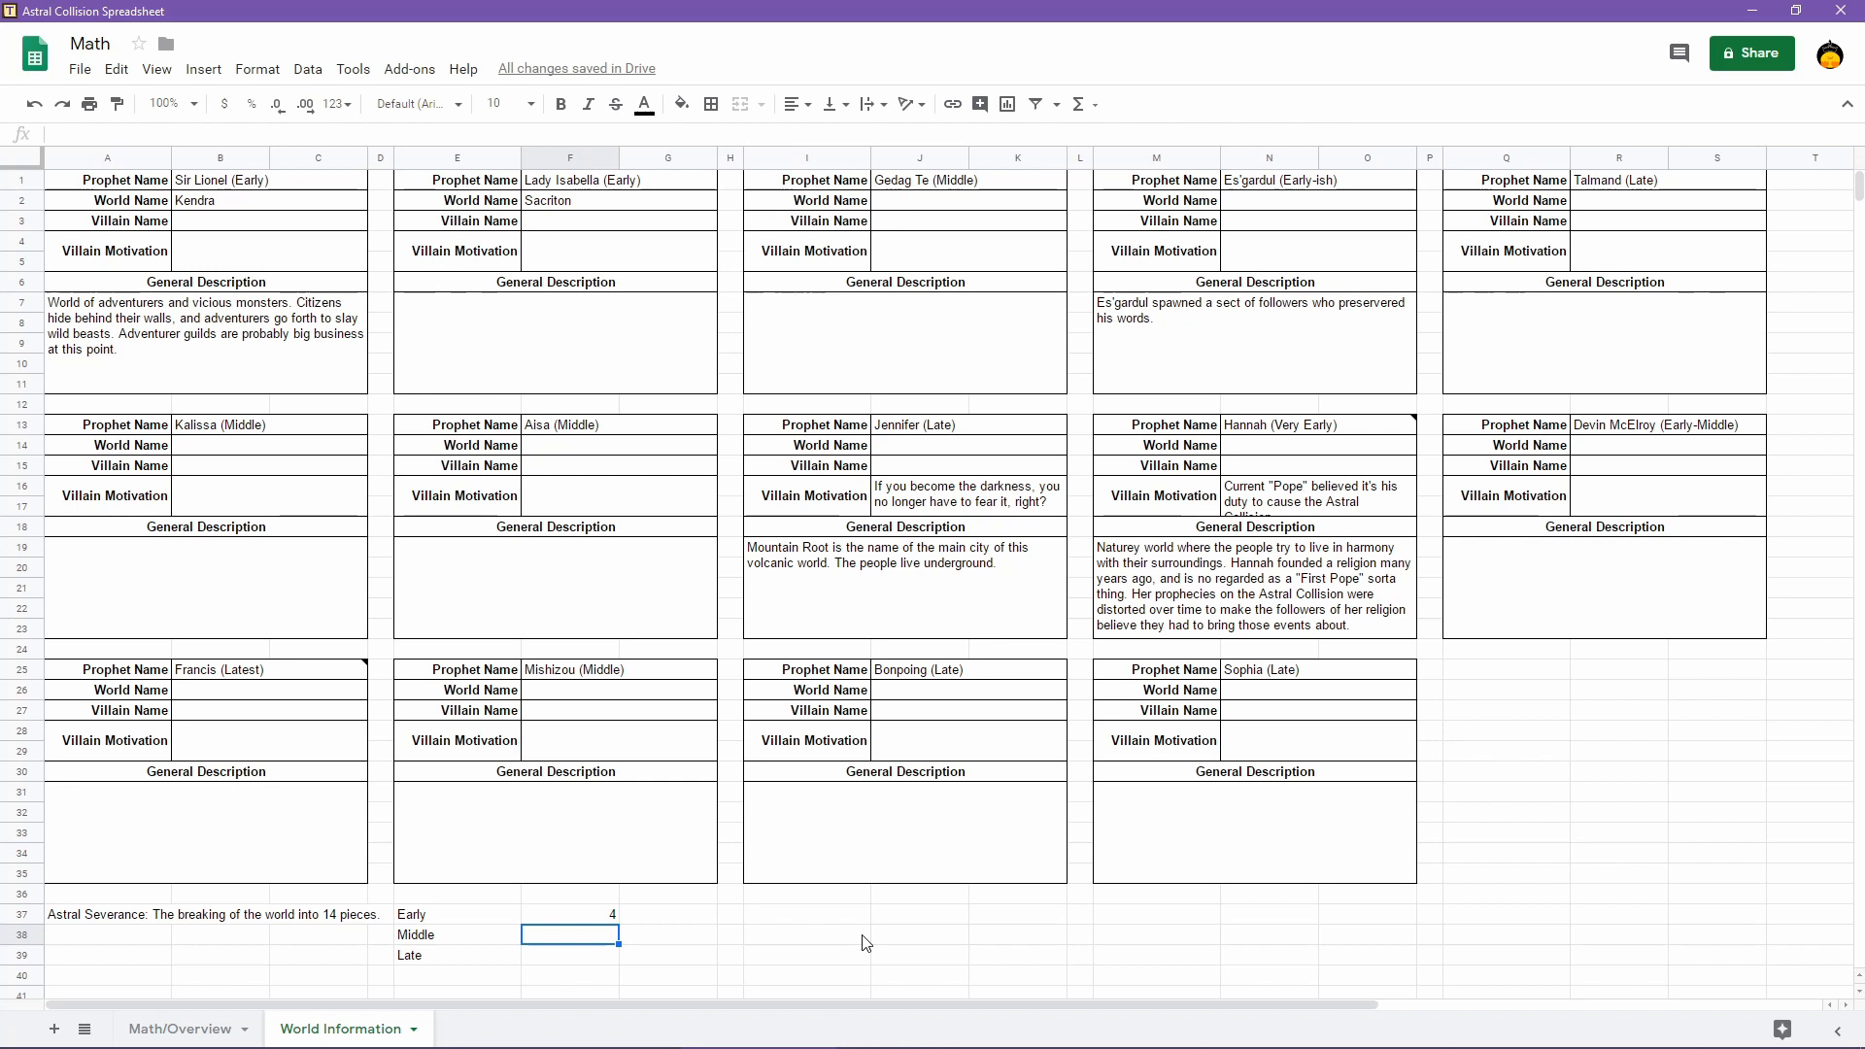
type("5")
key("Return")
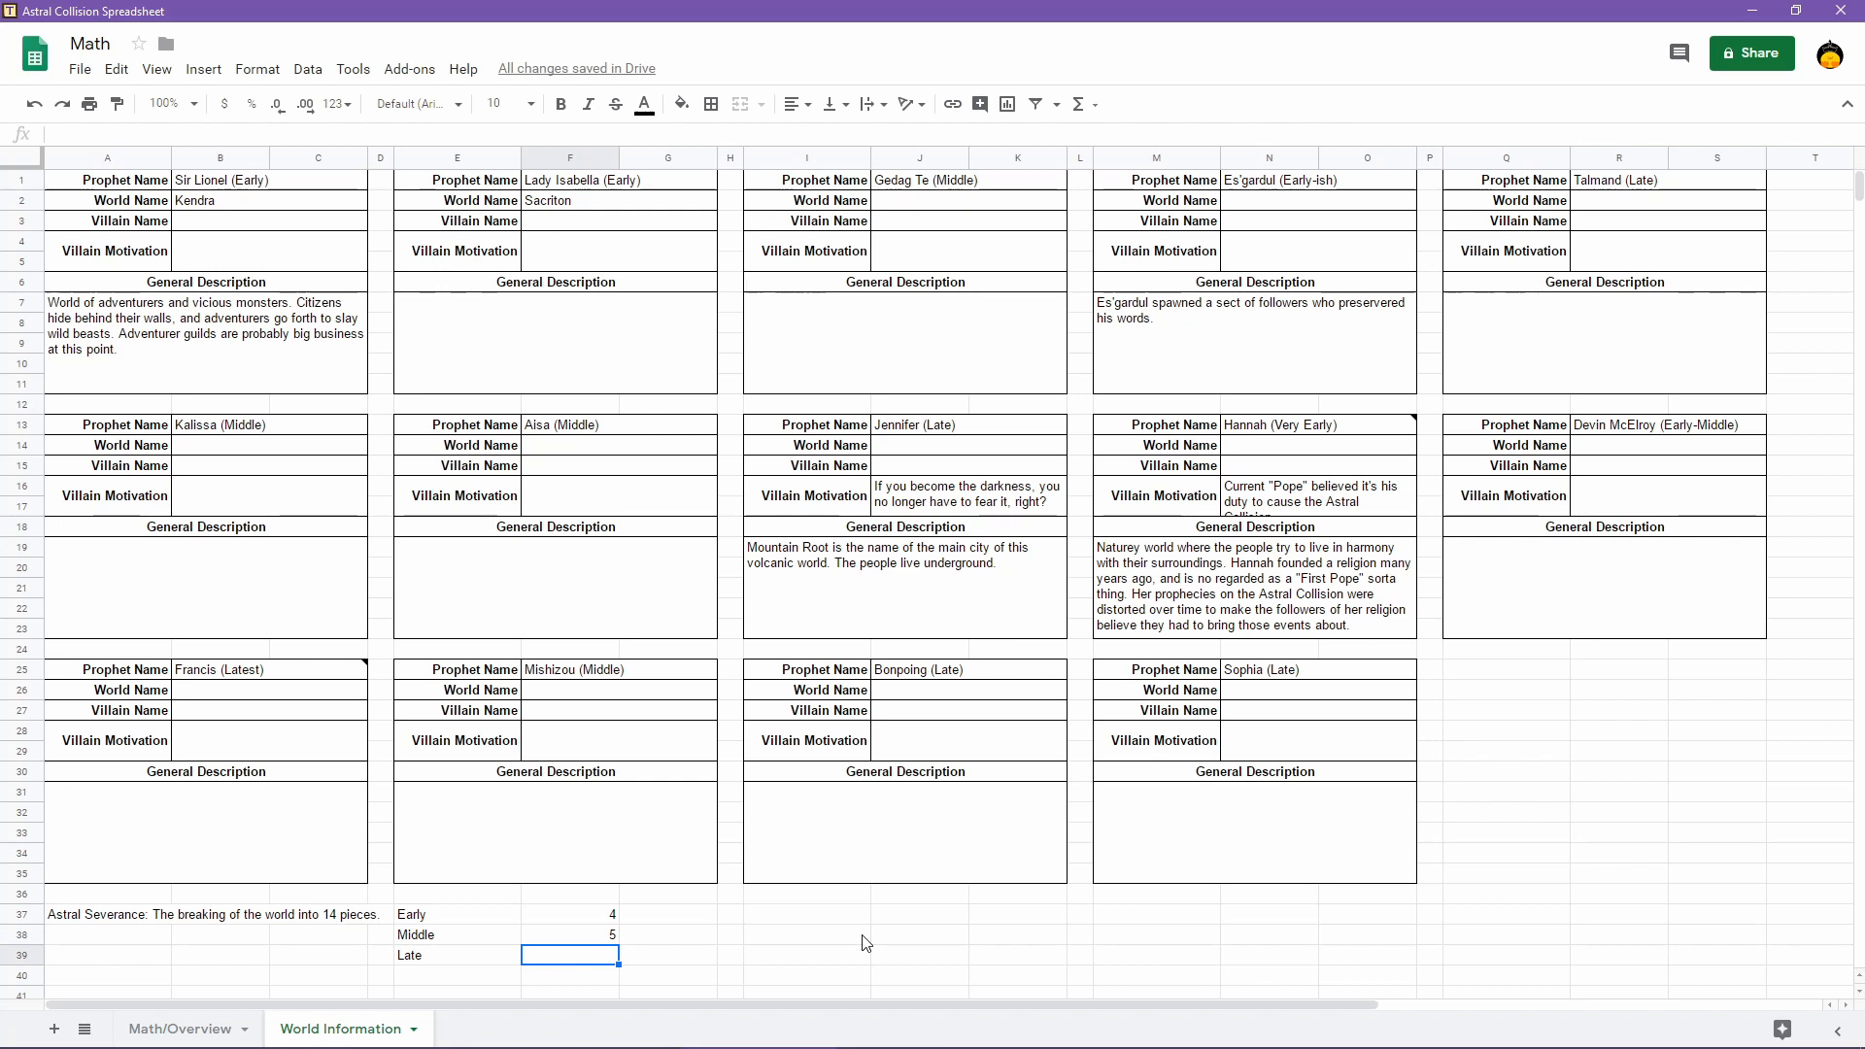
type("5")
key("Return")
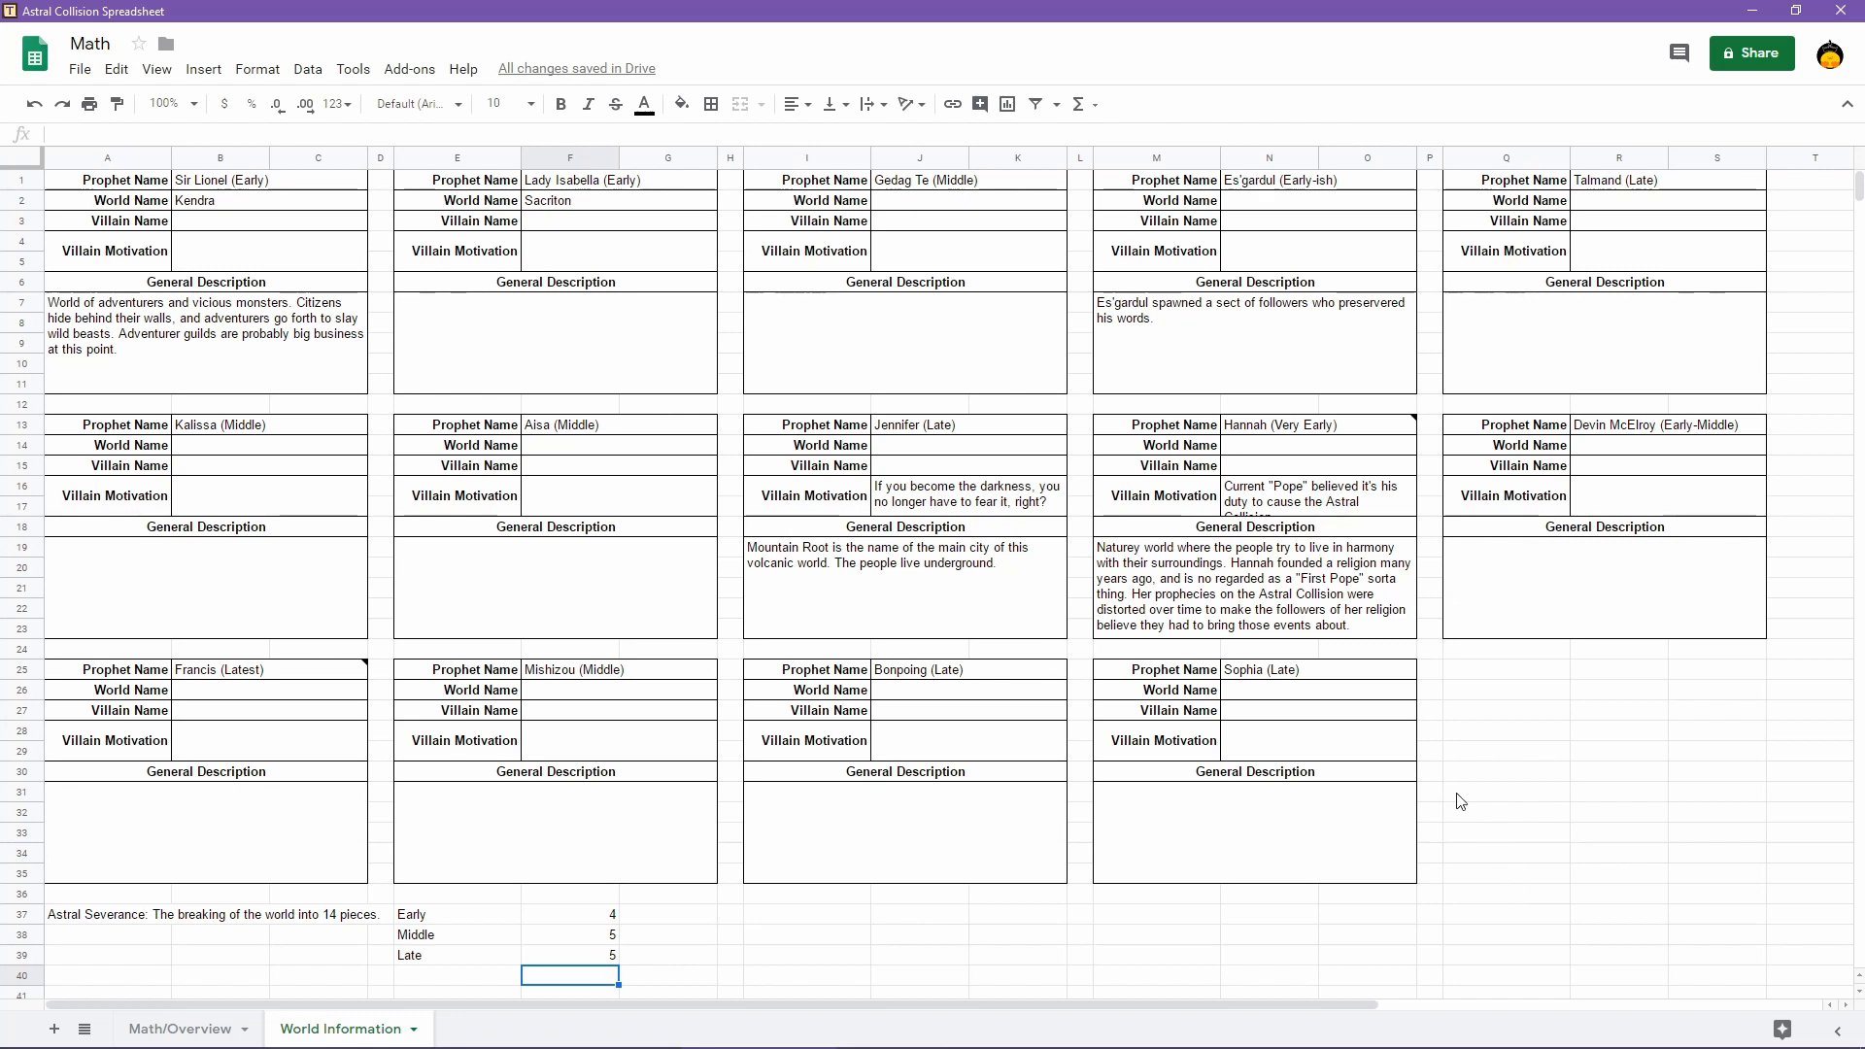
Append to the Mountain Root description: "All sorts of hideous monsters live in the lava tubes. However, modern technology does a good job of keeping them at bay."
double_click(1110, 573)
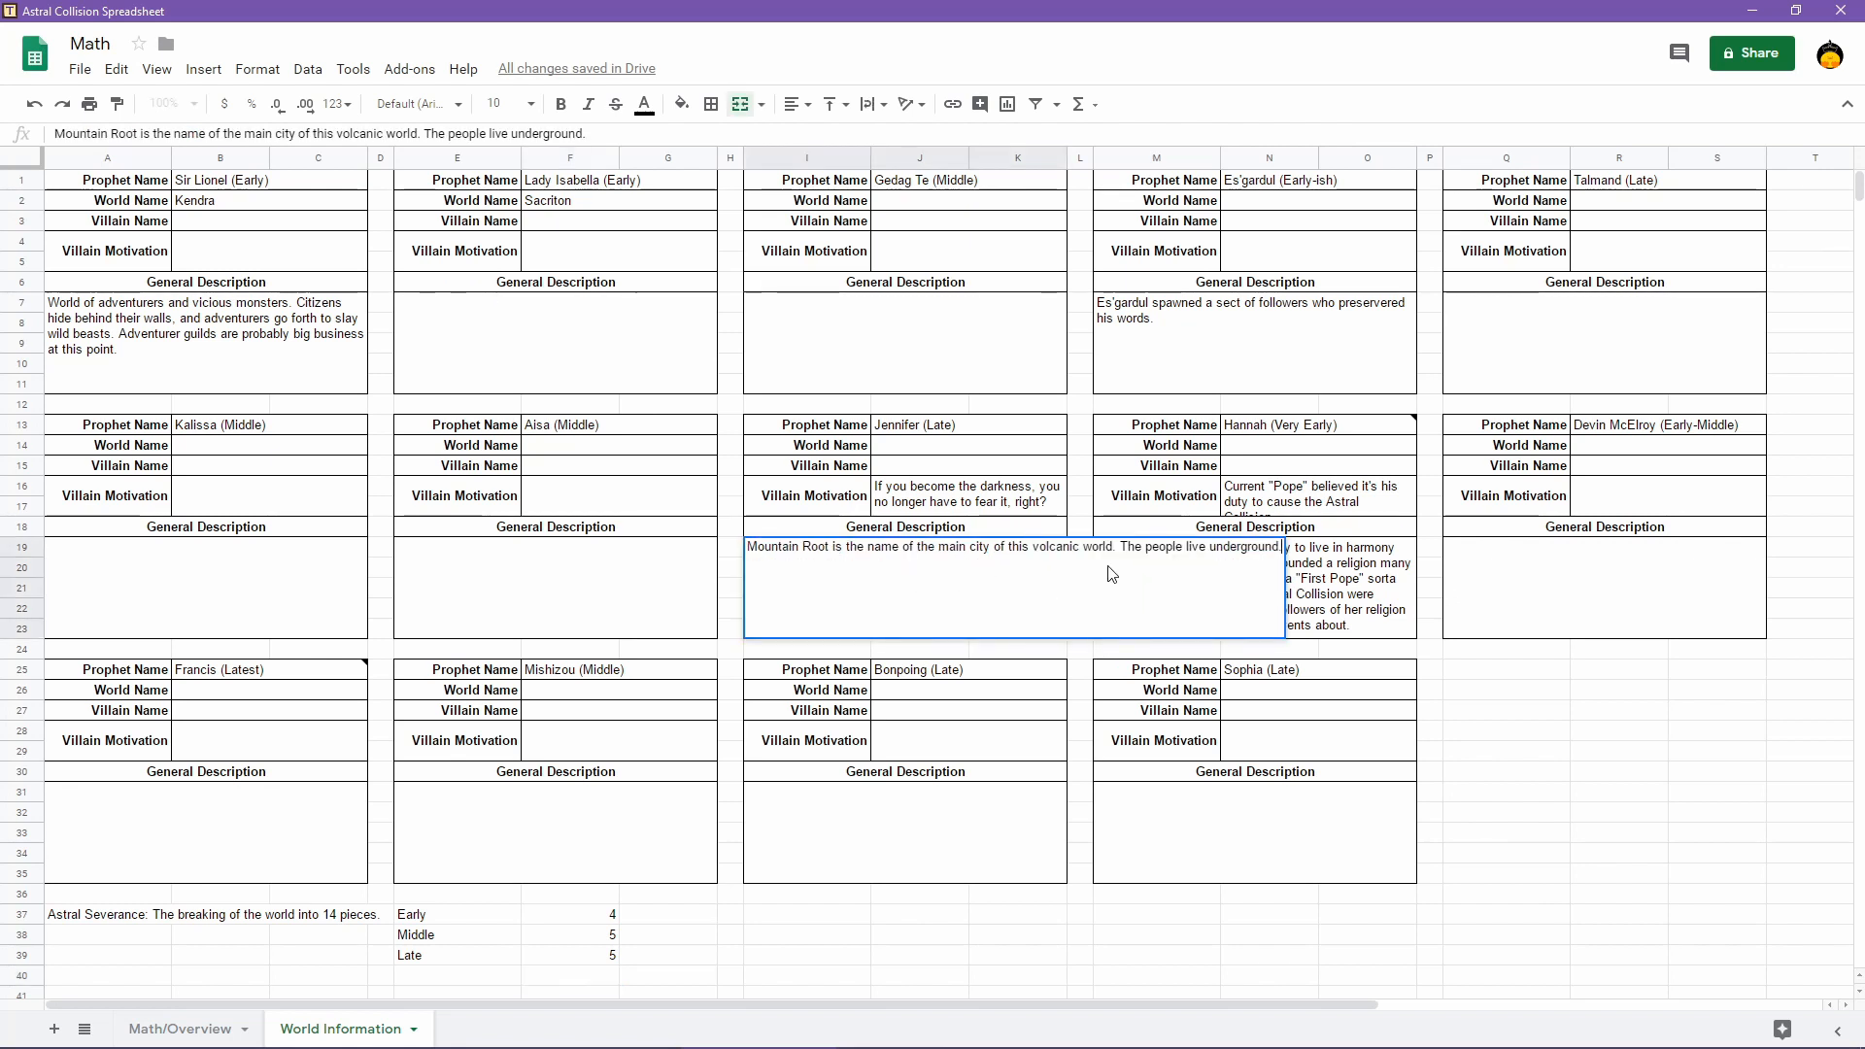
type("Al")
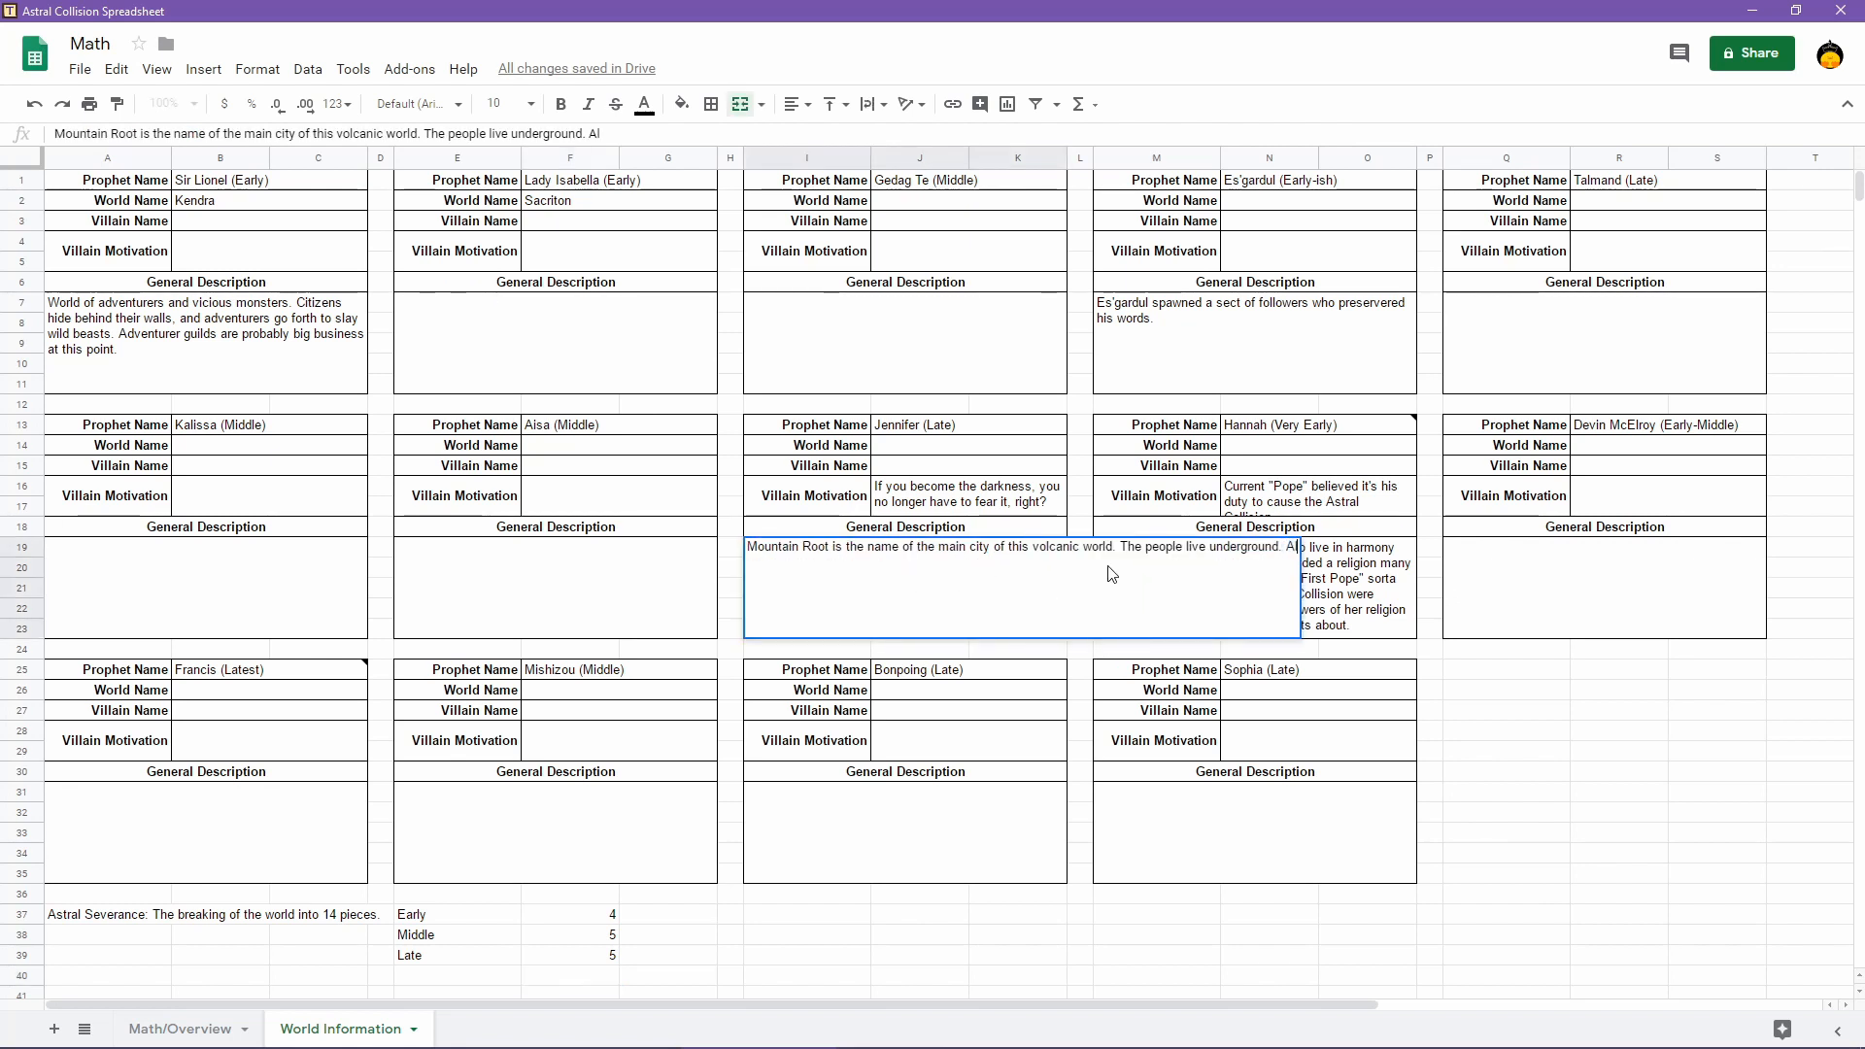
type("l sorts of hide")
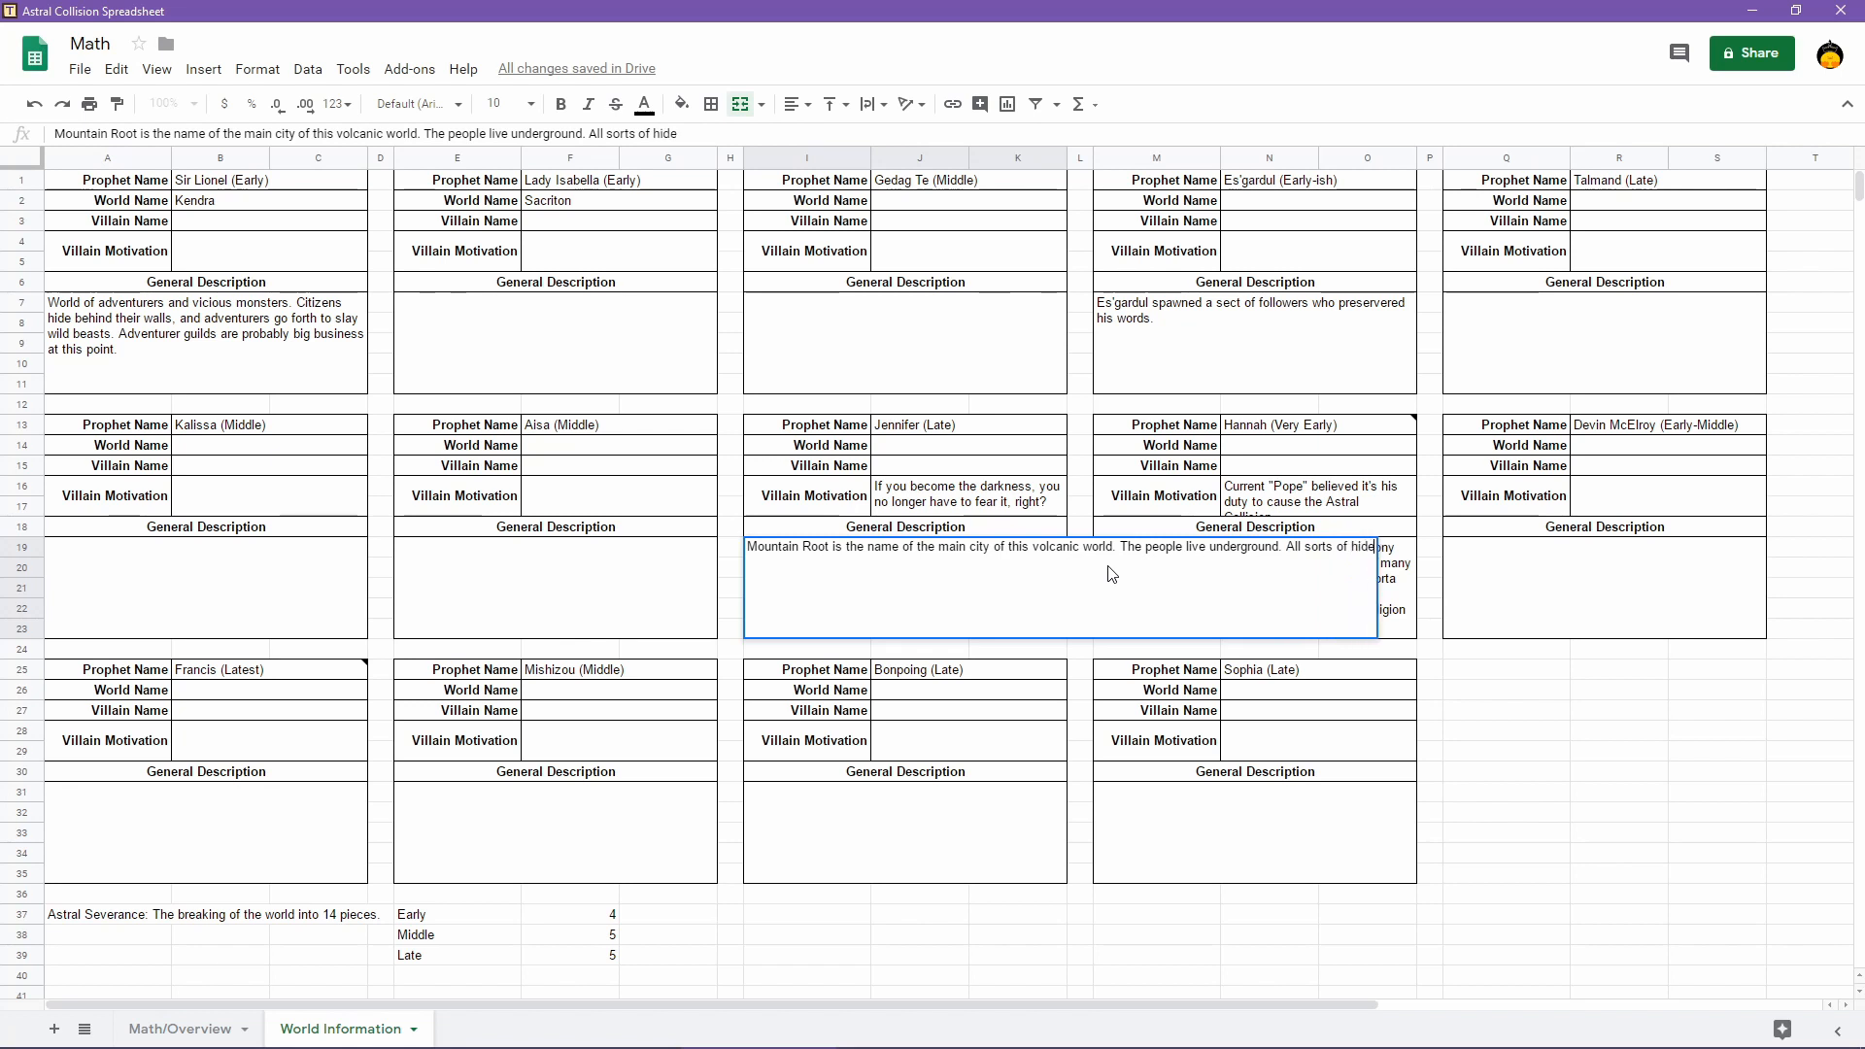
type("ous monsters live i")
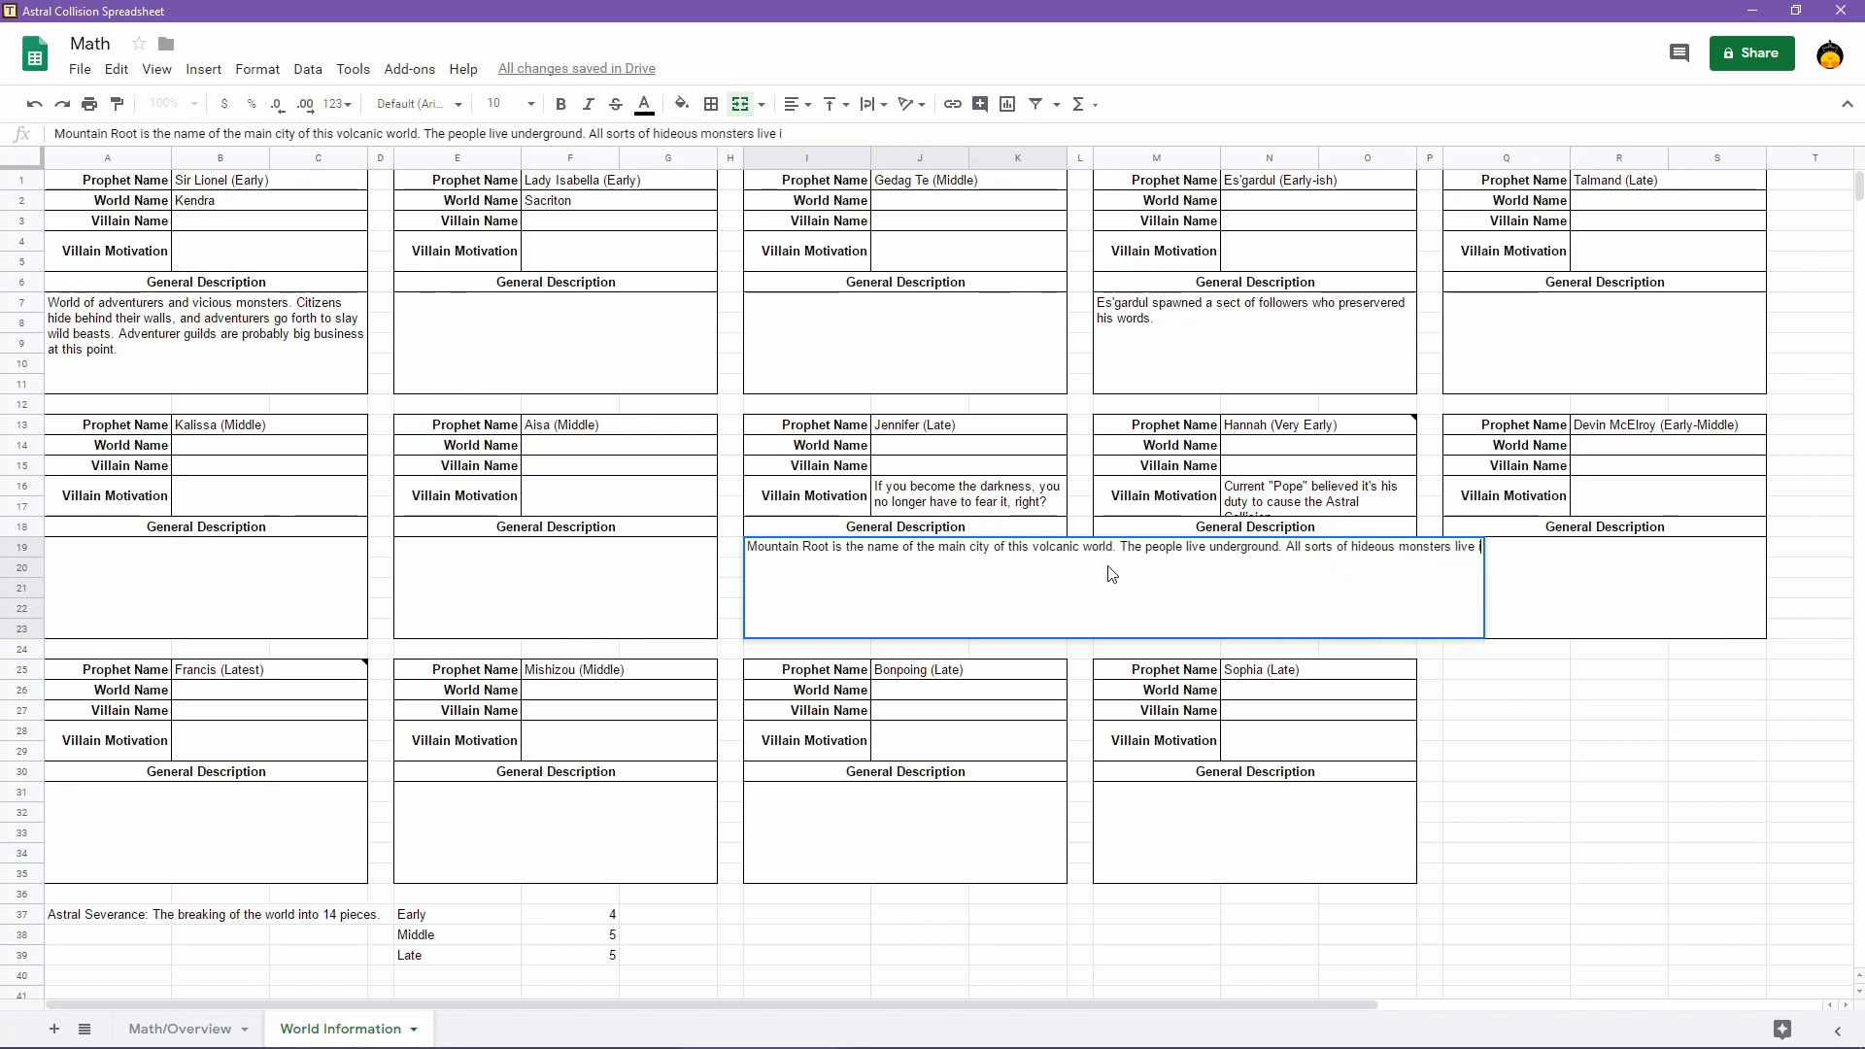
type("n the lava tub")
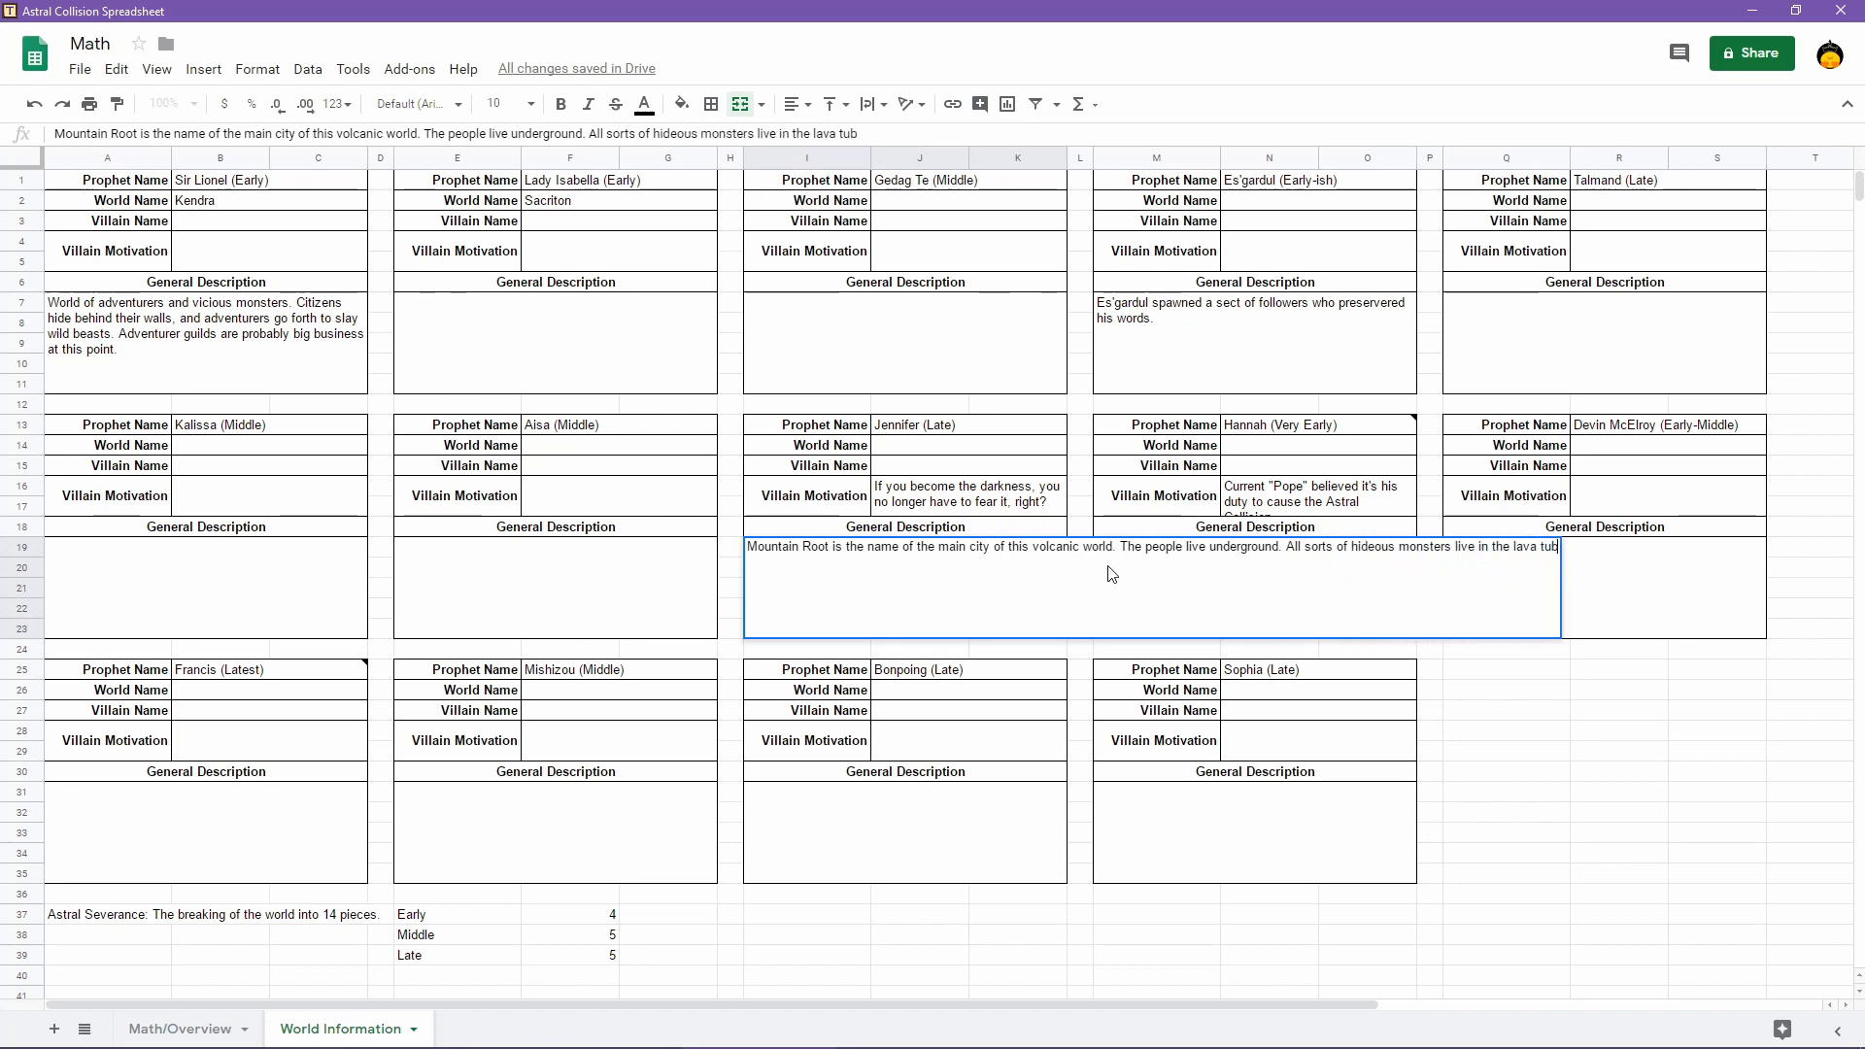
type("es. However, modern technology ")
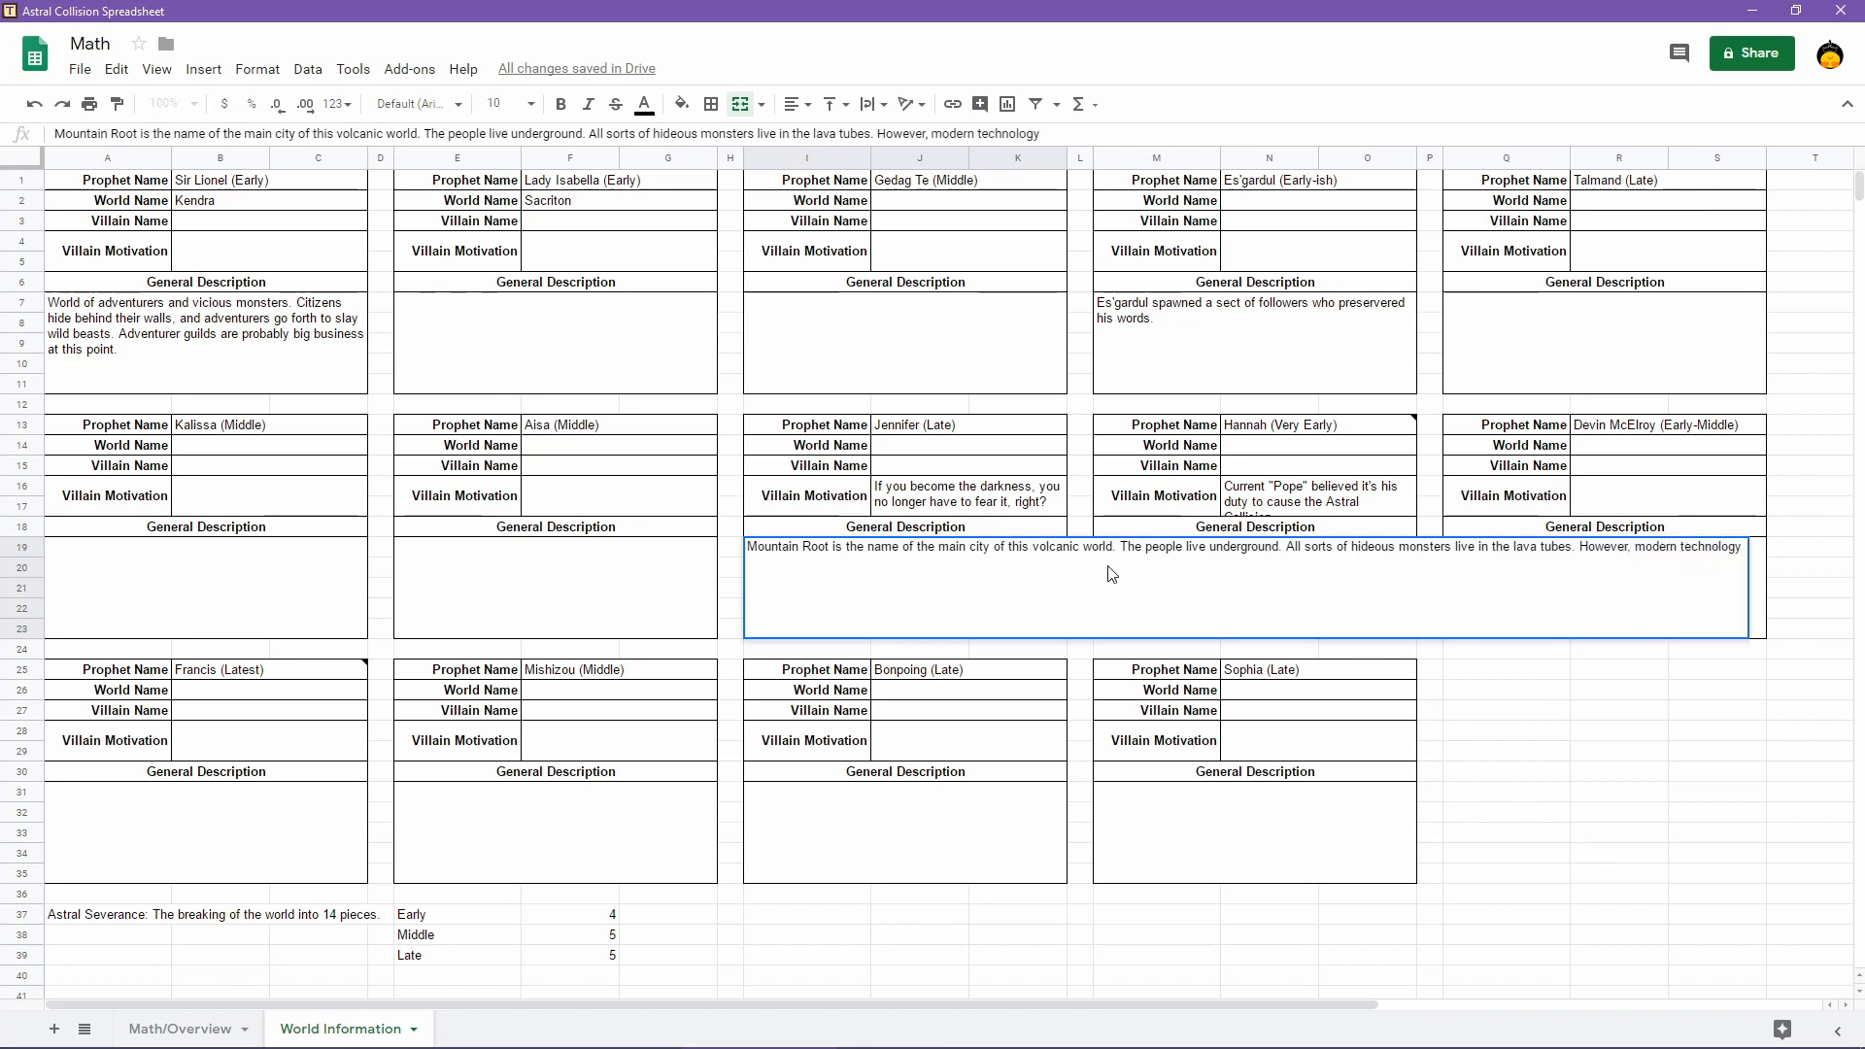
type("does a good j")
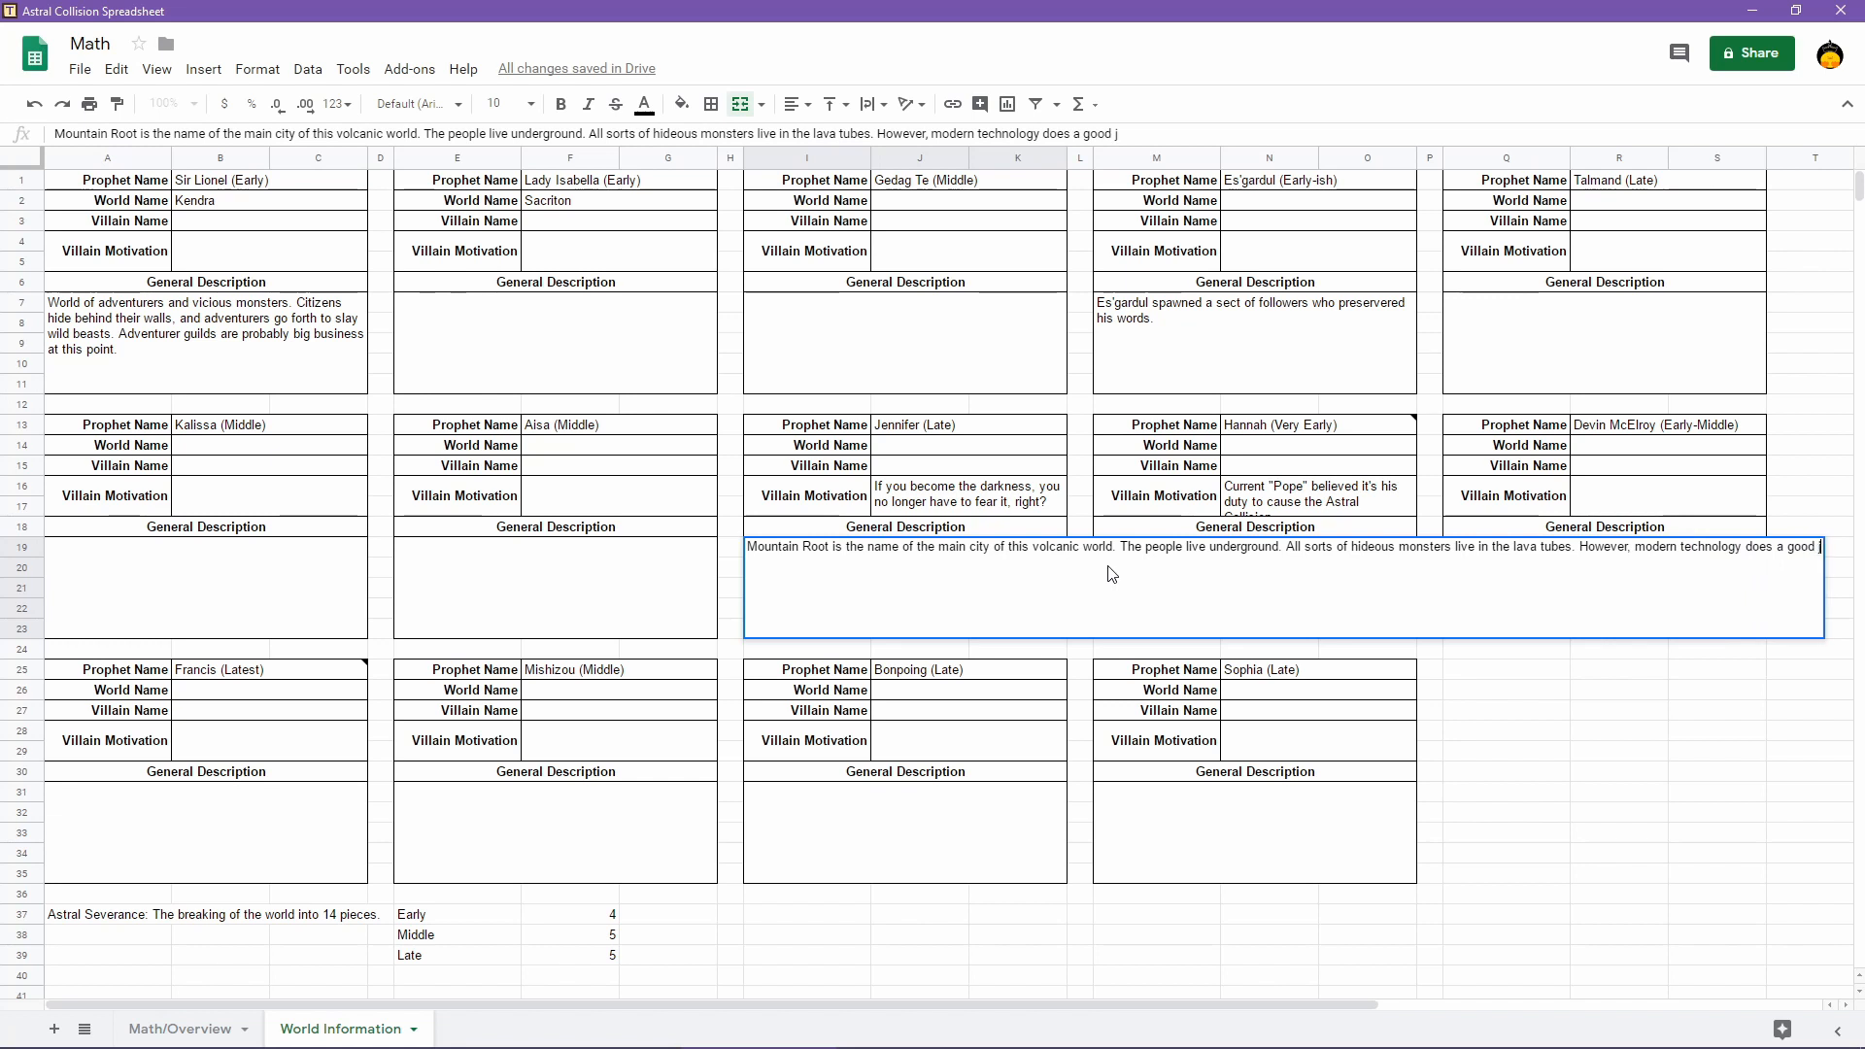
type("ob of keeping them")
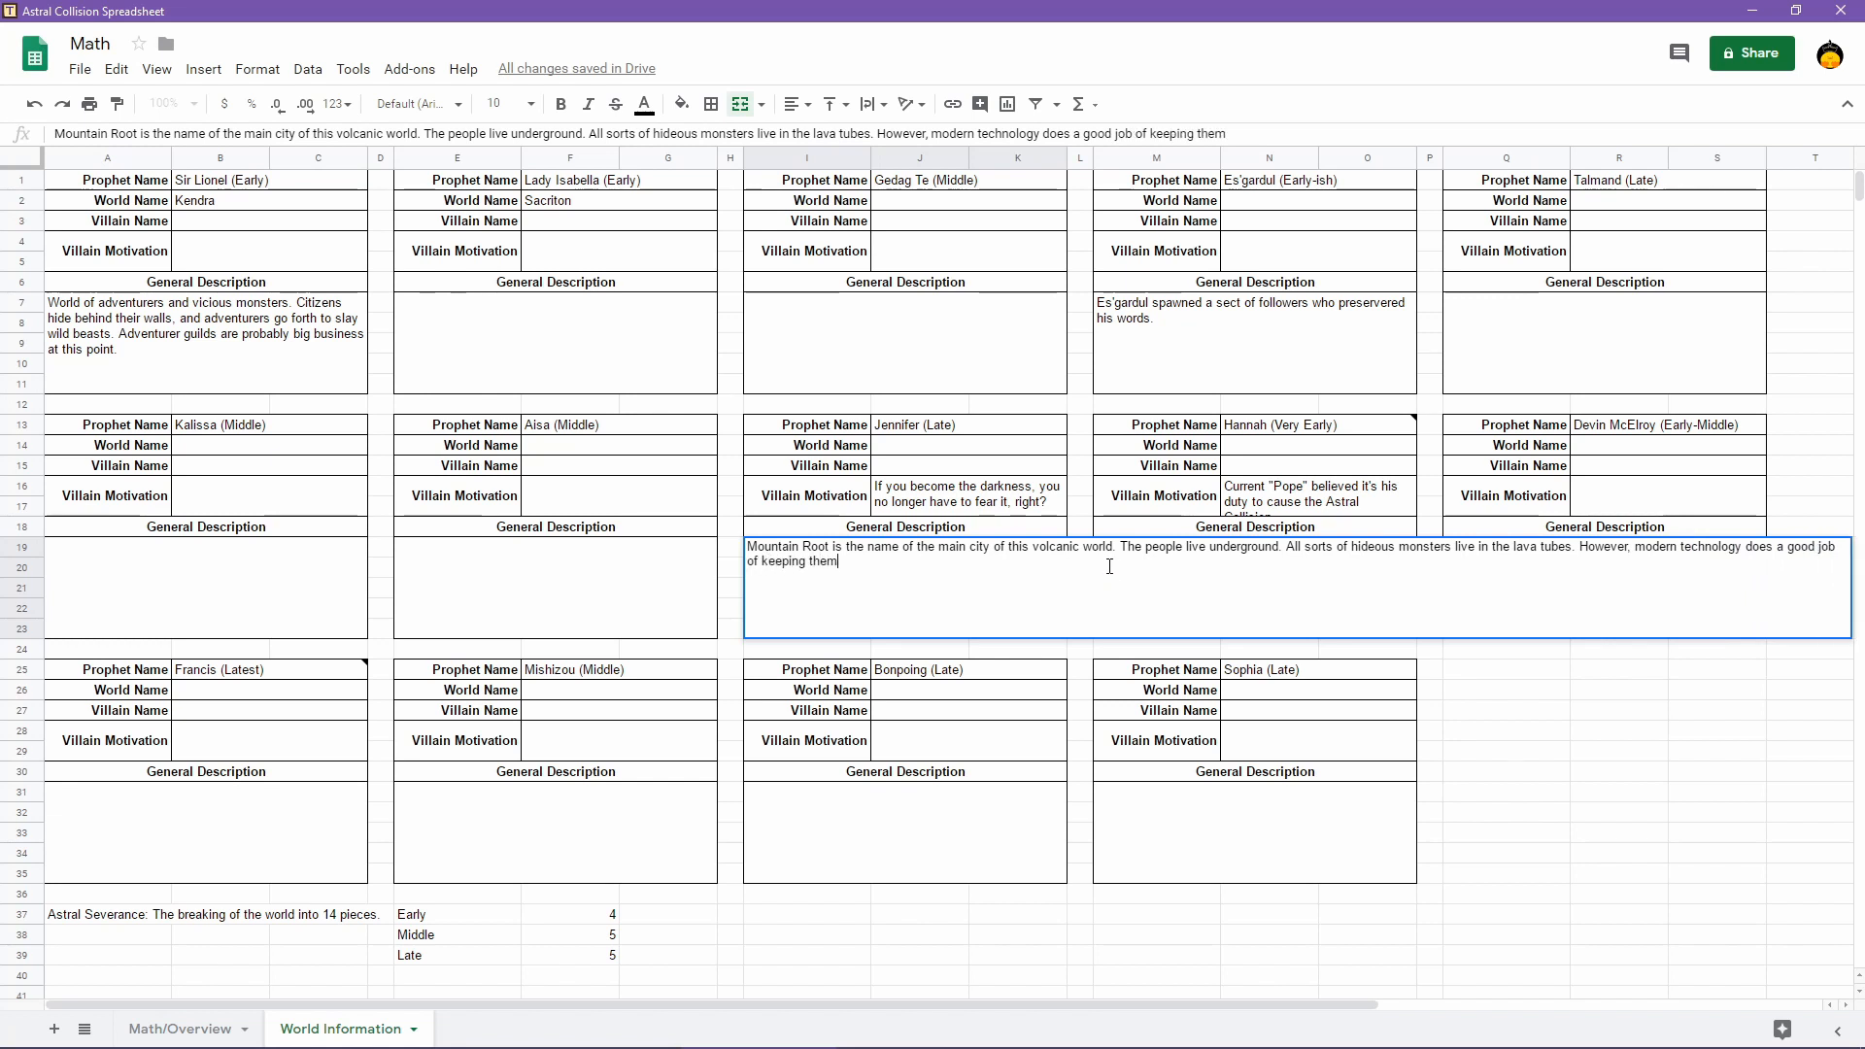
type(" at bay.")
key("Return")
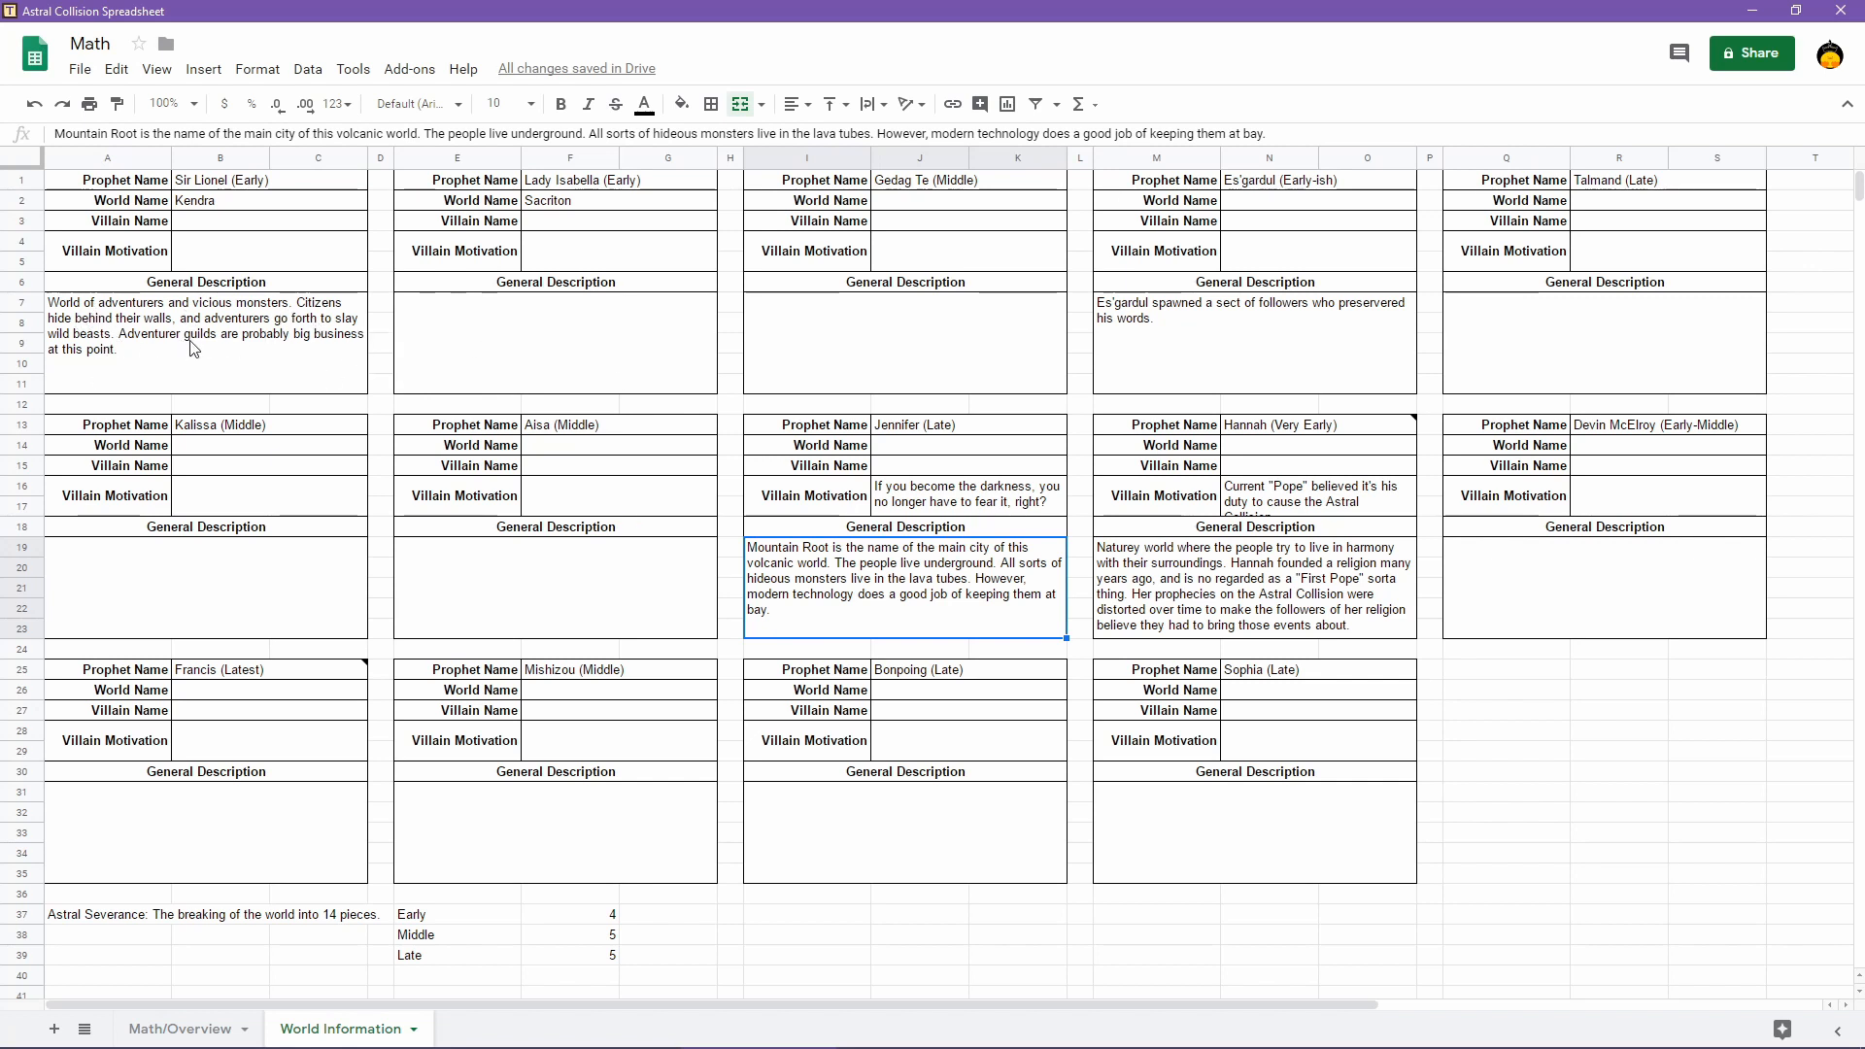
Switch to RPG Maker MV and examine the continents, towns and landmarks on The Worldo map
mouse_move(633, 1018)
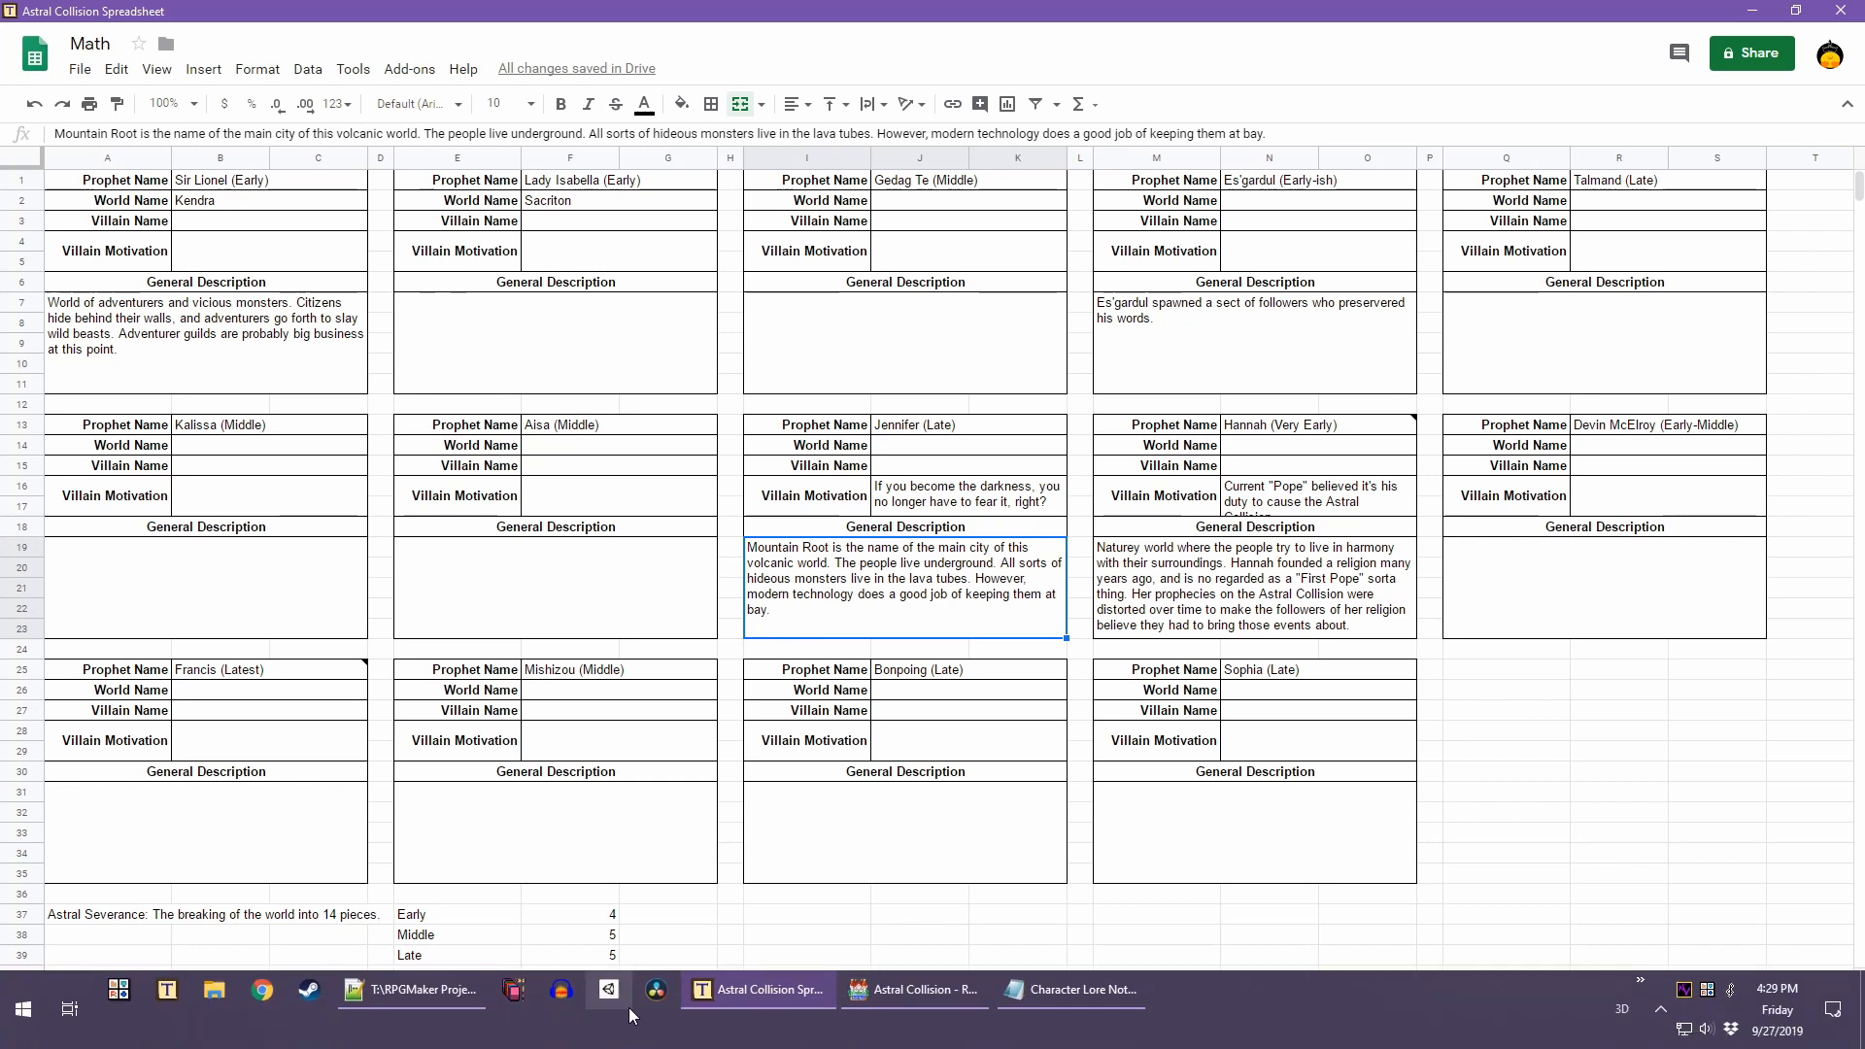
left_click(959, 999)
middle_click(829, 564)
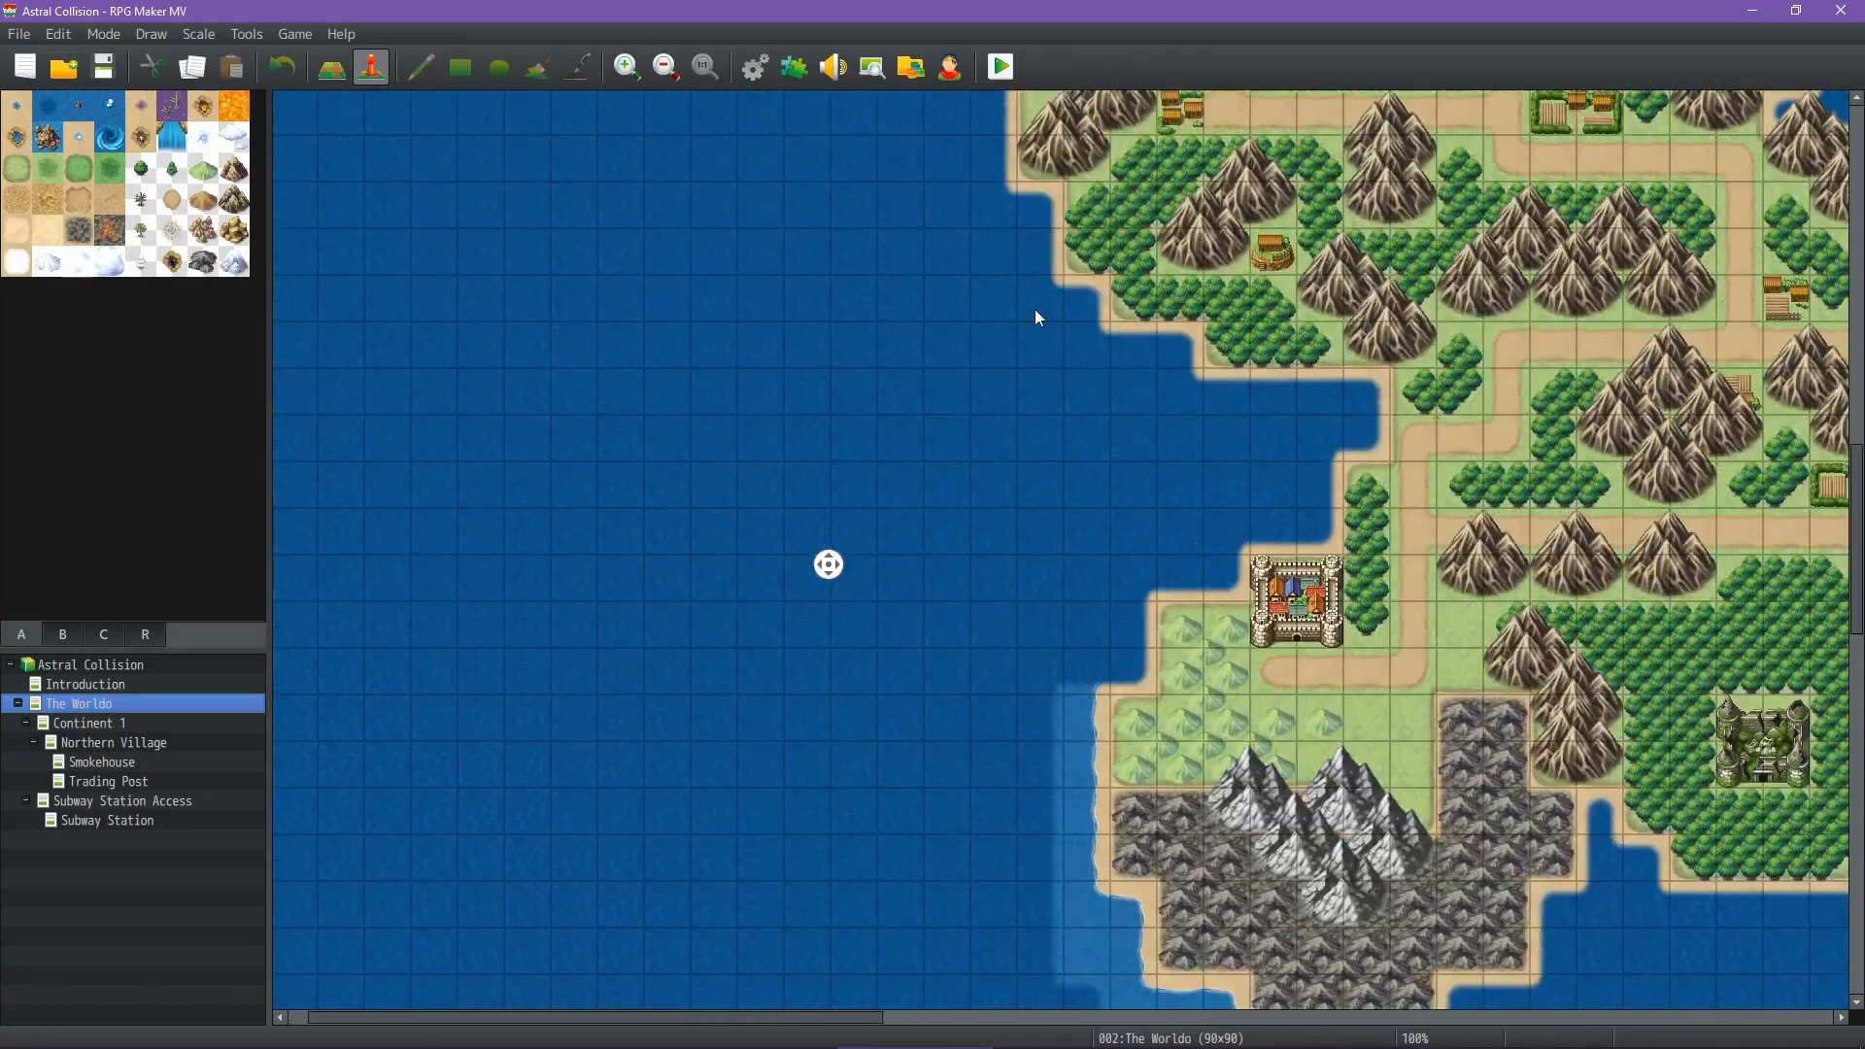
middle_click_drag(1036, 311, 898, 348)
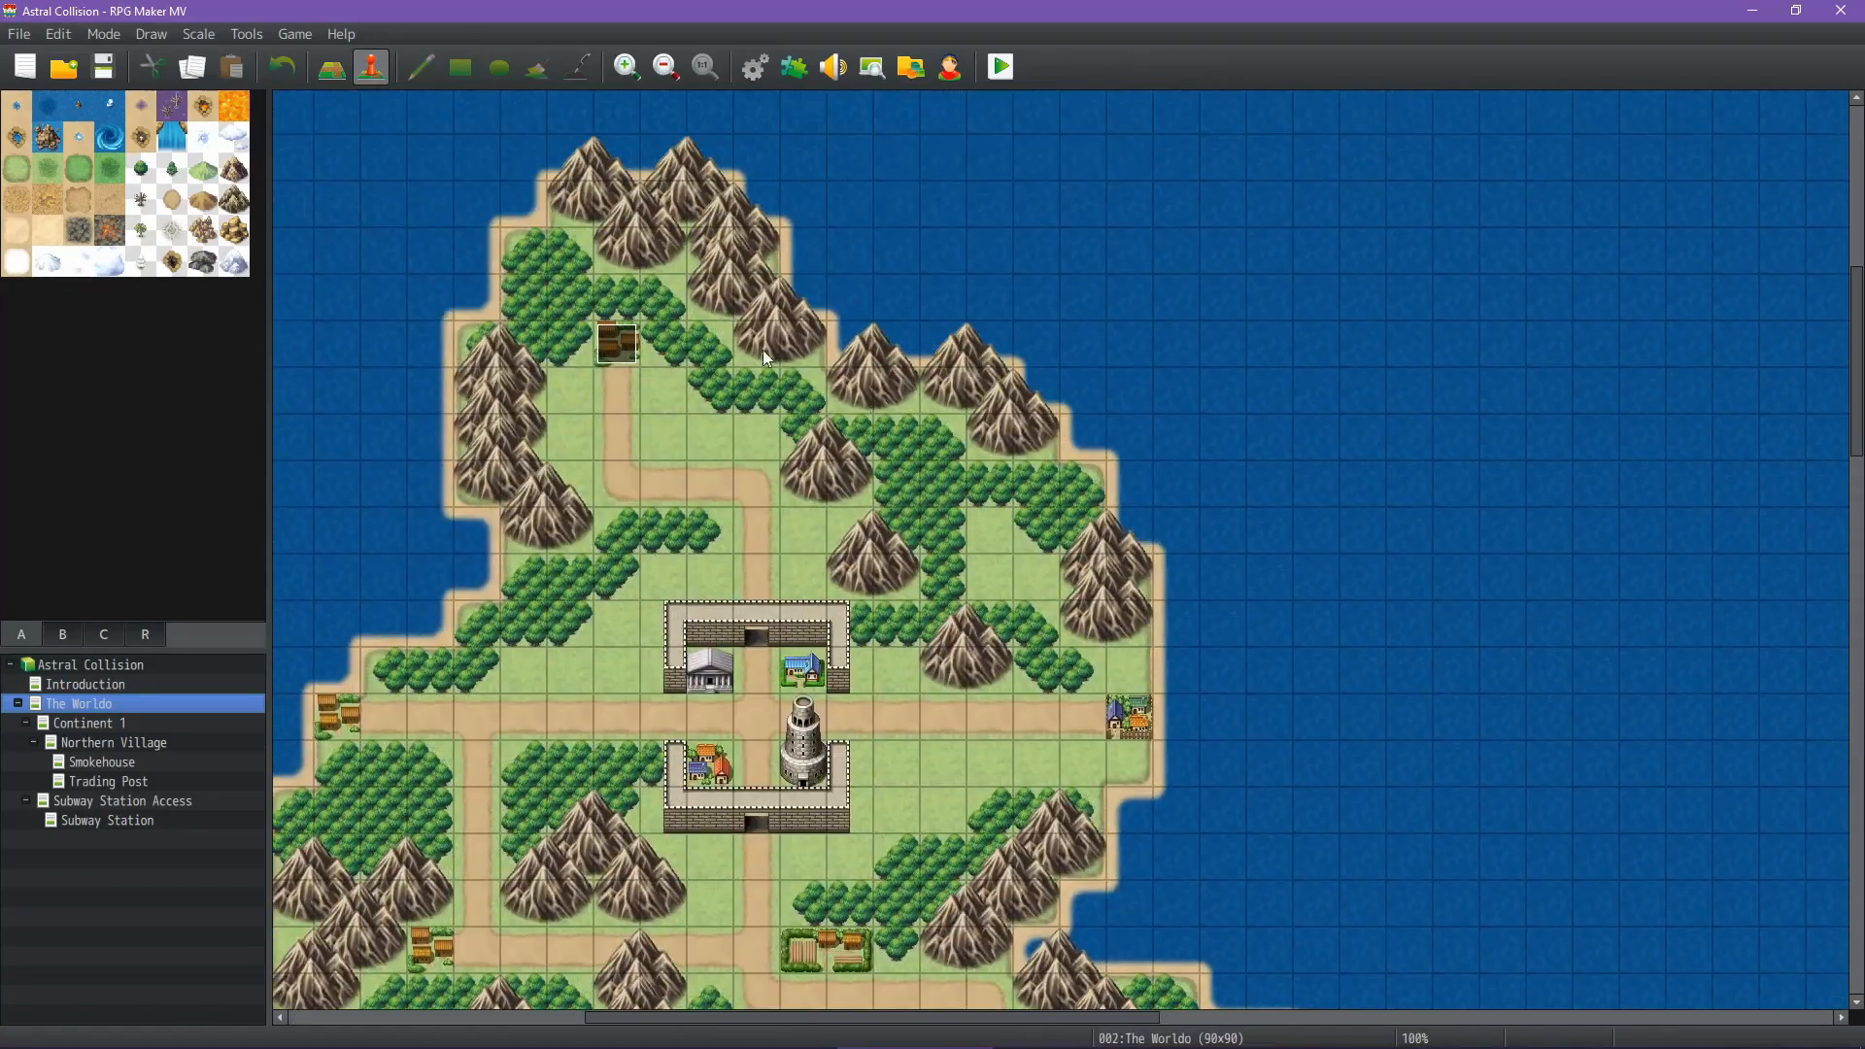
middle_click_drag(763, 386, 670, 583)
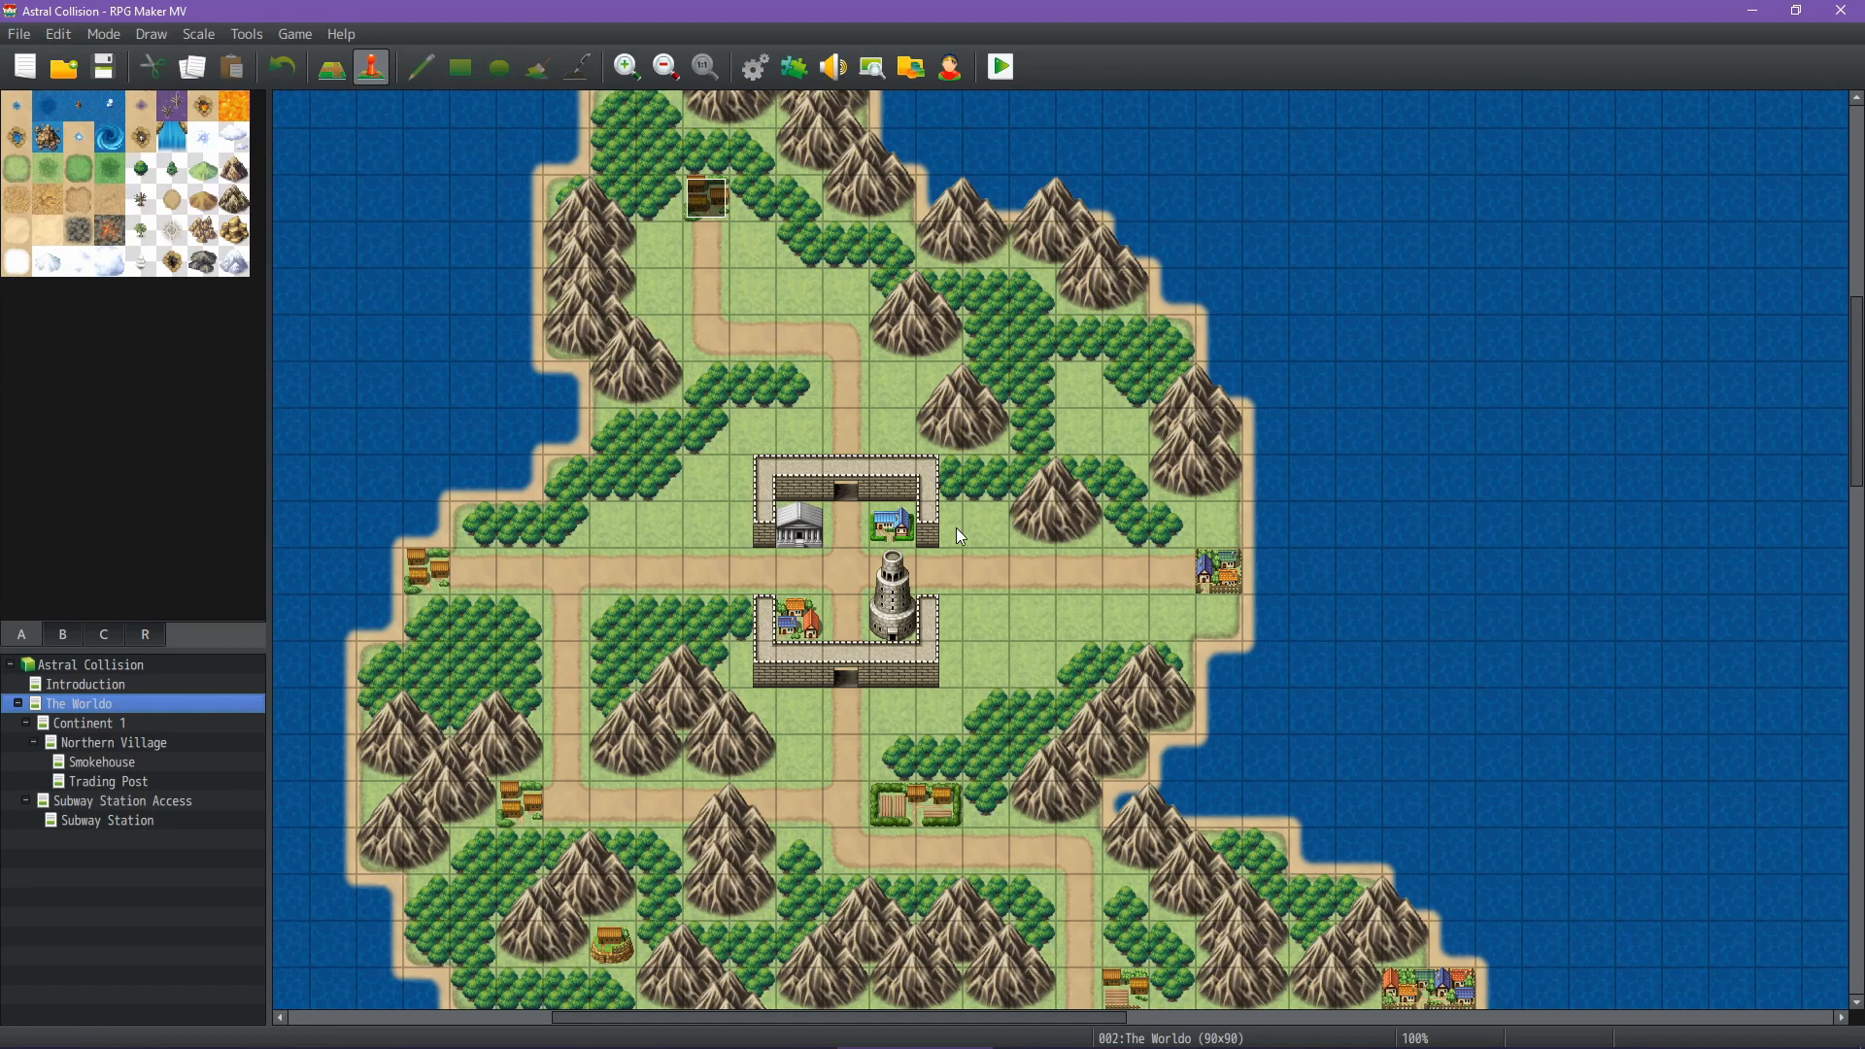
middle_click_drag(958, 479, 936, 548)
middle_click(918, 468)
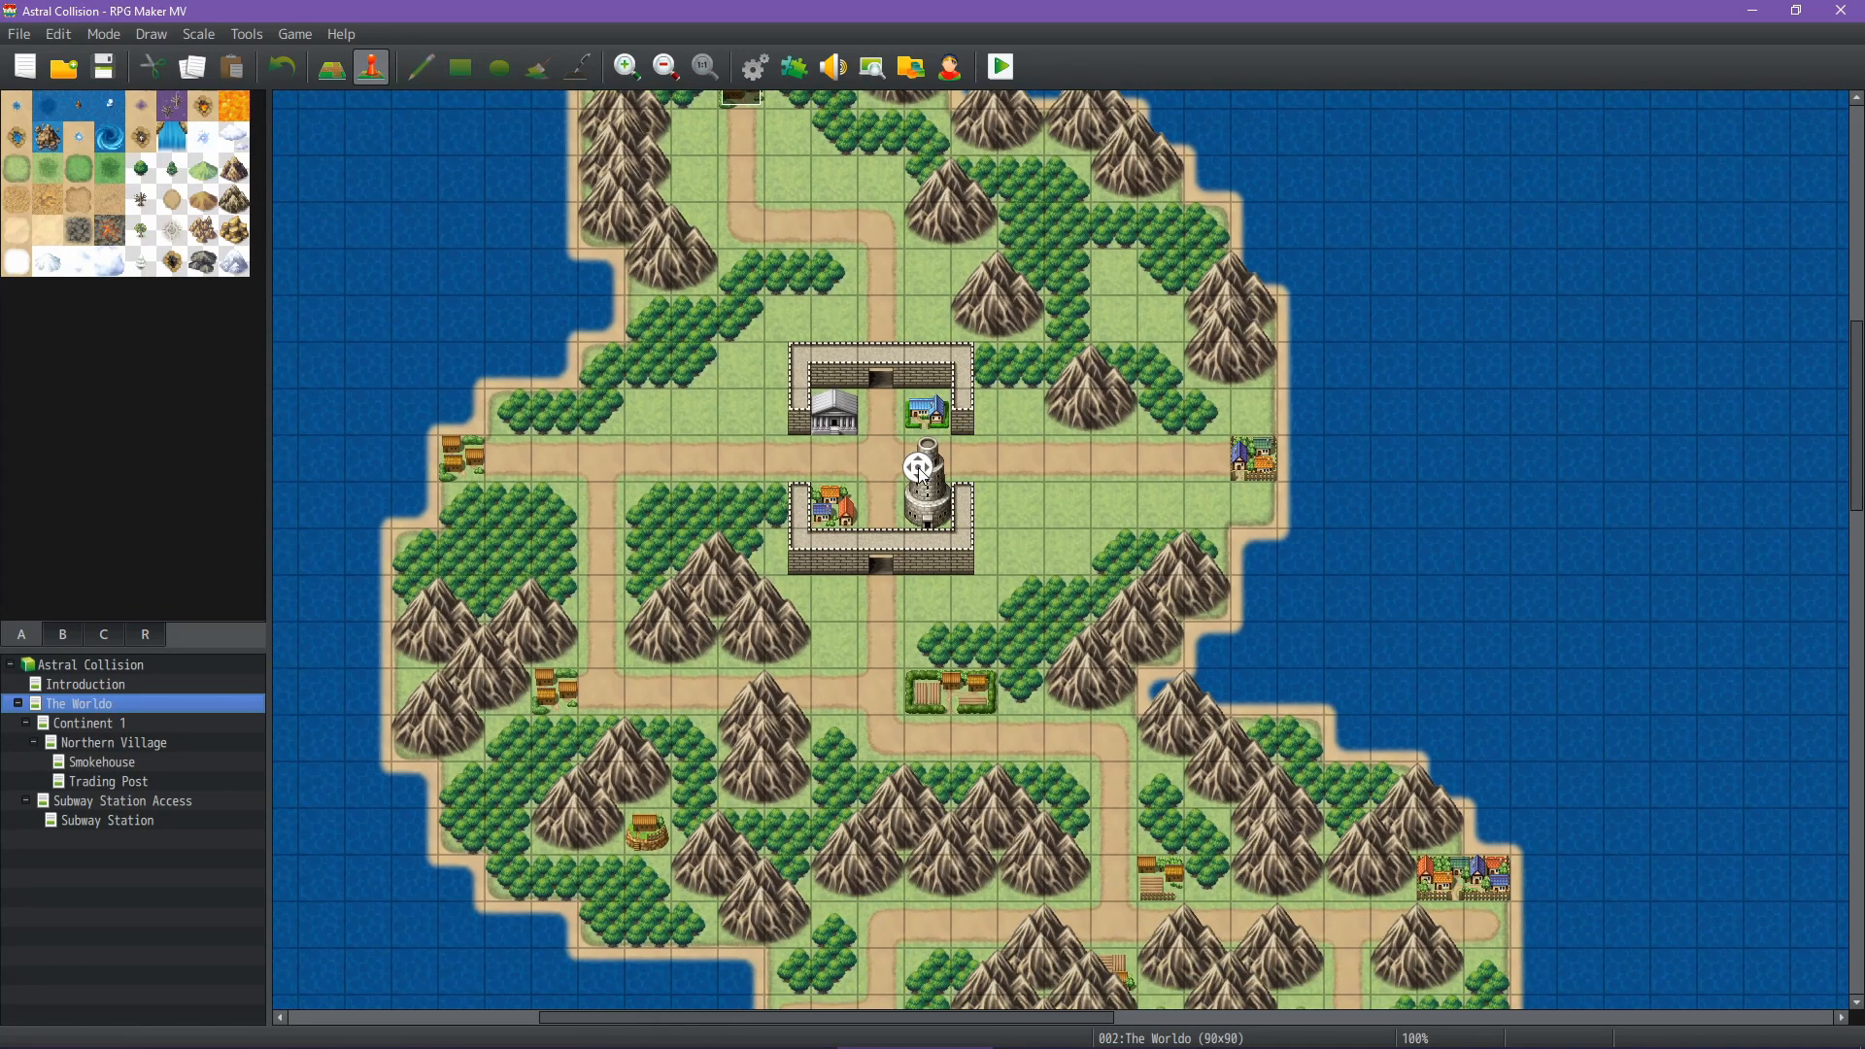
middle_click_drag(918, 468, 908, 410)
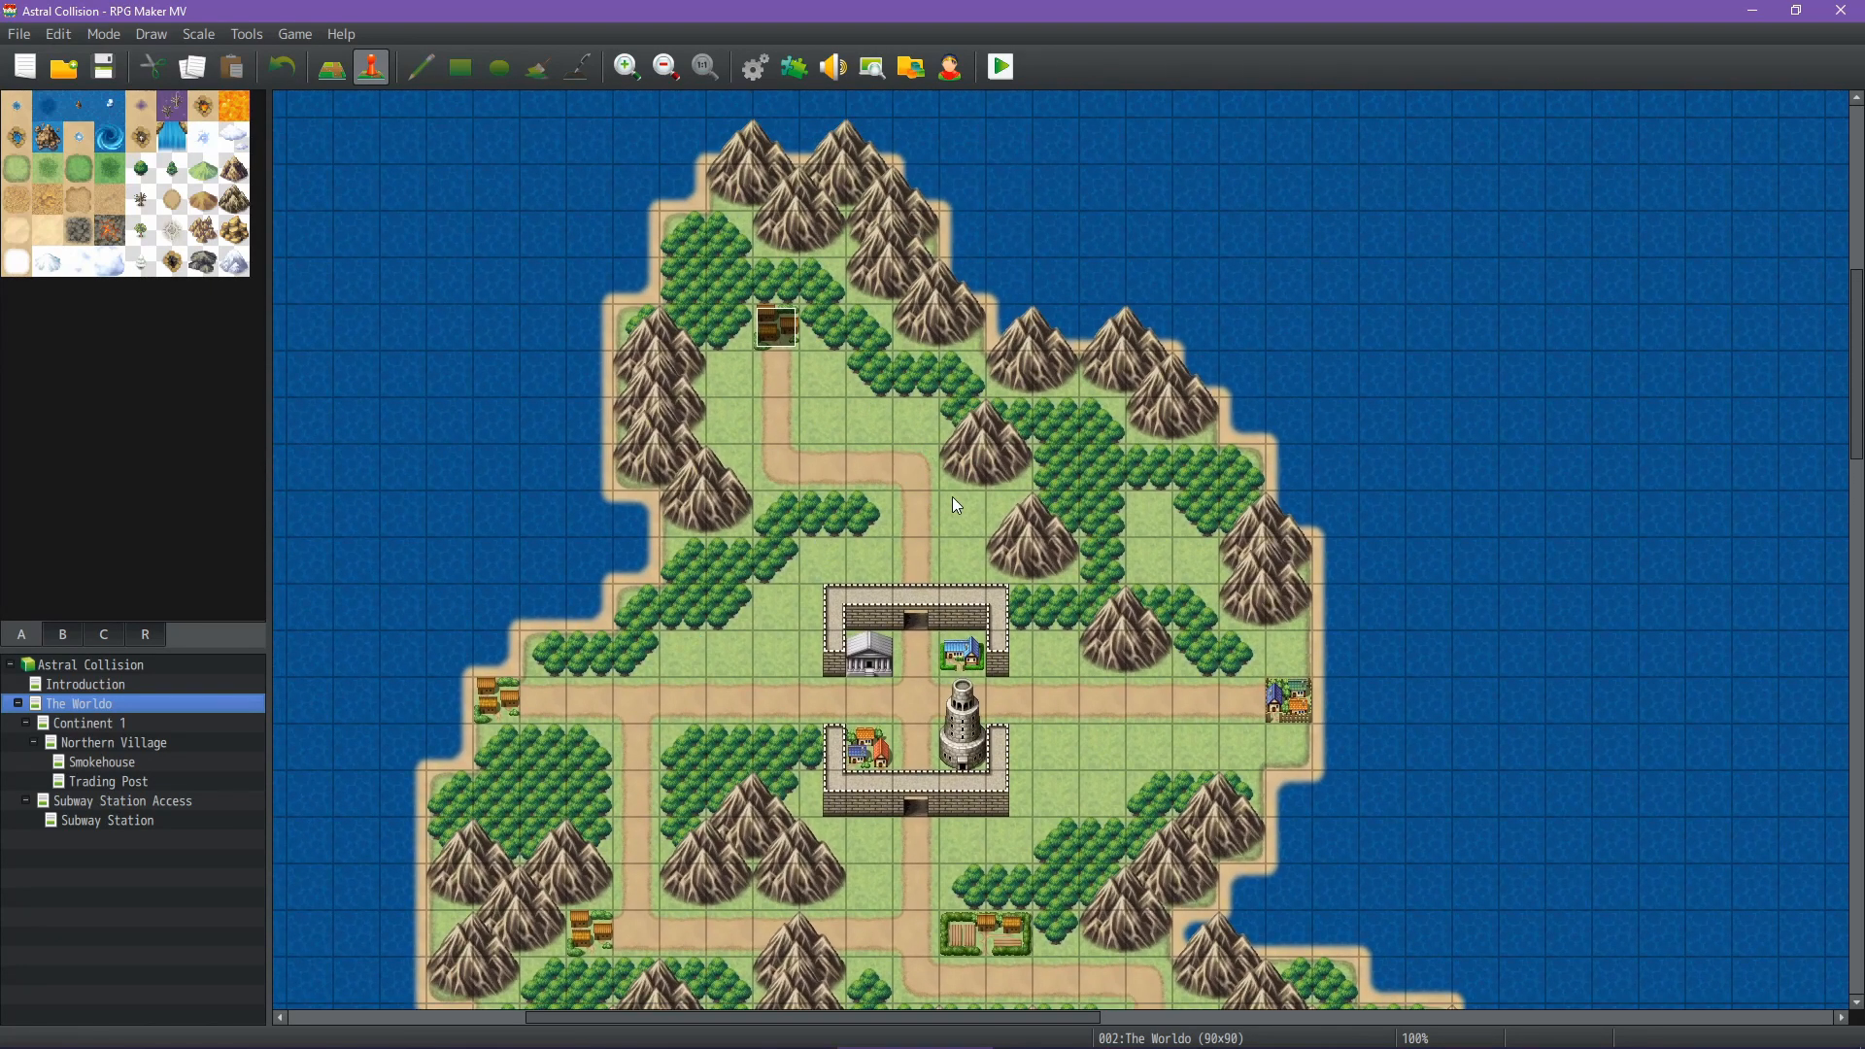
middle_click_drag(952, 497, 948, 616)
middle_click_drag(1083, 516, 1124, 573)
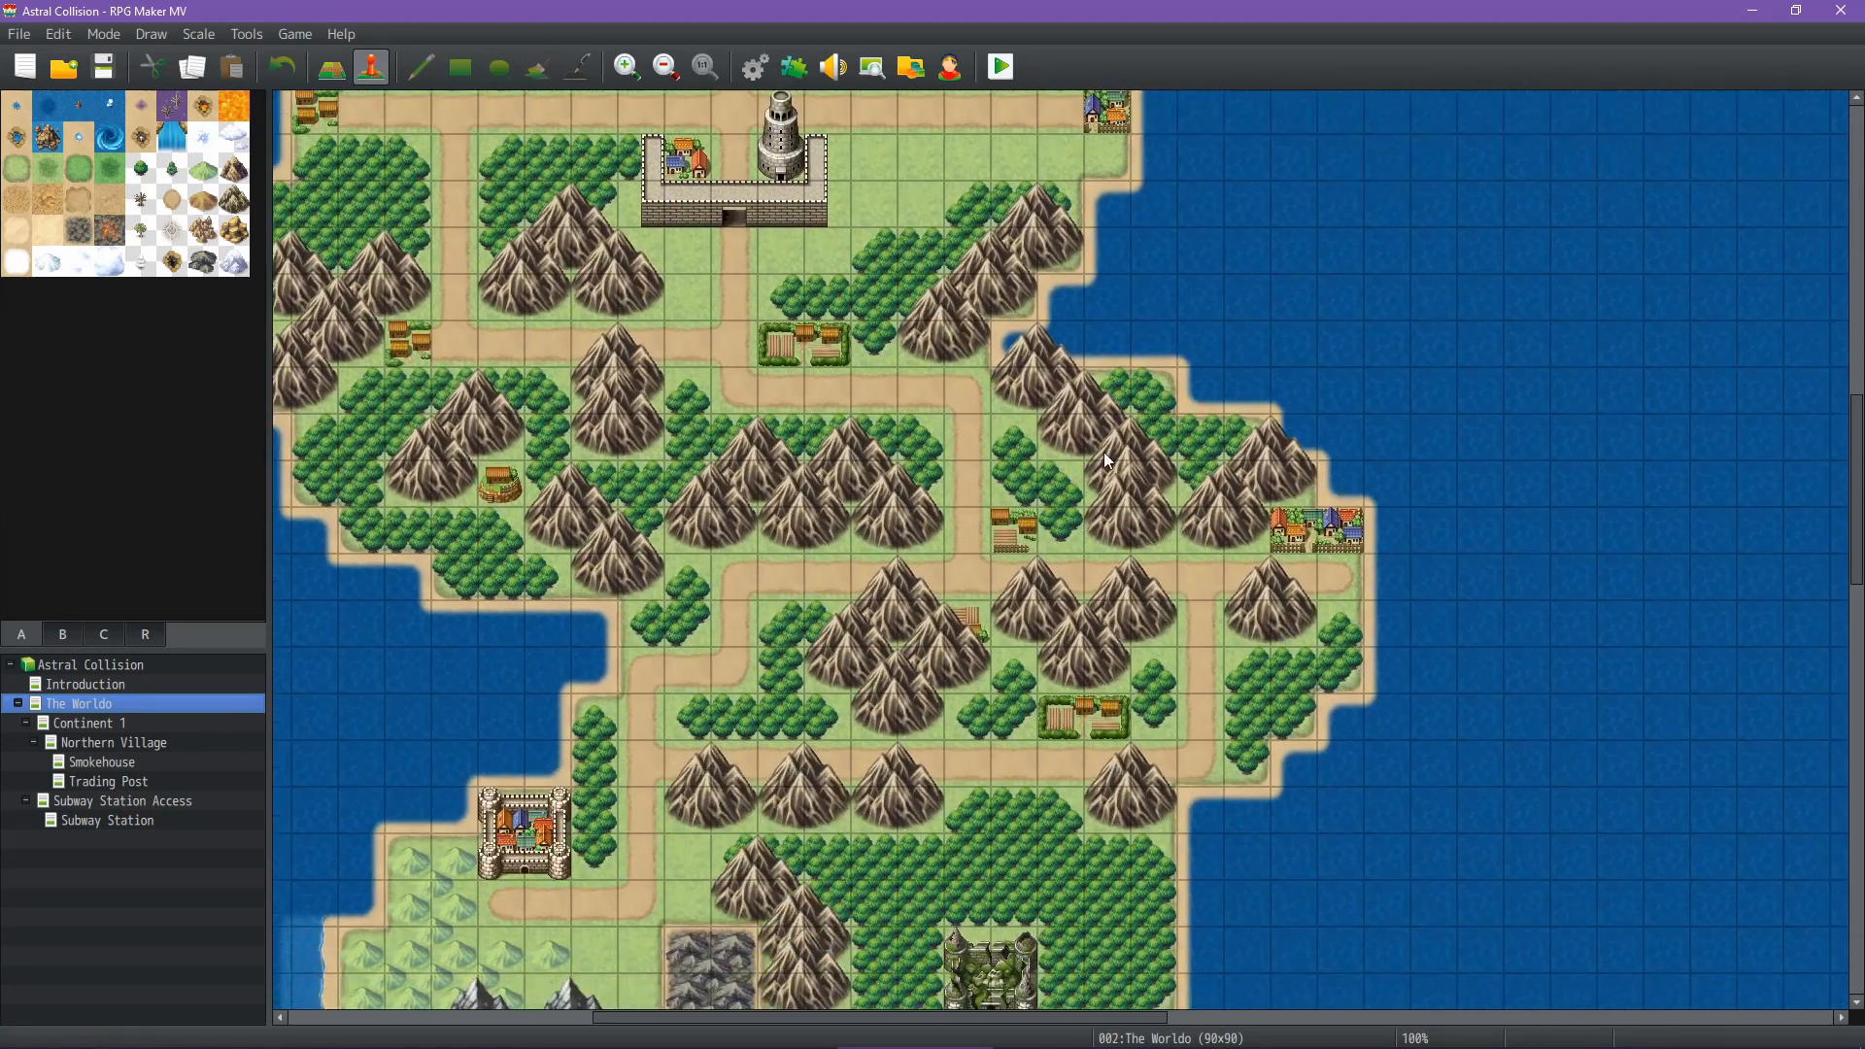
middle_click_drag(811, 583, 758, 671)
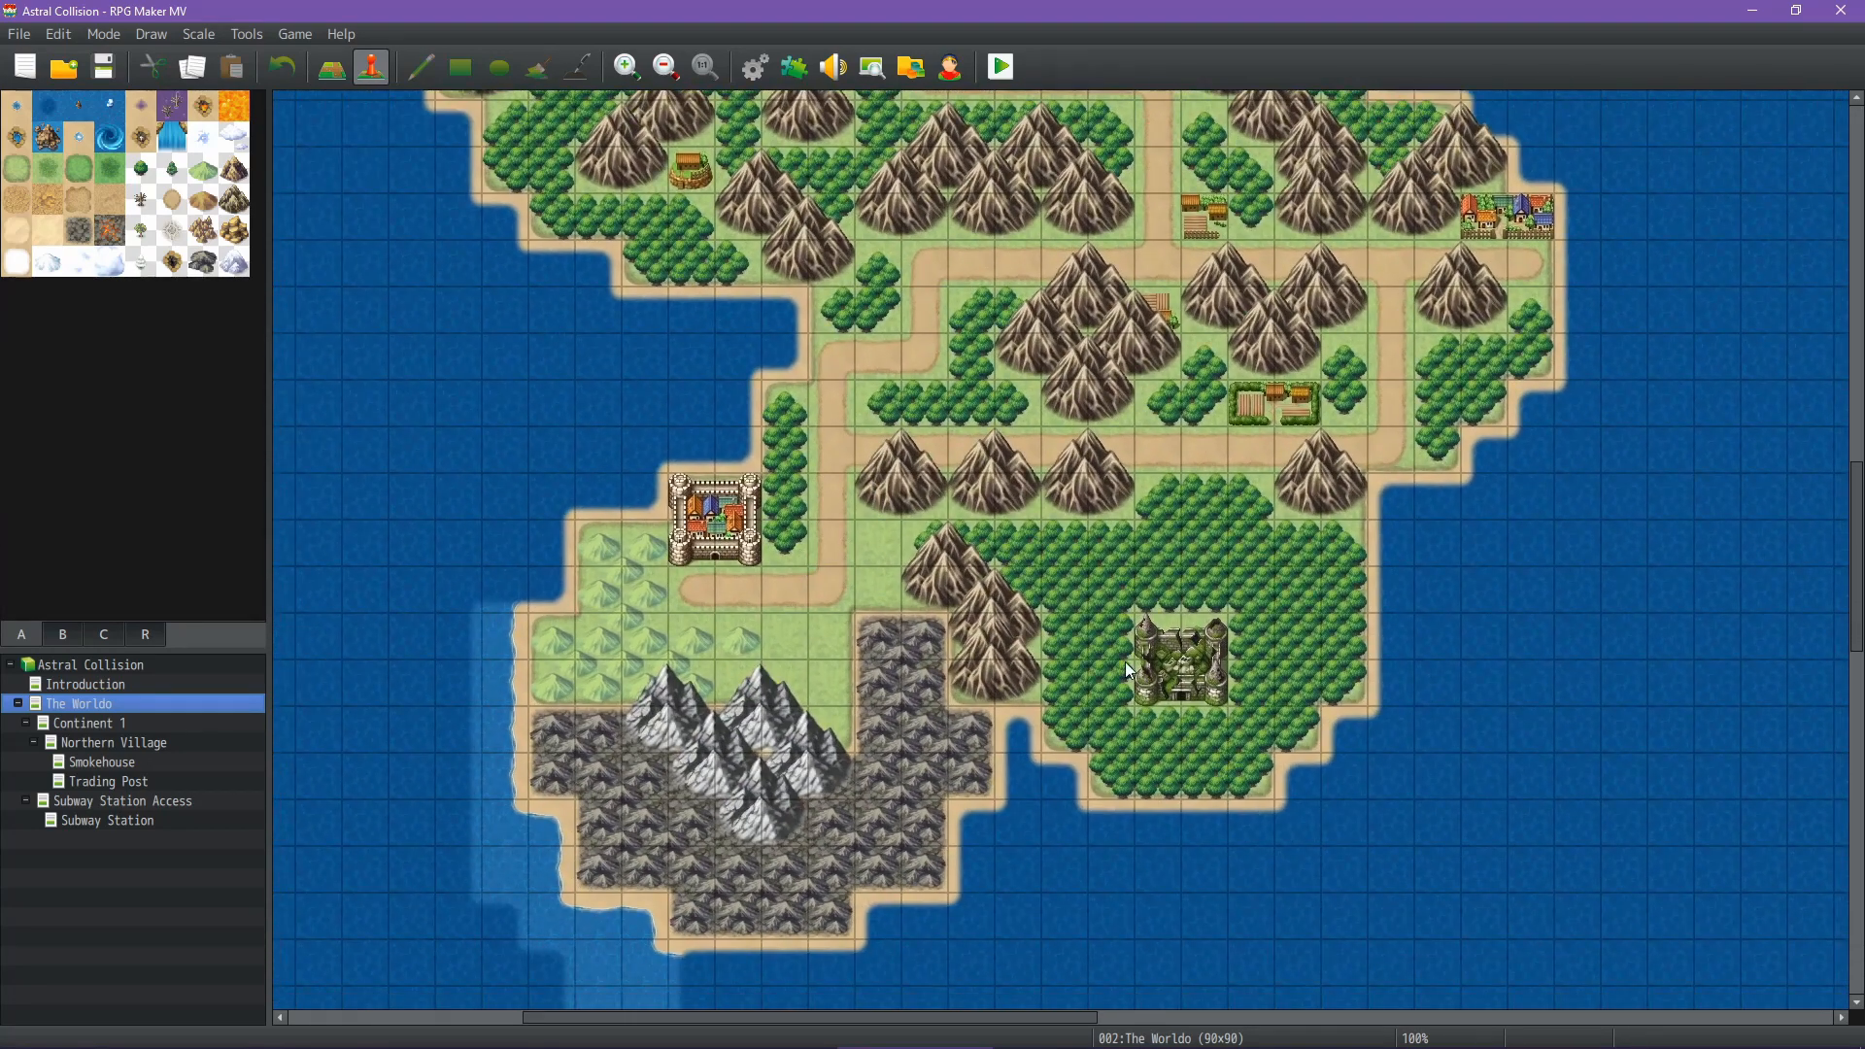
middle_click_drag(1003, 653, 972, 510)
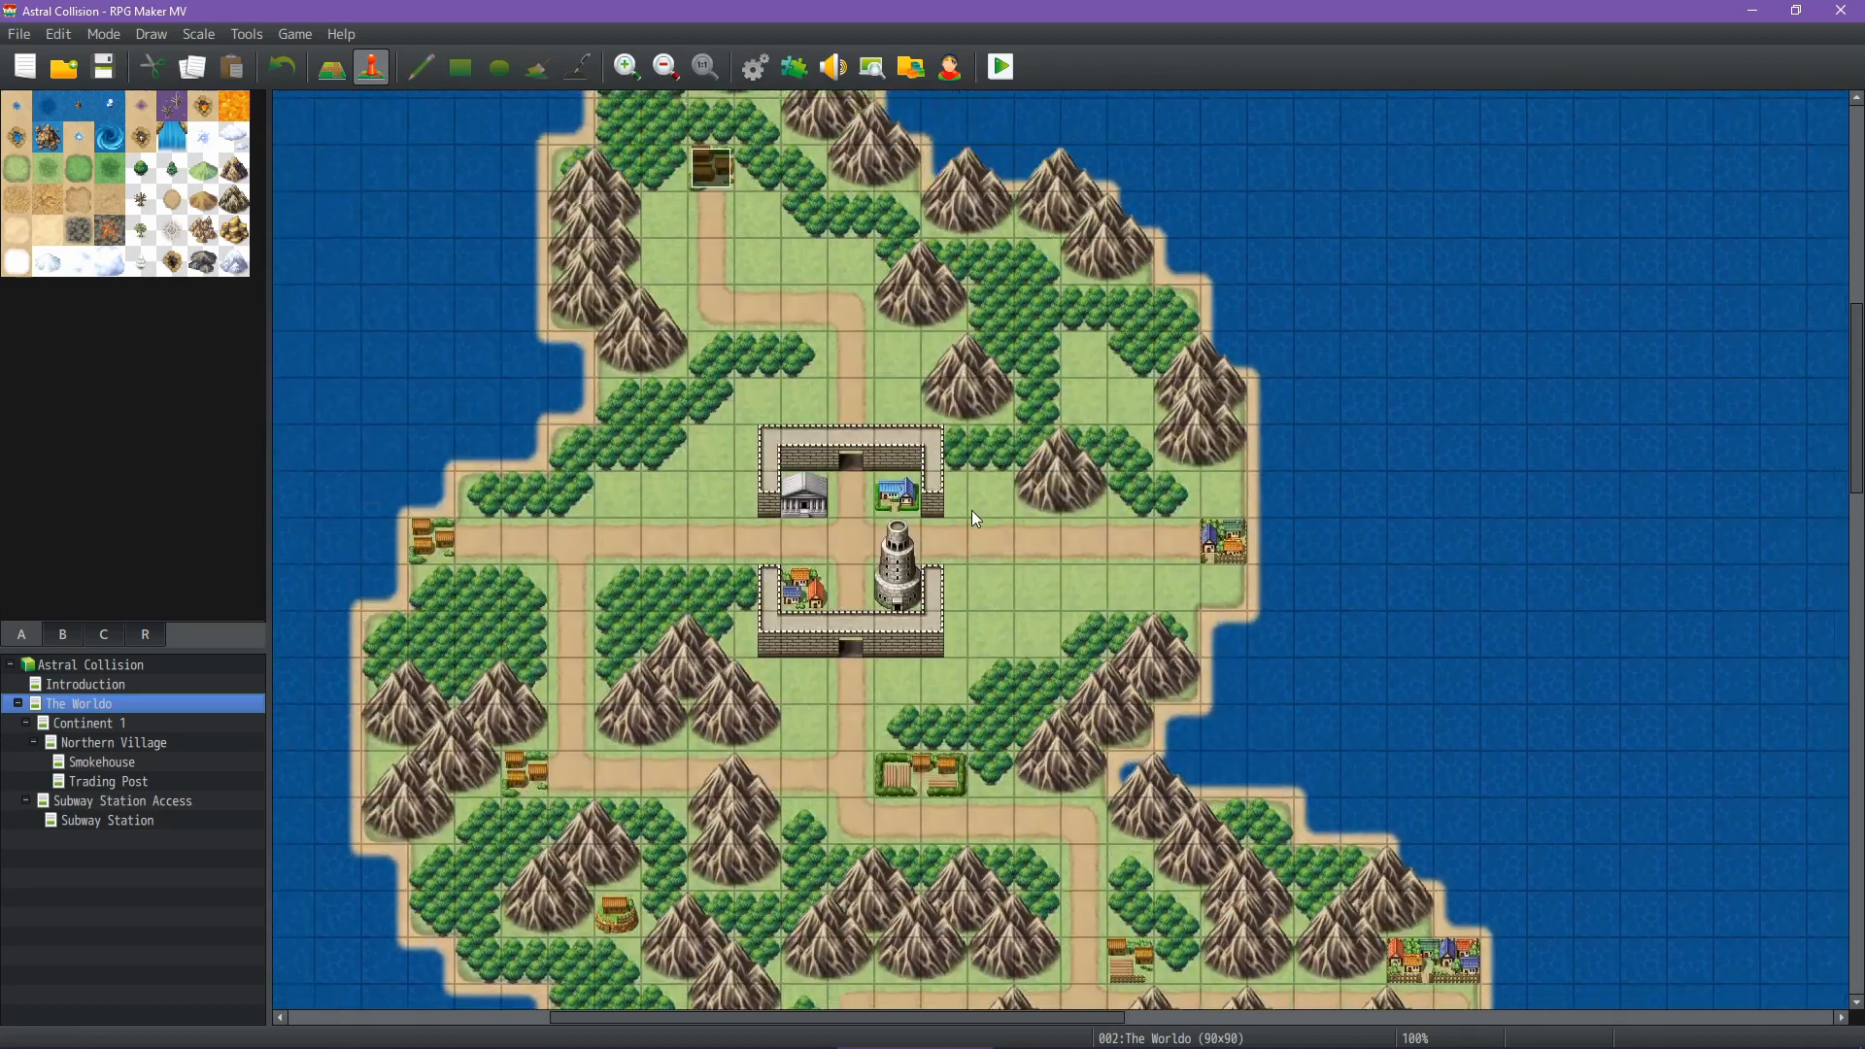
middle_click_drag(967, 445, 804, 762)
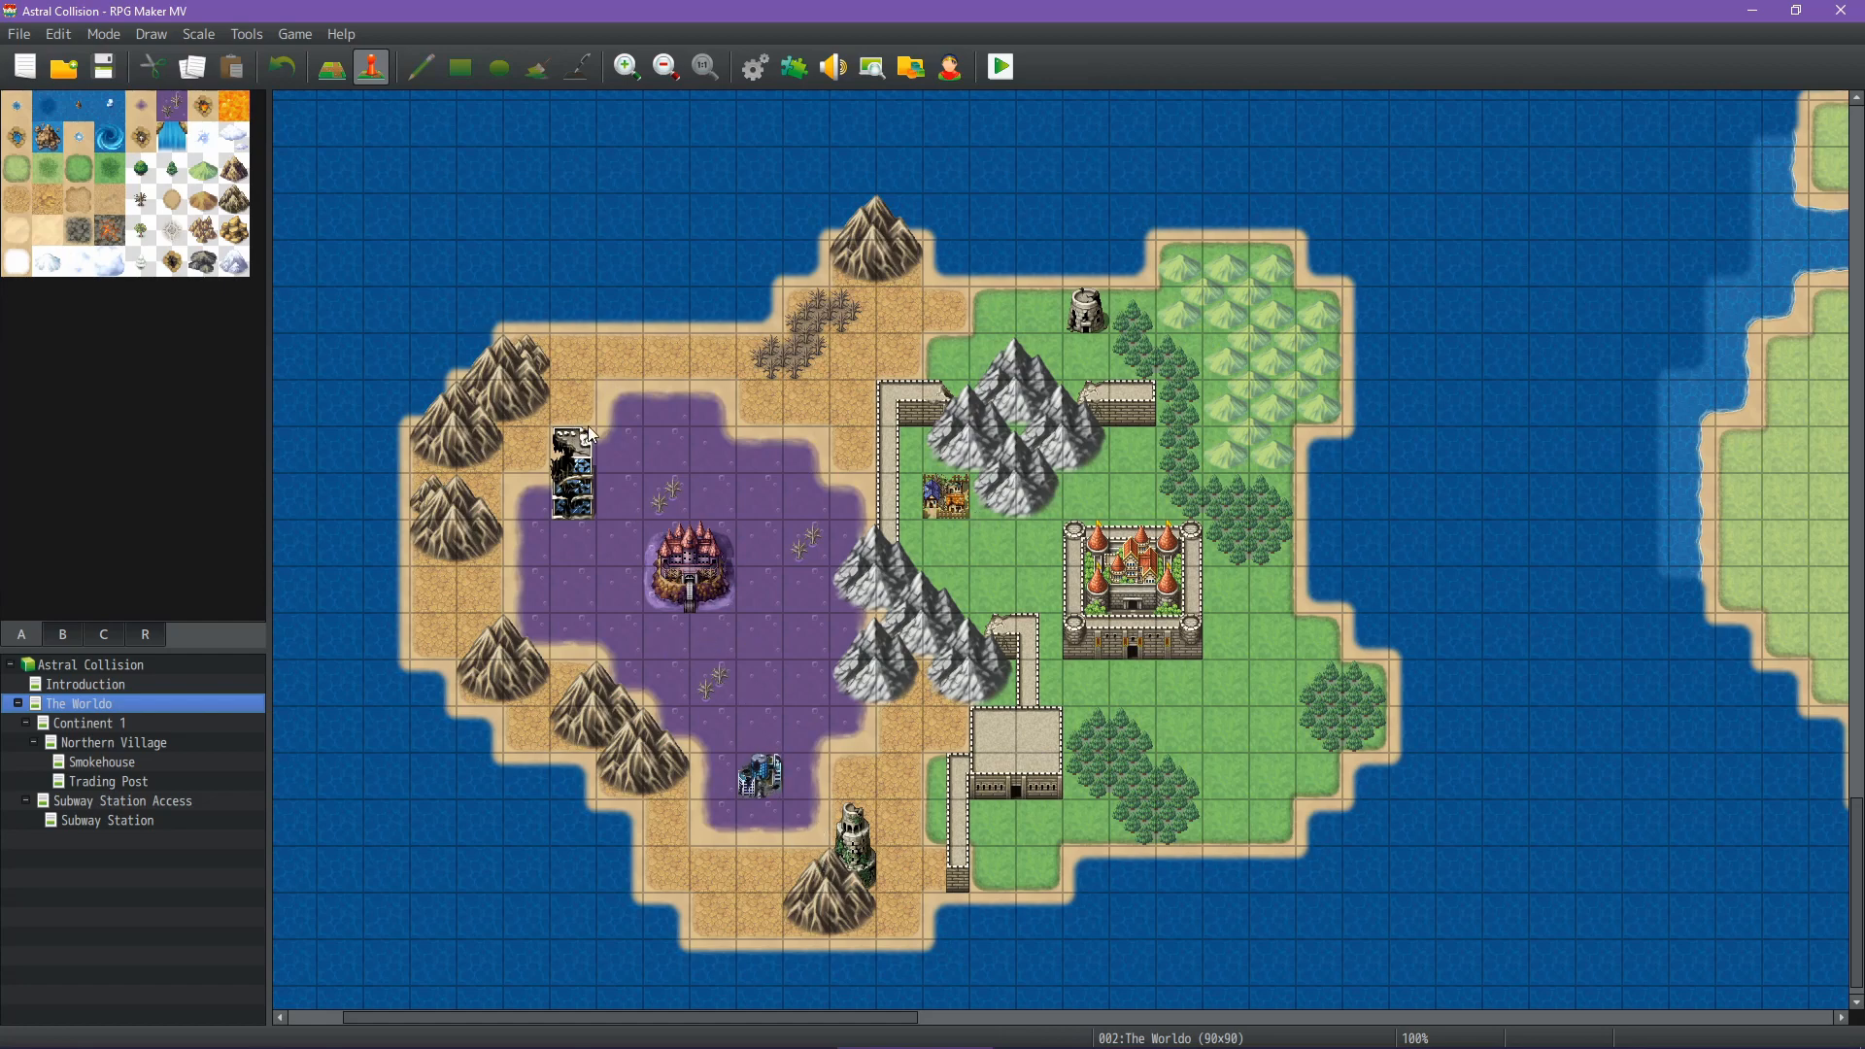
scroll(826, 583, "up", 3)
scroll(832, 568, "right", 1)
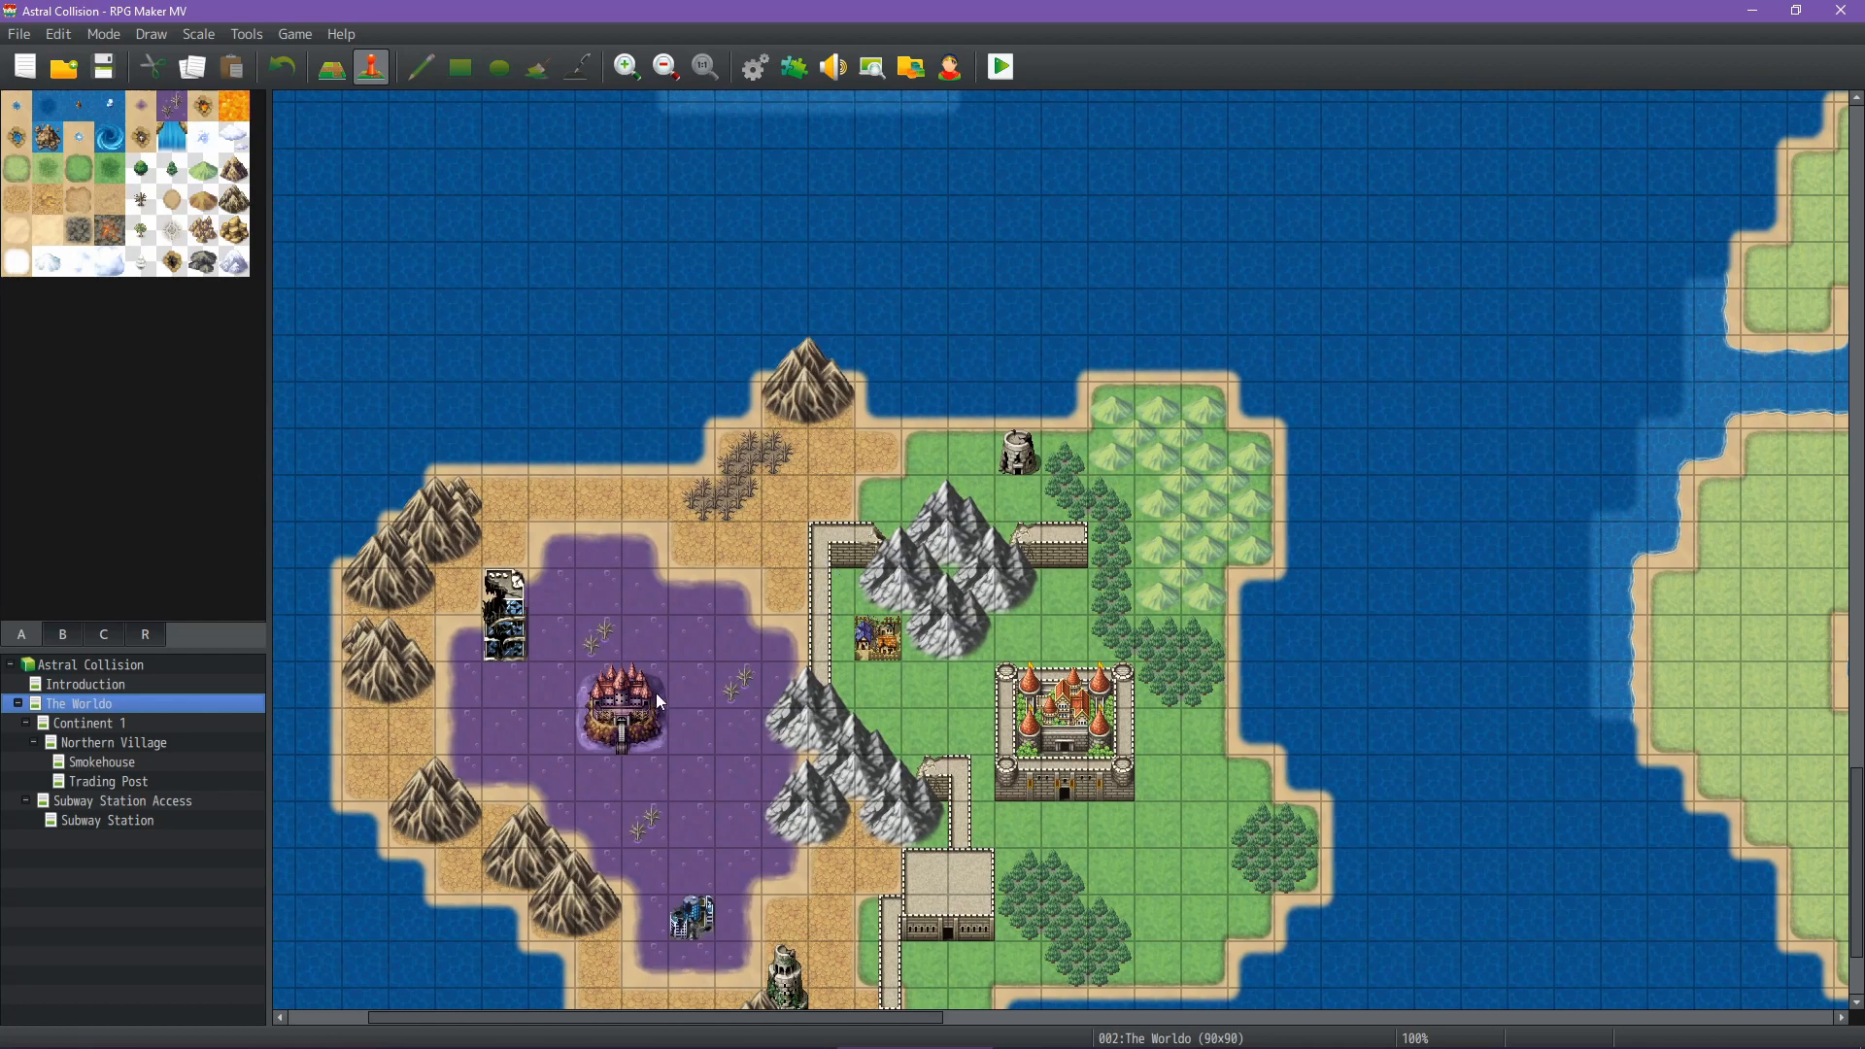
middle_click(1342, 611)
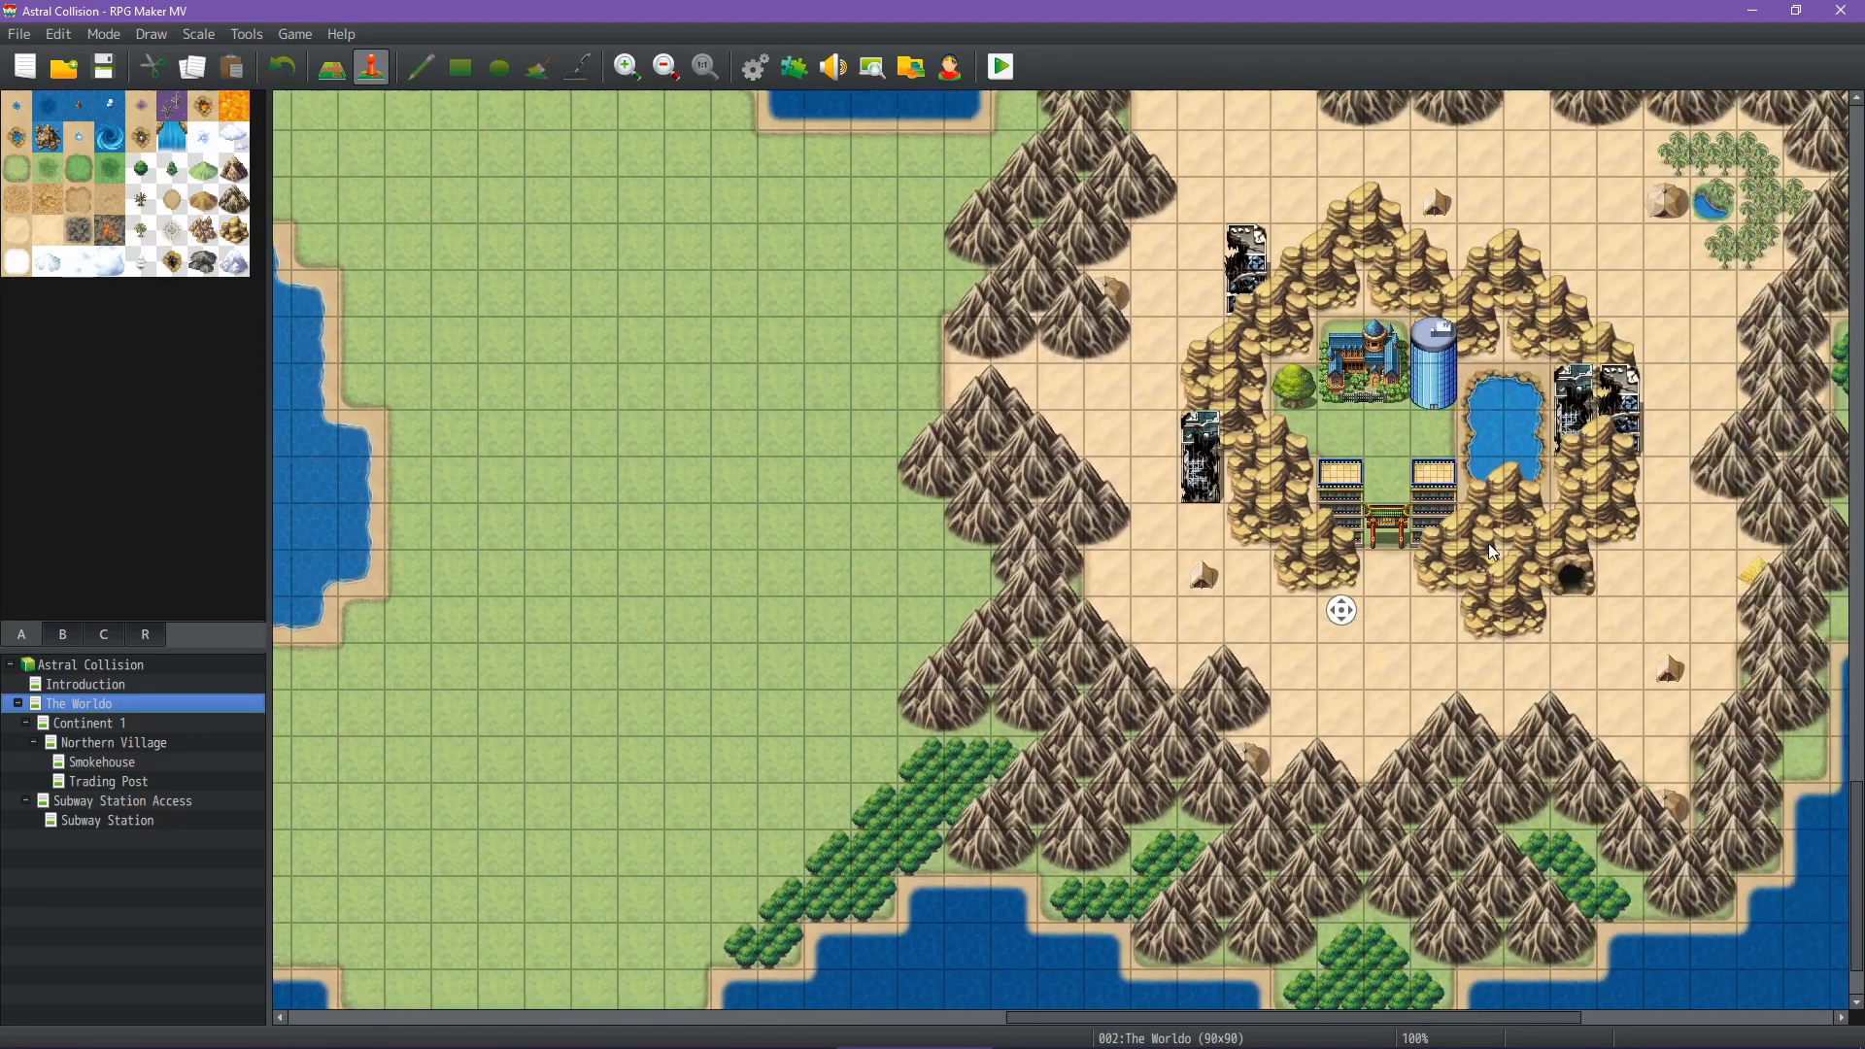
middle_click(1417, 553)
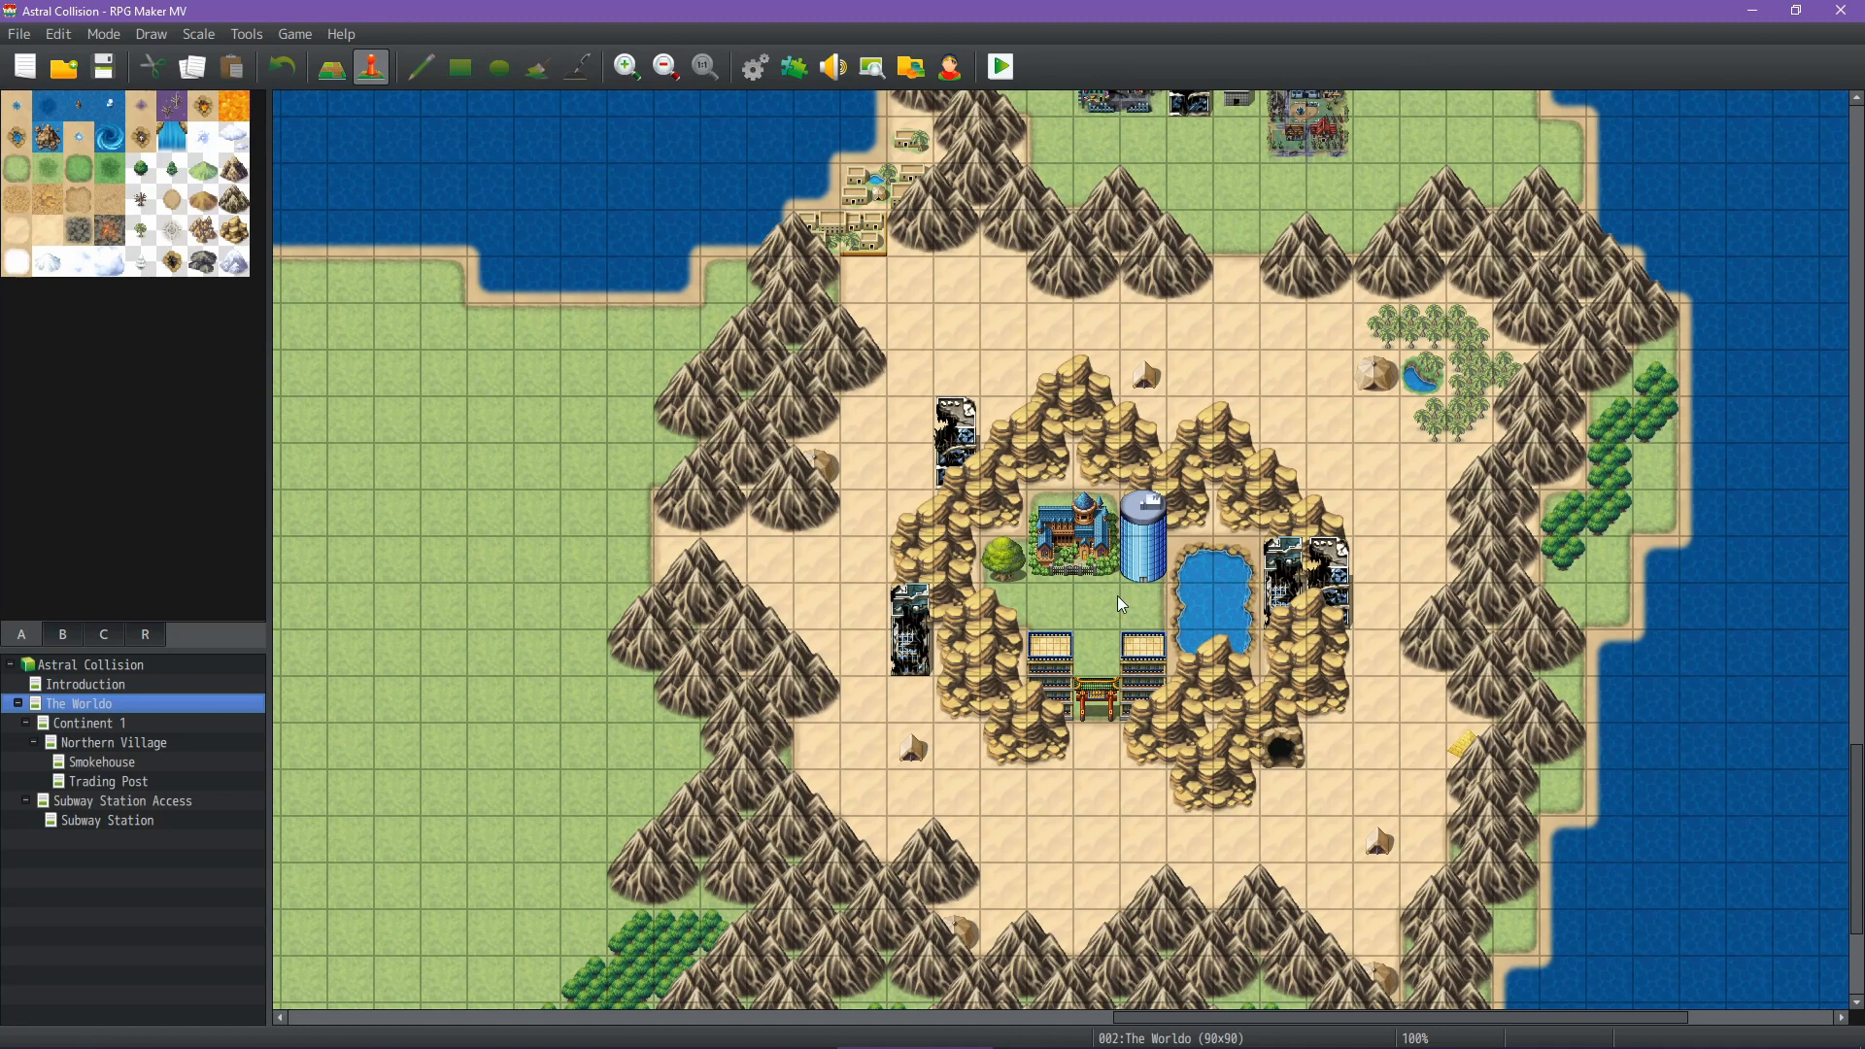
Return to the world information spreadsheet and reread the earlier prophets' entries in Character Lore Notes.txt in Notepad
mouse_move(1140, 1045)
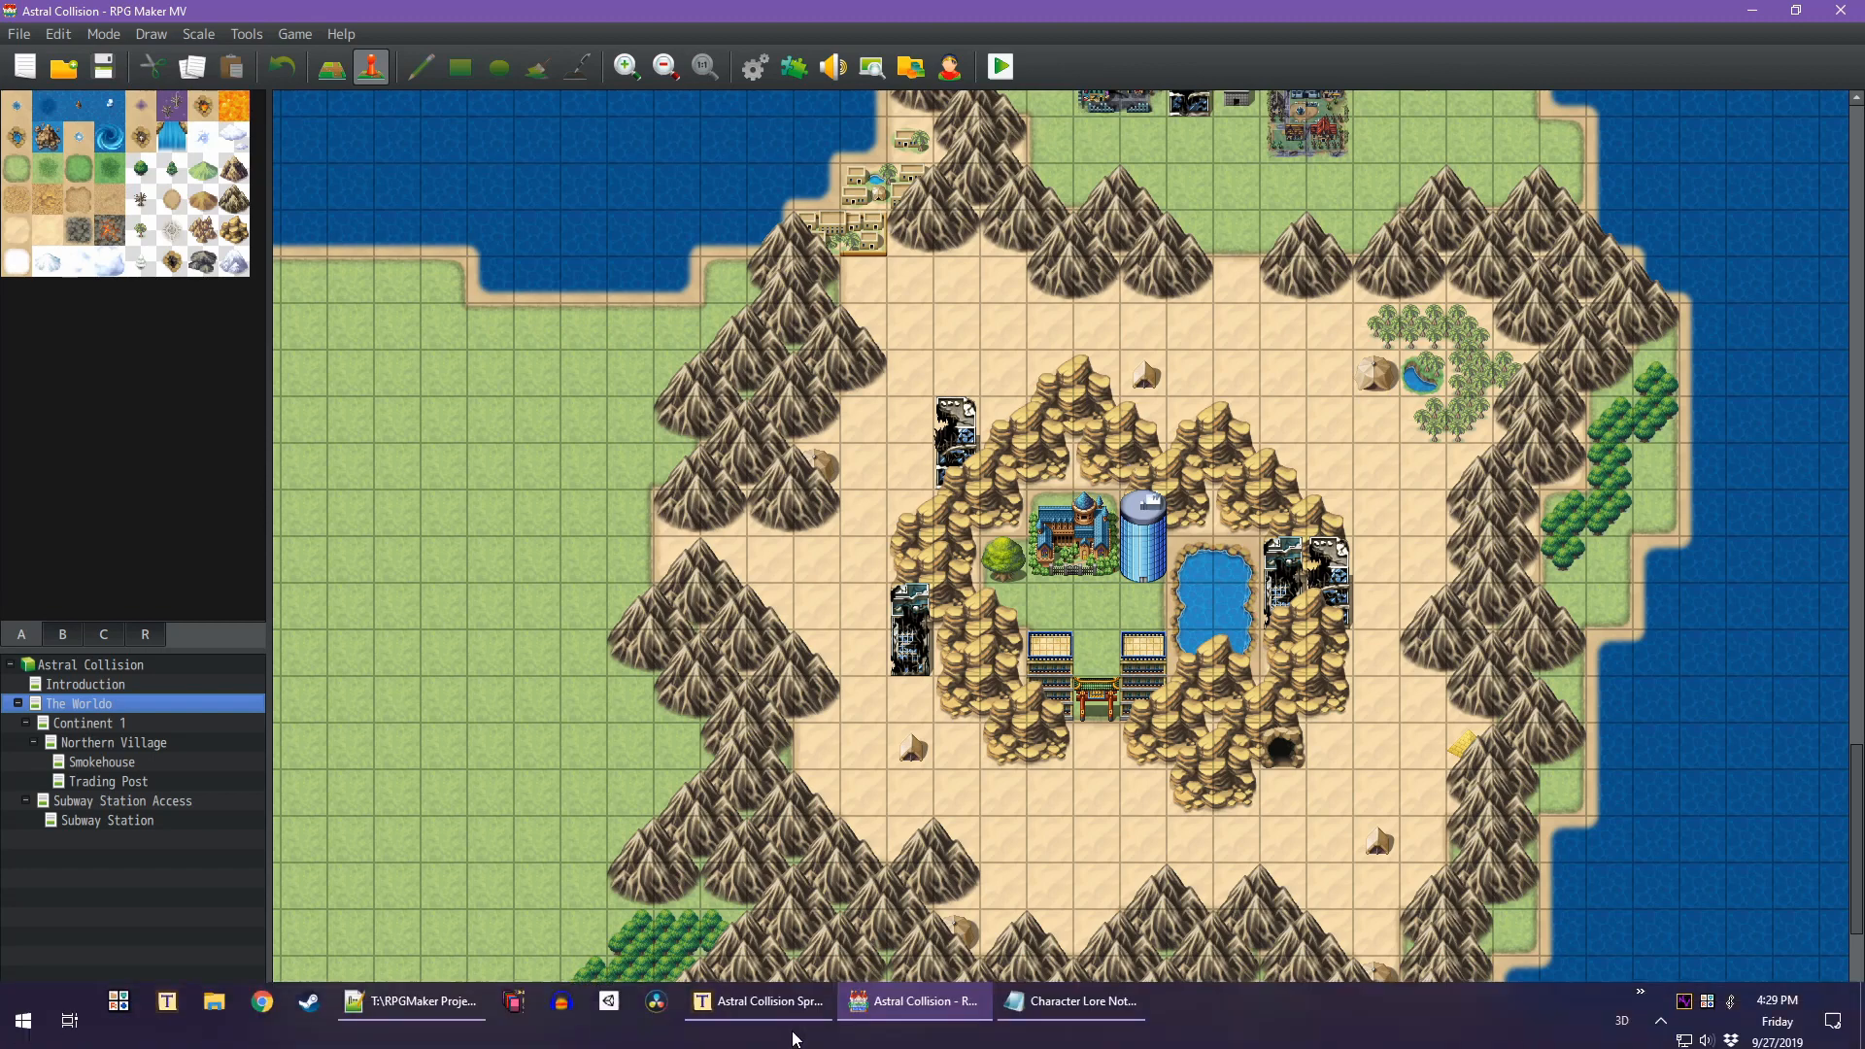
left_click(768, 999)
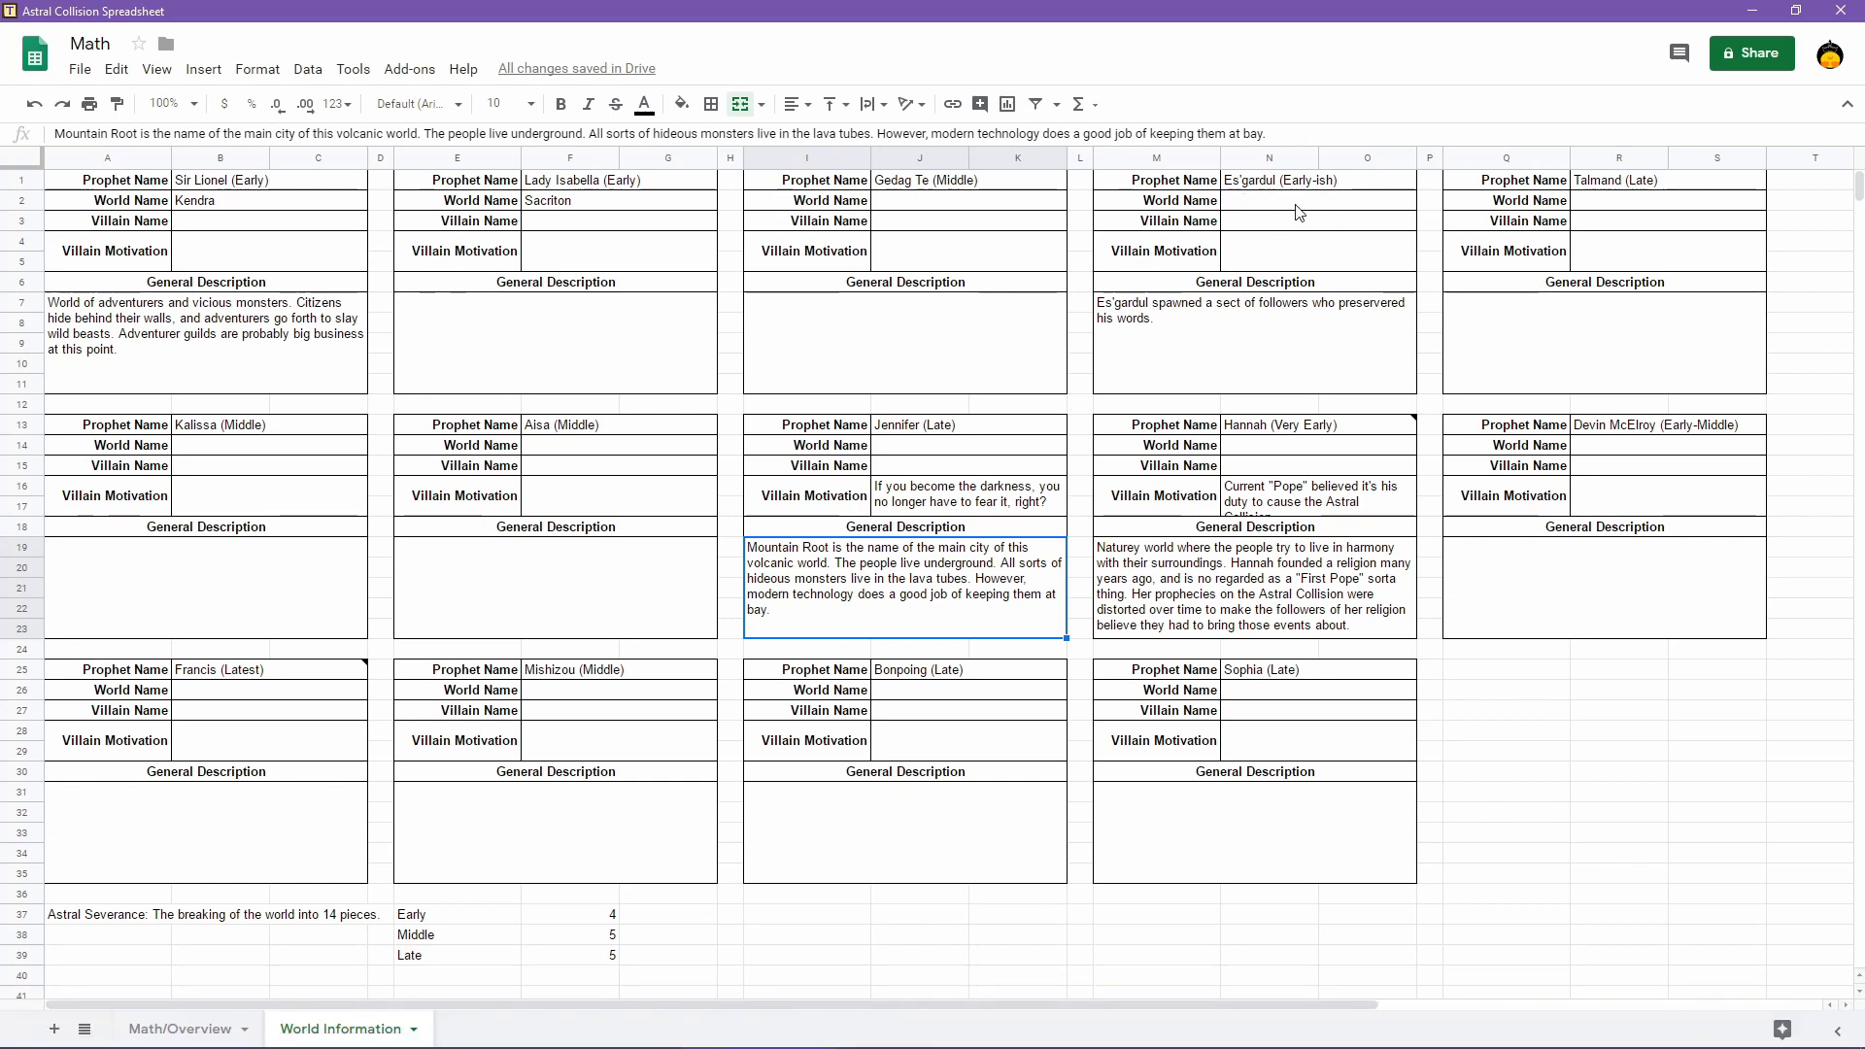
mouse_move(938, 1038)
left_click(1076, 988)
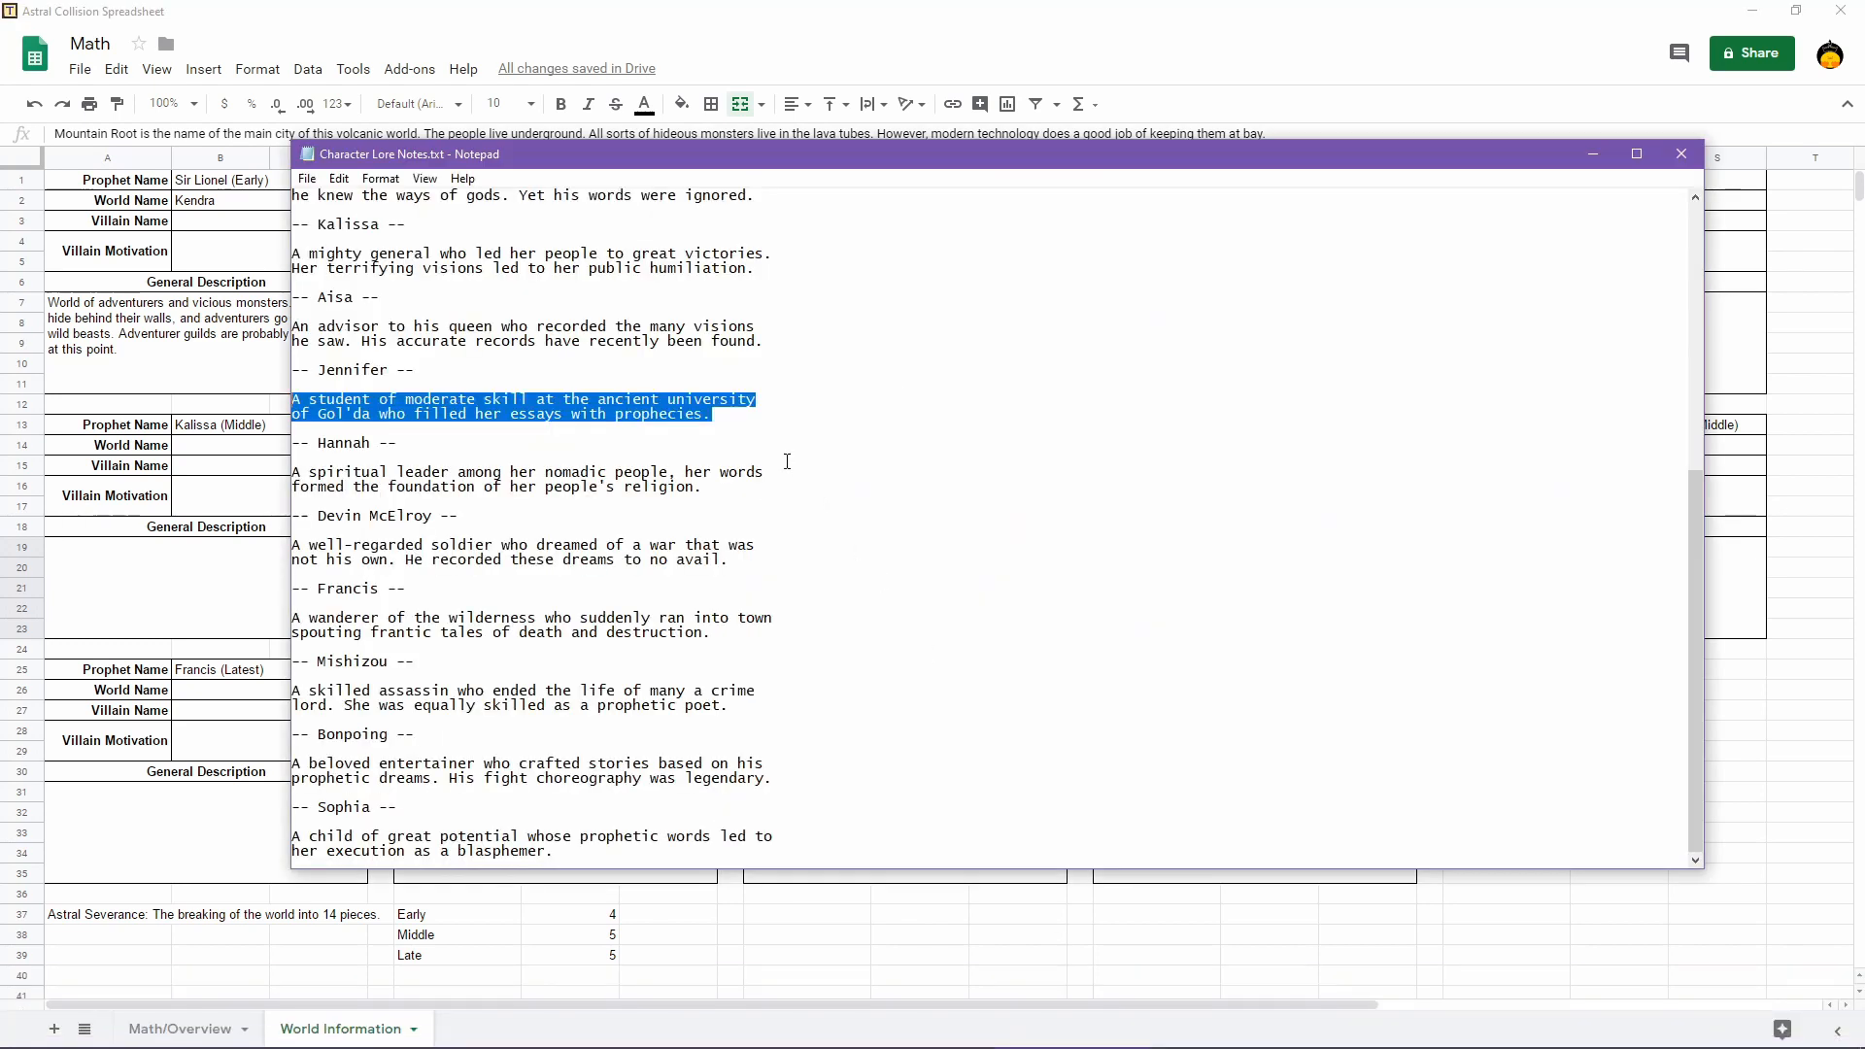
scroll(787, 462, "up", 9)
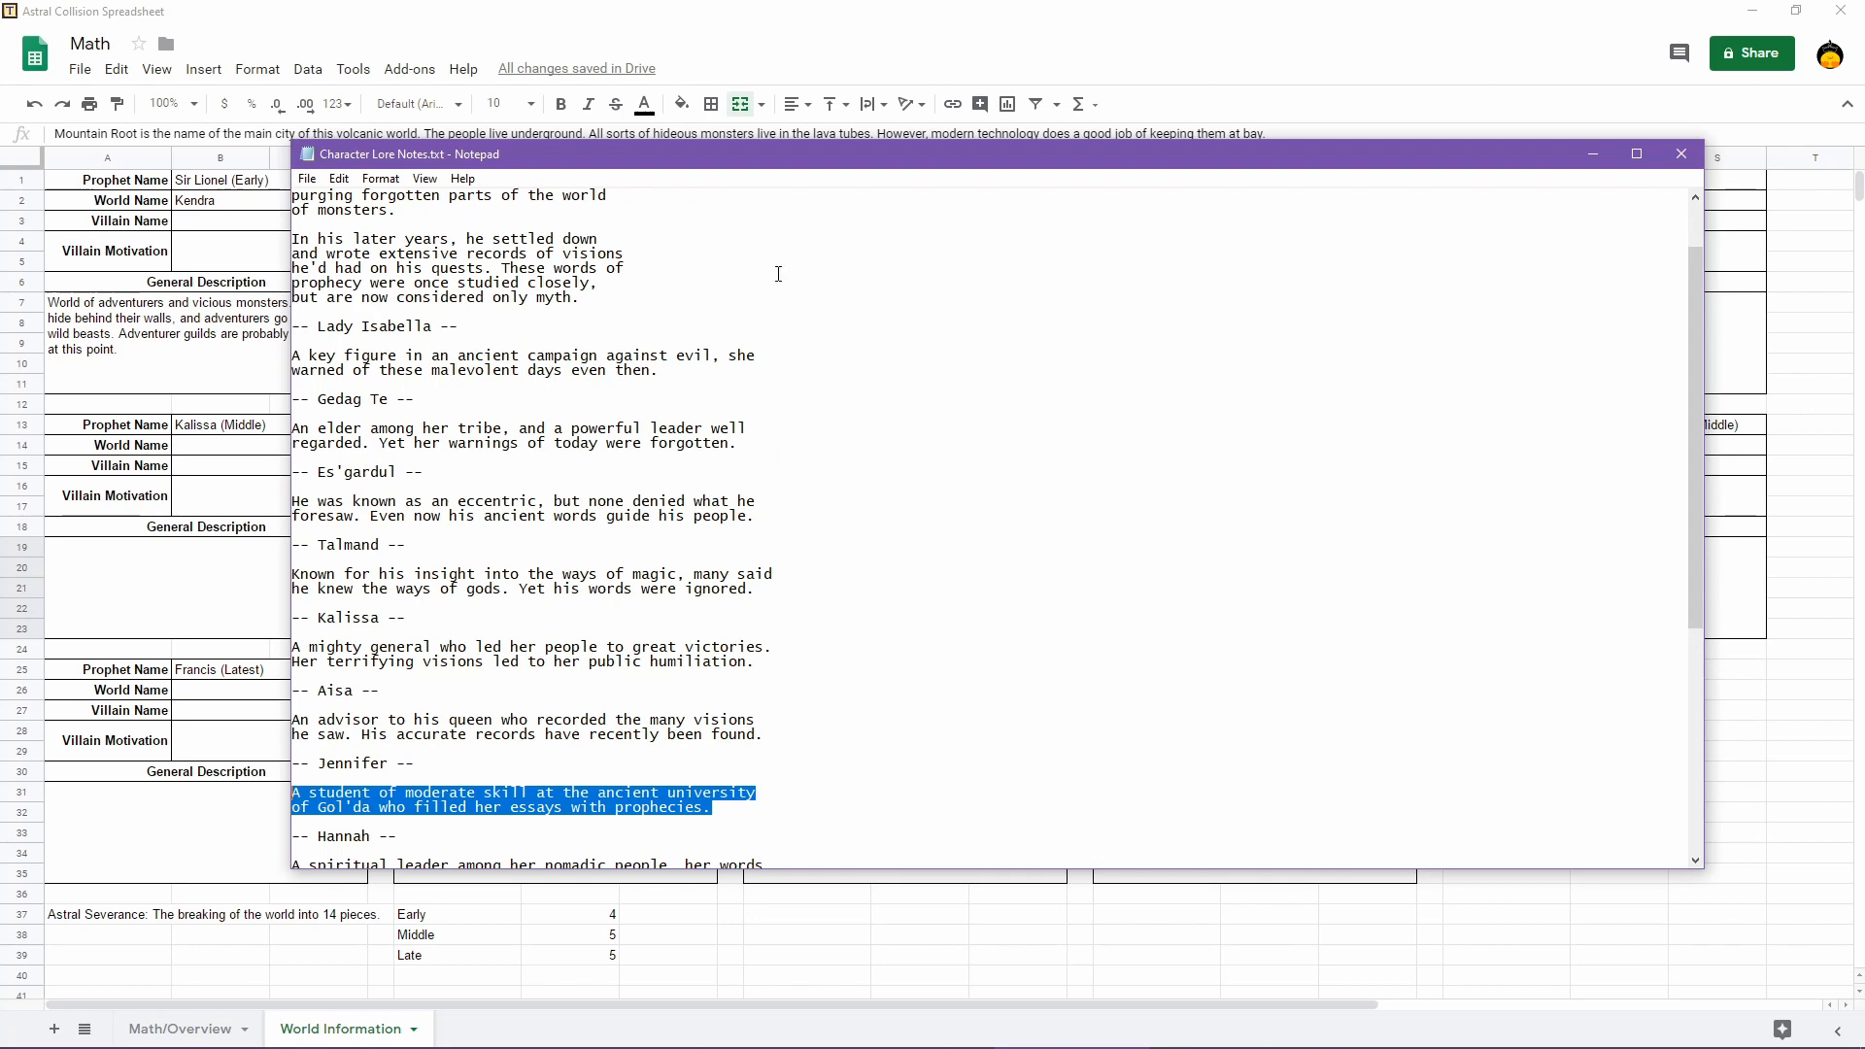
Return to the spreadsheet, append "(M)" to the world names Kendra and Sacriton, and enter "(M)" as the world name in cell N14
key("alt+Tab")
double_click(245, 202)
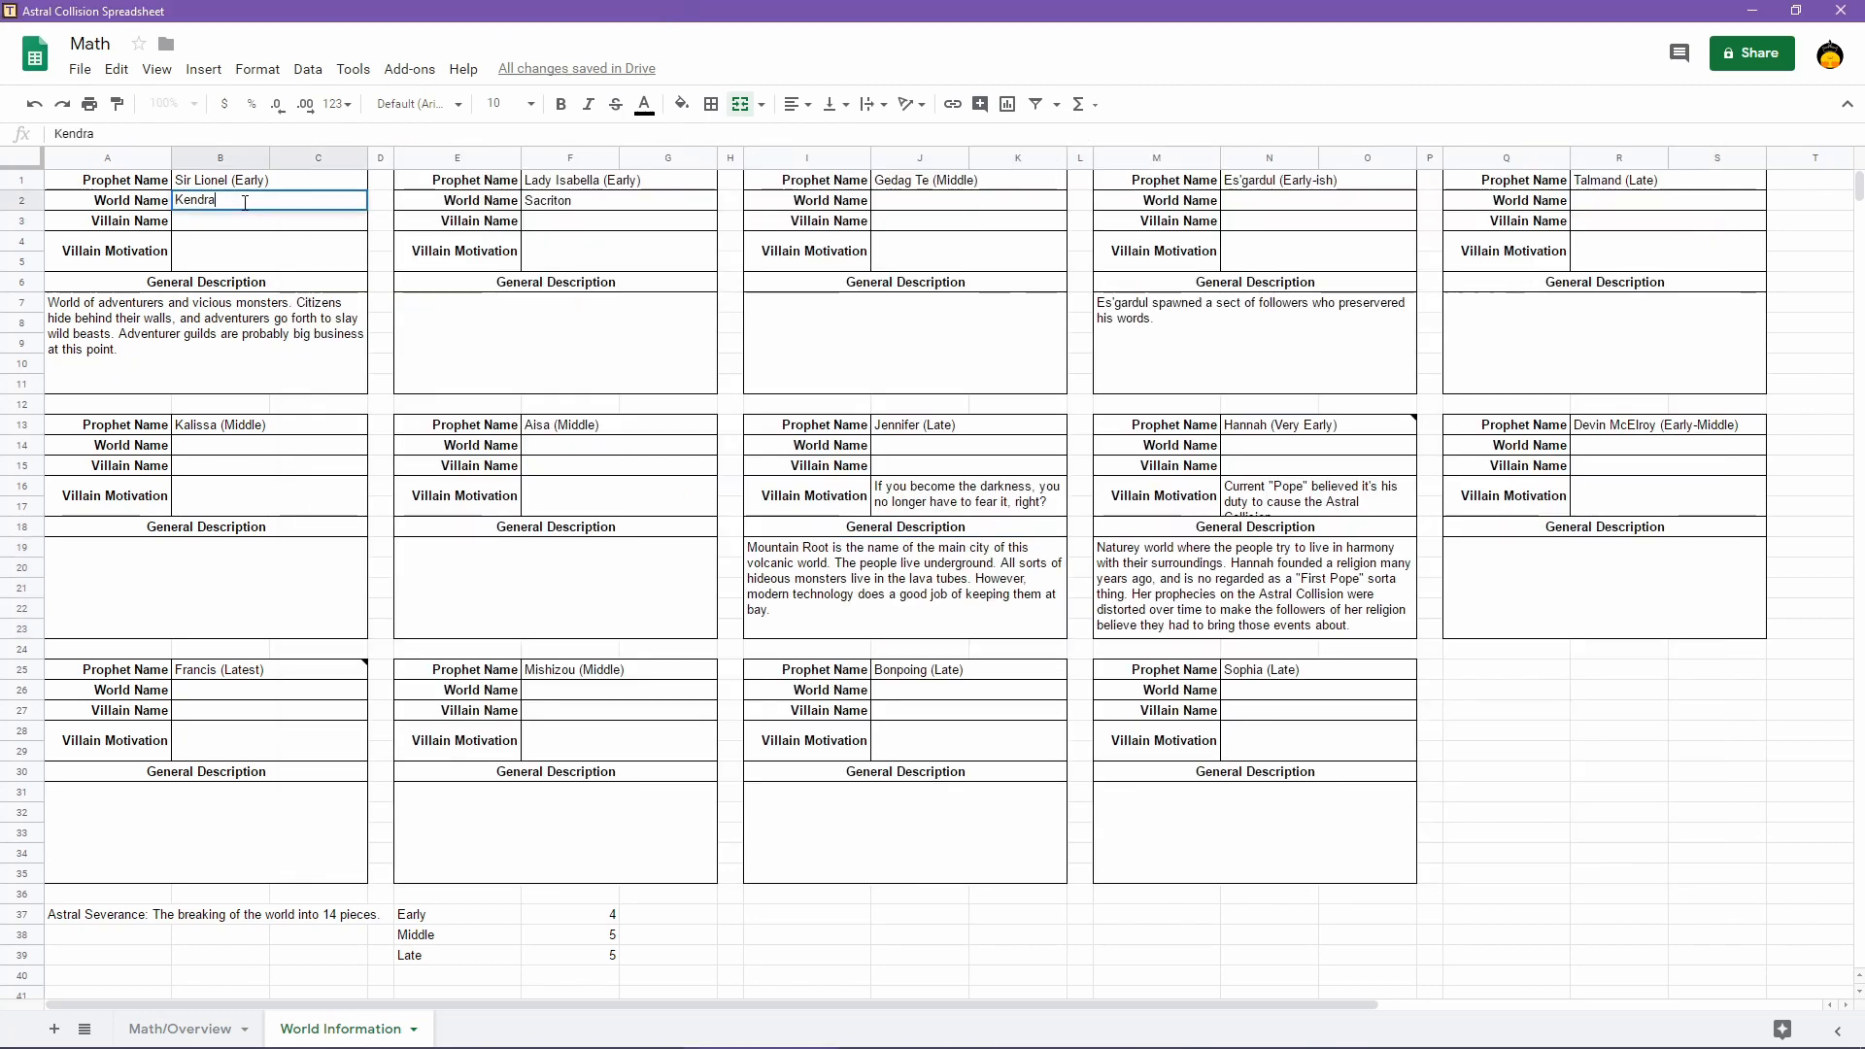
type("(M)")
key("Return")
double_click(555, 201)
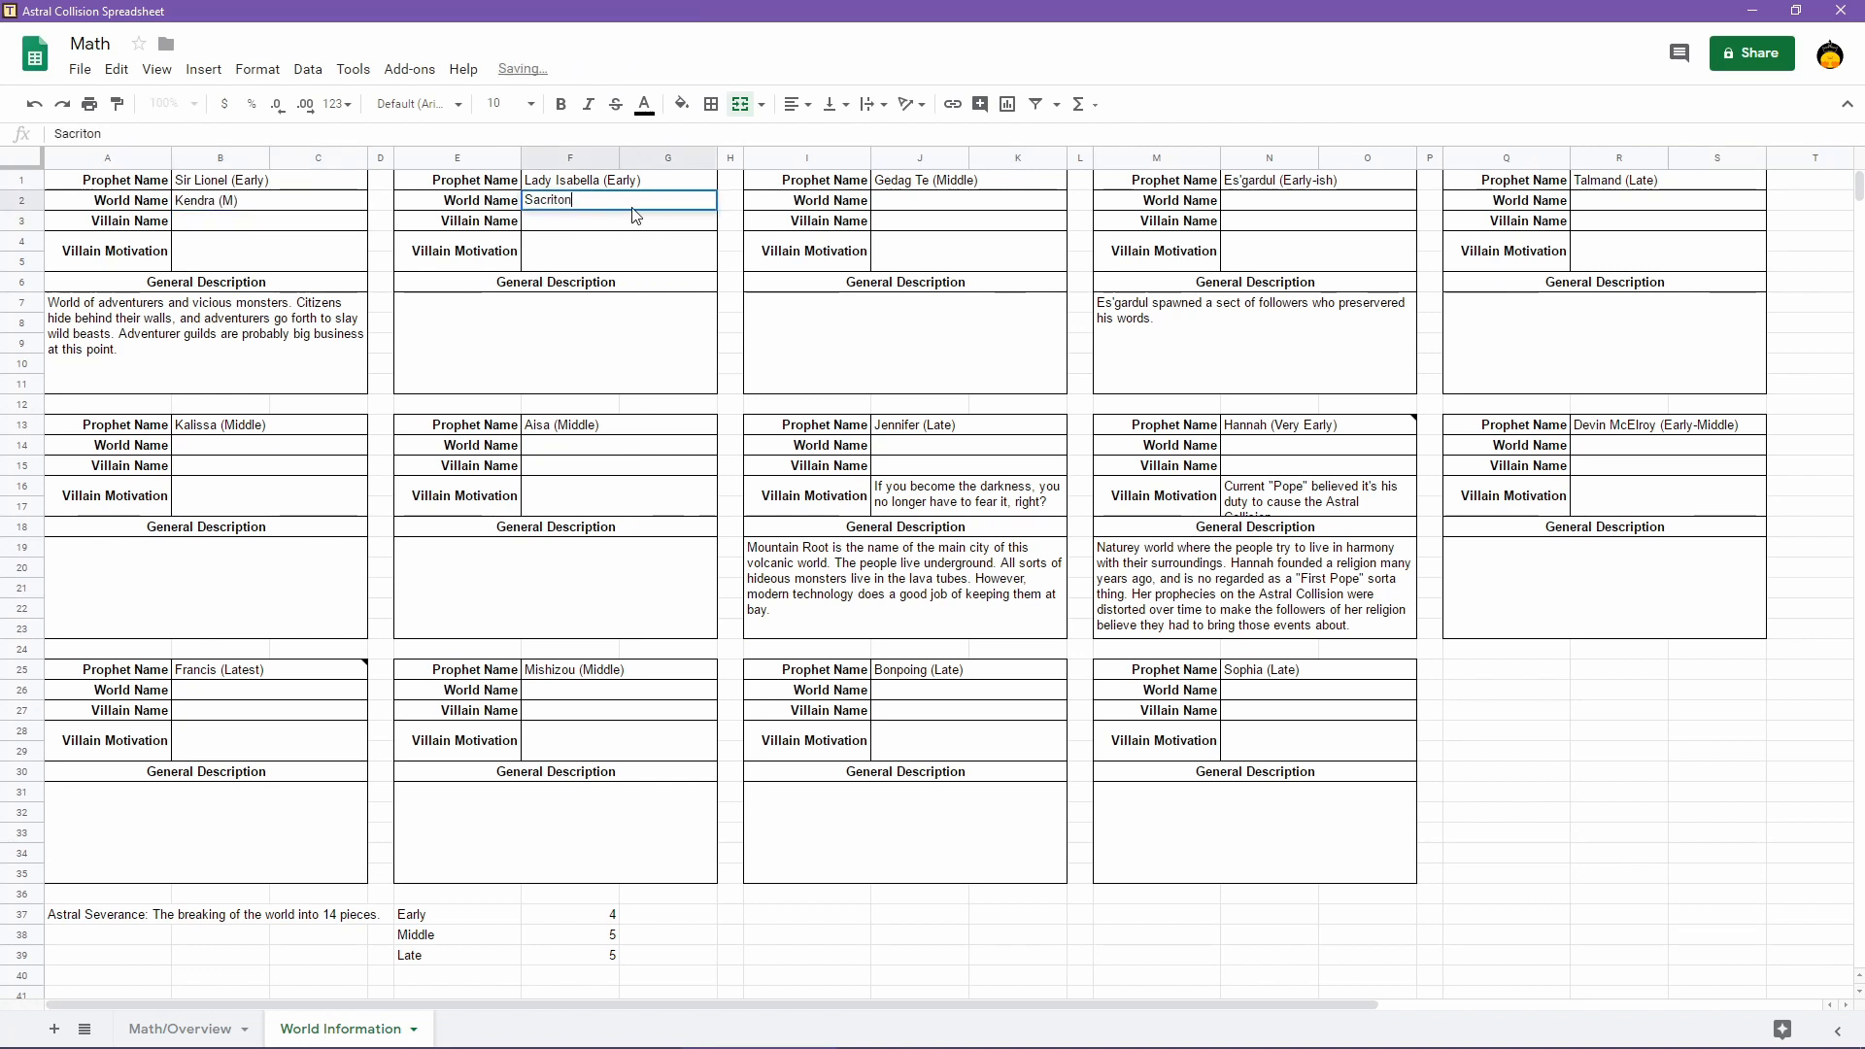
type("(M)")
key("Return")
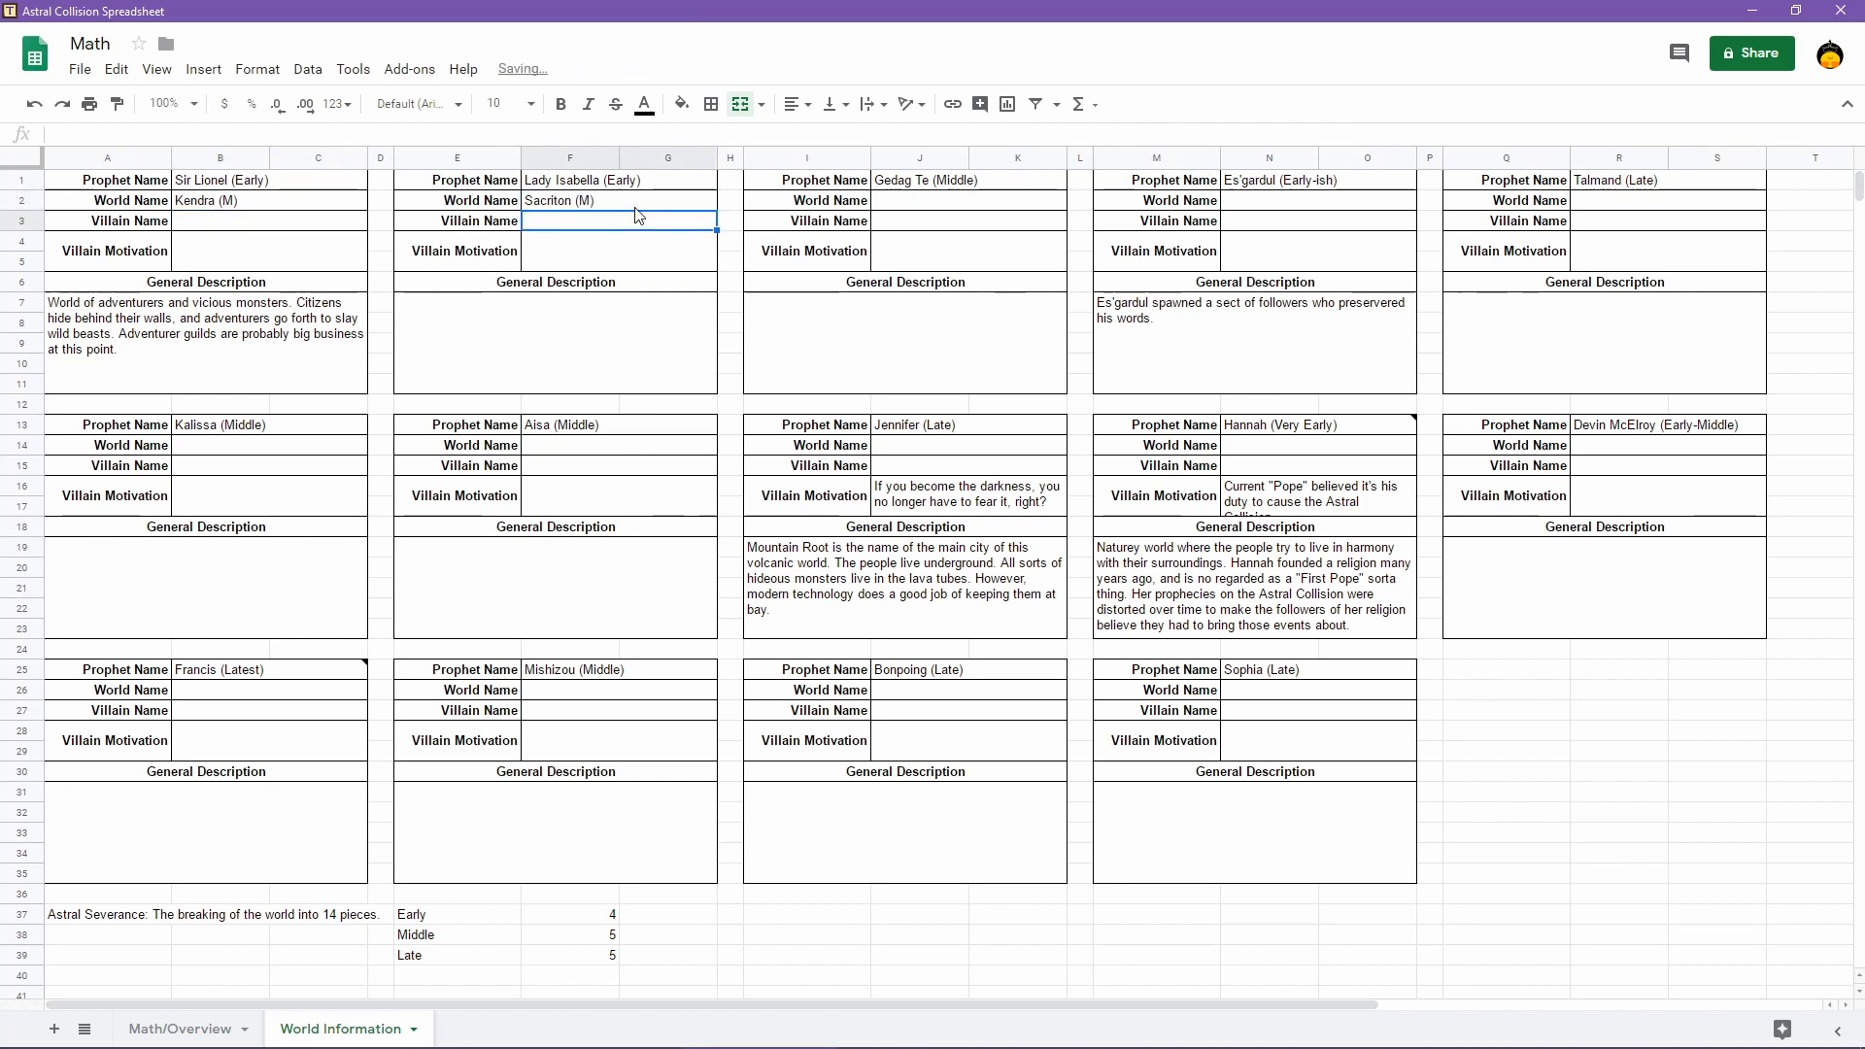
double_click(1258, 444)
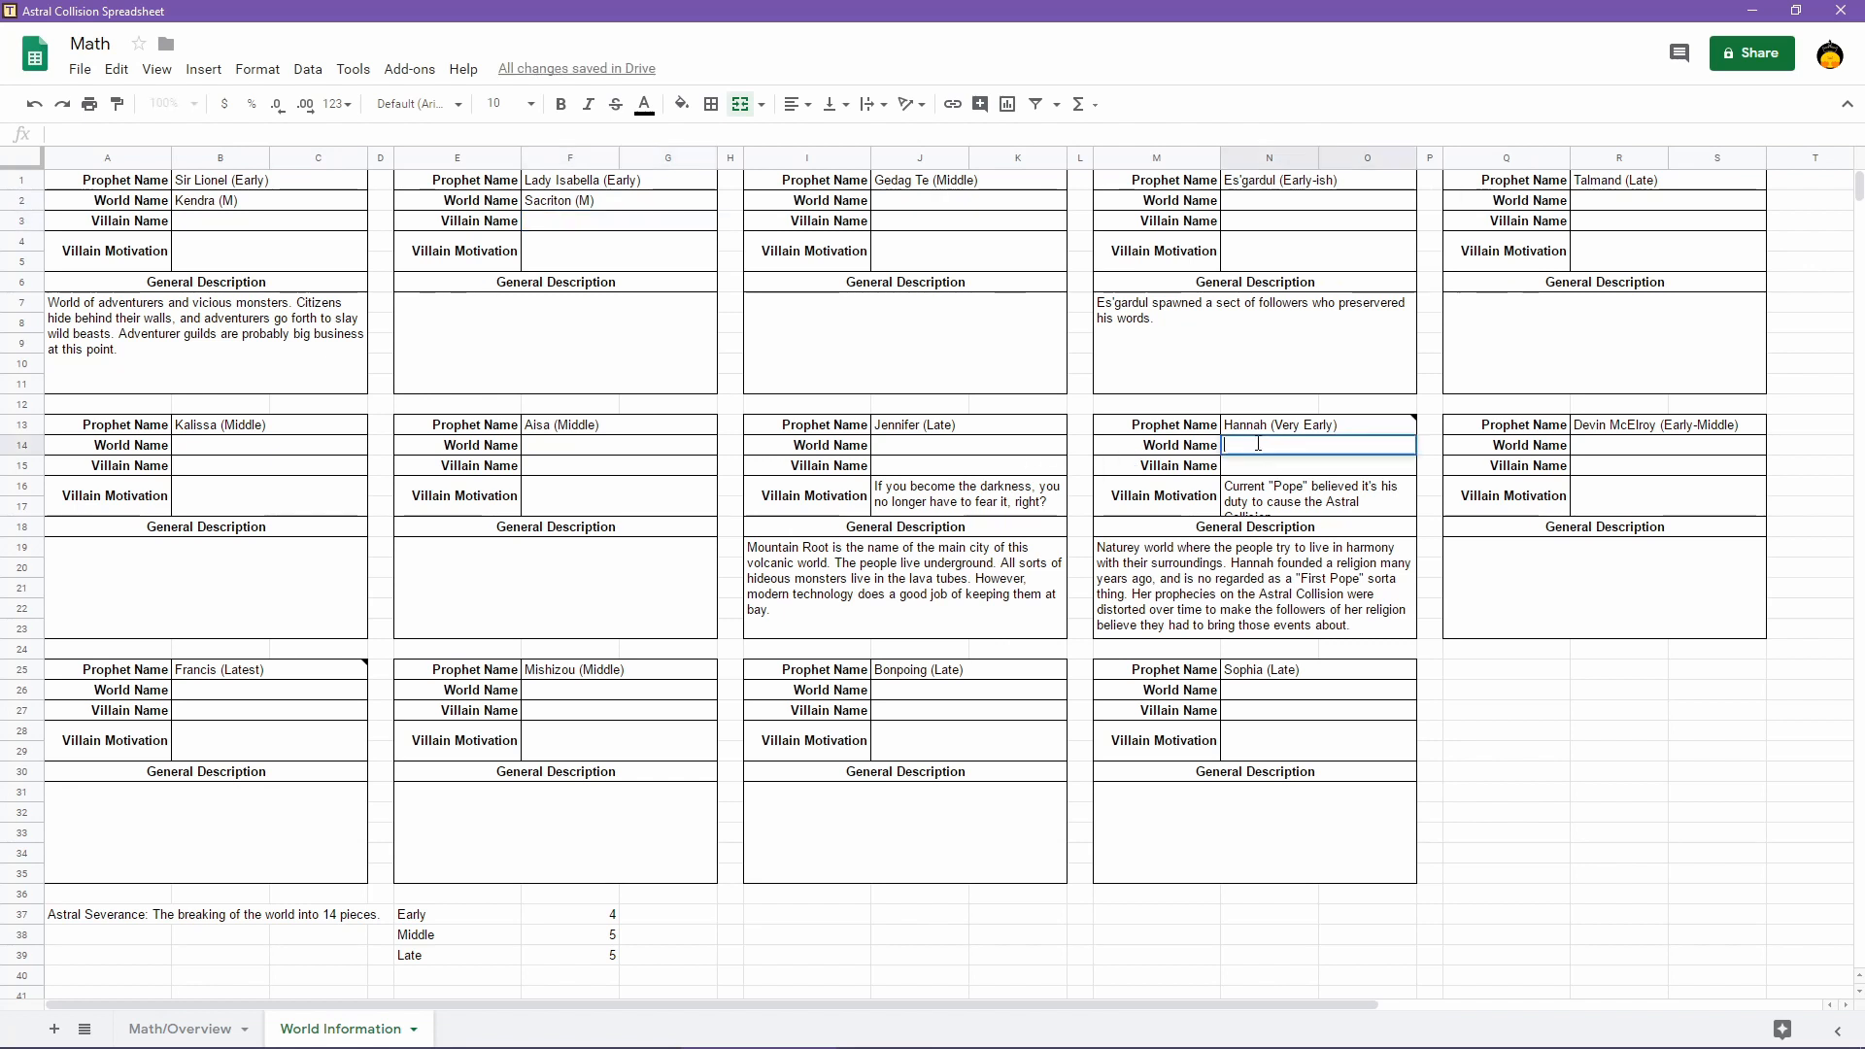
type("(M)")
key("Return")
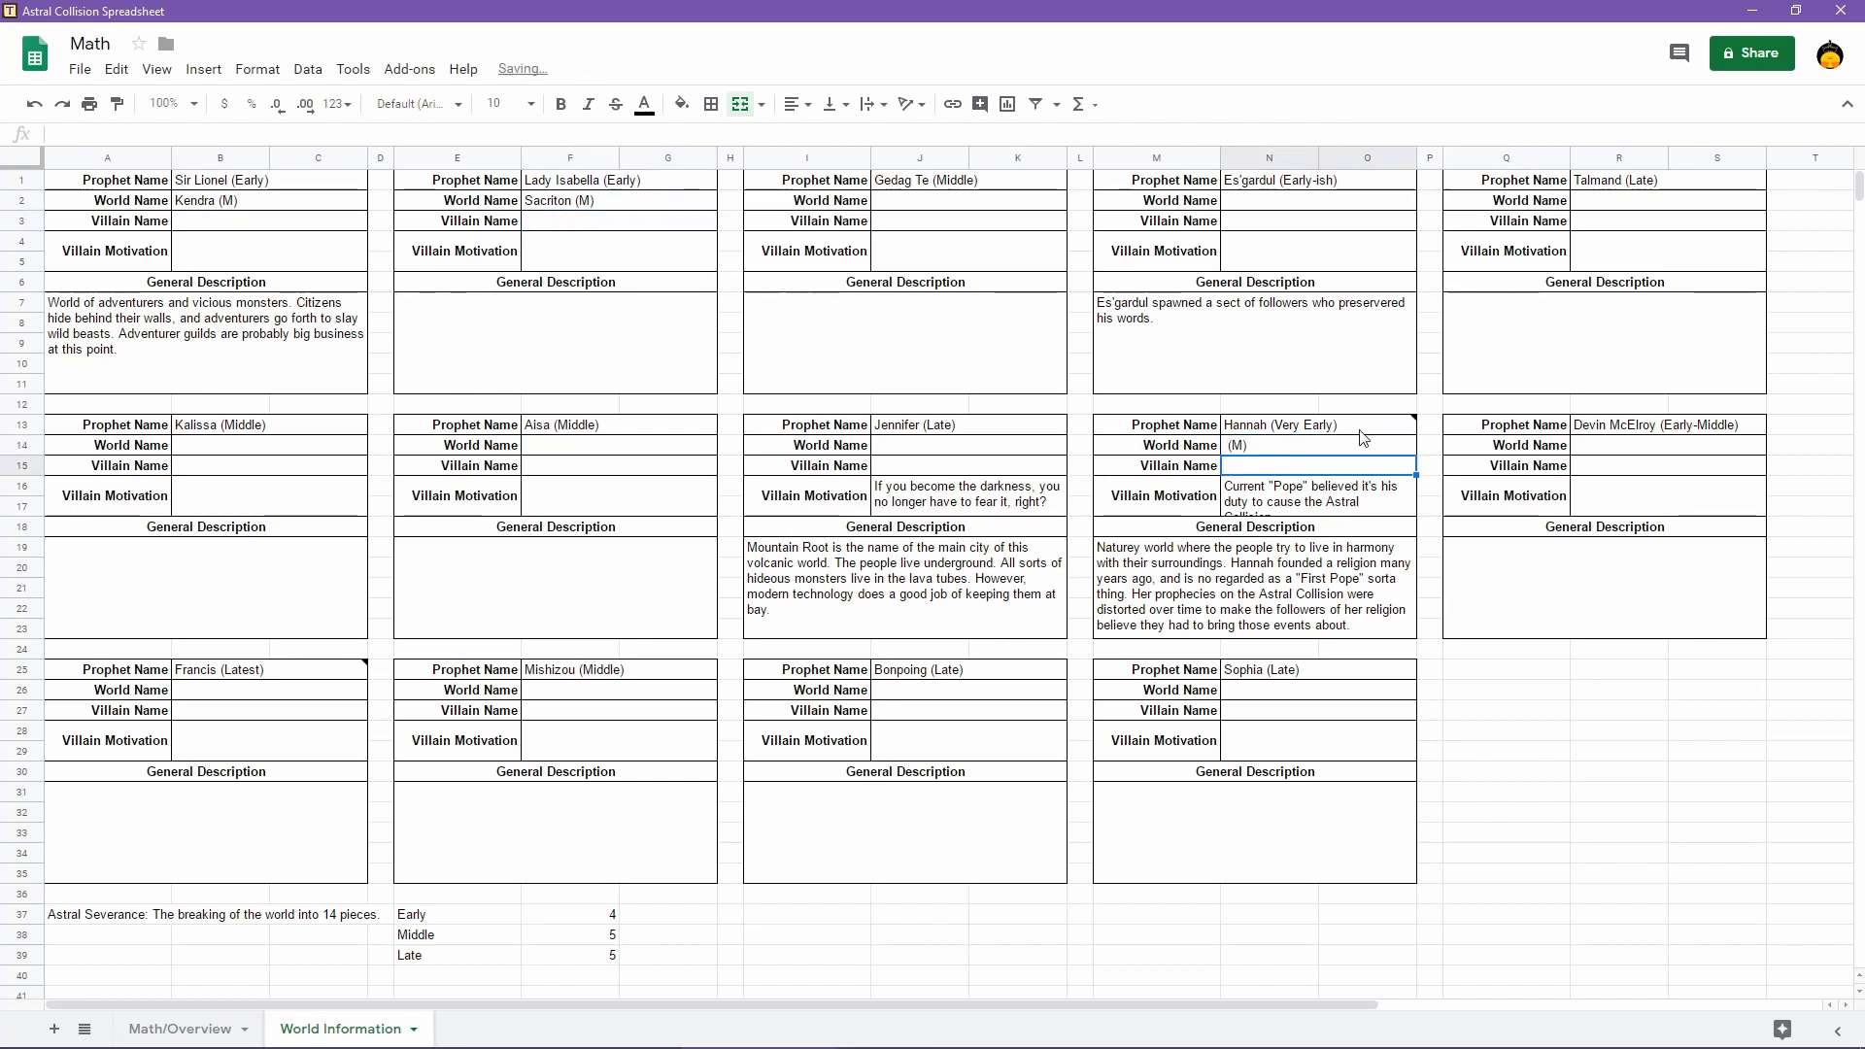
Enter "(Modern)" as the world name in cell R14 for the Early-Middle prophet
double_click(1609, 445)
type("(")
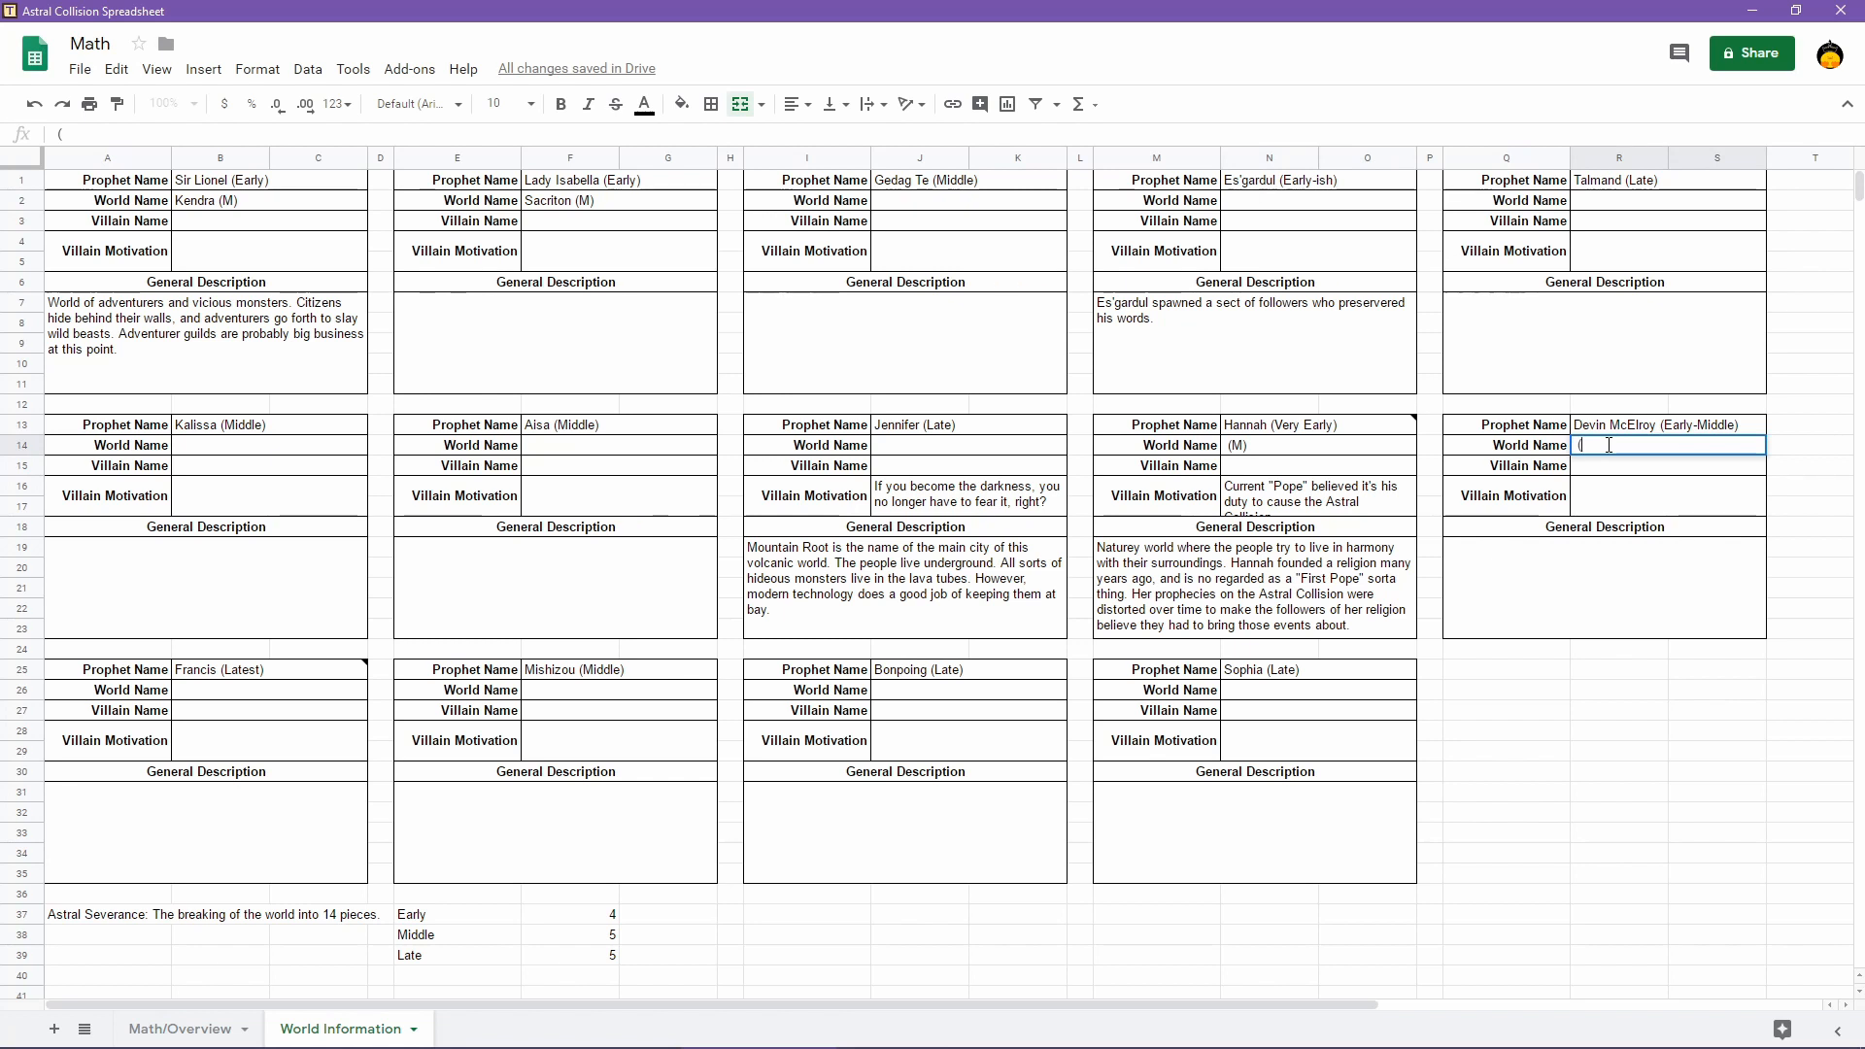
type("Modern)")
key("Return")
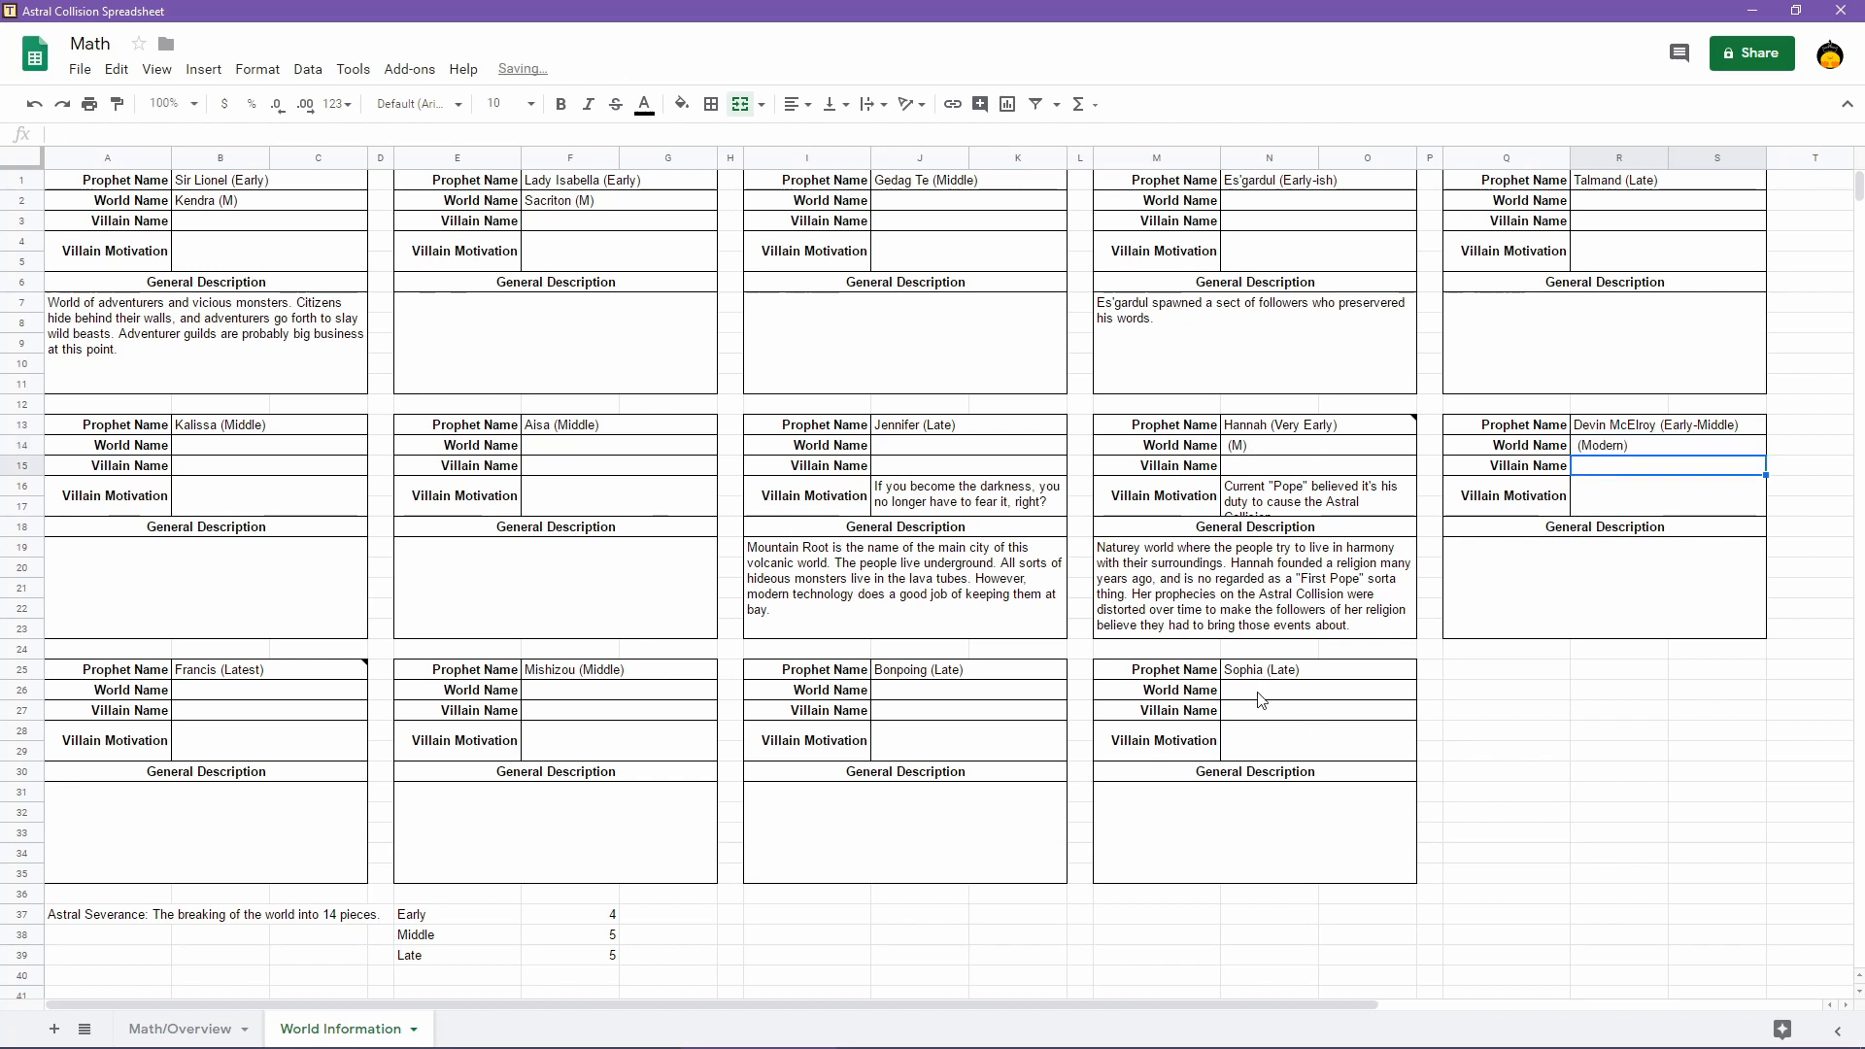
Expand "(M)" to "(Medieval)" in the world names of Kendra, Sacriton and the Very Early prophet in N14
double_click(255, 207)
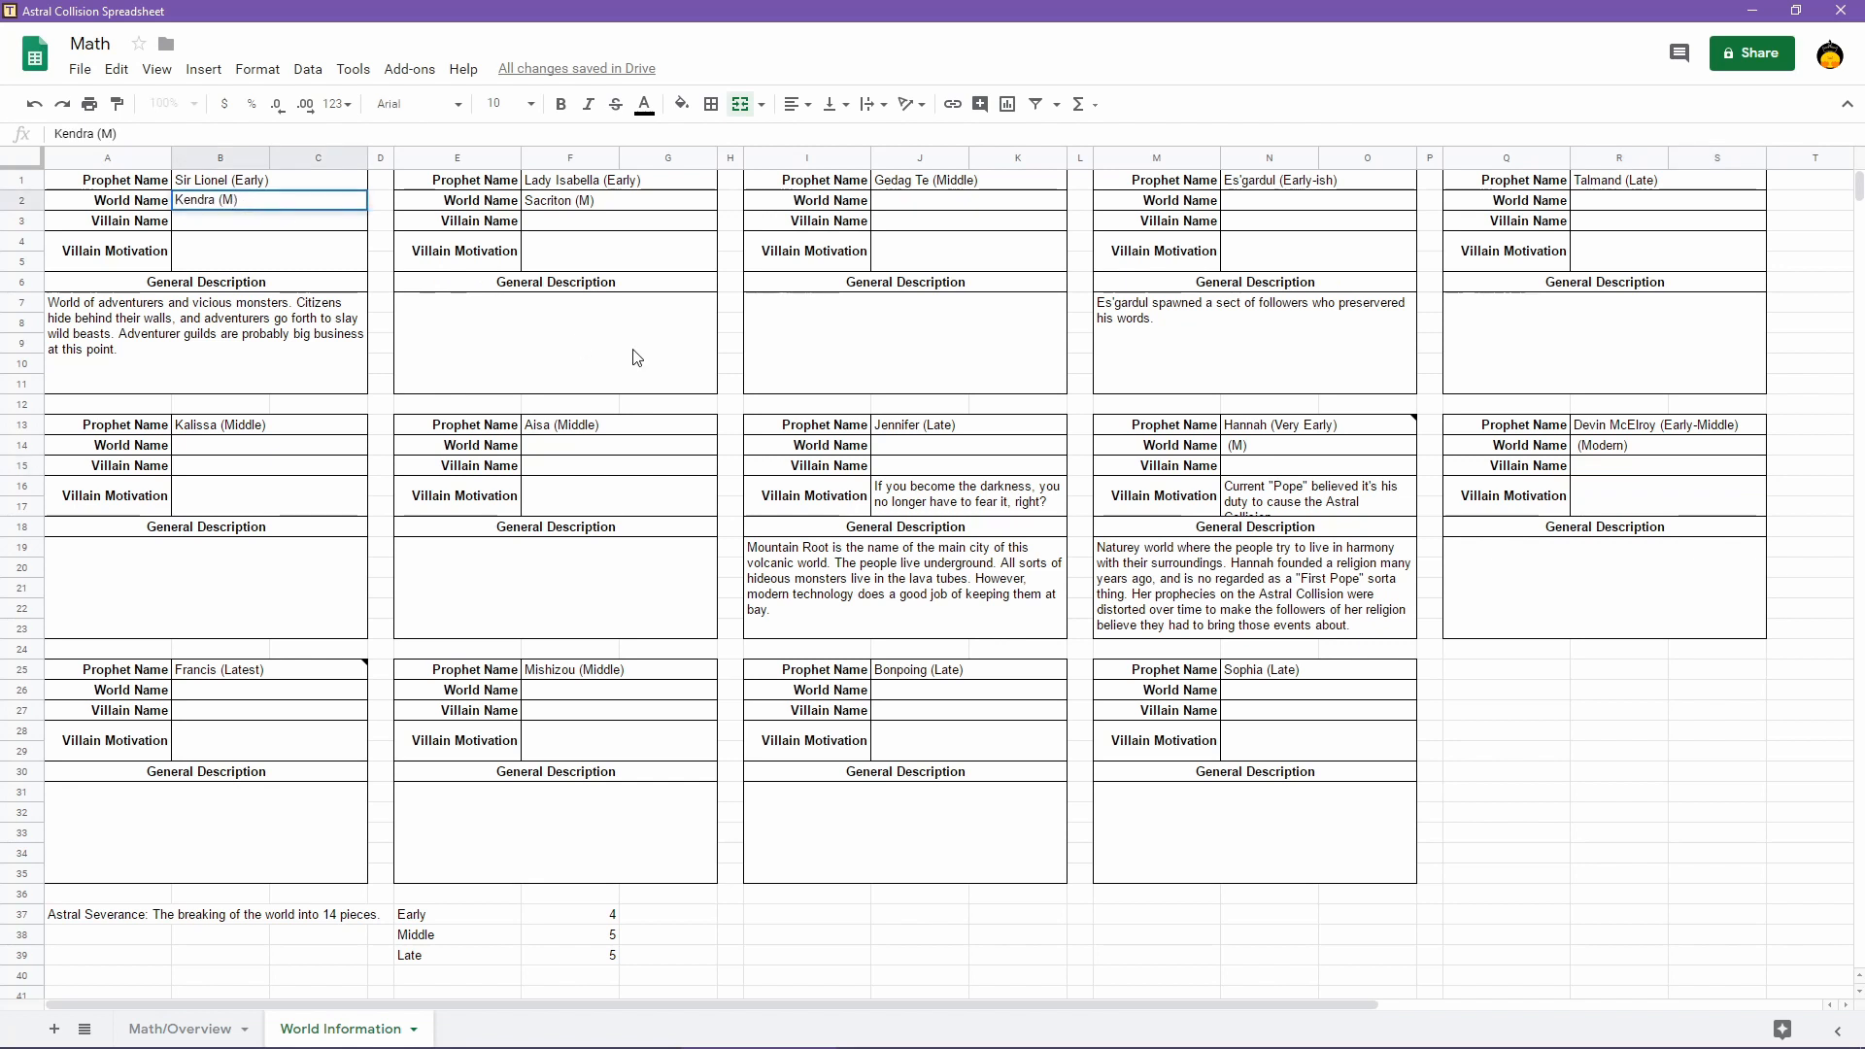
type("edieval")
left_click(590, 200)
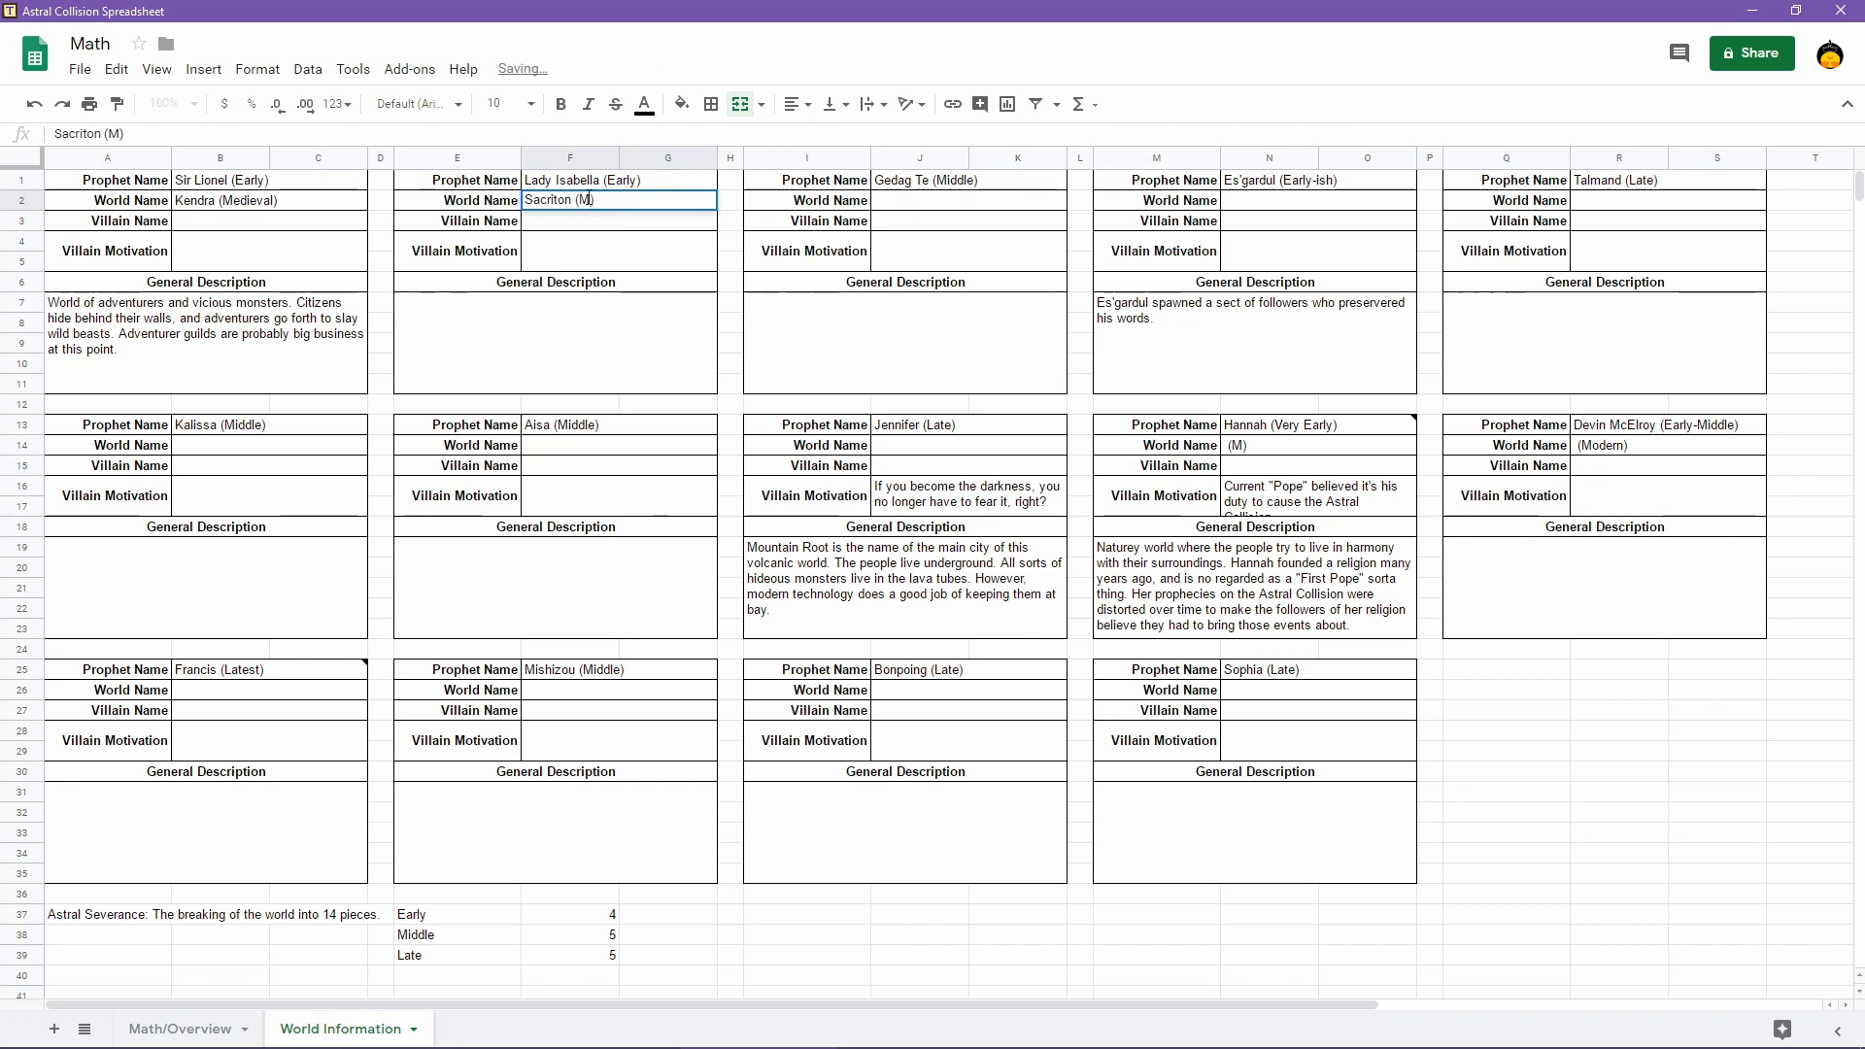
double_click(589, 199)
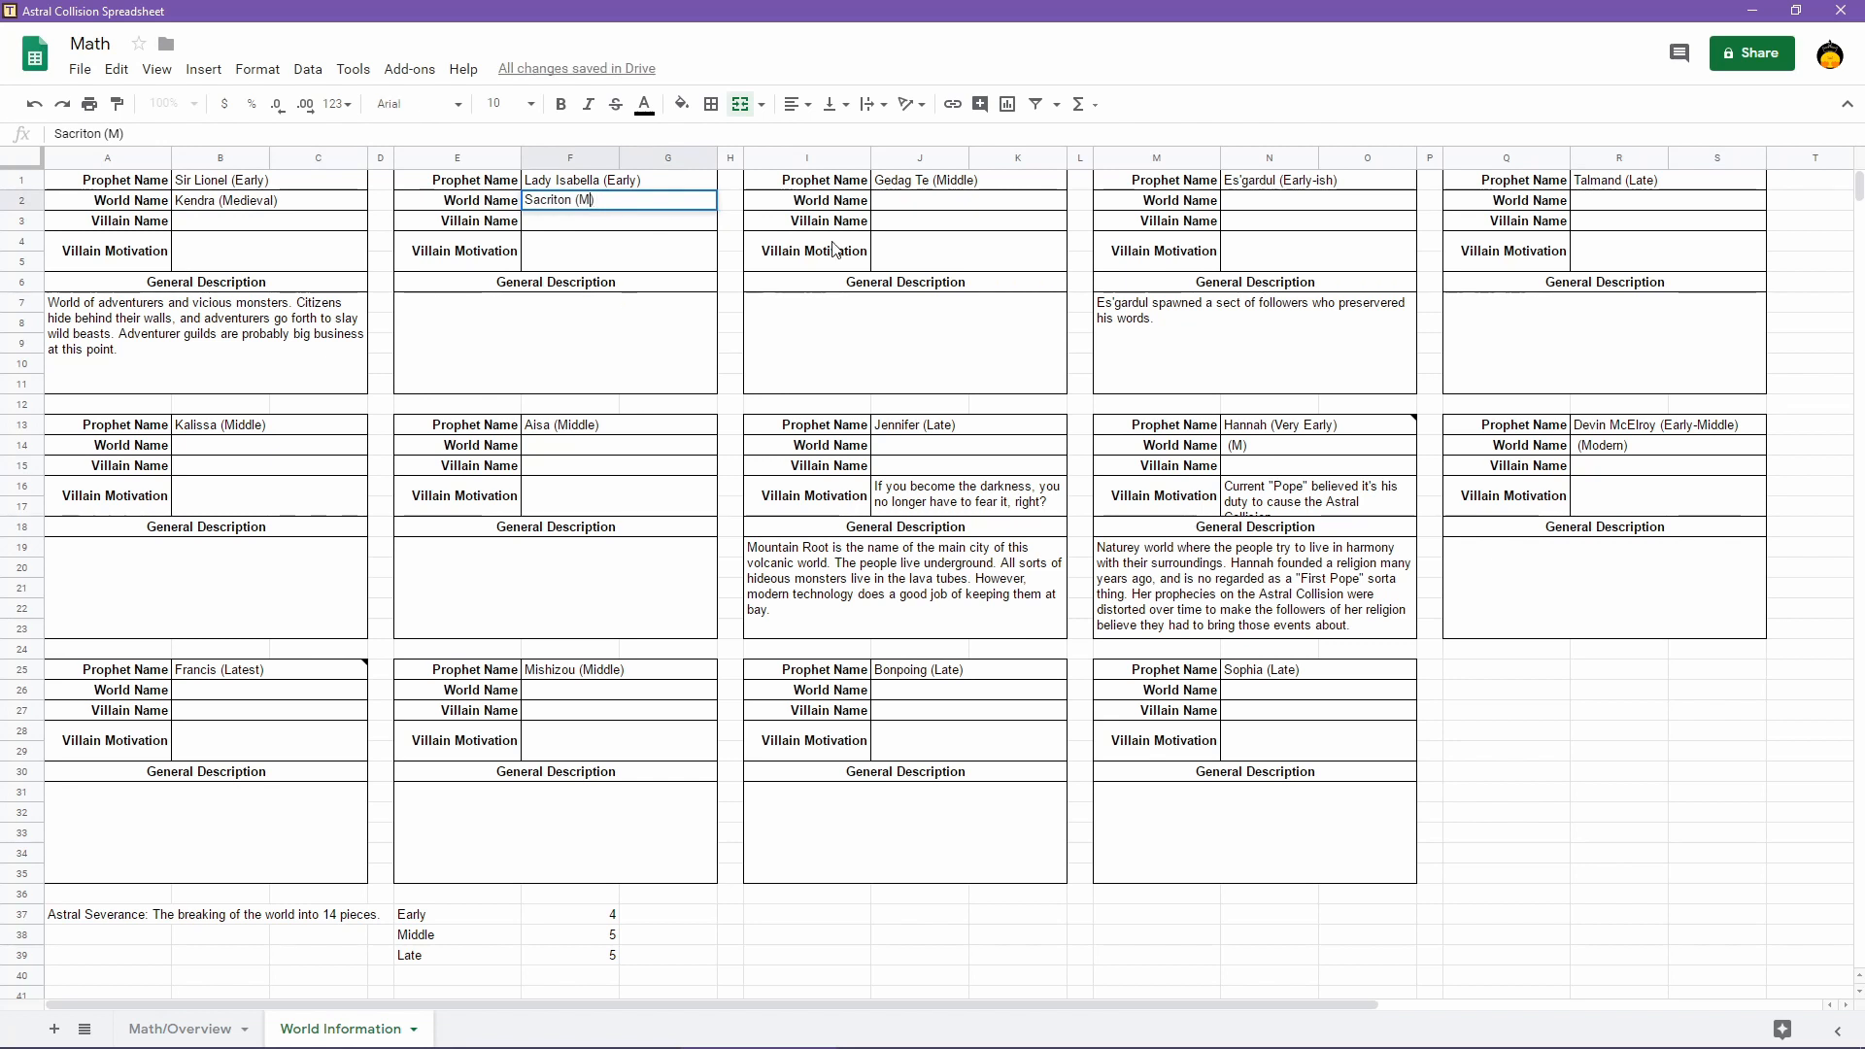
type("edieval")
double_click(1246, 445)
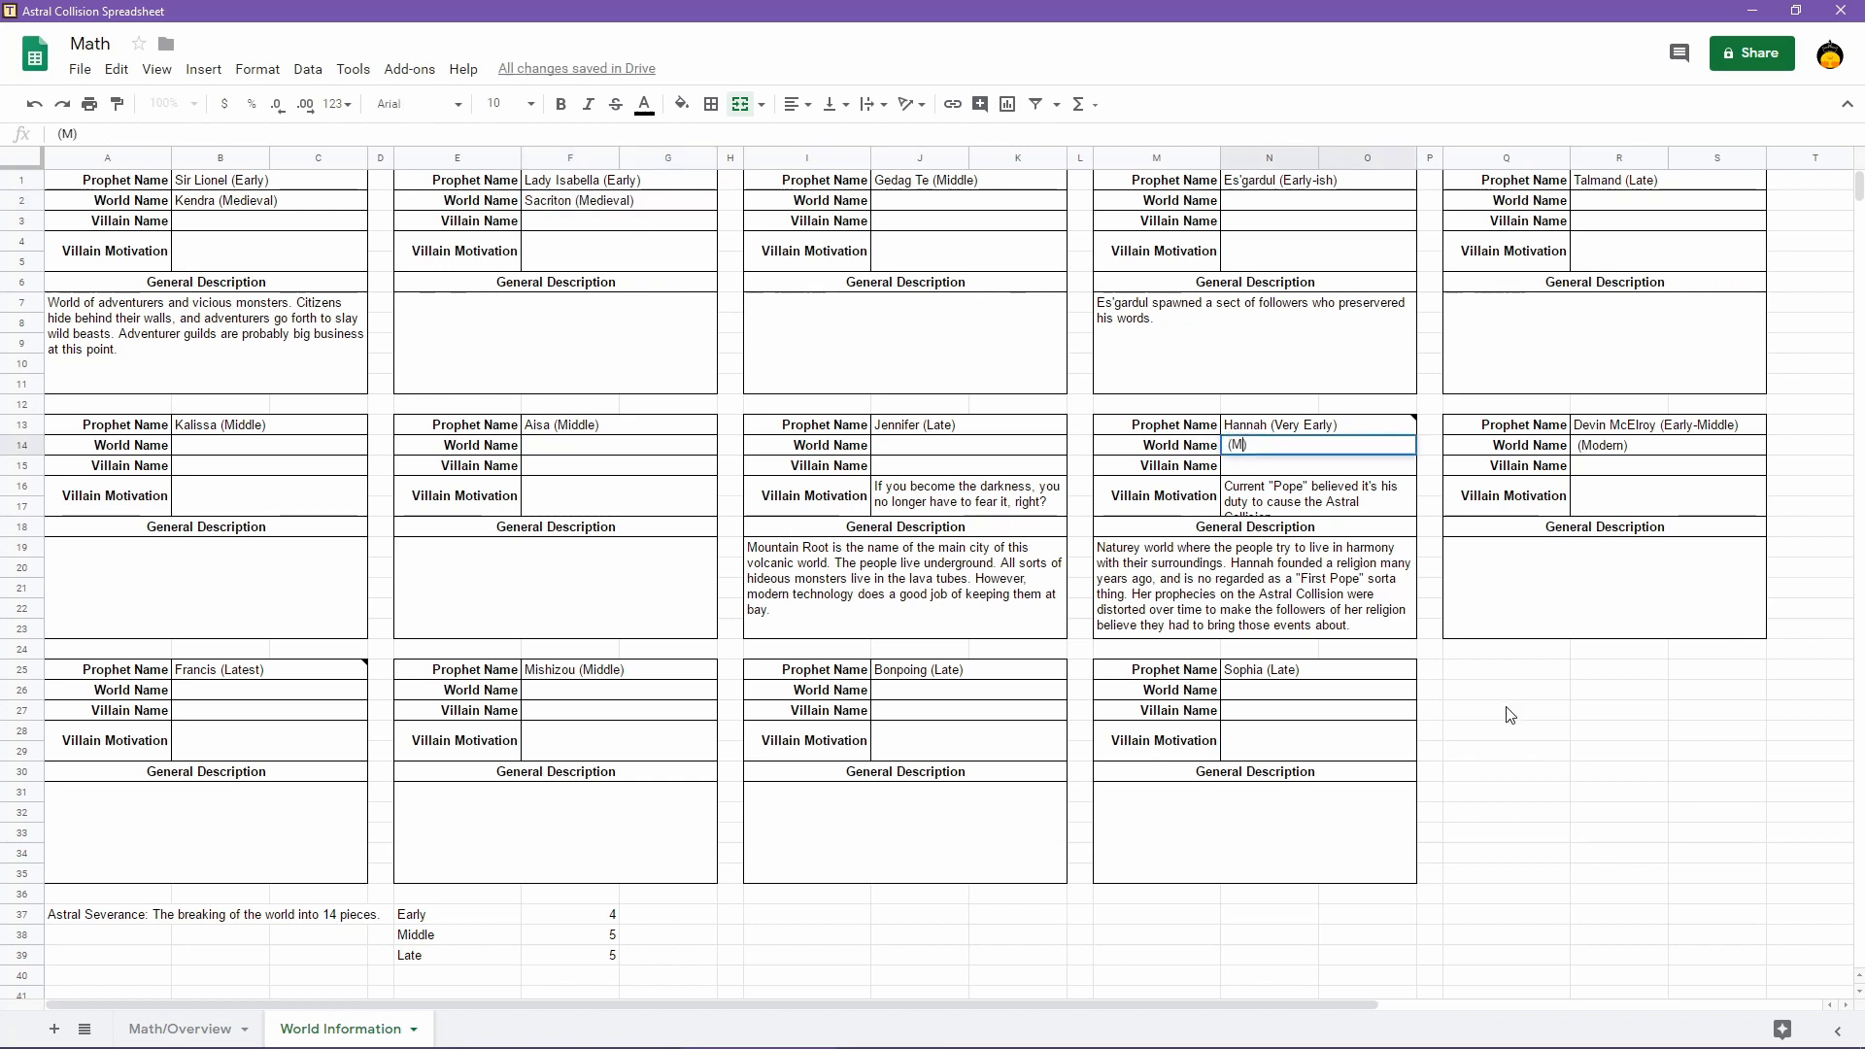
key("BackSpace")
type("Medieval")
key("BackSpace")
key("Return")
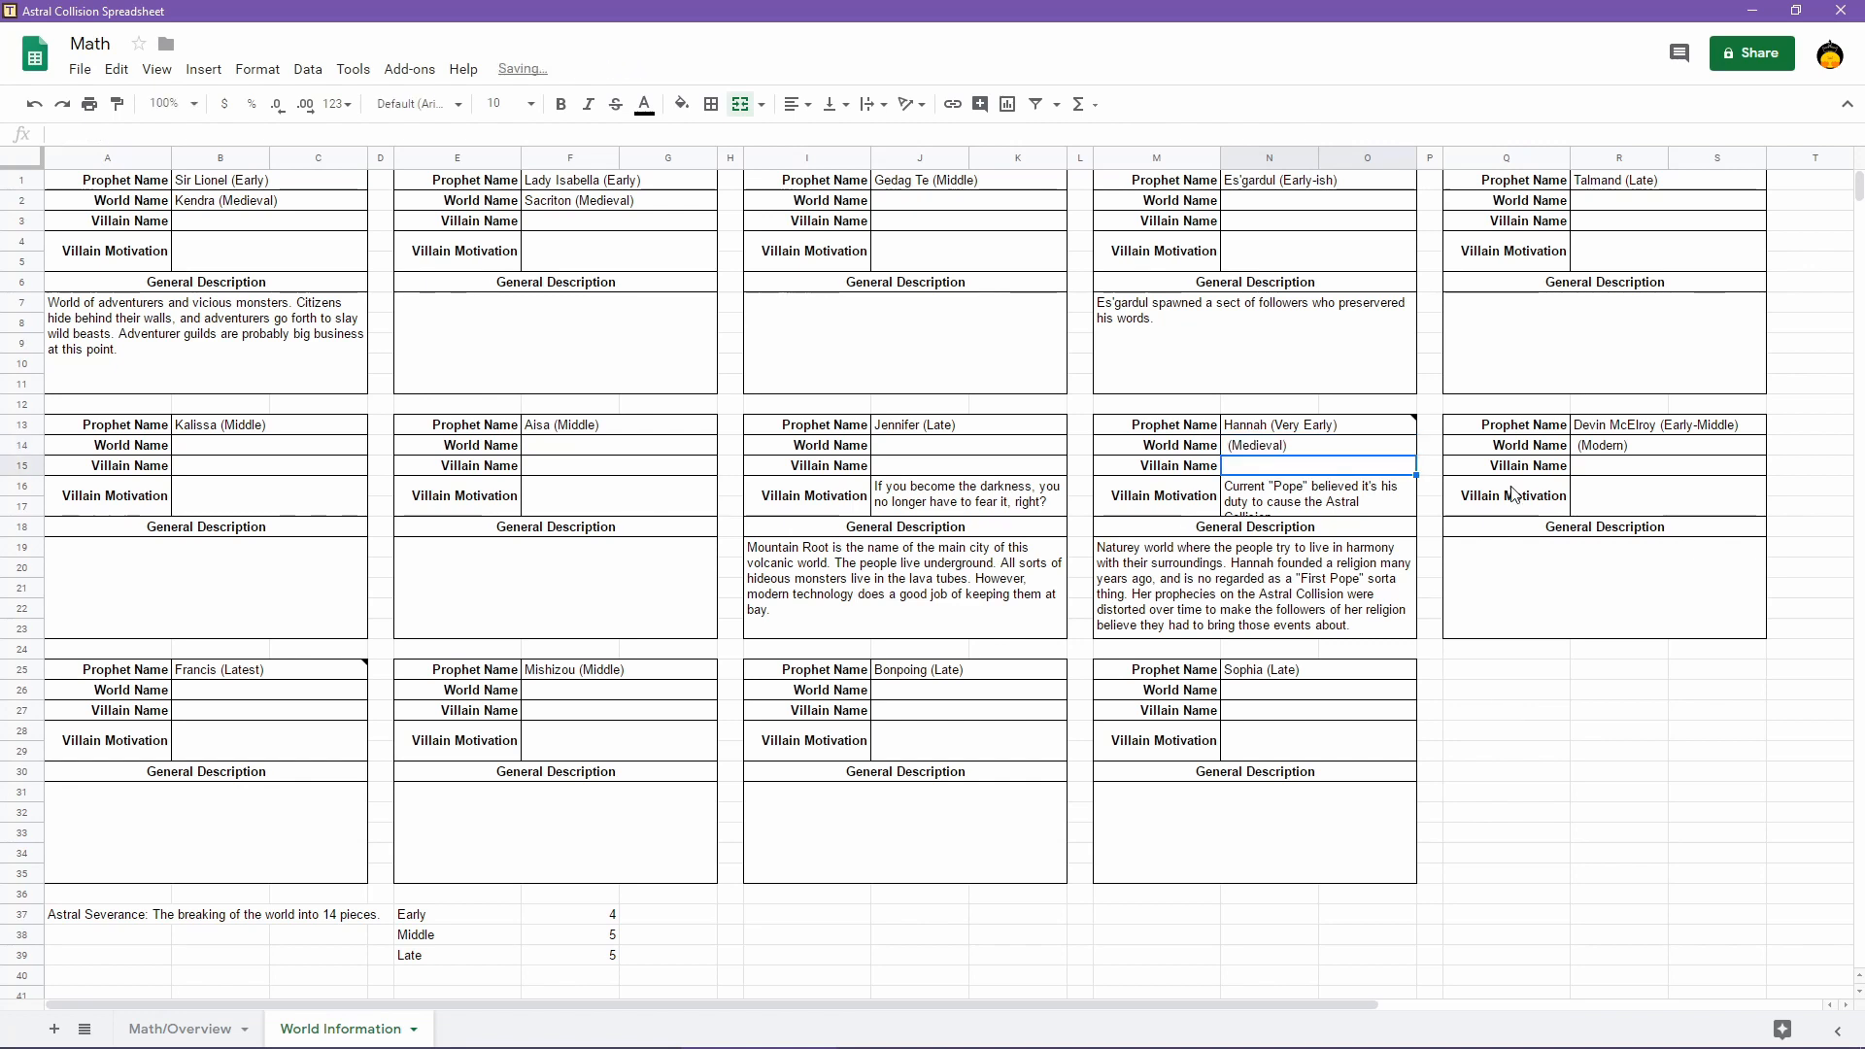
Switch to RPG Maker MV and examine the continents of The Worldo map, ending at the volcanic island
mouse_move(1163, 1028)
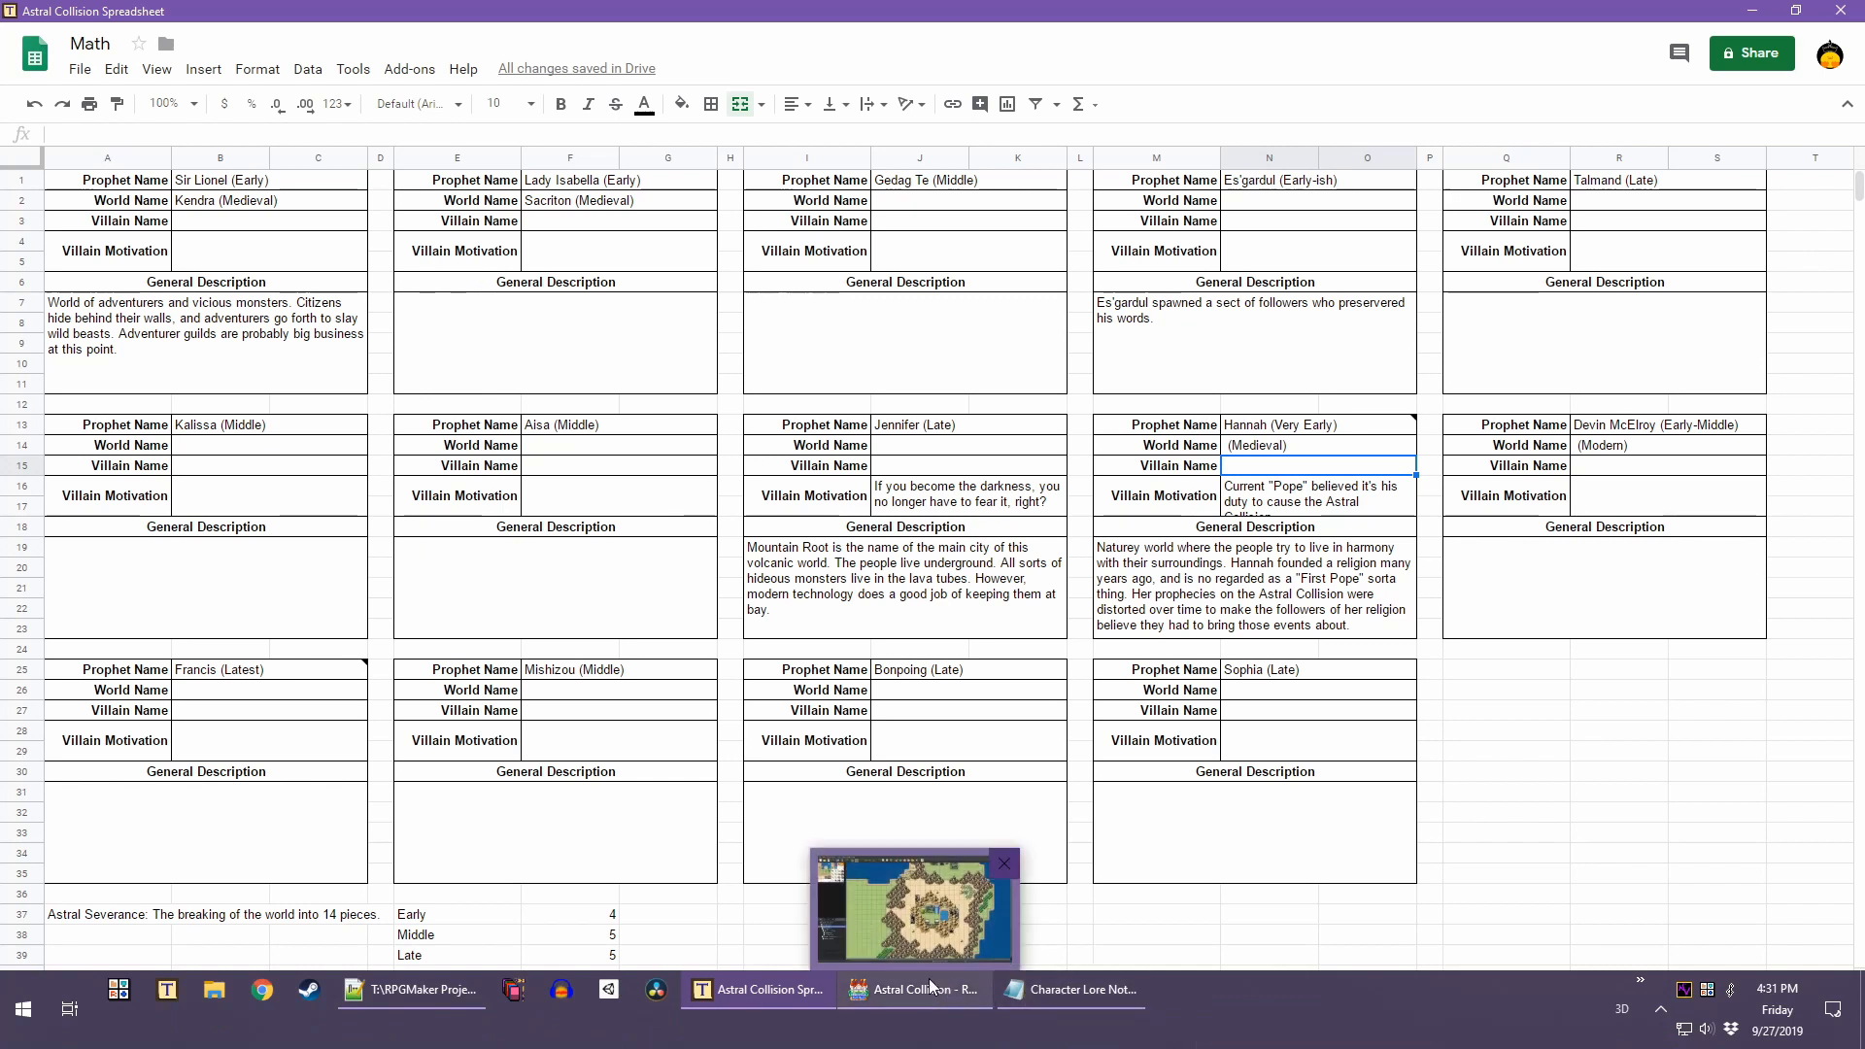
left_click(959, 993)
scroll(1085, 643, "up", 5)
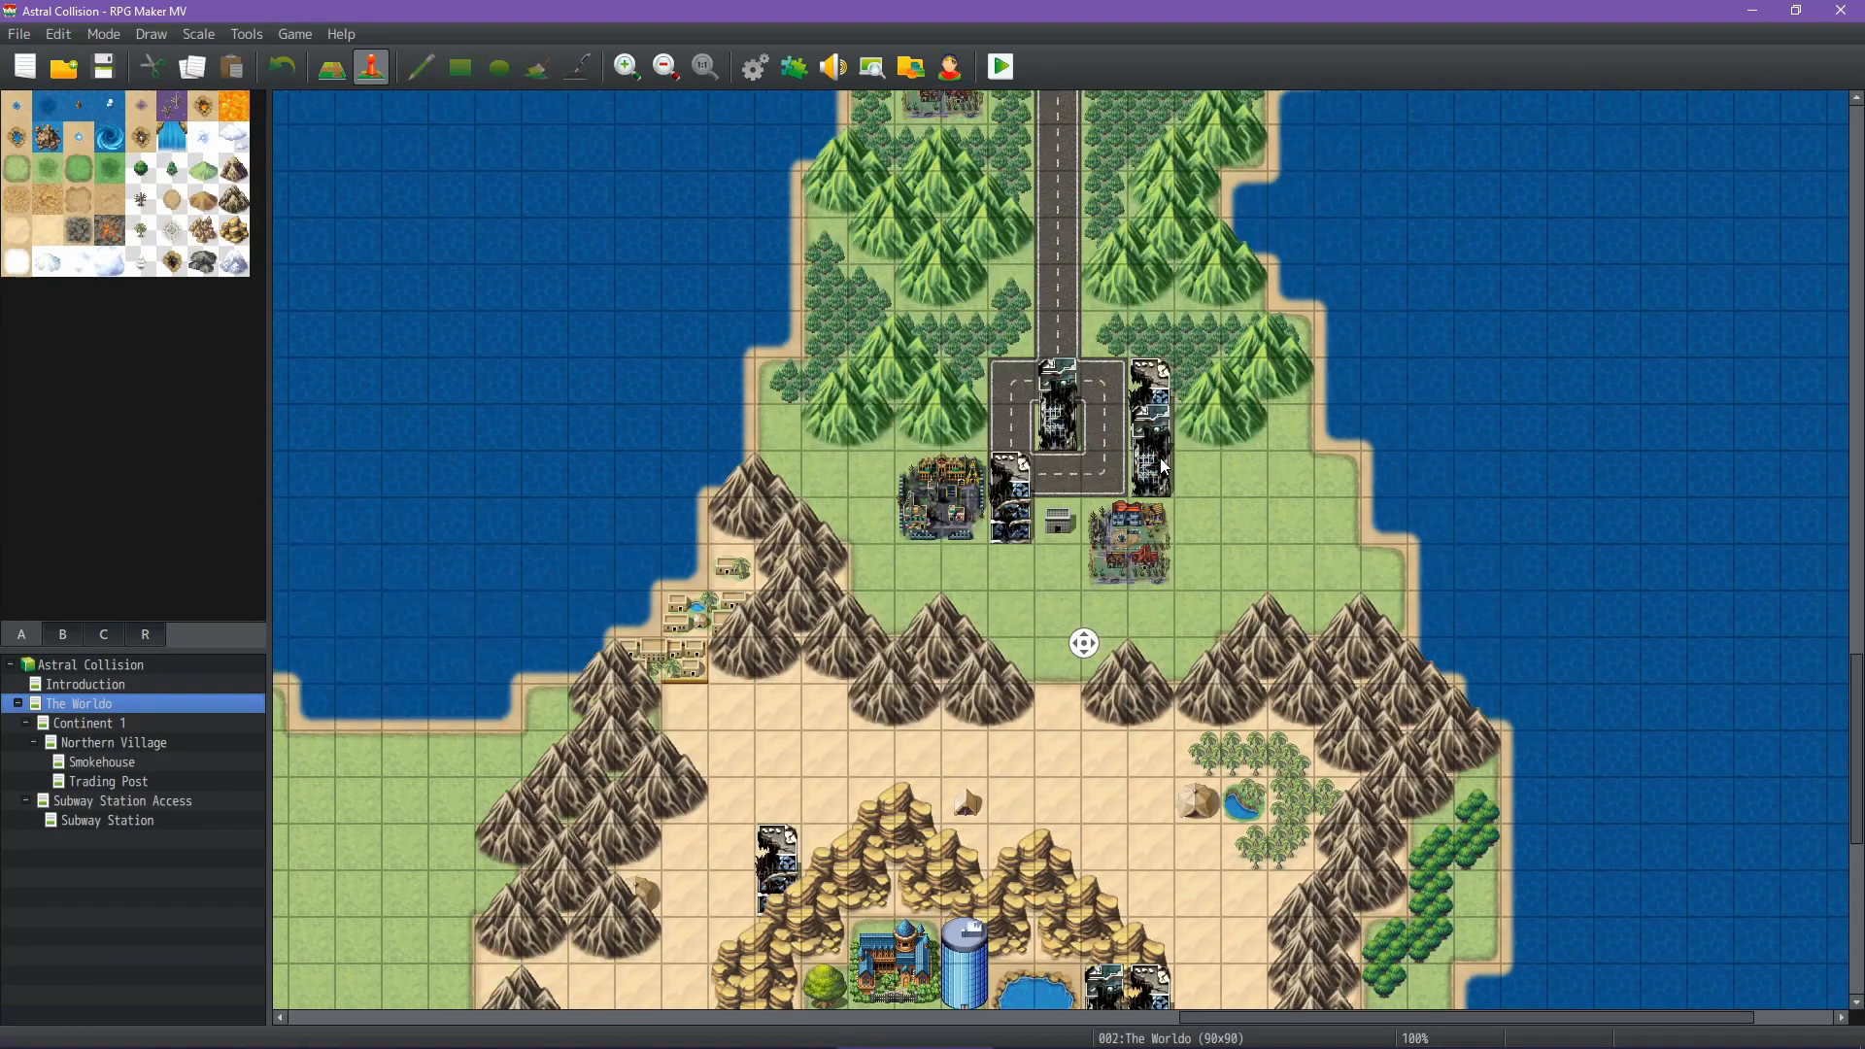
scroll(928, 452, "up", 10)
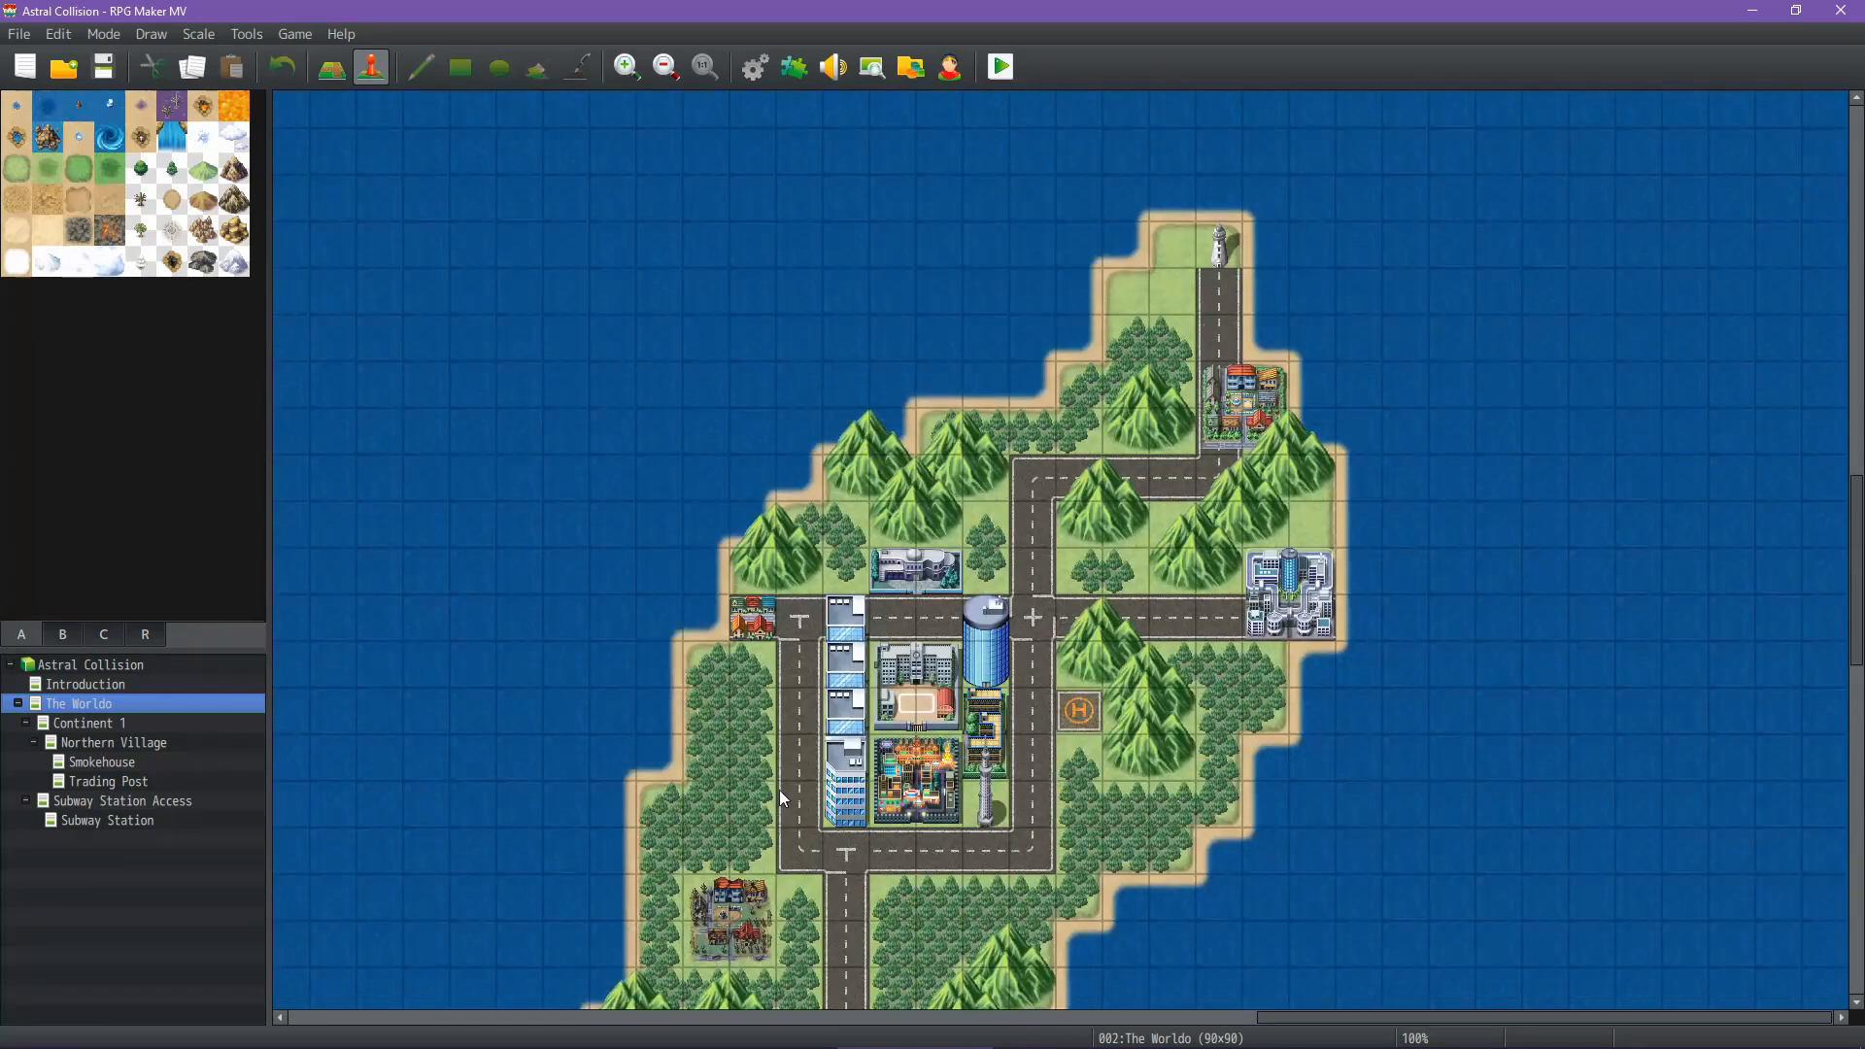
scroll(1228, 464, "down", 15)
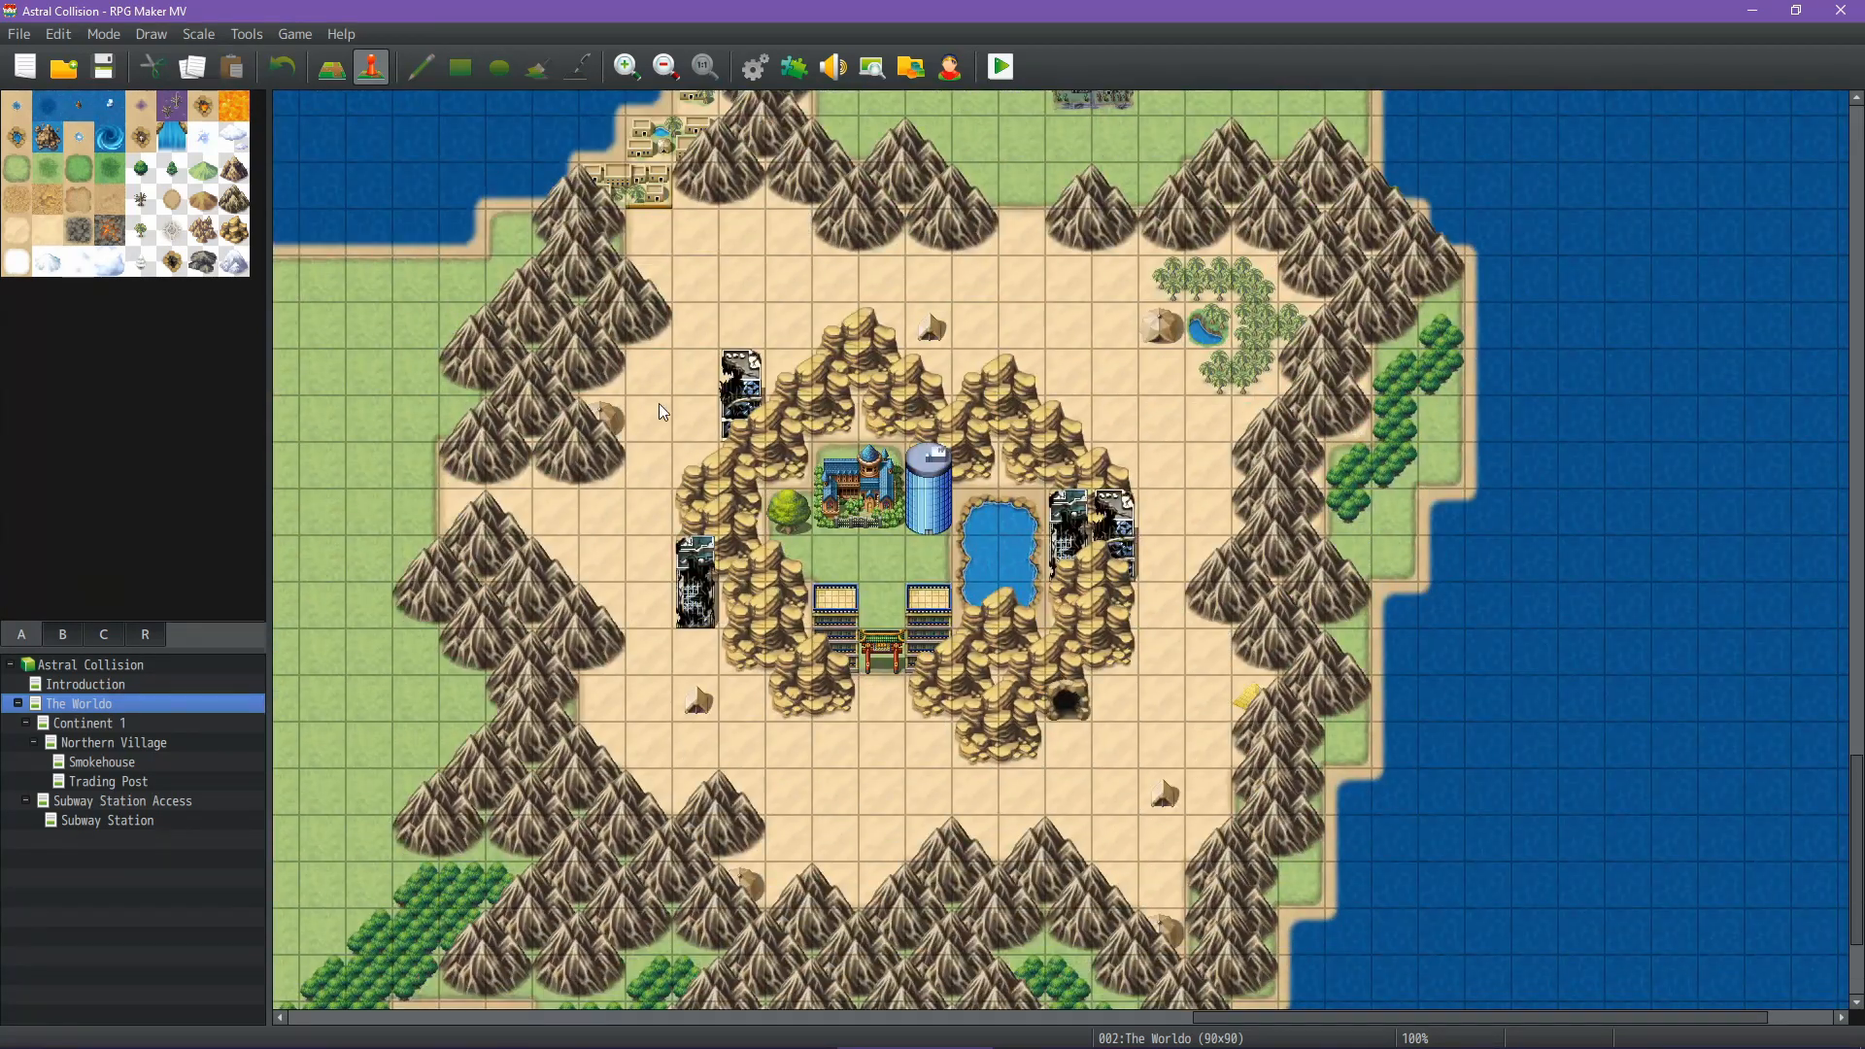
mouse_move(649, 350)
middle_mouse_down()
mouse_move(383, 352)
mouse_move(354, 405)
mouse_move(349, 342)
mouse_move(369, 343)
middle_mouse_up()
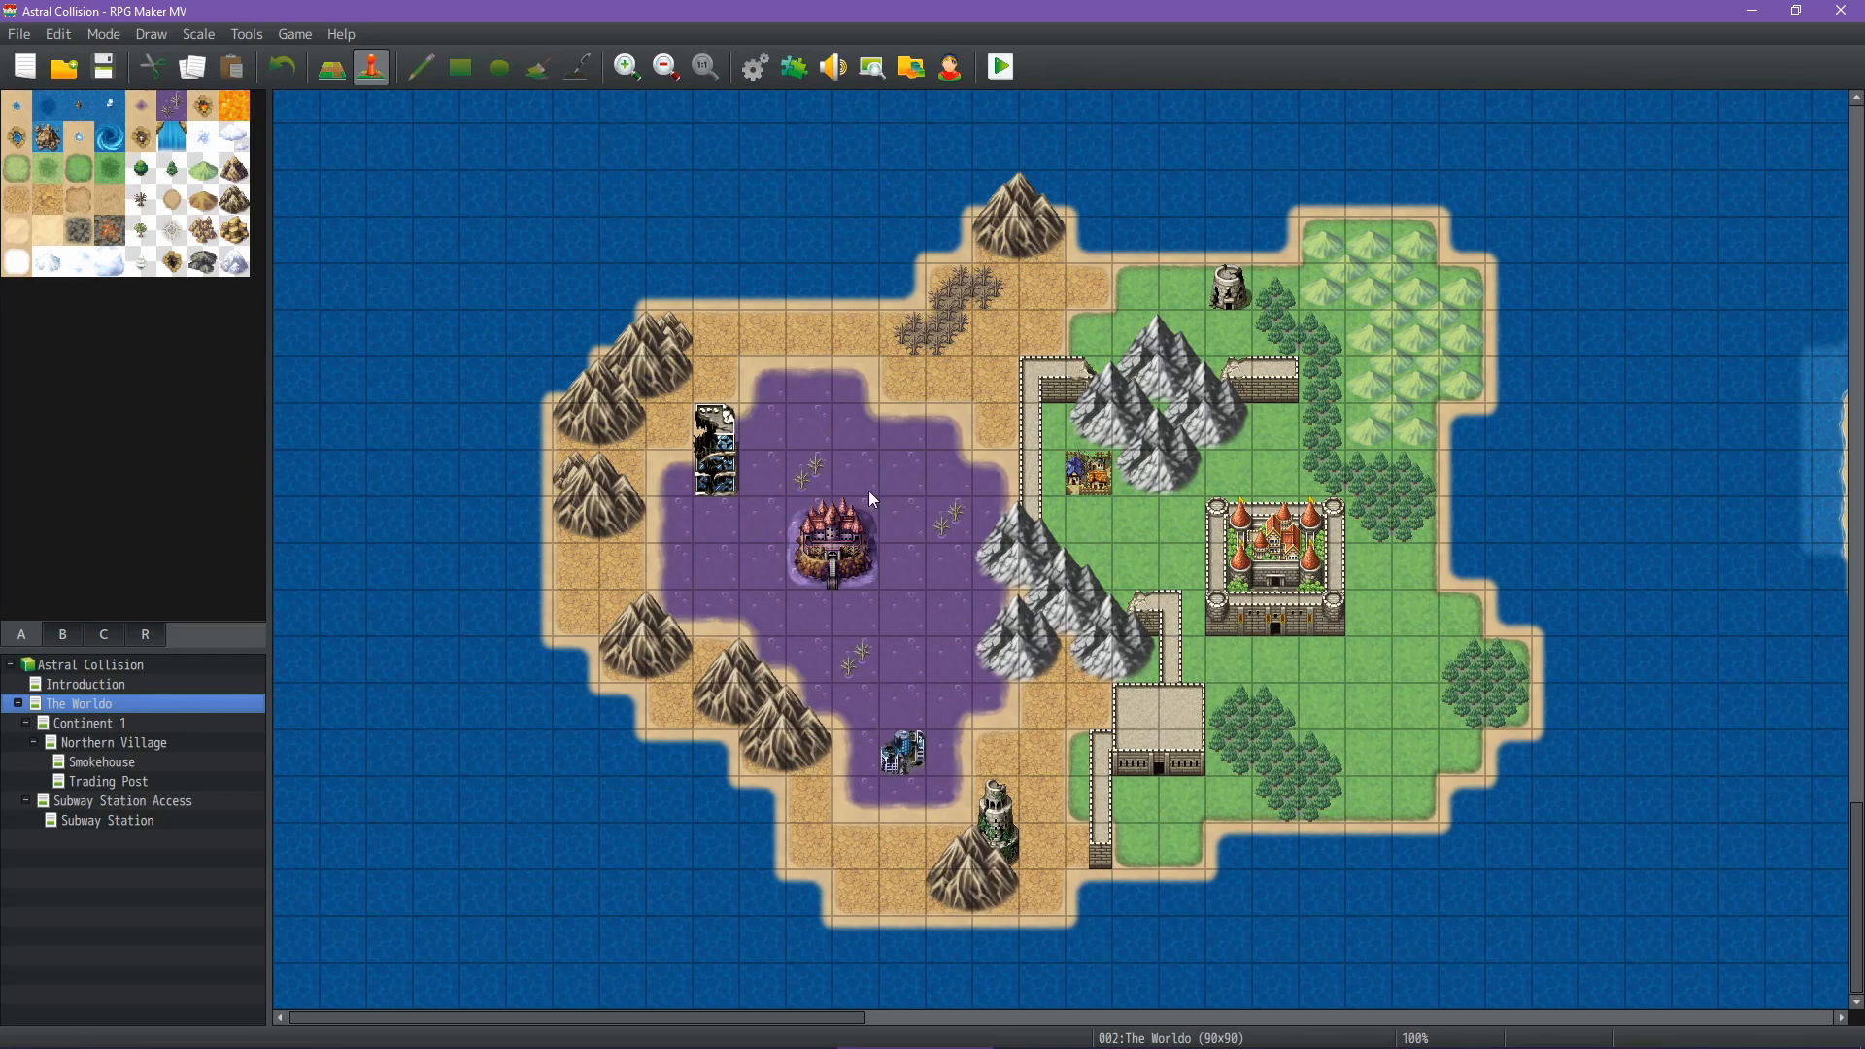
scroll(918, 404, "up", 10)
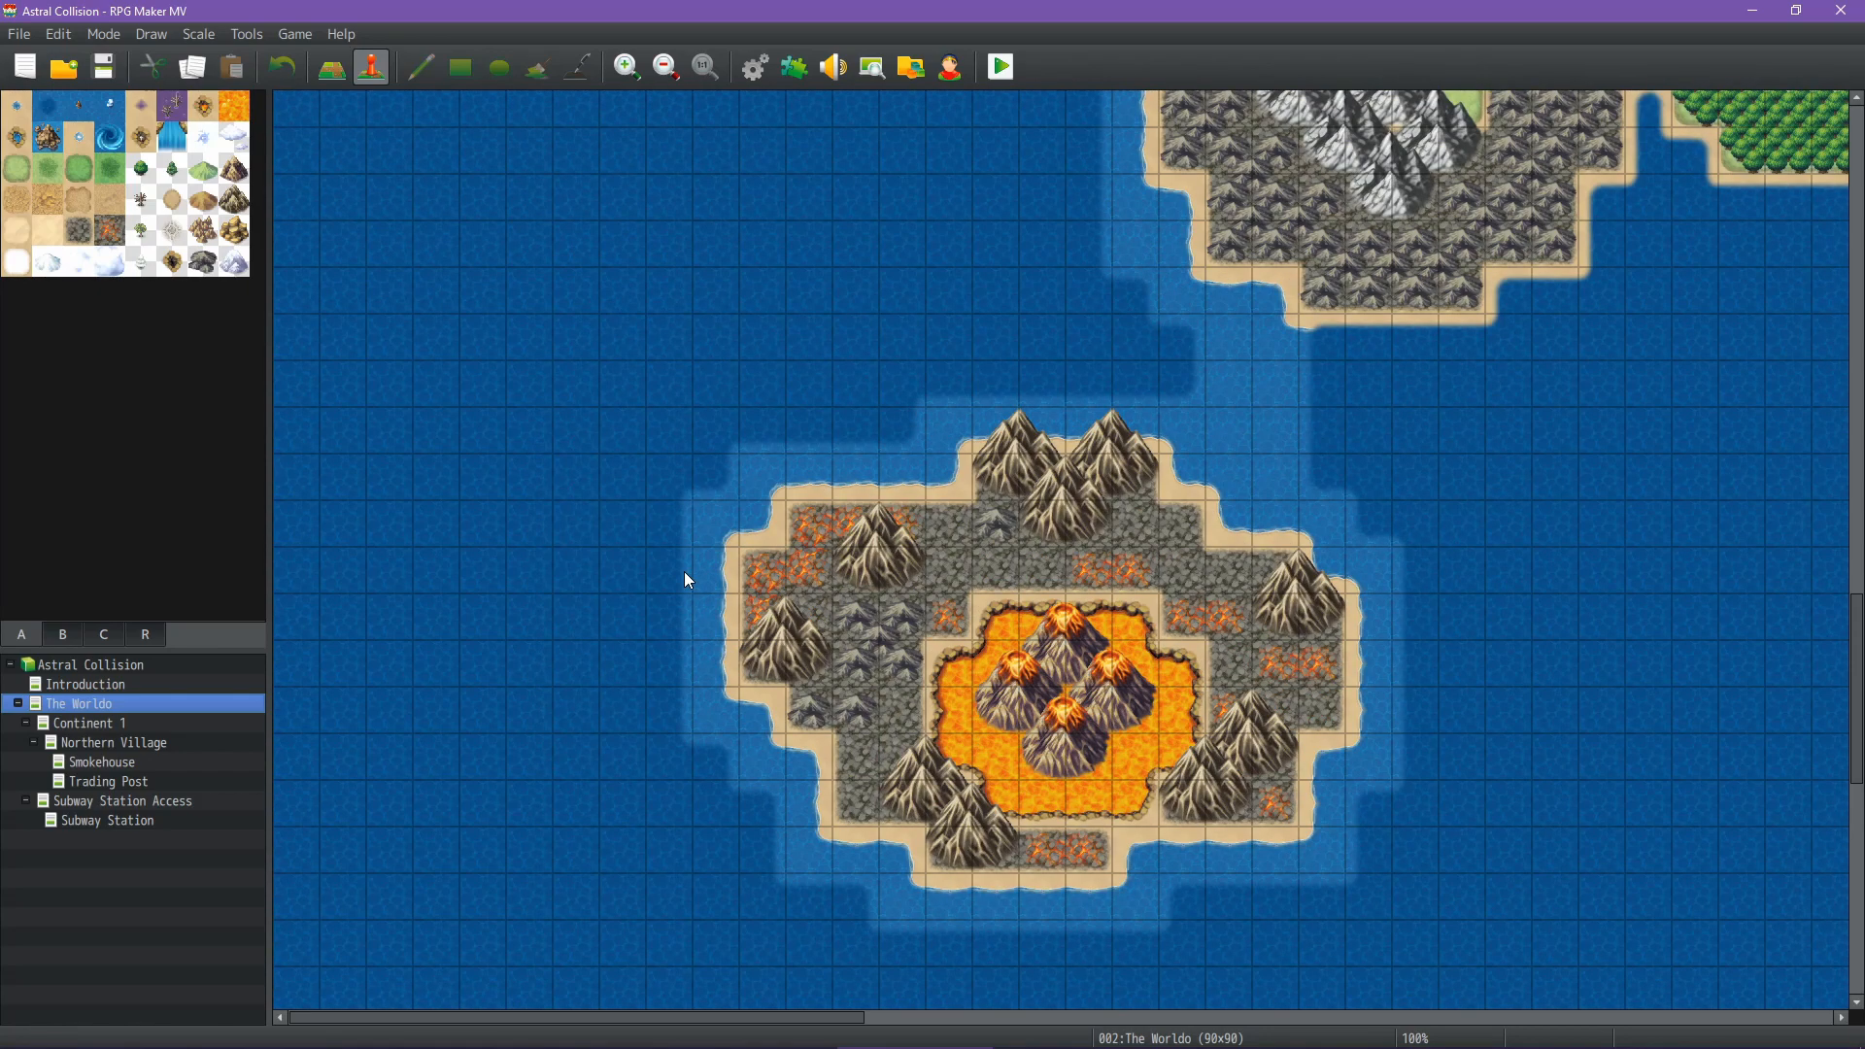
Place a Cave B tile beside the mountains on the volcanic island's northern edge in The Worldo, using map editing mode
left_click(331, 66)
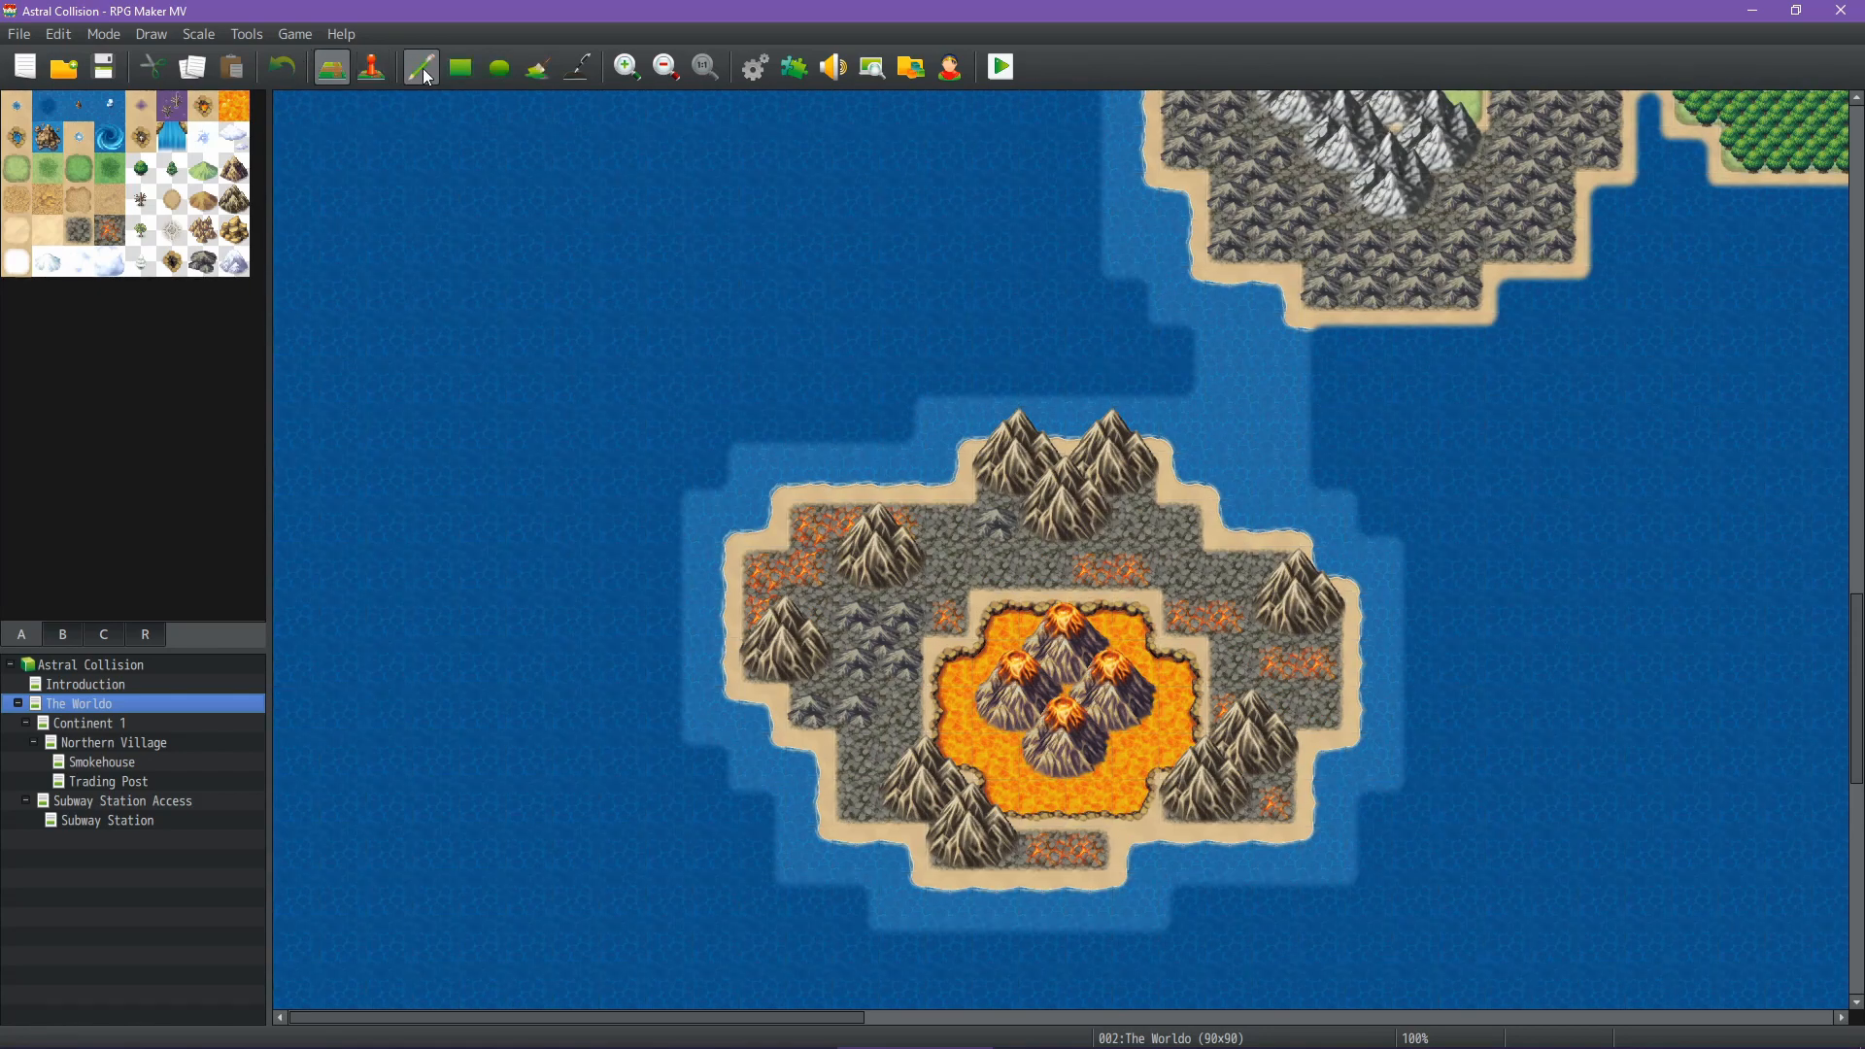
left_click(72, 633)
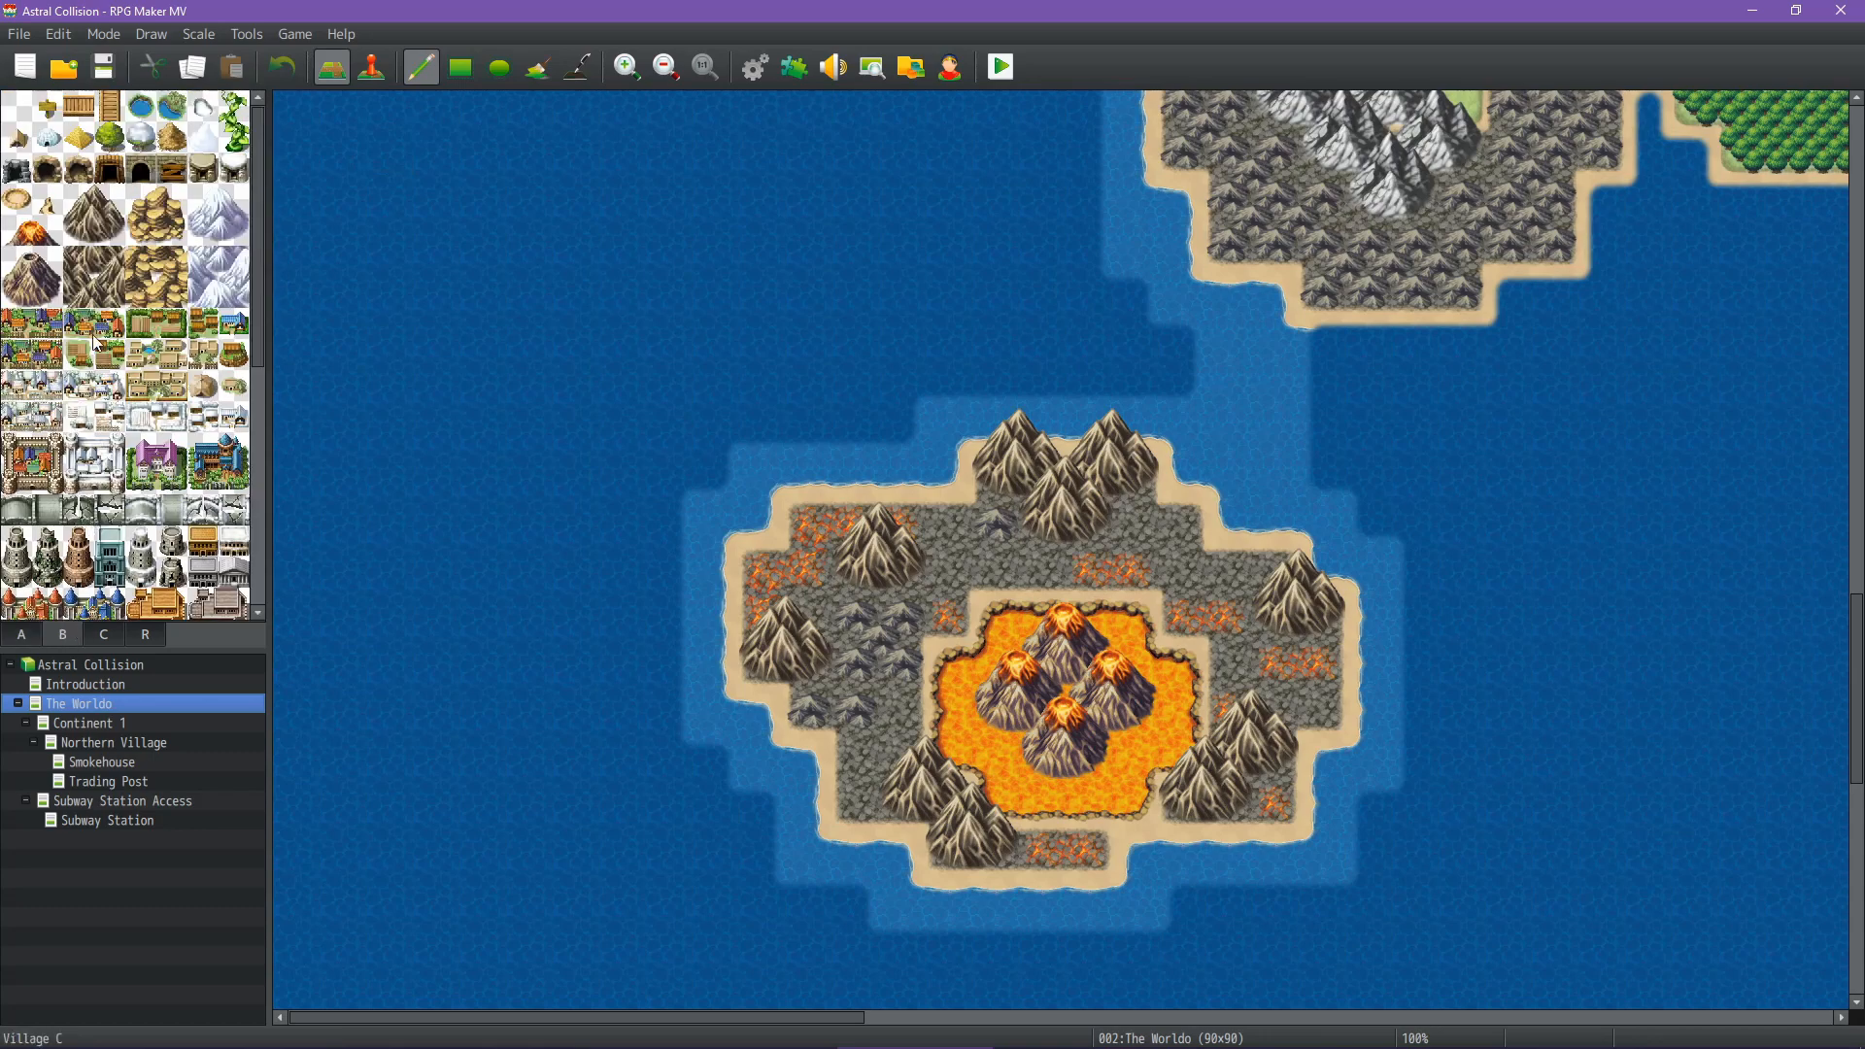
left_click(145, 174)
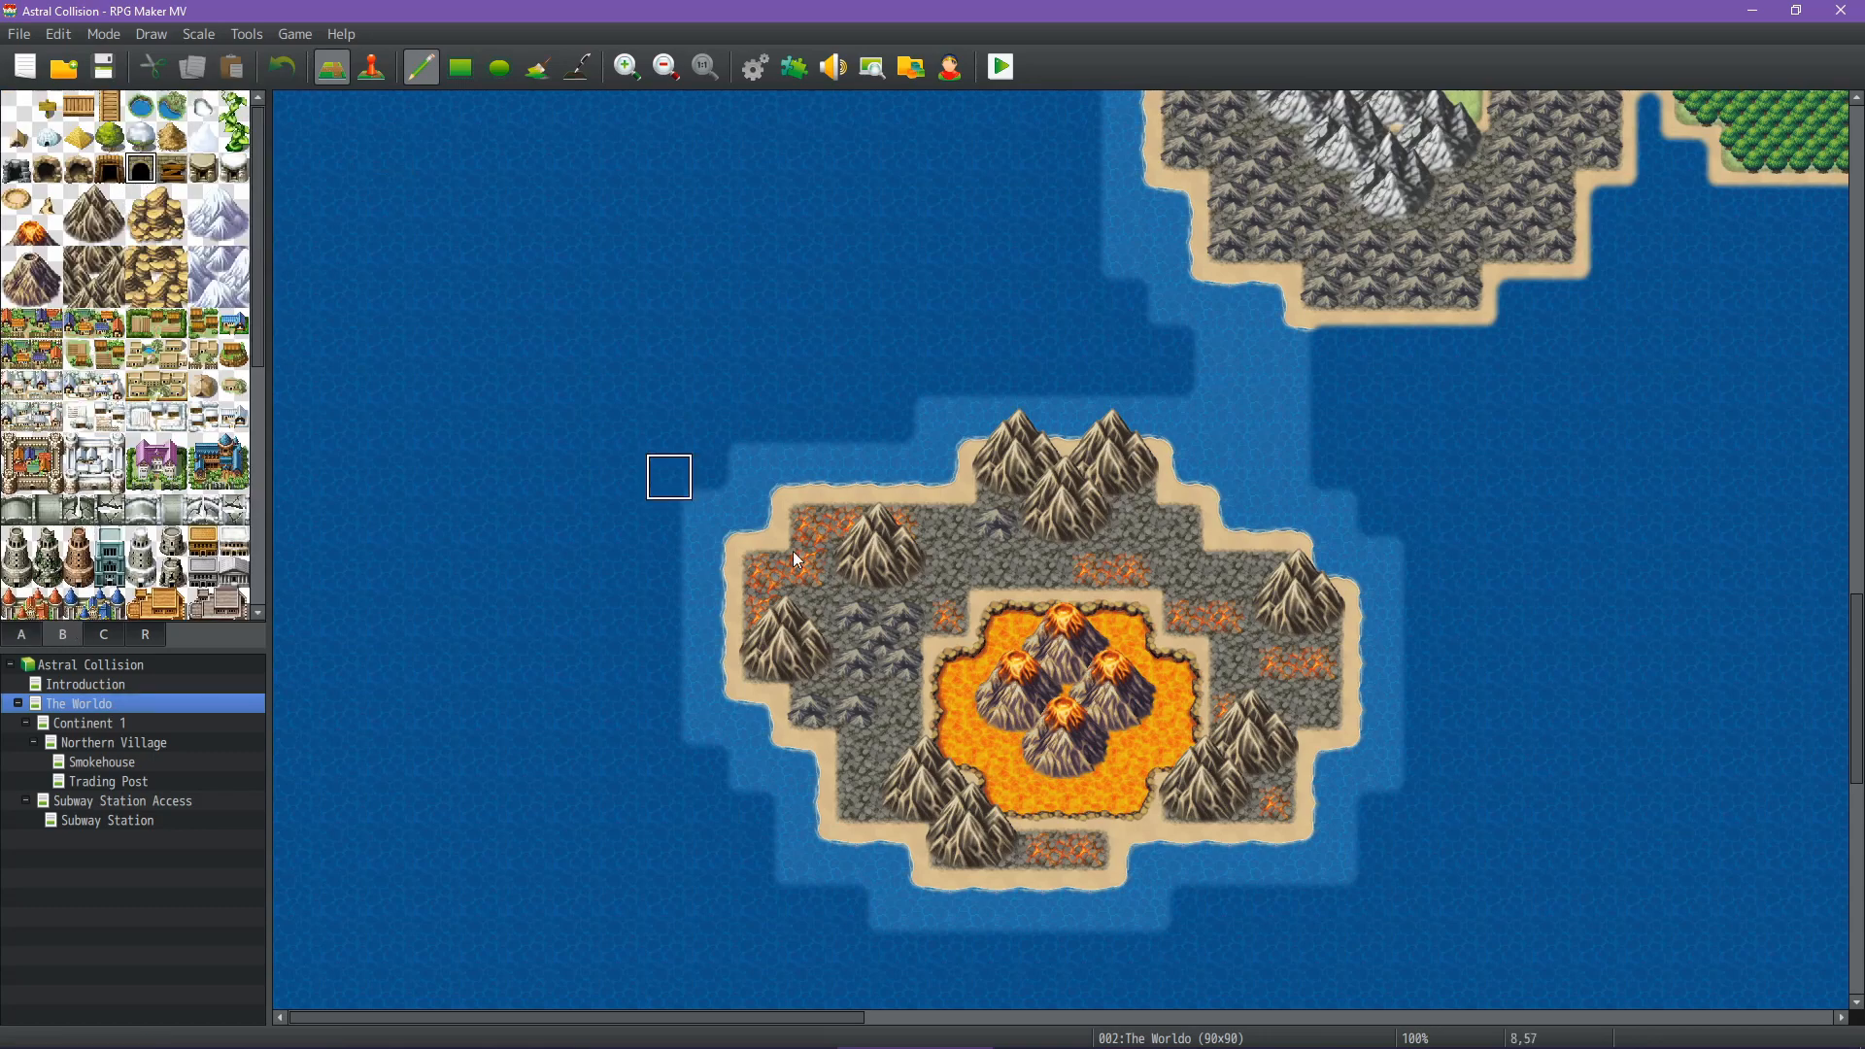
left_click(1135, 476)
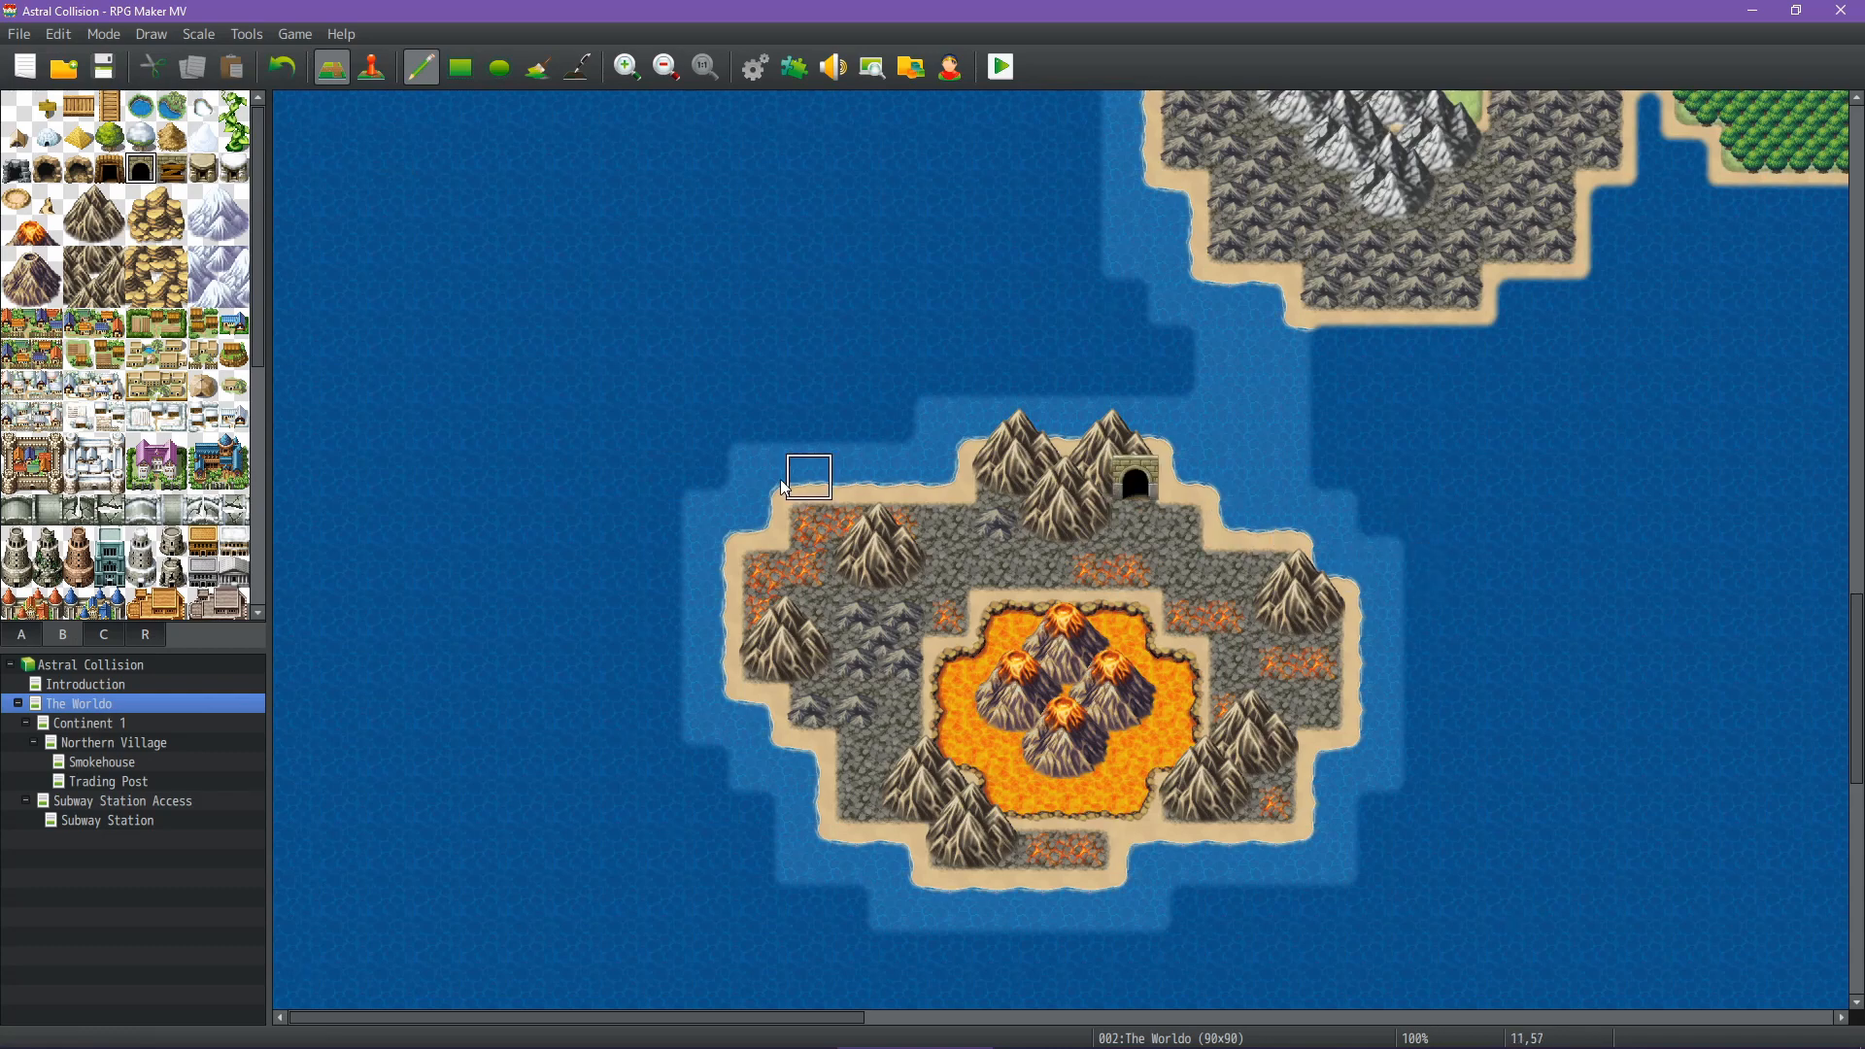
key("ctrl+z")
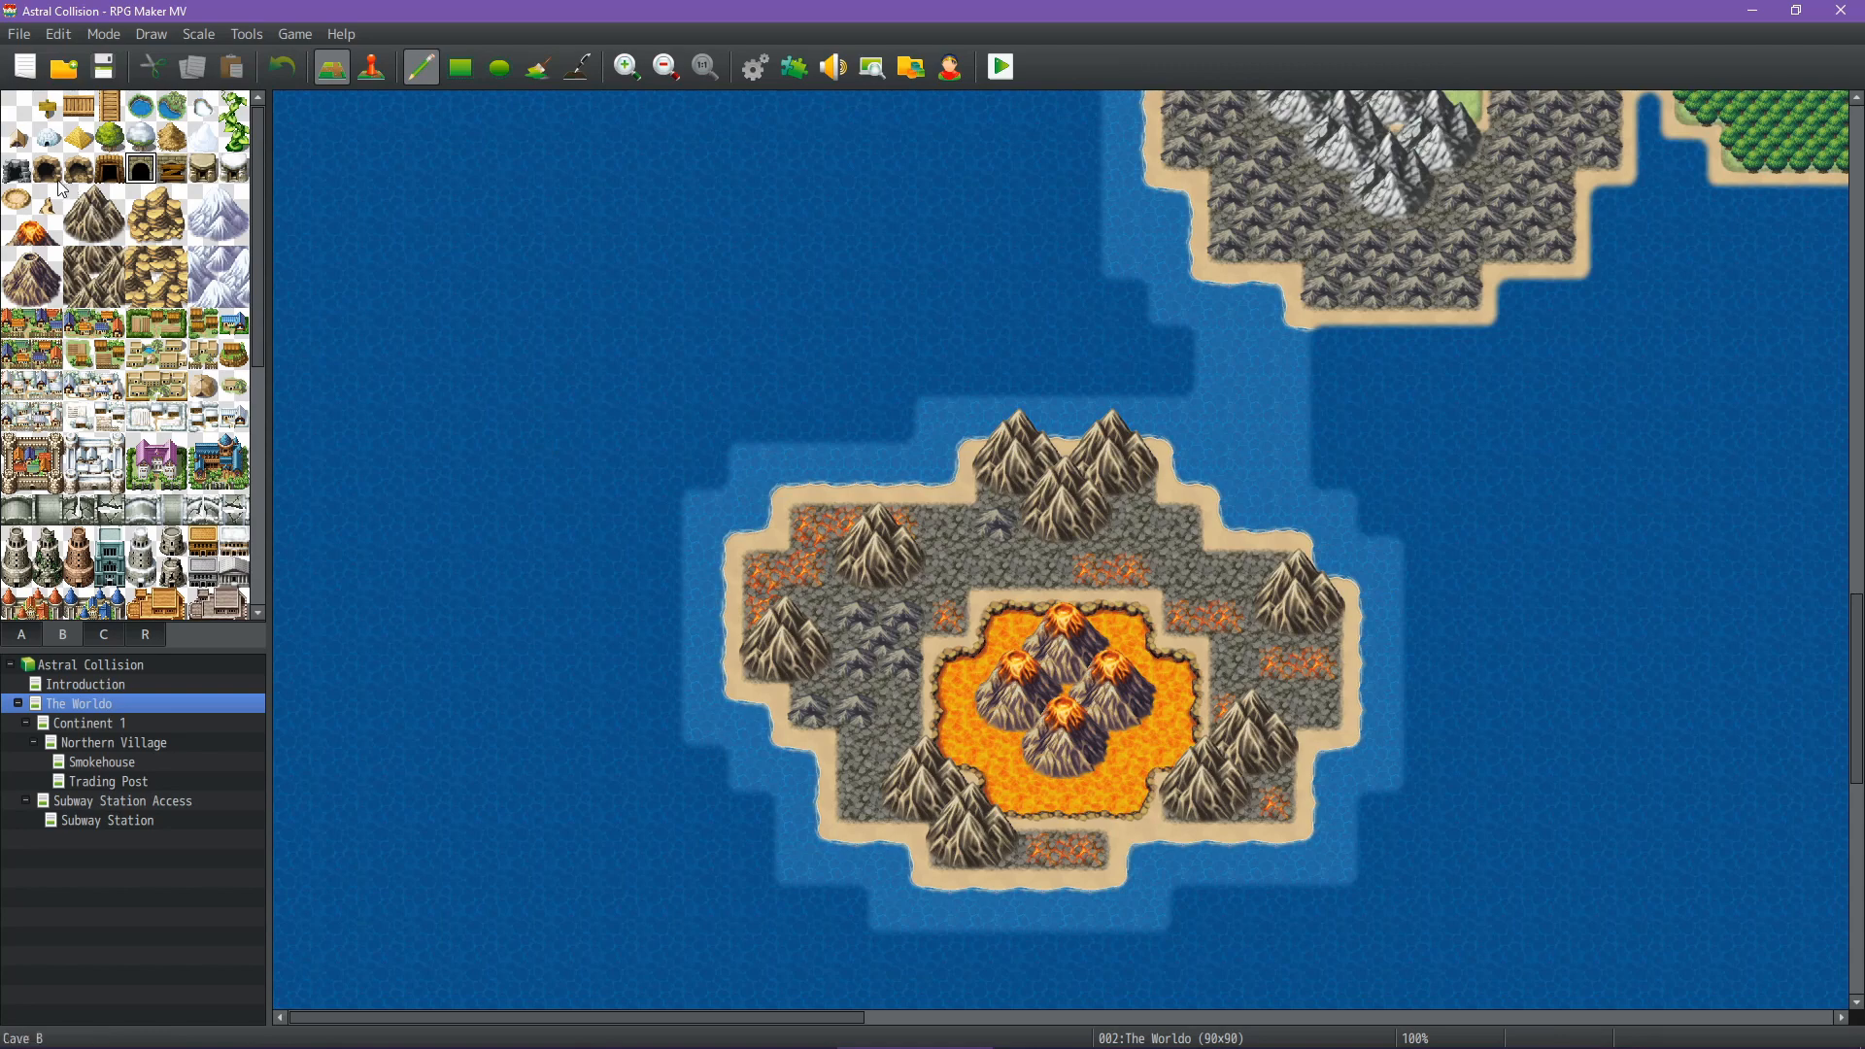
left_click(48, 168)
left_click(1139, 478)
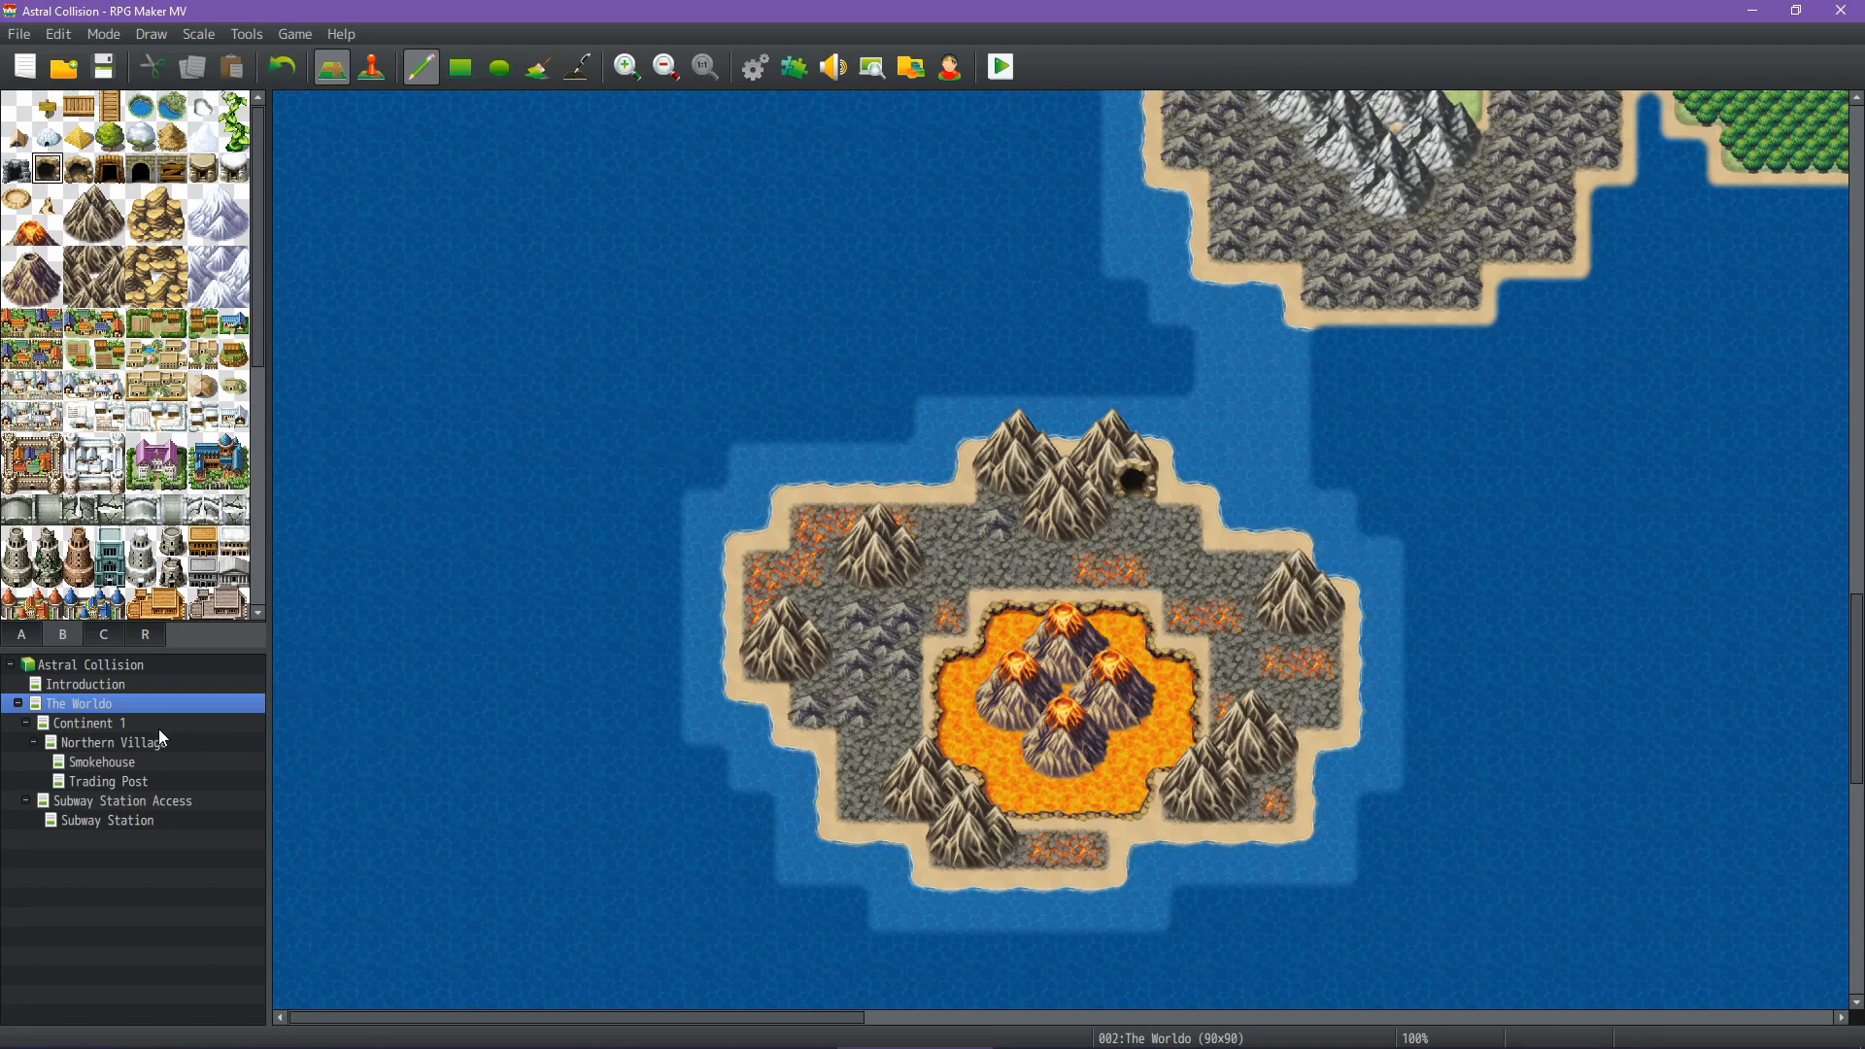
Change the Transfer Player destination in the Subway Station Access exit event EV002 to The Worldo (18,58), just below the new cave
left_click(161, 801)
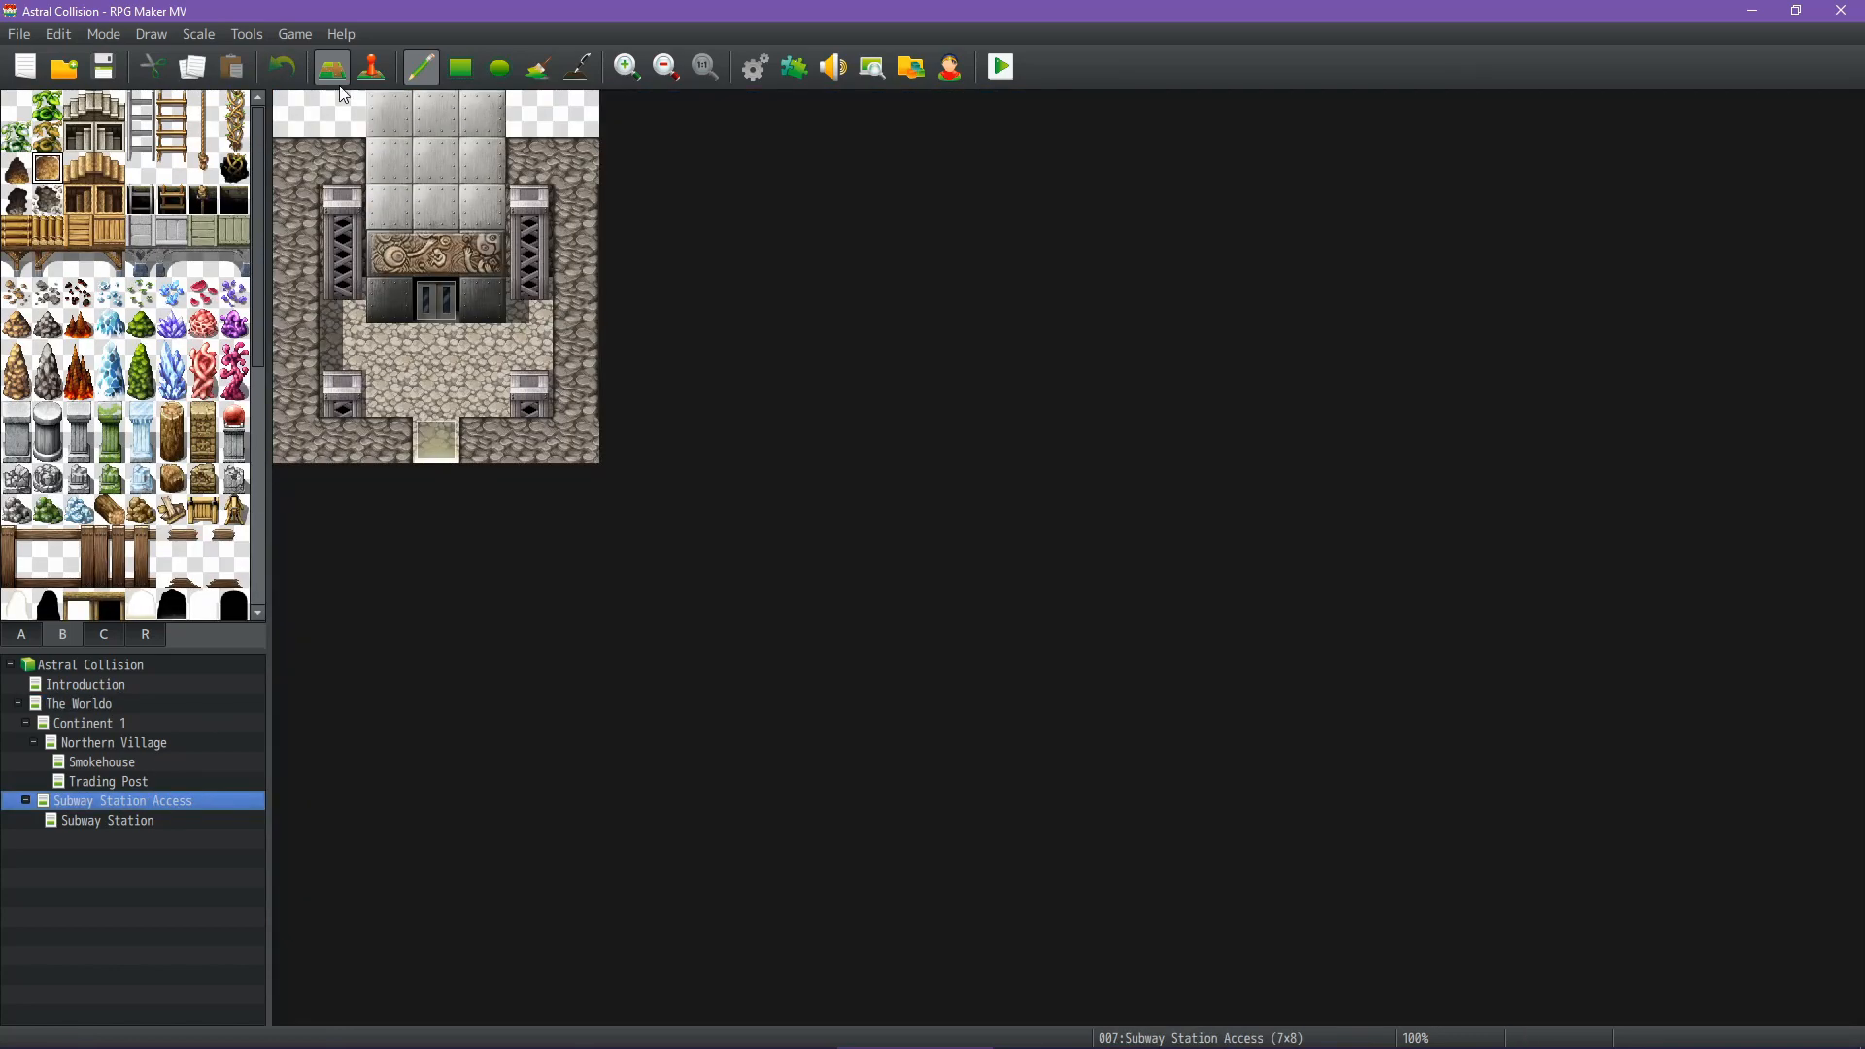
left_click(369, 71)
double_click(434, 440)
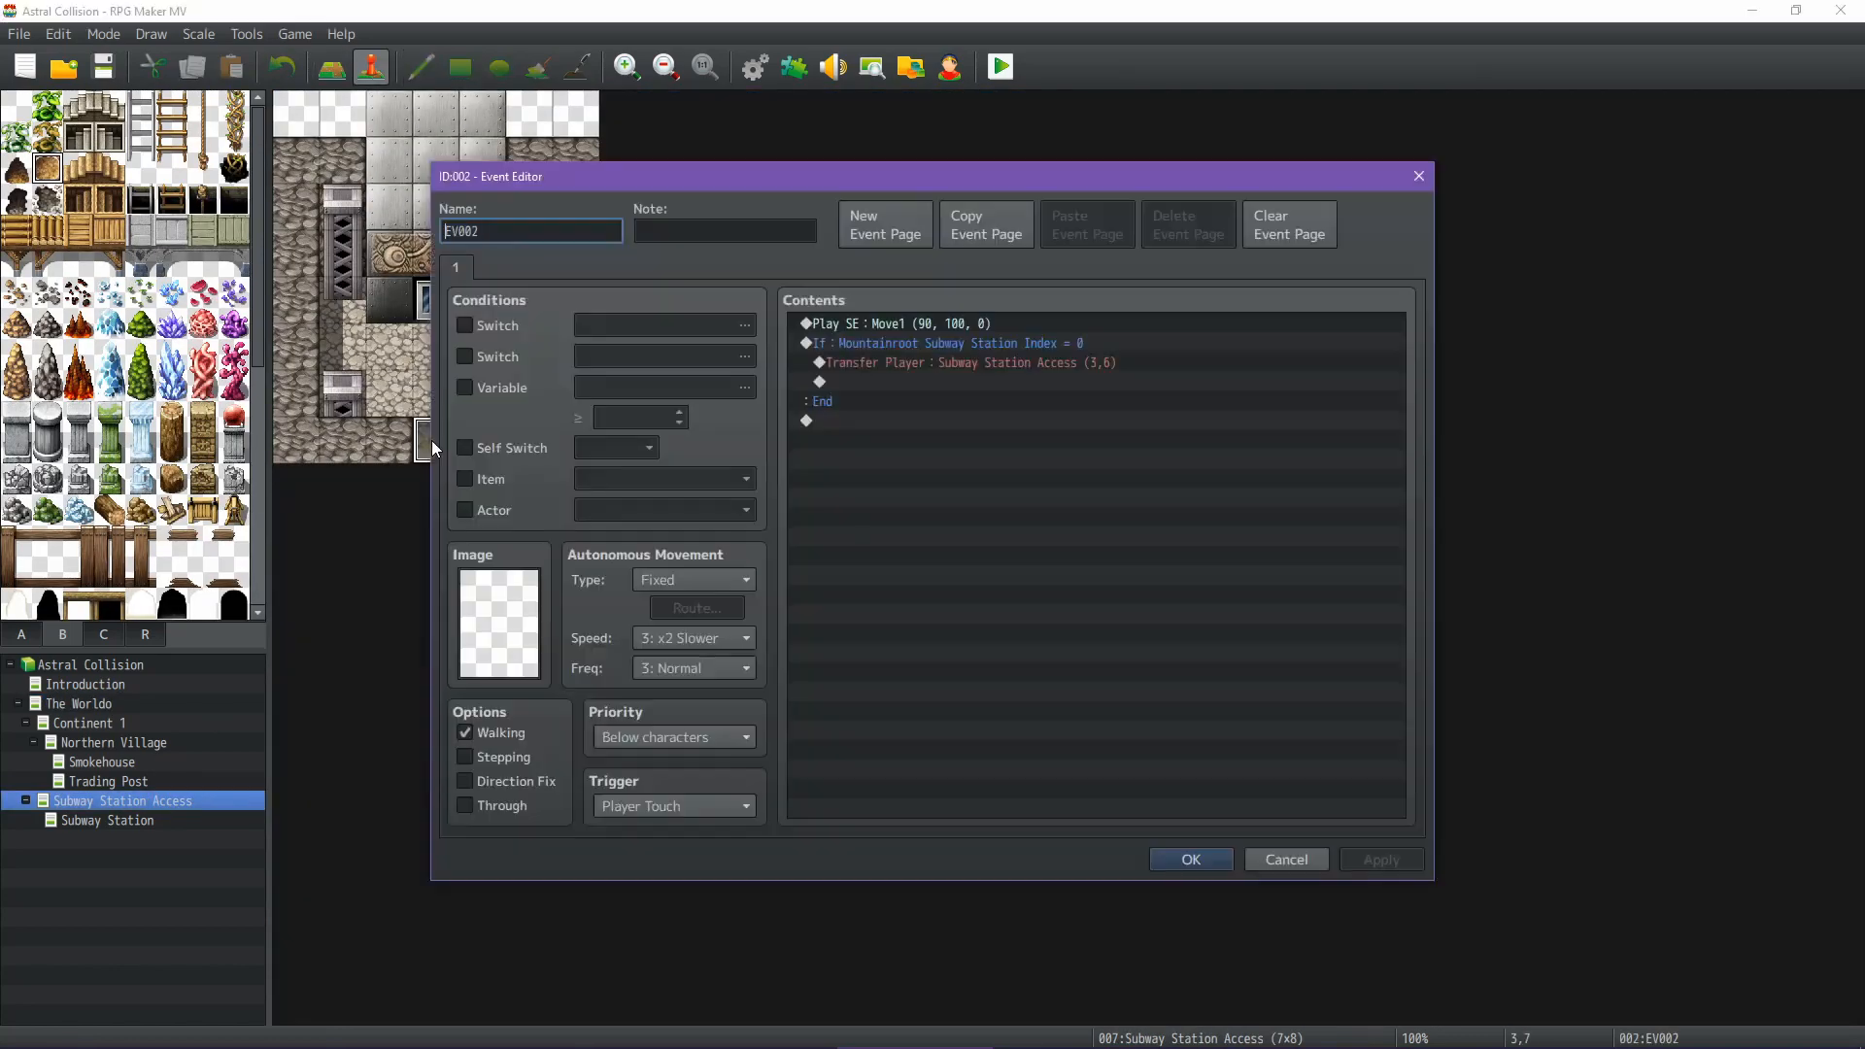
double_click(1045, 364)
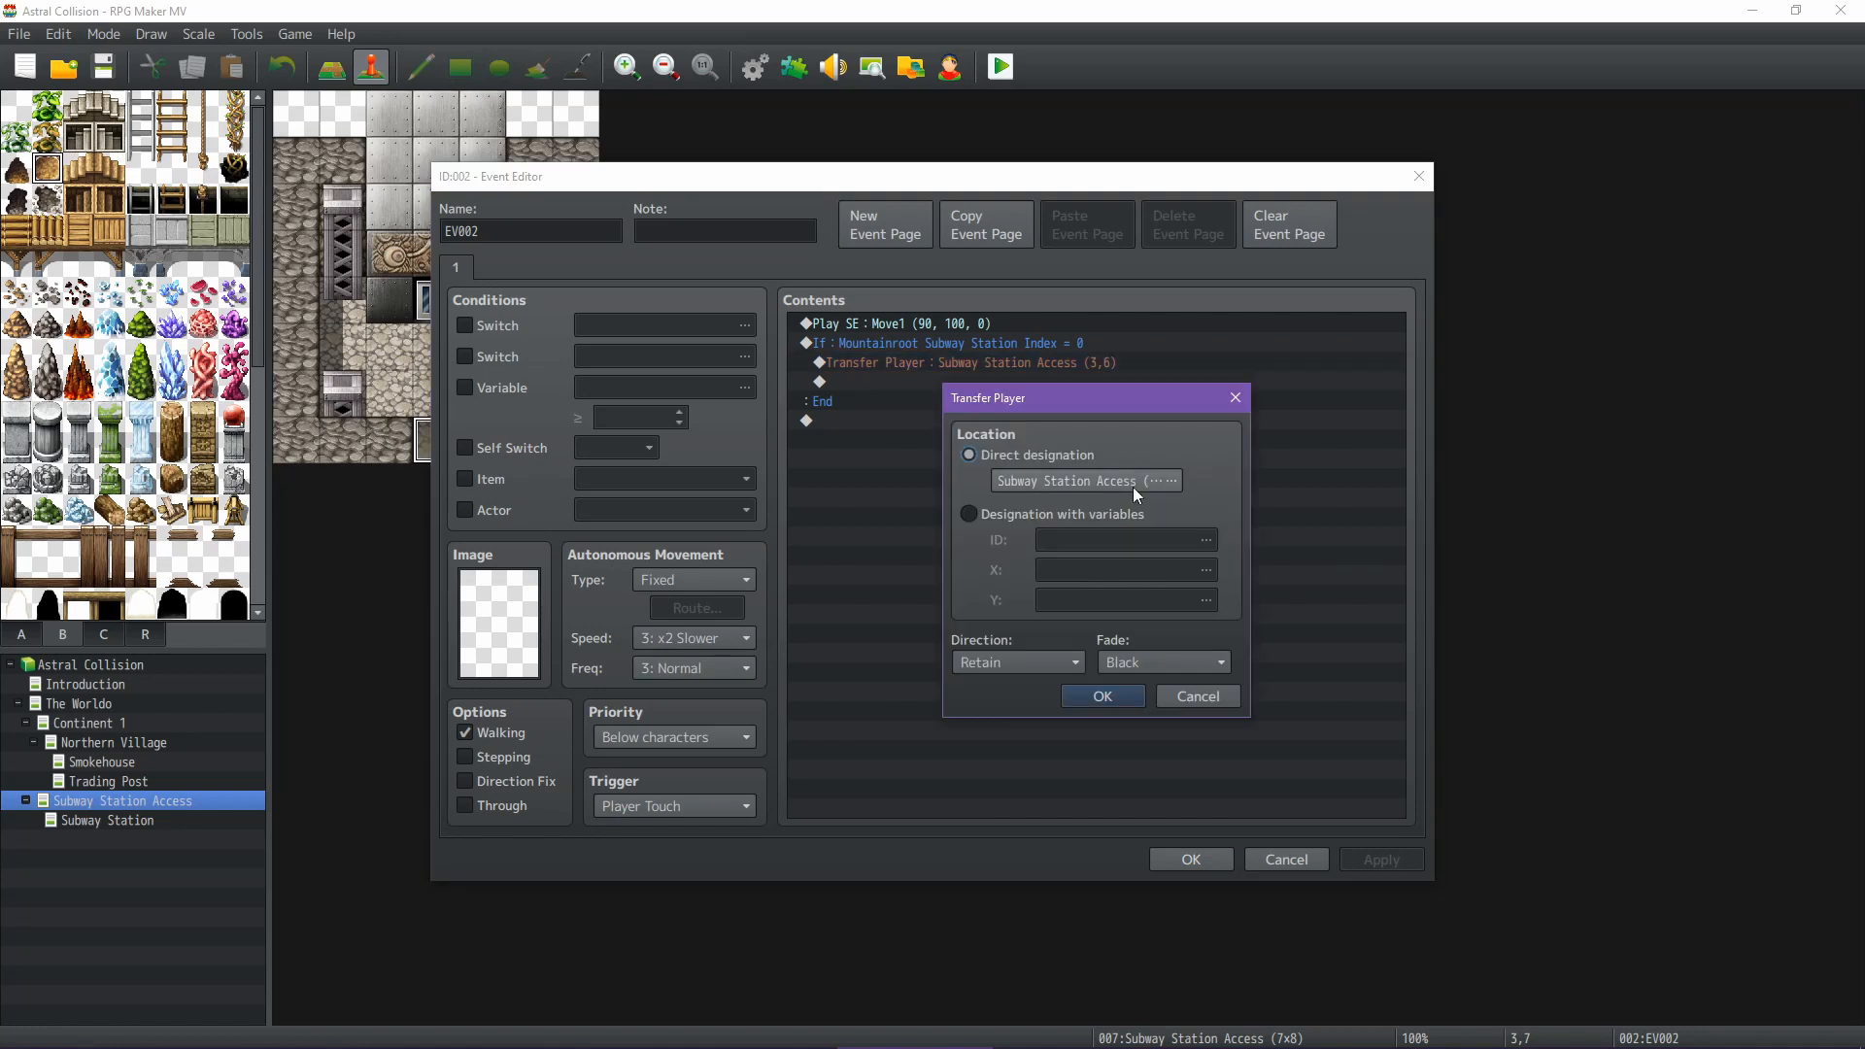
left_click(1133, 487)
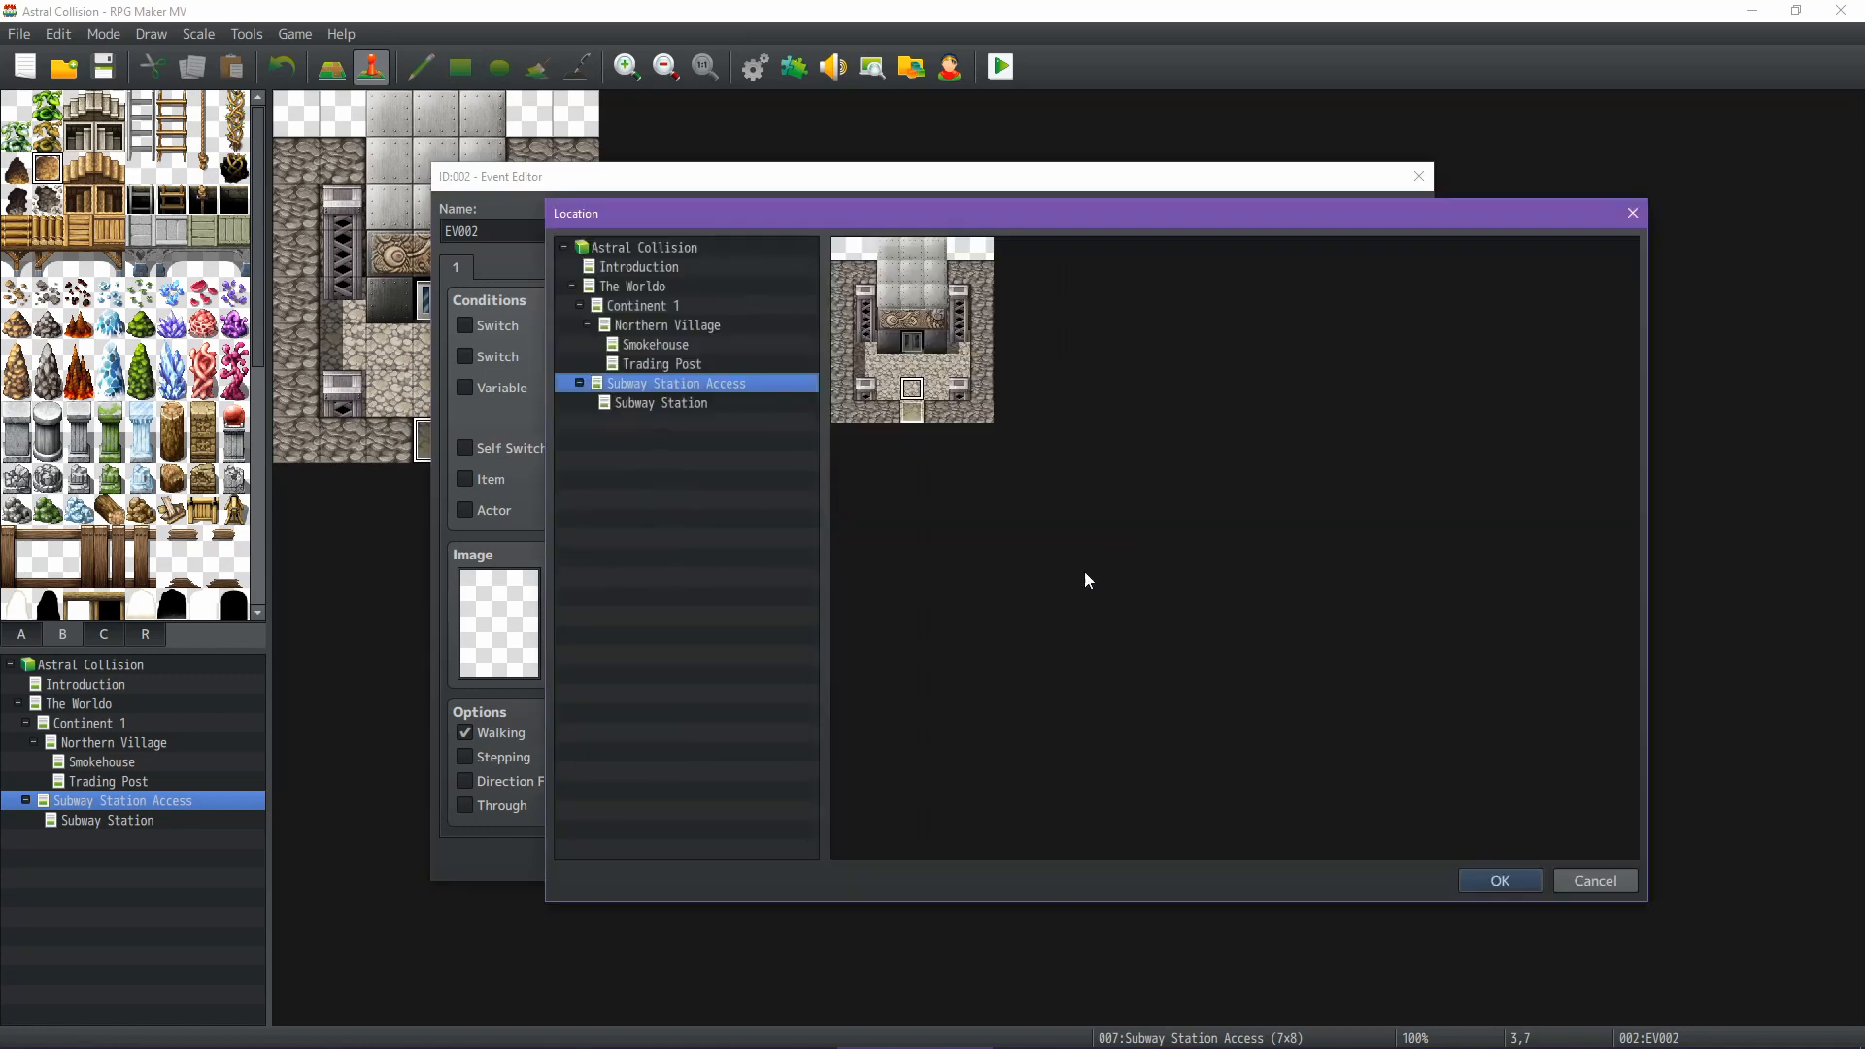
left_click(651, 289)
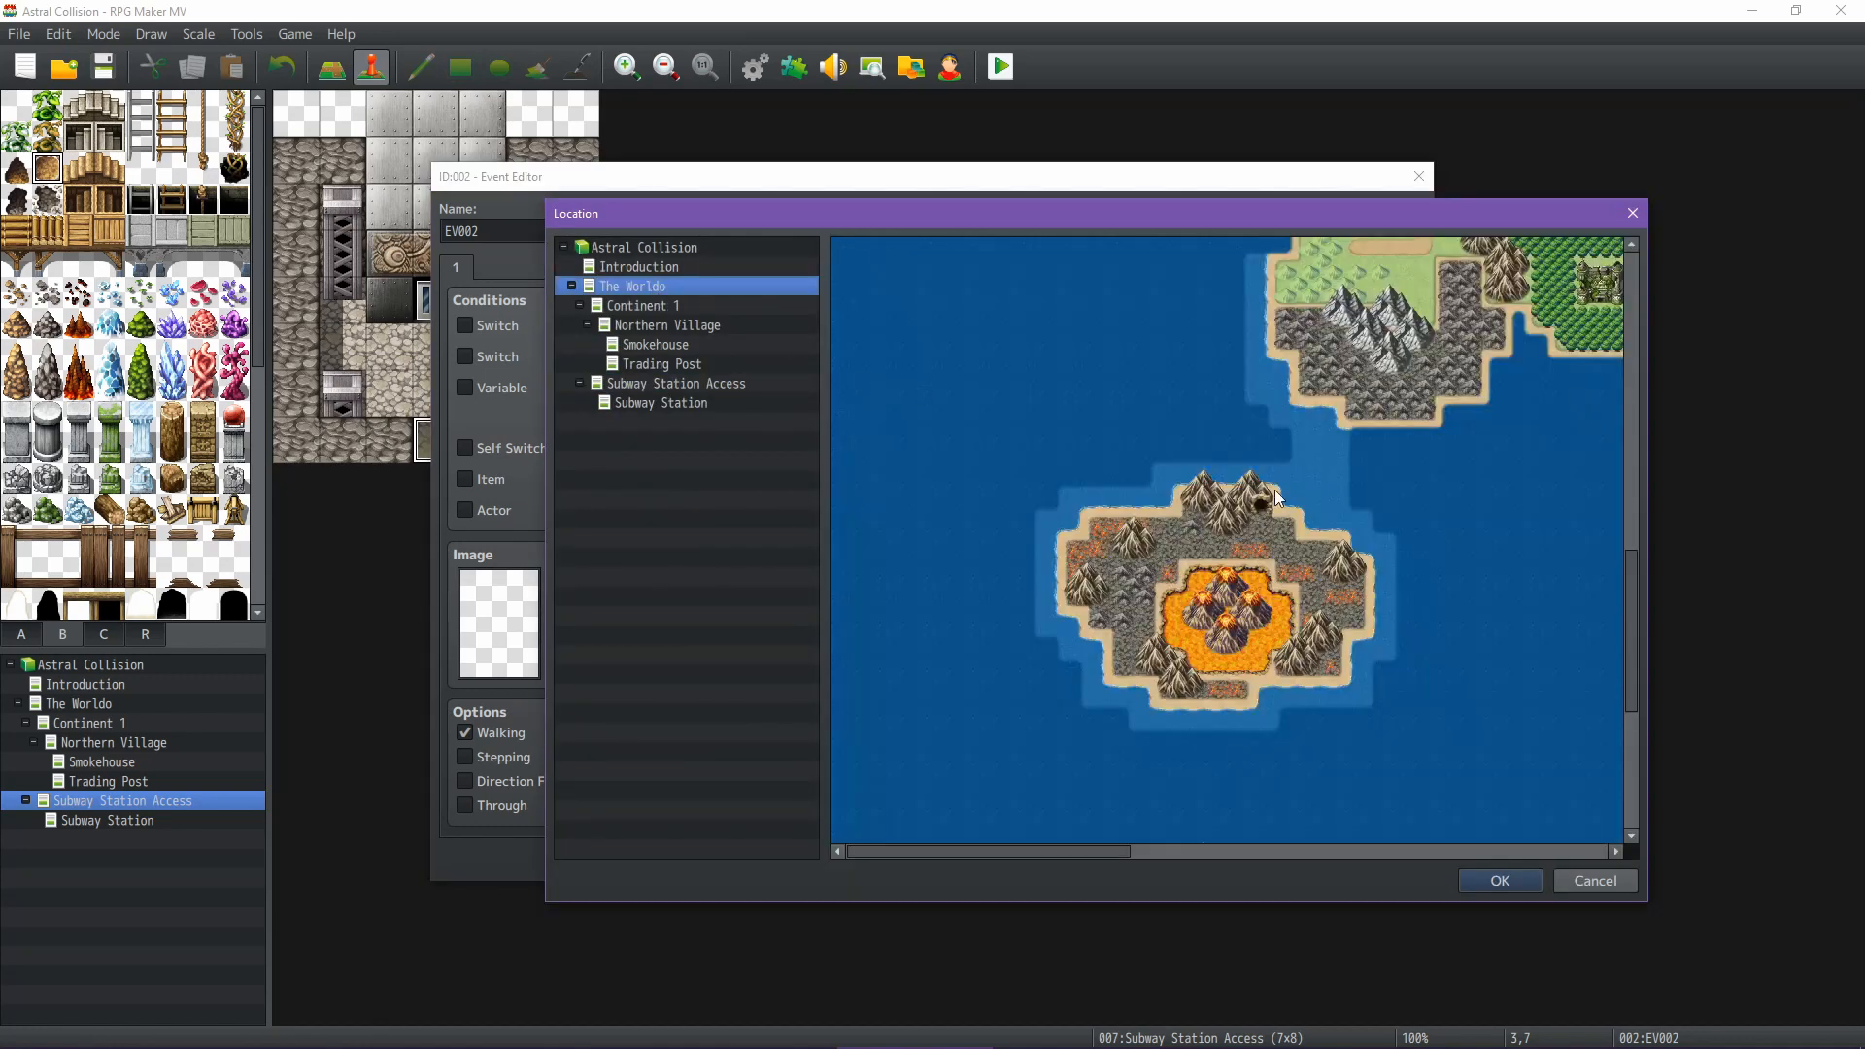
left_click(1500, 881)
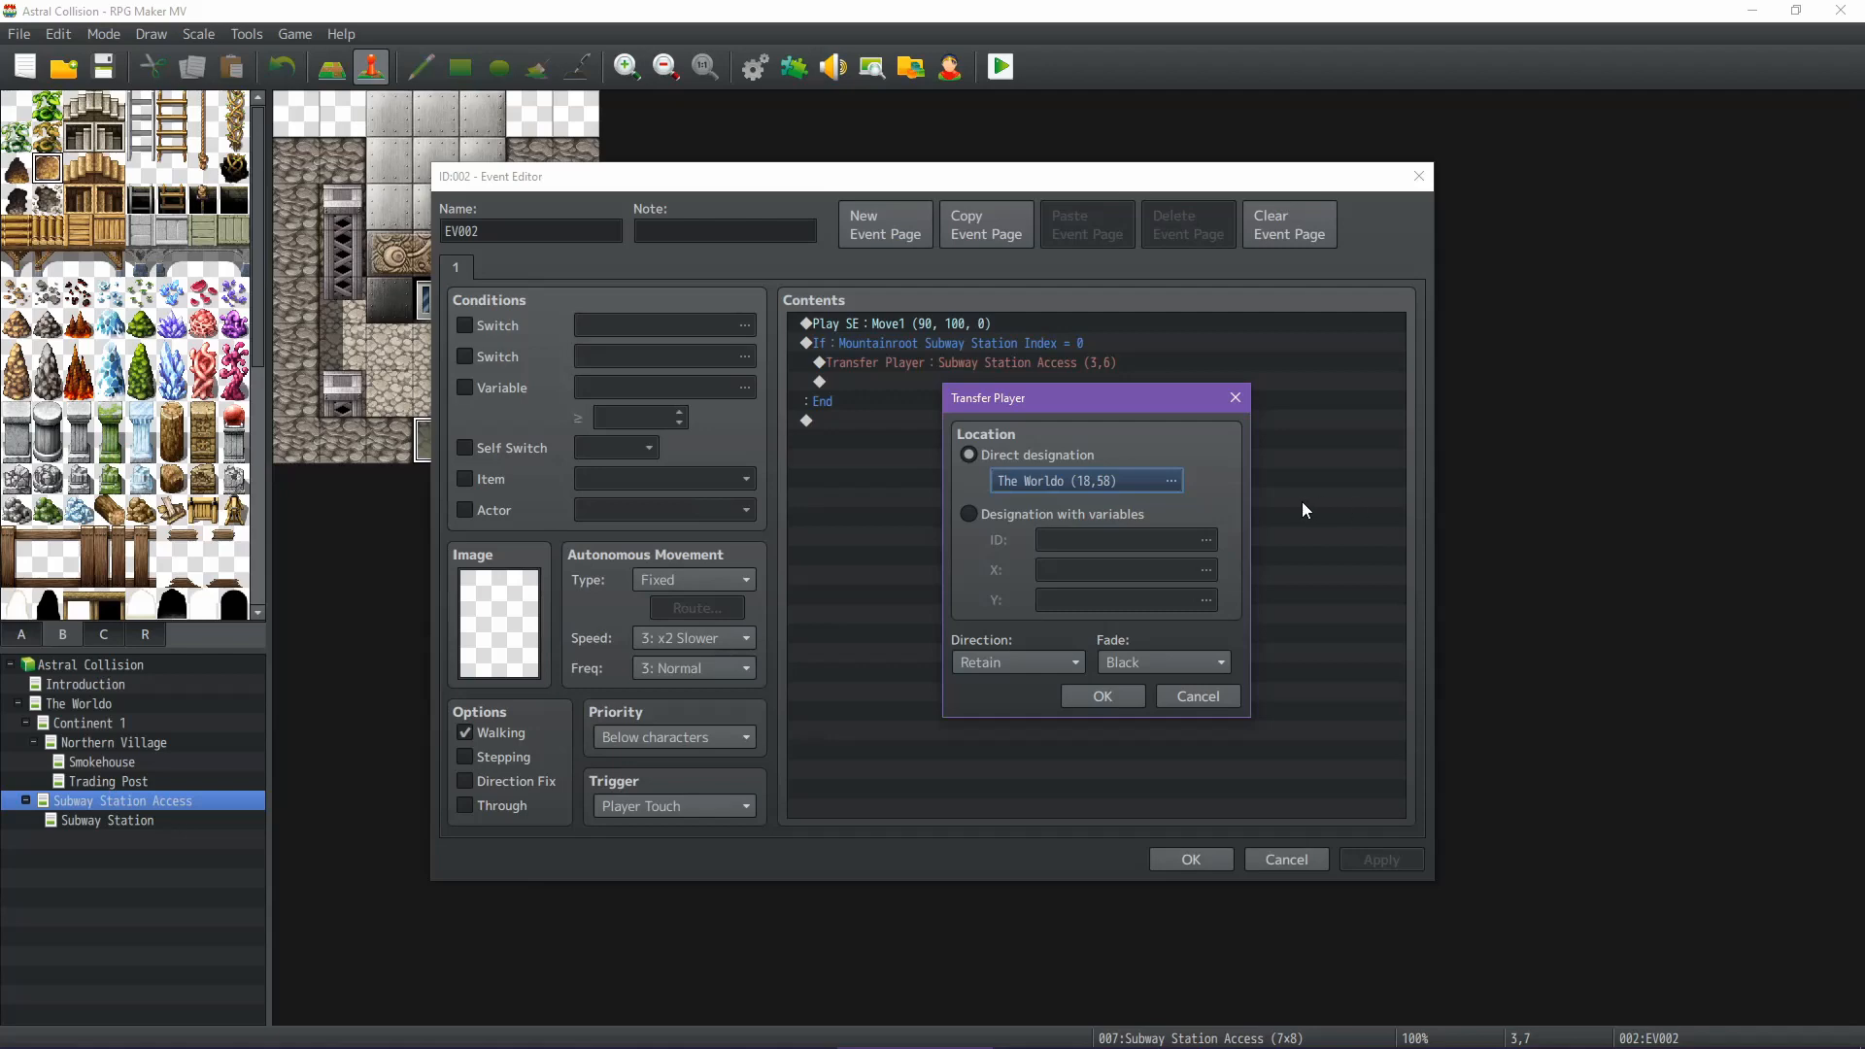
left_click(1114, 696)
left_click(1383, 859)
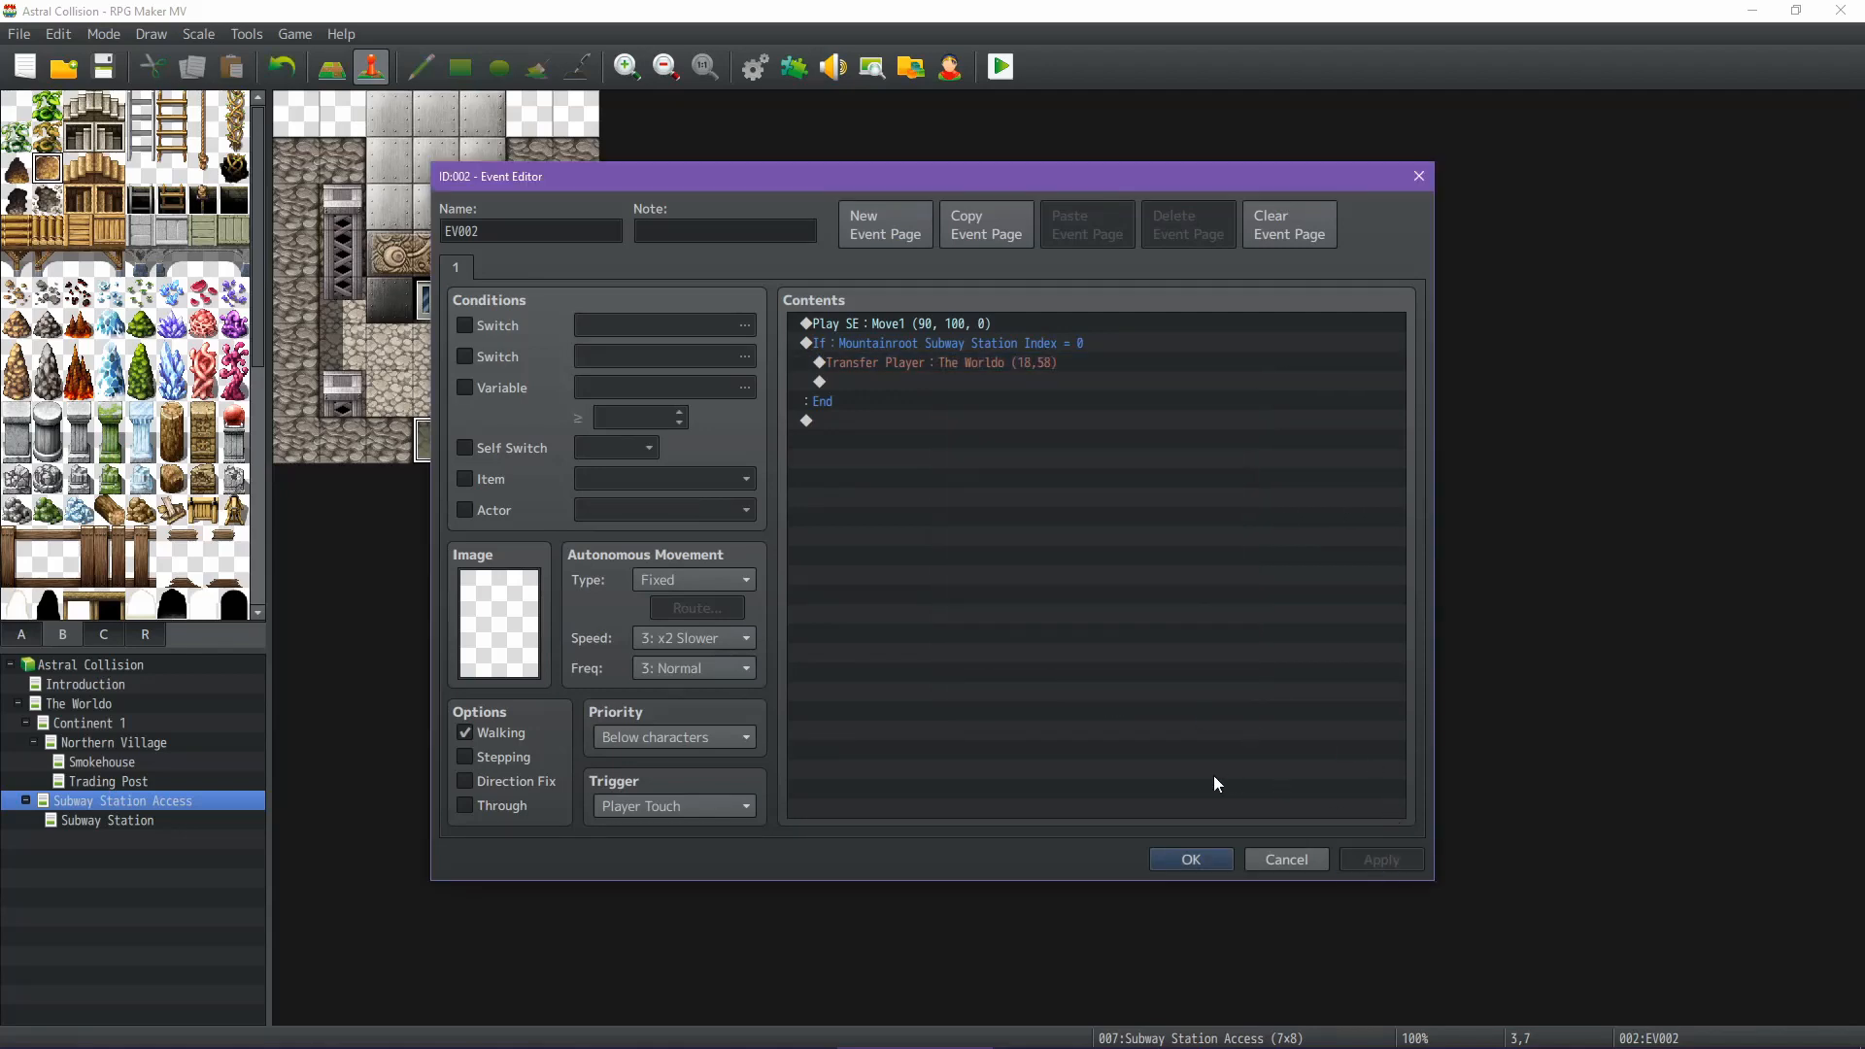
left_click(1188, 860)
Create a quick transfer event on the volcanic island's cave in The Worldo, leading to Subway Station Access (3,6)
left_click(141, 822)
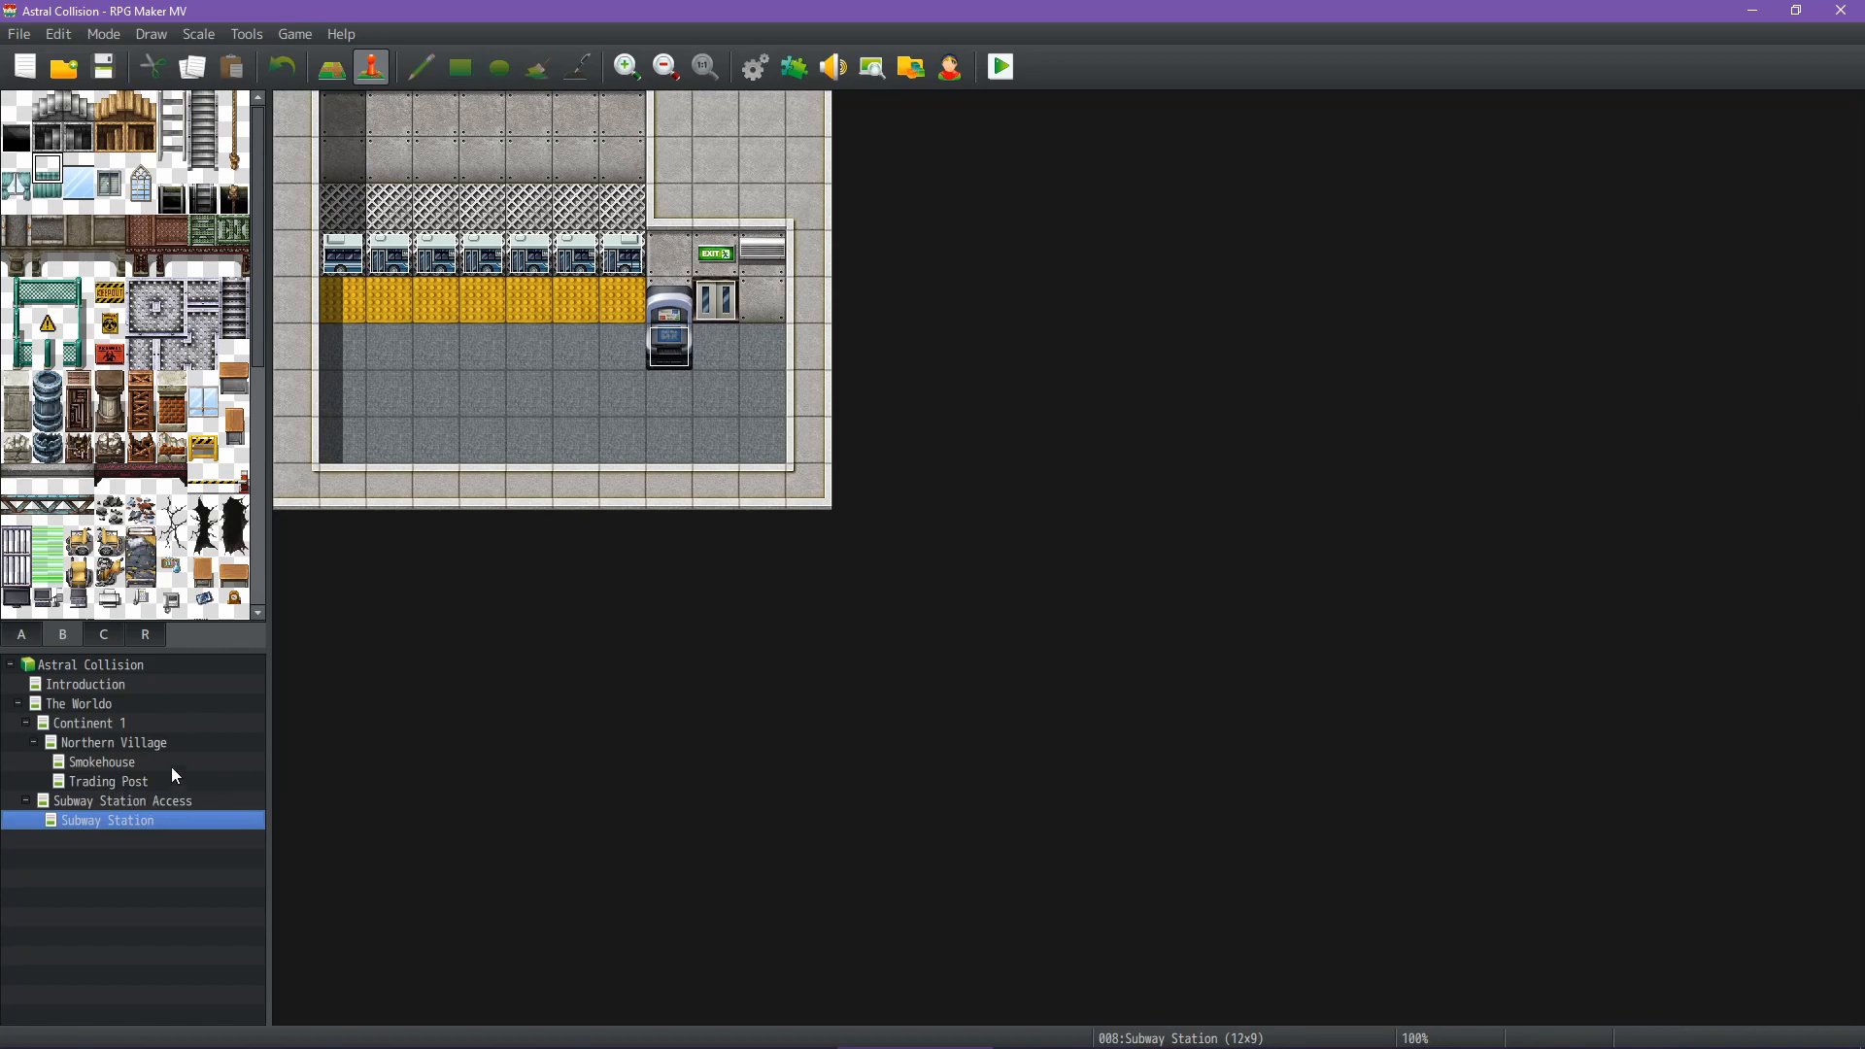
left_click(112, 742)
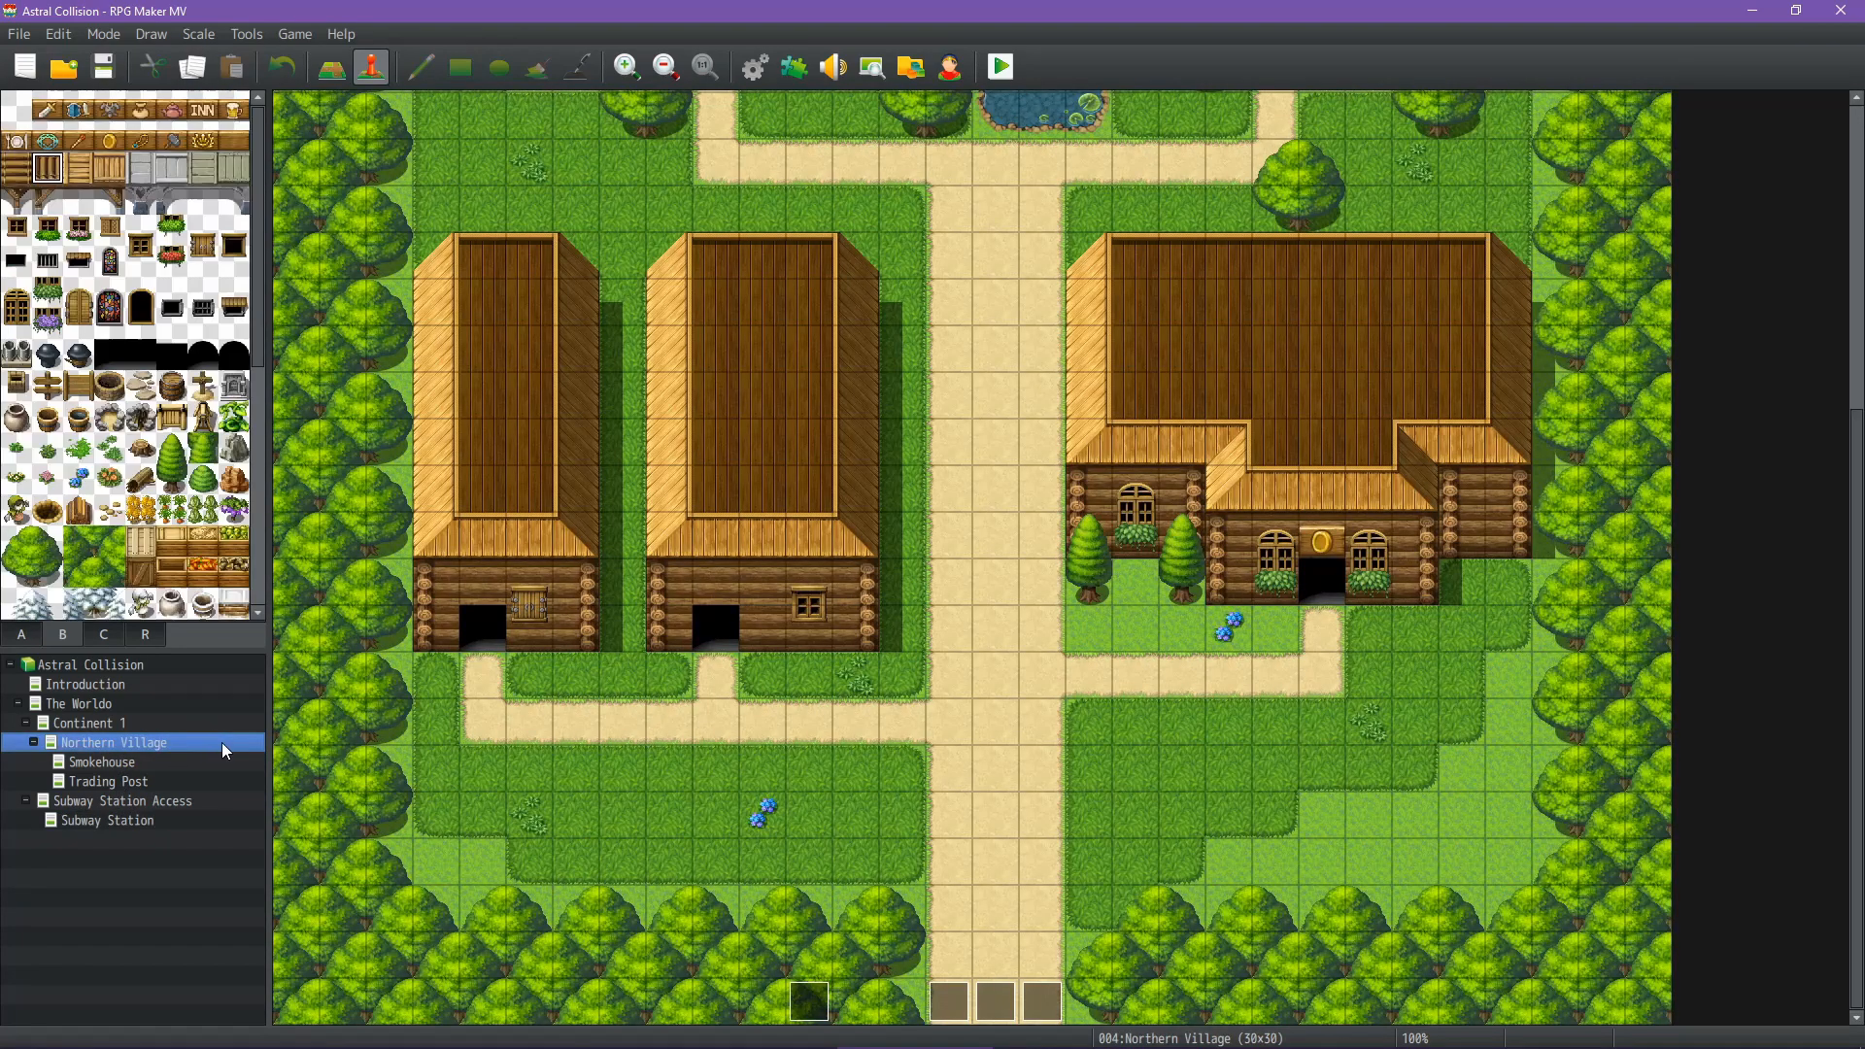
left_click(109, 702)
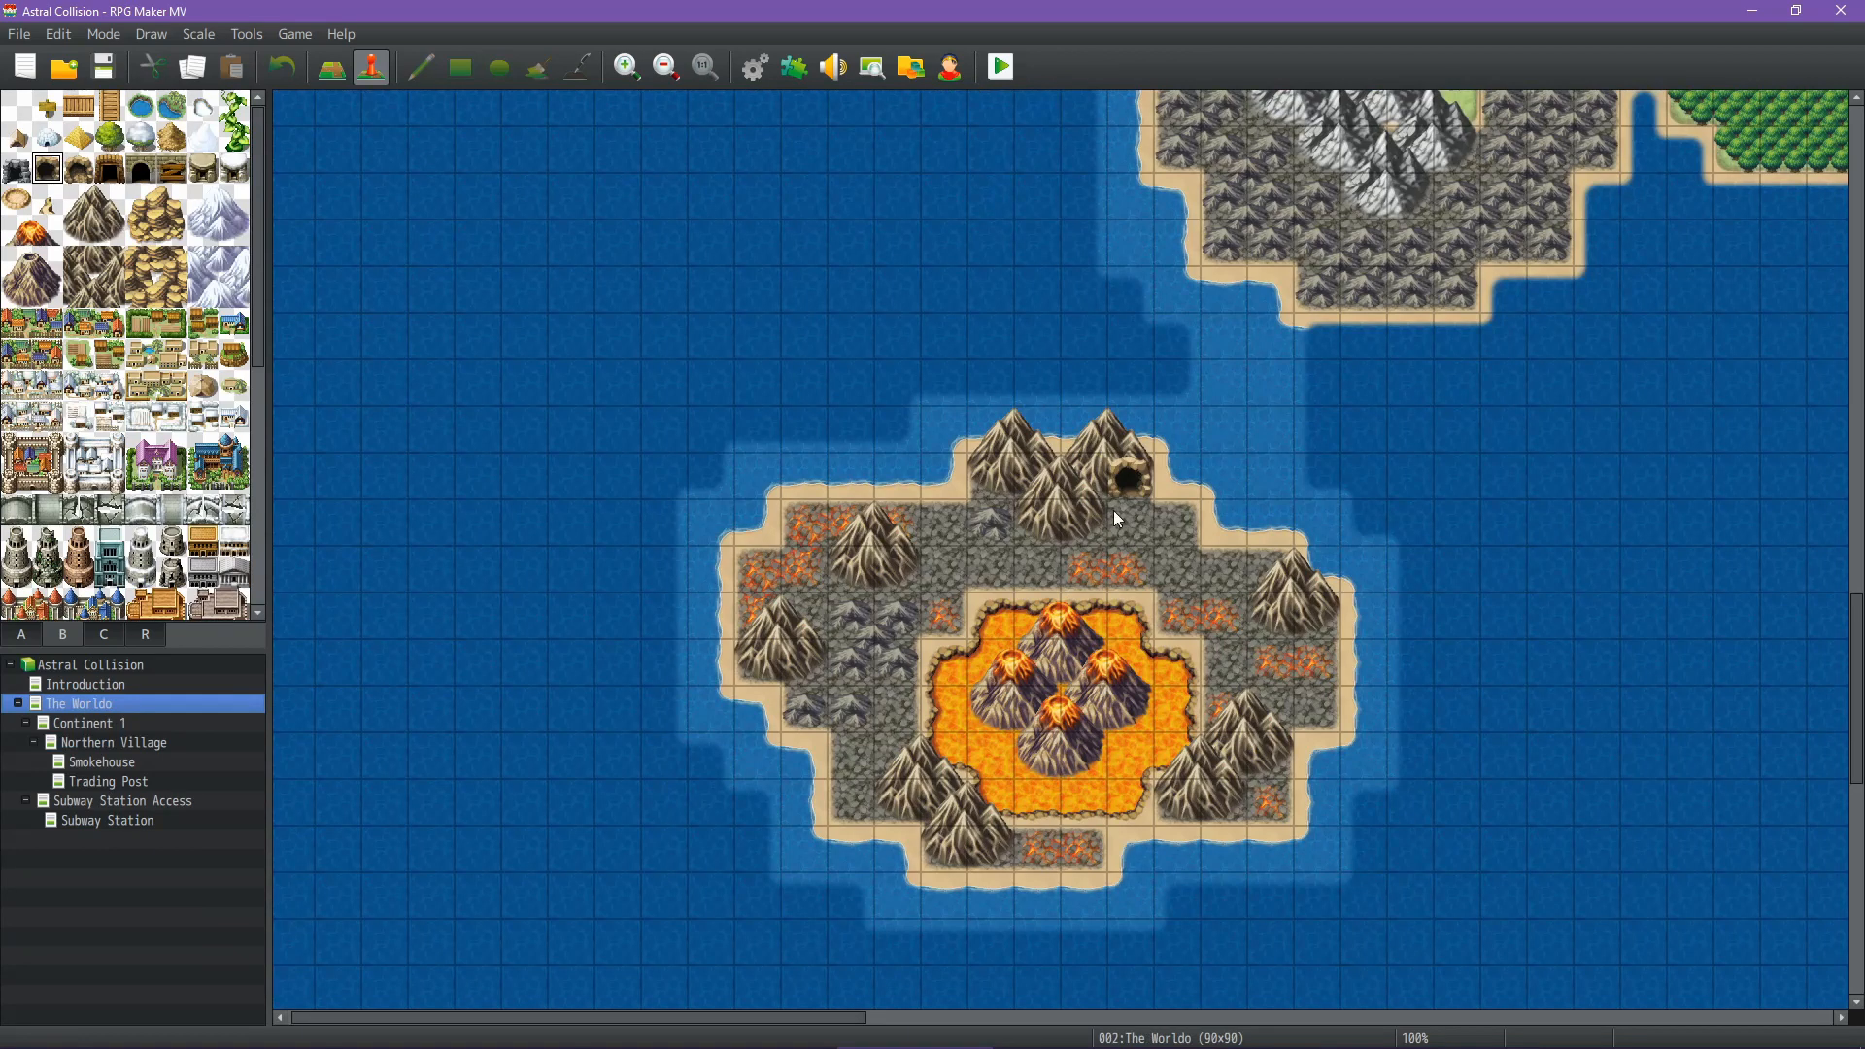
right_click(1126, 477)
mouse_move(1183, 707)
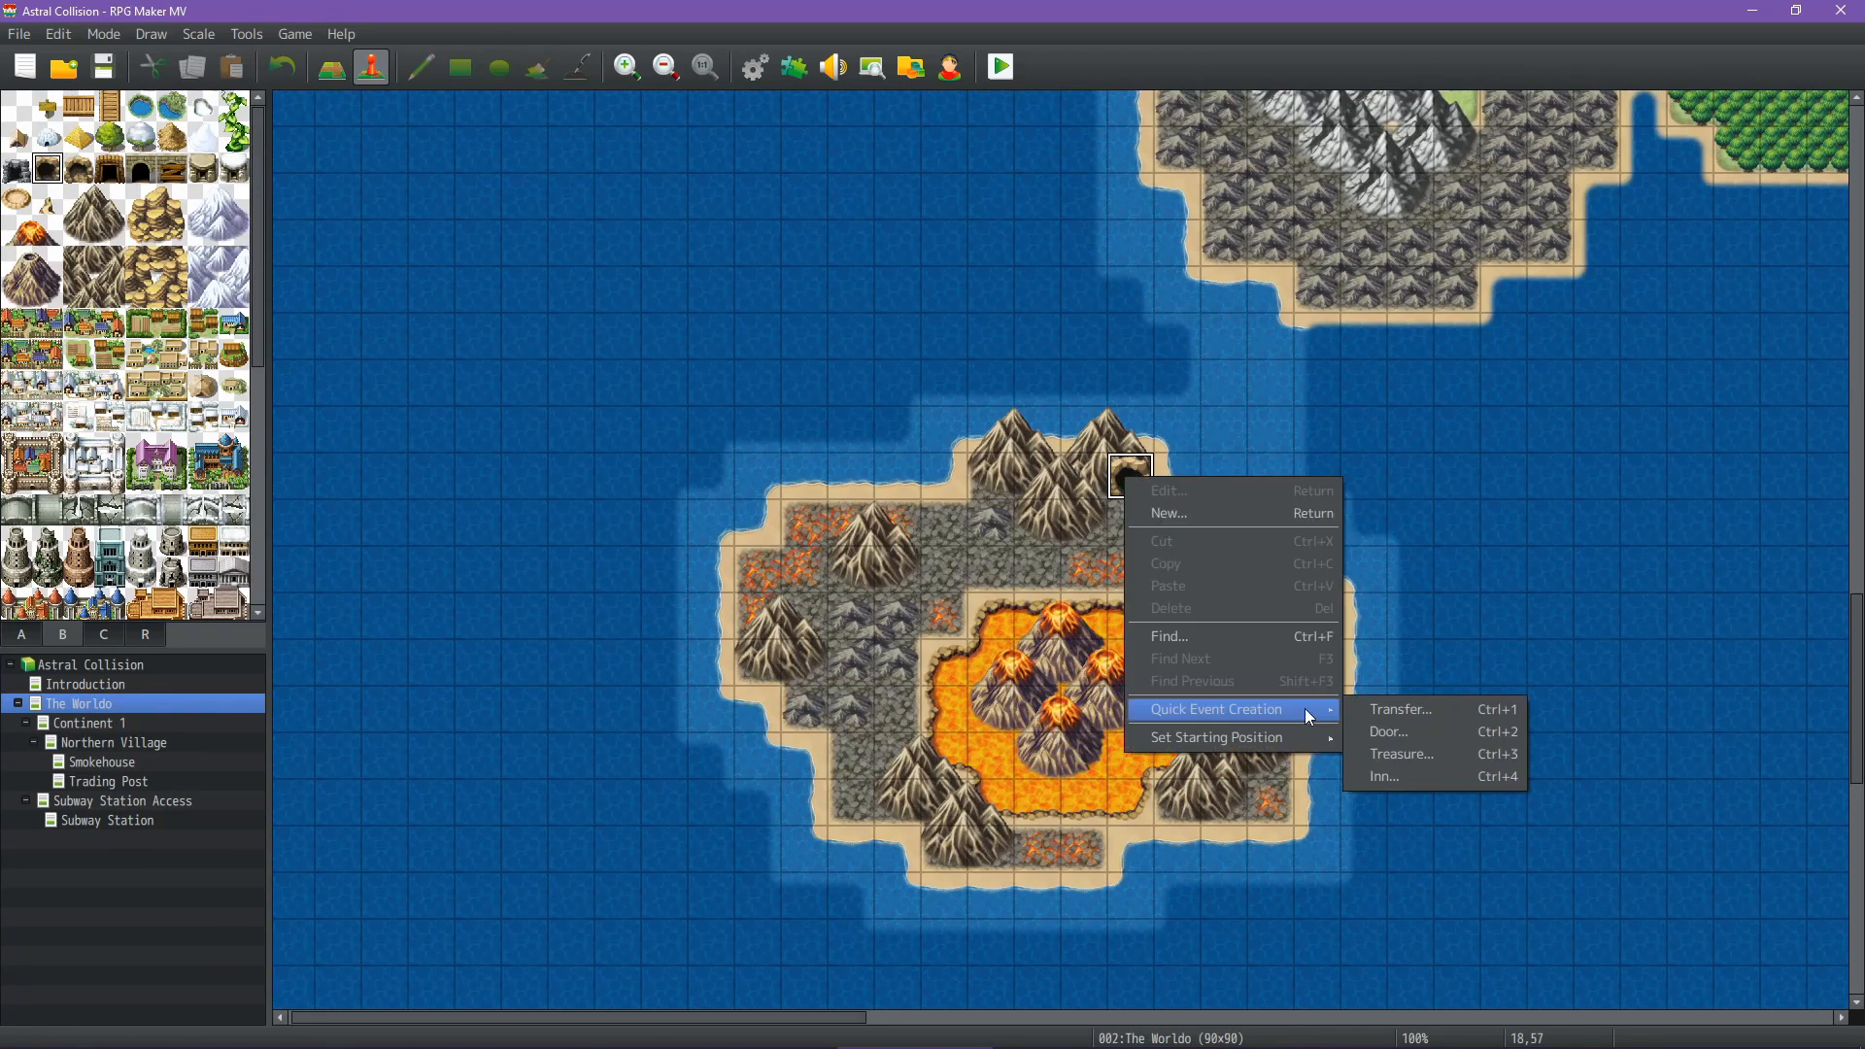
left_click(1412, 707)
double_click(899, 533)
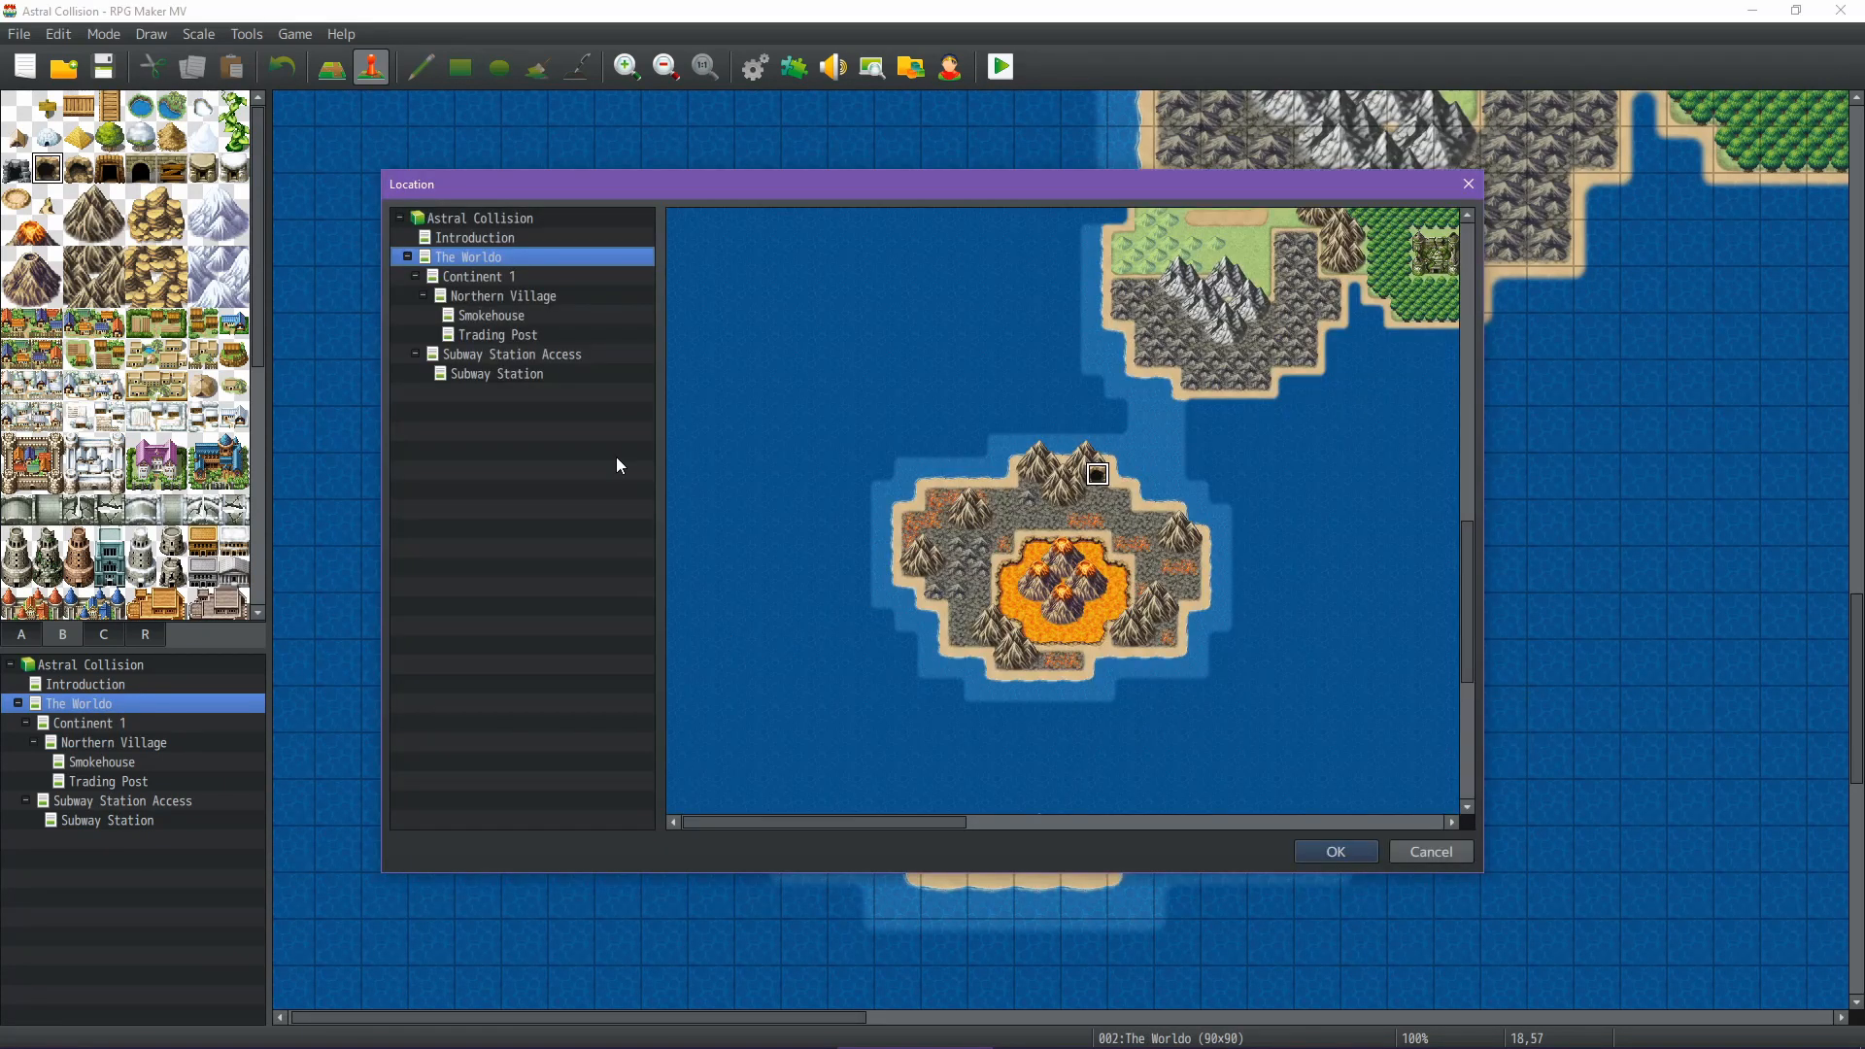
left_click(509, 355)
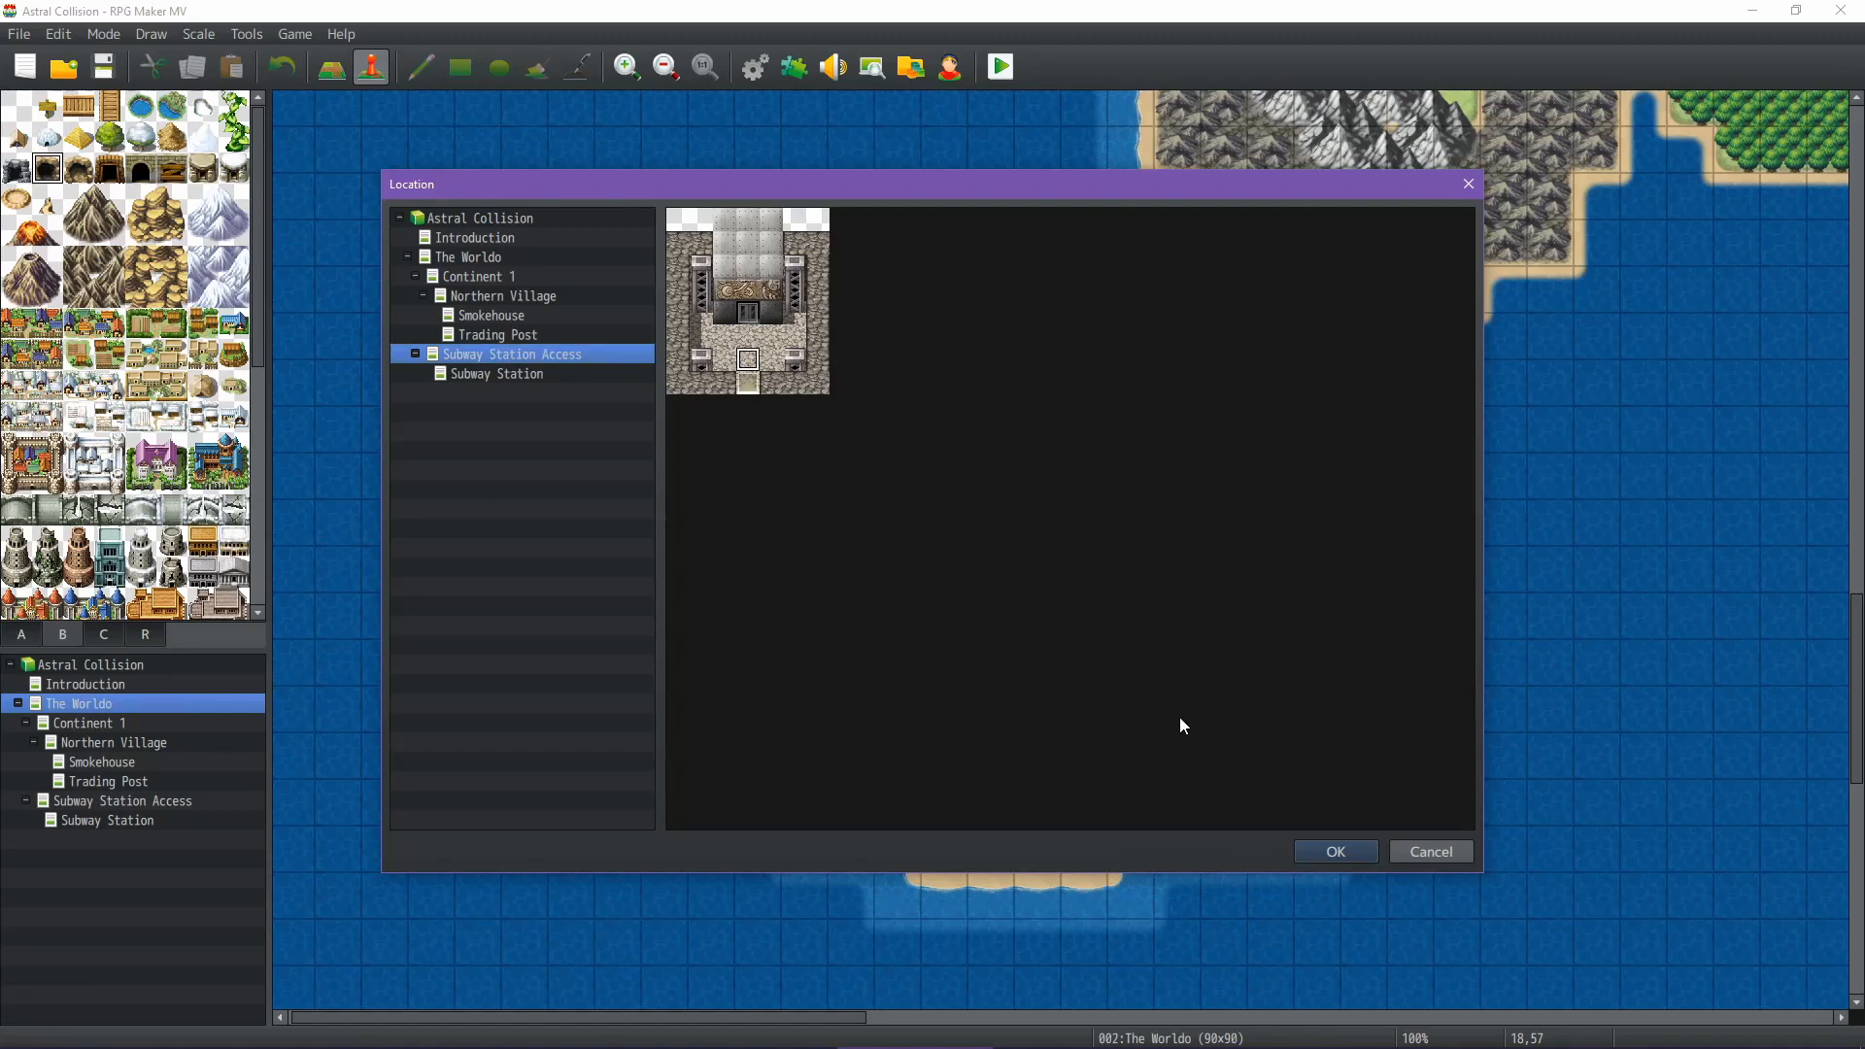
left_click(1308, 849)
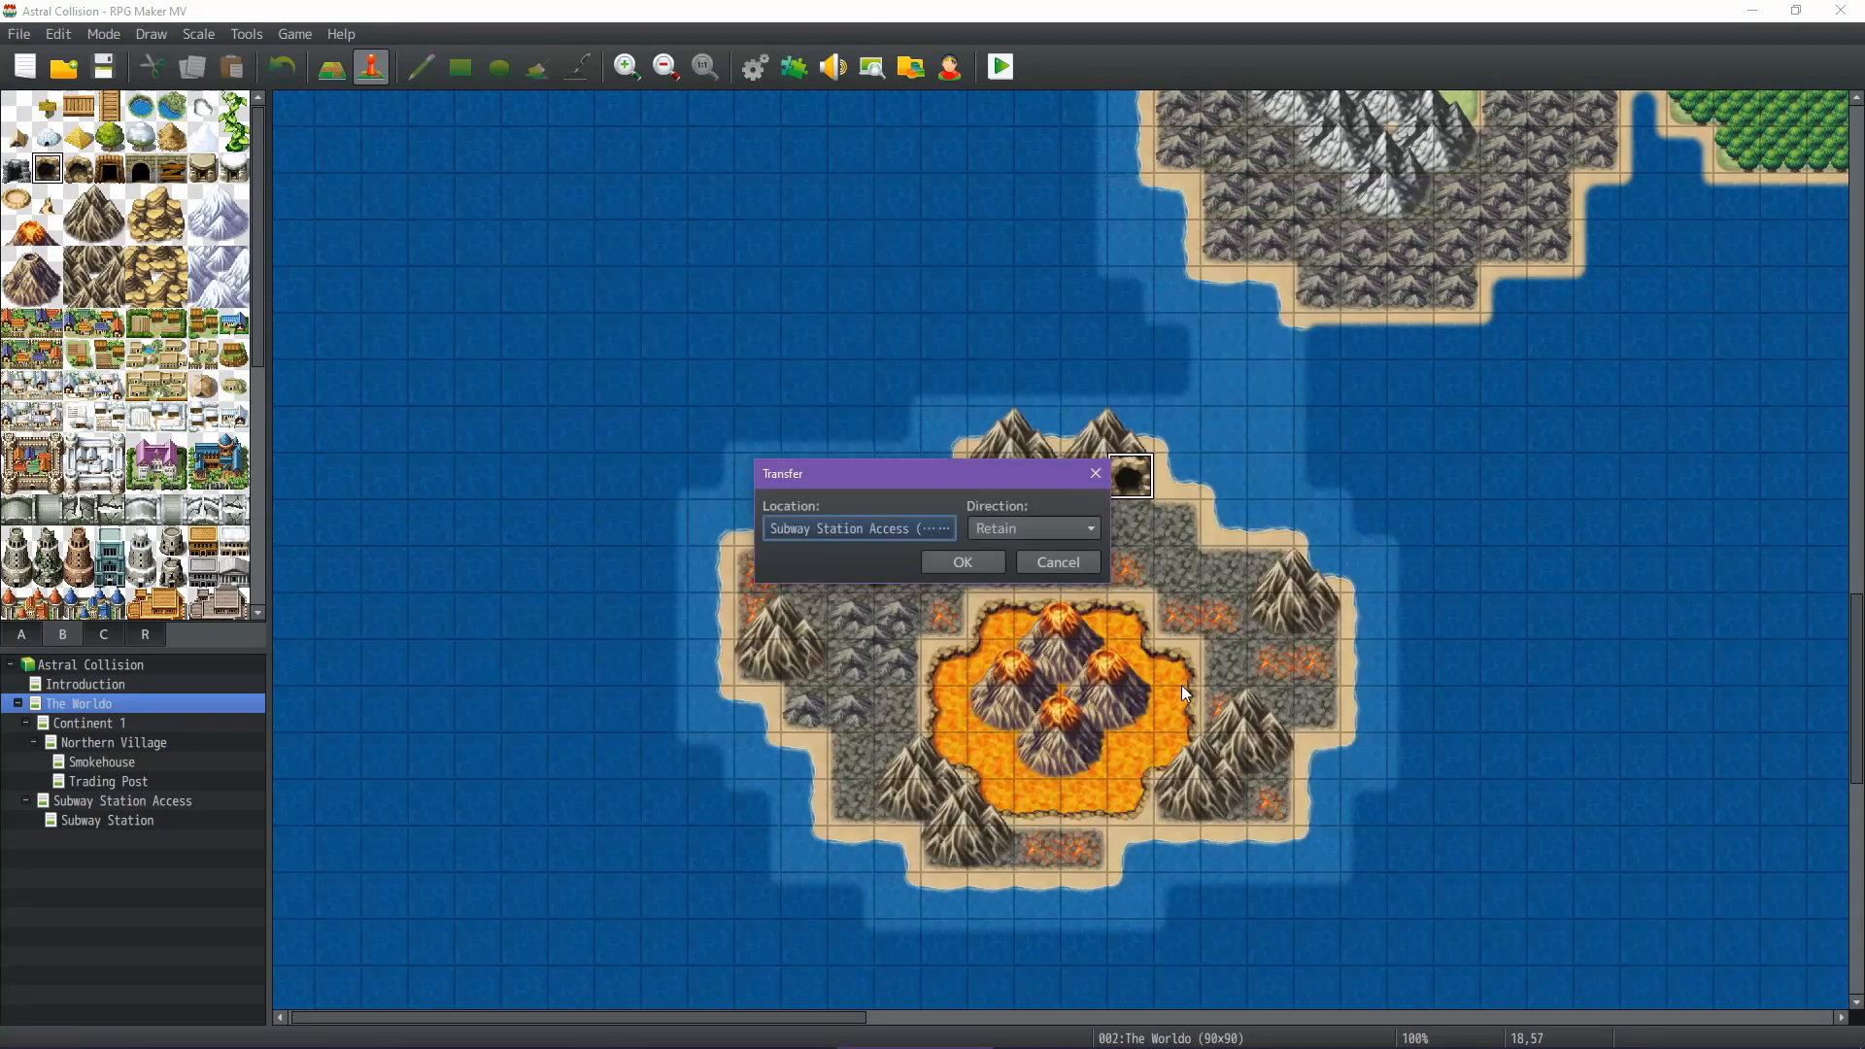
left_click(964, 567)
Insert a Control Variables command setting #0006 Mountainroot Subway Station Index to 0 at the start of the cave's transfer event, and save the project
right_click(1137, 475)
left_click(1170, 490)
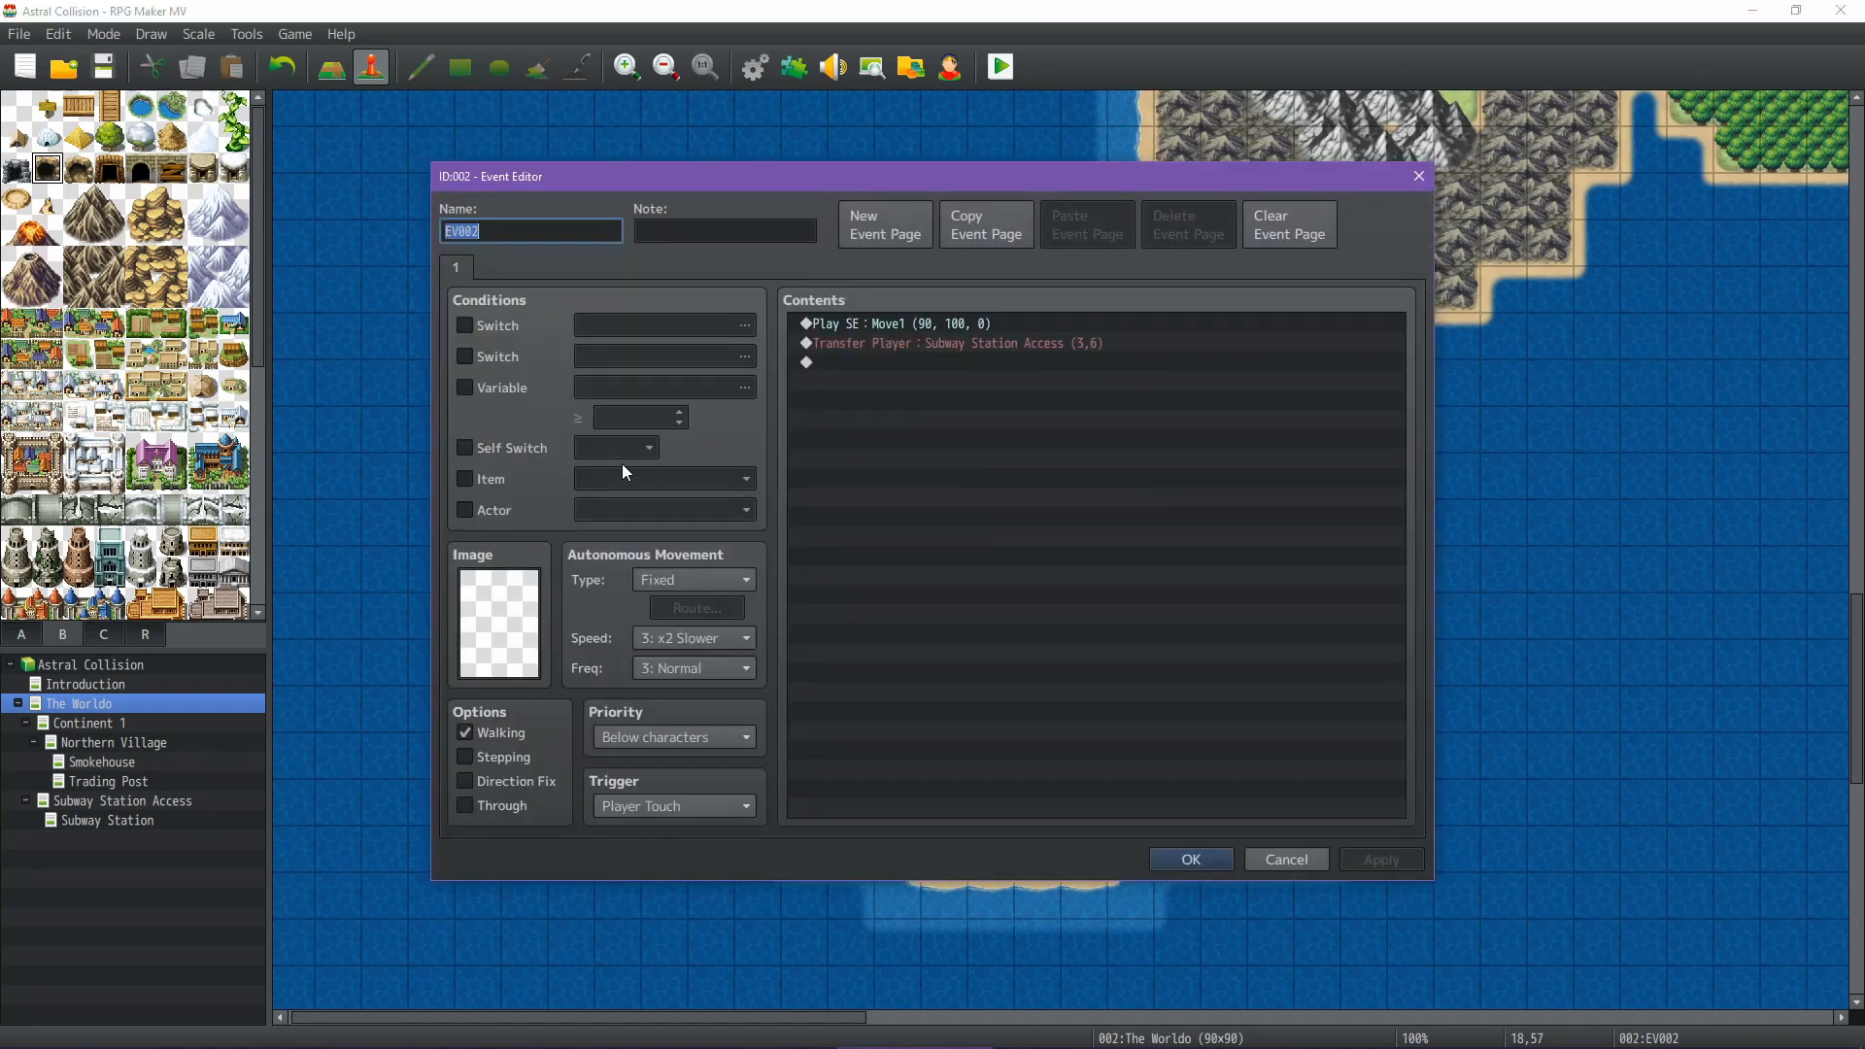
left_click(906, 323)
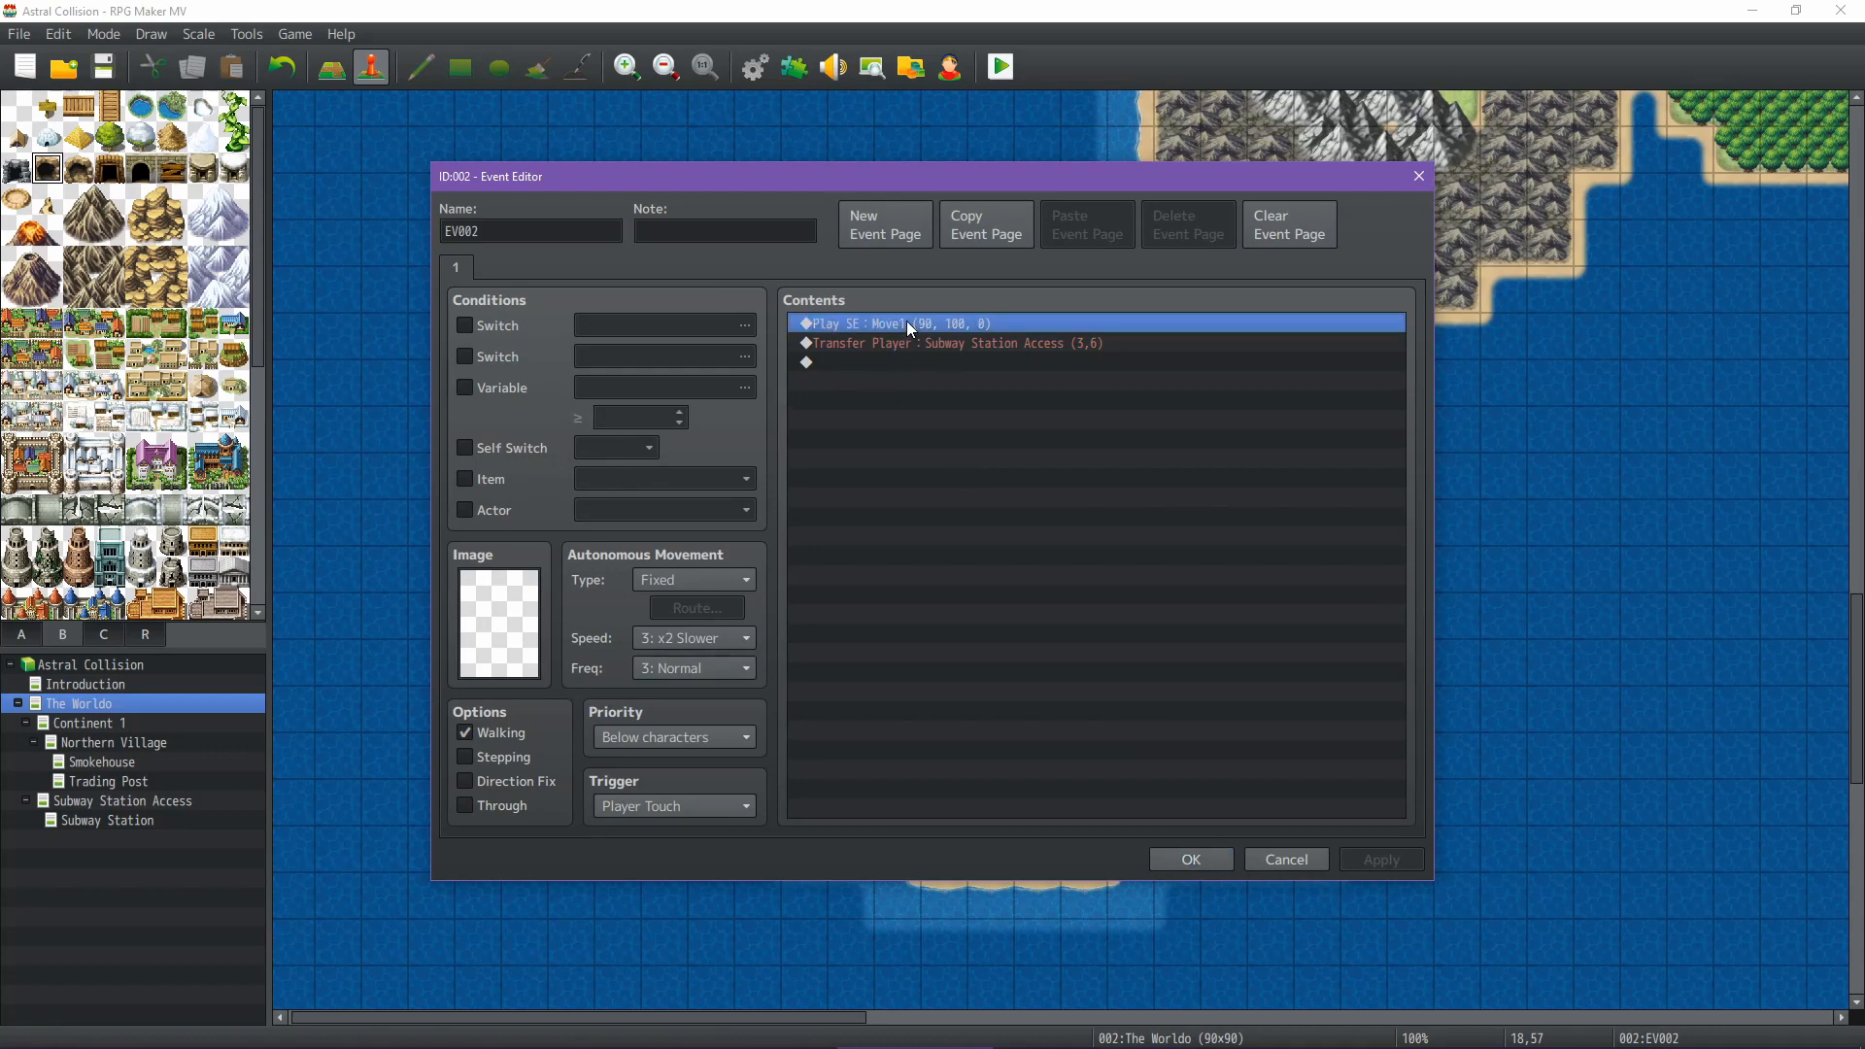
key("Insert")
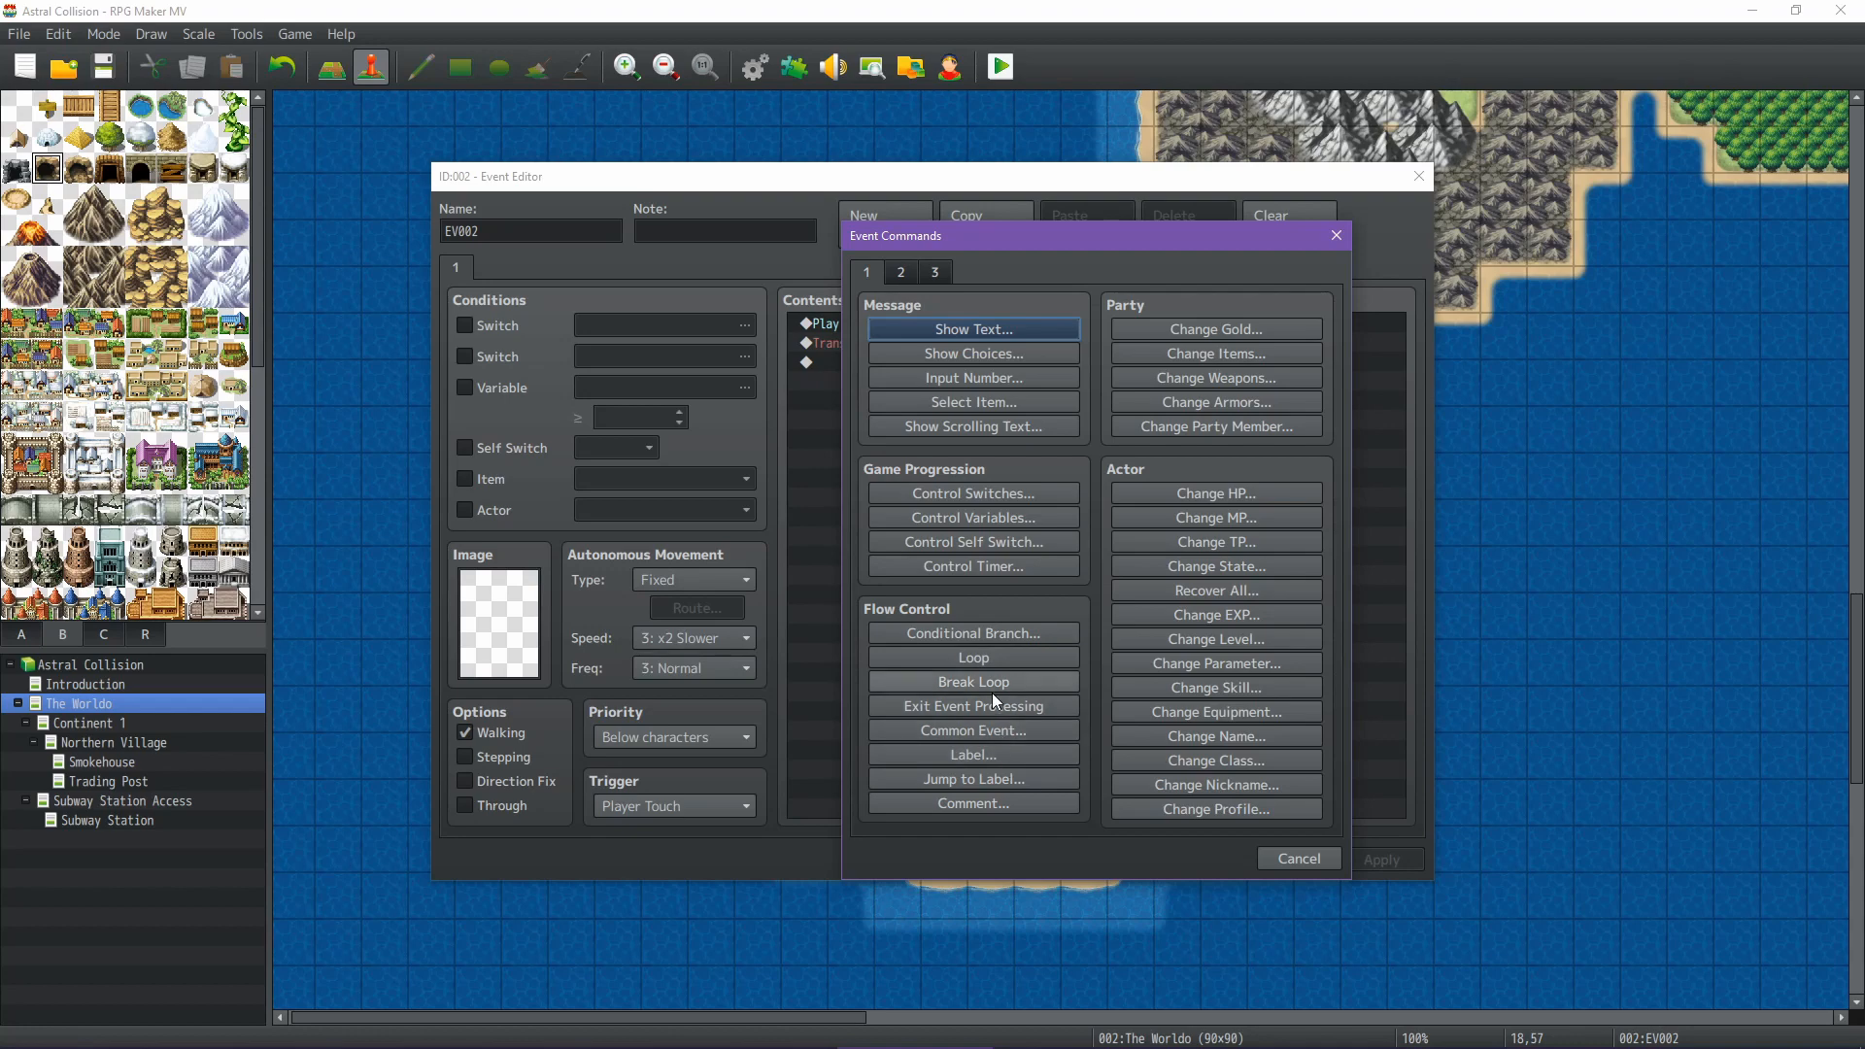
left_click(993, 520)
left_click(1078, 410)
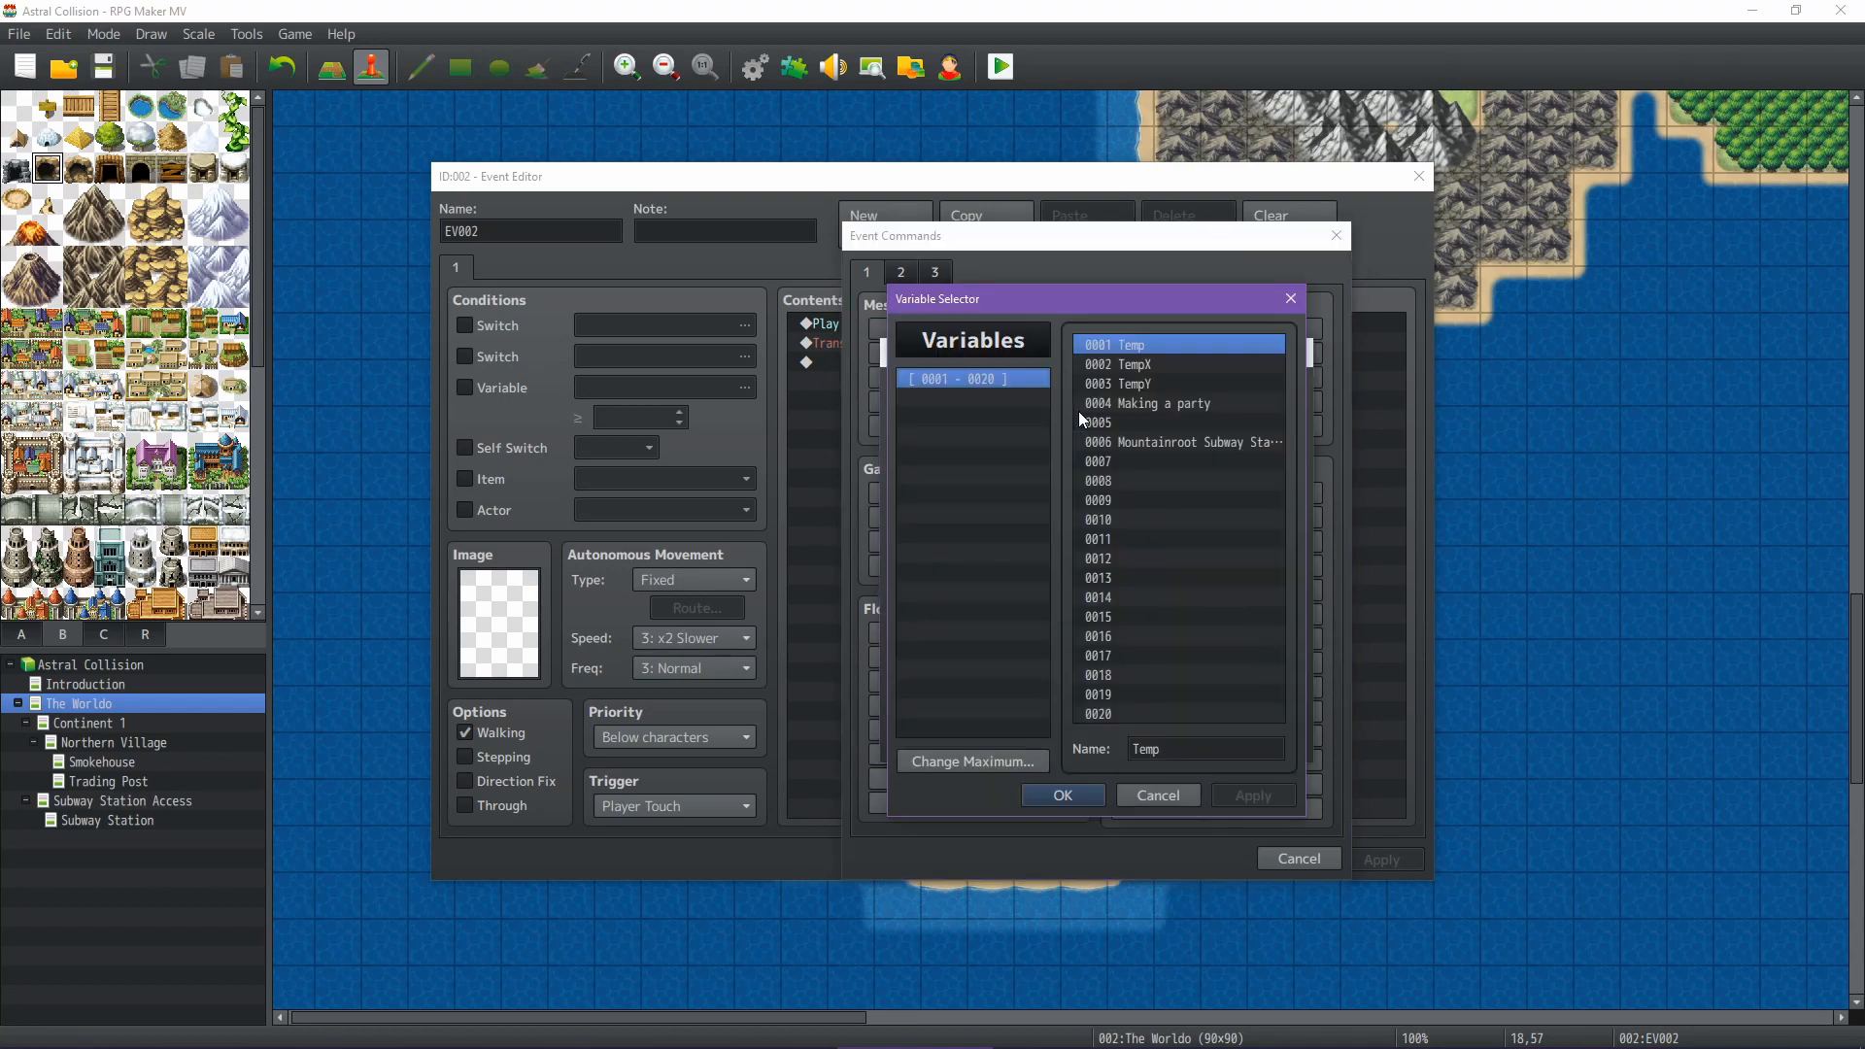
left_click(1192, 443)
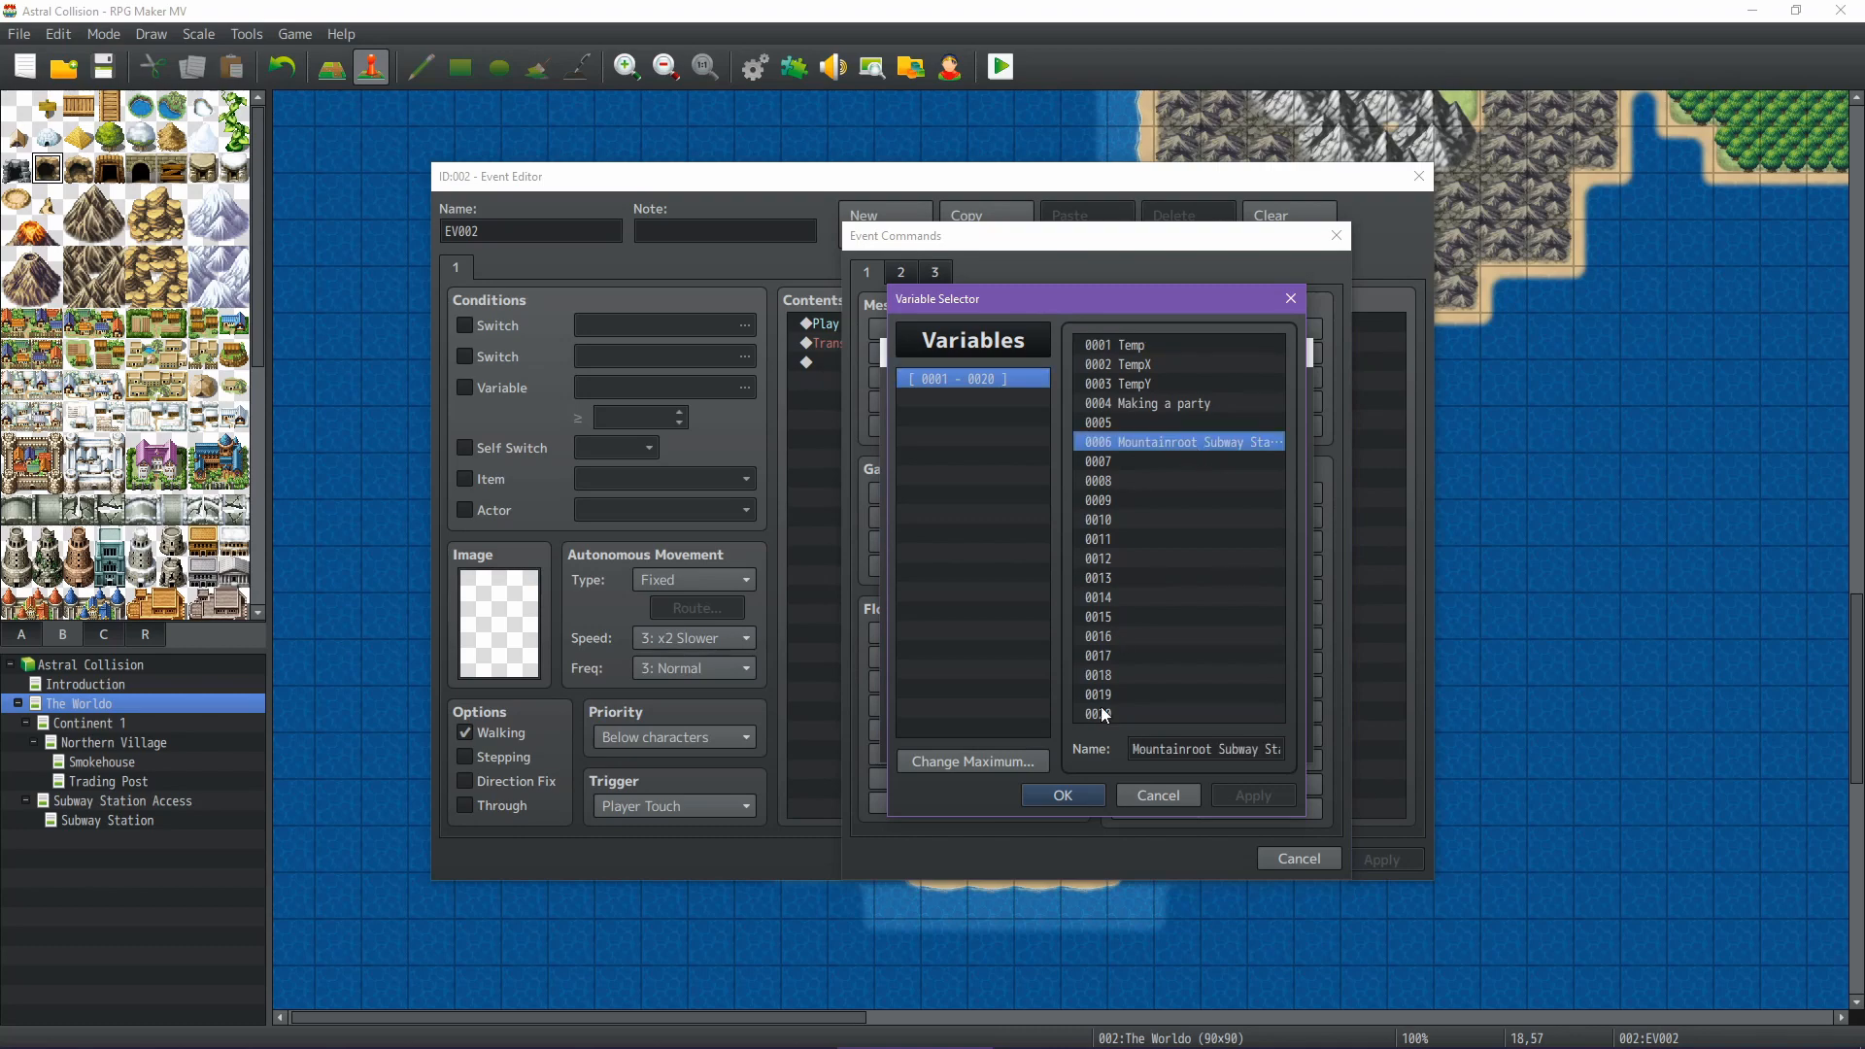
left_click(1062, 795)
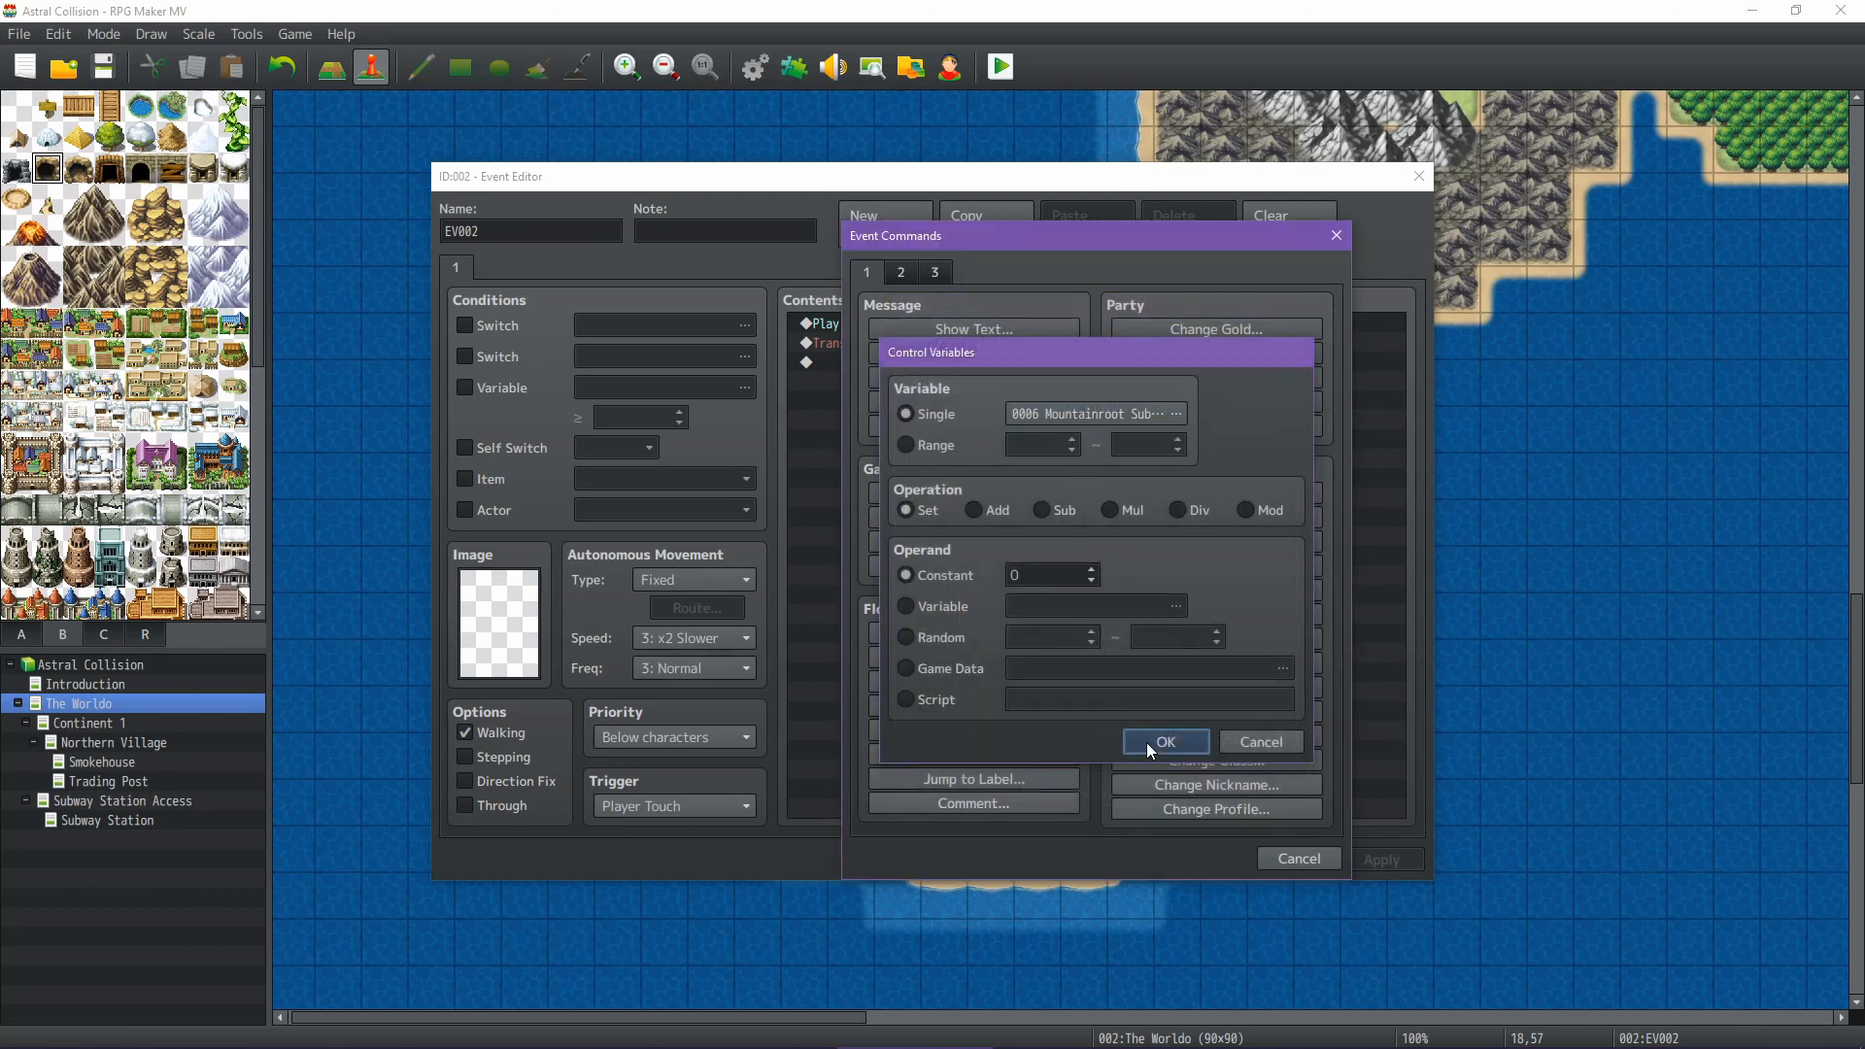
left_click(1161, 742)
left_click(1387, 852)
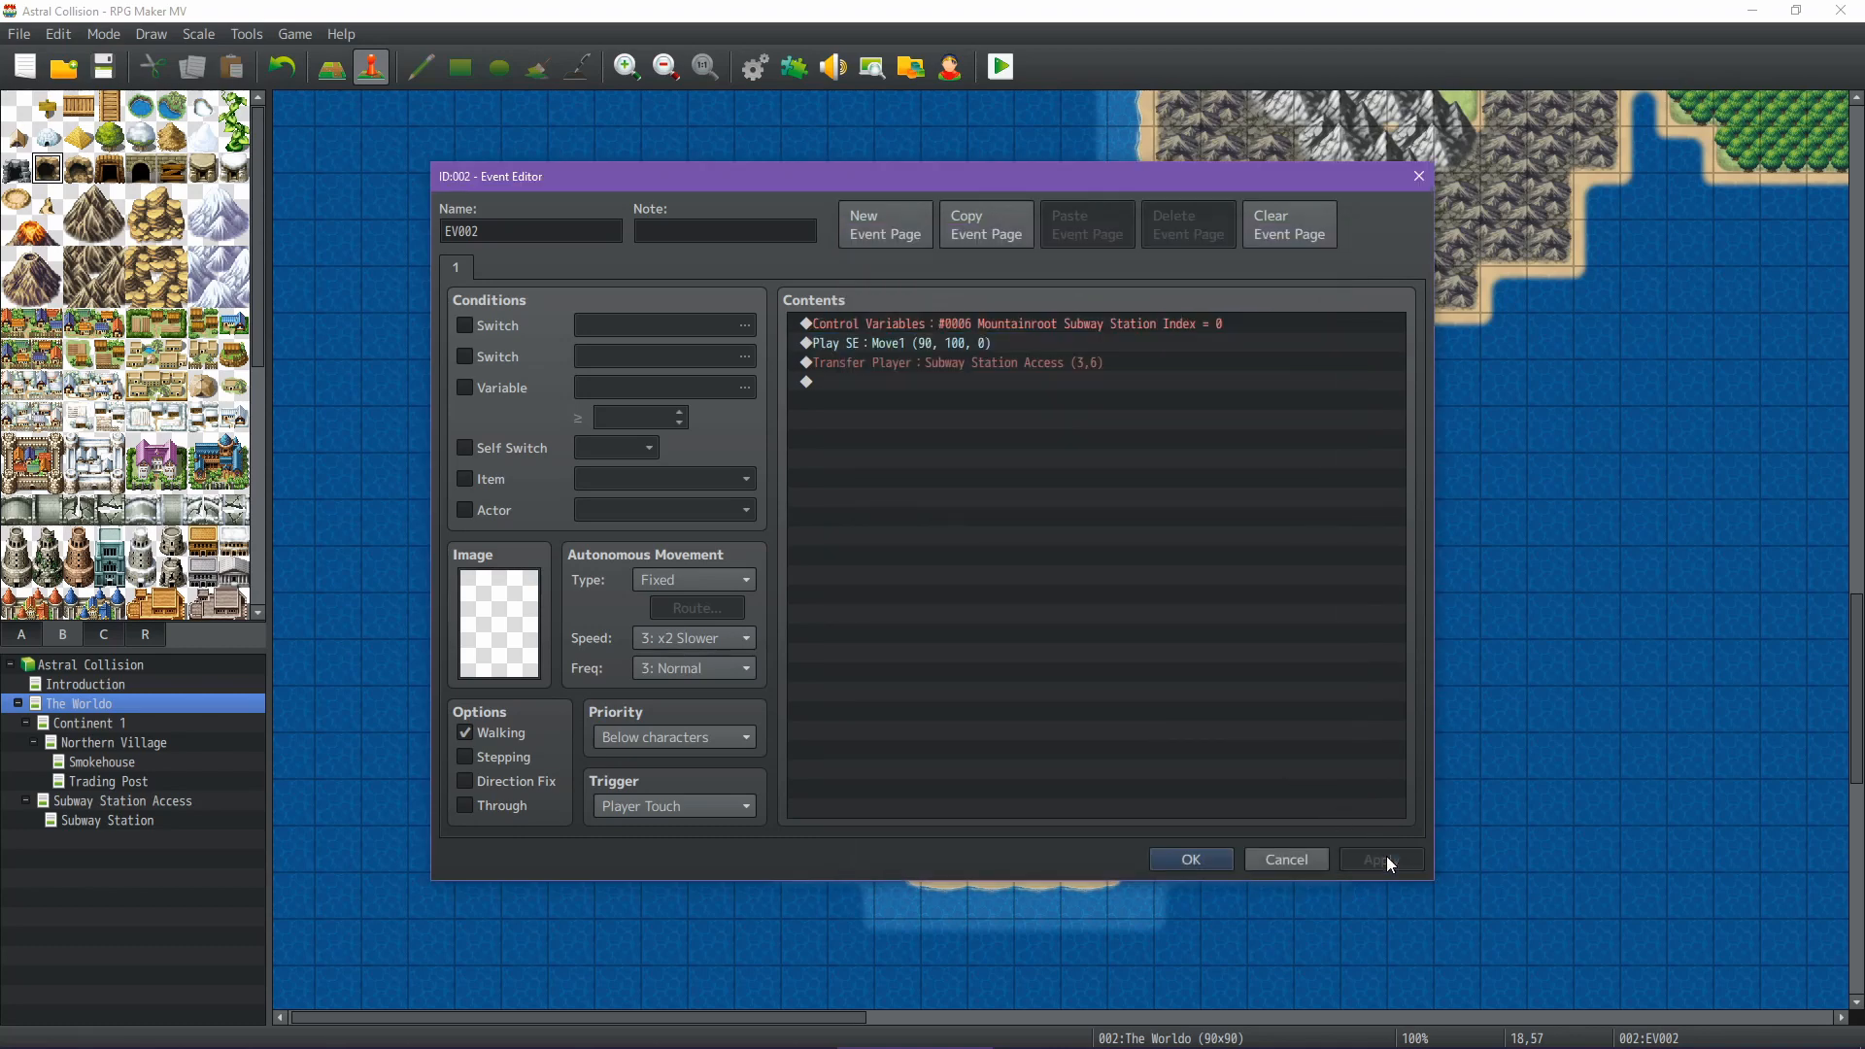
left_click(1208, 855)
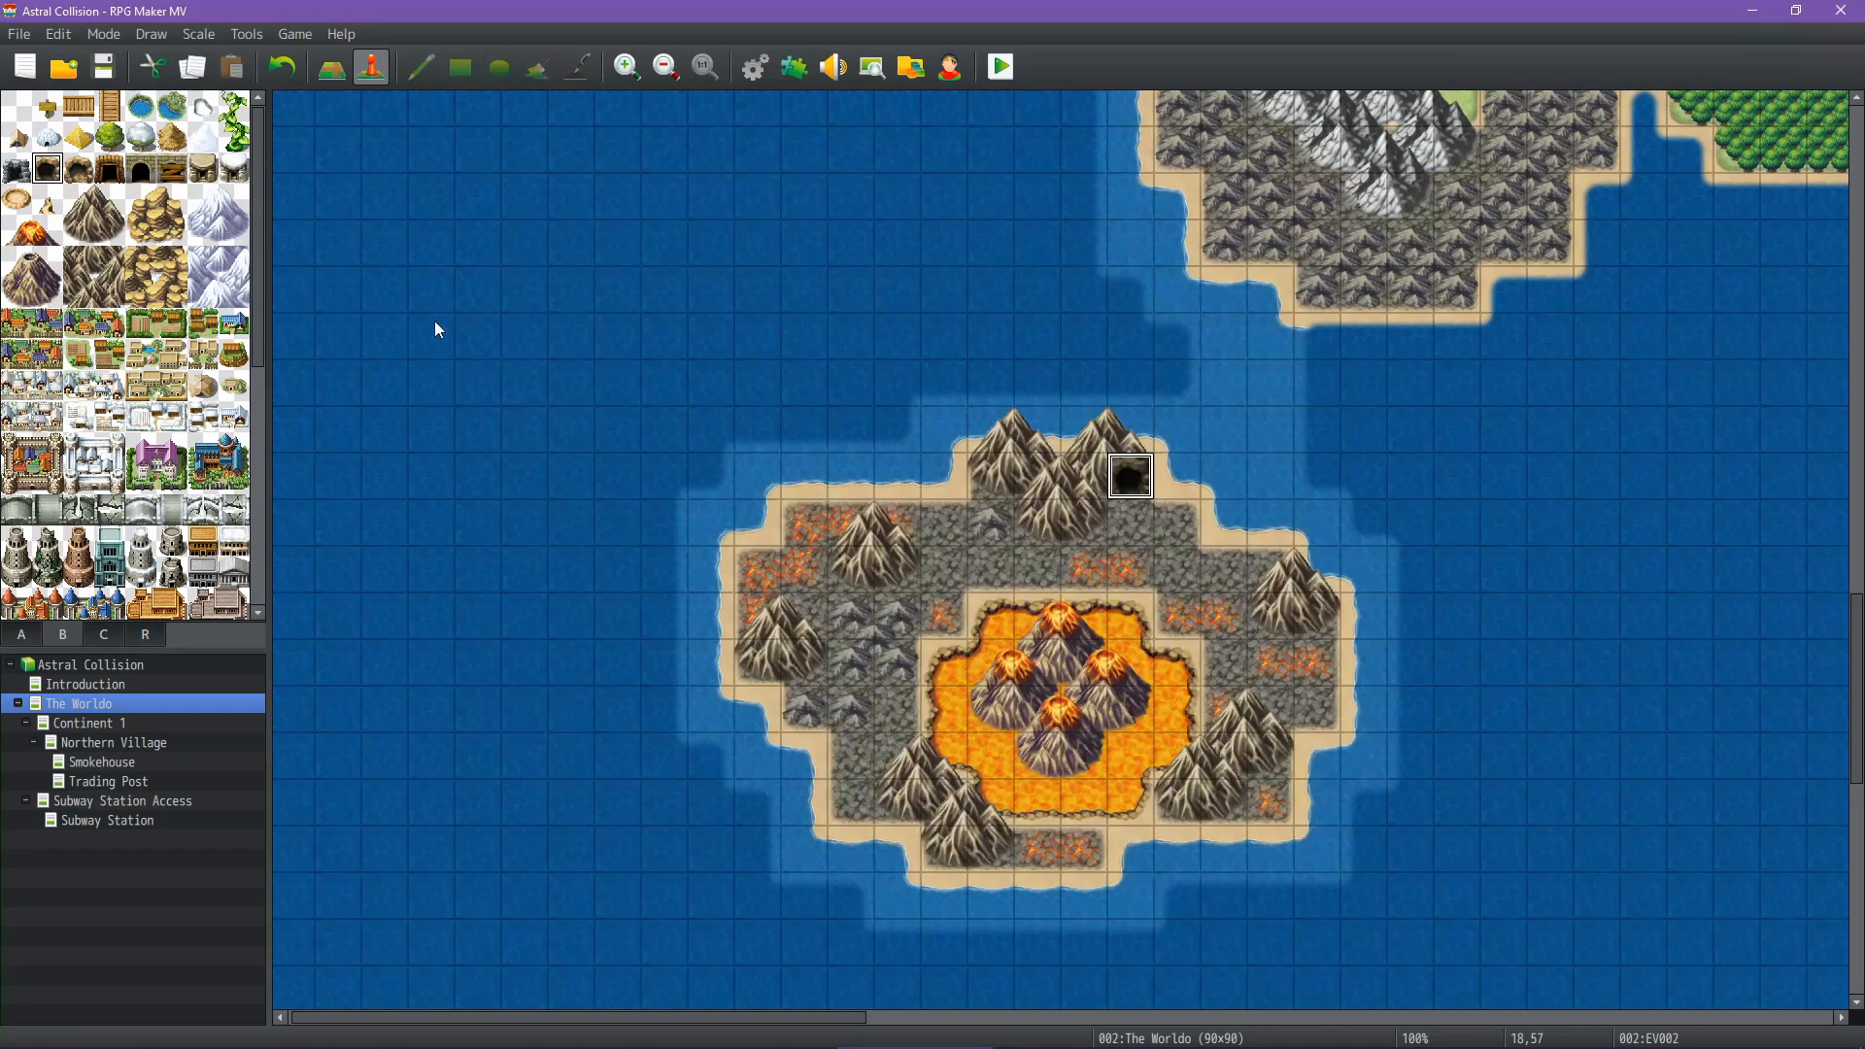
left_click(105, 68)
Look over the continents of The Worldo, ending back at the volcanic island
middle_click(1143, 627)
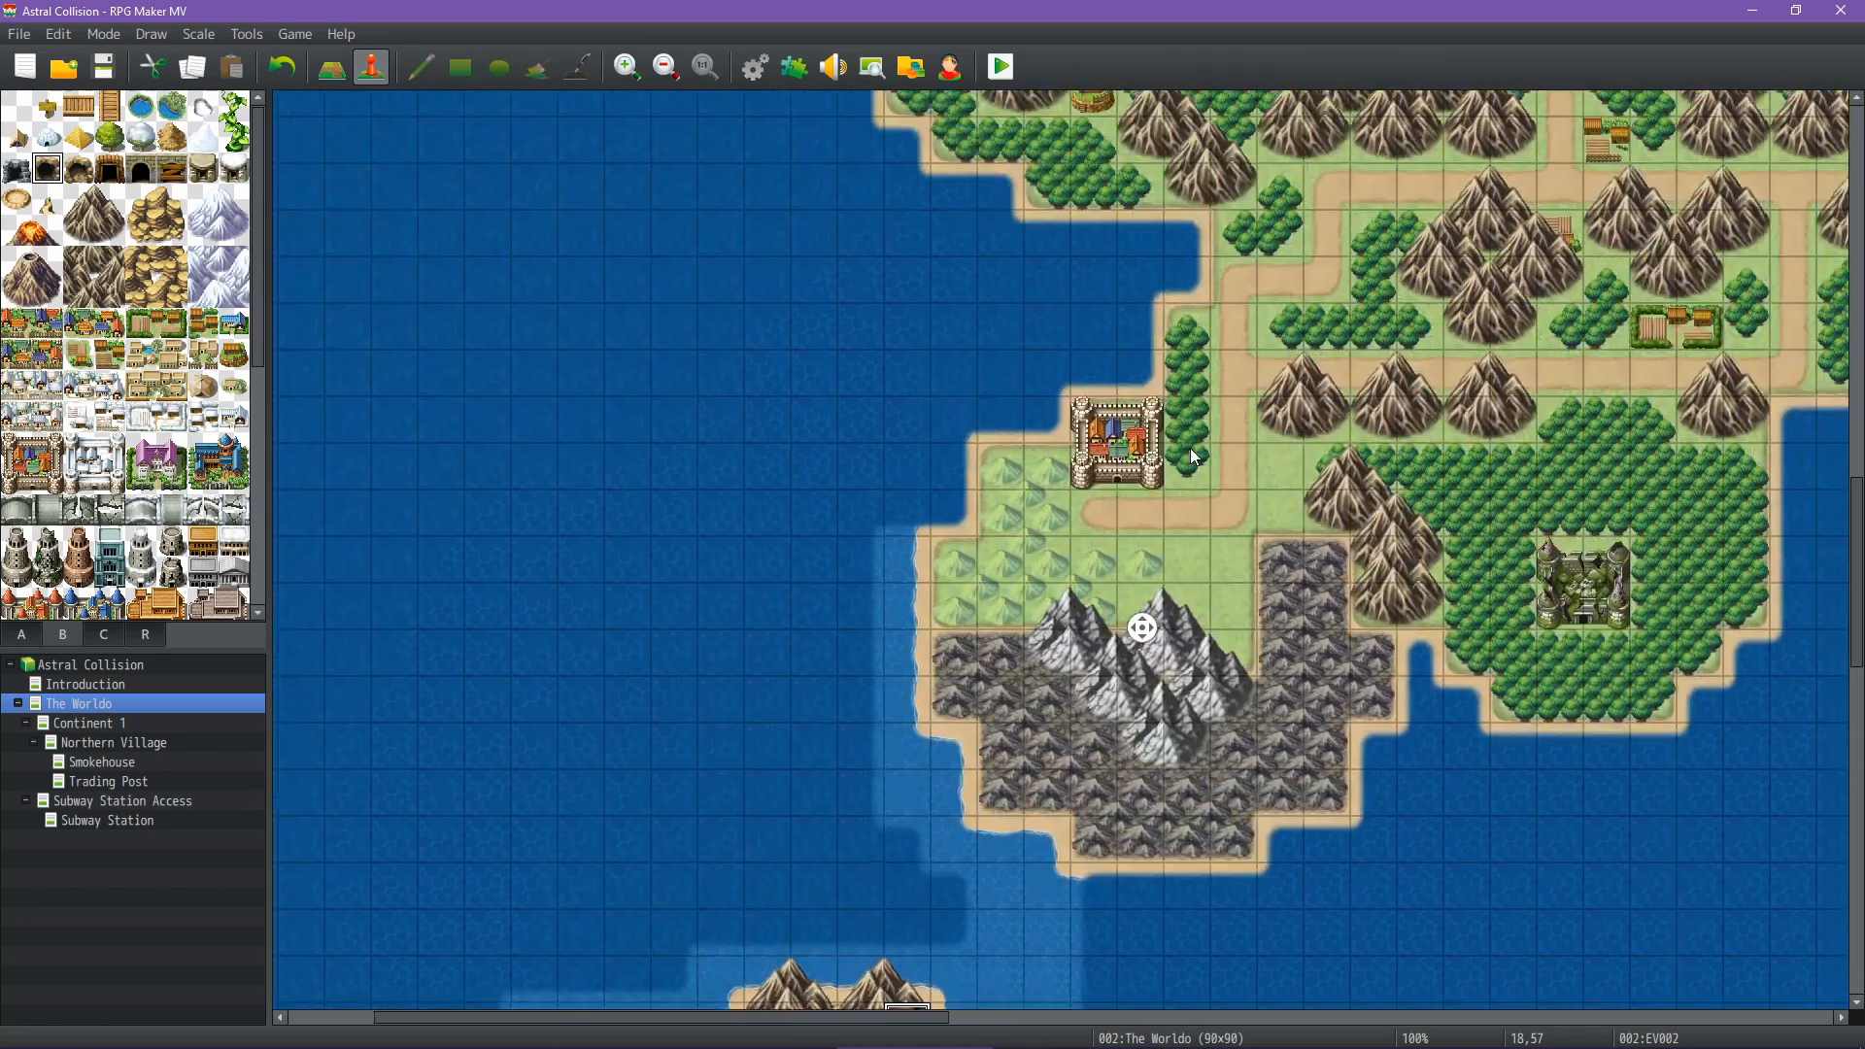
middle_click(1191, 449)
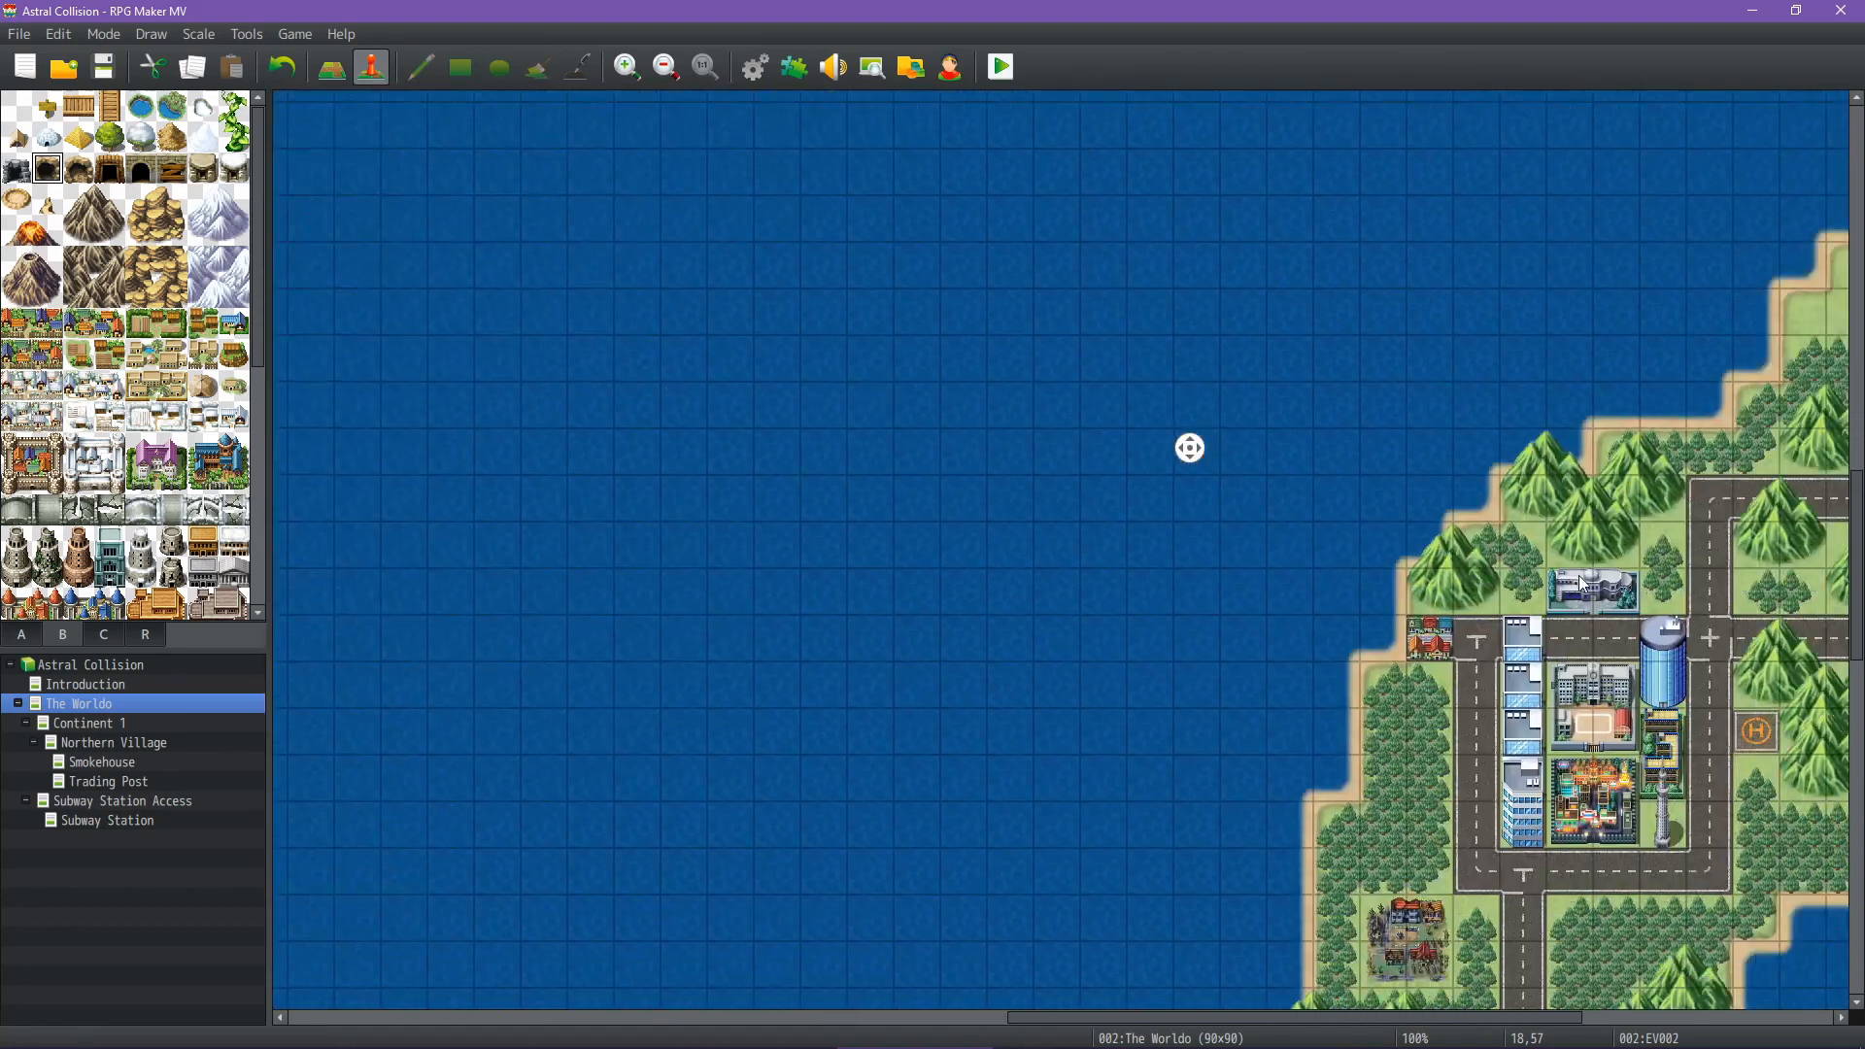
middle_click_drag(1580, 576, 1263, 673)
middle_click_drag(1049, 670, 1034, 879)
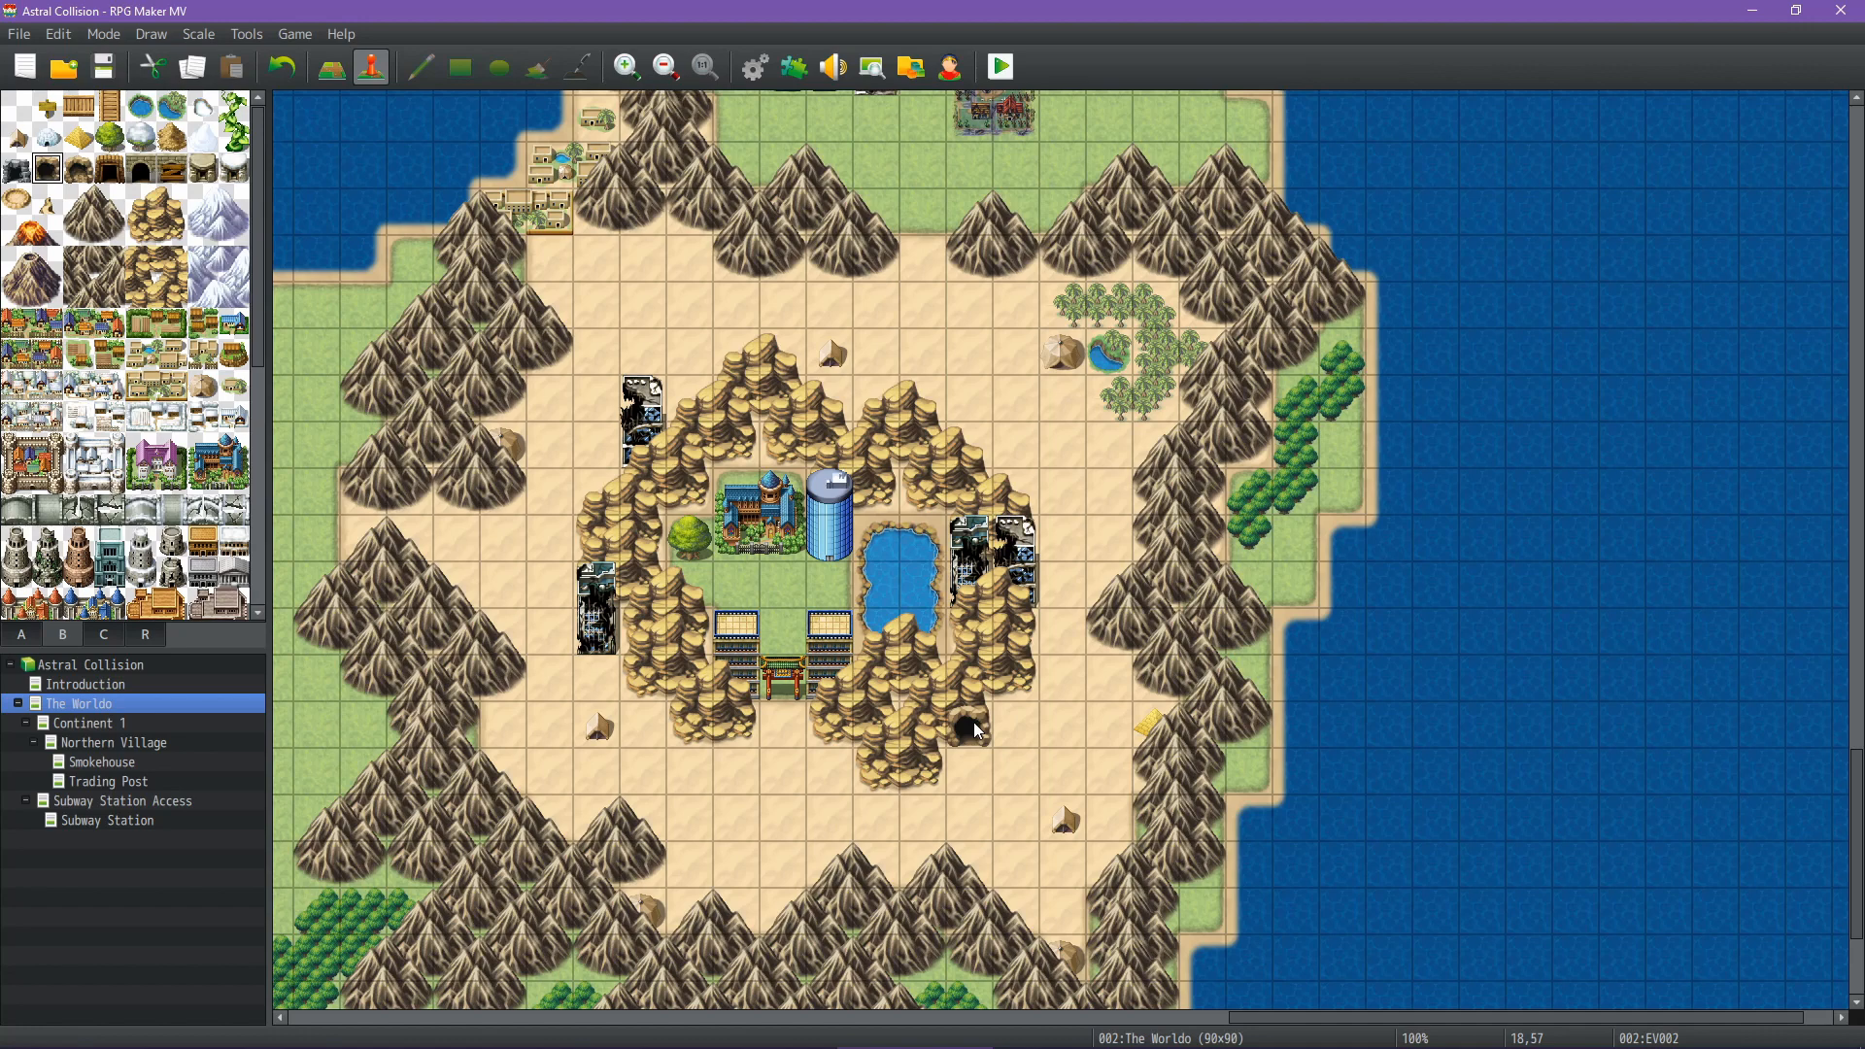
middle_click(1004, 628)
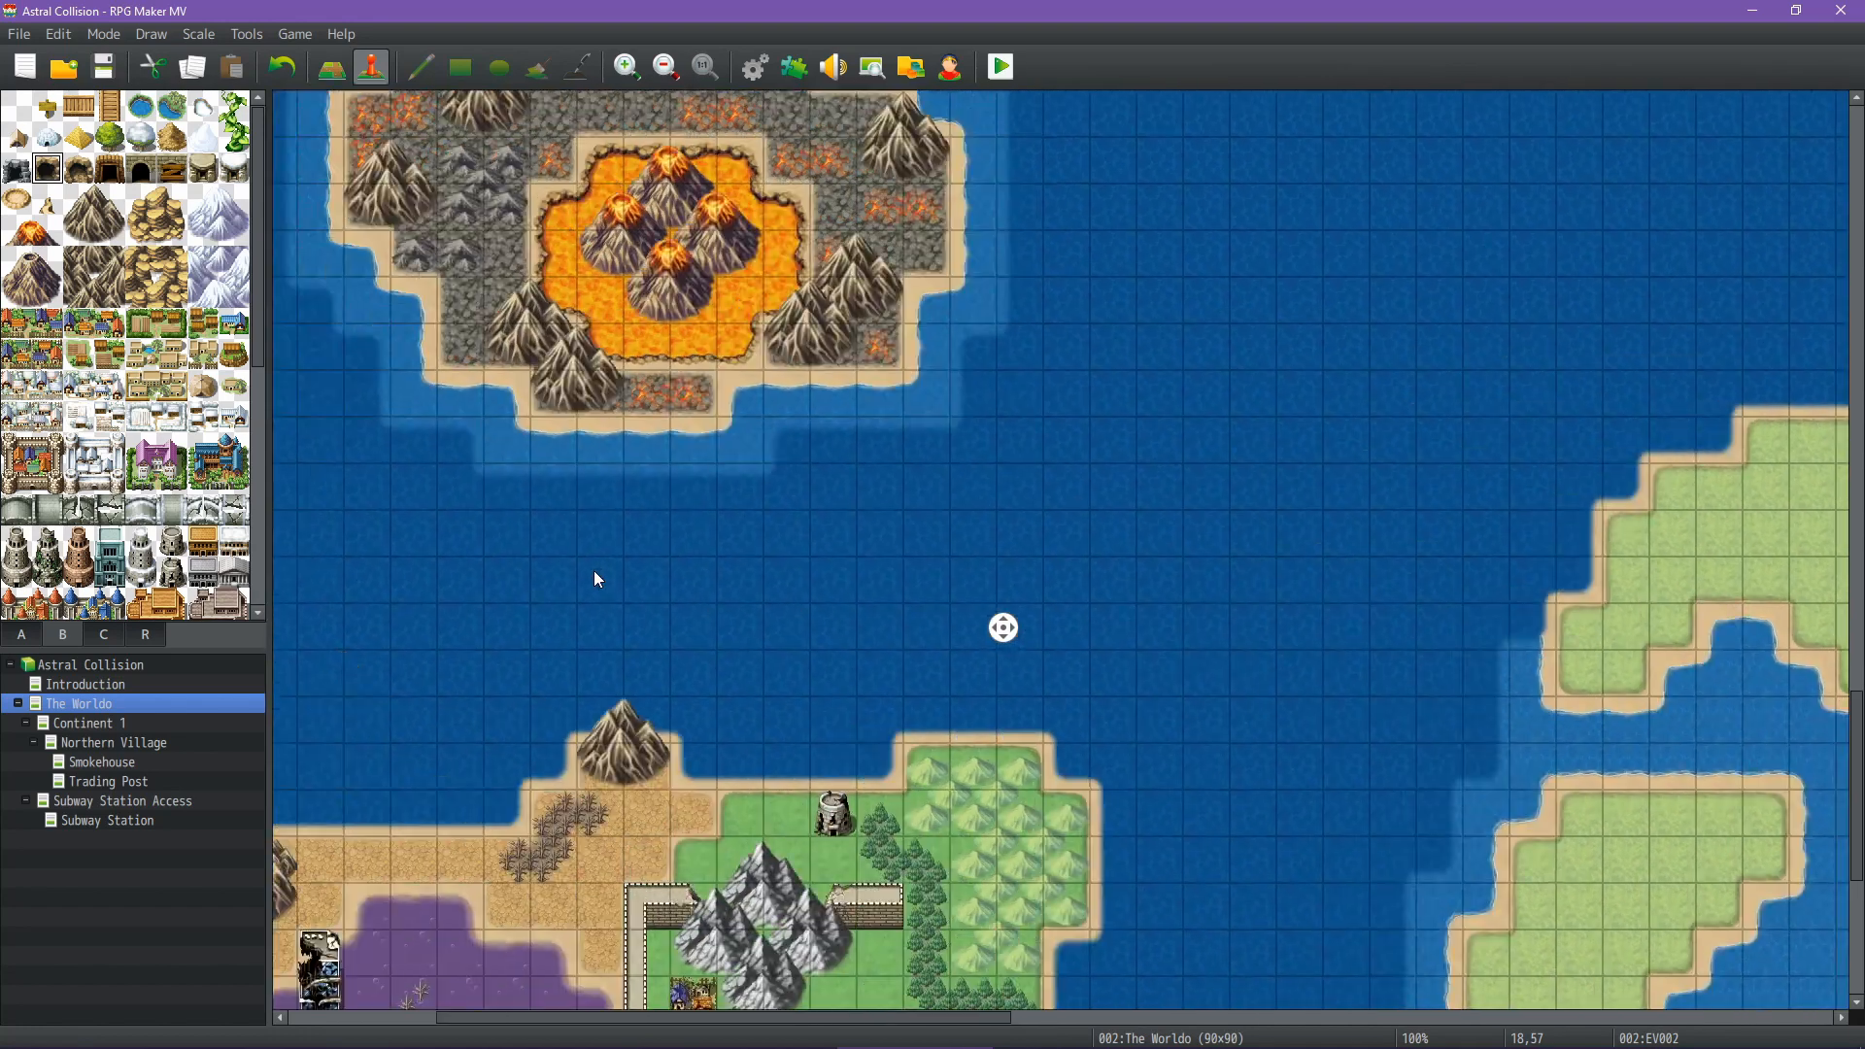
middle_click(595, 571)
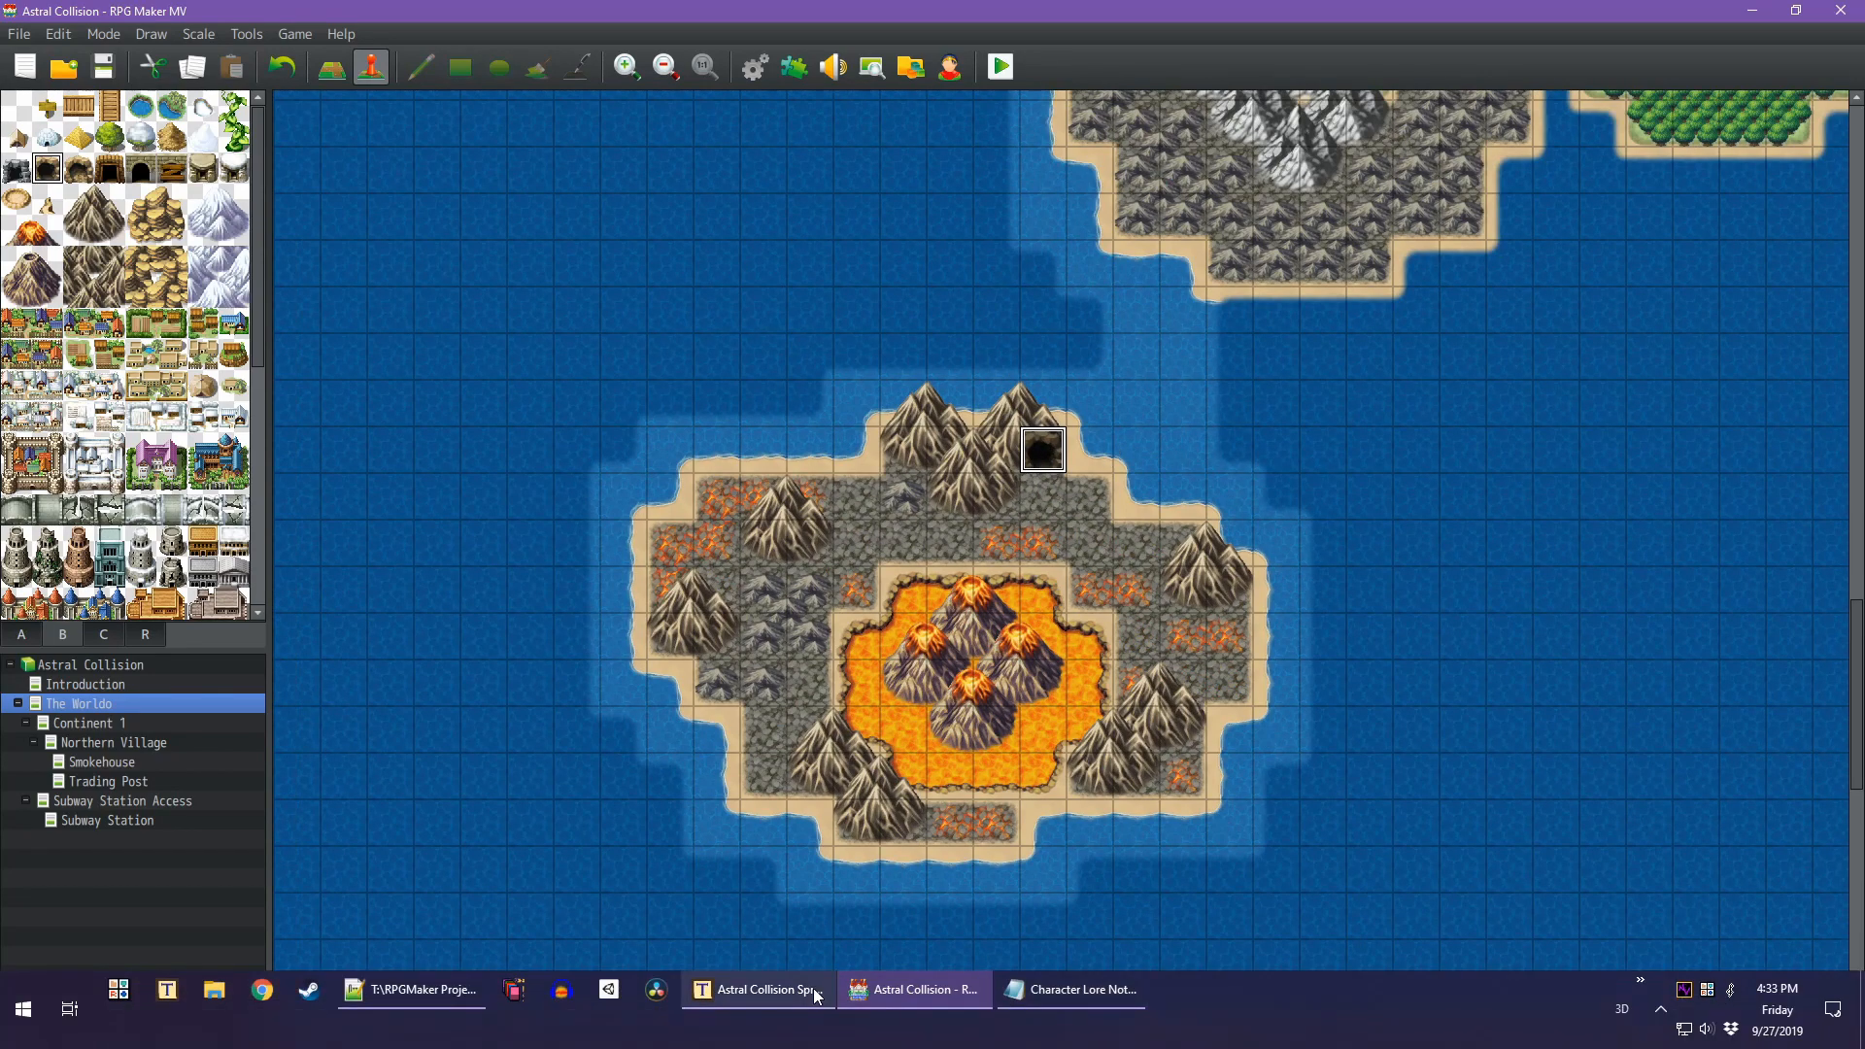
Consult the Character Lore Notes and add to Mountain Root's spreadsheet description that it is home to the prophet's University, Gol'da, which is from long ago
left_click(812, 988)
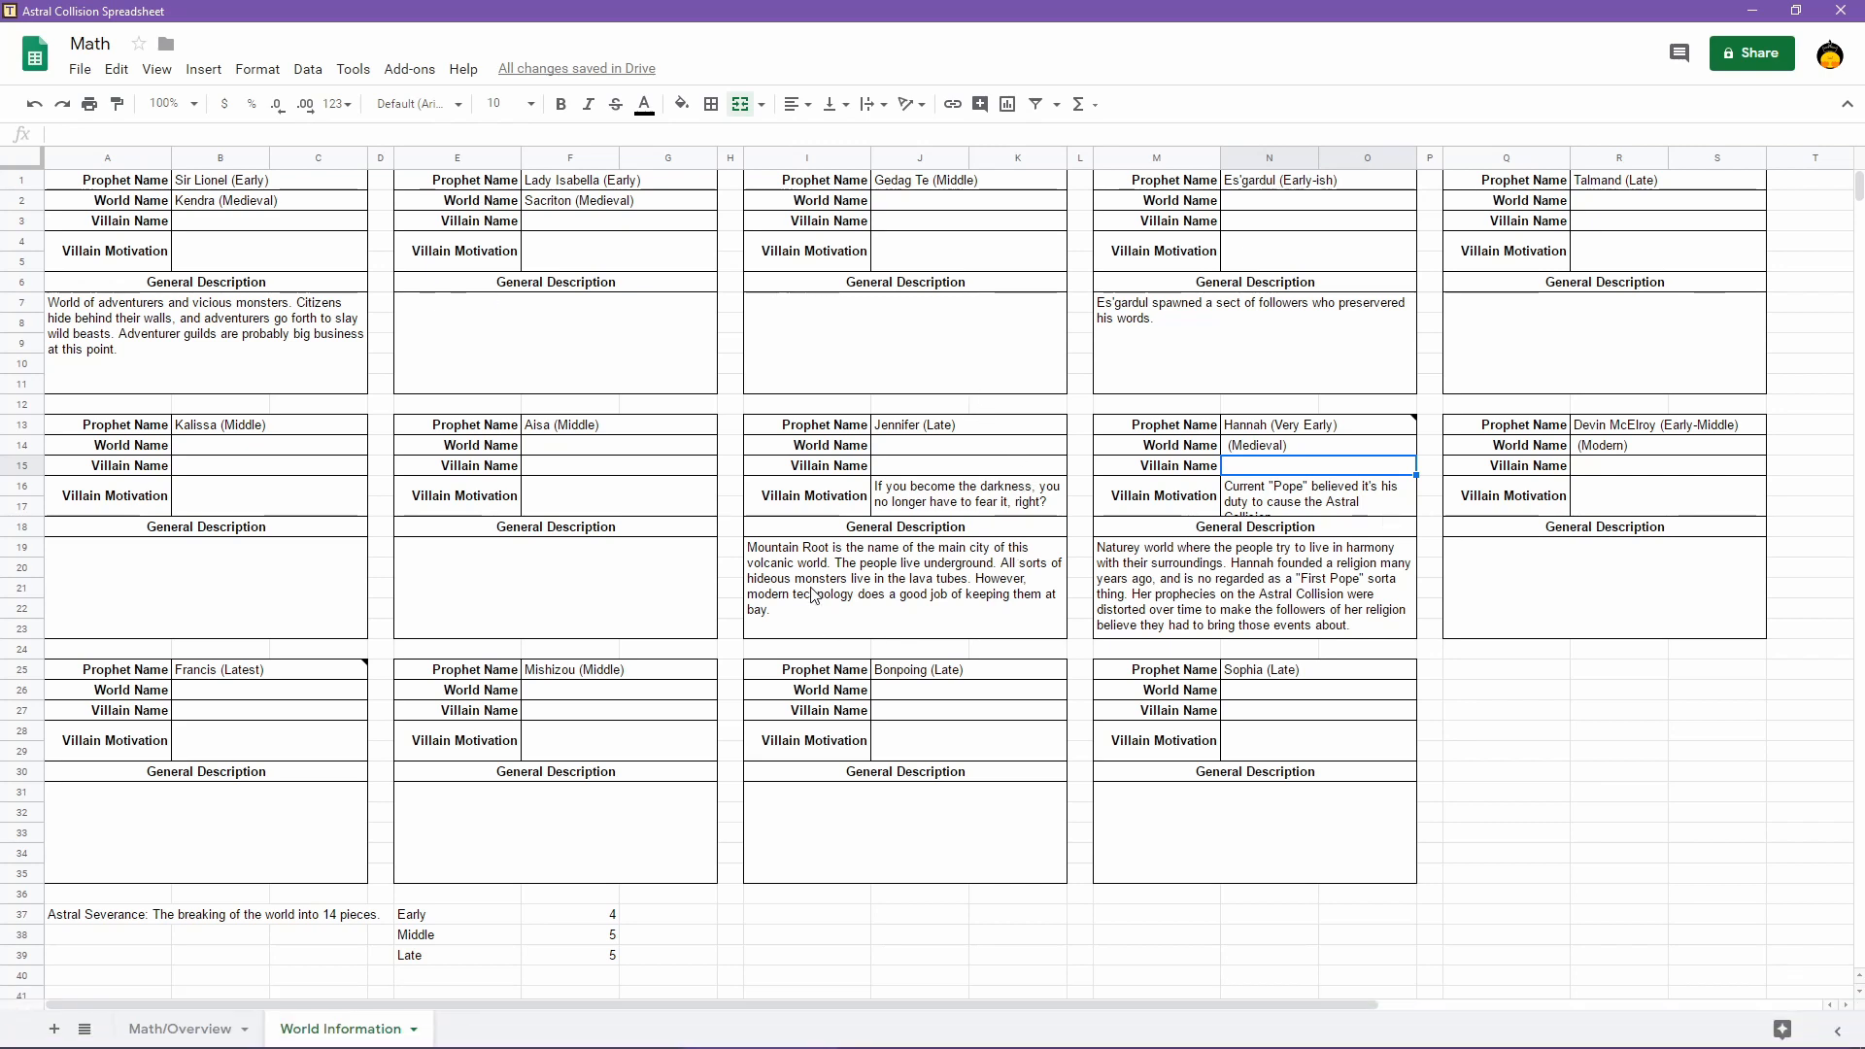
left_click(920, 449)
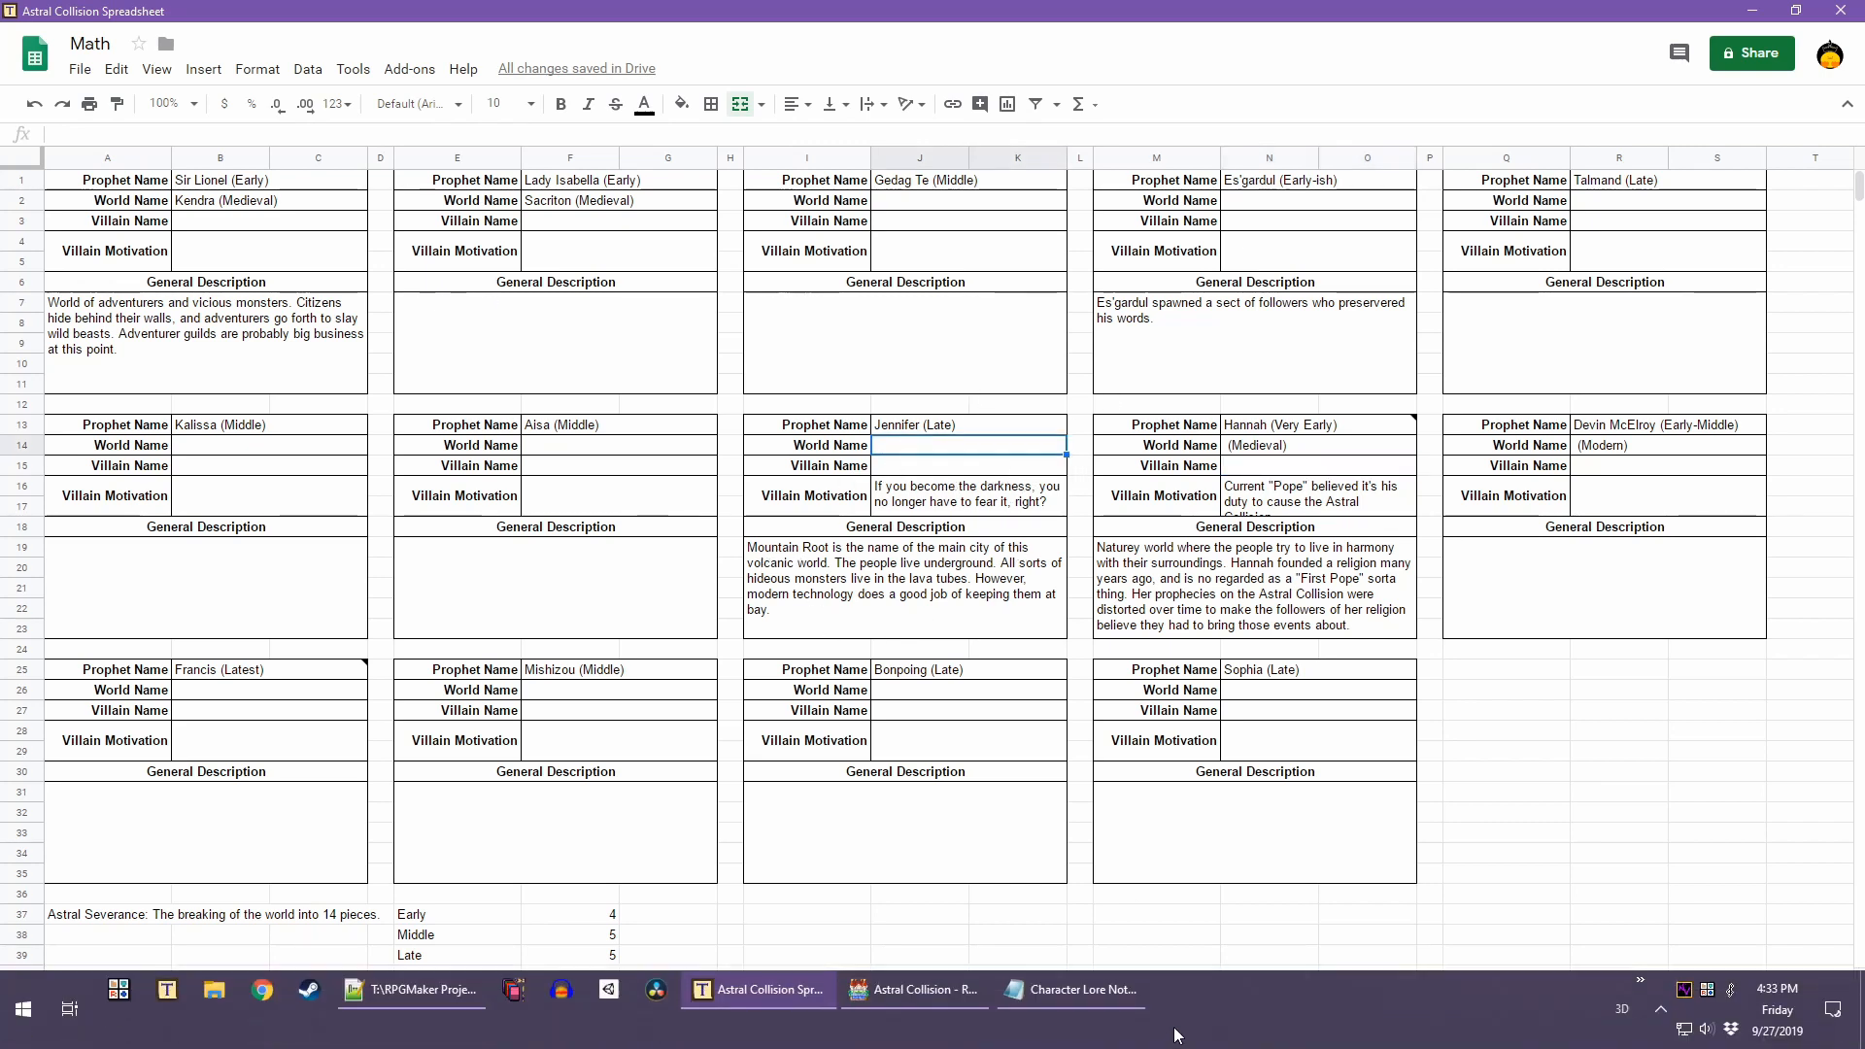
left_click(1088, 988)
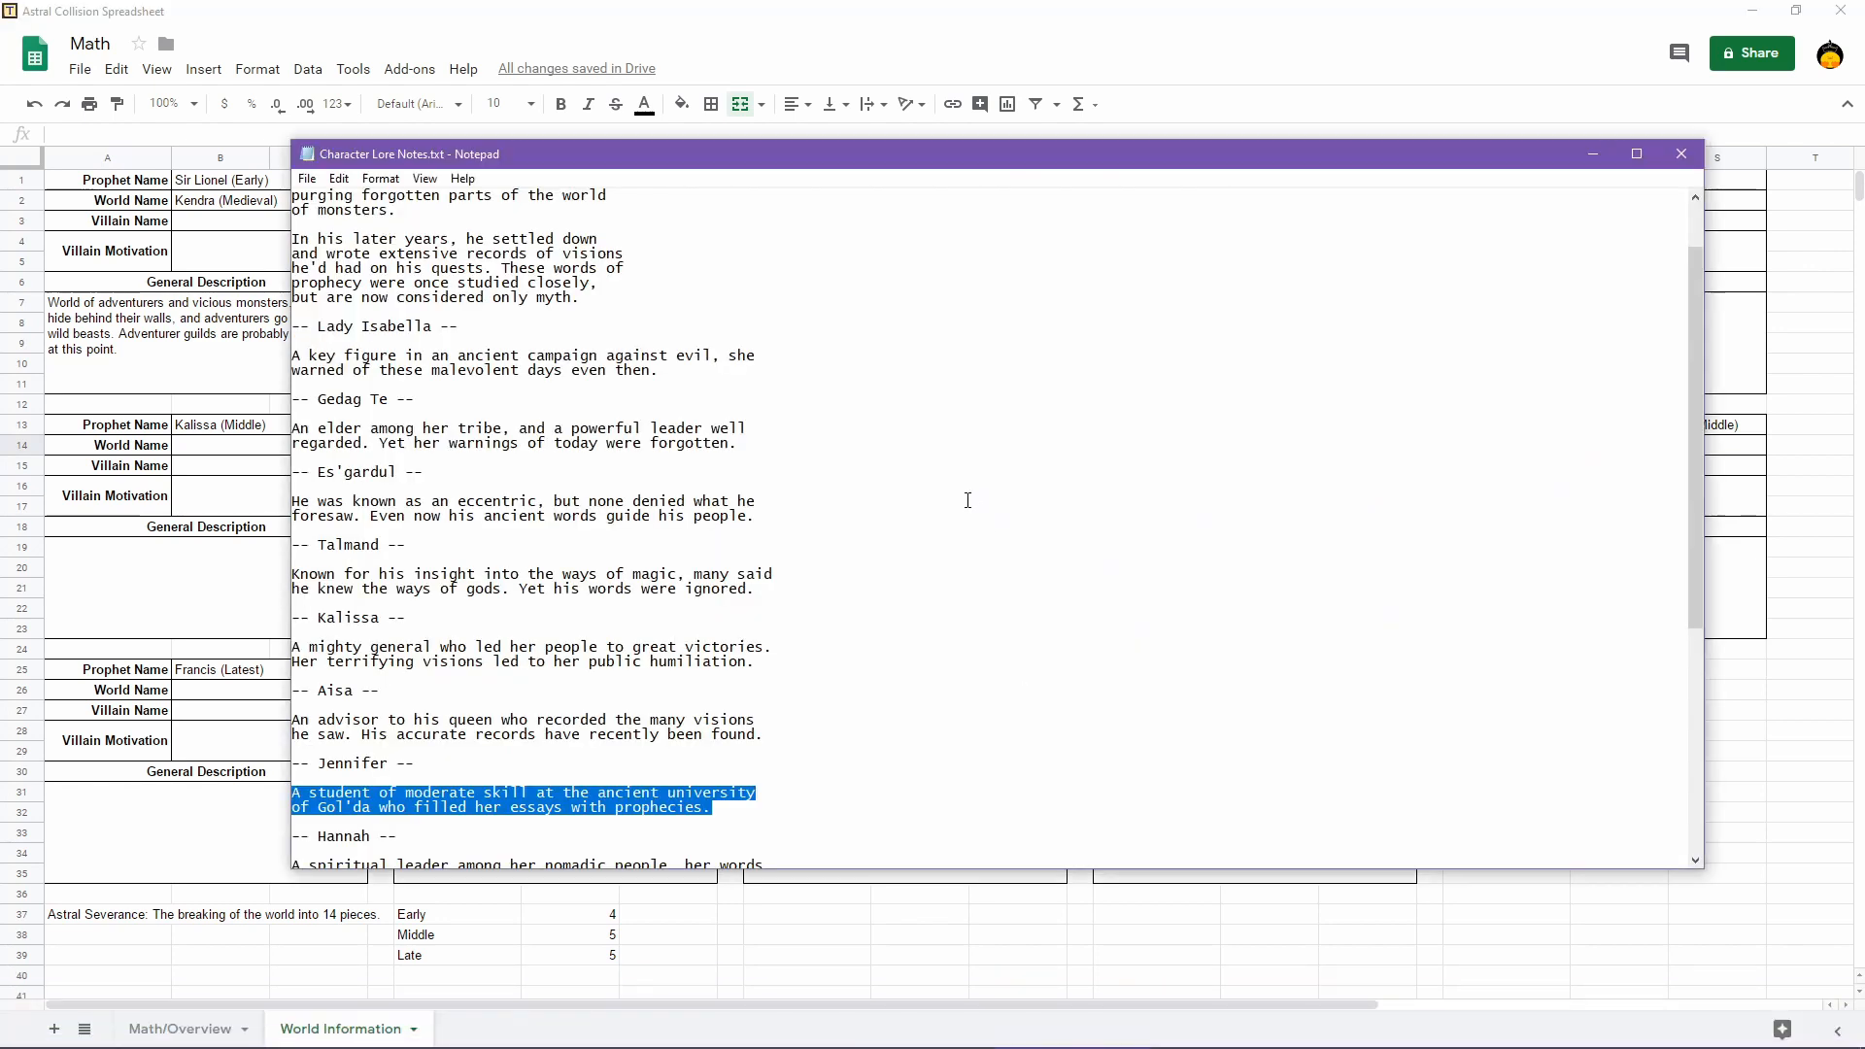
left_click(1099, 12)
double_click(903, 594)
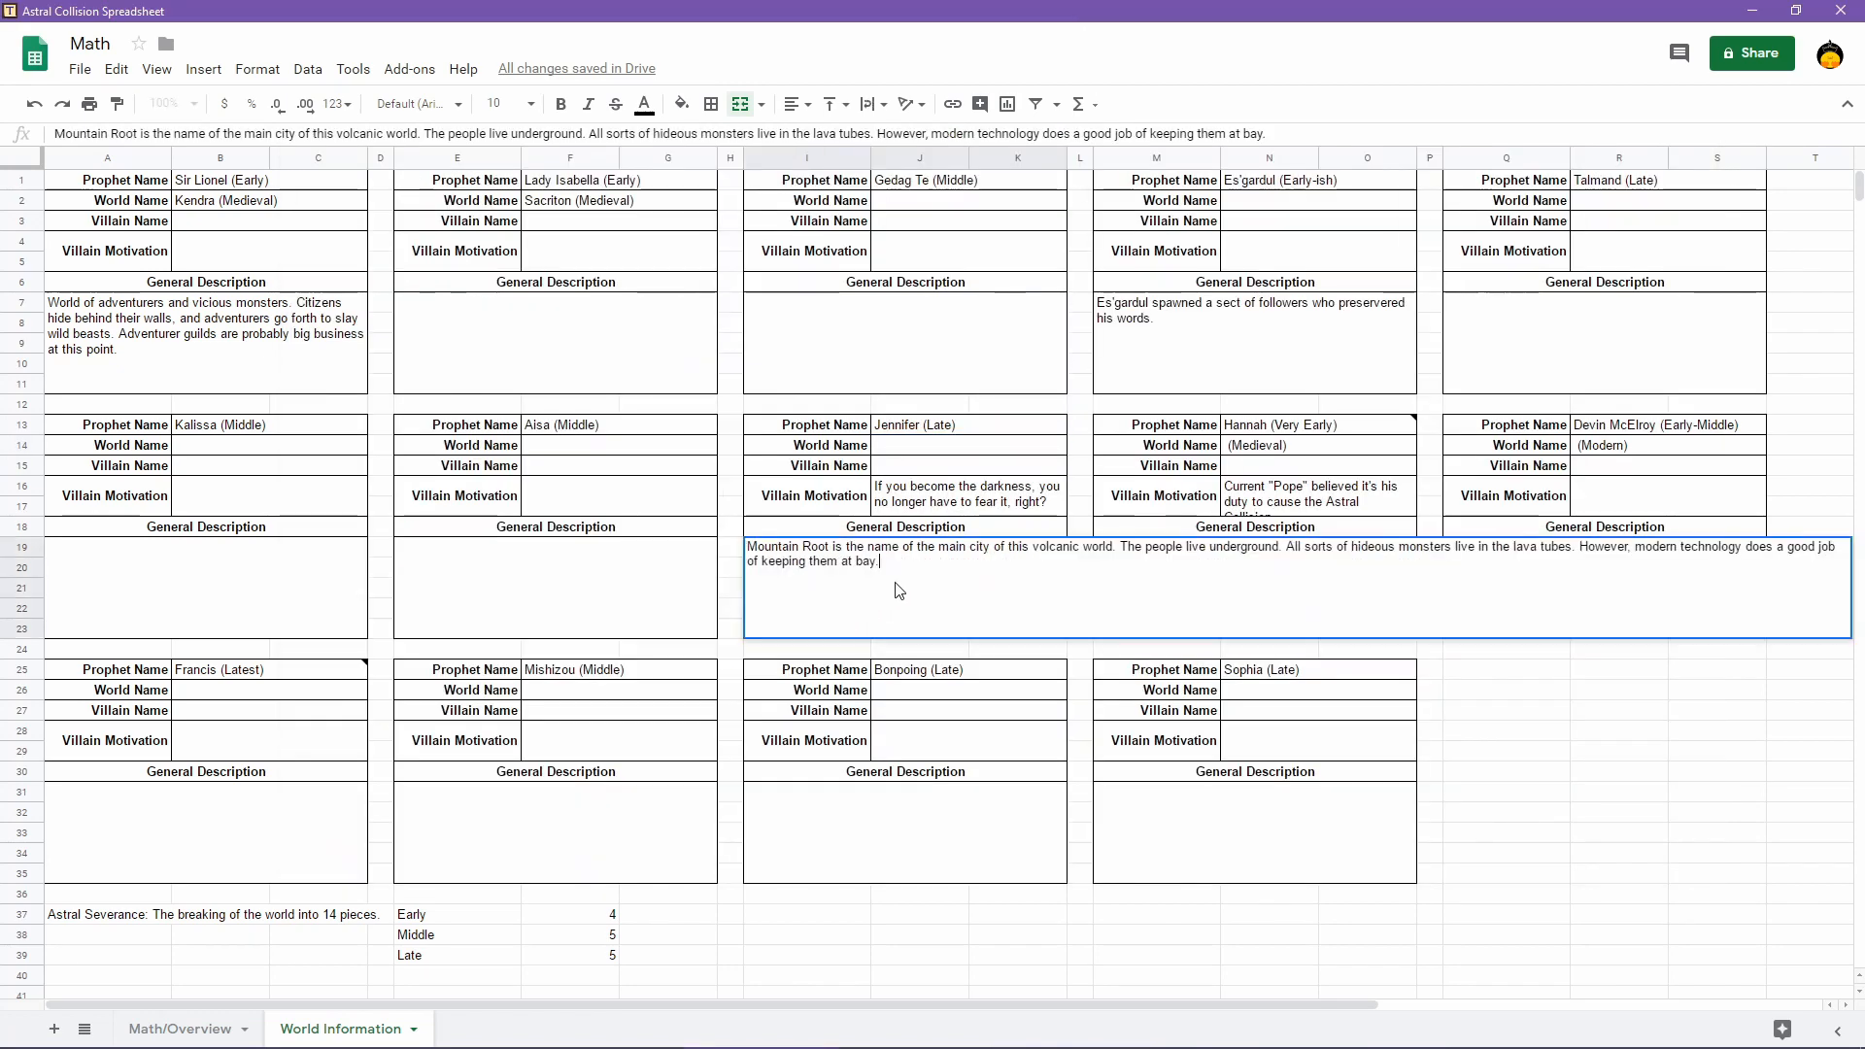
type("Has")
key("BackSpace")
type("Mountain Root is ")
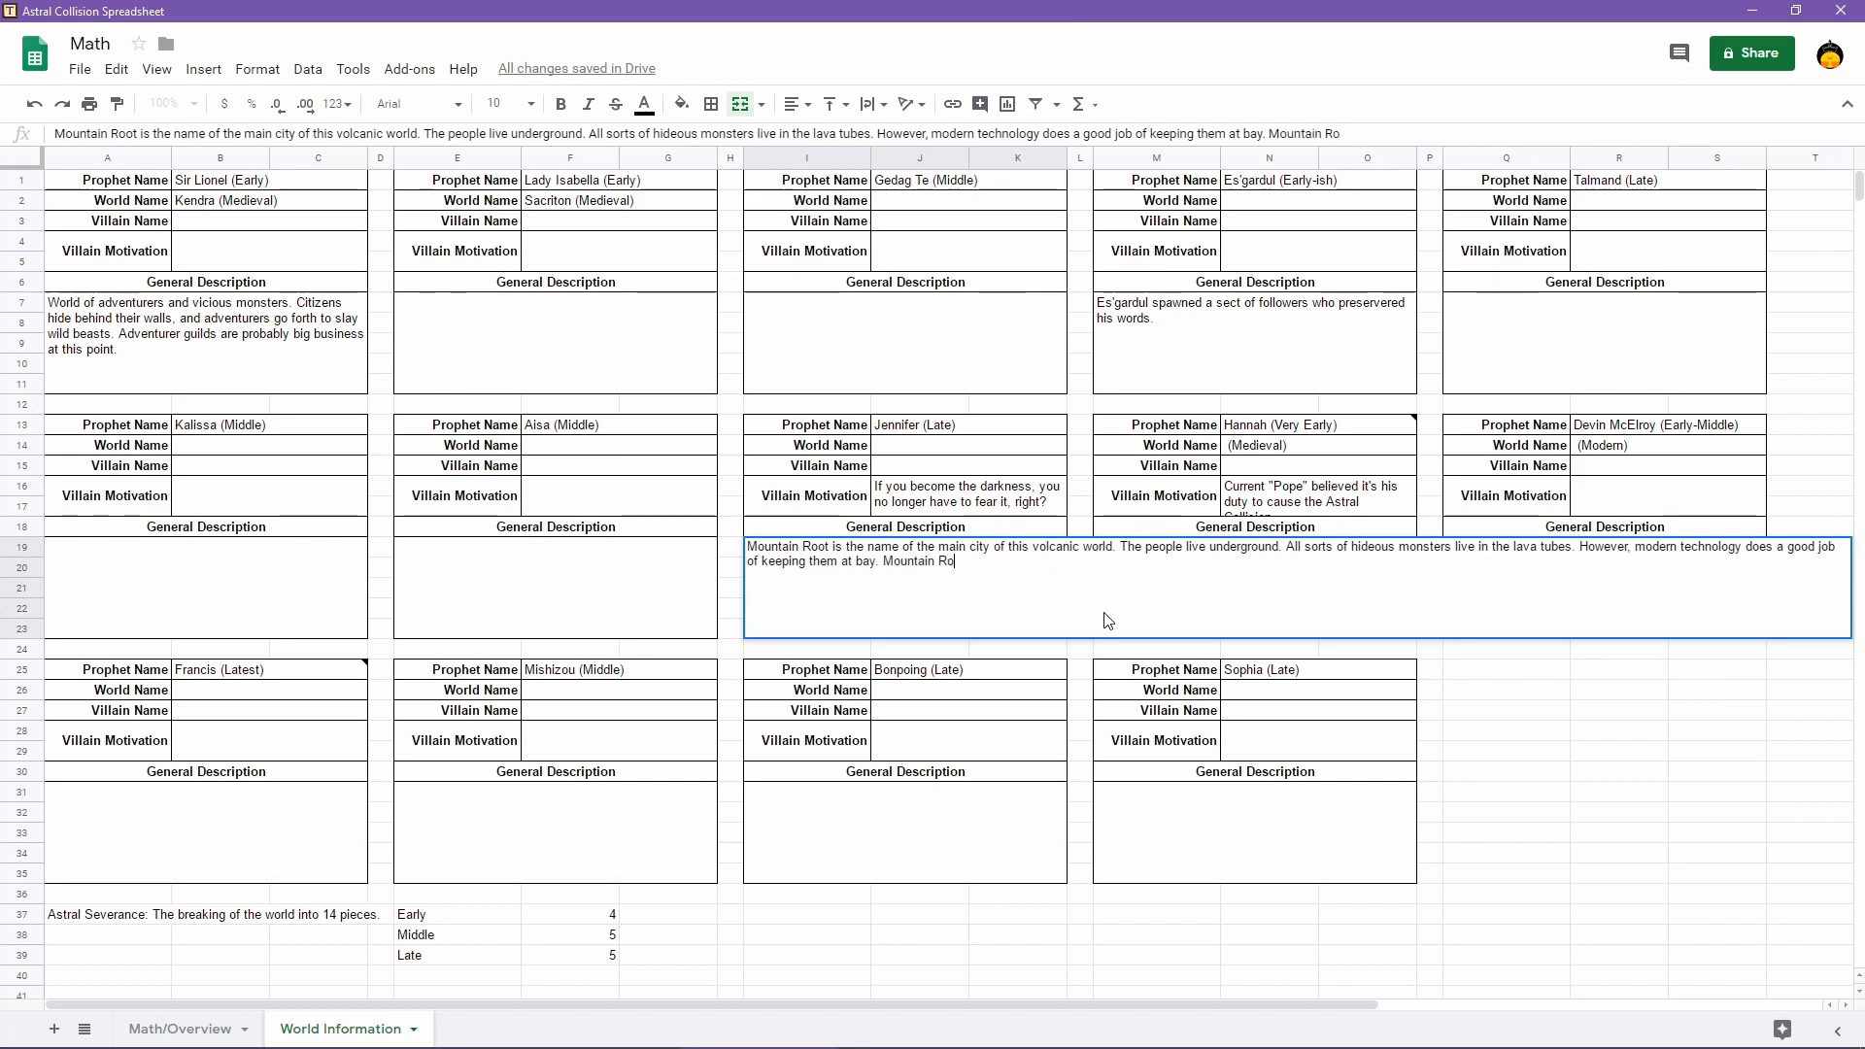
type("home to Ju")
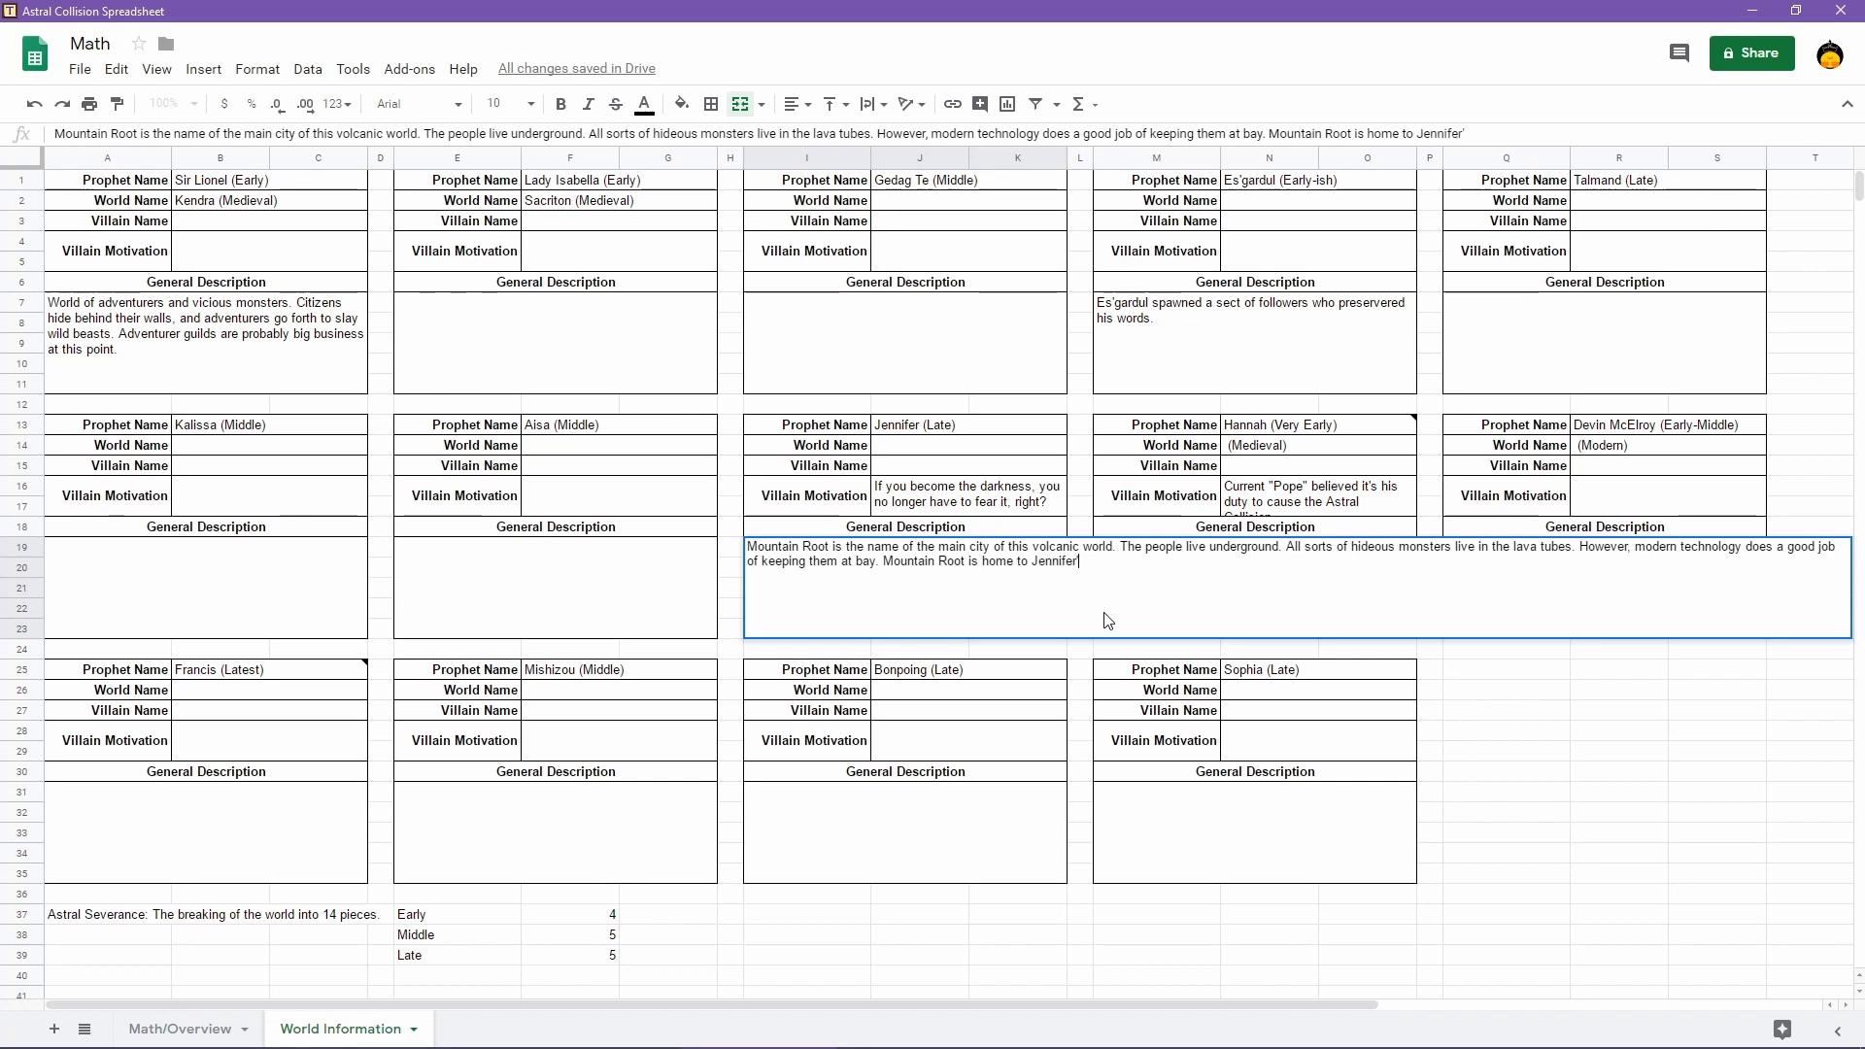
type("nnifer's University, Gol'da,")
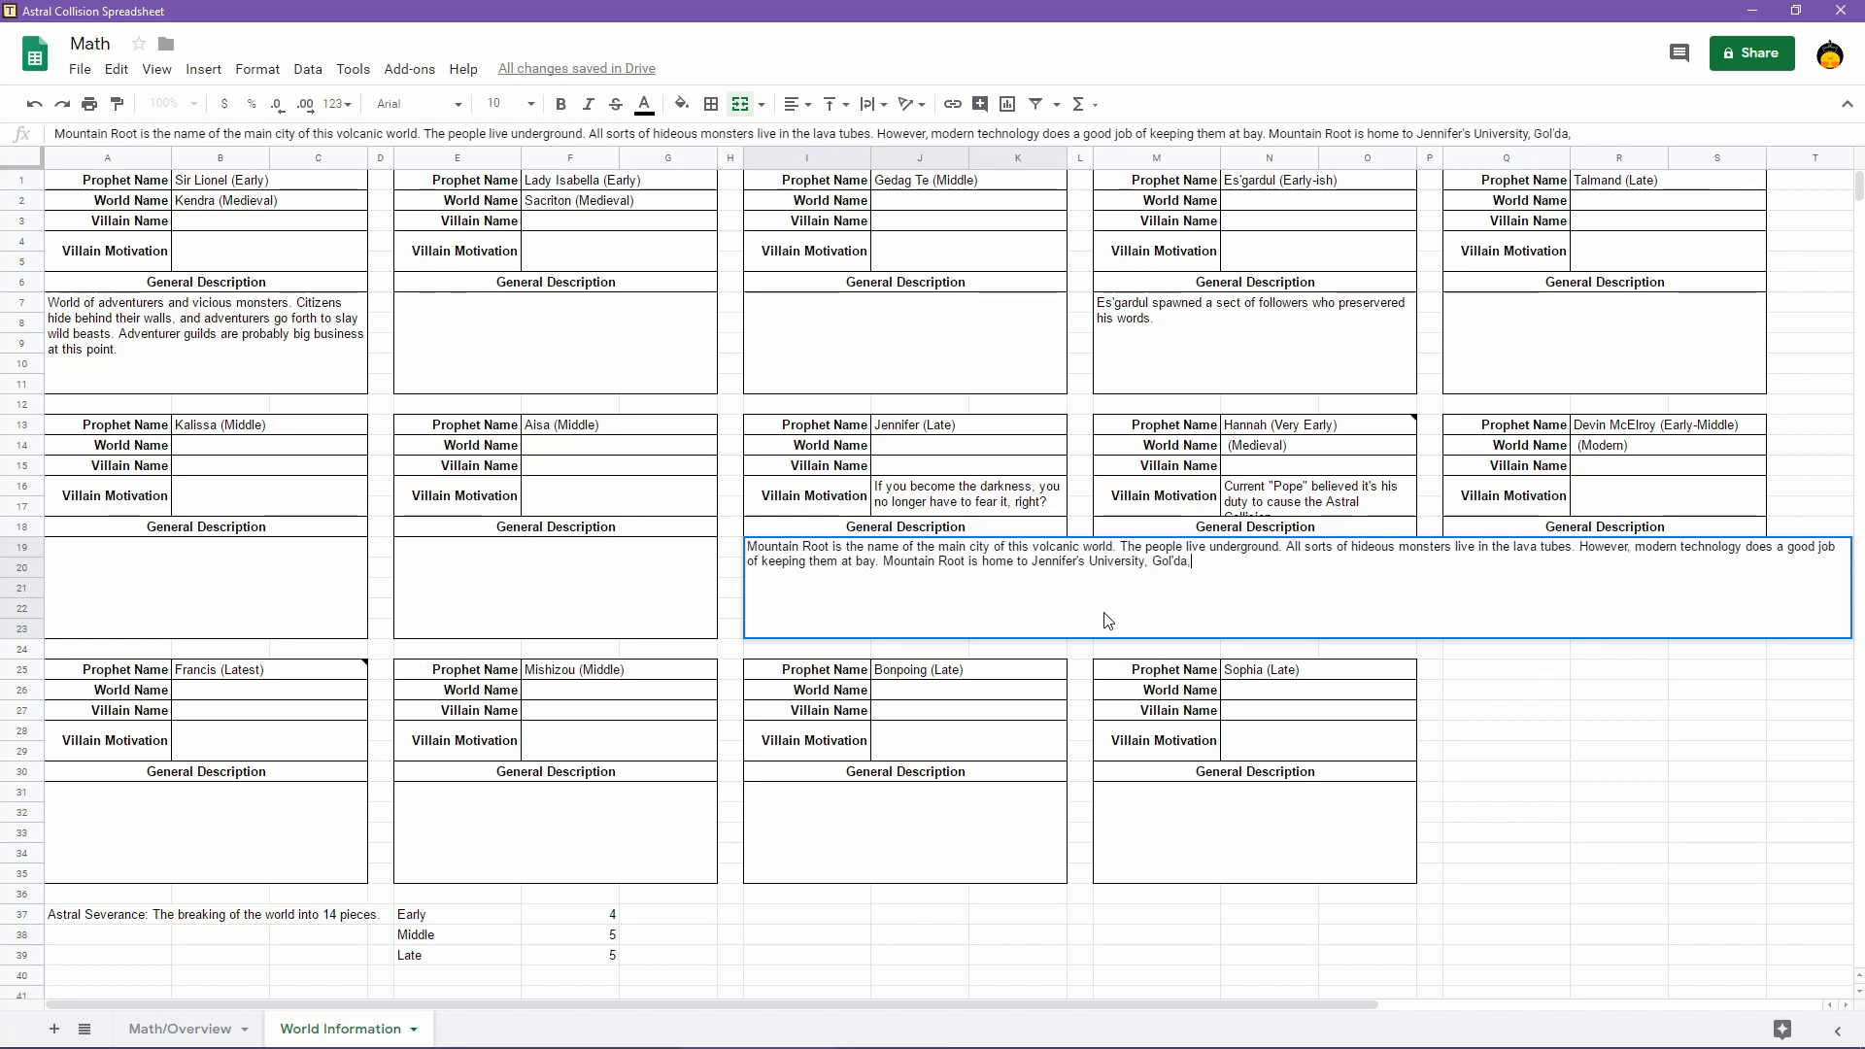
type(" which is from long ago.")
key("Return")
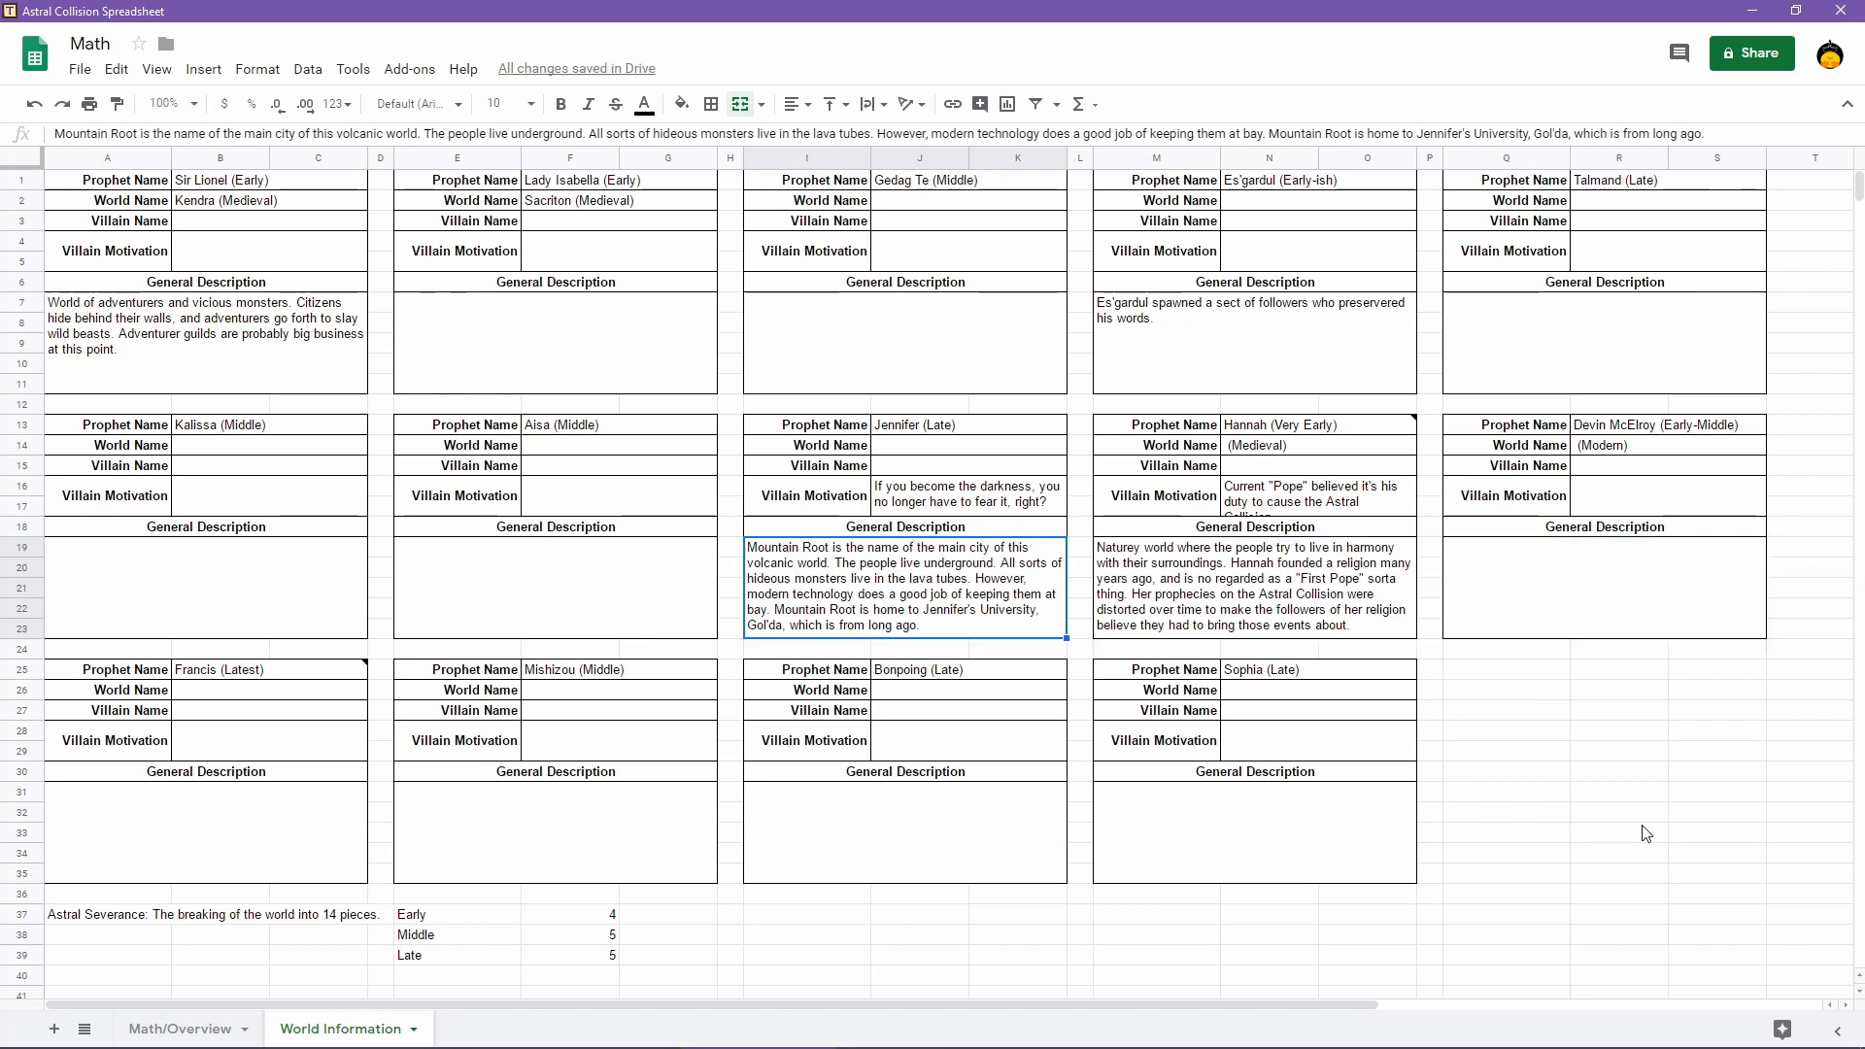
Enter the world eras "(Modern)" in J26 and "(Victorian)" in N26 for the two Late prophets in the last row of cards
left_click(918, 447)
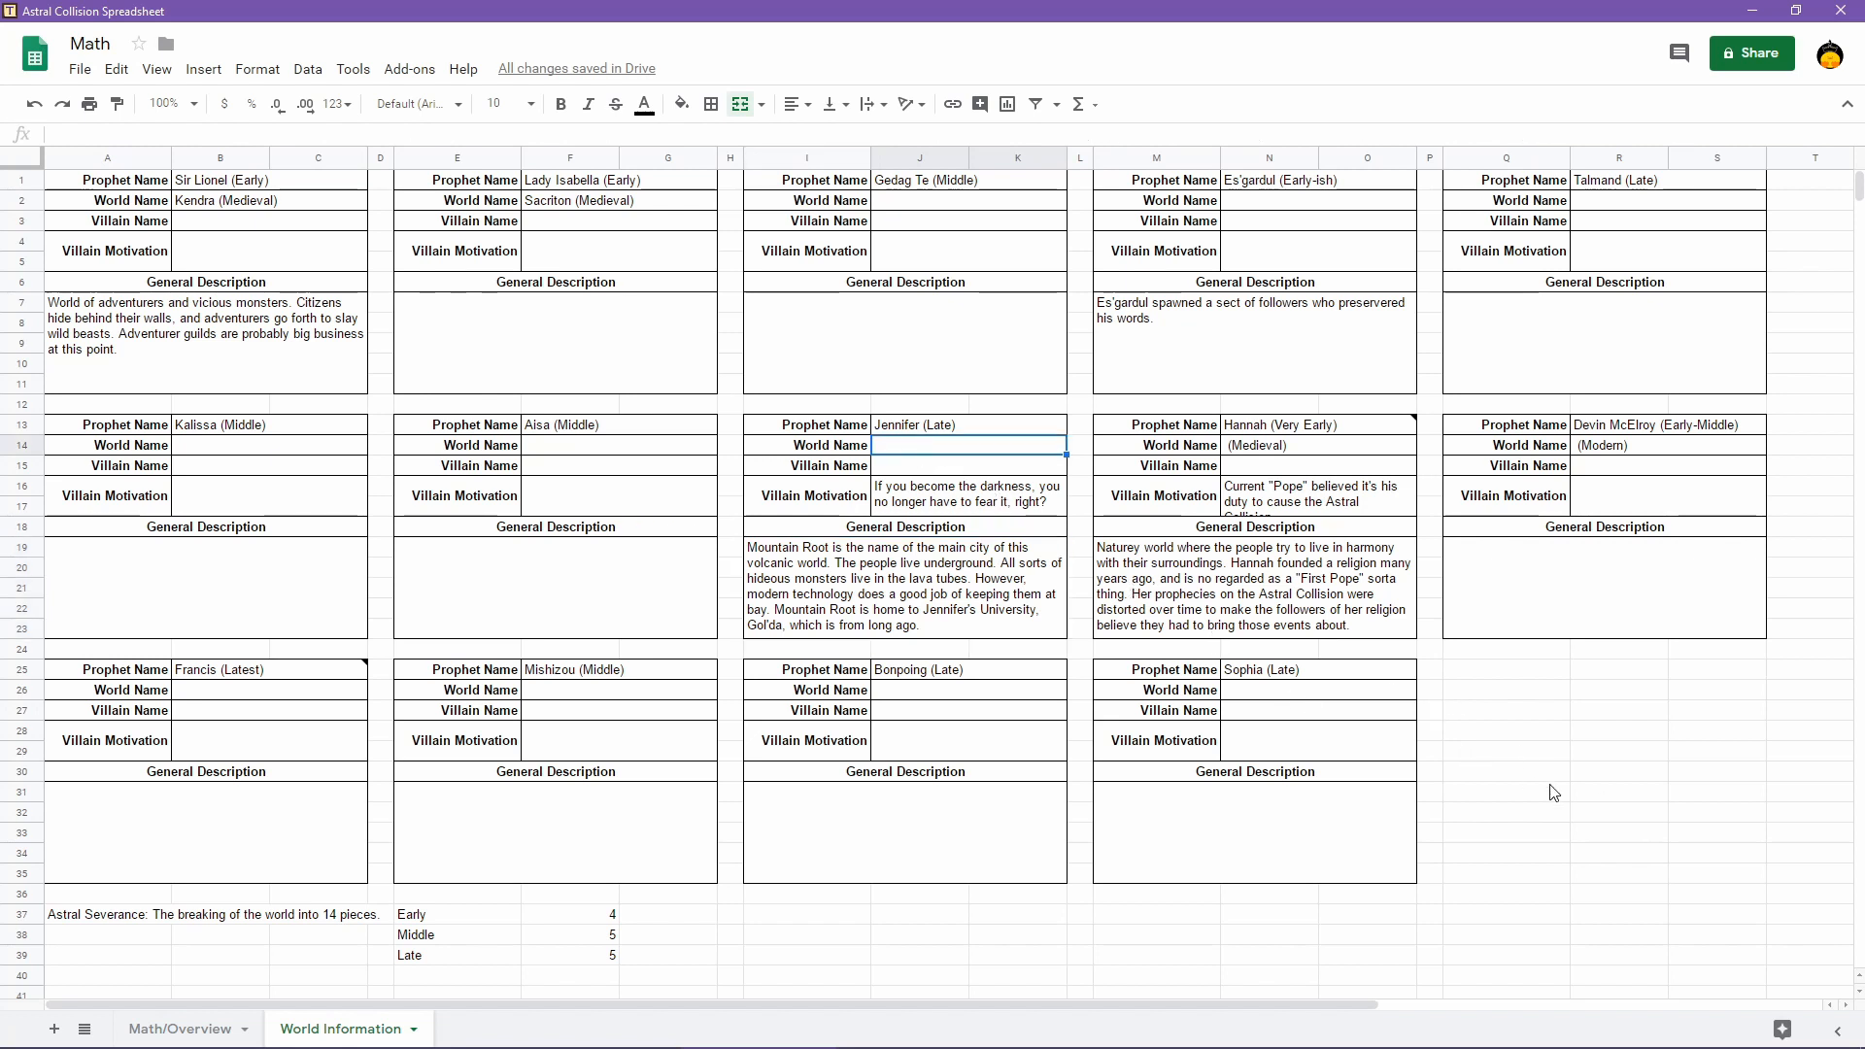
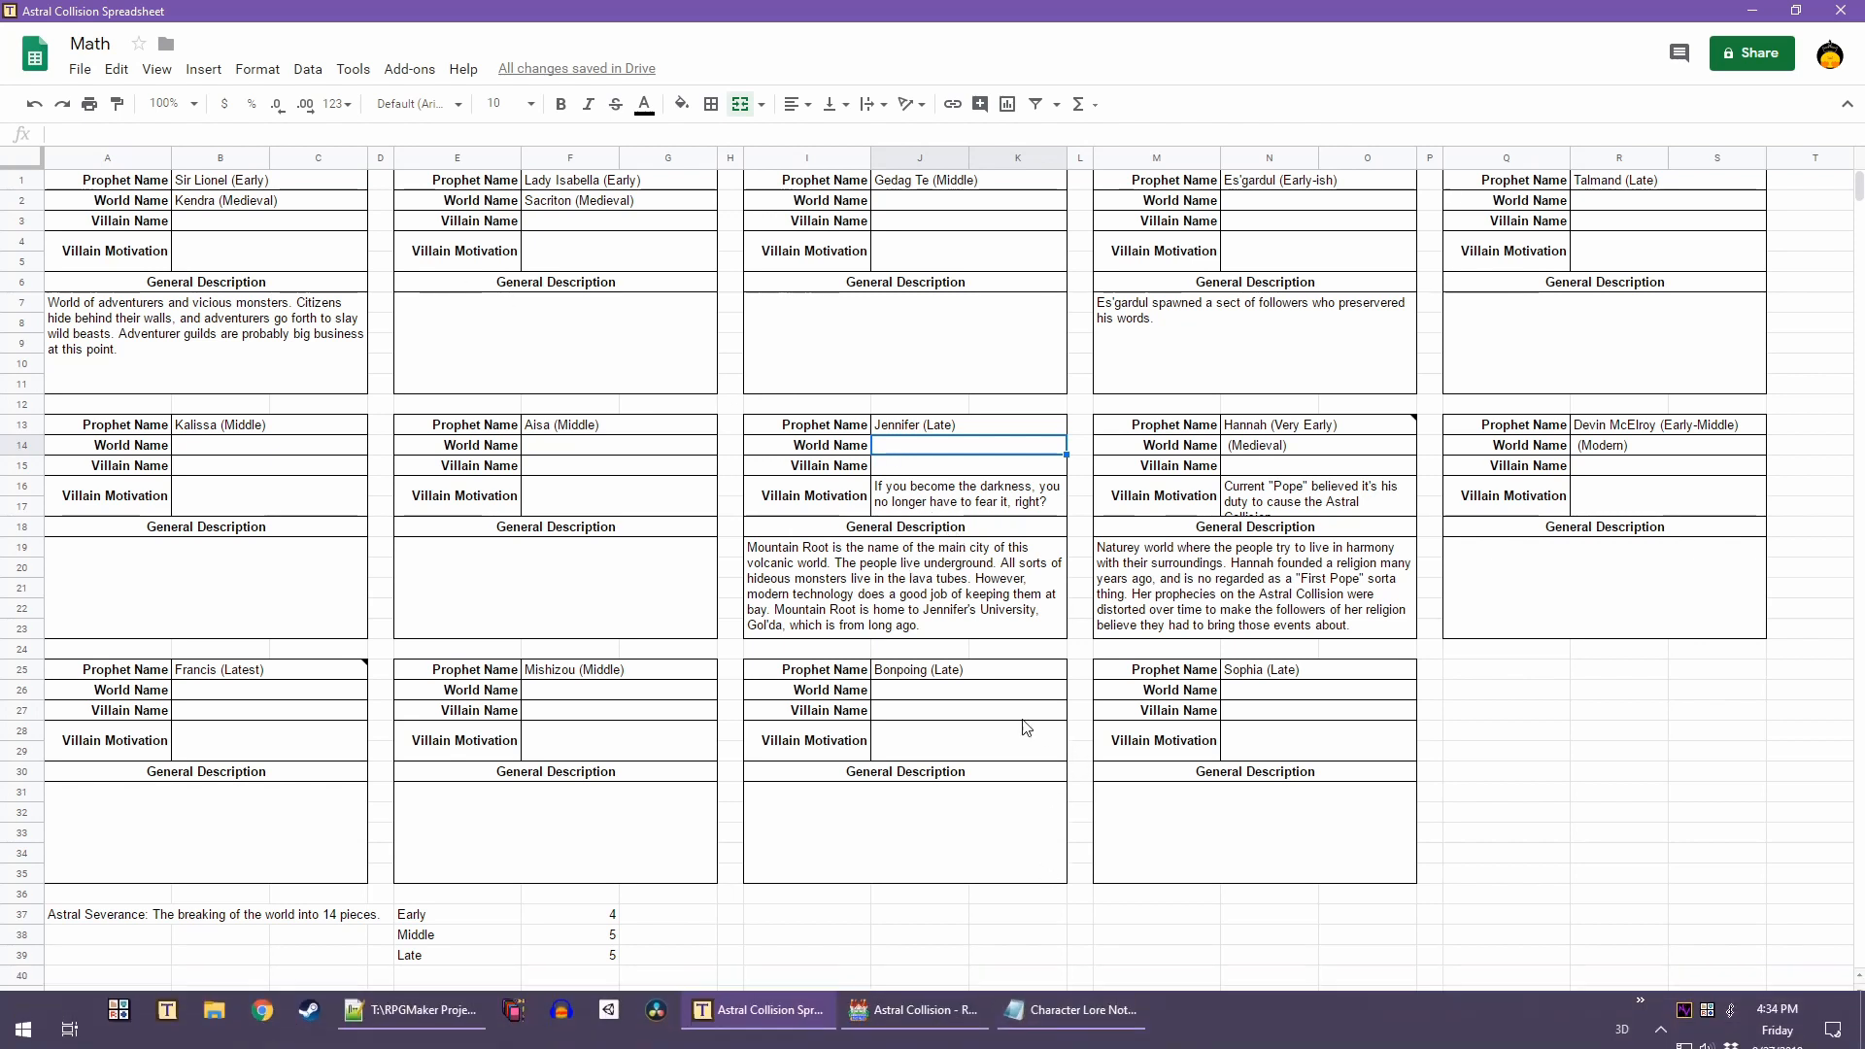
double_click(972, 691)
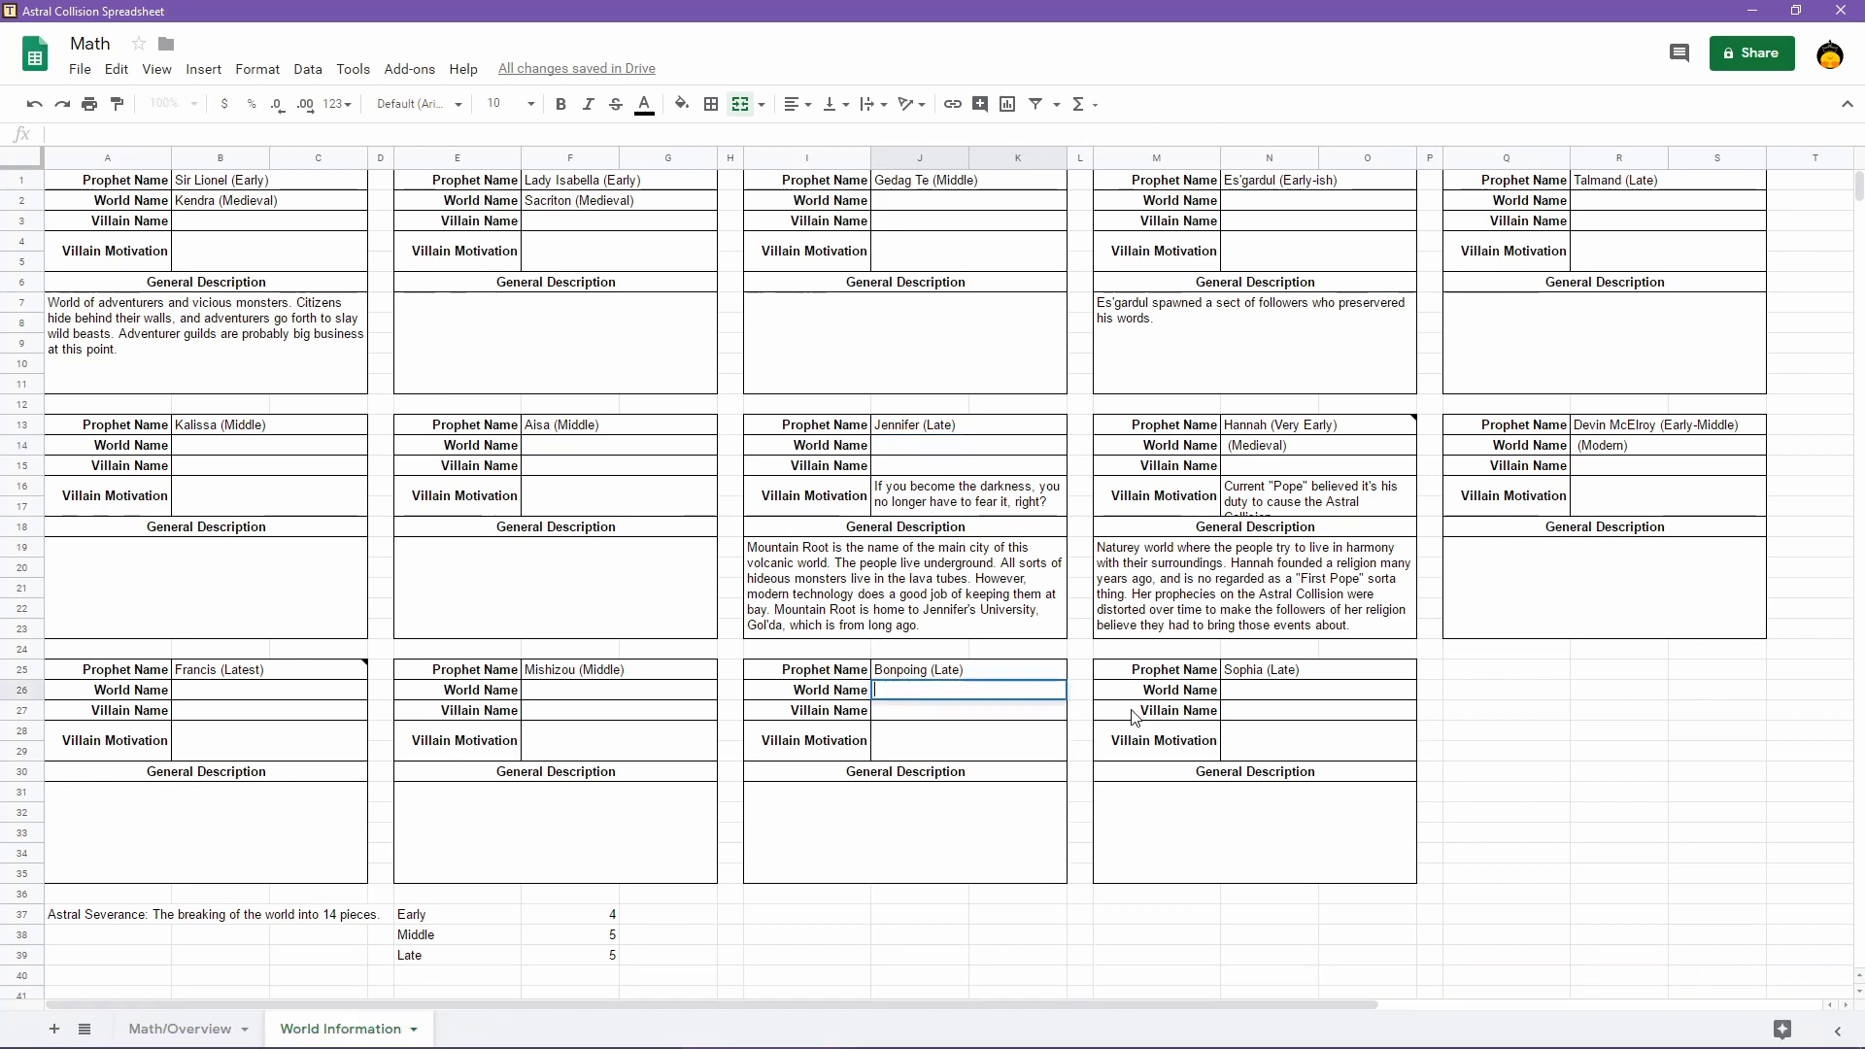
type("(Modern")
key("Return")
double_click(1271, 691)
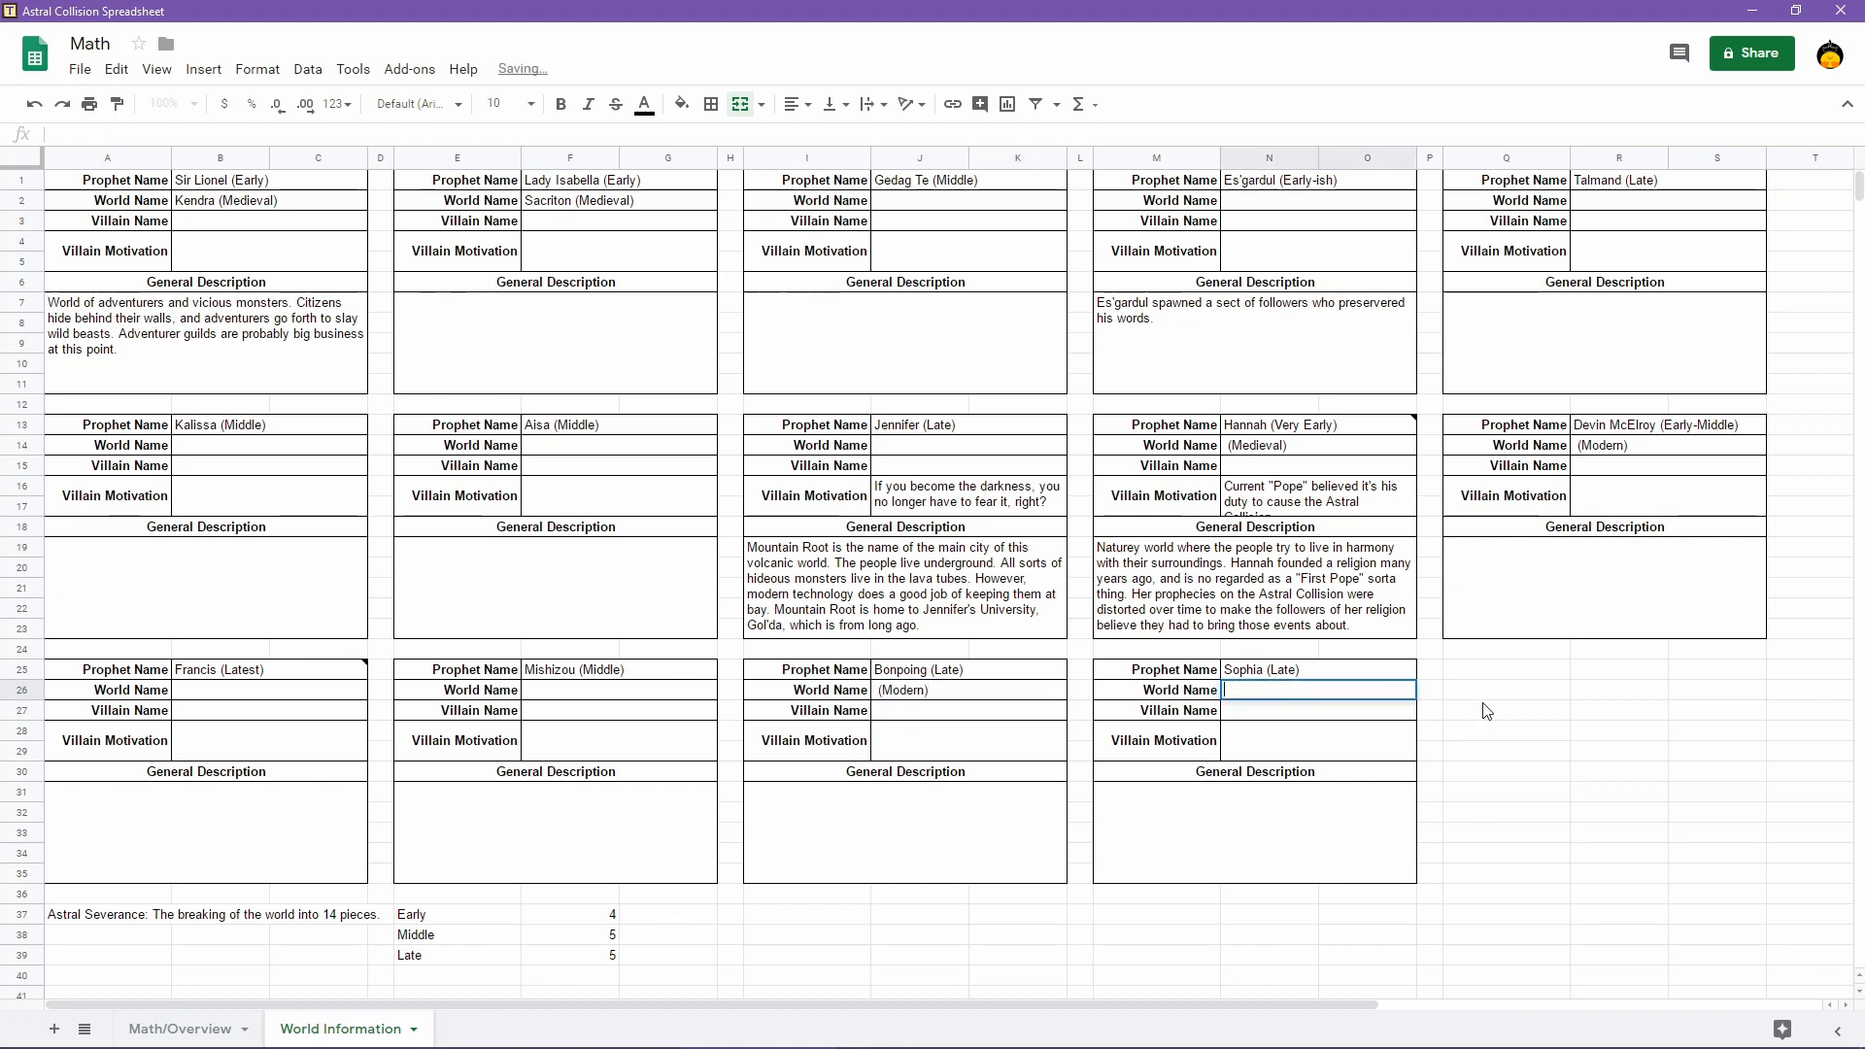
type("(Victorian)")
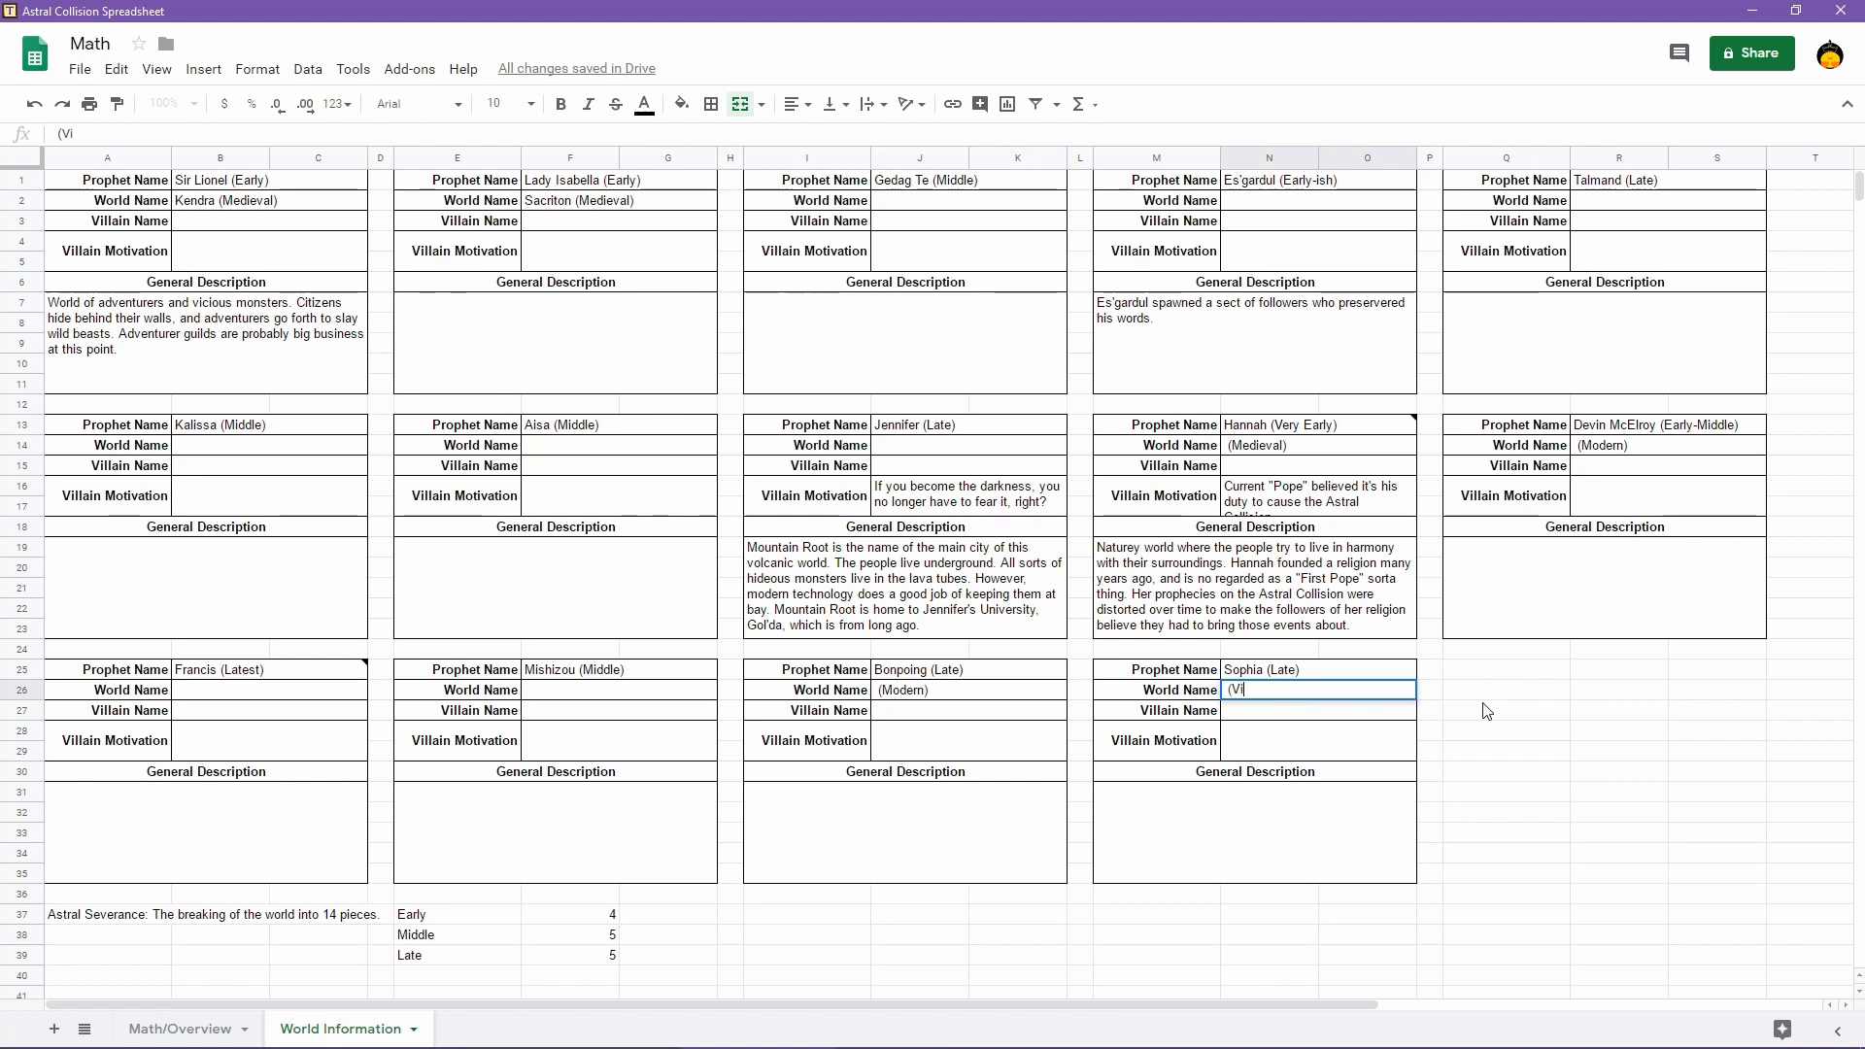
key("Return")
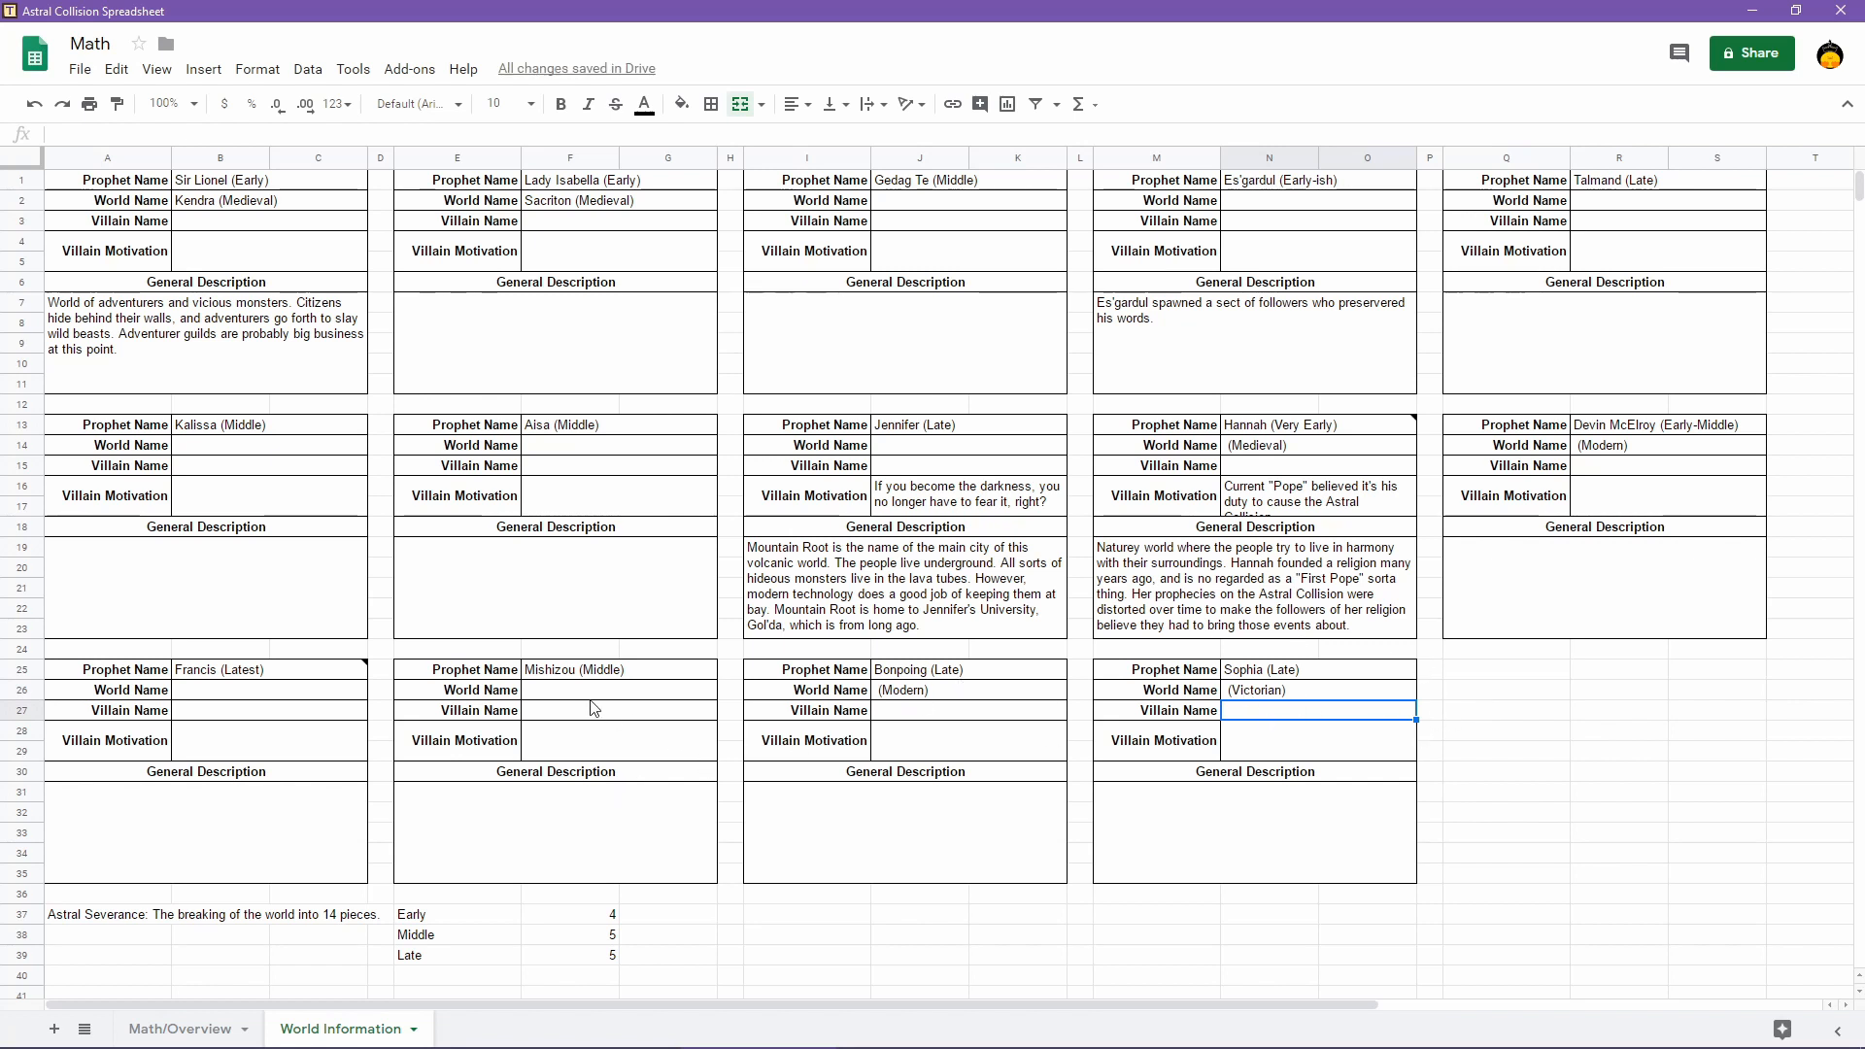
Enter the world eras "(Modern)" in F26 and "(Medieval)" in B26 for the first two prophets in the last row of cards
double_click(561, 692)
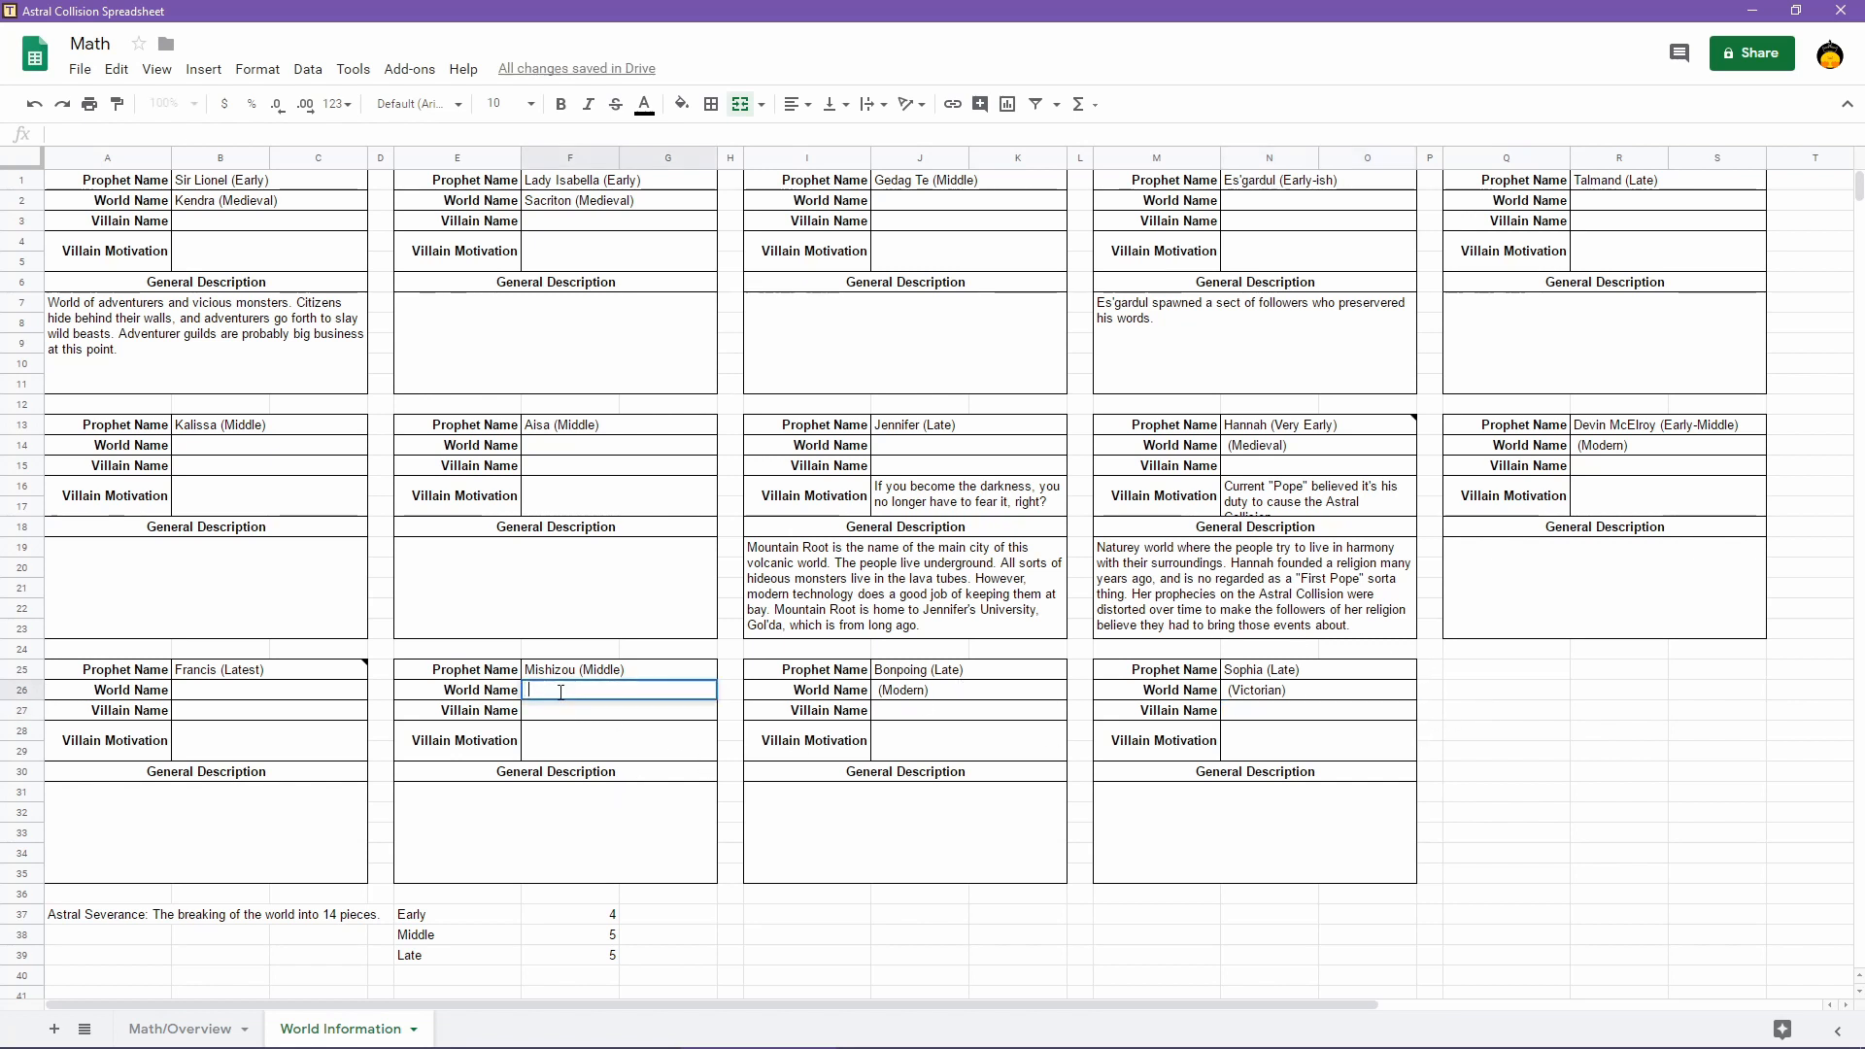
type("(Modern)")
key("Return")
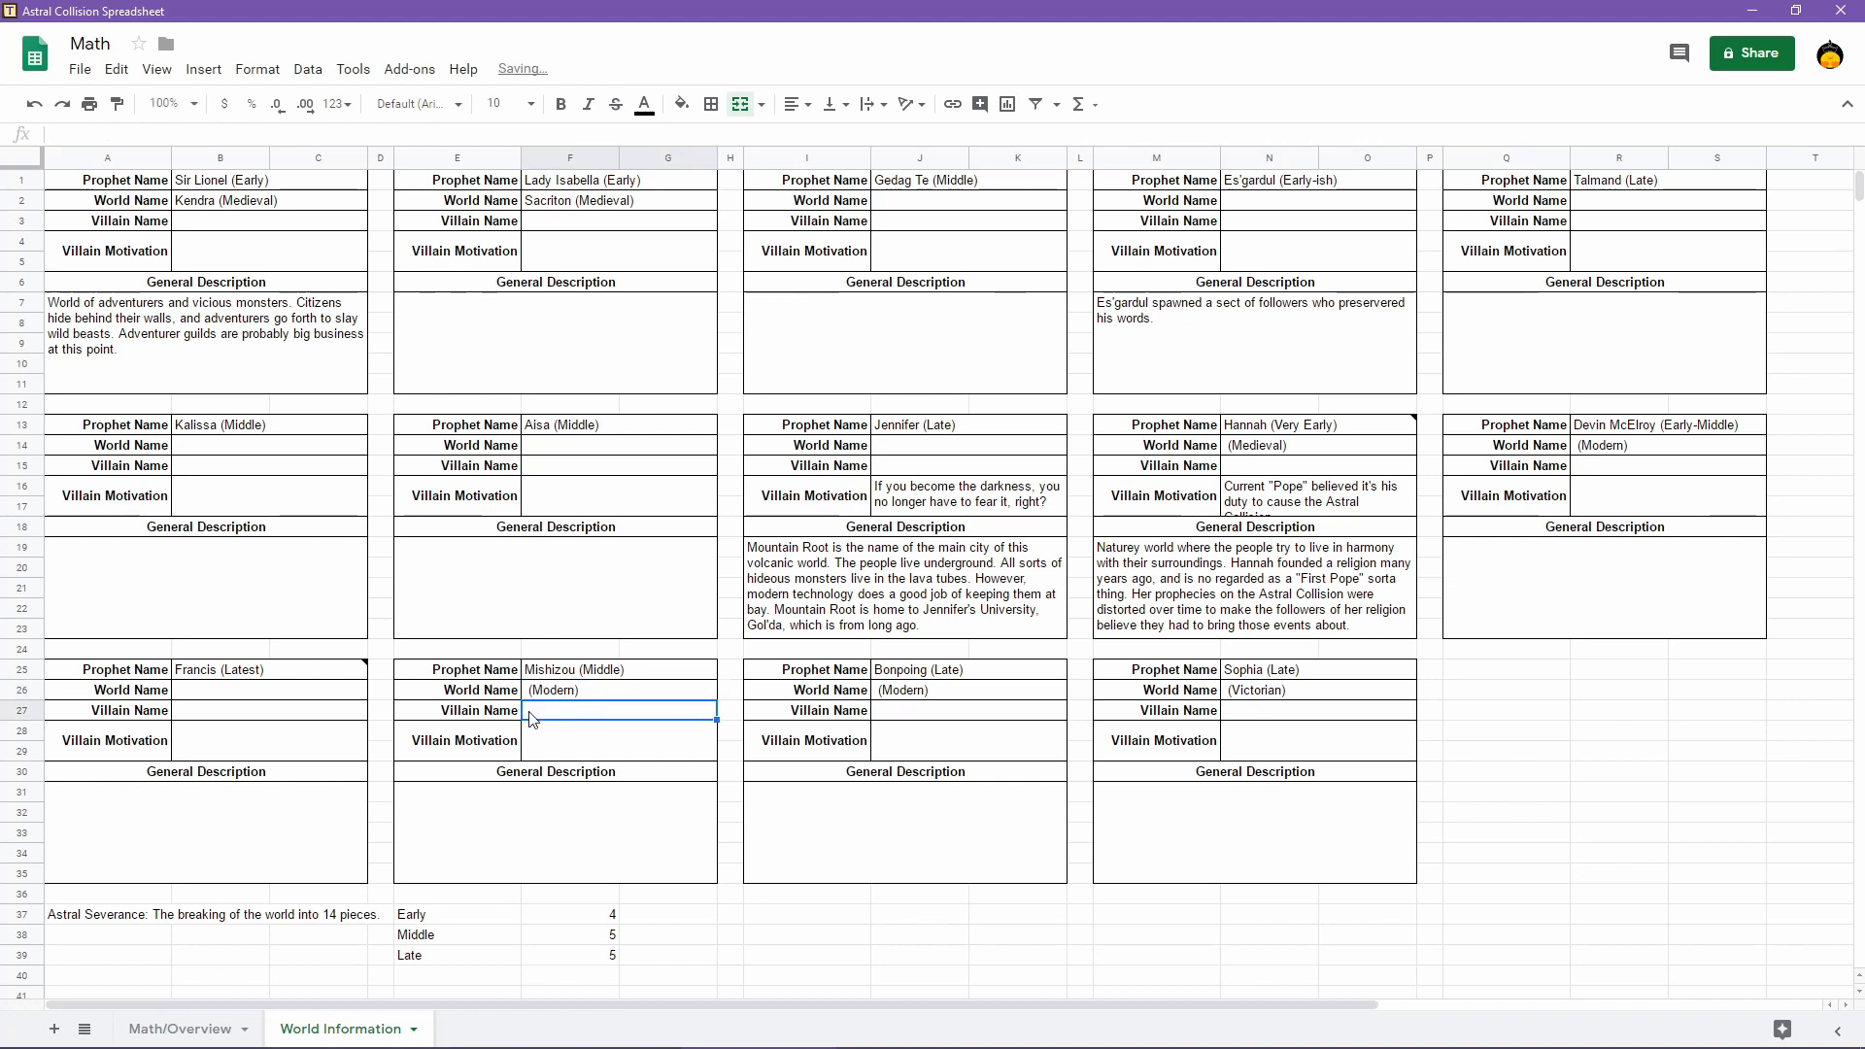
left_click(270, 692)
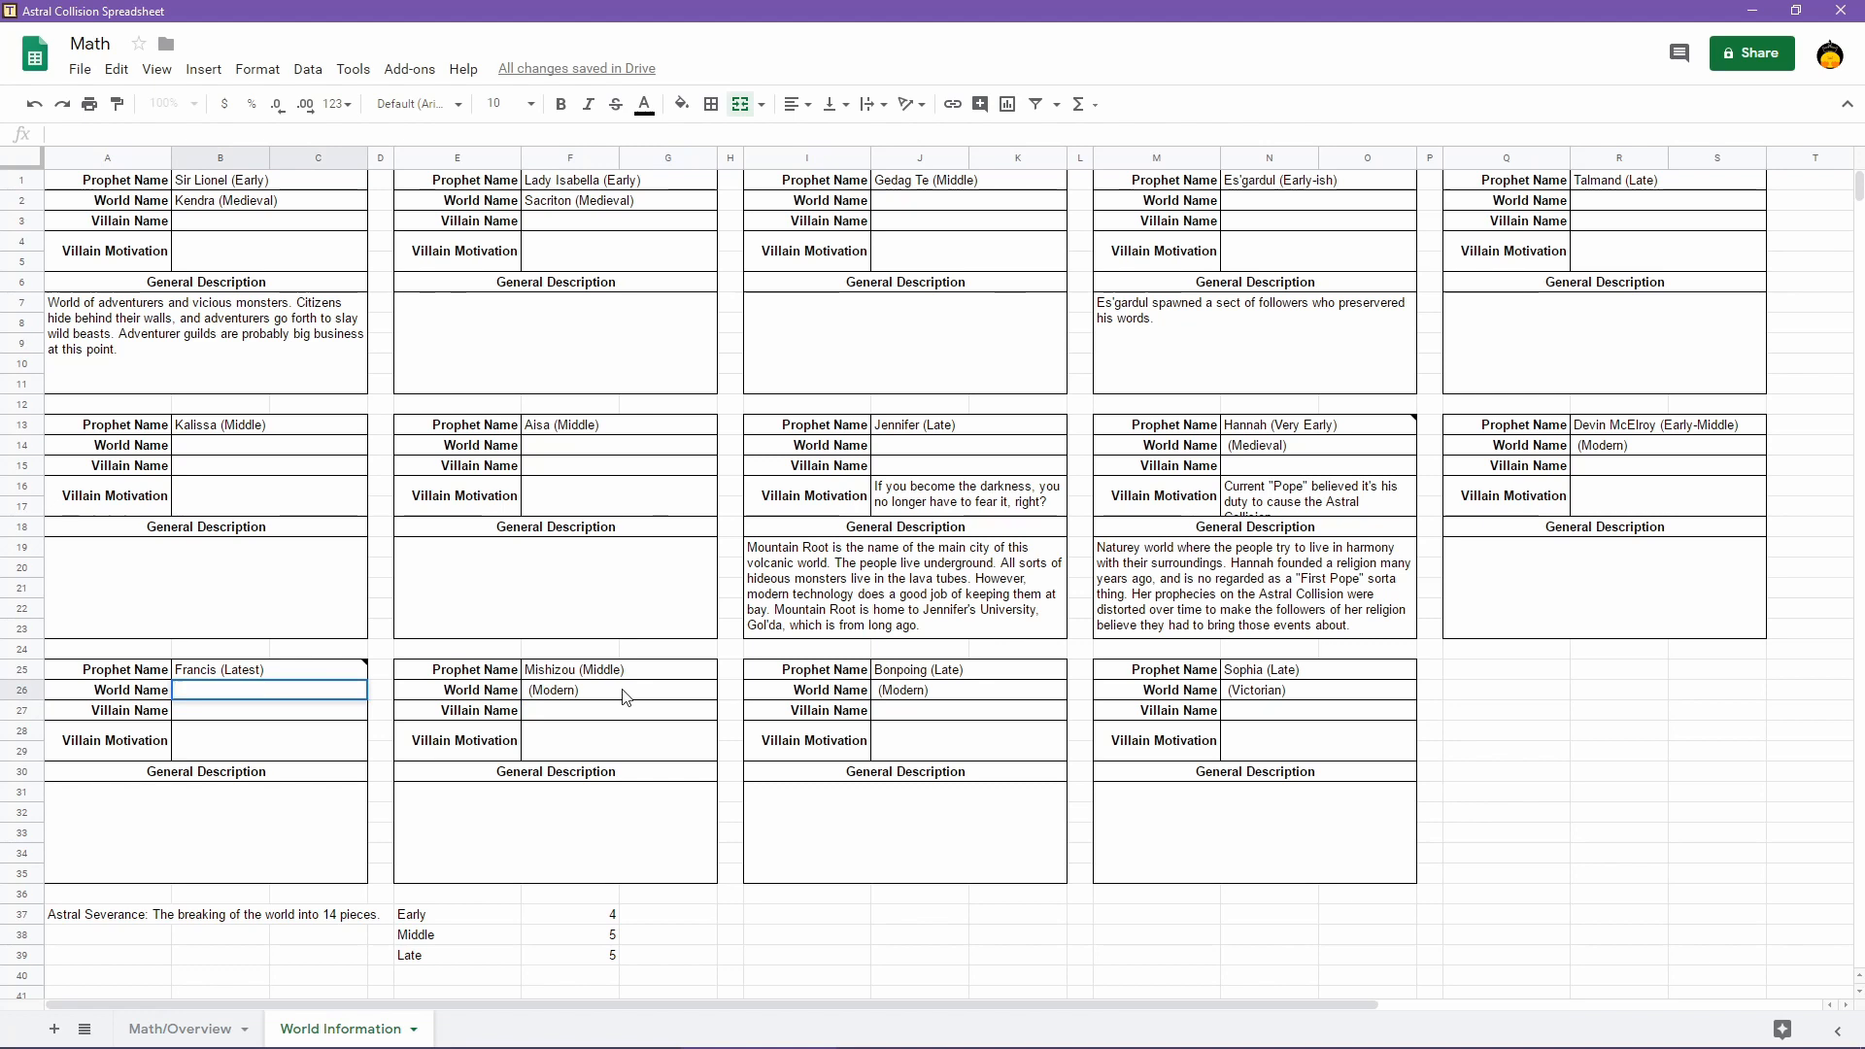
type("(Medieval)")
key("Return")
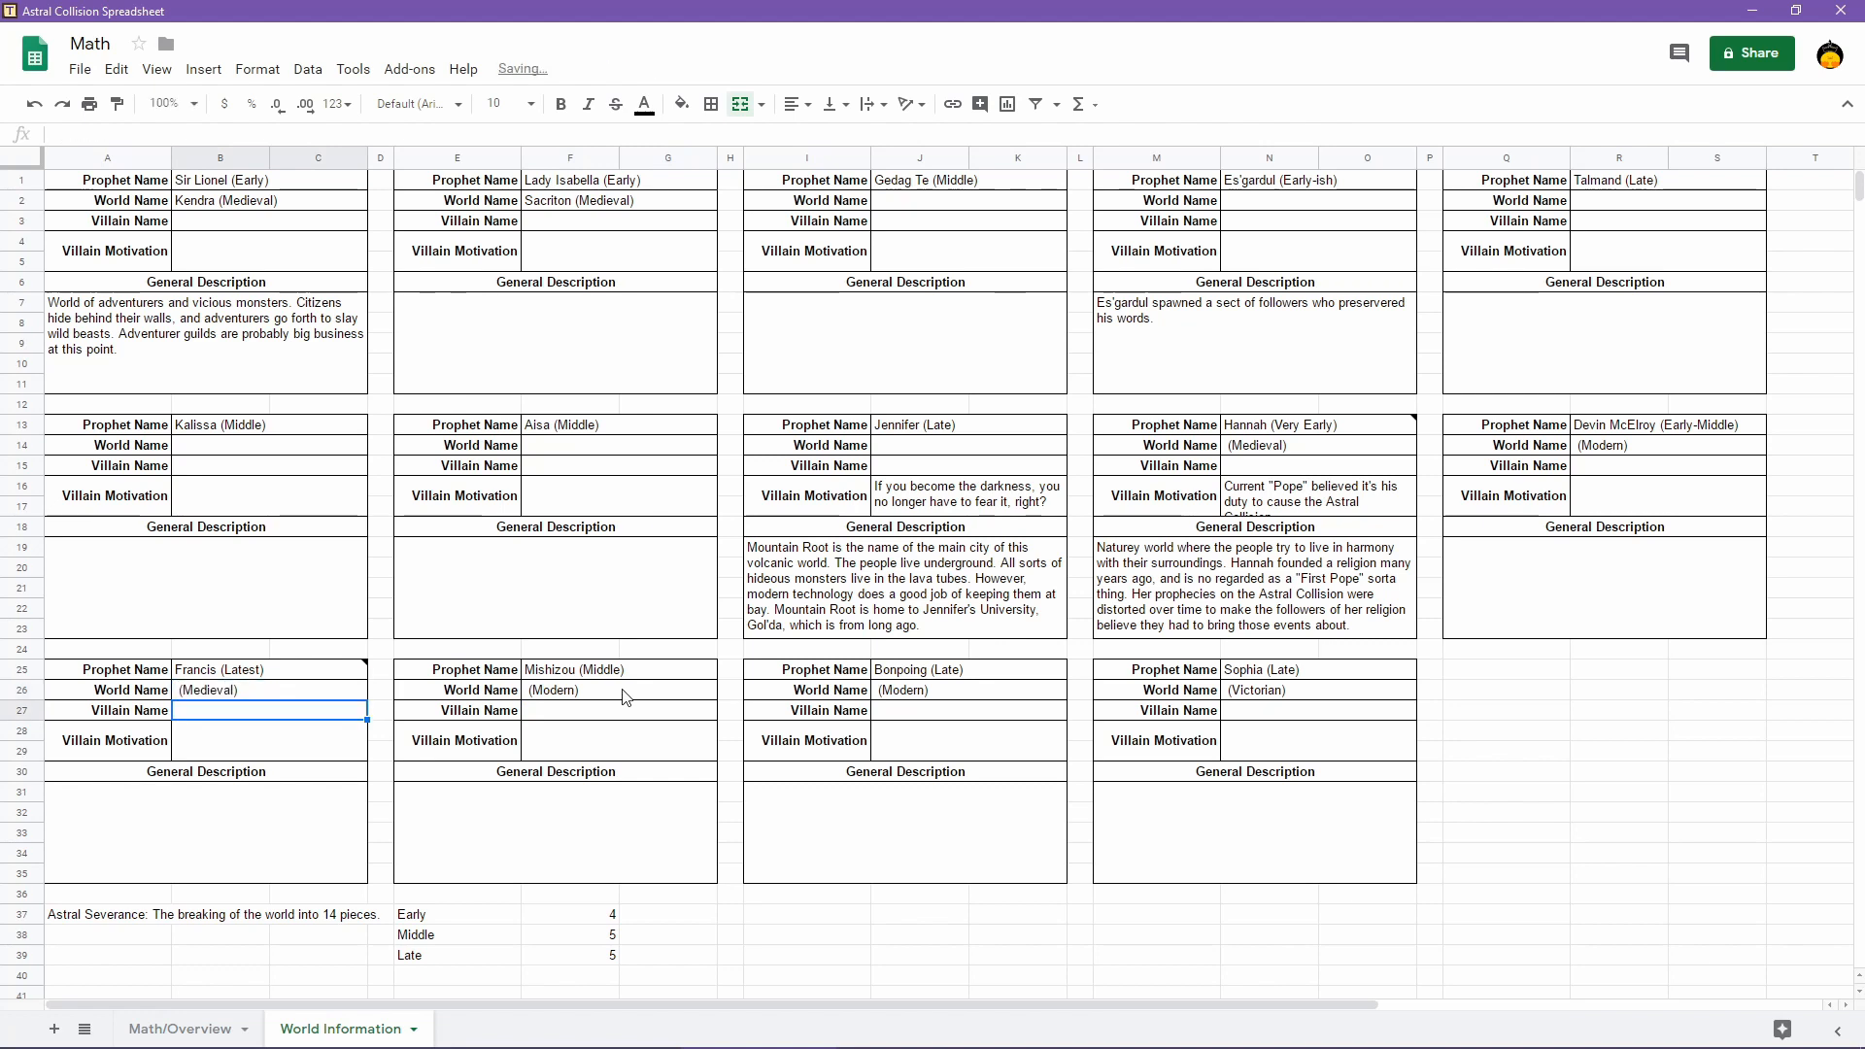
Enter the world era "(Medieval)" in B14 for the first prophet in the middle row of cards
left_click(282, 450)
type("(")
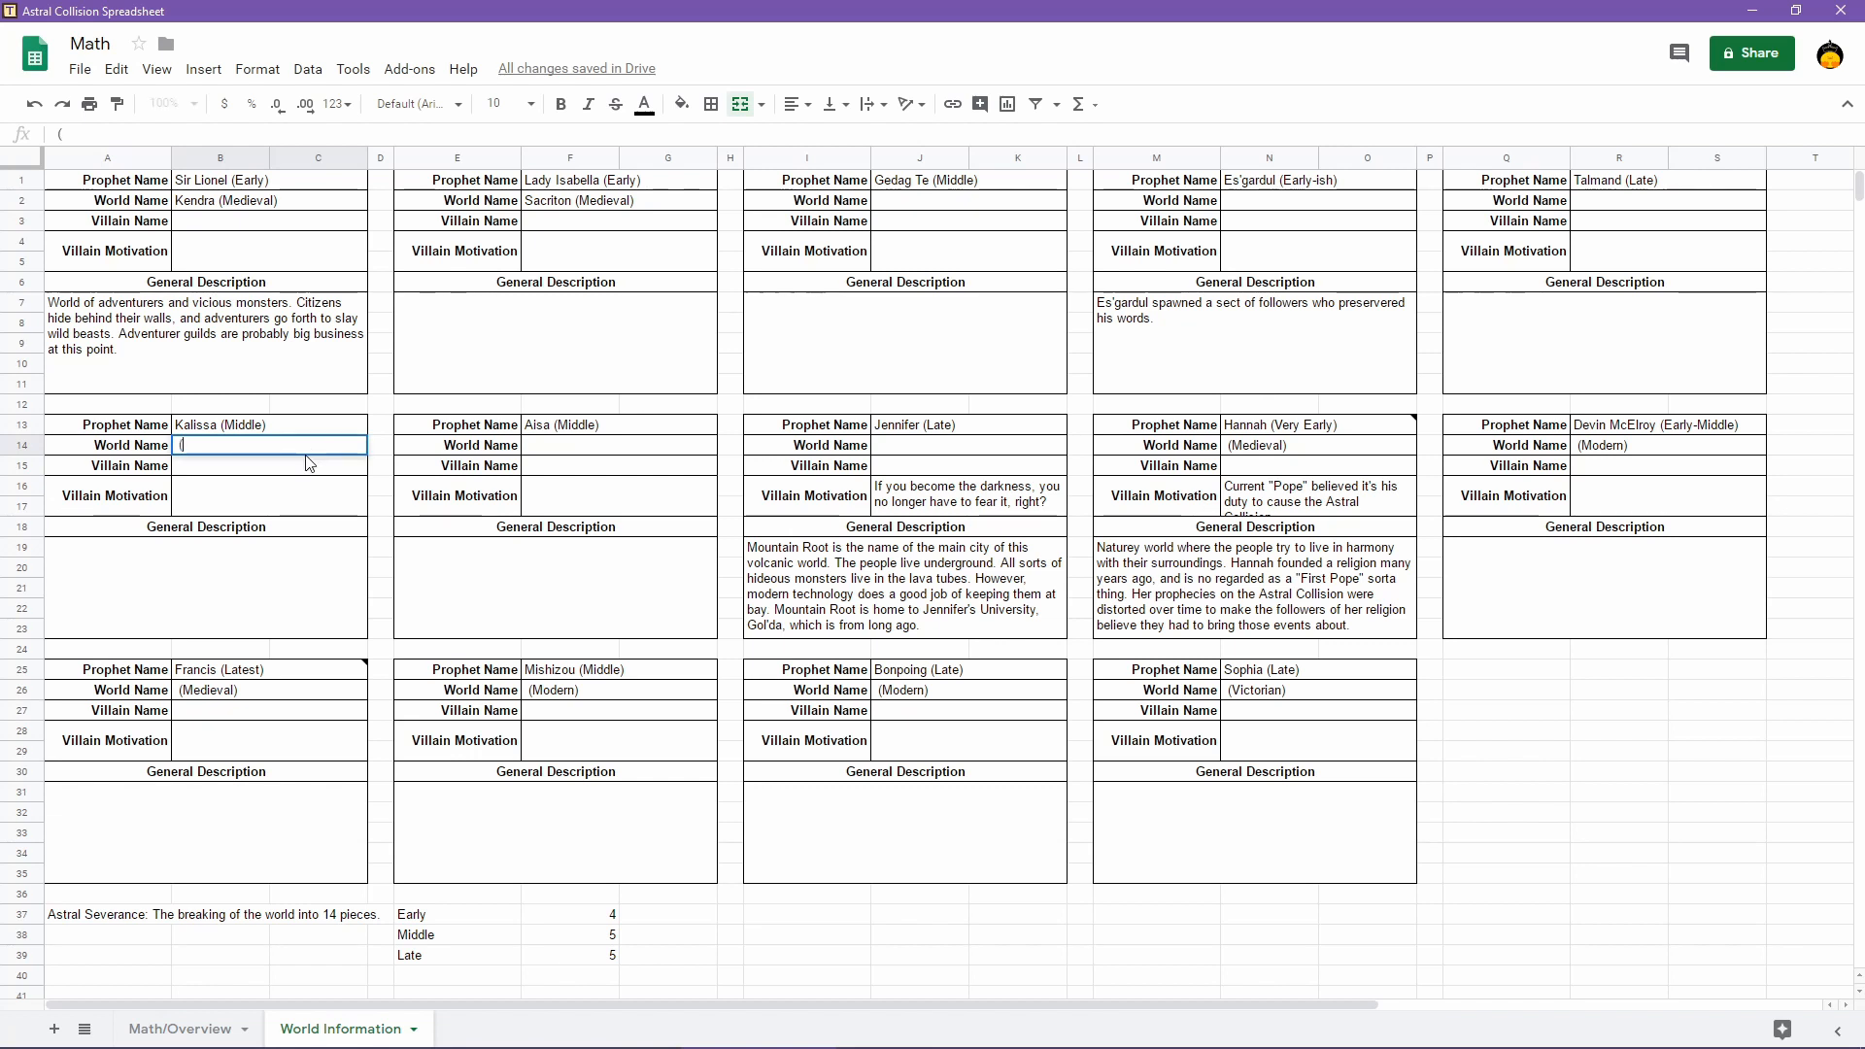
type("Medieval)")
key("Return")
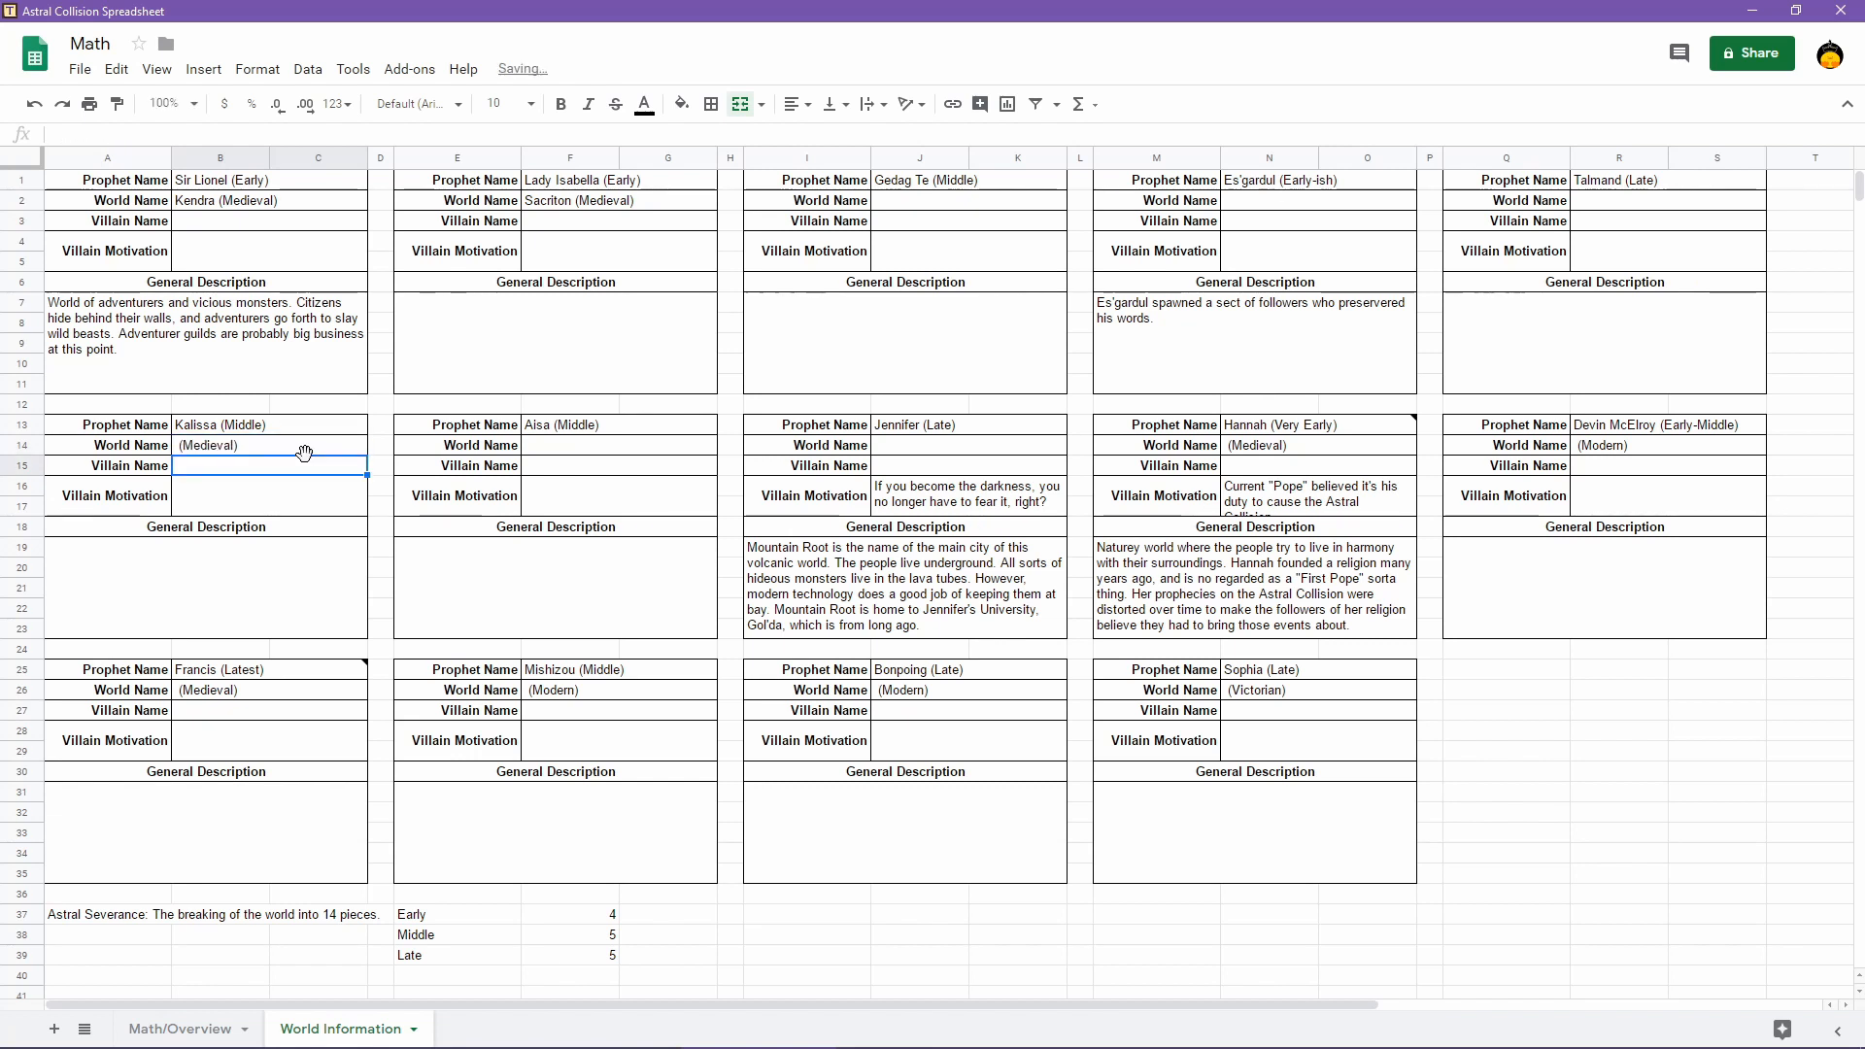
left_click(581, 449)
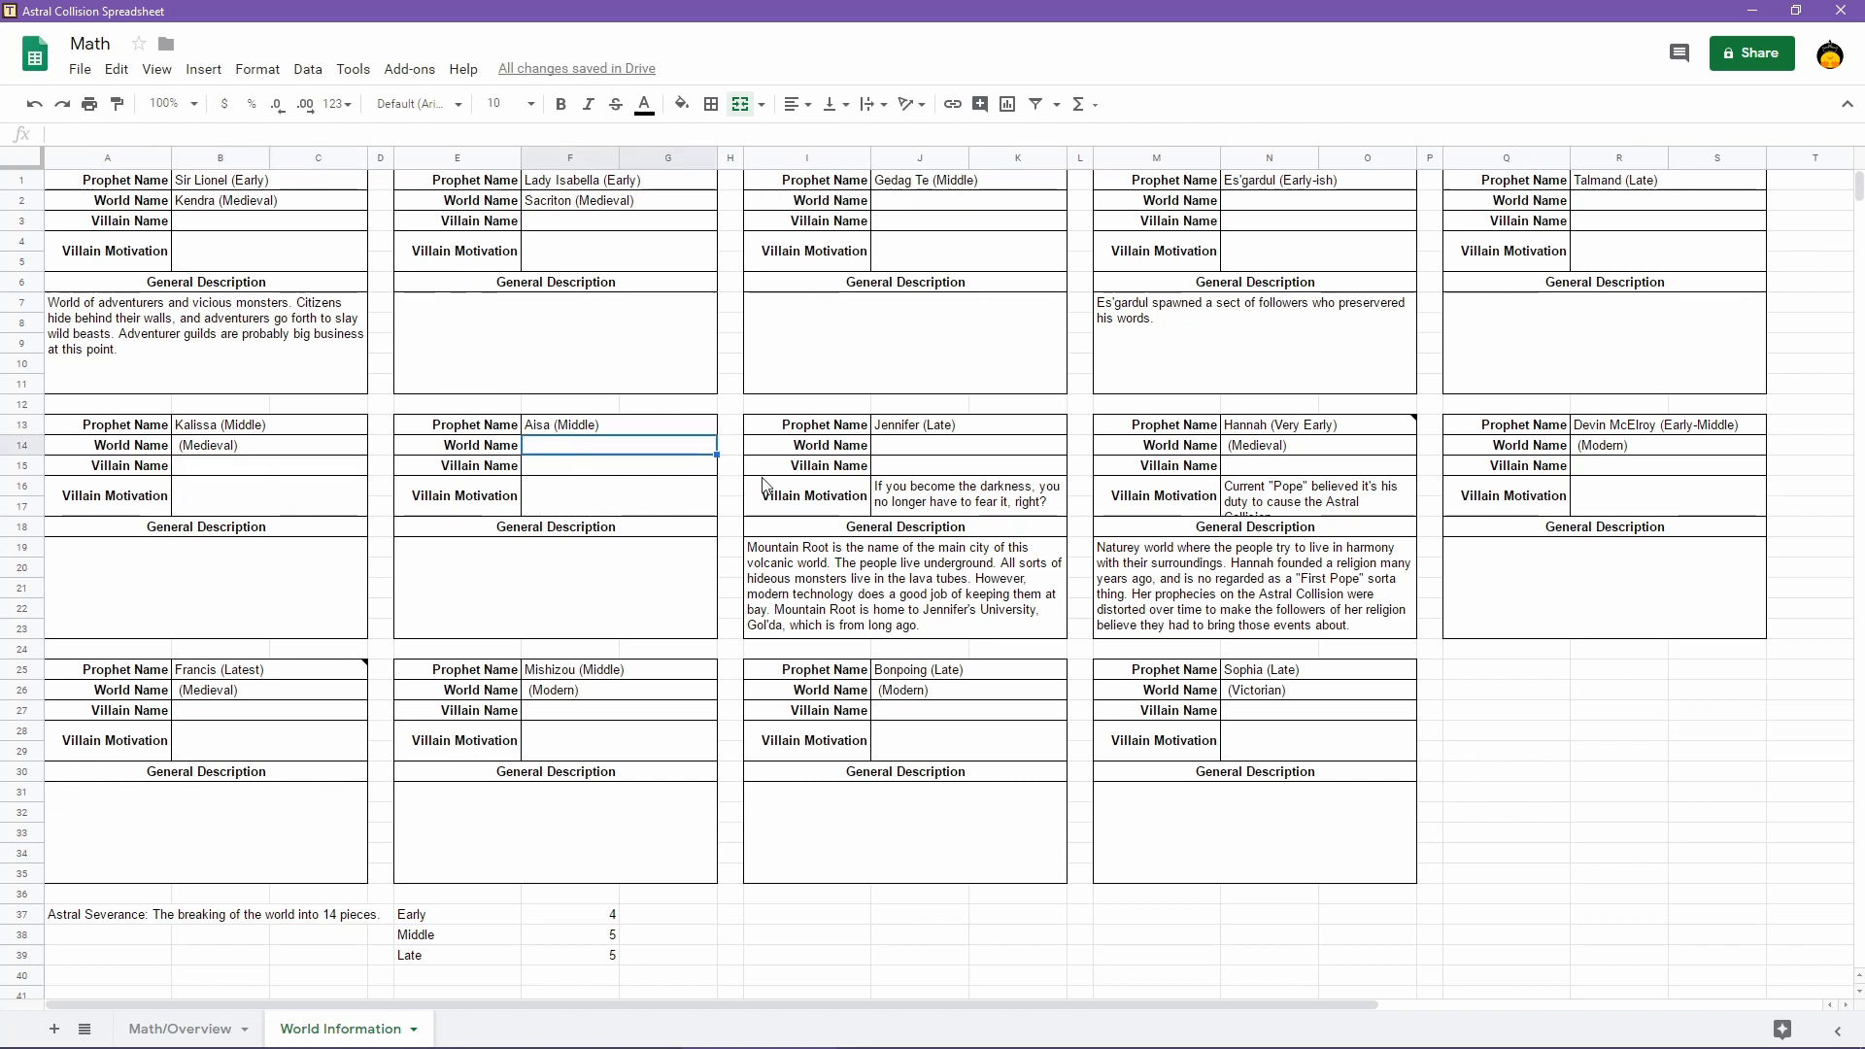
key("shift+space")
type("(")
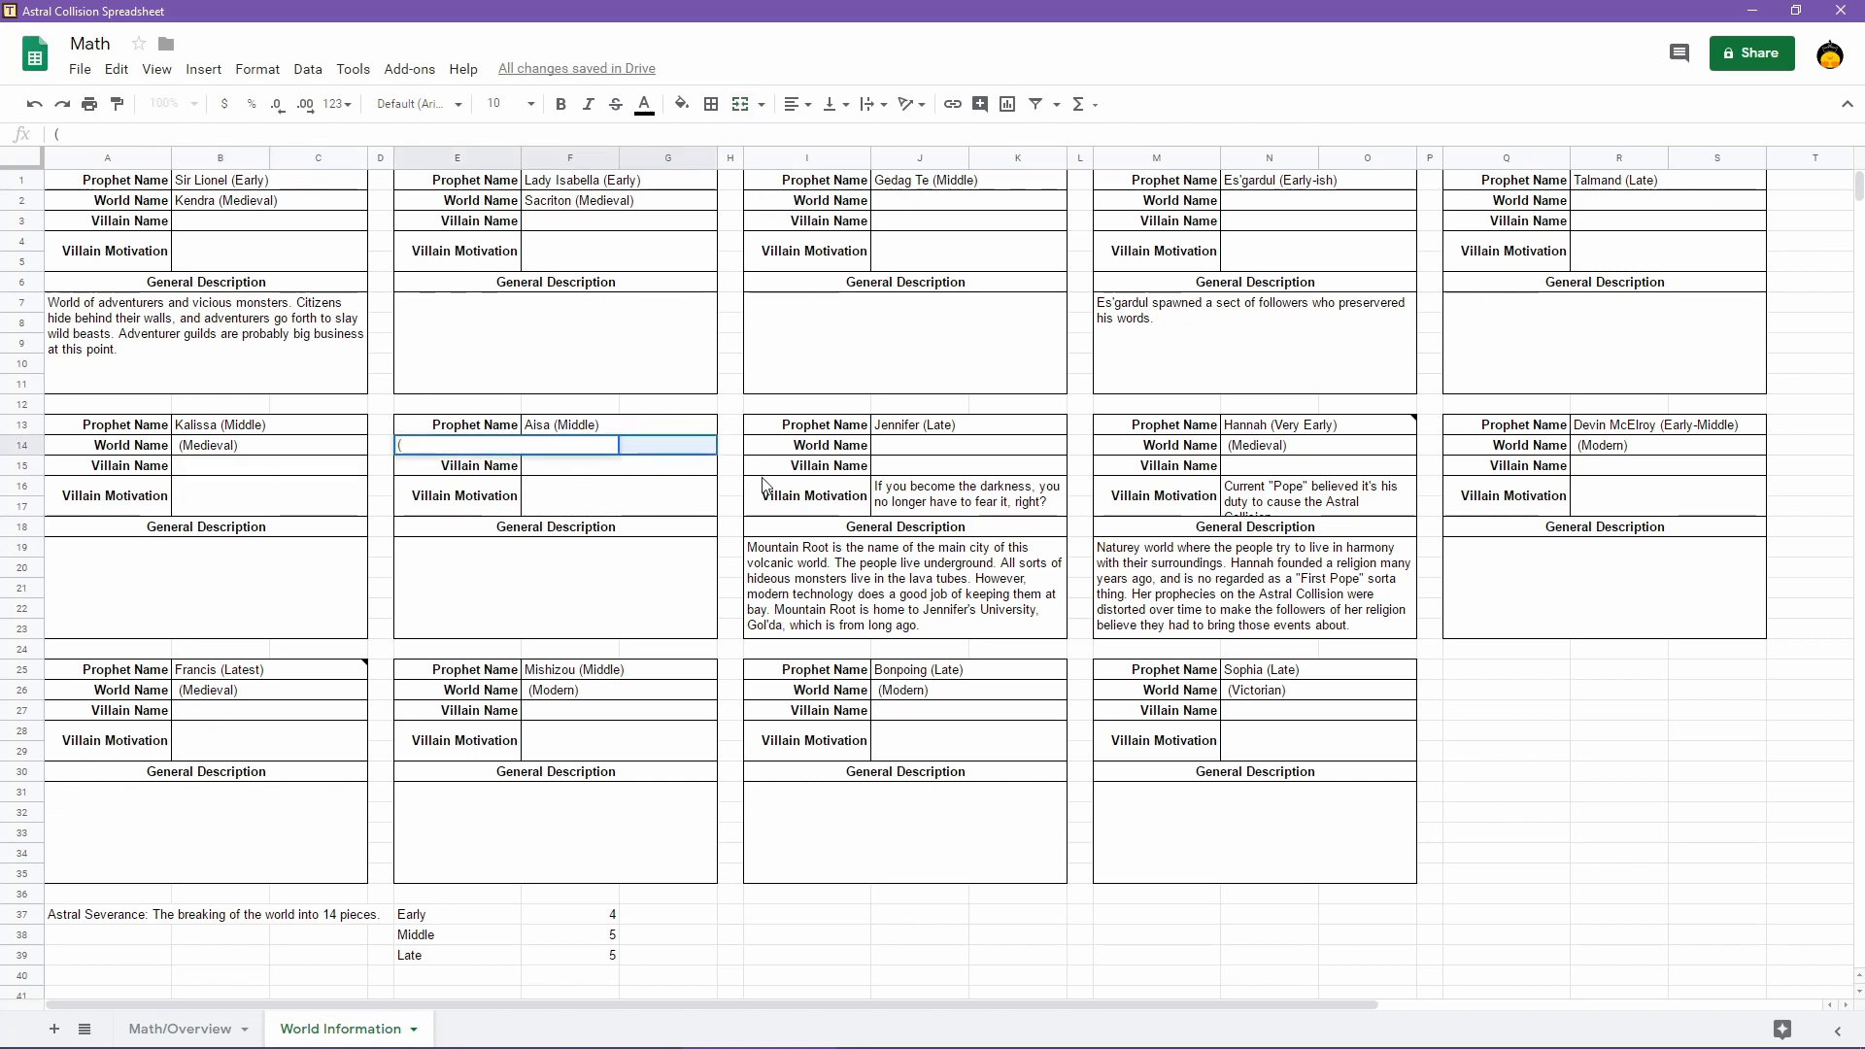
key("Escape")
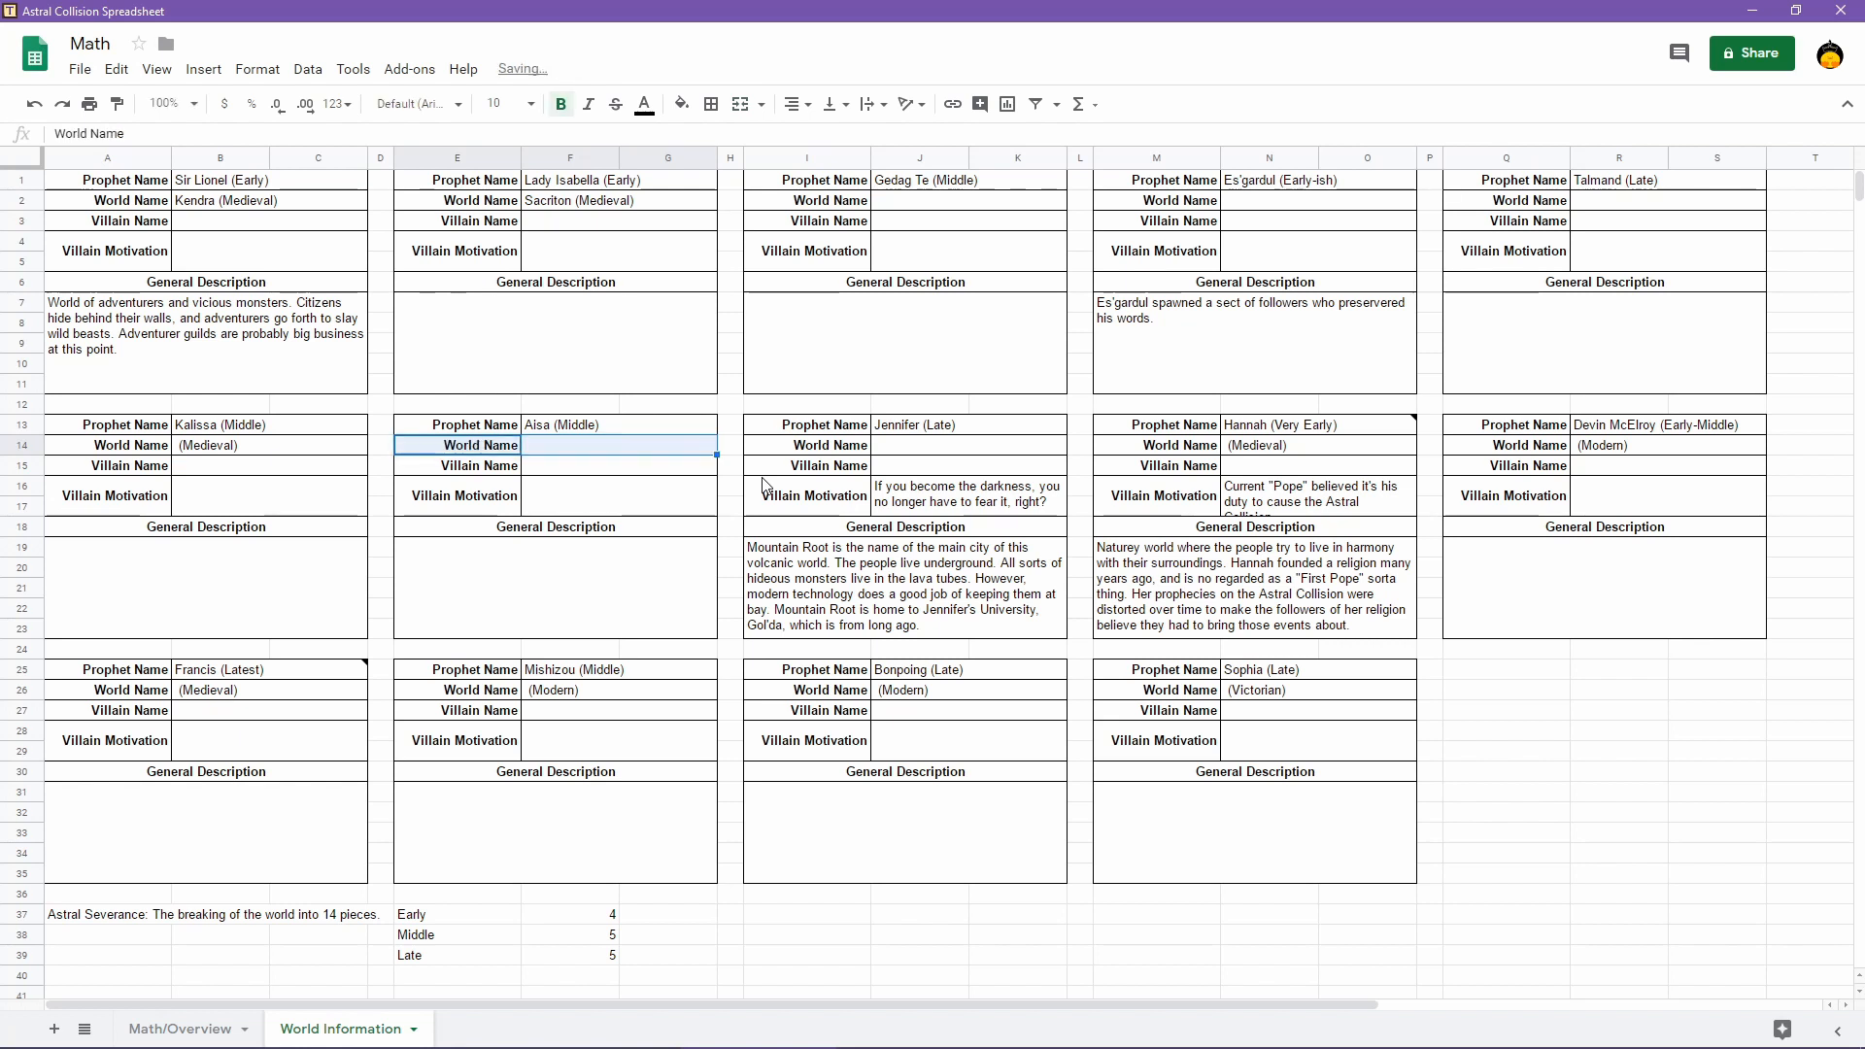
Enter the world eras "(Medieval)" in F14 and "(Modern)" in J14 in the middle row of cards
left_click(688, 449)
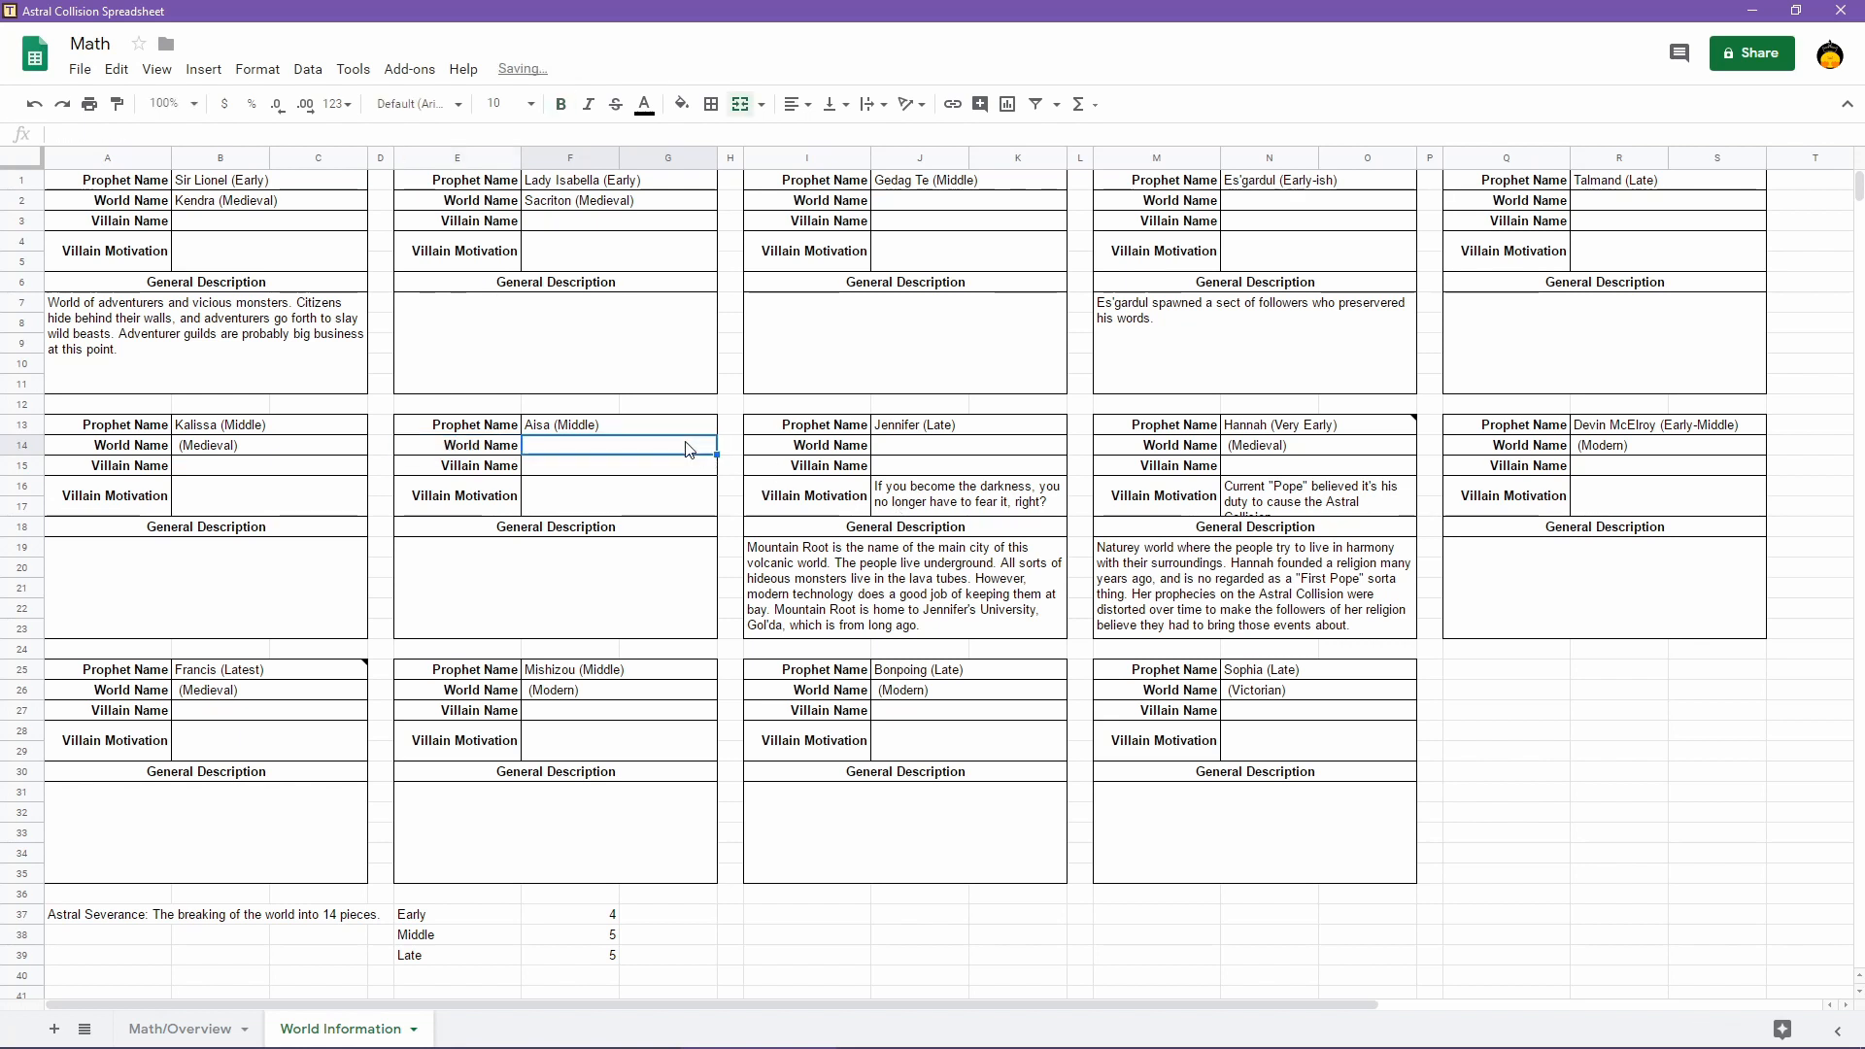
type("(")
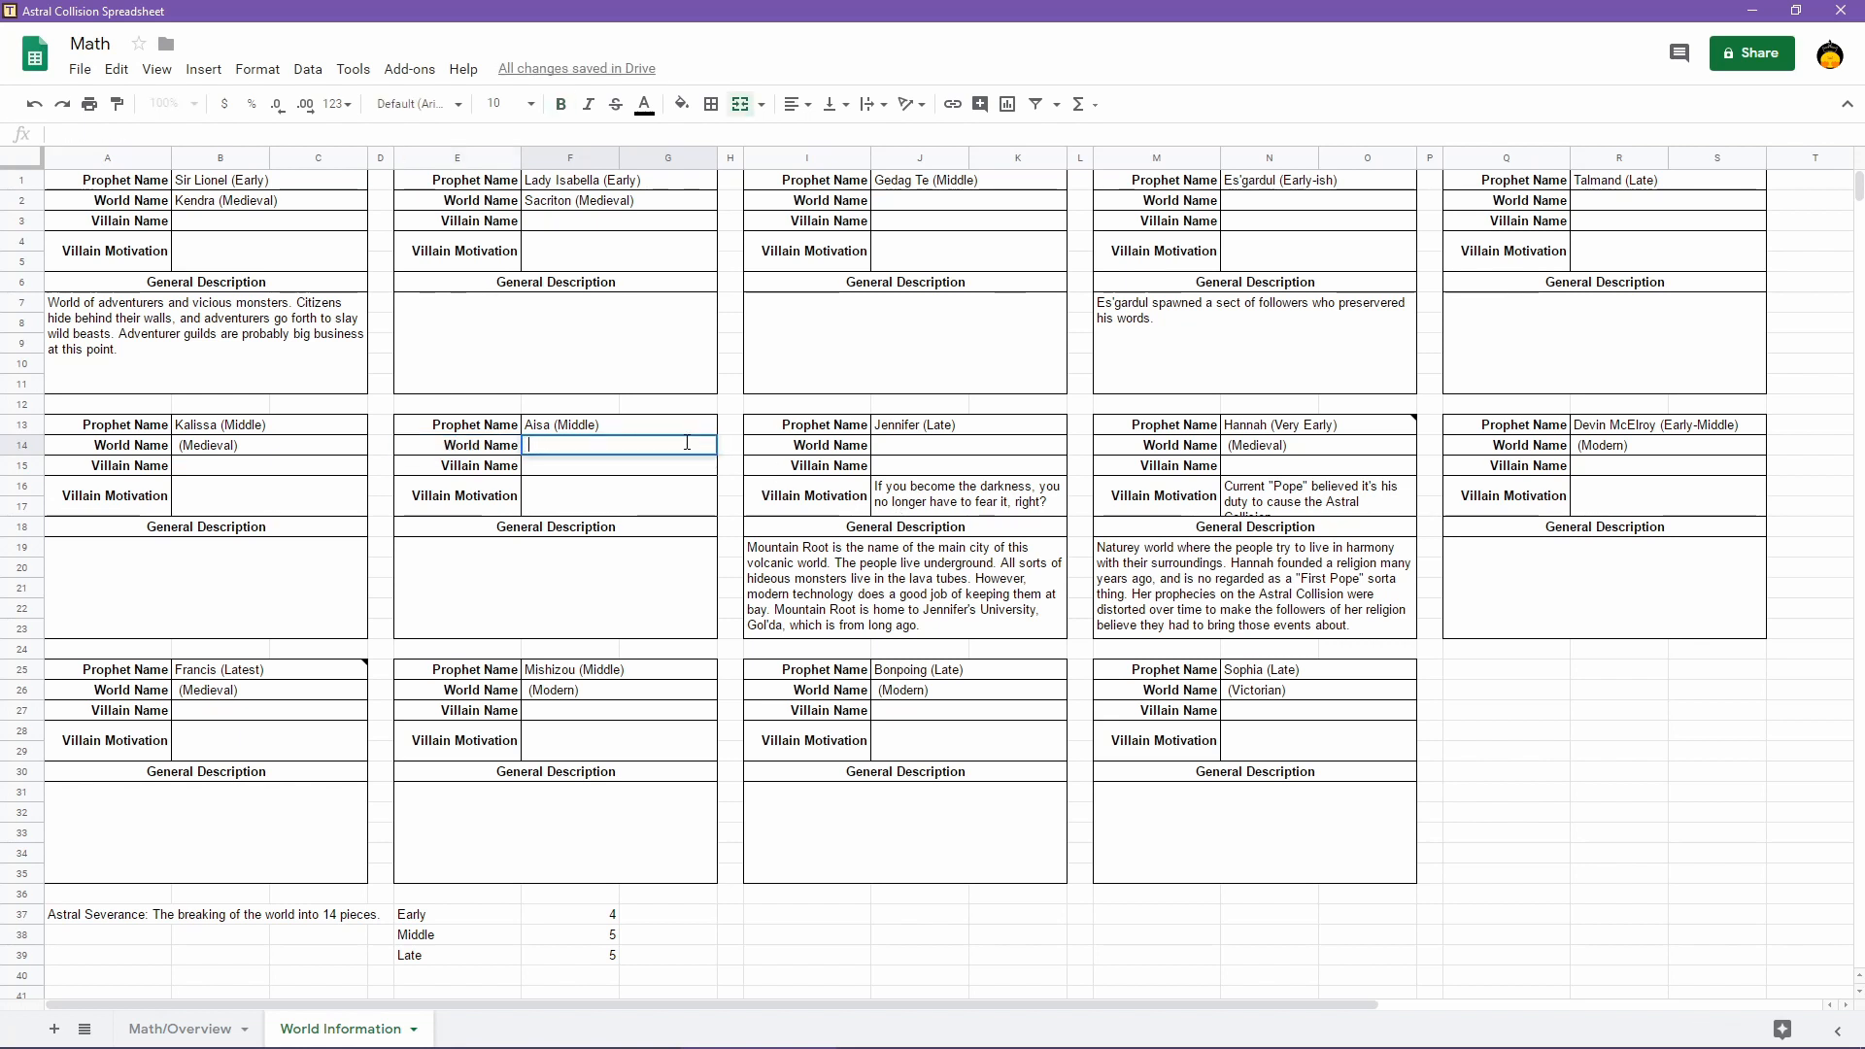
type("Med")
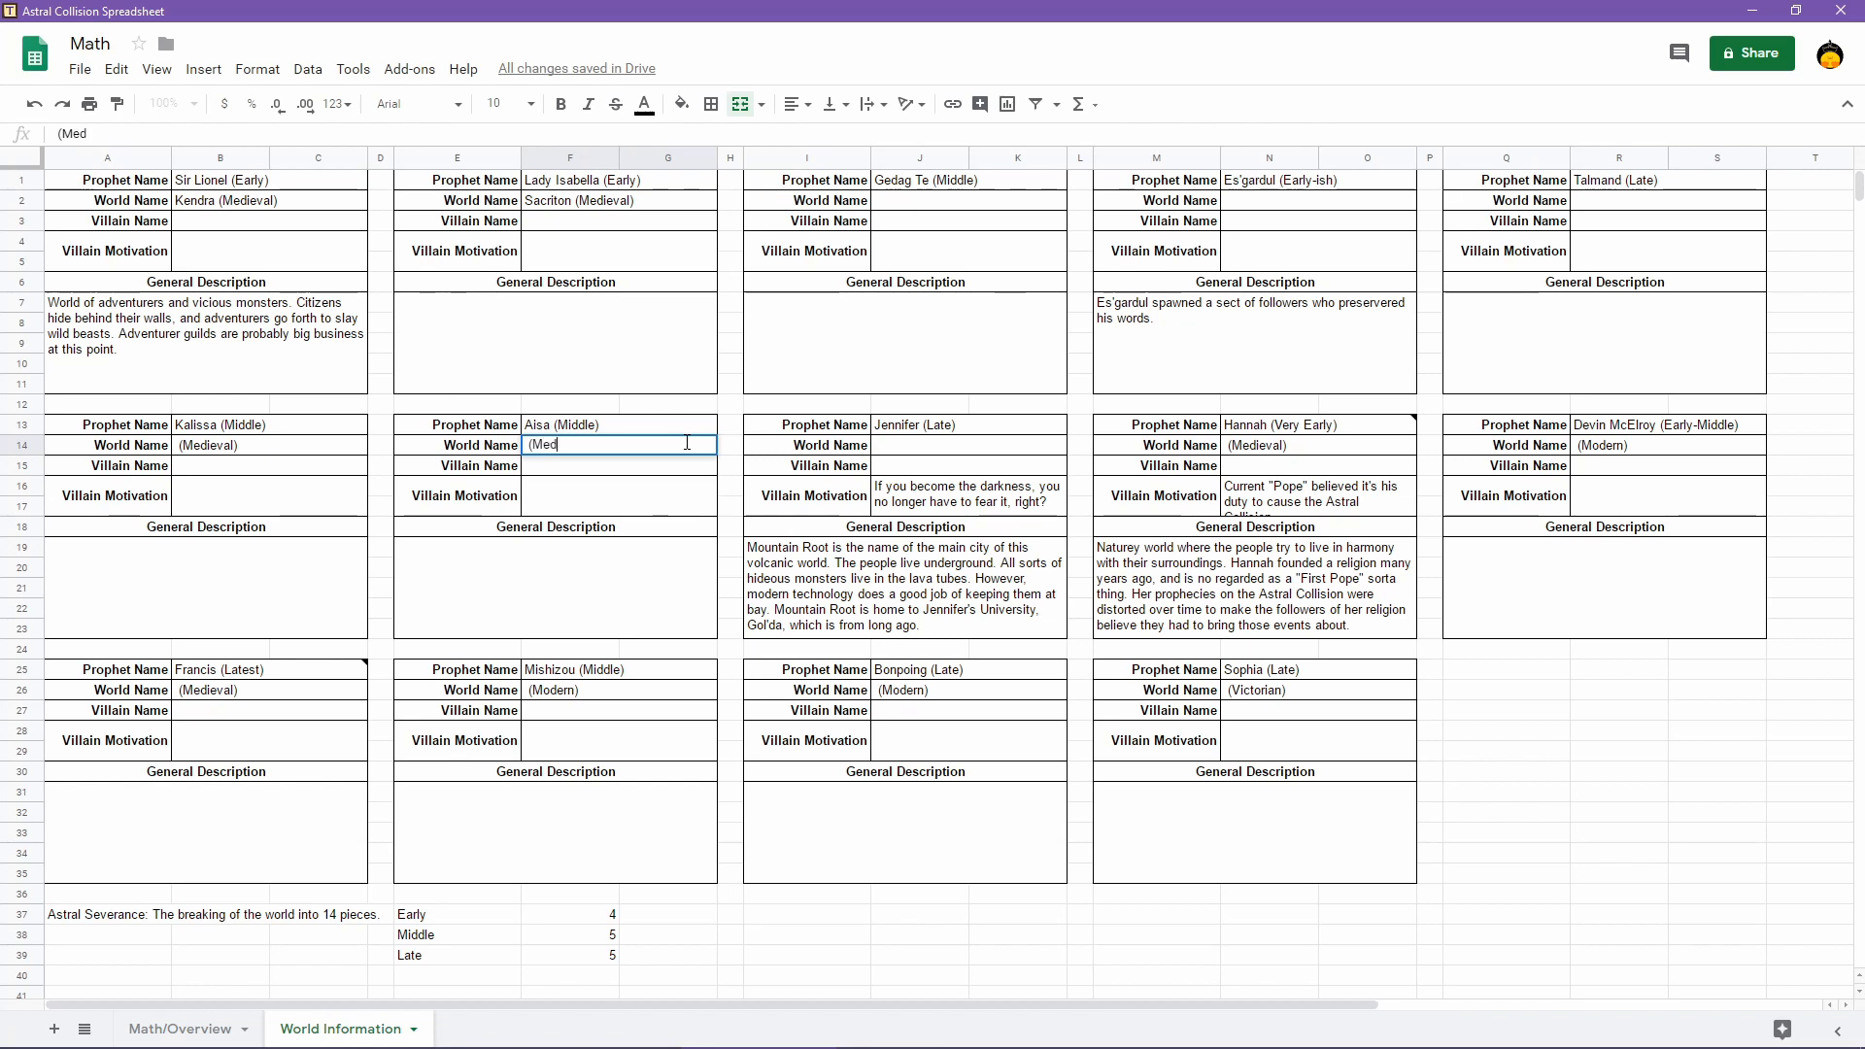
type("ieval)")
key("Return")
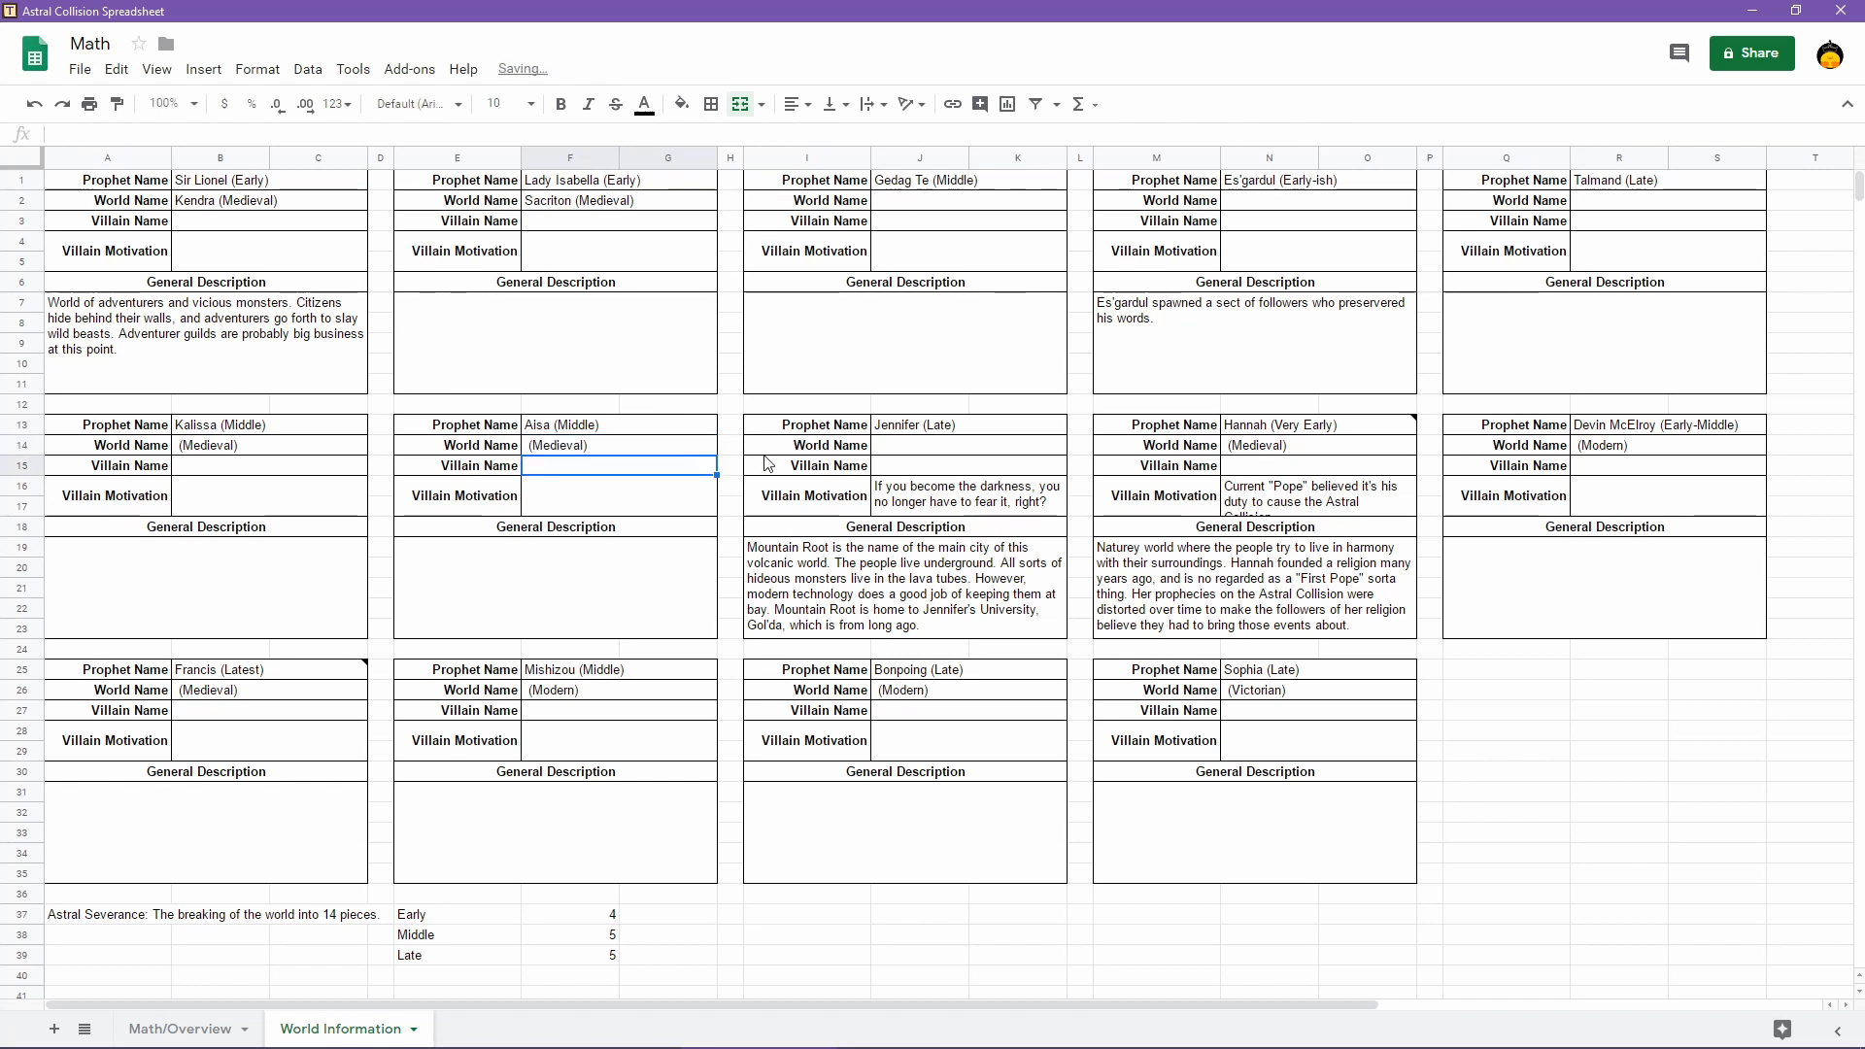
double_click(917, 446)
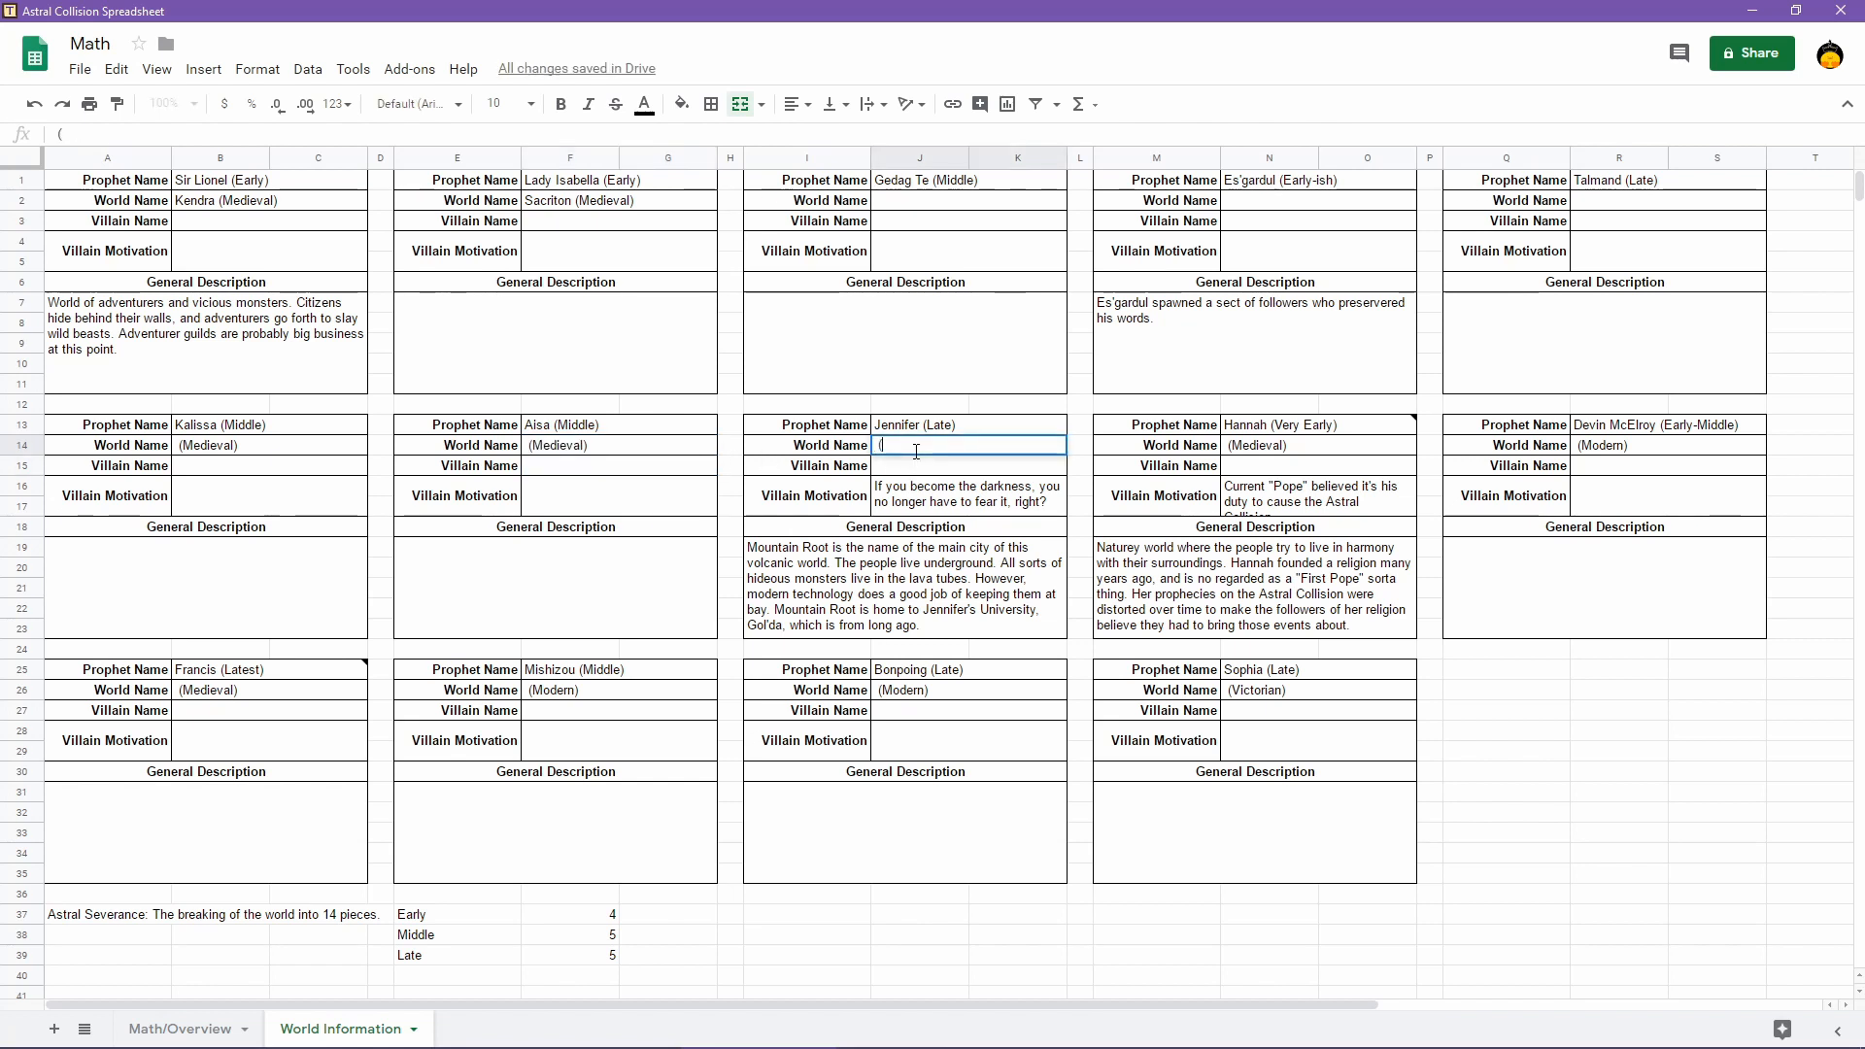
type("(Modern")
key("Return")
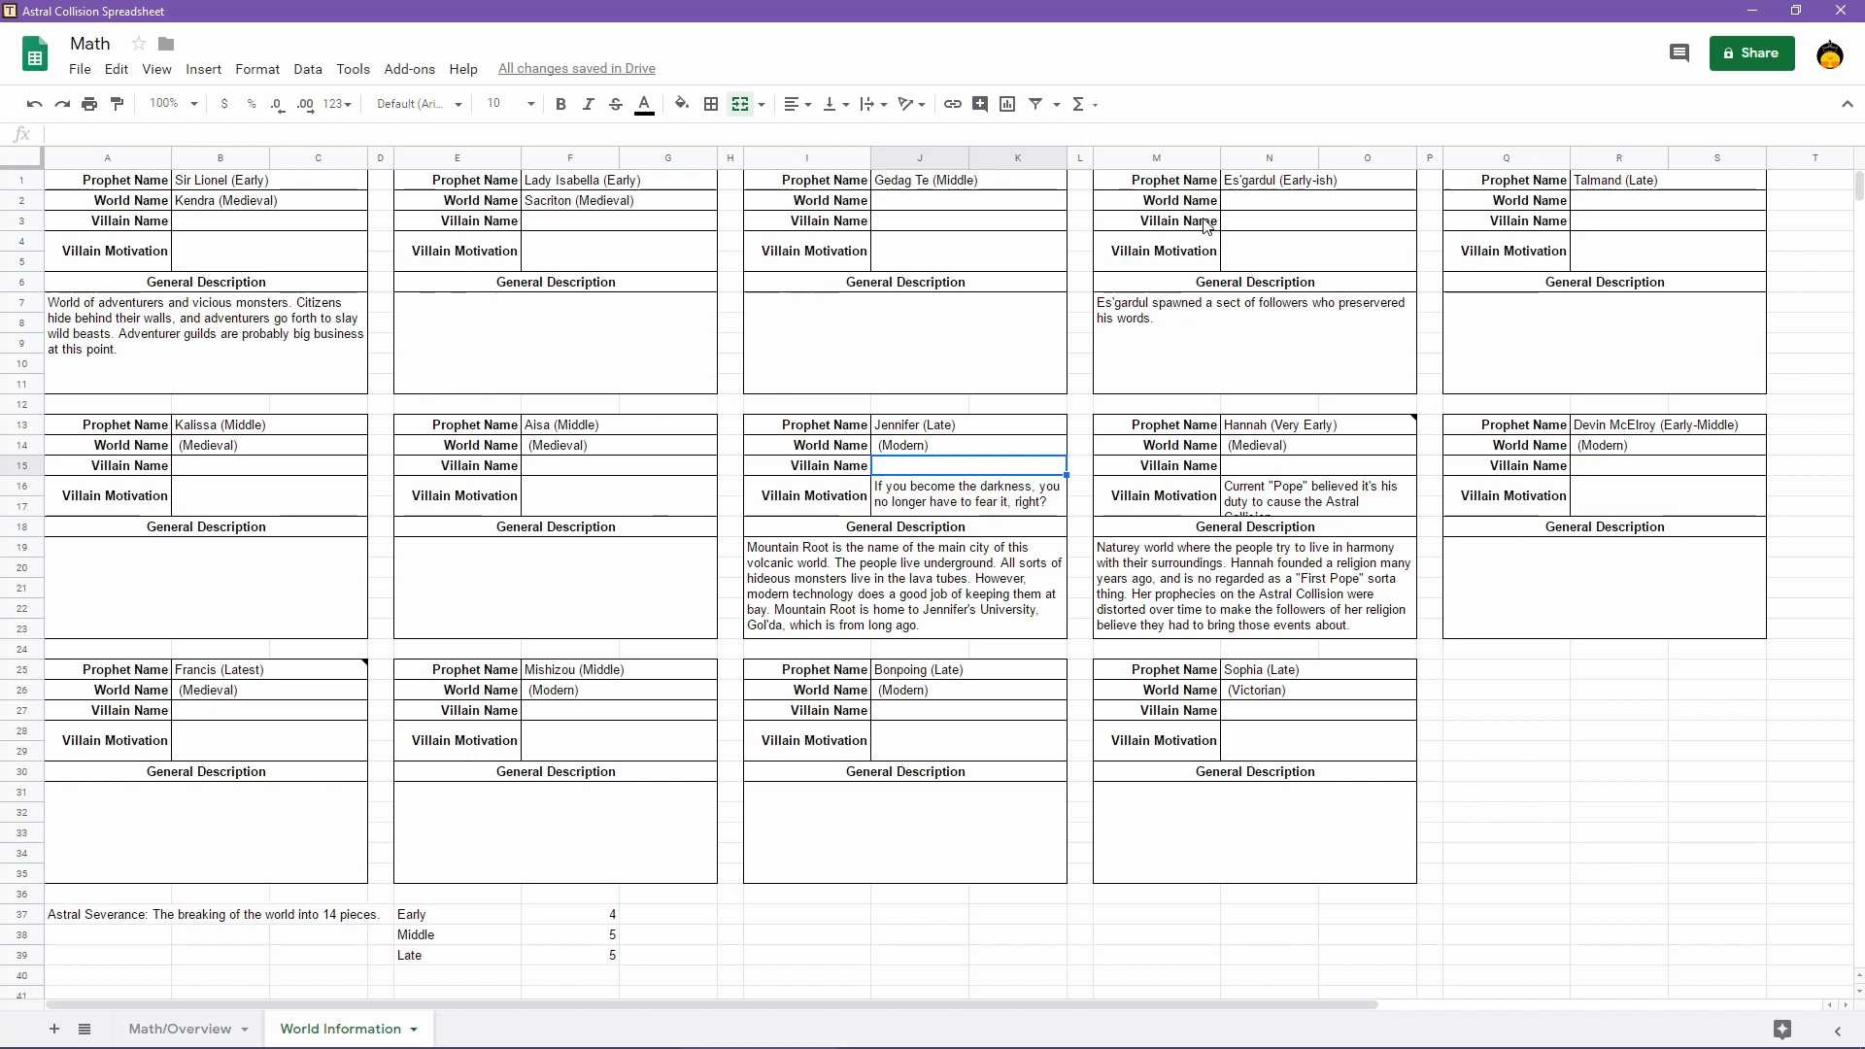
Complete the first card row's world eras with "(Medieval)" in J2 and N2 and "(Modern)" in R2
double_click(903, 200)
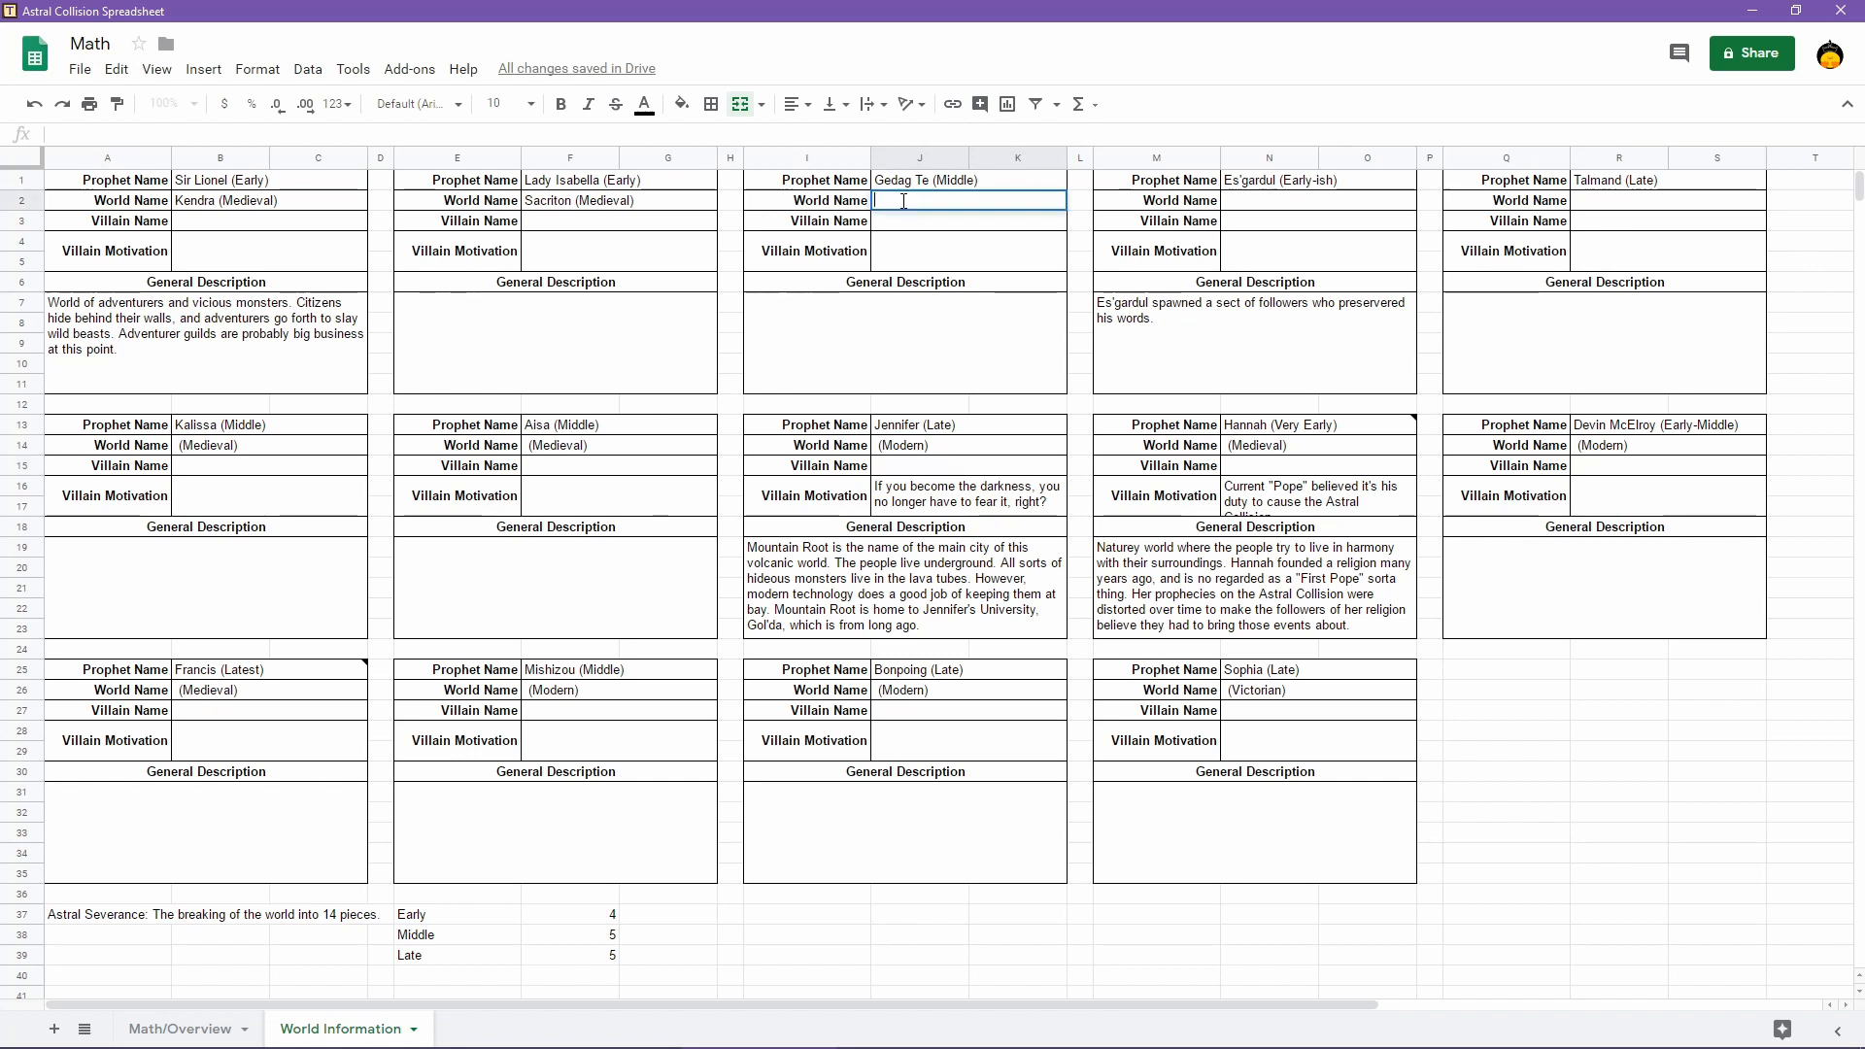
type("(Medieval)")
key("Return")
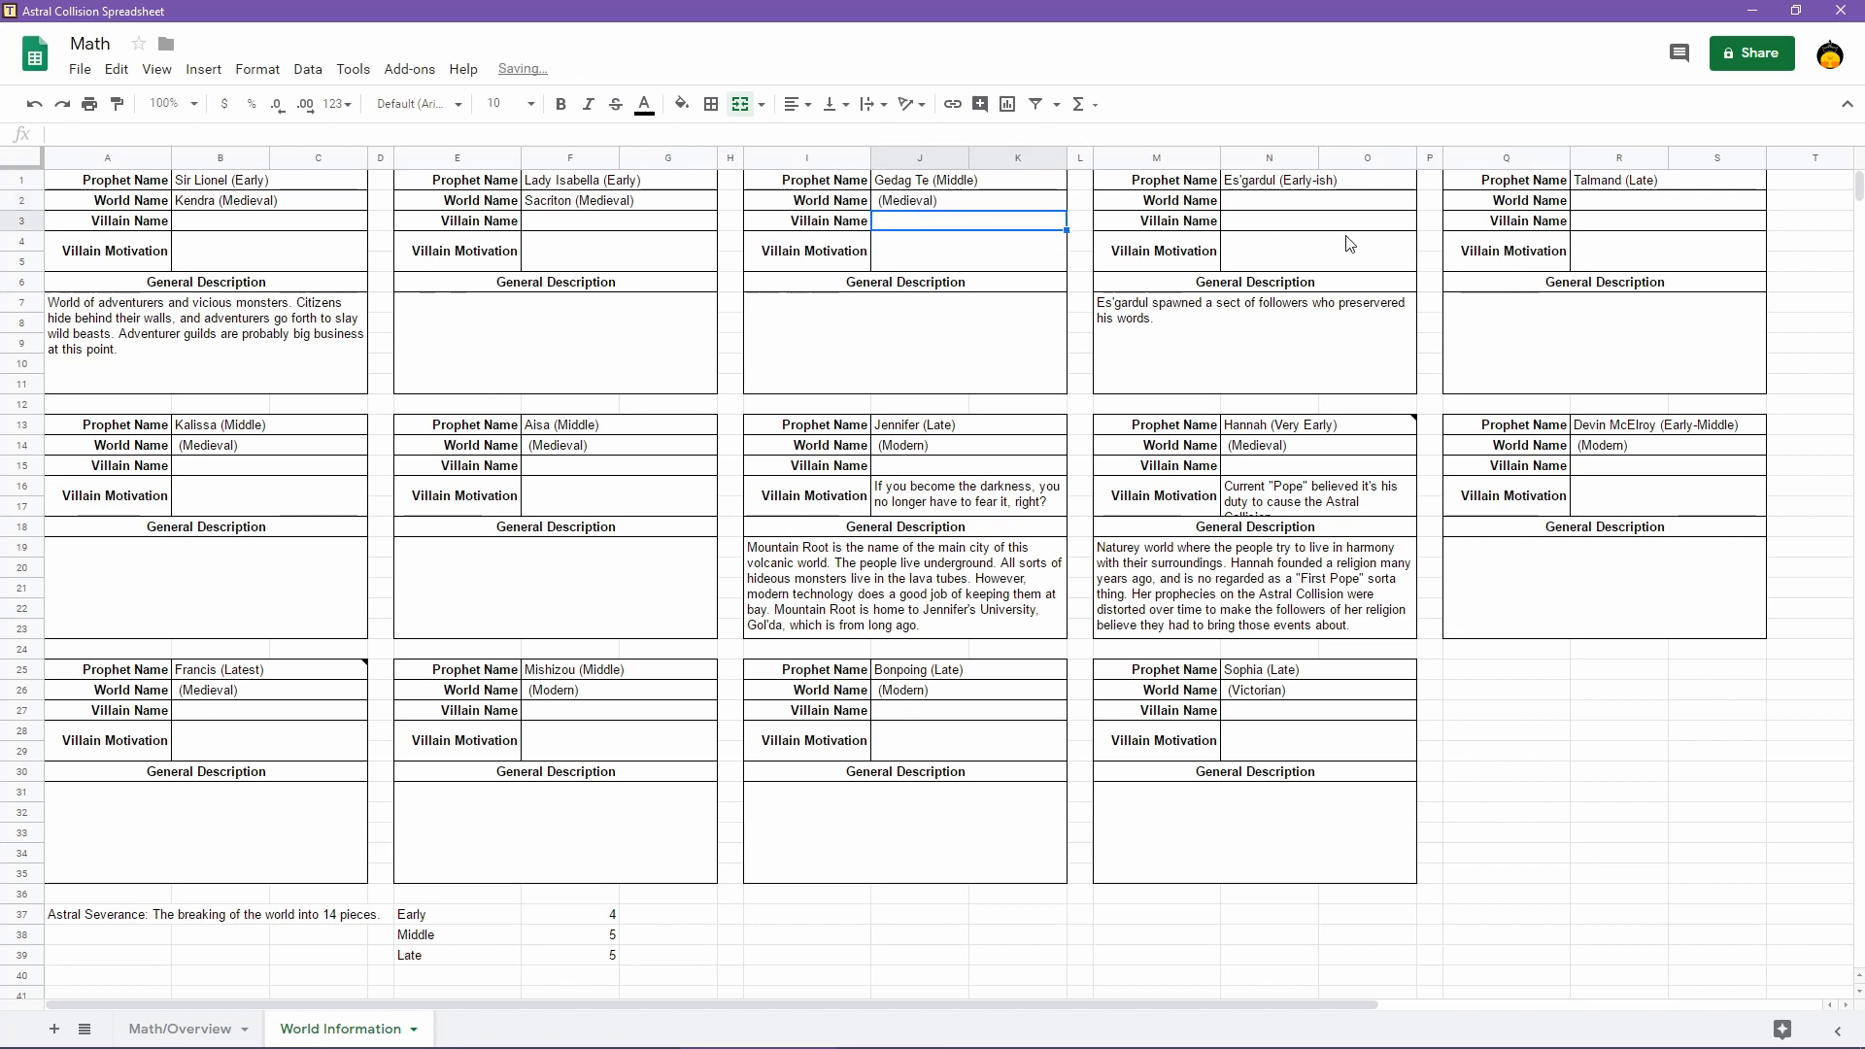
double_click(1303, 199)
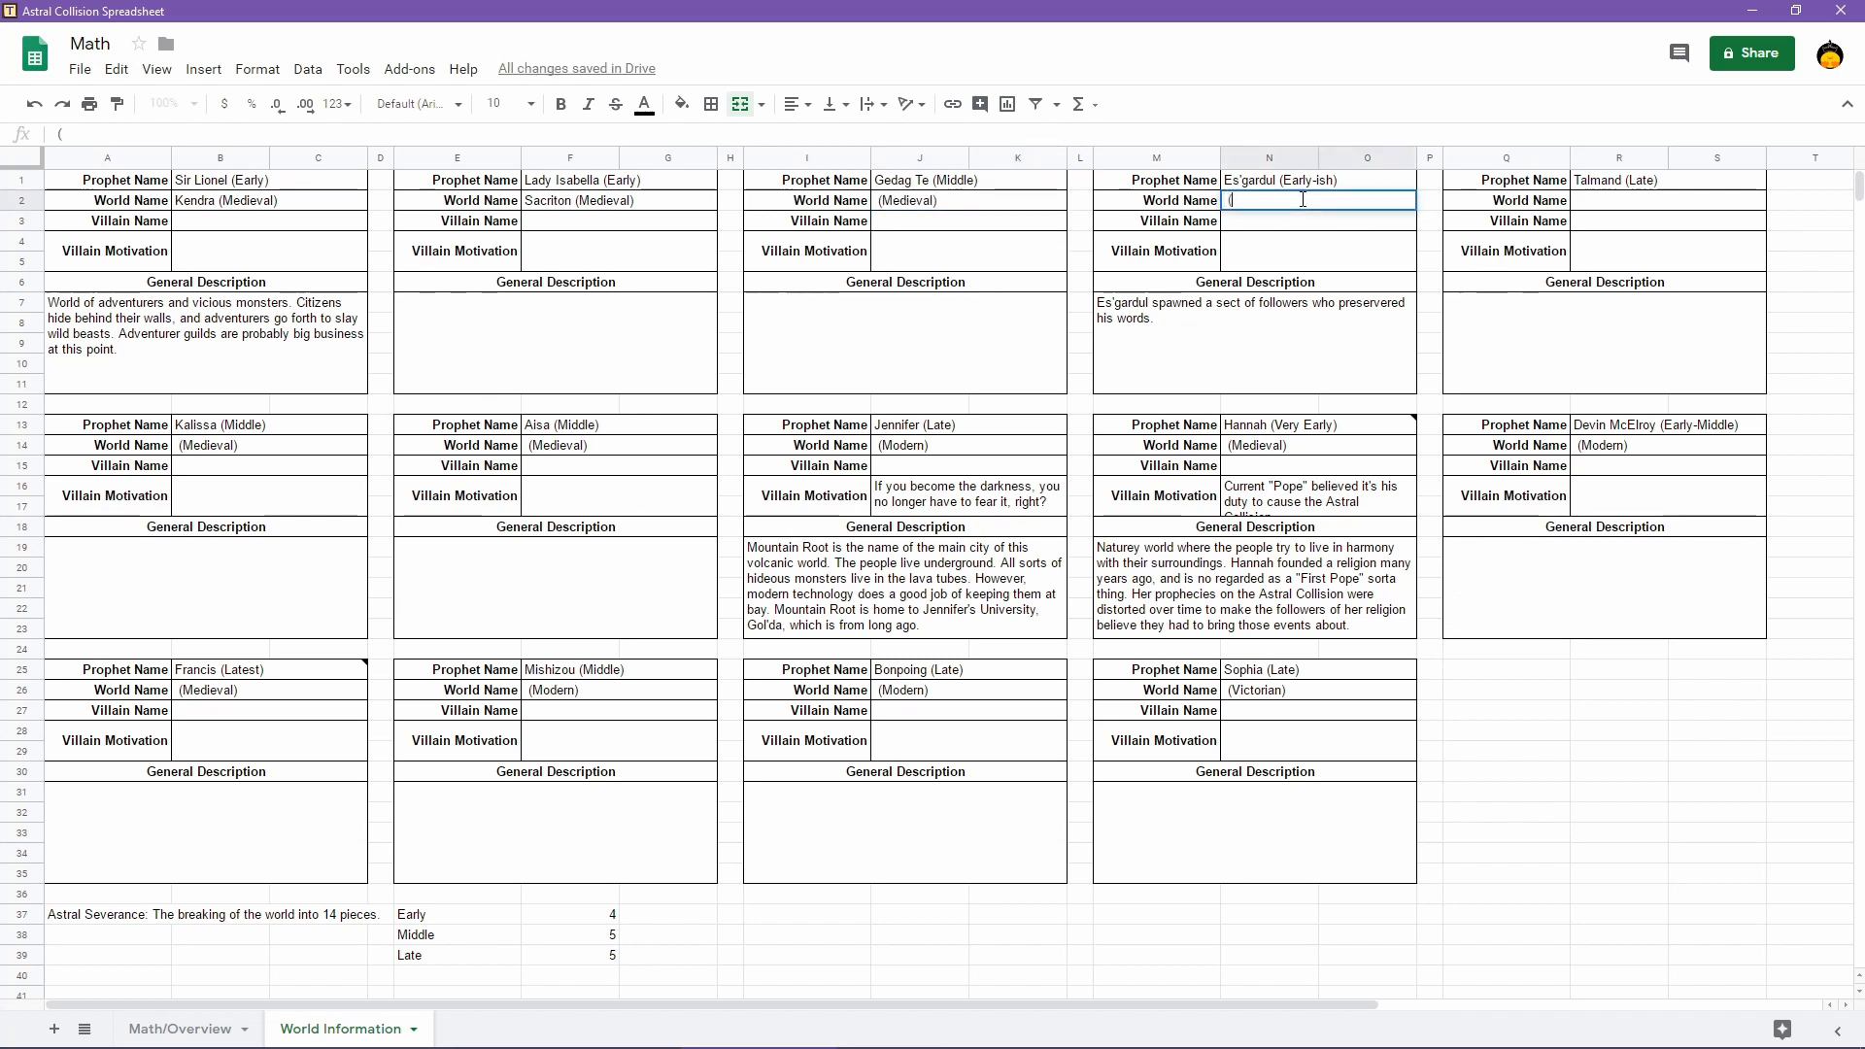
type("(Medieval)")
key("Return")
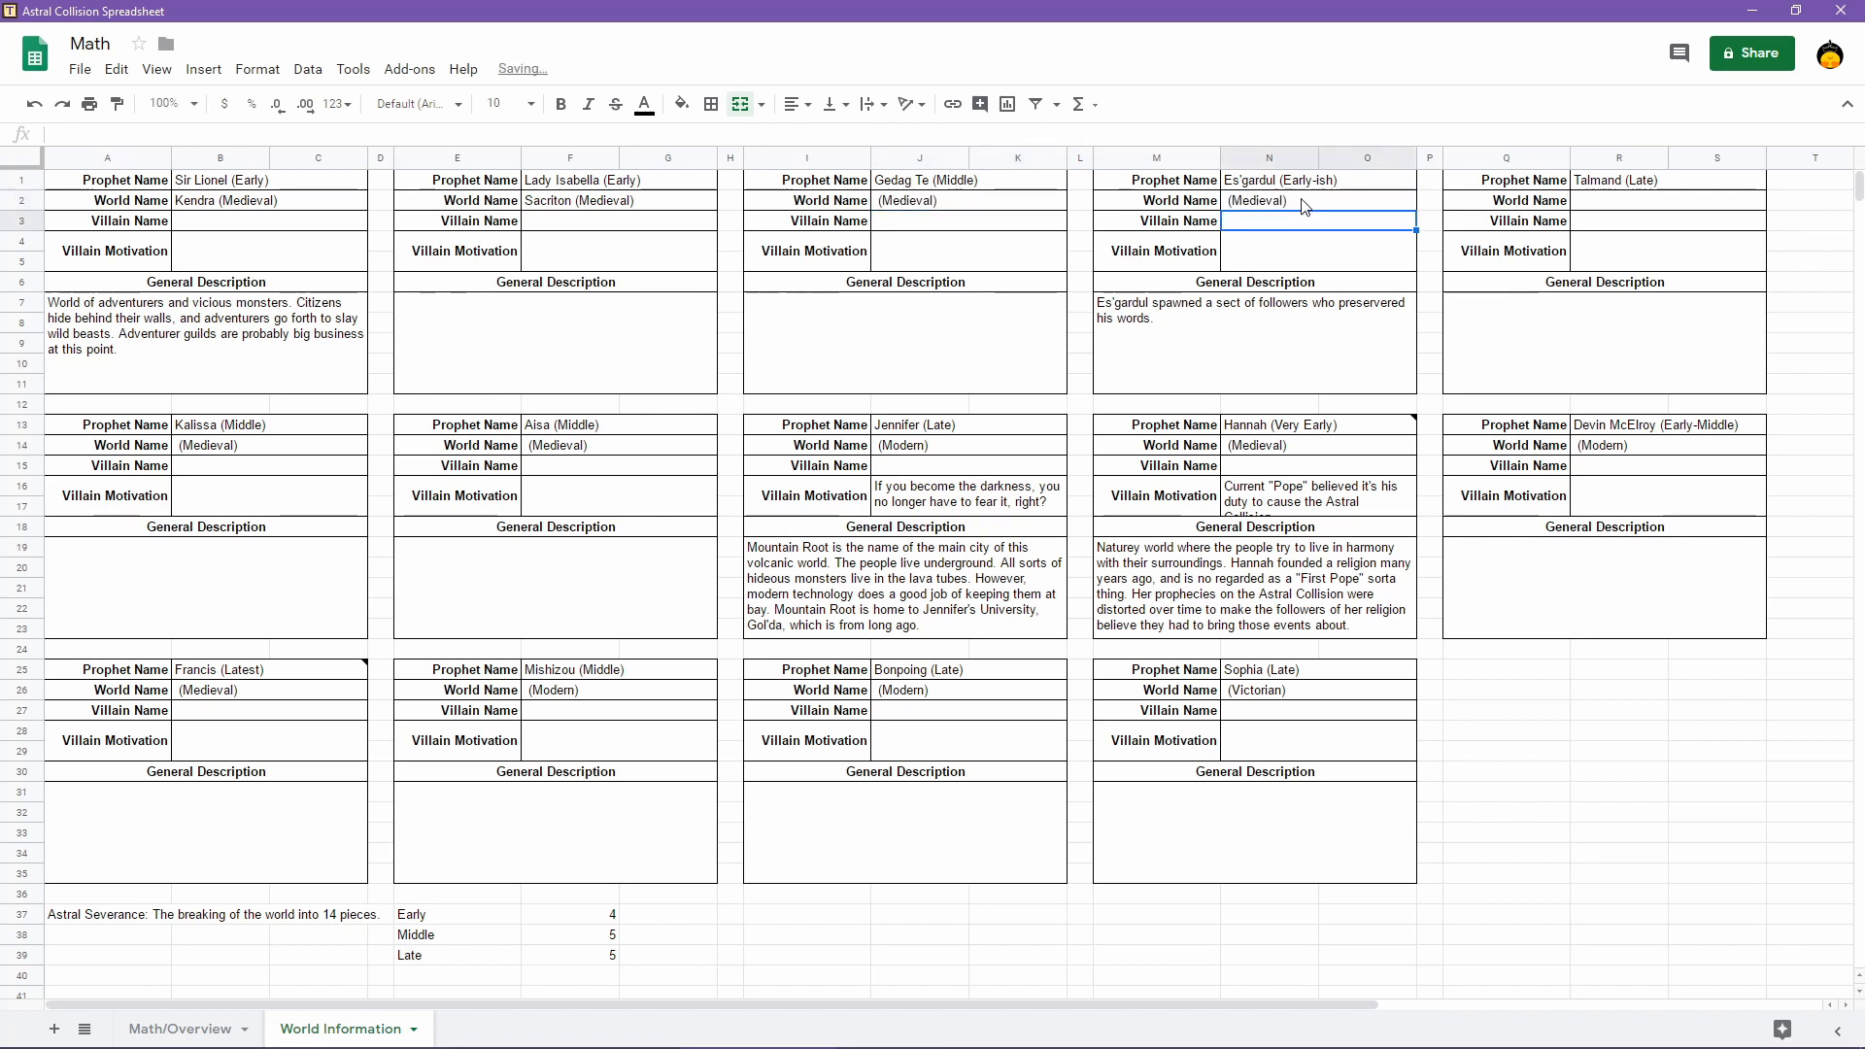
double_click(1602, 200)
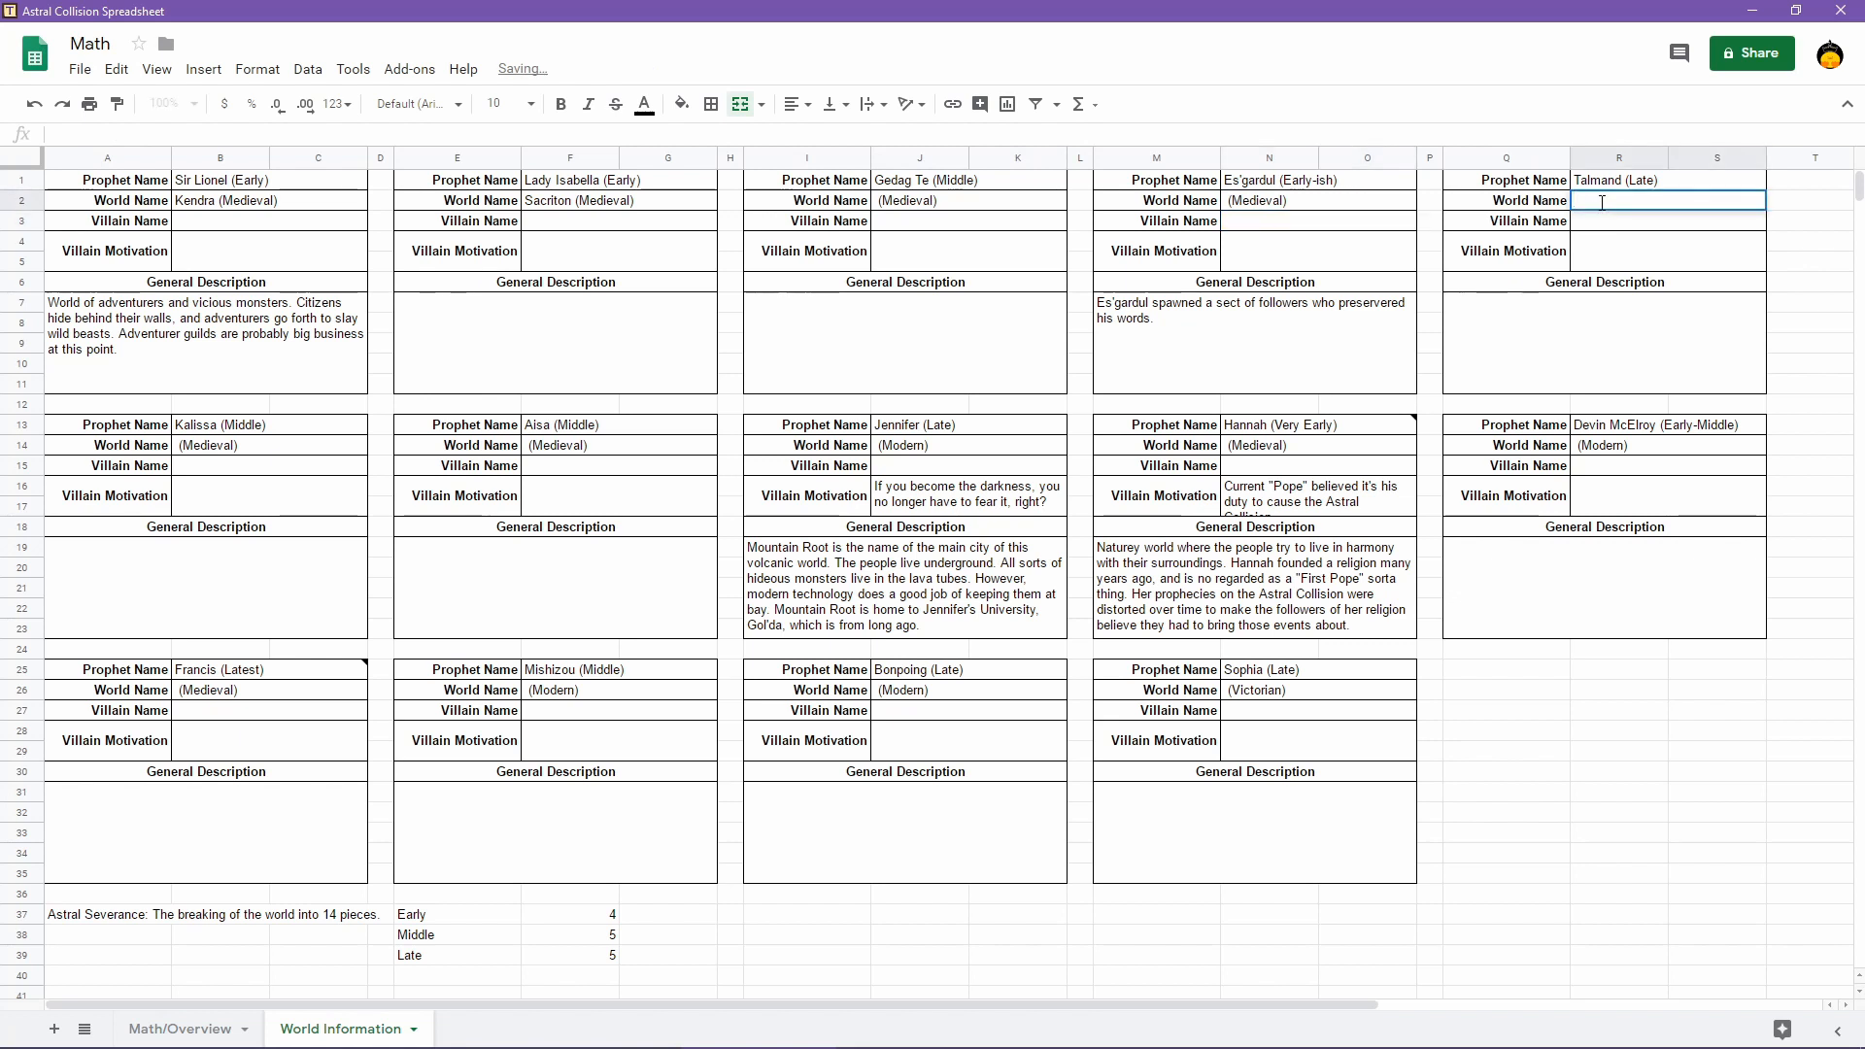
type("(Modern)")
key("Return")
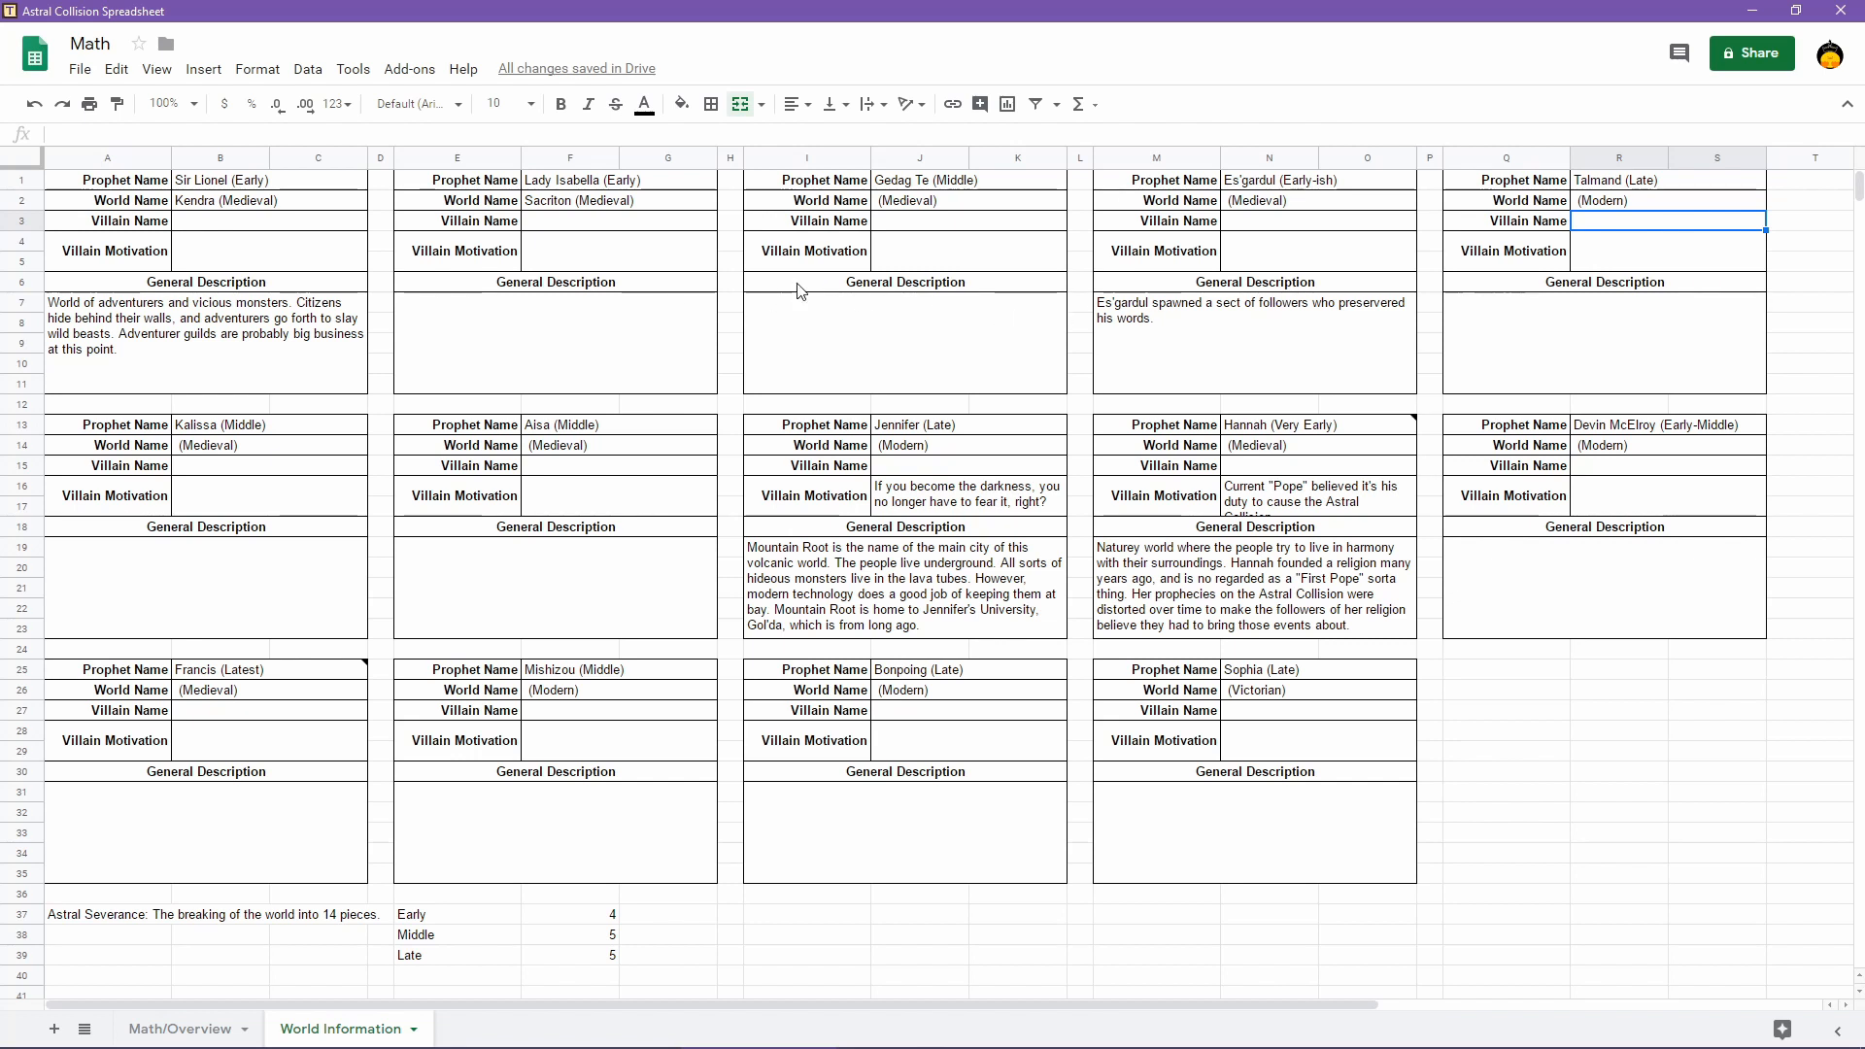
Fill the Kendra and Sacriton world name cells, B2 and F2, with light green
left_click(637, 204)
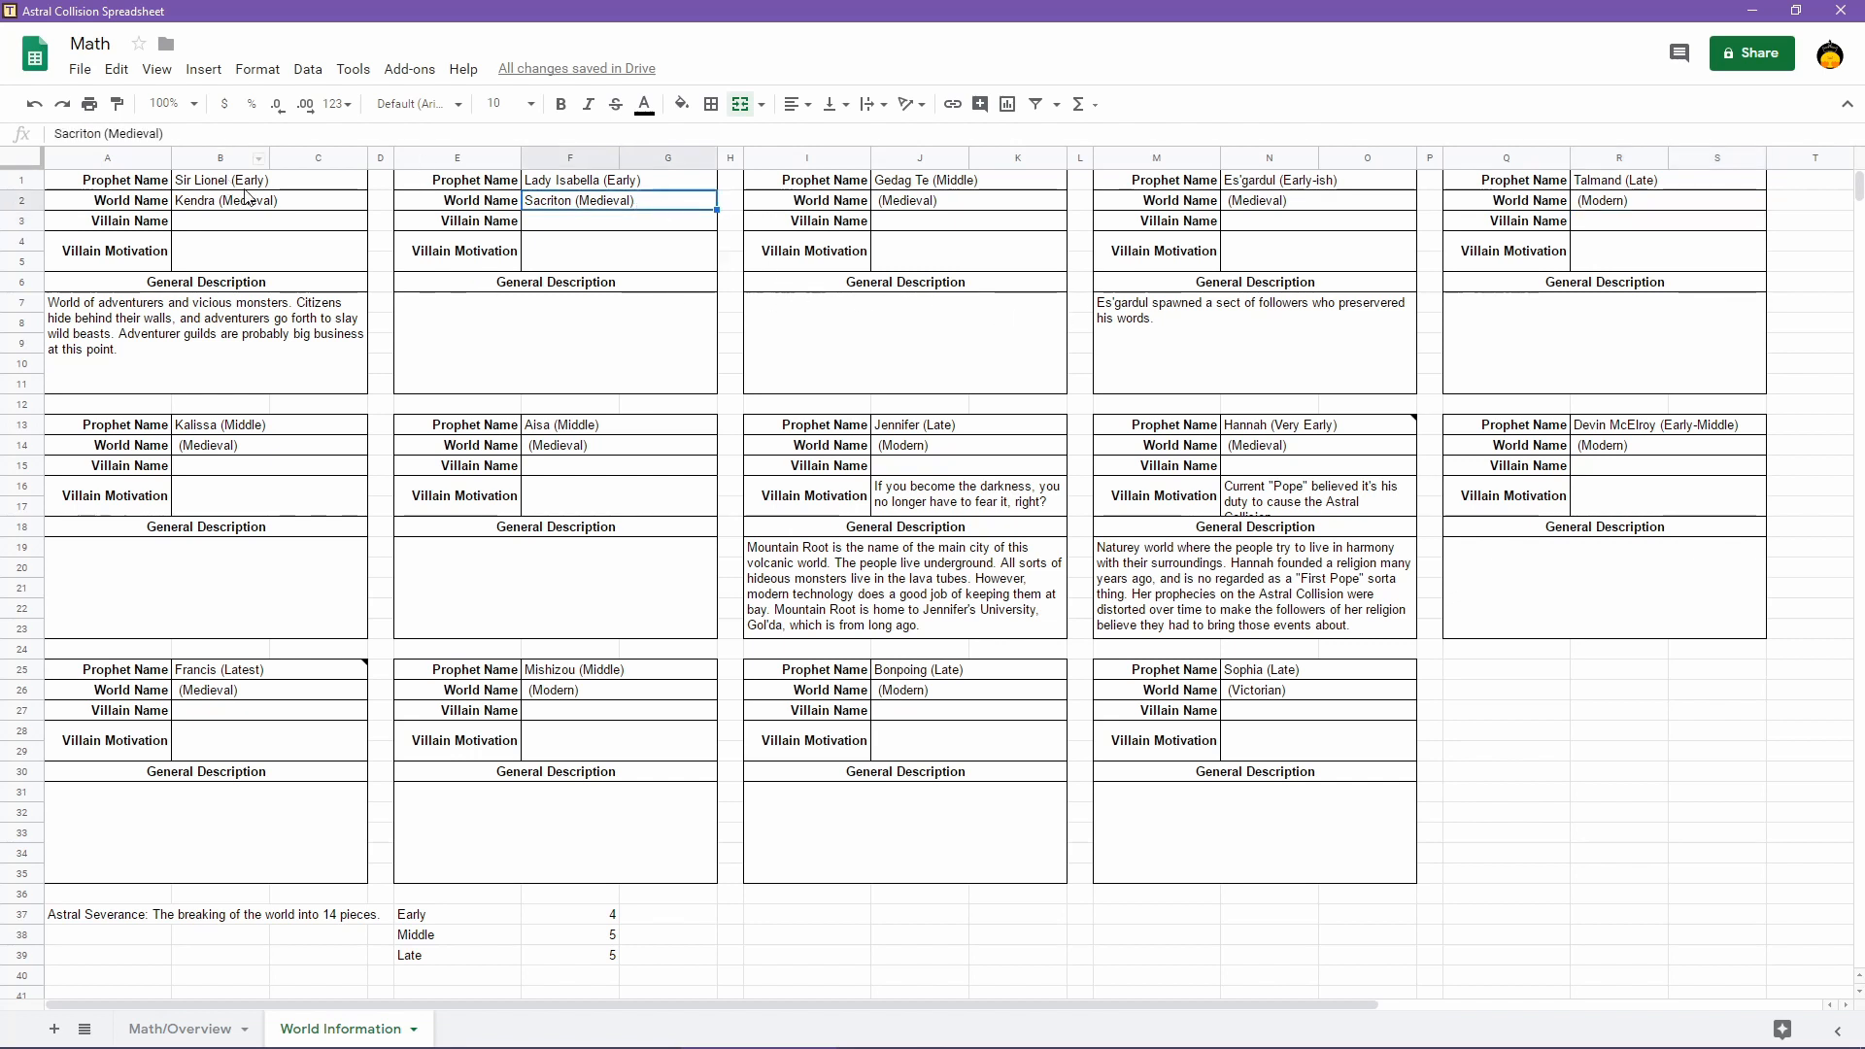
key("Left")
key("Left")
key("Left")
left_click(683, 104)
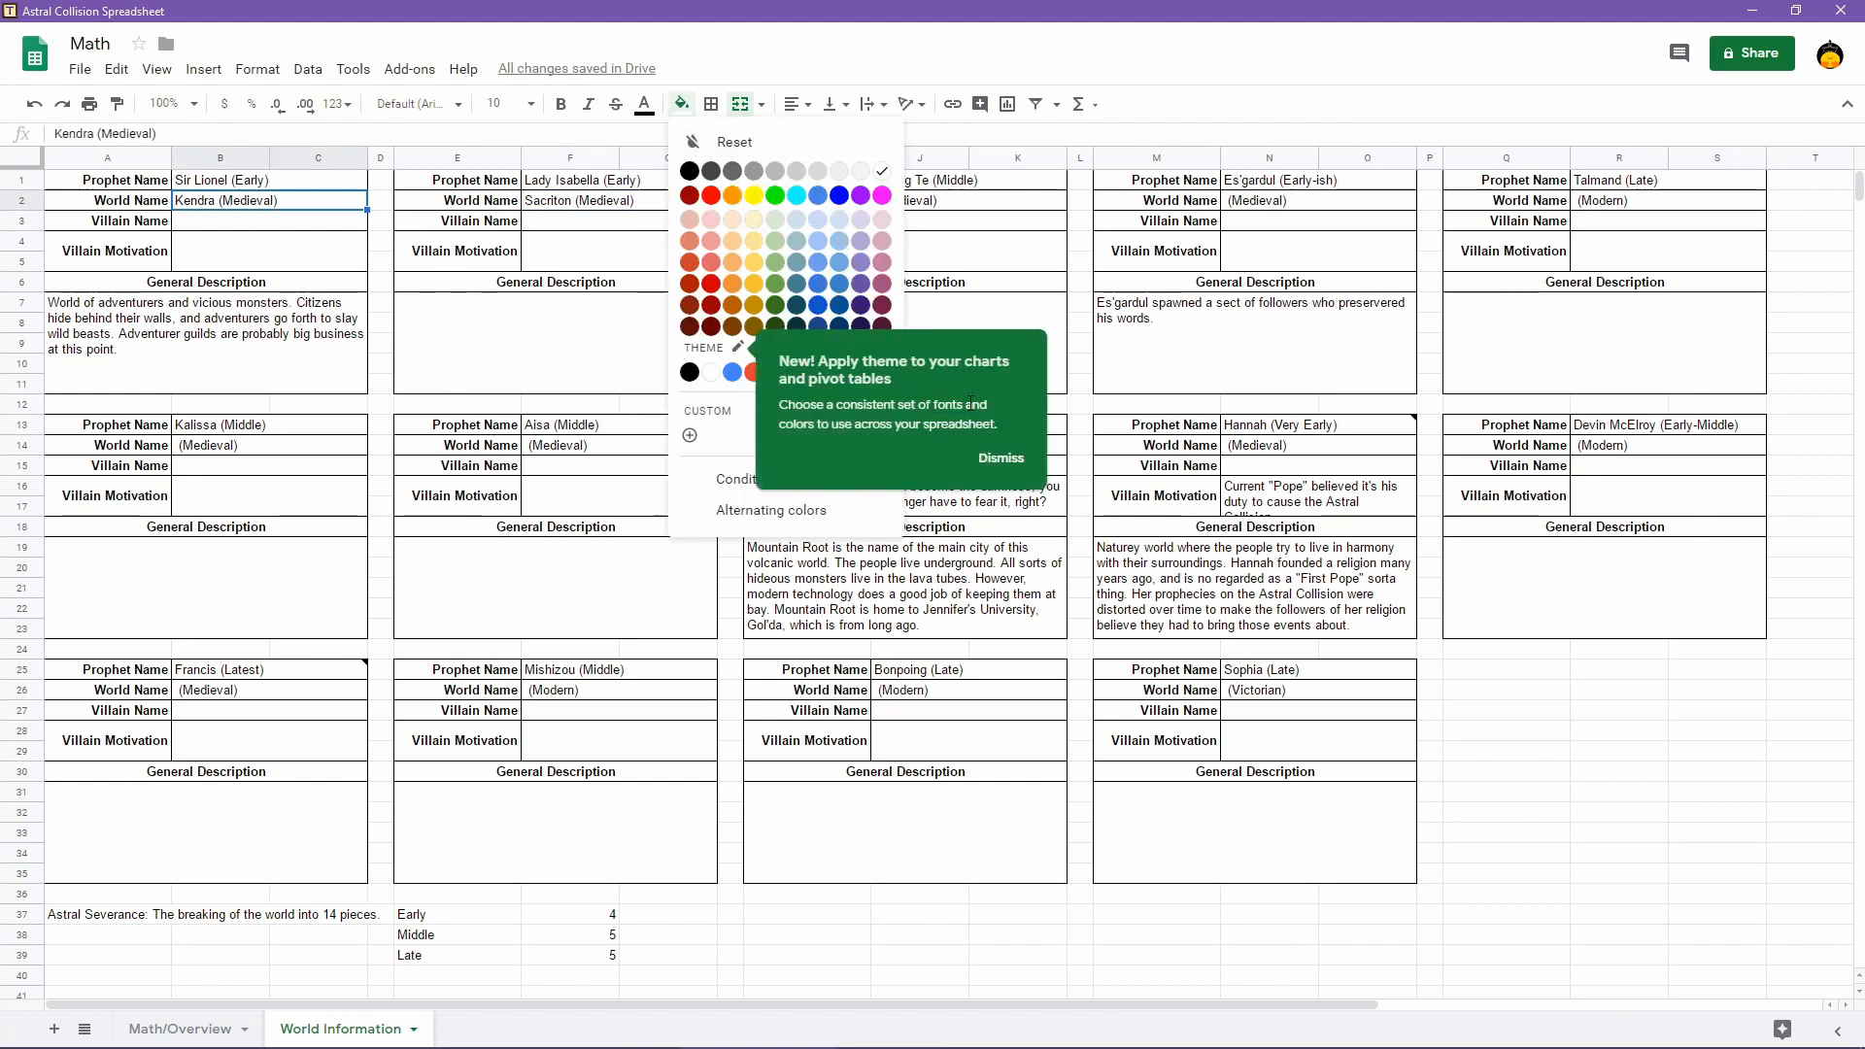
left_click(1001, 459)
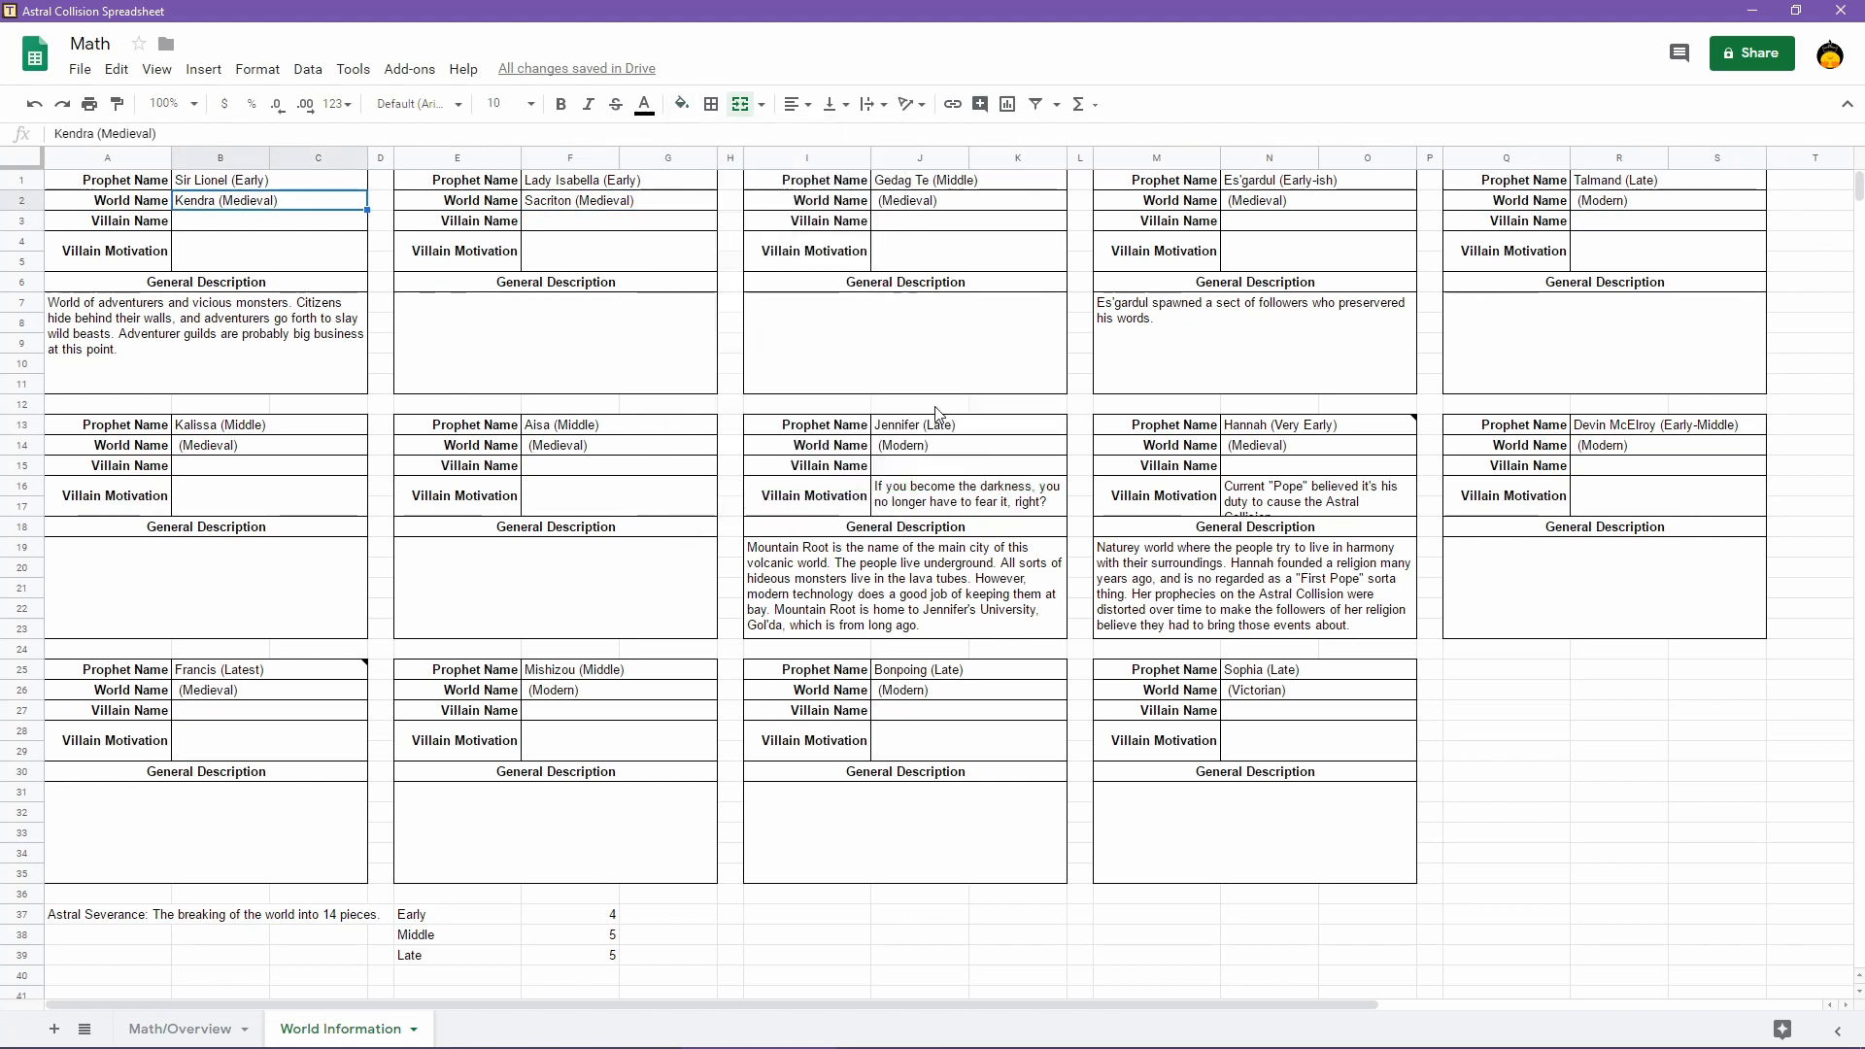
left_click(683, 105)
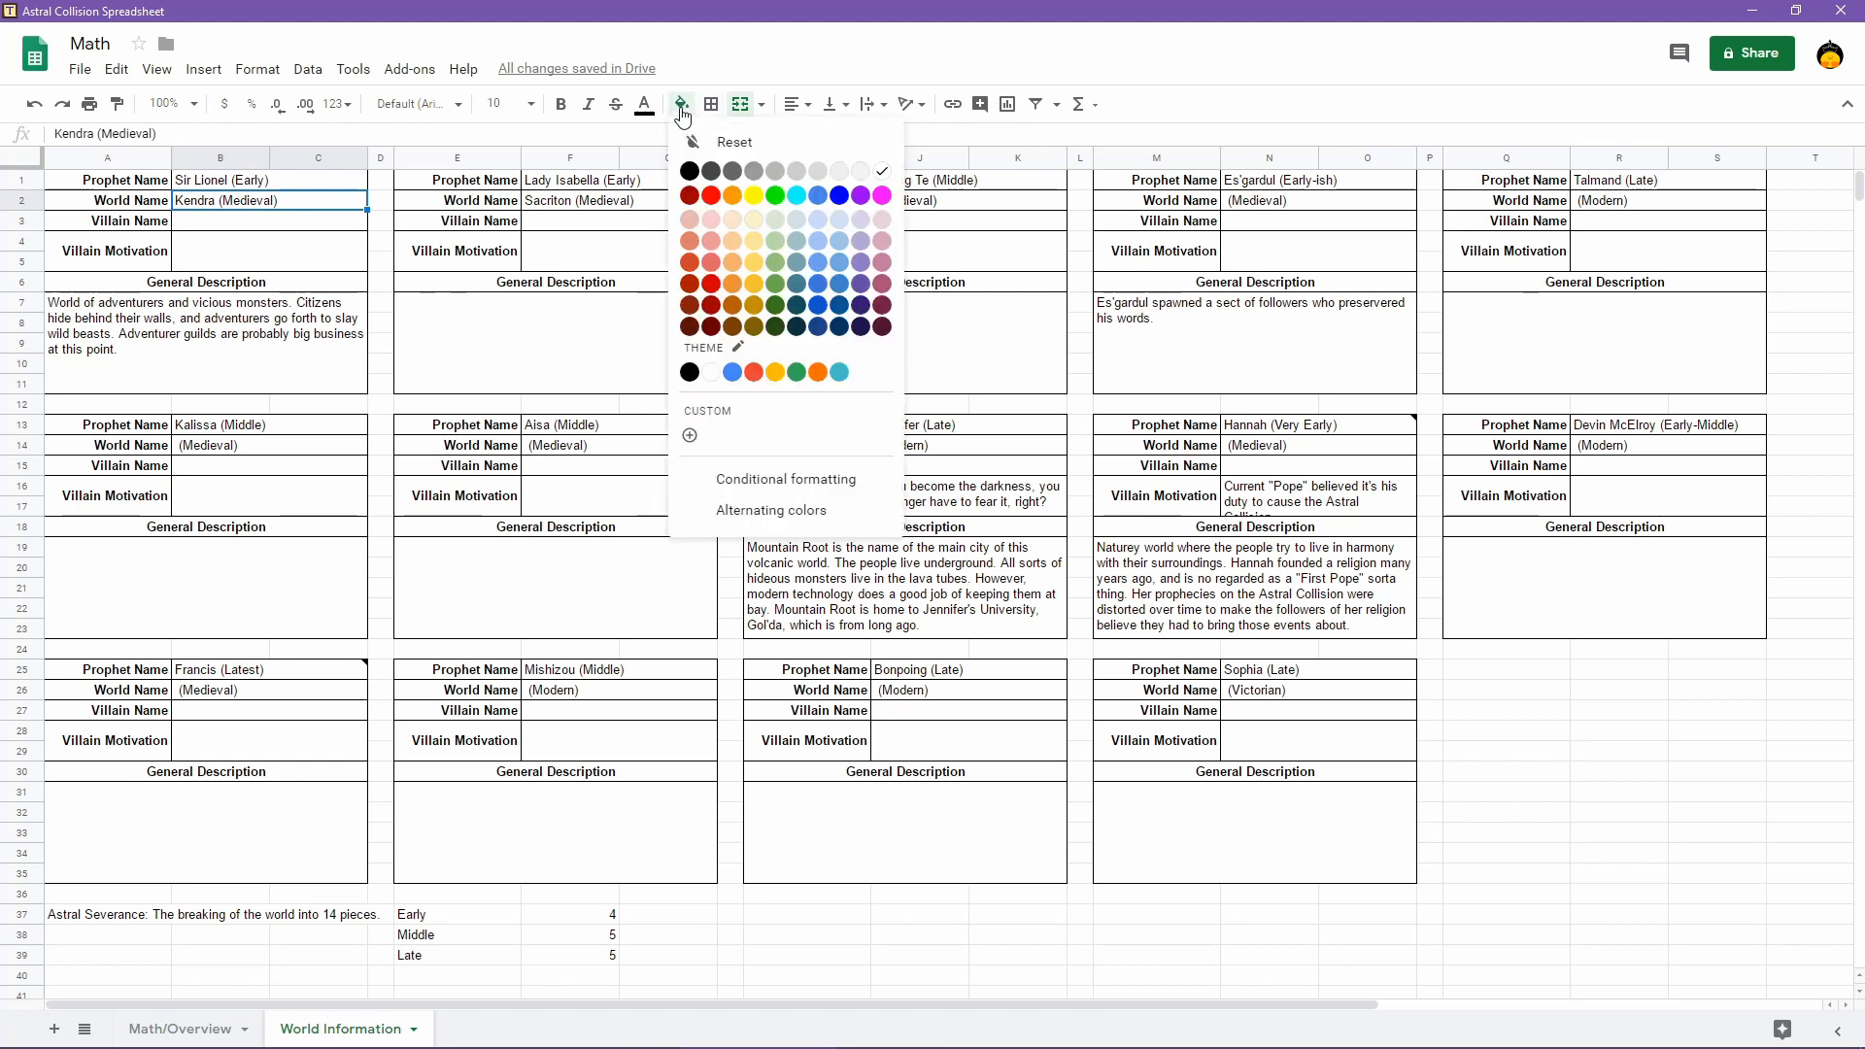
left_click(775, 242)
left_click(615, 204)
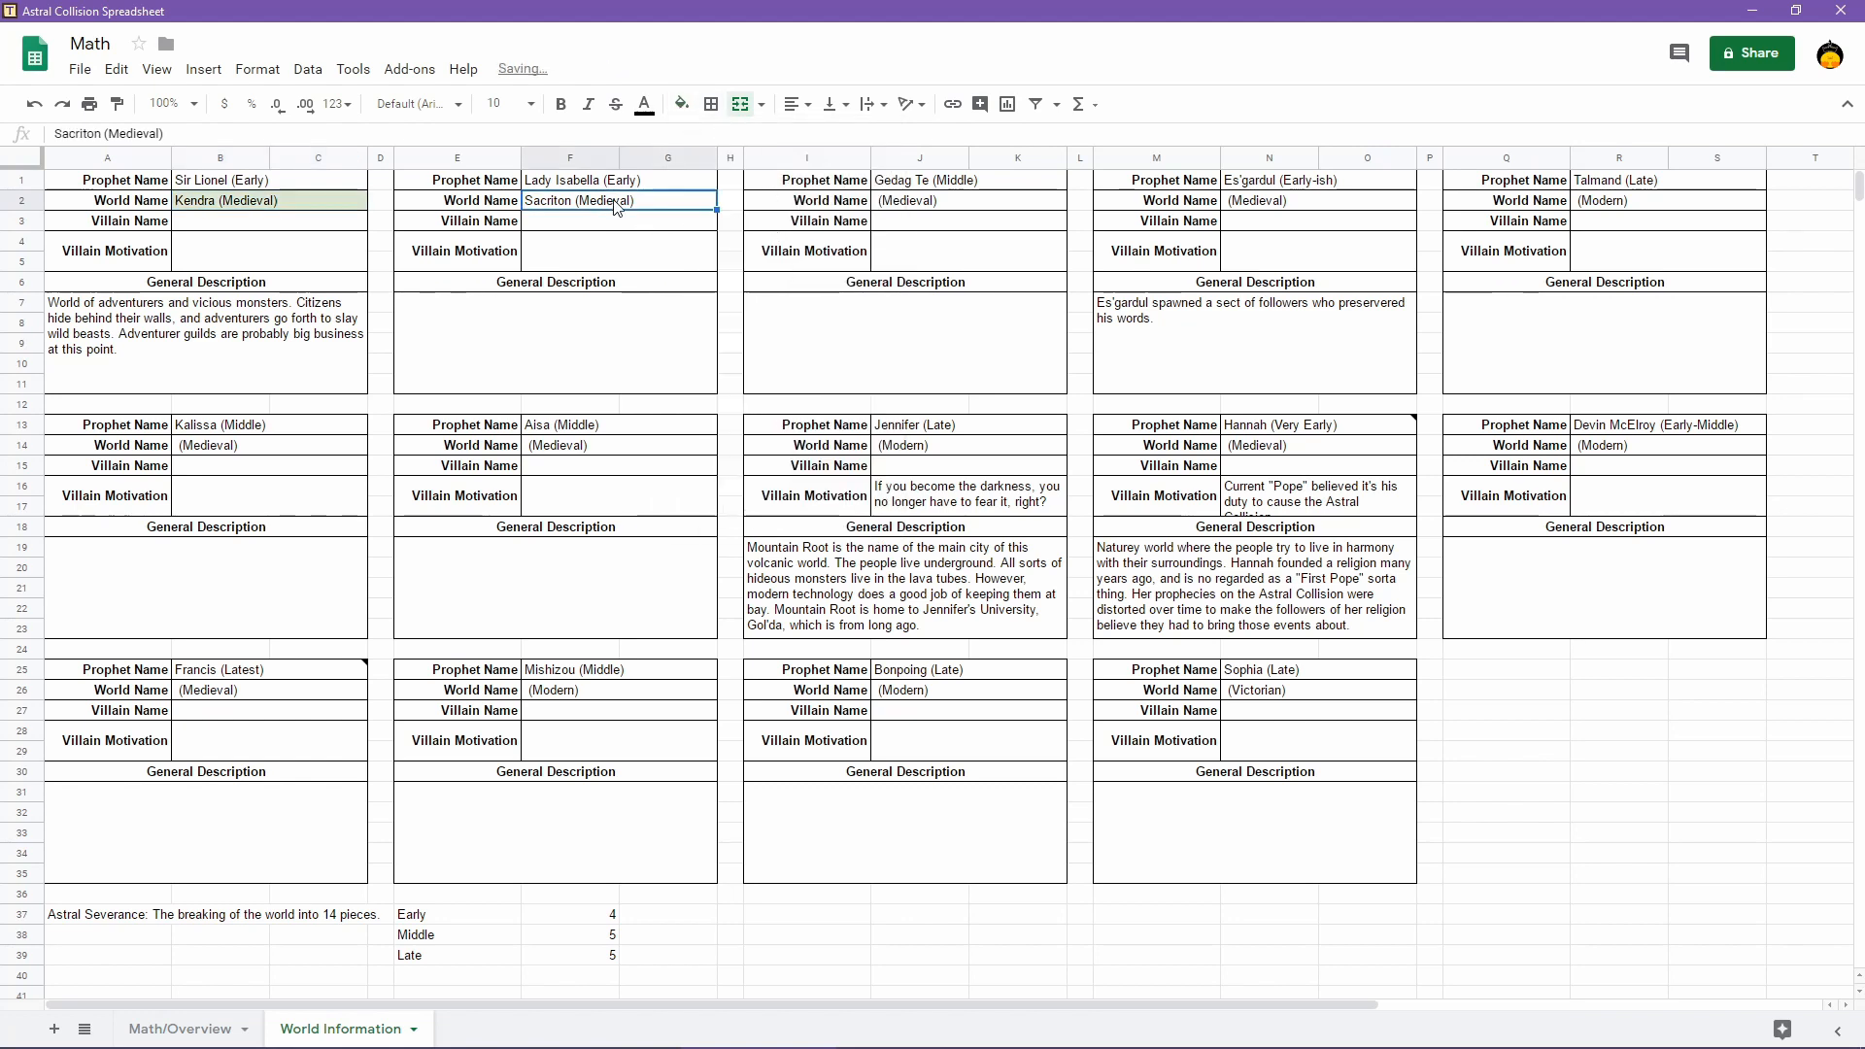
left_click(682, 105)
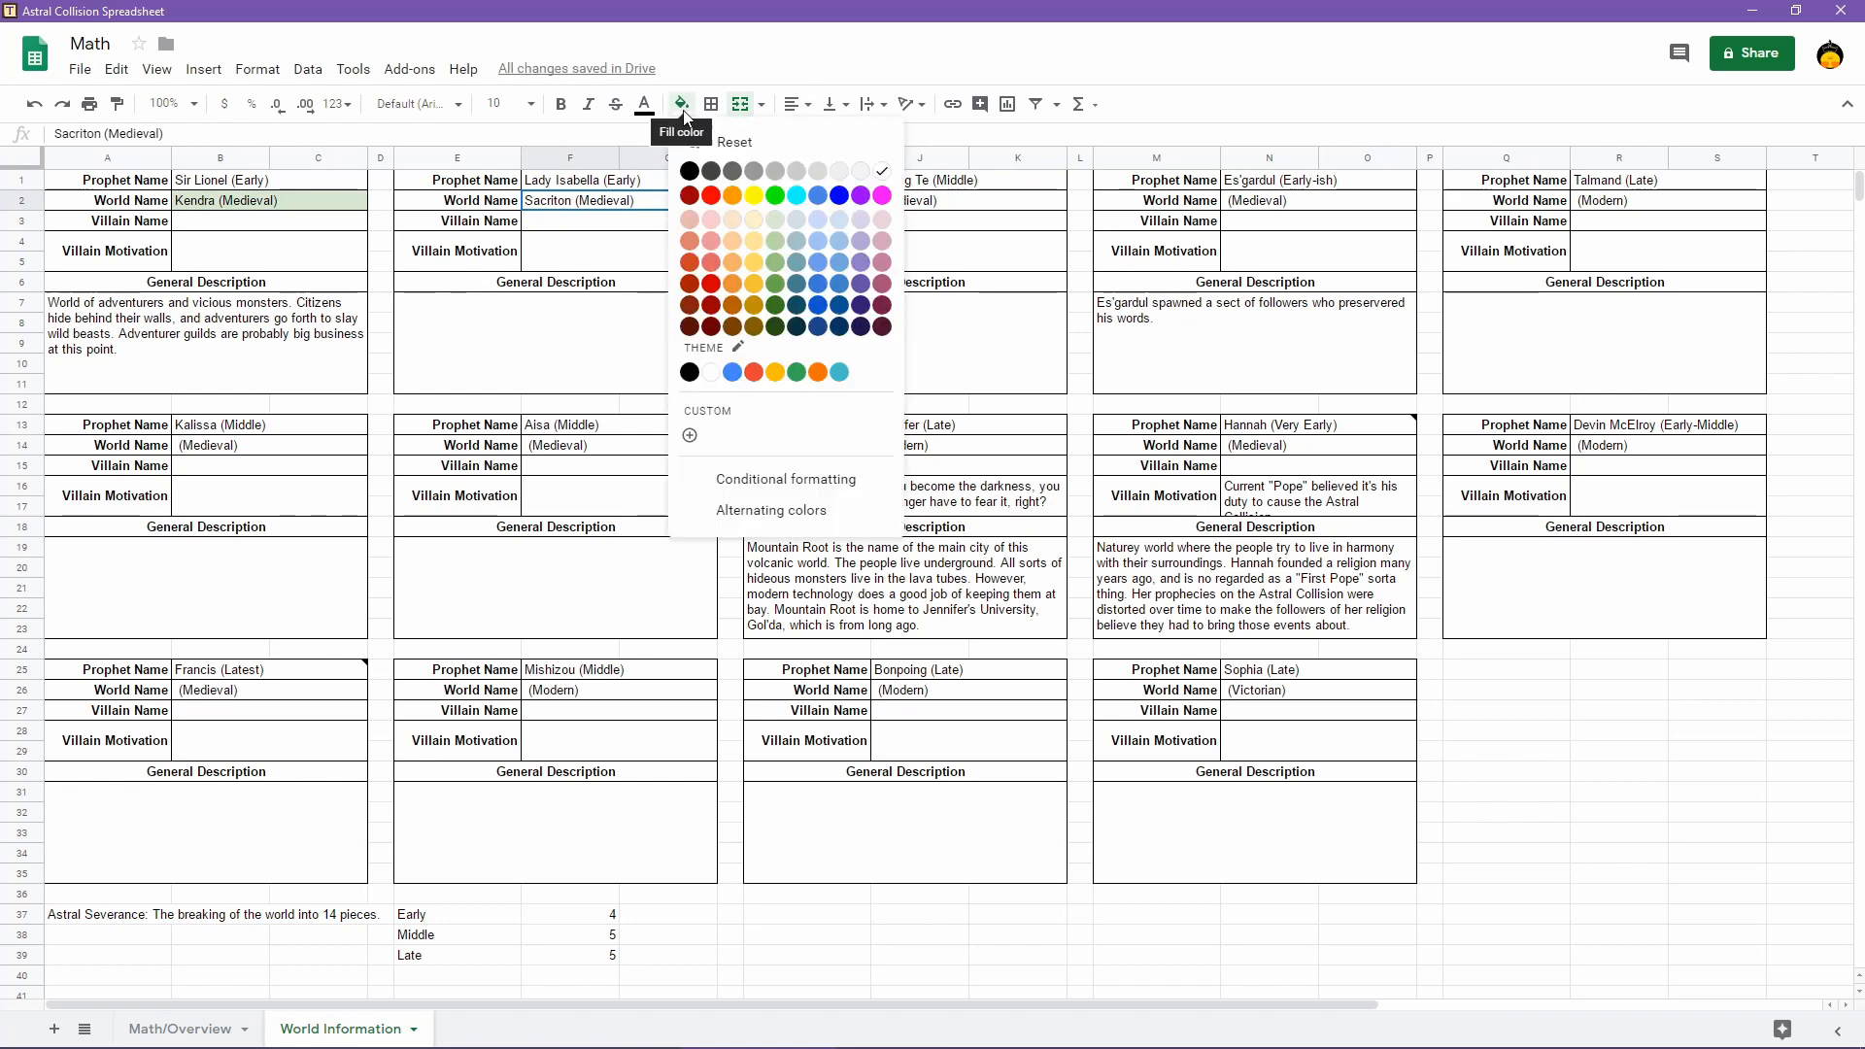
left_click(781, 224)
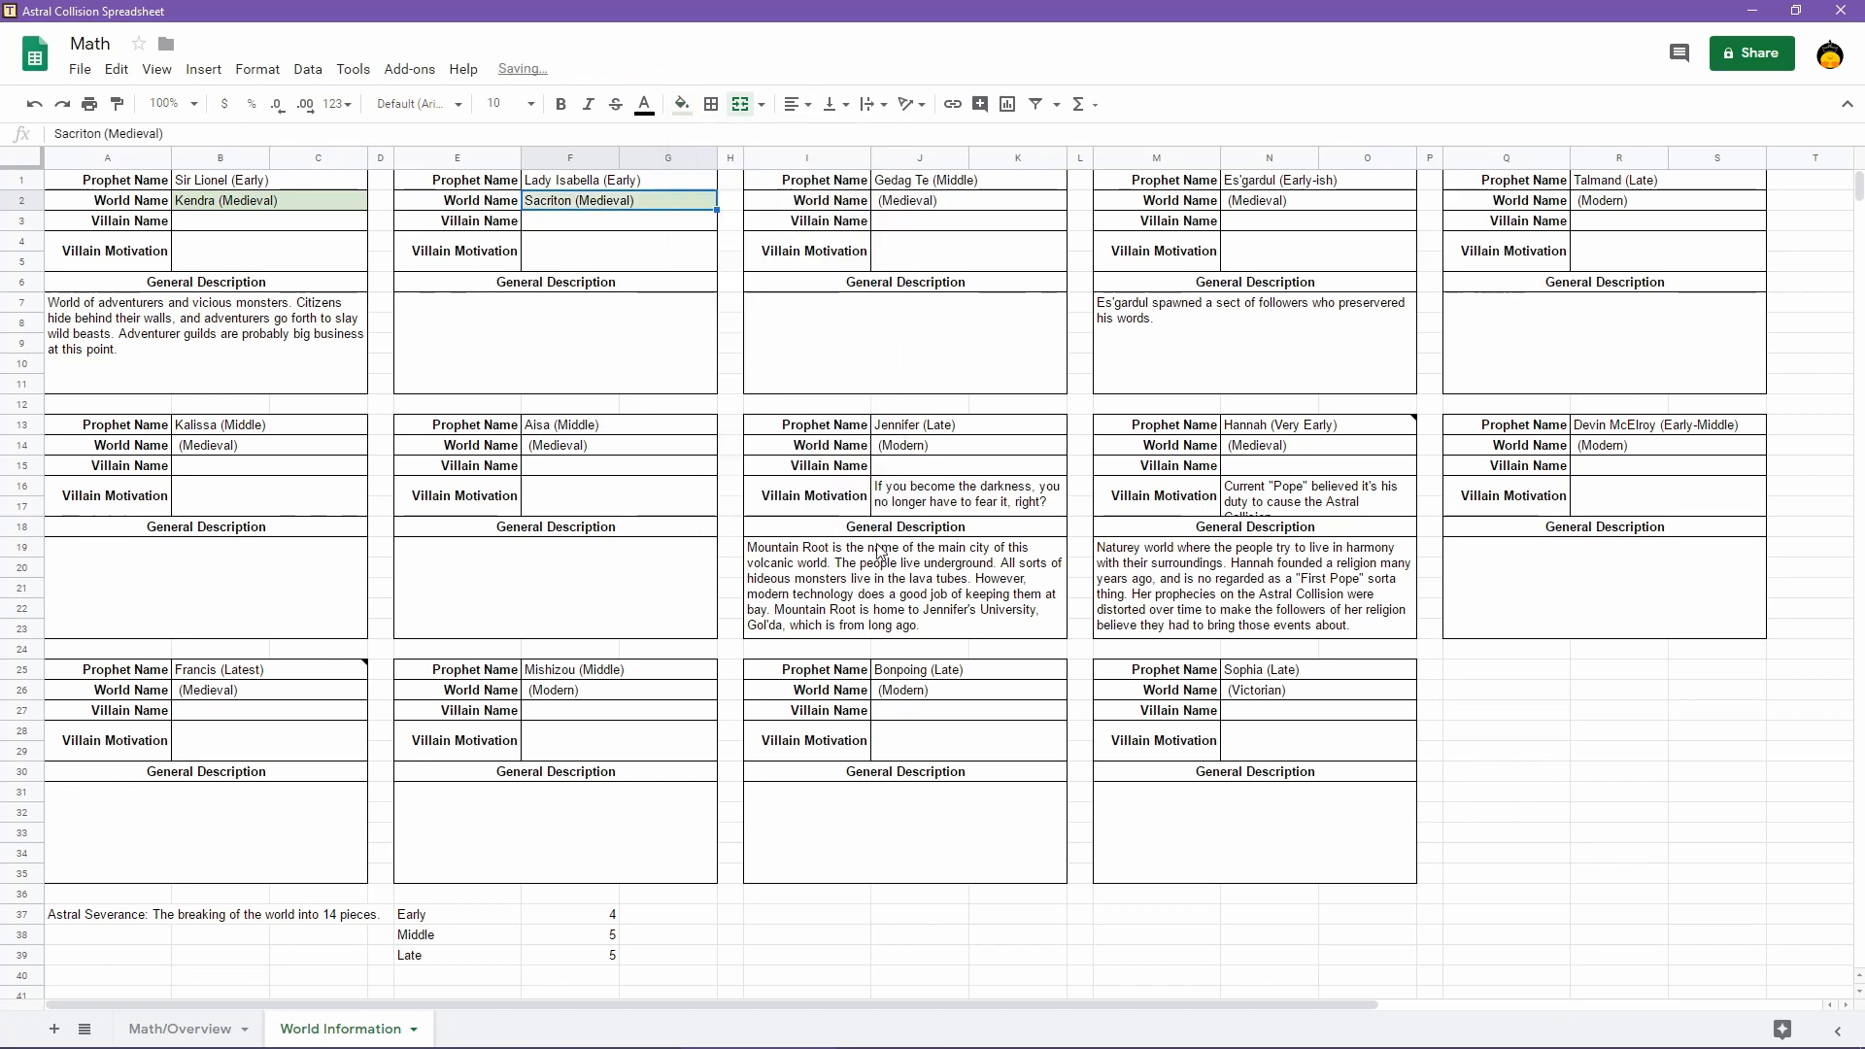
Apply the same light green fill to the "(Modern)" world name cells F26 and J14
left_click(648, 698)
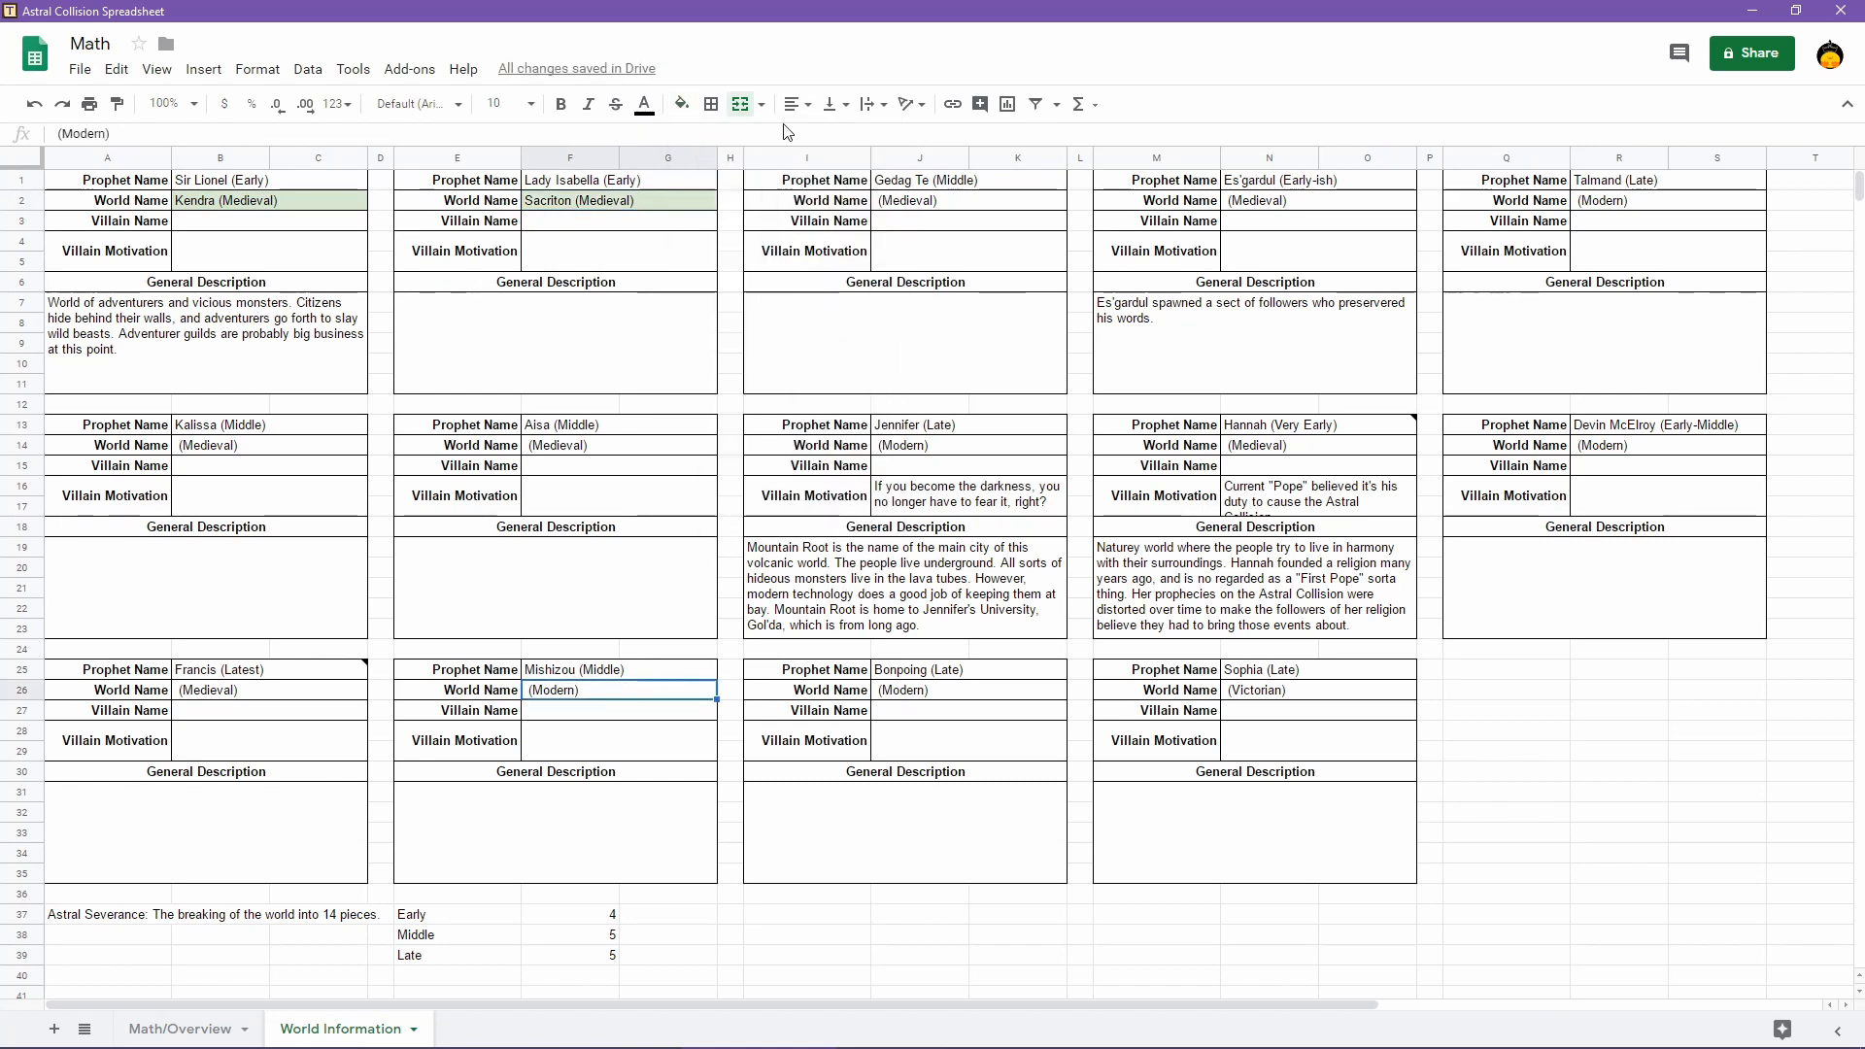
left_click(682, 107)
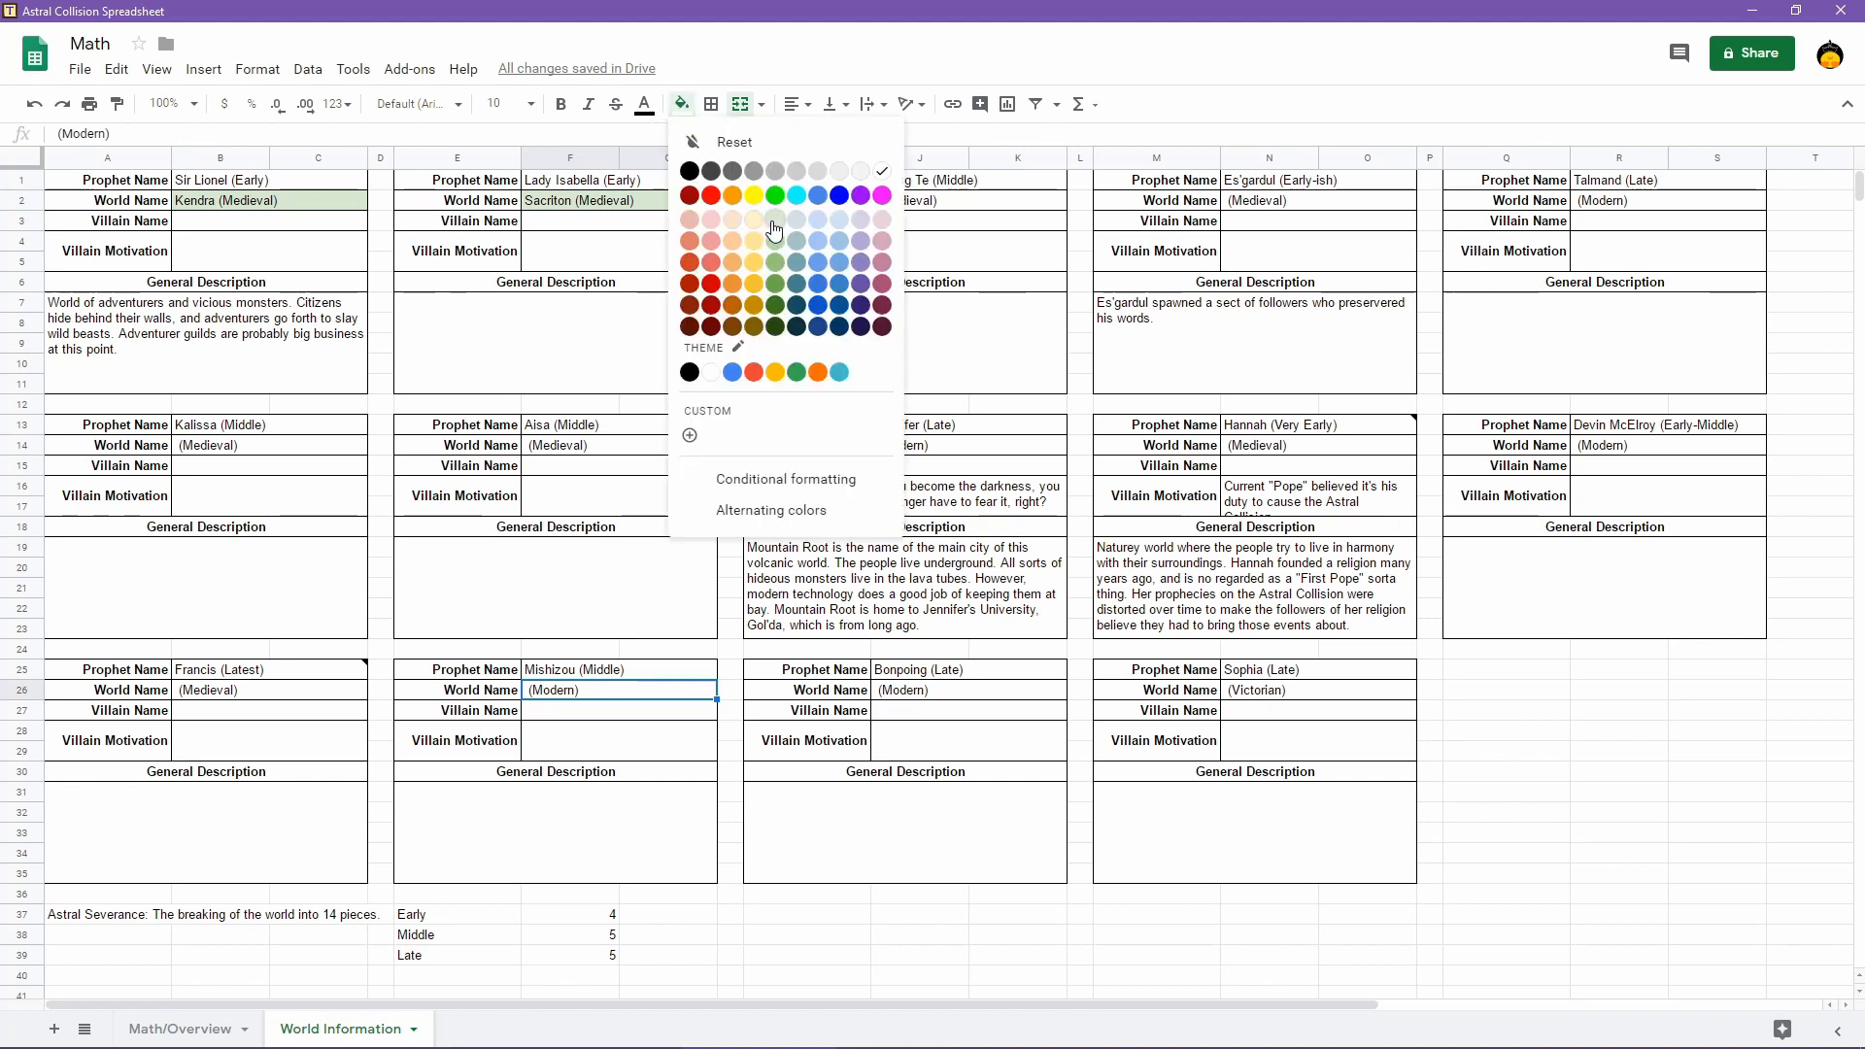
left_click(774, 219)
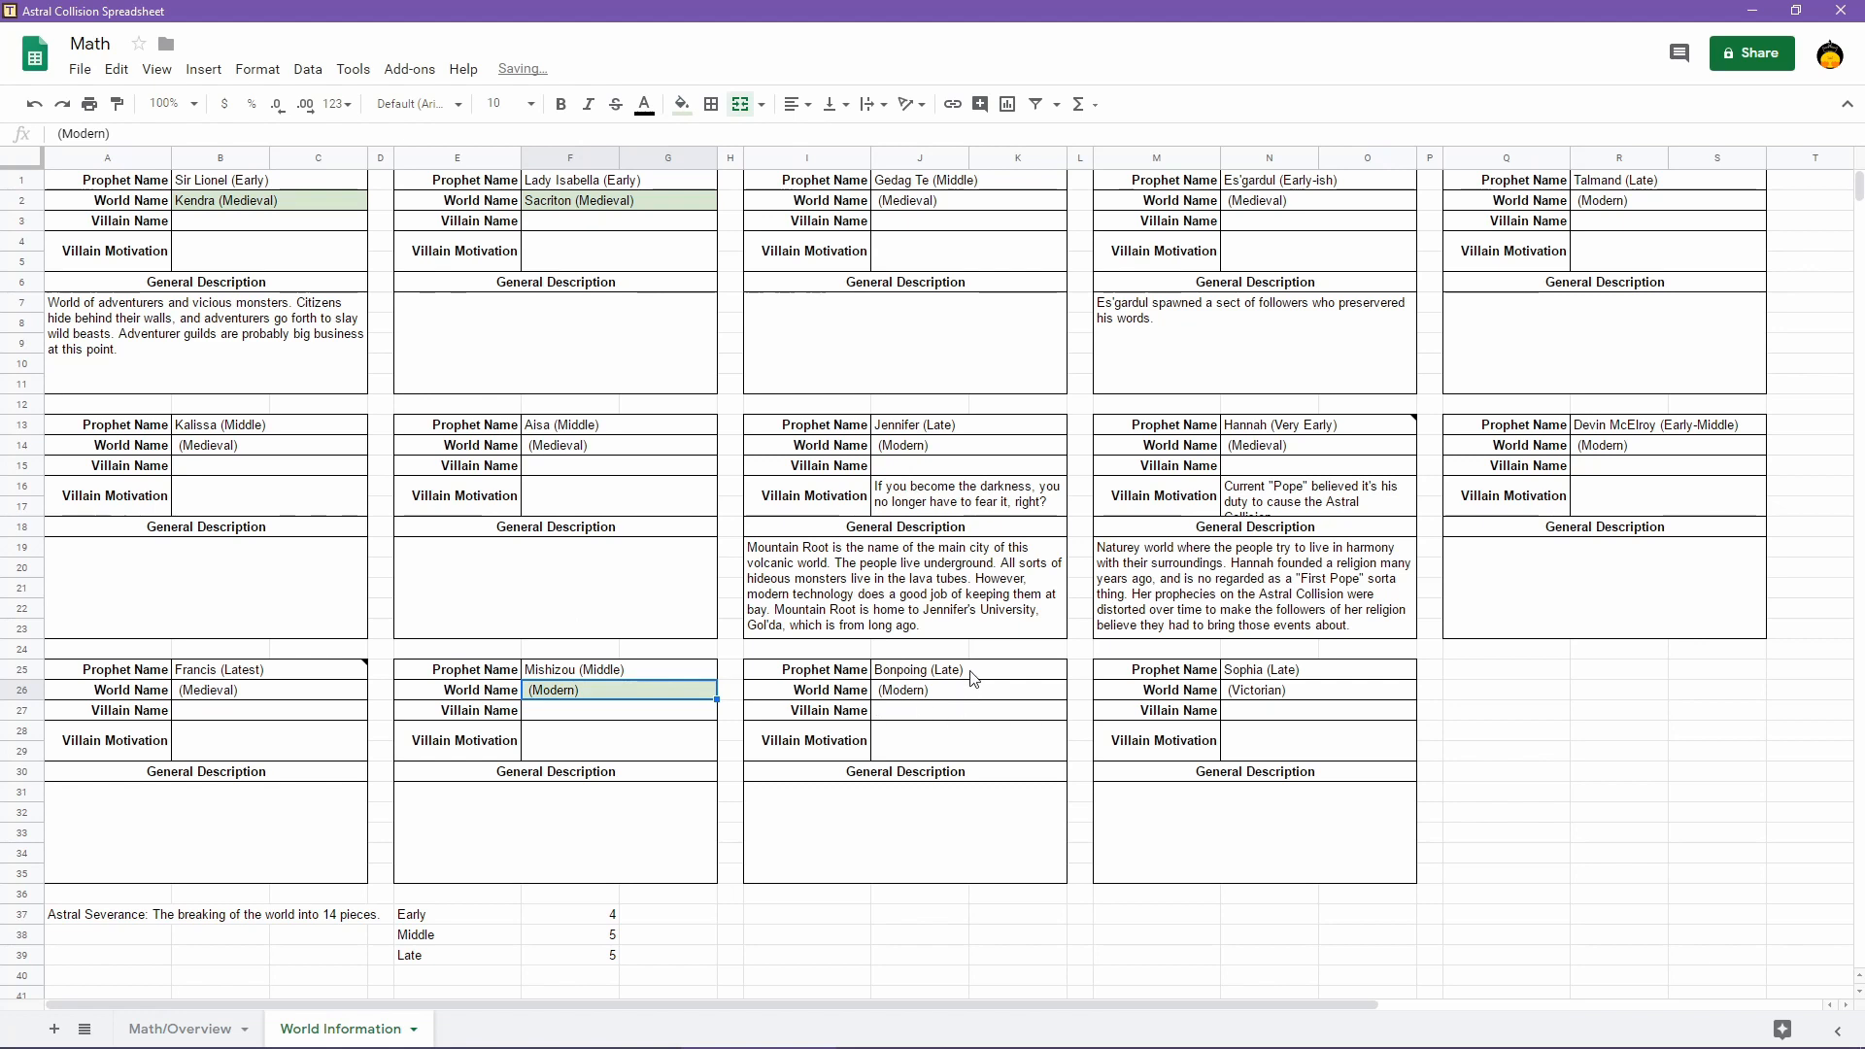
left_click(939, 449)
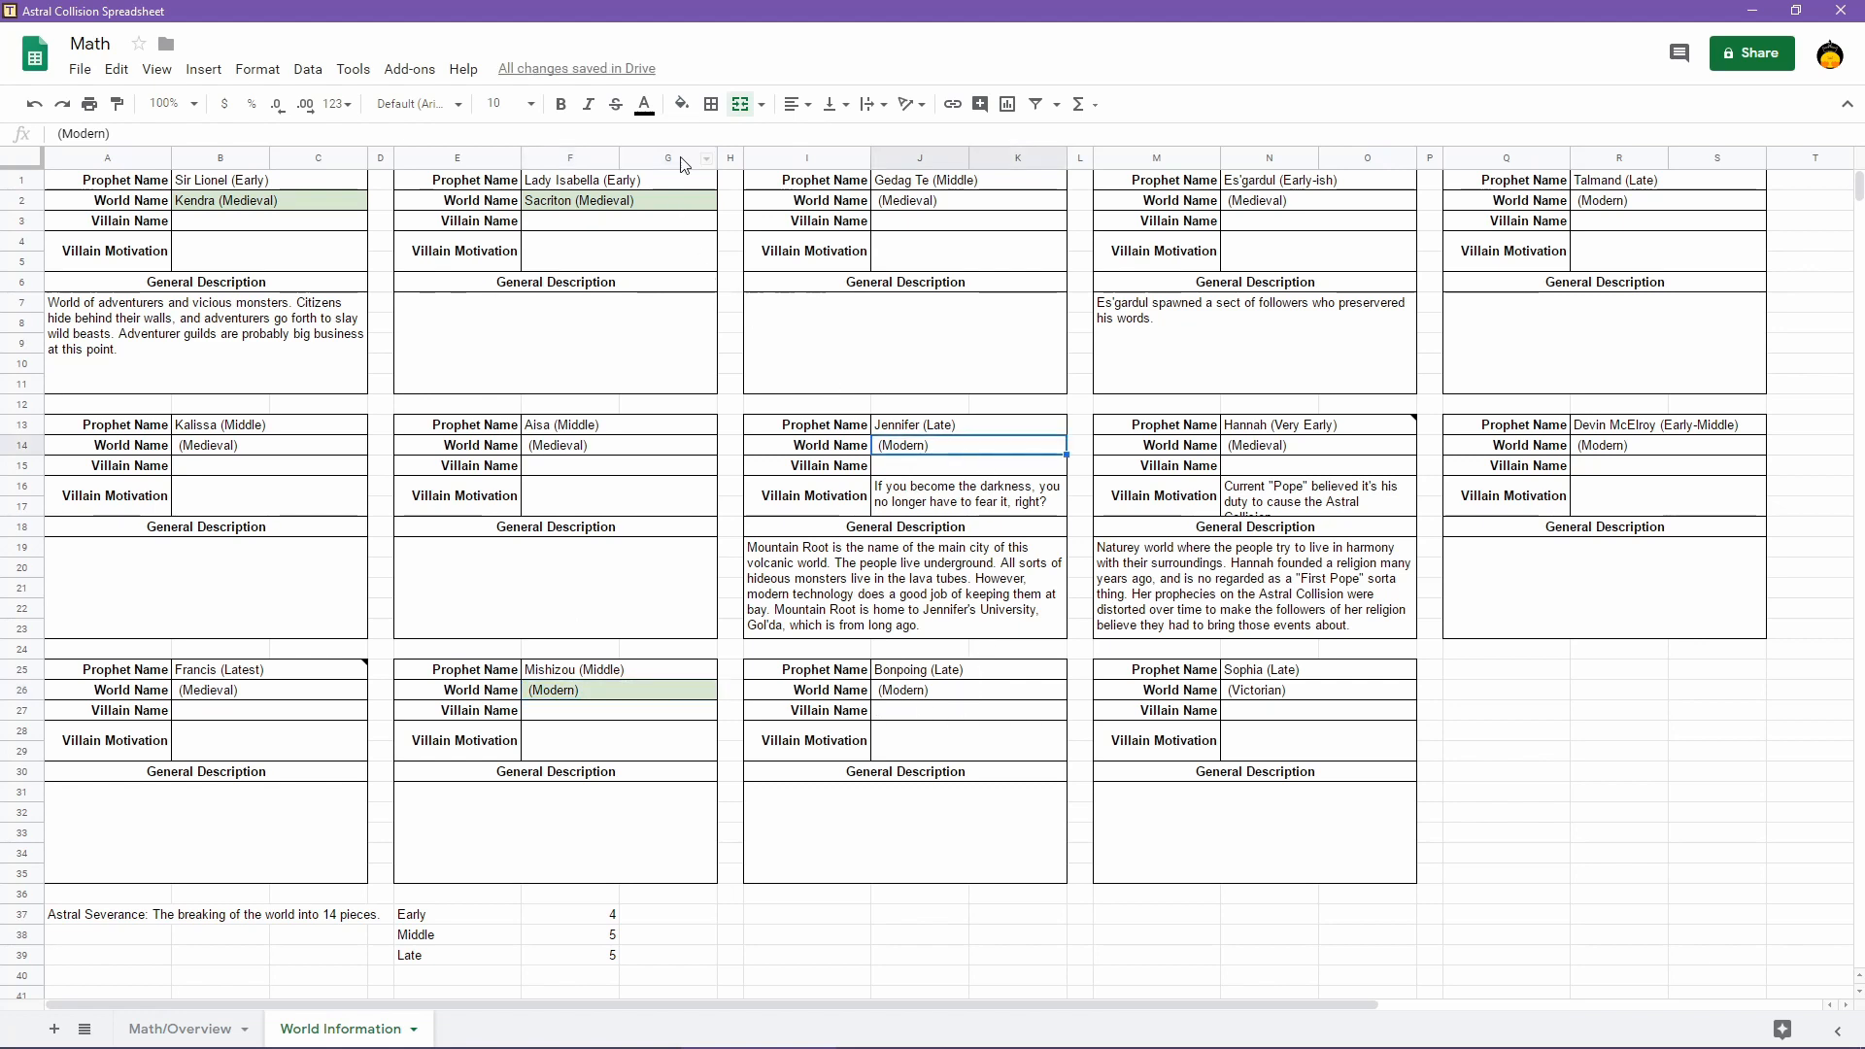
left_click(682, 104)
left_click(777, 222)
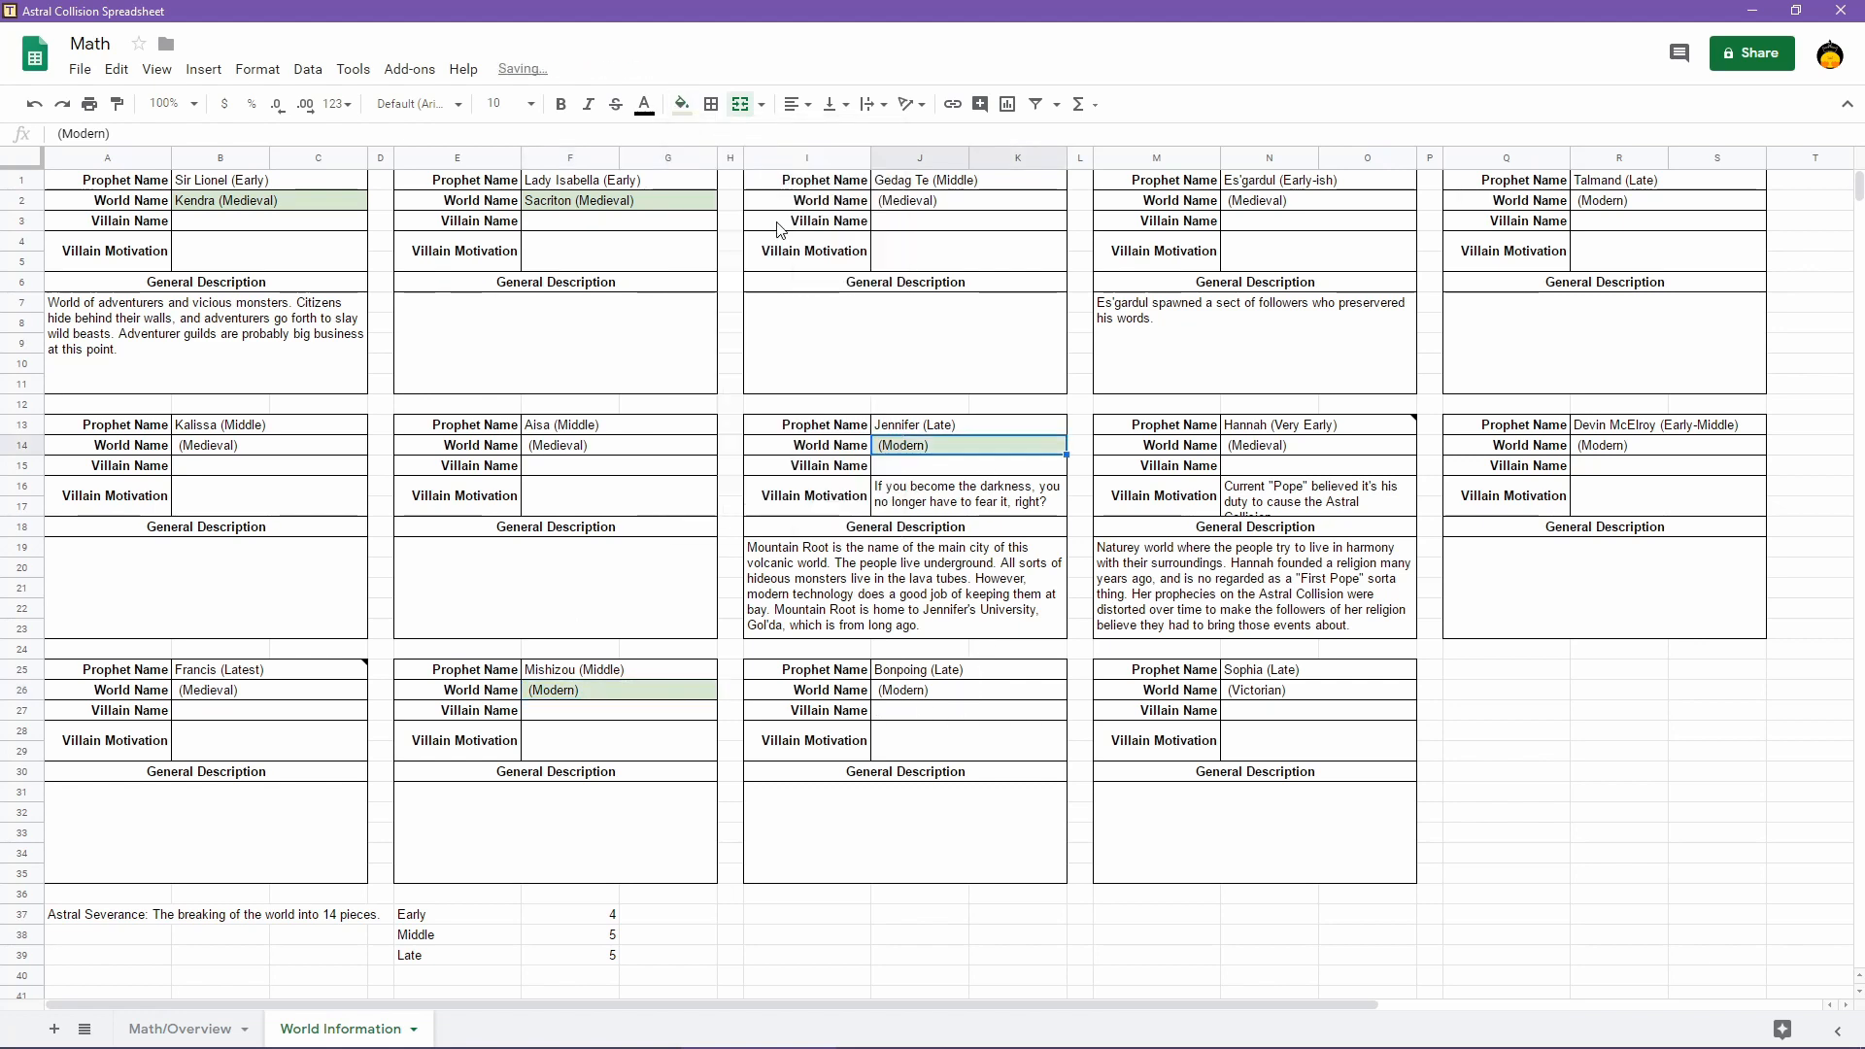
Deselect the colored world cell and switch to the Astral Collision project in RPG Maker MV
left_click(1590, 739)
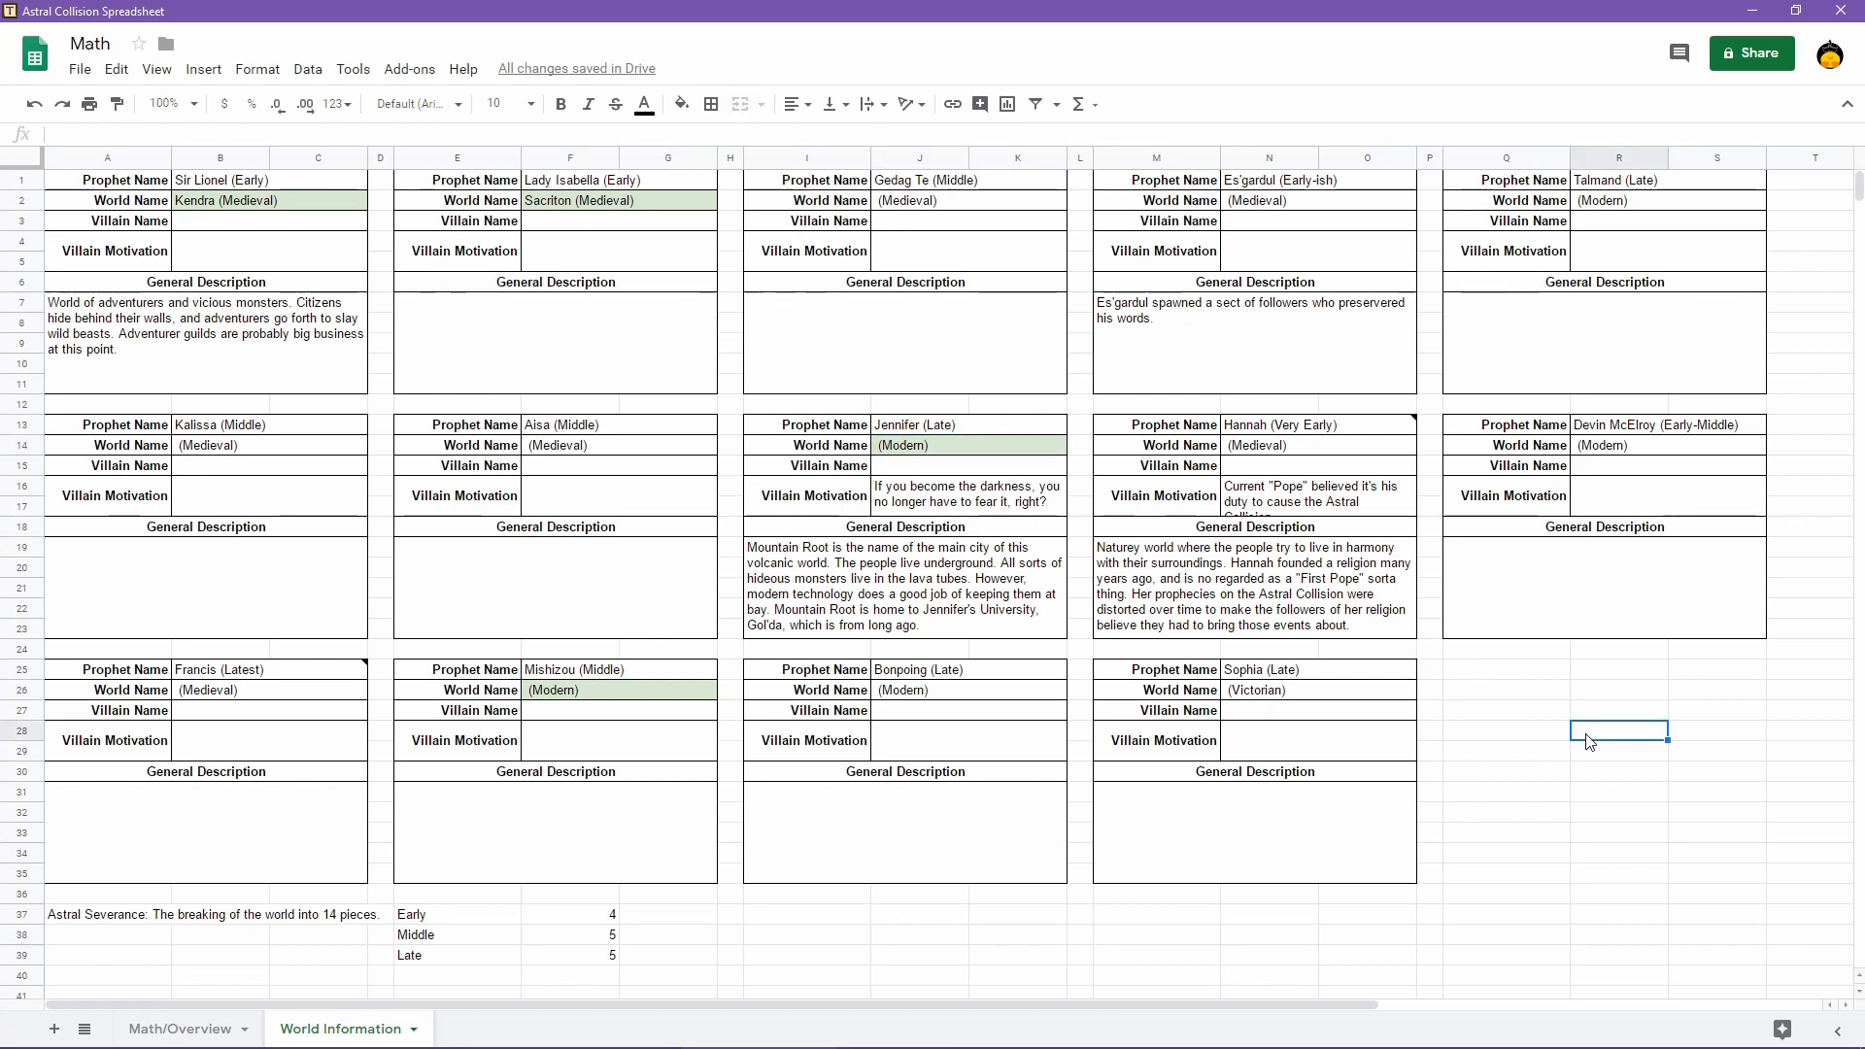
mouse_move(1134, 1005)
left_click(904, 986)
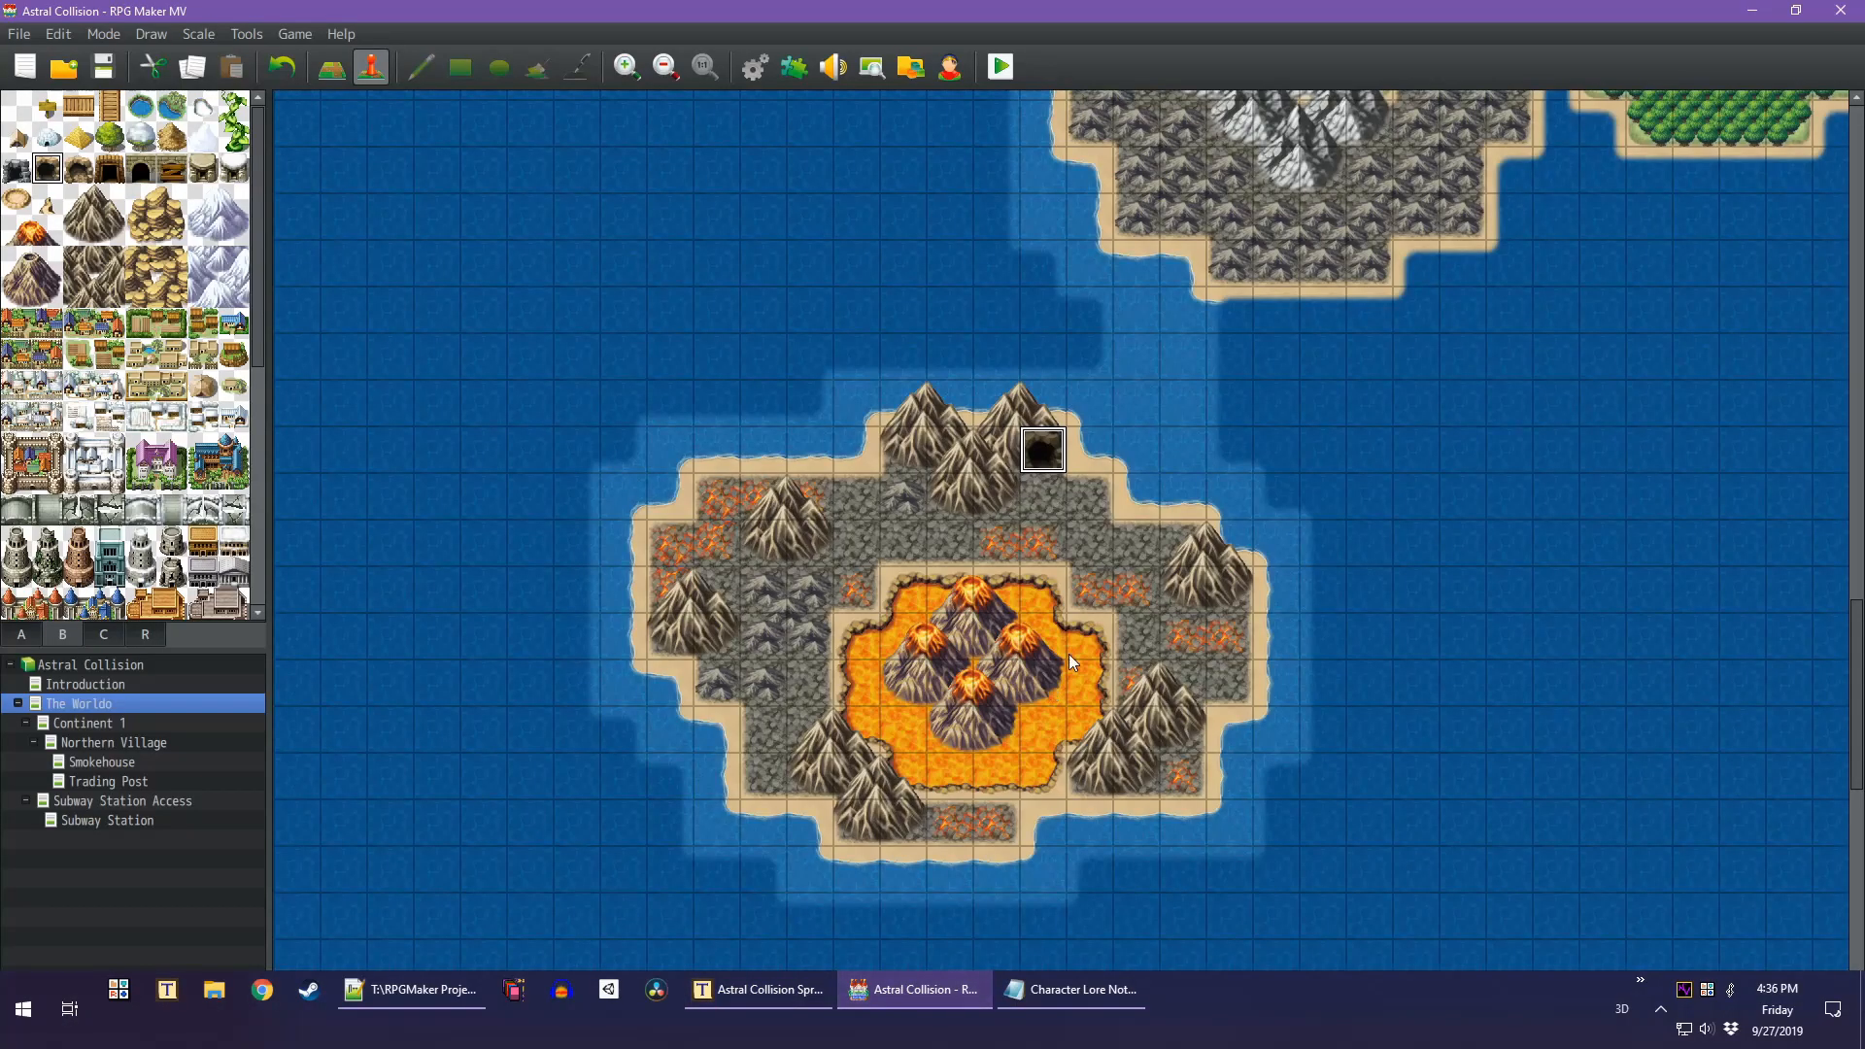
Switch back to the Astral Collision spreadsheet and fill the "(Medieval)" world name cell F14 with light green
middle_click_drag(1093, 622, 1257, 453)
mouse_move(1040, 535)
middle_mouse_down()
mouse_move(994, 484)
mouse_move(1059, 446)
mouse_move(1069, 693)
mouse_move(1113, 643)
mouse_move(1100, 719)
mouse_move(1069, 749)
mouse_move(1036, 592)
middle_mouse_up()
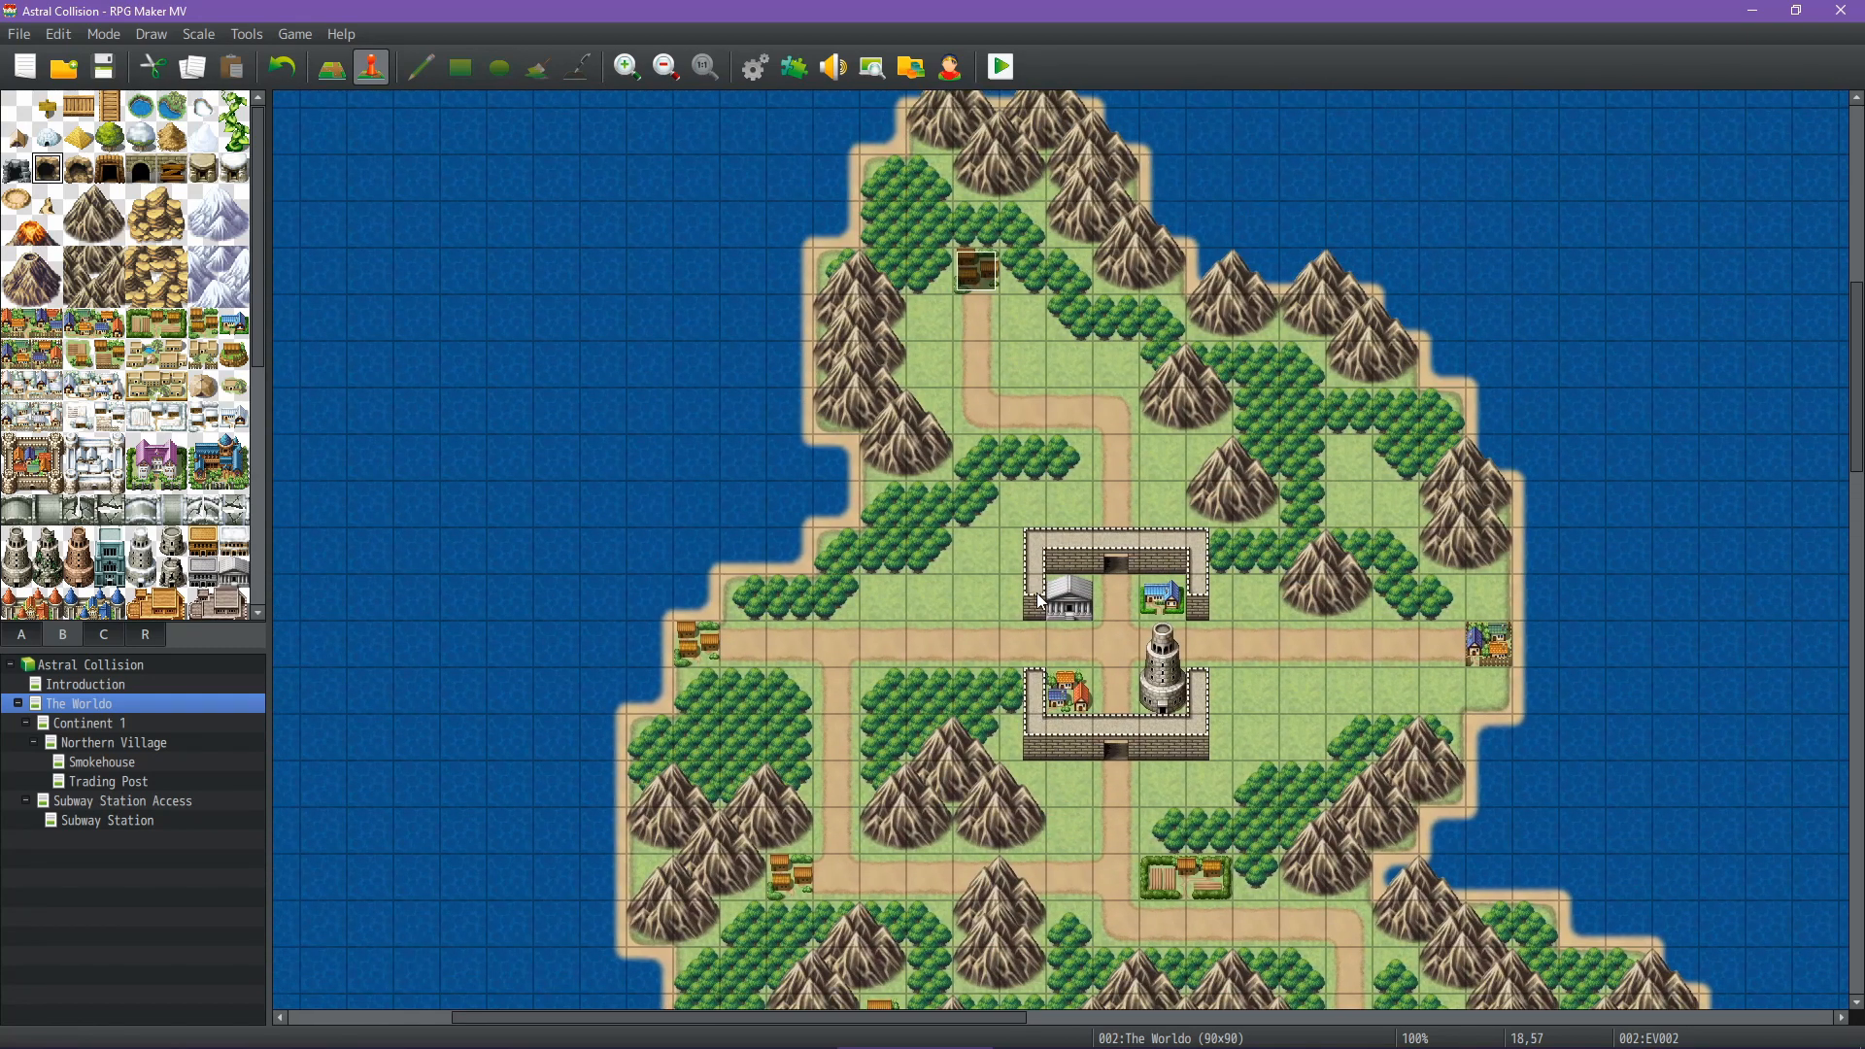
mouse_move(912, 507)
middle_mouse_down()
mouse_move(1001, 573)
mouse_move(1286, 570)
mouse_move(875, 311)
mouse_move(960, 408)
middle_mouse_up()
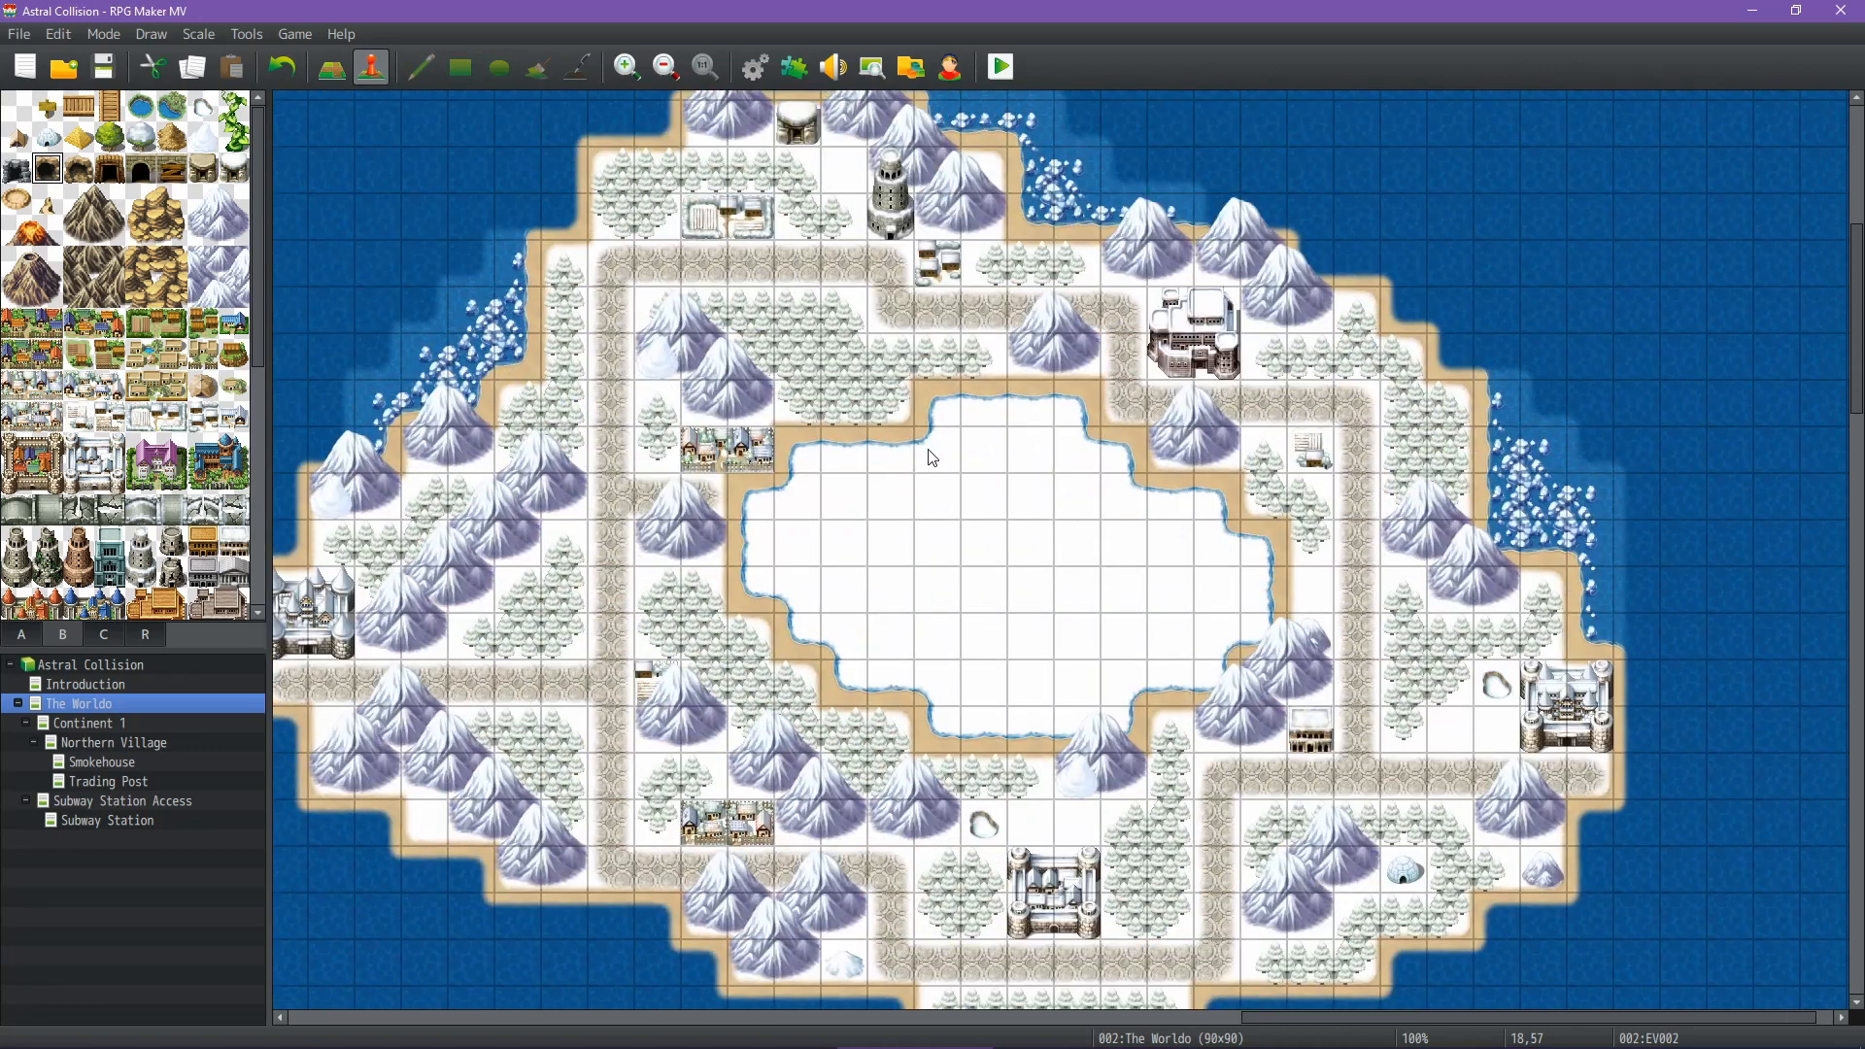
scroll(879, 459, "left", 2)
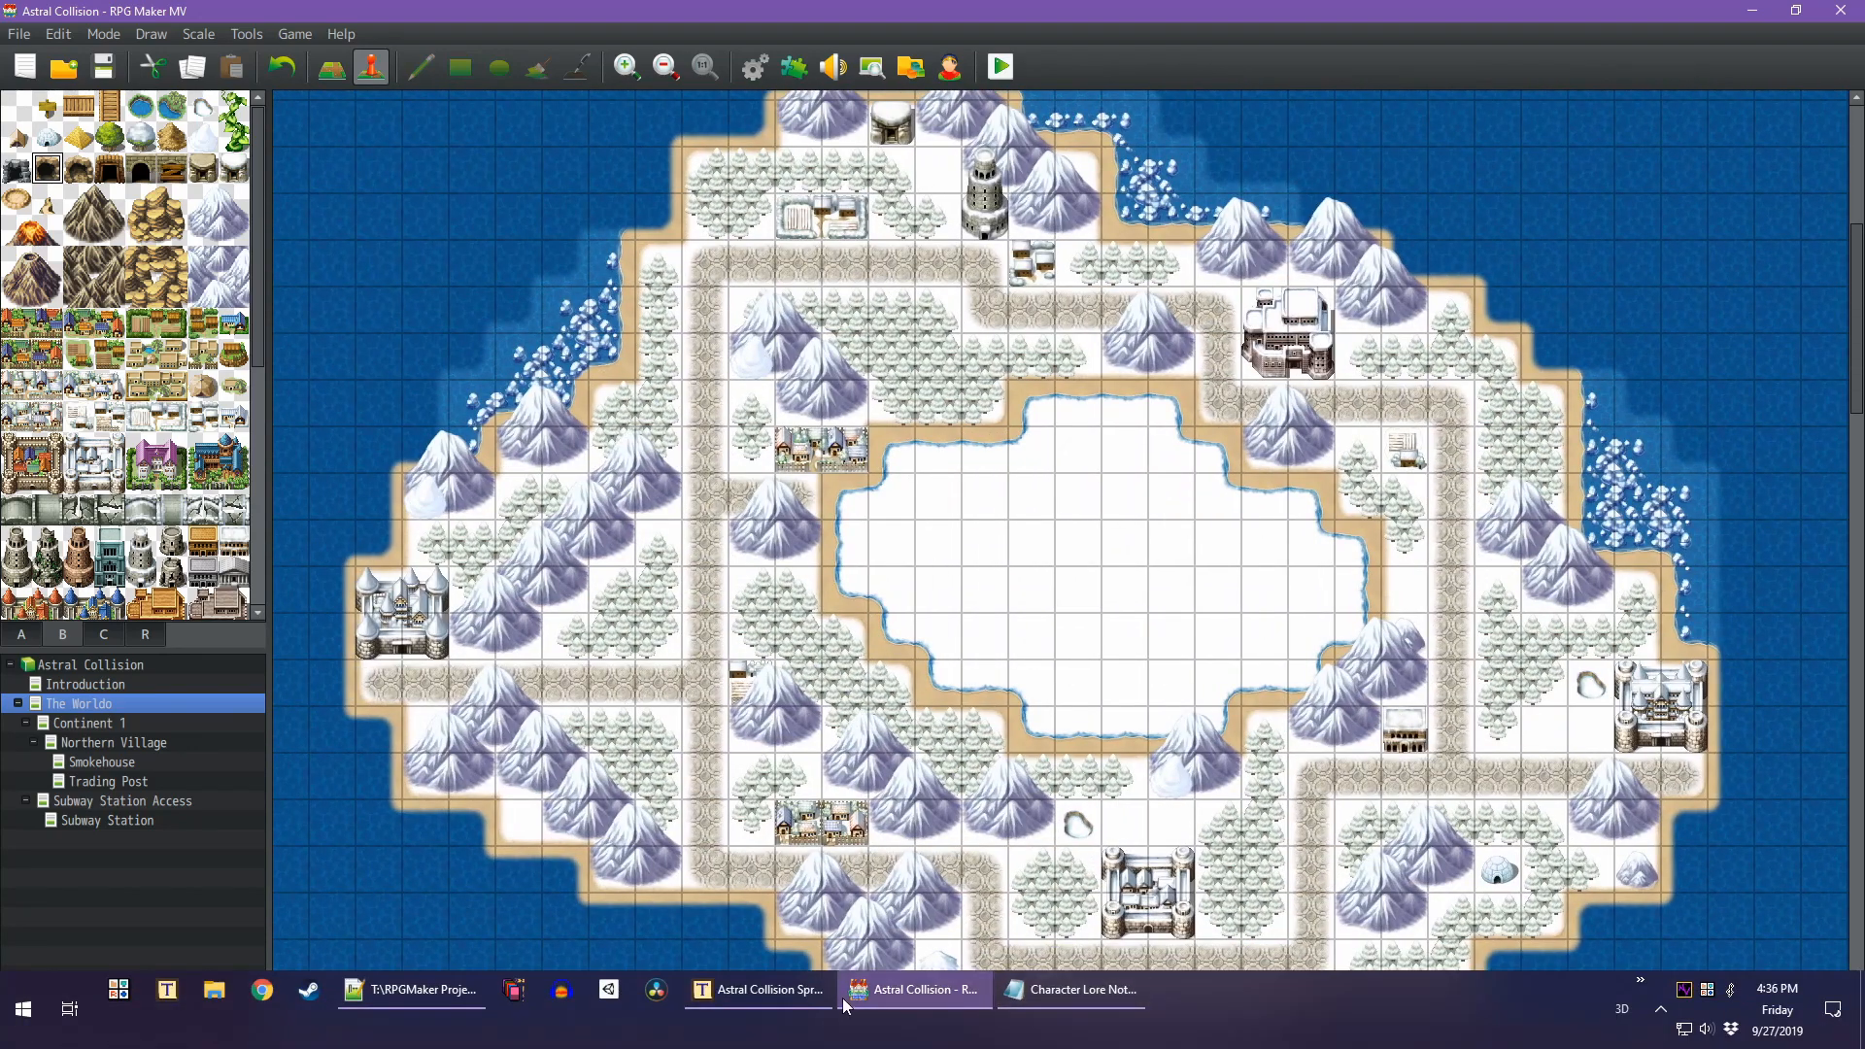
left_click(781, 997)
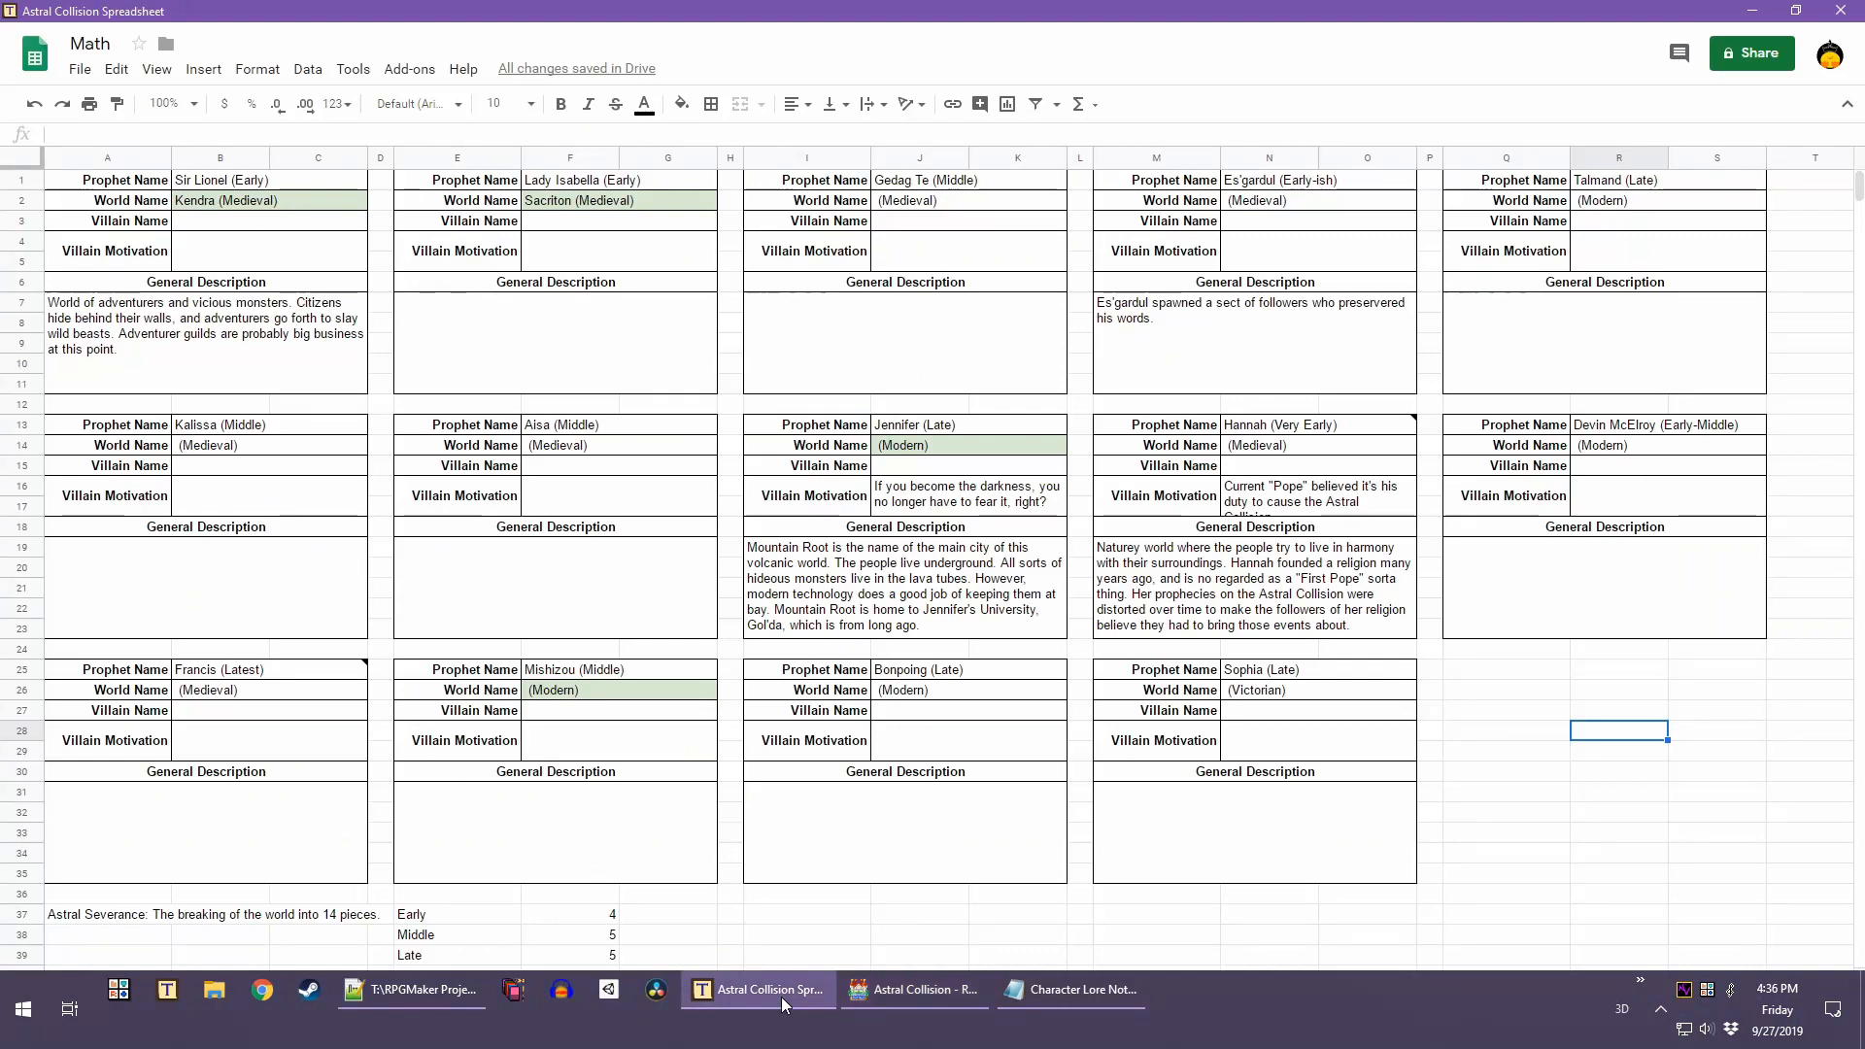
left_click(607, 447)
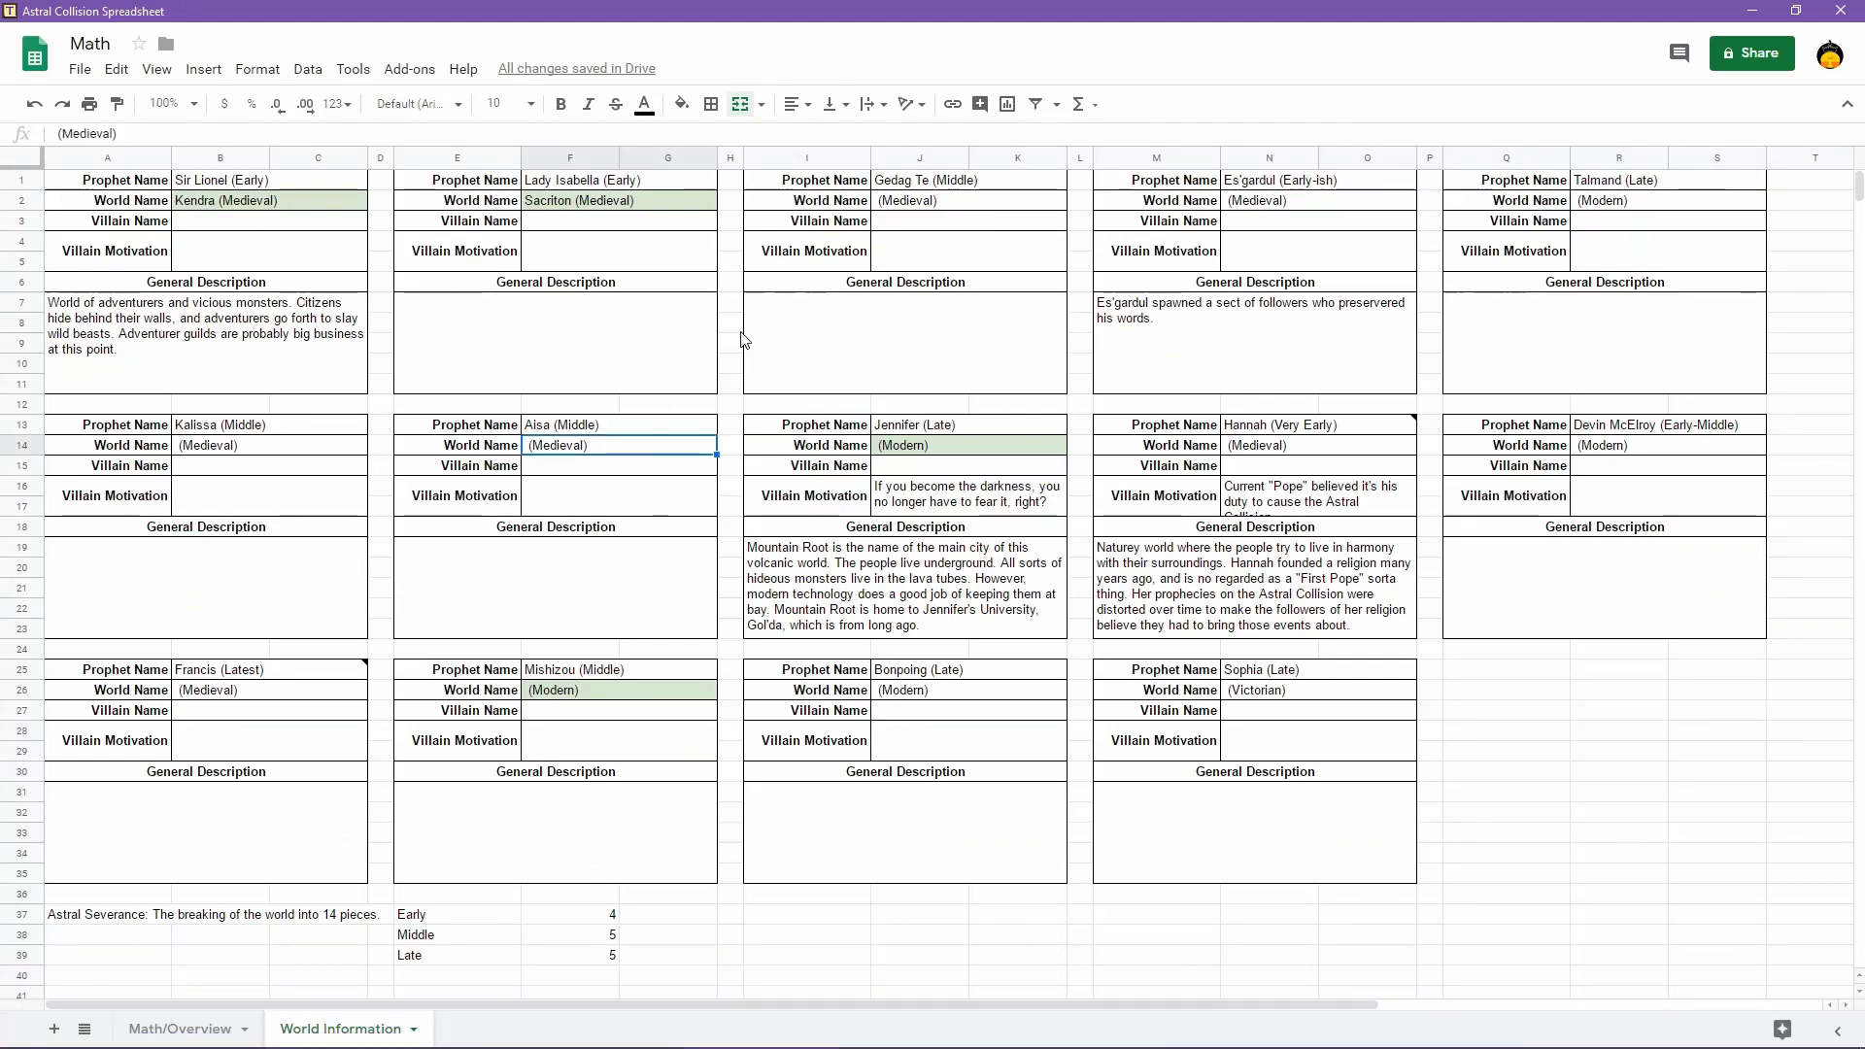
left_click(682, 104)
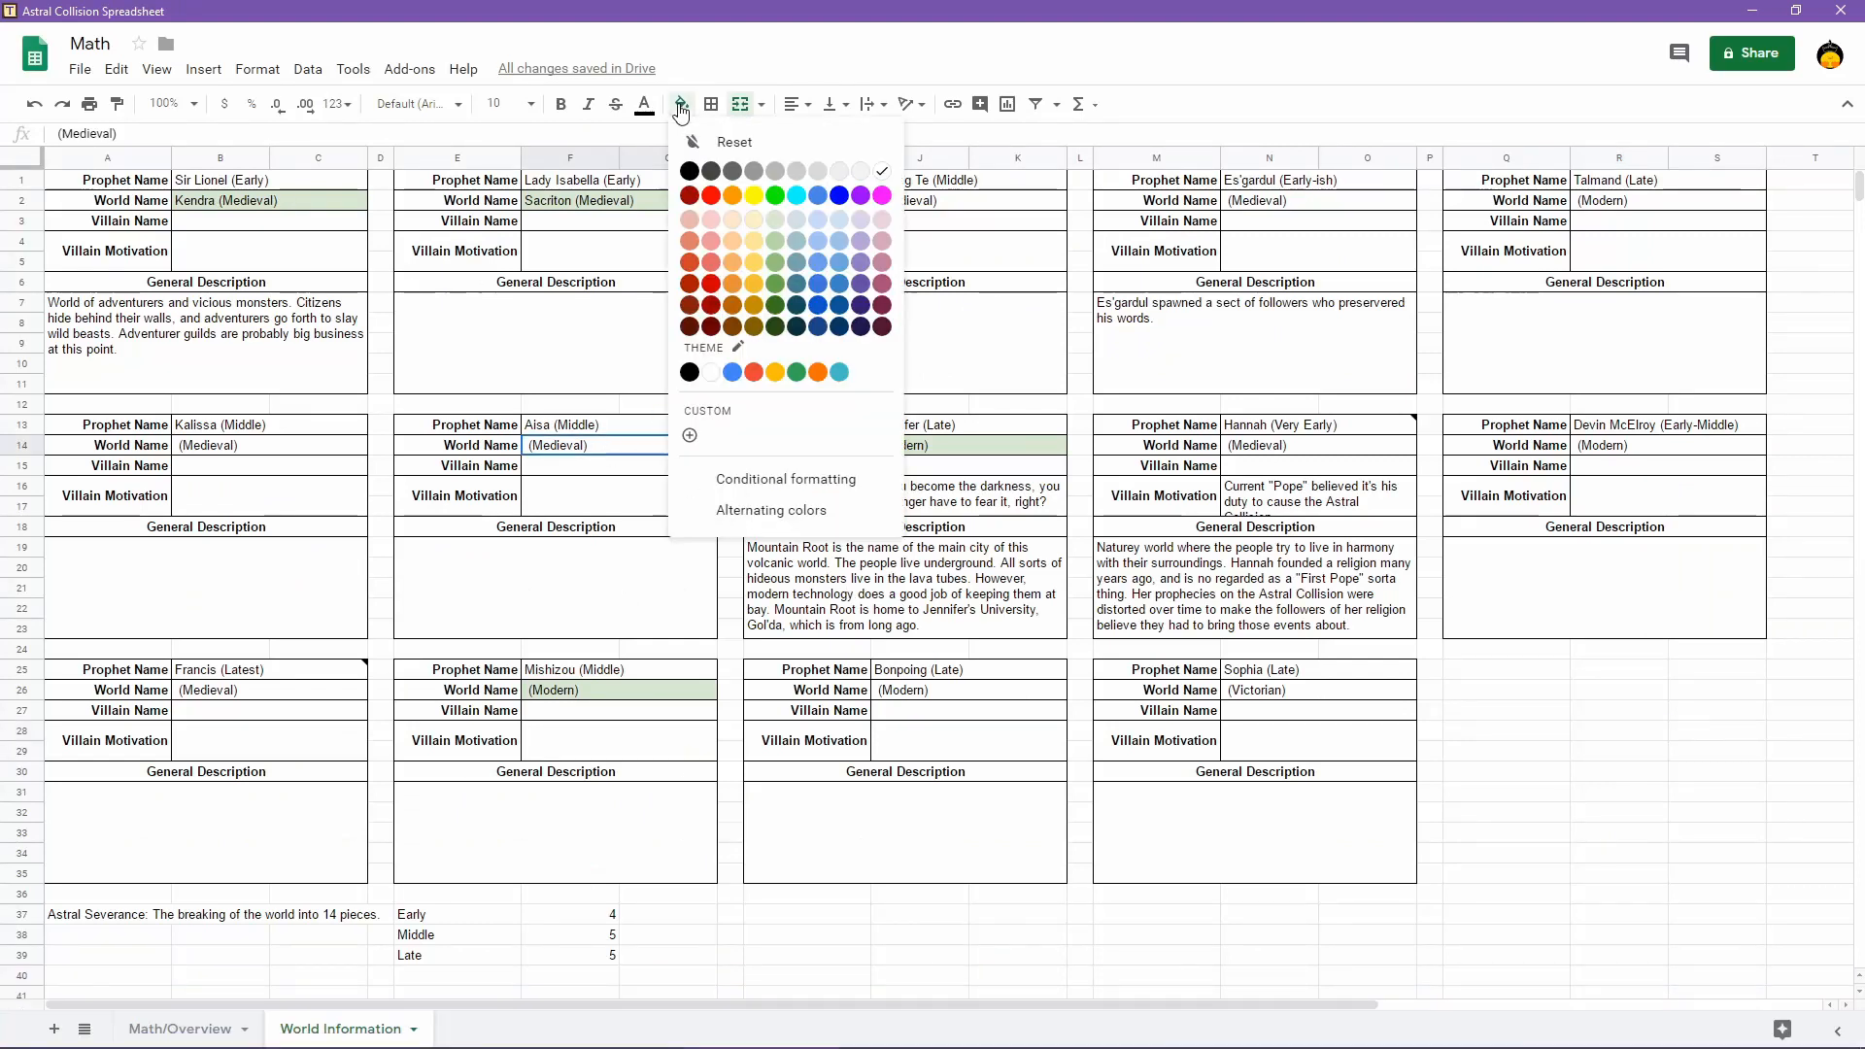
left_click(765, 225)
Switch to RPG Maker MV and examine the modern city and desert regions of the southeastern continent on The Worldo map
mouse_move(1098, 1040)
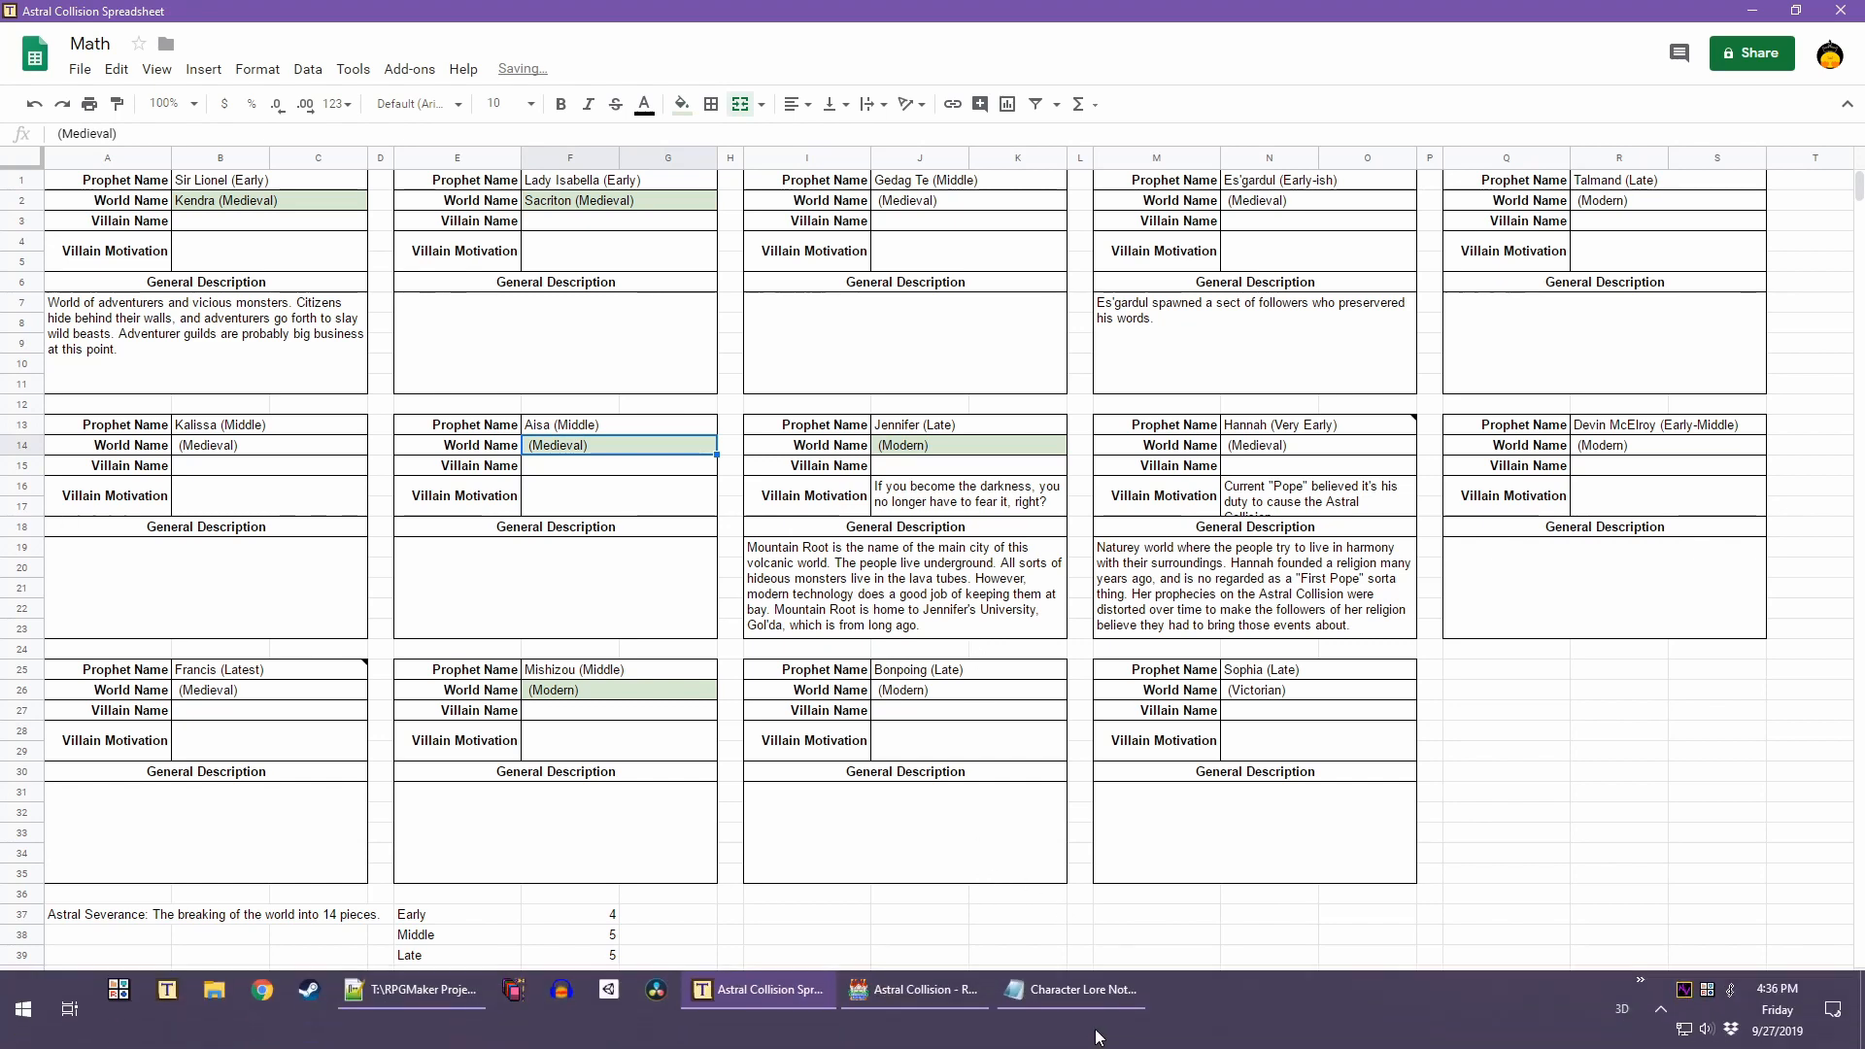
mouse_move(1096, 988)
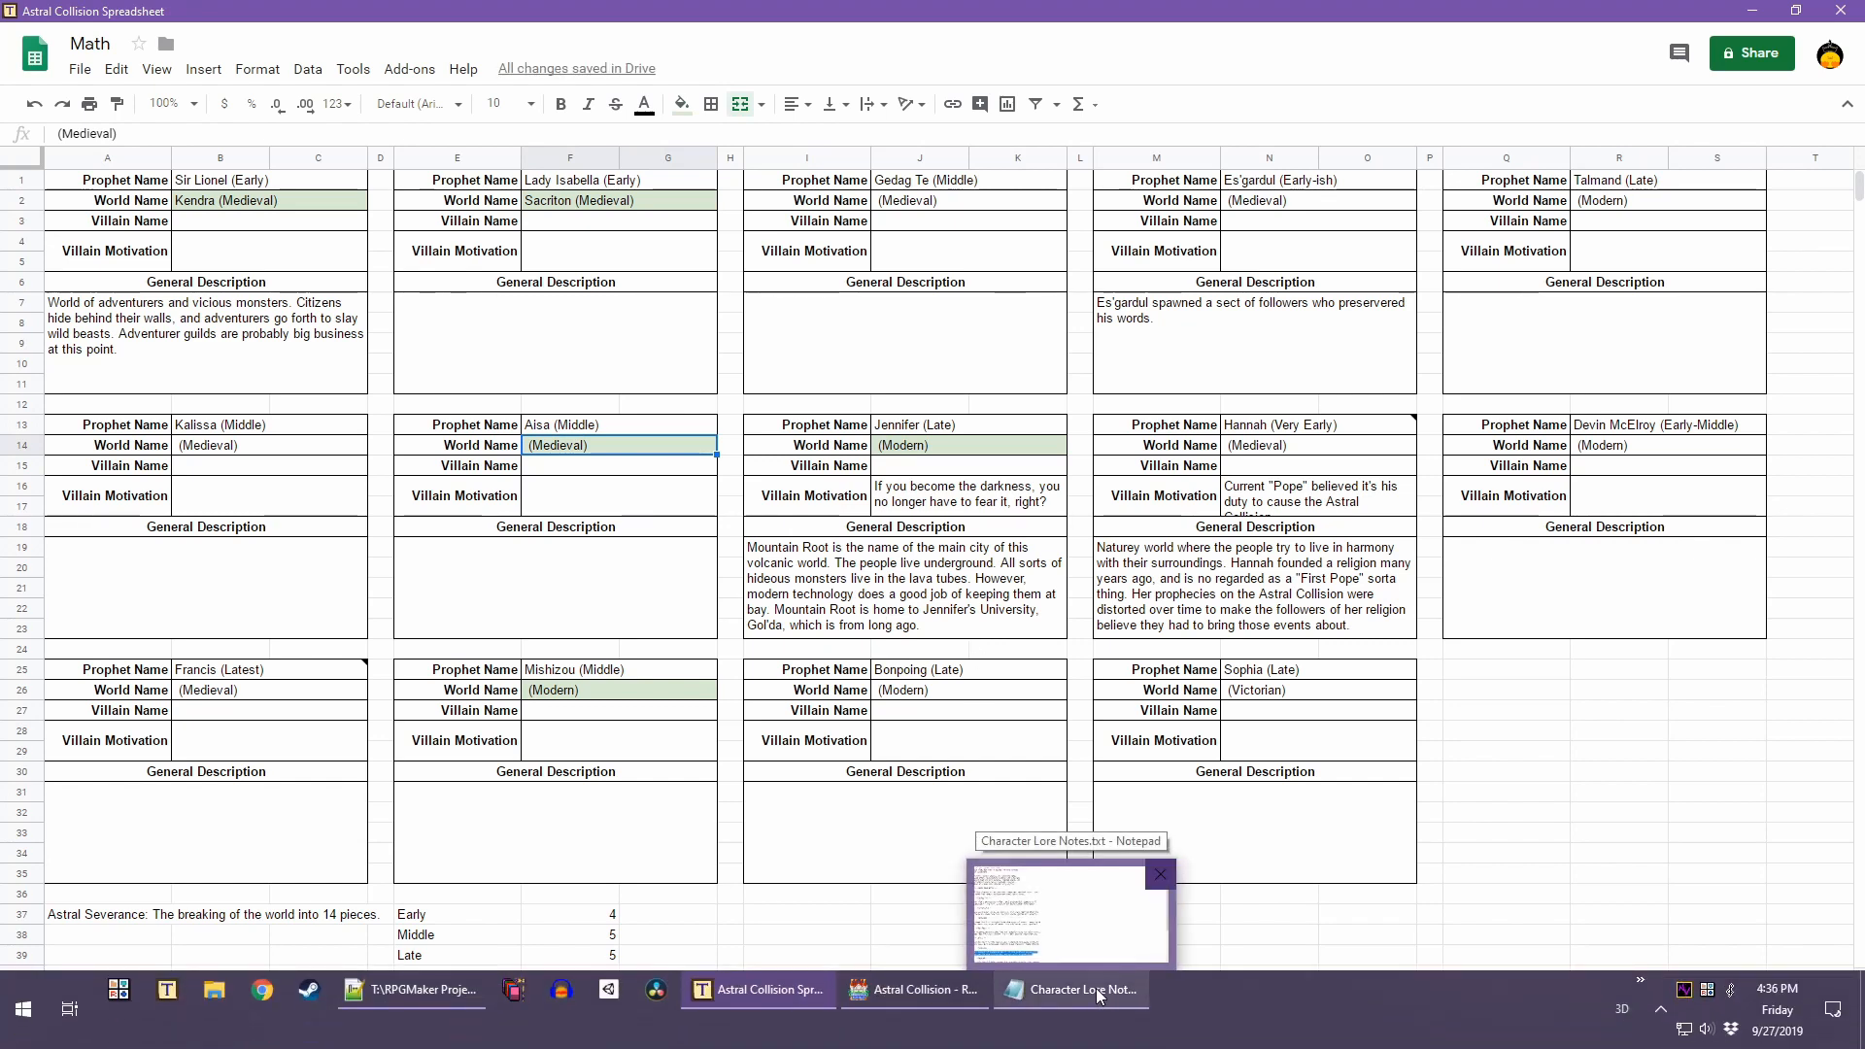
left_click(1095, 988)
left_click(1096, 988)
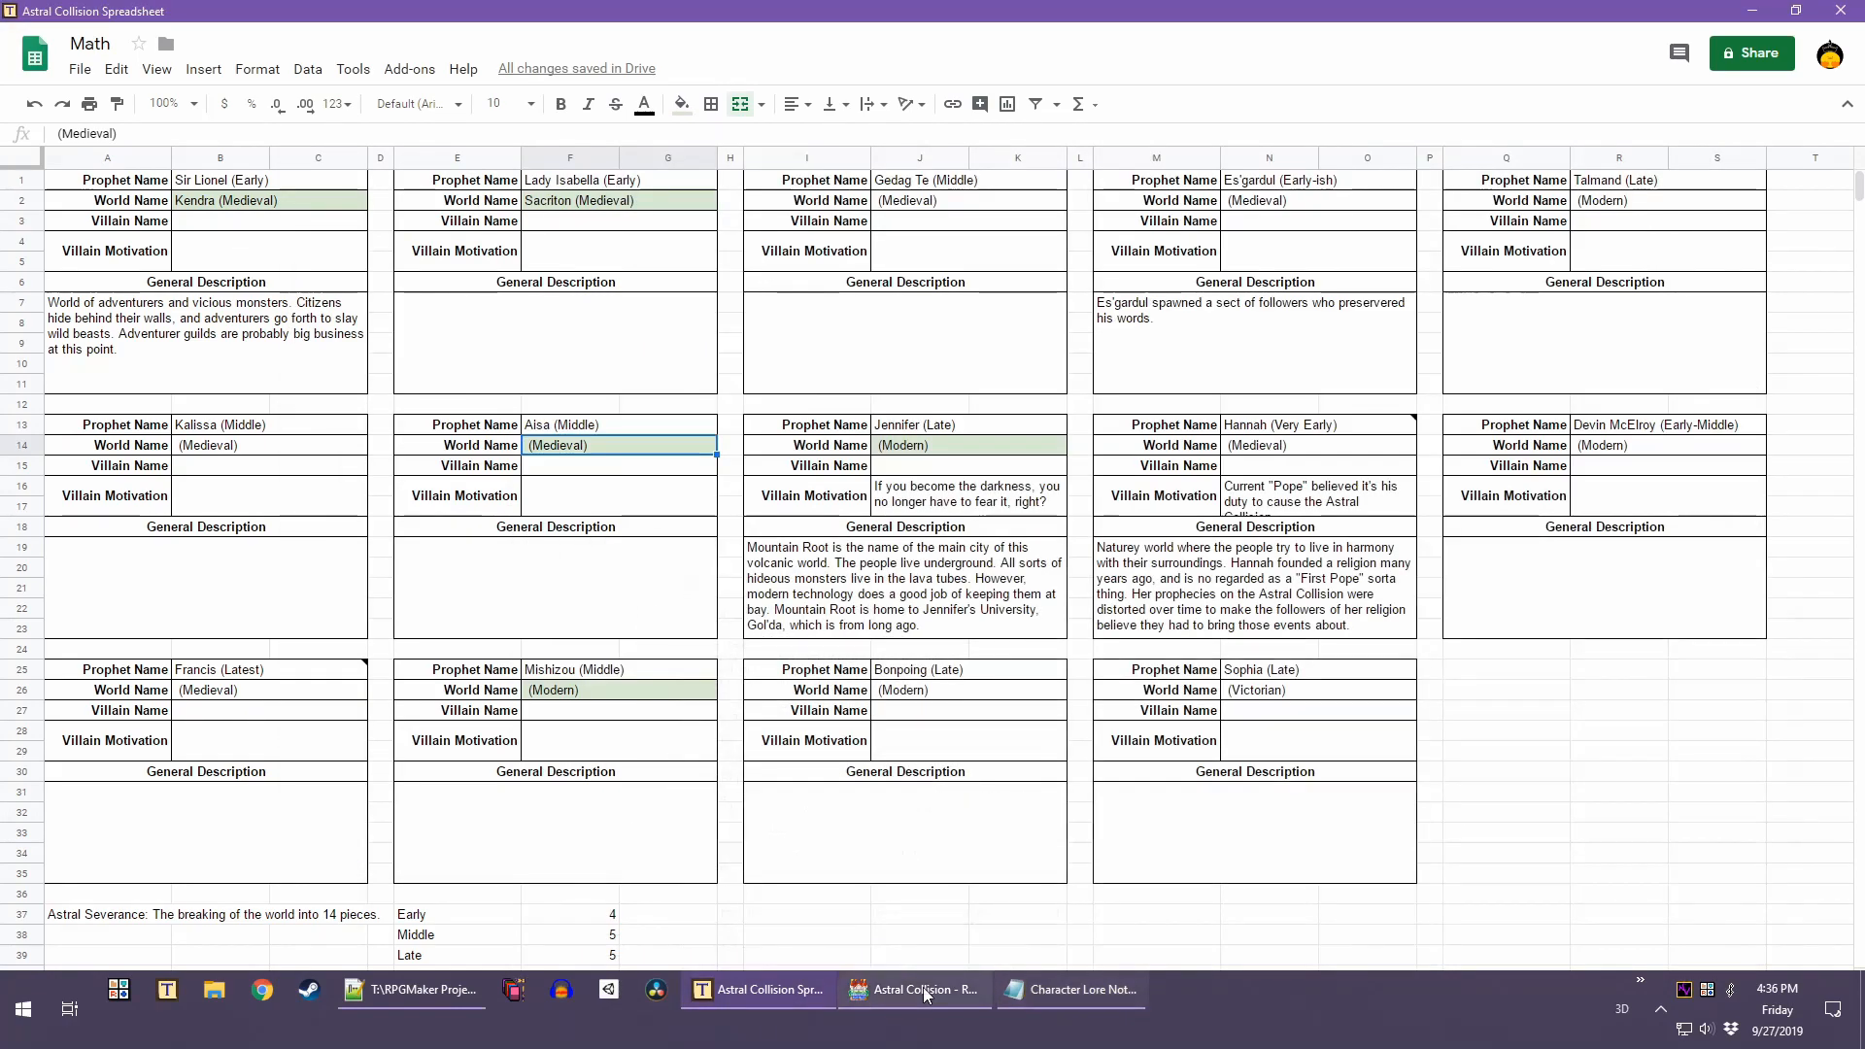
left_click(923, 987)
scroll(1325, 690, "down", 10)
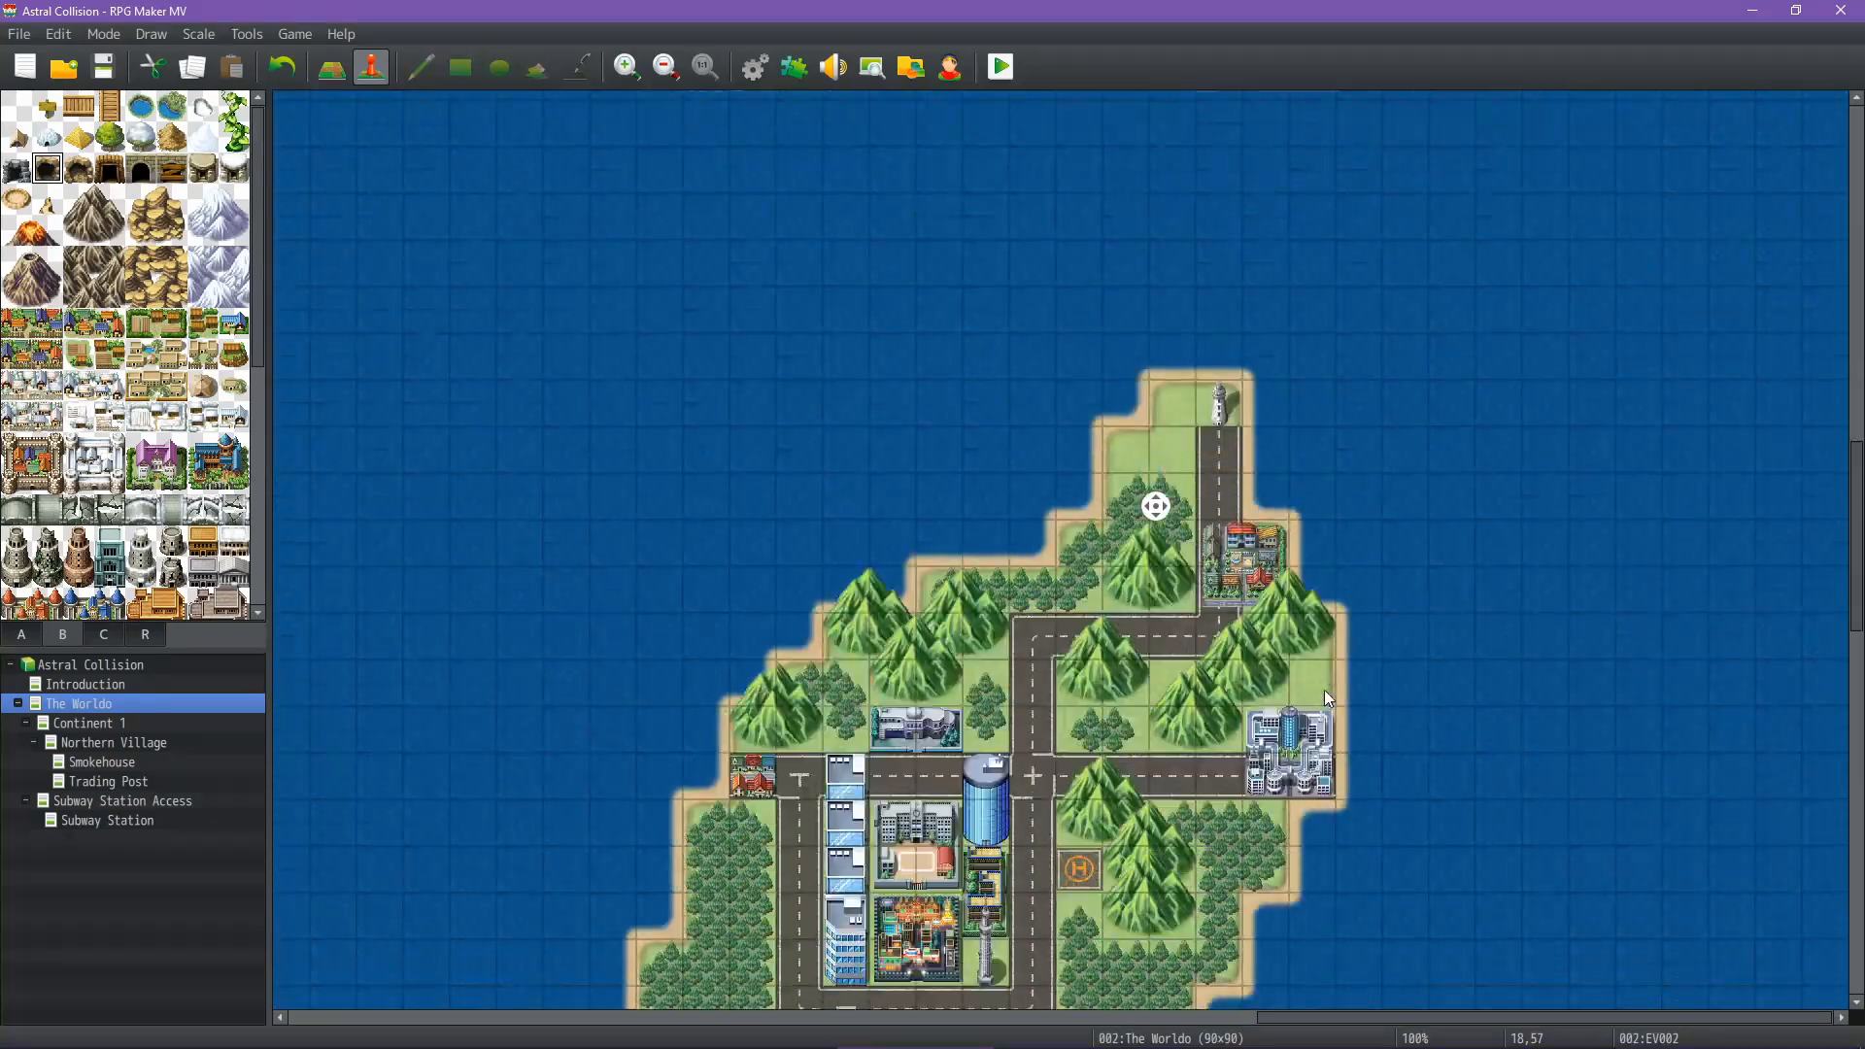
scroll(1325, 690, "down", 6)
scroll(1220, 540, "up", 2)
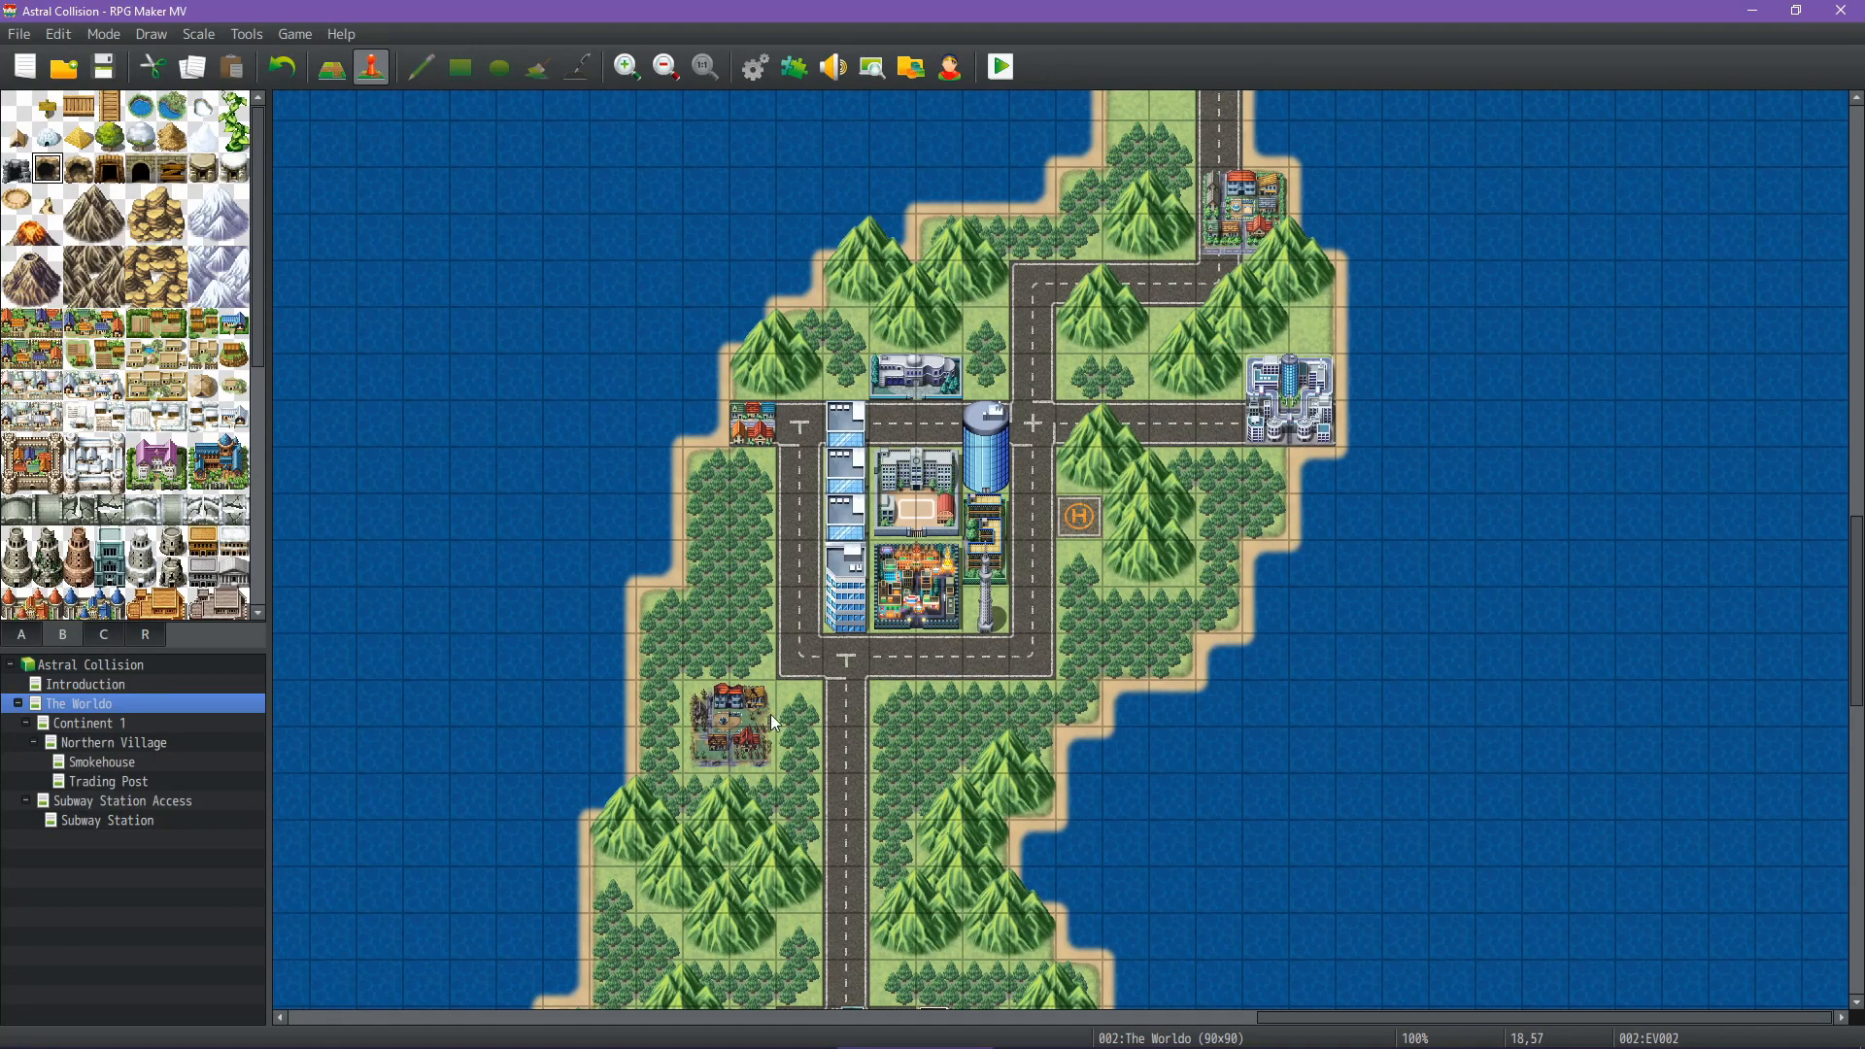
scroll(1428, 544, "up", 2)
scroll(1180, 749, "down", 9)
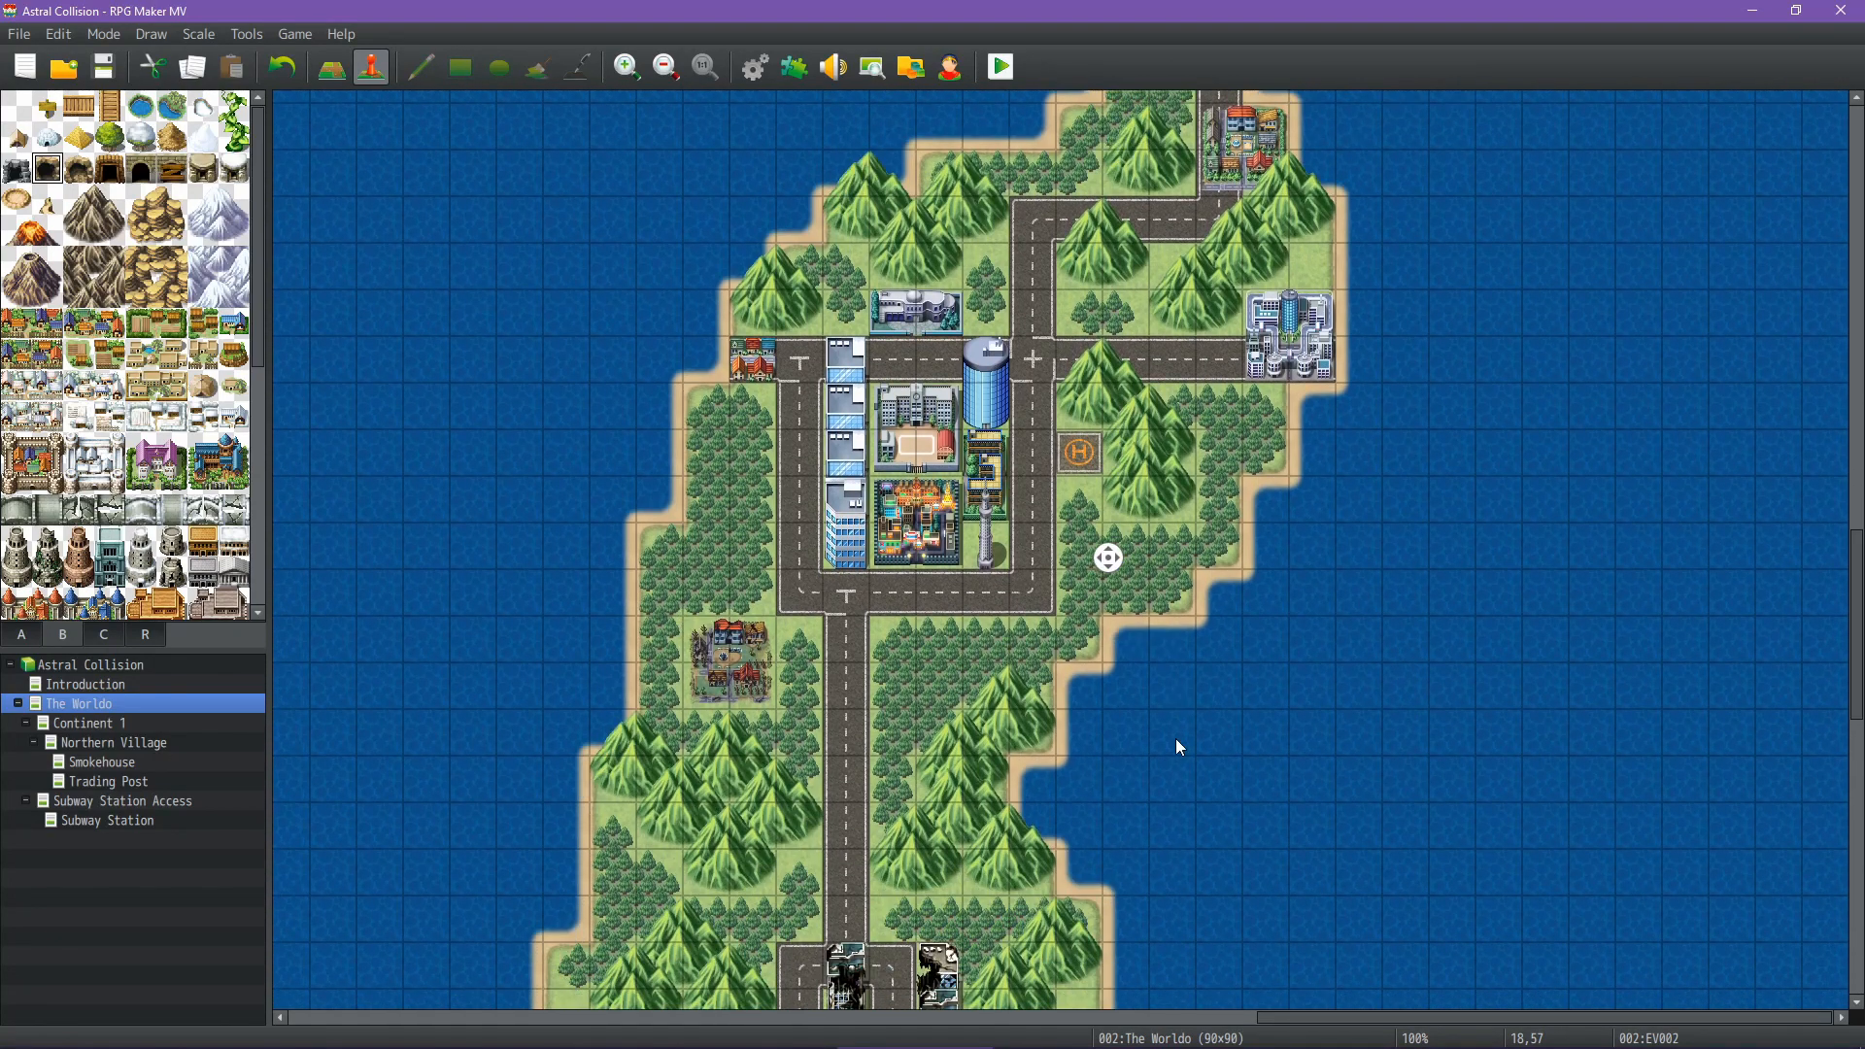
scroll(1069, 632, "down", 5)
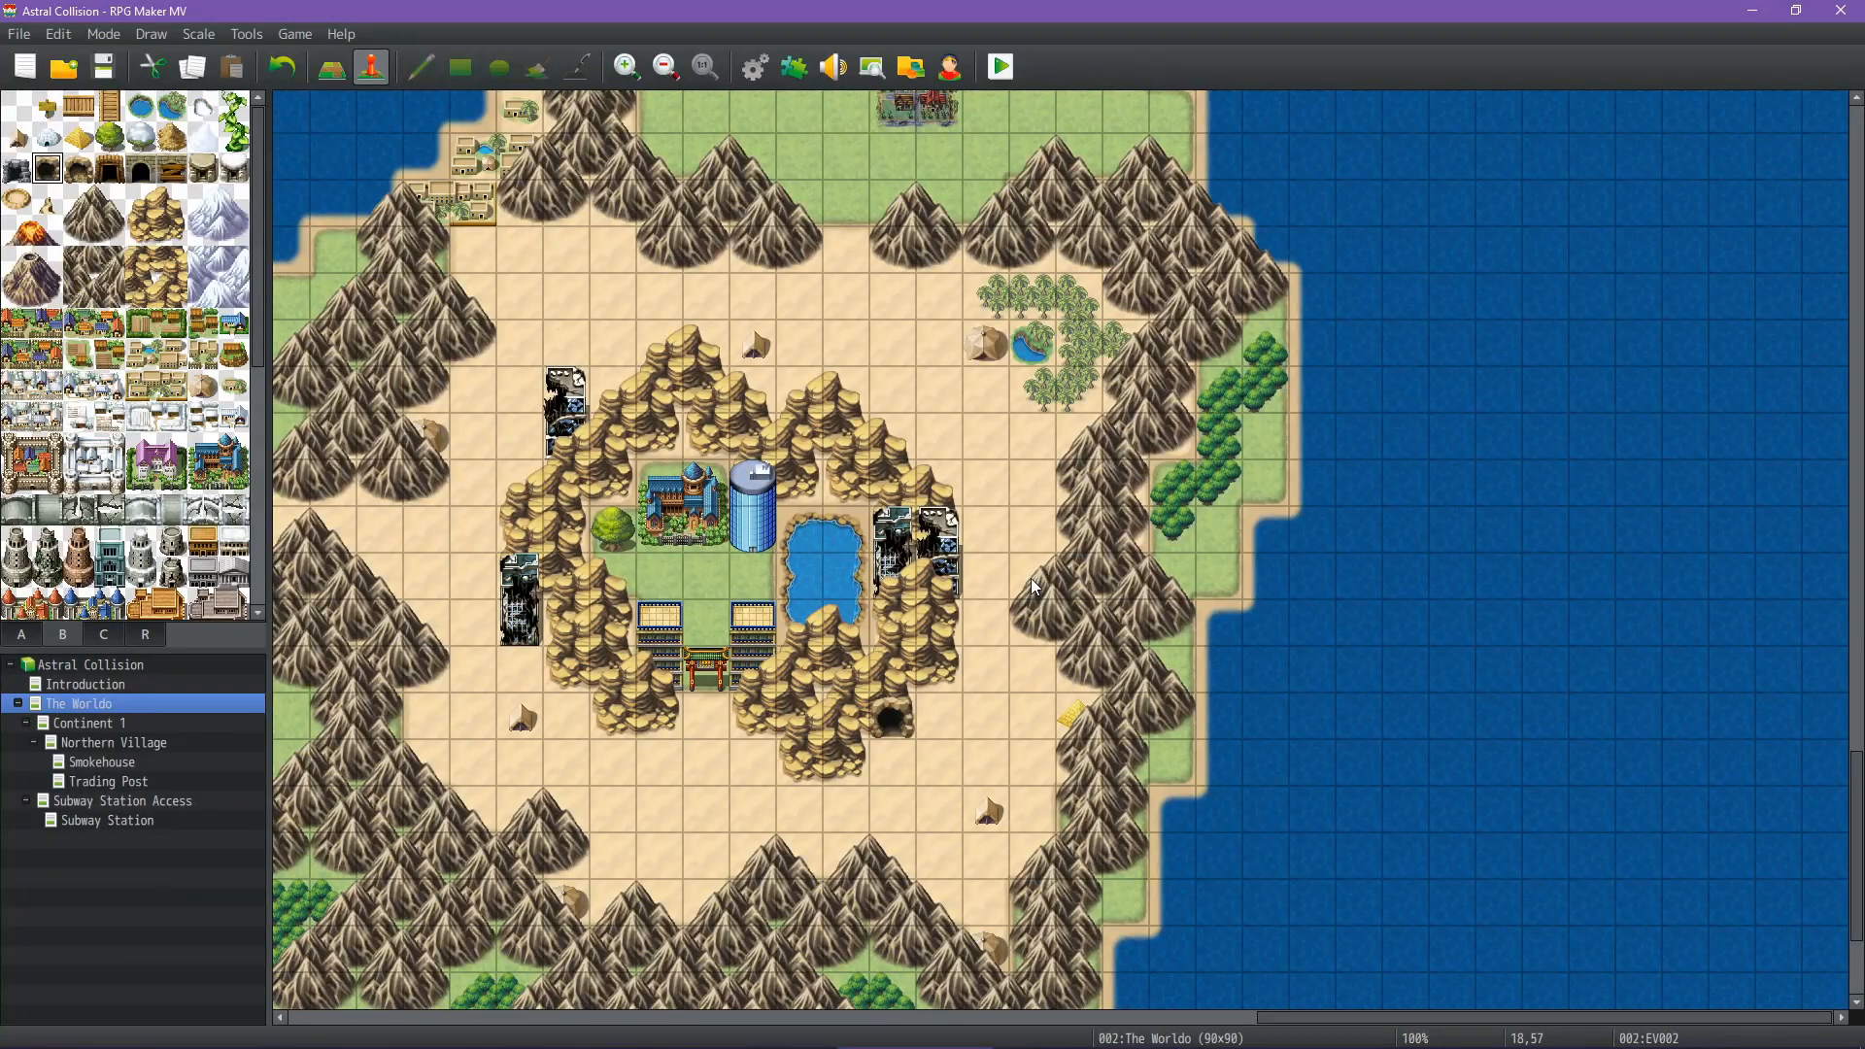
Compare the spreadsheet's prophet worlds with the northern city region of the southeastern continent in RPG Maker MV
left_click(775, 993)
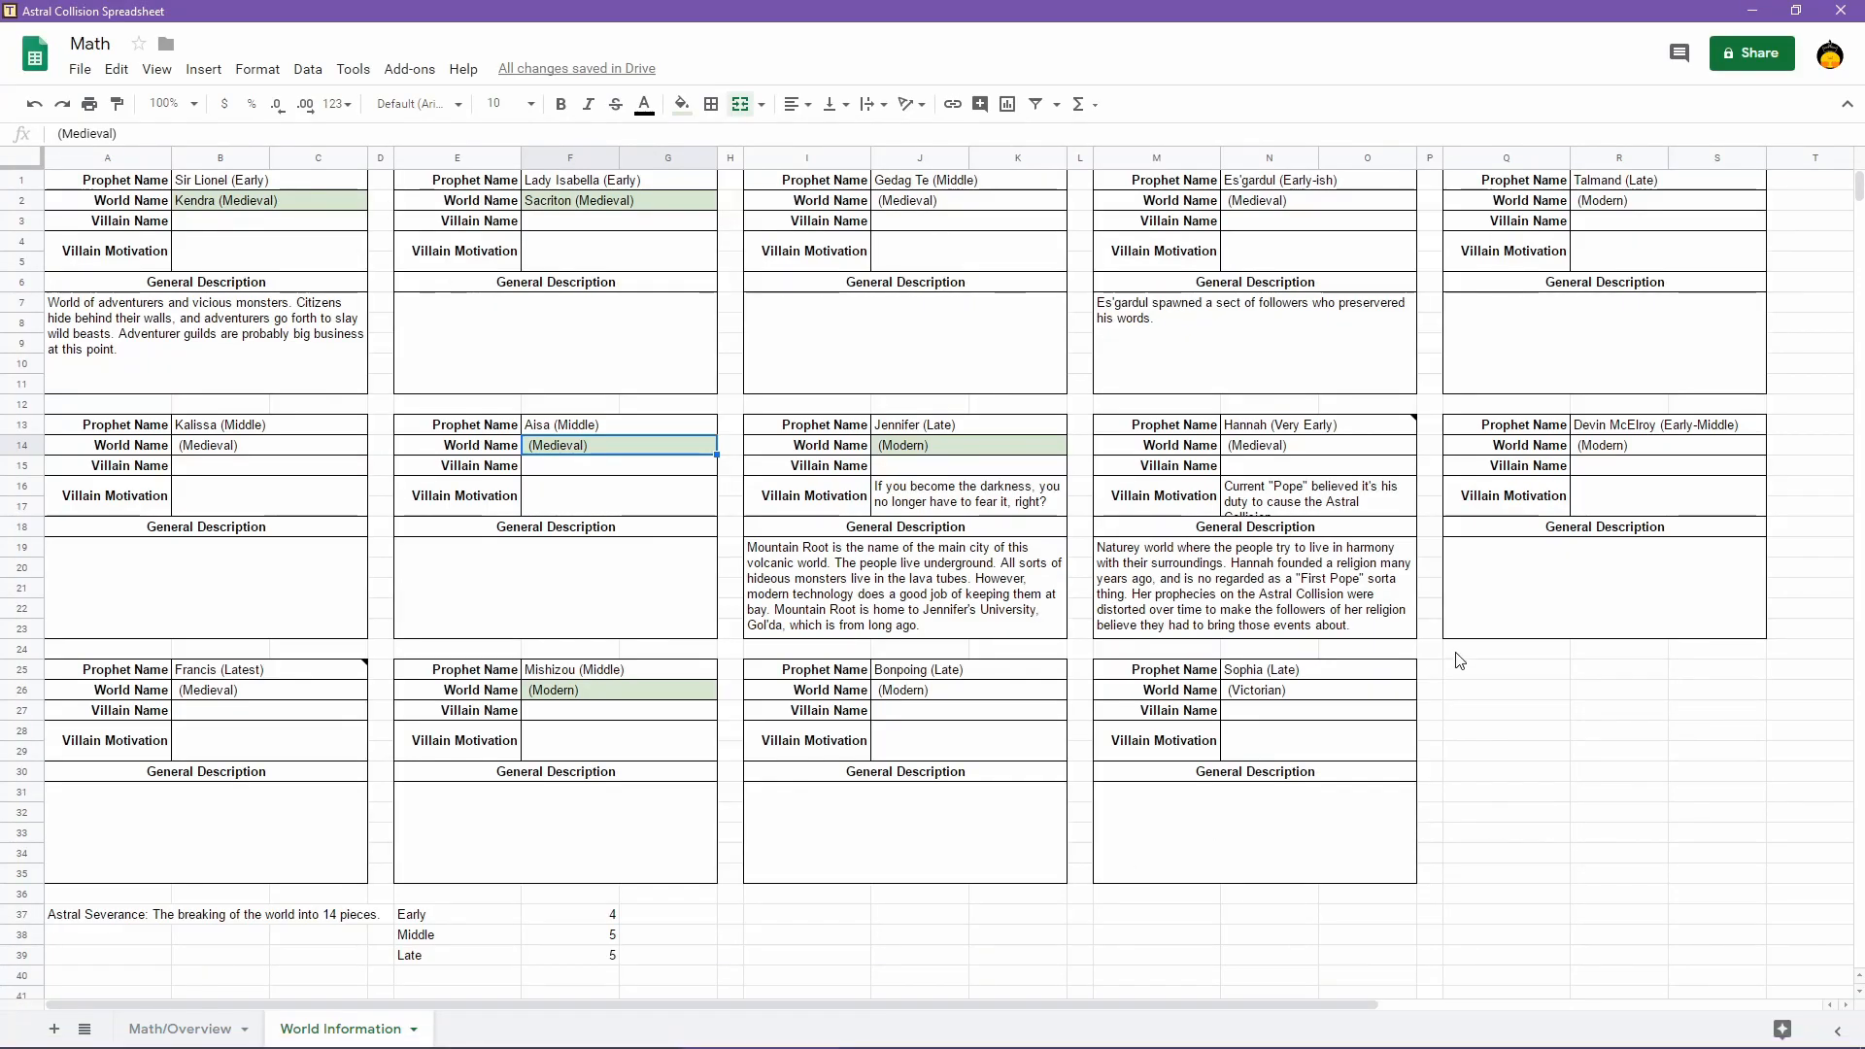
mouse_move(1054, 1036)
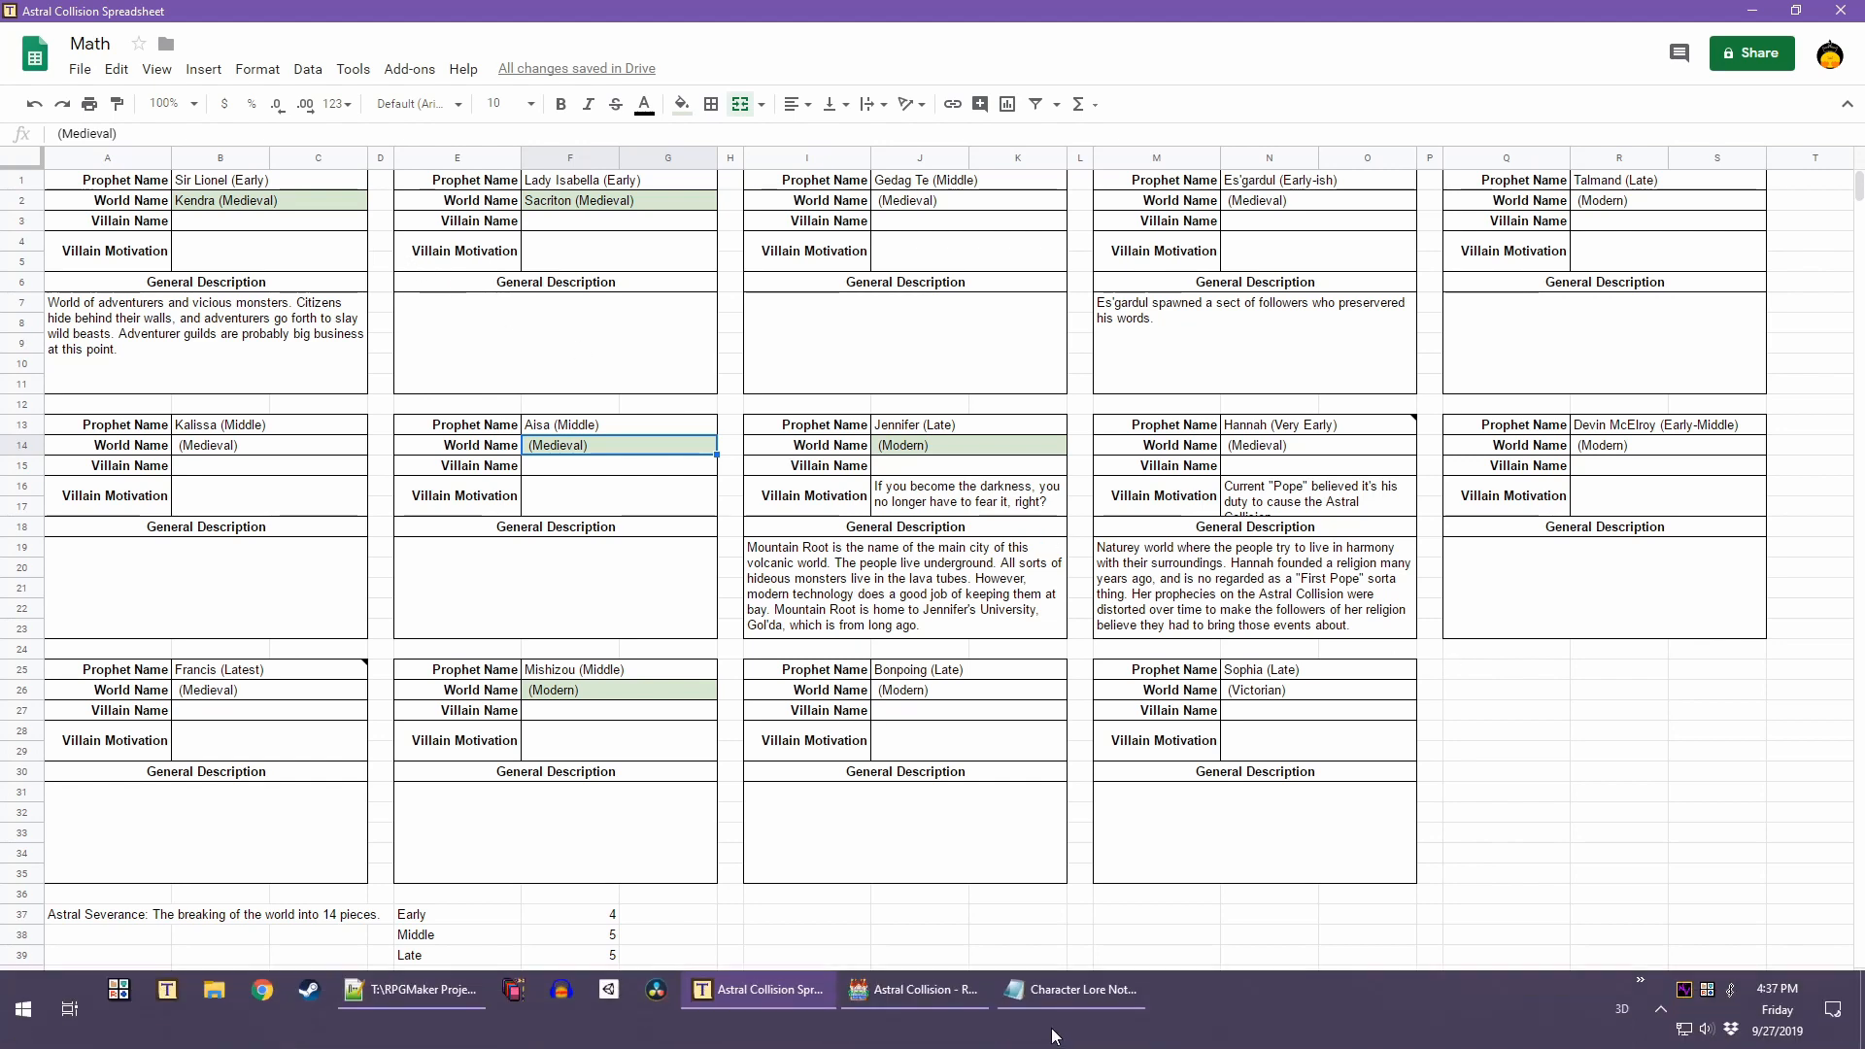
mouse_move(913, 991)
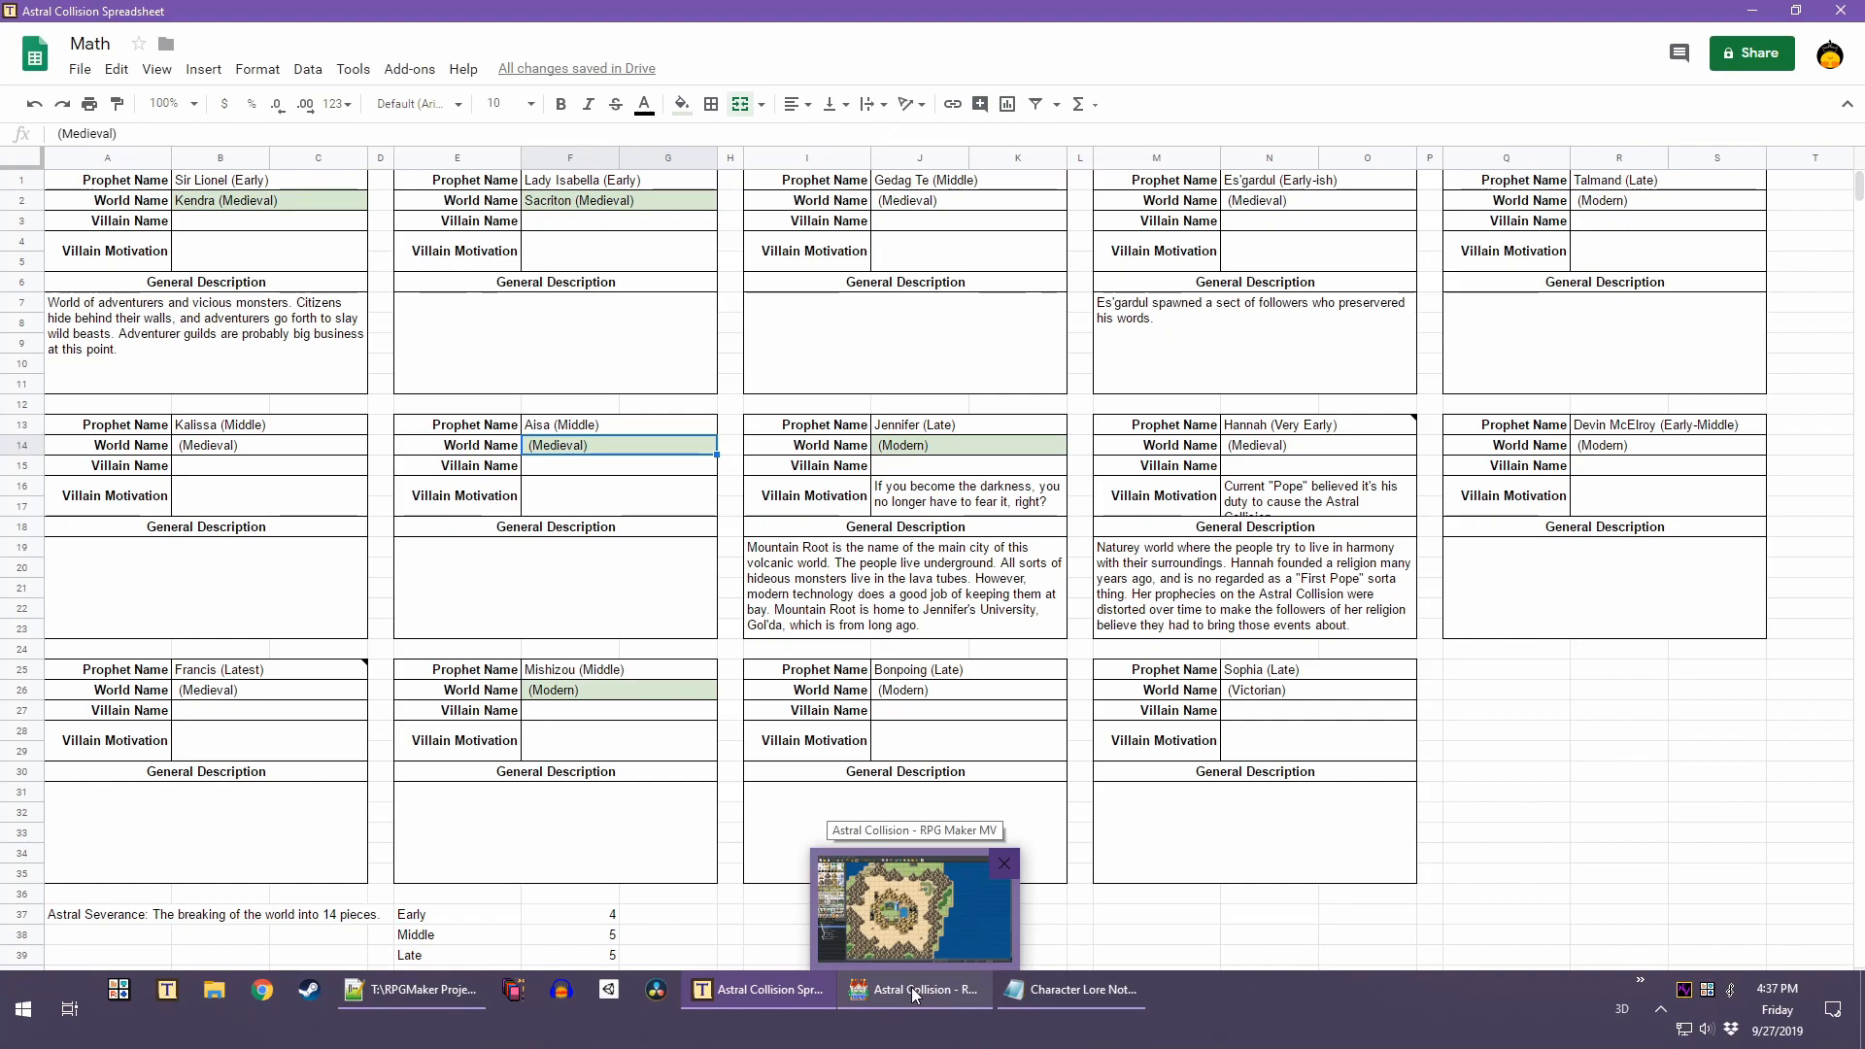
left_click(911, 987)
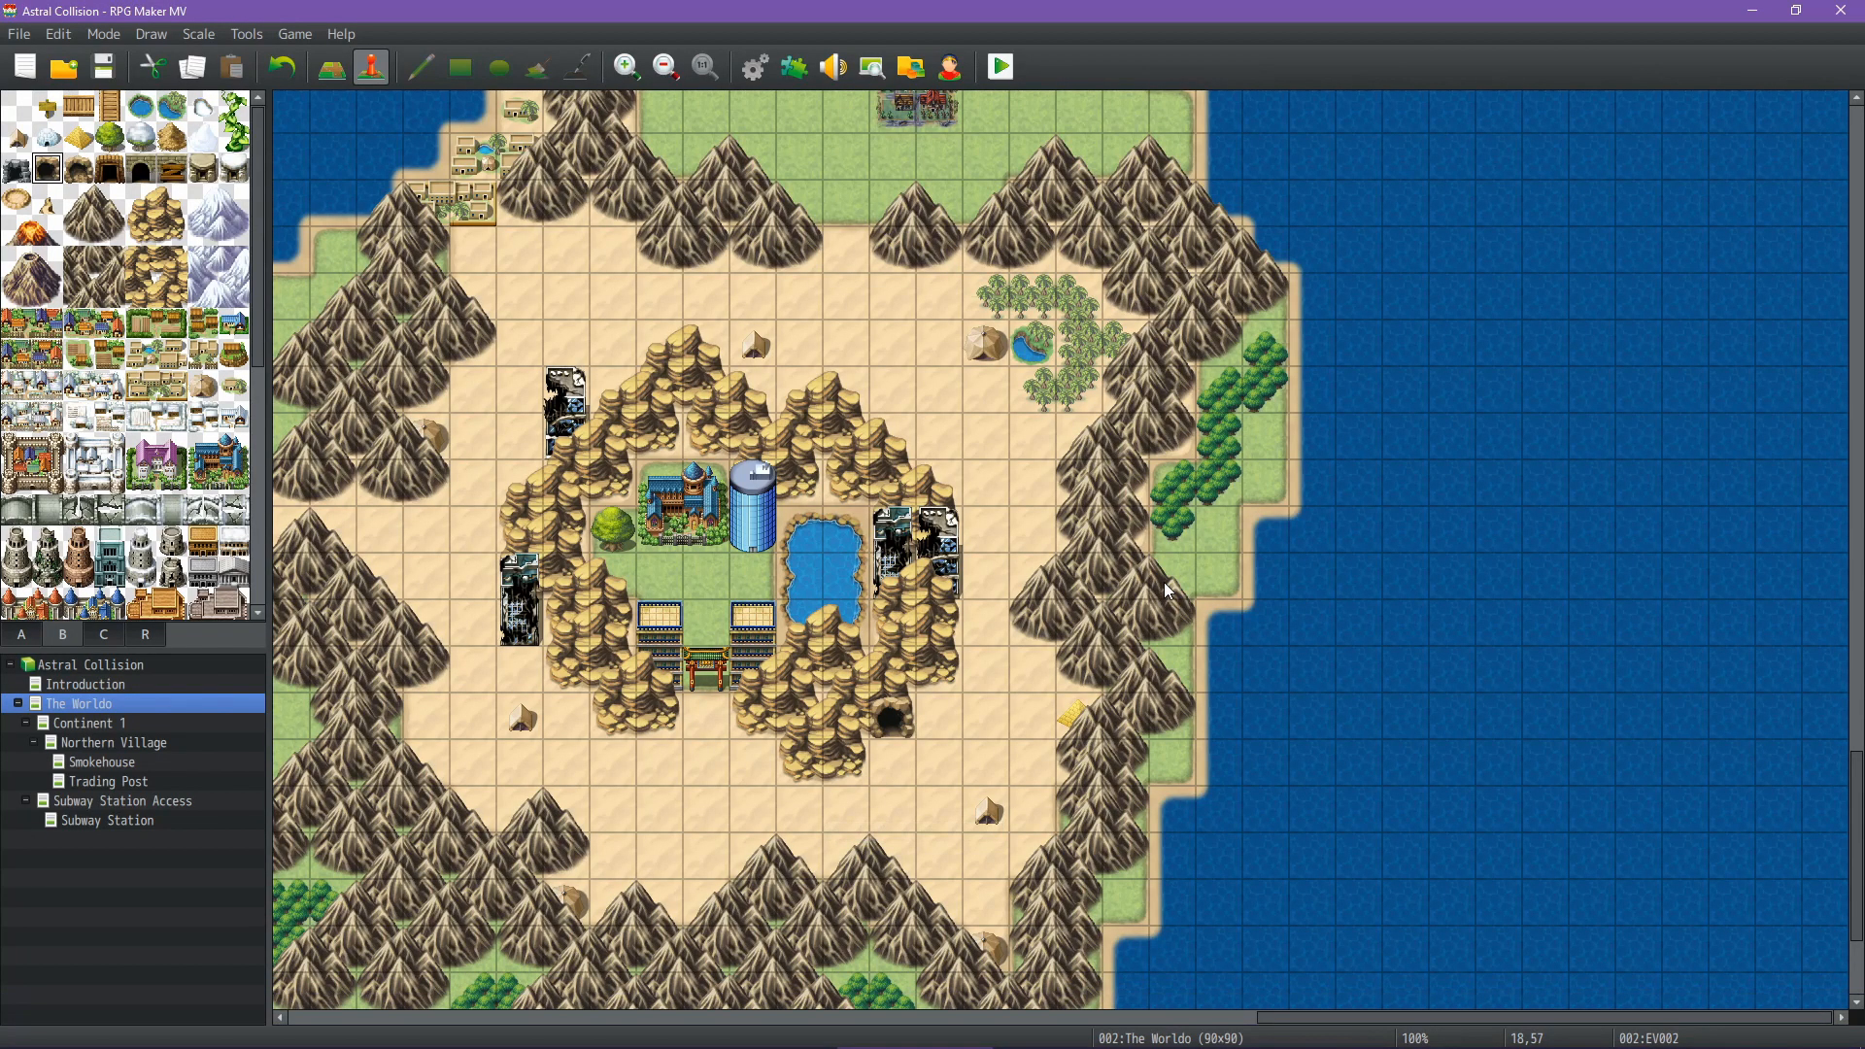
scroll(1005, 432, "up", 4)
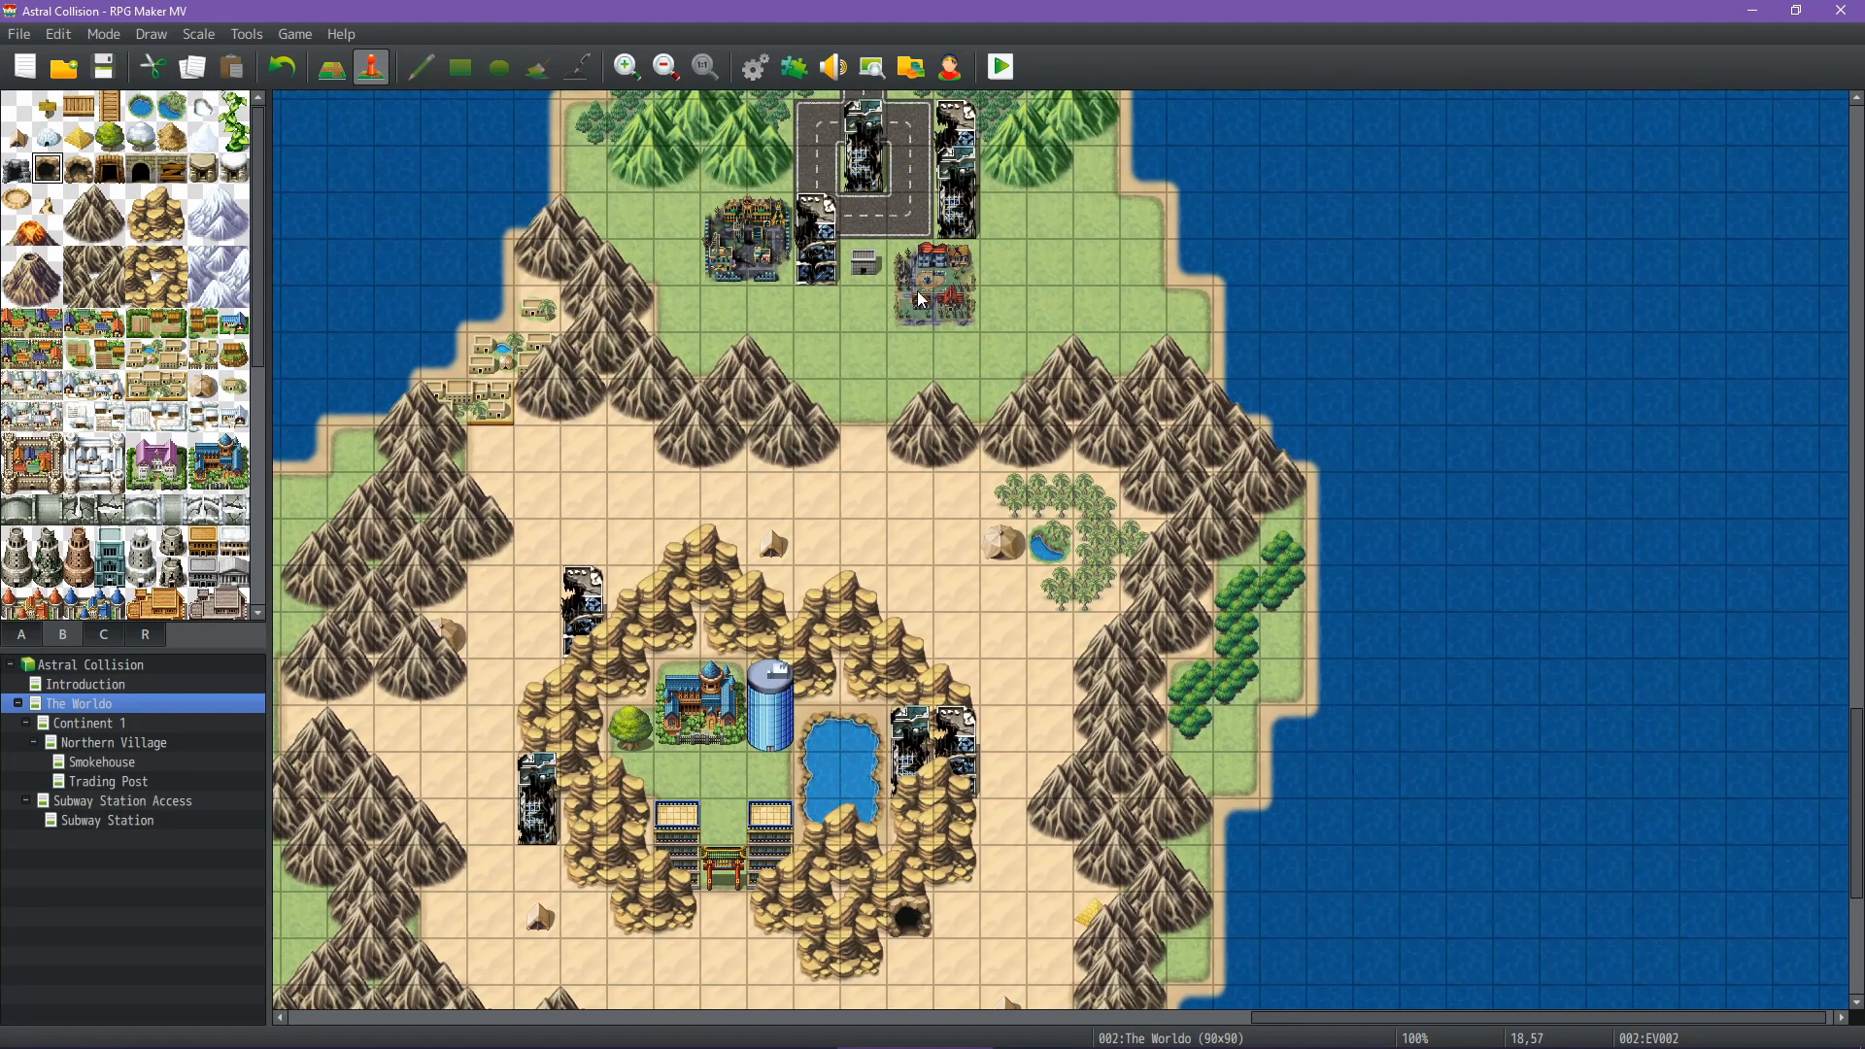
scroll(923, 301, "up", 20)
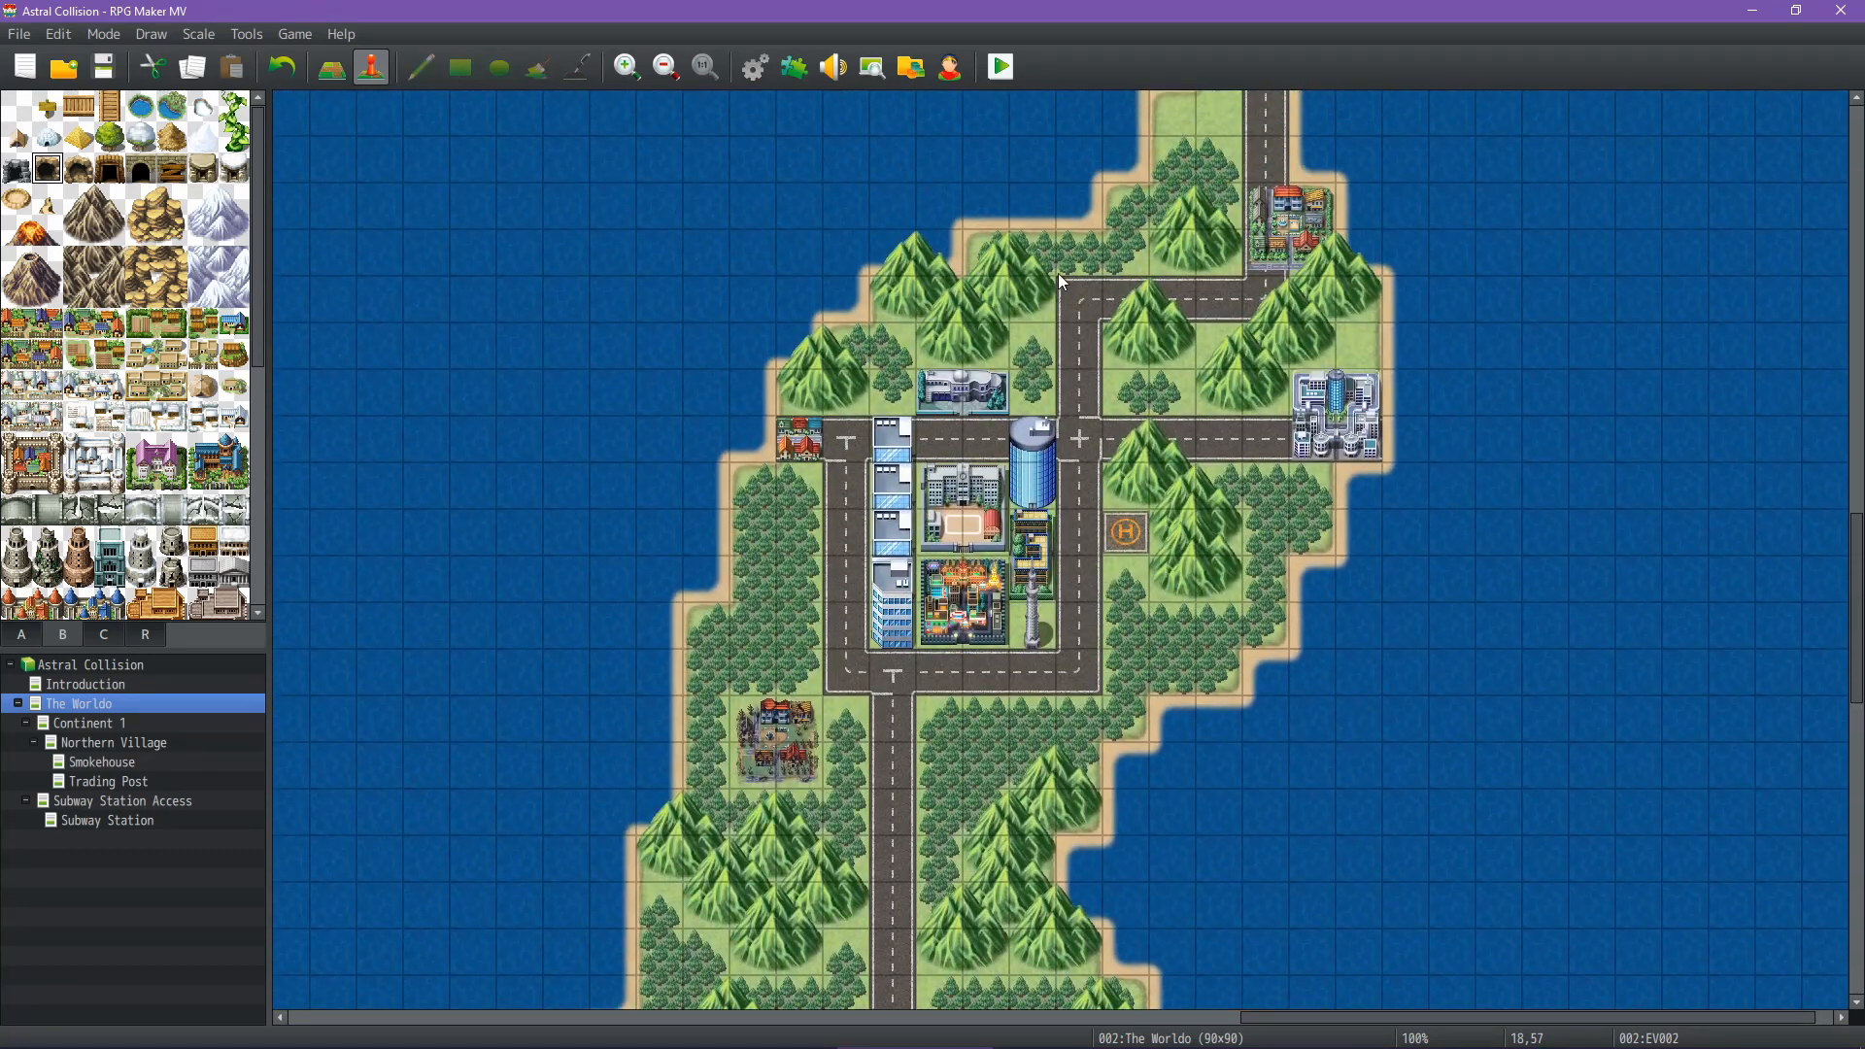
scroll(1107, 527, "up", 6)
mouse_move(1037, 981)
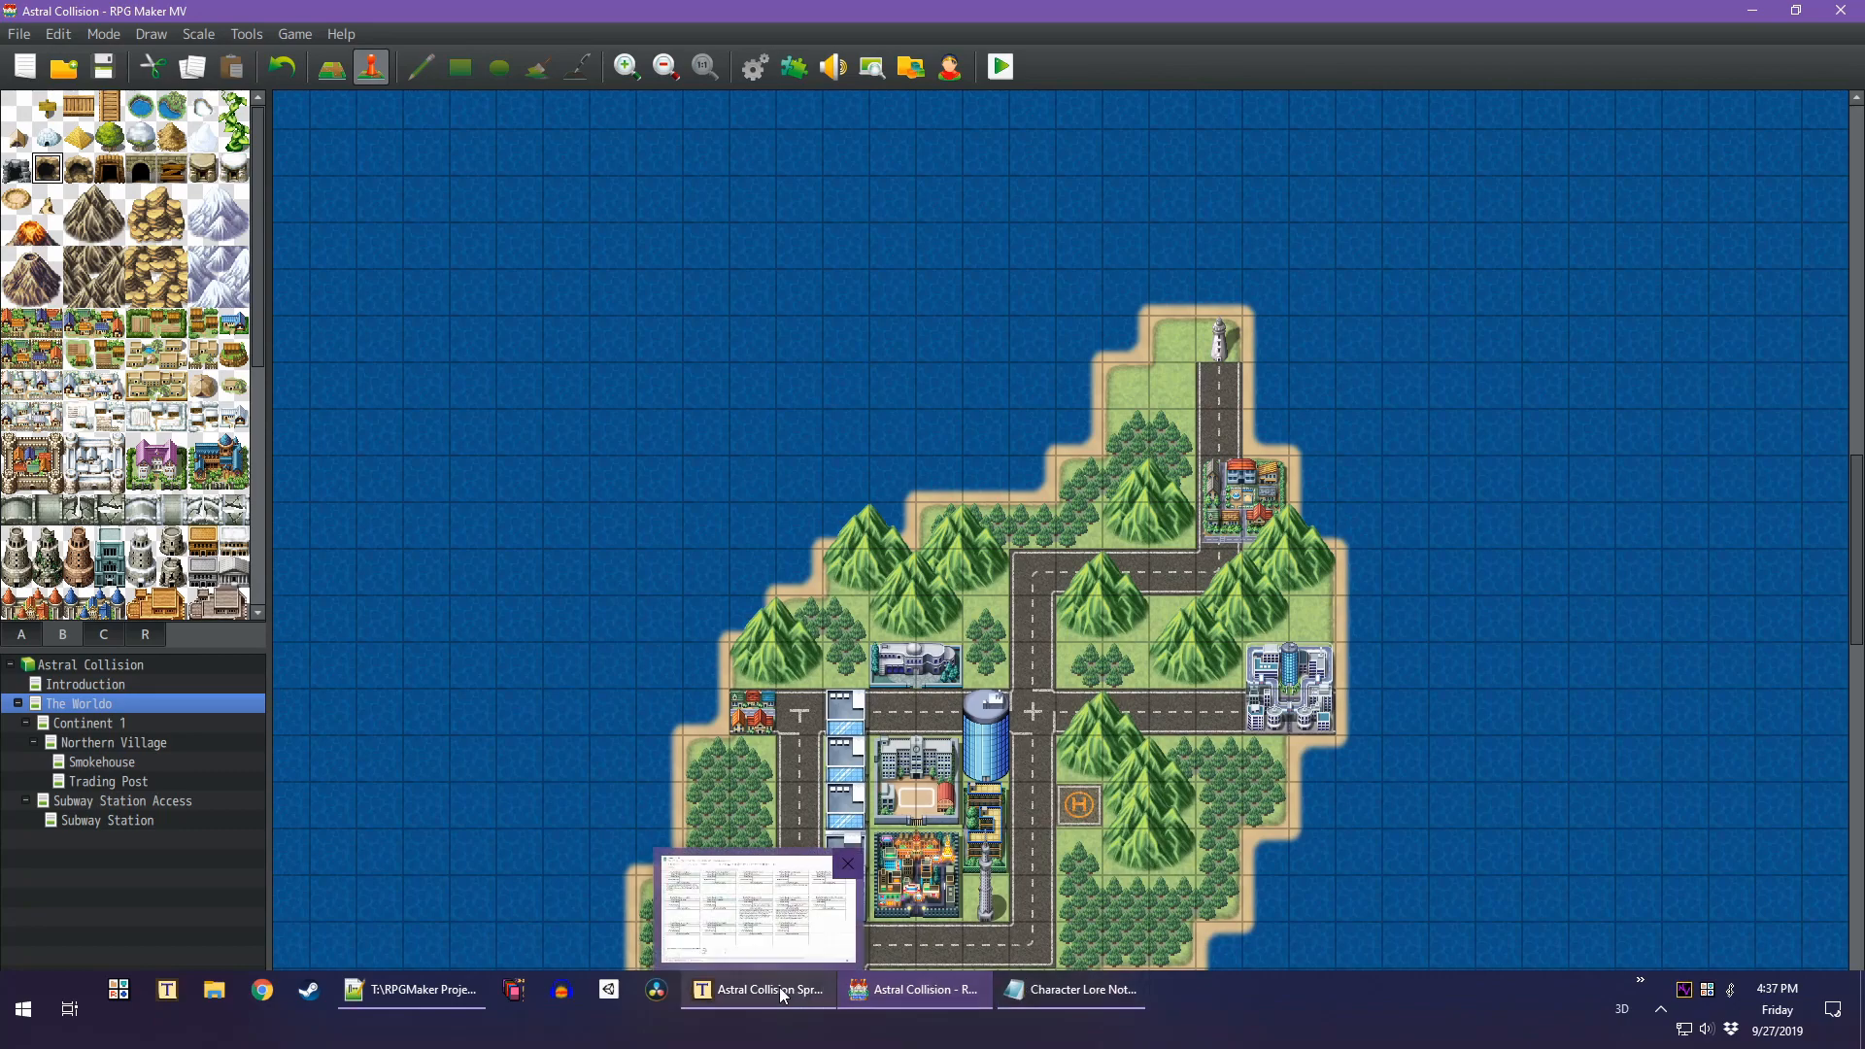
Switch to the spreadsheet and fill the "(Modern)" world name cell J26 with light green
left_click(782, 991)
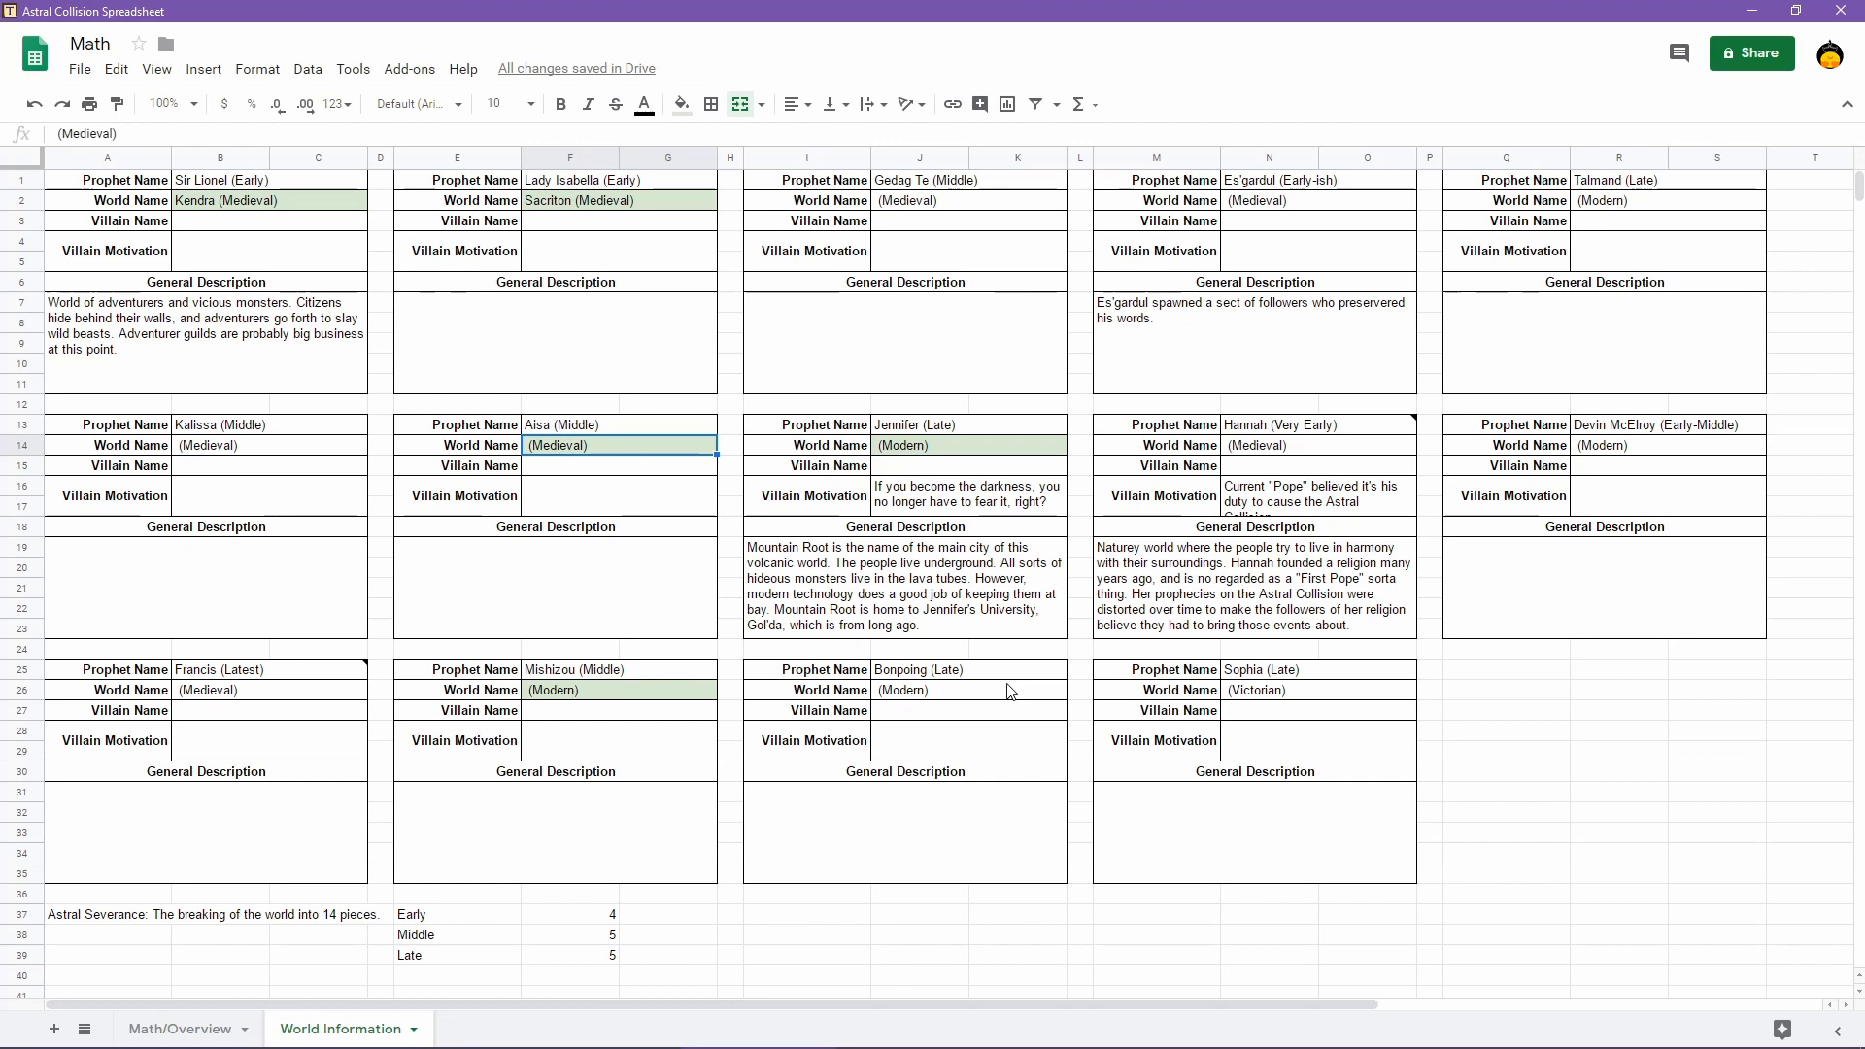
left_click(967, 692)
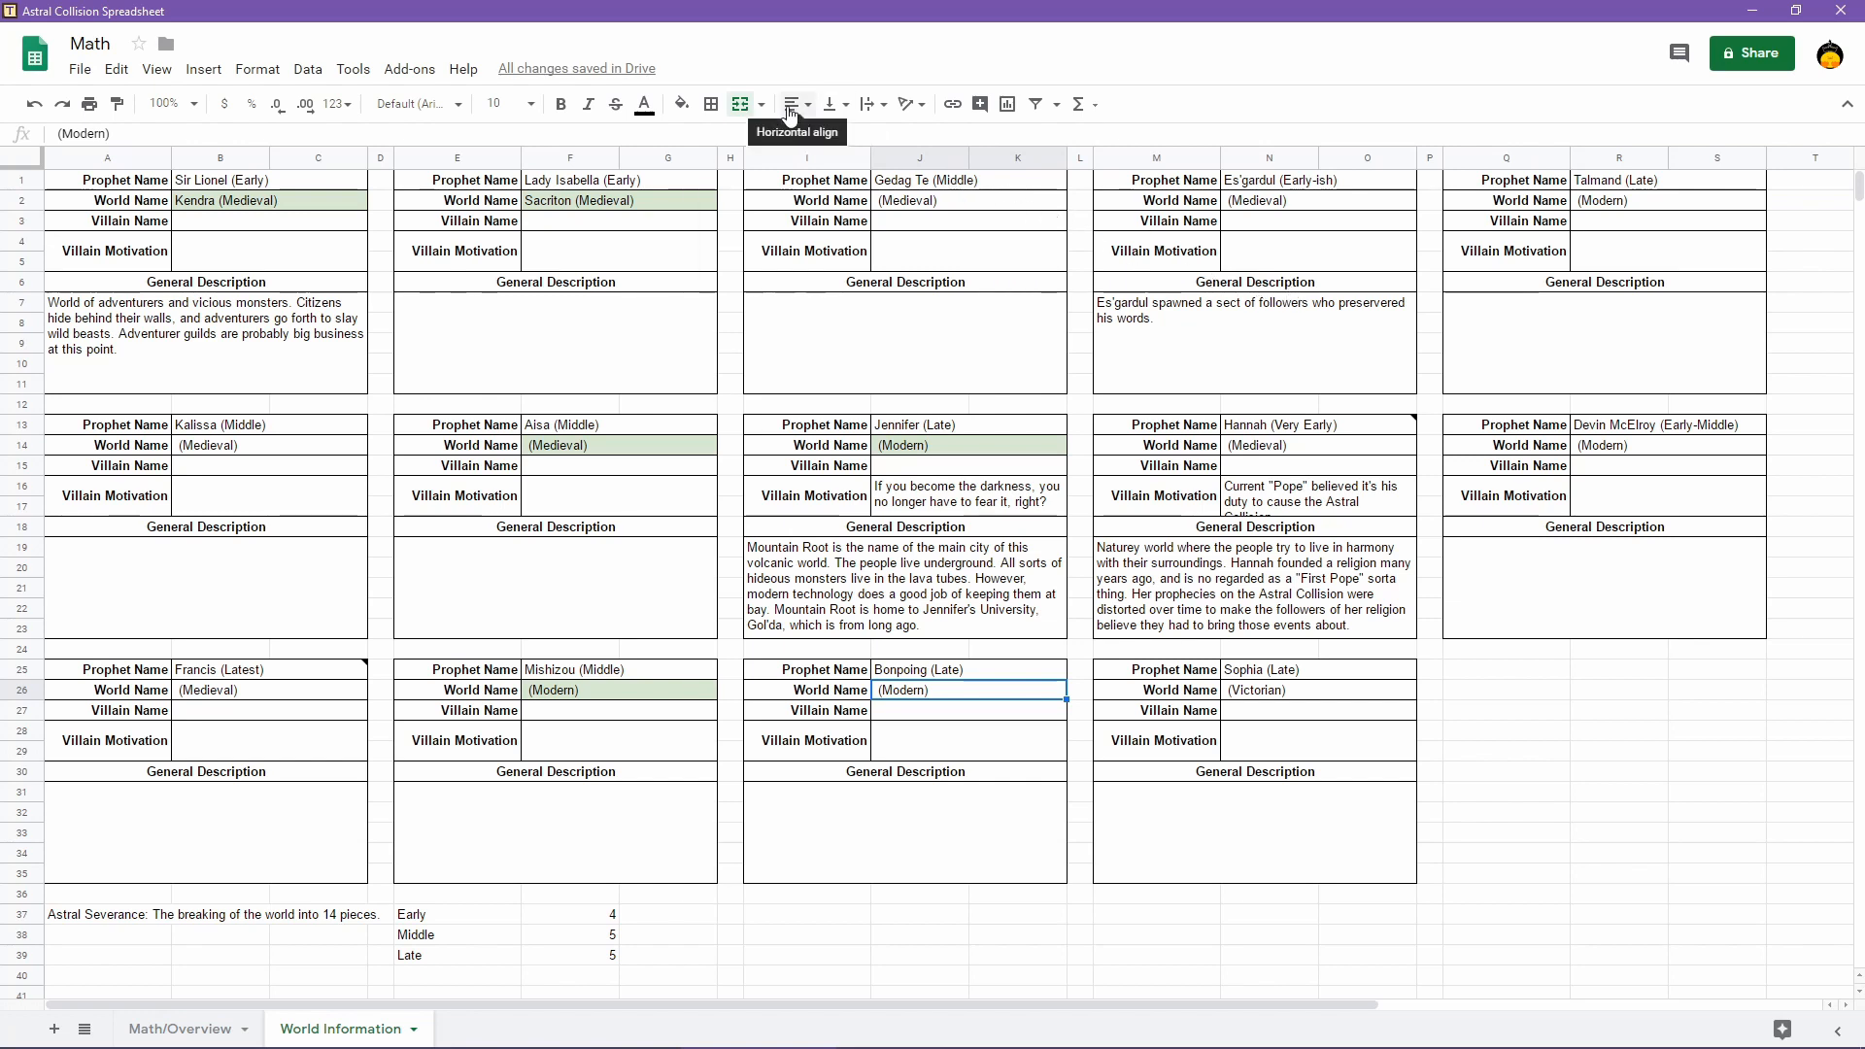
left_click(682, 104)
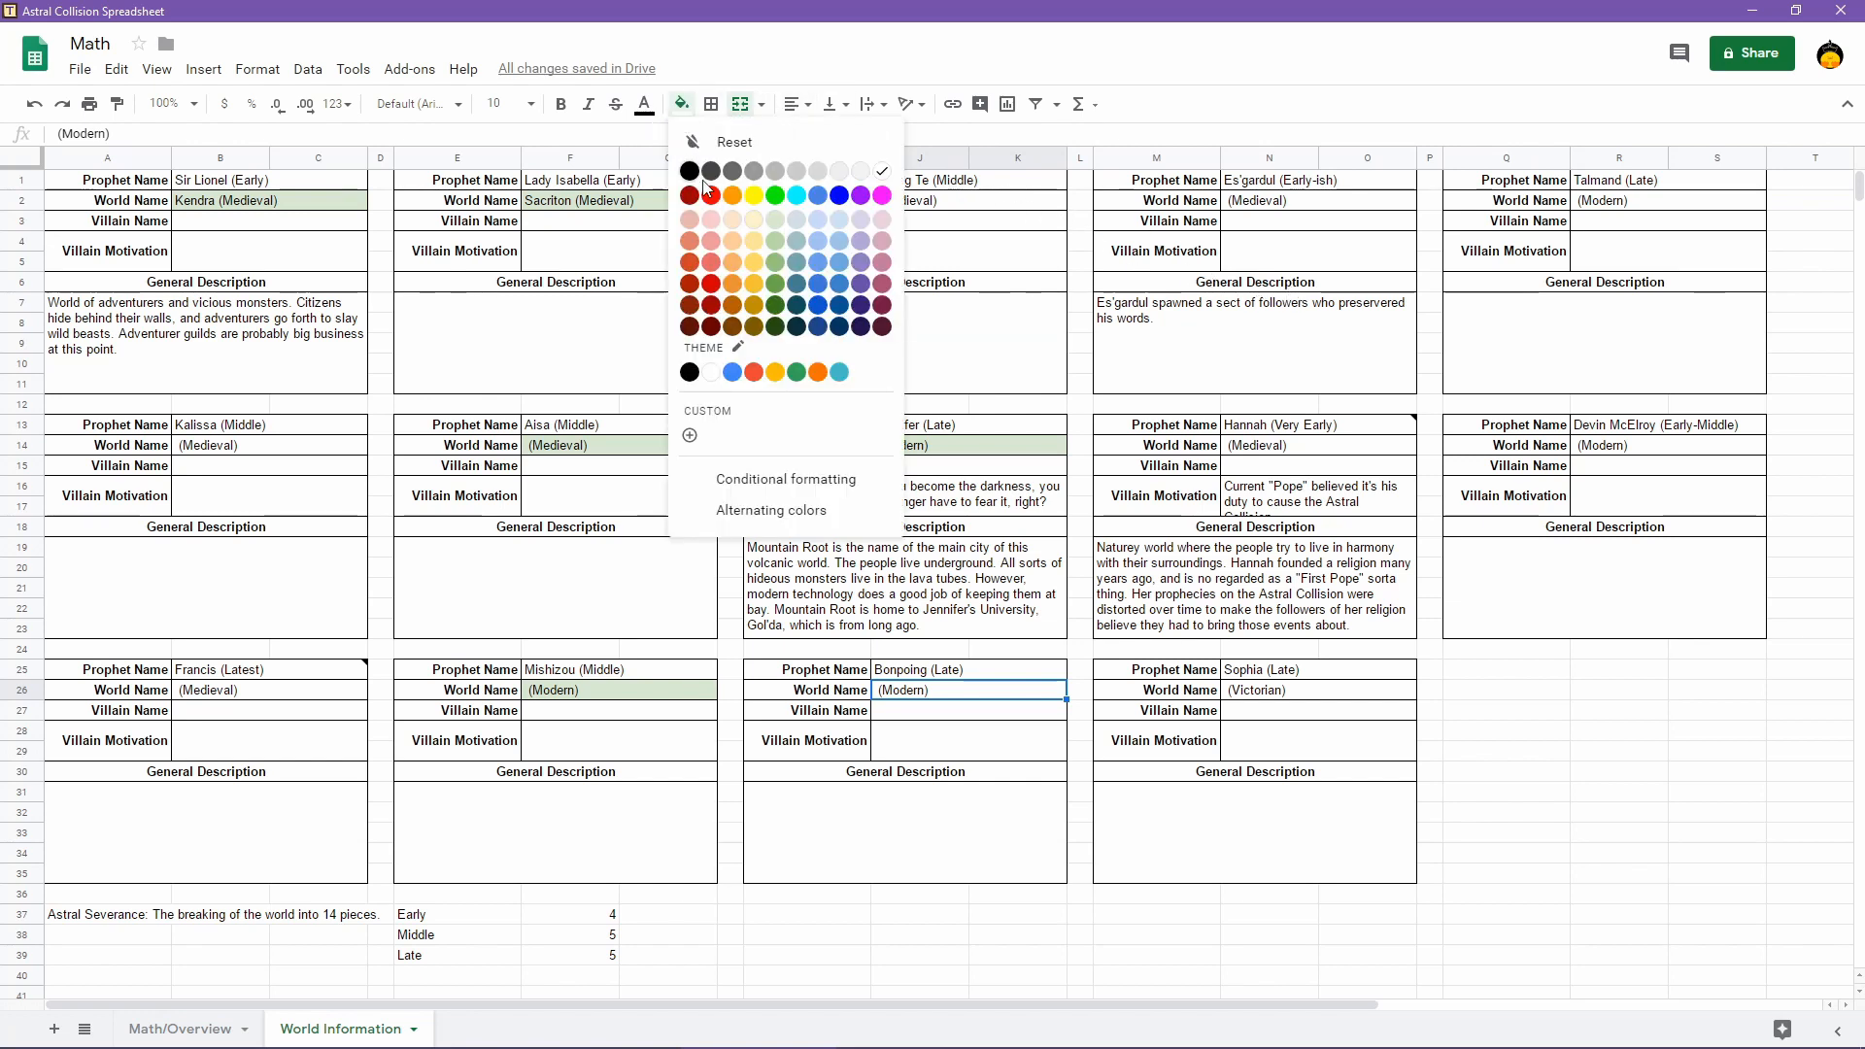
left_click(775, 225)
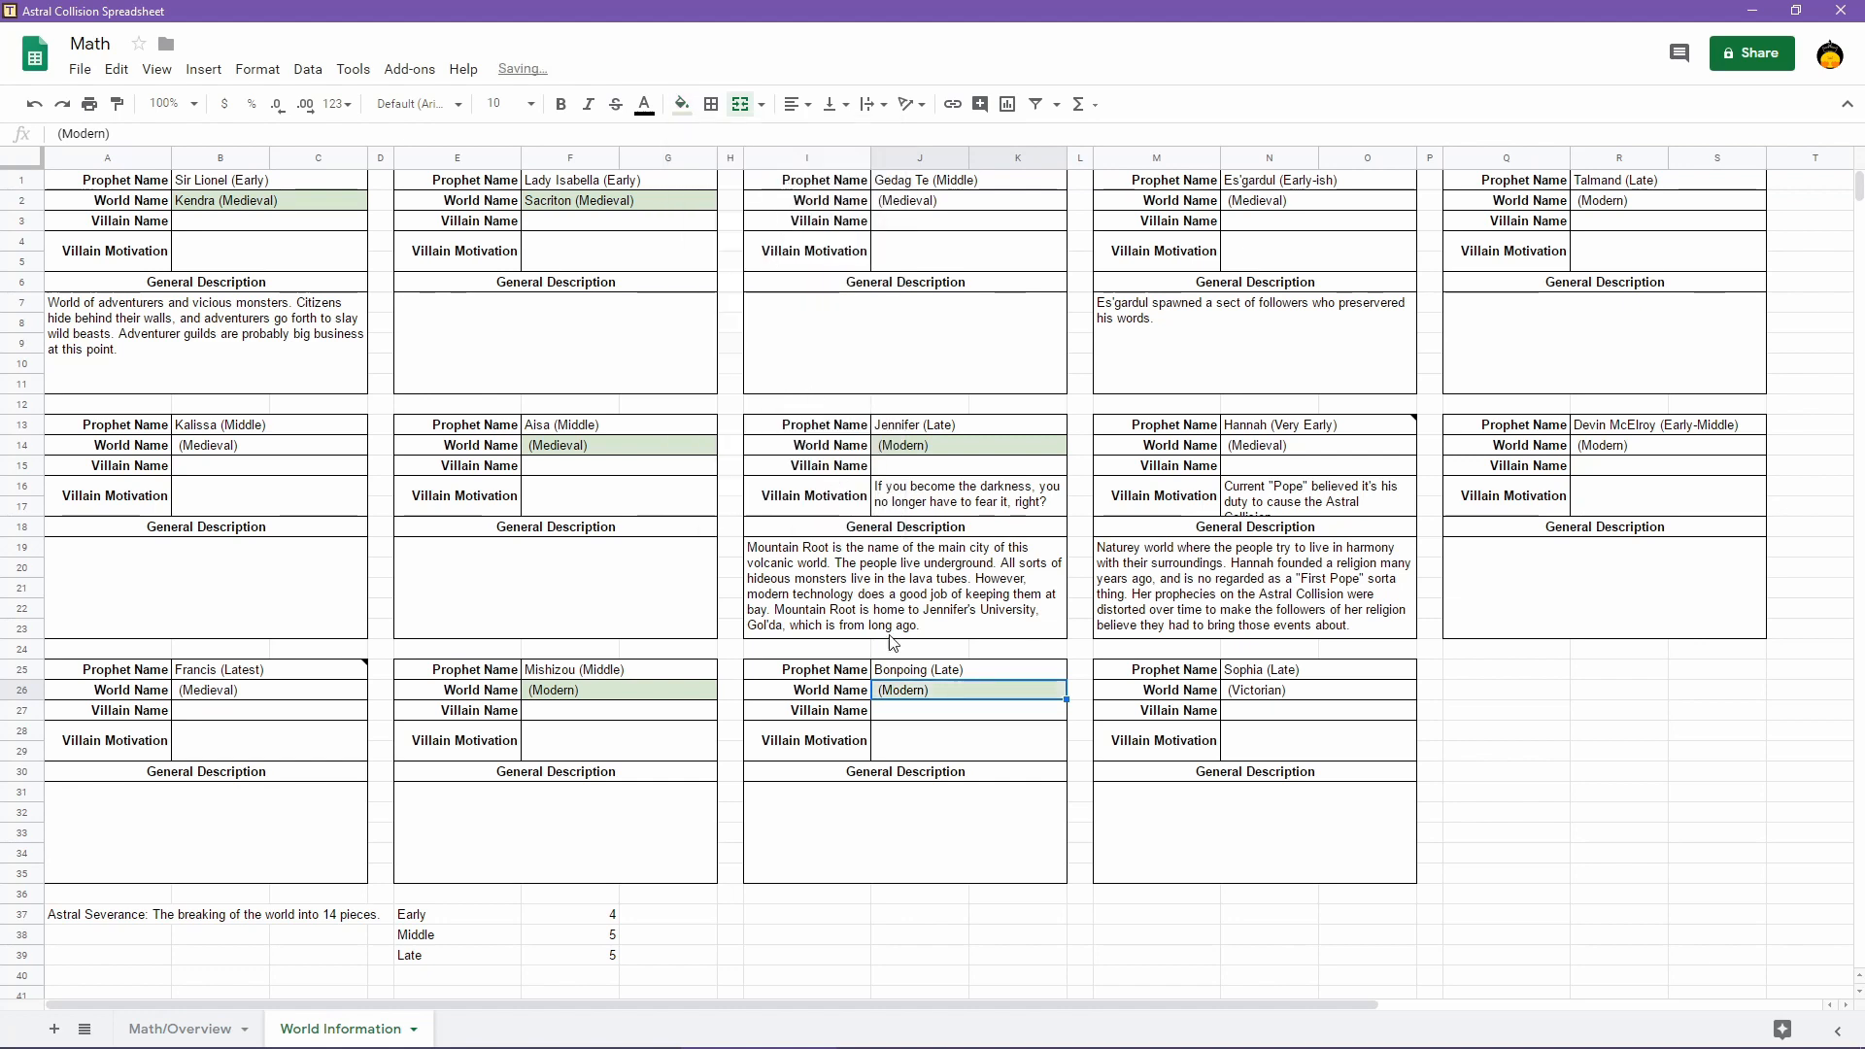
Add a note reading "Northern part of large SE continent" to the world name cell J26
right_click(962, 695)
left_click(1015, 829)
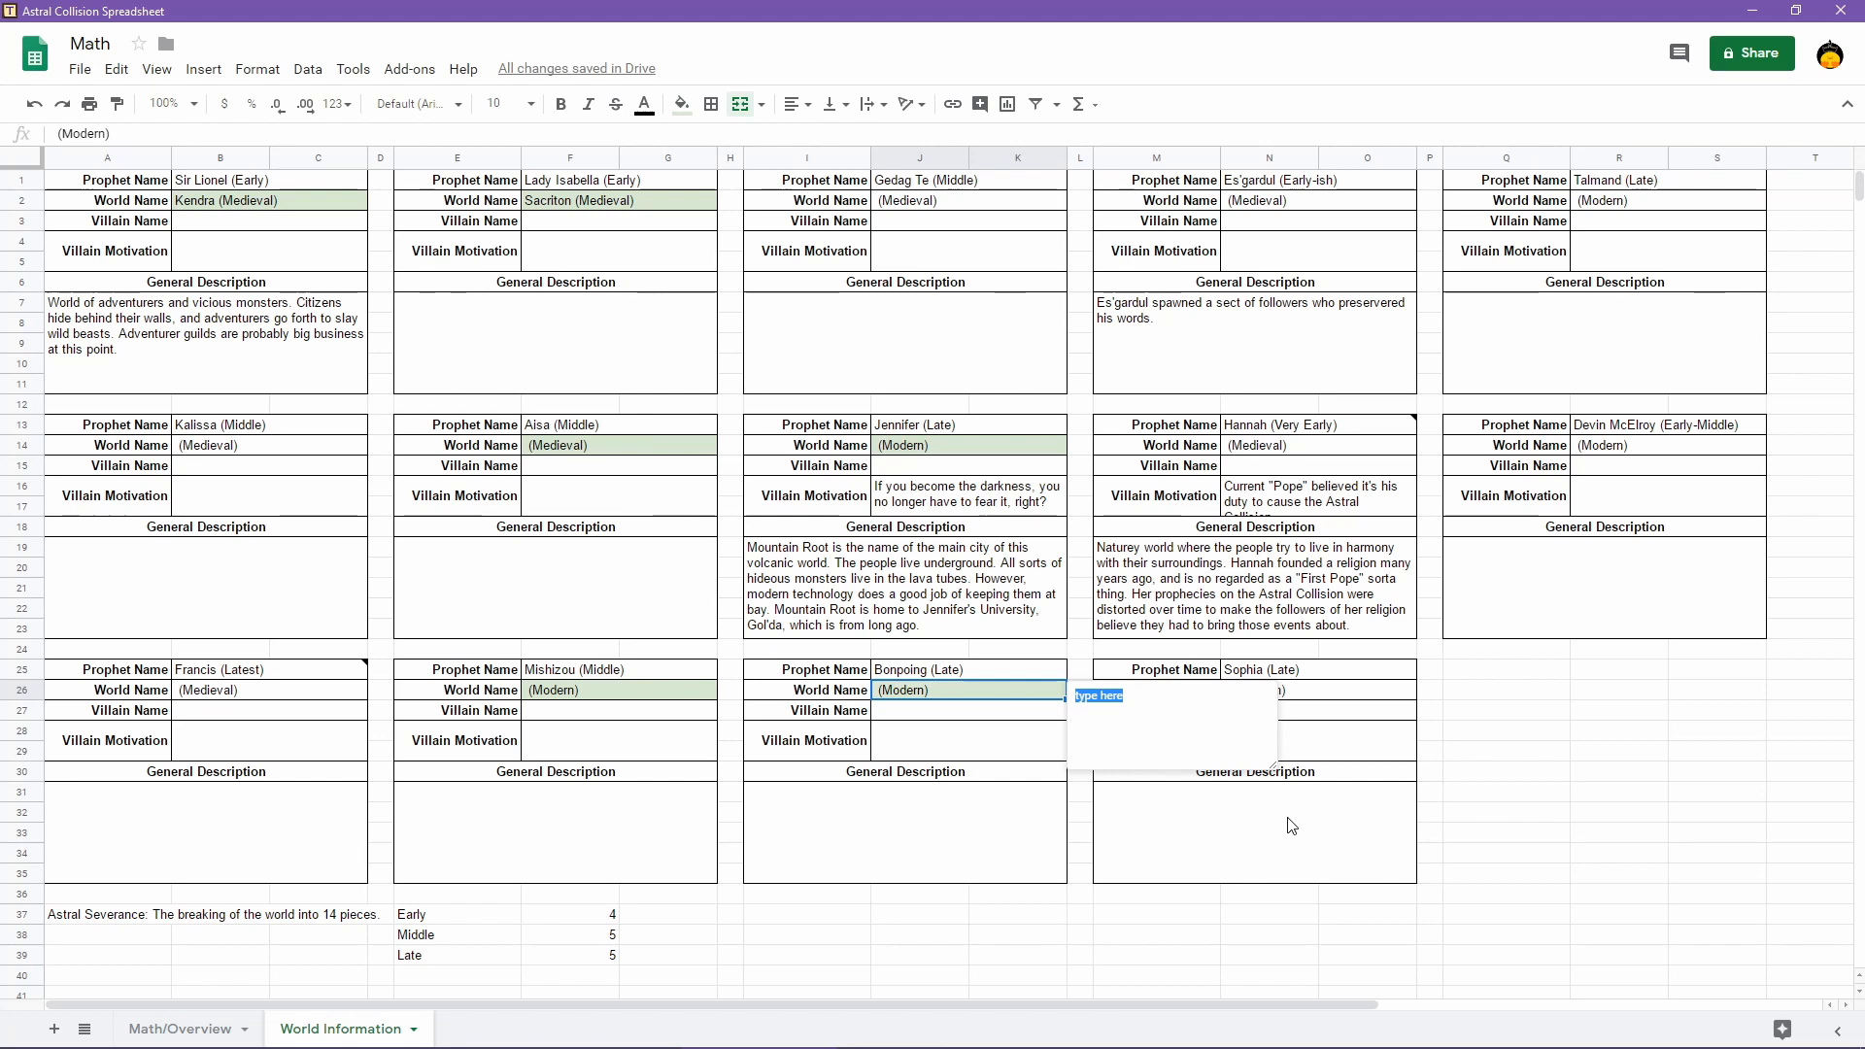
type("Northern part of large SE continent")
left_click(1453, 779)
Switch to RPG Maker MV and survey the continents and open ocean of The Worldo map at a reduced zoom
mouse_move(1239, 989)
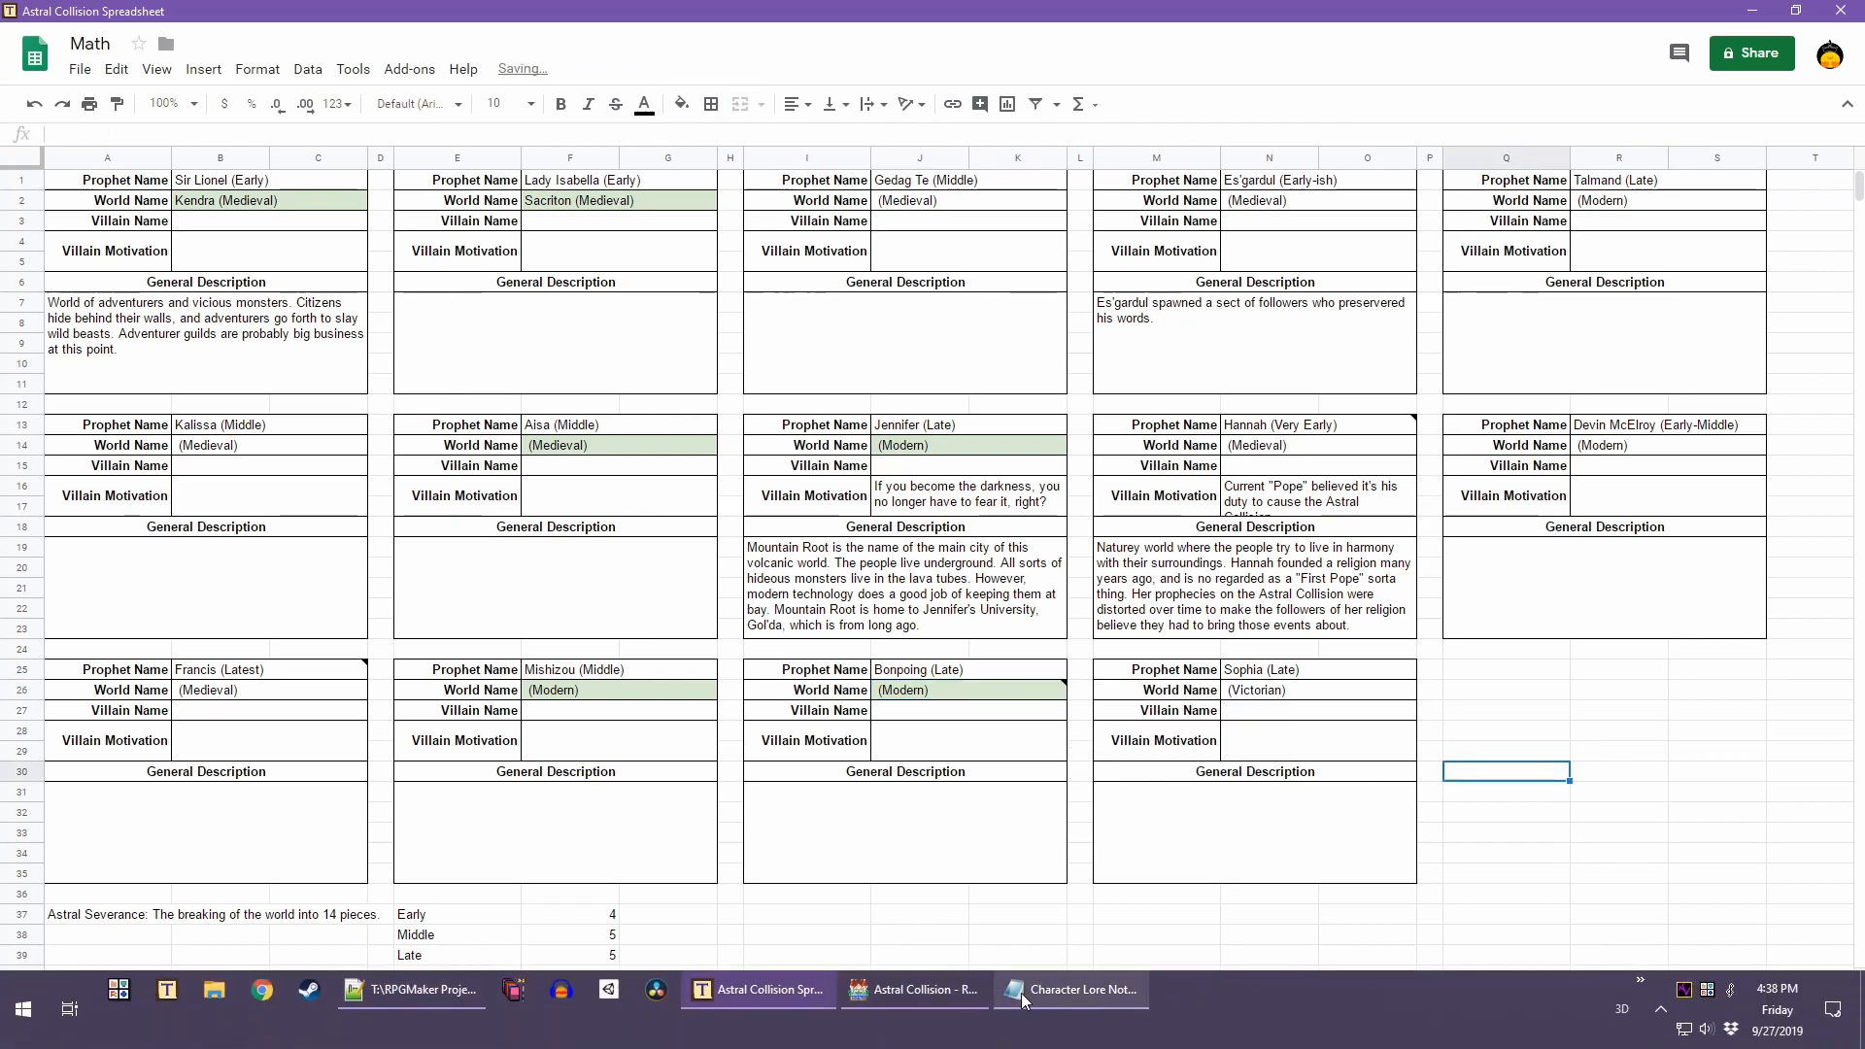
left_click(913, 990)
scroll(1079, 739, "down", 3)
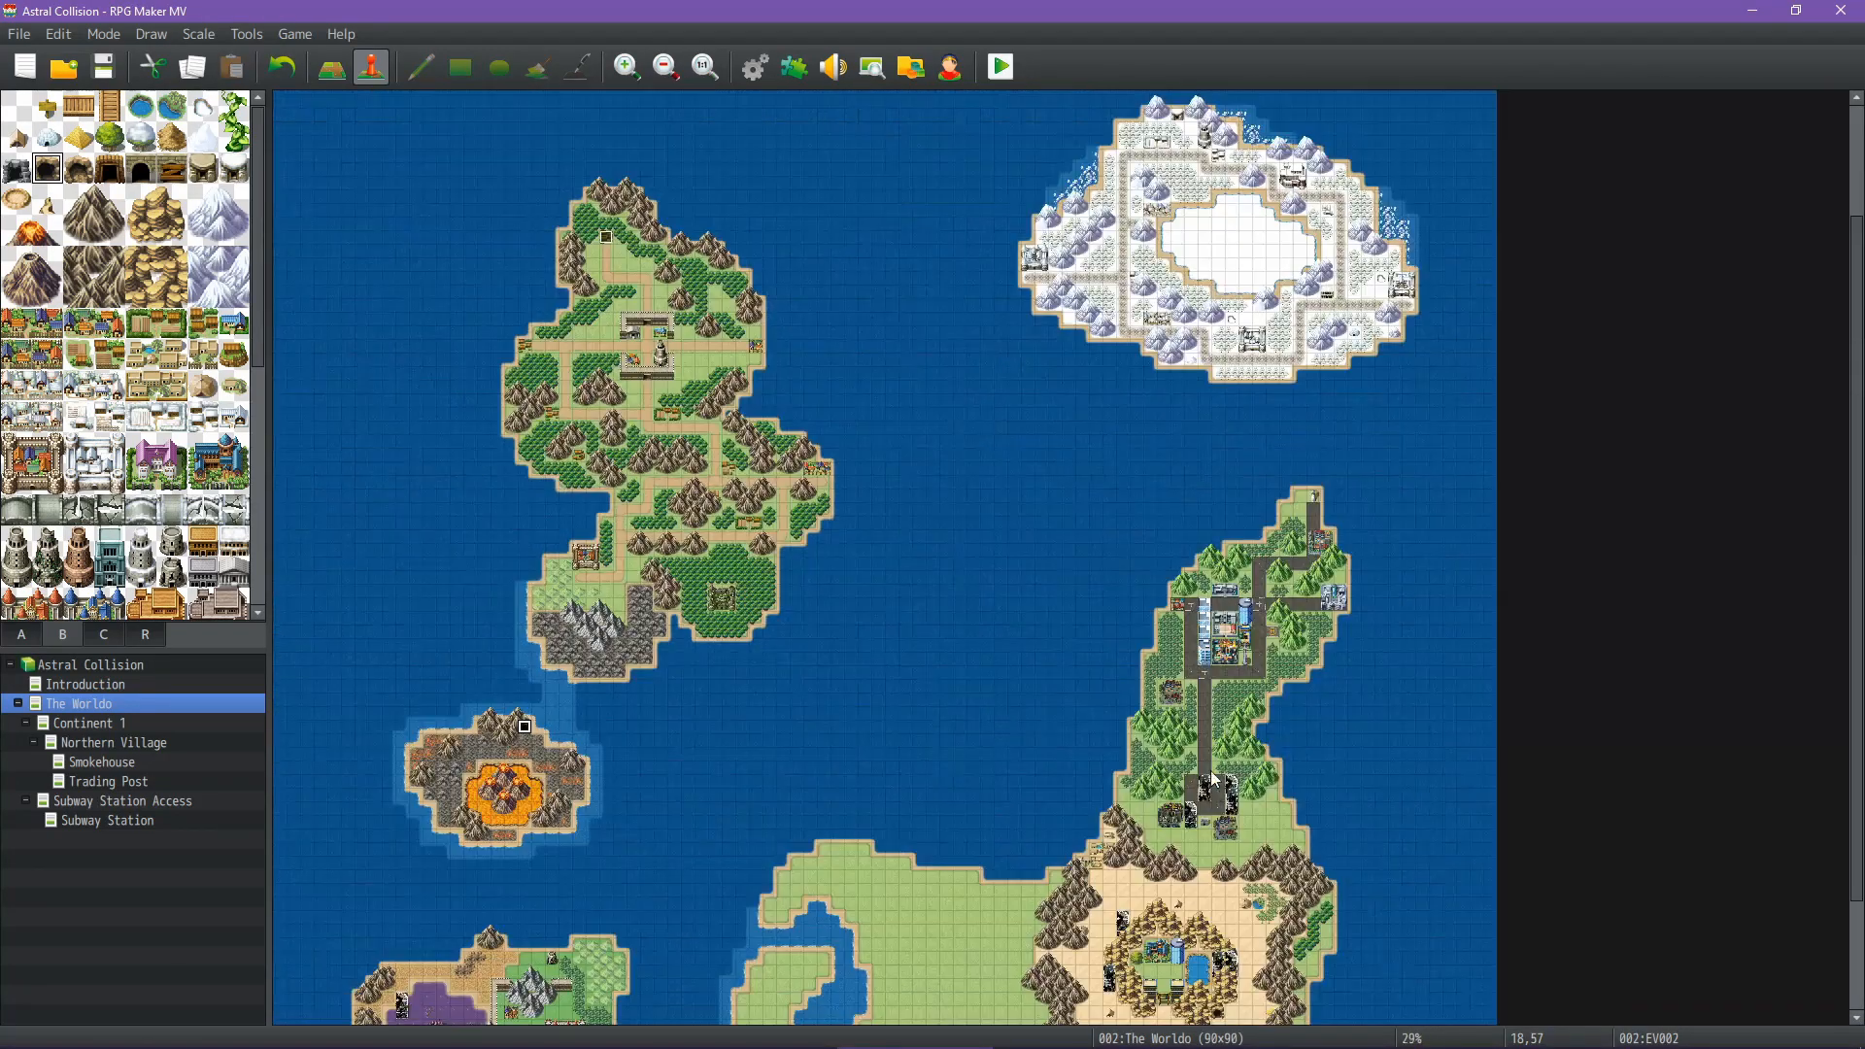
scroll(1170, 838, "down", 3)
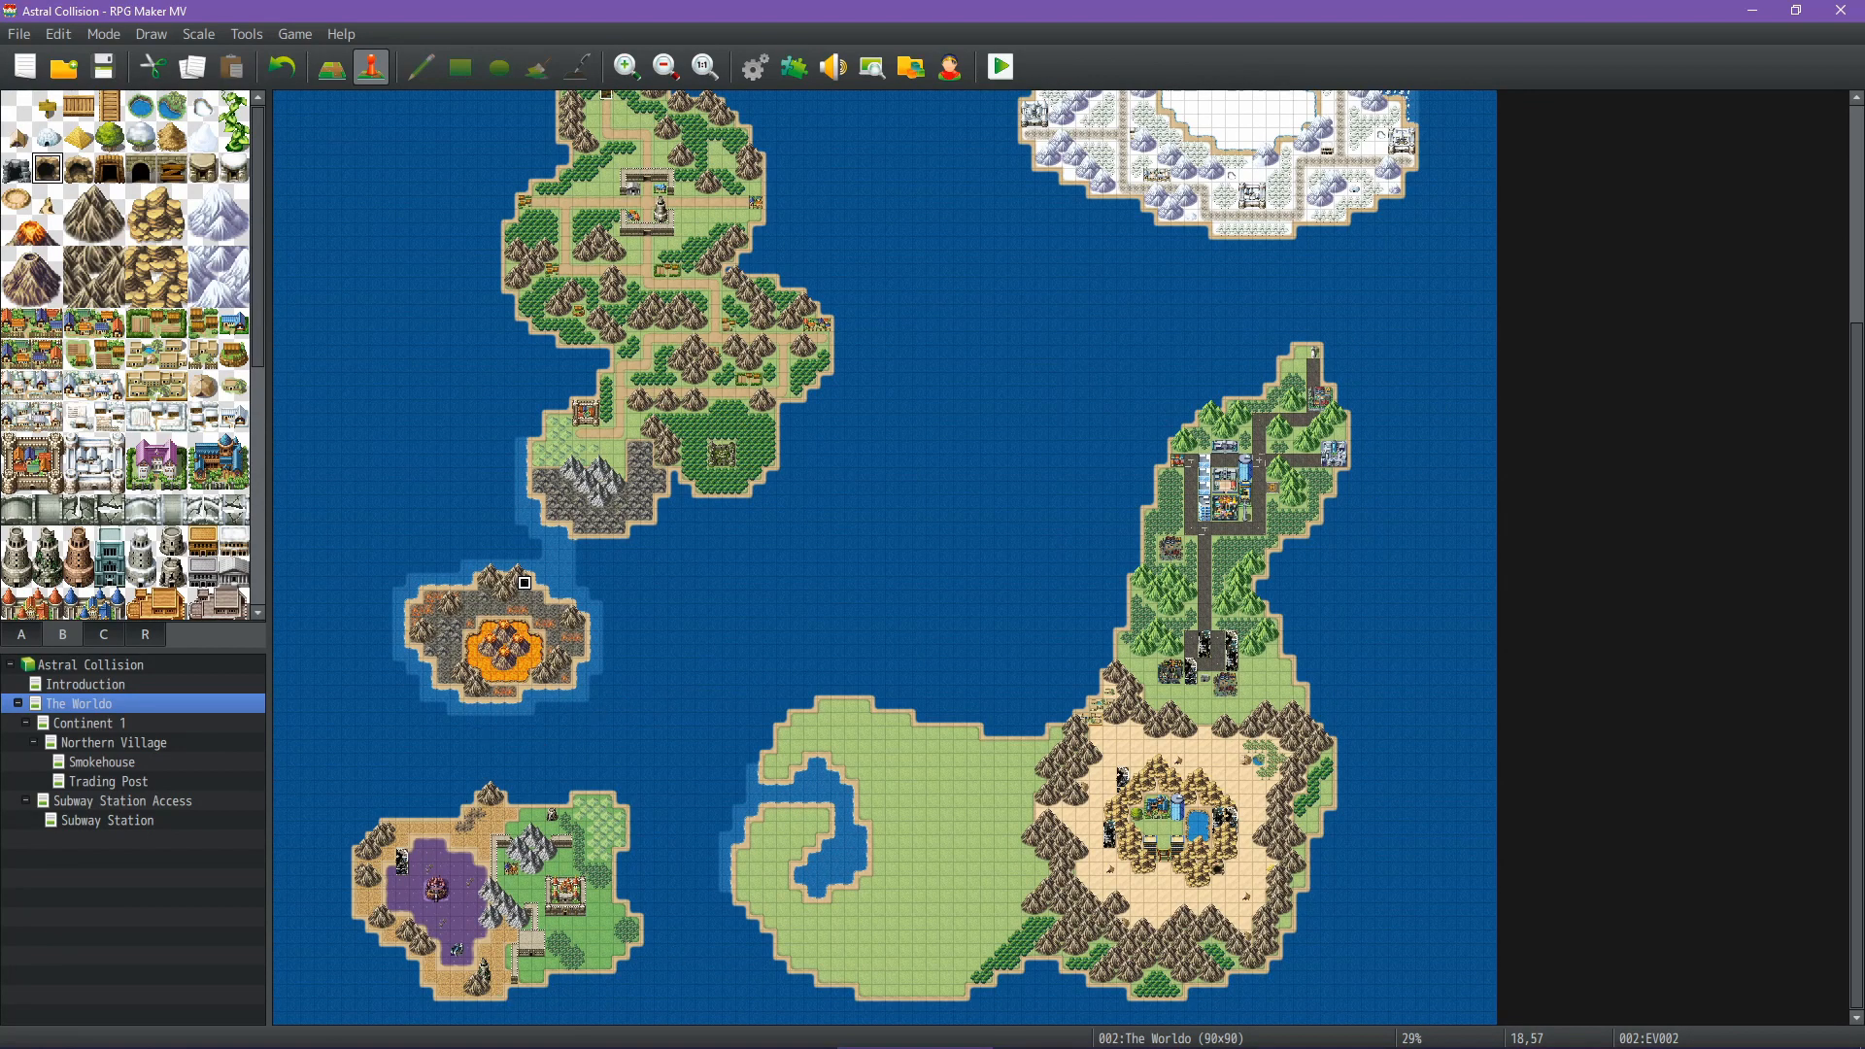
mouse_move(894, 1044)
scroll(855, 603, "up", 5)
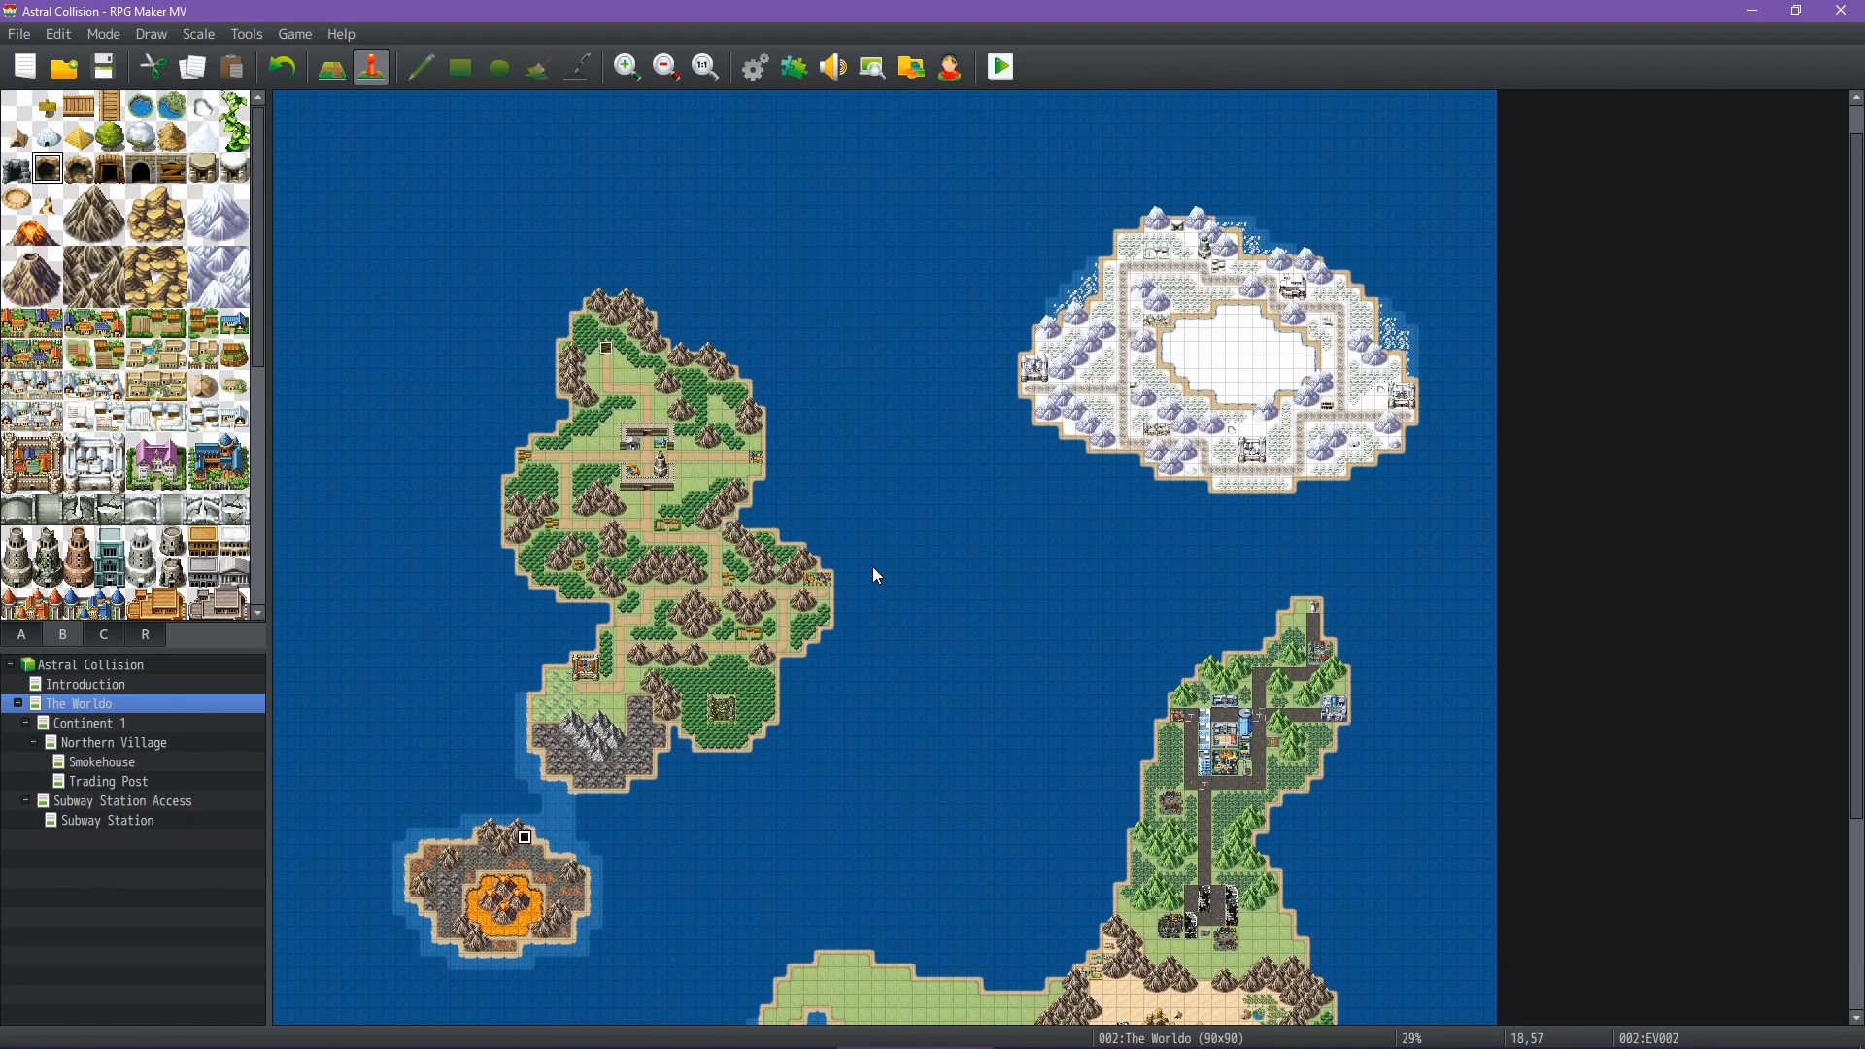
scroll(877, 576, "up", 1)
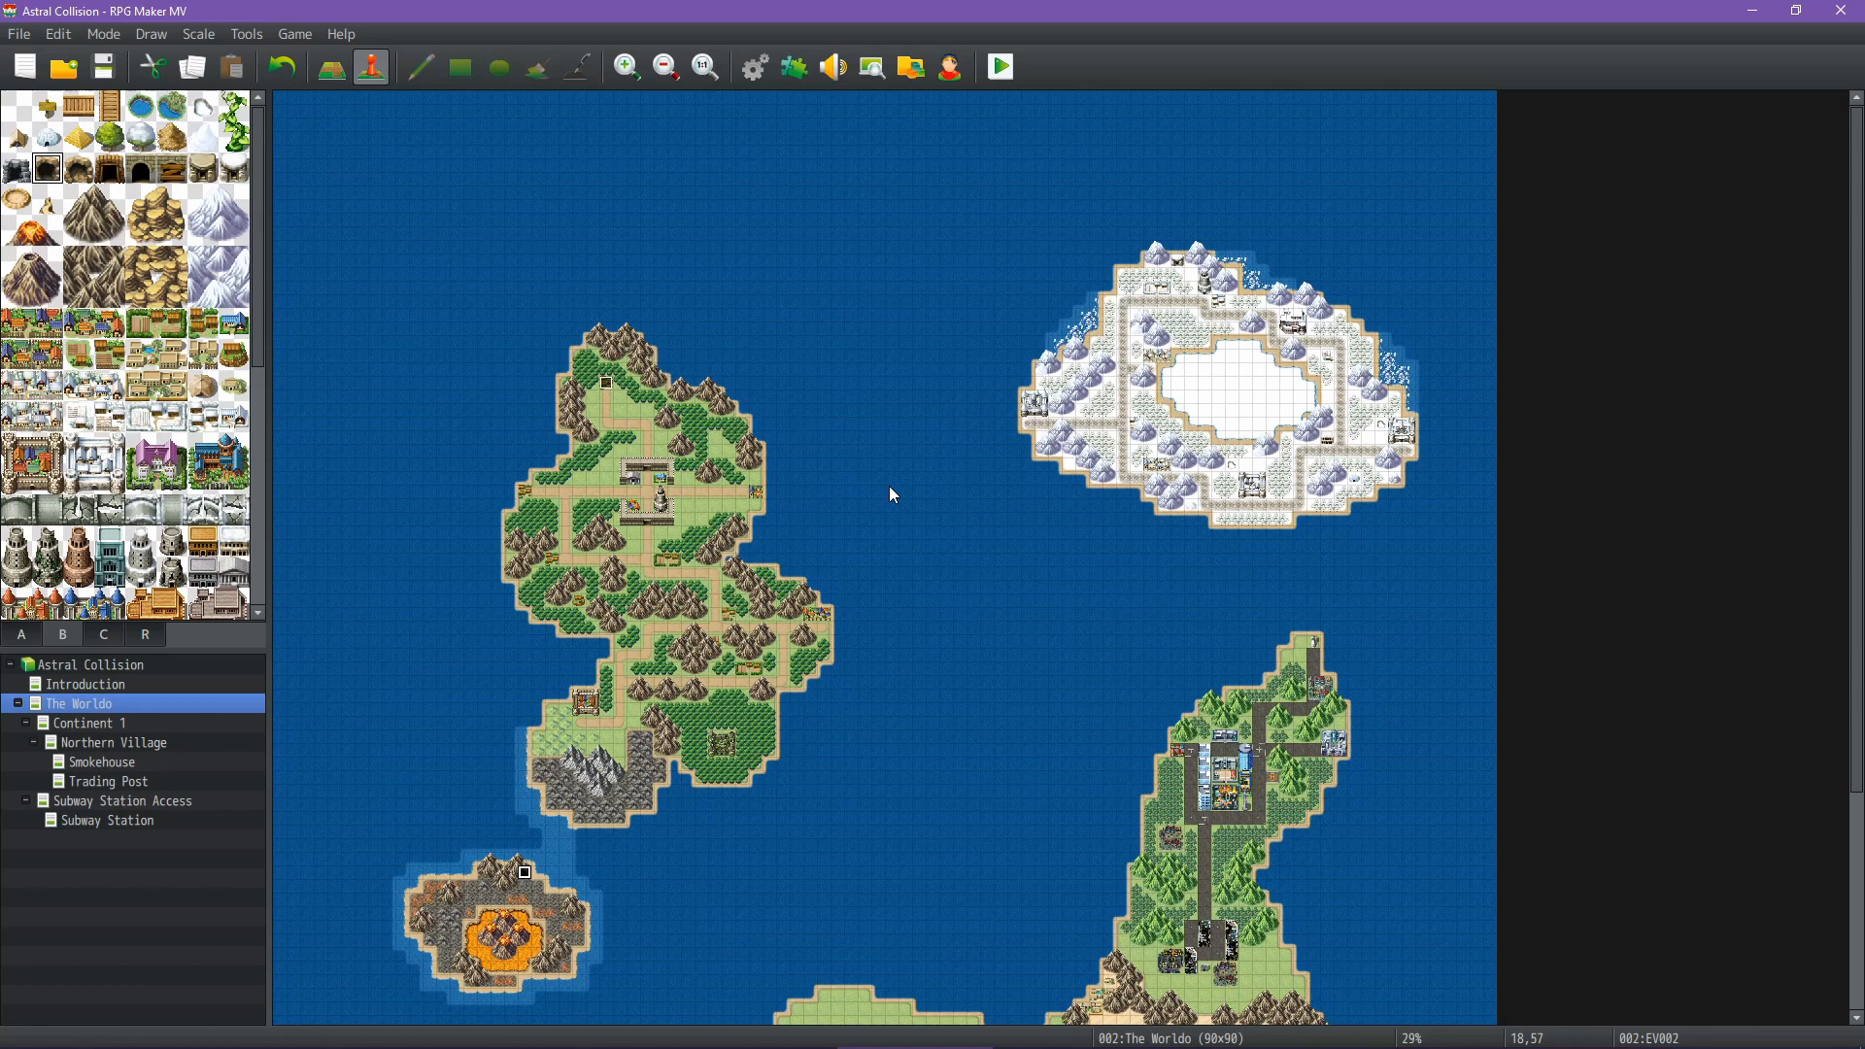
scroll(892, 490, "down", 5)
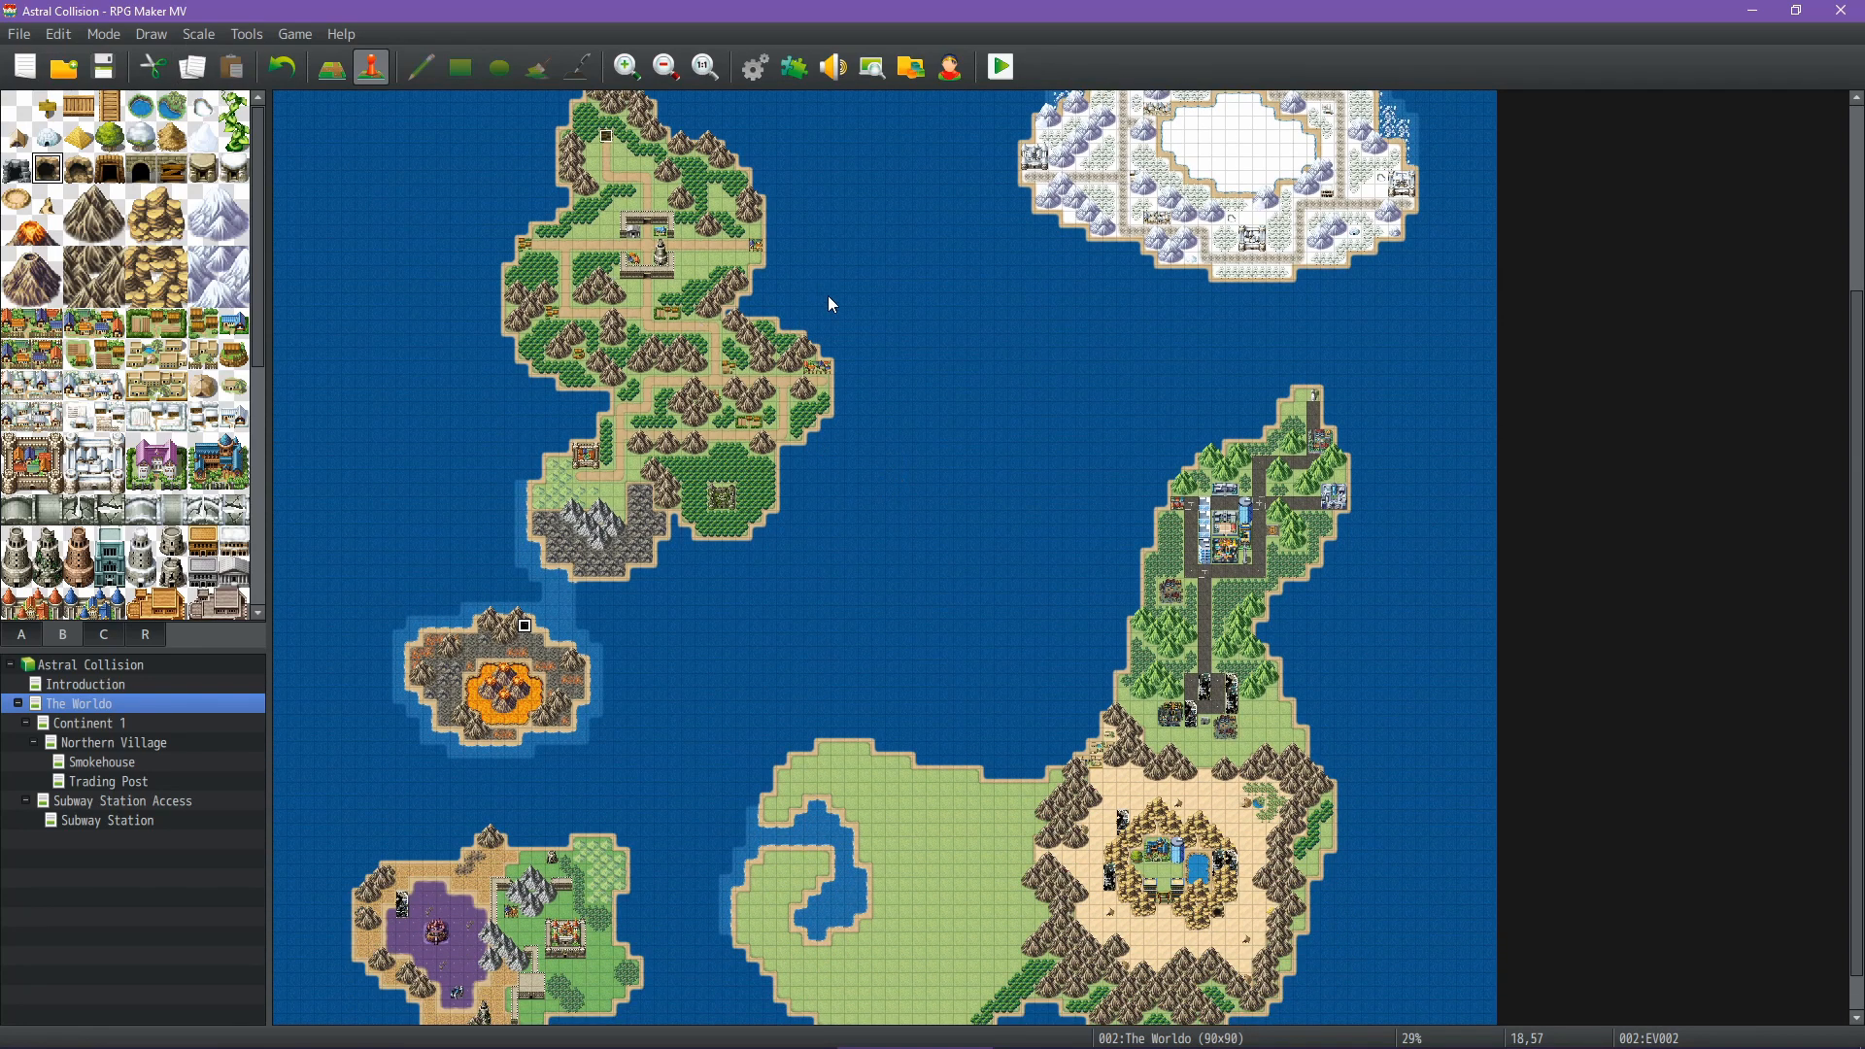
Restore The Worldo map to actual size around the ocean east of the northwestern continent and save the project
scroll(828, 295, "up", 2, "ctrl")
left_click(712, 76)
middle_click_drag(878, 580, 933, 329)
middle_click_drag(639, 485, 525, 570)
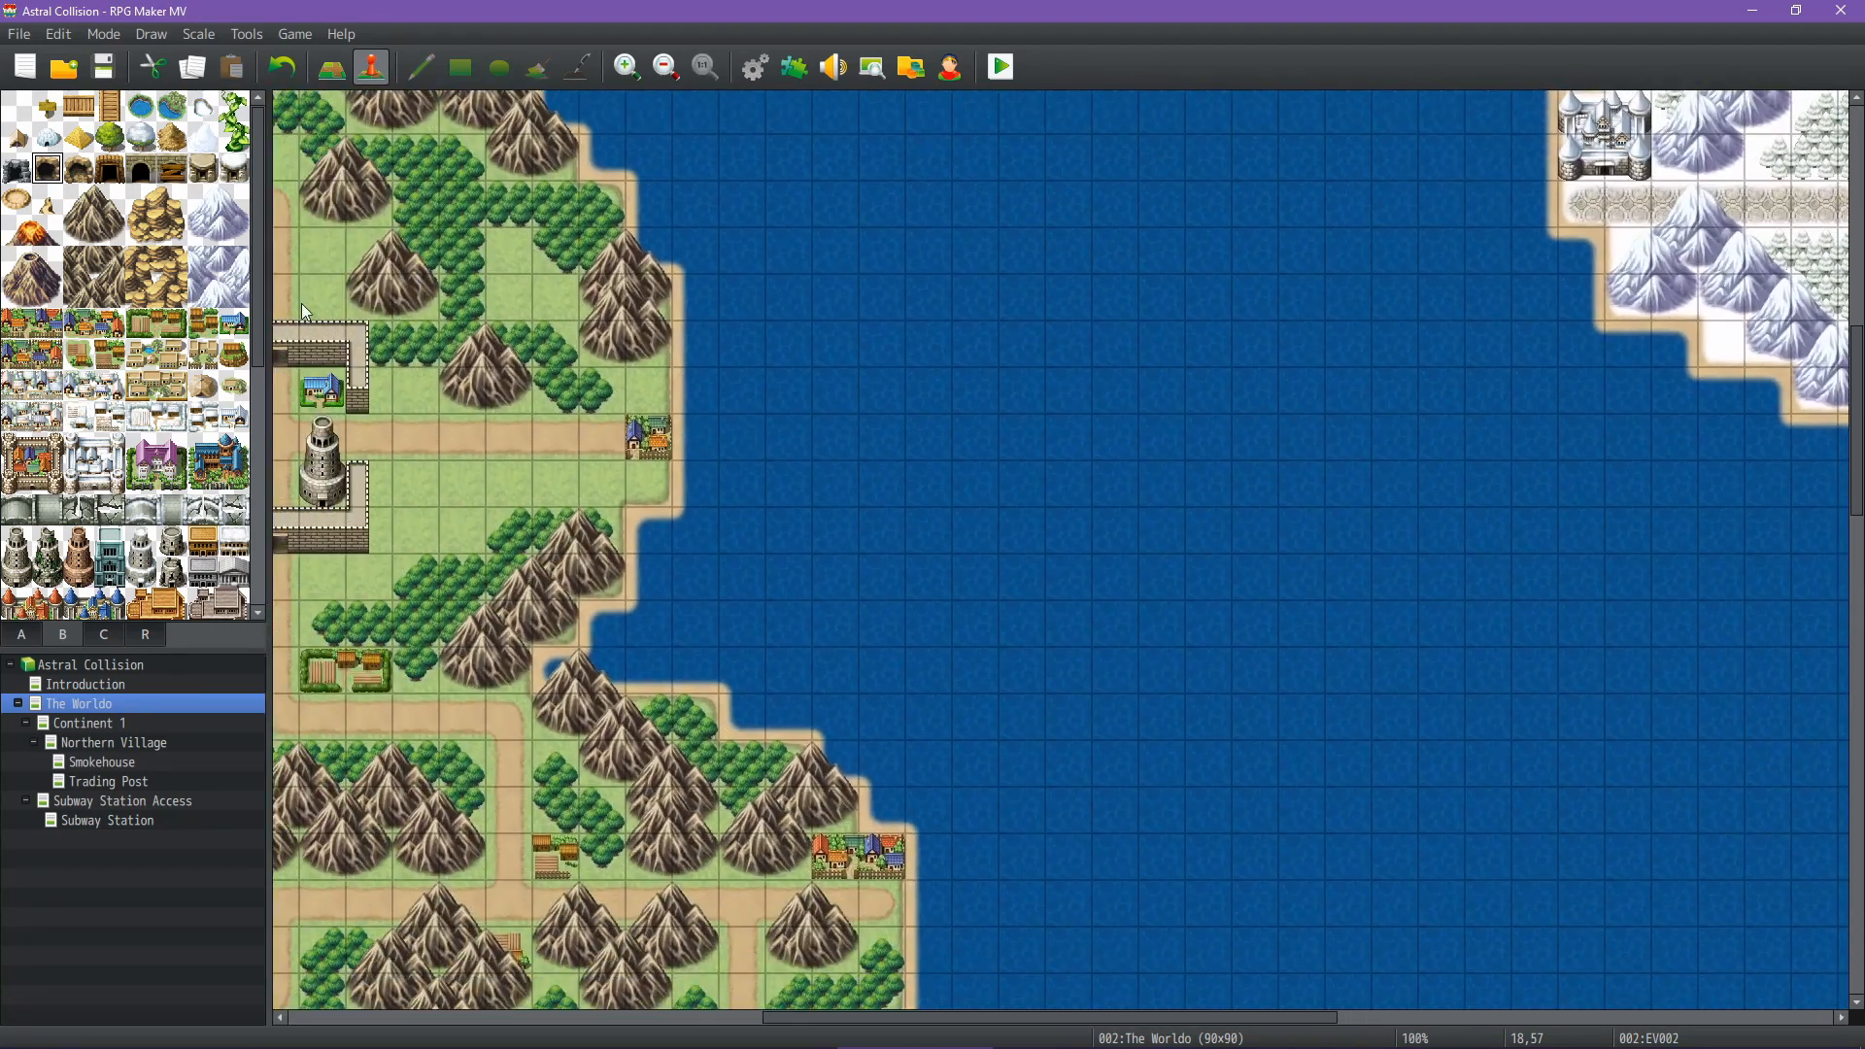
left_click(98, 68)
Switch to map editing and paint a shallow-water channel eastward from the coastal town on the northwestern continent
left_click(332, 68)
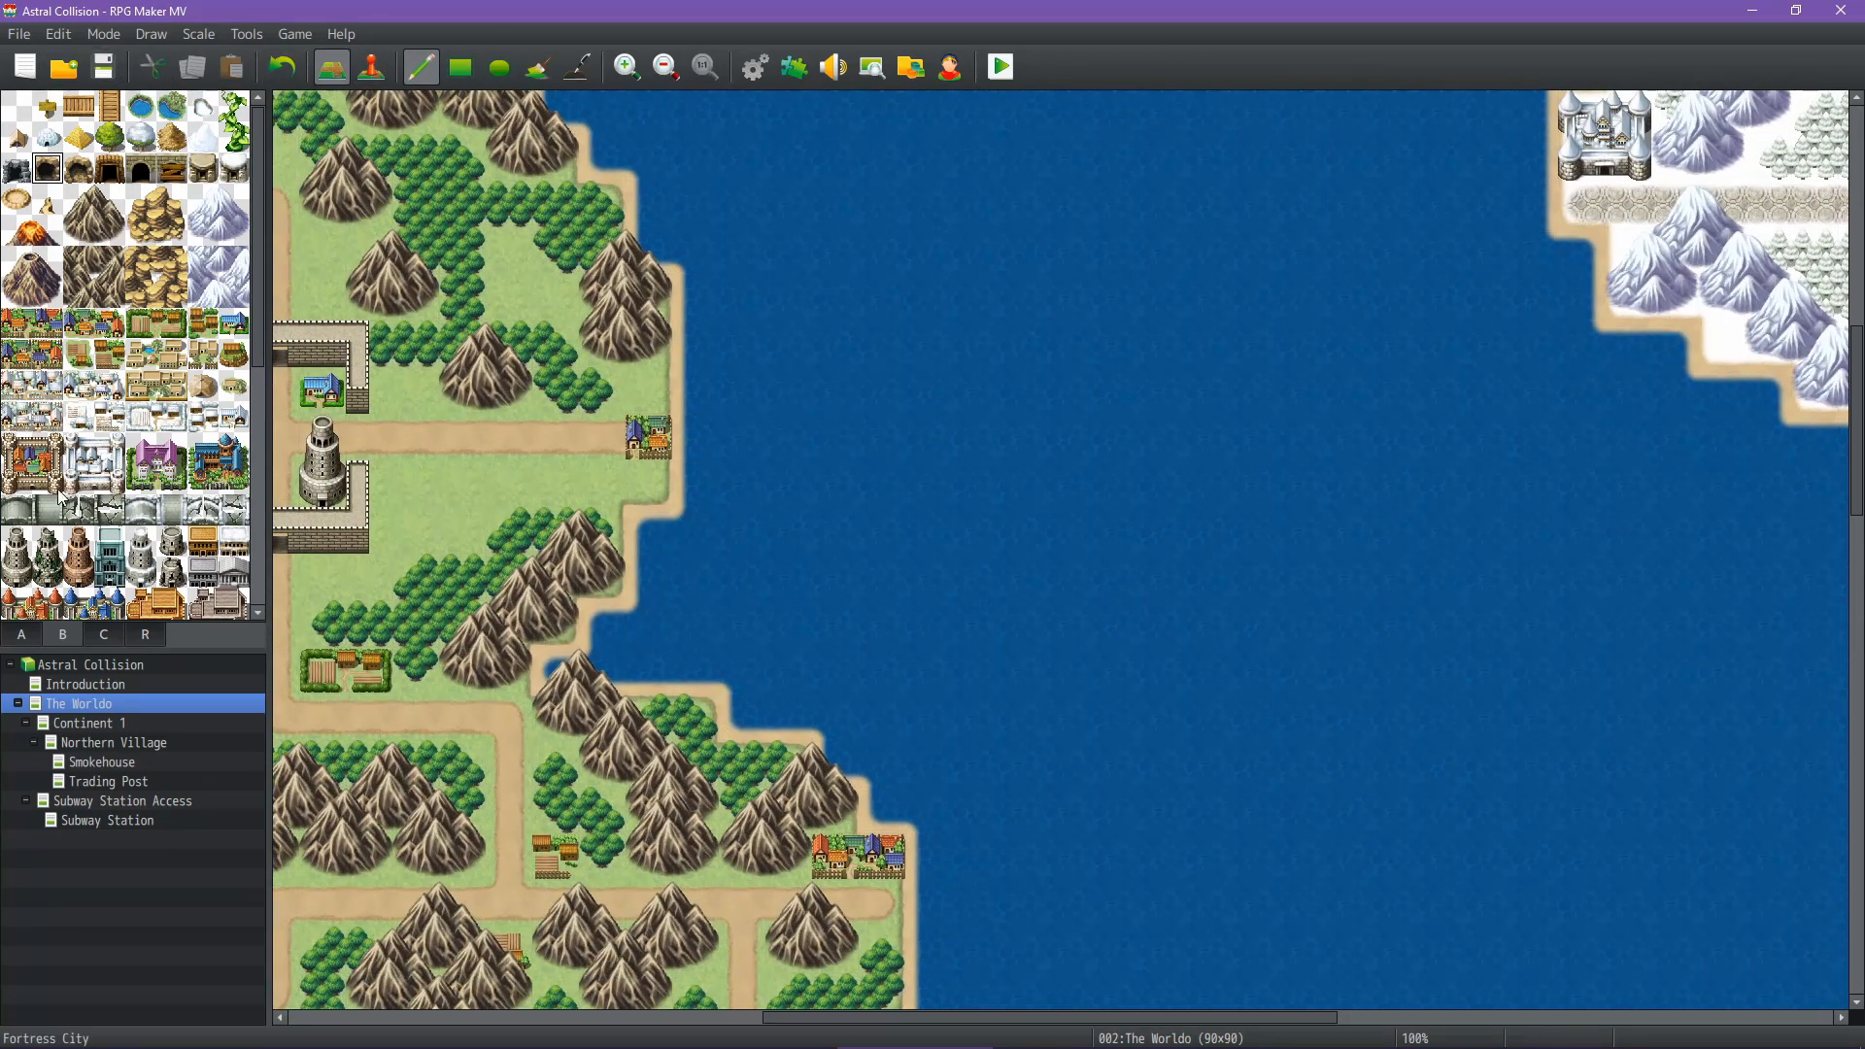
left_click(21, 635)
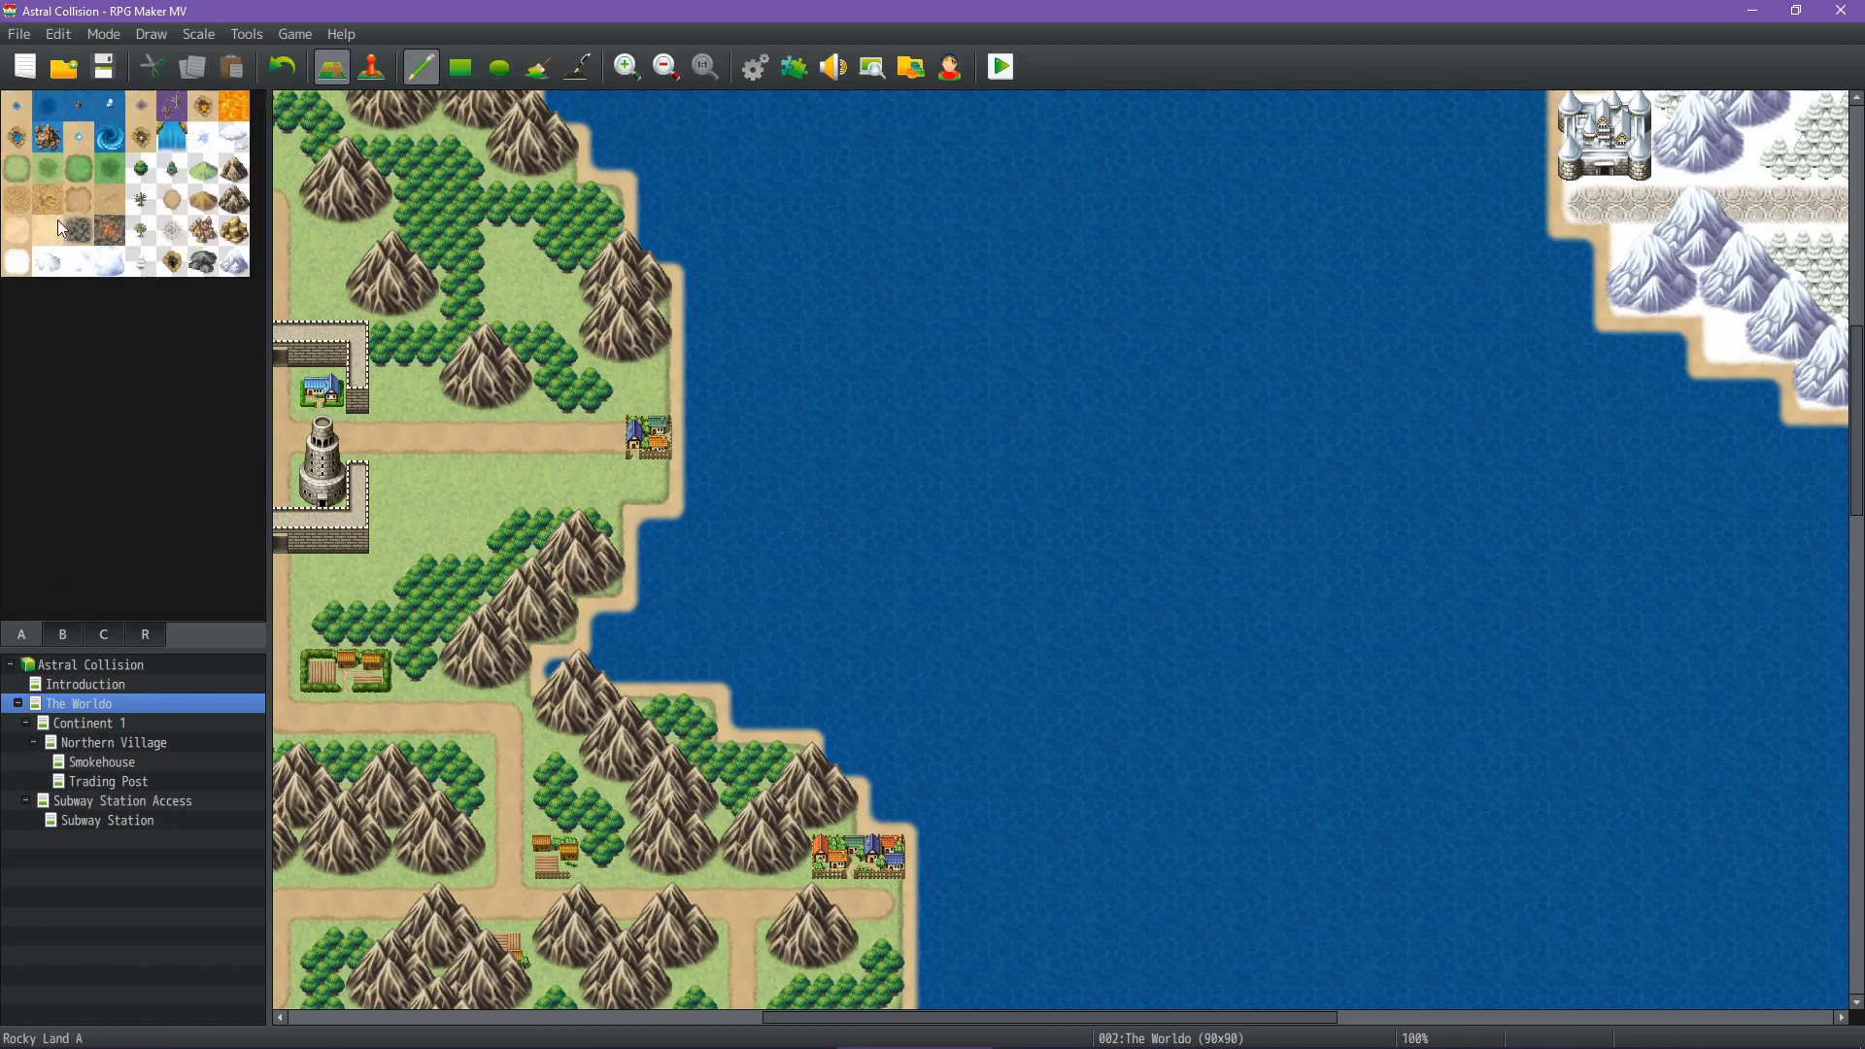
left_click(16, 105)
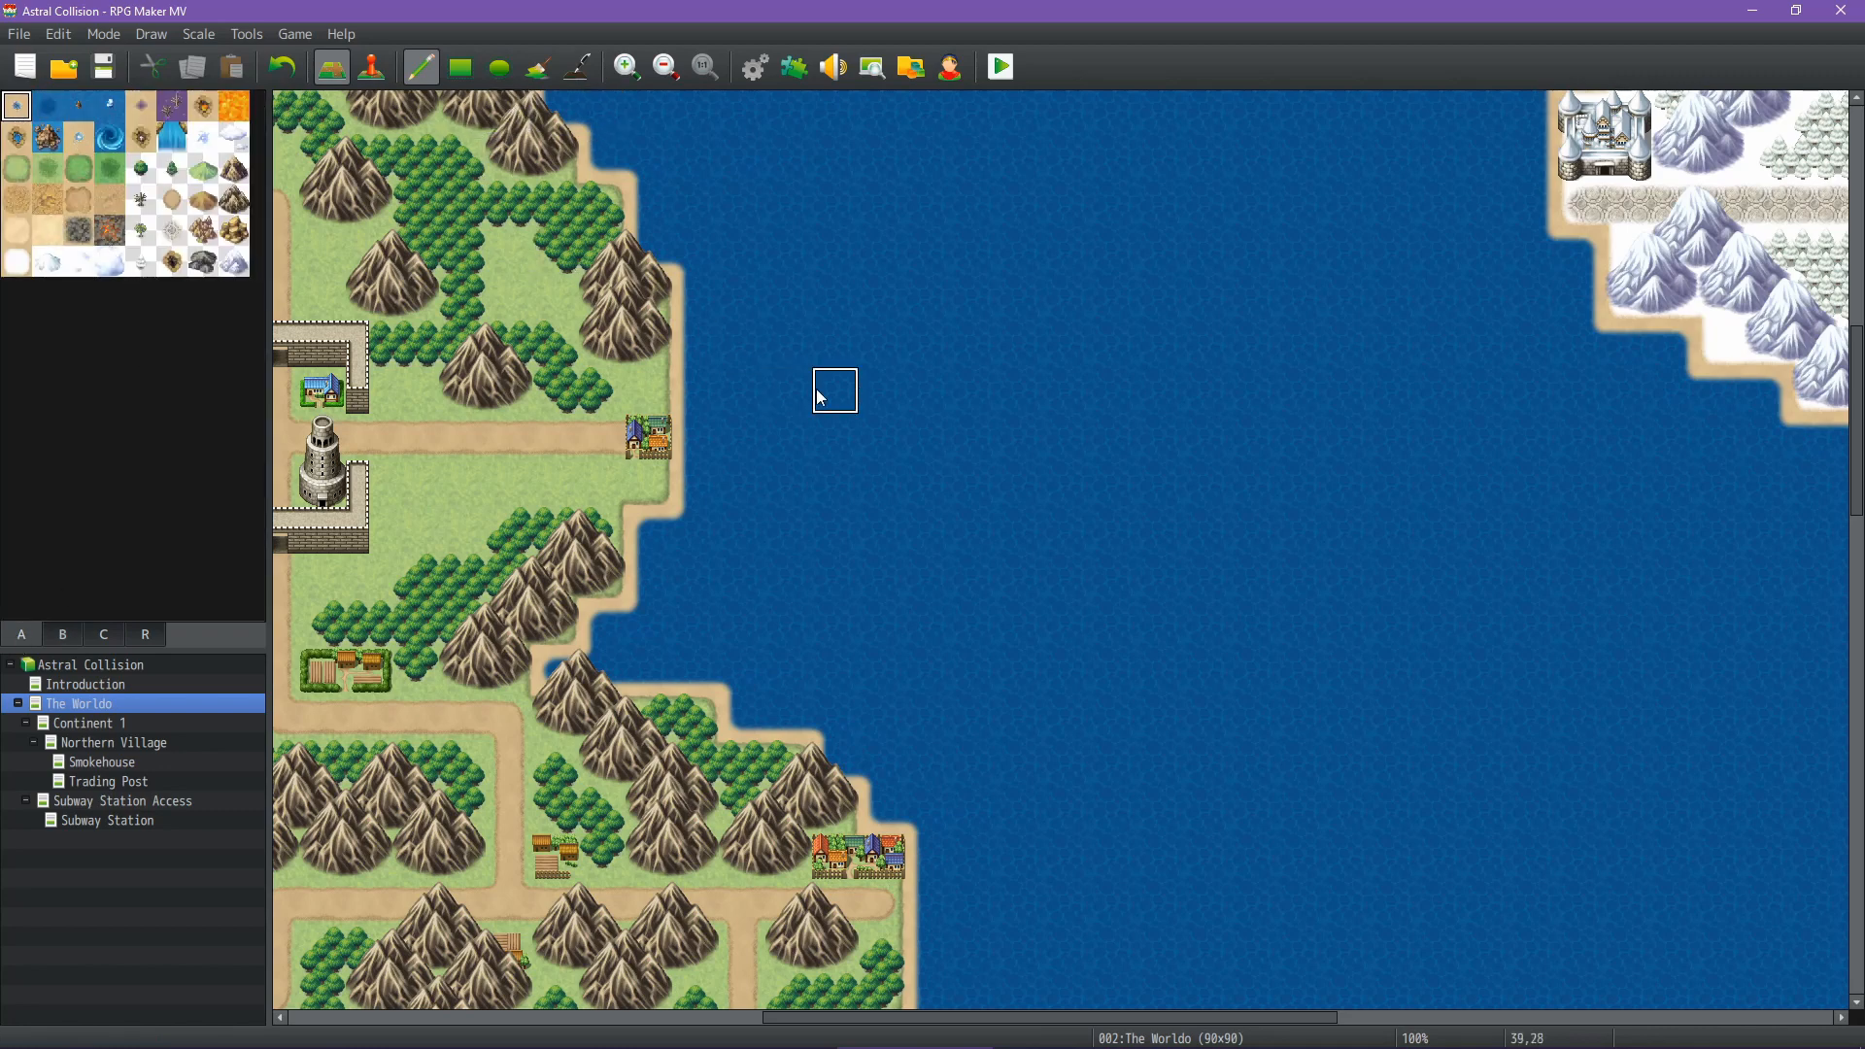
mouse_move(696, 467)
left_mouse_down()
mouse_move(754, 428)
mouse_move(892, 413)
left_mouse_up()
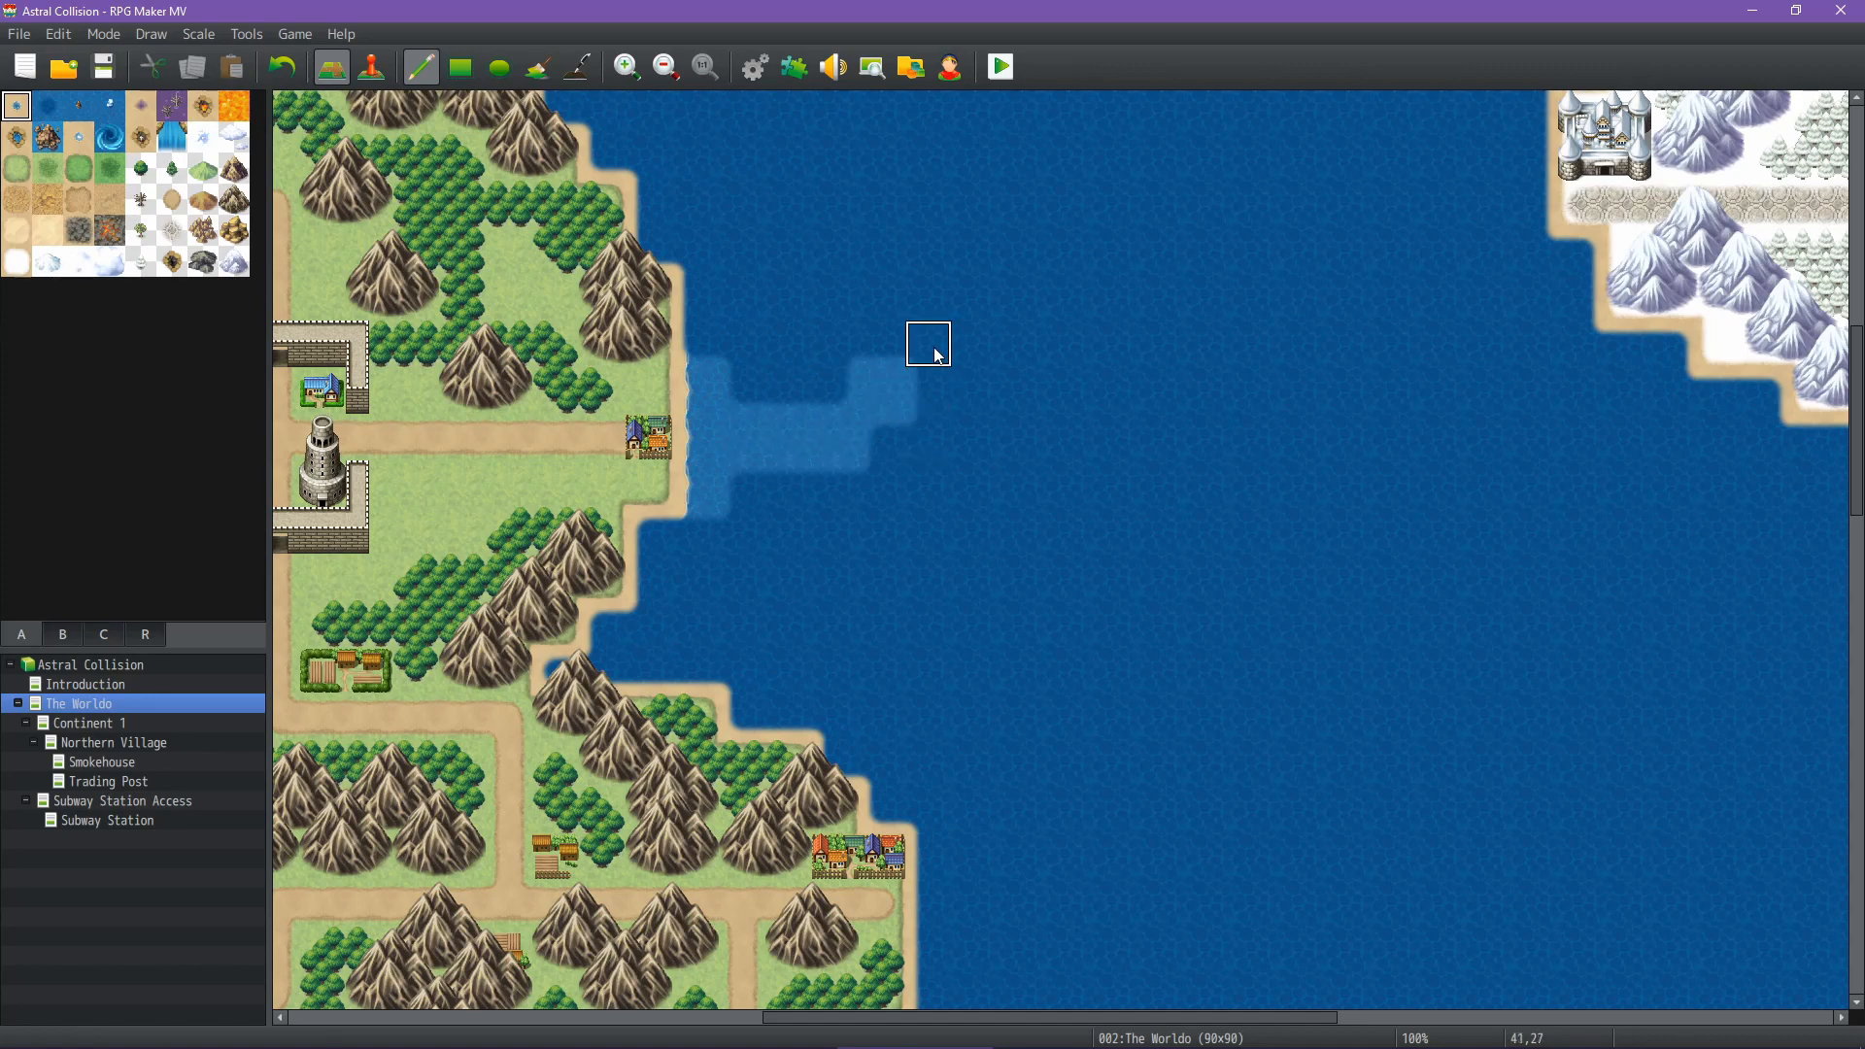
Paint a ring of shallow water around a small patch of ocean at the channel's eastern end
left_click_drag(938, 354, 984, 348)
left_click(1014, 431)
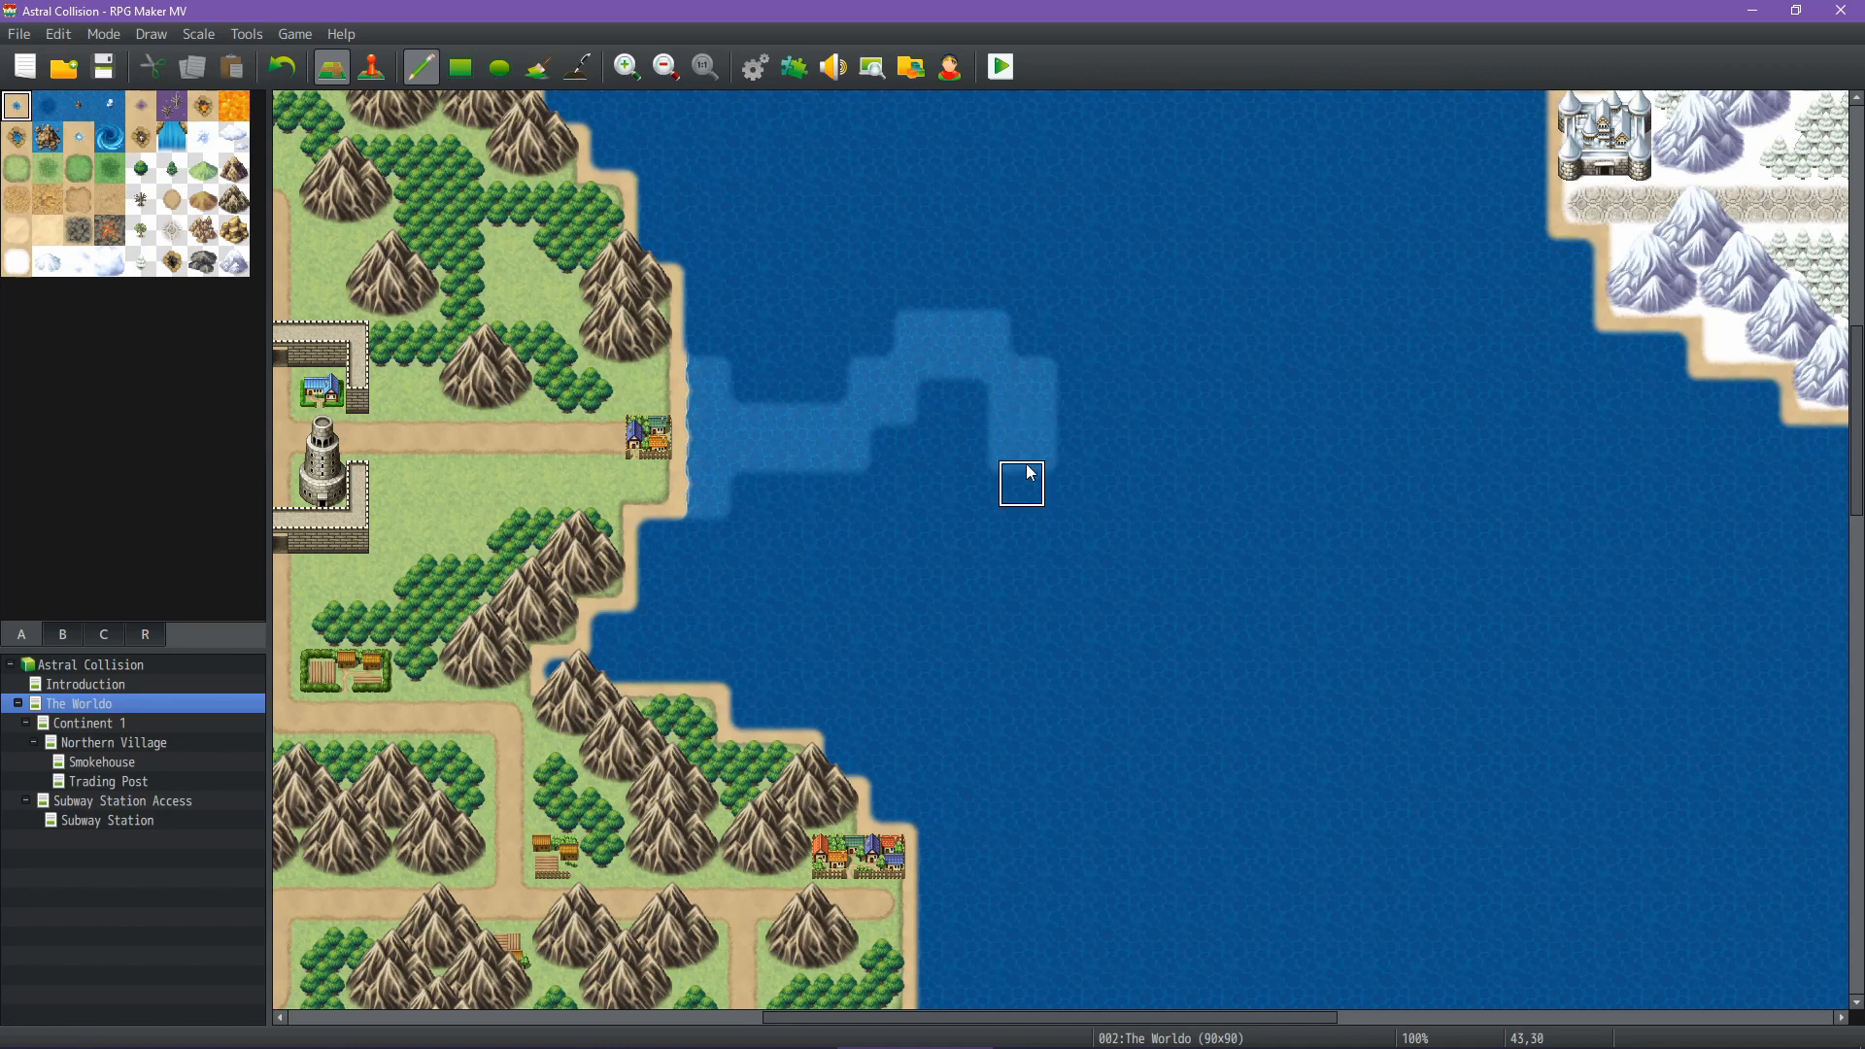
left_click(1061, 447)
left_click(1063, 488)
left_click(1068, 537)
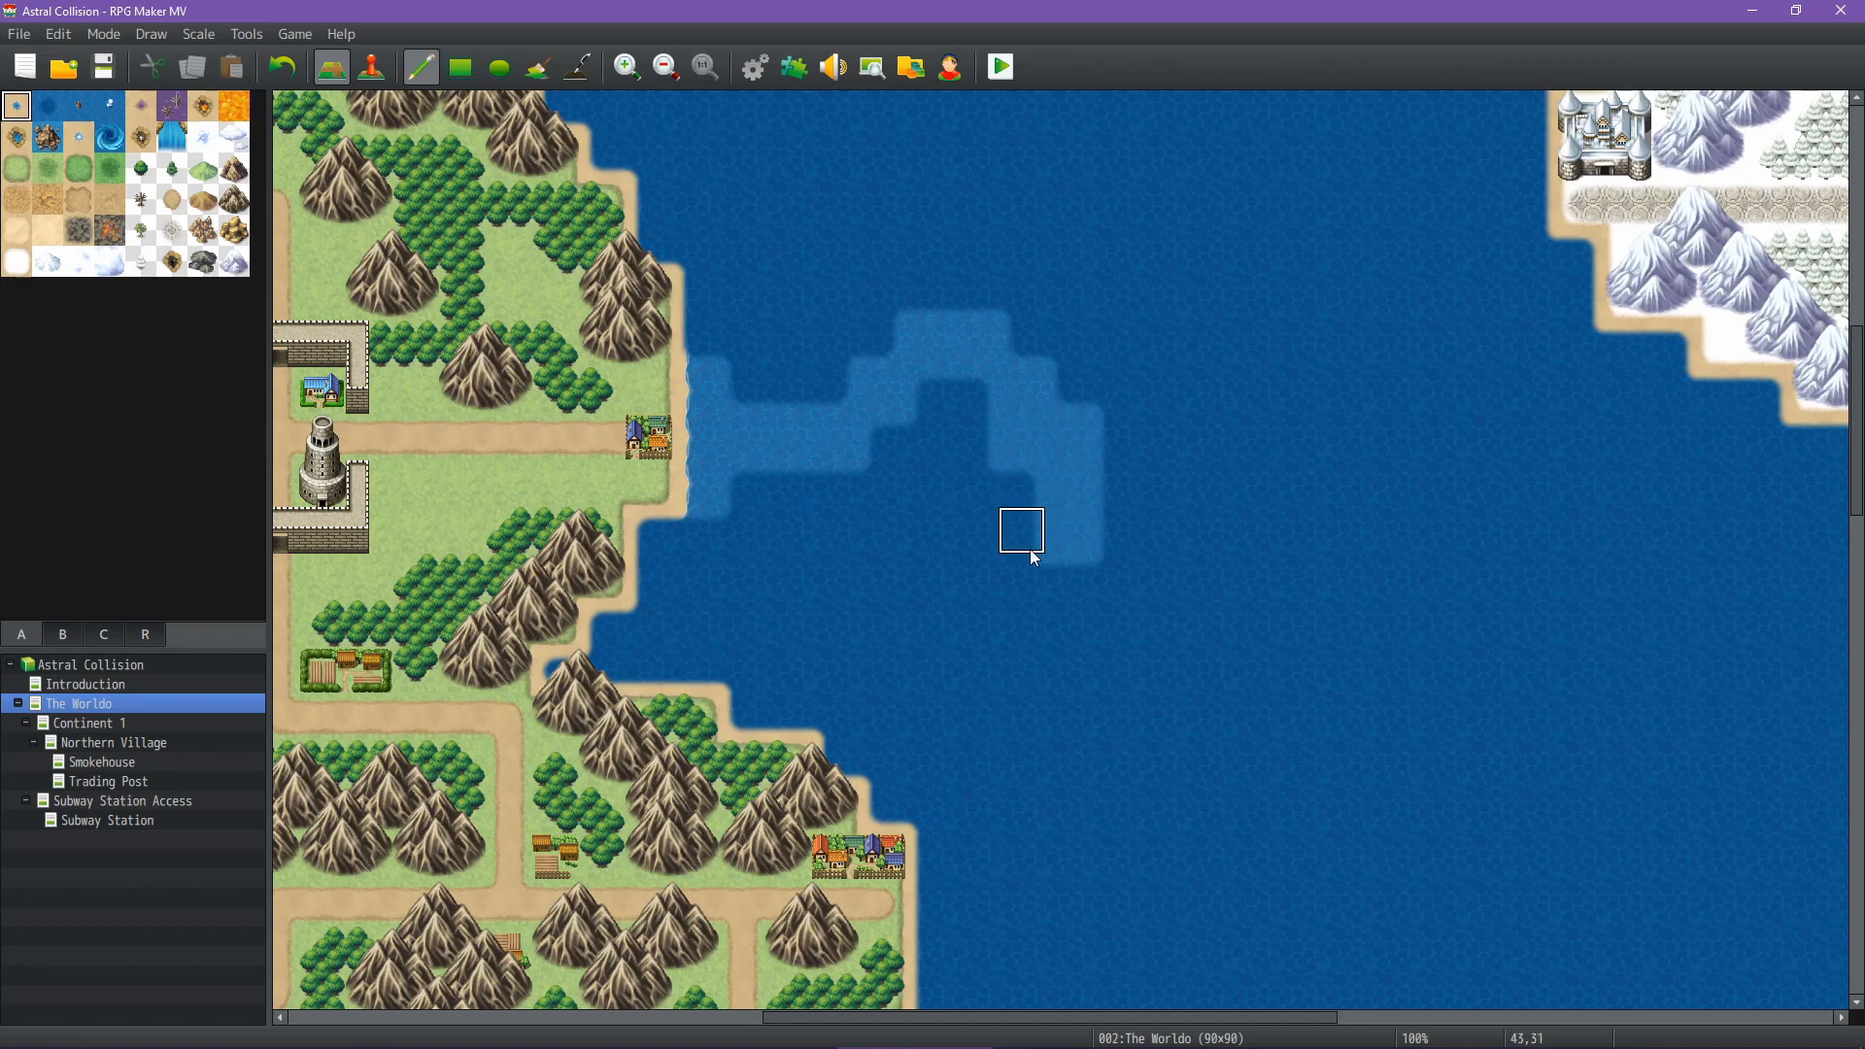
left_click(1029, 548)
left_click(971, 551)
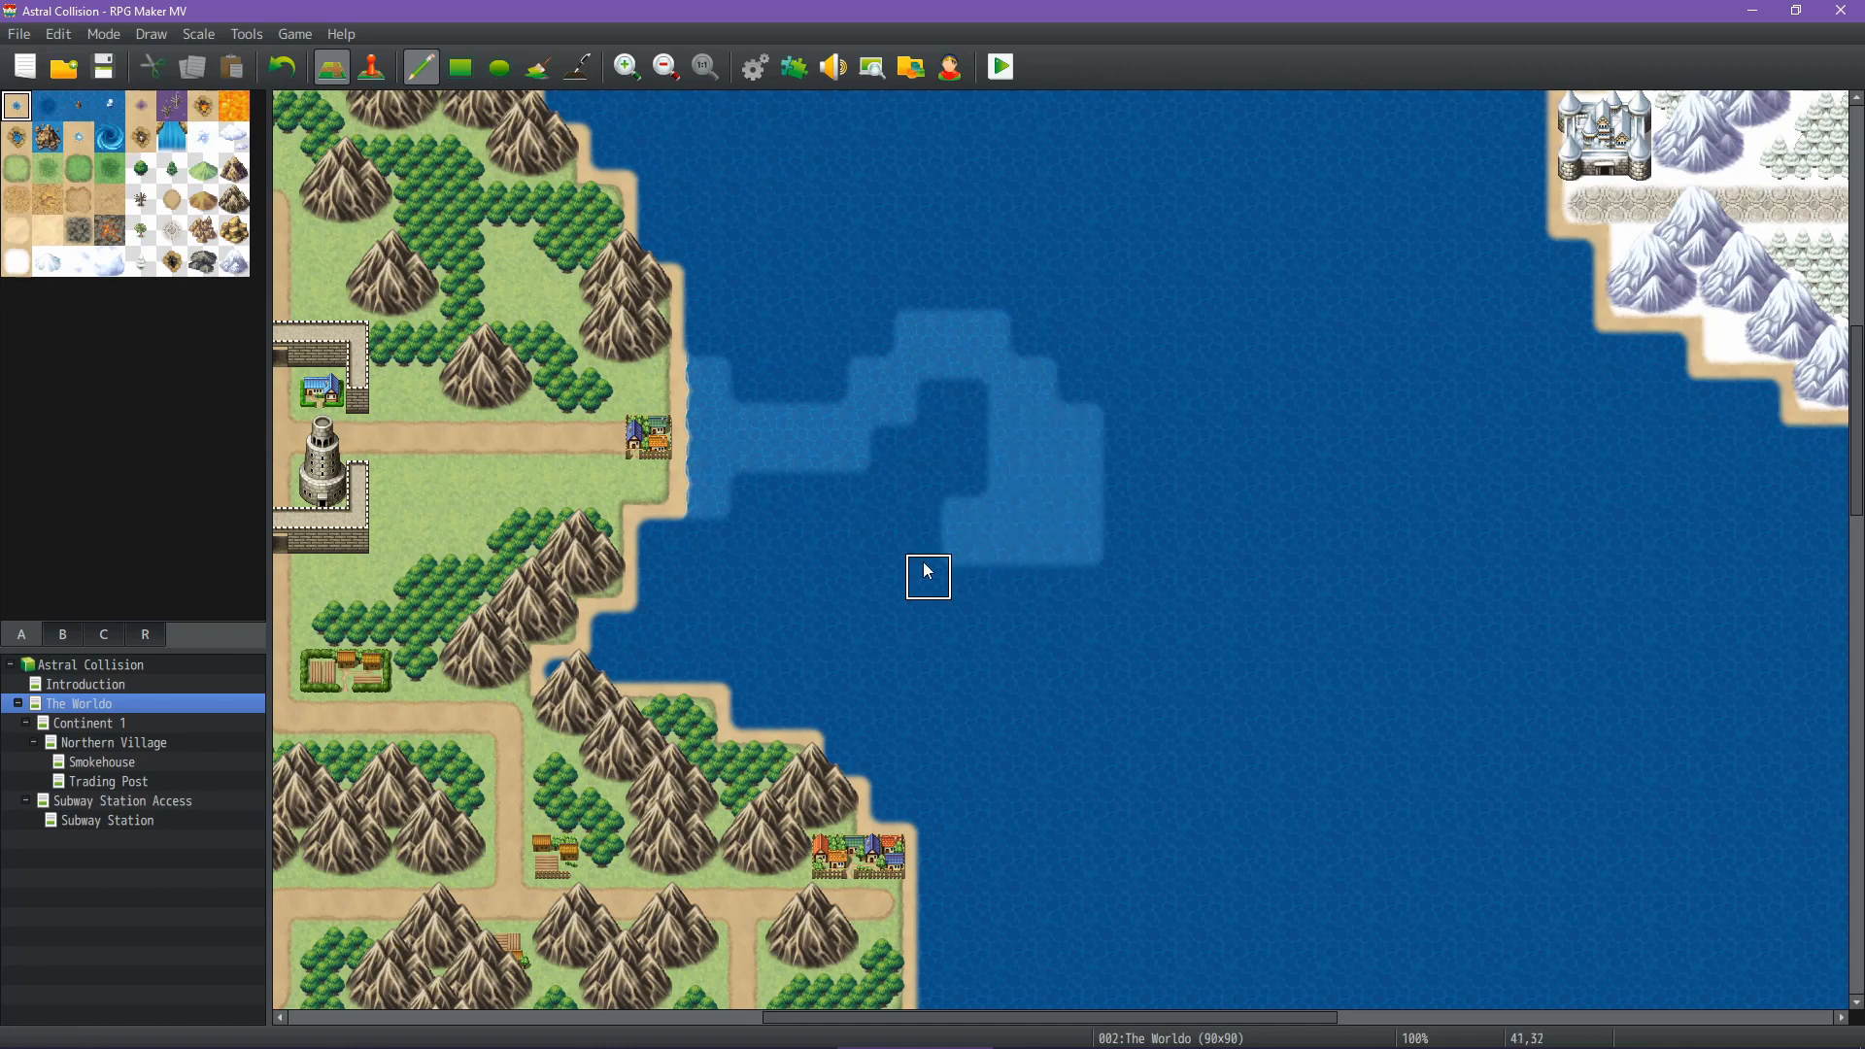
left_click(915, 564)
left_click(870, 548)
left_click(832, 486)
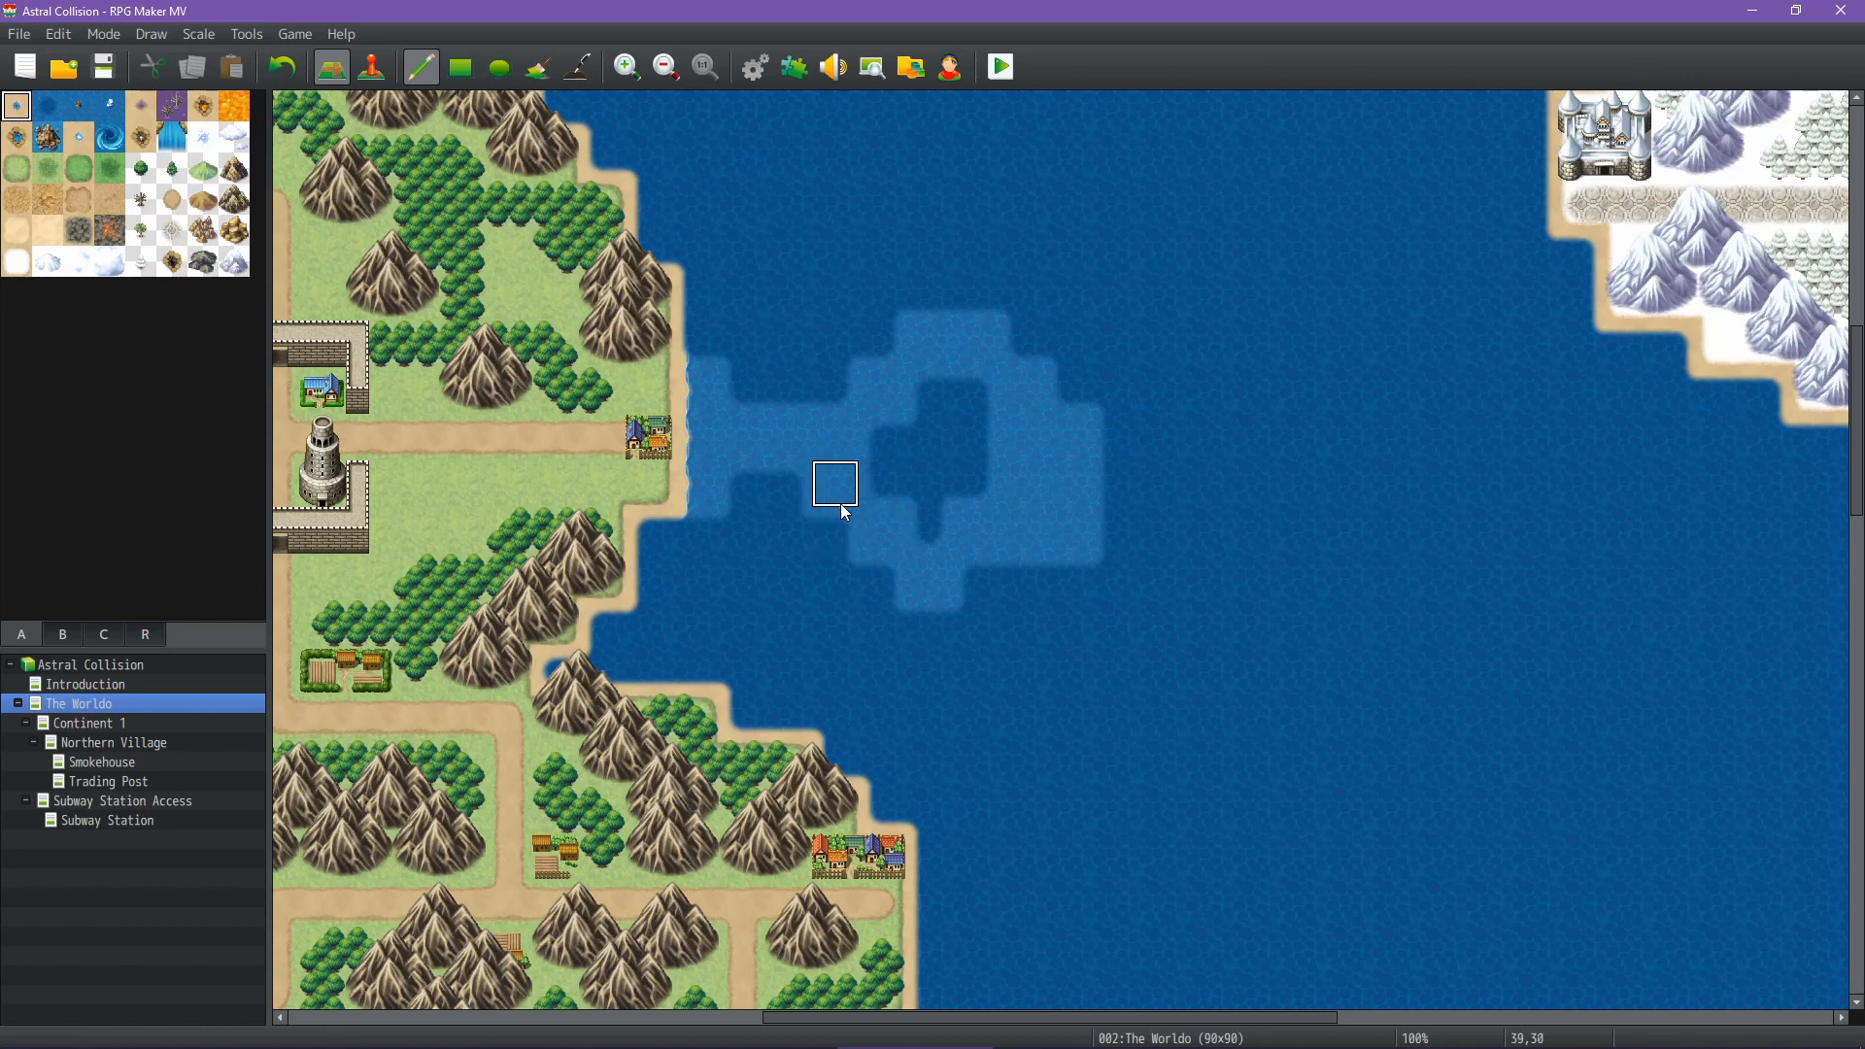
left_click(928, 530)
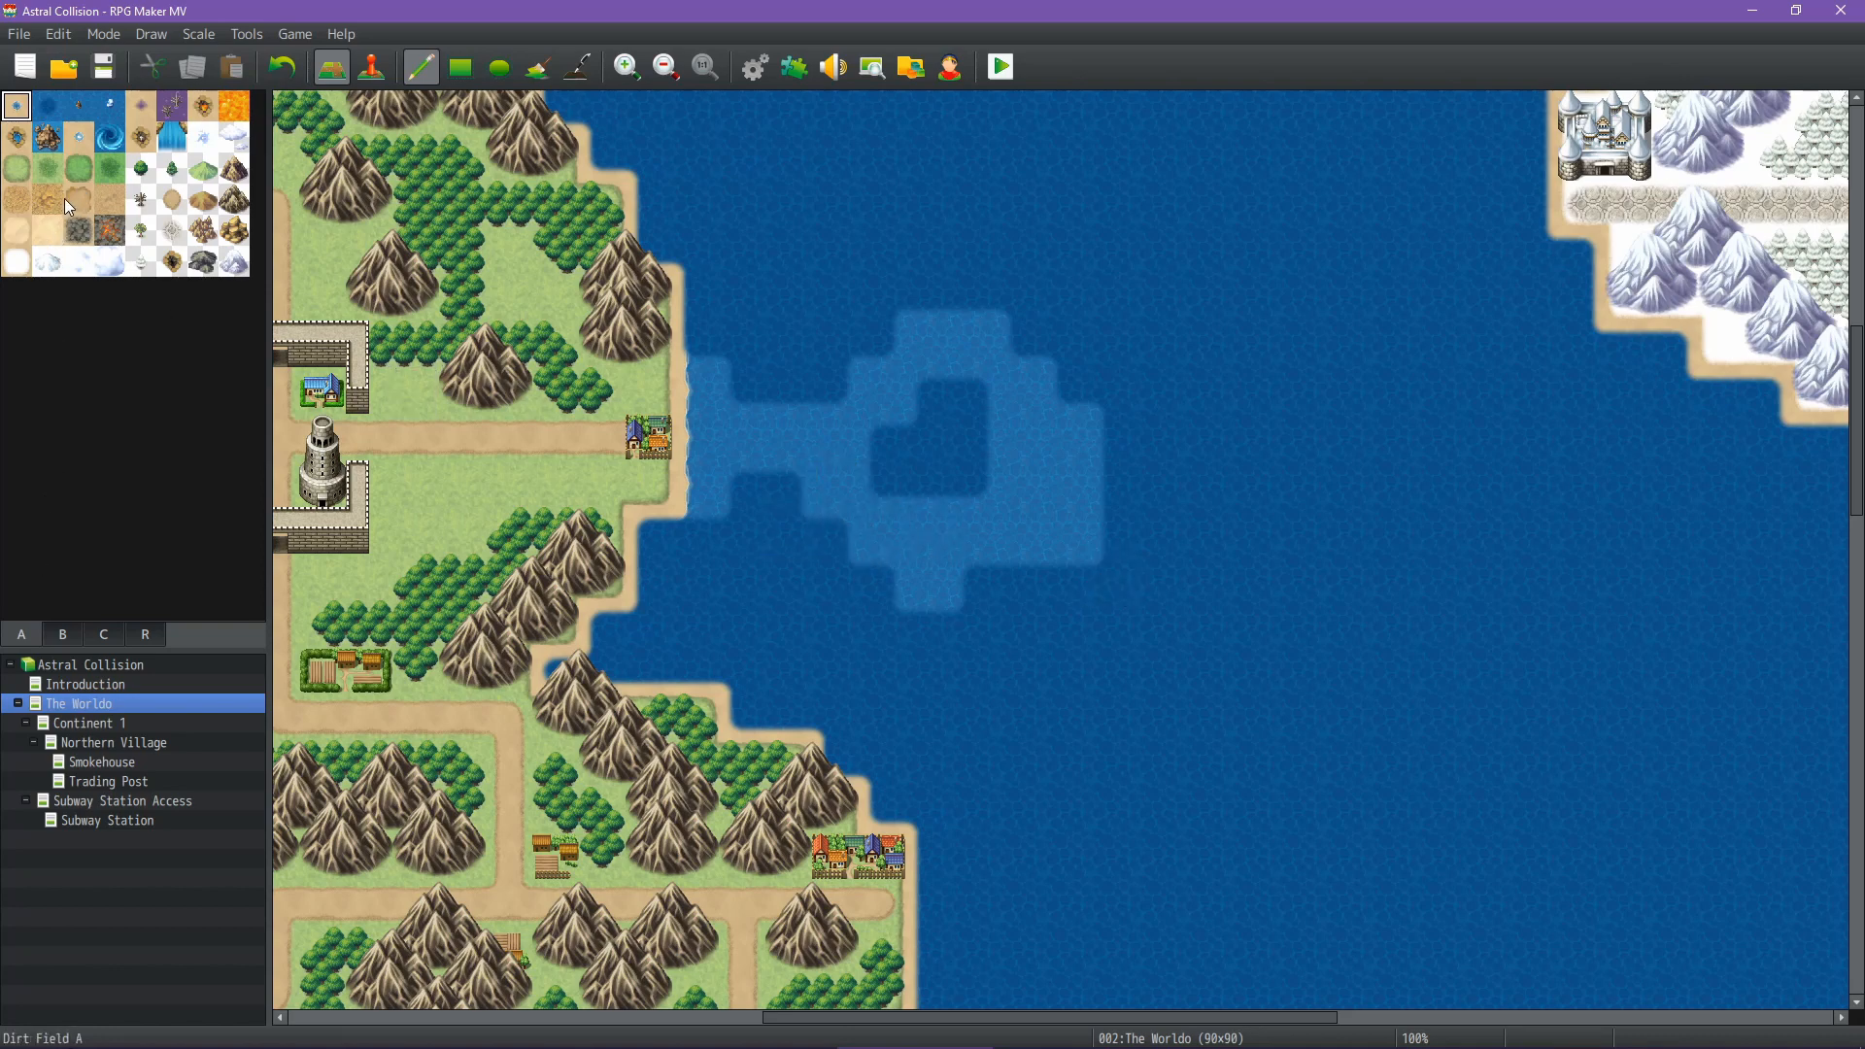
Paint a small grassland island inside the shallow-water ring, undoing the last extra strokes on its southern edge
left_click(18, 171)
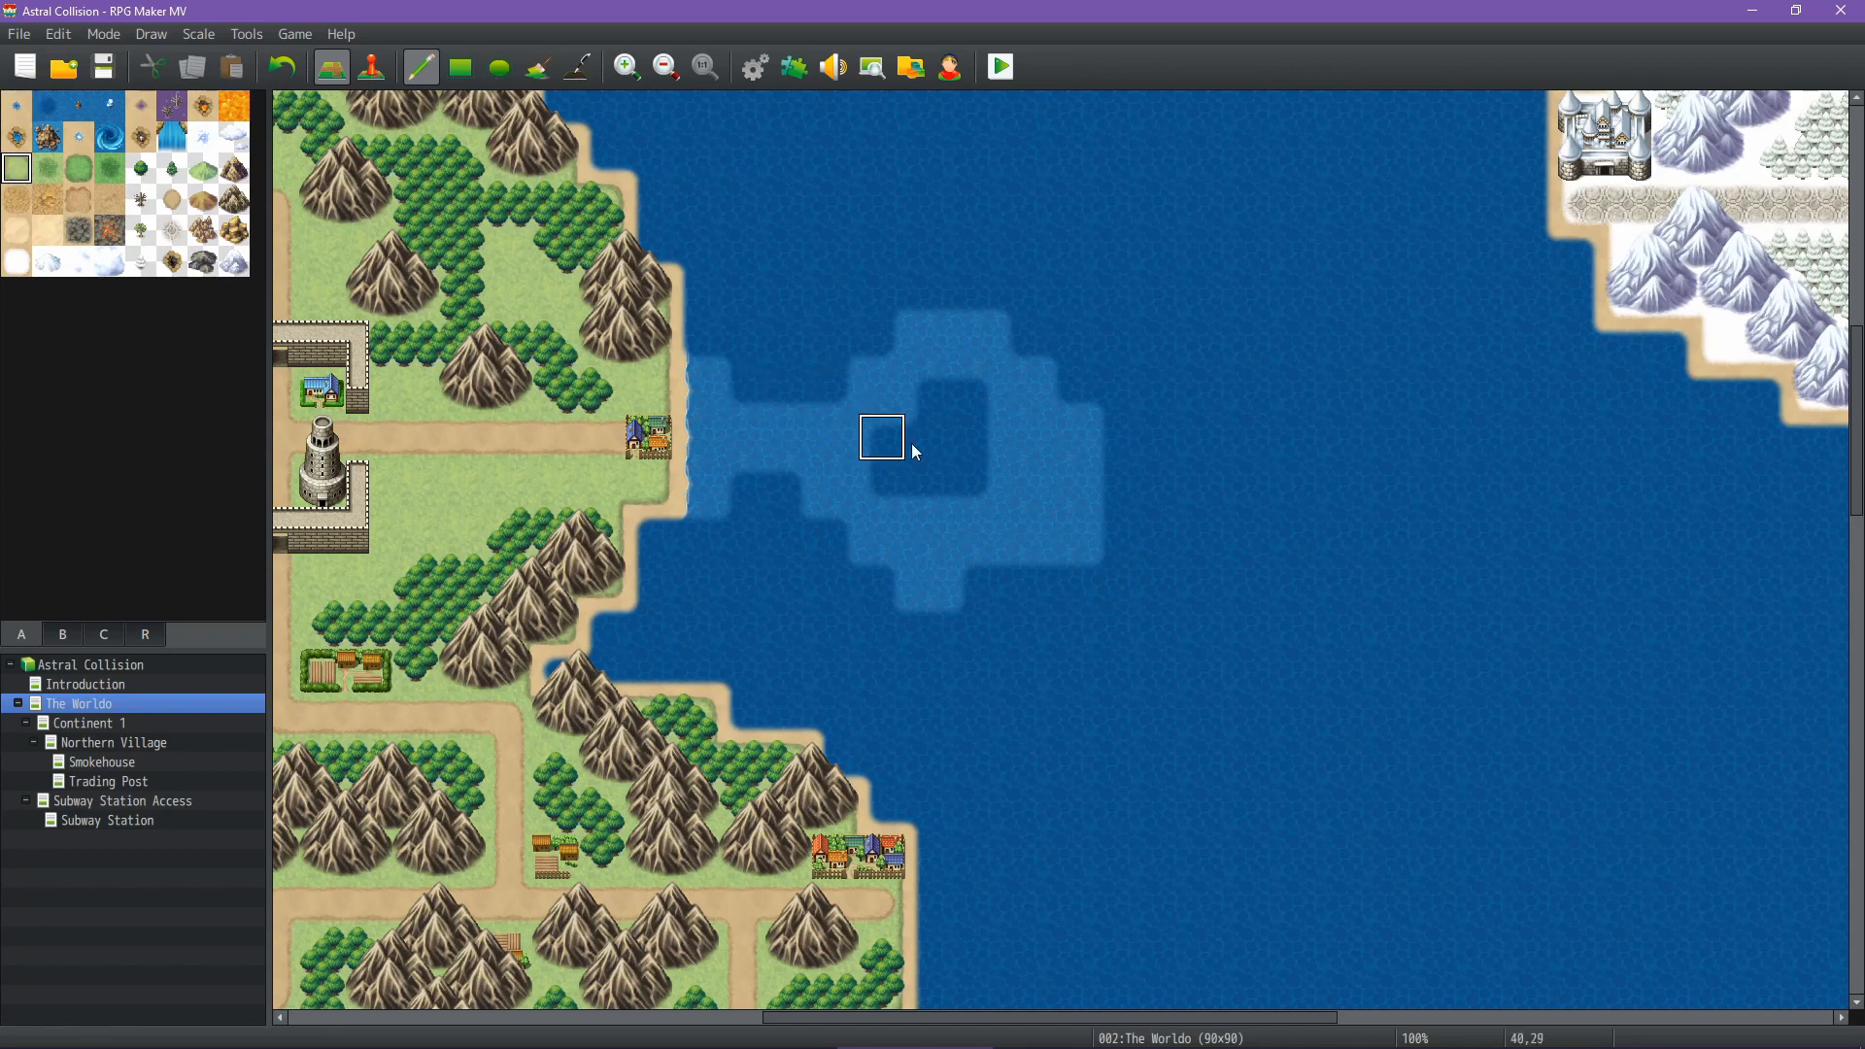
left_click(925, 481)
mouse_move(894, 478)
left_mouse_down()
mouse_move(889, 453)
mouse_move(931, 432)
mouse_move(945, 391)
mouse_move(974, 420)
mouse_move(962, 481)
left_mouse_up()
key("ctrl+z")
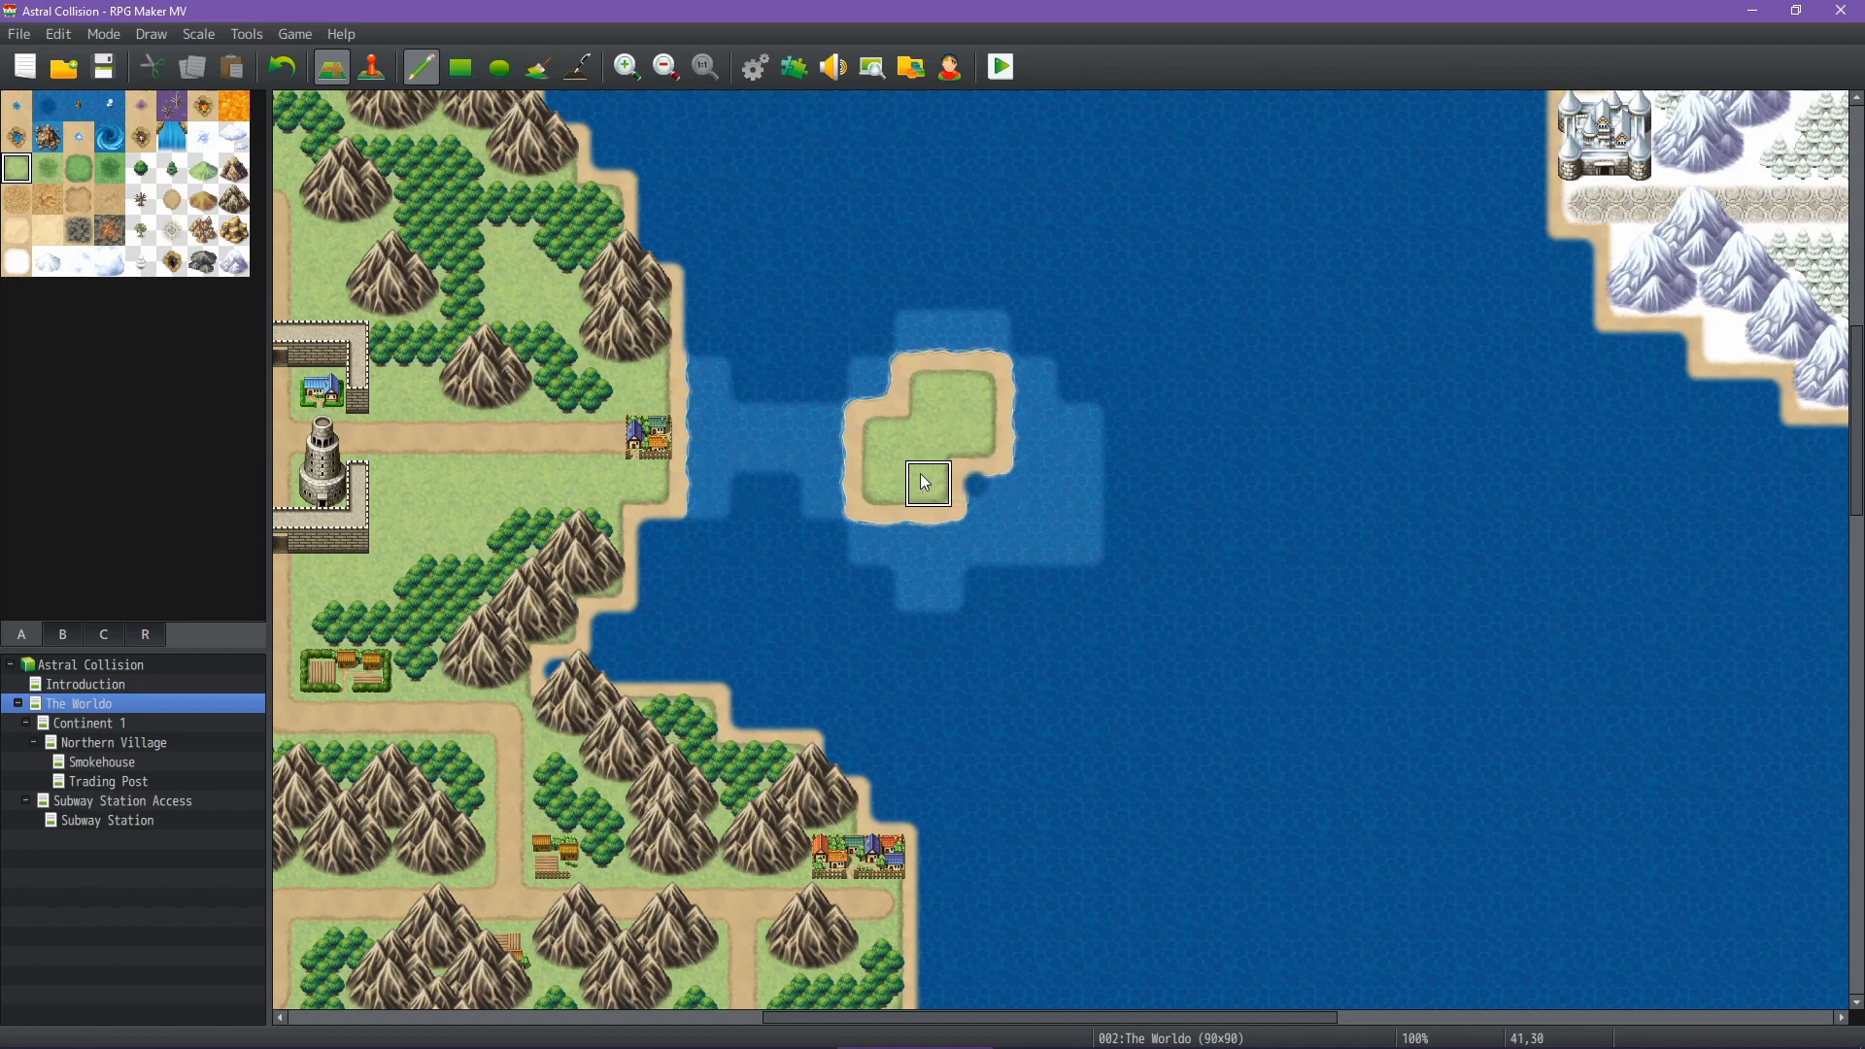
Fill the deep-water gap at the island's southeast with shallow water and trim away its western column
left_click(30, 112)
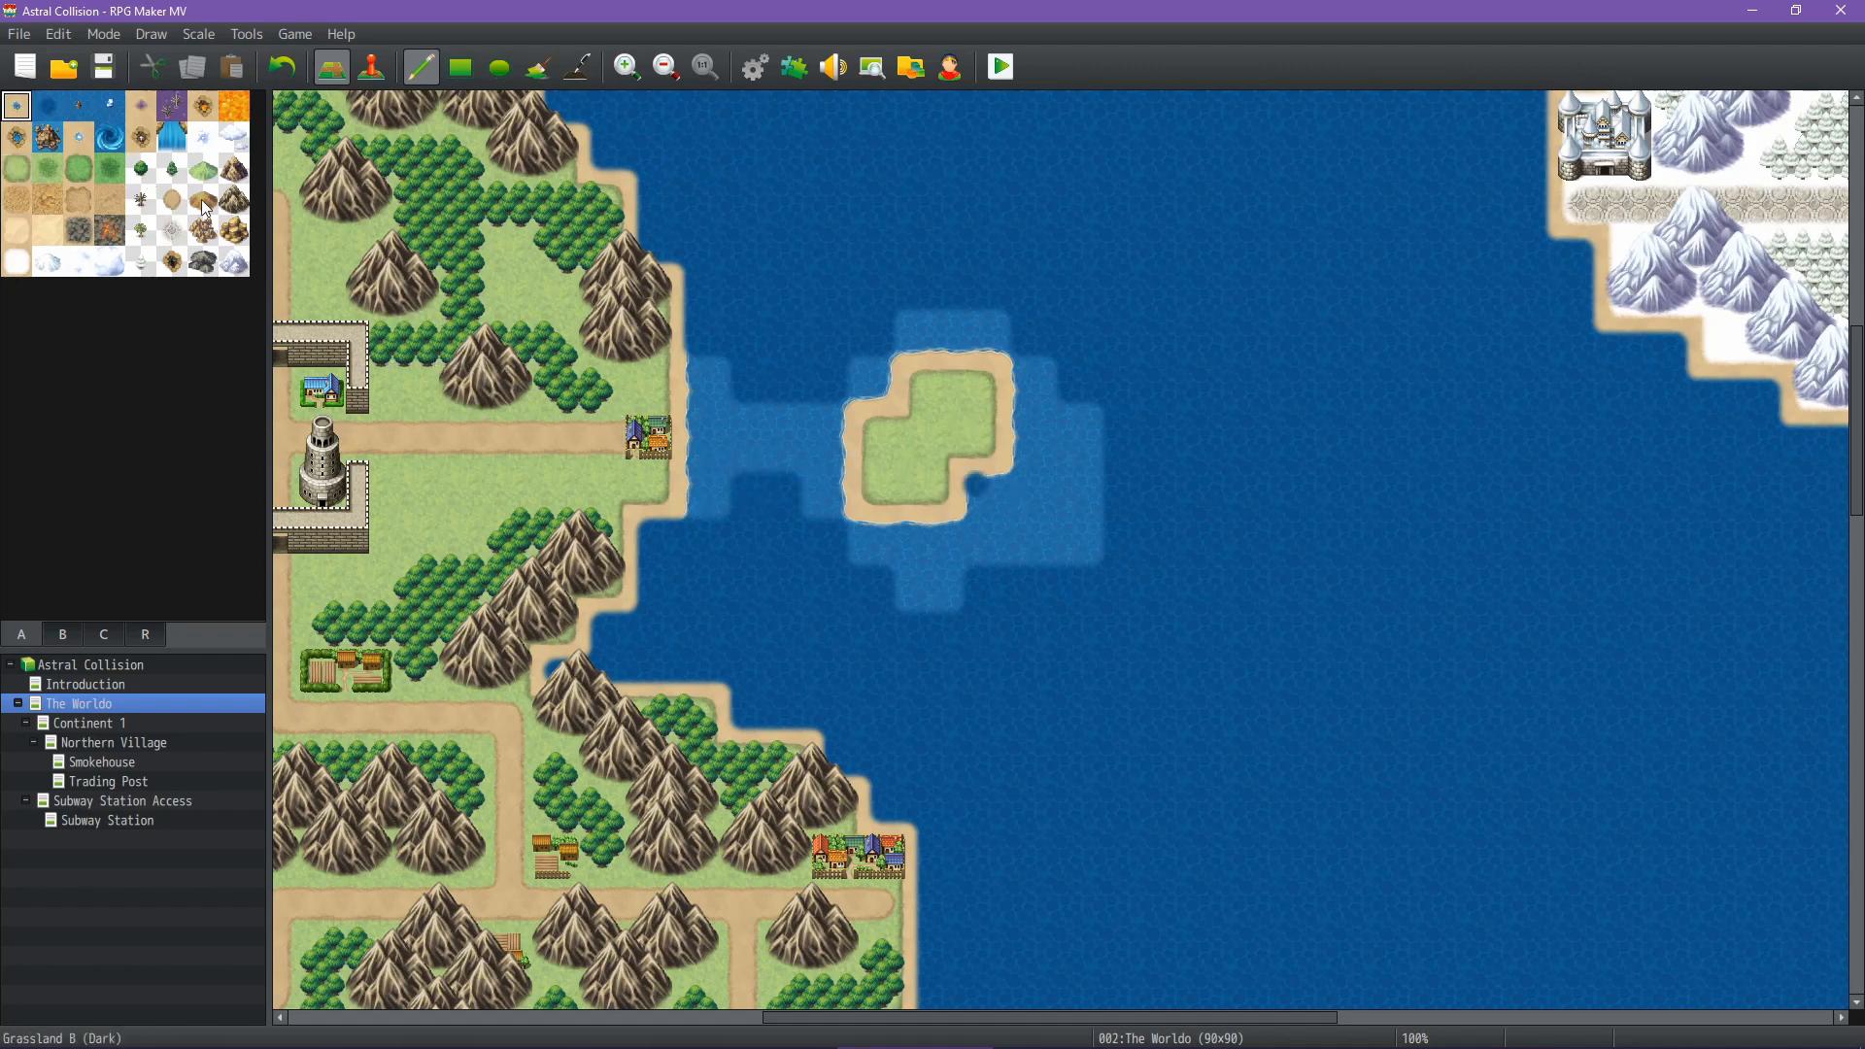
left_click(975, 484)
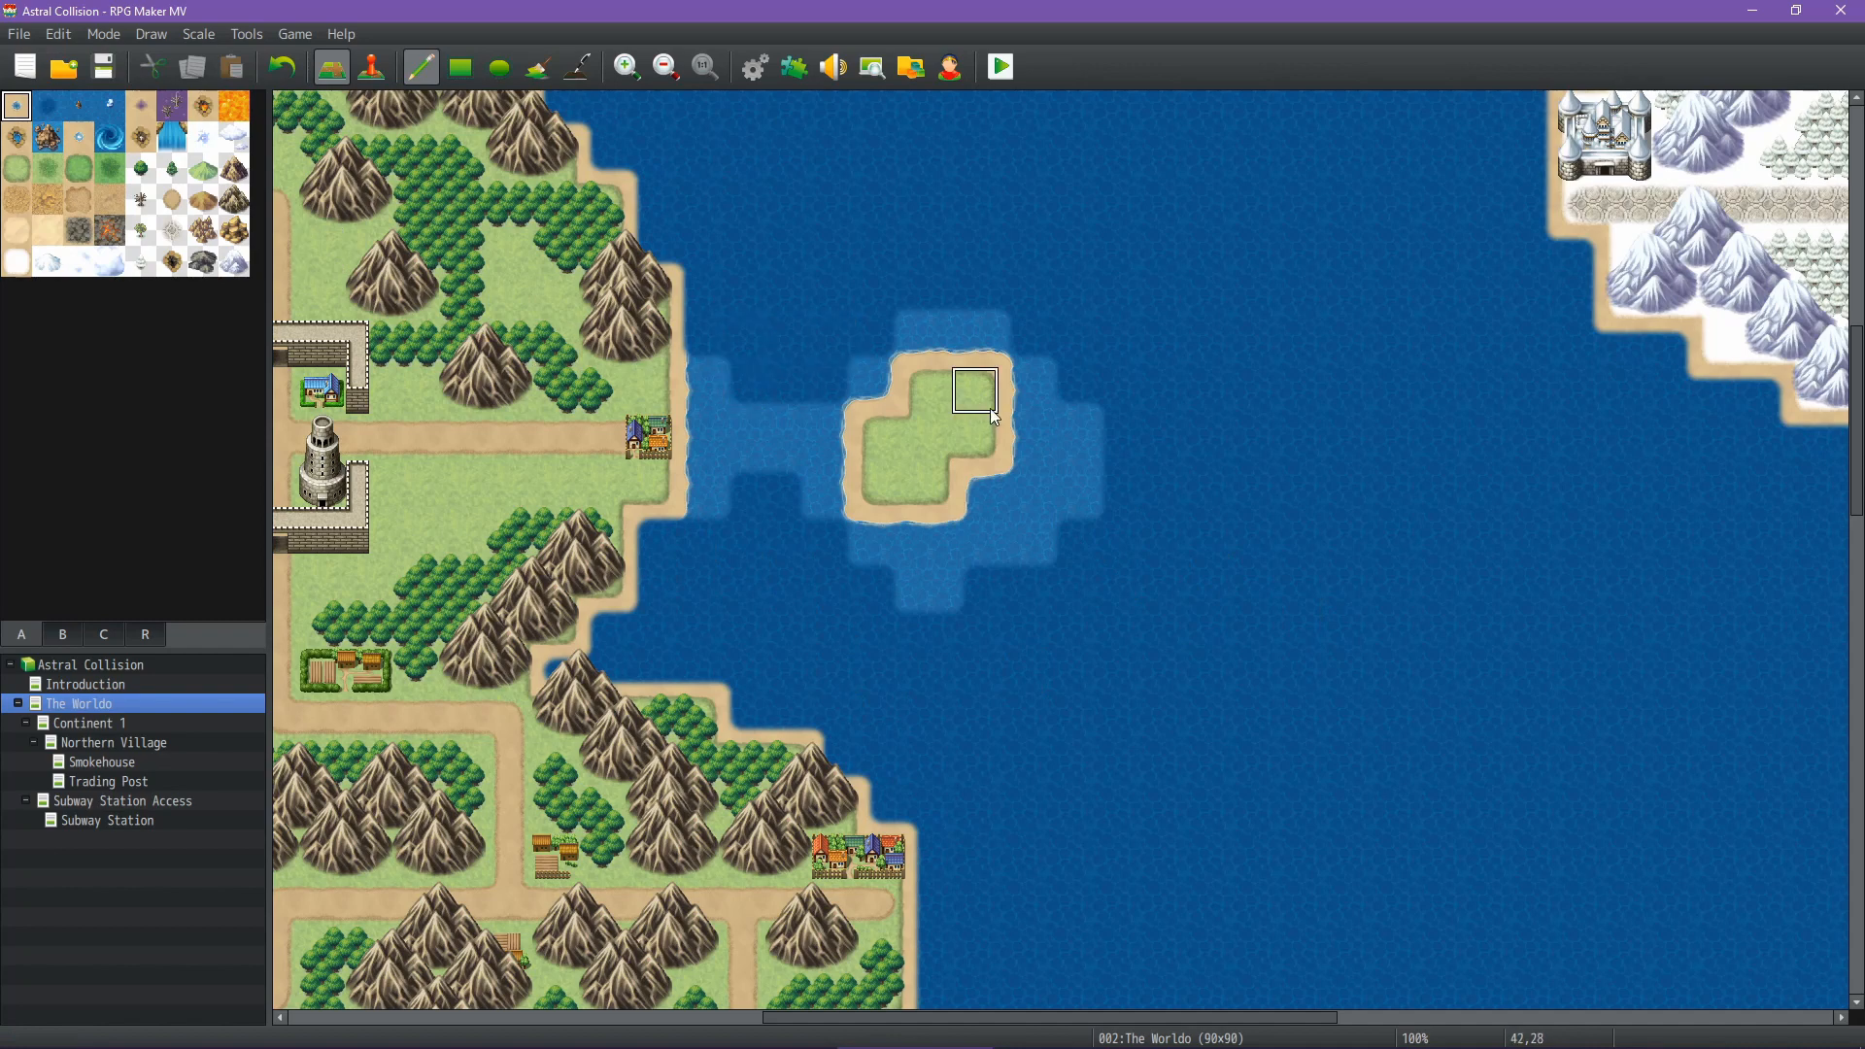
left_click(953, 439)
left_click_drag(886, 488, 935, 486)
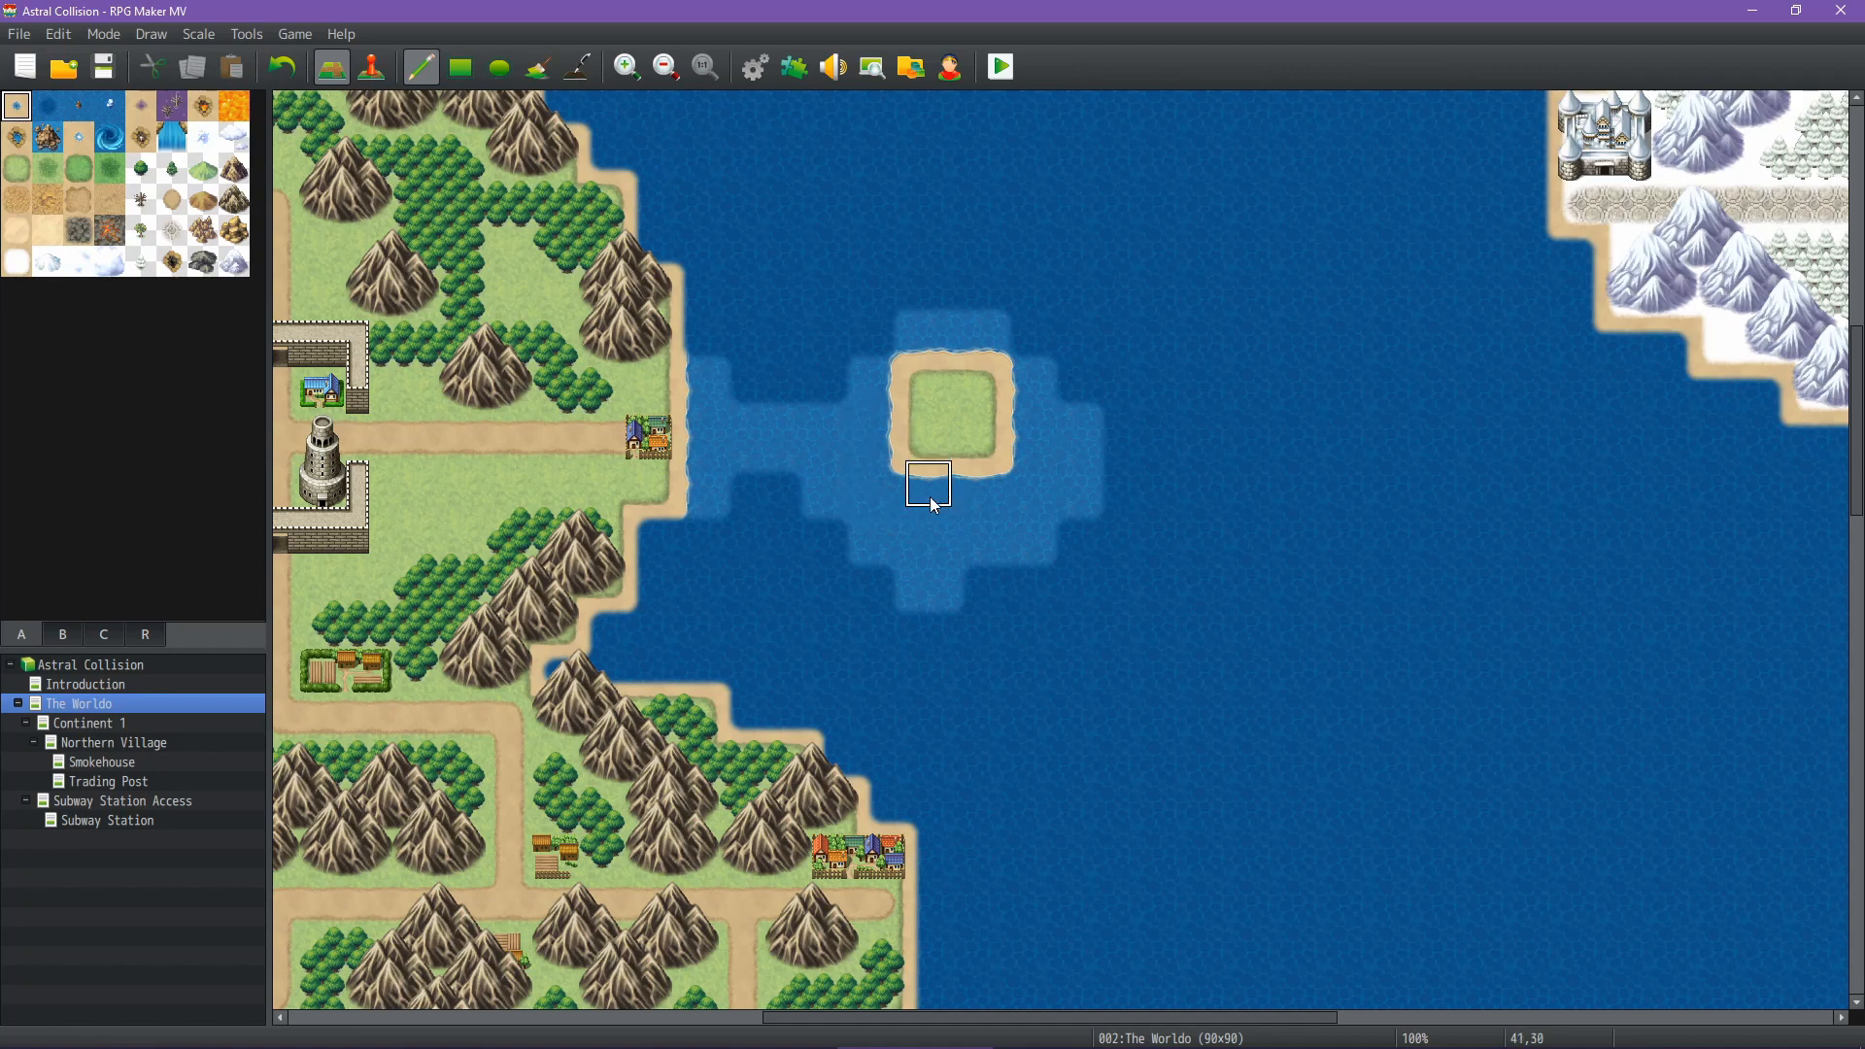
key("ctrl+z")
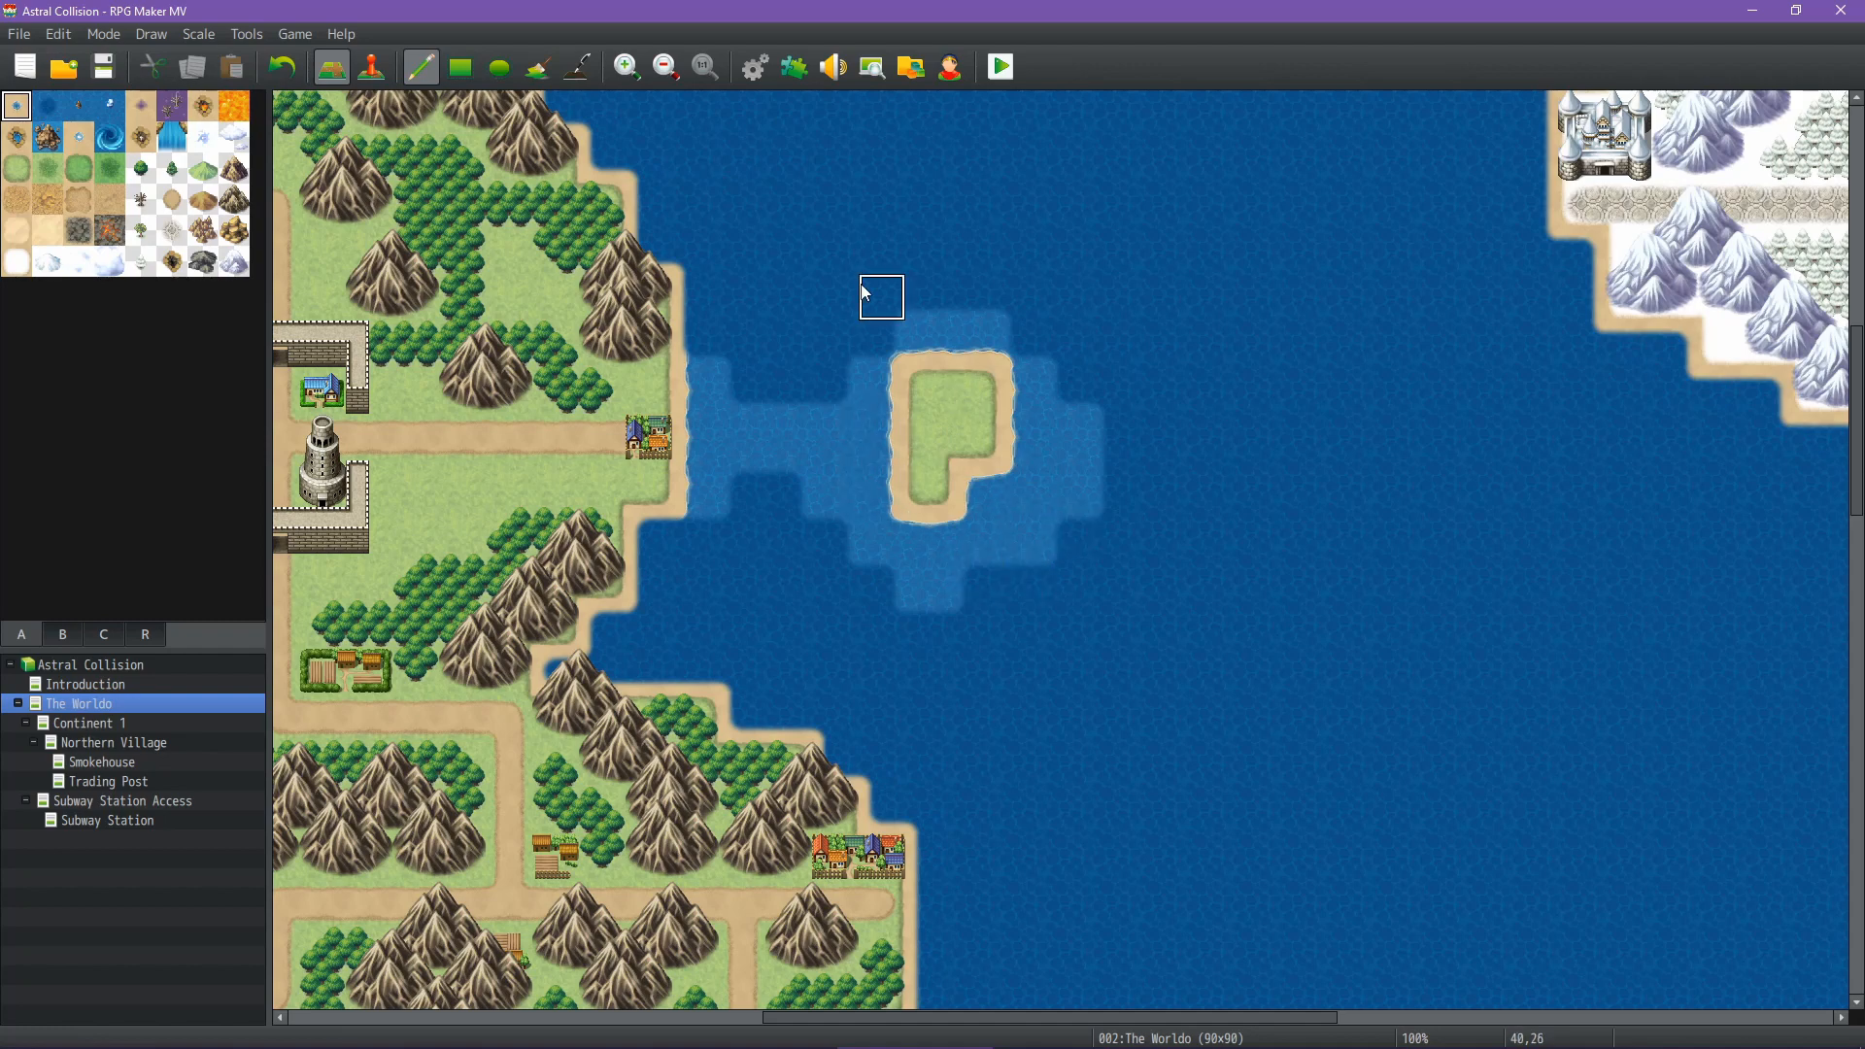
Extend the shallow water north of the island and trim the land to a three-tile L shape
mouse_move(904, 330)
left_mouse_down()
mouse_move(971, 300)
mouse_move(929, 292)
mouse_move(1042, 330)
left_mouse_up()
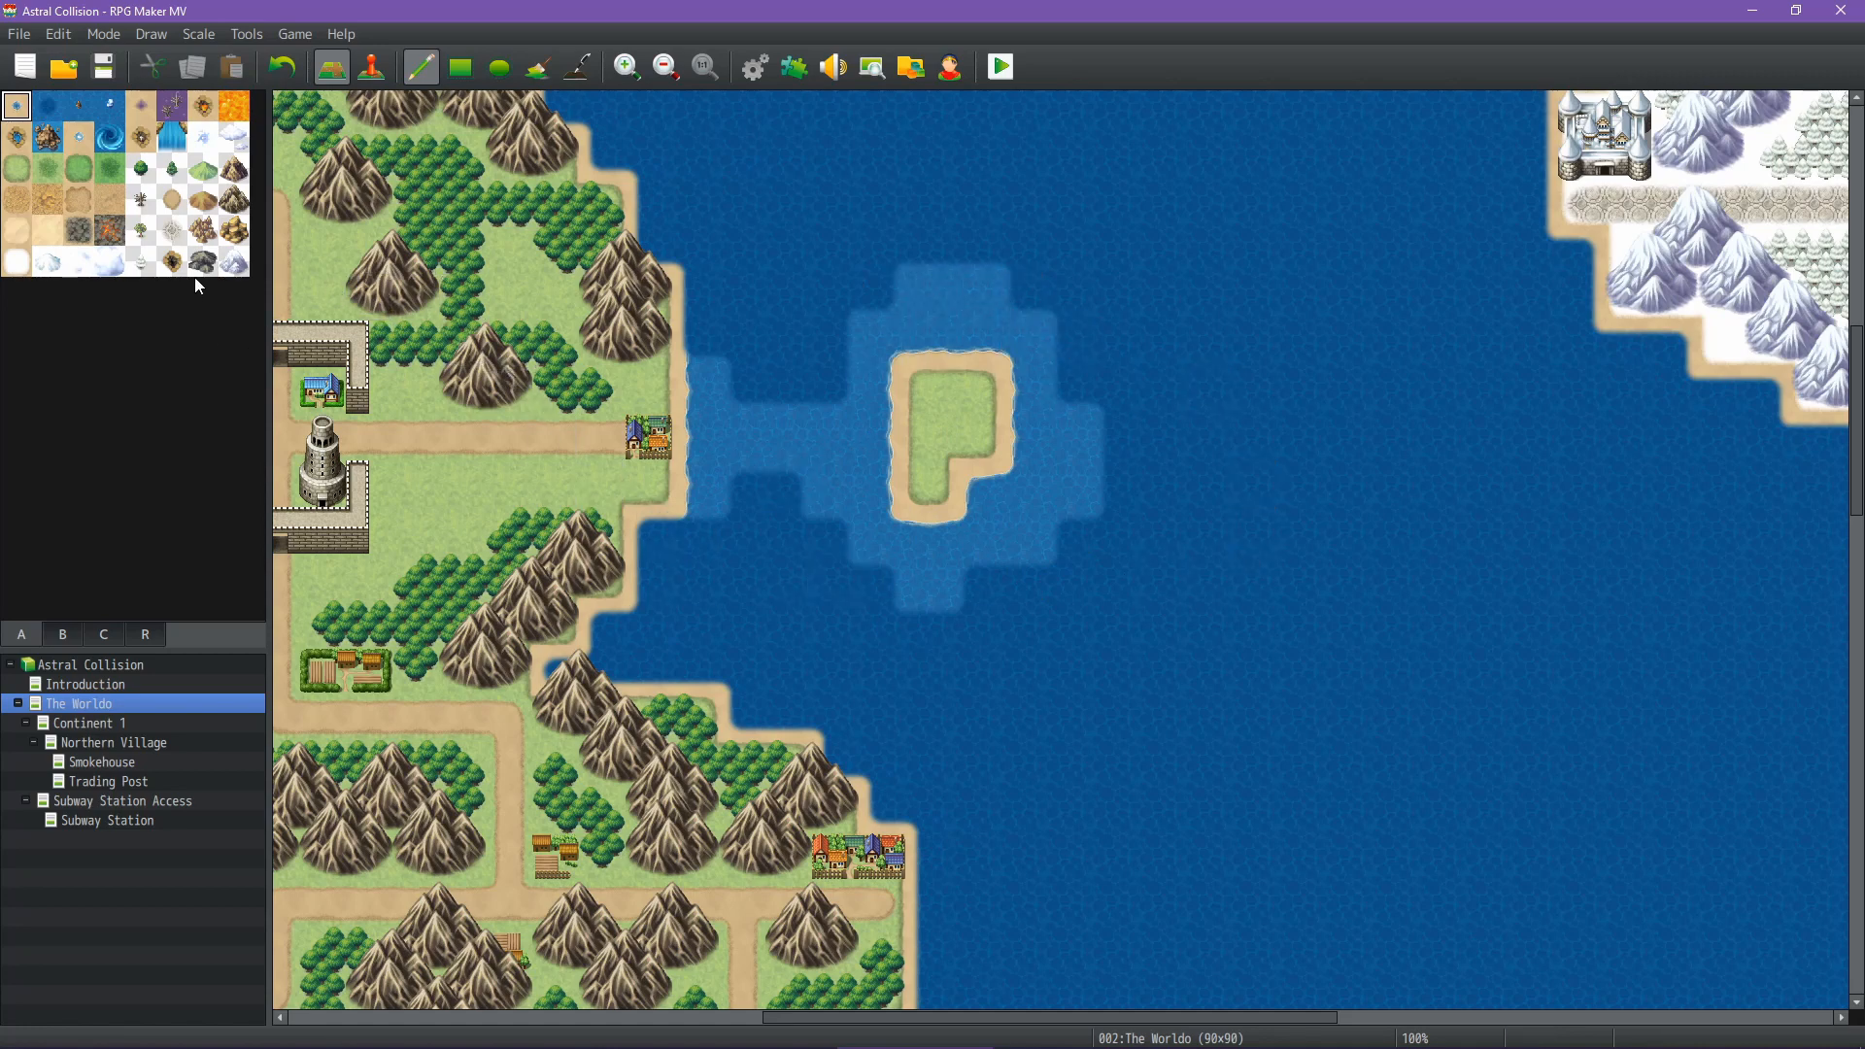
left_click_drag(930, 485, 930, 510)
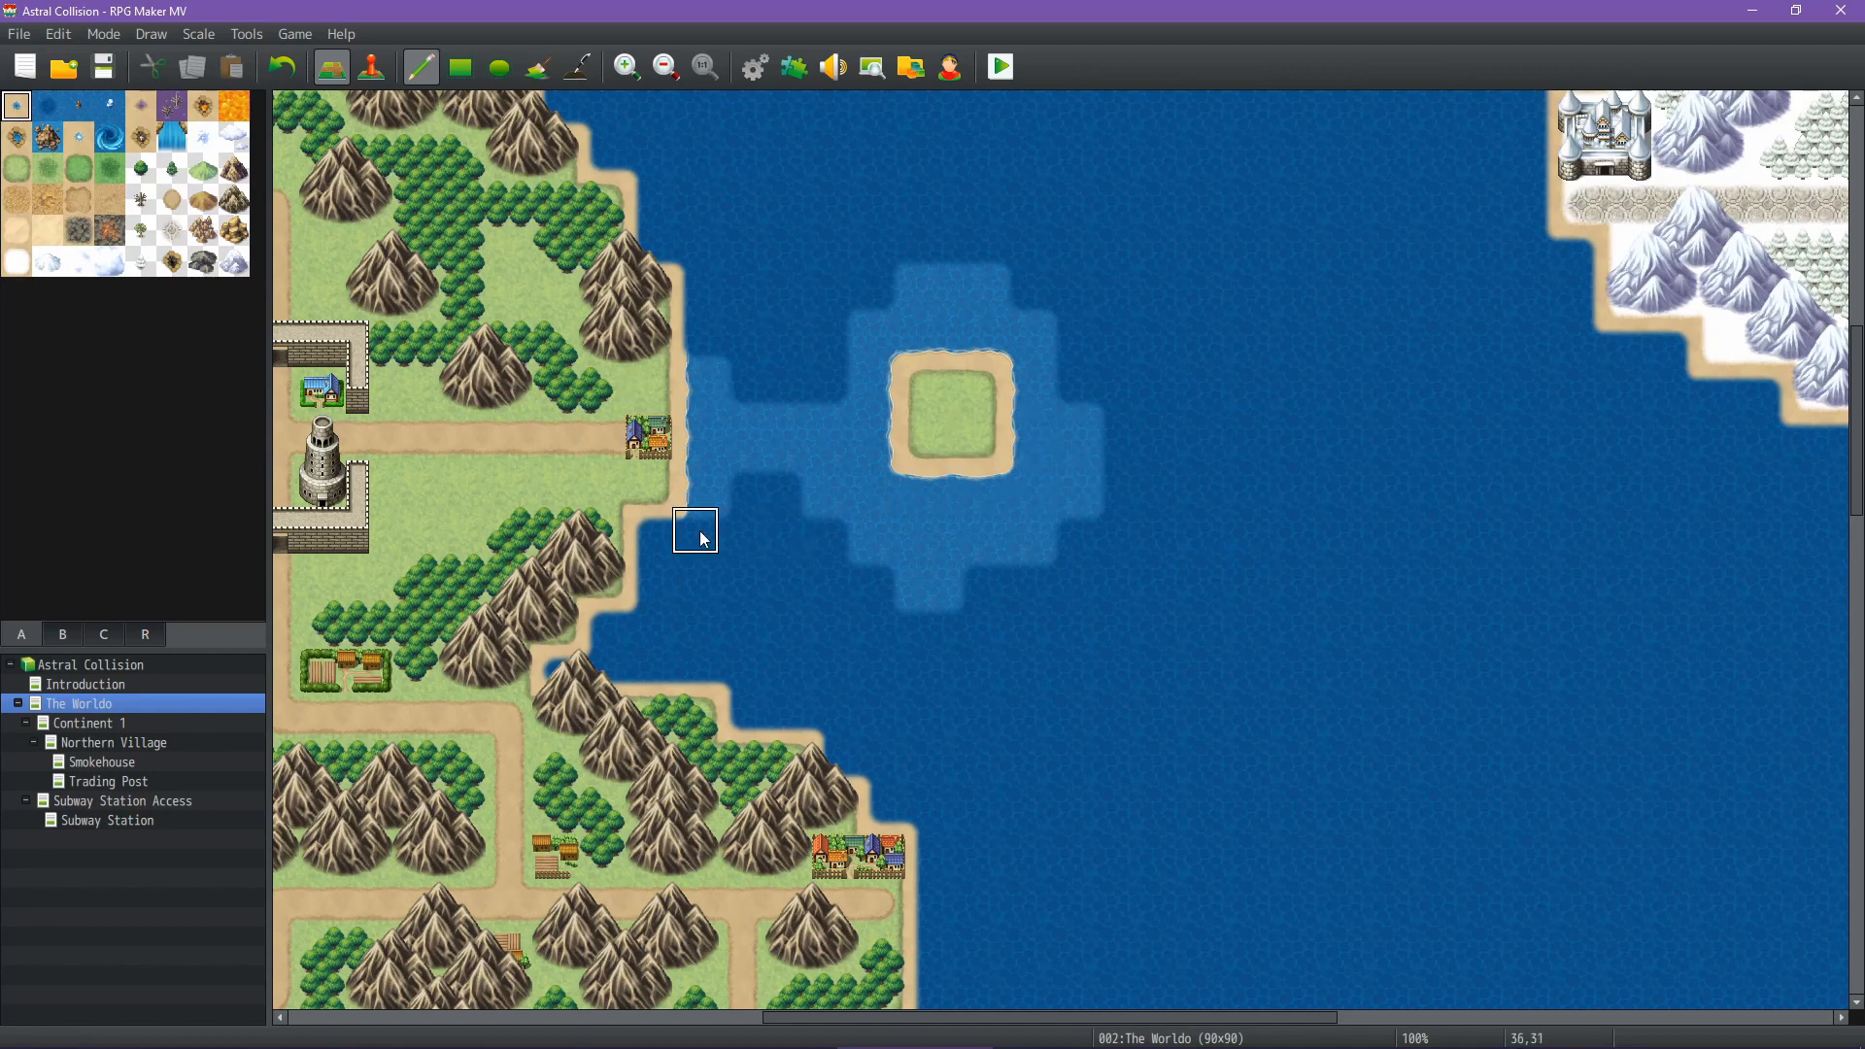
left_click(981, 446)
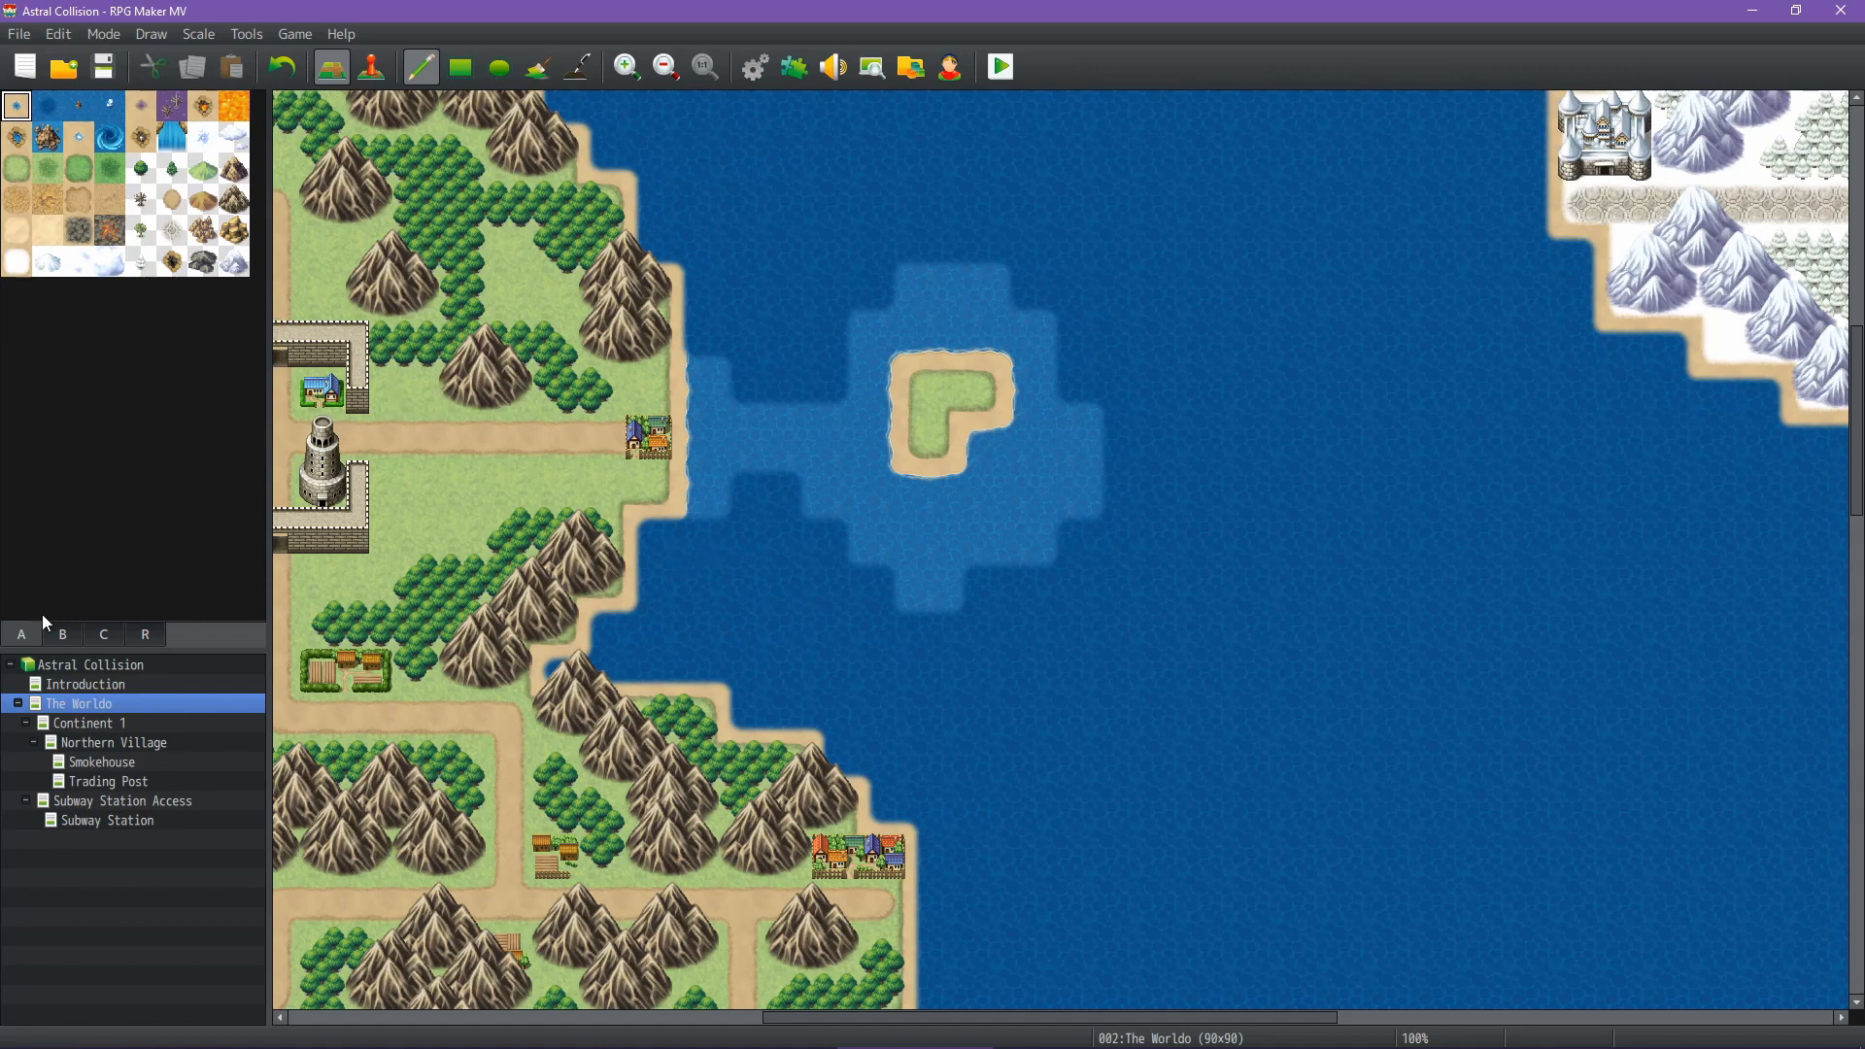
Place a Rock Mountain across the small island's northern tiles and put a cave entrance at its western foot
left_click(62, 629)
left_click(85, 214)
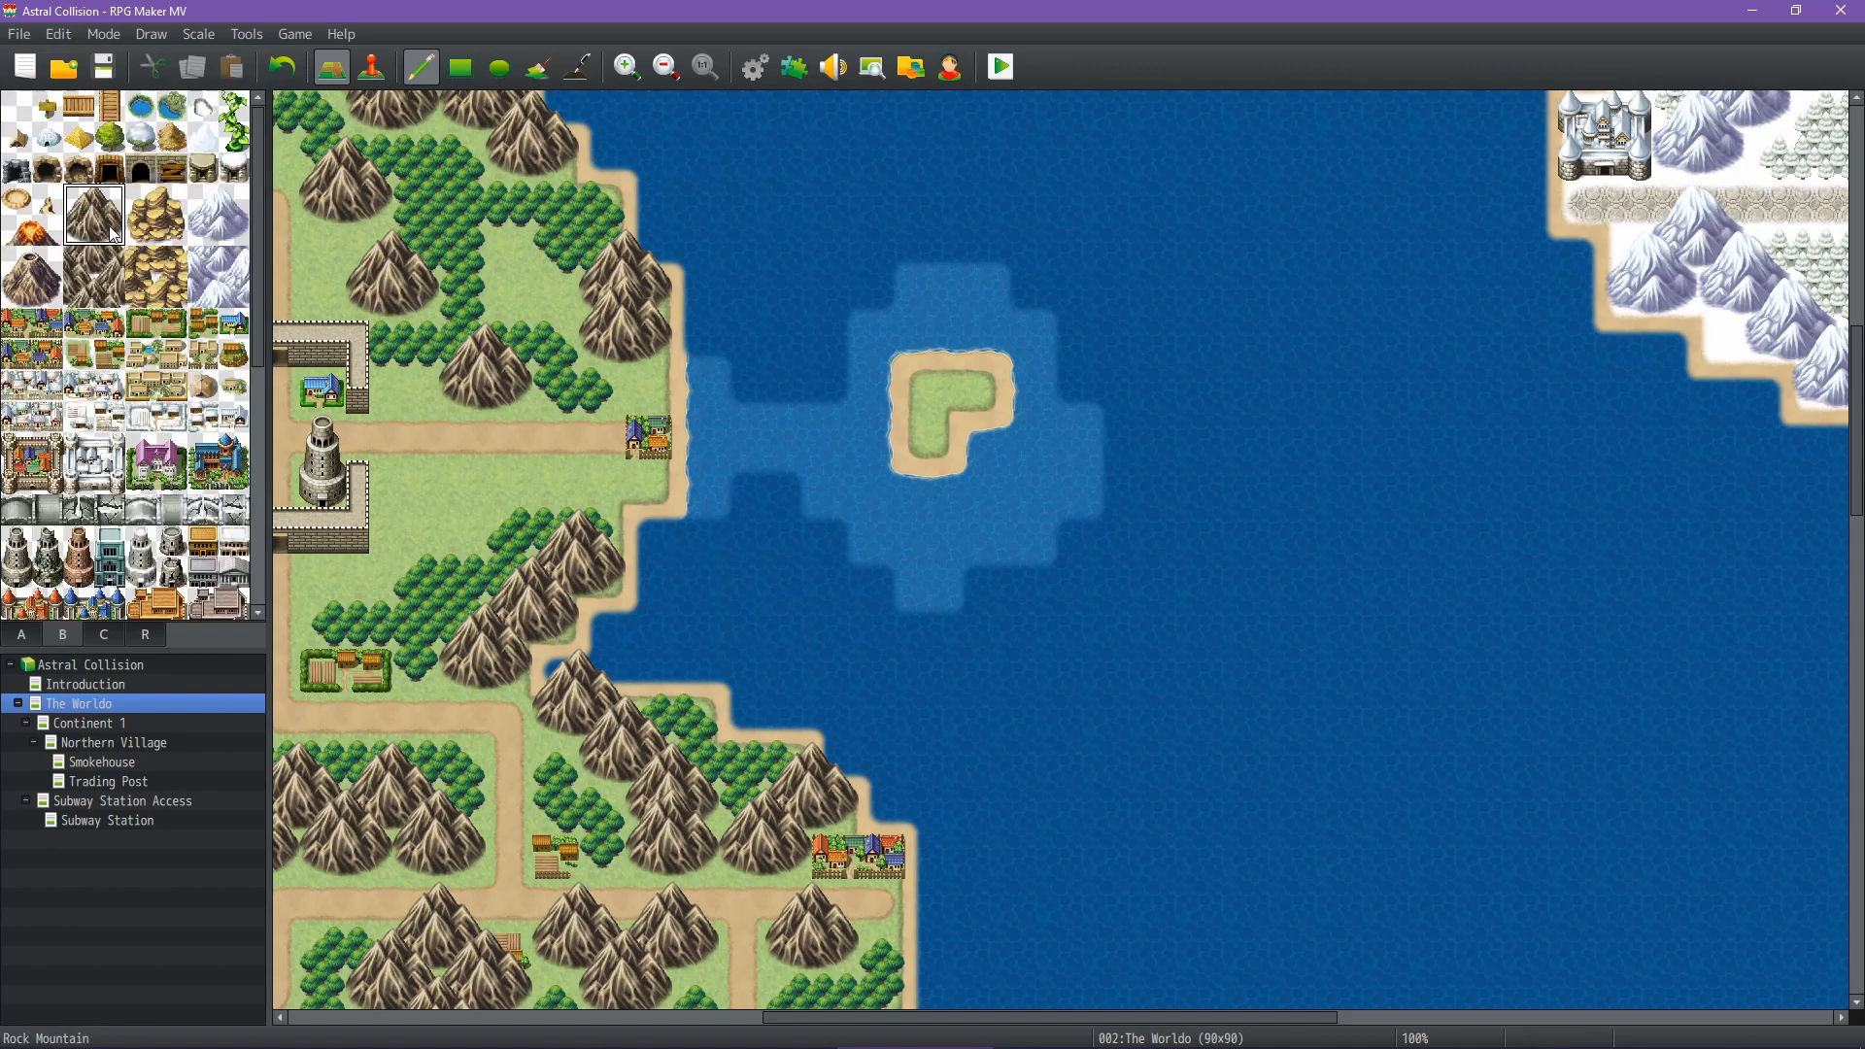
left_click(910, 330)
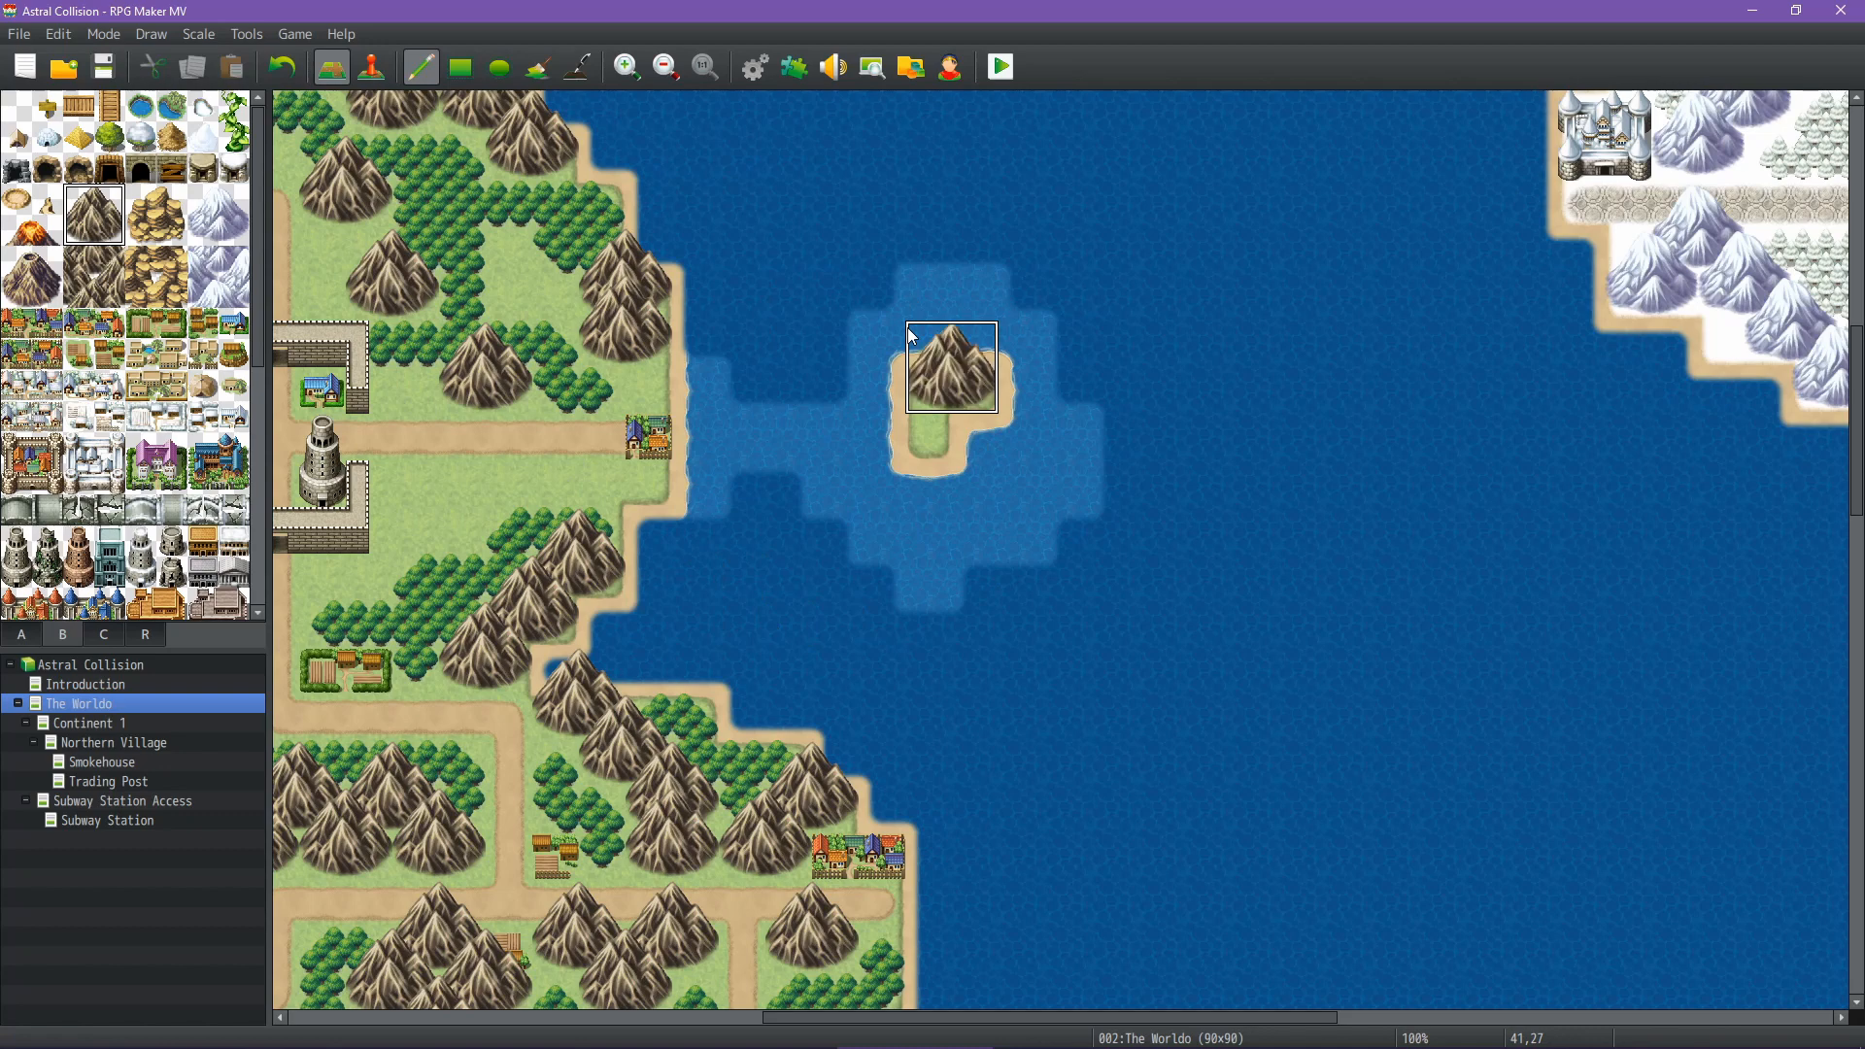
left_click(47, 170)
left_click(928, 394)
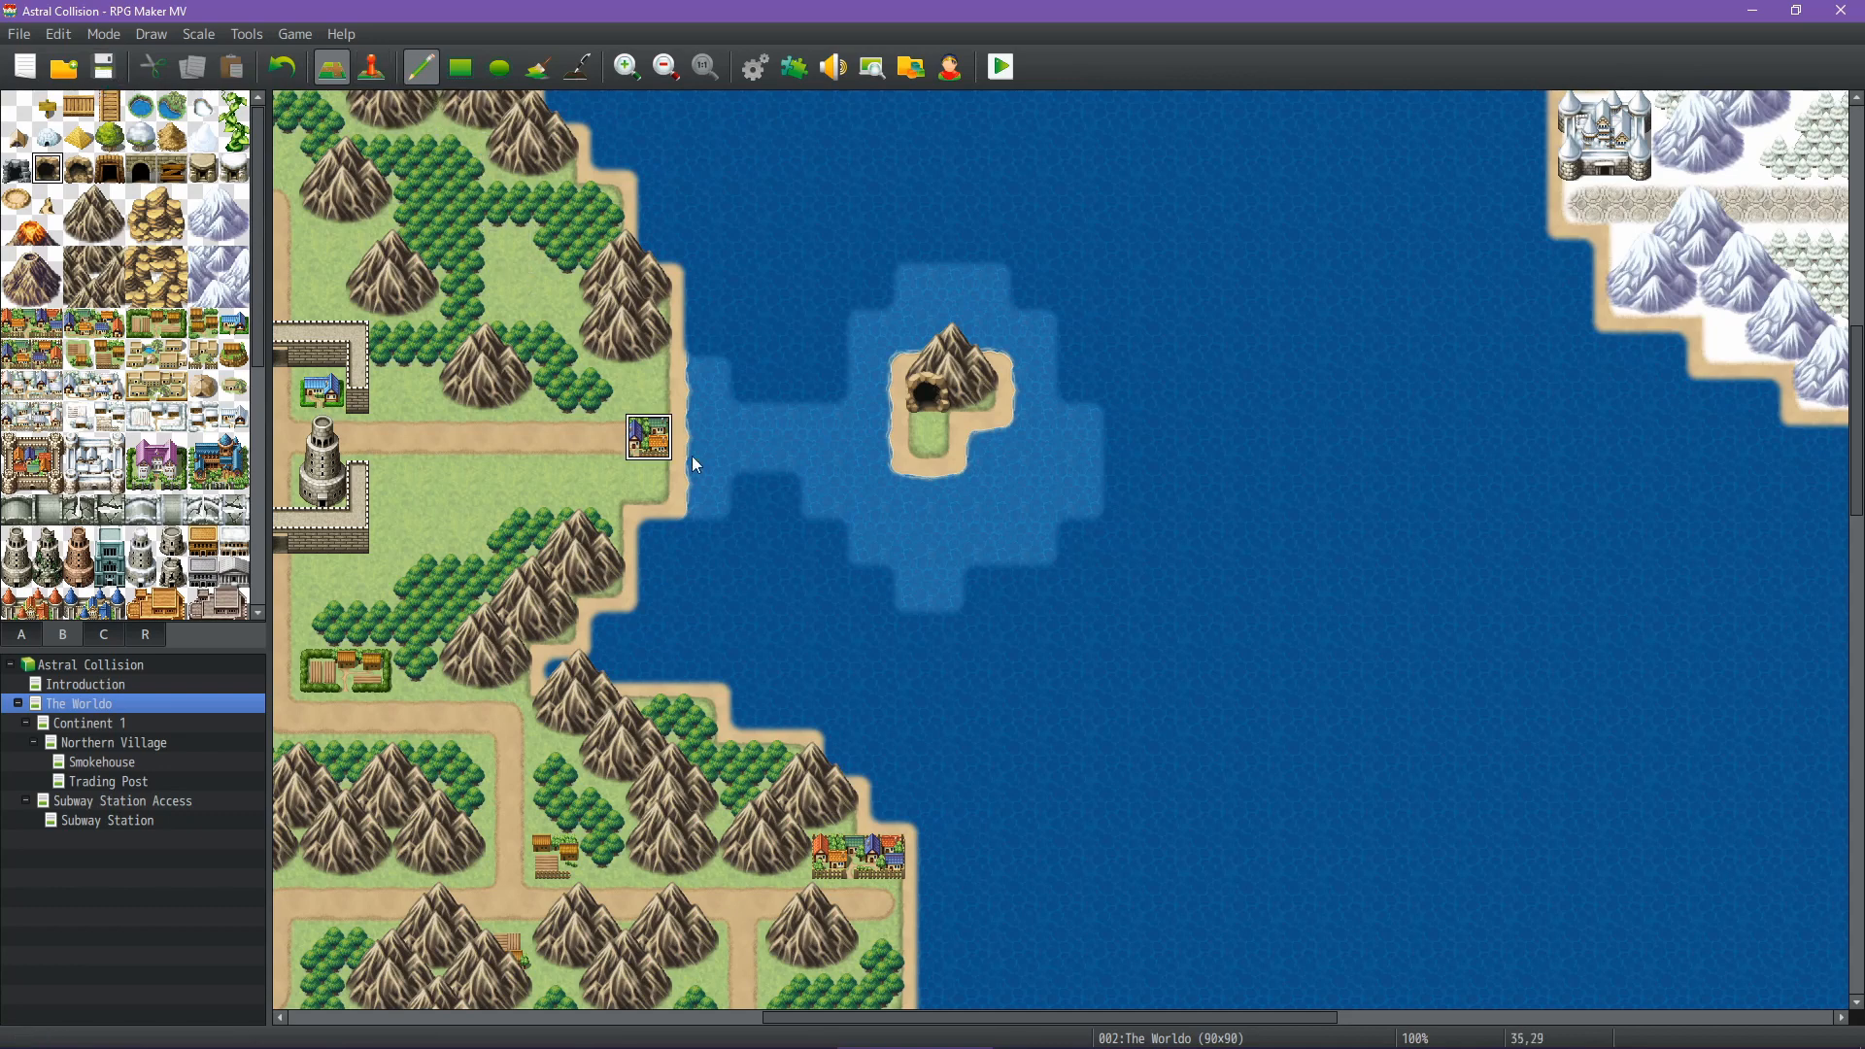
Copy the cave entrance event from the volcanic island and paste it onto the small island's cave, opening it for editing
middle_click_drag(874, 529, 740, 753)
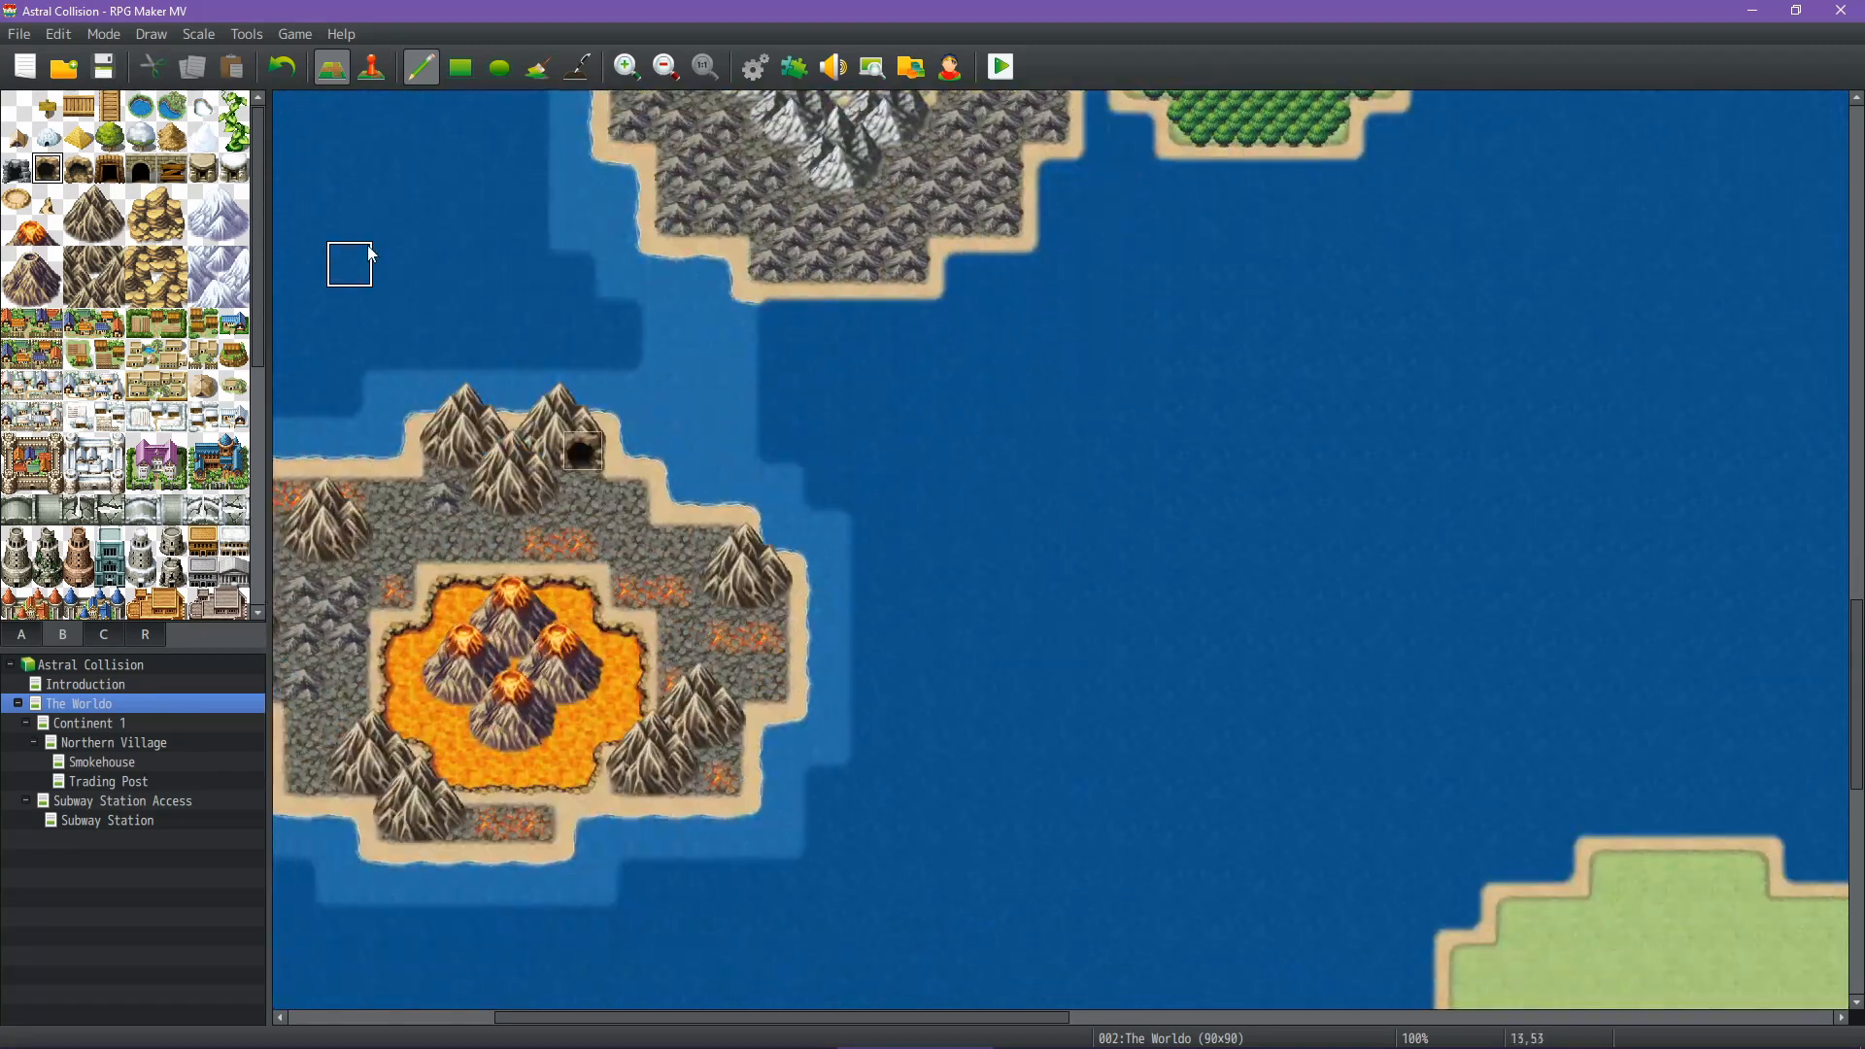
left_click(371, 68)
left_click(595, 454)
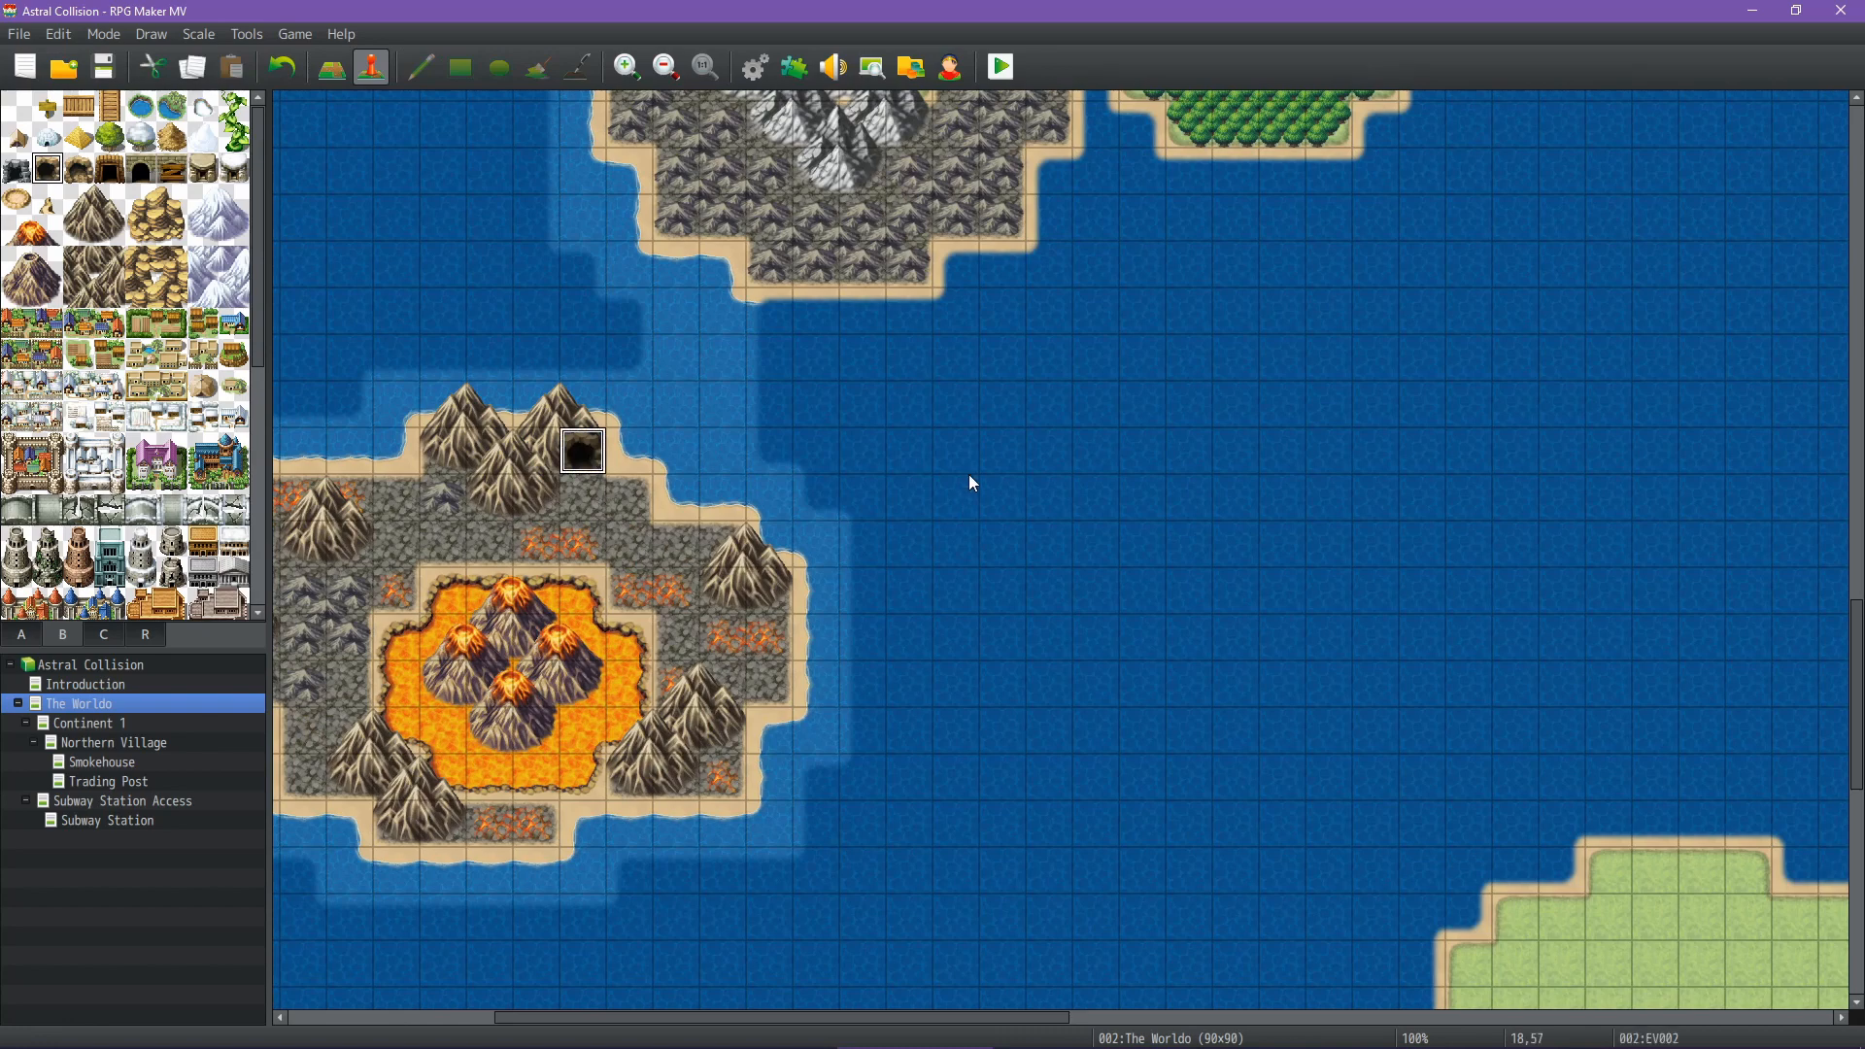
middle_click_drag(1069, 522, 1075, 325)
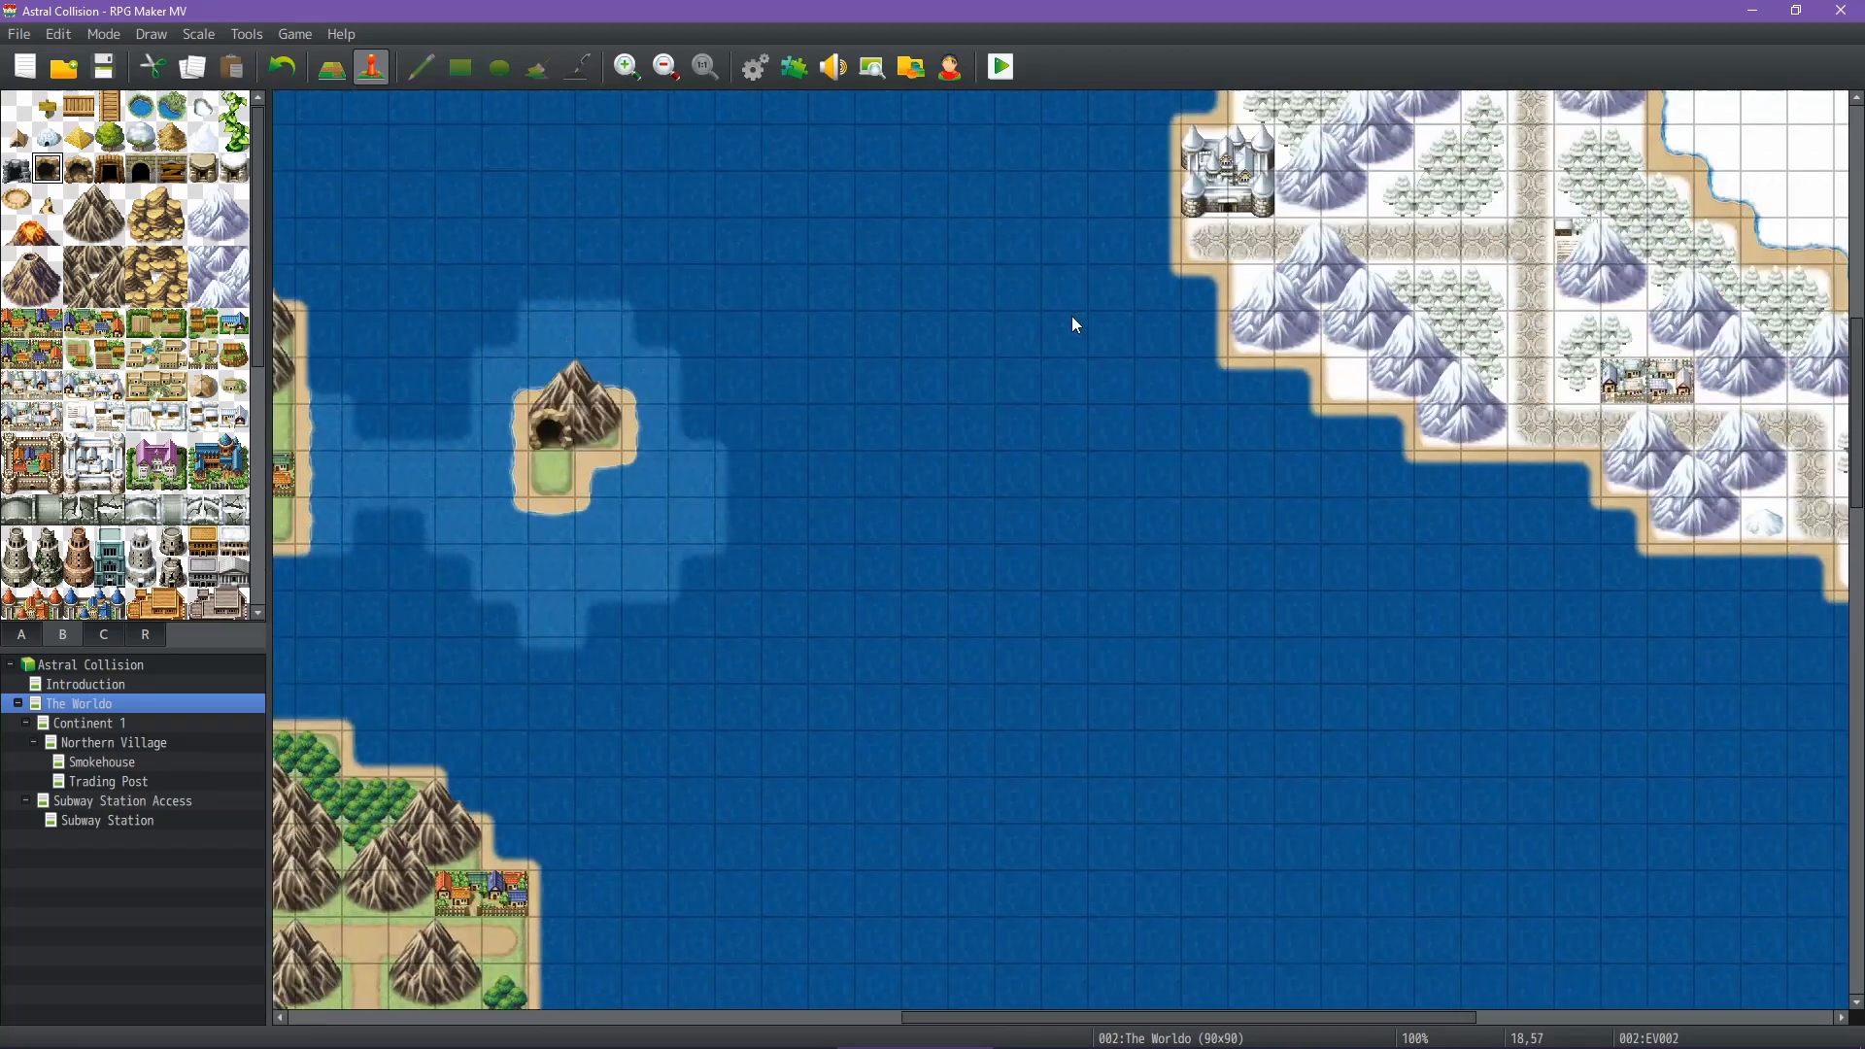
right_click(550, 425)
left_click(580, 445)
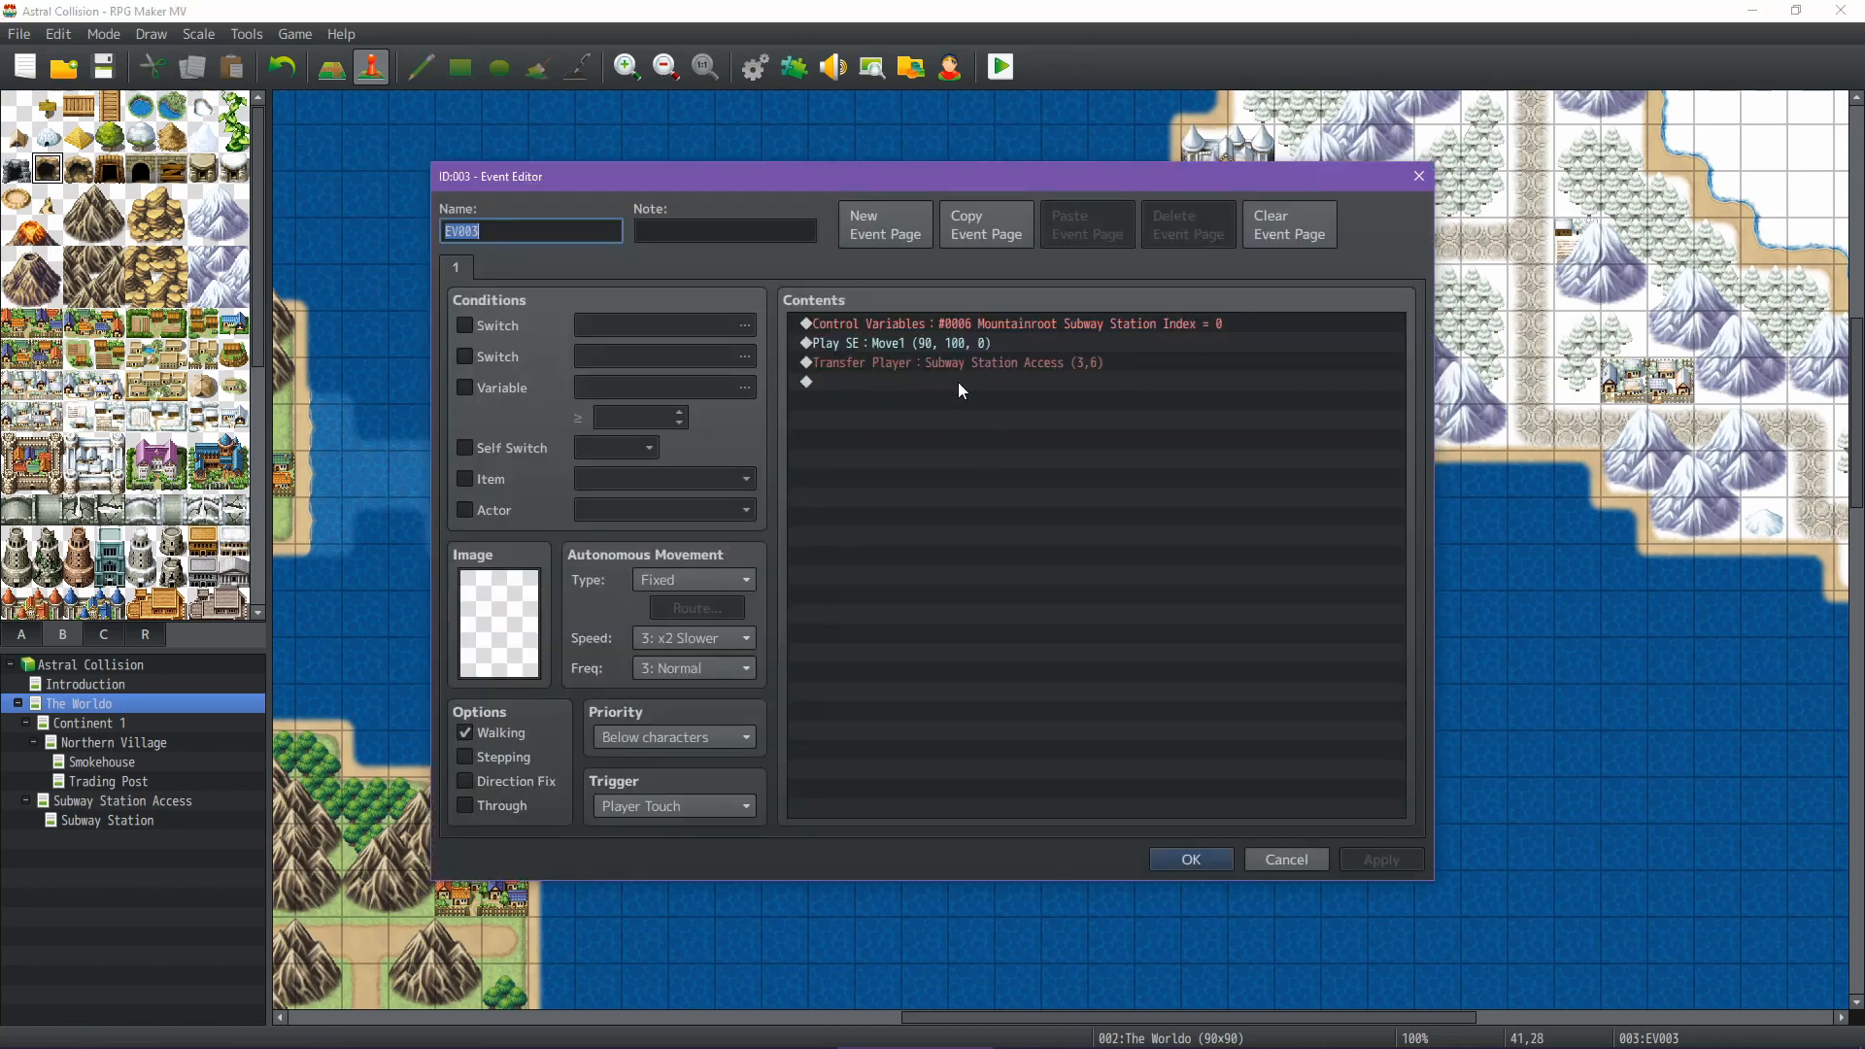
Set the Mountainroot Subway Station Index to 1 in the new island's cave event and save the event
double_click(1005, 326)
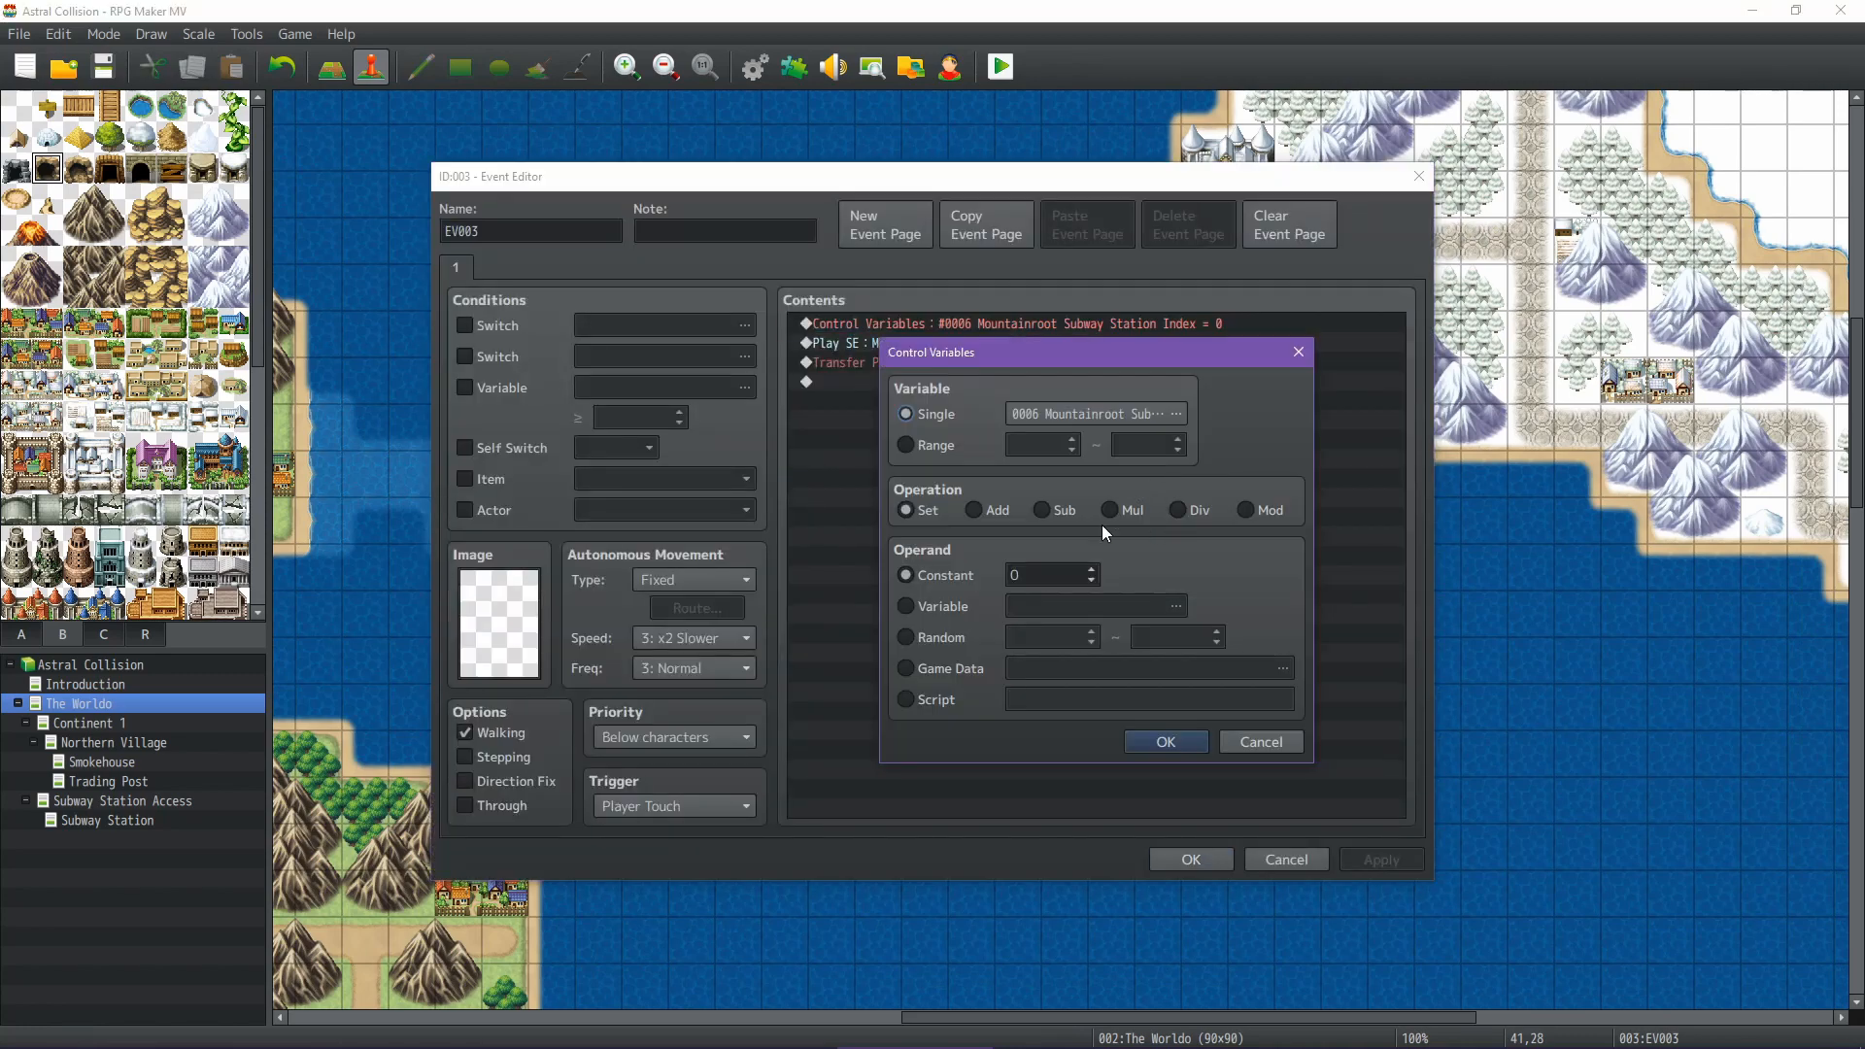
double_click(1093, 574)
type("1")
left_click(1144, 737)
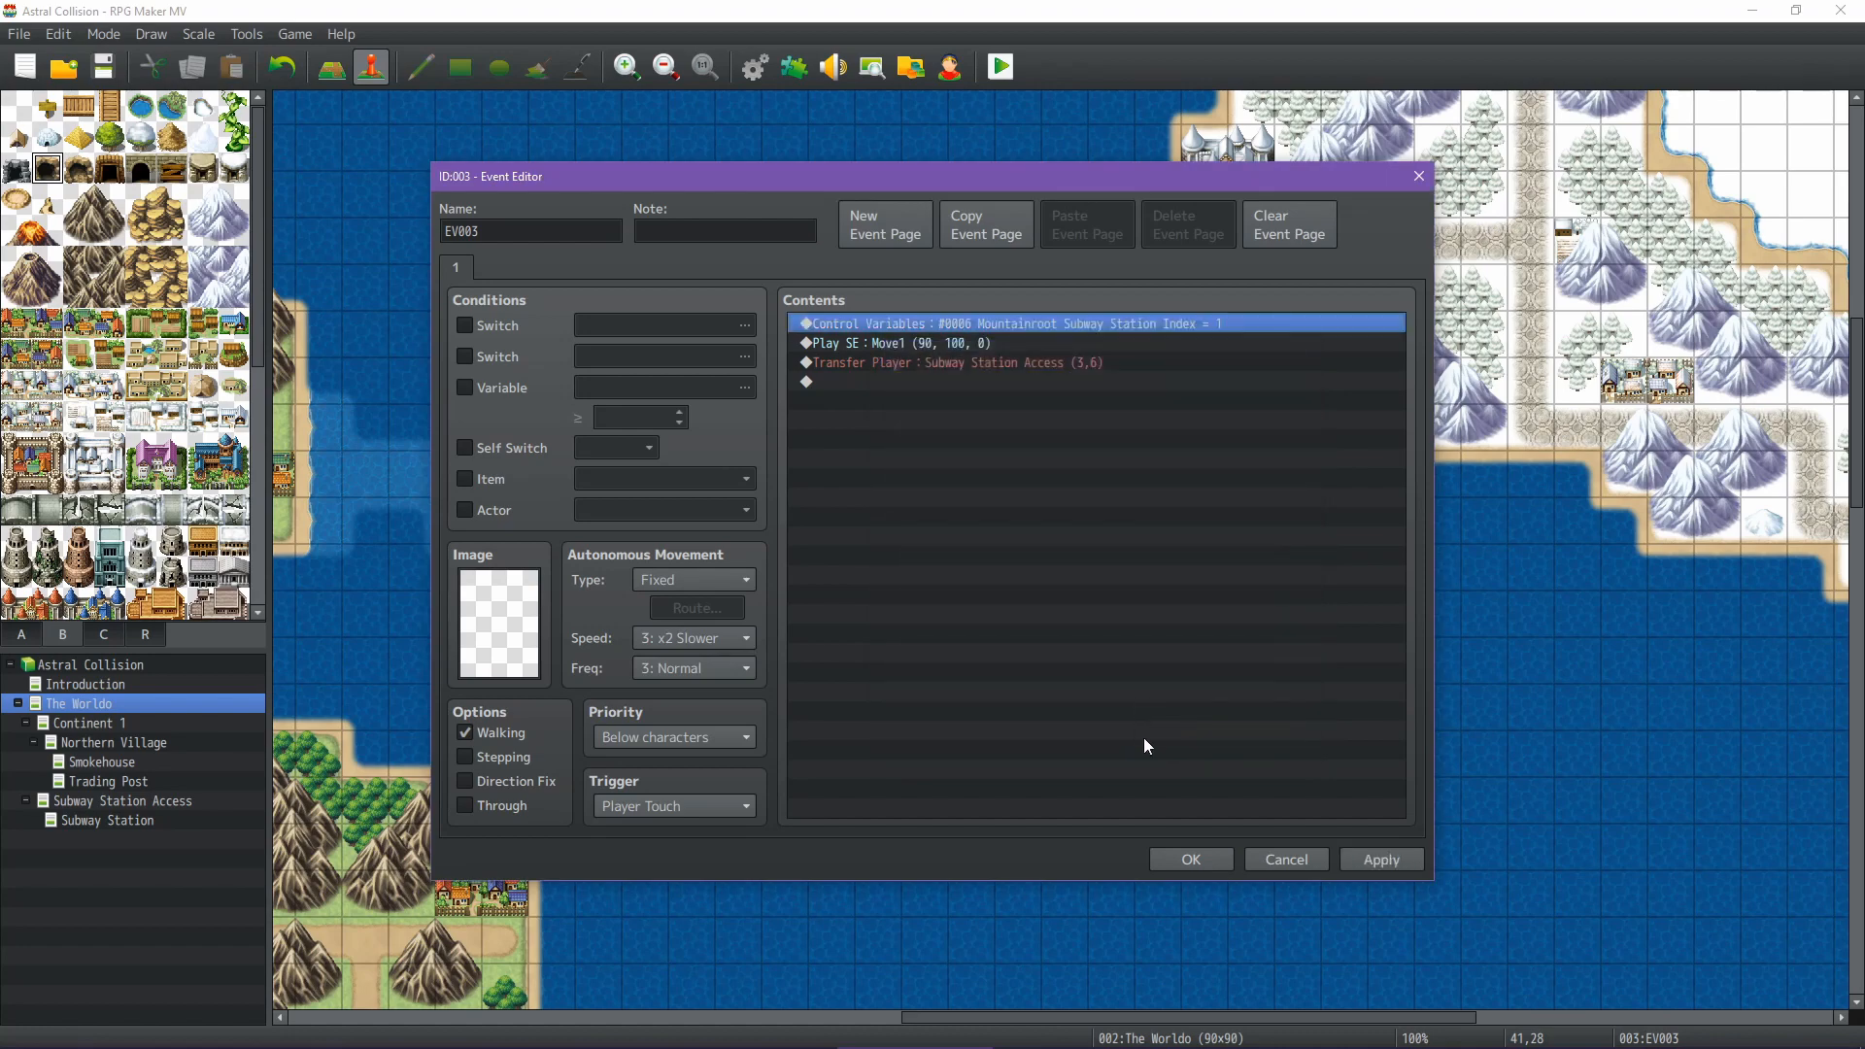
left_click(1385, 859)
left_click(1191, 859)
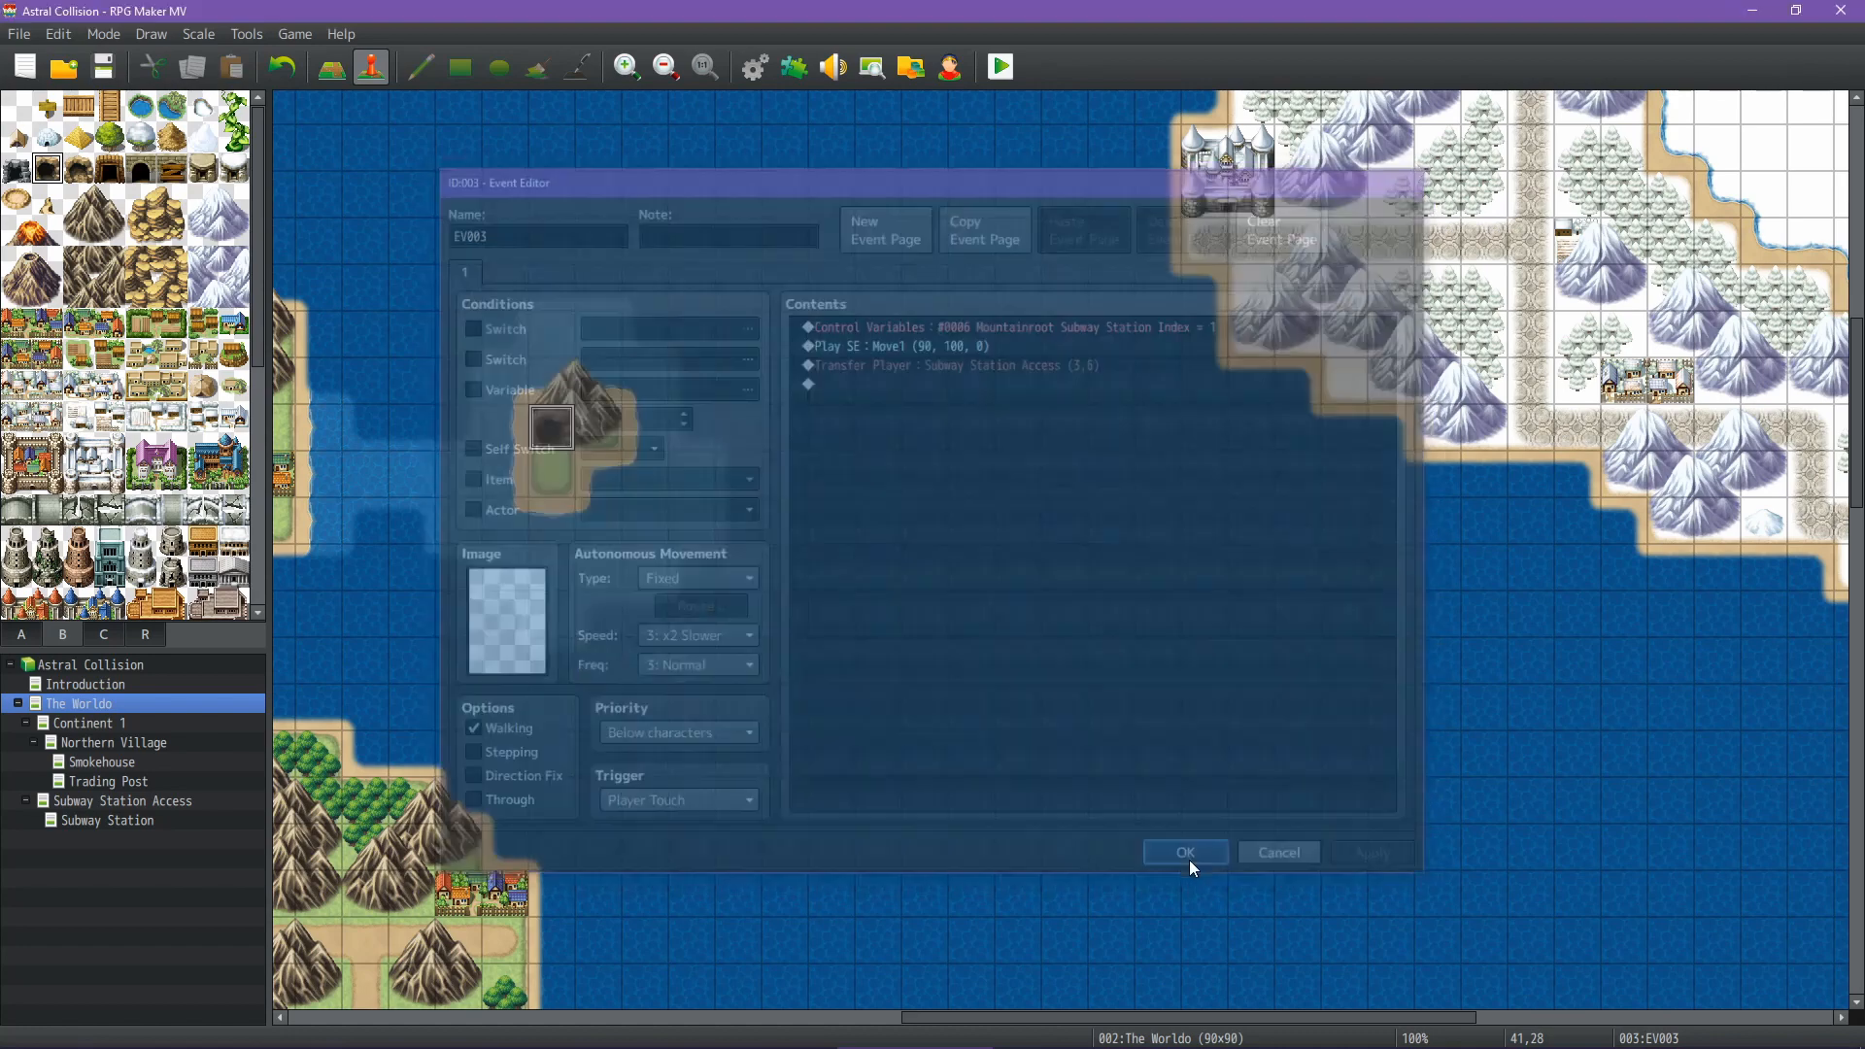
In the Subway Station Access exit event, duplicate the conditional branch and set the copy's Mountainroot Subway Station Index condition to 1
left_click(145, 802)
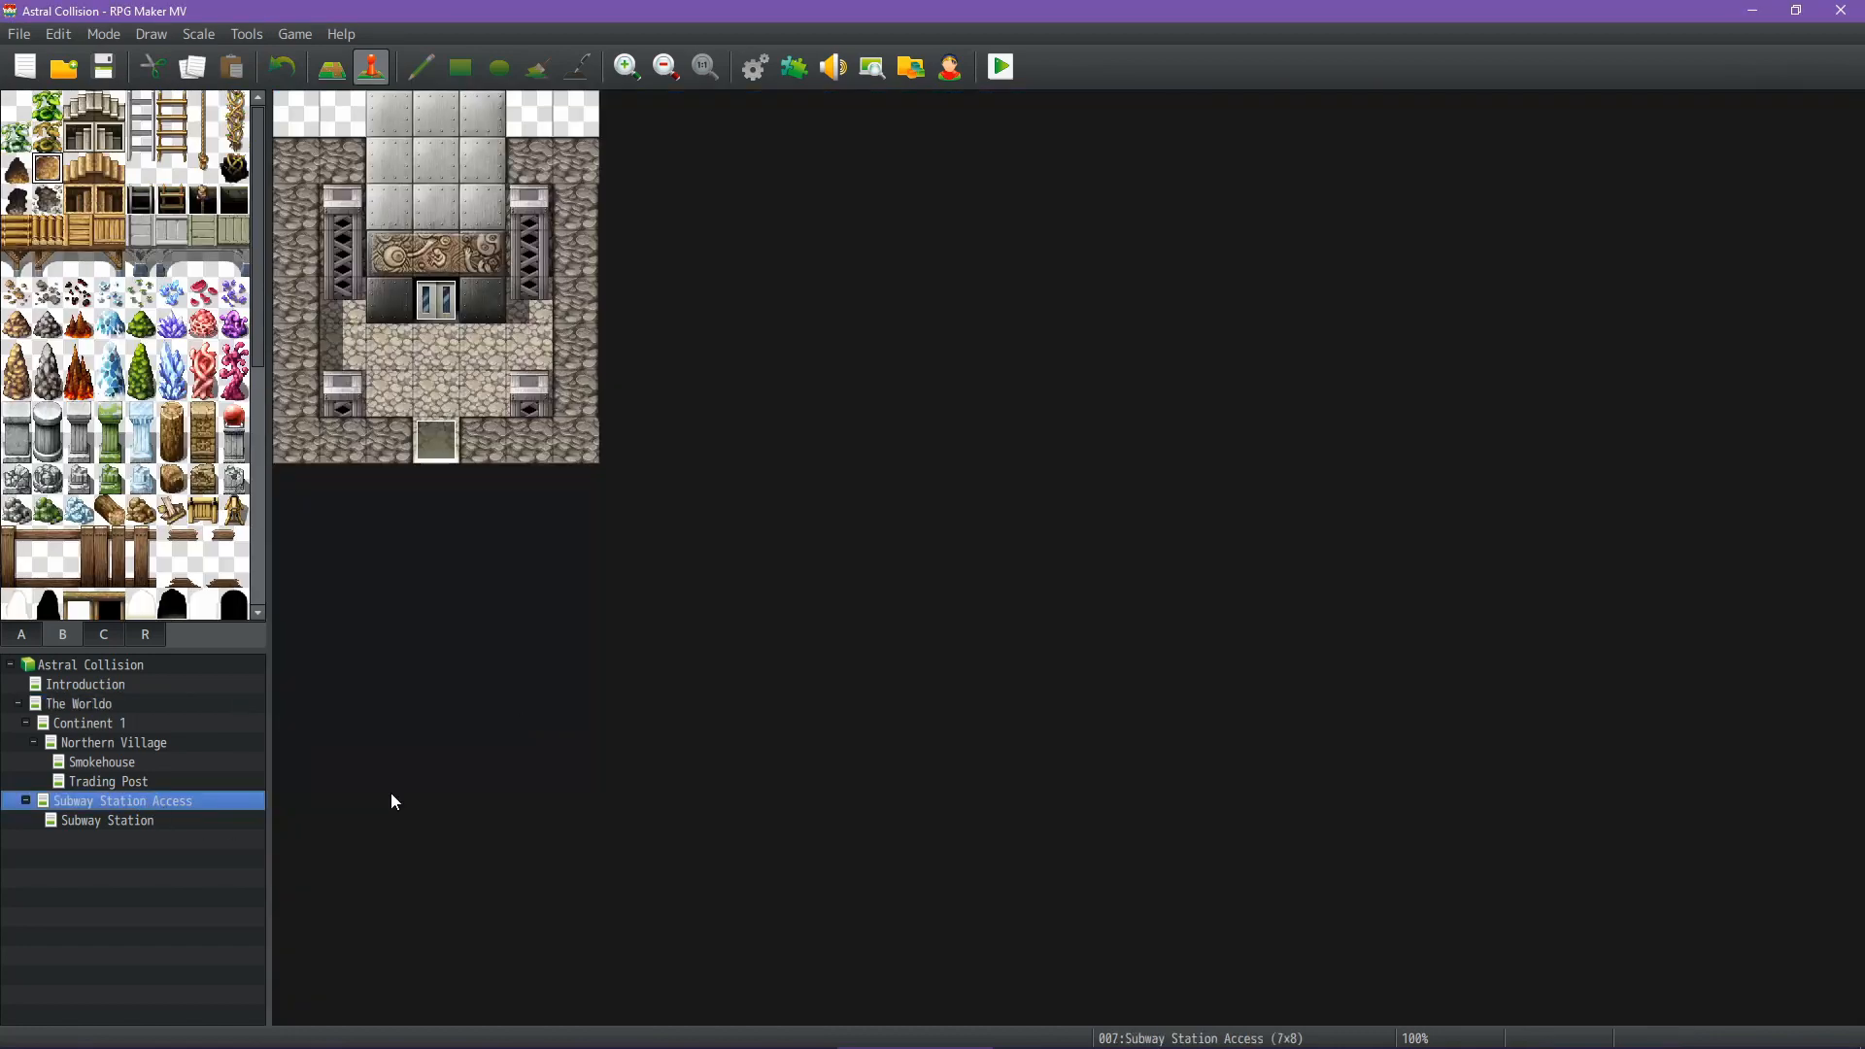
double_click(445, 422)
left_click(950, 366)
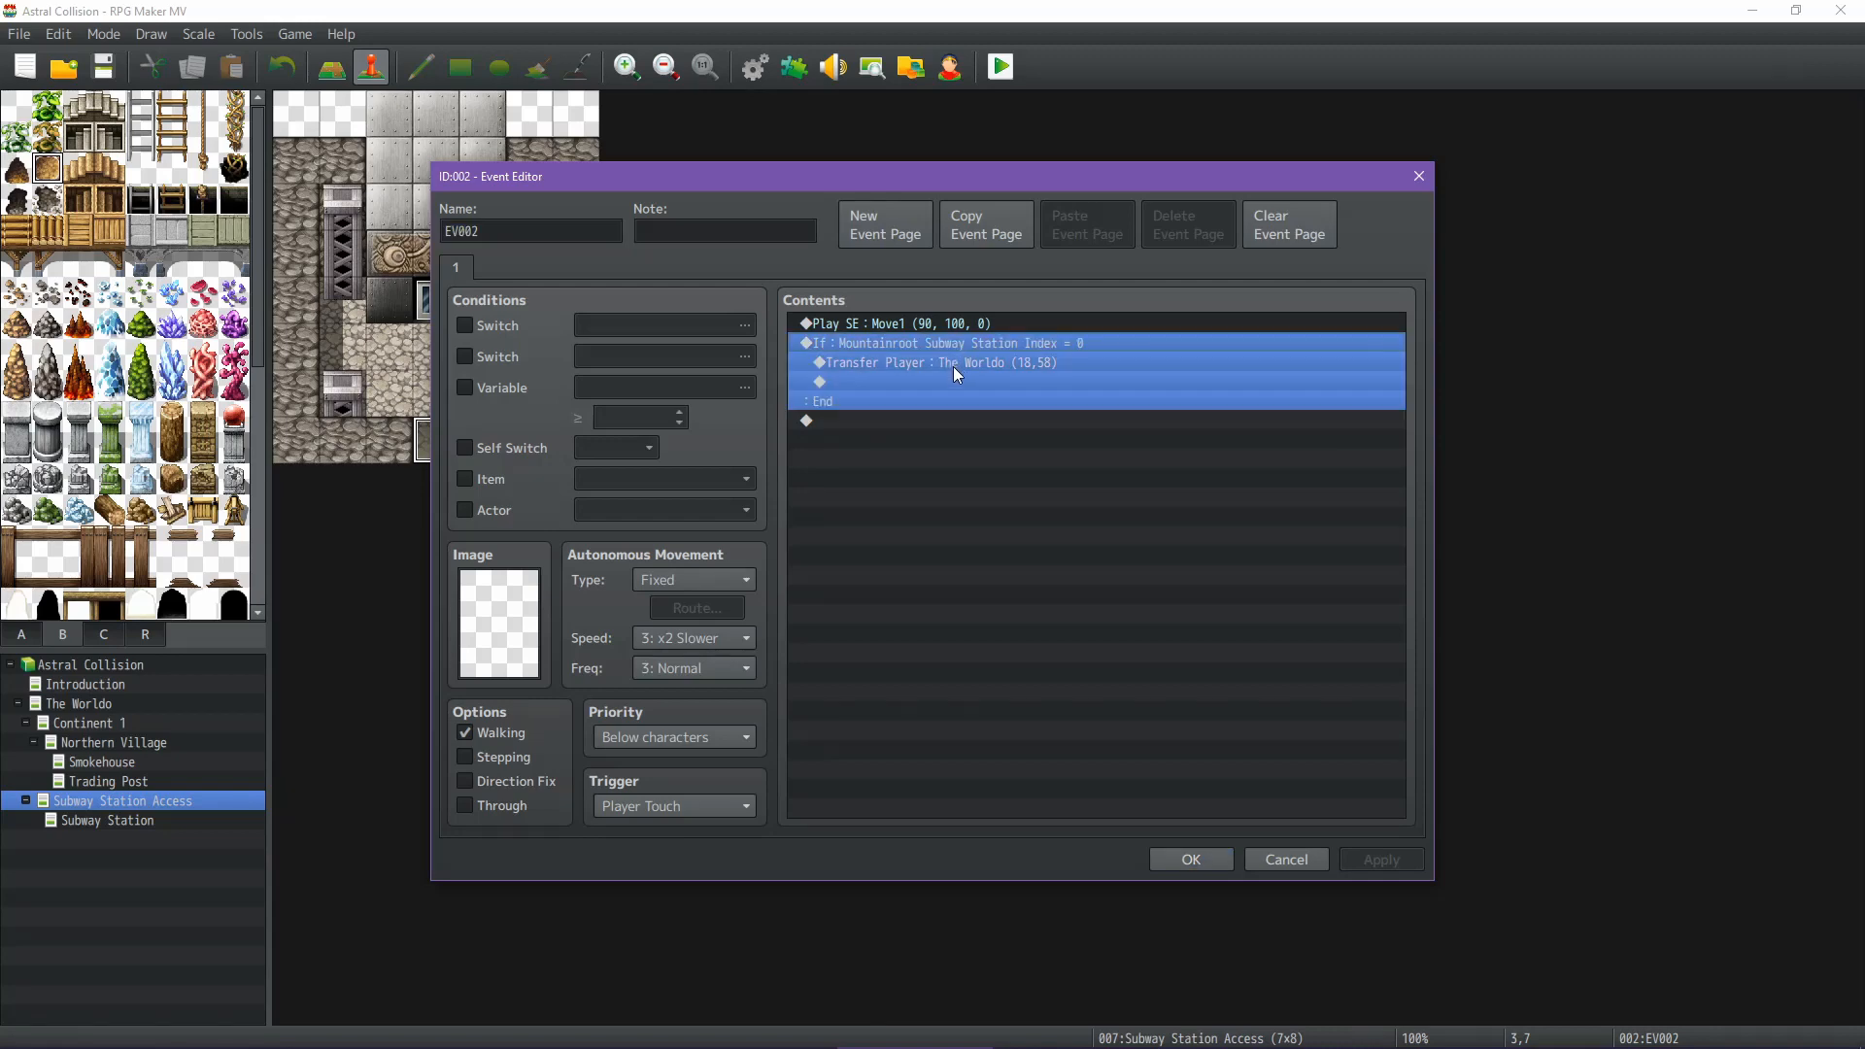
key("ctrl+c")
key("ctrl+v")
double_click(955, 422)
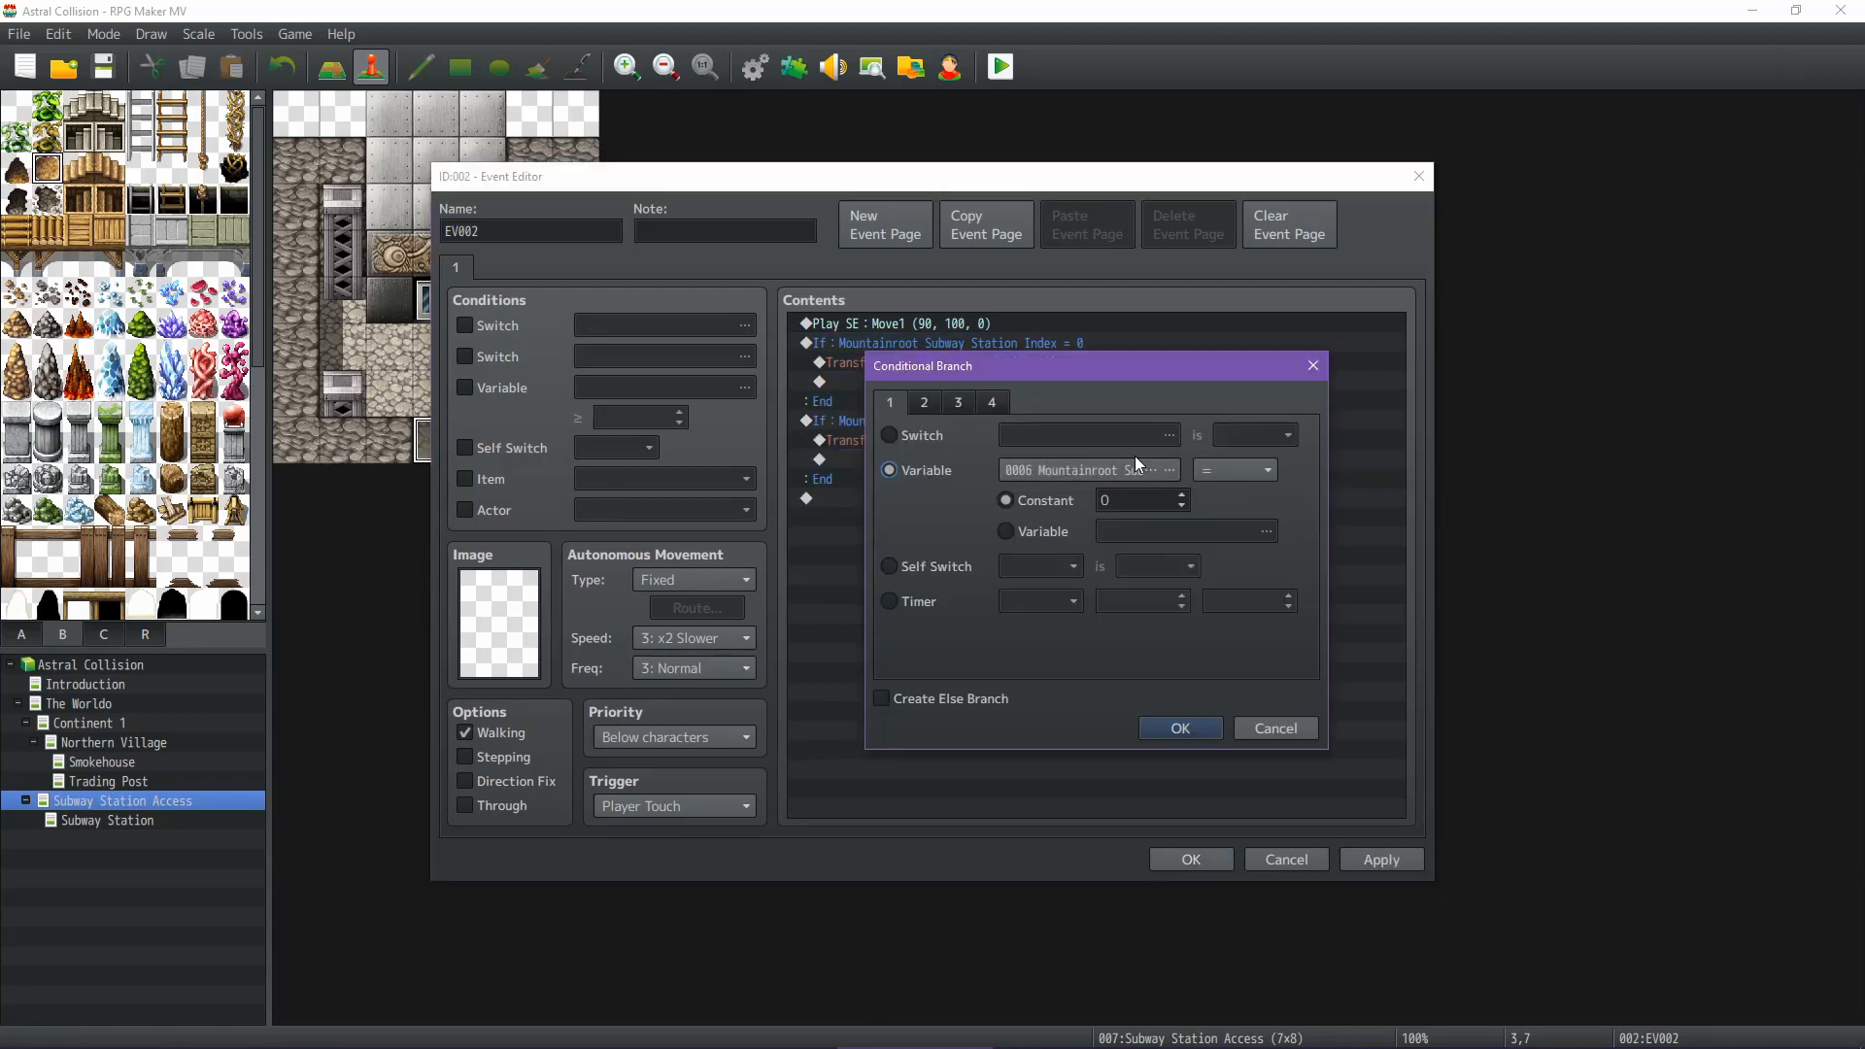
left_click(1182, 495)
left_click(1178, 727)
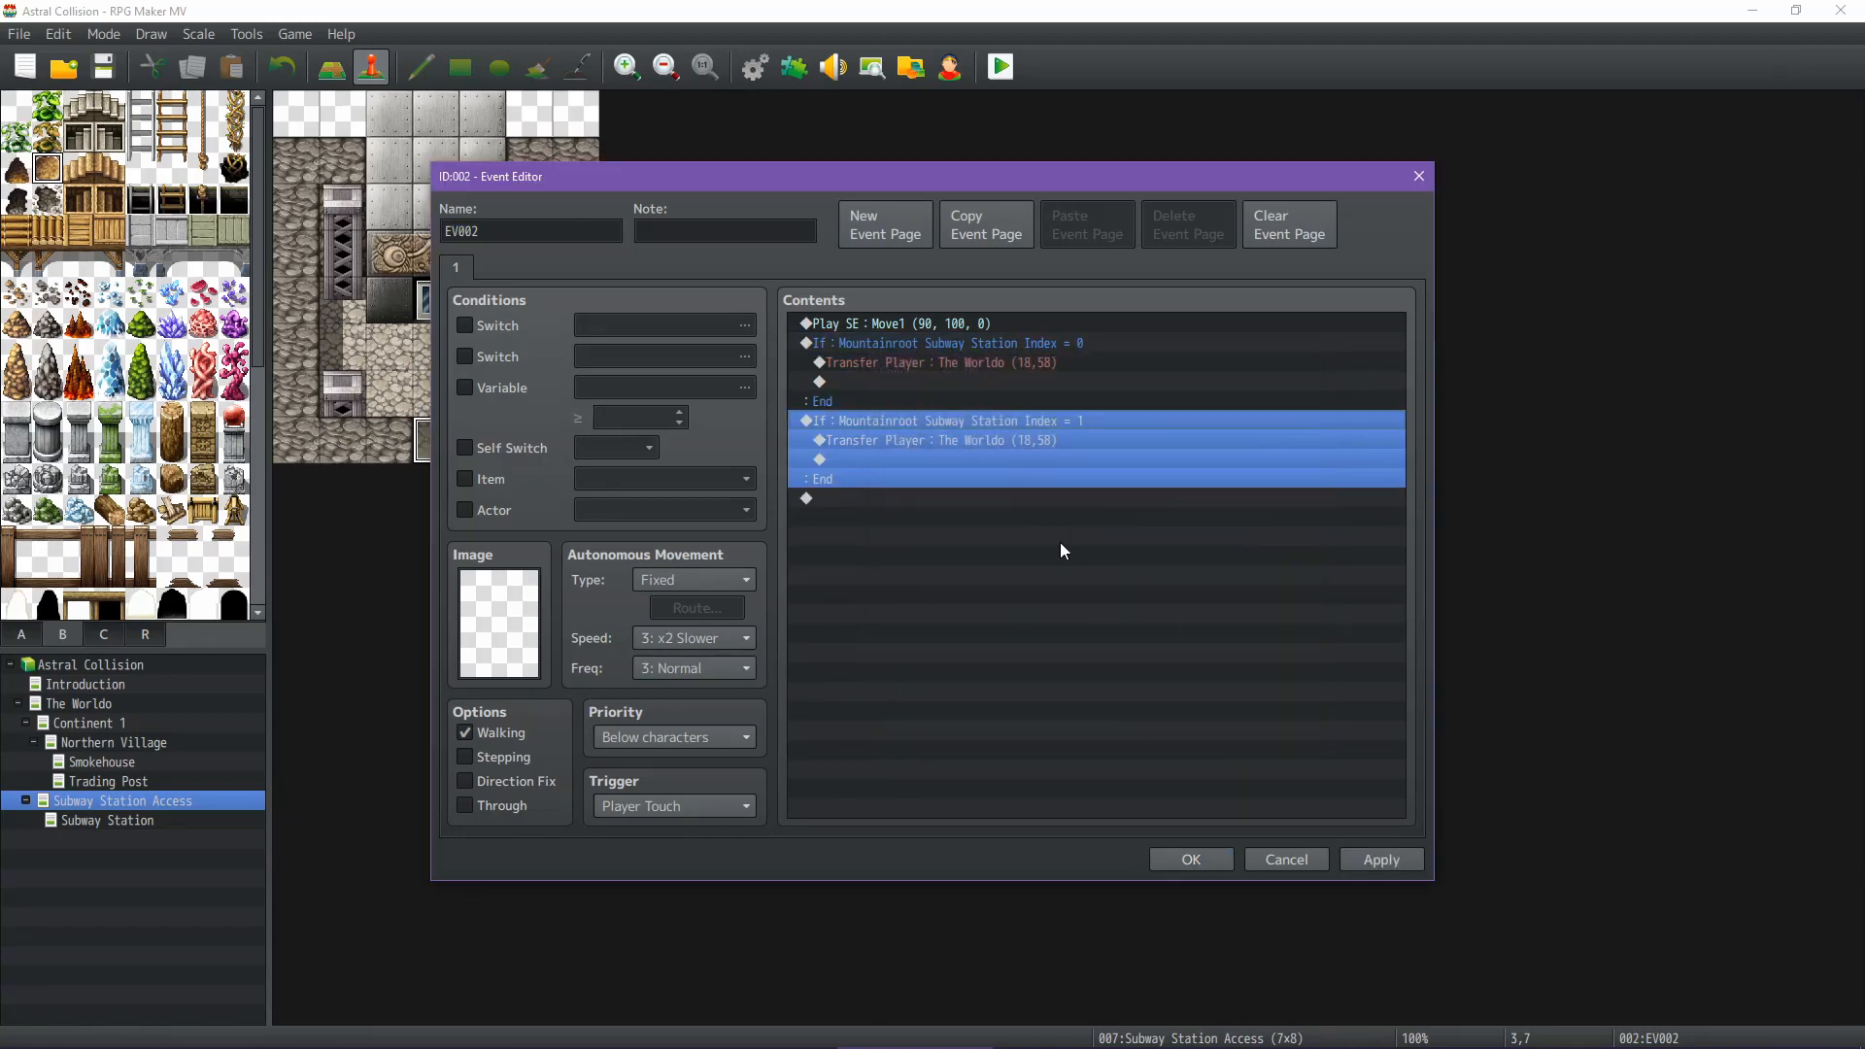
Set the second branch's player transfer to The Worldo (41,29), below the island's cave, and save the exit event
double_click(1036, 442)
left_click(1076, 486)
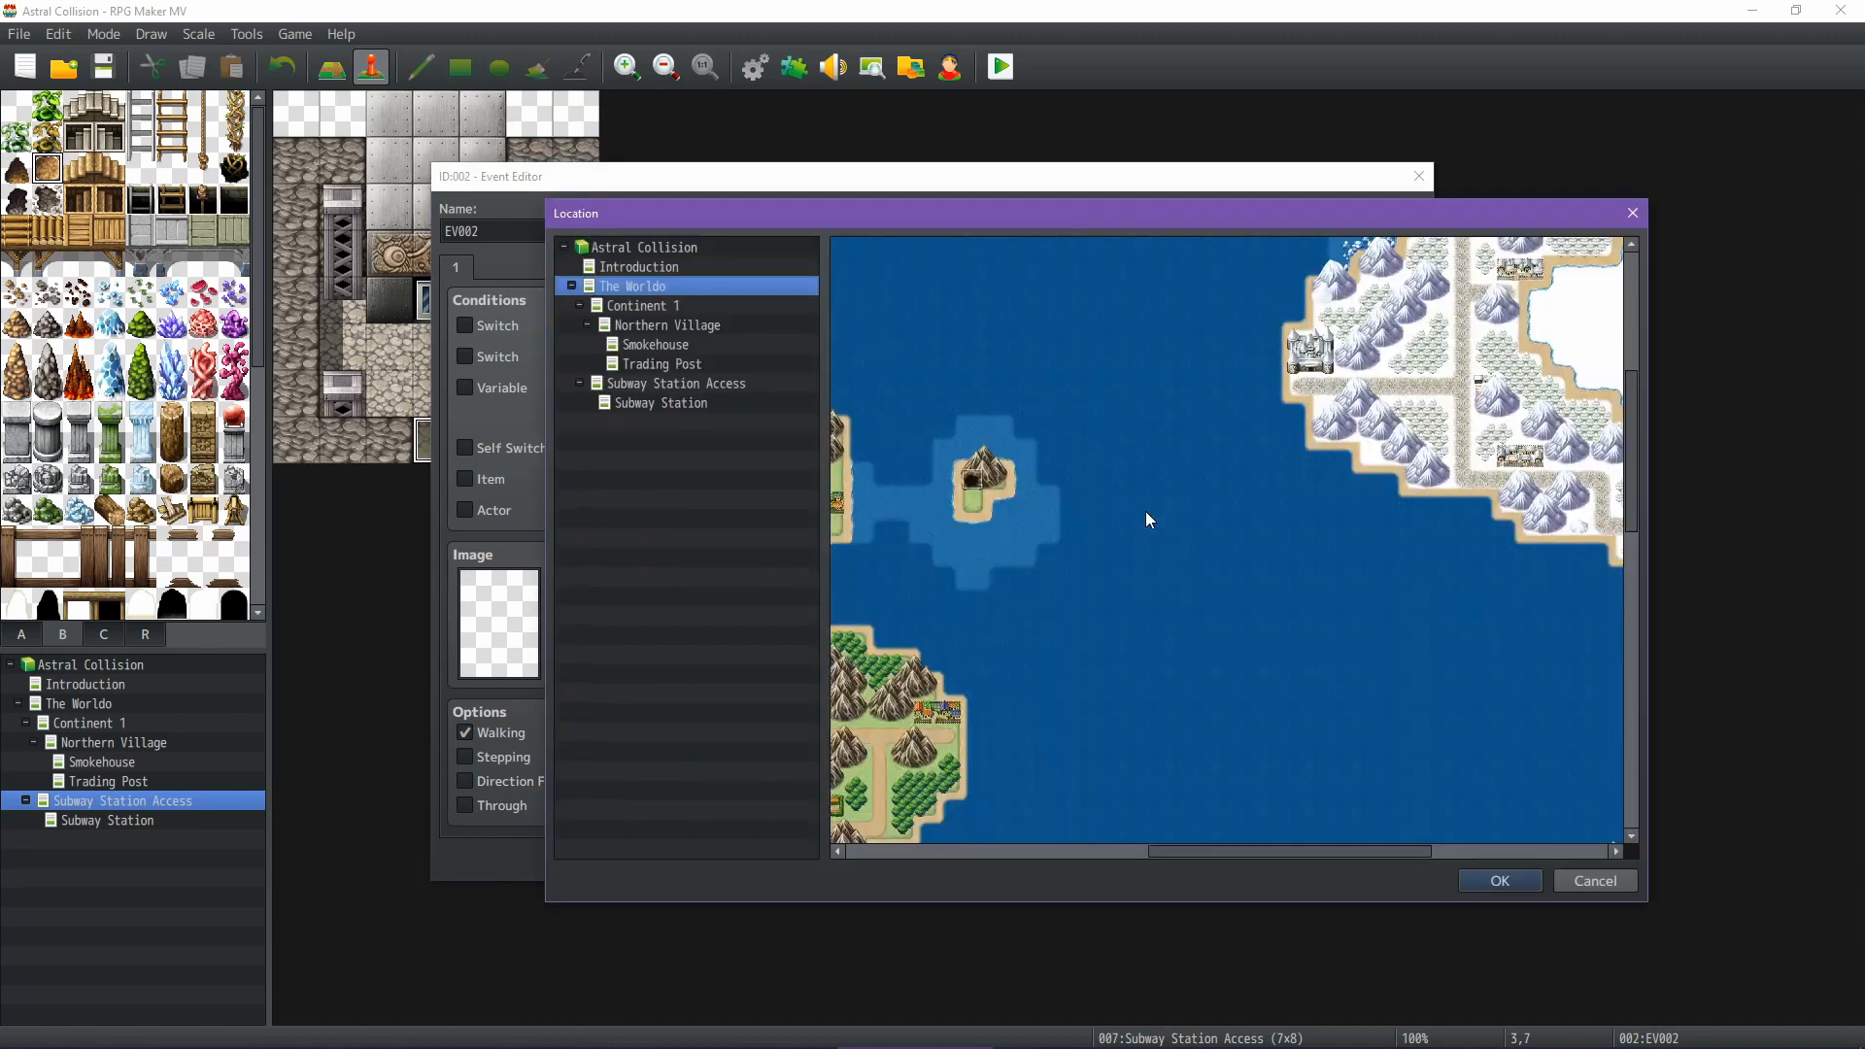
left_click(970, 501)
left_click(1500, 882)
left_click(1127, 693)
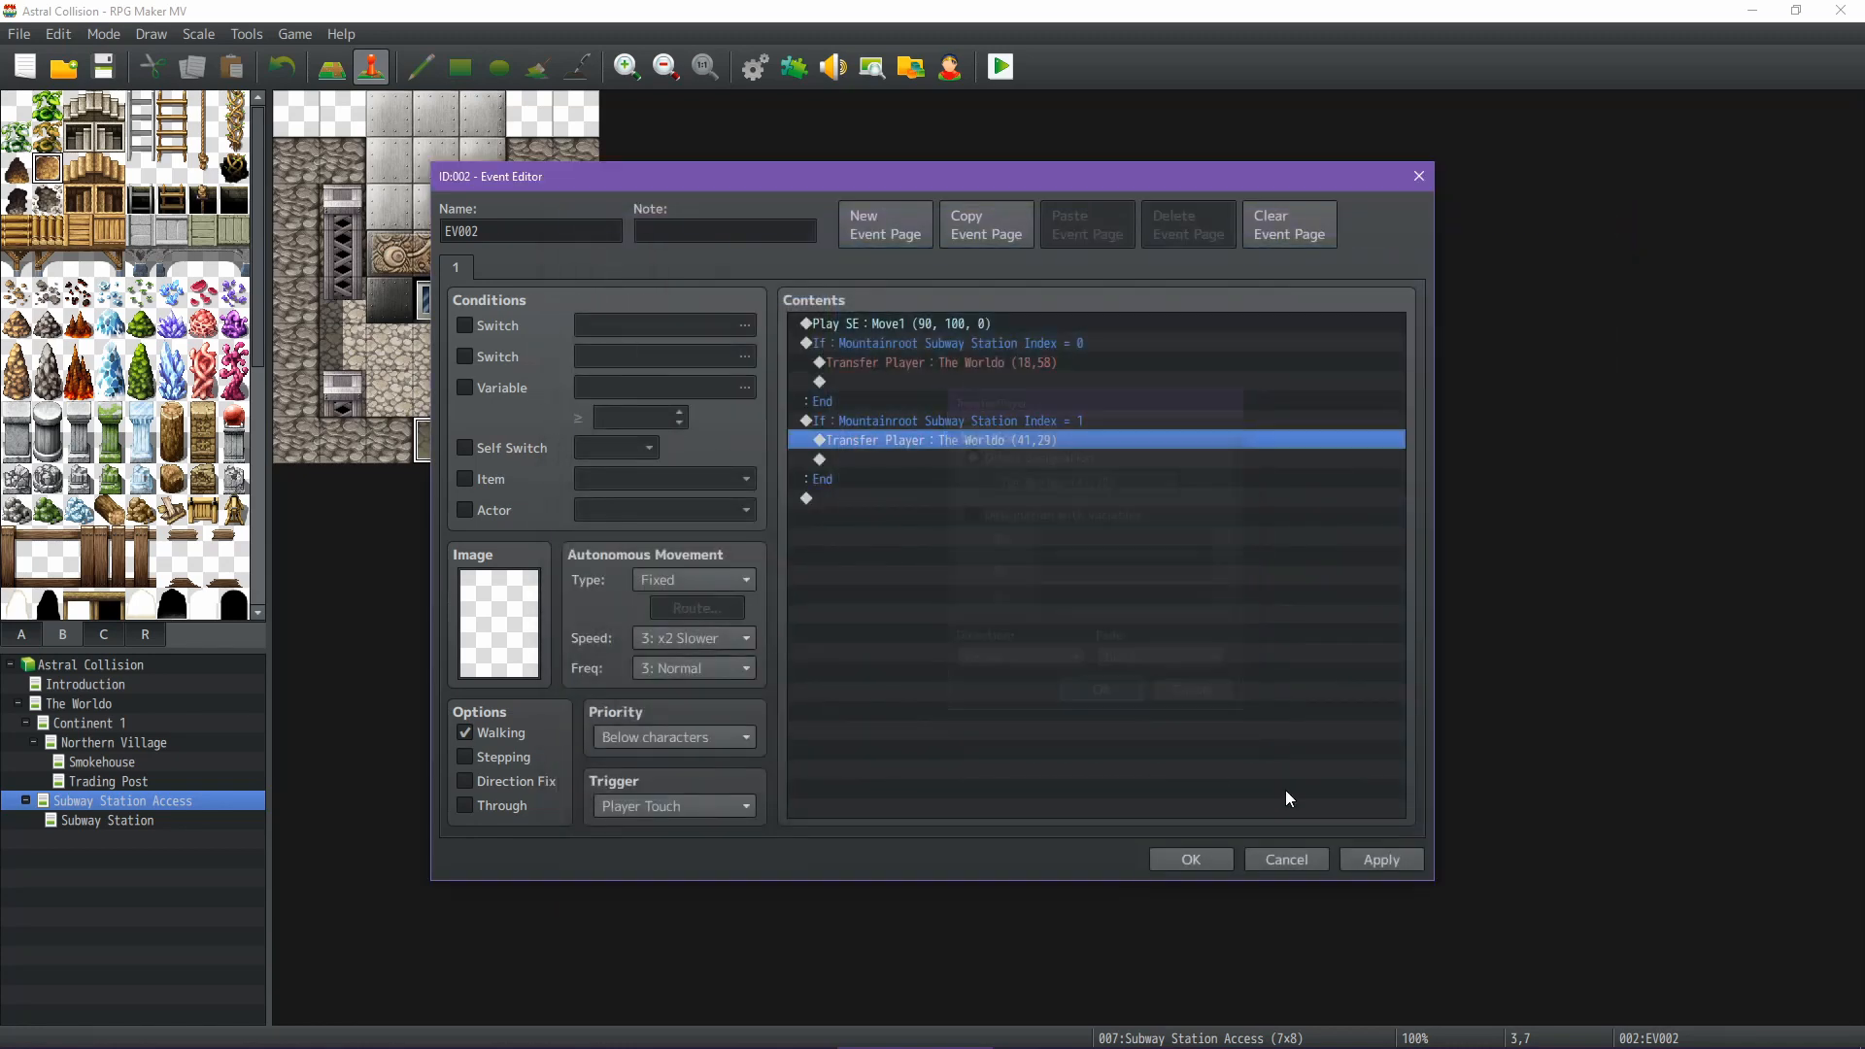
left_click(1399, 857)
left_click(1203, 858)
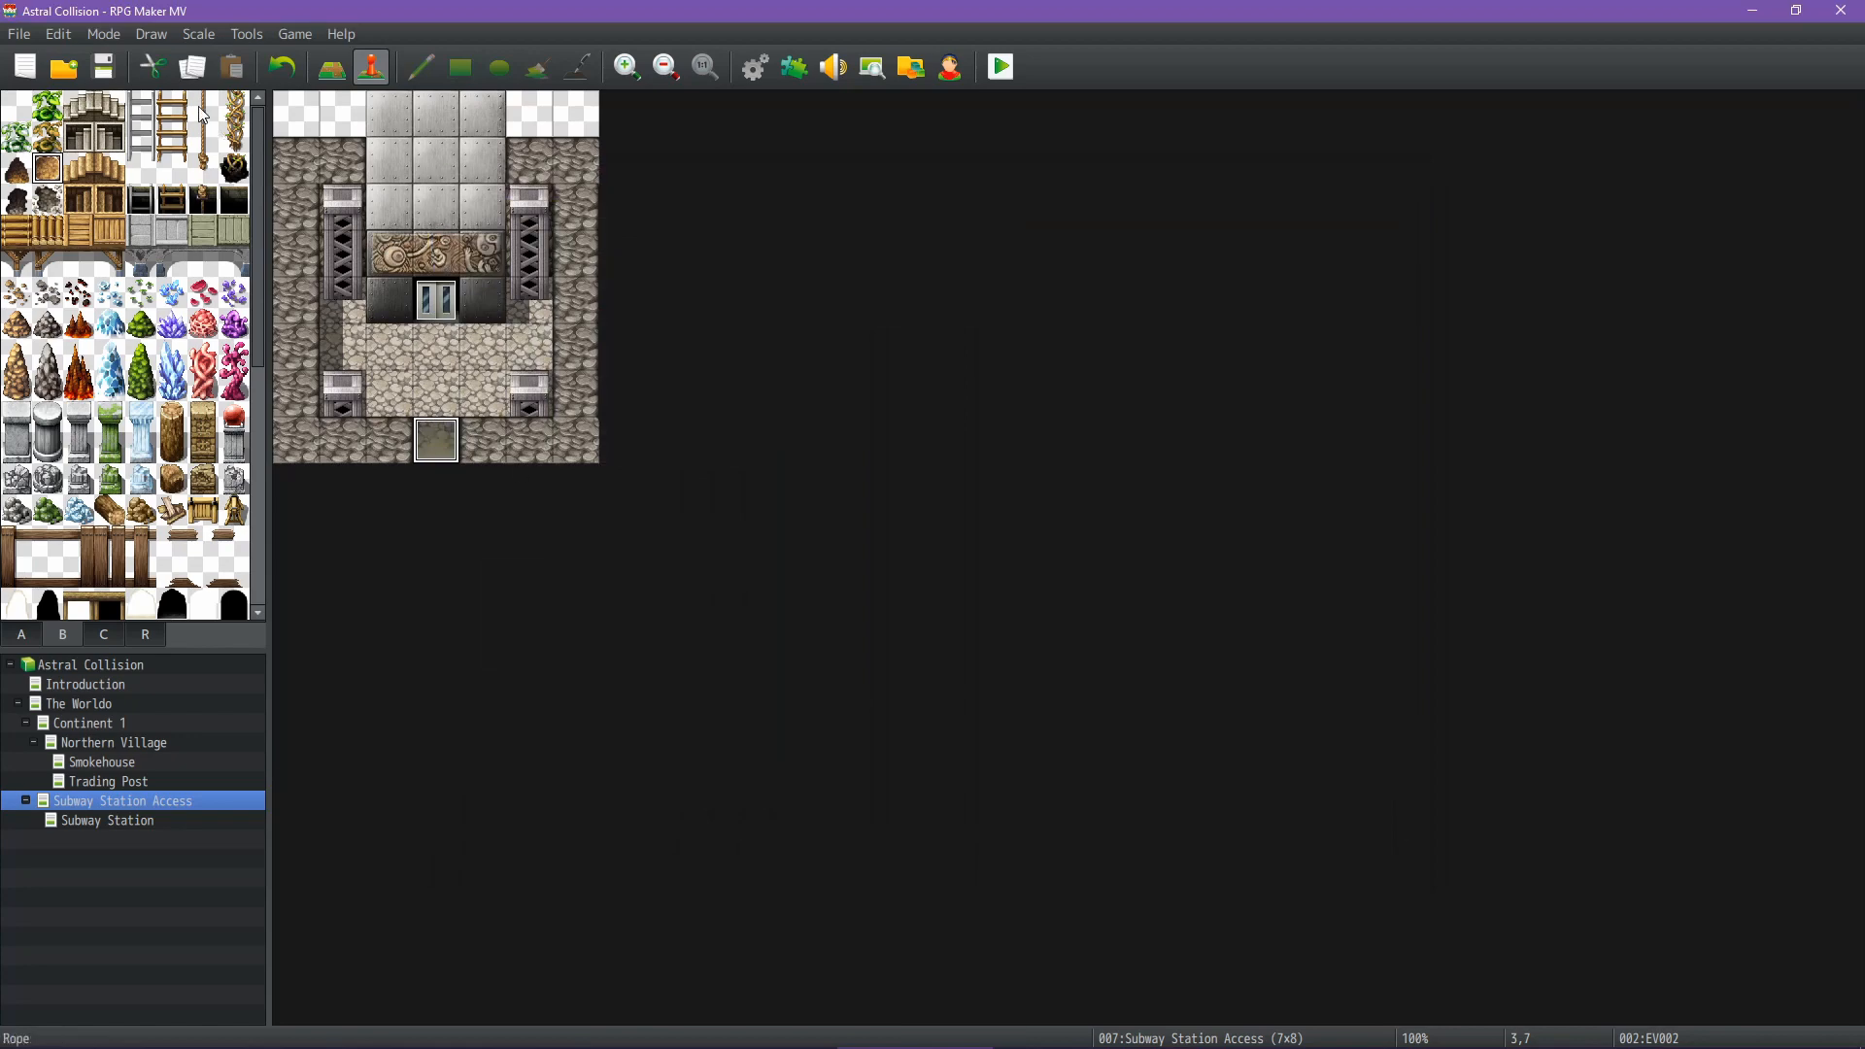
Save the project and return to The Worldo map, viewing the small island with the cave
left_click(104, 68)
left_click(112, 703)
middle_click_drag(997, 471, 720, 491)
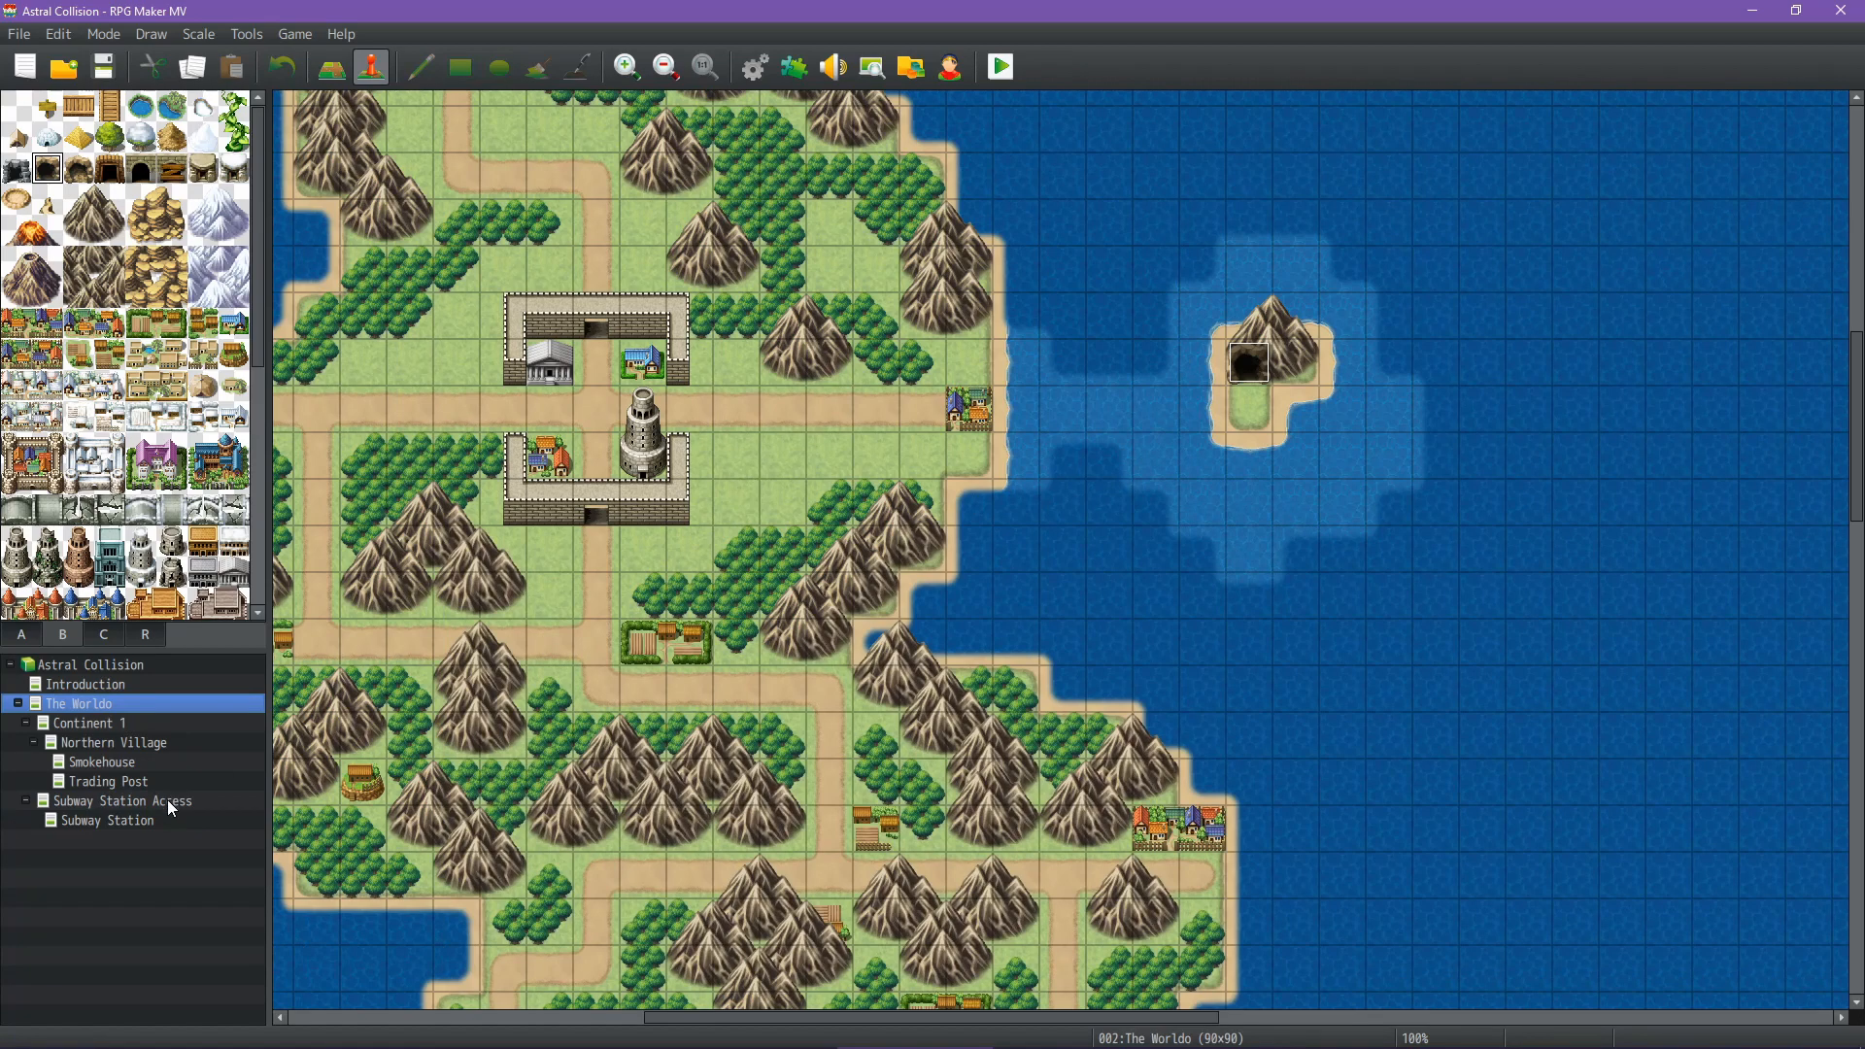
In the database items, copy the Subway Ticket item from slot 0030 into the empty slot 0031
left_click(755, 67)
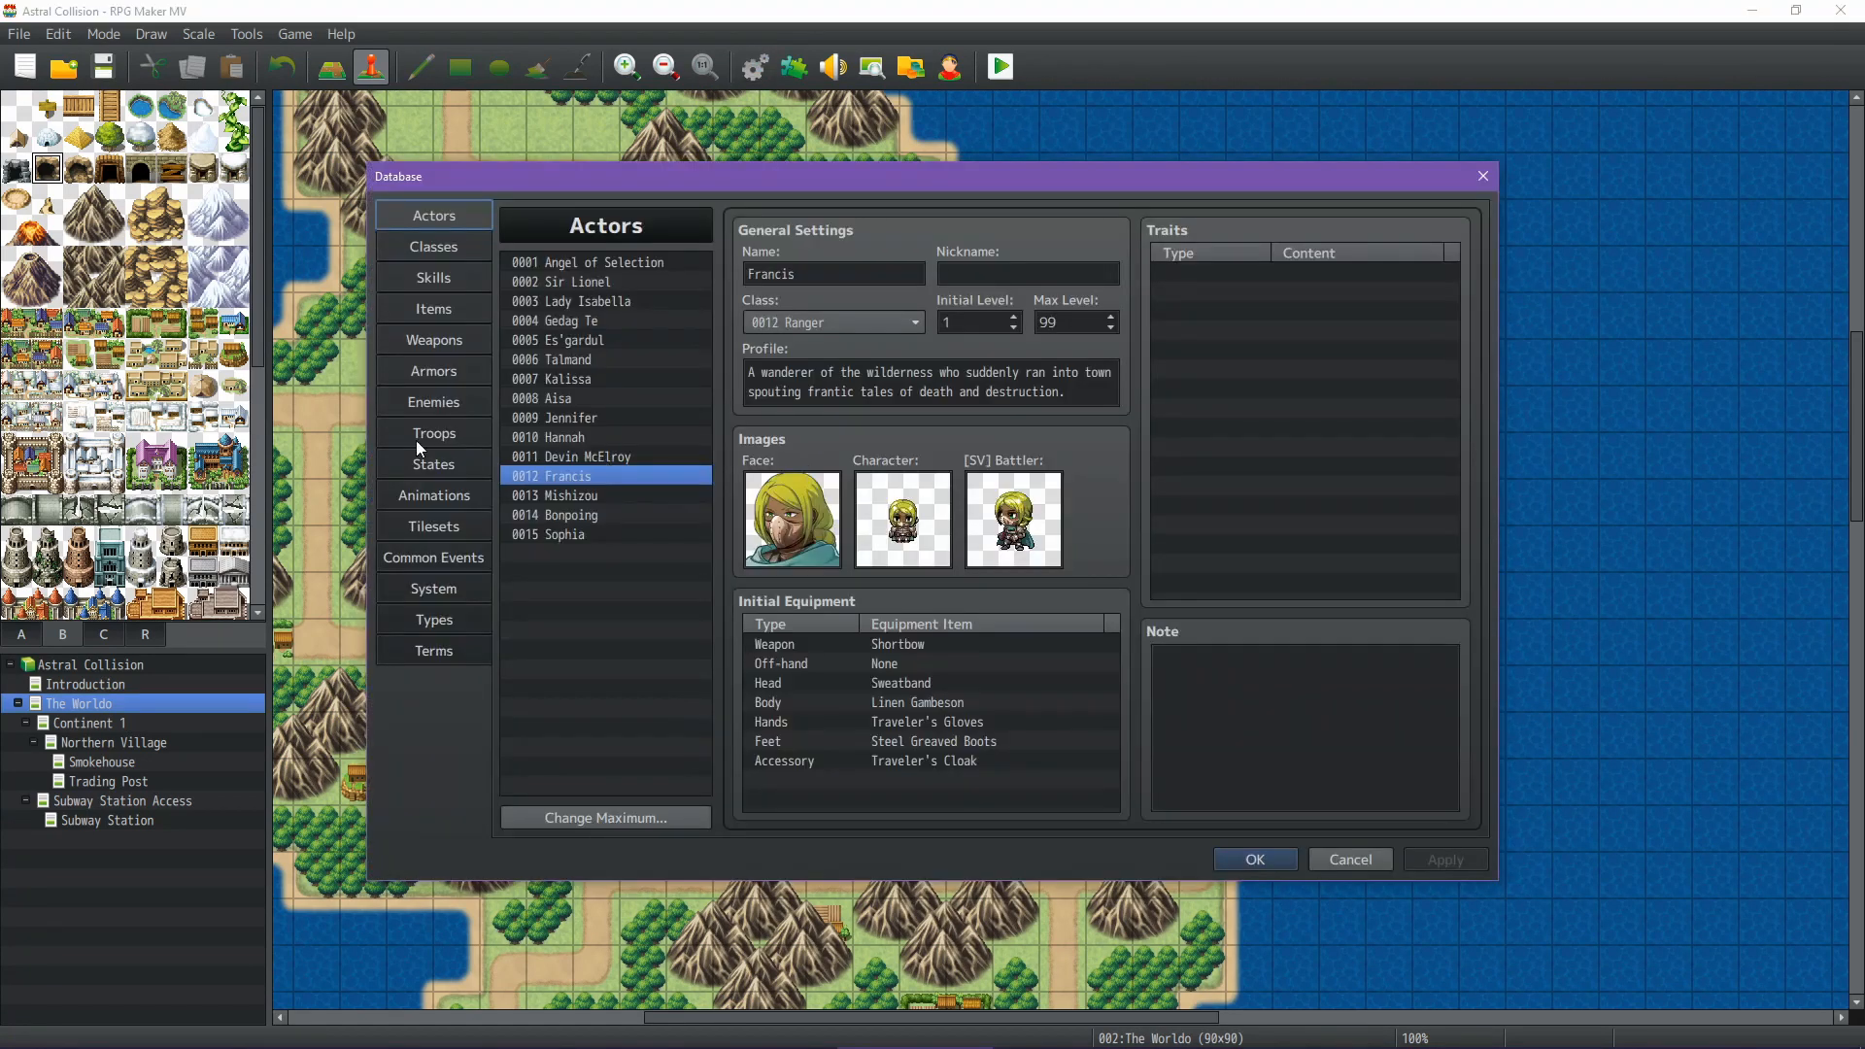
left_click(424, 308)
scroll(680, 447, "down", 5)
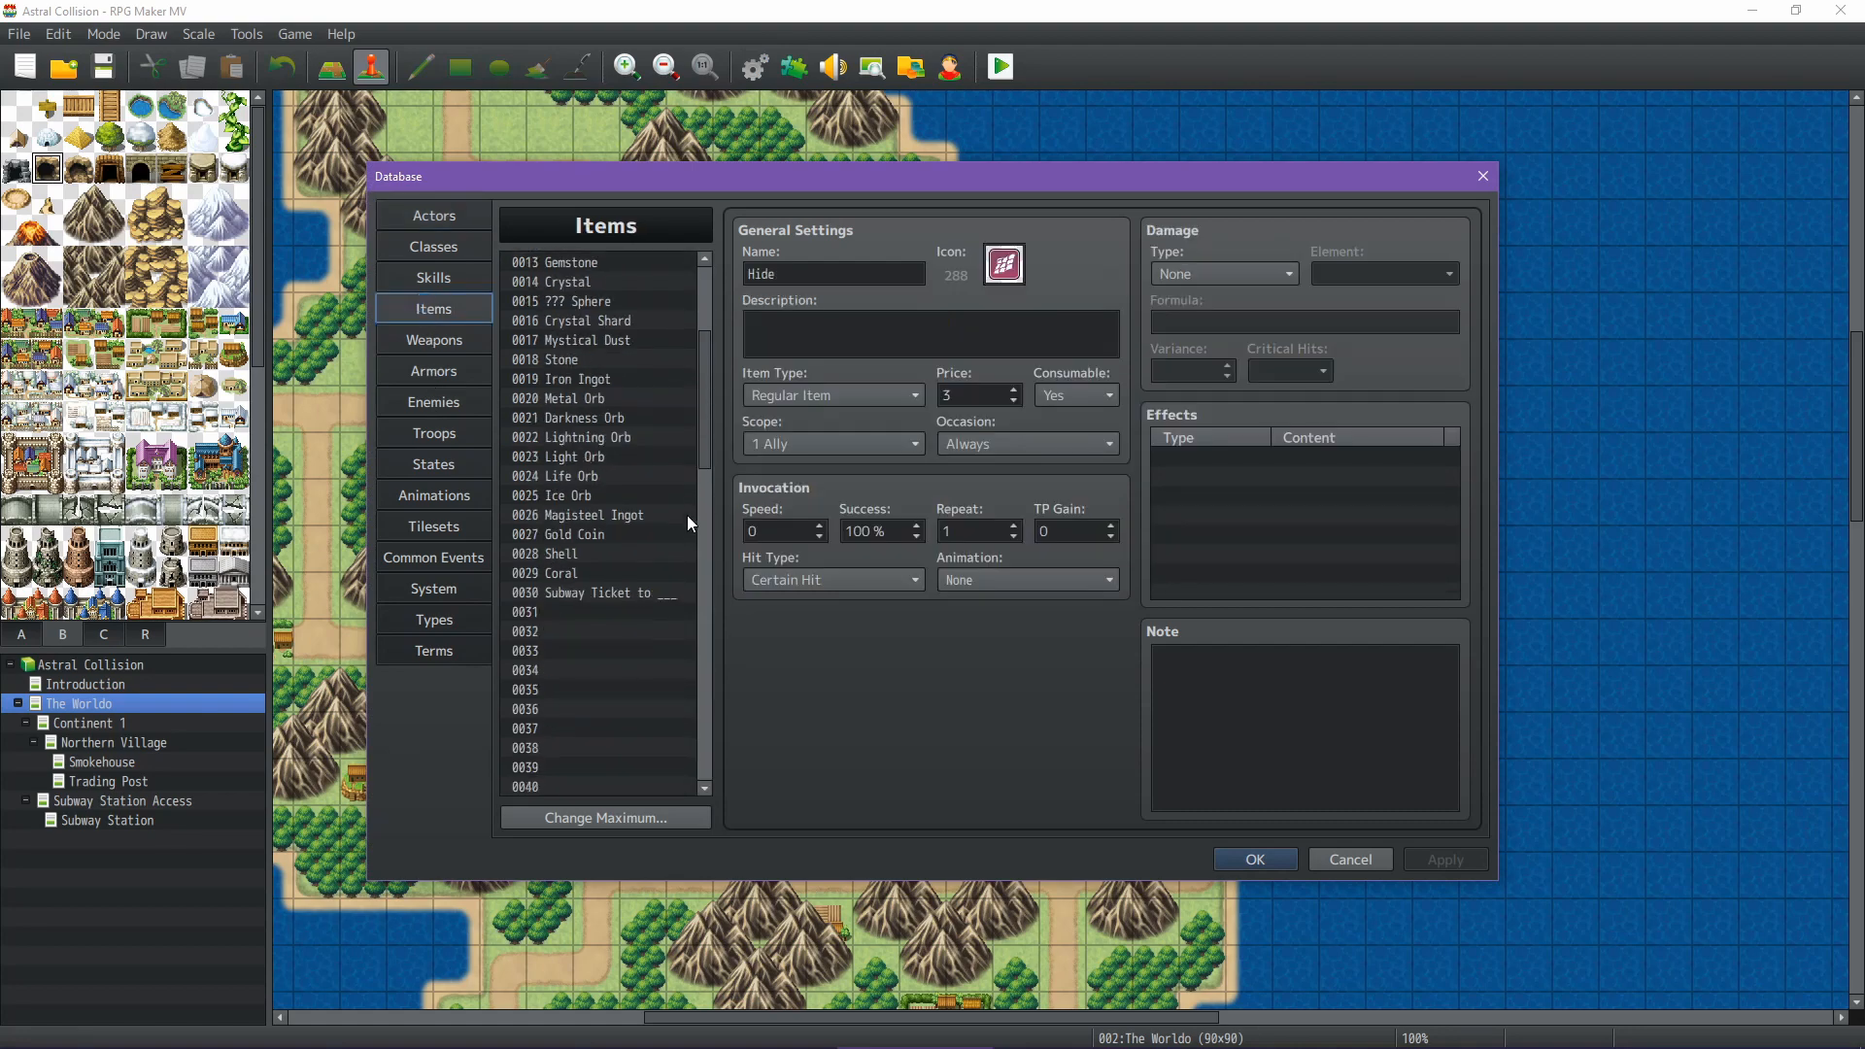
left_click(615, 551)
key("ctrl+c")
key("Down")
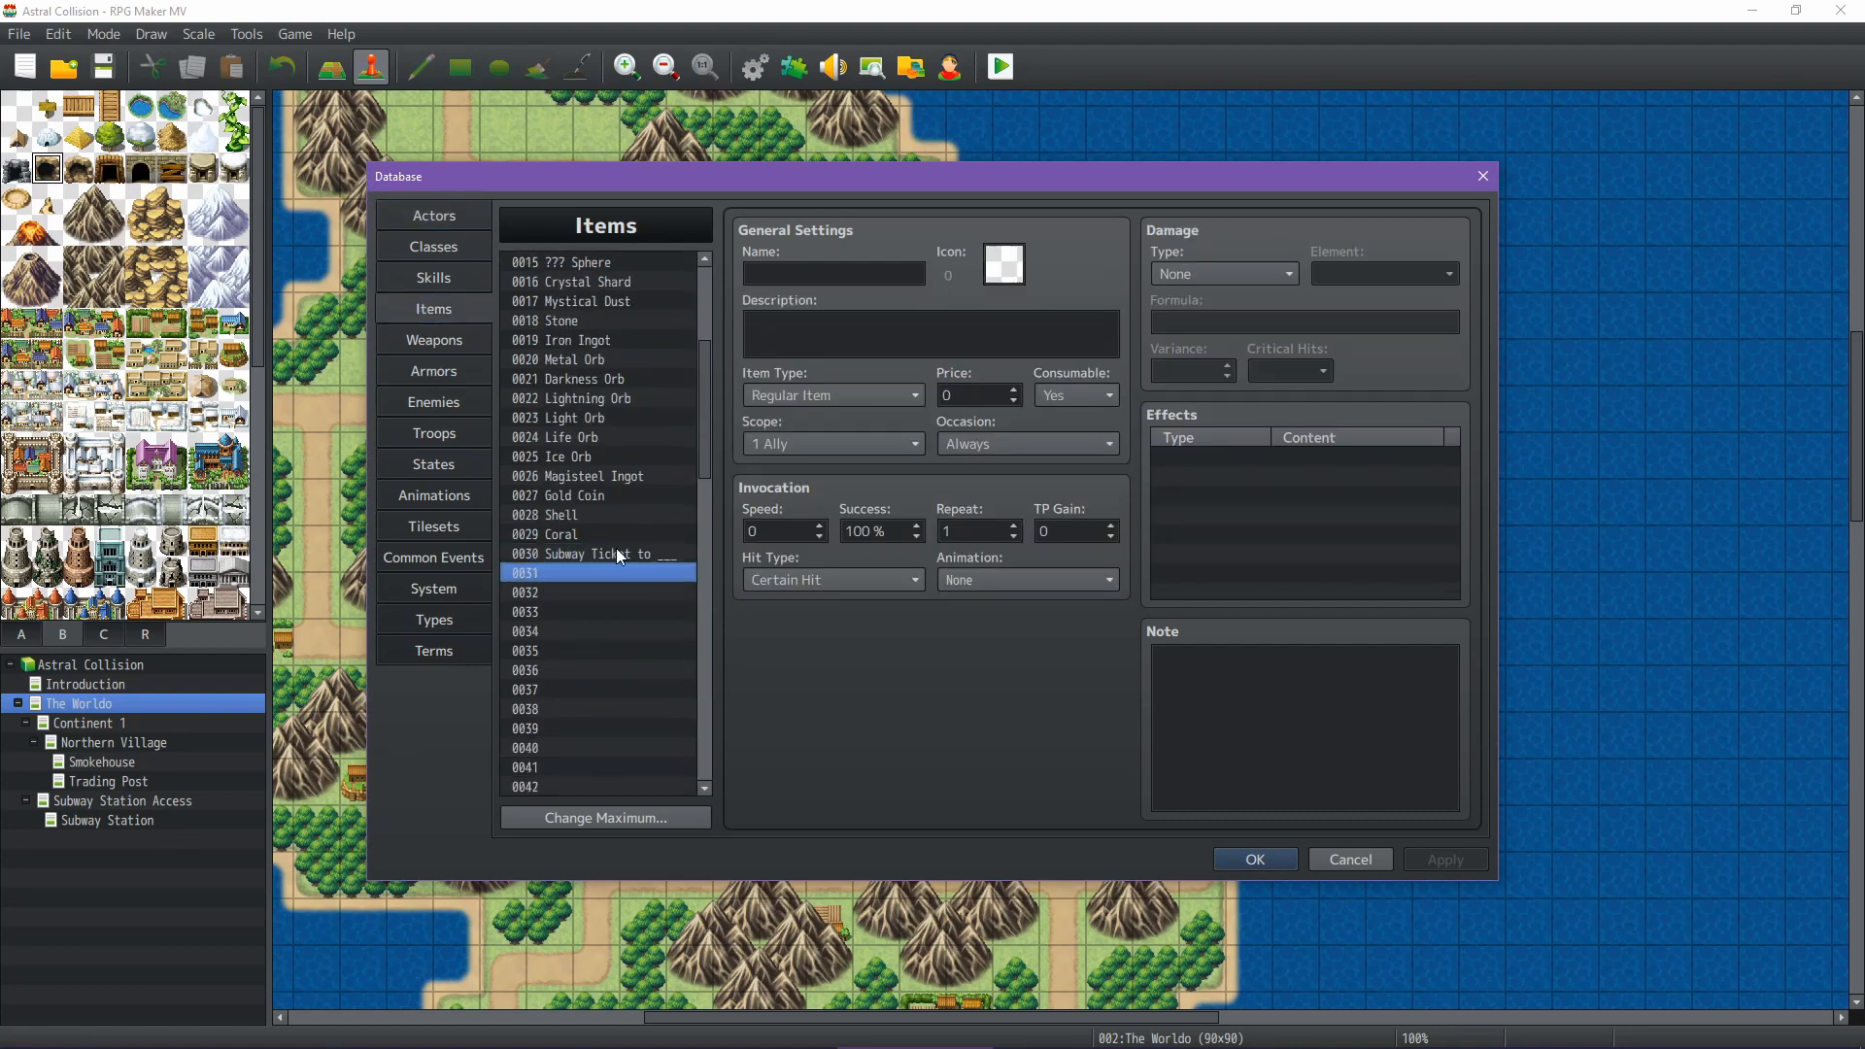
key("ctrl+v")
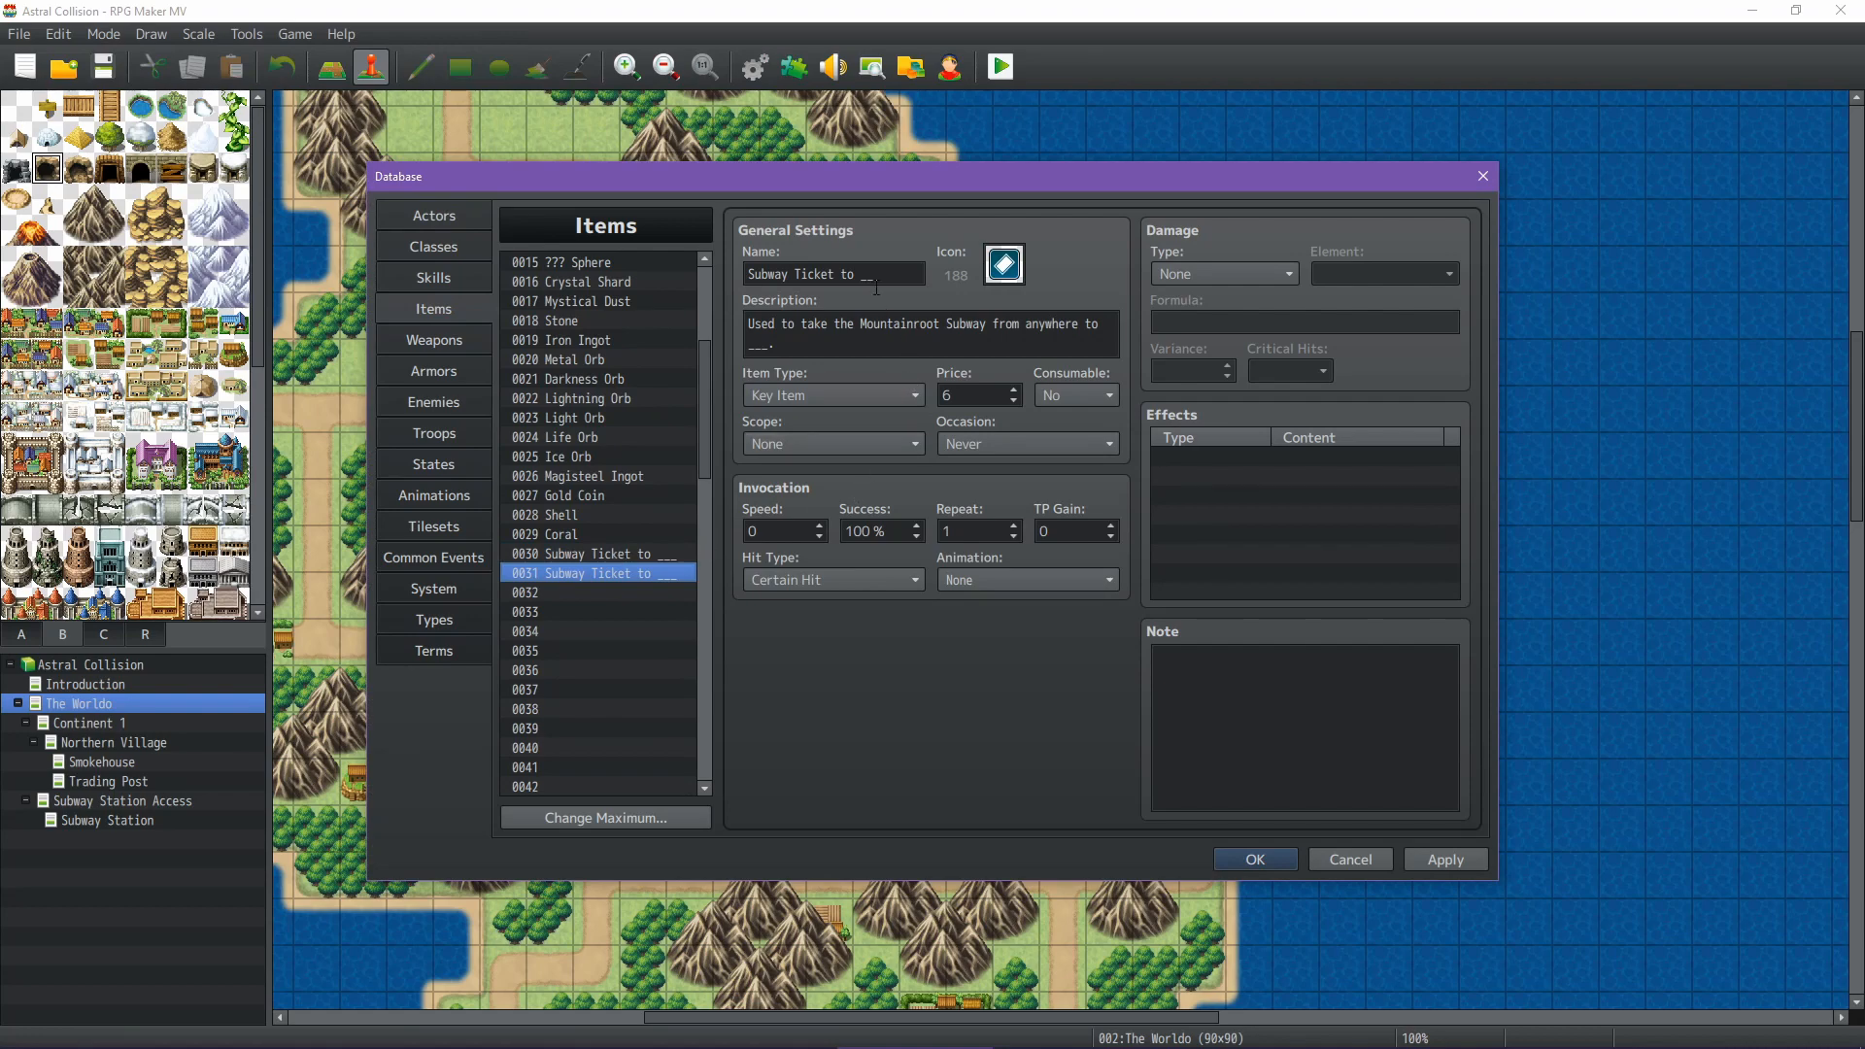
Rename the copied ticket in slot 0031 as "Subway Ticket to _volcano_" and enter "Index 0" as its note
triple_click(850, 350)
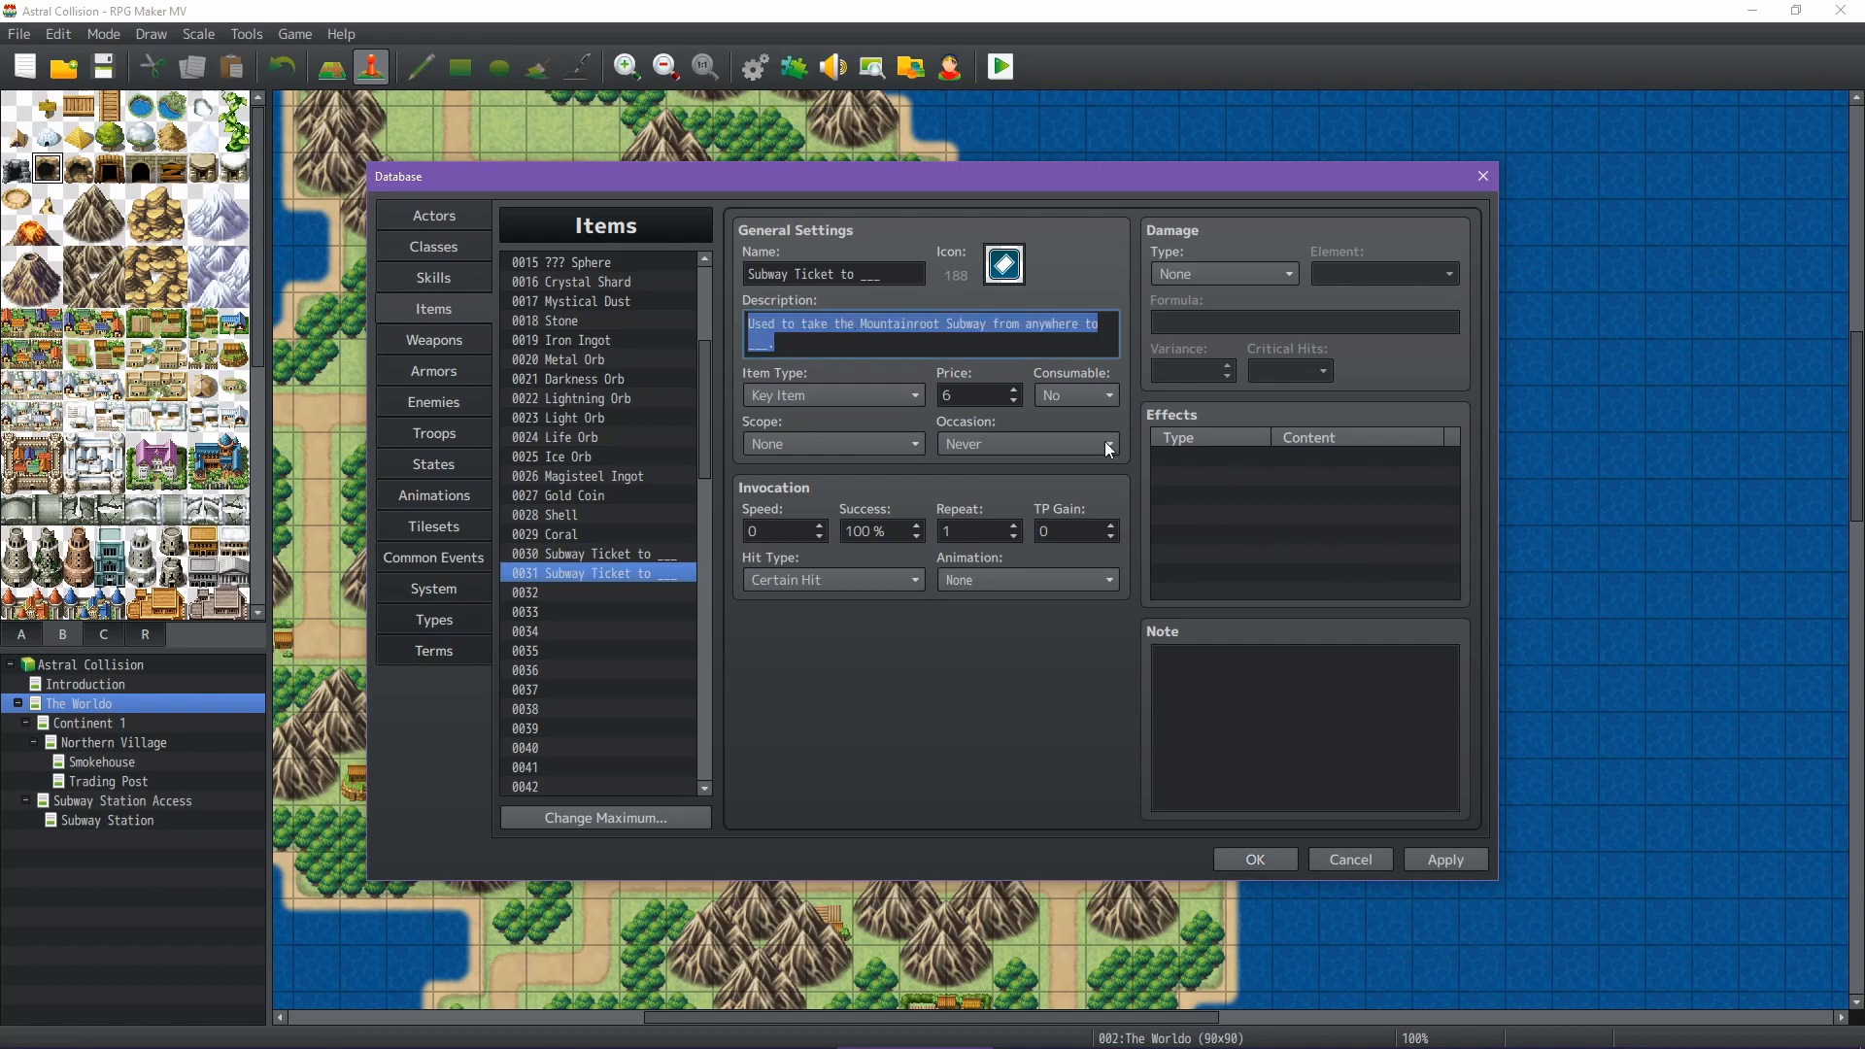
left_click(894, 274)
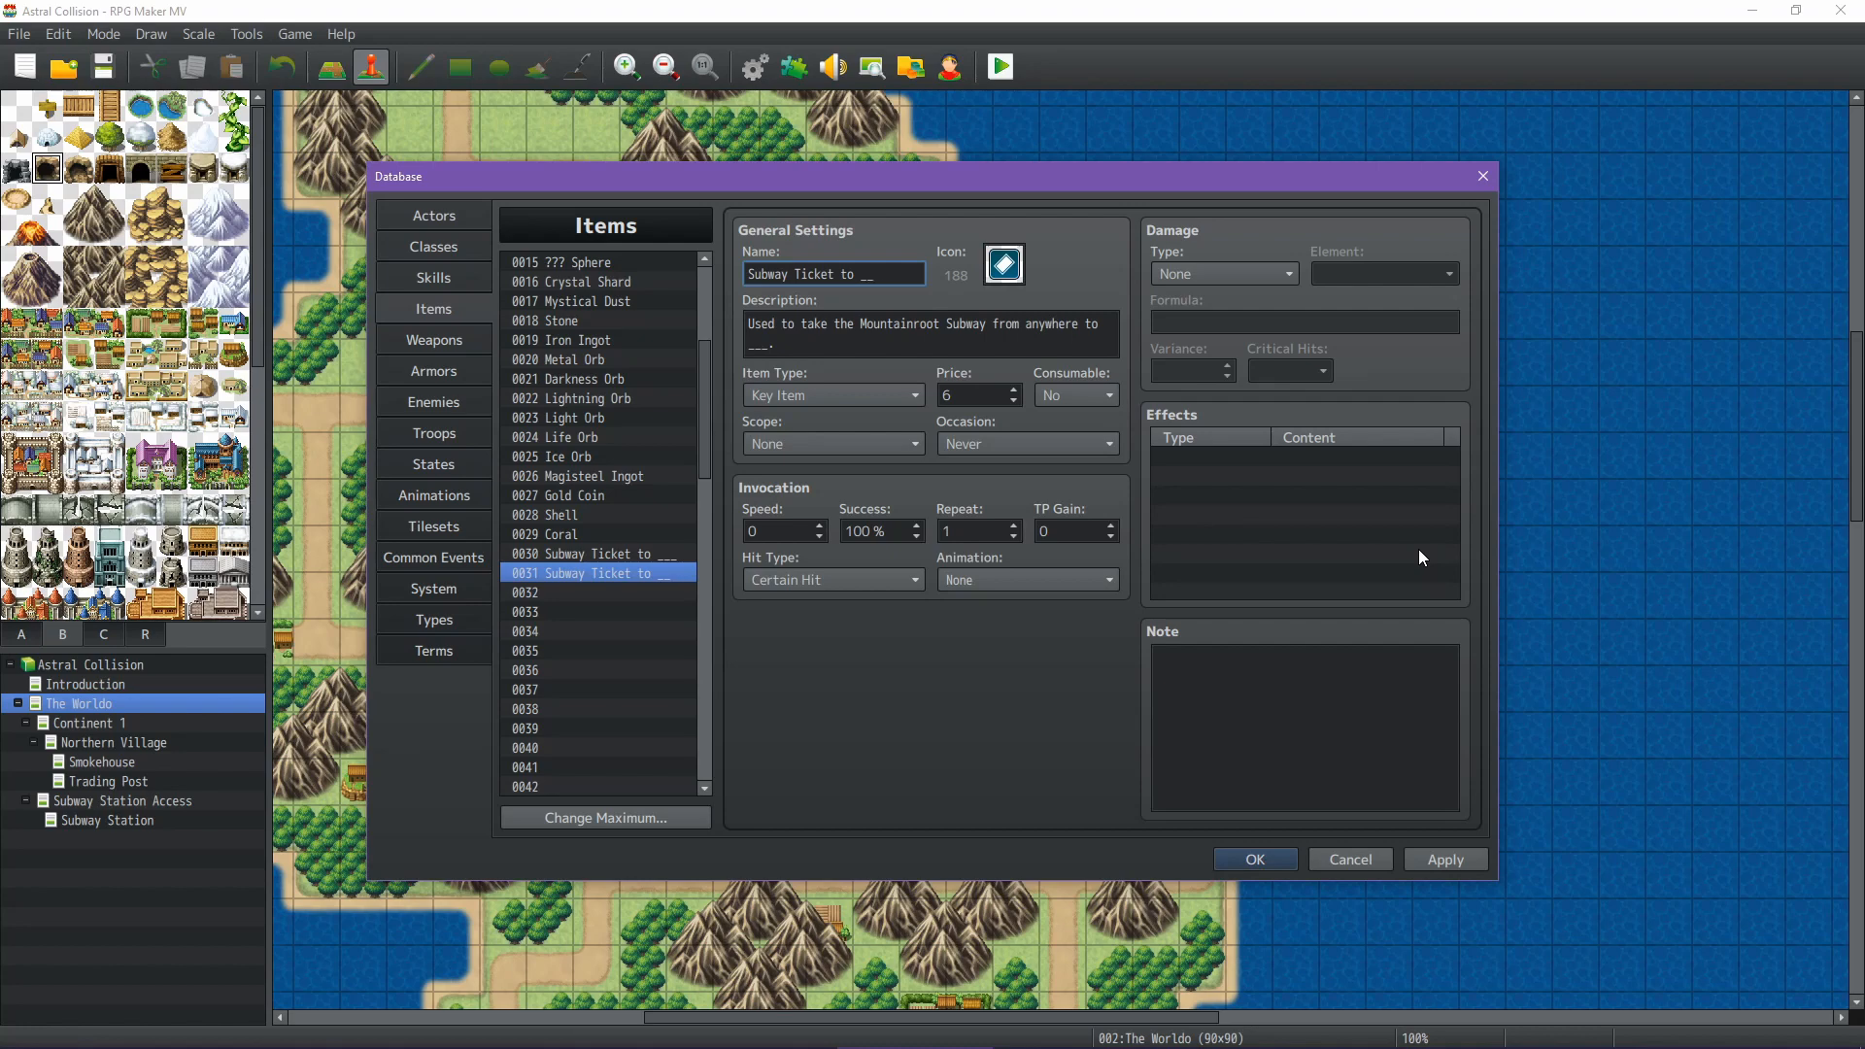
type("volcano")
left_click(1229, 747)
type("Index 0")
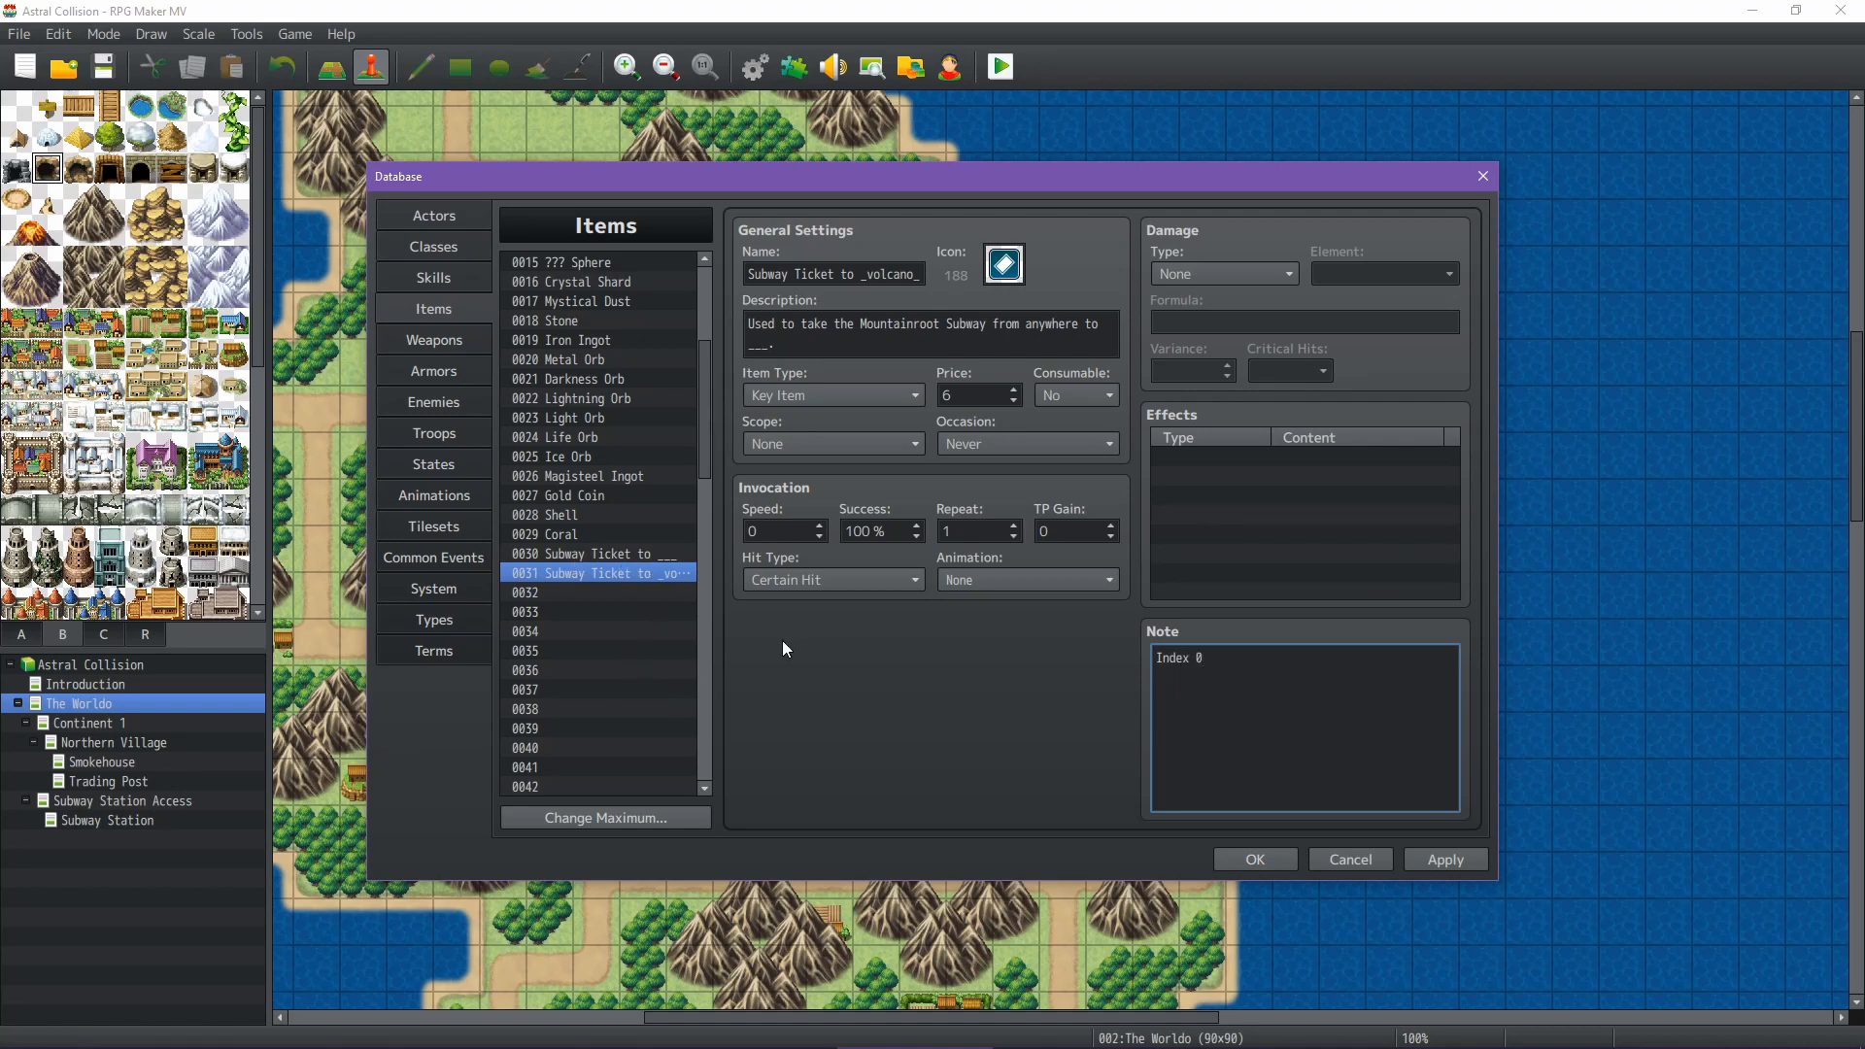
Overwrite item 0030 with a copy of the volcano subway ticket from slot 0031
left_click(664, 574)
key("ctrl+c")
left_click(648, 556)
key("ctrl+v")
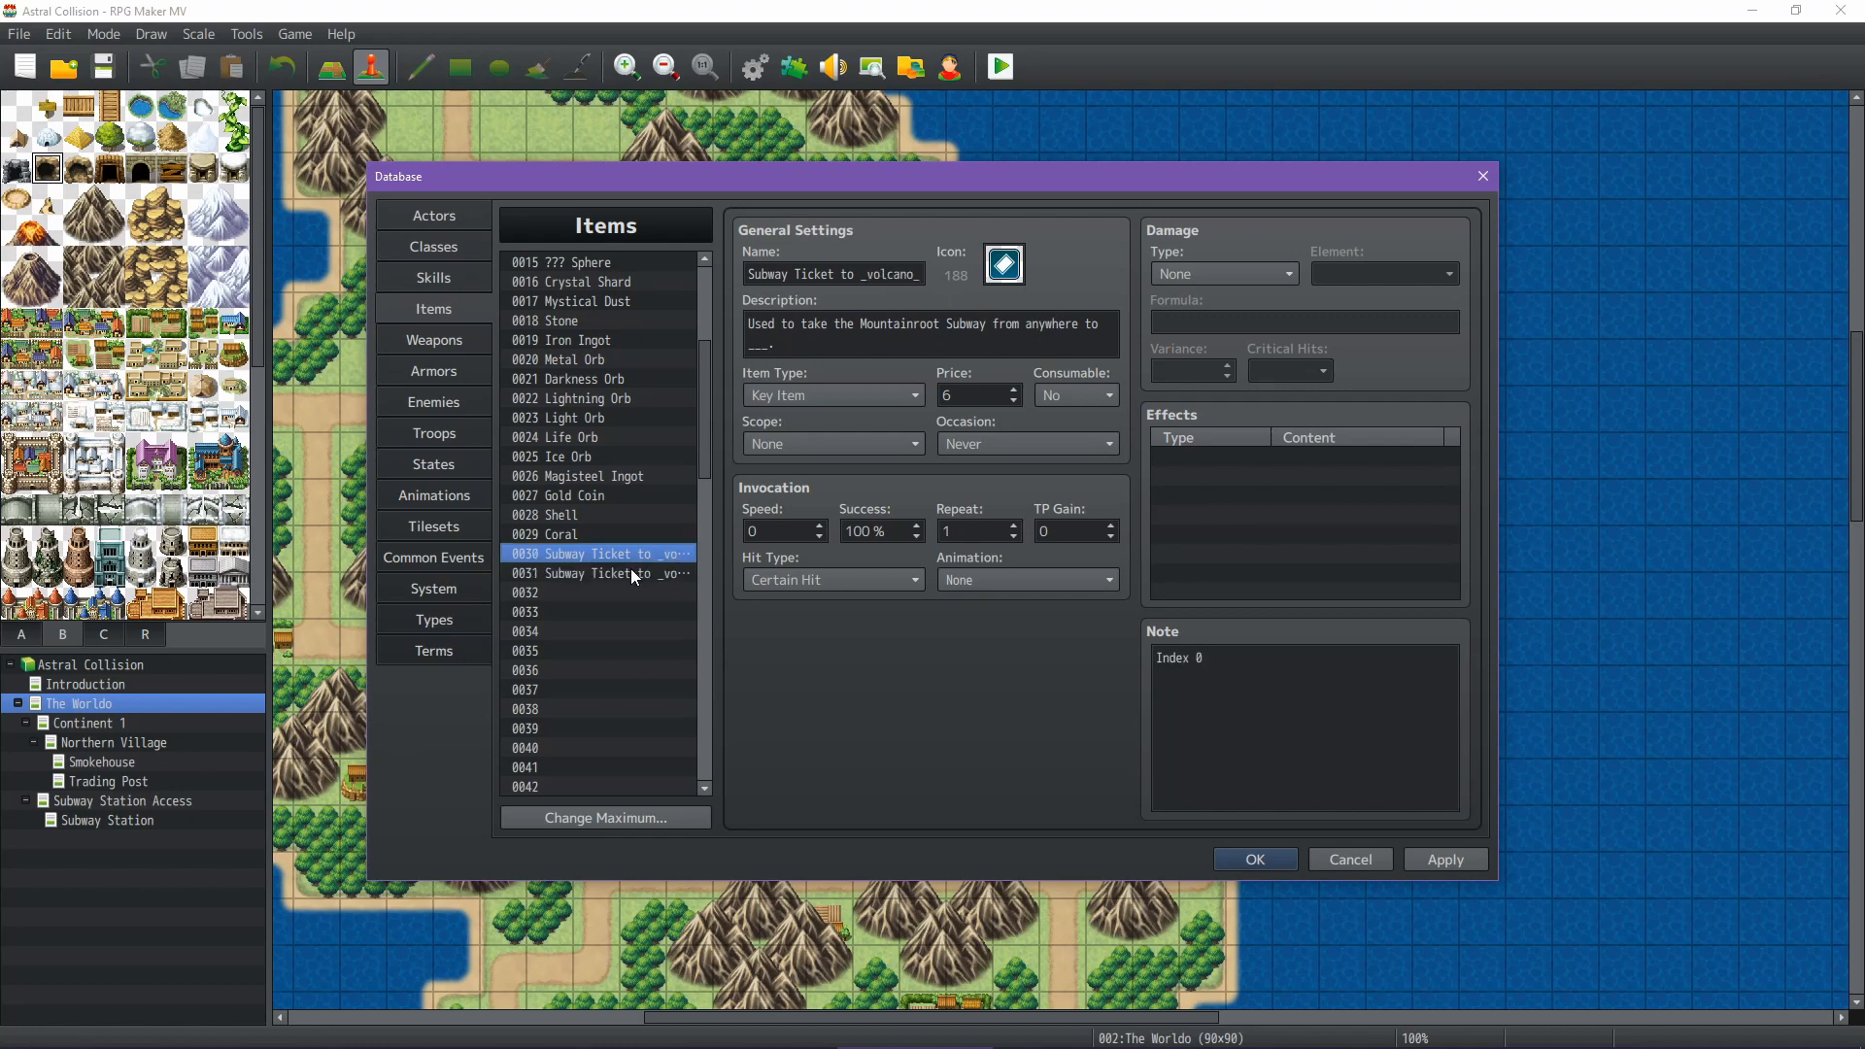
Change item 0031's note to "Index 1" and its name to "Subway Ticket to _small island_"
left_click(632, 572)
left_click(1256, 656)
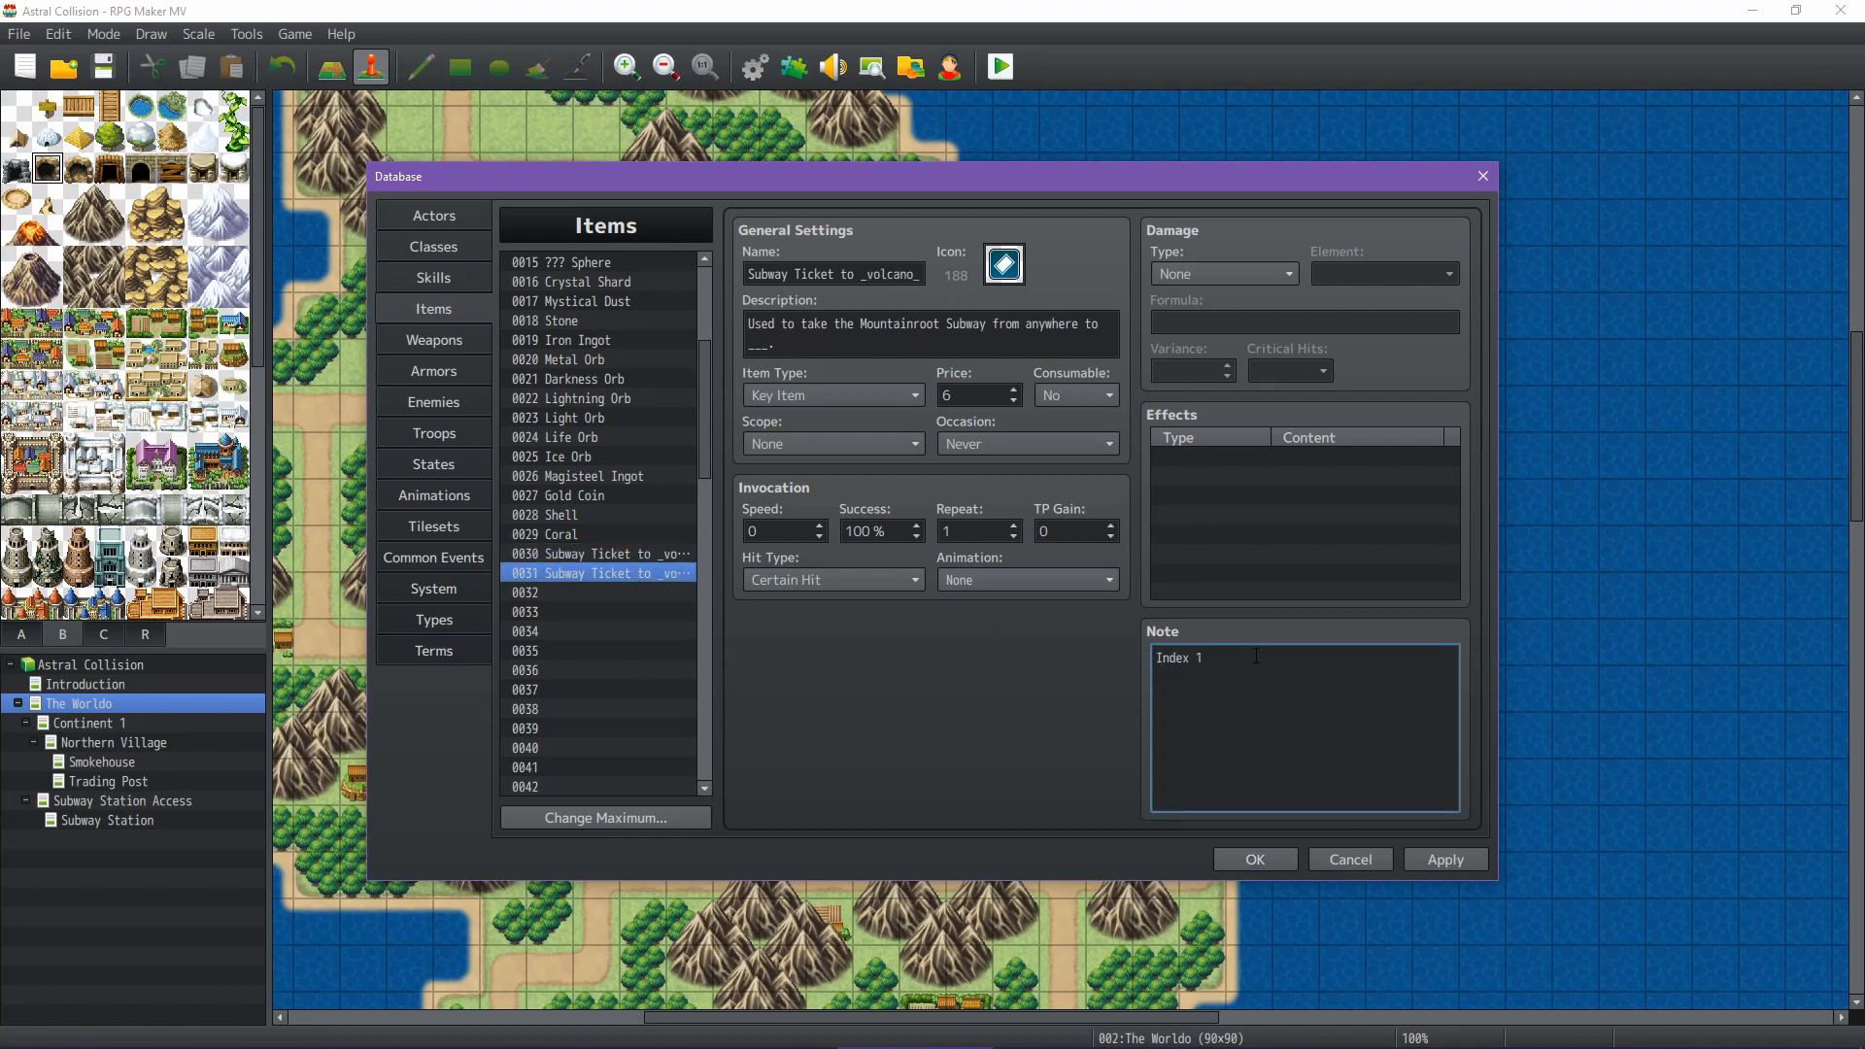
left_click(867, 276)
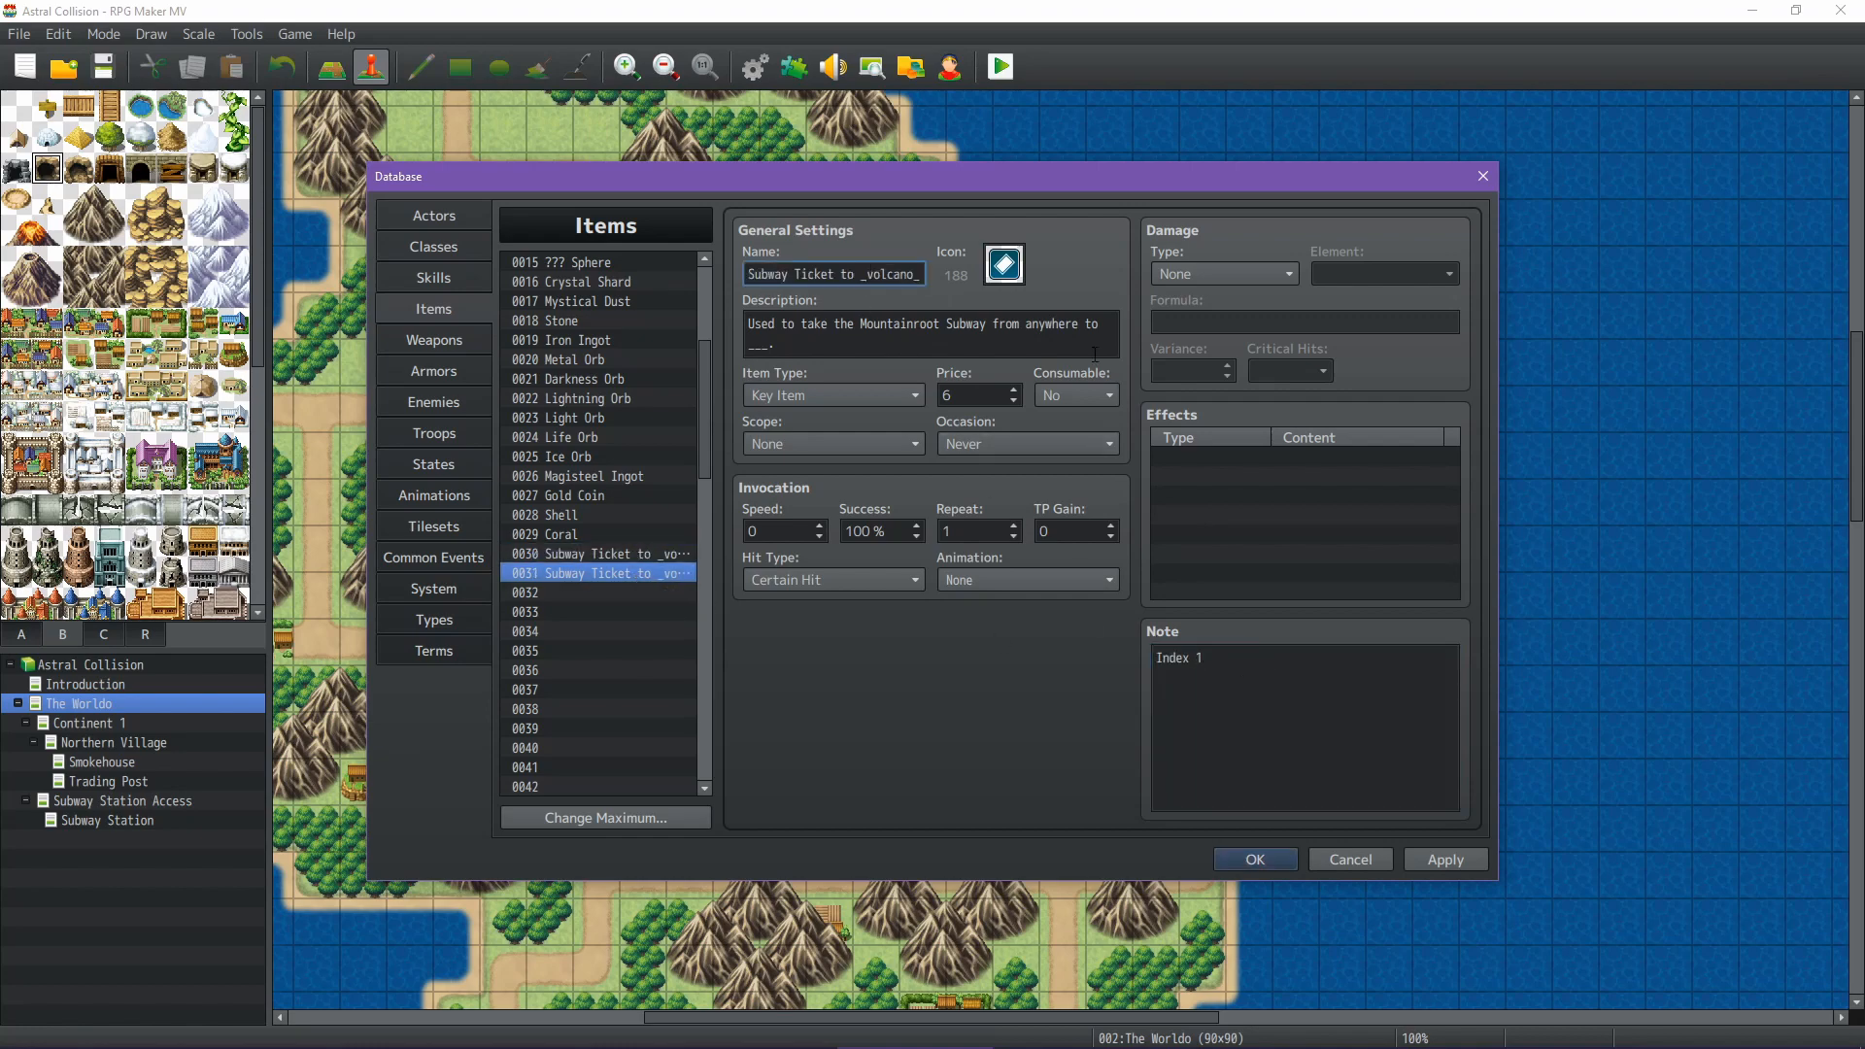
key("shift+End")
key("shift+Left")
type("small island")
left_click(1240, 667)
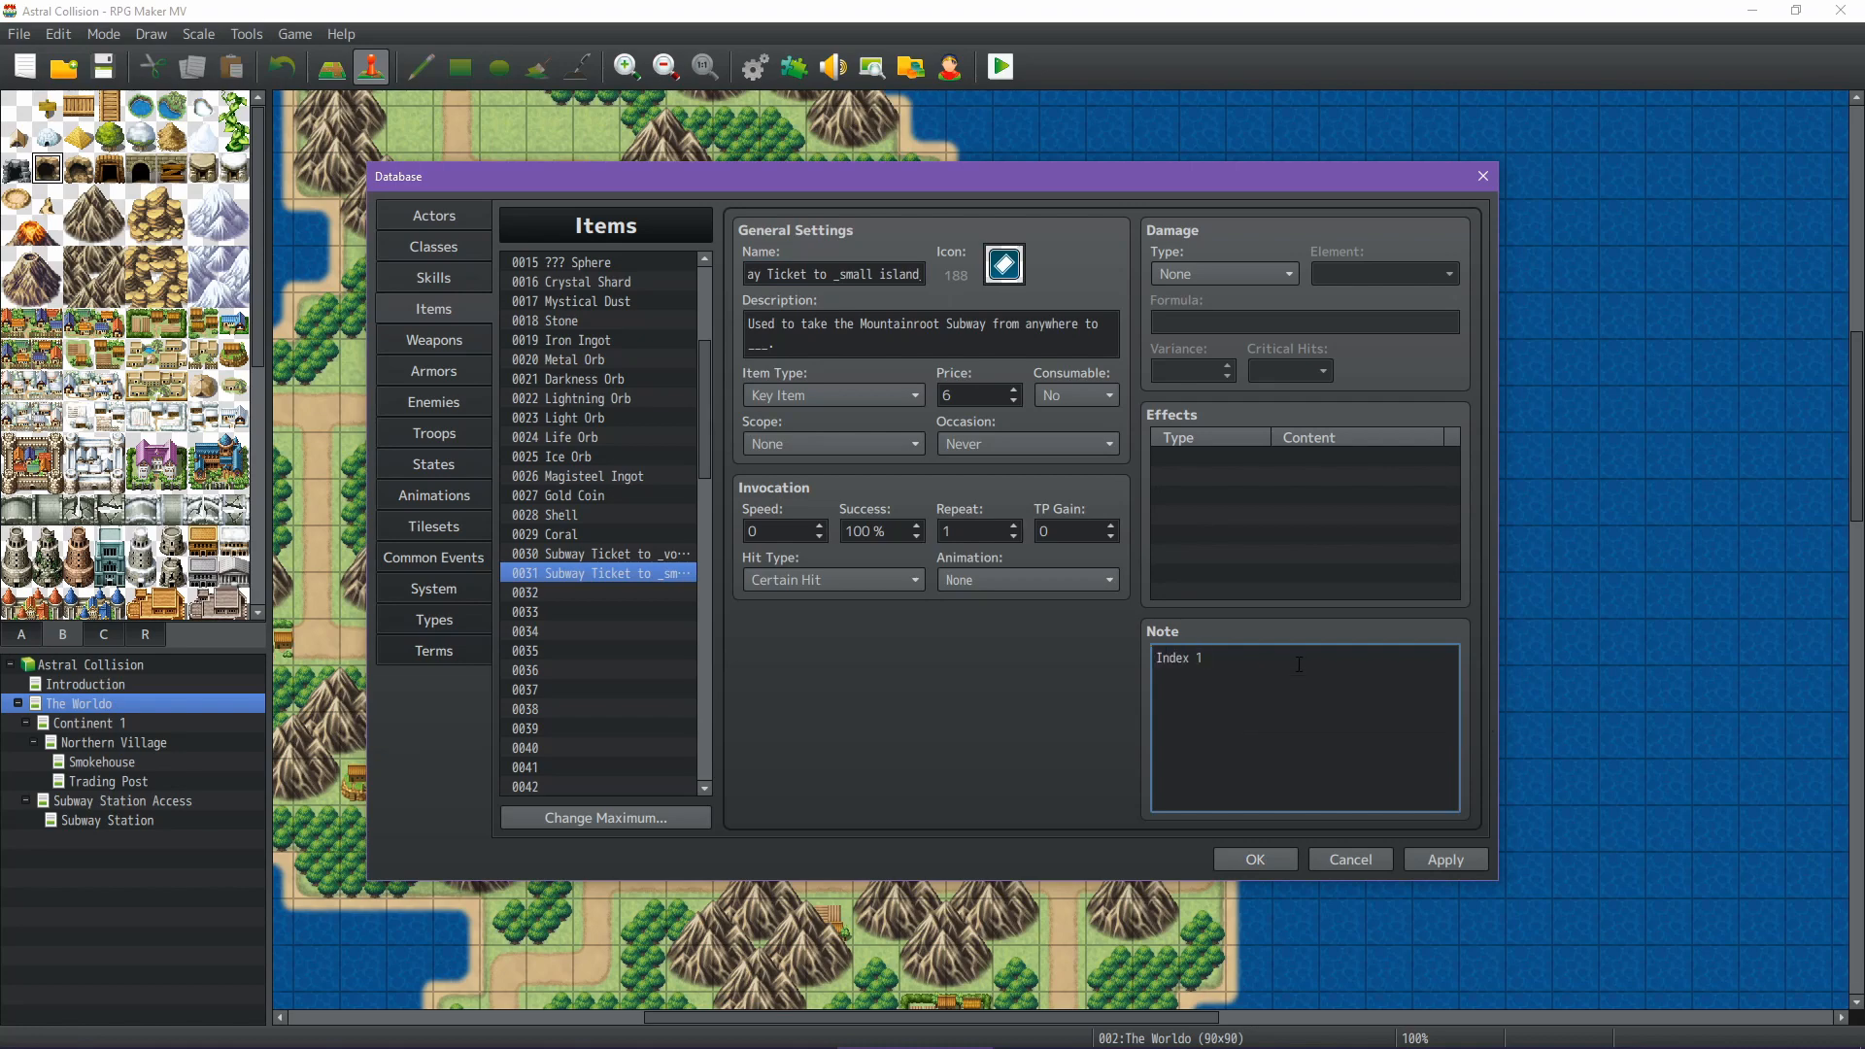
Apply the ticket item changes, close the database and save the project
left_click(632, 551)
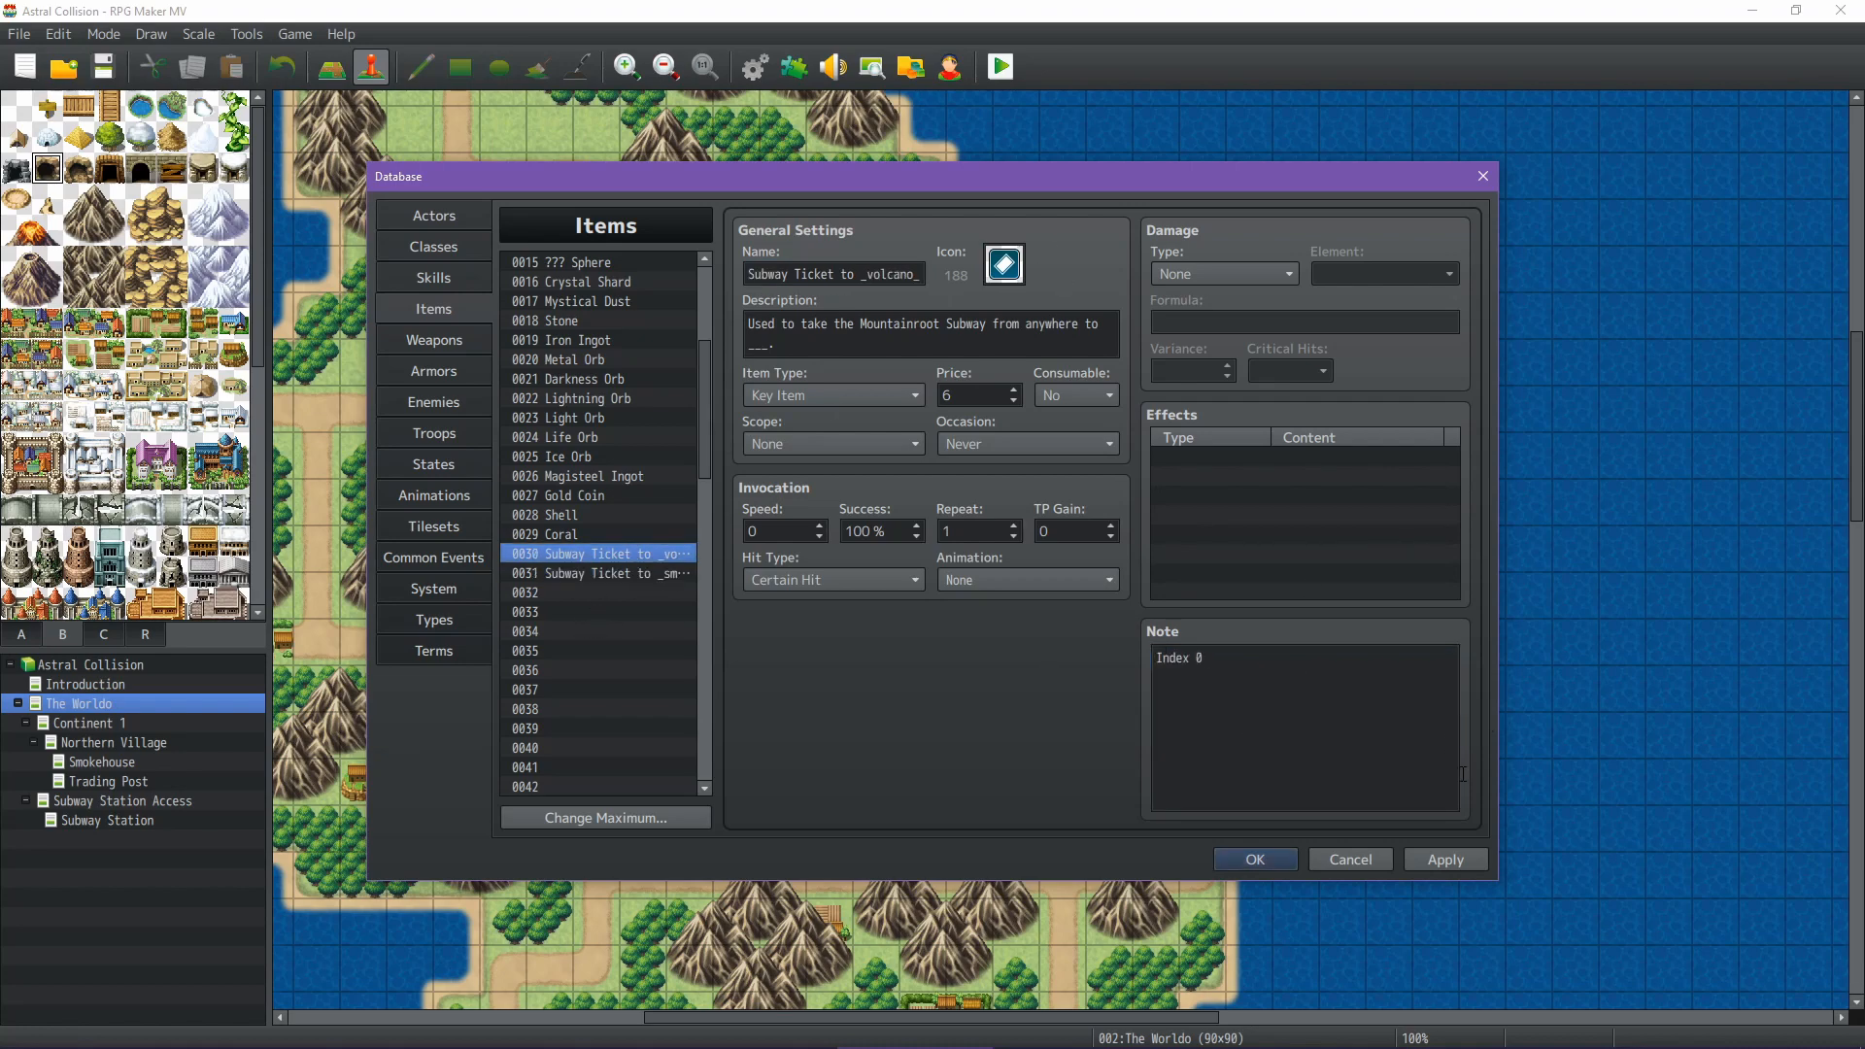
left_click(1458, 857)
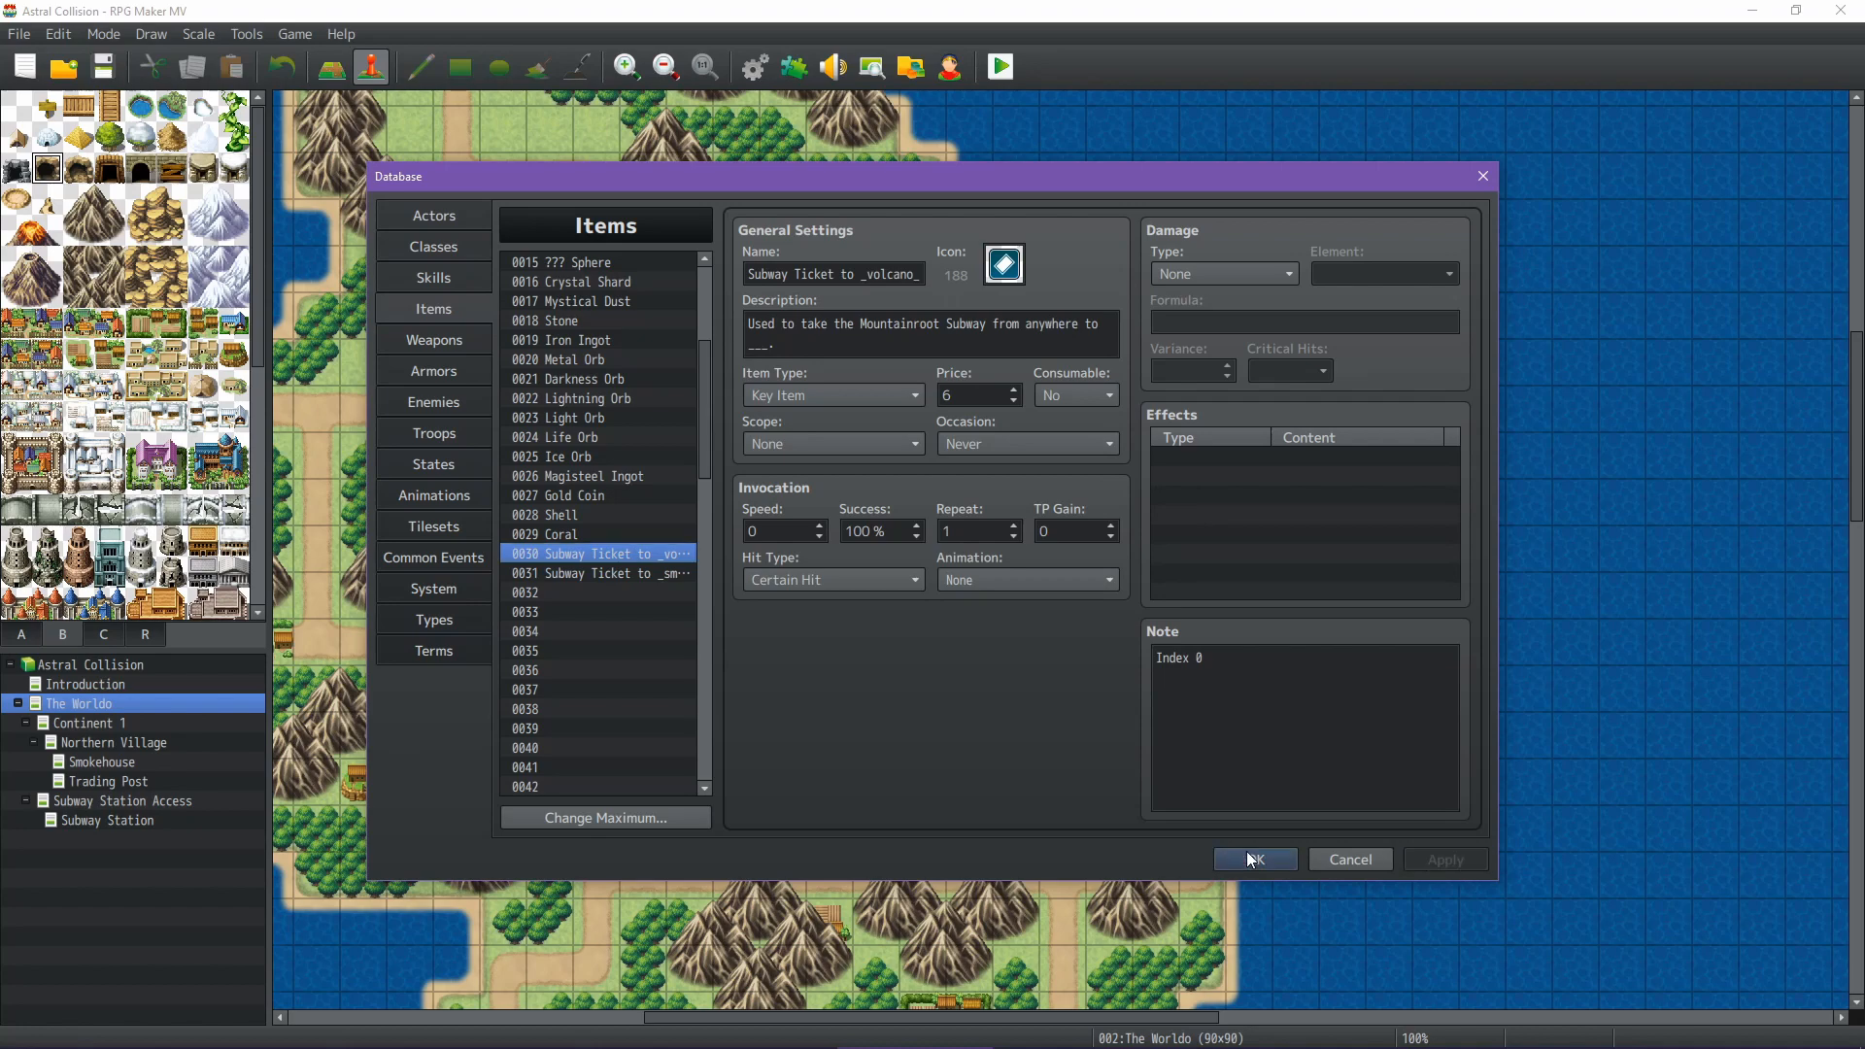
left_click(1258, 859)
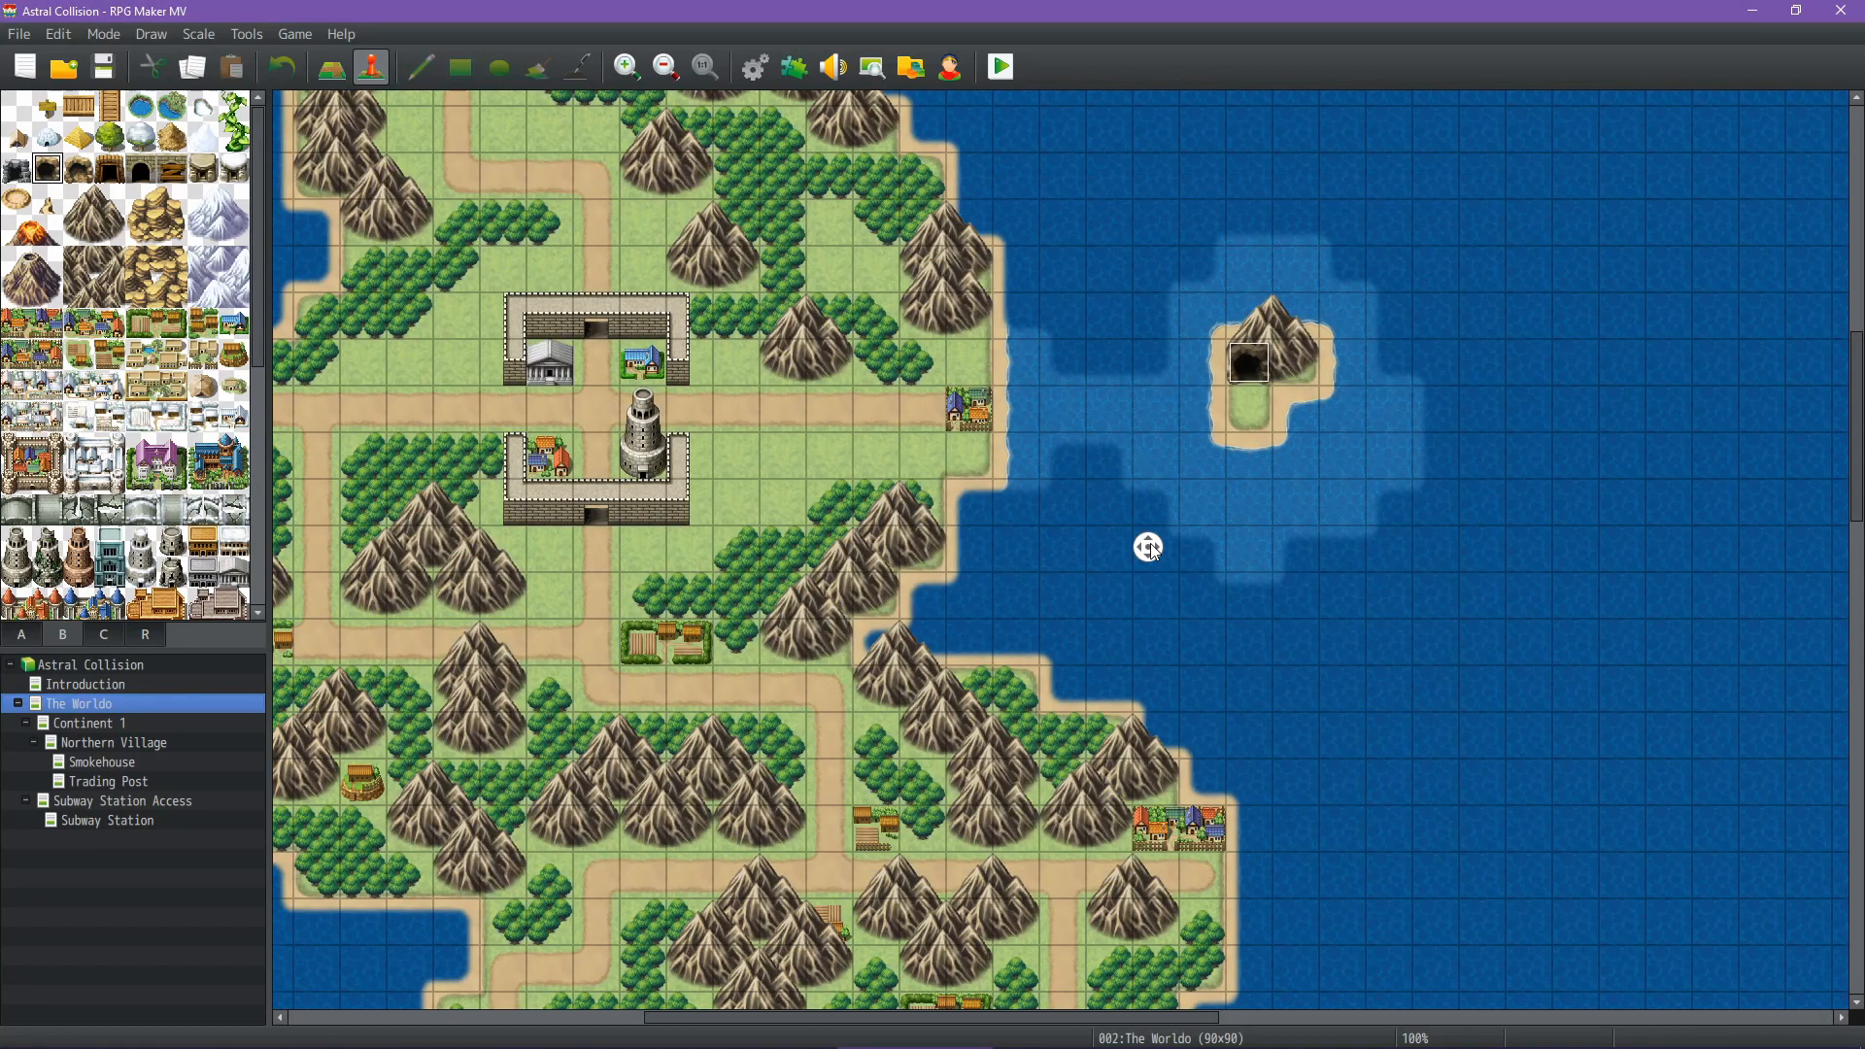
middle_click_drag(1150, 551, 1170, 457)
left_click(106, 69)
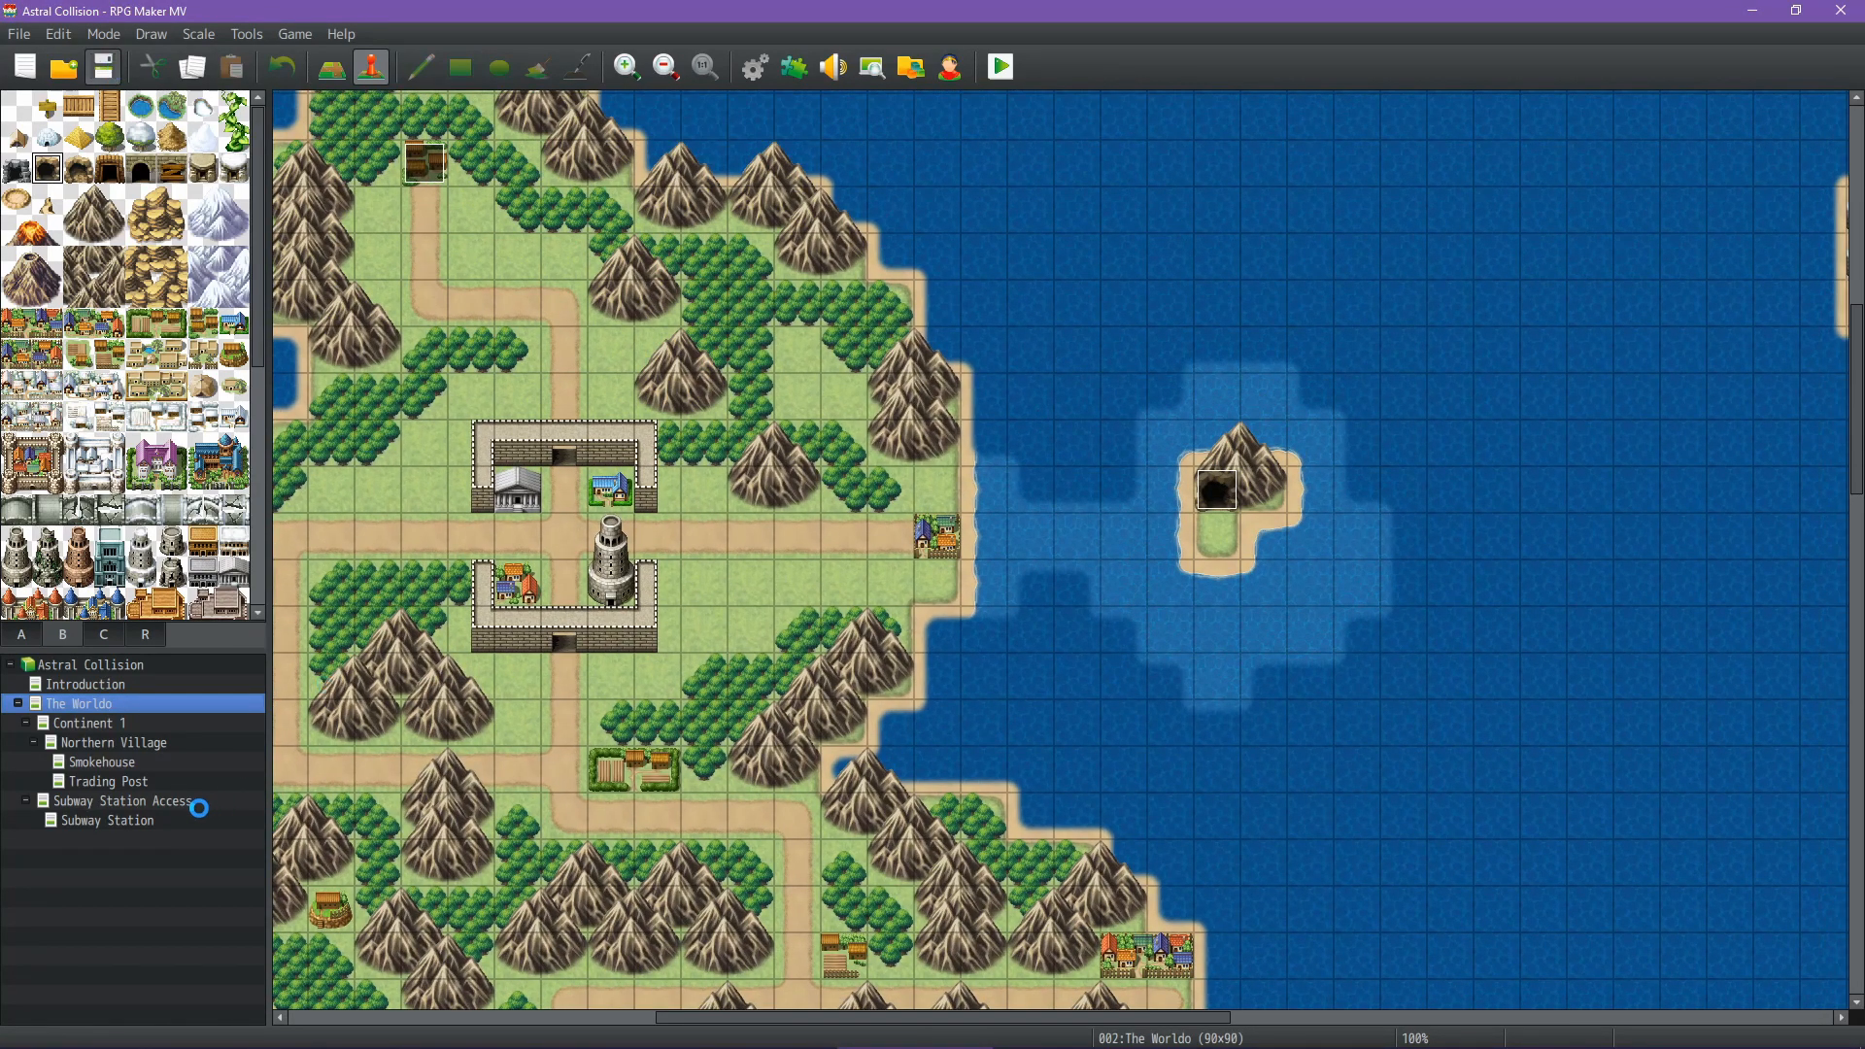
In the Subway Station map, add a Show Text command reading "Use ticket..." to the gate event at (7,3)
left_click(132, 820)
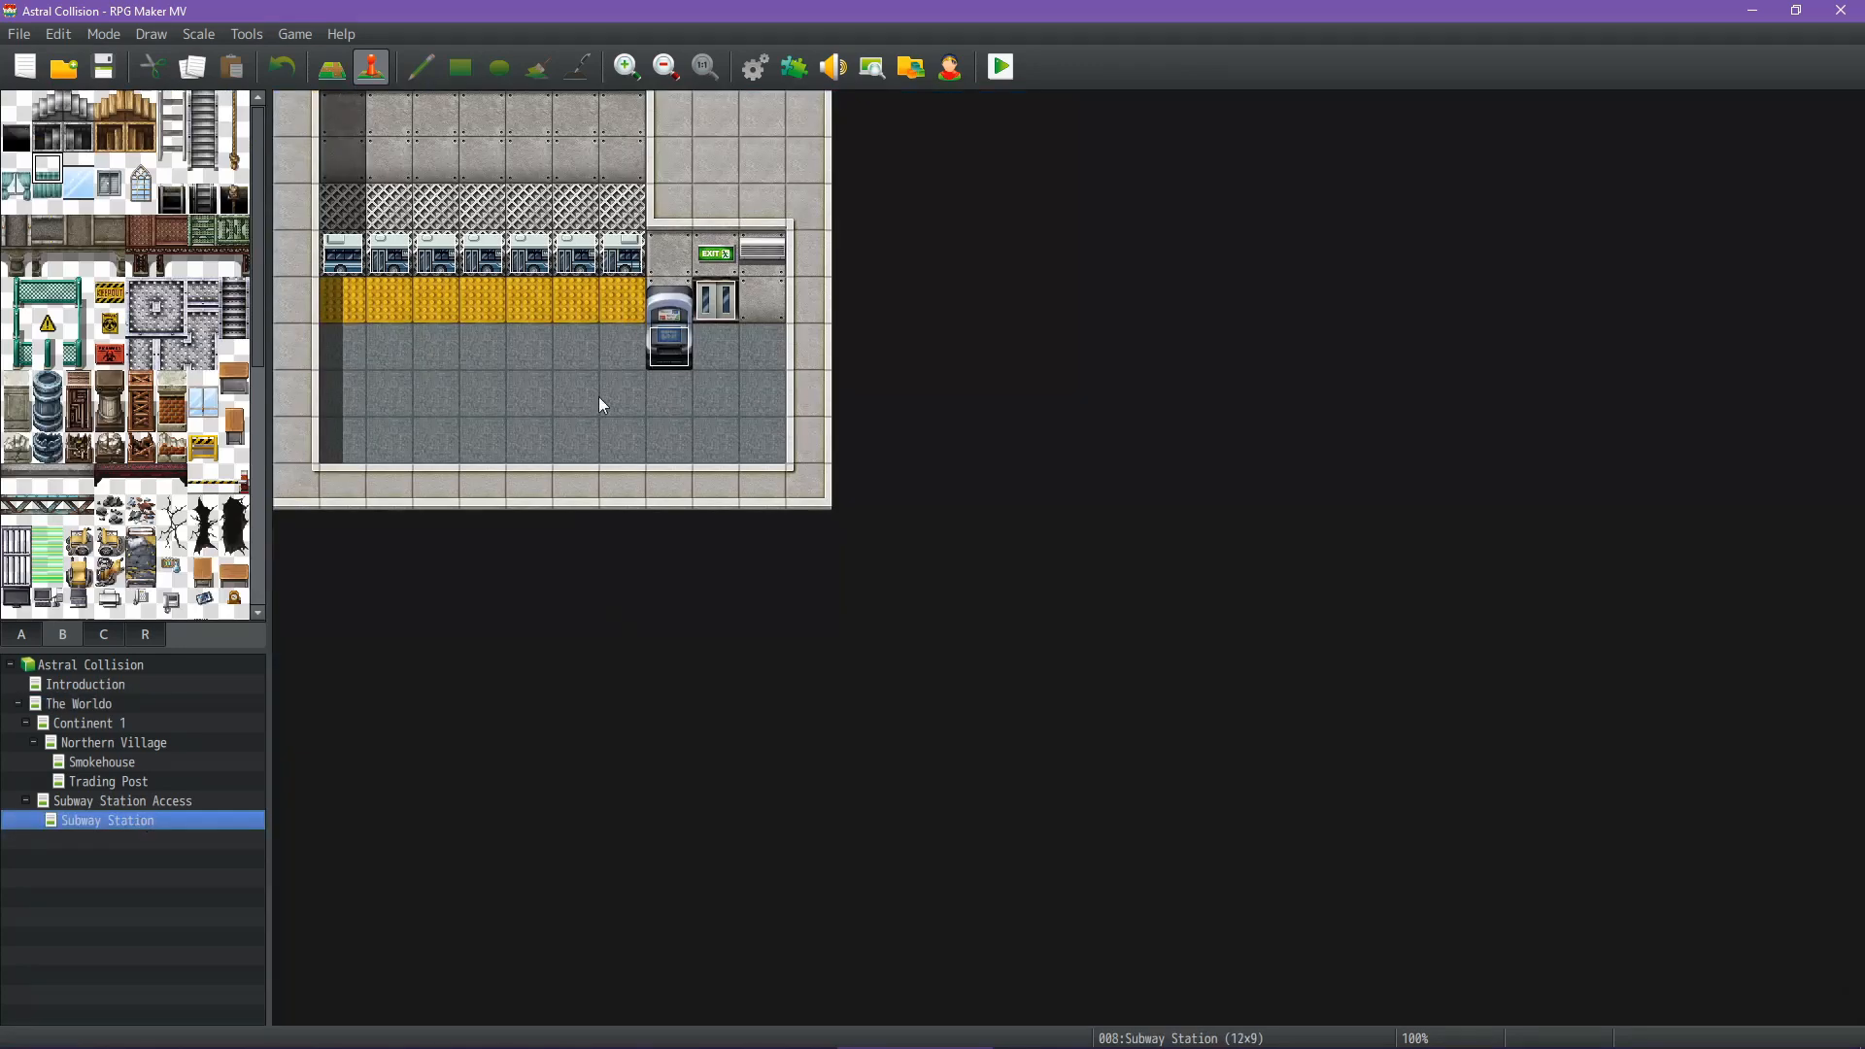
double_click(635, 262)
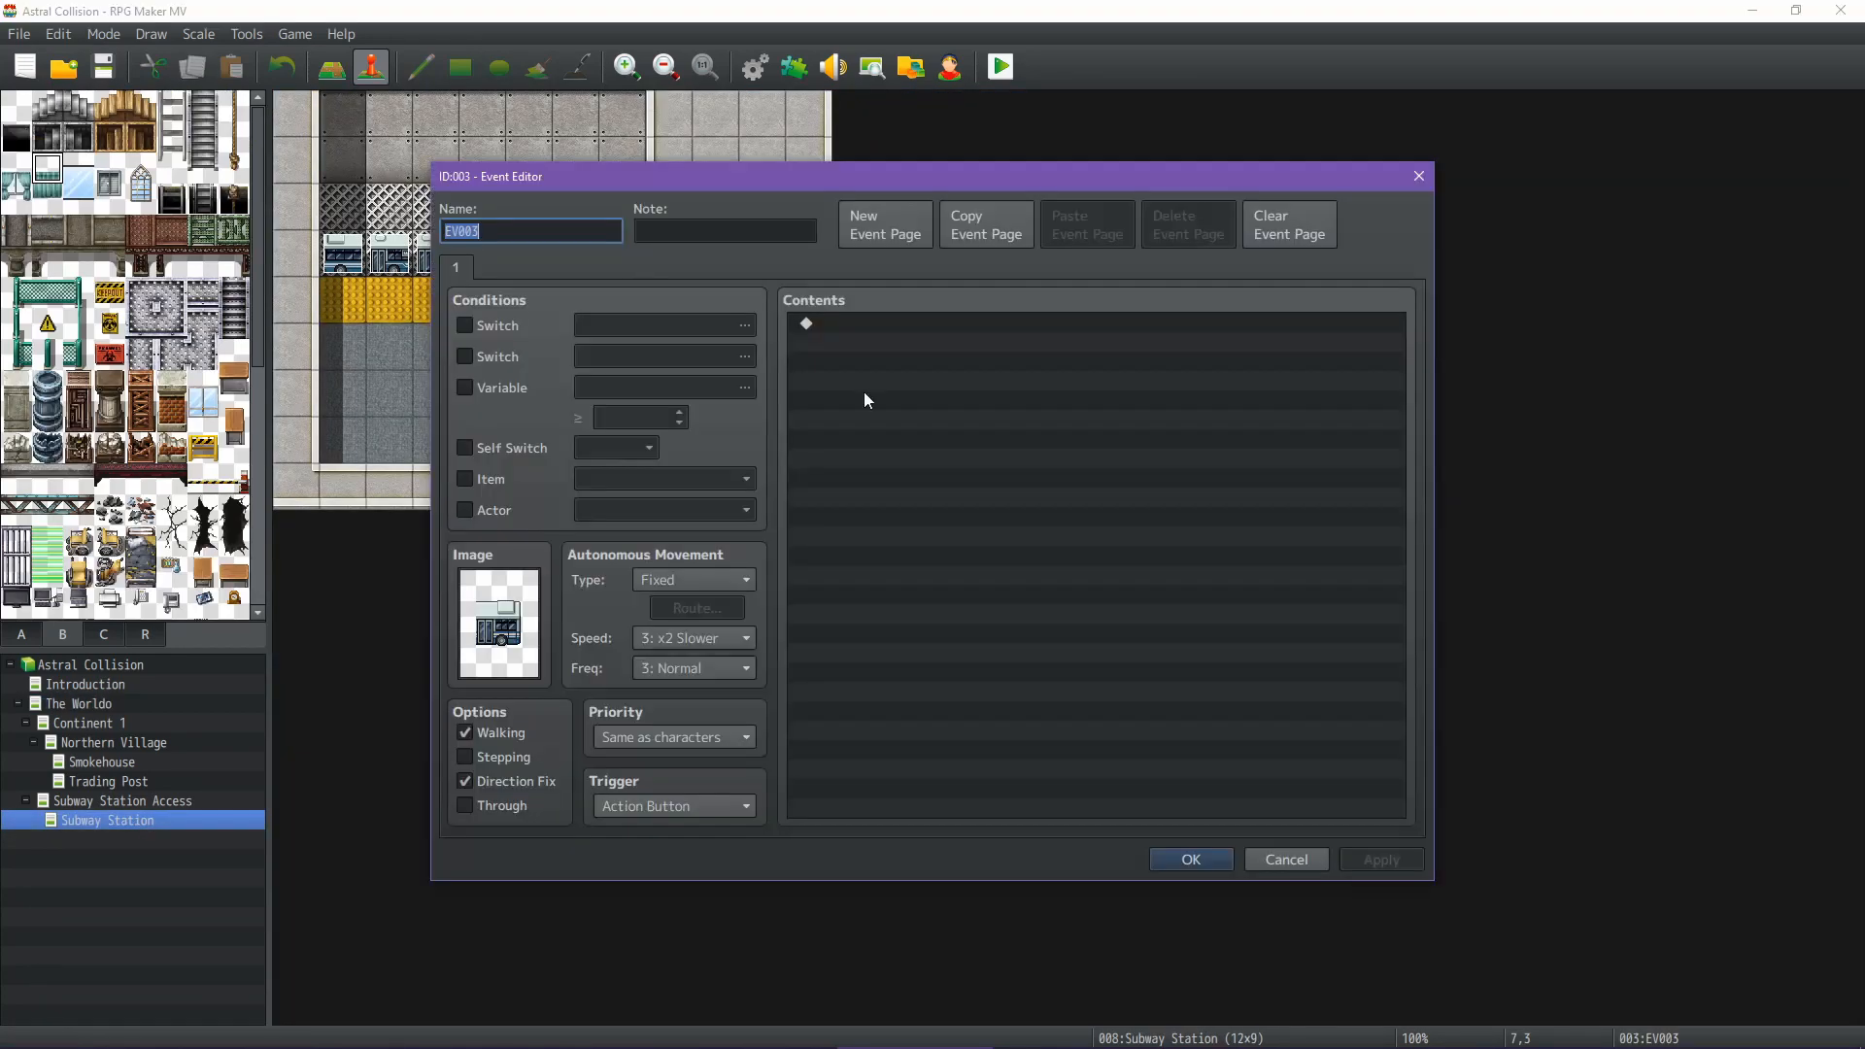
left_click(923, 334)
right_click(923, 334)
left_click(960, 345)
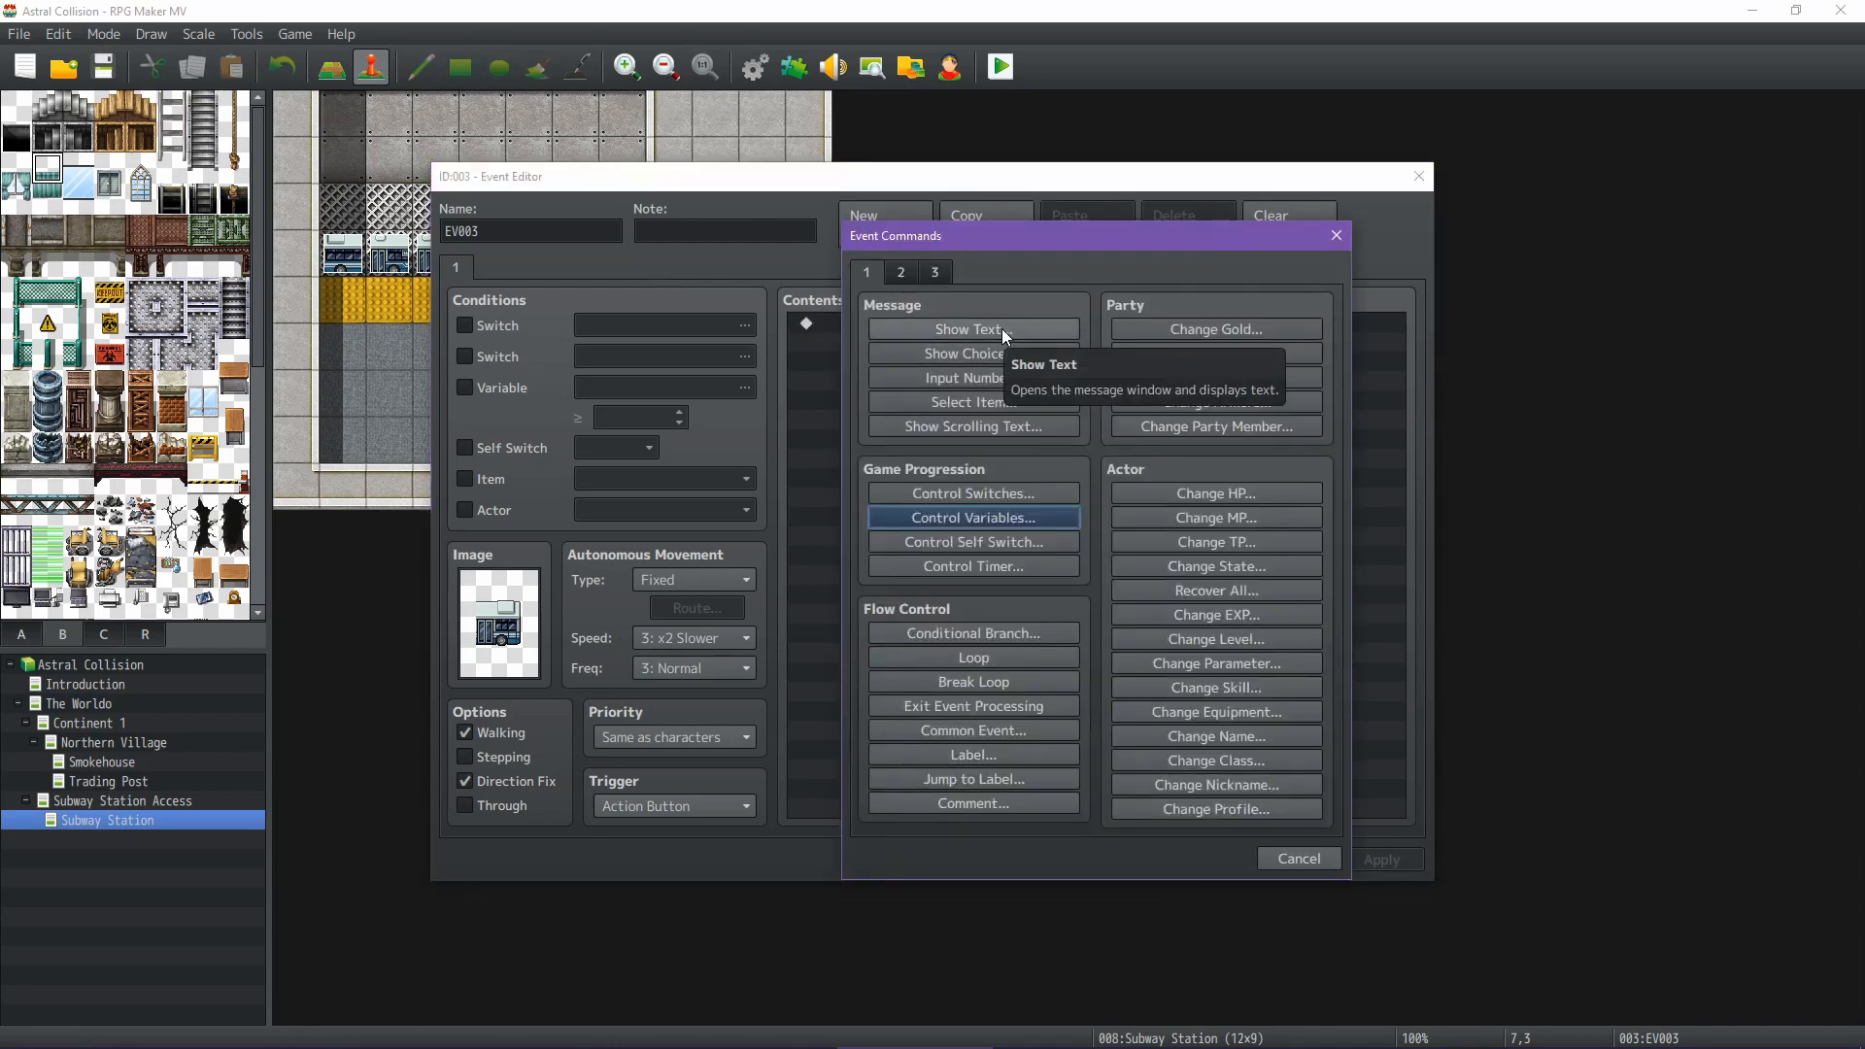
left_click(1000, 328)
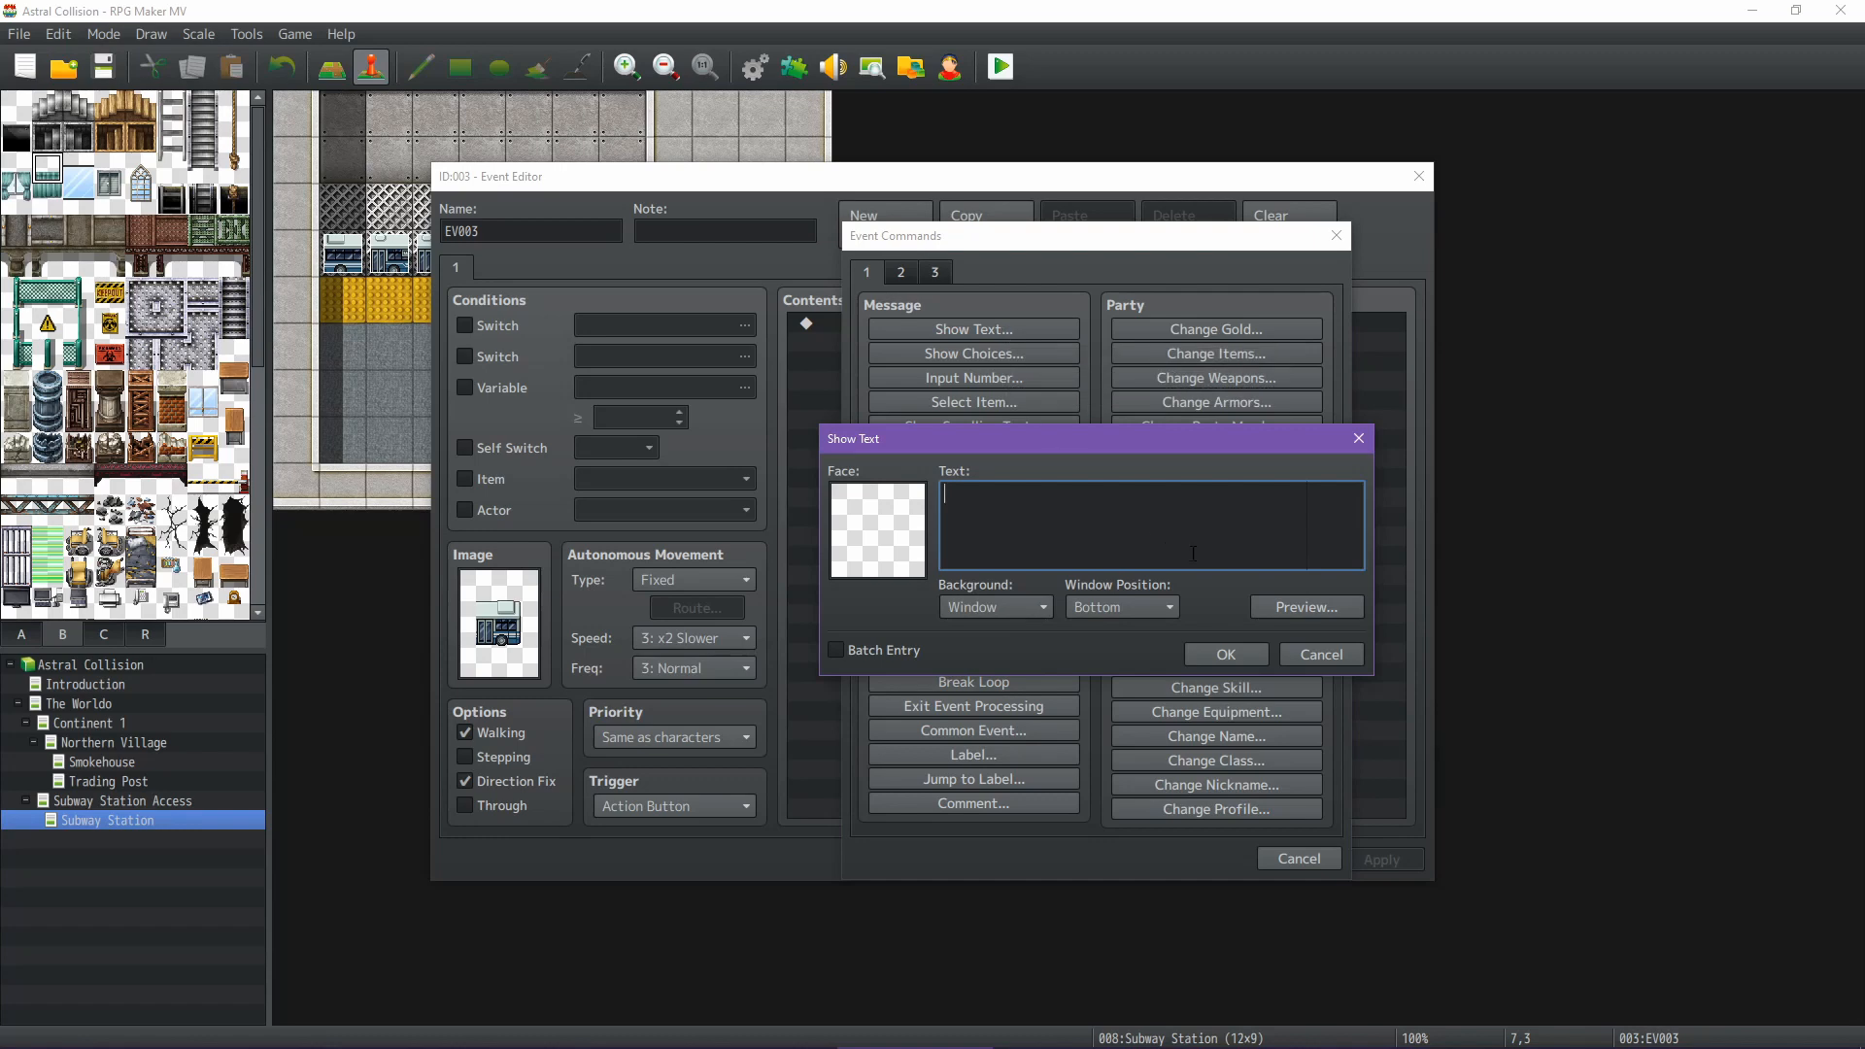
type("Go where?")
key("ctrl+a")
type("Use ticket...")
left_click(1223, 652)
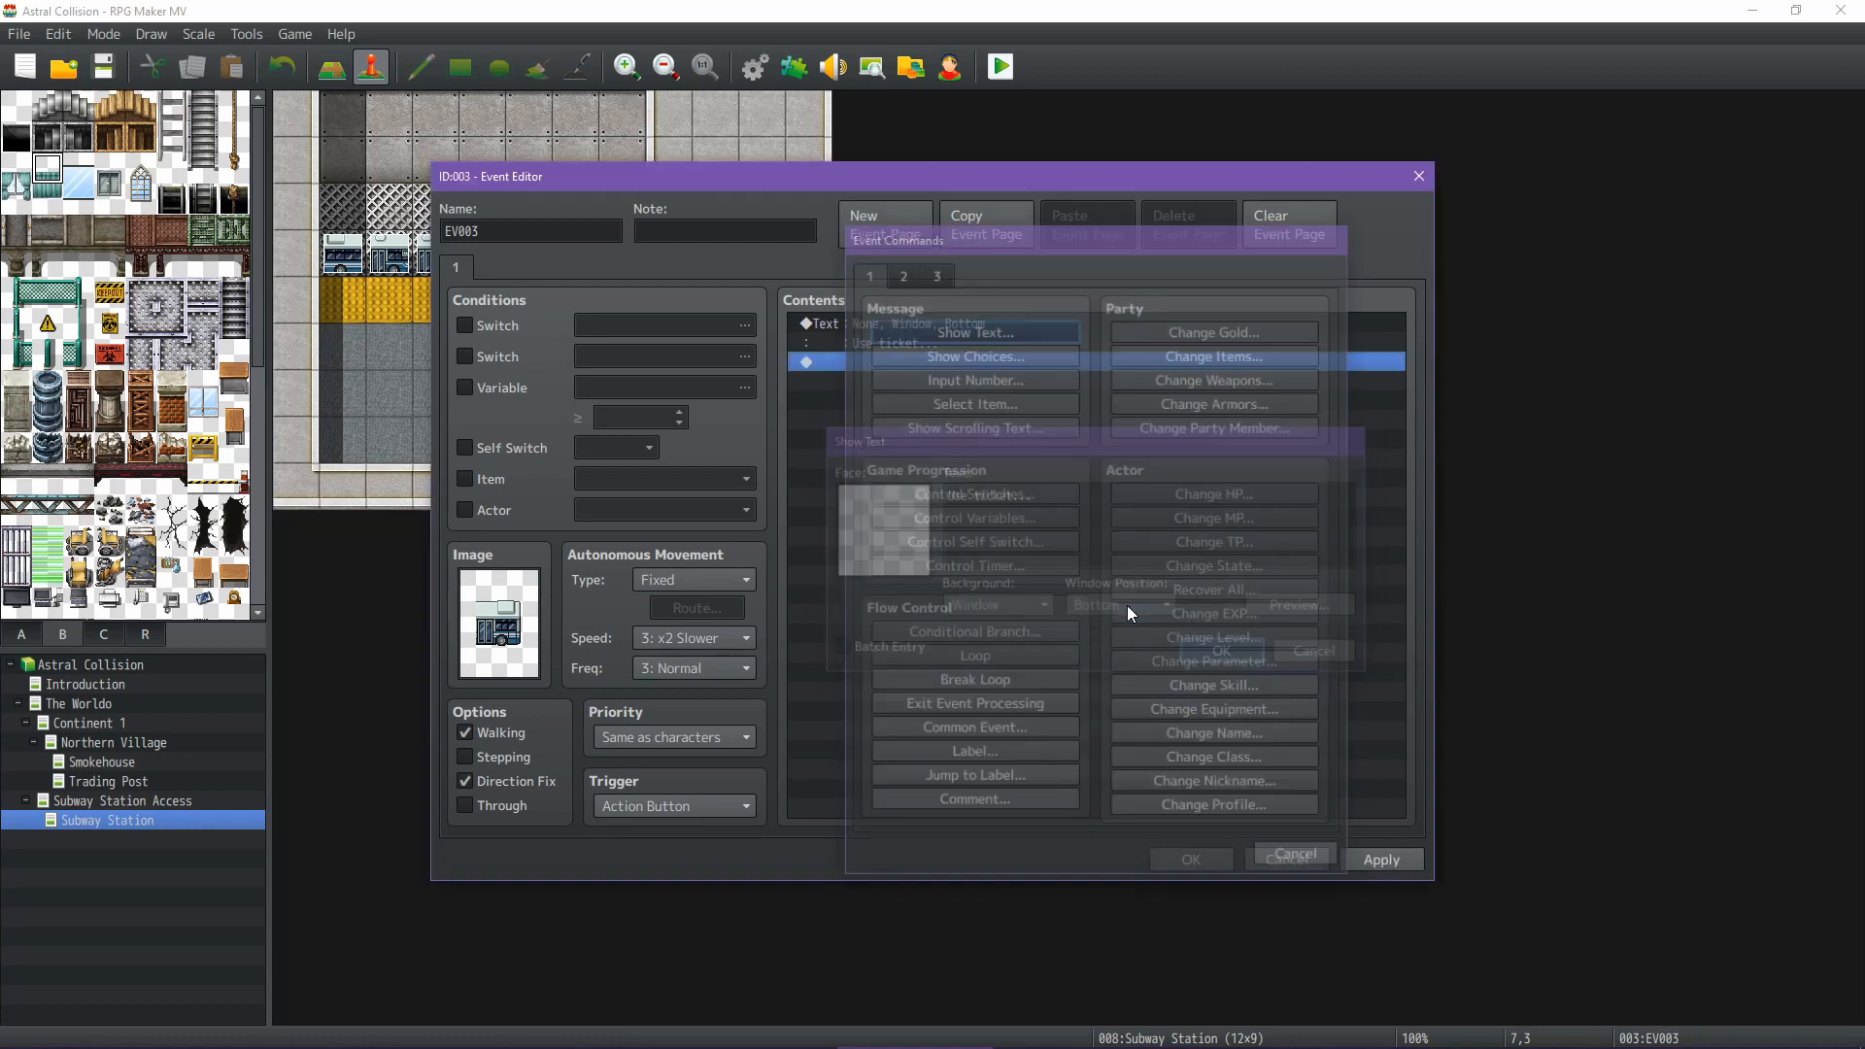
Apply and close the gate event's edits, then save the project
right_click(899, 365)
left_click(1260, 649)
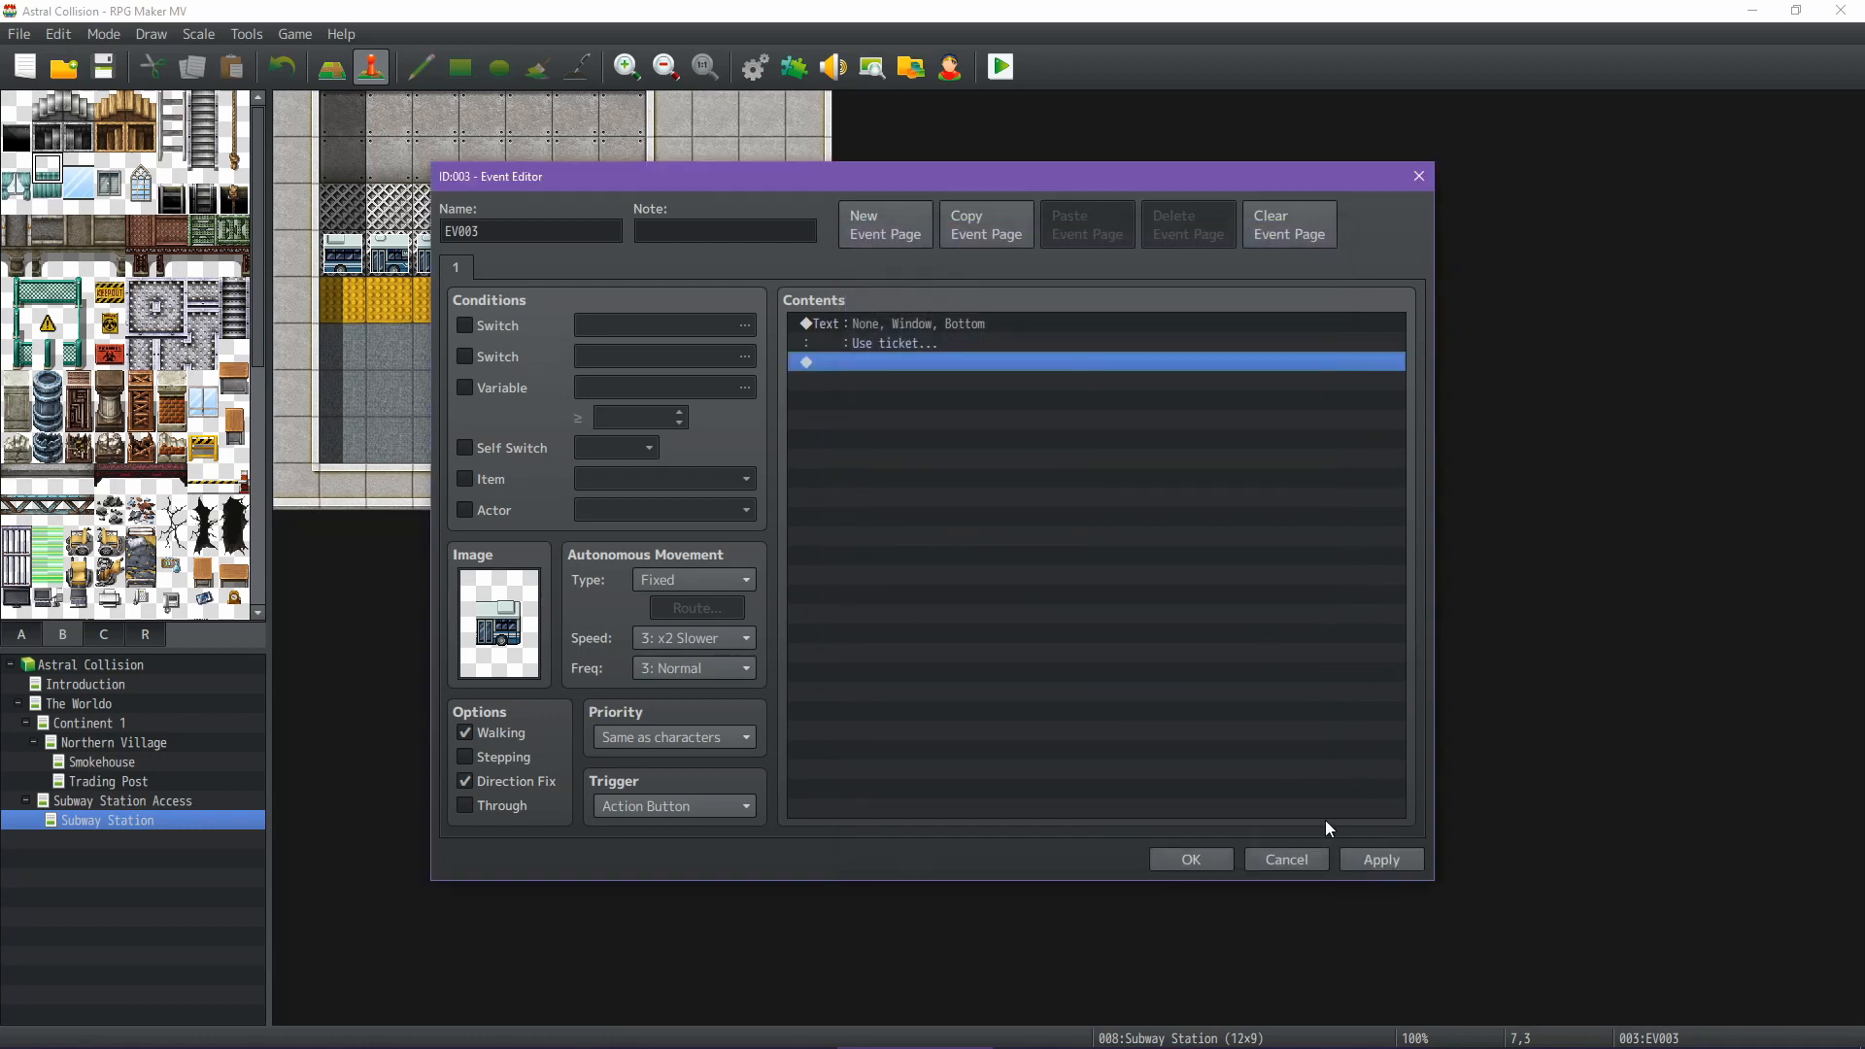
left_click(1392, 859)
left_click(1193, 859)
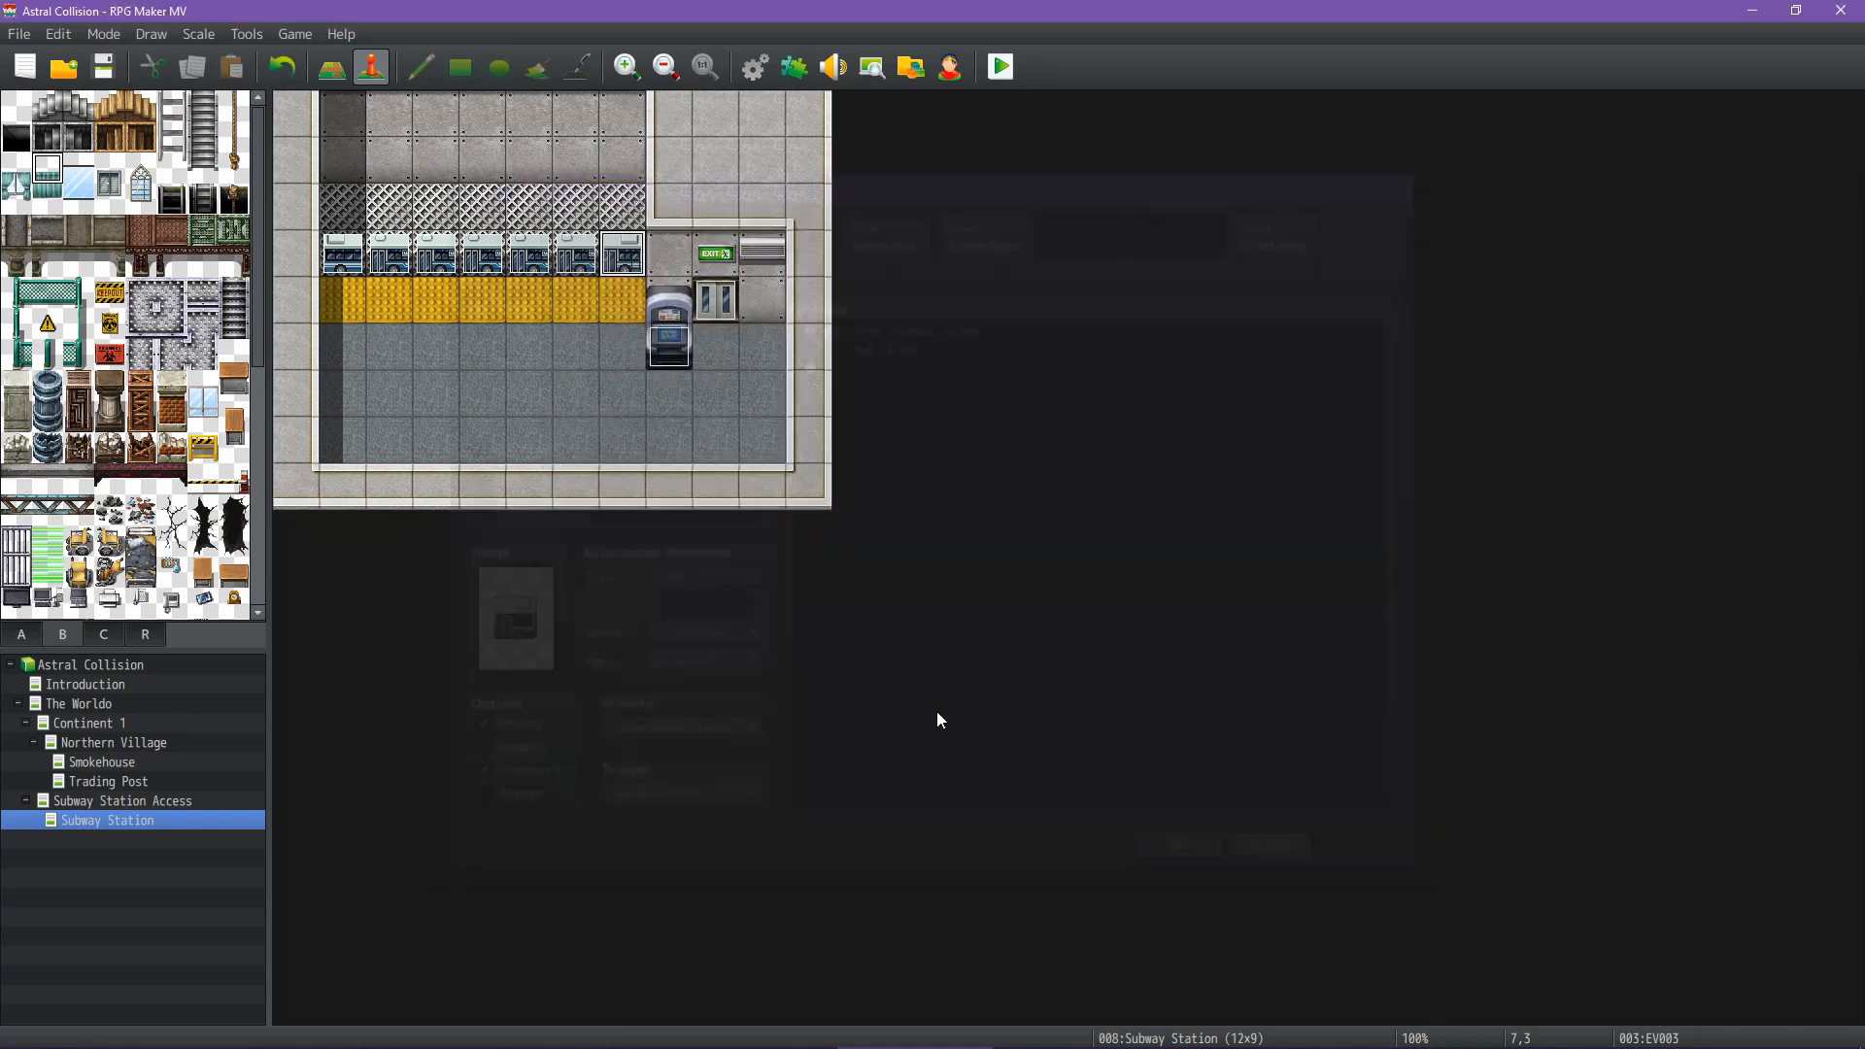
key("ctrl+s")
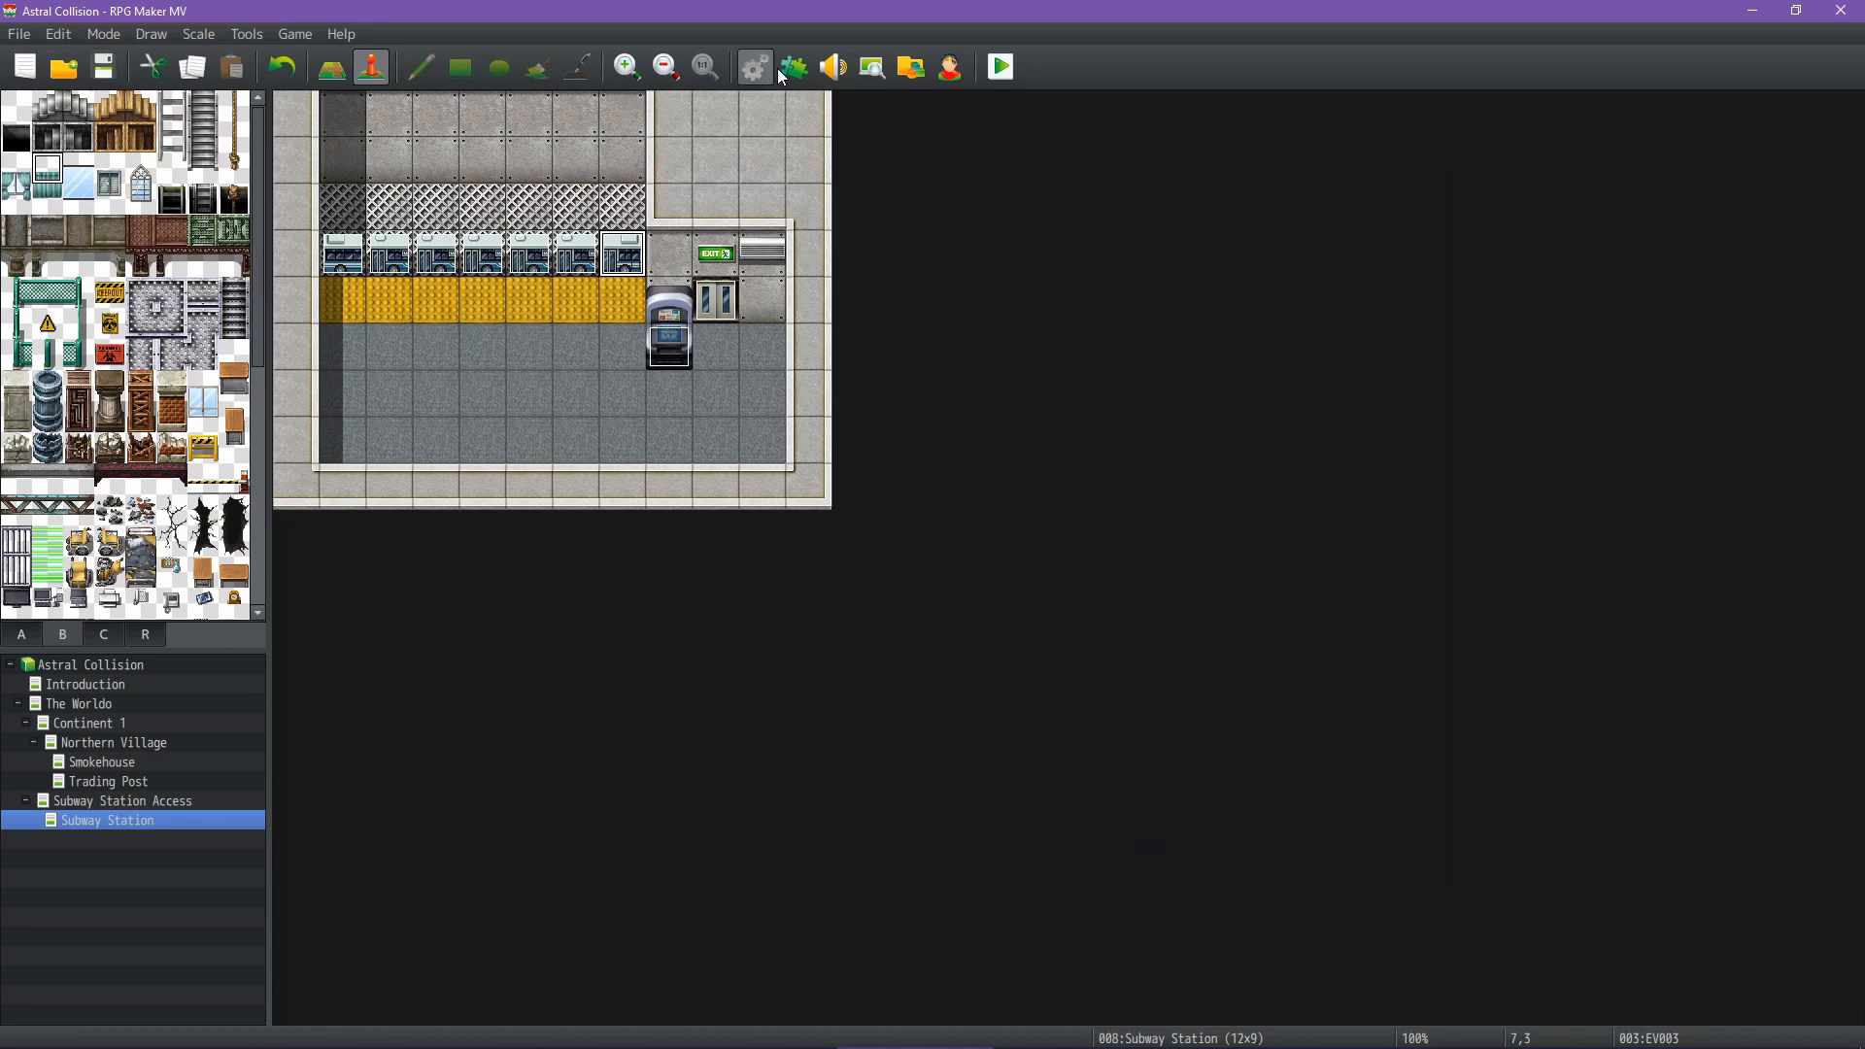
Look through the plugins available to add to the project, such as the Sientir ones, without adding any
left_click(795, 68)
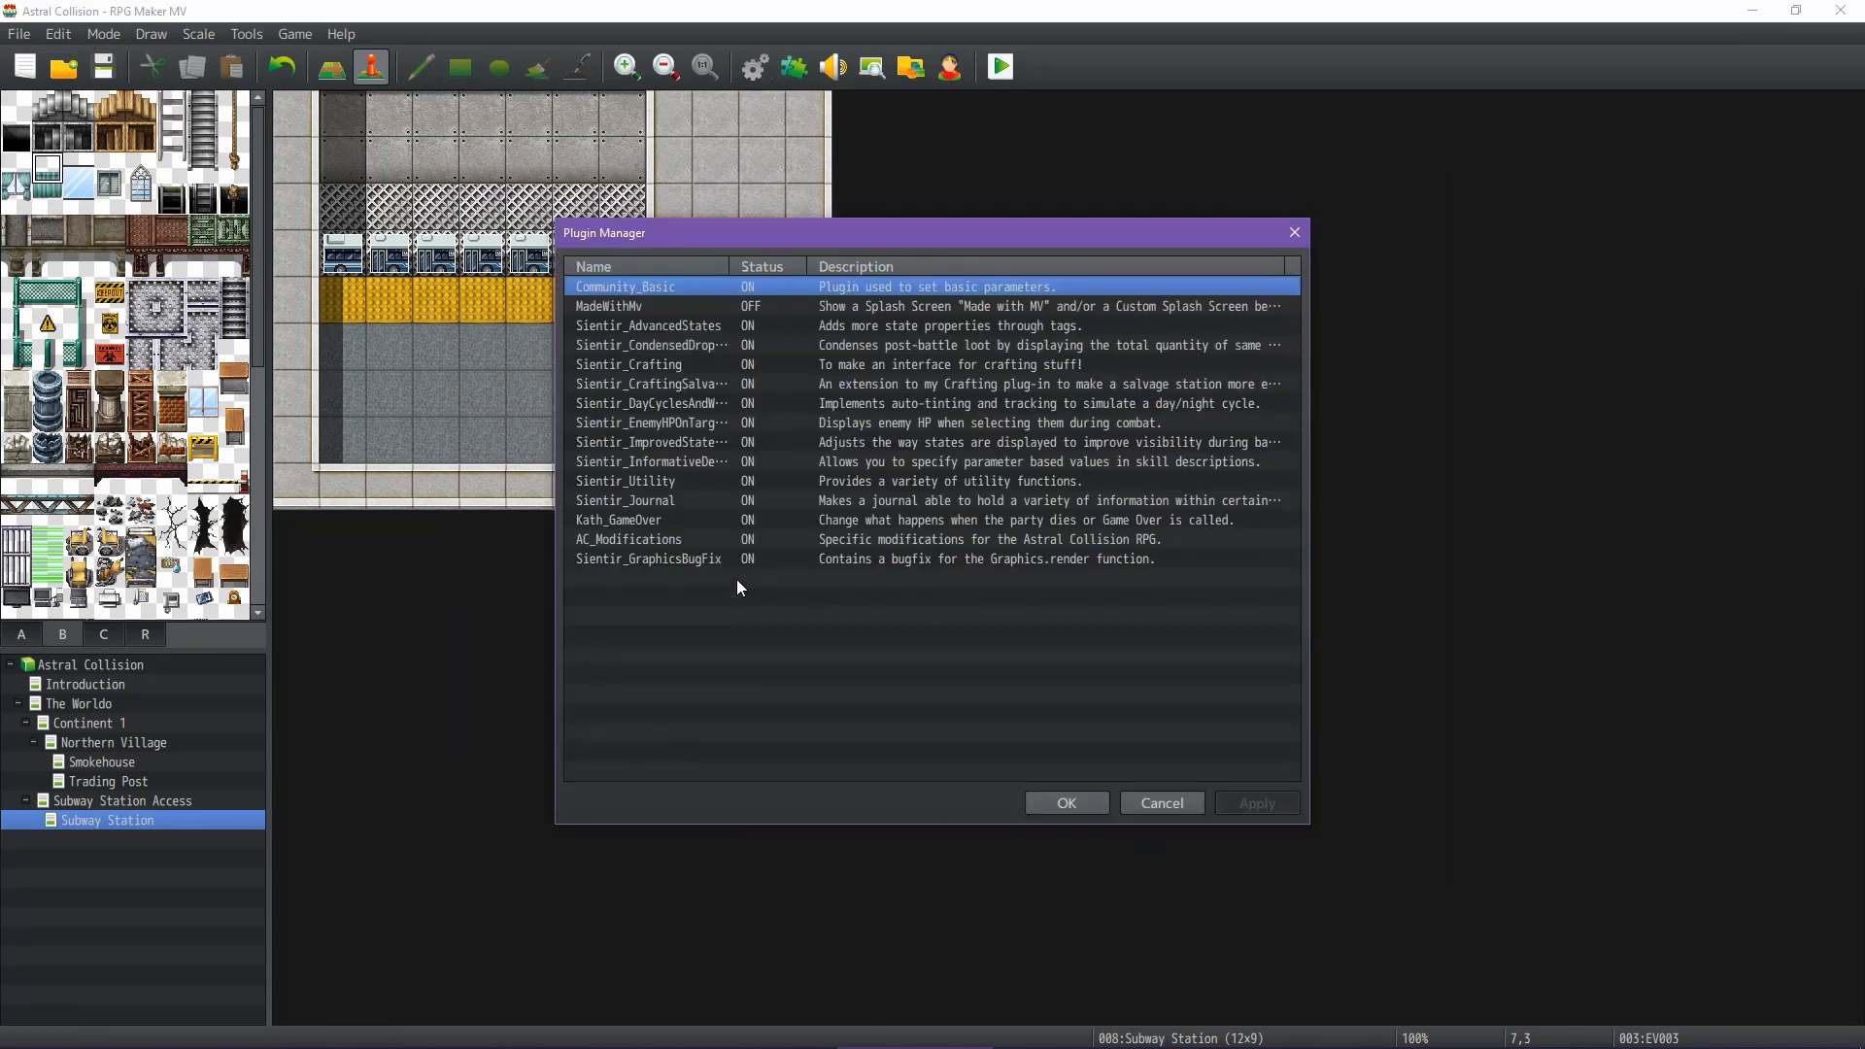
double_click(736, 579)
left_click(711, 293)
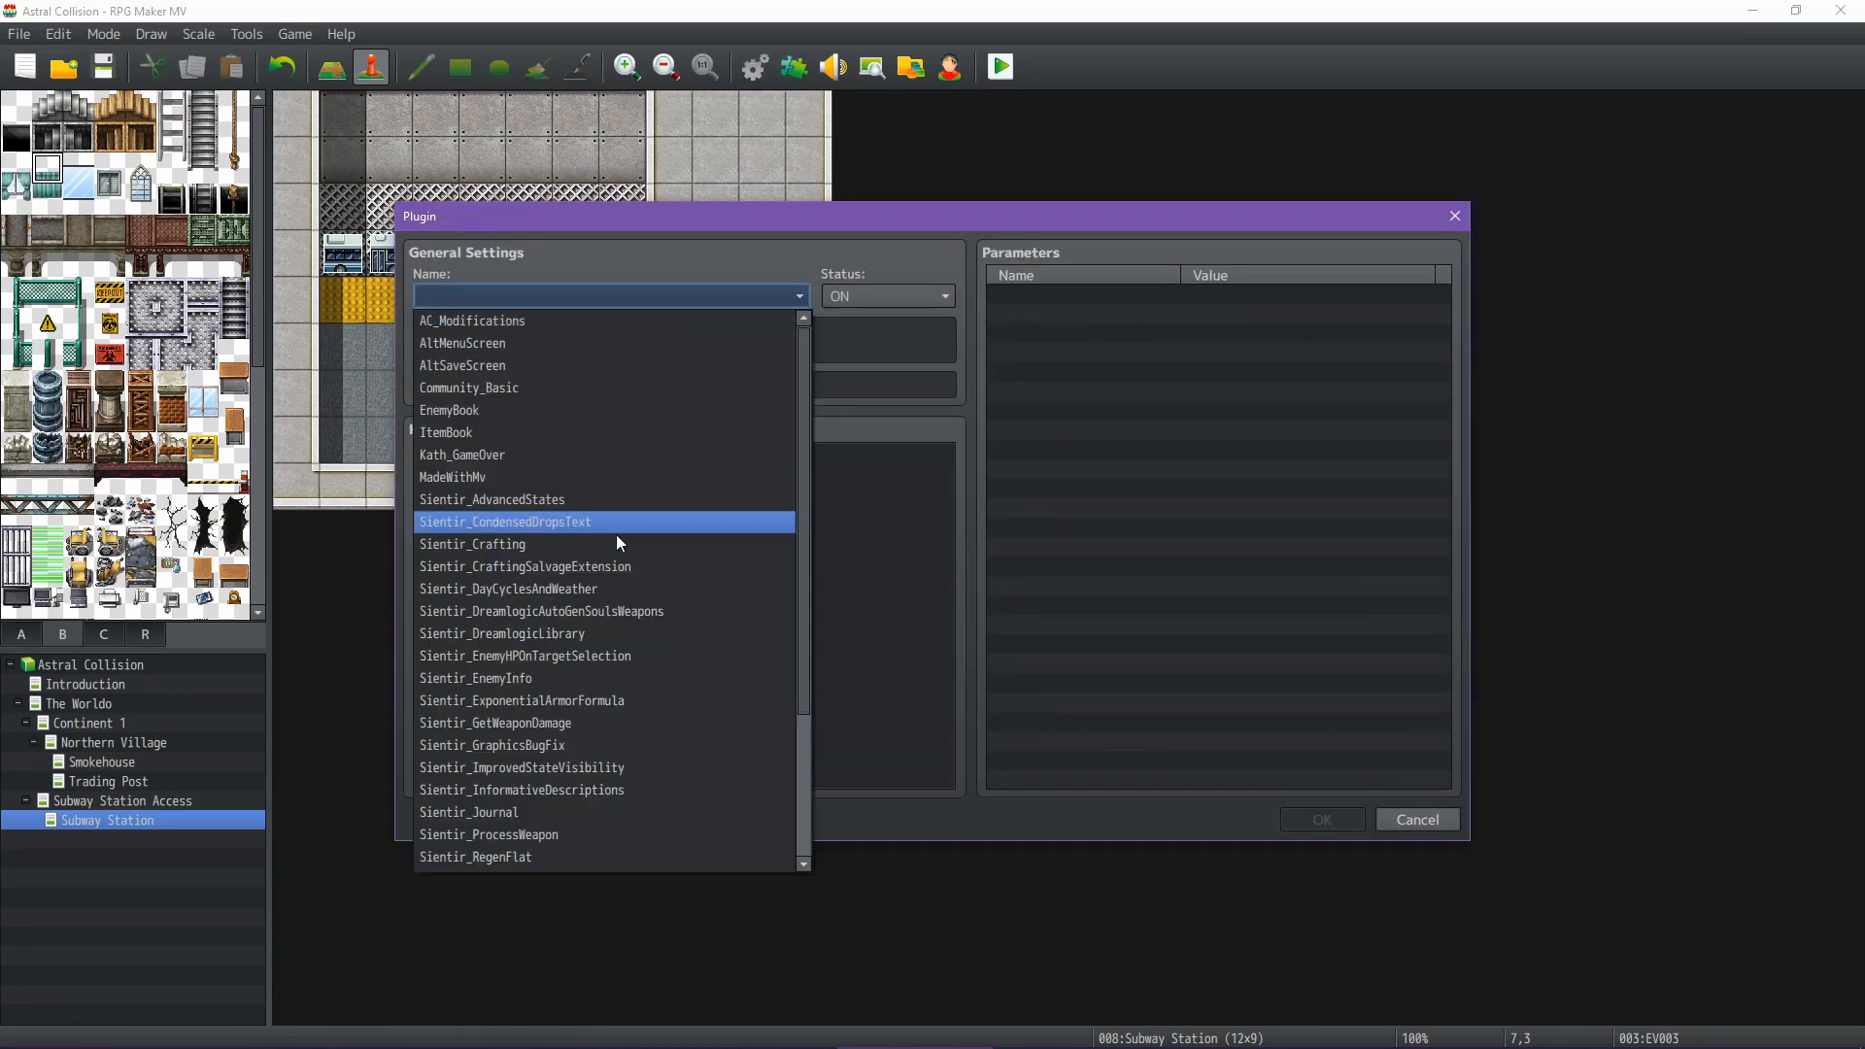
scroll(607, 595, "down", 2)
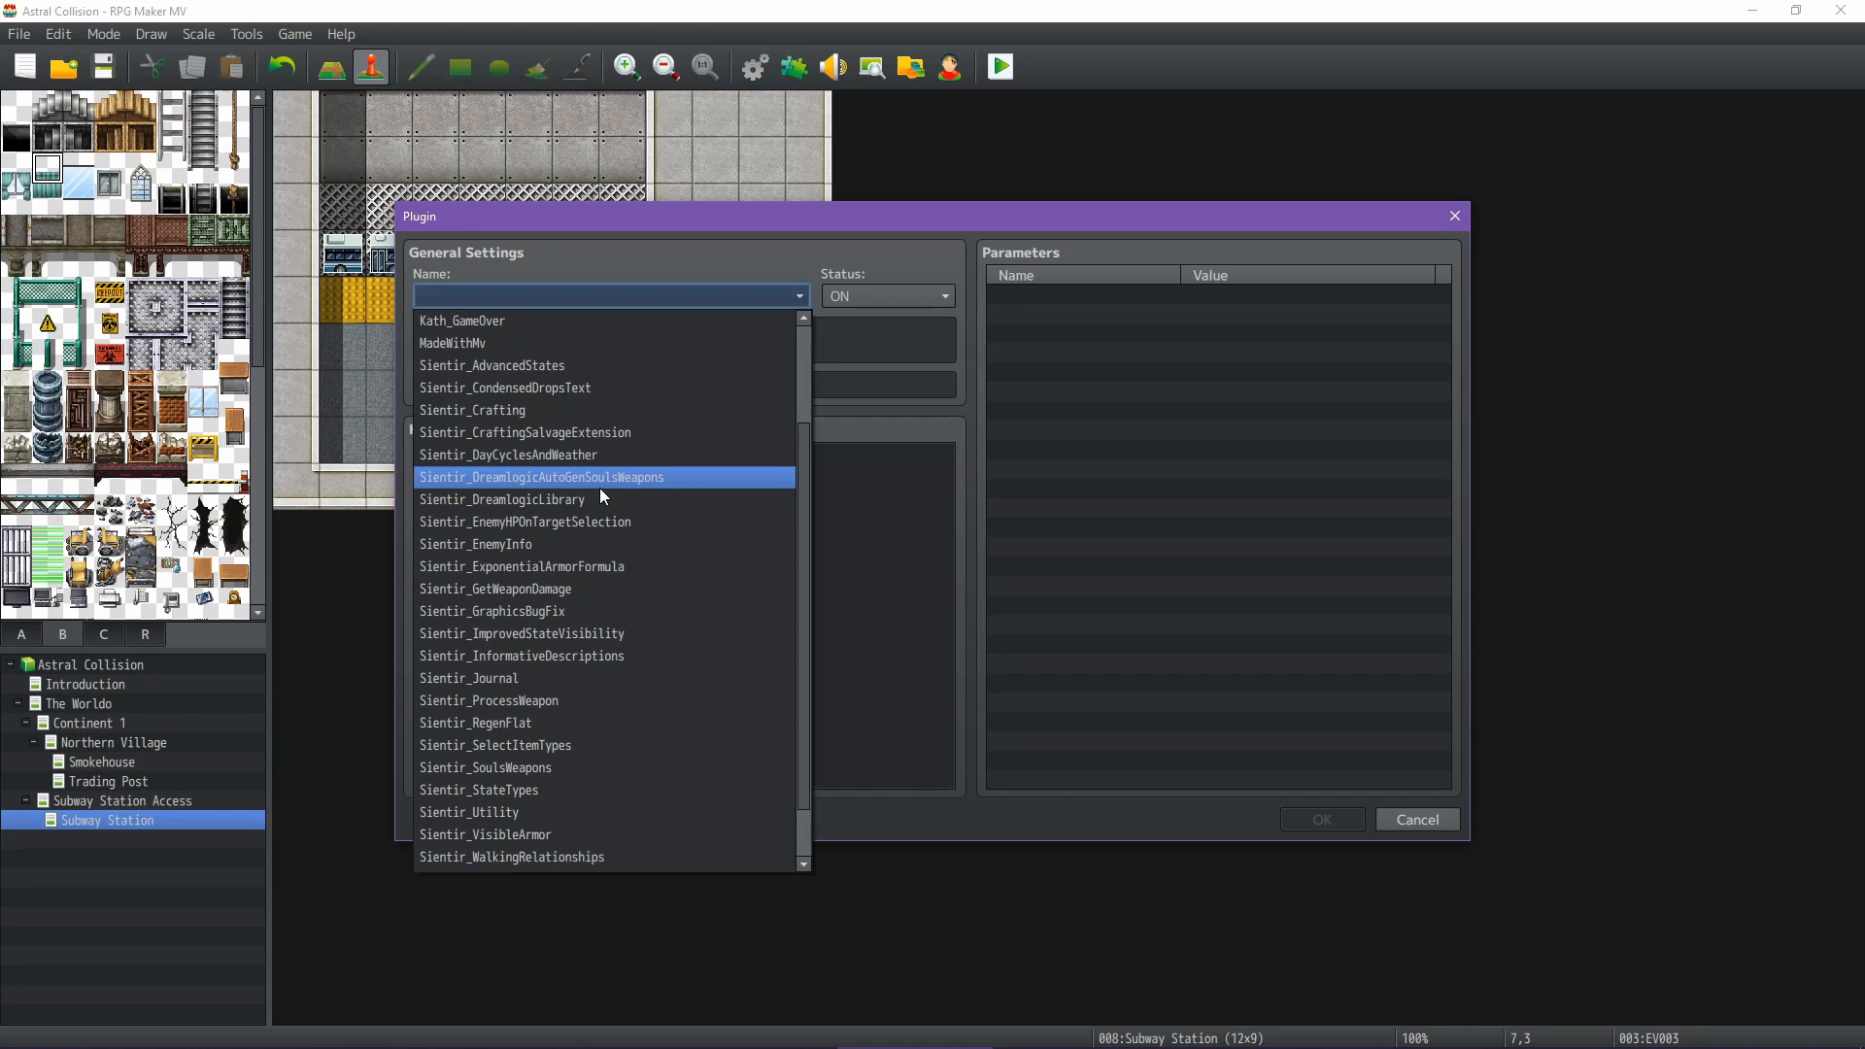
scroll(600, 492, "down", 1)
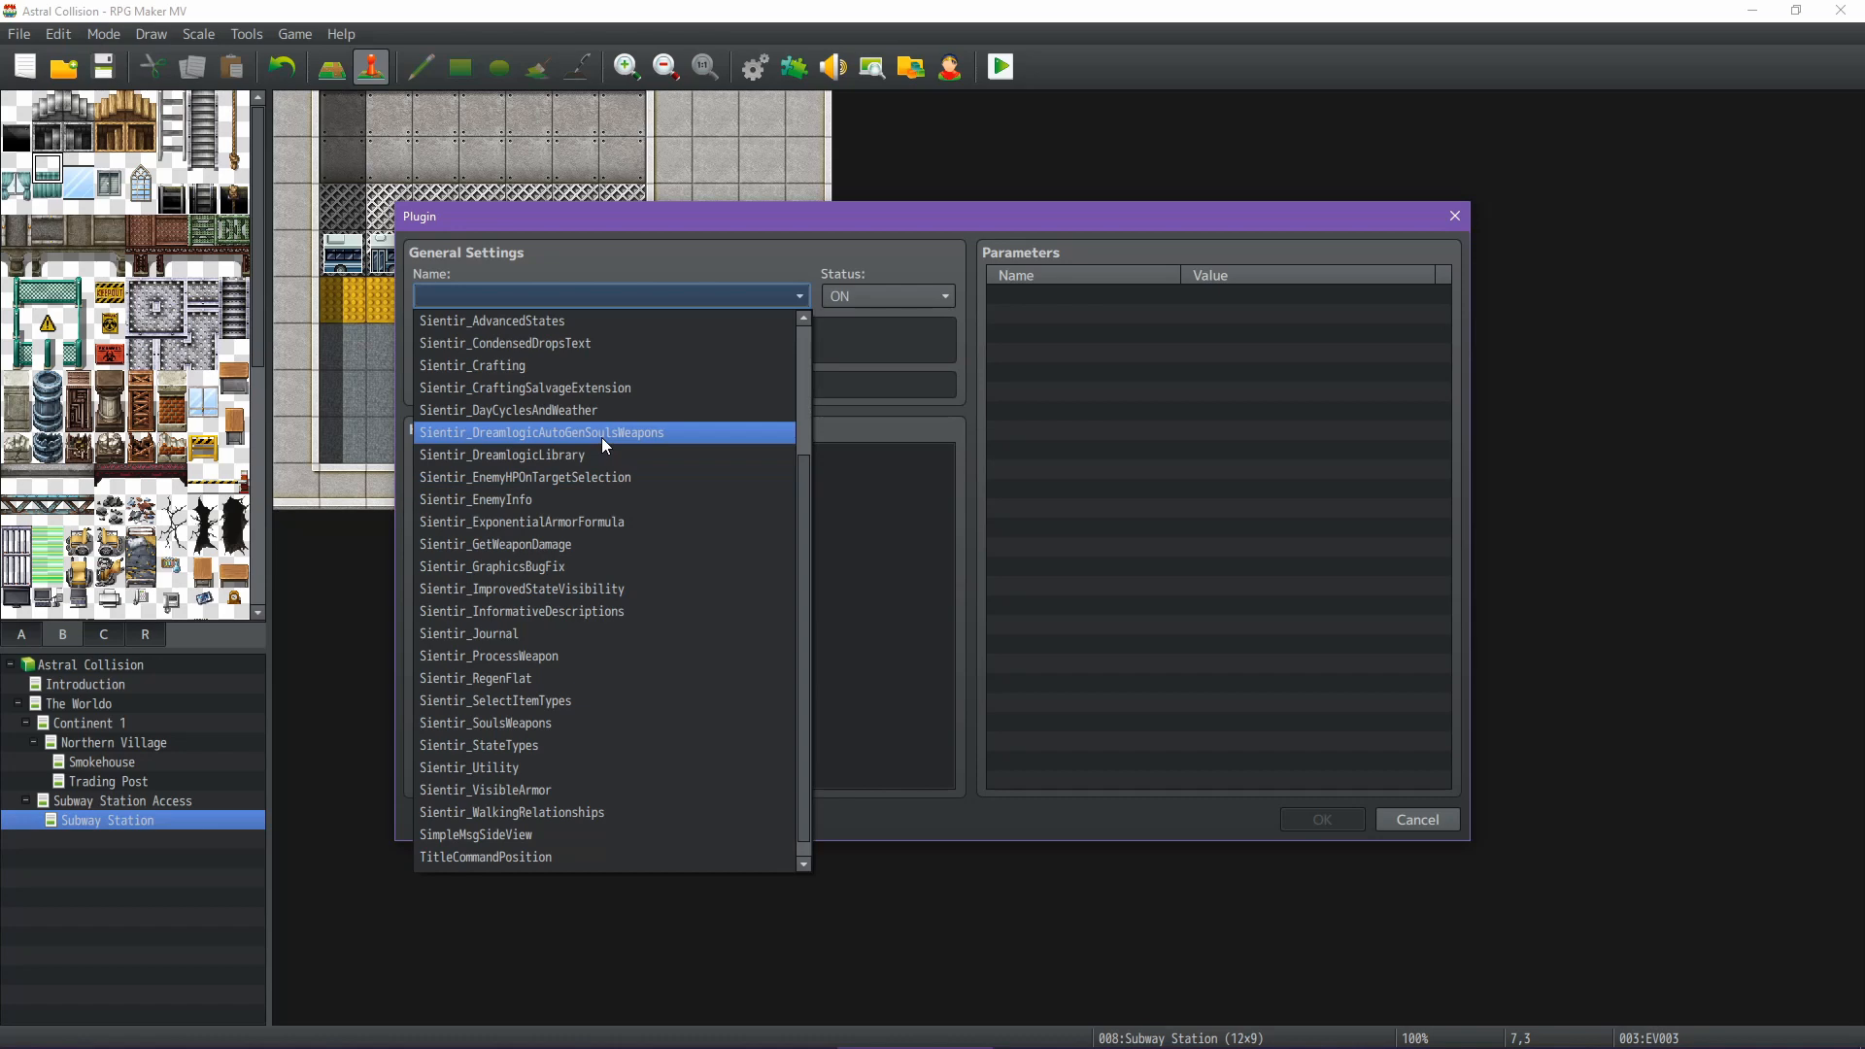
scroll(602, 389, "down", 1)
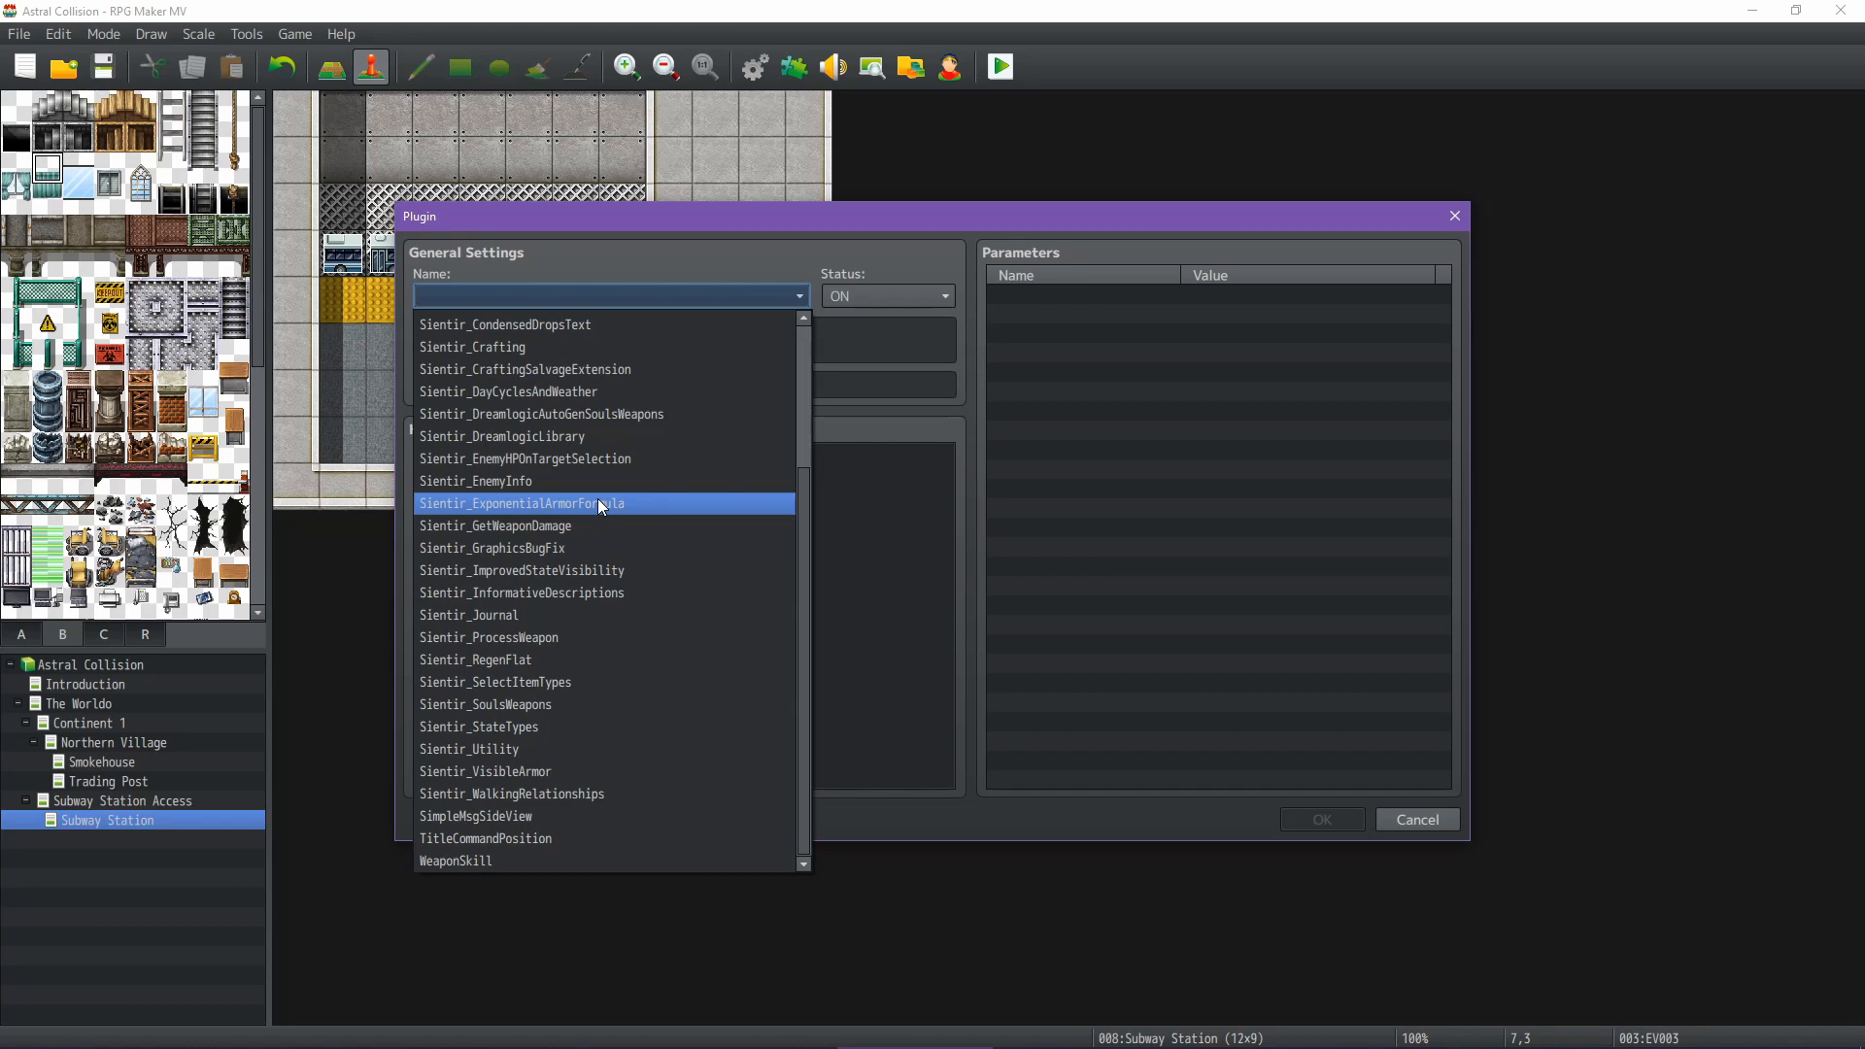
scroll(598, 499, "up", 2)
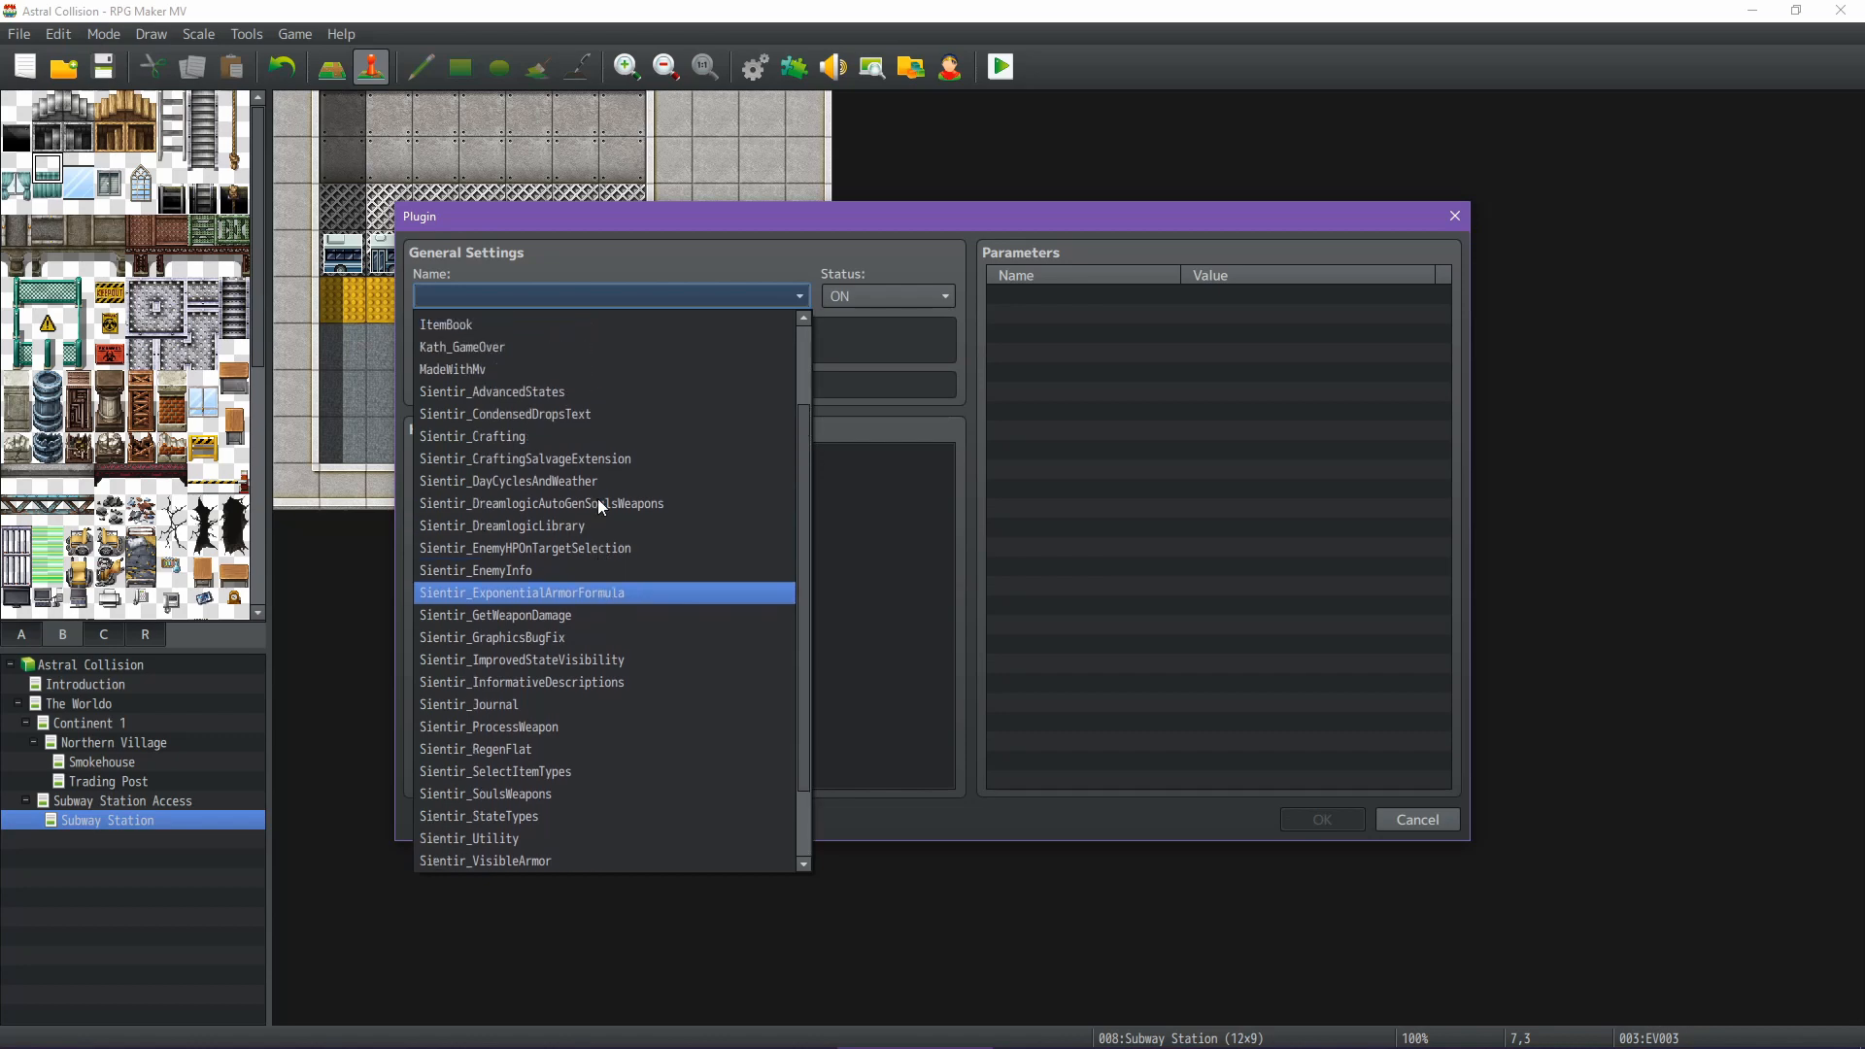
scroll(598, 498, "up", 1)
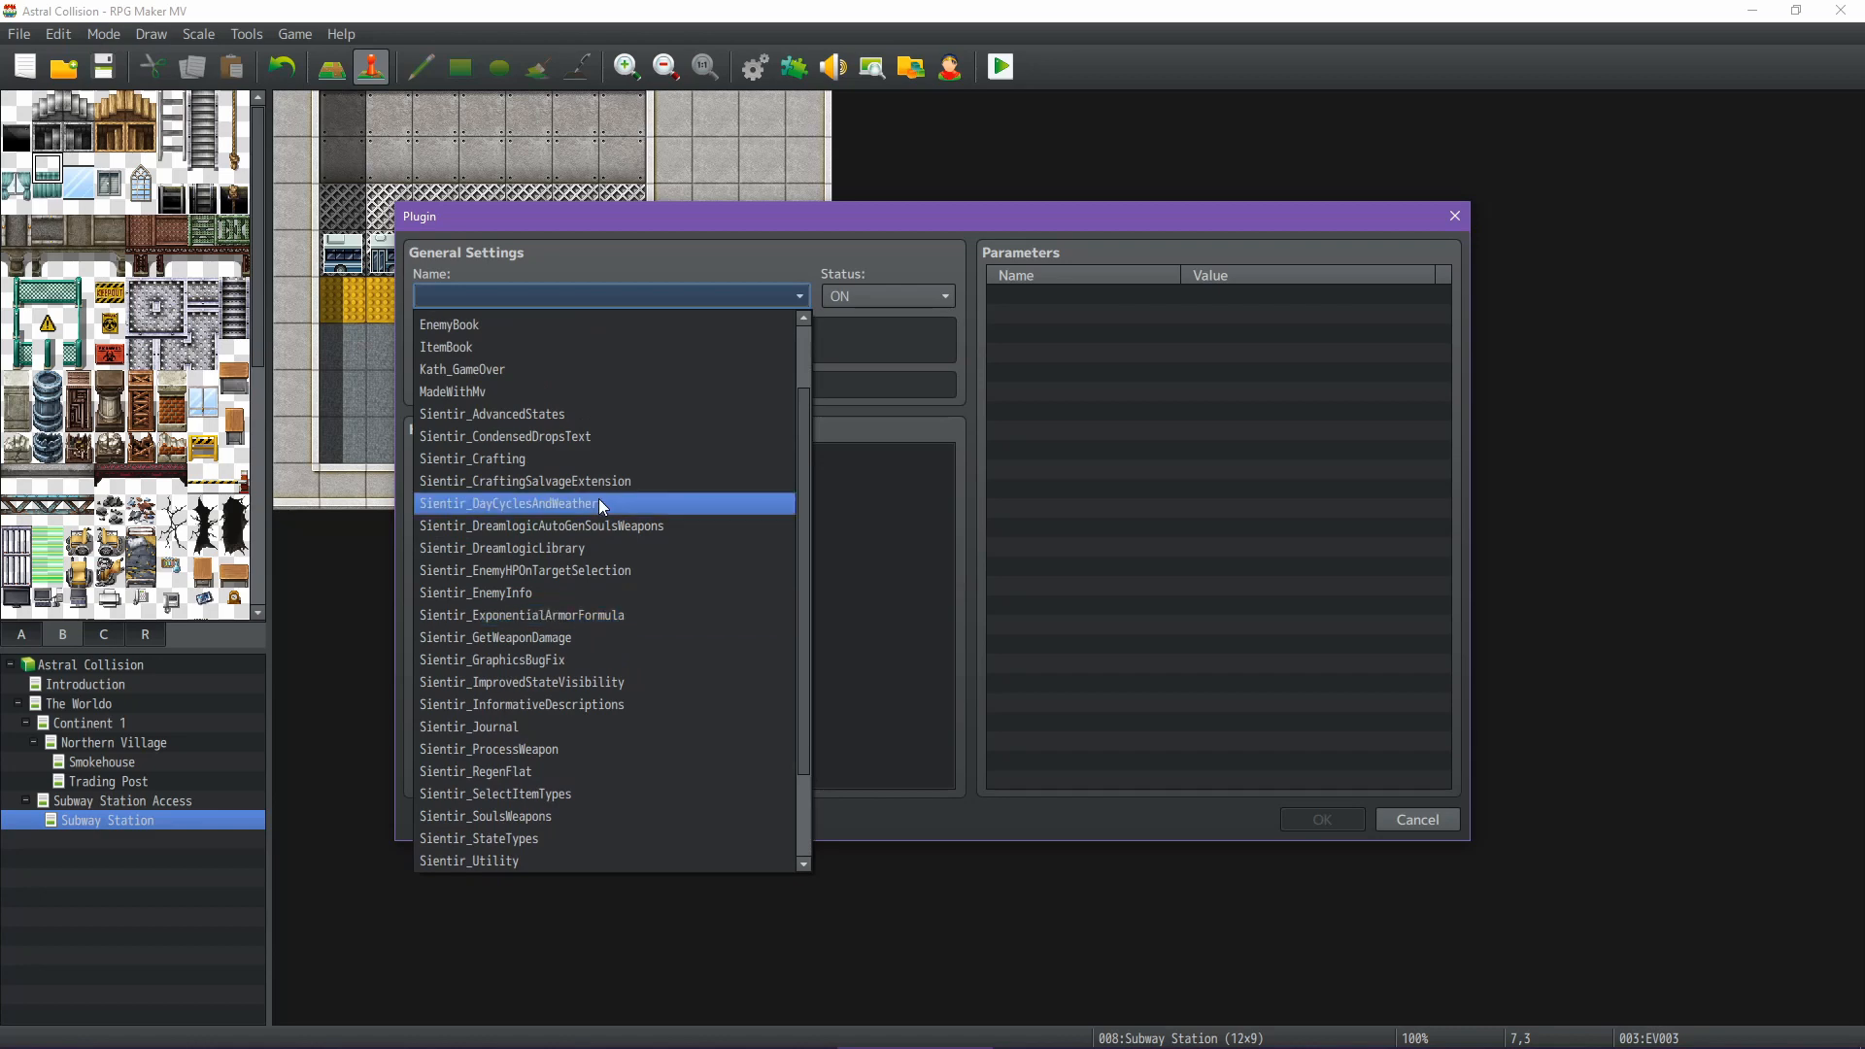
scroll(600, 501, "down", 1)
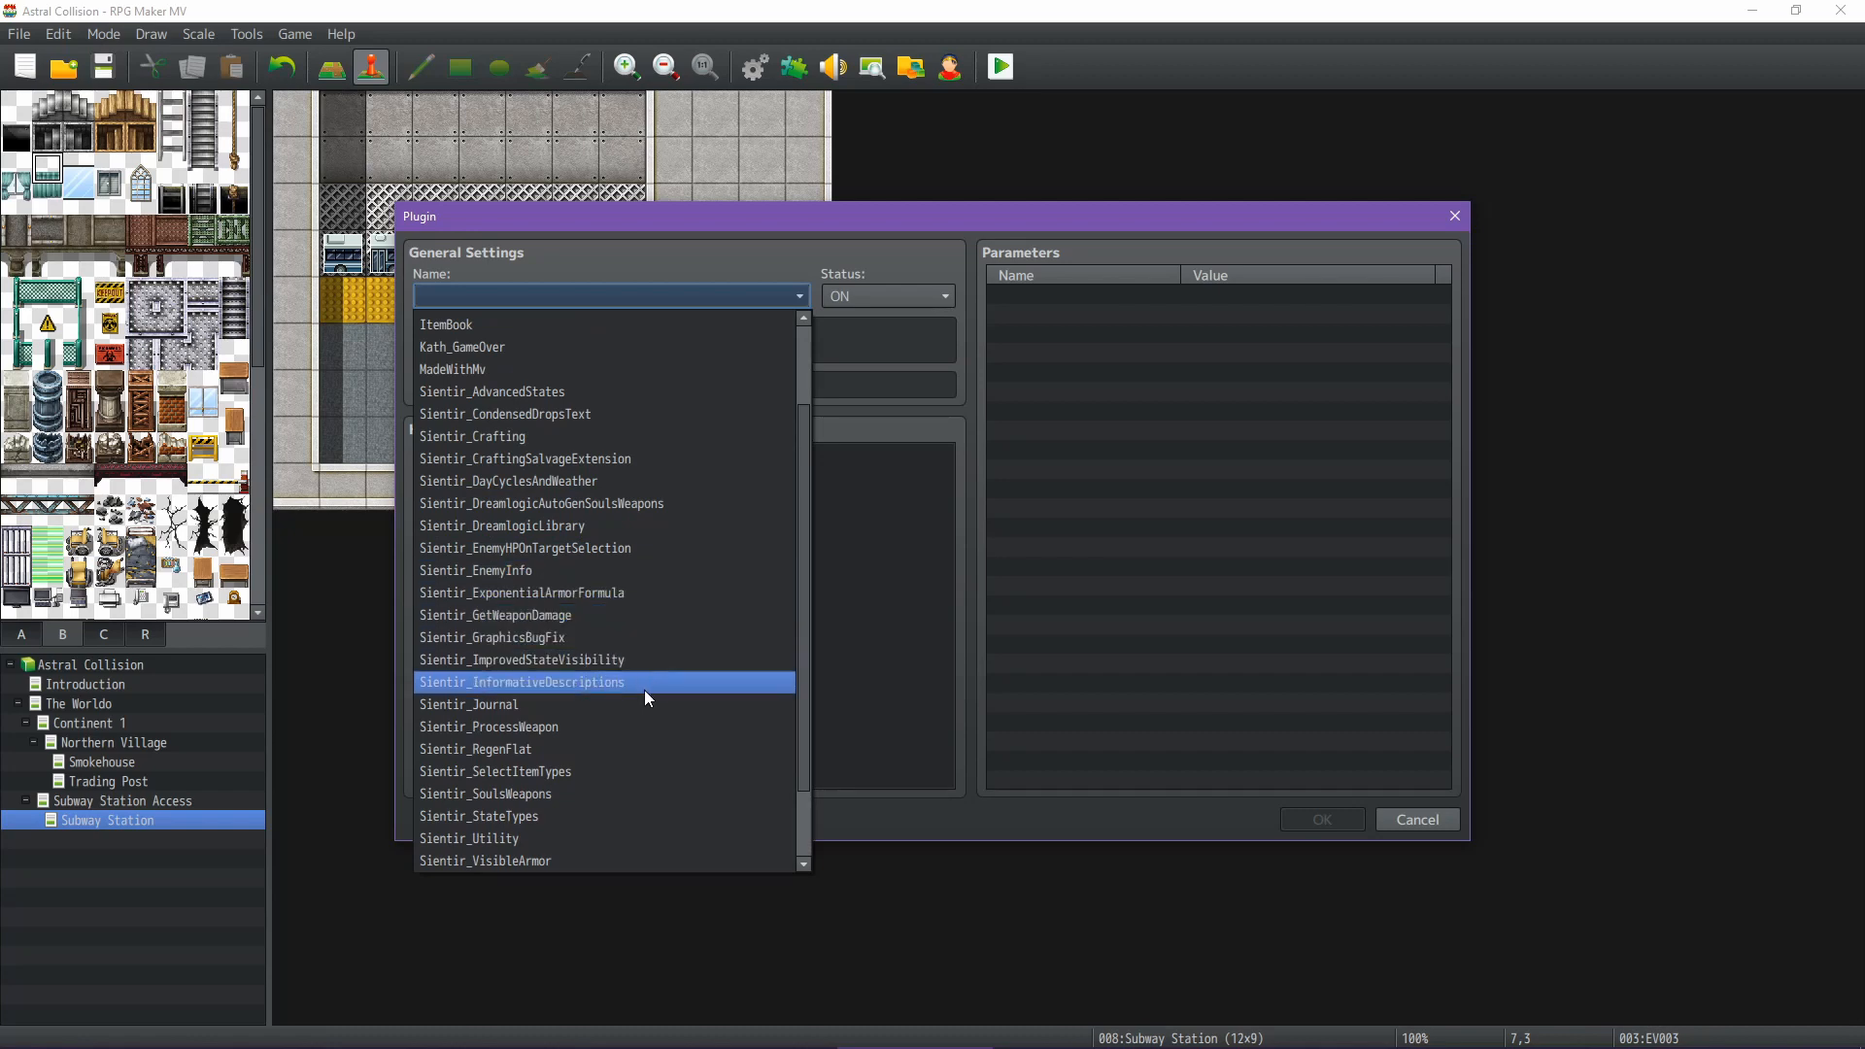
left_click(1298, 755)
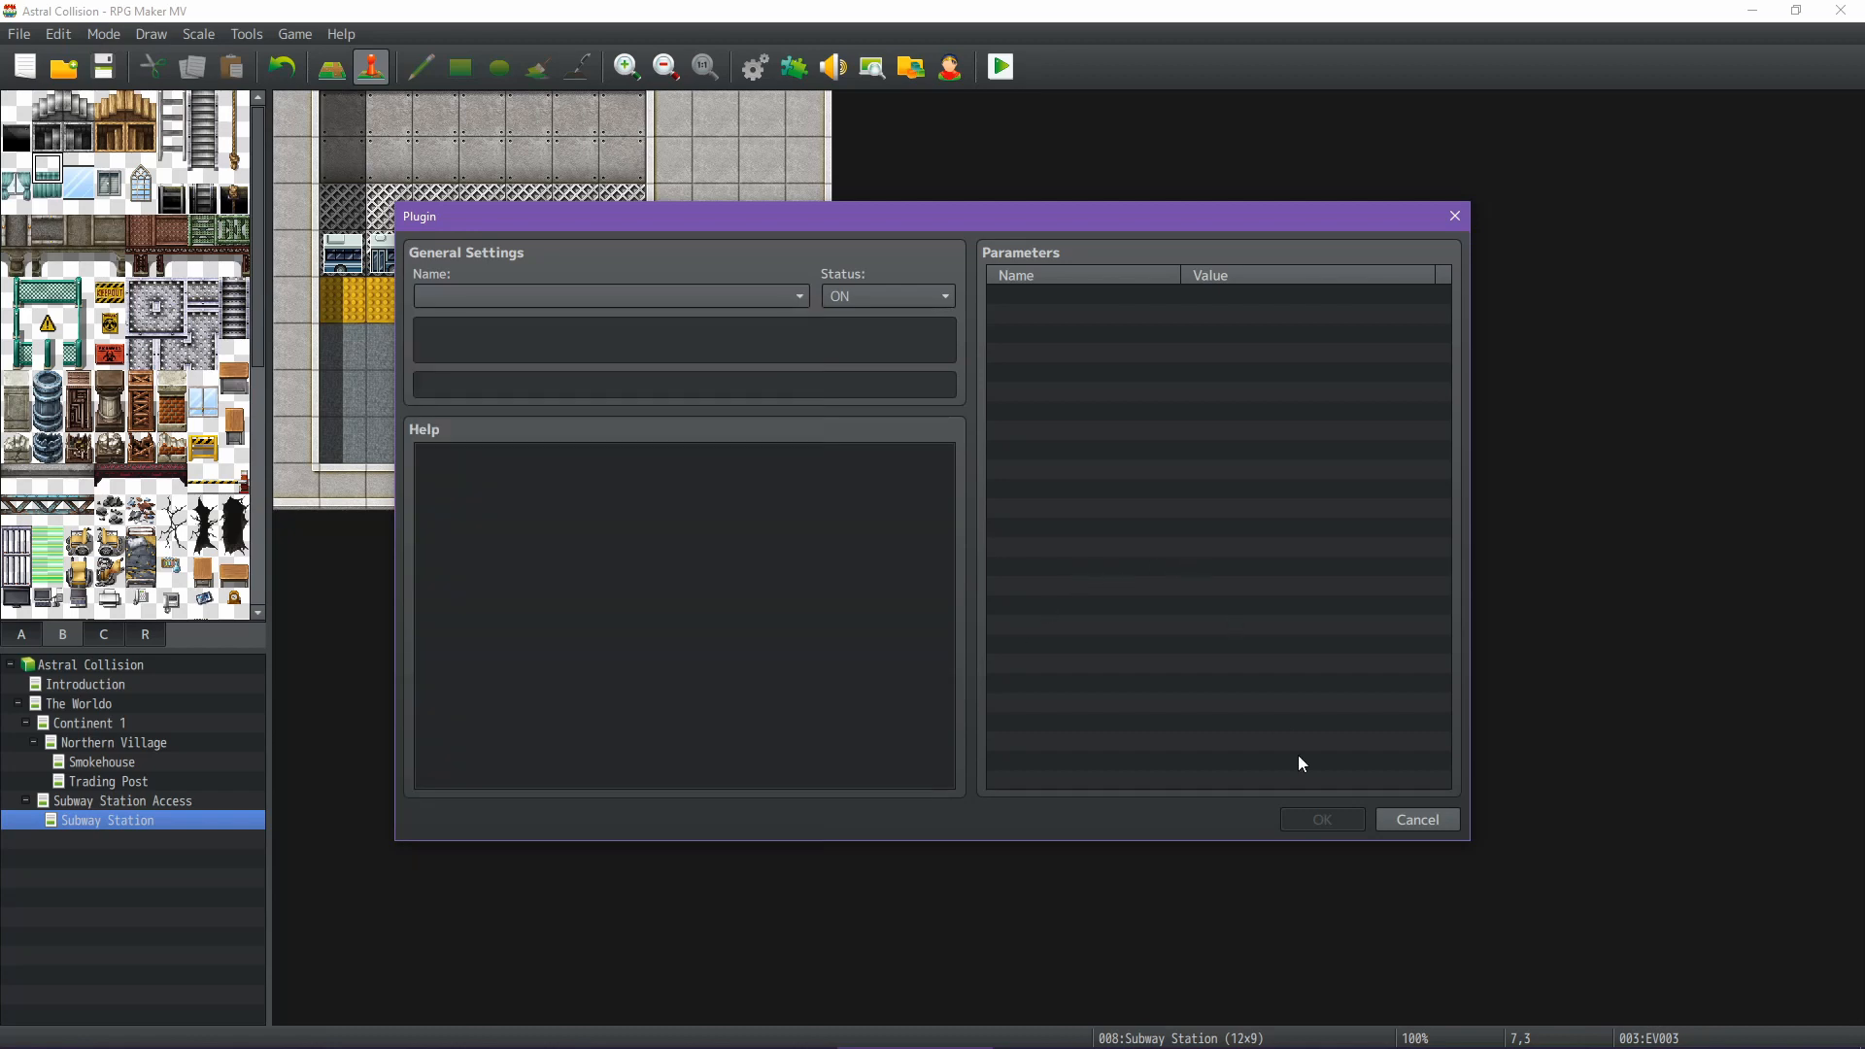
left_click(1419, 820)
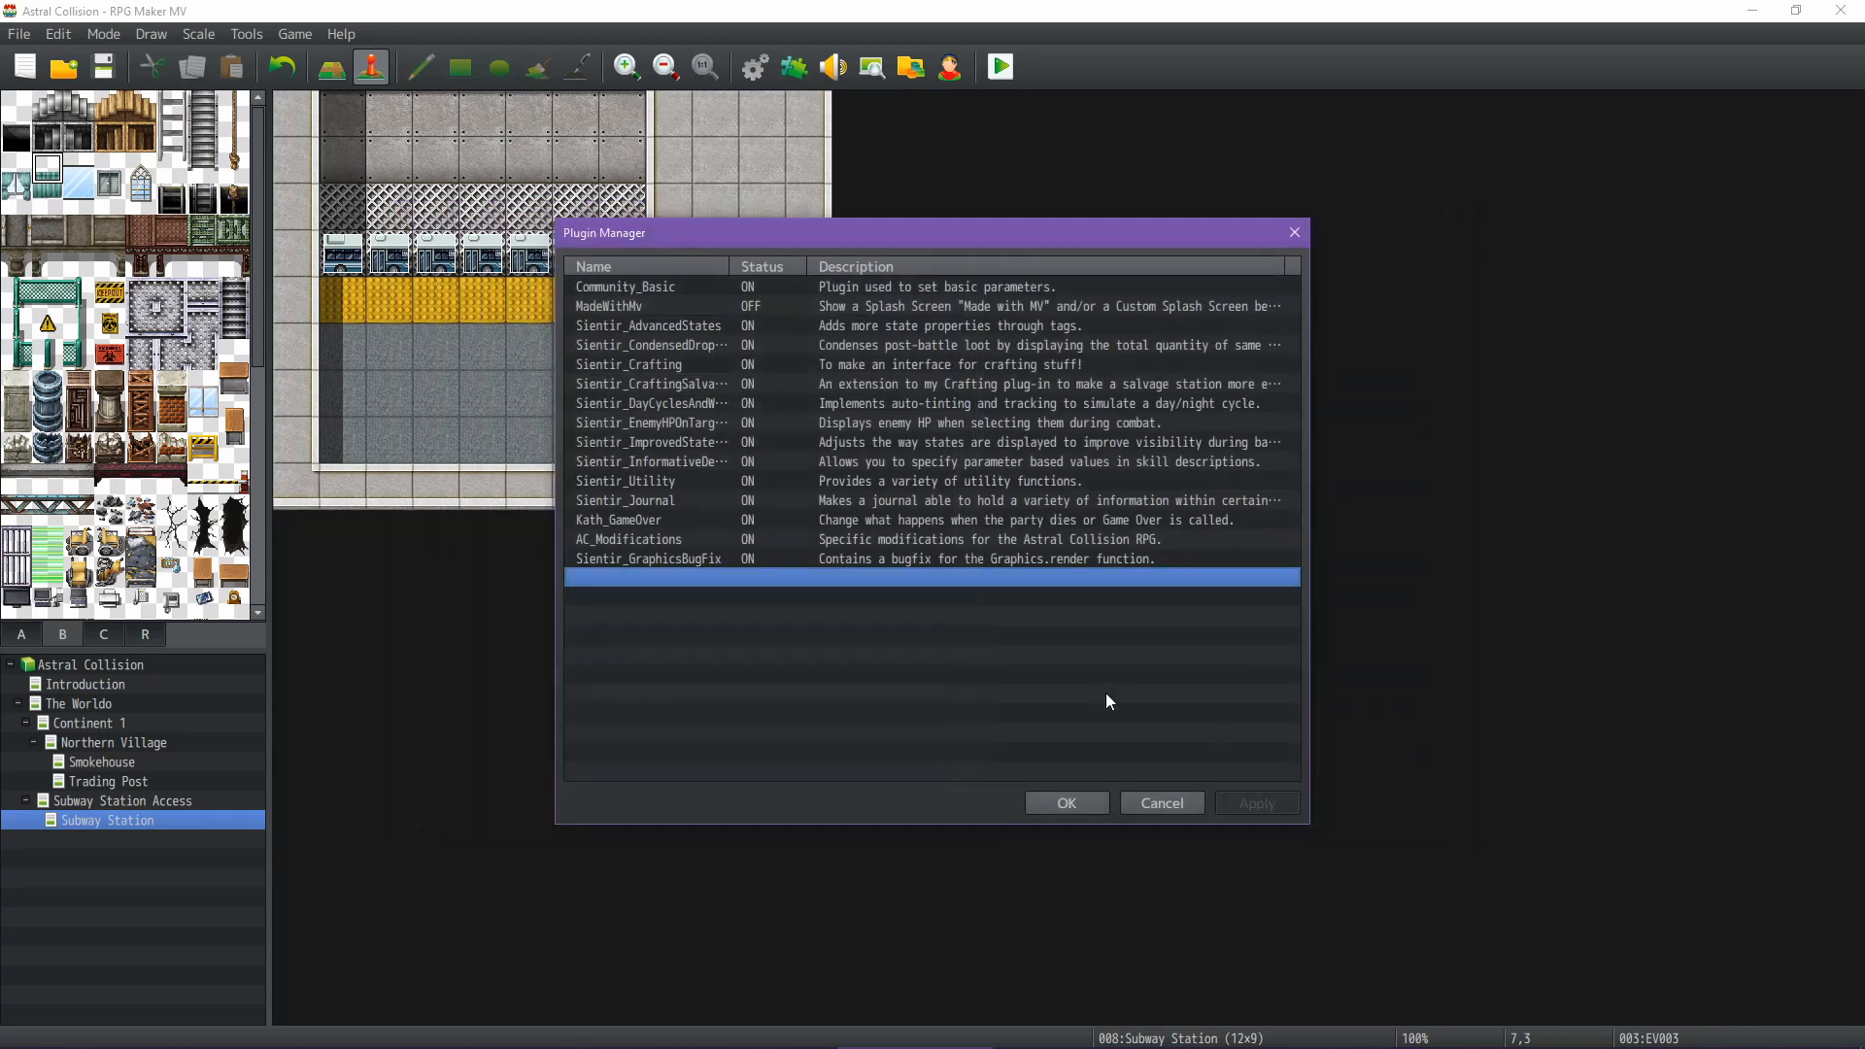
left_click(1182, 801)
Add a Select Item command to the ticket kiosk event, using variable 0001 Temp and item type Regular Item
double_click(661, 336)
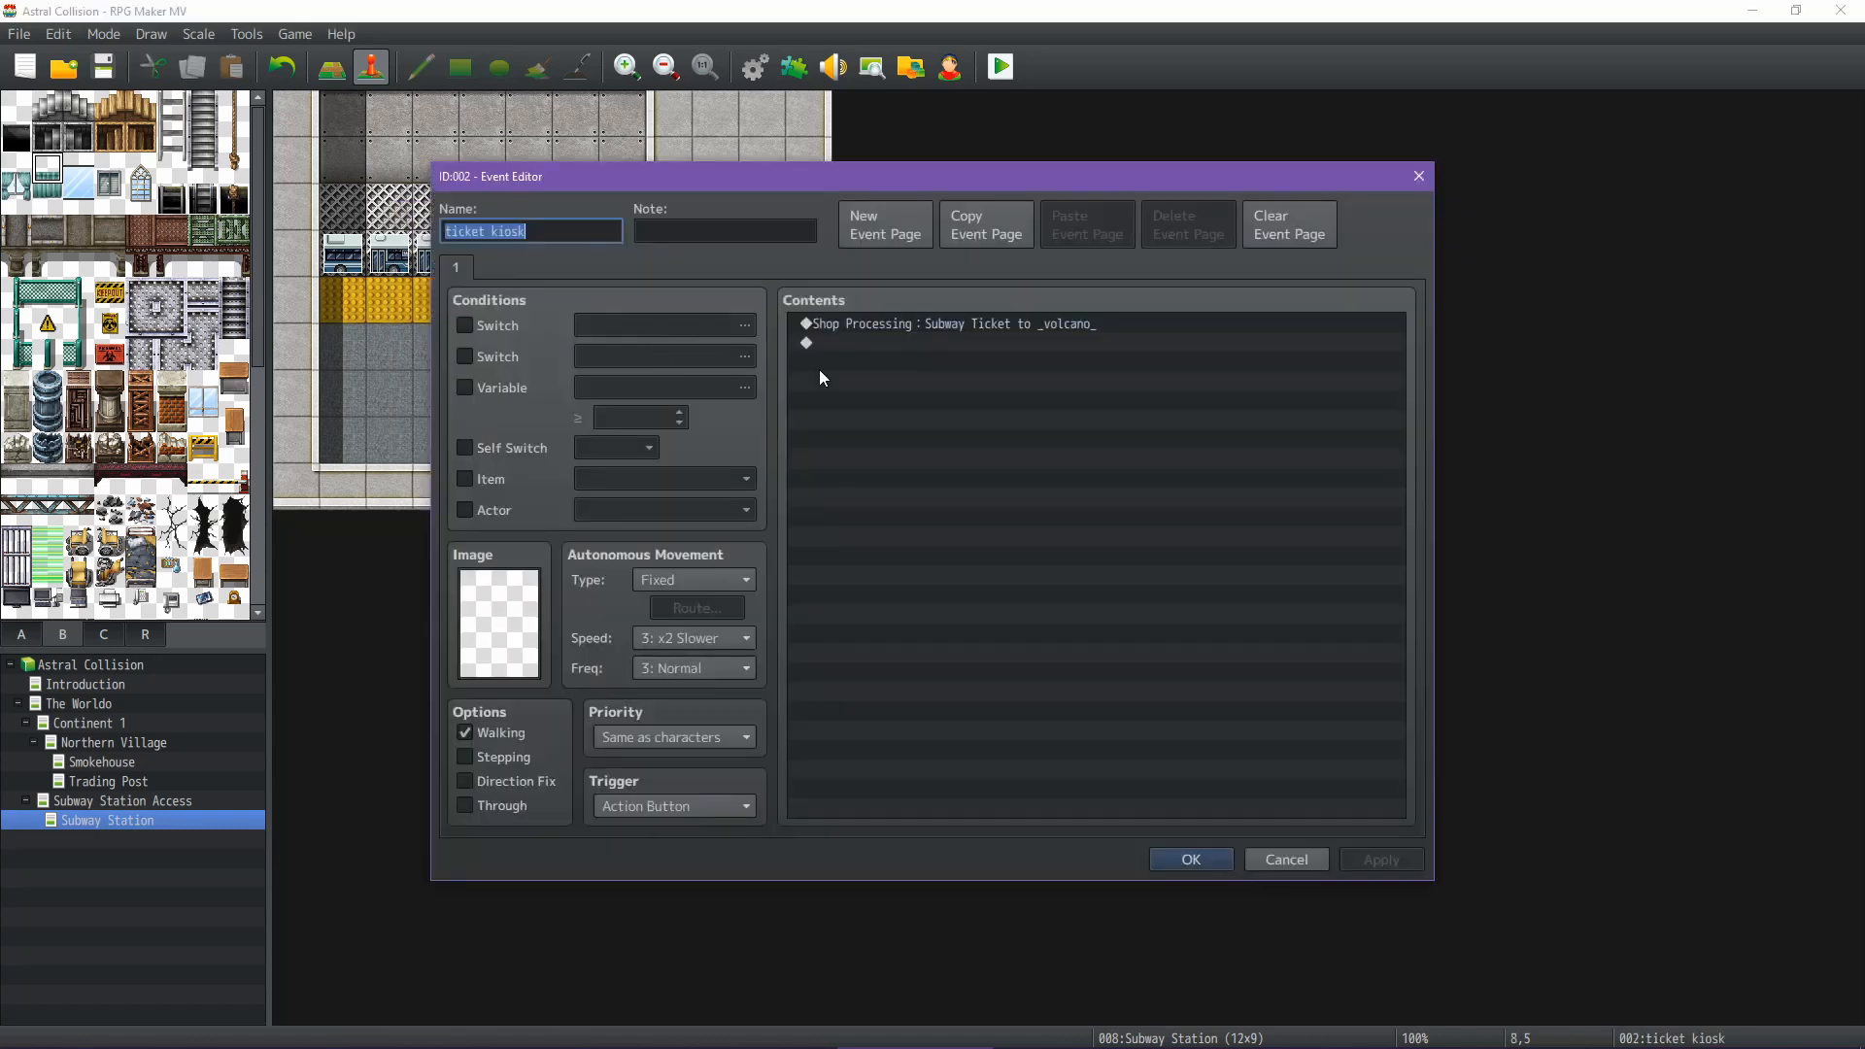
double_click(934, 343)
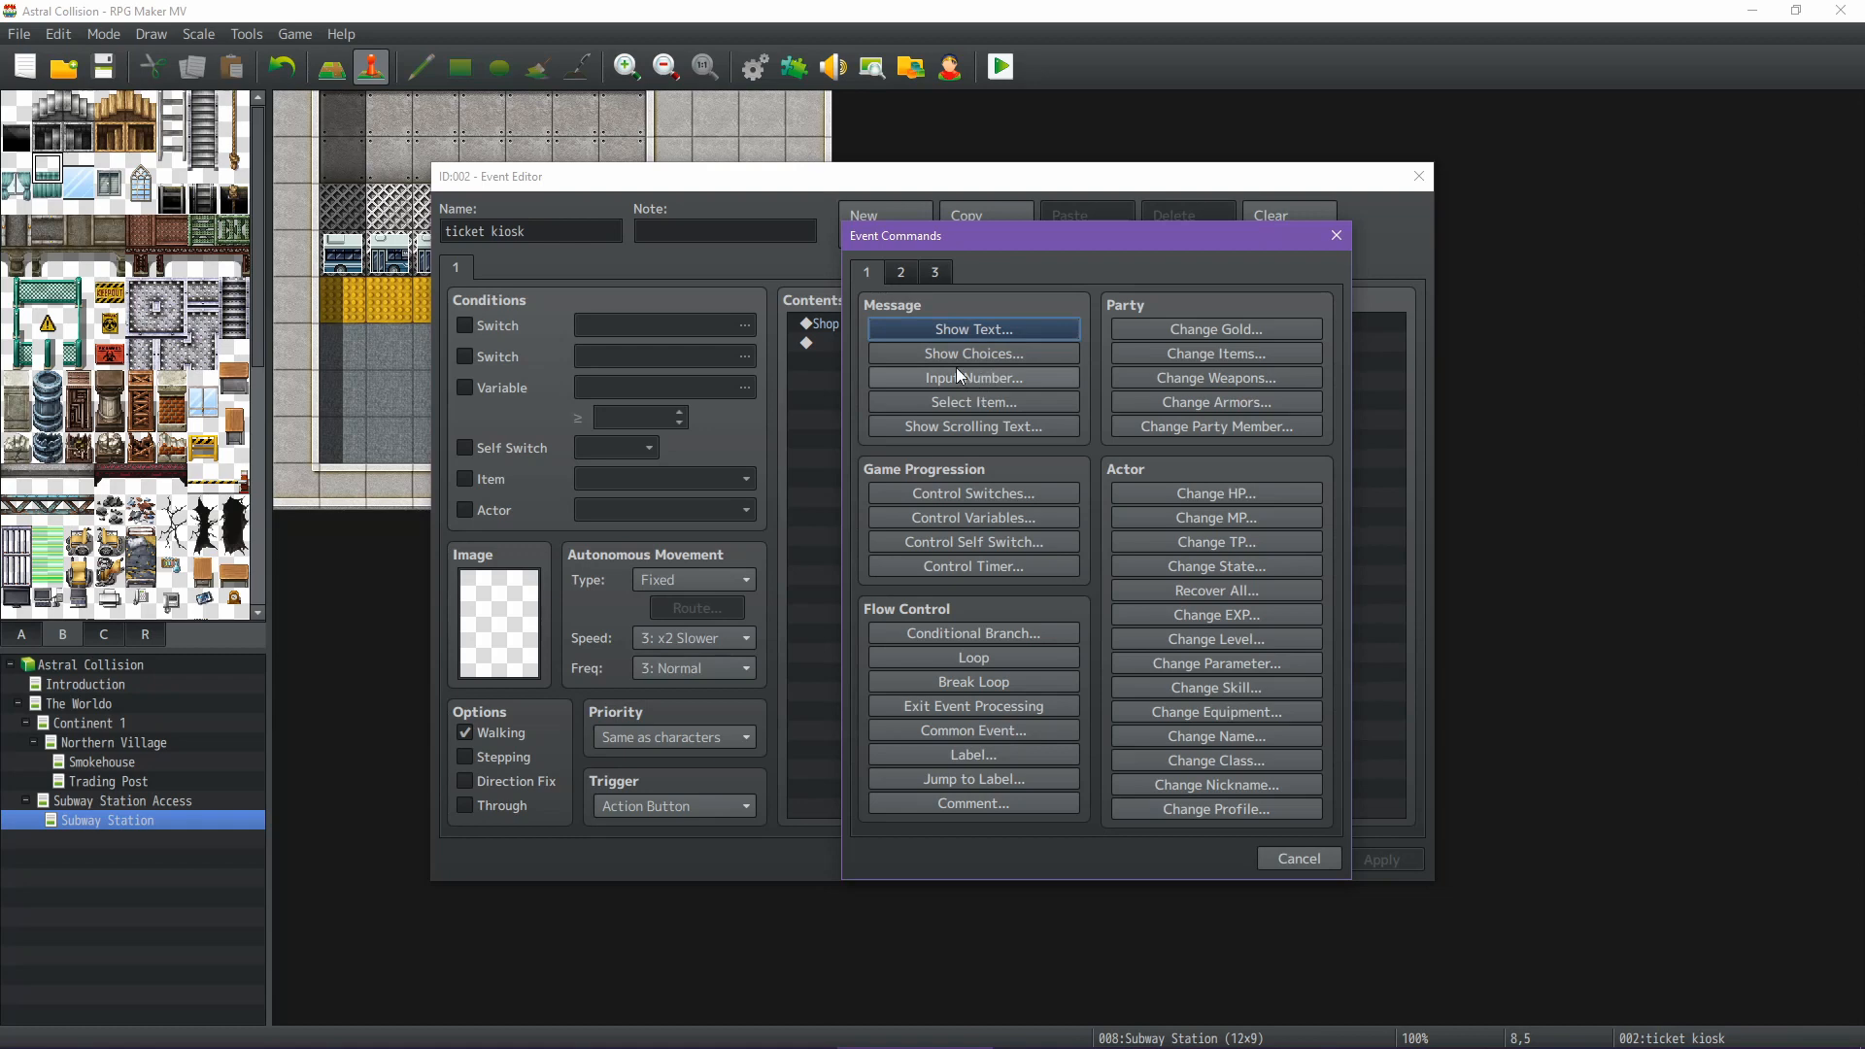
left_click(1001, 402)
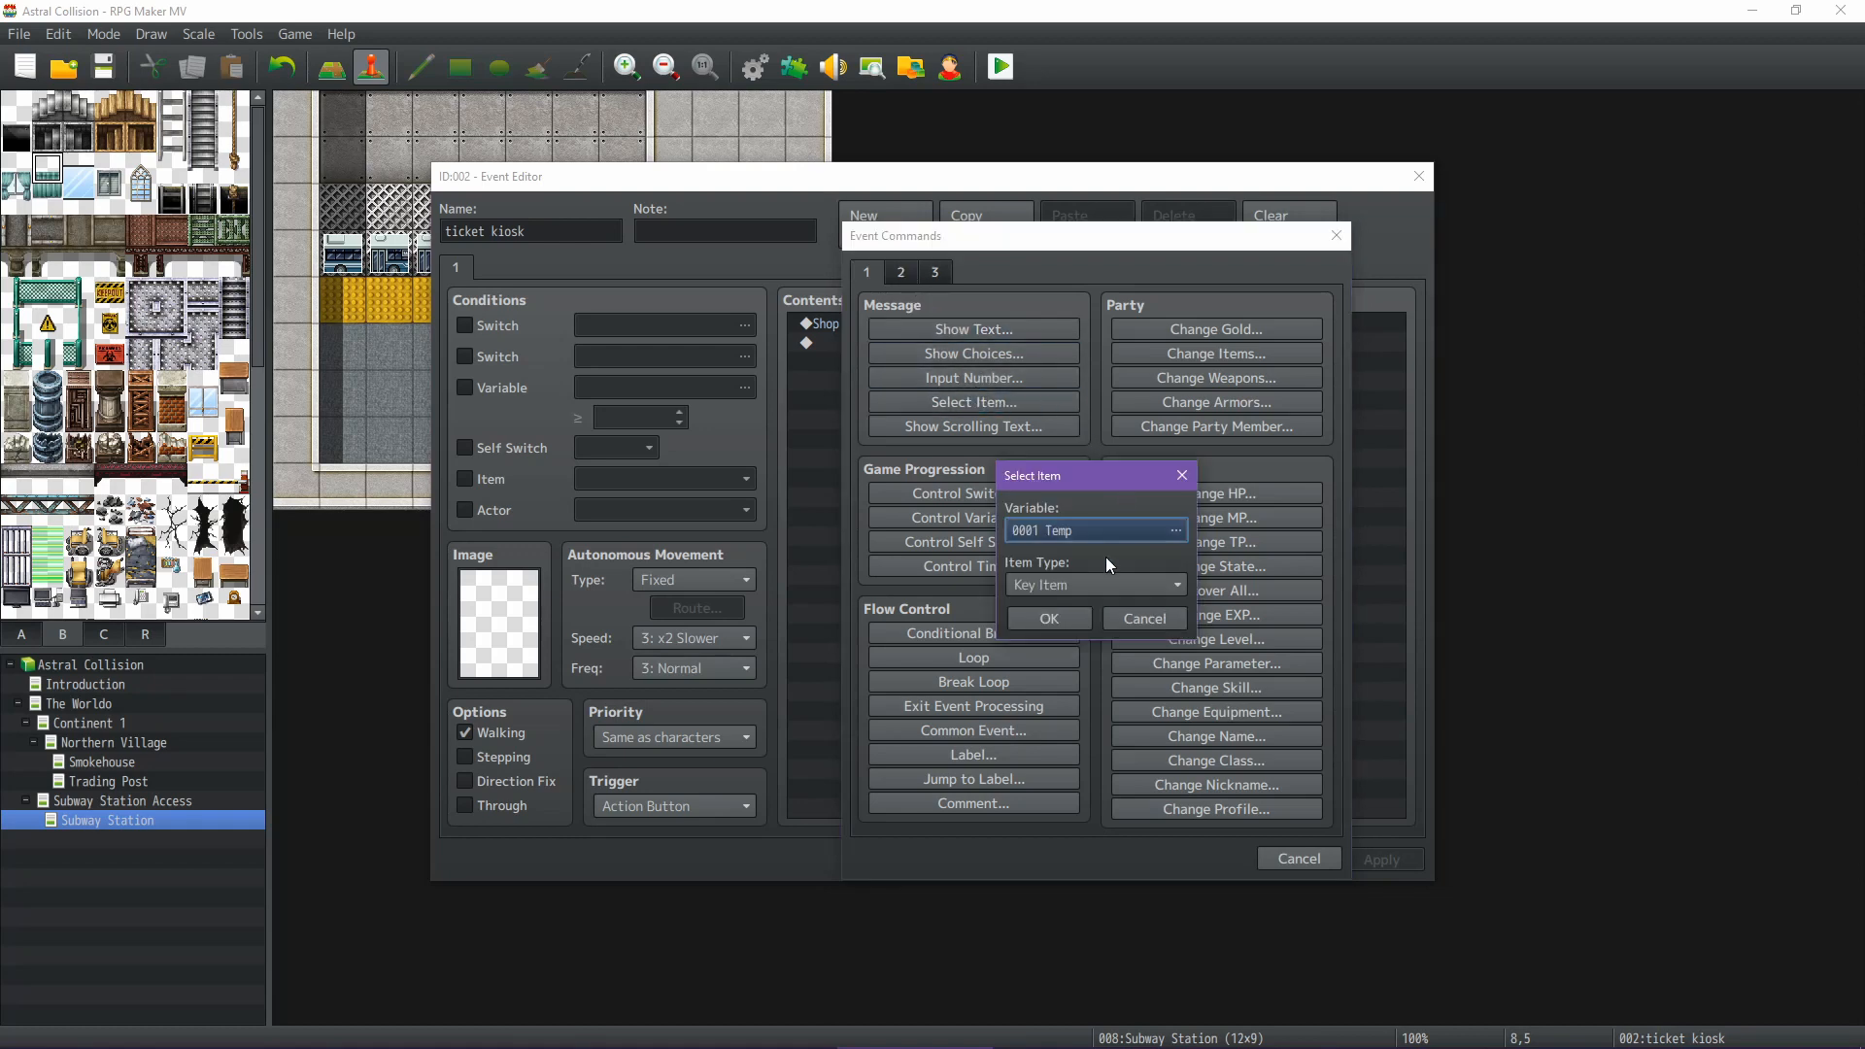
left_click(1088, 586)
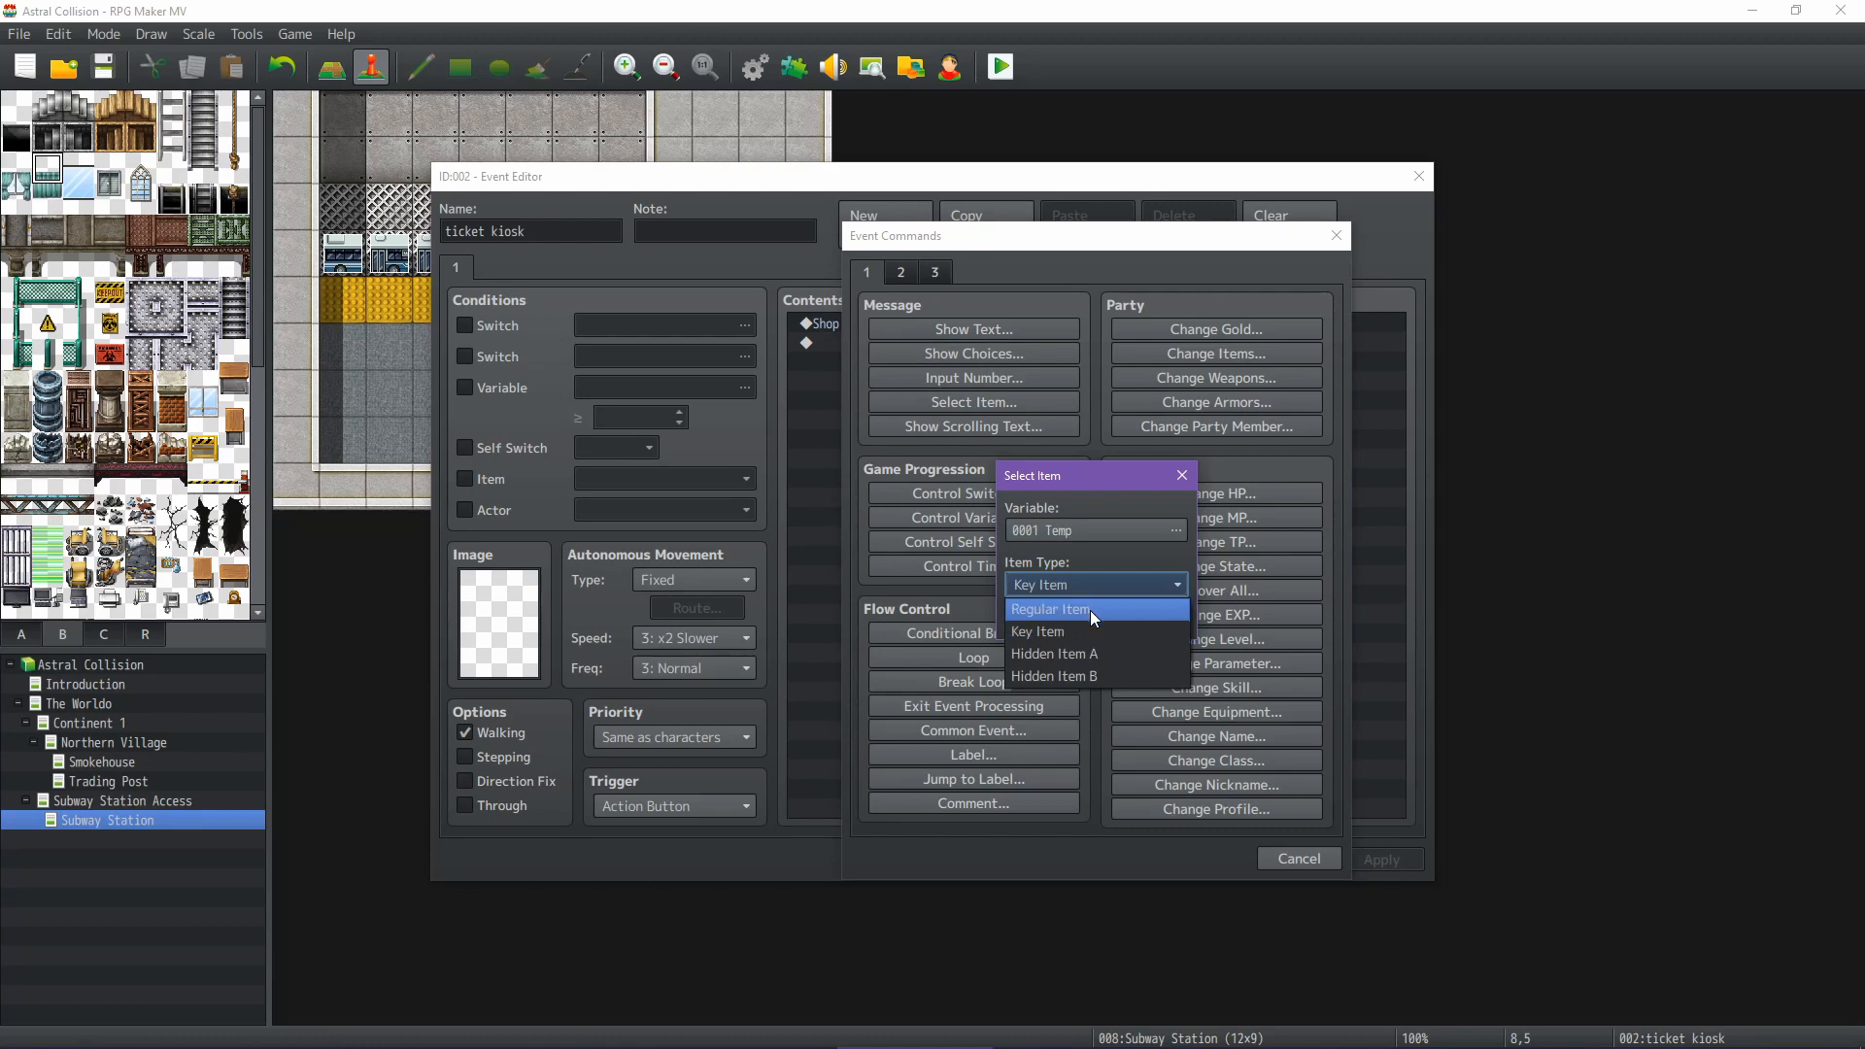
left_click(1090, 610)
left_click(1049, 618)
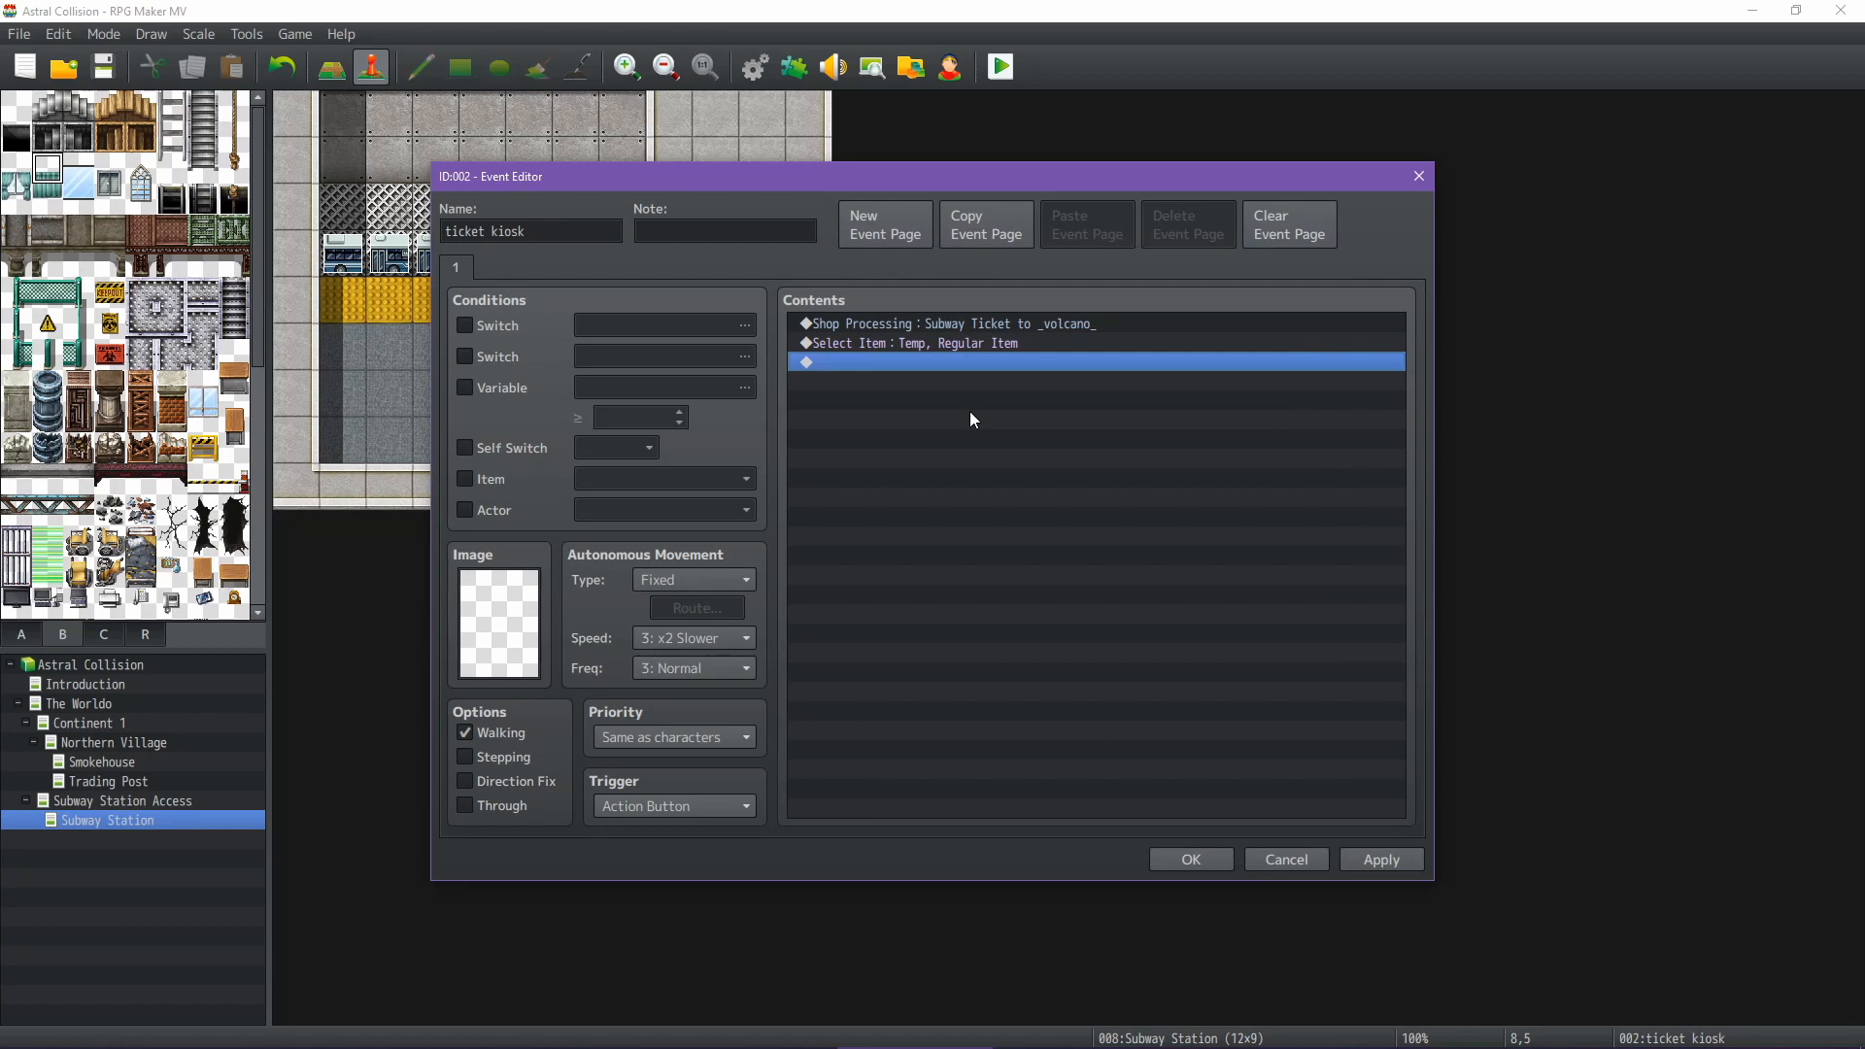
Start a Conditional Branch after the kiosk event's Select Item command, trying variable 0001 Temp as its condition
double_click(937, 359)
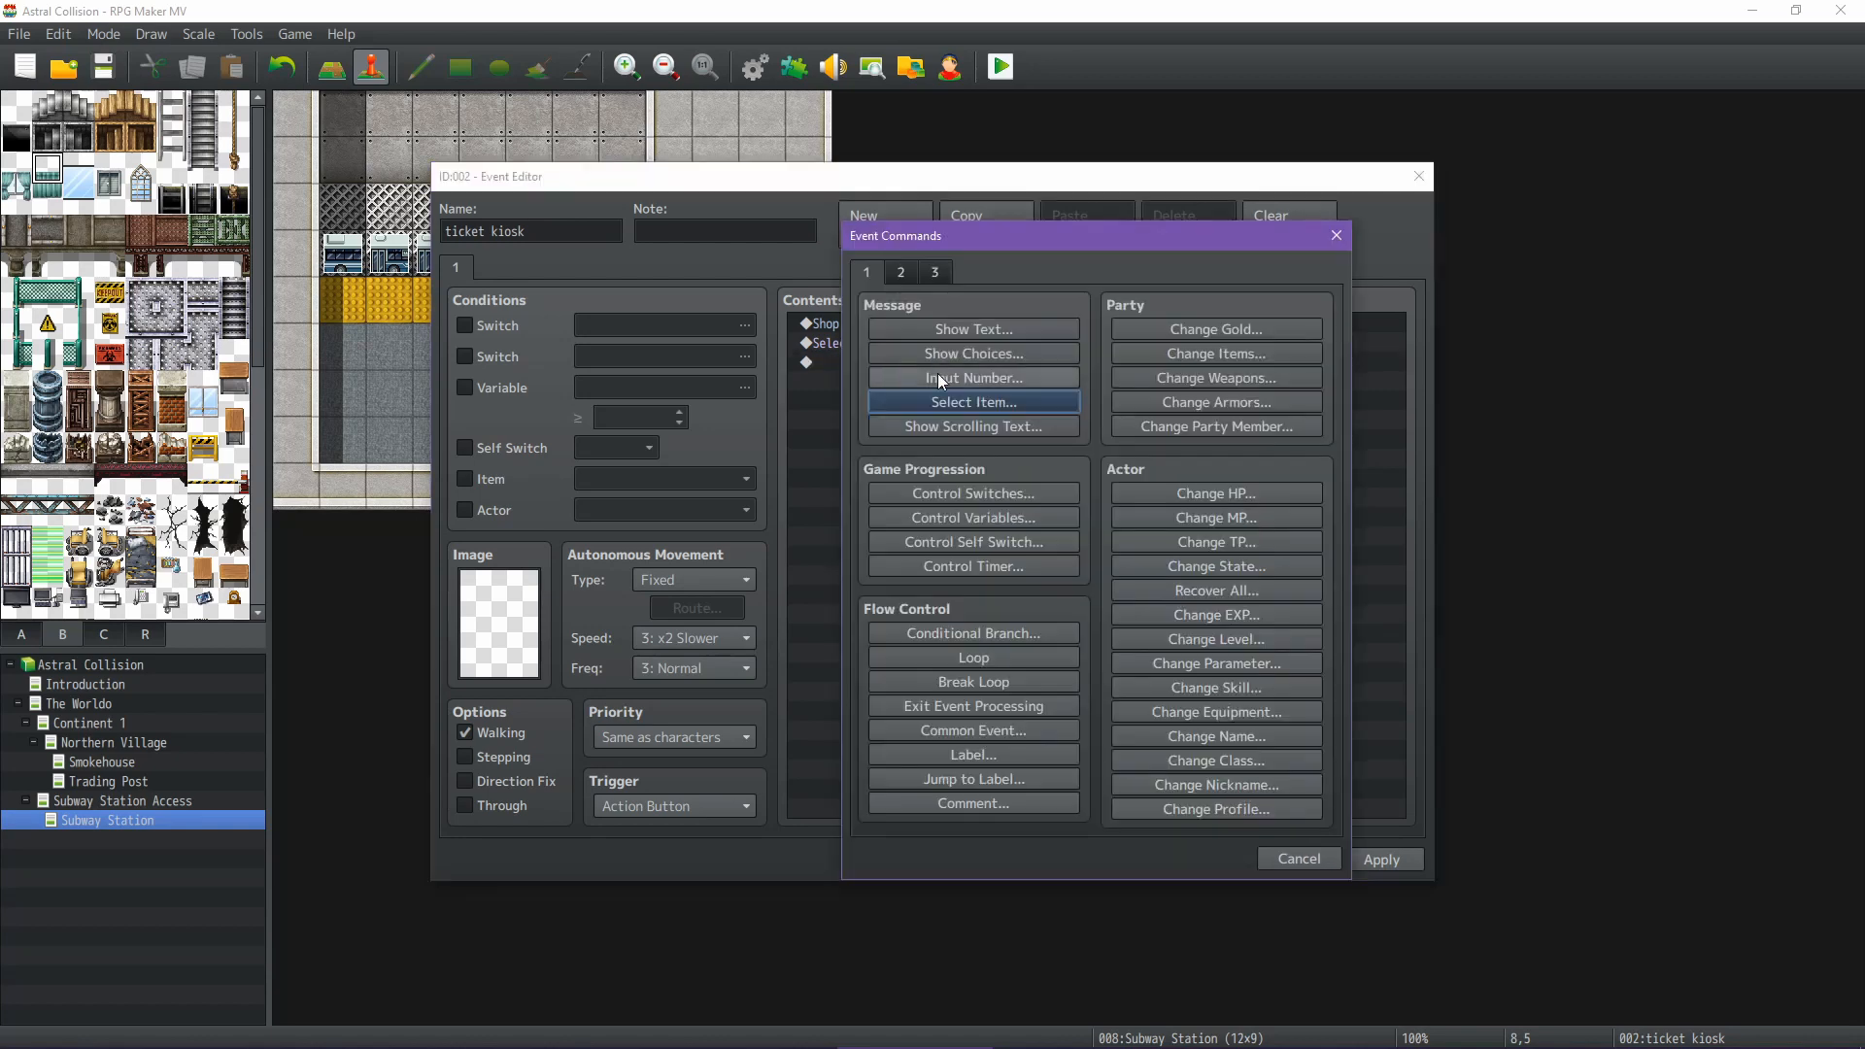
left_click(999, 633)
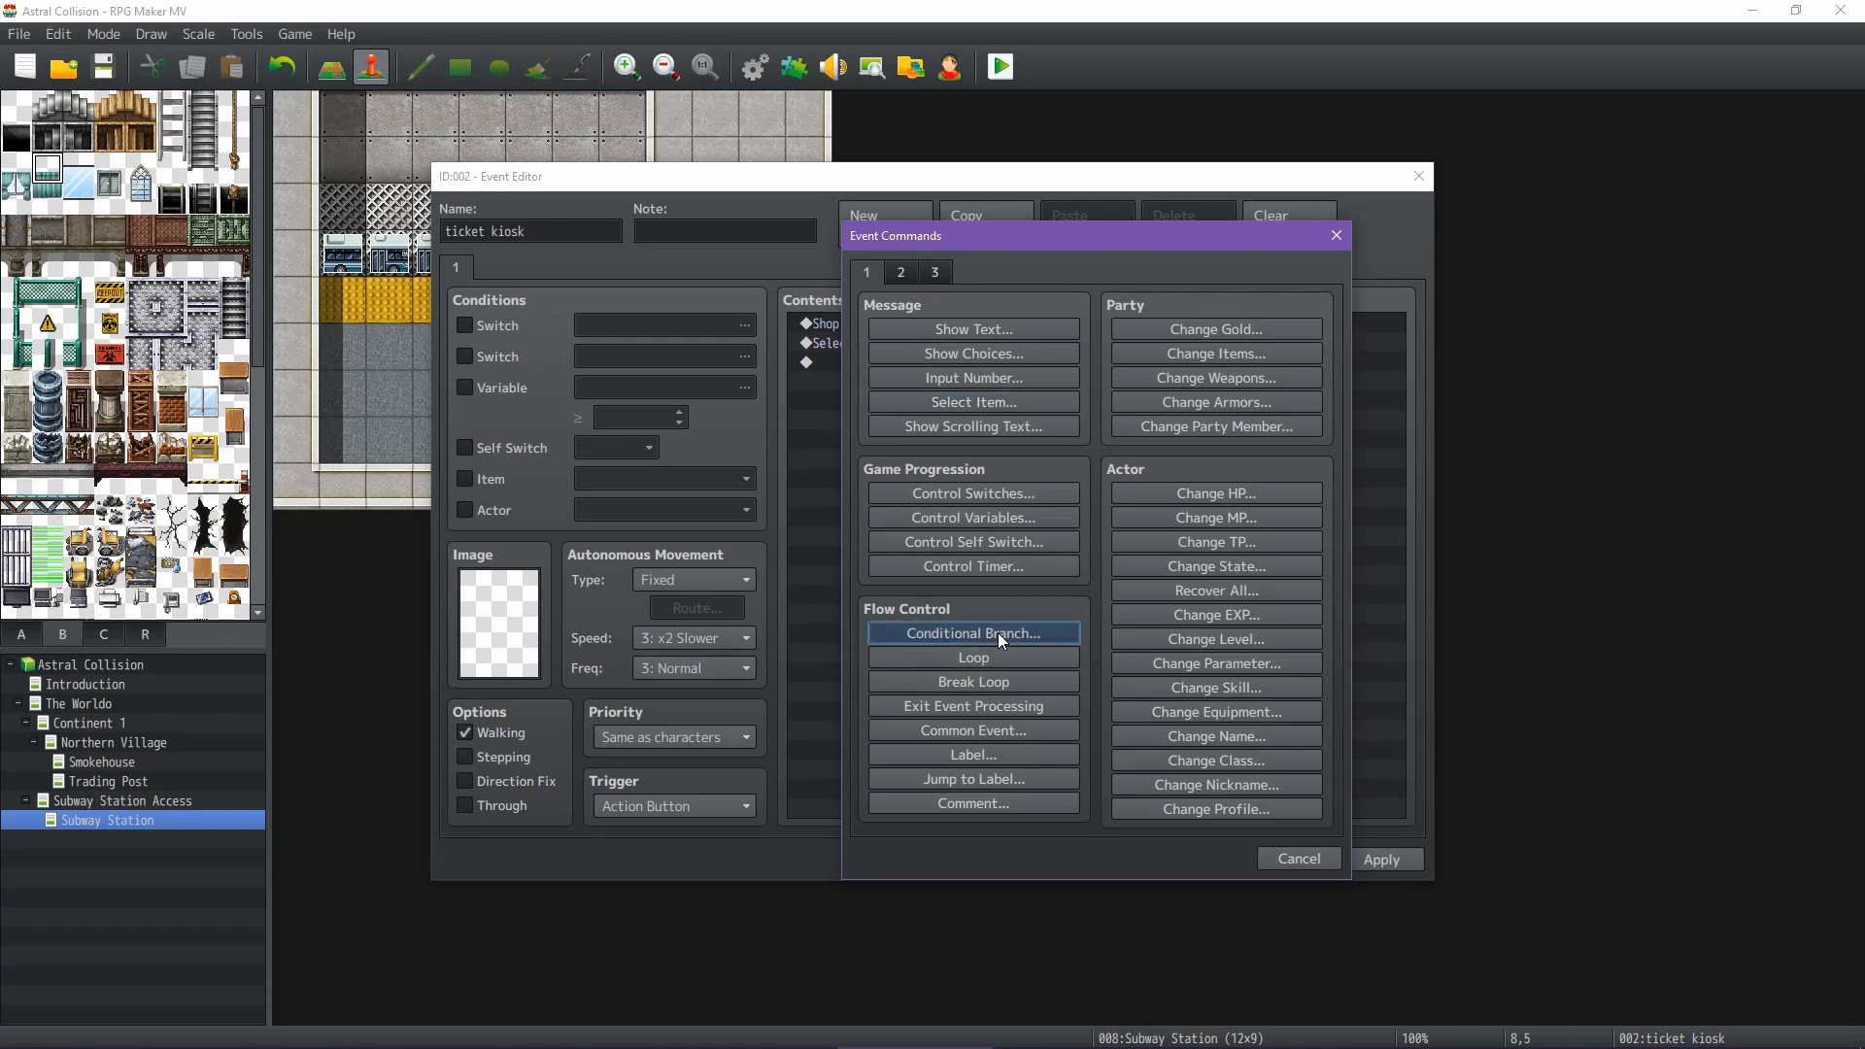
left_click(1061, 429)
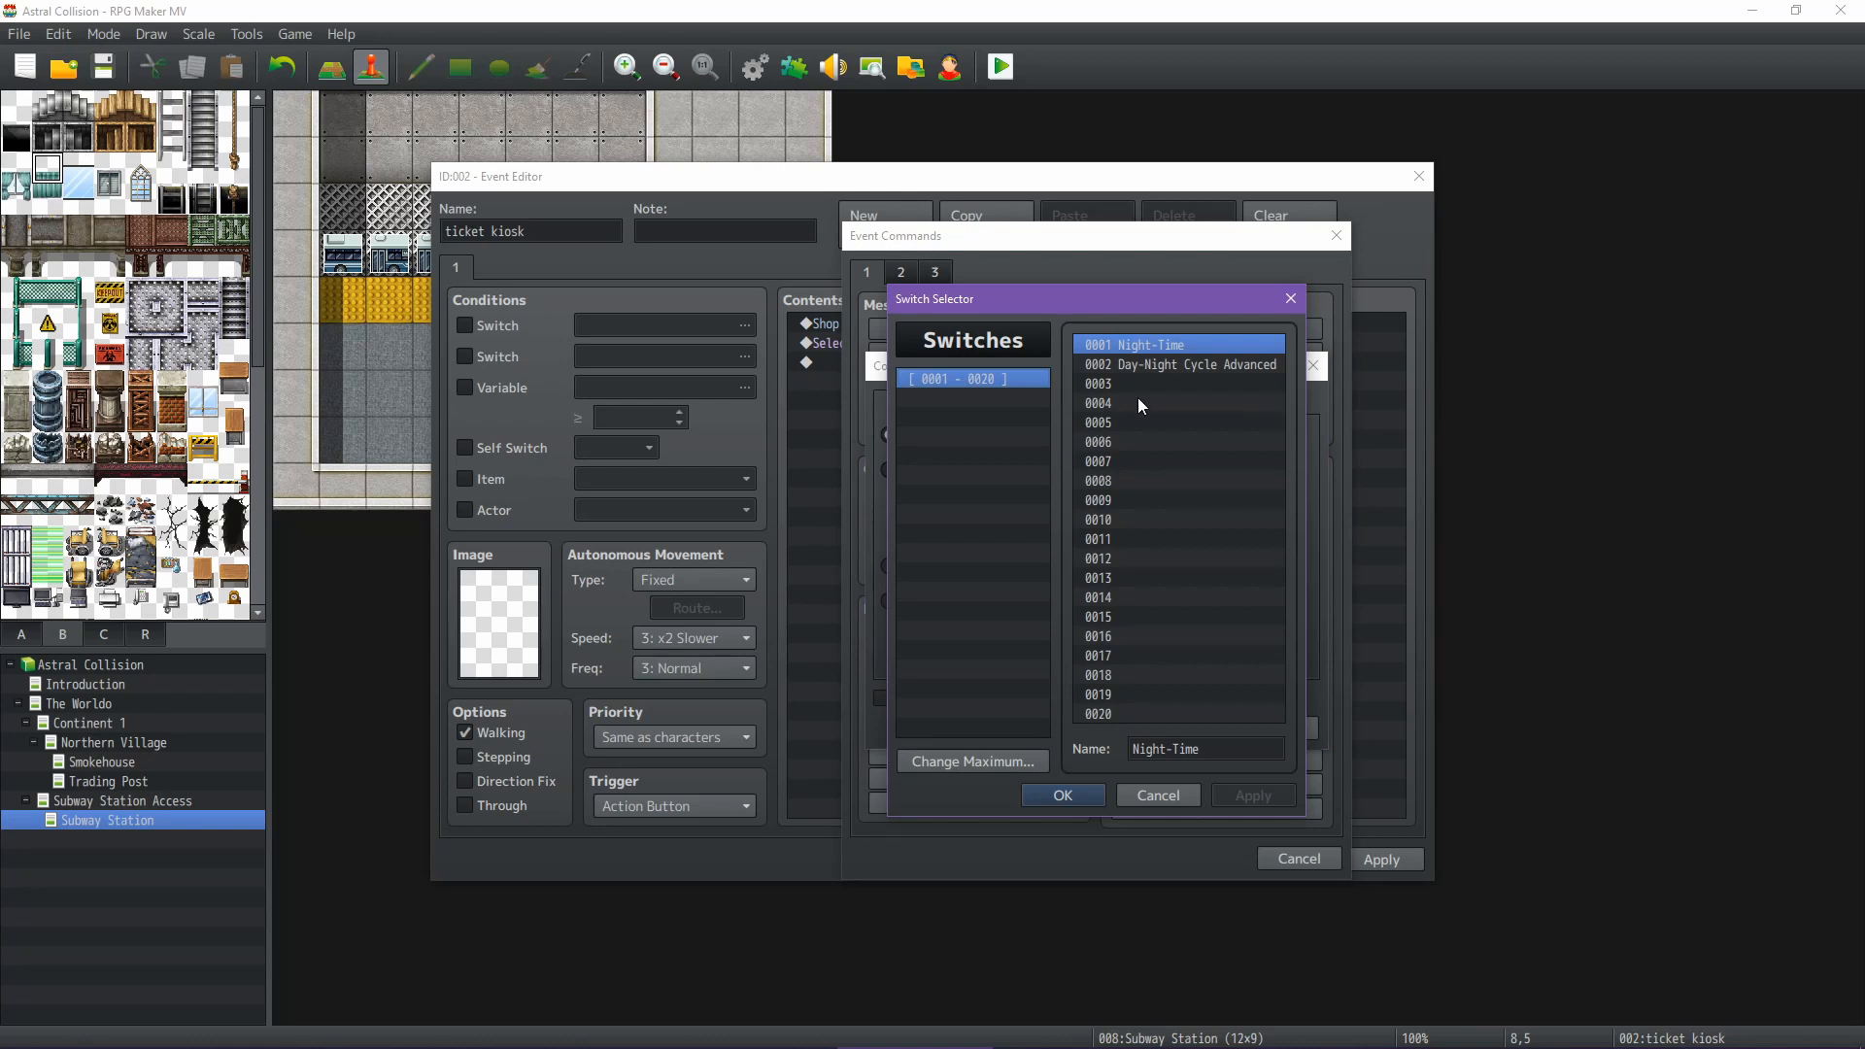
left_click(1158, 795)
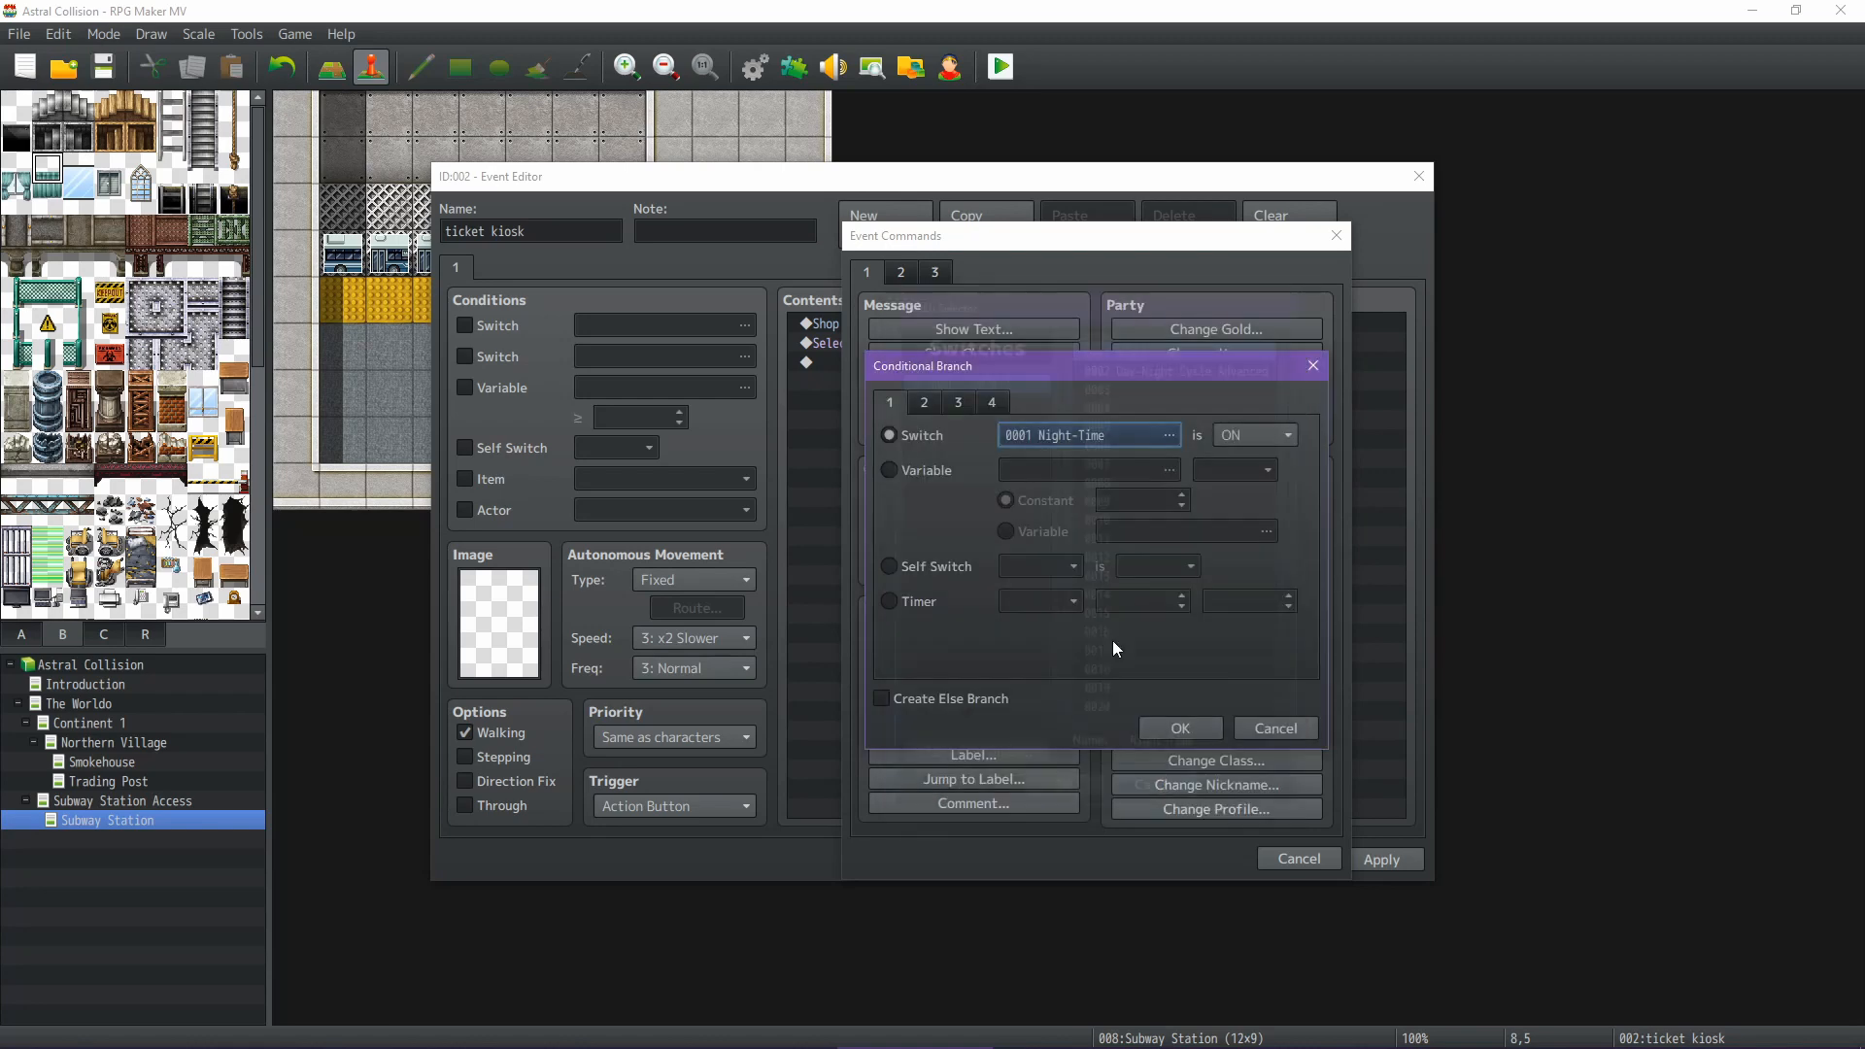
left_click(1052, 429)
left_click(1168, 803)
left_click(965, 472)
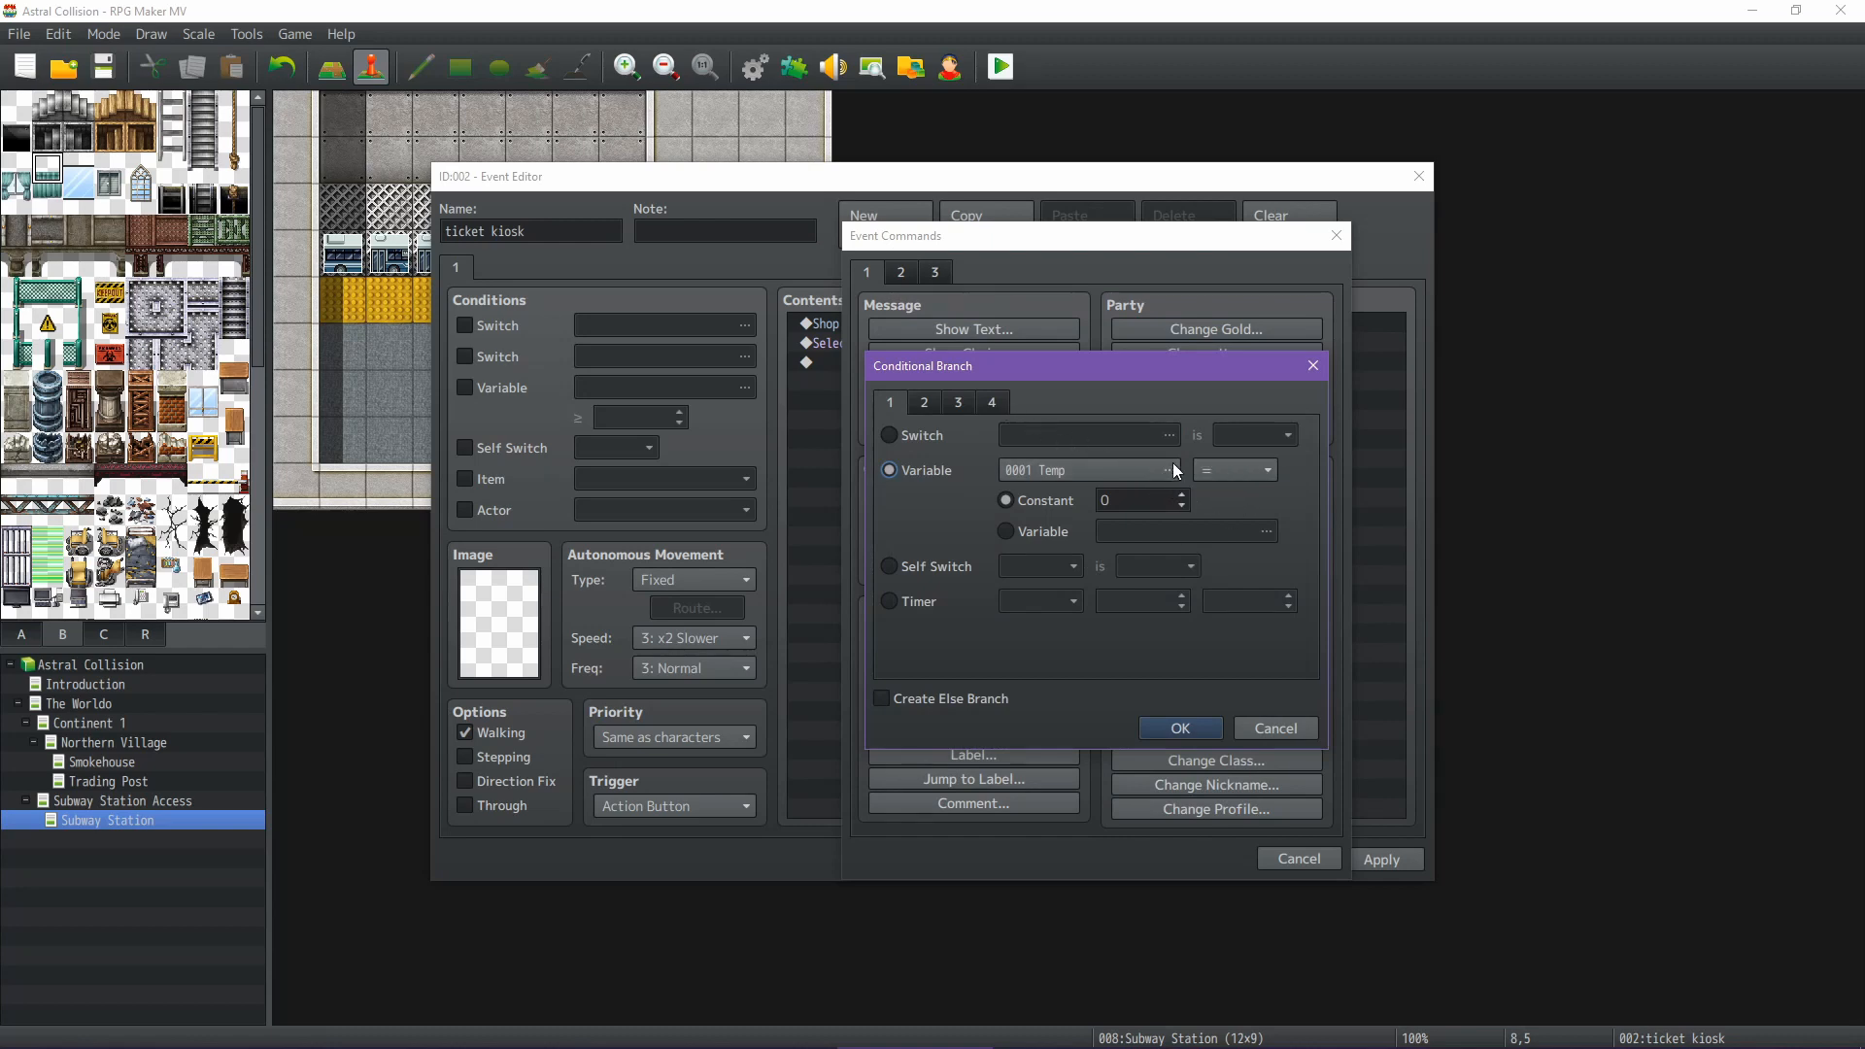
left_click(1228, 466)
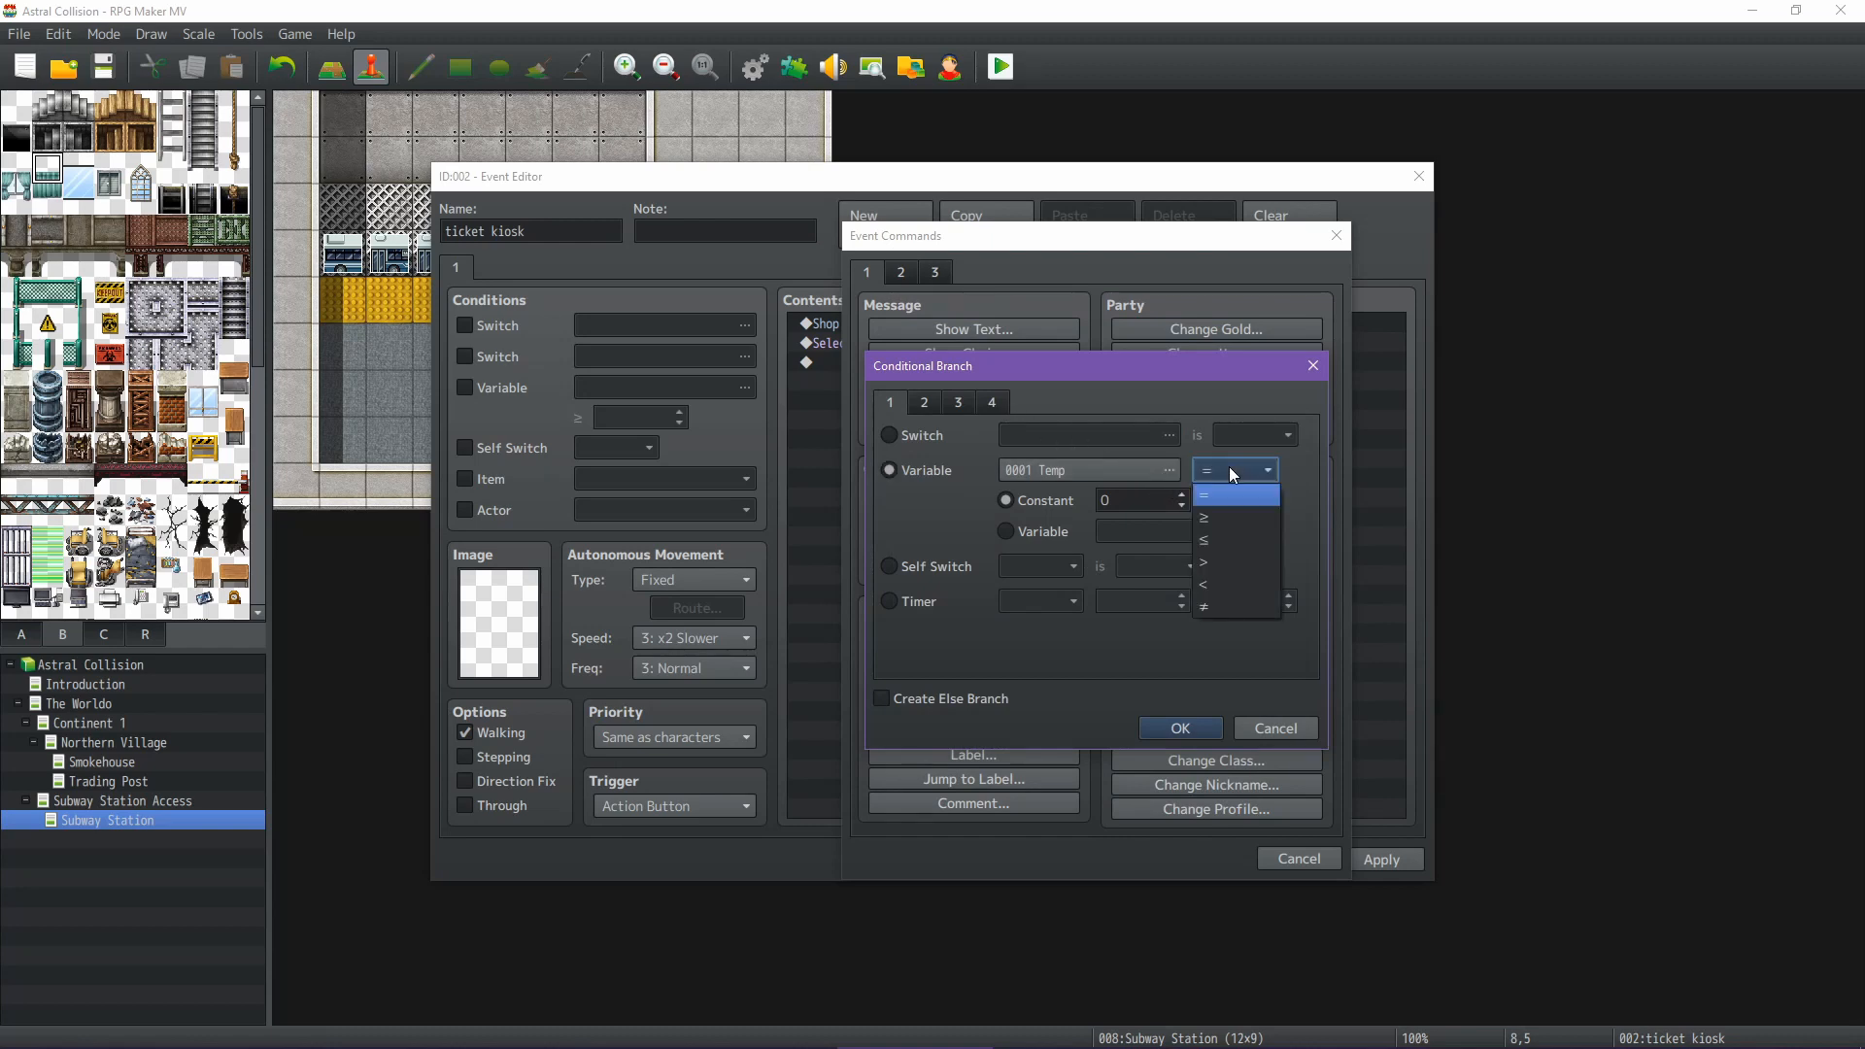
Use the script $gameVariable as the branch condition and insert the branch into the kiosk event
left_click(989, 400)
left_click(988, 400)
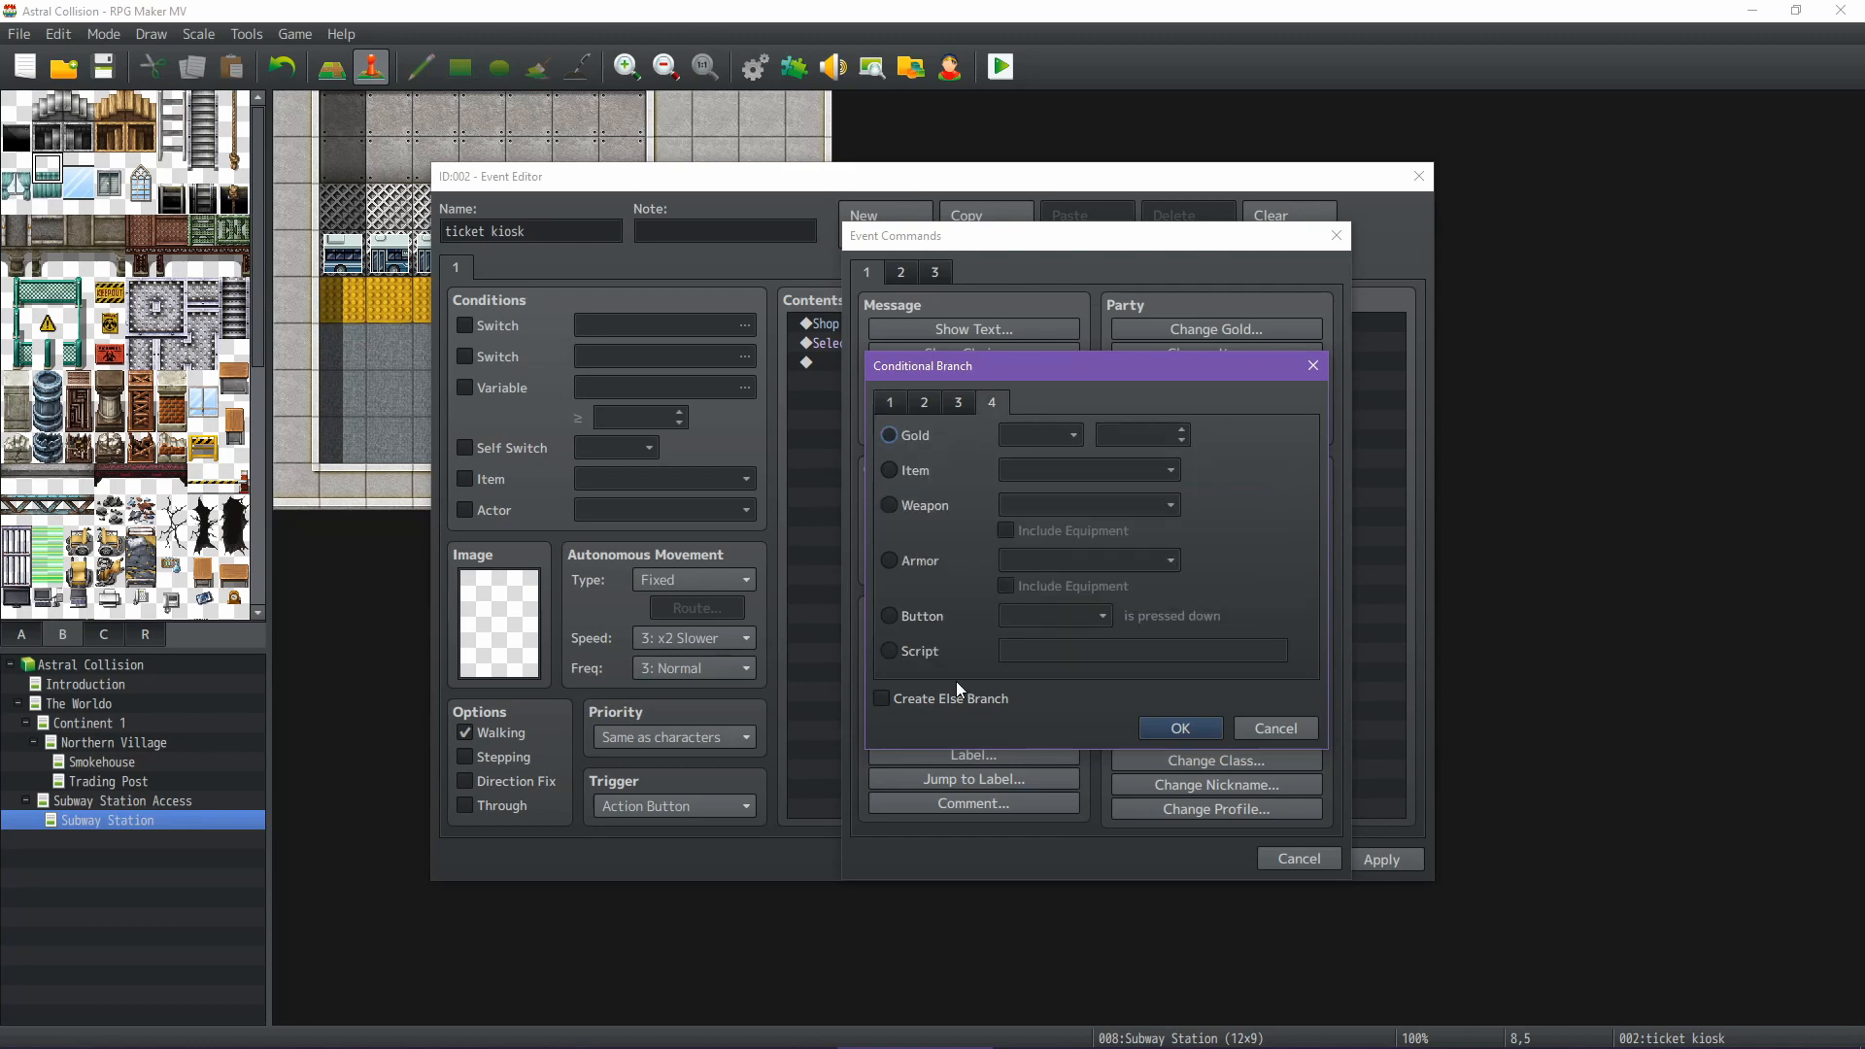
left_click(889, 651)
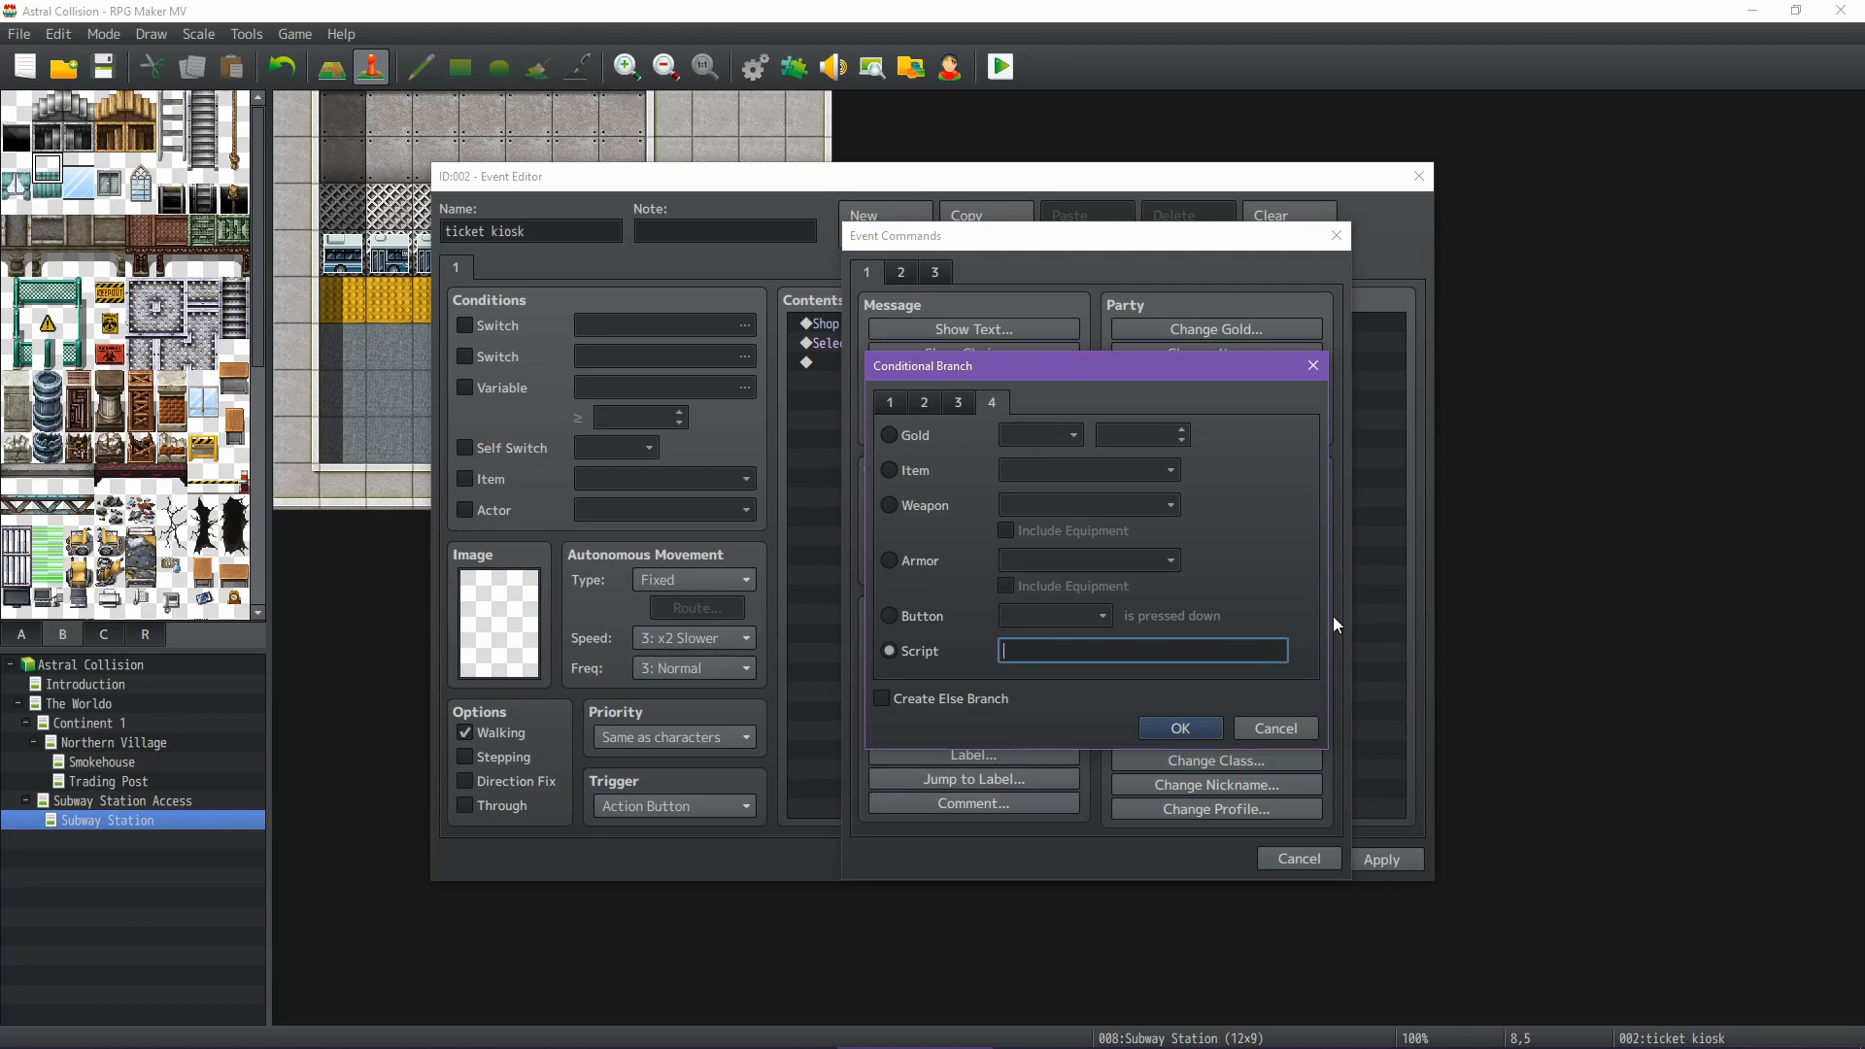
type("$gameVariable")
left_click(1191, 730)
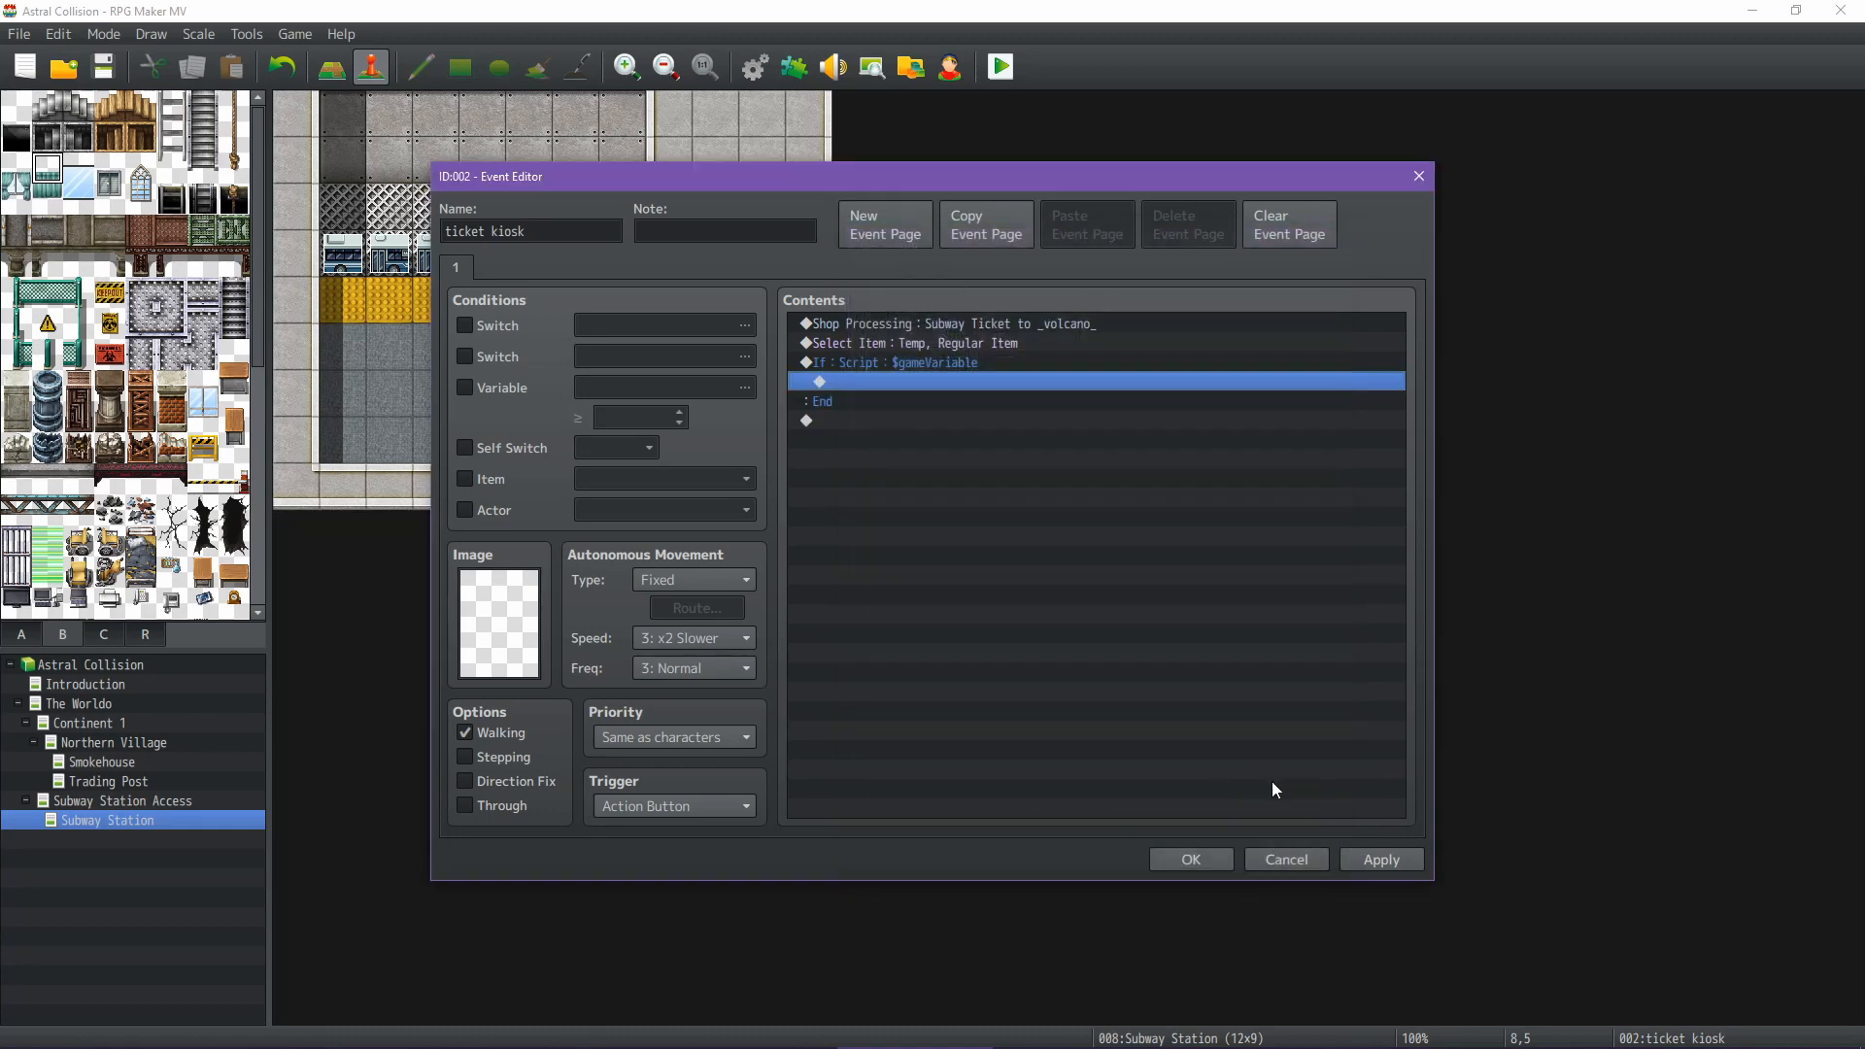
Apply and close the ticket kiosk event's edits, then save the project
left_click(1382, 861)
left_click(1191, 859)
key("ctrl+s")
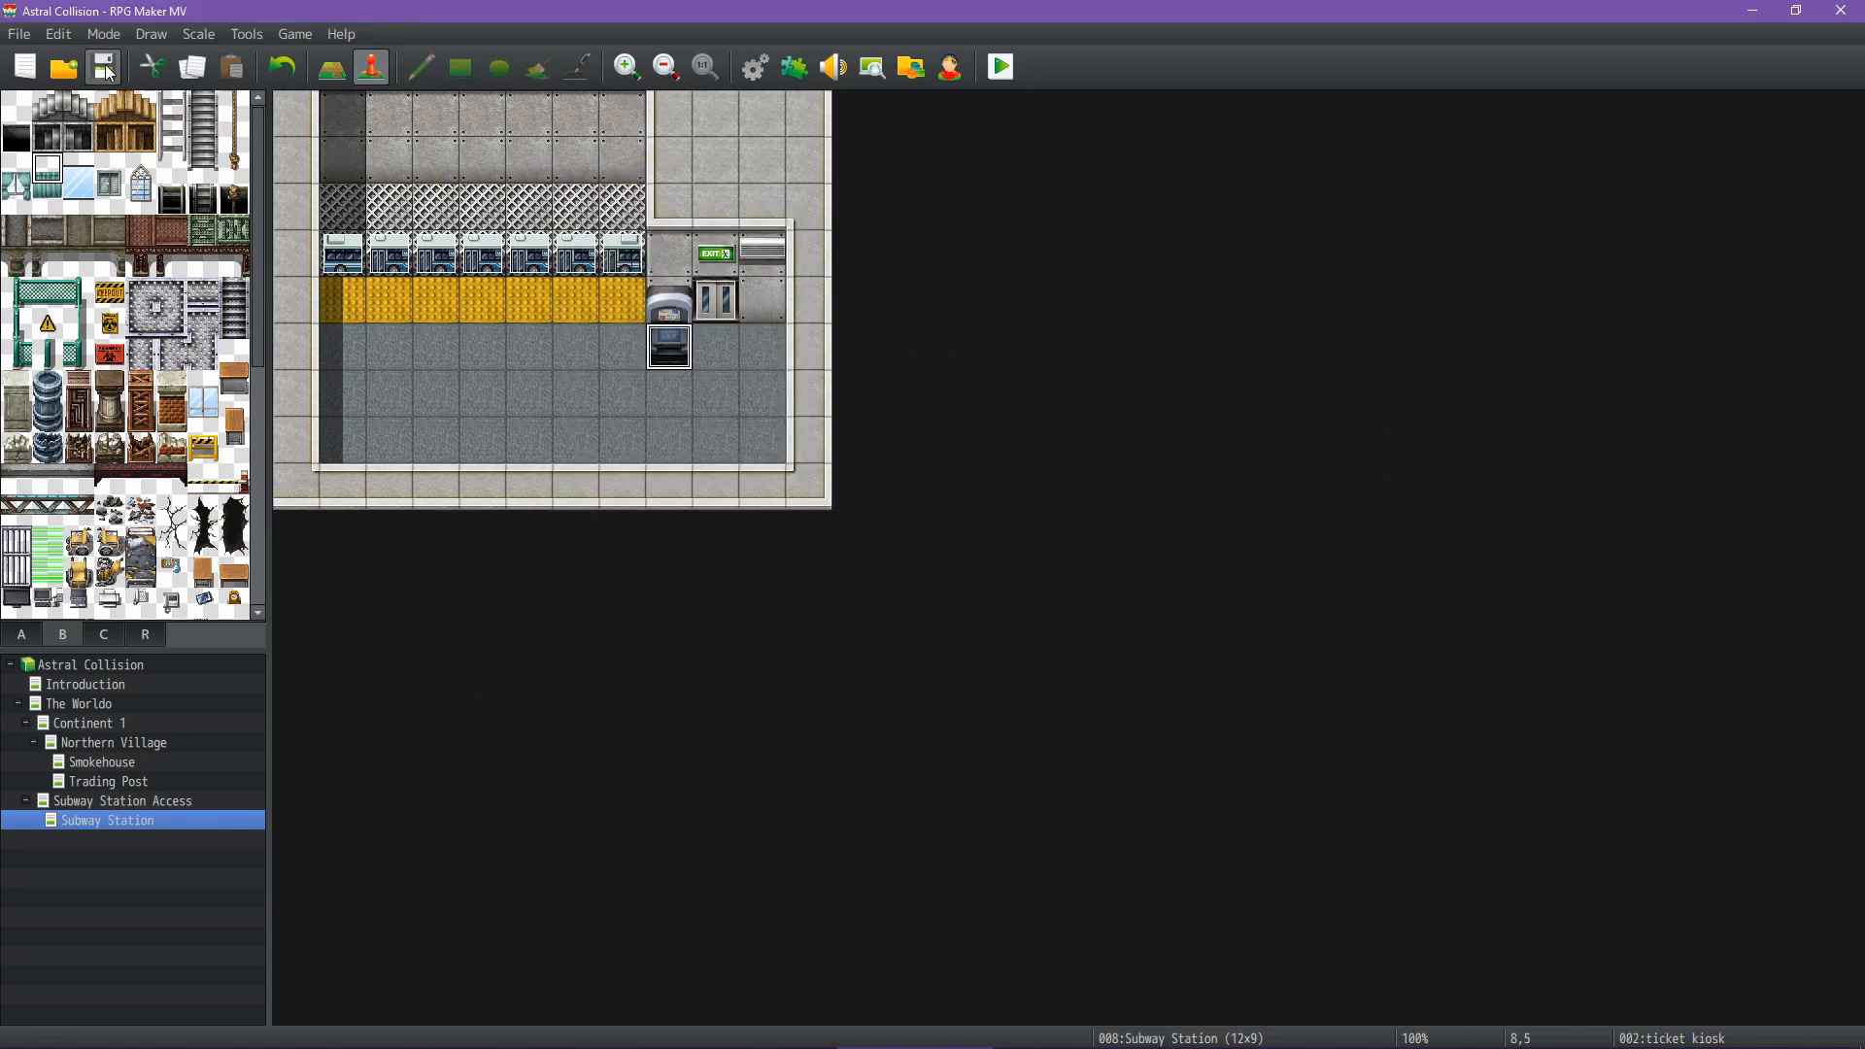
Playtest the game and continue from the save in File 2
left_click(1002, 64)
key("ctrl+r")
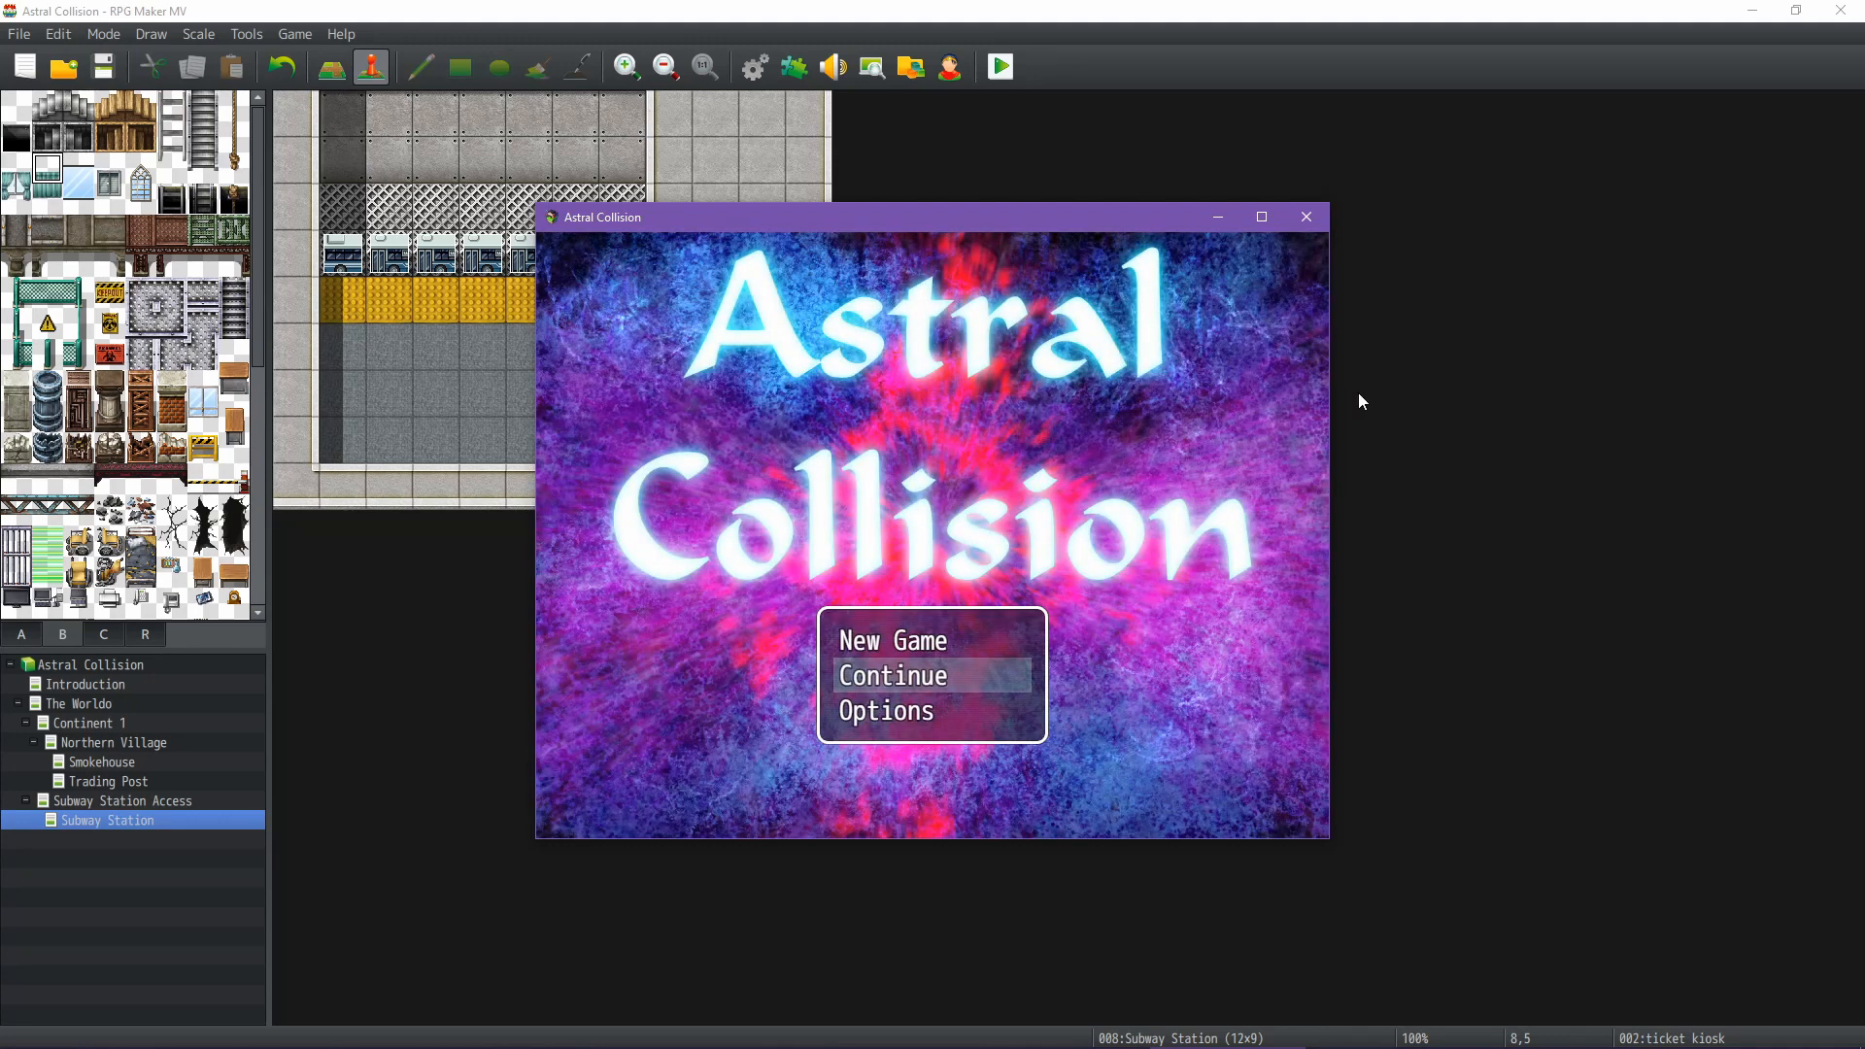
key("Return")
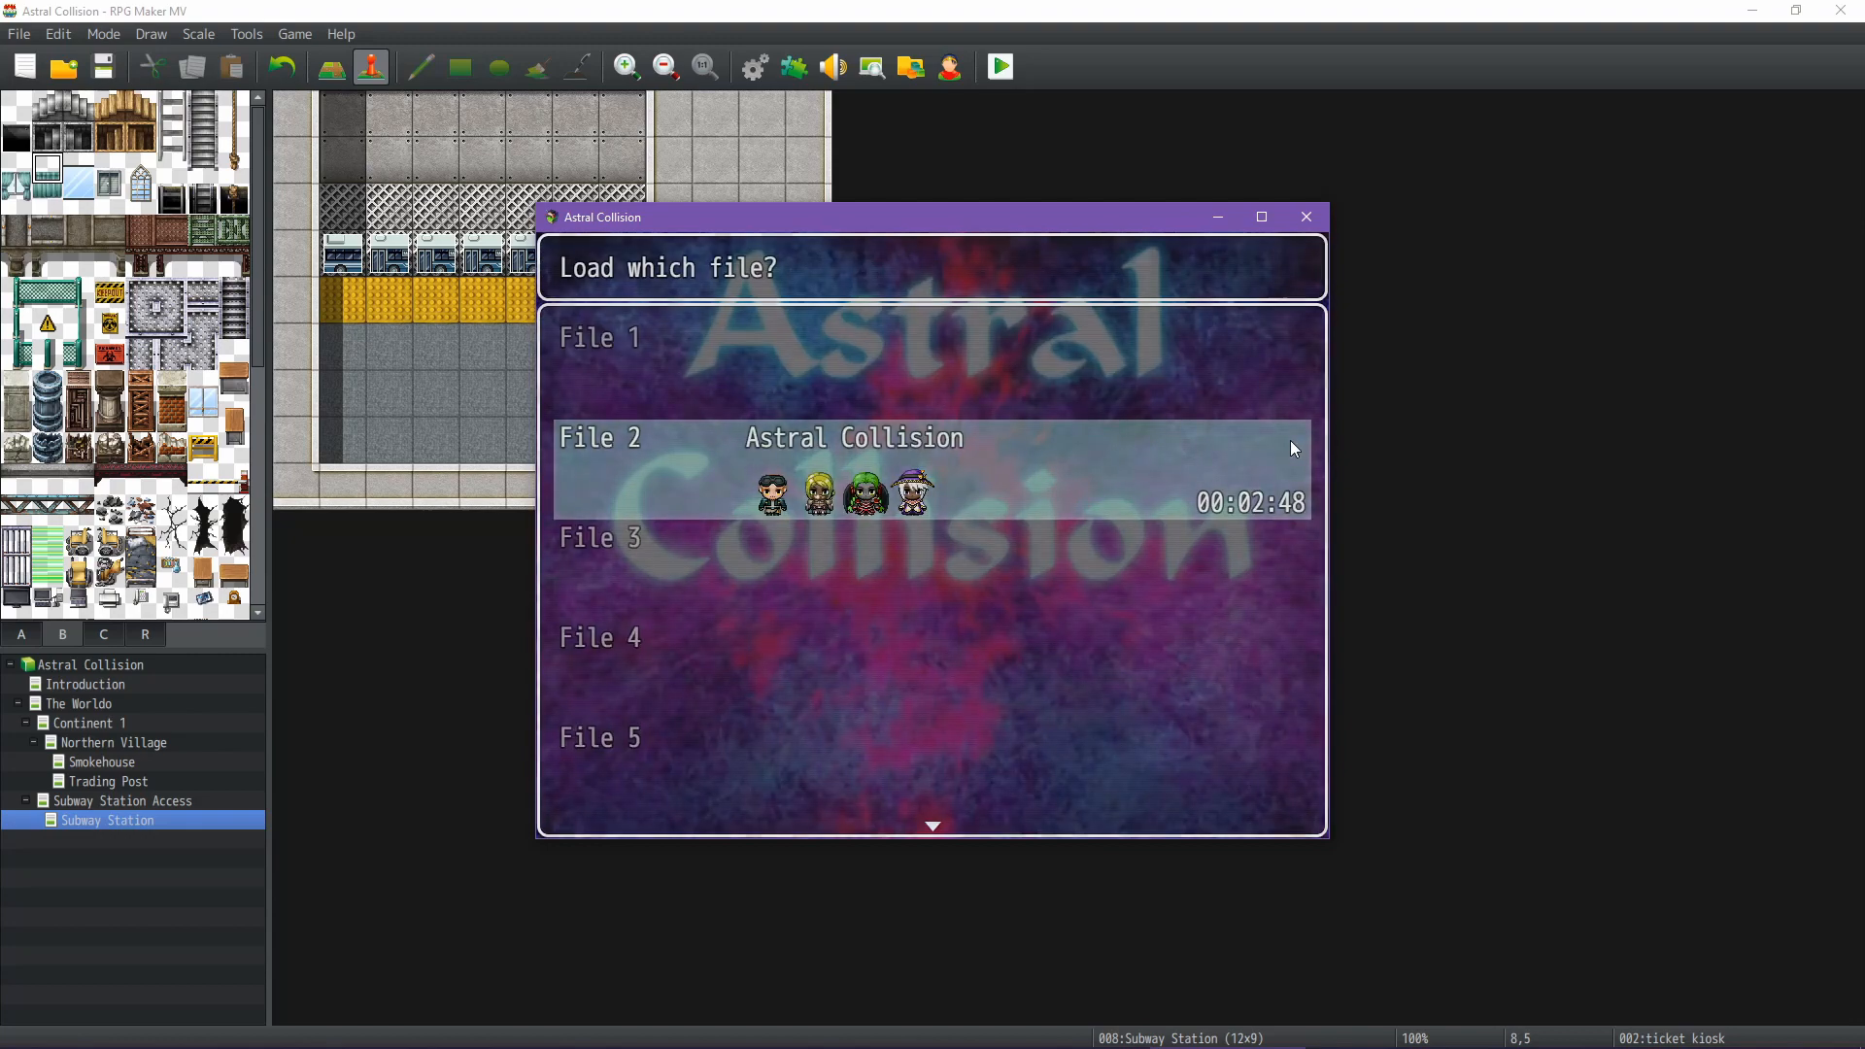
key("Return")
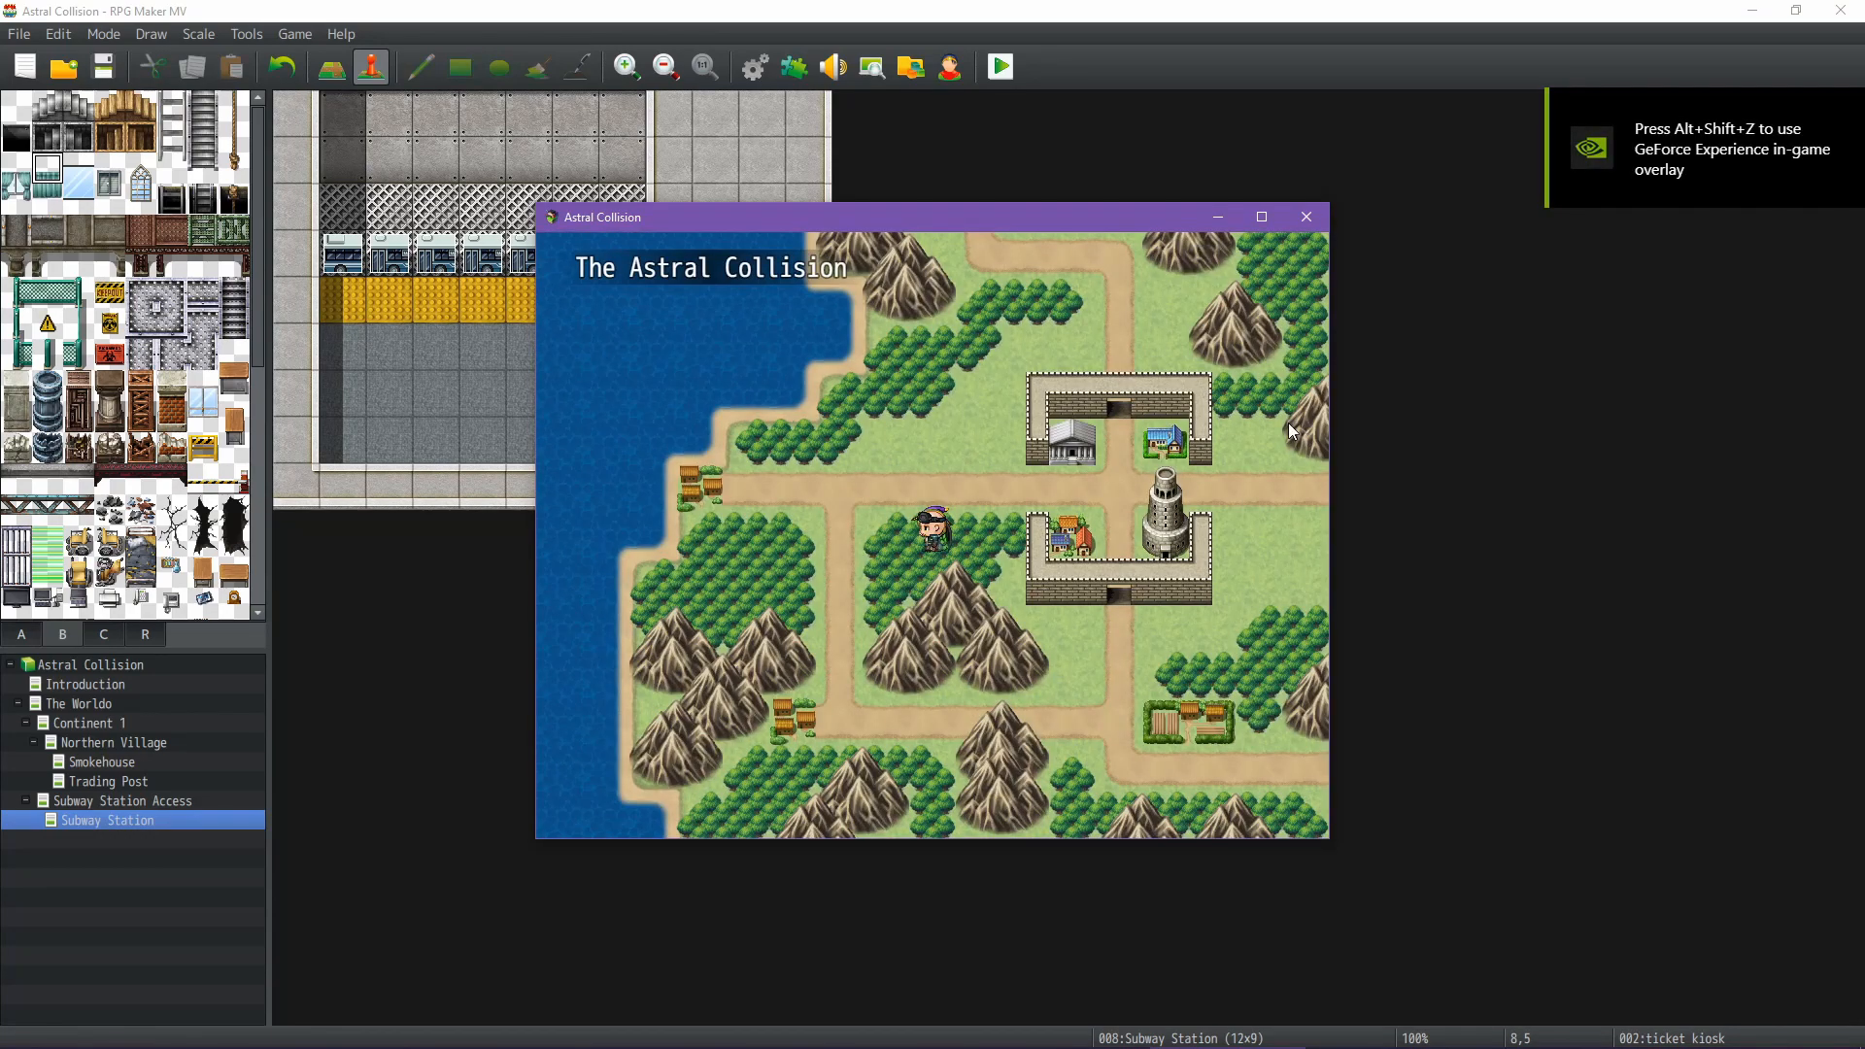
Open the playtest's developer console and evaluate $gameVariables.value
key("F8")
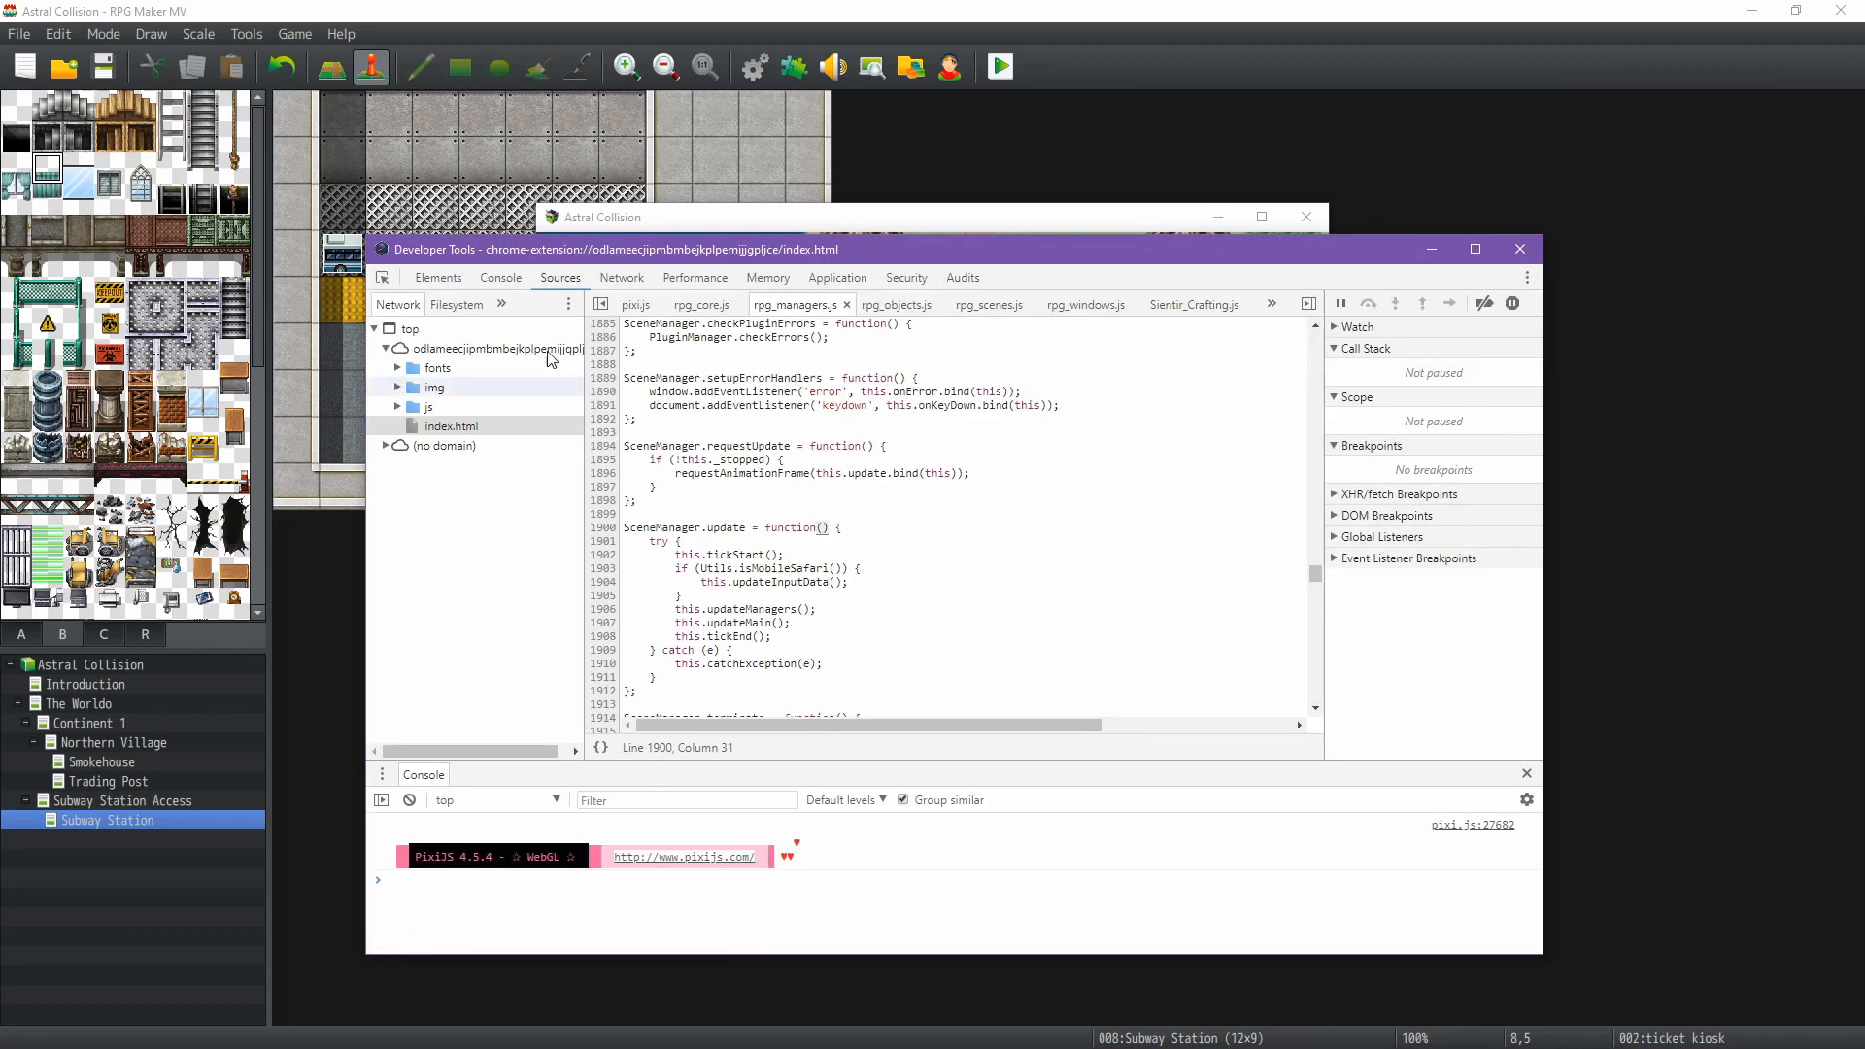
left_click(503, 279)
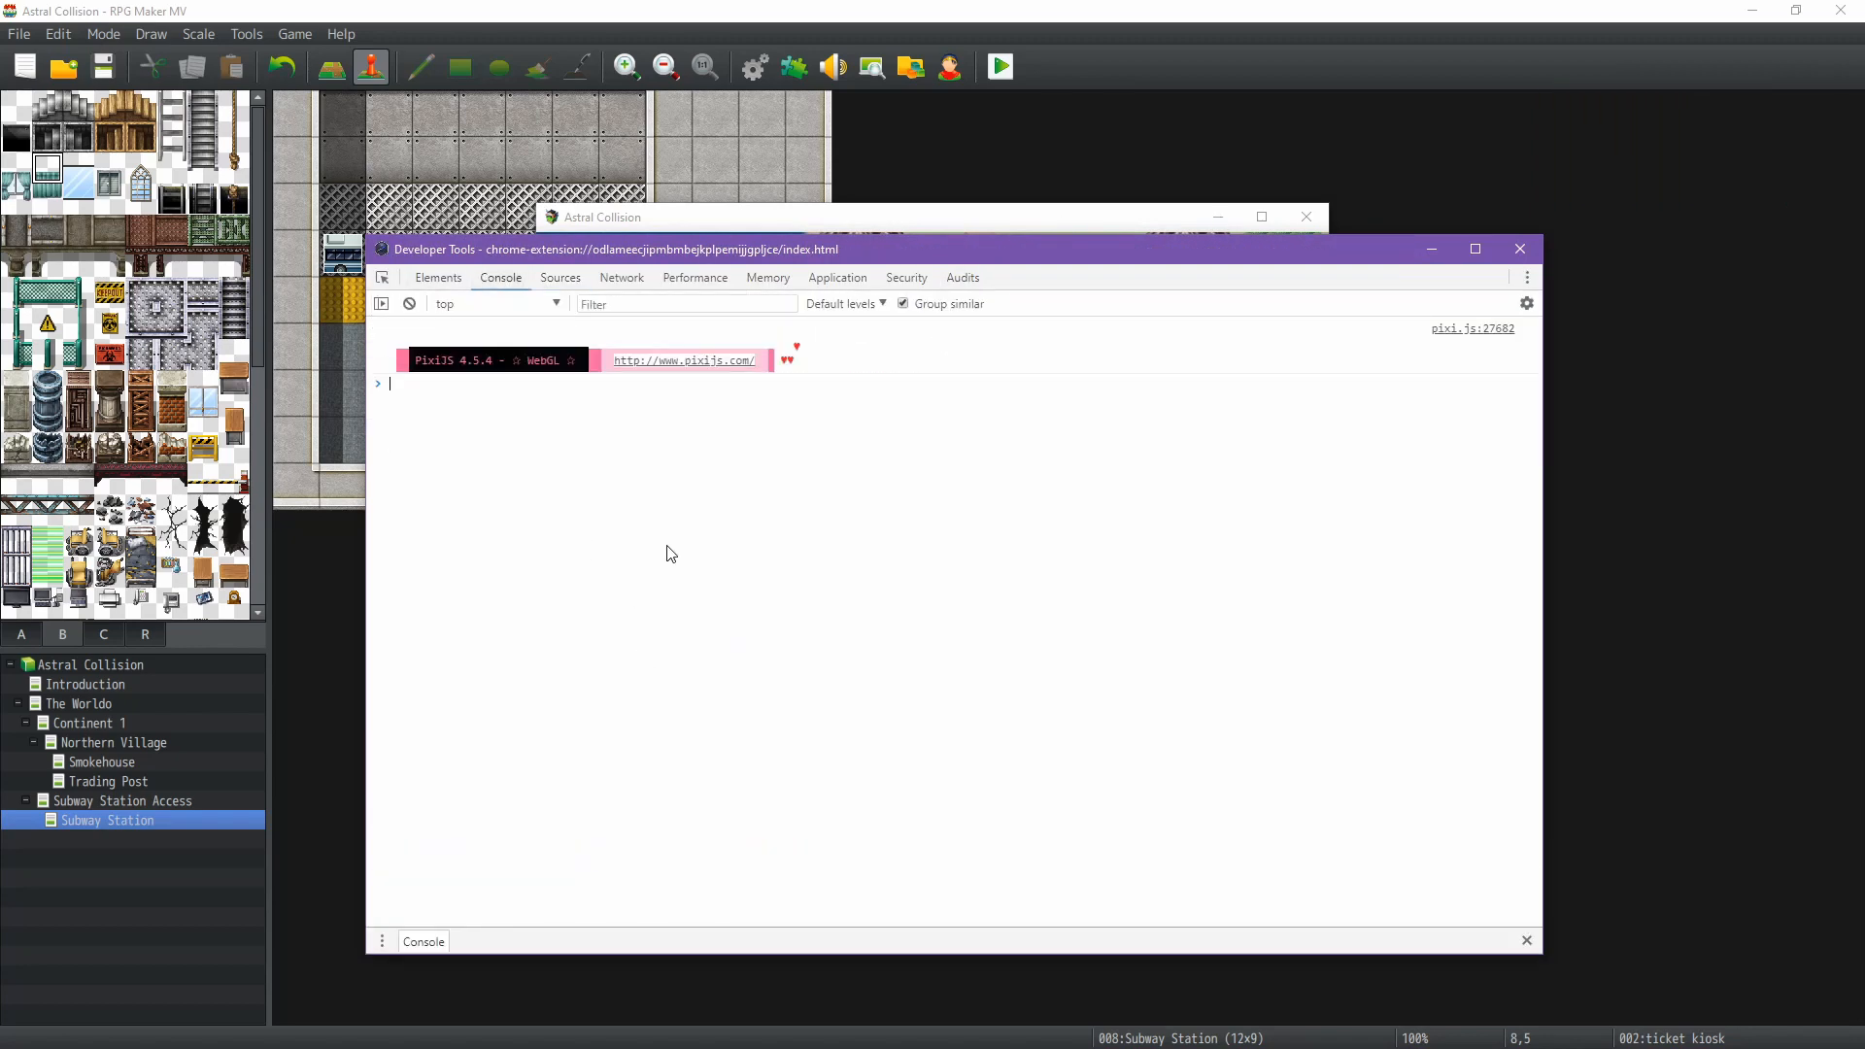
type("$gameV")
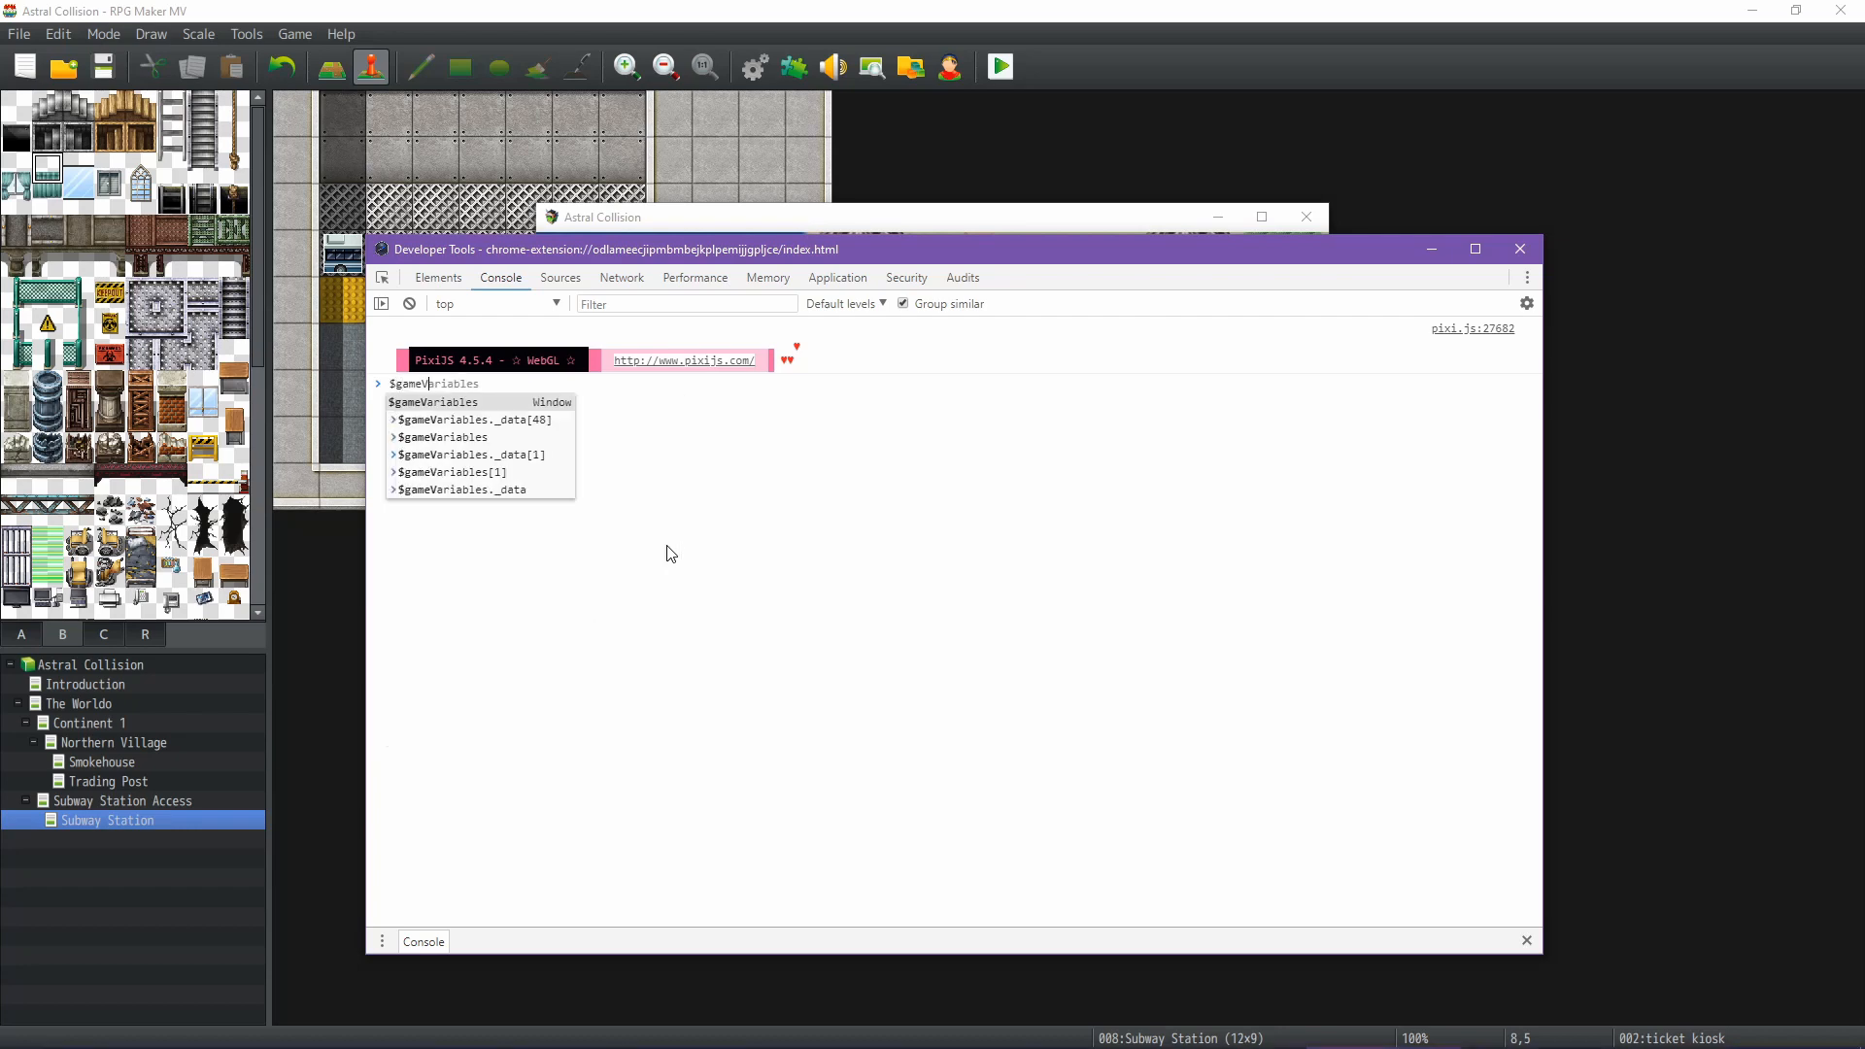
type("ariables.")
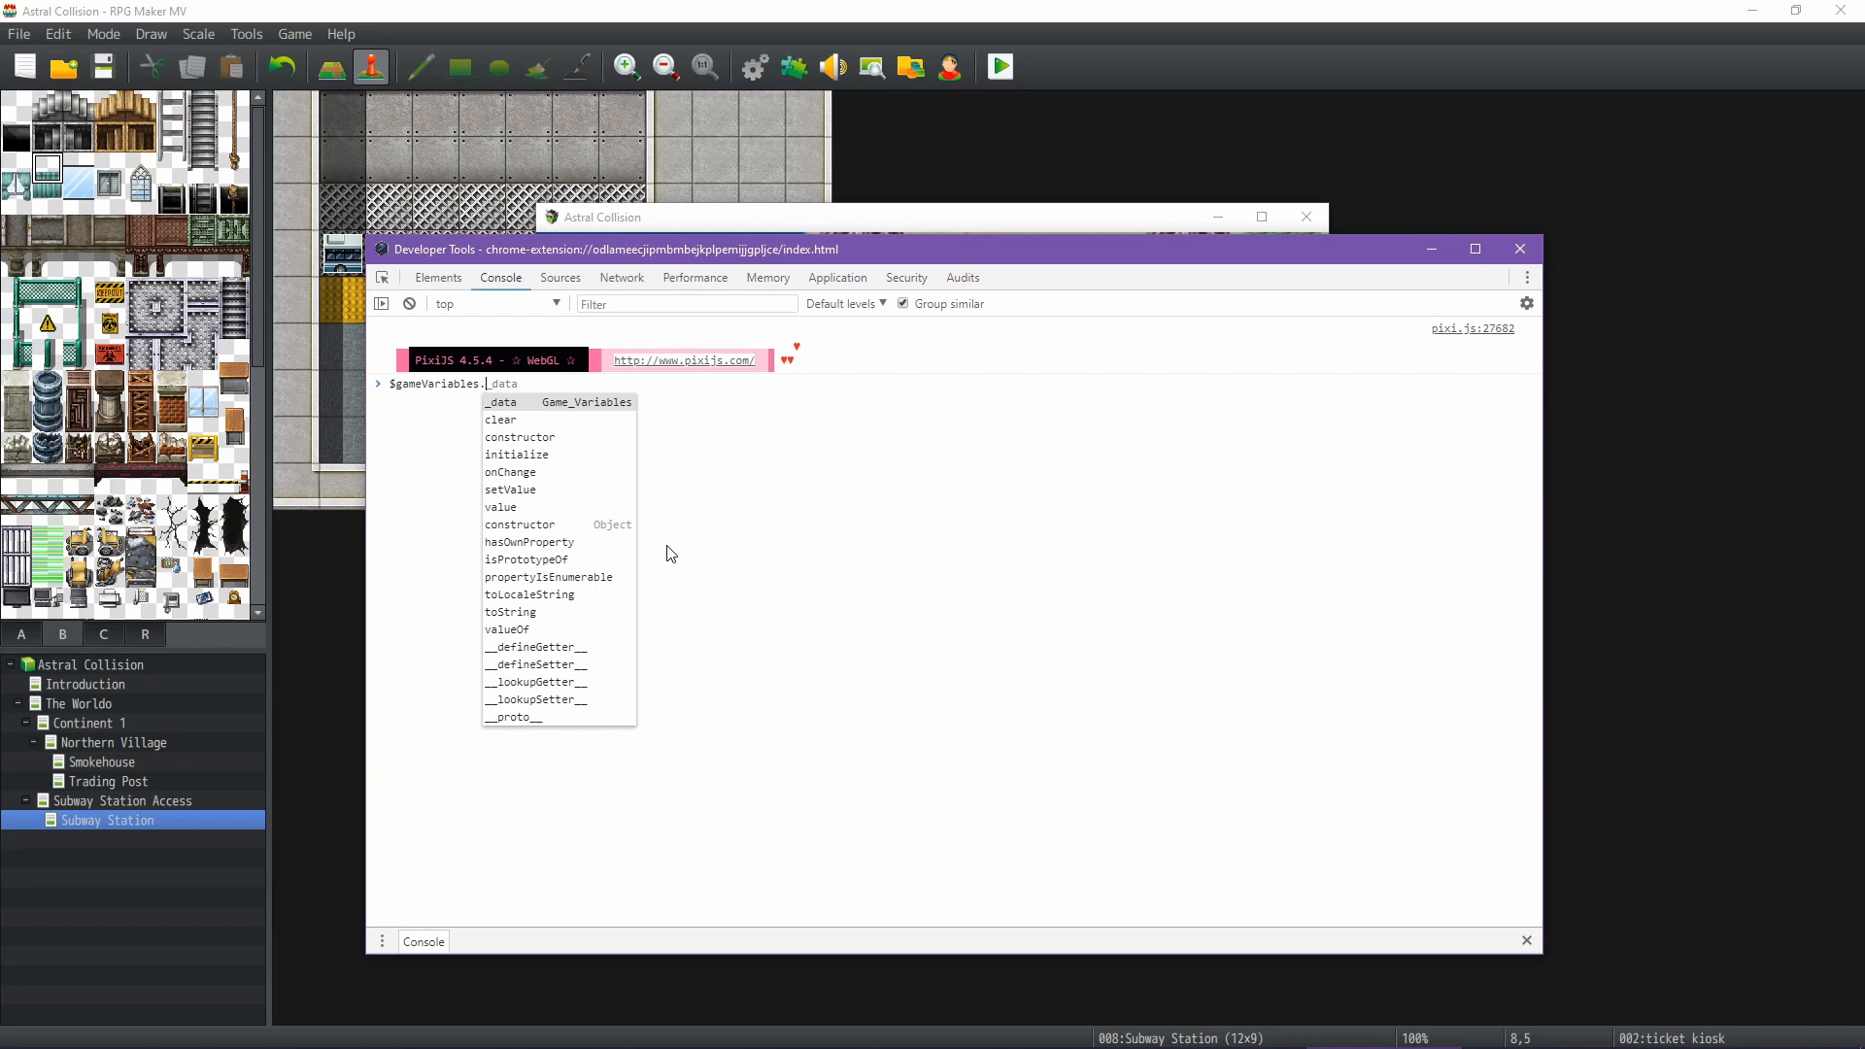
type("value")
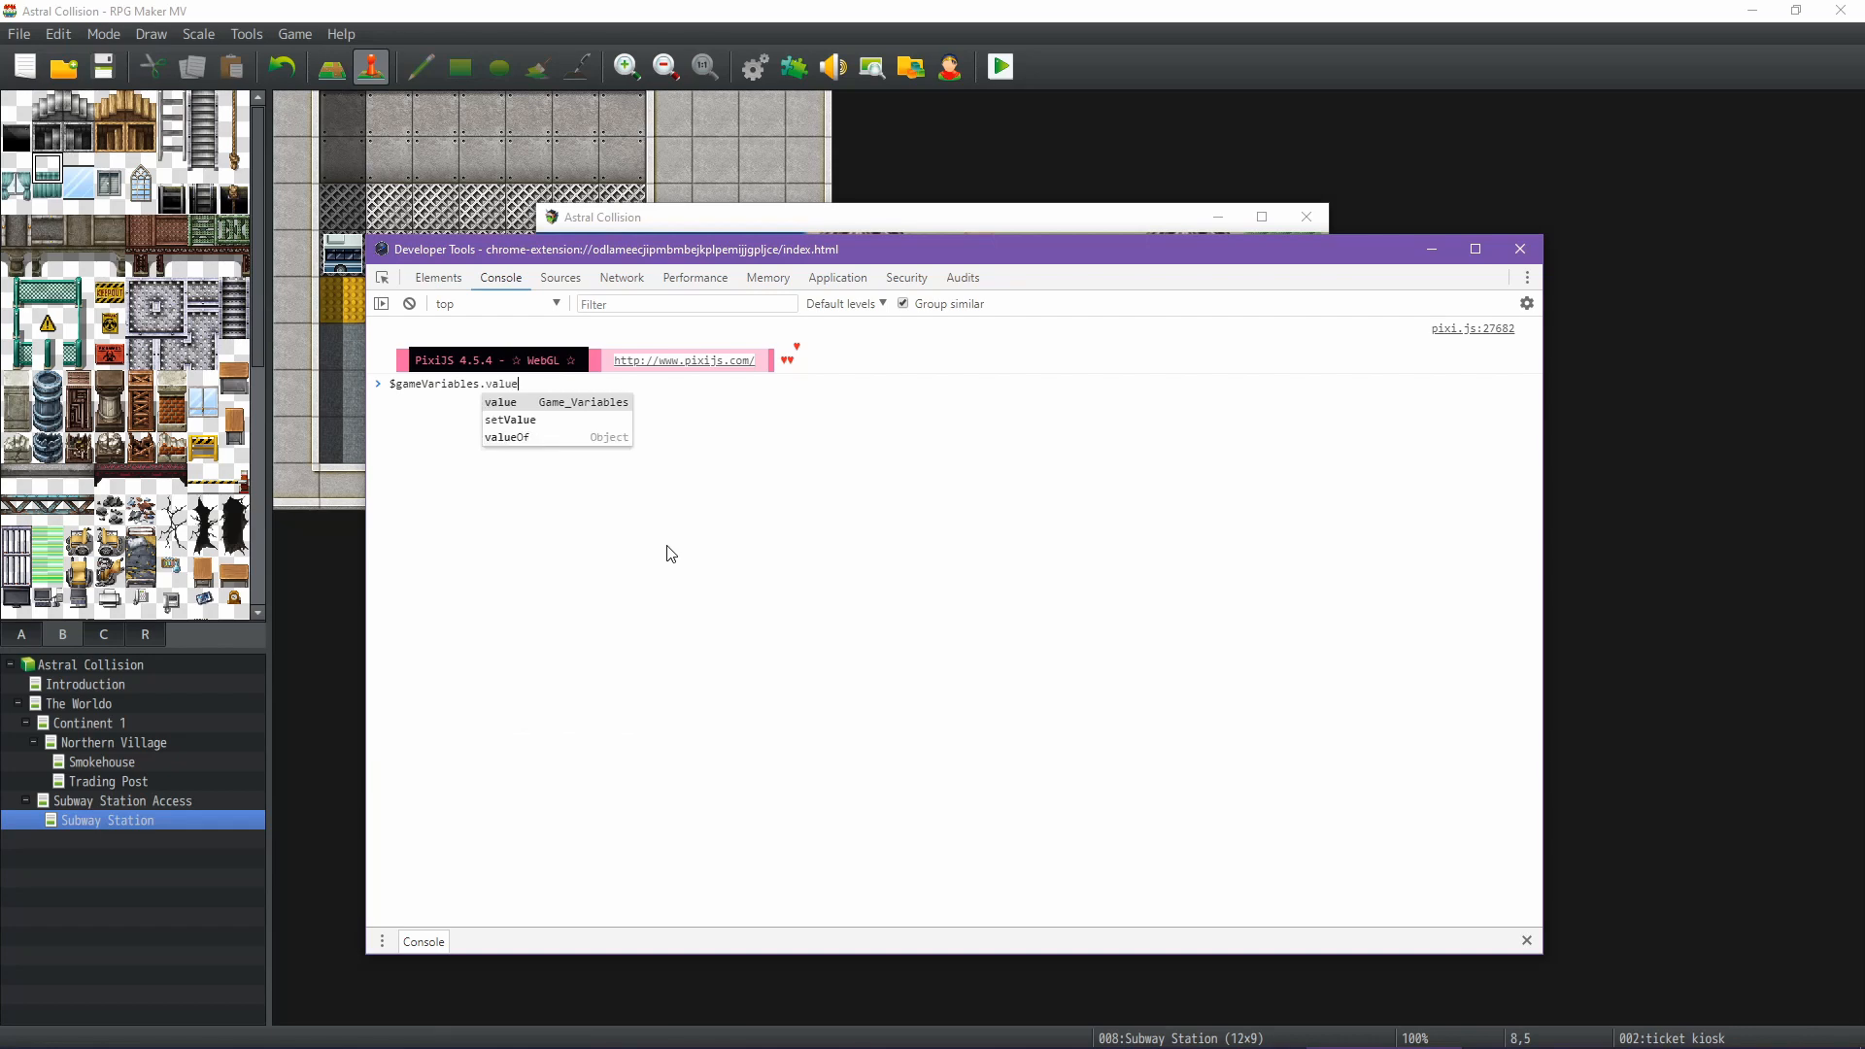
key("Return")
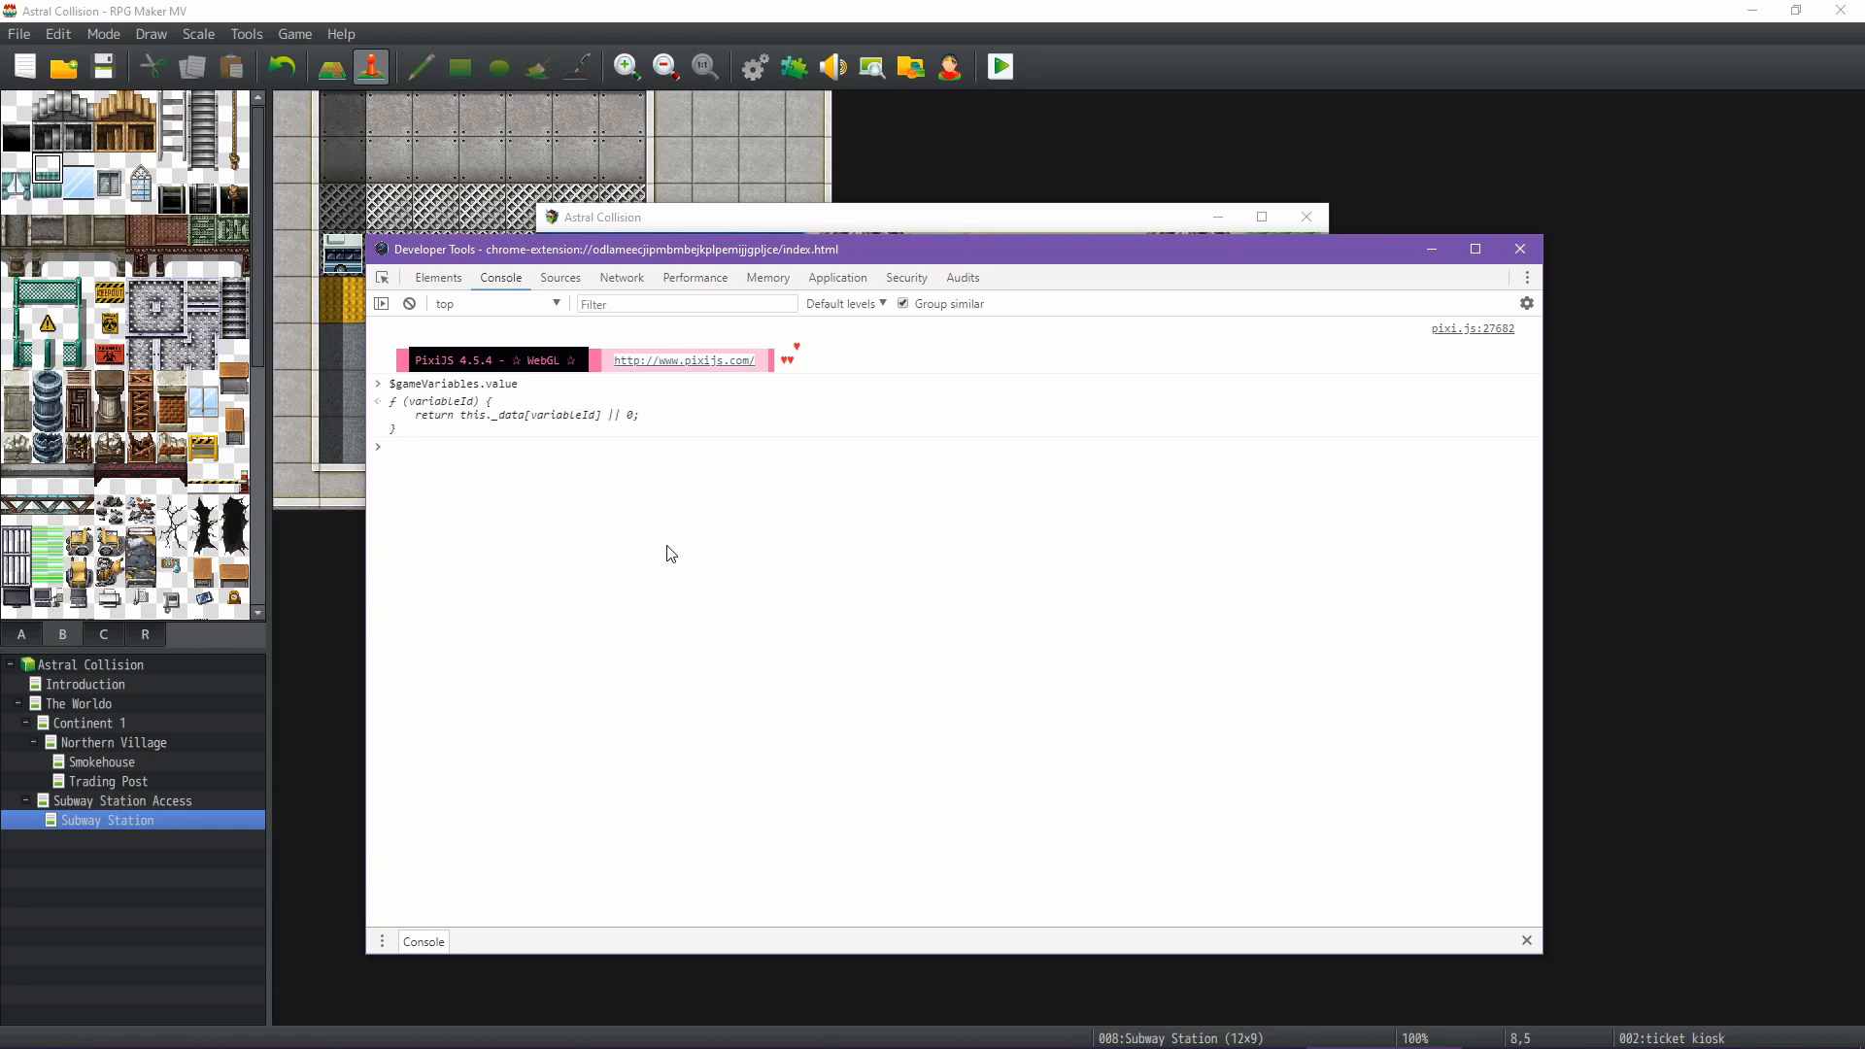
Evaluate $gameVariables.value(1) in the console, then recall the expression and select it for reuse
key("Up")
type("(1)")
key("Return")
key("Up")
key("ctrl+a")
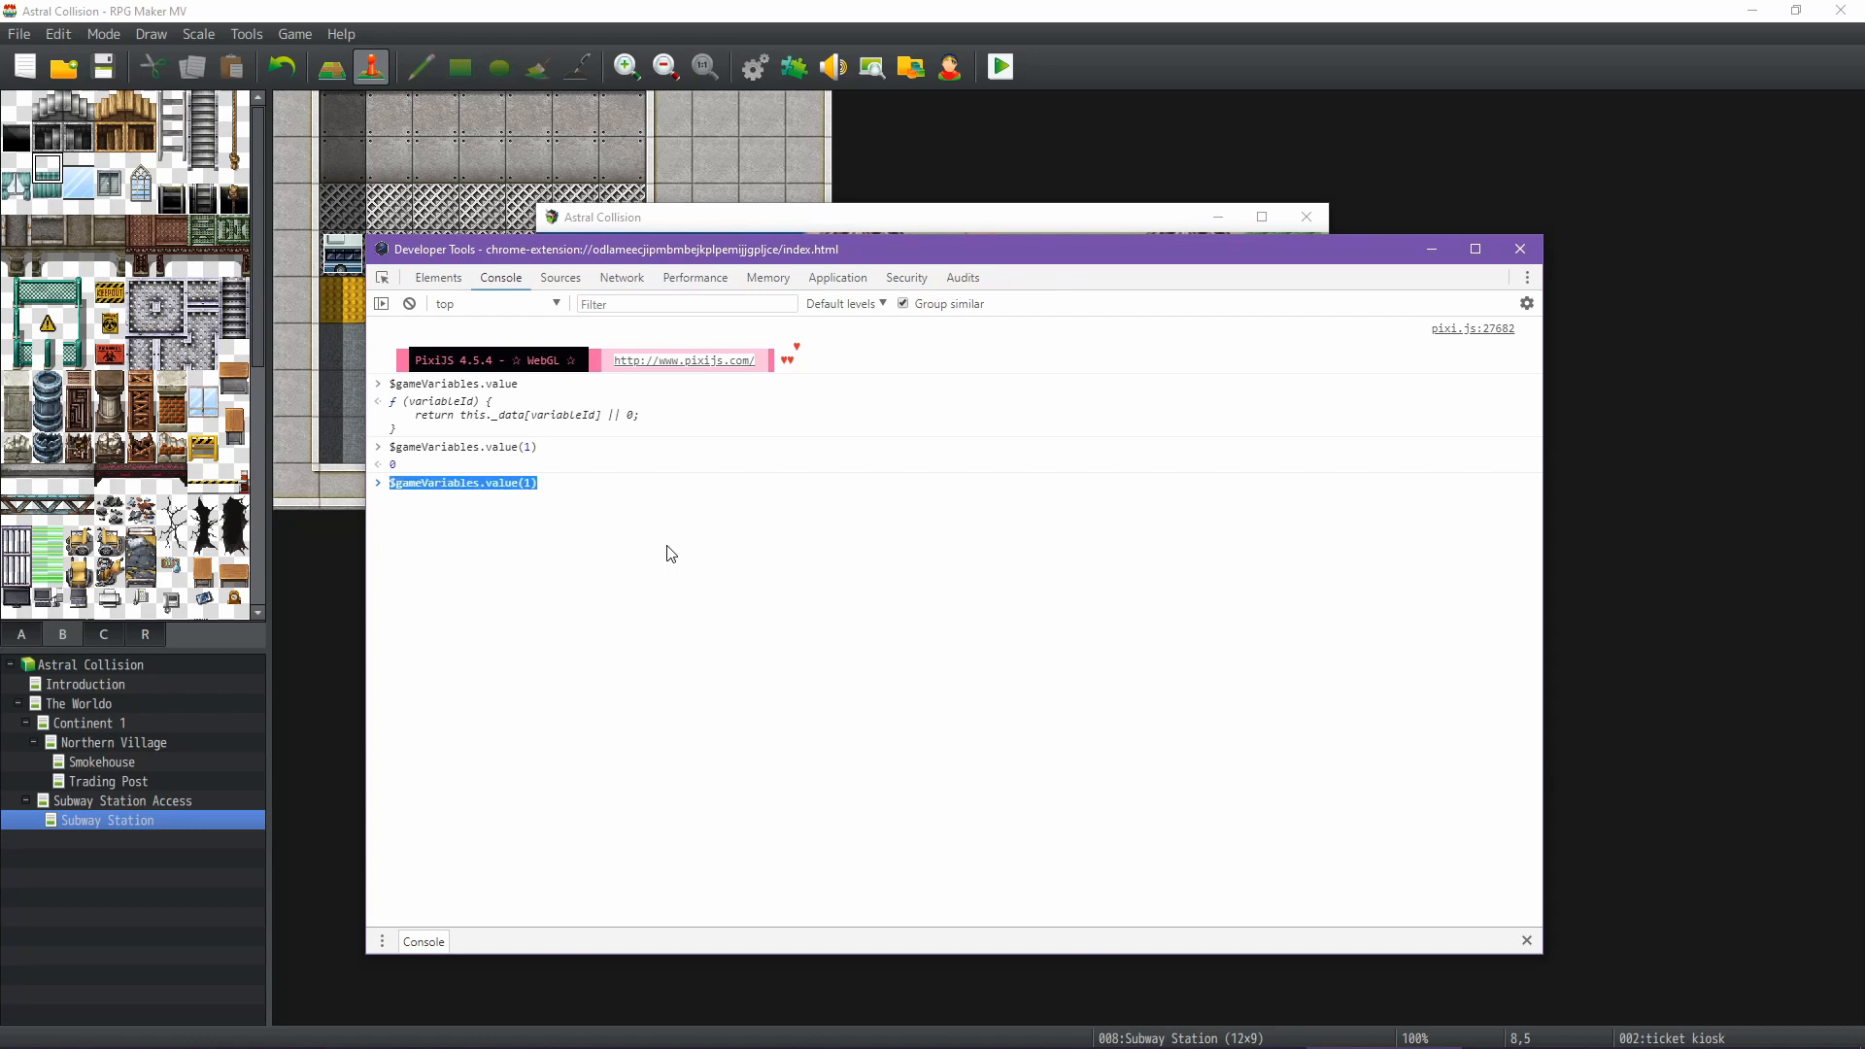
Back in the RPG Maker MV editor, start a script-based Conditional Branch with an Else branch in the gate event at (7,3)
left_click(692, 10)
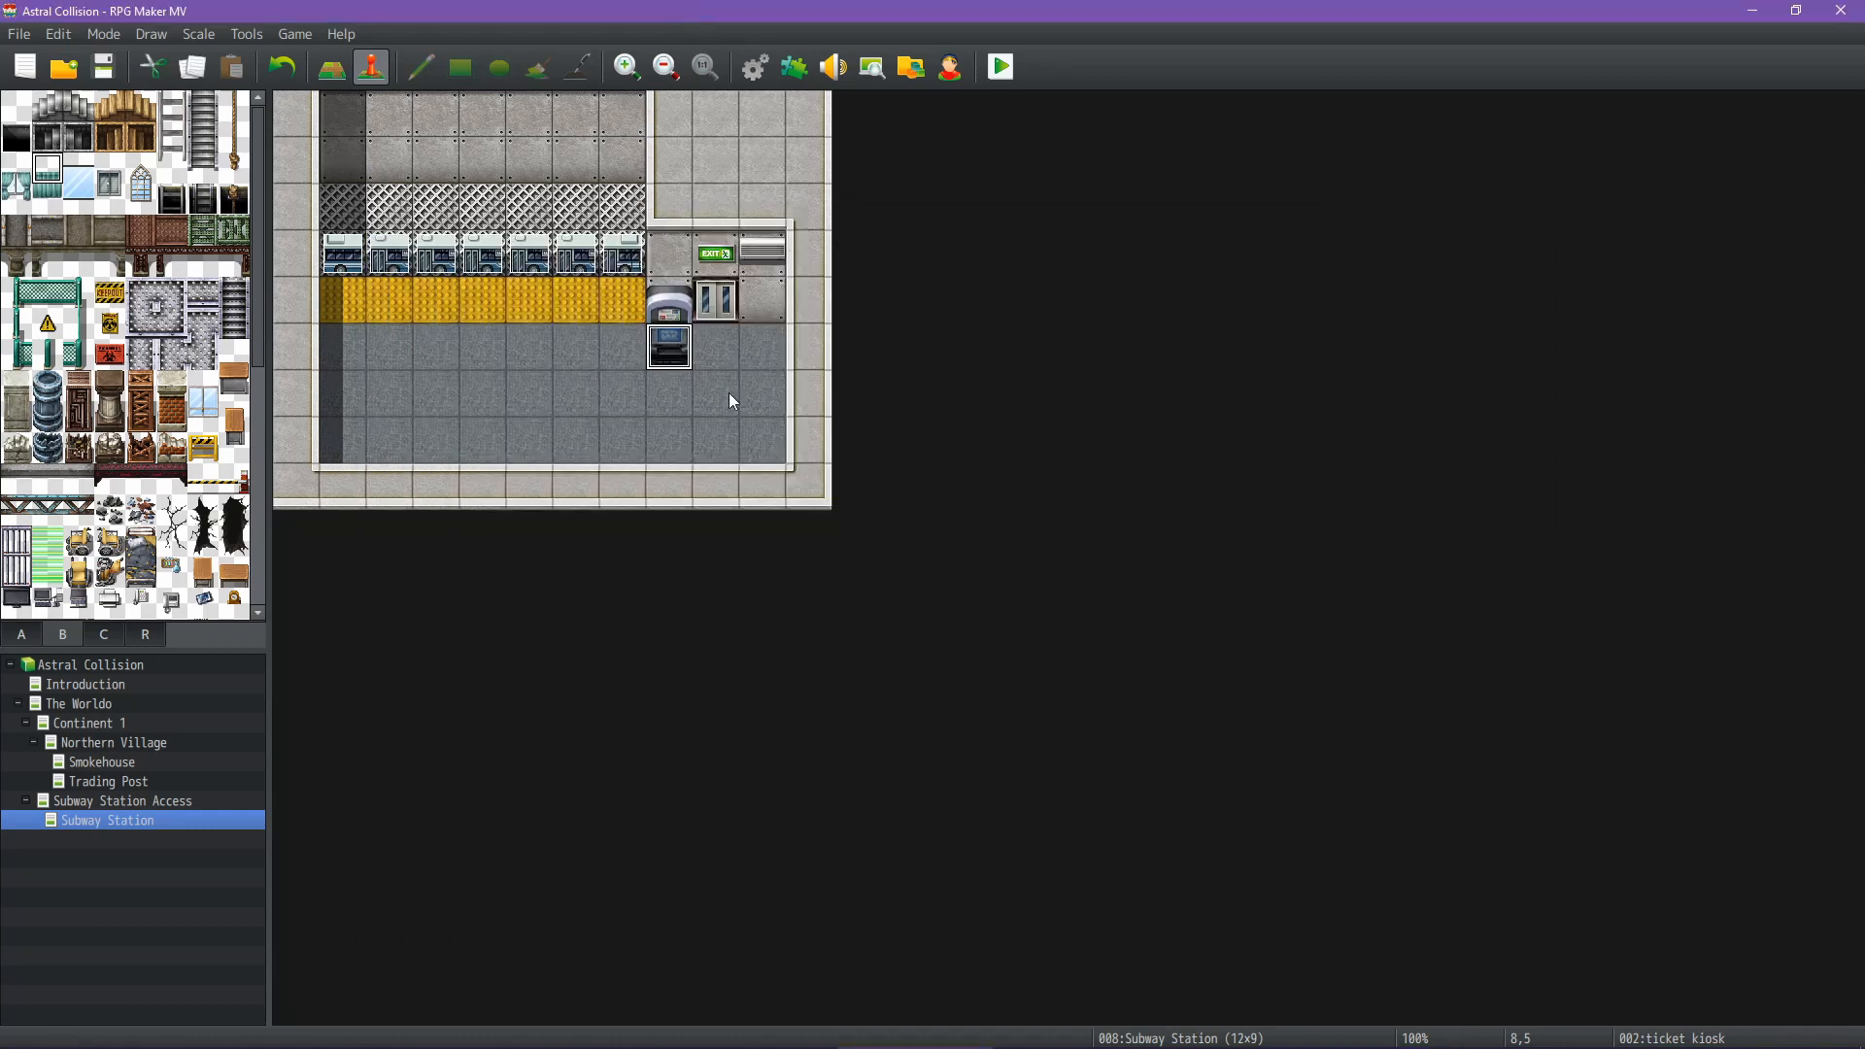
double_click(629, 273)
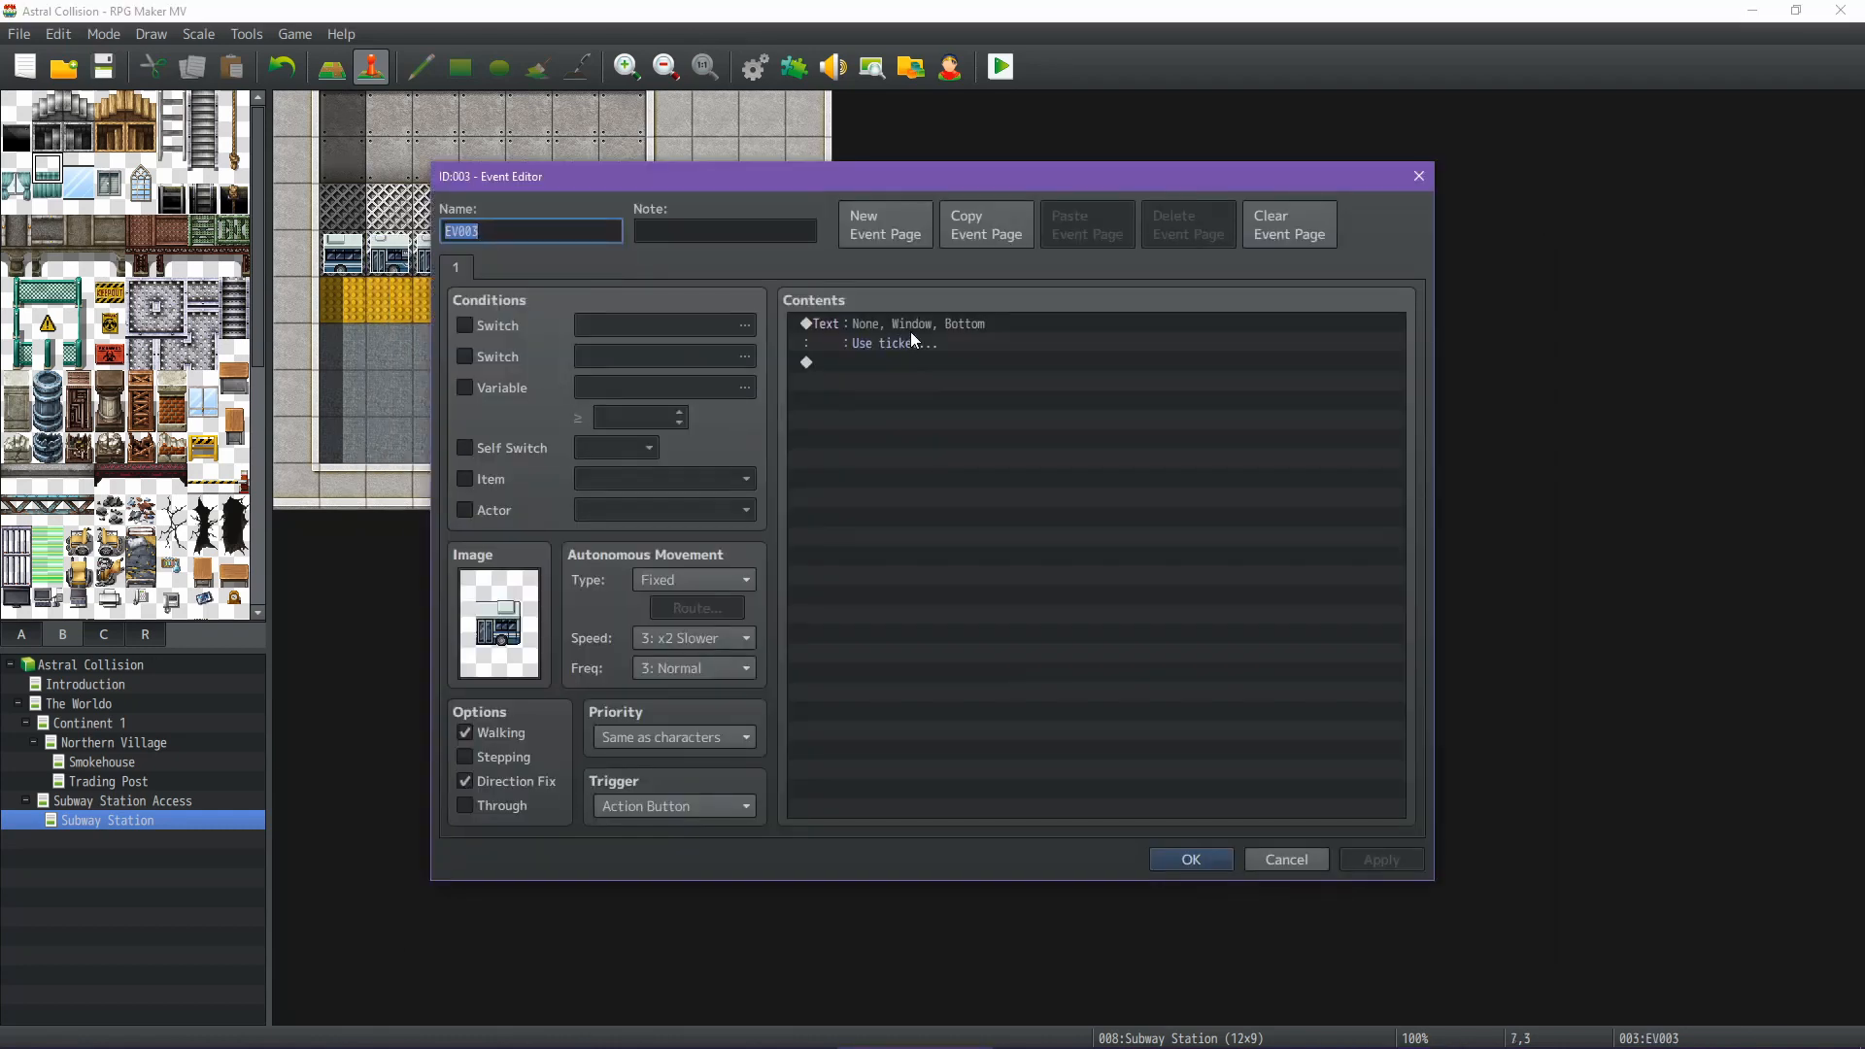
double_click(904, 363)
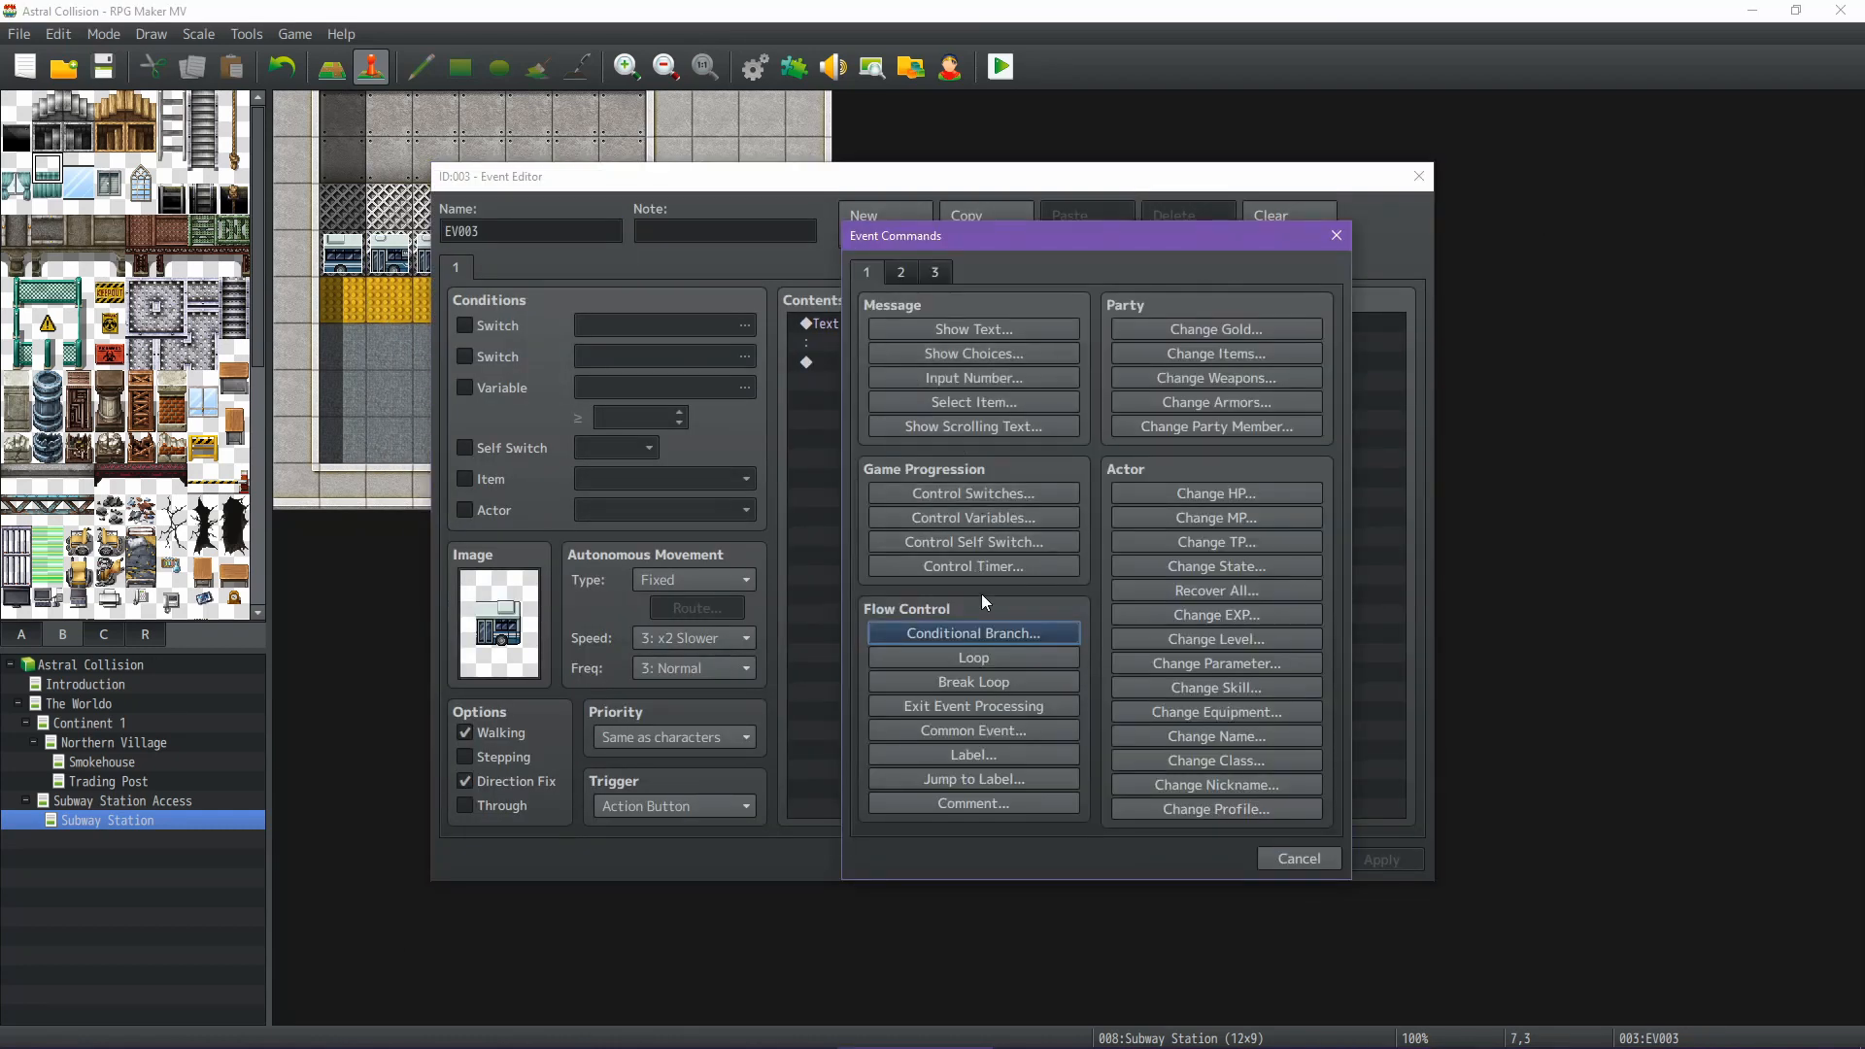
left_click(981, 632)
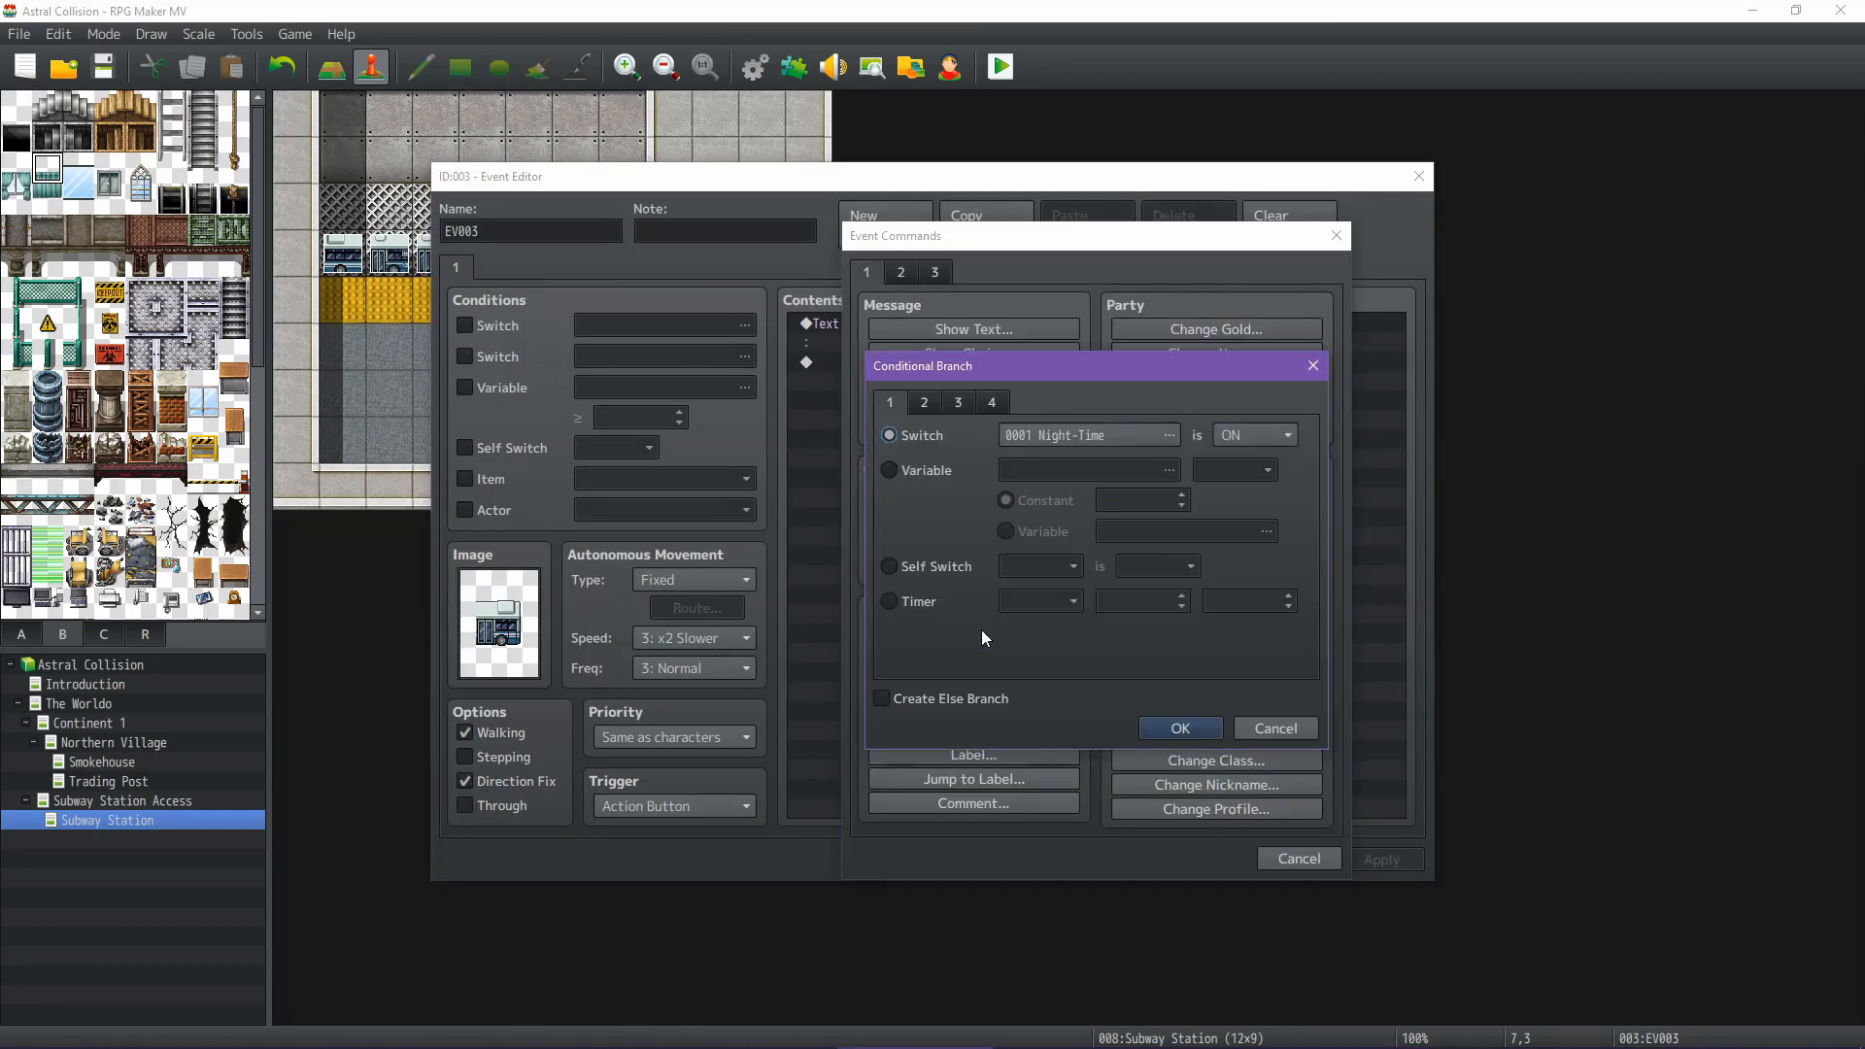
left_click(939, 696)
left_click(992, 404)
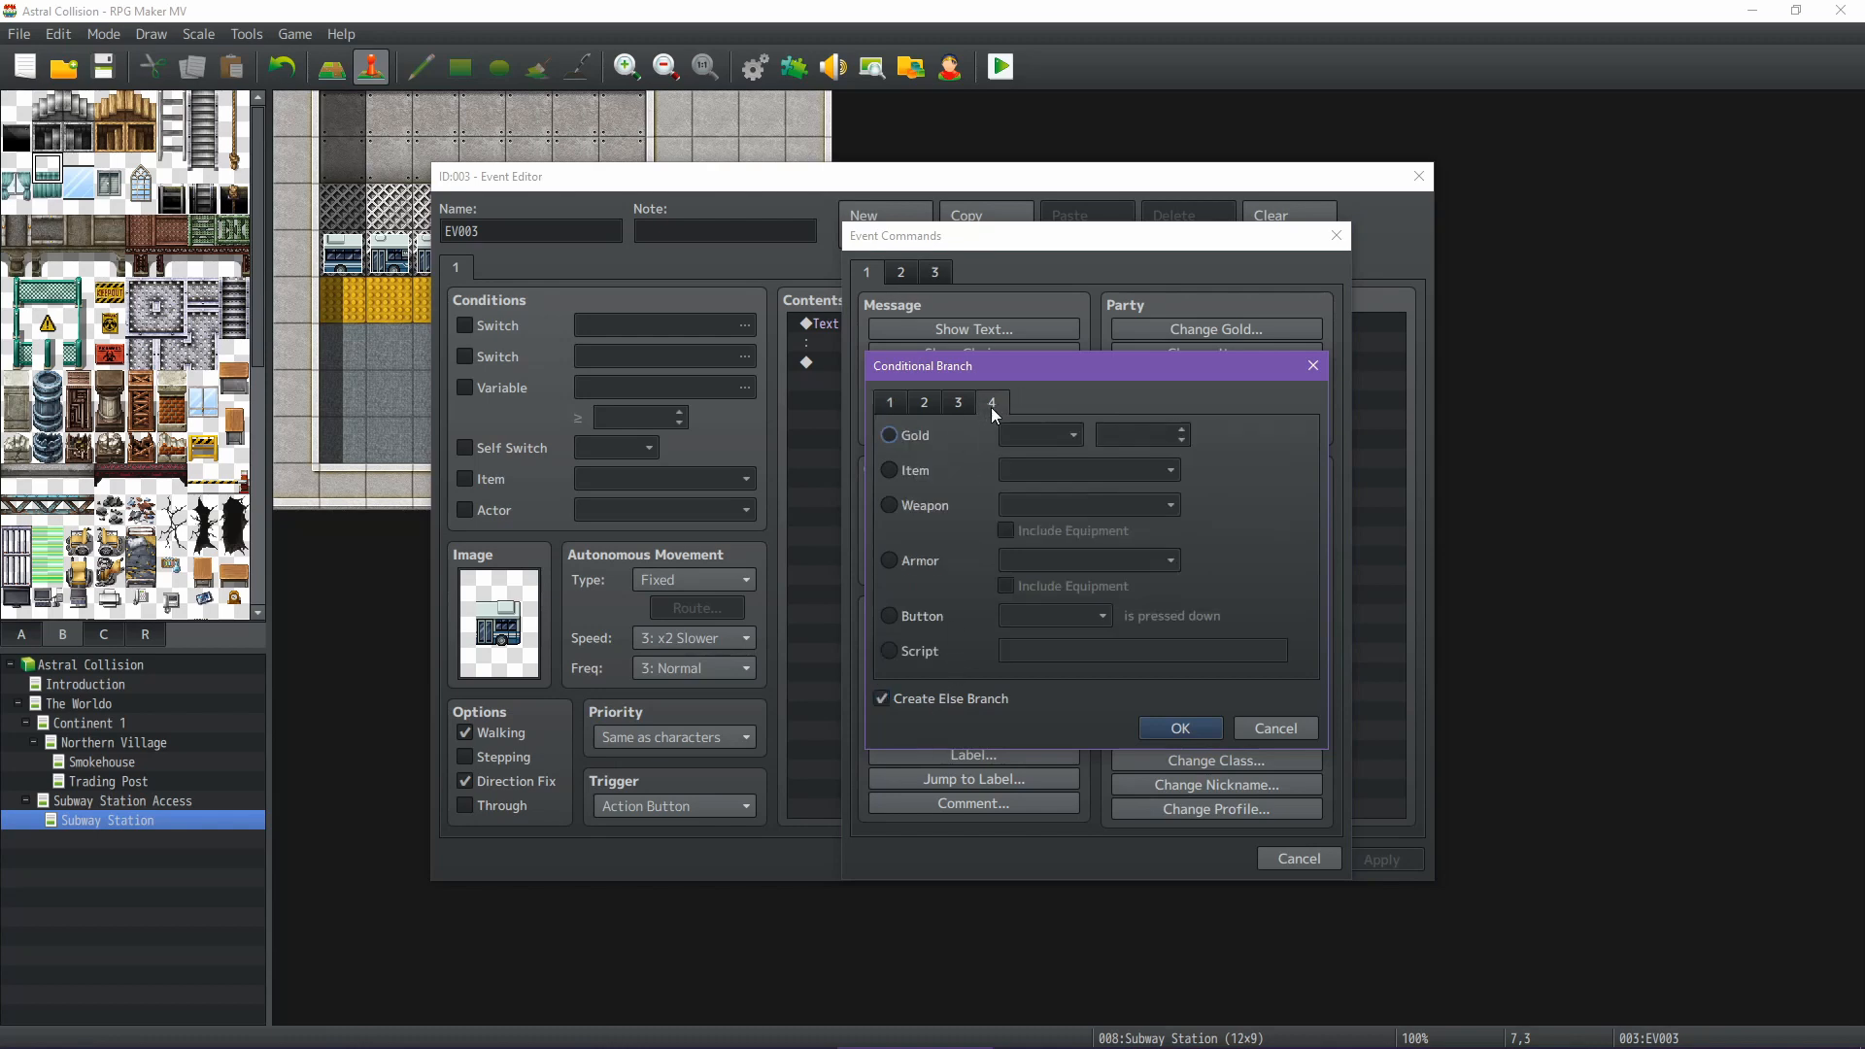
left_click(955, 662)
Set the branch script to $gameVariables.value(1) >= 40 && $gameVariables.value(1) <= 41, then insert the branch and apply the event changes
type("$gameVariables.value(1)")
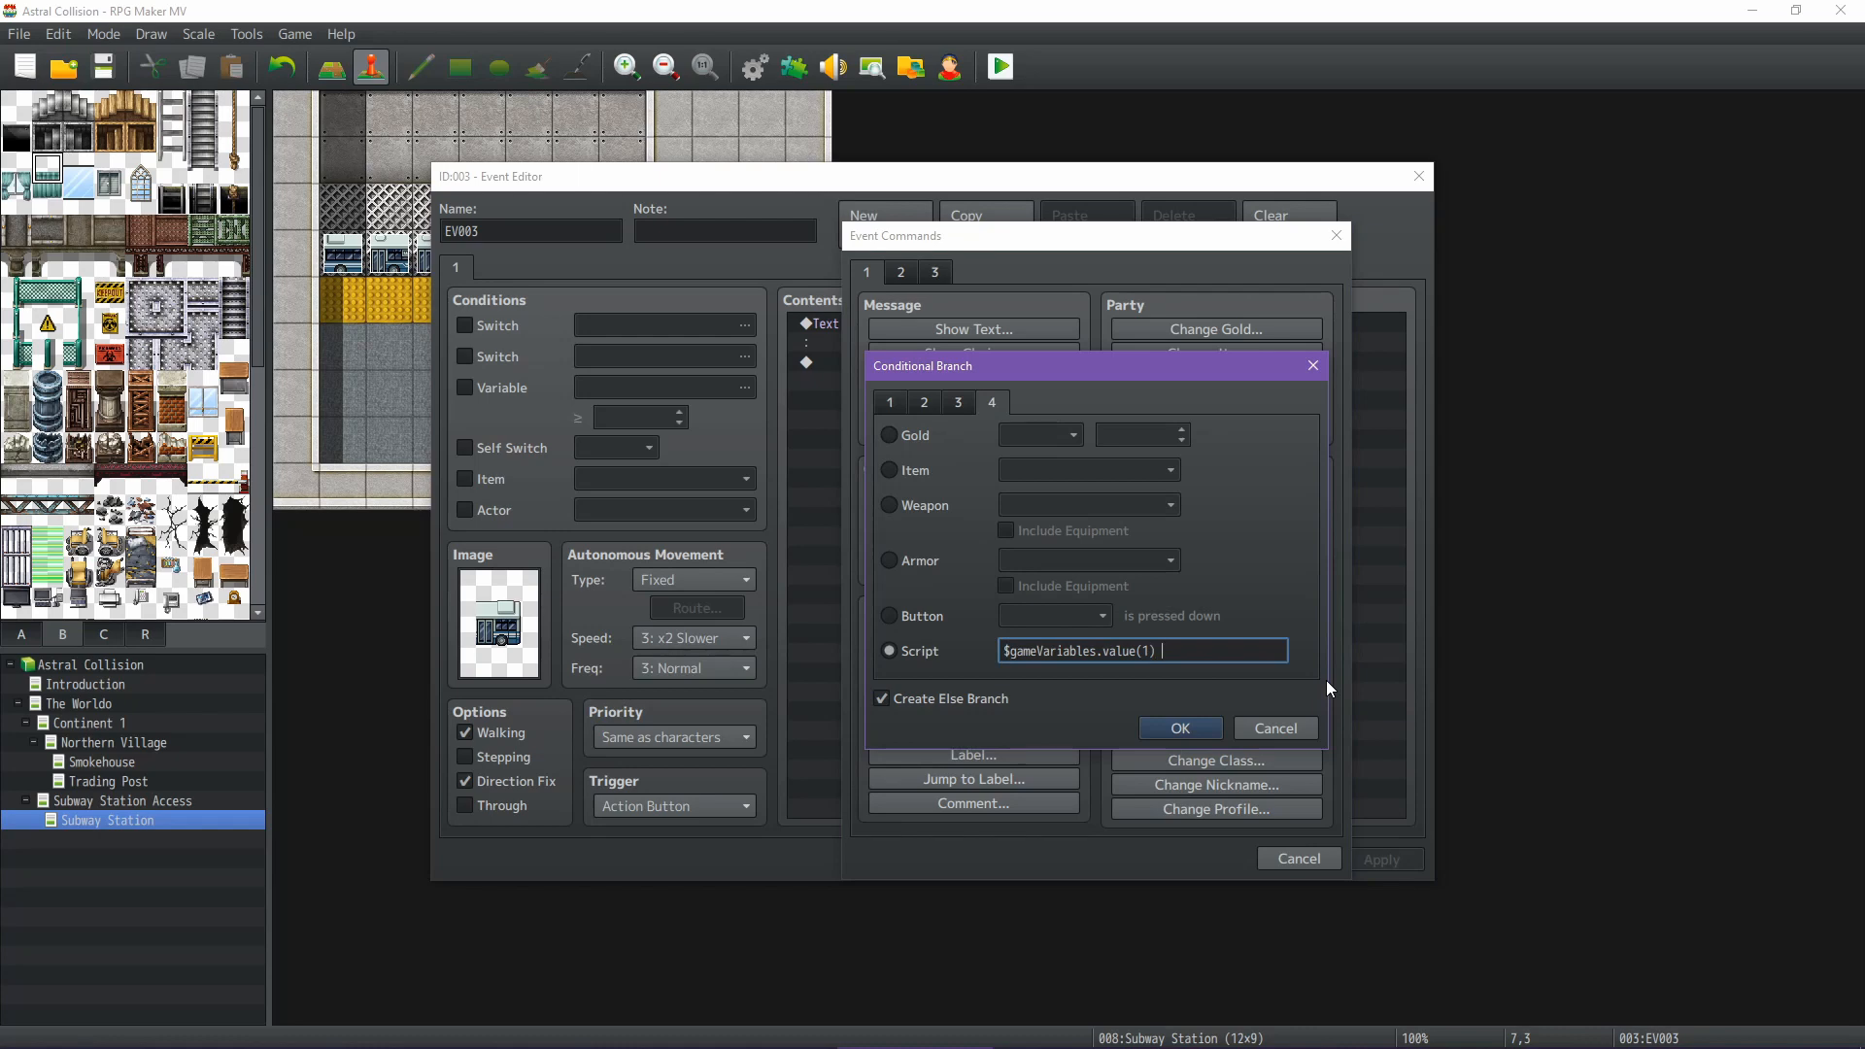
type(">= 40 && $gameVariables.value(1) <")
key("BackSpace")
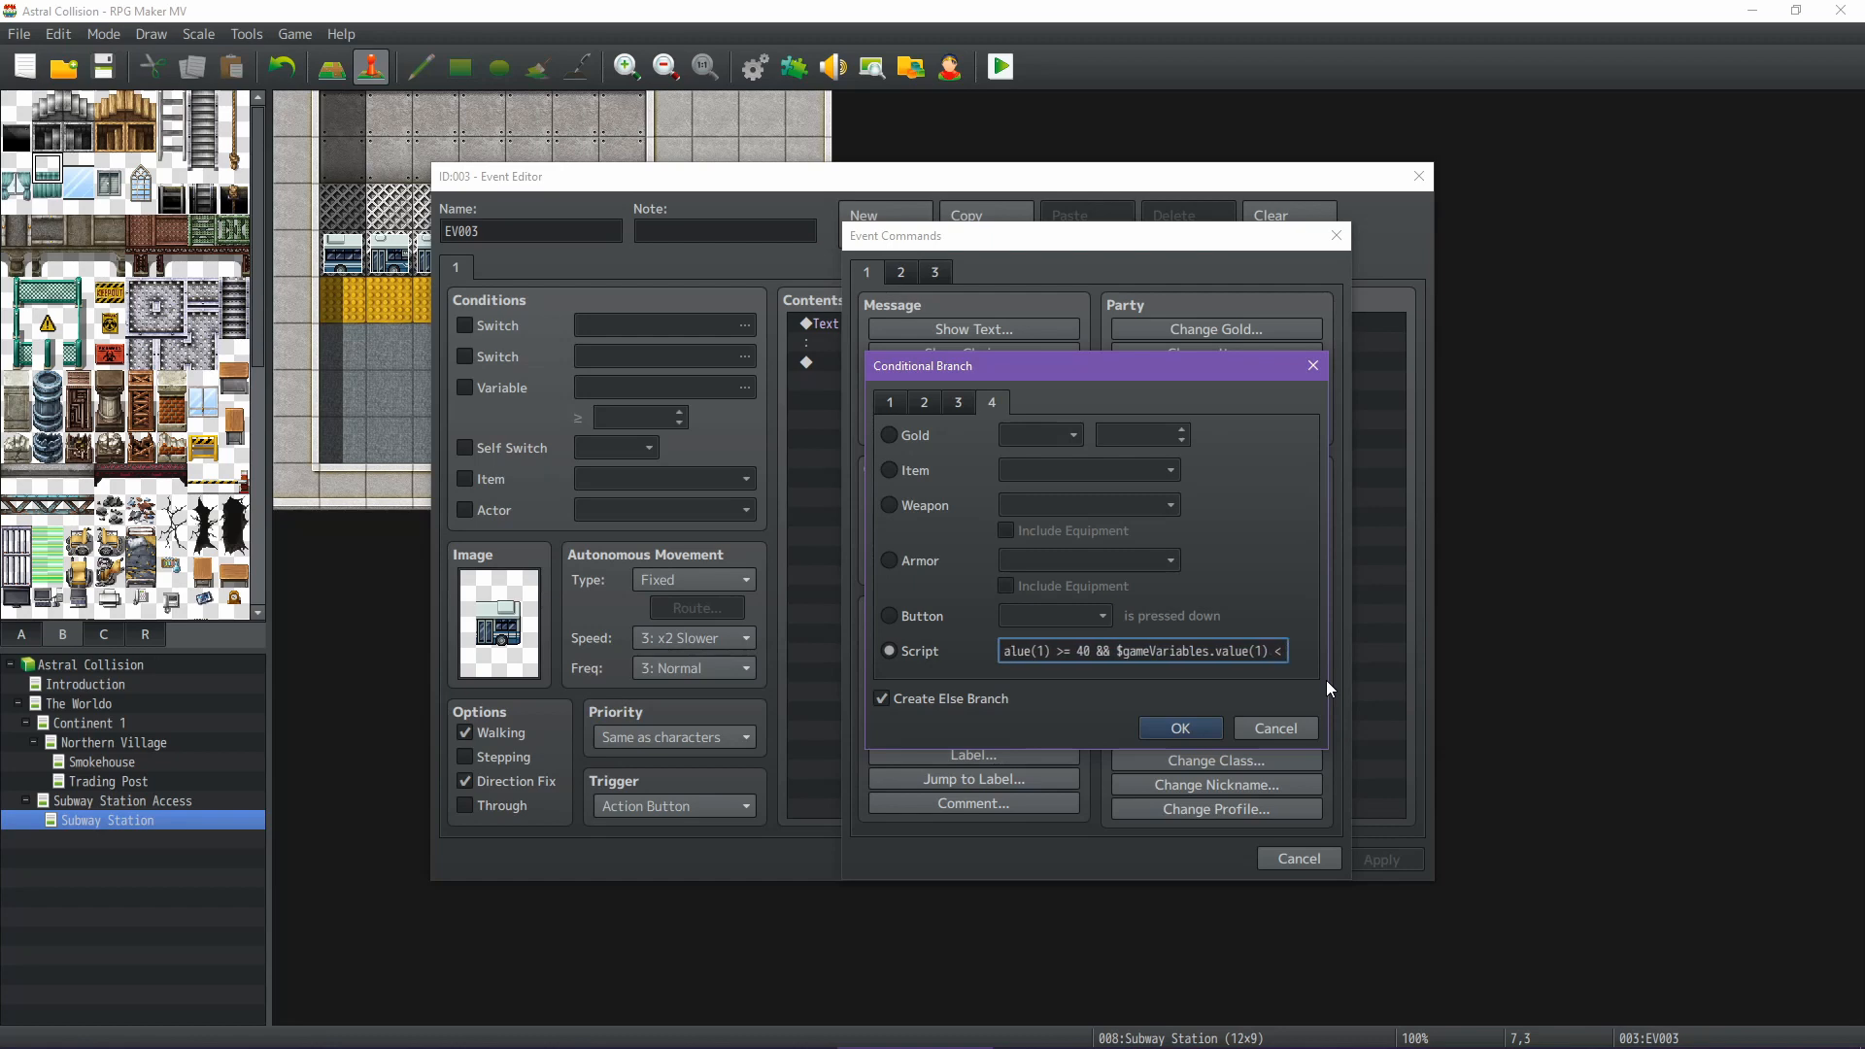
type("= 41")
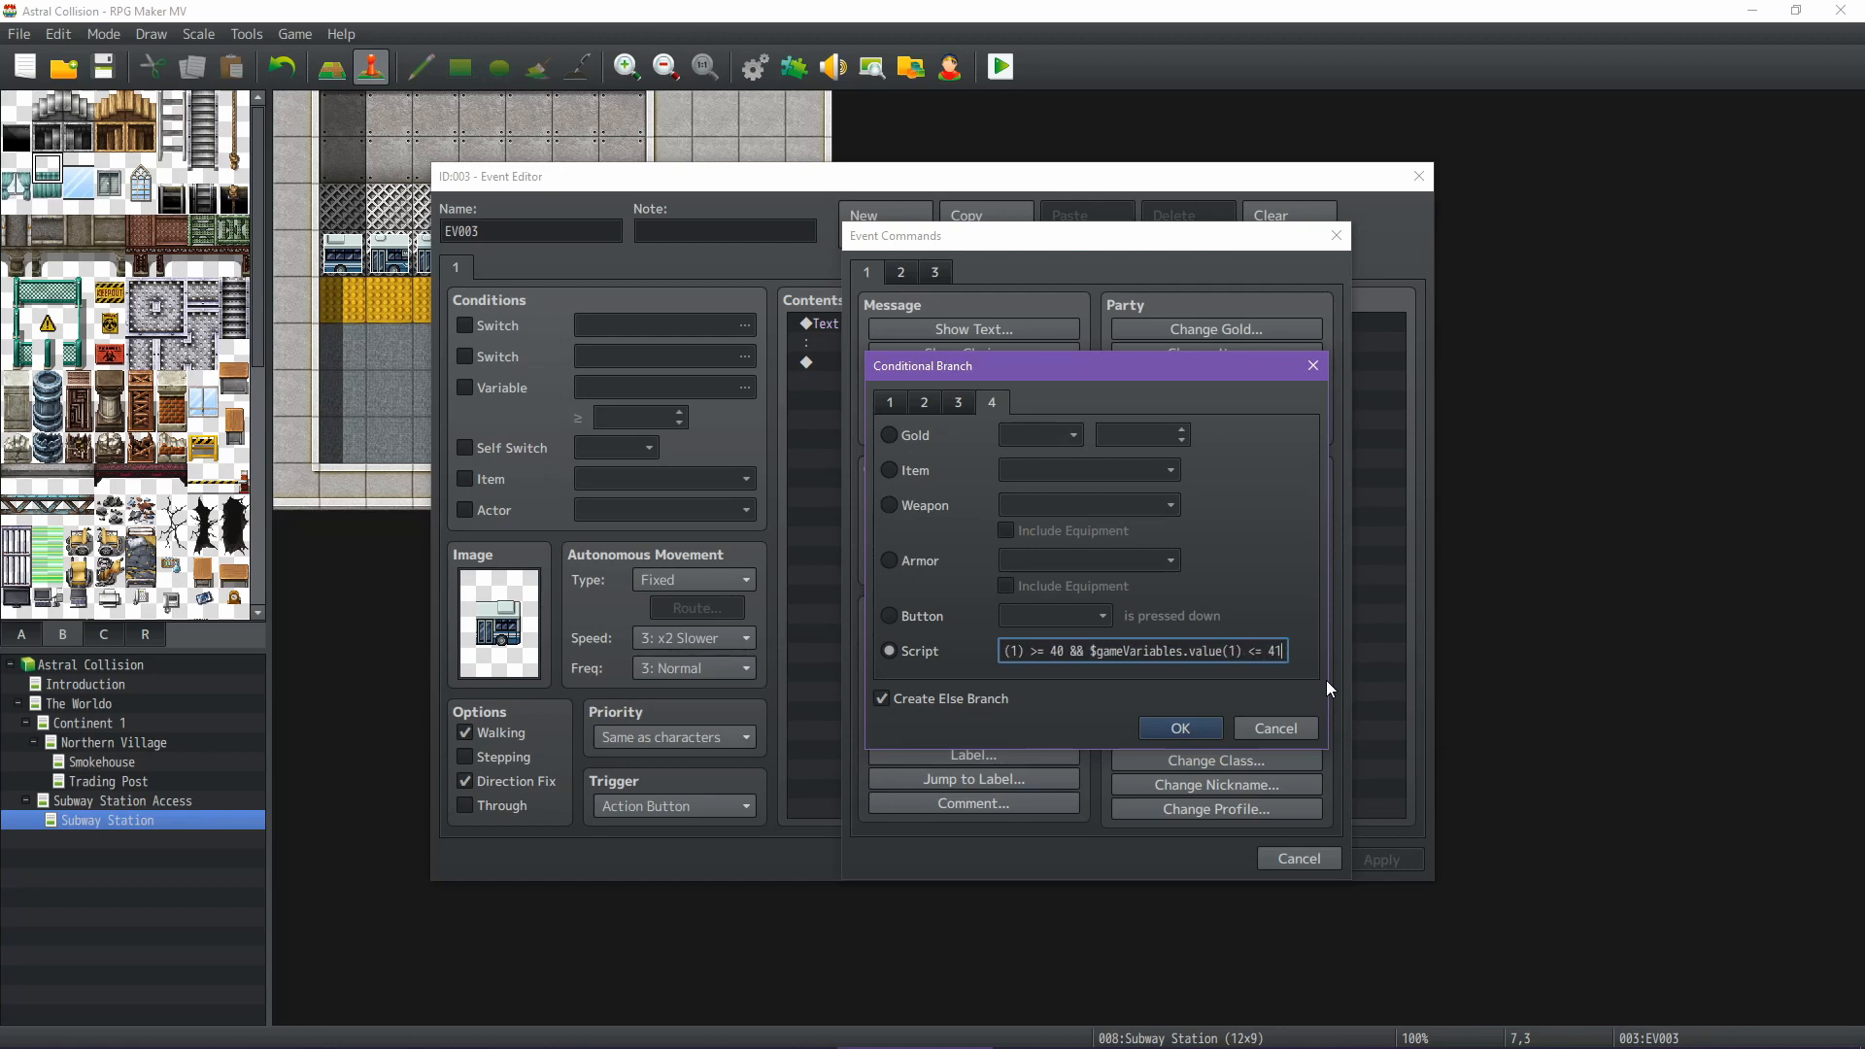
left_click(1189, 725)
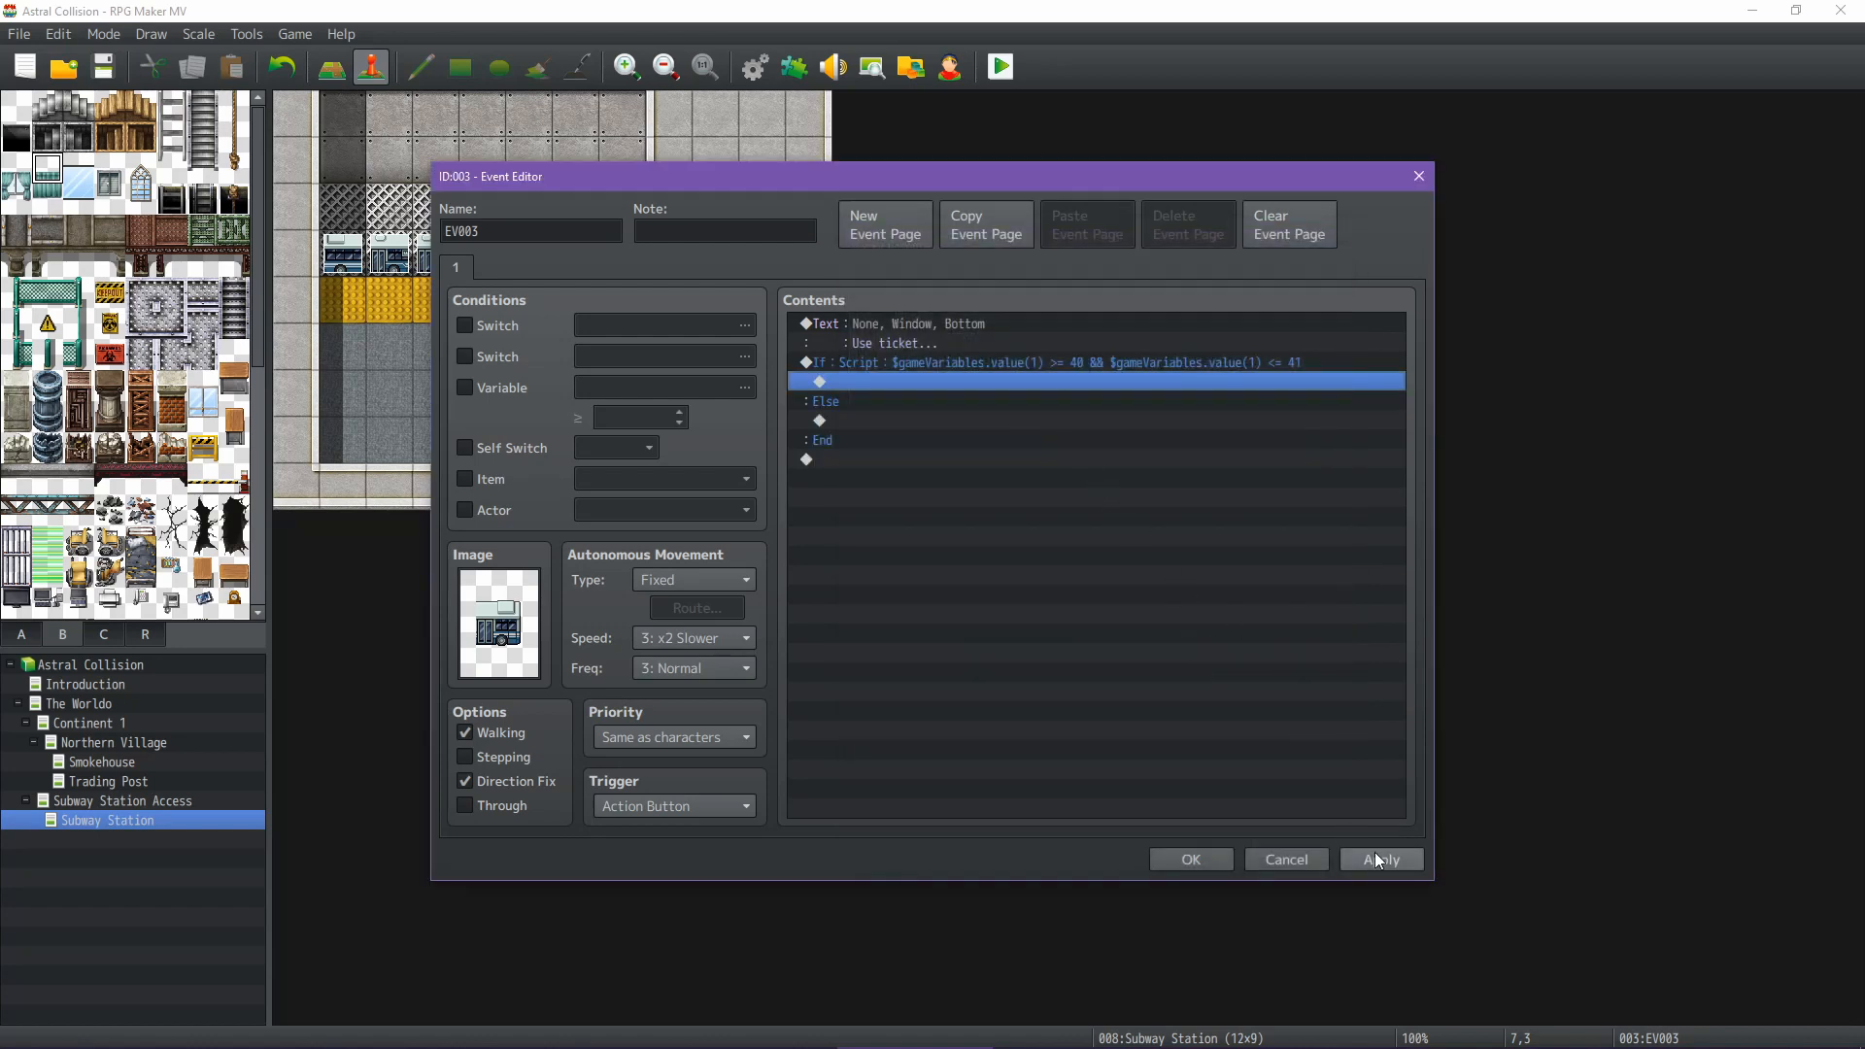
left_click(1376, 857)
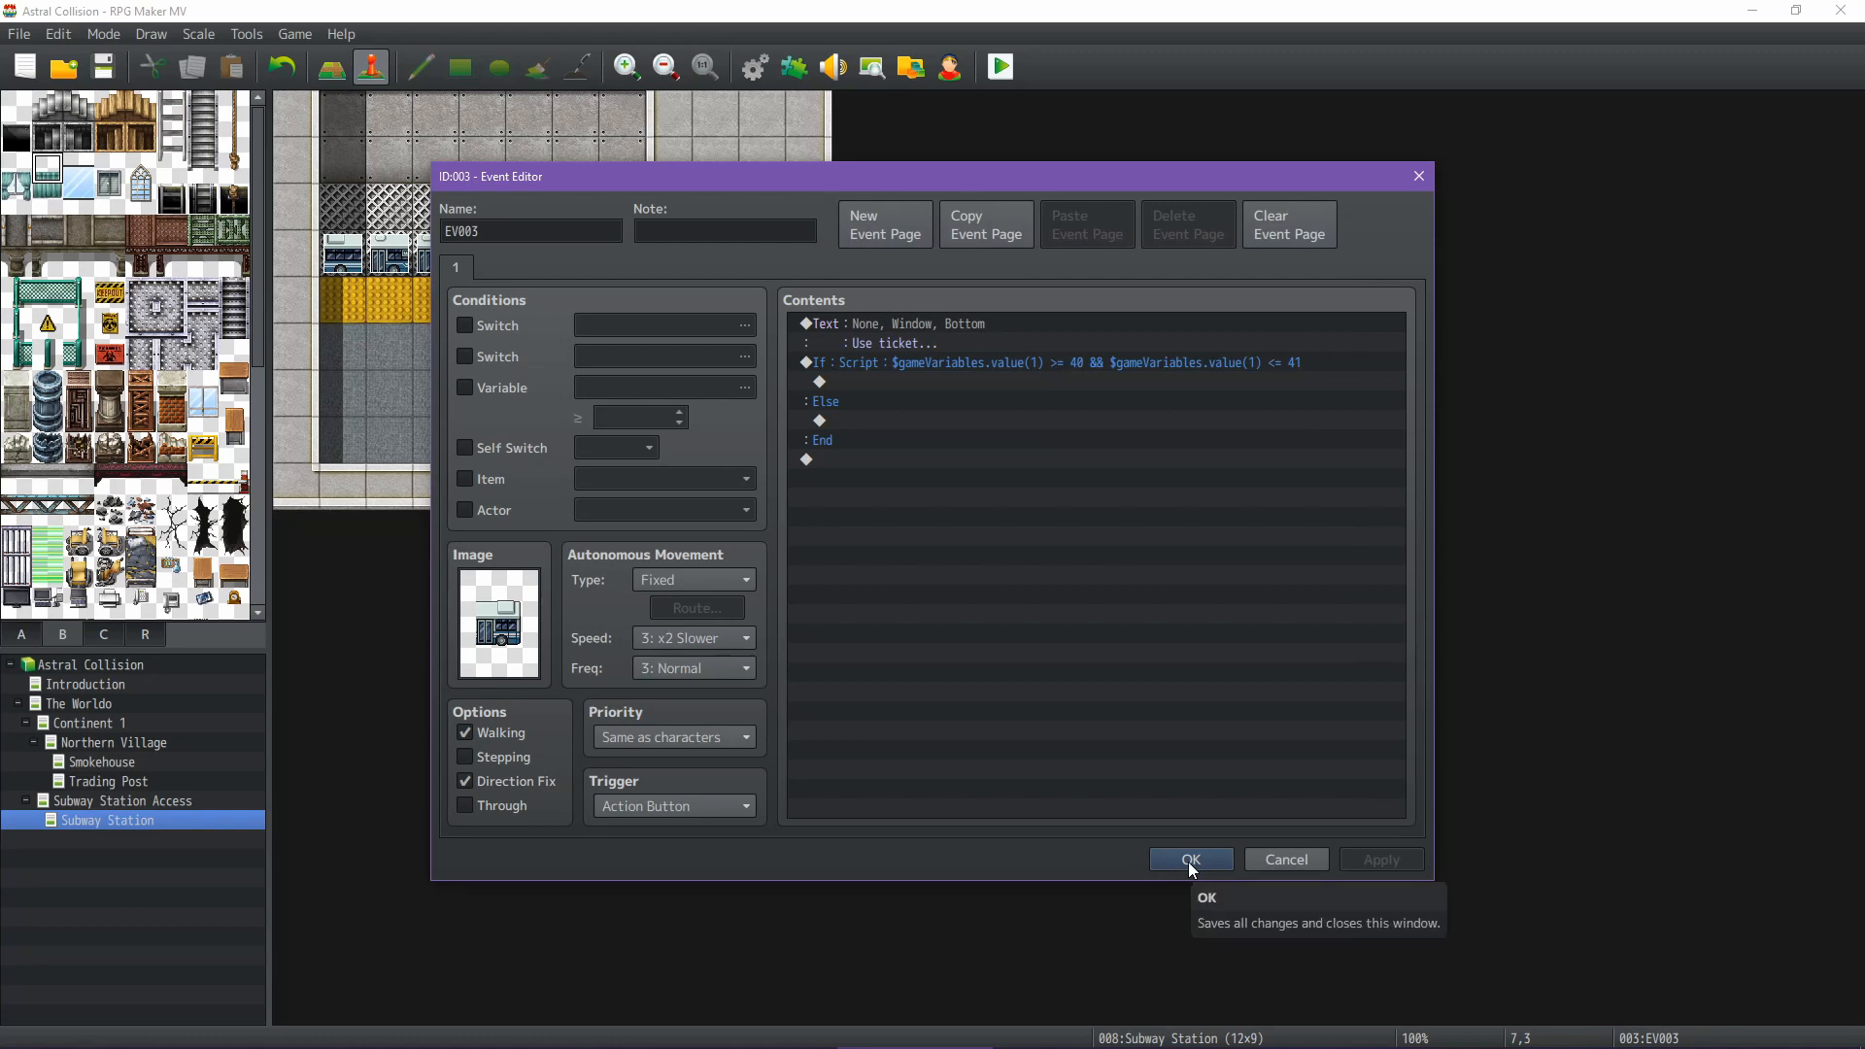
right_click(872, 383)
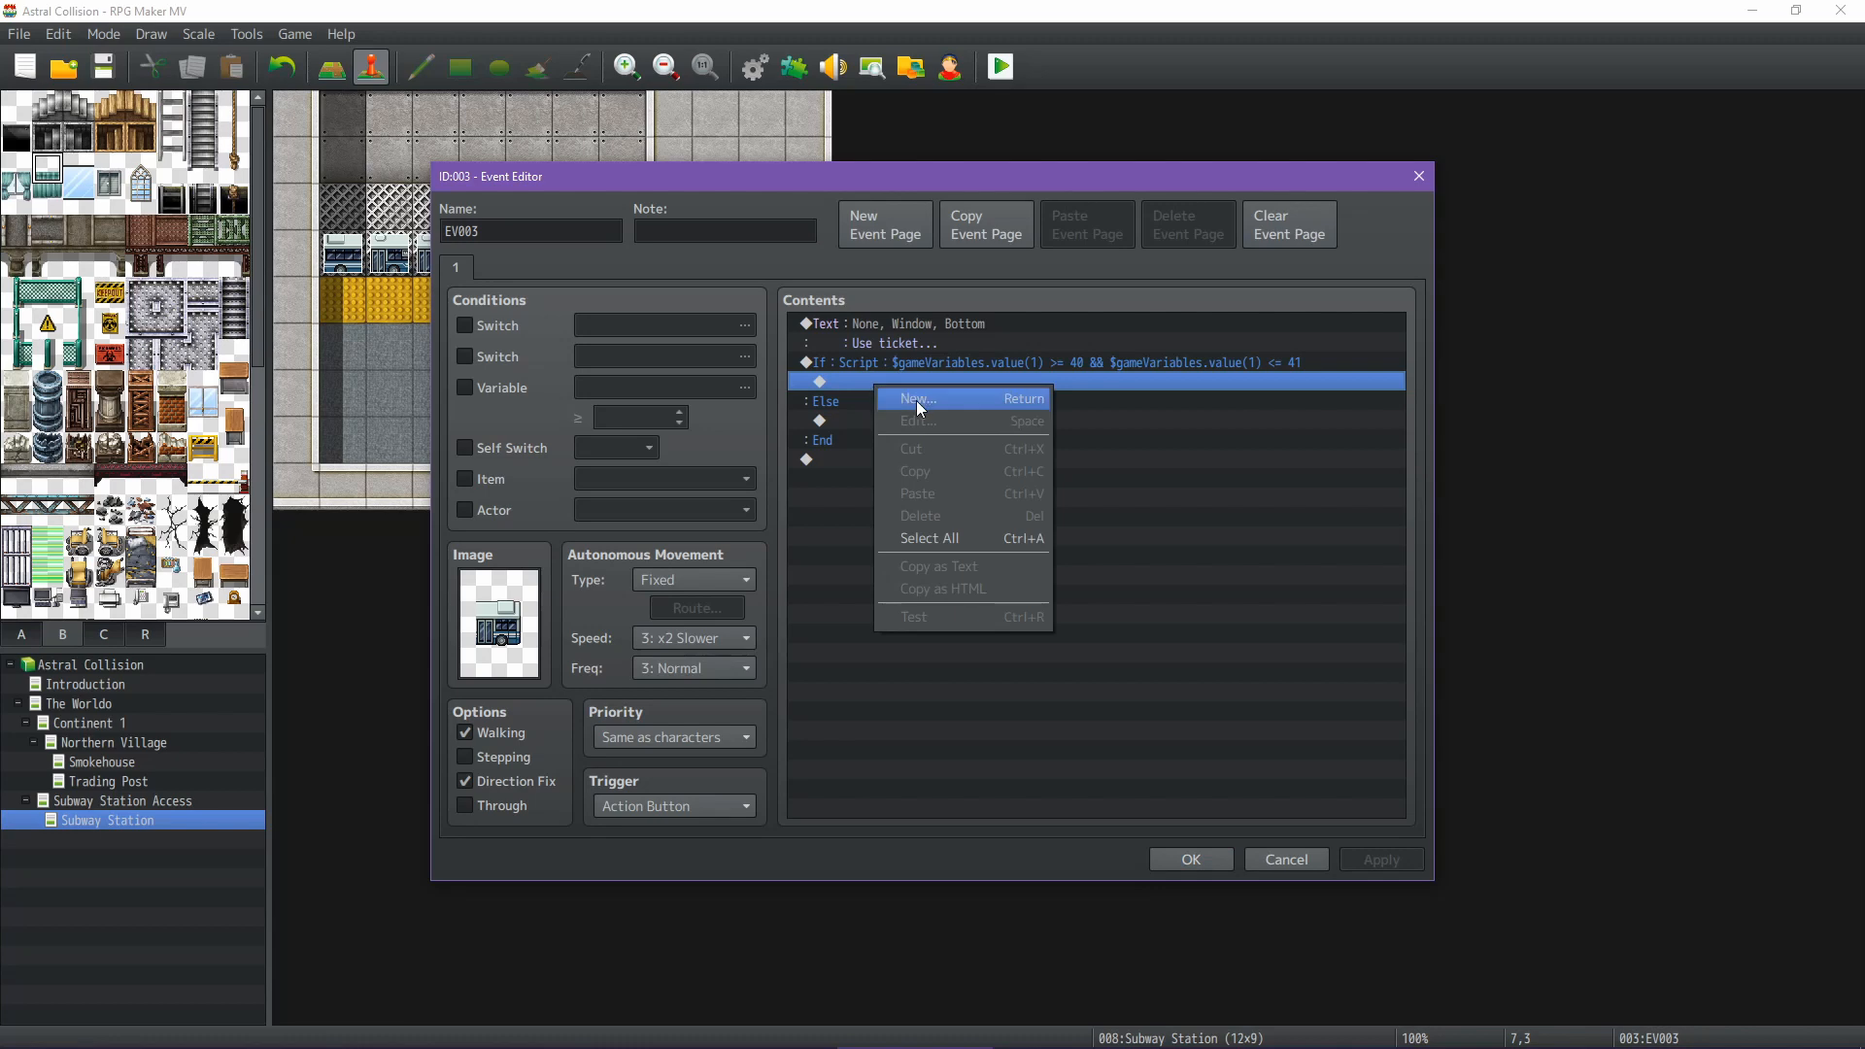
left_click(917, 363)
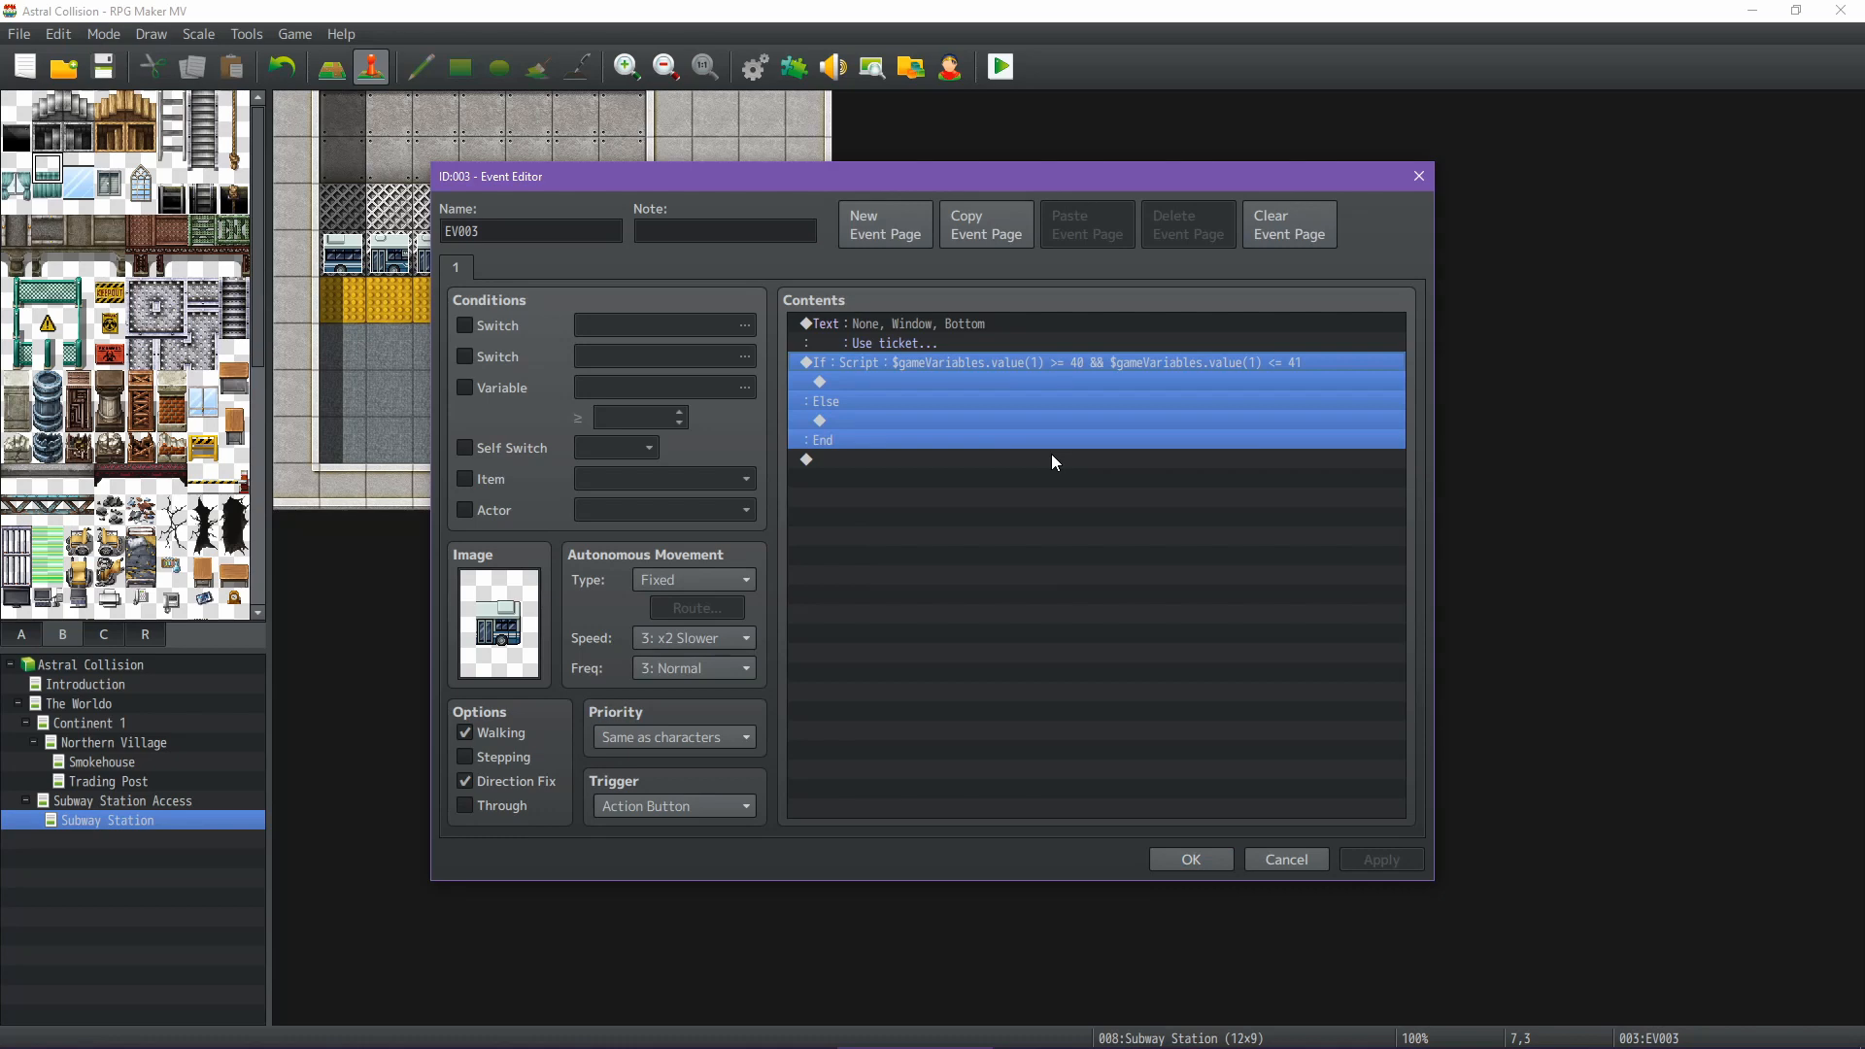
right_click(862, 380)
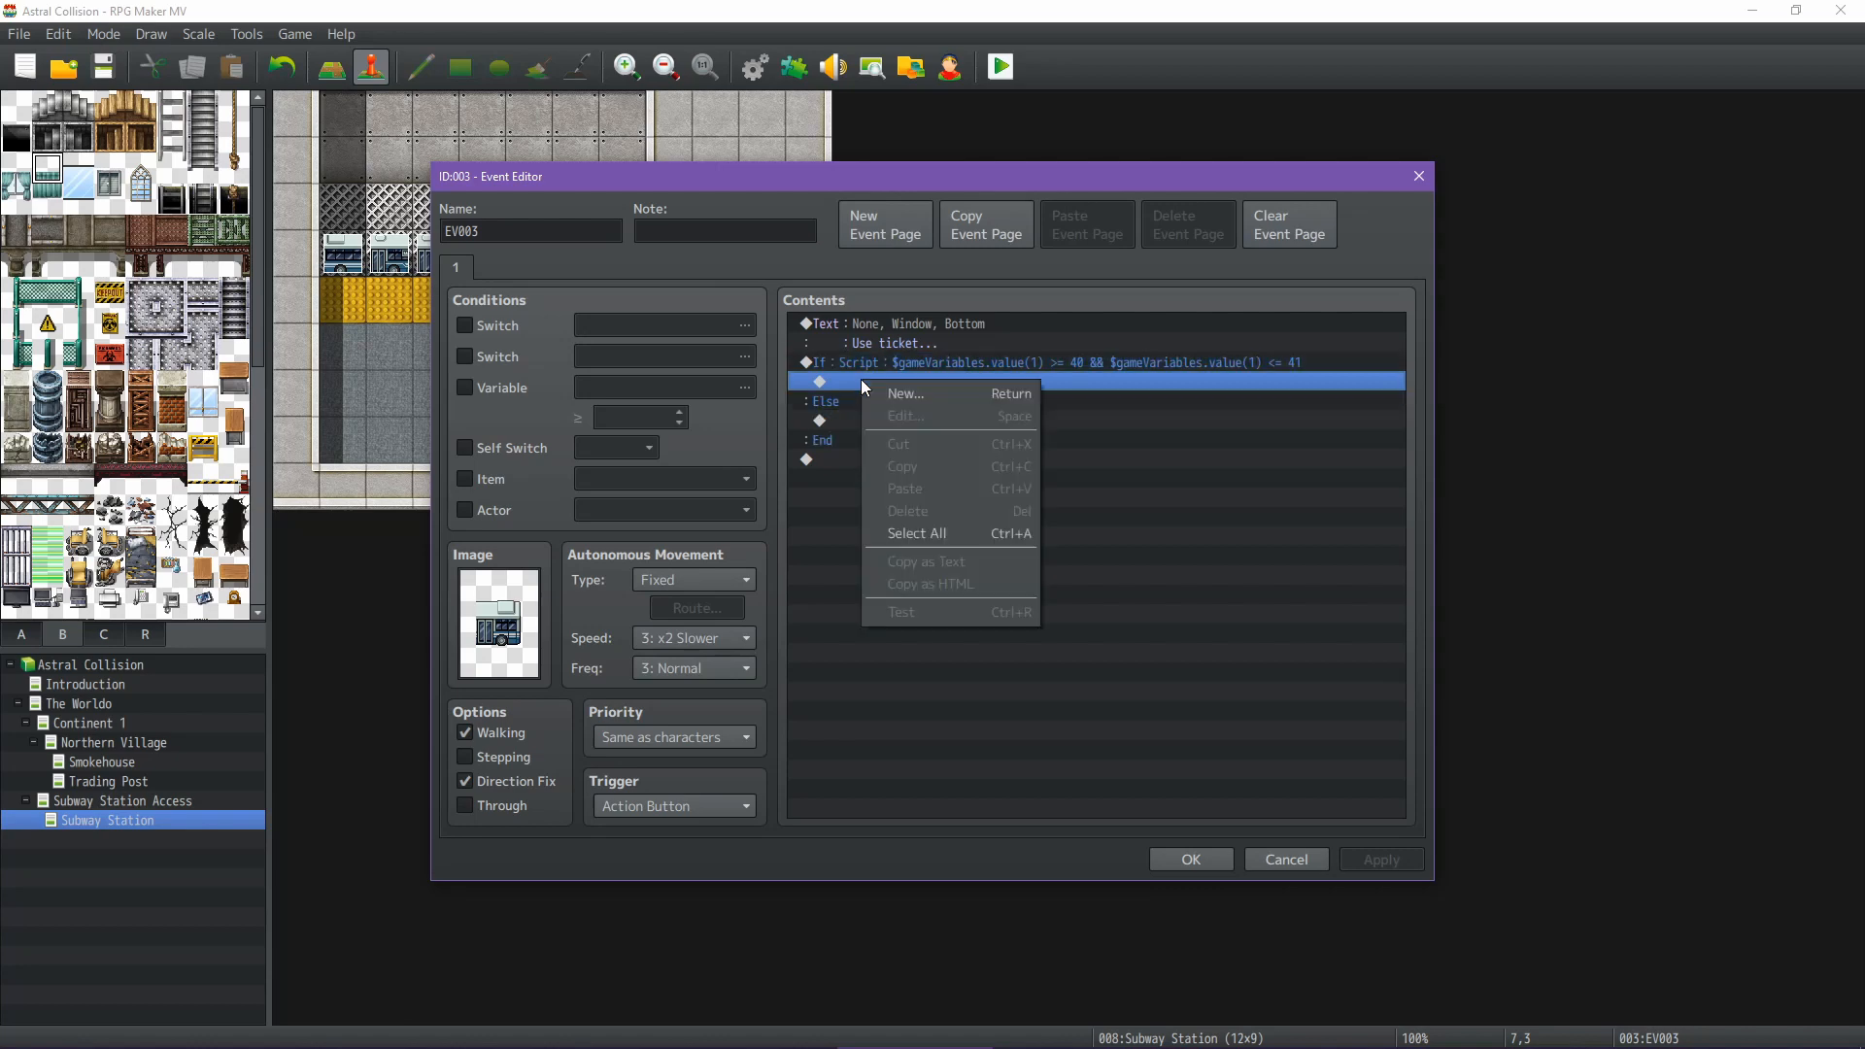
left_click(925, 399)
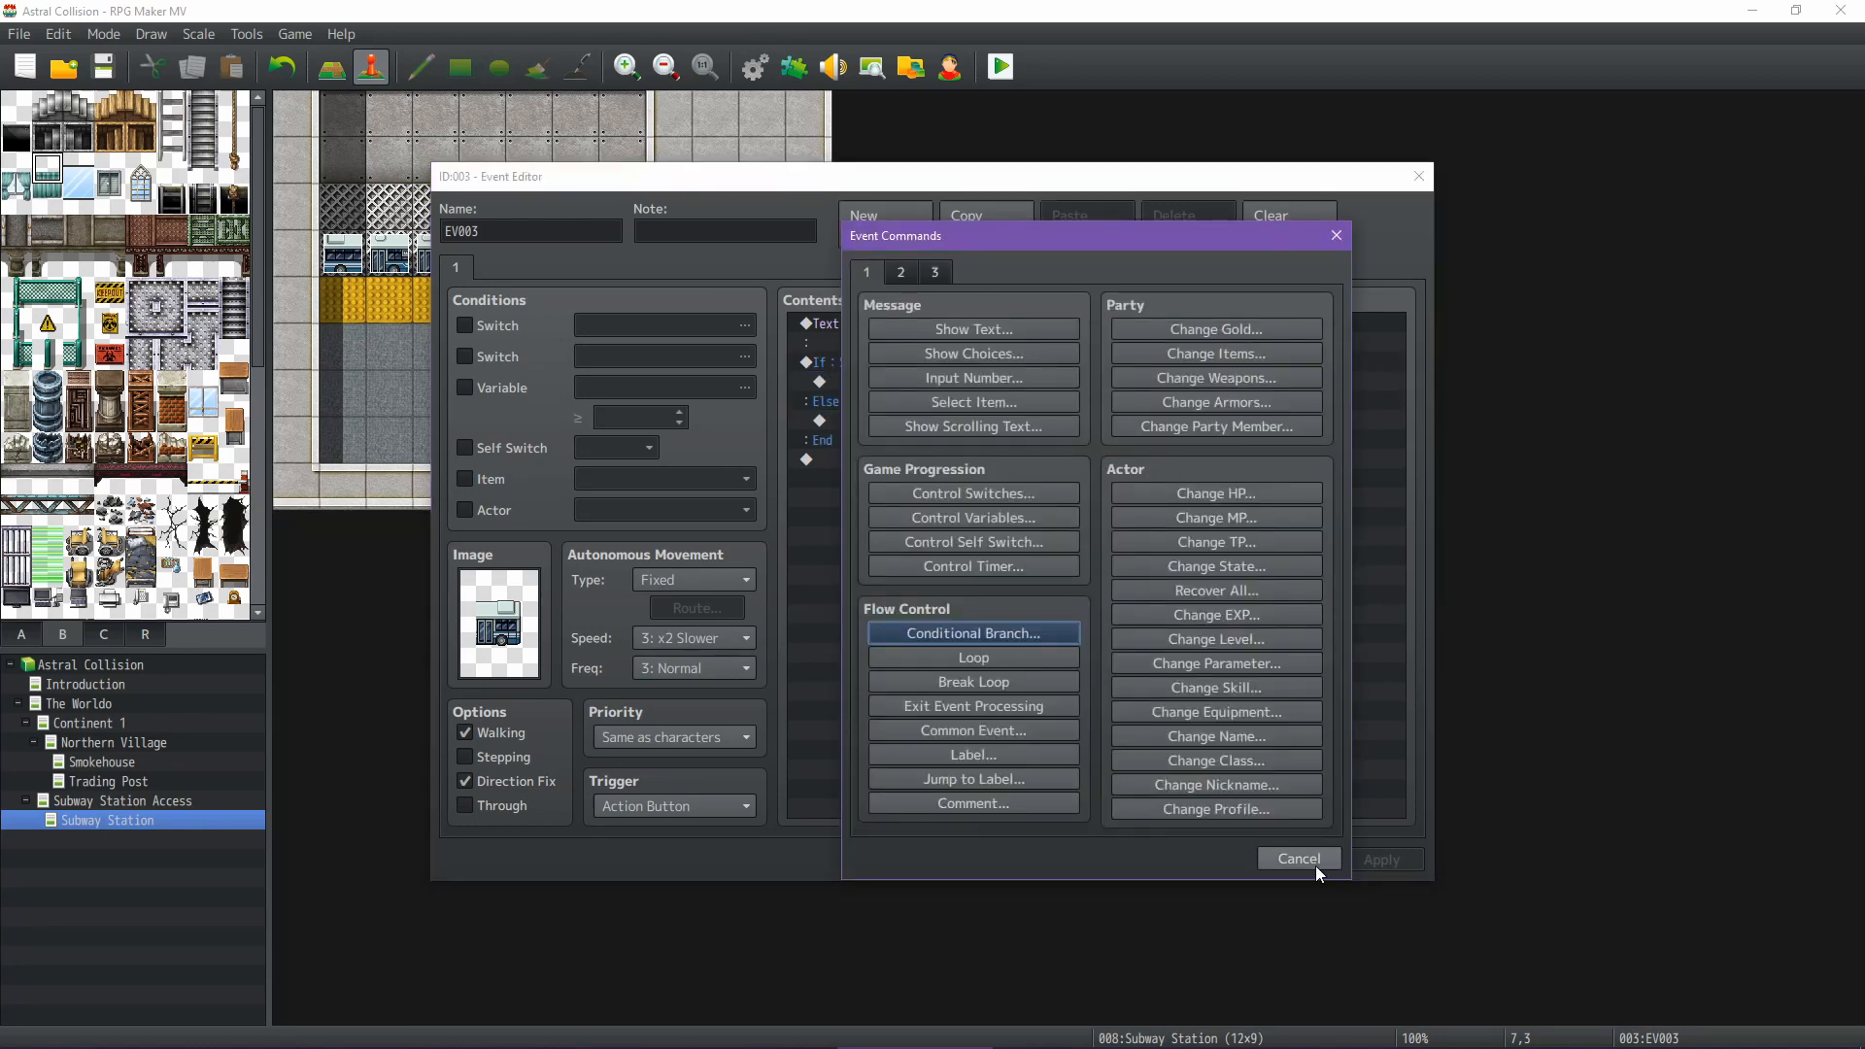
left_click(1314, 860)
Accept the gate event, save the project, and check the subway tickets' item IDs in the database
left_click(1183, 859)
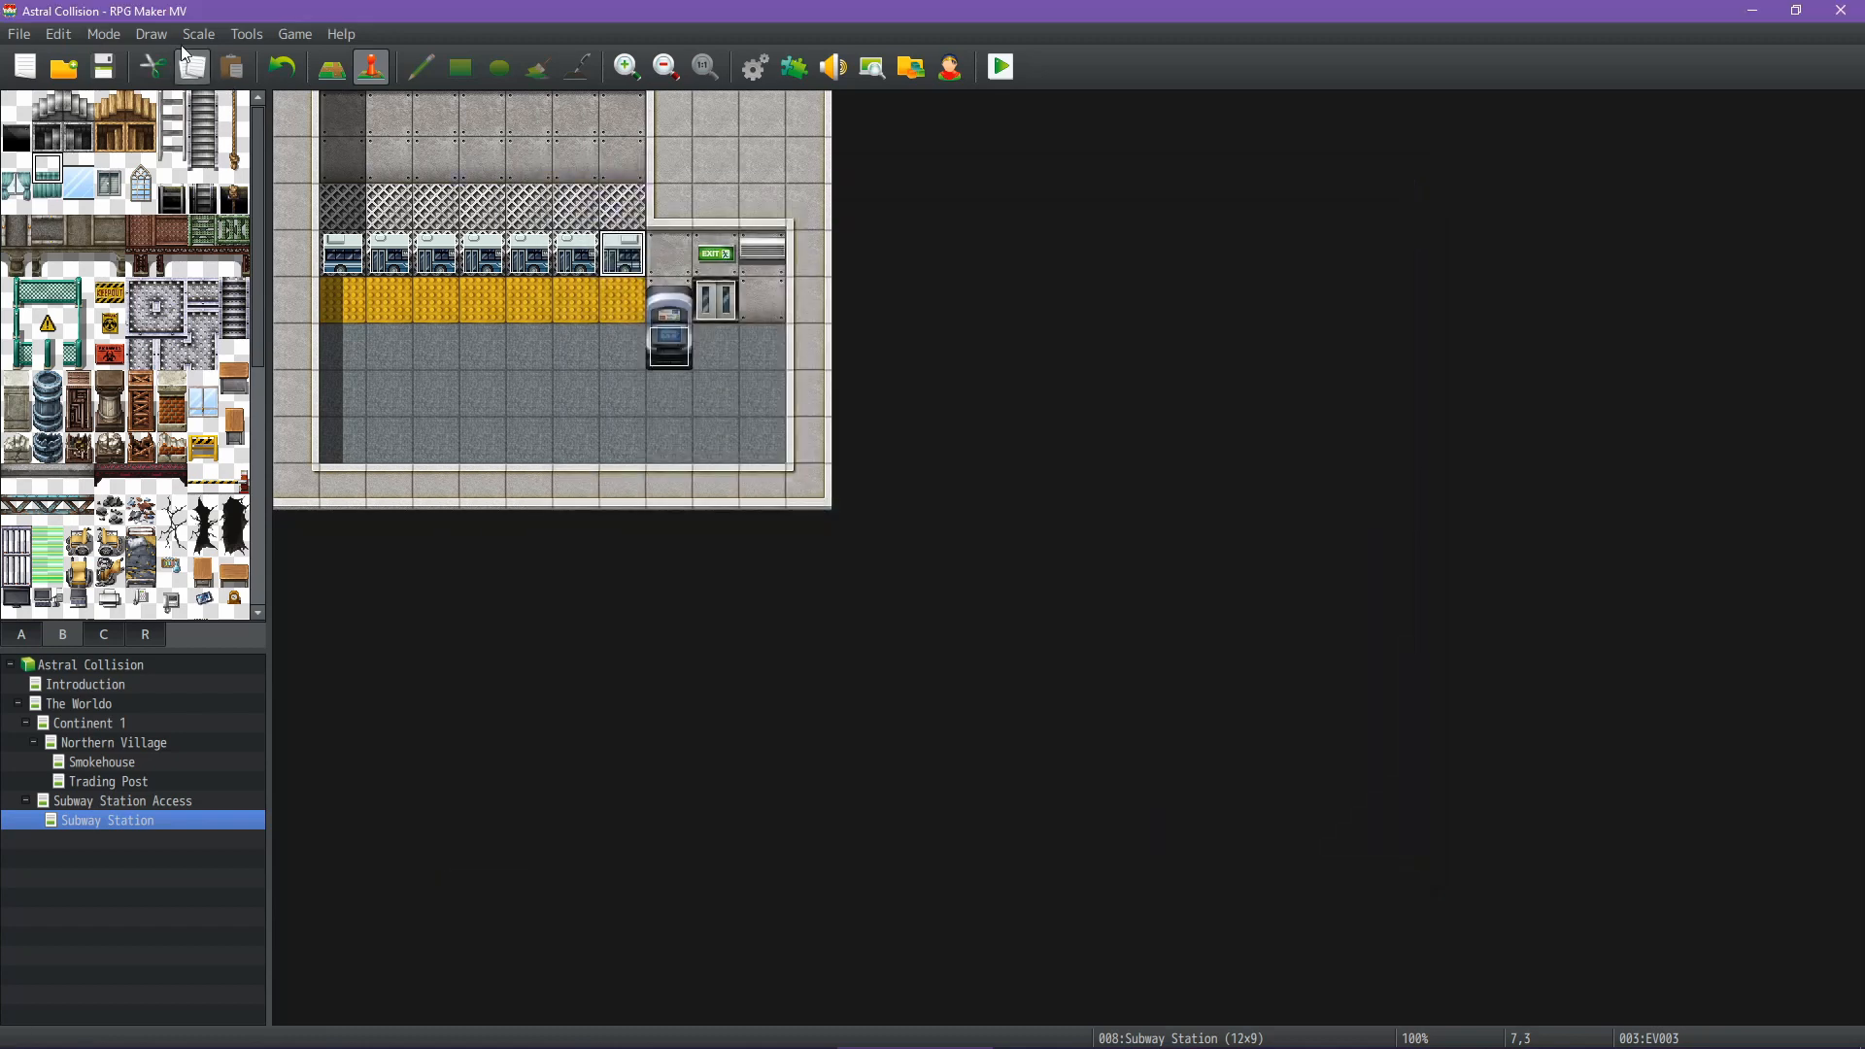
left_click(101, 73)
left_click(755, 63)
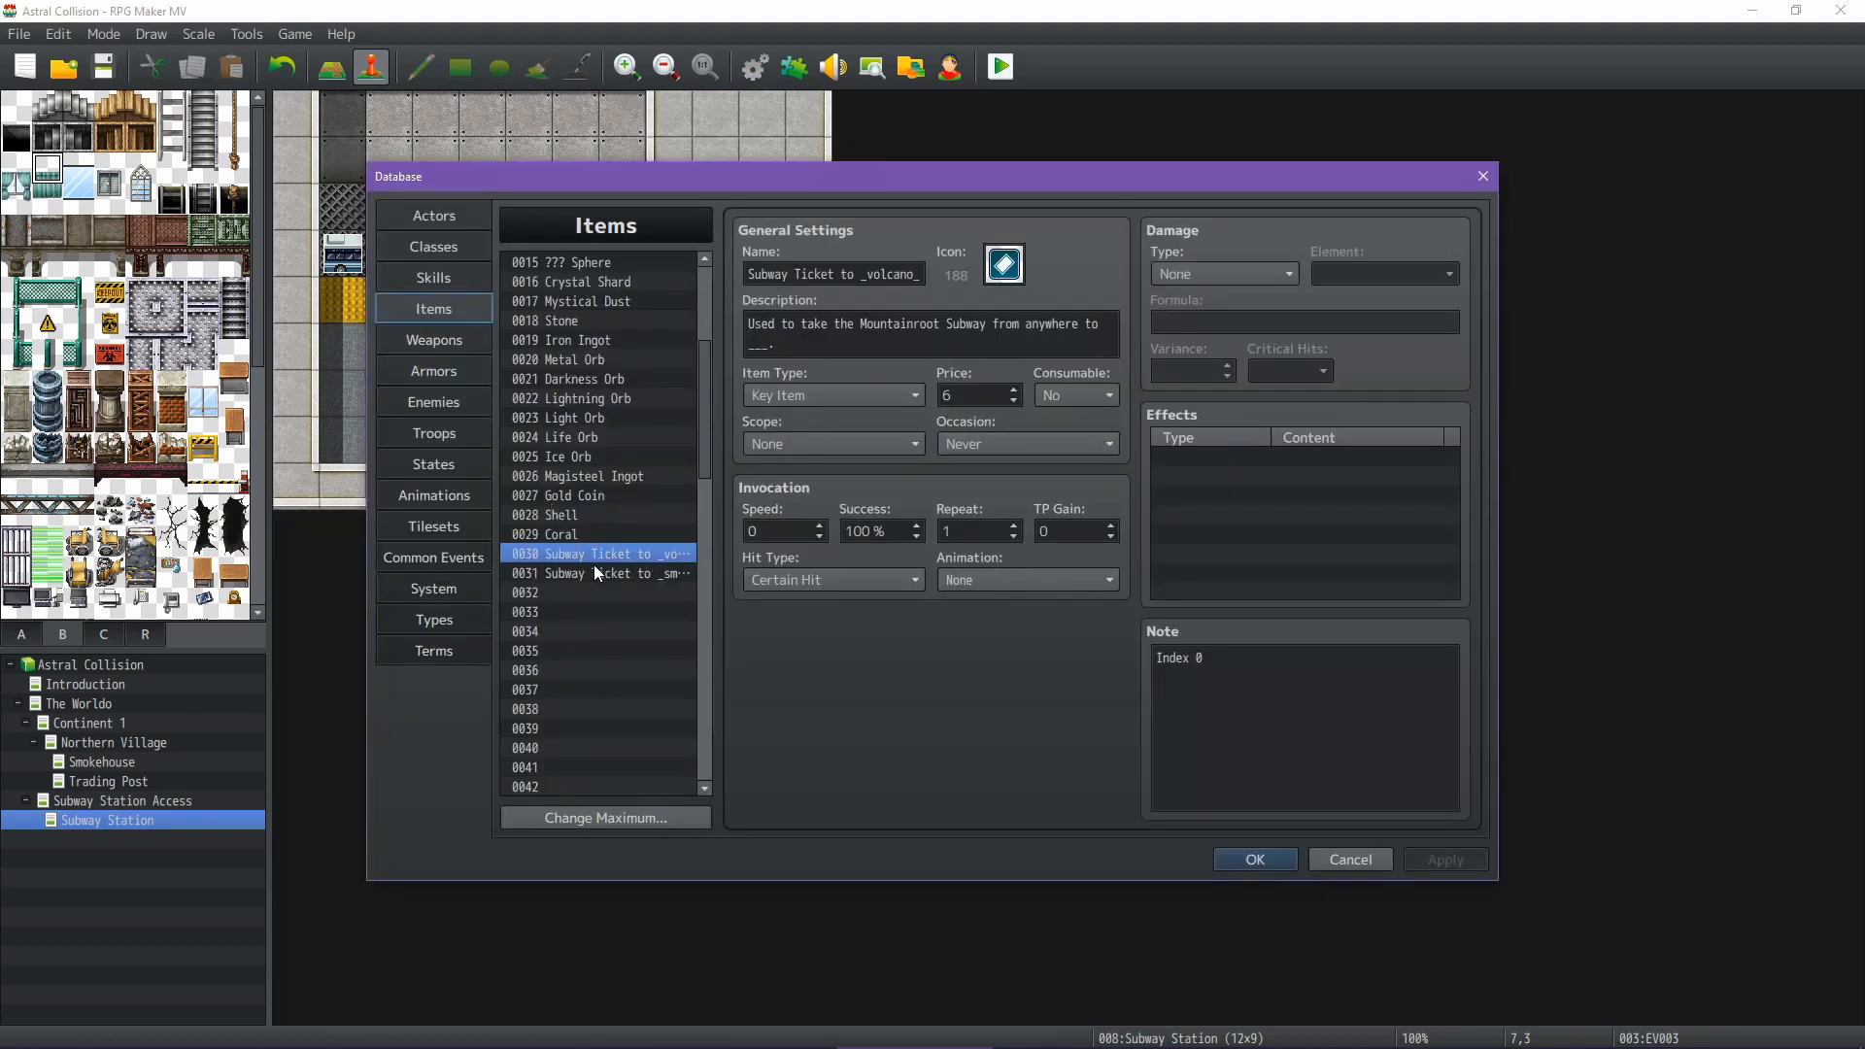
left_click(1255, 859)
Change the lower bound in the branch script of the gate event at (7,3) to 30, then apply and accept the event
double_click(608, 255)
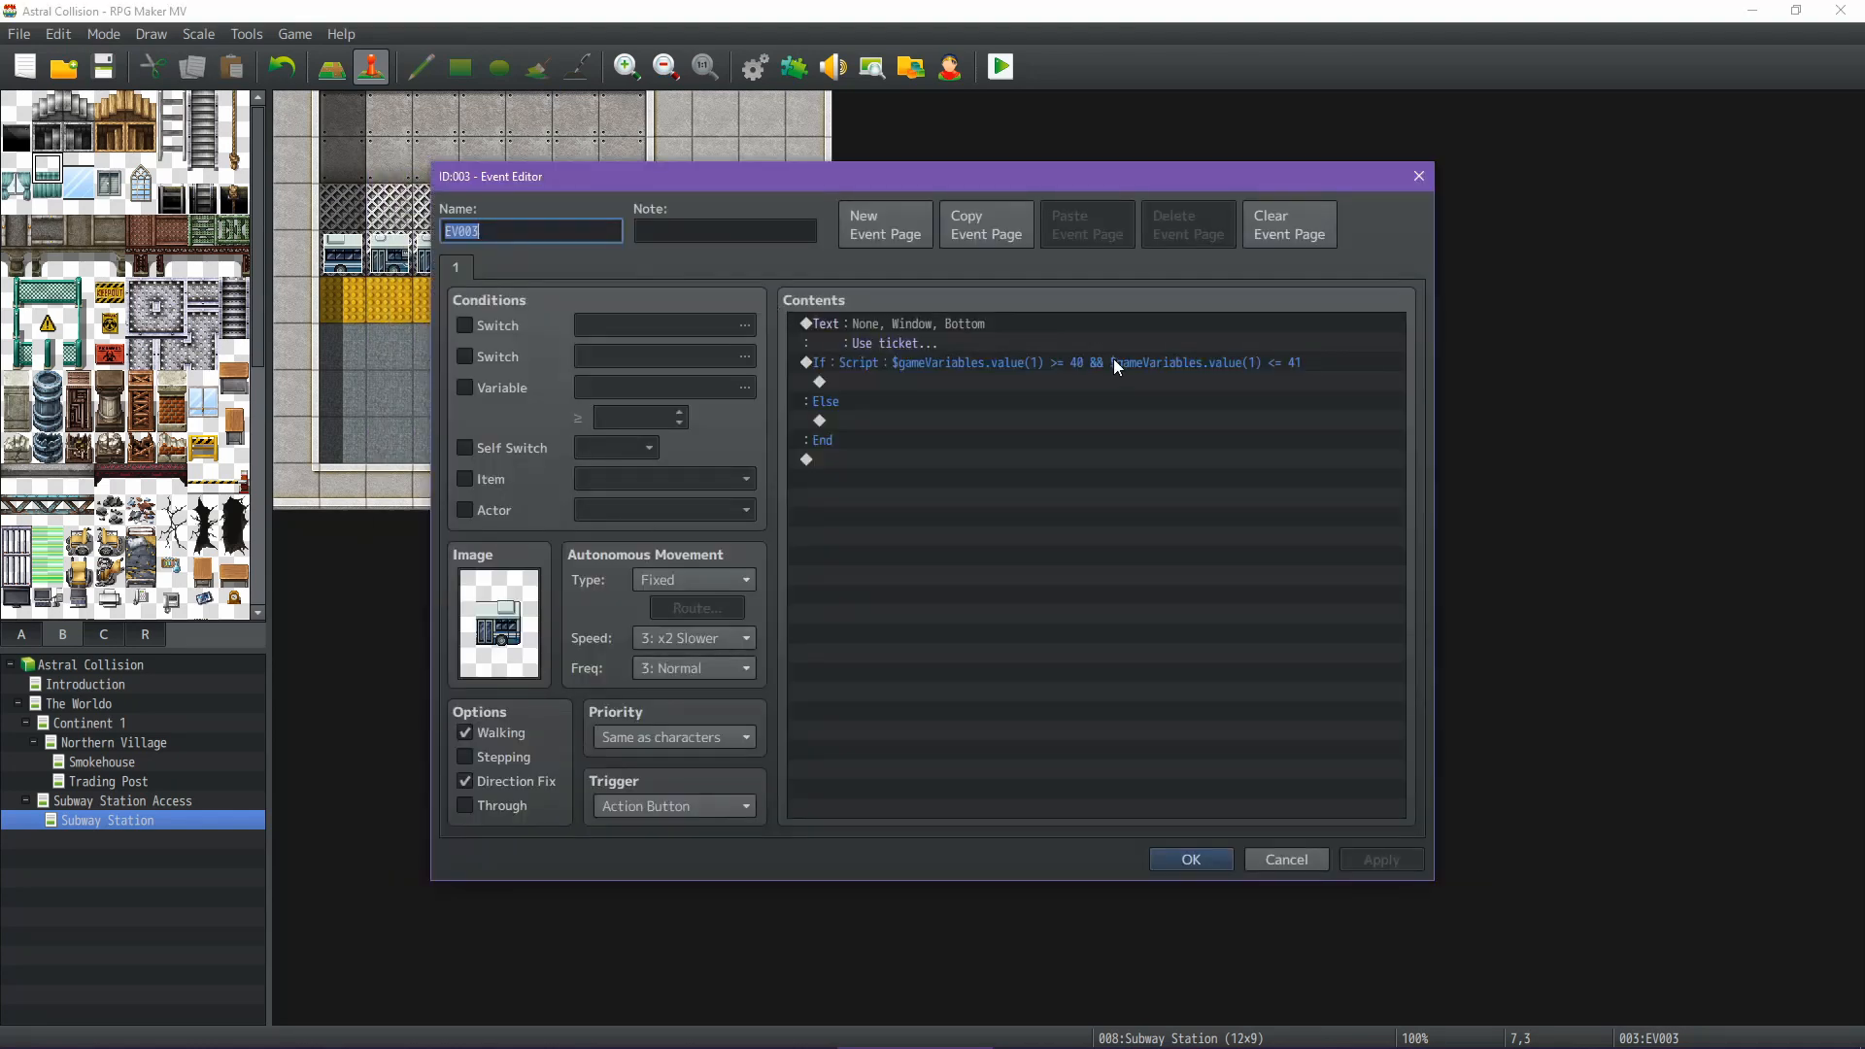
double_click(1113, 361)
triple_click(1257, 648)
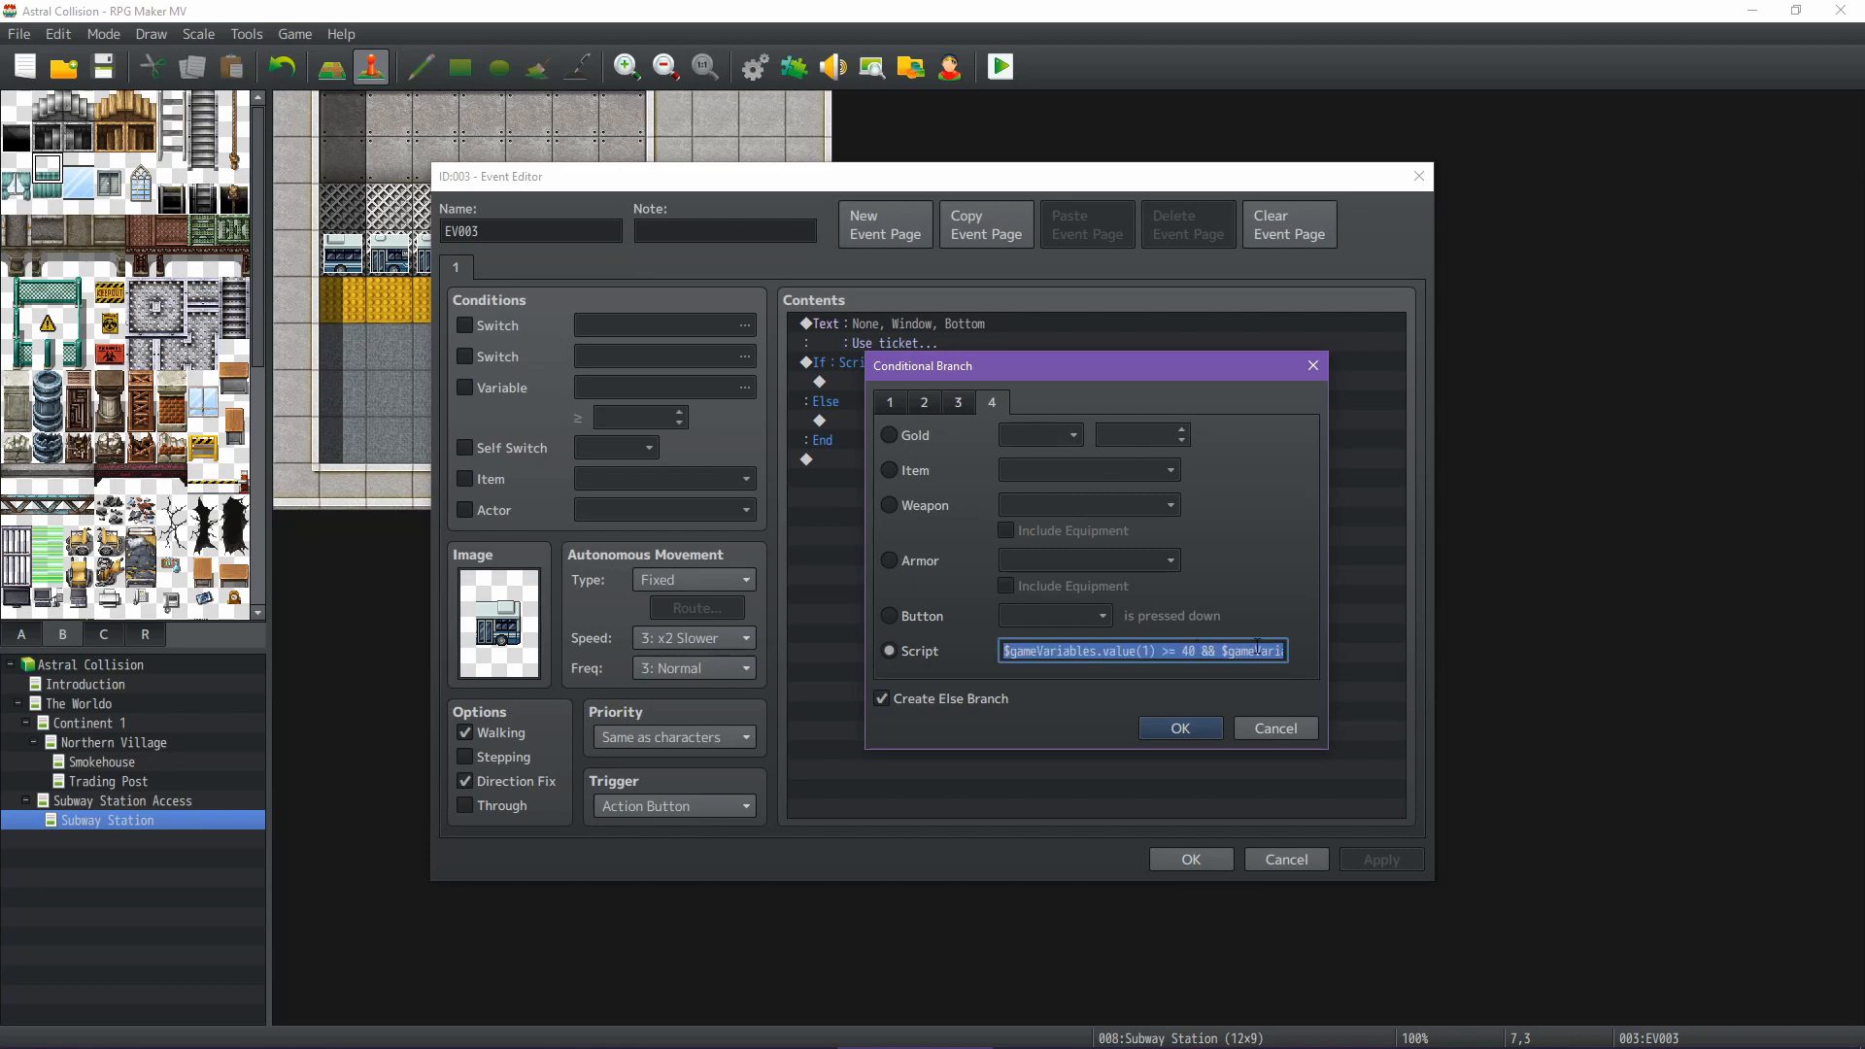
key("End")
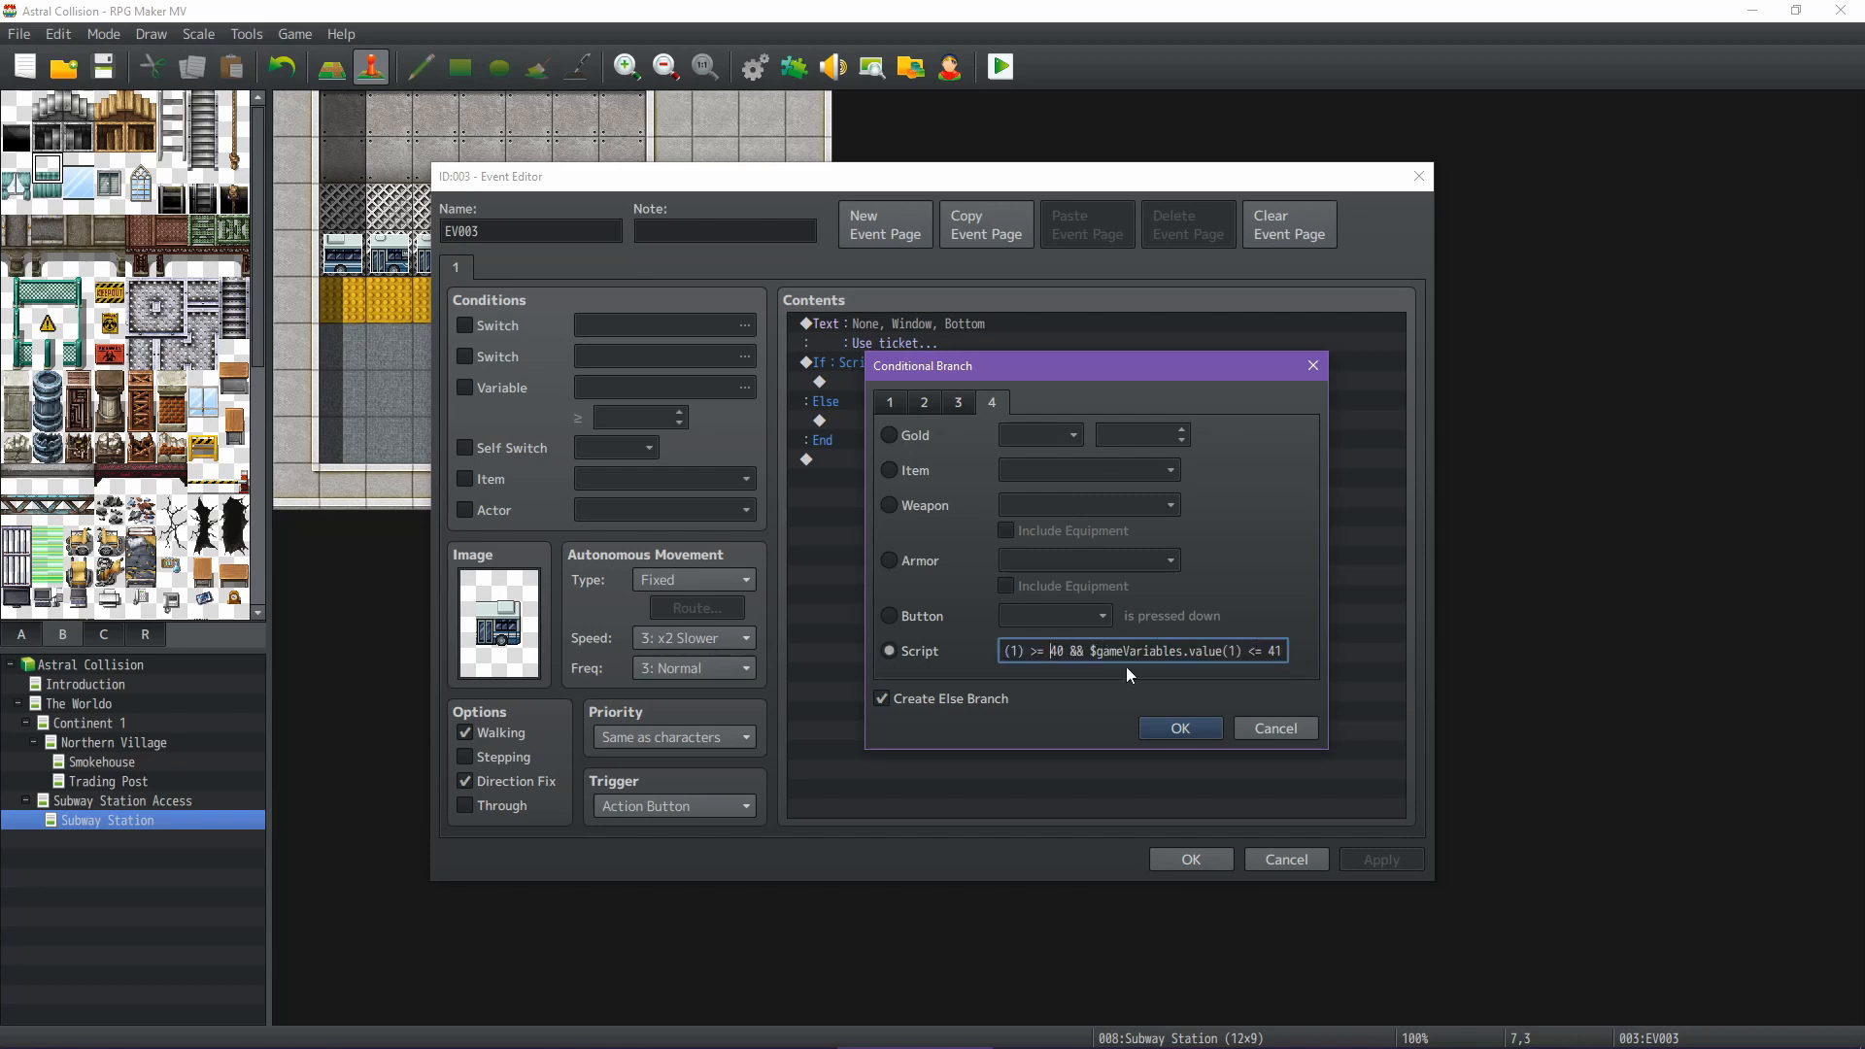
left_click(1276, 729)
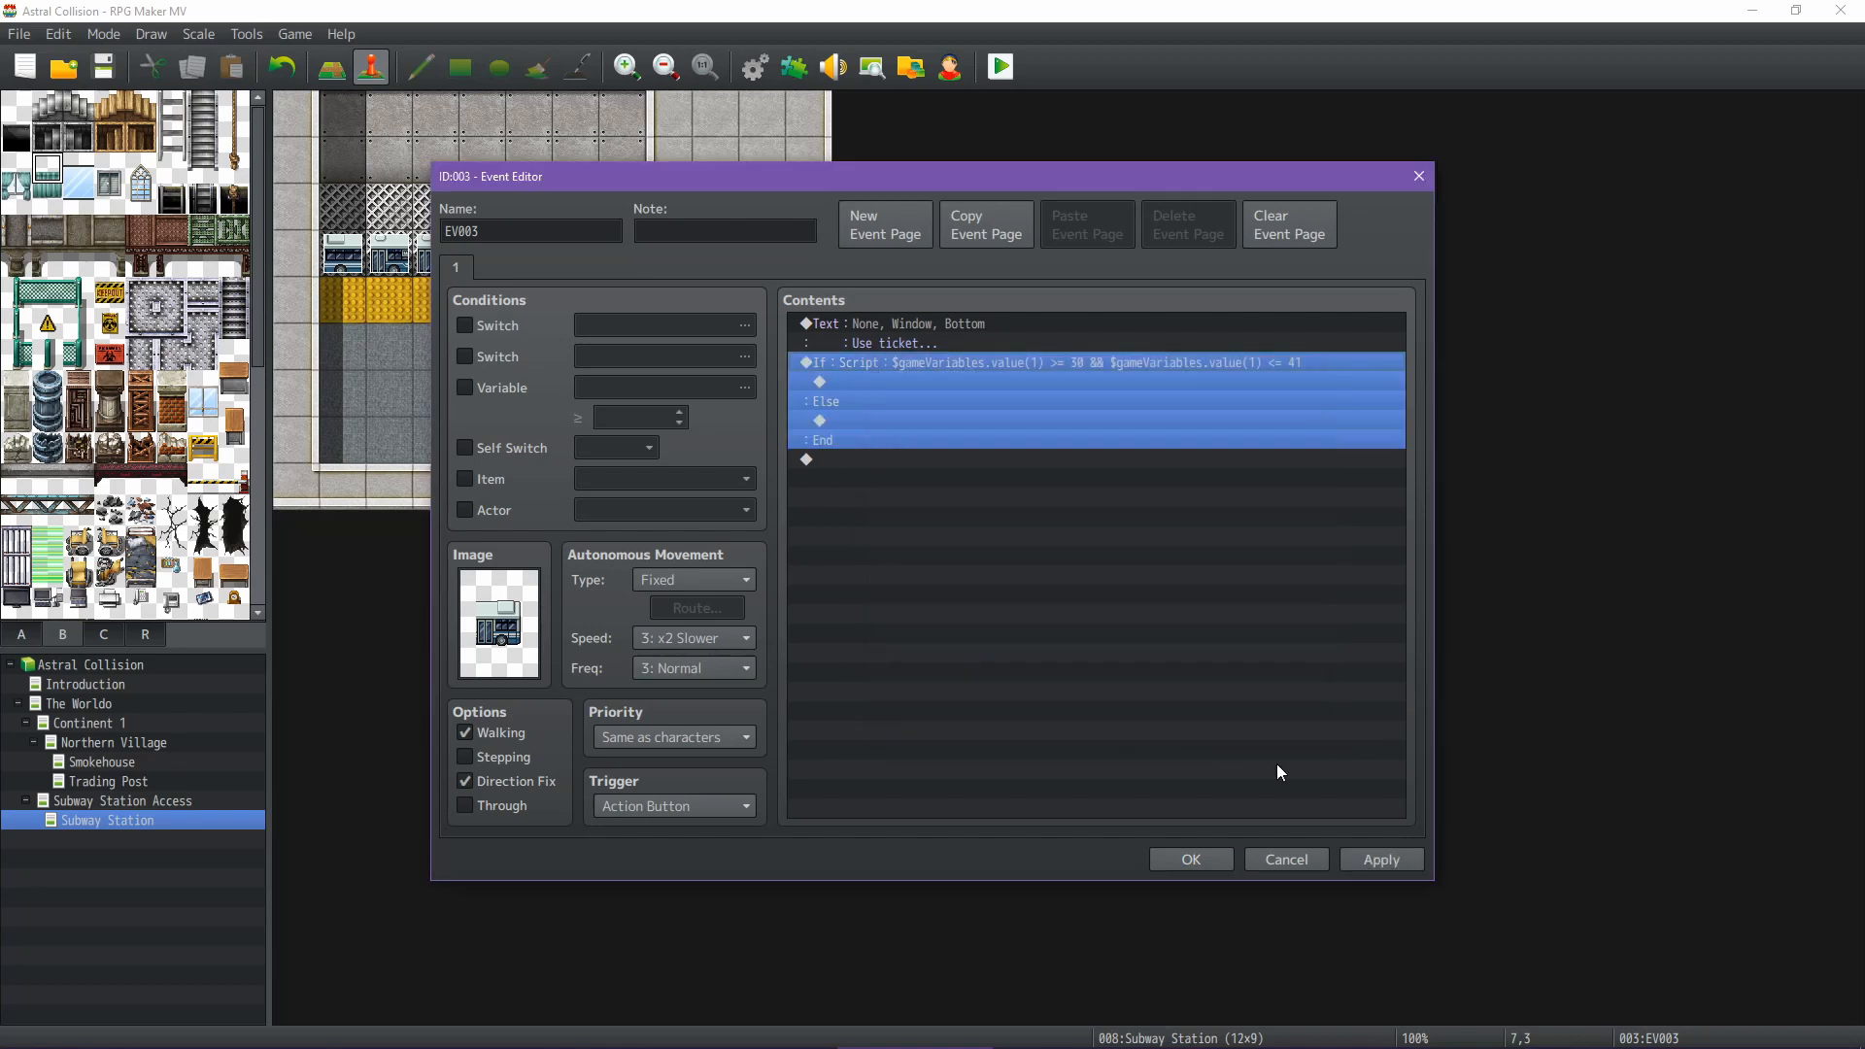
left_click(1383, 857)
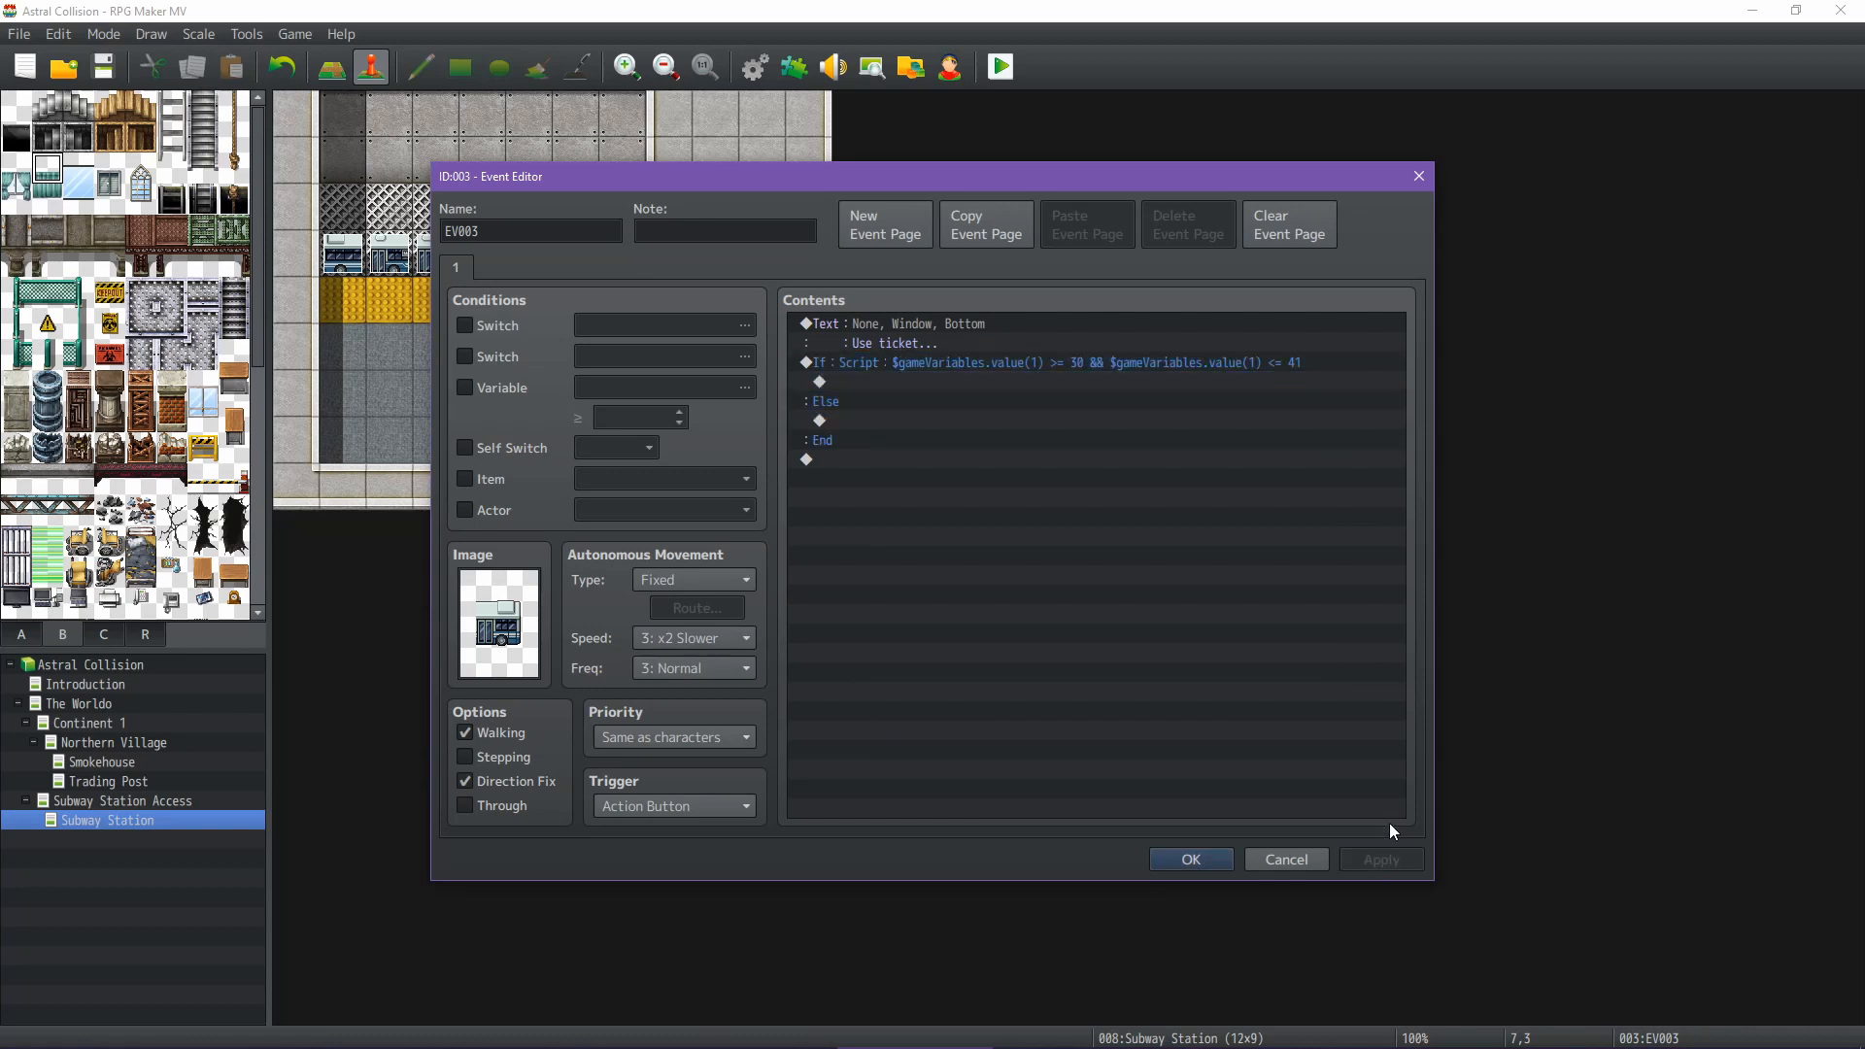
left_click(1196, 856)
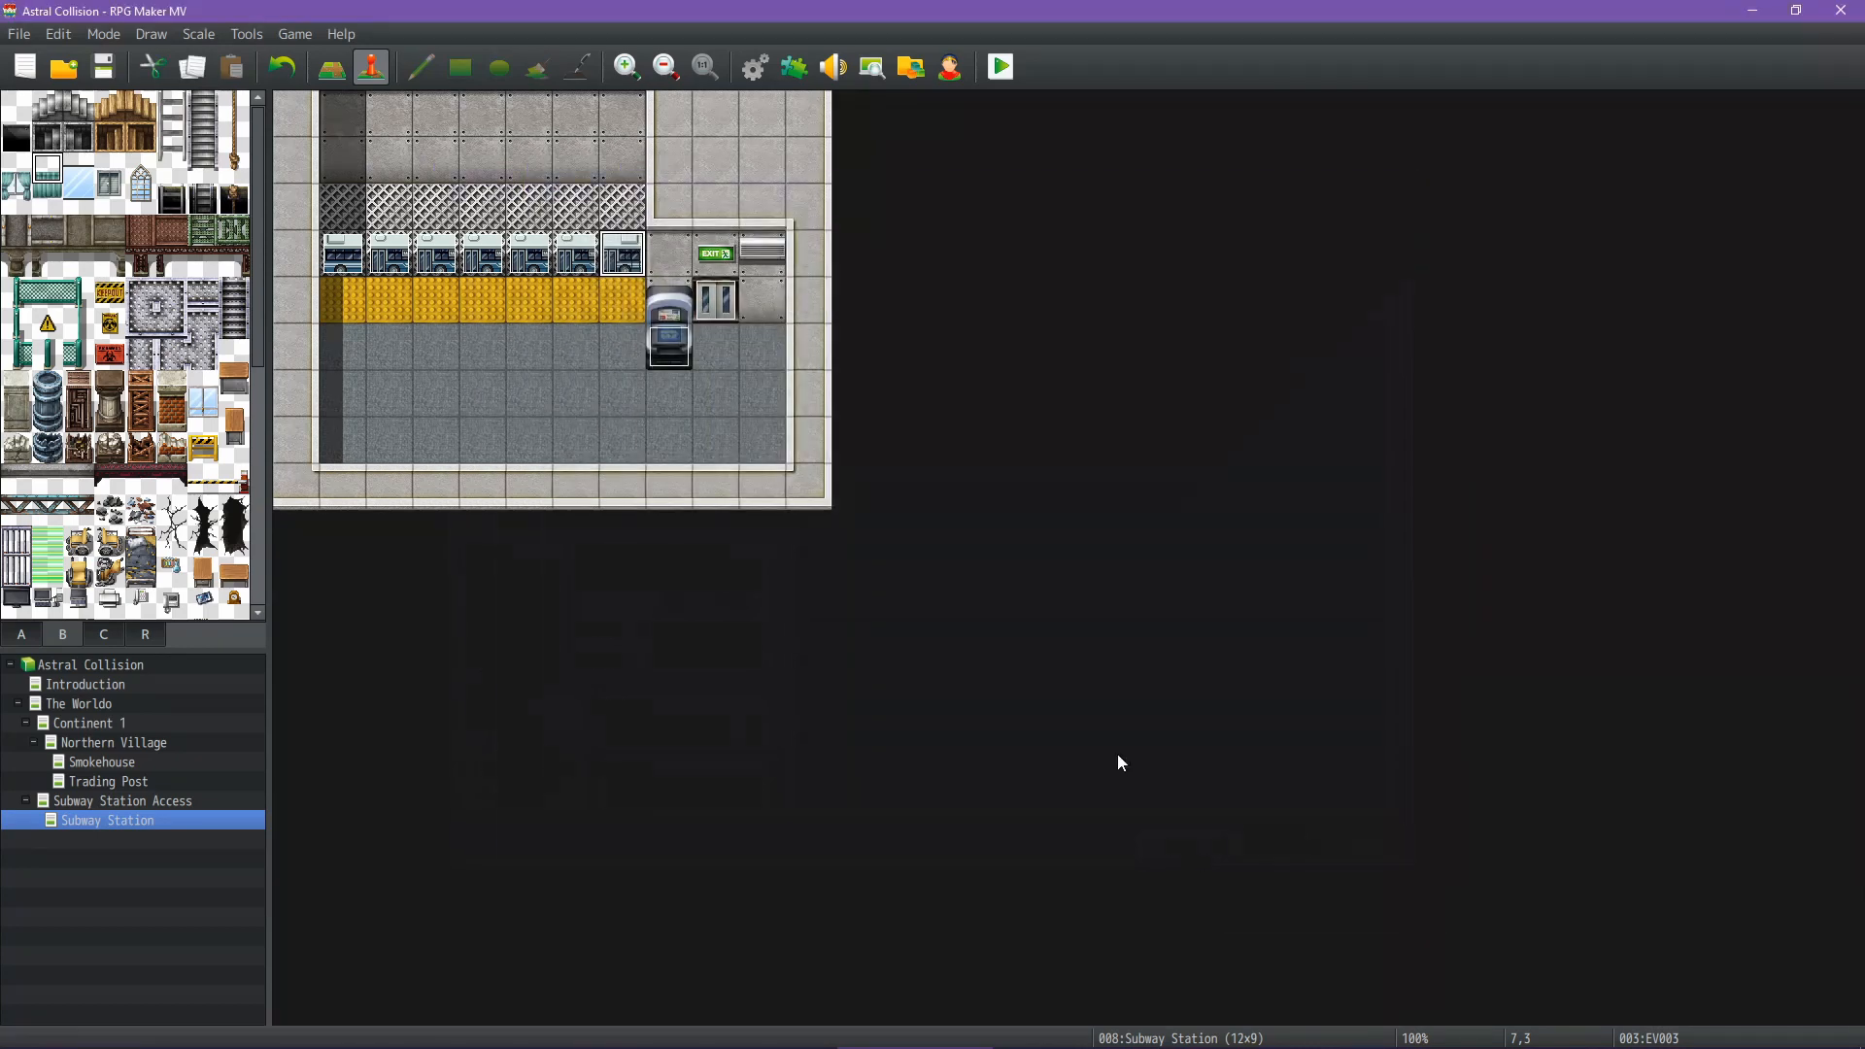
Review the gate event's branch condition and compare it with the subway ticket entries in the item database
double_click(616, 263)
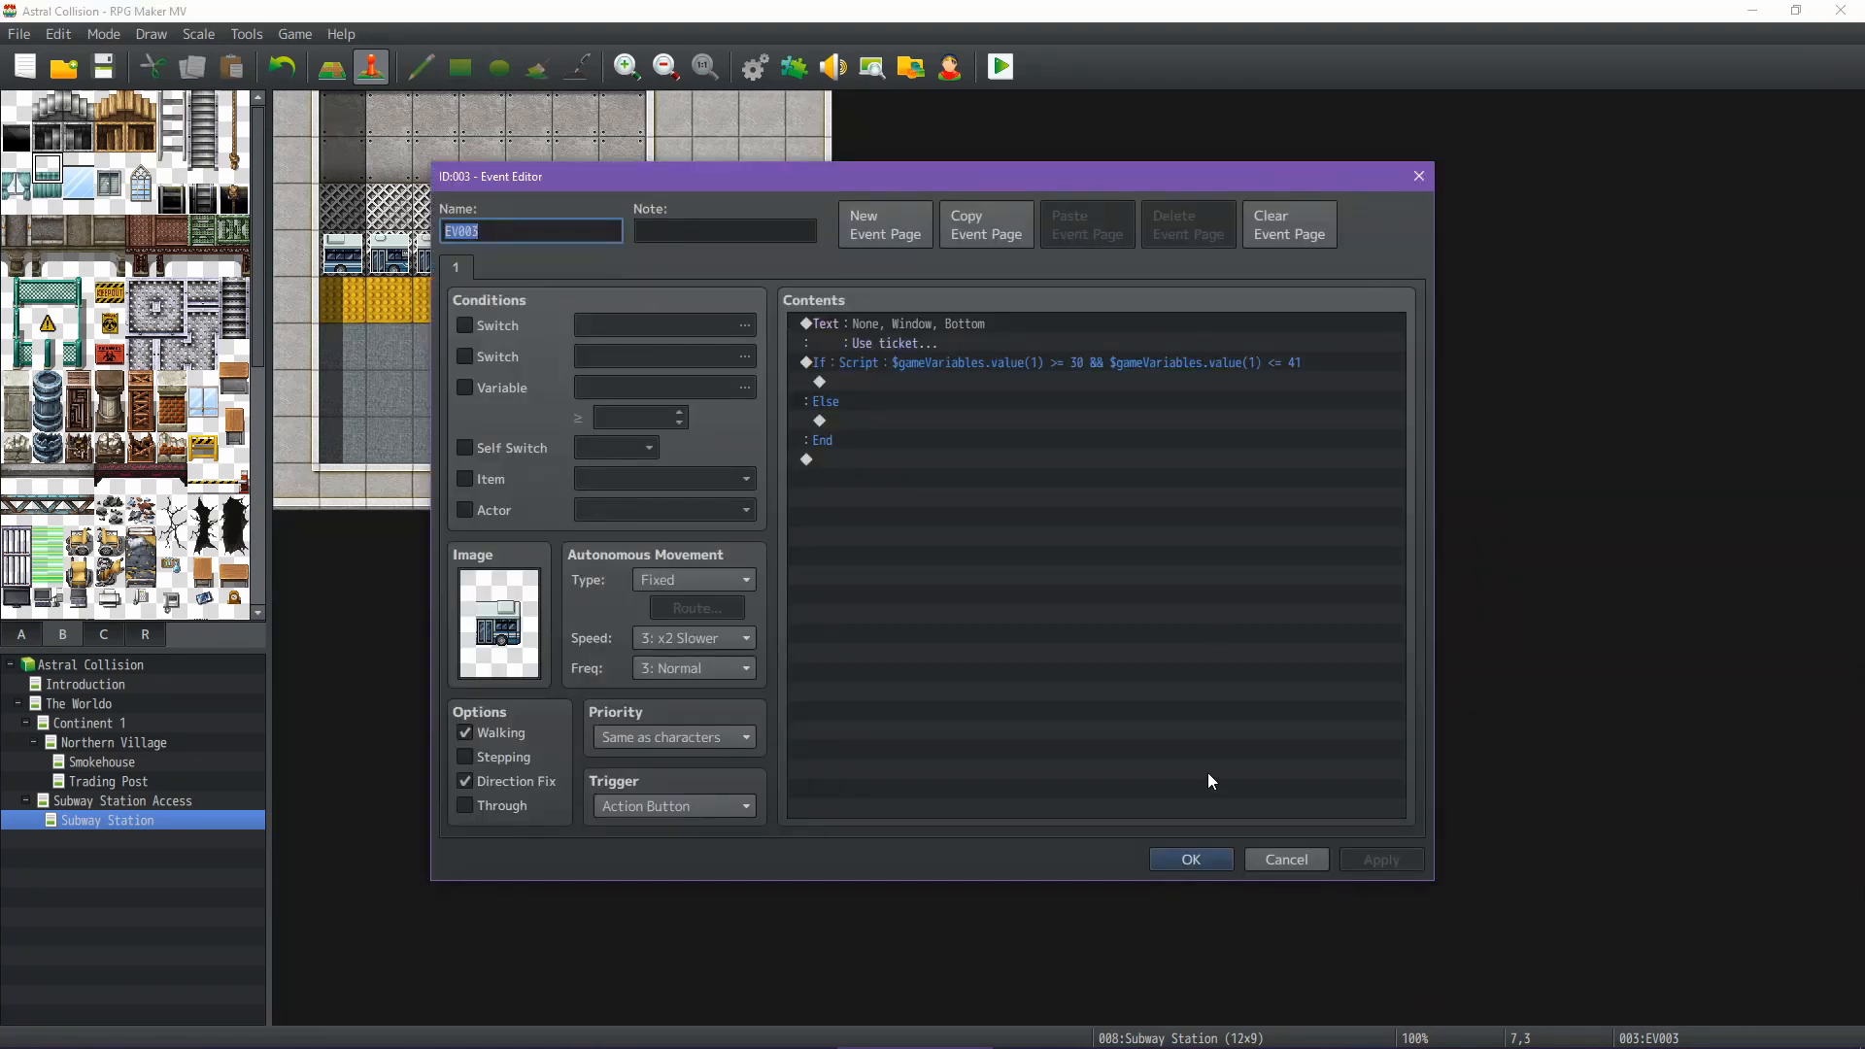
left_click(1191, 859)
left_click(755, 66)
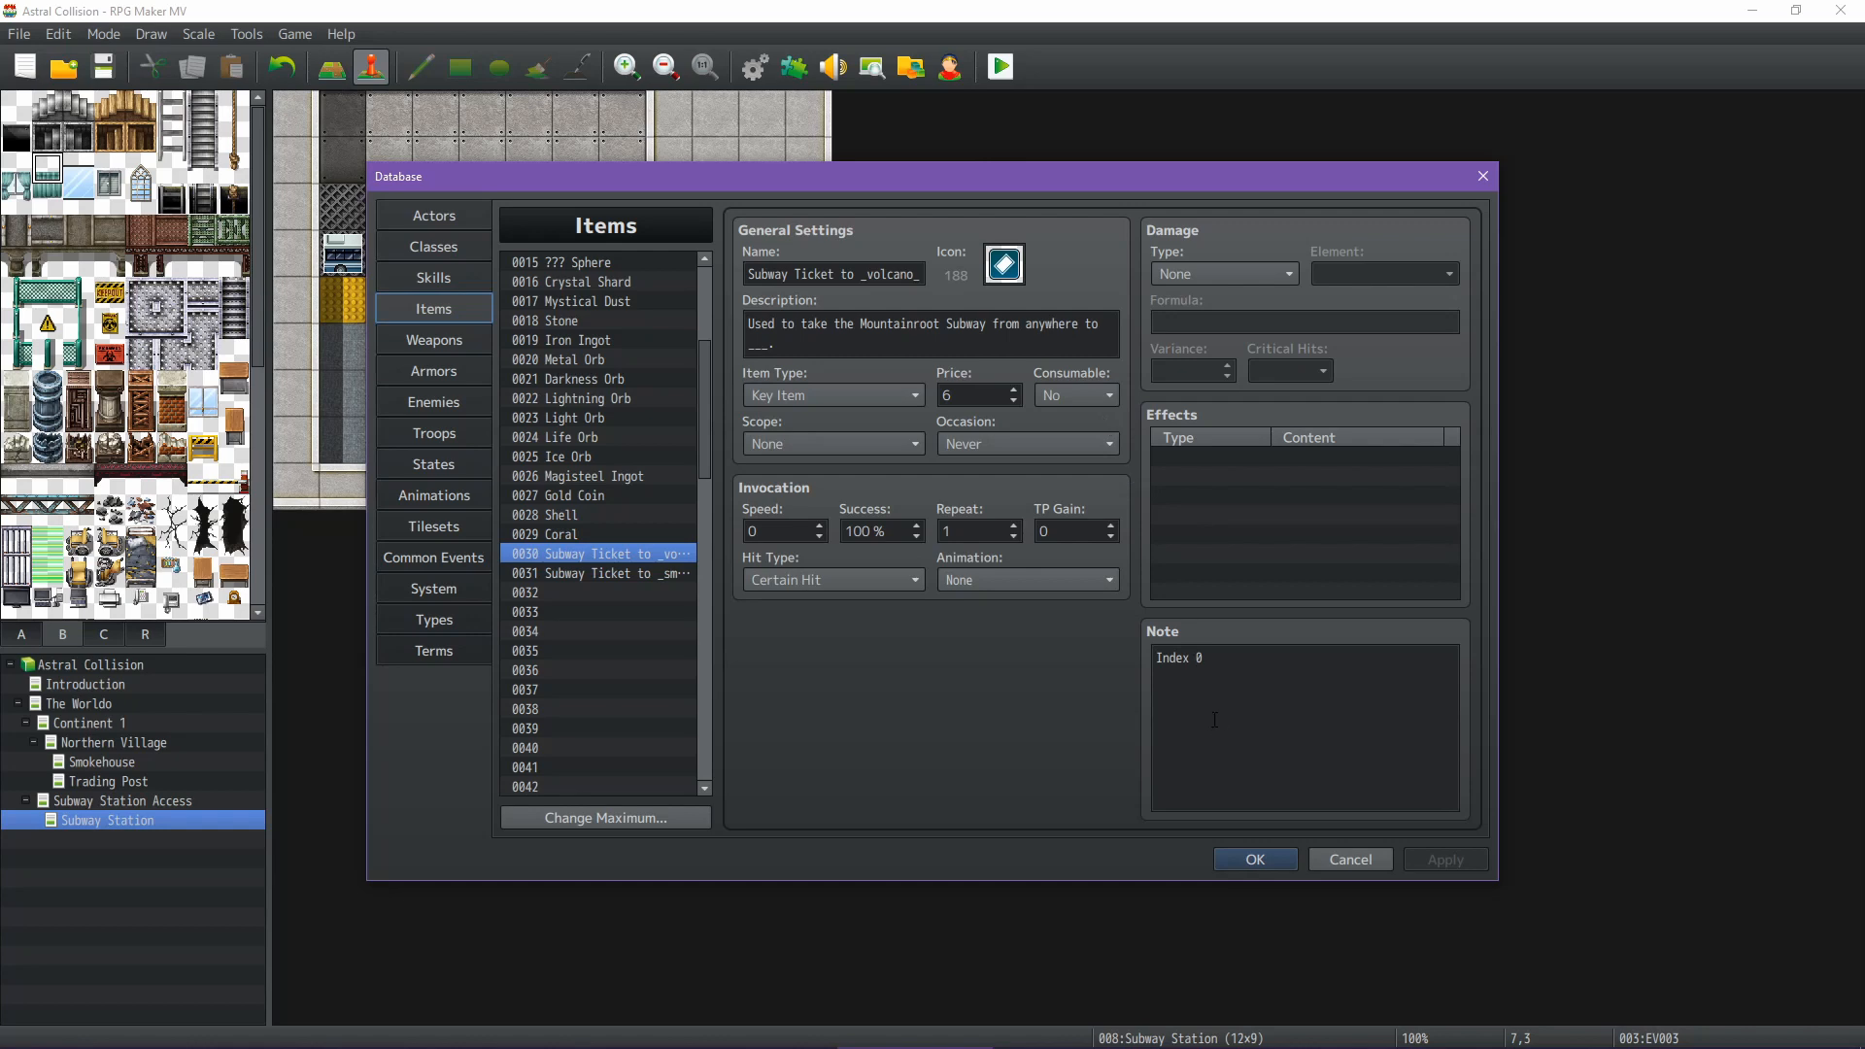
left_click(1256, 859)
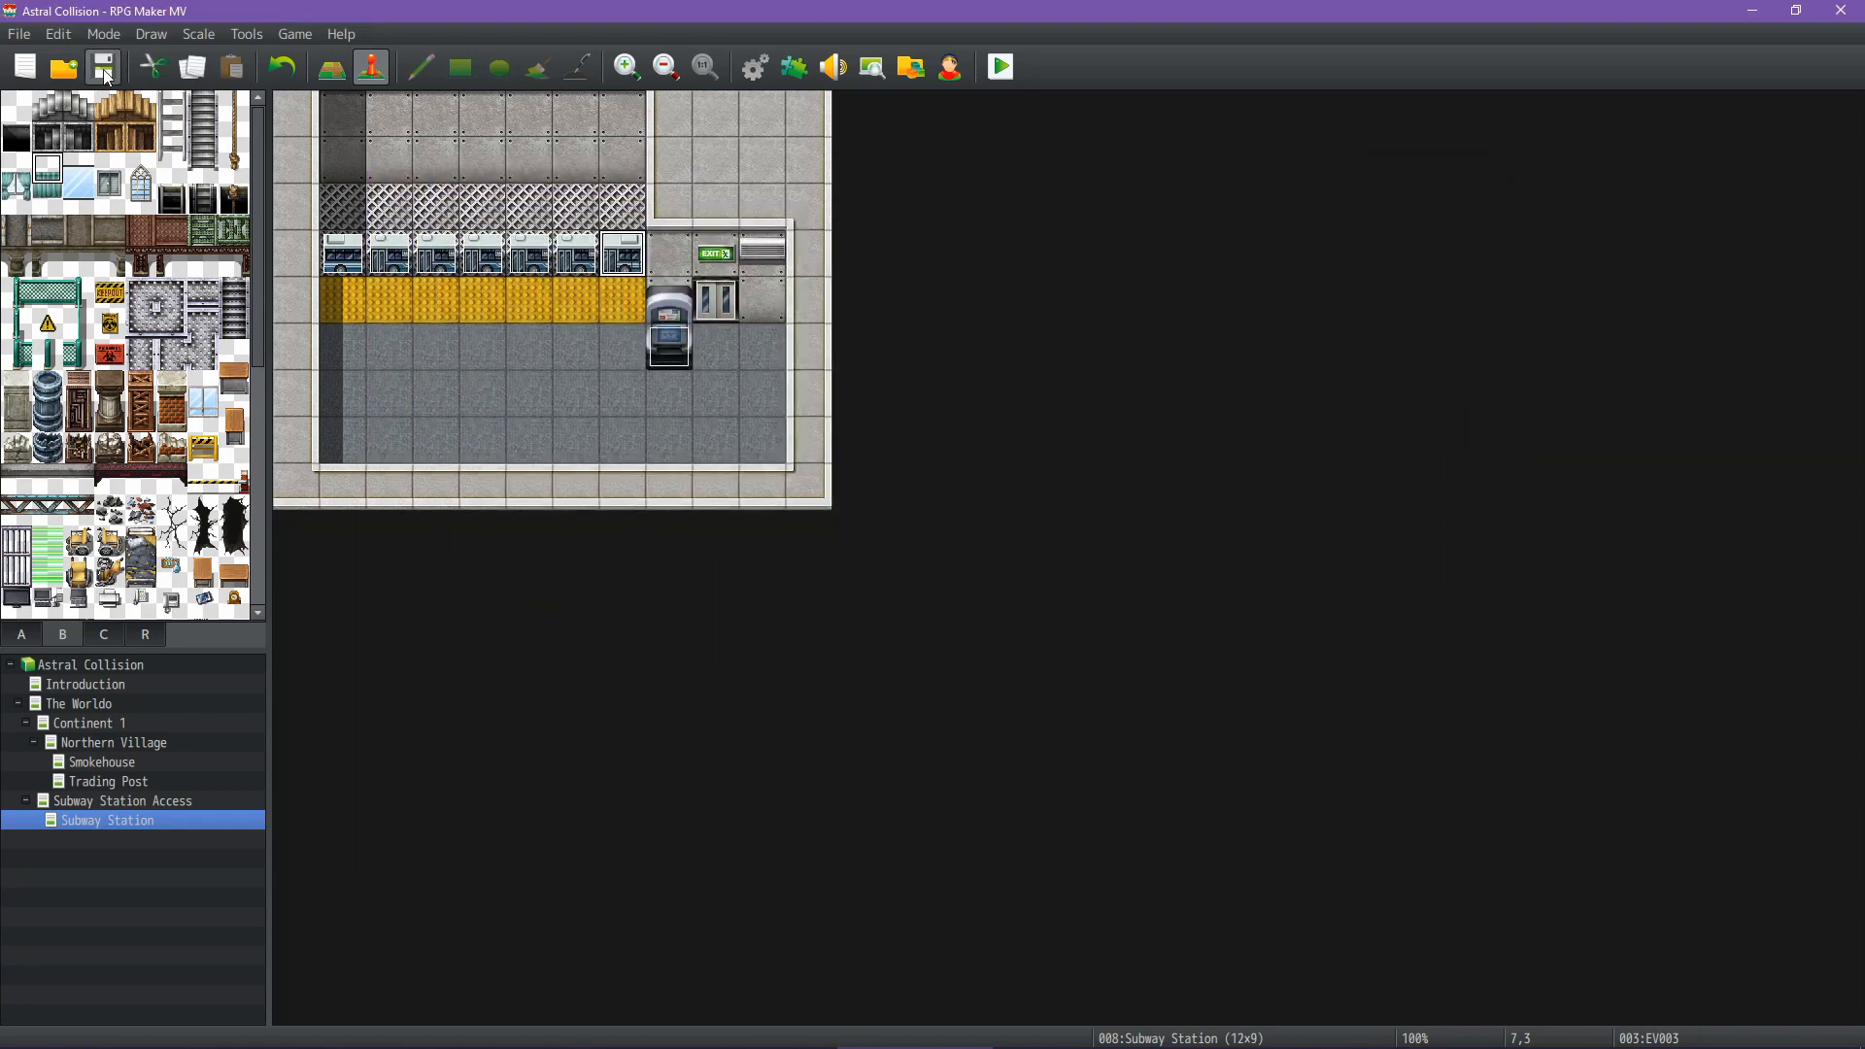
Open The Worldo map and examine the mountain islet, desert region and modern city continent for subway entrance locations
left_click(97, 704)
middle_click_drag(1111, 558, 1162, 526)
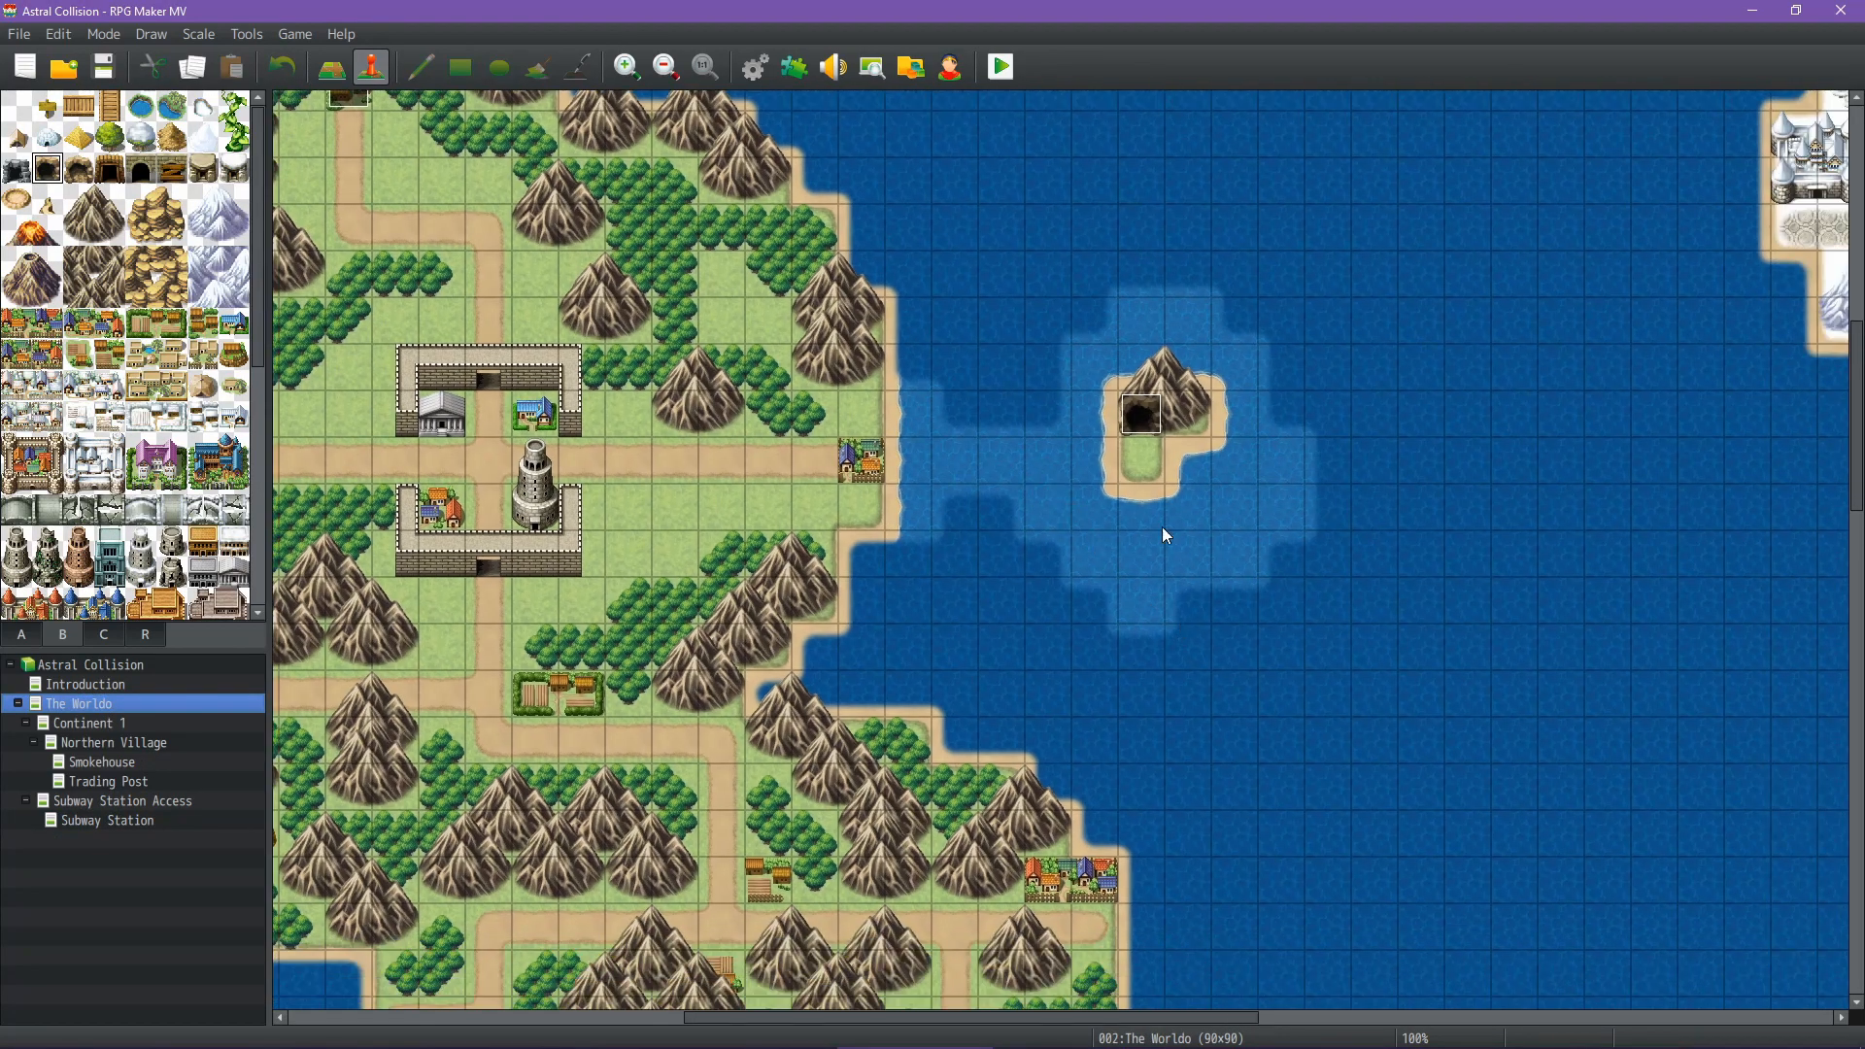
middle_click_drag(1162, 421, 699, 826)
middle_click_drag(1100, 221, 1022, 608)
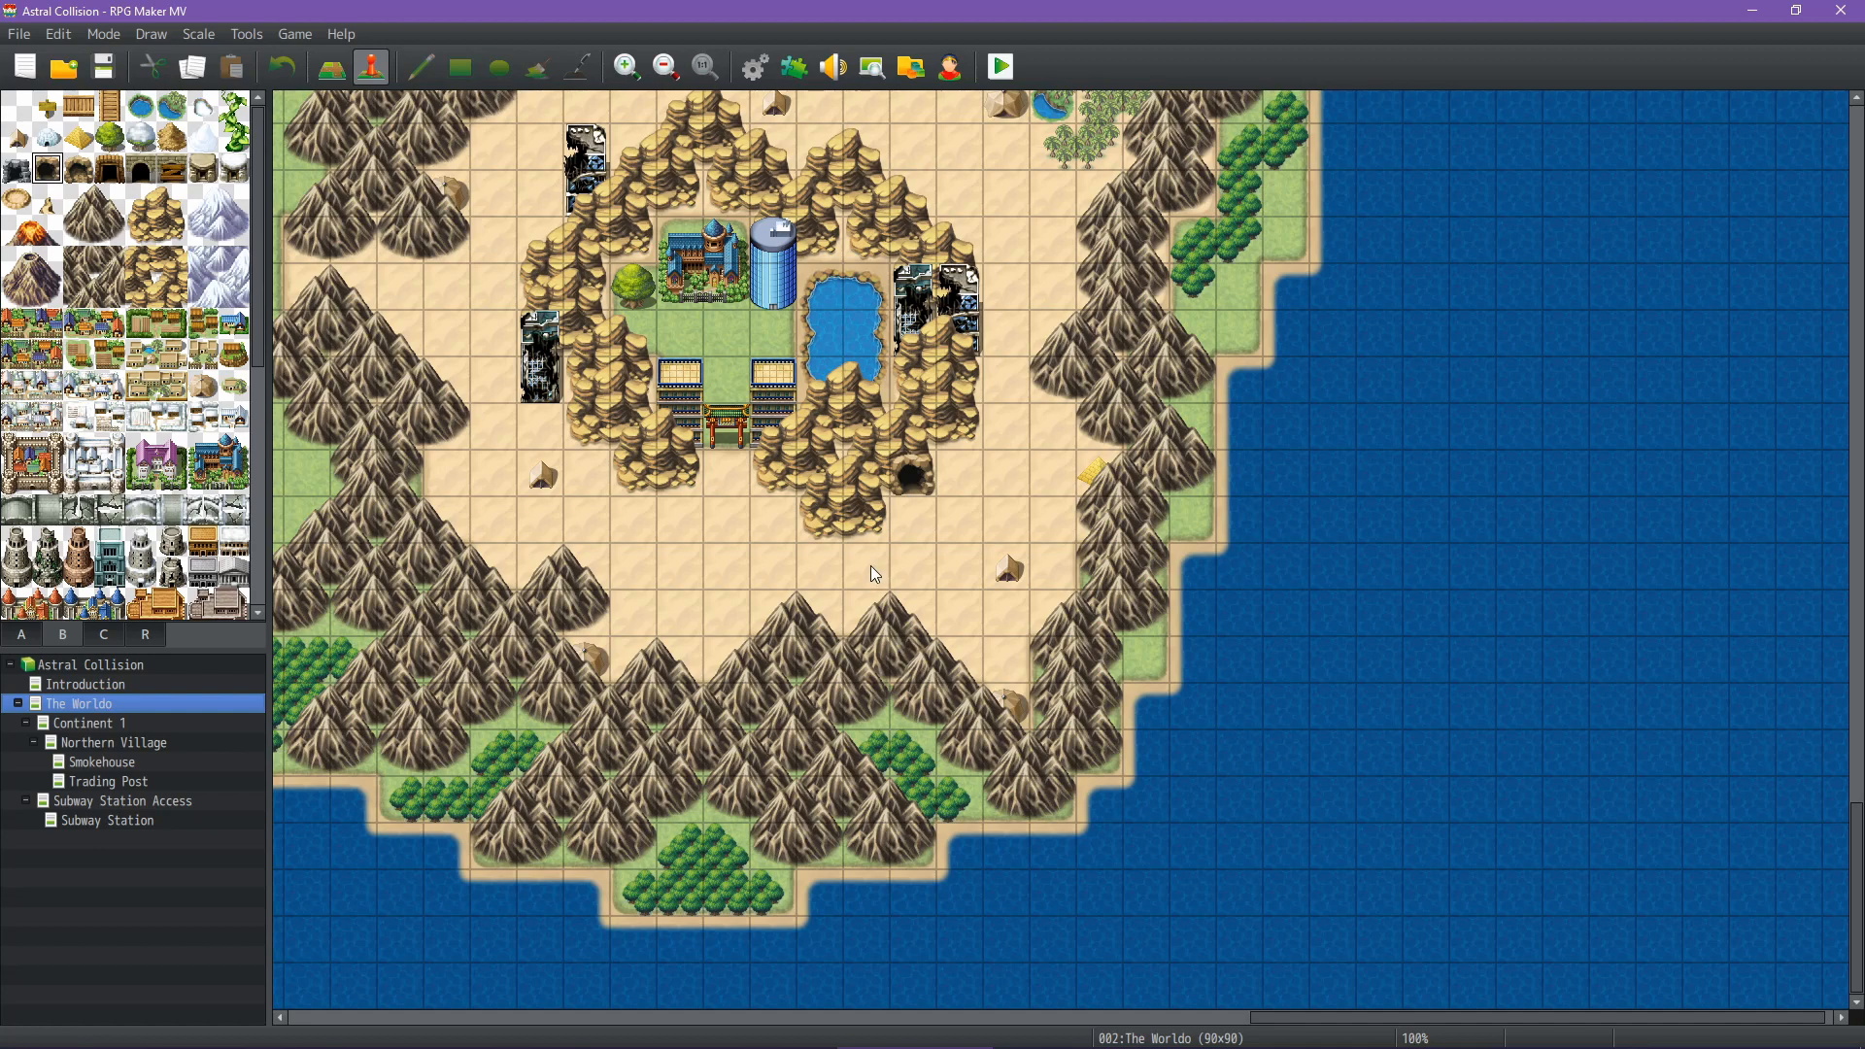
scroll(871, 565, "up", 5)
scroll(818, 466, "left", 3)
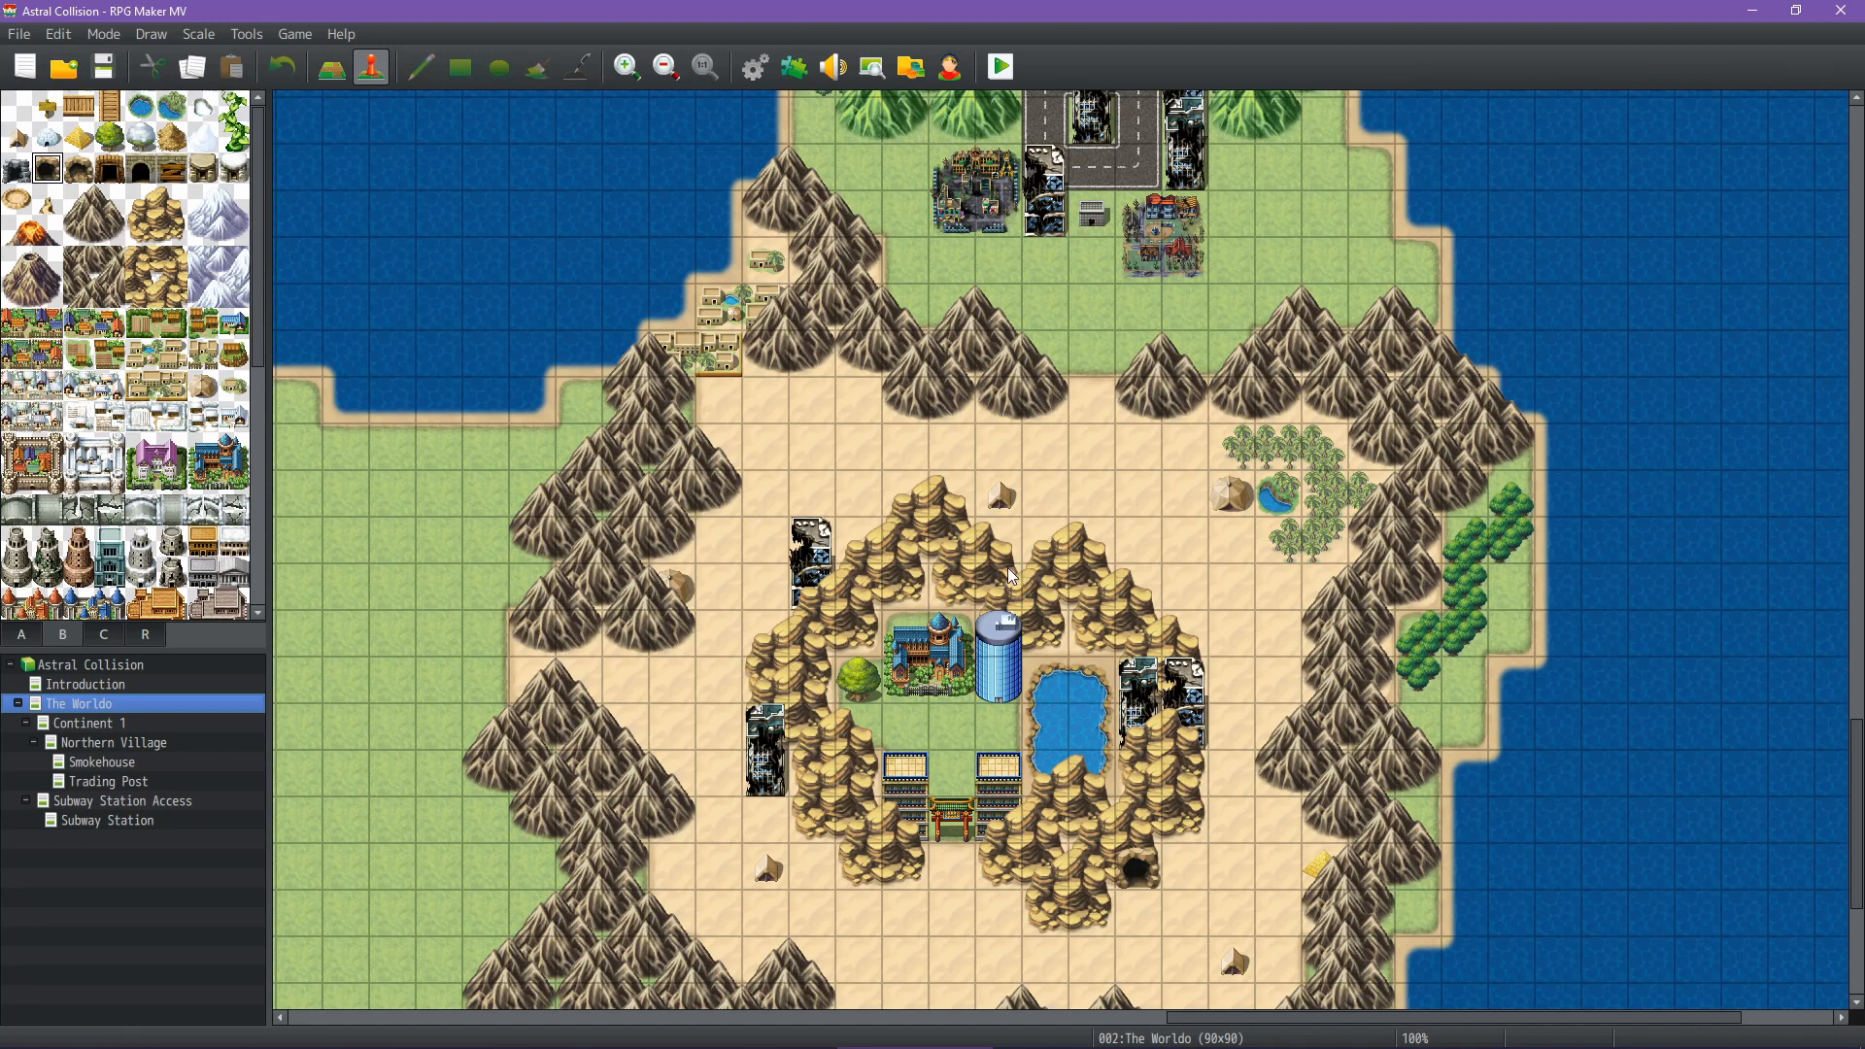
middle_click_drag(982, 630, 997, 424)
mouse_move(1259, 517)
middle_mouse_down()
mouse_move(1280, 395)
mouse_move(1258, 790)
mouse_move(1201, 519)
middle_mouse_up()
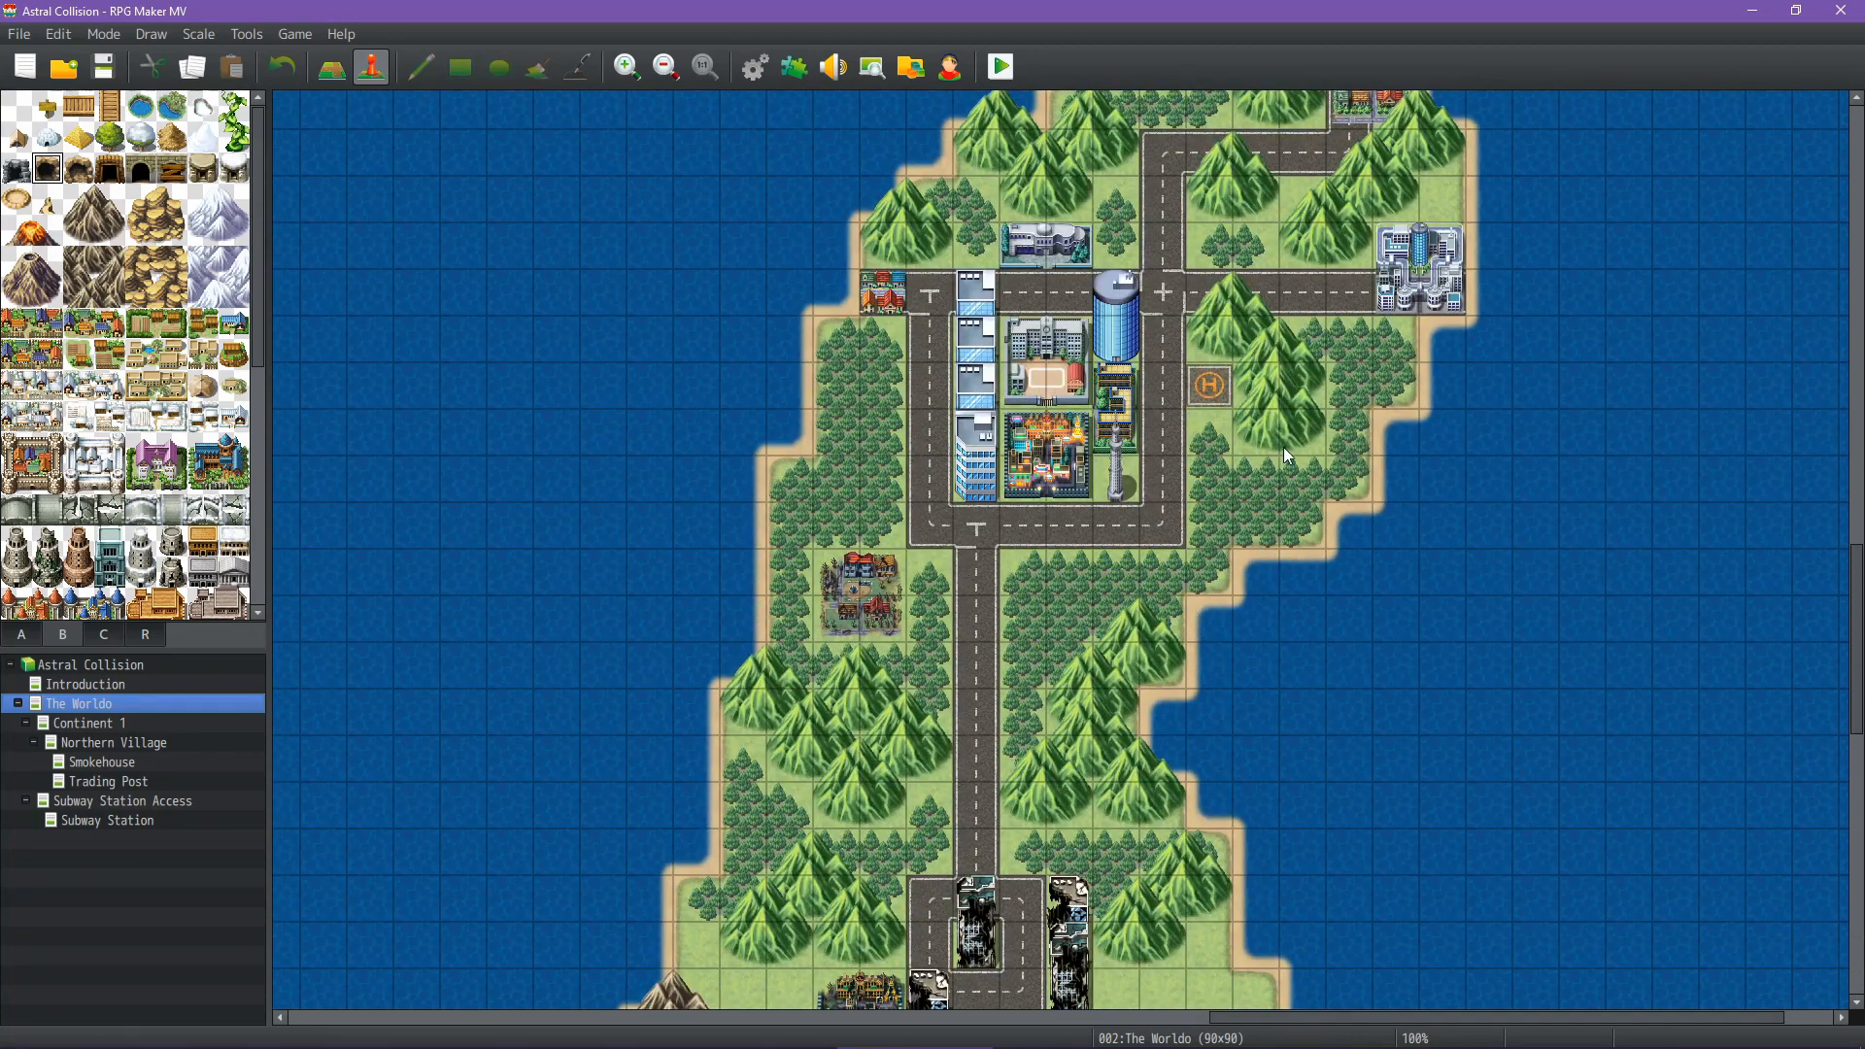
mouse_move(1145, 470)
middle_mouse_down()
mouse_move(1170, 388)
mouse_move(1157, 410)
middle_mouse_up()
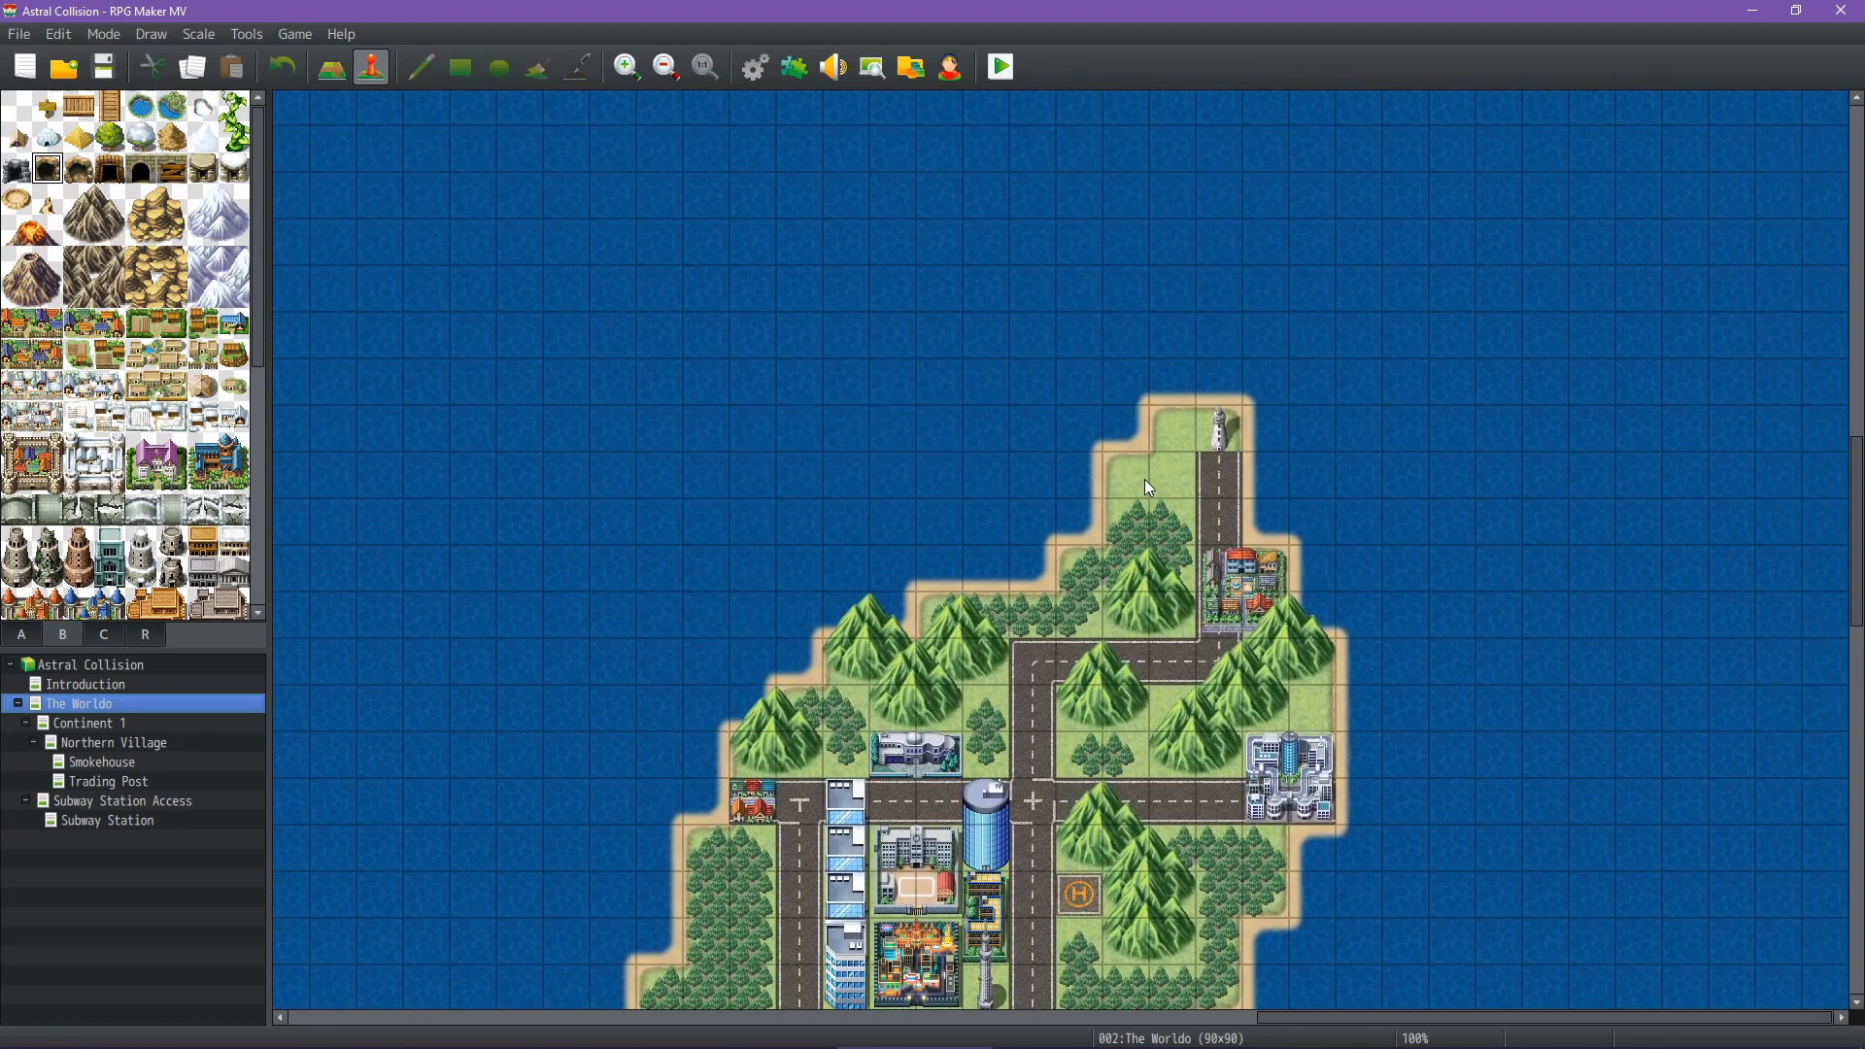
mouse_move(1145, 480)
middle_mouse_down()
mouse_move(1134, 602)
mouse_move(1139, 584)
middle_mouse_up()
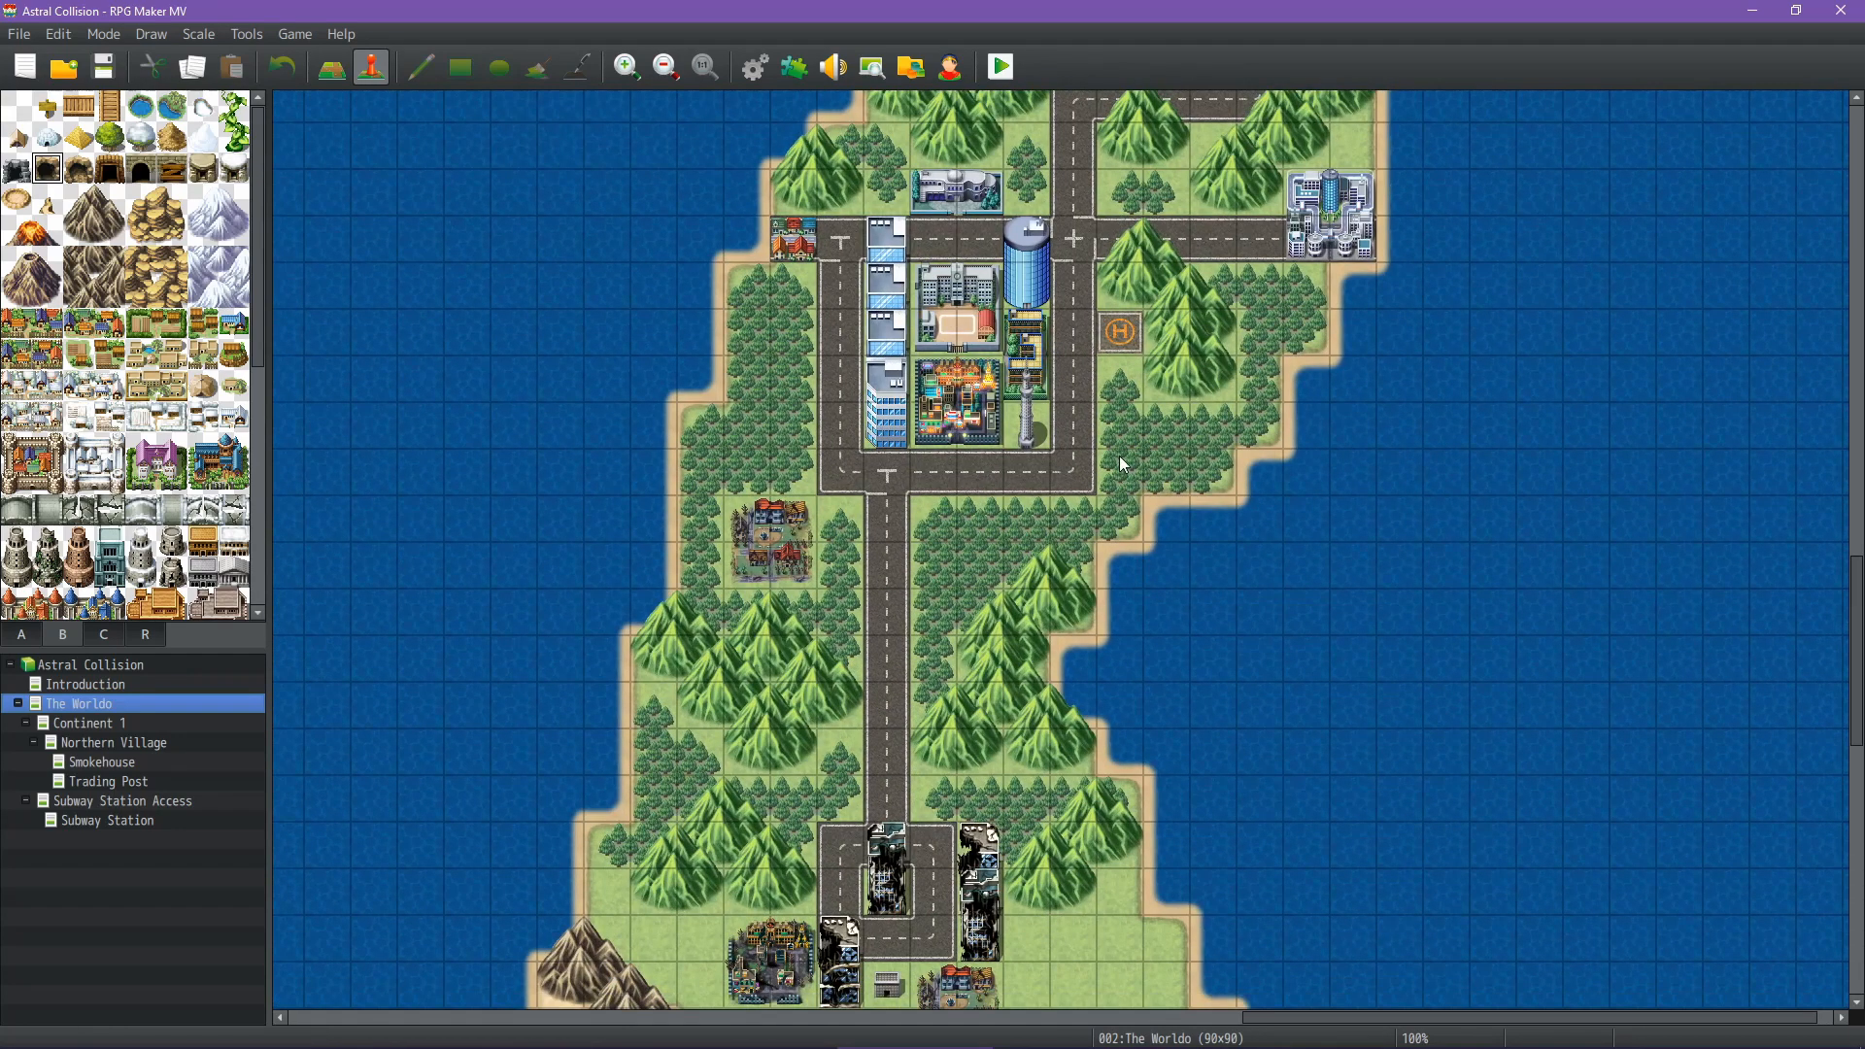
Place a cave entrance at (16,73) on the lone mountain at the northern tip of the purple swamp continent
mouse_move(1113, 449)
middle_mouse_down()
mouse_move(853, 629)
mouse_move(874, 627)
middle_mouse_up()
mouse_move(779, 708)
middle_mouse_down()
mouse_move(272, 900)
mouse_move(707, 772)
middle_mouse_up()
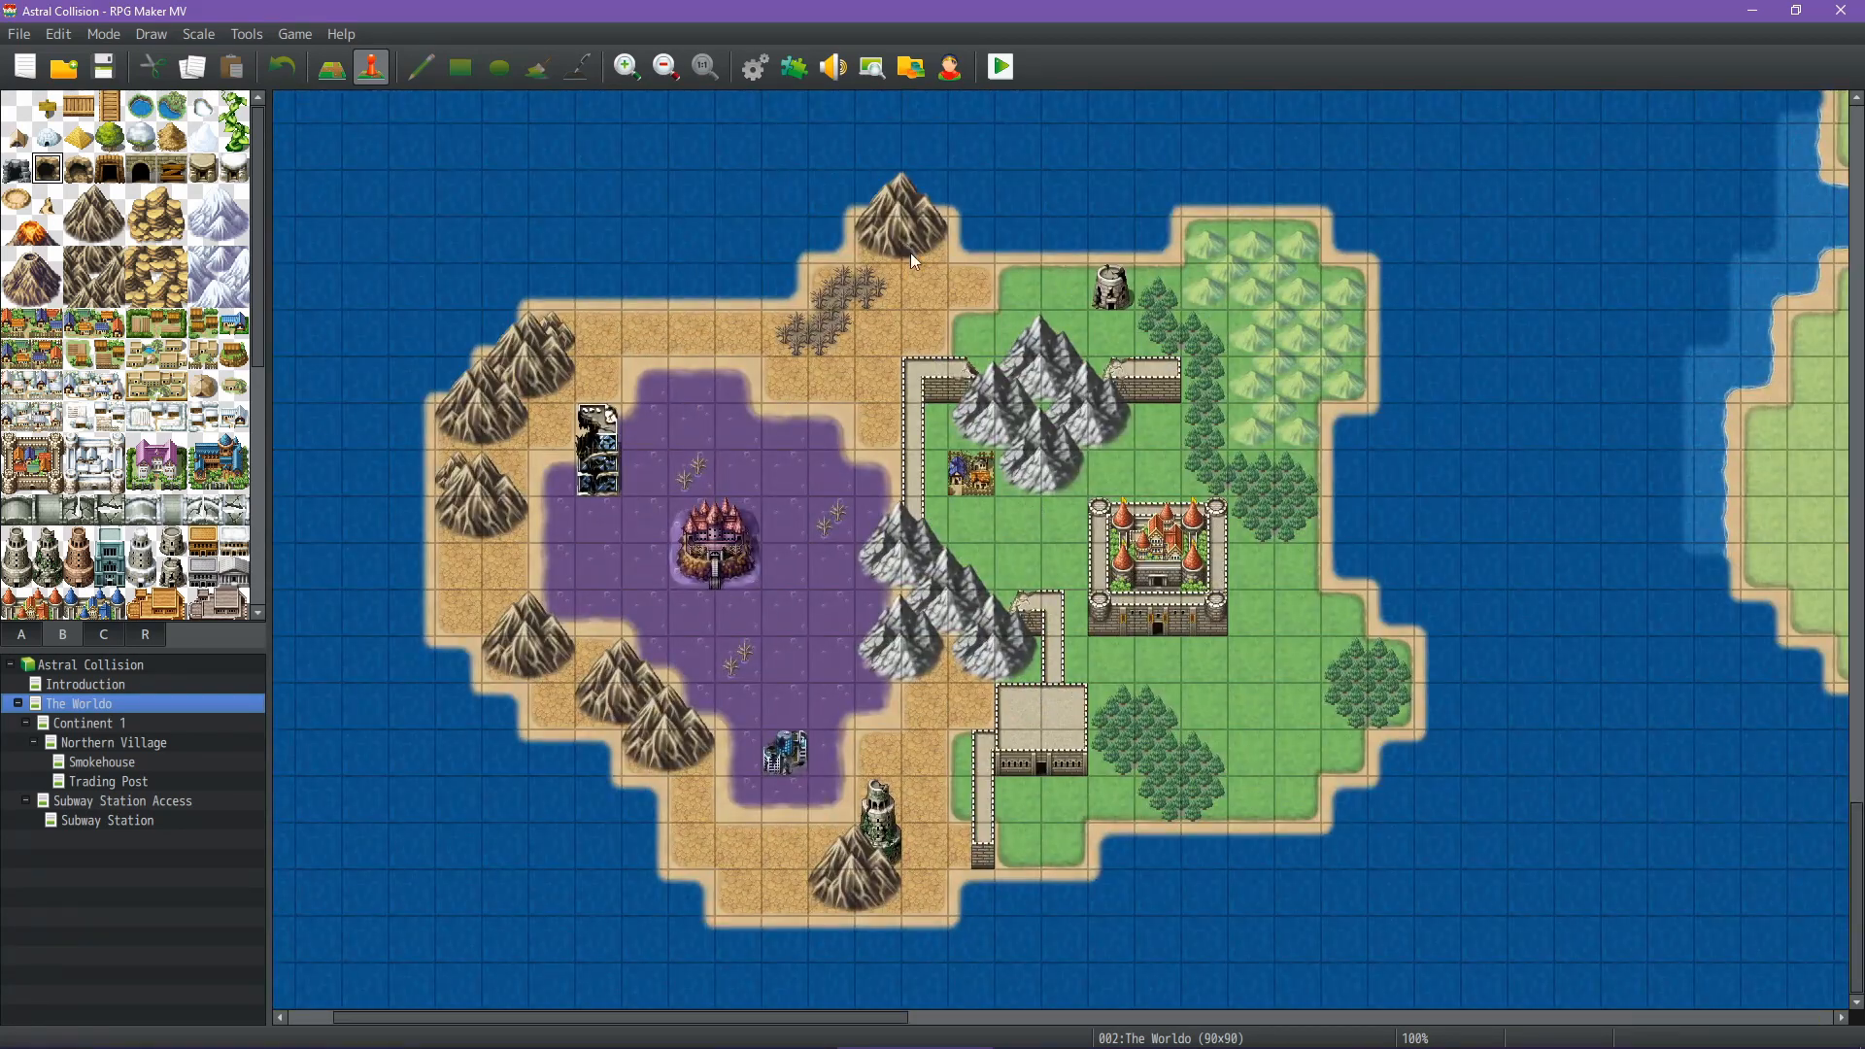
key("F5")
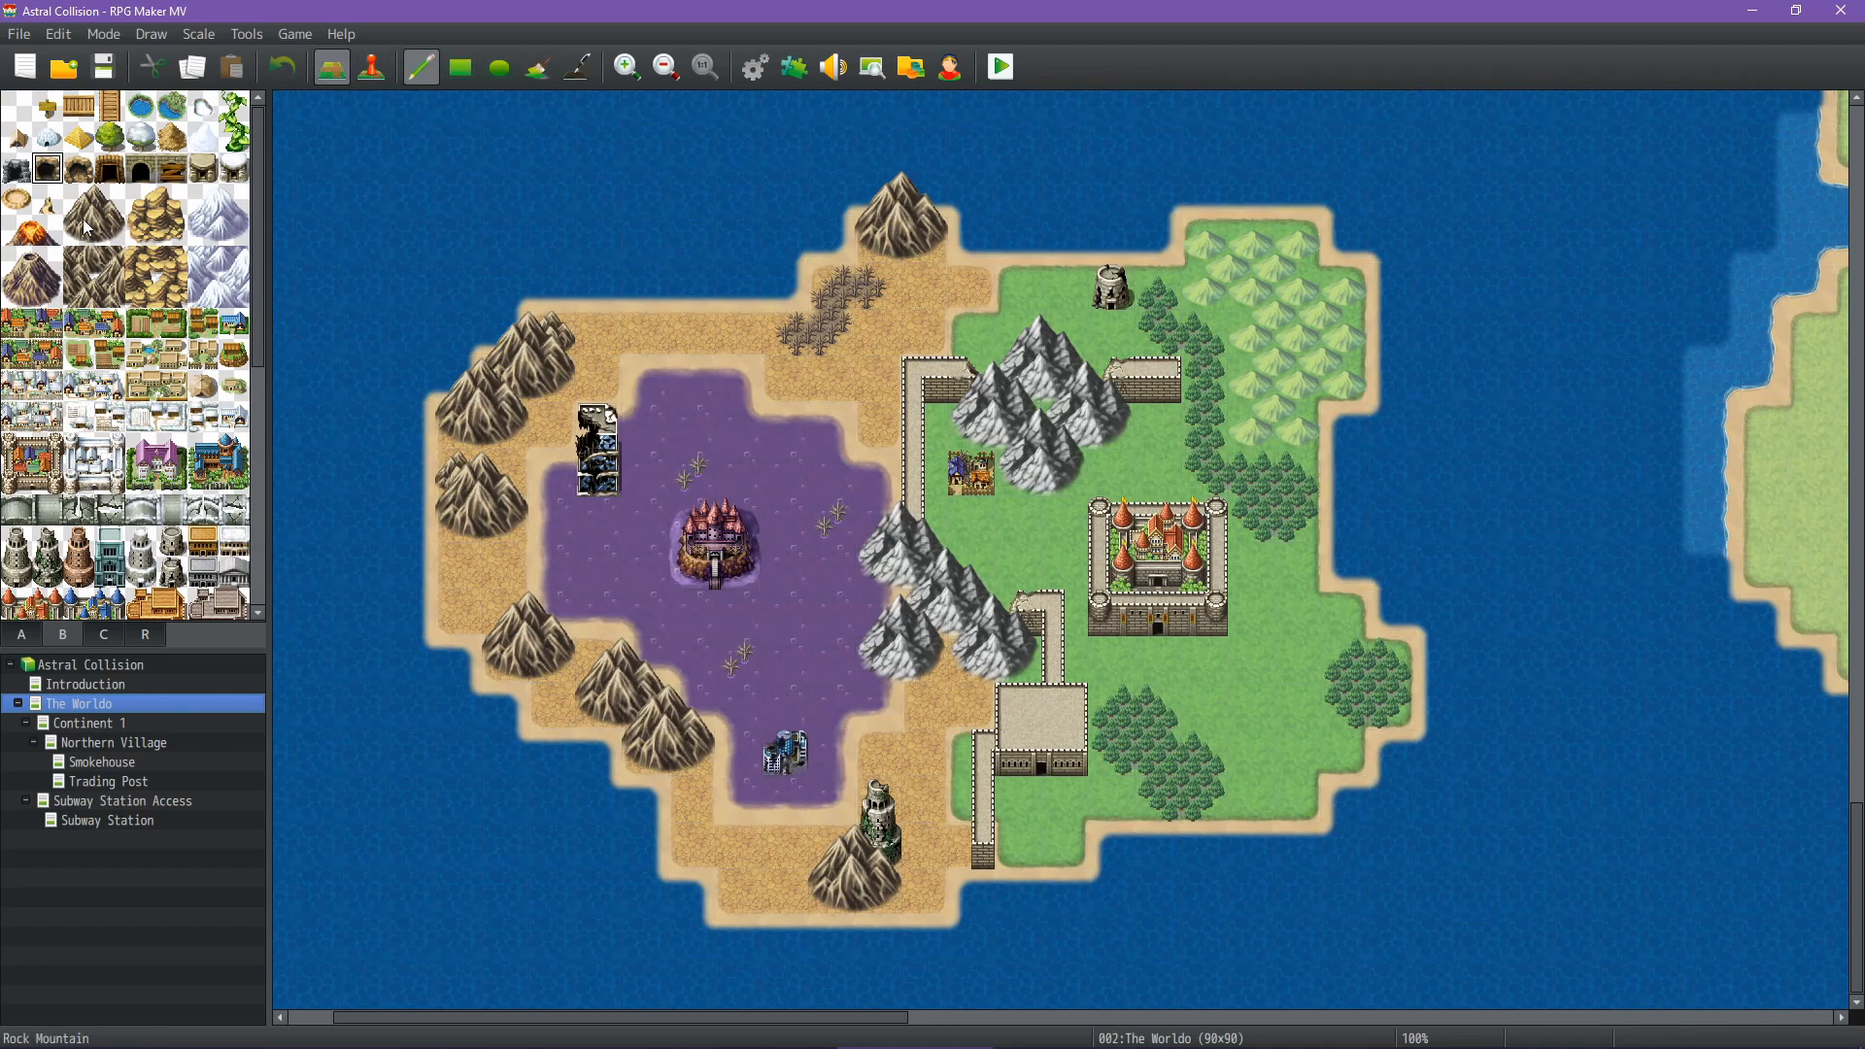
left_click(925, 240)
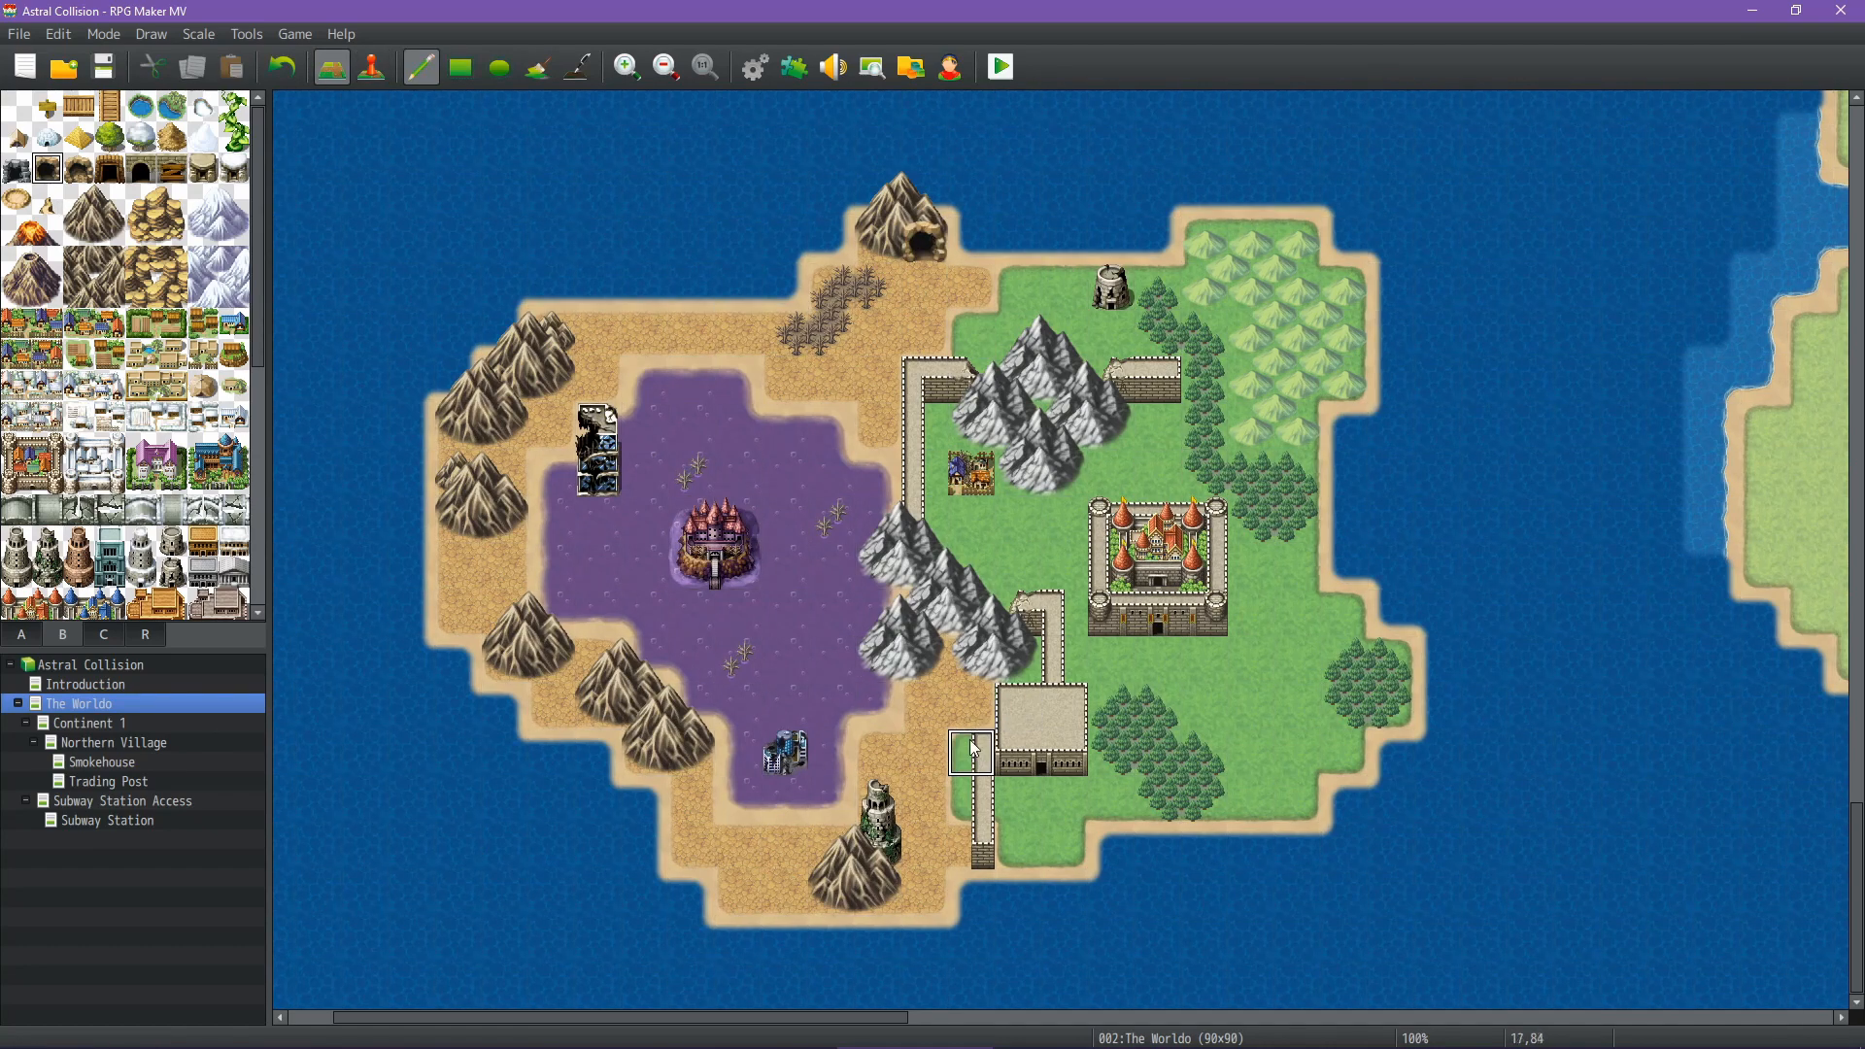
Examine the volcanic island and the neighbouring land for existing cave entrances, ending back at the purple swamp continent
mouse_move(990, 757)
middle_mouse_down()
mouse_move(1004, 632)
mouse_move(930, 690)
middle_mouse_up()
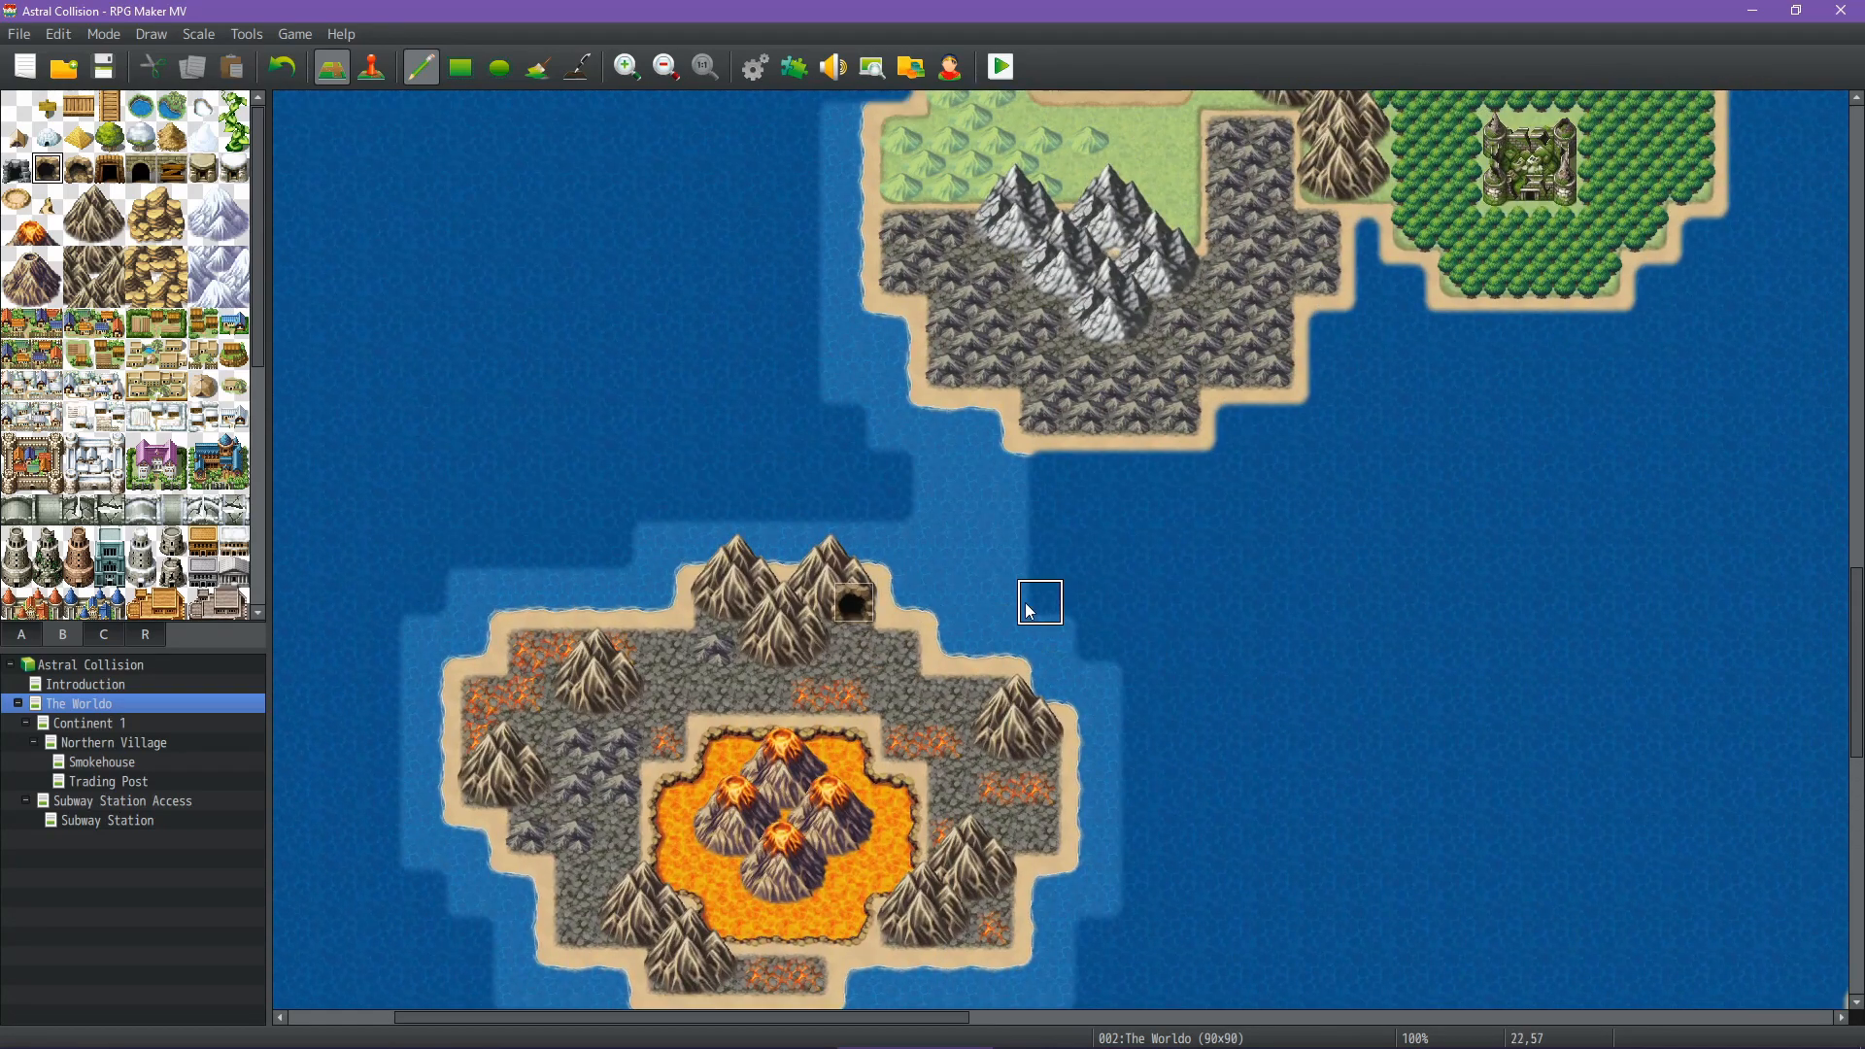
mouse_move(1146, 579)
middle_mouse_down()
mouse_move(1117, 633)
mouse_move(1135, 611)
middle_mouse_up()
mouse_move(1007, 592)
middle_mouse_down()
mouse_move(1104, 493)
mouse_move(942, 469)
middle_mouse_up()
mouse_move(1237, 529)
middle_mouse_down()
mouse_move(1500, 490)
mouse_move(1452, 435)
mouse_move(1263, 447)
middle_mouse_up()
mouse_move(991, 431)
middle_mouse_down()
mouse_move(987, 356)
mouse_move(1131, 678)
mouse_move(1150, 624)
middle_mouse_up()
mouse_move(1012, 272)
middle_mouse_down()
mouse_move(999, 656)
mouse_move(1020, 803)
middle_mouse_up()
middle_click_drag(948, 547, 674, 573)
mouse_move(668, 498)
middle_mouse_down()
mouse_move(1001, 488)
mouse_move(408, 505)
mouse_move(282, 535)
middle_mouse_up()
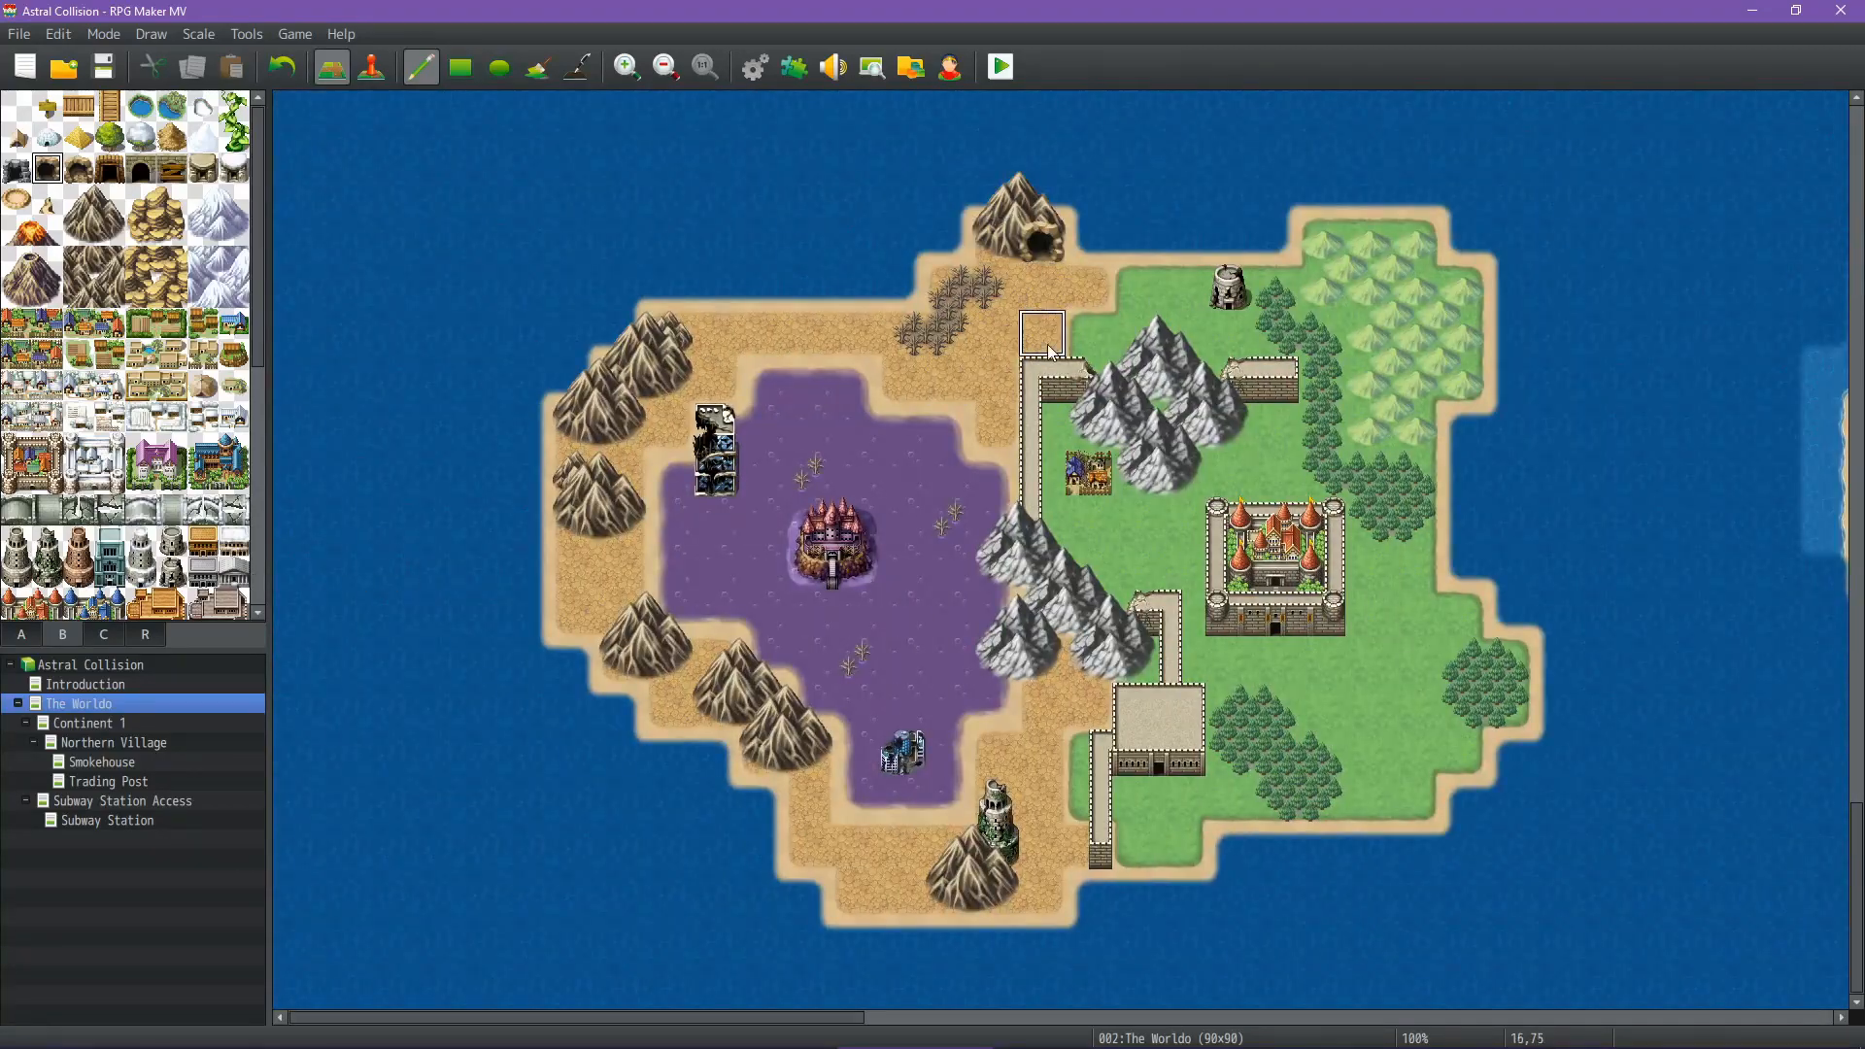
Examine the small mountain islet, the snowy continent and the modern city continent for a subway entrance location
mouse_move(1064, 397)
middle_mouse_down()
mouse_move(1232, 284)
mouse_move(1187, 233)
mouse_move(1029, 236)
mouse_move(1092, 330)
mouse_move(1056, 295)
mouse_move(1150, 594)
mouse_move(1295, 706)
mouse_move(1100, 396)
middle_mouse_up()
mouse_move(791, 404)
middle_mouse_down()
mouse_move(742, 329)
mouse_move(719, 333)
mouse_move(890, 396)
middle_mouse_up()
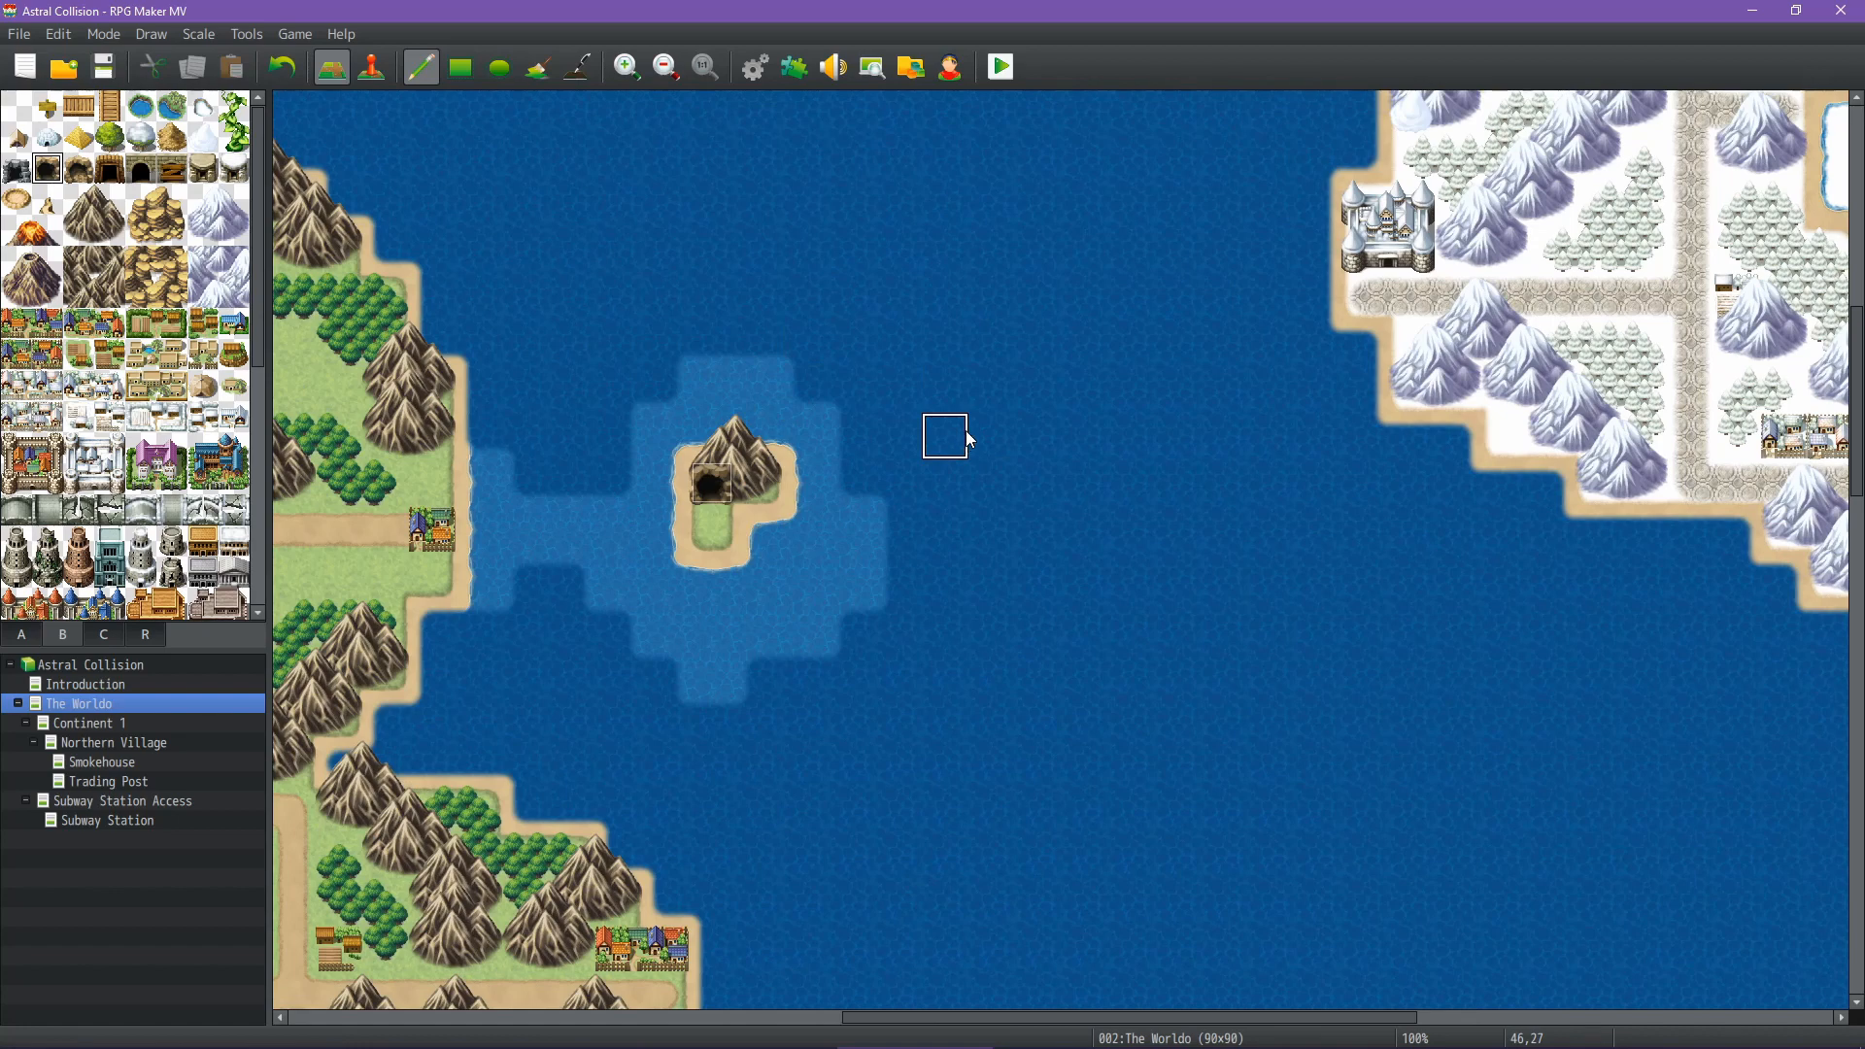
middle_click_drag(985, 417, 1051, 522)
mouse_move(872, 488)
middle_mouse_down()
mouse_move(890, 462)
mouse_move(909, 503)
middle_mouse_up()
mouse_move(1352, 624)
middle_mouse_down()
mouse_move(1428, 720)
mouse_move(1360, 676)
mouse_move(1369, 546)
middle_mouse_up()
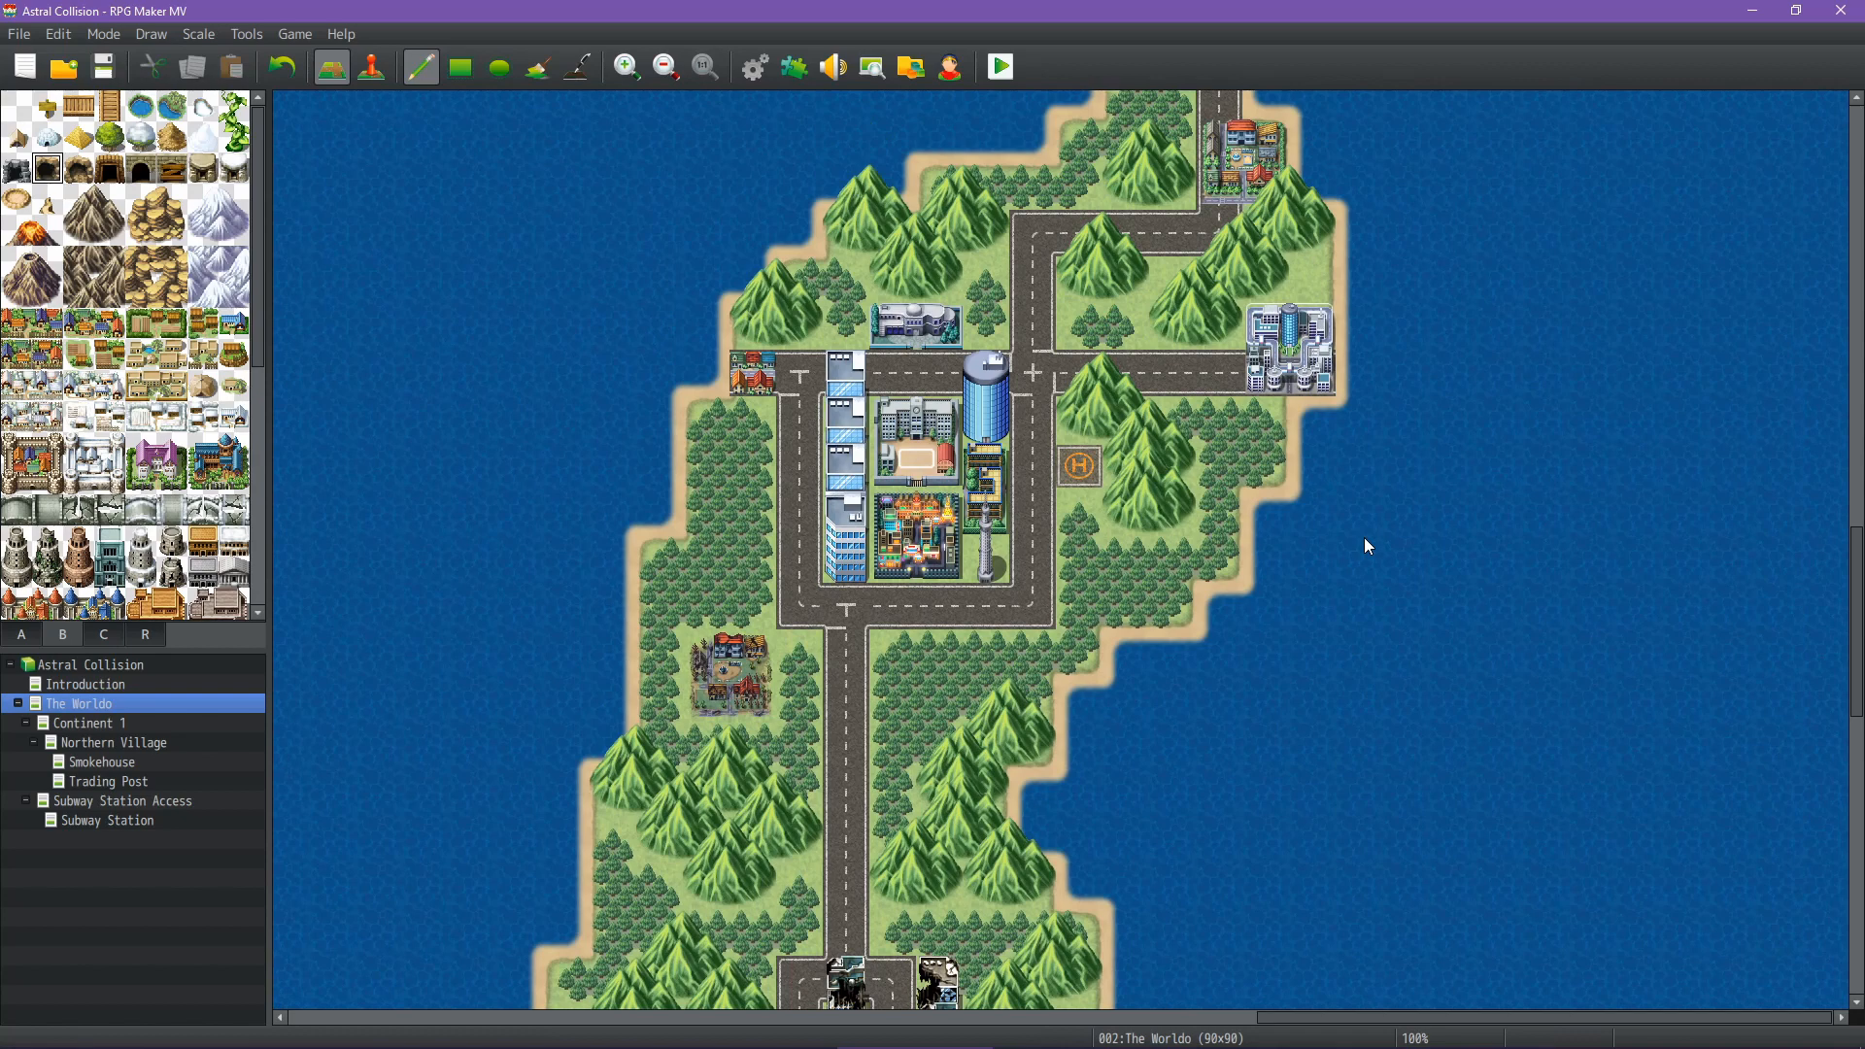
middle_click_drag(1332, 592, 1326, 554)
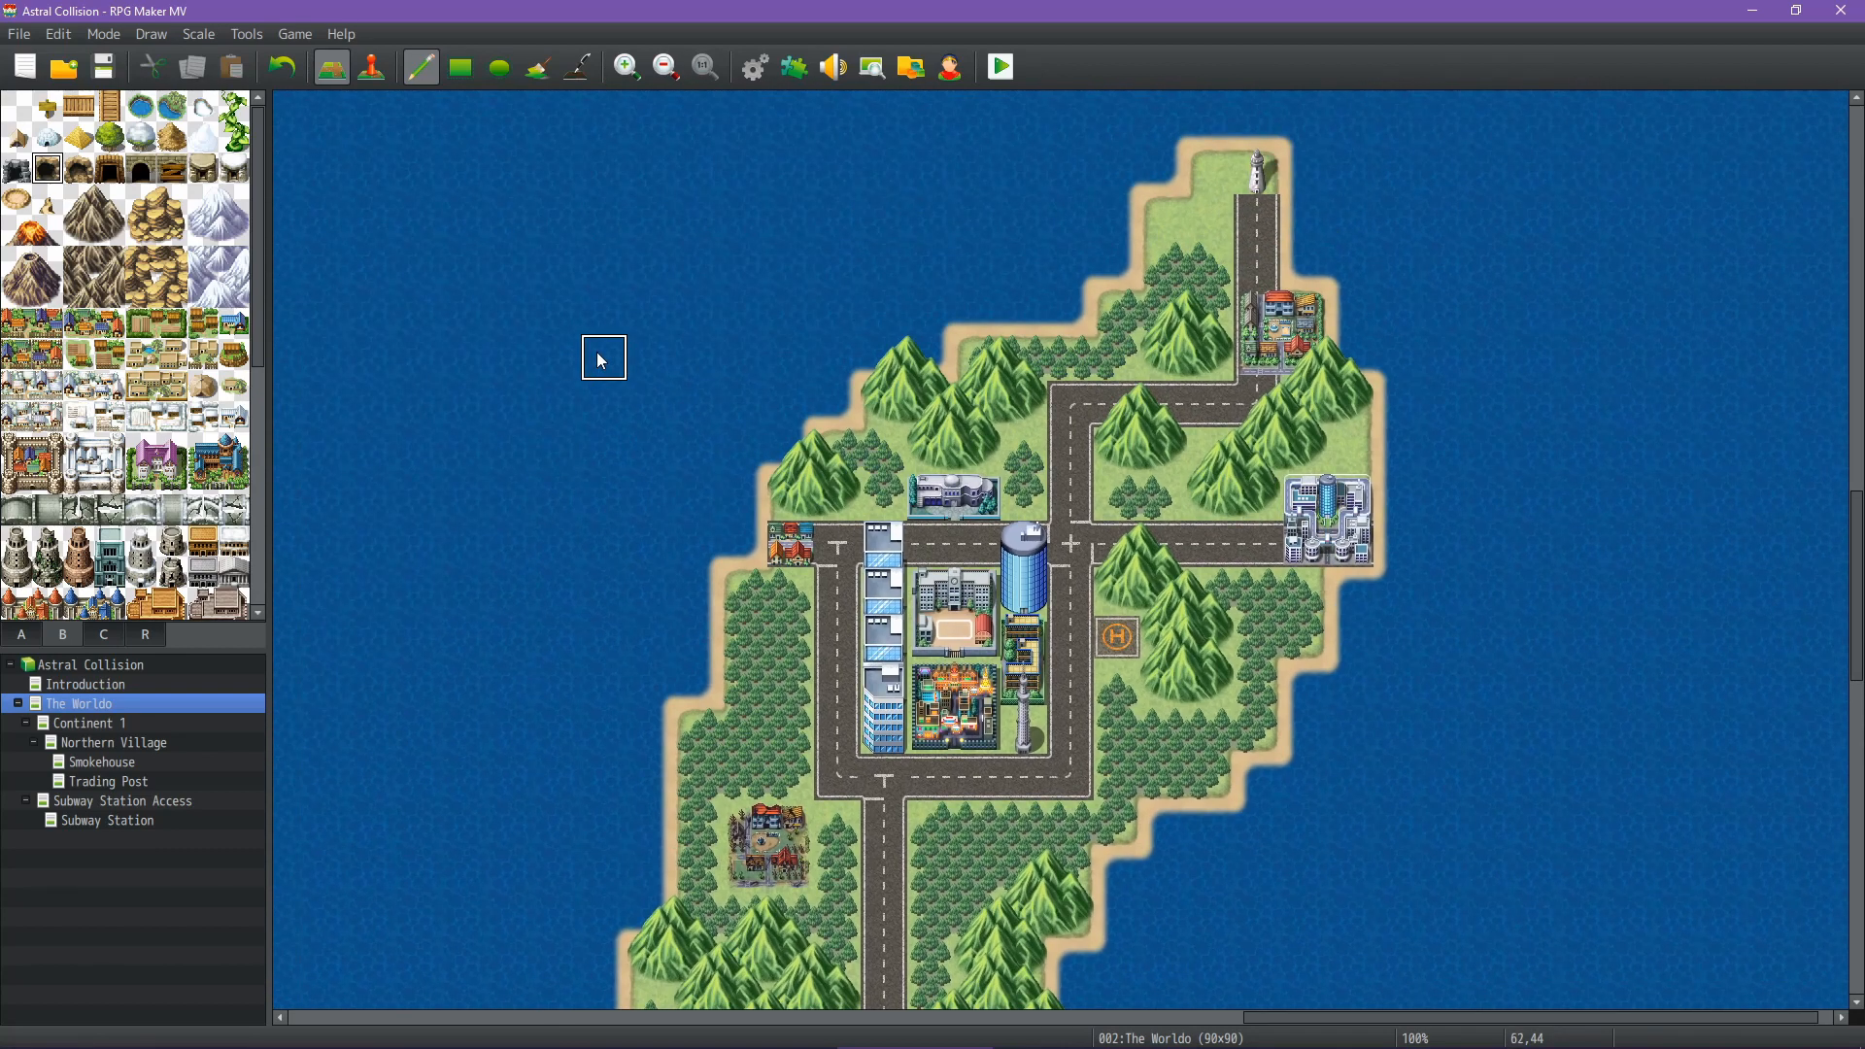
middle_click_drag(658, 487, 637, 654)
middle_click_drag(653, 544, 657, 481)
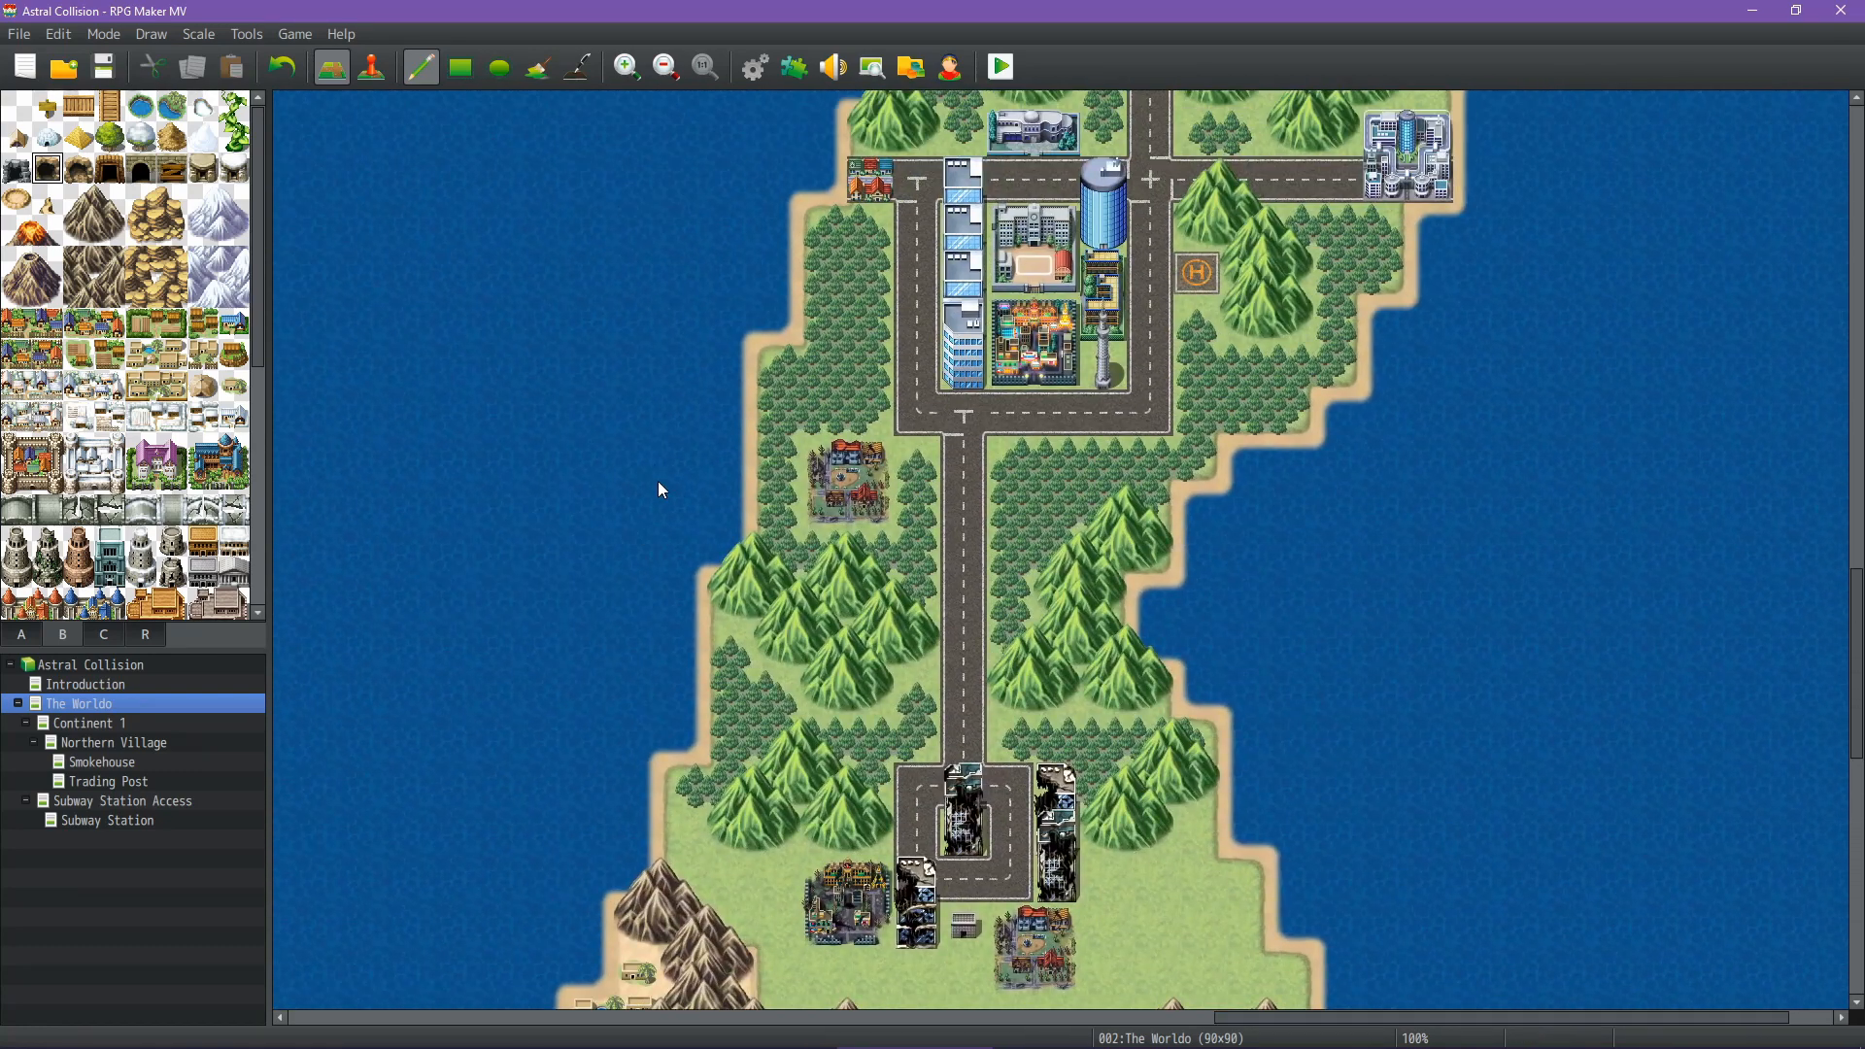
Try two different cave entrance tiles on the green mountains beside the city continent's long road, undoing each placement
left_click(110, 169)
left_click(918, 646)
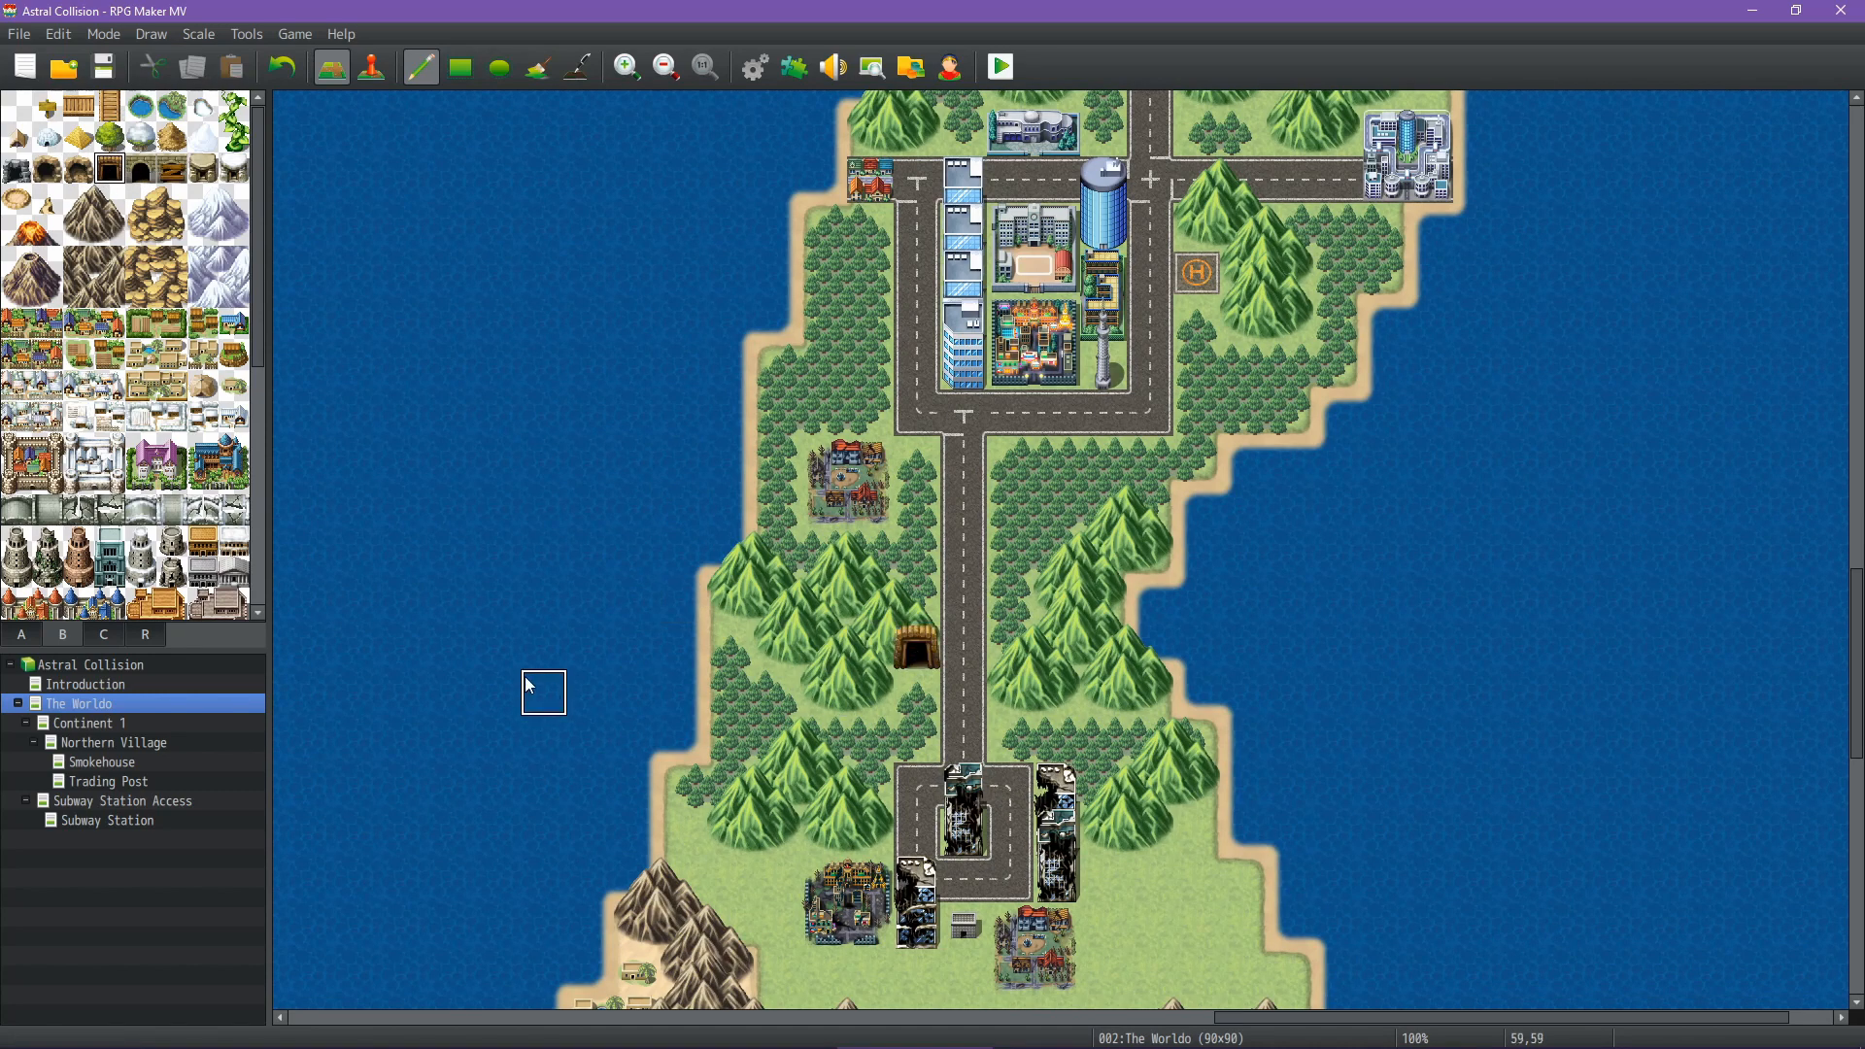
key("ctrl+z")
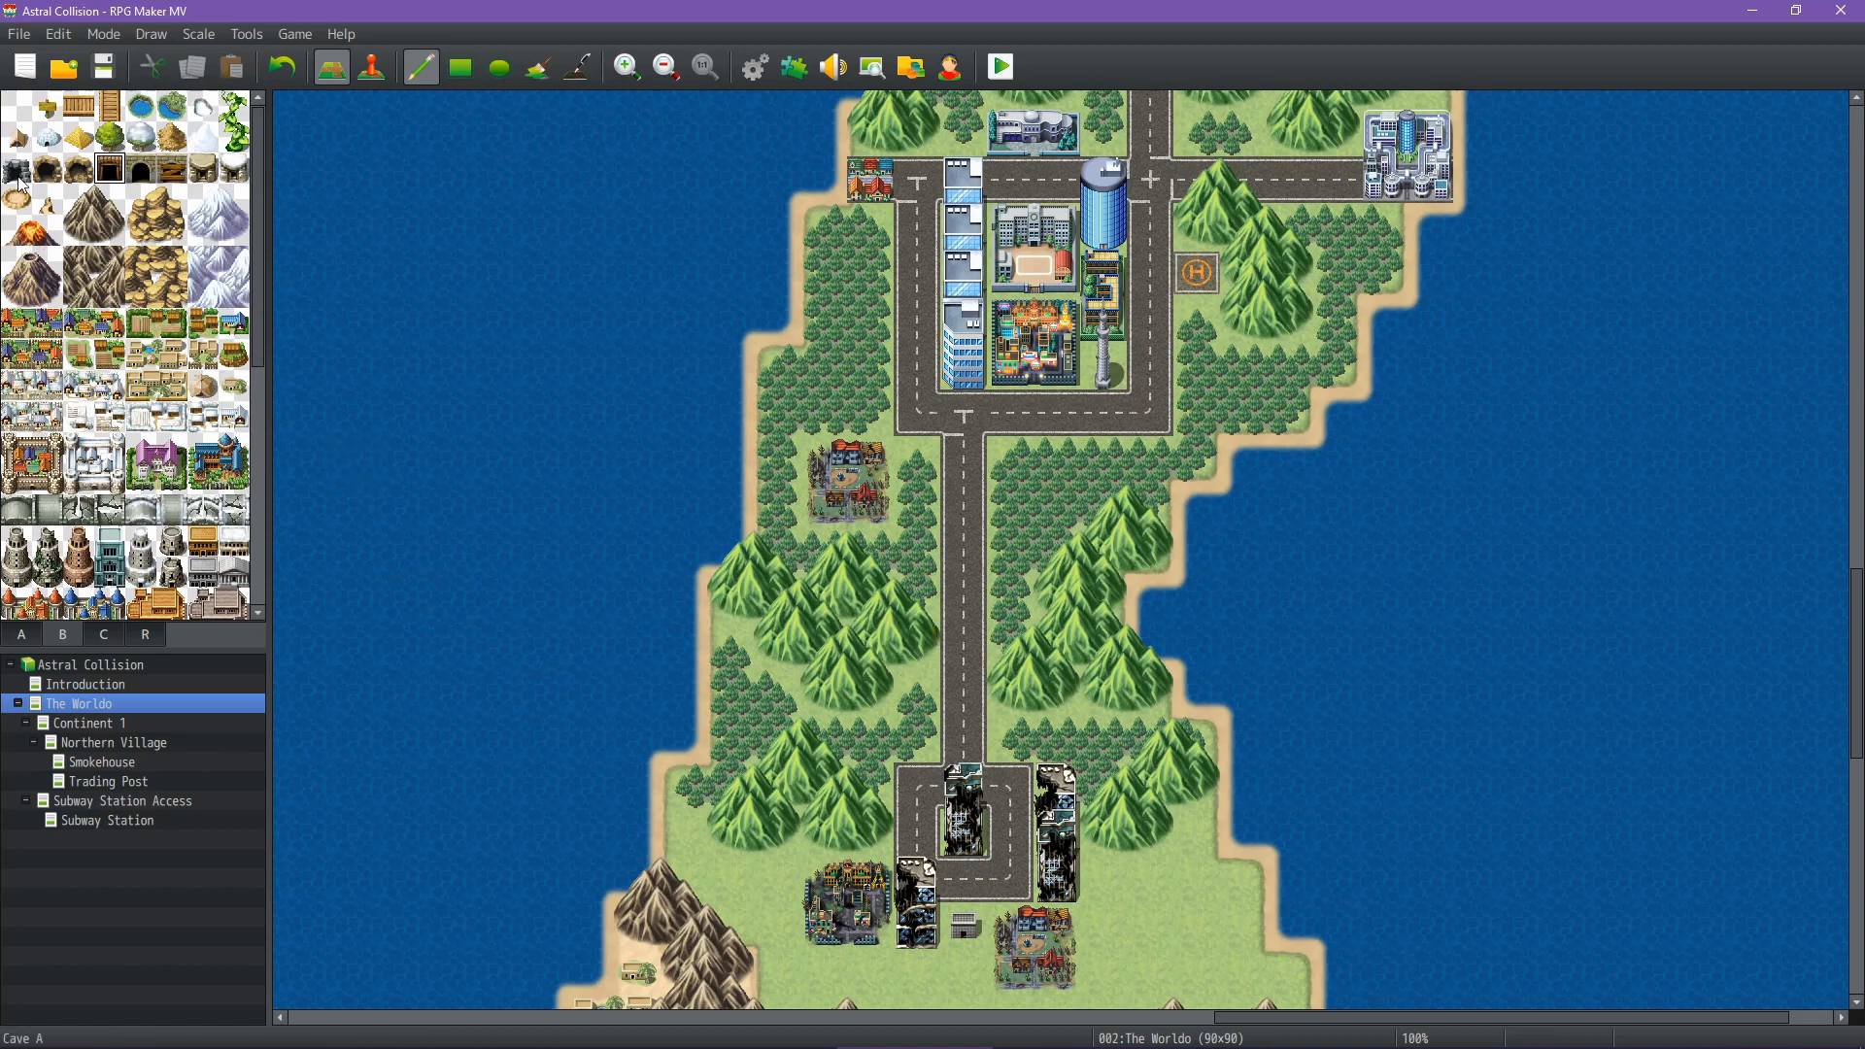
left_click(60, 173)
left_click(917, 646)
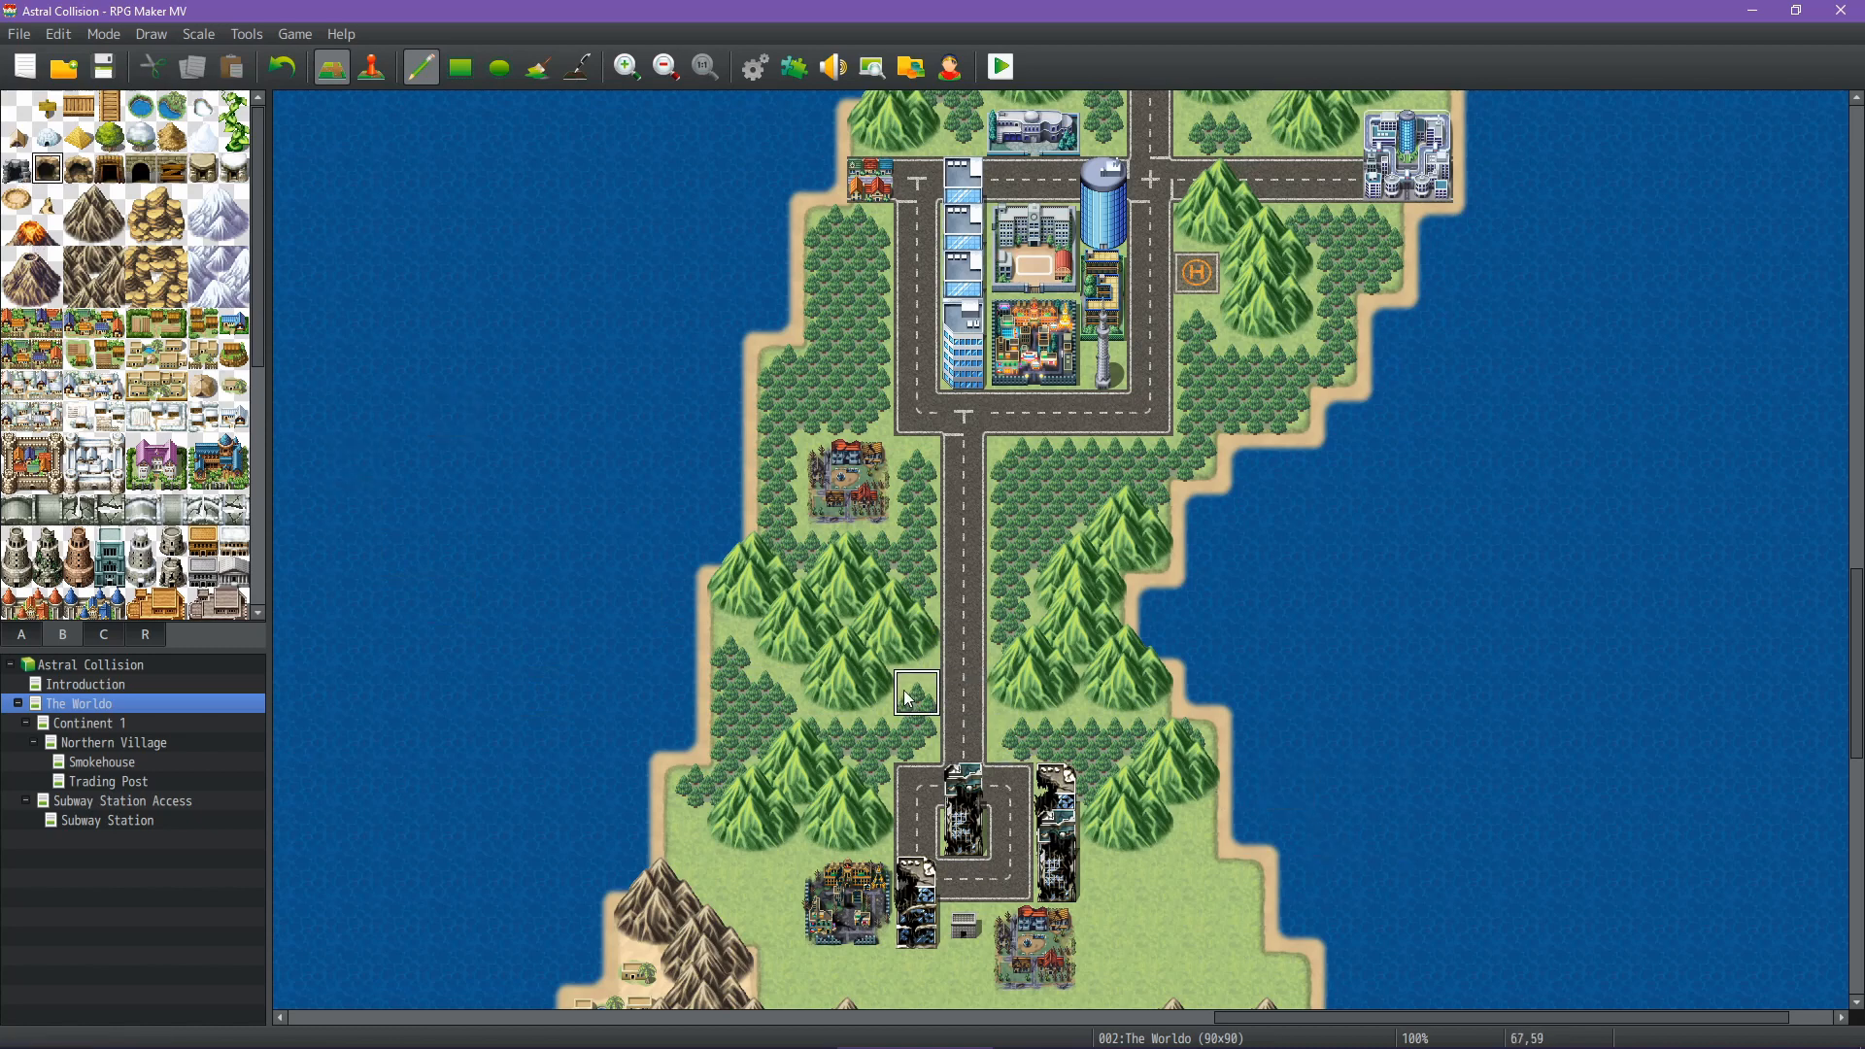
key("ctrl+z")
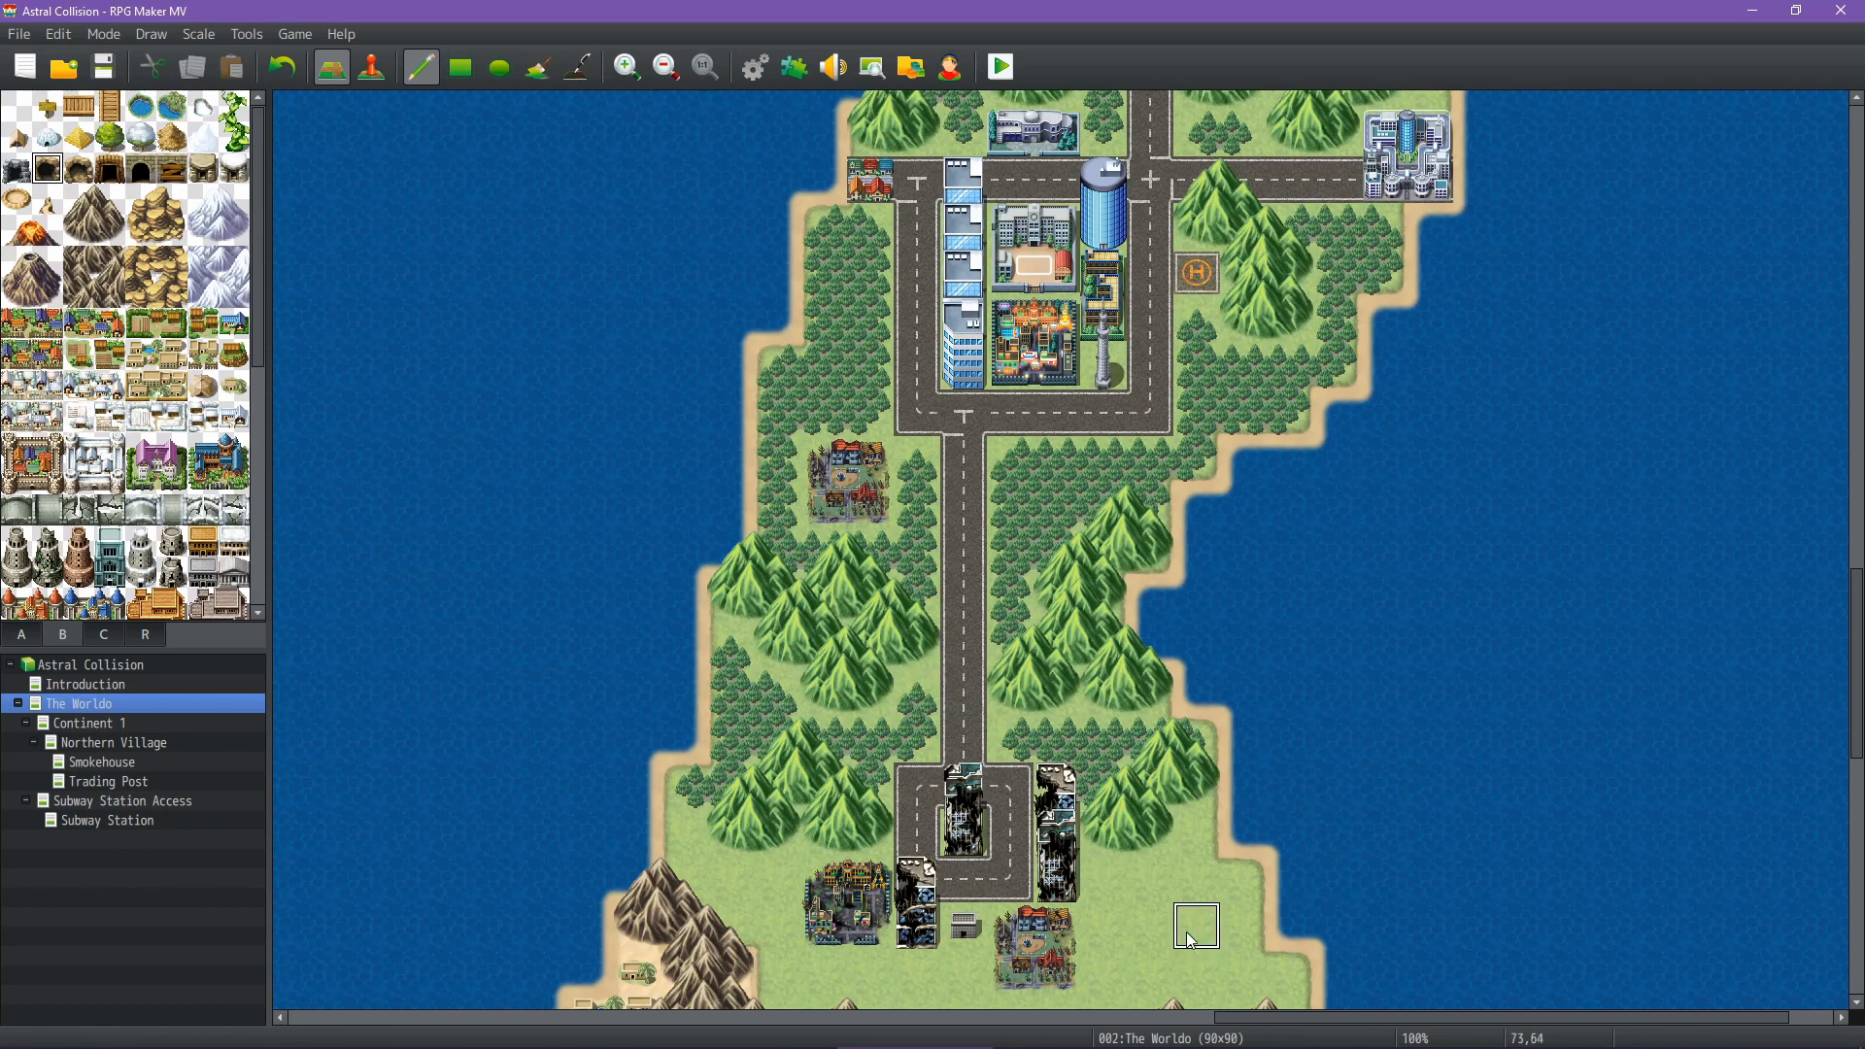
Clear the green mountain just west of the long straight road to plain grass and restore the forest tile beside it
left_click(24, 633)
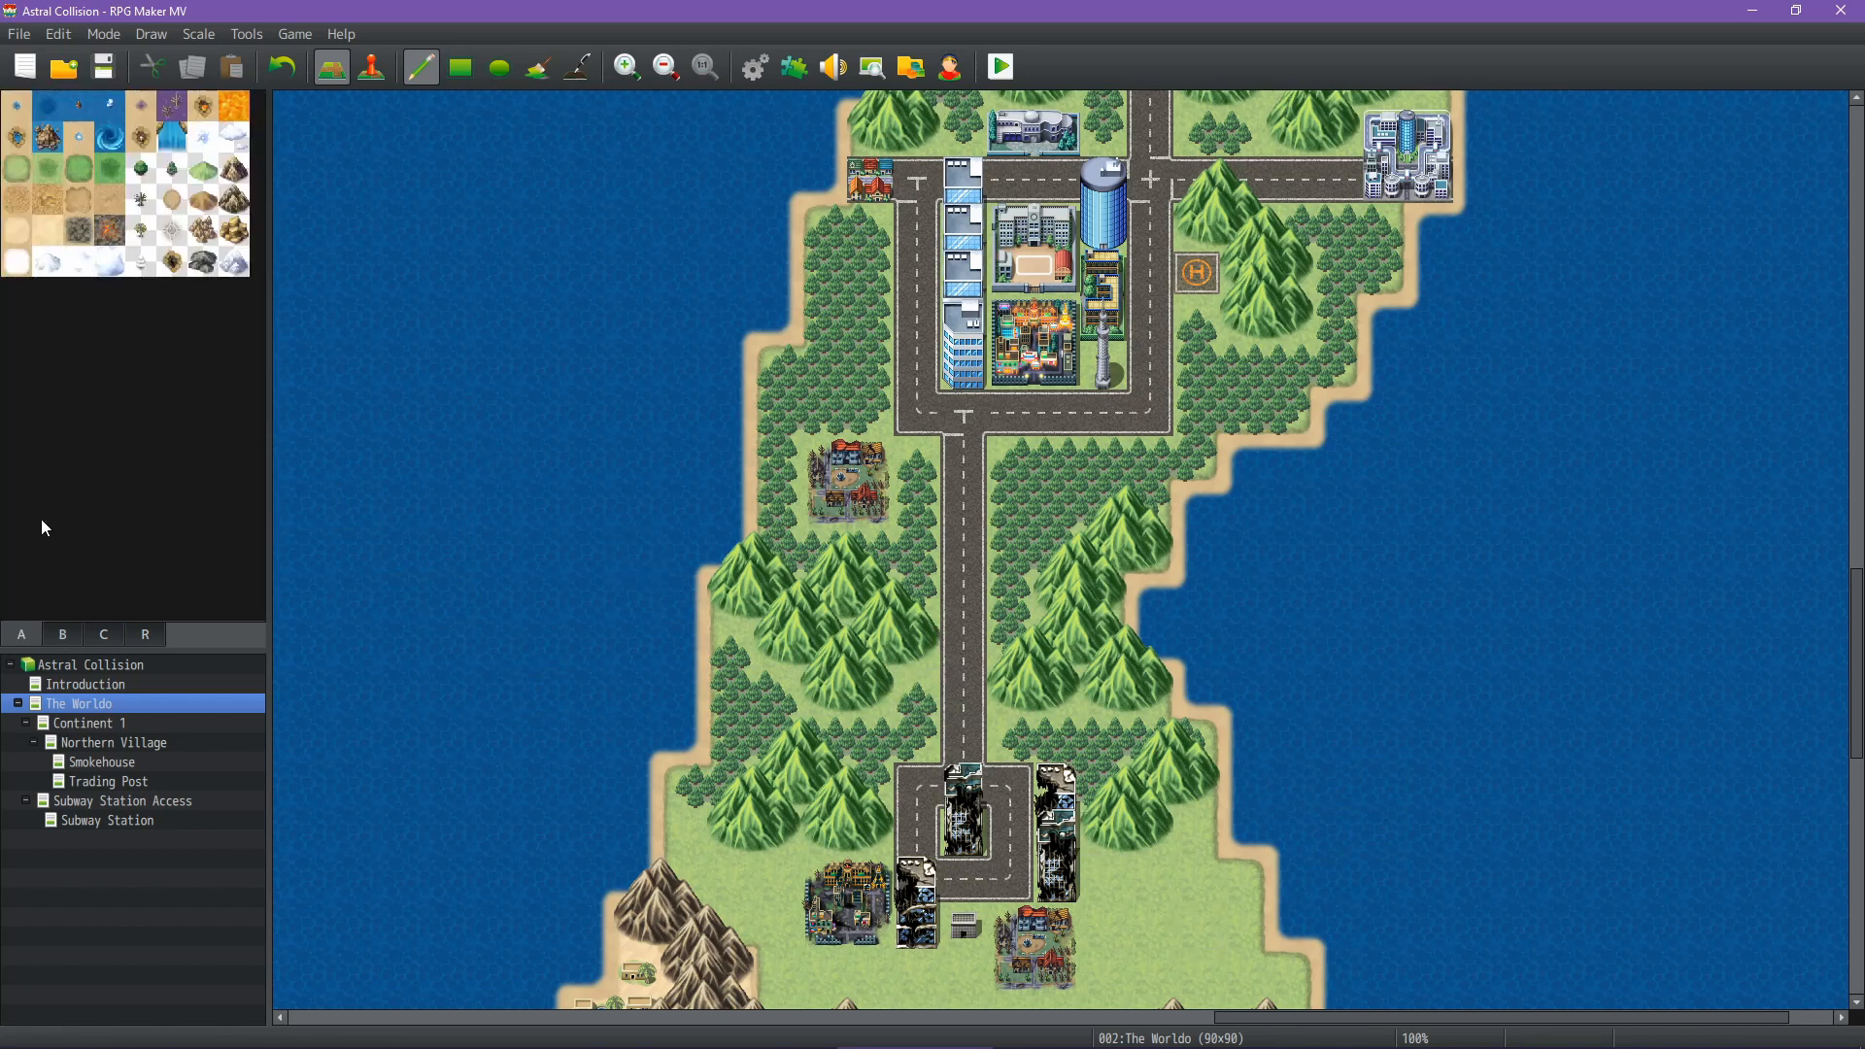
left_click(20, 173)
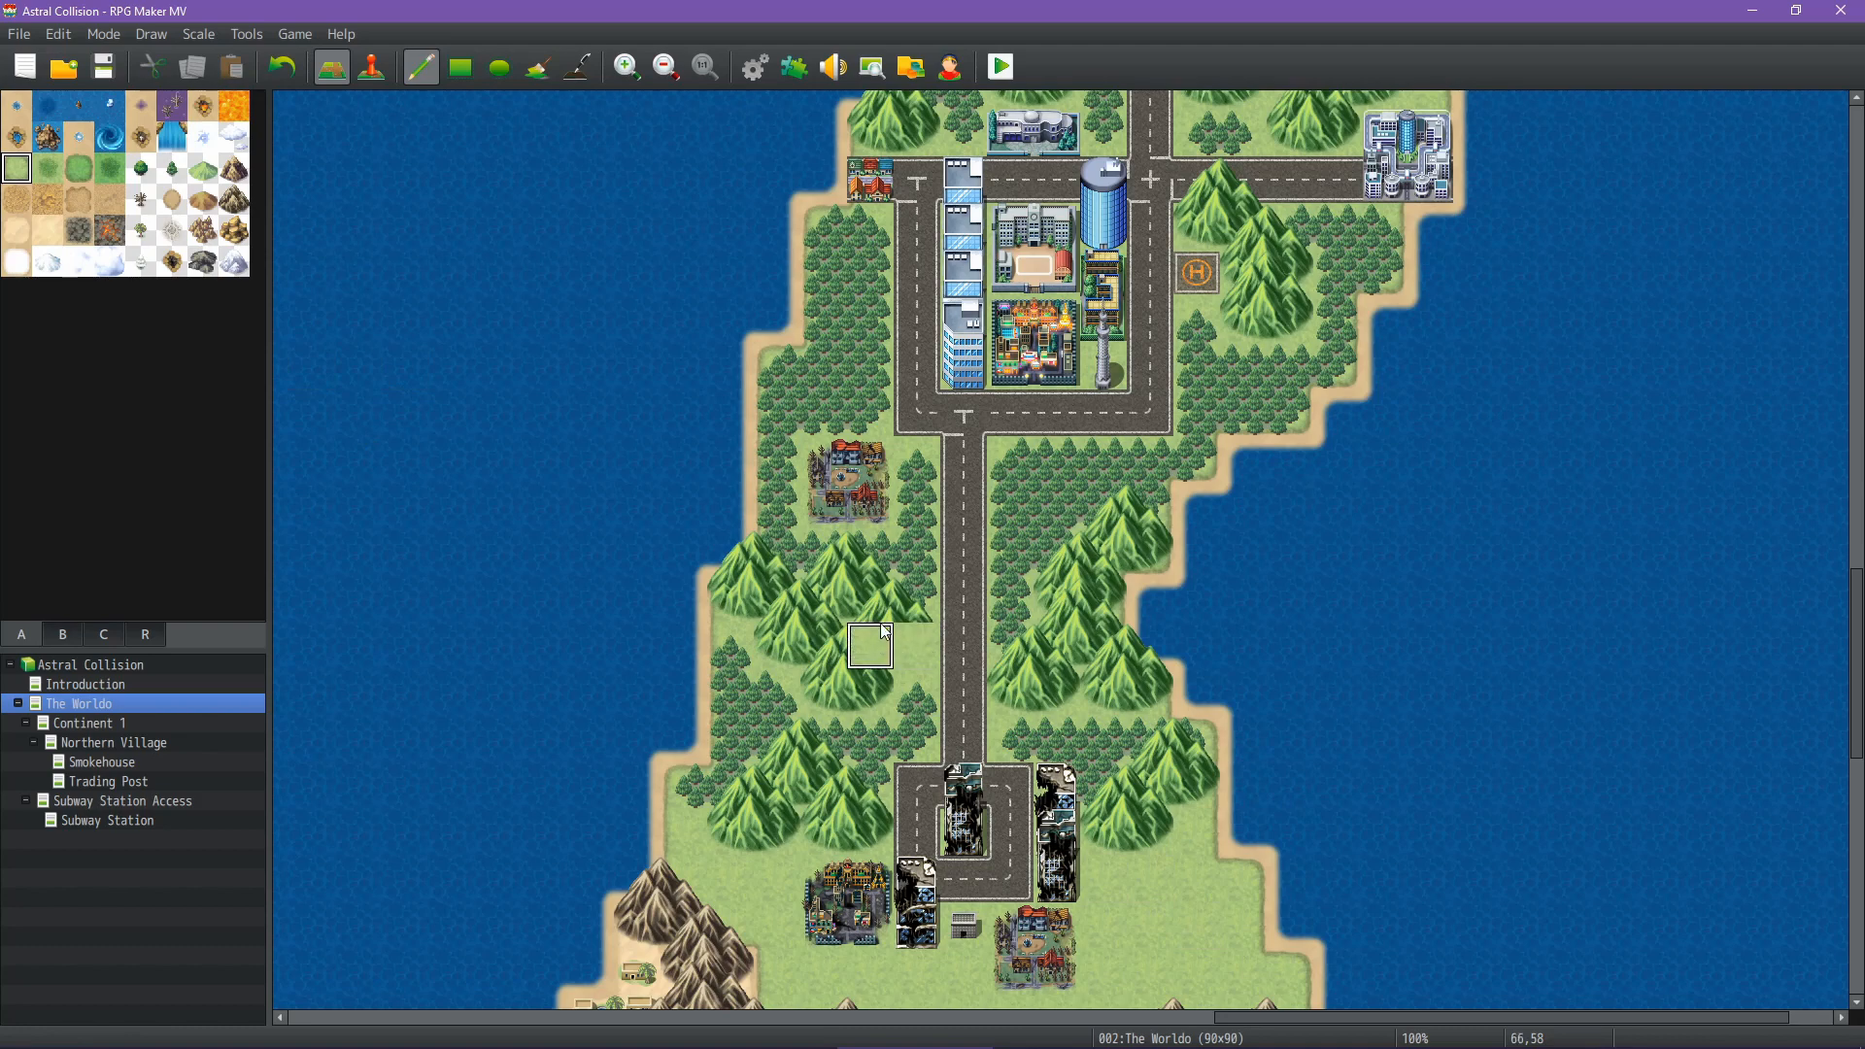
left_click_drag(885, 632, 885, 592)
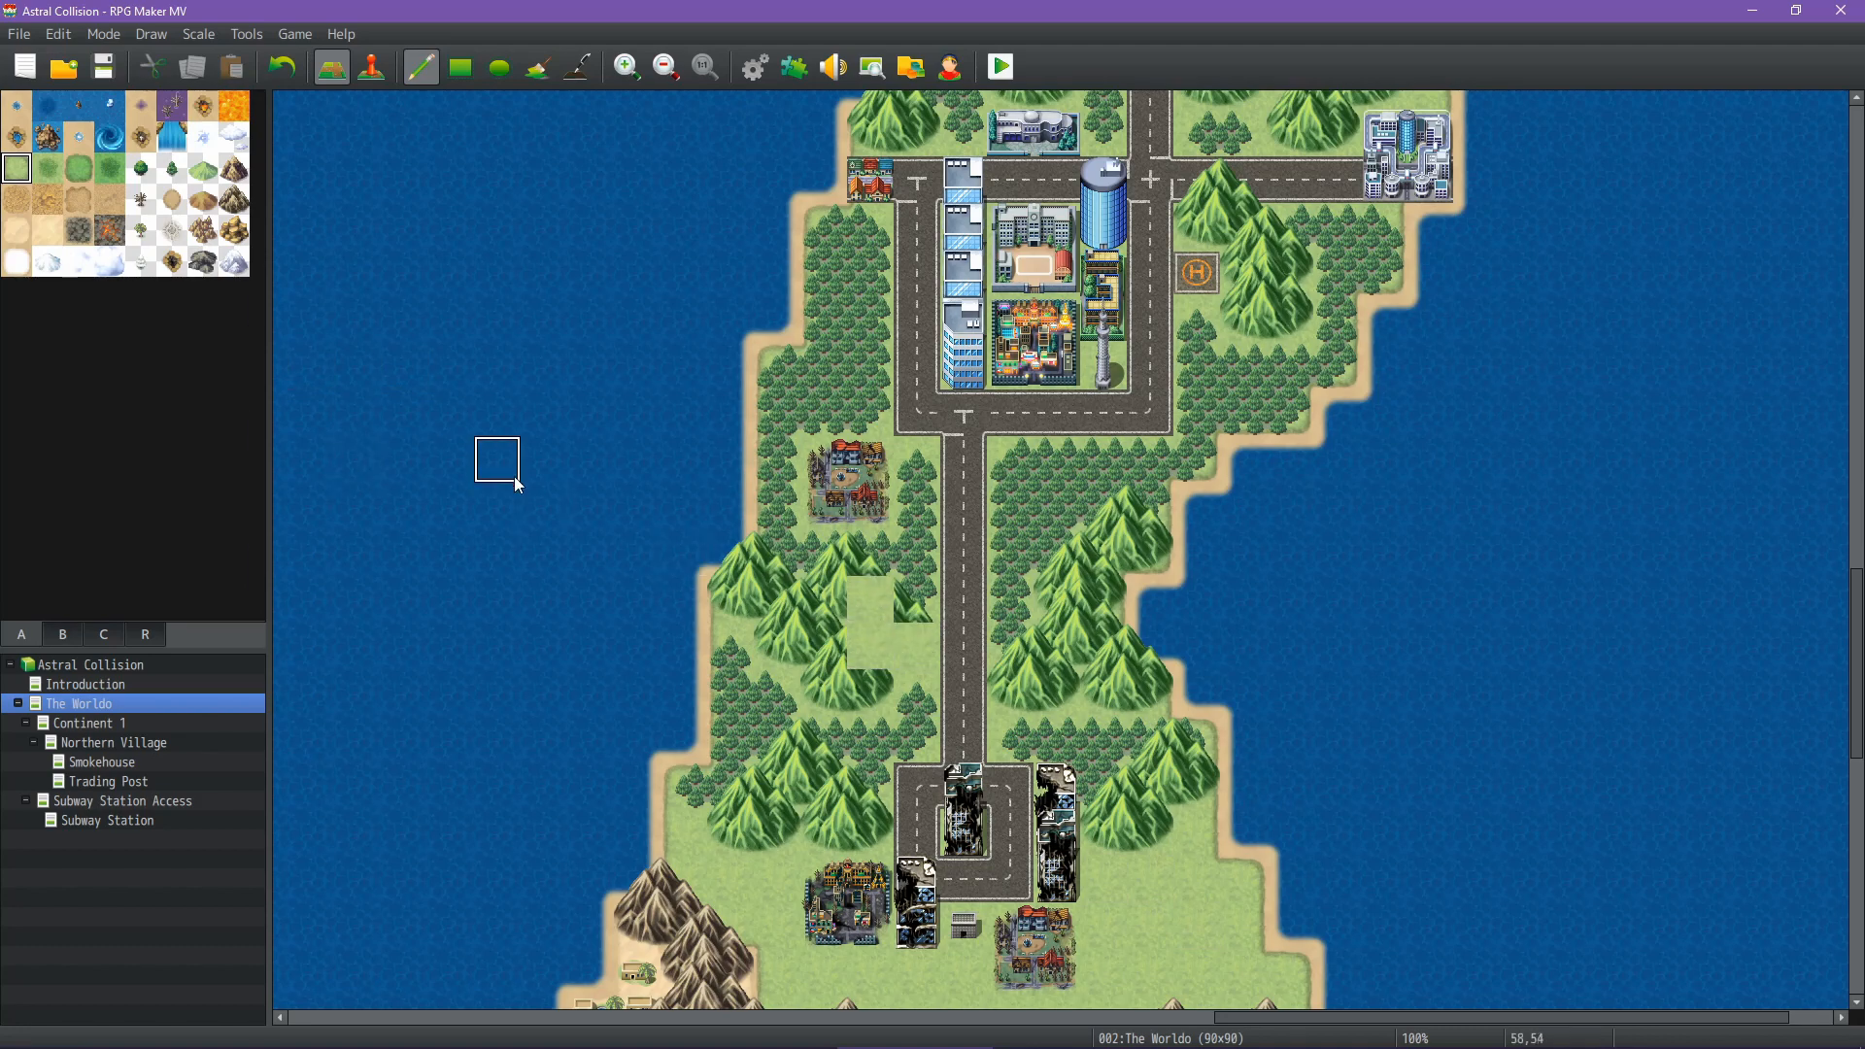
left_click(172, 168)
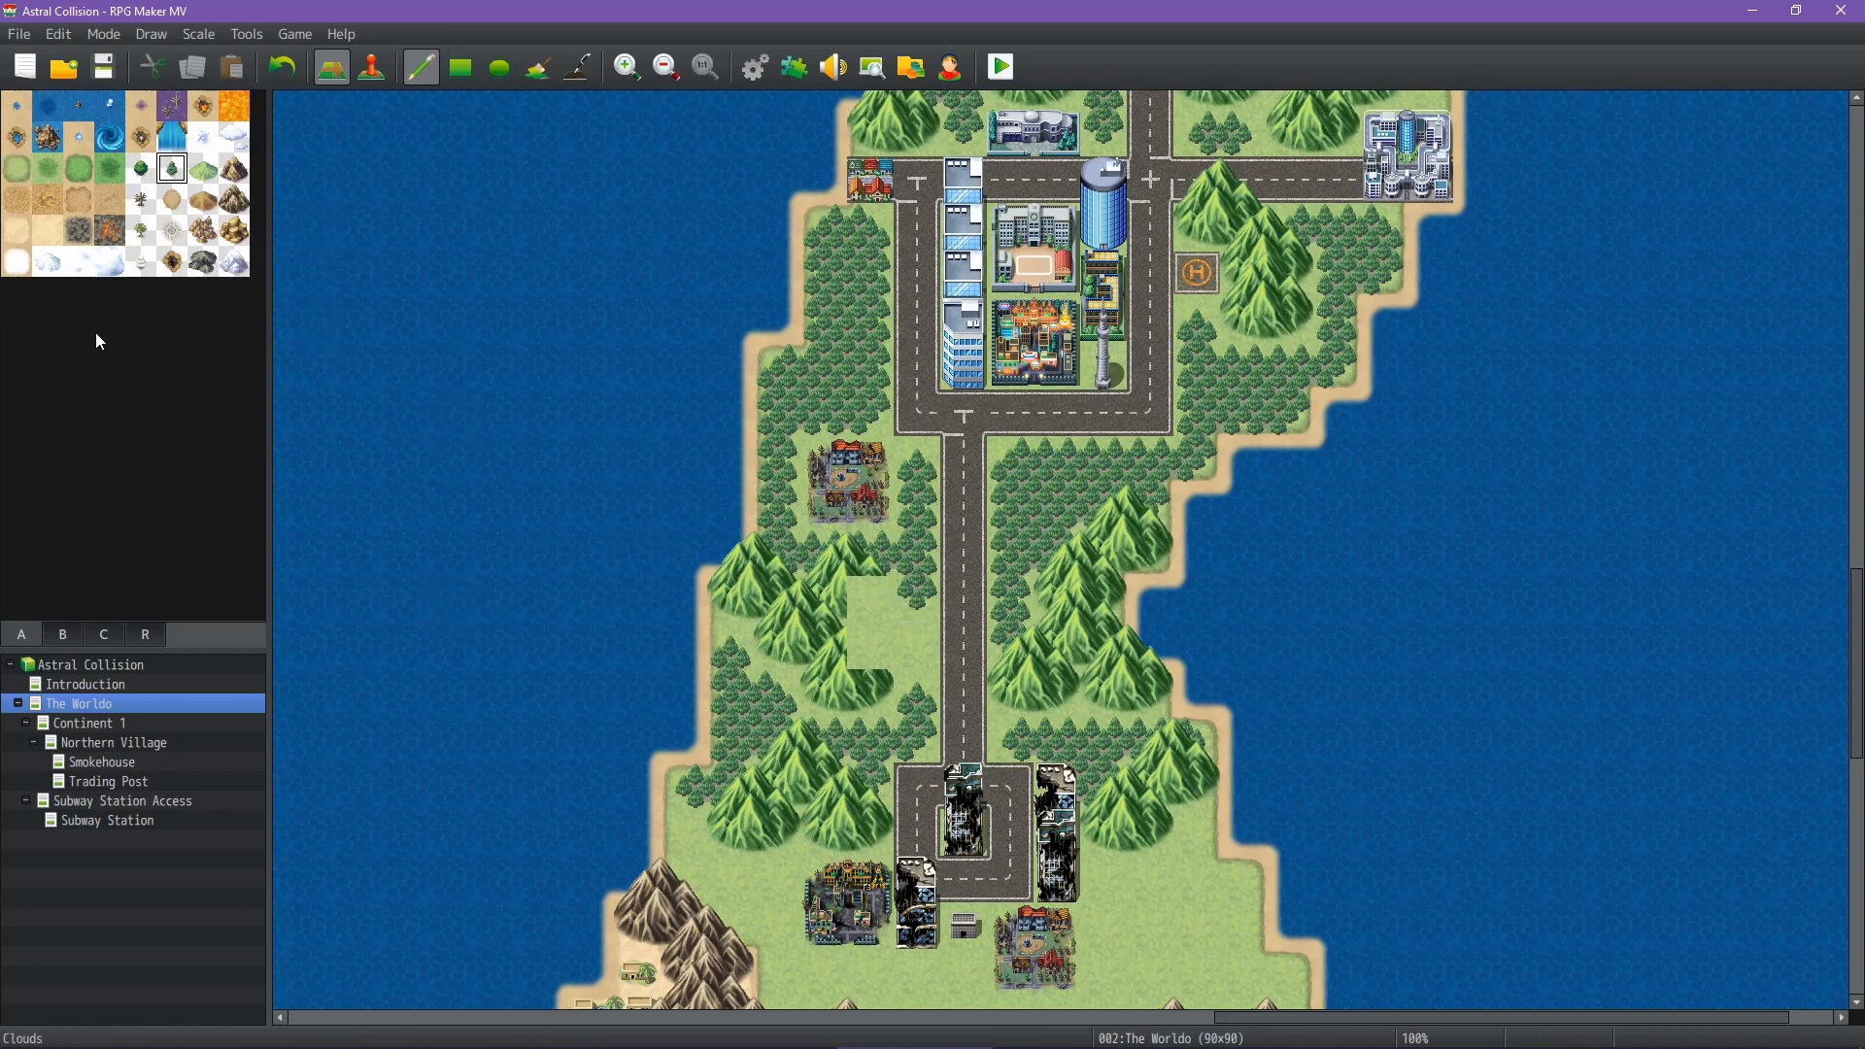
Restore the cut-off slope of the adjoining green mountain and place a brown rock mountain in the cleared spot west of the road
left_click(63, 637)
left_click(105, 634)
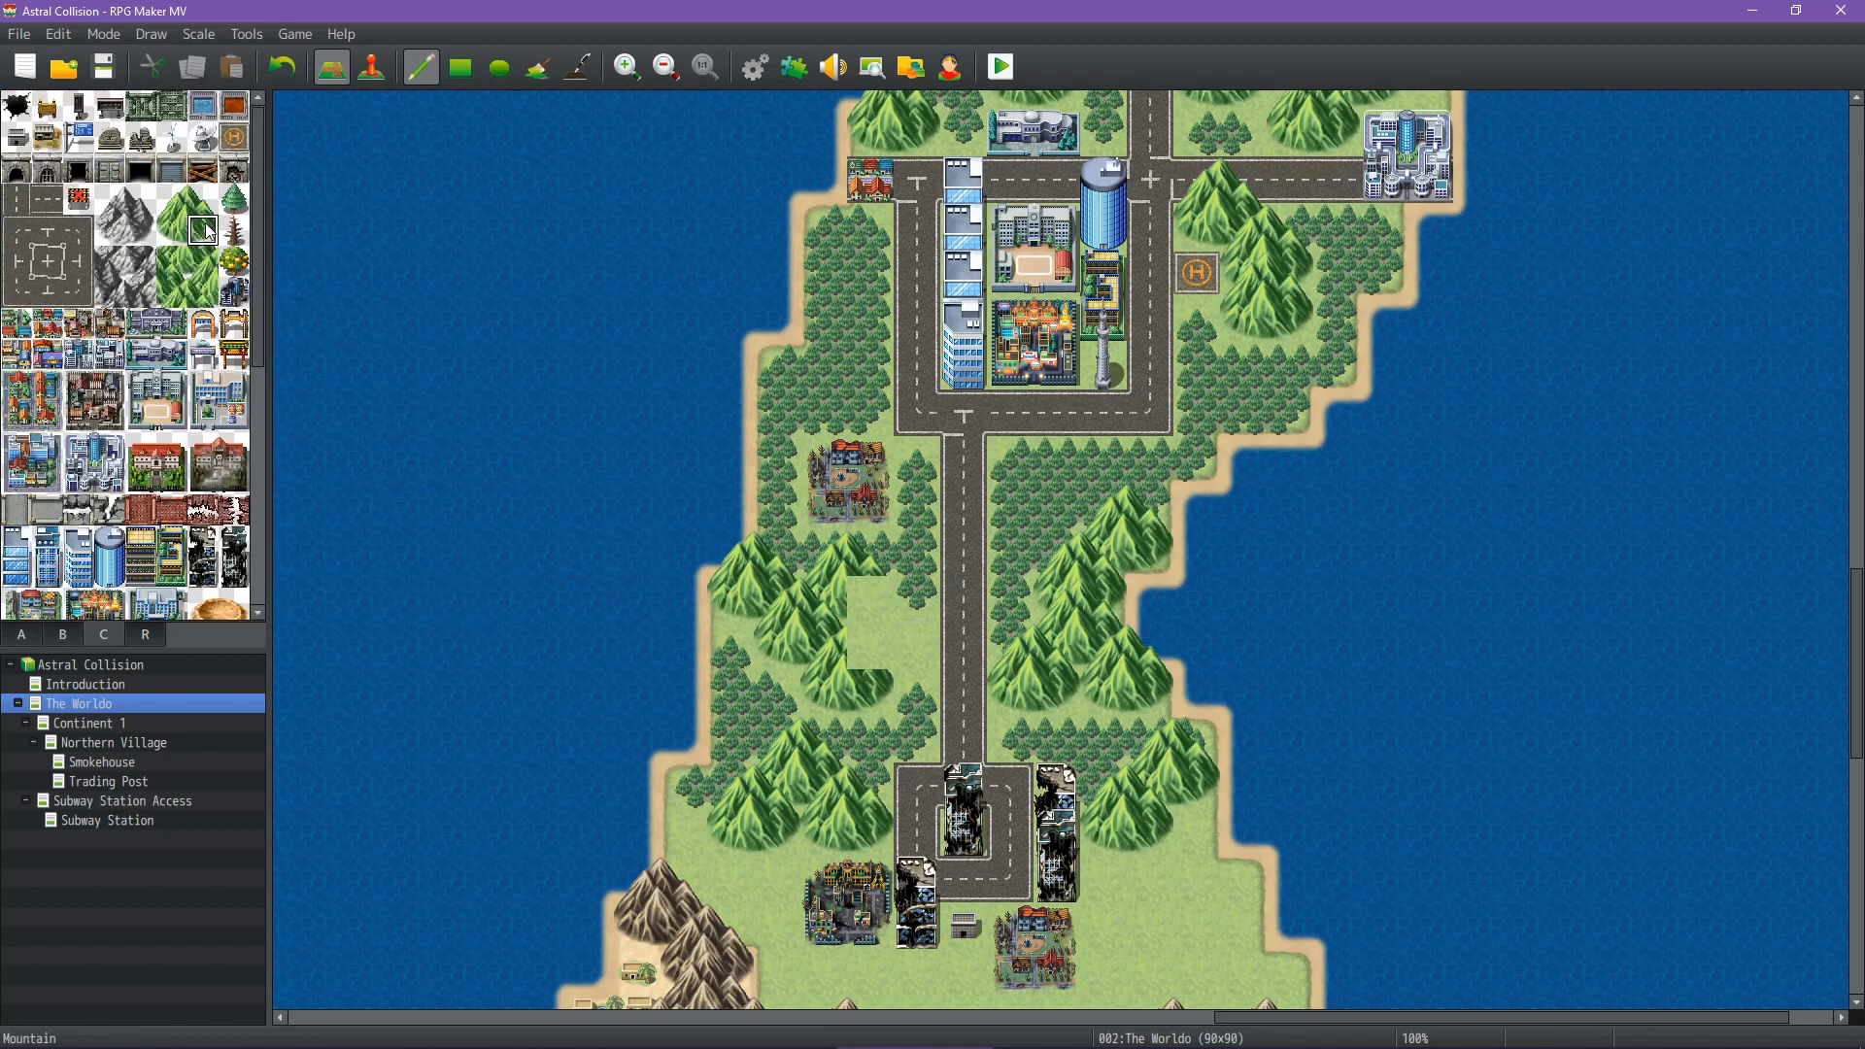
left_click(871, 600)
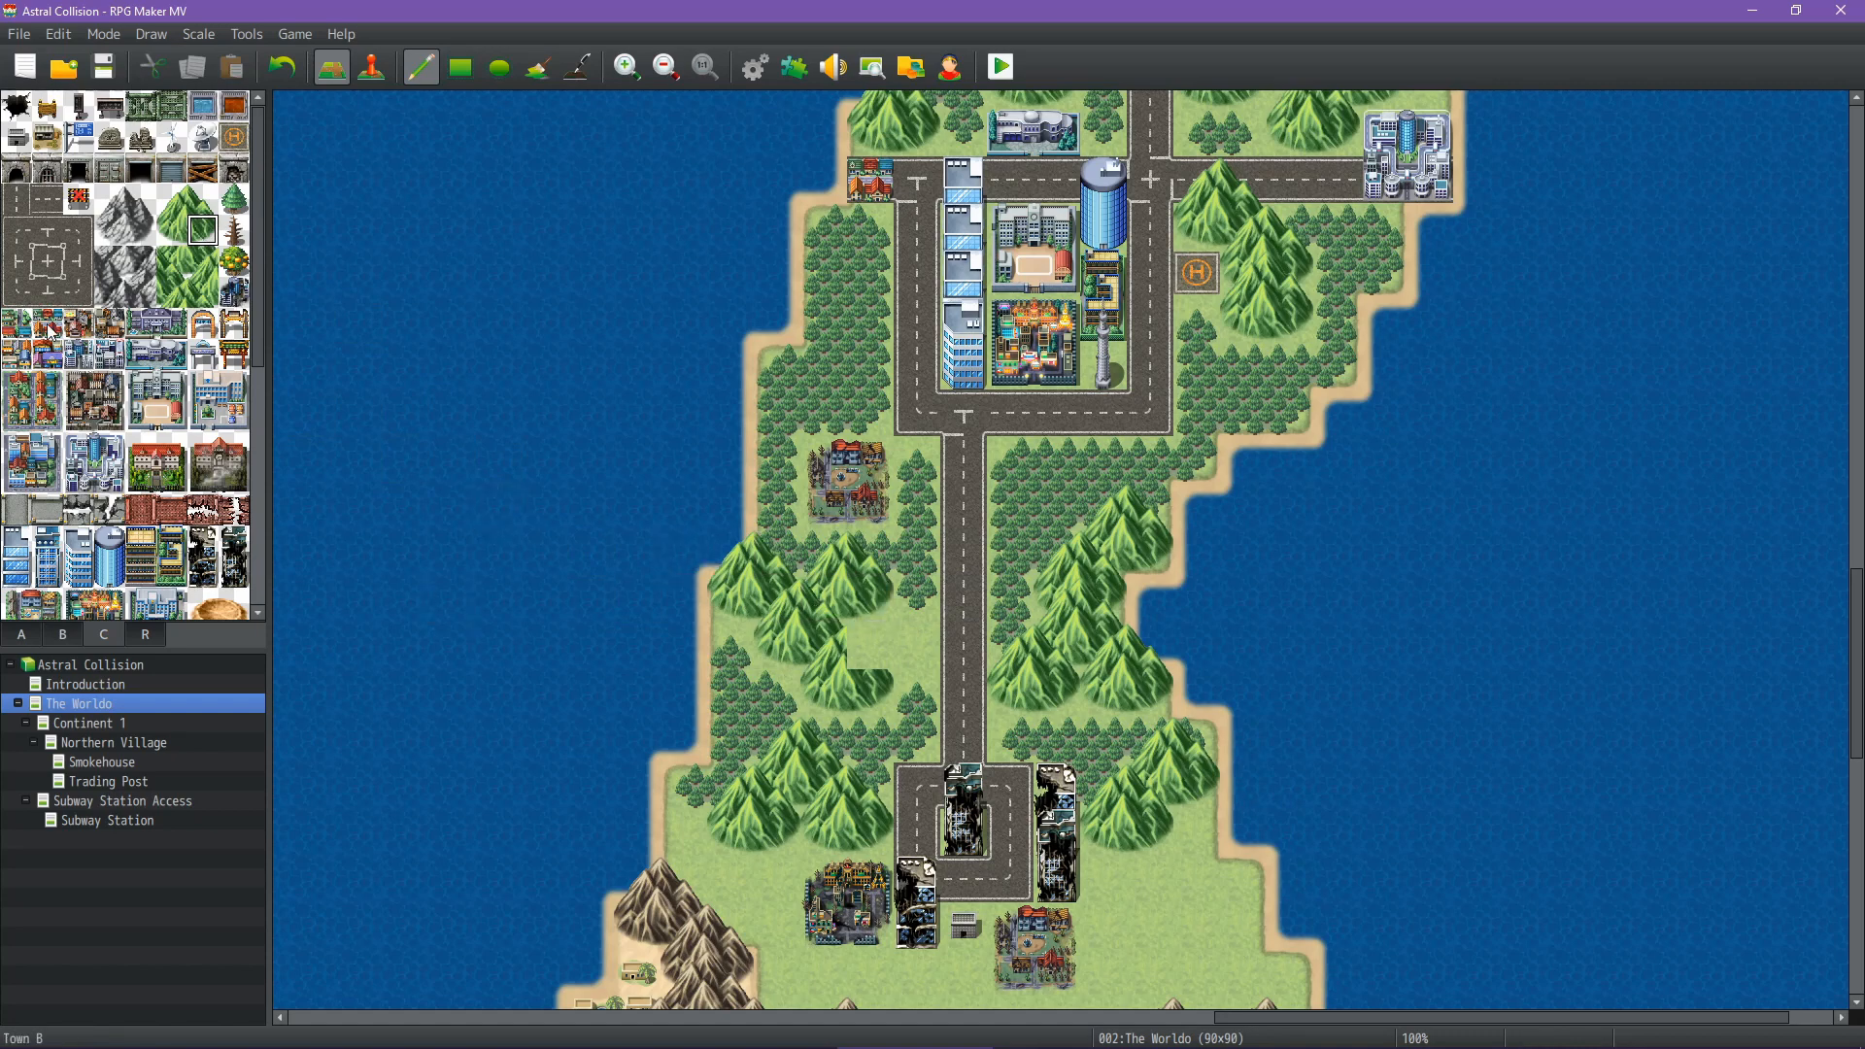
left_click(70, 636)
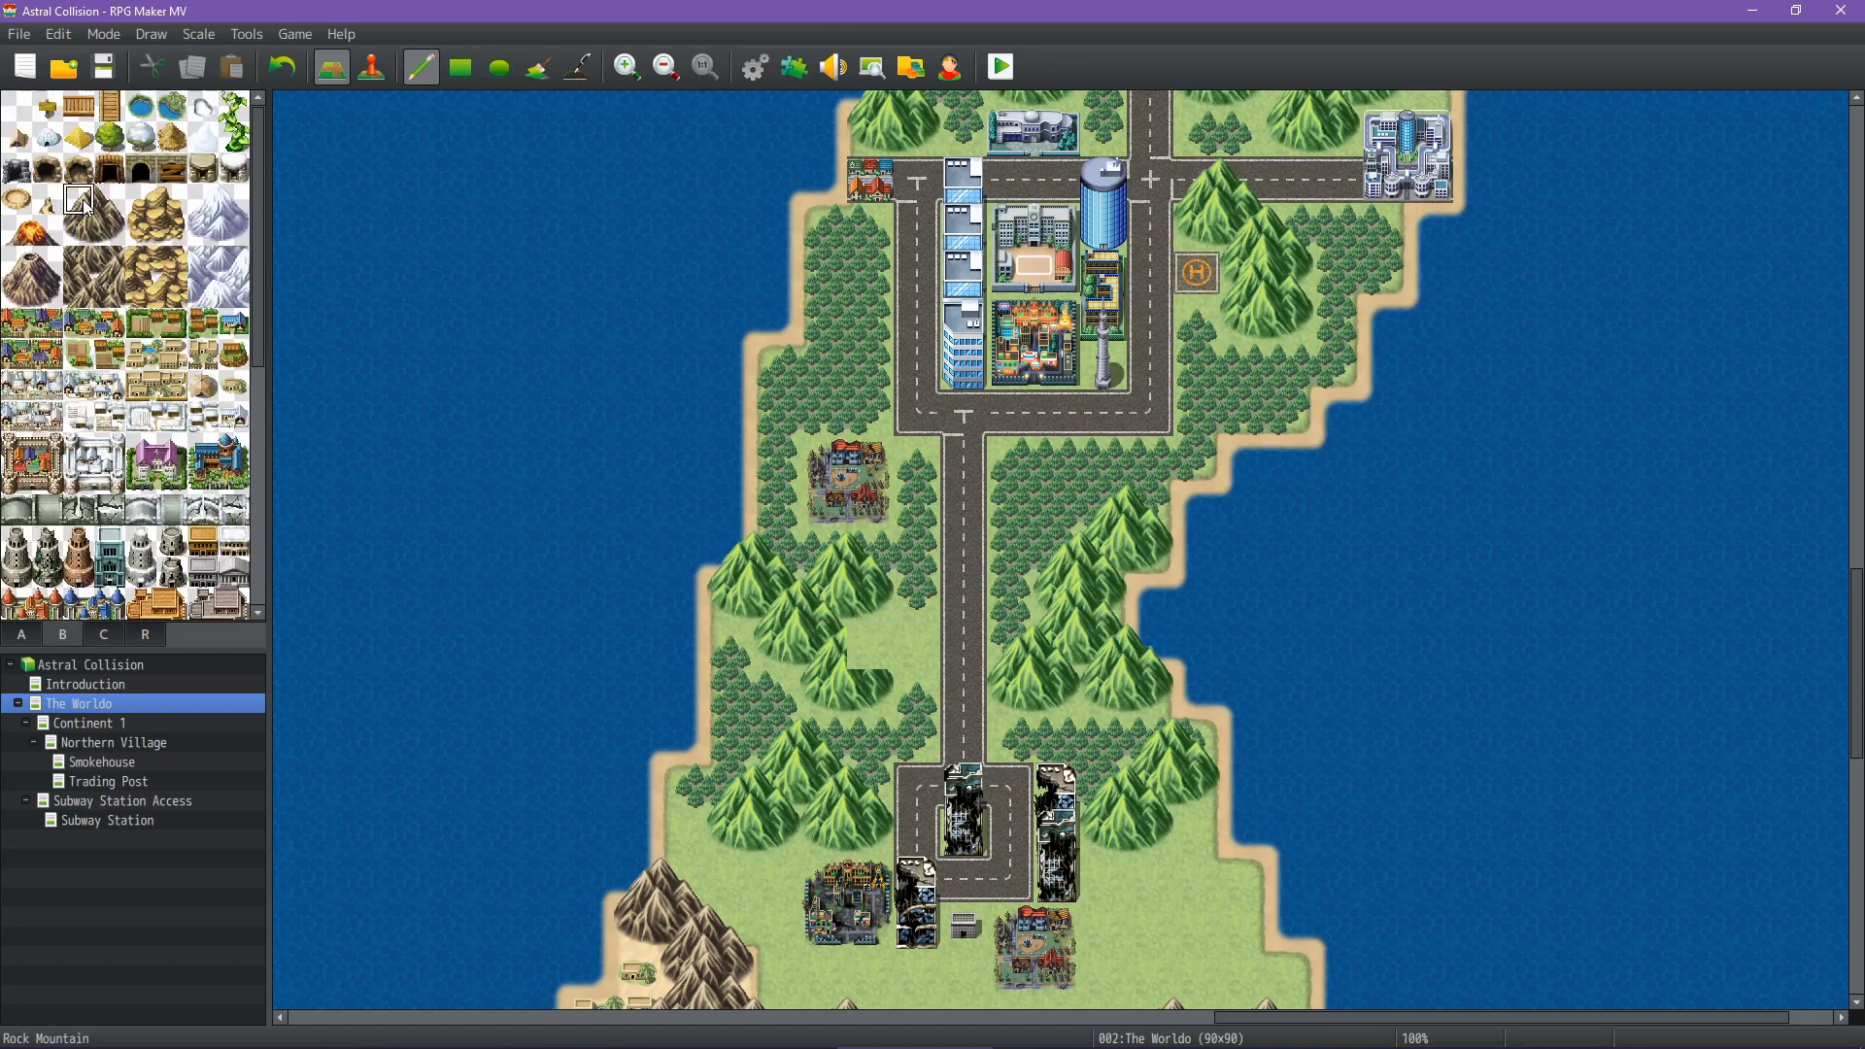
left_click(867, 597)
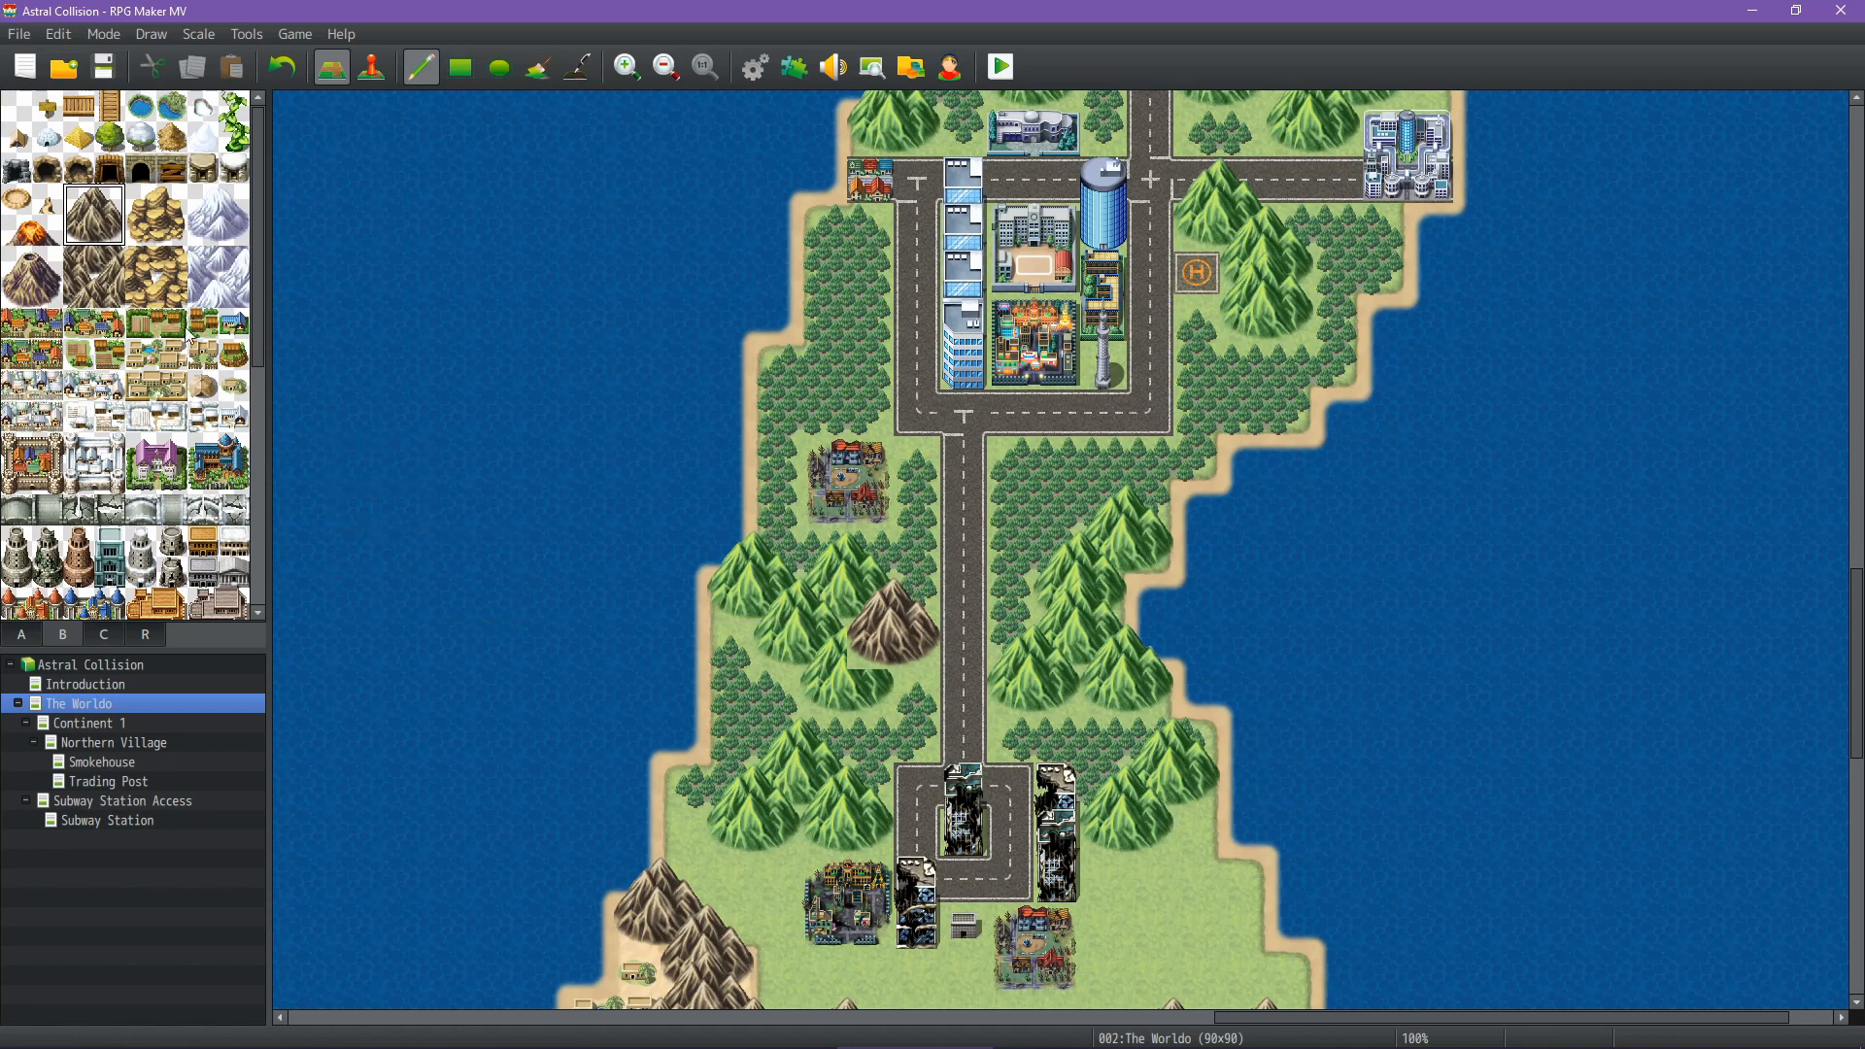
Restore the clipped slope of the green mountain below and add a dark cave entrance on the rock mountain's lower-right tile
left_click(98, 635)
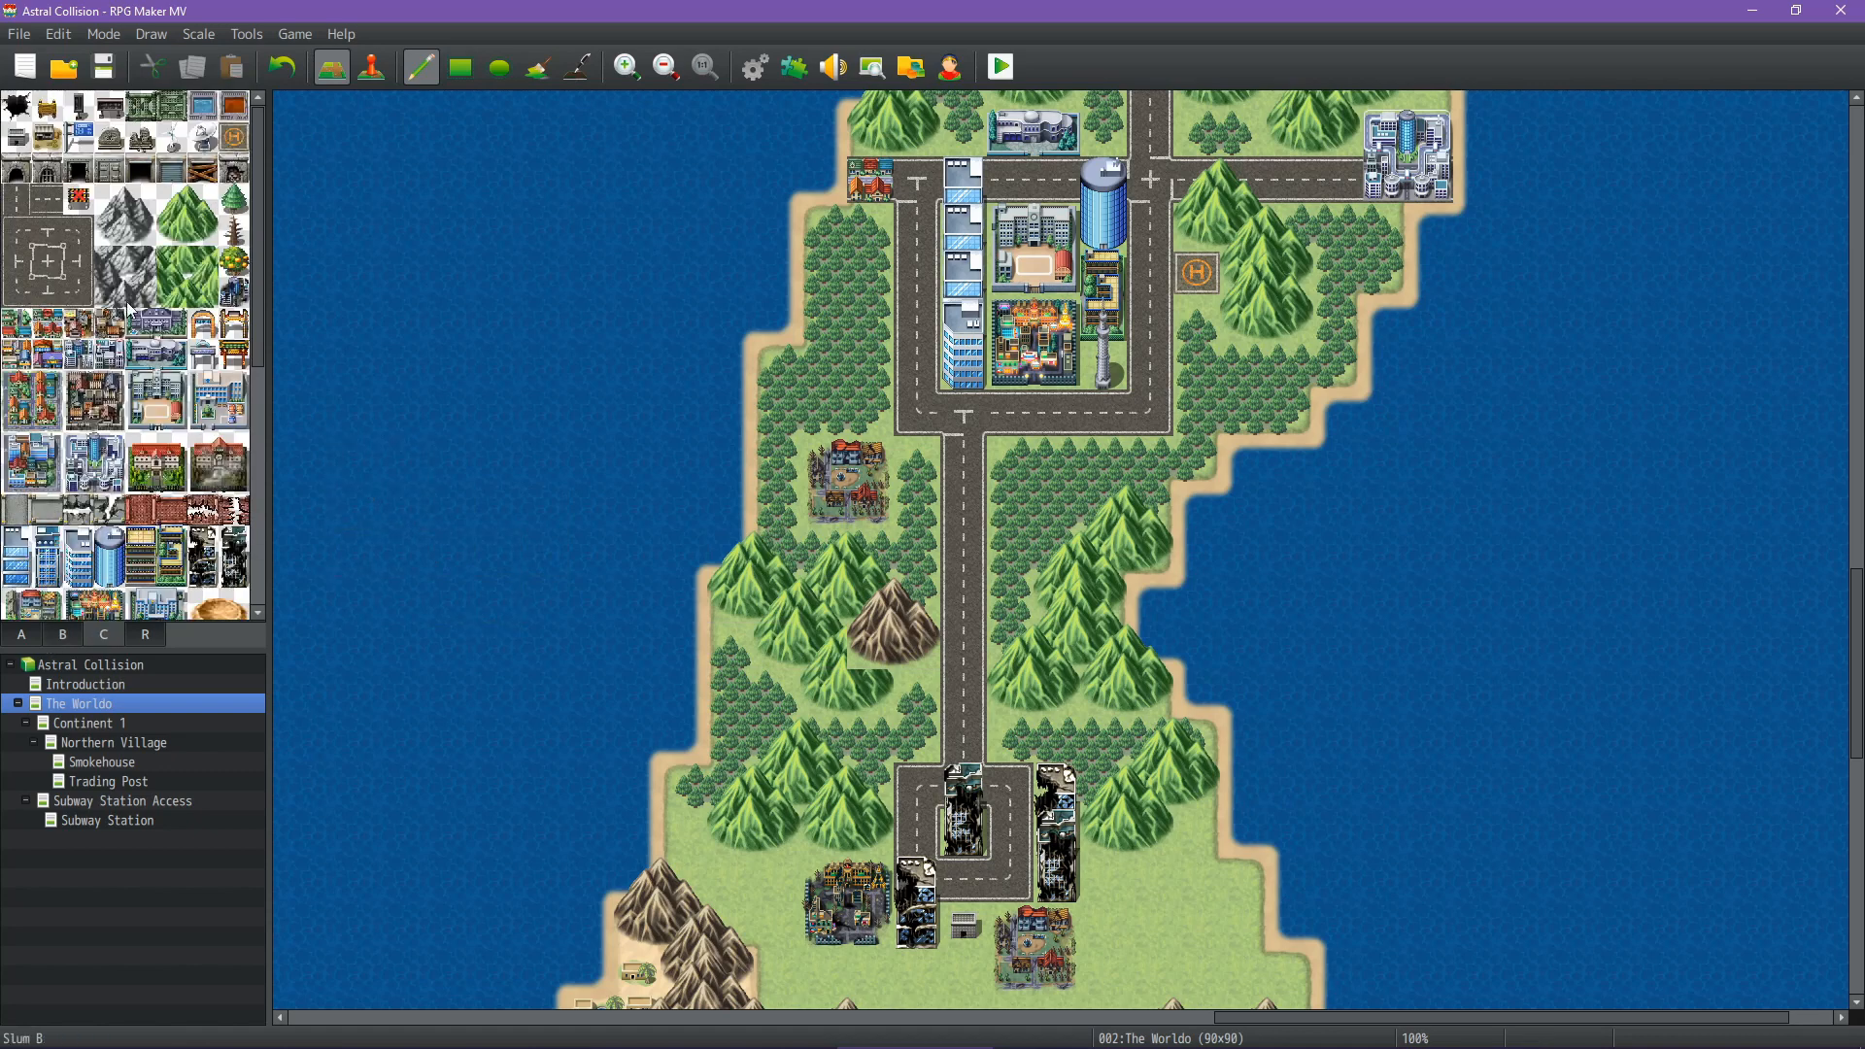
left_click(206, 208)
left_click(869, 645)
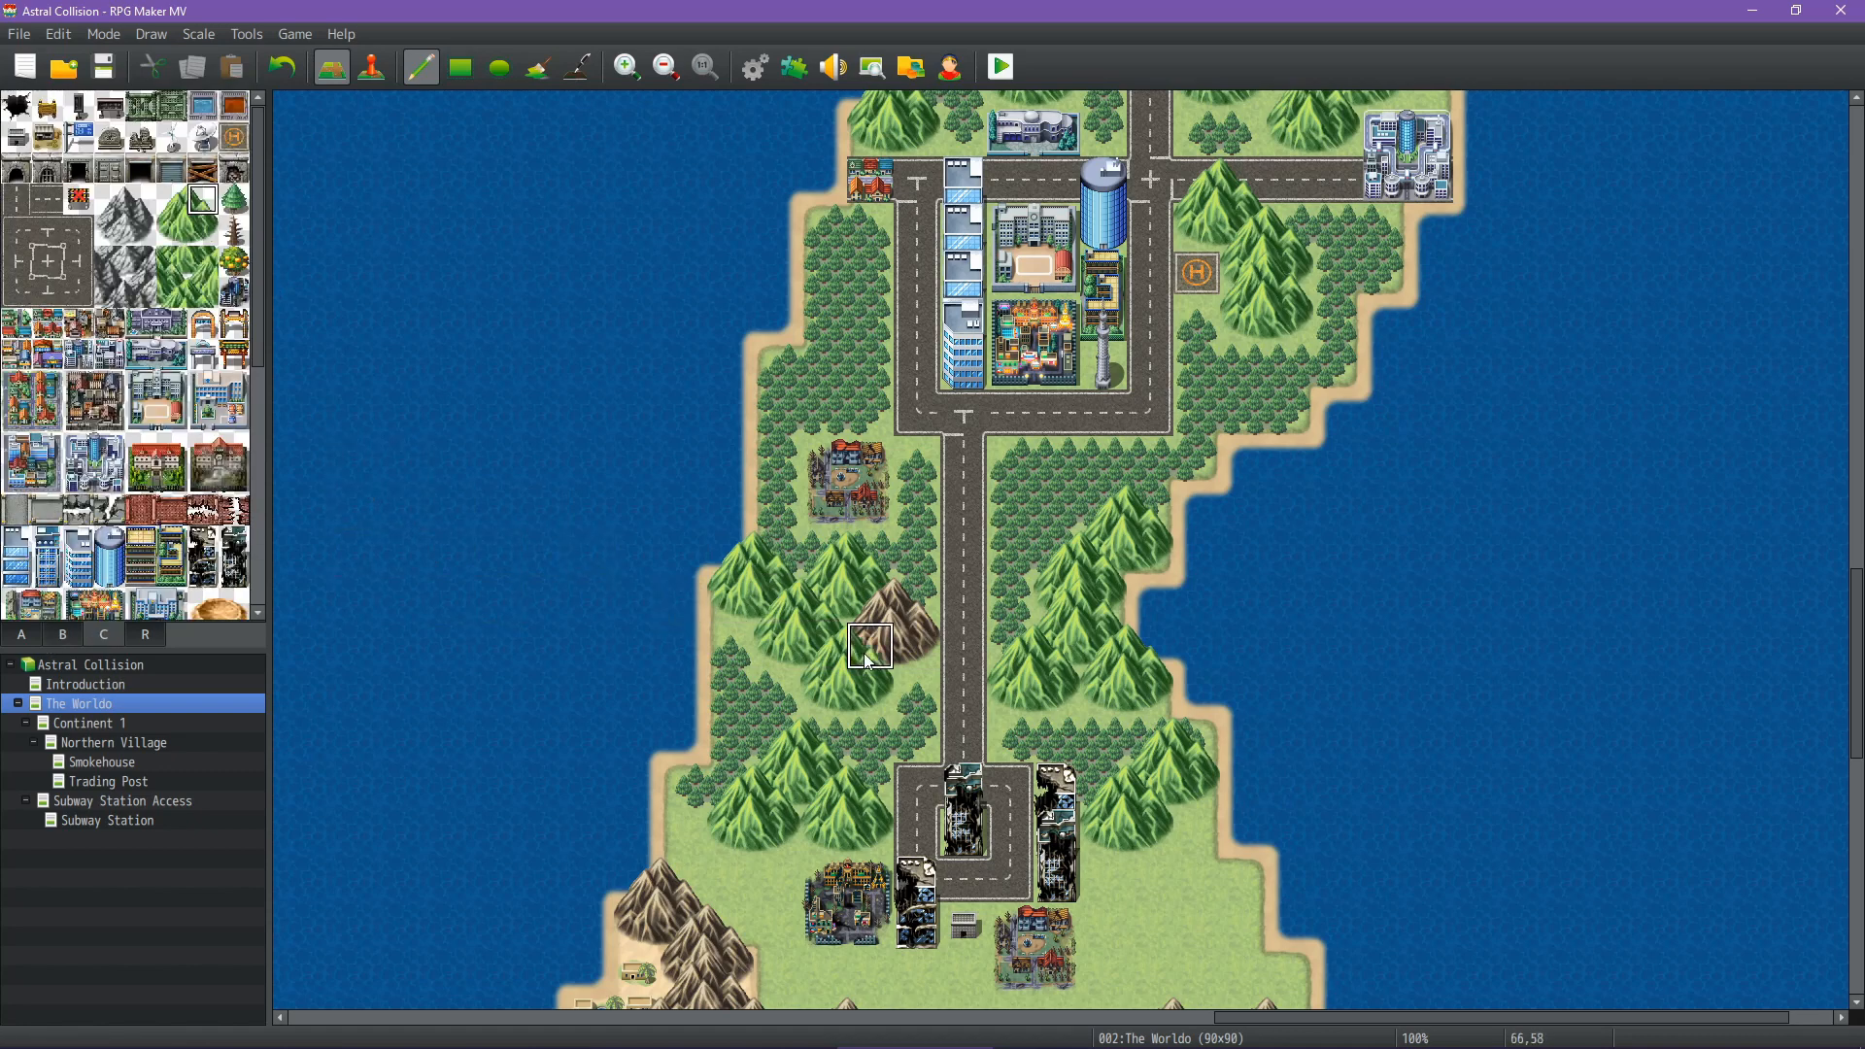
left_click(60, 636)
left_click(46, 178)
left_click(915, 648)
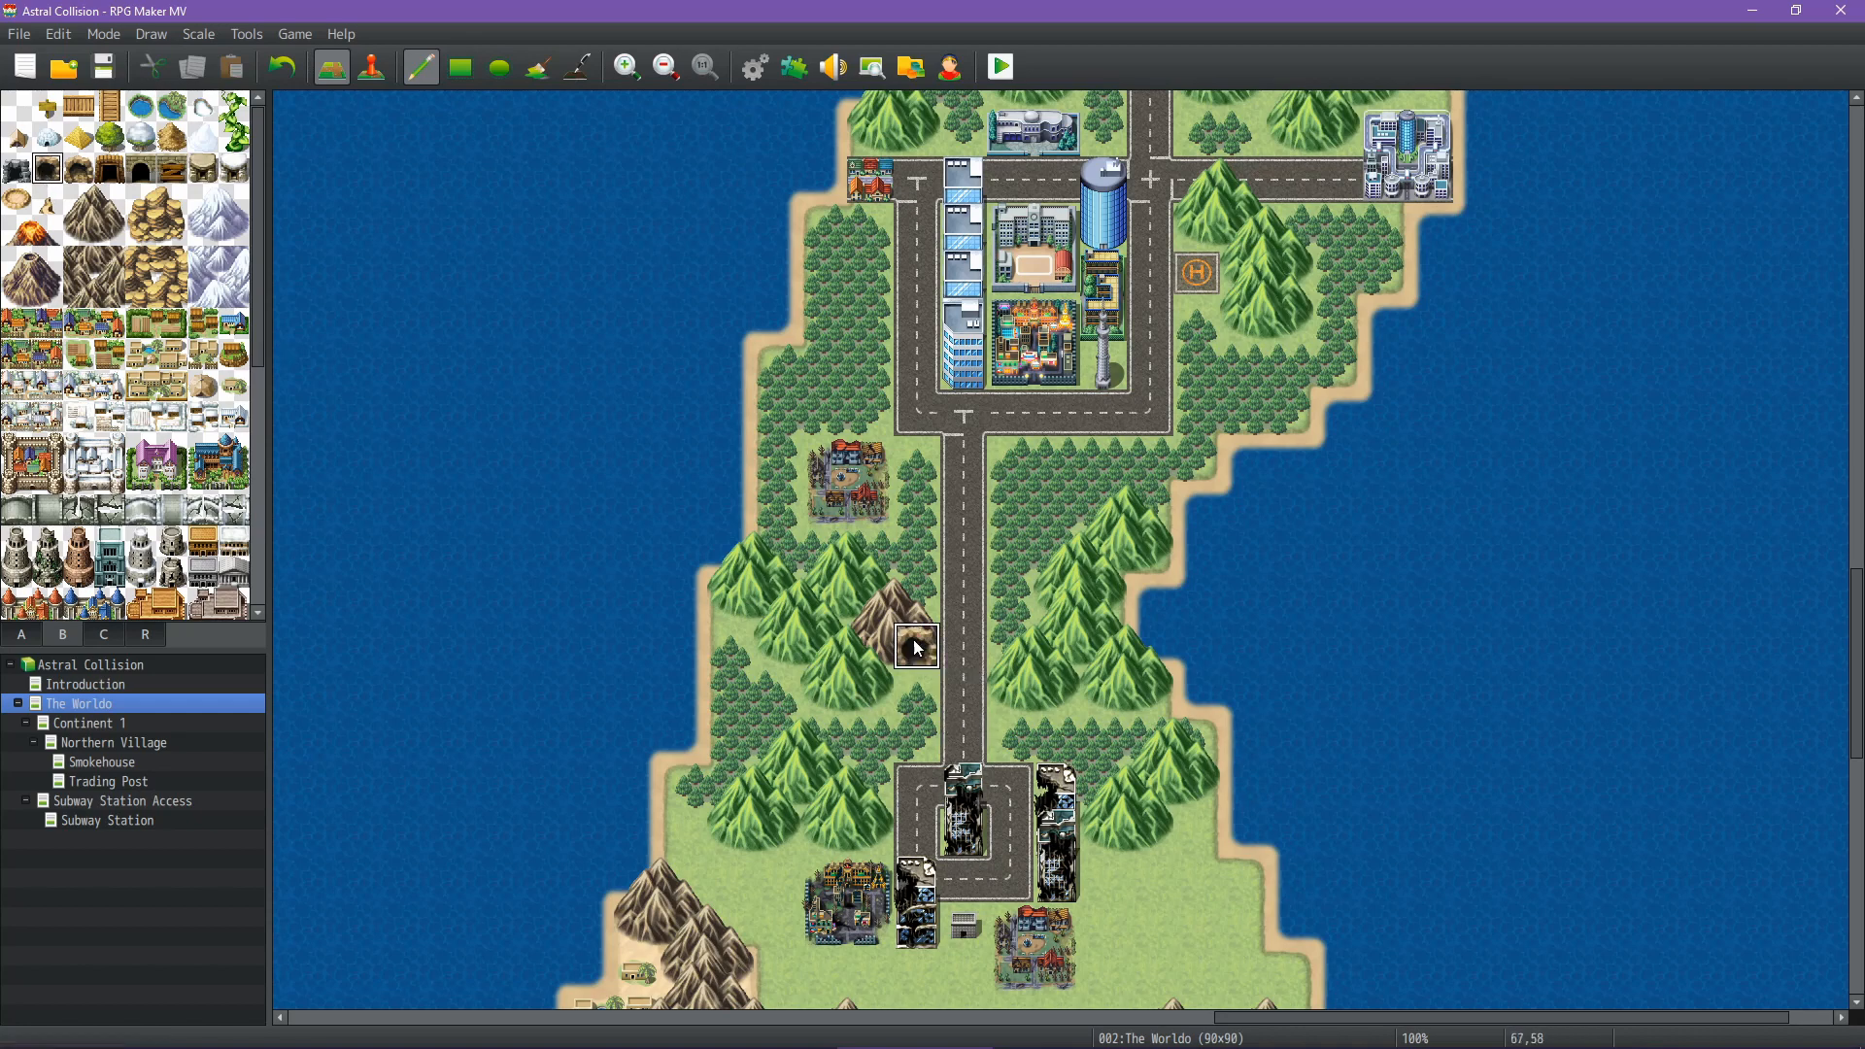
Examine the southern desert, the green plains and the snowy continent's mountains for another cave location
scroll(1256, 649, "down", 10)
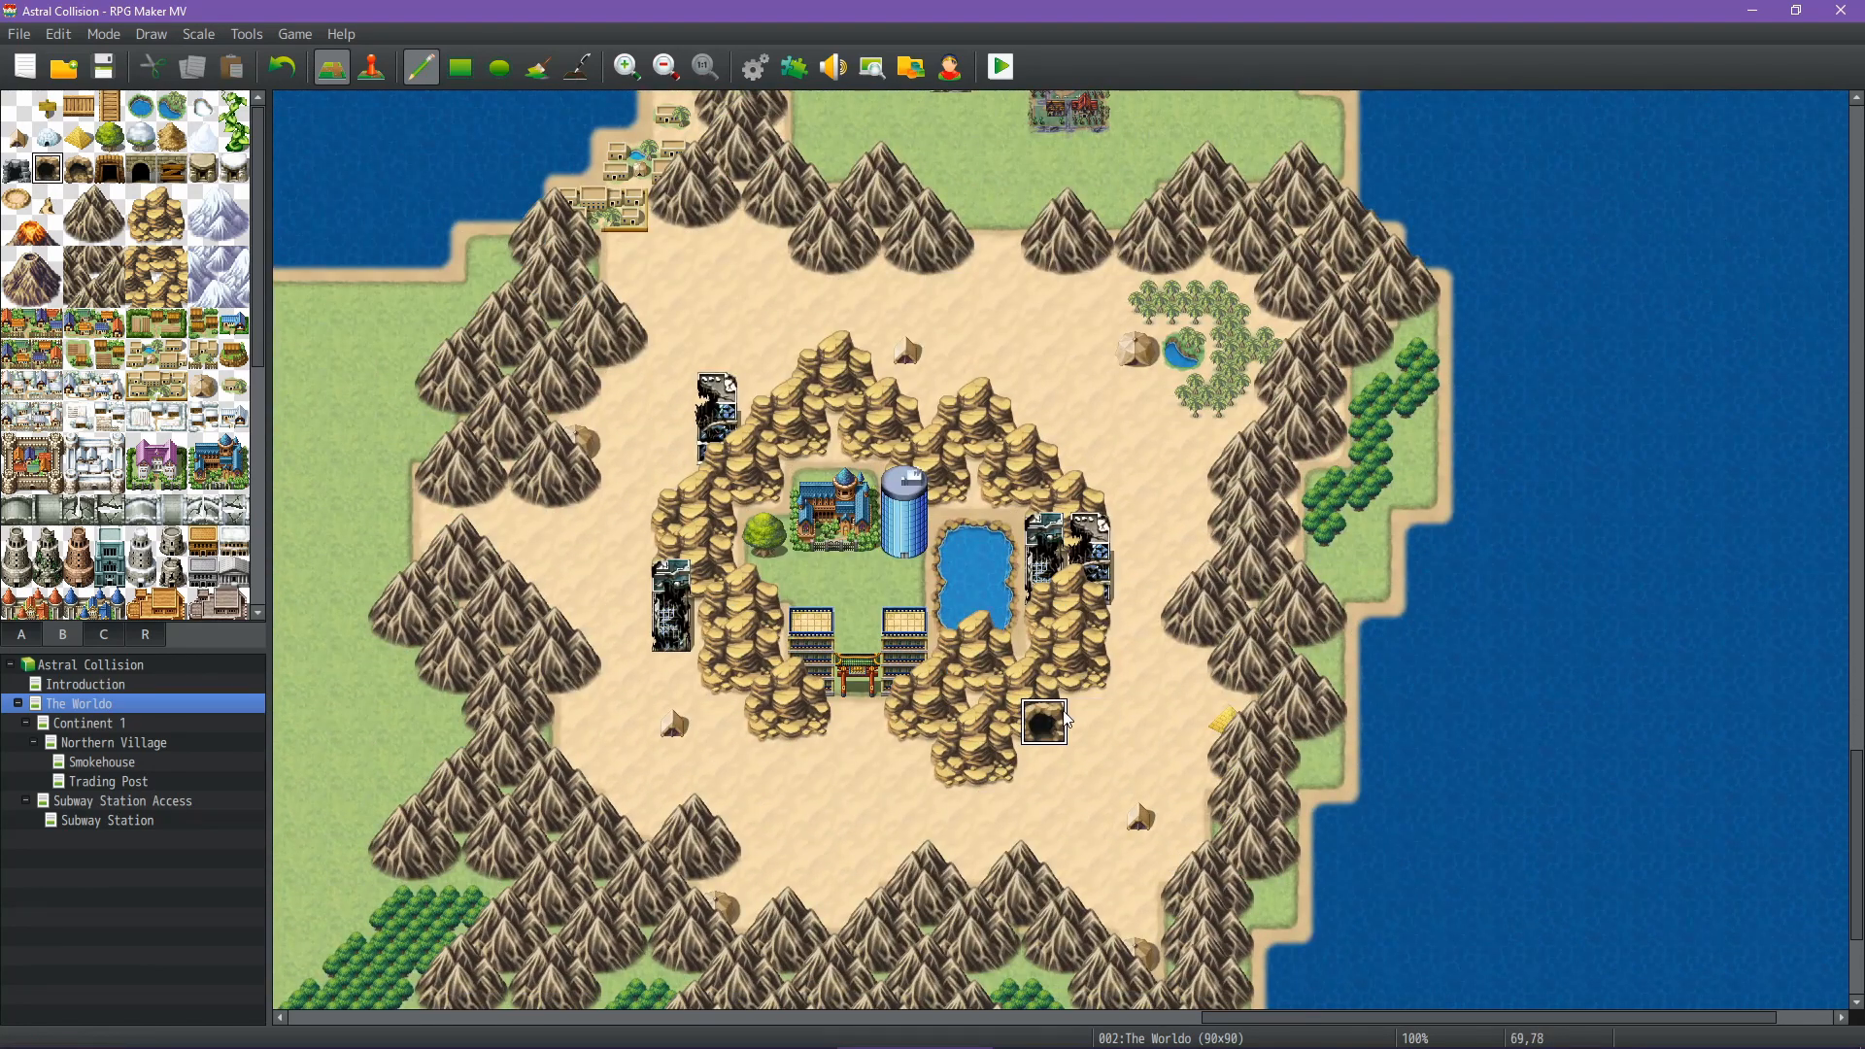
scroll(778, 728, "left", 8, "shift")
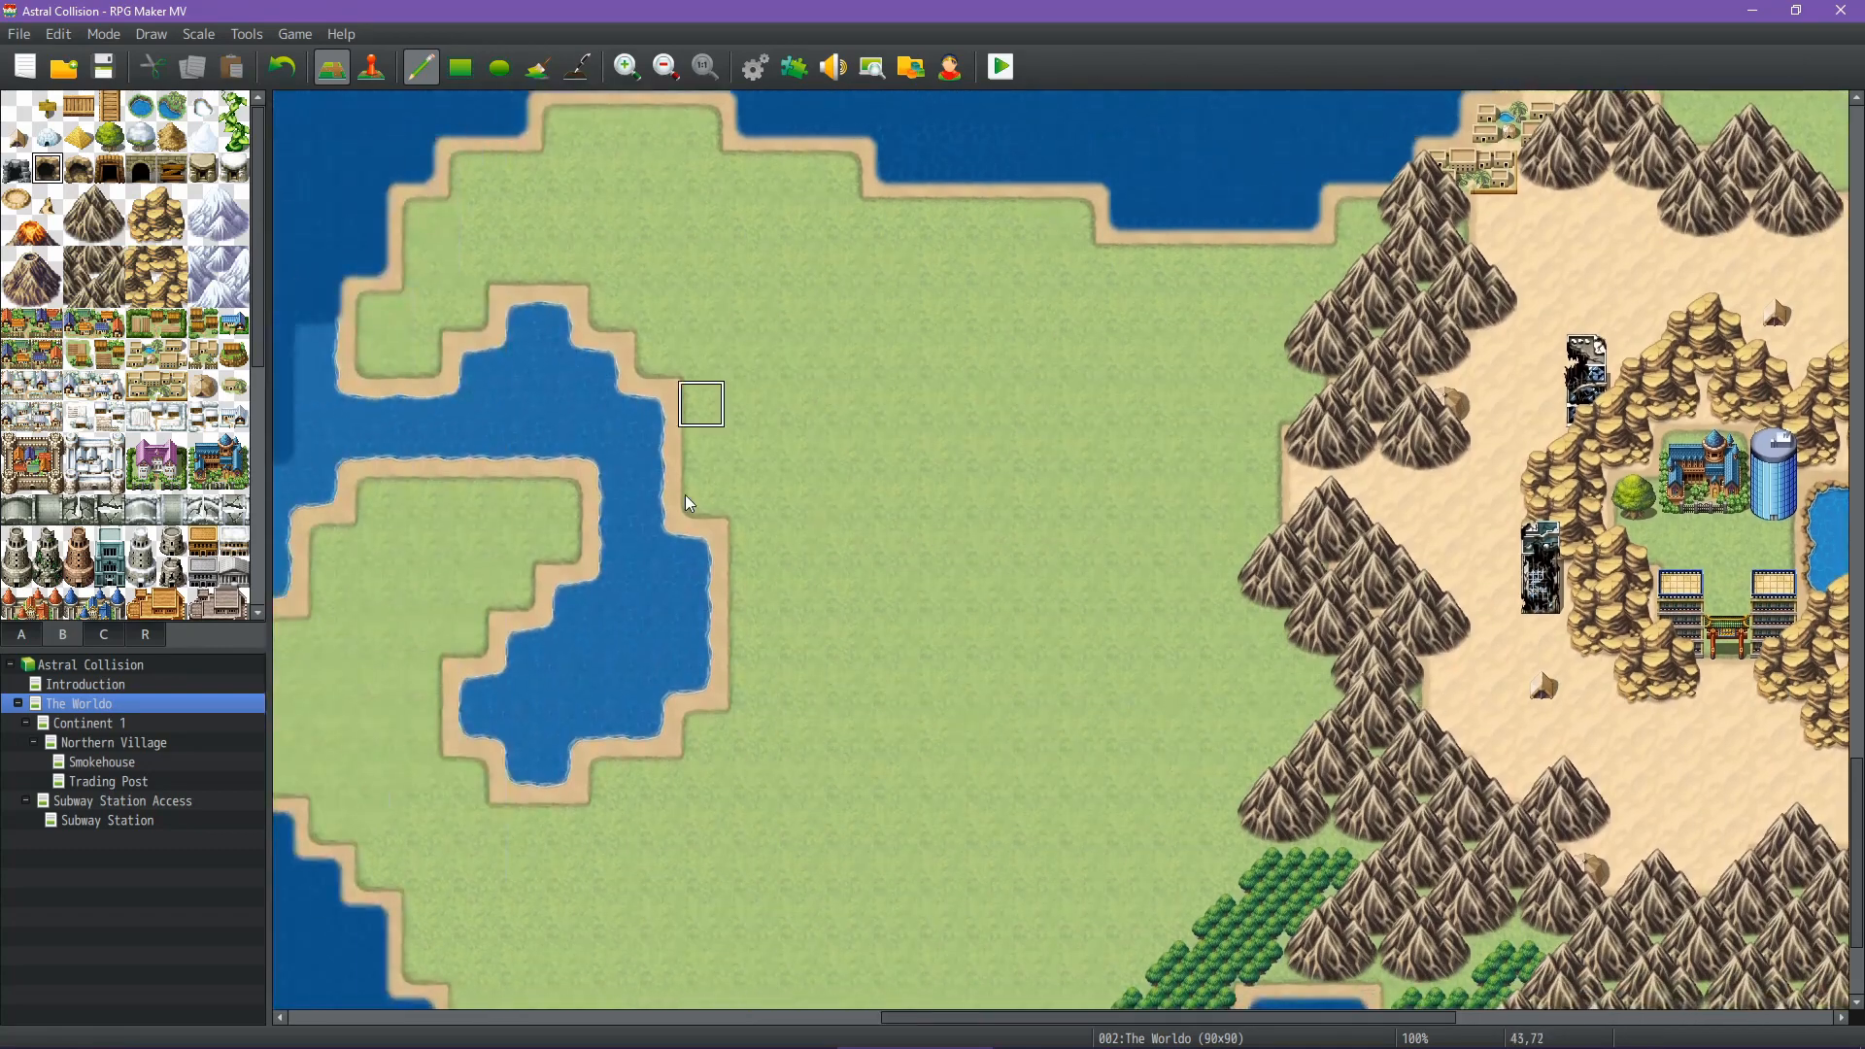
middle_click(968, 568)
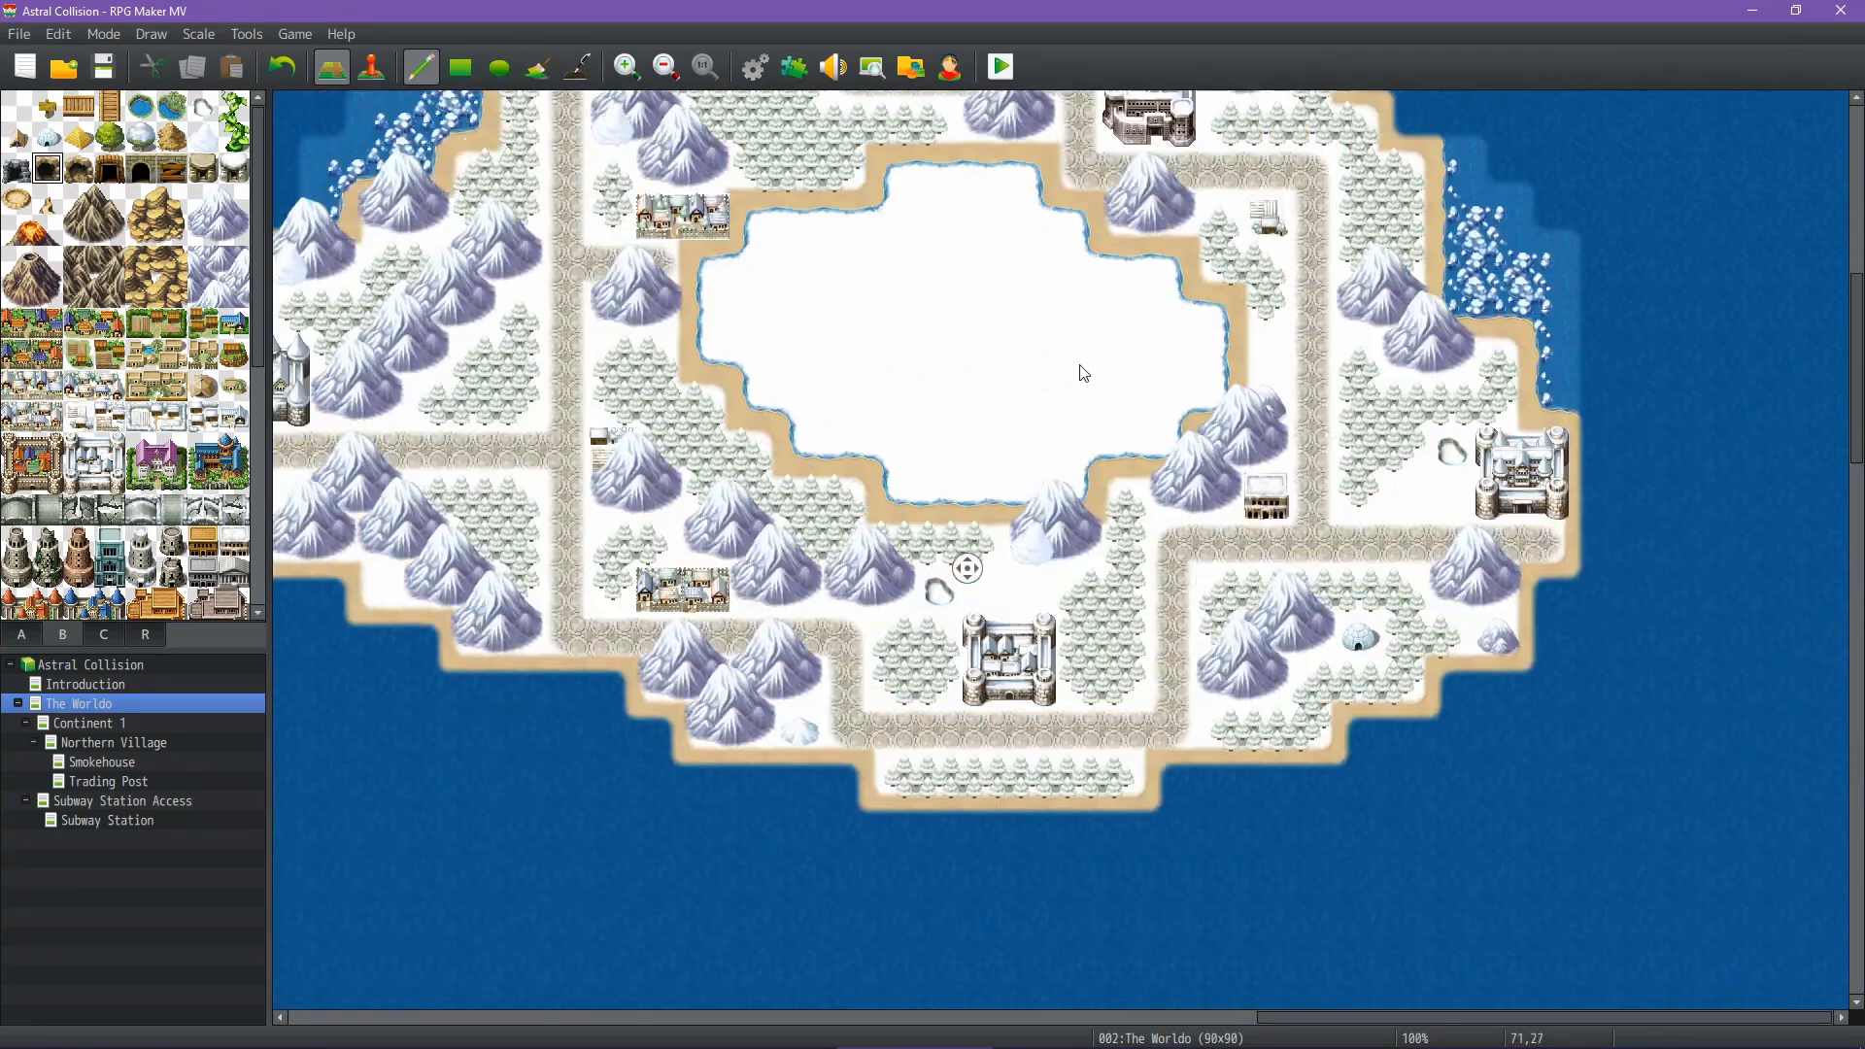
middle_click(1187, 504)
middle_click(1117, 612)
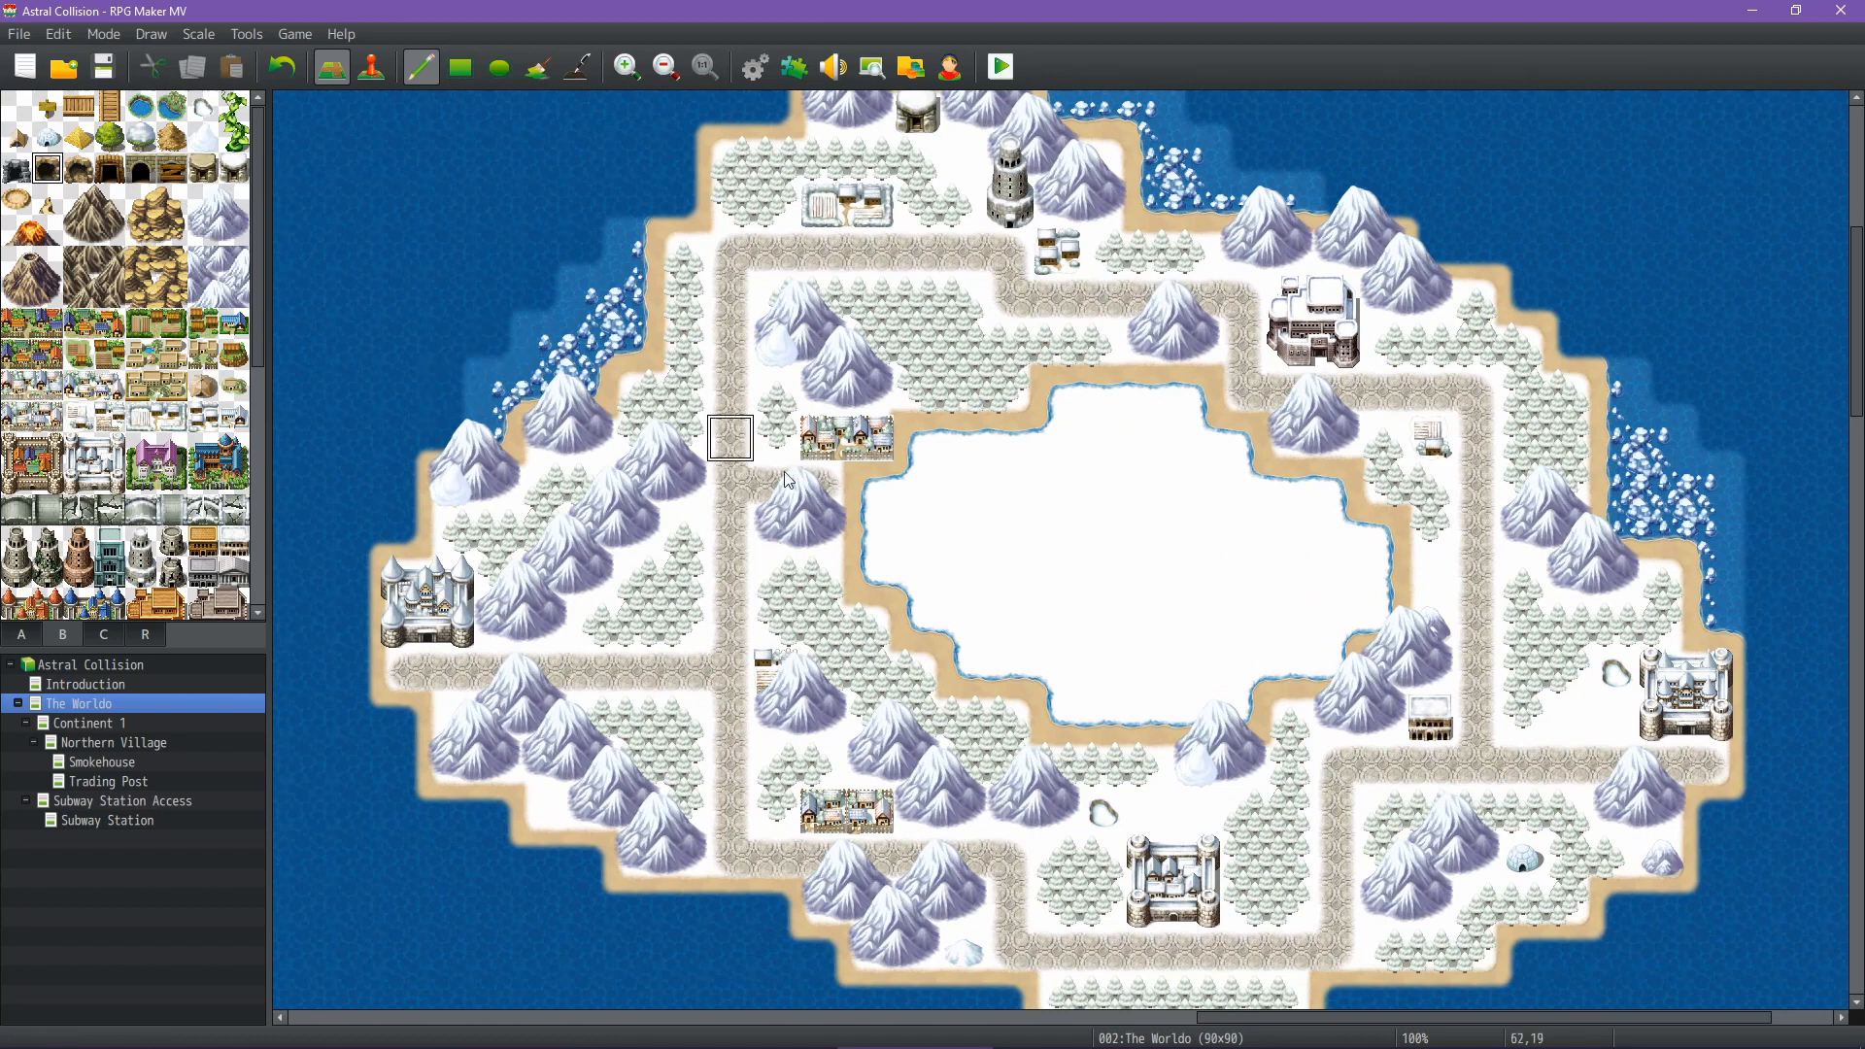
middle_click(1195, 585)
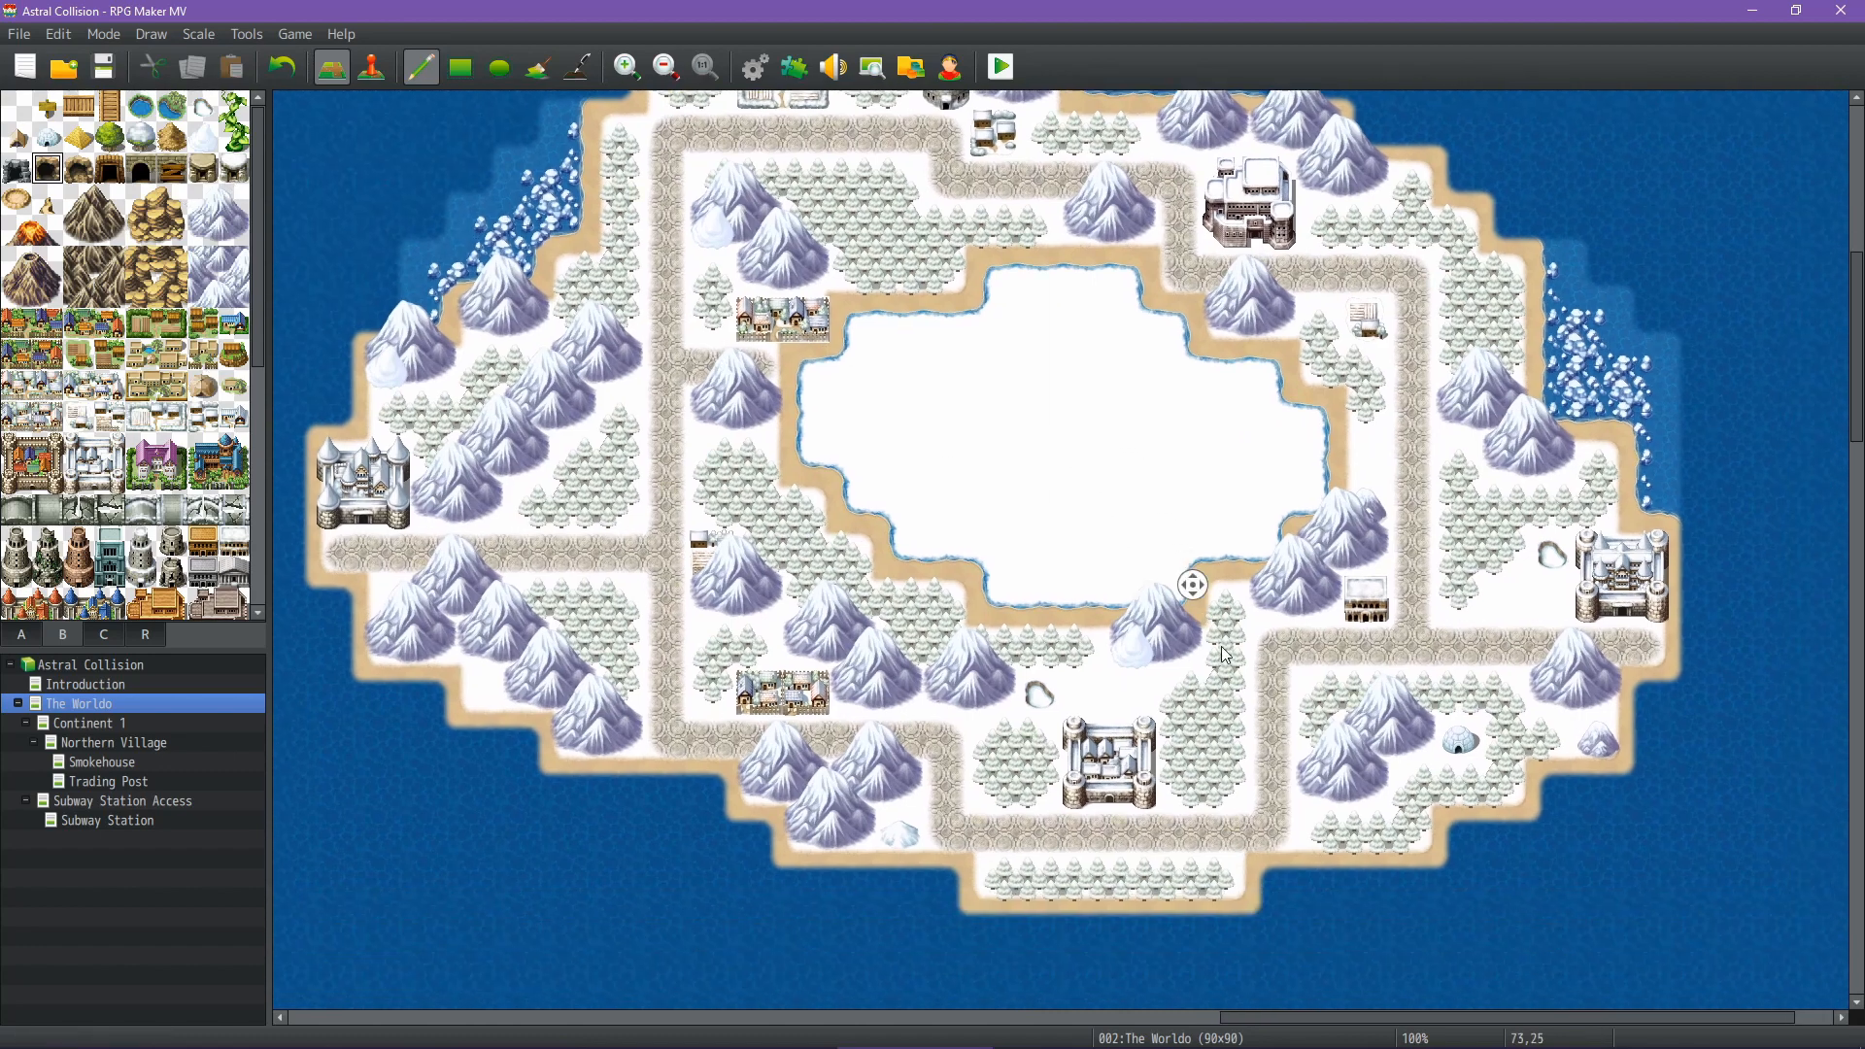
middle_click(1200, 668)
middle_click(1141, 701)
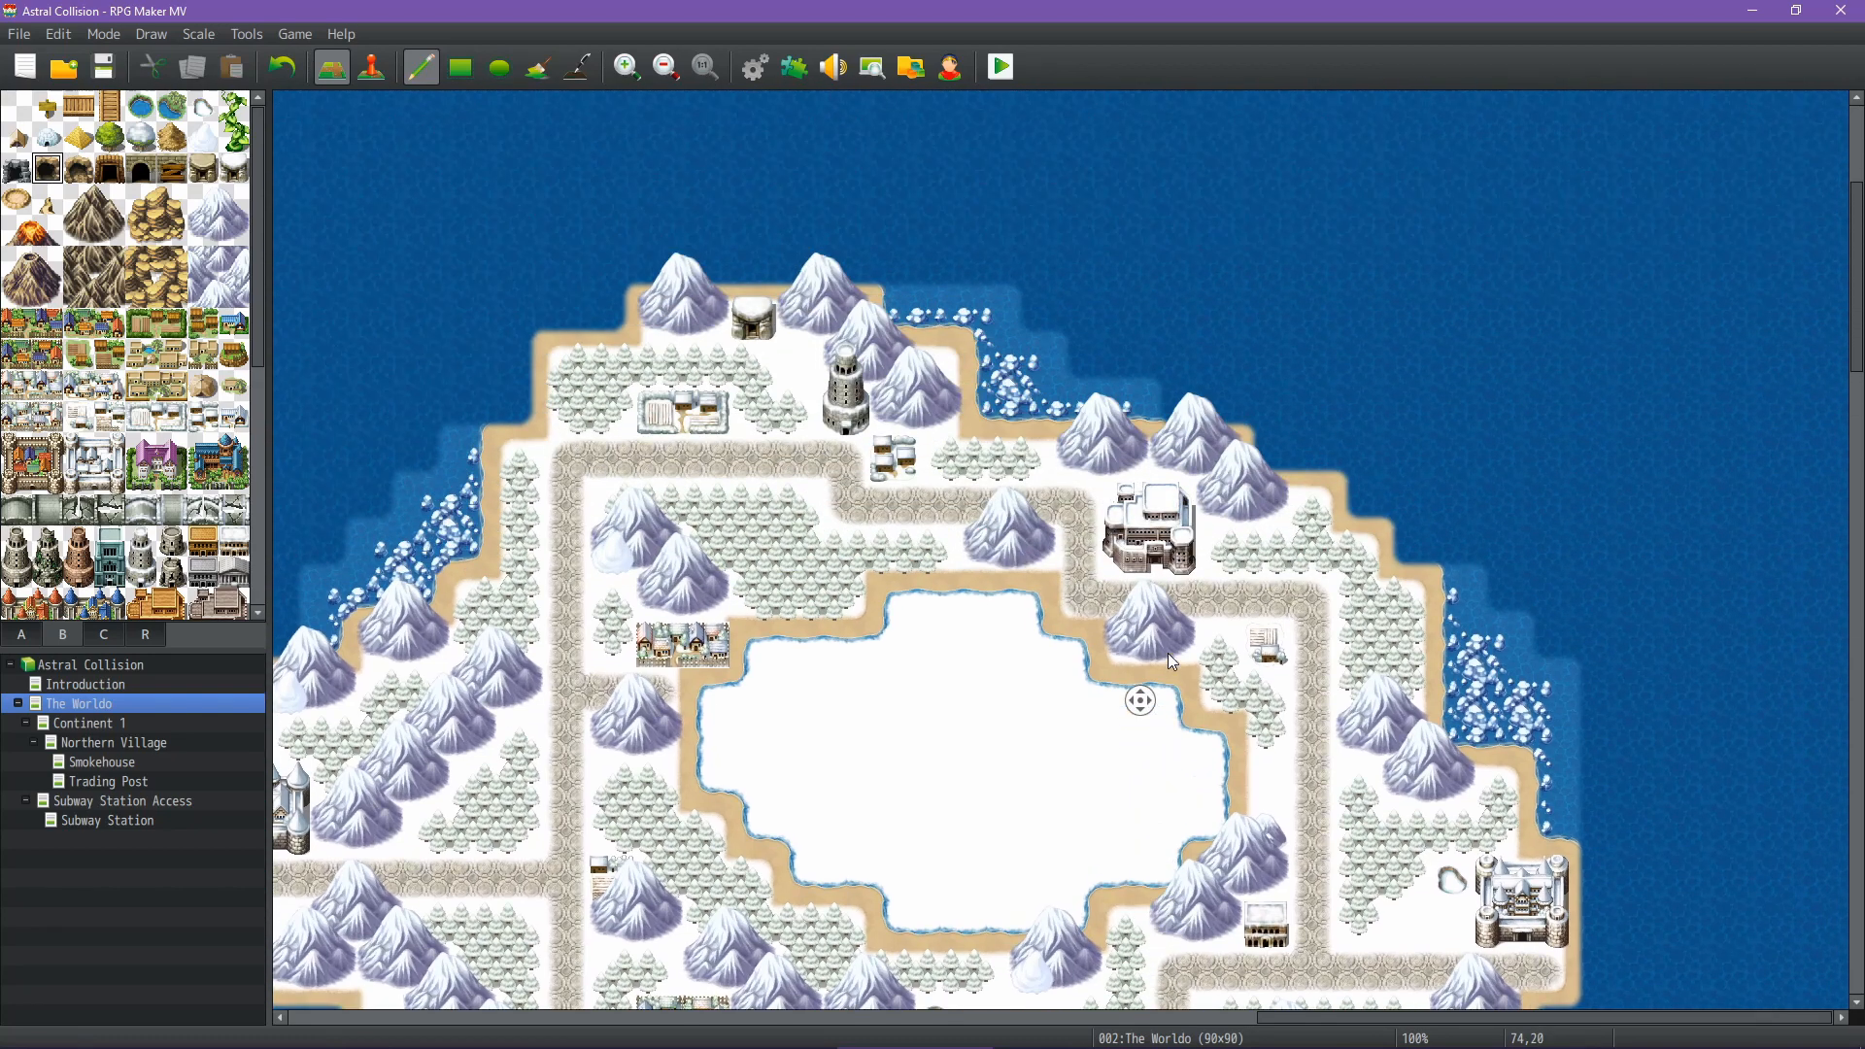
middle_click(1169, 659)
middle_click(1163, 653)
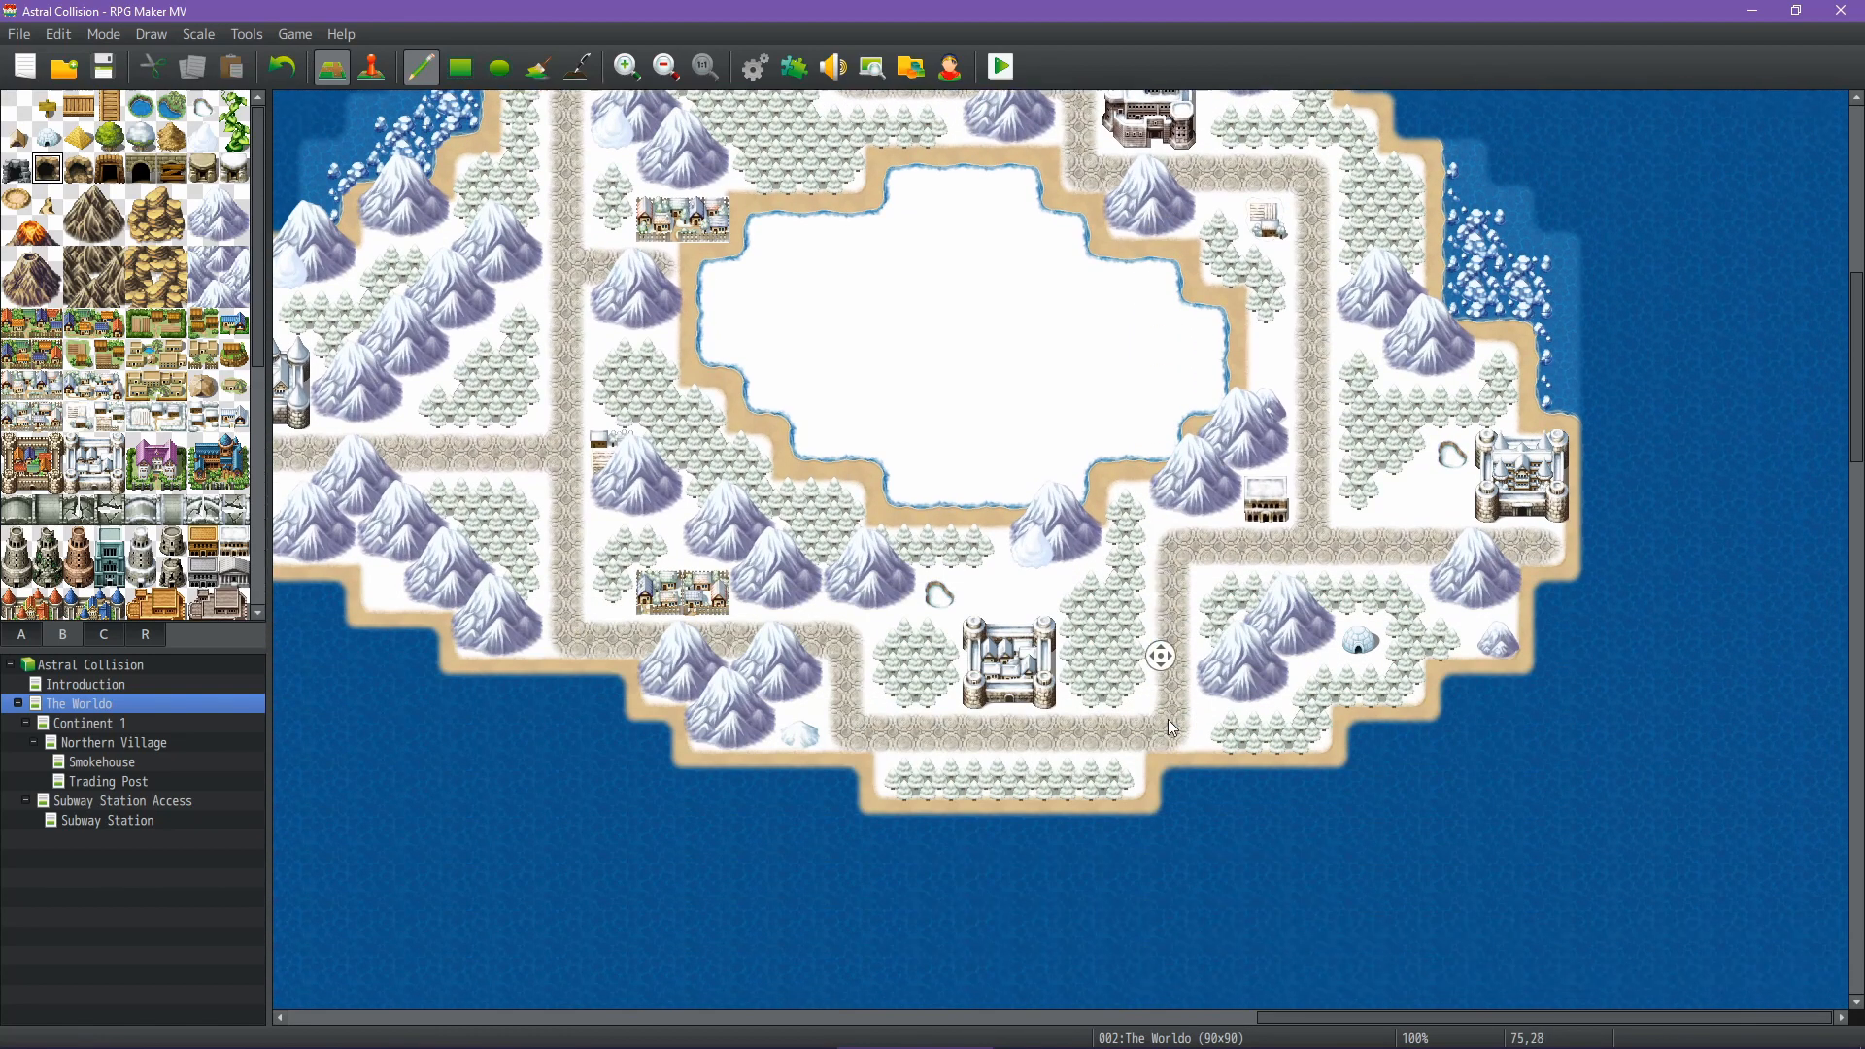
middle_click(1169, 721)
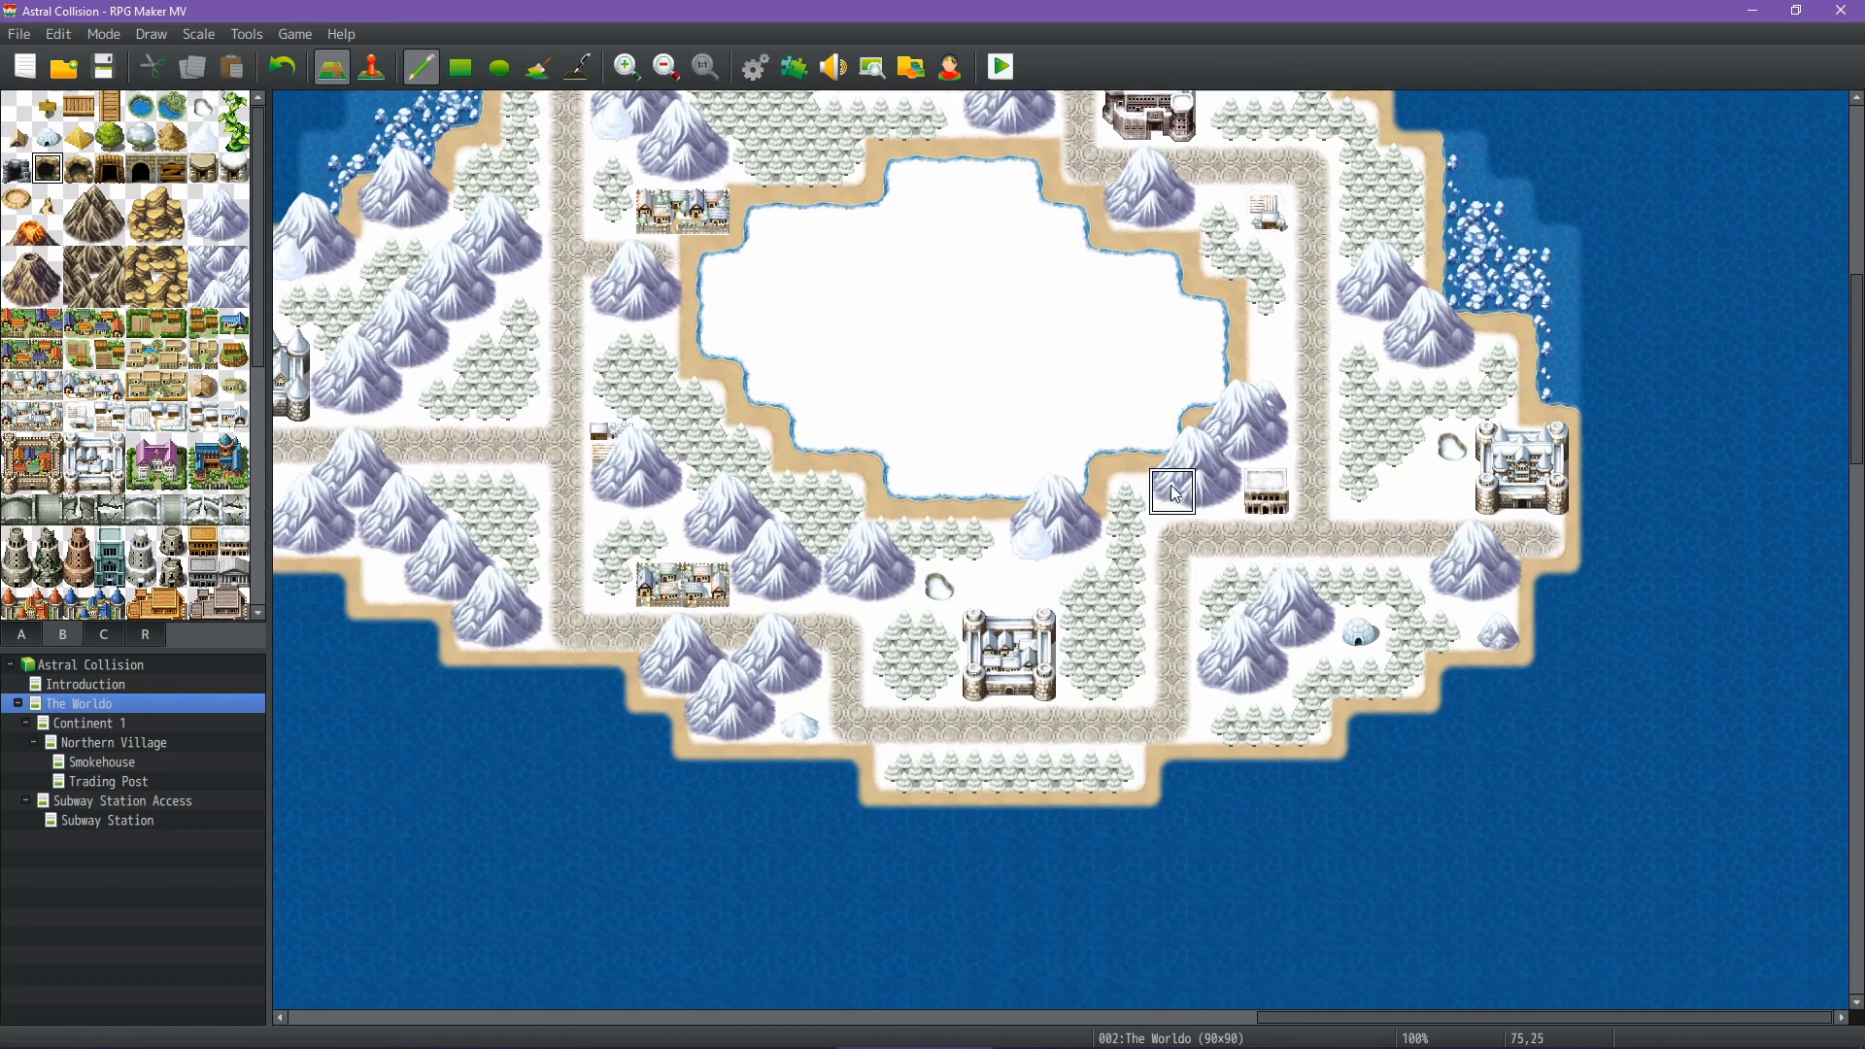
Try a cave entrance at the foot of the snow mountain beside the small building southeast of the frozen lake
left_click(1216, 493)
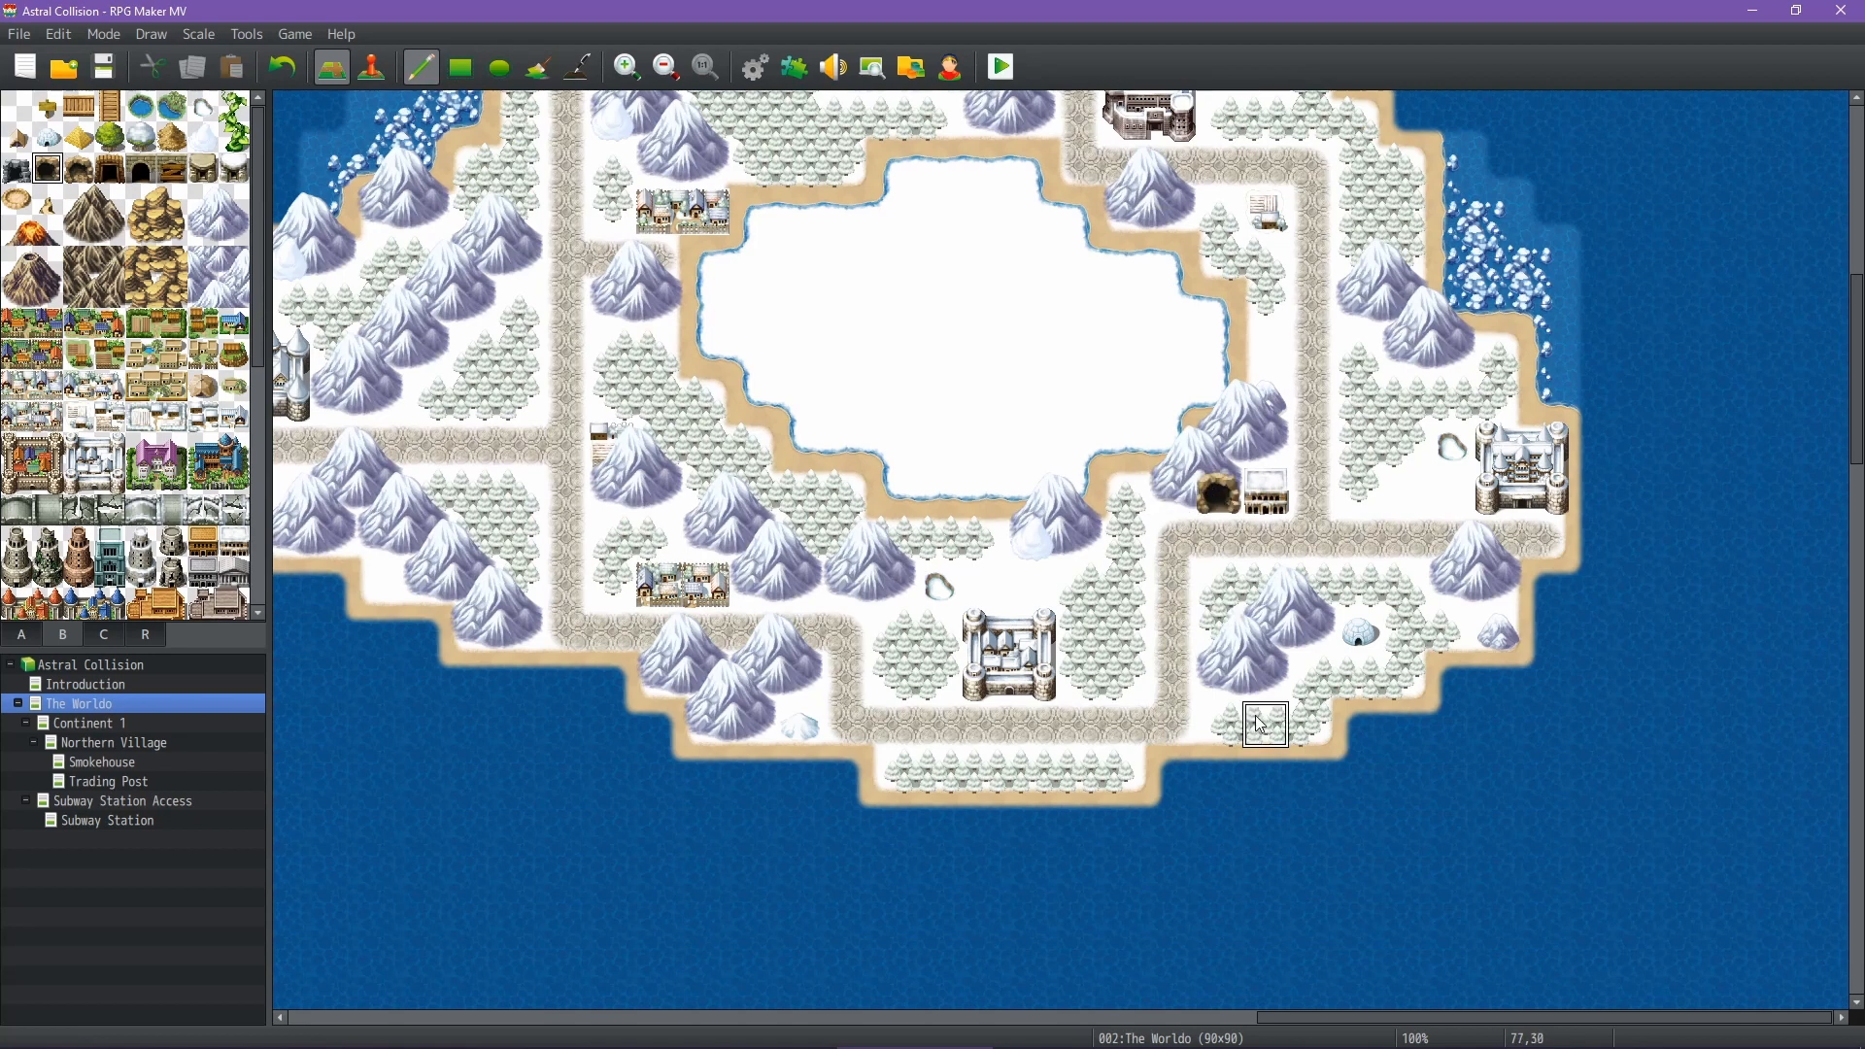
key("ctrl+z")
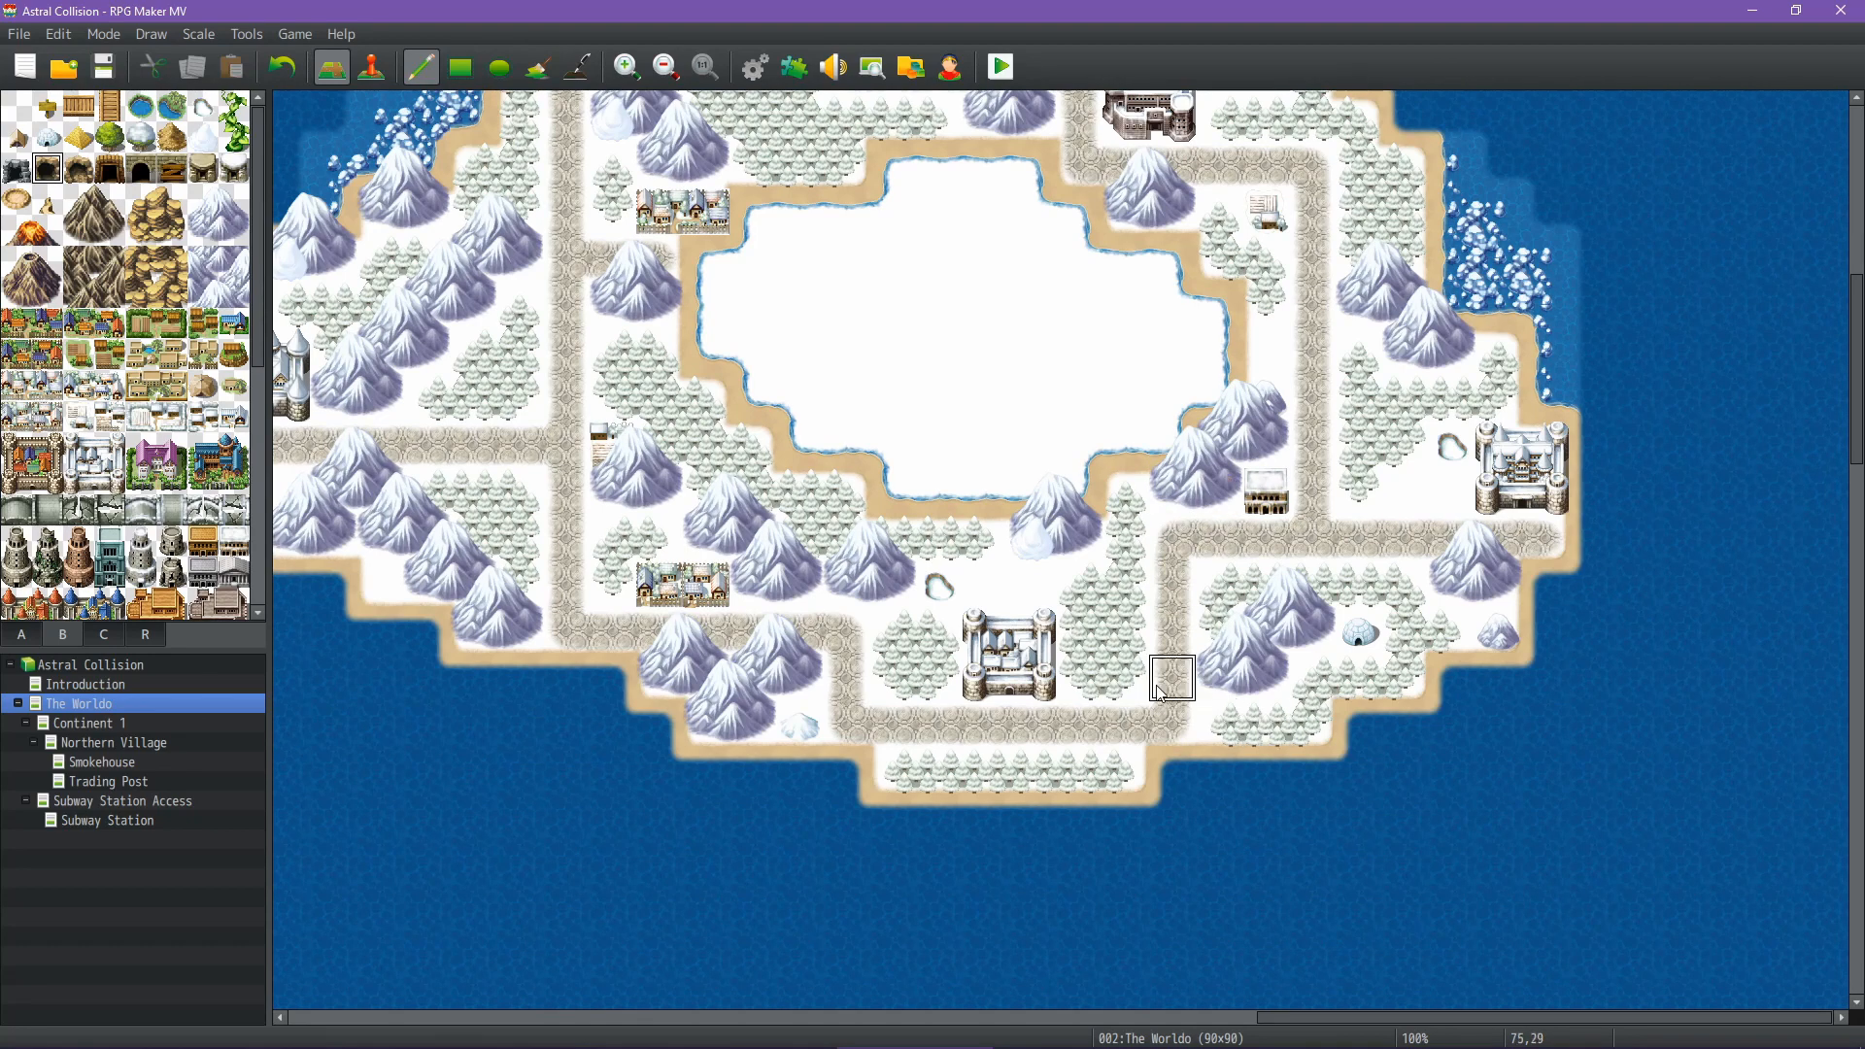
middle_click_drag(1154, 679, 1112, 573)
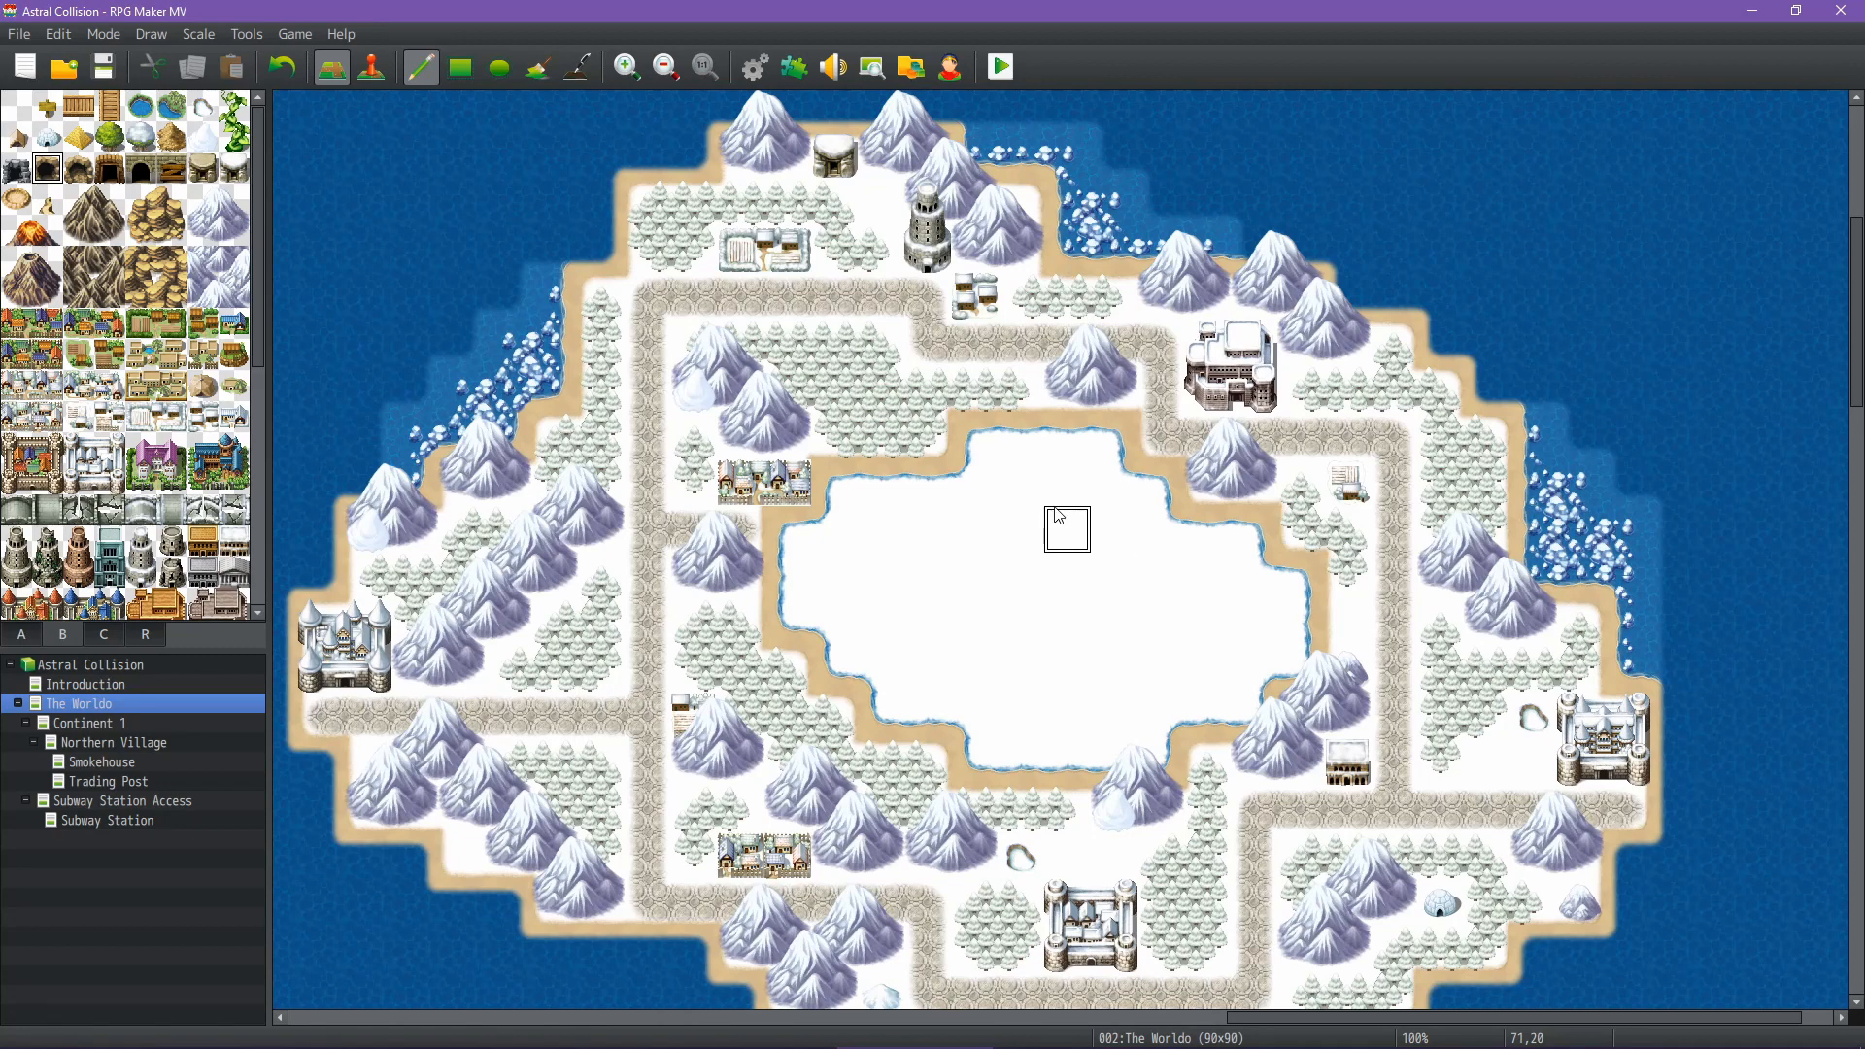
middle_click_drag(1059, 517, 1030, 549)
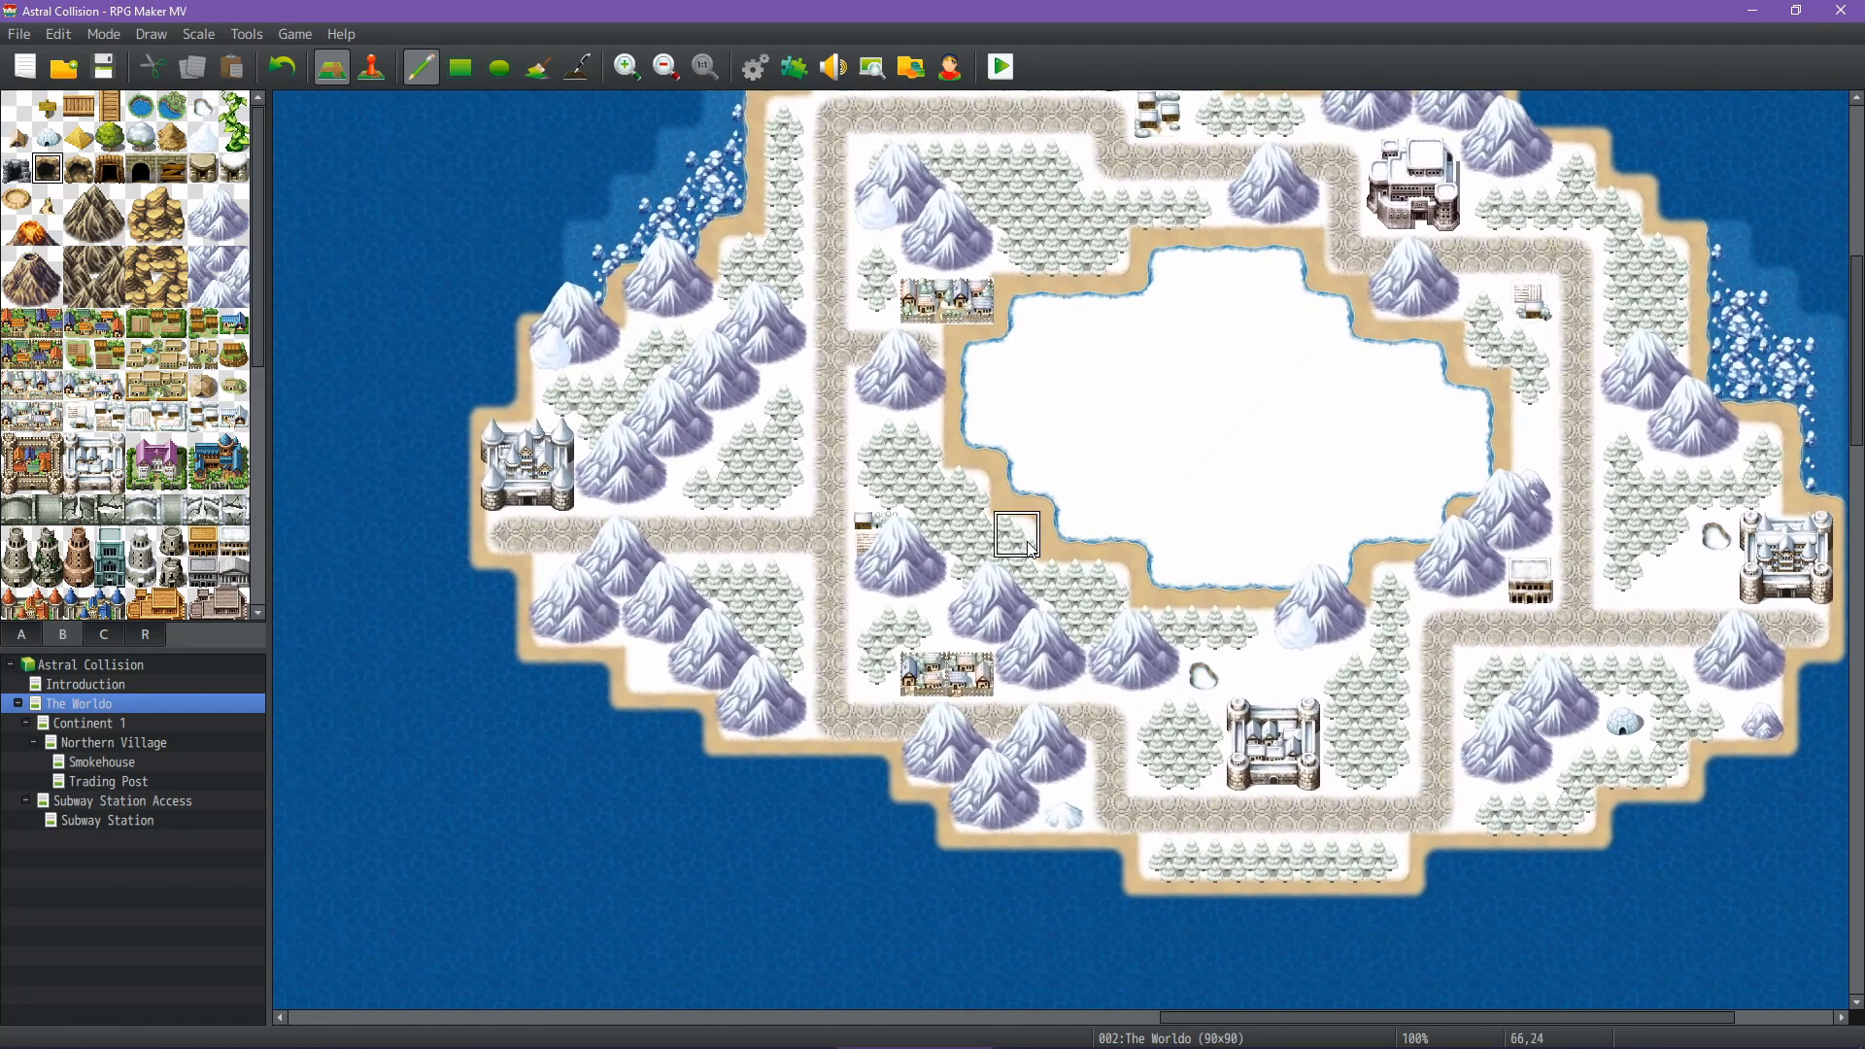
middle_click_drag(952, 468, 958, 391)
middle_click_drag(1086, 457, 1309, 614)
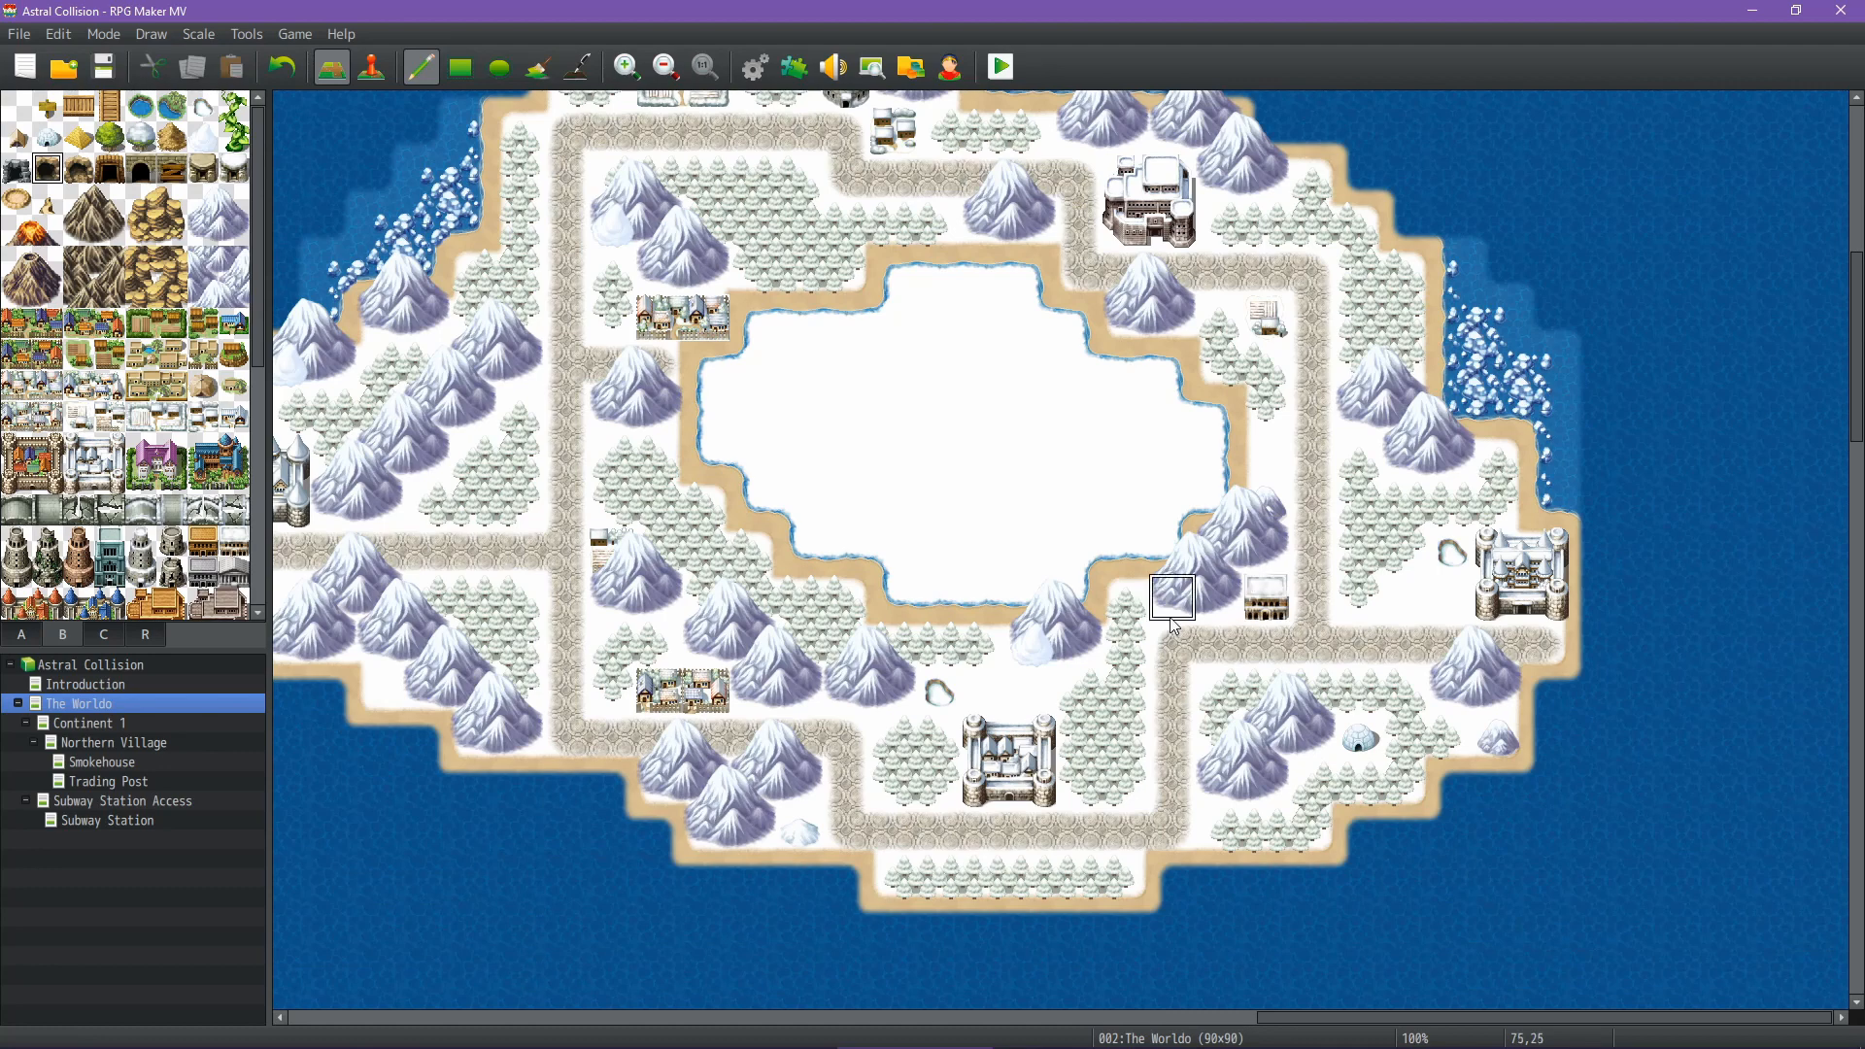
Clear the snow mountain beside the small building southeast of the frozen lake to plain snow
left_click(21, 634)
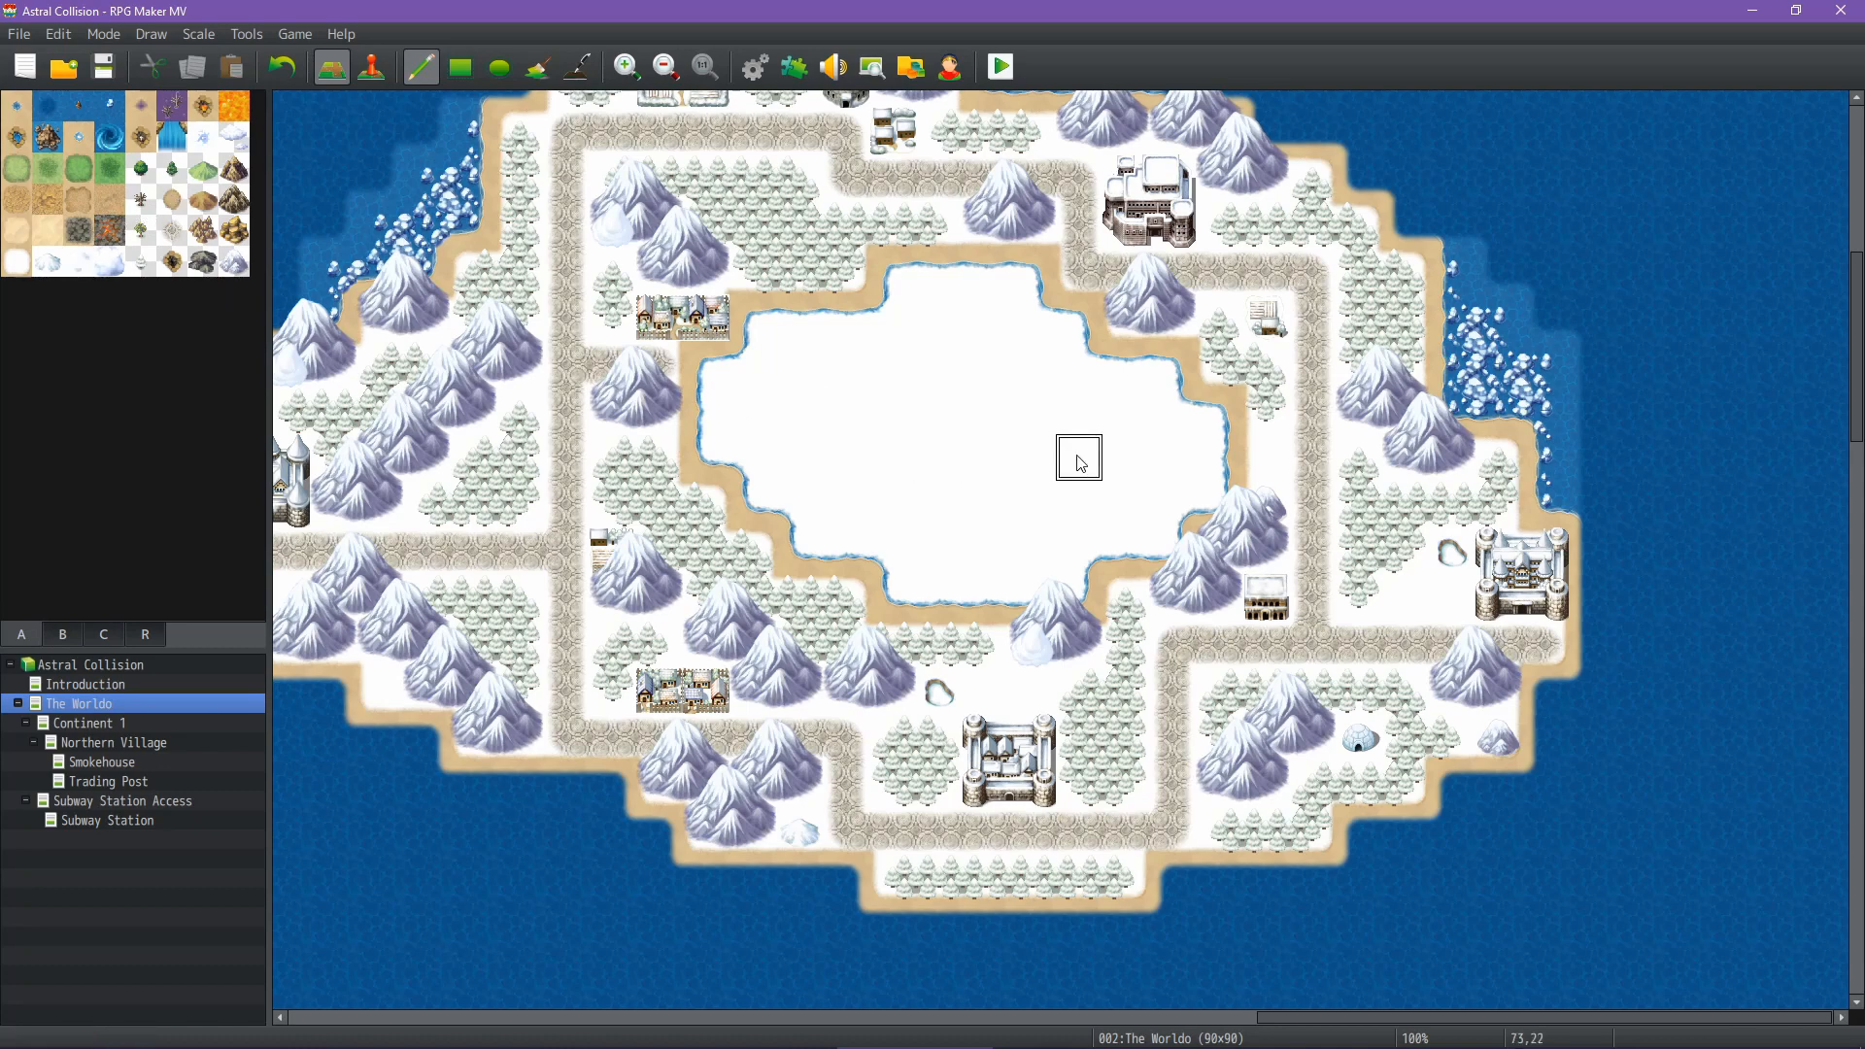
left_click(1172, 550)
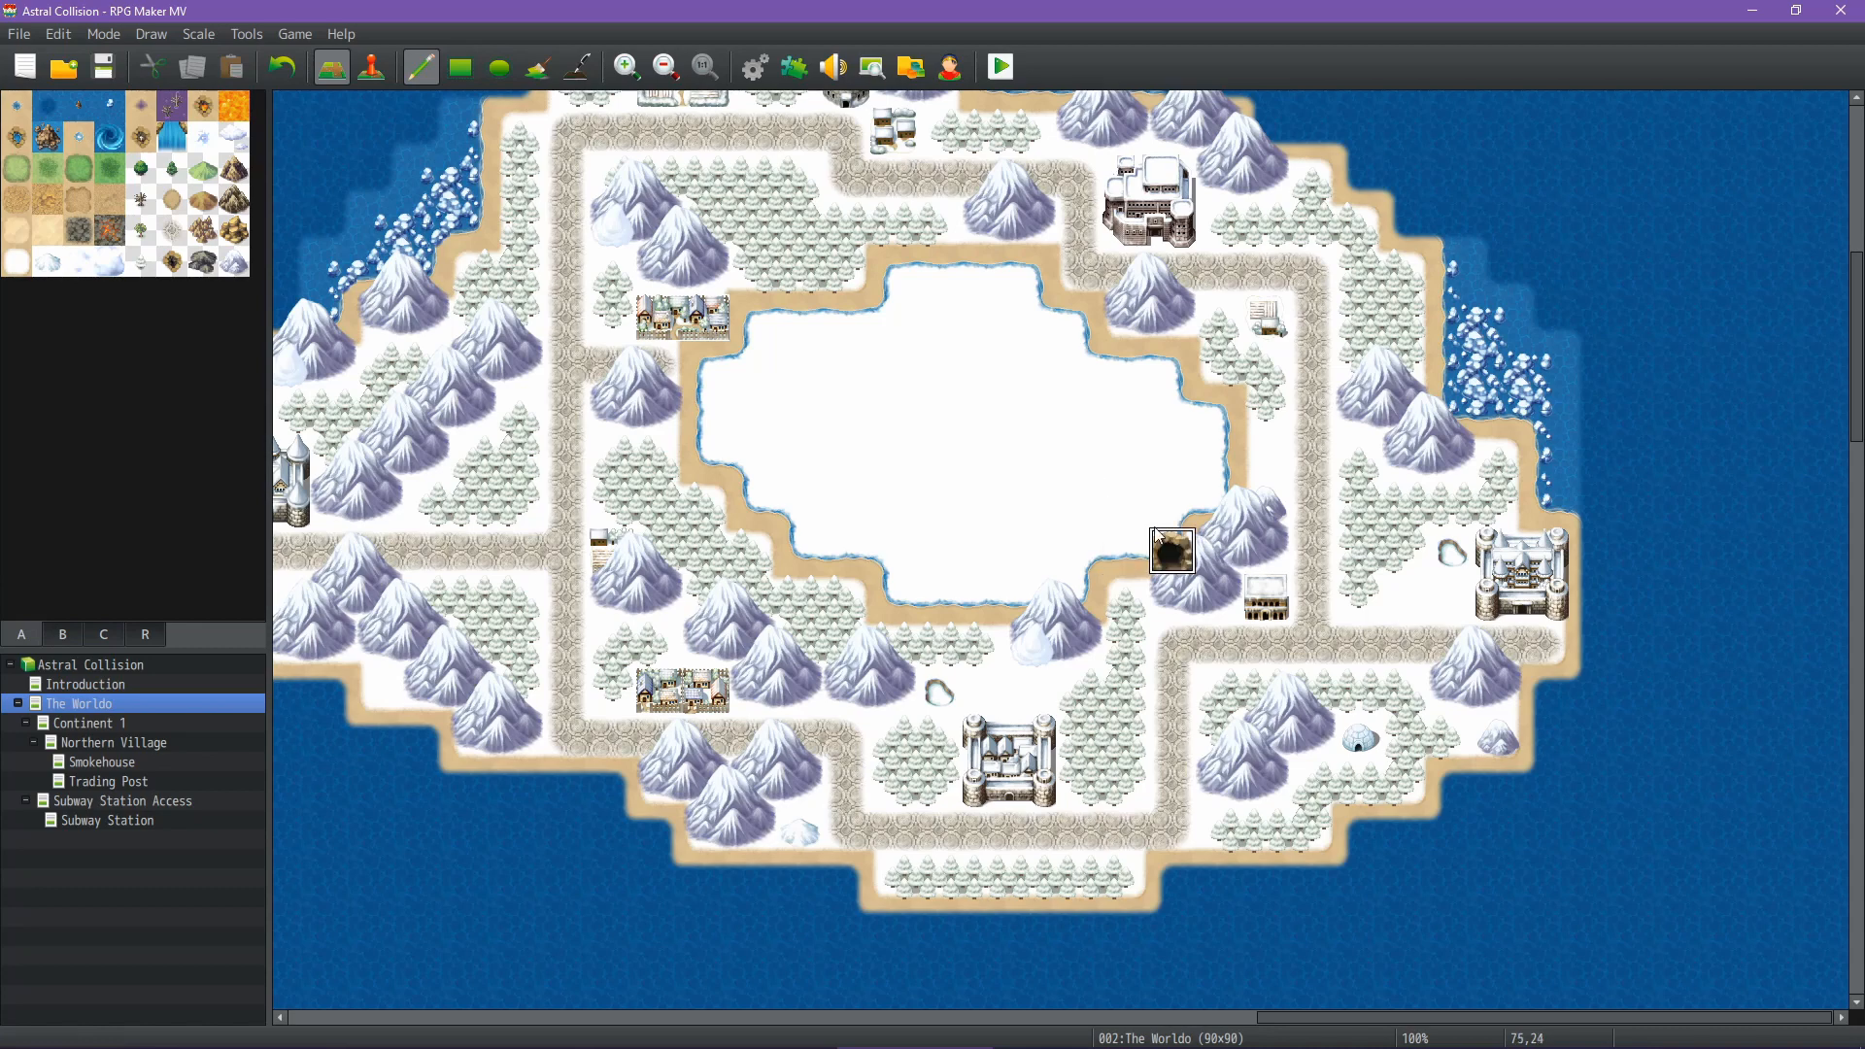
key("ctrl+z")
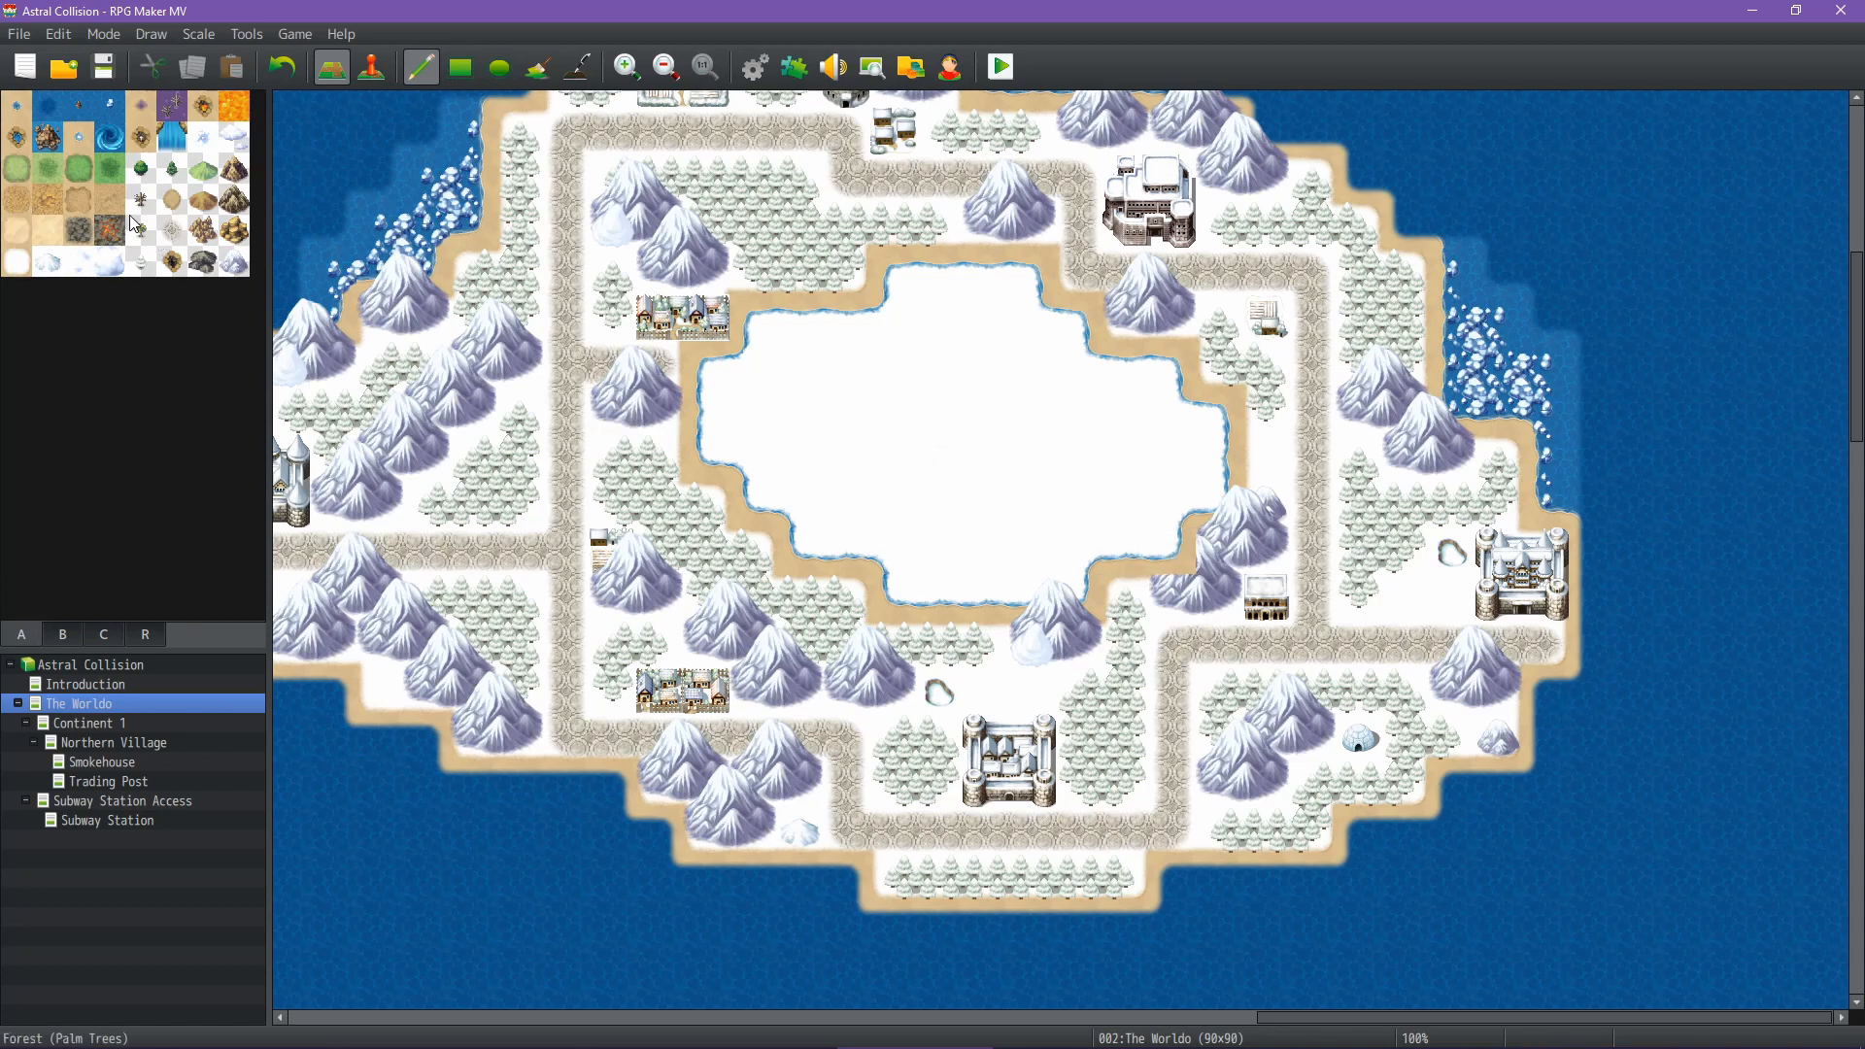
left_click(17, 262)
left_click(1214, 561)
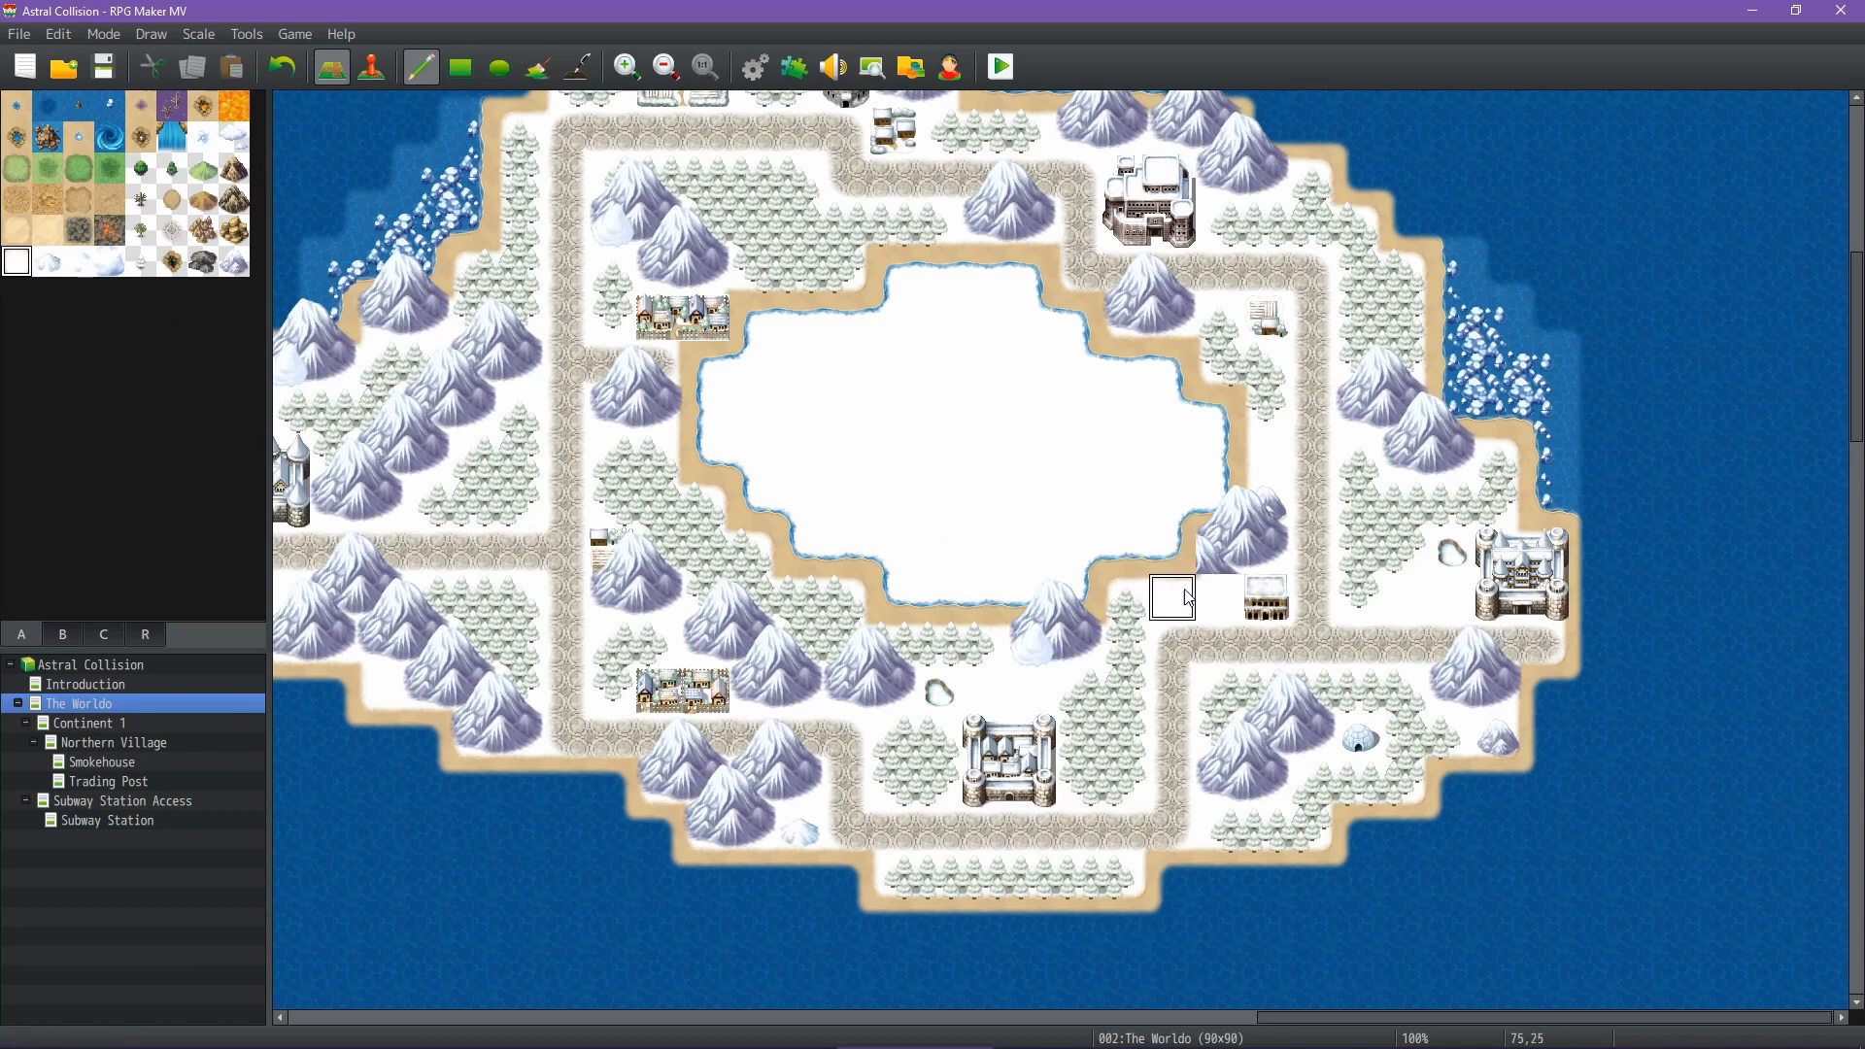
Place a brown rock mountain on the cleared snow with a cave entrance on its lower-right tile
left_click(63, 635)
left_click(203, 230)
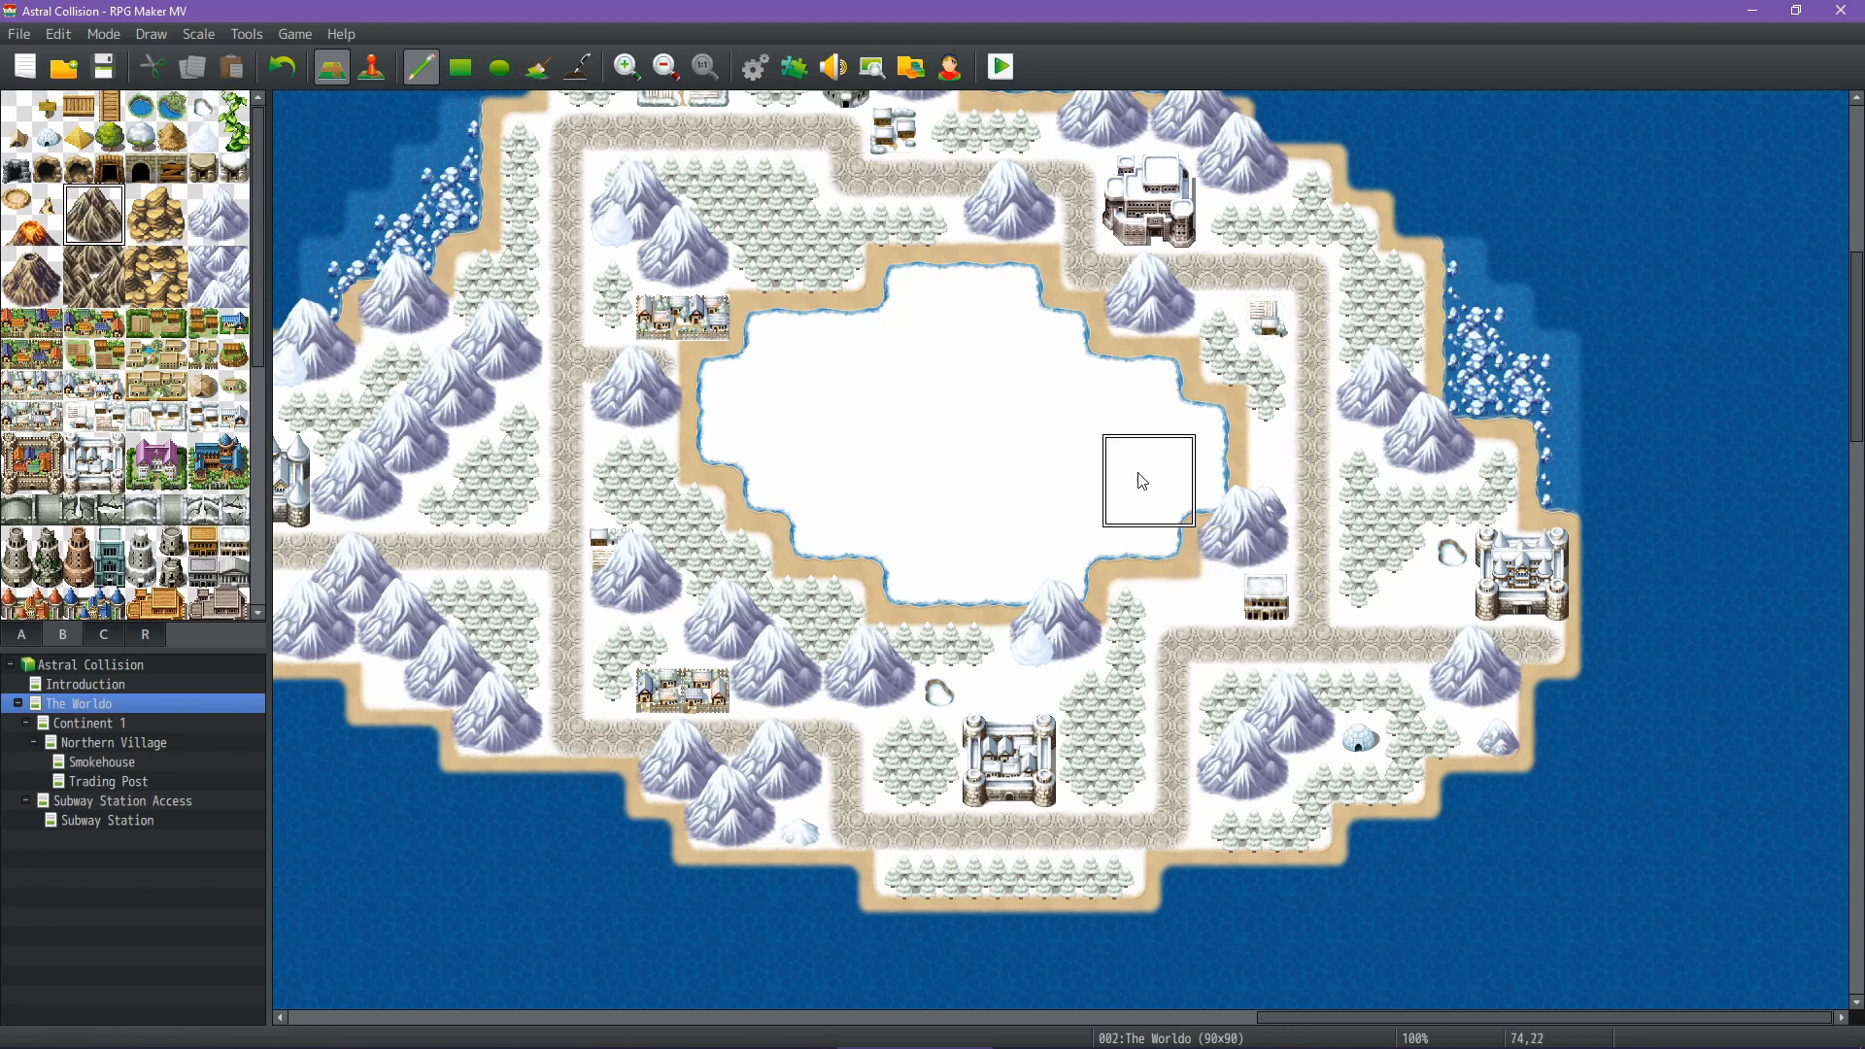
left_click(1171, 550)
left_click(47, 168)
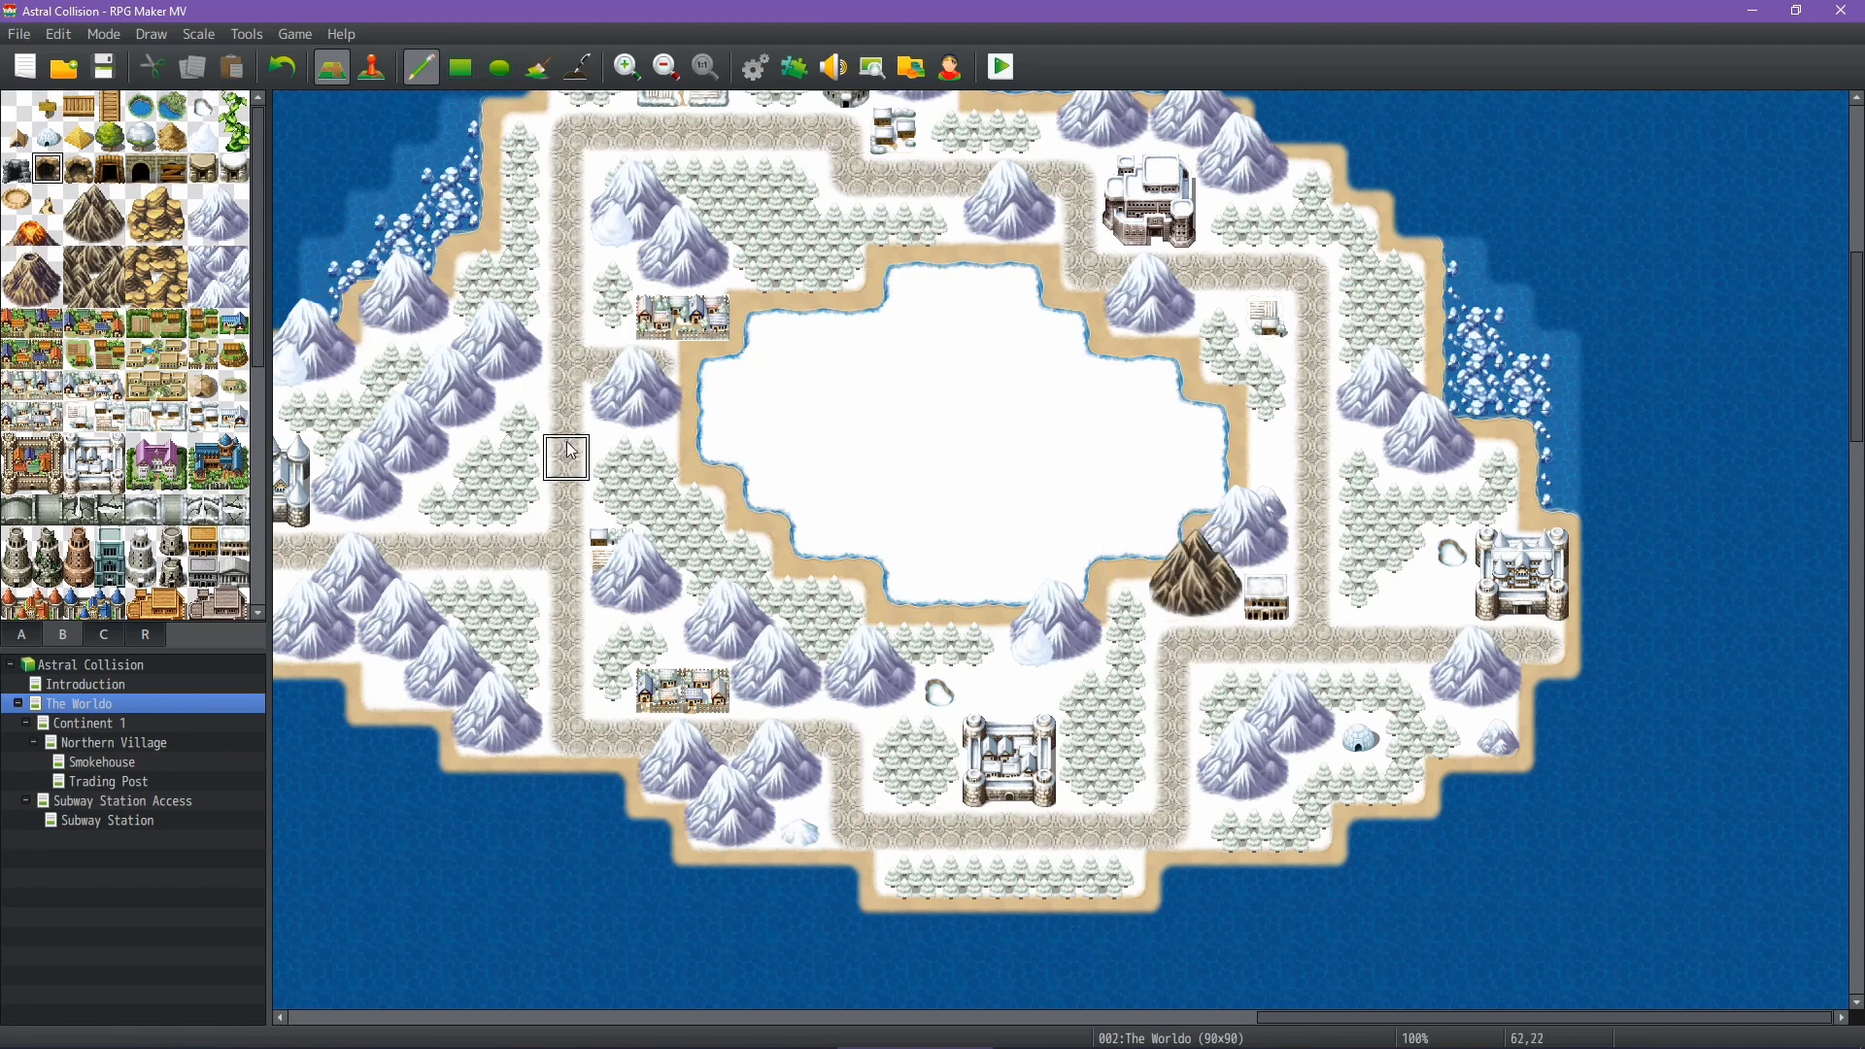
left_click(1219, 596)
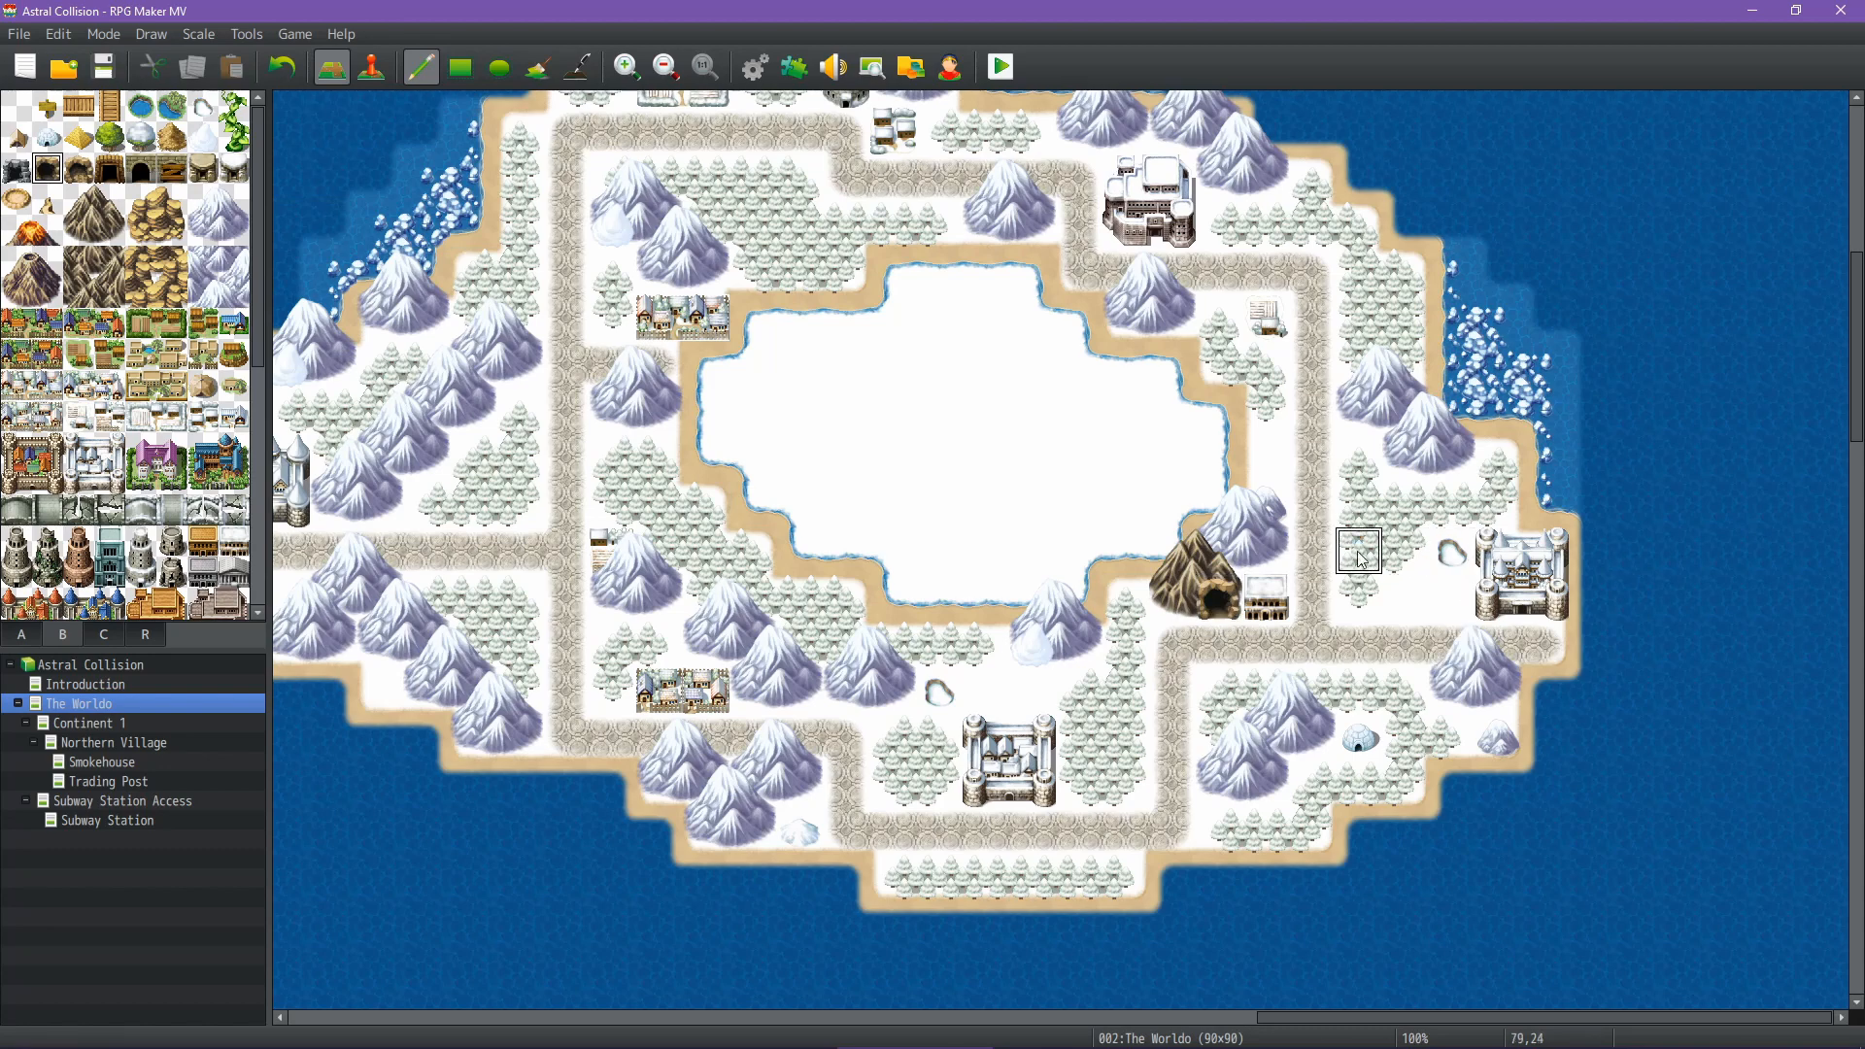
Examine the rest of the snowy continent, the cave island, the southern region and the western green continent
scroll(1357, 418, "up", 5)
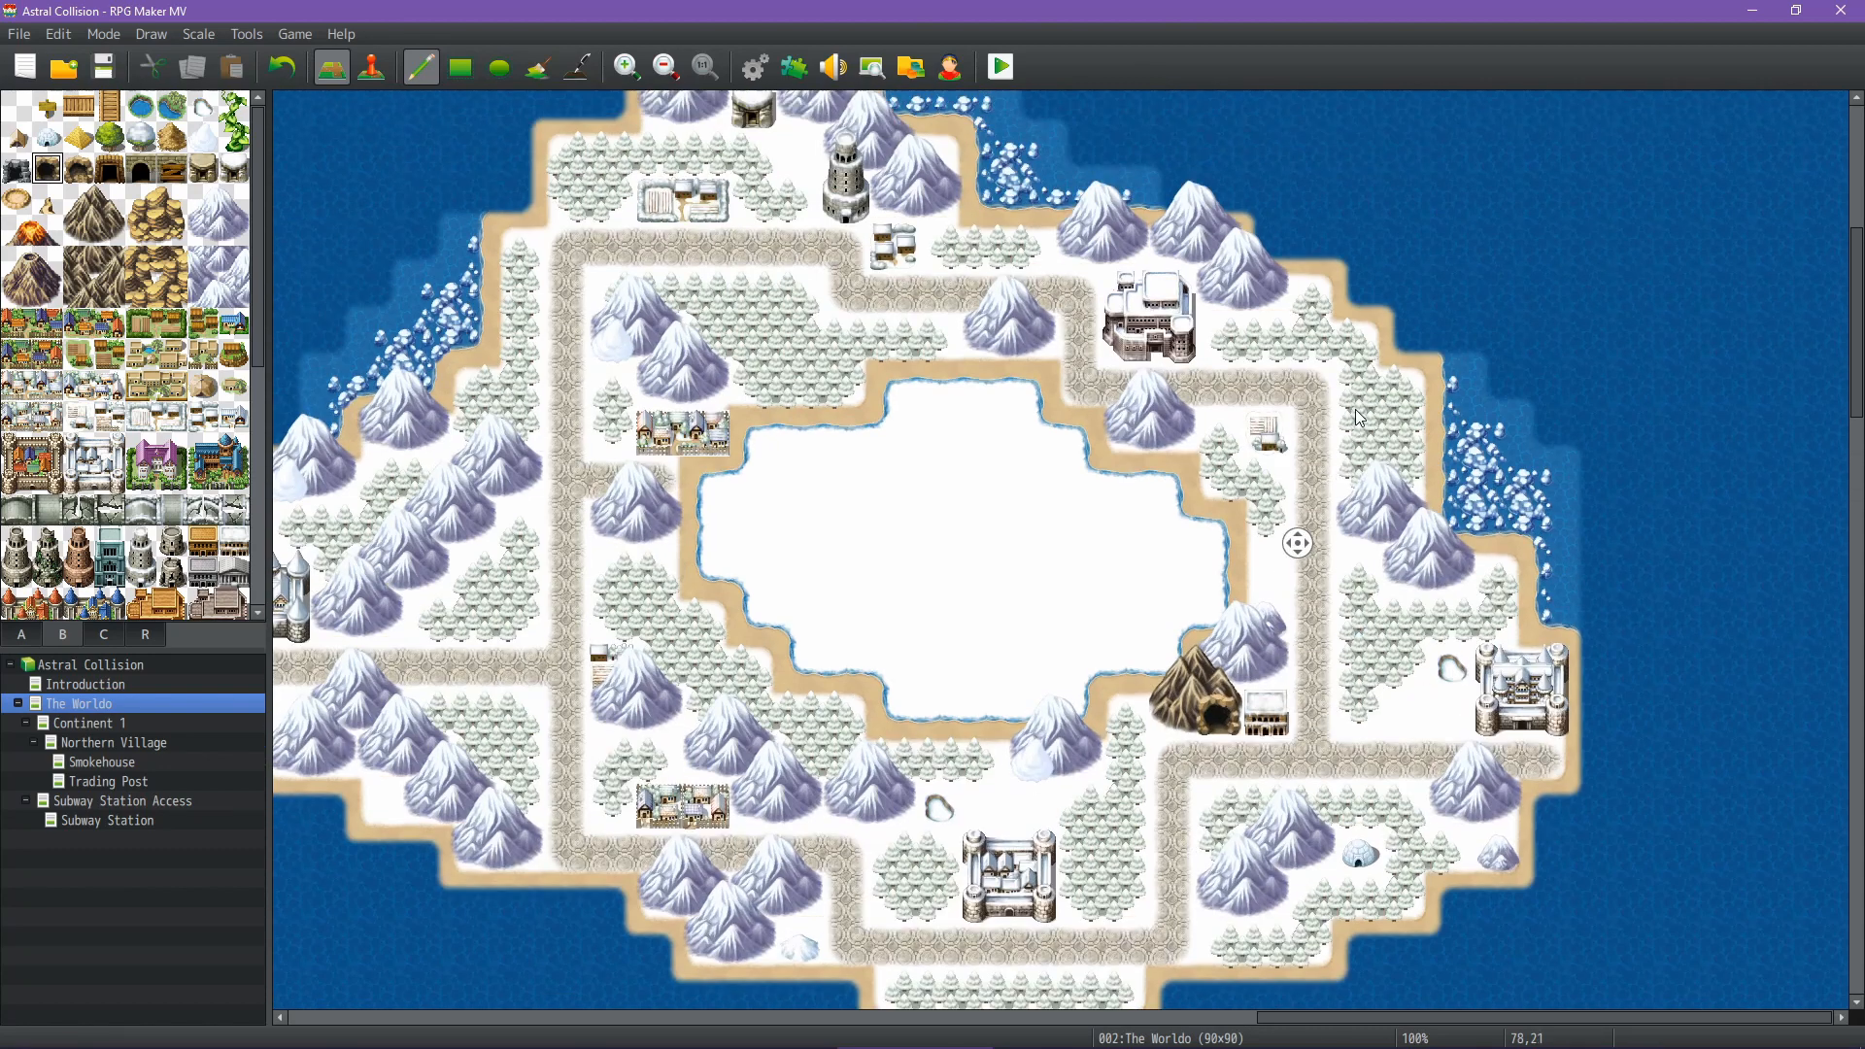
middle_click_drag(1363, 418, 1029, 597)
middle_click_drag(1195, 509, 1073, 435)
middle_click_drag(1068, 435, 1184, 455)
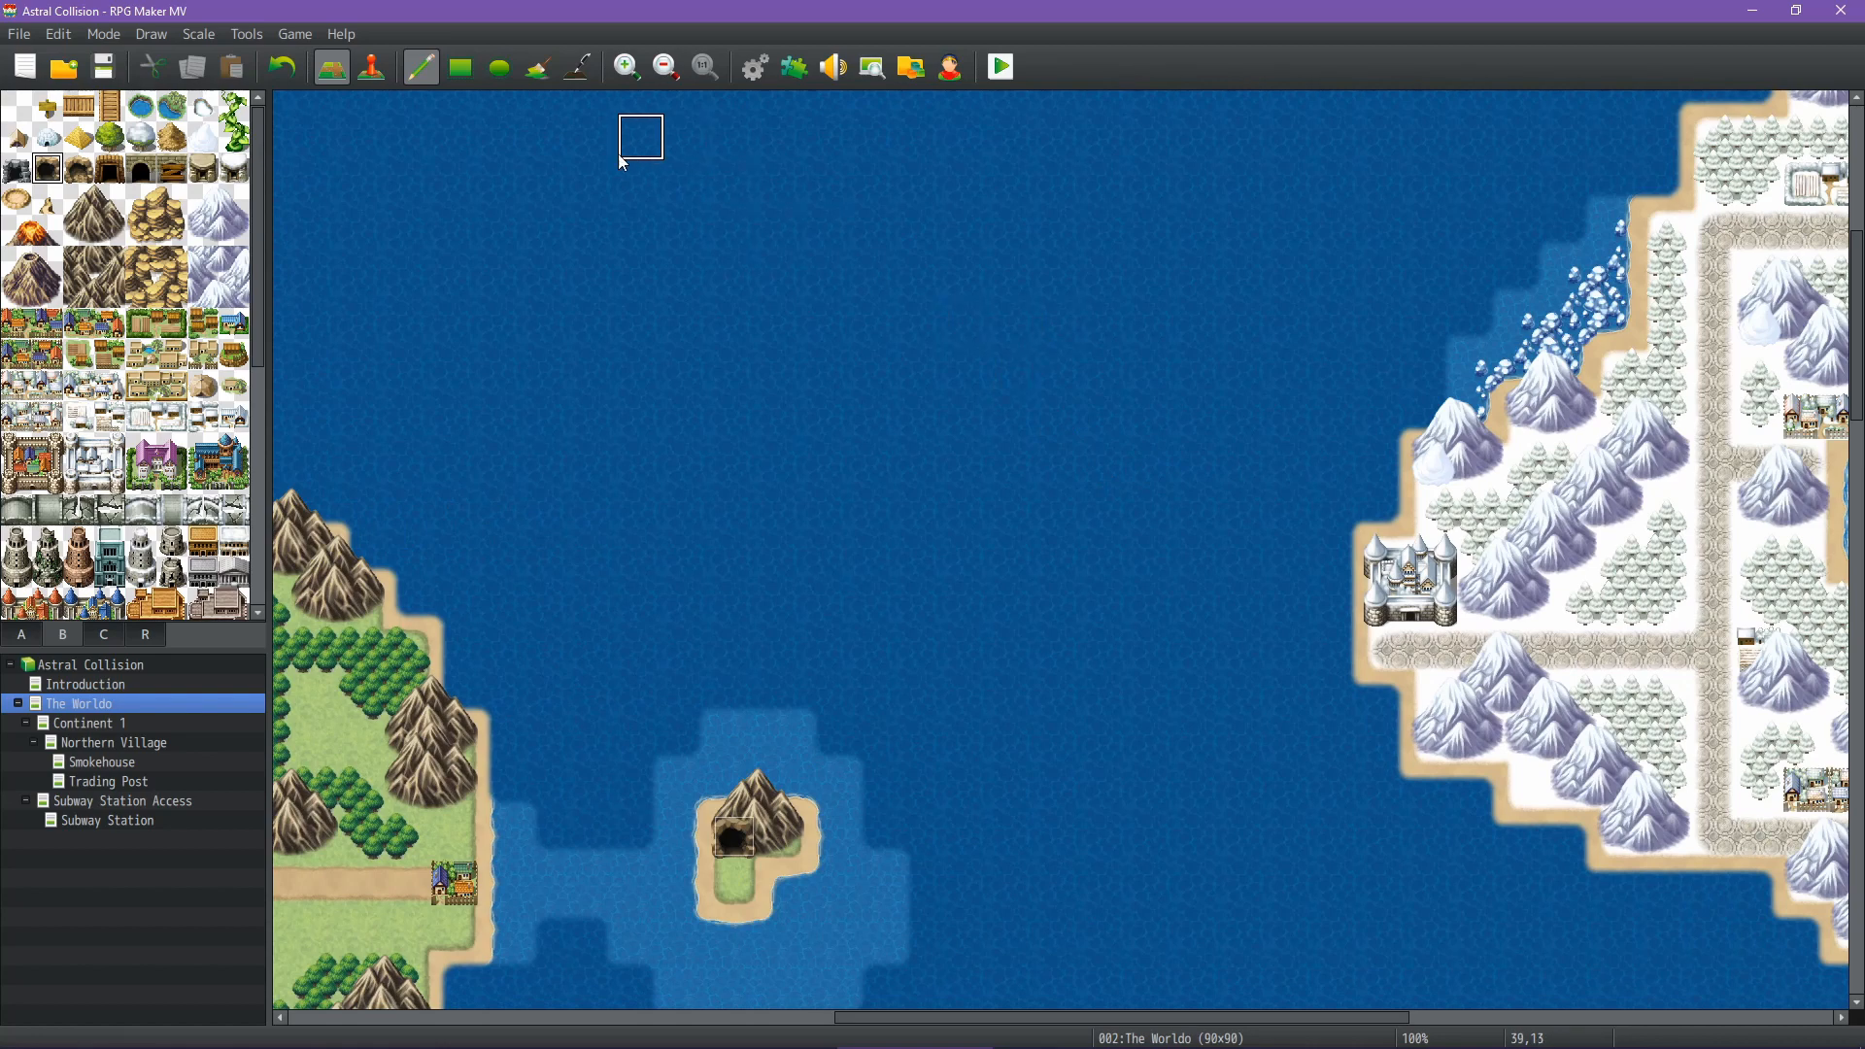
middle_click(828, 389)
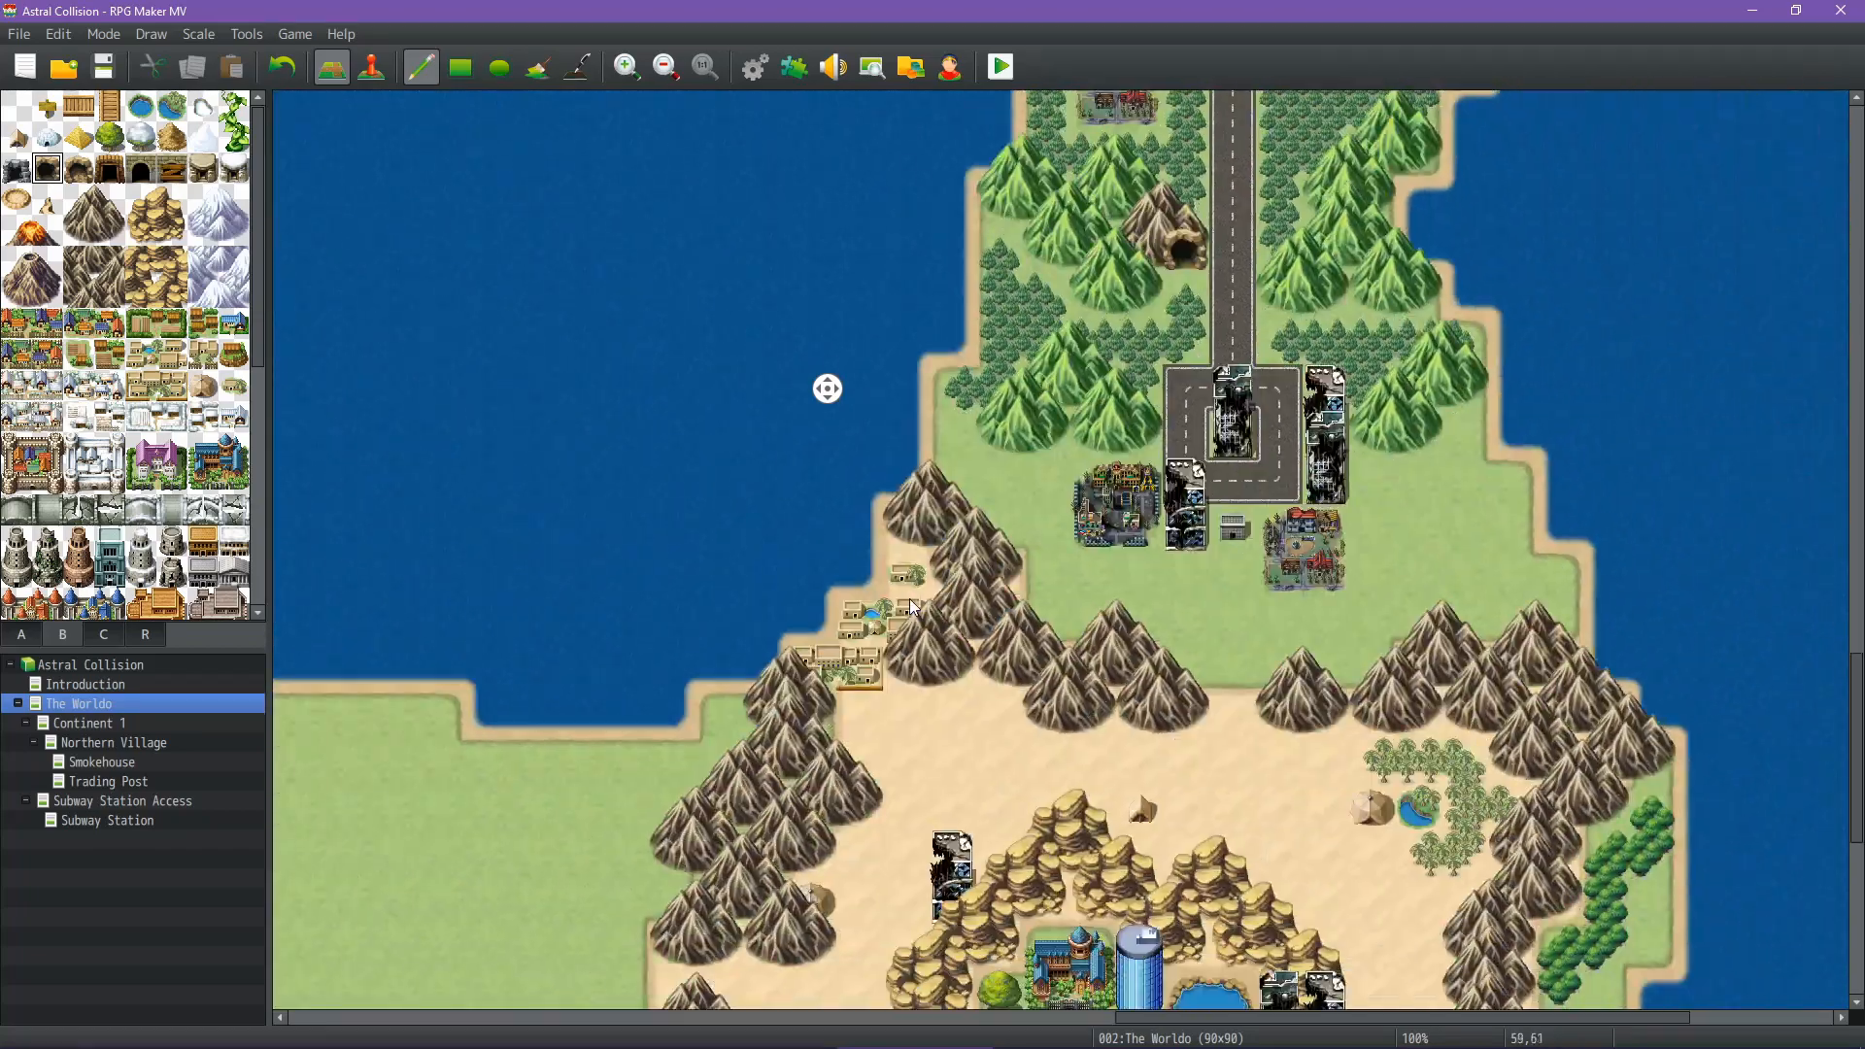
middle_click(886, 568)
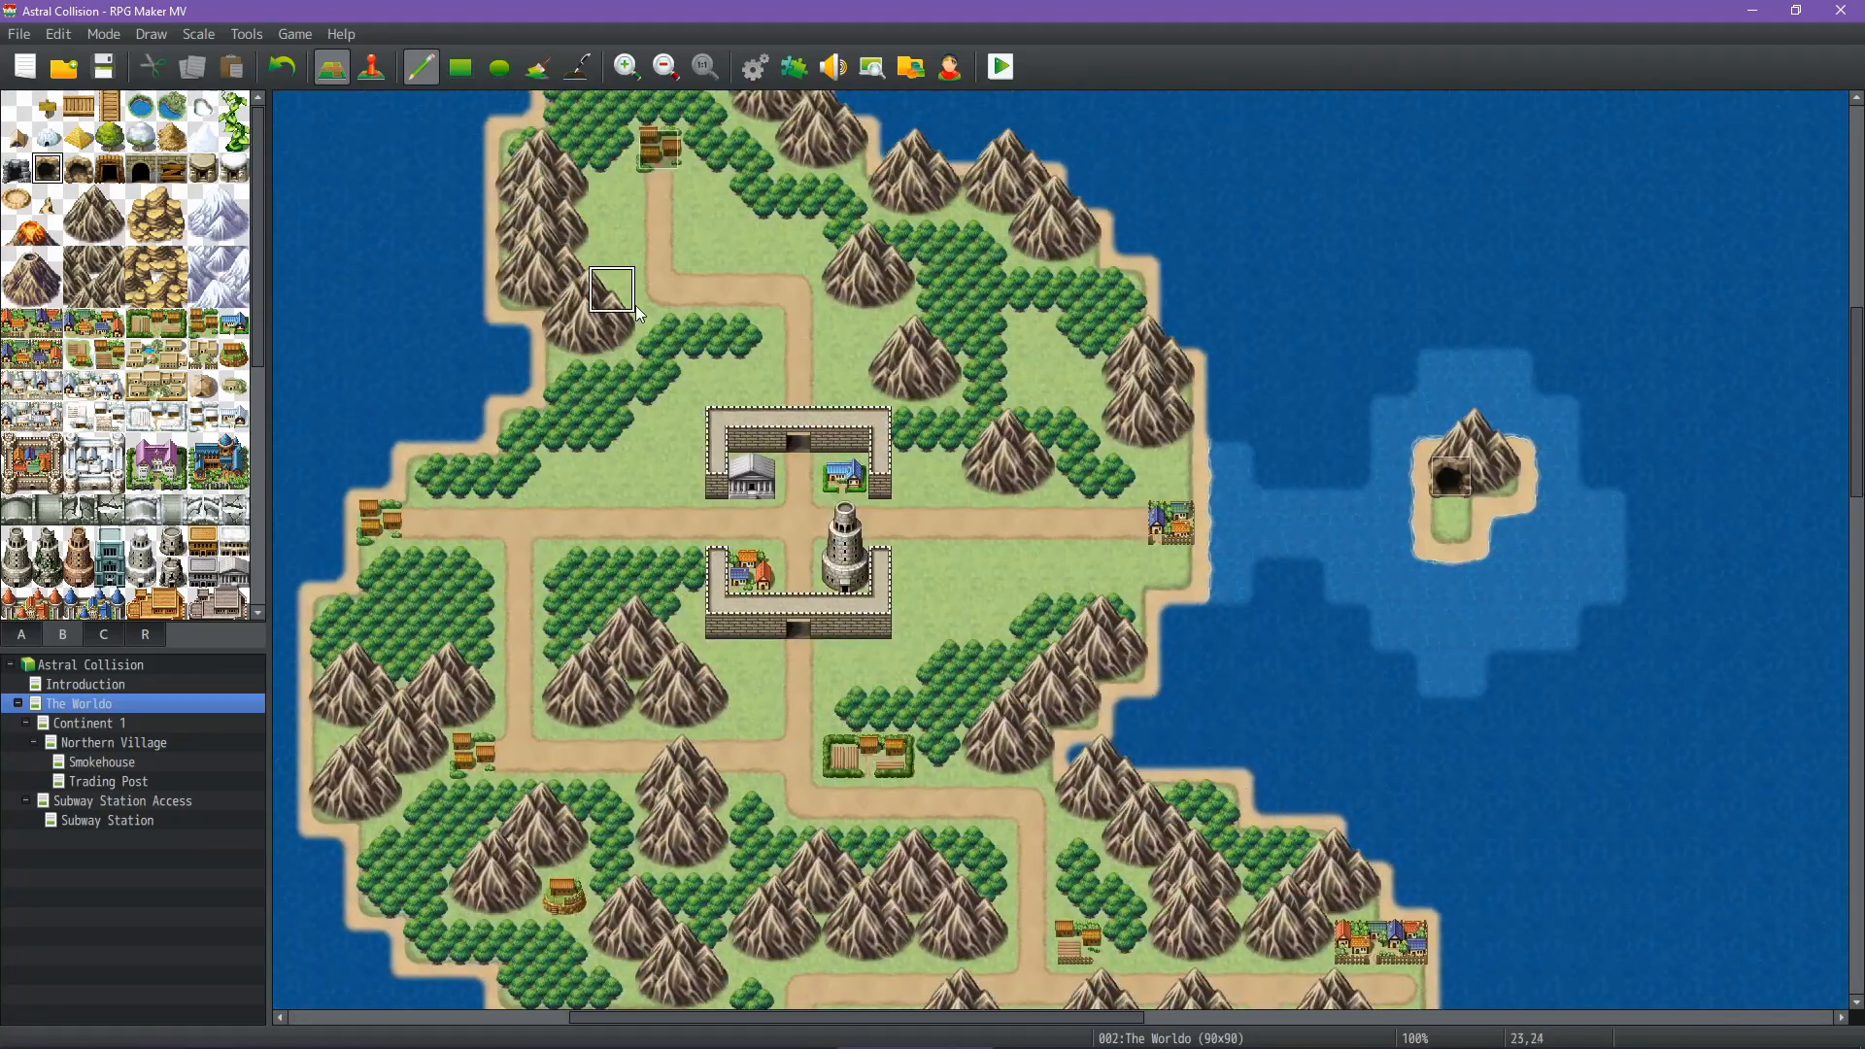
Examine the main green continent from its northern peaks to the southern forest, and the small cave island to its east
middle_click(745, 237)
middle_click(808, 513)
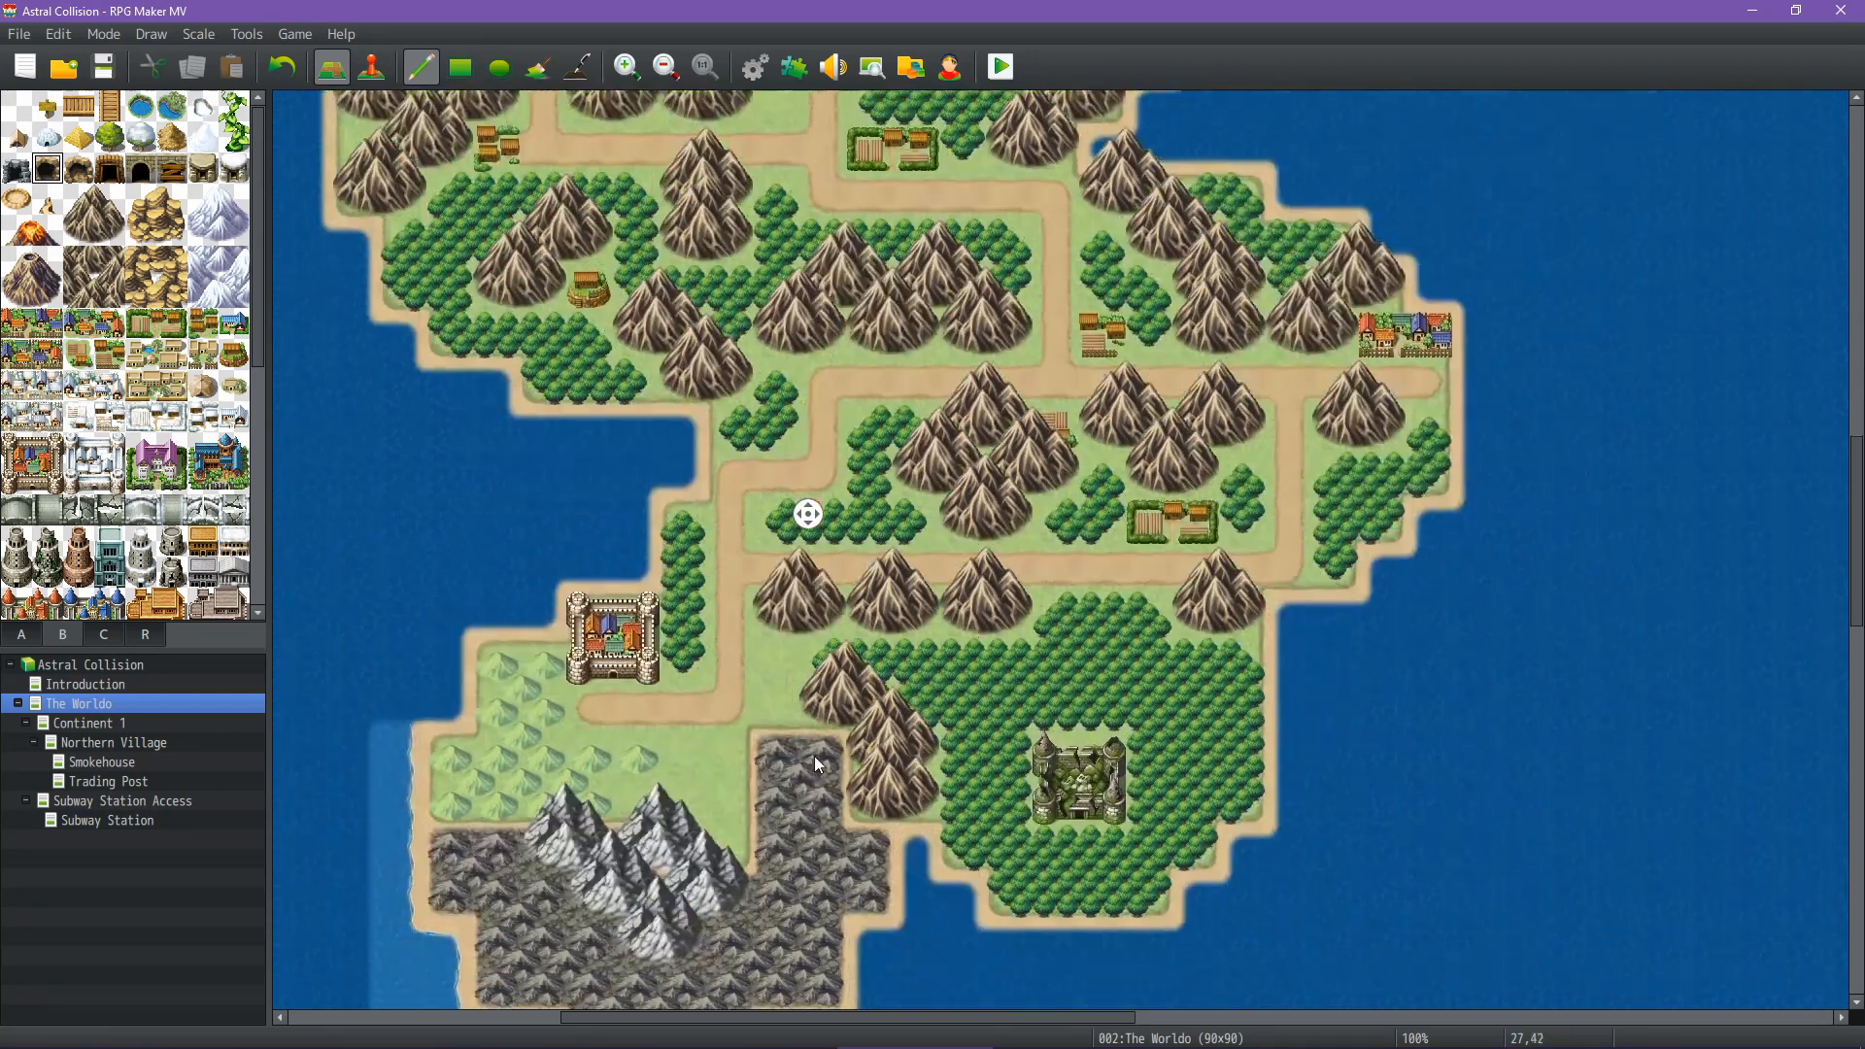
middle_click(1321, 671)
middle_click(1133, 496)
middle_click(1239, 323)
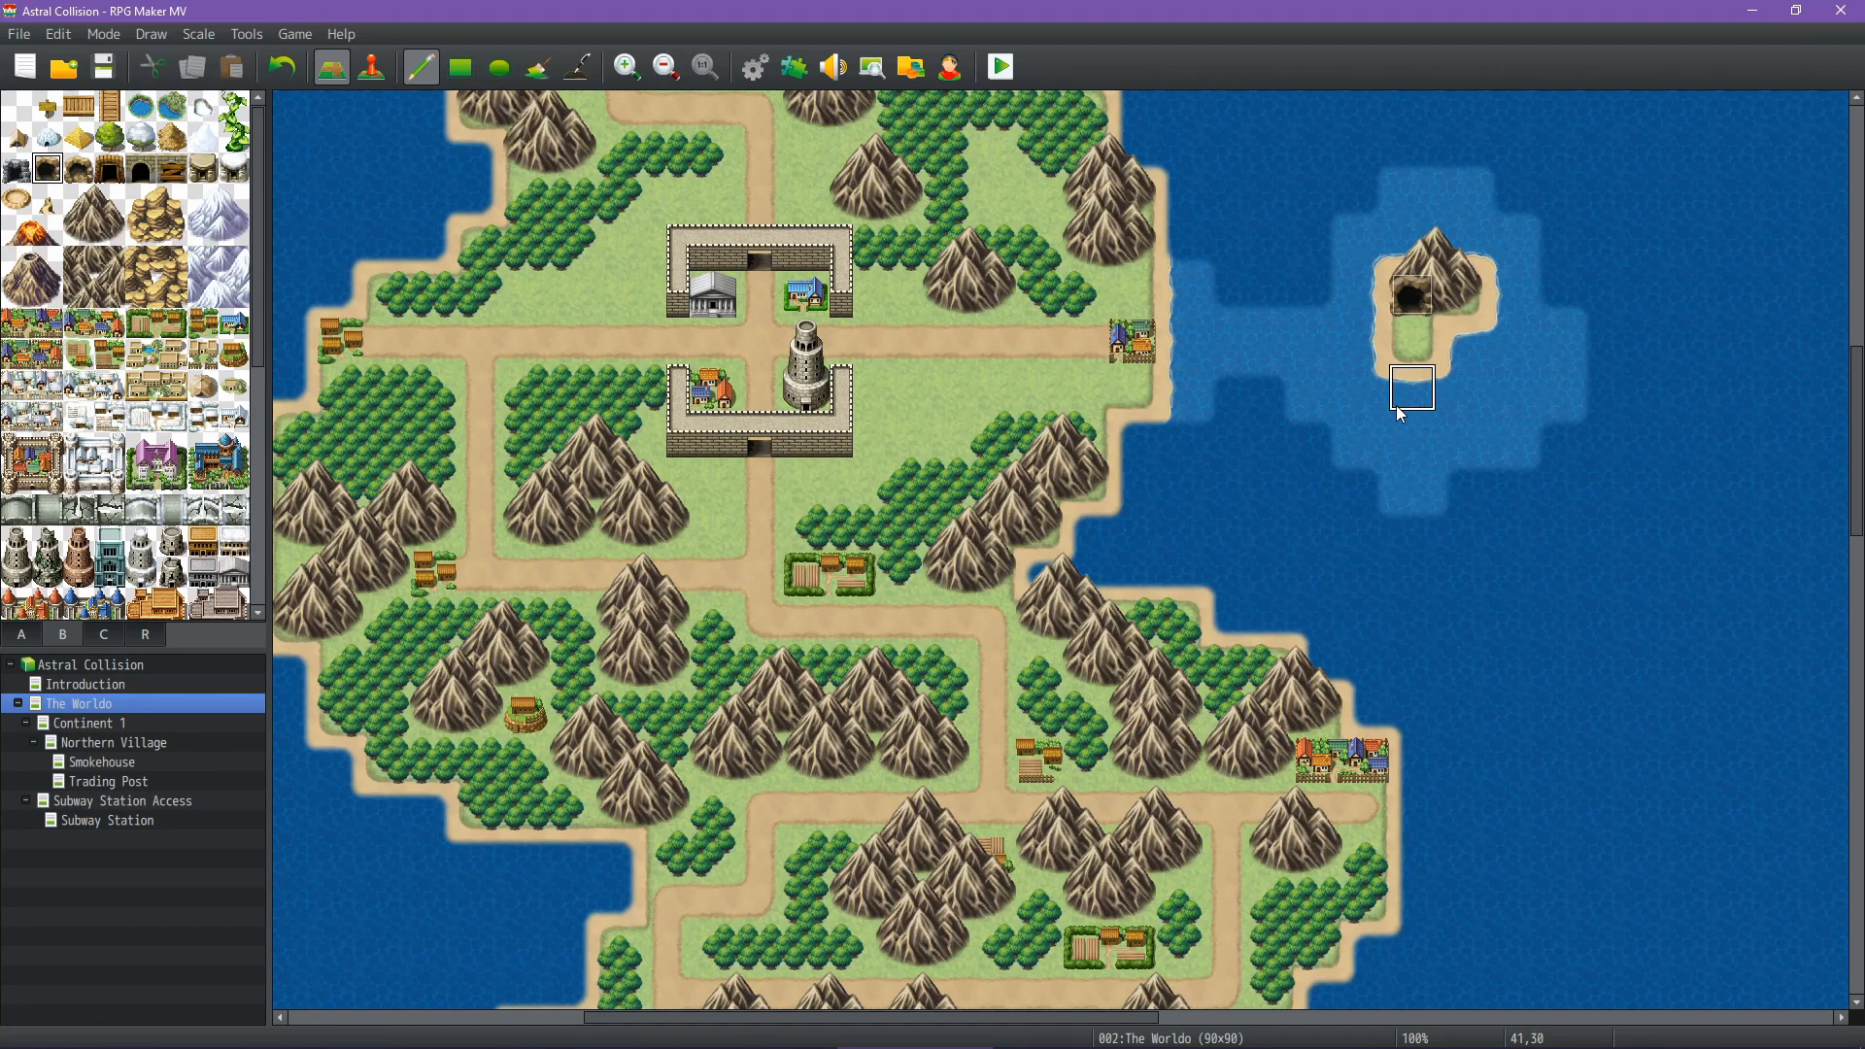
scroll(1273, 350, "up", 5)
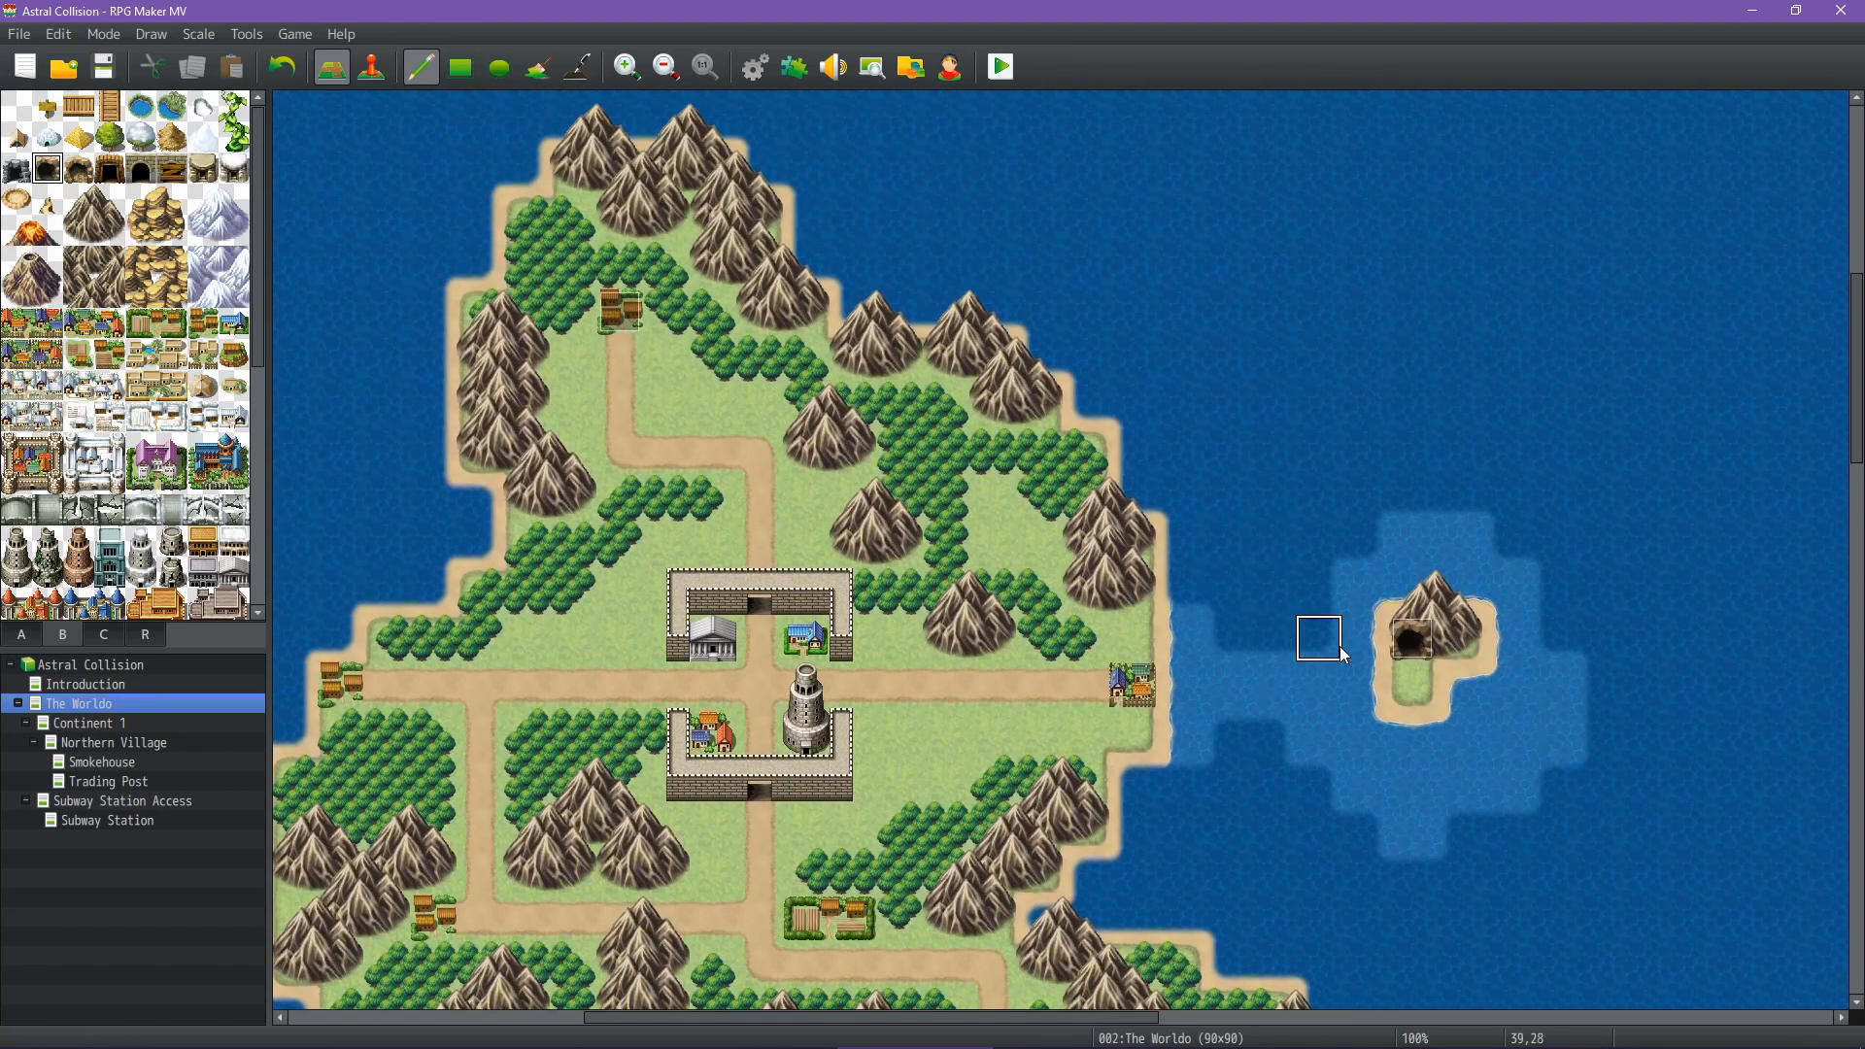
scroll(1282, 428, "left", 5, "shift")
scroll(1283, 429, "down", 2)
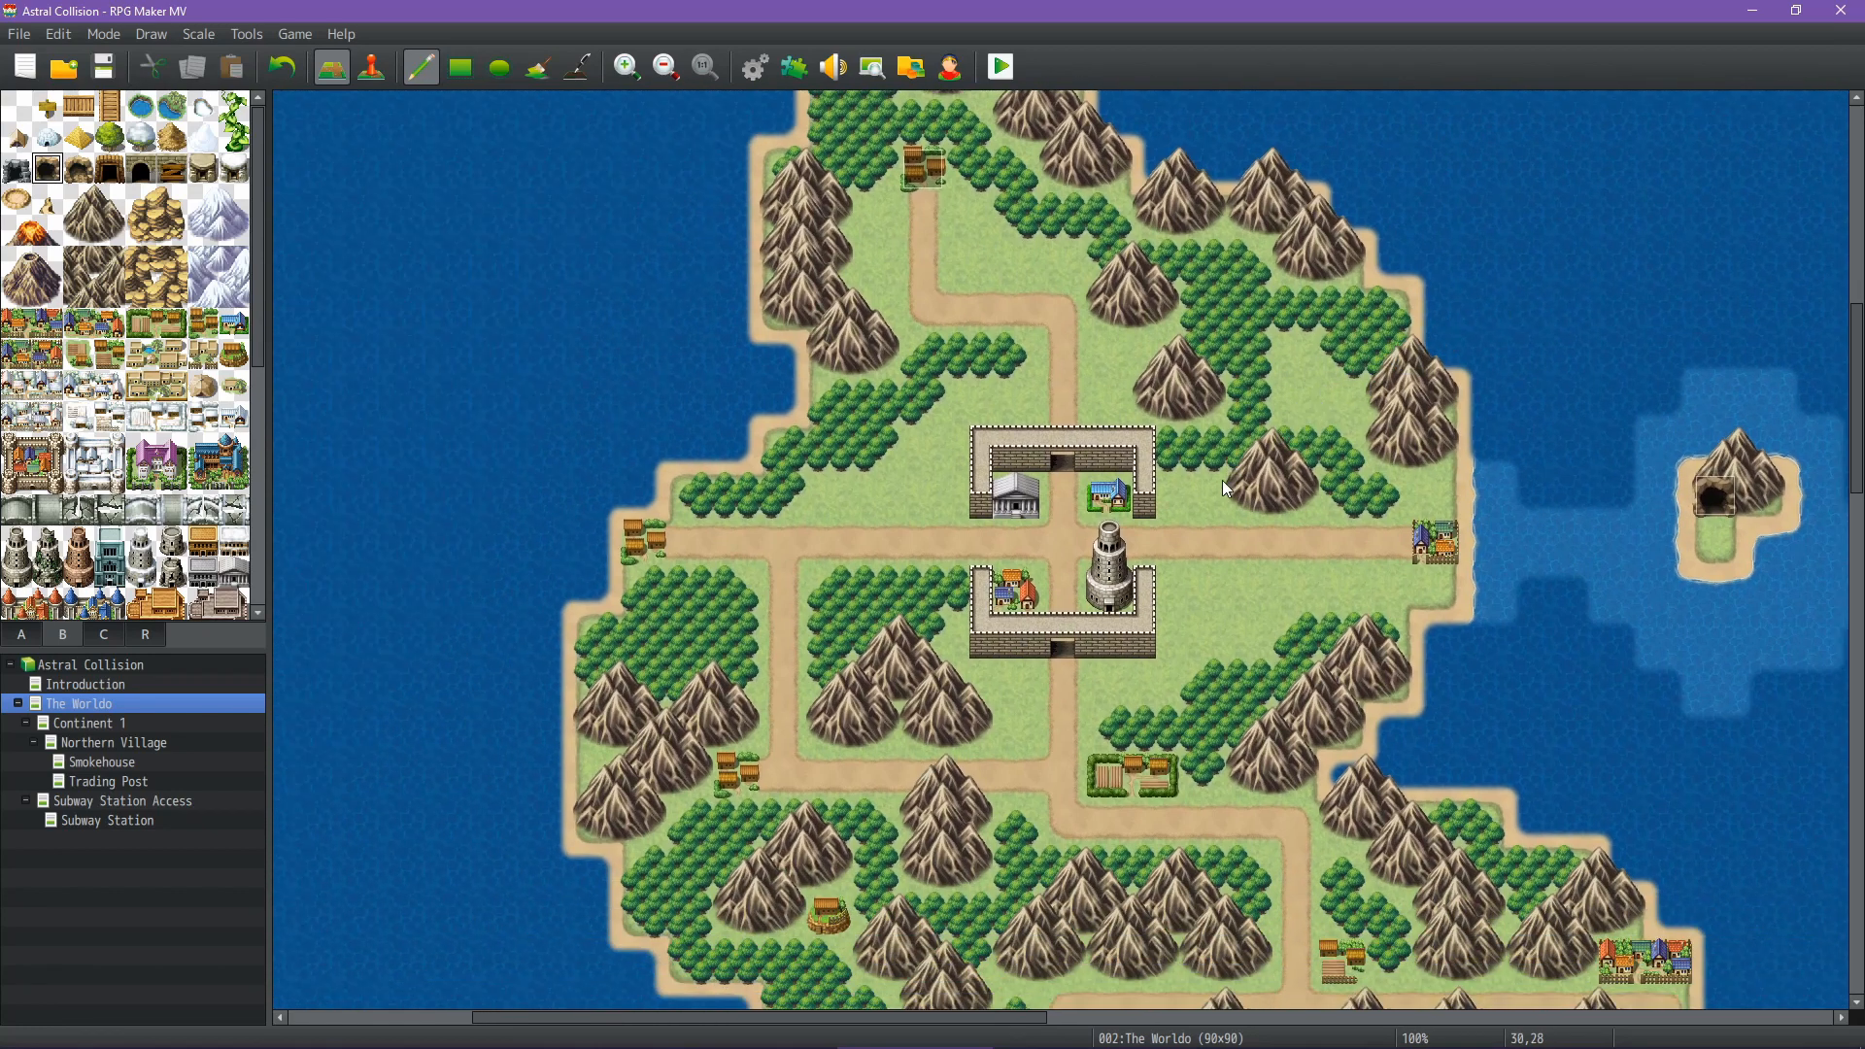
scroll(1307, 490, "up", 5)
scroll(1307, 490, "right", 3, "shift")
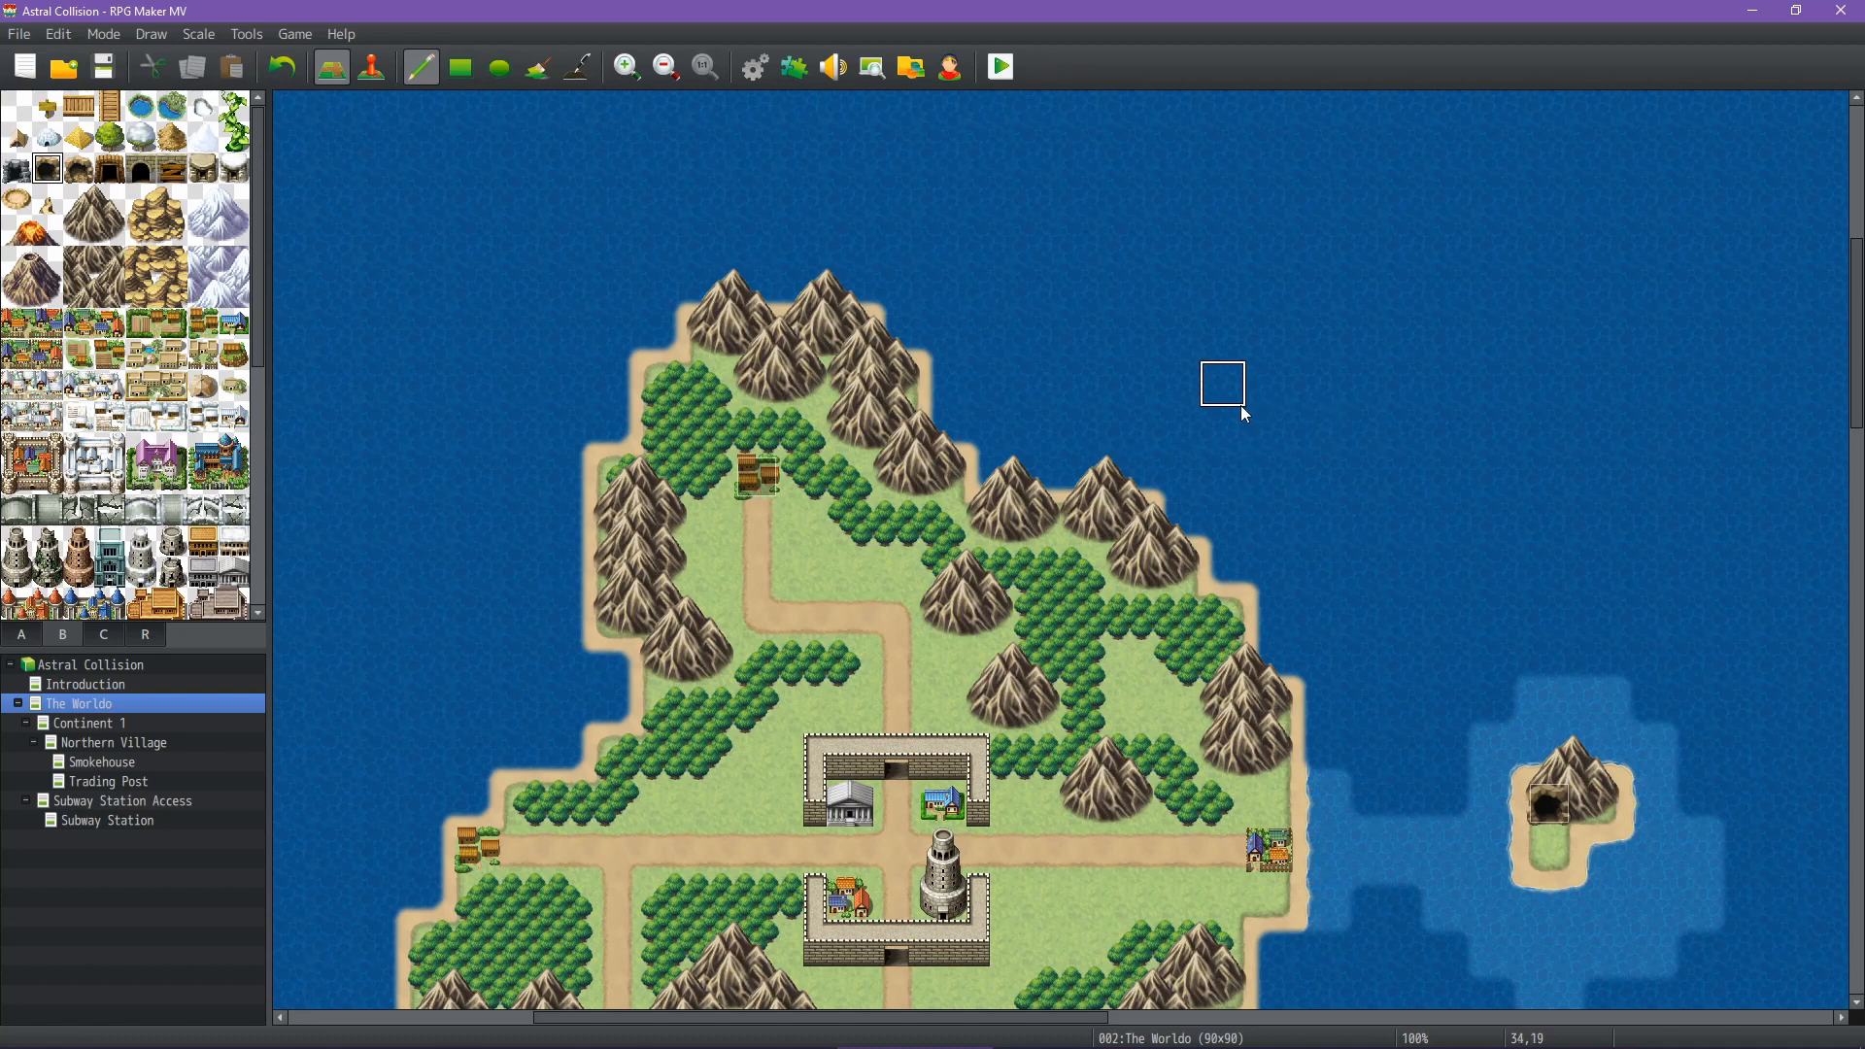
scroll(1241, 404, "down", 7)
scroll(1241, 404, "right", 7)
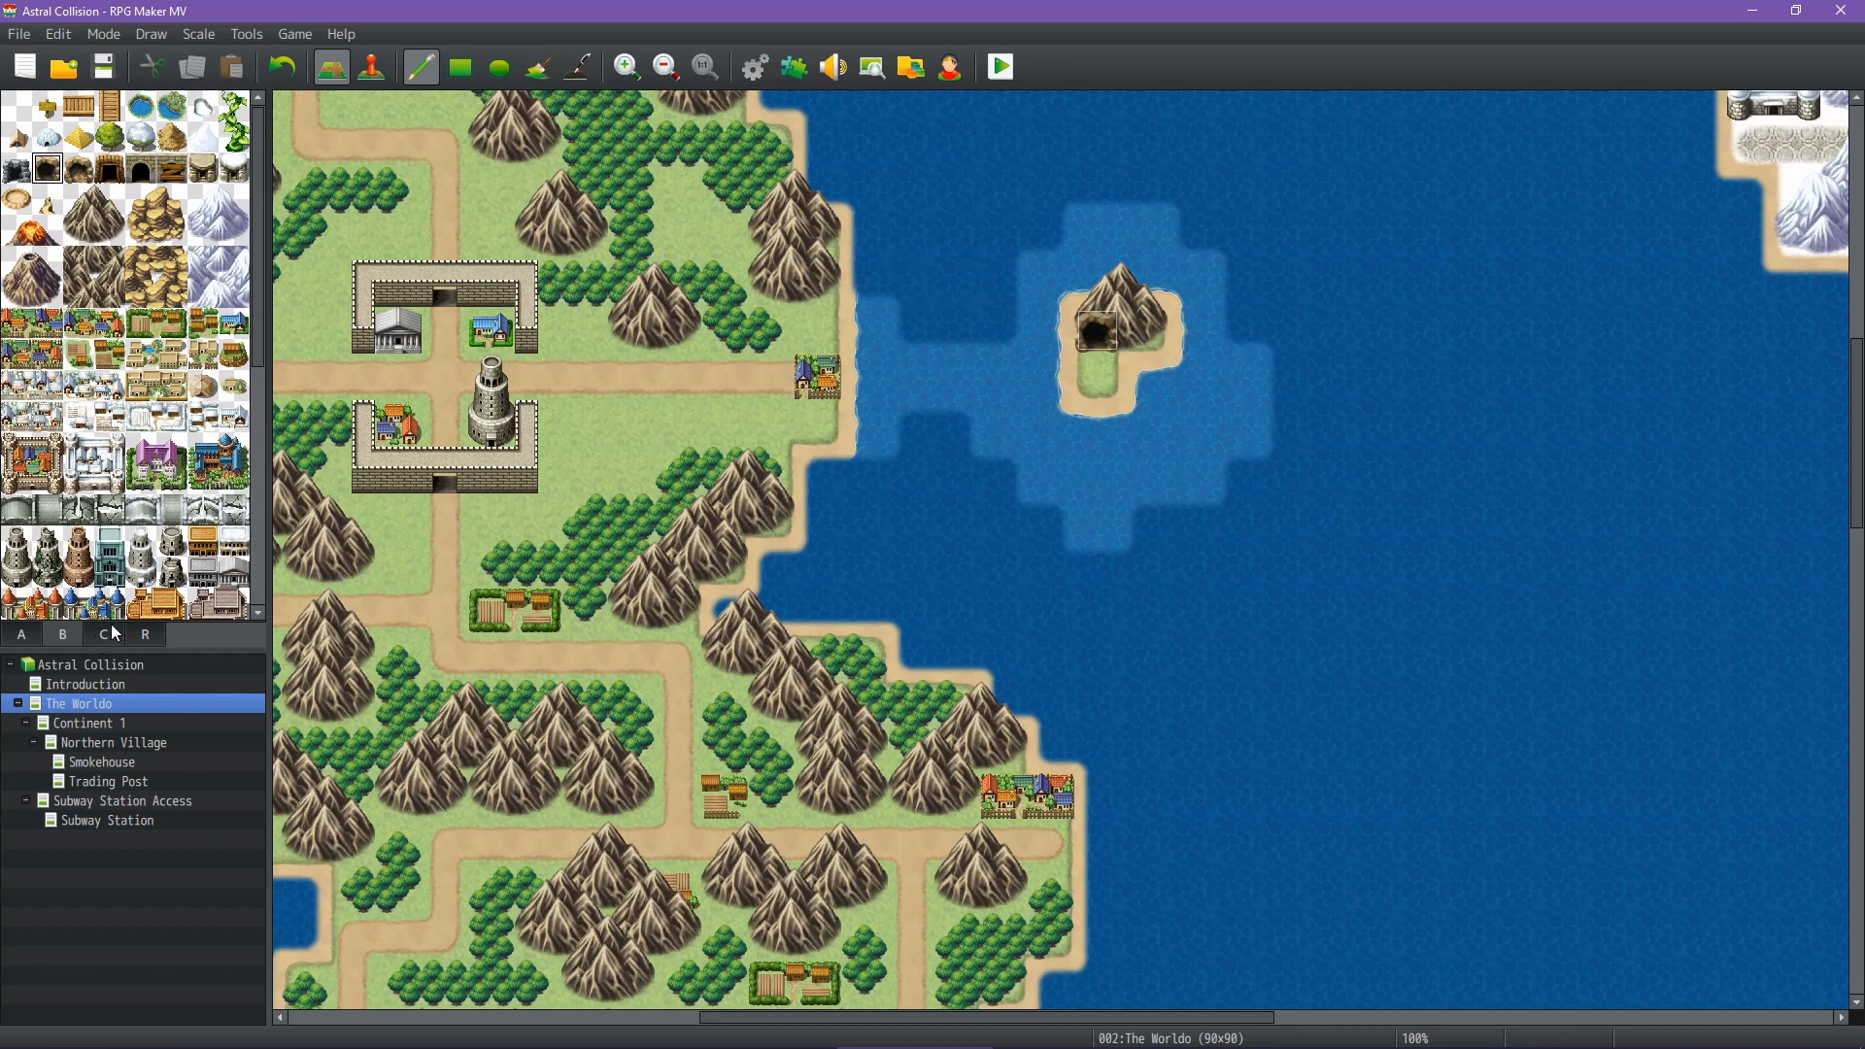
Examine the southern continents, the volcano island and the grey rocky area on the main continent's southwest coast
middle_click(1222, 421)
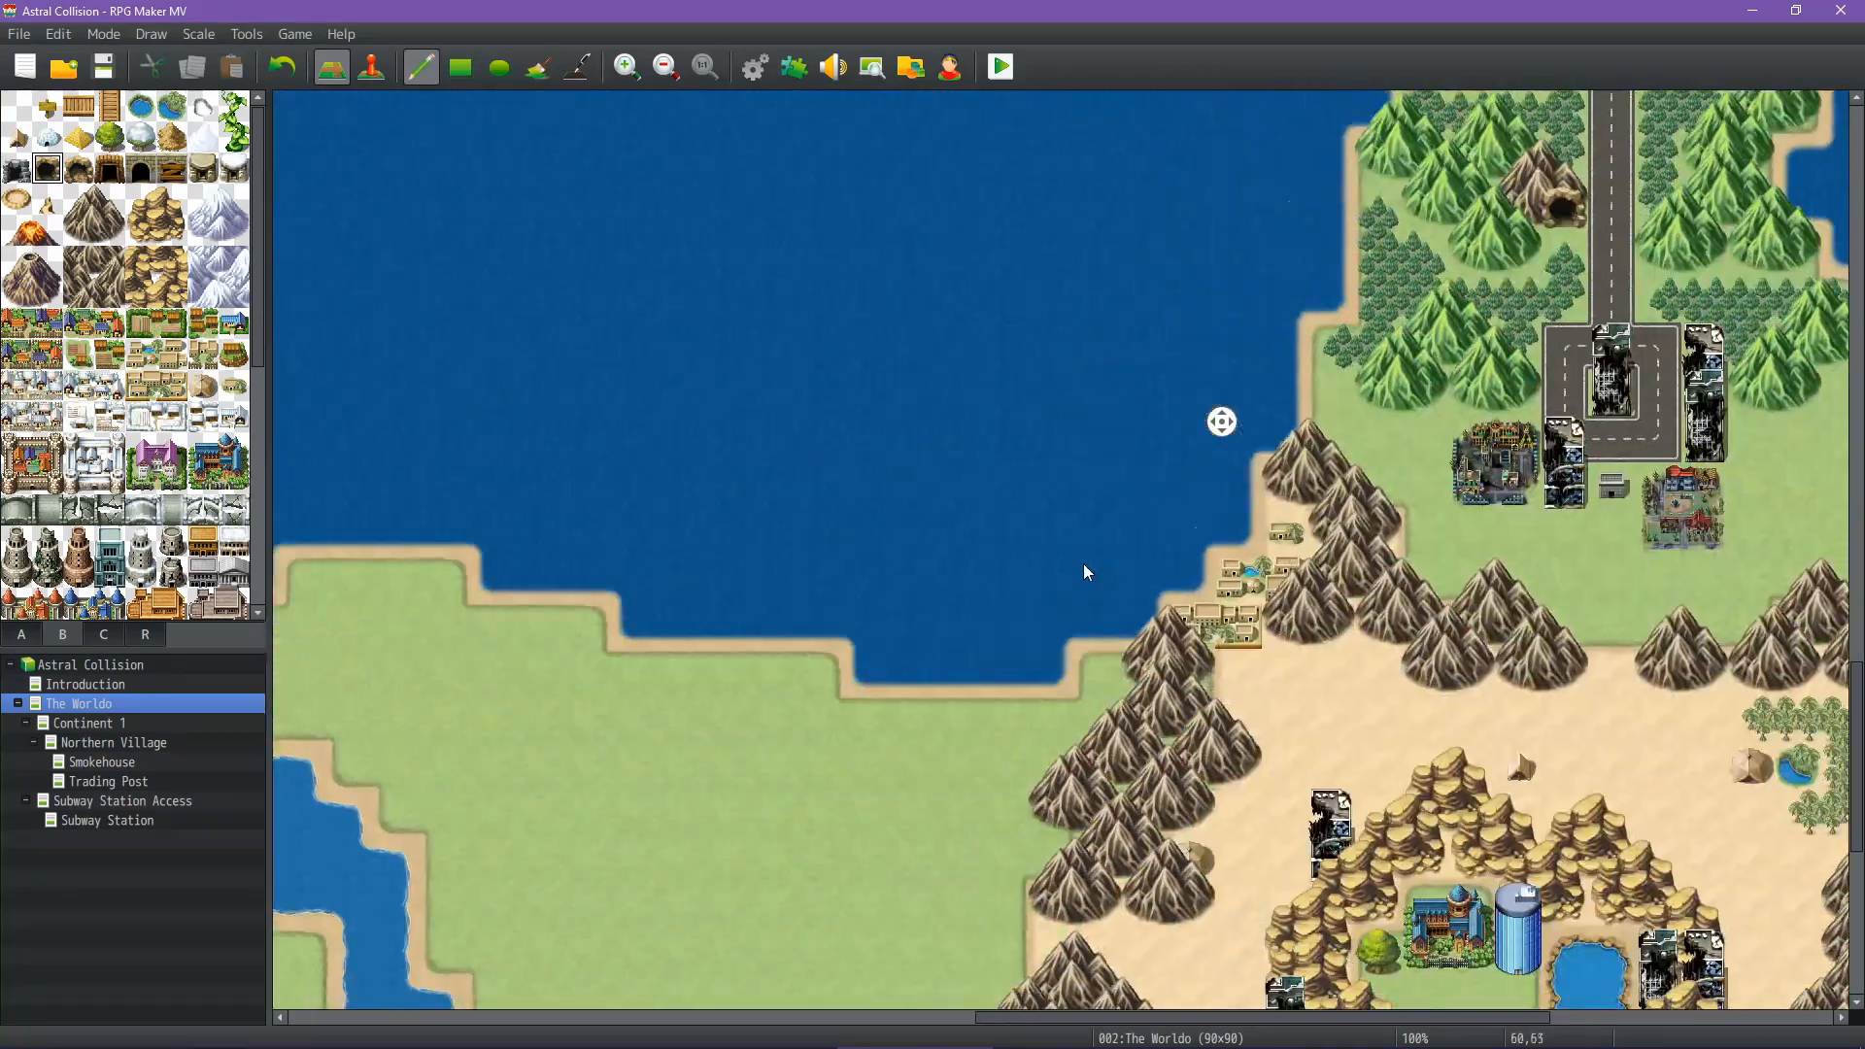
middle_click(993, 480)
middle_click(993, 480)
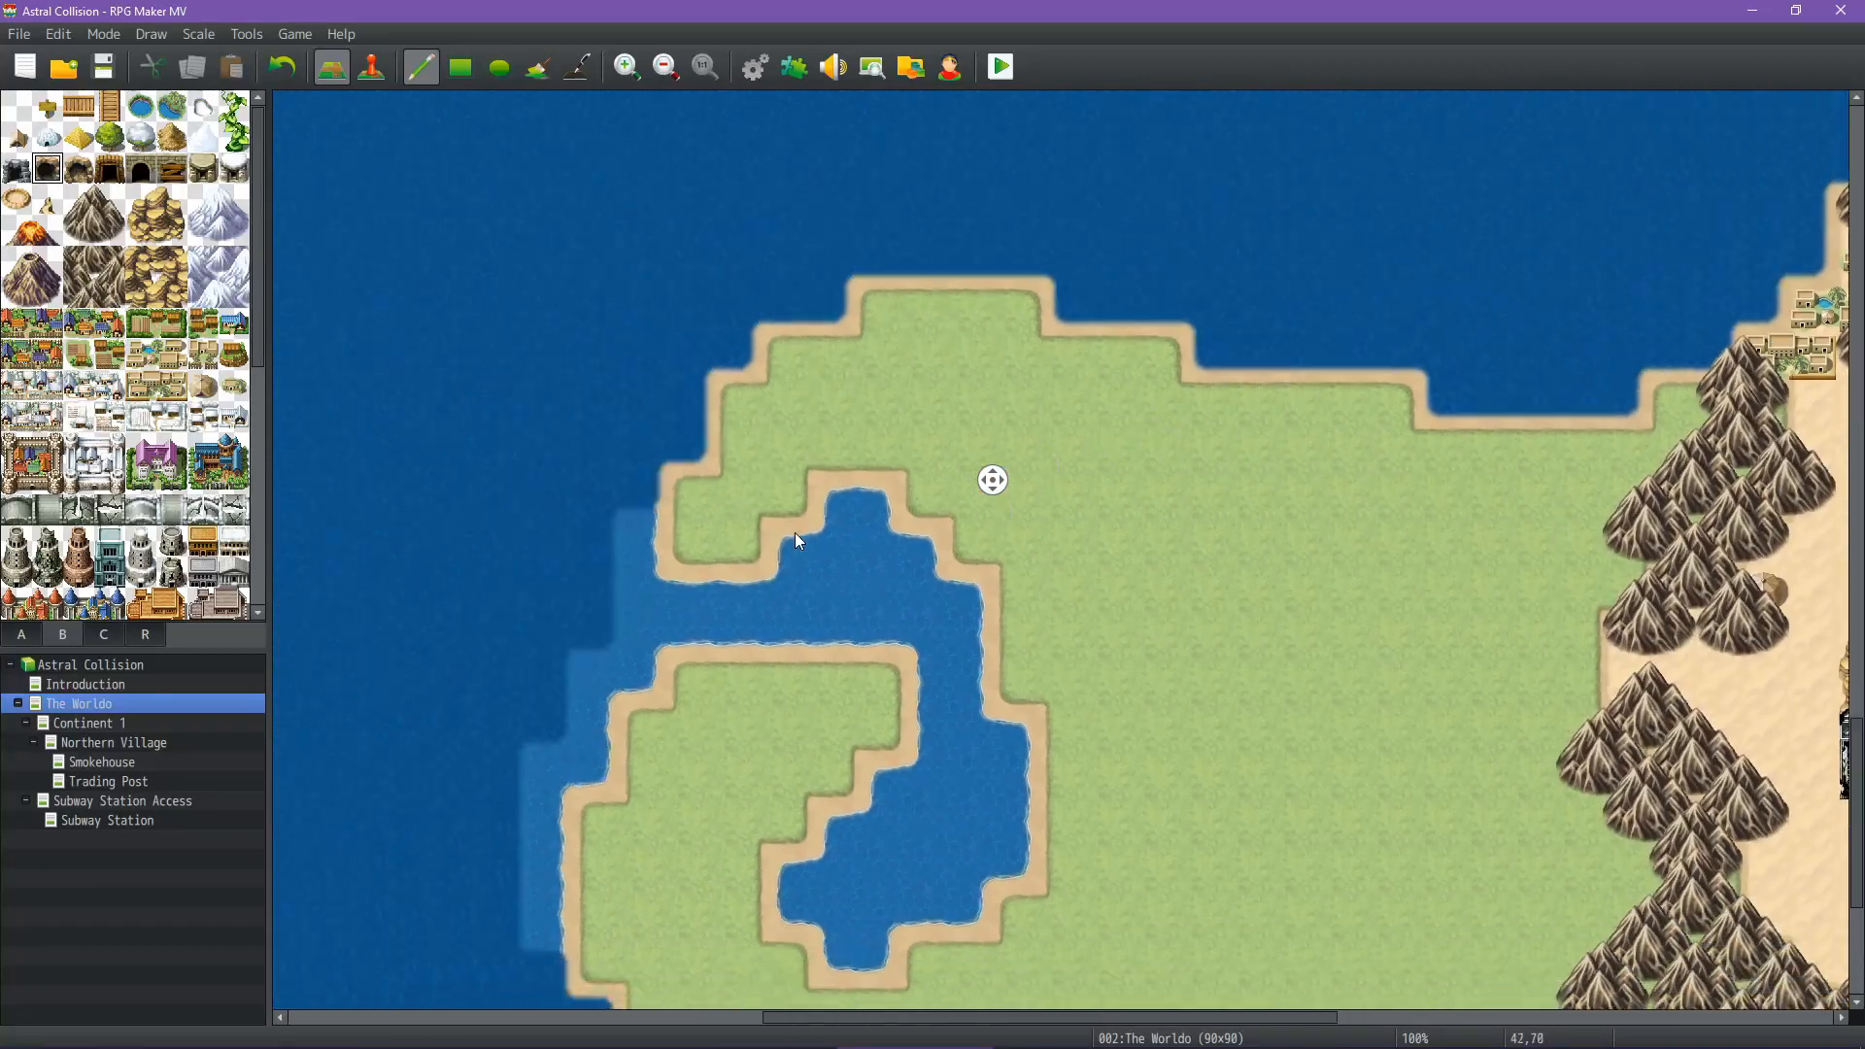
middle_click(772, 620)
middle_click(987, 398)
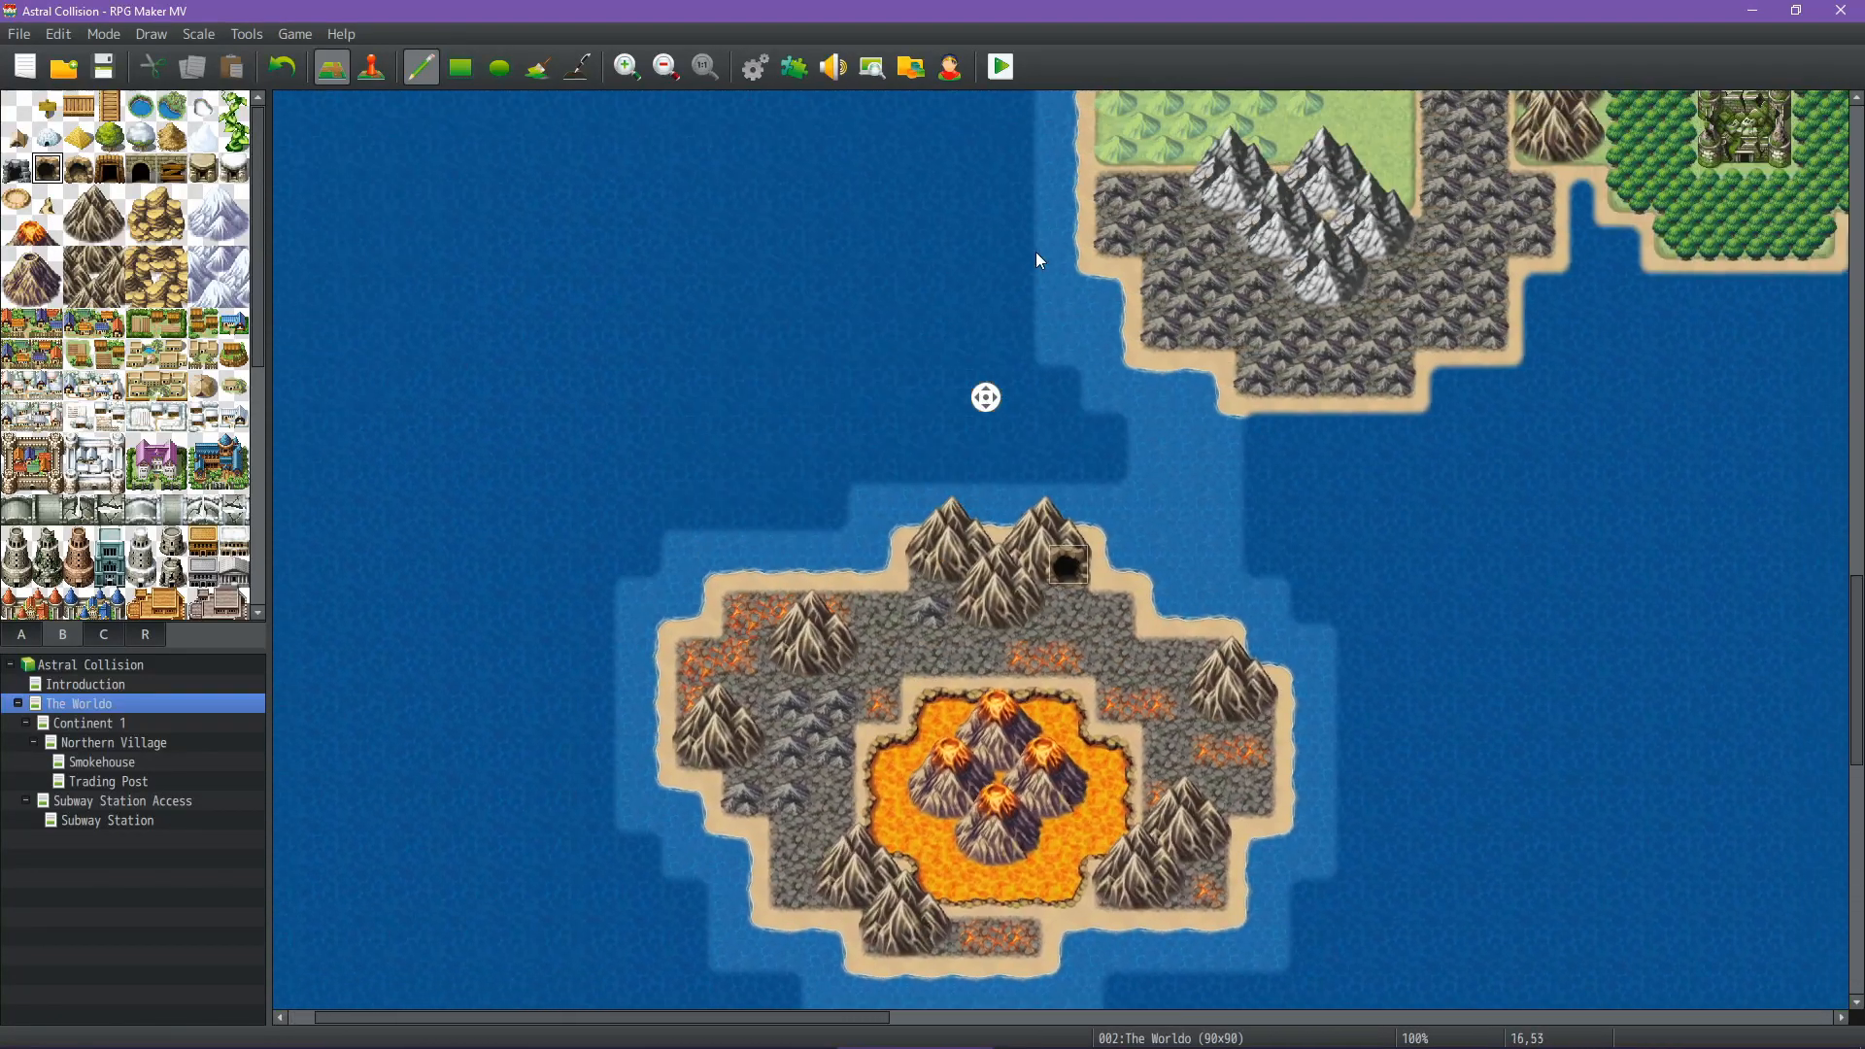
middle_click(1036, 253)
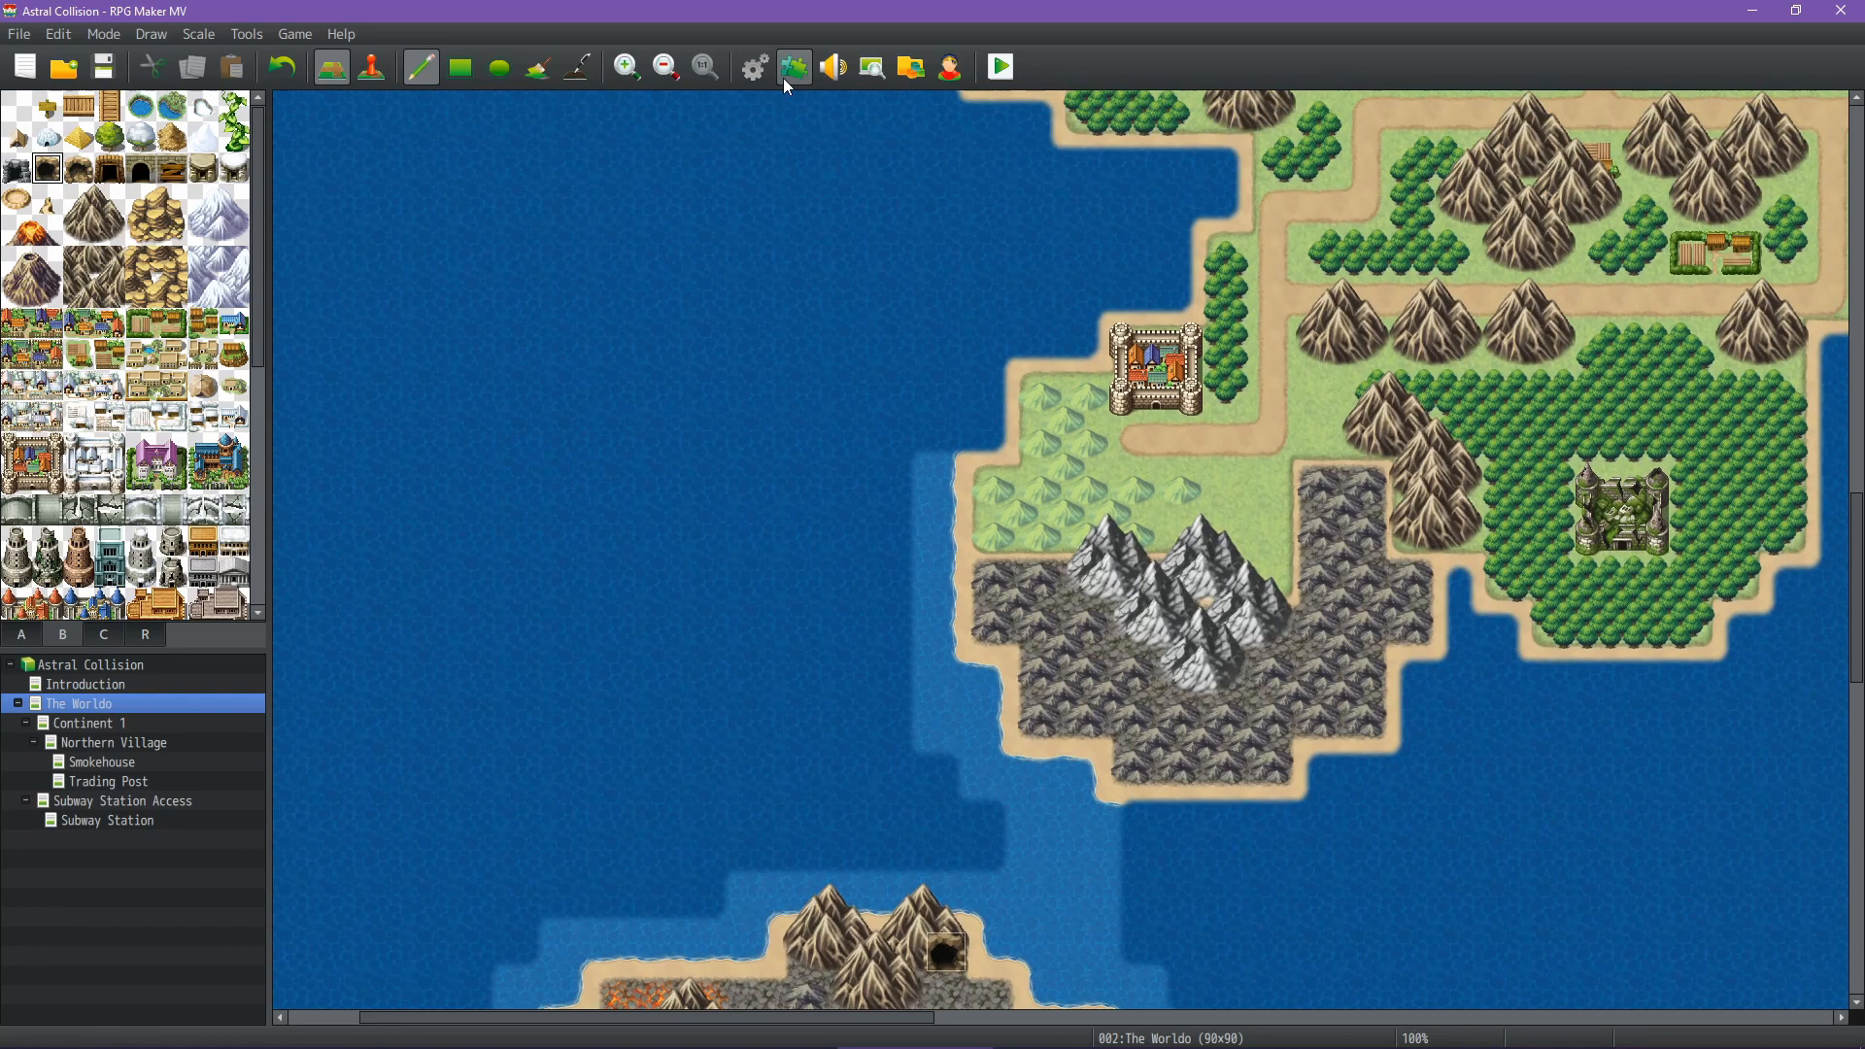
Duplicate database item 0031, the subway ticket to the small island, into item slot 0032
left_click(756, 68)
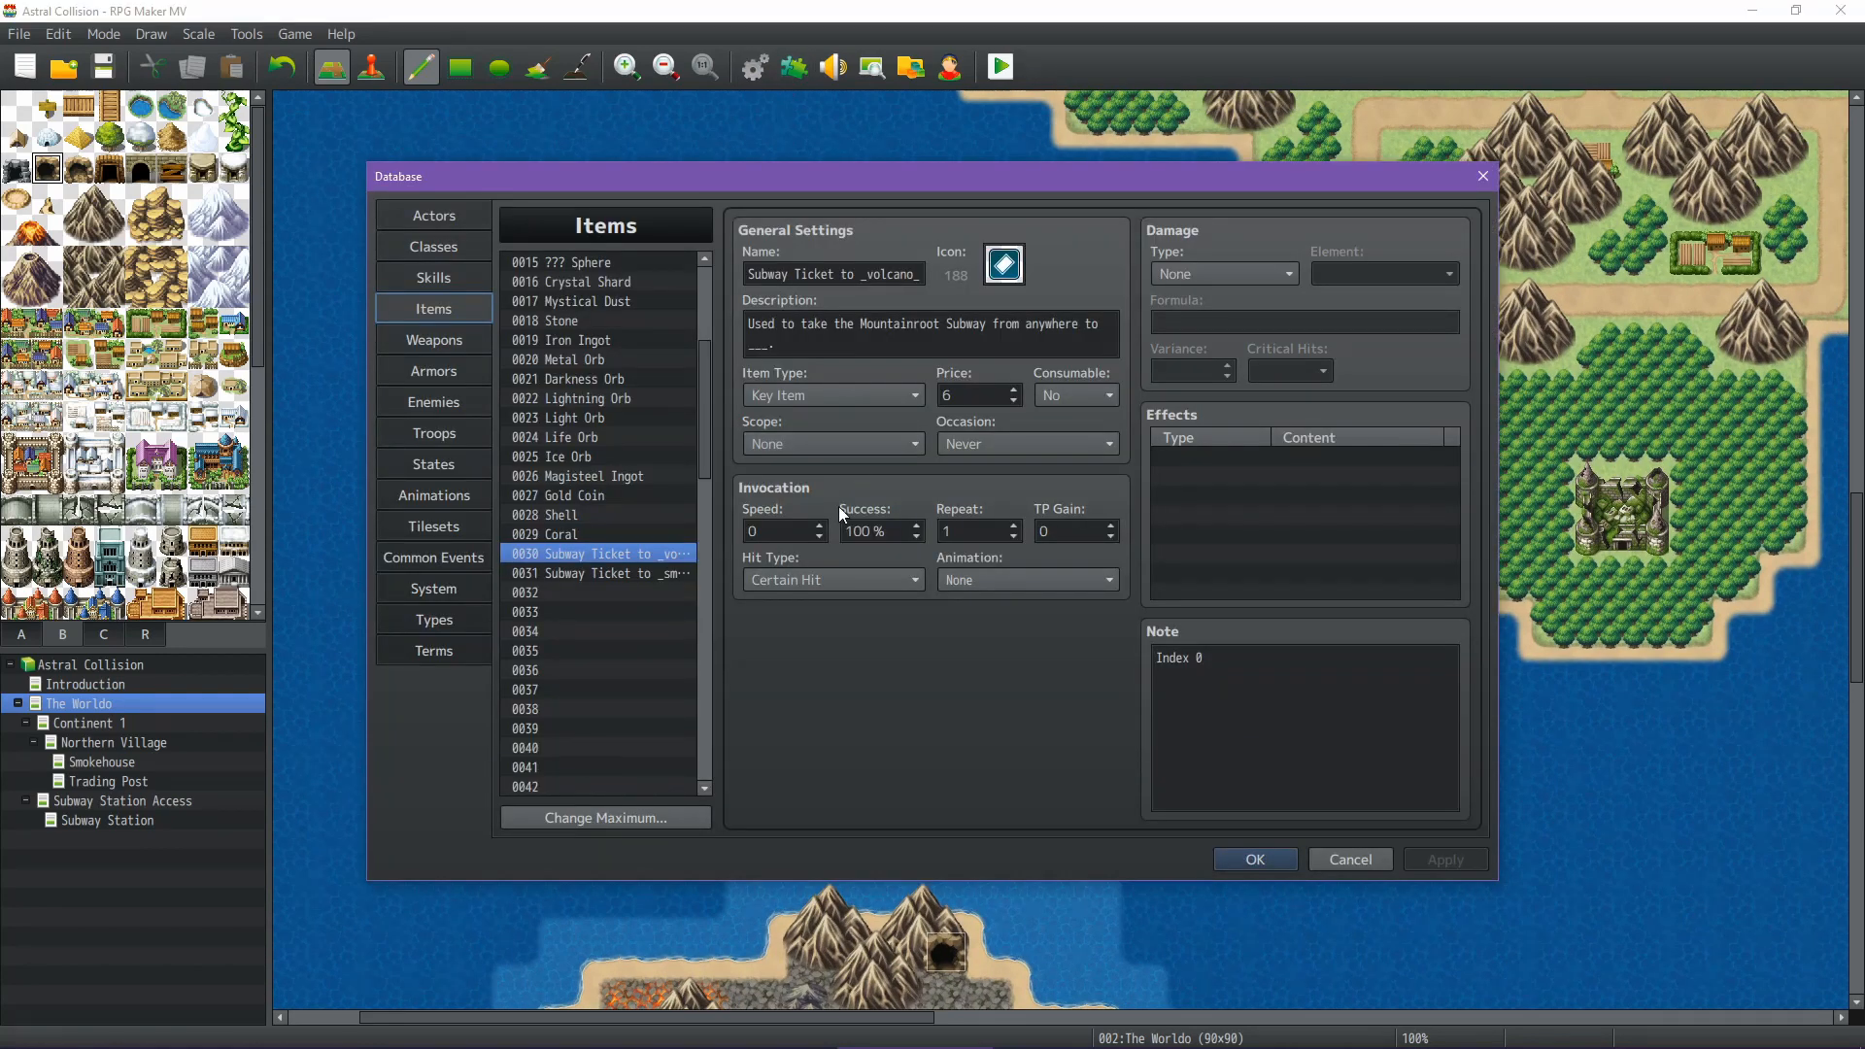
left_click(622, 572)
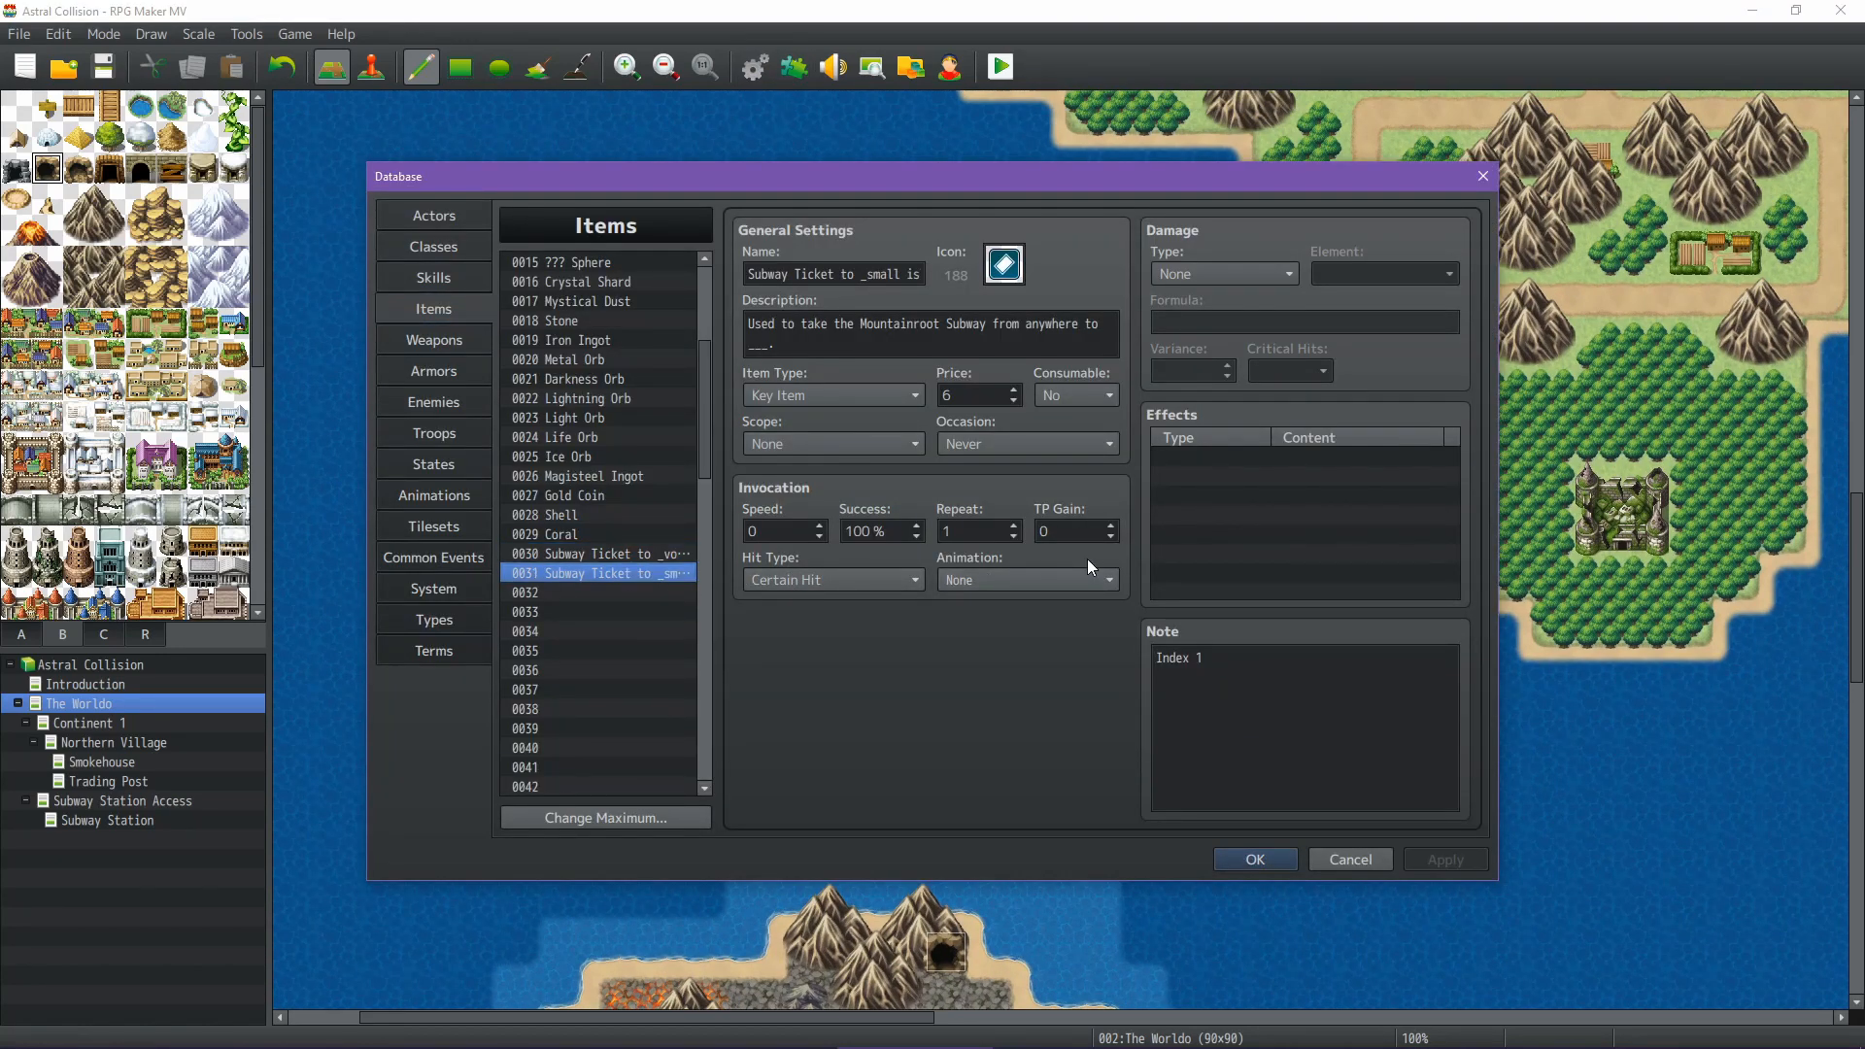
key("Down")
key("ctrl+v")
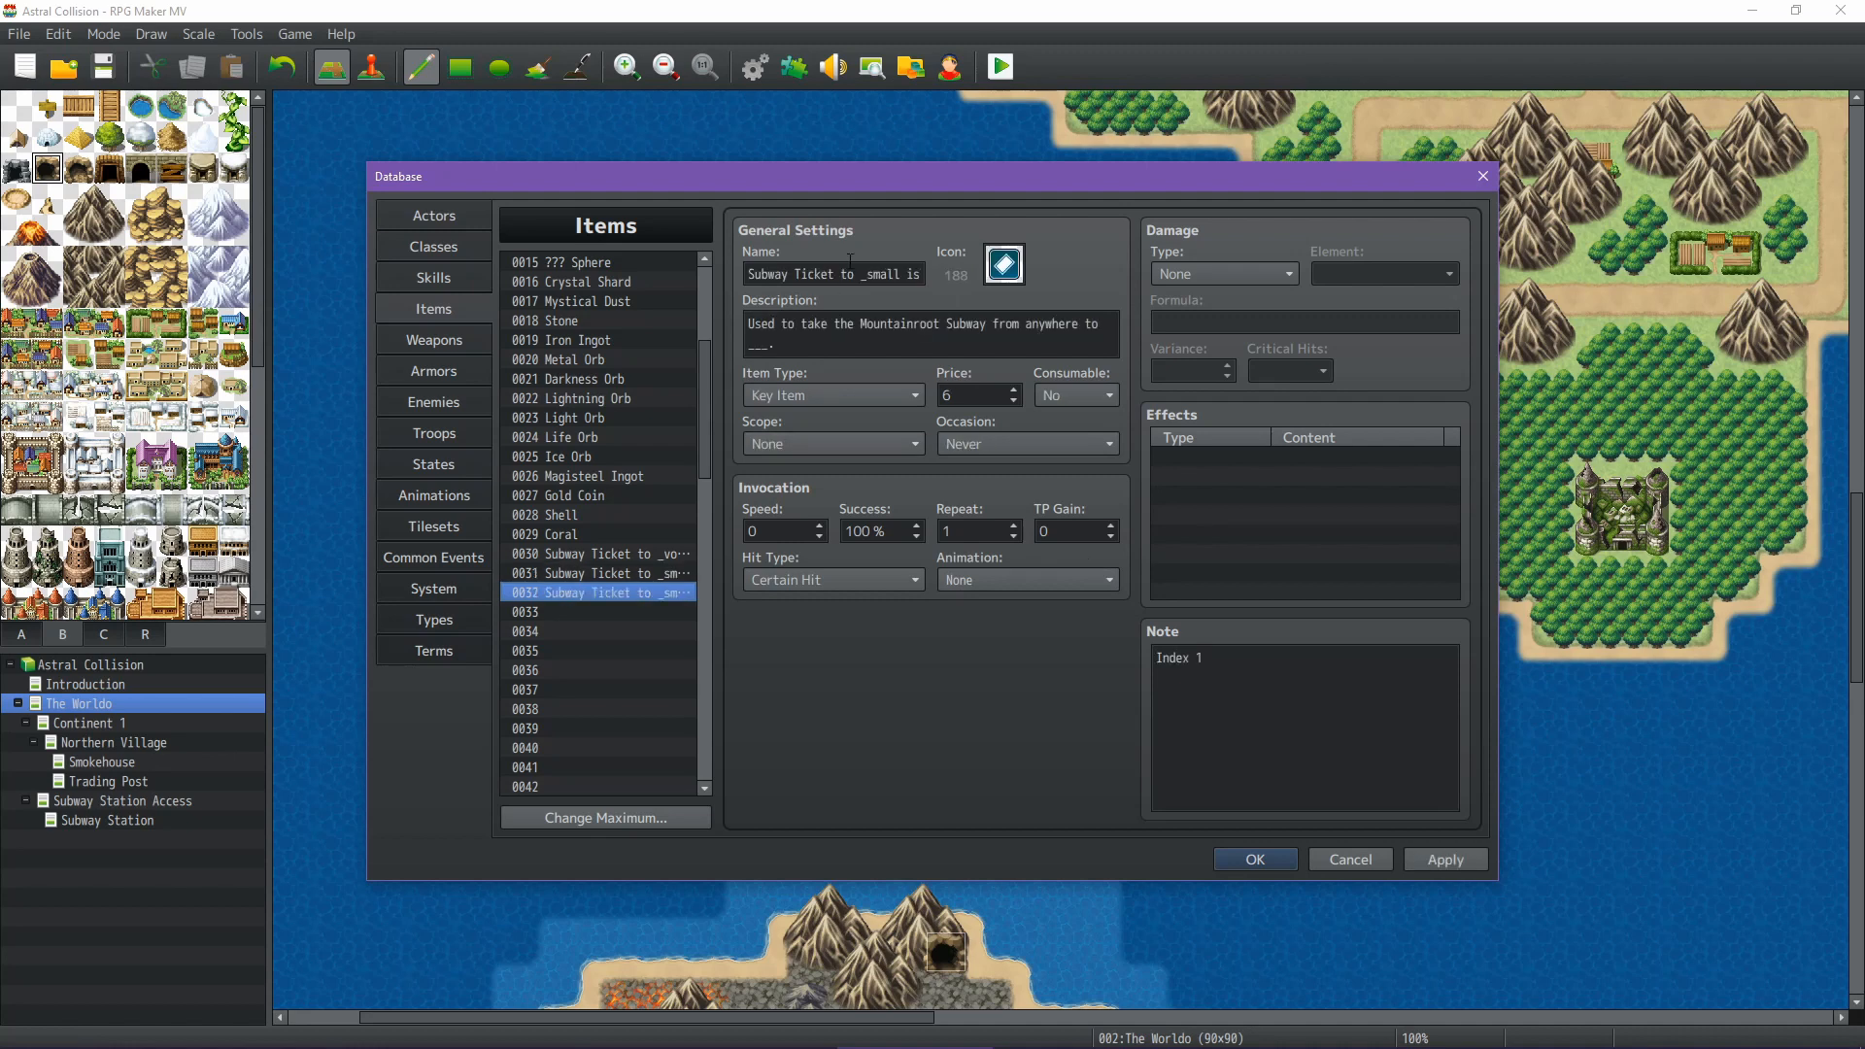
Rename item 0032 to "Subway Ticket to __", replacing the destination with a blank placeholder
left_click(867, 273)
left_click_drag(867, 274, 947, 299)
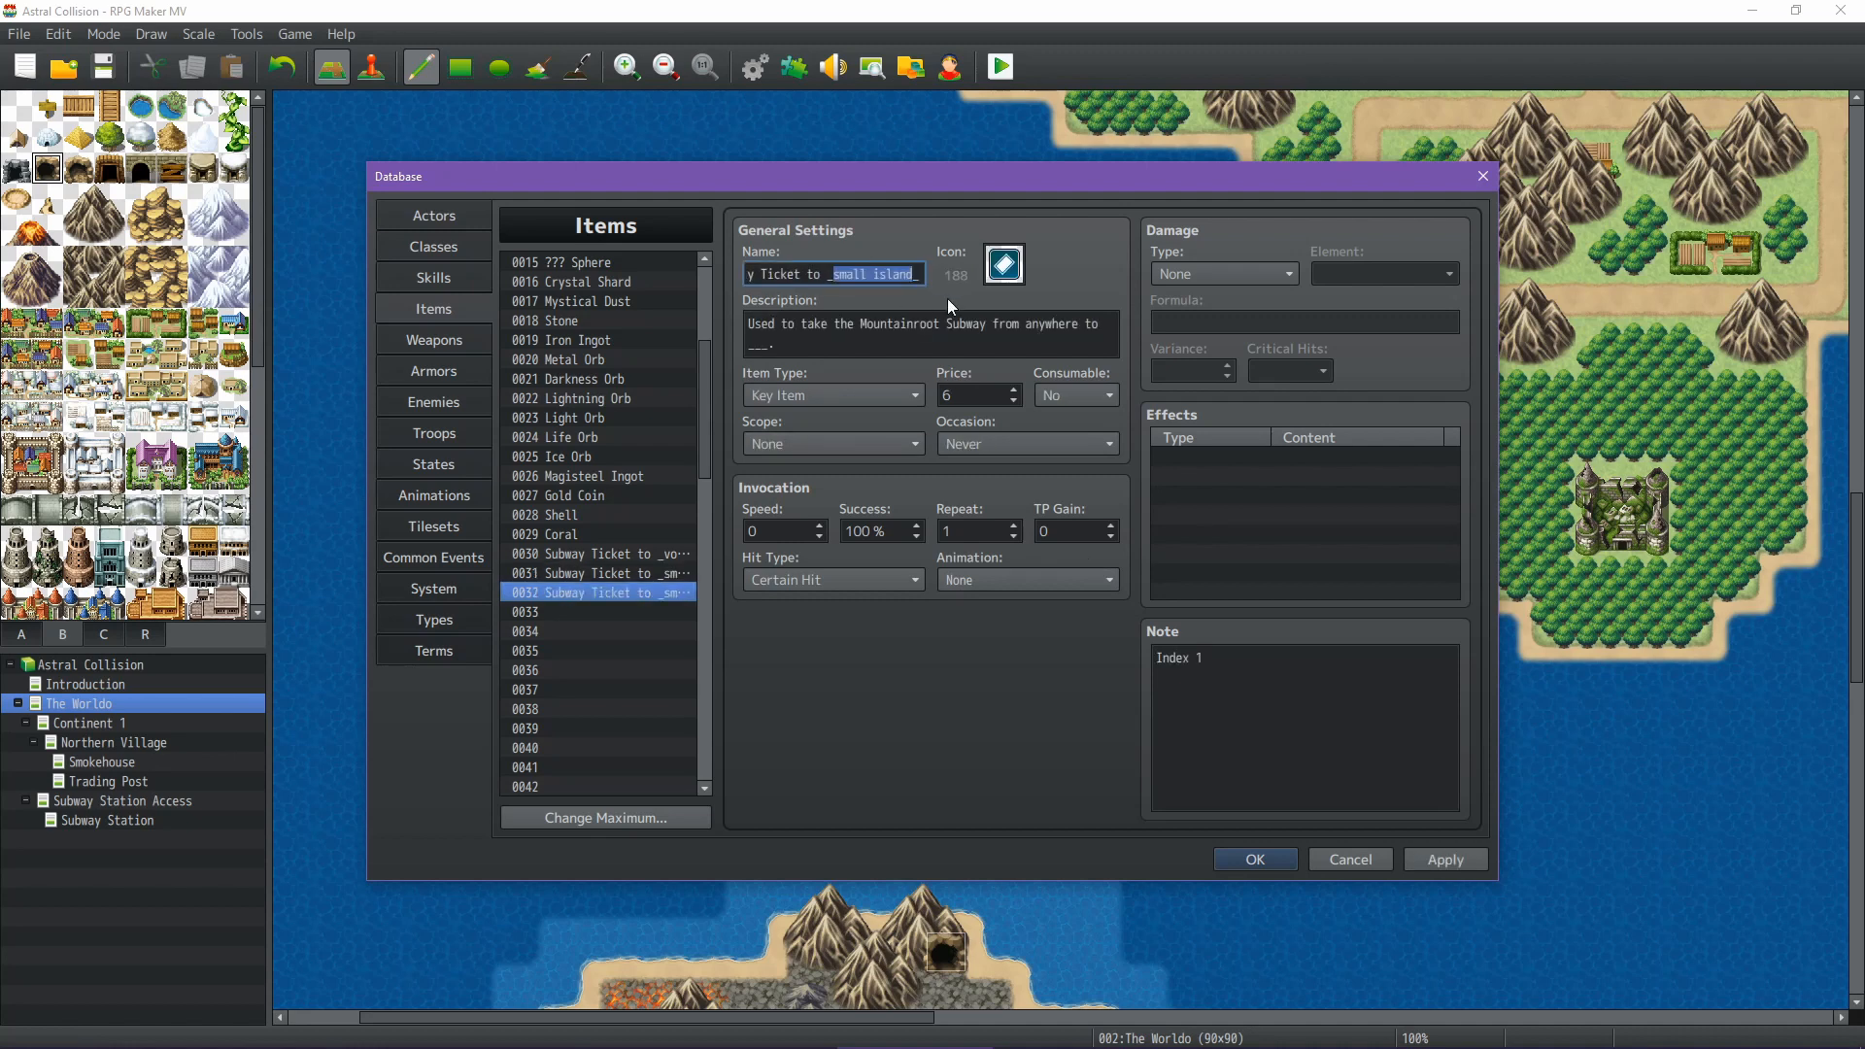
key("BackSpace")
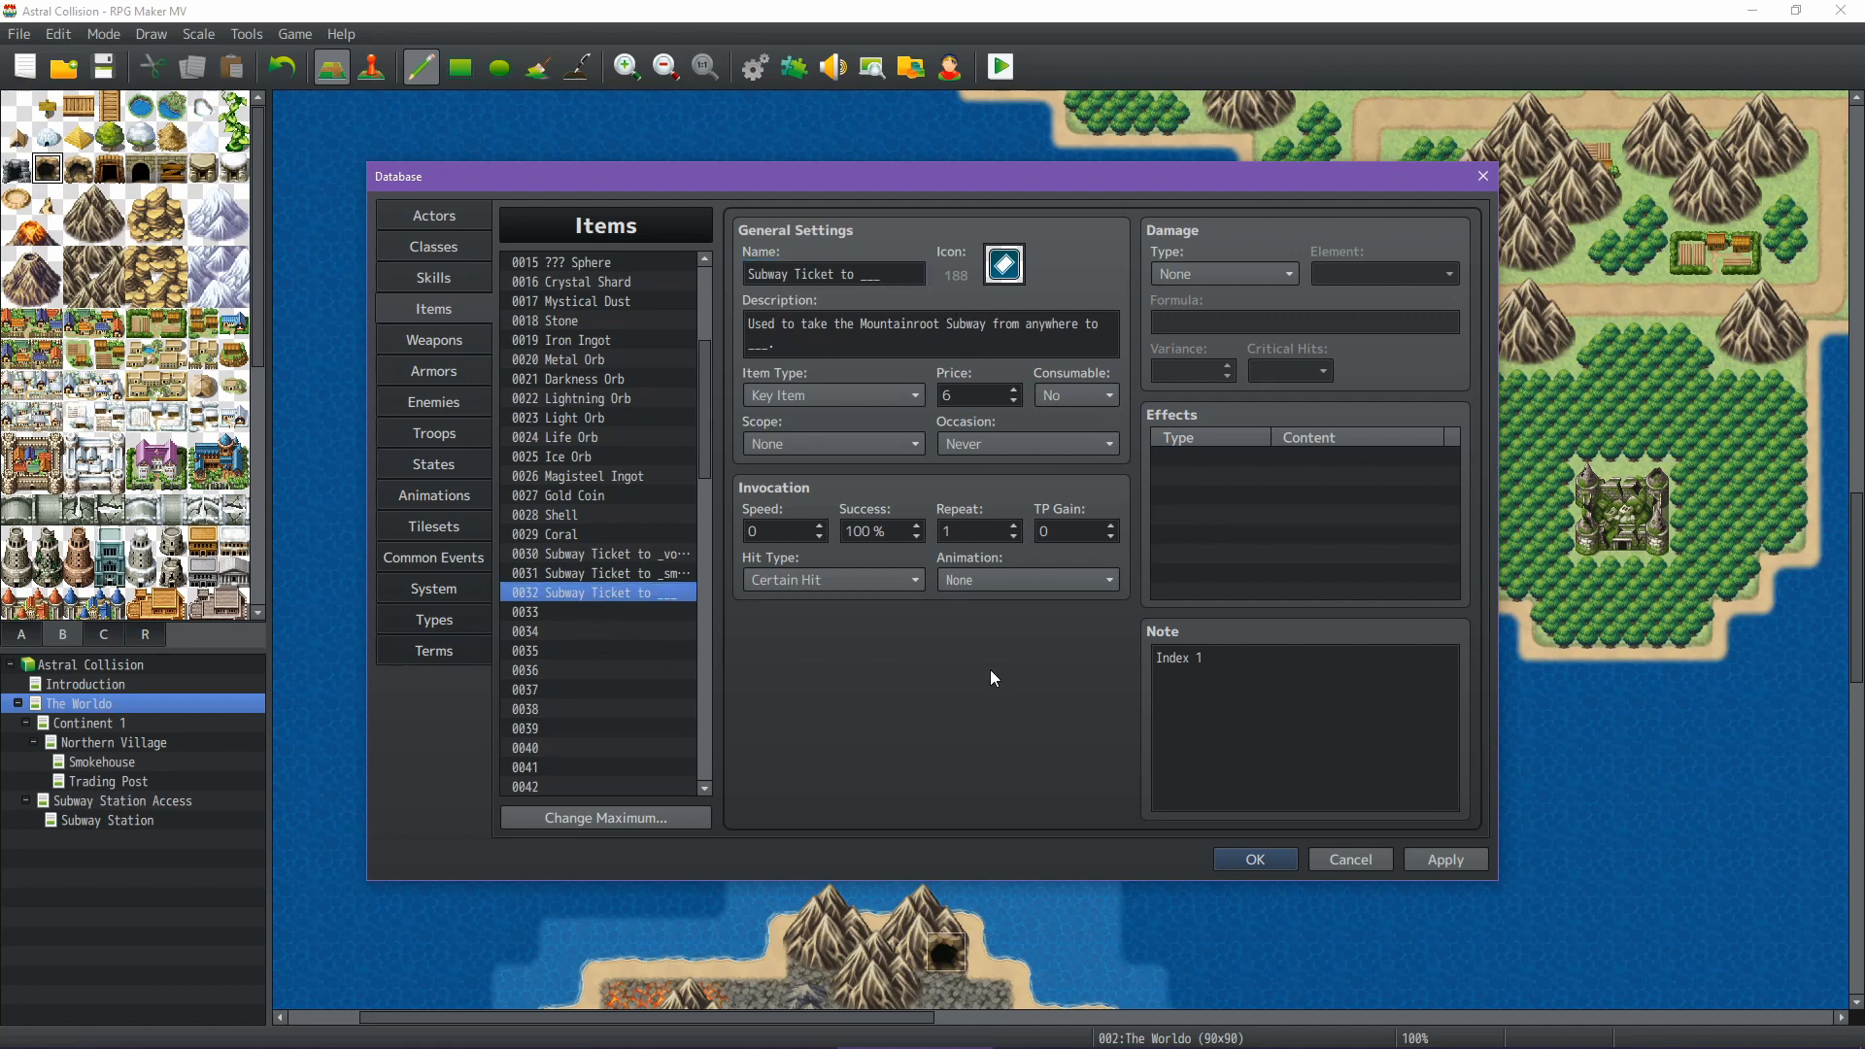
left_click(873, 274)
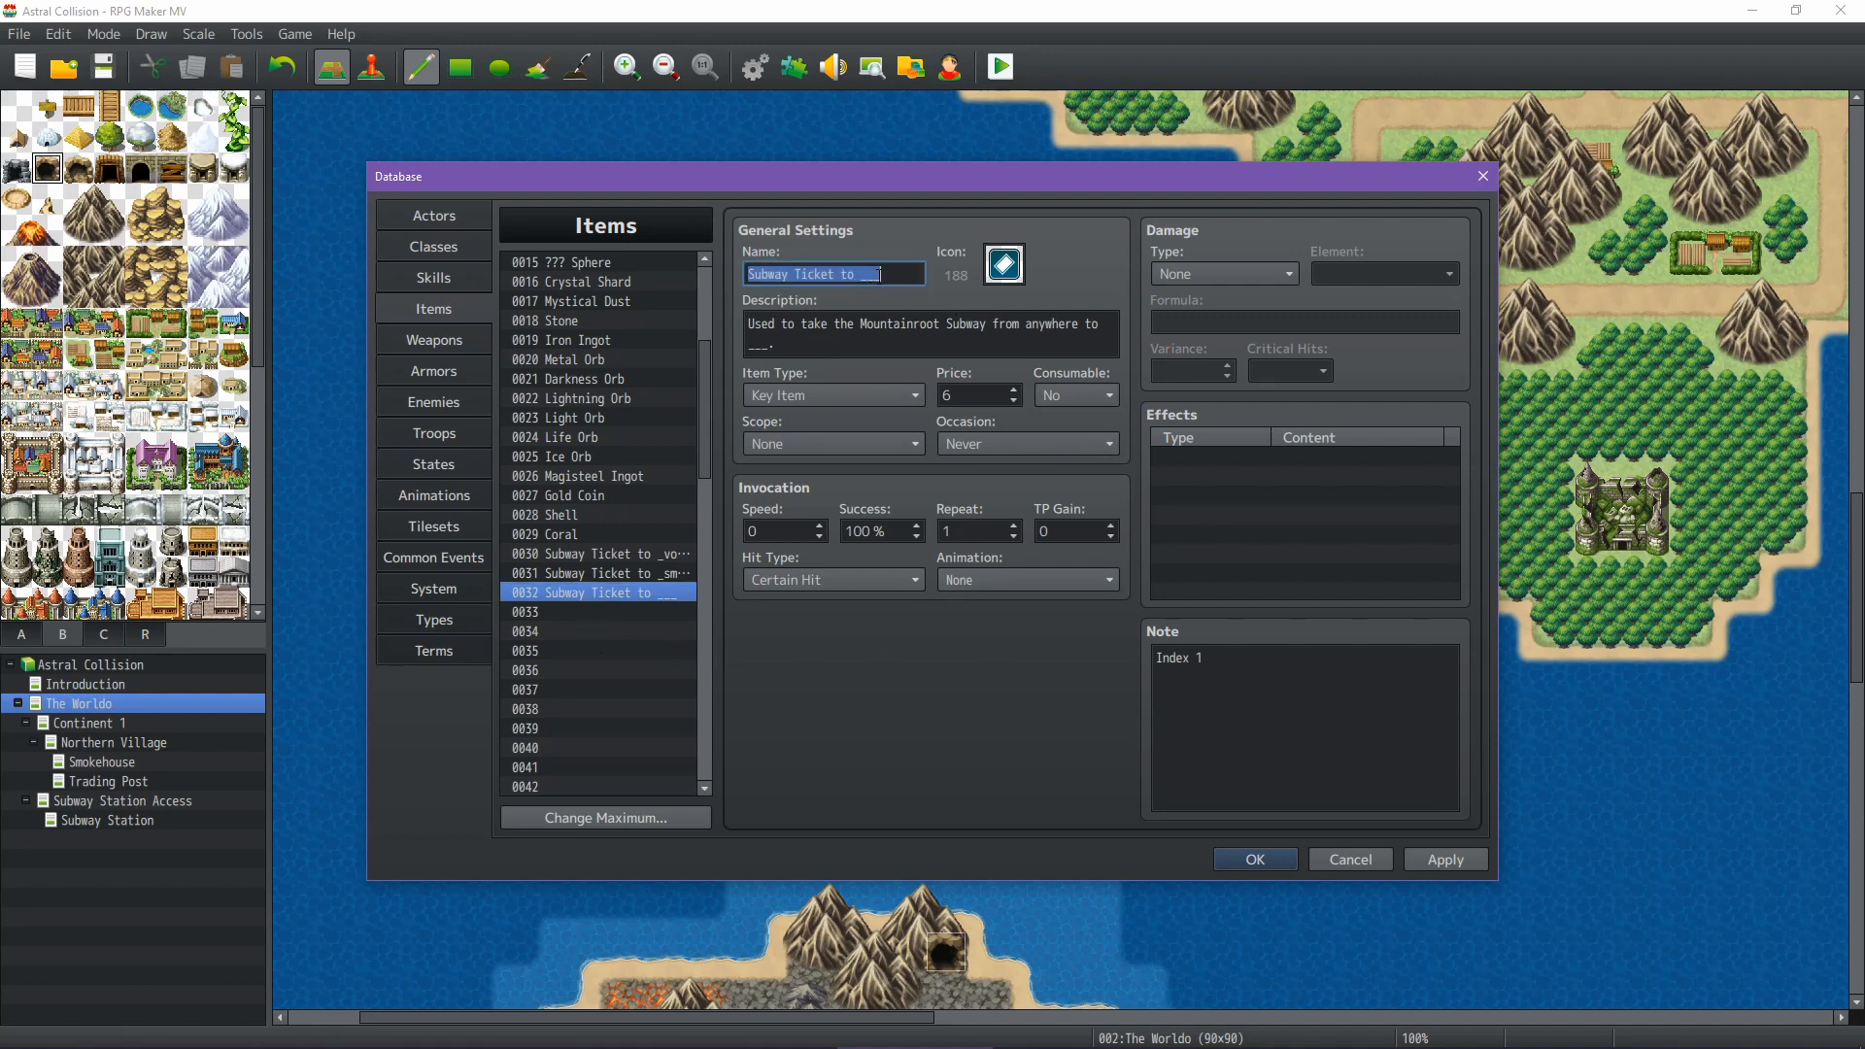
left_click(878, 275)
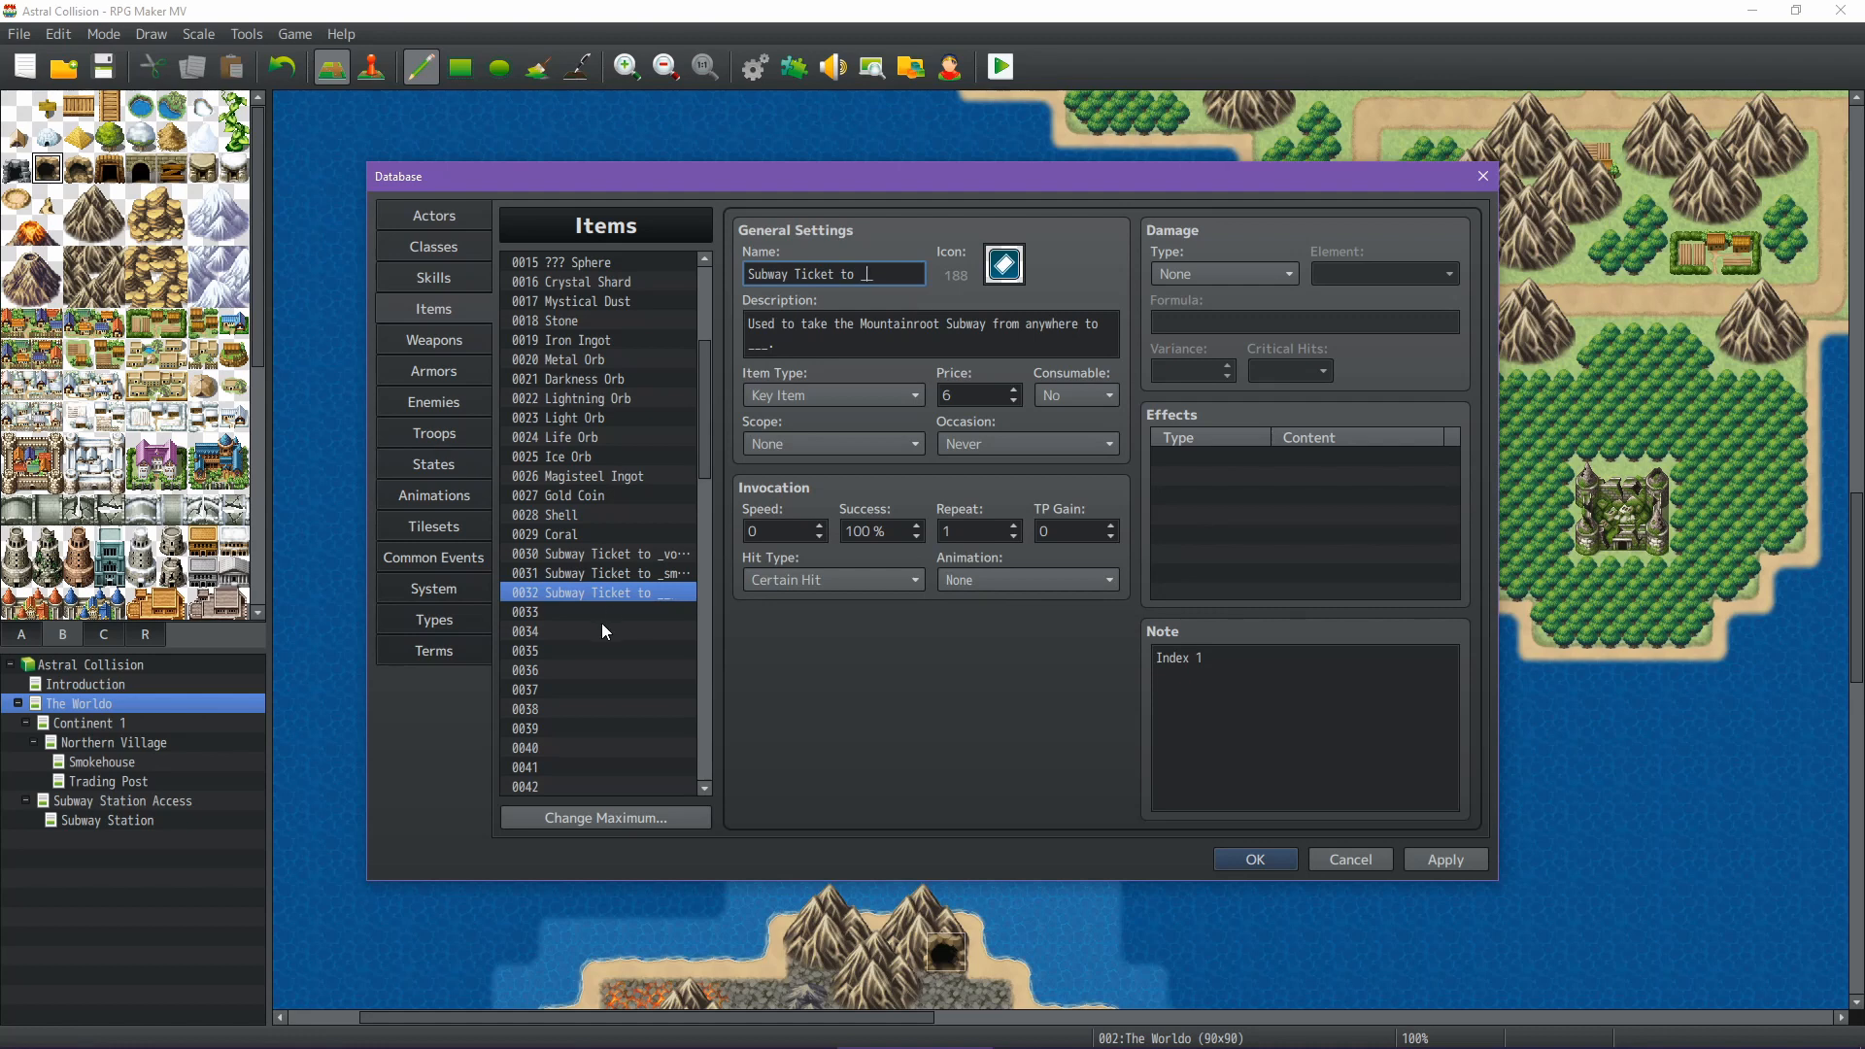
Copy the placeholder subway ticket from item 0032 into item slots 0033 through 0041
left_click(610, 597)
key("Down")
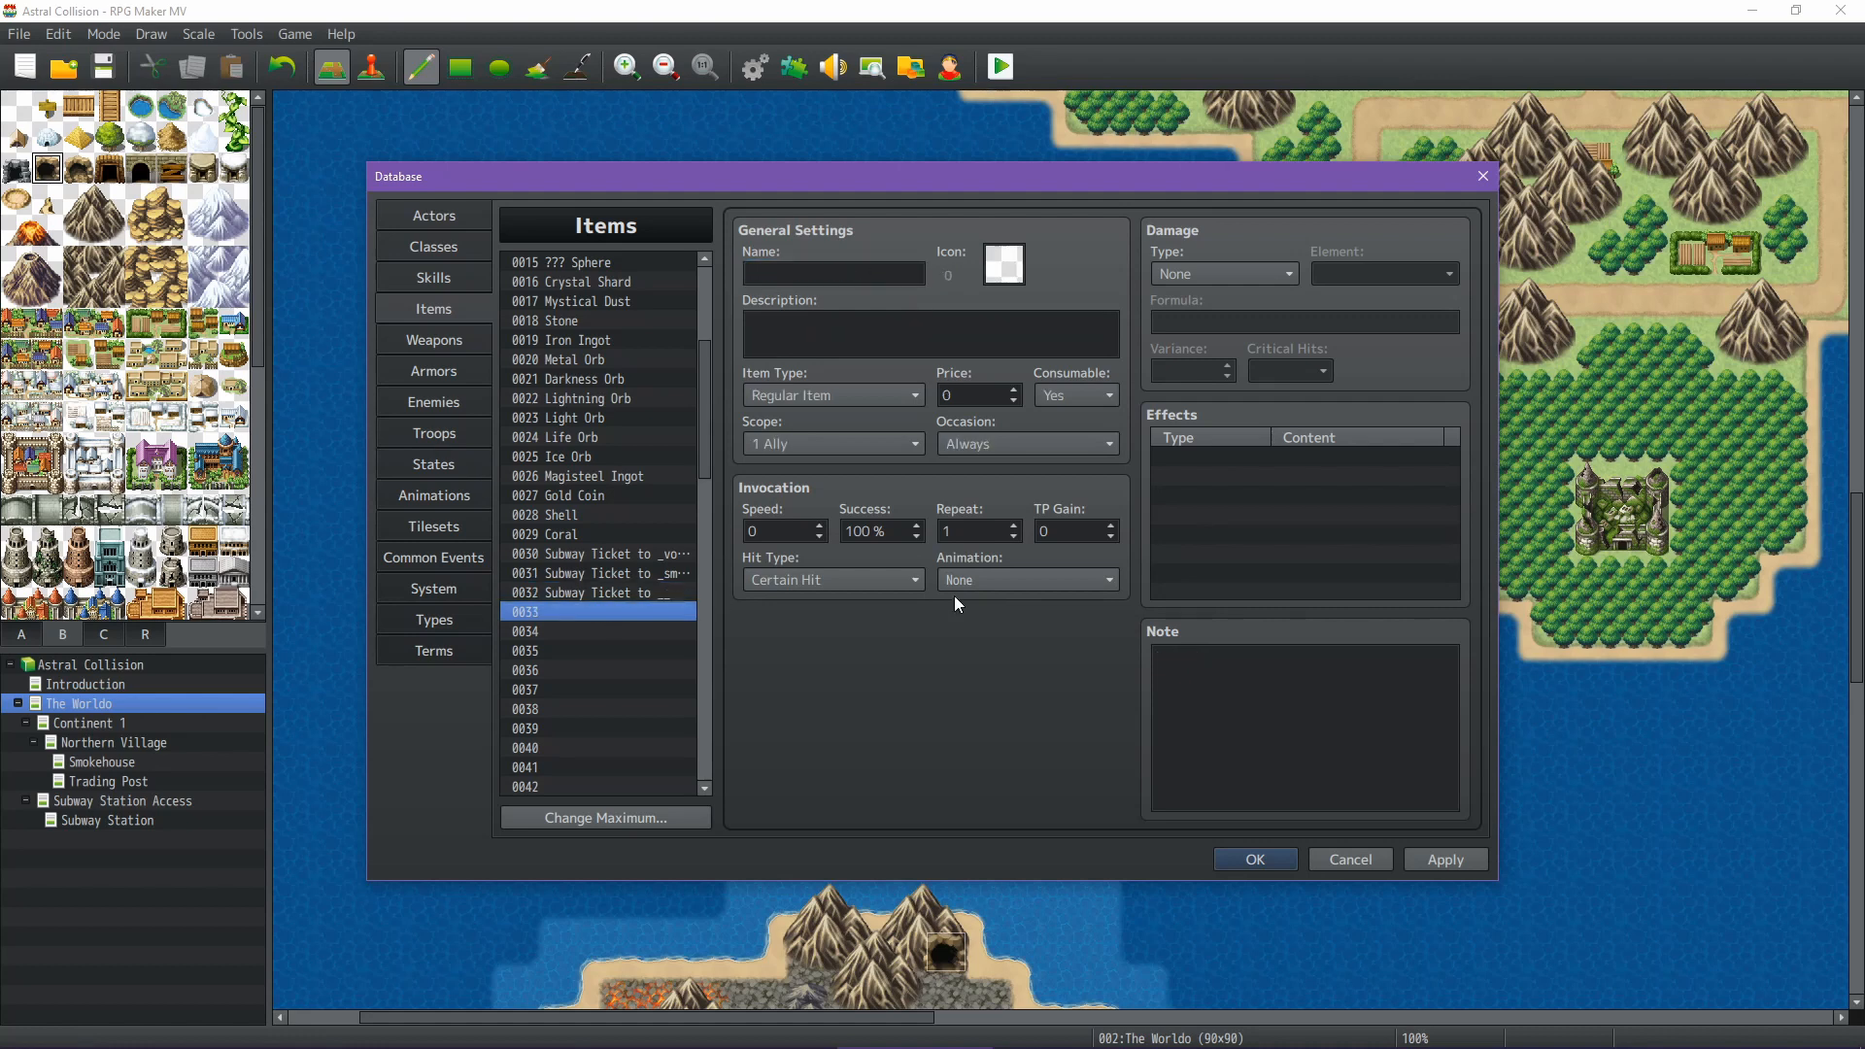
key("ctrl+v")
key("Down")
key("ctrl+v")
key("Down")
key("ctrl+v")
key("Down")
key("ctrl+v")
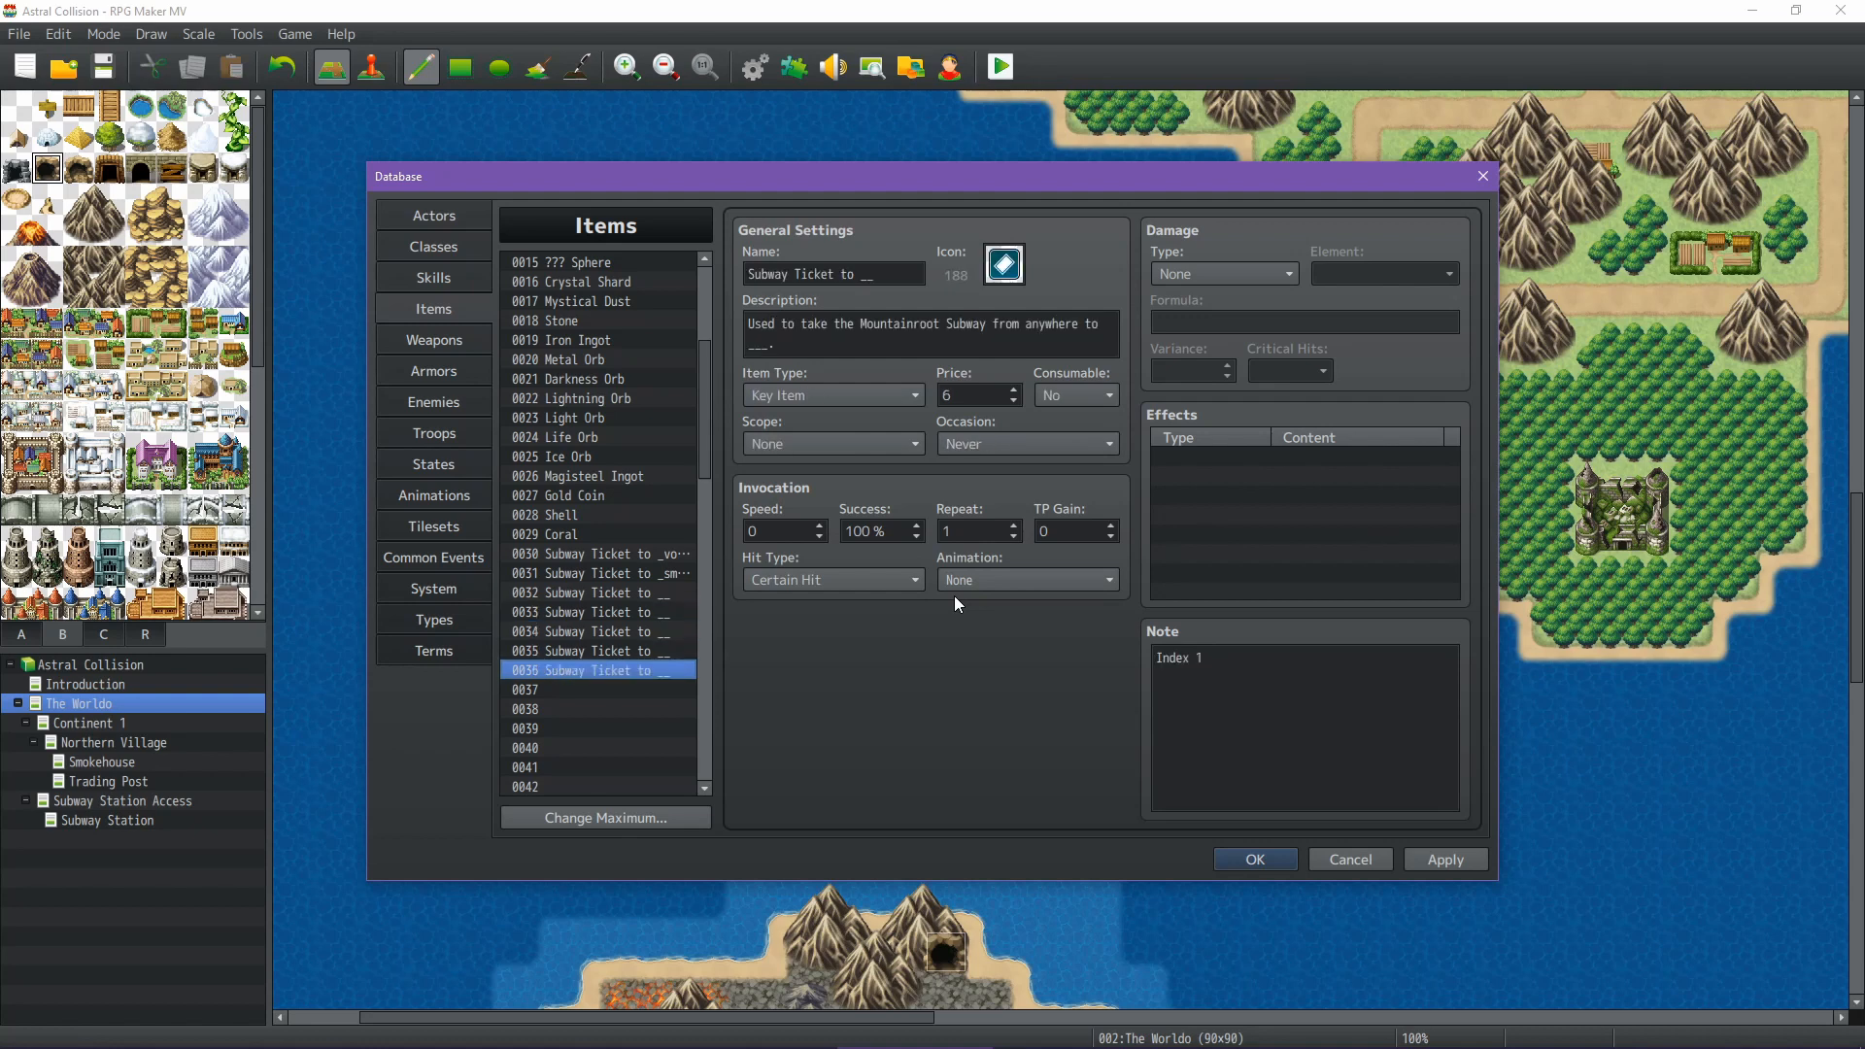
key("Down")
key("ctrl+v")
key("Down")
key("ctrl+v")
key("Down")
key("ctrl+v")
key("Down")
key("ctrl+v")
key("Down")
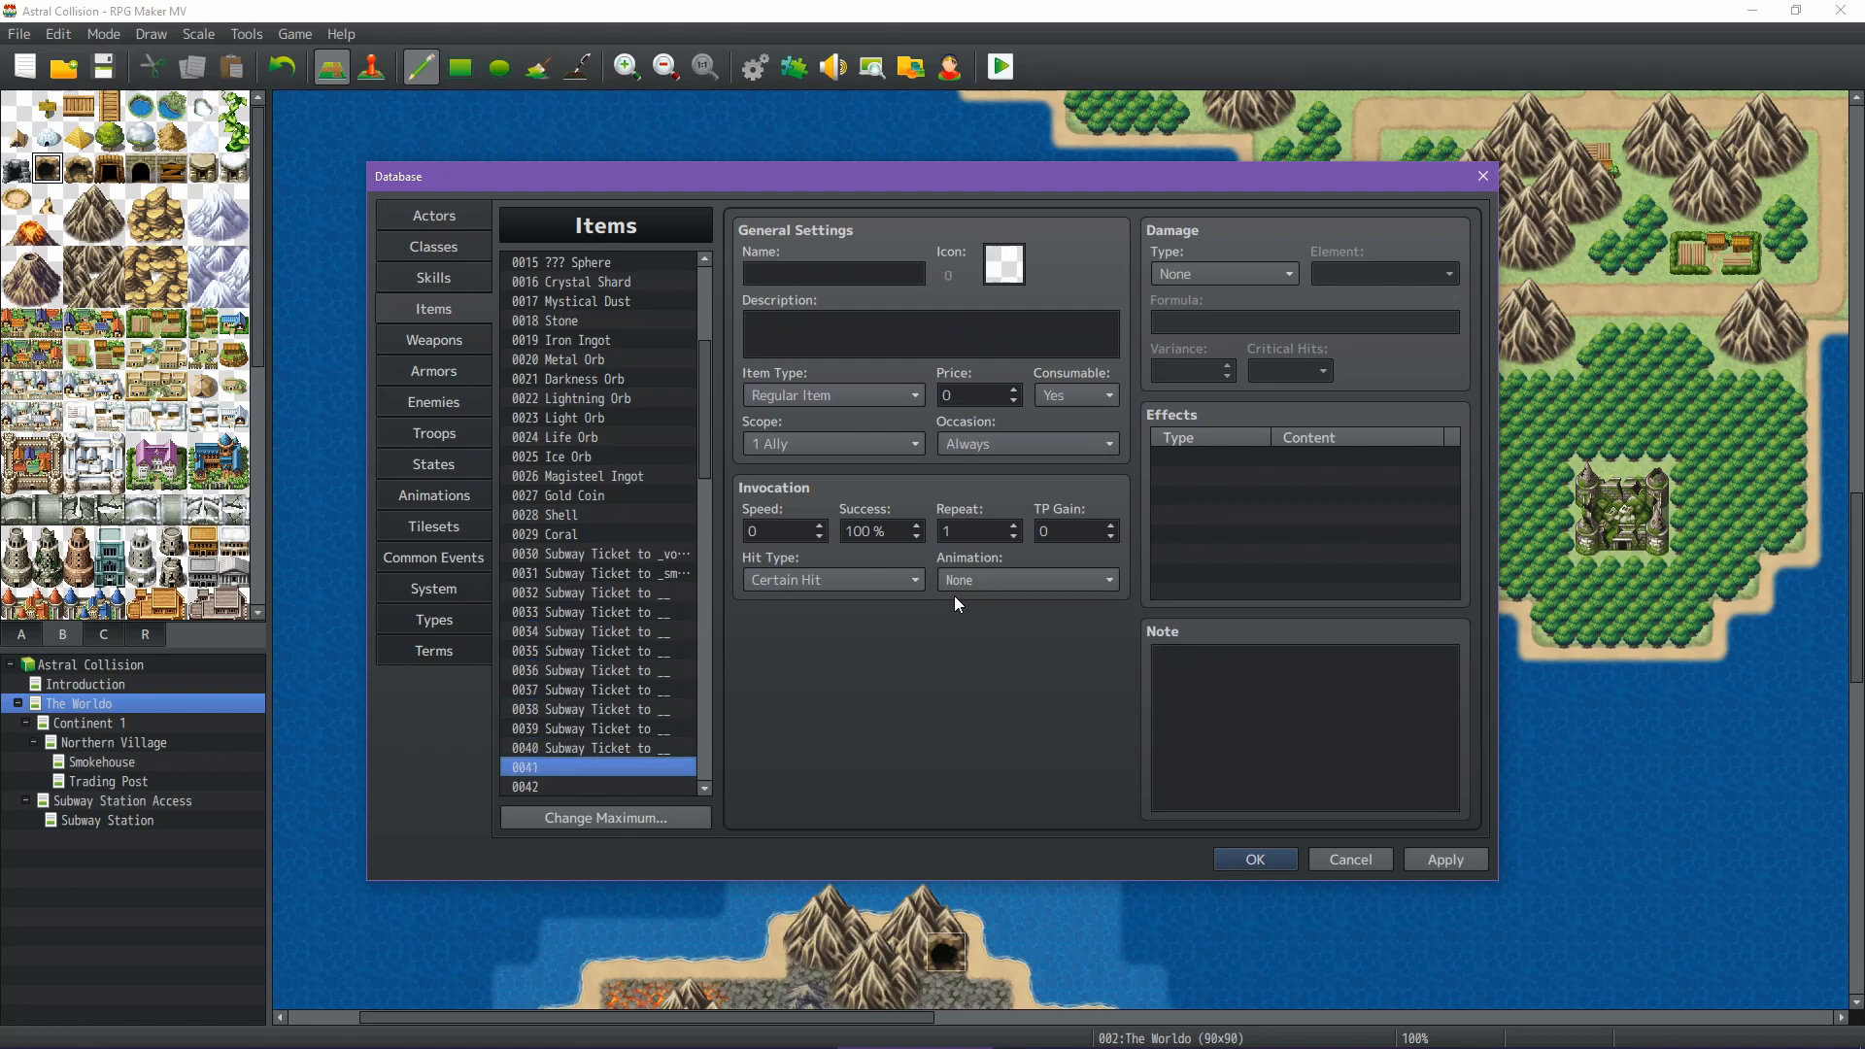
key("ctrl+v")
Set the notes of subway ticket items 0032, 0033 and 0034 to Index 2, Index 3 and Index 4
left_click(678, 594)
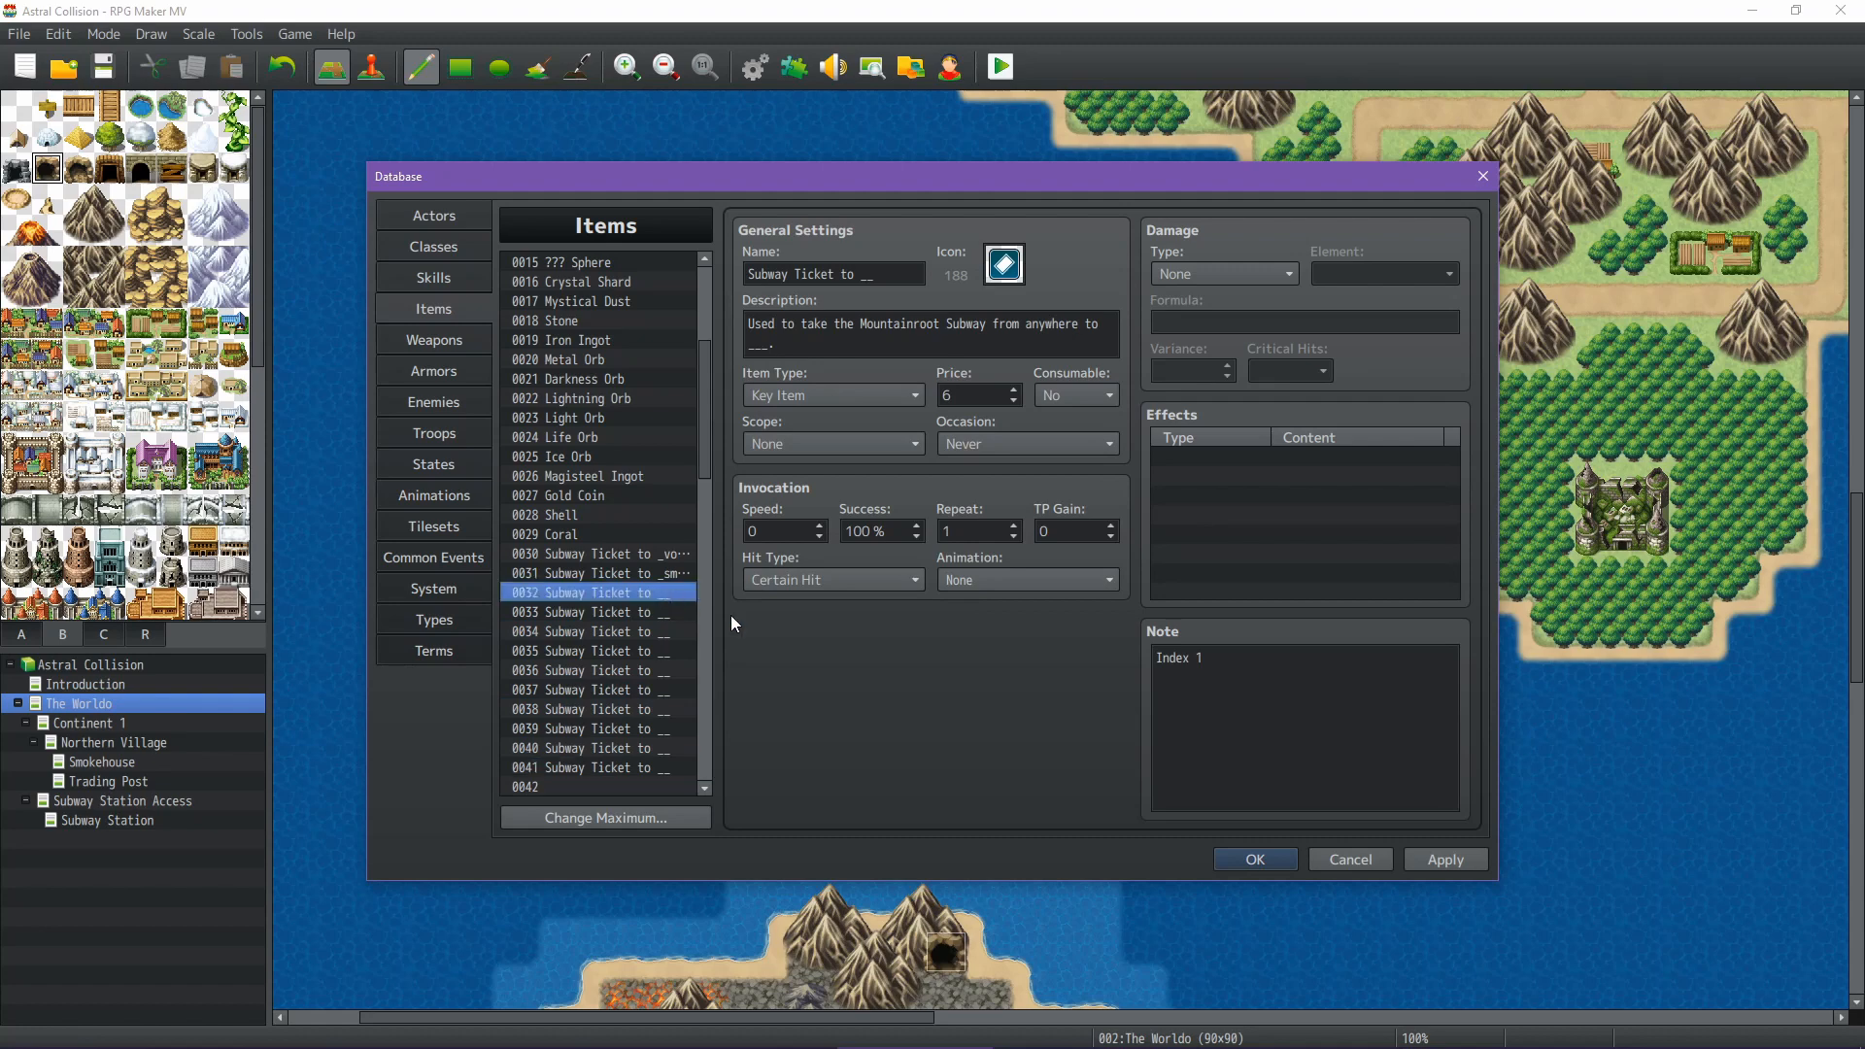
left_click(1257, 658)
key("BackSpace")
type("2")
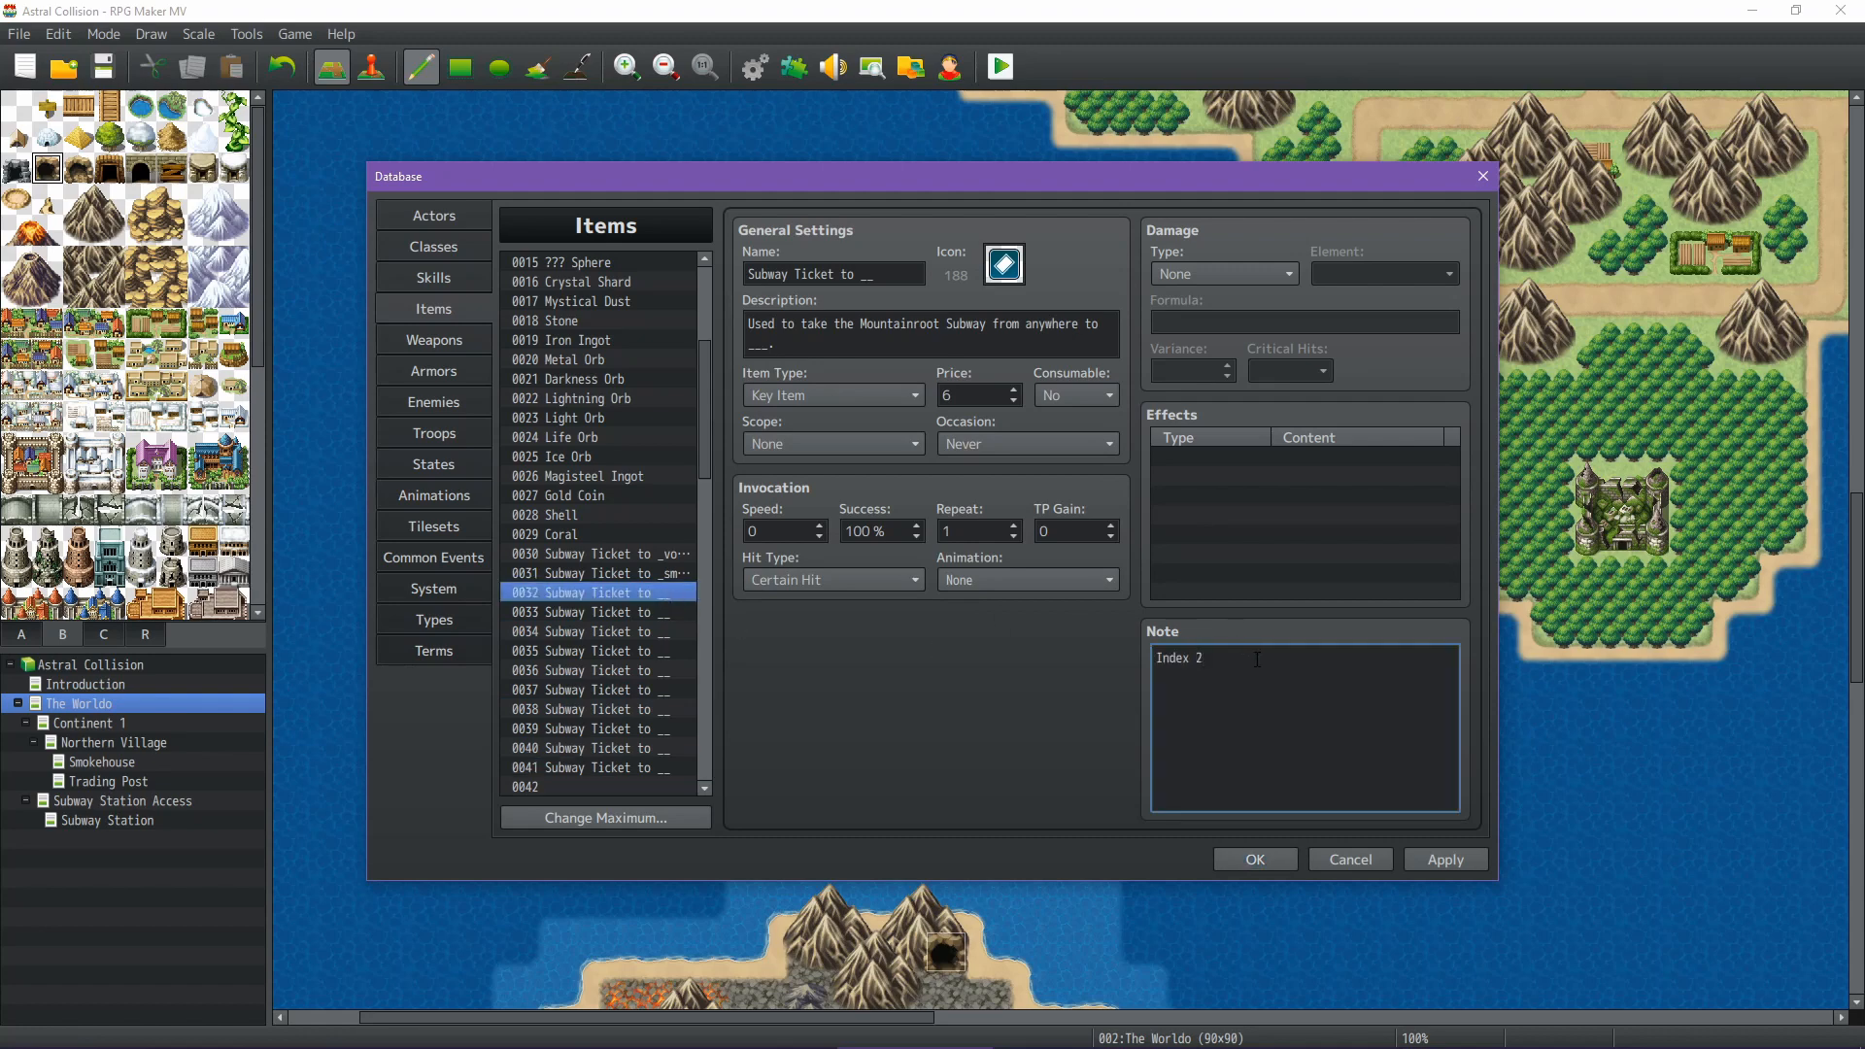
left_click(674, 614)
left_click(1257, 661)
key("BackSpace")
type("3")
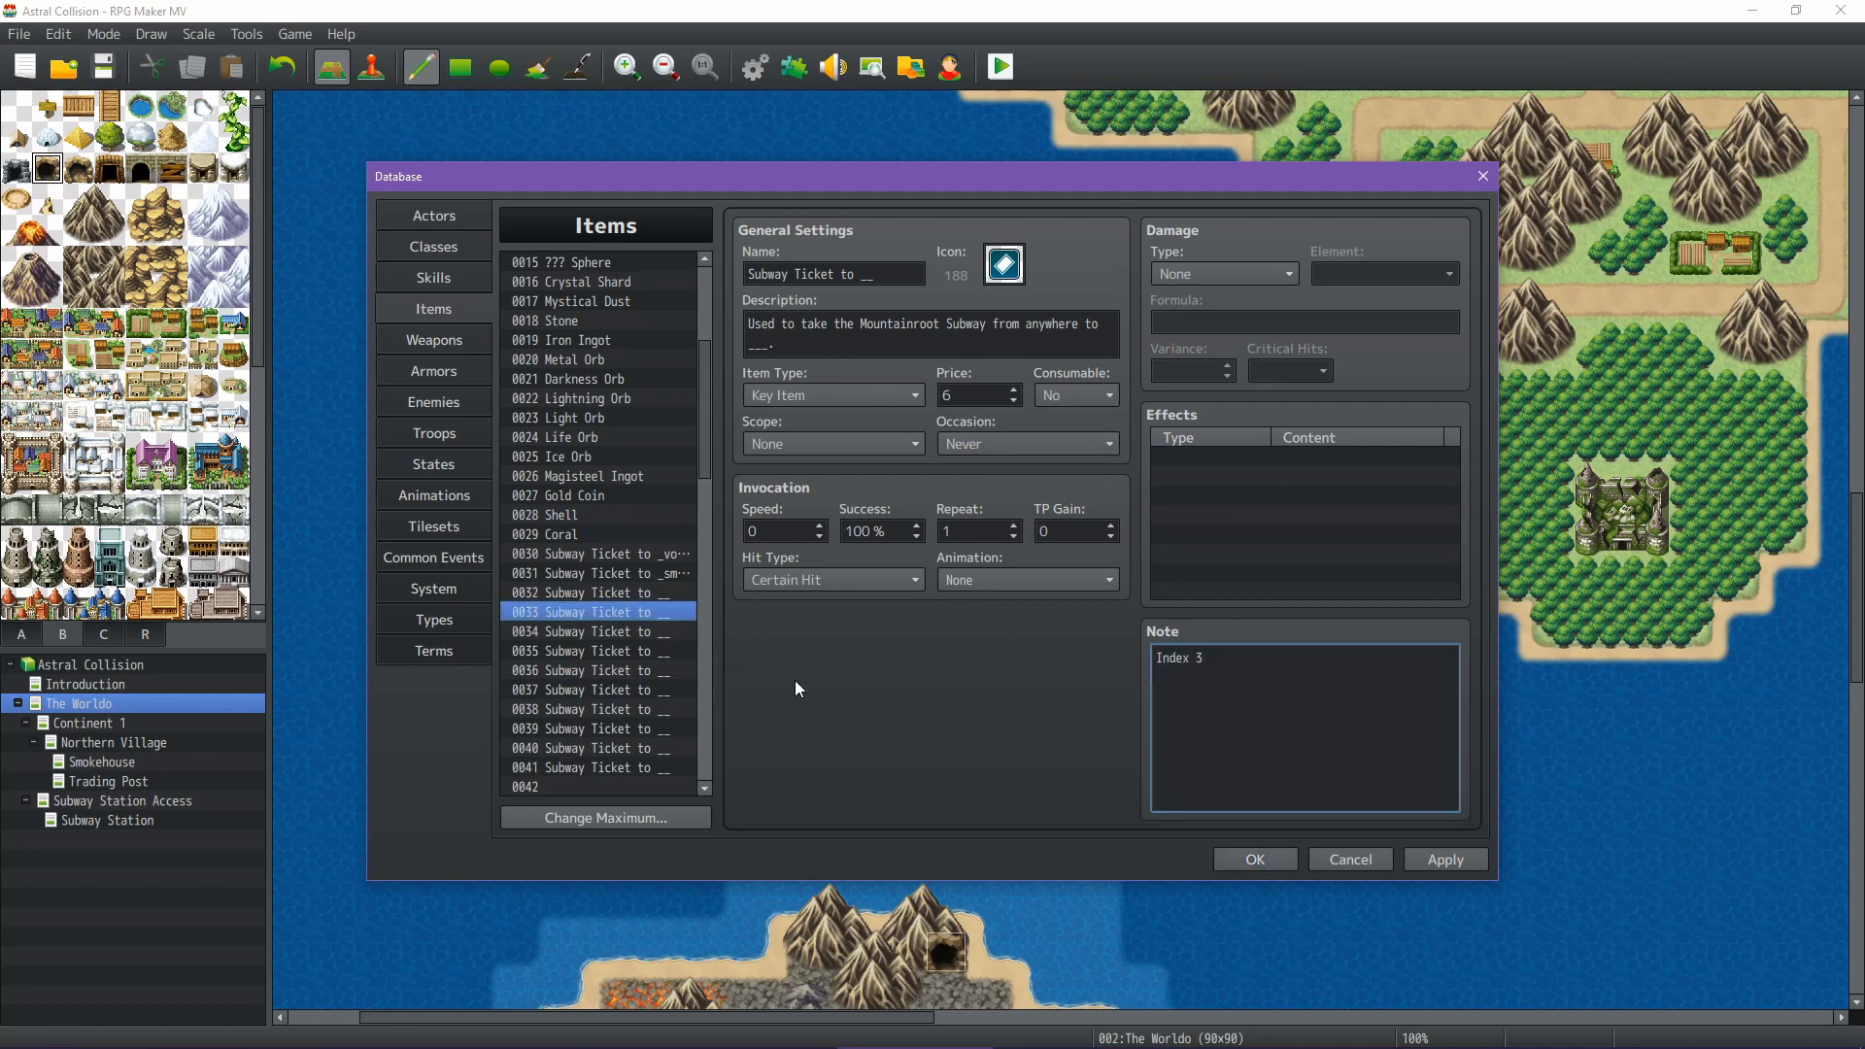
left_click(657, 630)
left_click(1257, 661)
key("BackSpace")
type("4")
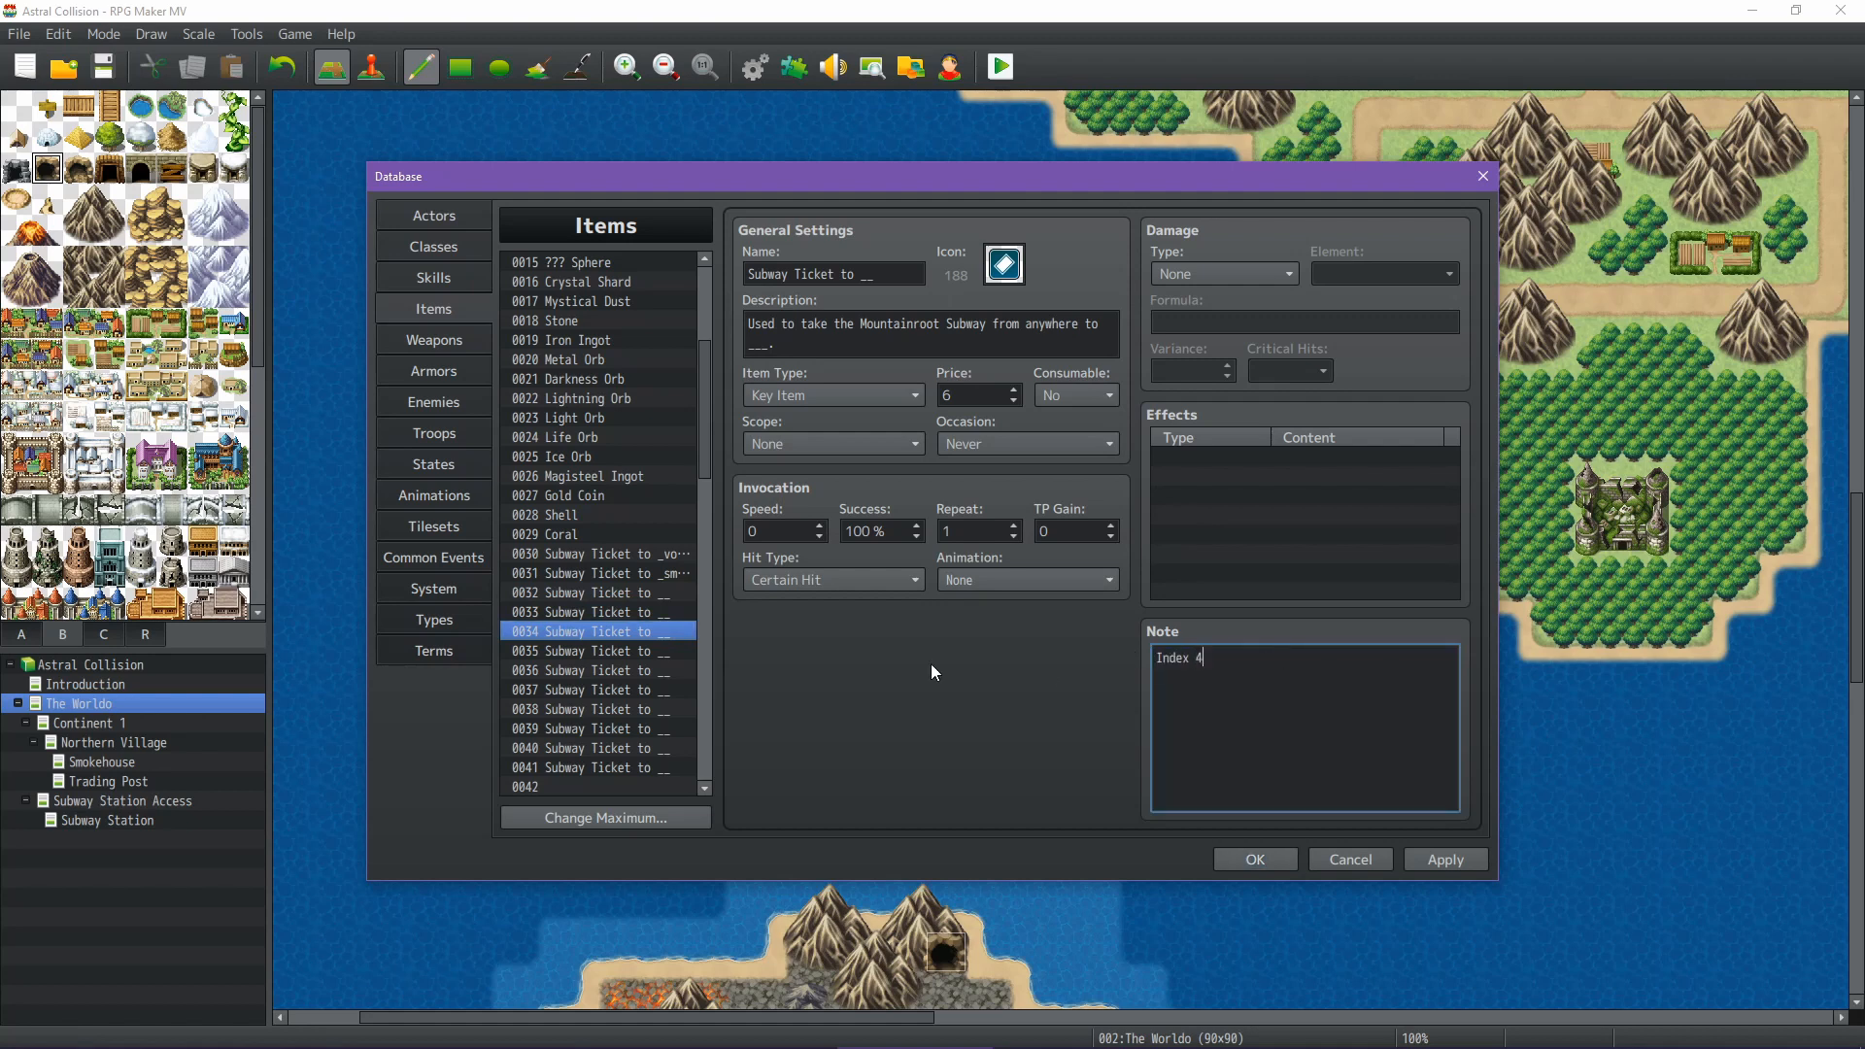
Set the notes of subway ticket items 0035, 0036 and 0037 to Index 5, Index 6 and Index 7
left_click(641, 652)
left_click(1256, 661)
key("BackSpace")
type("5")
left_click(666, 673)
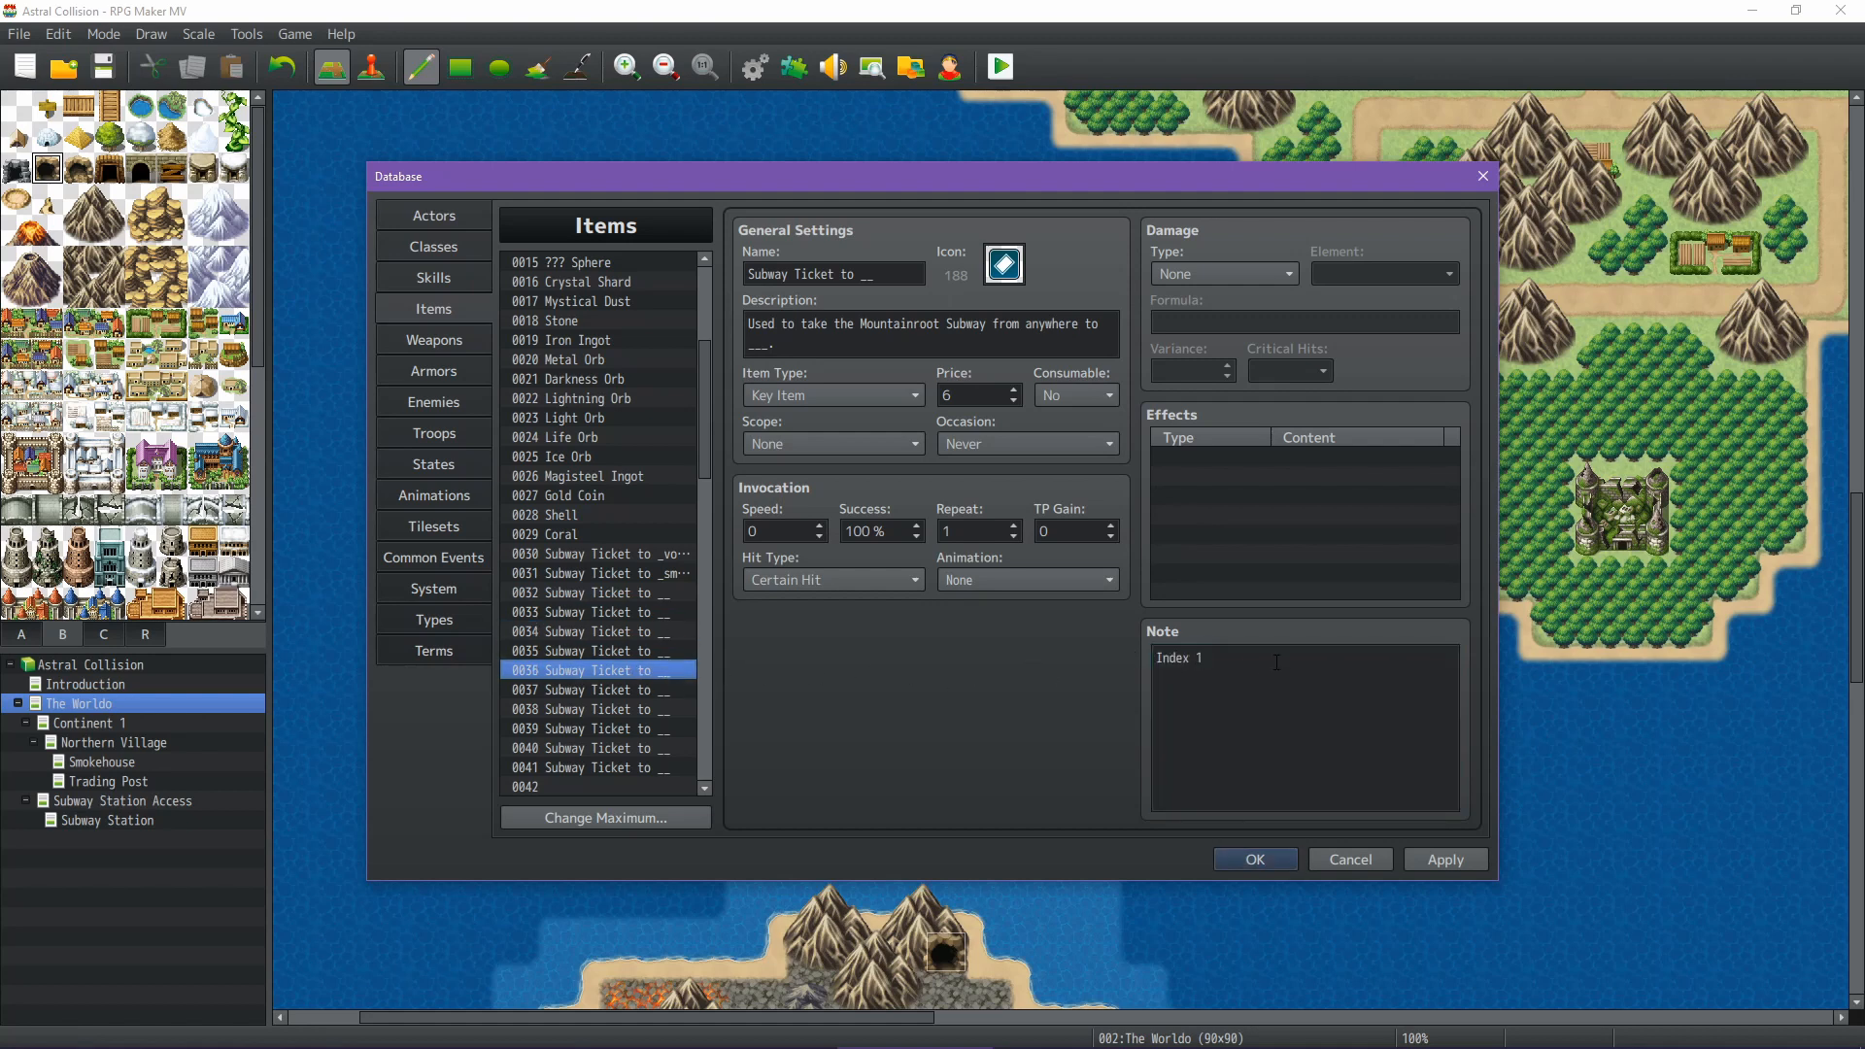
left_click(1277, 663)
key("BackSpace")
type("6")
left_click(665, 694)
left_click(1251, 659)
key("BackSpace")
type("7")
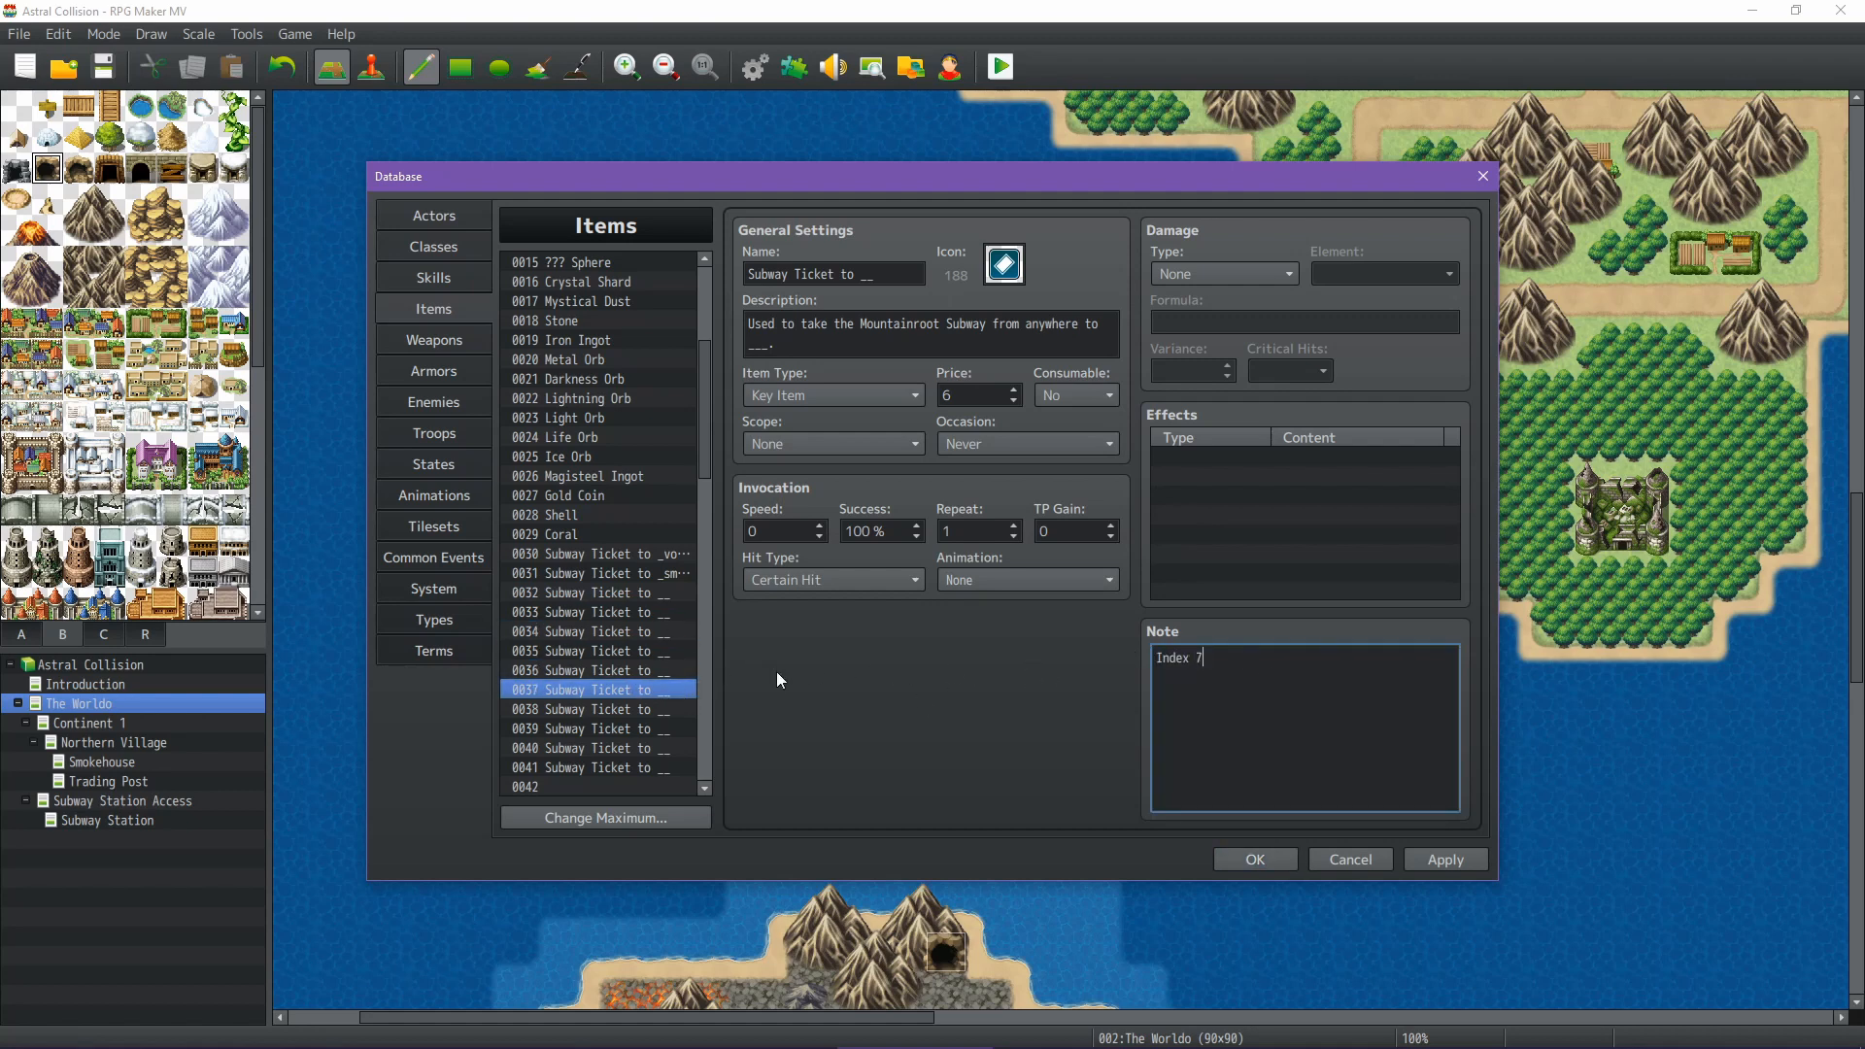
Set the notes of subway ticket items 0038 and 0039 to Index 8 and Index 9
left_click(638, 711)
left_click(1181, 662)
key("BackSpace")
type("8")
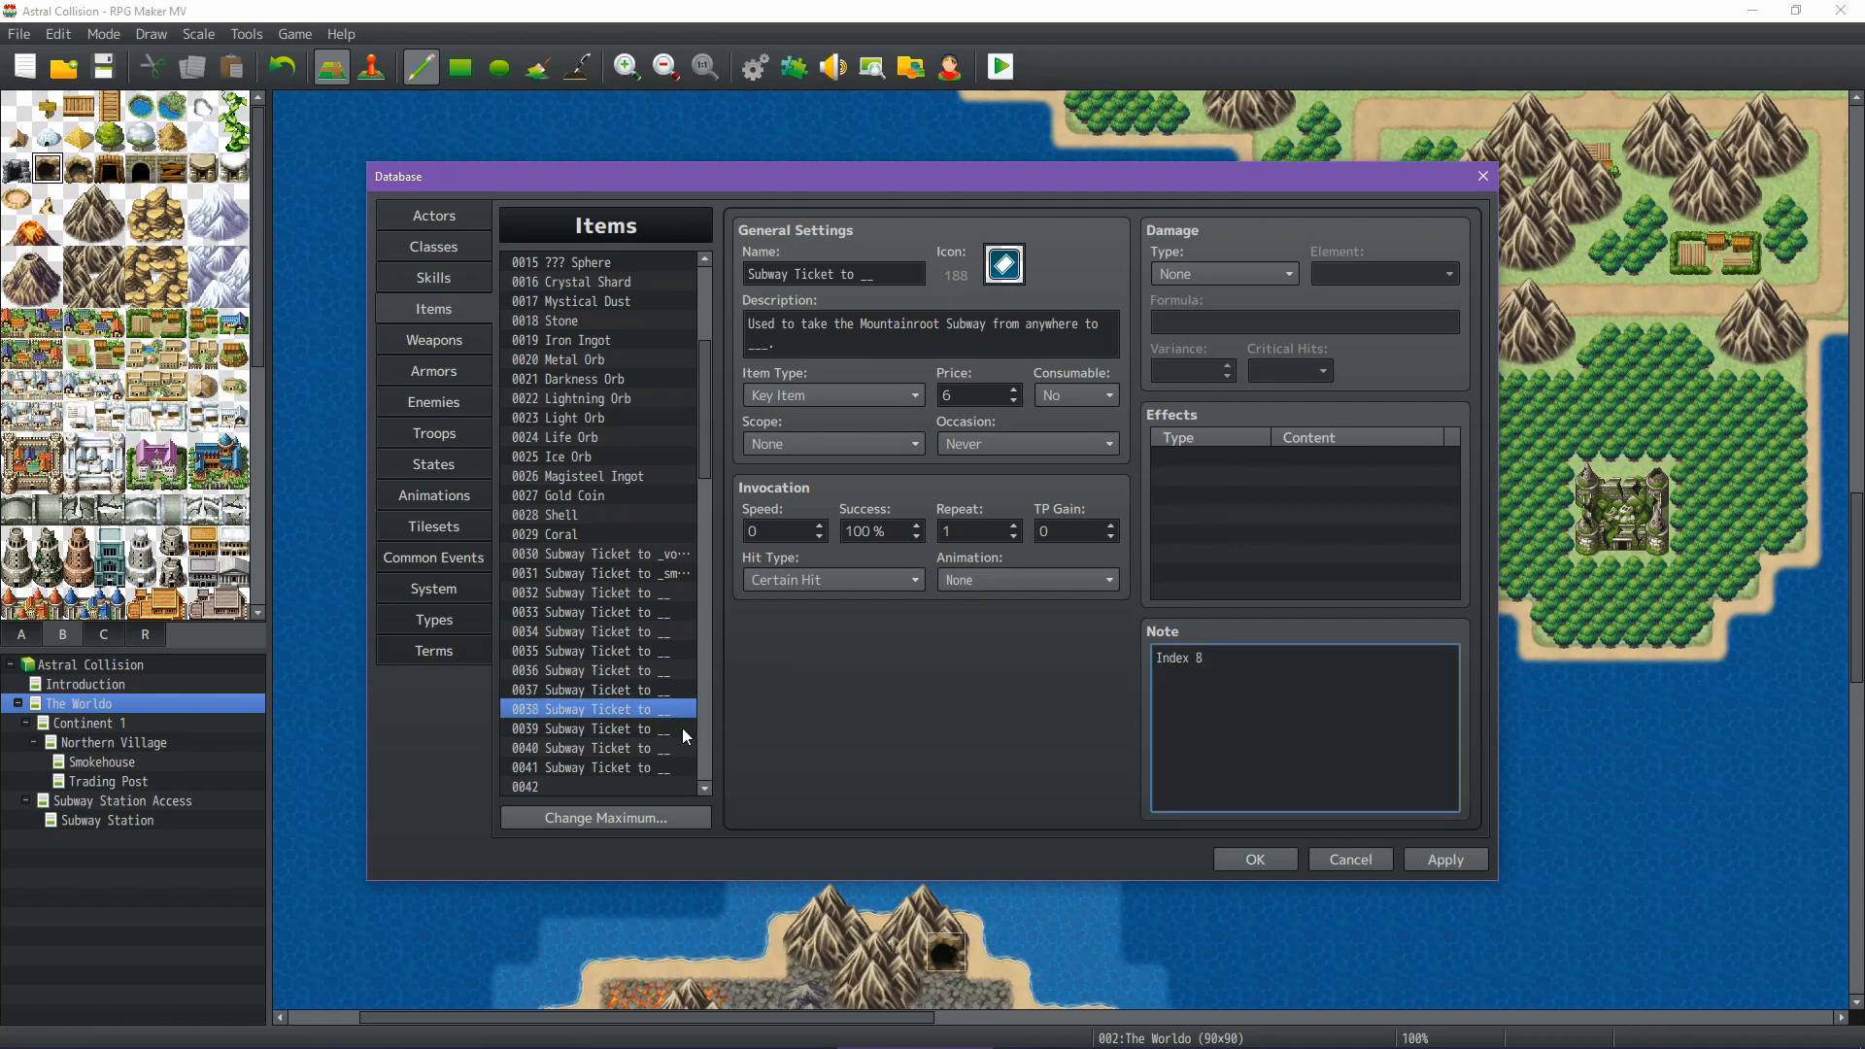
left_click(670, 729)
left_click(1176, 666)
key("BackSpace")
type("9")
Set the notes of subway ticket items 0040 and 0041 to Index 10 and Index 11, and save the database changes
left_click(680, 748)
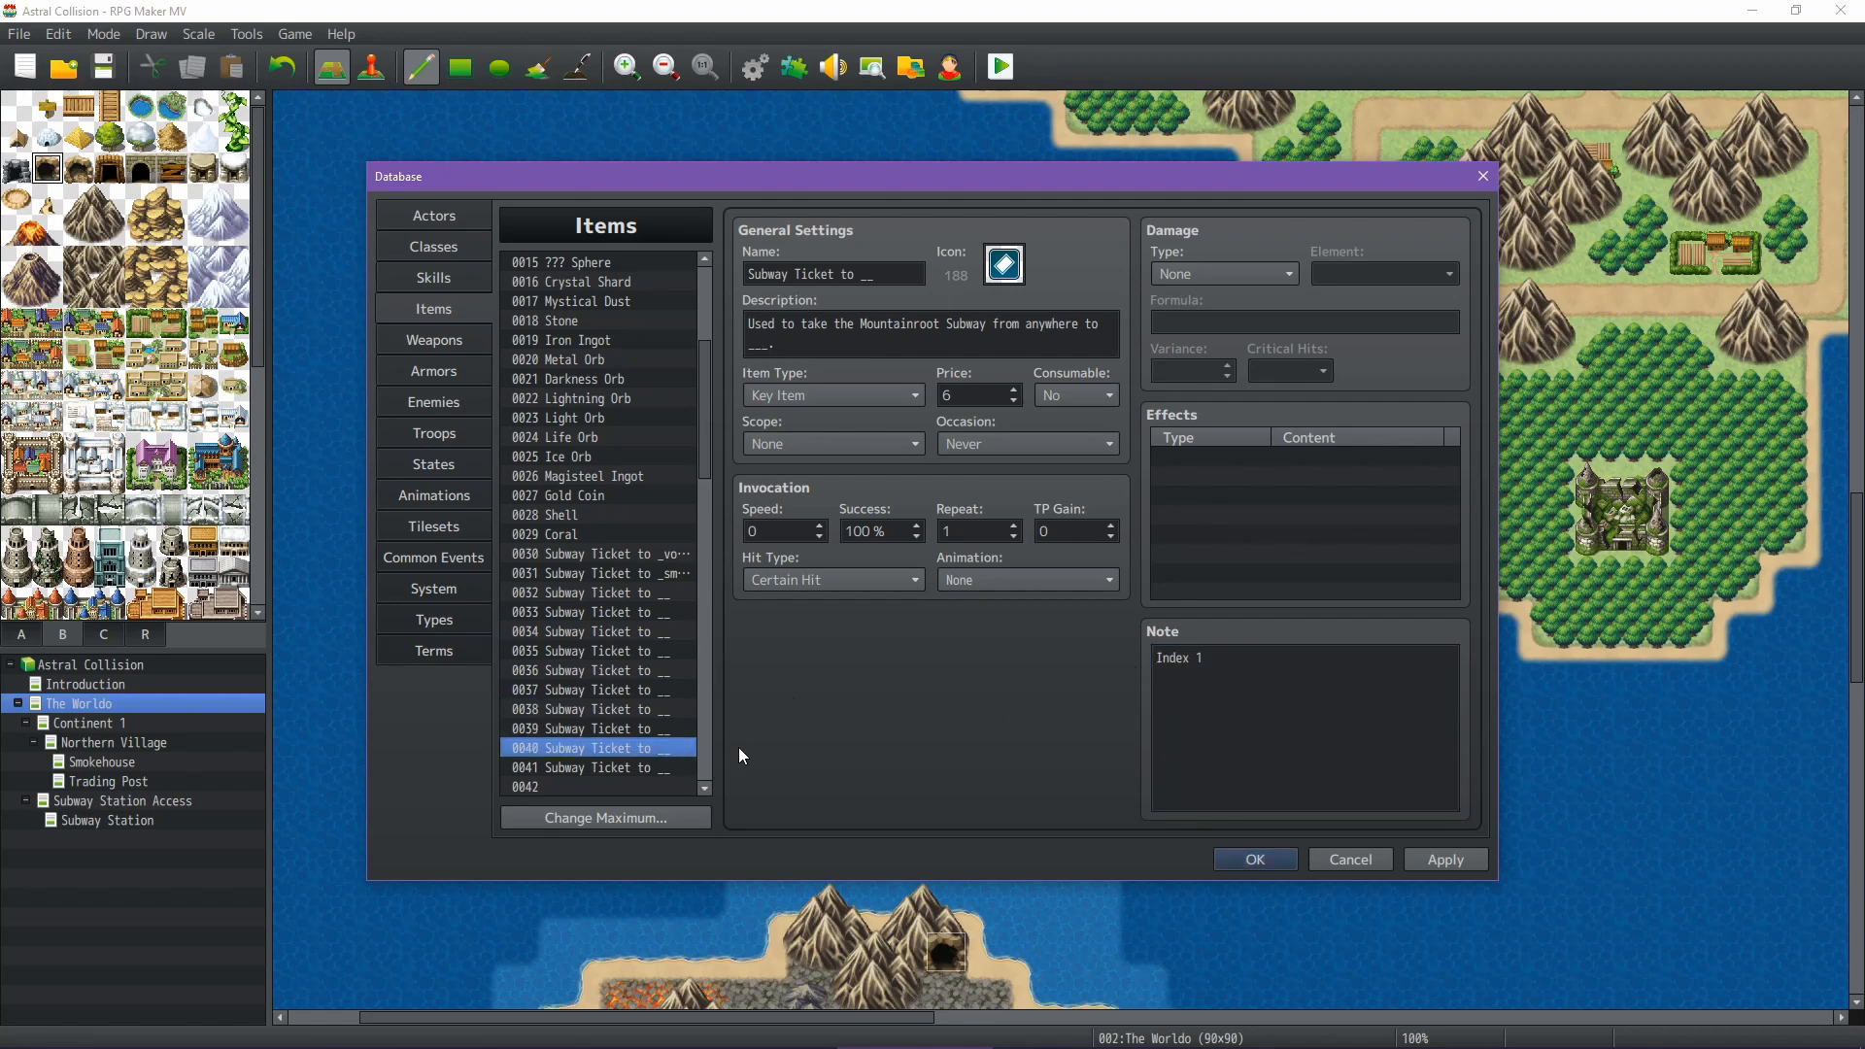
left_click(1254, 677)
type("0")
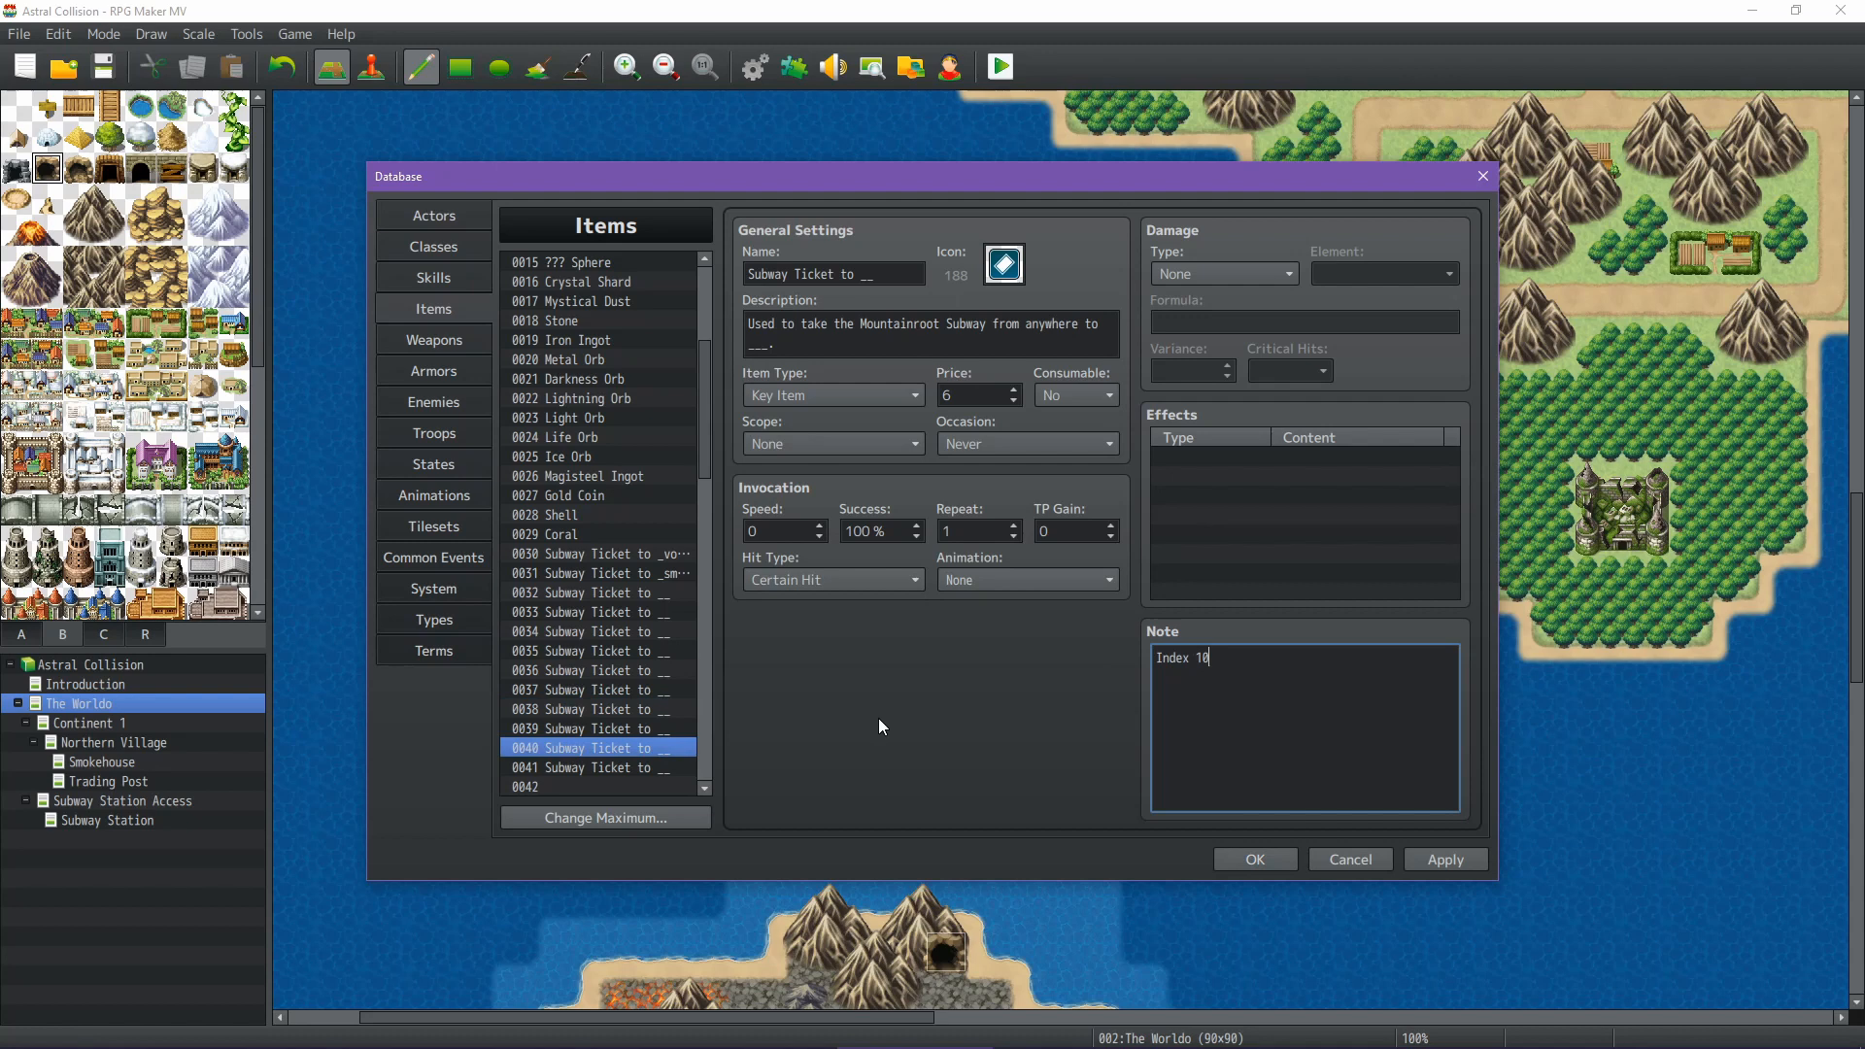
left_click(655, 769)
left_click(1266, 665)
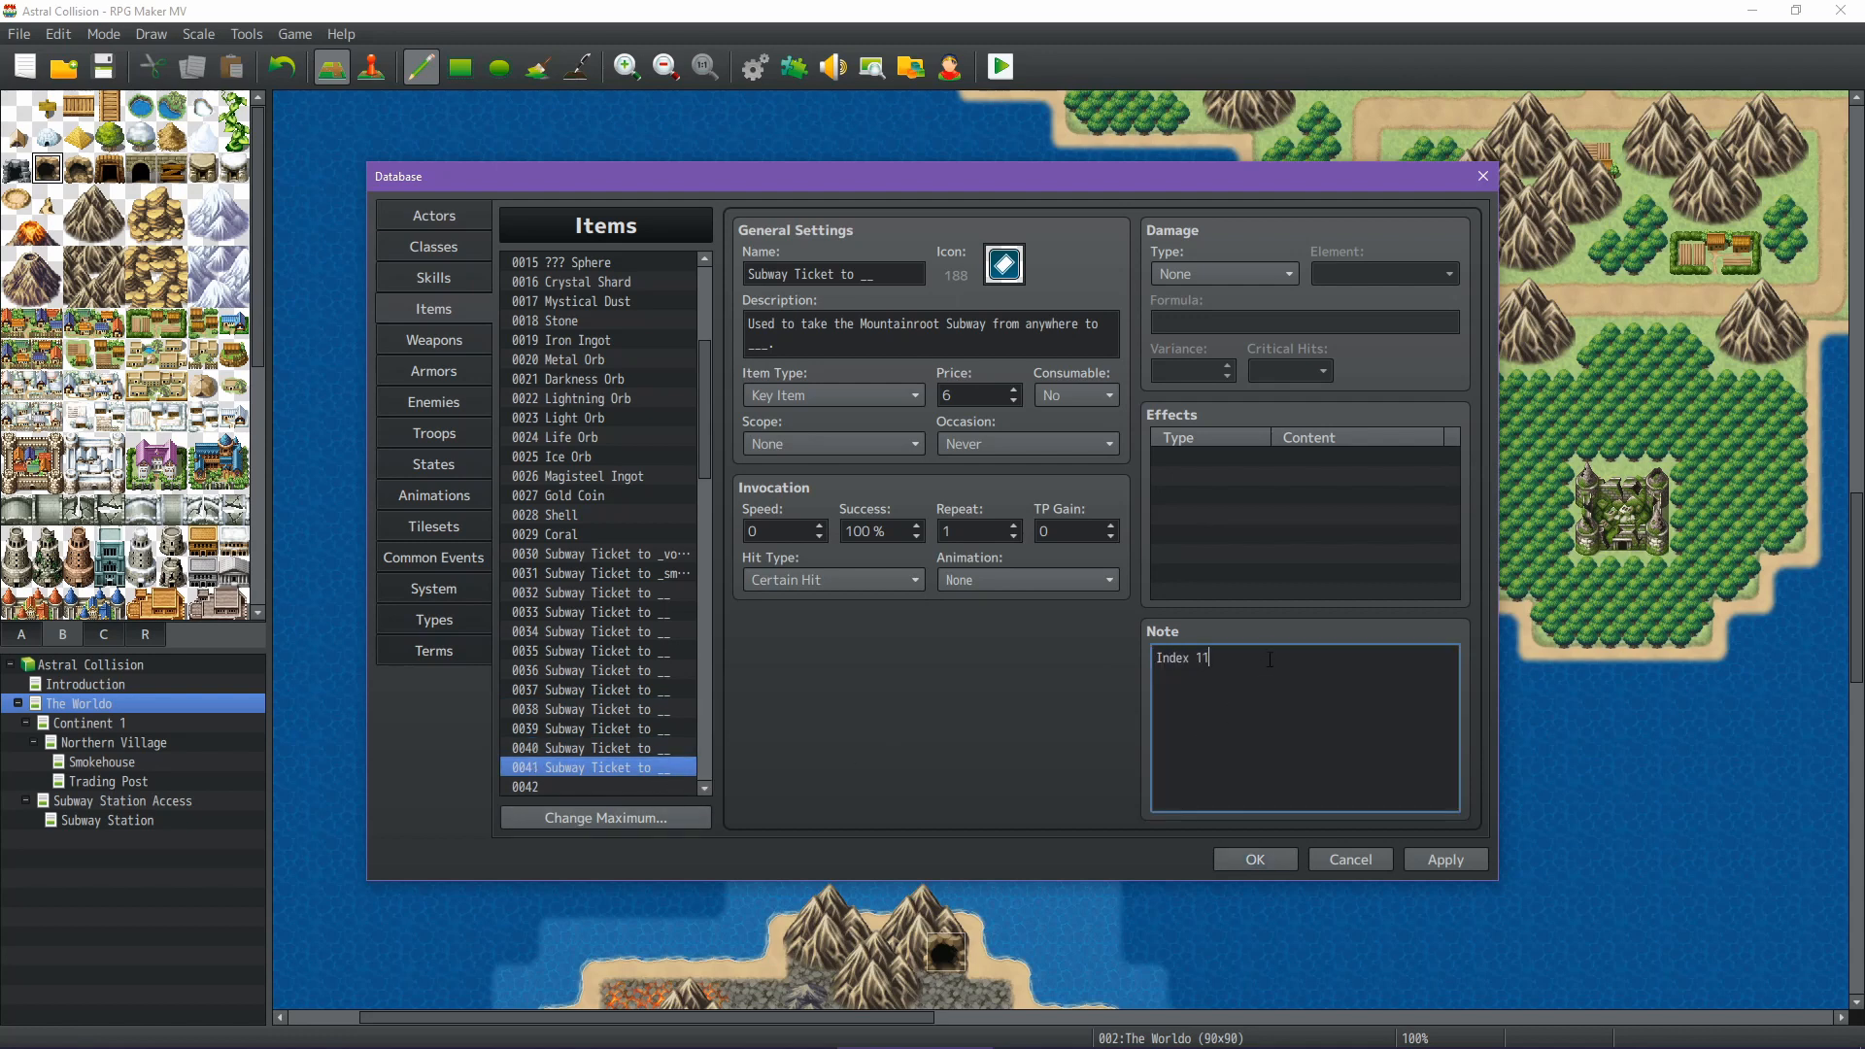
left_click(610, 551)
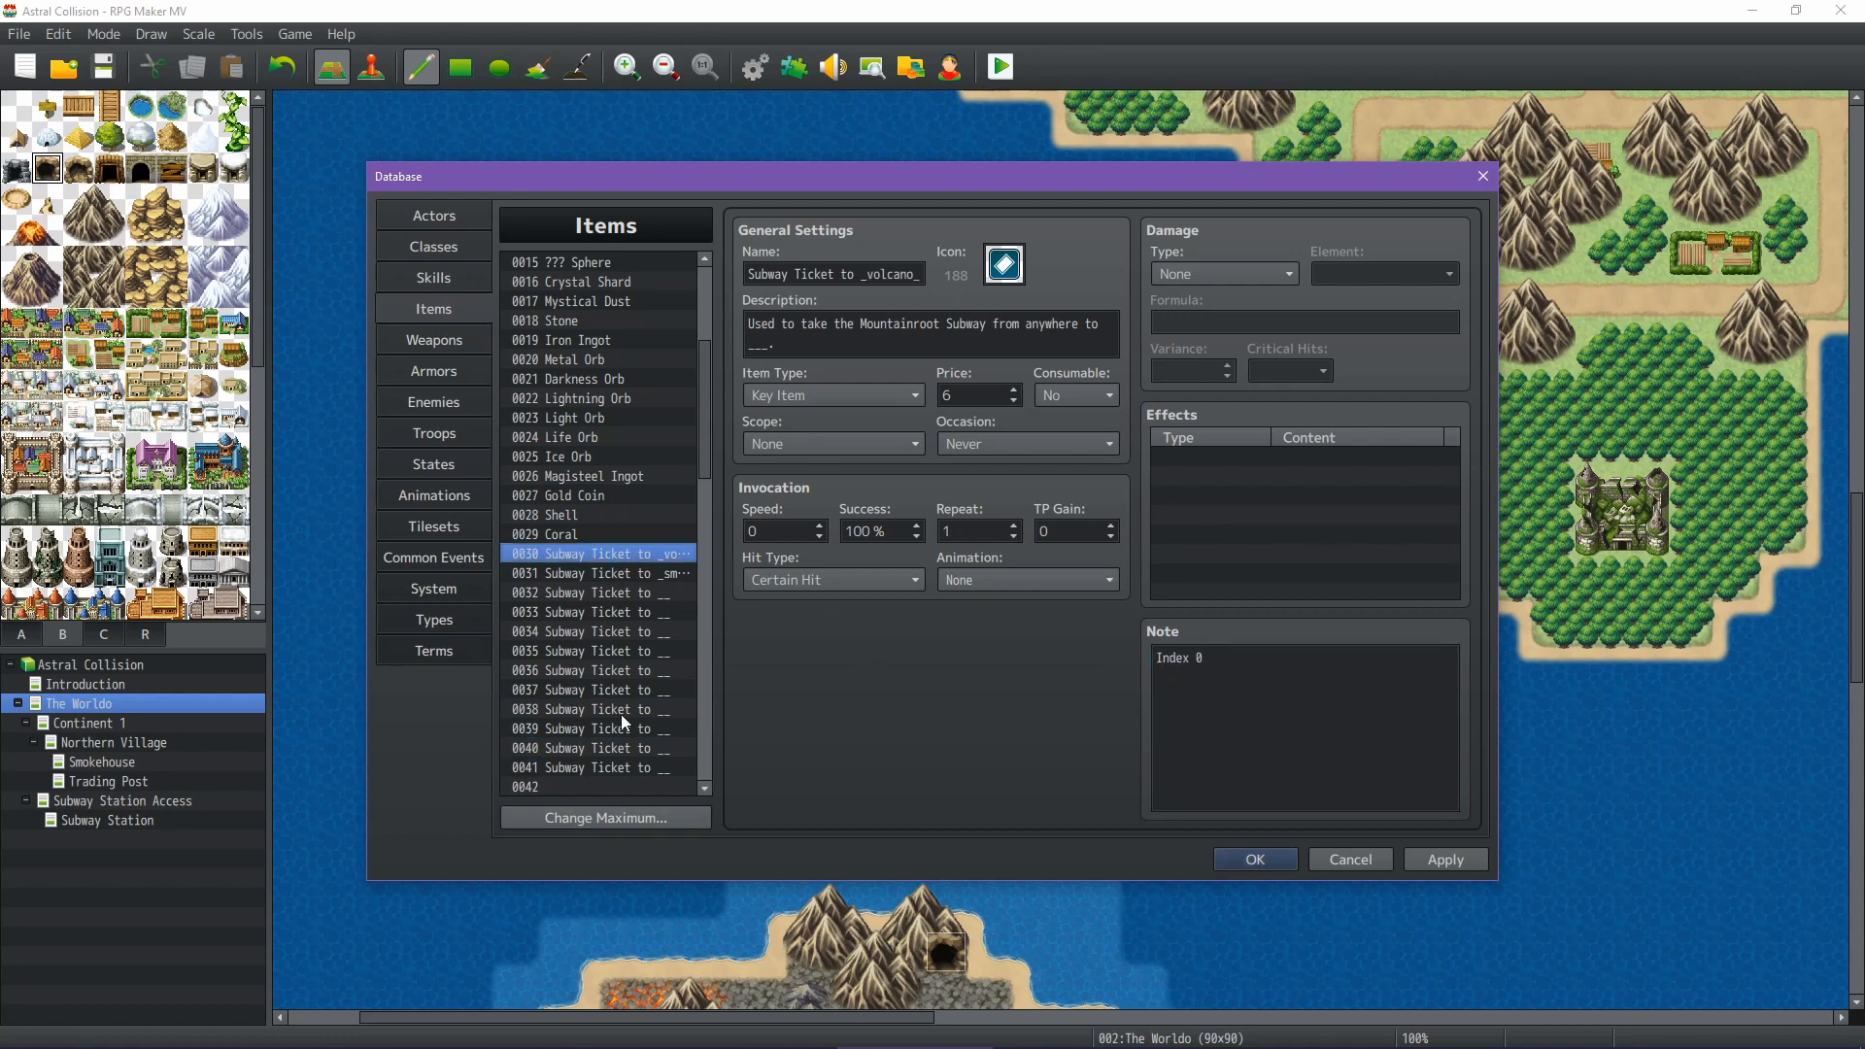
left_click(618, 767)
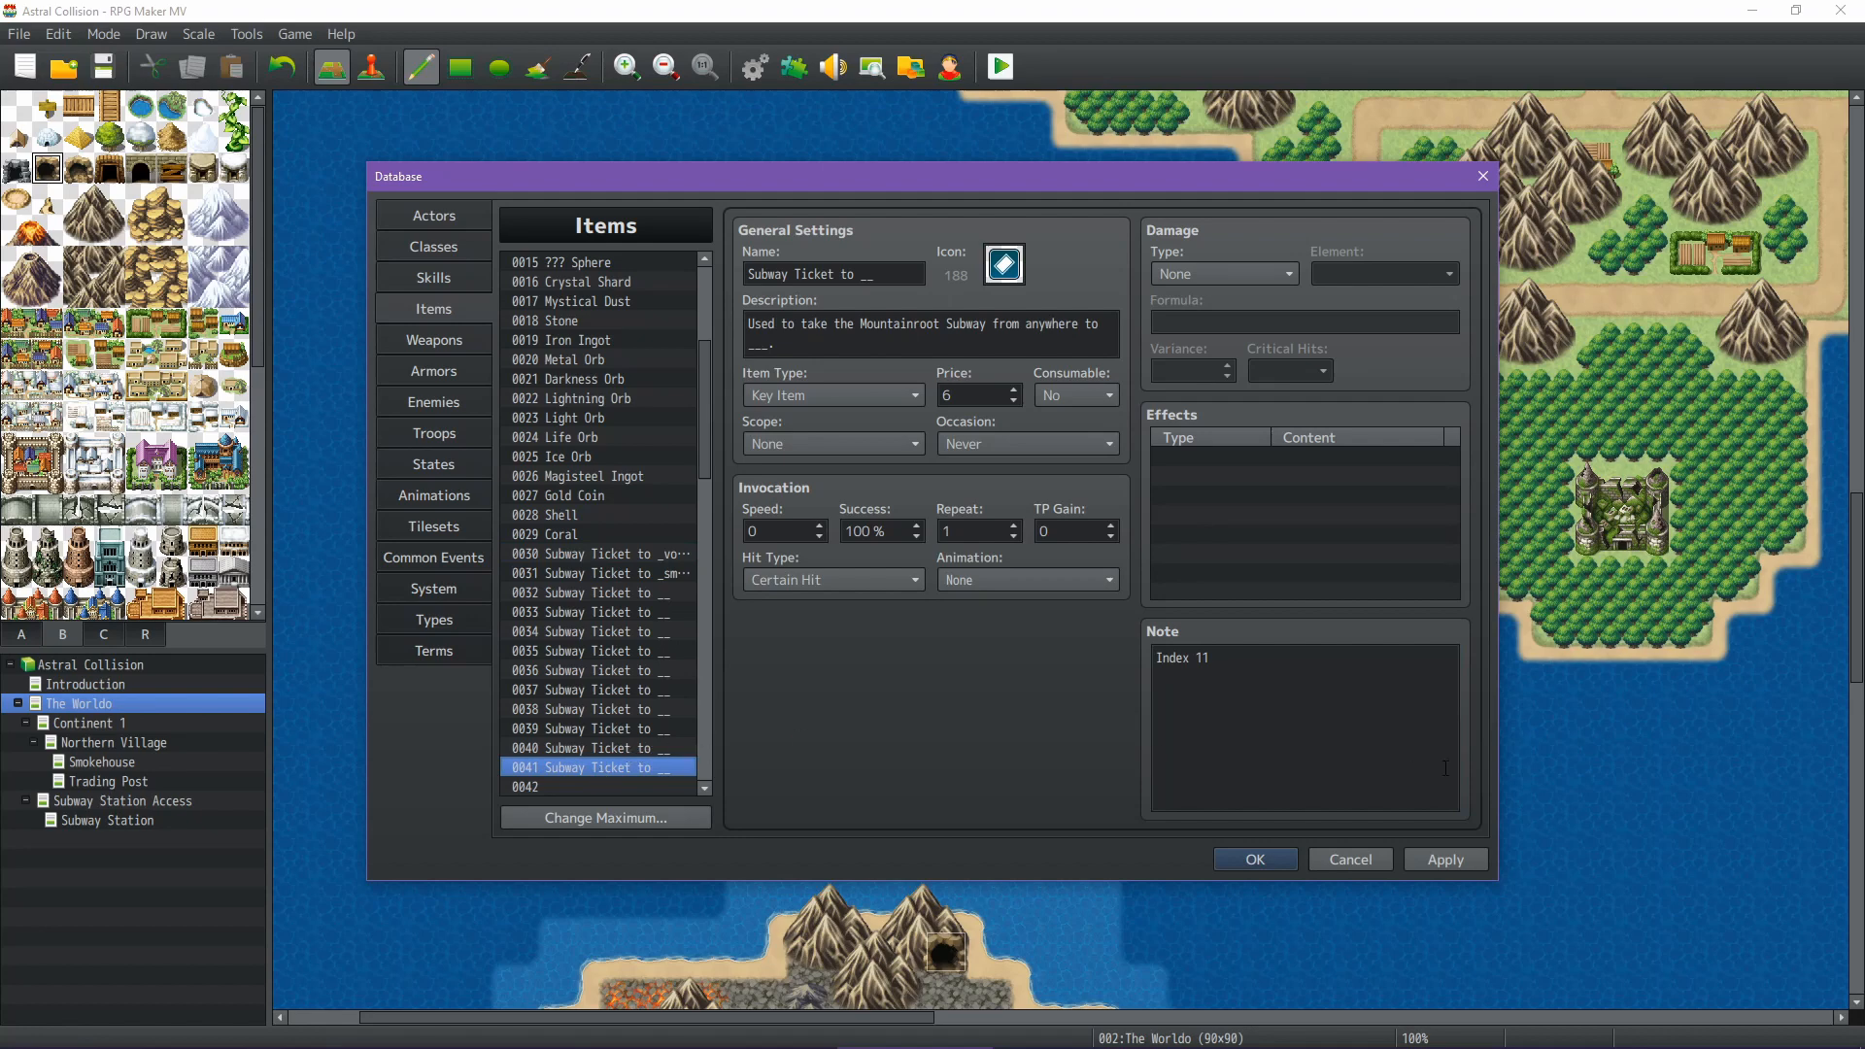
left_click(1248, 861)
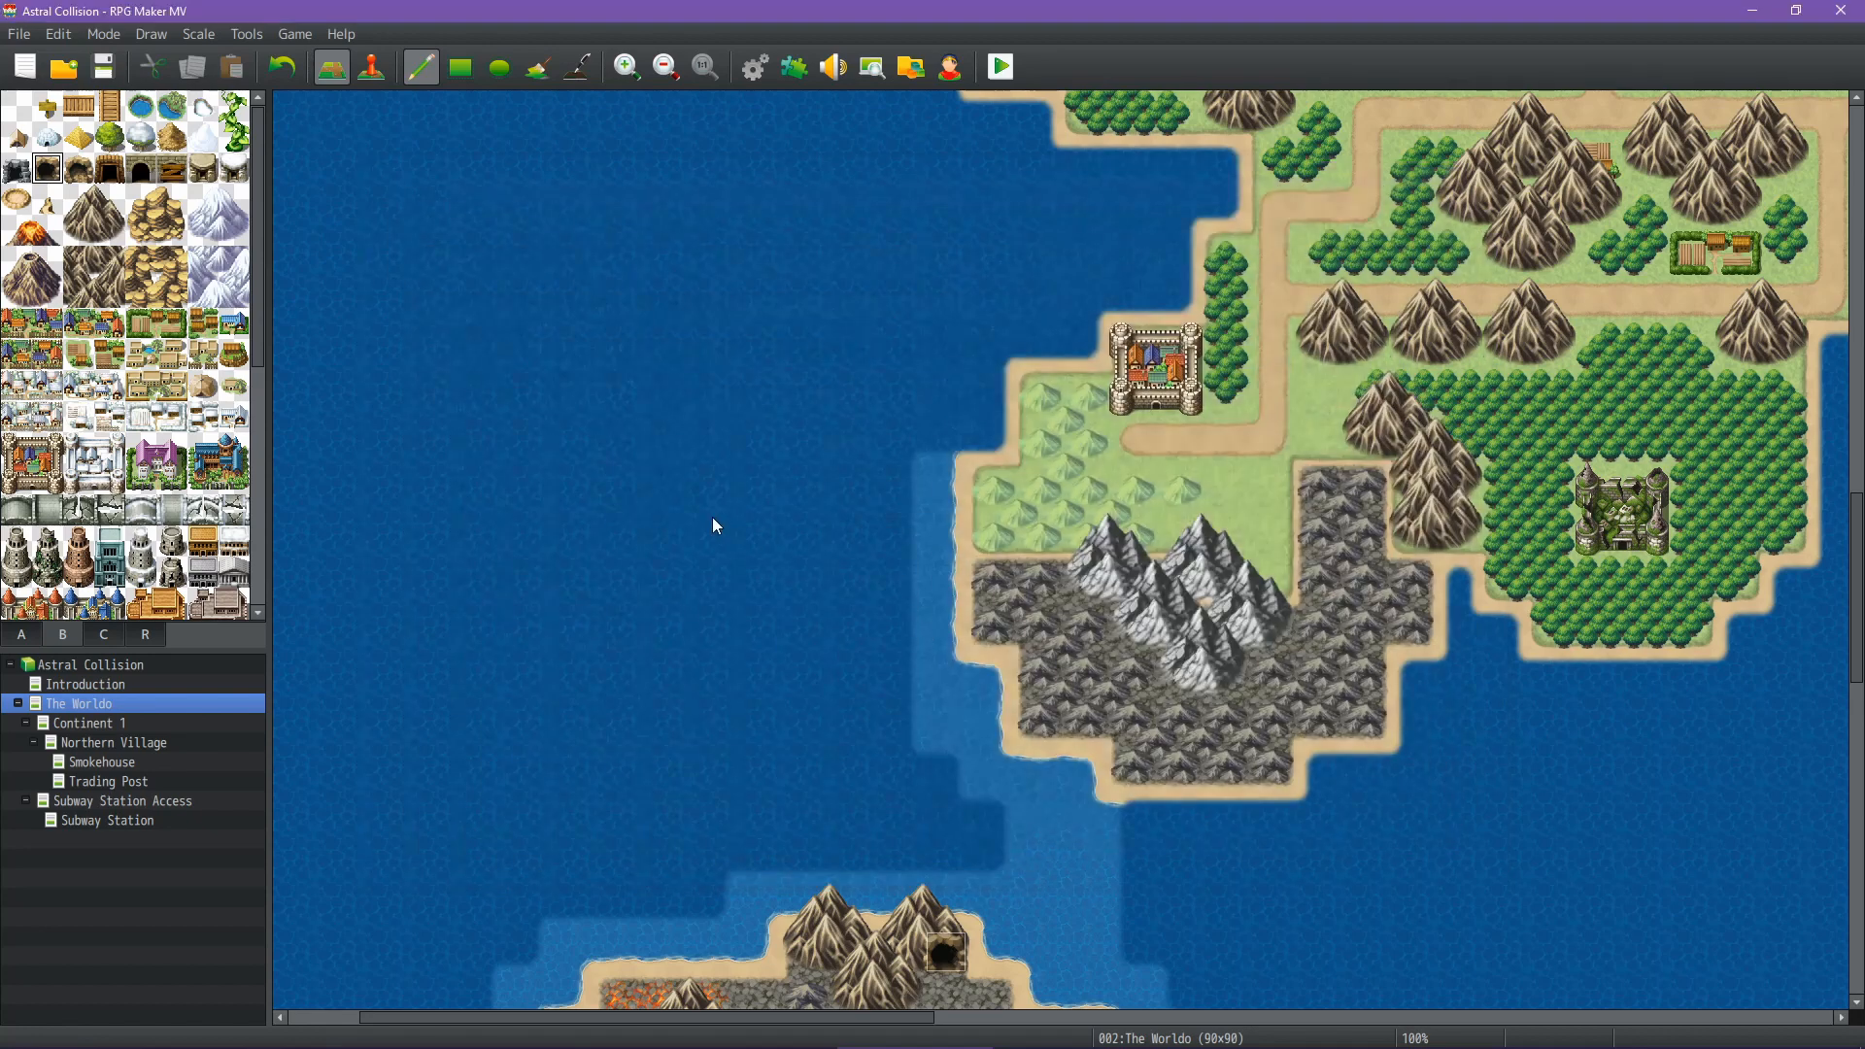
Open event EV003, the machine beside the exit wall on the Subway Station map, for editing
left_click(146, 822)
left_click(375, 70)
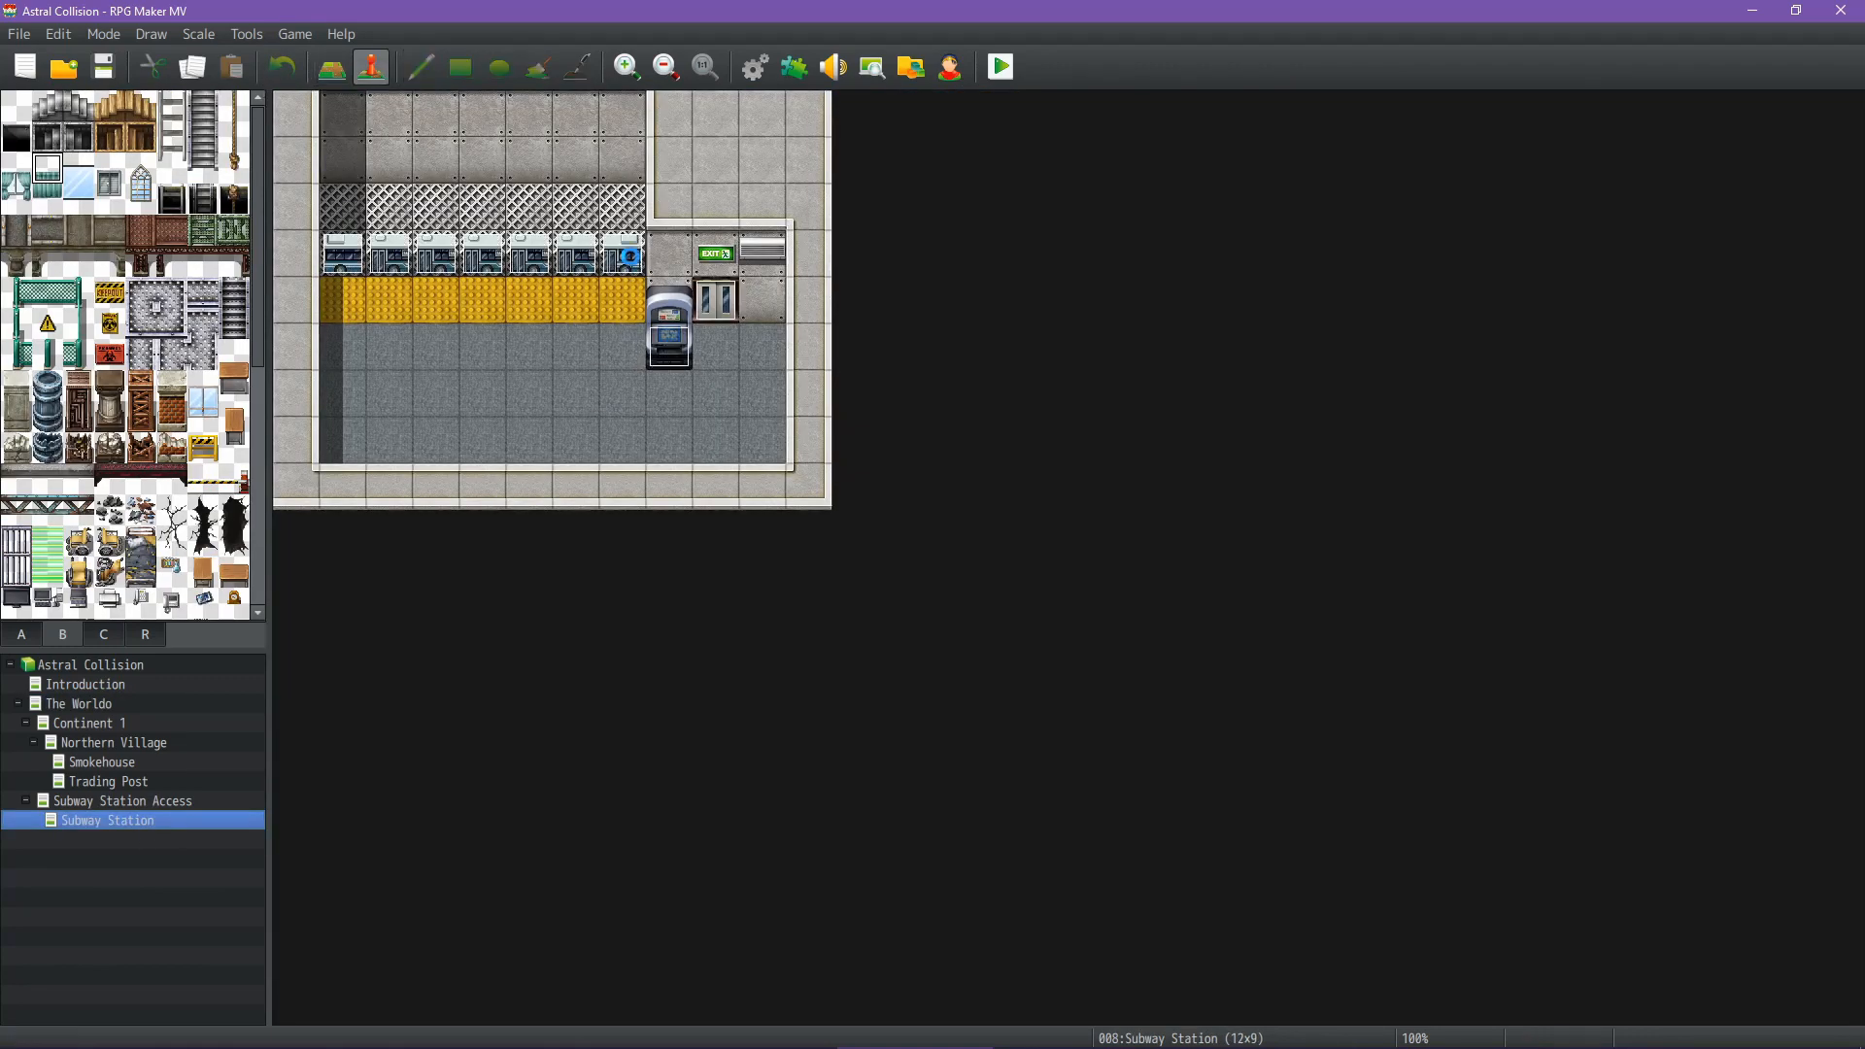
double_click(635, 264)
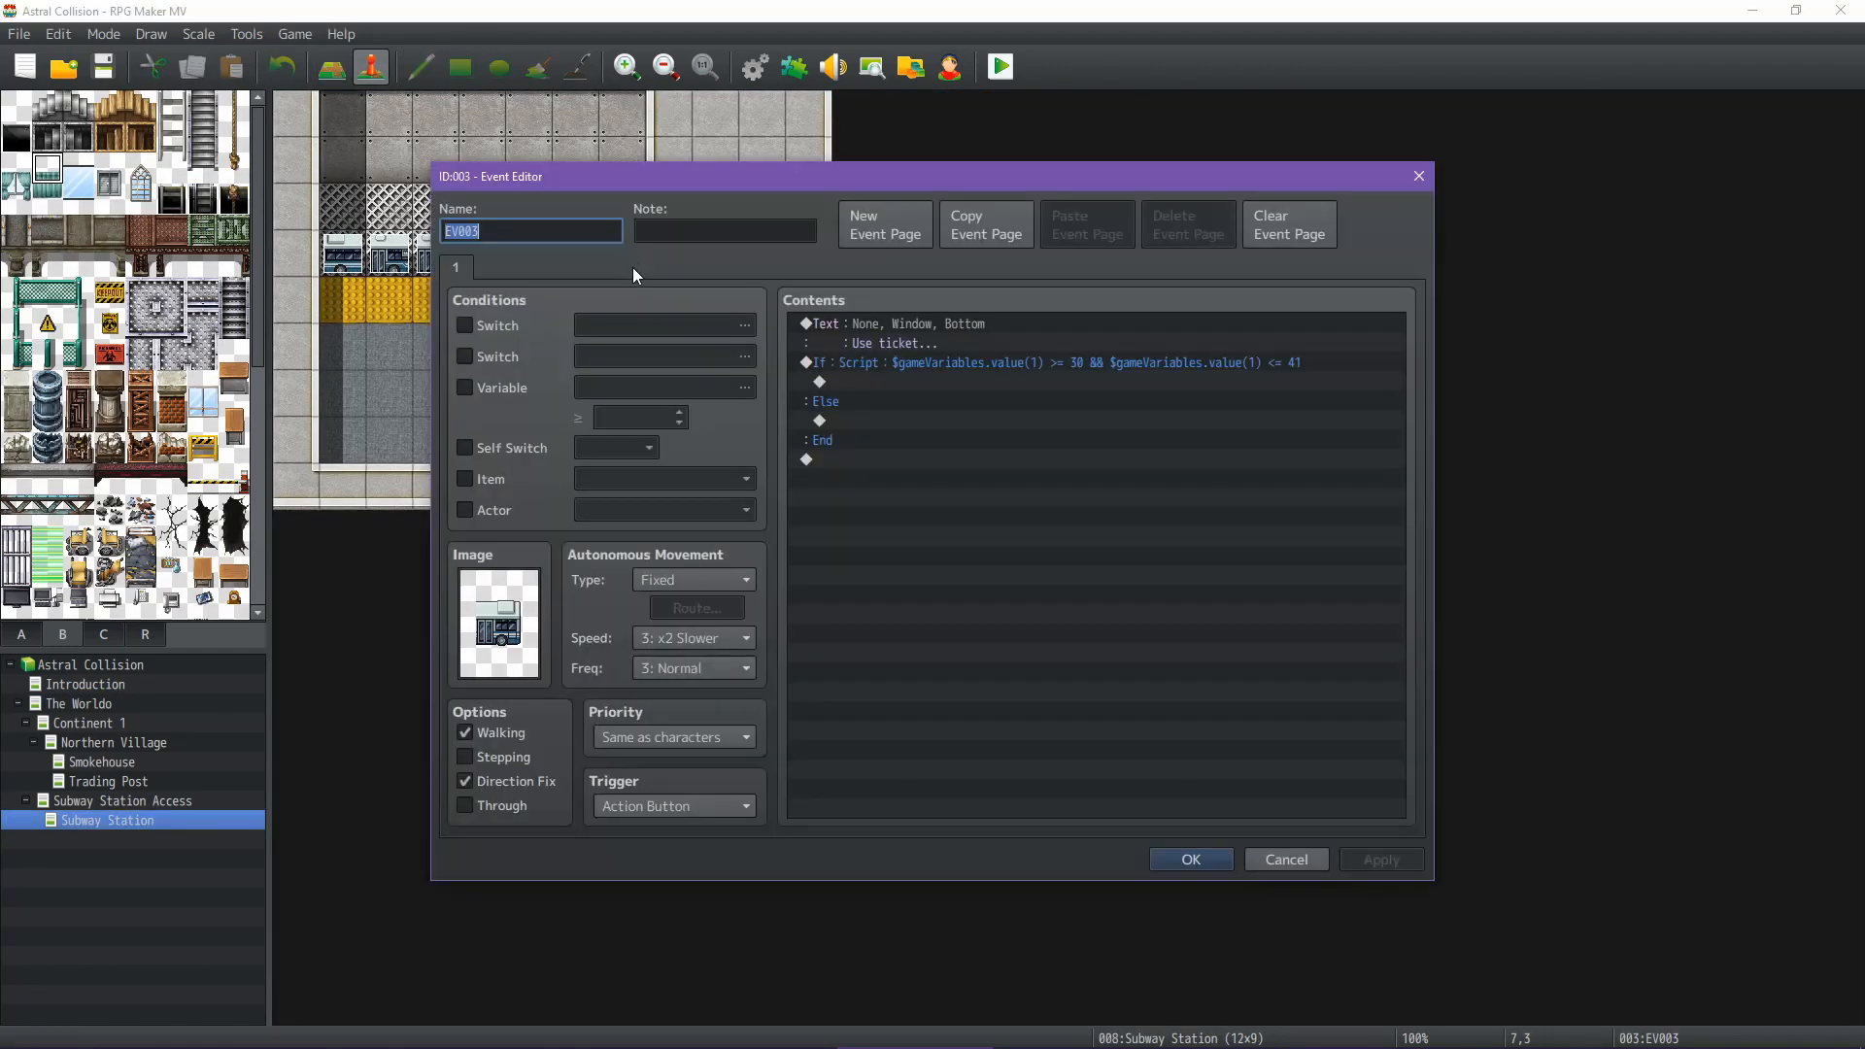
Close EV003 unchanged and check the event contents of two other ticket machines in the row
left_click(1264, 364)
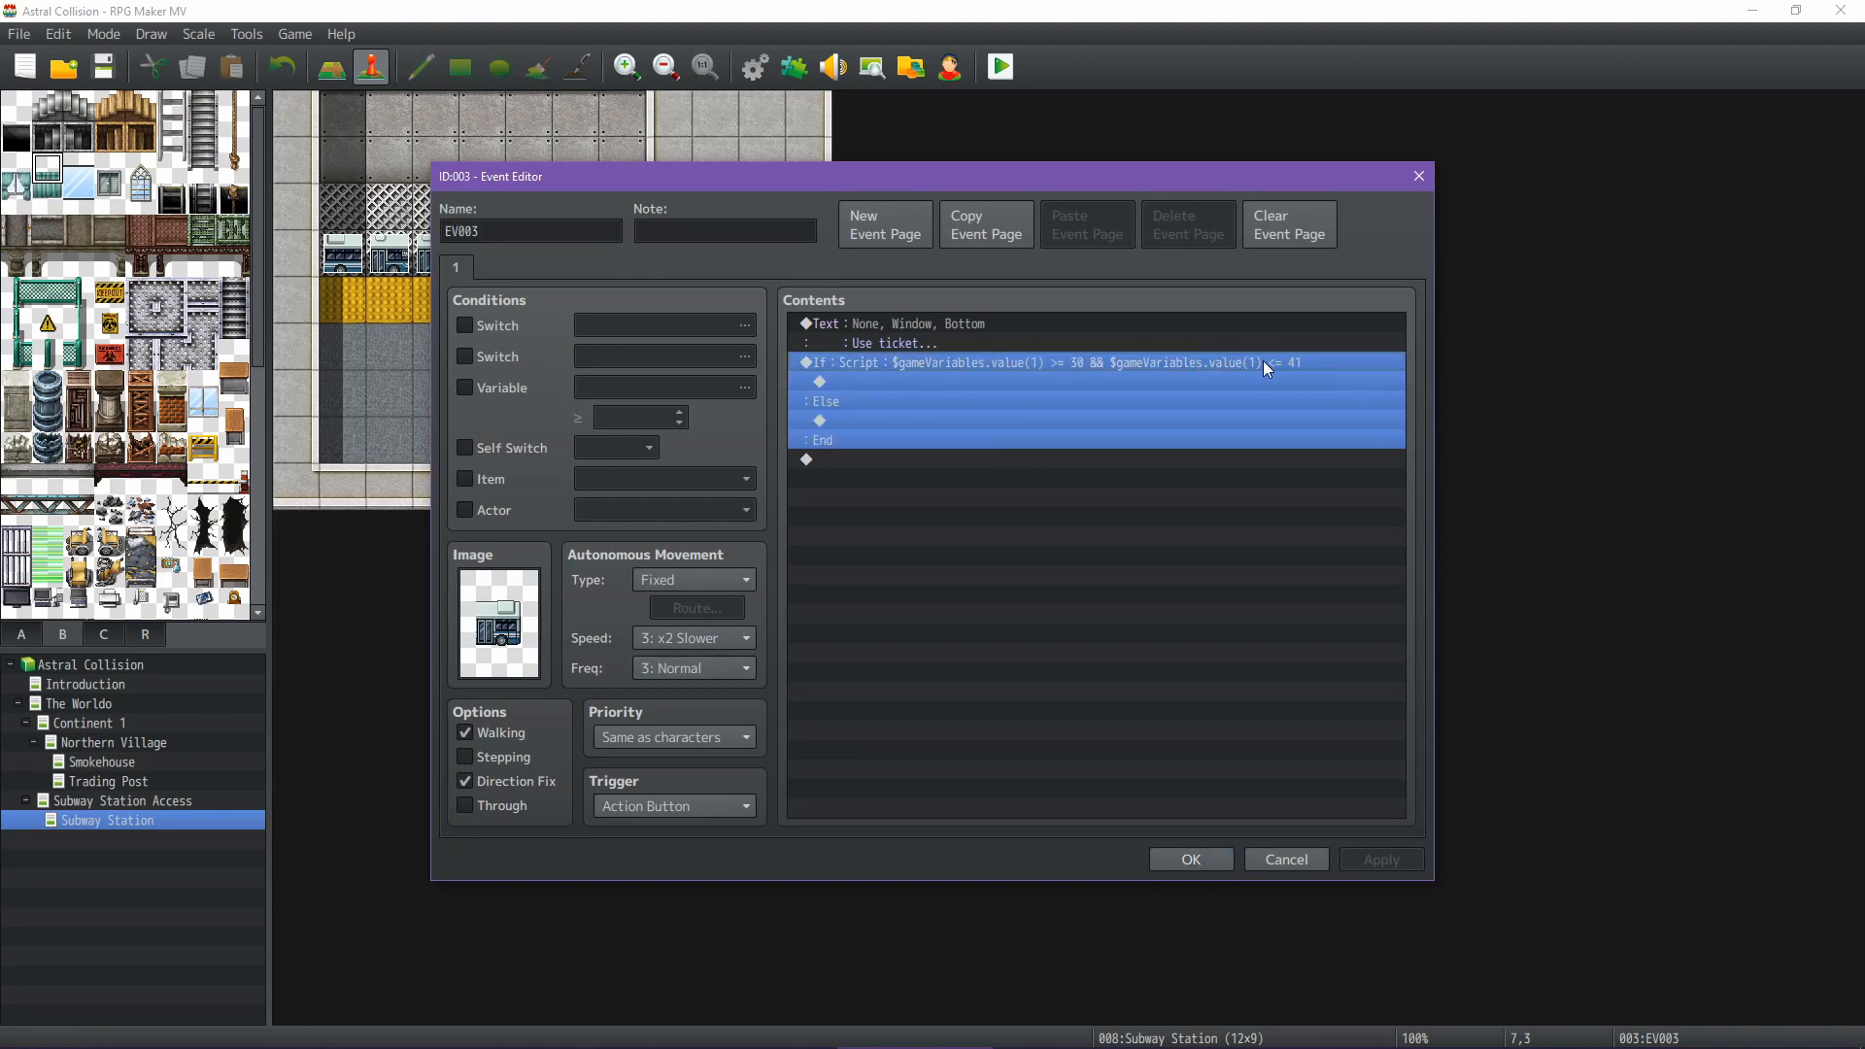
left_click(1286, 859)
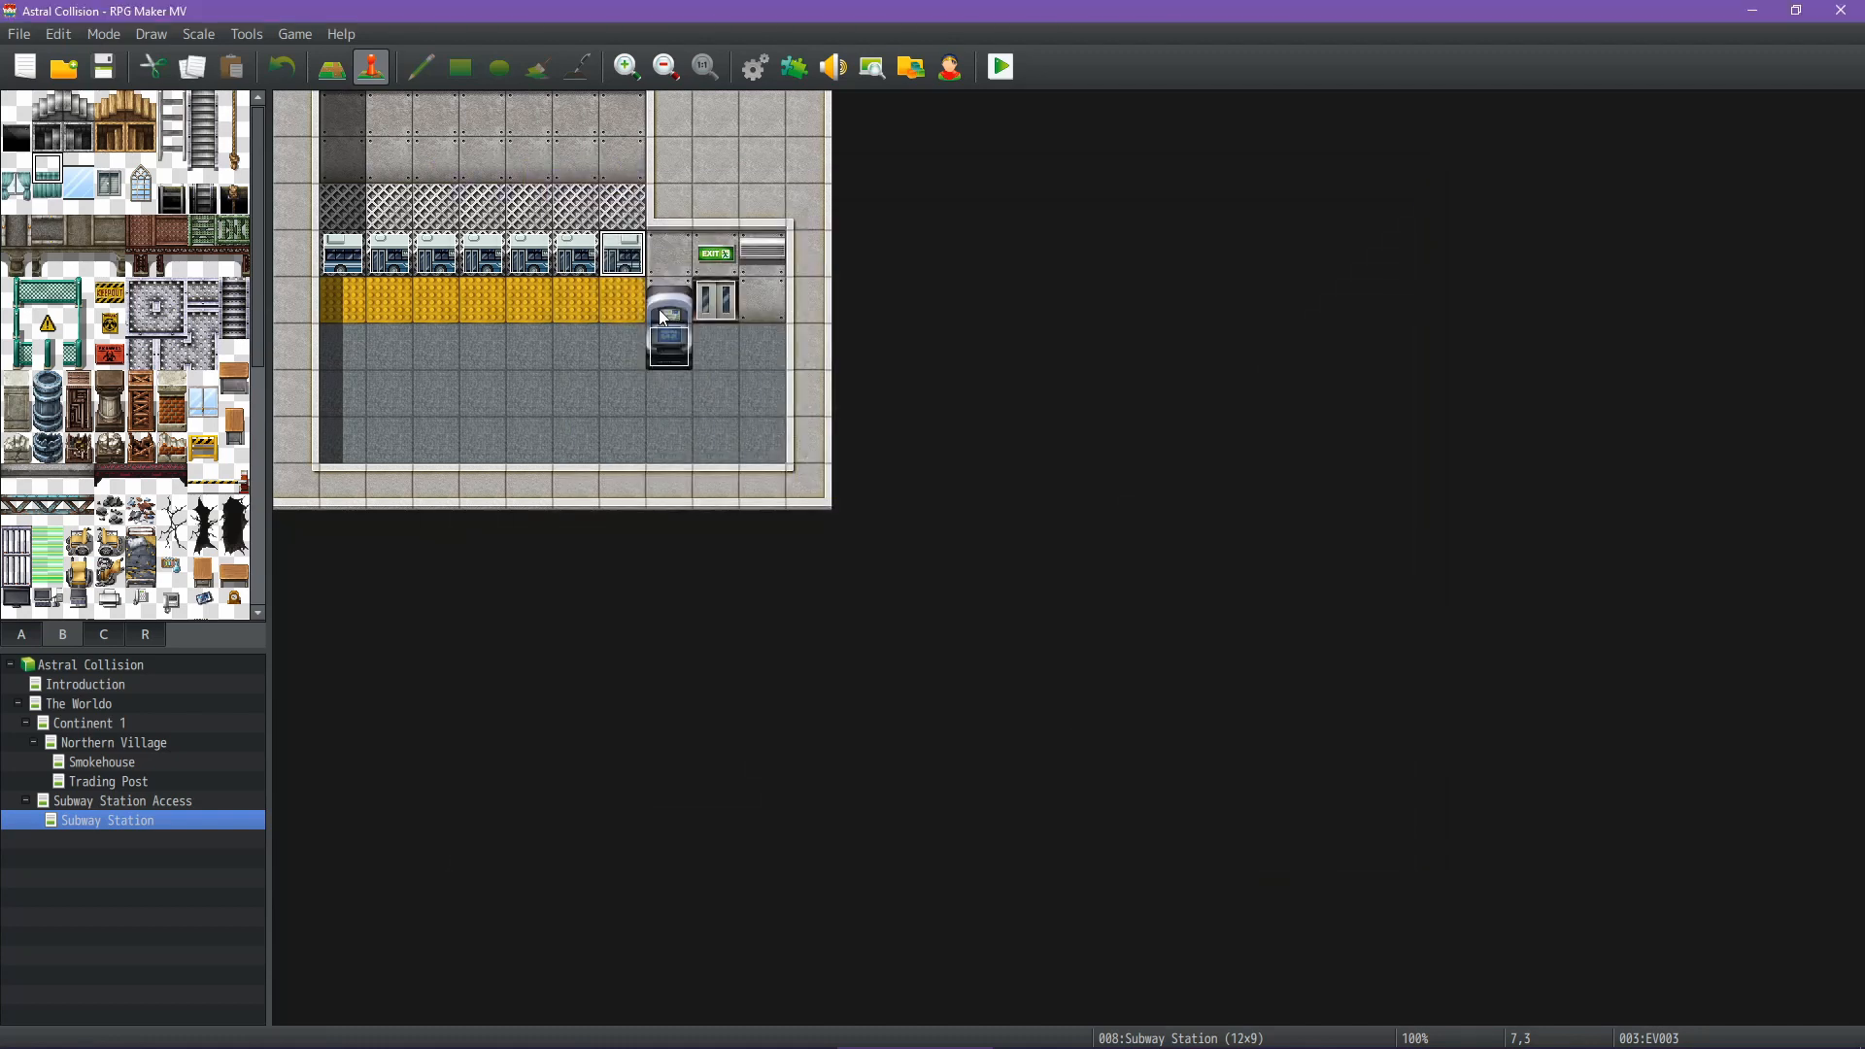
double_click(583, 274)
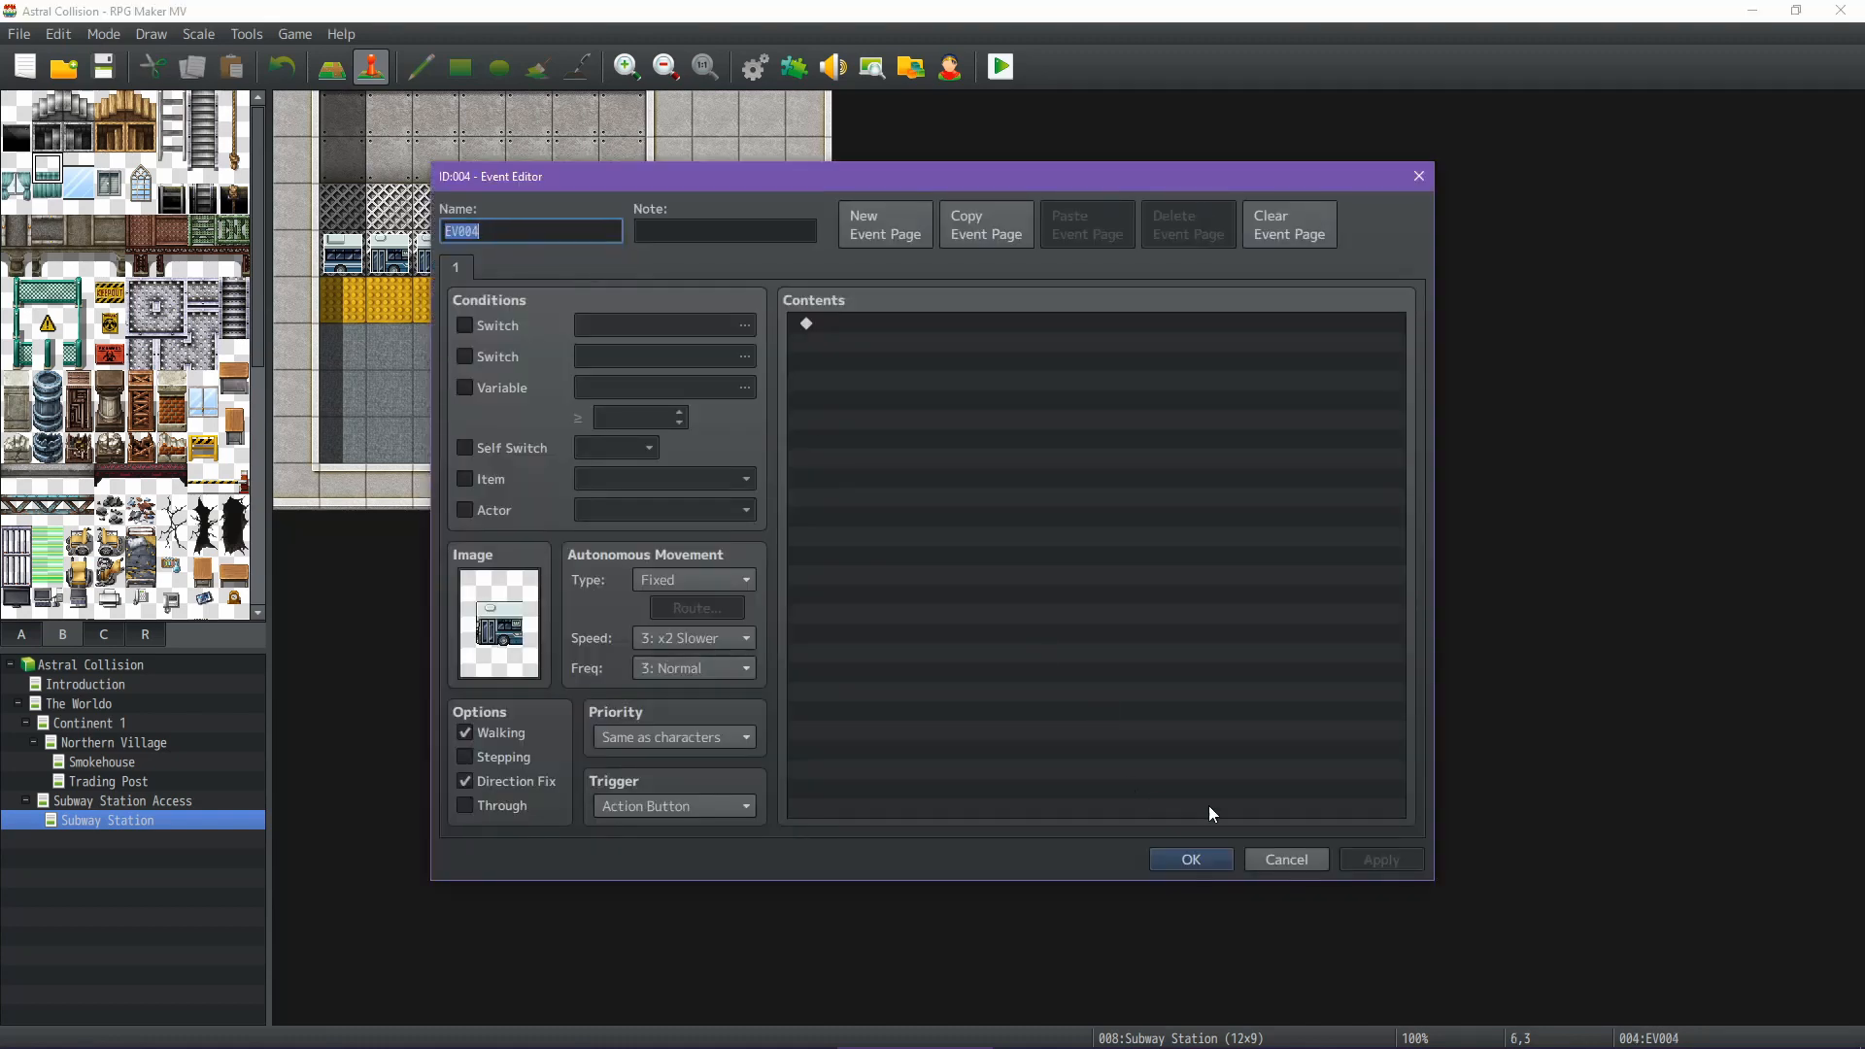
left_click(1265, 855)
double_click(530, 255)
left_click(1275, 857)
Insert a Select Item command before EV003's script condition, storing a Regular Item in variable 0001 Temp, and apply the change
double_click(624, 254)
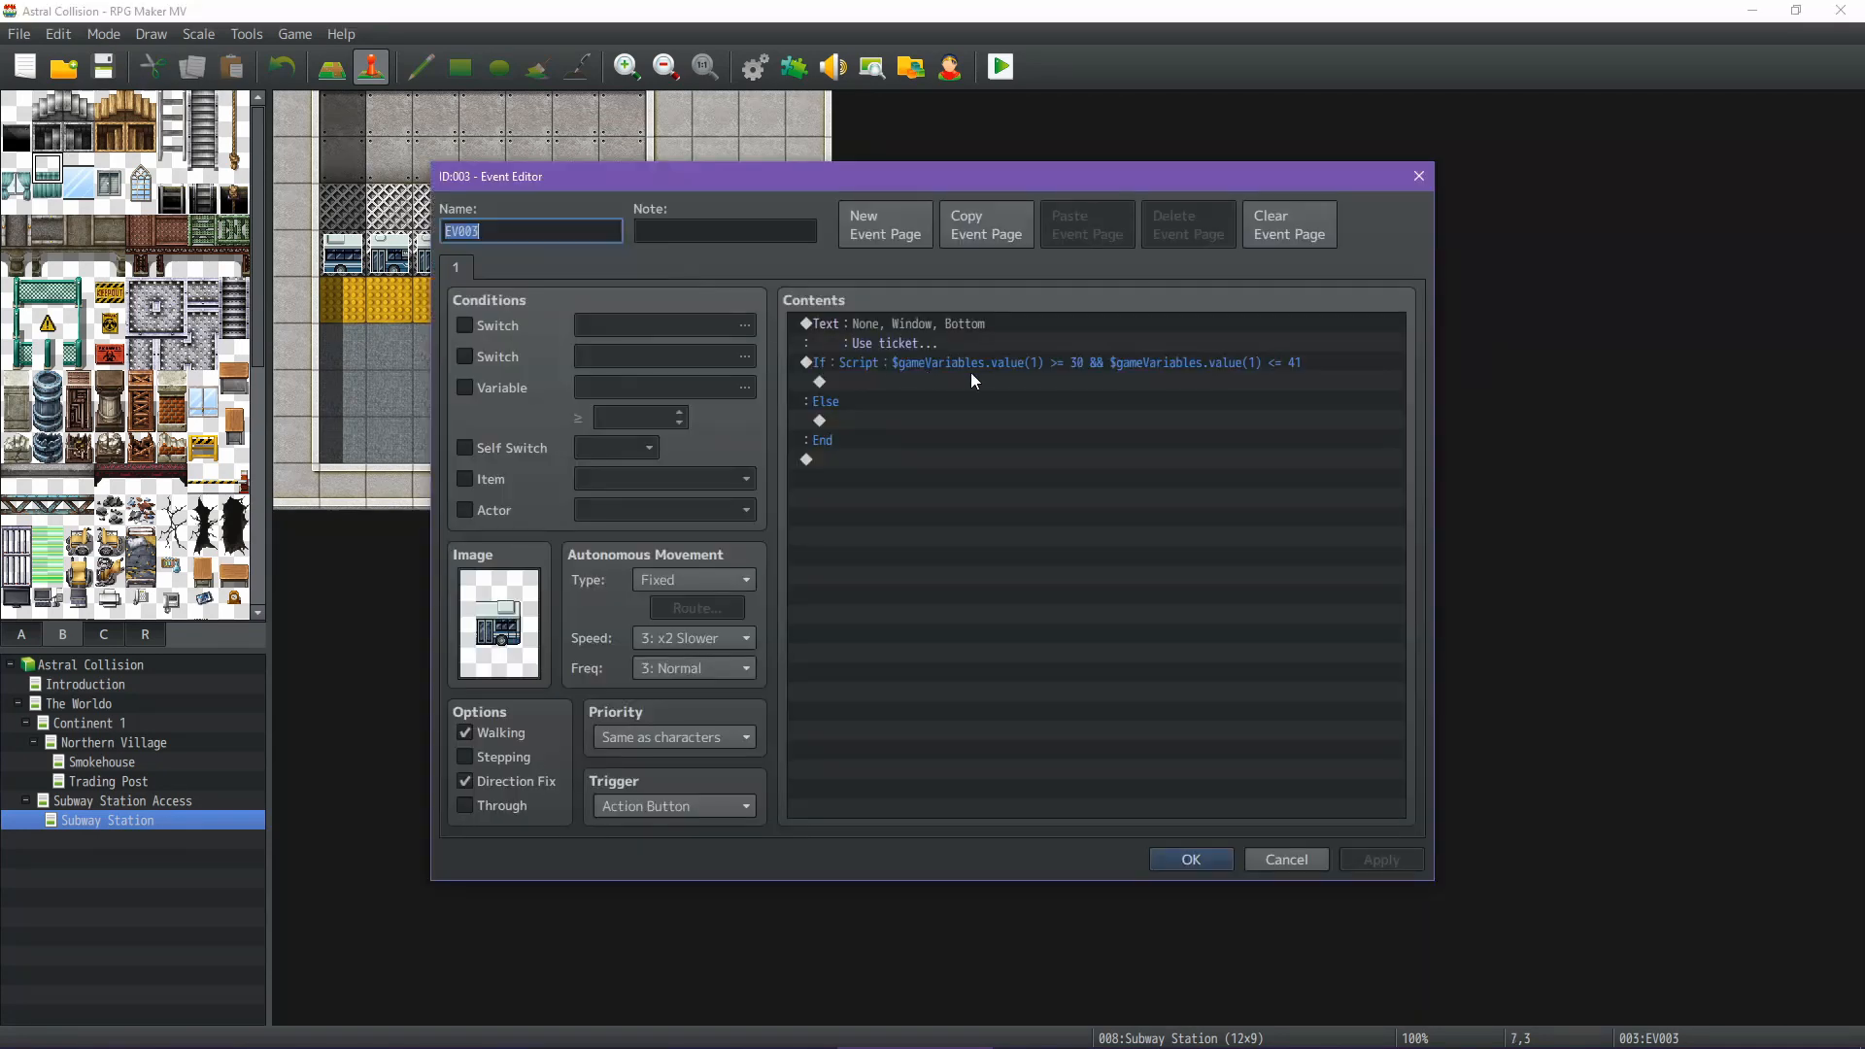
right_click(914, 364)
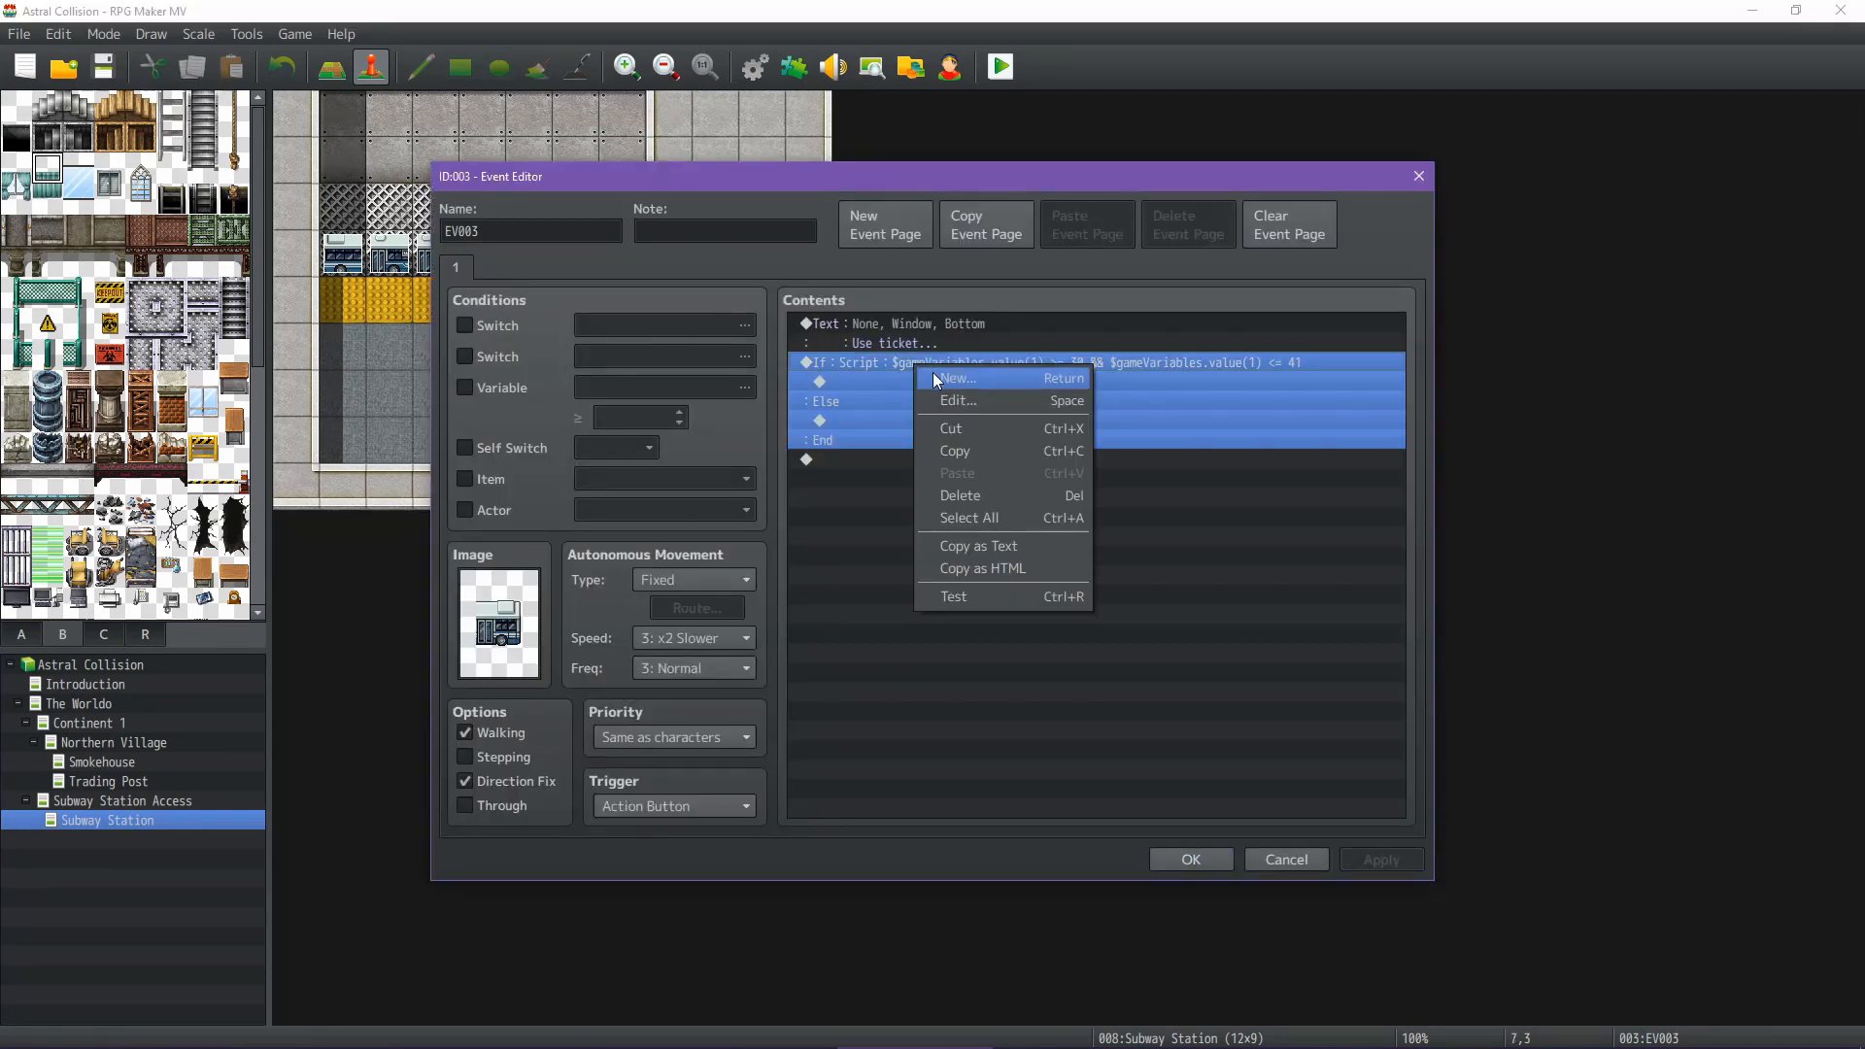
left_click(933, 373)
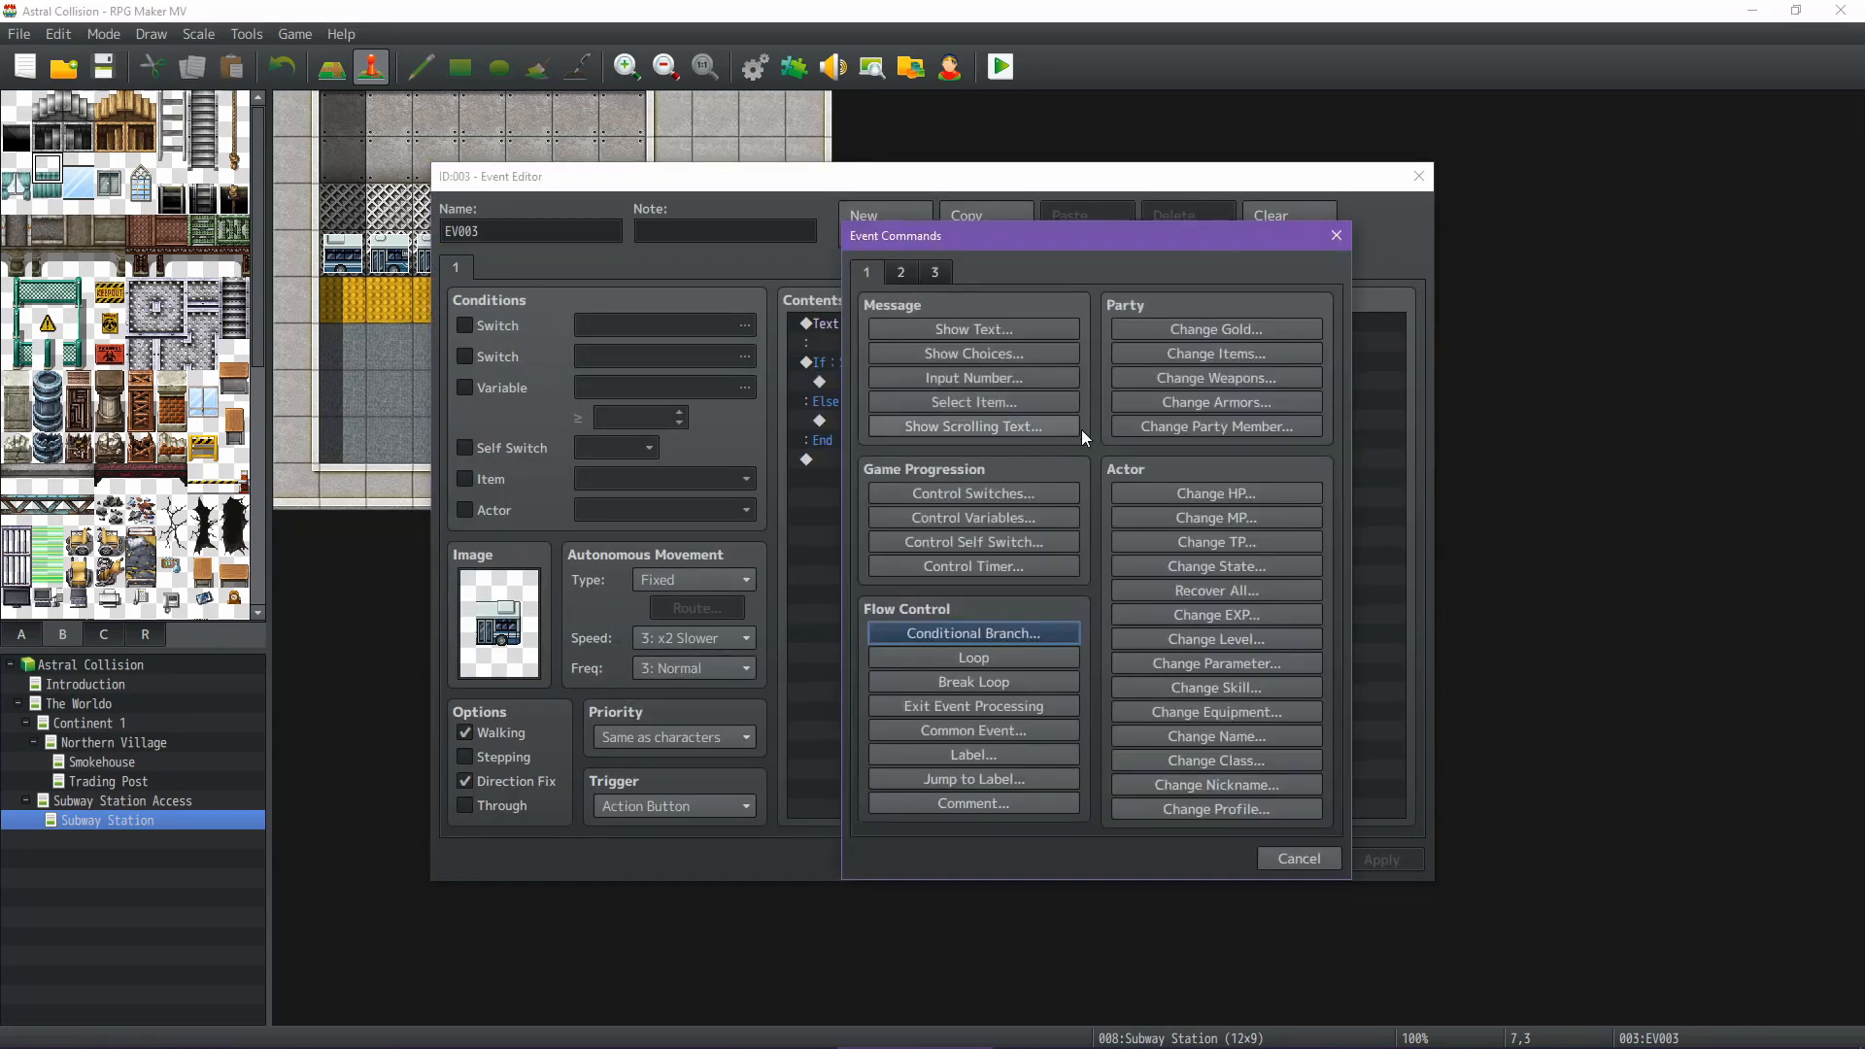
left_click(982, 401)
left_click(1075, 585)
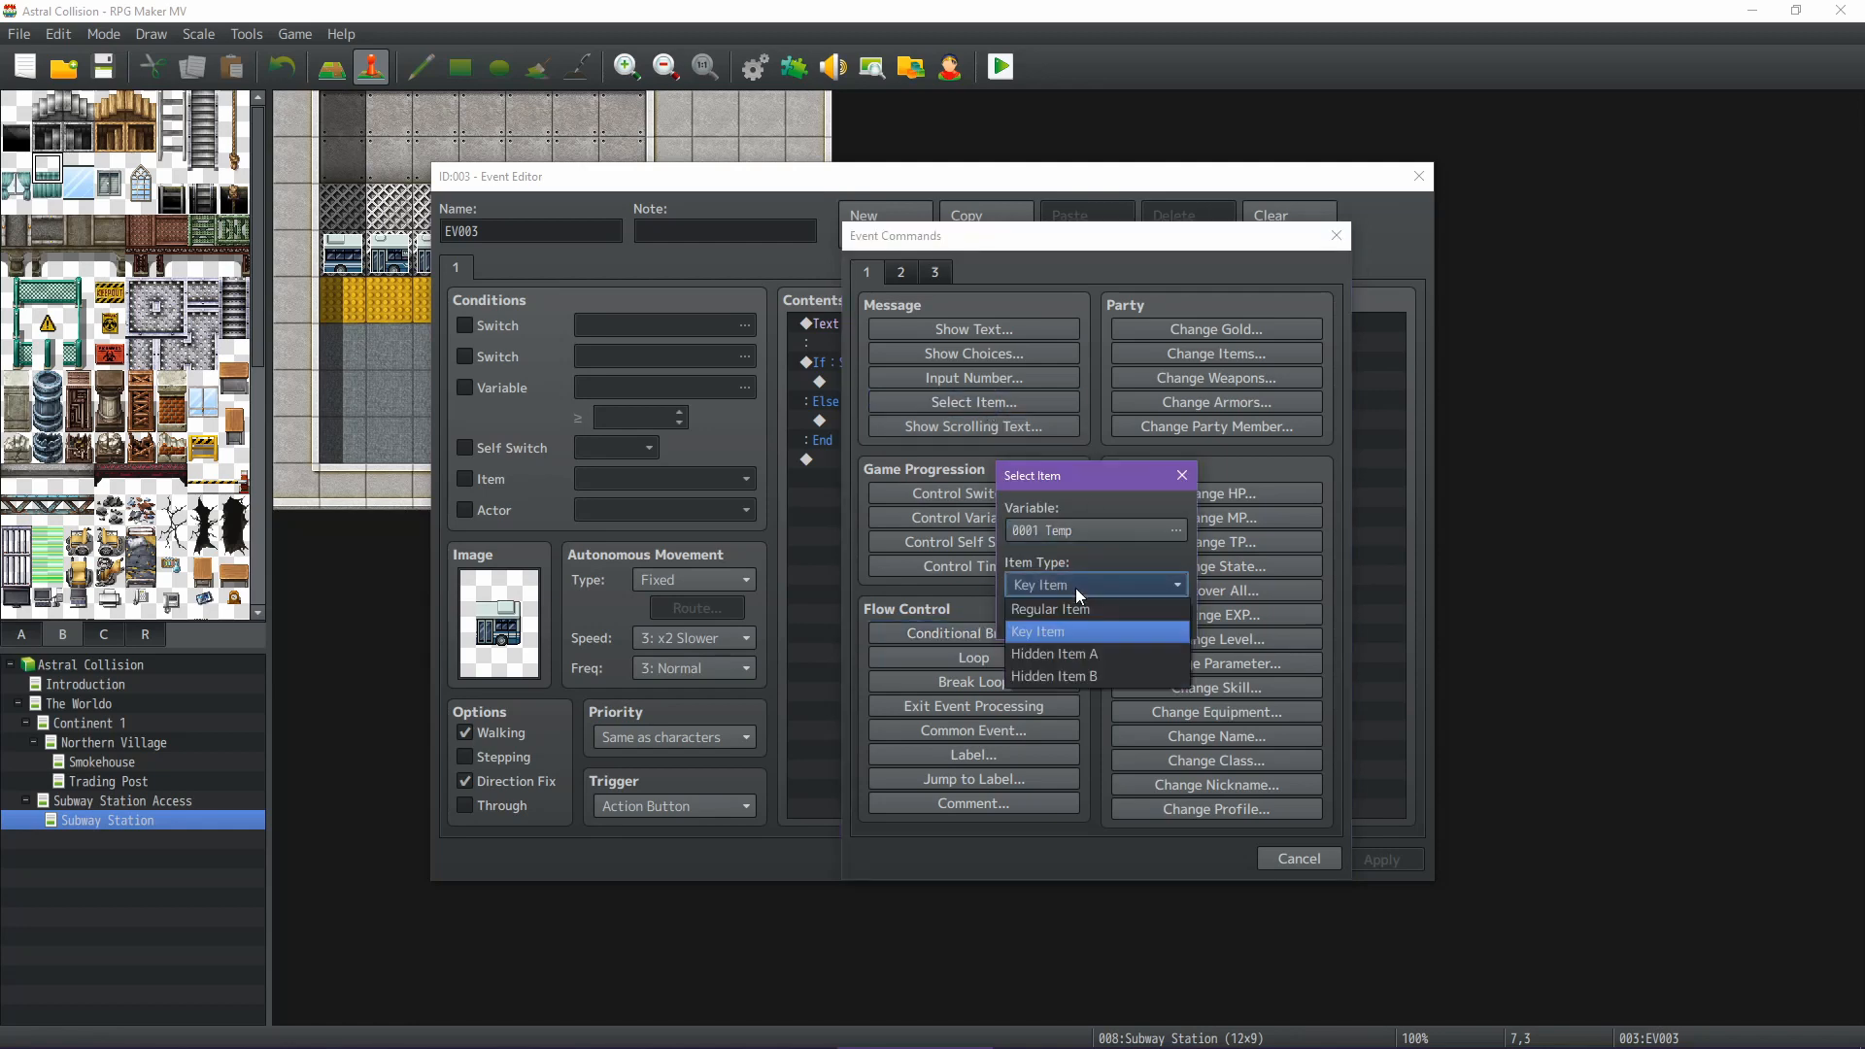
left_click(1074, 608)
left_click(1047, 619)
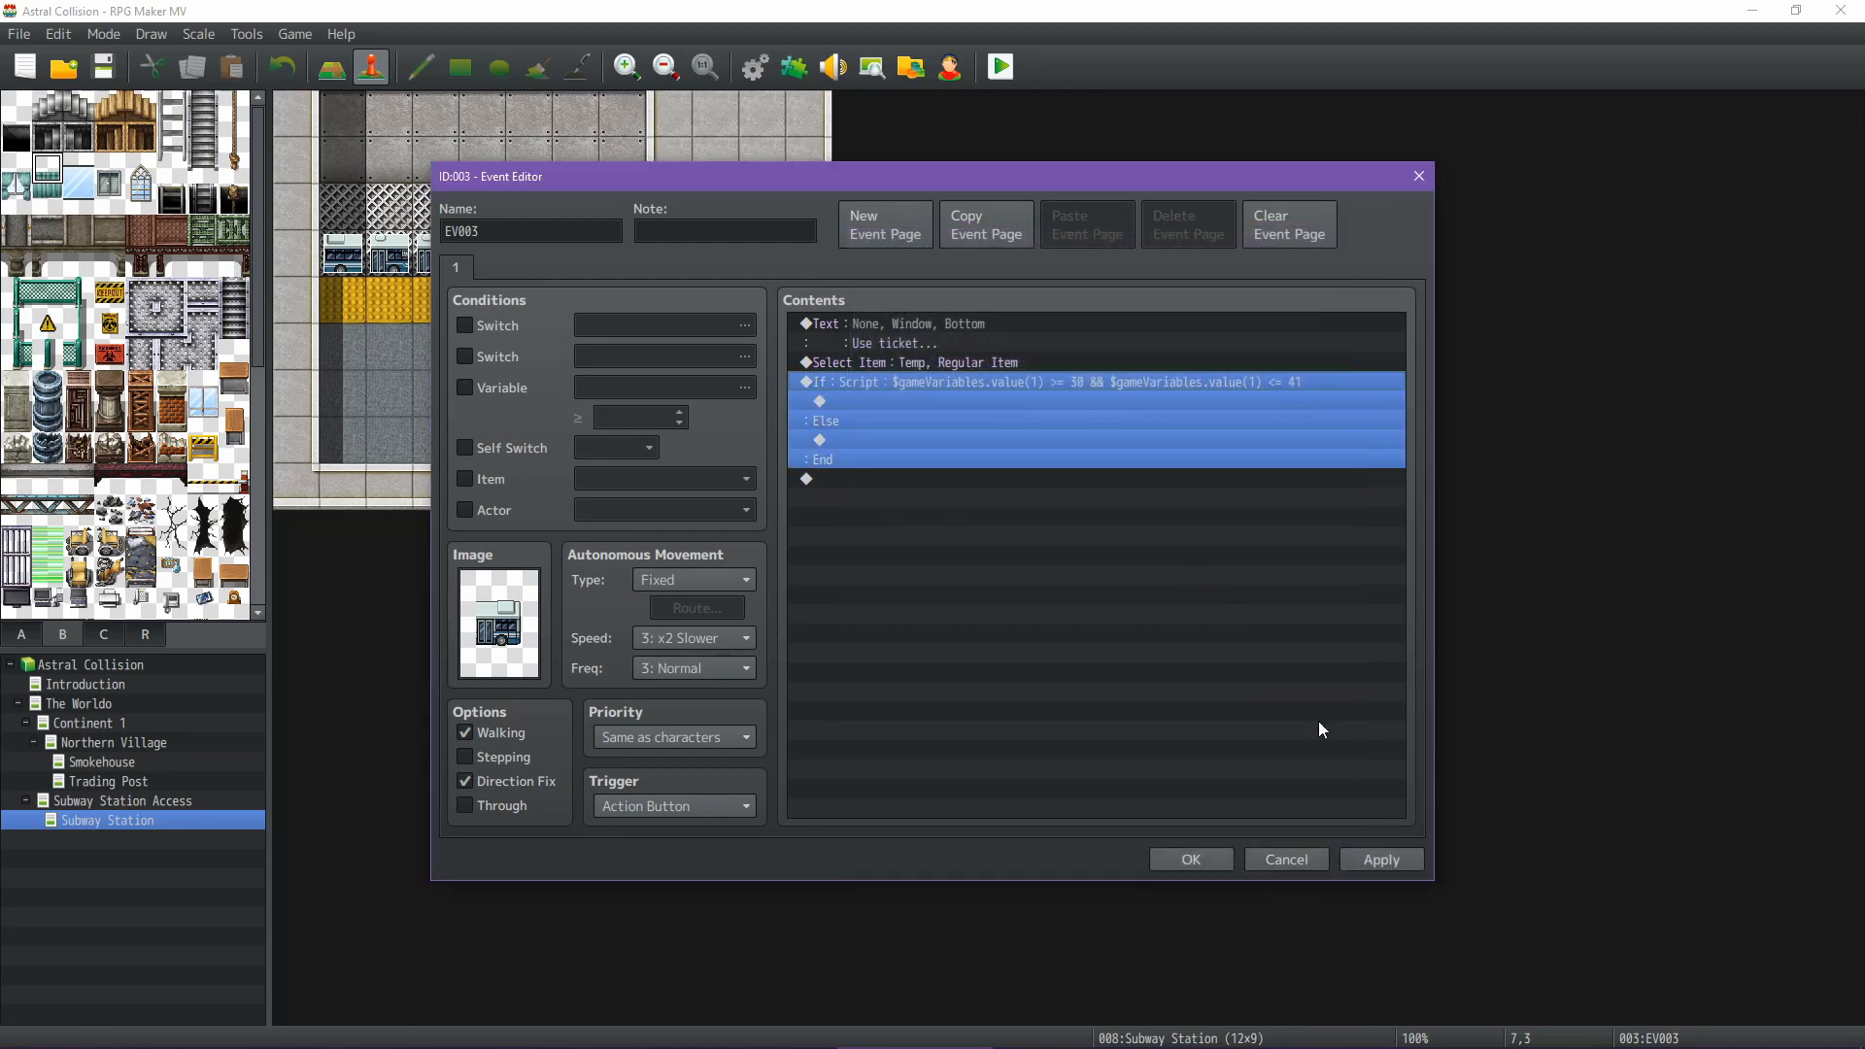
left_click(1387, 867)
Add a Fadeout Screen command inside the true branch of EV003's ticket script condition
left_click(1251, 400)
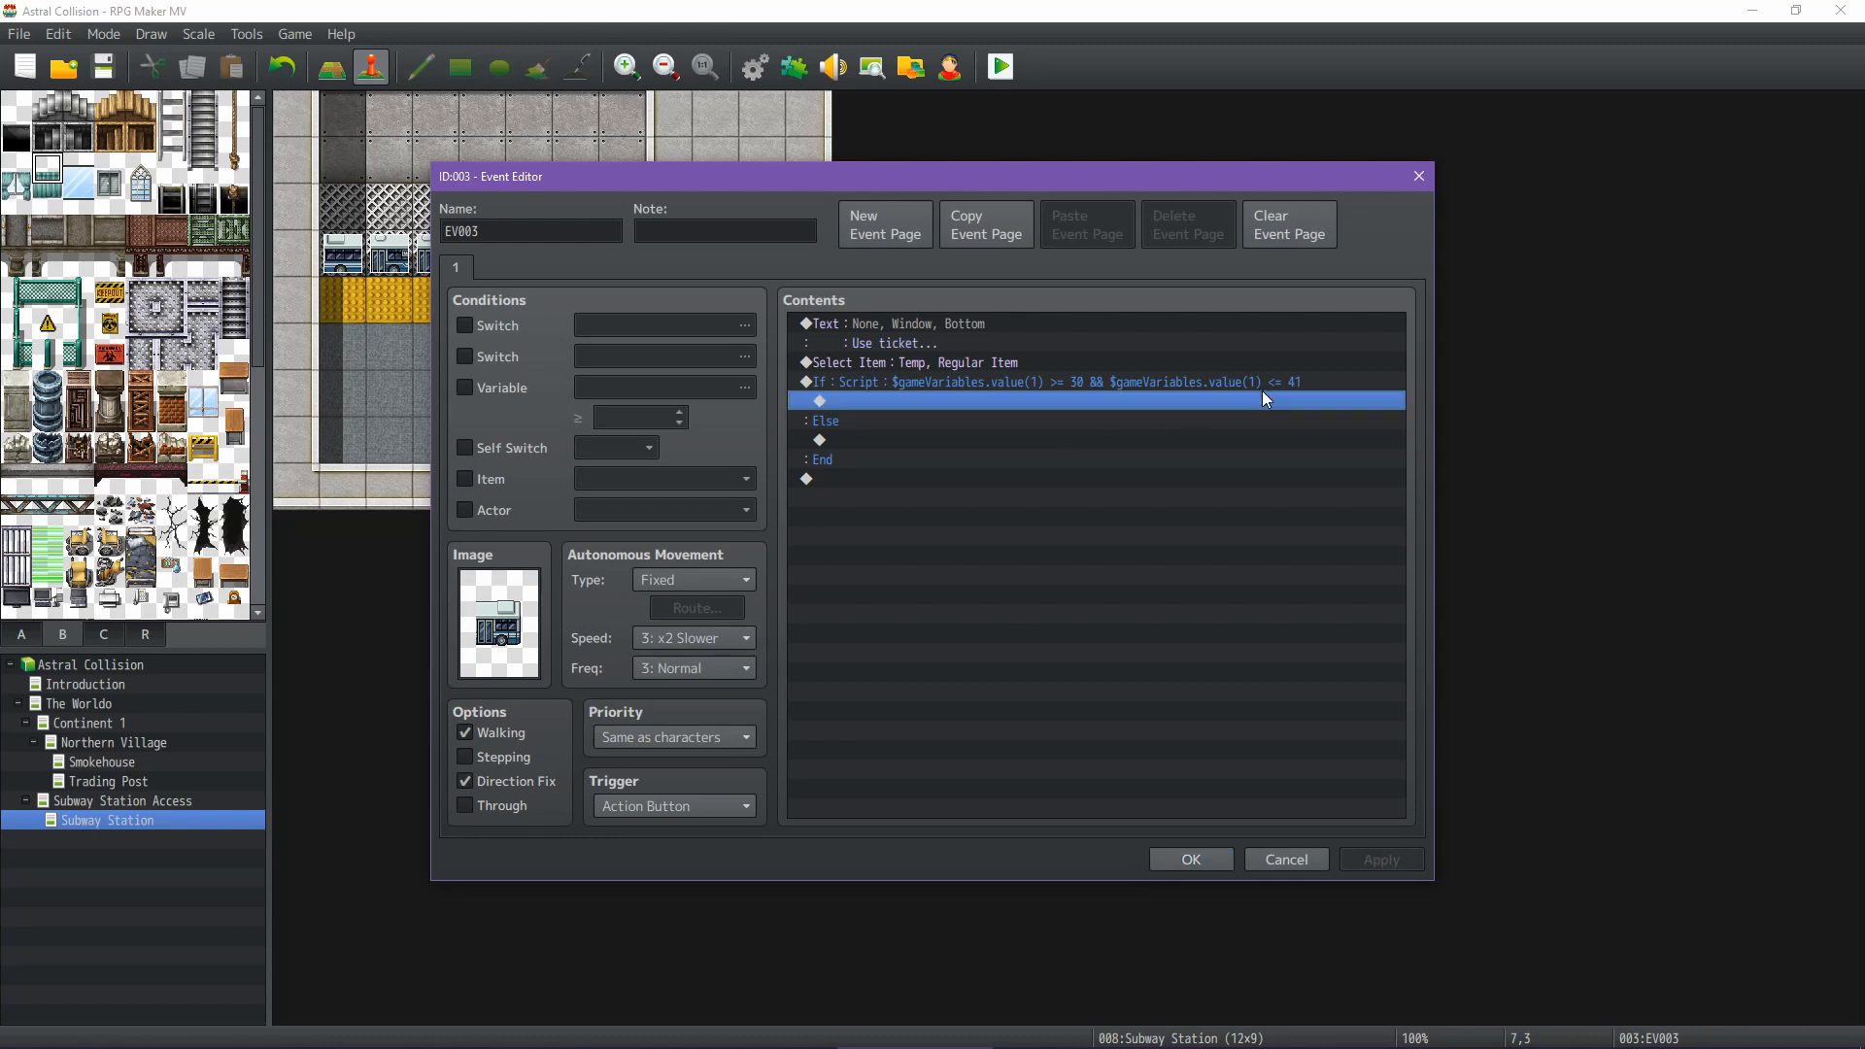
left_click(1271, 381)
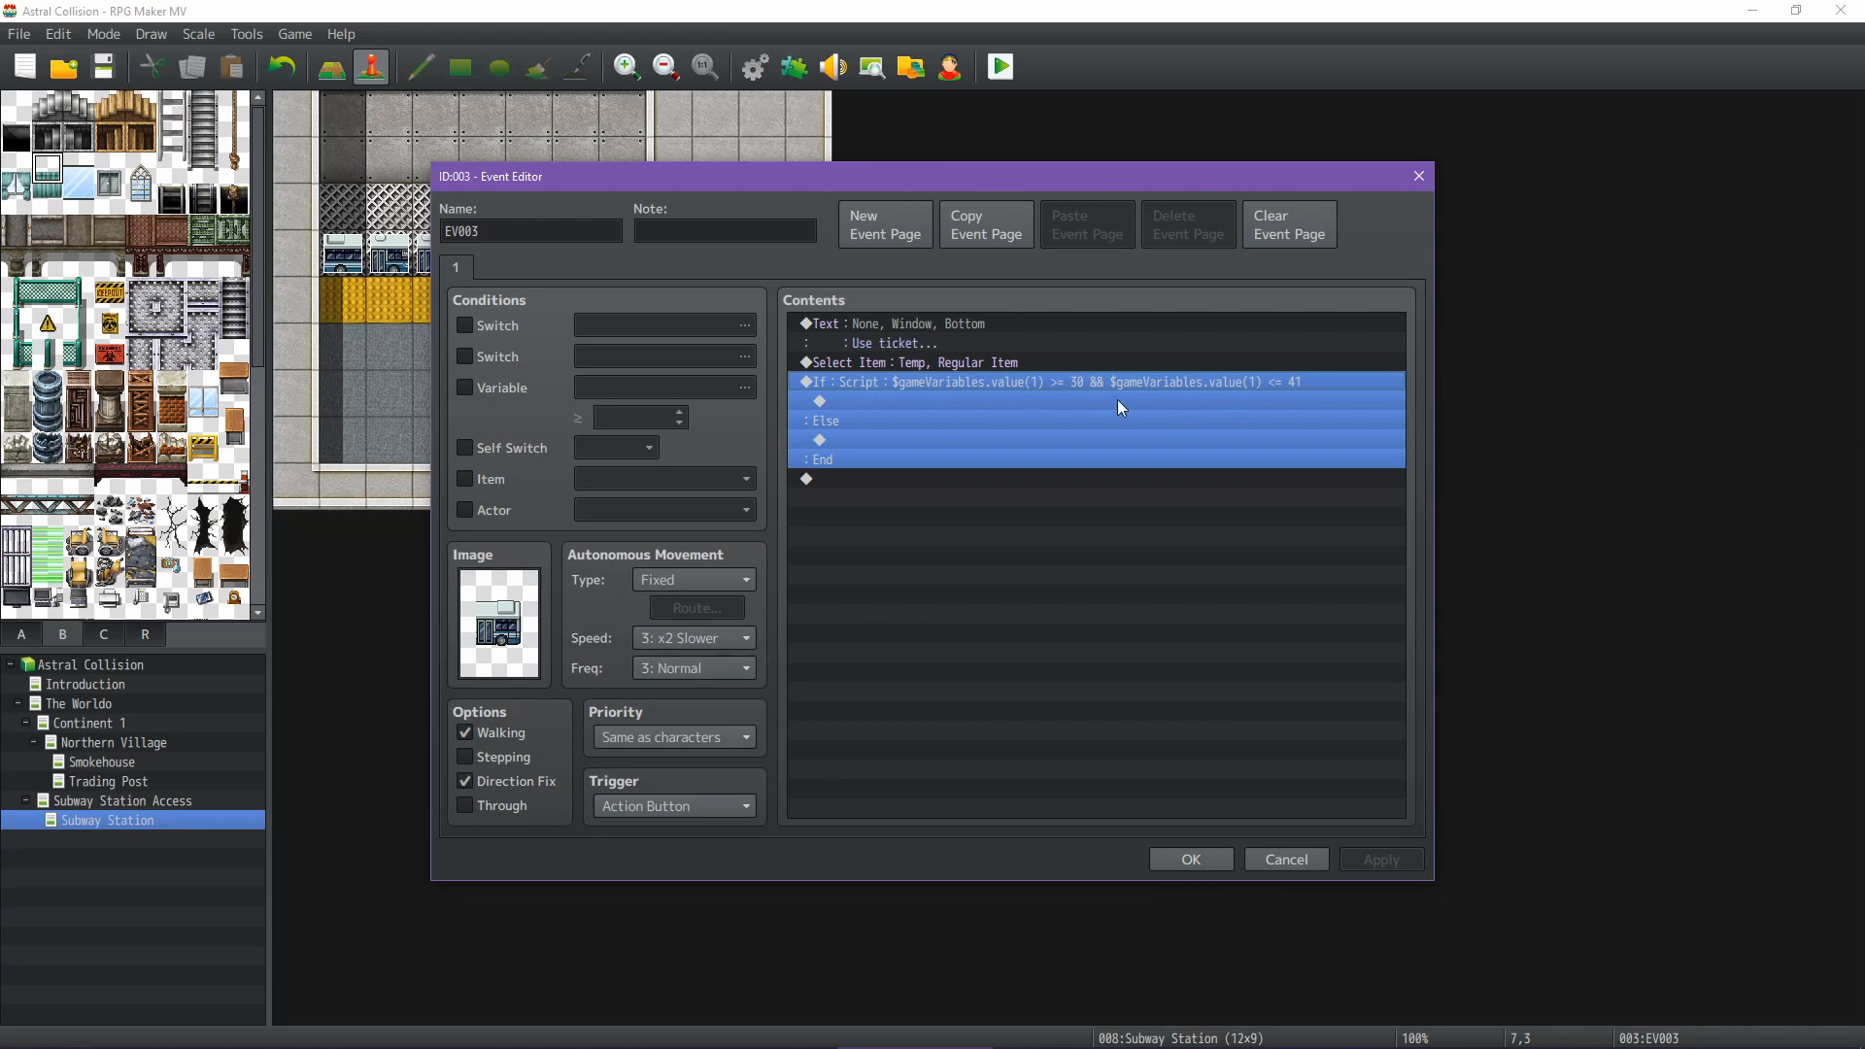
double_click(1051, 398)
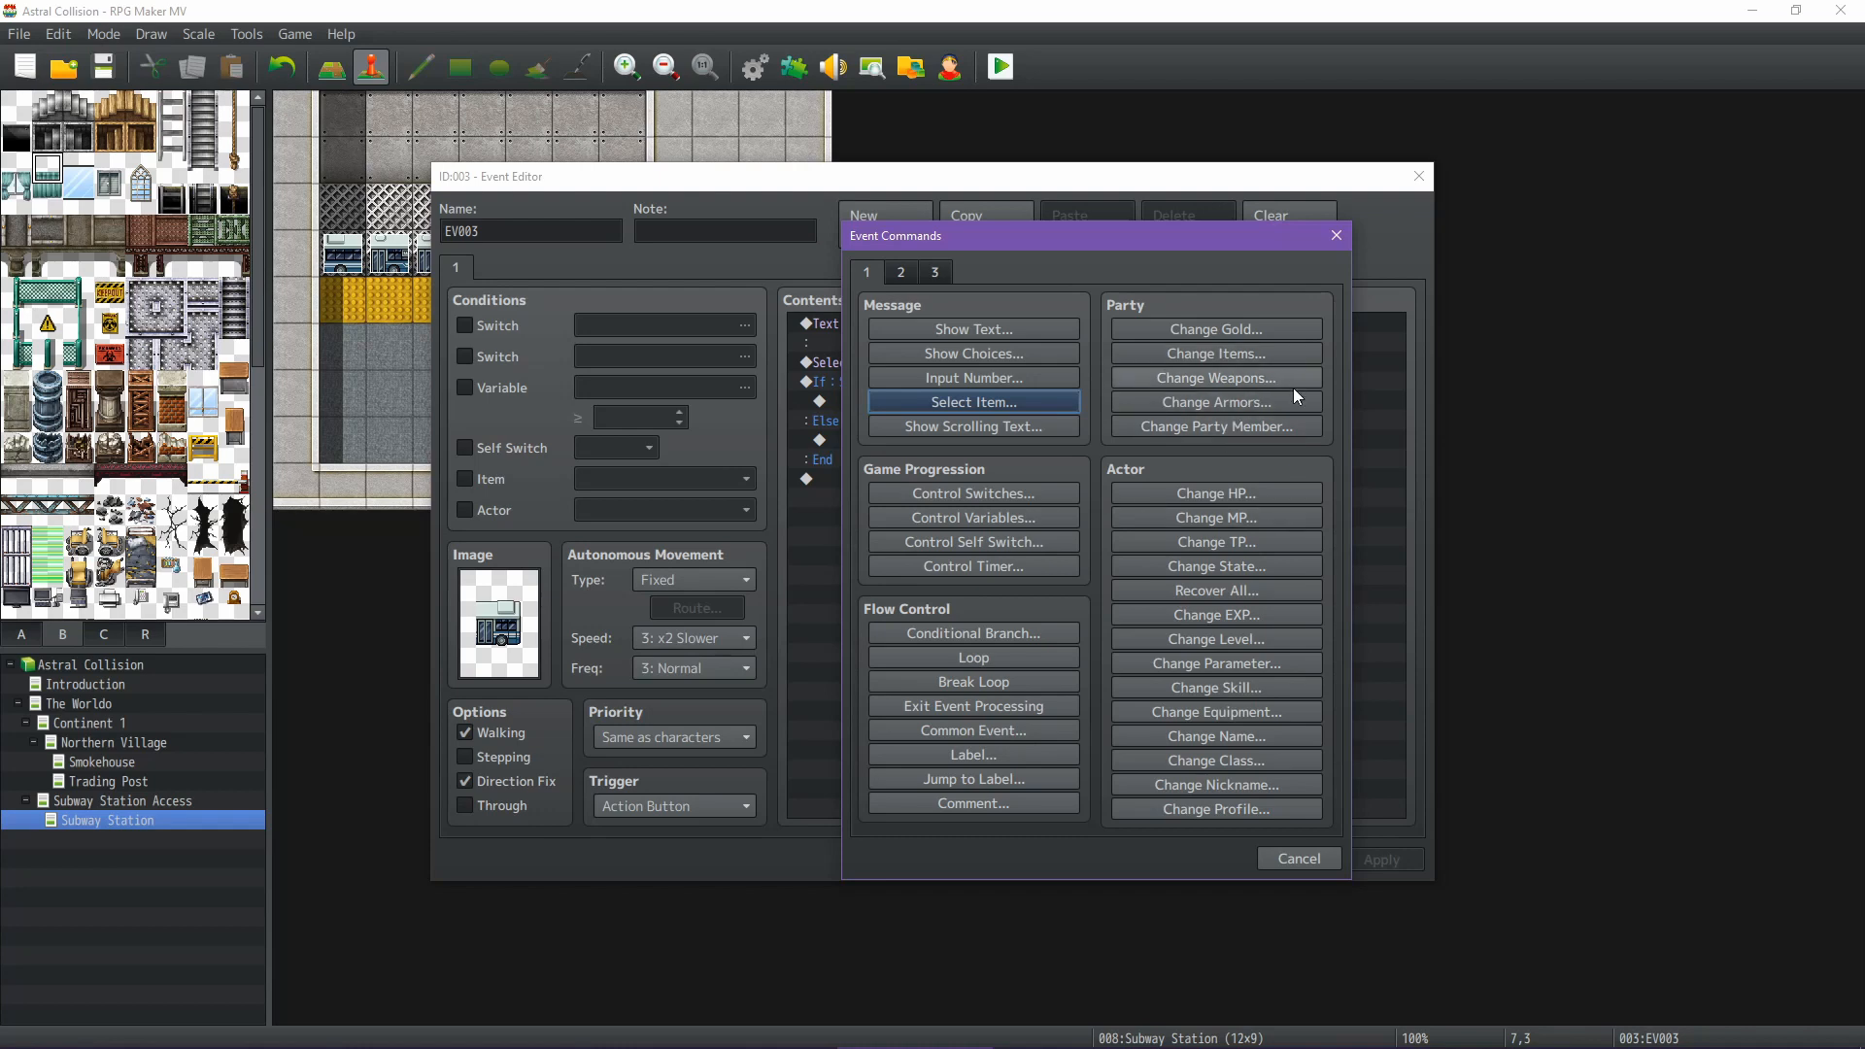
mouse_move(1263, 1045)
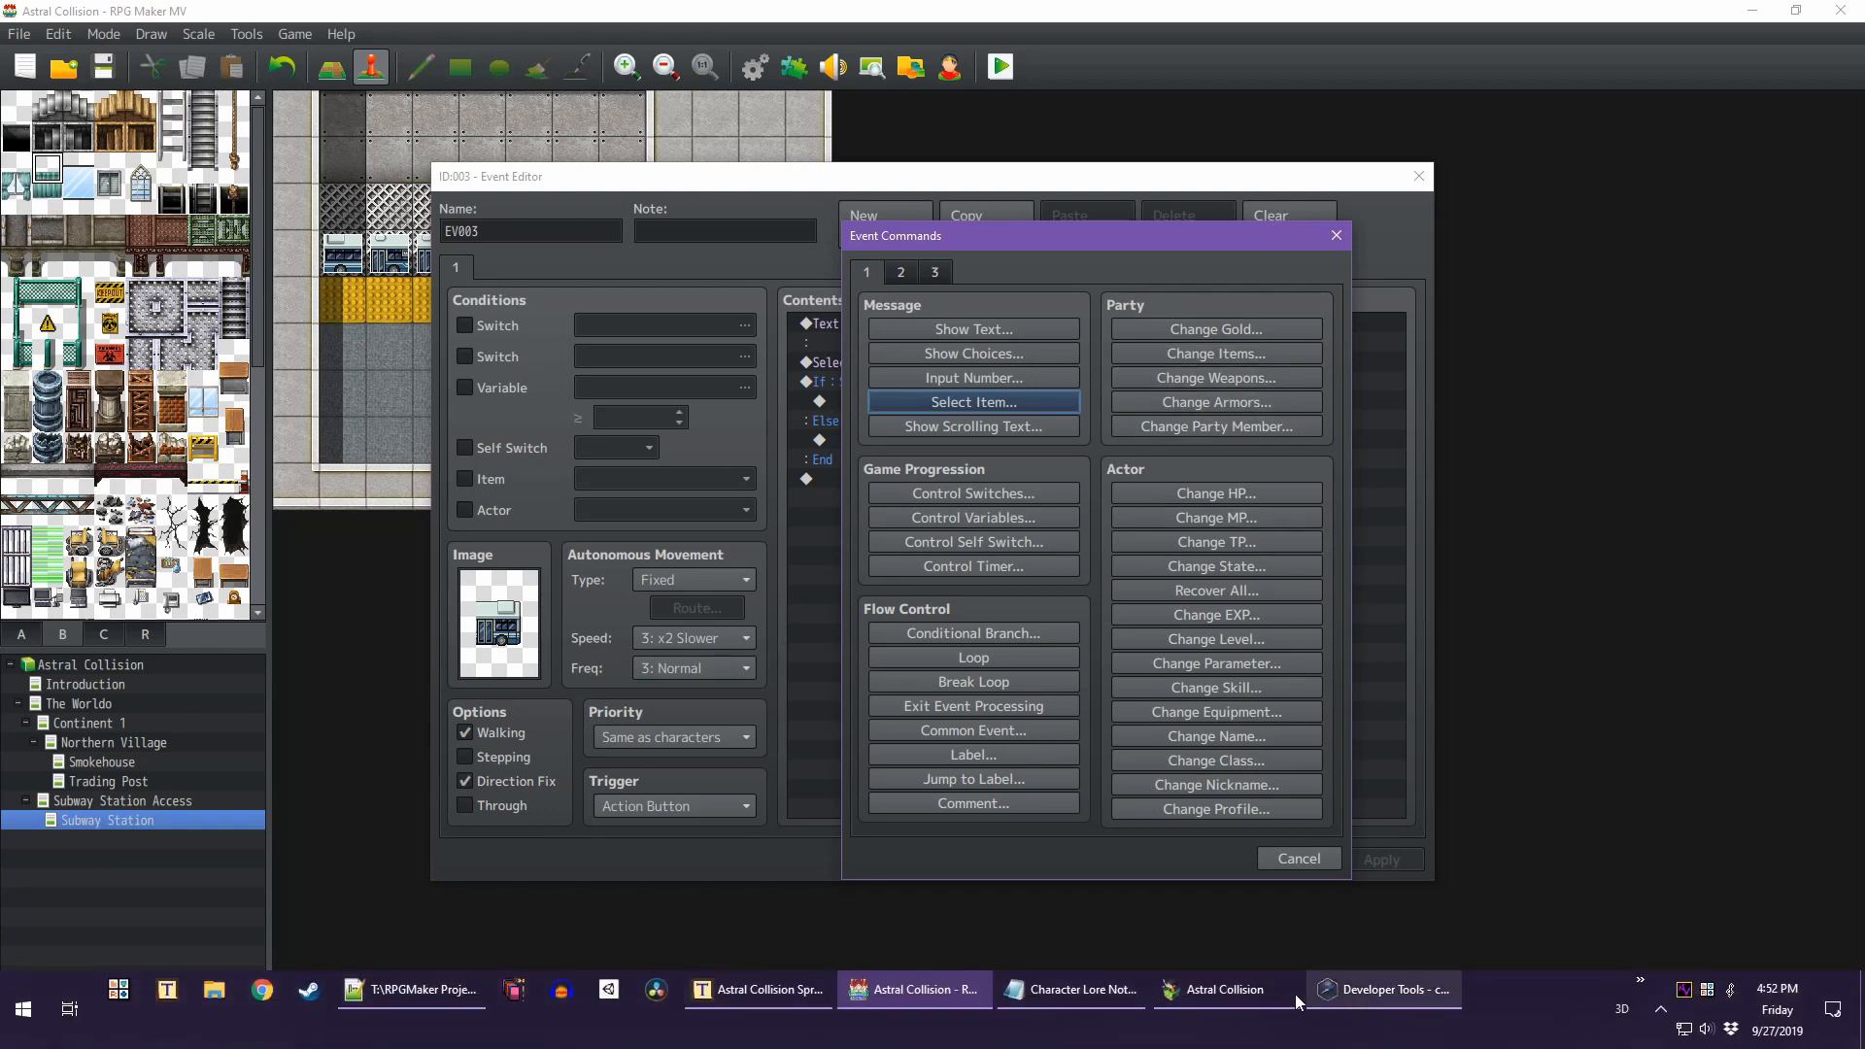
left_click(1321, 991)
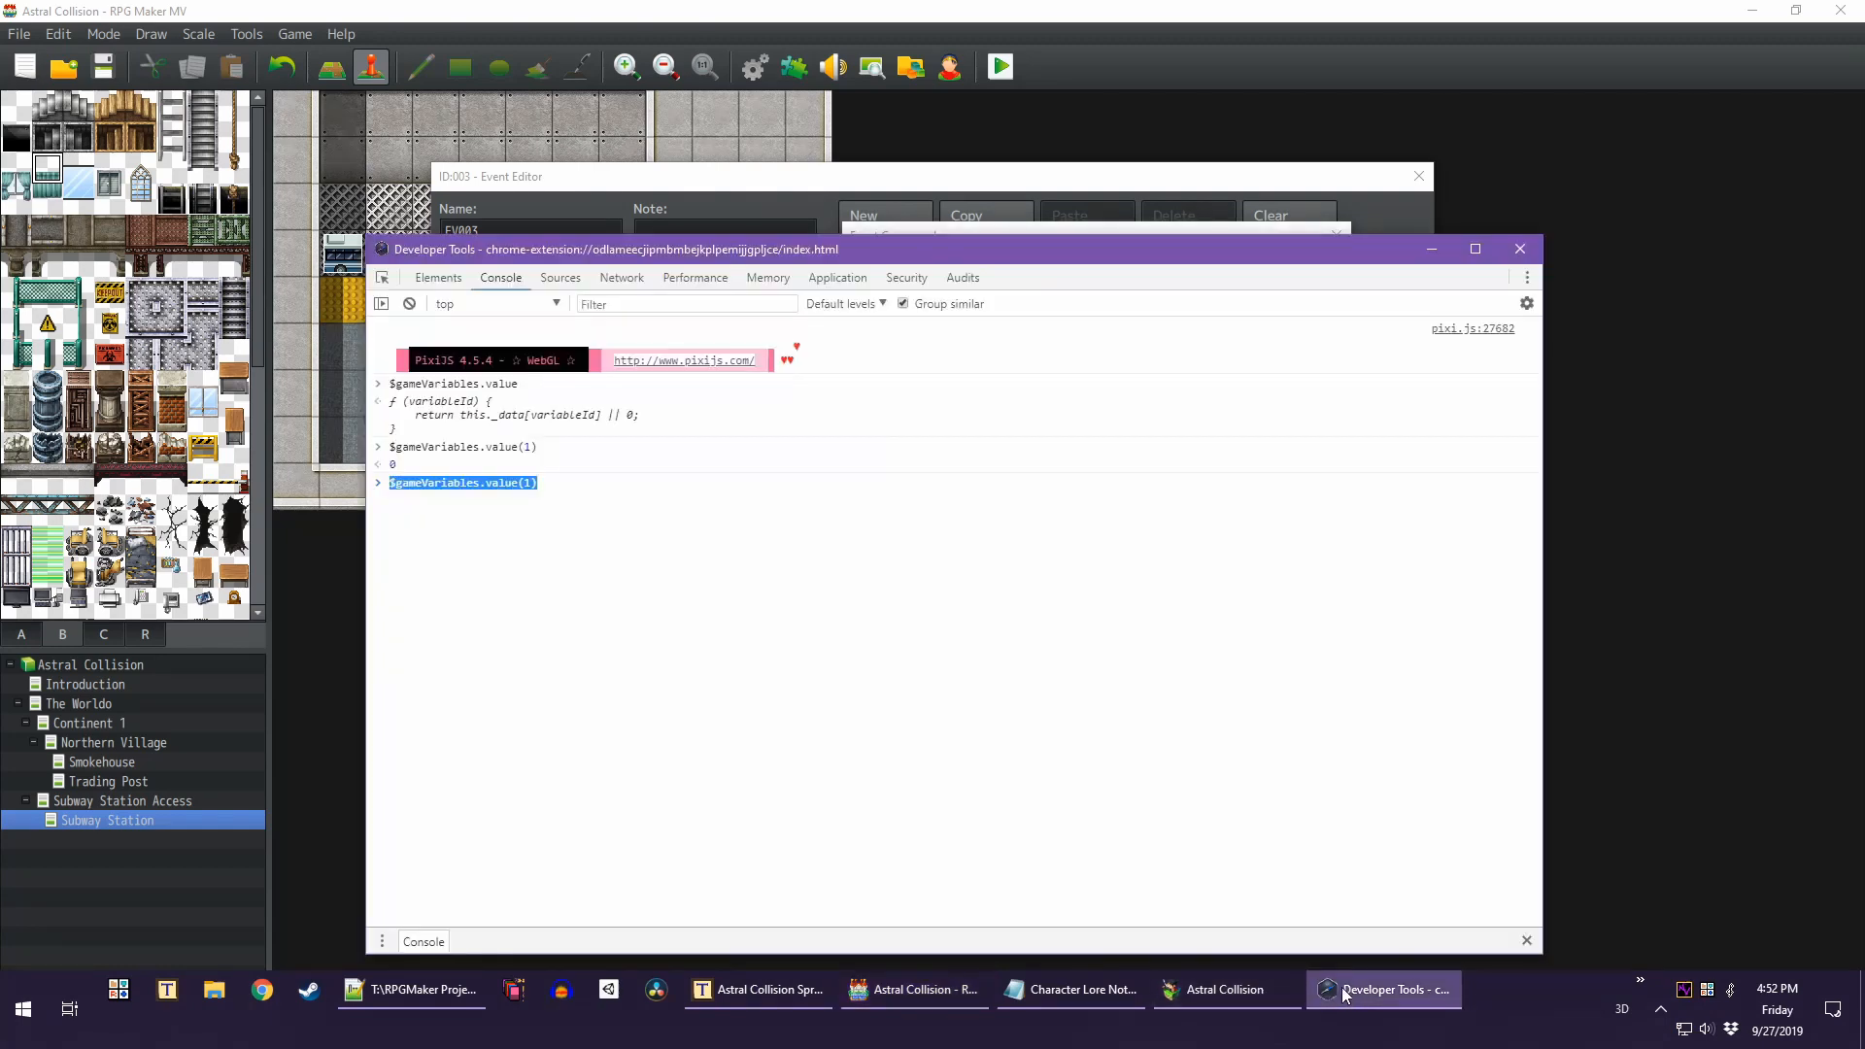
mouse_move(1249, 1012)
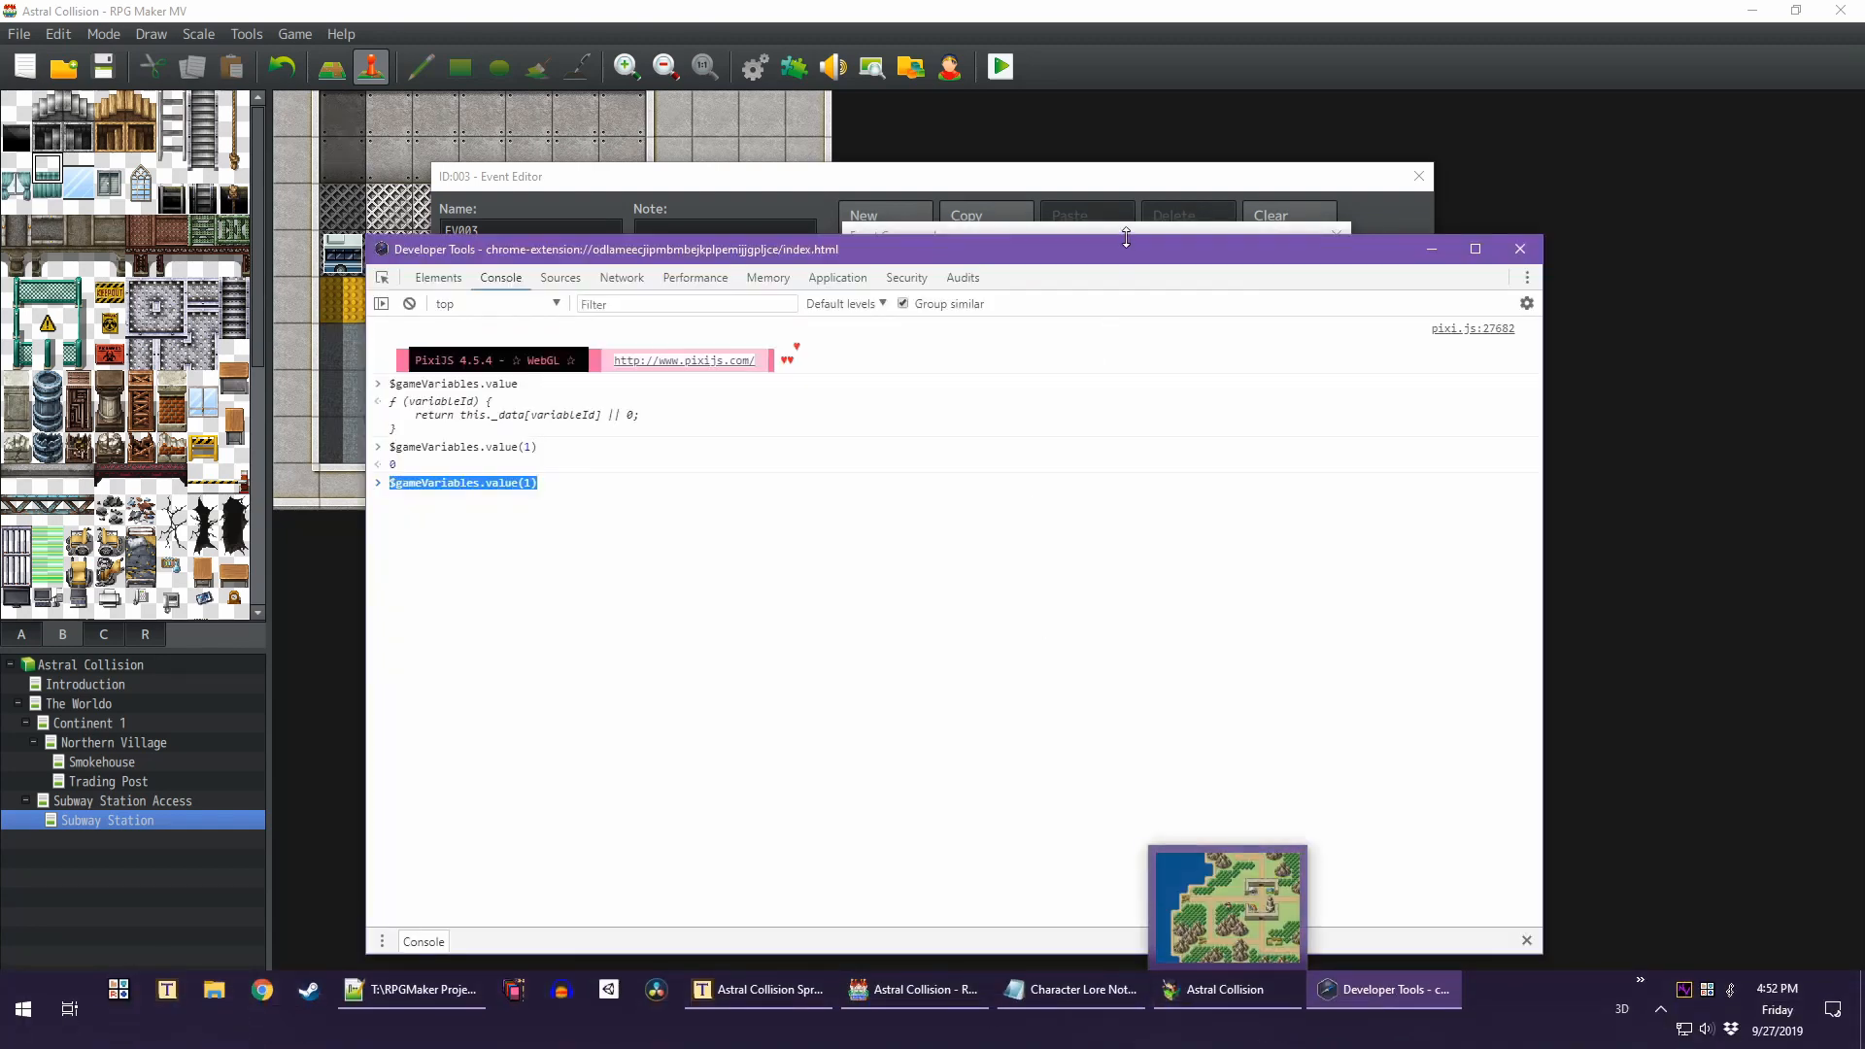
left_click(1154, 227)
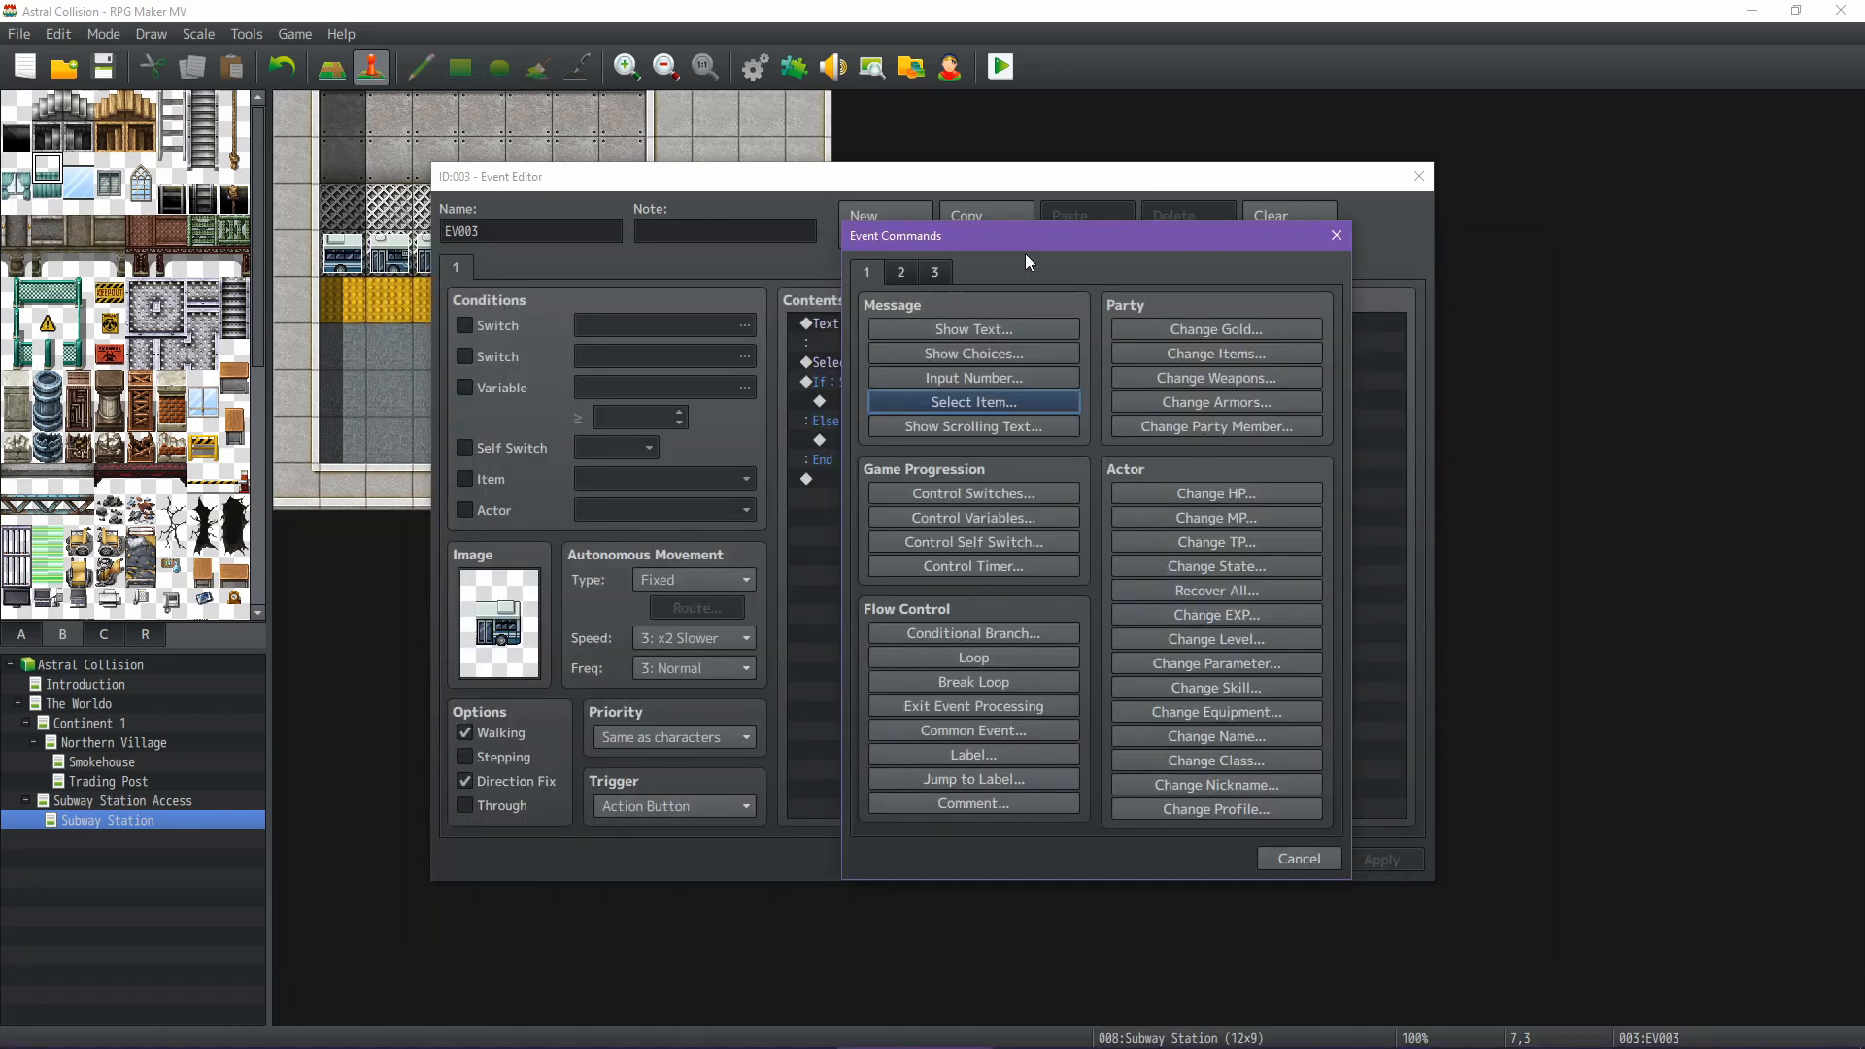
left_click(909, 270)
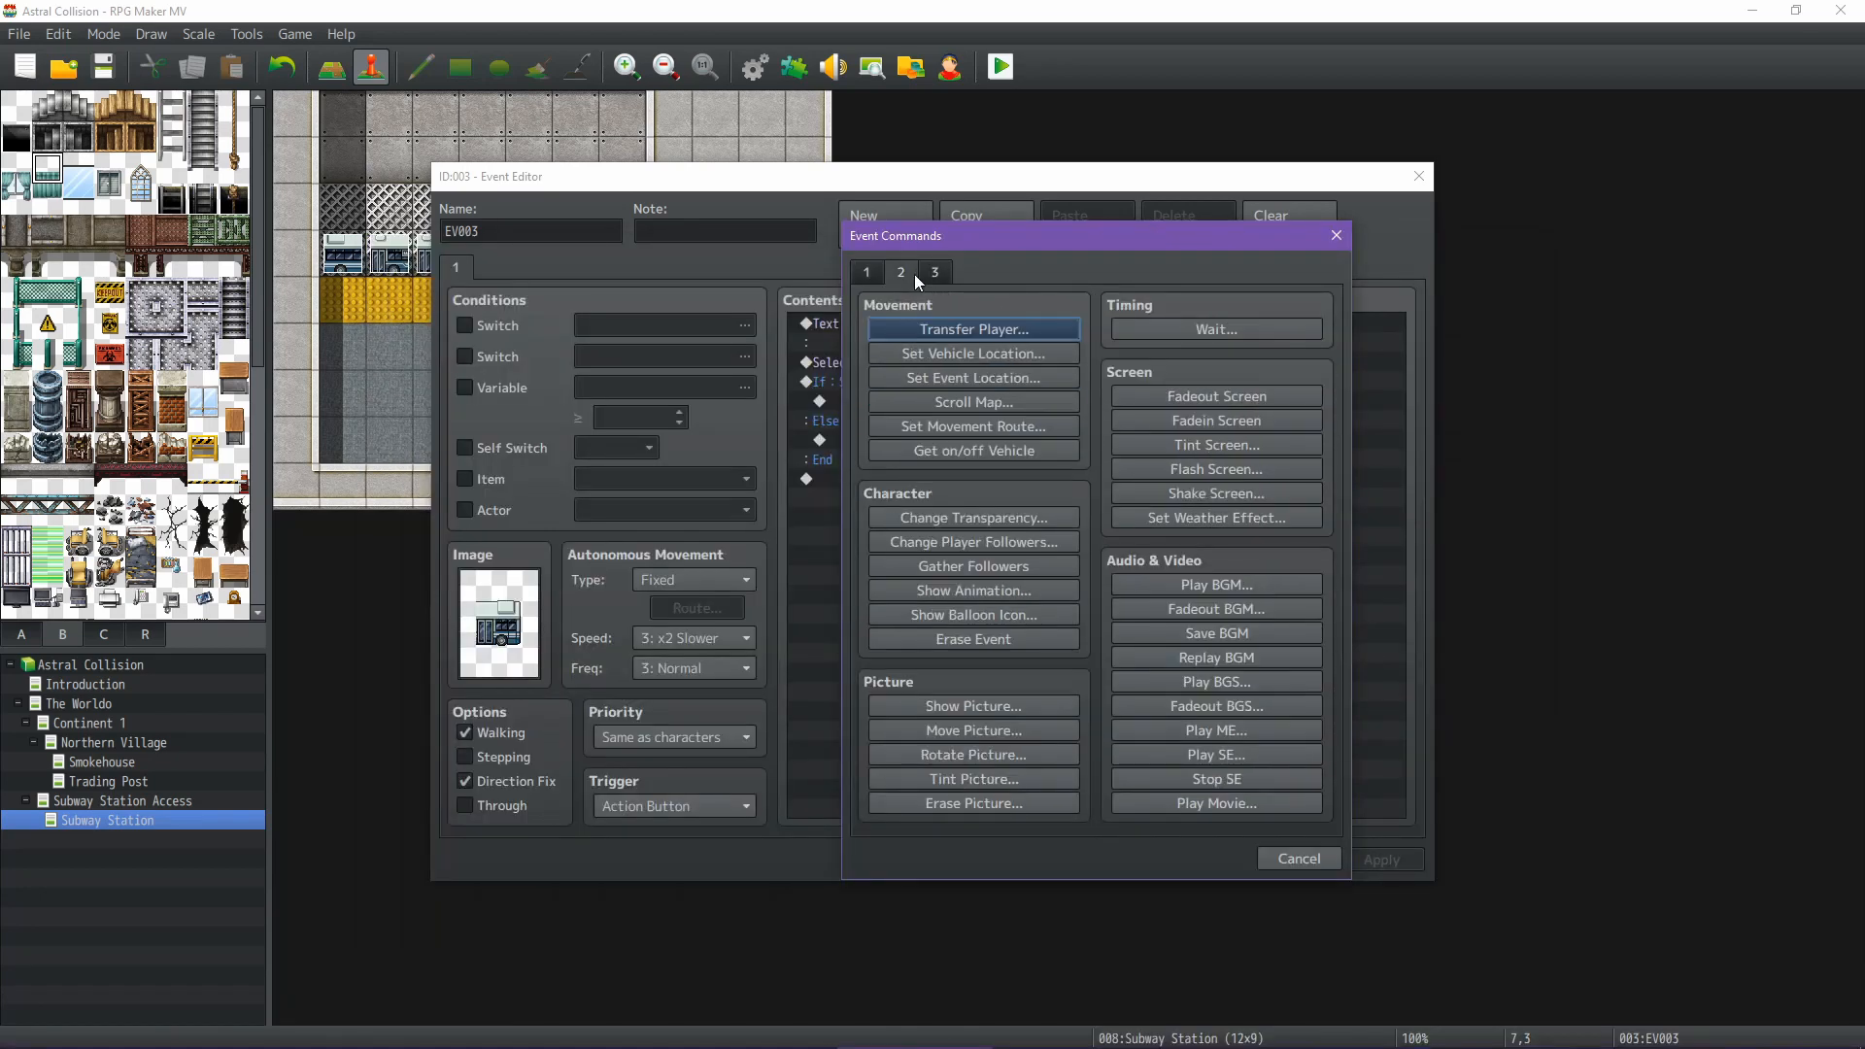
left_click(1263, 396)
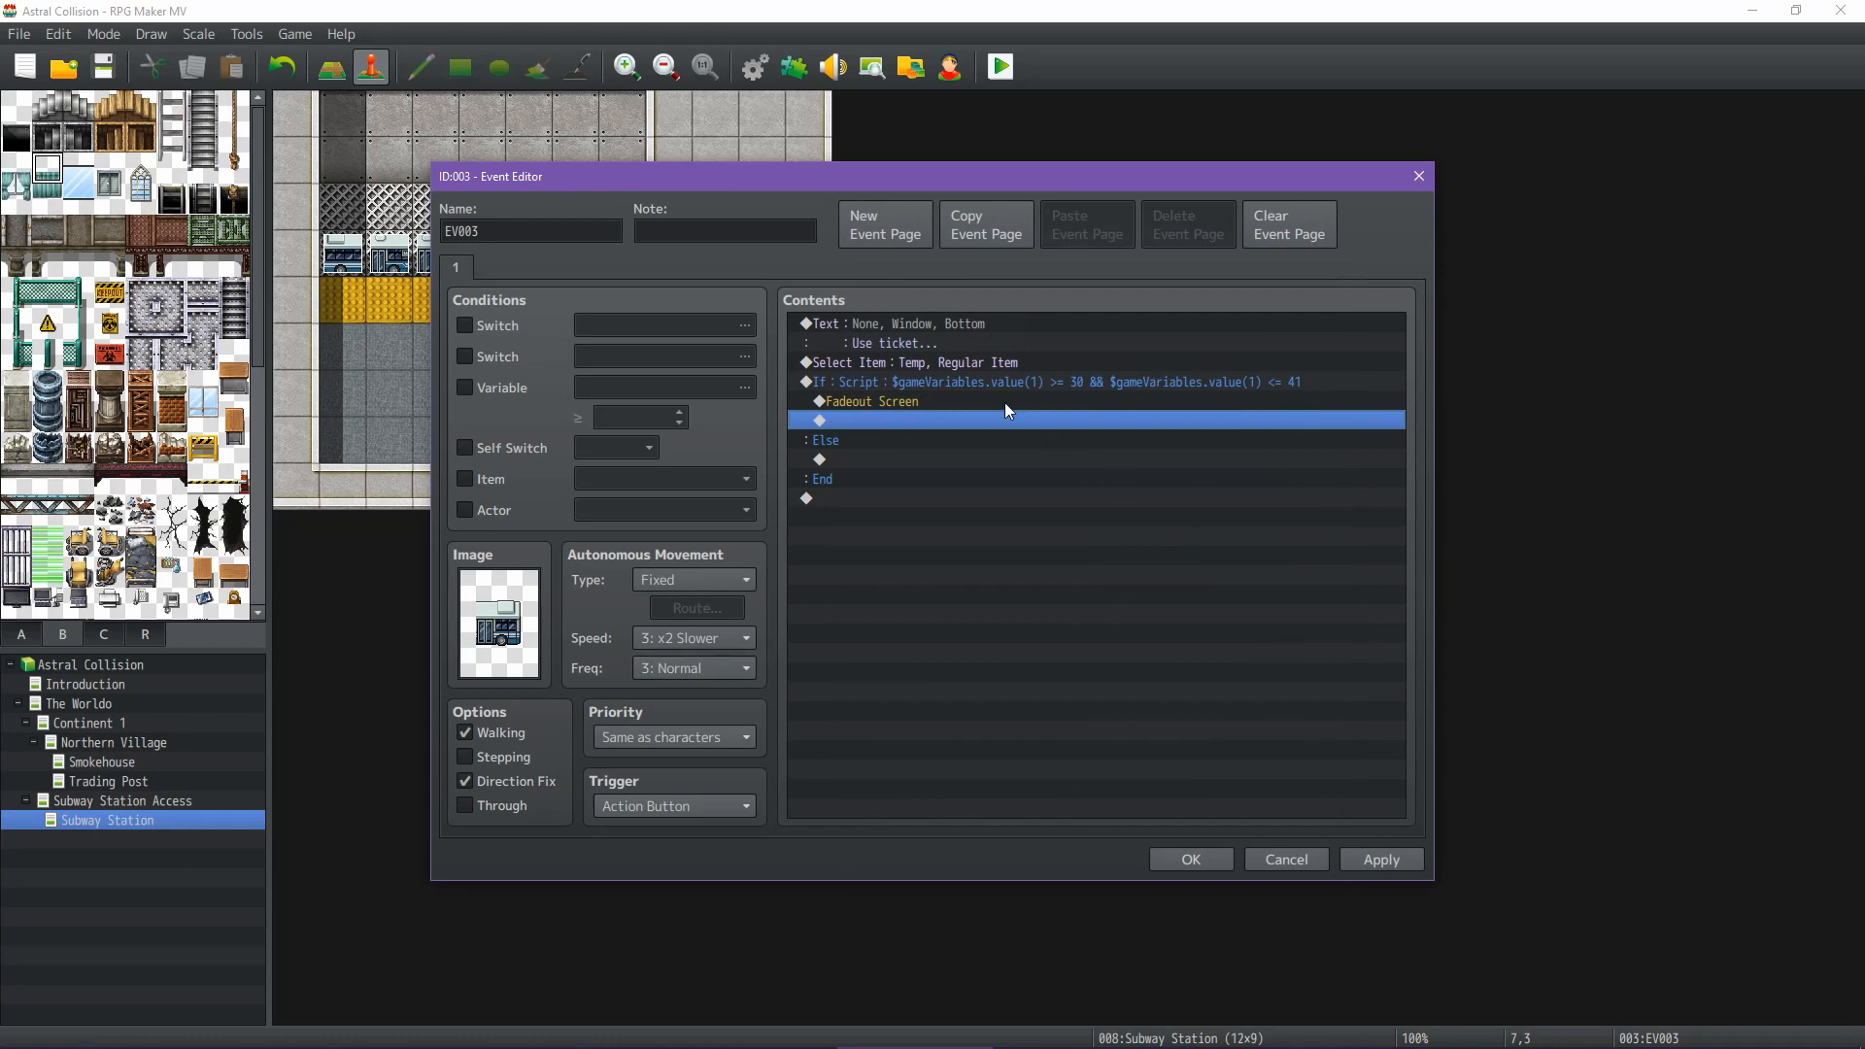
Start a Play SE command below Fadeout Screen and sample the Powerup, Reflection, Resonance and Run sounds
right_click(982, 420)
left_click(993, 430)
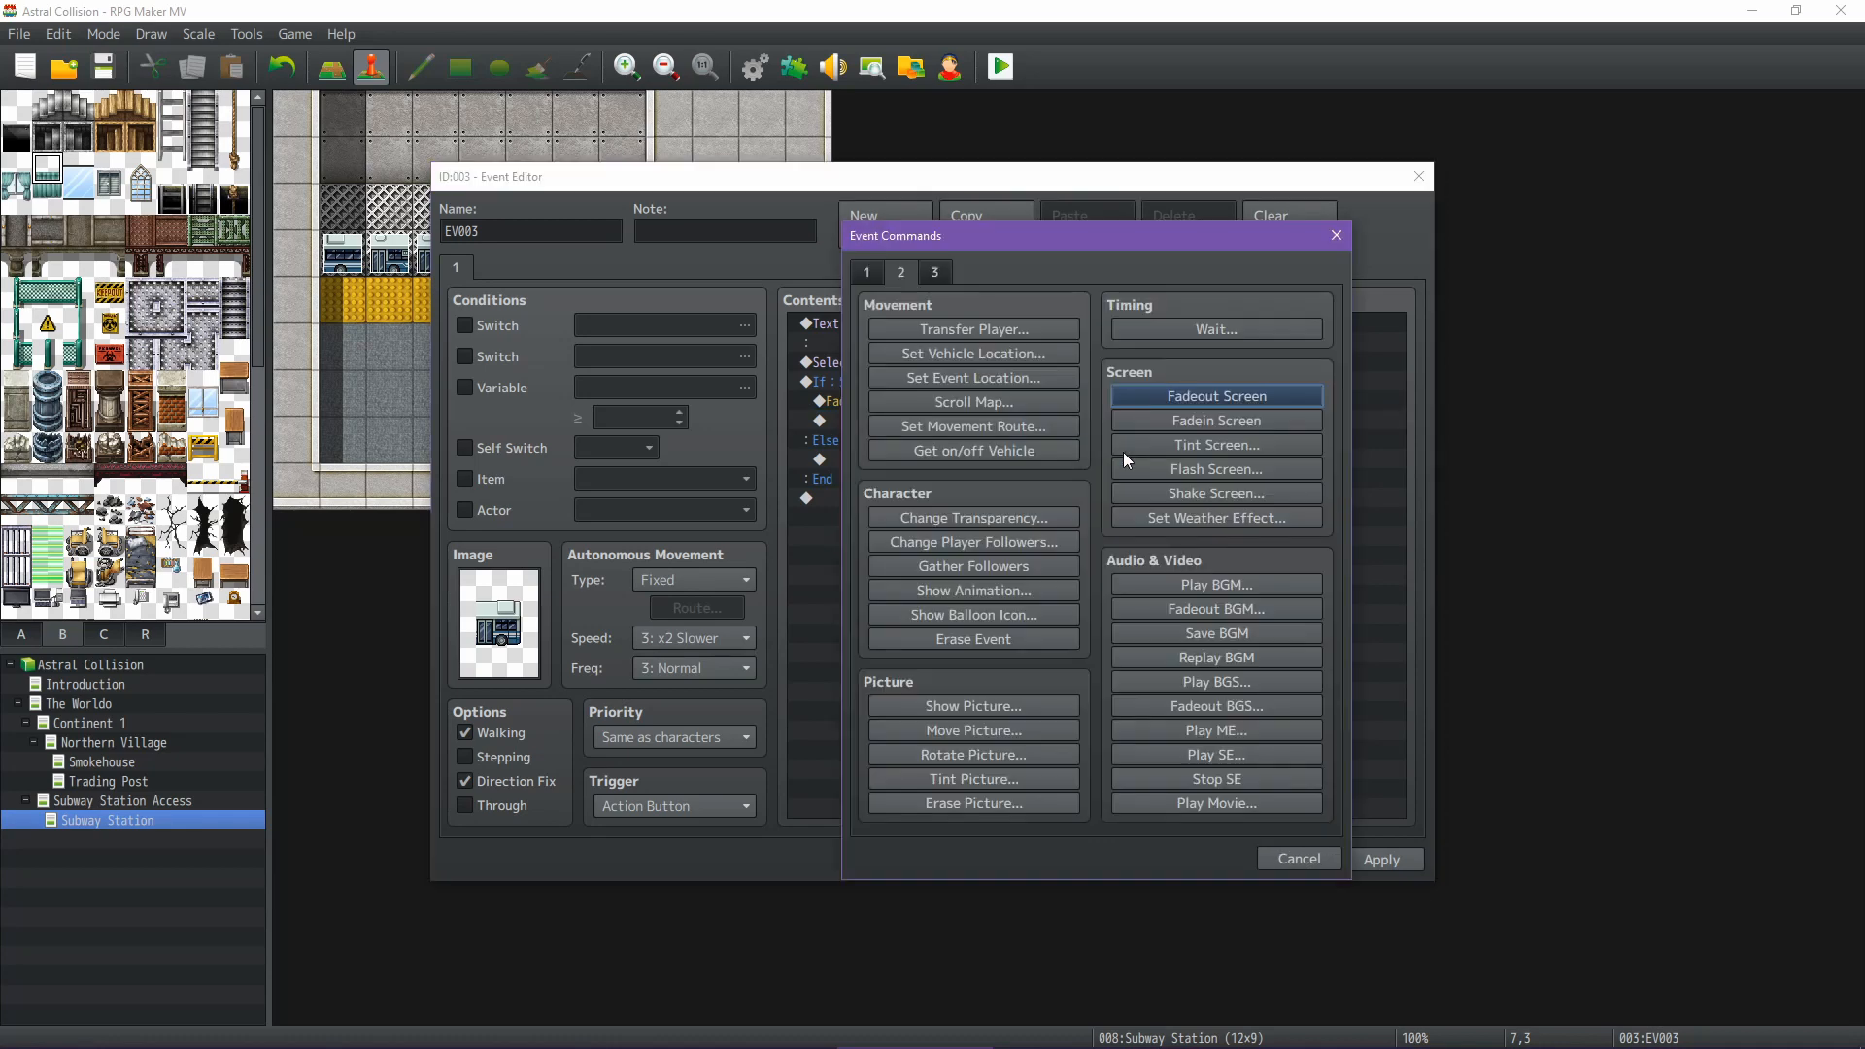
left_click(1259, 758)
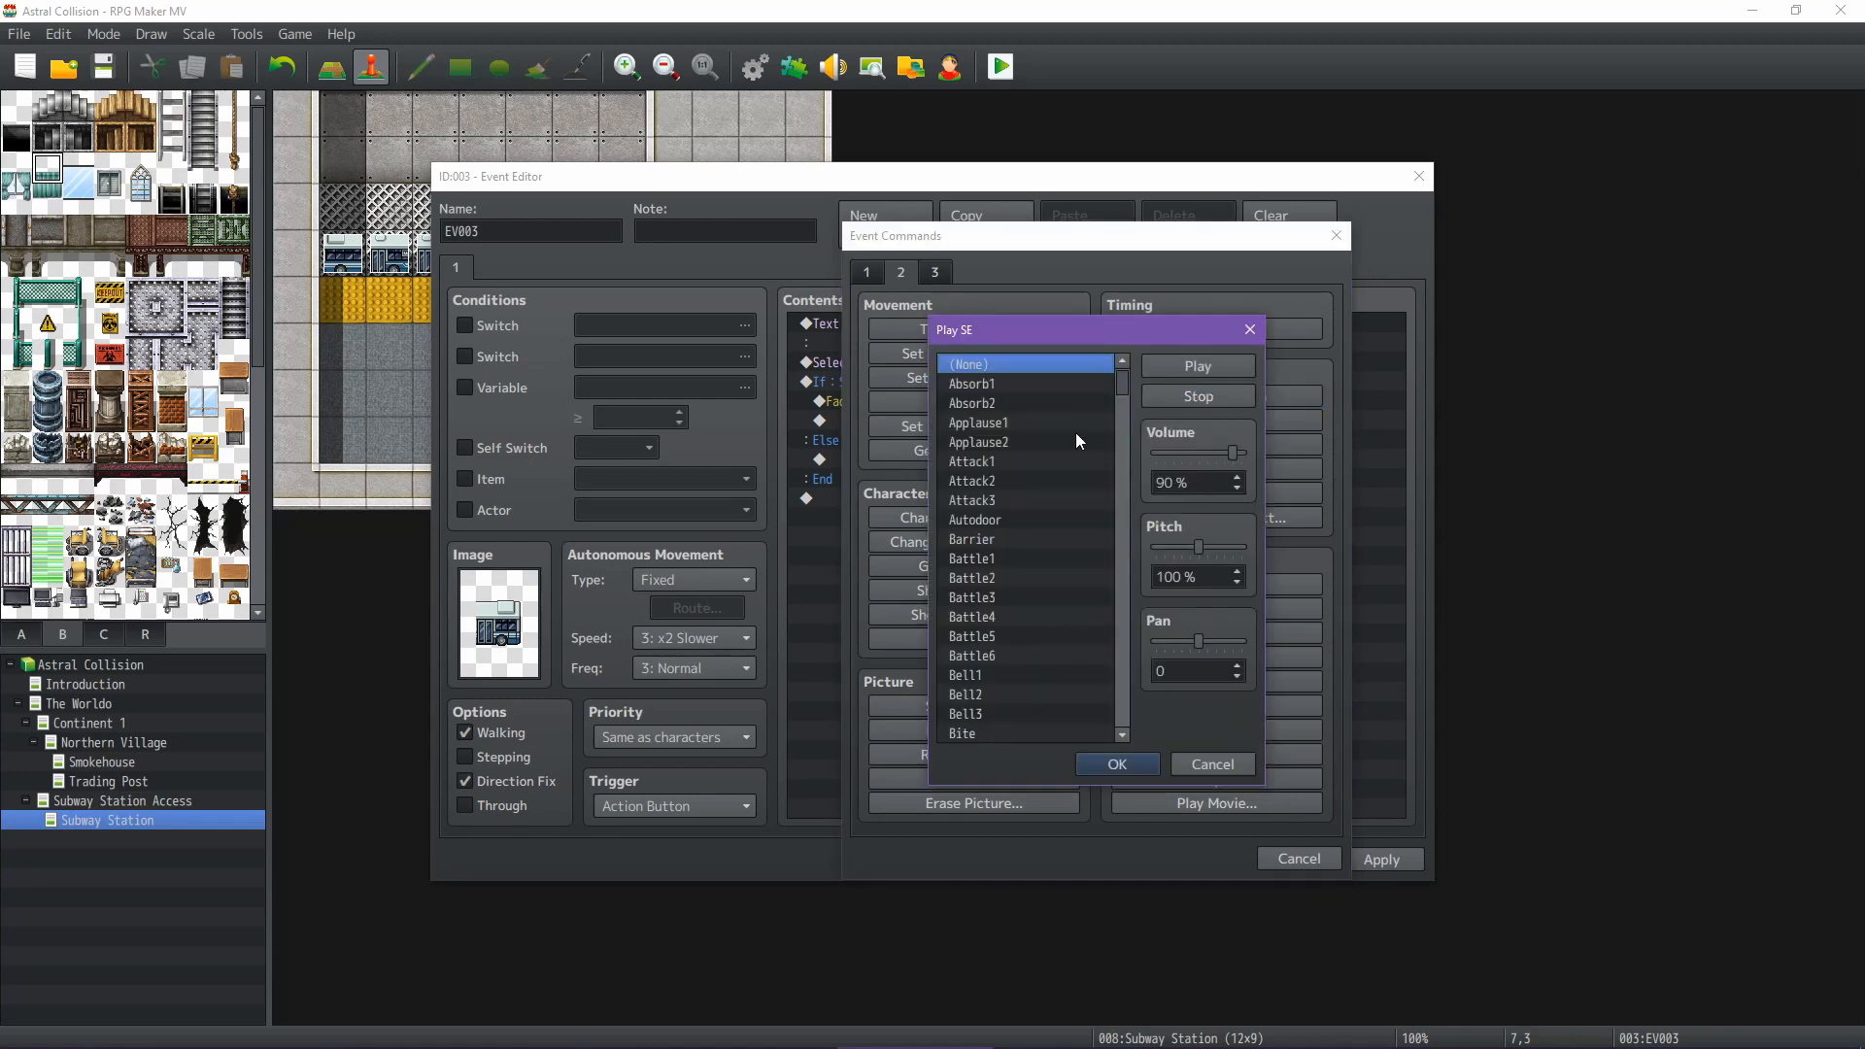
key("t")
scroll(1075, 534, "down", 2)
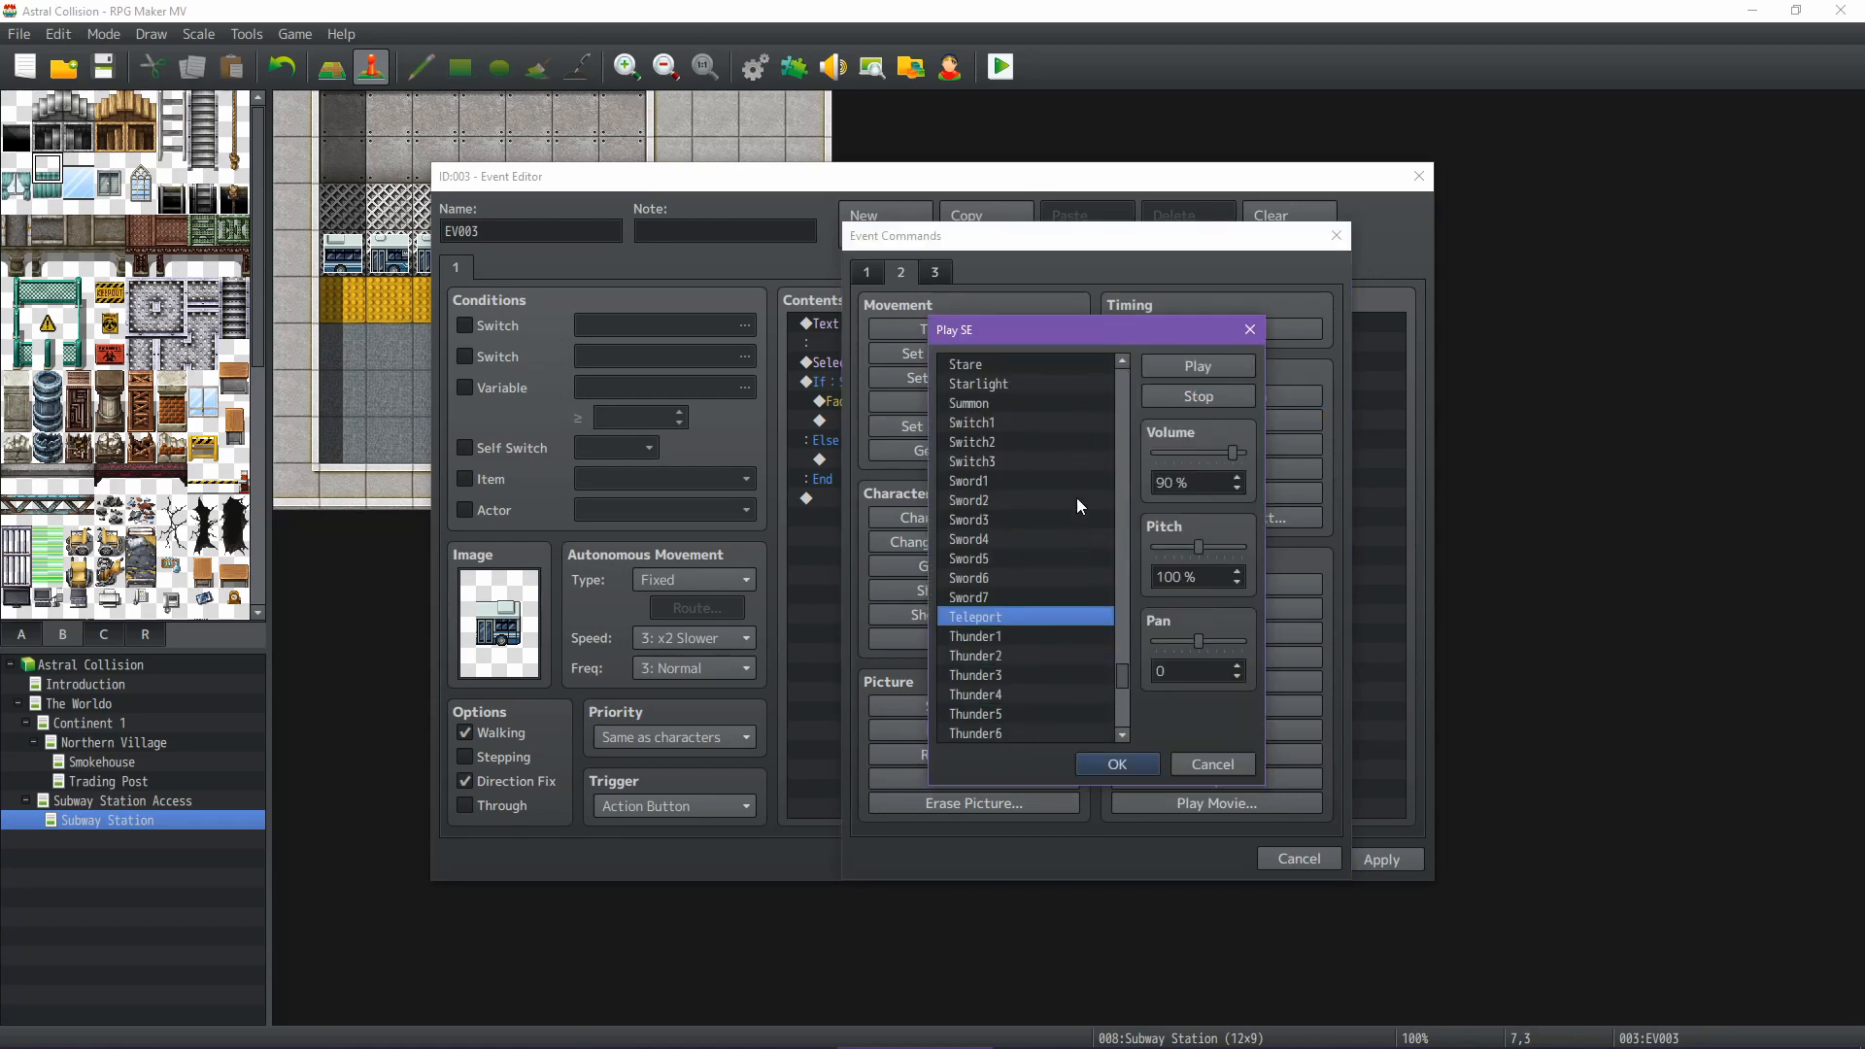
scroll(1077, 497, "up", 3)
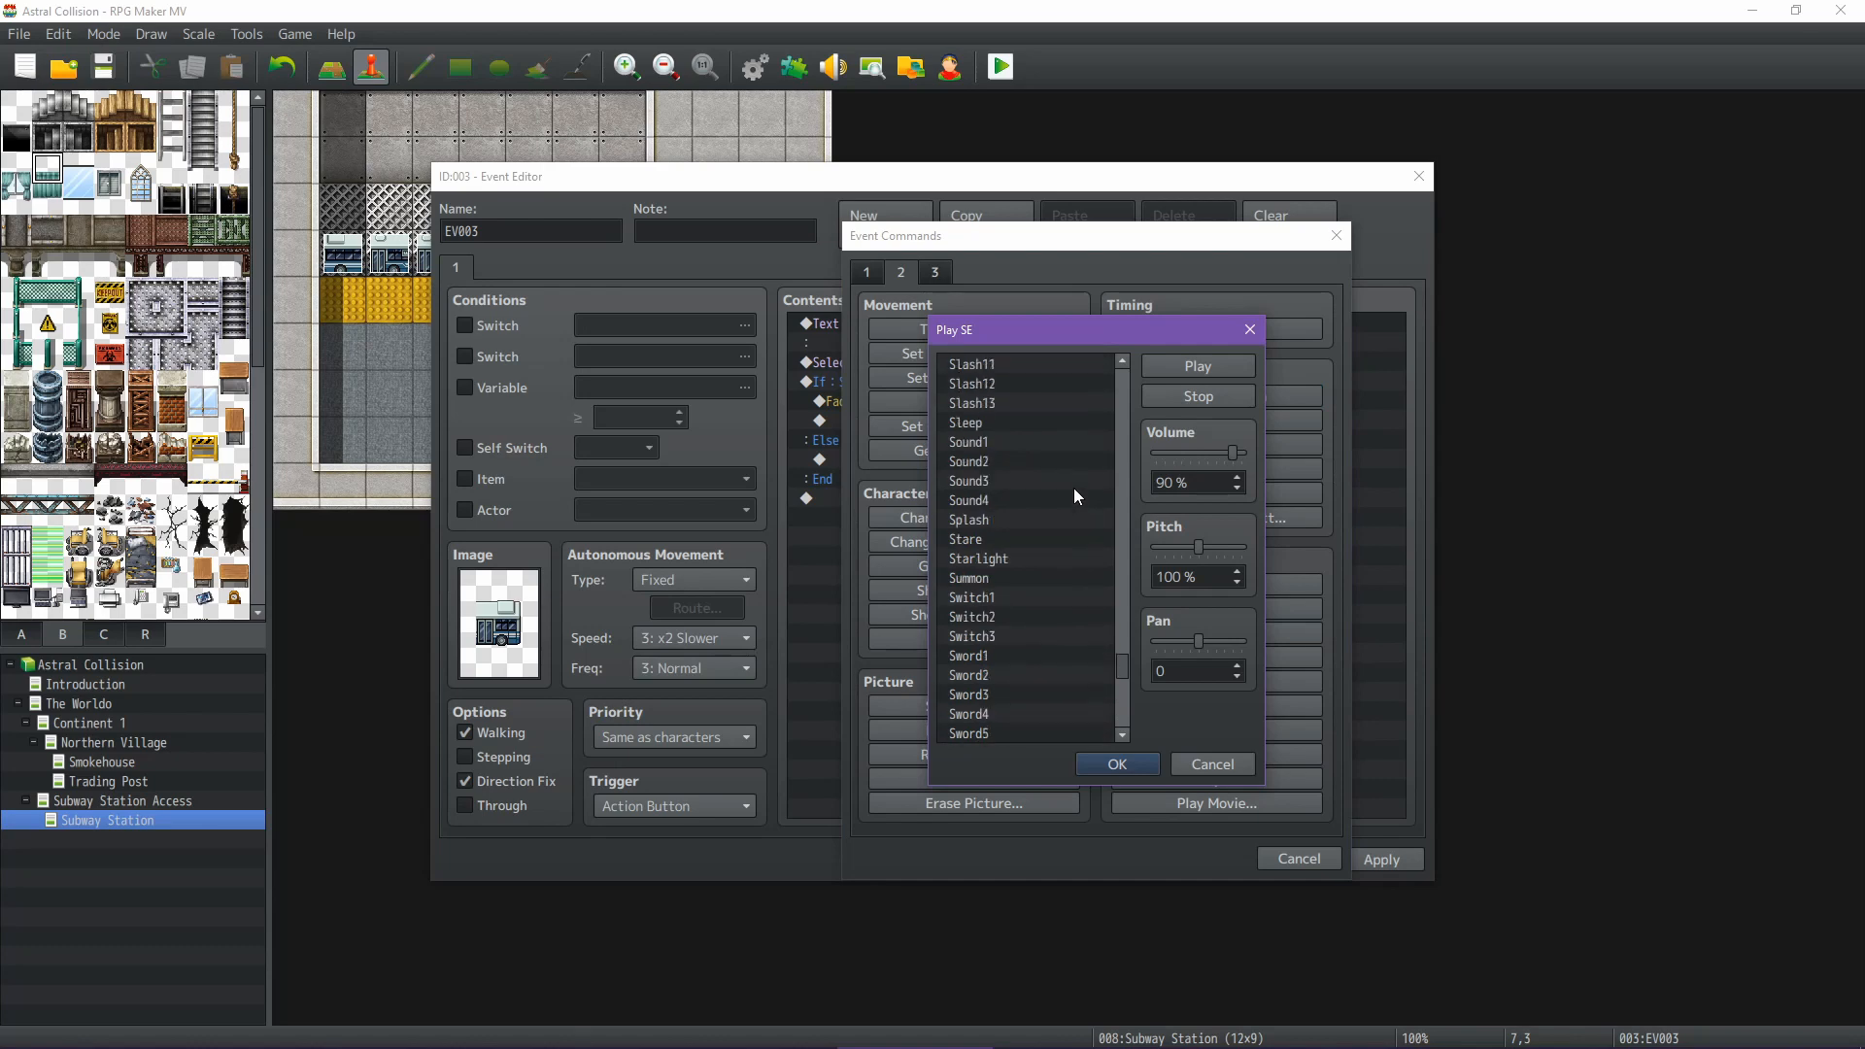
scroll(1075, 487, "up", 4)
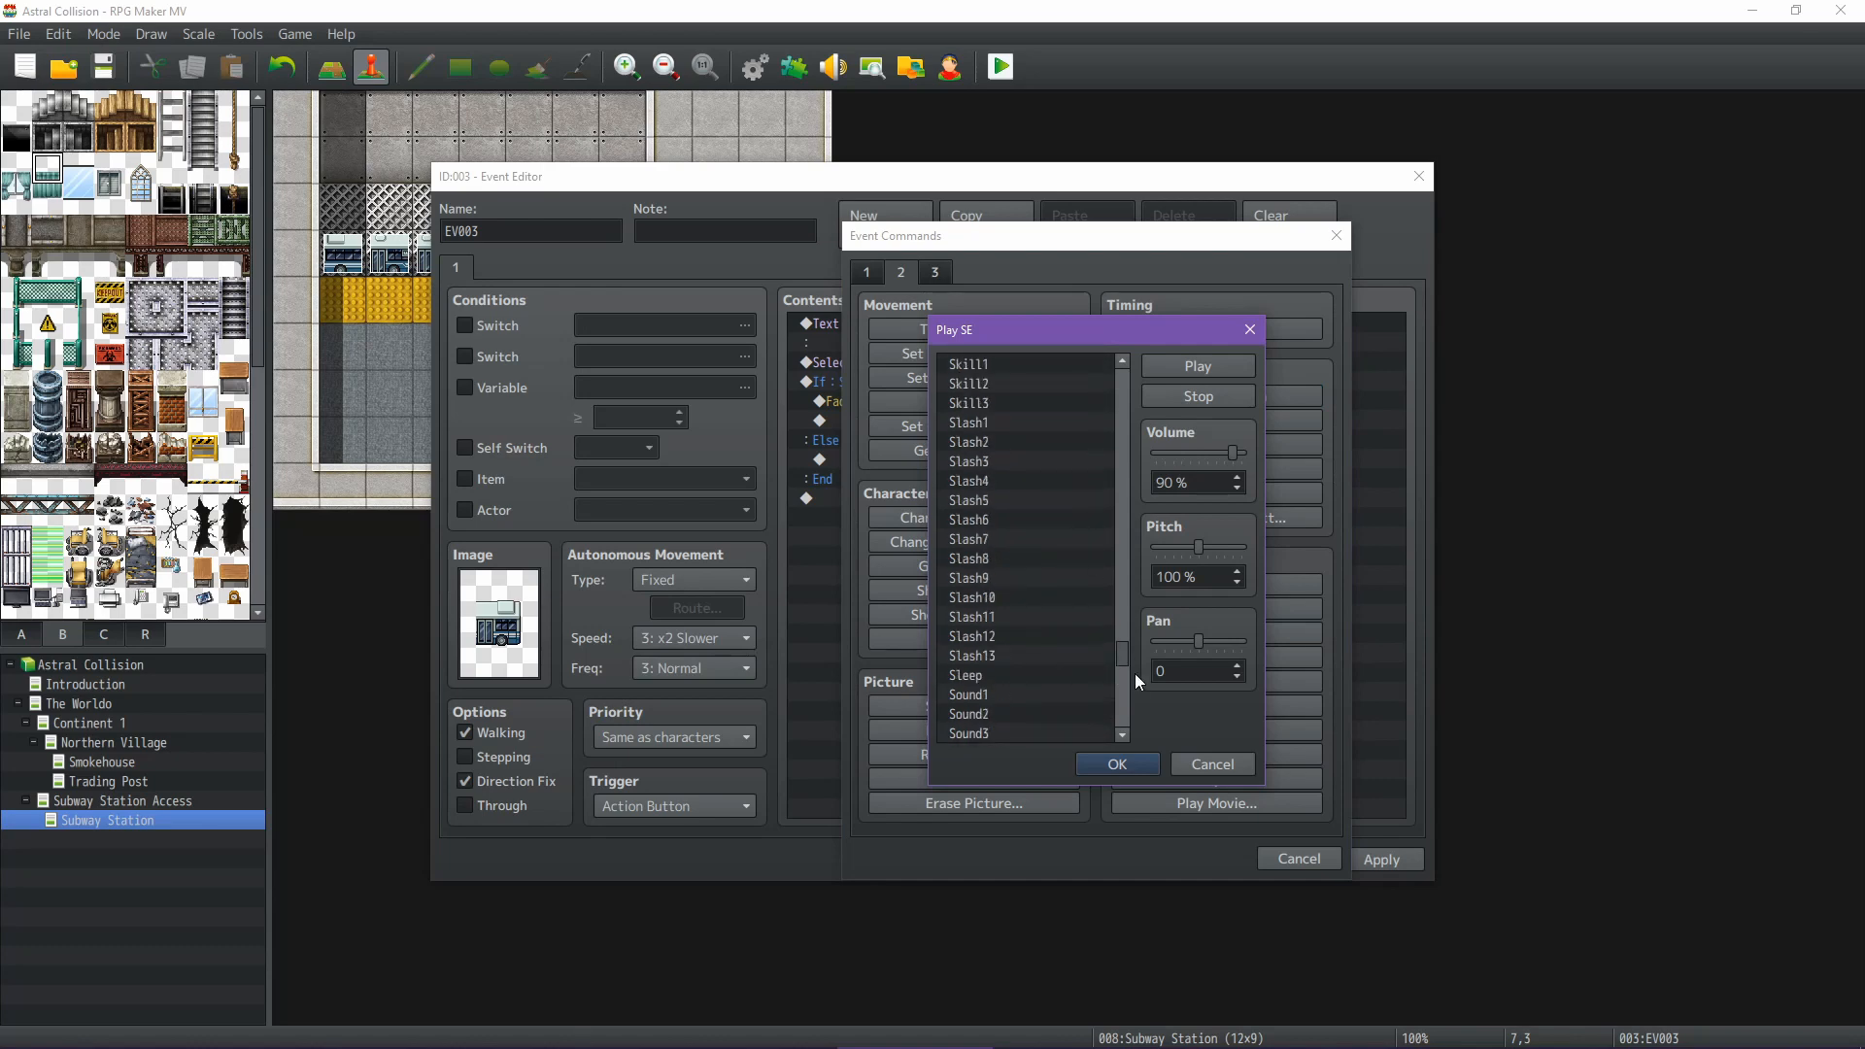
mouse_move(1123, 656)
left_mouse_down()
mouse_move(1123, 692)
mouse_move(1127, 622)
left_mouse_up()
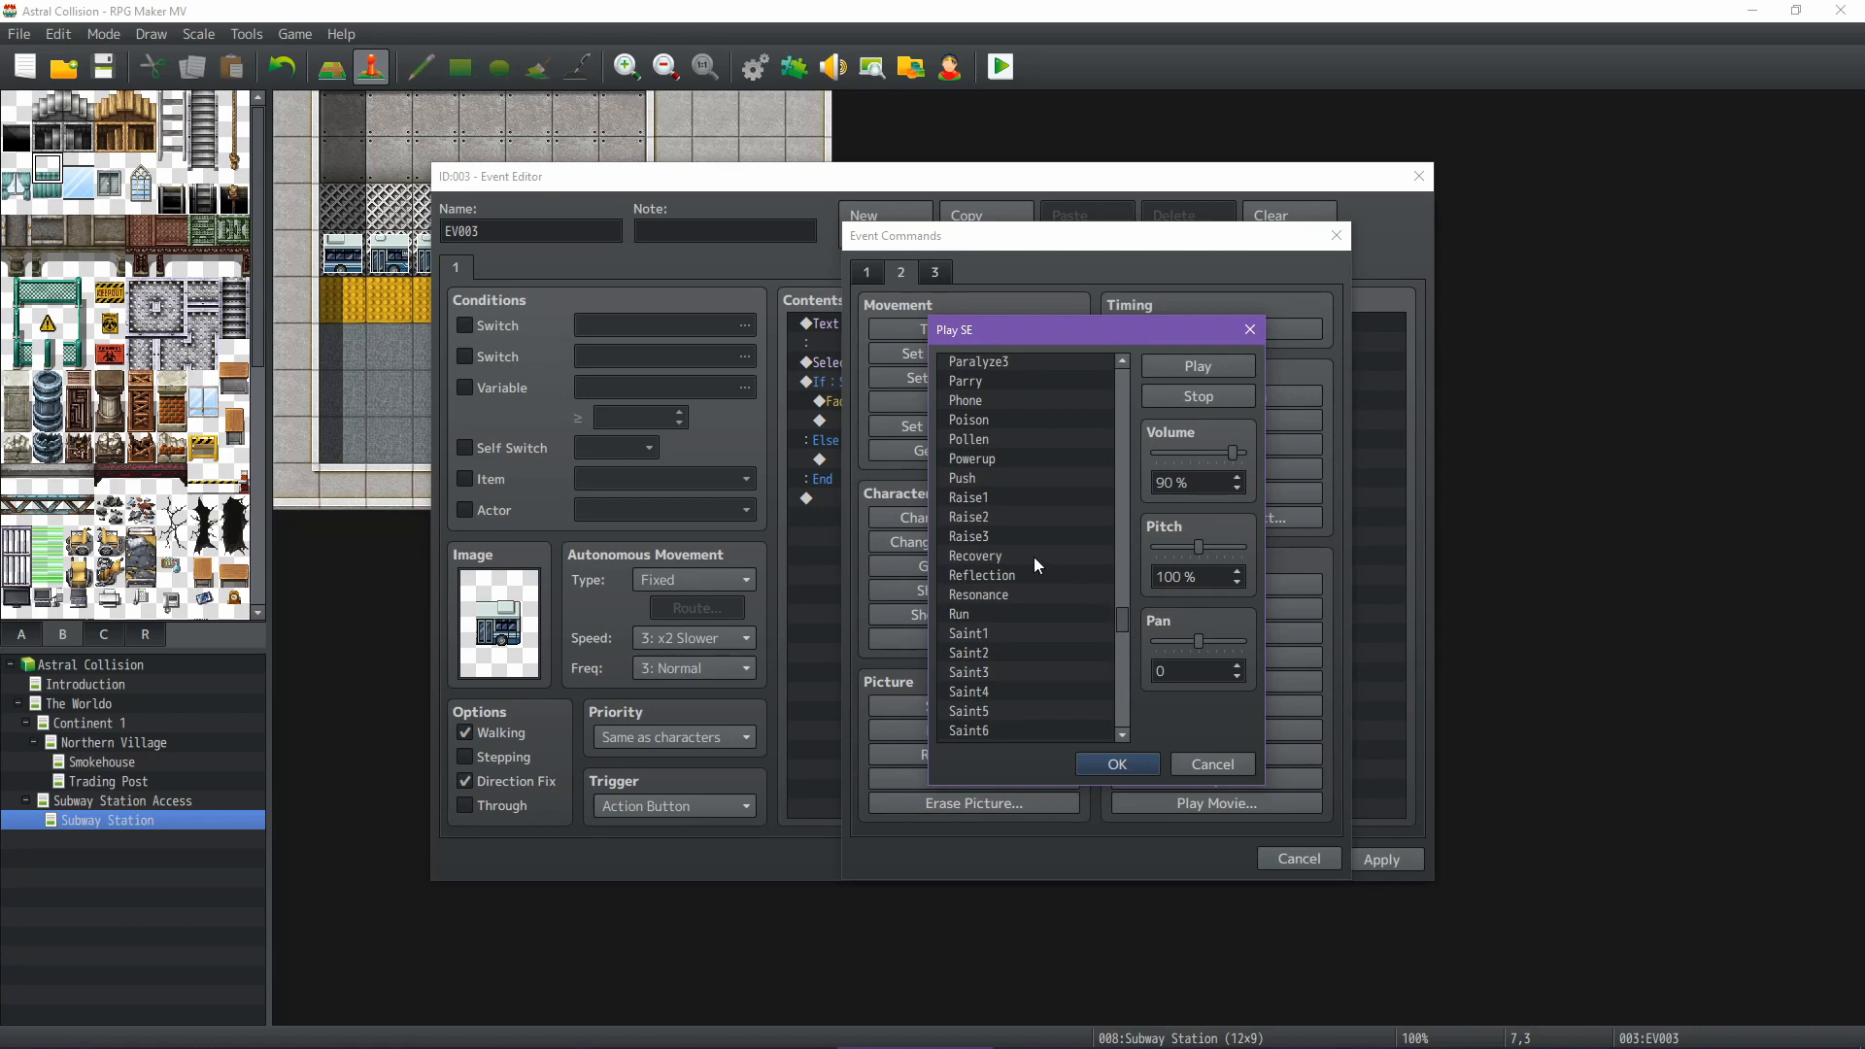
scroll(1034, 557, "up", 5)
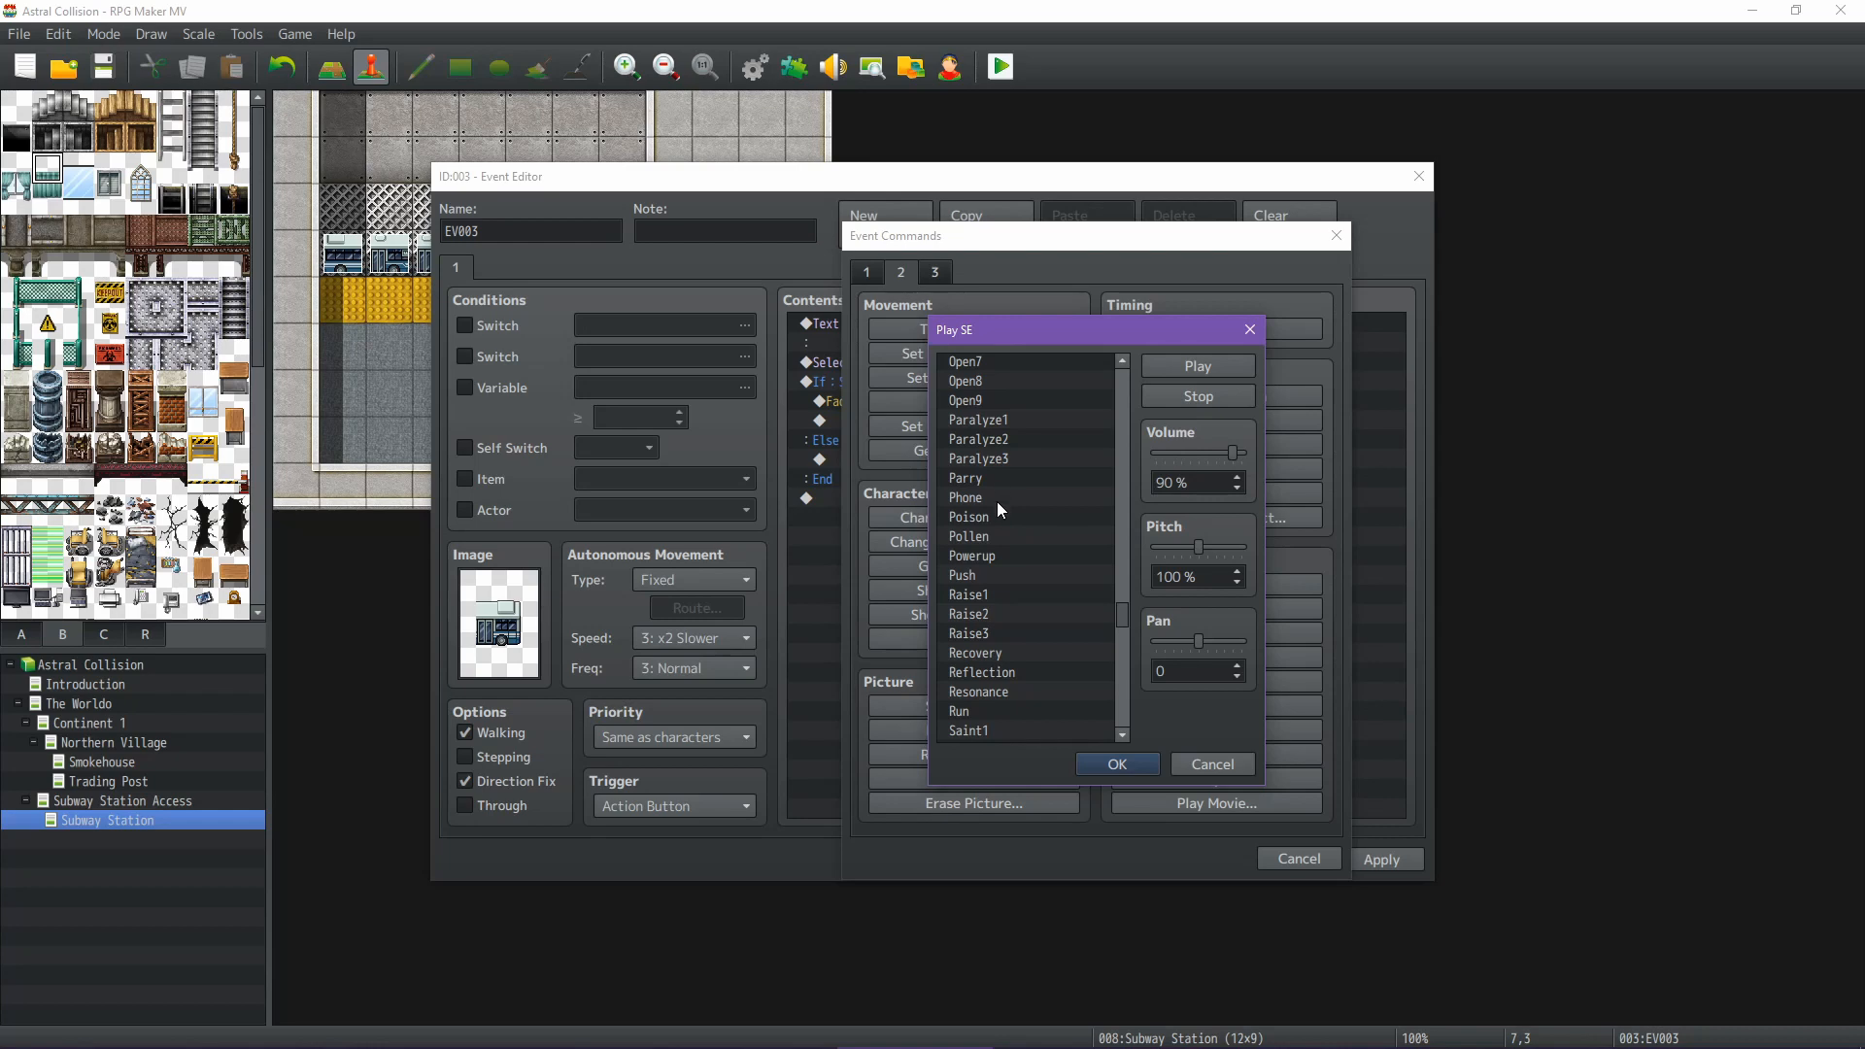
left_click(1001, 554)
scroll(1016, 583, "down", 2)
scroll(1018, 573, "down", 1)
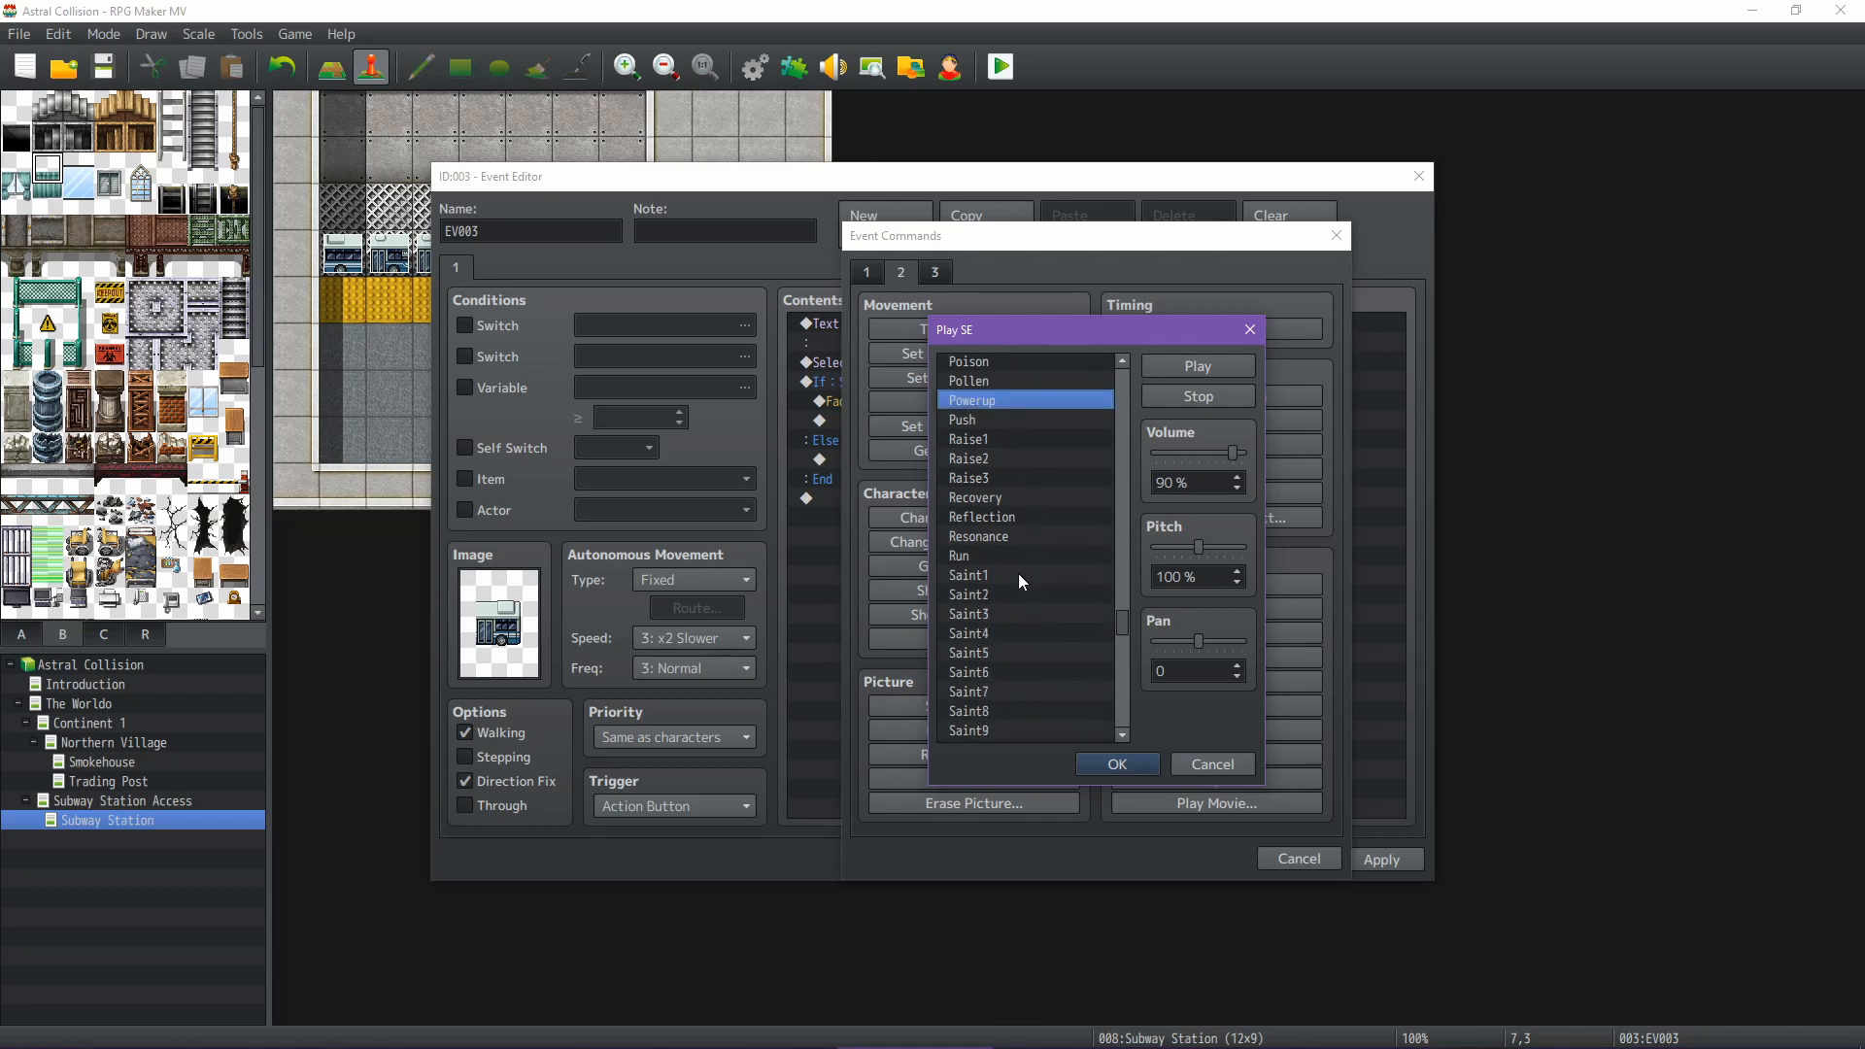
left_click(1013, 521)
left_click(1018, 536)
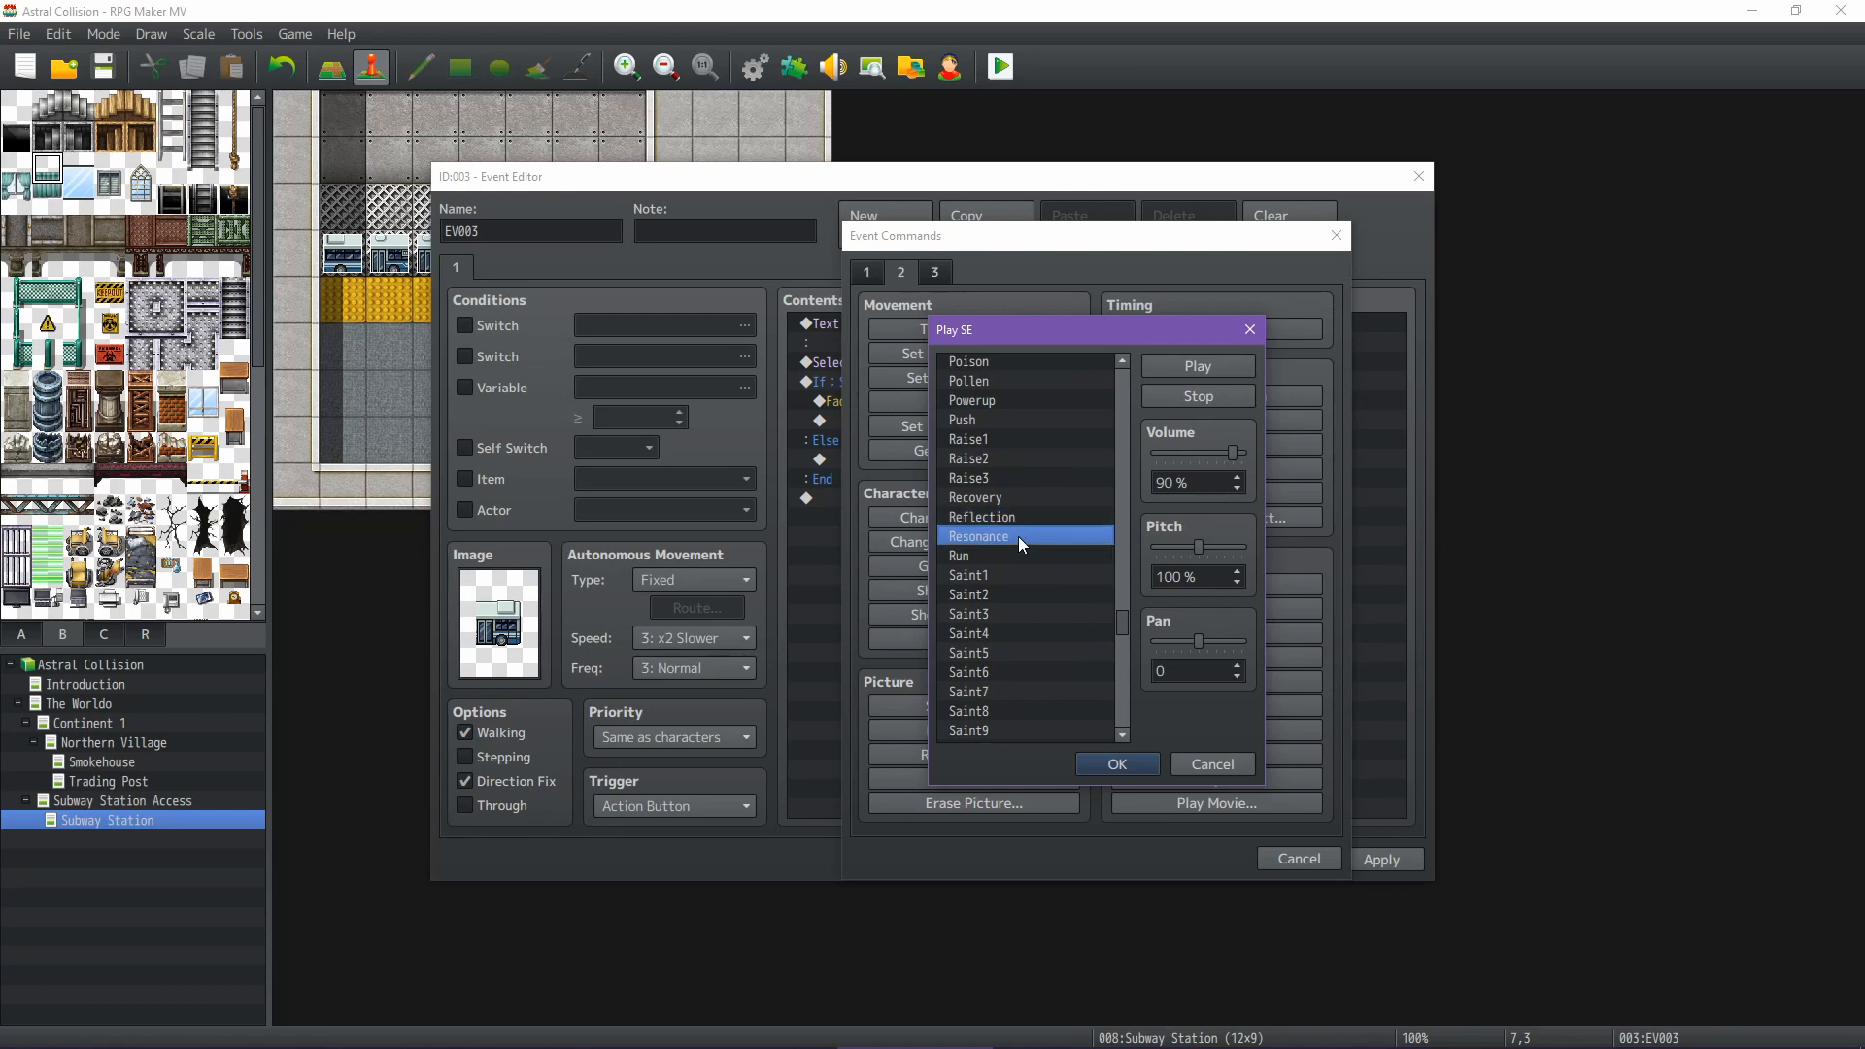
left_click(1005, 550)
scroll(1008, 583, "down", 2)
scroll(1010, 589, "down", 2)
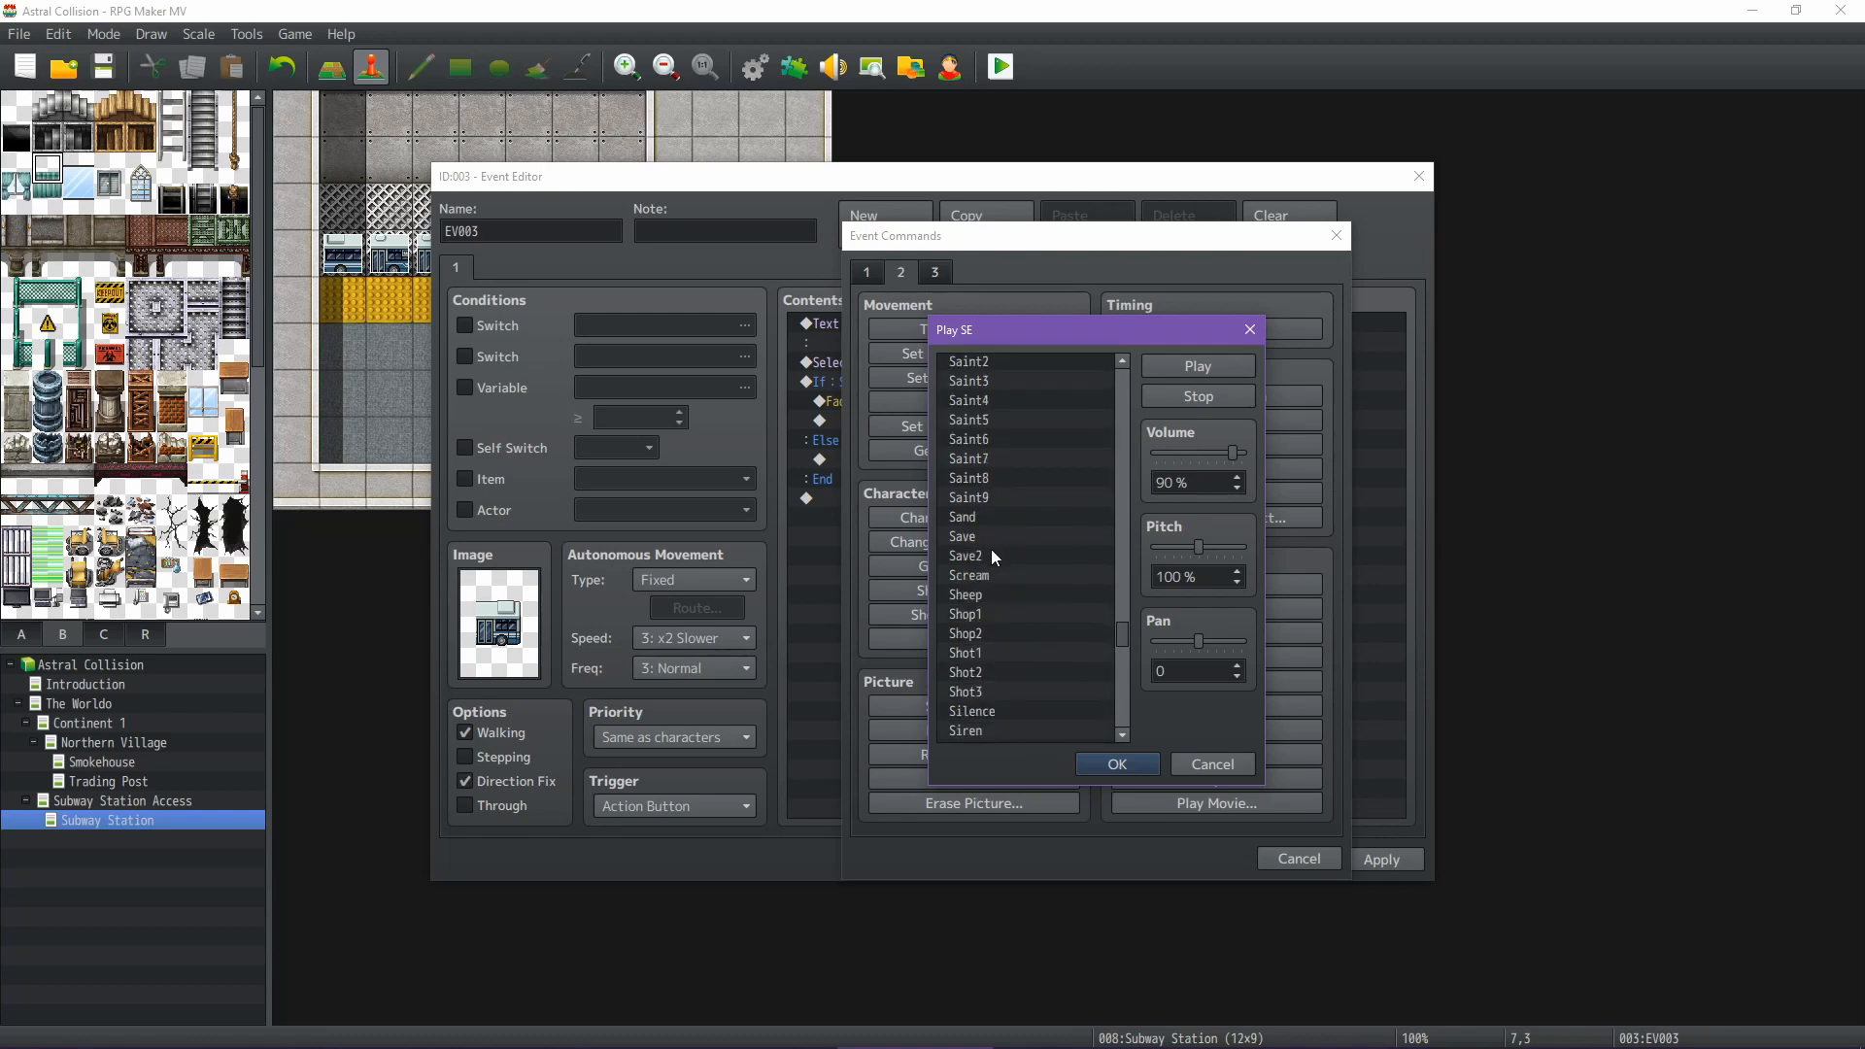
Sample the Autodoor and Barrier sounds near the start of the sound effect list
left_click_drag(1123, 633, 1115, 375)
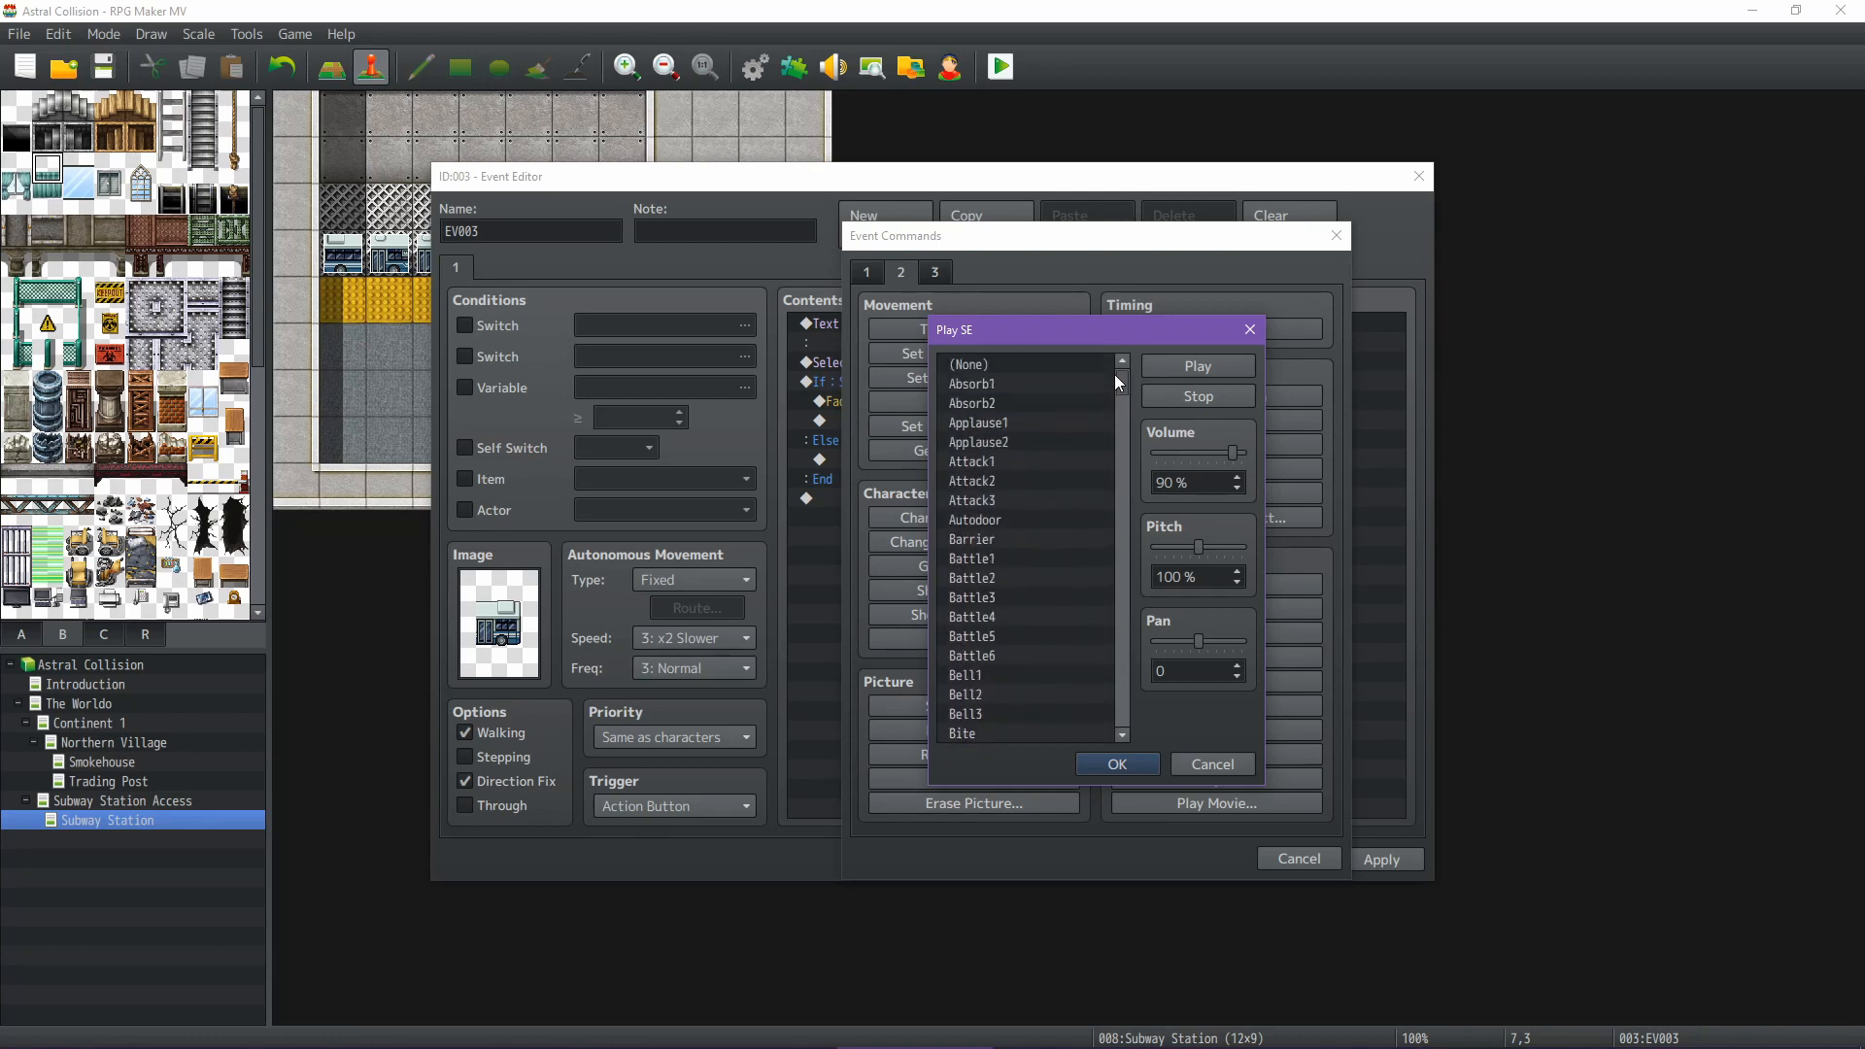
left_click(1010, 530)
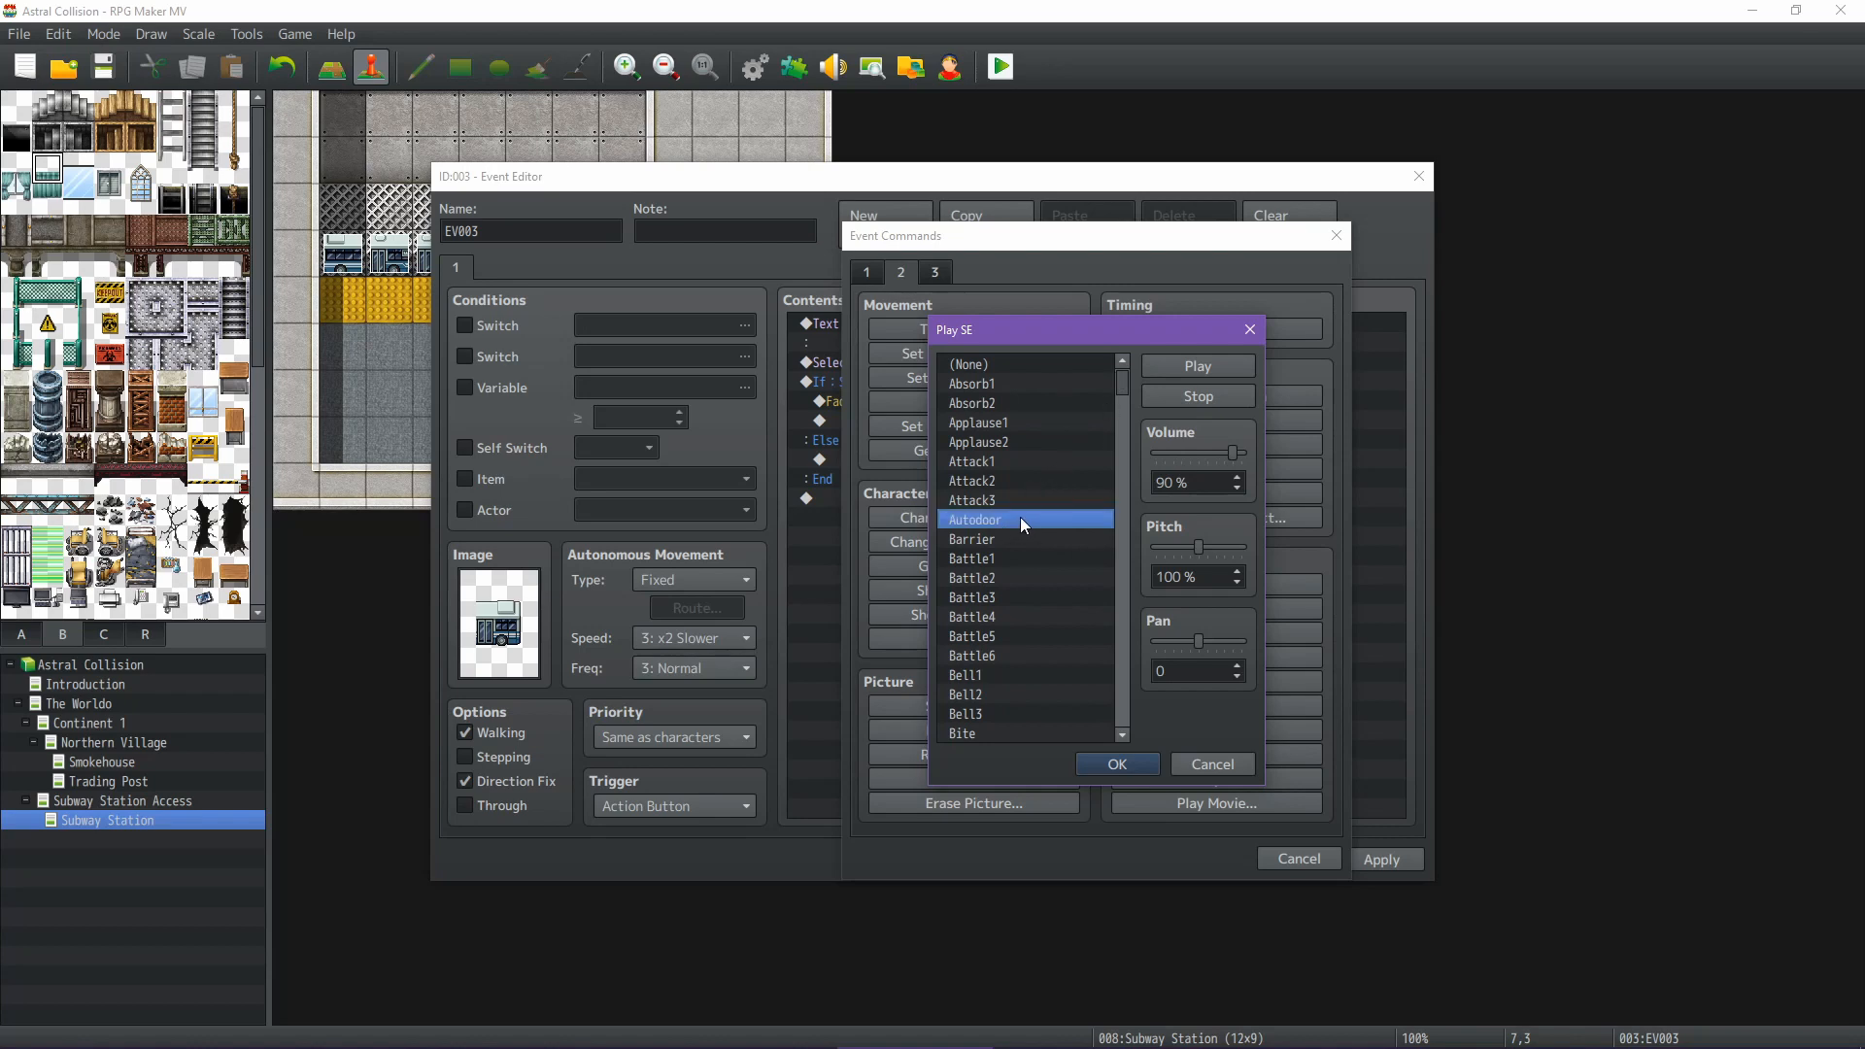
left_click(1006, 534)
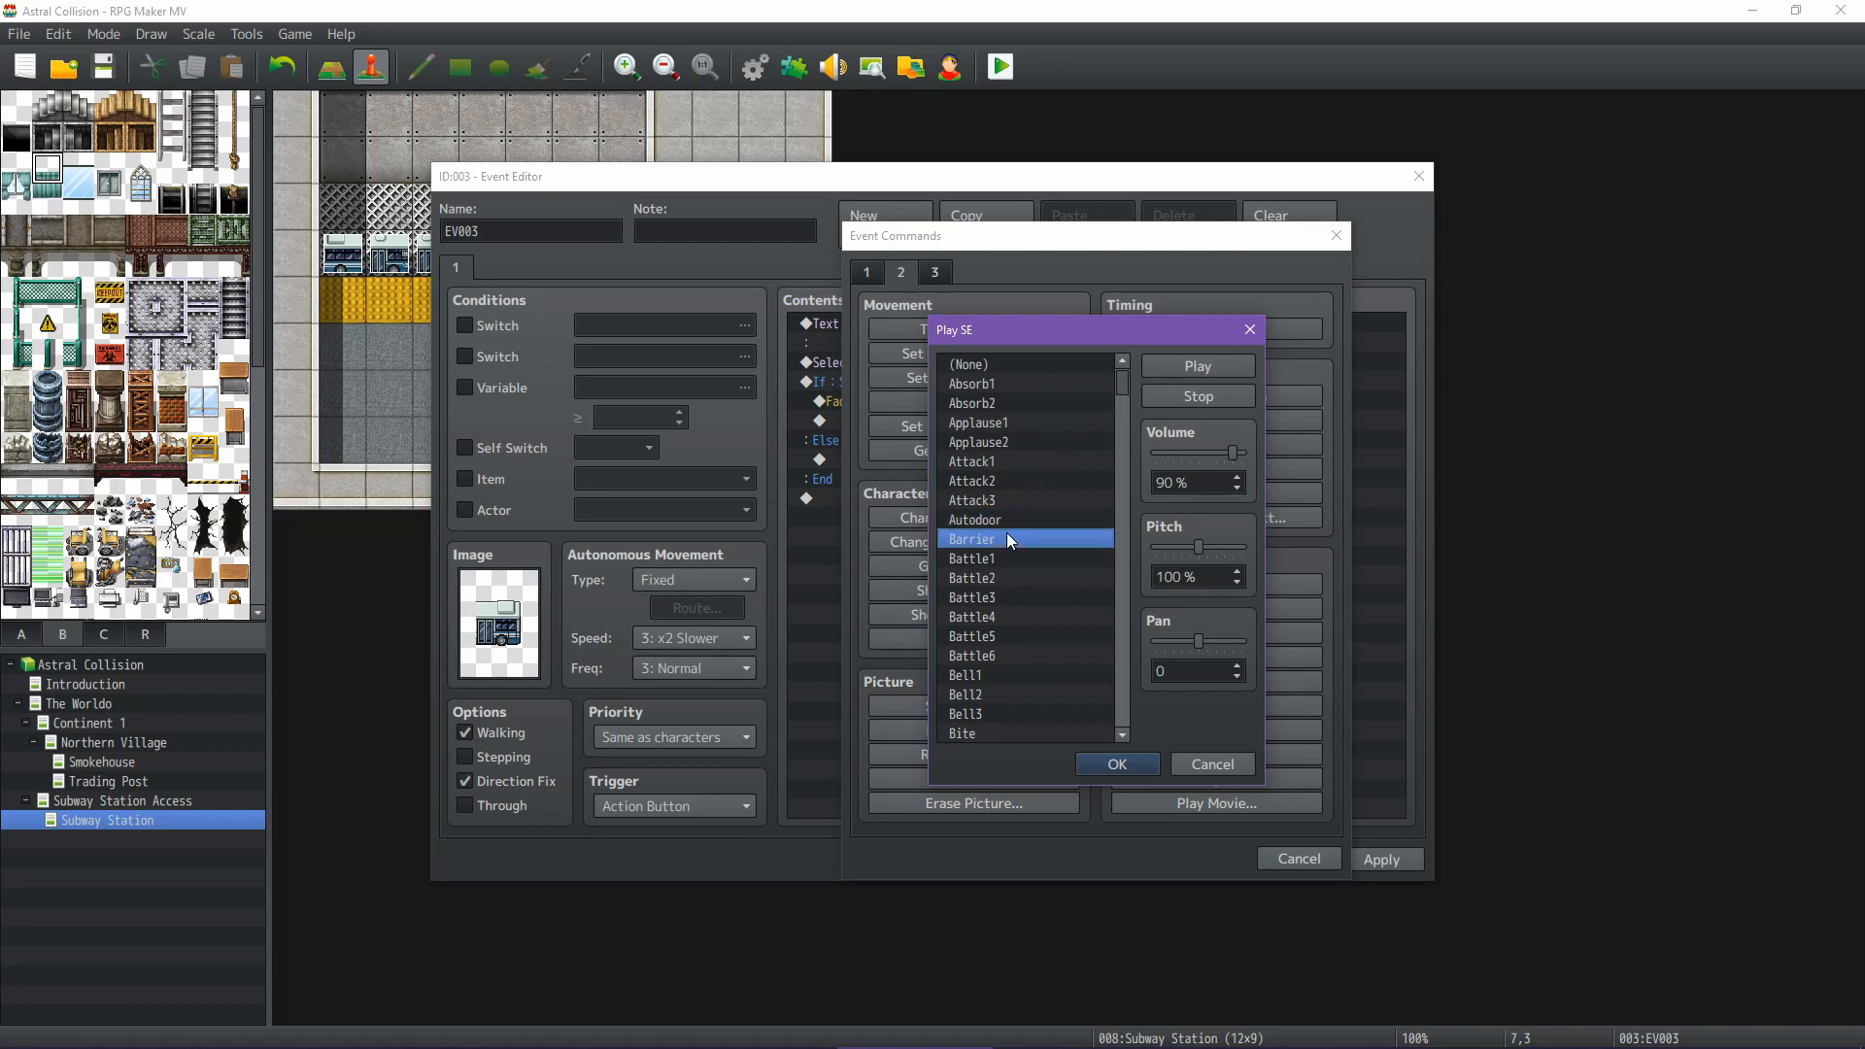
left_click(1008, 520)
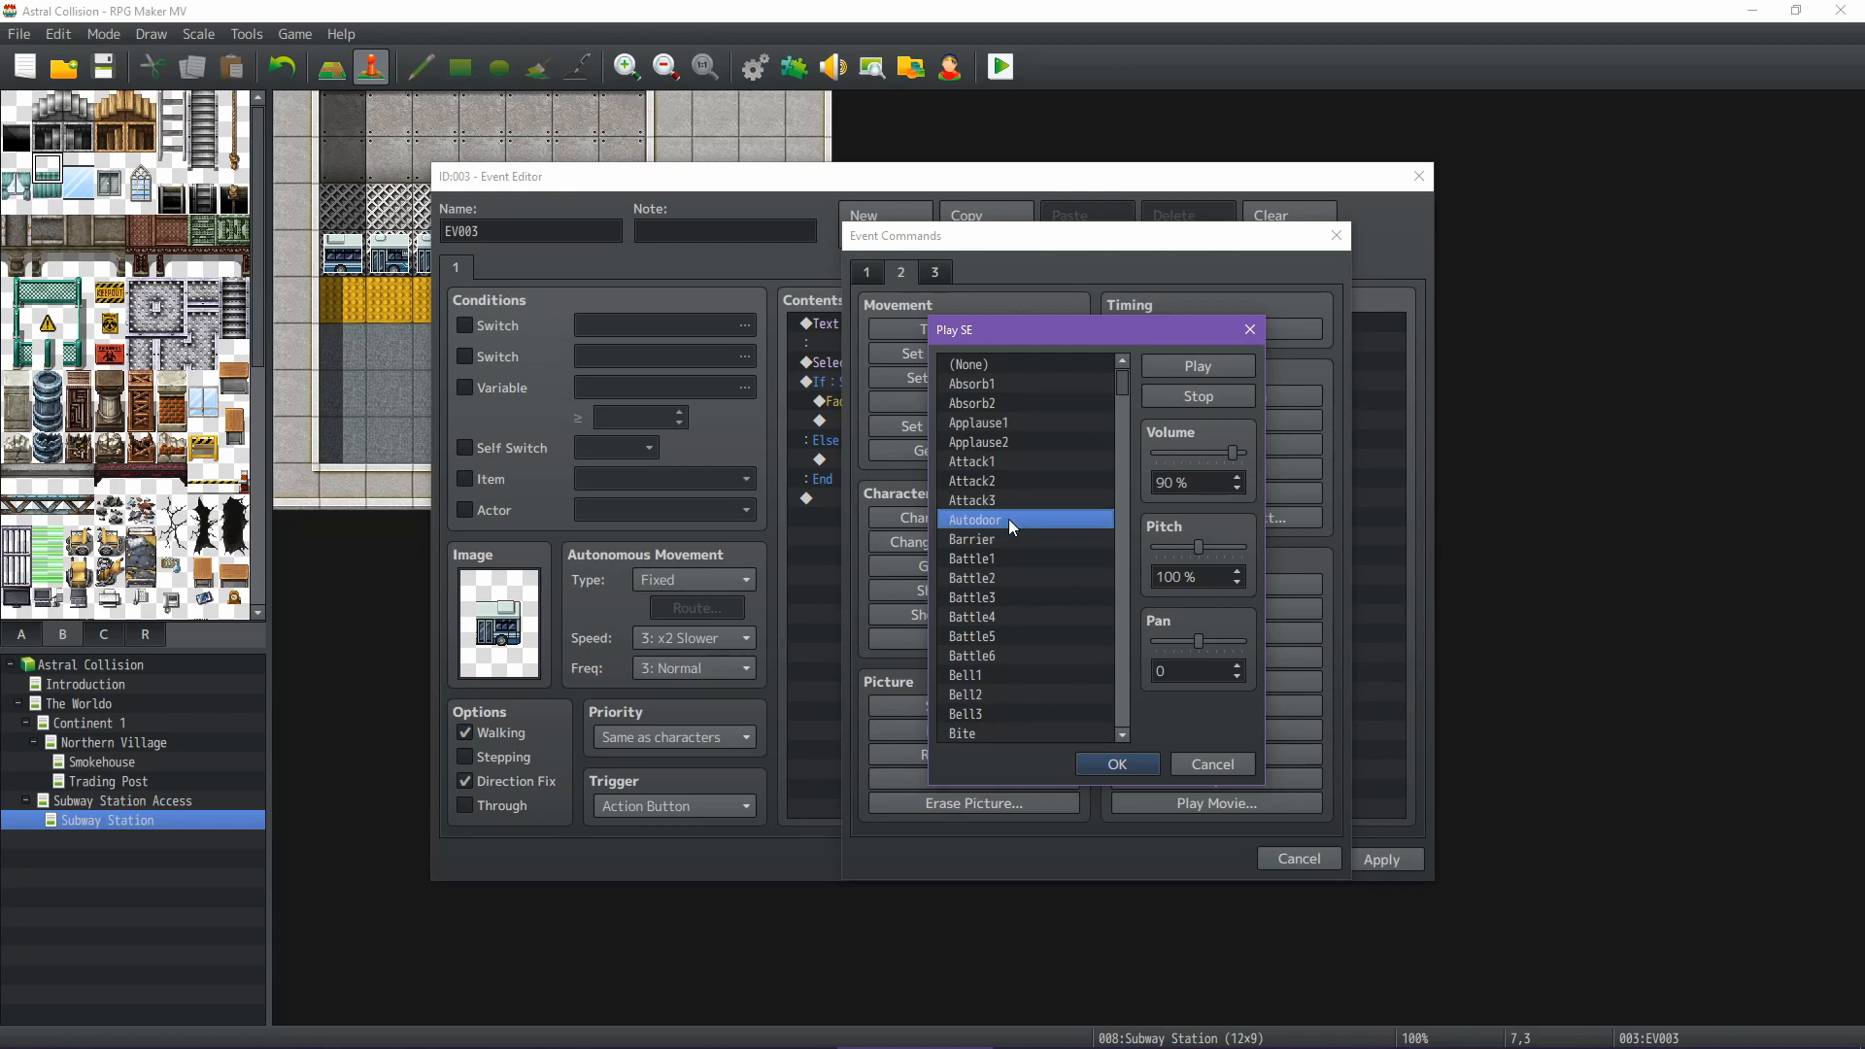
Sample the door sounds from Door1 through Door8, plus Down1, for the Play SE command
scroll(1009, 519, "down", 4)
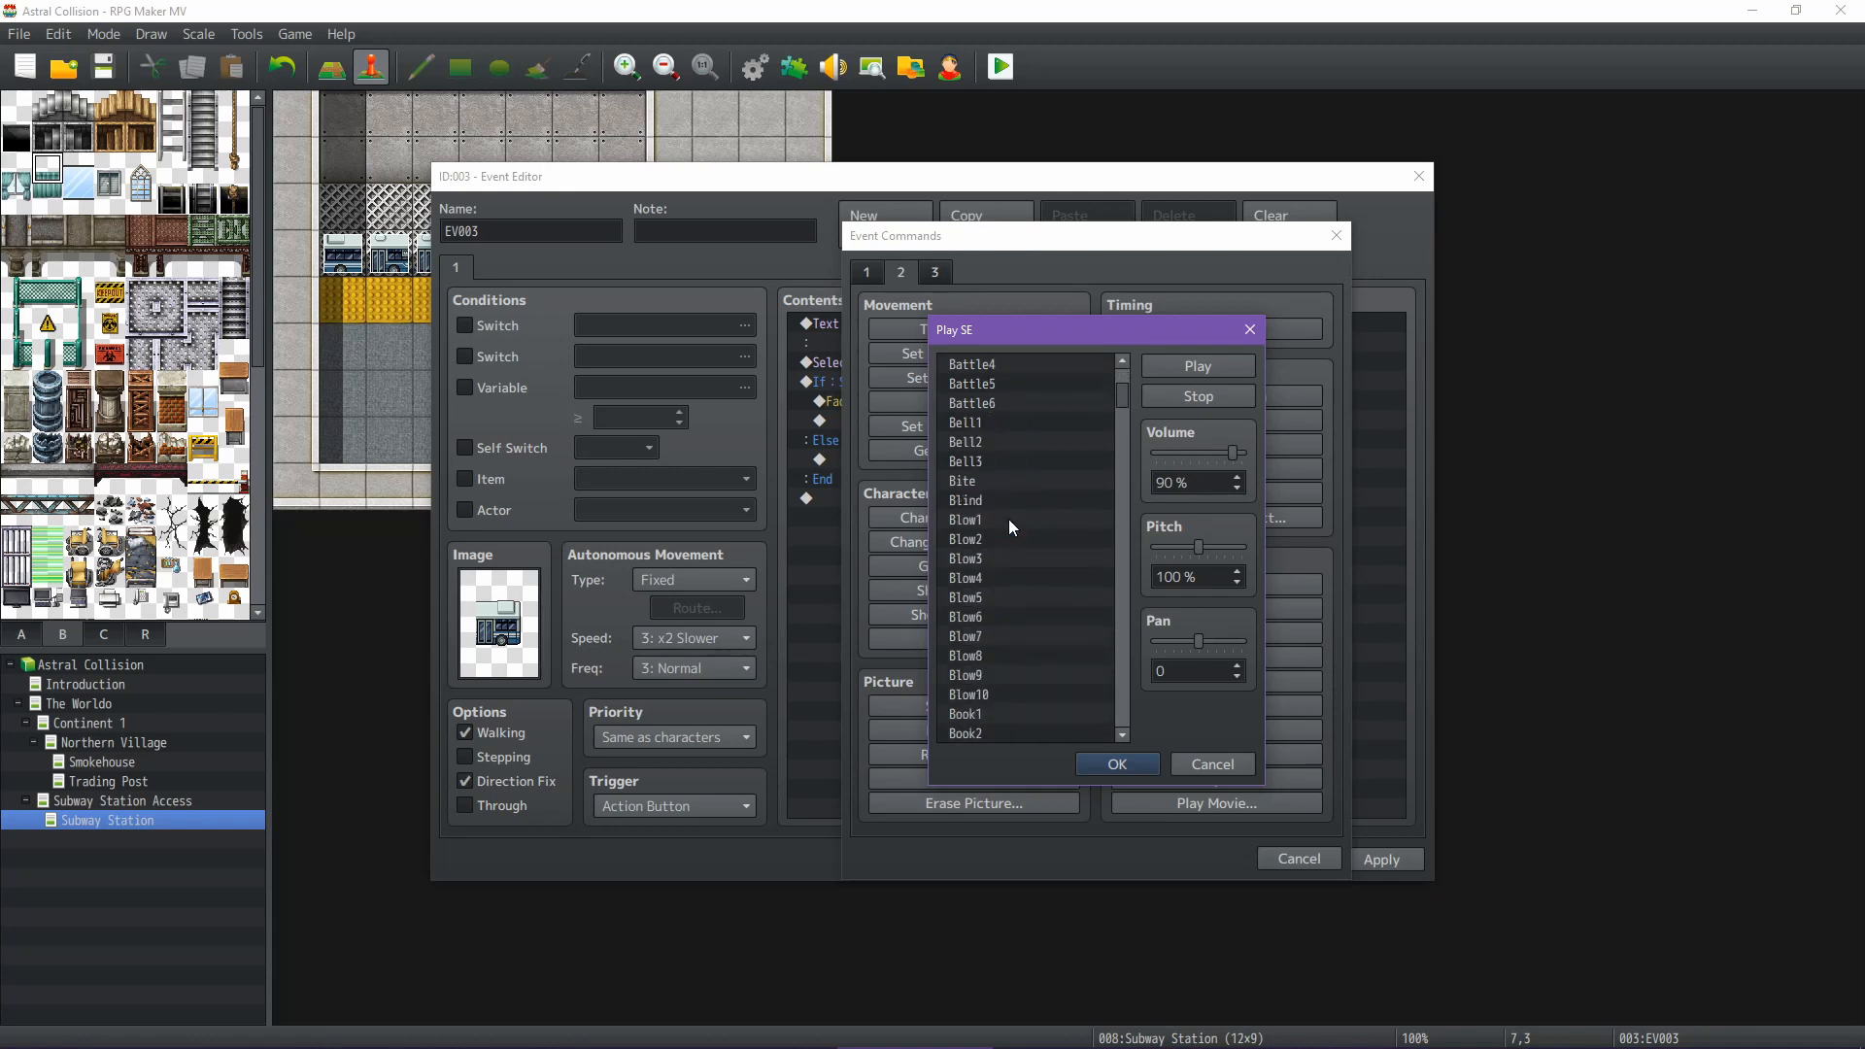
scroll(1010, 525, "down", 4)
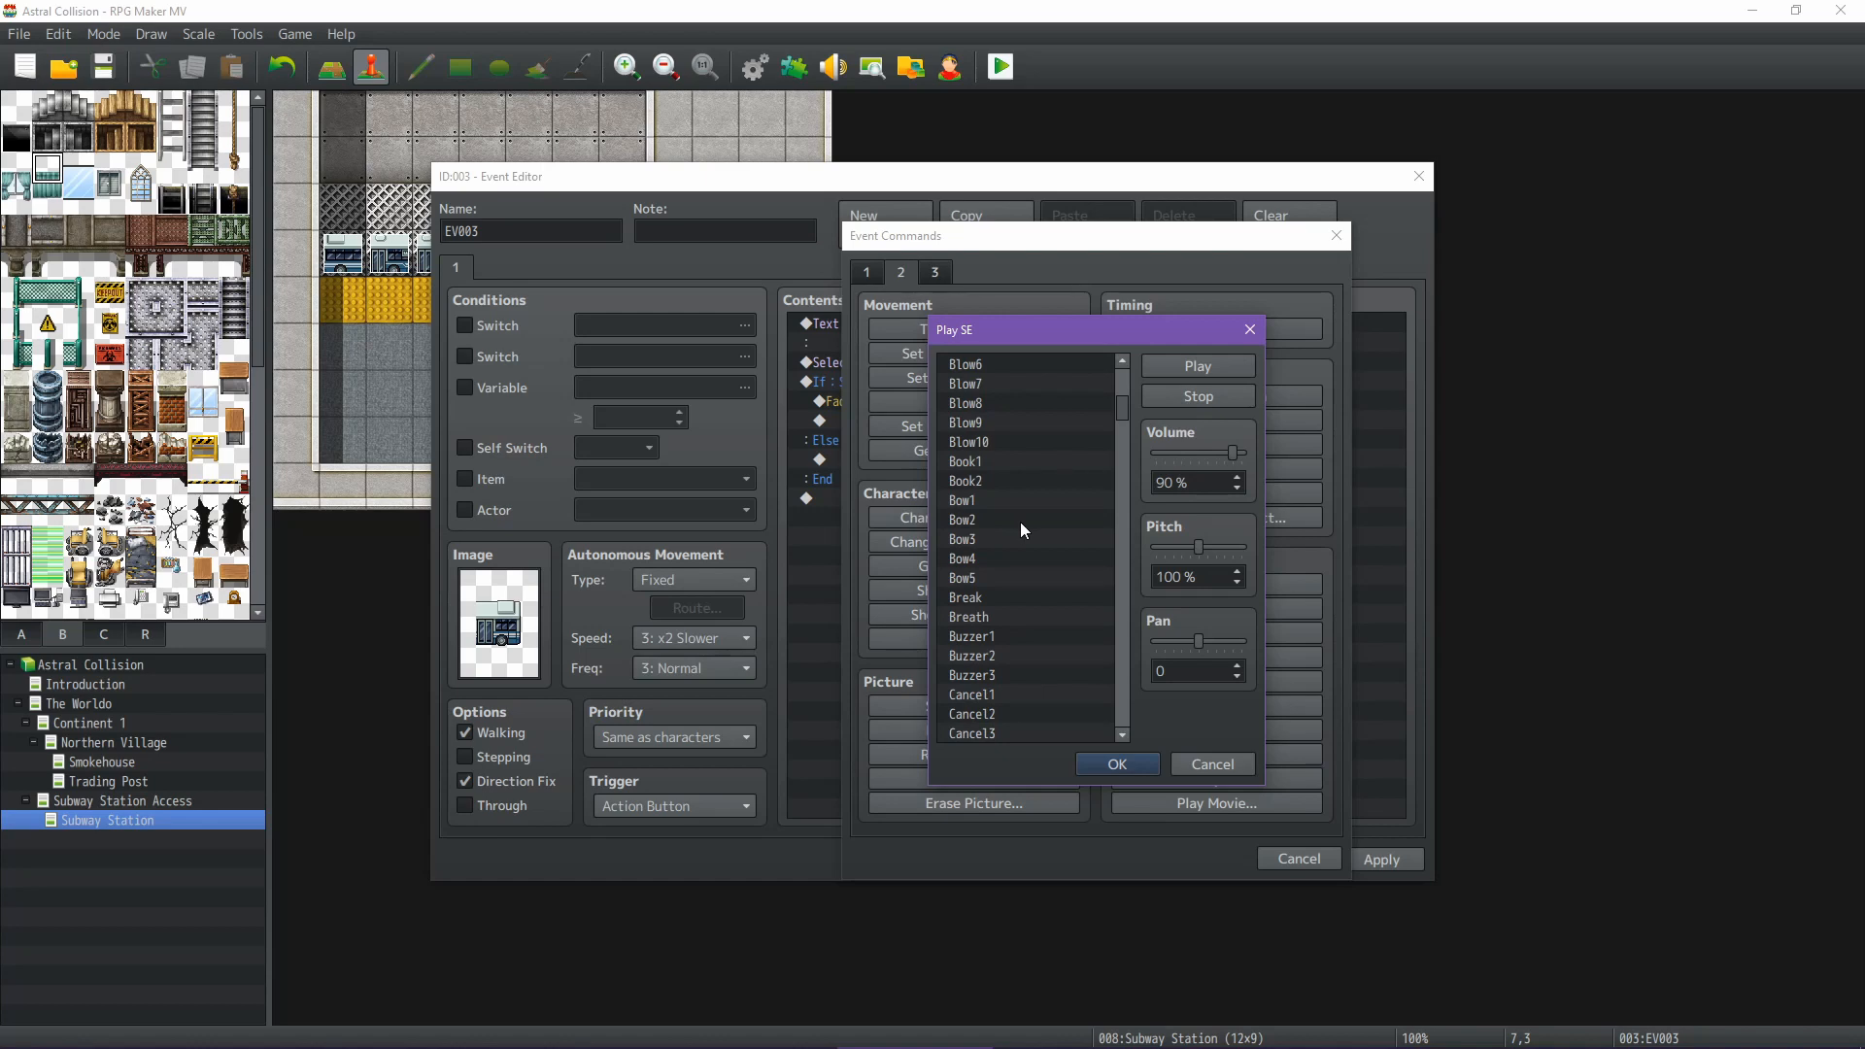
scroll(1020, 530, "down", 4)
scroll(1021, 530, "down", 10)
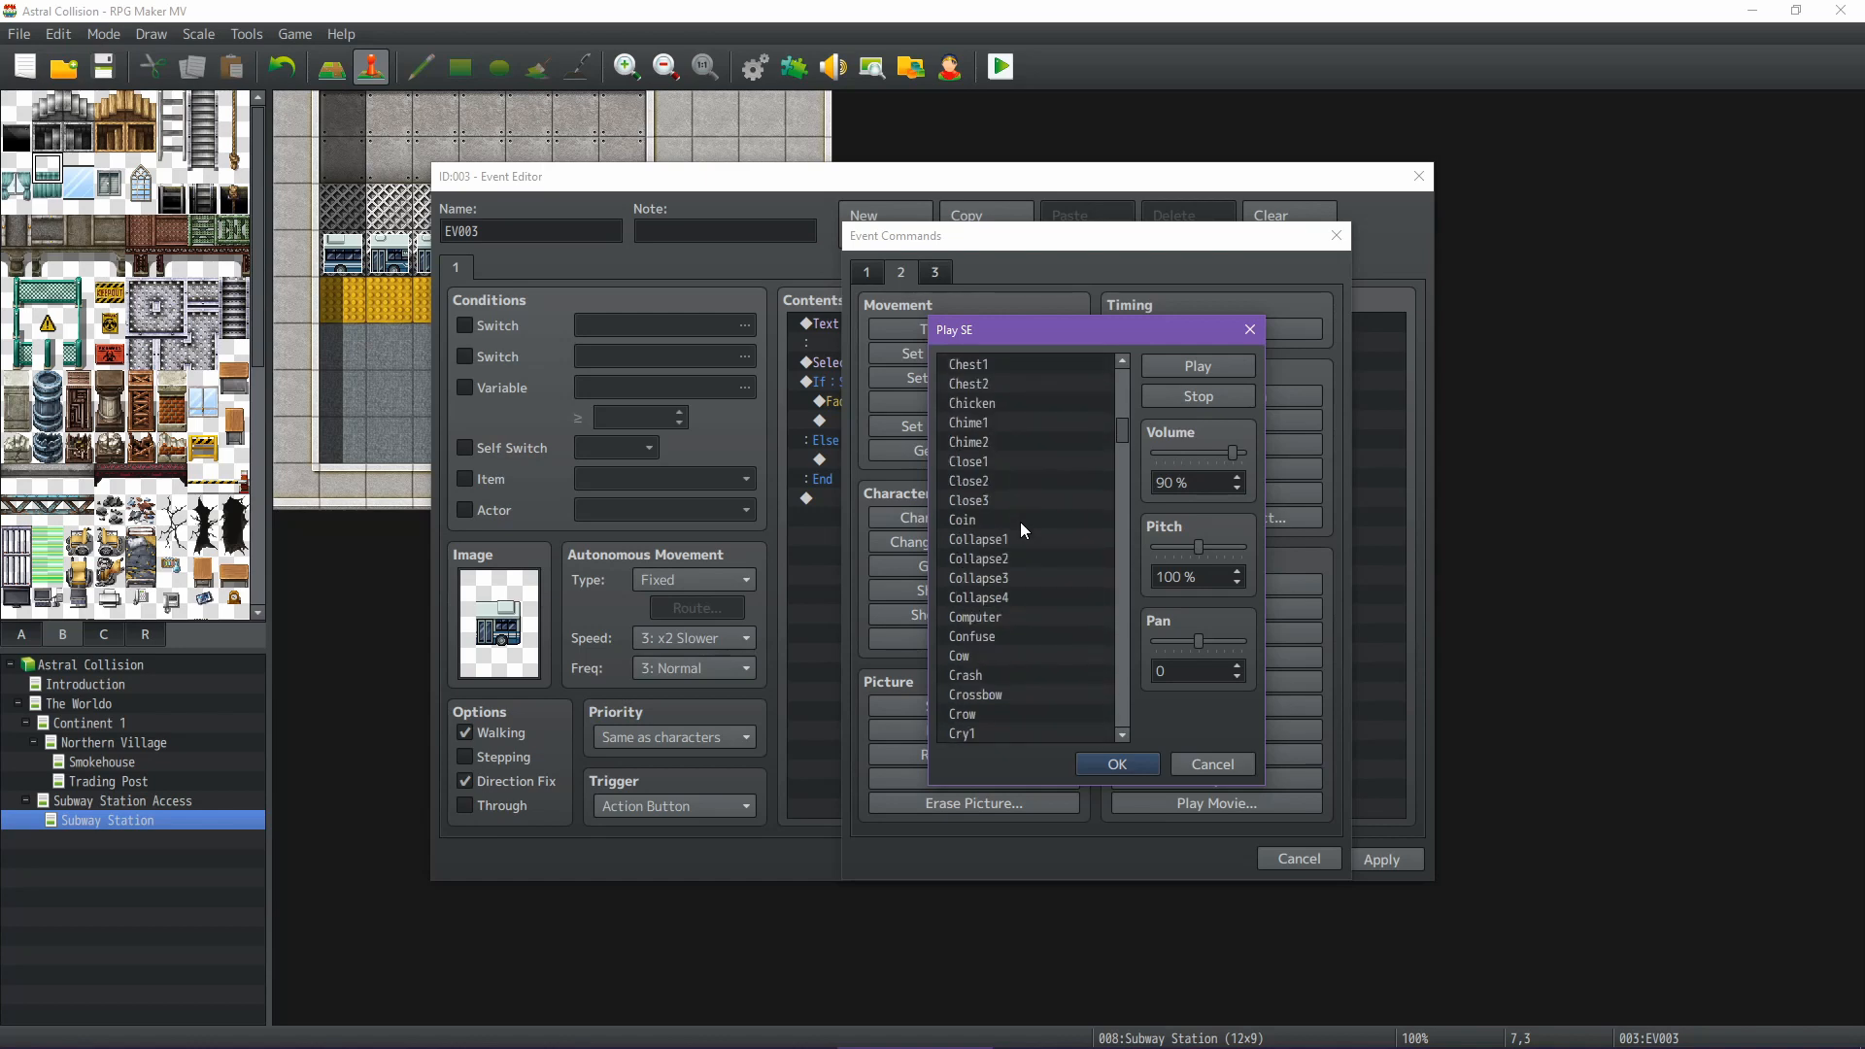
scroll(1021, 524, "down", 7)
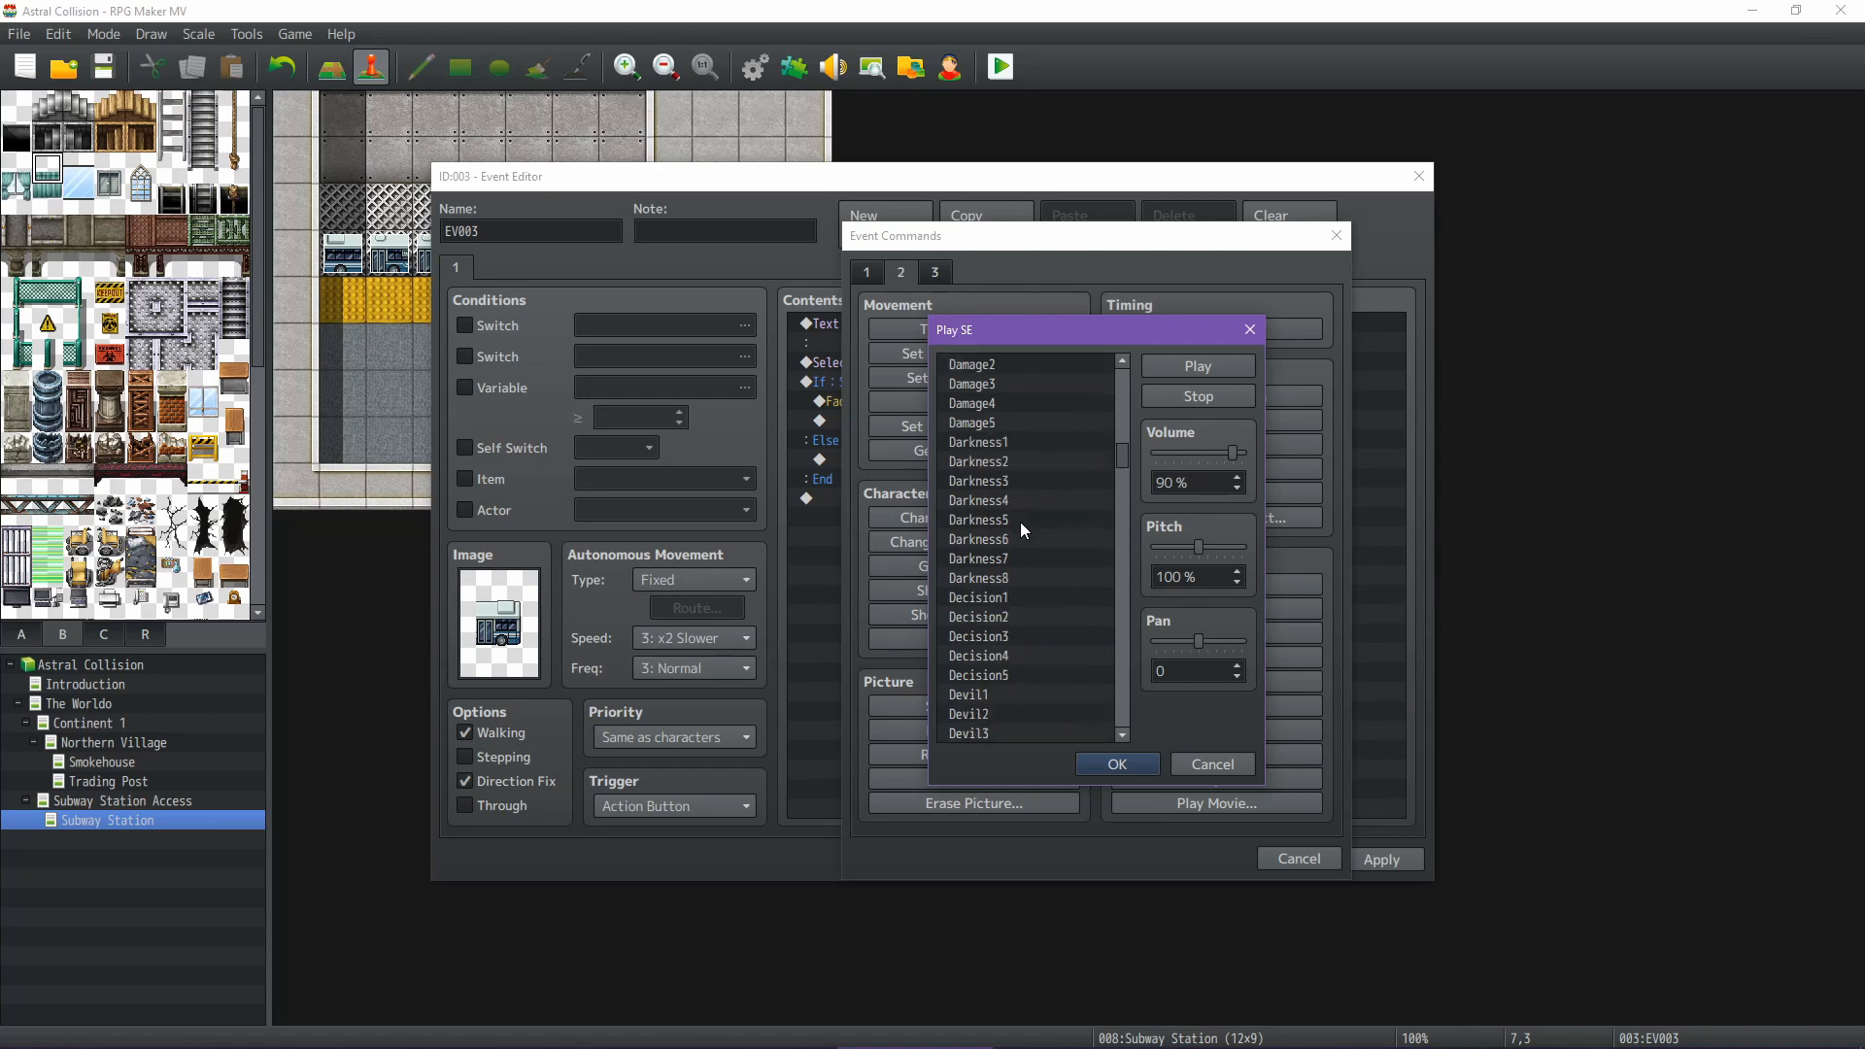
left_click(1003, 499)
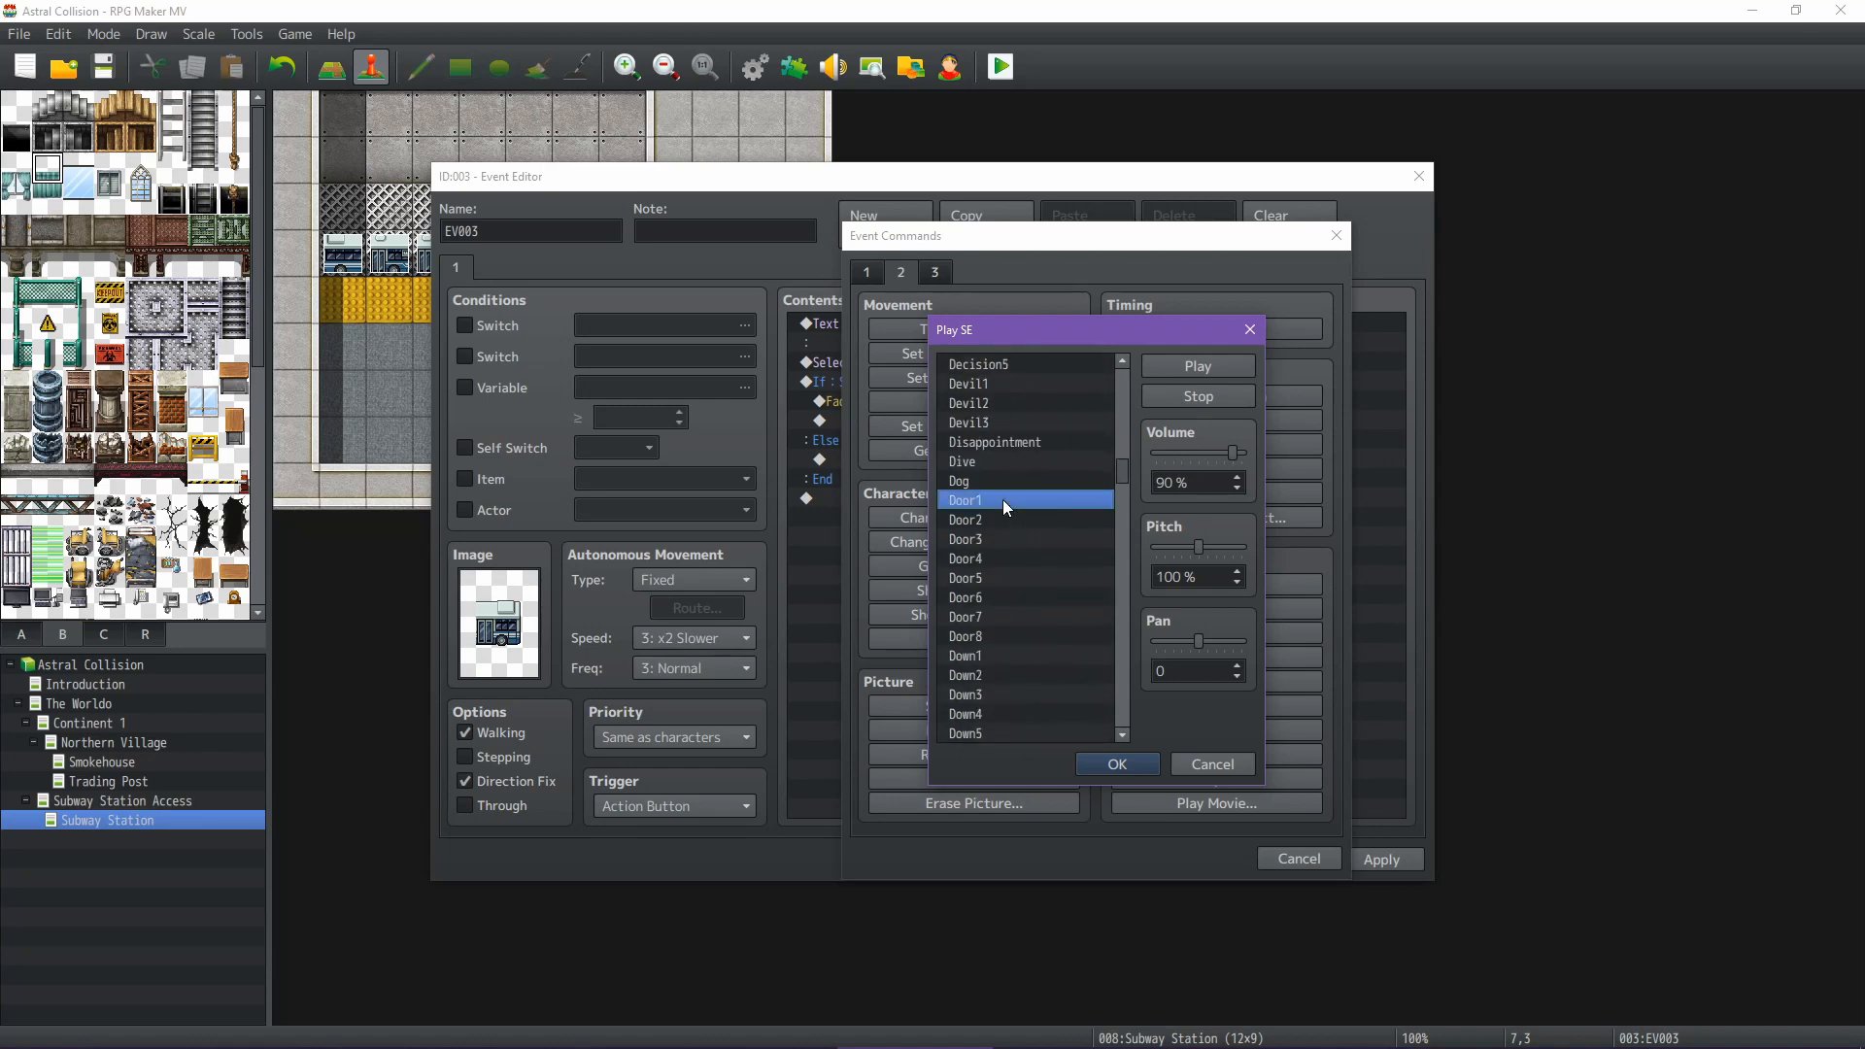
scroll(1039, 515, "down", 1)
left_click(1005, 464)
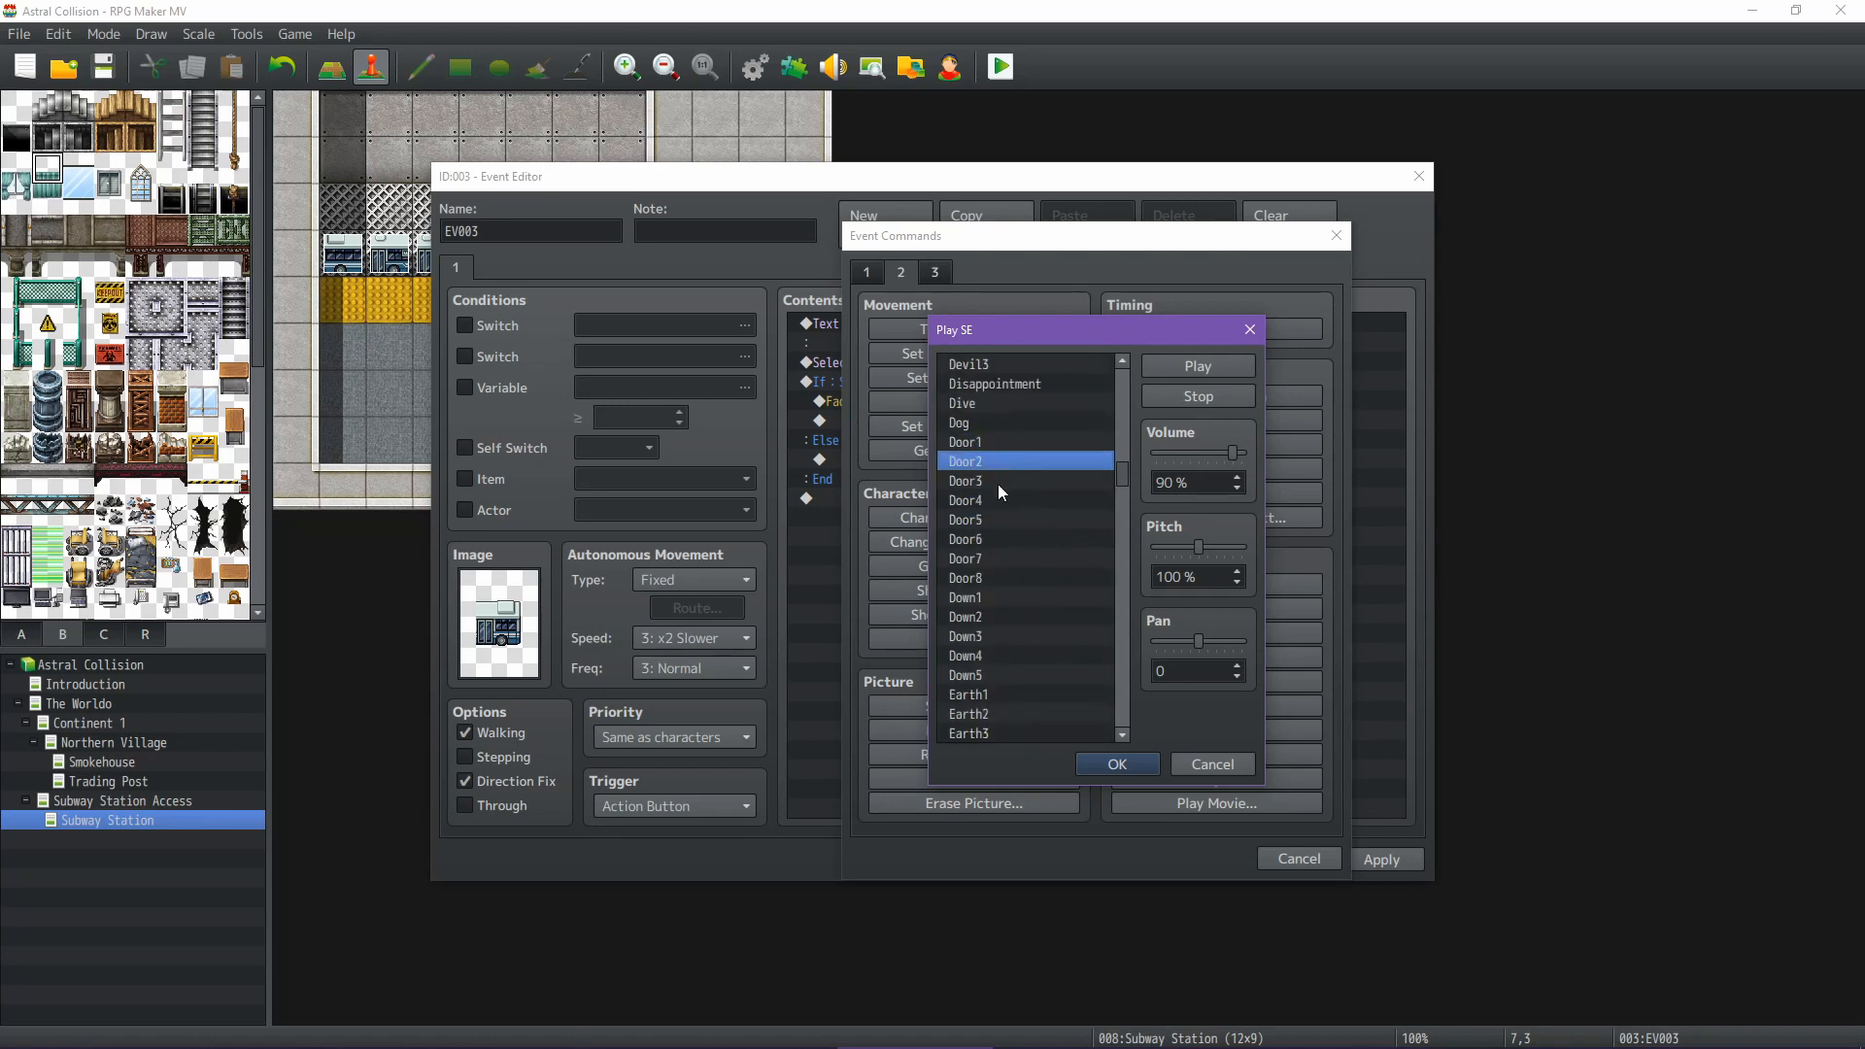
left_click(999, 482)
left_click(999, 499)
left_click(998, 517)
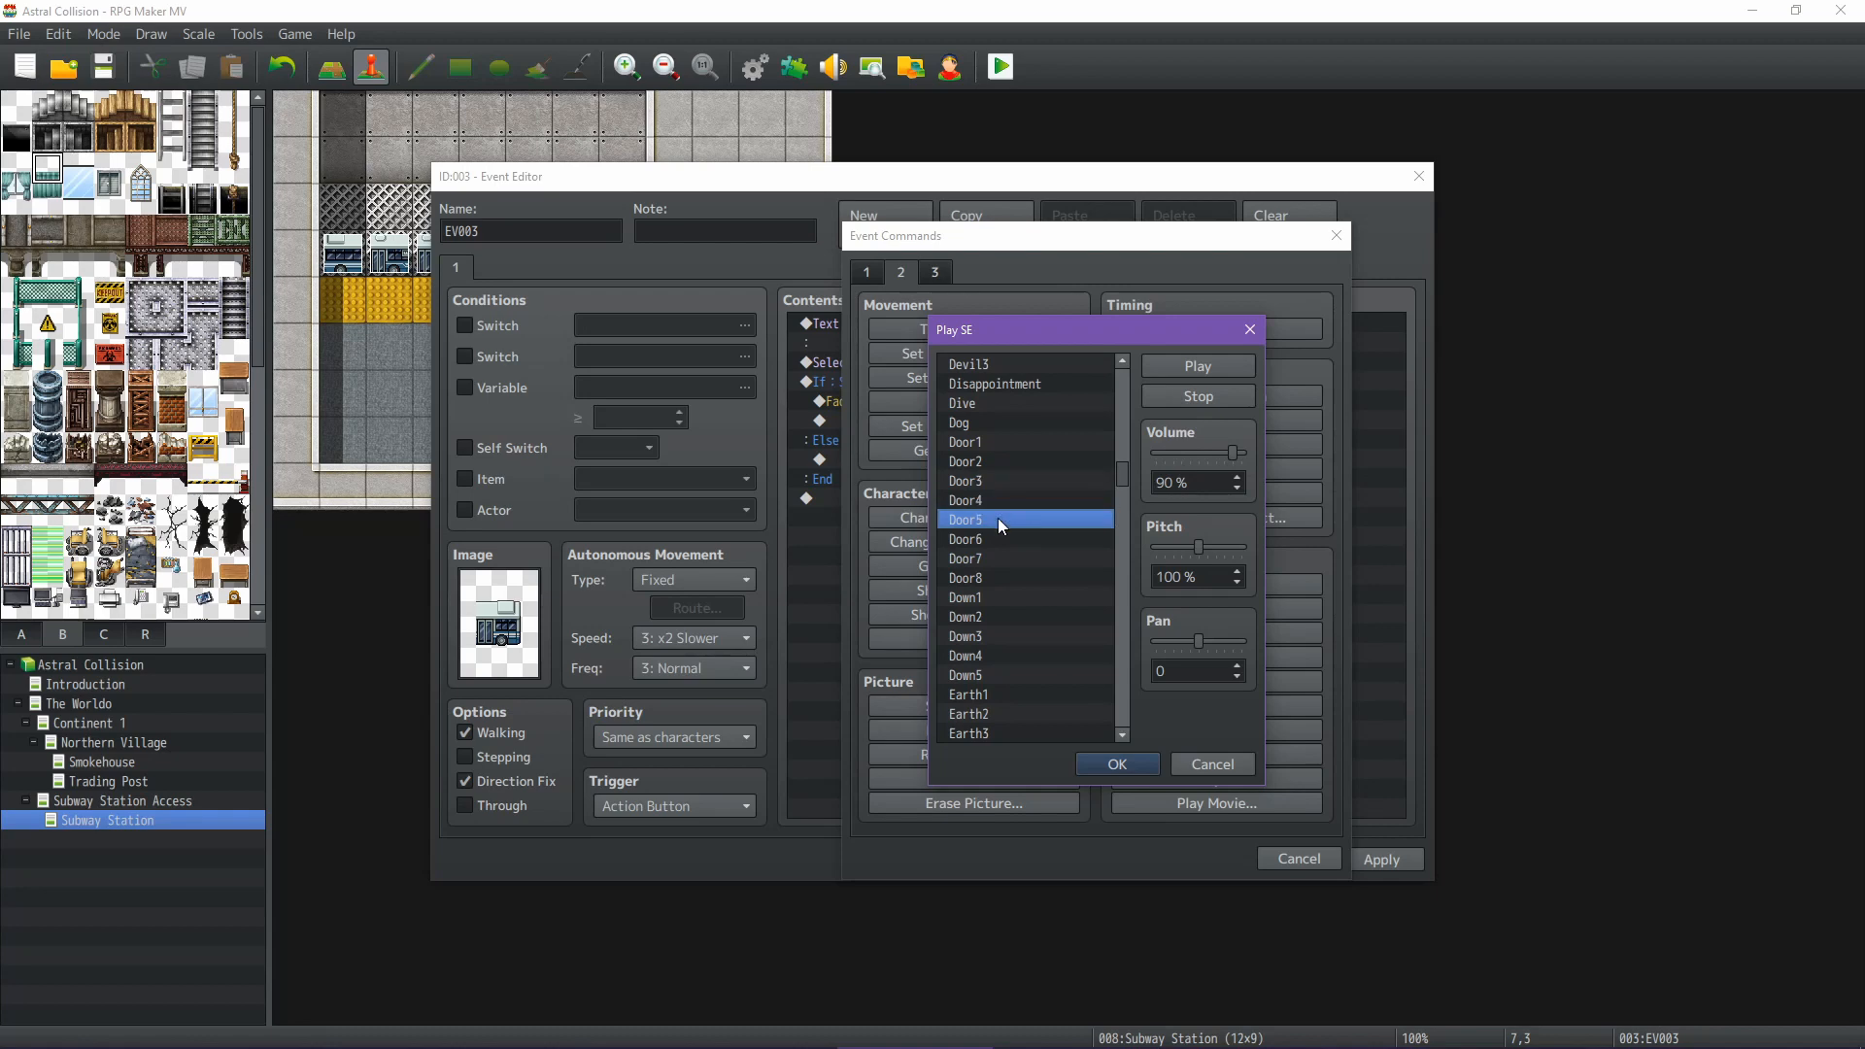
left_click(1000, 543)
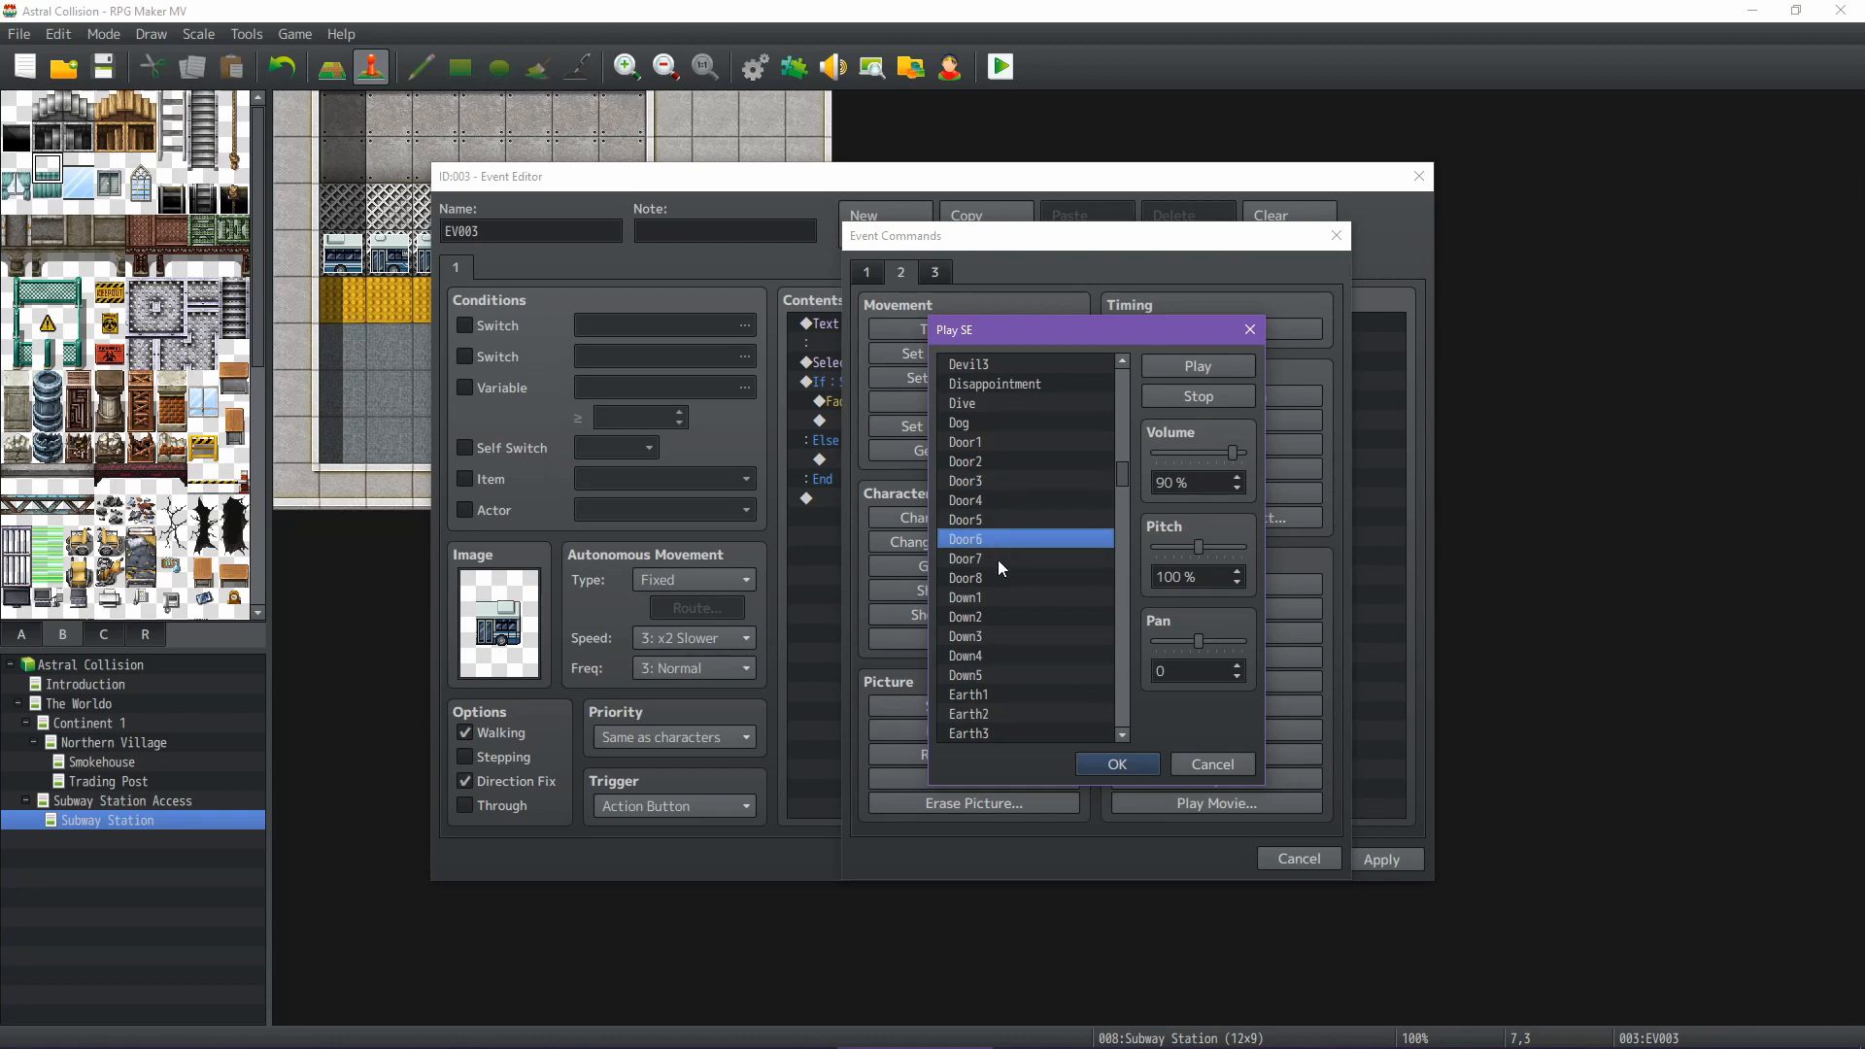
left_click(999, 560)
left_click(999, 578)
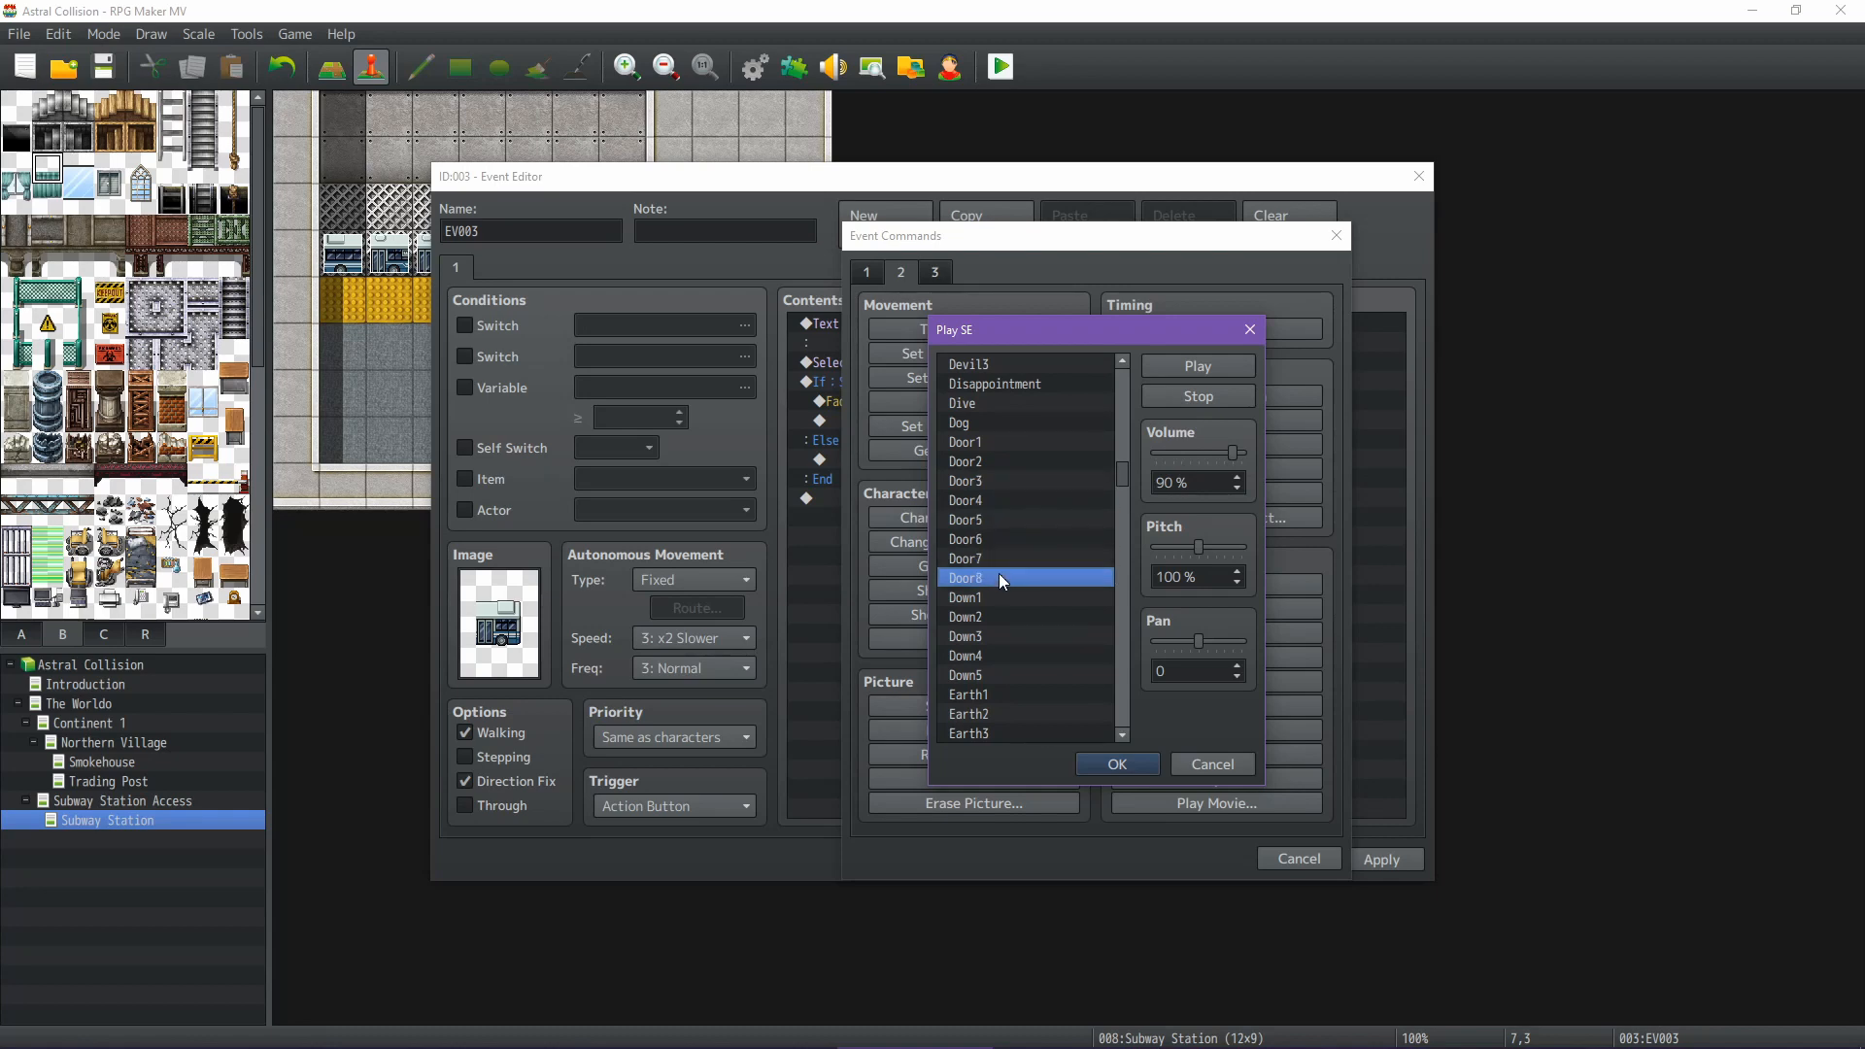
left_click(1003, 598)
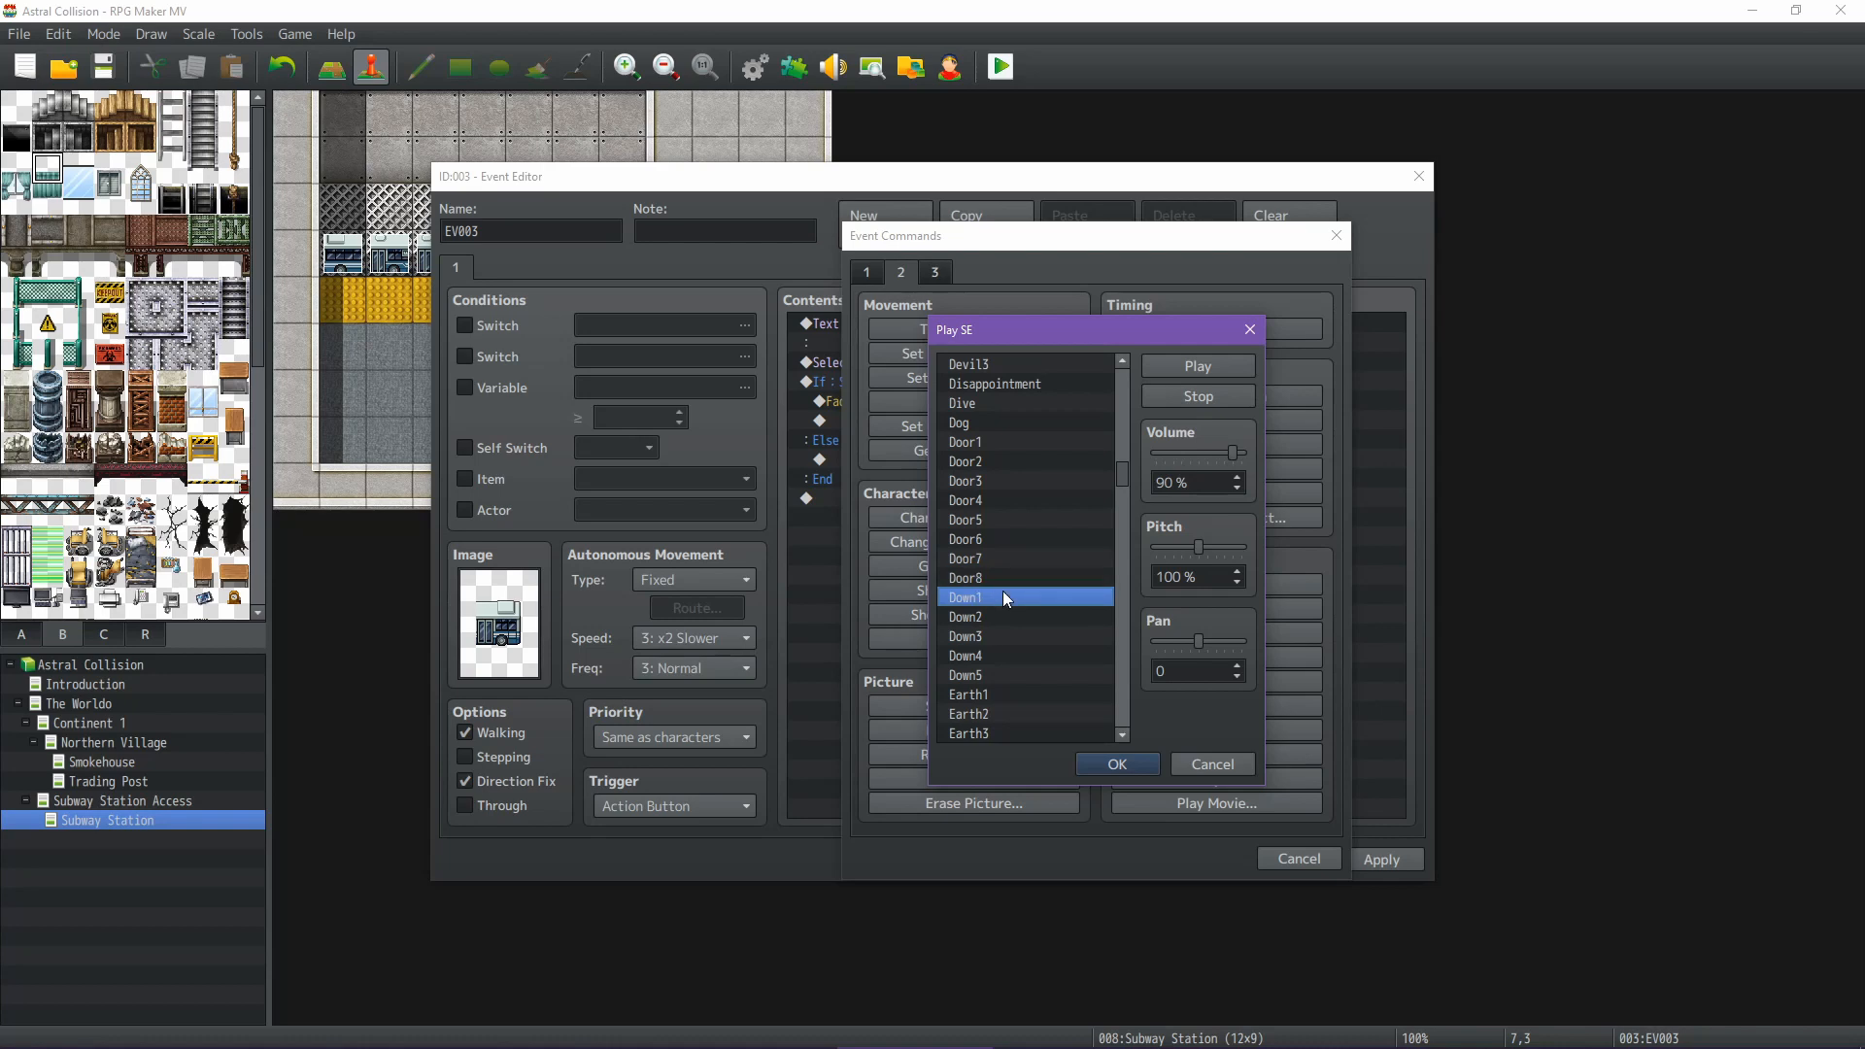
Choose the Door8 sound, set its pitch to 120%, and add it below Fadeout Screen in the ticket condition
left_click(999, 578)
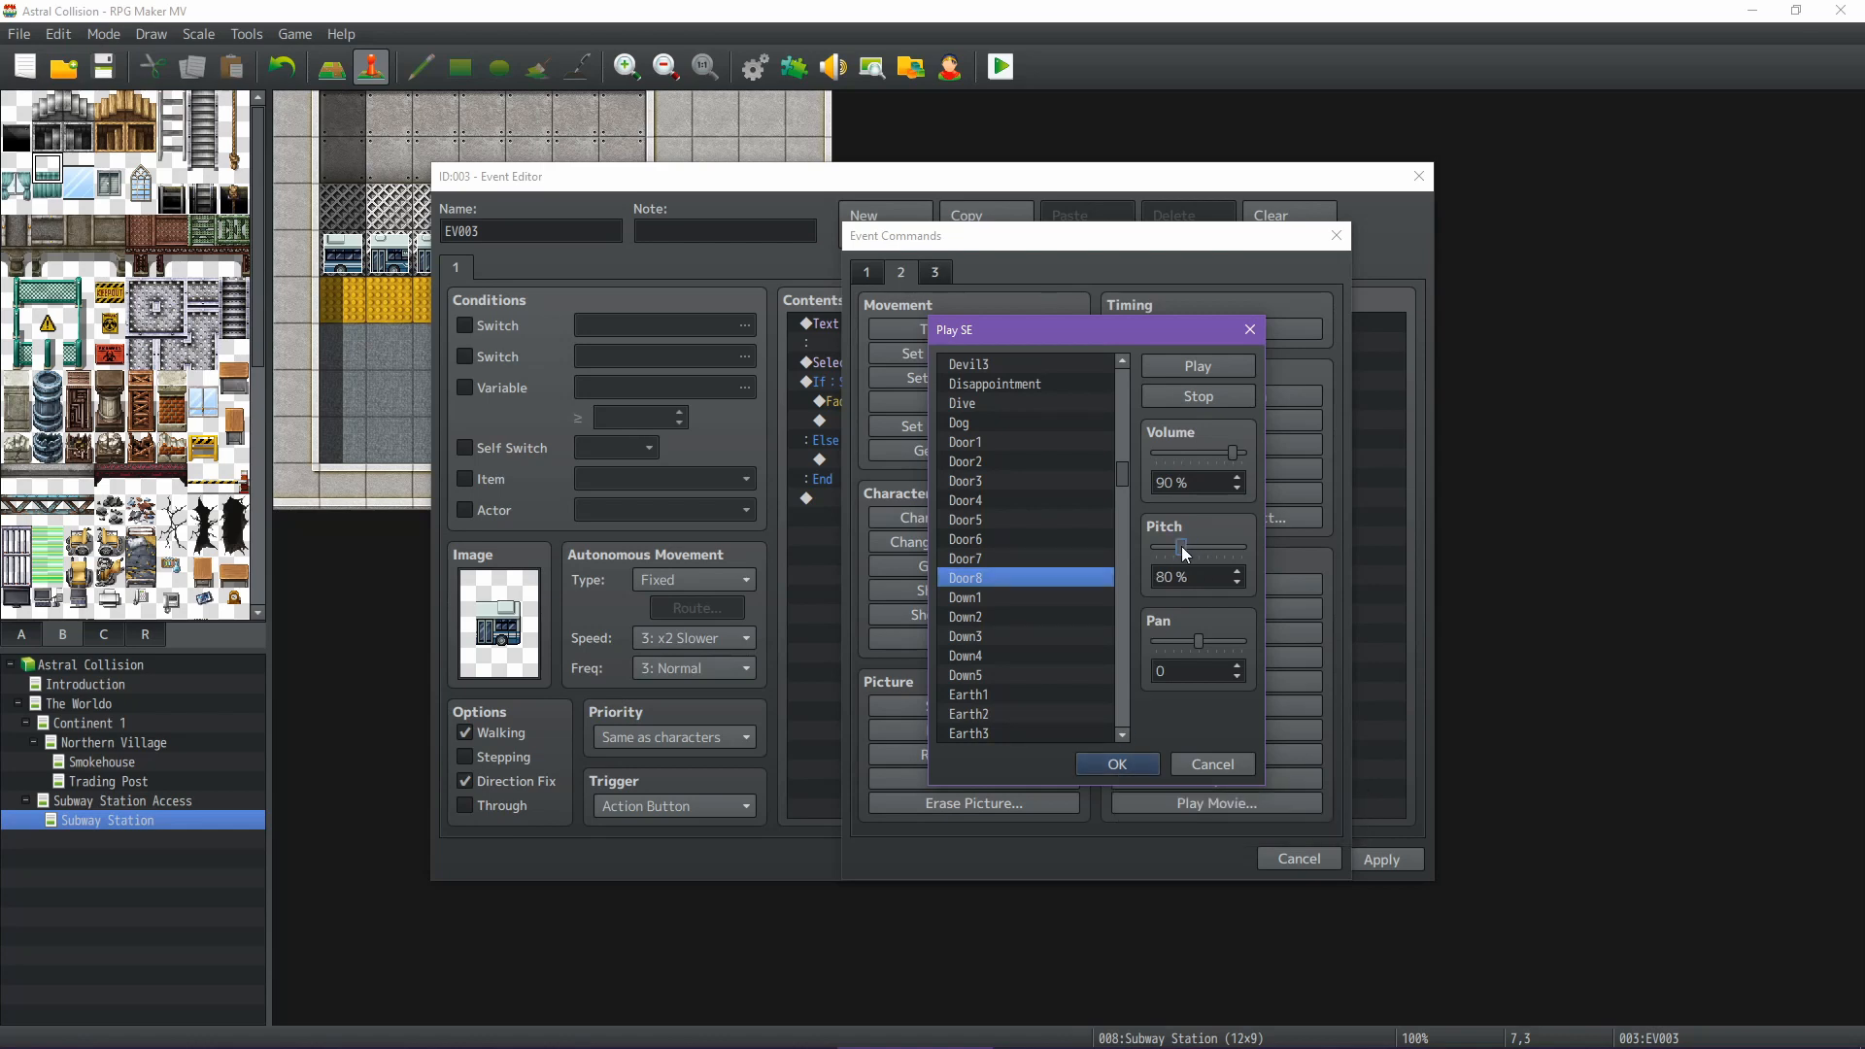
left_click_drag(1182, 547, 1224, 548)
left_click_drag(1227, 553, 1221, 552)
left_click(1117, 765)
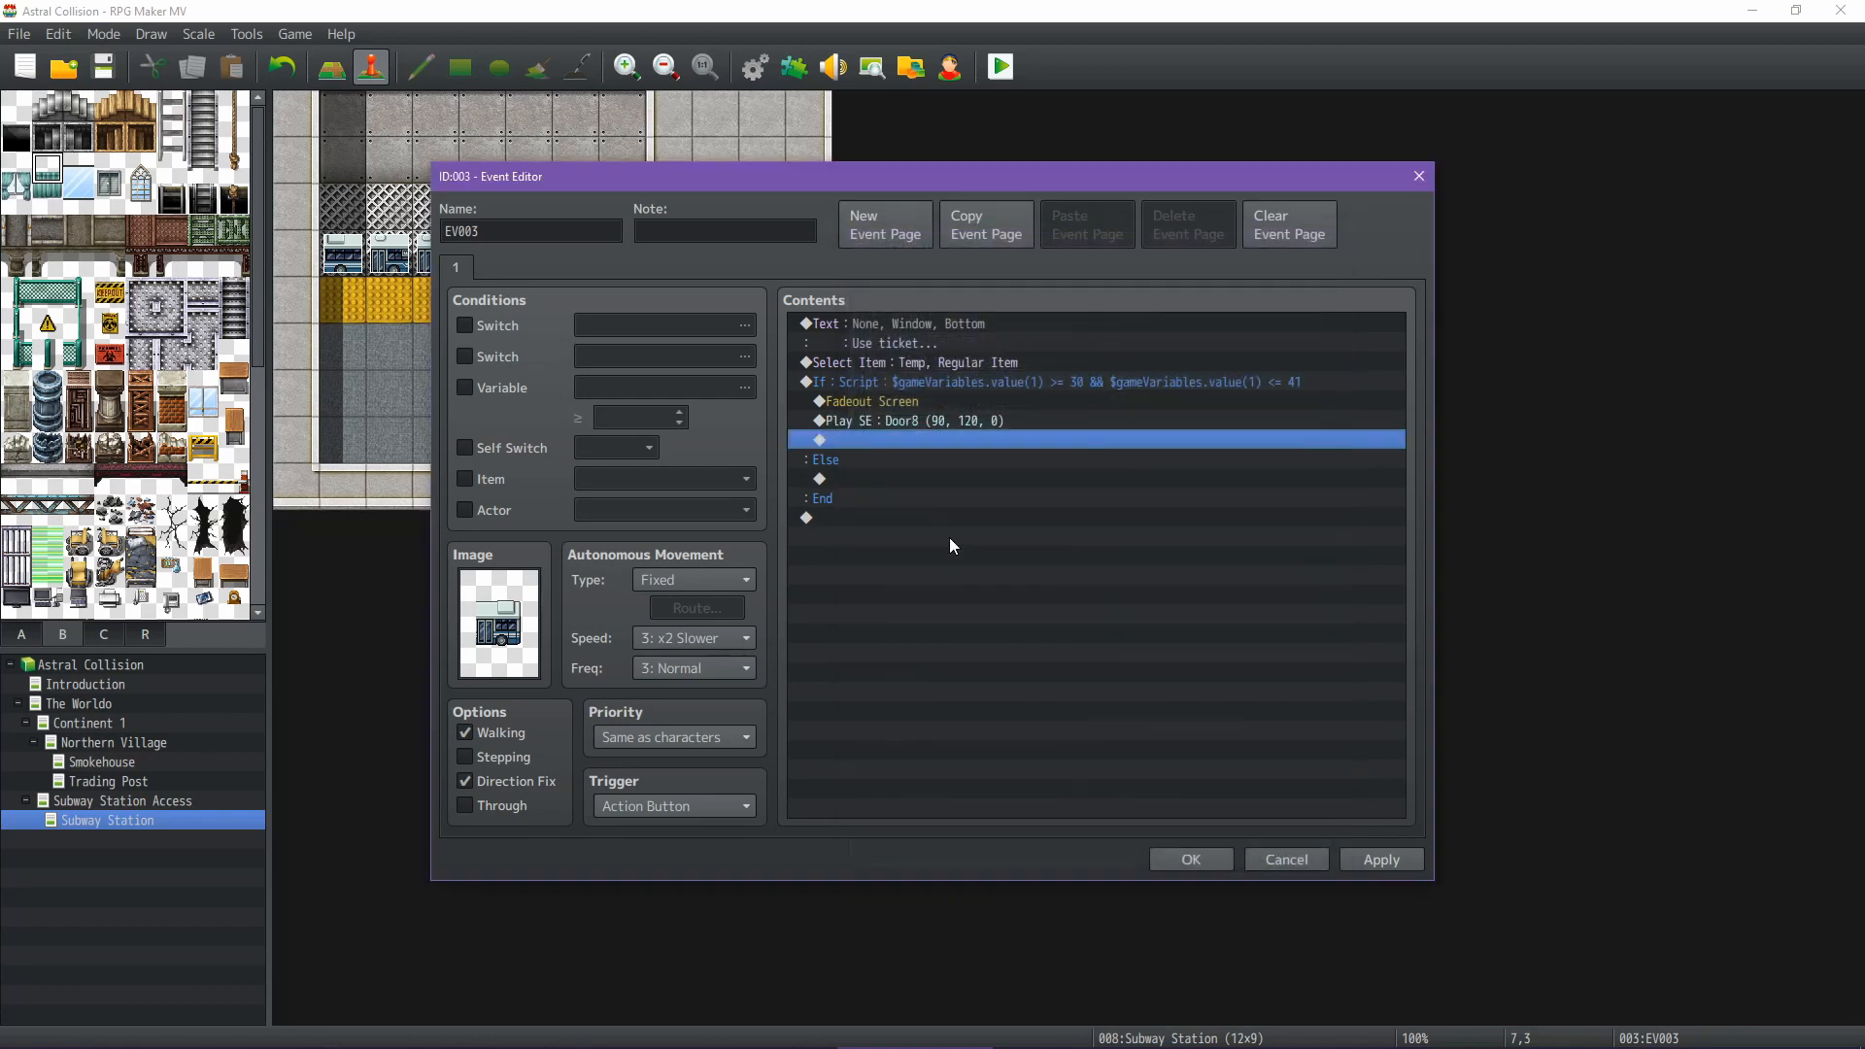
Add a second Play SE command below Door8 using the Battle3 sound at 90% volume and 100% pitch, comparing it with Battle4 to Battle6
double_click(909, 439)
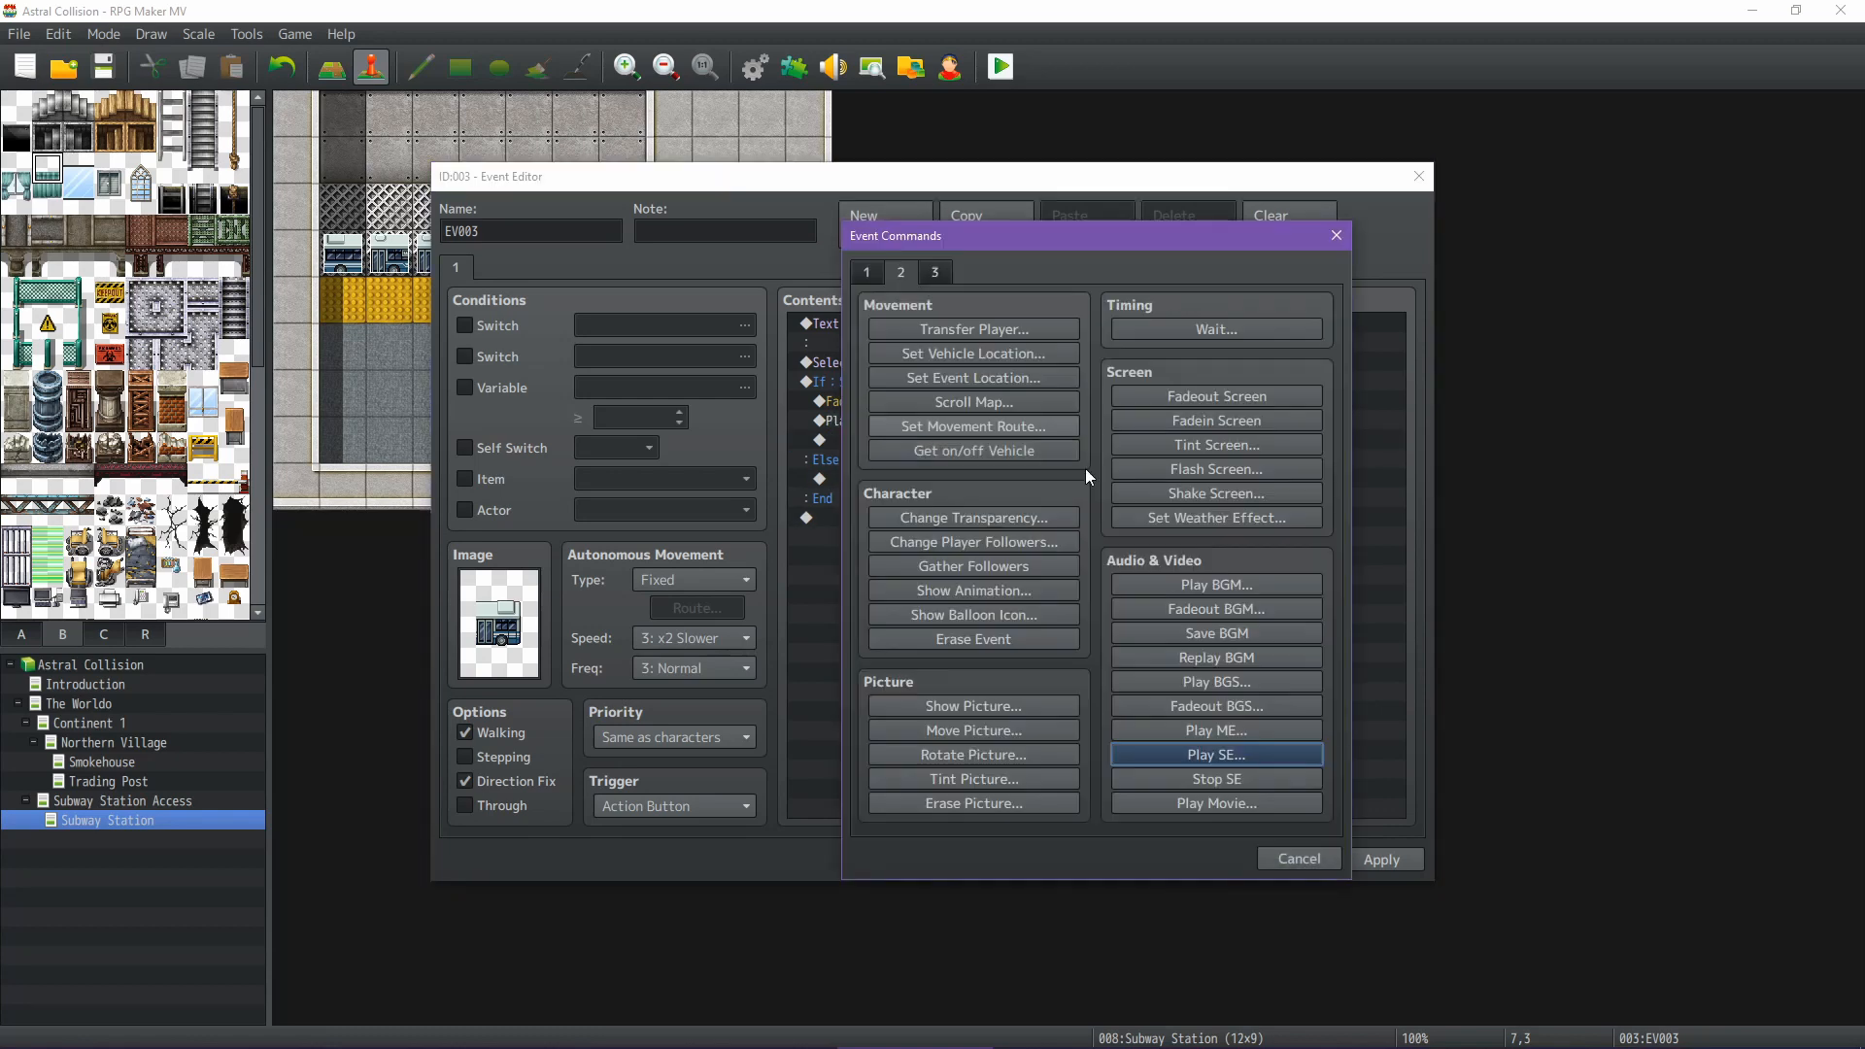
left_click(1236, 756)
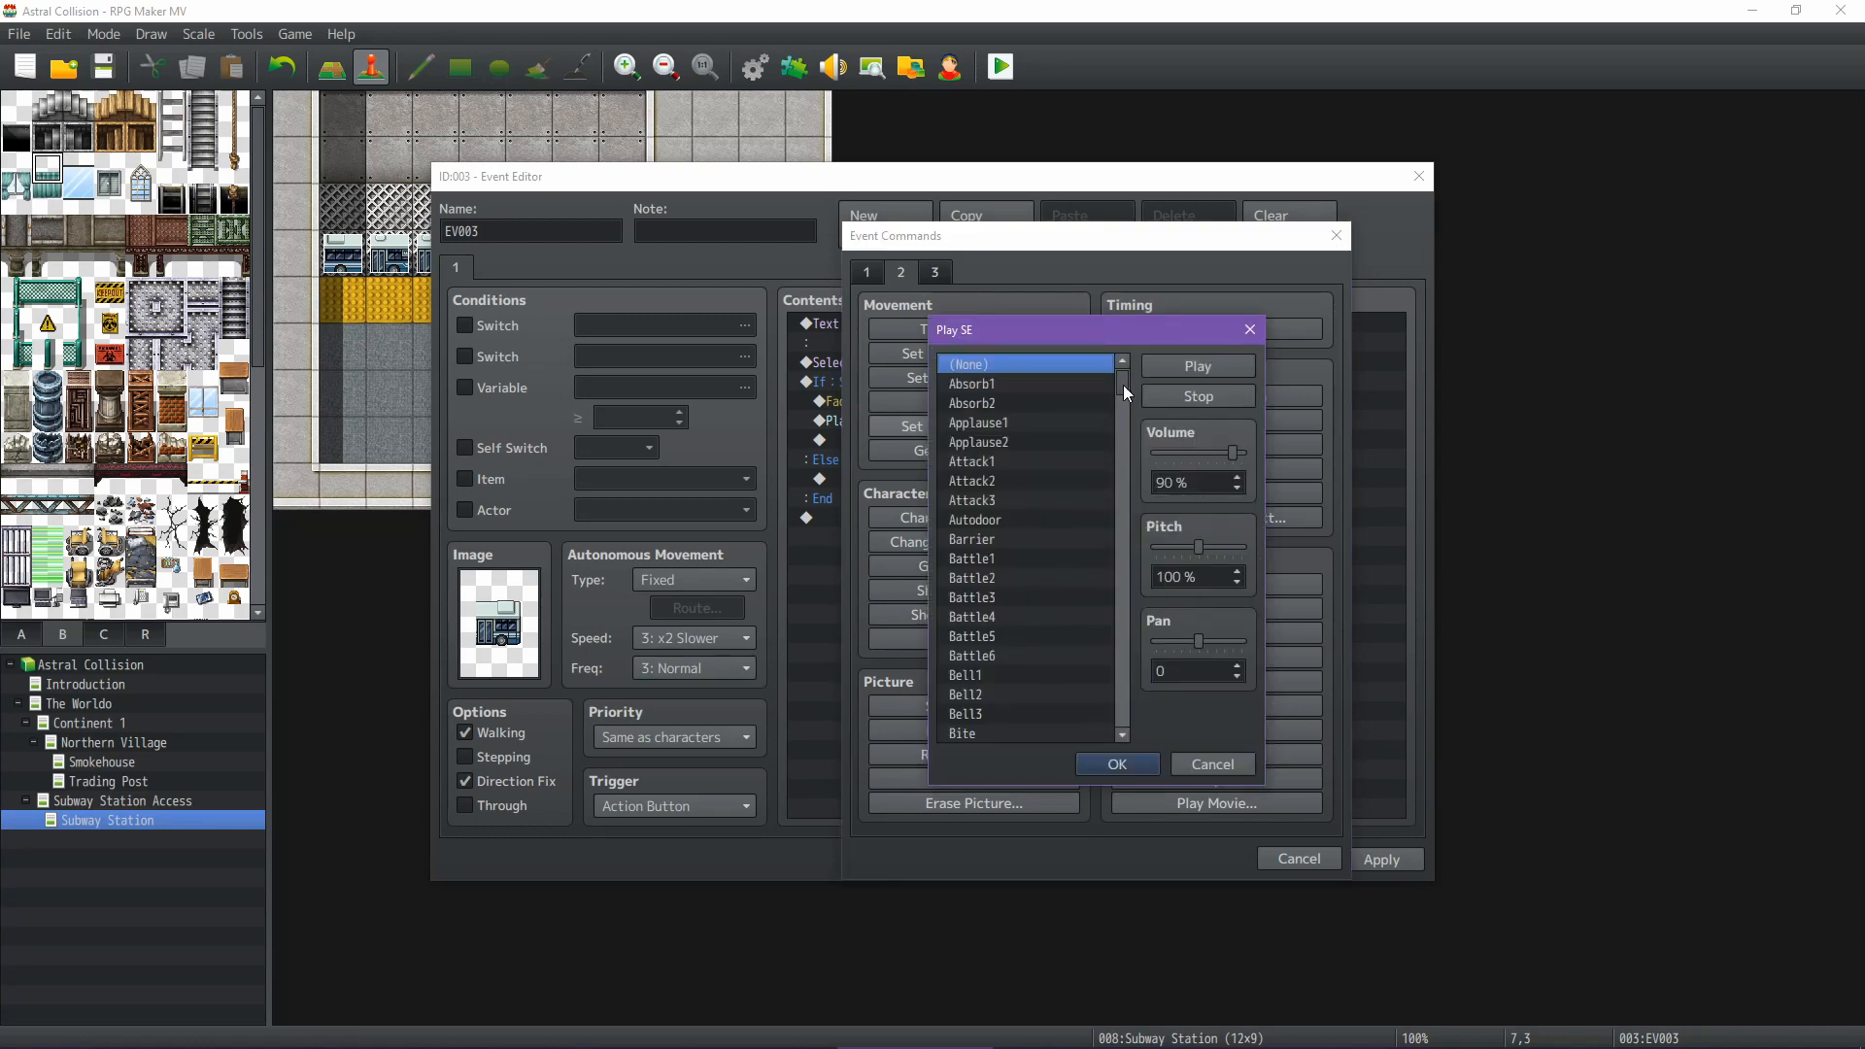
left_click_drag(1124, 385, 1125, 393)
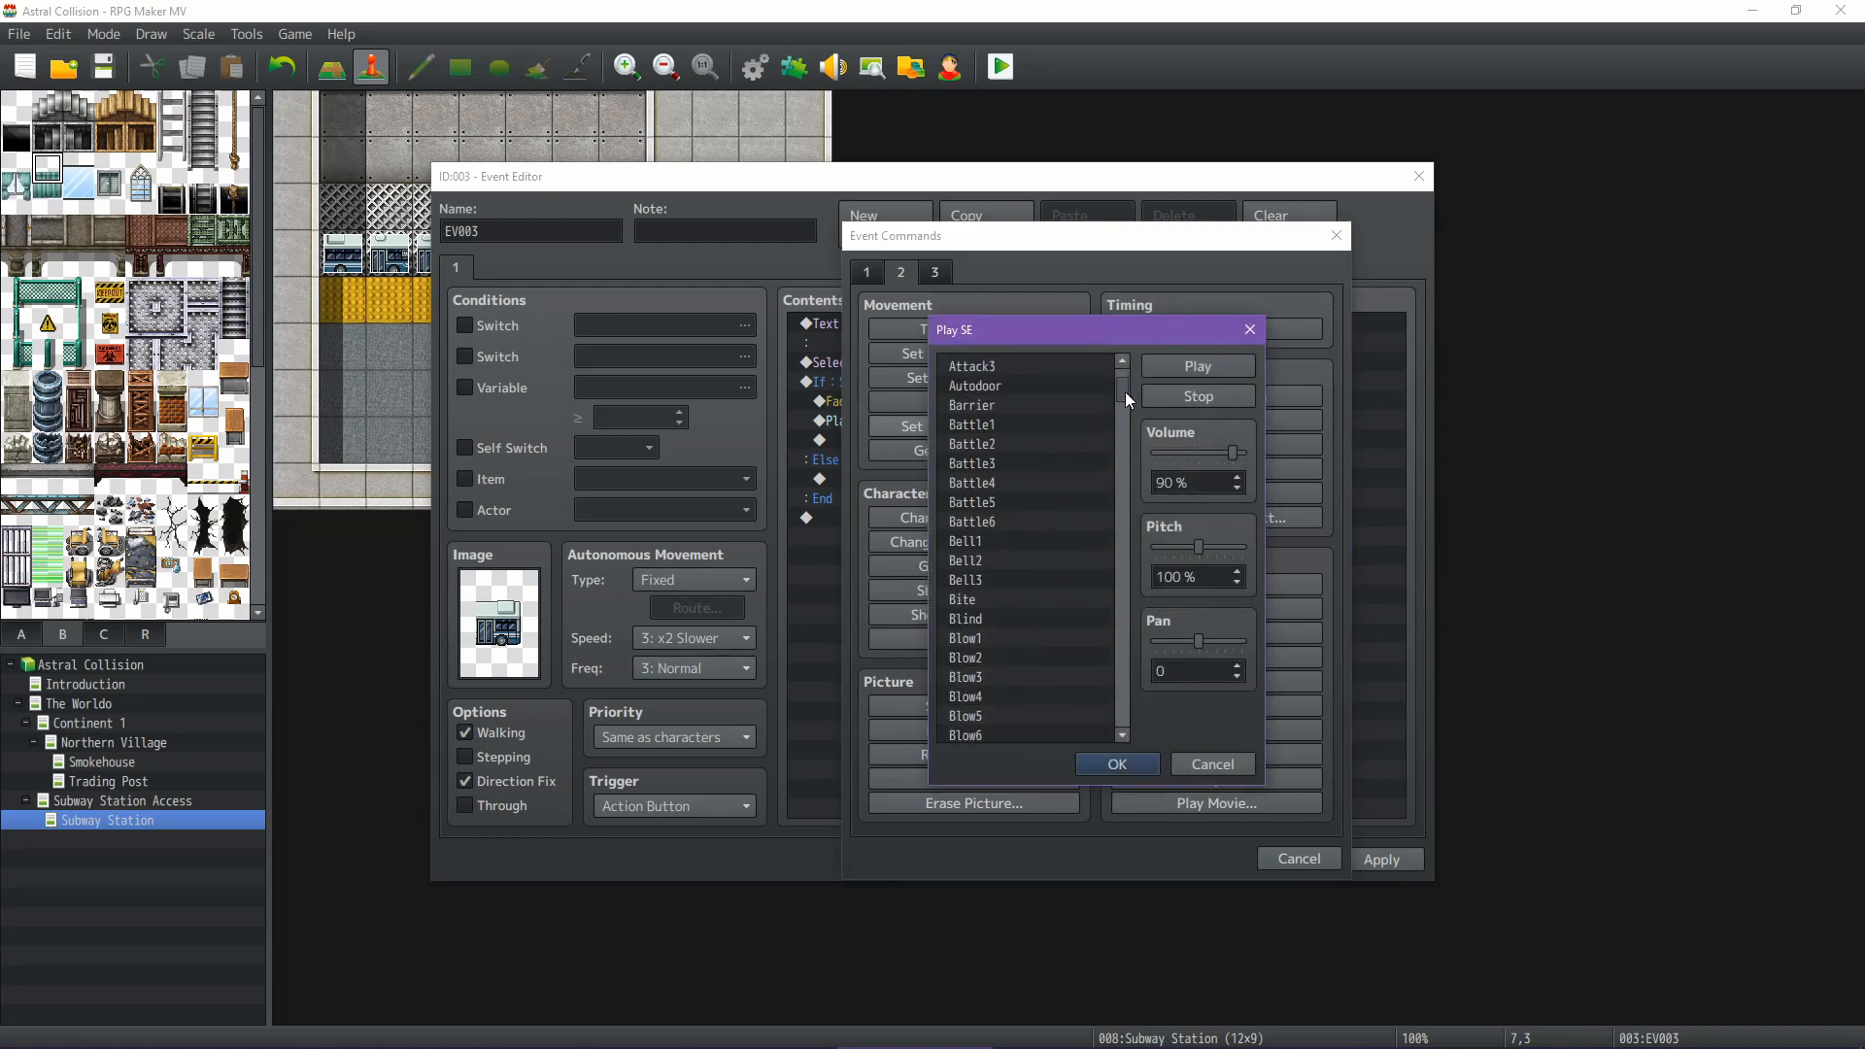
left_click(1014, 523)
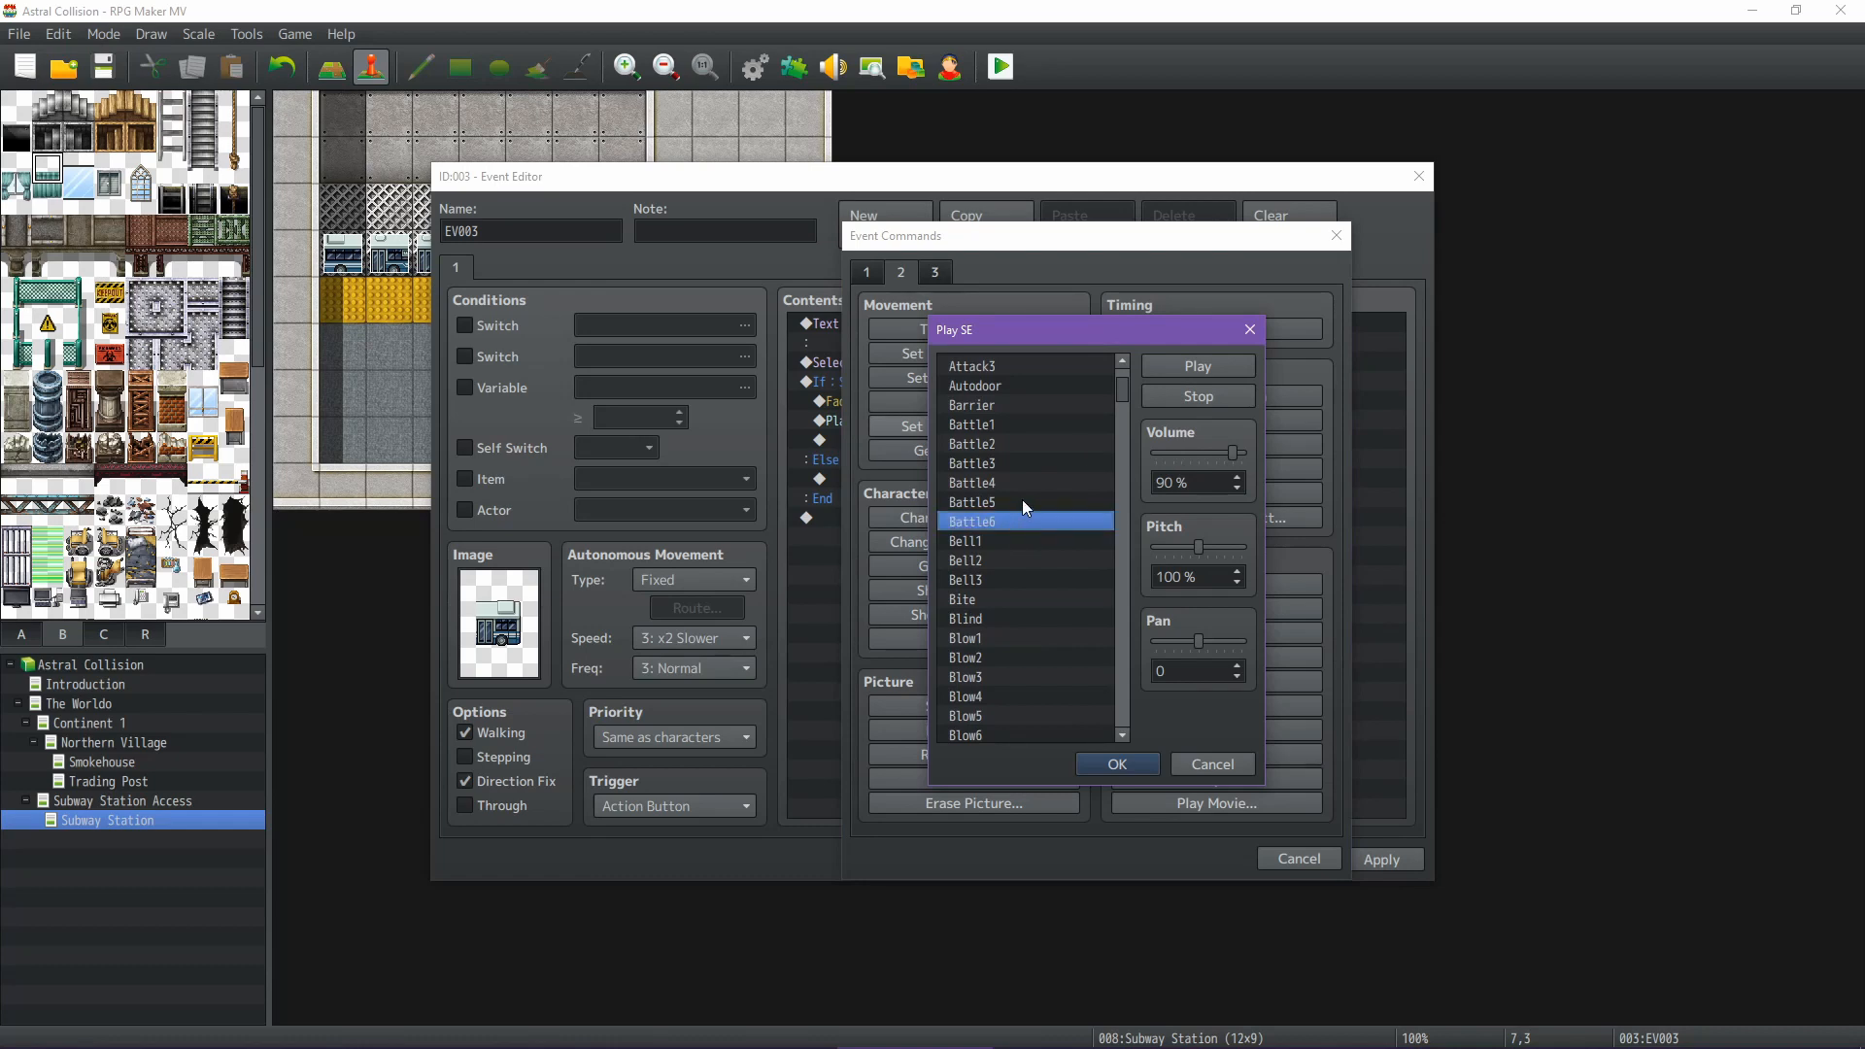
left_click(1022, 501)
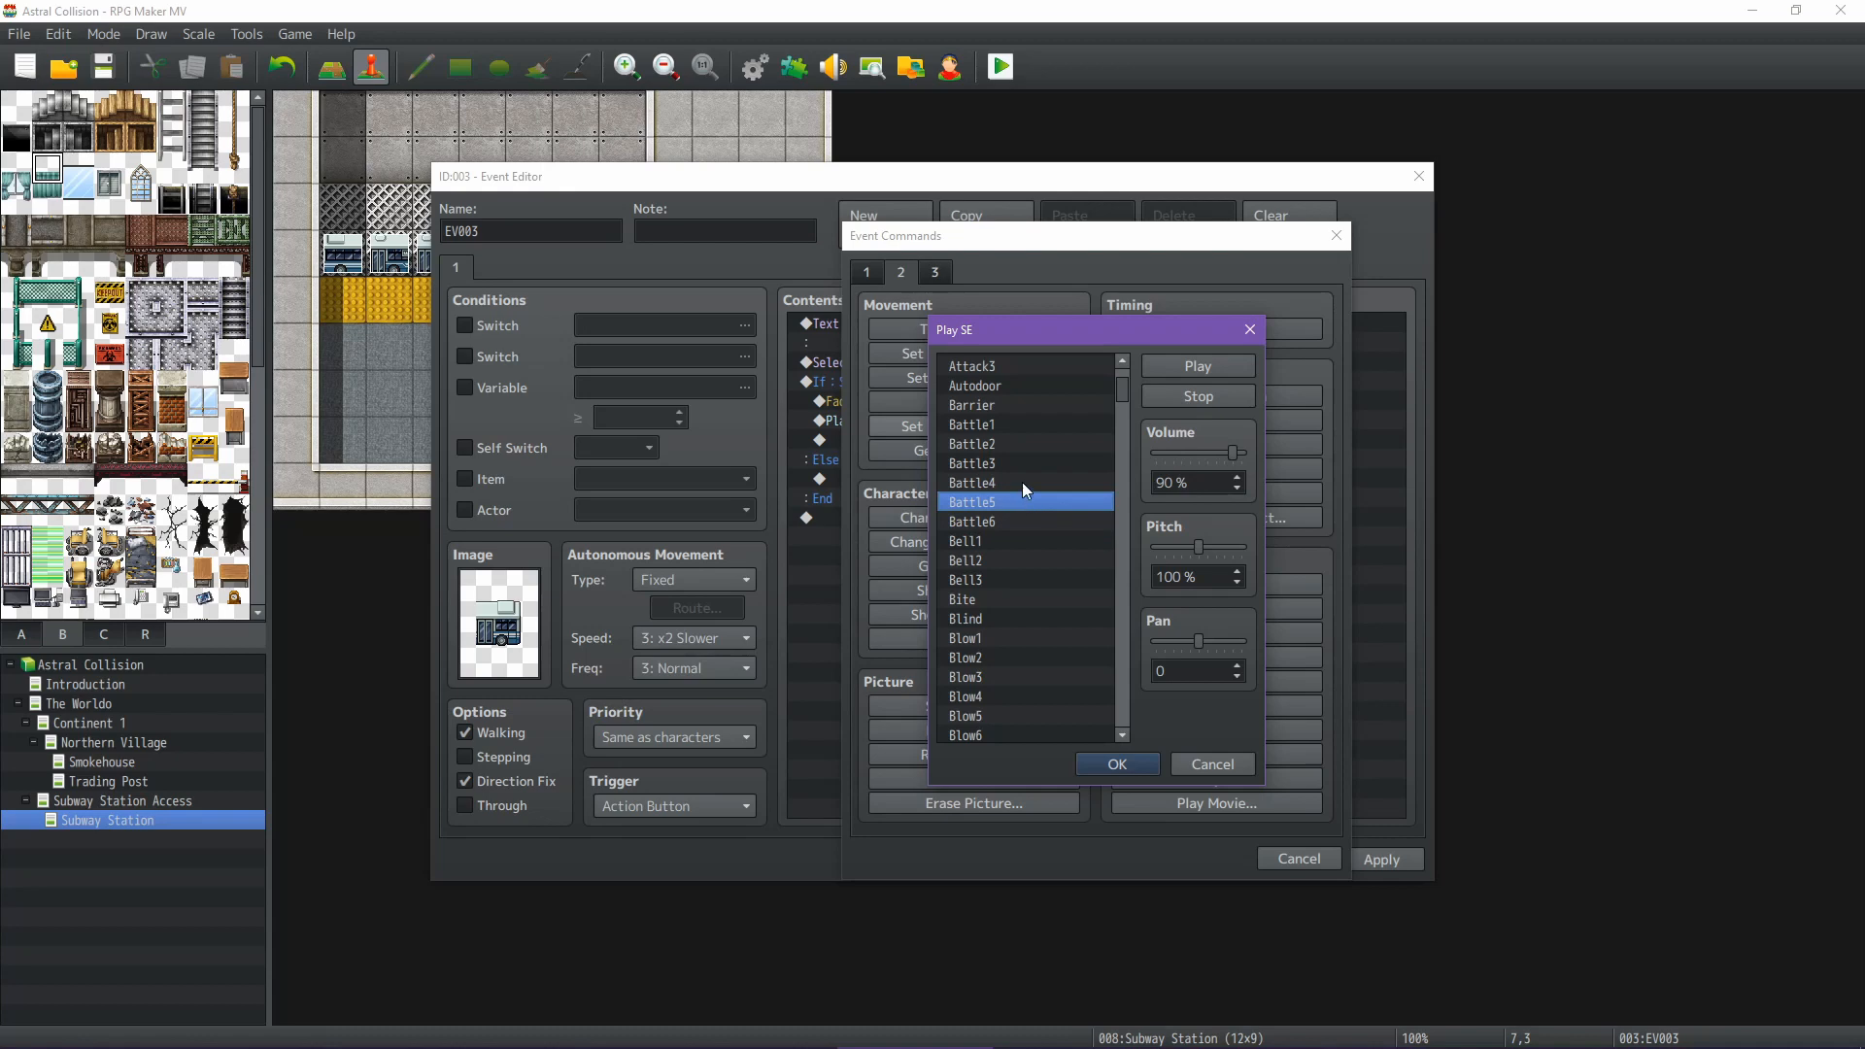
left_click(1022, 484)
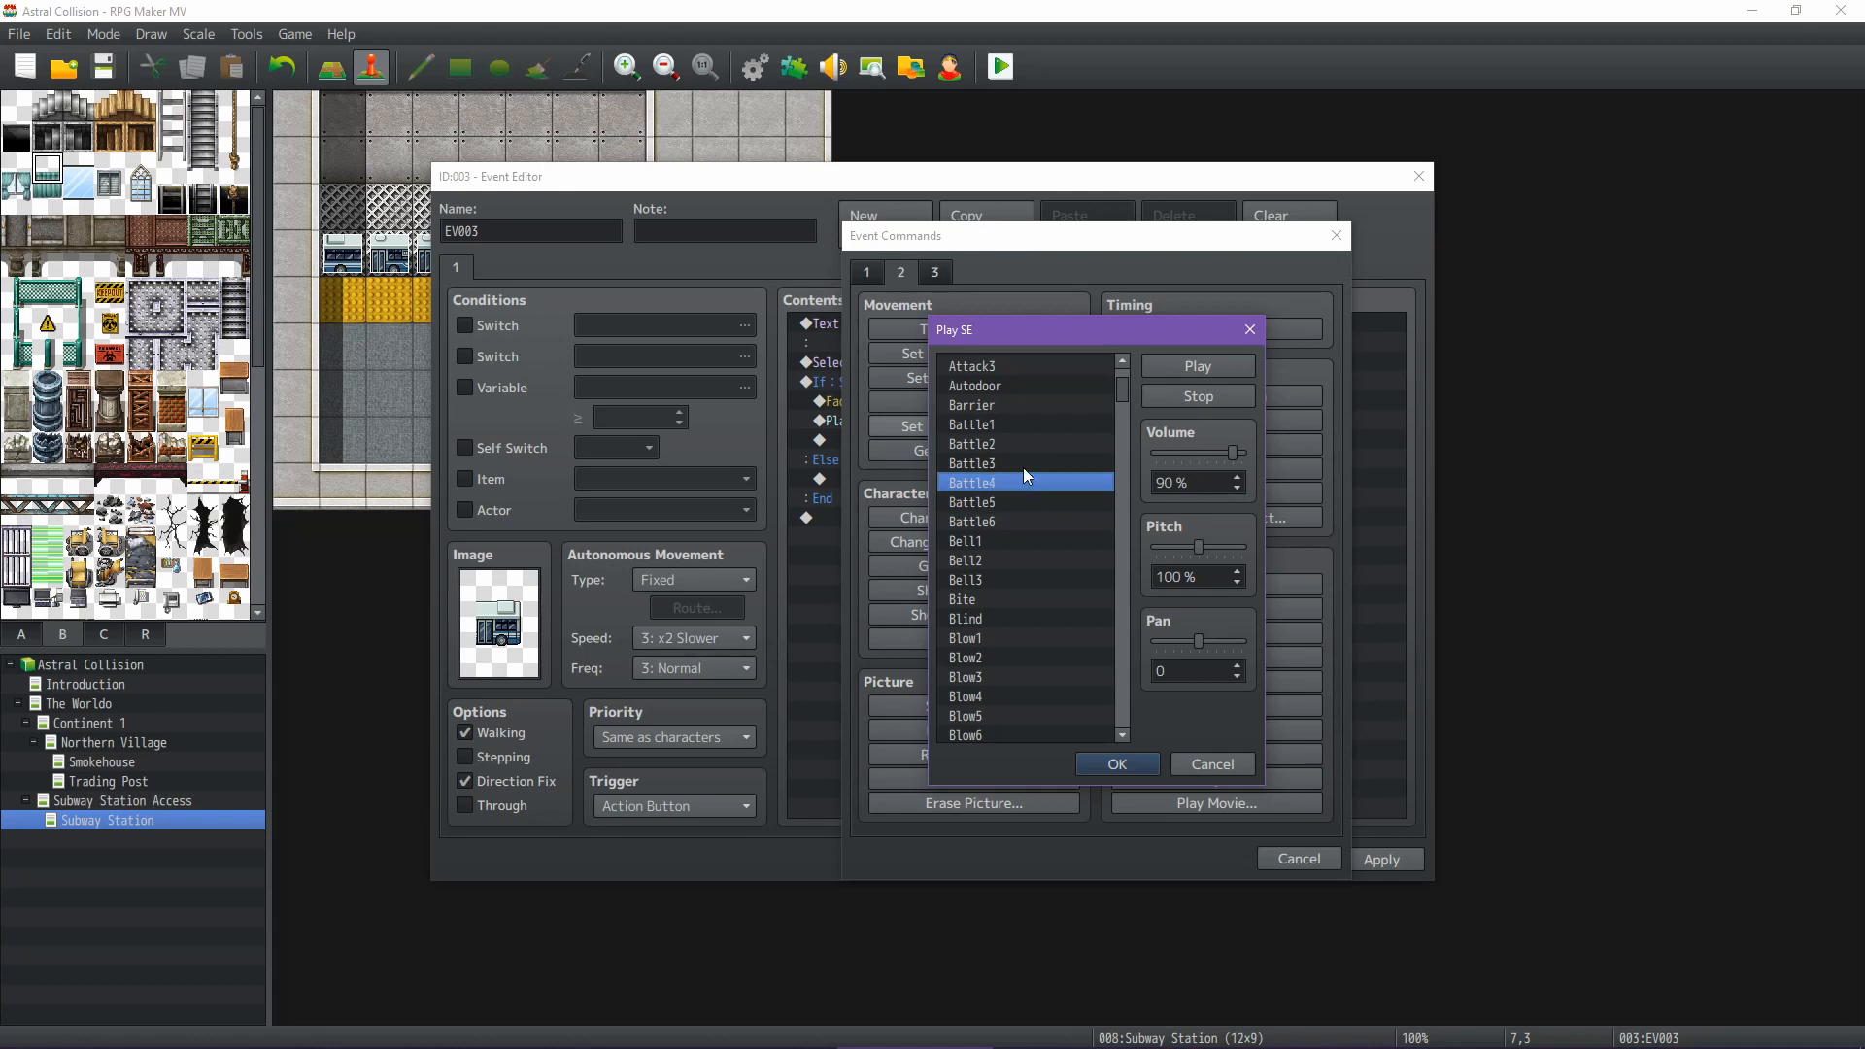
left_click(1023, 467)
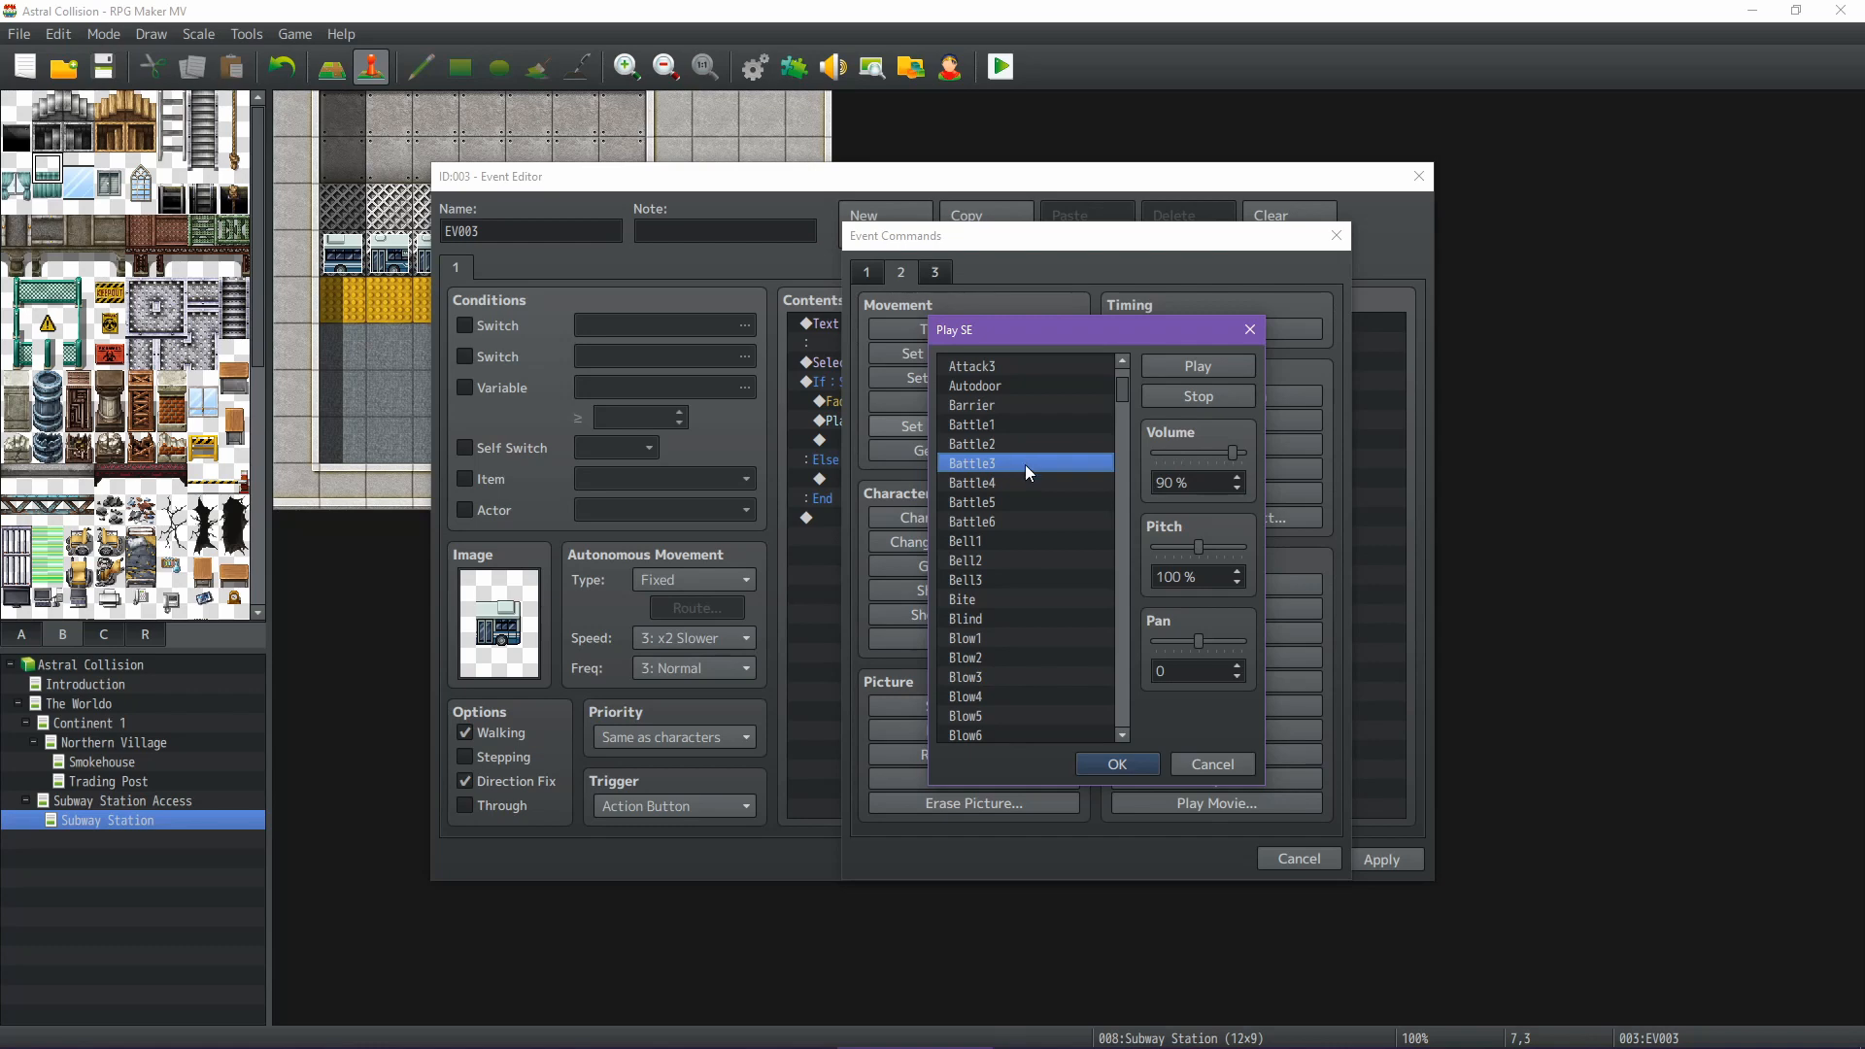
left_click(1116, 765)
Duplicate the Door8 Play SE command below the Battle3 sound in the ticket condition's true branch
left_click(983, 421)
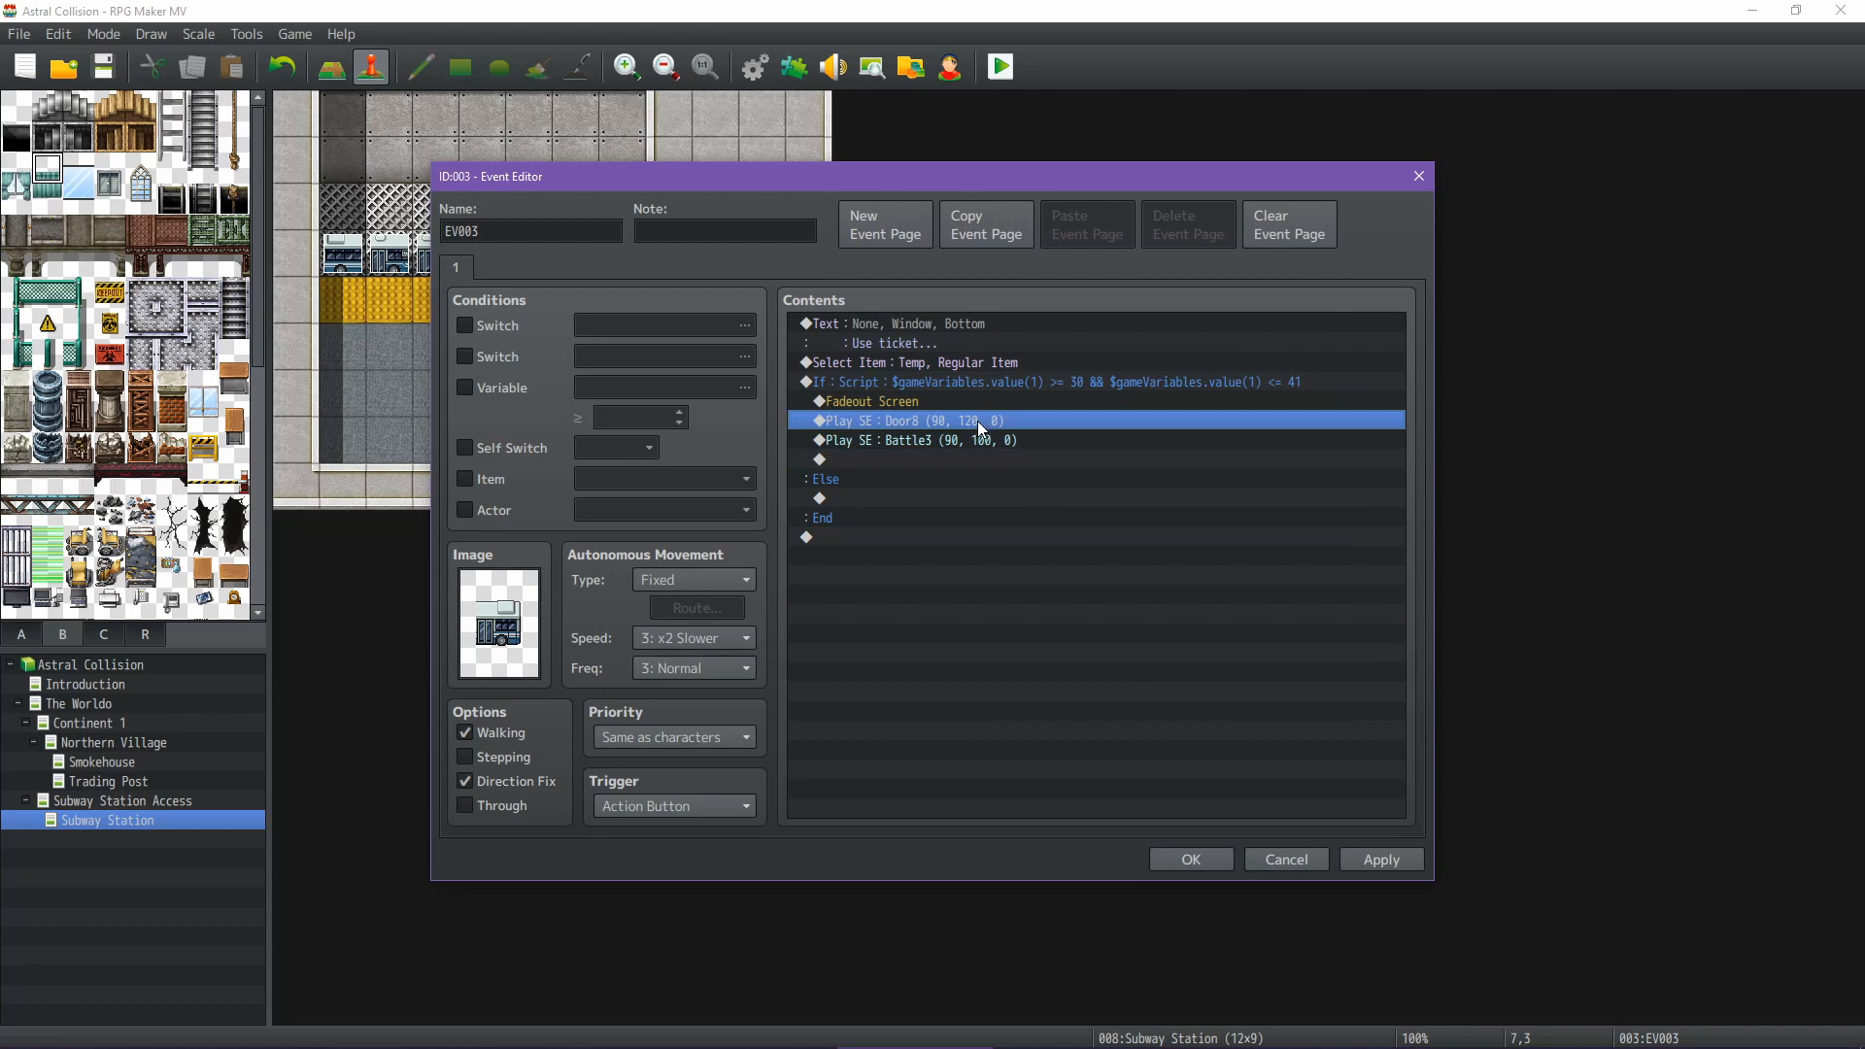
left_click(910, 458)
key("ctrl+v")
left_click(942, 461)
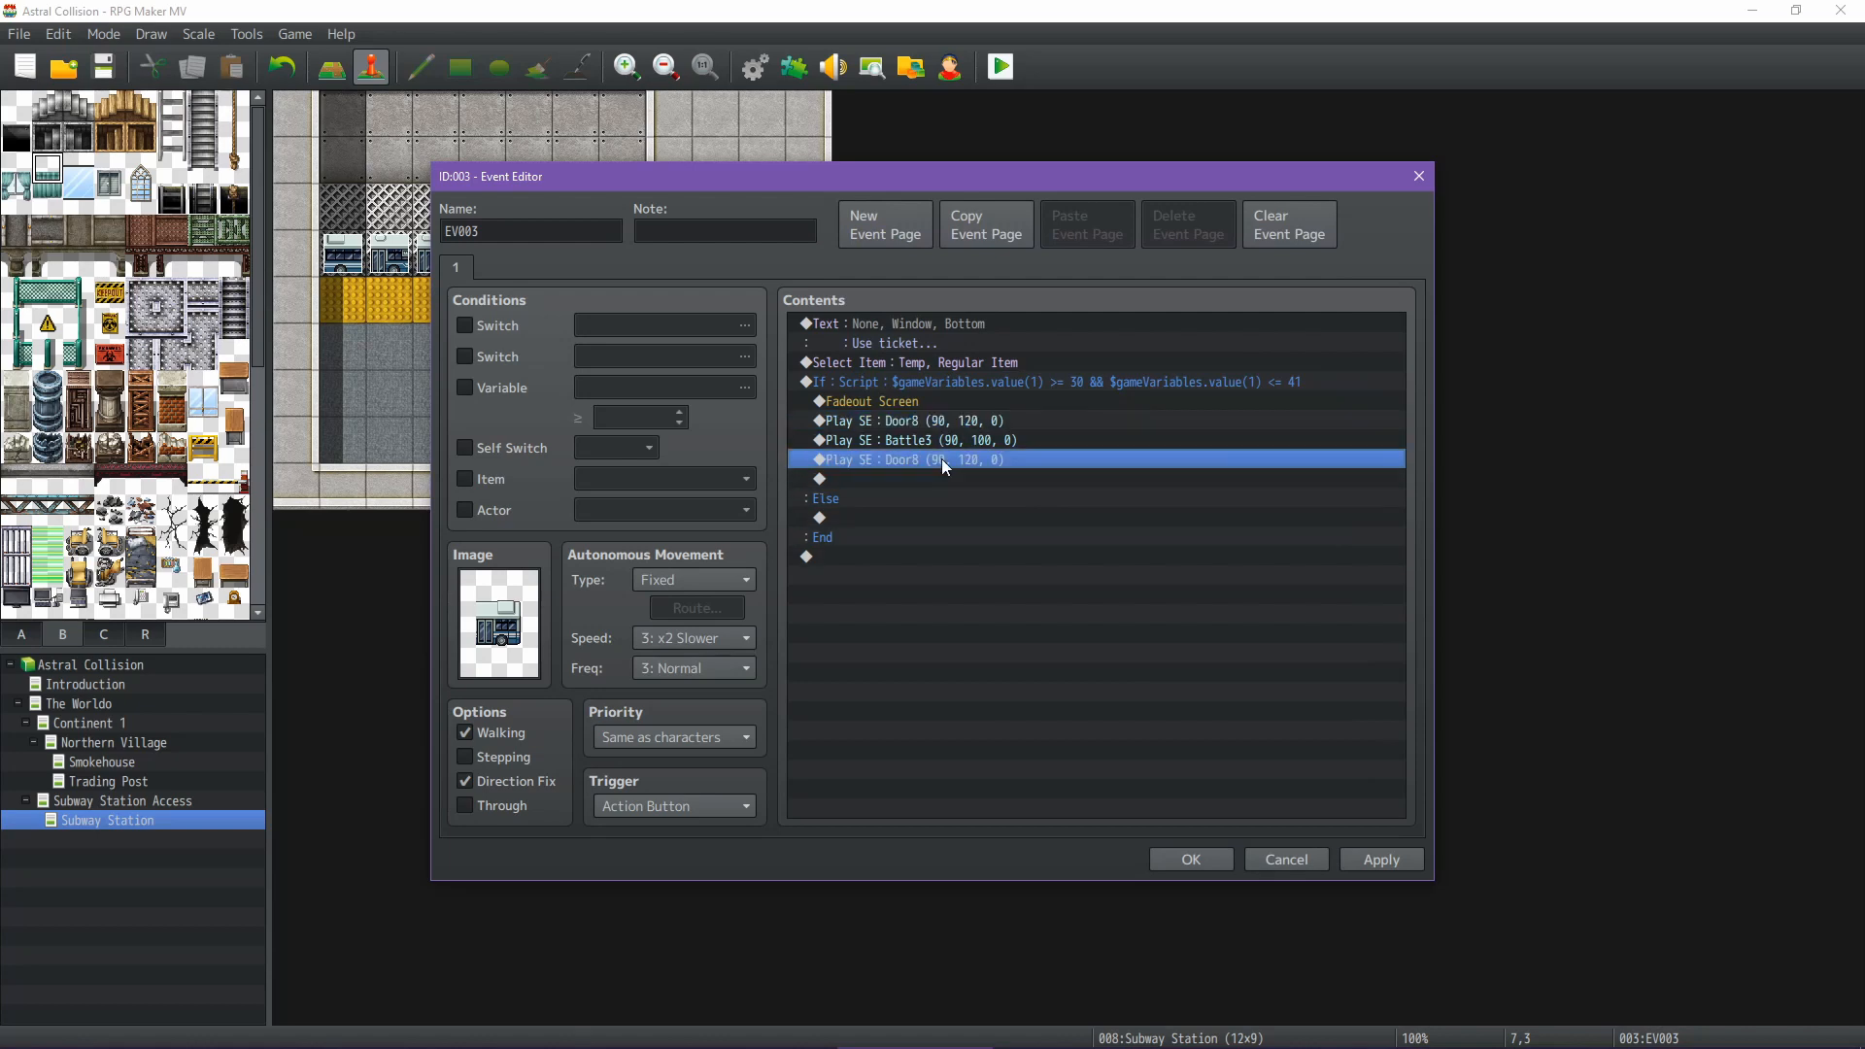
right_click(941, 461)
Add a Set Movement Route command for the Player with Turn Down and Wait for Completion, below the second Door8 sound
right_click(884, 475)
left_click(925, 486)
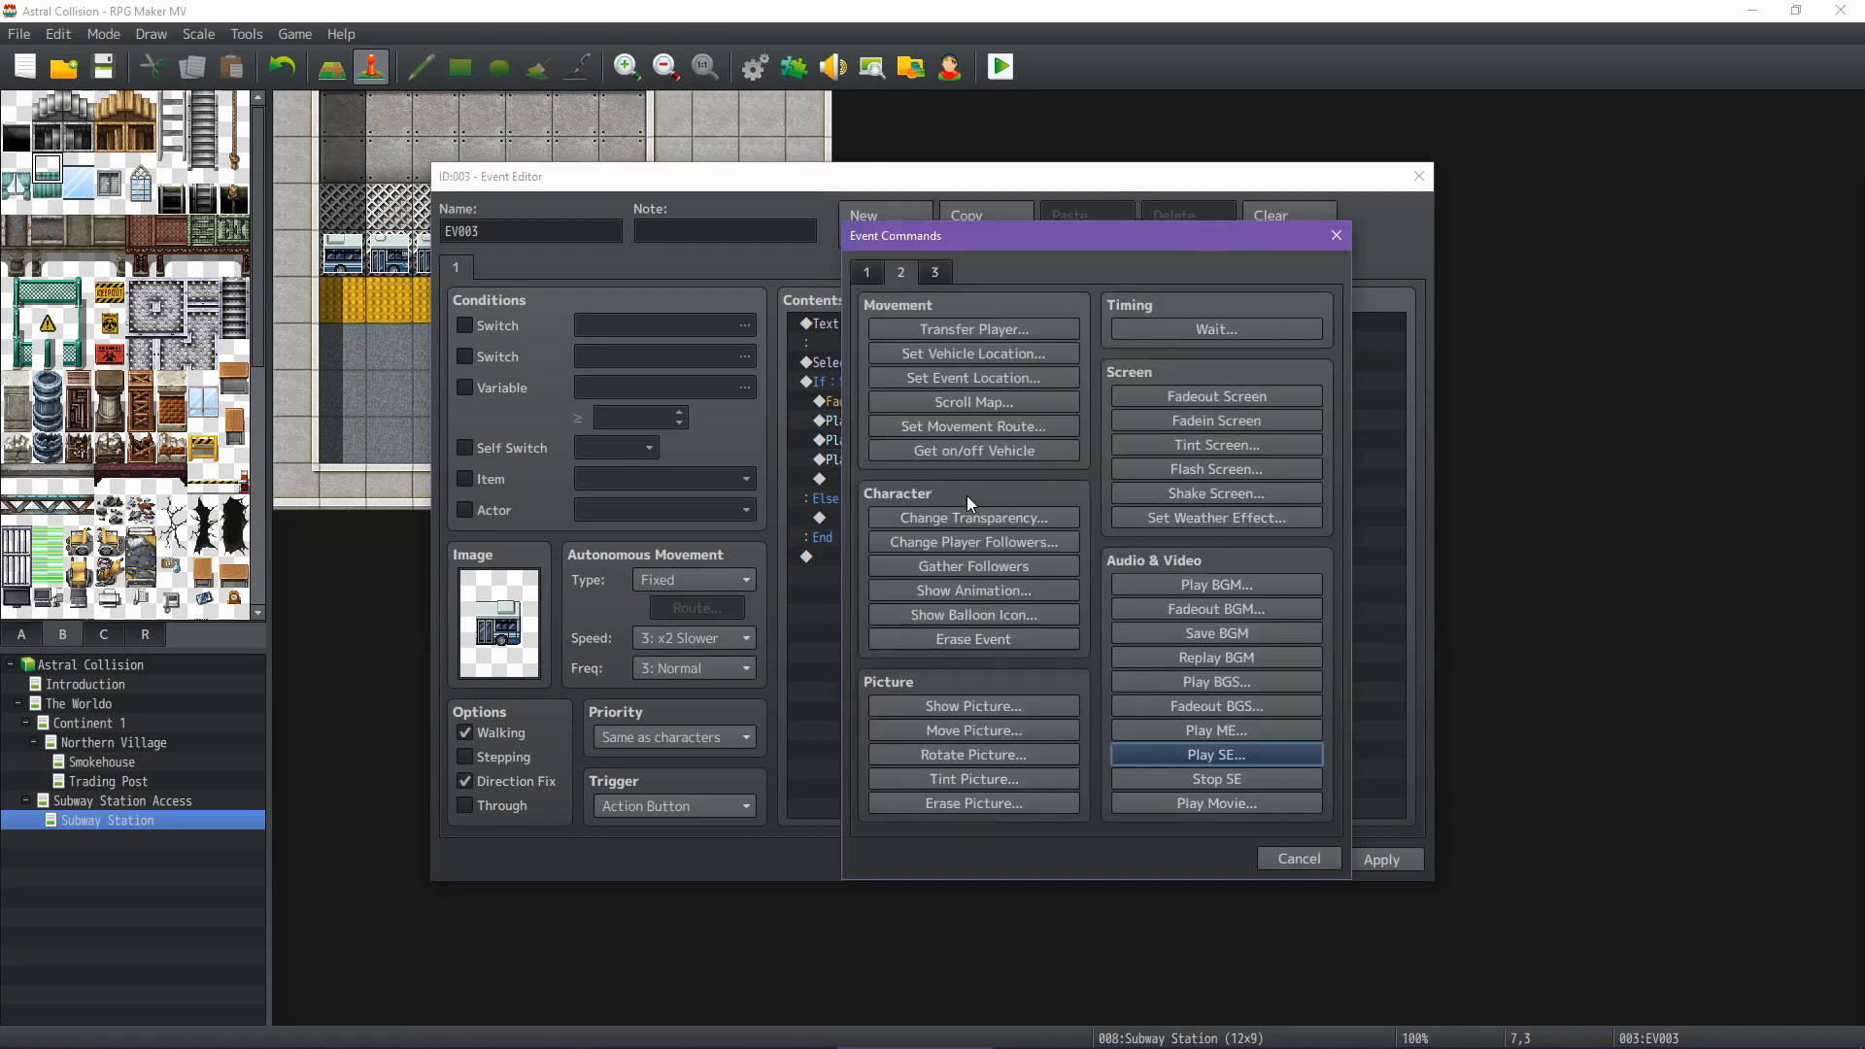
left_click(933, 273)
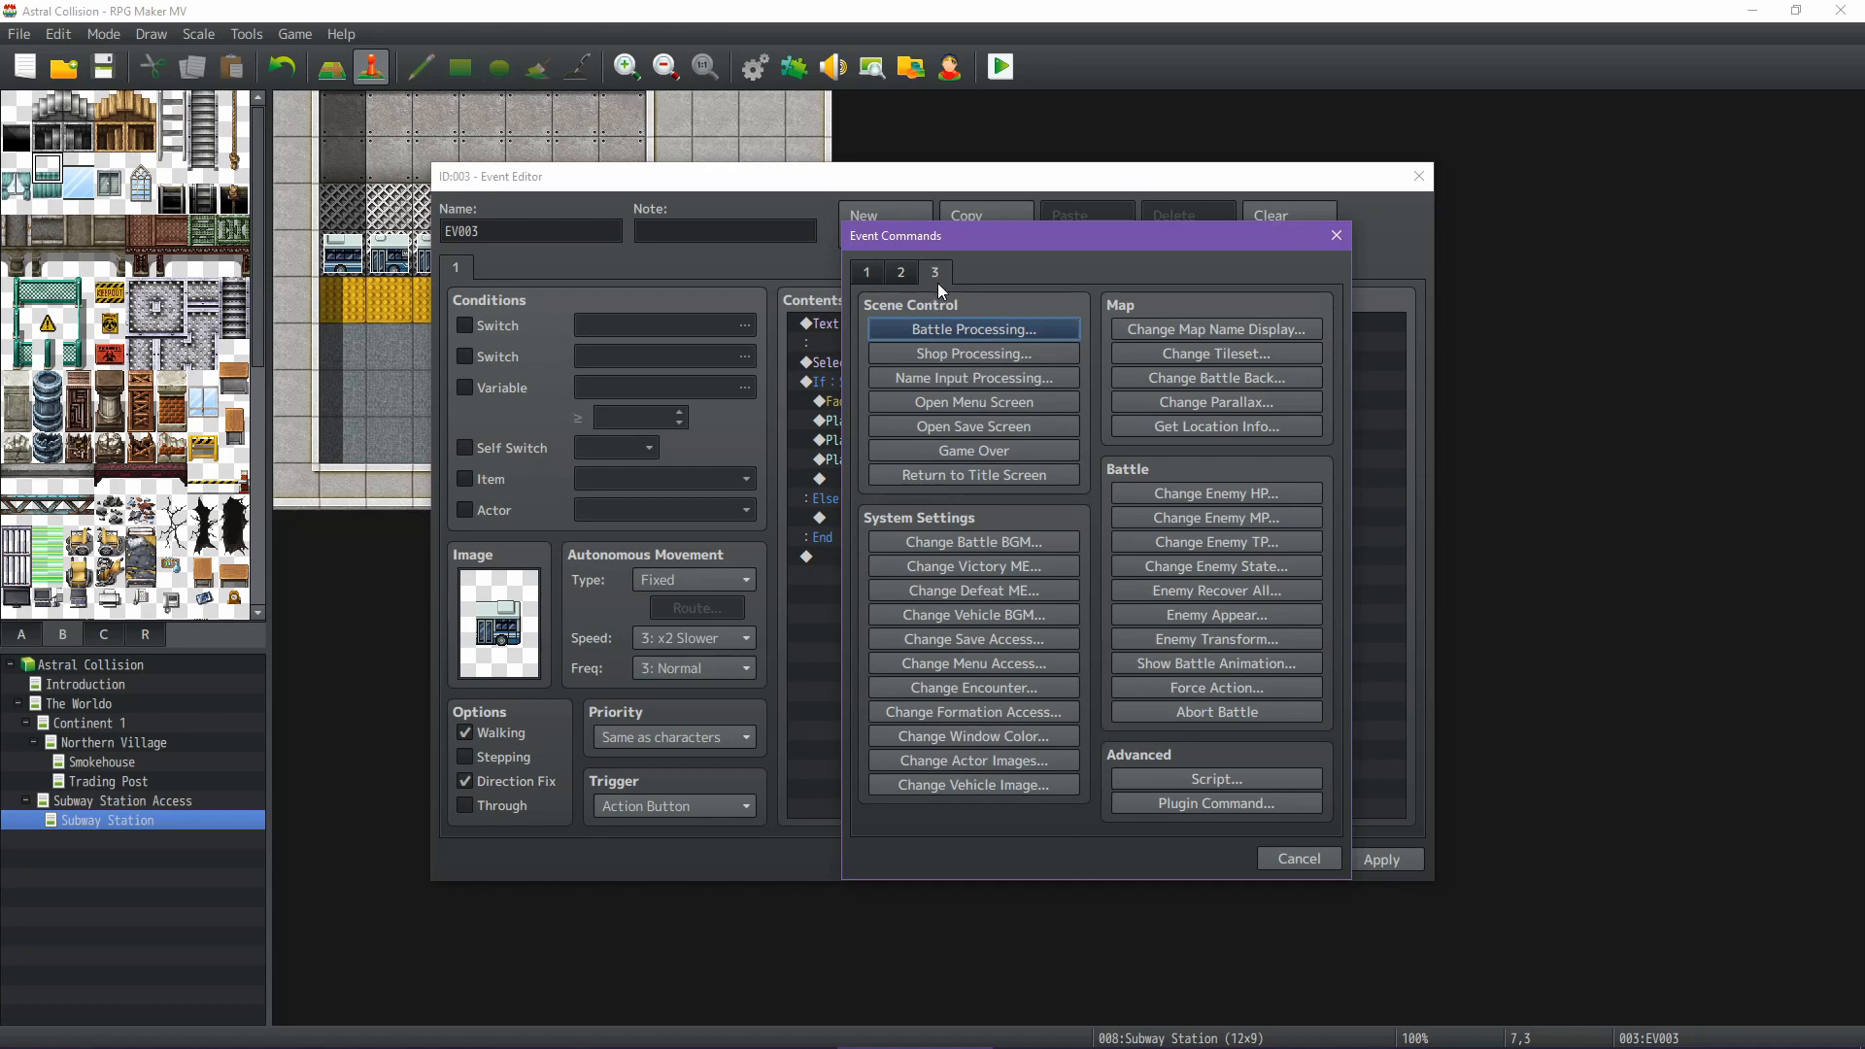
left_click(903, 276)
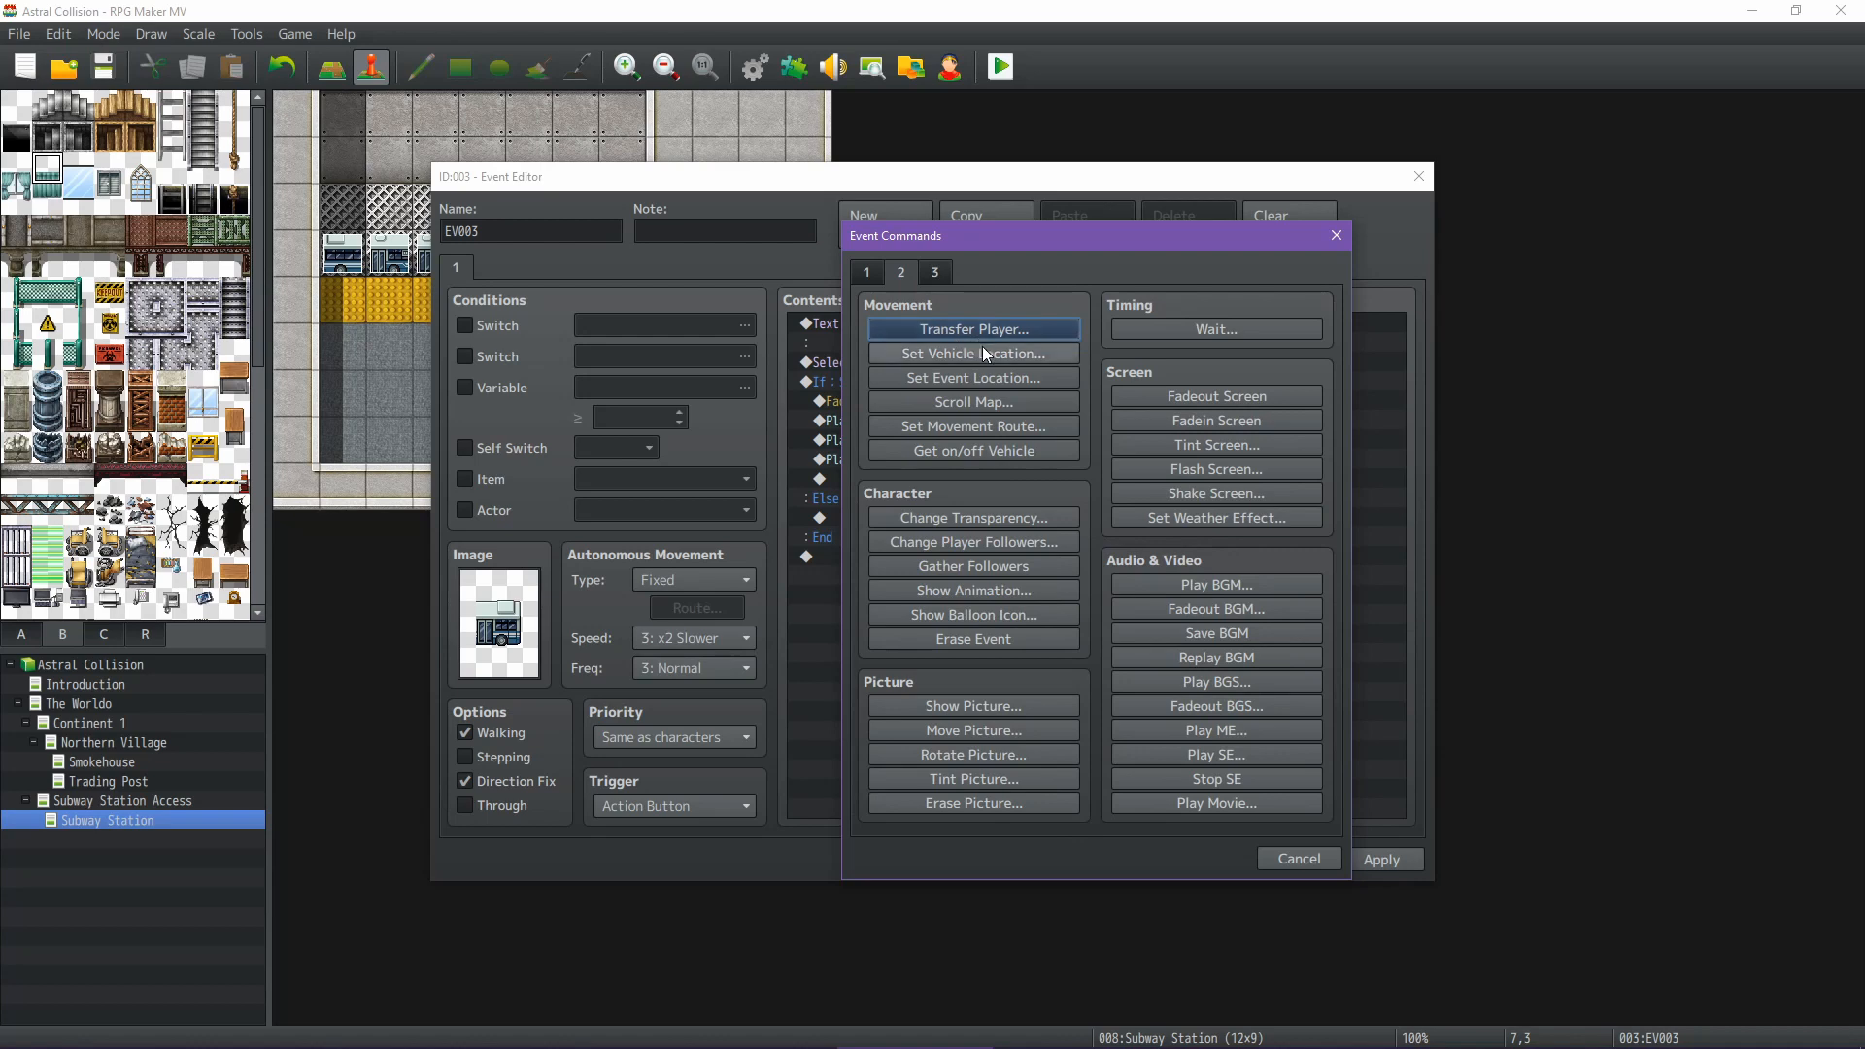
left_click(1005, 427)
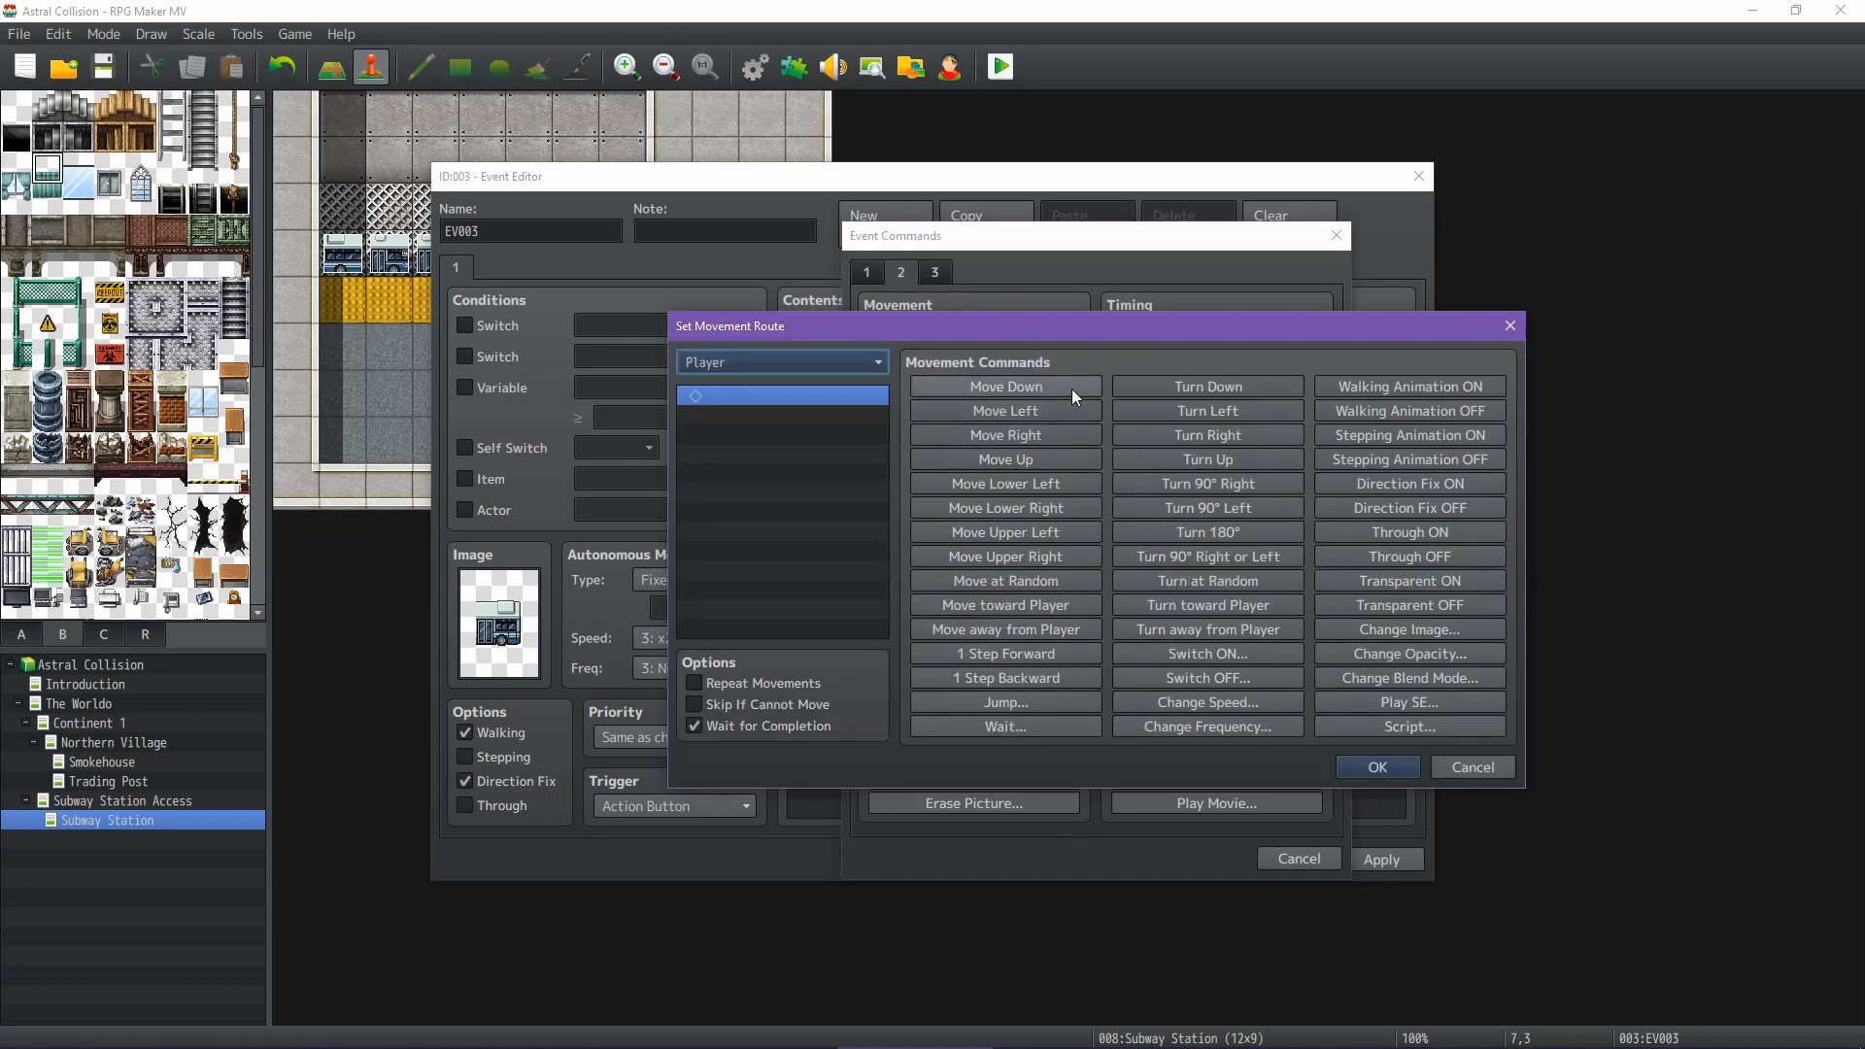
left_click(1218, 388)
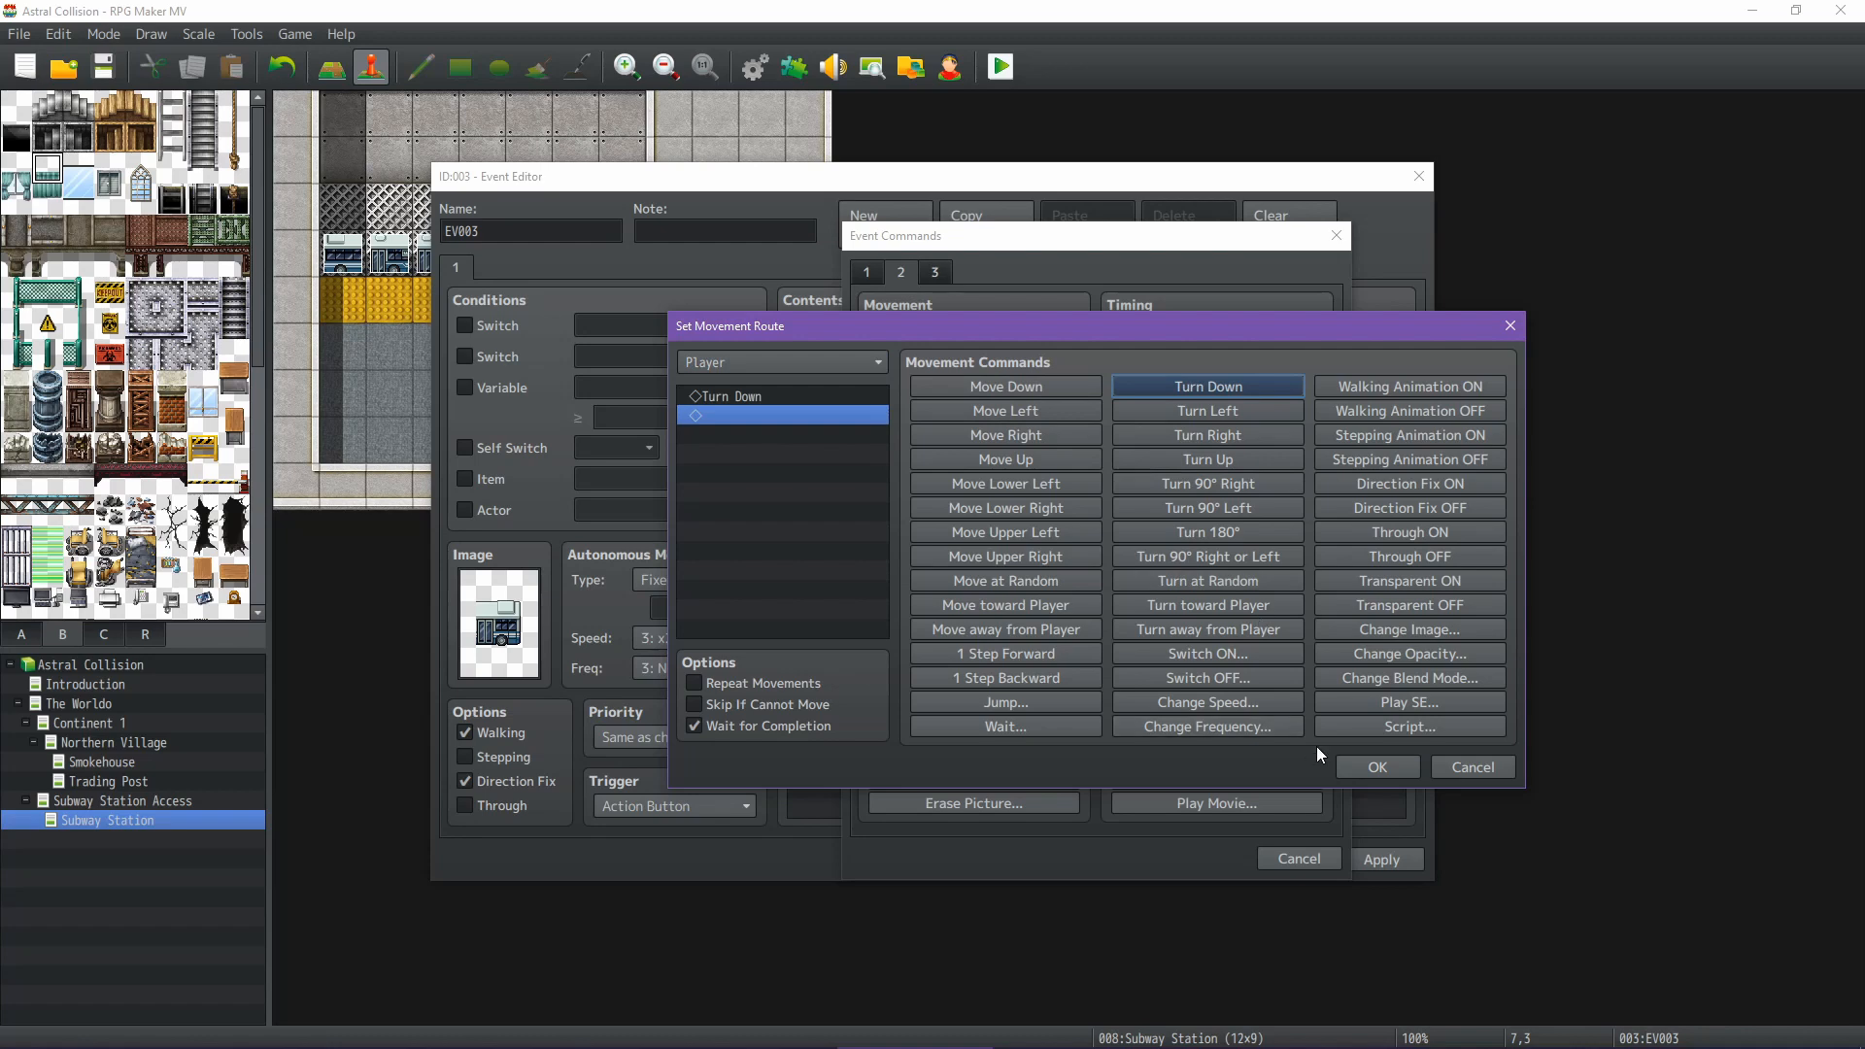
left_click(1375, 768)
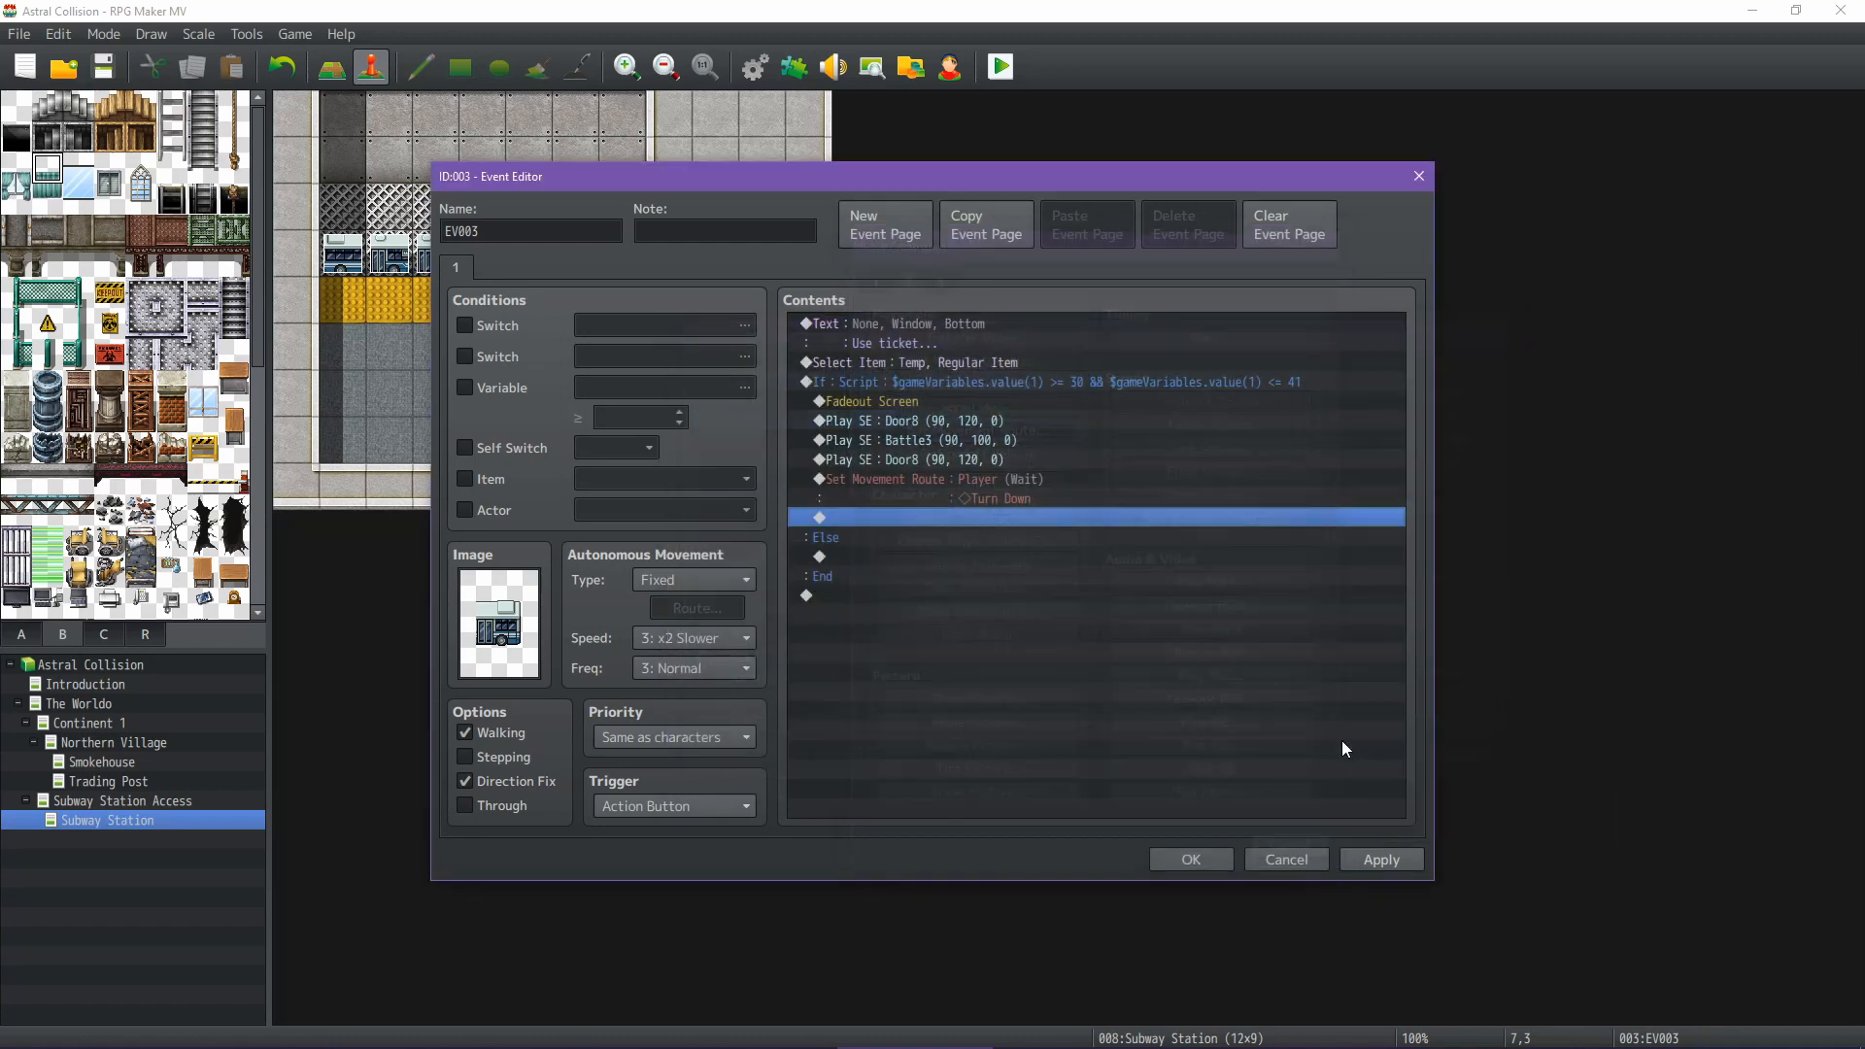
right_click(963, 520)
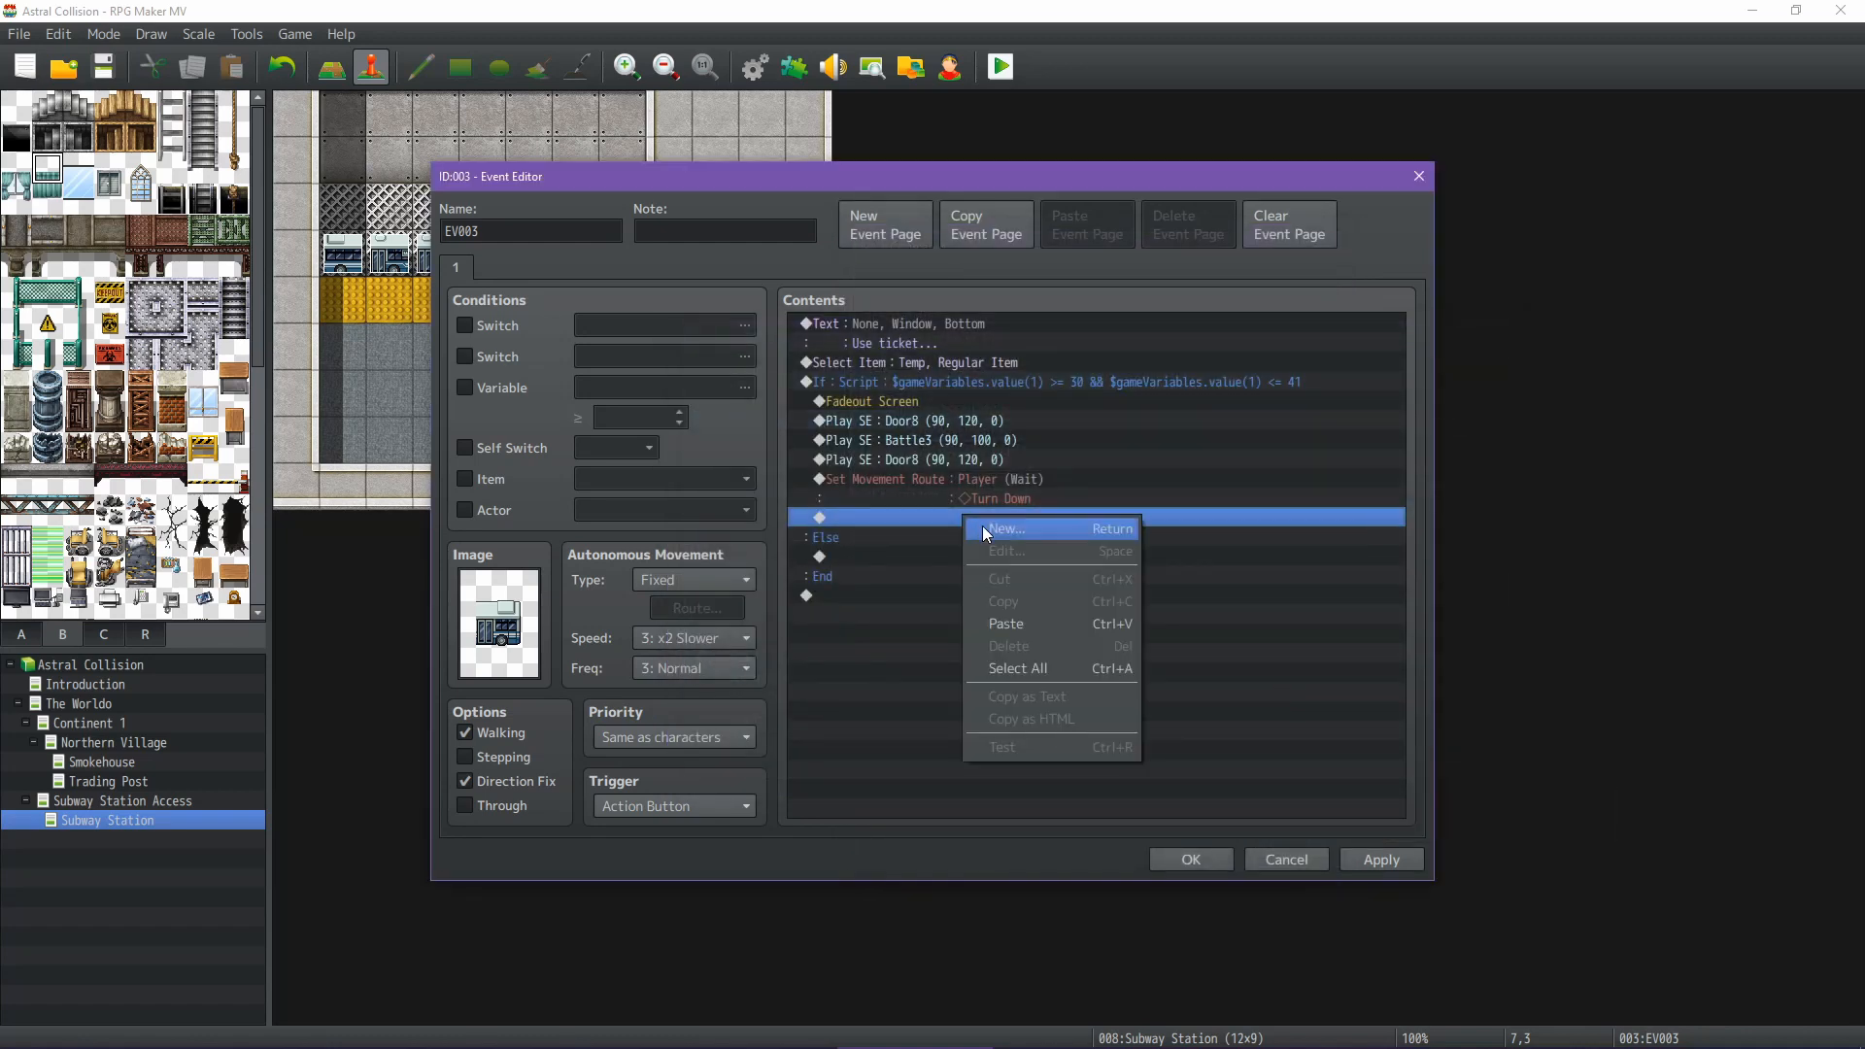
left_click(982, 530)
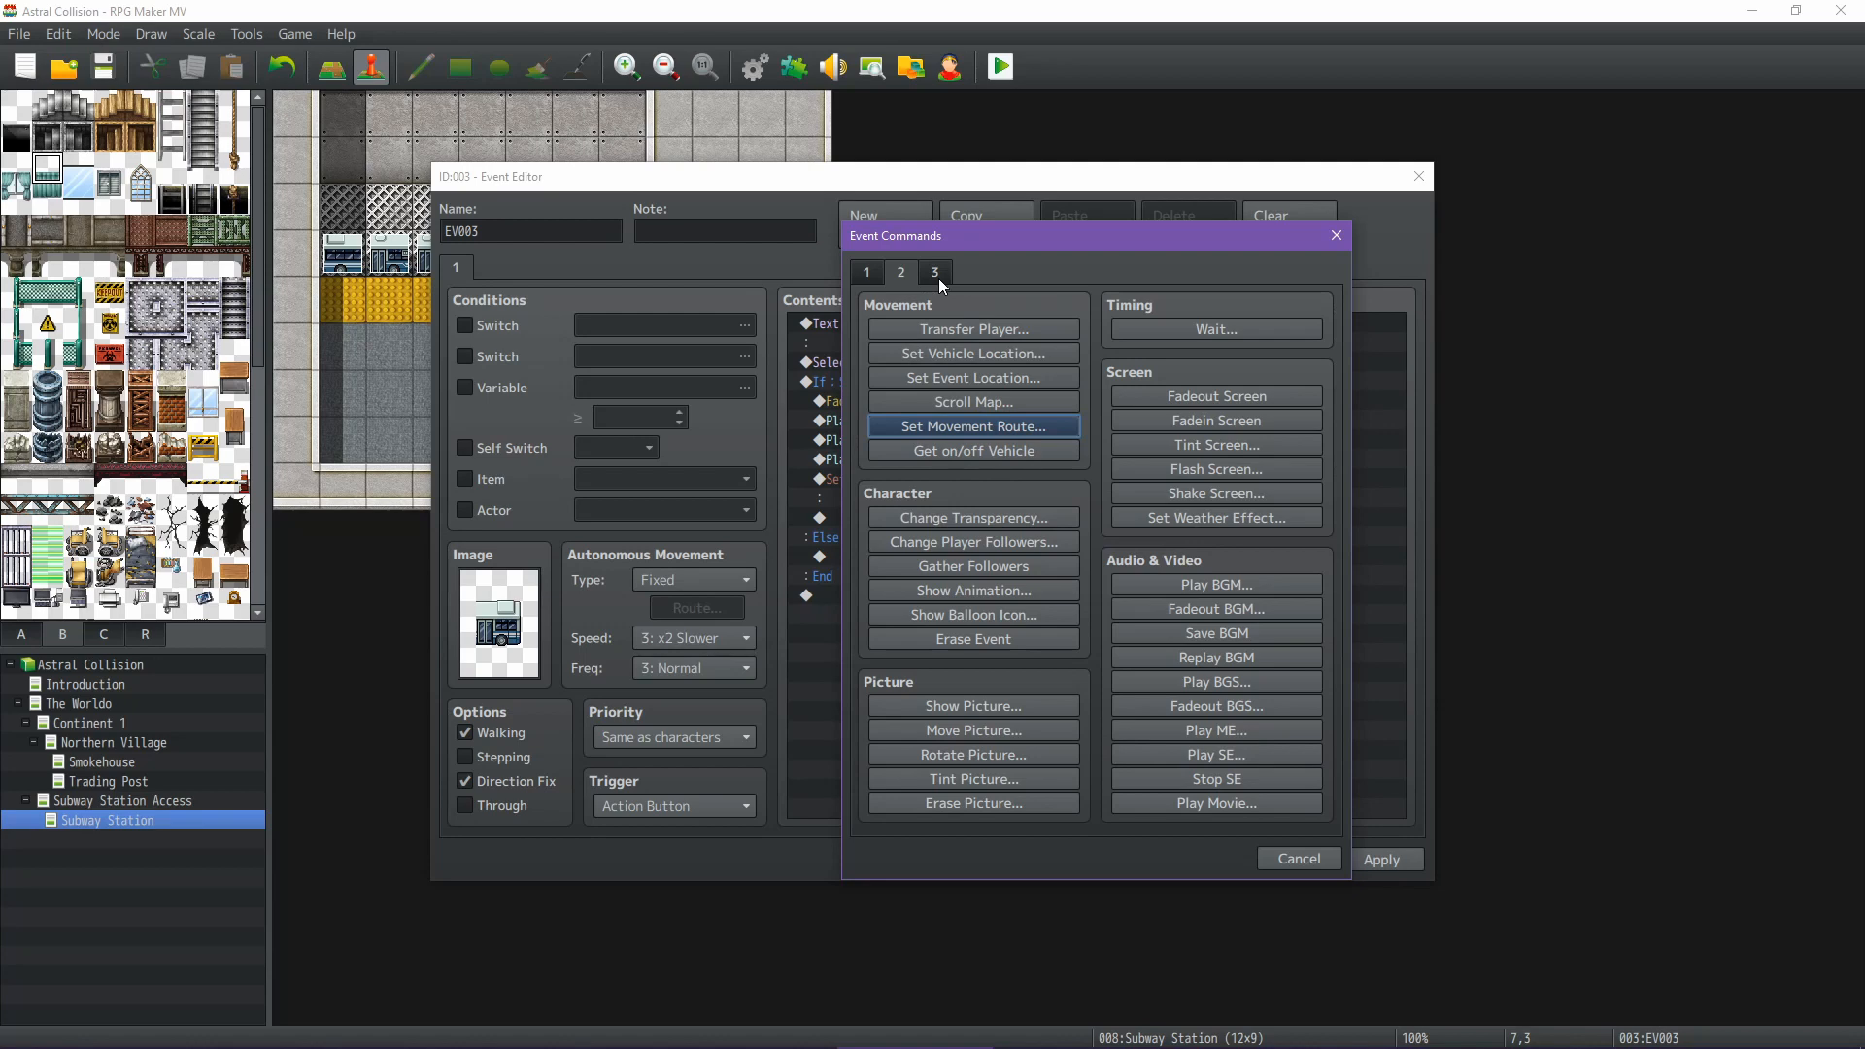
left_click(868, 273)
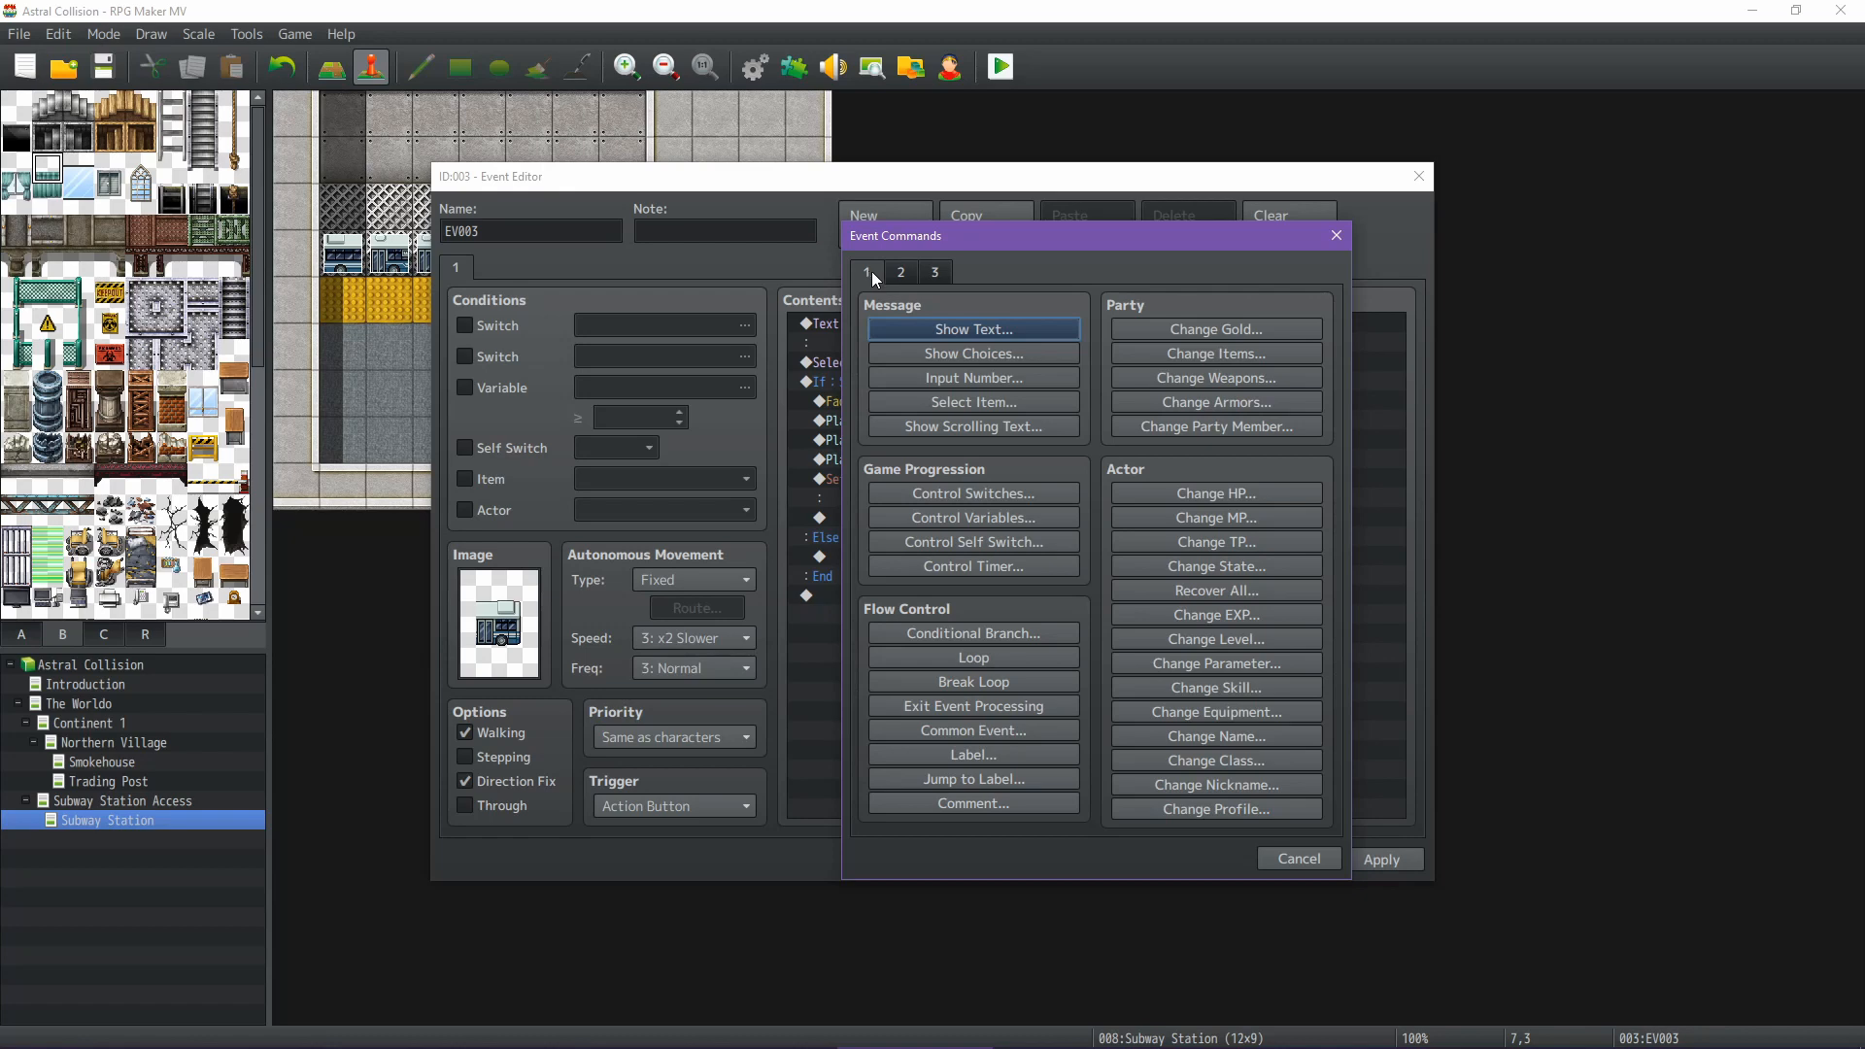
left_click(940, 273)
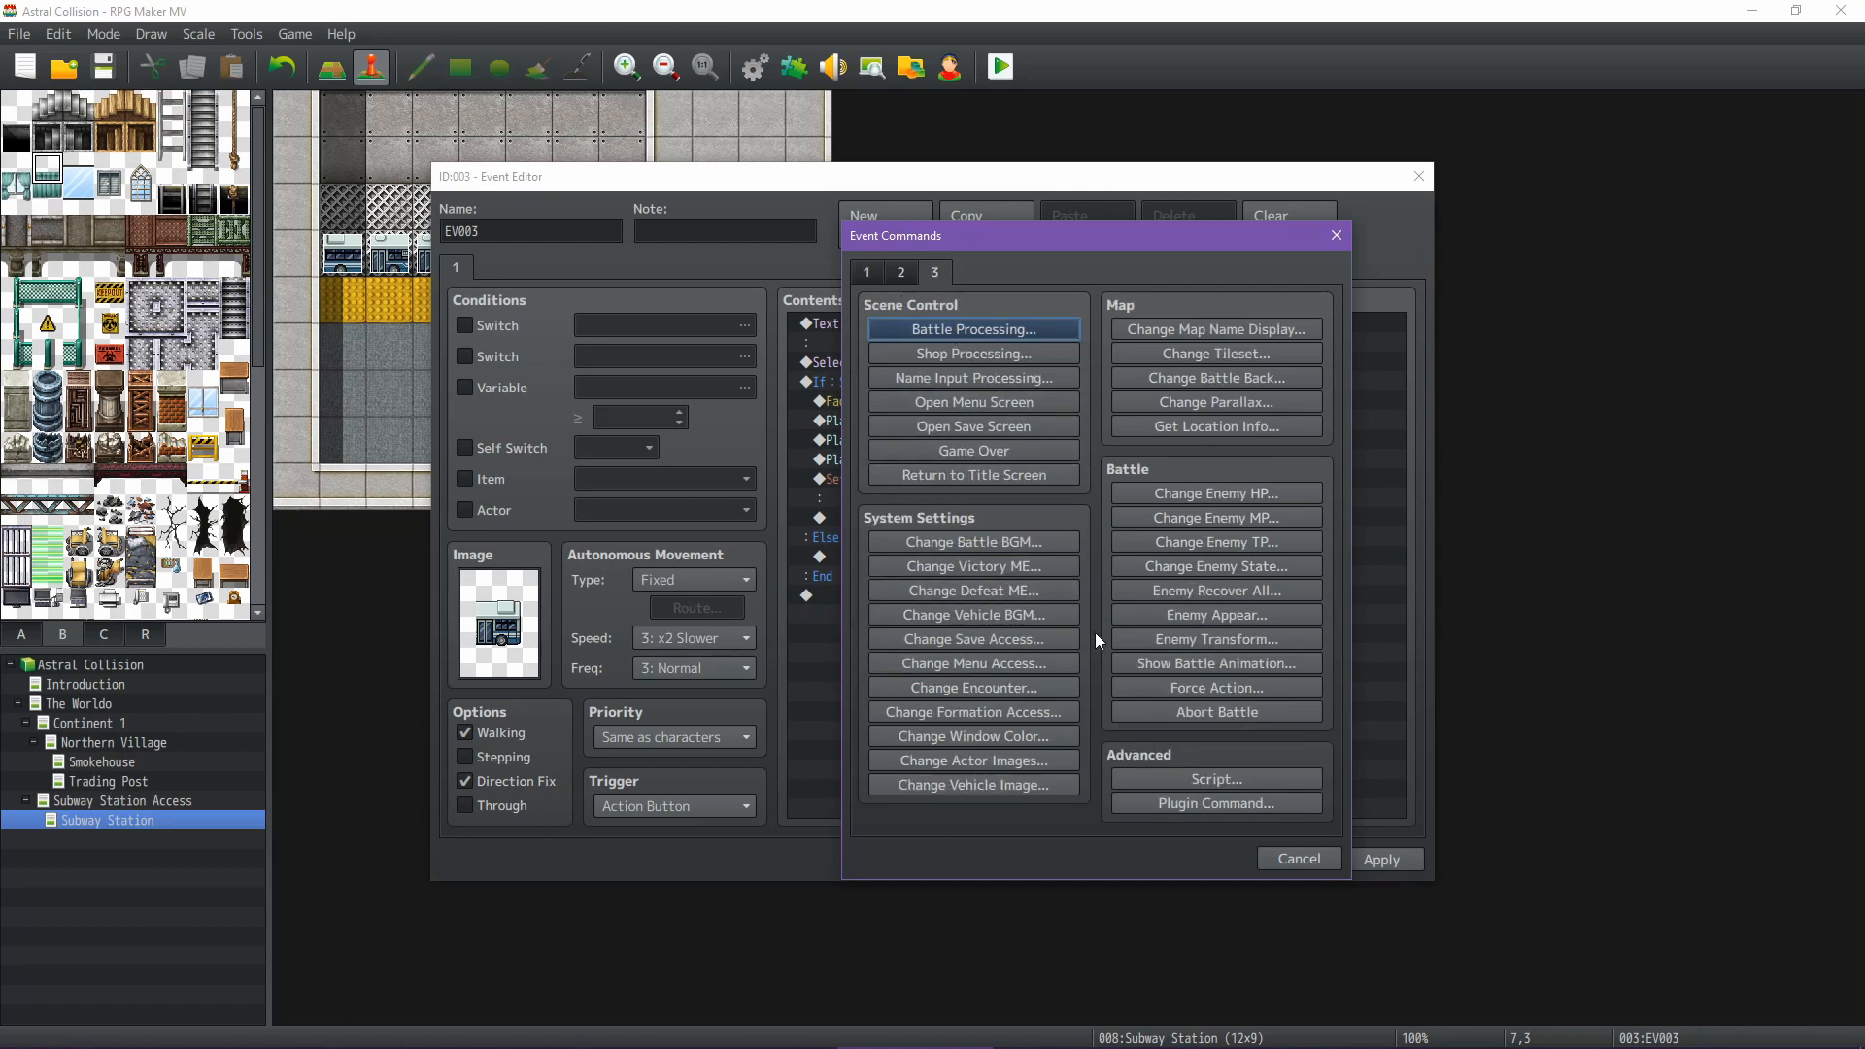
left_click(1224, 783)
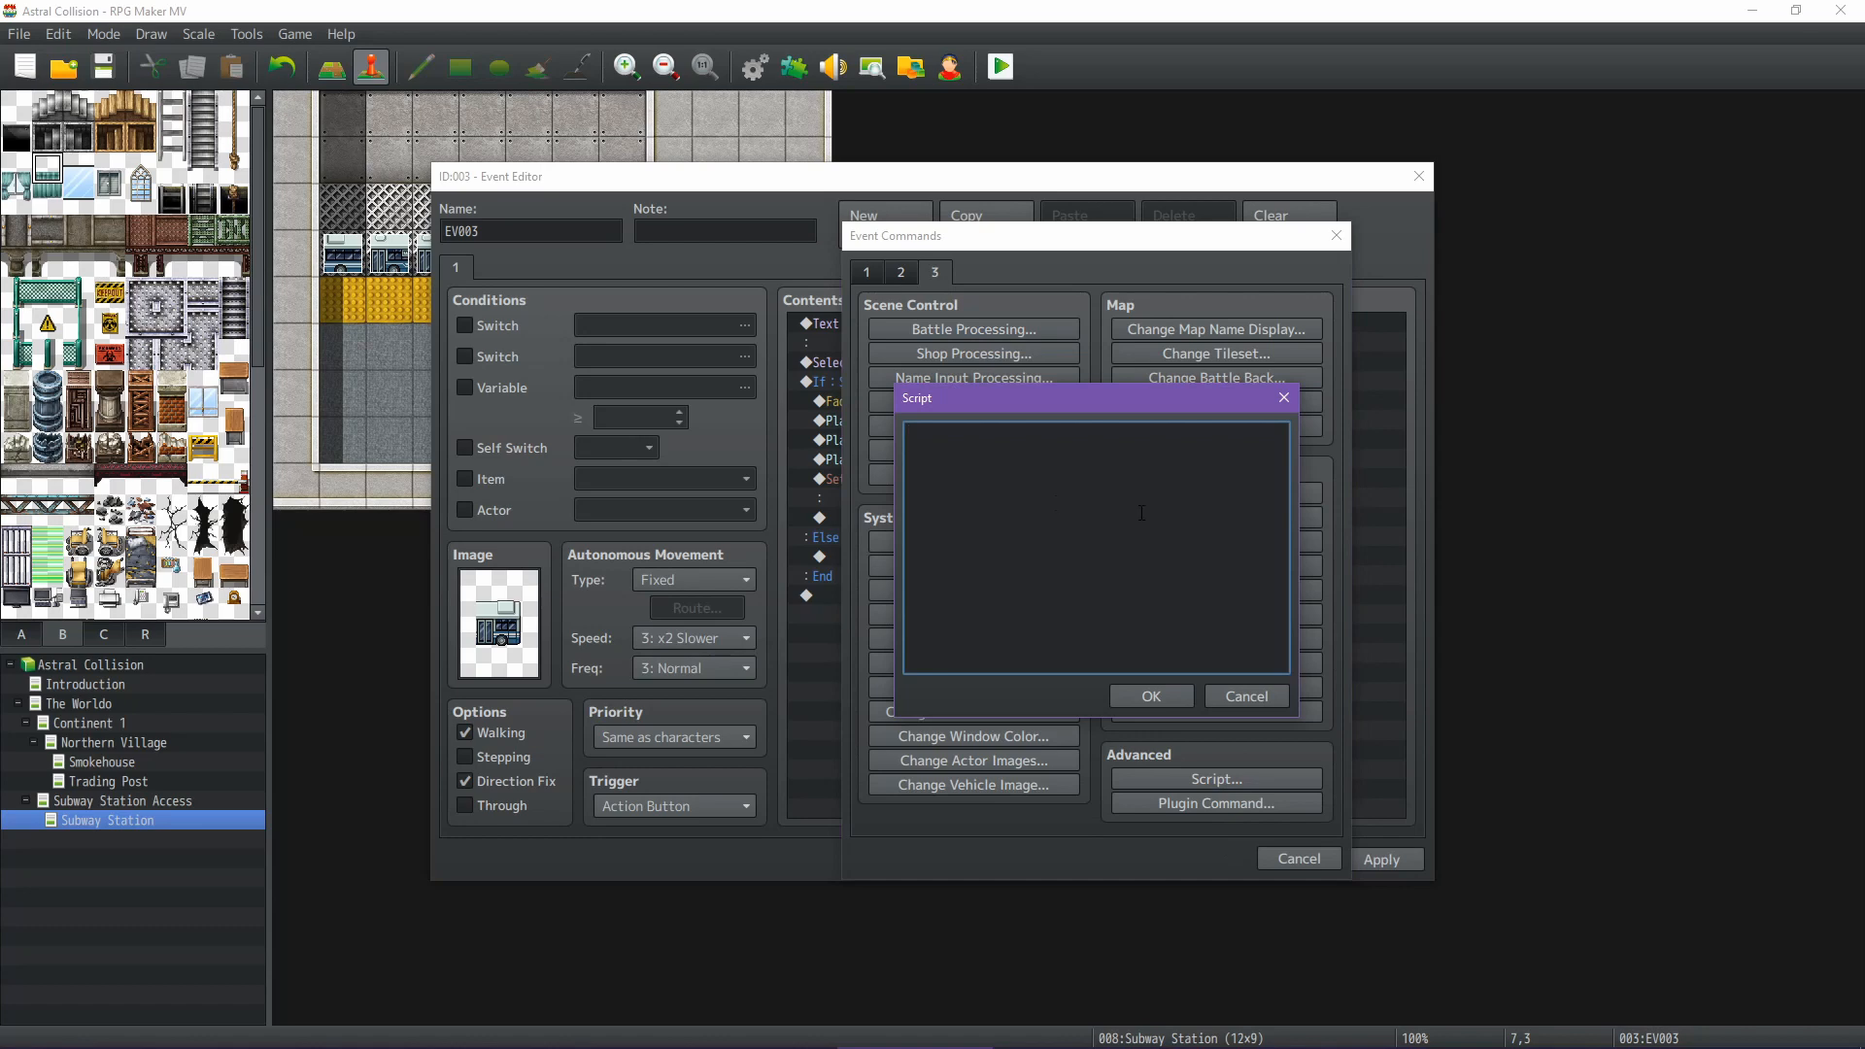
type("$gameVariables.")
Look up the method for setting a $gameVariables value in the developer console, and discard the started Script command
left_click(1385, 1042)
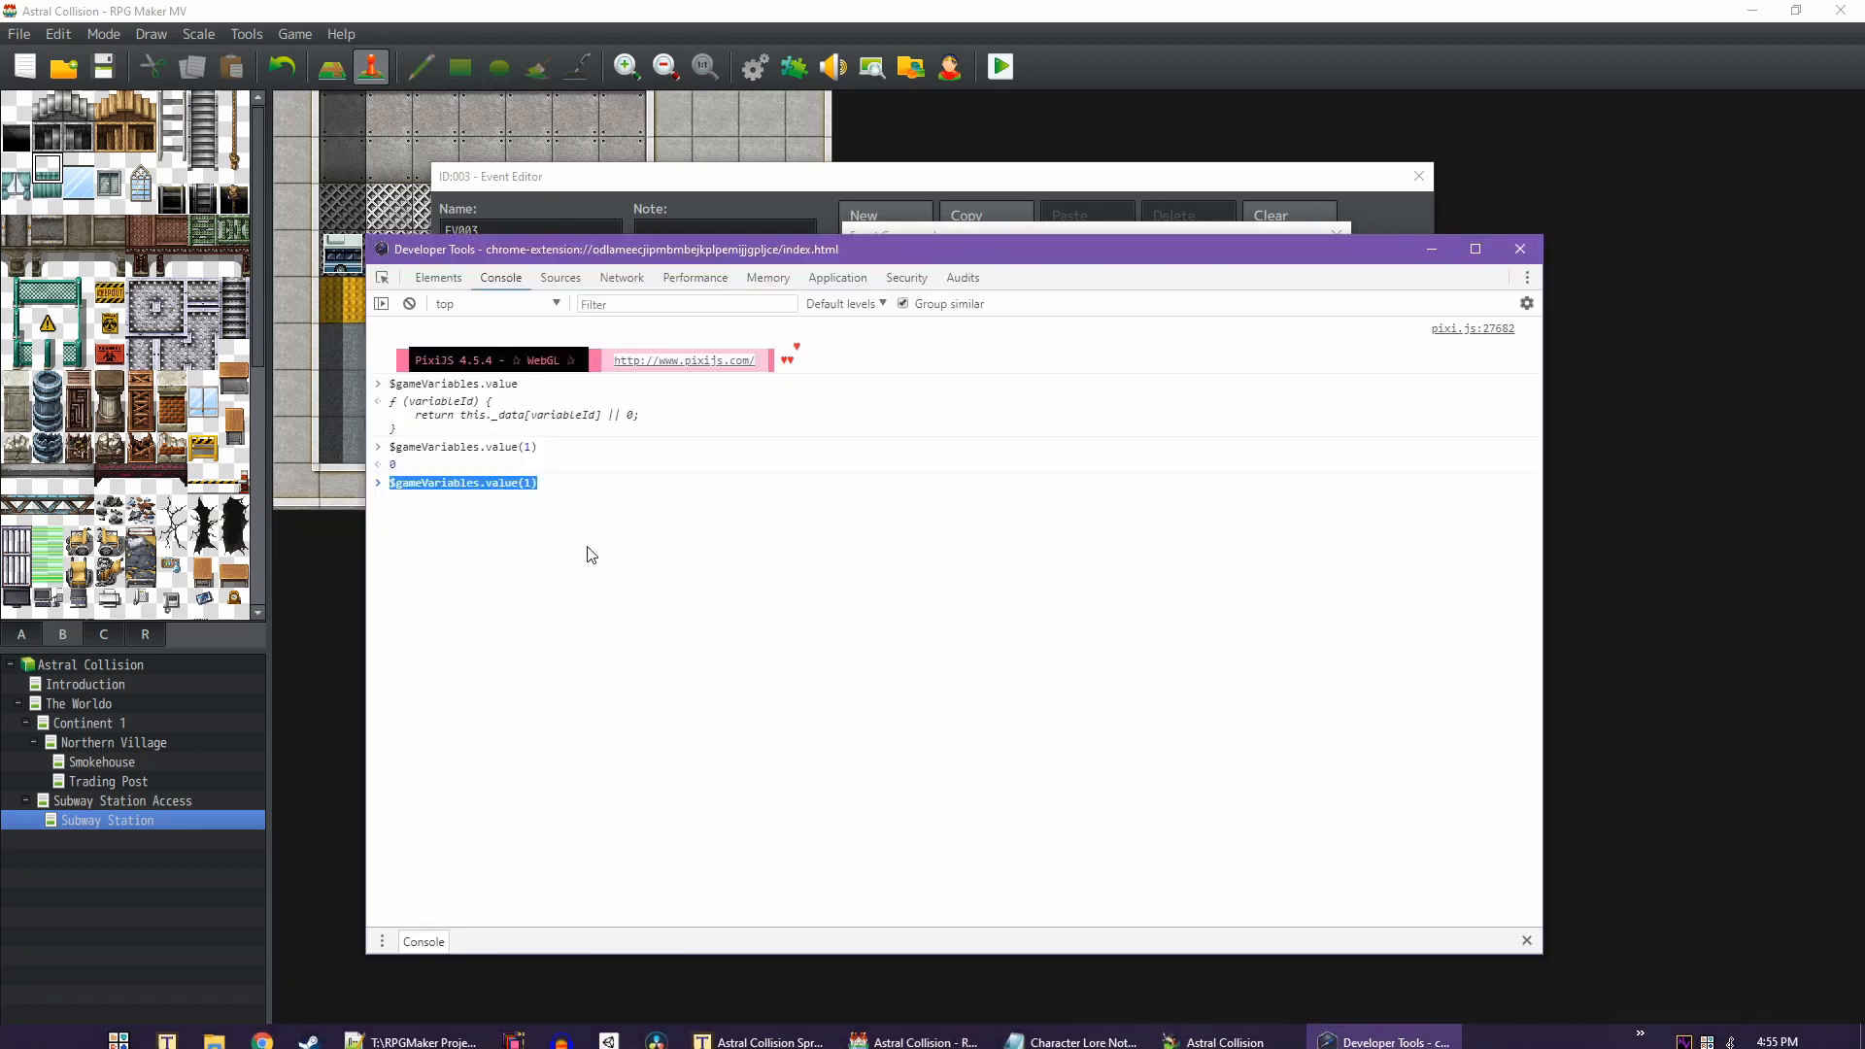
left_click(587, 517)
key("BackSpace")
key("BackSpace")
key("BackSpace")
key("BackSpace")
key("BackSpace")
key("BackSpace")
key("BackSpace")
key("BackSpace")
key("BackSpace")
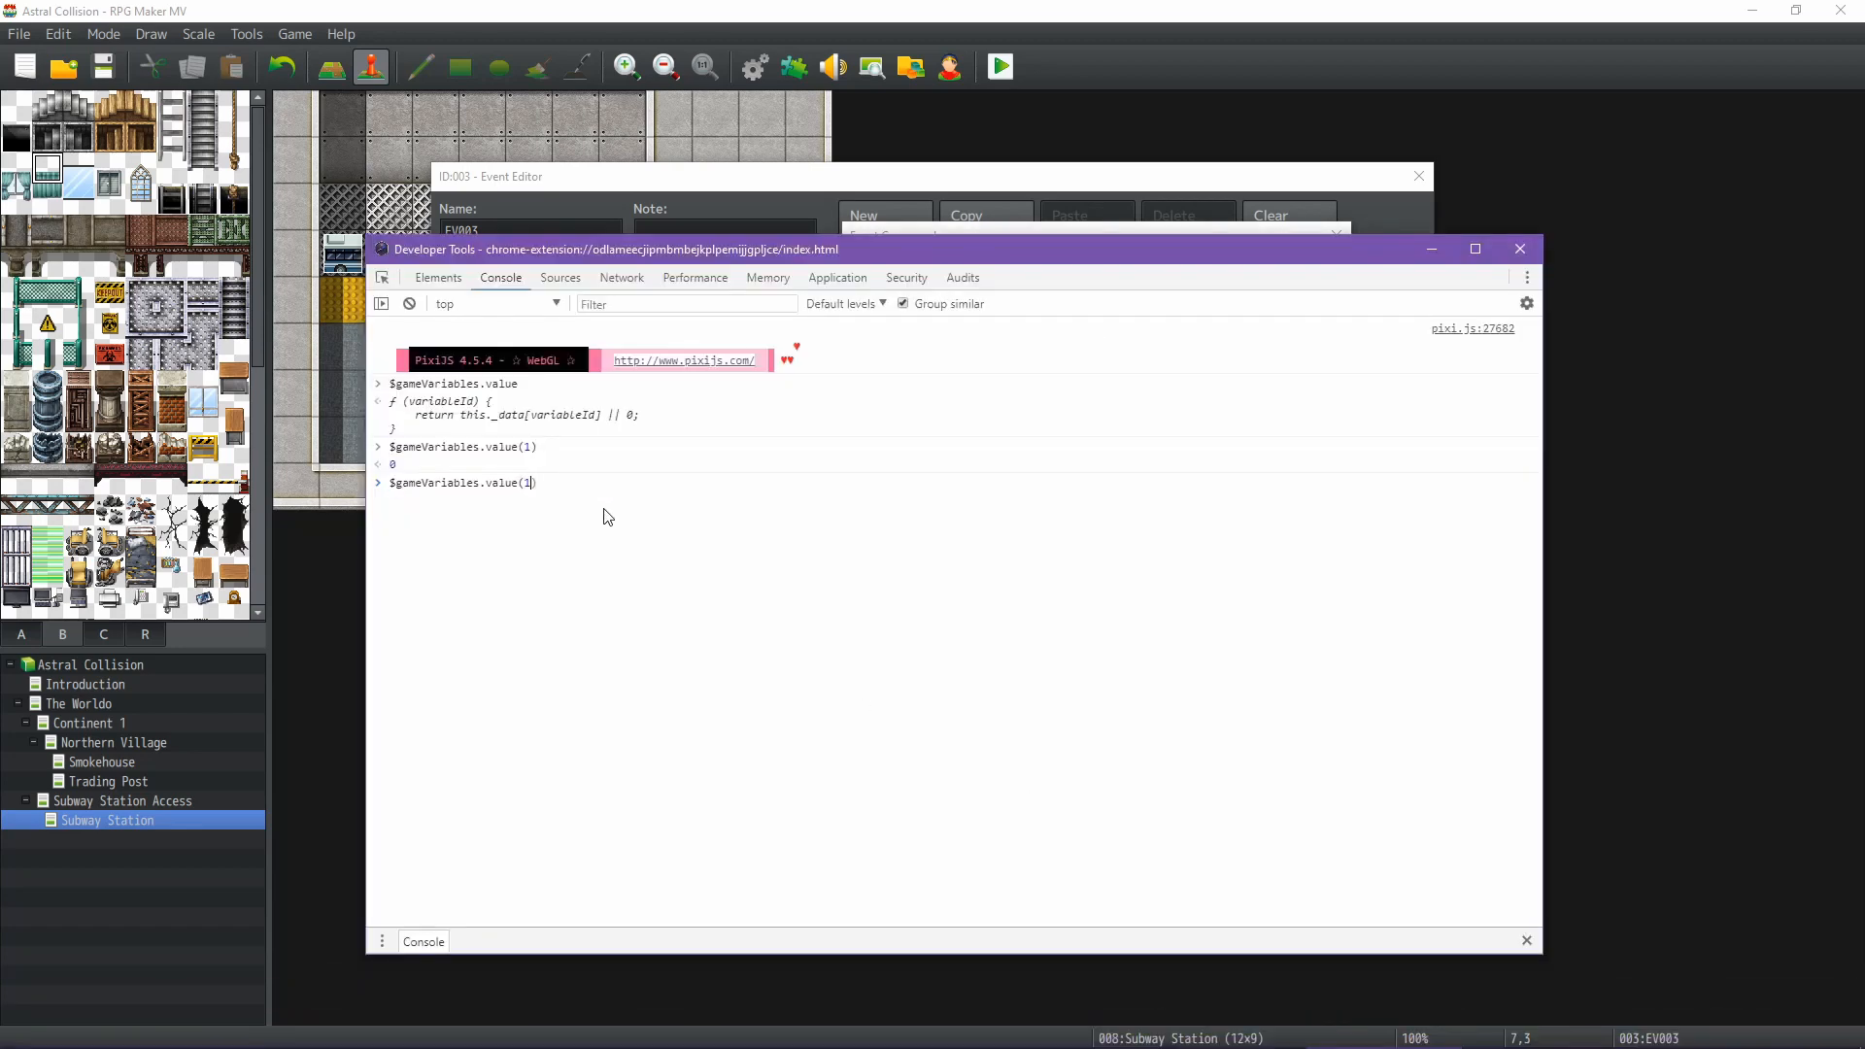
type(".set")
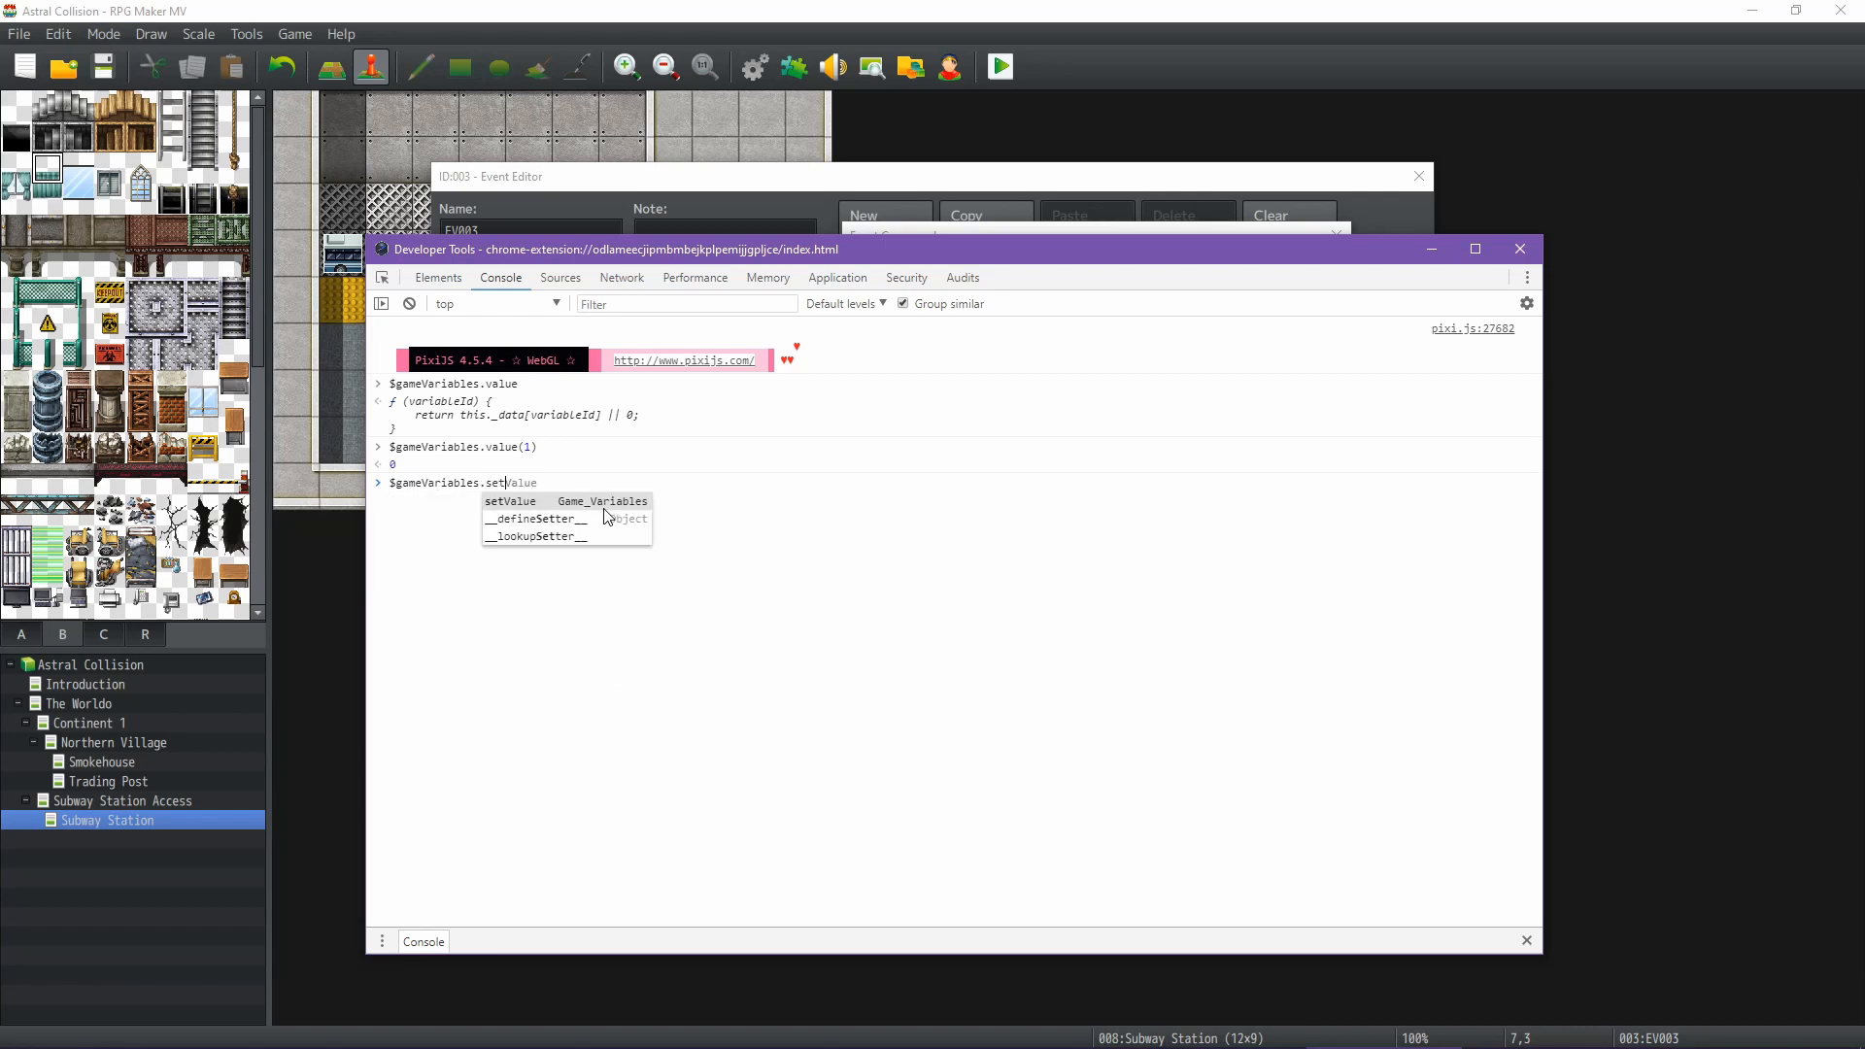
key("Tab")
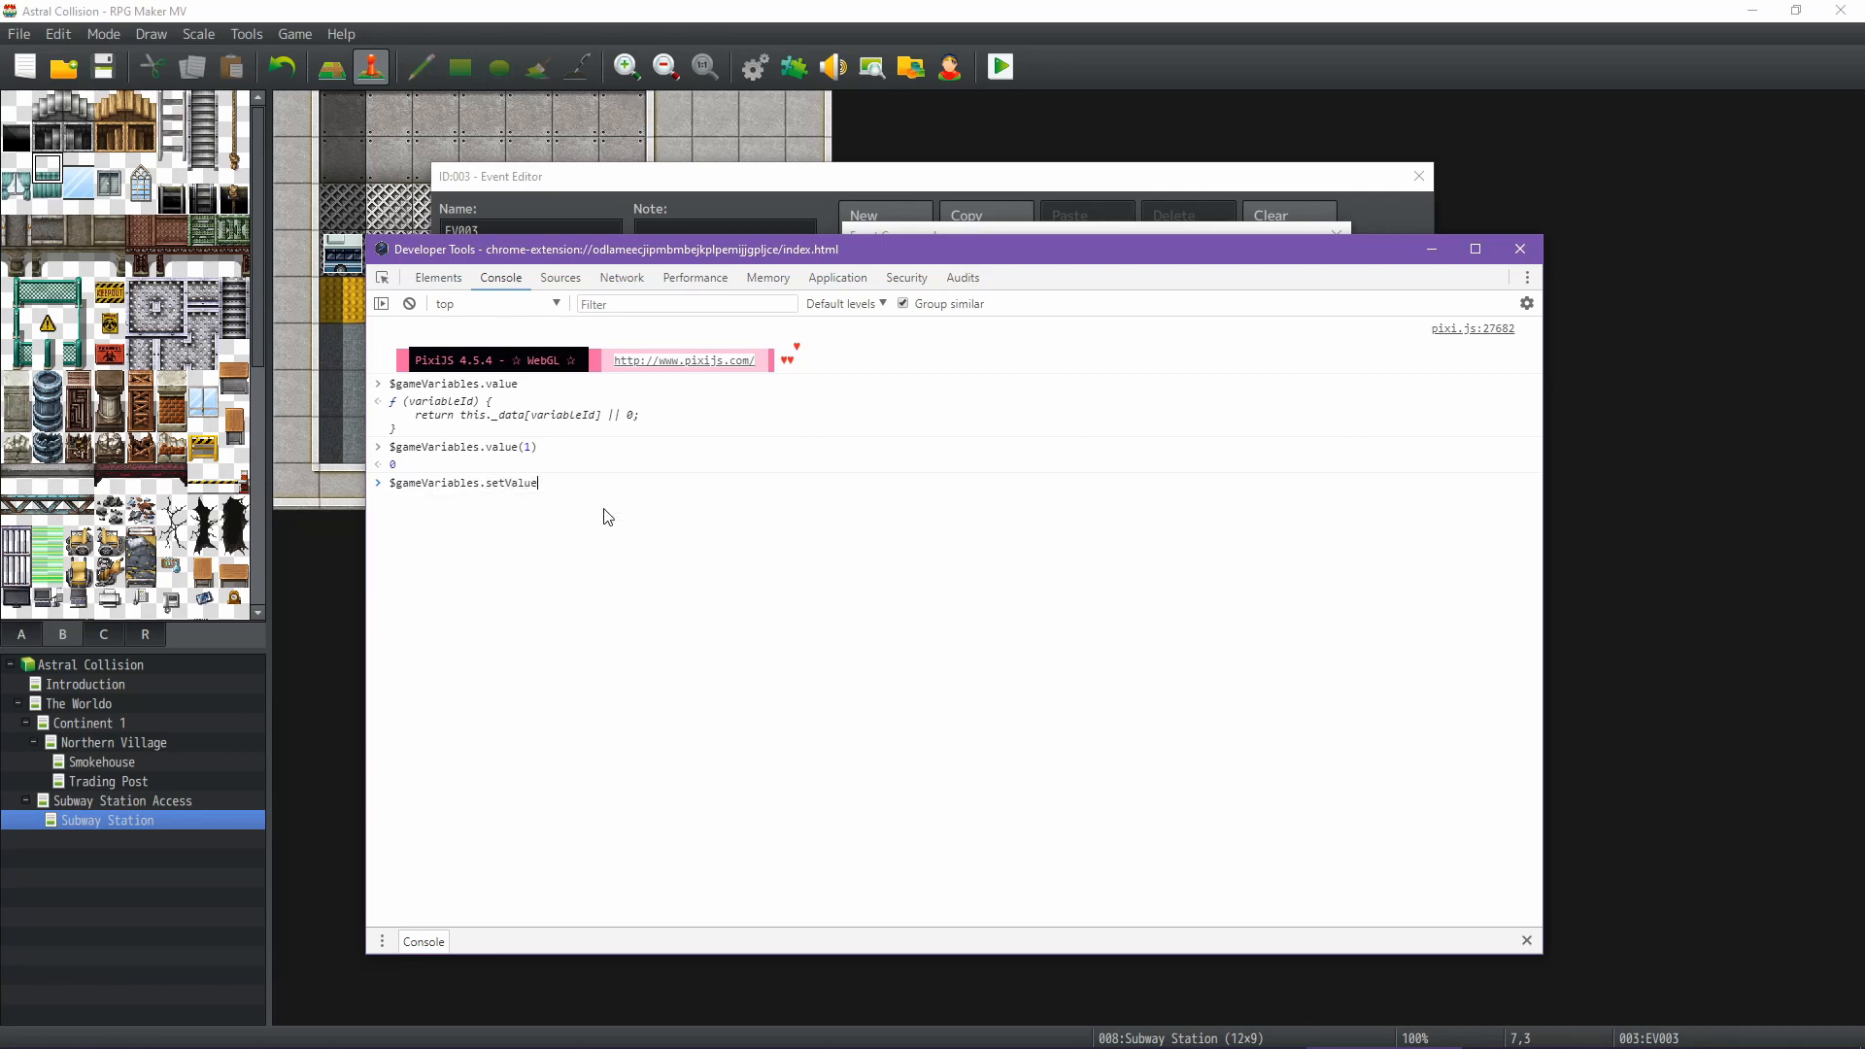
left_click(1521, 250)
left_click(1244, 696)
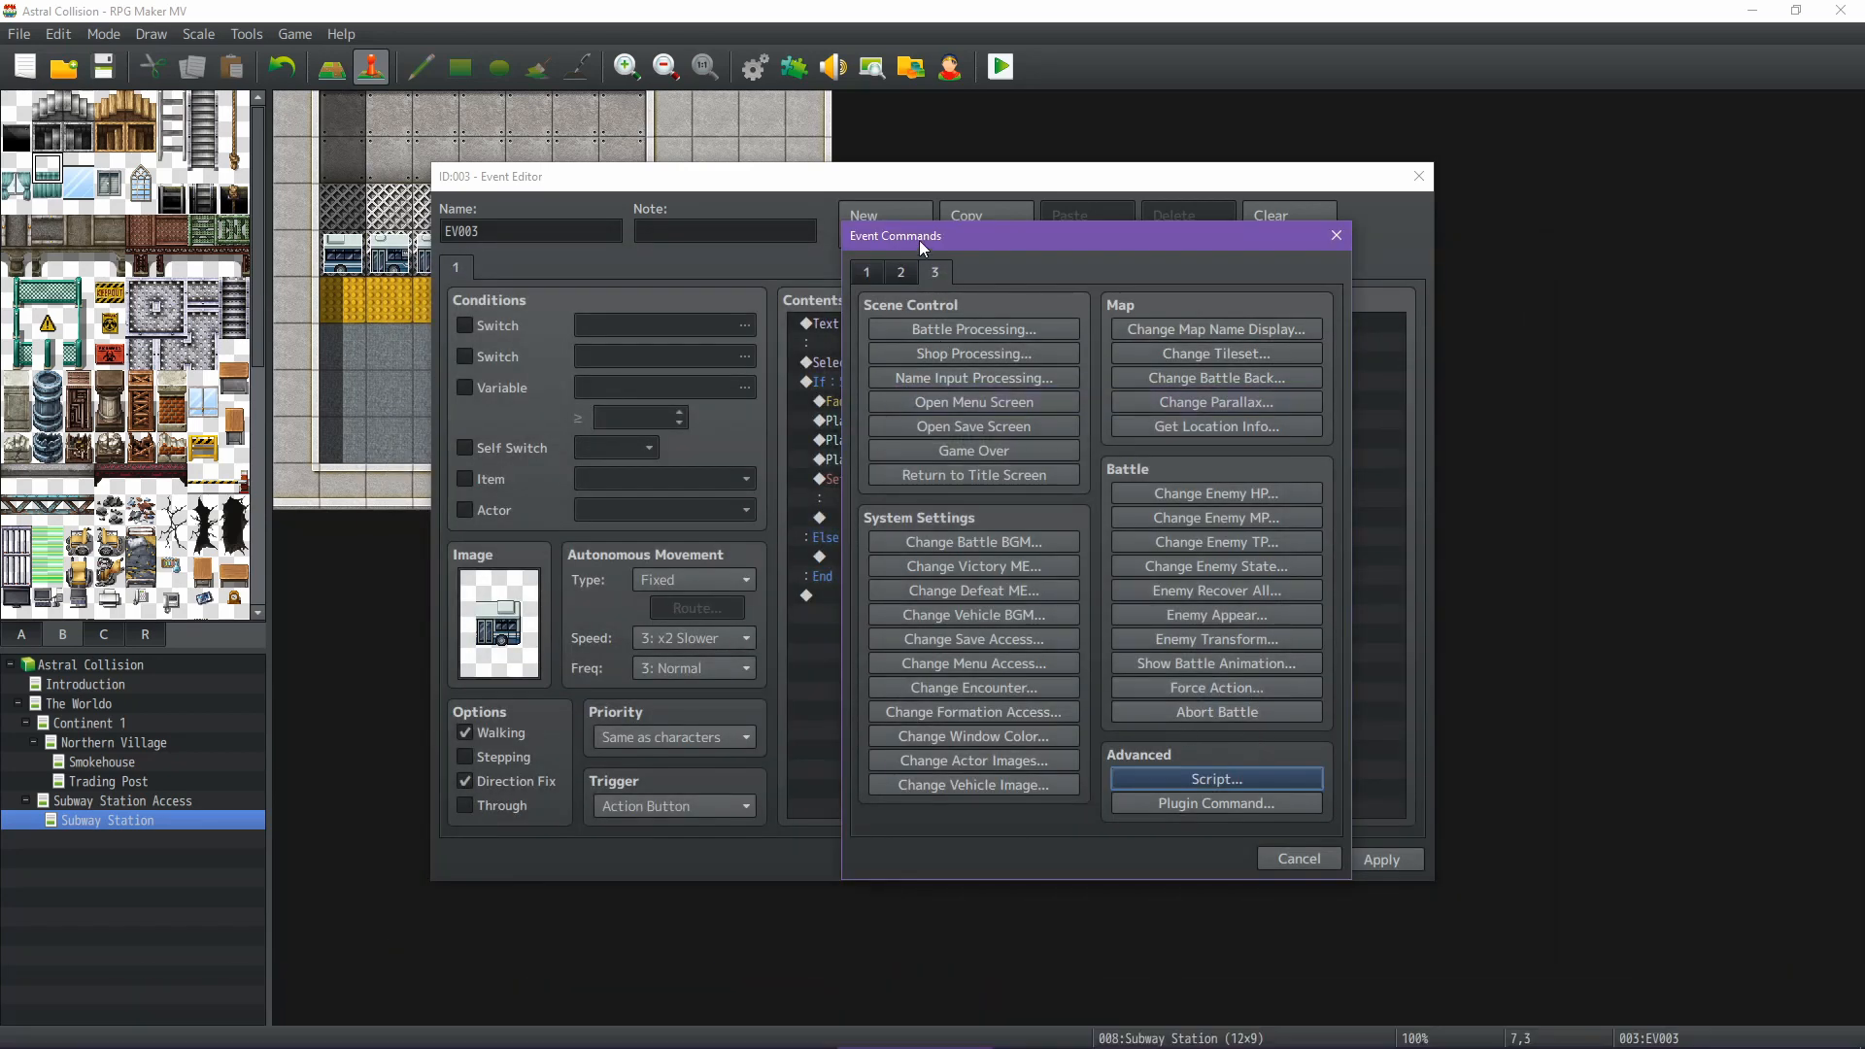
left_click(868, 270)
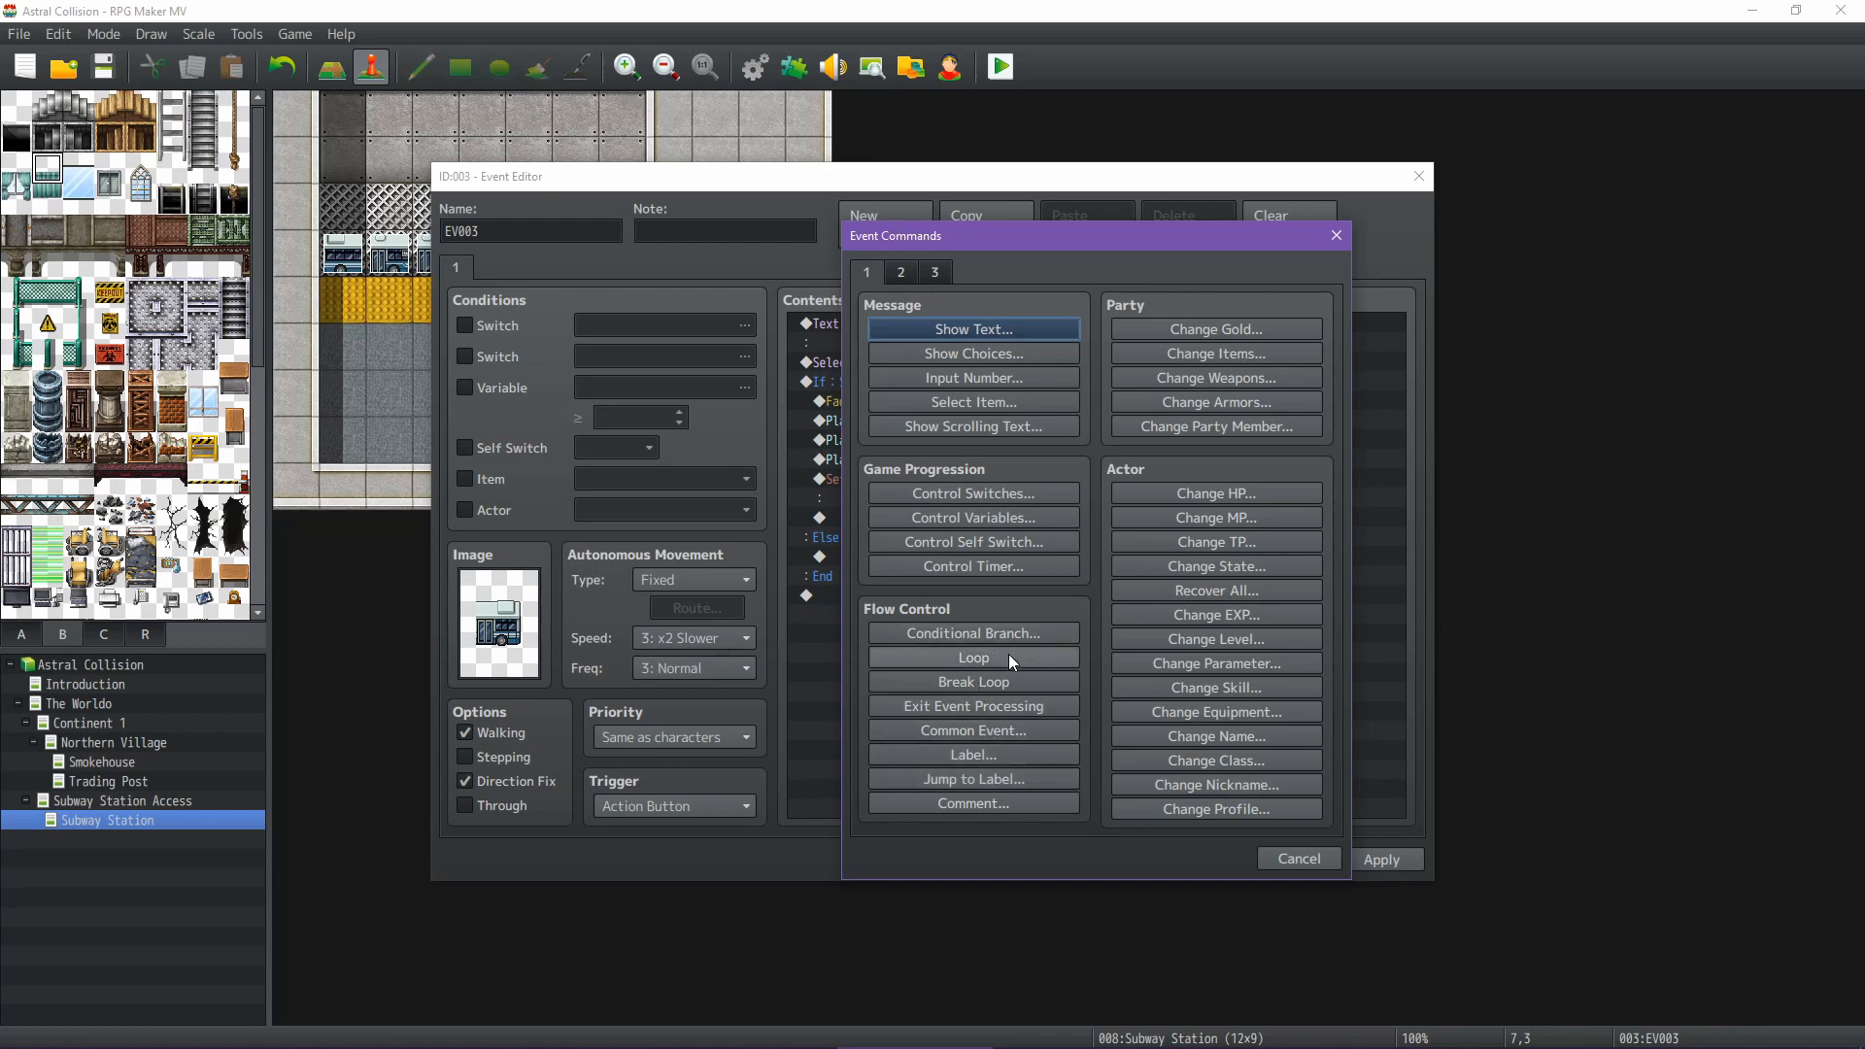
left_click(1006, 519)
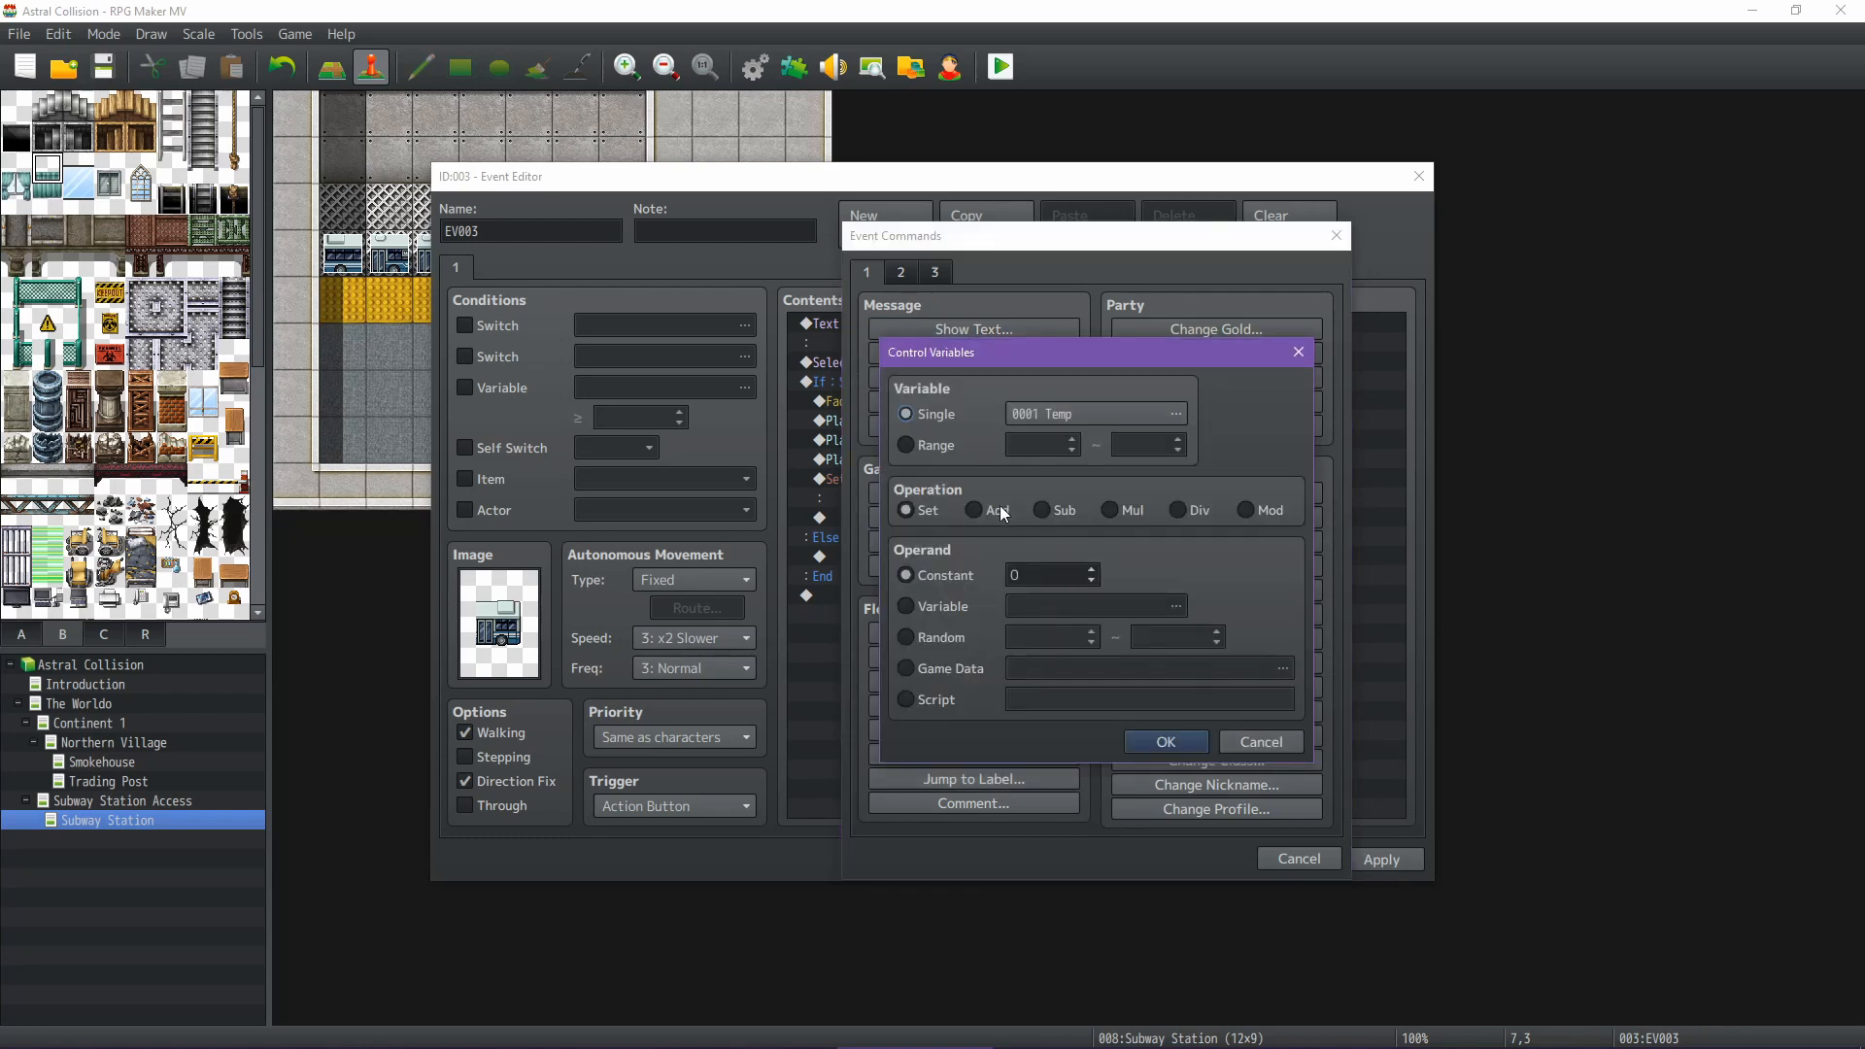
left_click(1050, 511)
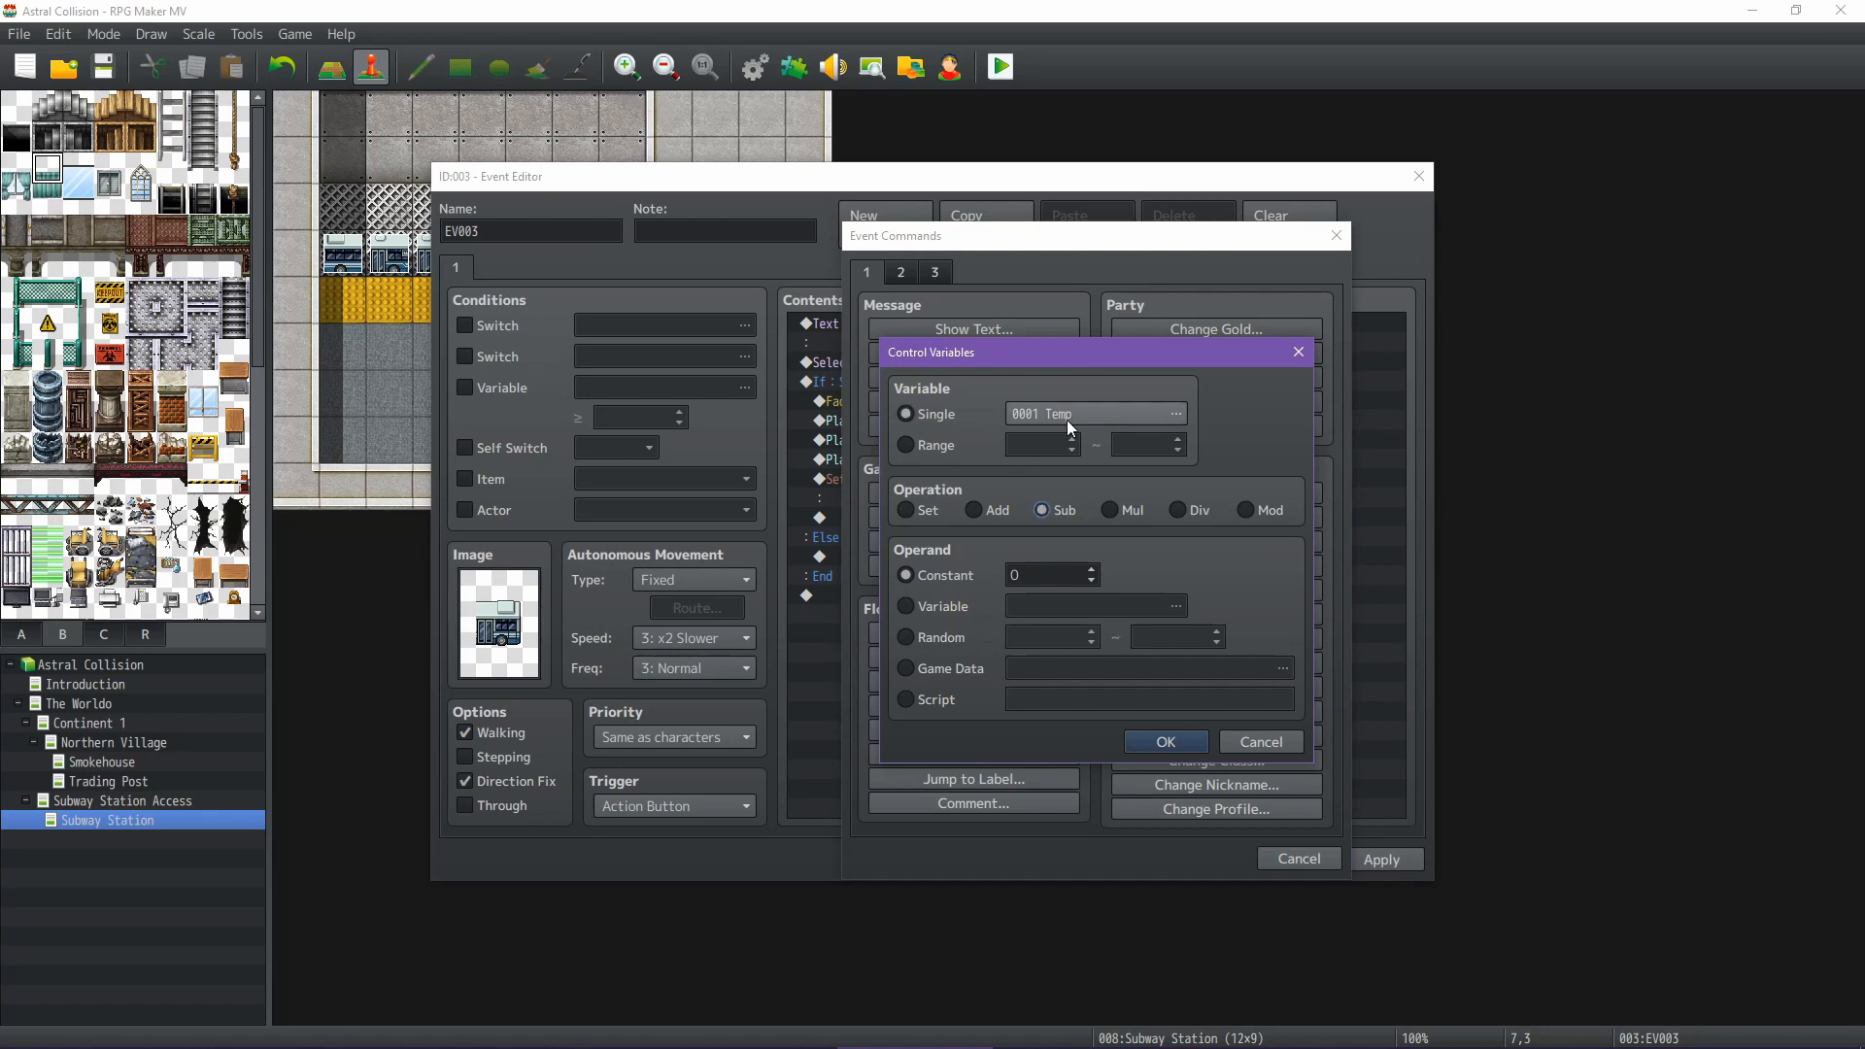
left_click(1067, 420)
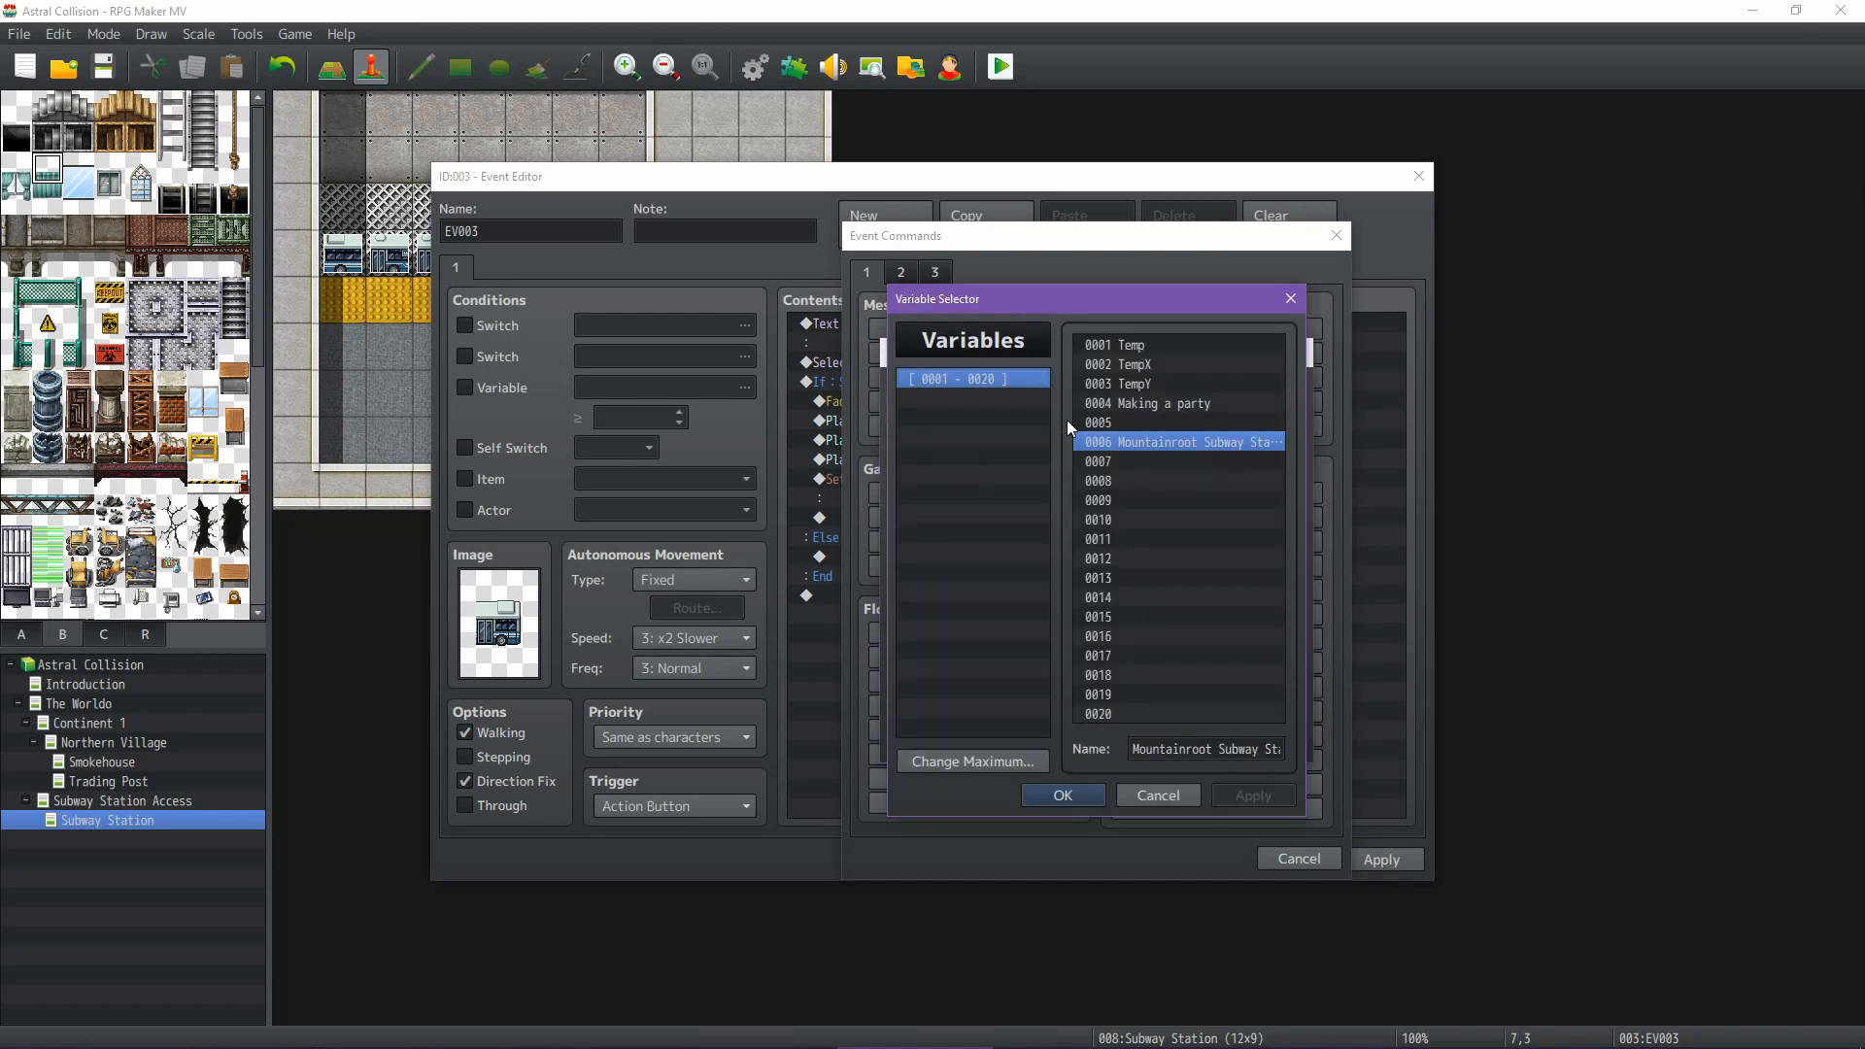
left_click(1063, 796)
left_click(983, 612)
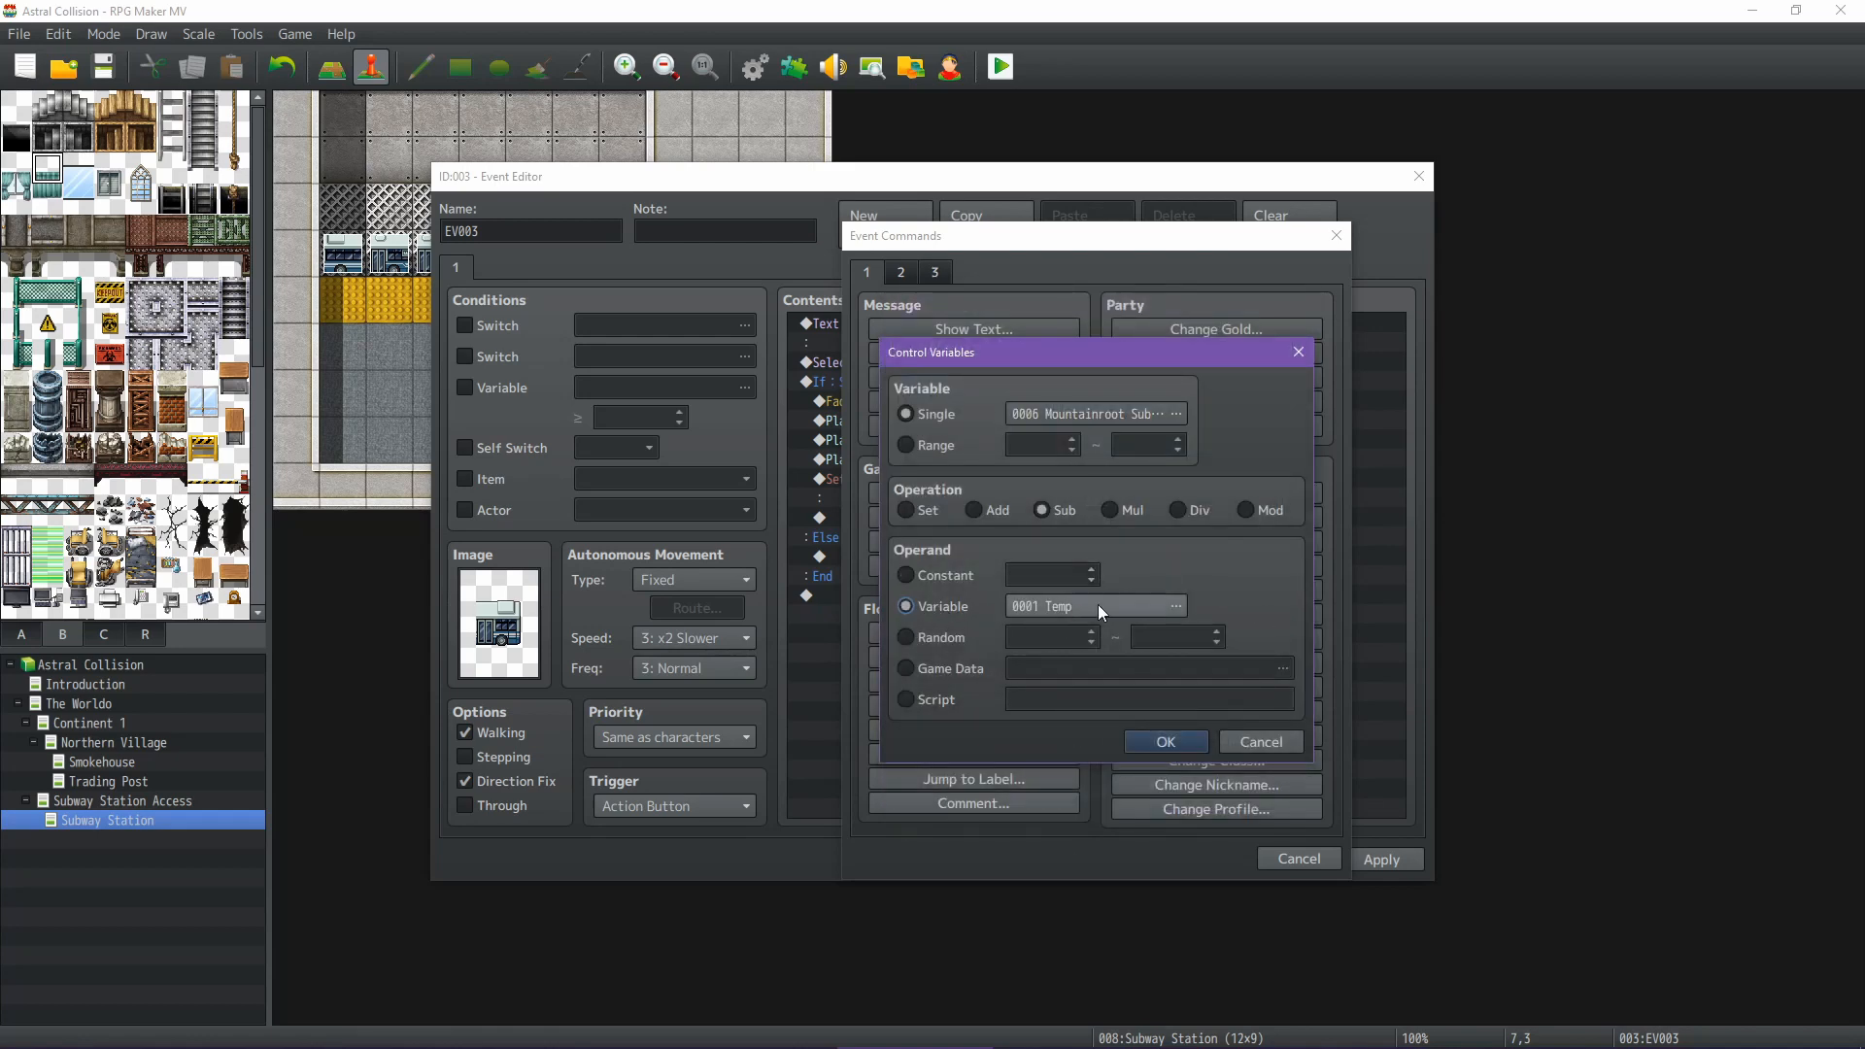
left_click(1107, 606)
left_click(1141, 345)
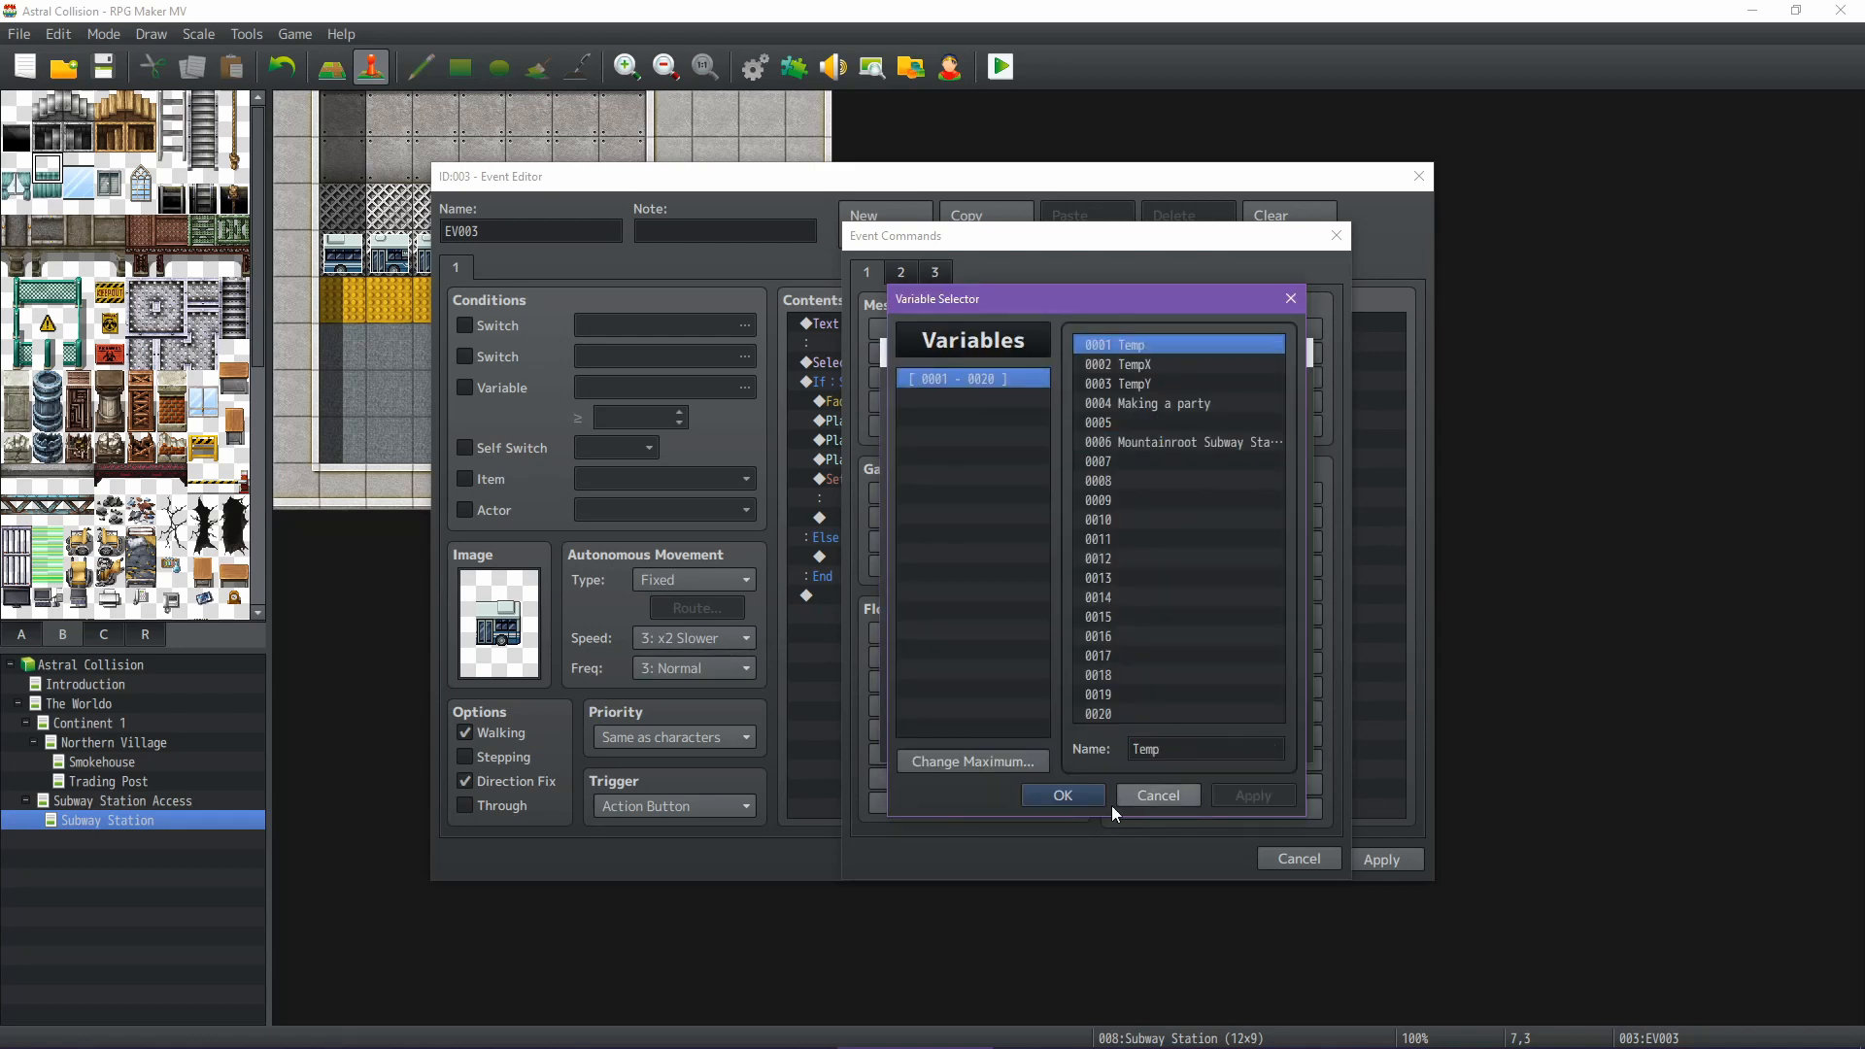
left_click(1077, 795)
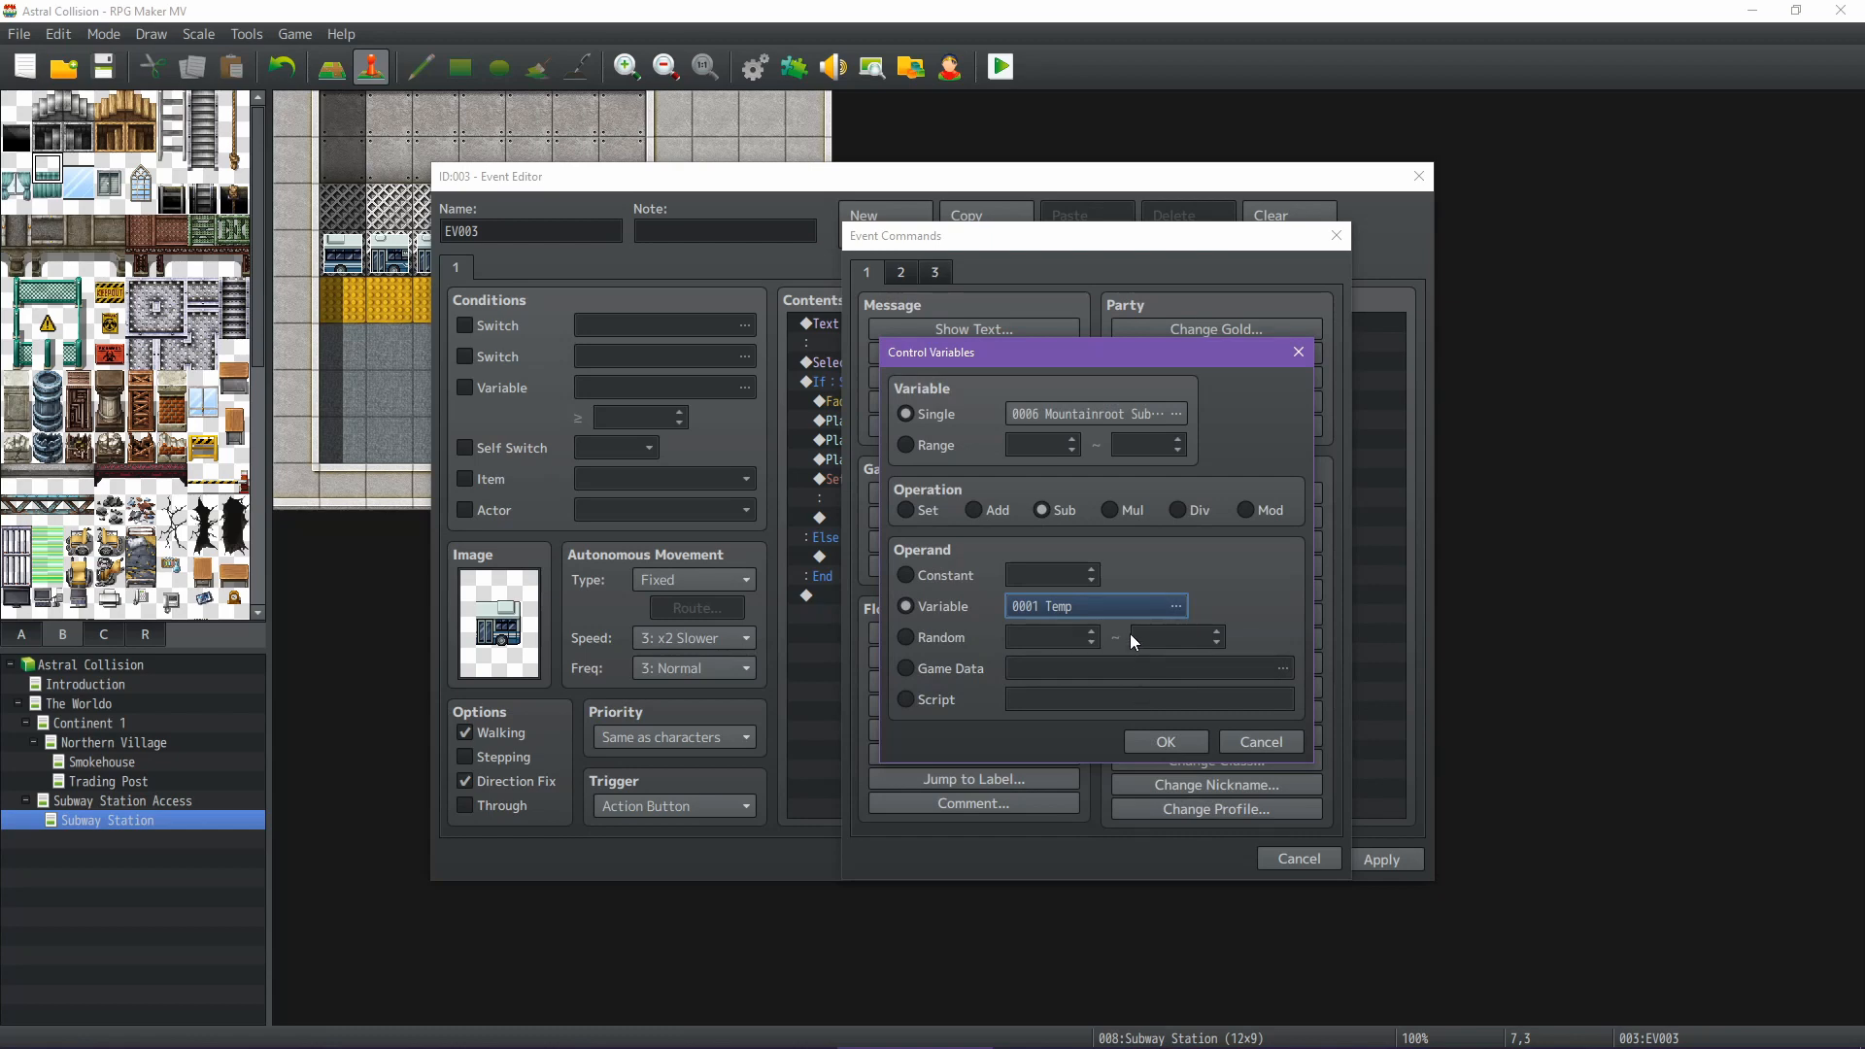
left_click(1264, 742)
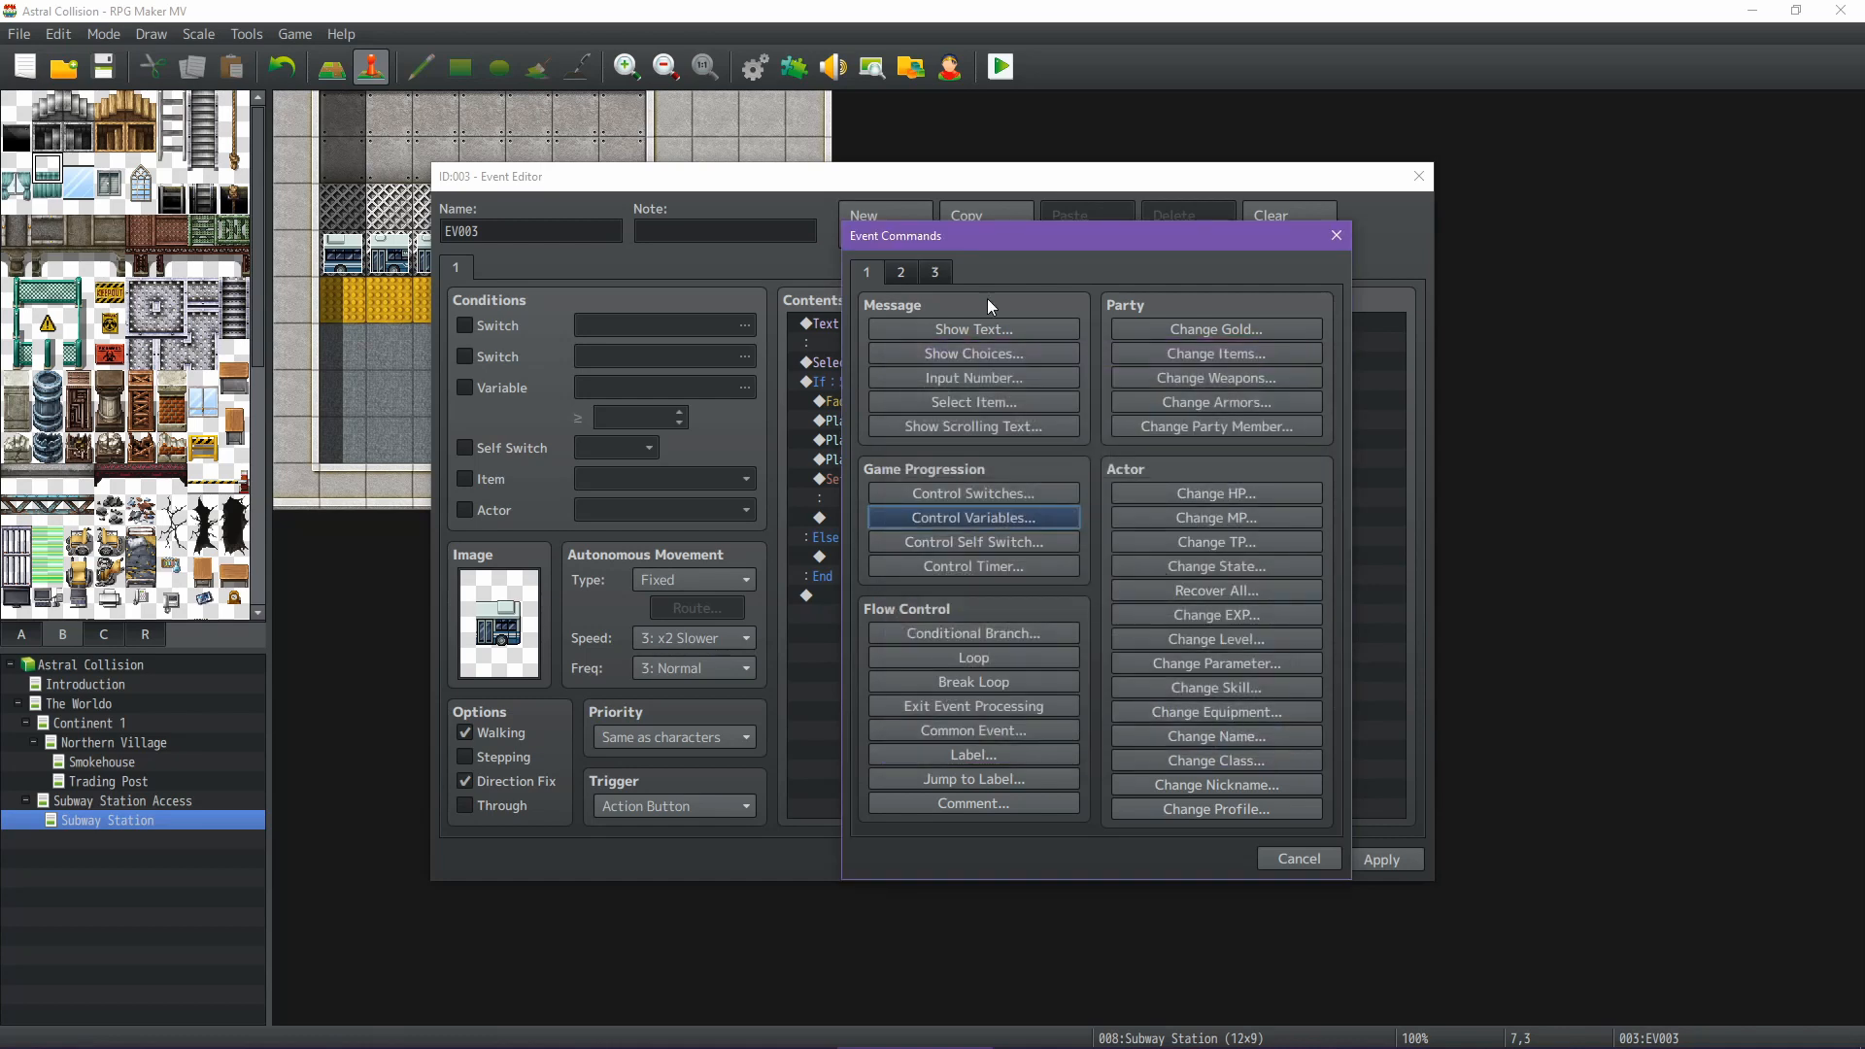
Add a Script command below the Turn Down route containing "$gameVariables.setValue(5, $gameVariables.value(1)-30);"
left_click(936, 273)
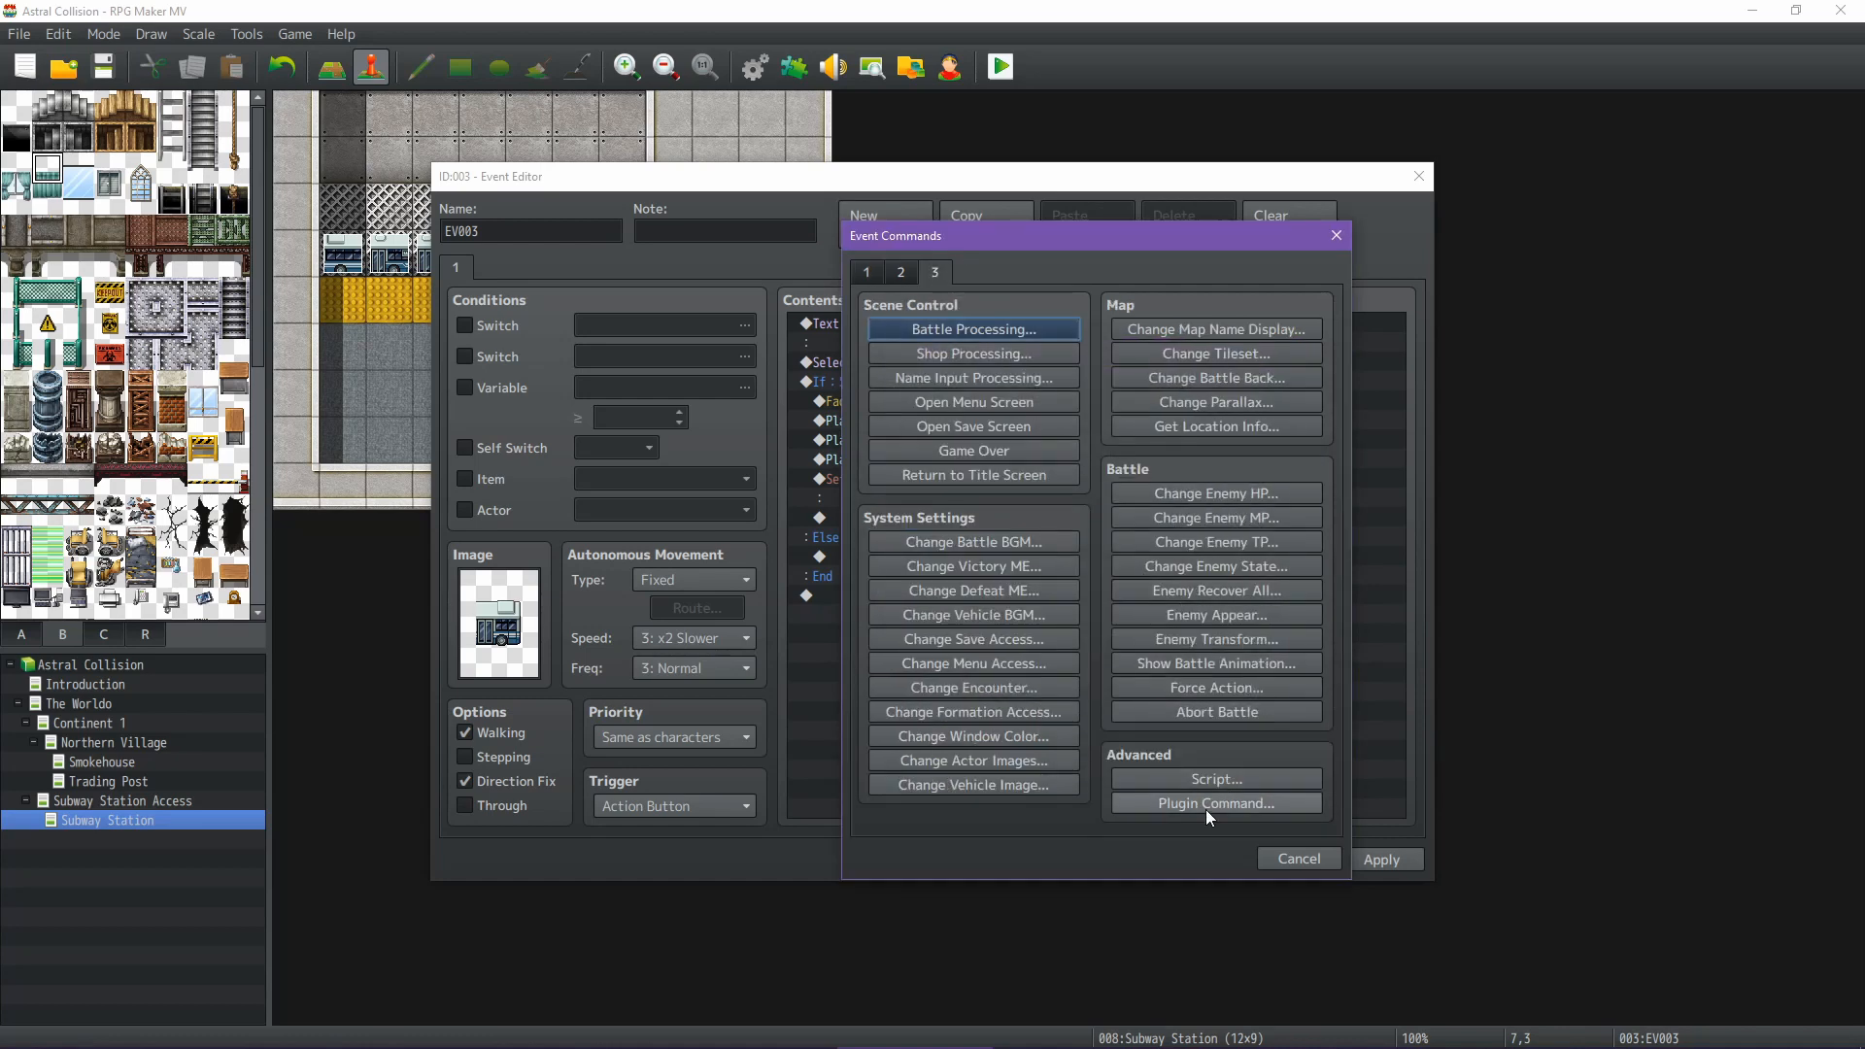
left_click(1198, 780)
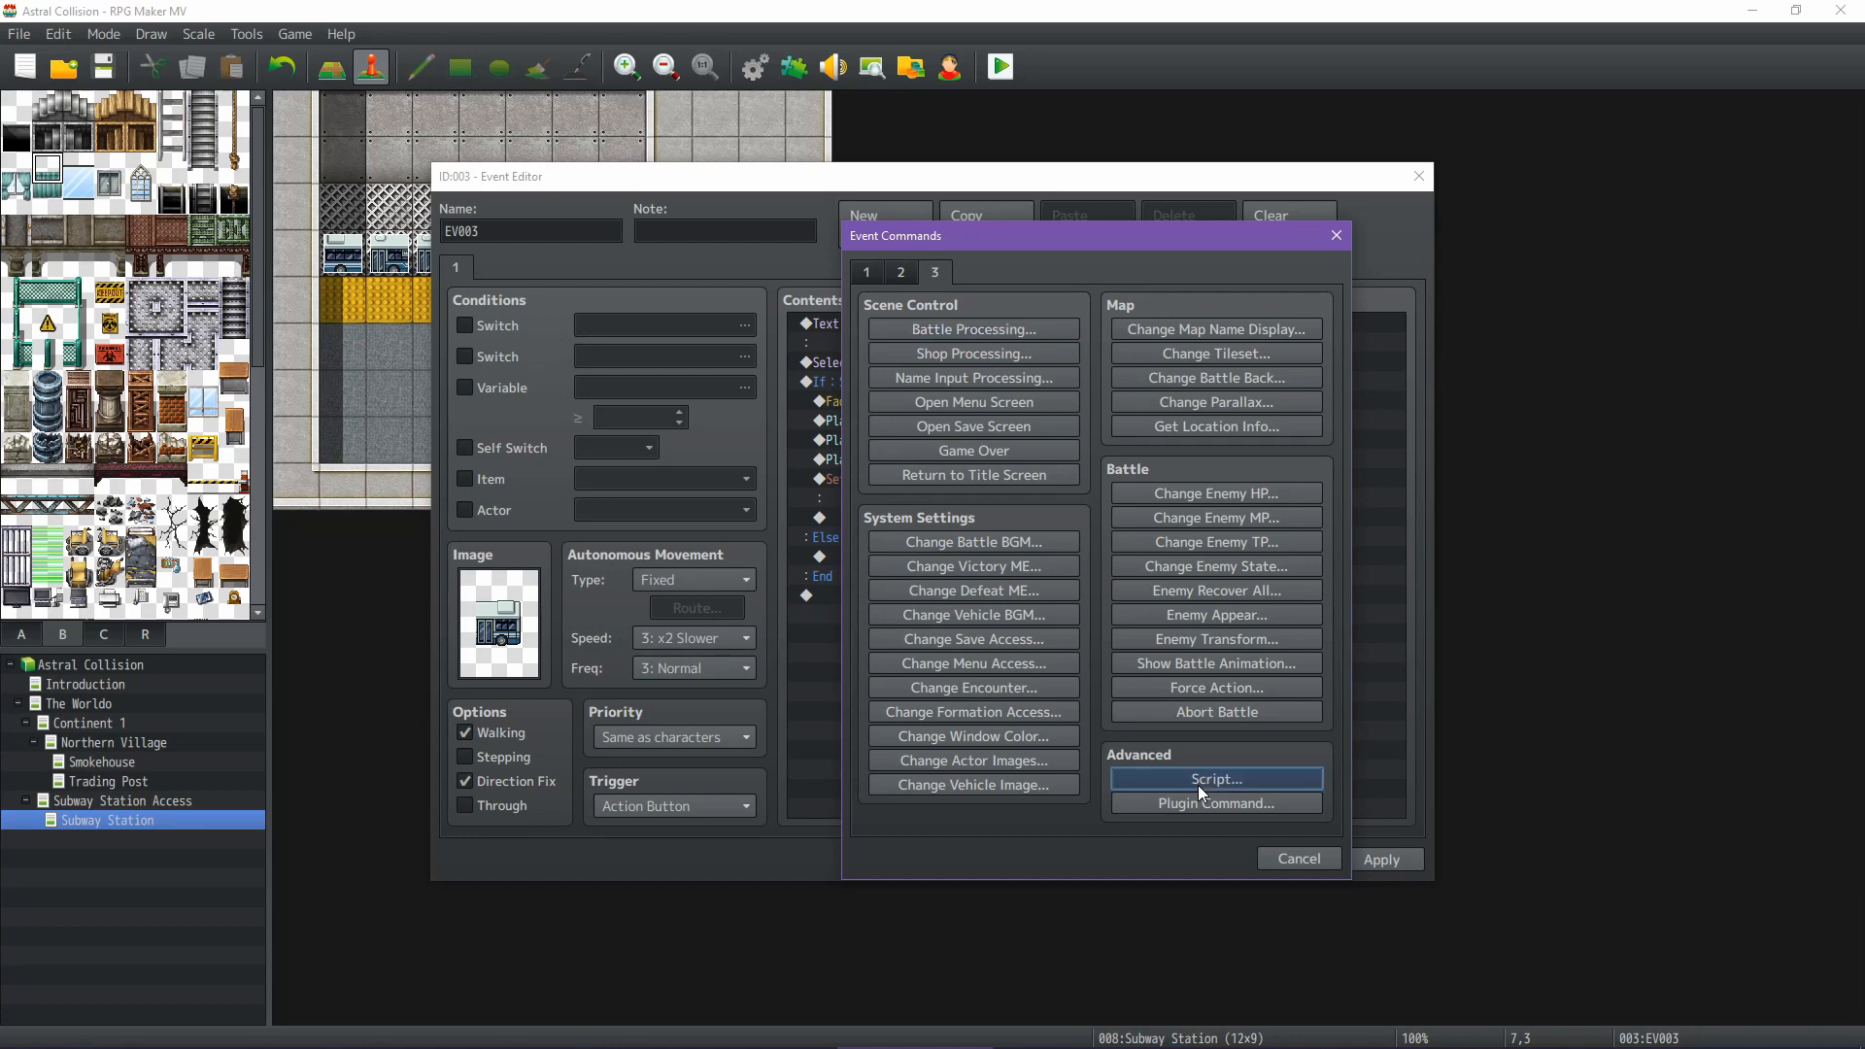
type("$gameV")
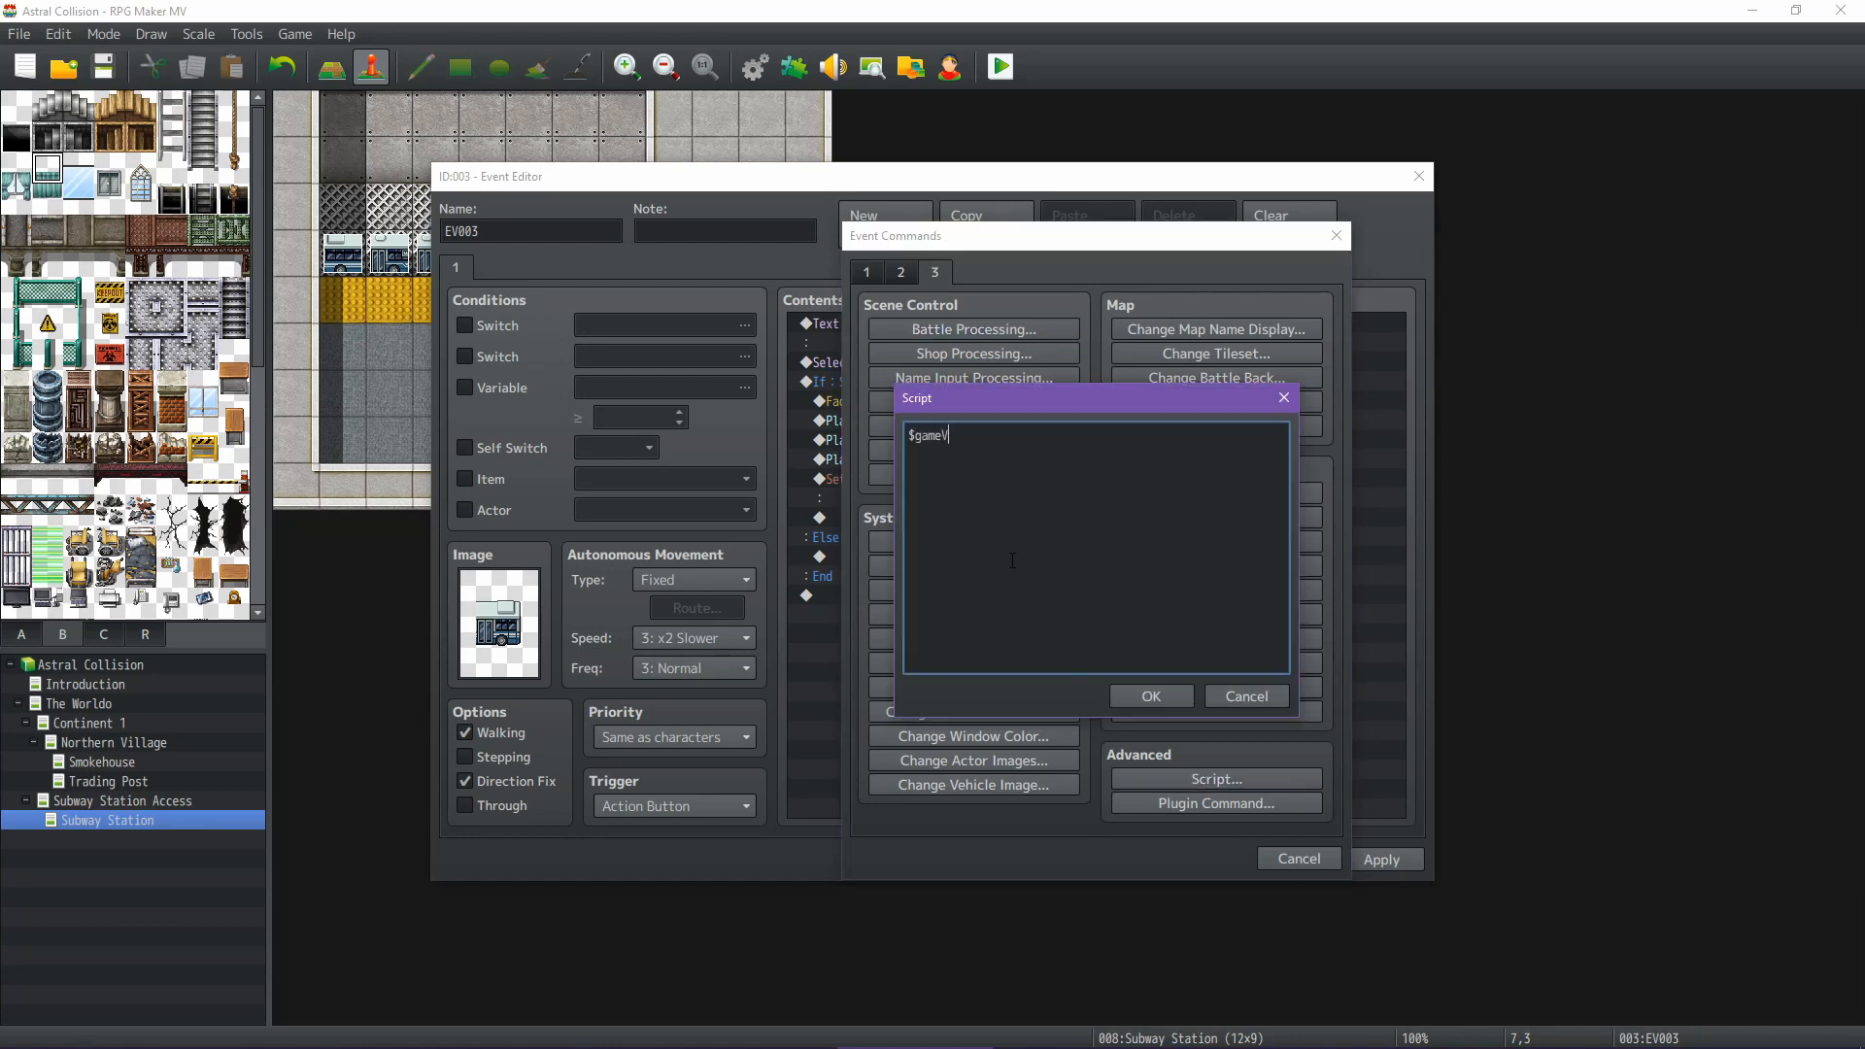
type("ariables.setValue(5, $gameVariables.v")
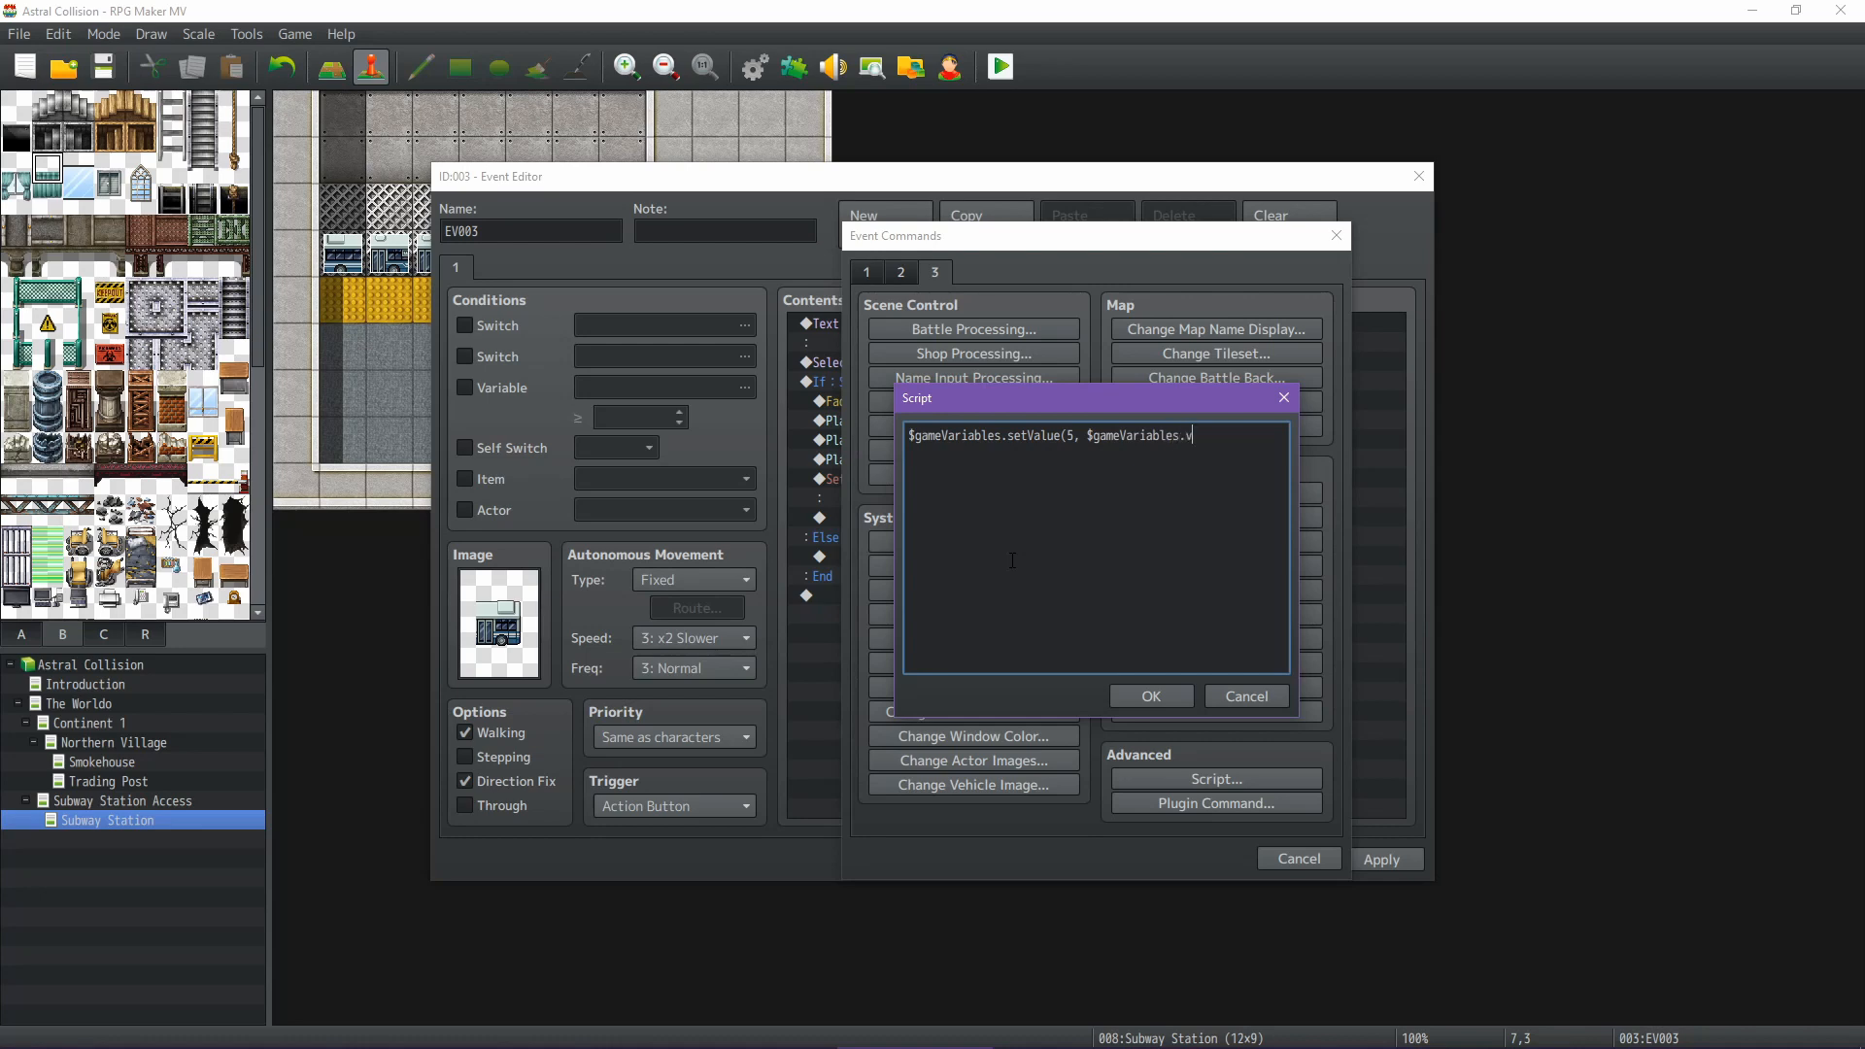
type("alue(1)-30);")
left_click(1152, 697)
Insert the comment "// This should set the index properly for what station we're at." above the setValue line and apply the event changes
double_click(1032, 517)
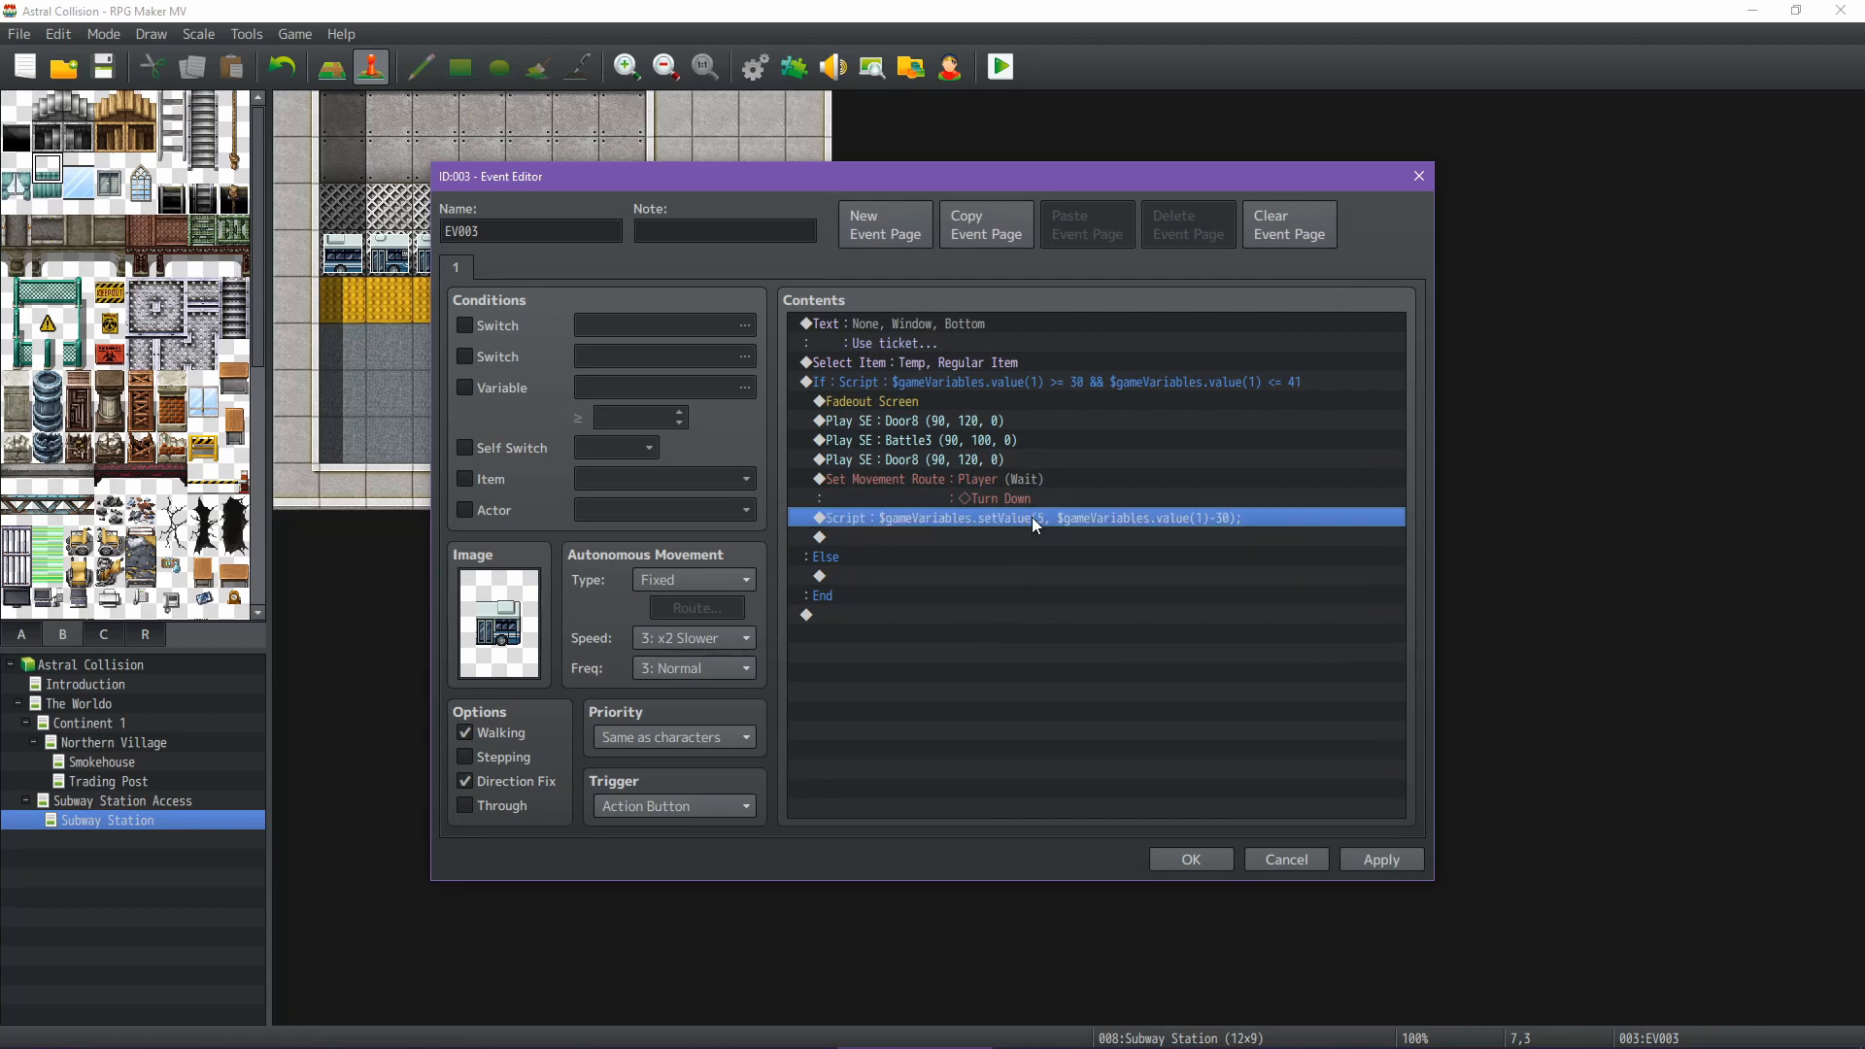
key("Return")
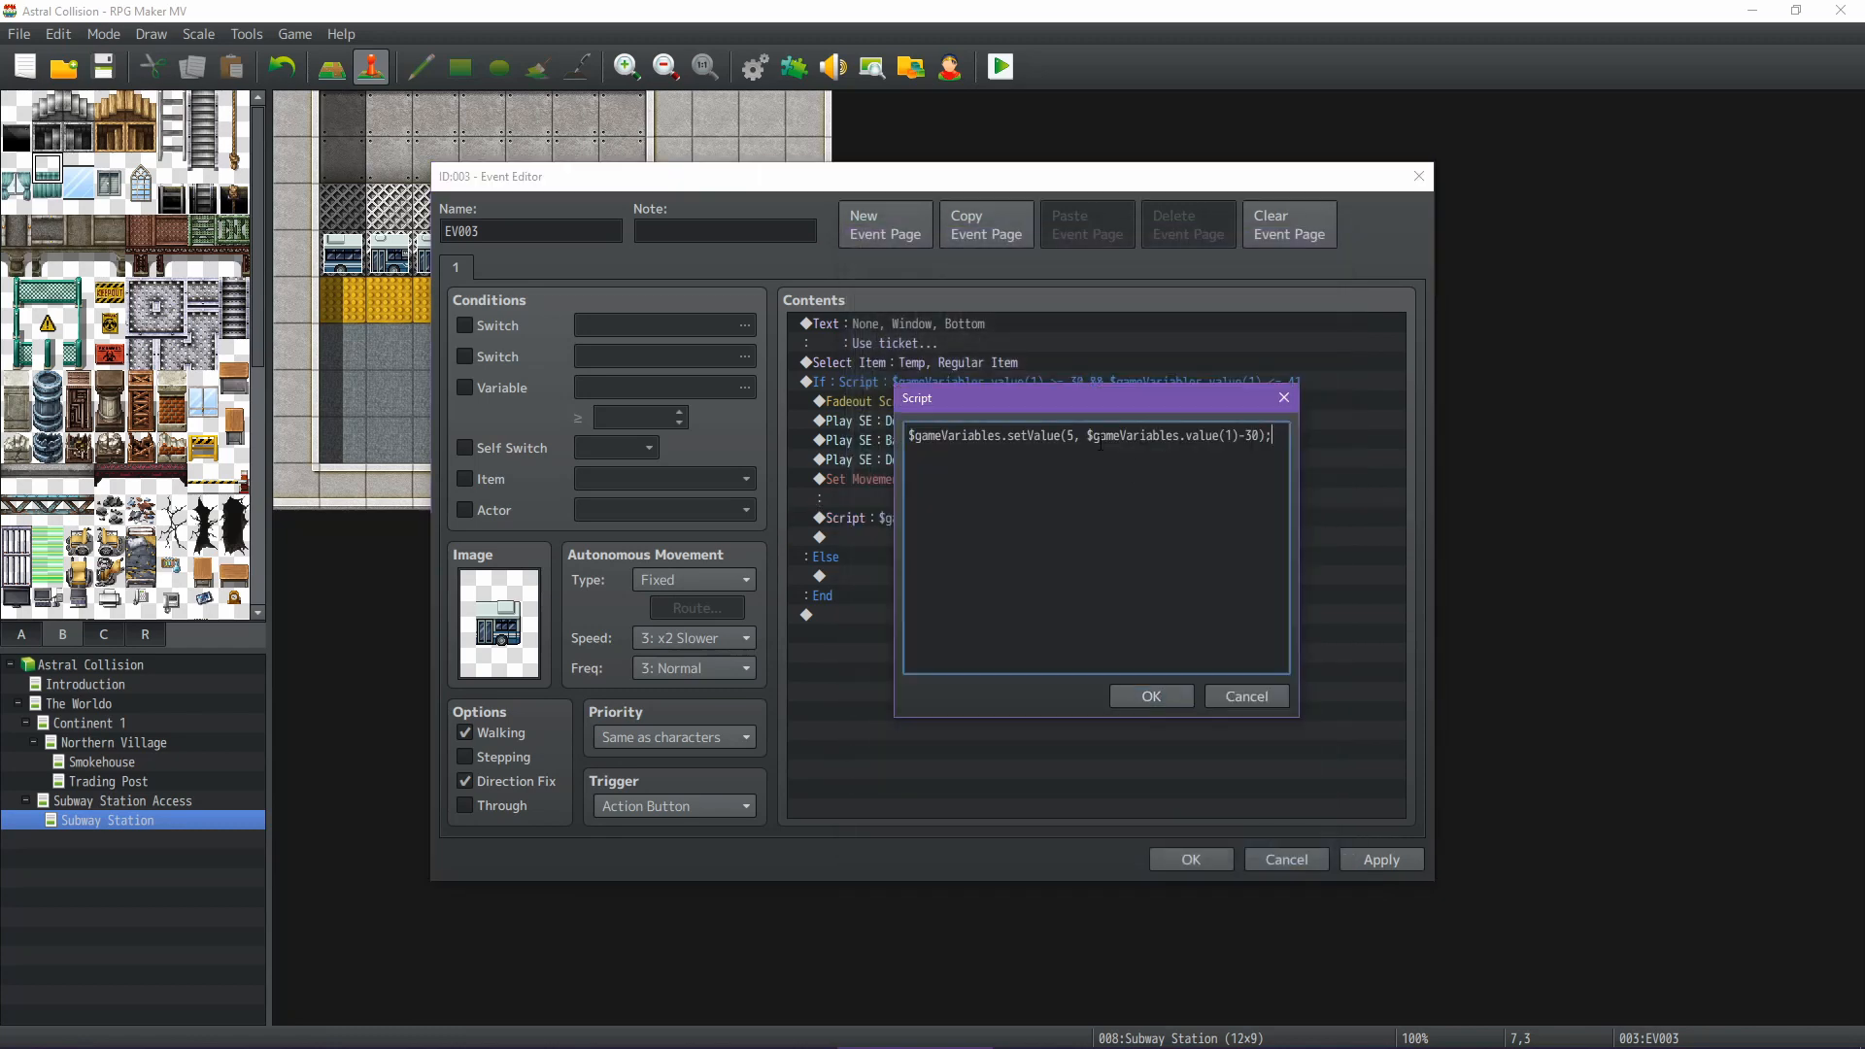
key("Return")
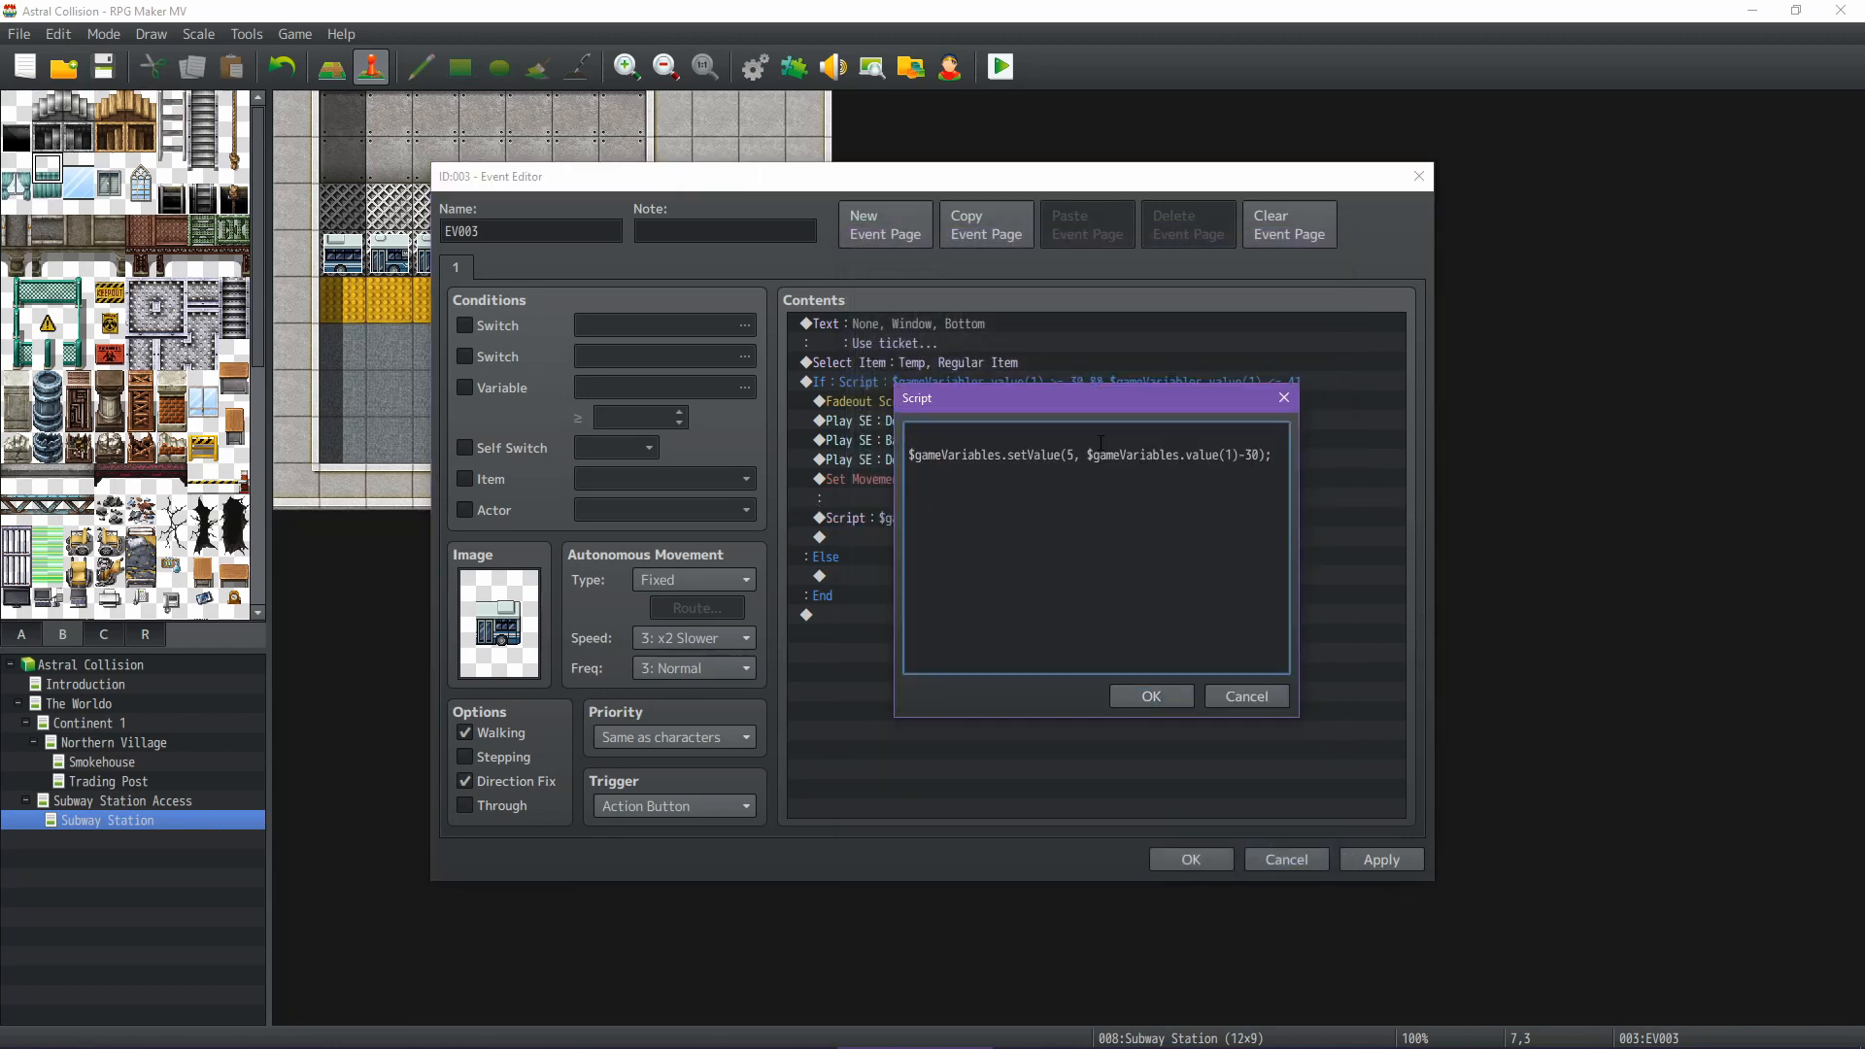
type("// This should set the index properly for w")
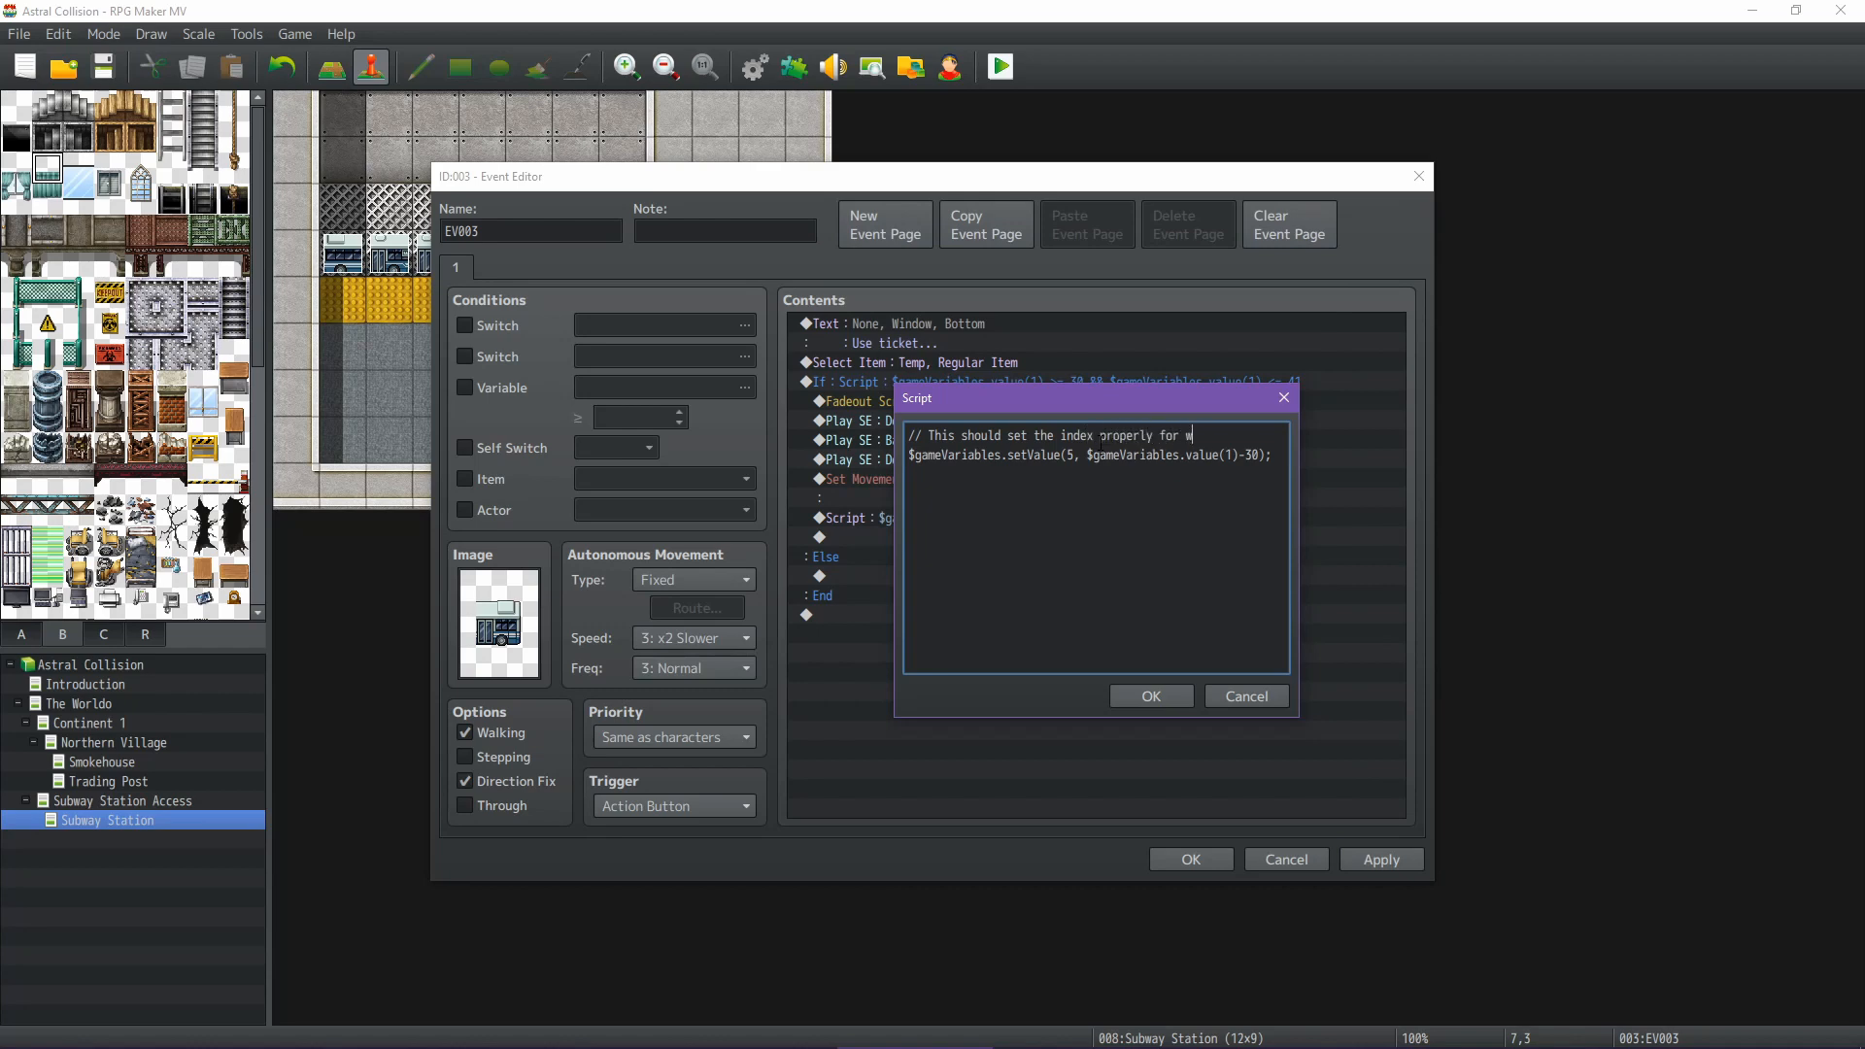
type("hat station we're at.")
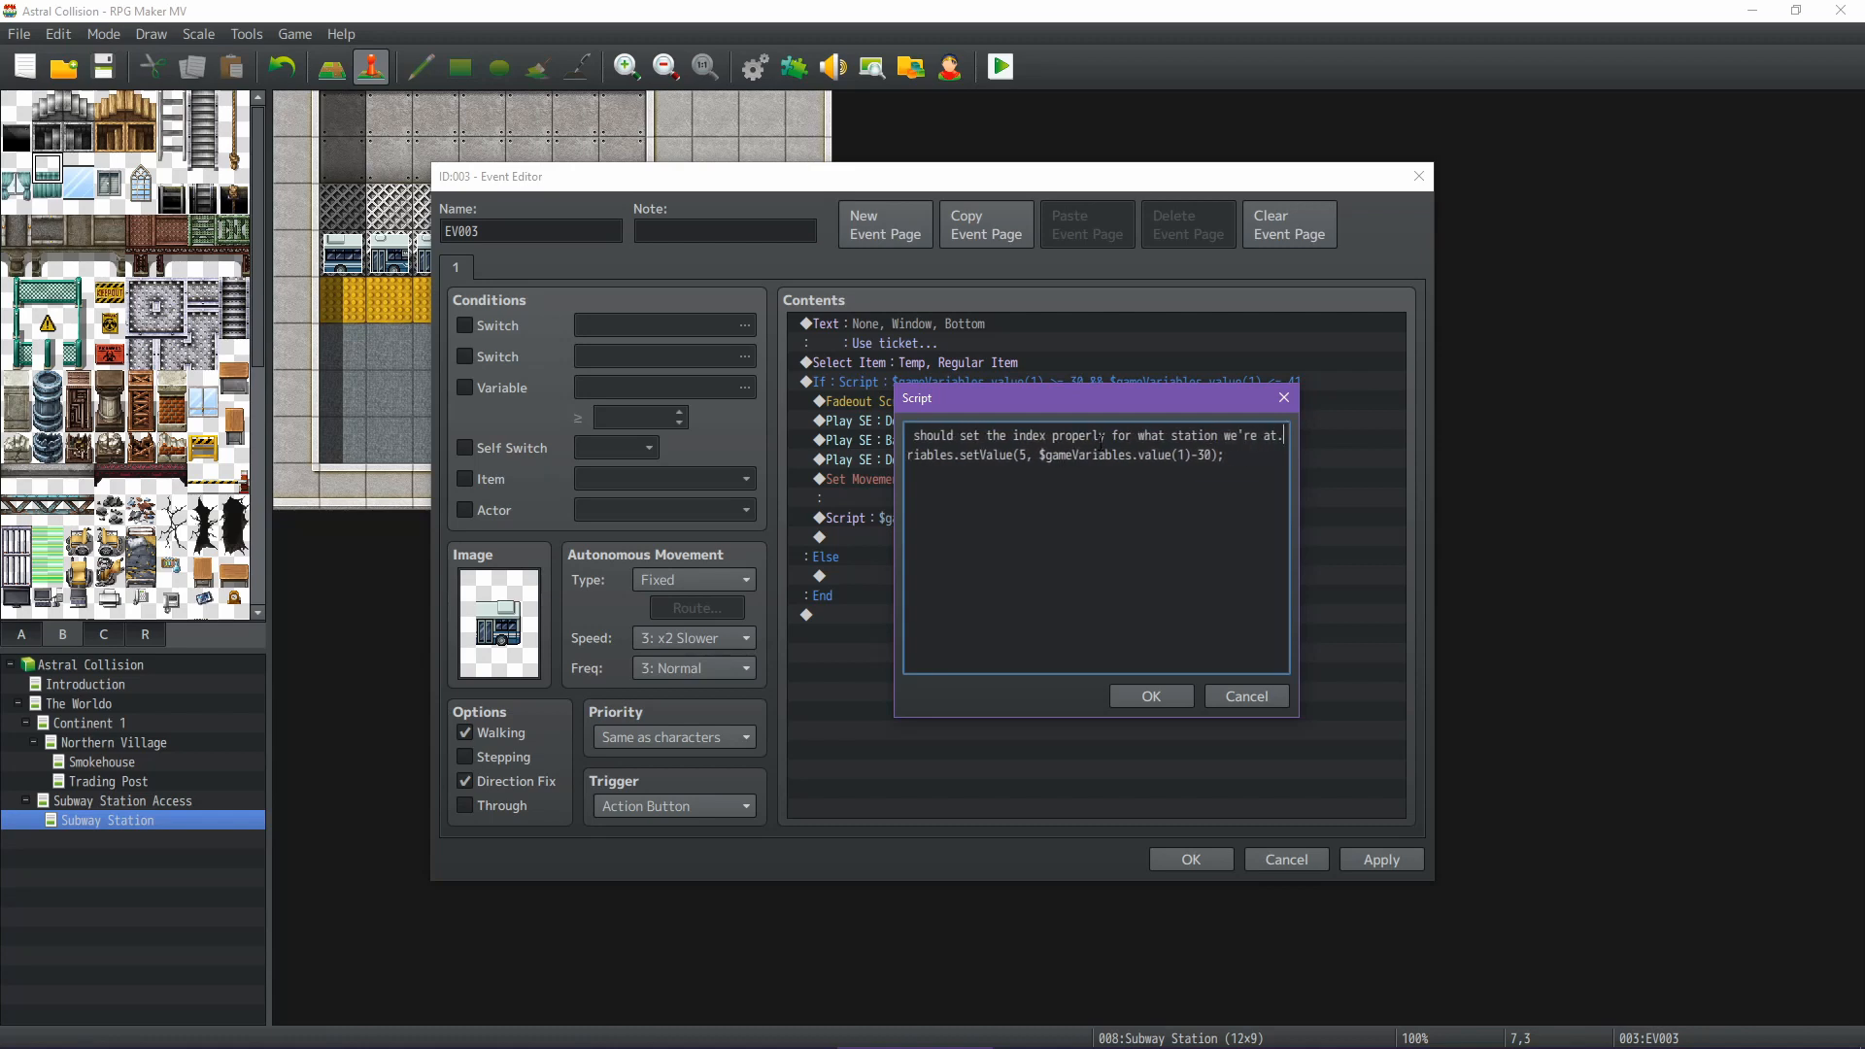
left_click(1156, 695)
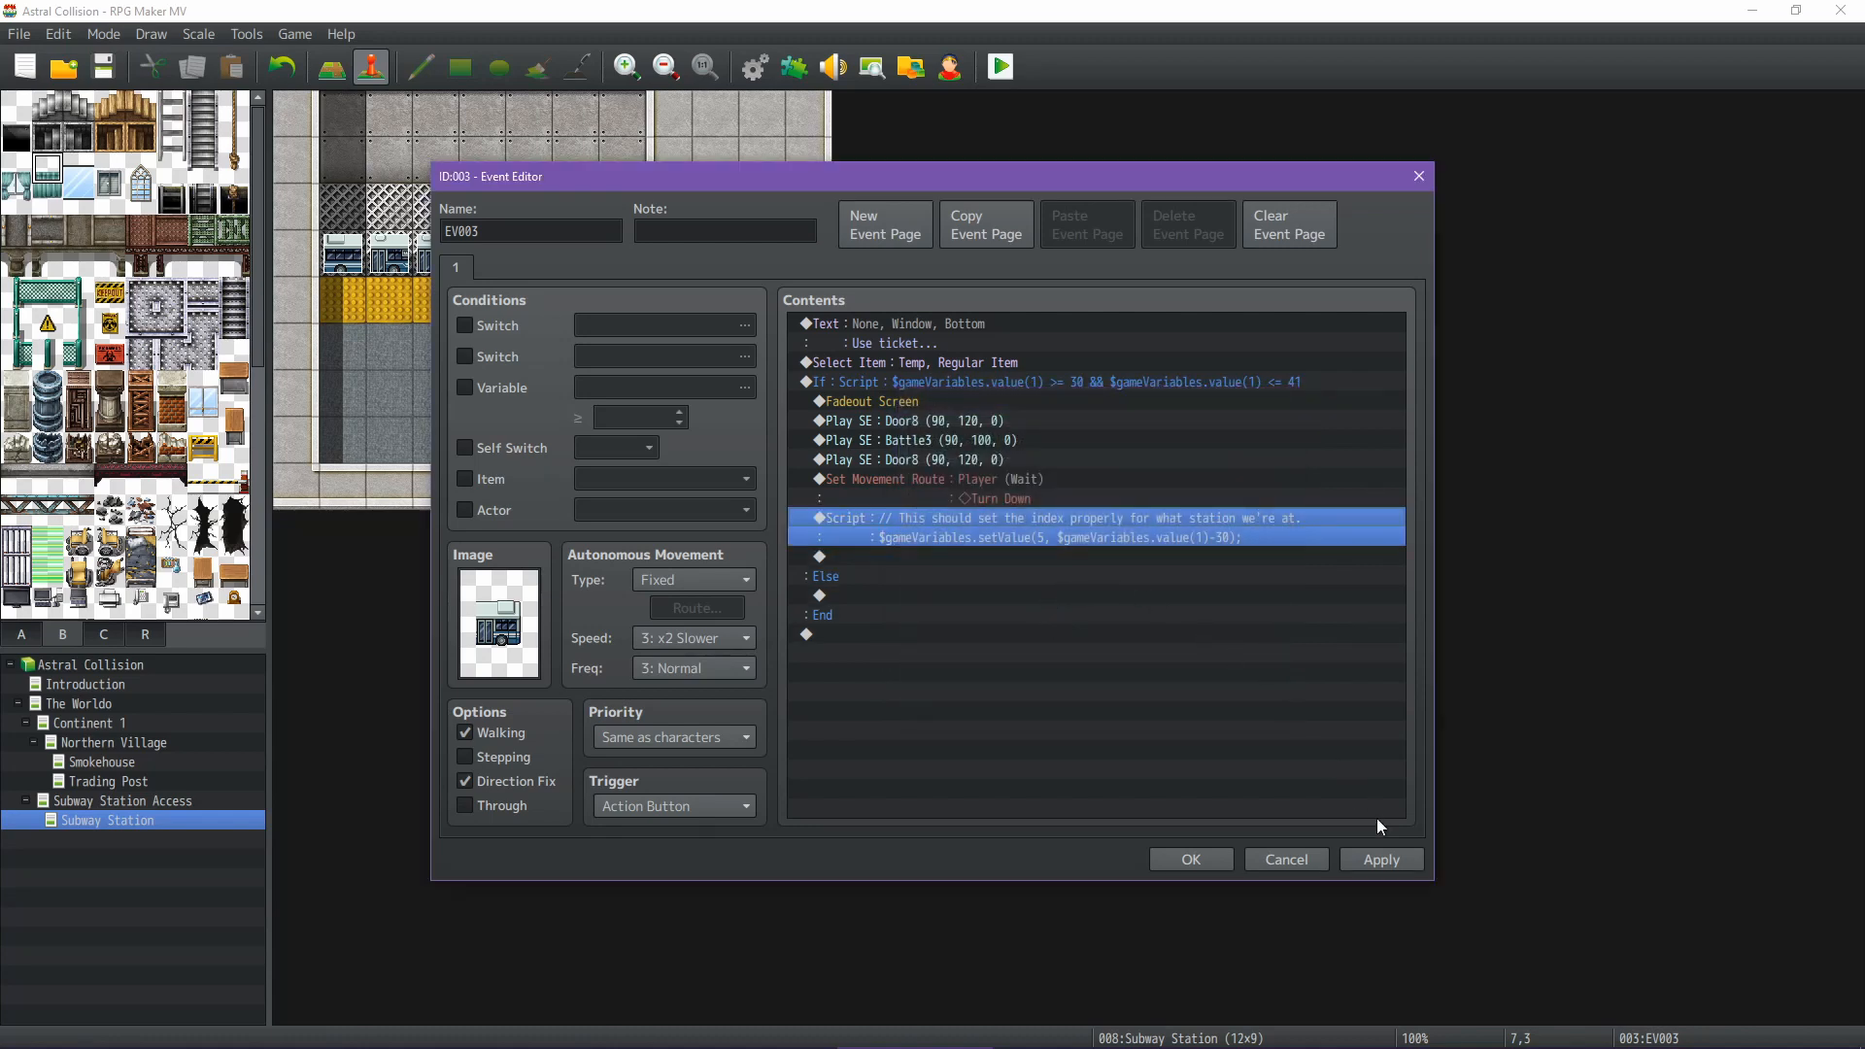
left_click(1384, 853)
Check the ID of the Mountainroot Subway variable in the variable list without adding a Control Variables command
left_click(1008, 528)
right_click(882, 563)
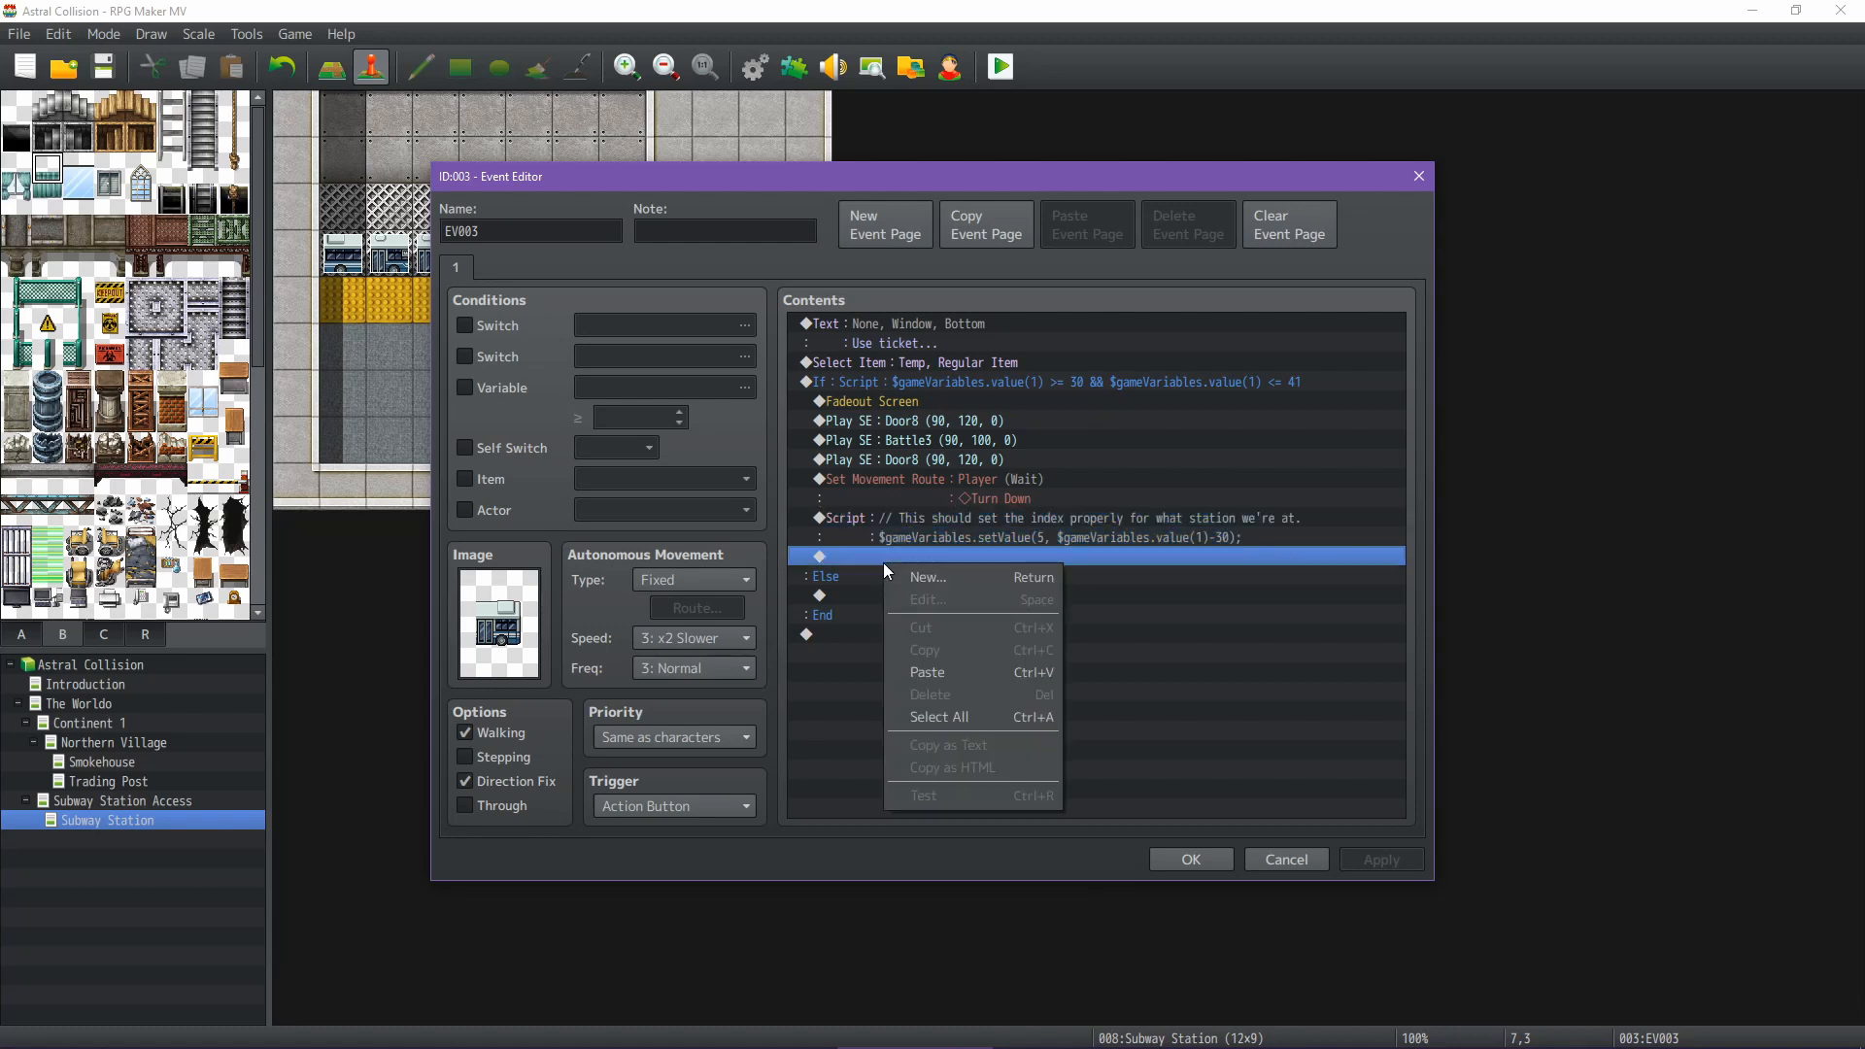
left_click(913, 581)
left_click(866, 271)
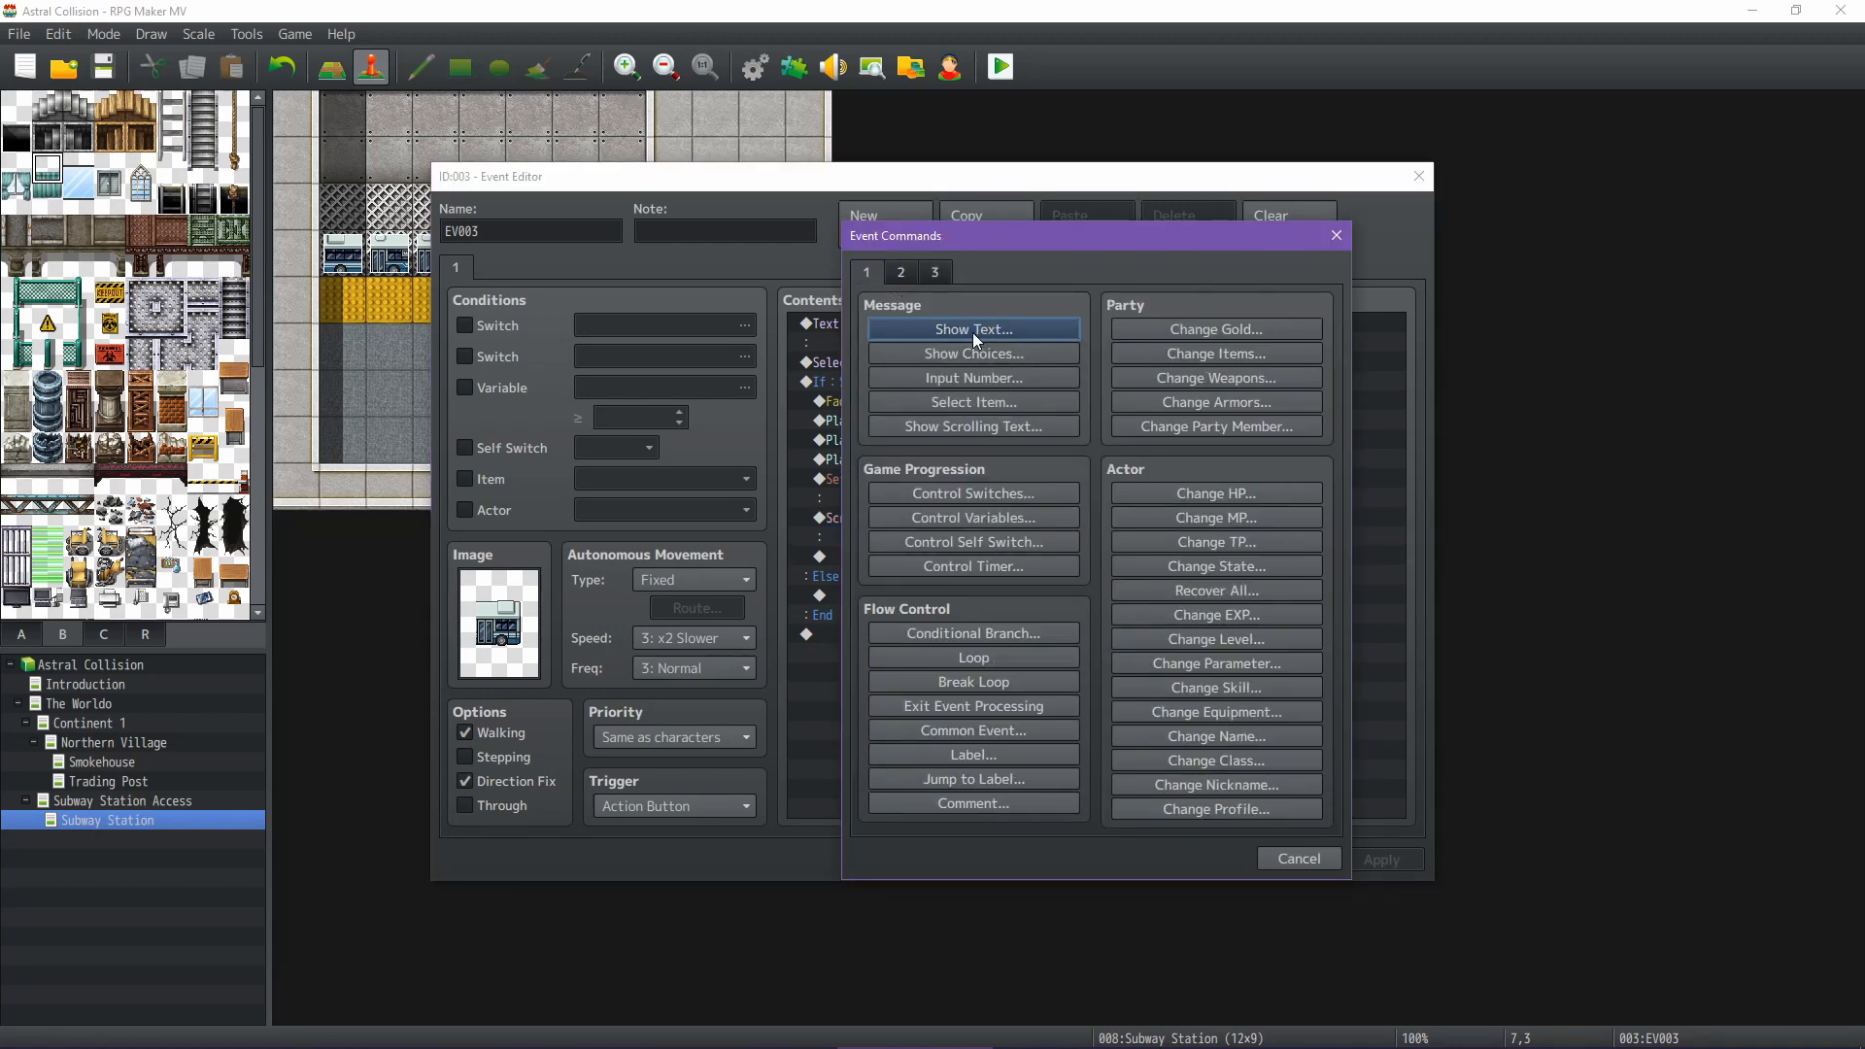
left_click(977, 520)
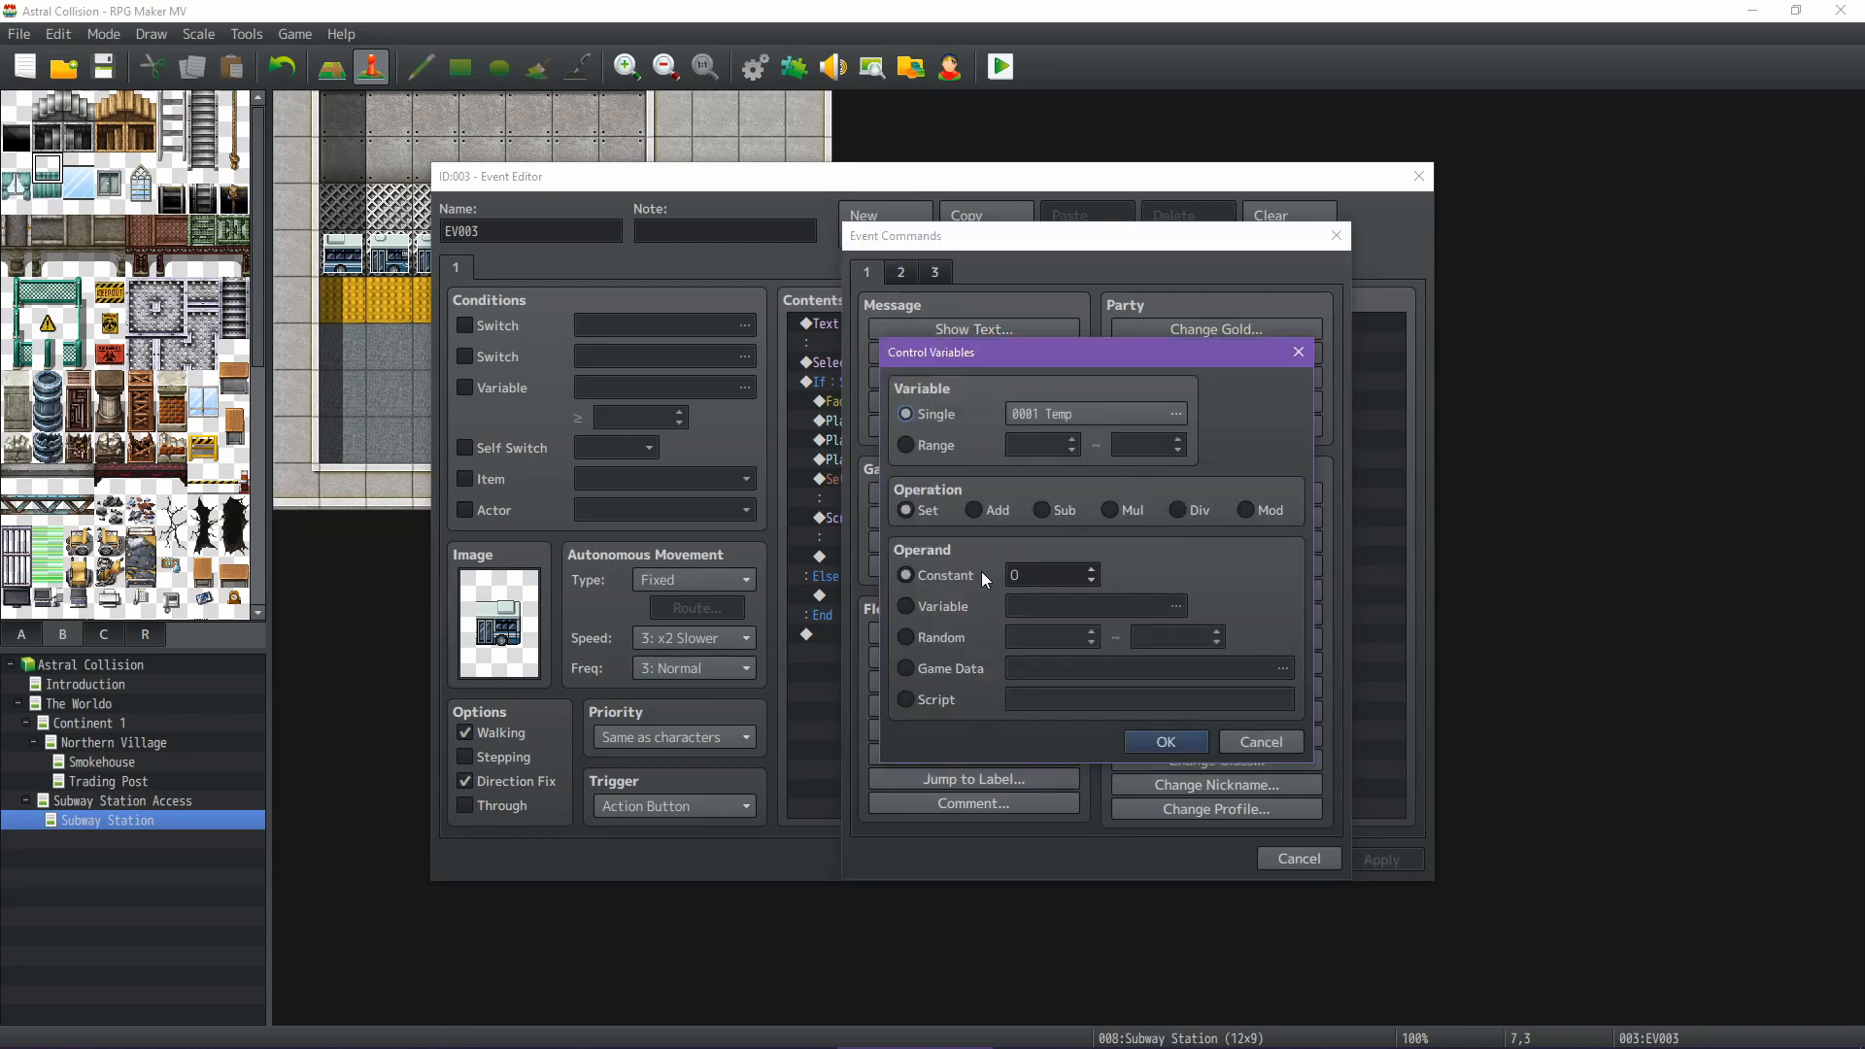
left_click(1053, 417)
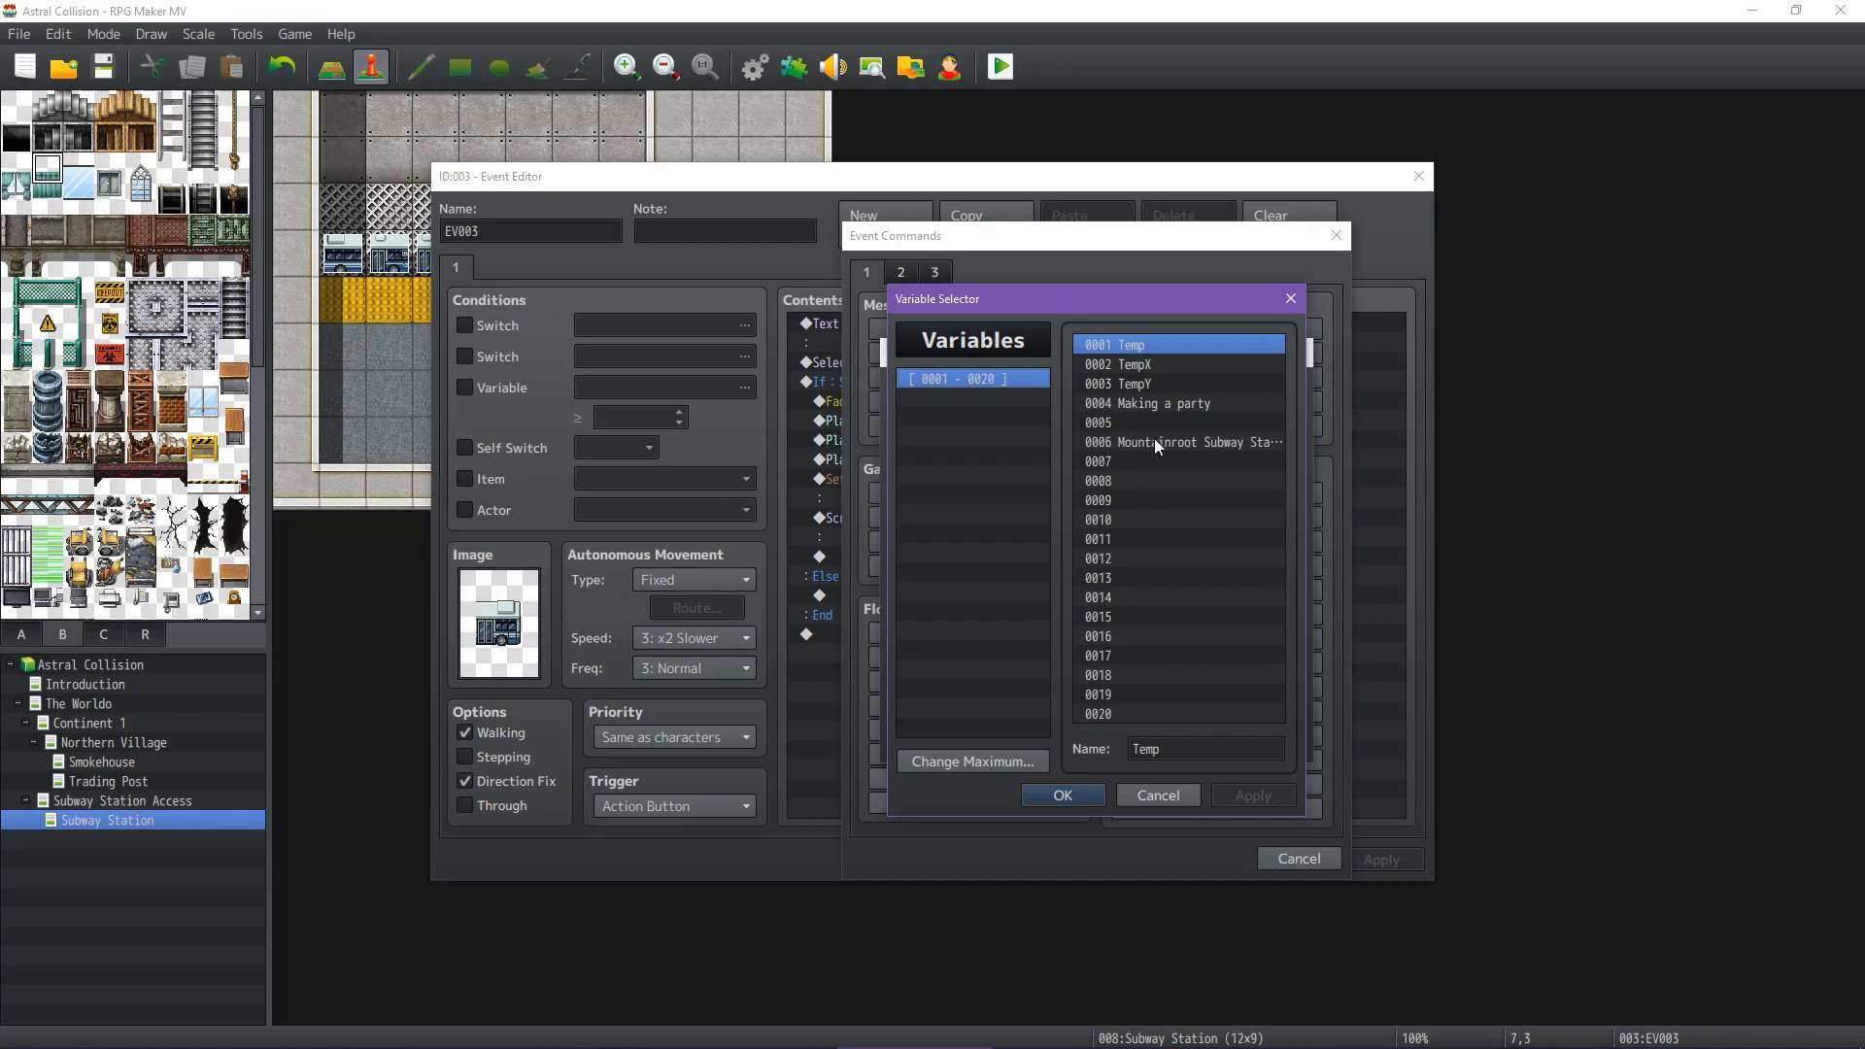
left_click(1171, 795)
left_click(1254, 742)
left_click(1284, 860)
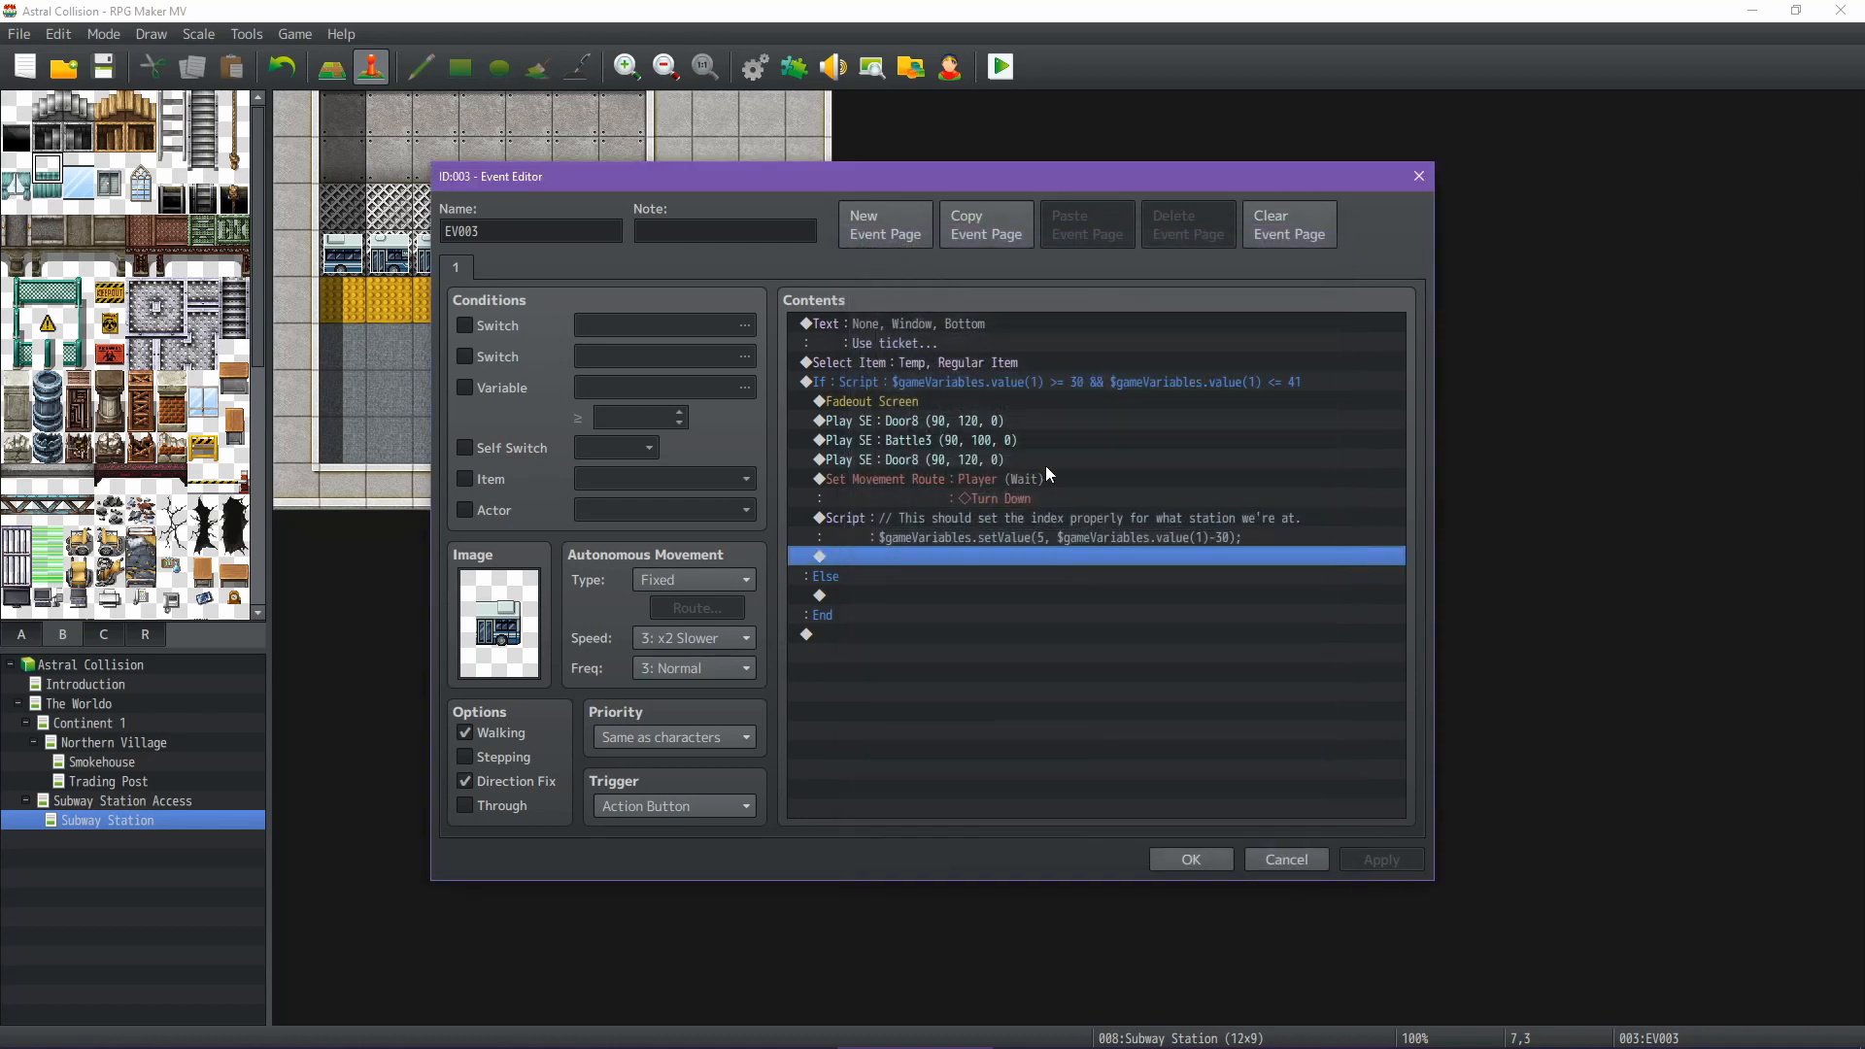
Change the target variable ID in the Script command's setValue call to 6
double_click(1105, 522)
left_click(1068, 455)
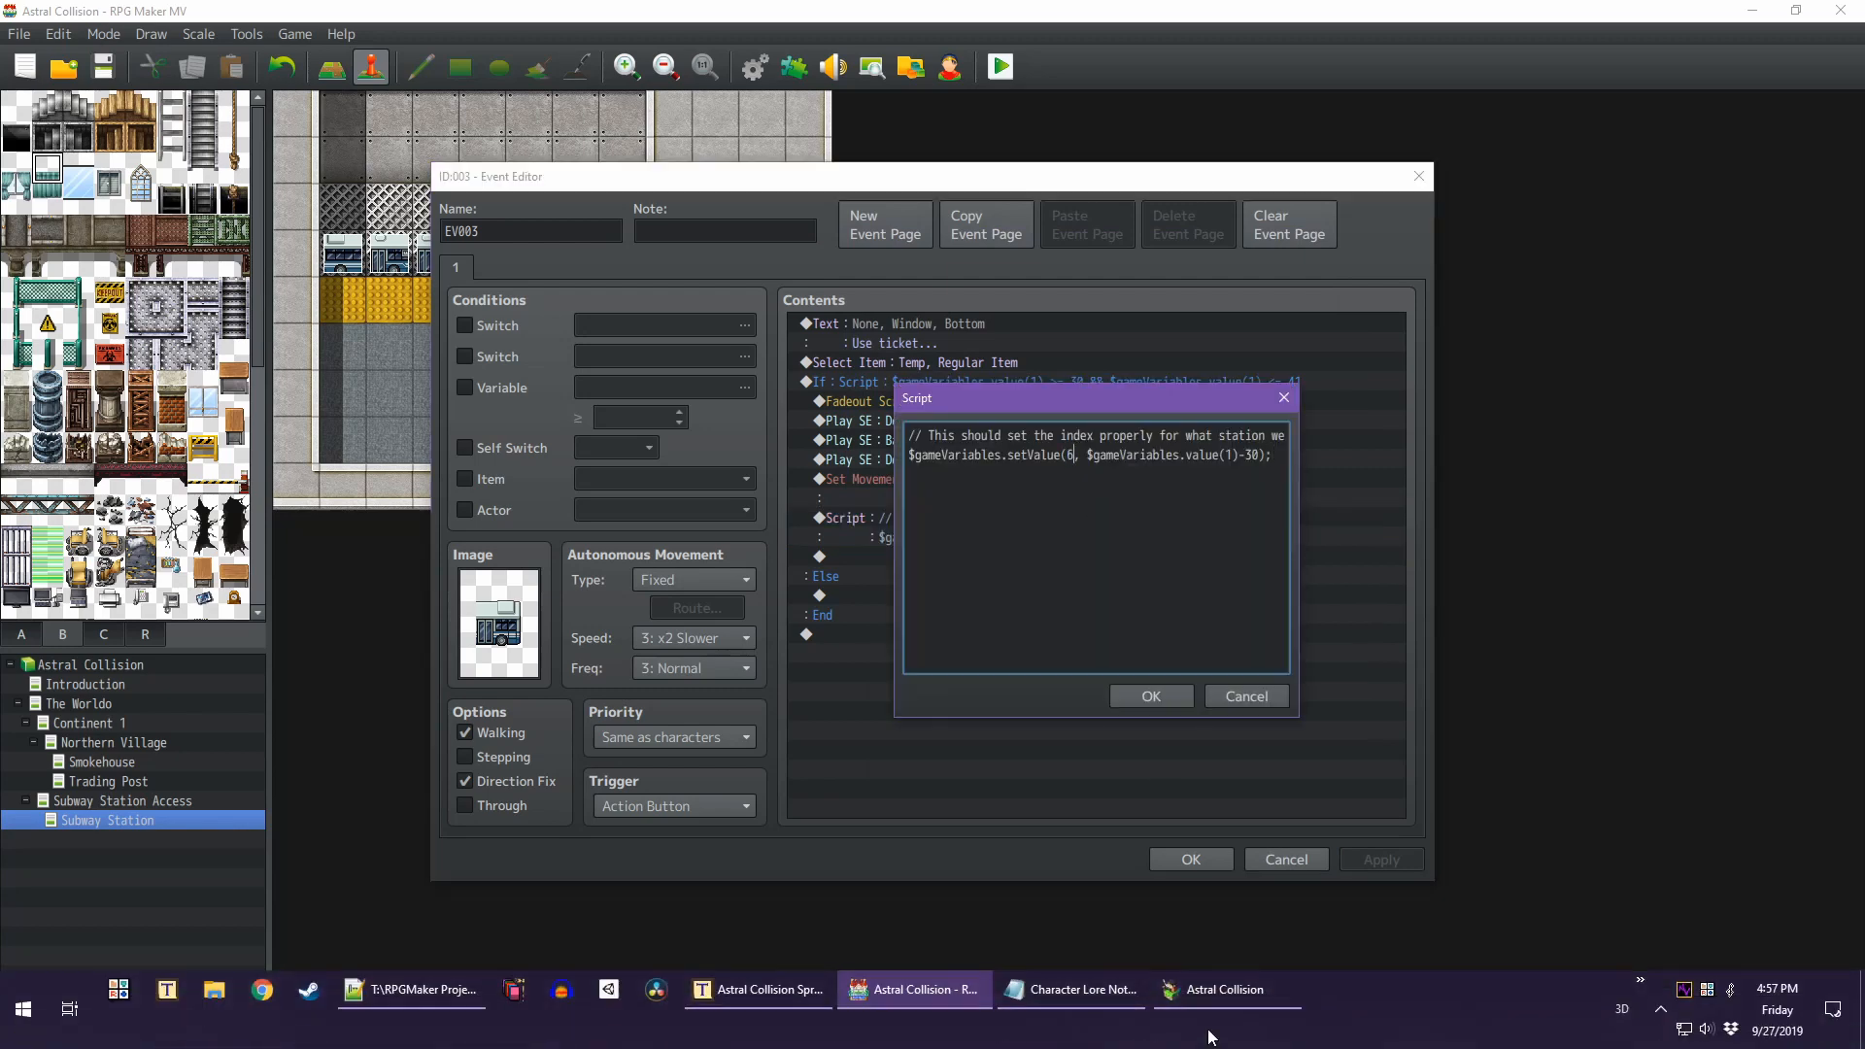
Switch to the running Astral Collision playtest, open its developer console and inspect the $gameVariables.setValue function
left_click(1226, 989)
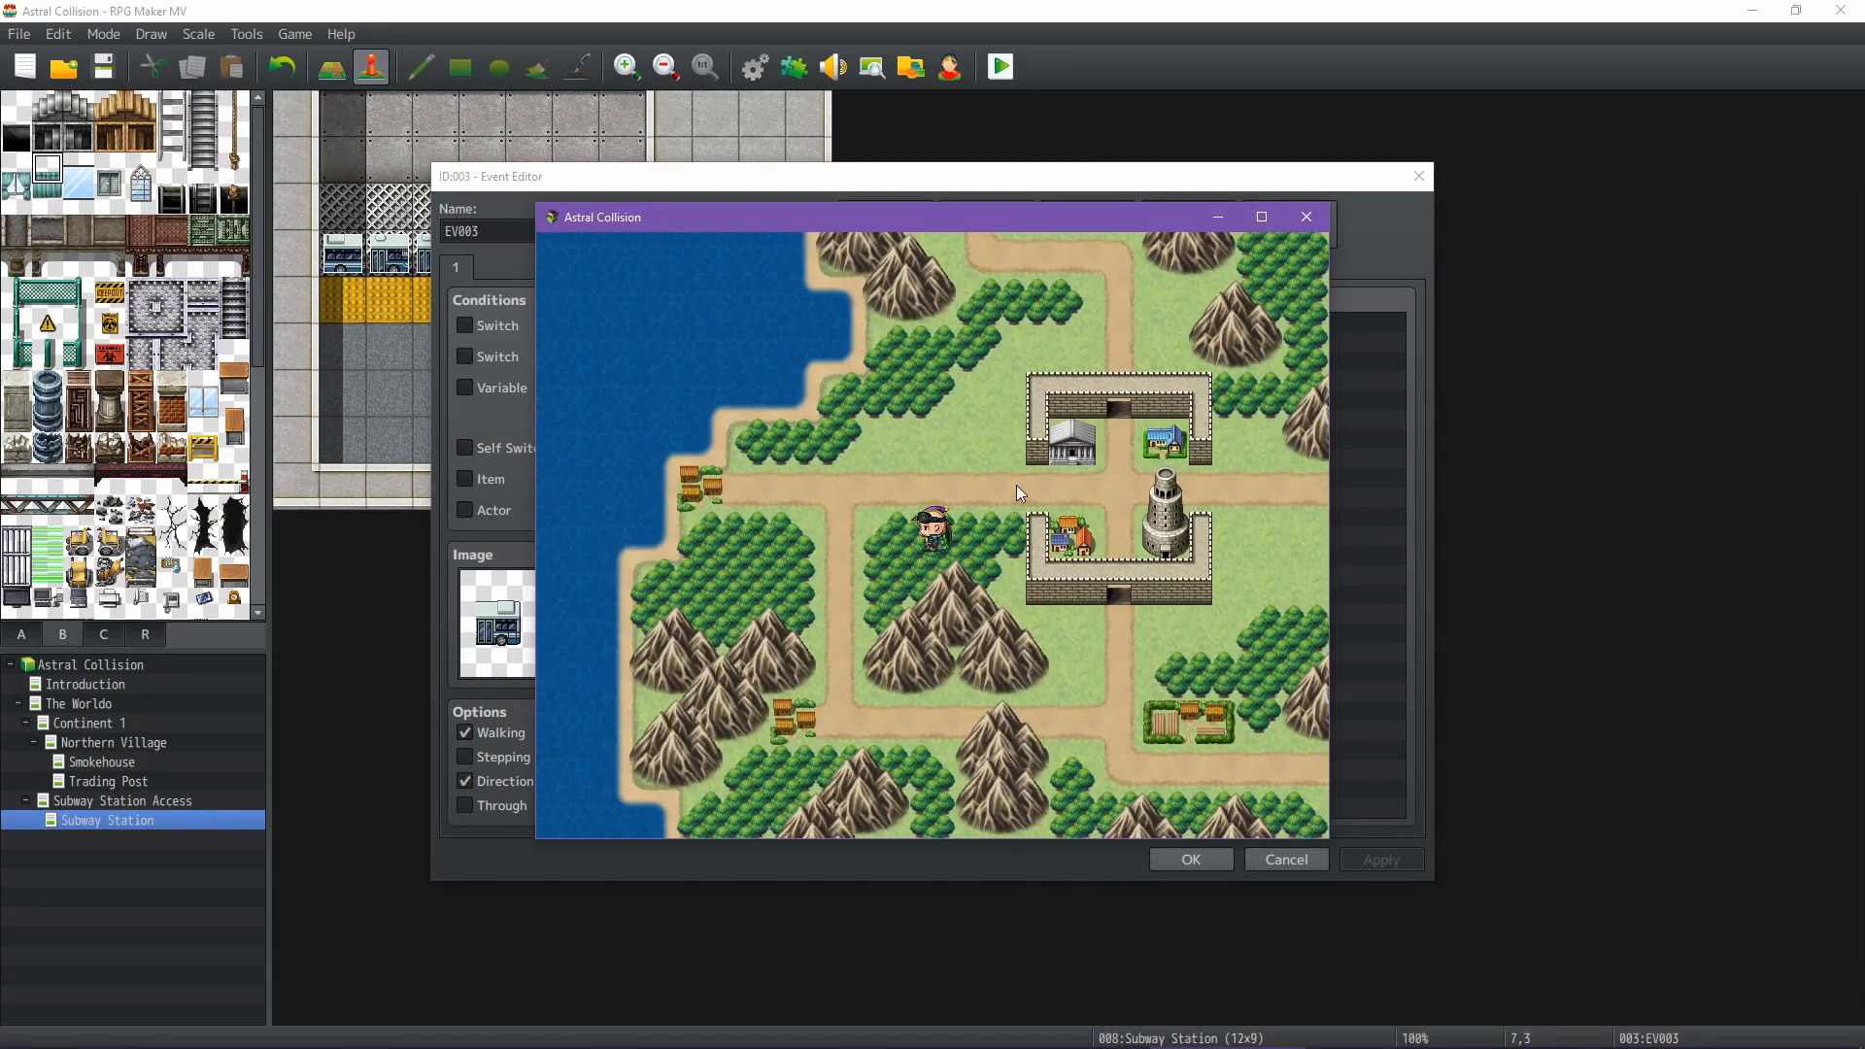
key("F8")
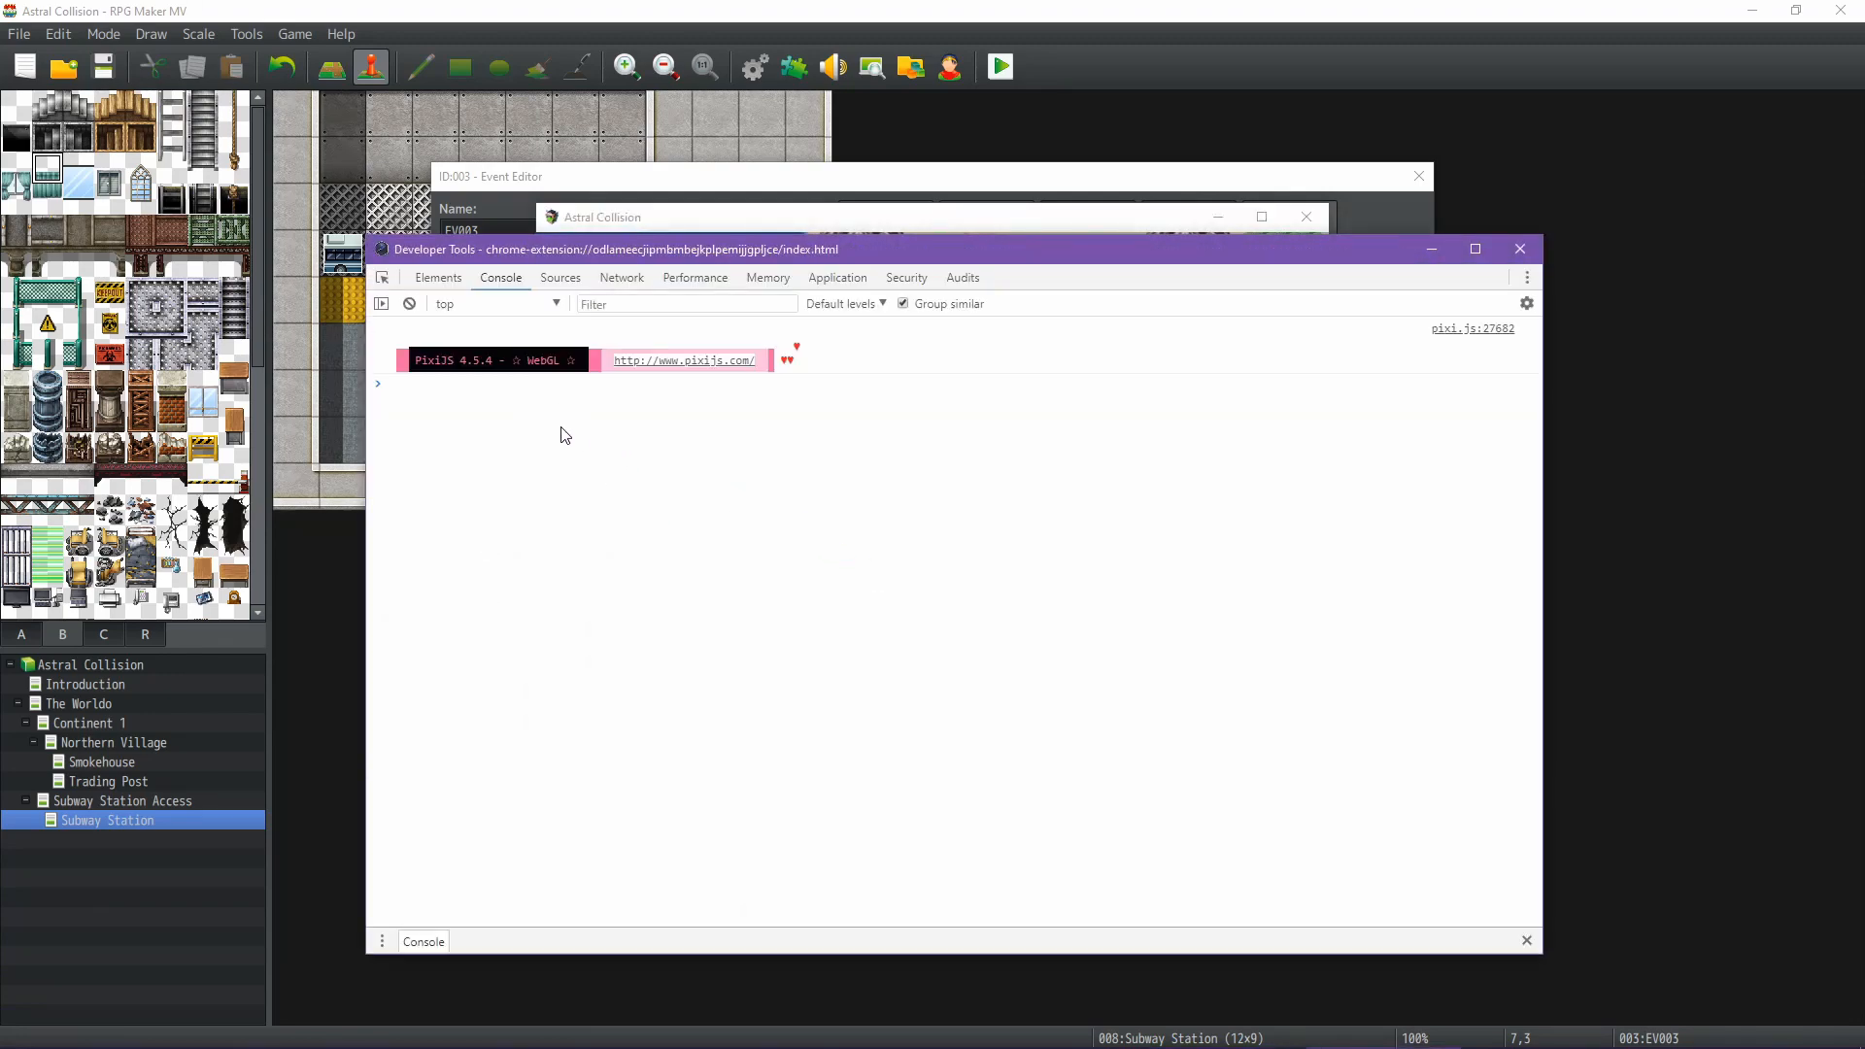
type("$gameVari")
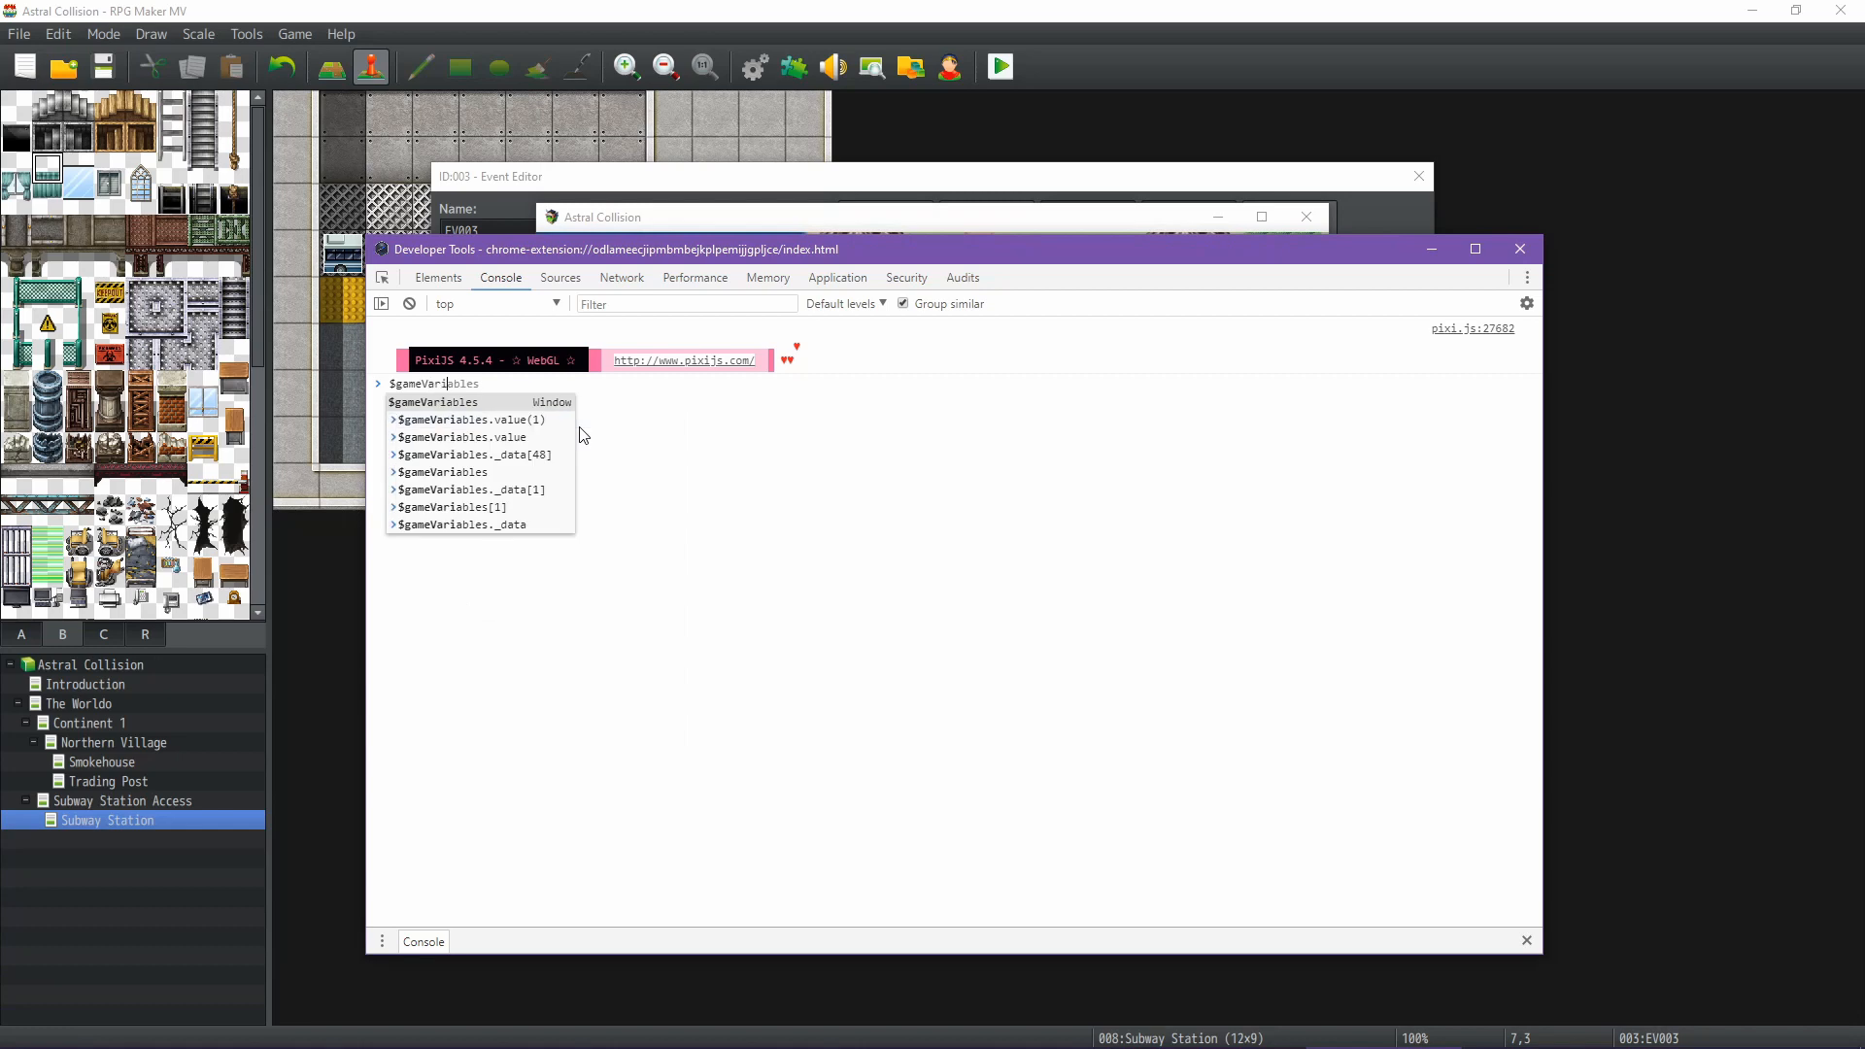
type("ables.setValue(")
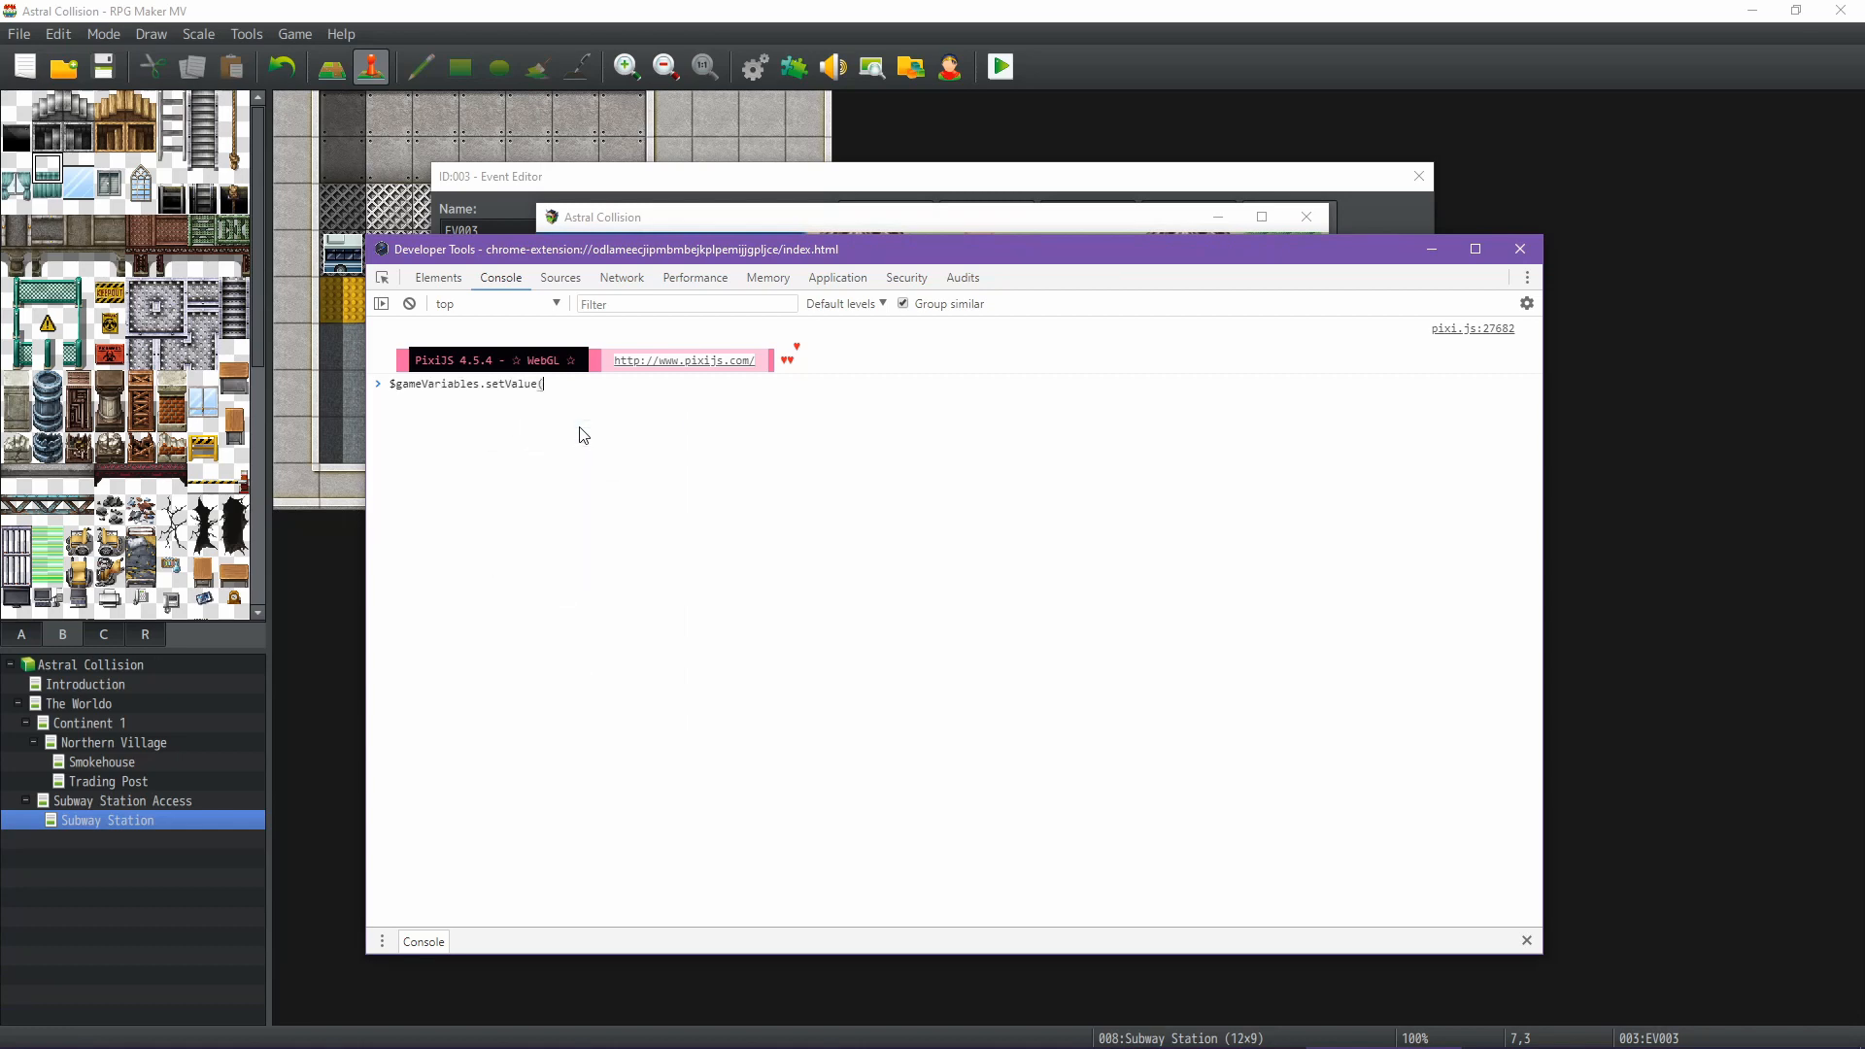
key("BackSpace")
key("Return")
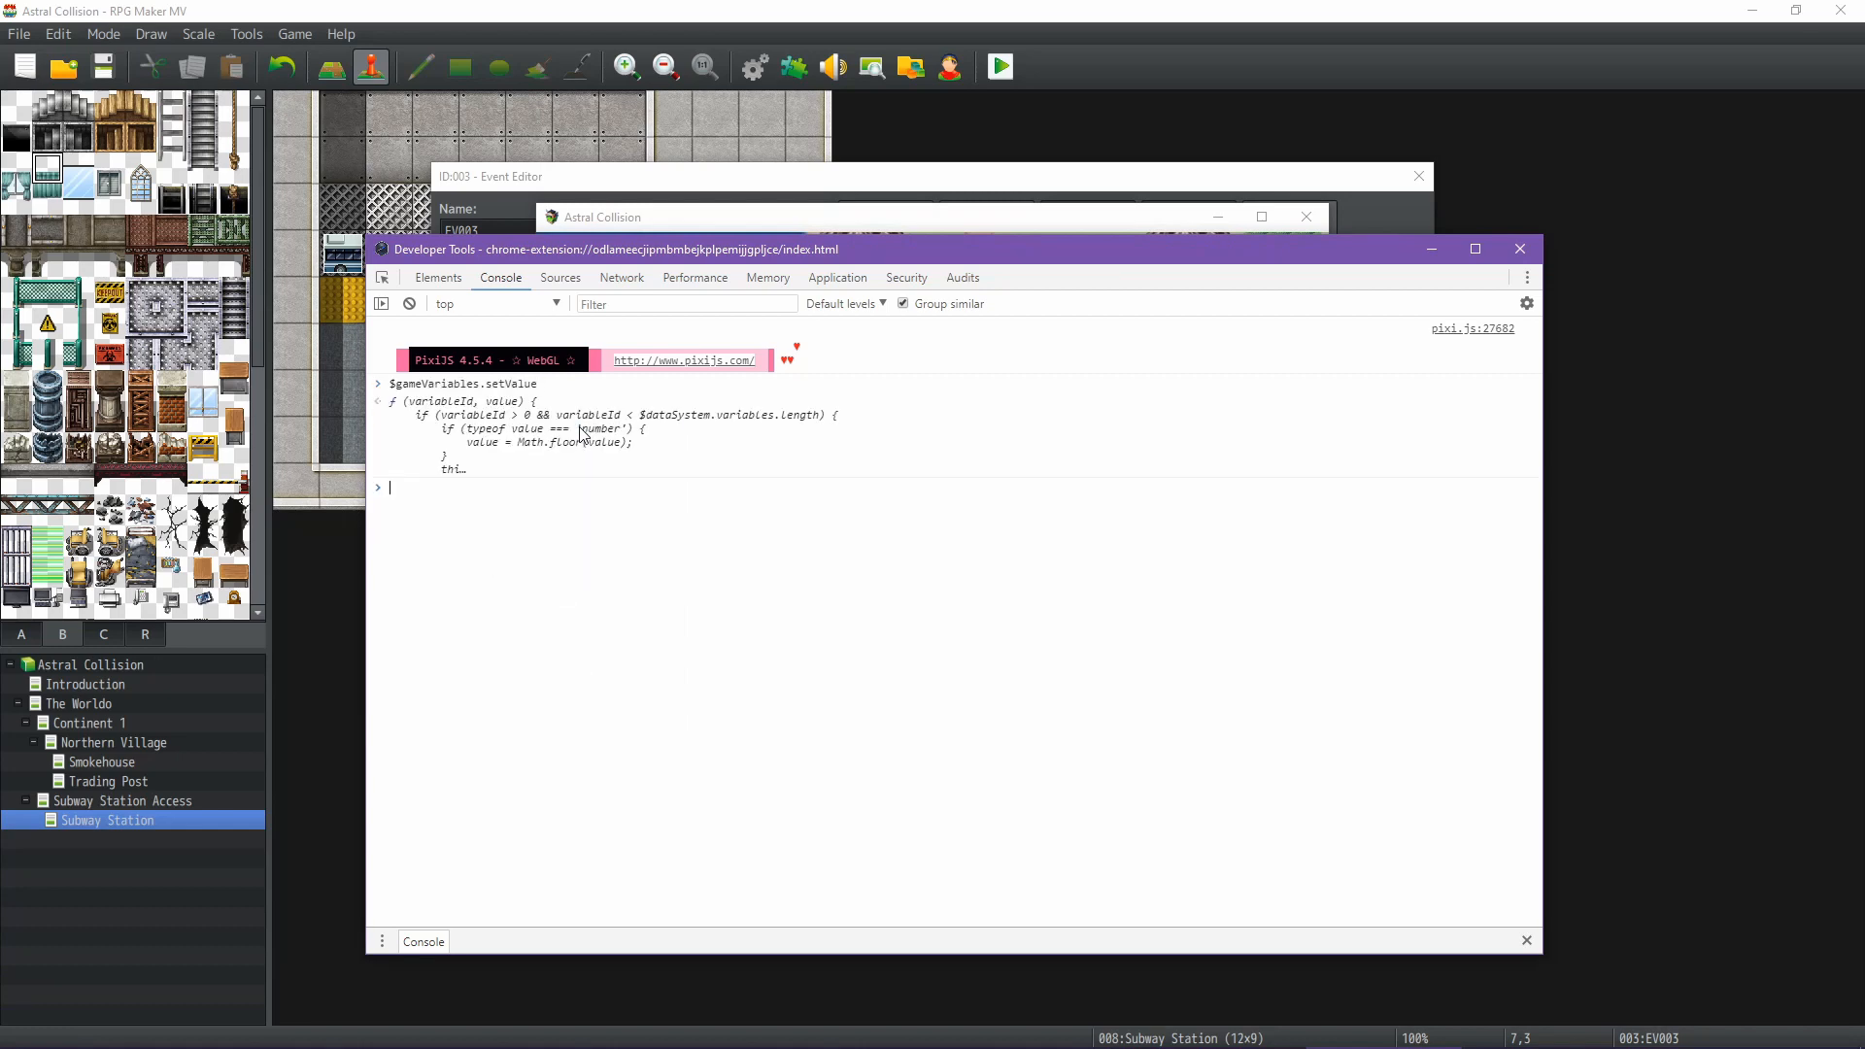
Test "$gameVariables.setValue(6, 1);" in the playtest console to set variable 6 to 1
key("Up")
type("(6, 1)")
key("Return")
key("Up")
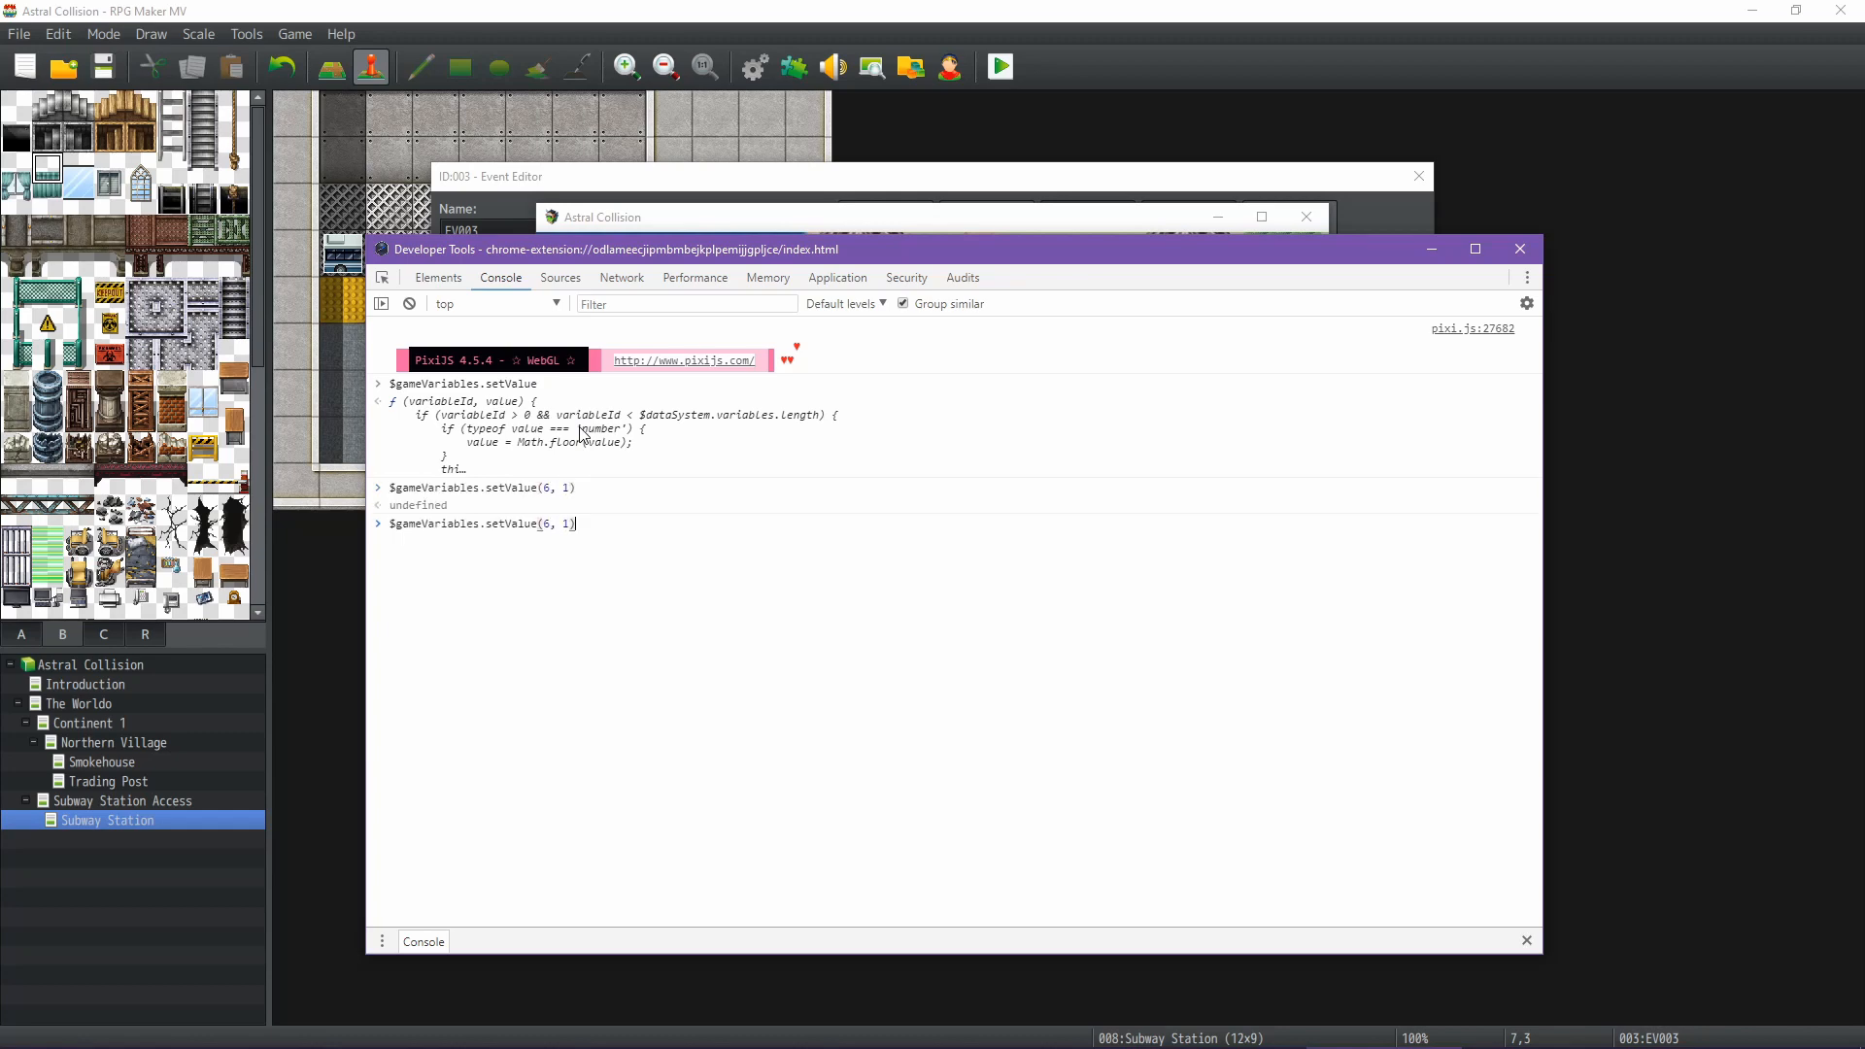
type(";")
key("Return")
Query "$gameVariables.value(6)" in the console, then close the playtest
type("$")
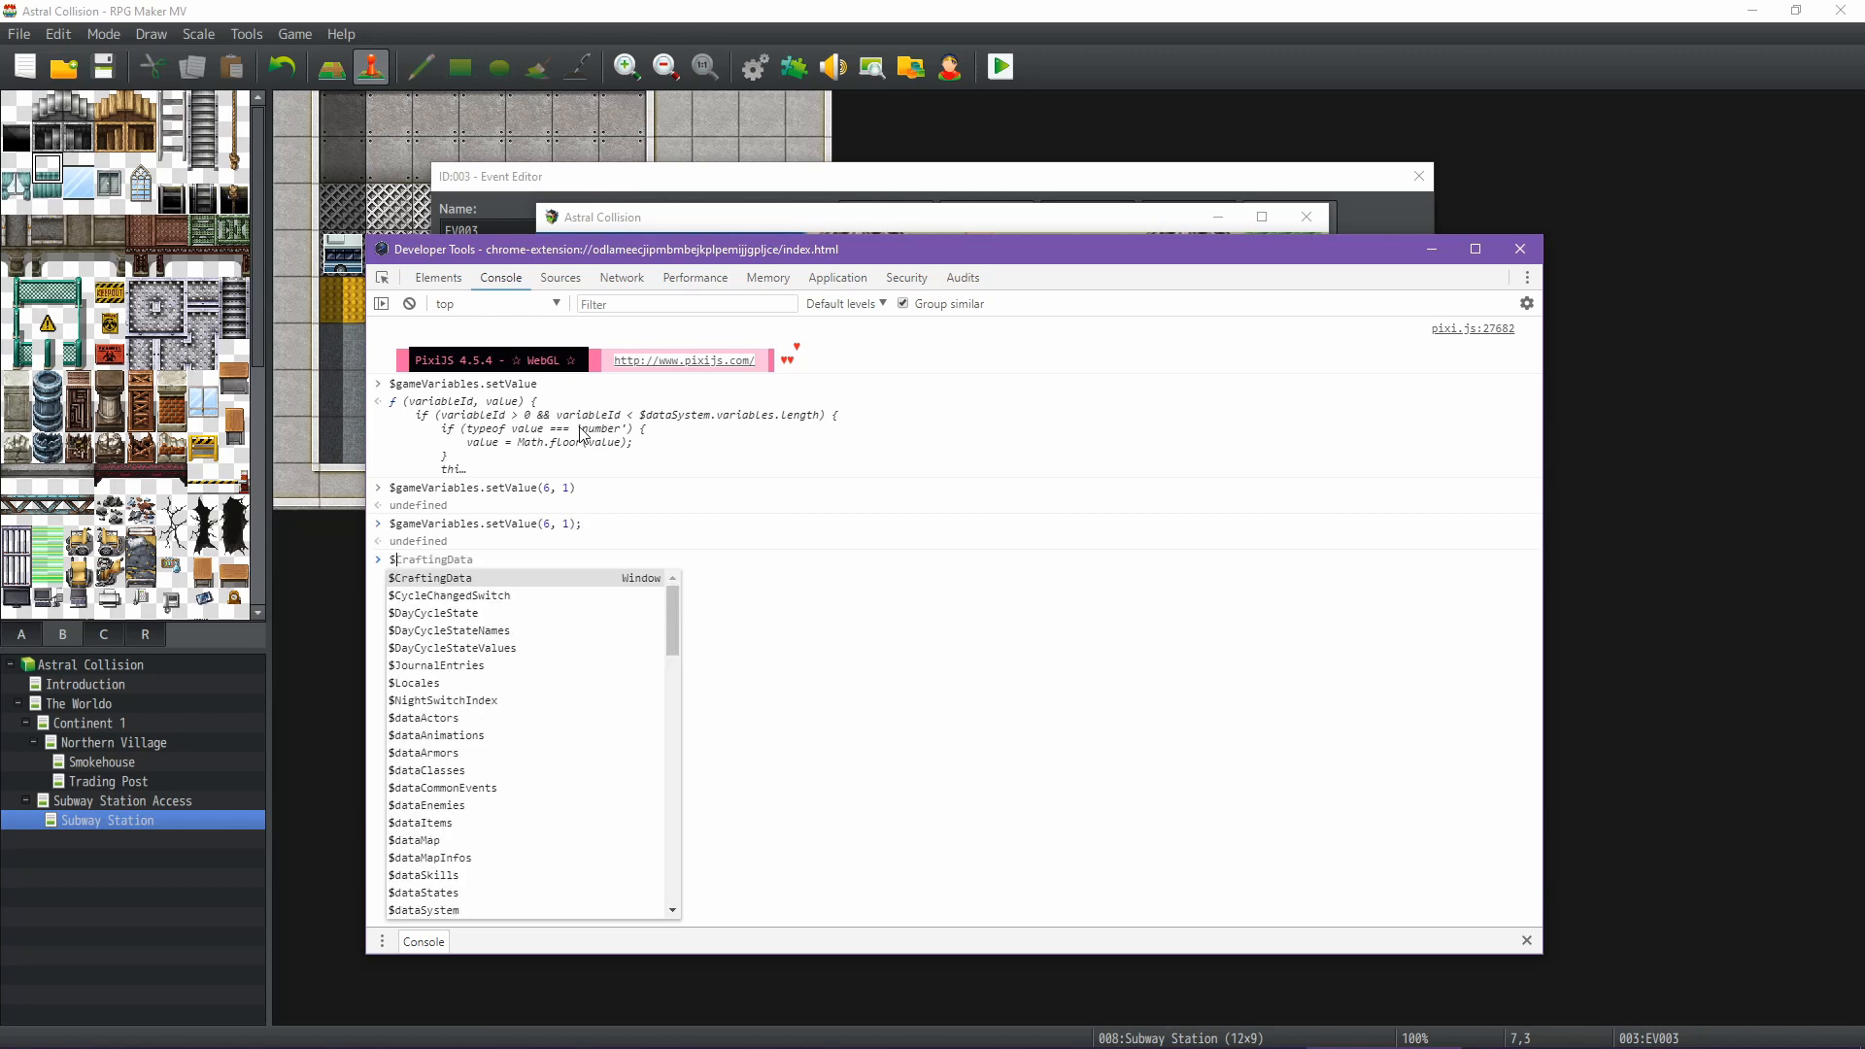
type("gameVar")
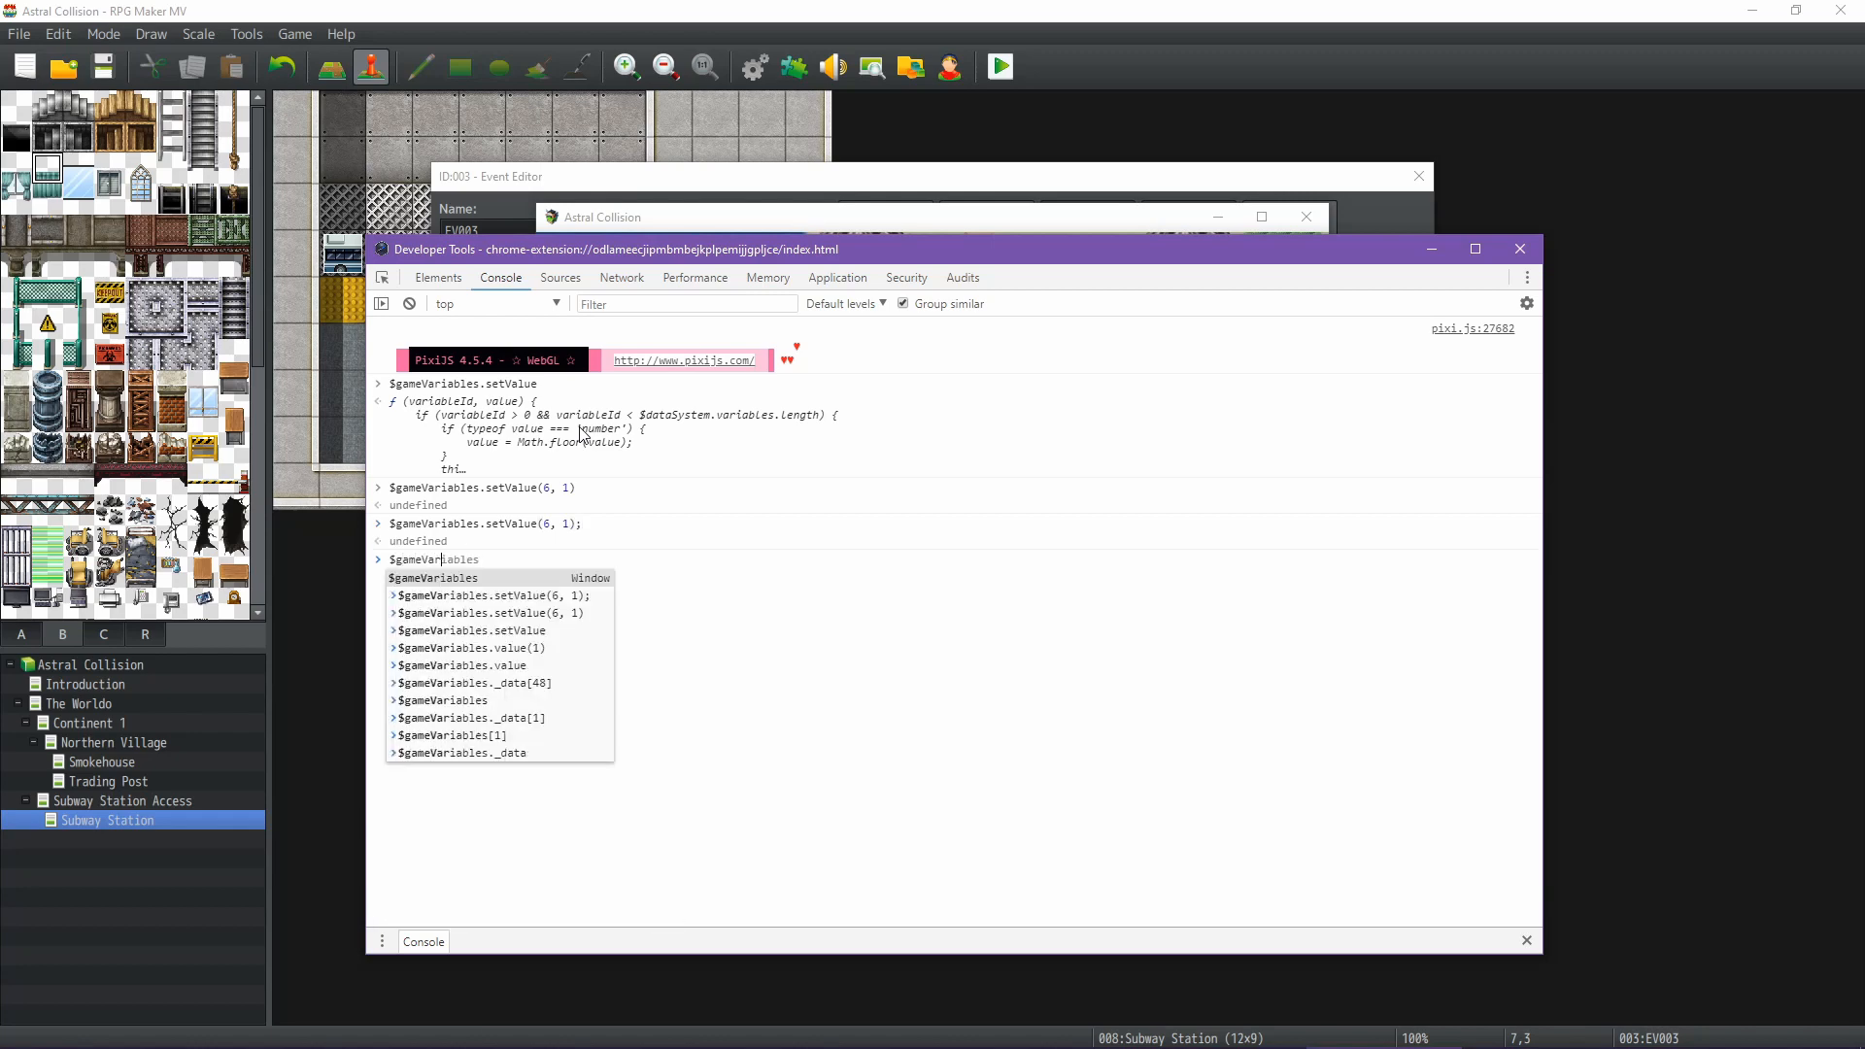
type("iables.value(6)")
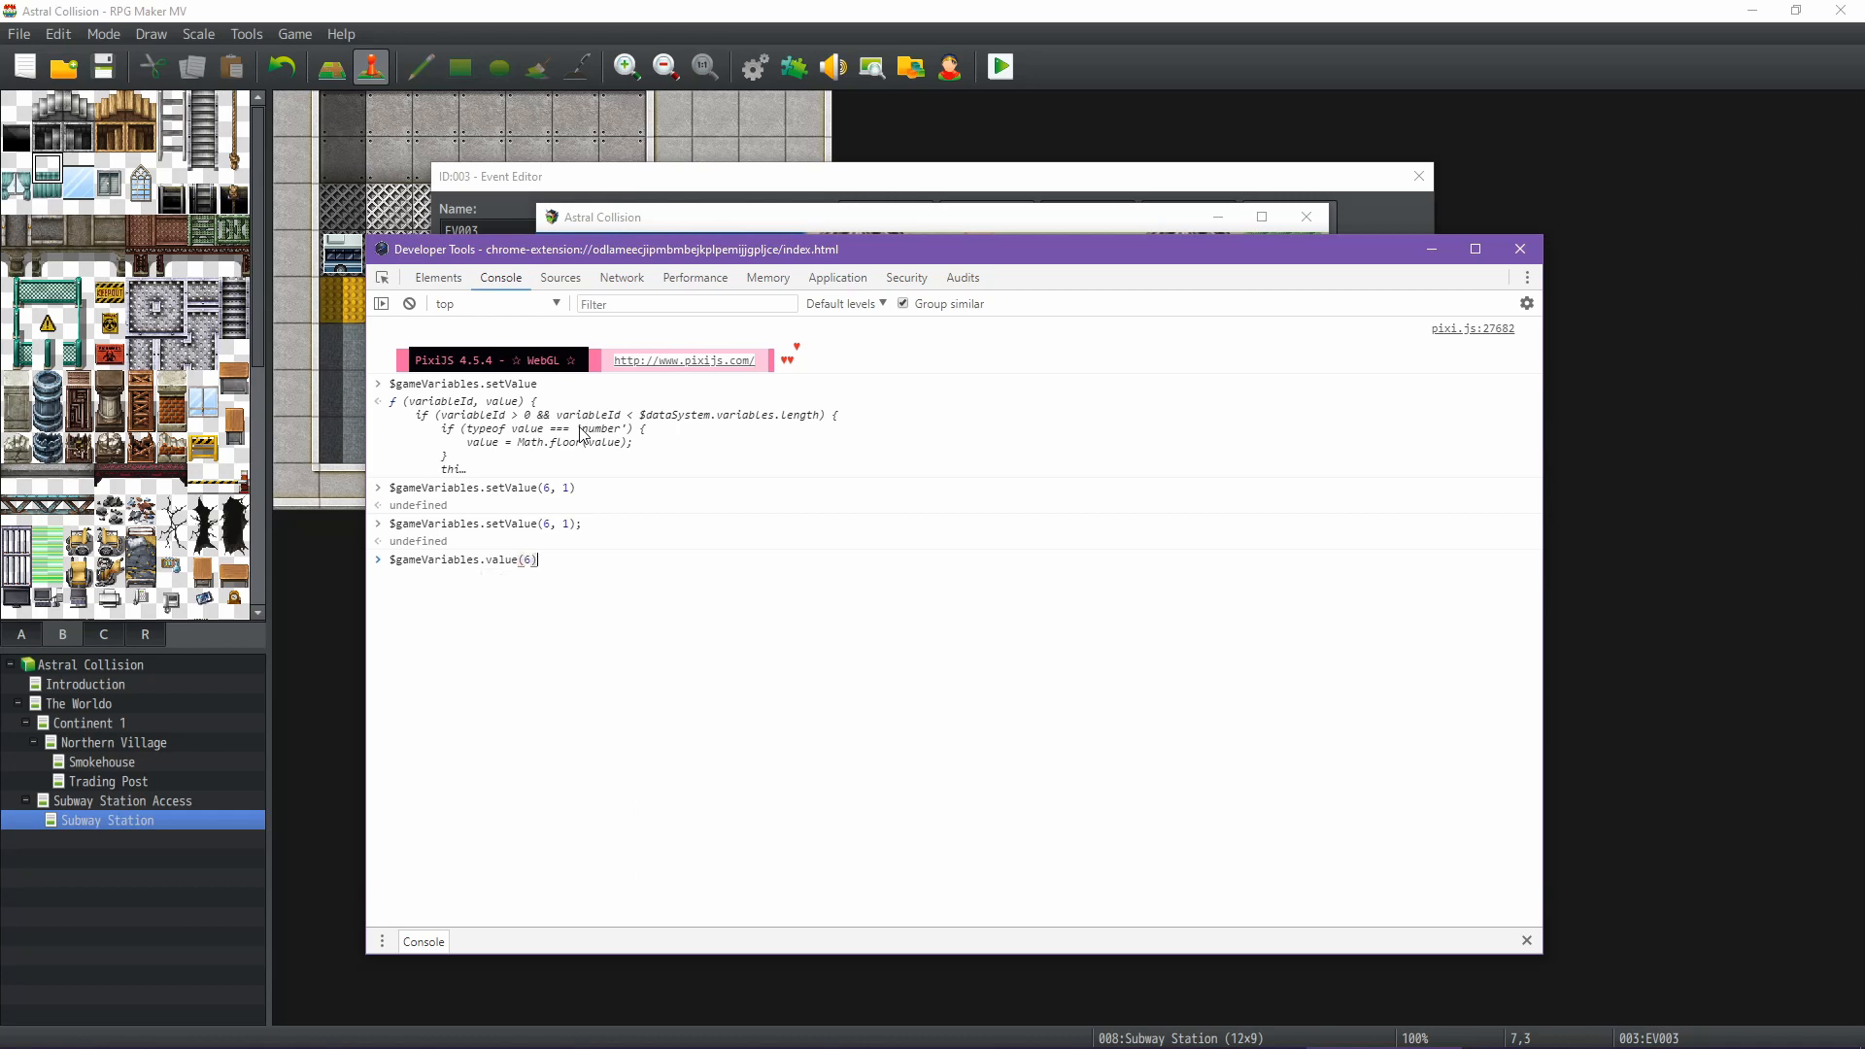
key("Return")
left_click(1108, 220)
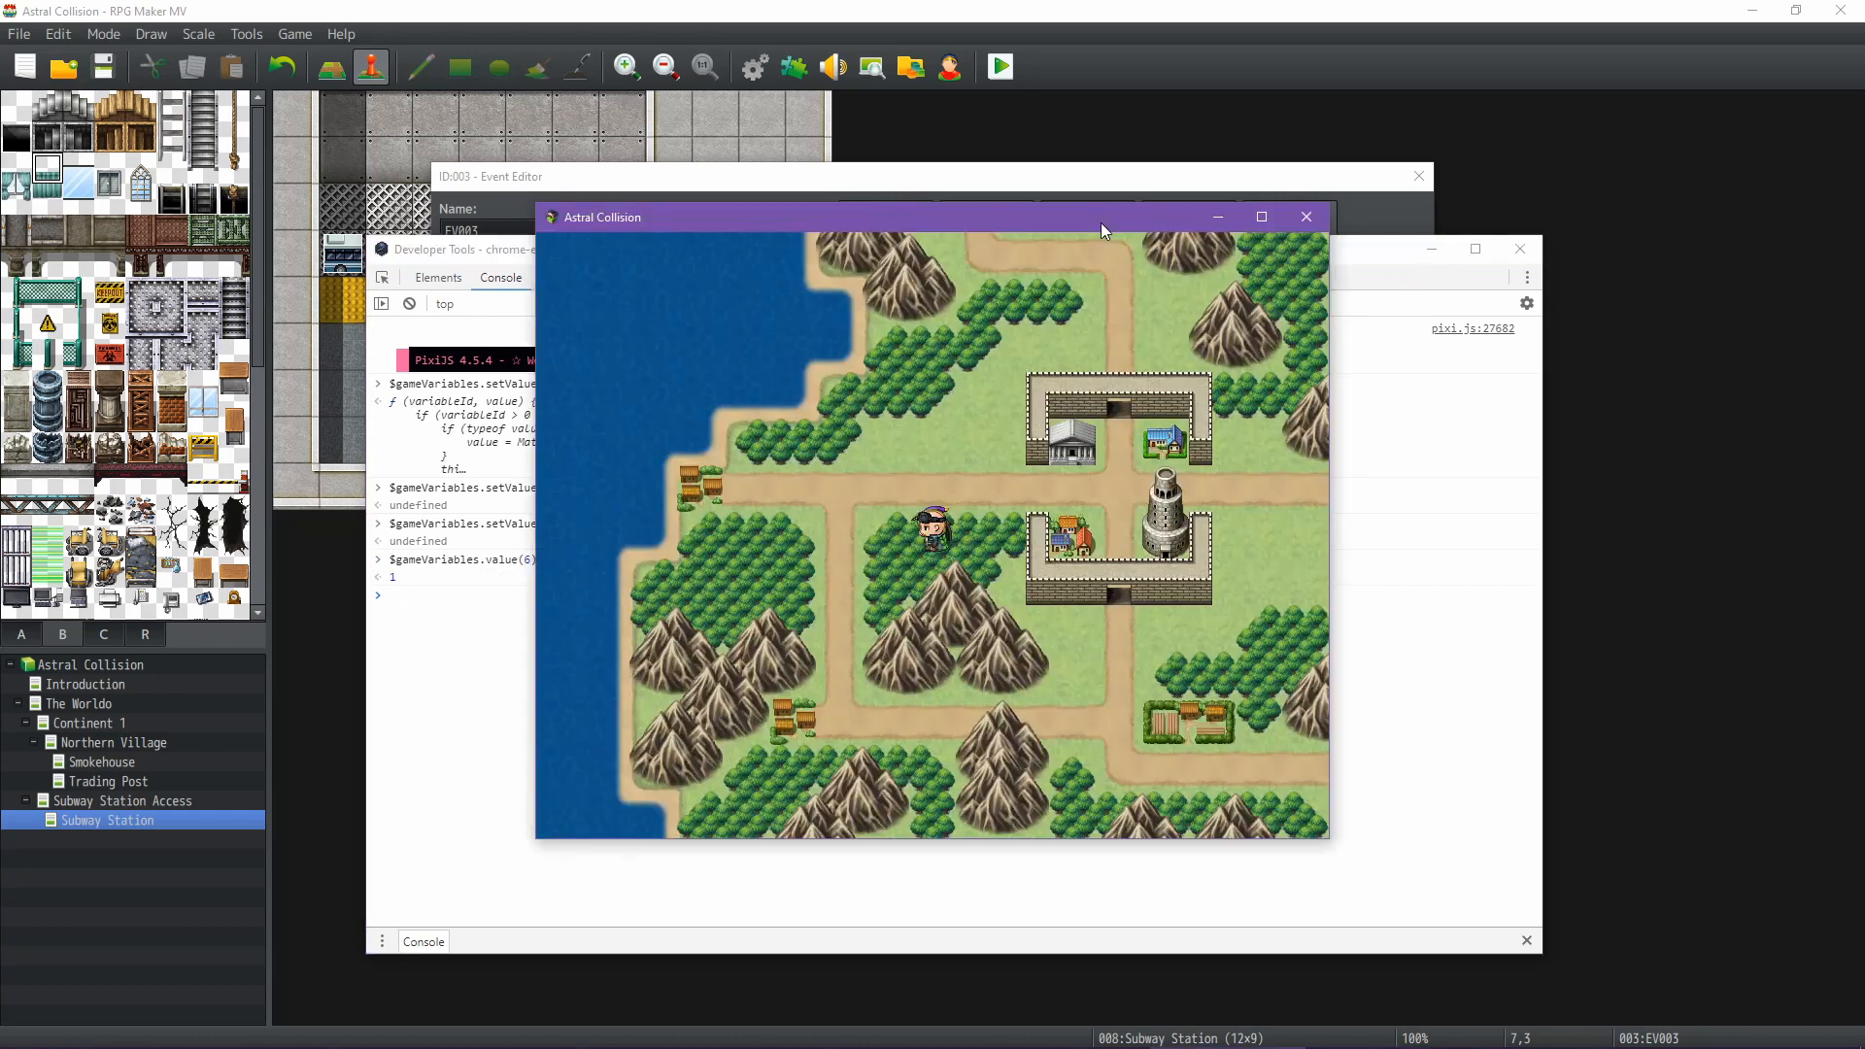
left_click(1314, 221)
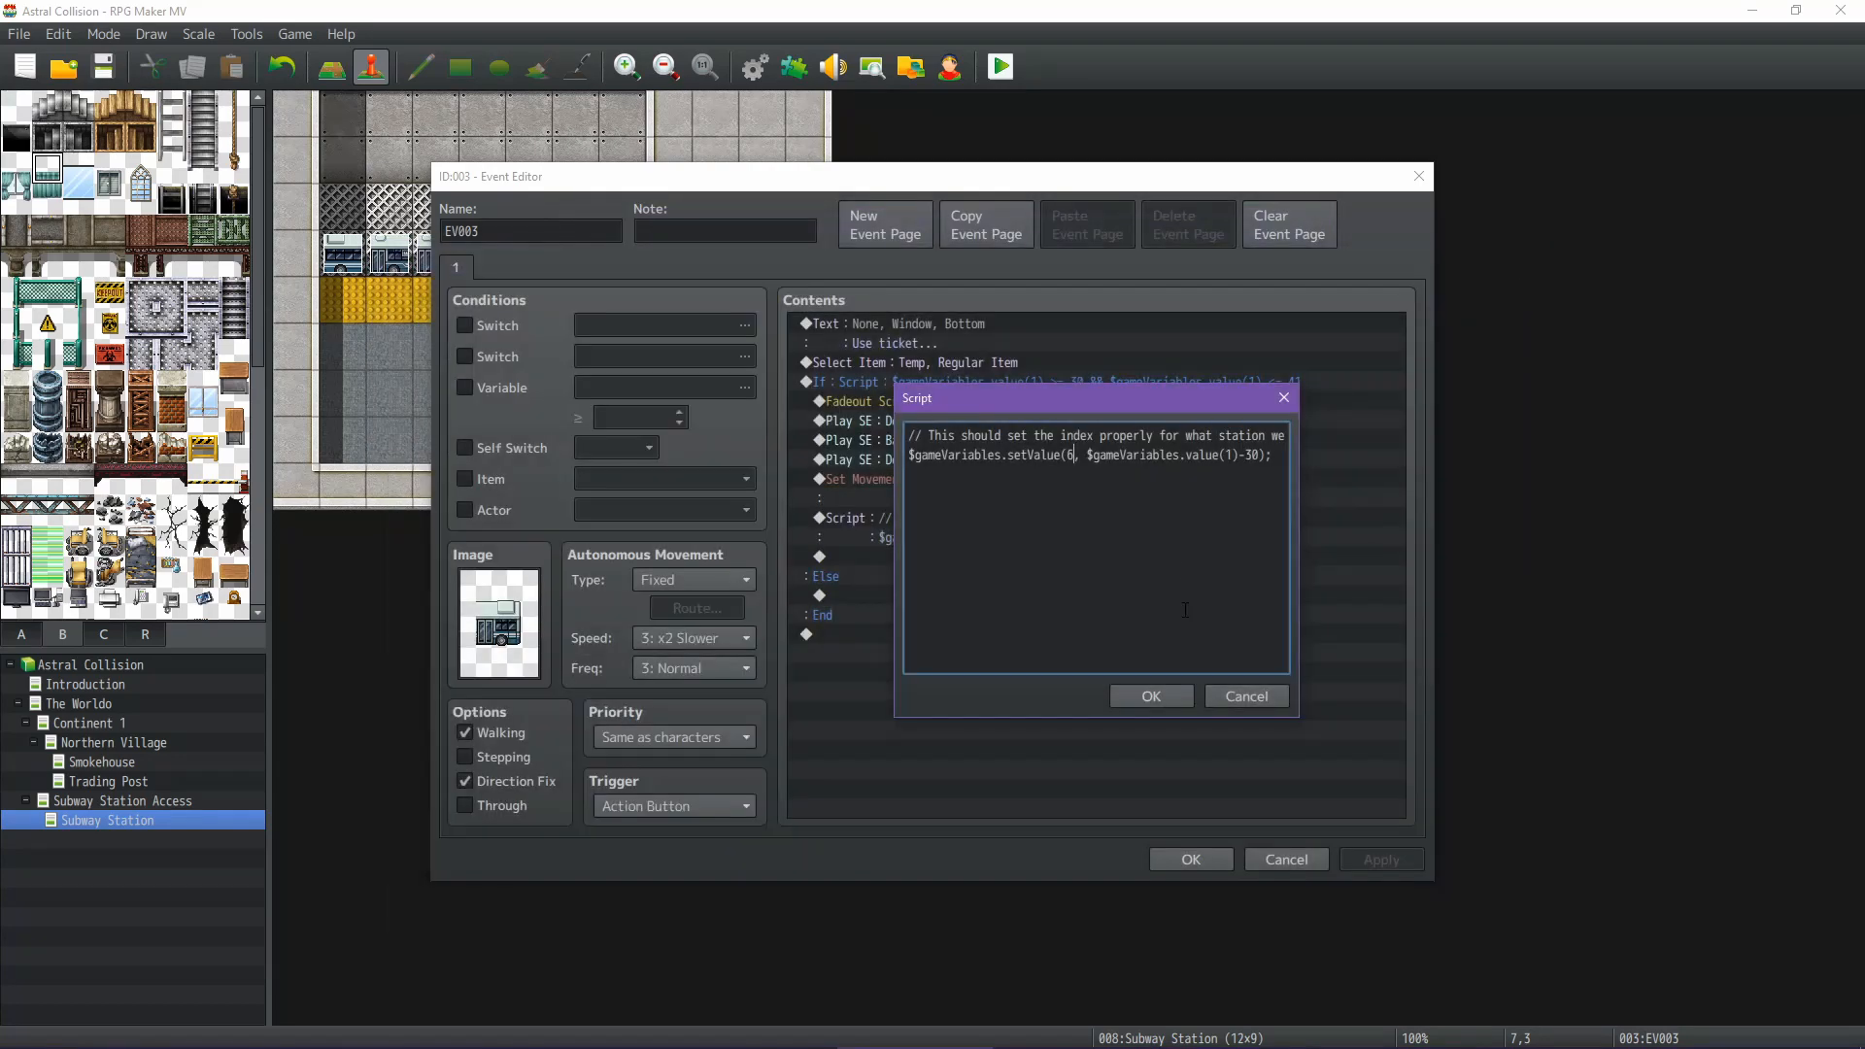
Space out the subtraction in the station index script as "$gameVariables.value(1) - 30" and apply the event changes
left_click(1237, 461)
key("Right")
left_click(1166, 696)
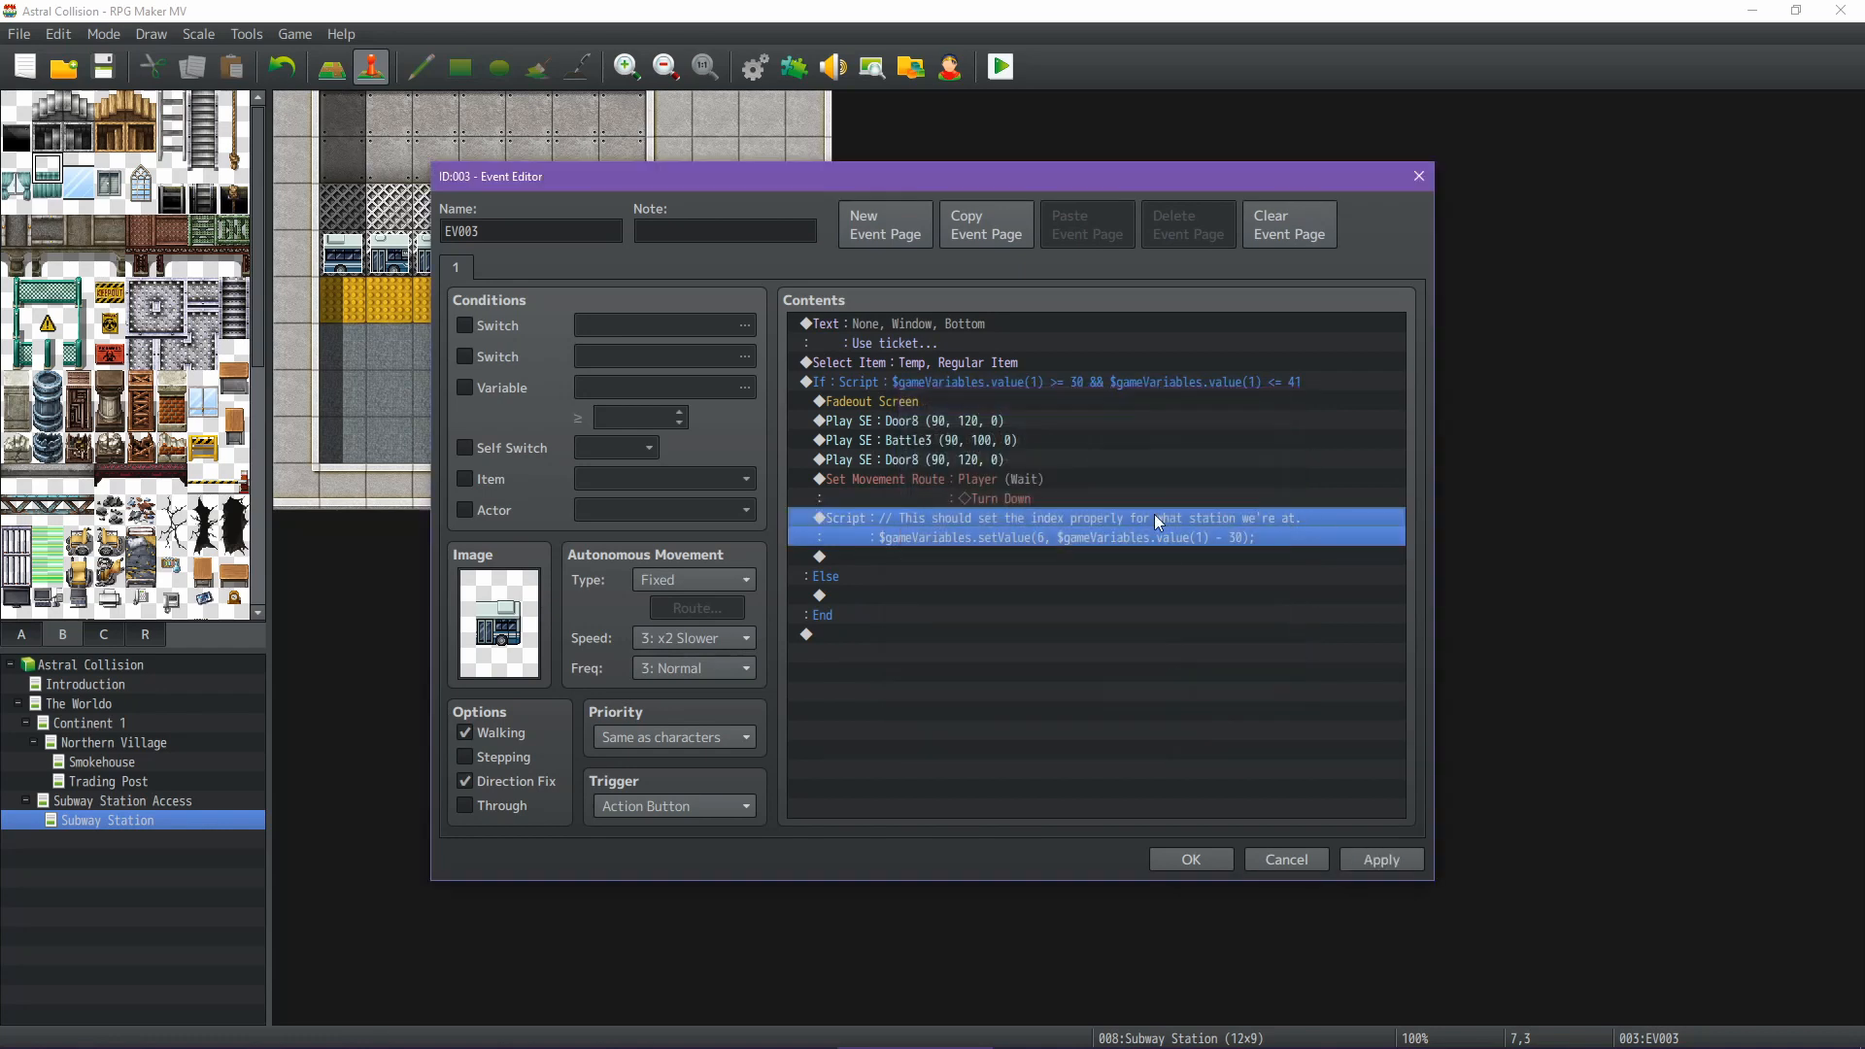
left_click(1382, 861)
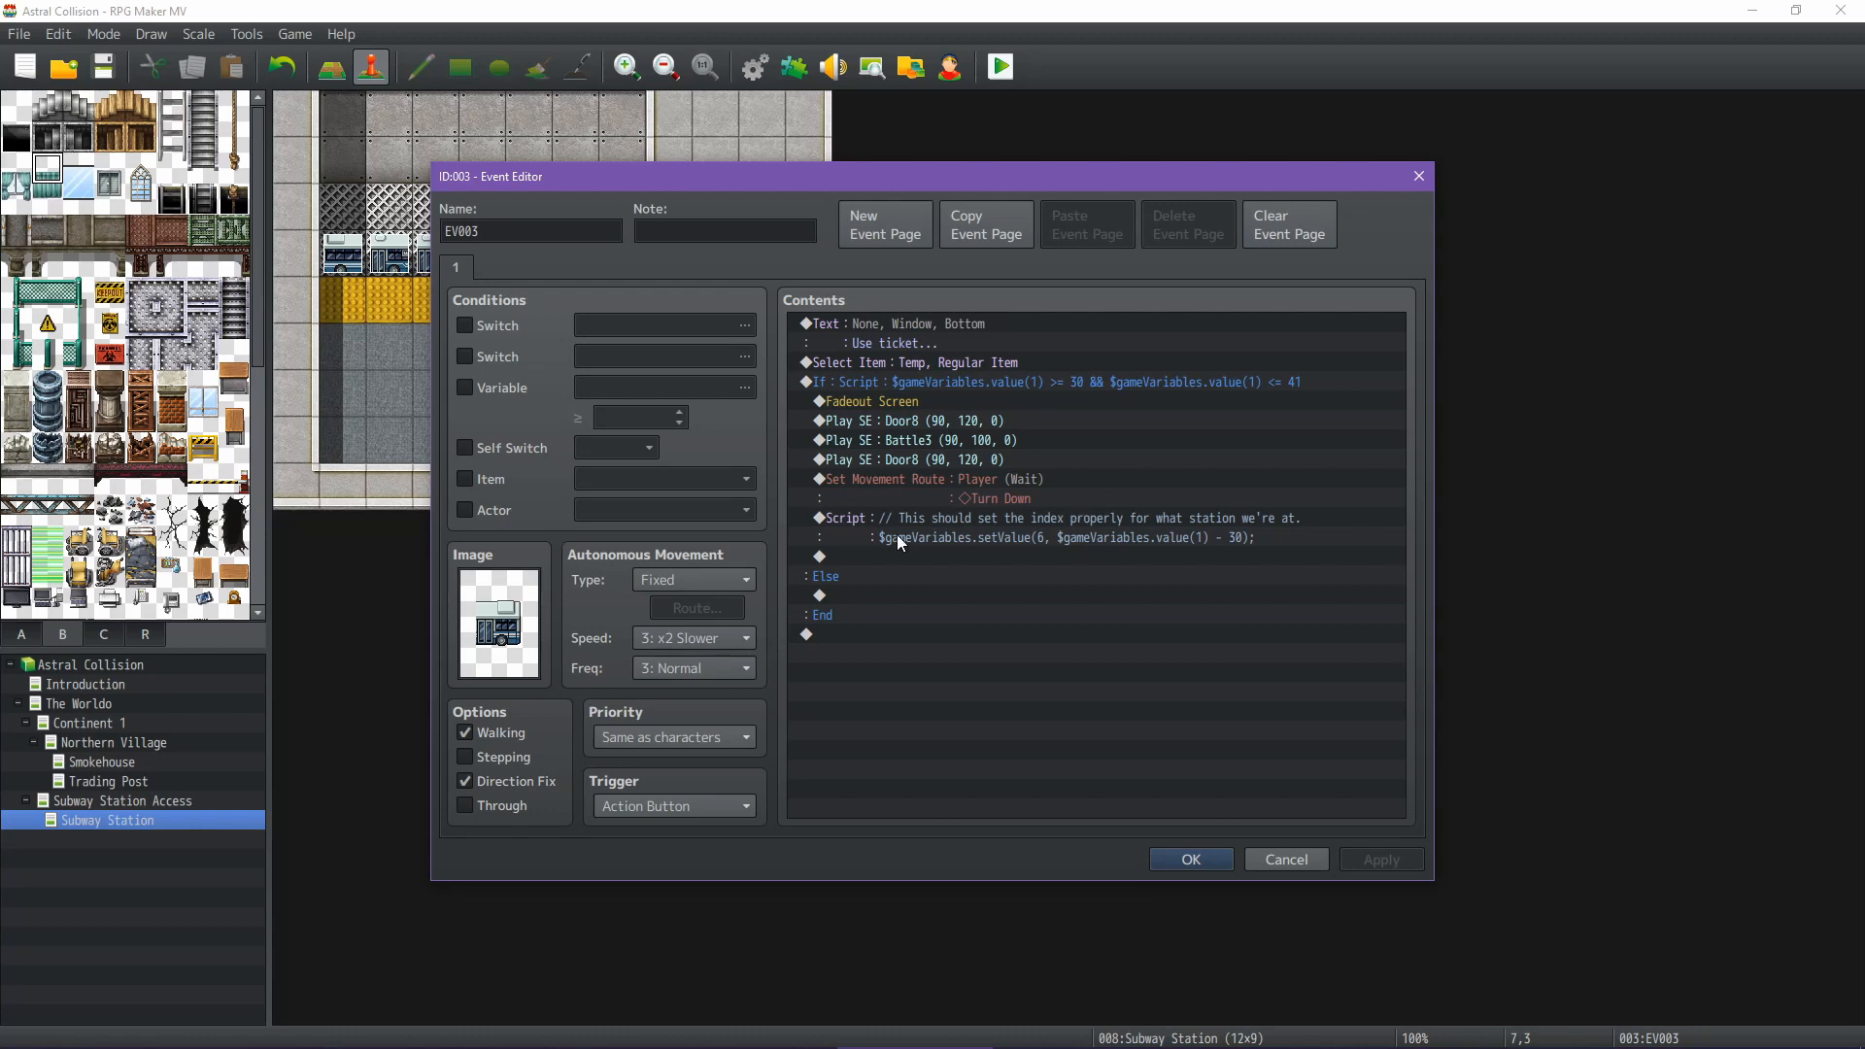
Add a Fadein Screen command below the station index script in the ticket branch
left_click(870, 552)
right_click(870, 552)
left_click(898, 573)
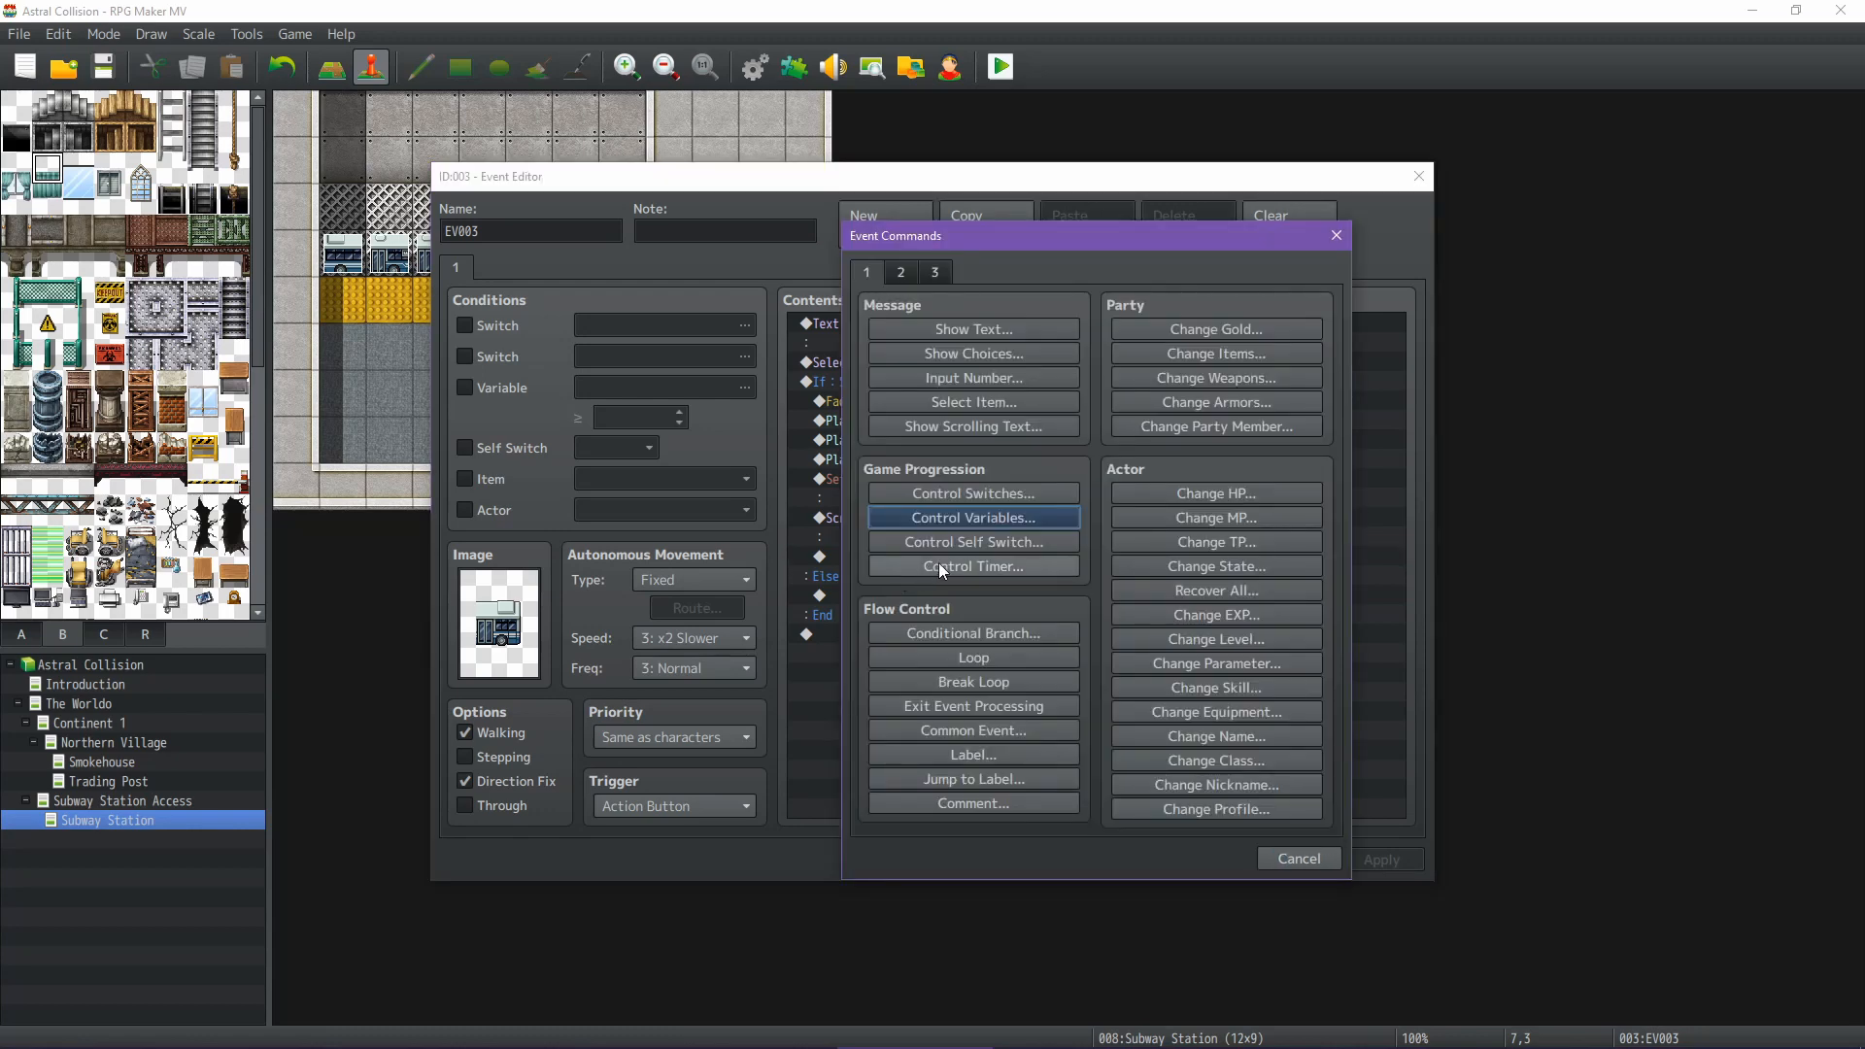
left_click(936, 273)
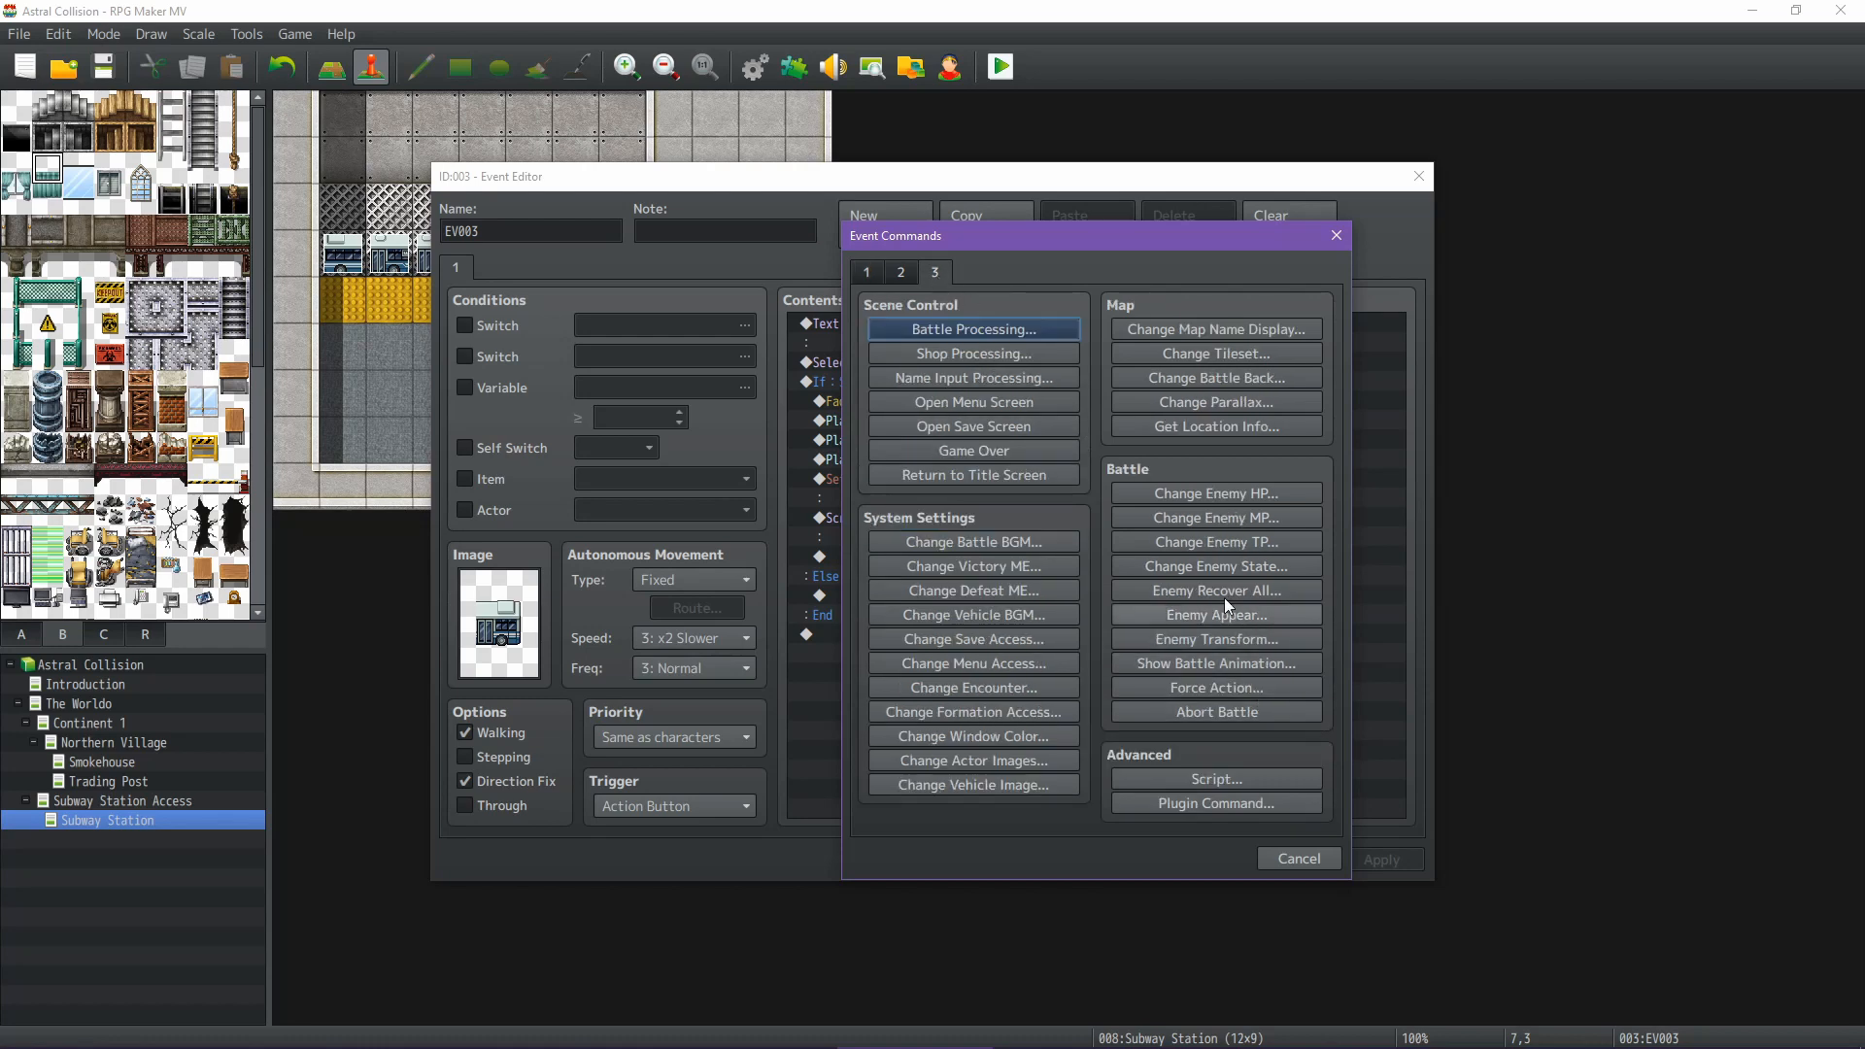
left_click(904, 272)
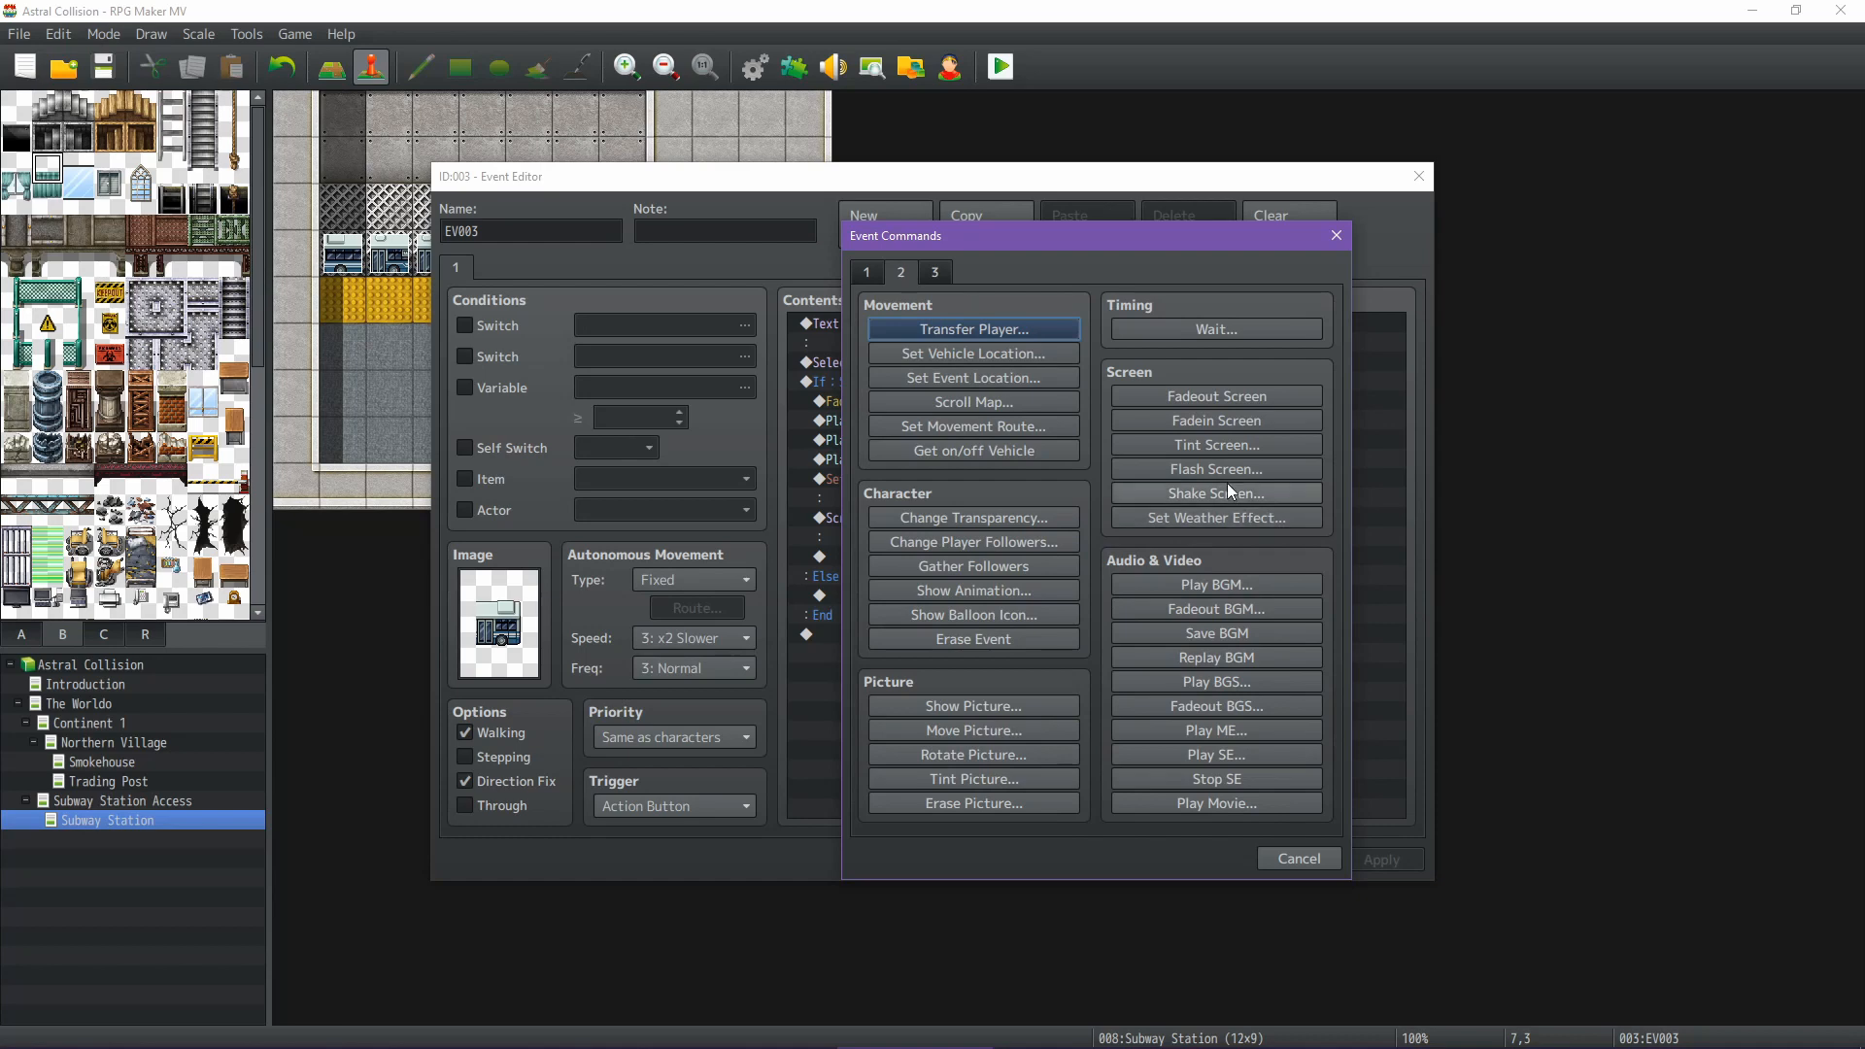
left_click(1227, 422)
left_click(849, 618)
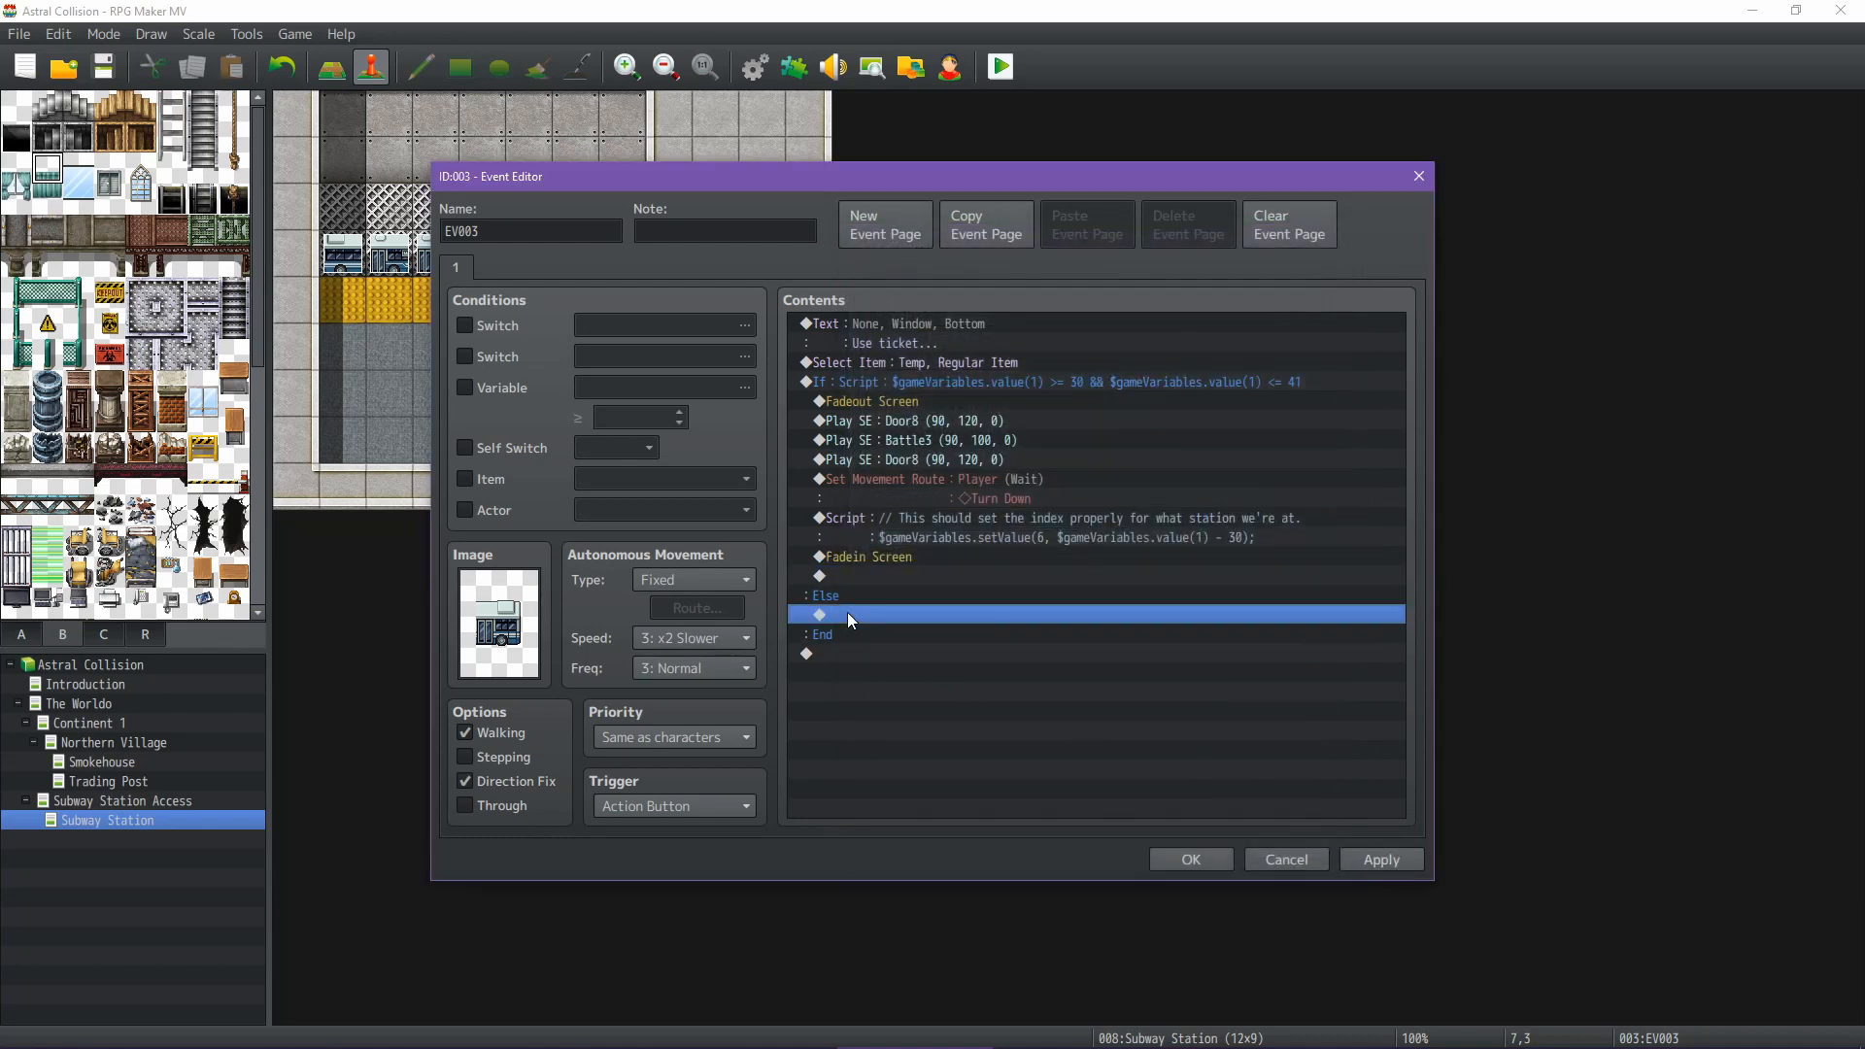
Set the background of the "Use ticket..." message to Dim
left_click(911, 323)
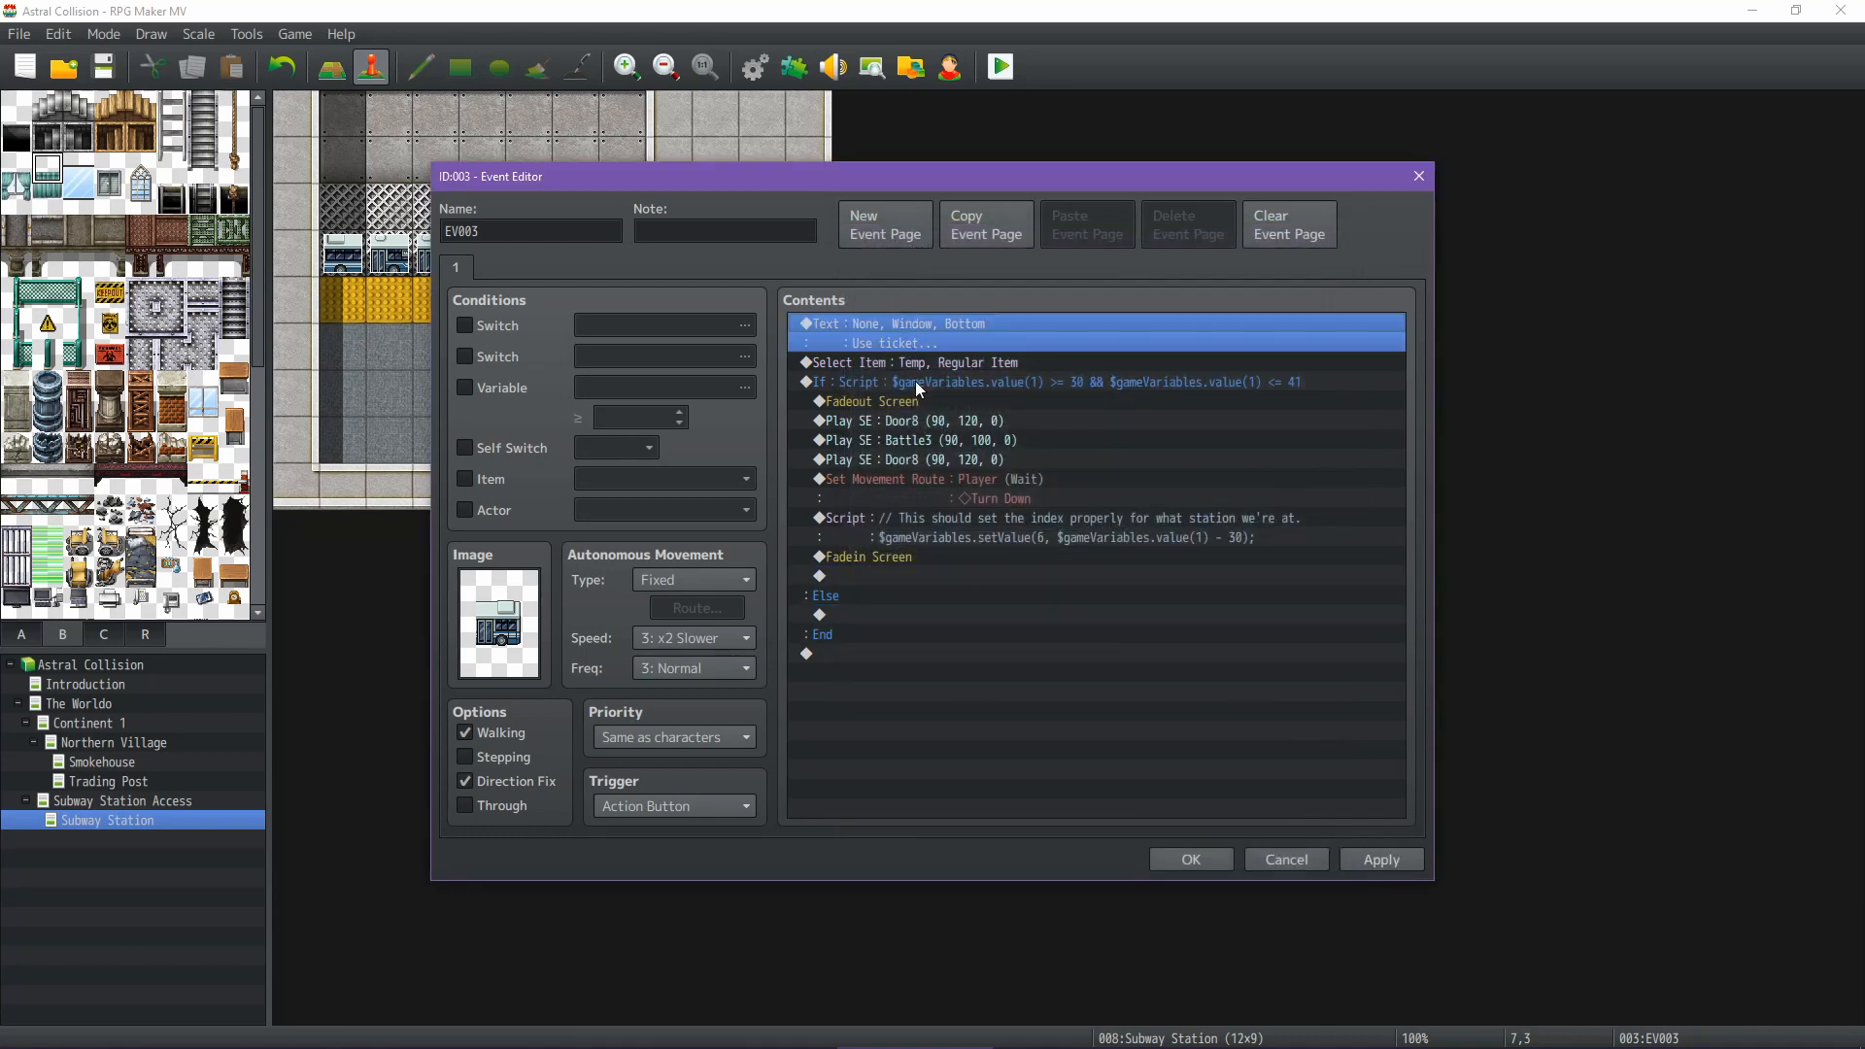
key("Return")
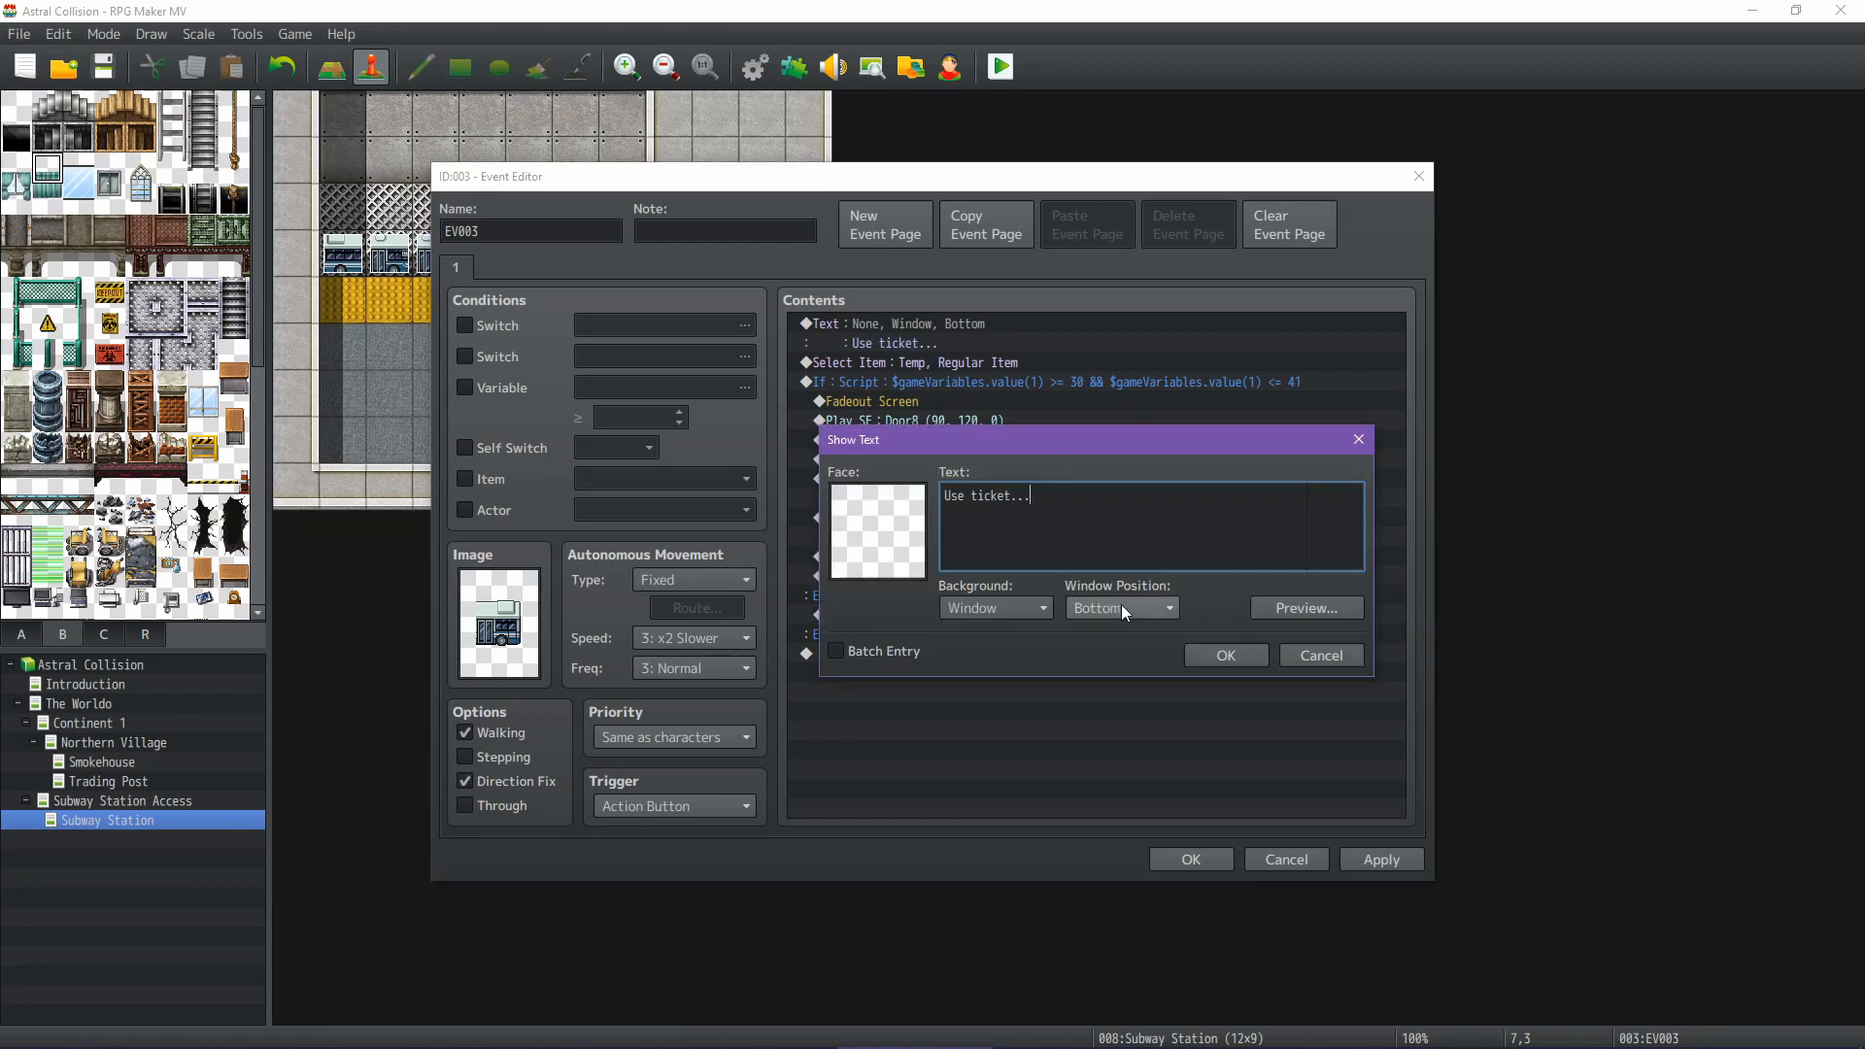
left_click(1026, 609)
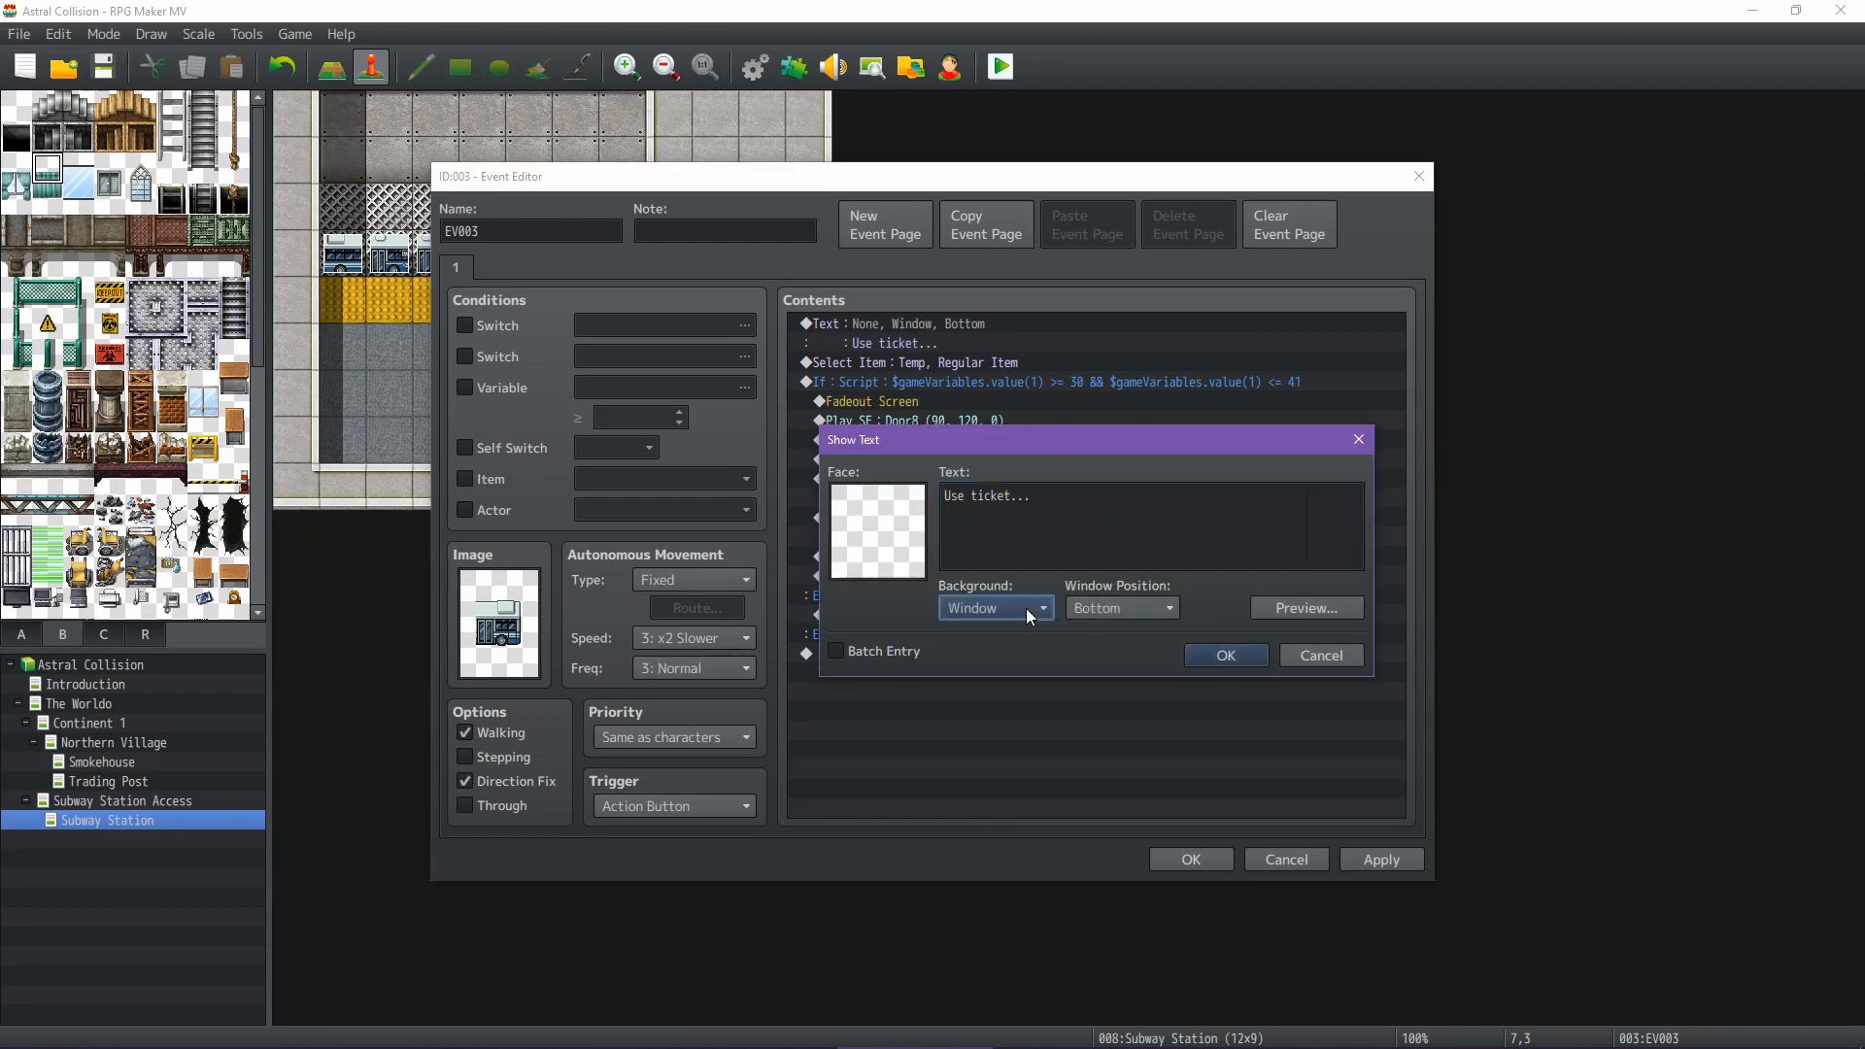
left_click(1003, 655)
left_click(1220, 655)
Paste a copy of the "Use ticket..." message into the Else branch
left_click(851, 632)
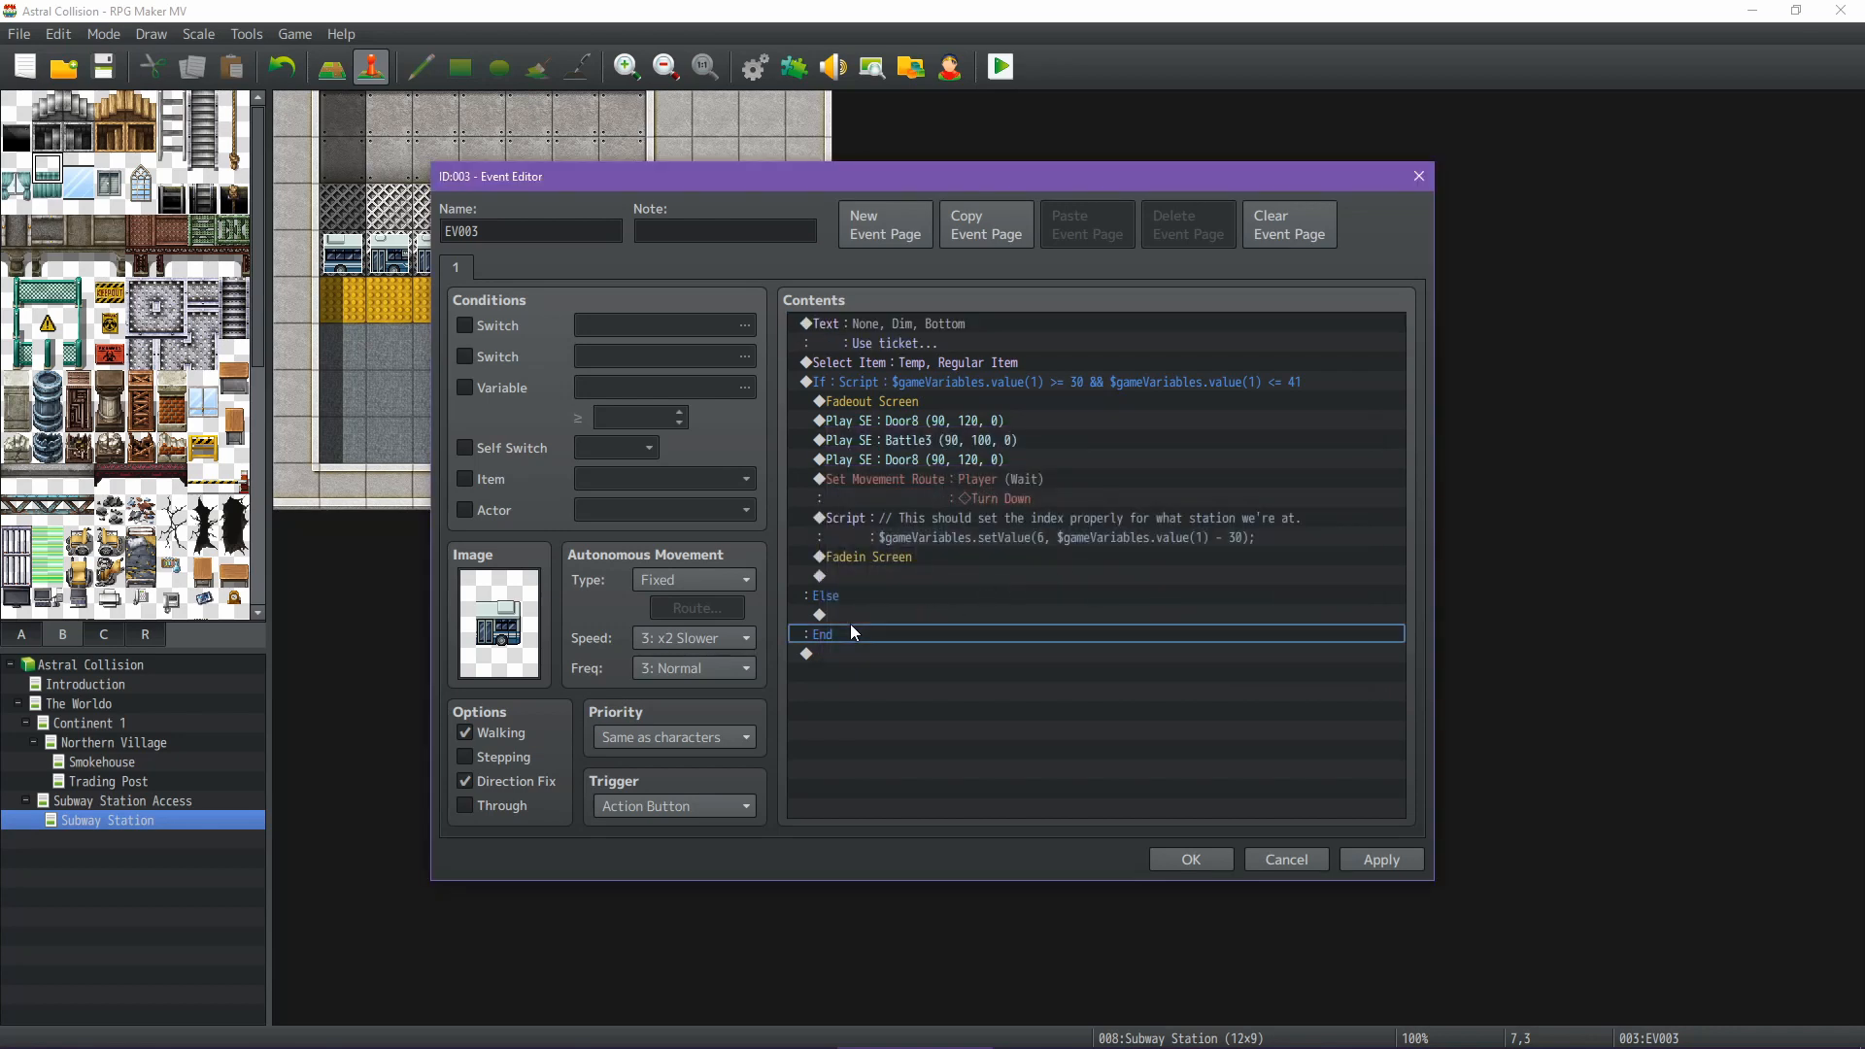
left_click(876, 615)
key("ctrl+v")
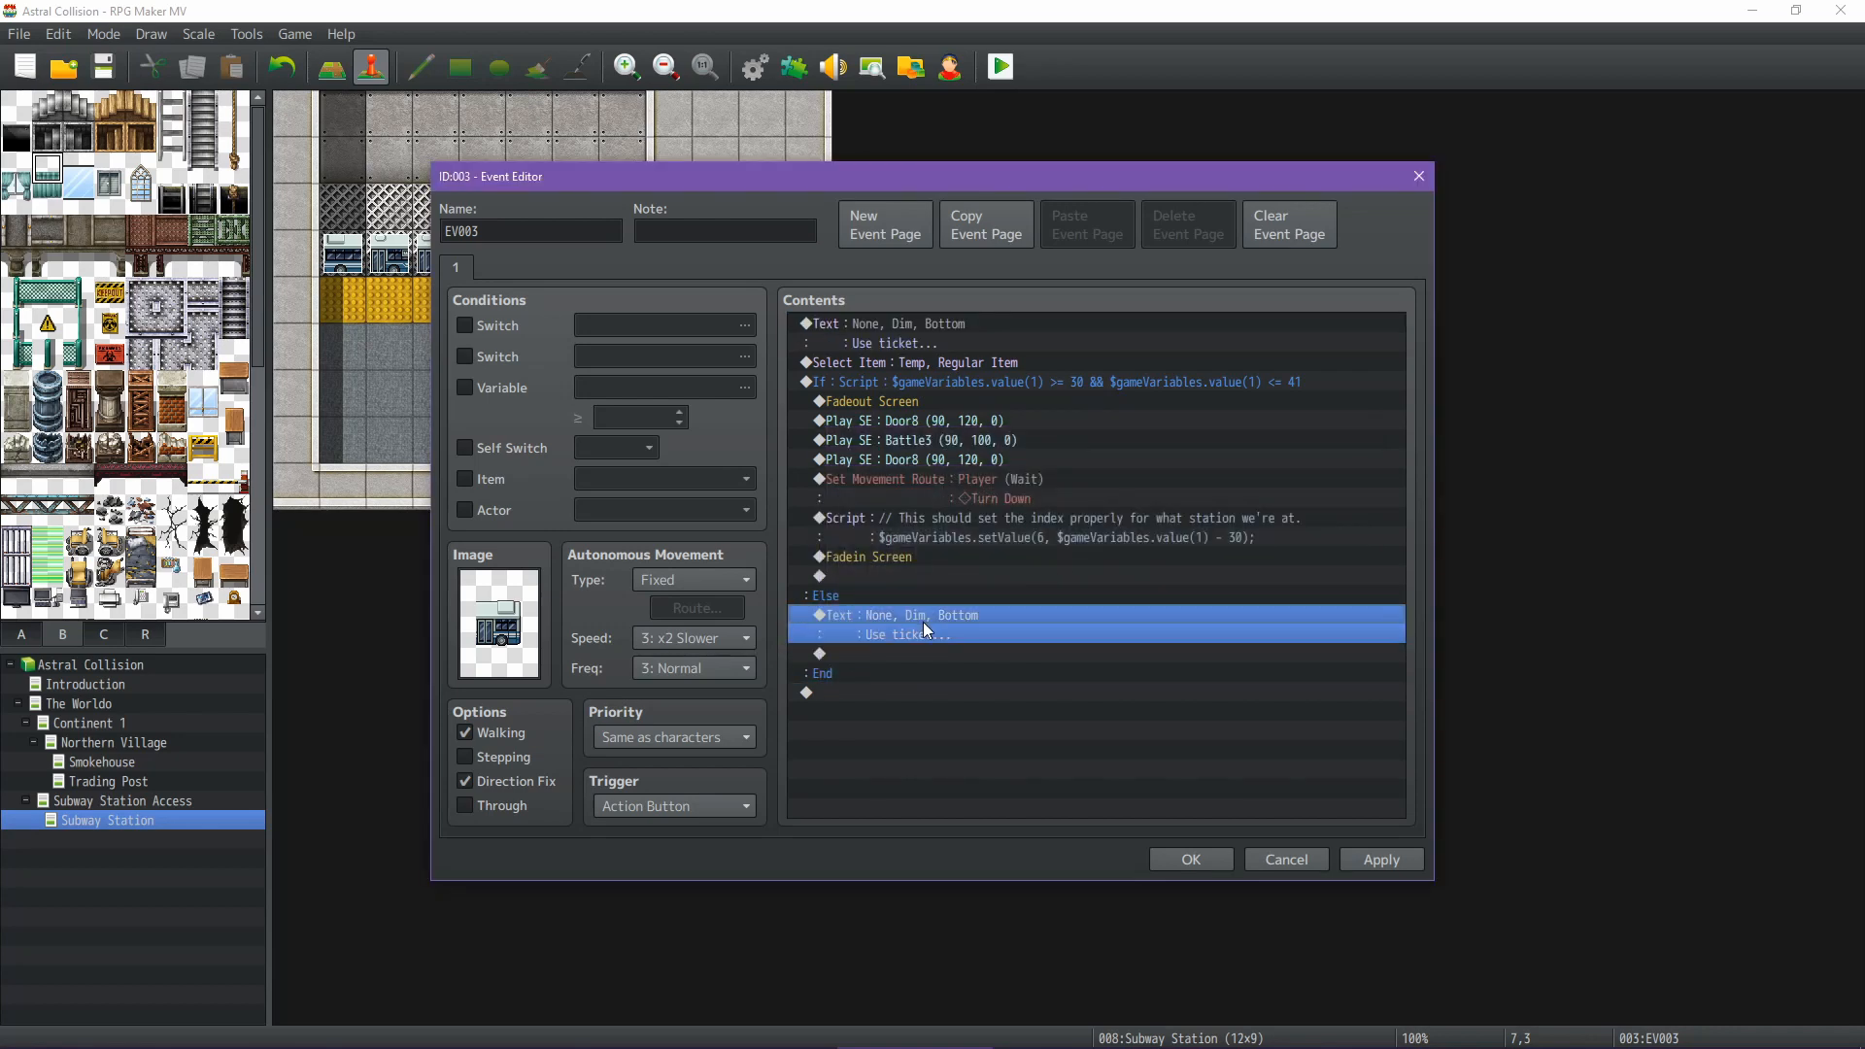
Change the Else branch message to "That's not a ticket!" with the Middle window position and apply the event changes
double_click(877, 615)
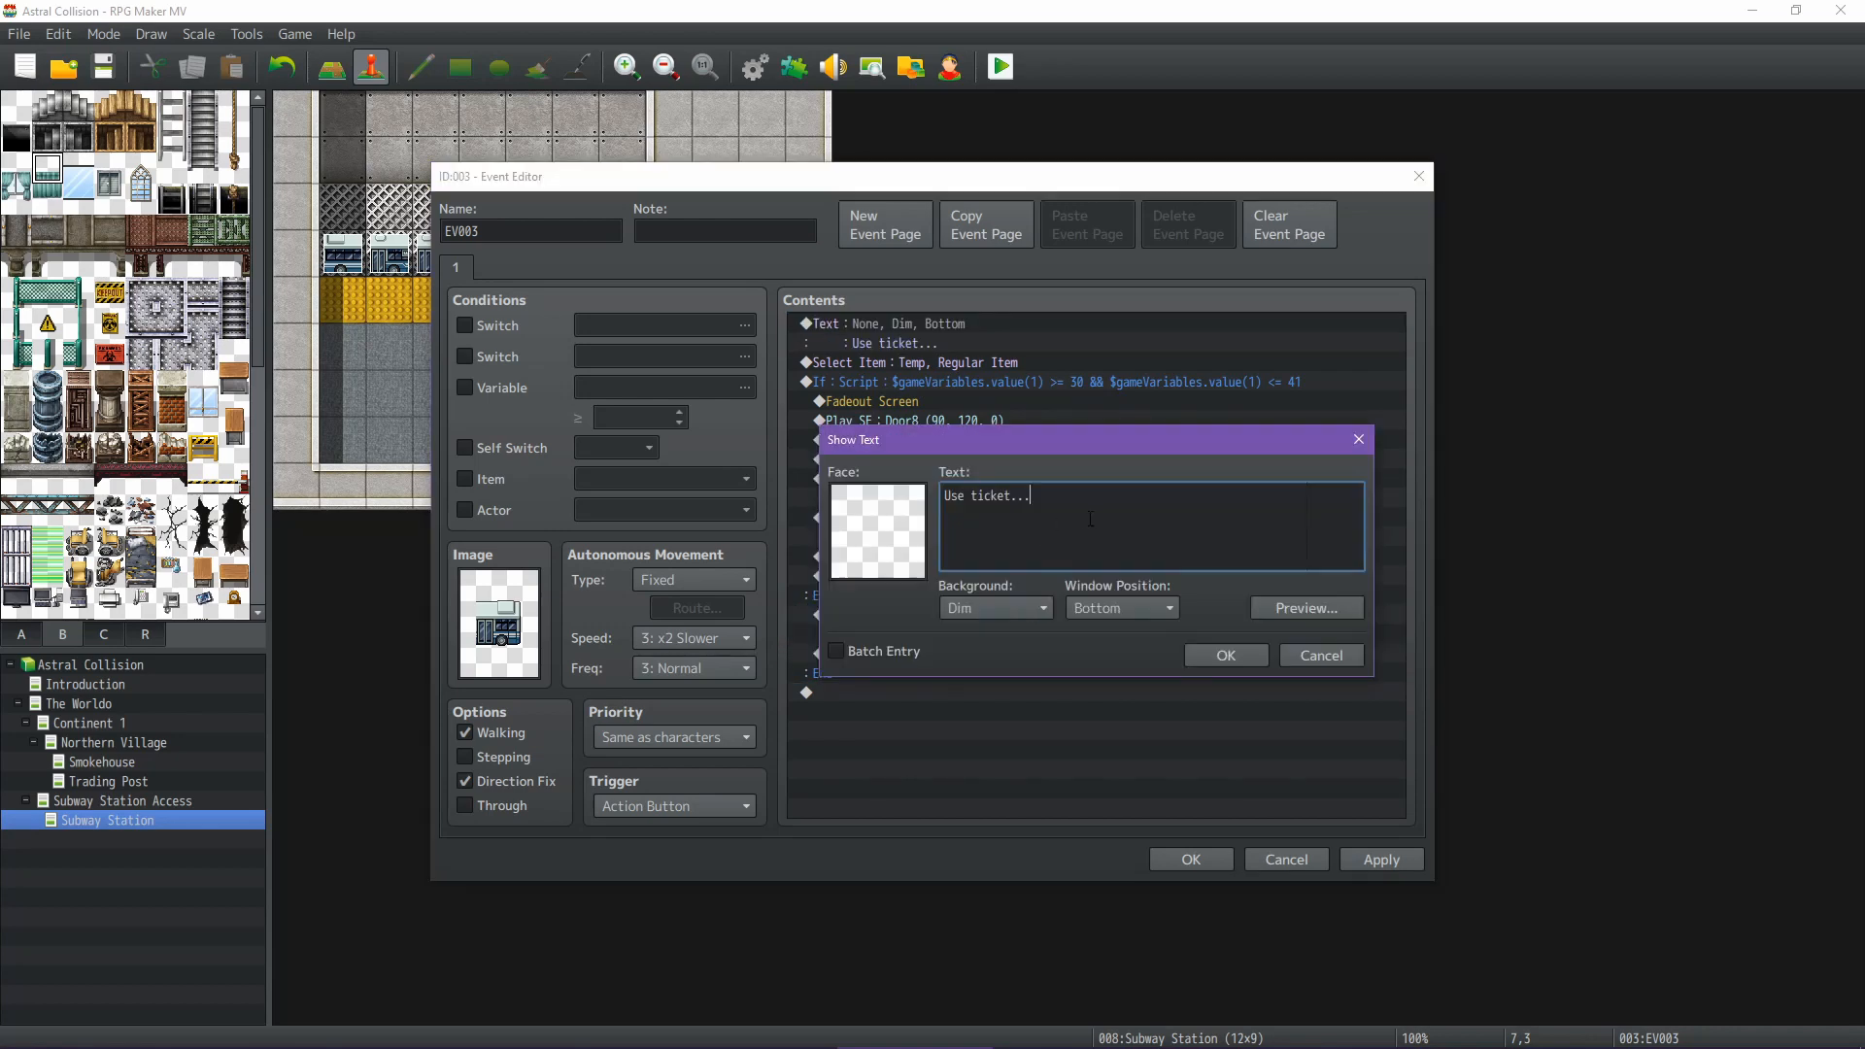
left_click(1082, 609)
left_click(1094, 656)
key("ctrl+a")
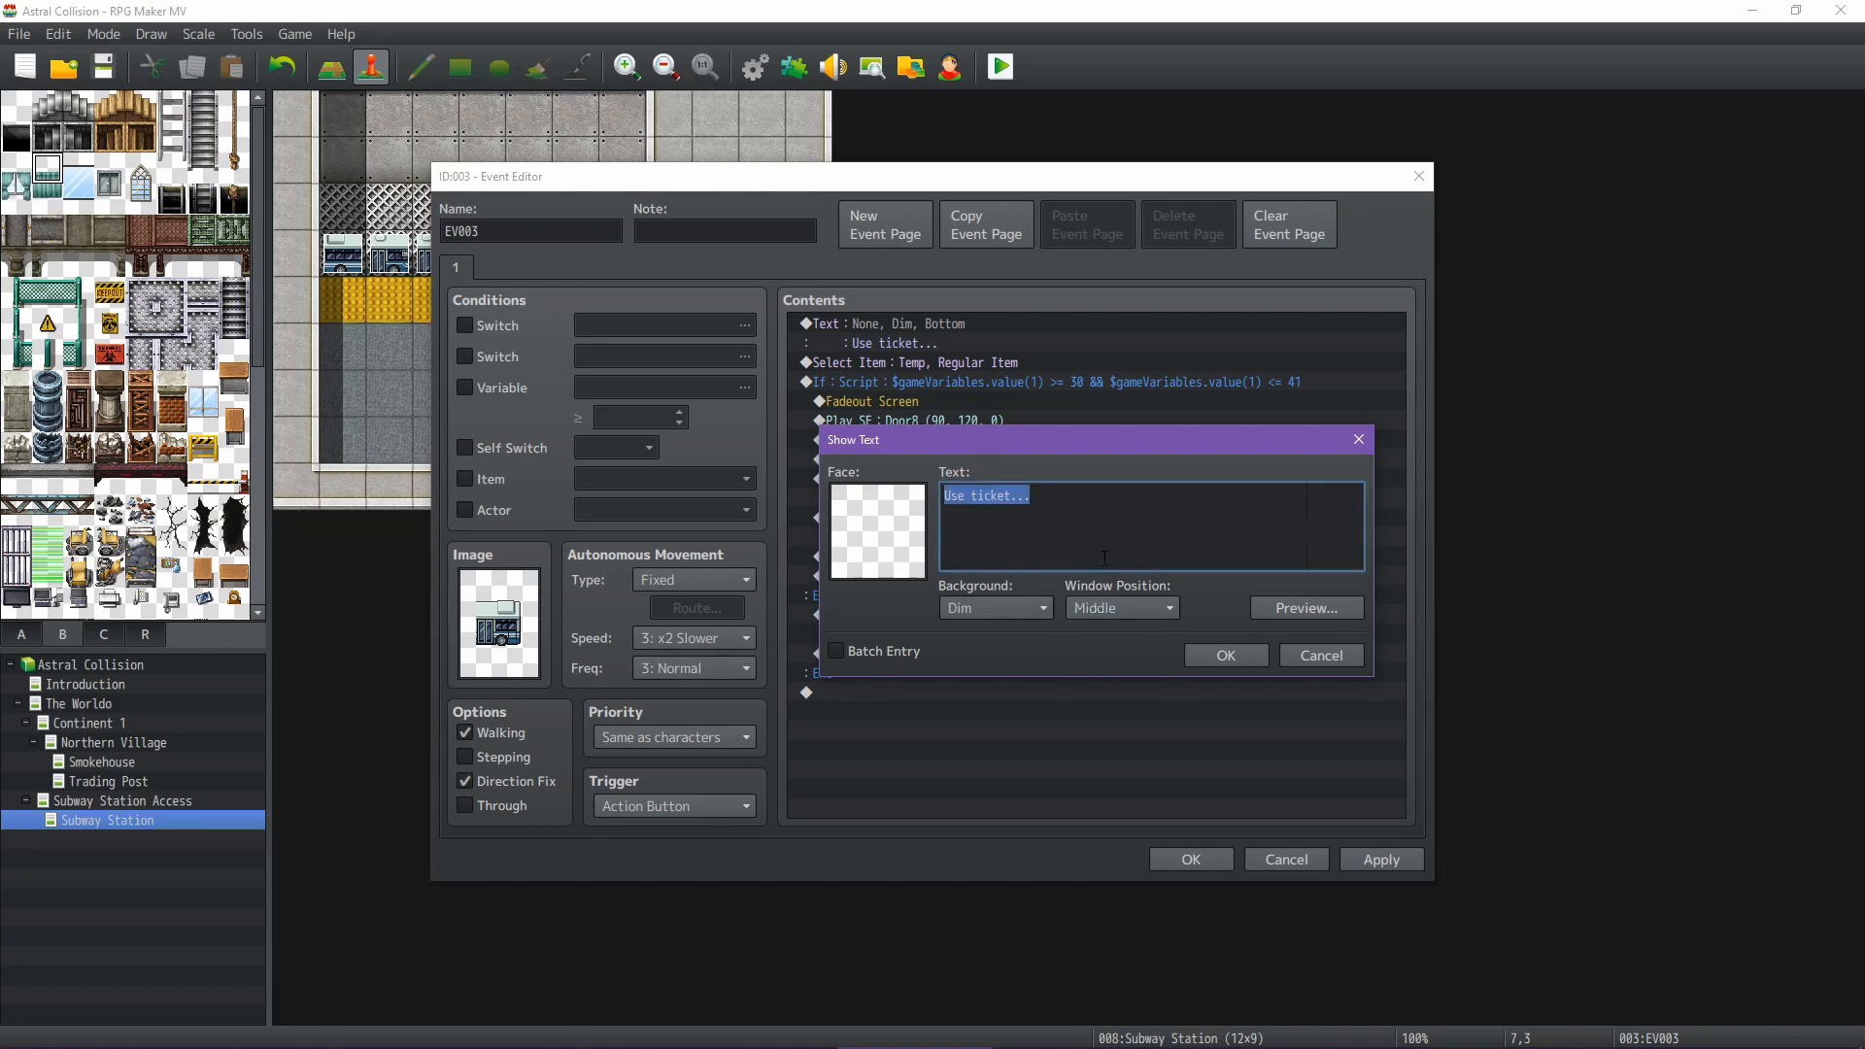
type("That's not a ticket!")
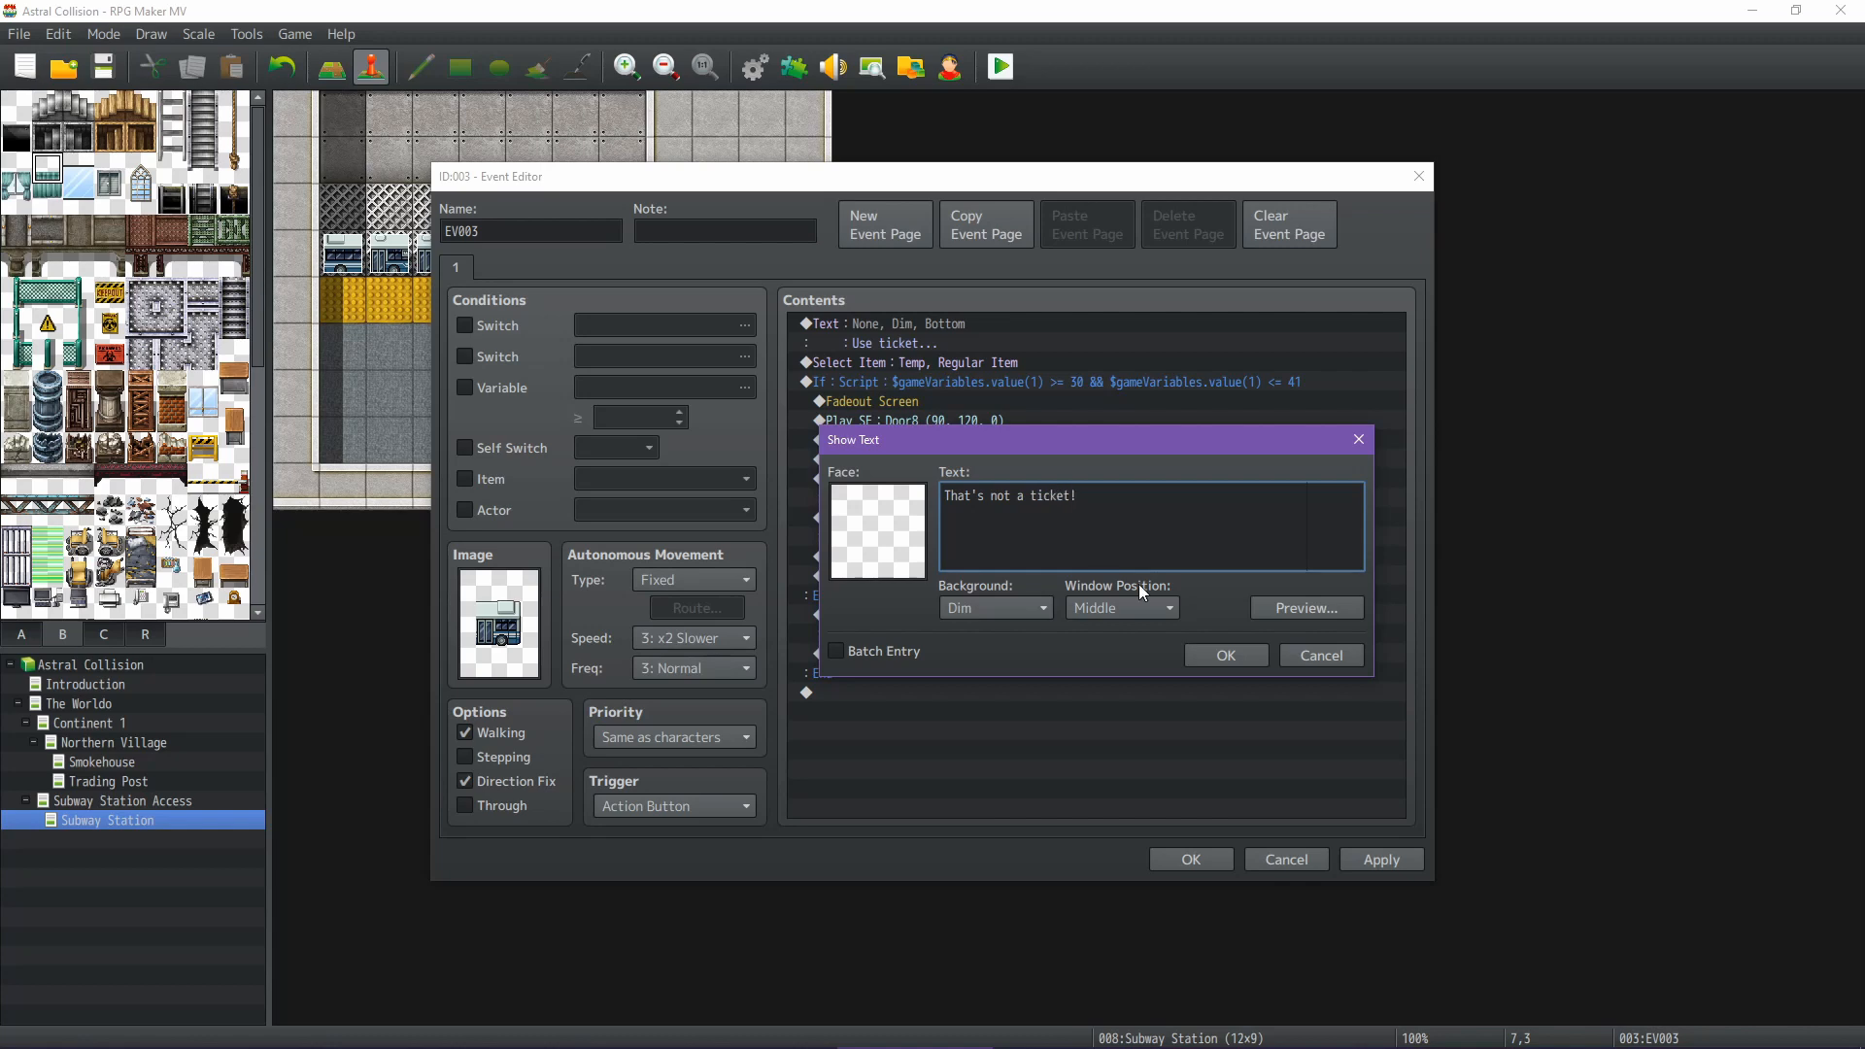
left_click(1224, 656)
left_click(1384, 857)
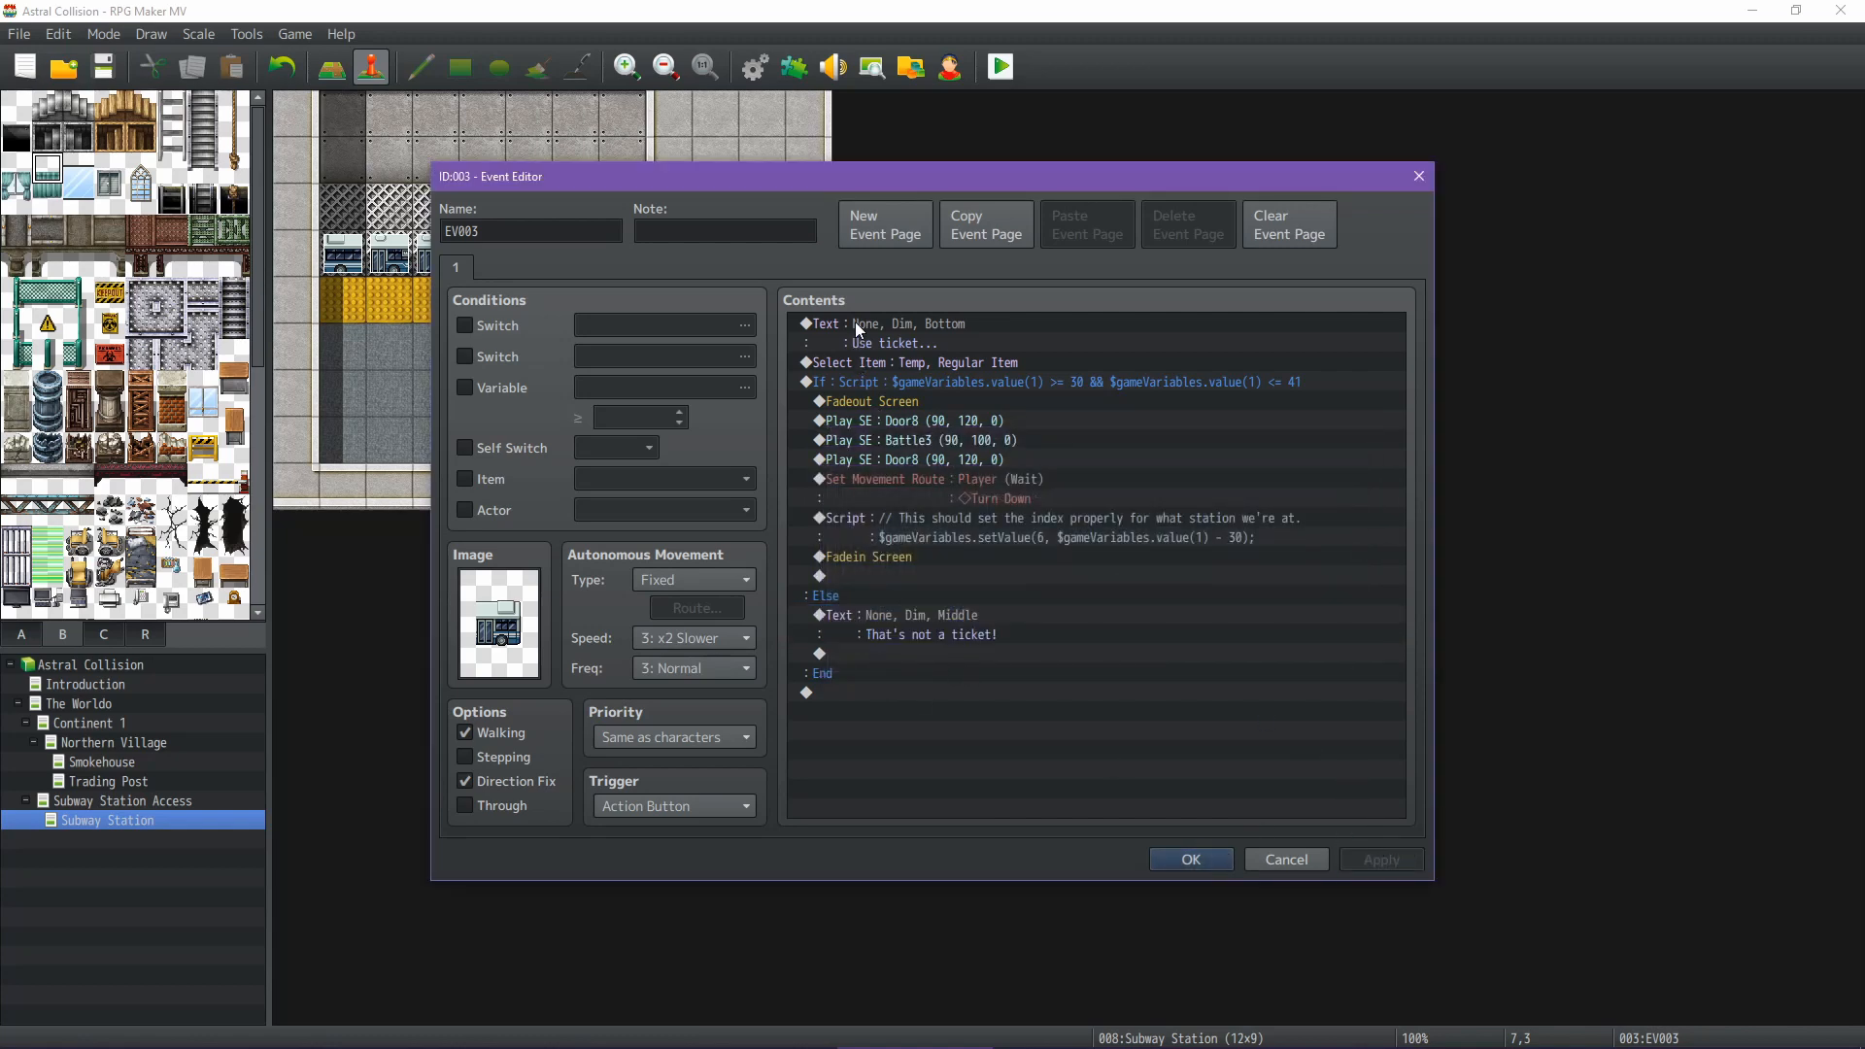
Copy all of EV003's ticket commands and paste them into the neighbouring event EV004, saving both events
left_click_drag(855, 323, 866, 393)
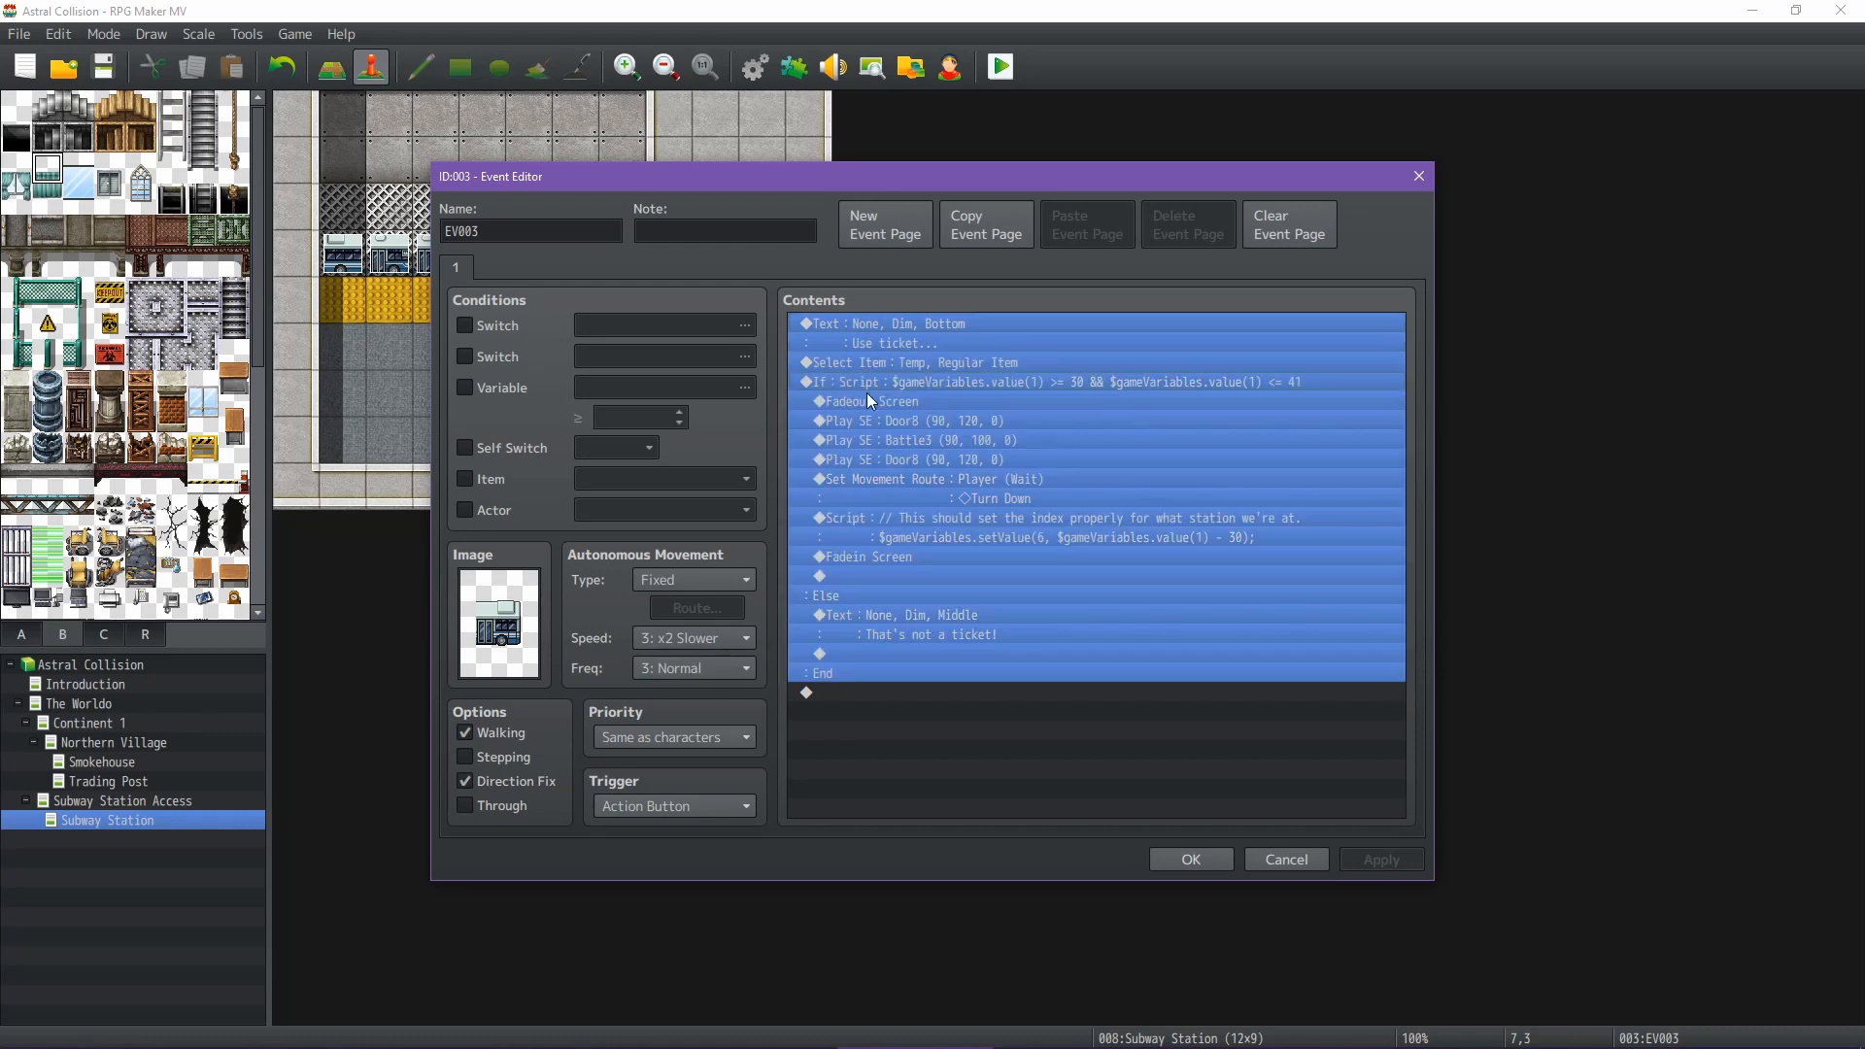
left_click(1191, 859)
double_click(578, 255)
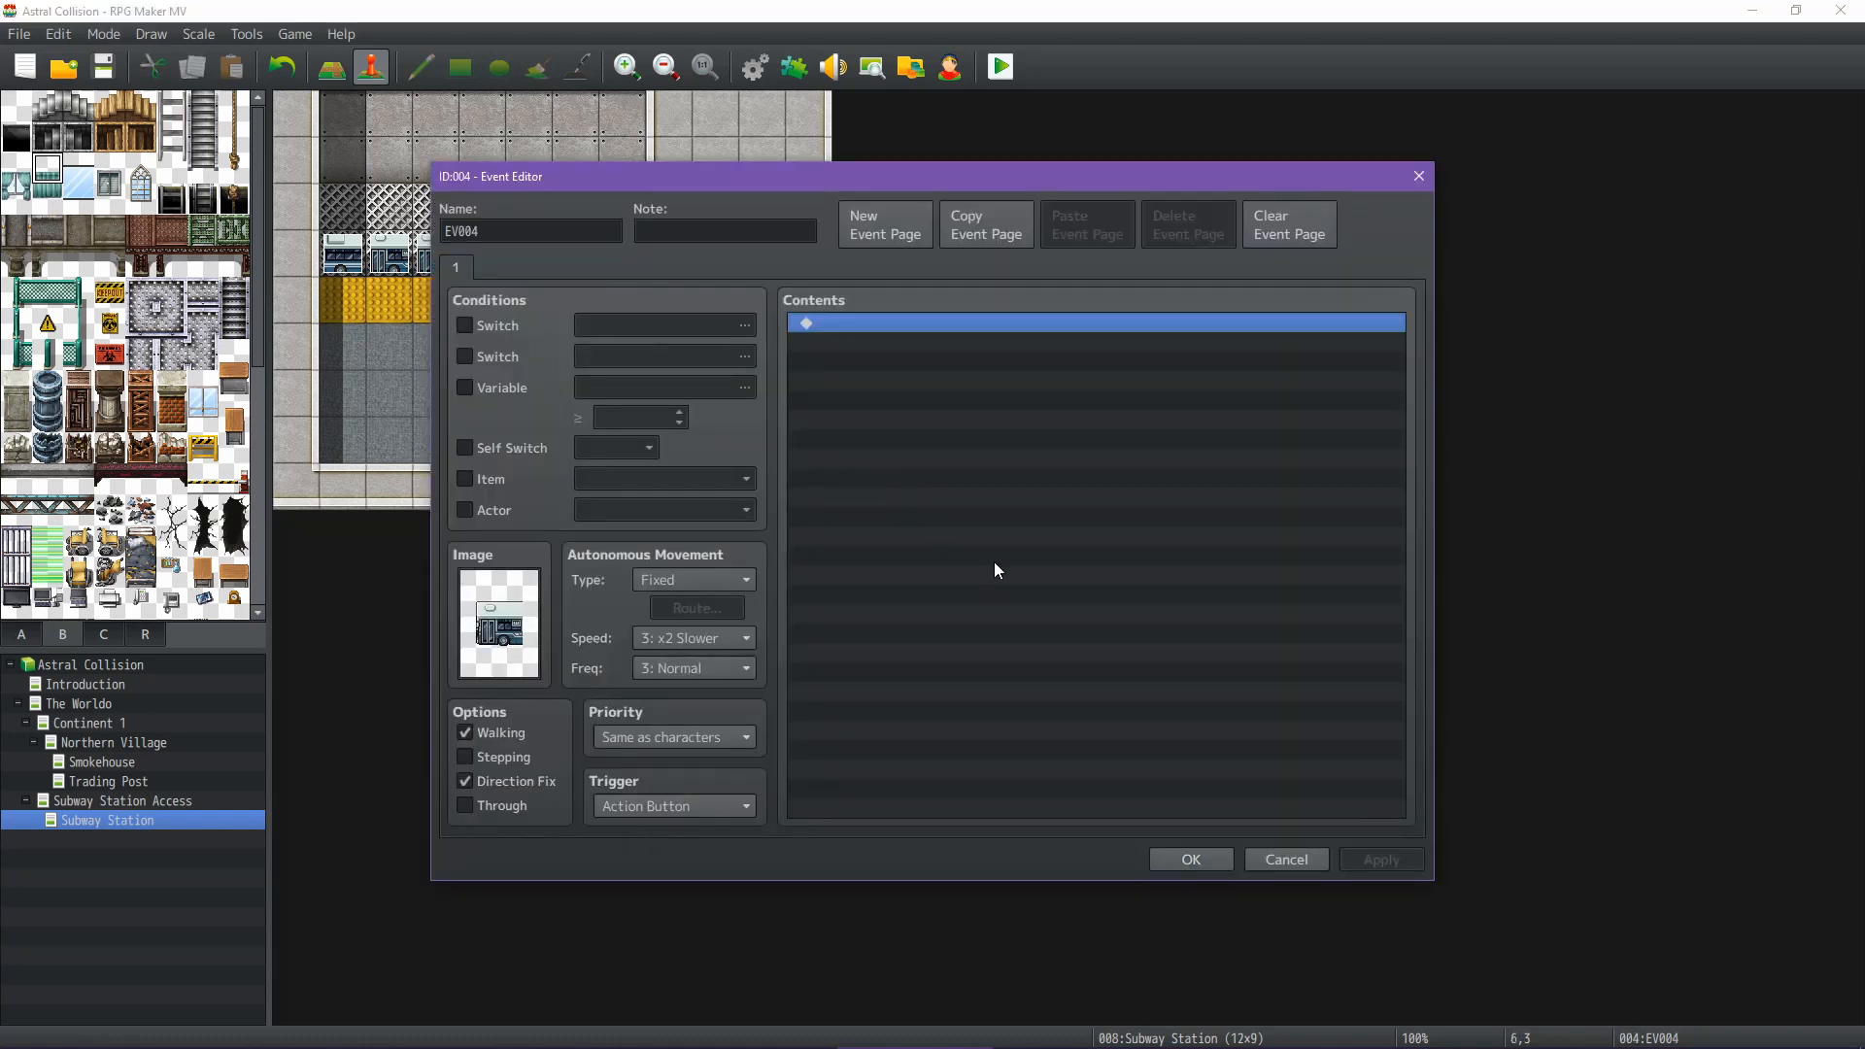
key("ctrl+v")
left_click(1365, 857)
left_click(1203, 860)
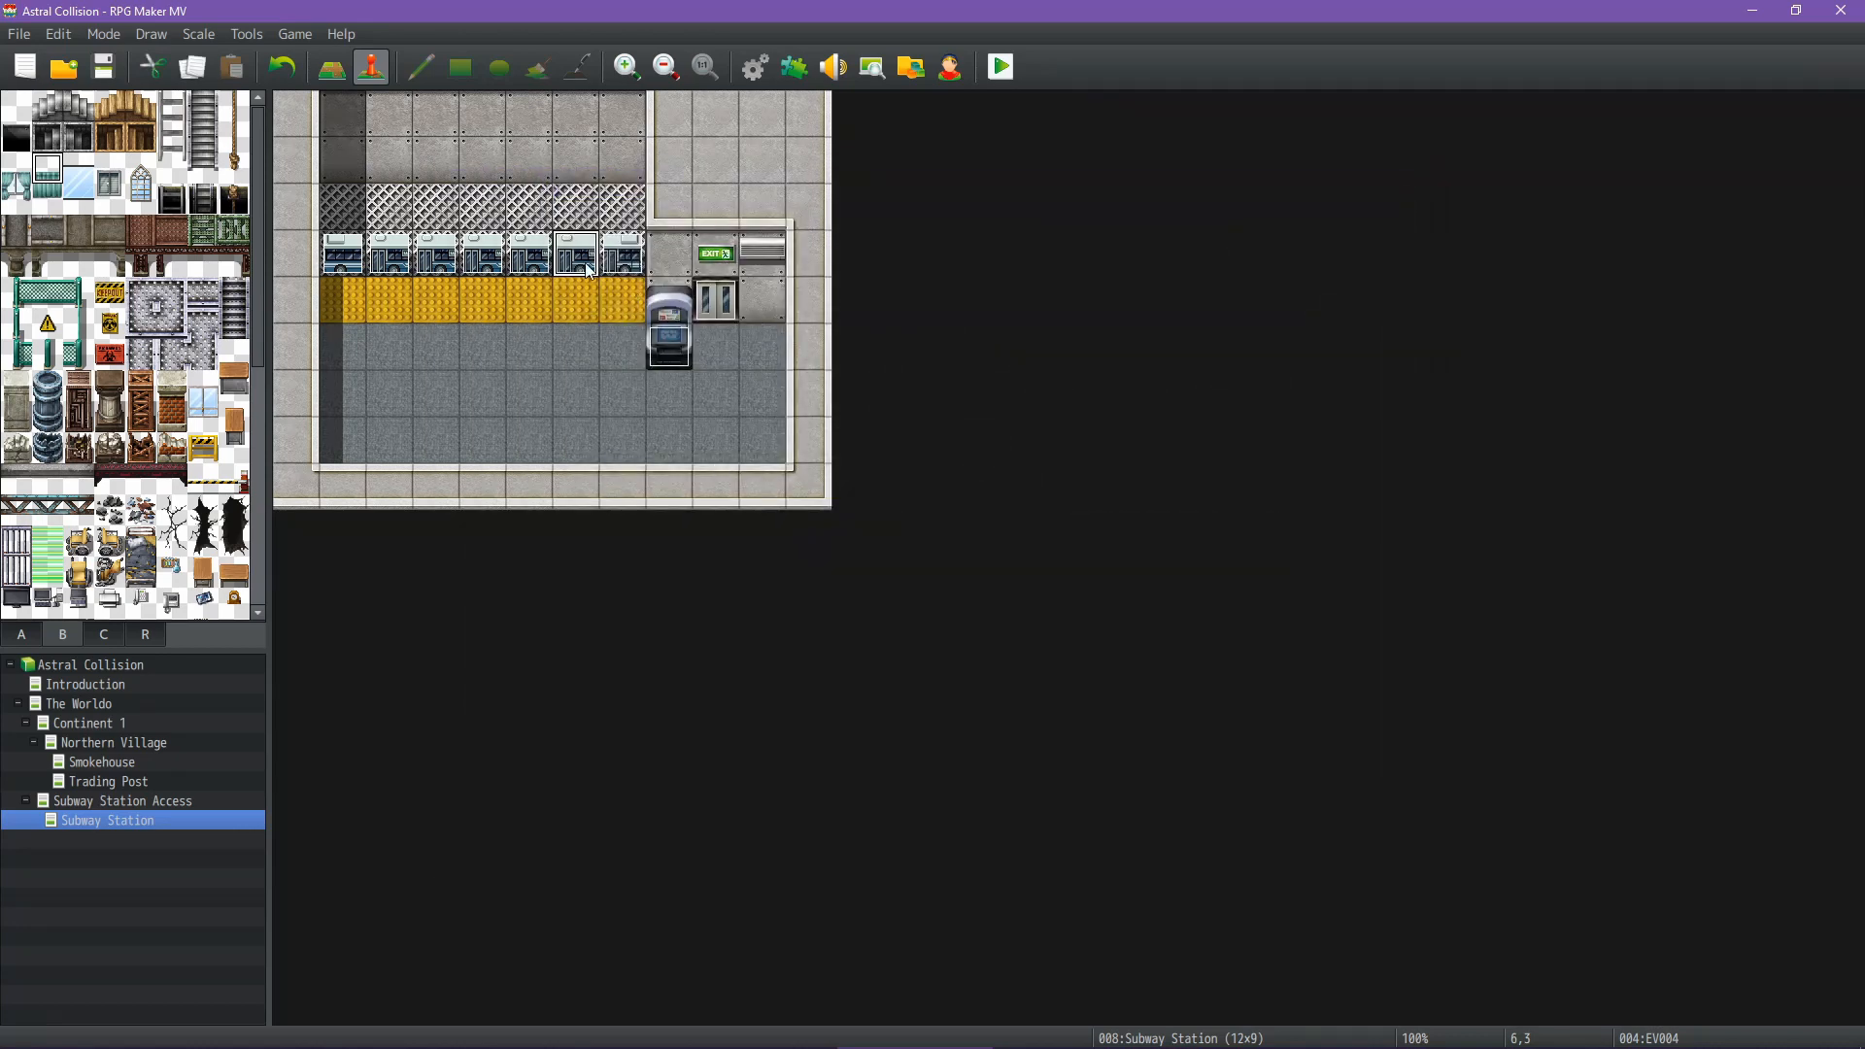
Paste the ticket commands into event EV005, save it and reopen it to check its contents
double_click(540, 264)
key("ctrl+v")
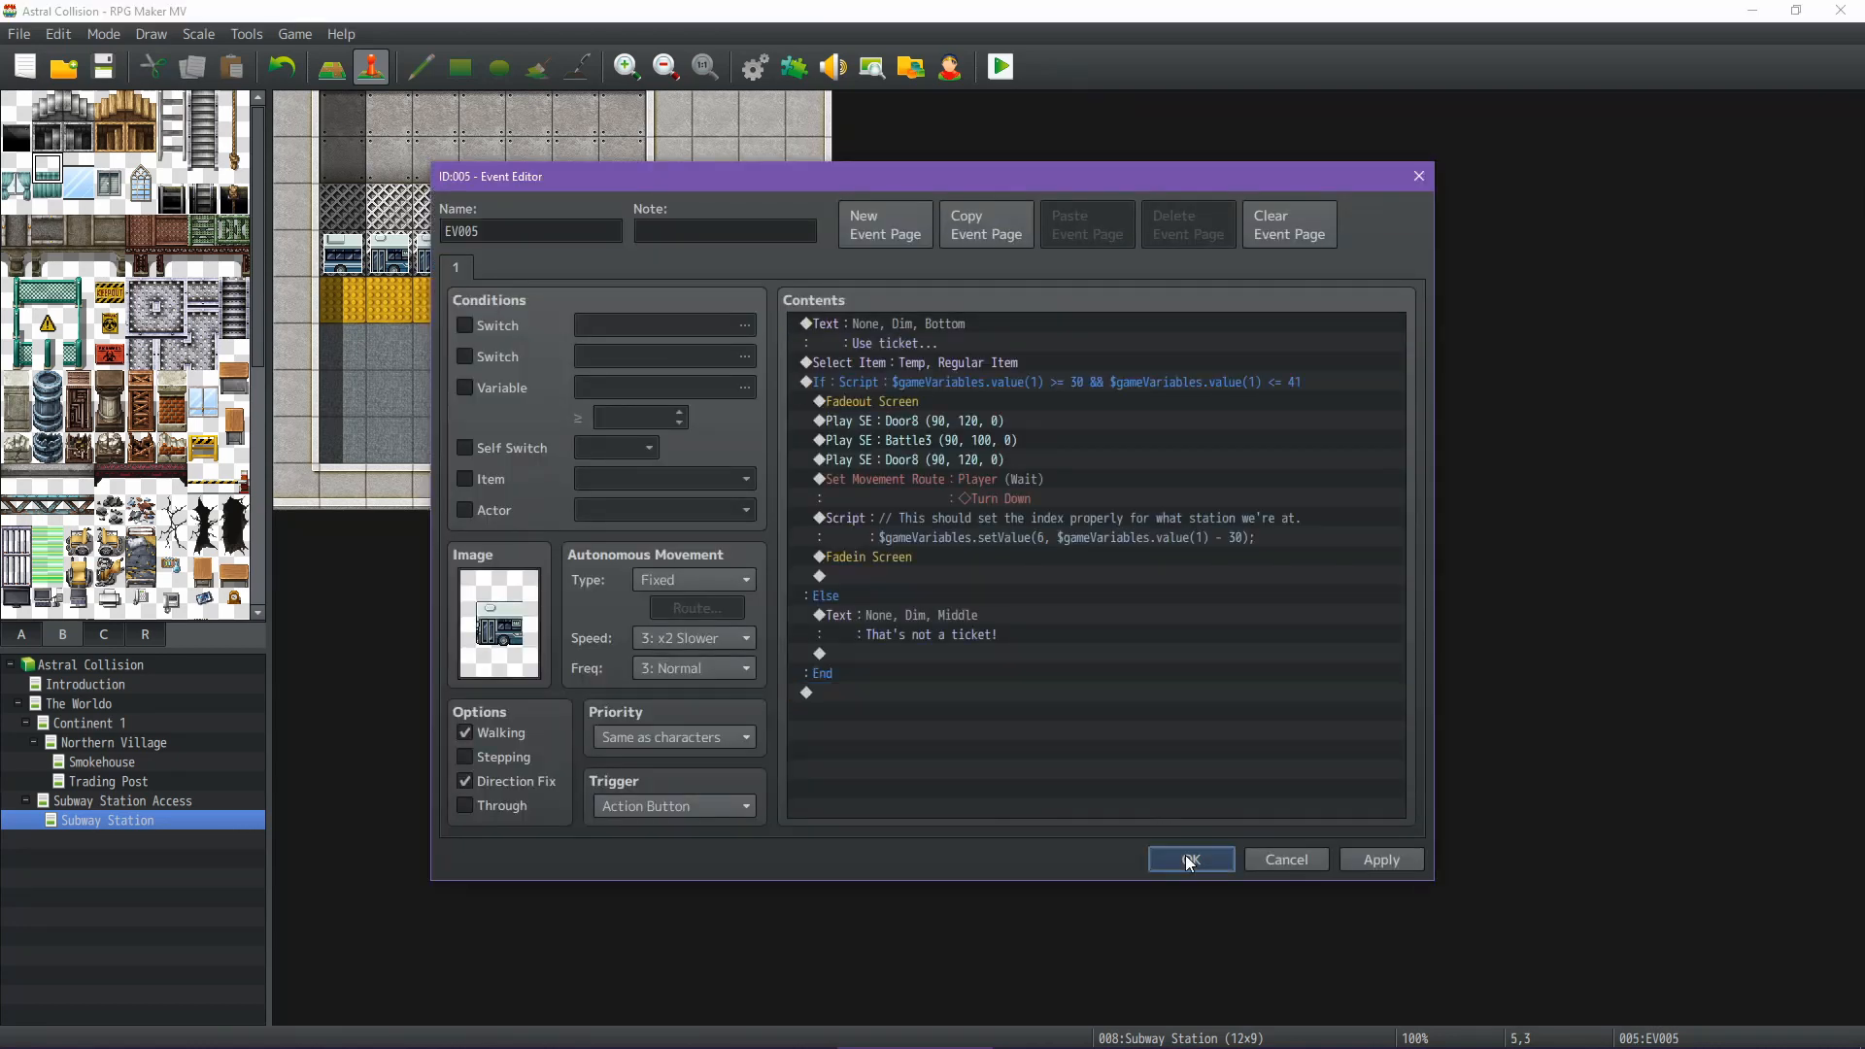
left_click(1189, 860)
double_click(531, 259)
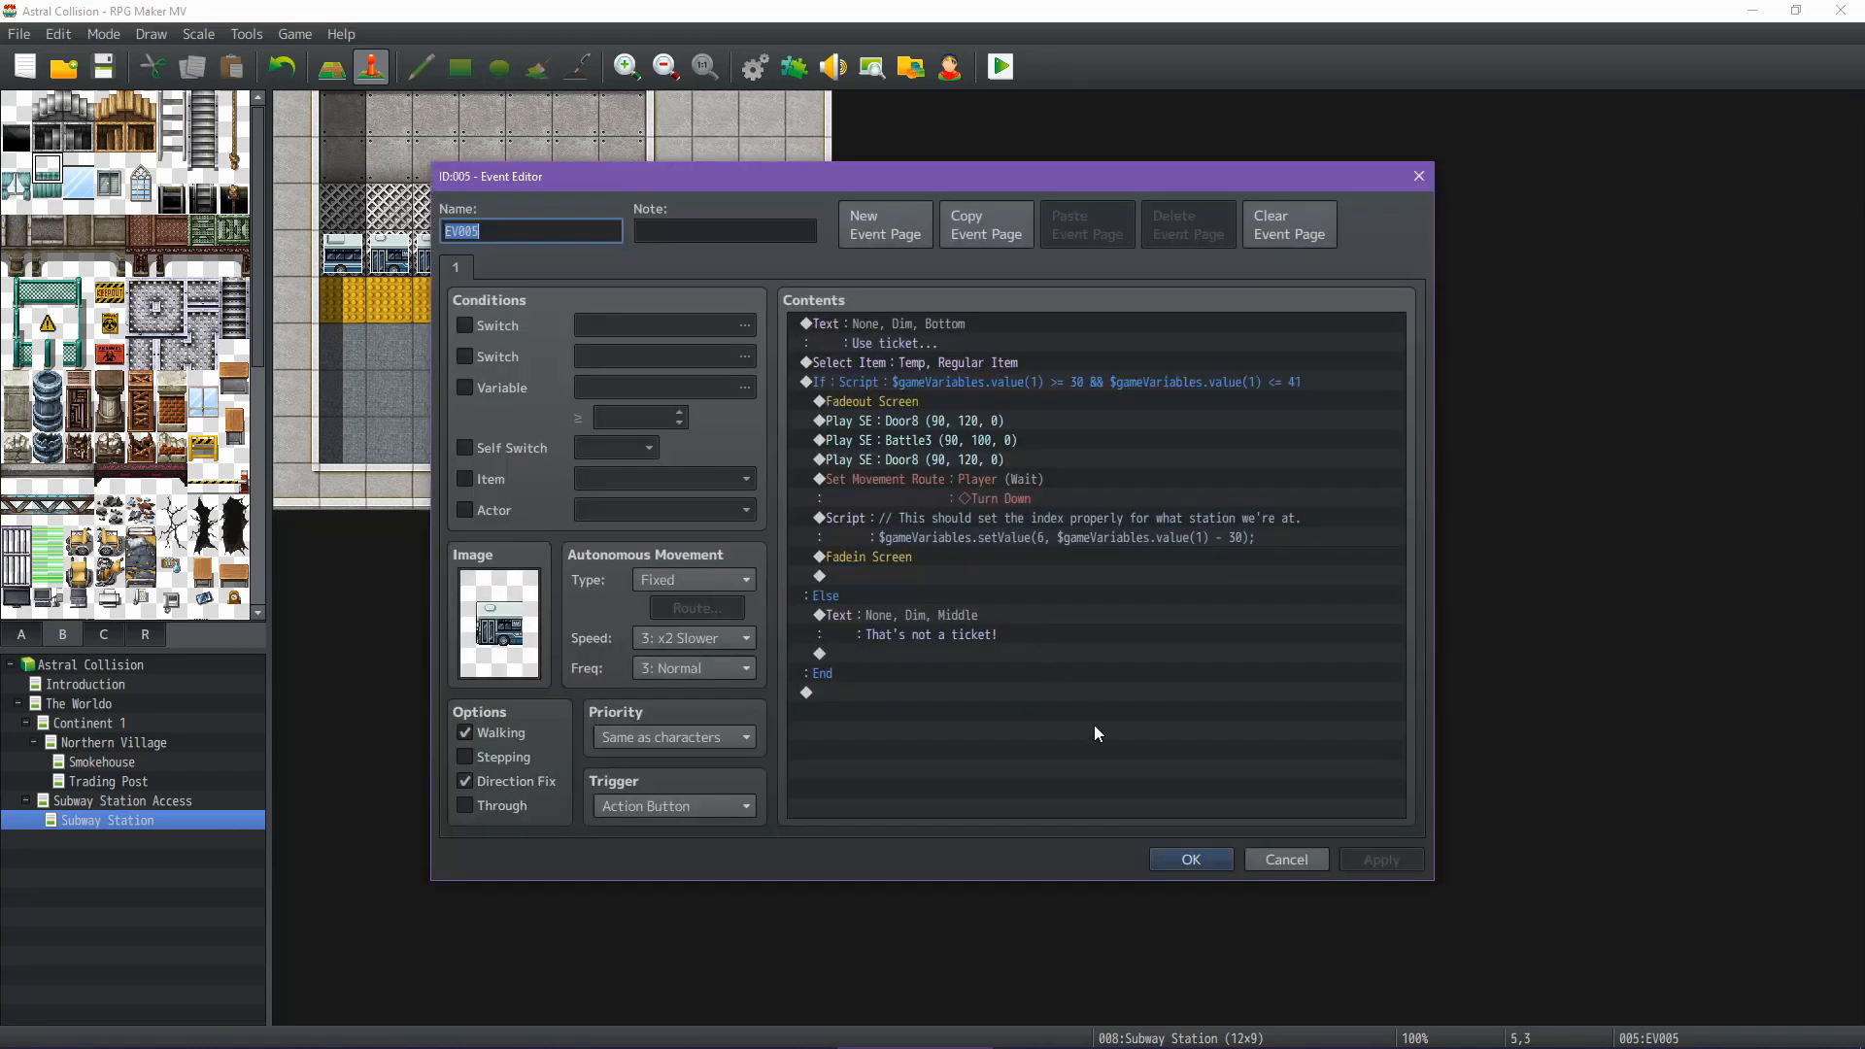
left_click(1180, 855)
Paste the ticket commands into event EV006 and into the event between EV006 and EV008, saving each
double_click(492, 272)
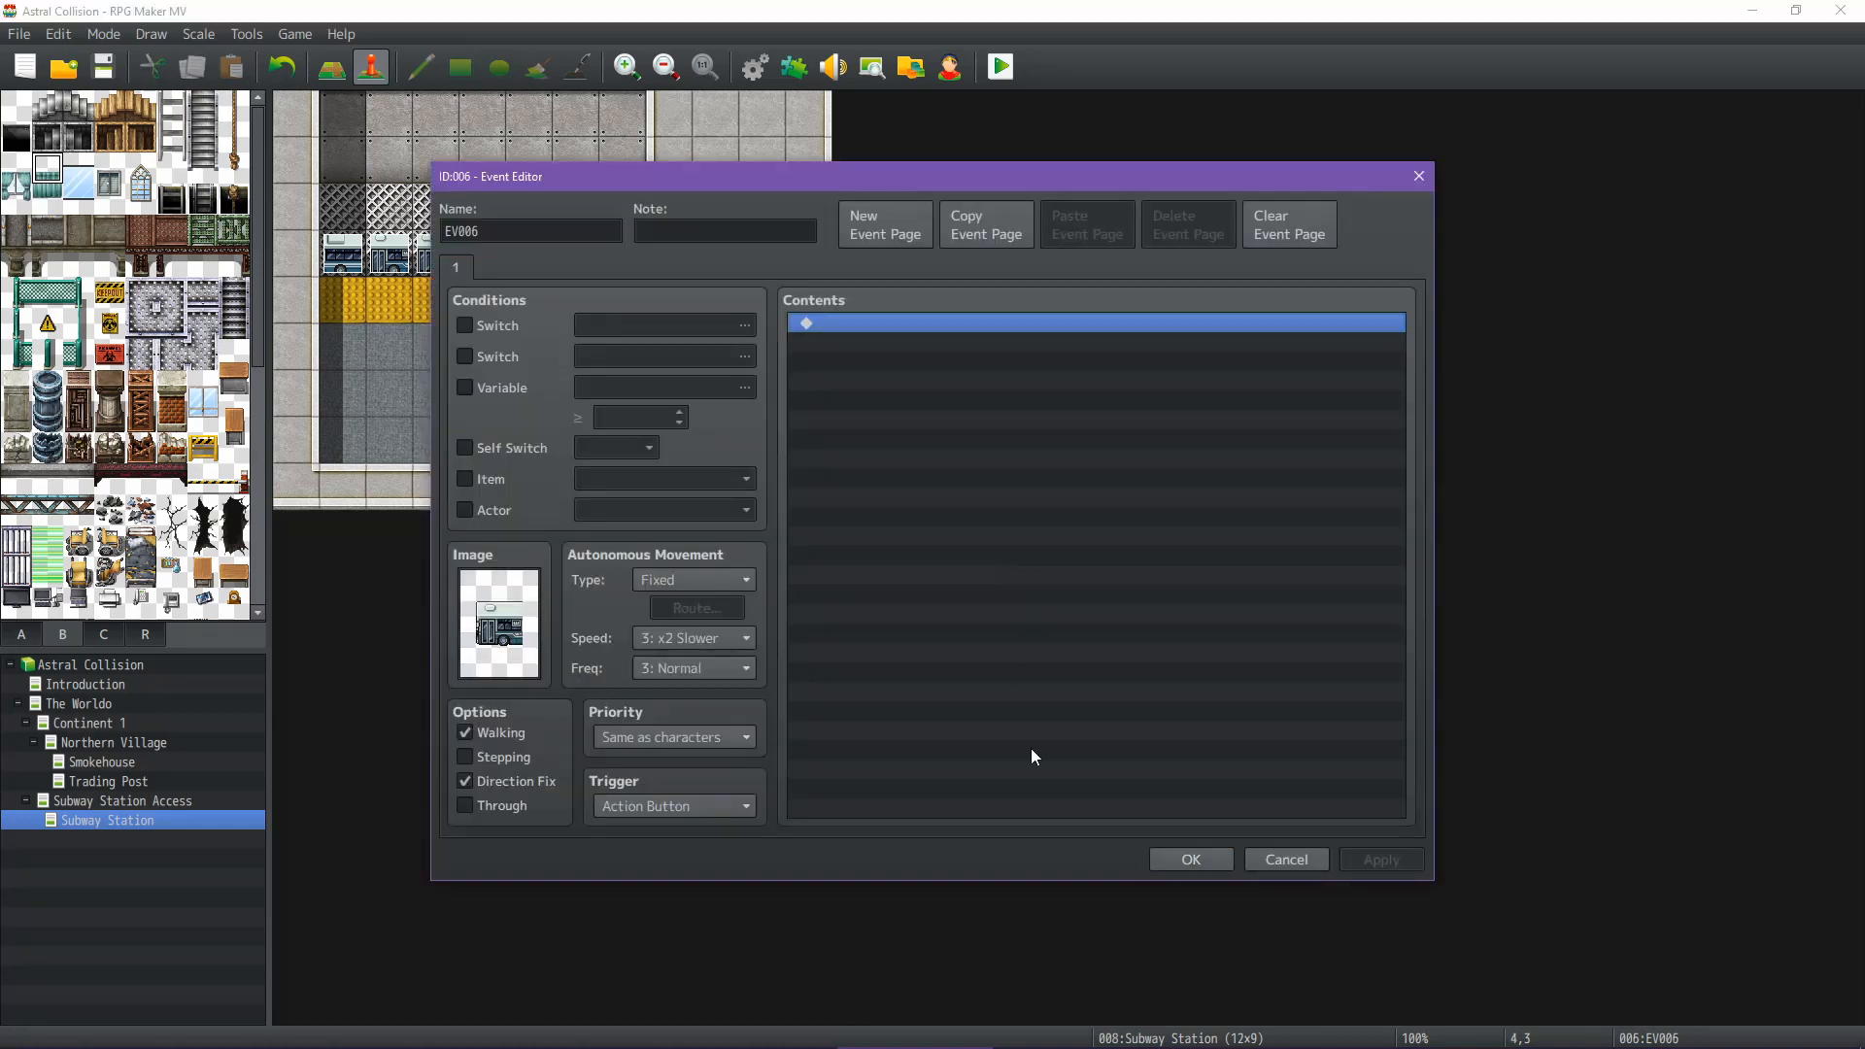
key("ctrl+v")
left_click(1189, 860)
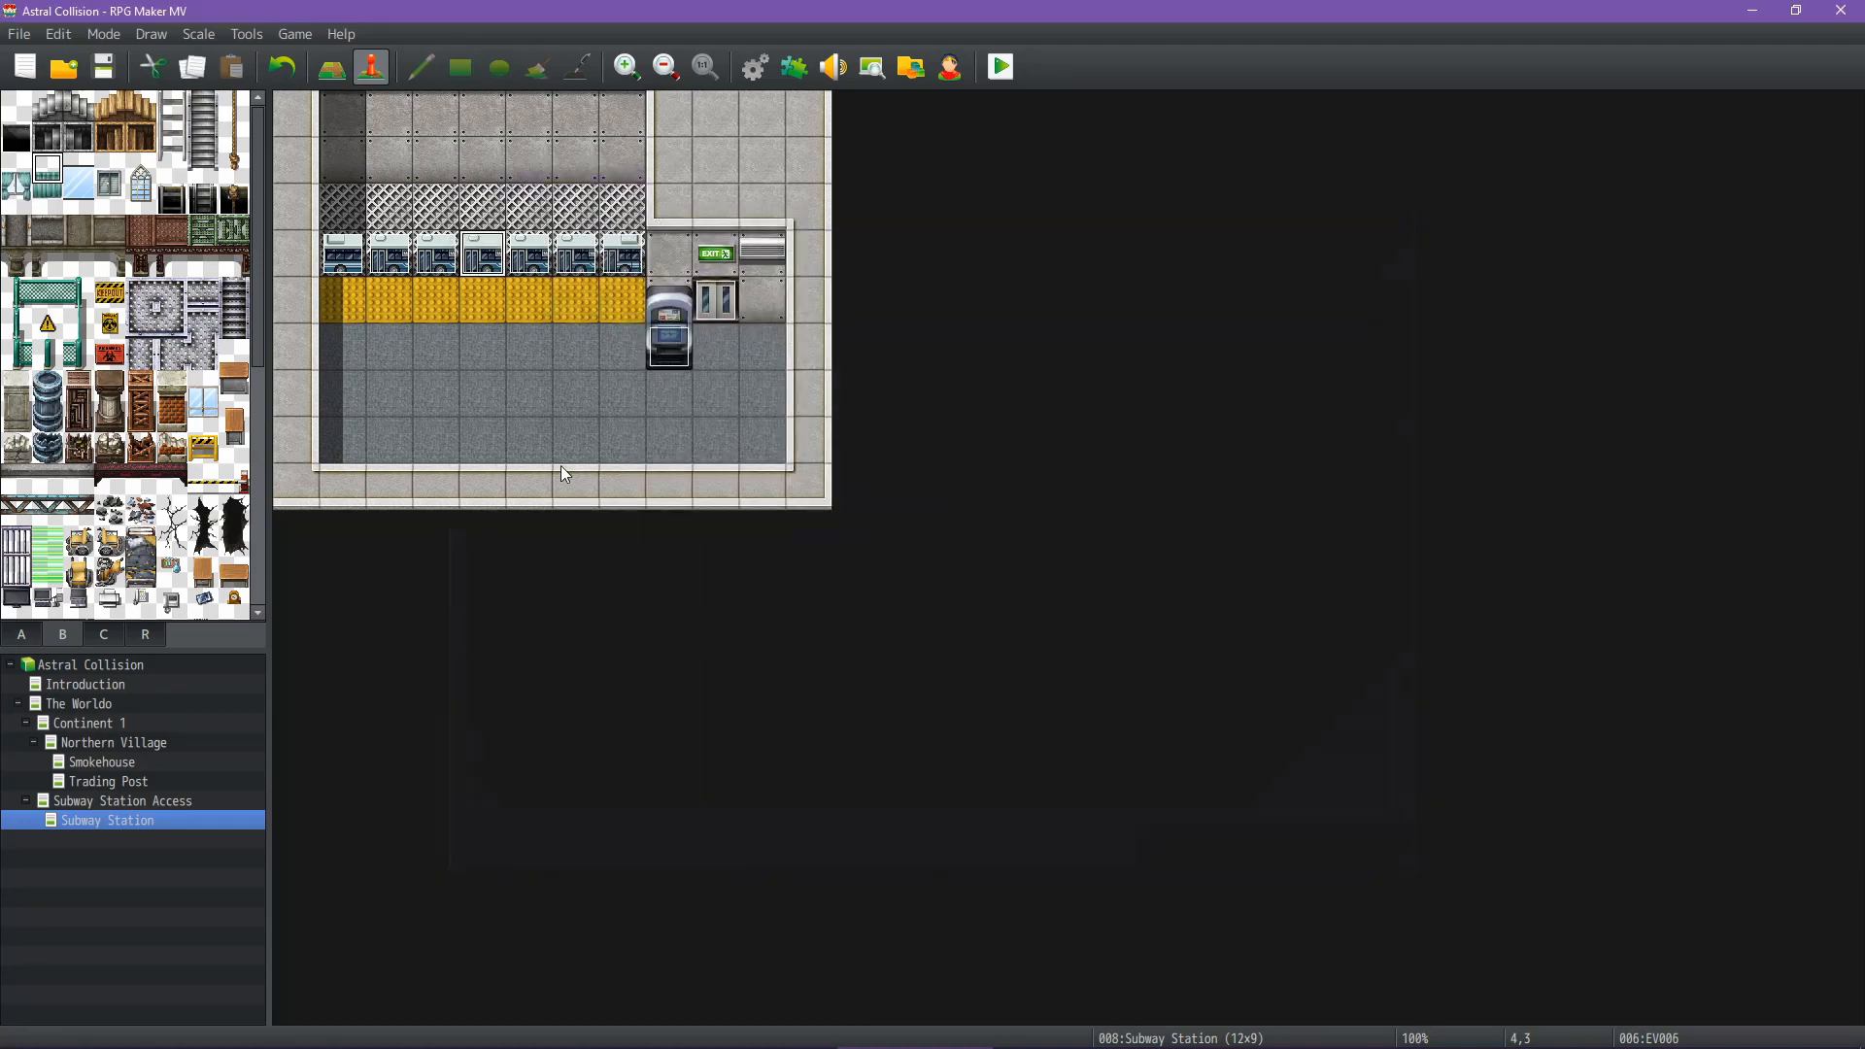
double_click(438, 261)
key("ctrl+v")
left_click(1193, 859)
Paste the ticket commands into the last two train events, EV008 and EV009, saving each
double_click(389, 255)
key("ctrl+v")
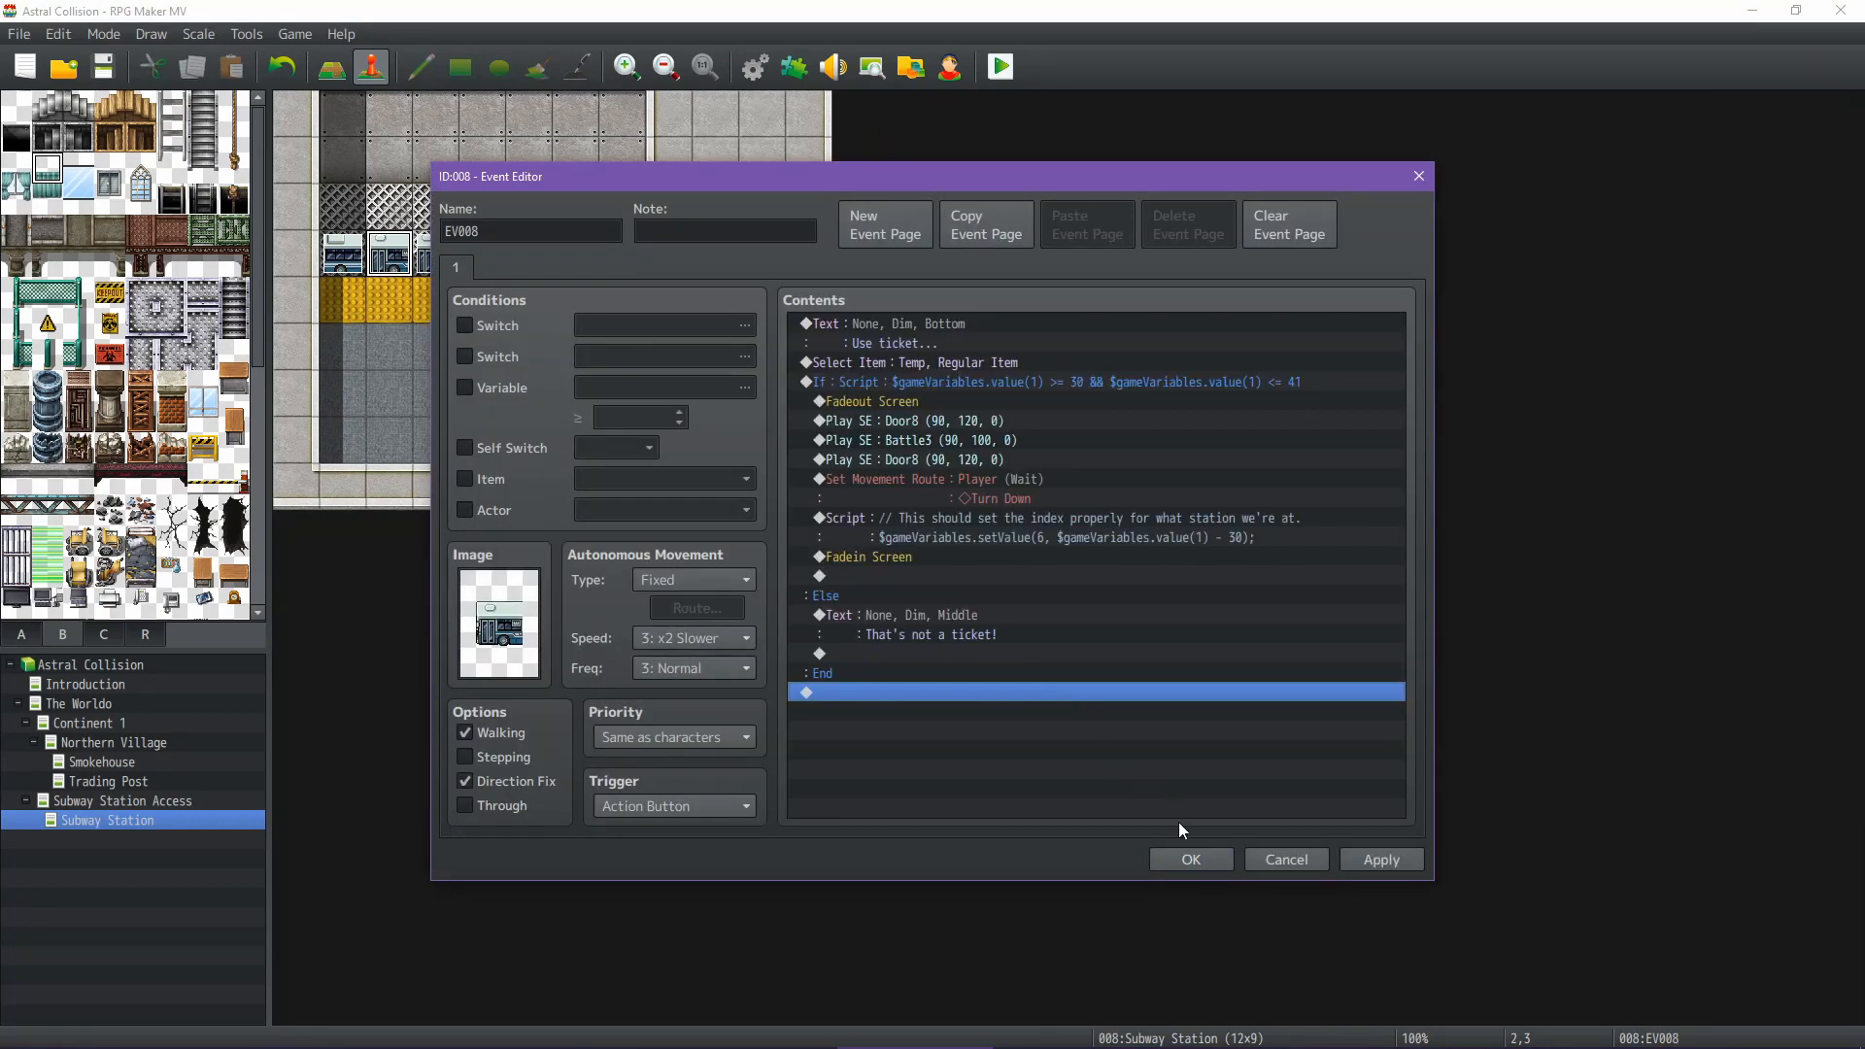
left_click(1191, 860)
double_click(344, 254)
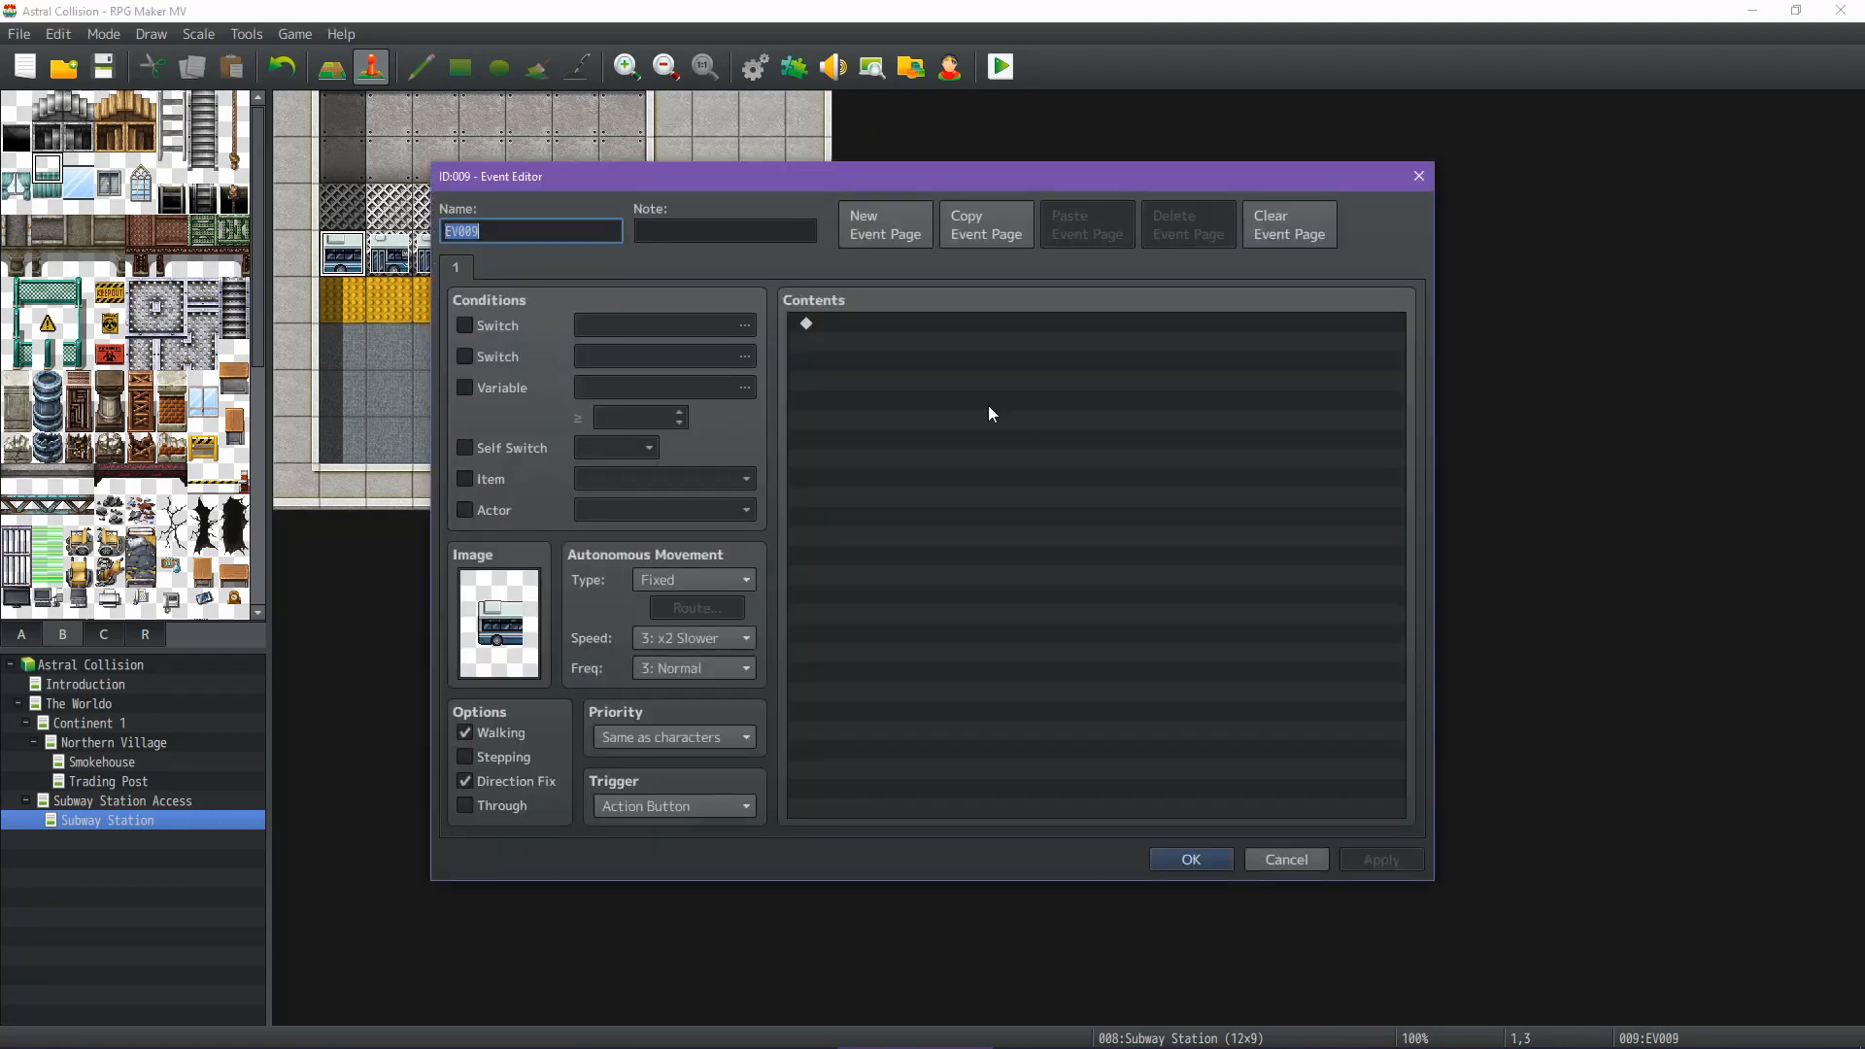
key("ctrl+v")
left_click(1191, 858)
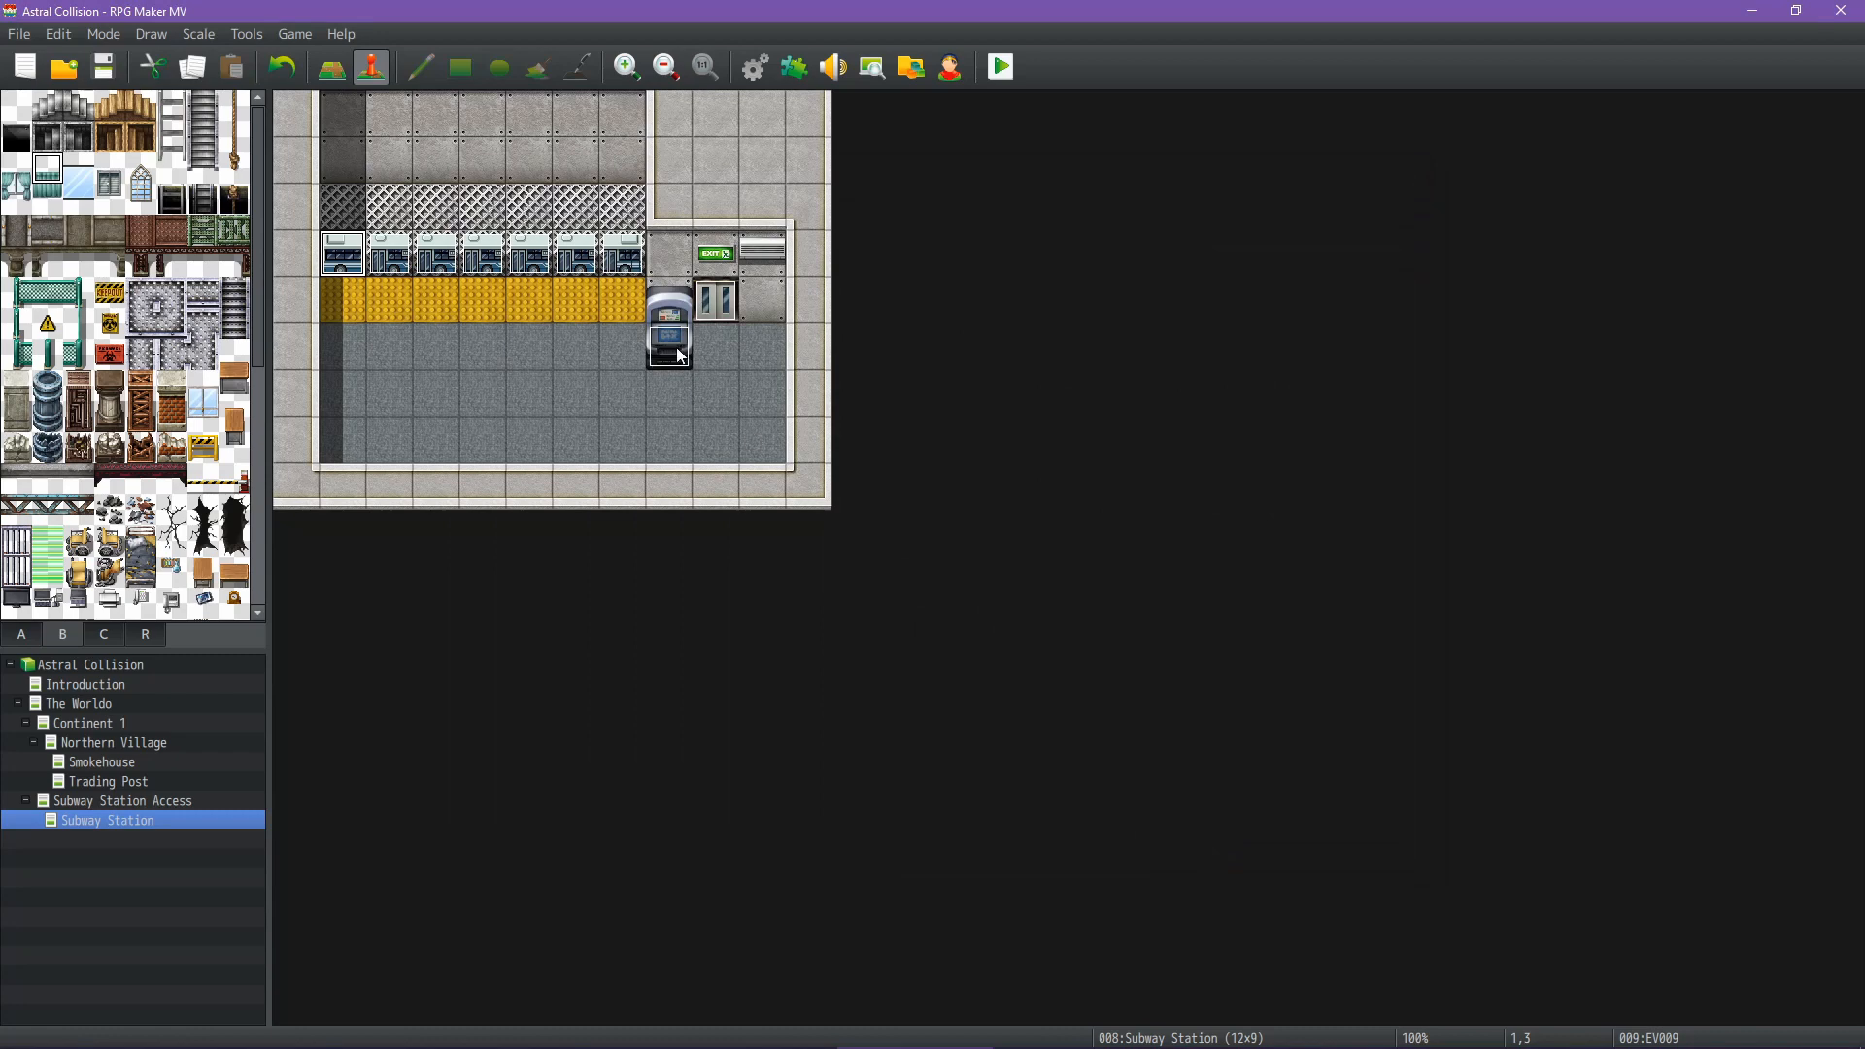
Delete the Select Item command and the unfinished script condition from the ticket kiosk event
double_click(681, 357)
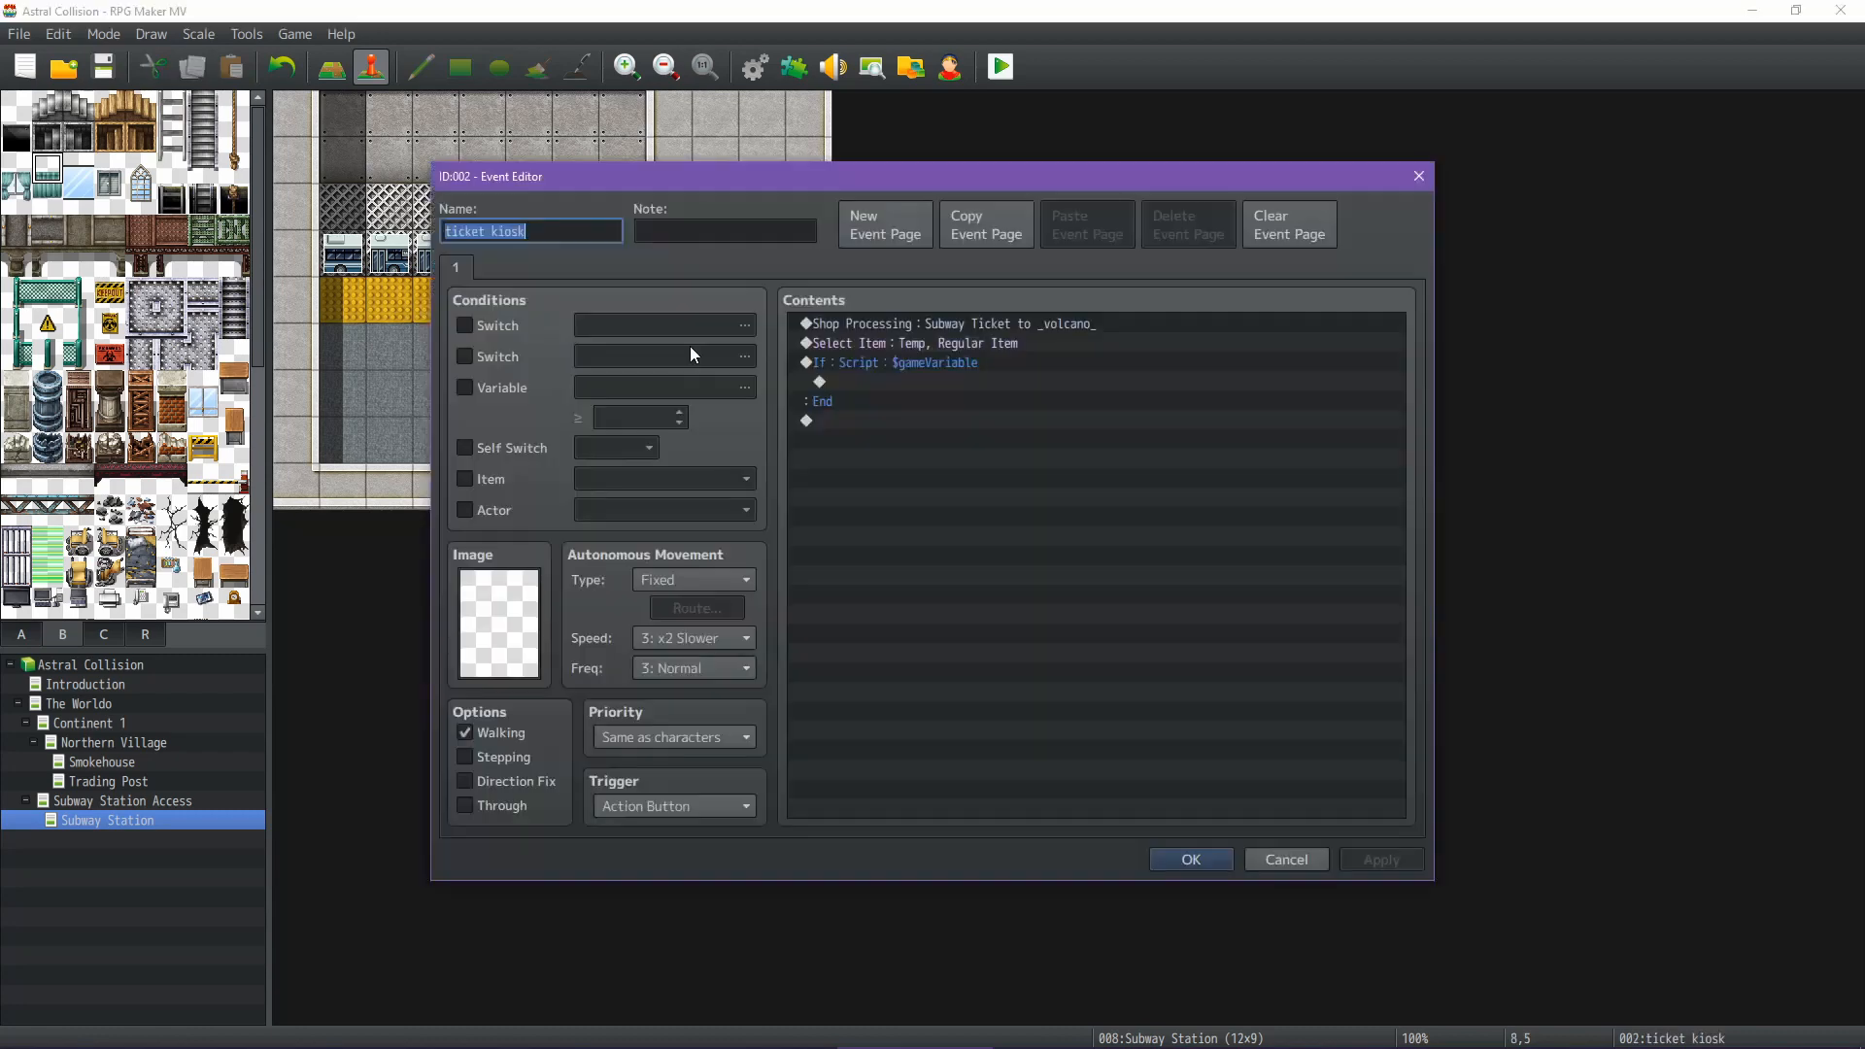
left_click(988, 369)
key("Up")
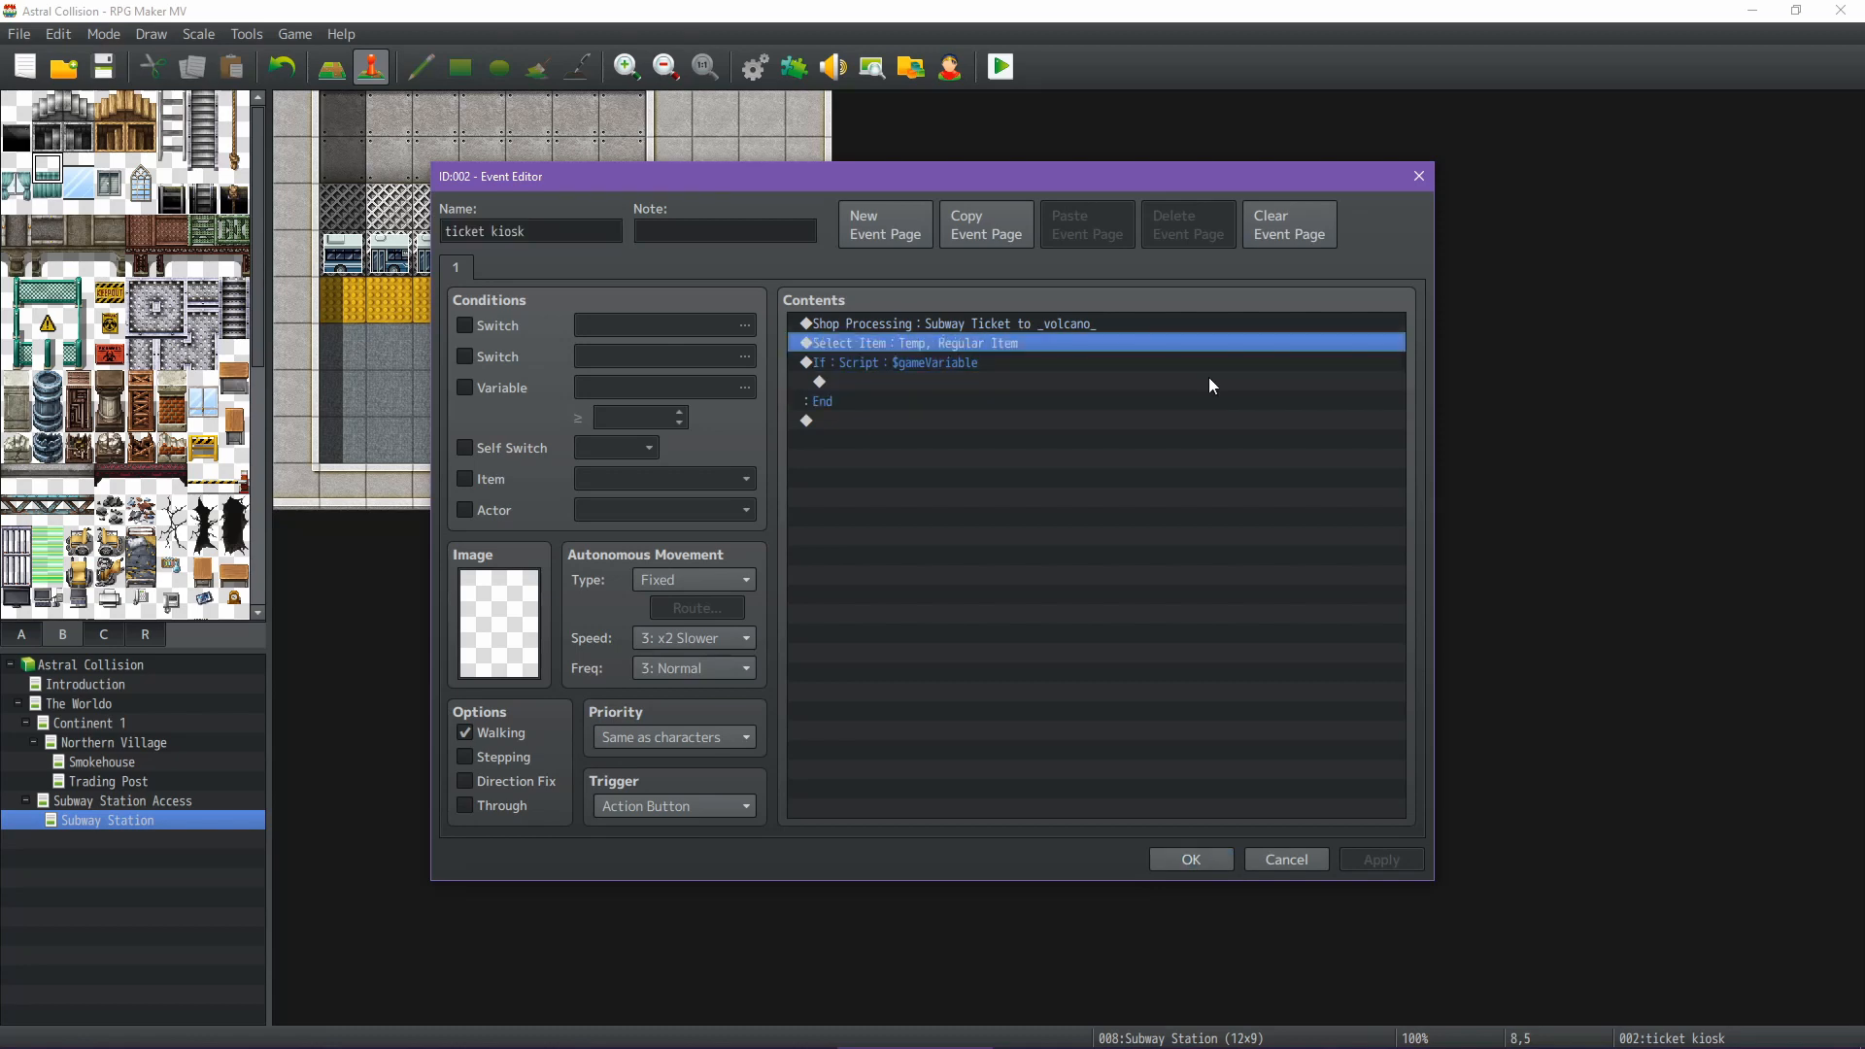
key("shift+Down")
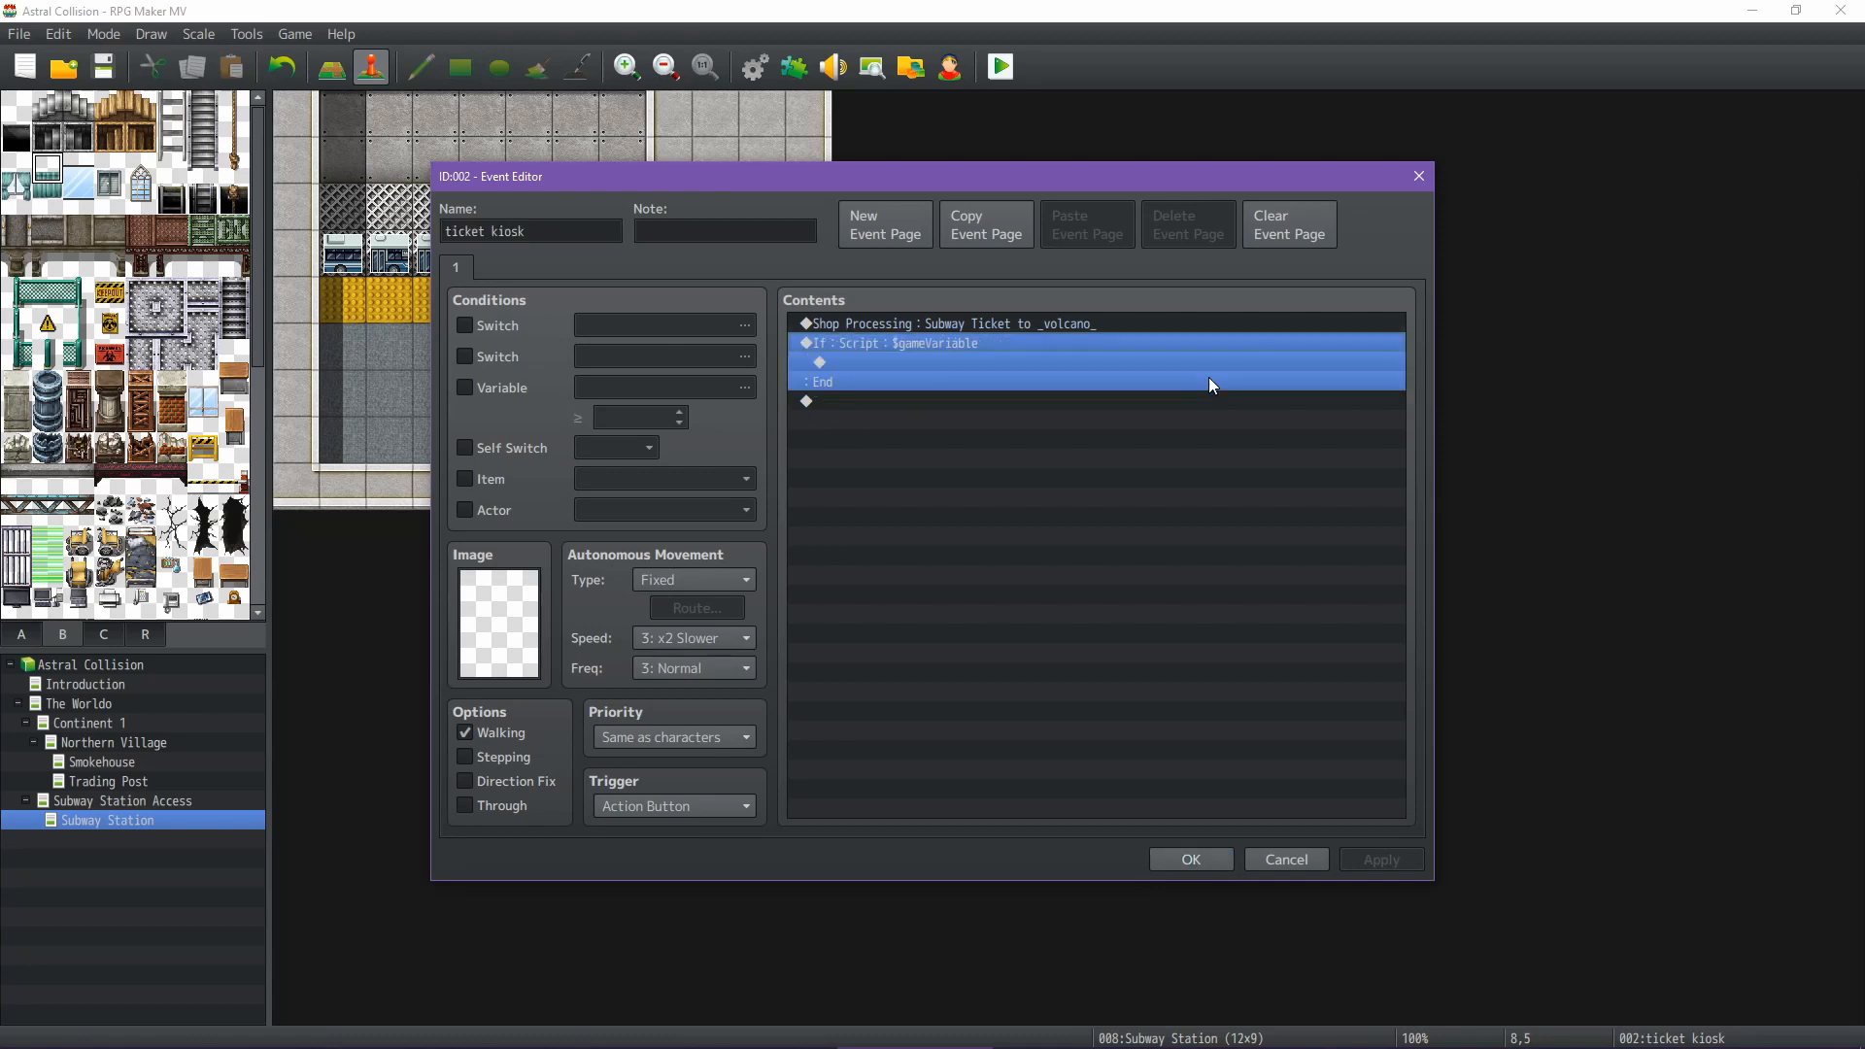
key("Delete")
Add the Subway Ticket to _small island_ and the first unnamed Subway Ticket to the kiosk's Shop Processing merchandise
key("Up")
key("Return")
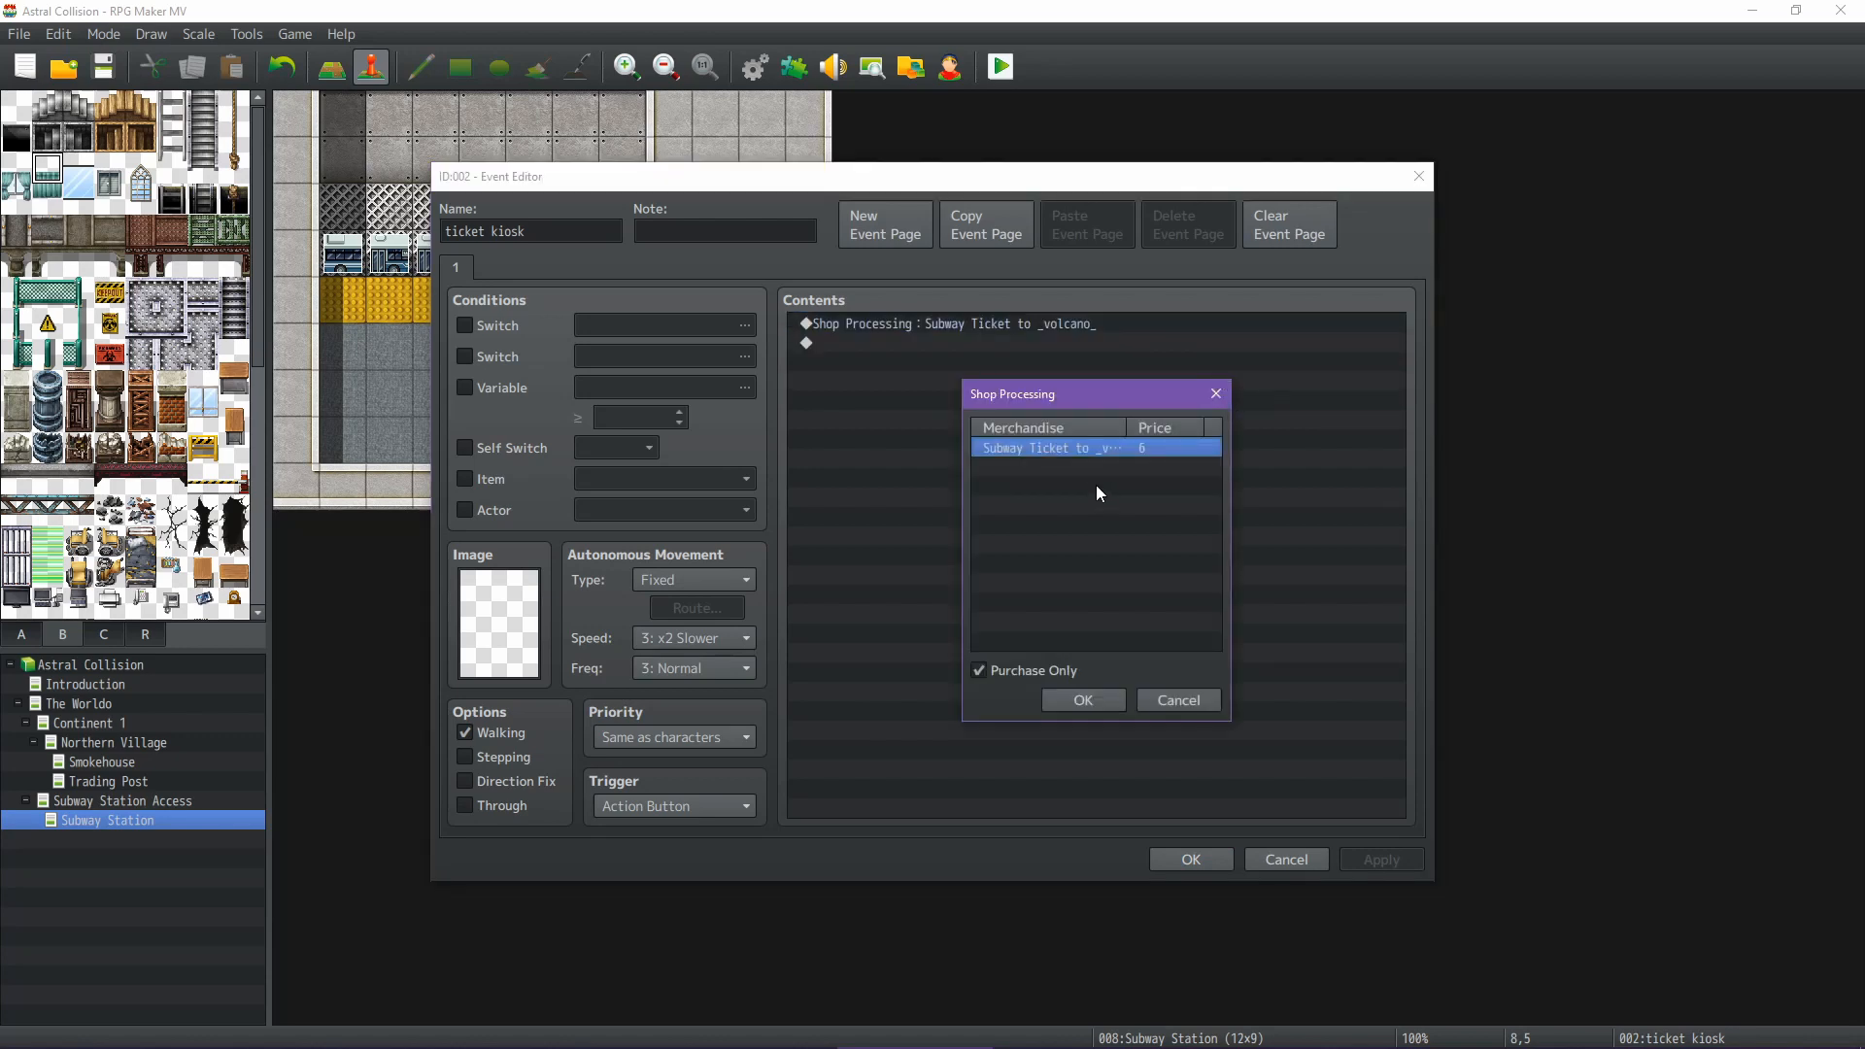
double_click(1061, 466)
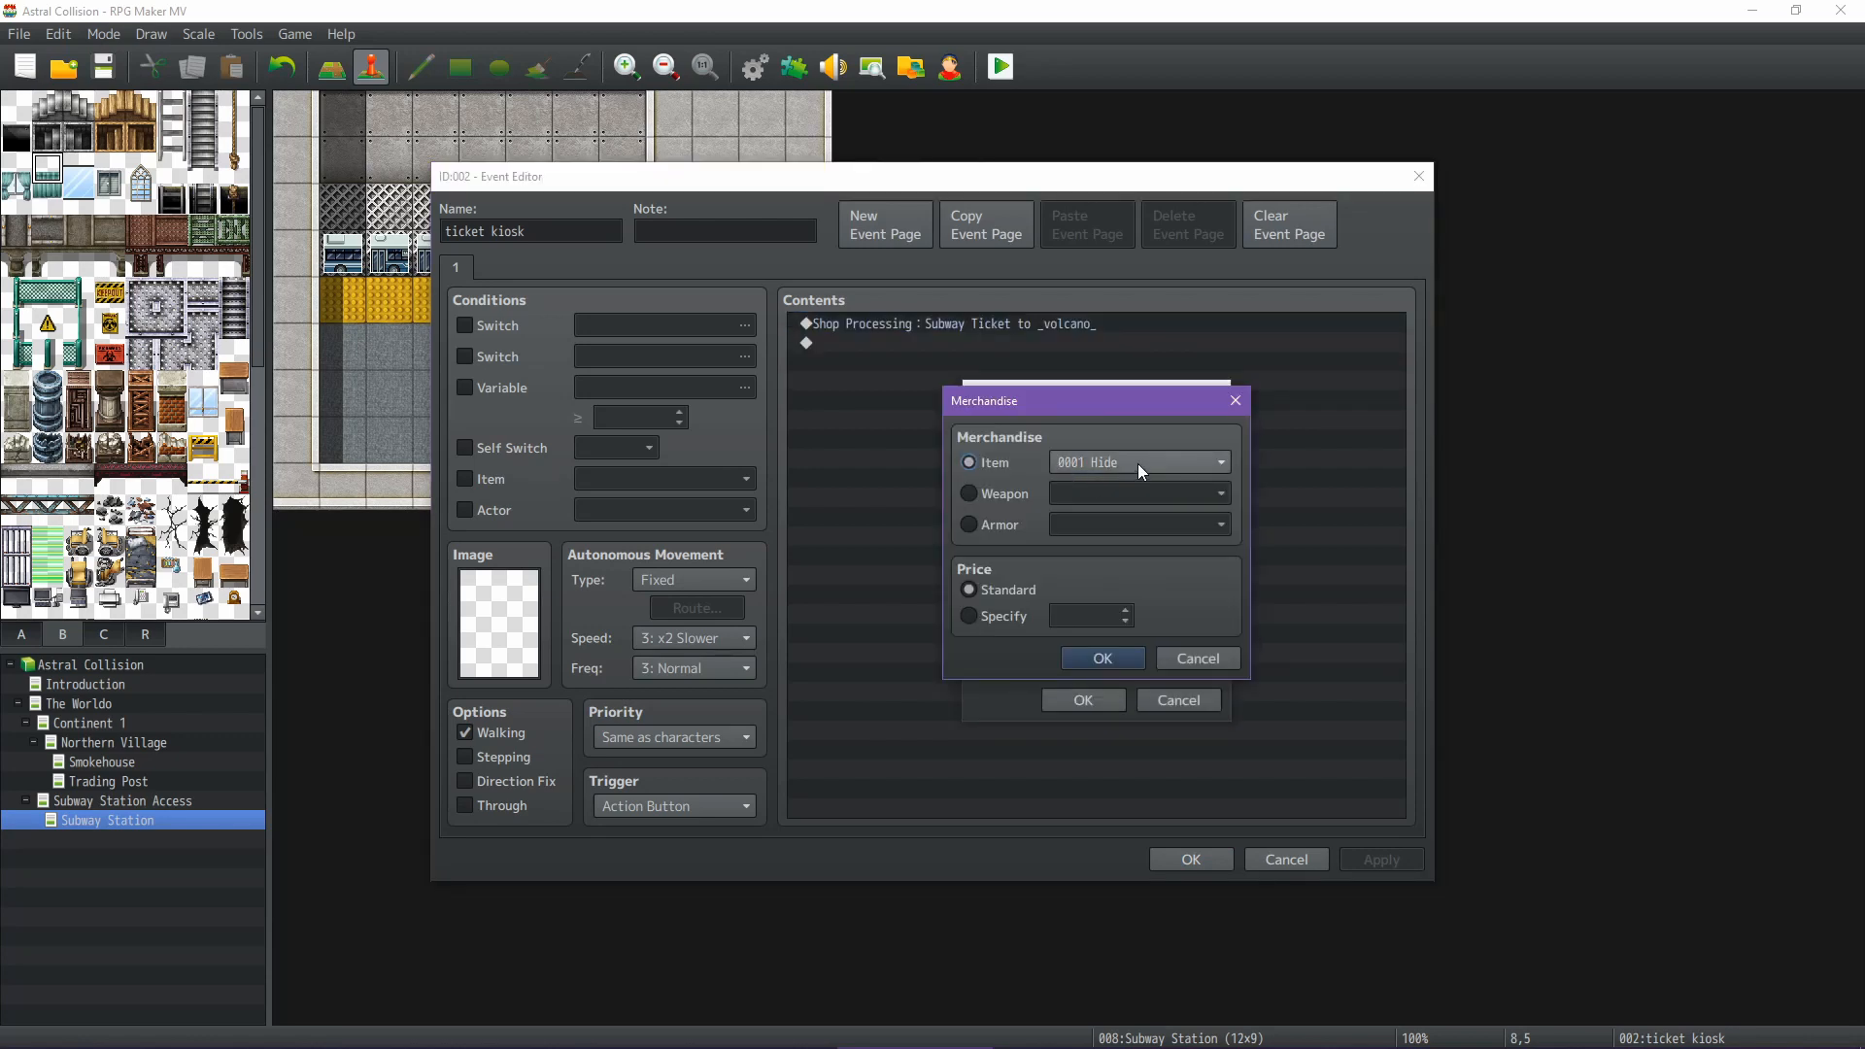
left_click(1220, 658)
key("ctrl+v")
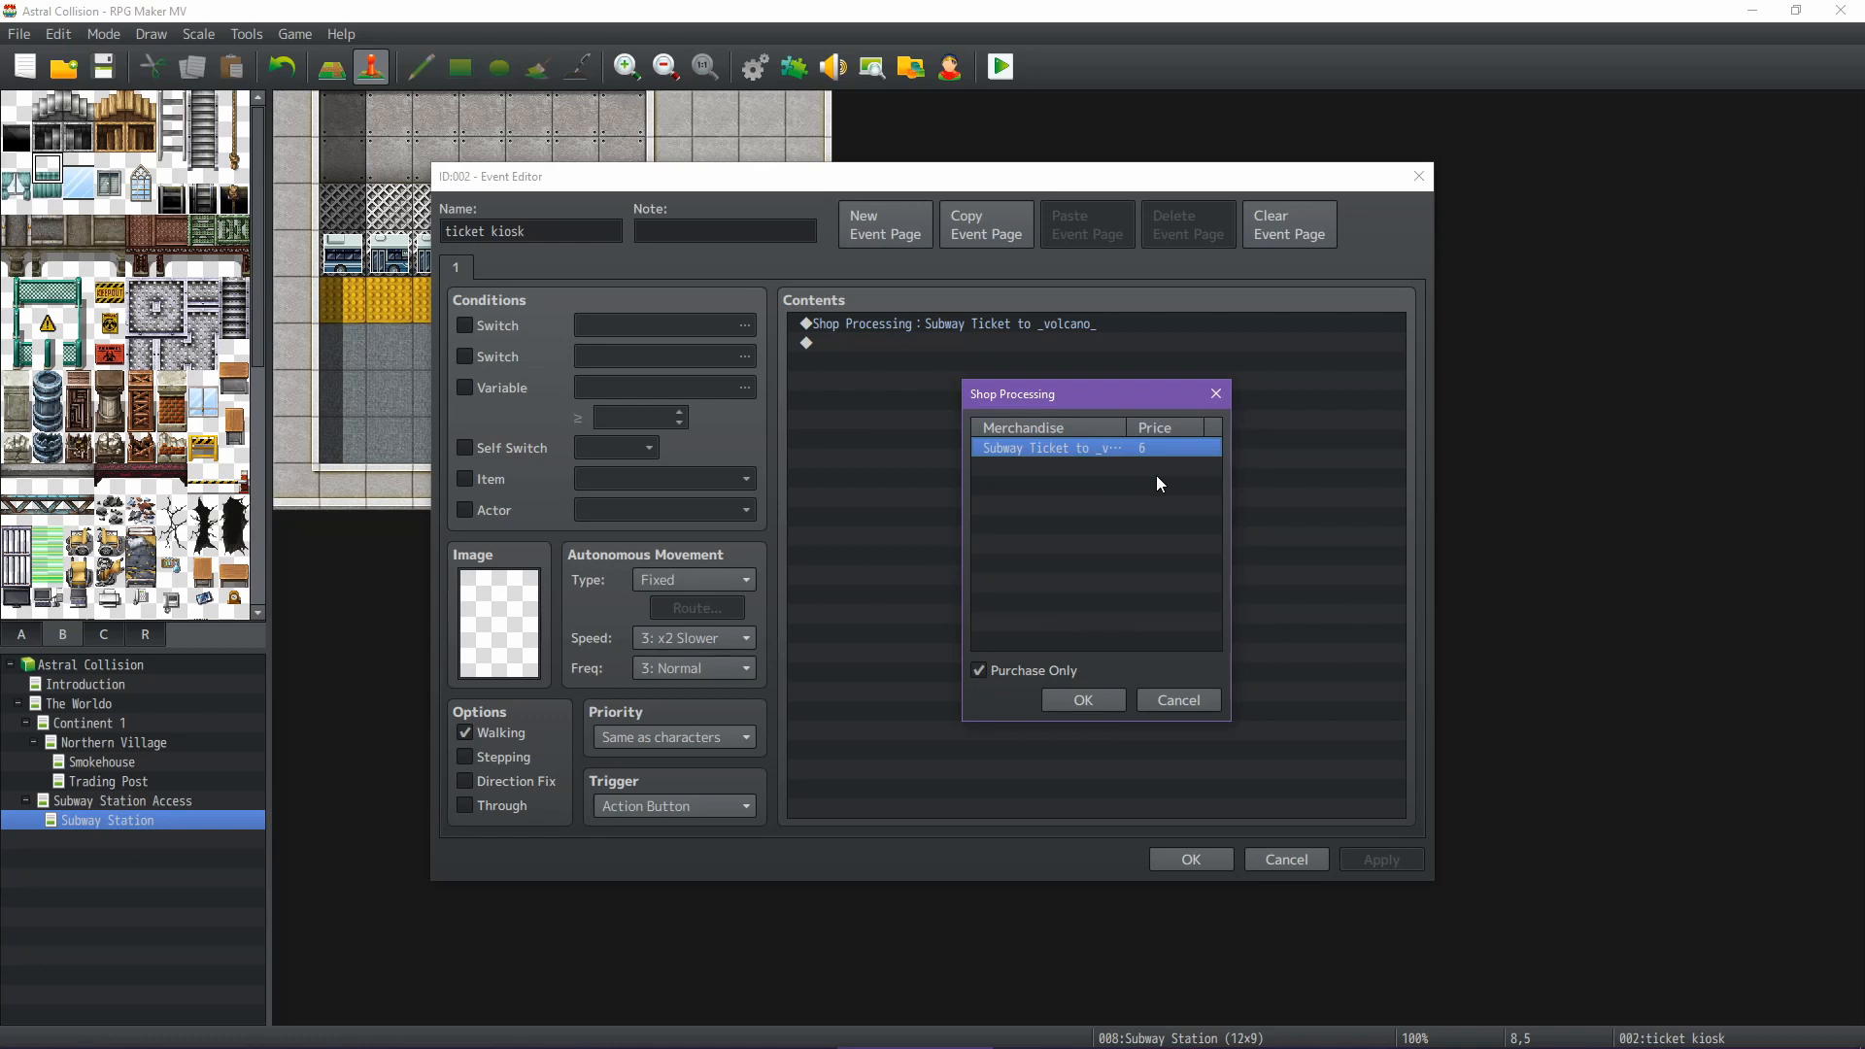
double_click(1123, 466)
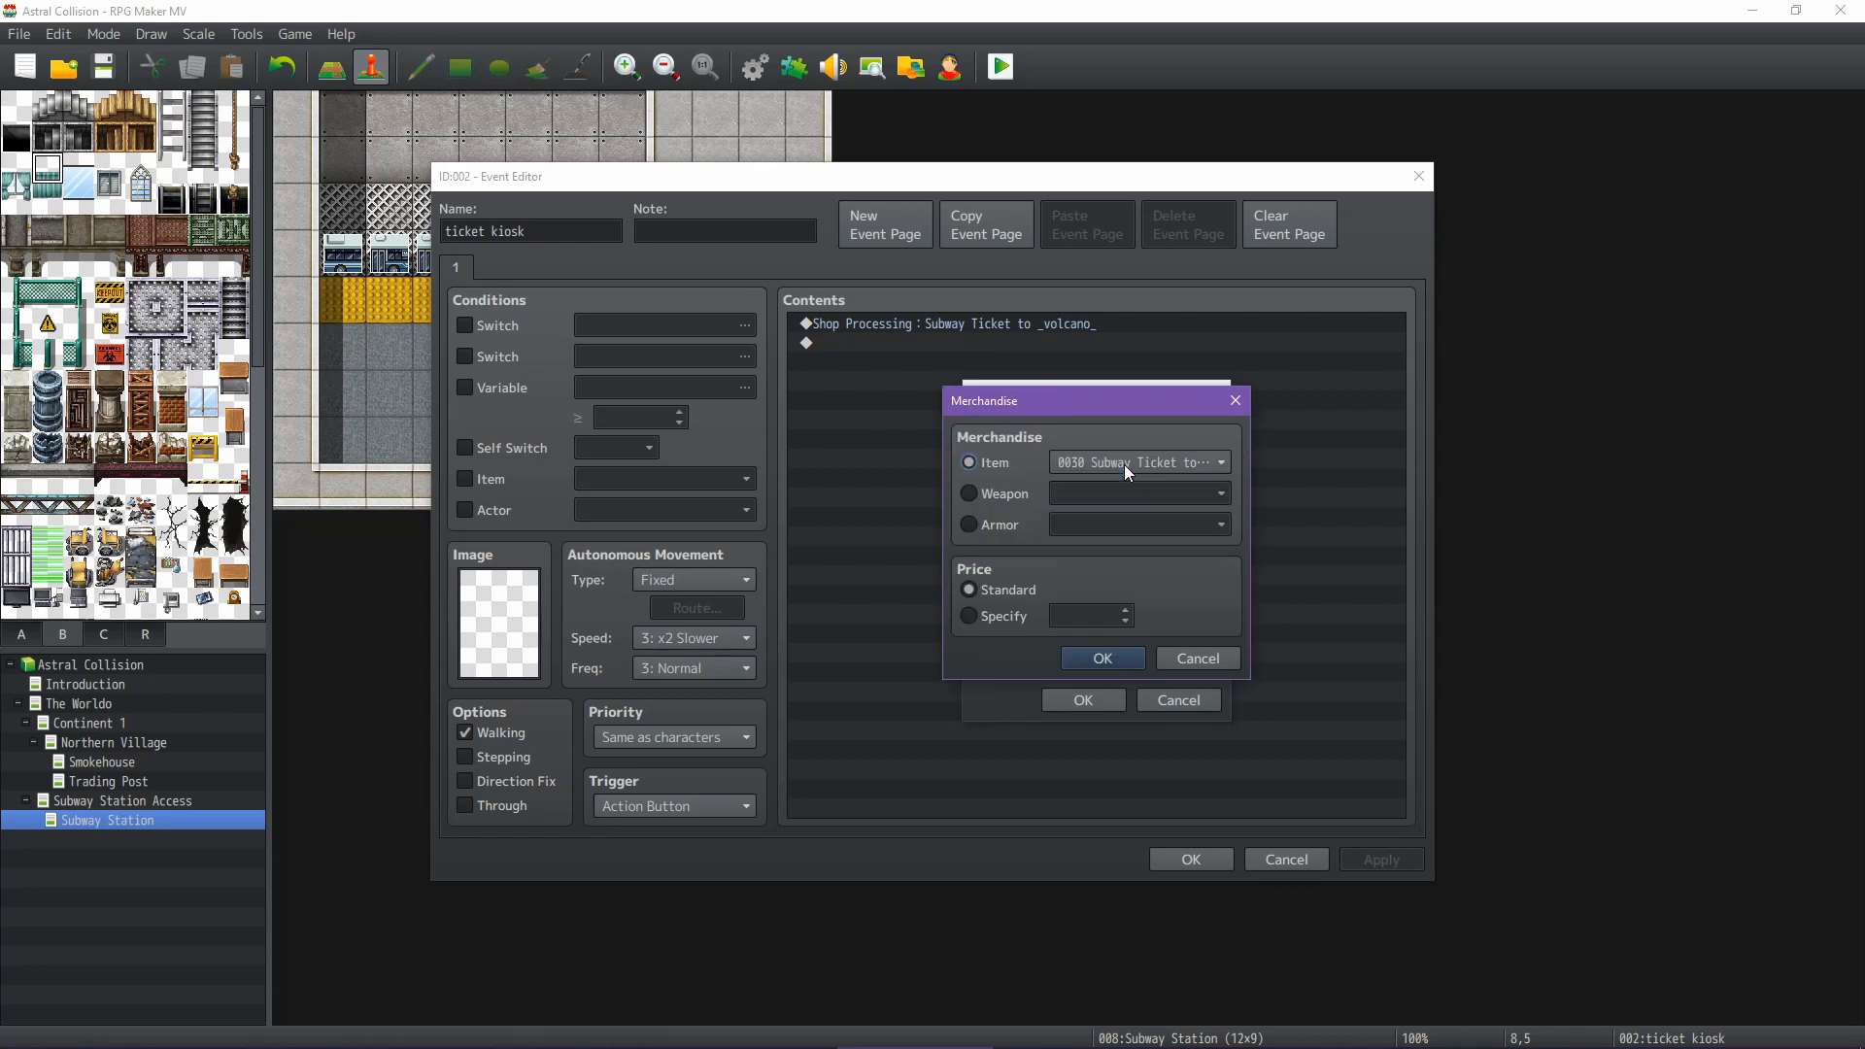
left_click(1104, 655)
key("ctrl+v")
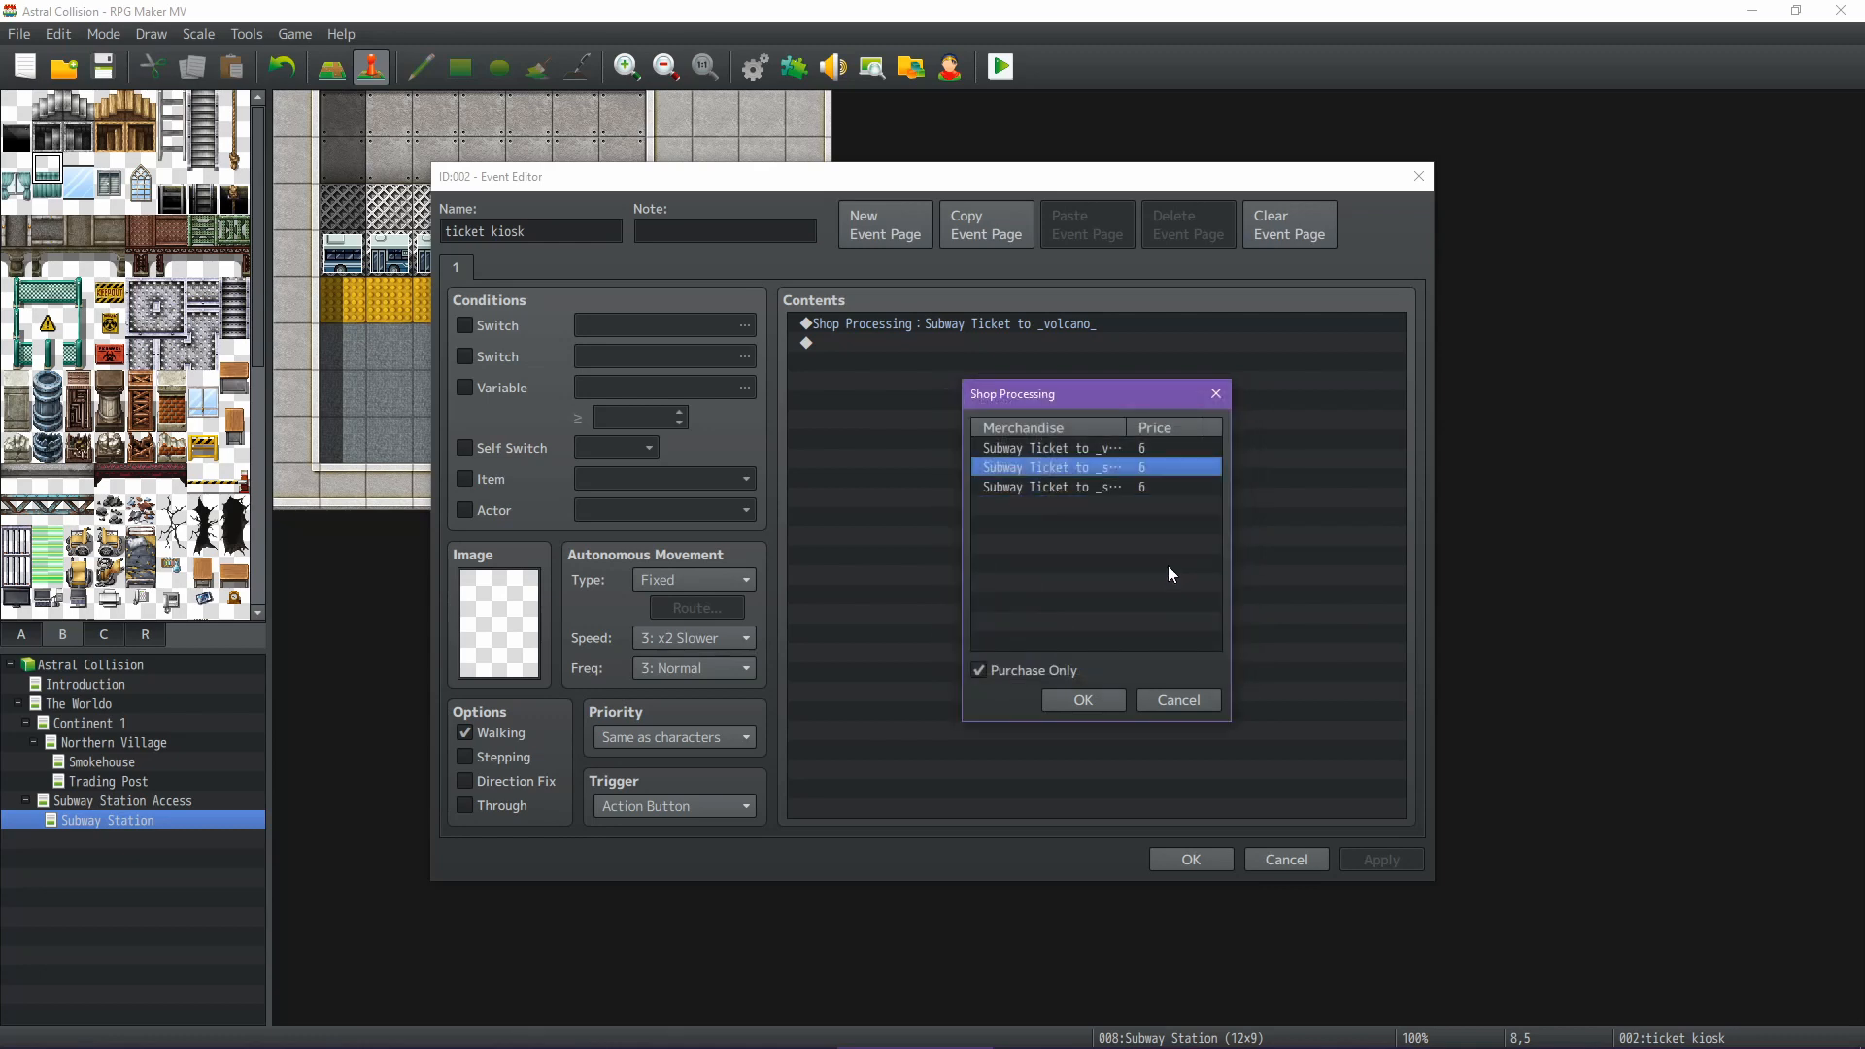
key("Return")
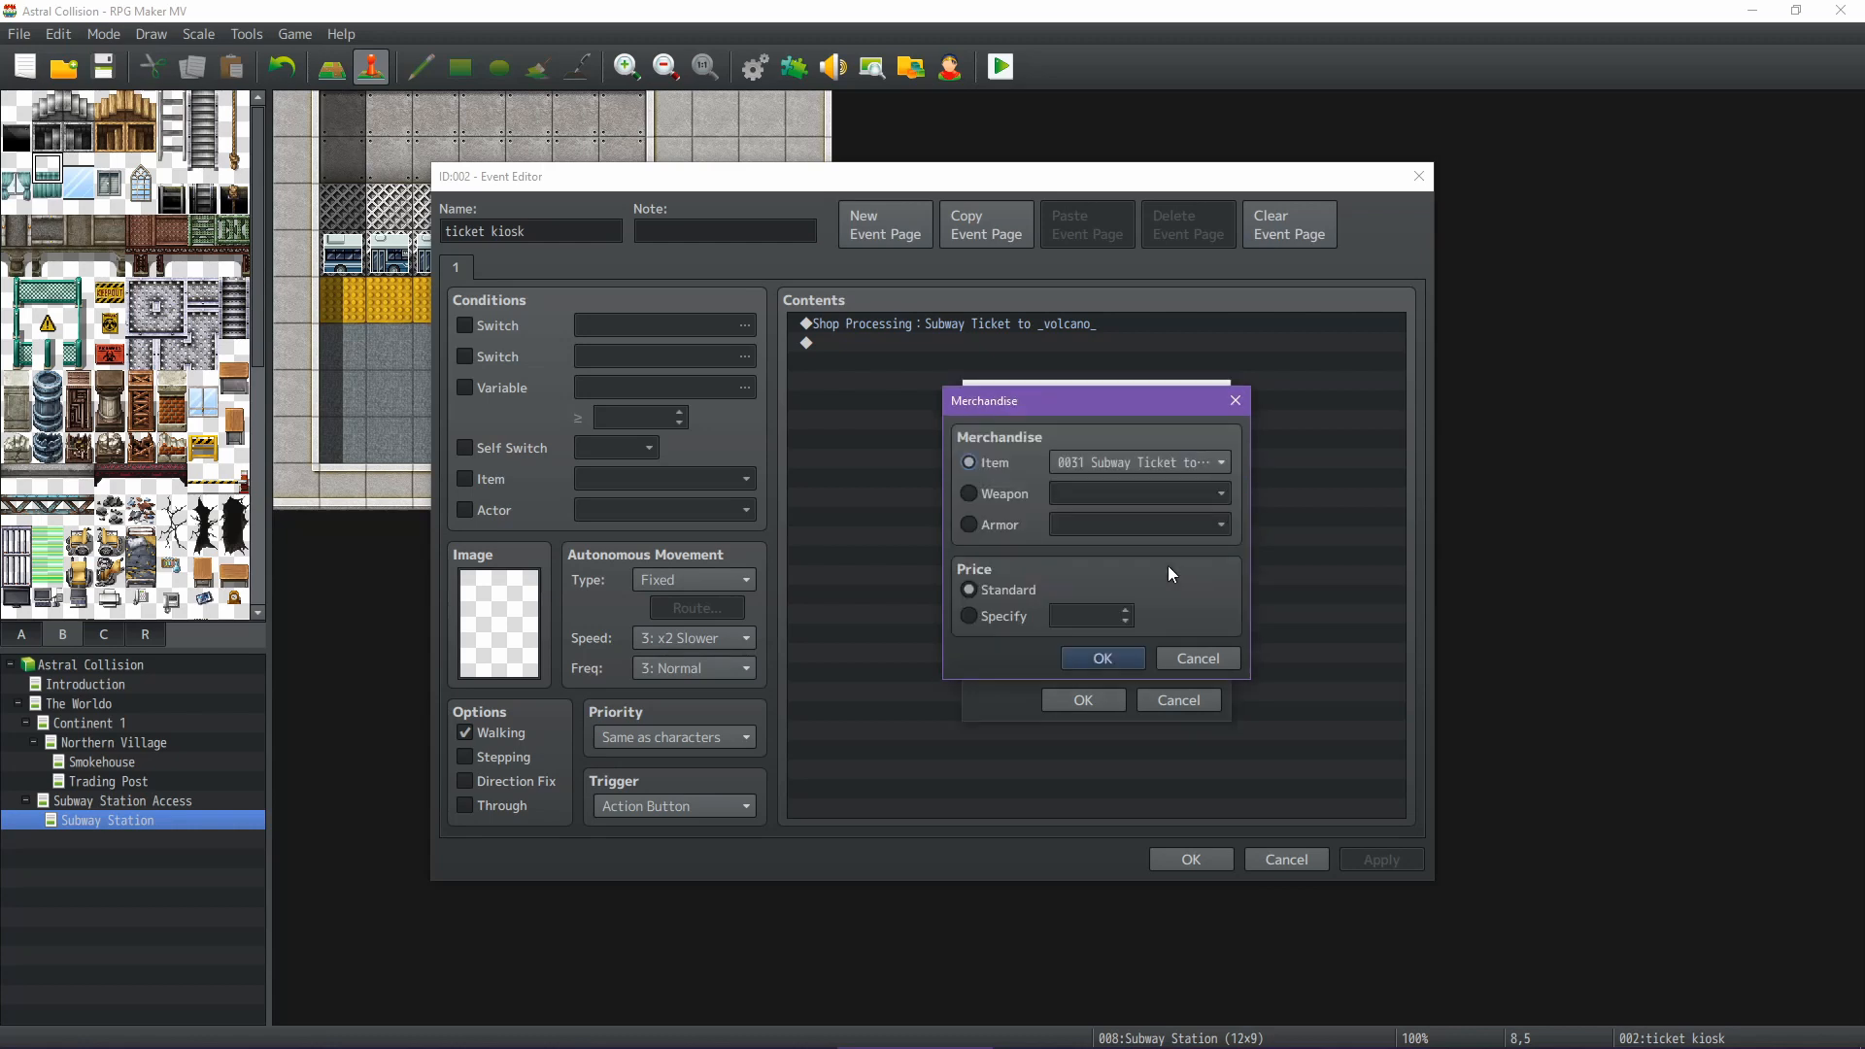
left_click(1104, 659)
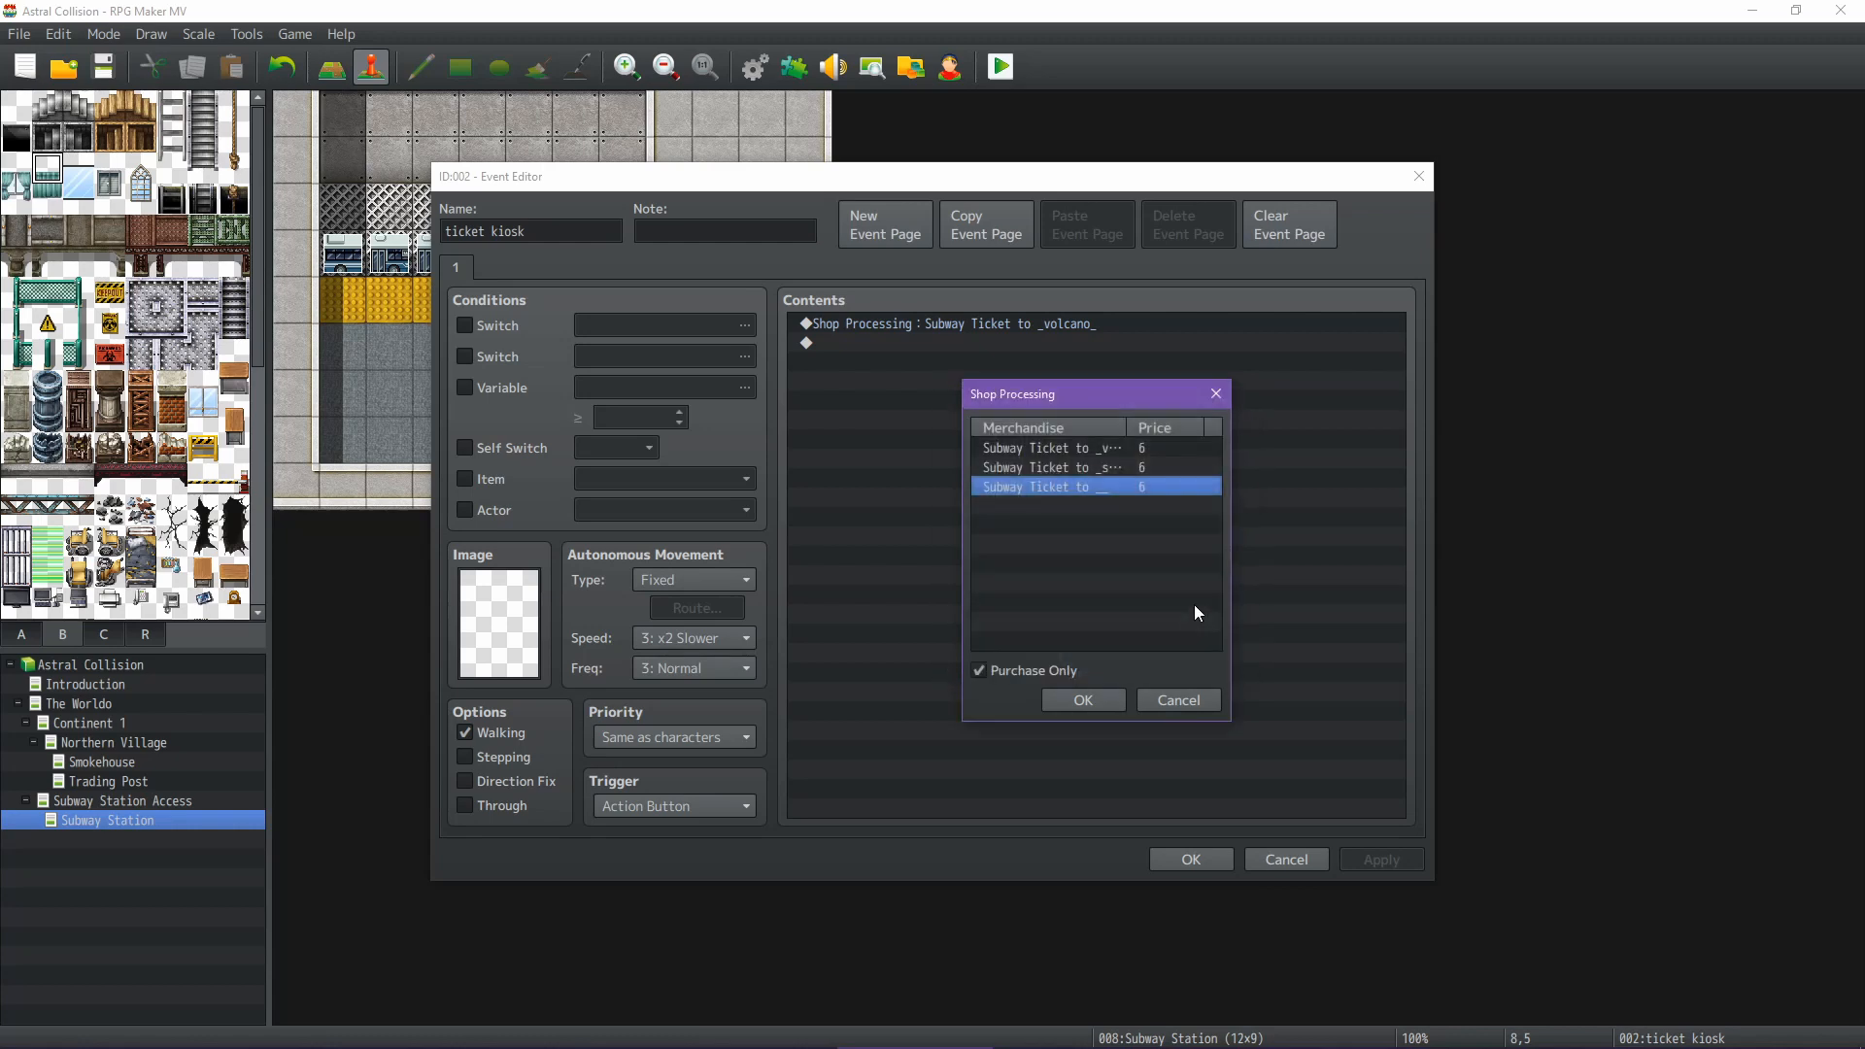
Add three more unnamed Subway Tickets to the kiosk's merchandise in item order, starting with item 0033
key("ctrl+v")
double_click(1121, 509)
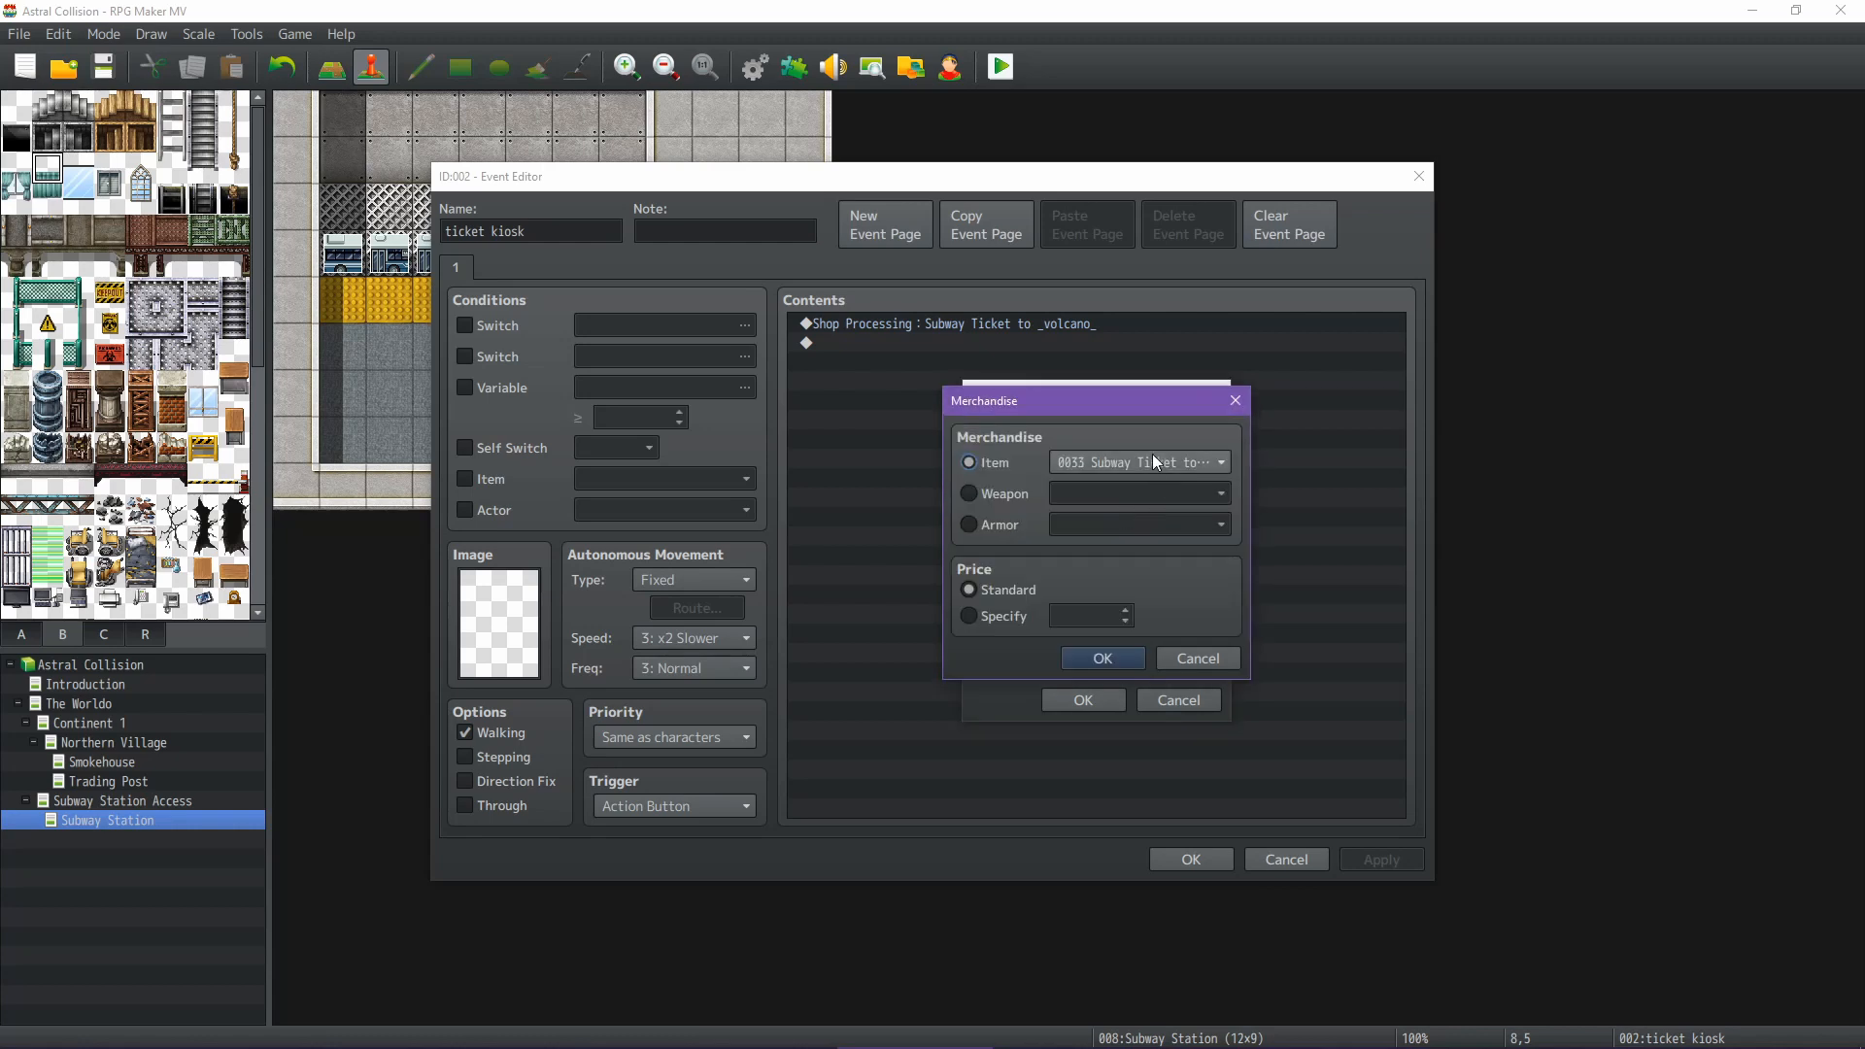
left_click(1088, 653)
double_click(1117, 506)
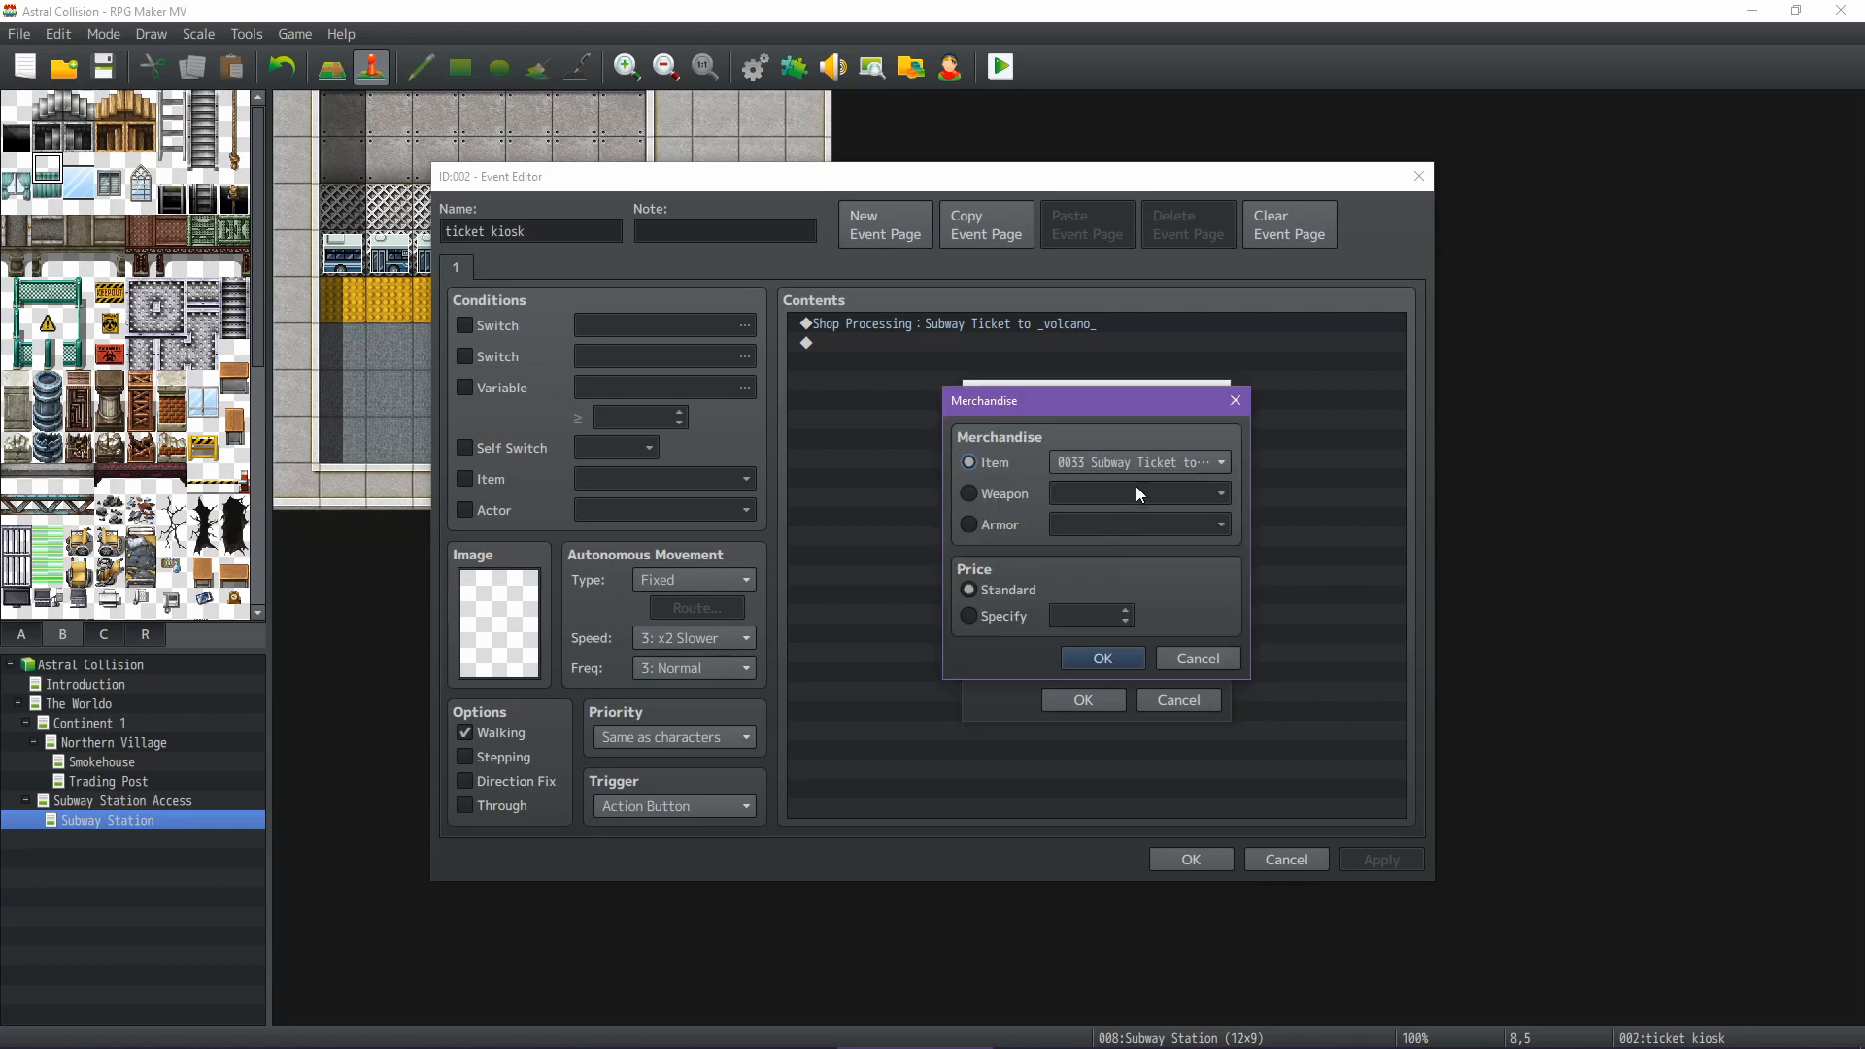
left_click(1104, 661)
left_click(1115, 550)
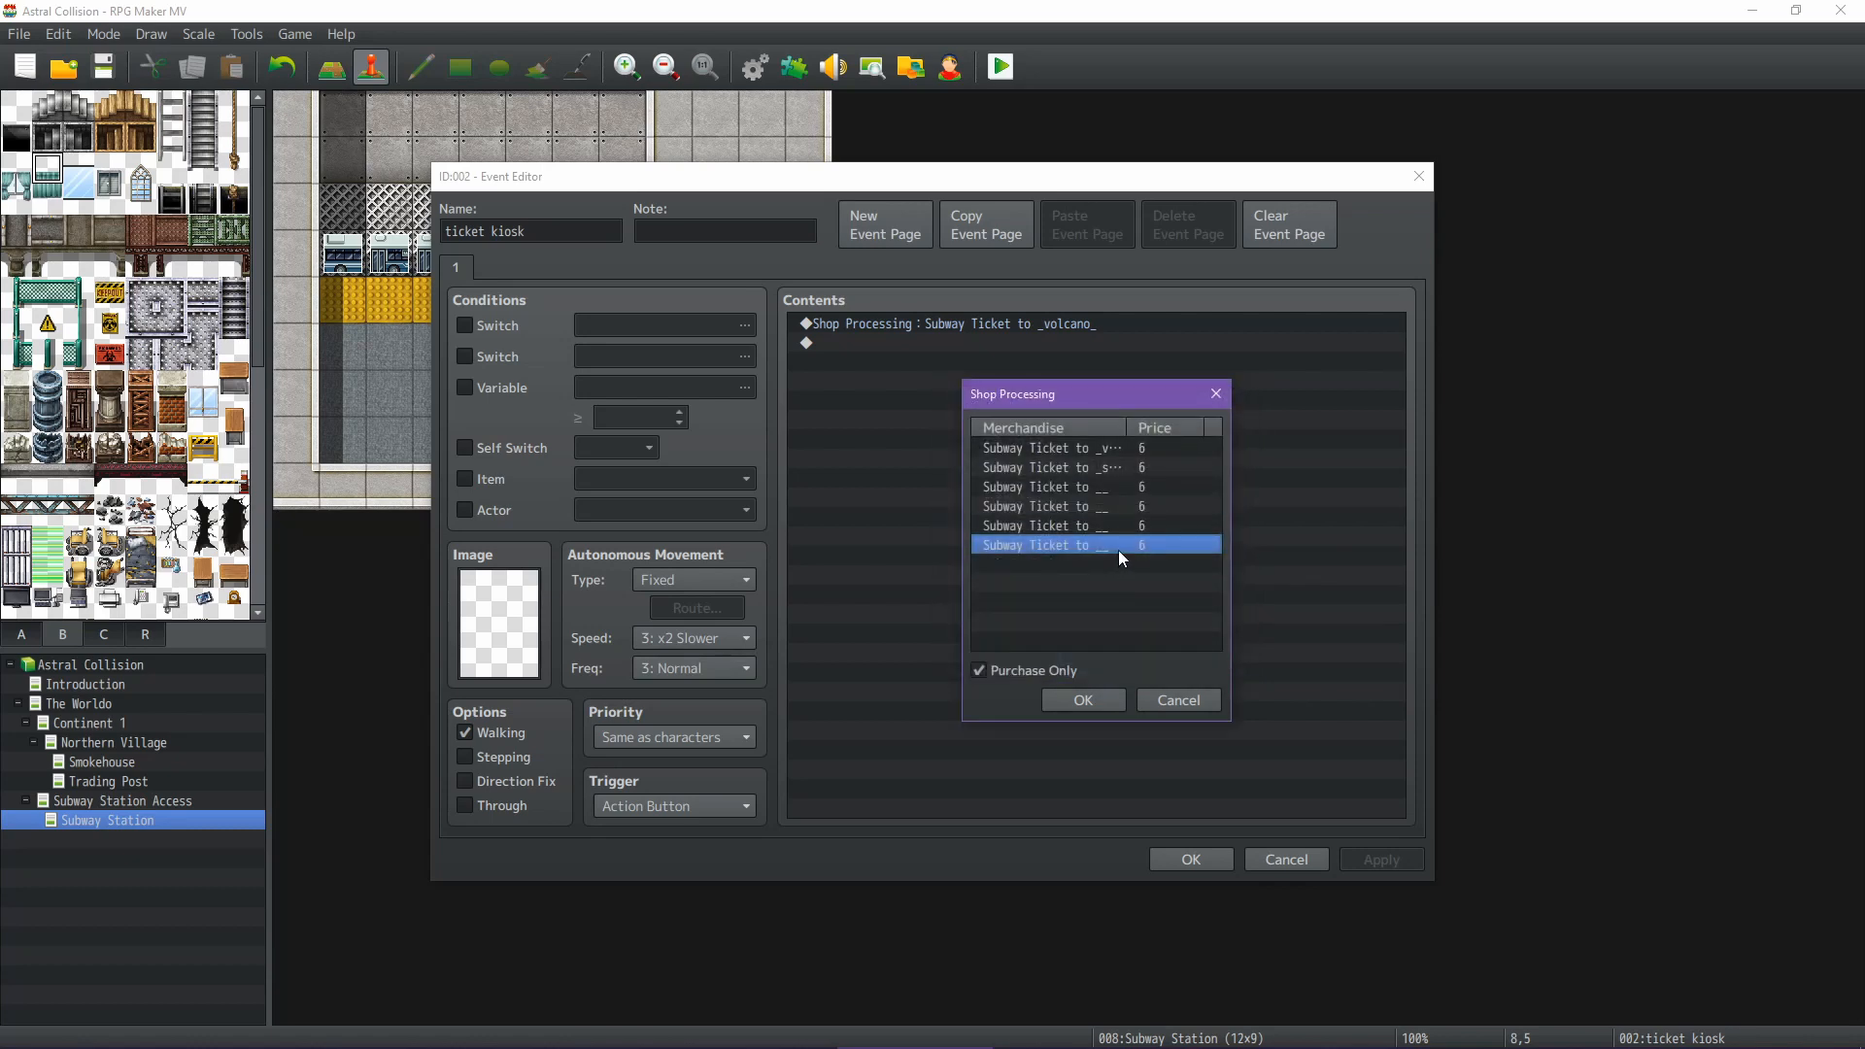
double_click(1117, 549)
left_click(1103, 659)
Continue the kiosk's merchandise list with the following three Subway Tickets, ending with item 0038
double_click(1105, 569)
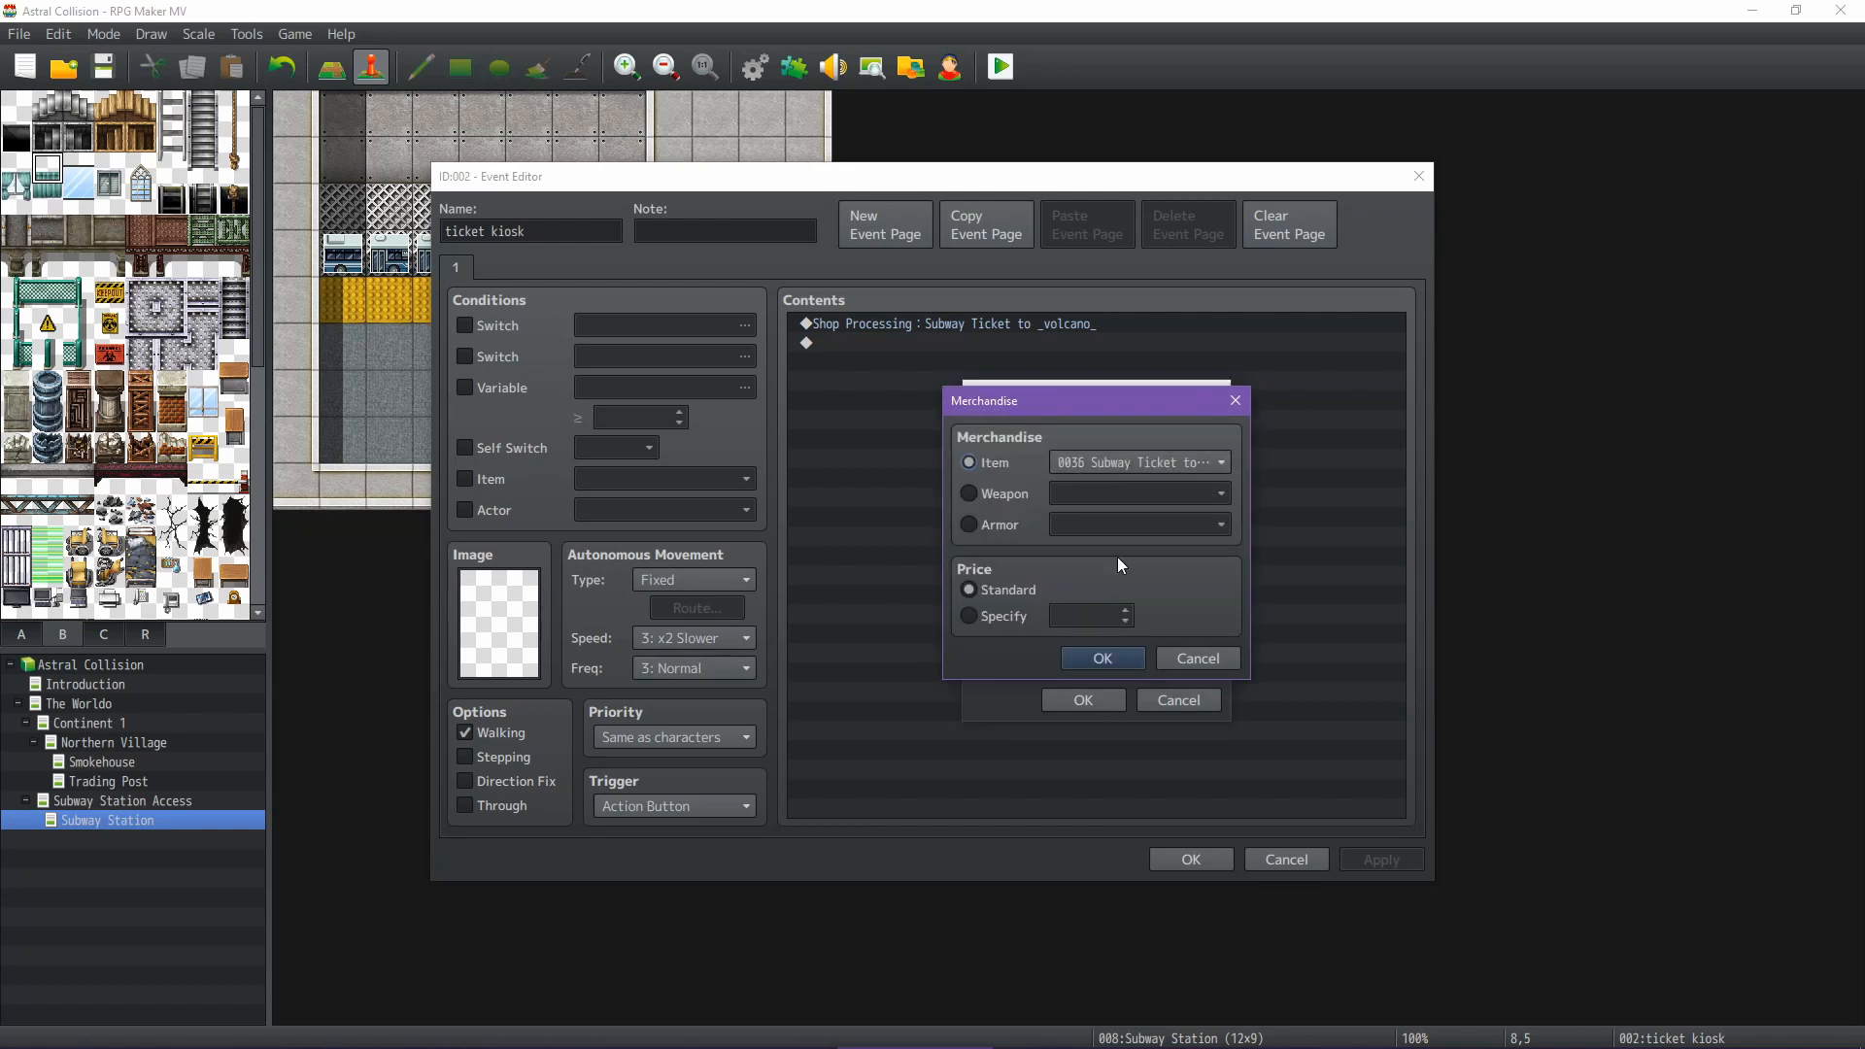
left_click(1101, 659)
double_click(1117, 589)
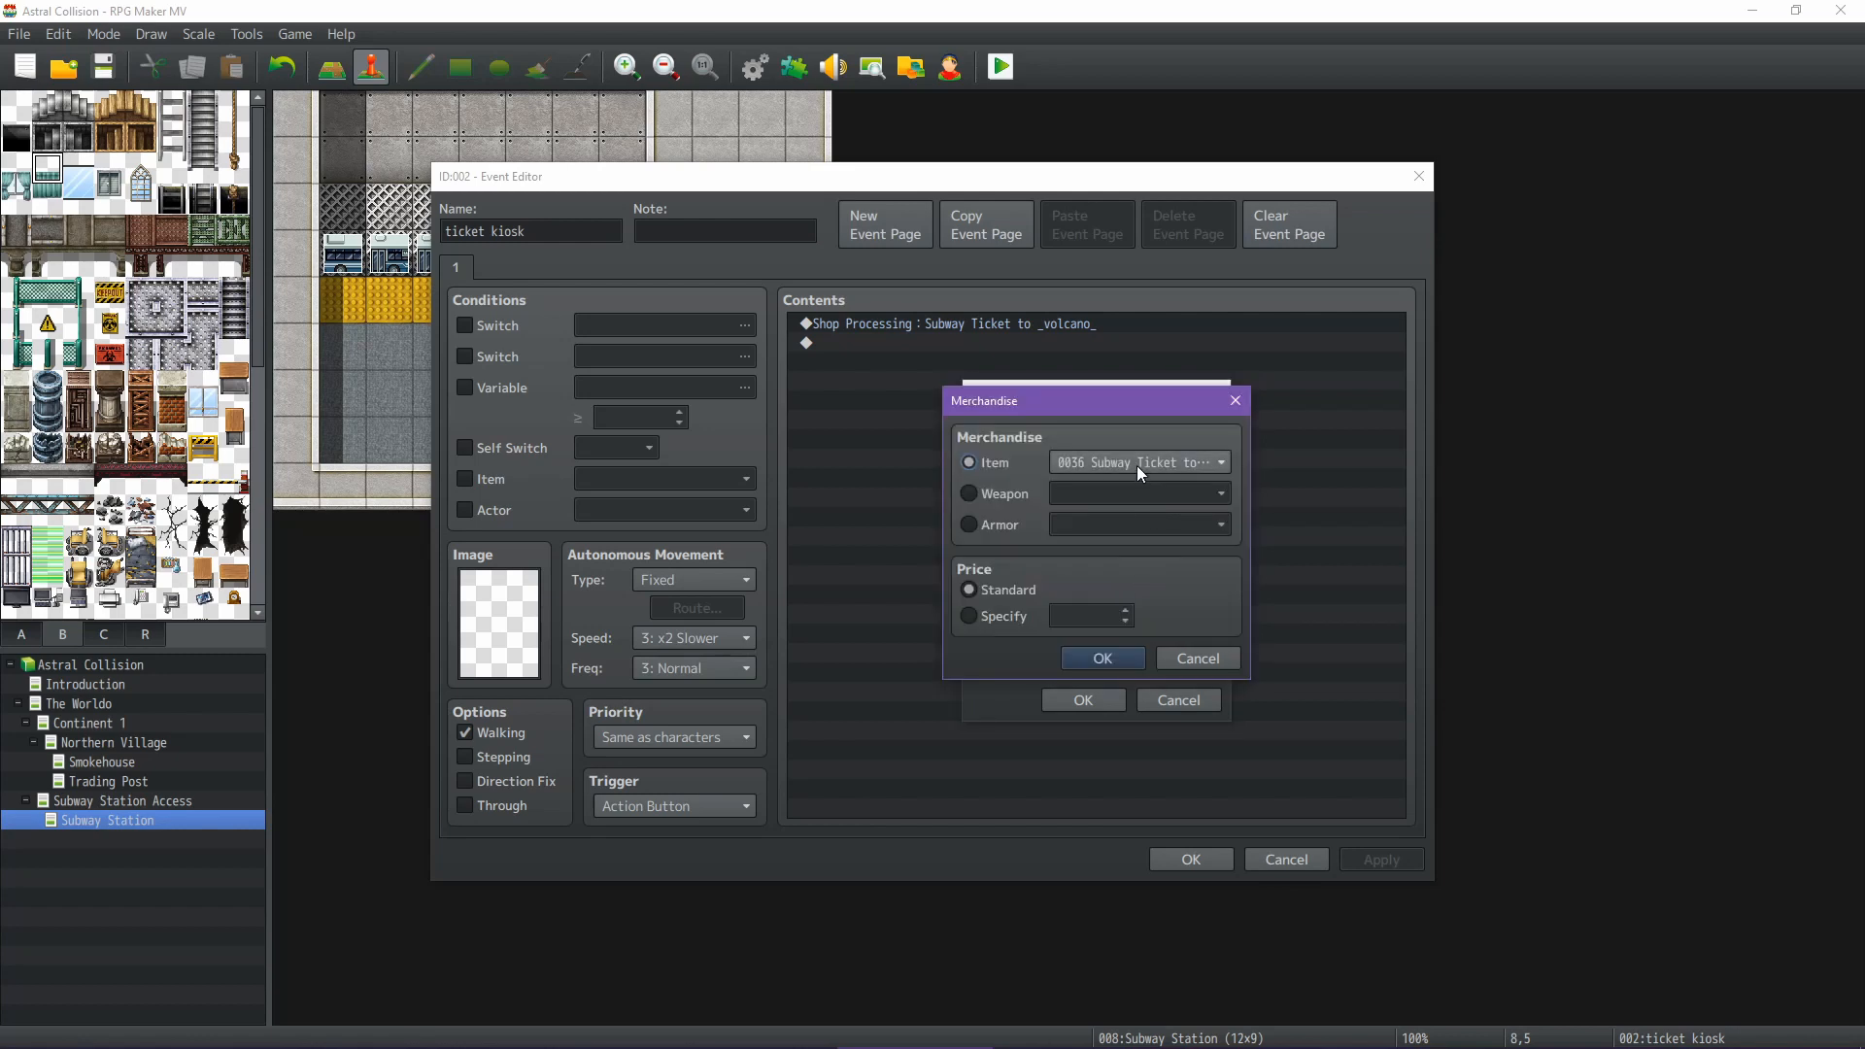
left_click(1098, 658)
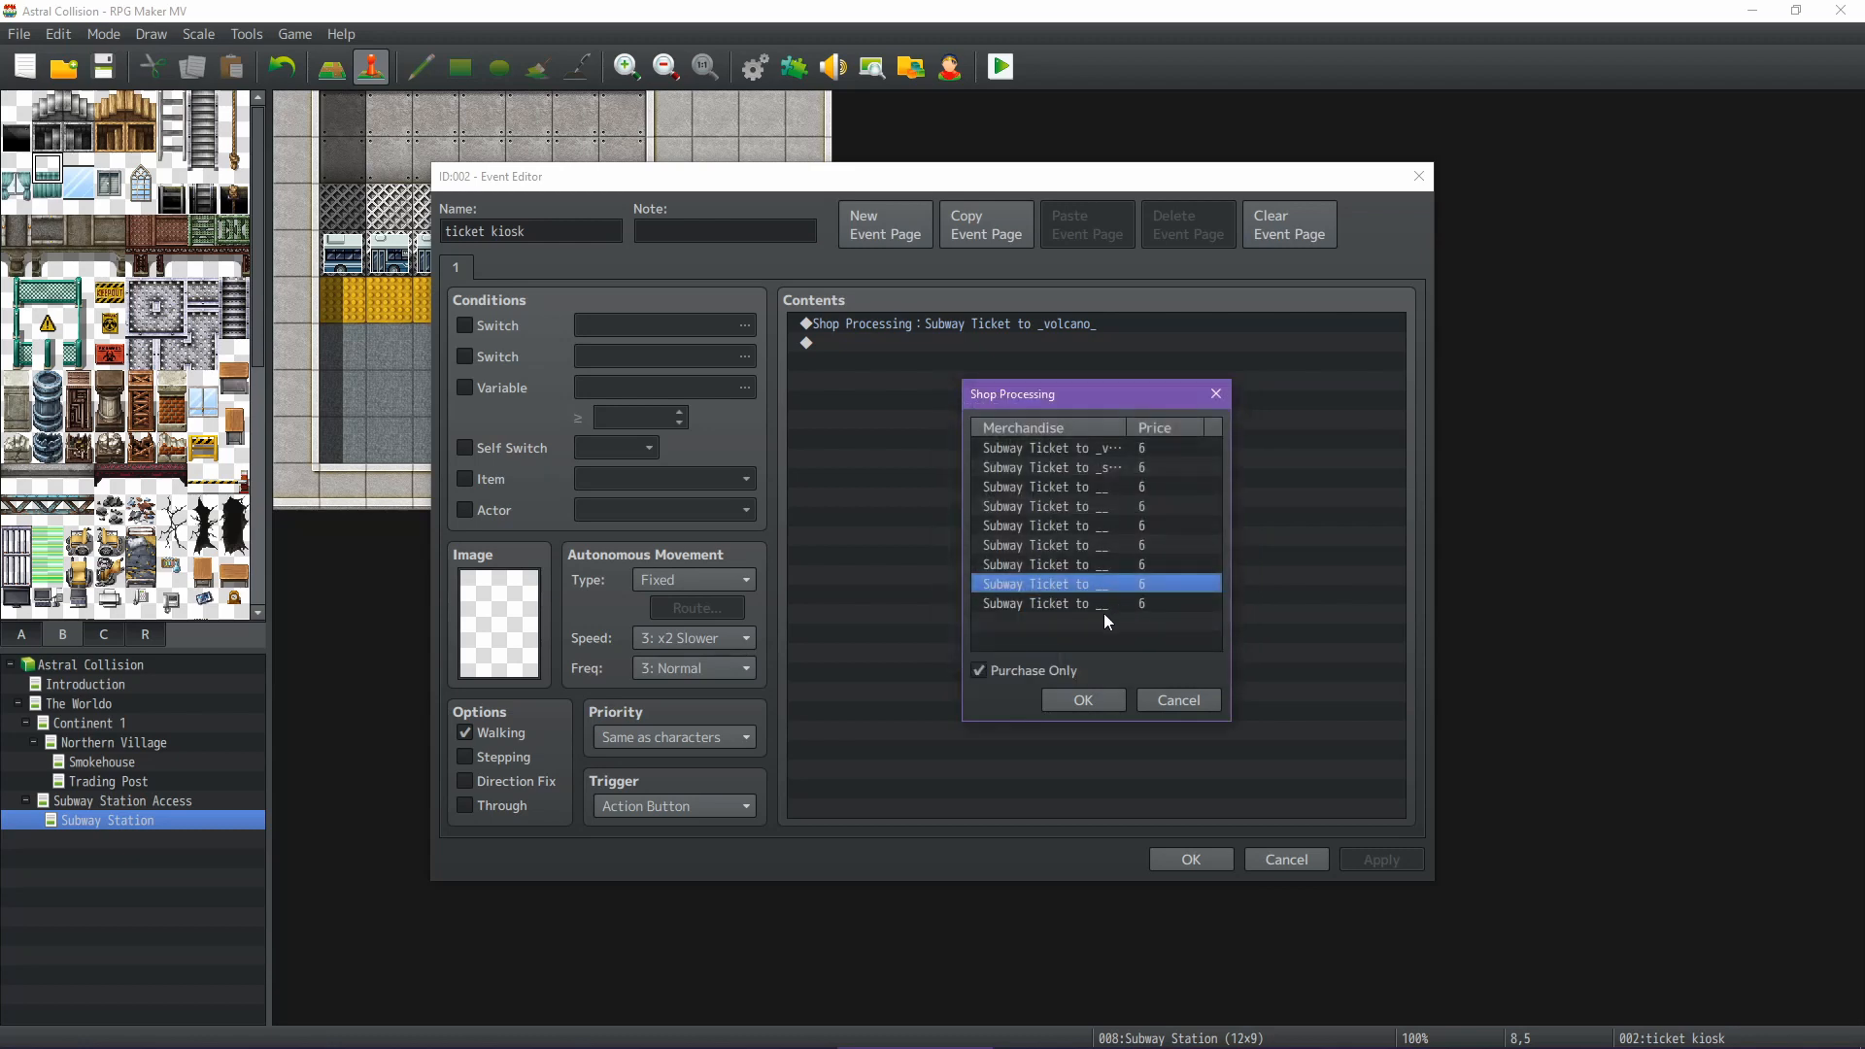
double_click(1105, 620)
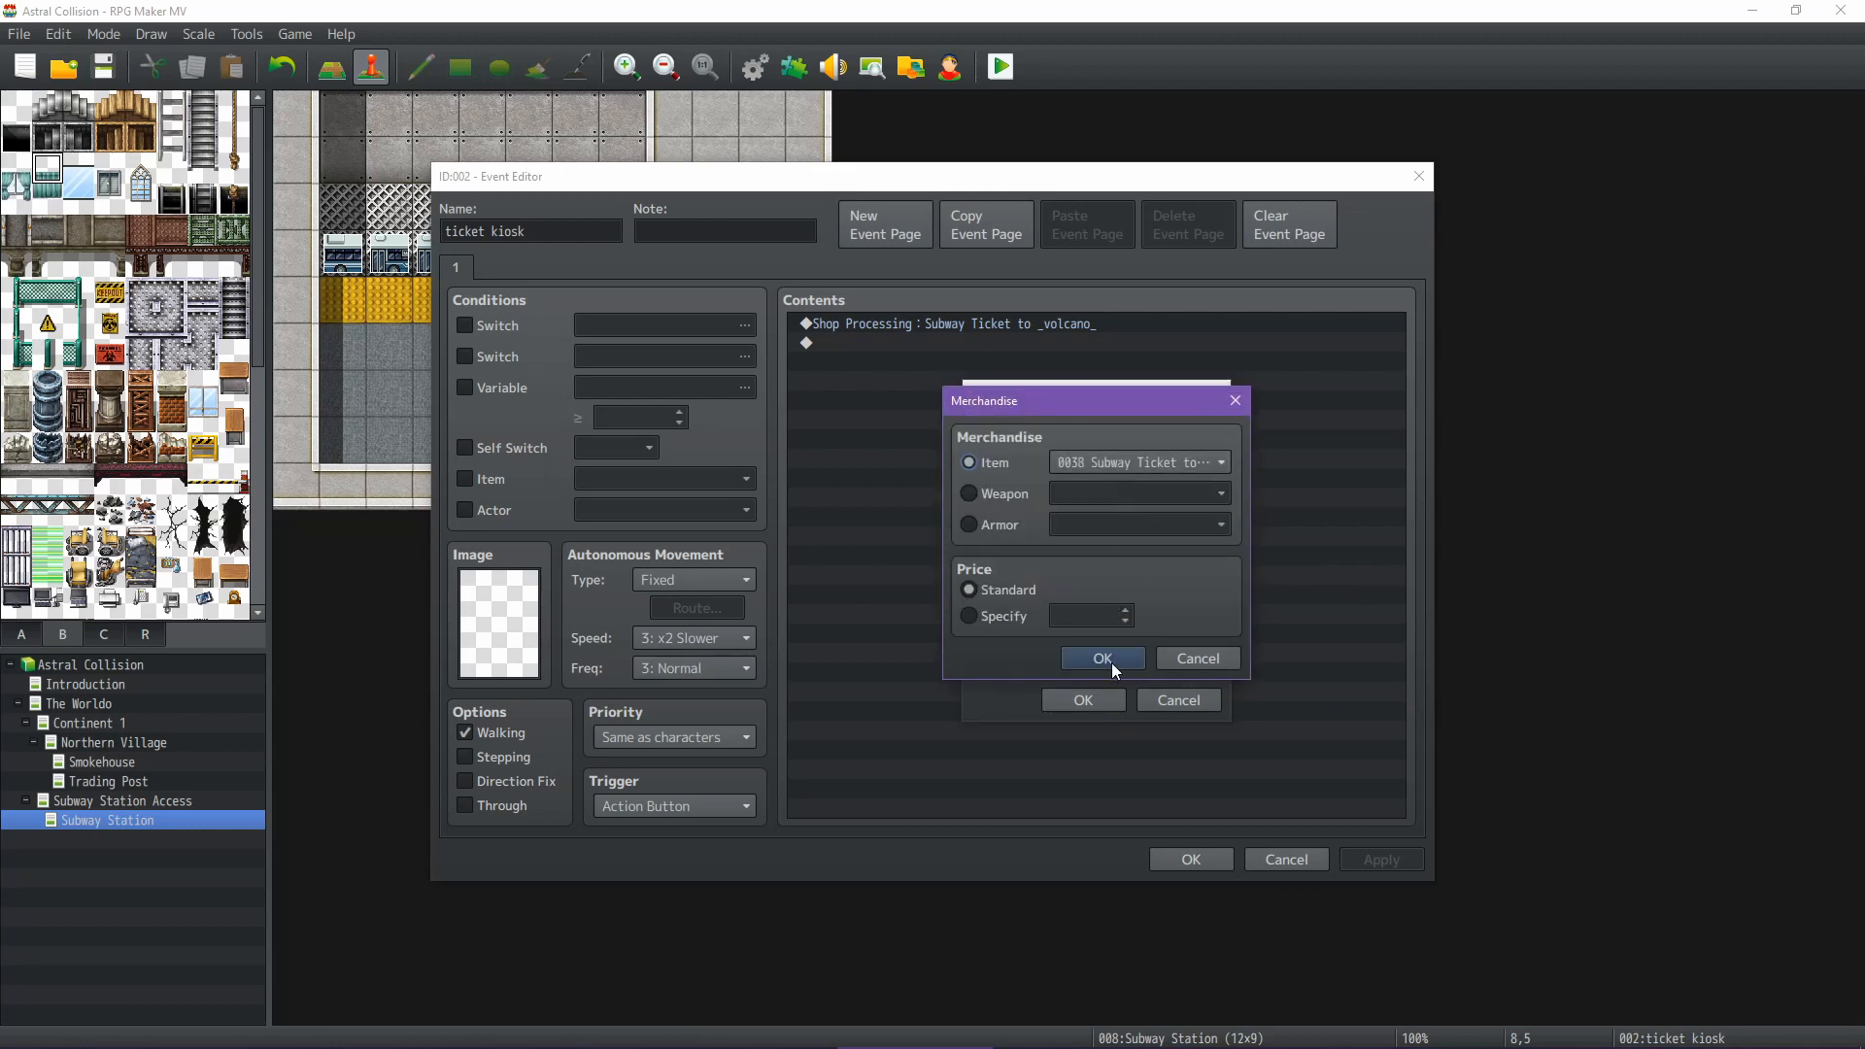
left_click(1112, 663)
Add the last three Subway Tickets, including item 0040, to the shop merchandise and save the ticket kiosk event
double_click(1122, 624)
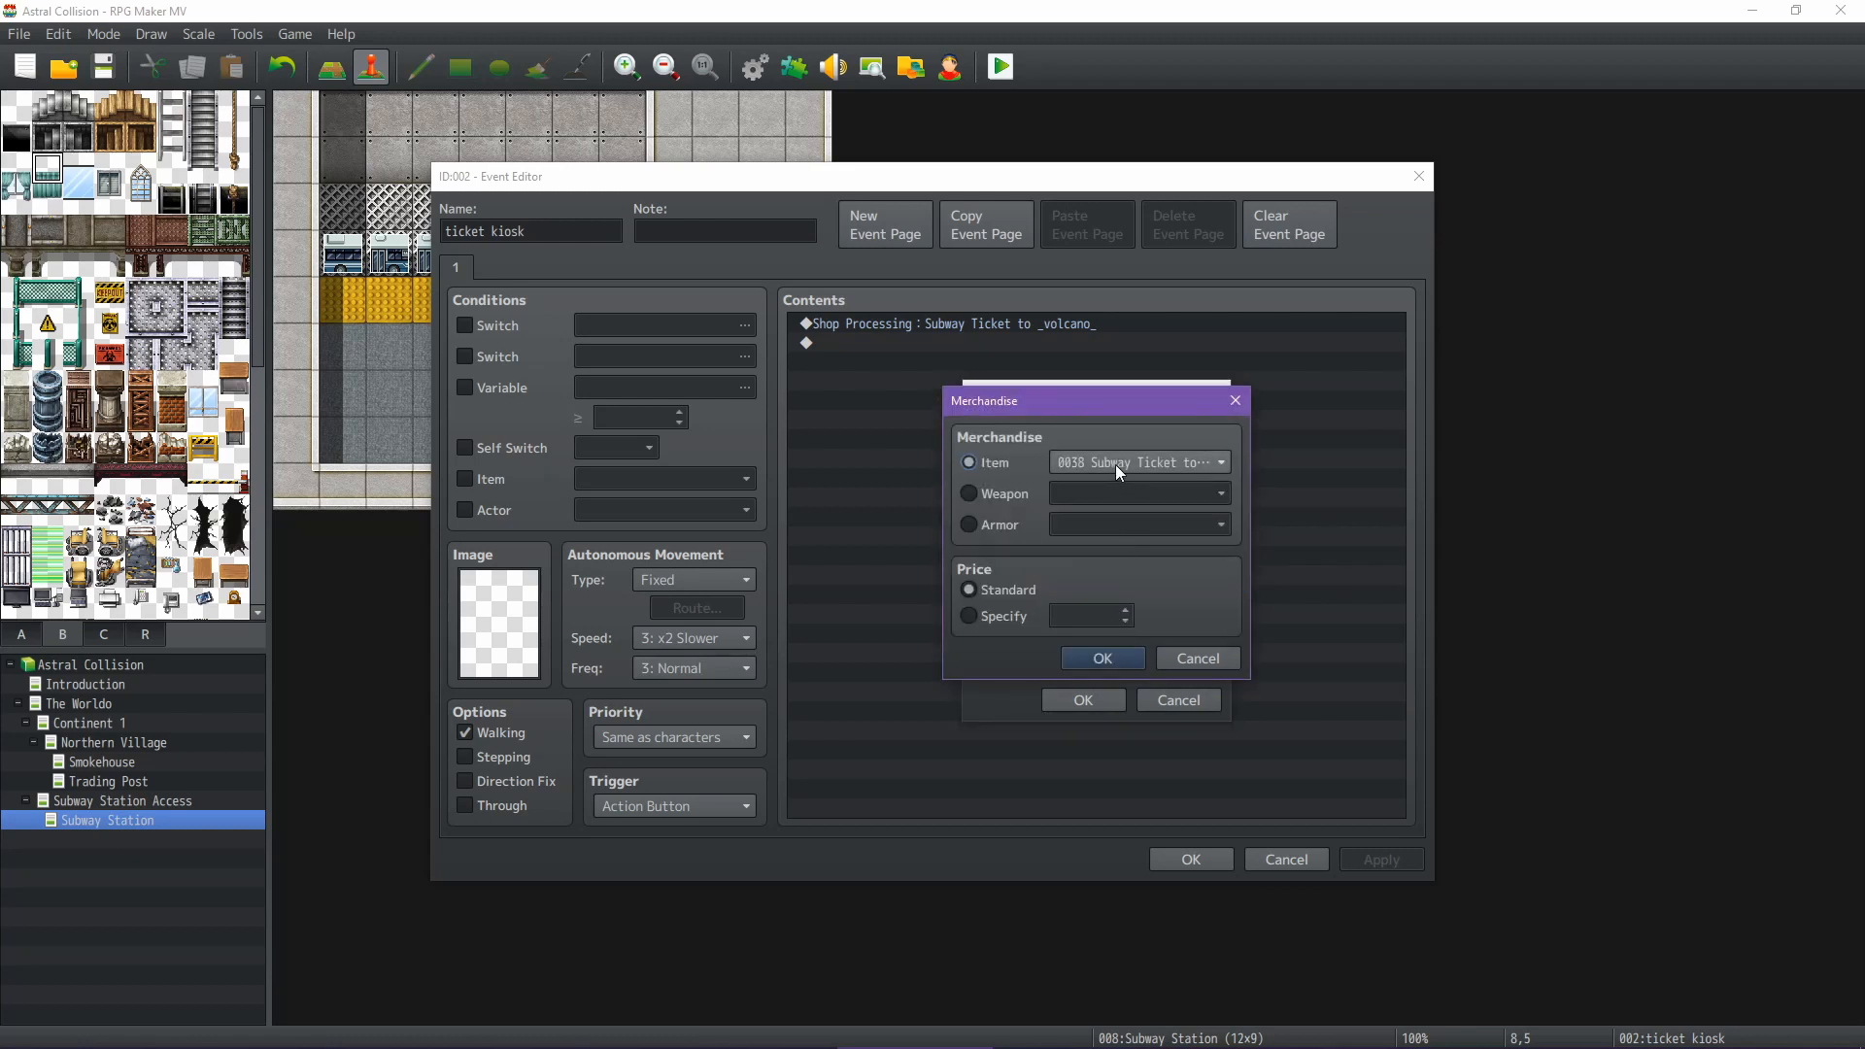
left_click(1103, 660)
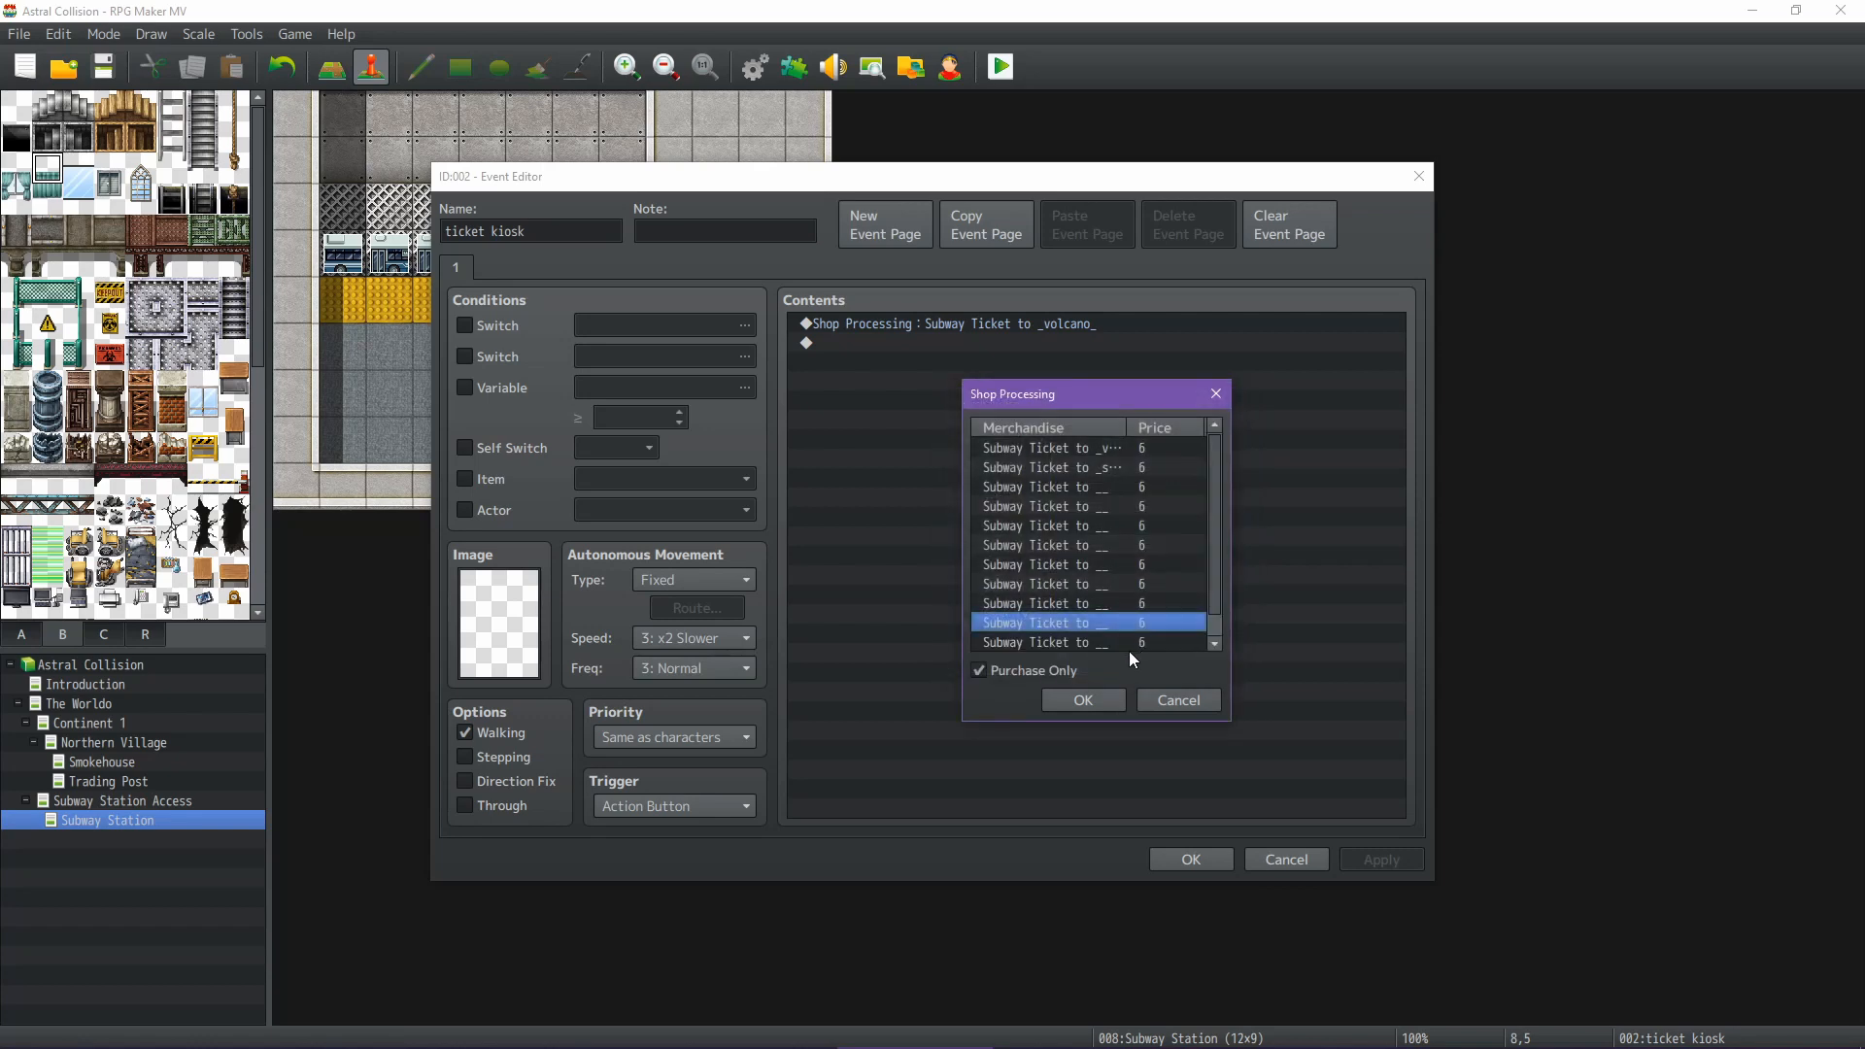
double_click(1128, 641)
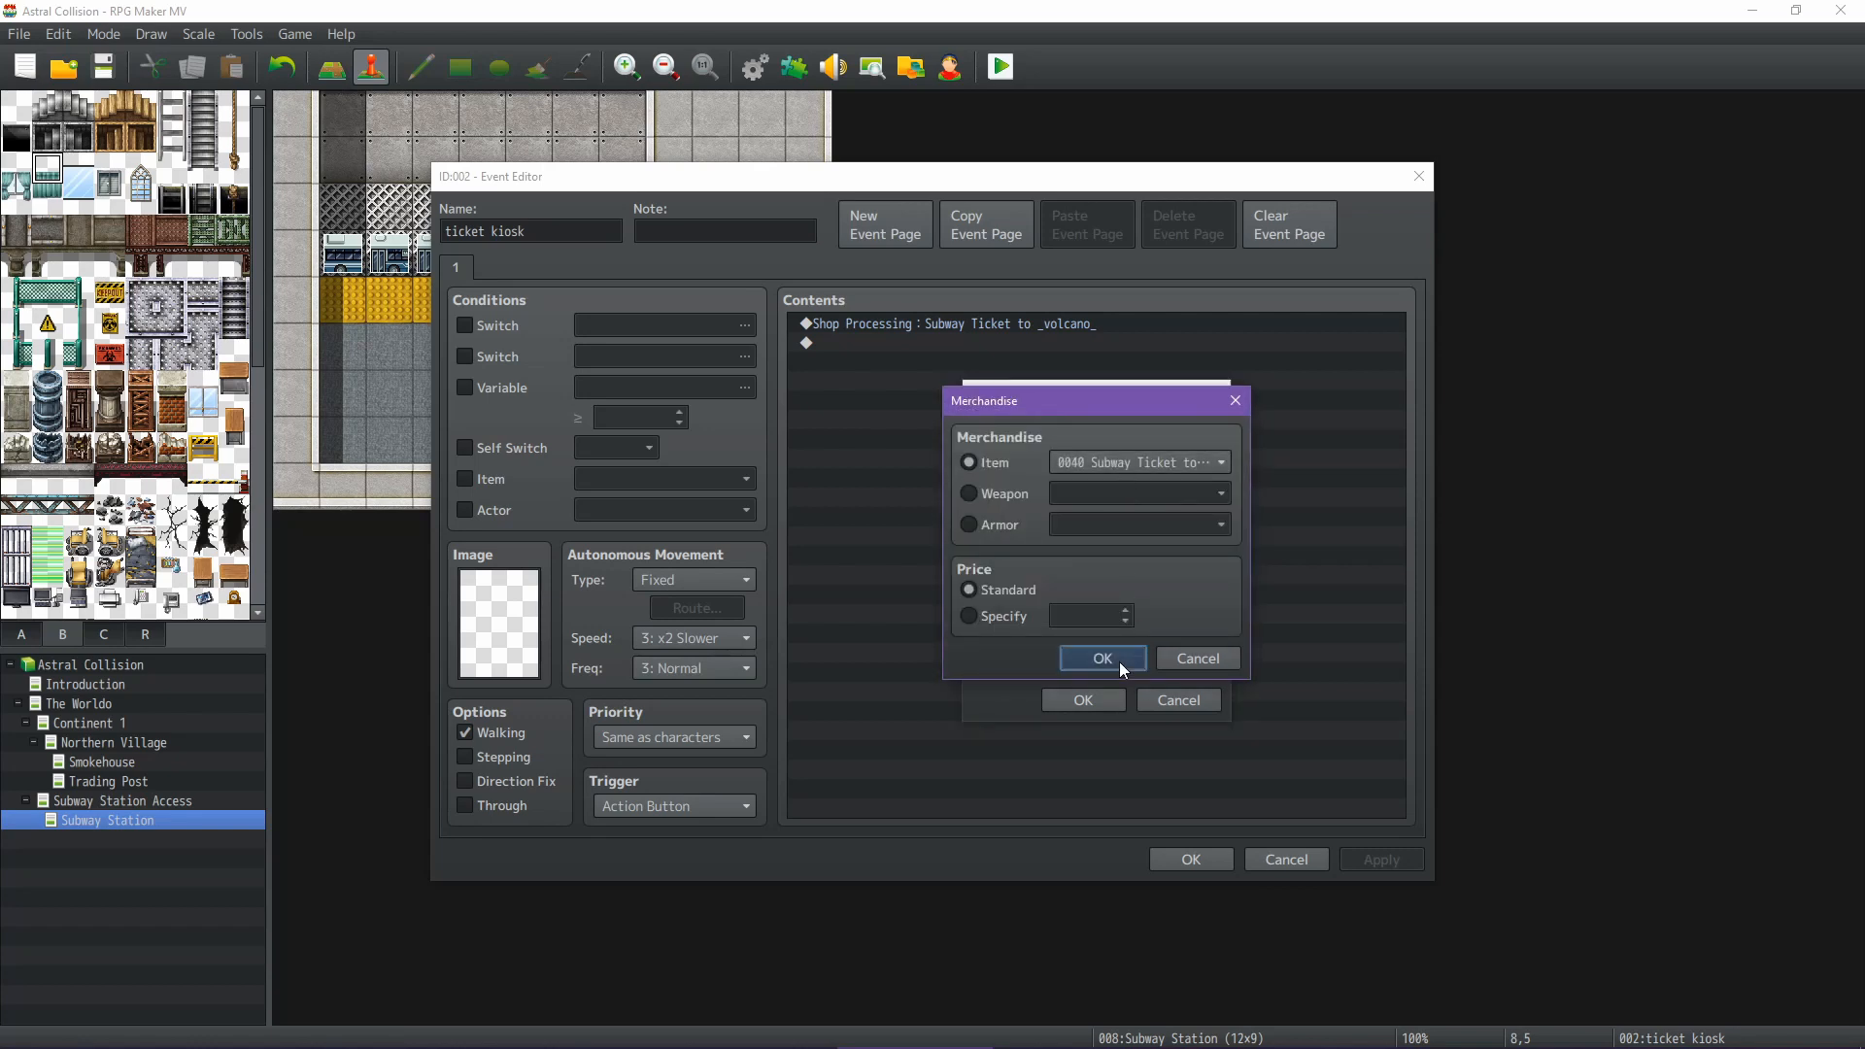
left_click(1119, 661)
double_click(1135, 628)
left_click(1105, 662)
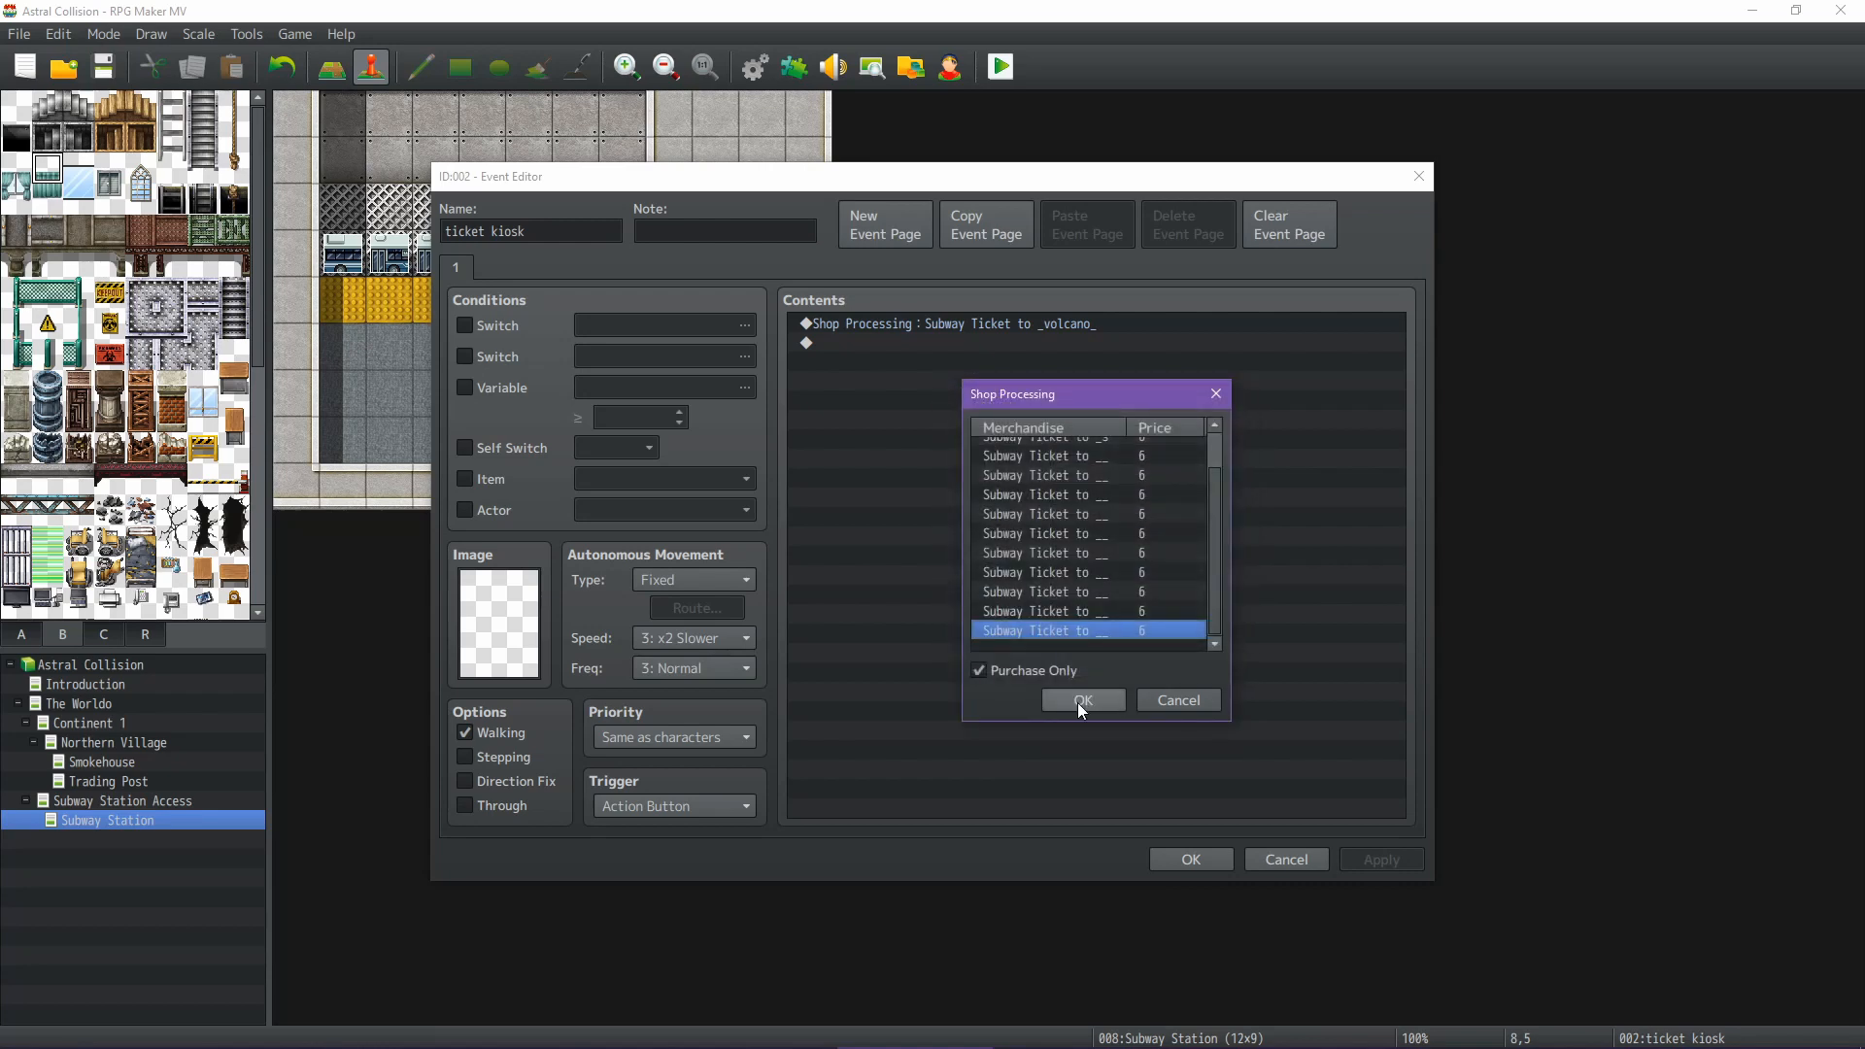
left_click(1079, 700)
left_click(1372, 858)
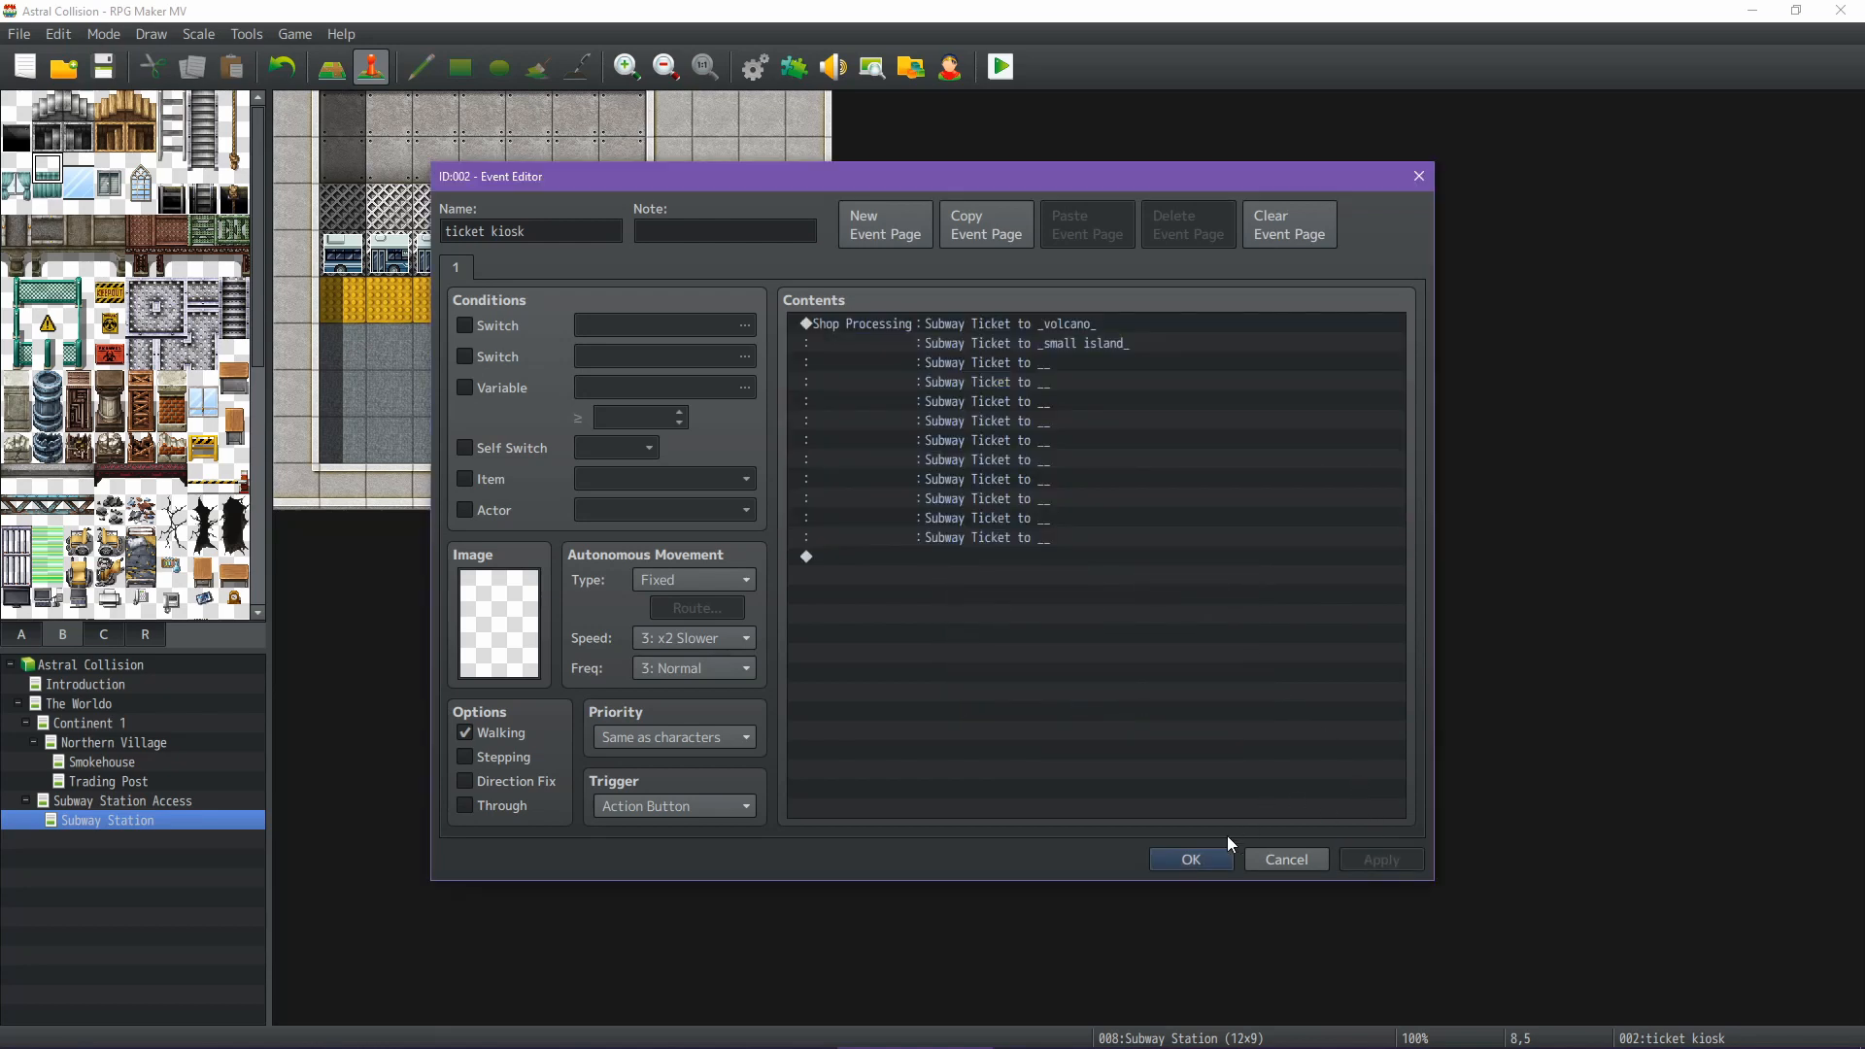
left_click(1211, 859)
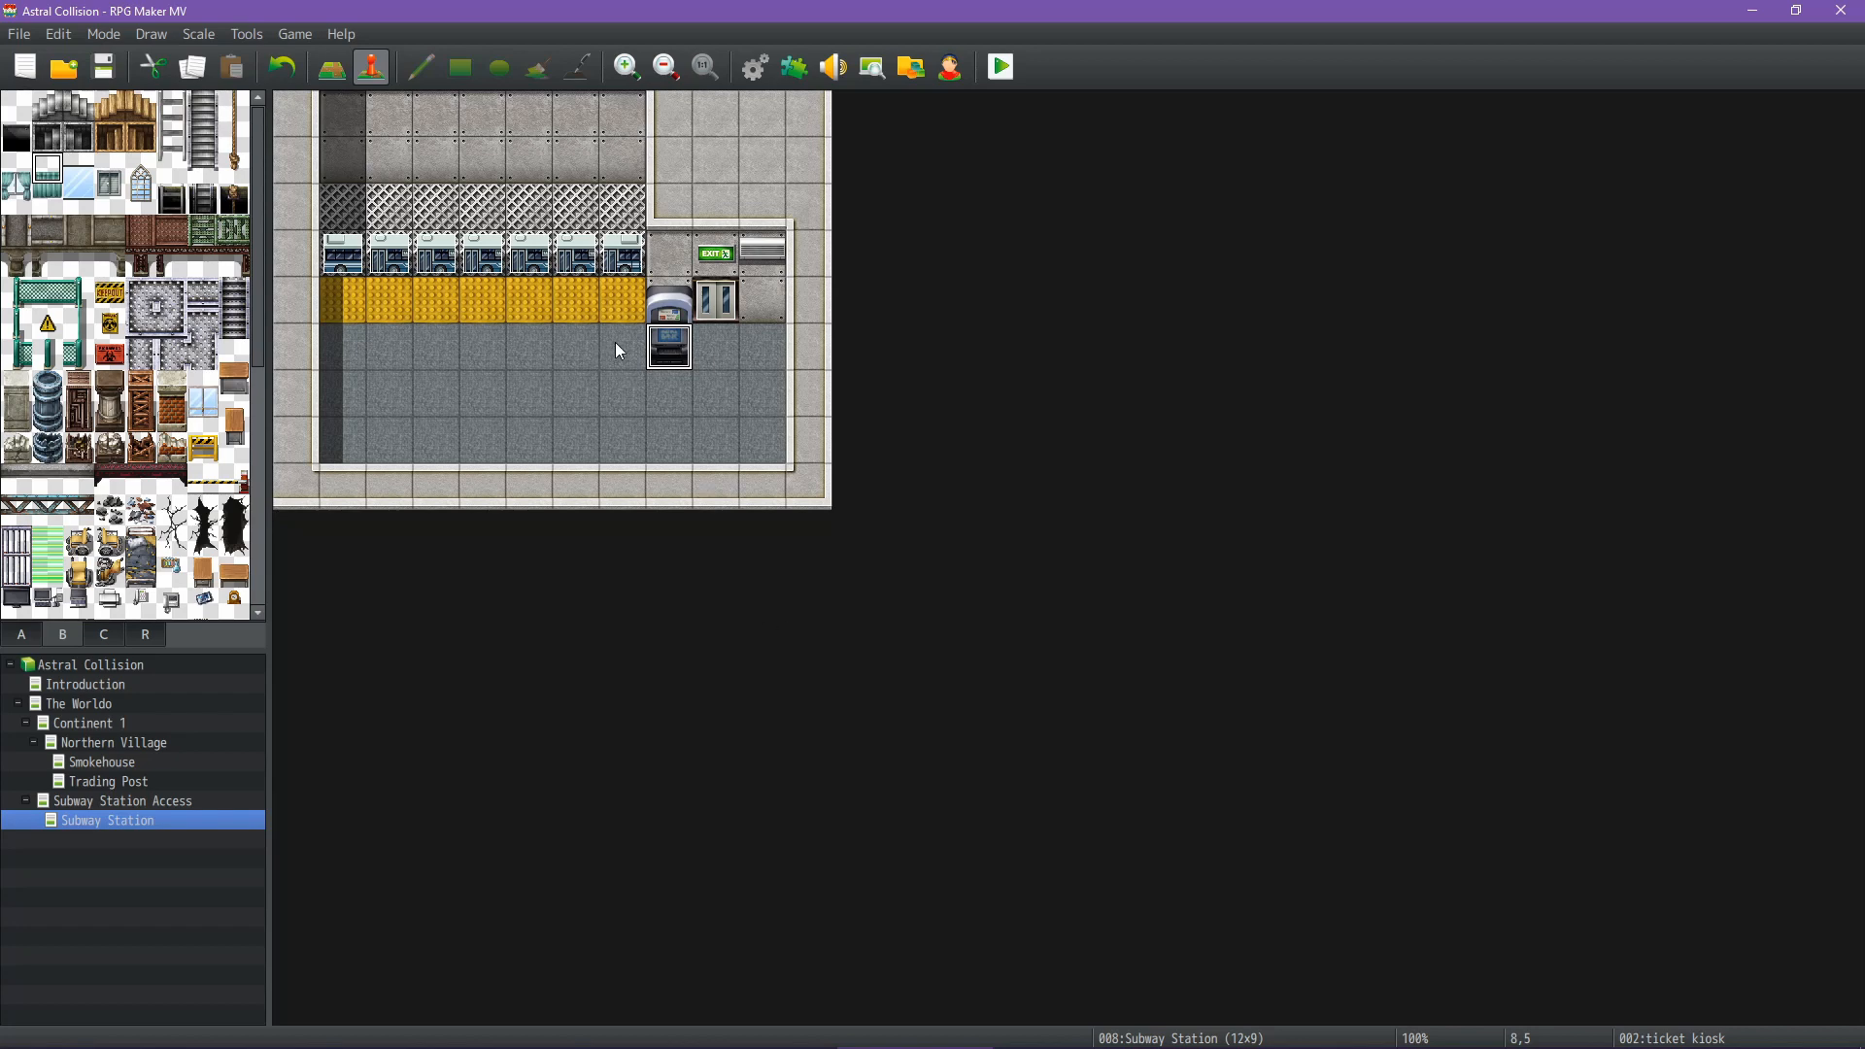
On The Worldo map, set Mountainroot Subway Station Index to 2 in the snowy continent's cave entrance event EV004 and apply it
left_click(176, 802)
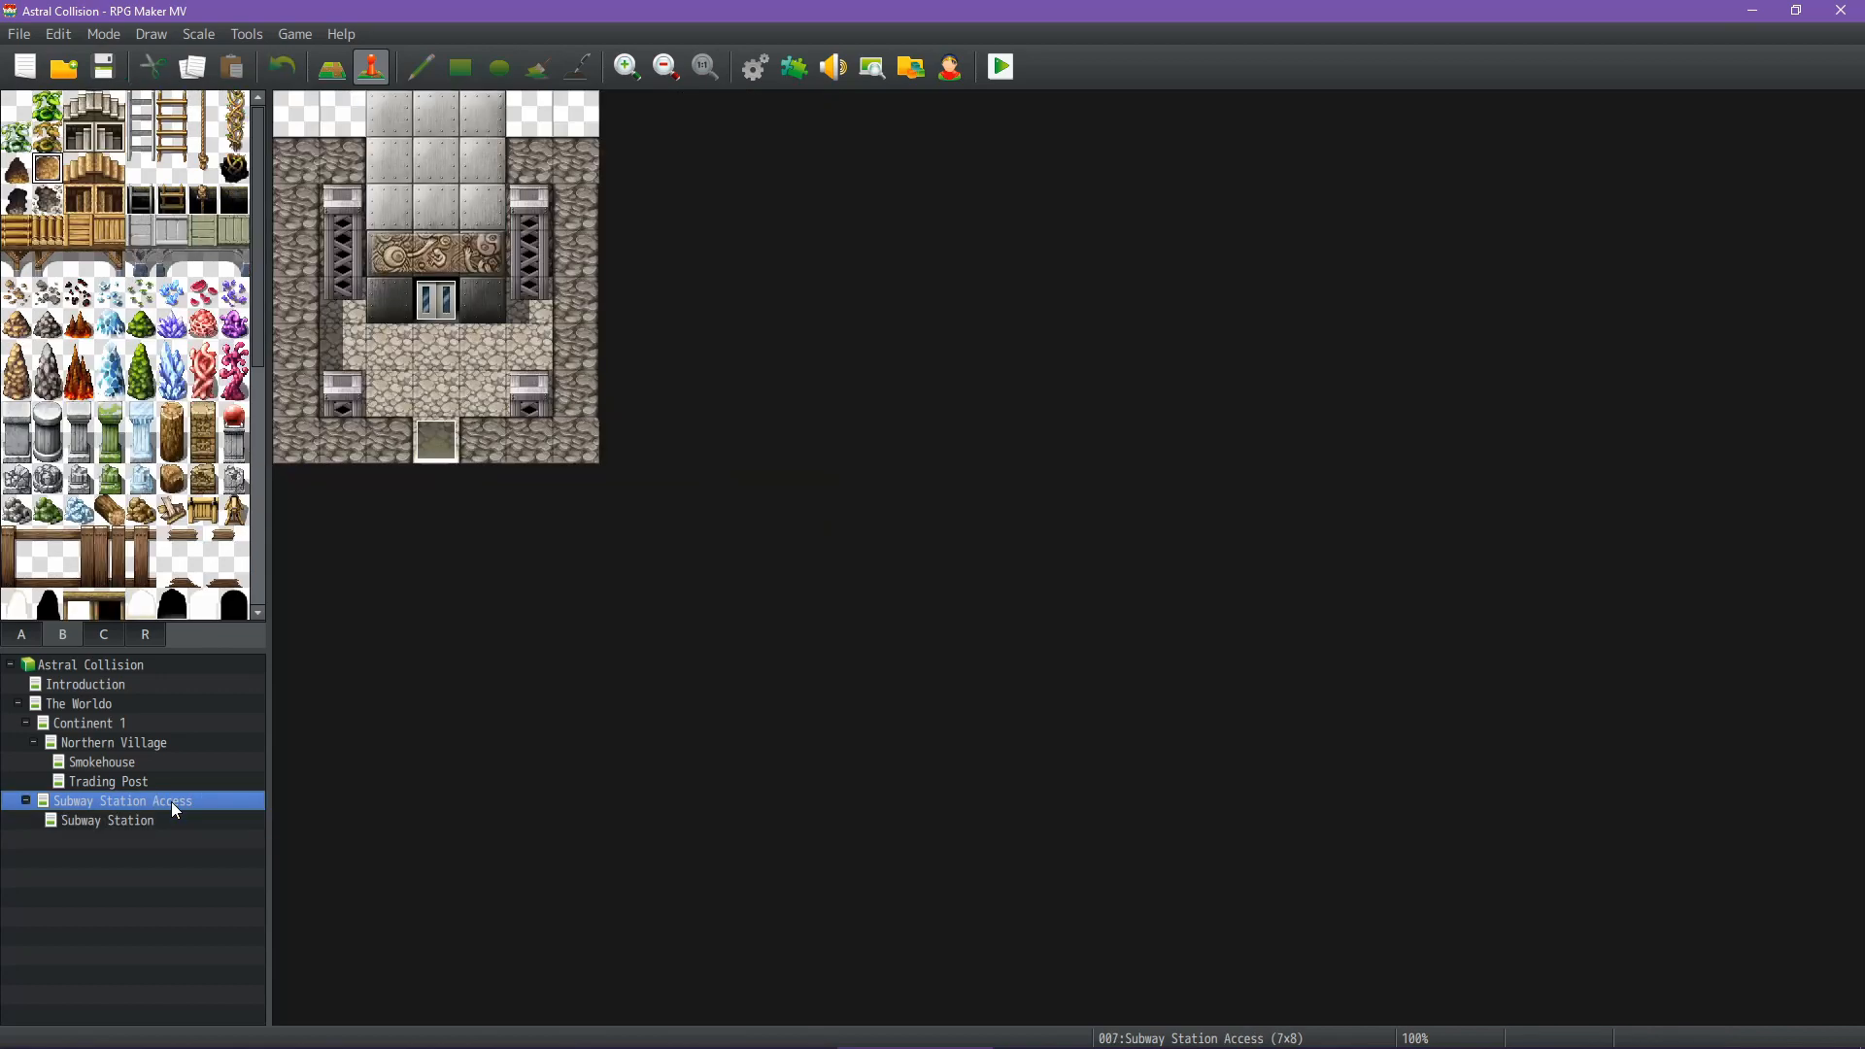
left_click(118, 712)
middle_click(1035, 566)
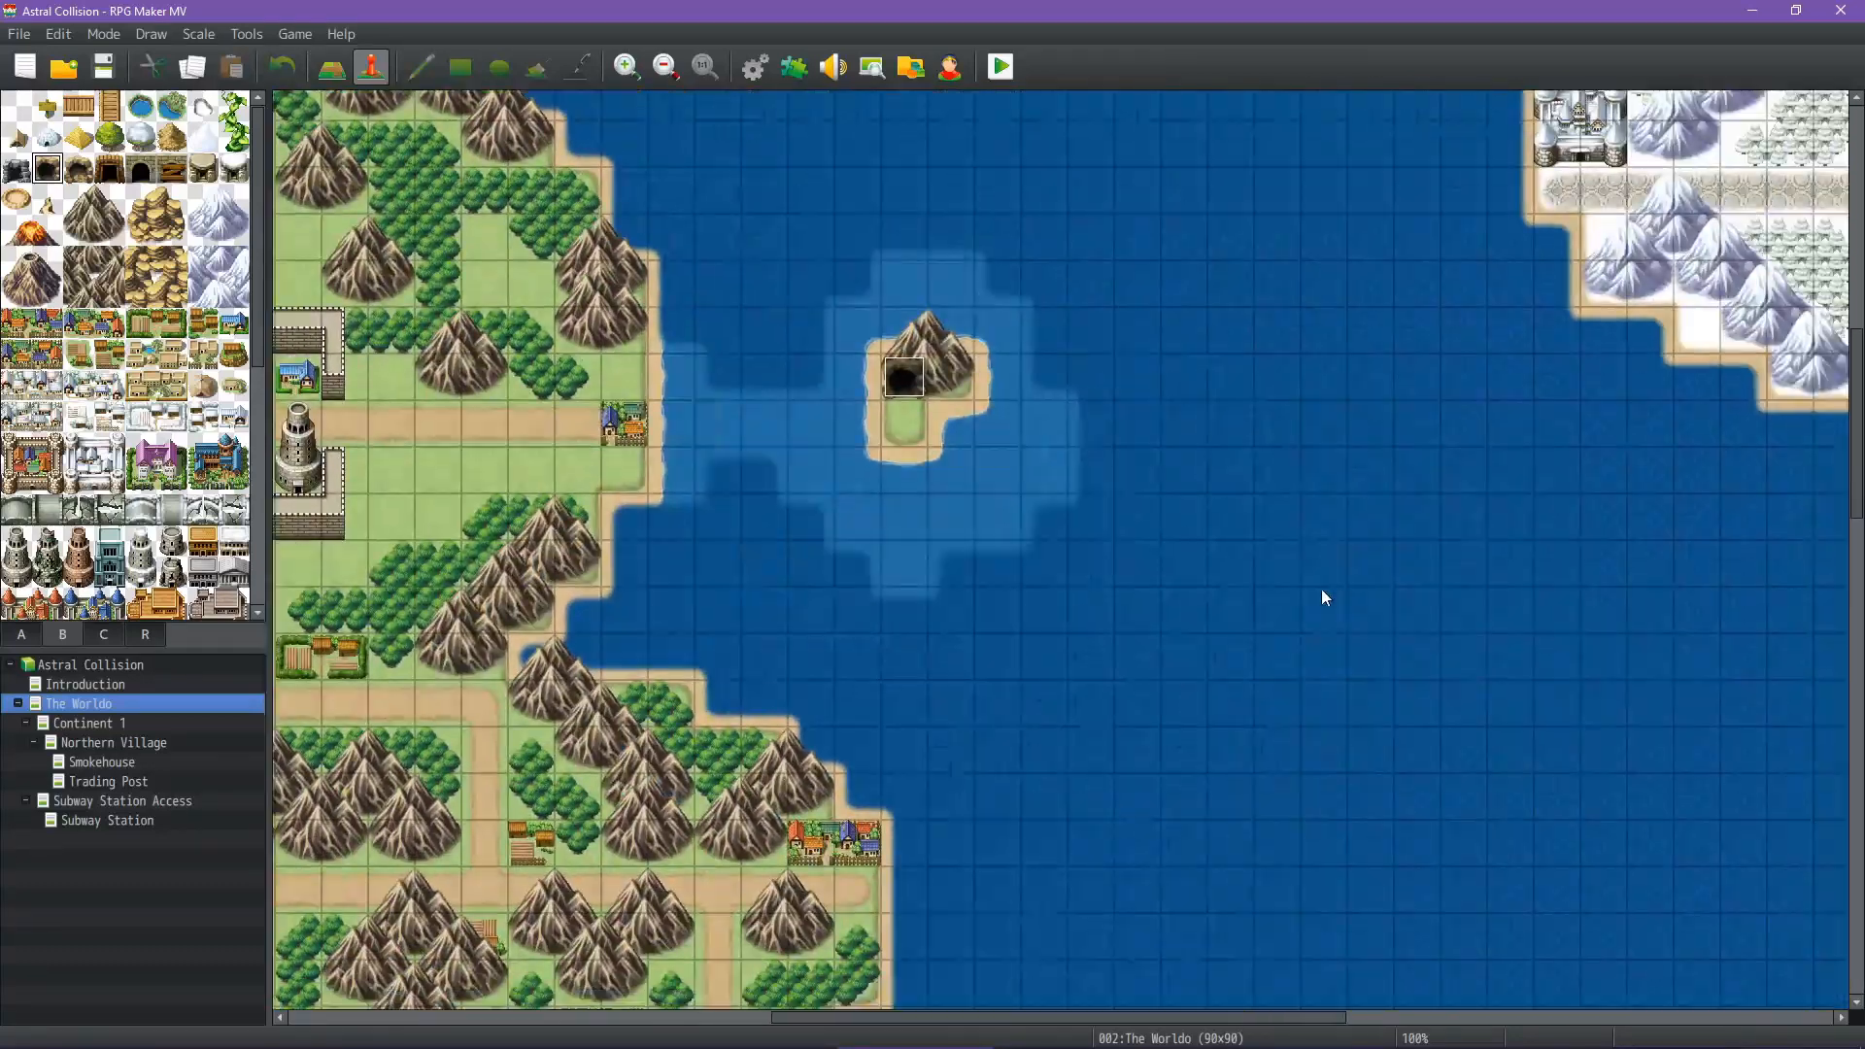
middle_click(1322, 588)
left_click(913, 387)
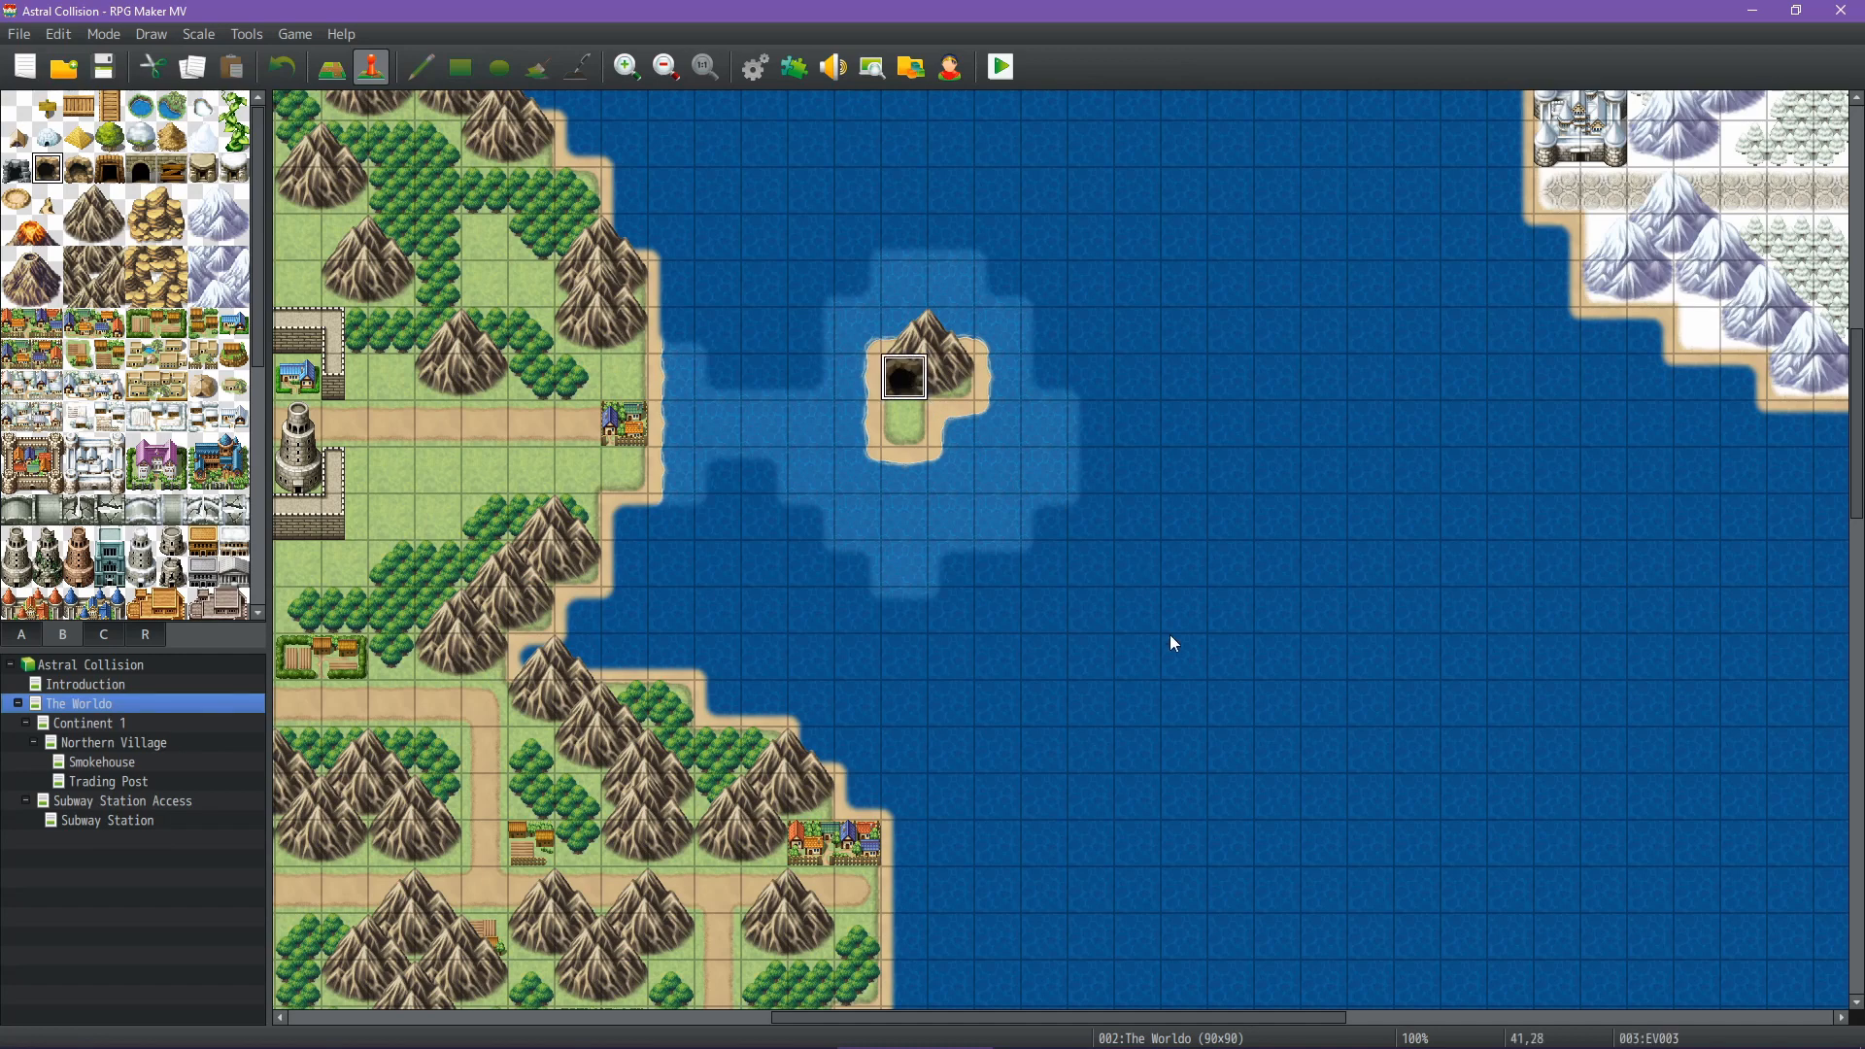
middle_click(1024, 680)
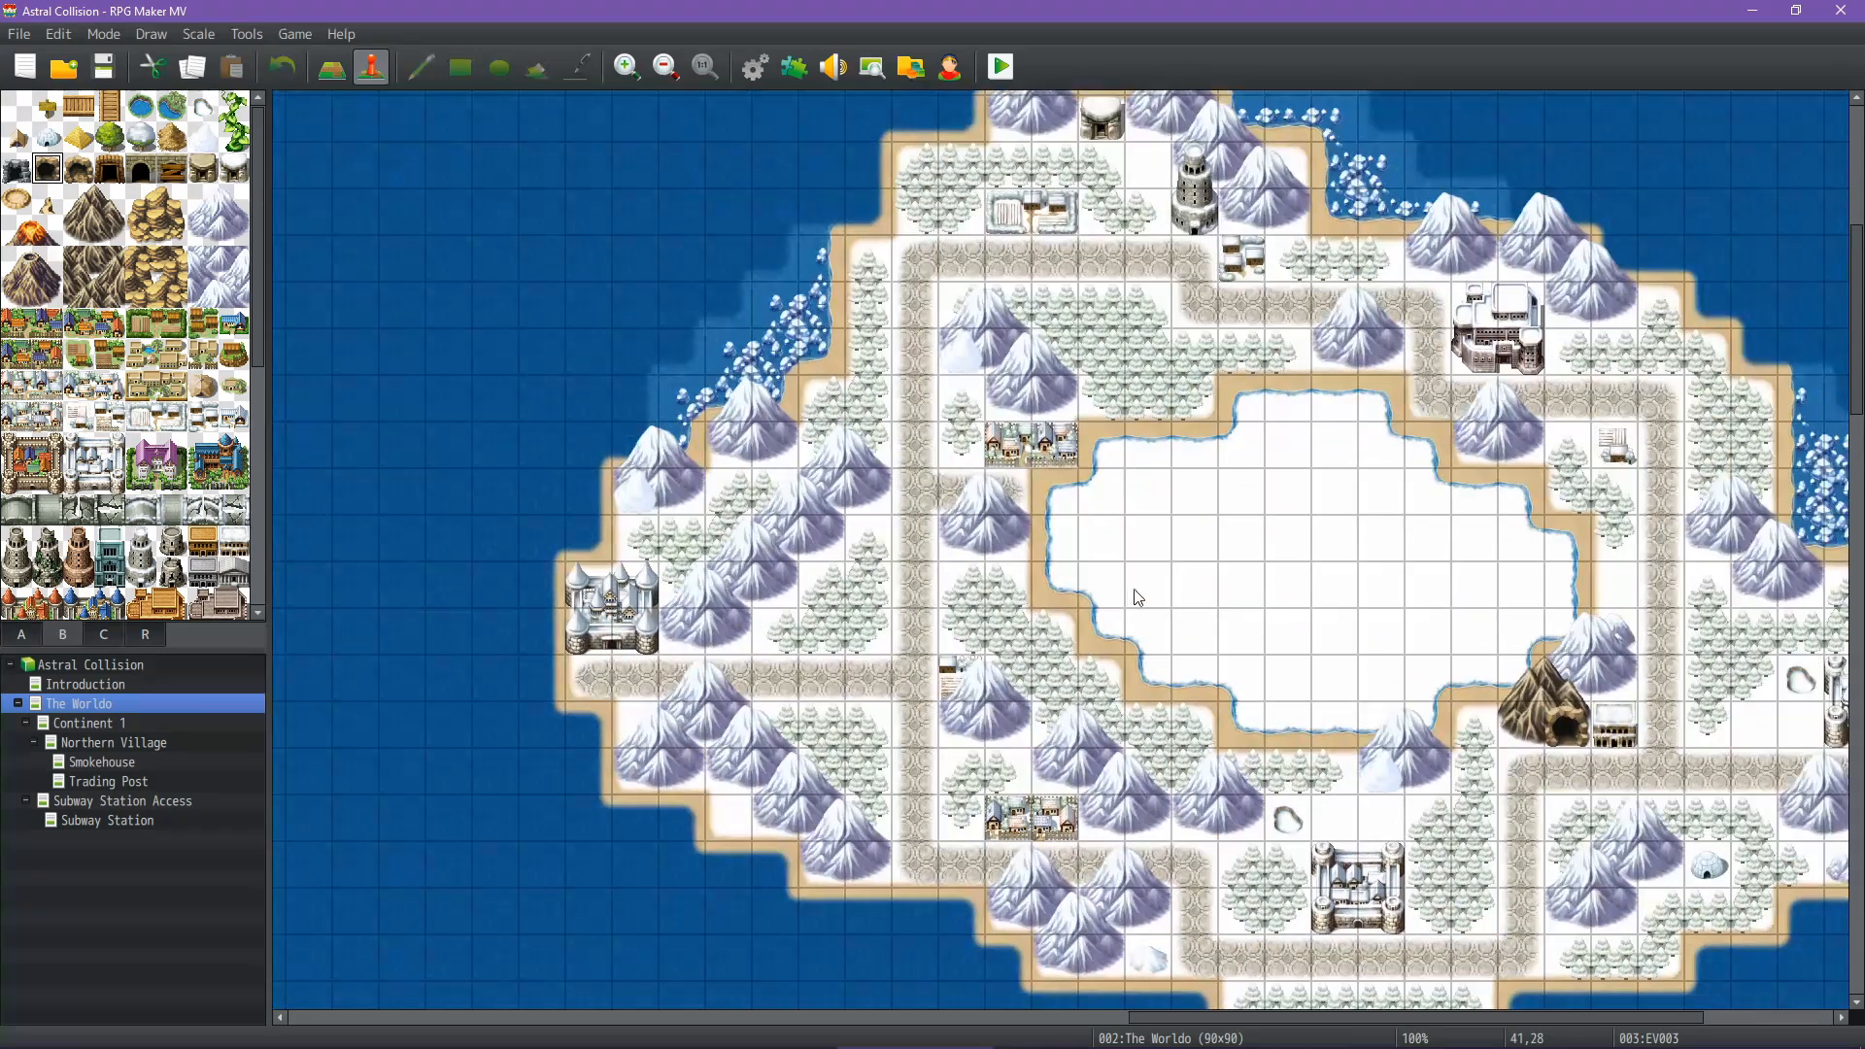
middle_click(1137, 596)
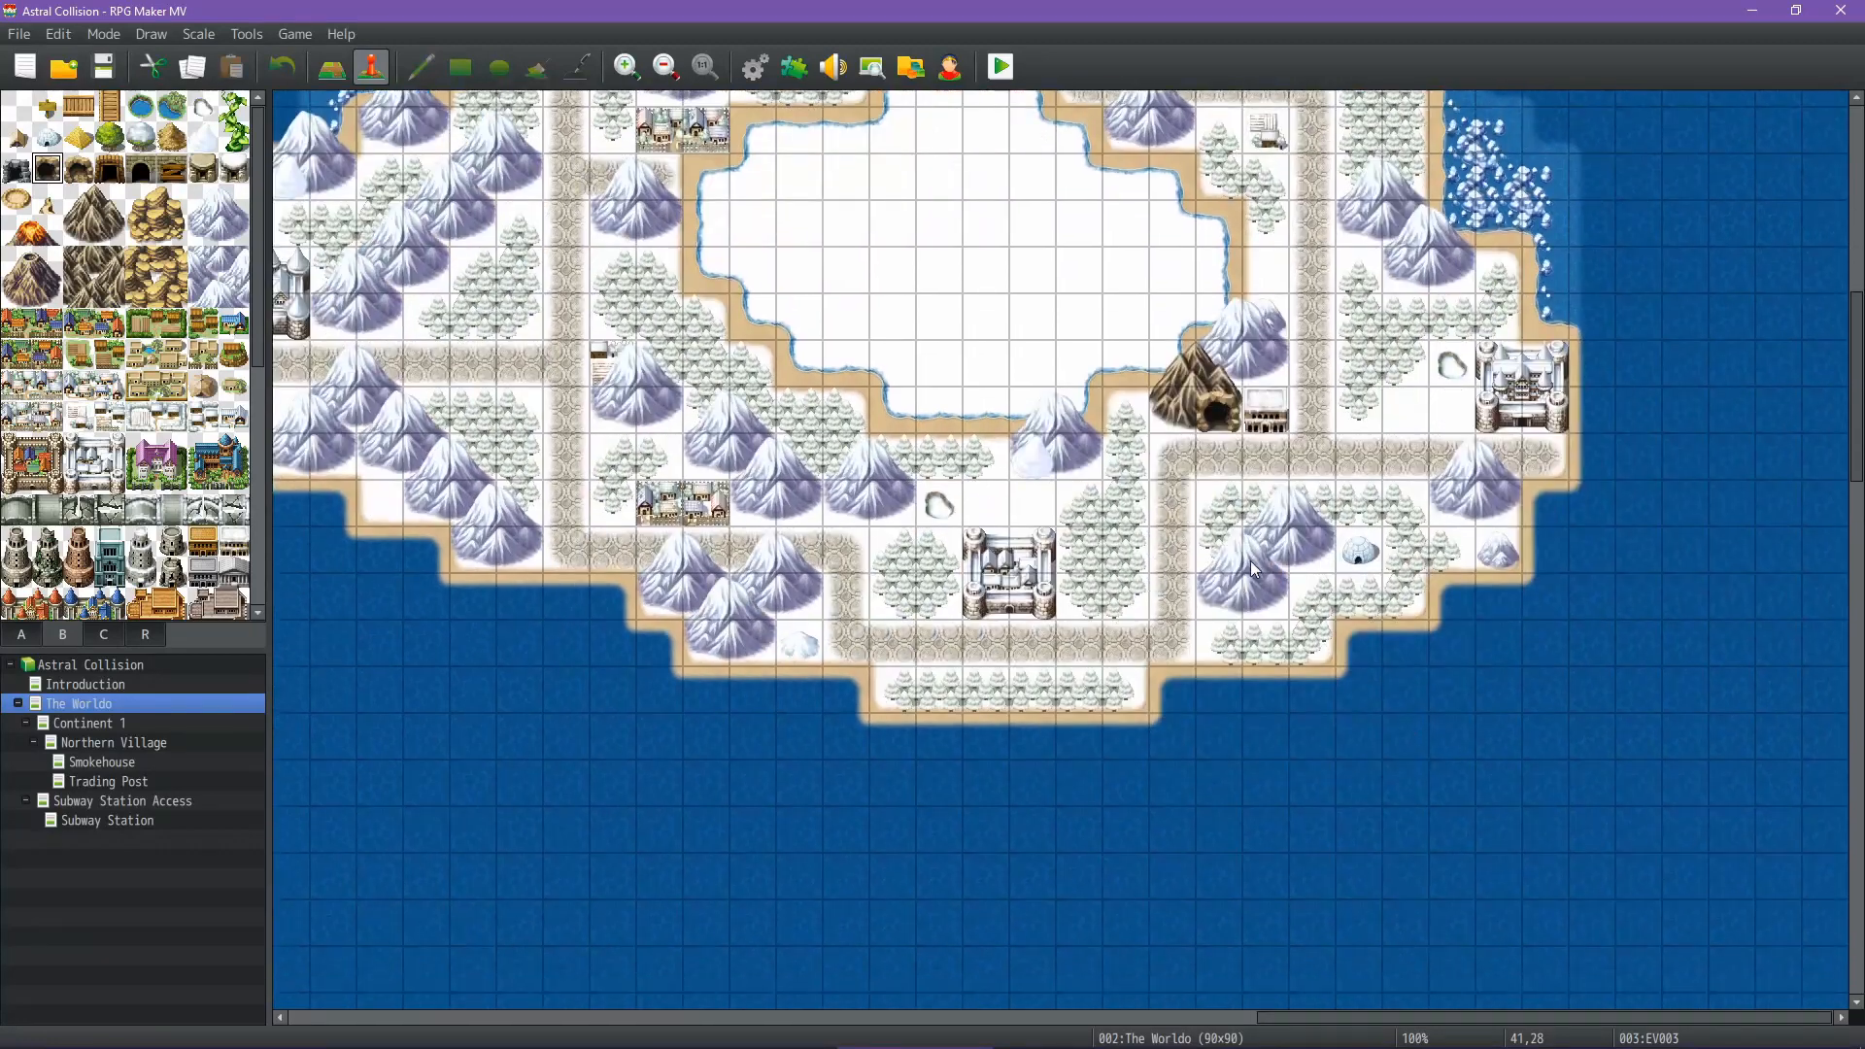
left_click(1221, 421)
double_click(1222, 421)
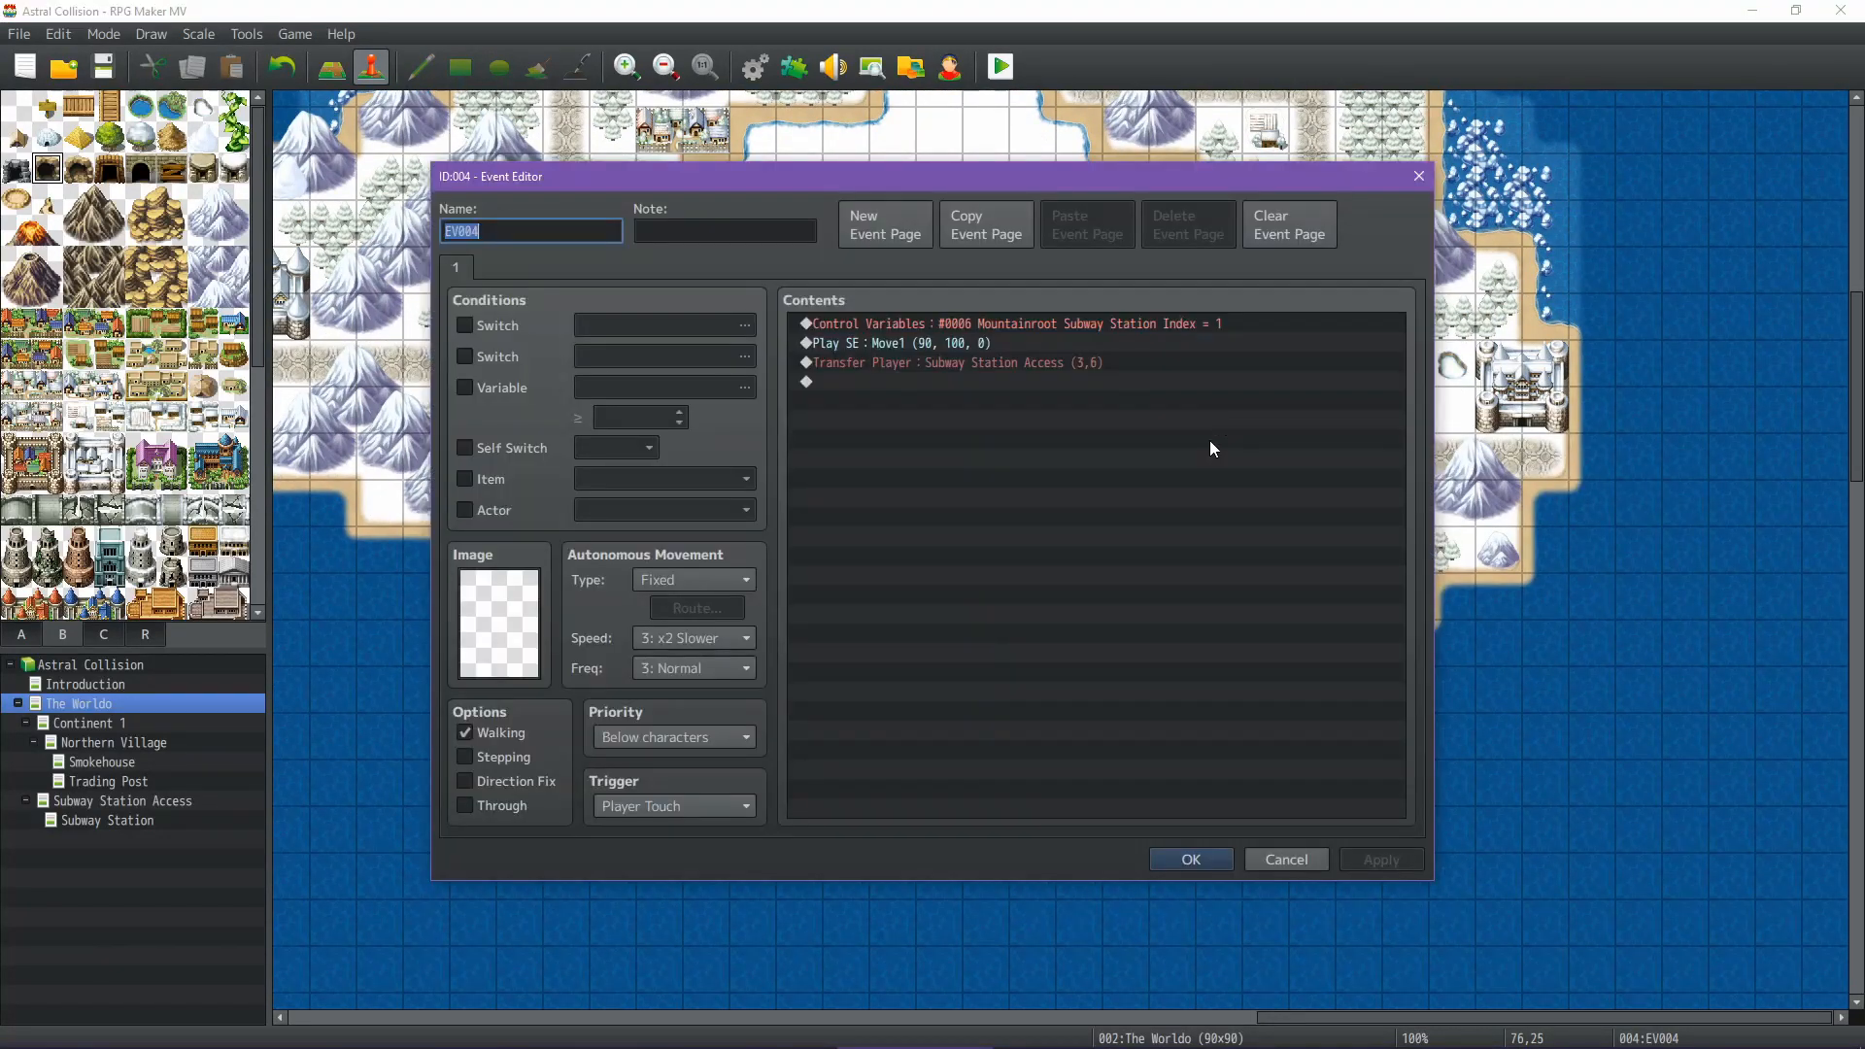
double_click(1148, 324)
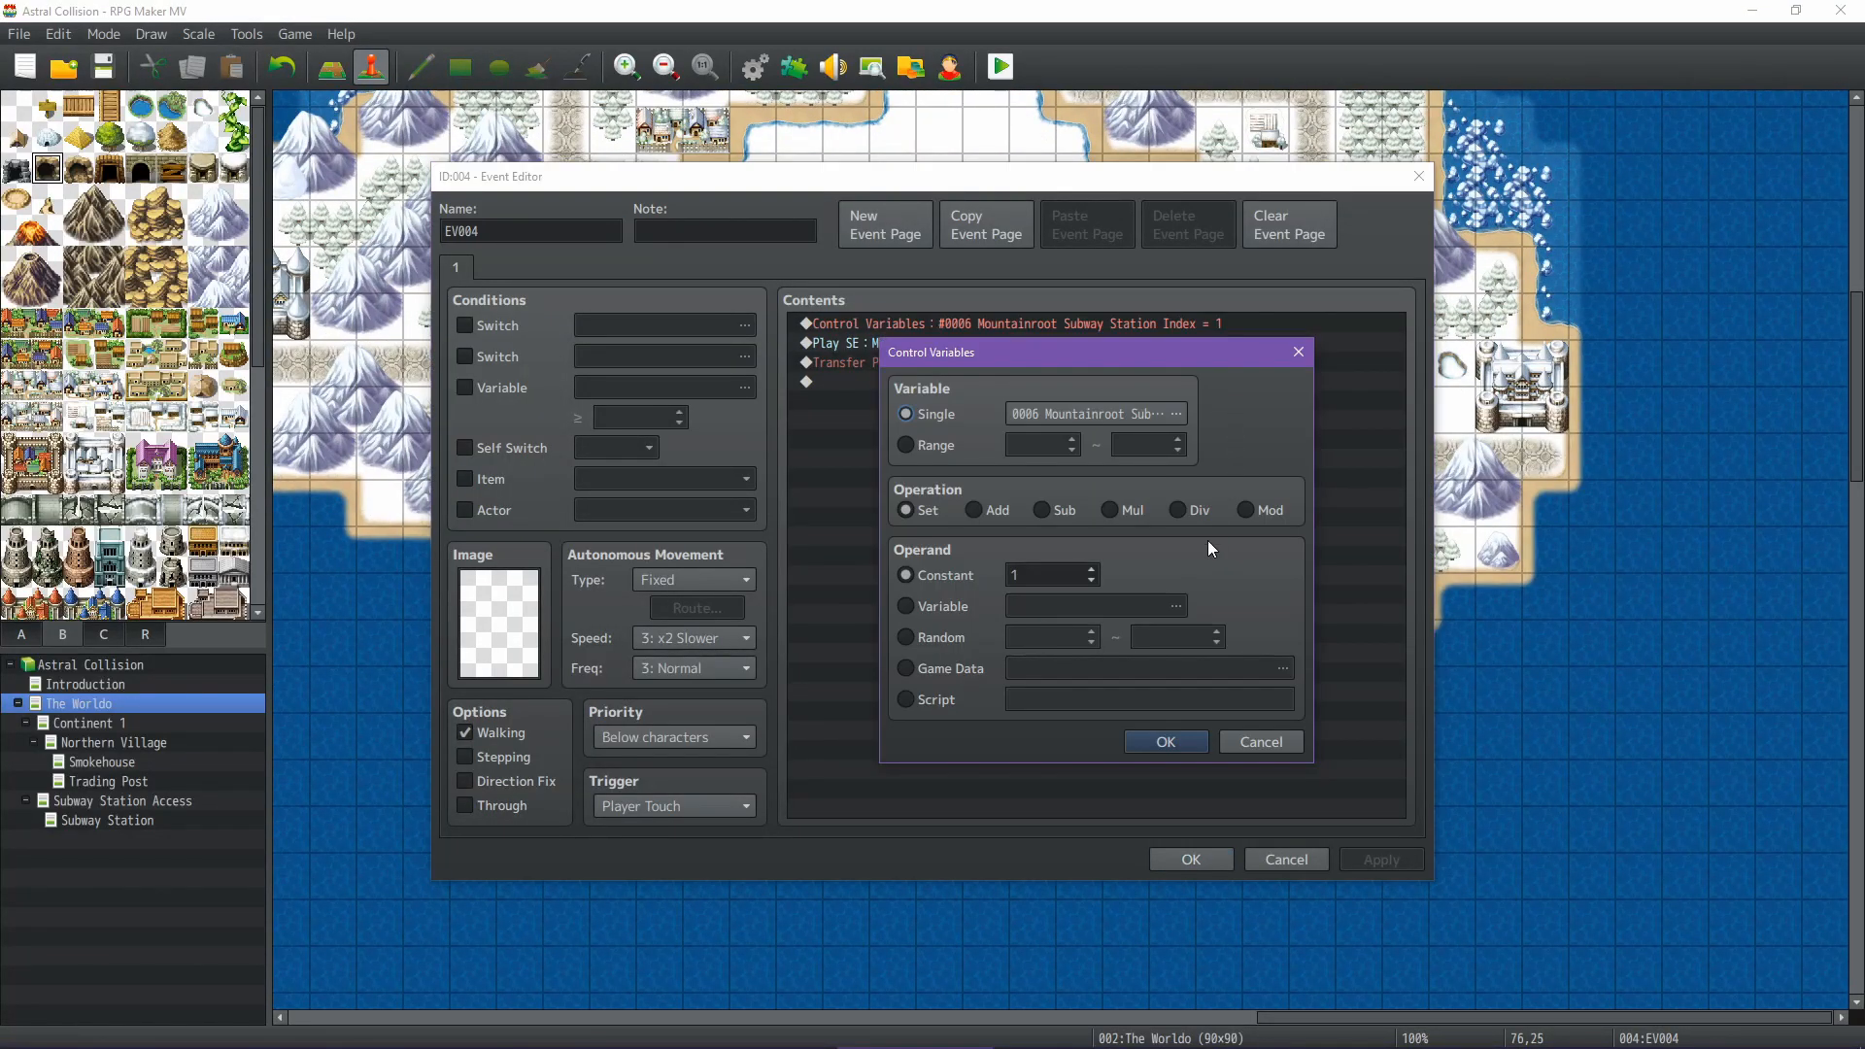
left_click(1091, 569)
left_click(1169, 743)
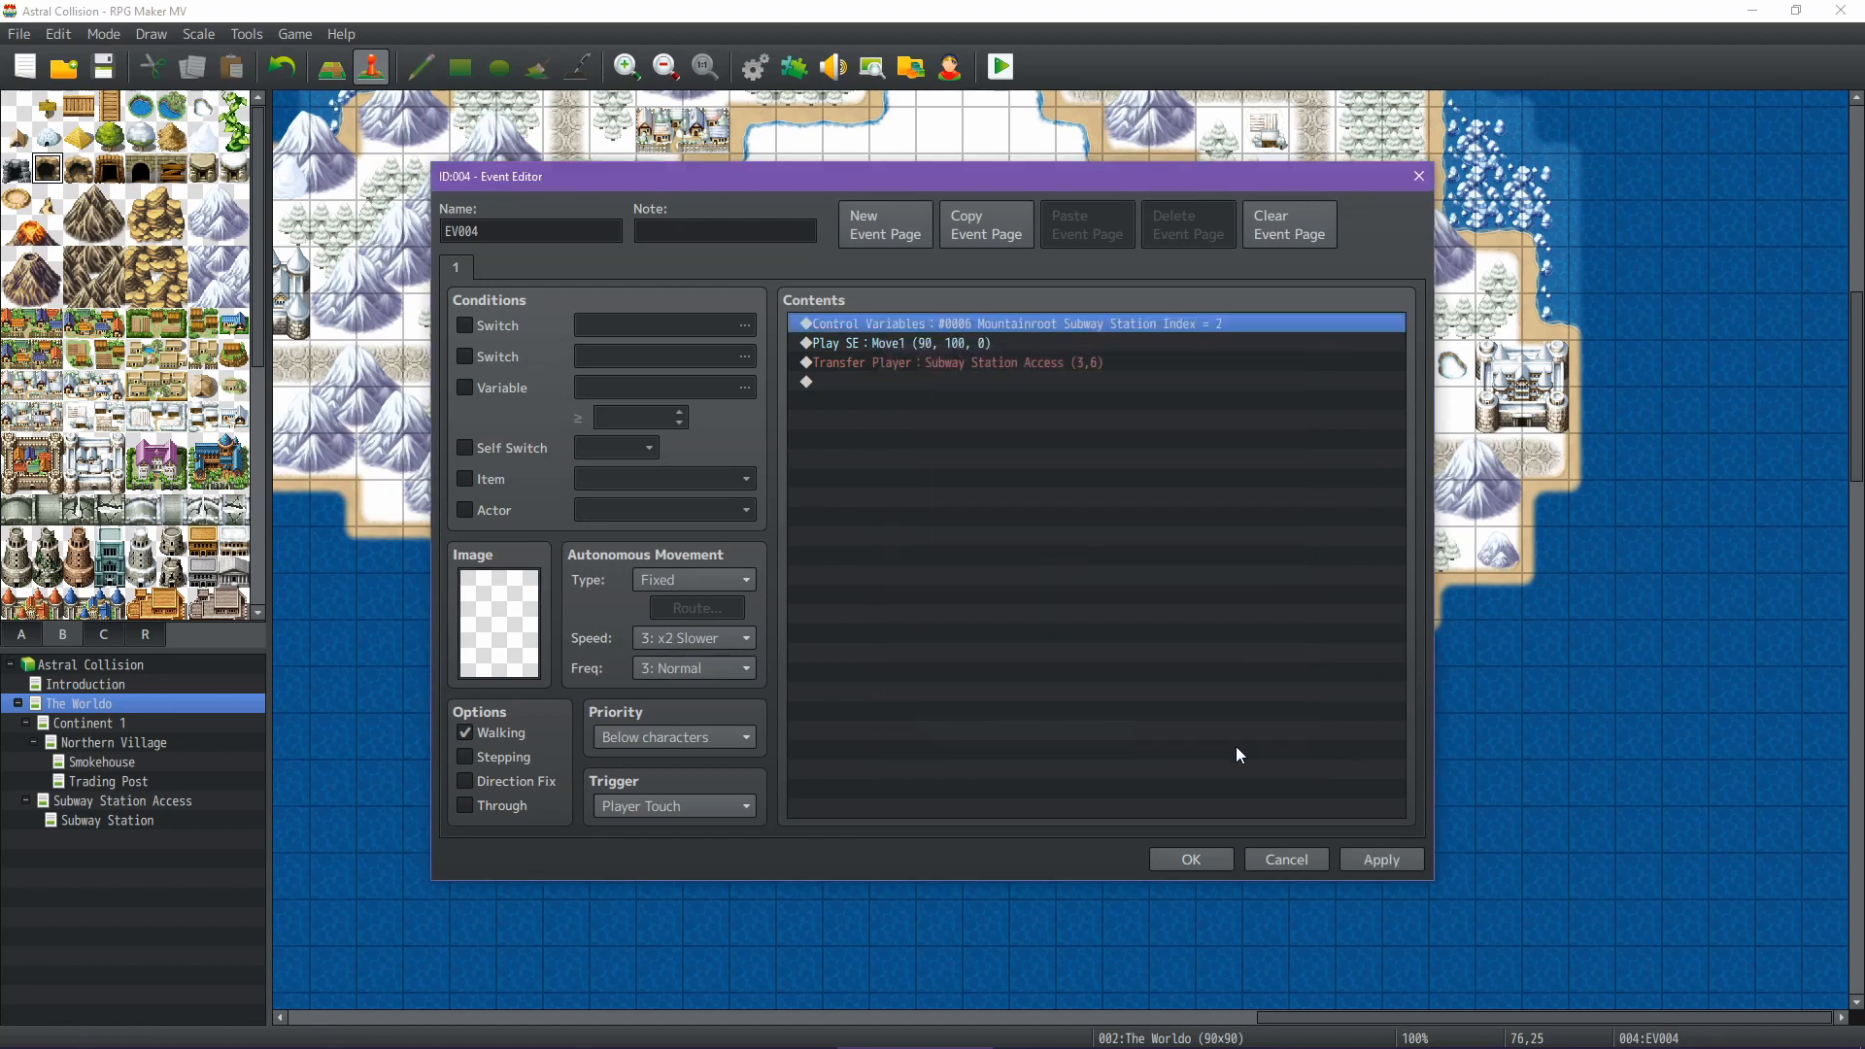
left_click(1370, 860)
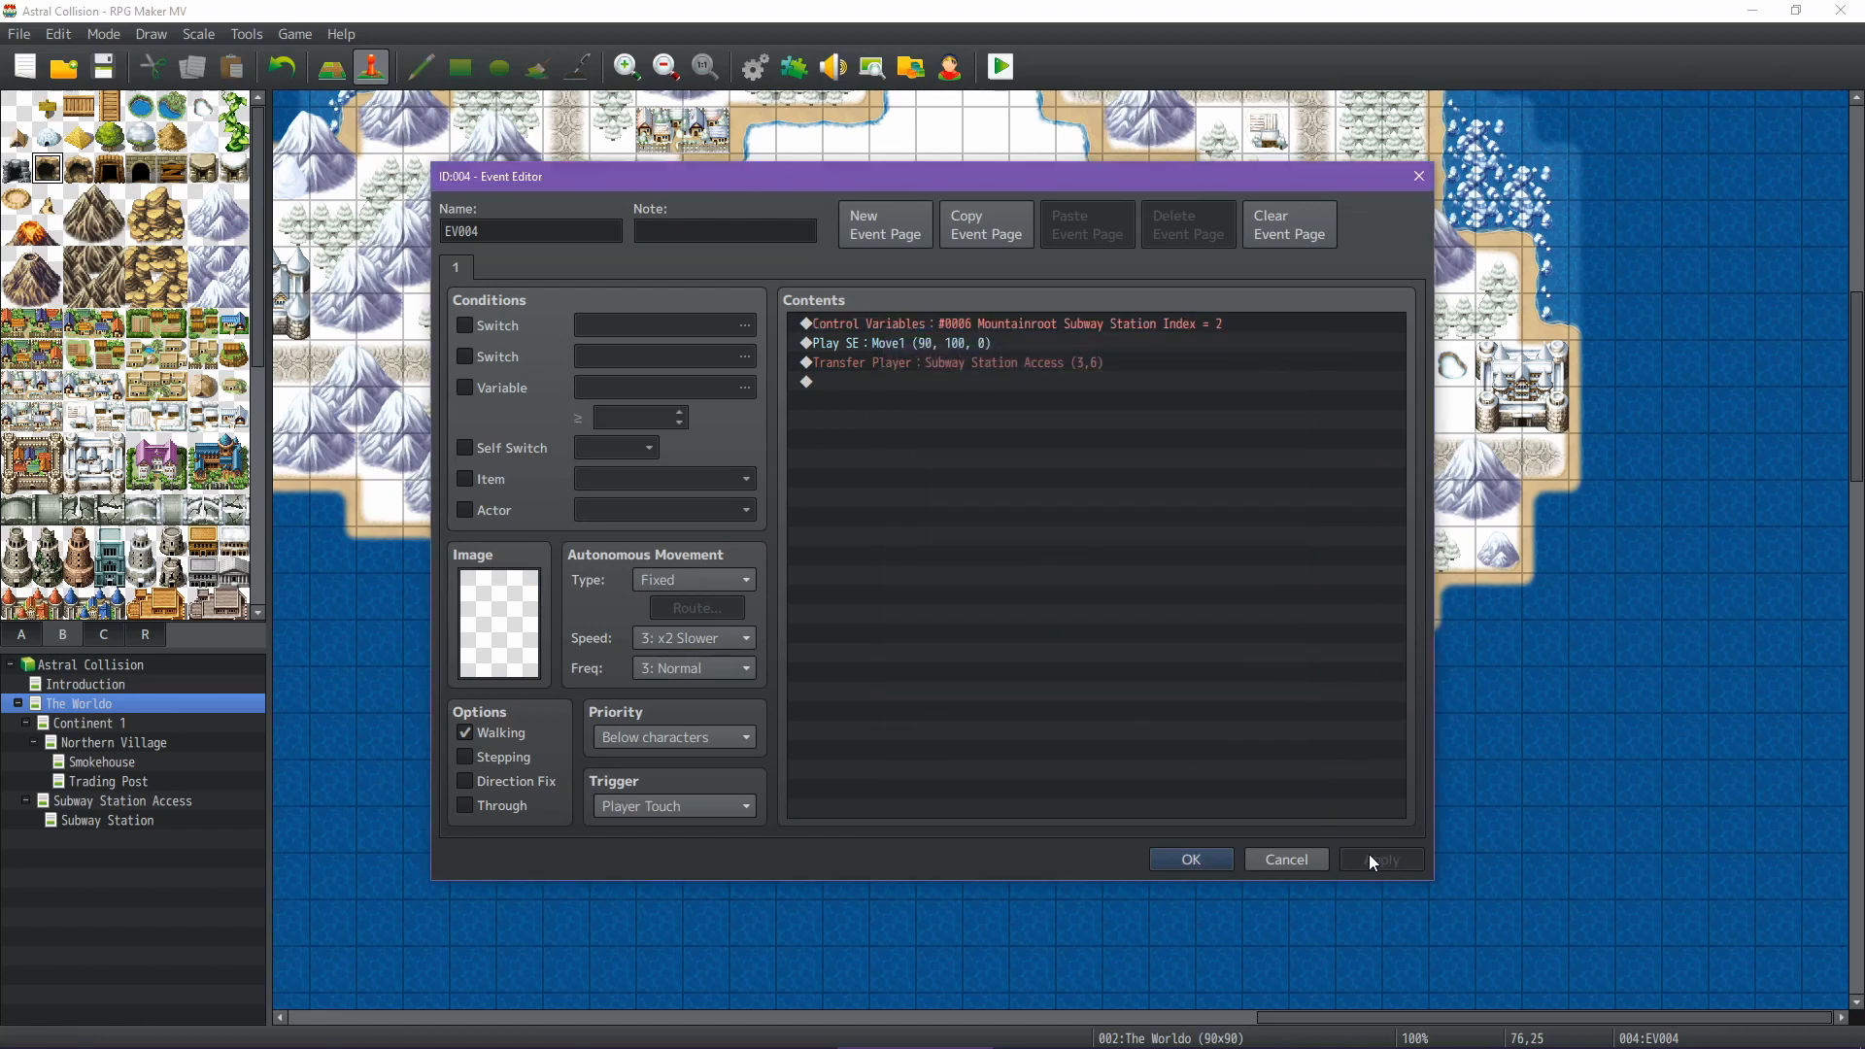
Close the snowy continent's cave entrance event EV004, then reopen it on The Worldo to review its commands
left_click(1191, 859)
left_click(180, 802)
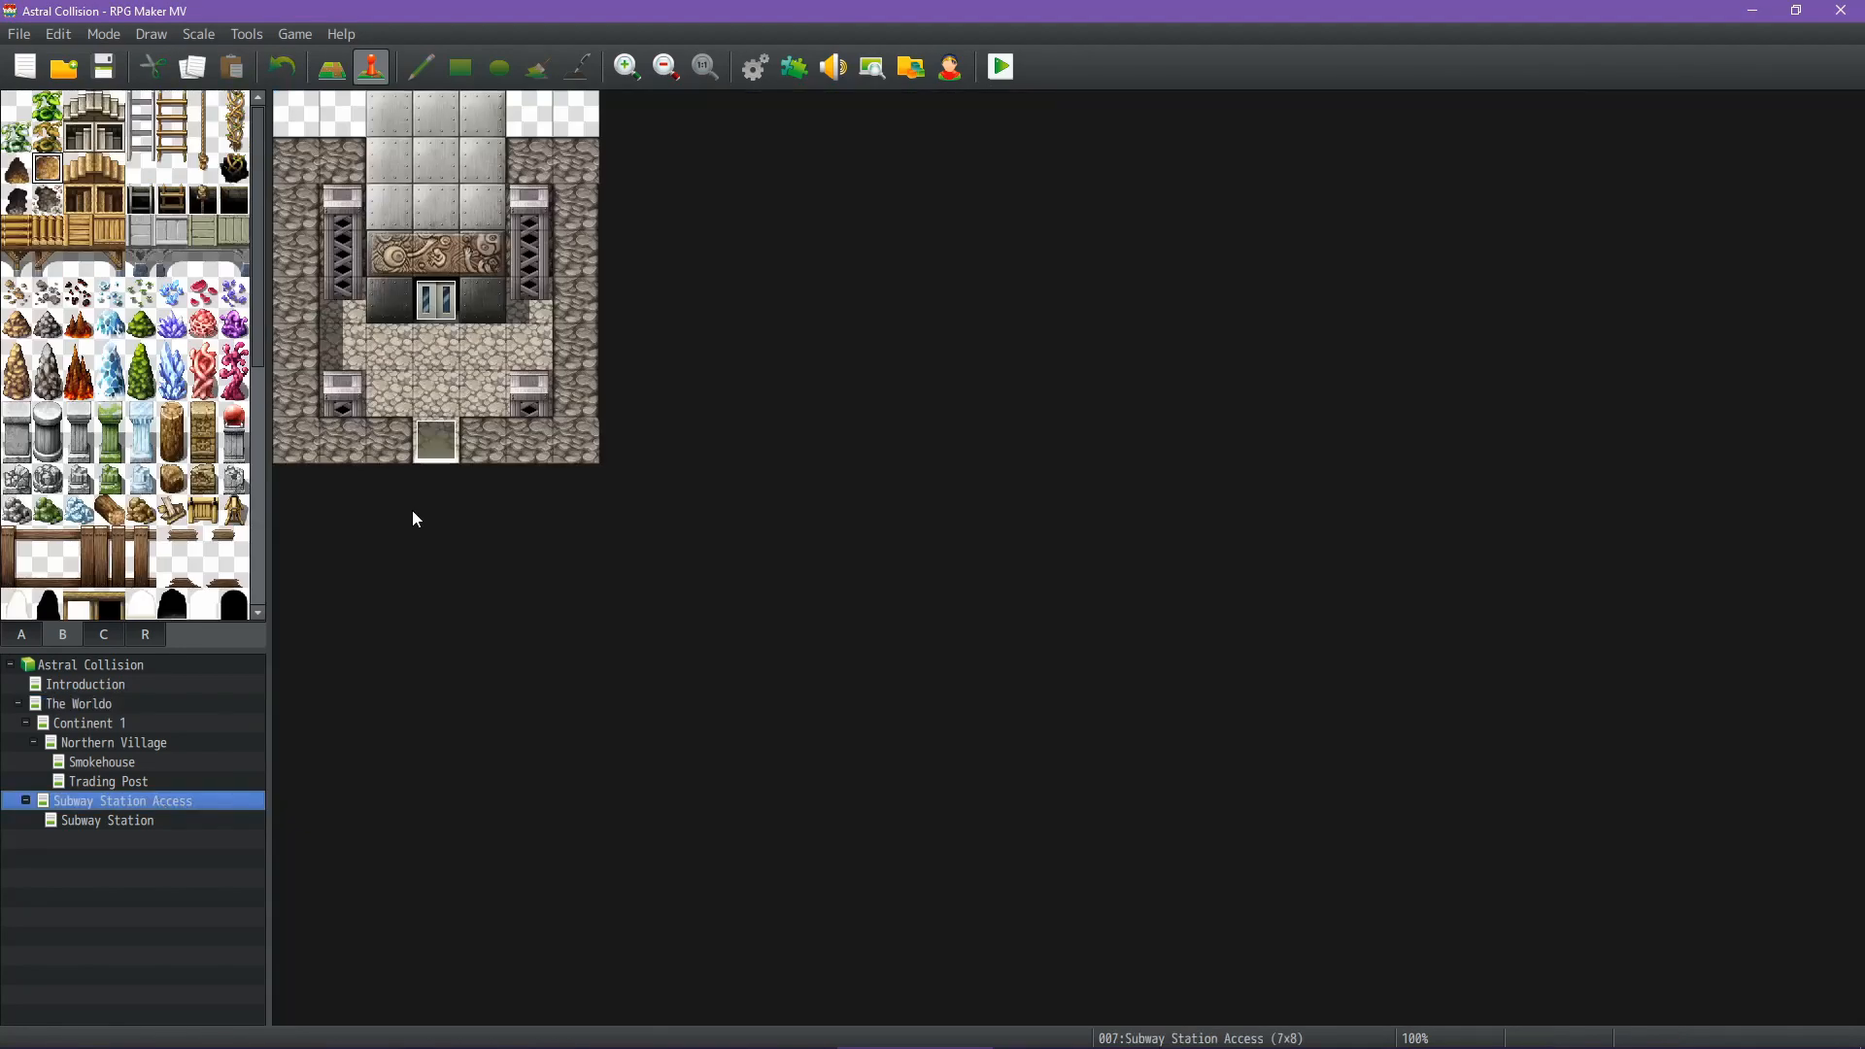
left_click(103, 706)
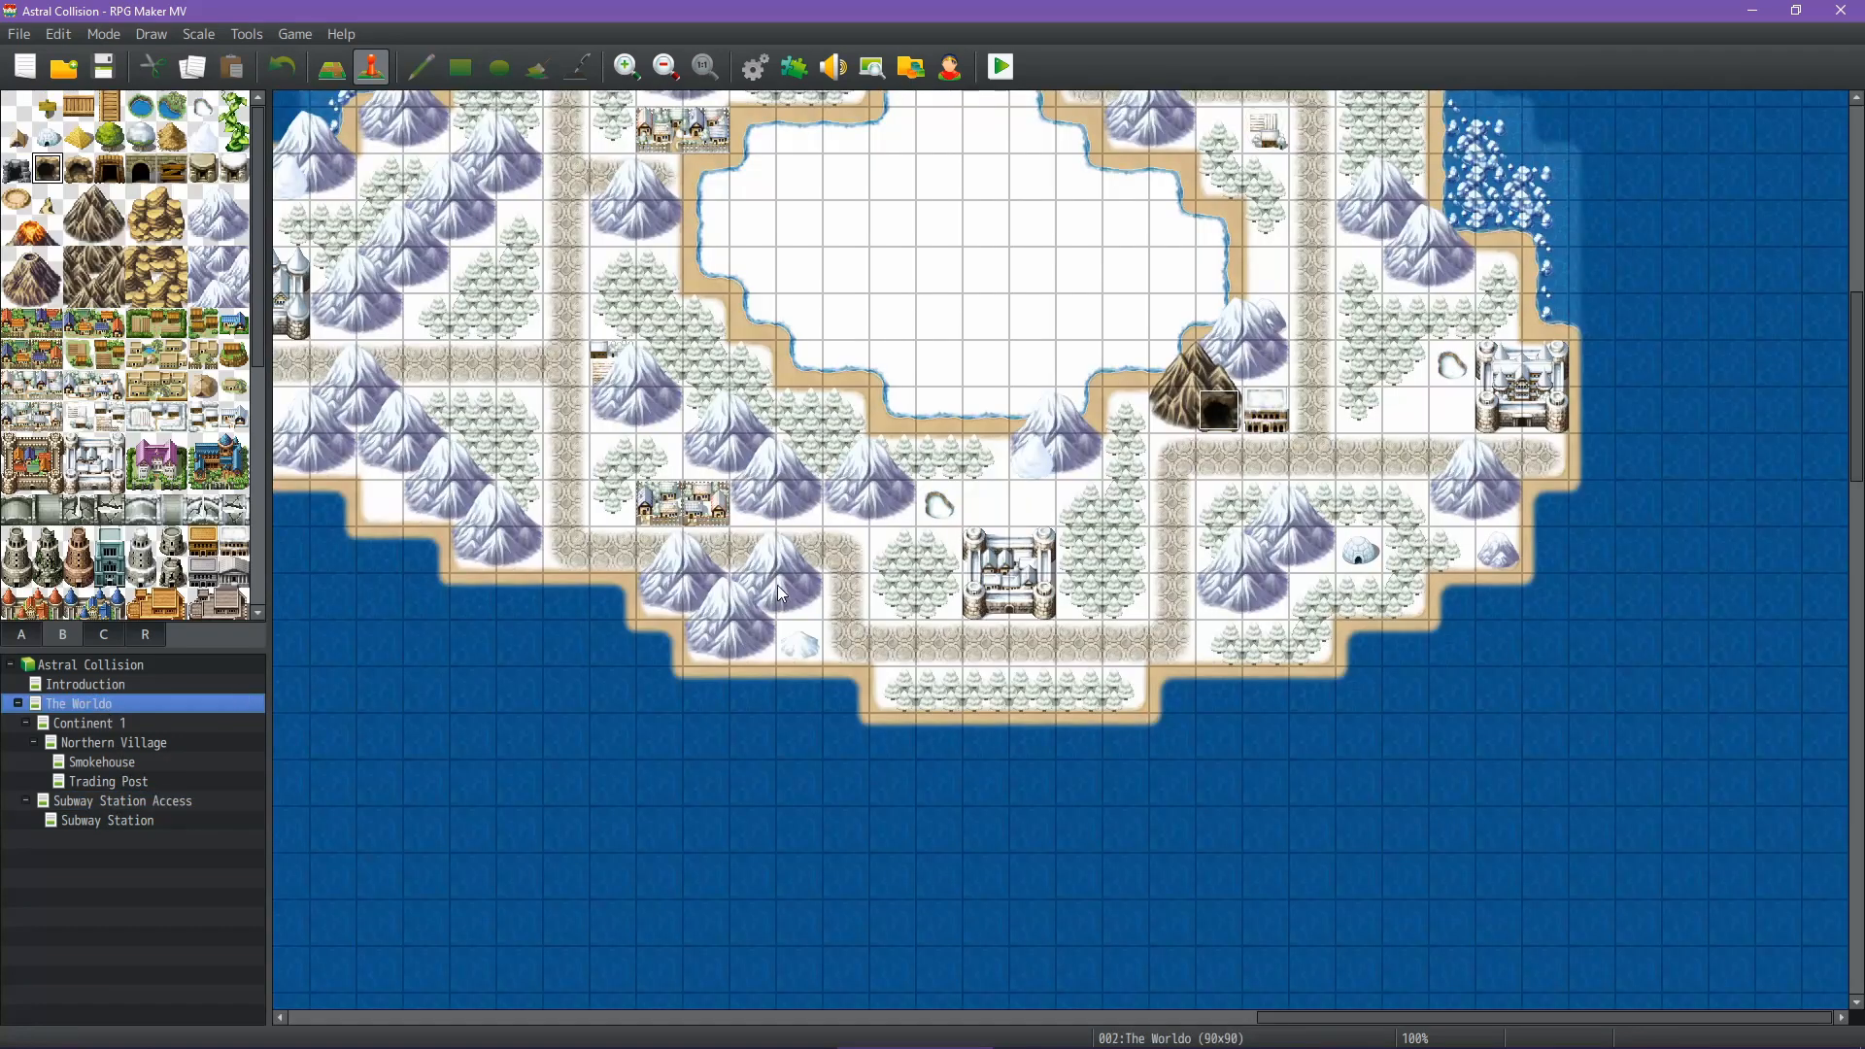
double_click(1220, 409)
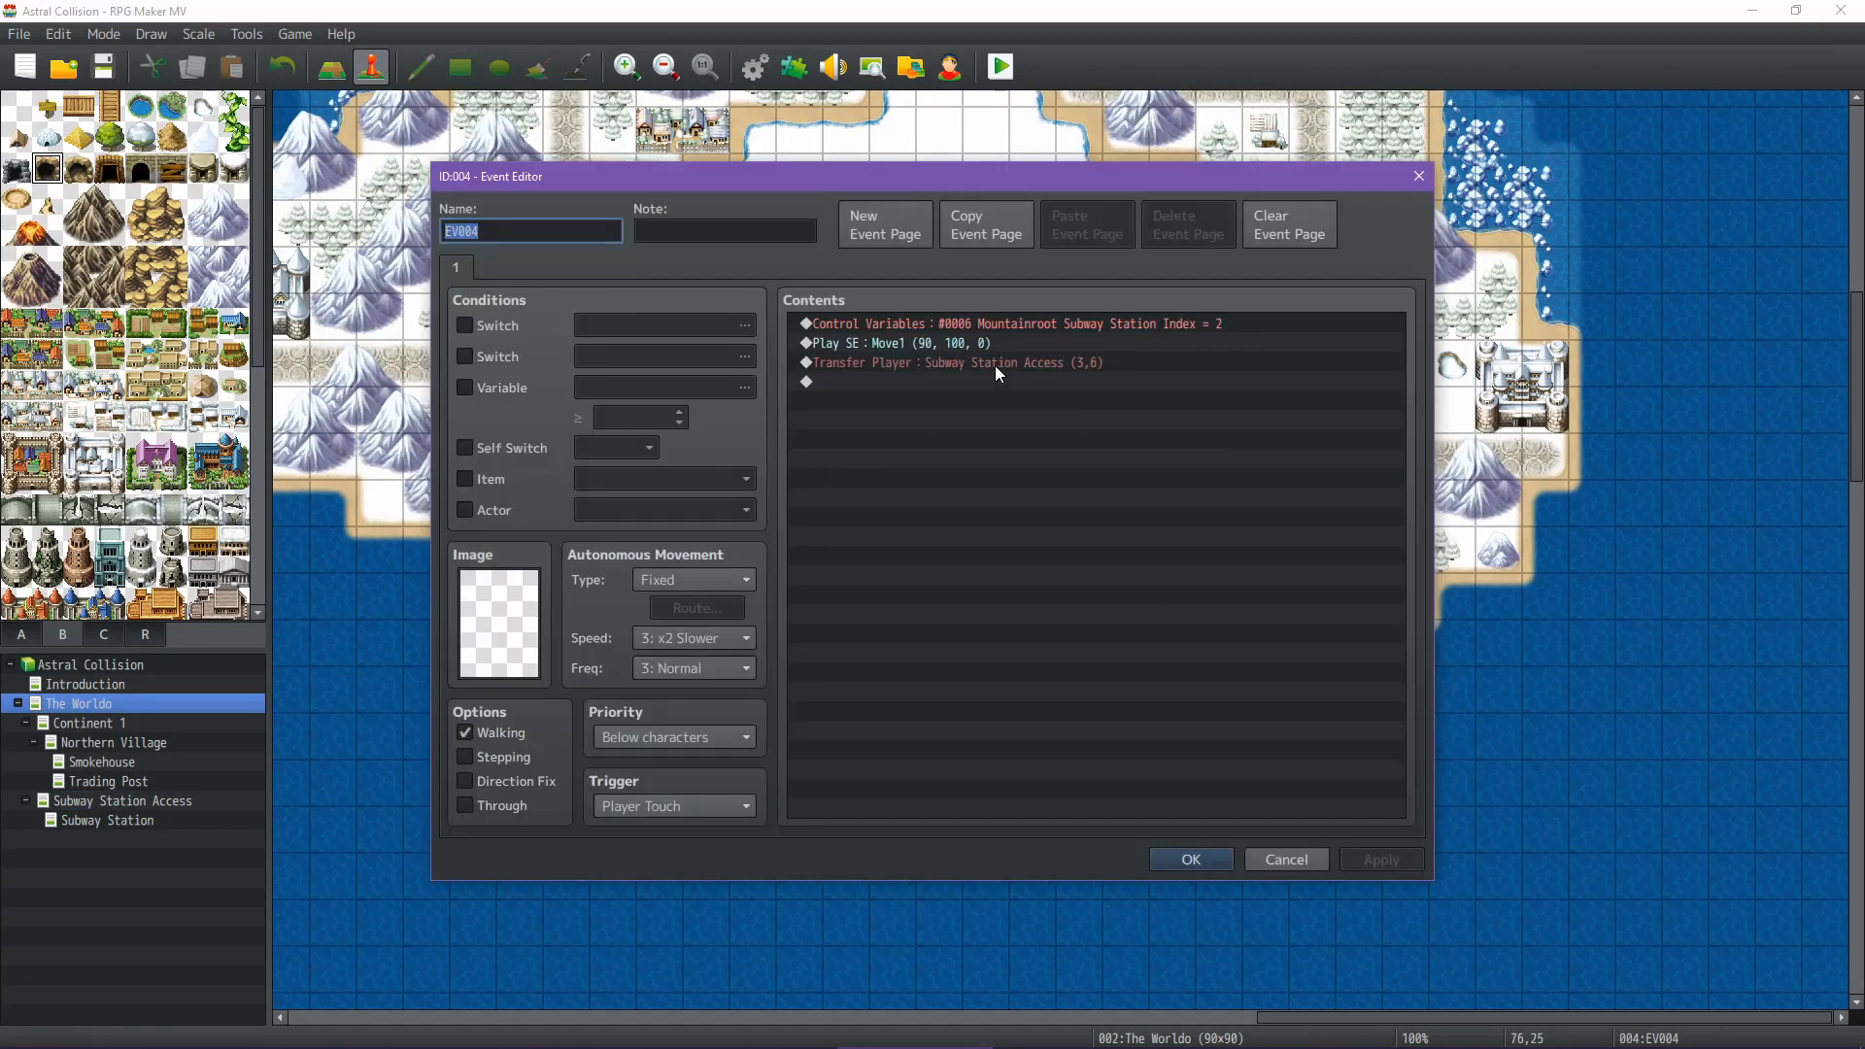
left_click(1166, 860)
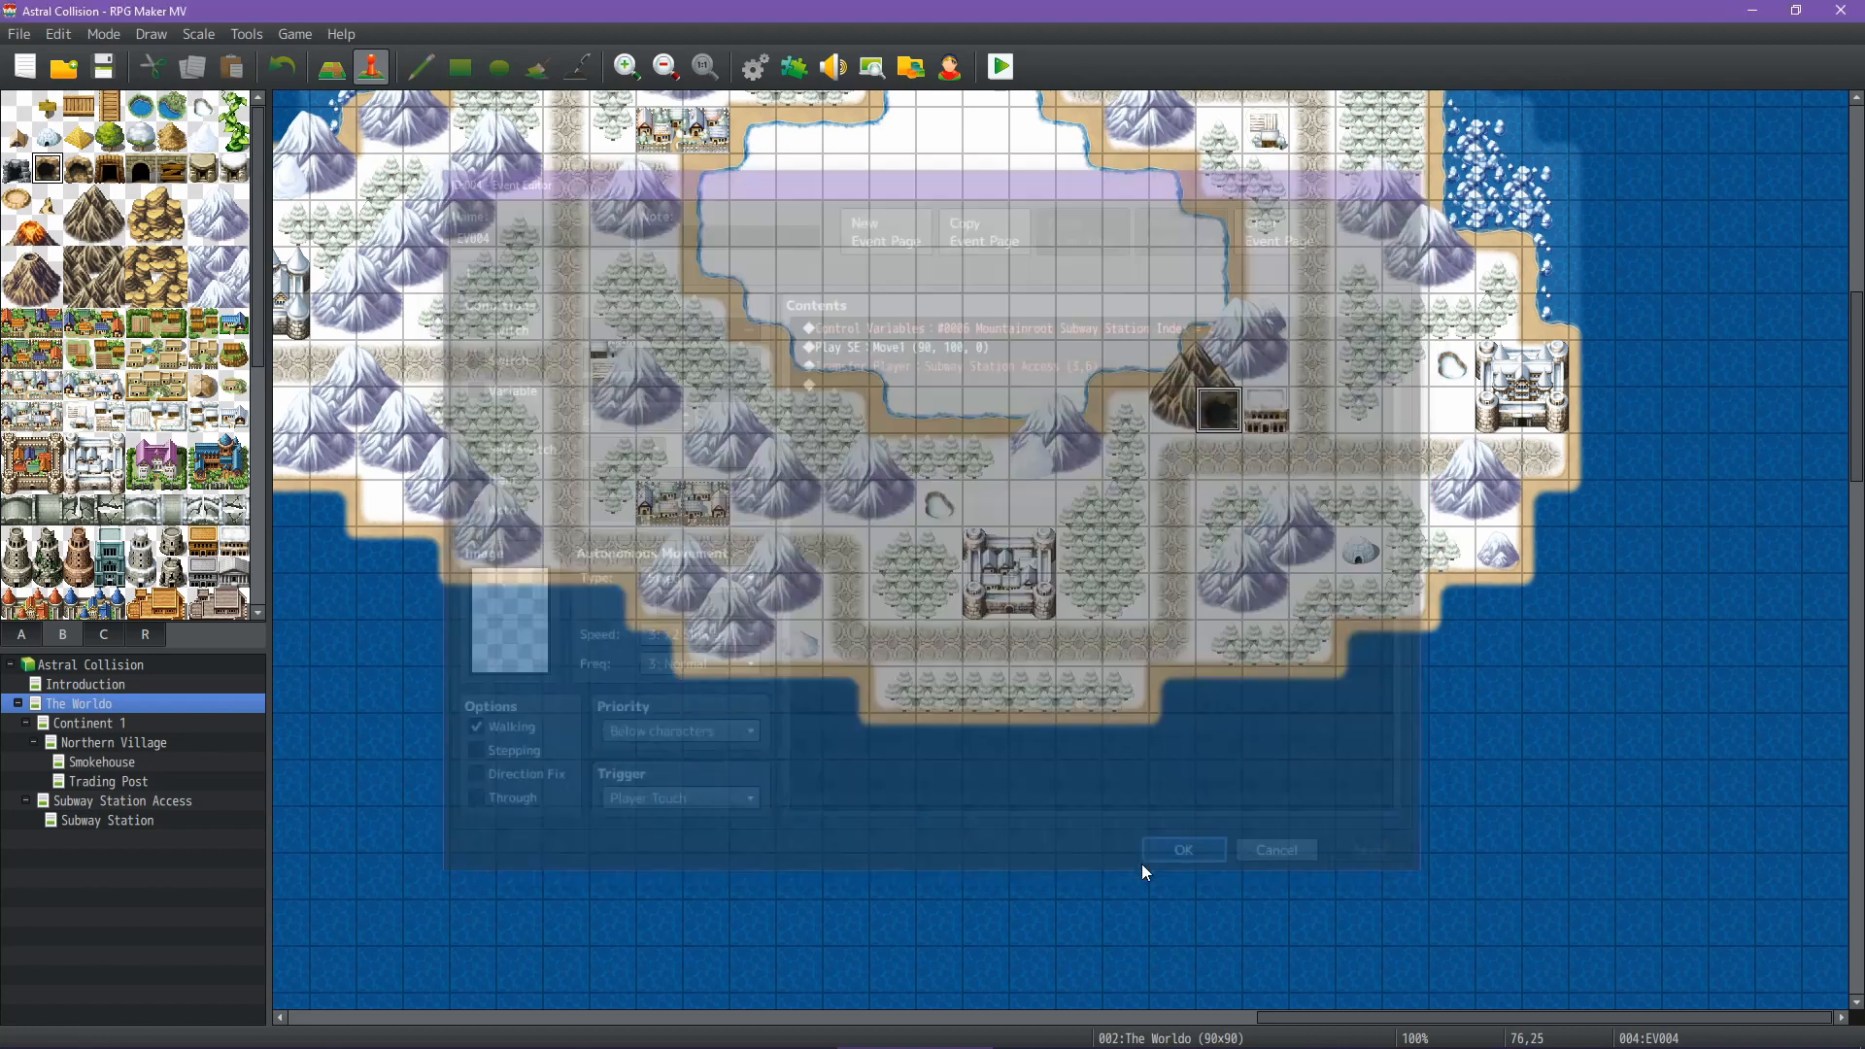
In the Subway Station Access exit event EV002, duplicate the index 1 branch and set the copy's Mountainroot Subway Station Index condition to 2
left_click(125, 805)
double_click(436, 440)
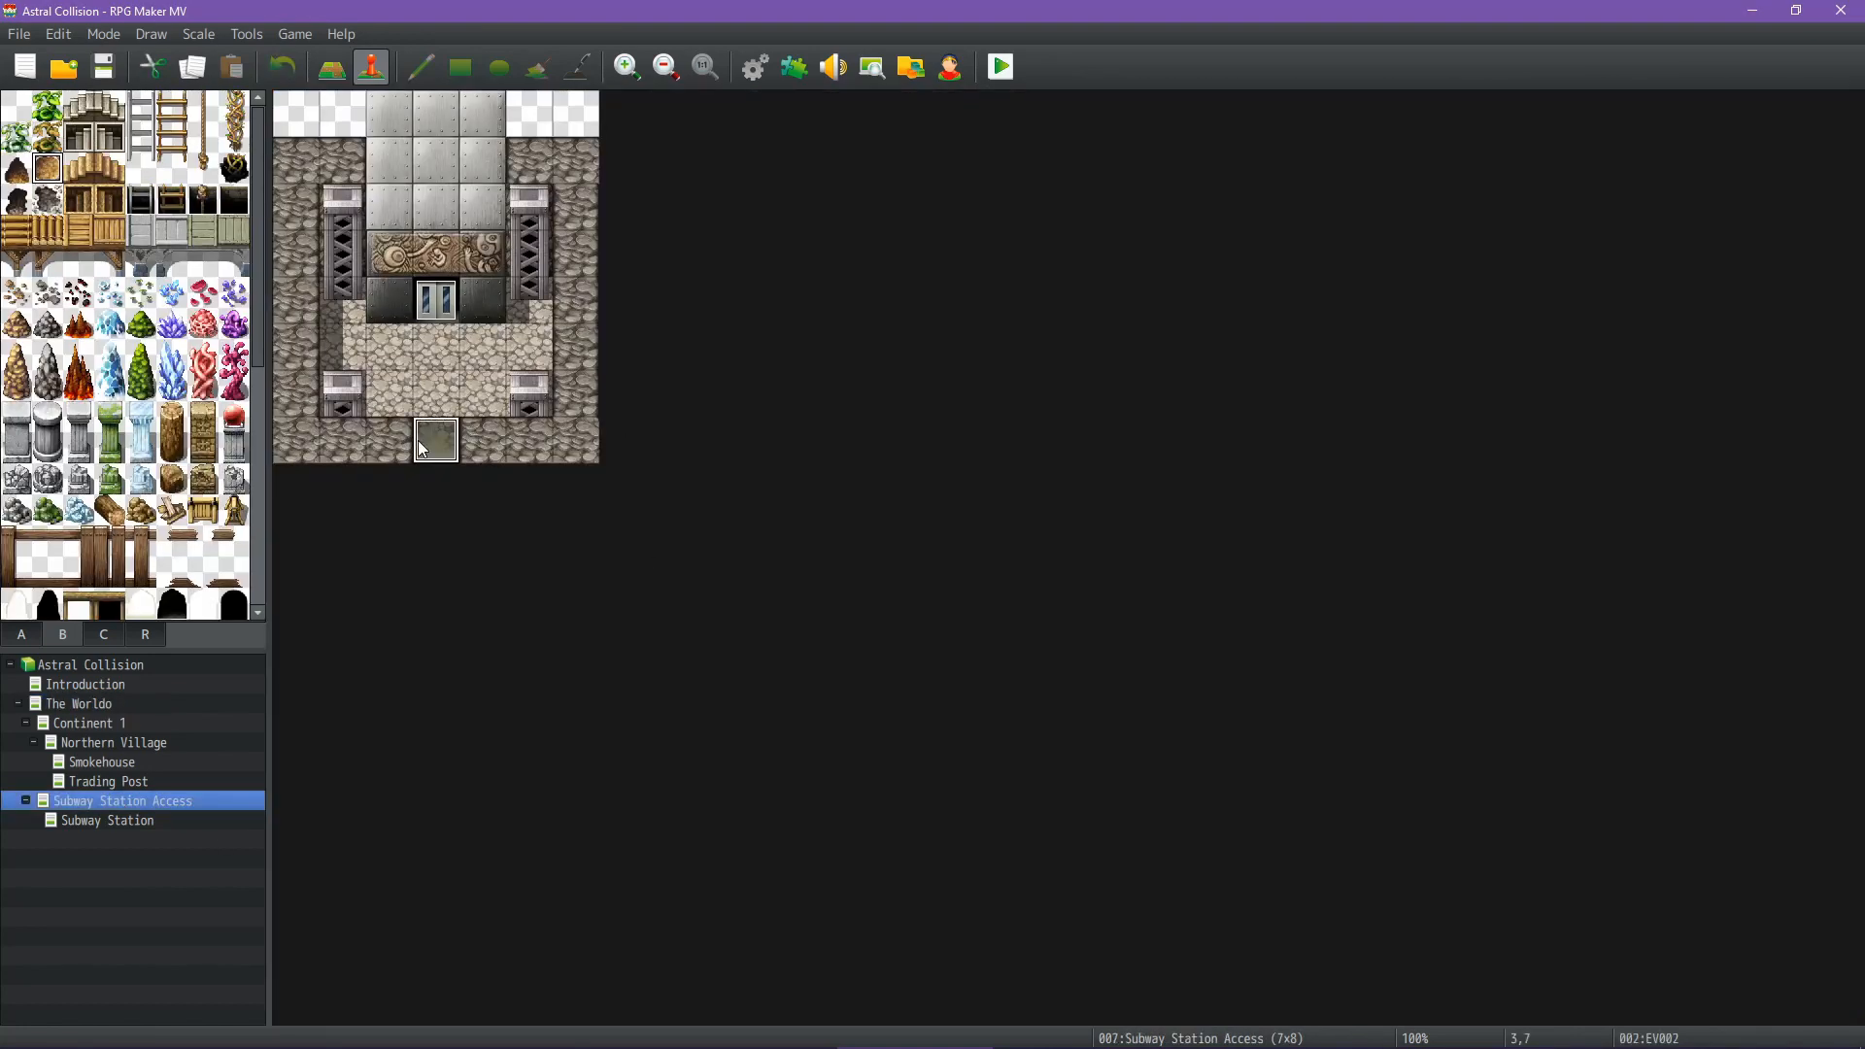
left_click(996, 425)
key("ctrl+c")
key("ctrl+v")
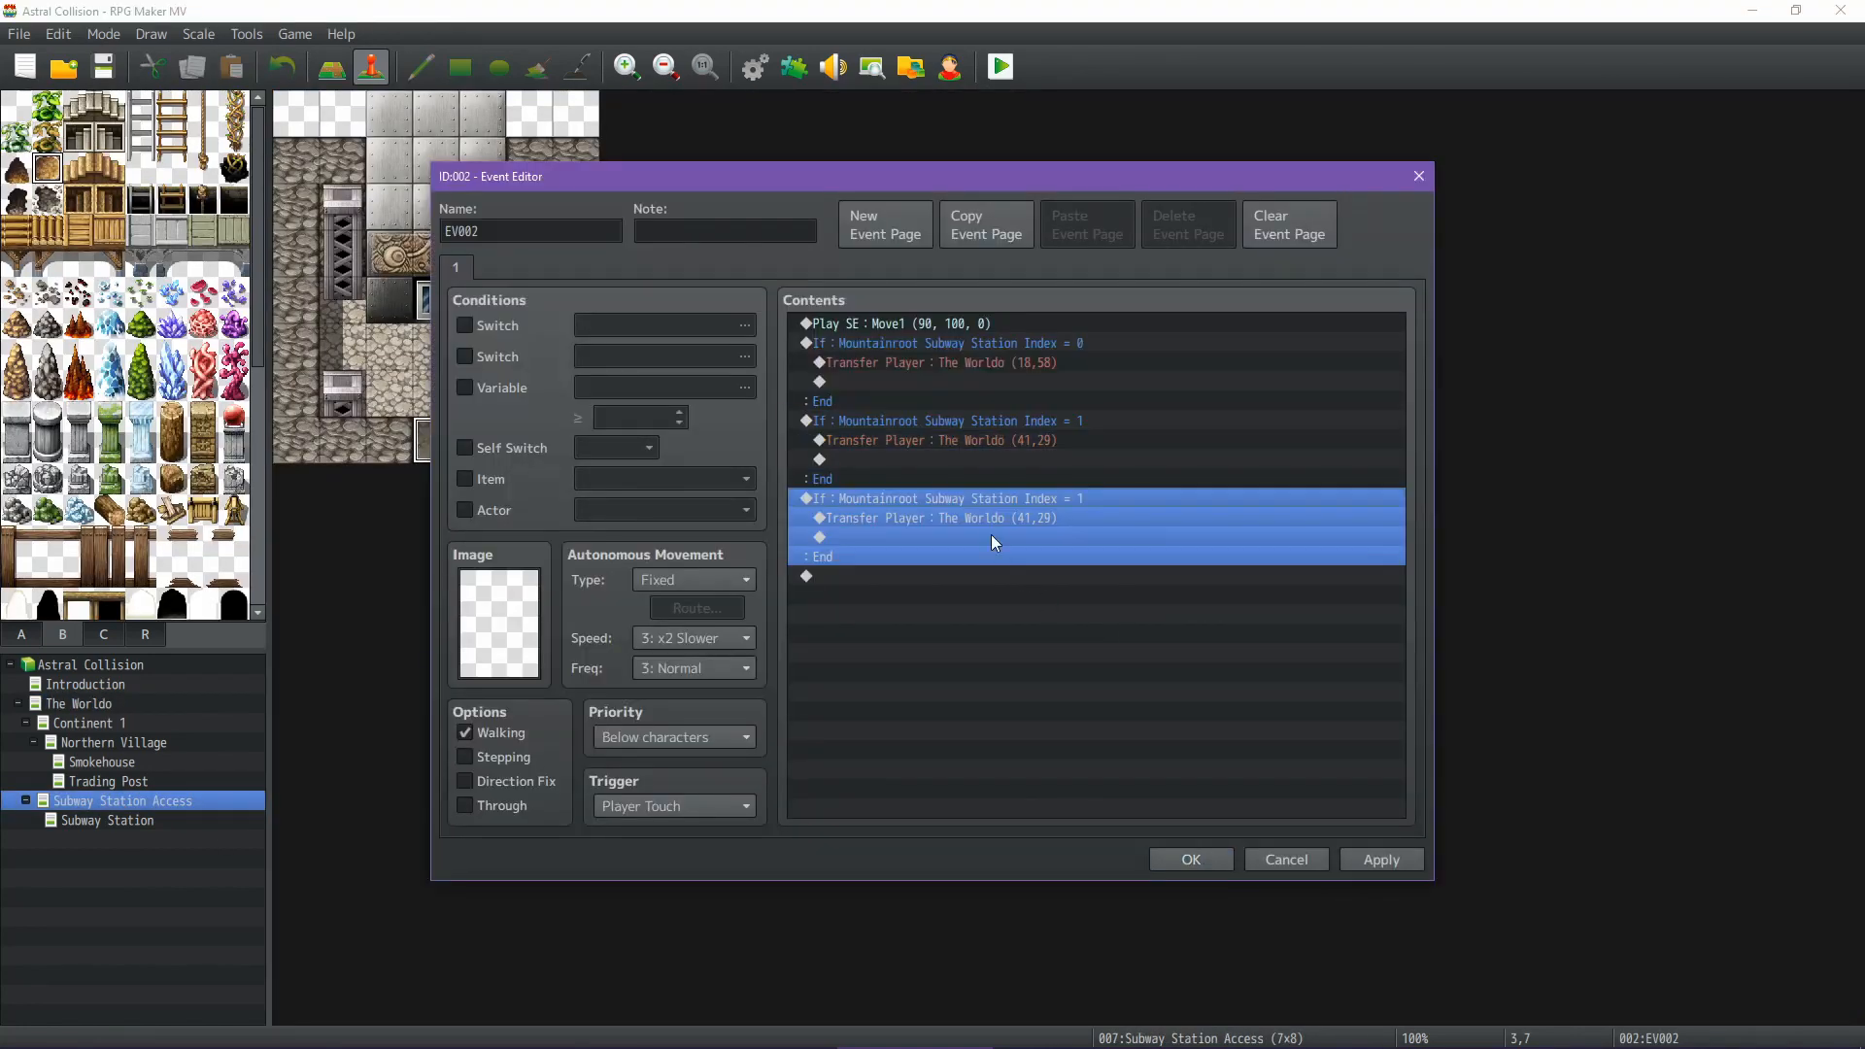
double_click(993, 499)
double_click(1181, 490)
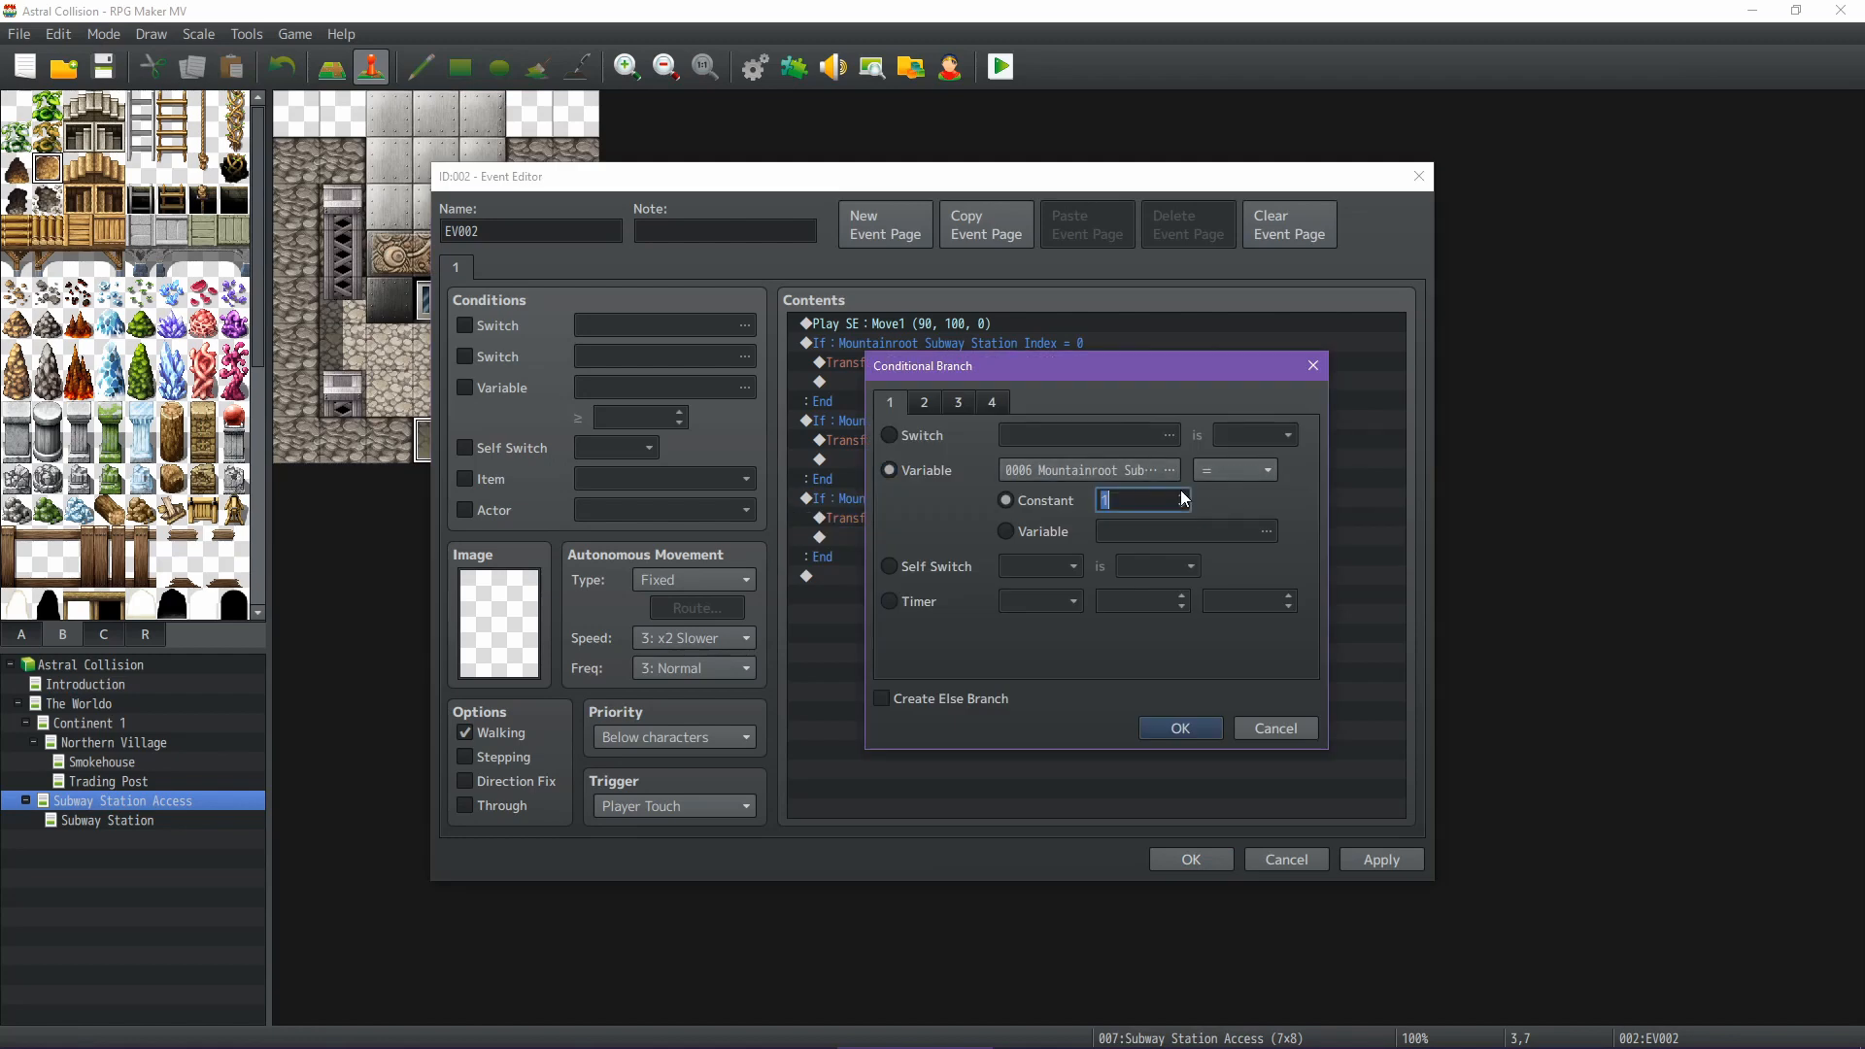
left_click(1180, 727)
Set the index 2 branch's player transfer to The Worldo (76,26), just below the snowy continent's cave entrance
left_click(1022, 519)
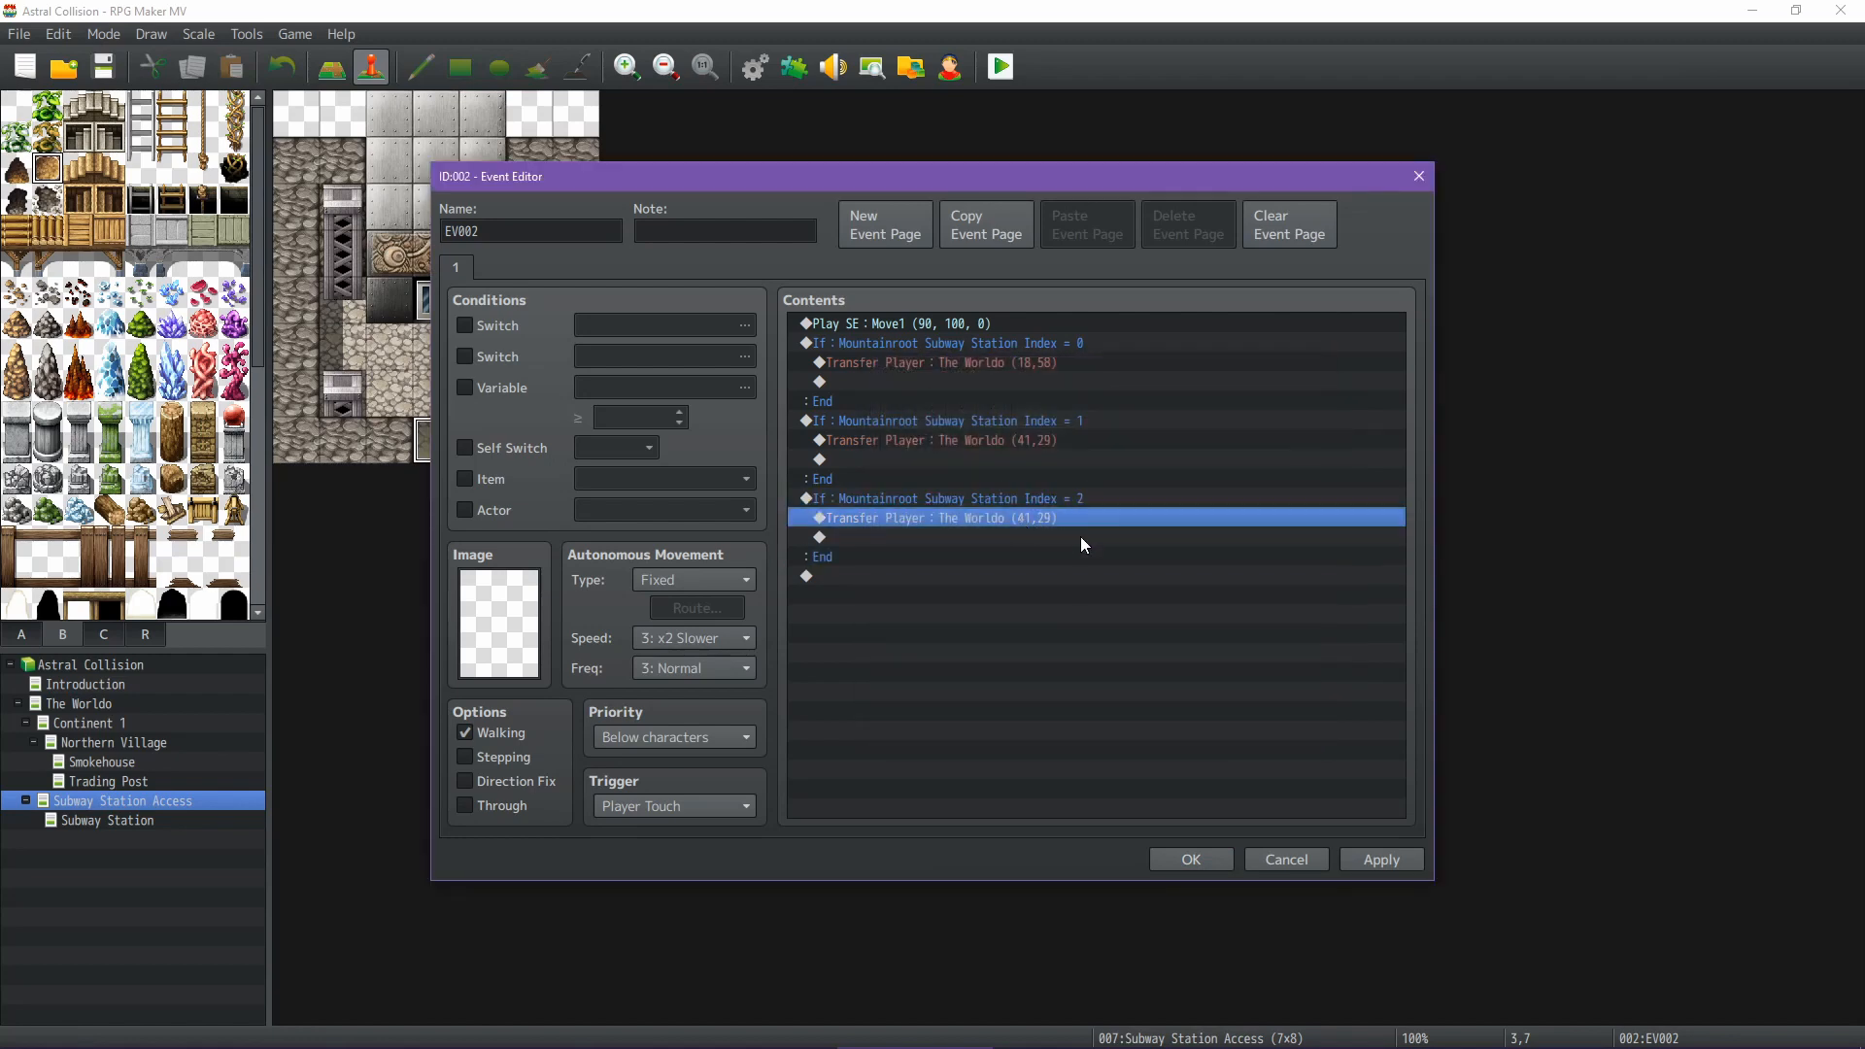
key("Return")
left_click(1123, 474)
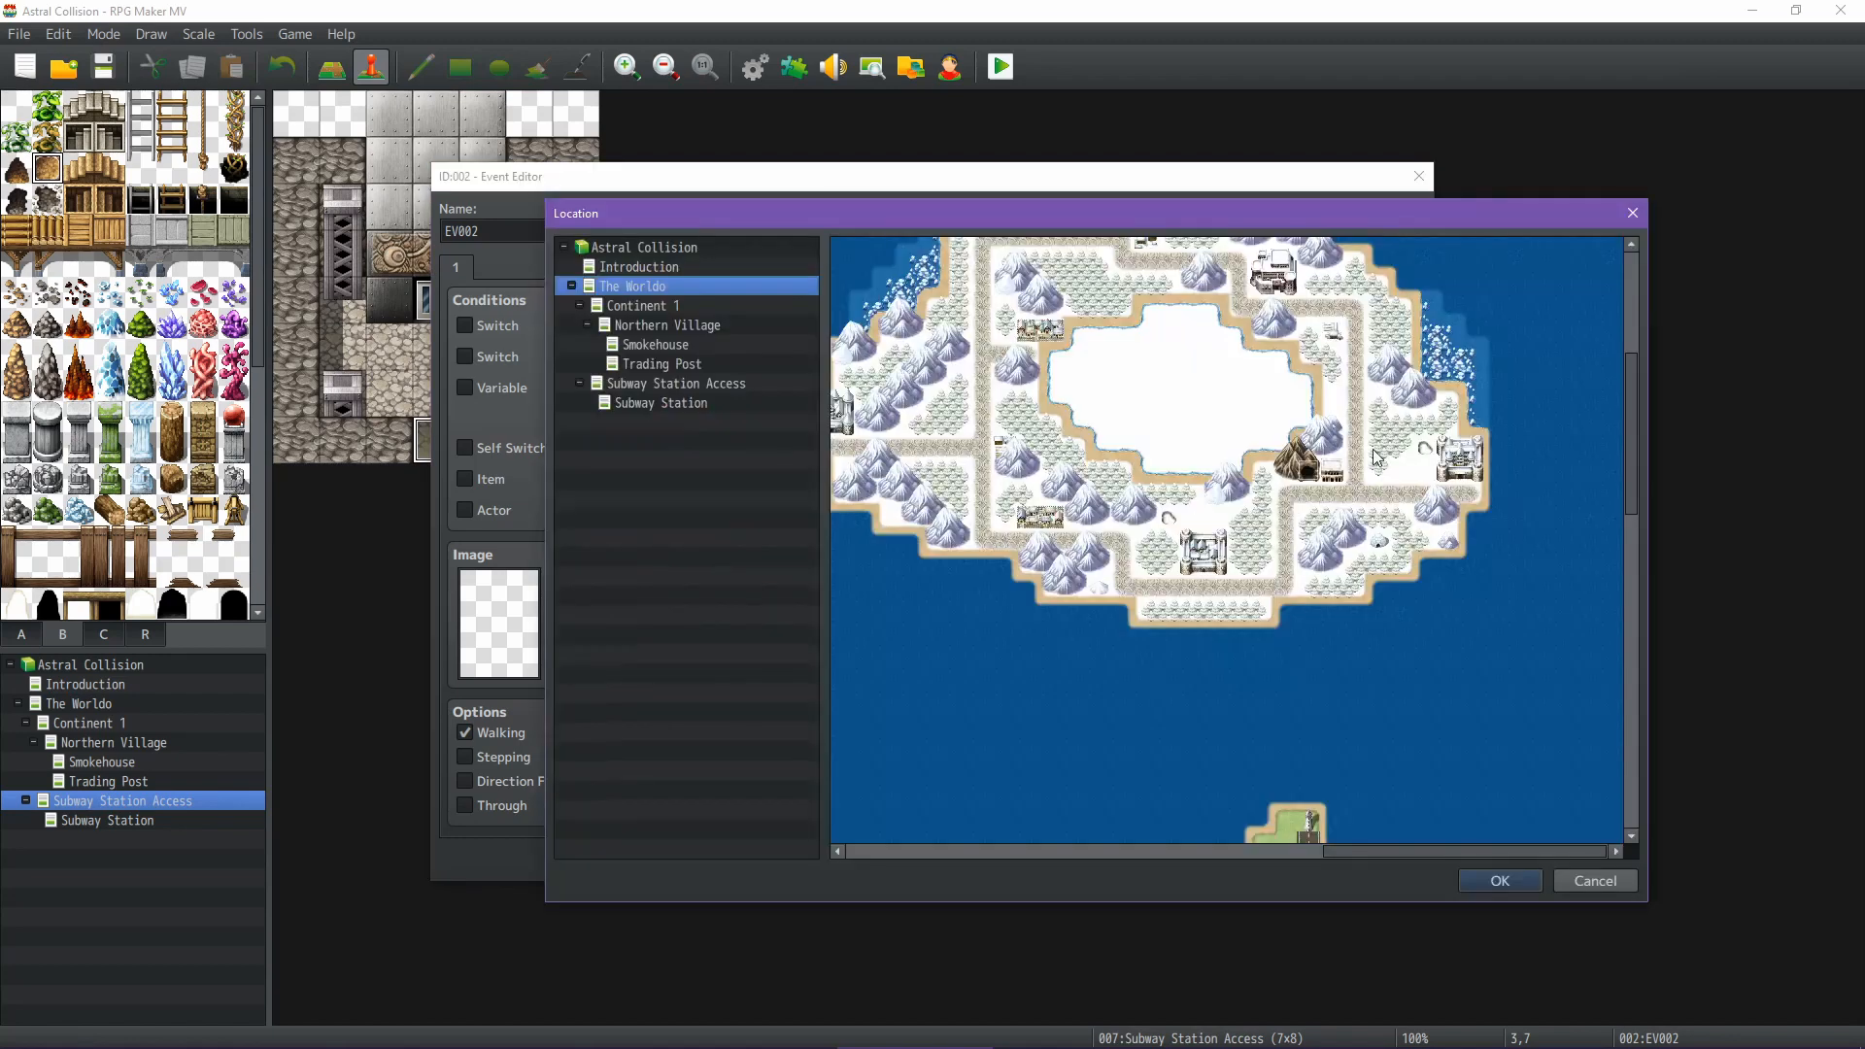
left_click(1308, 492)
left_click(1499, 881)
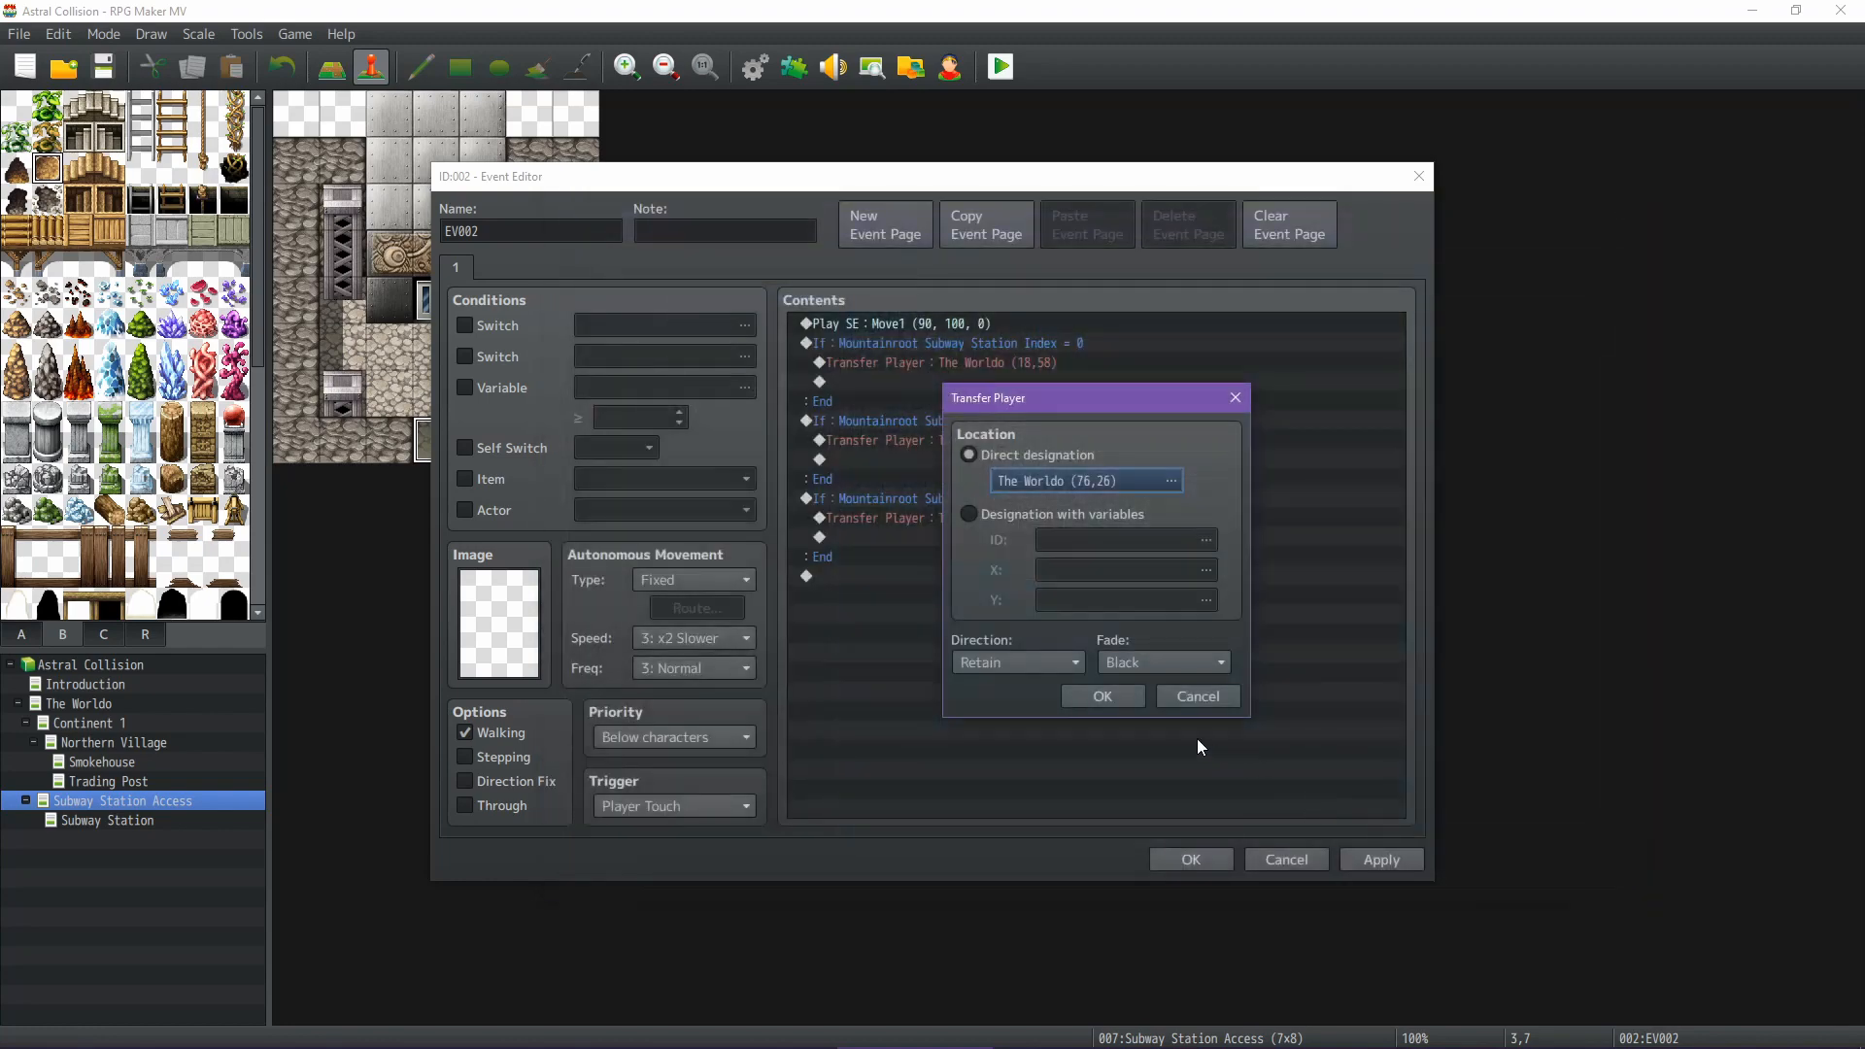
left_click(1105, 696)
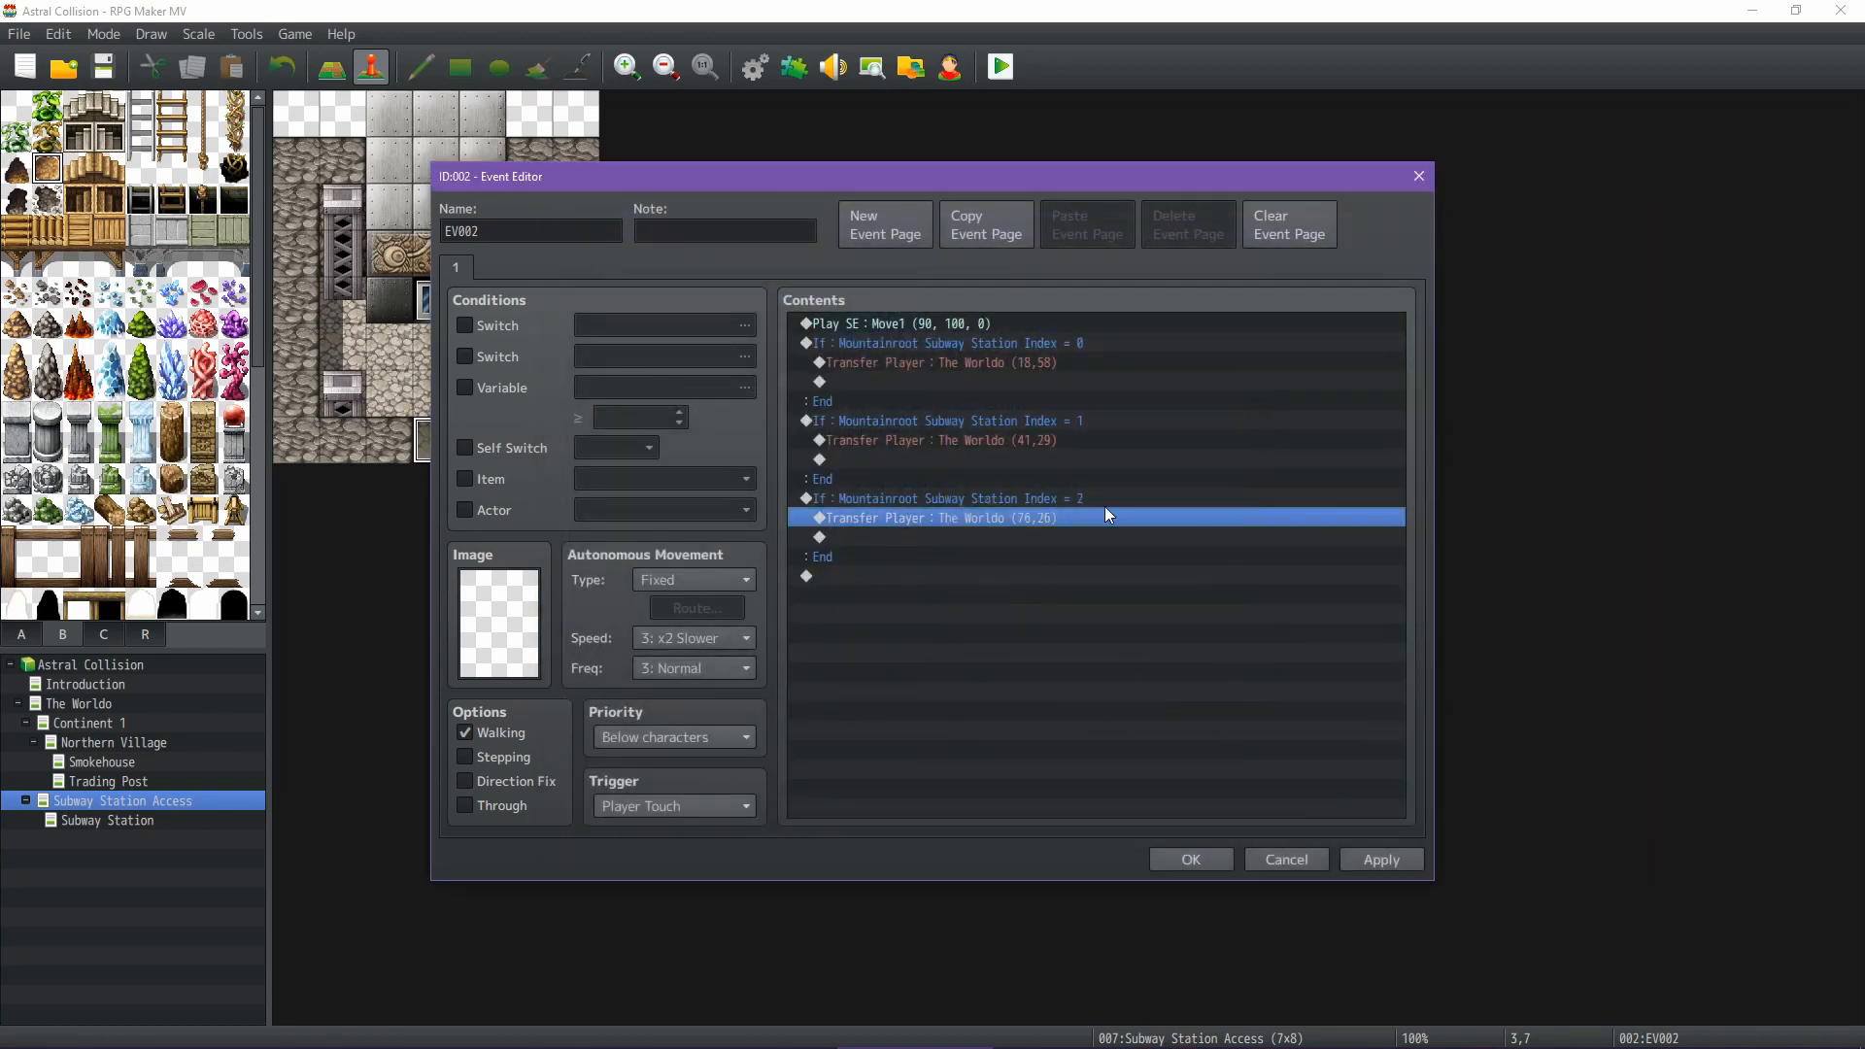
Insert an empty comment above the index 0 conditional branch
right_click(888, 338)
left_click(991, 353)
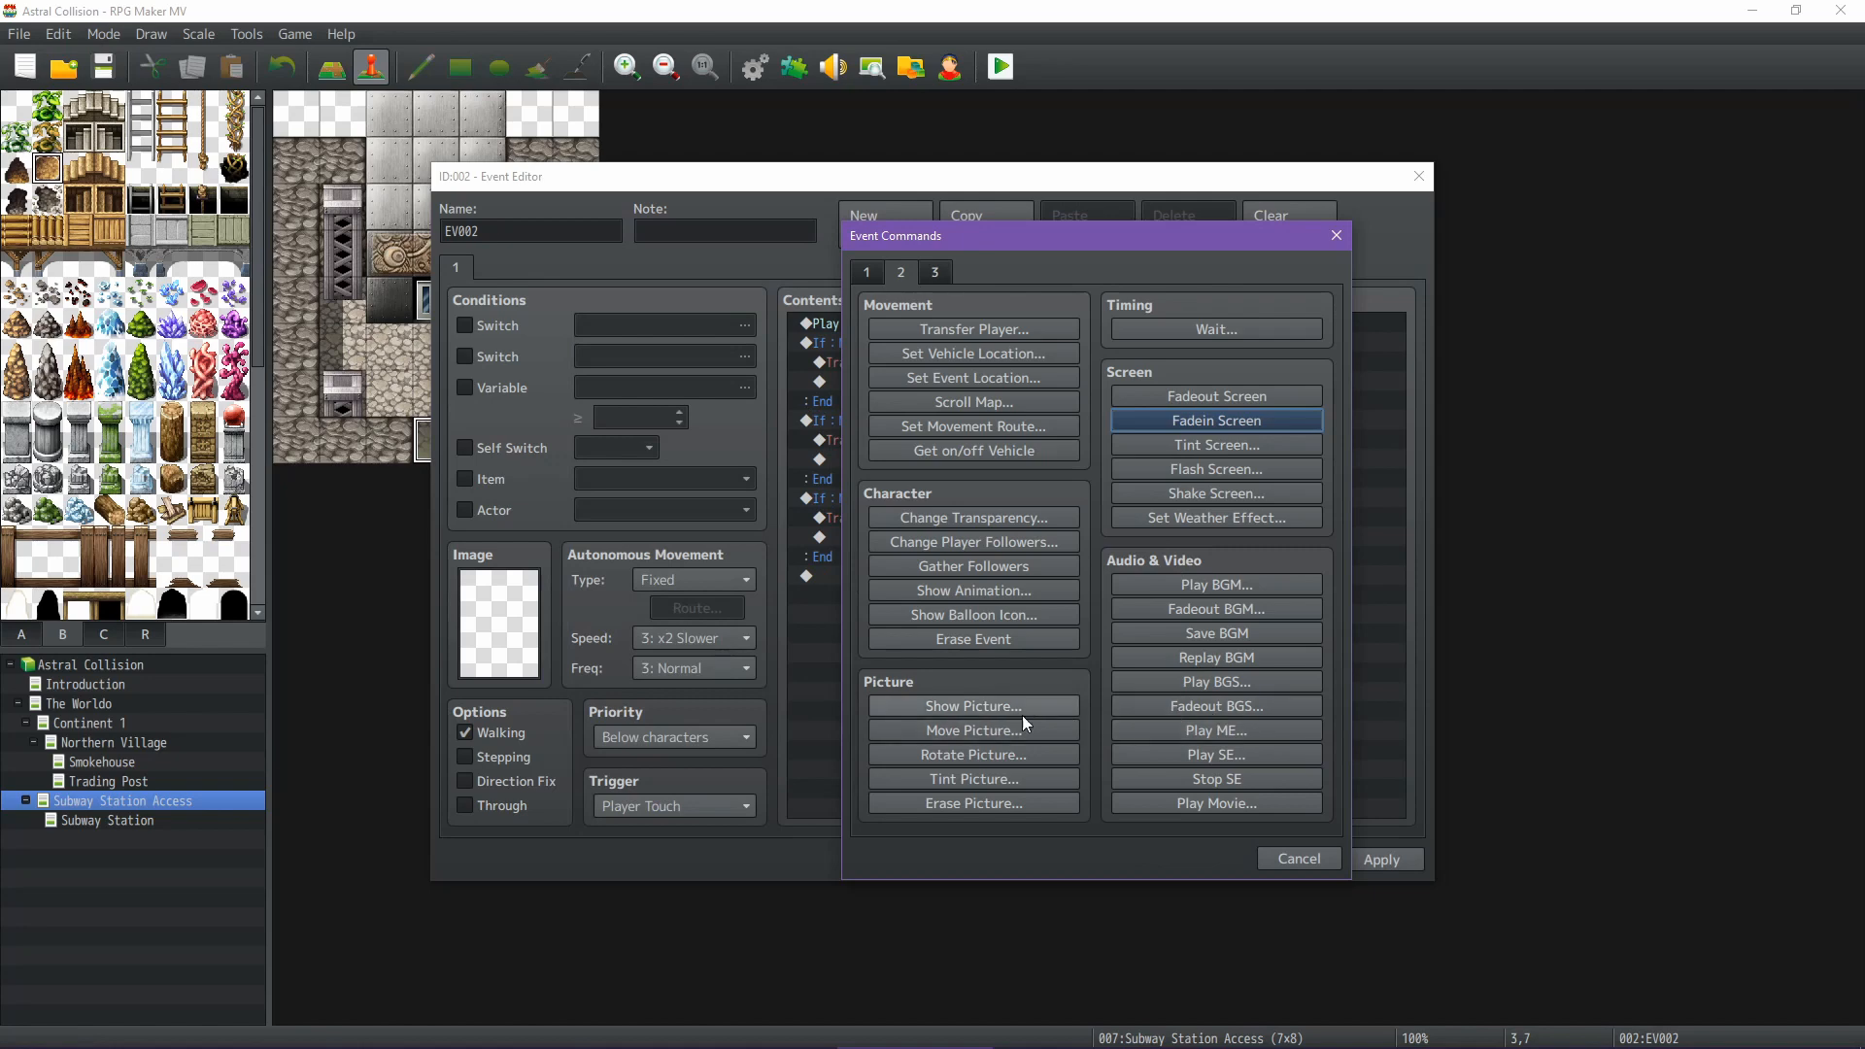
left_click(865, 272)
left_click(960, 801)
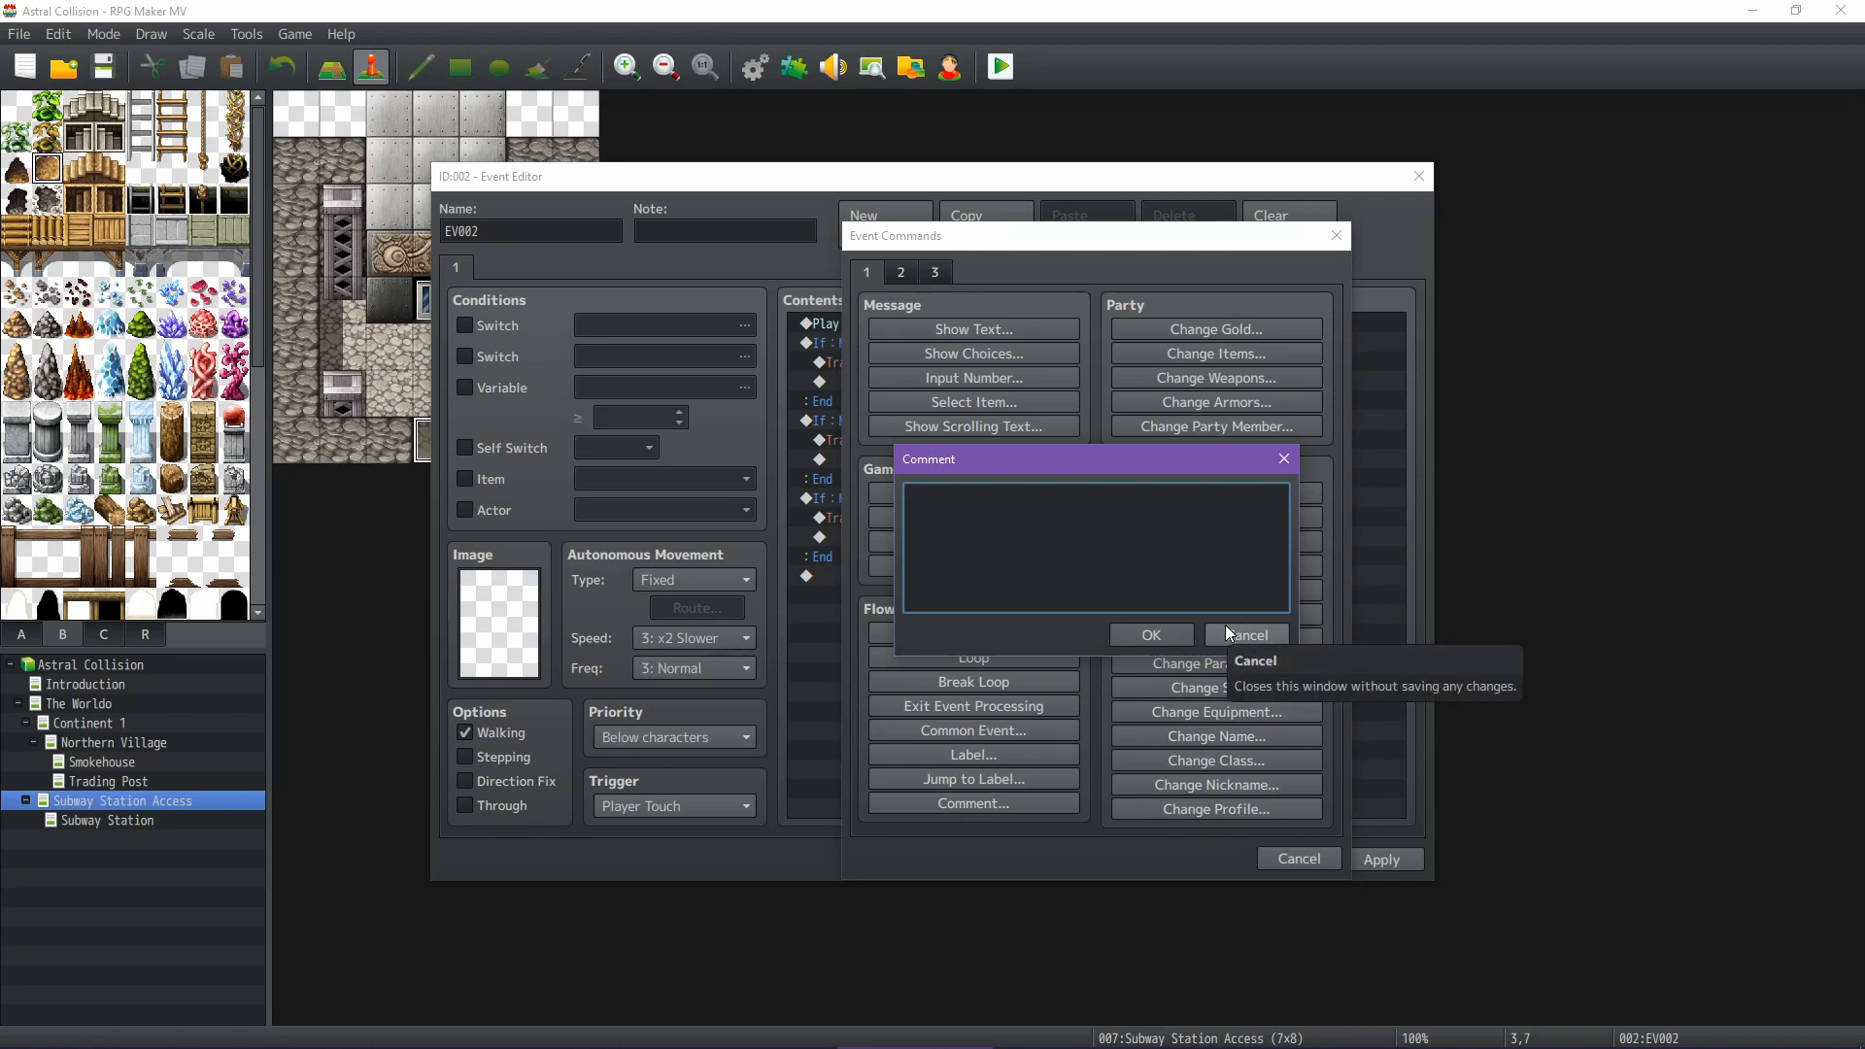
left_click(1151, 632)
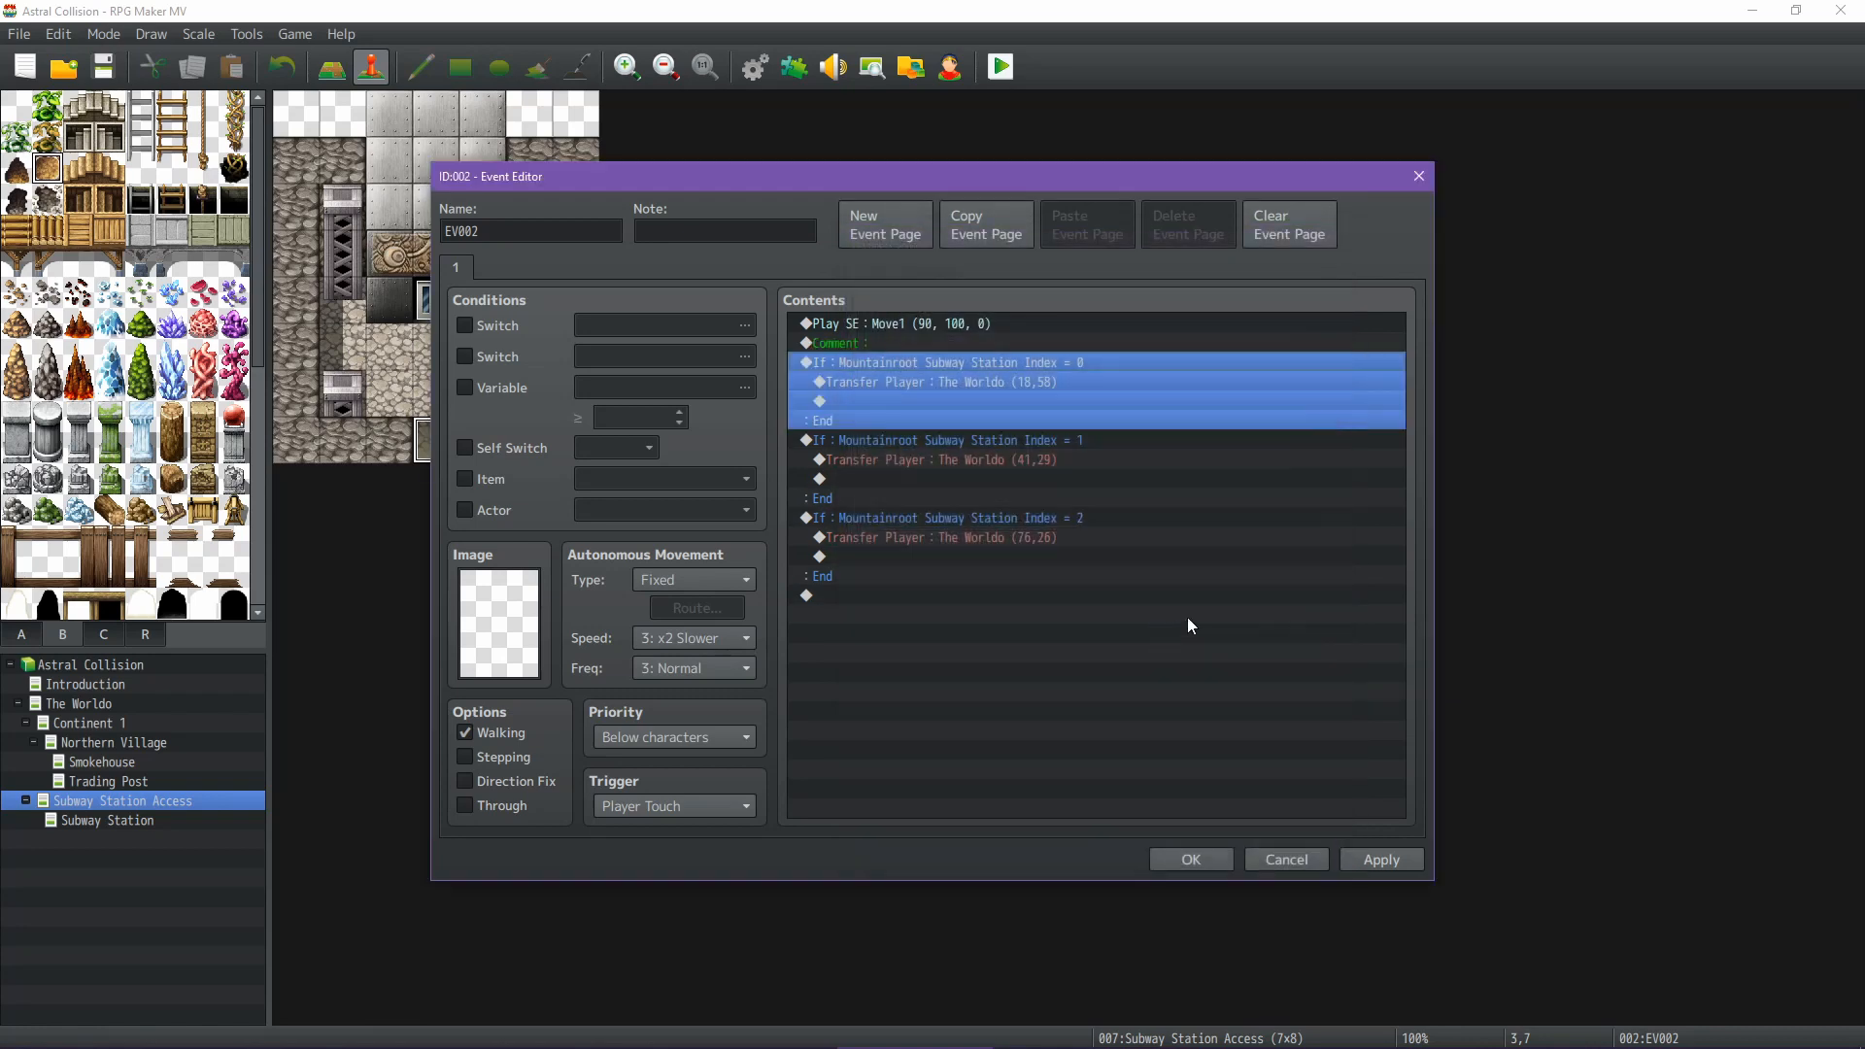
Examine where the index 0 branch's player transfer lands on The Worldo map, leaving its destination as it is
double_click(946, 381)
left_click(1074, 481)
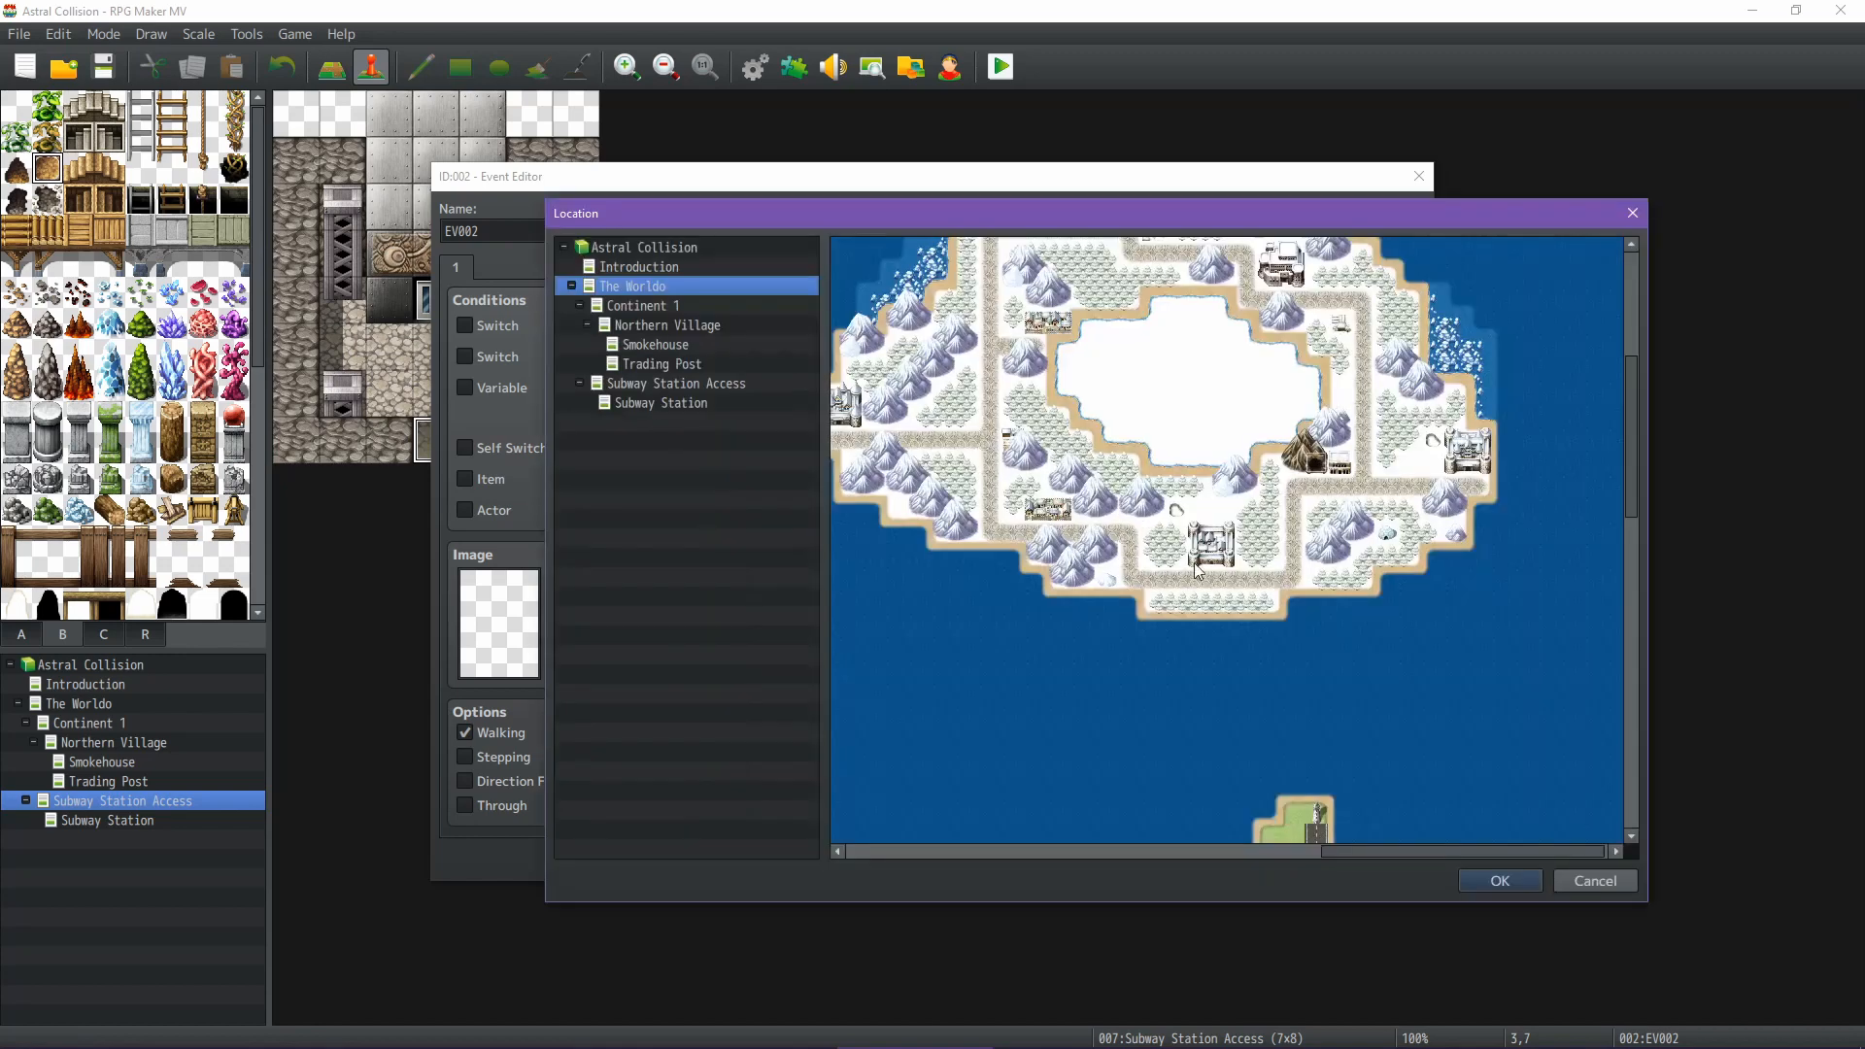
left_click_drag(1547, 855, 1106, 833)
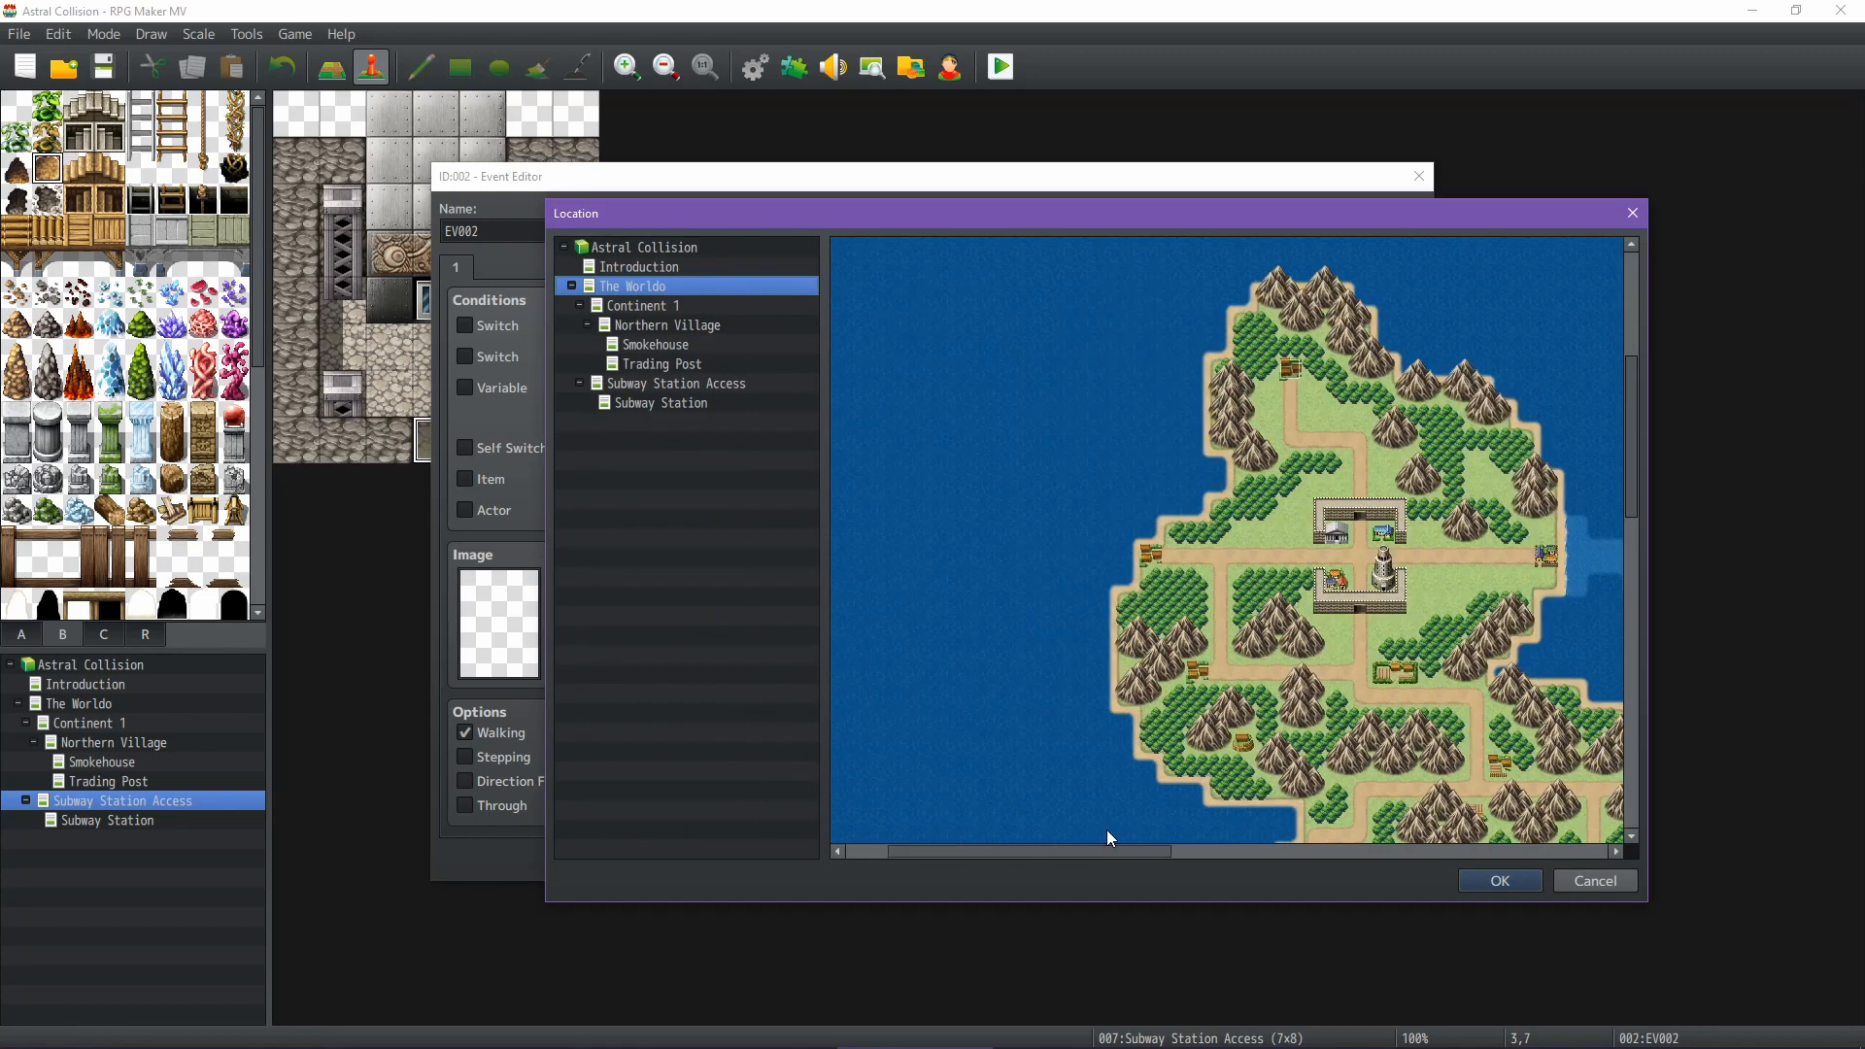
scroll(1165, 816, "down", 5)
scroll(1205, 797, "down", 5)
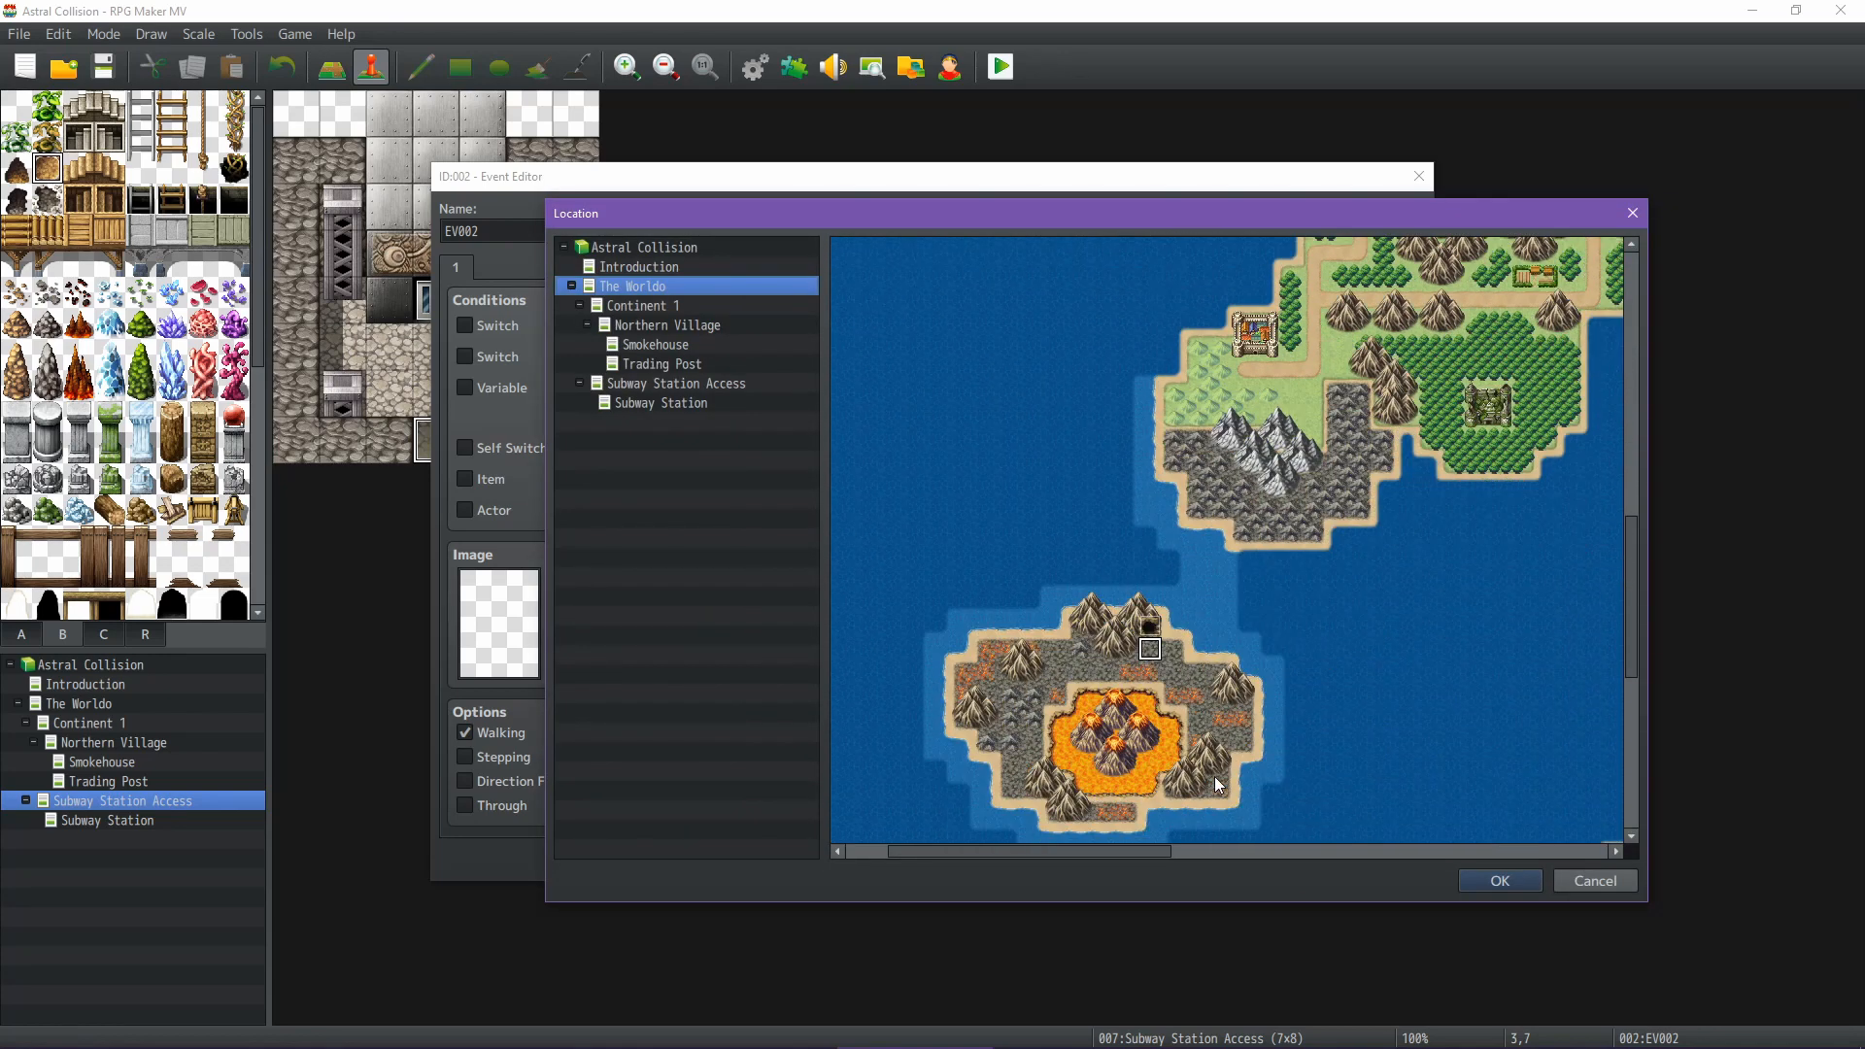
left_click(1604, 880)
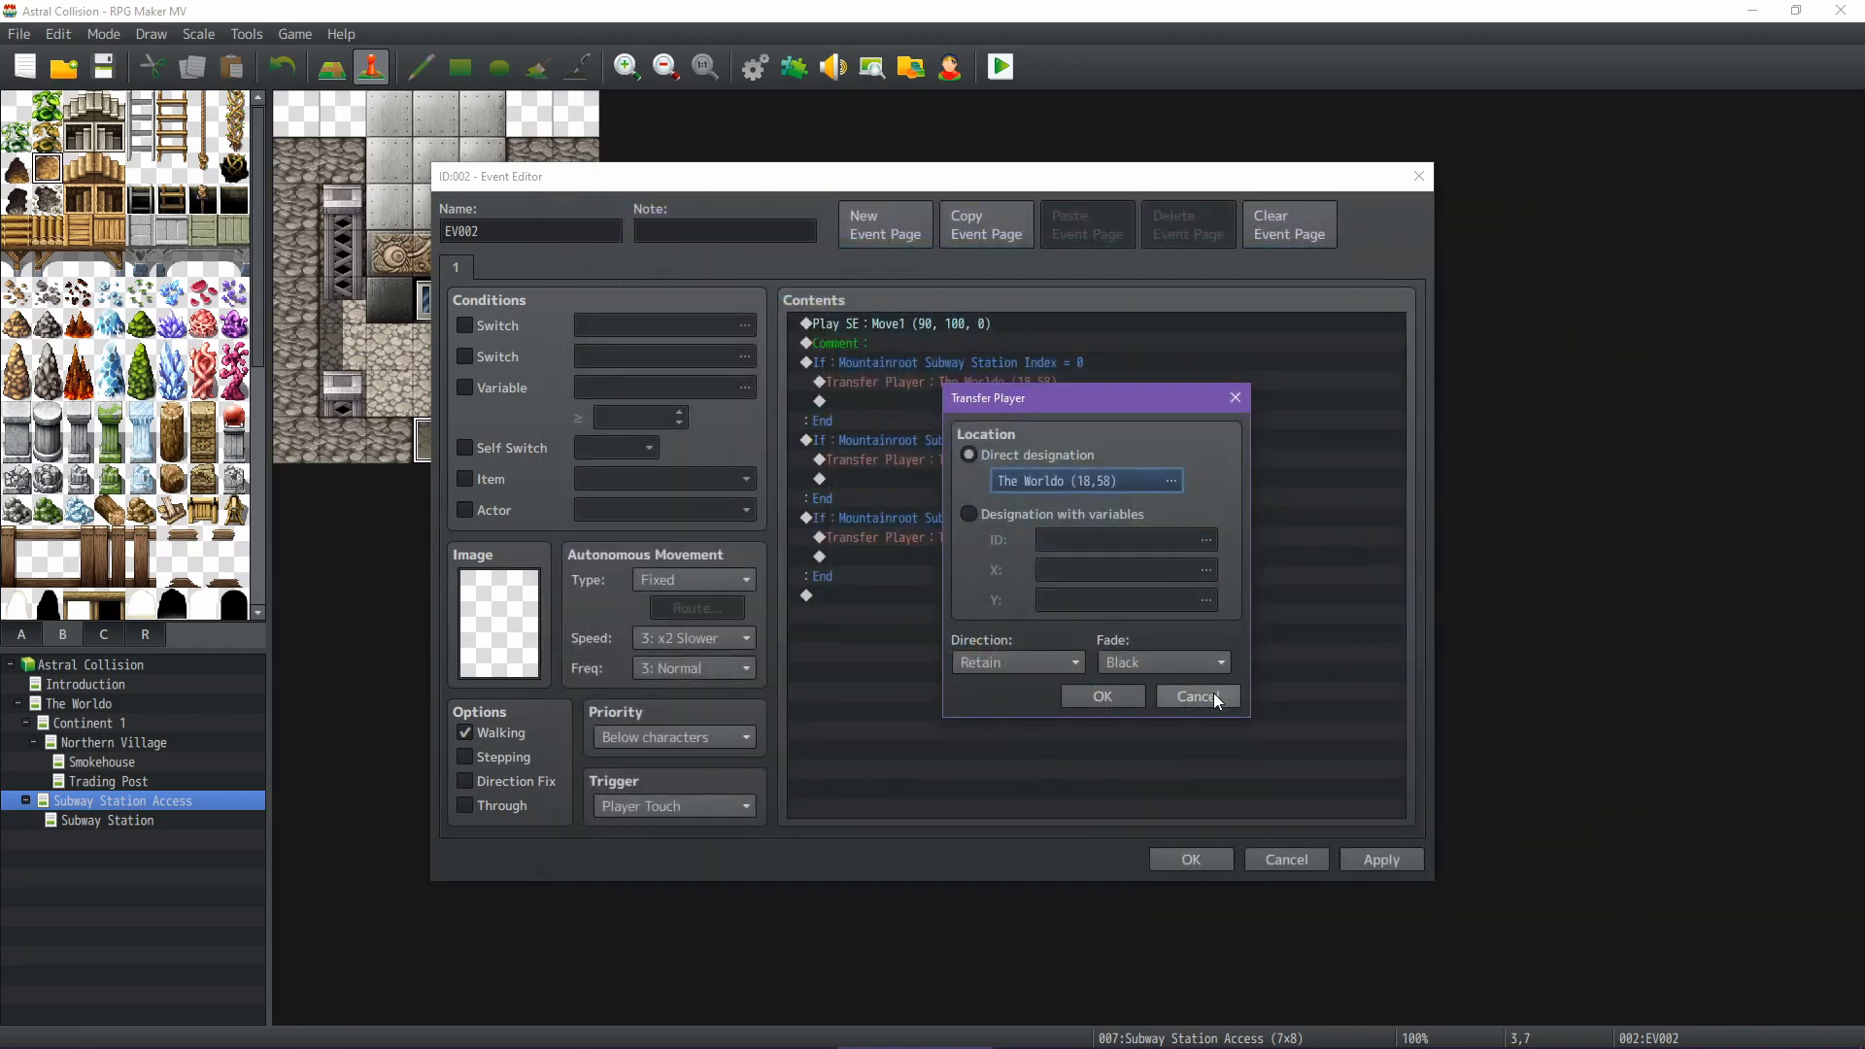
left_click(1214, 694)
Fill the empty comment with "Volcano" and paste a comment above both the index 1 and index 2 branches
double_click(884, 342)
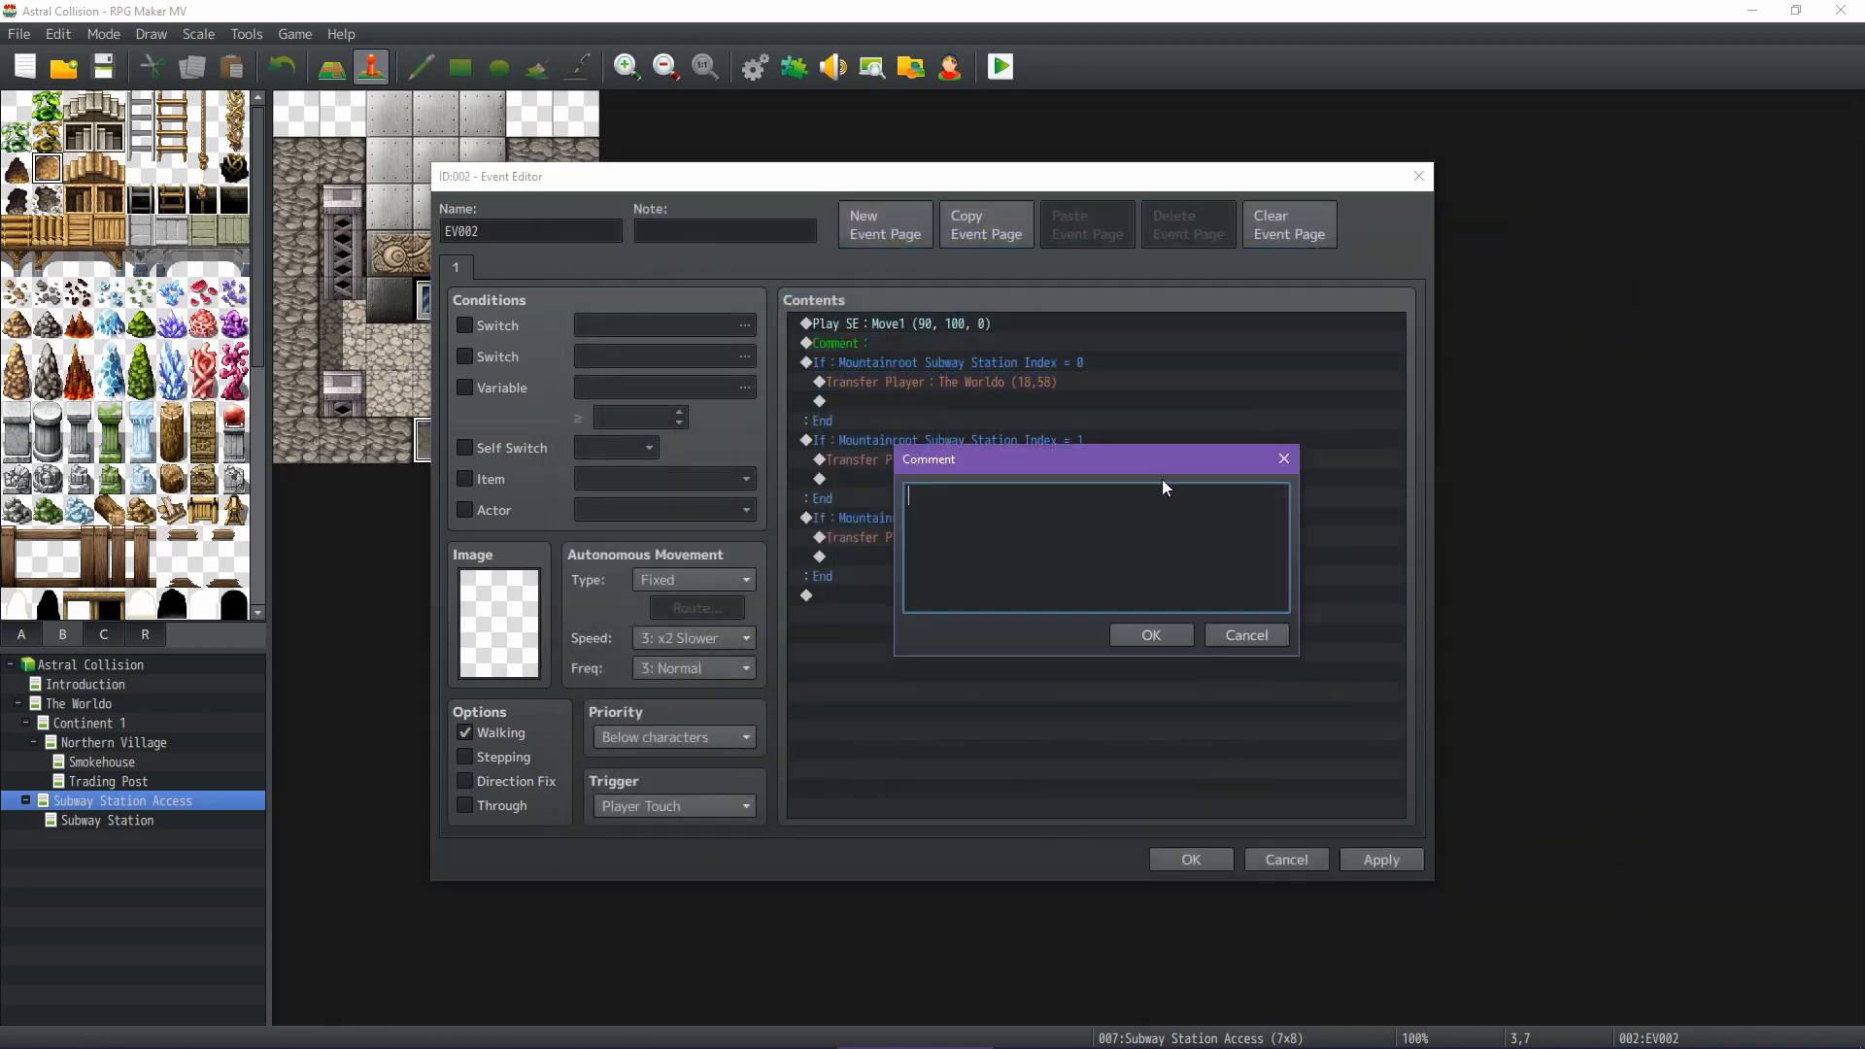
type("Volcano")
left_click(1139, 629)
left_click(896, 440)
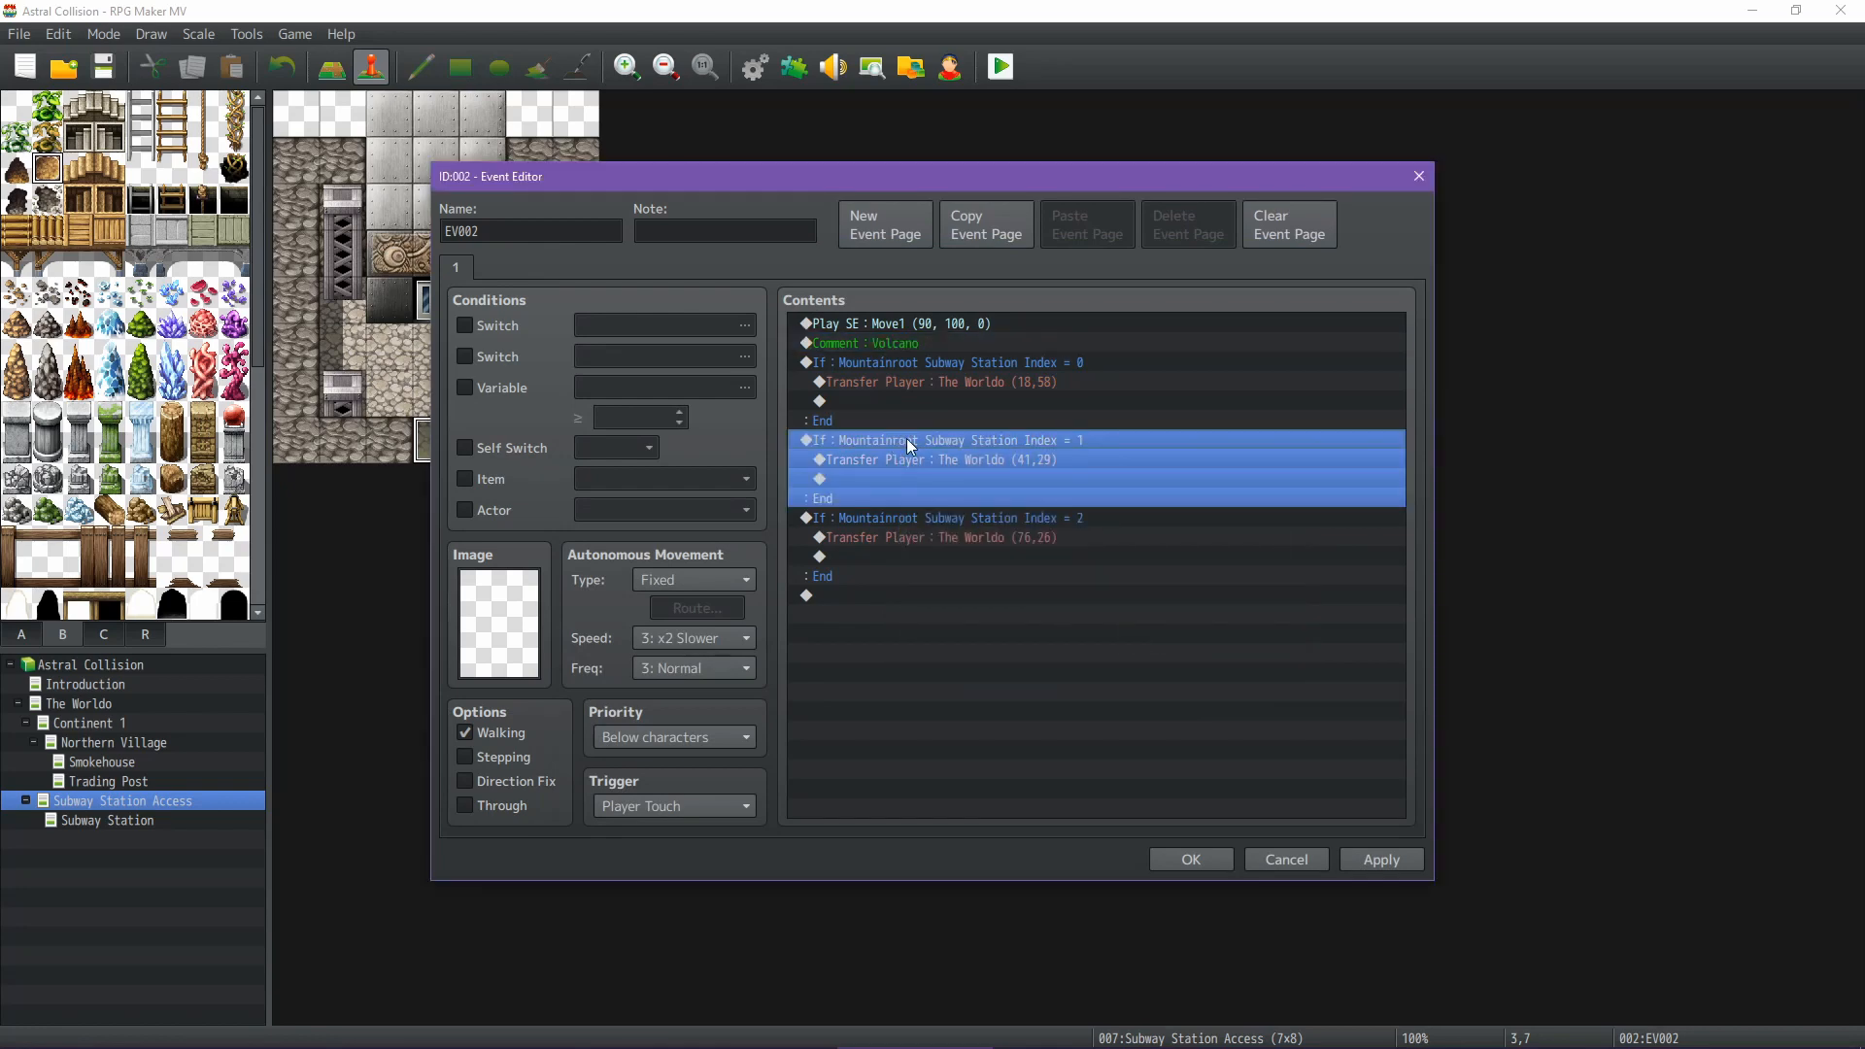
key("ctrl+v")
left_click(906, 540)
key("ctrl+v")
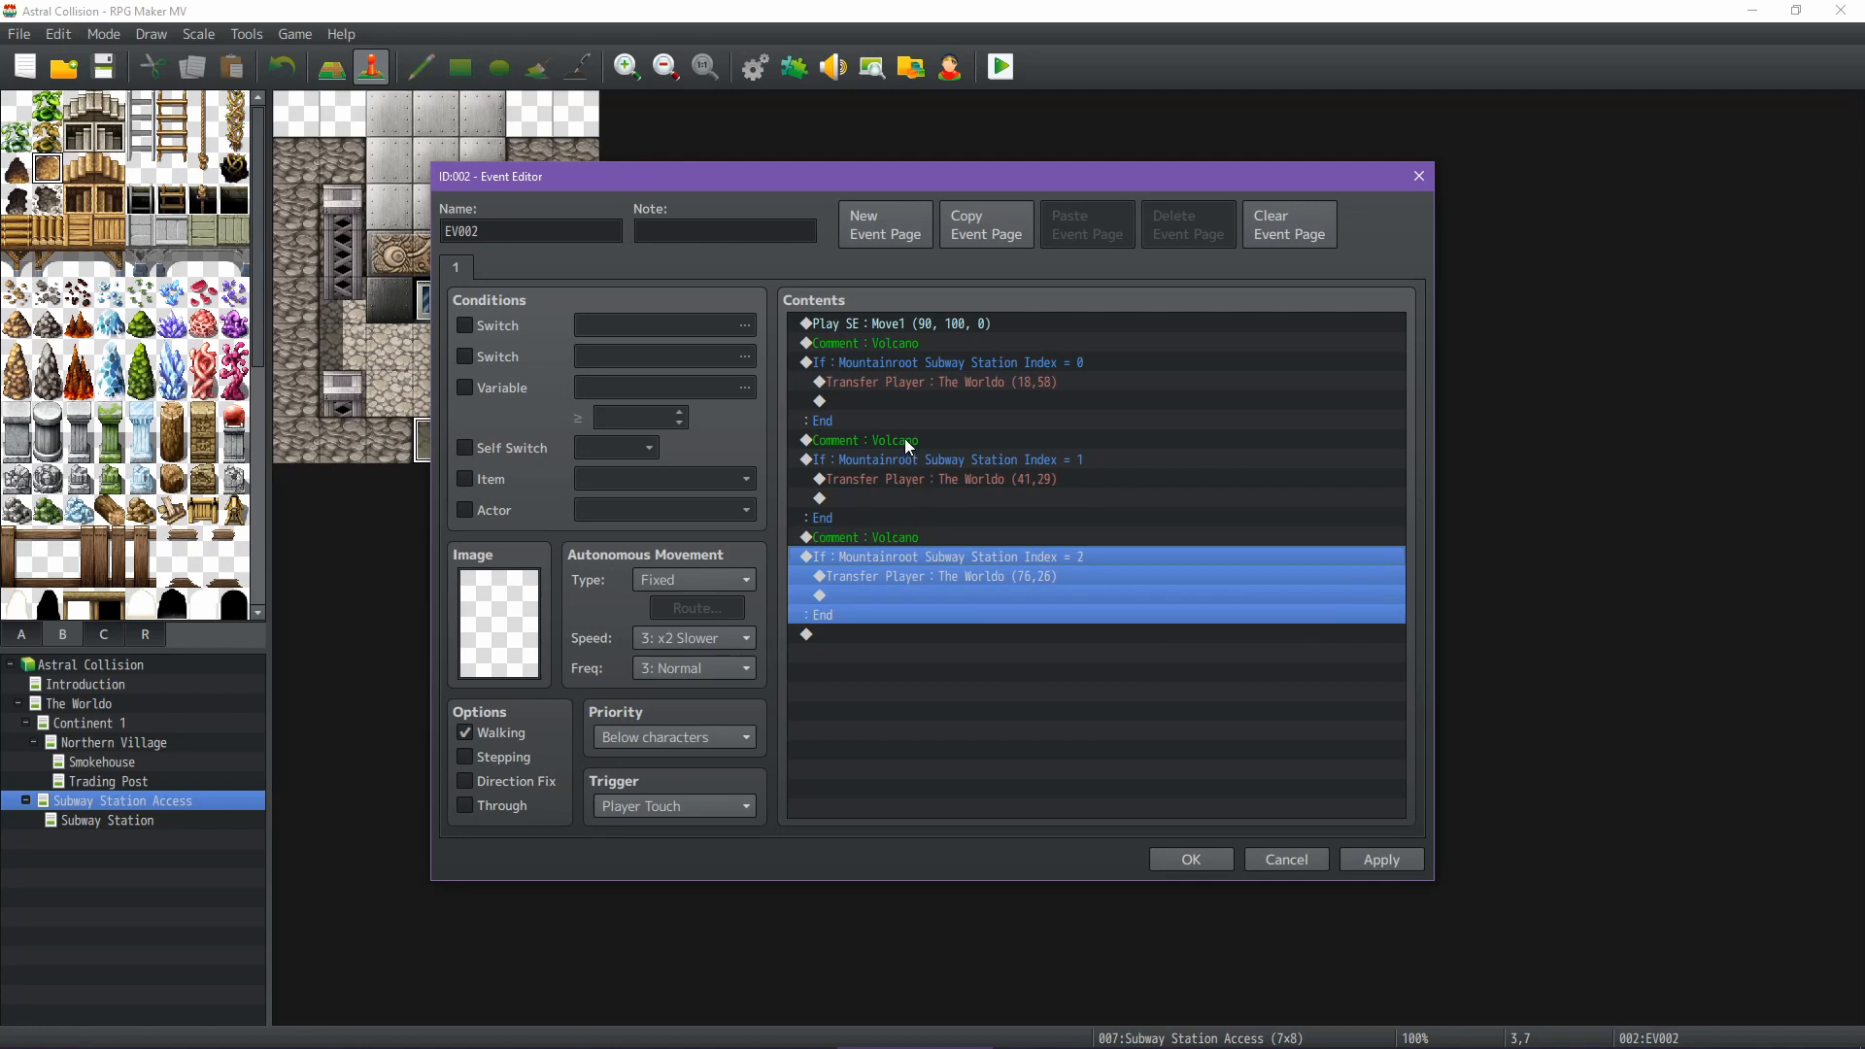
Change the comment above the index 1 branch to "Island near starting continent"
left_click(904, 439)
double_click(1042, 442)
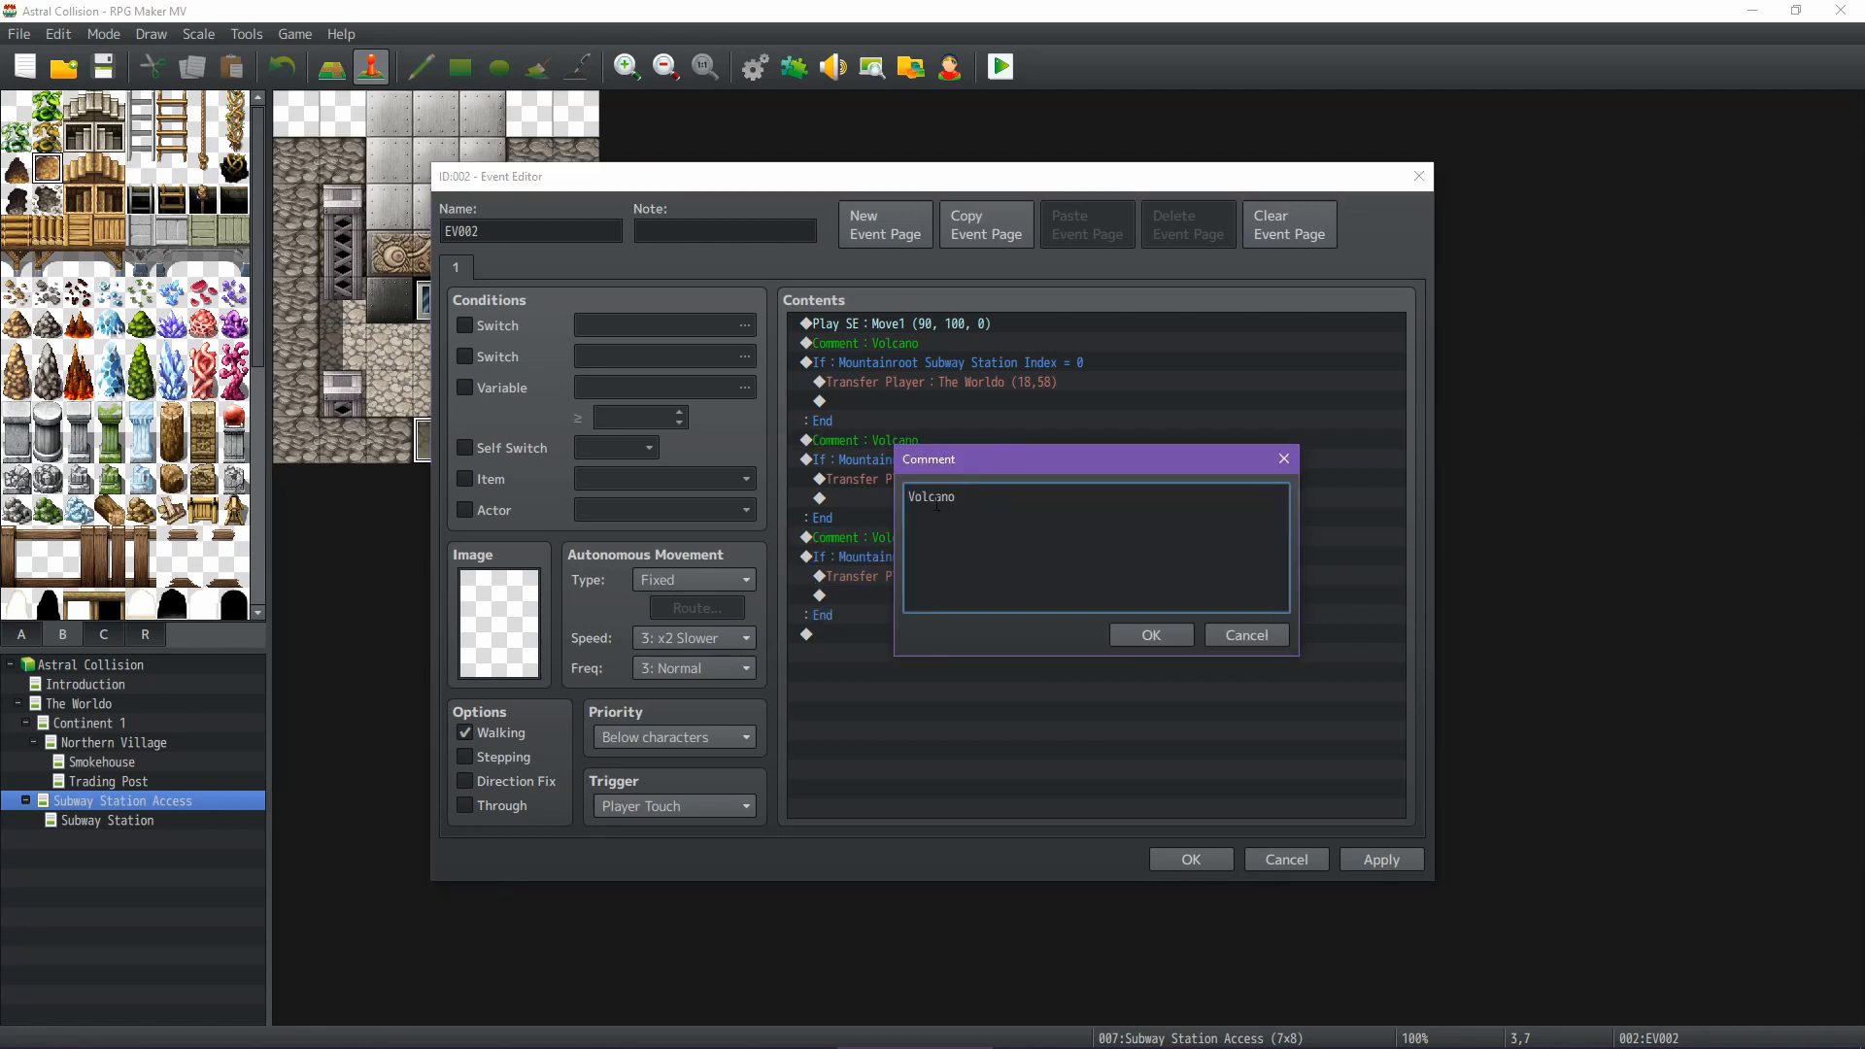
key("ctrl+a")
type("Island near starting continent")
left_click(1173, 634)
Change the comment above the index 2 branch to "ice continent" and save the exit event
double_click(970, 537)
key("ctrl+a")
type("ice continent")
left_click(1159, 635)
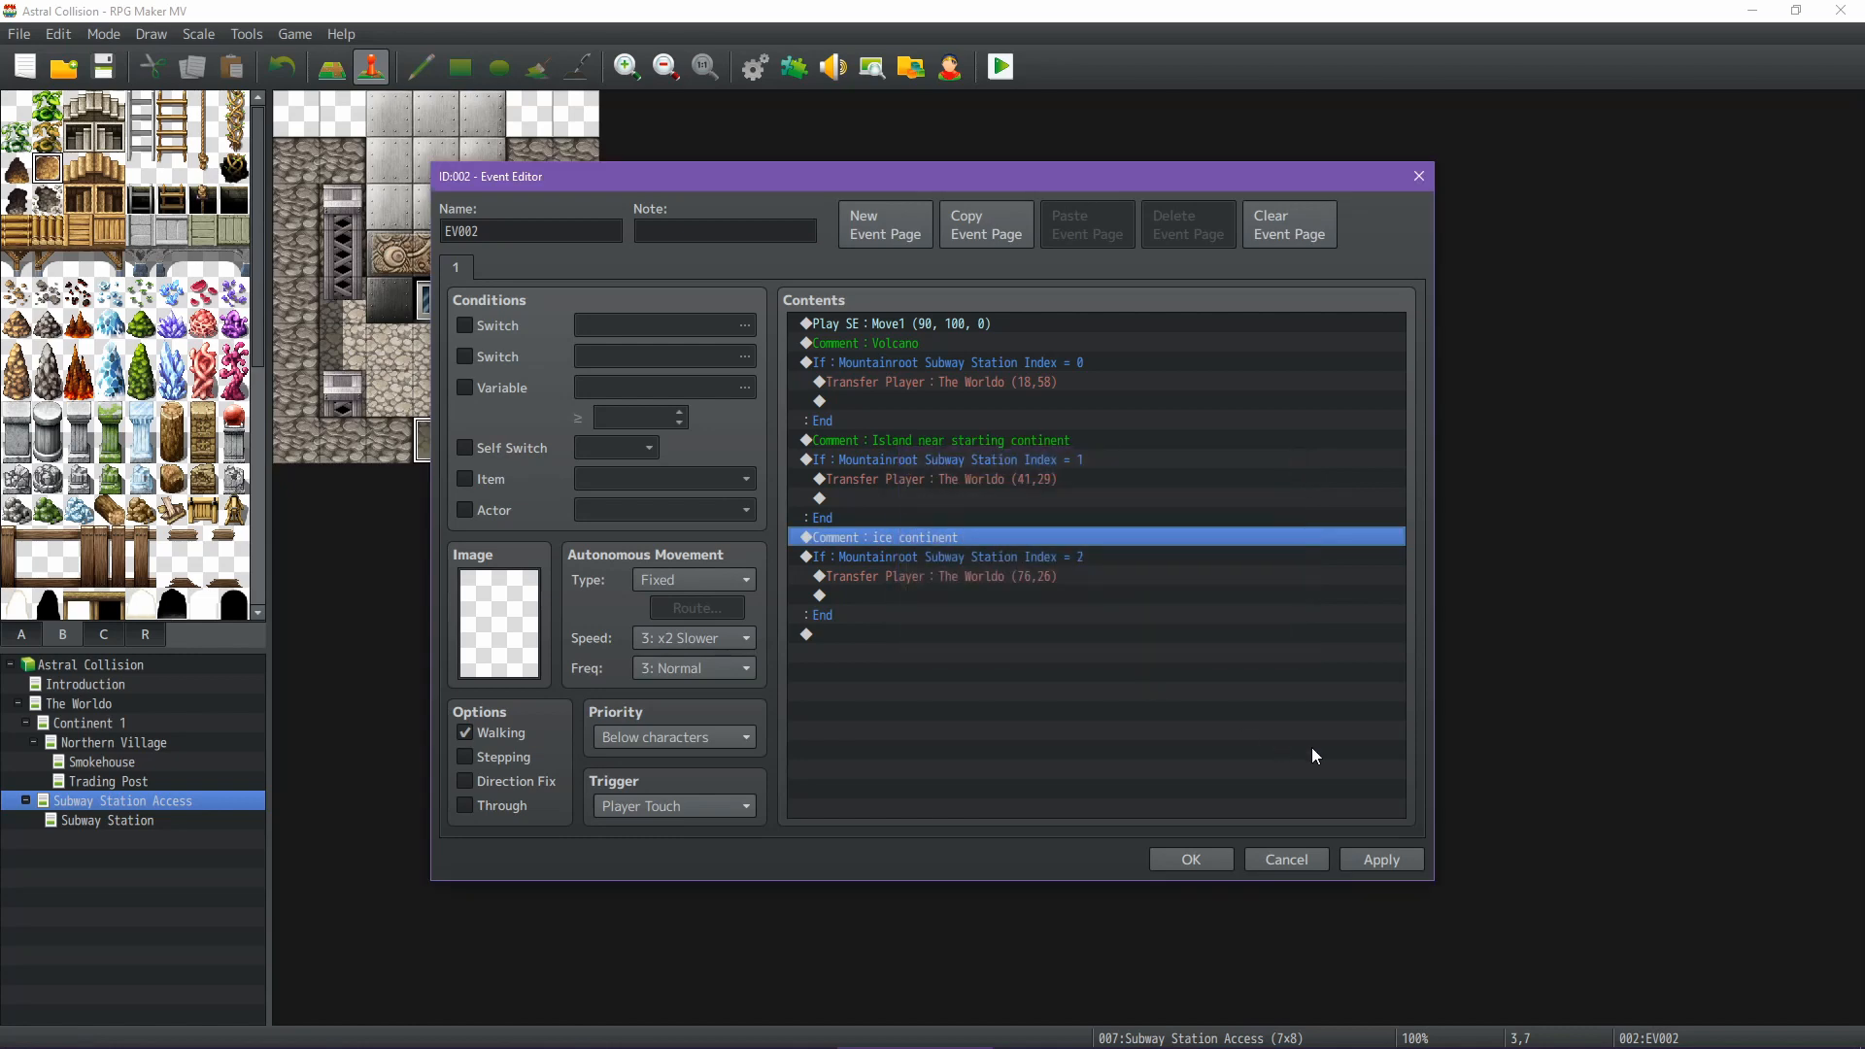
left_click(1381, 860)
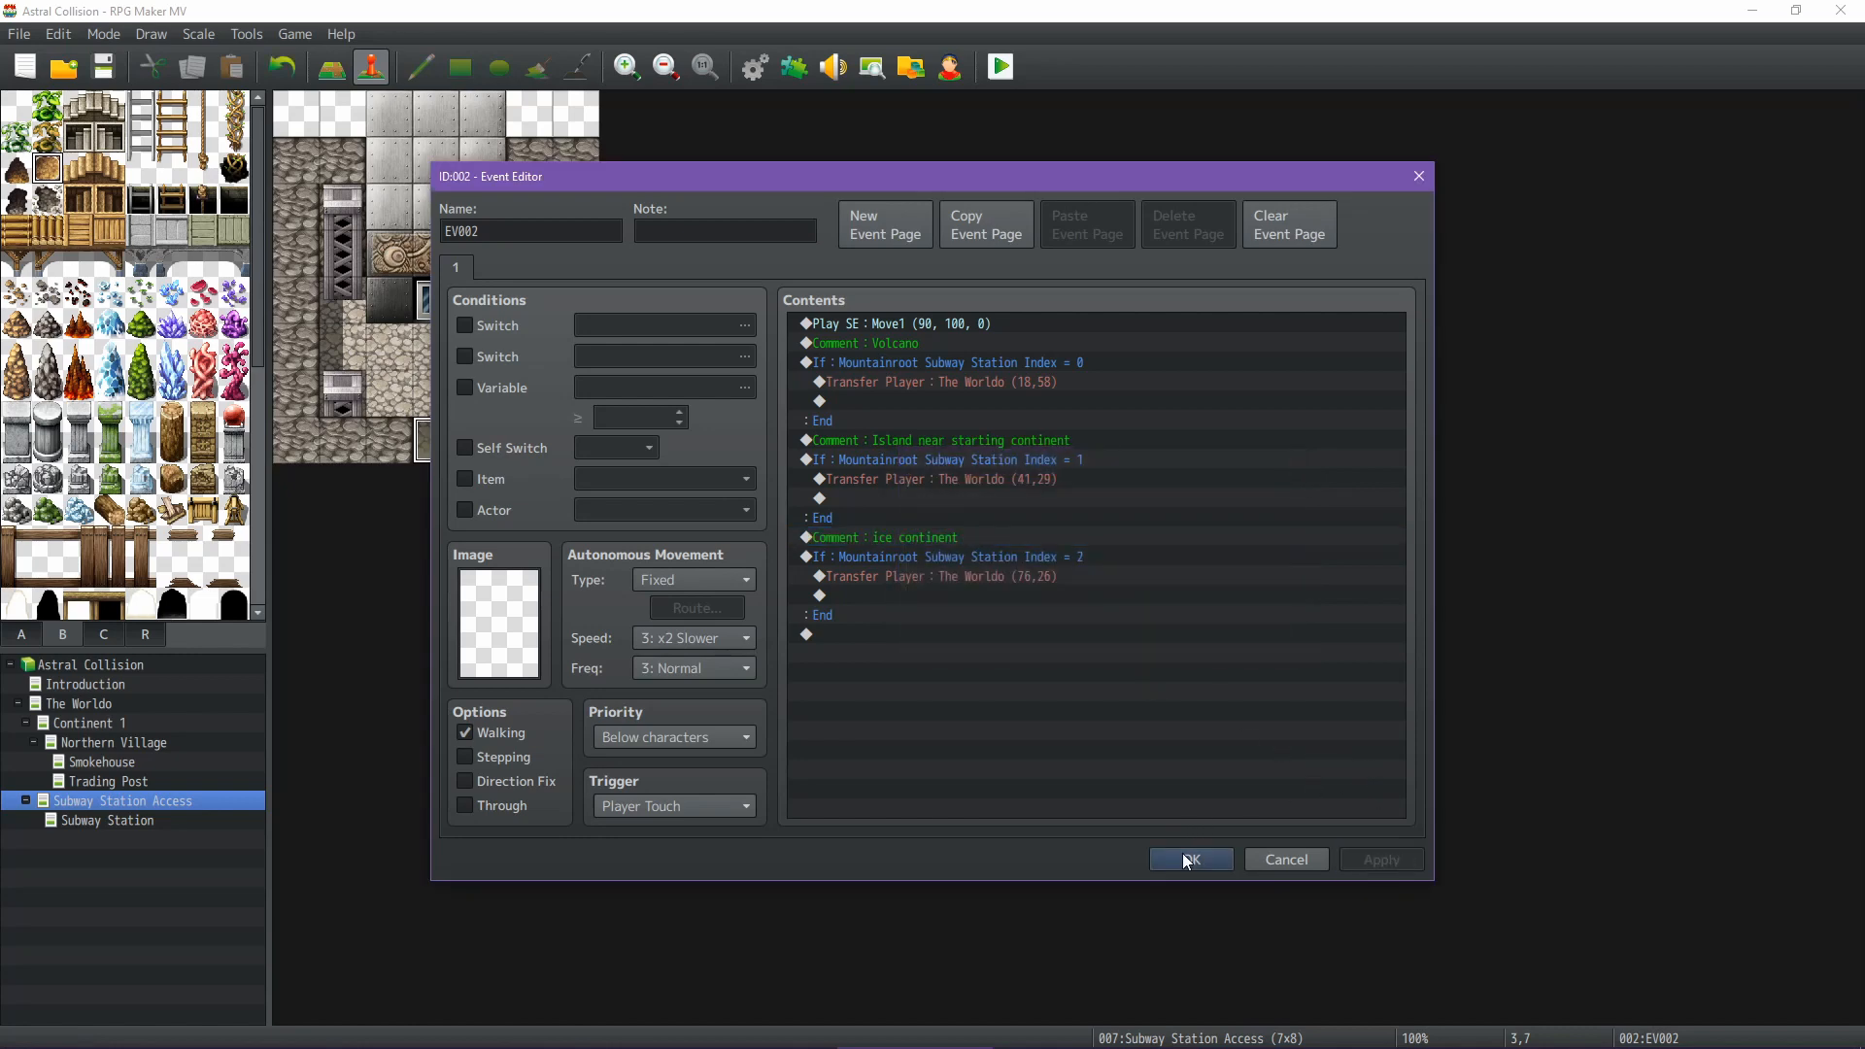
left_click(1184, 859)
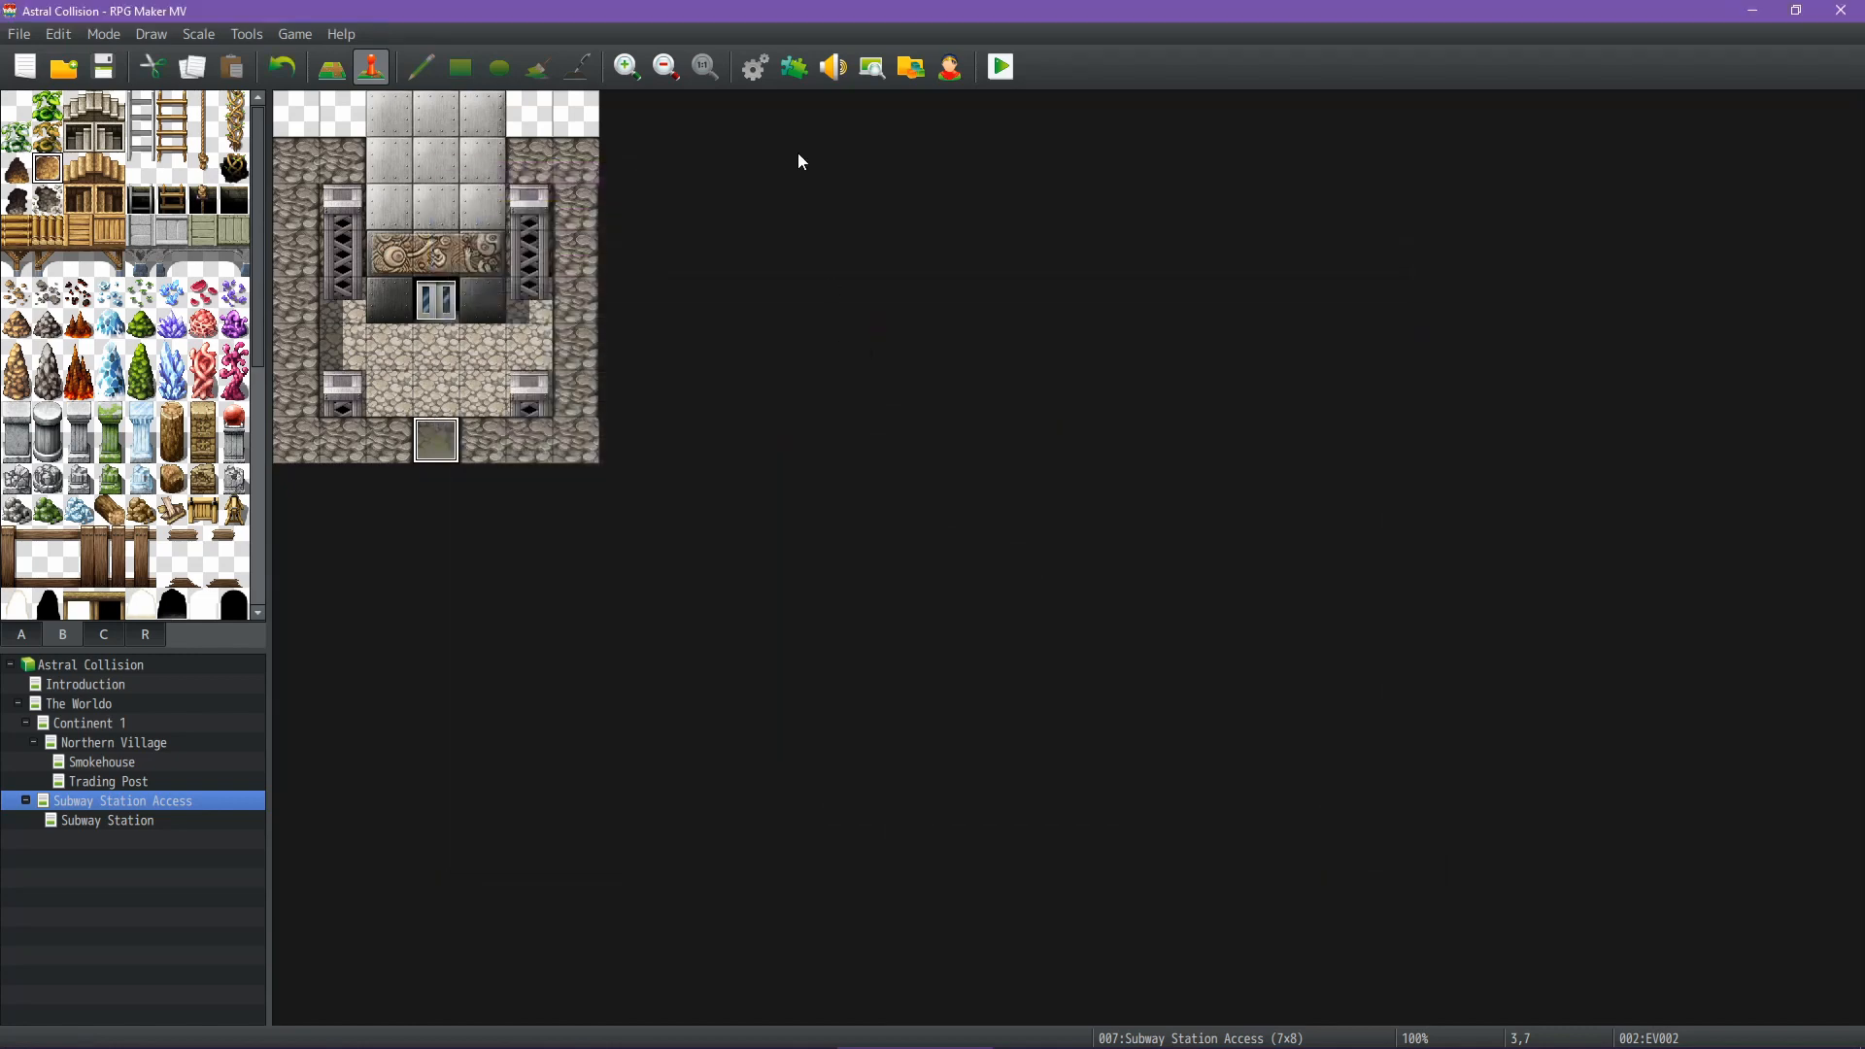
Rename database item 0032 to "Subway Ticket to _ice continent_" and save the database
left_click(753, 68)
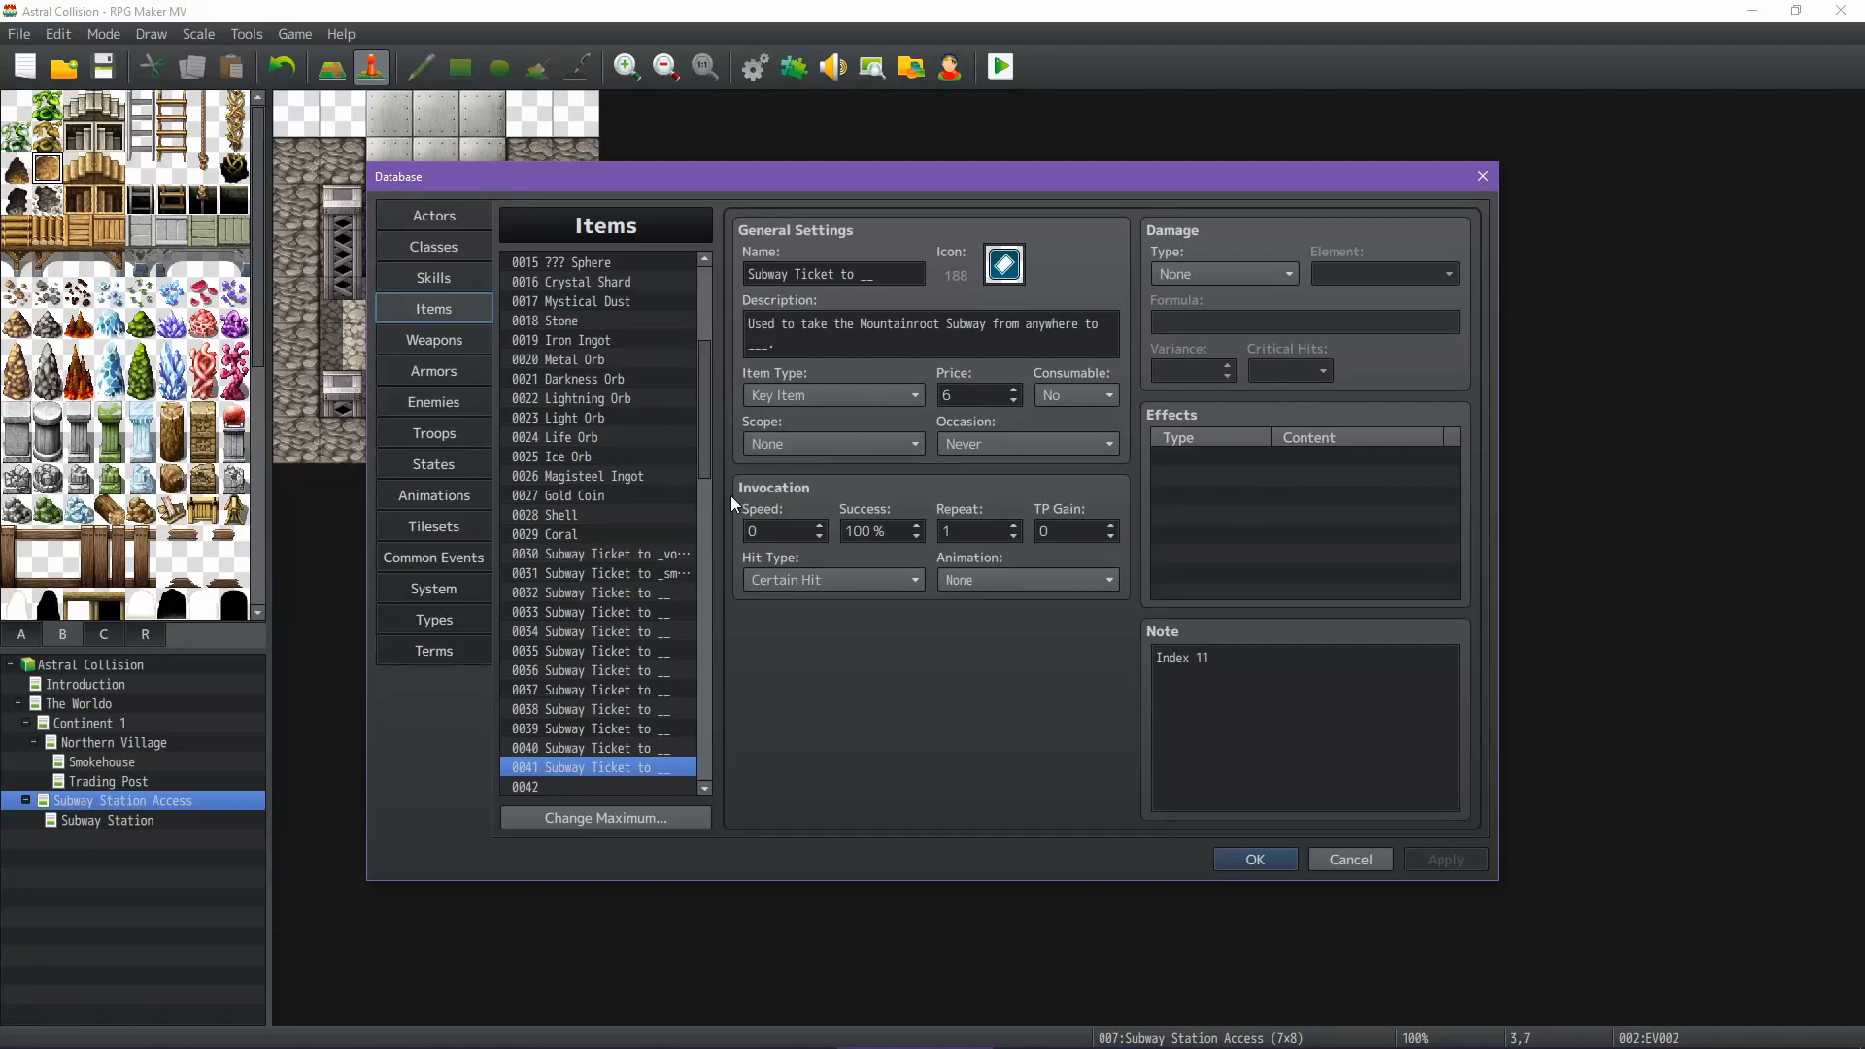
left_click(664, 592)
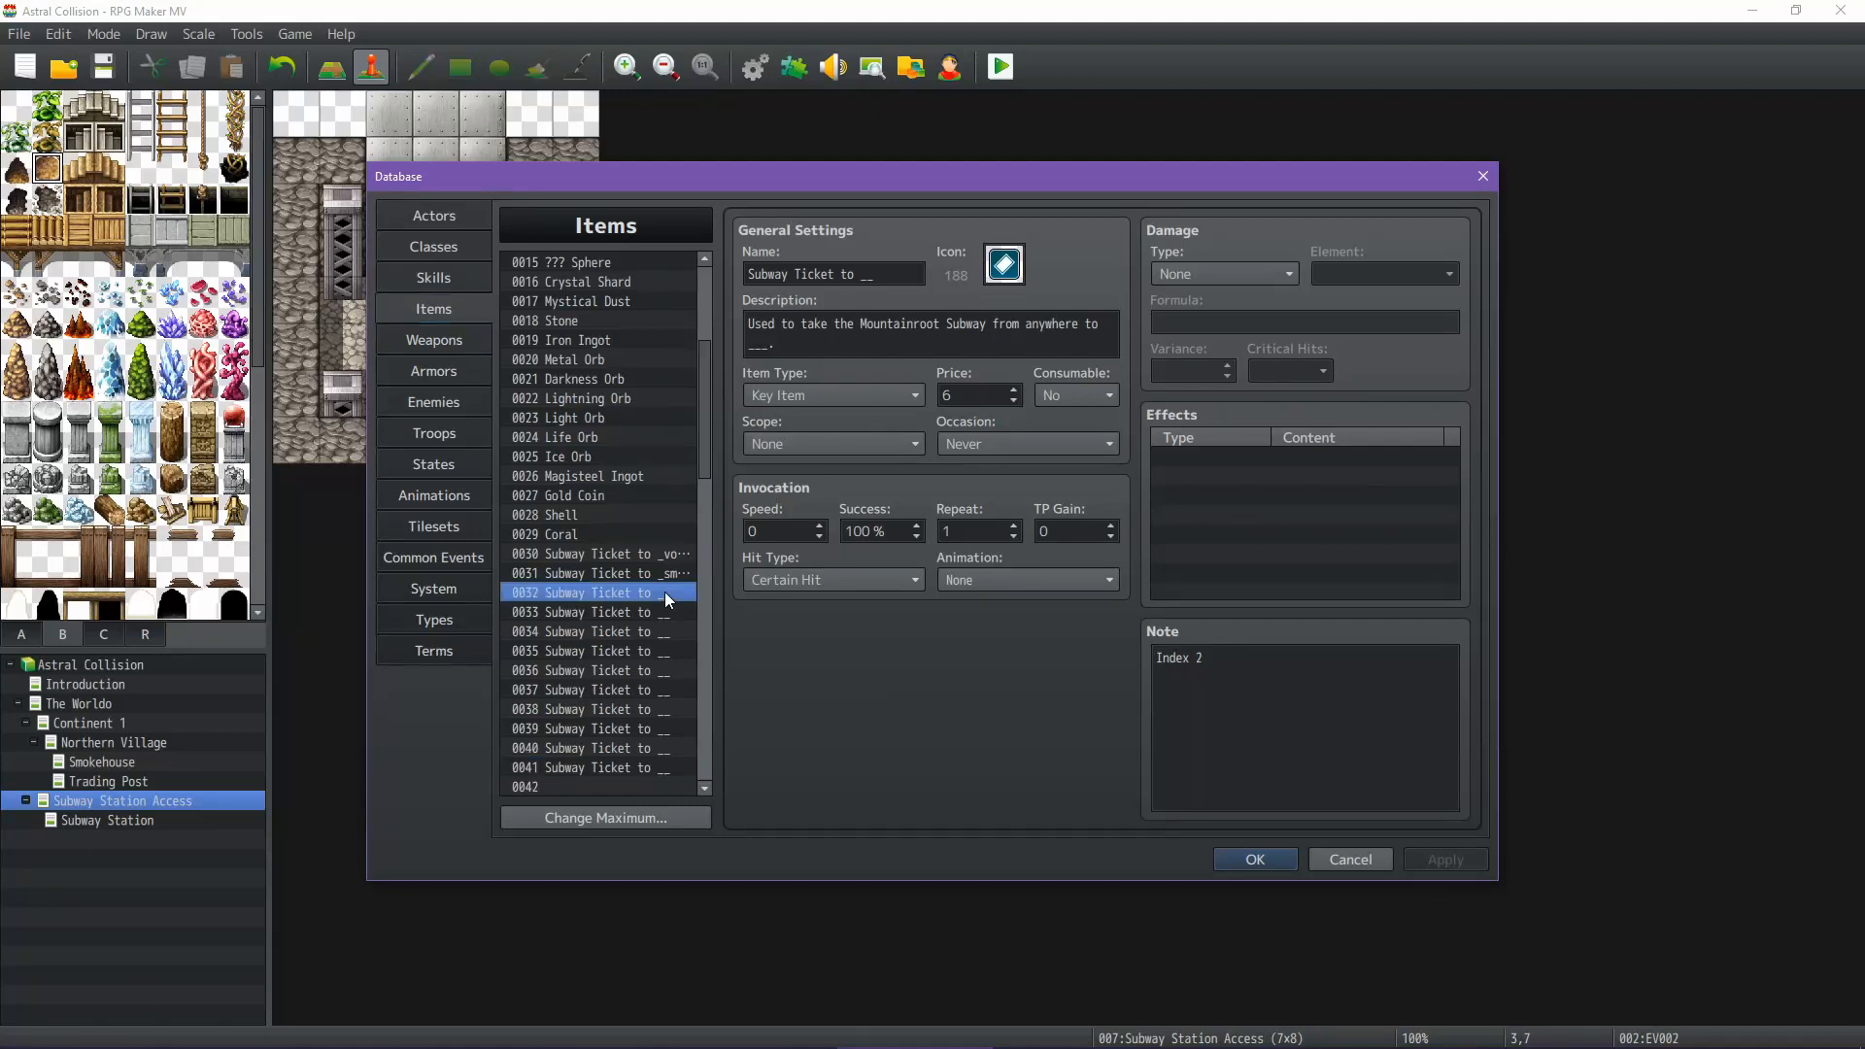
double_click(875, 279)
type("_ice continent_")
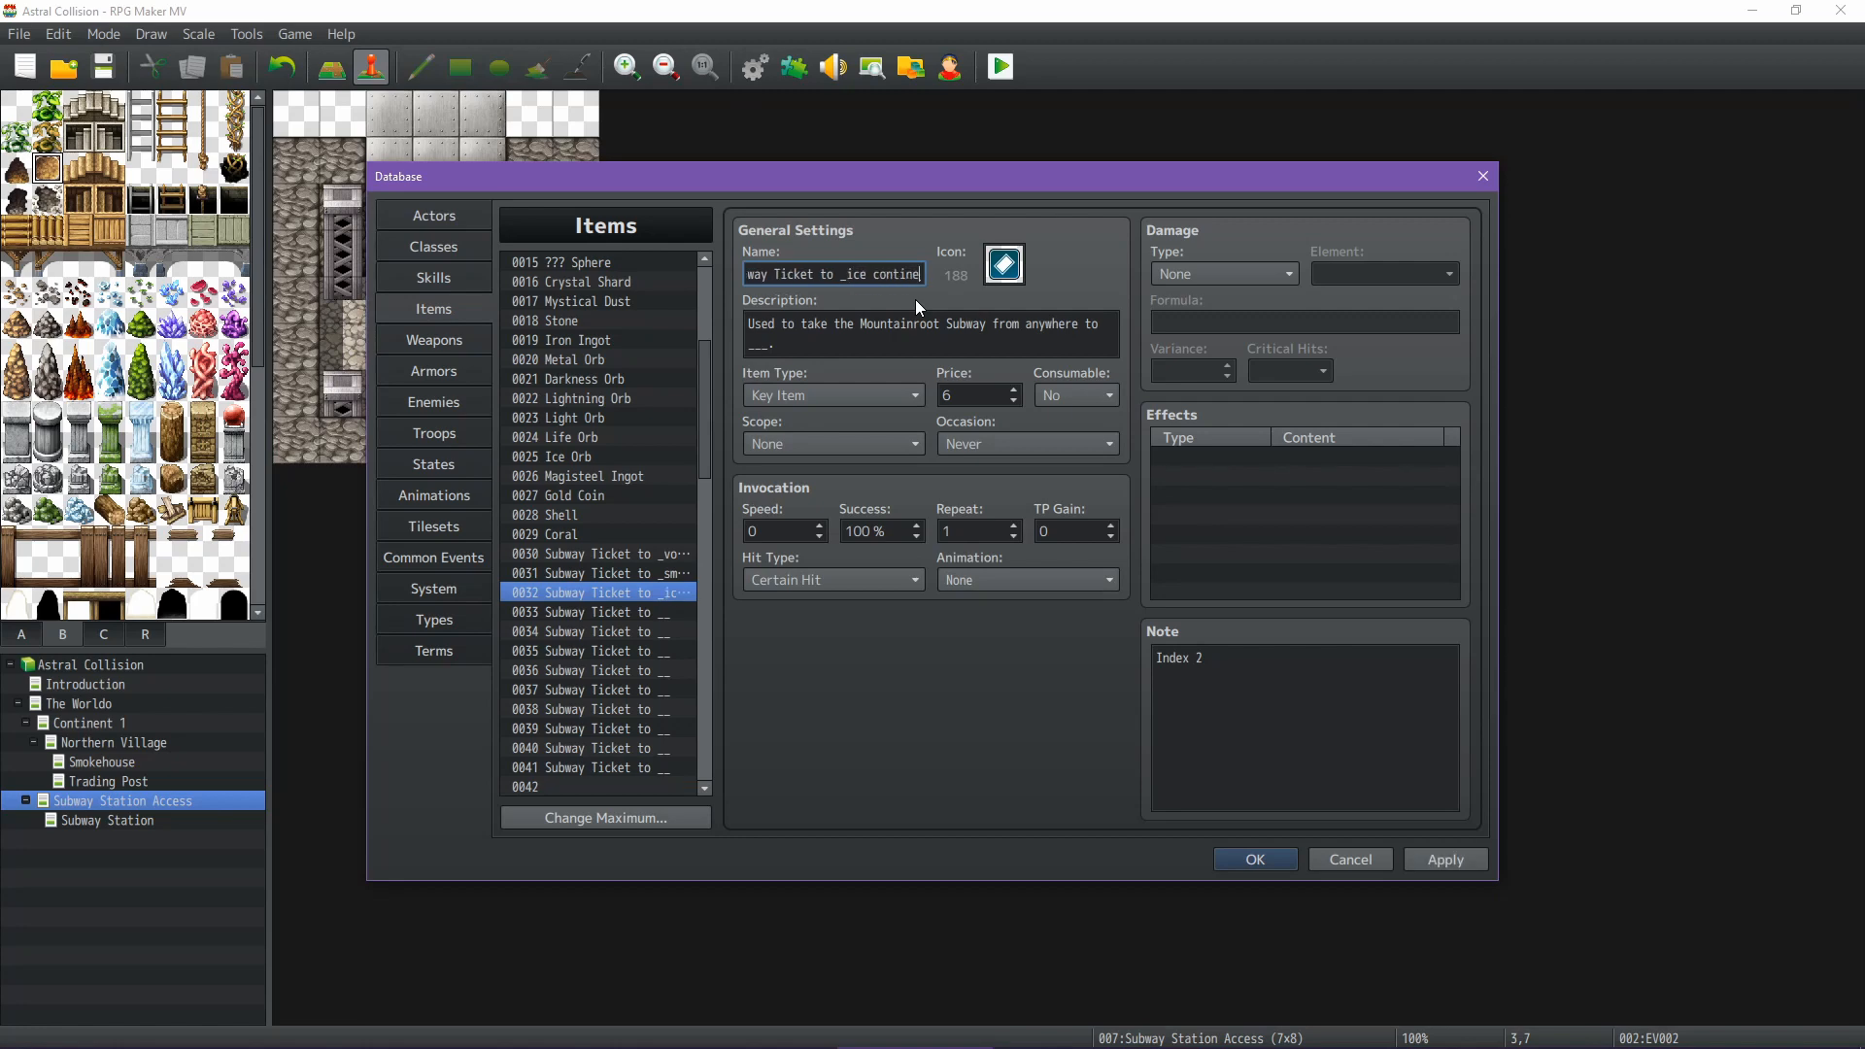
left_click(1426, 861)
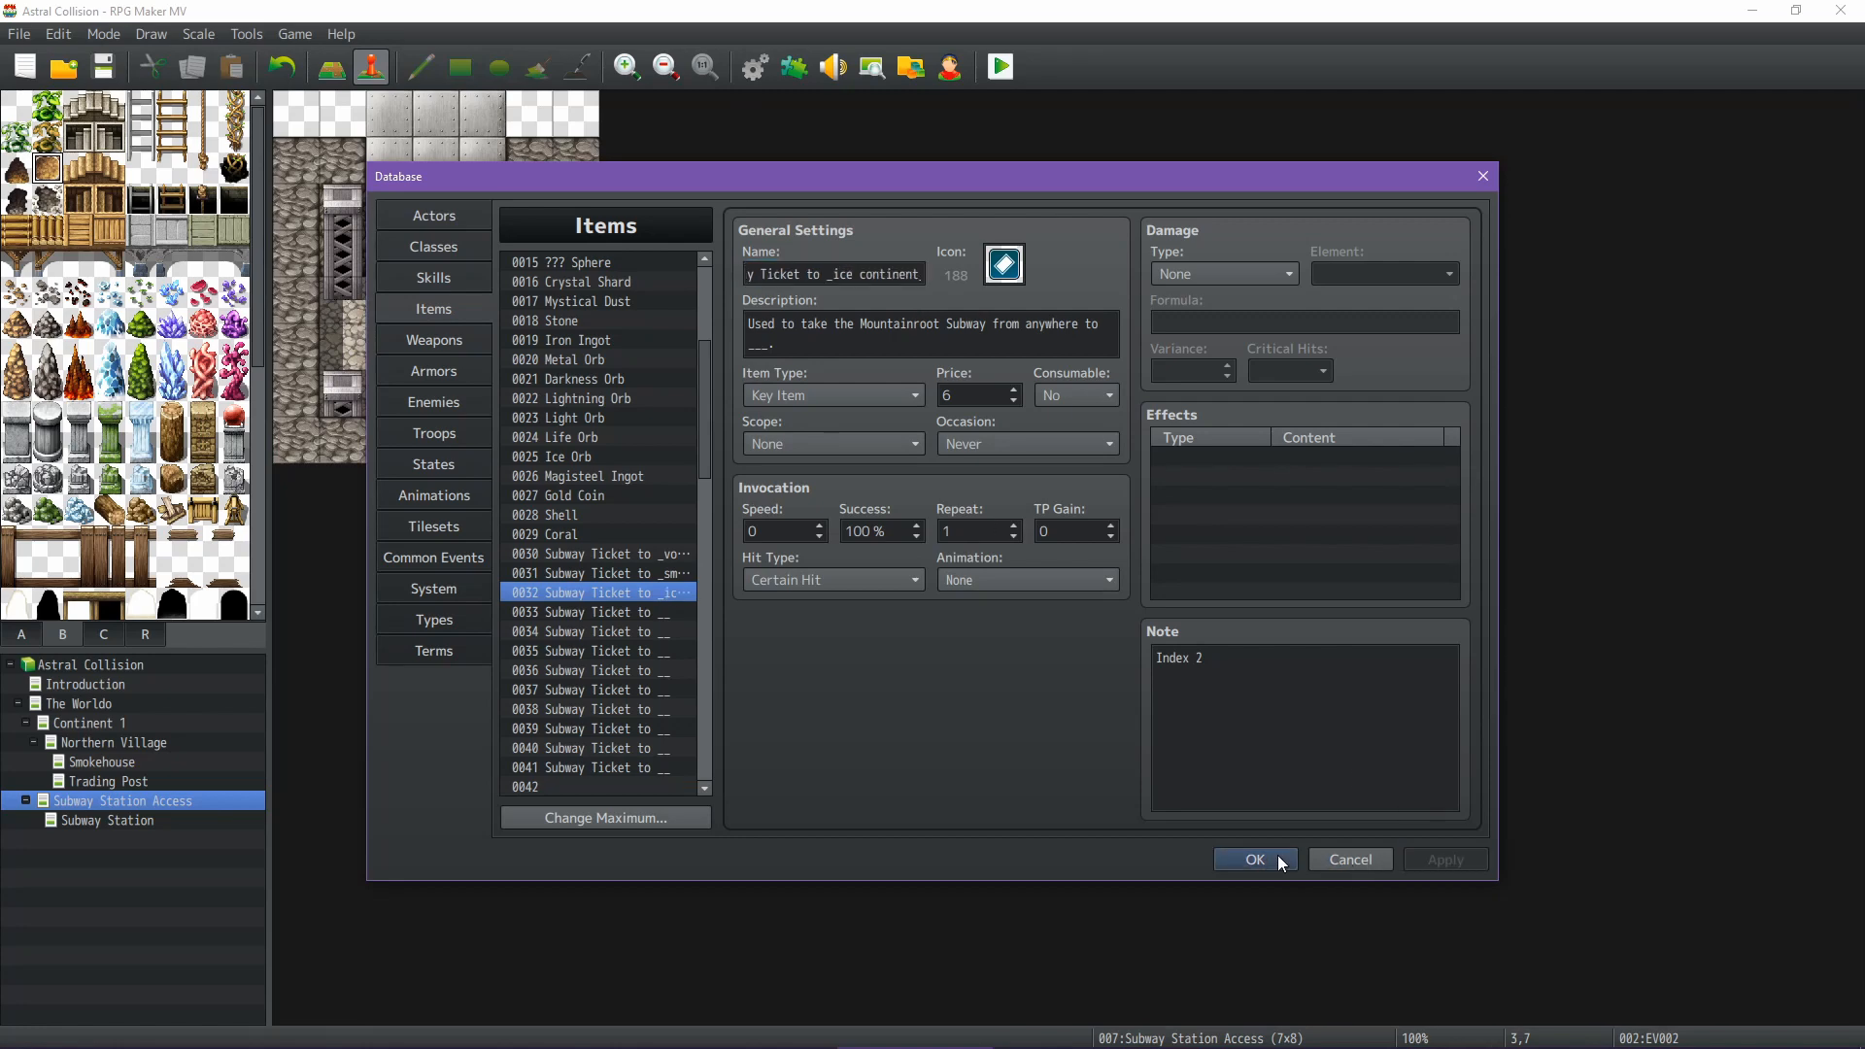
left_click(1279, 855)
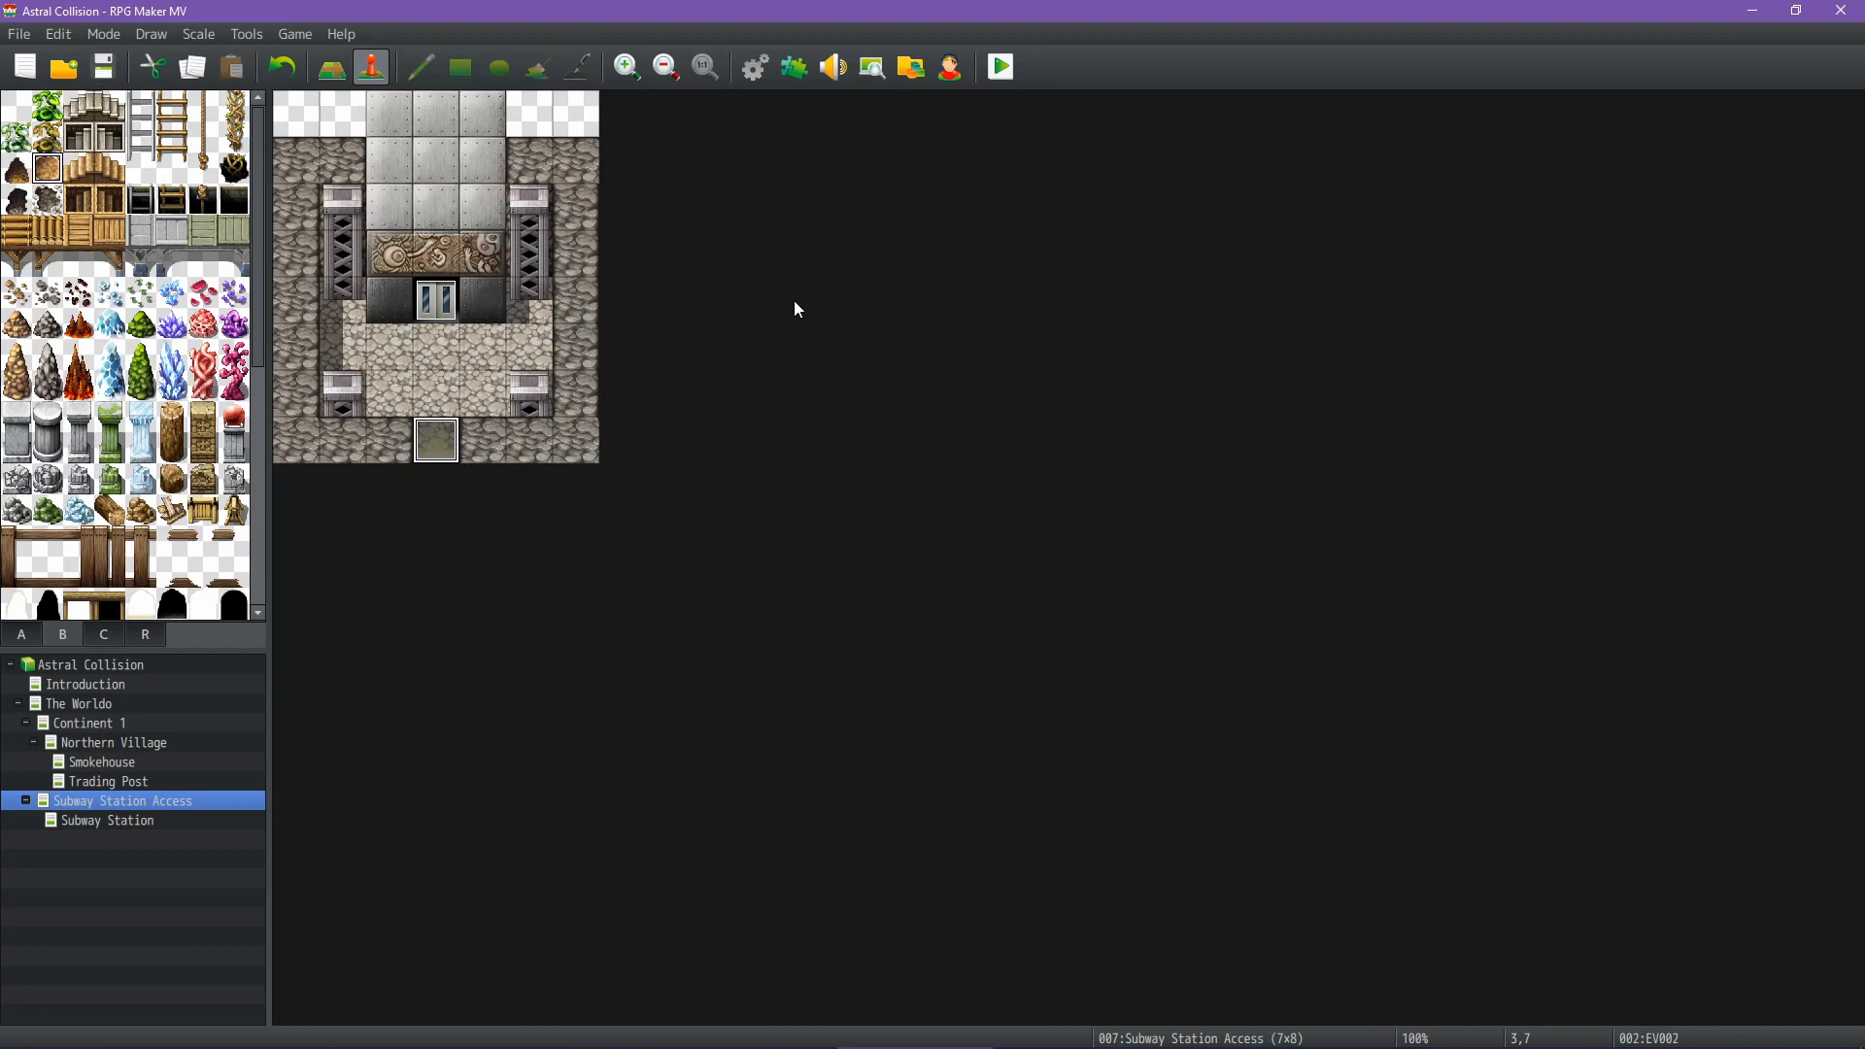
On The Worldo map, draw shallow water along the southern coast of the main continent, from the rocky area to the forest's southeastern edge
left_click(146, 705)
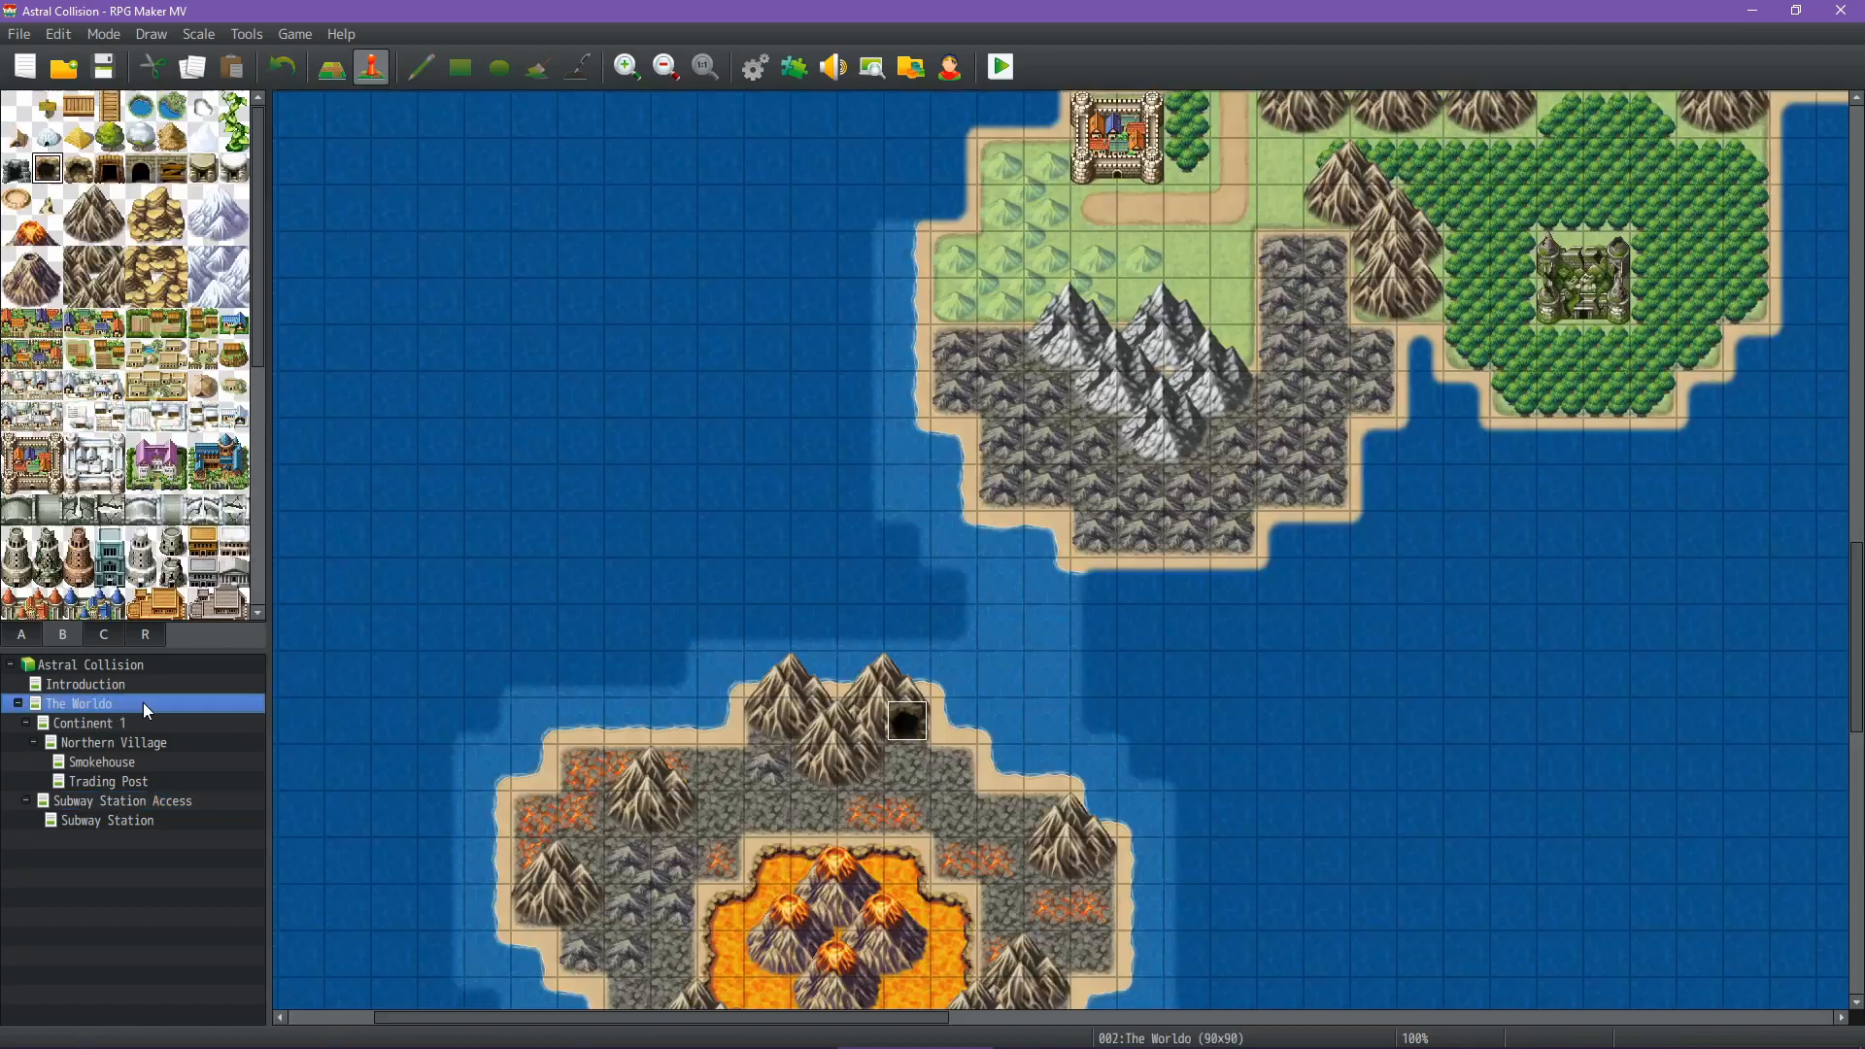
middle_click_drag(910, 552, 1106, 715)
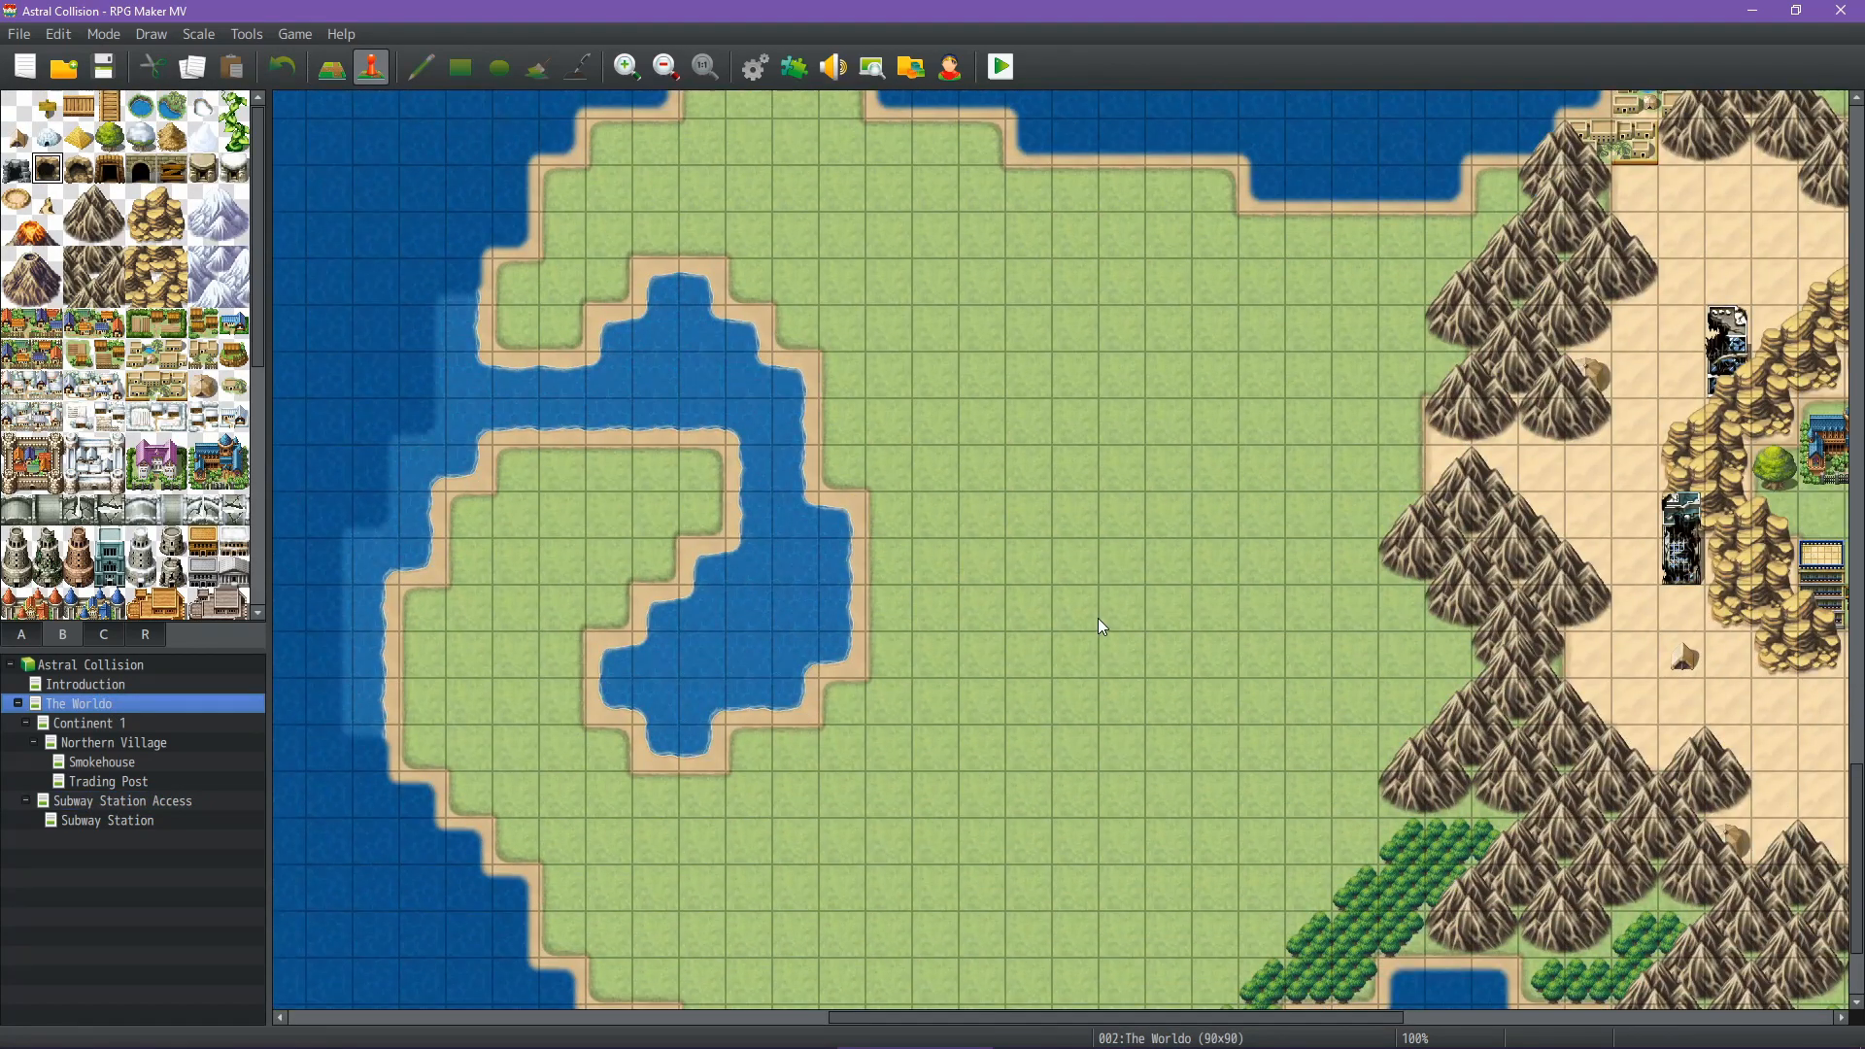
mouse_move(1106, 586)
middle_mouse_down()
mouse_move(1167, 481)
mouse_move(1254, 436)
mouse_move(1185, 437)
middle_mouse_up()
mouse_move(978, 488)
middle_mouse_down()
mouse_move(468, 326)
mouse_move(505, 340)
middle_mouse_up()
middle_click_drag(1029, 473, 1048, 383)
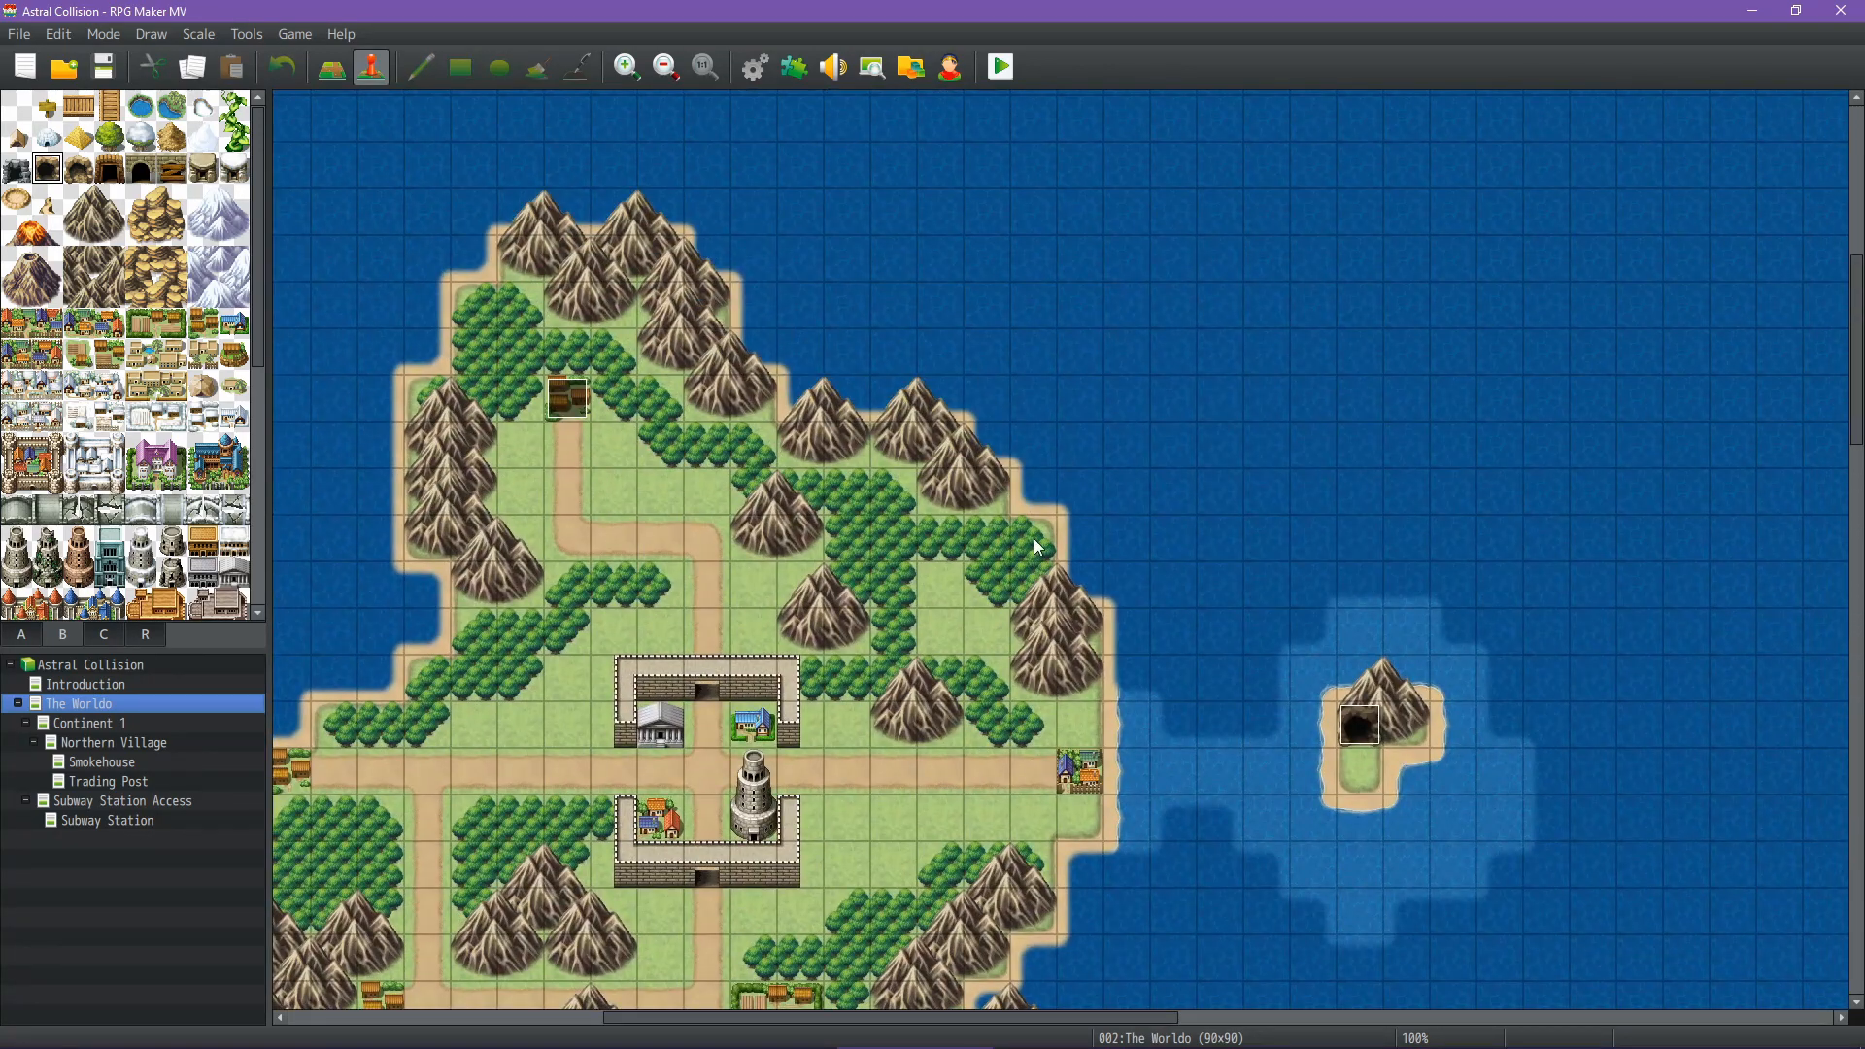
mouse_move(1047, 583)
middle_mouse_down()
mouse_move(994, 633)
mouse_move(1191, 701)
mouse_move(1147, 672)
middle_mouse_up()
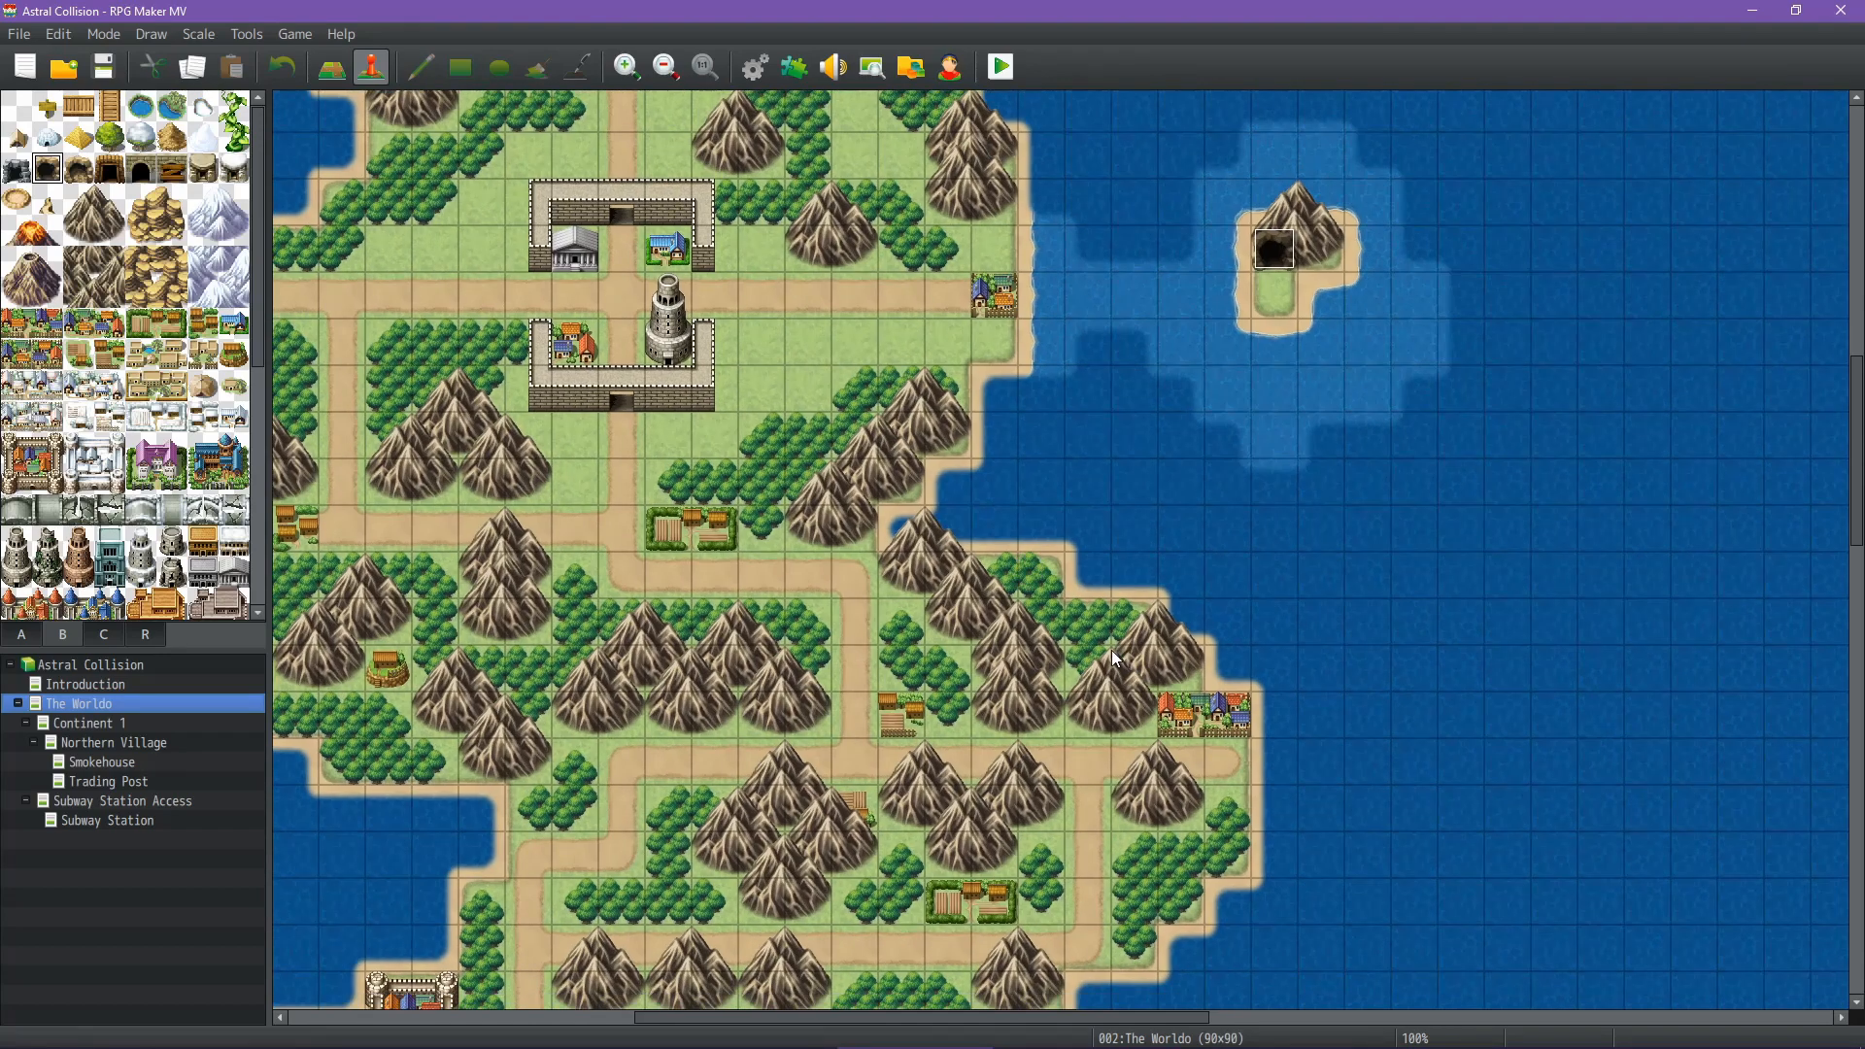
mouse_move(1089, 606)
middle_mouse_down()
mouse_move(1074, 513)
mouse_move(987, 495)
mouse_move(878, 610)
mouse_move(1158, 848)
mouse_move(1185, 845)
mouse_move(1190, 779)
middle_mouse_up()
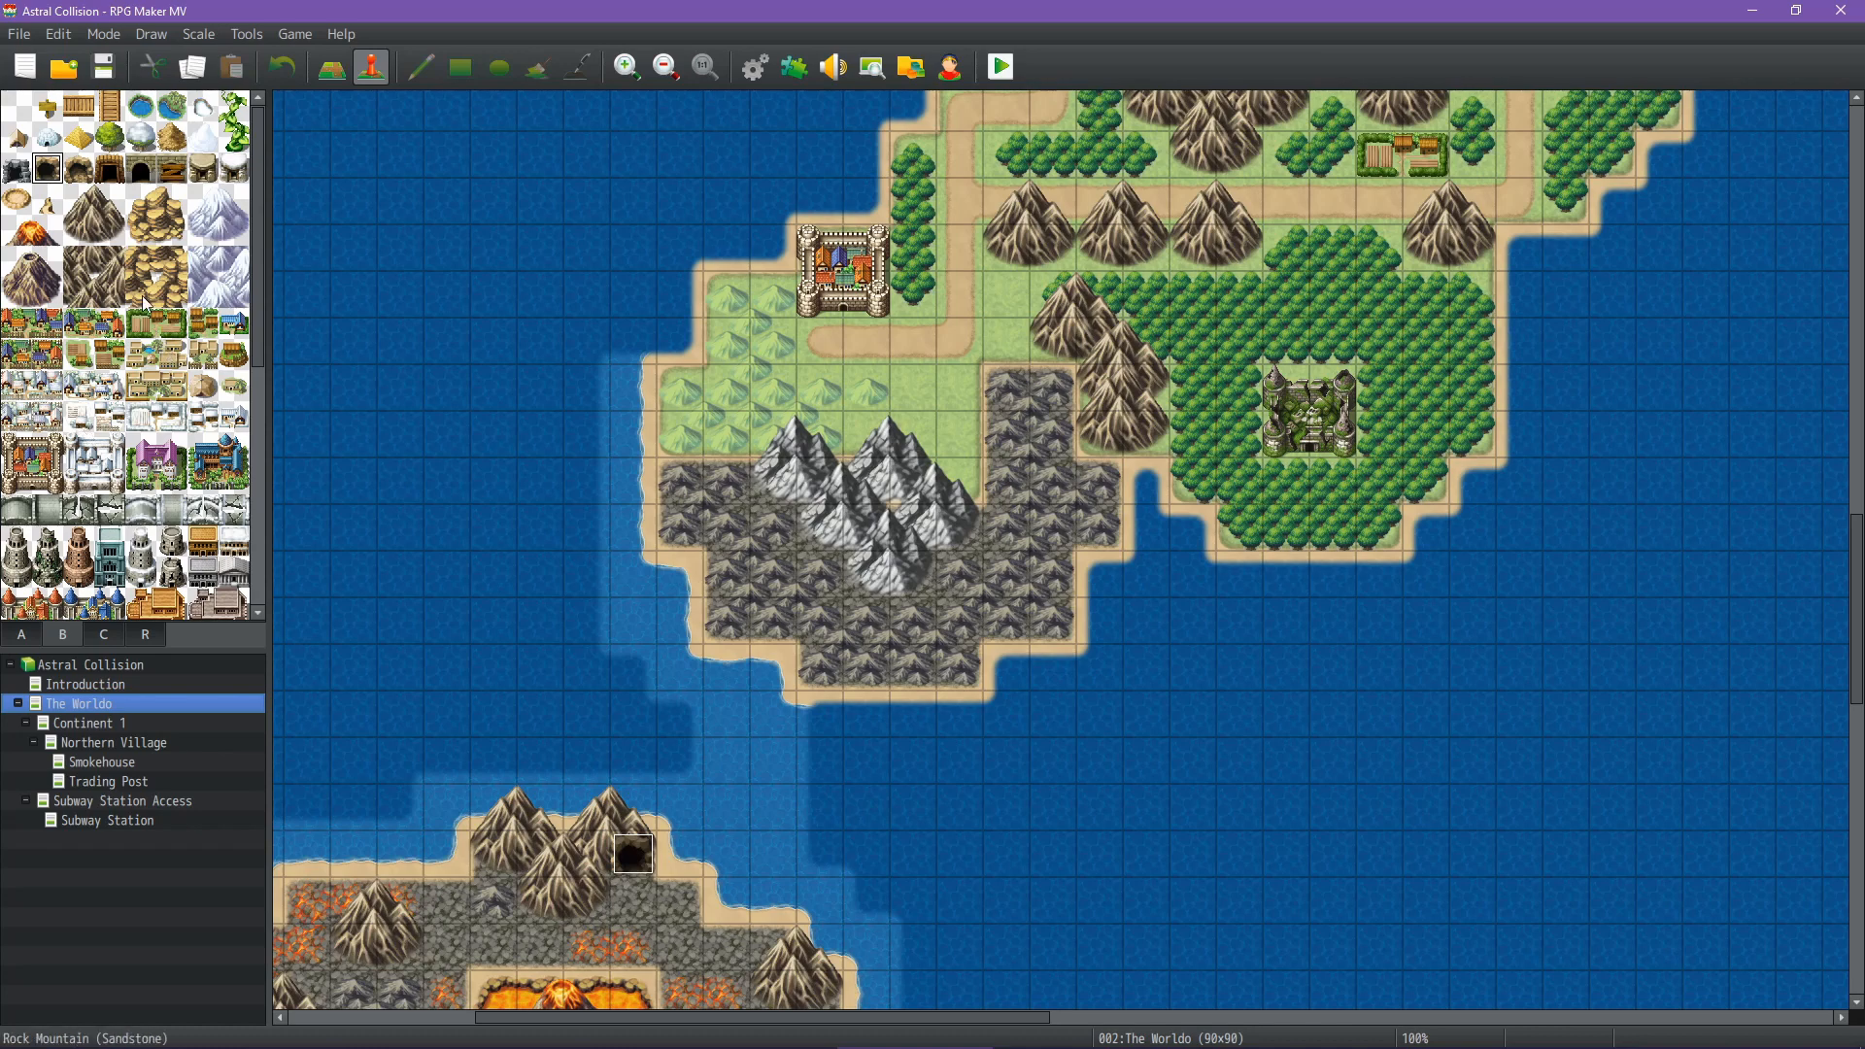
left_click(22, 634)
left_click(329, 69)
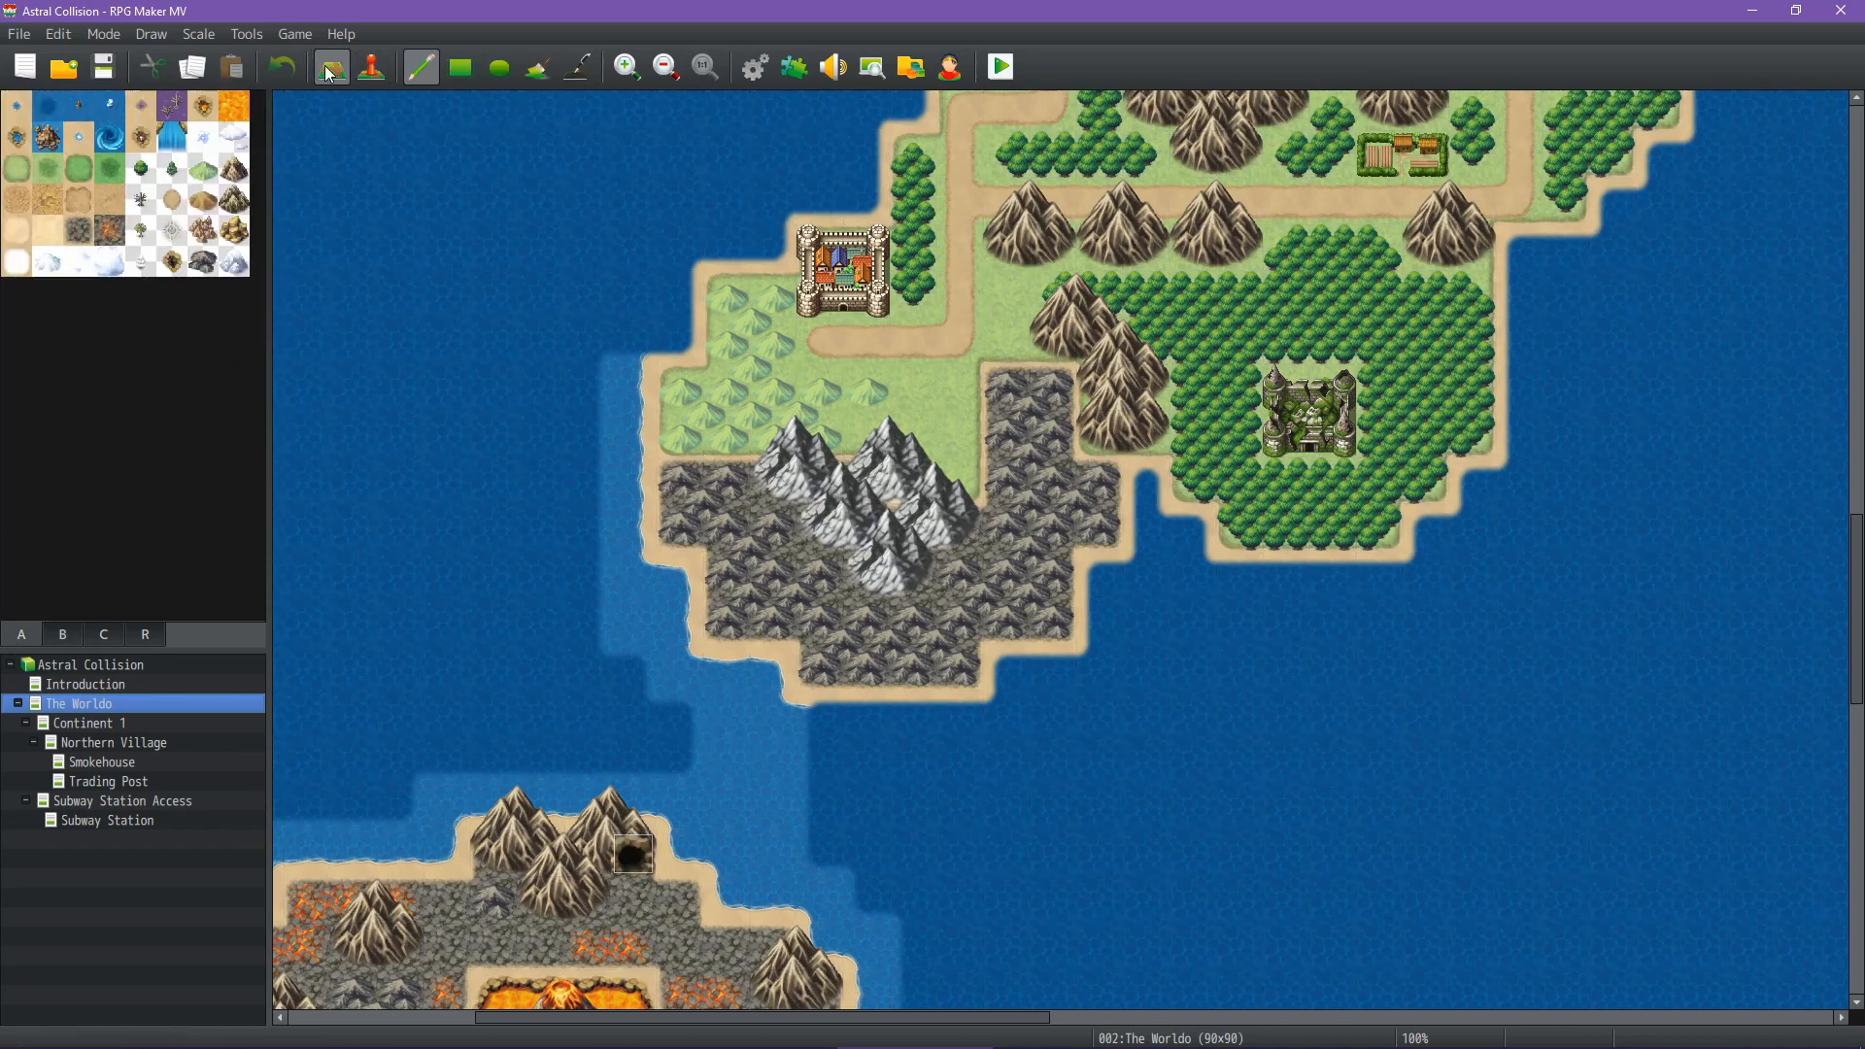
left_click(14, 108)
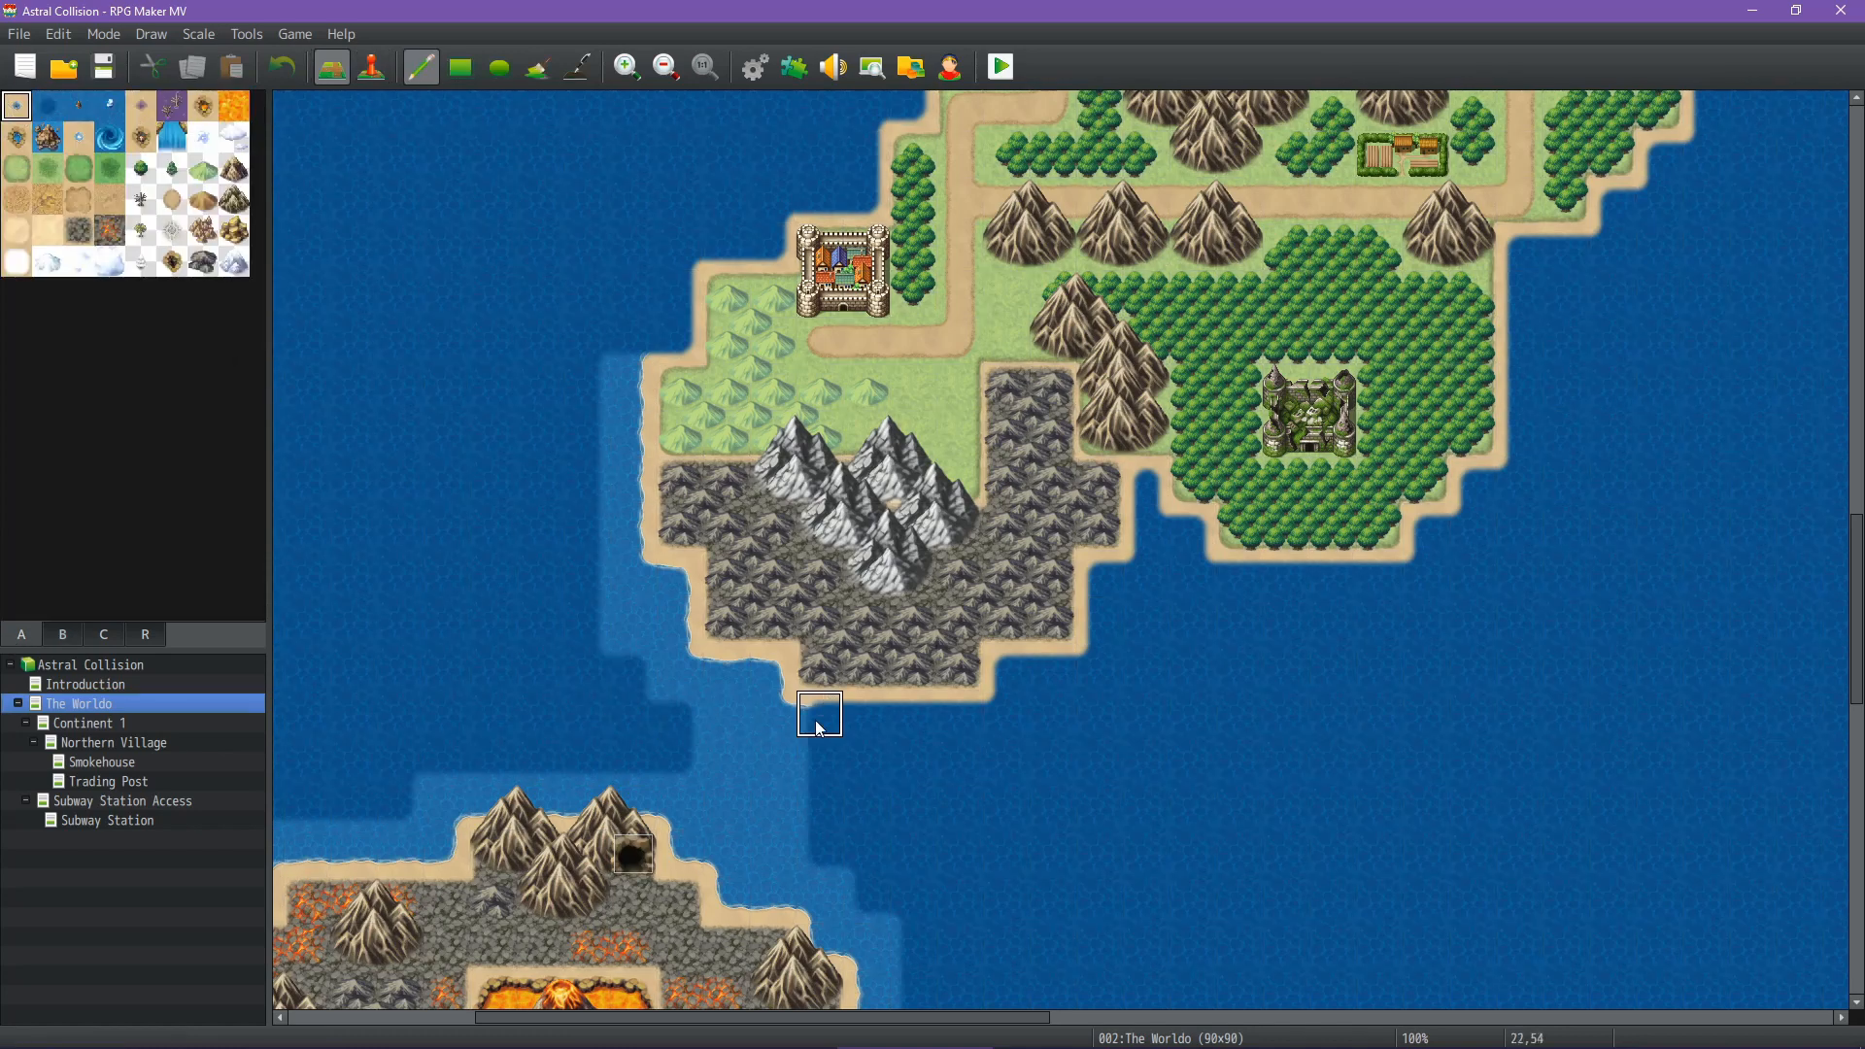
mouse_move(903, 731)
left_mouse_down()
mouse_move(859, 728)
mouse_move(1030, 701)
mouse_move(1122, 641)
mouse_move(1149, 486)
mouse_move(1191, 571)
mouse_move(1355, 587)
mouse_move(1448, 588)
mouse_move(1402, 588)
mouse_move(1510, 490)
left_mouse_up()
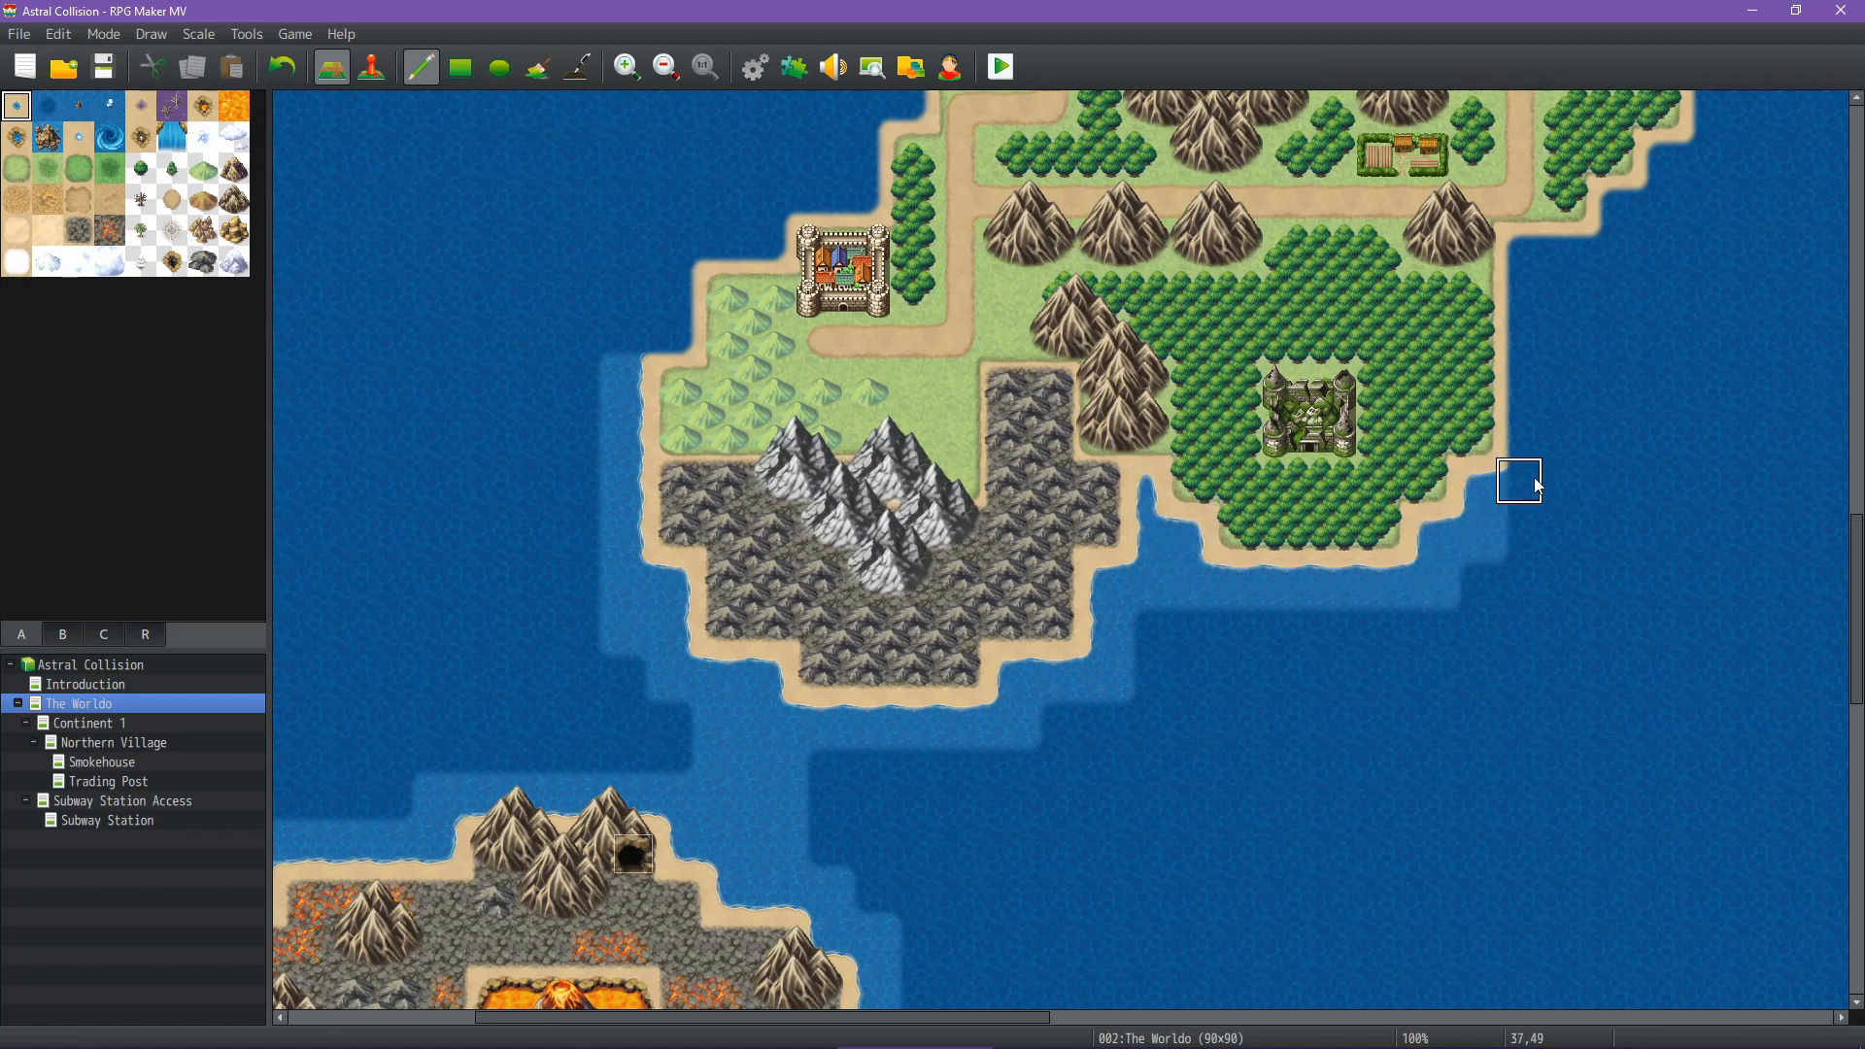
Fill shallow water along the main continent's eastern coast with the Rectangle tool, from the southern forest up to the narrow bay
left_click(447, 69)
left_click_drag(1003, 585, 1006, 814)
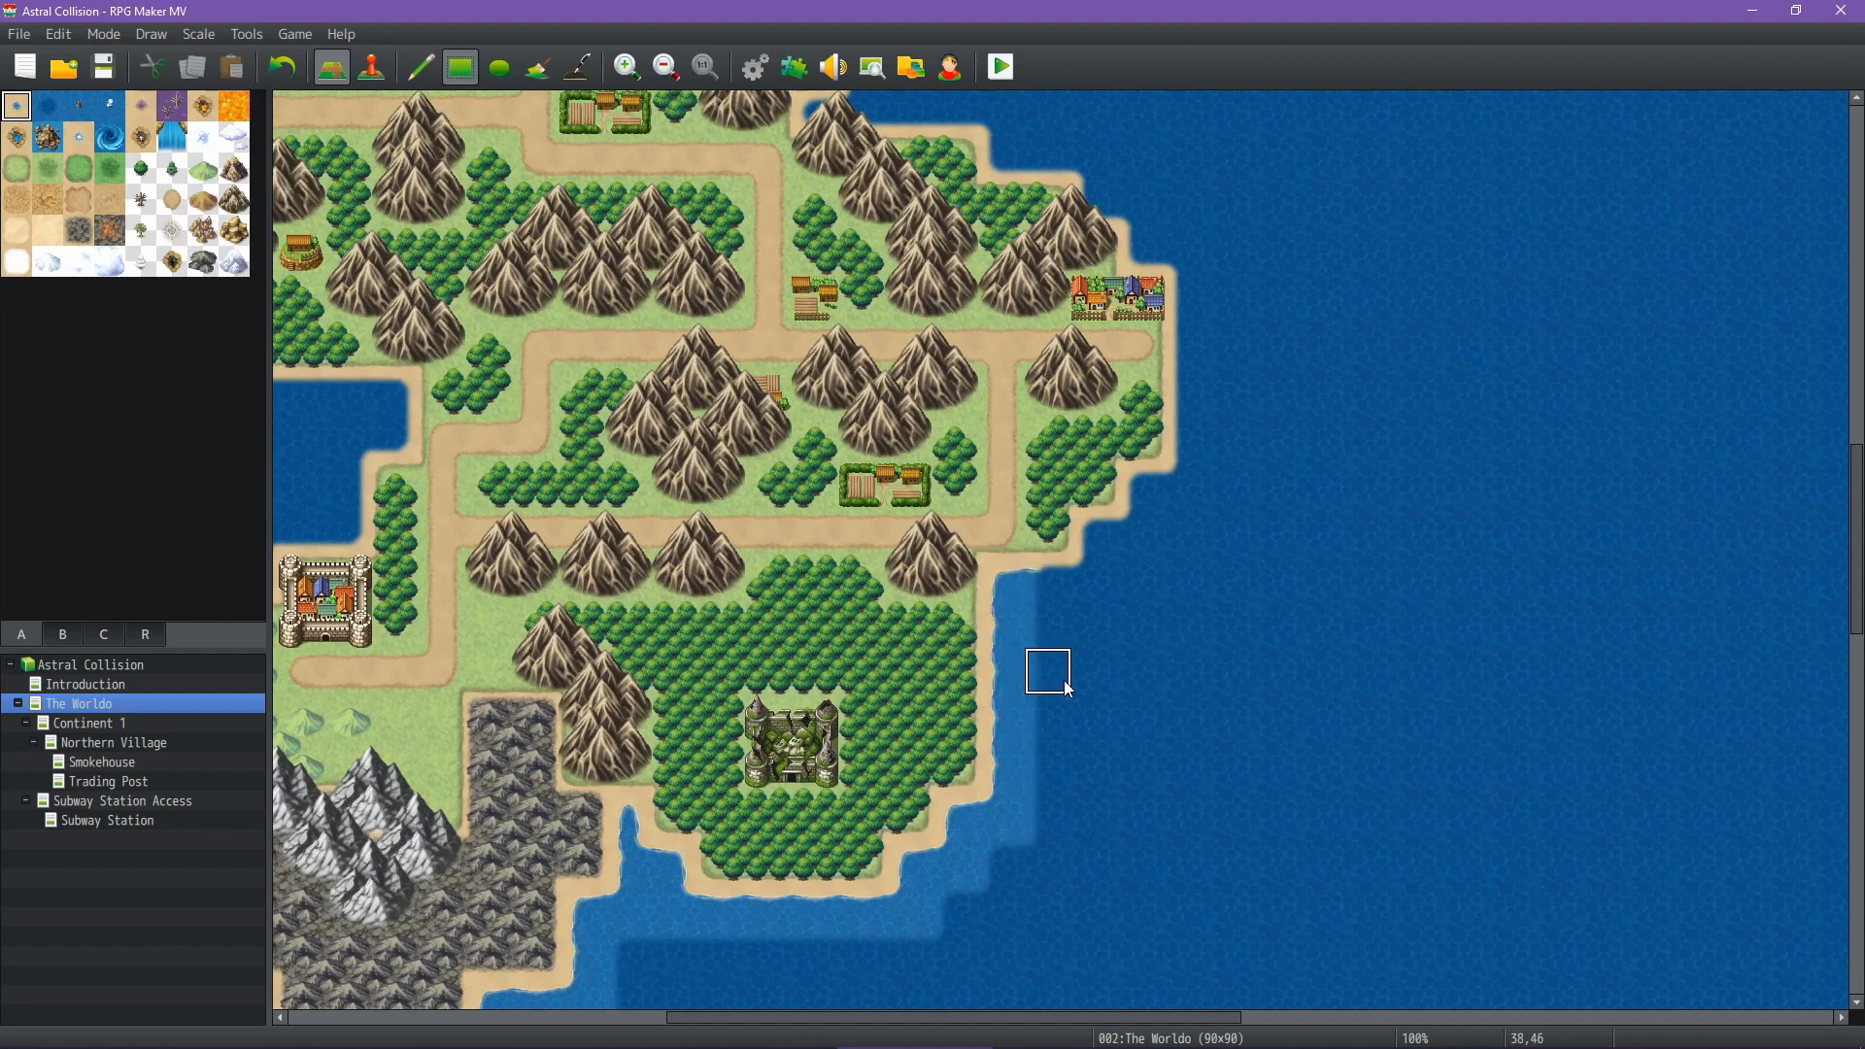
left_click_drag(1133, 535, 1142, 488)
left_click(1189, 486)
left_click_drag(1192, 255, 1205, 423)
scroll(1205, 406, "up", 3)
left_click(1139, 552)
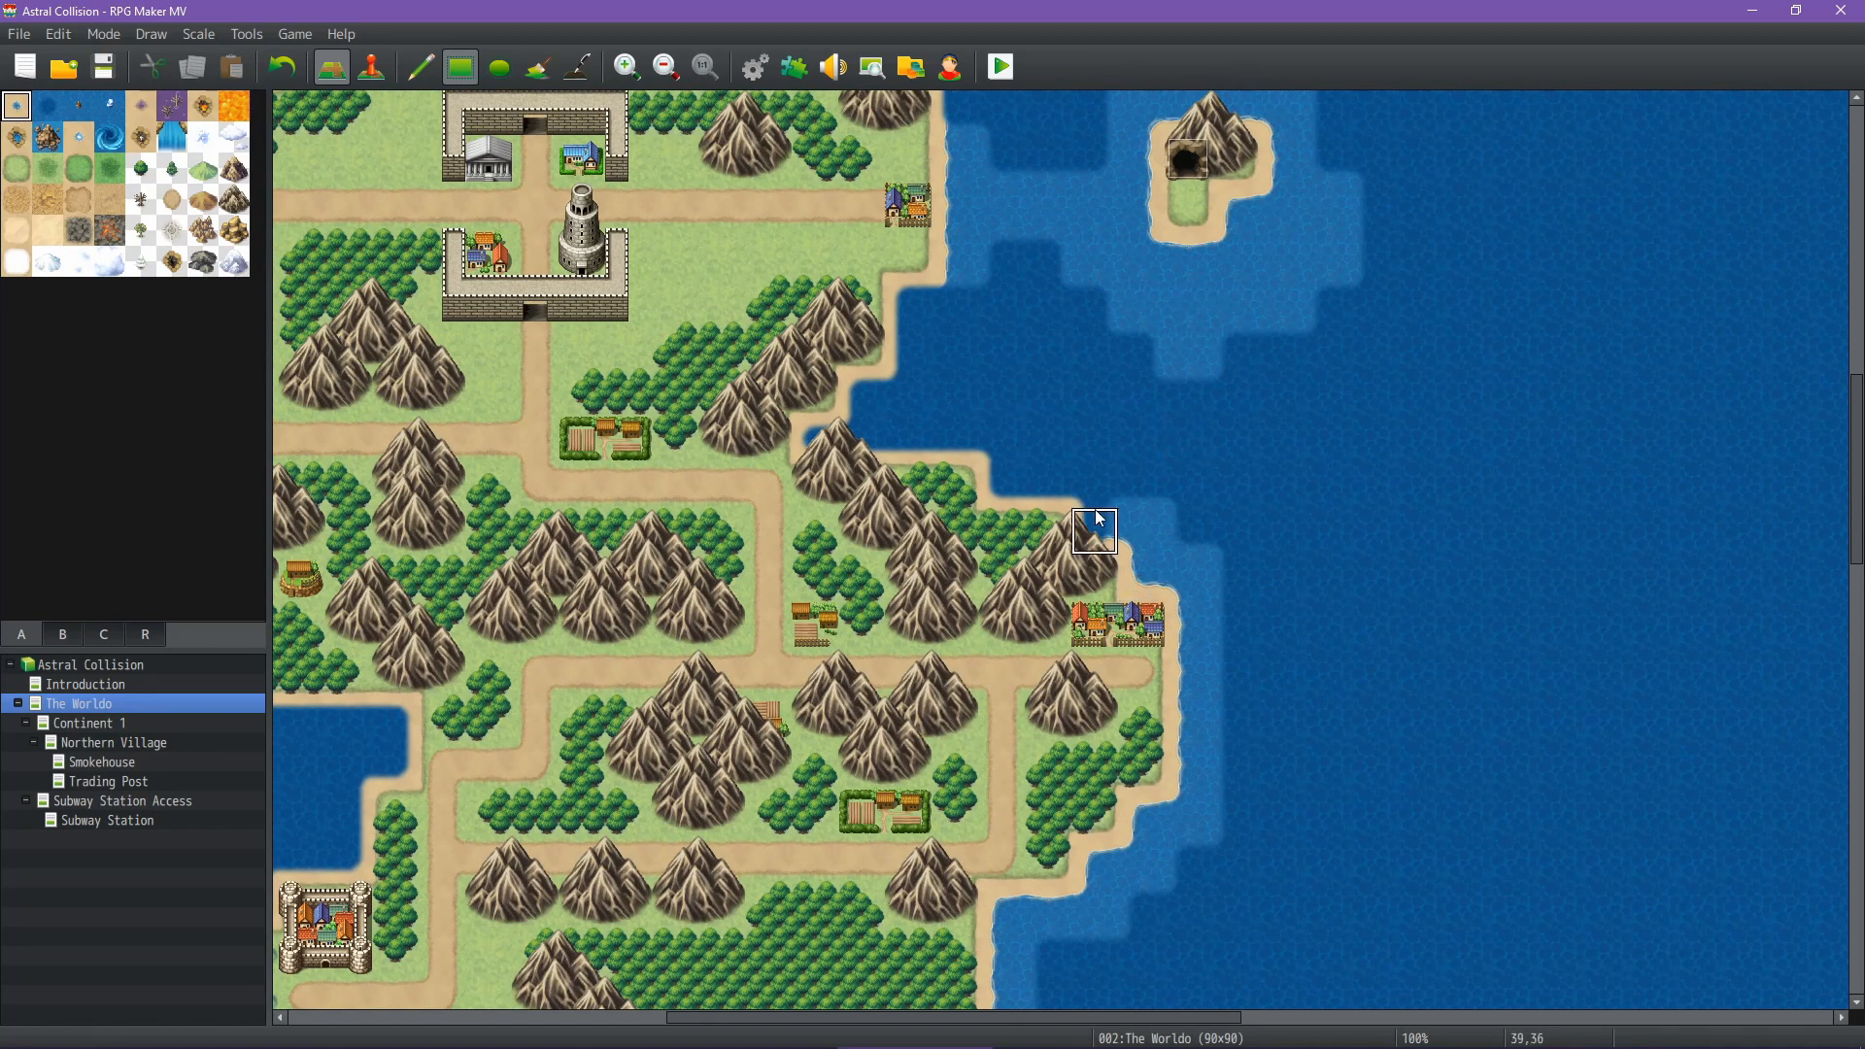
left_click_drag(1097, 514, 872, 412)
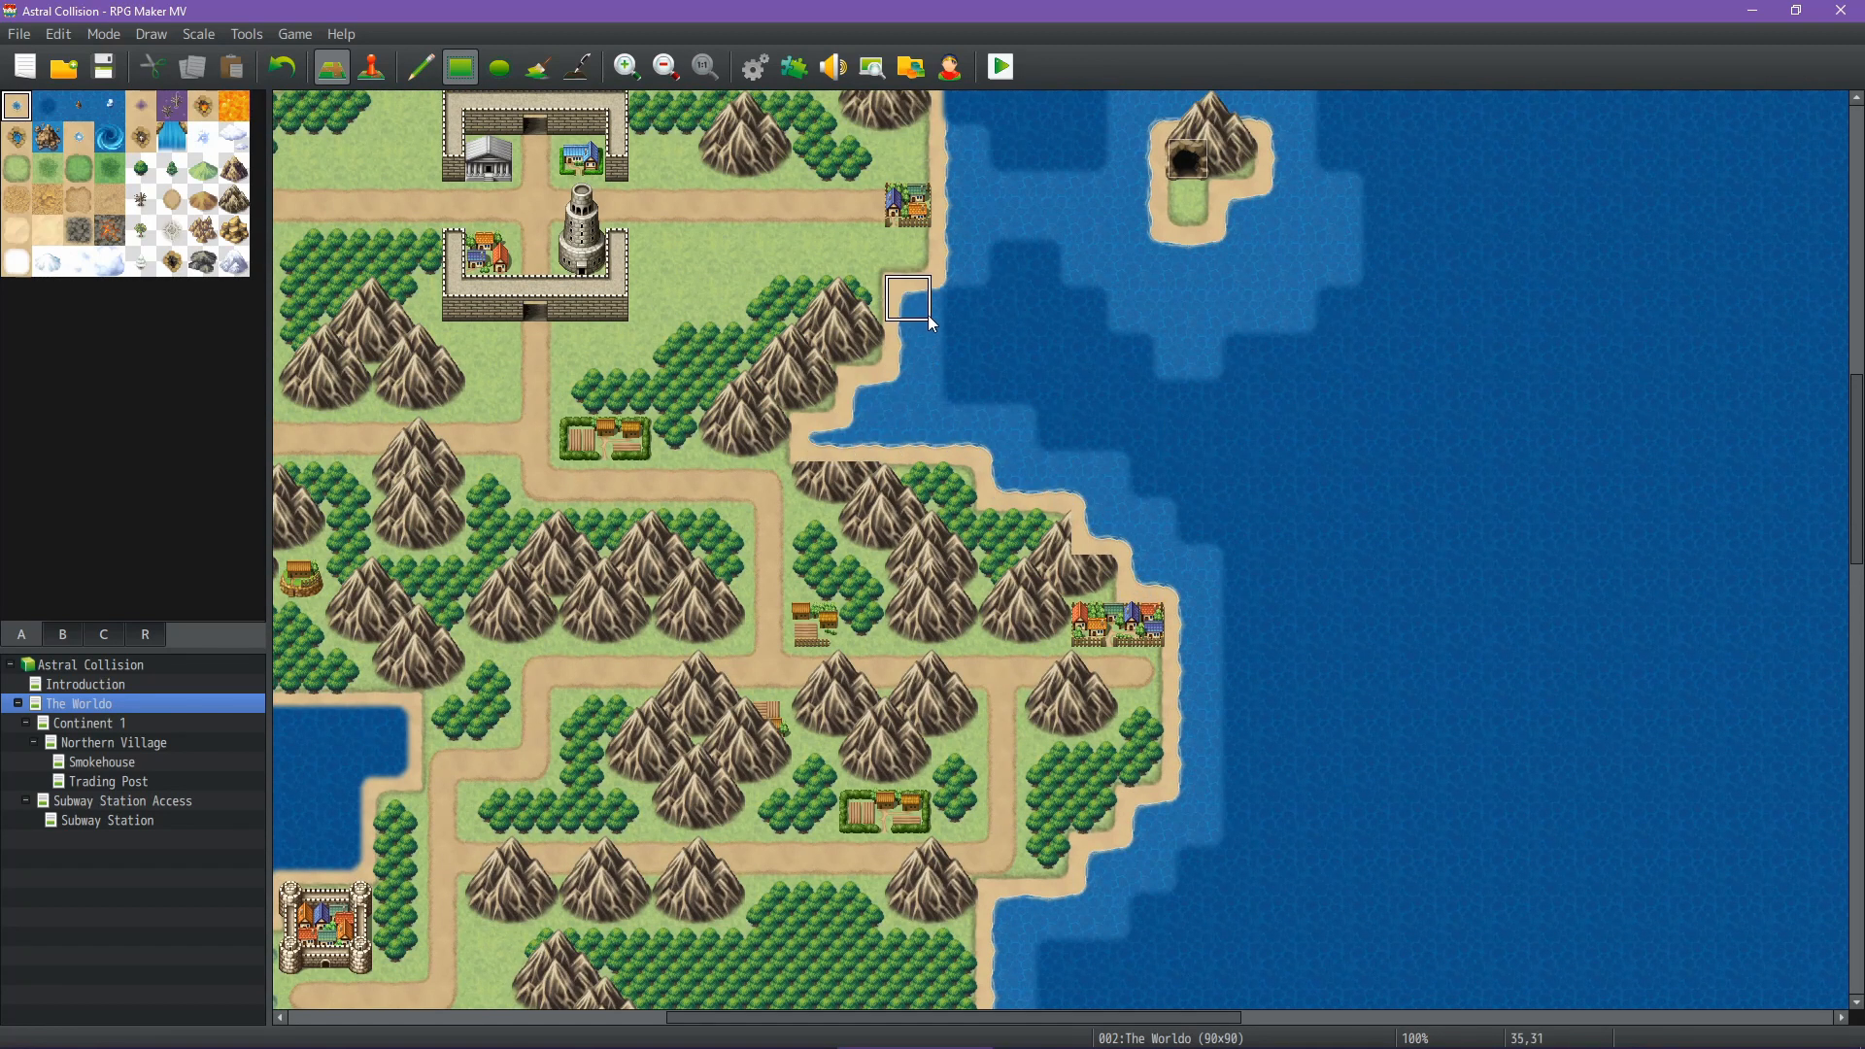
Paint shallow water along the main continent's northeastern coast up to the northern mountain tip
scroll(894, 535, "up", 5)
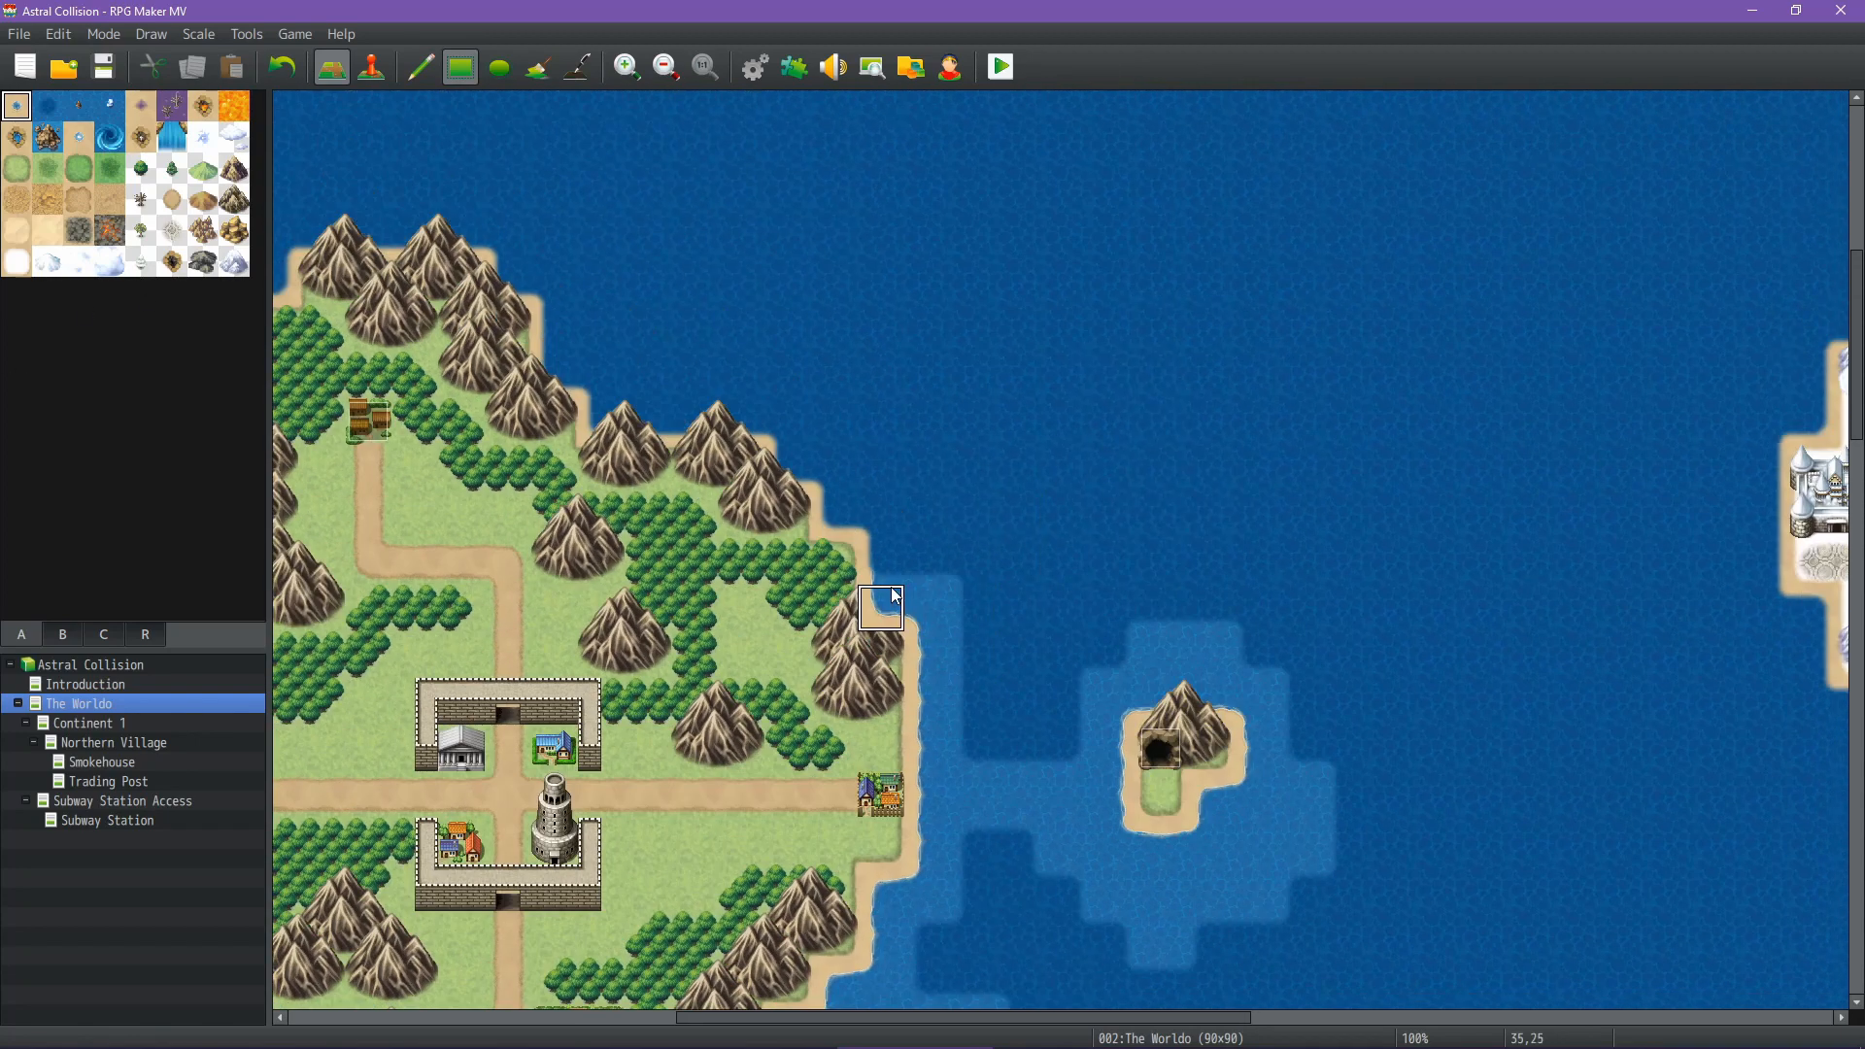
mouse_move(895, 596)
left_mouse_down()
mouse_move(836, 465)
mouse_move(744, 423)
left_mouse_up()
left_click_drag(615, 374, 564, 369)
left_click_drag(557, 332, 552, 280)
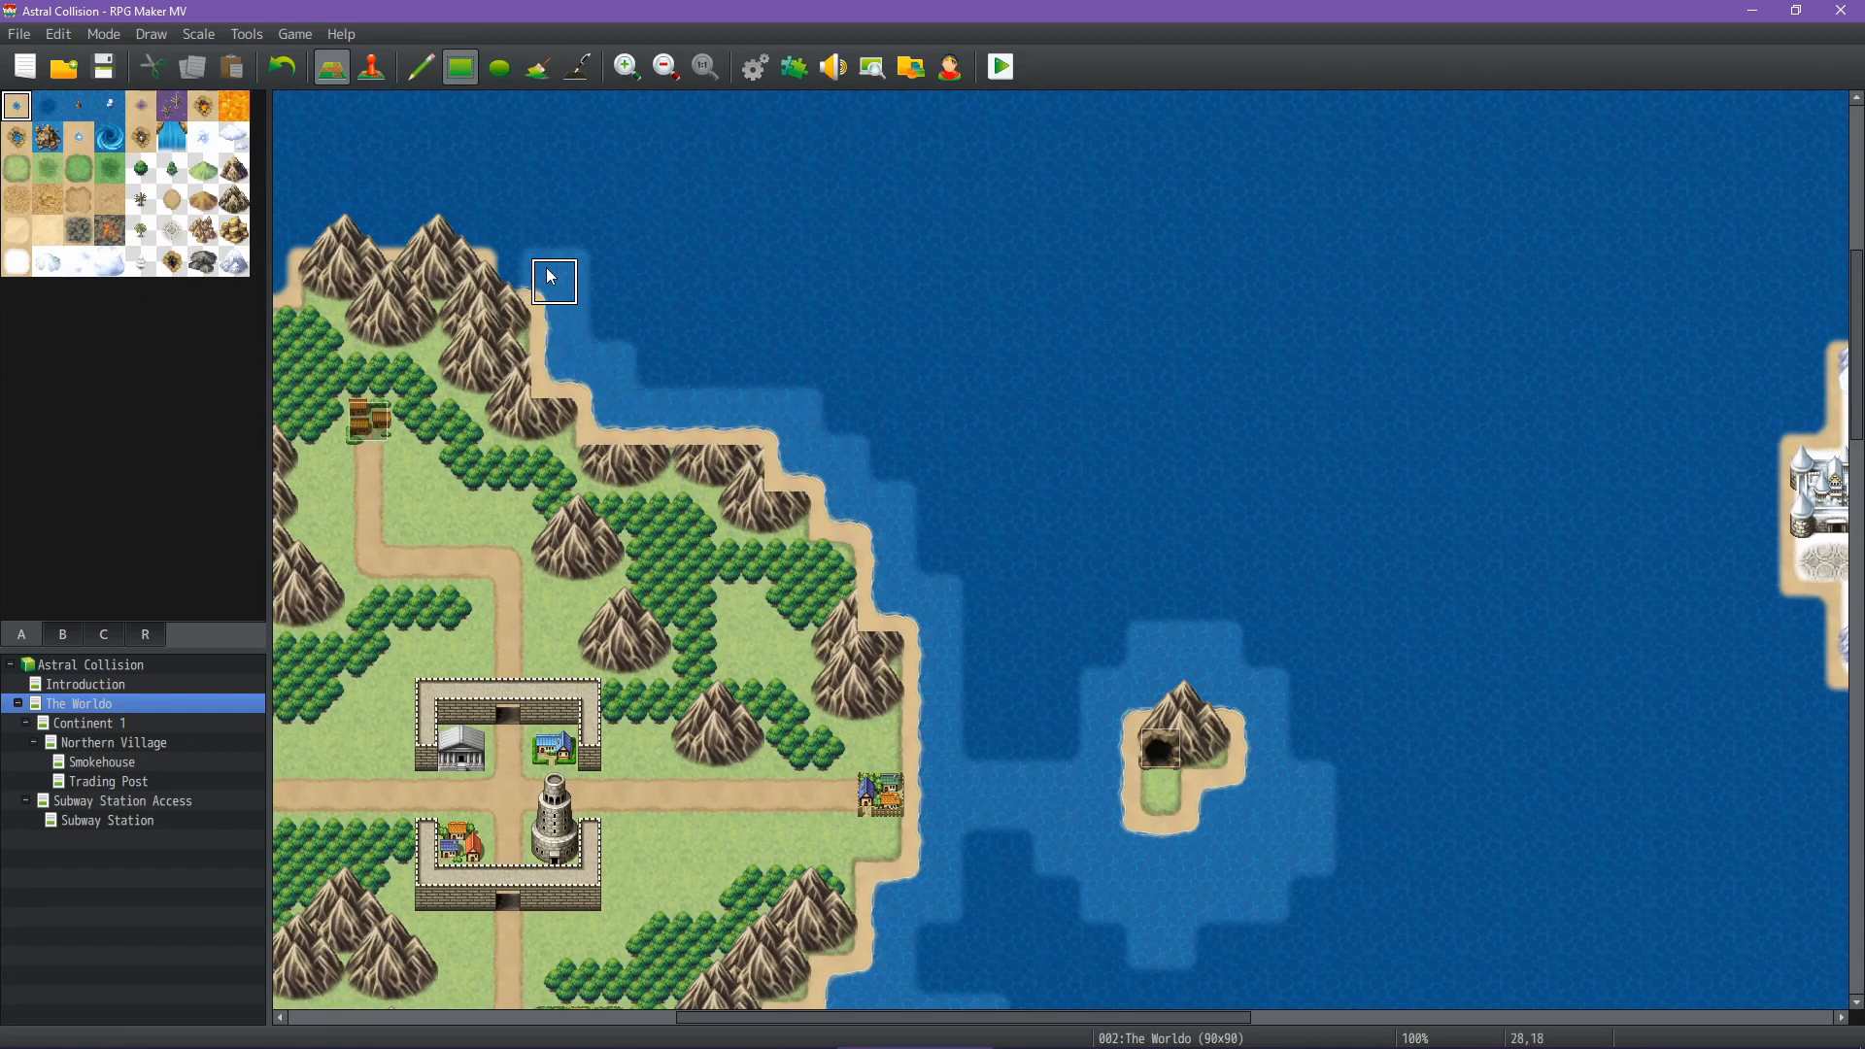
left_click(507, 280)
Paint shallow water down the main continent's western coast, from the northern tip to the walled castle in the southwest
middle_click_drag(369, 282, 876, 429)
mouse_move(1015, 382)
left_mouse_down()
mouse_move(837, 363)
mouse_move(777, 415)
mouse_move(724, 512)
mouse_move(679, 708)
mouse_move(690, 855)
mouse_move(641, 849)
left_mouse_up()
mouse_move(627, 754)
middle_mouse_down()
mouse_move(519, 966)
mouse_move(529, 952)
middle_mouse_up()
left_click(1022, 249)
mouse_move(971, 294)
left_mouse_down()
mouse_move(923, 641)
mouse_move(980, 758)
left_mouse_up()
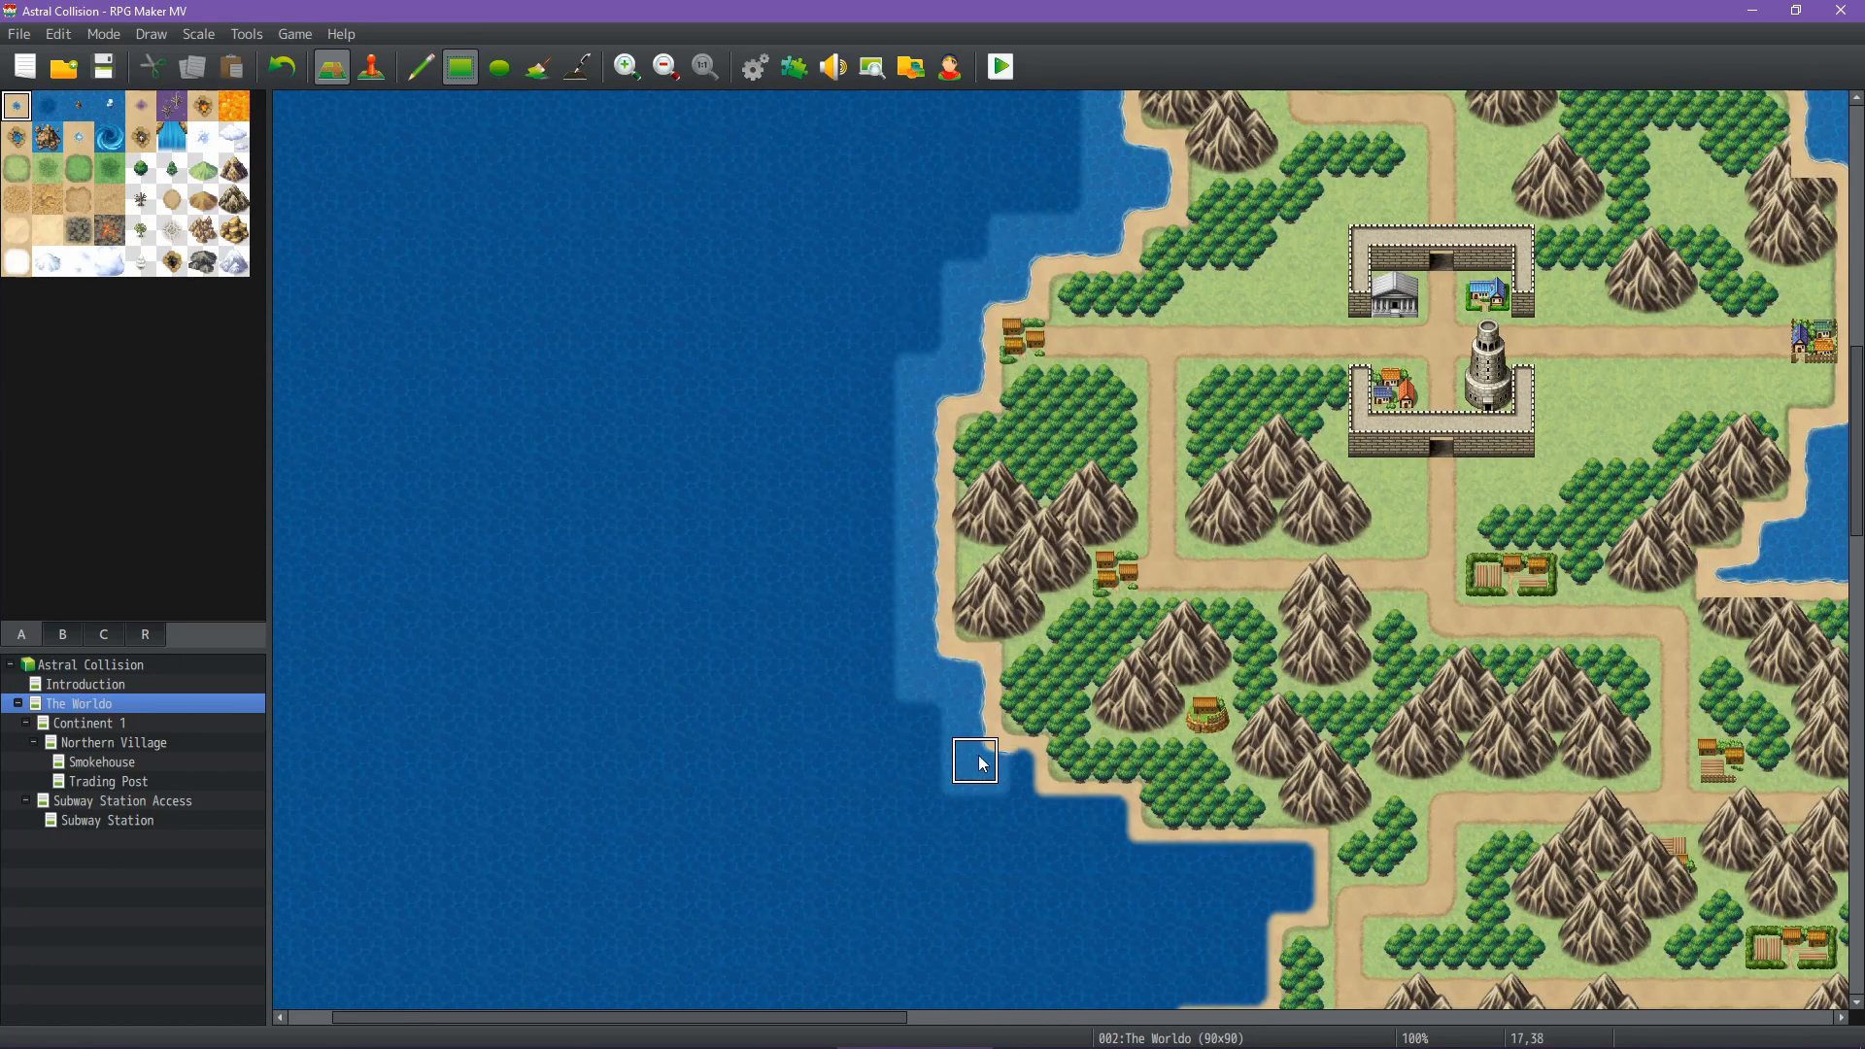
middle_click_drag(1086, 762, 1146, 957)
mouse_move(1013, 388)
left_mouse_down()
mouse_move(1208, 417)
mouse_move(1157, 513)
mouse_move(999, 601)
left_mouse_up()
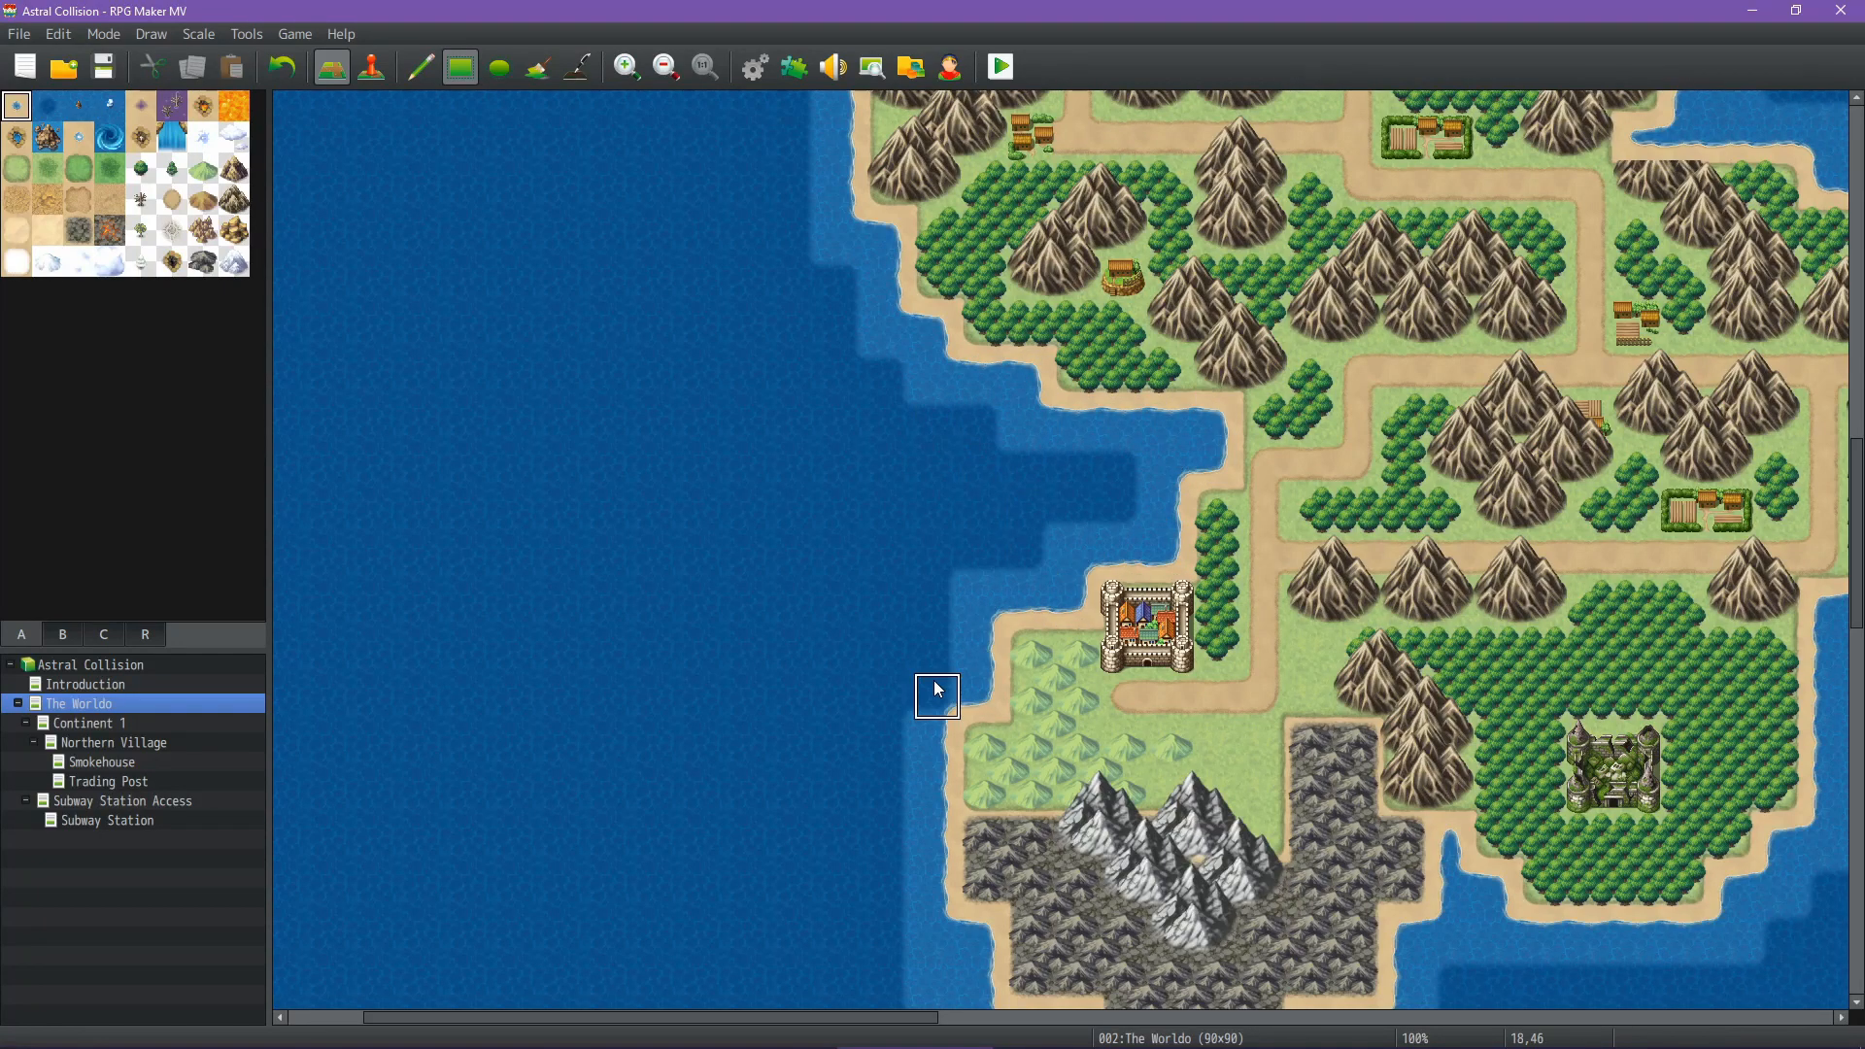
Restore the cut-off brown mountain peaks along the main continent's eastern and northern coasts using the Pencil tool
left_click(62, 634)
left_click(422, 67)
mouse_move(1015, 515)
middle_mouse_down()
mouse_move(1288, 575)
mouse_move(1272, 554)
middle_mouse_up()
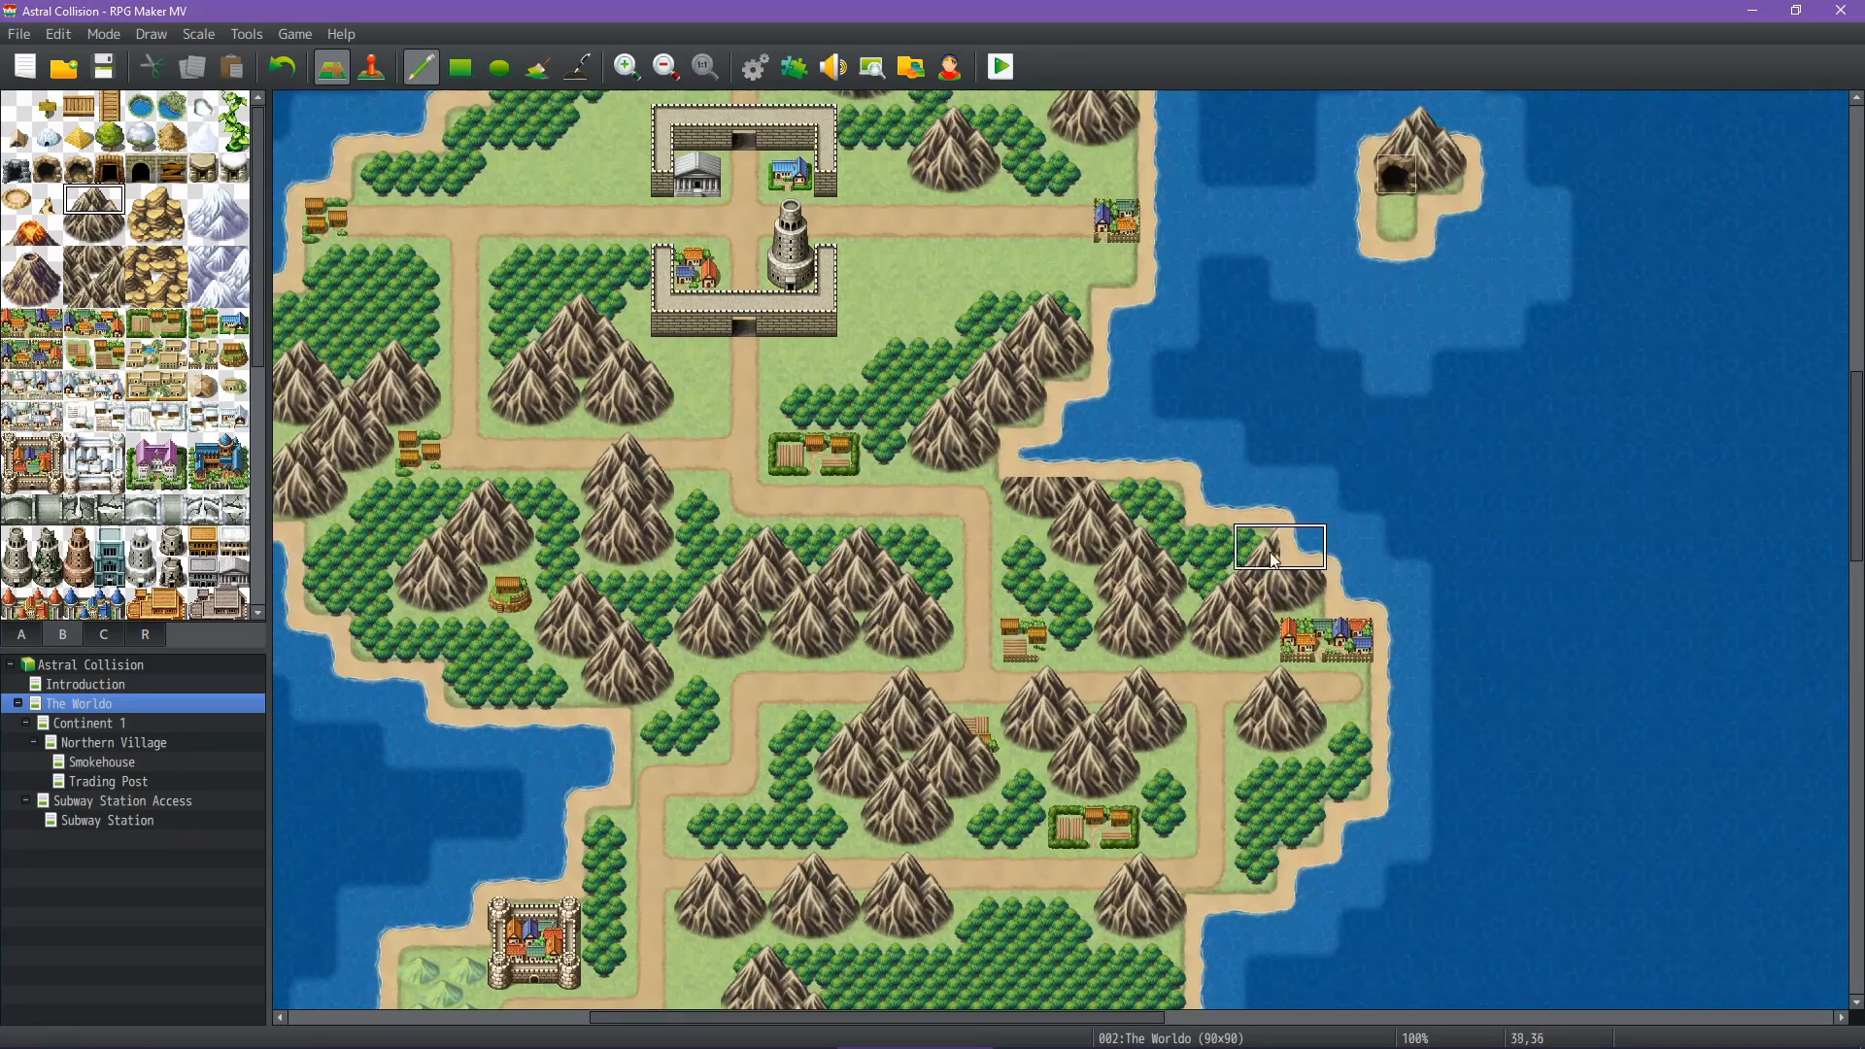
left_click(1273, 560)
left_click(1030, 457)
middle_click_drag(1112, 632, 1138, 493)
left_click(964, 499)
left_click(867, 359)
left_click(822, 313)
left_click(730, 303)
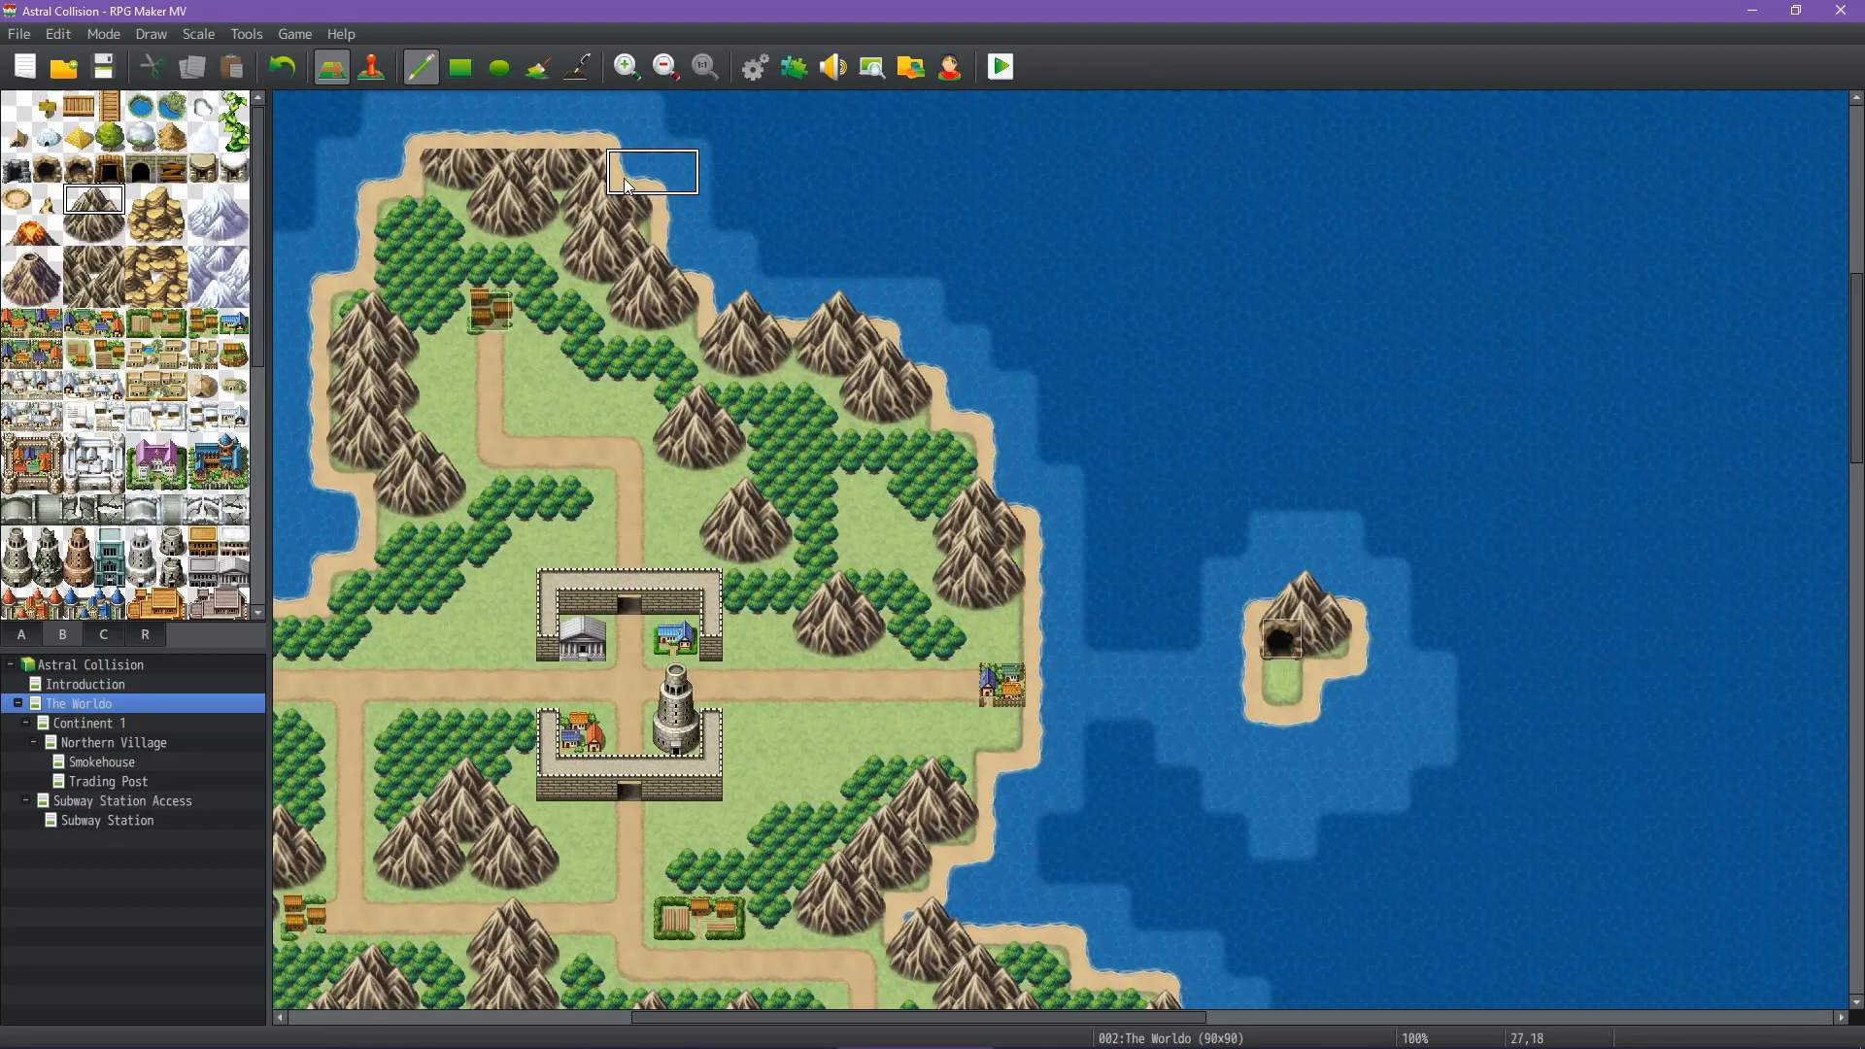
left_click(594, 173)
left_click(541, 126)
left_click(449, 126)
Examine the coastlines and mountains of the main continent and the volcano island on the world map
middle_click_drag(889, 471, 743, 545)
middle_click_drag(921, 534, 1176, 763)
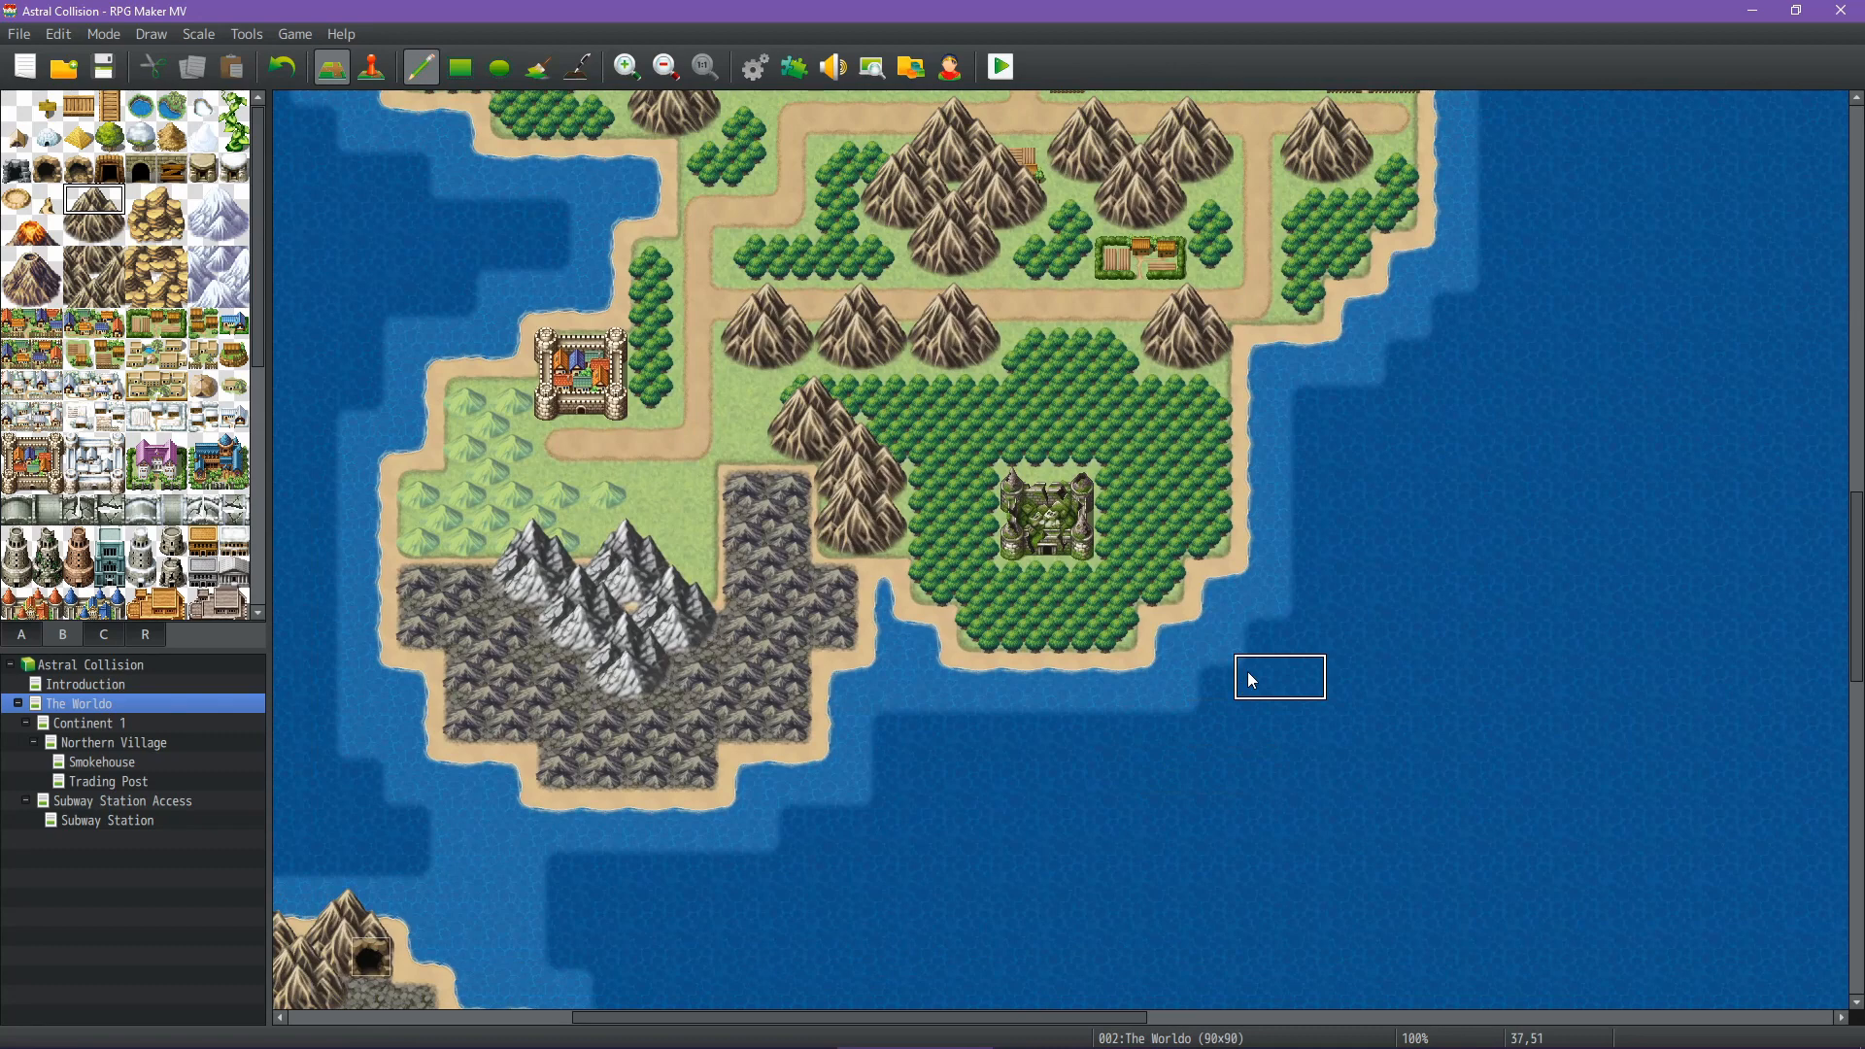
mouse_move(1250, 675)
middle_mouse_down()
mouse_move(1295, 599)
mouse_move(1318, 620)
mouse_move(1292, 595)
mouse_move(1289, 538)
middle_mouse_up()
mouse_move(1207, 418)
middle_mouse_down()
mouse_move(1170, 479)
mouse_move(1271, 486)
middle_mouse_up()
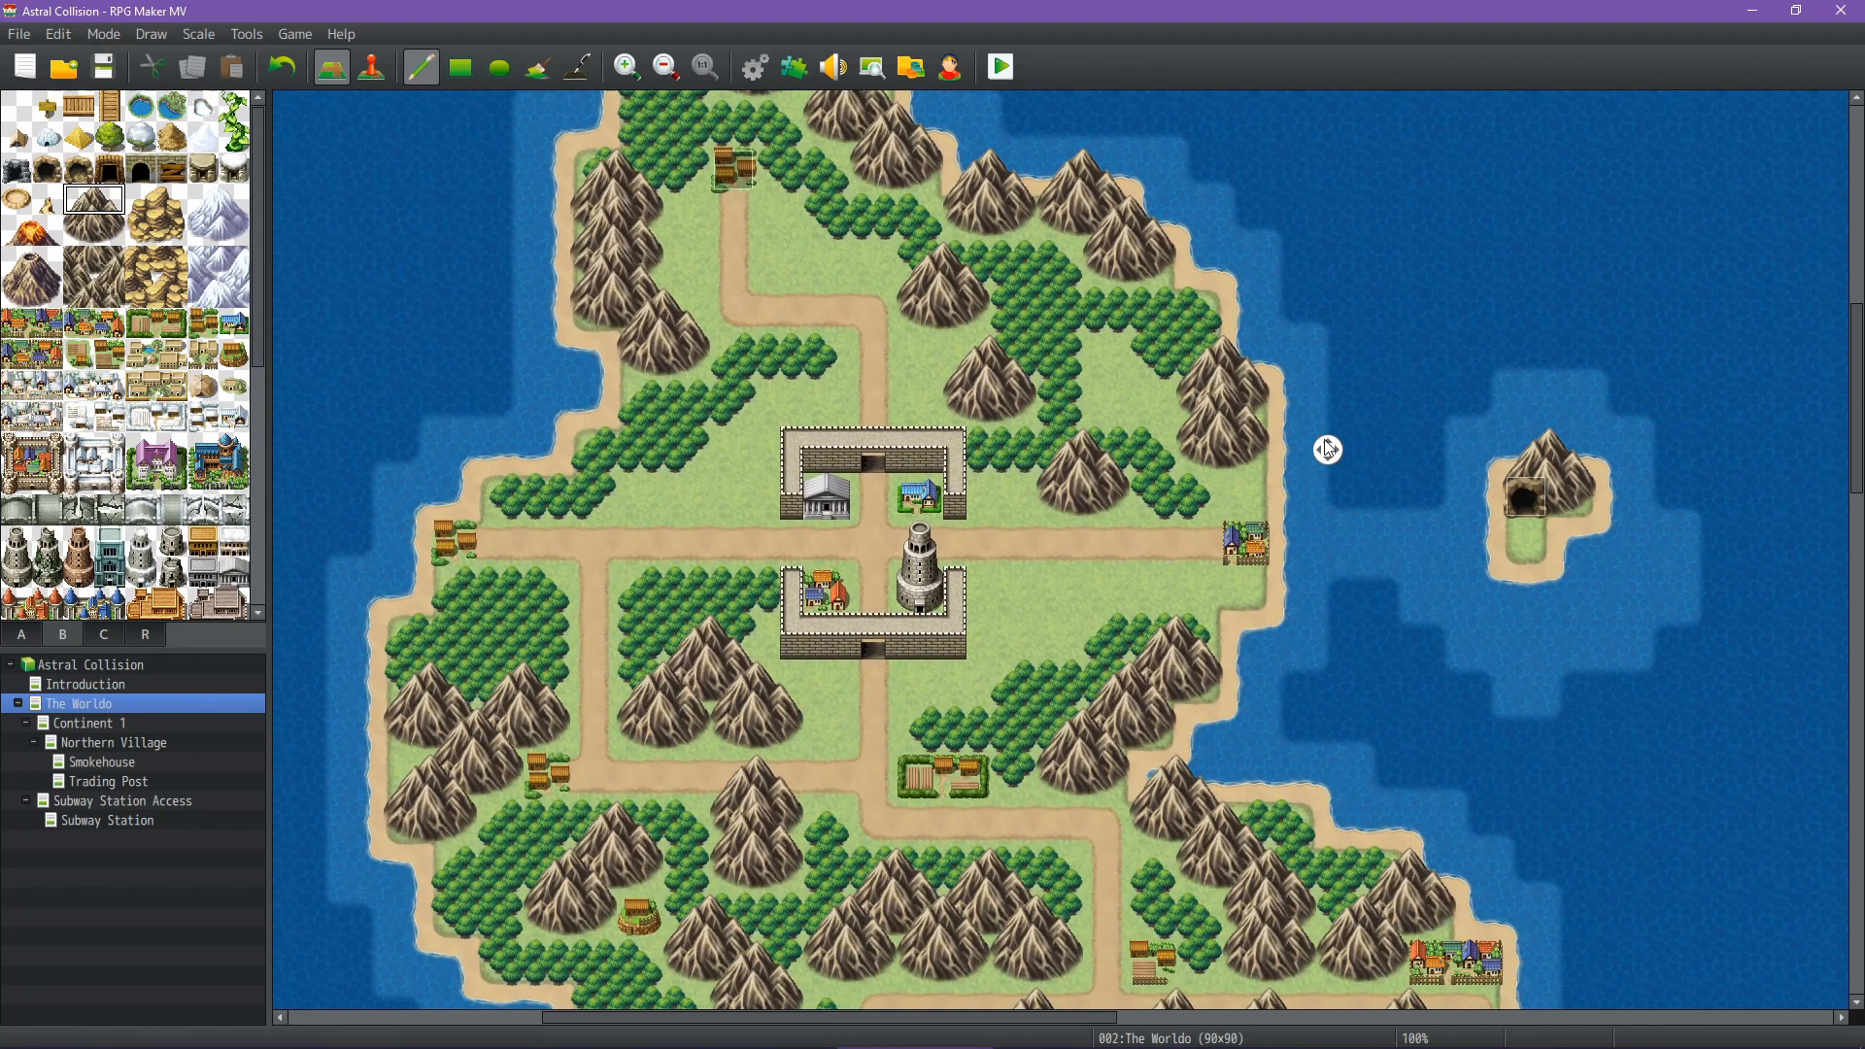
scroll(1329, 454, "up", 5)
scroll(1329, 454, "left", 1)
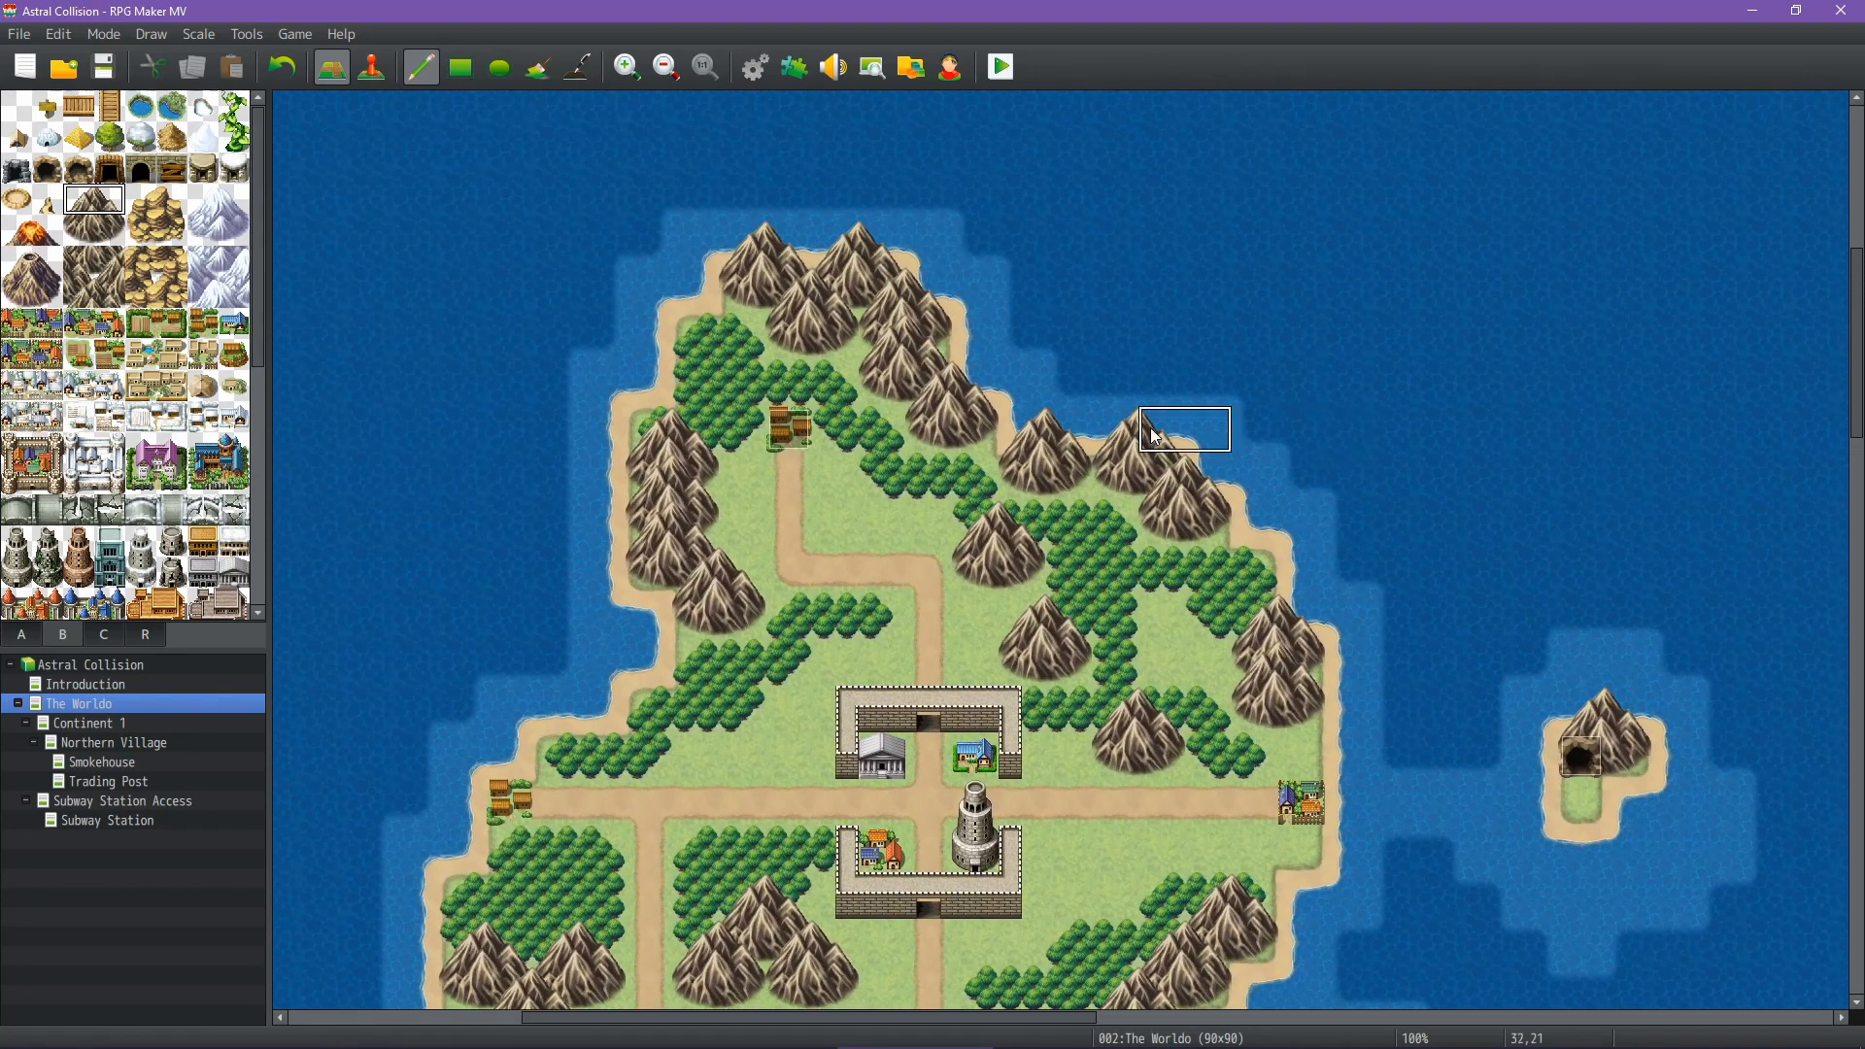
middle_click(567, 473)
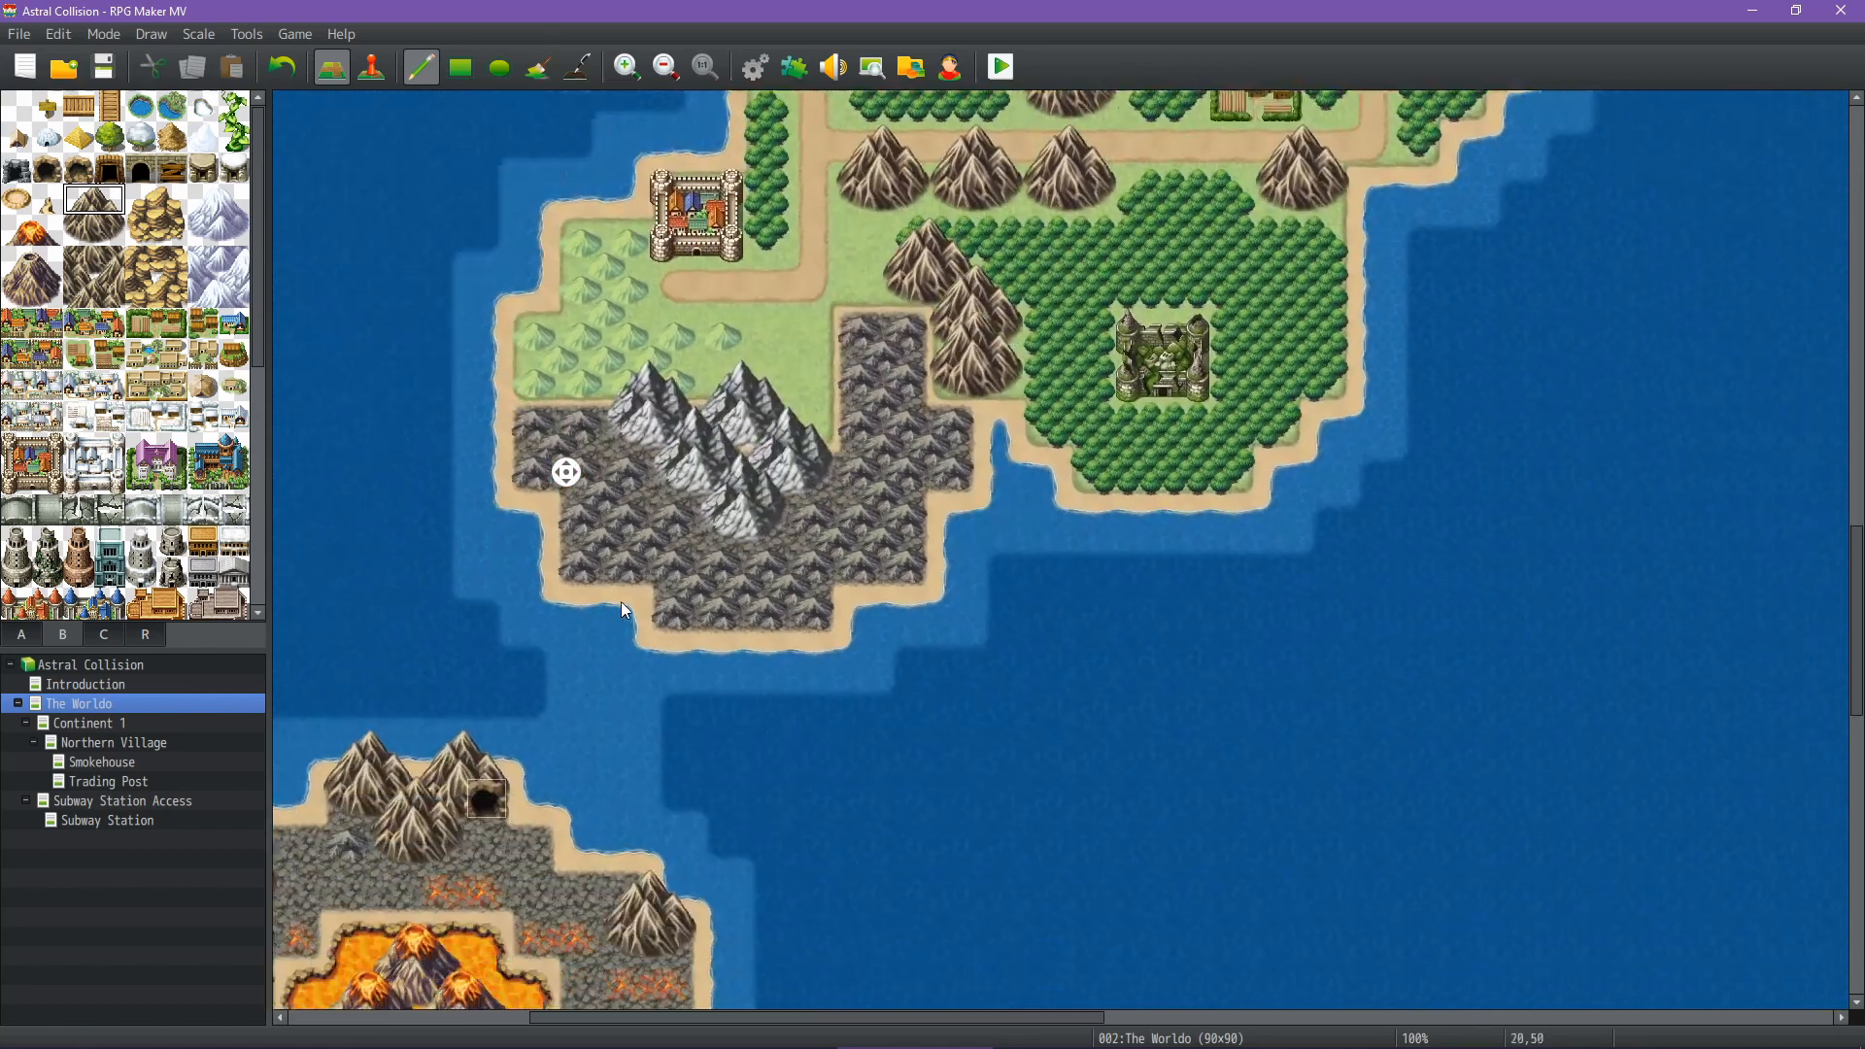
middle_click(622, 603)
middle_click(961, 599)
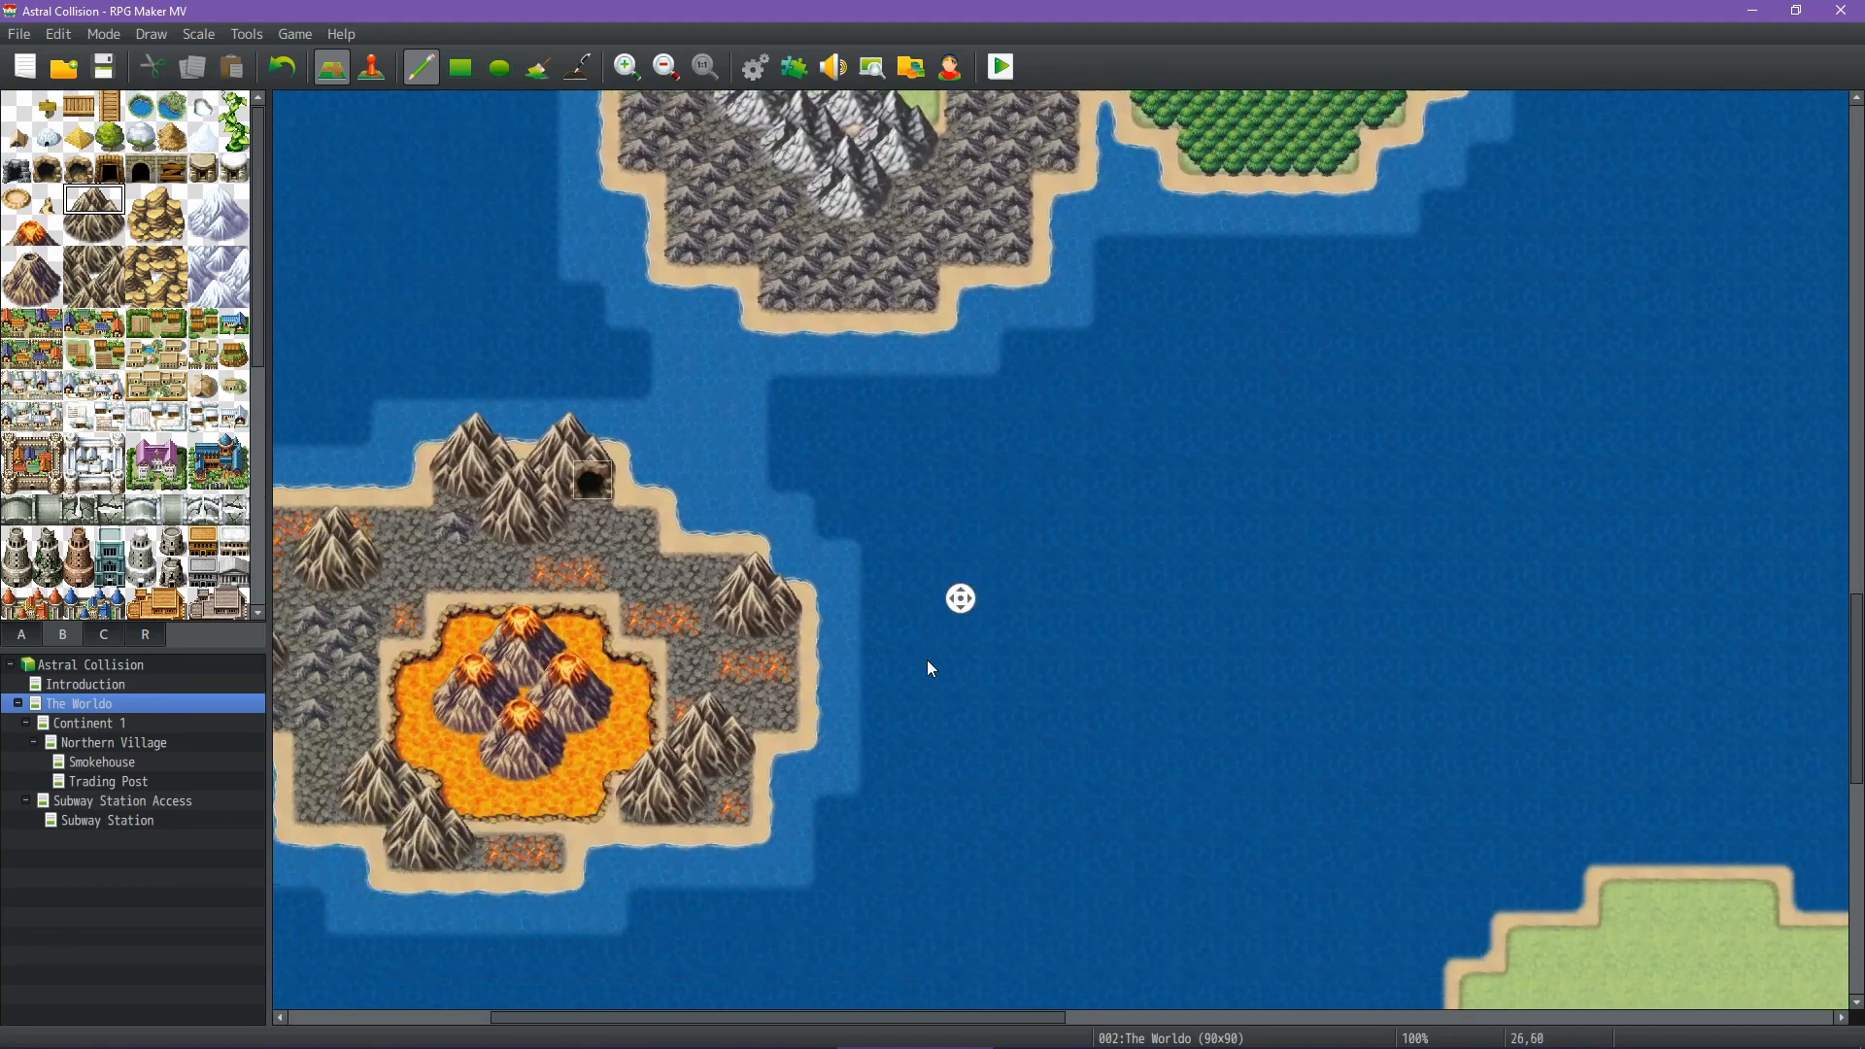
middle_click(929, 662)
middle_click(1033, 485)
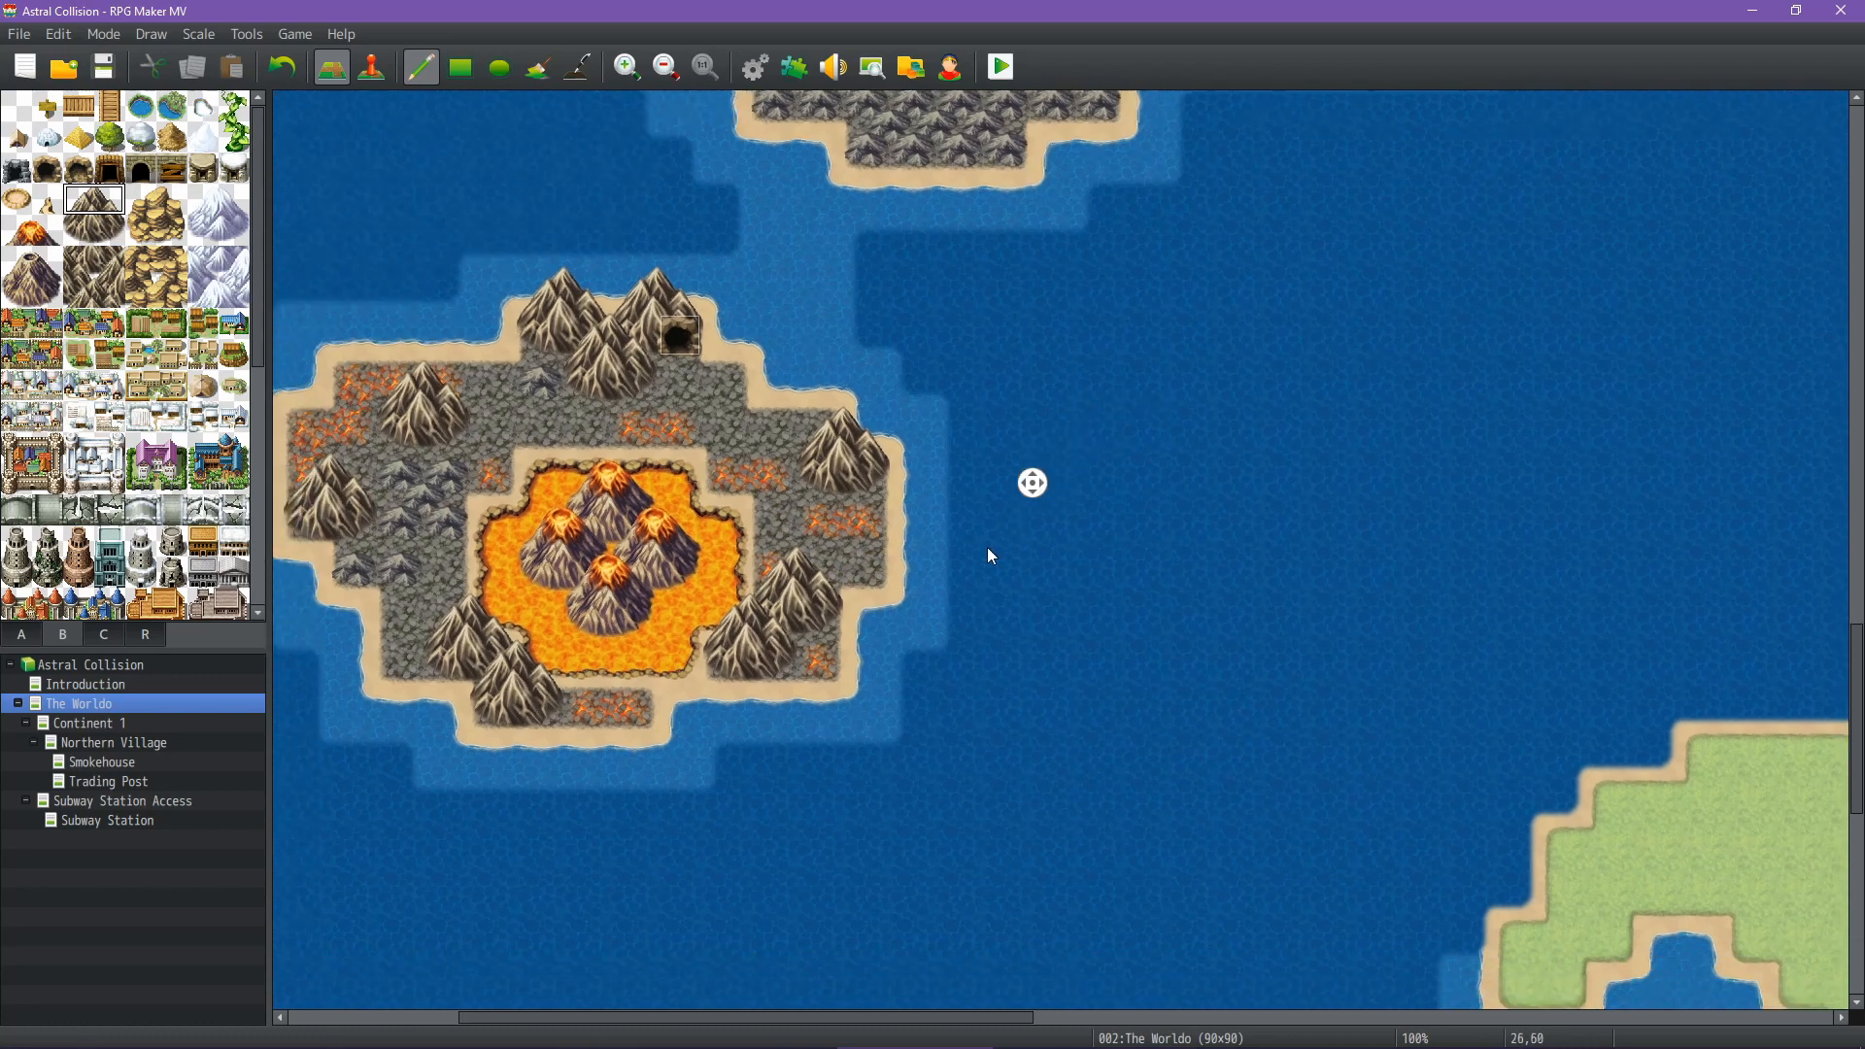
middle_click(1005, 549)
middle_click(1075, 446)
middle_click(1043, 391)
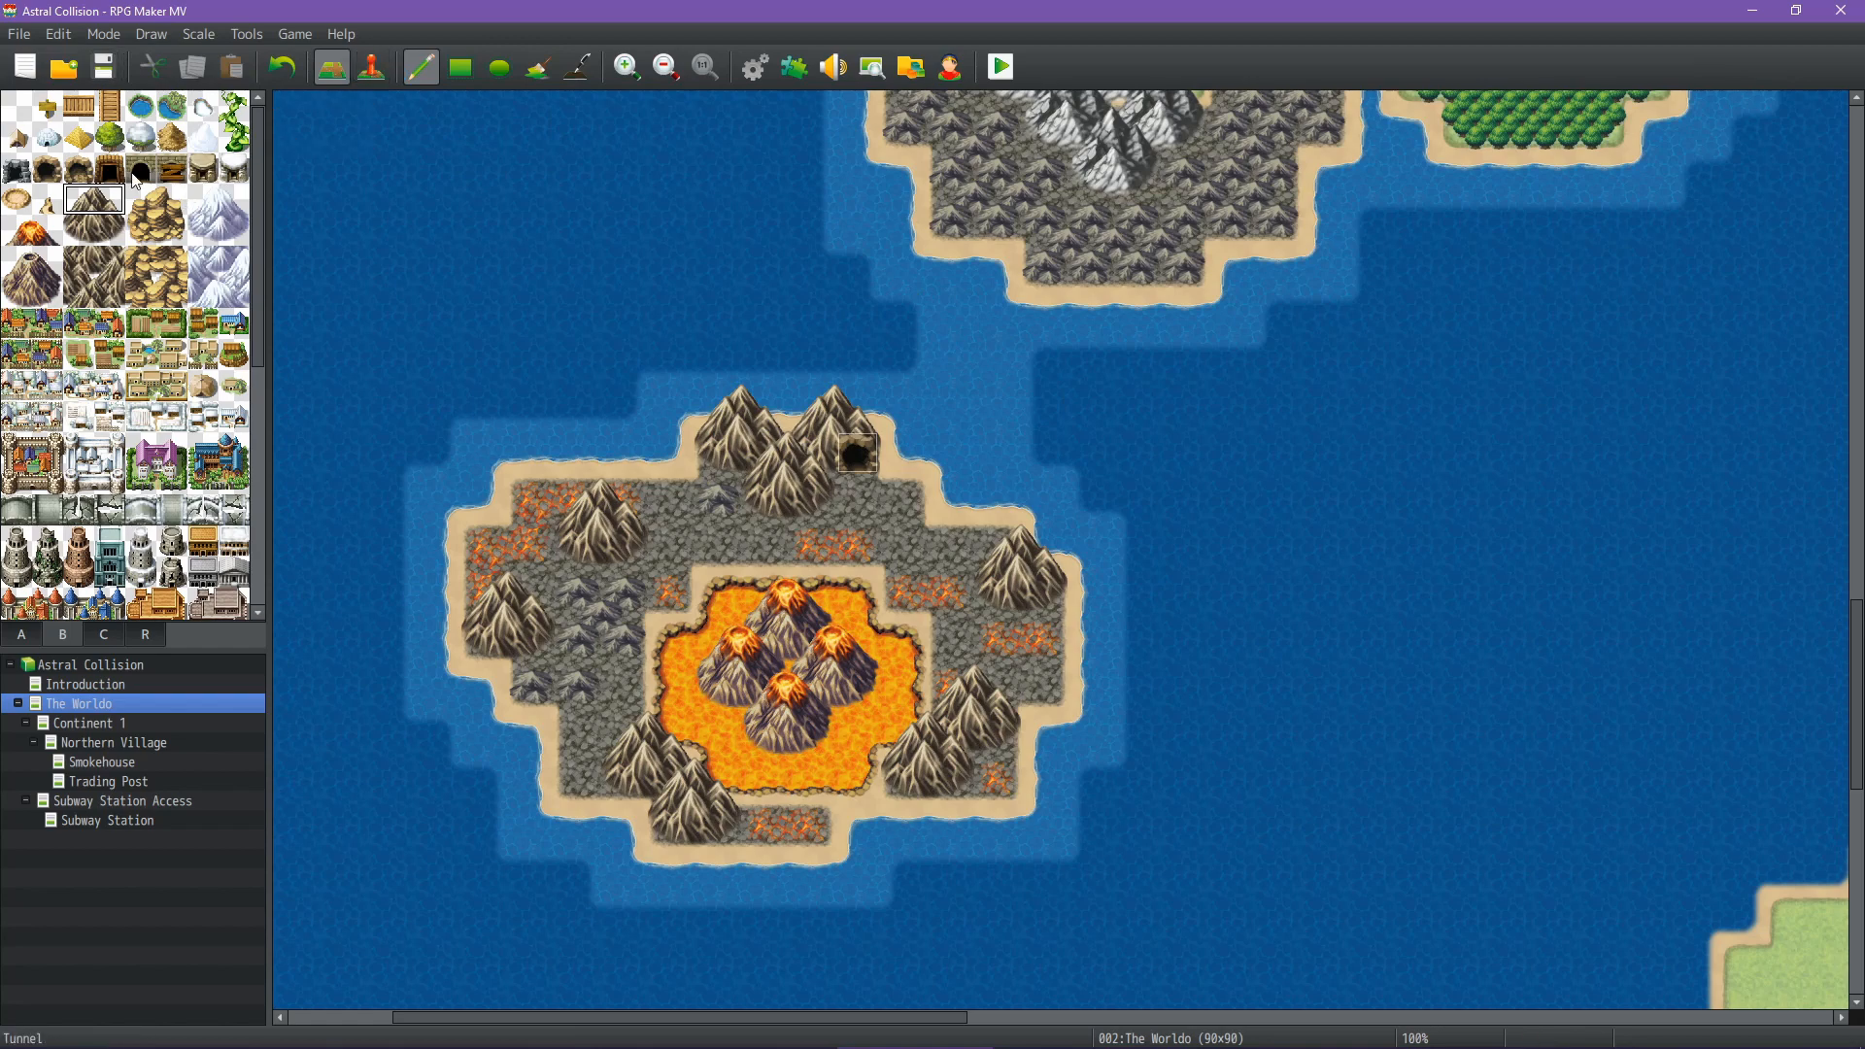
Replace the cave entrance on the volcano island's northern mountains with a plain brown mountain tile
right_click(855, 472)
left_click(855, 472)
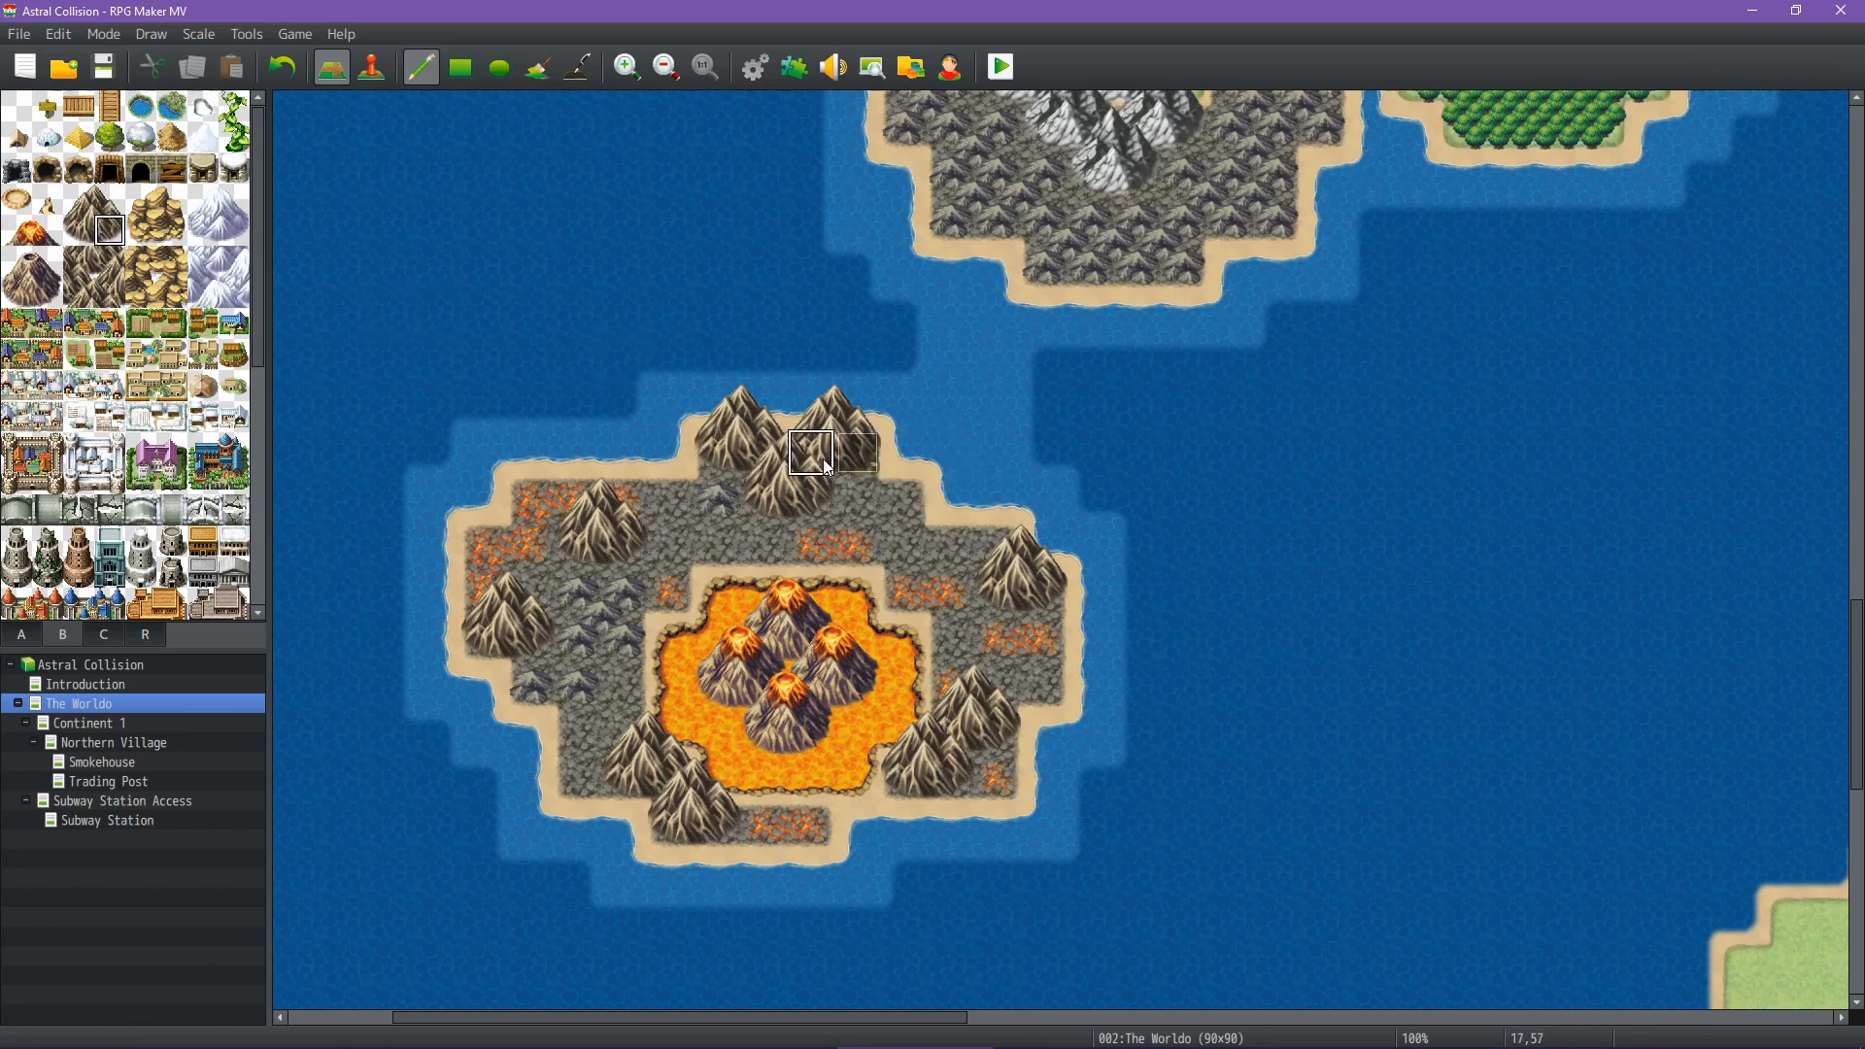
right_click(862, 496)
left_click(859, 455)
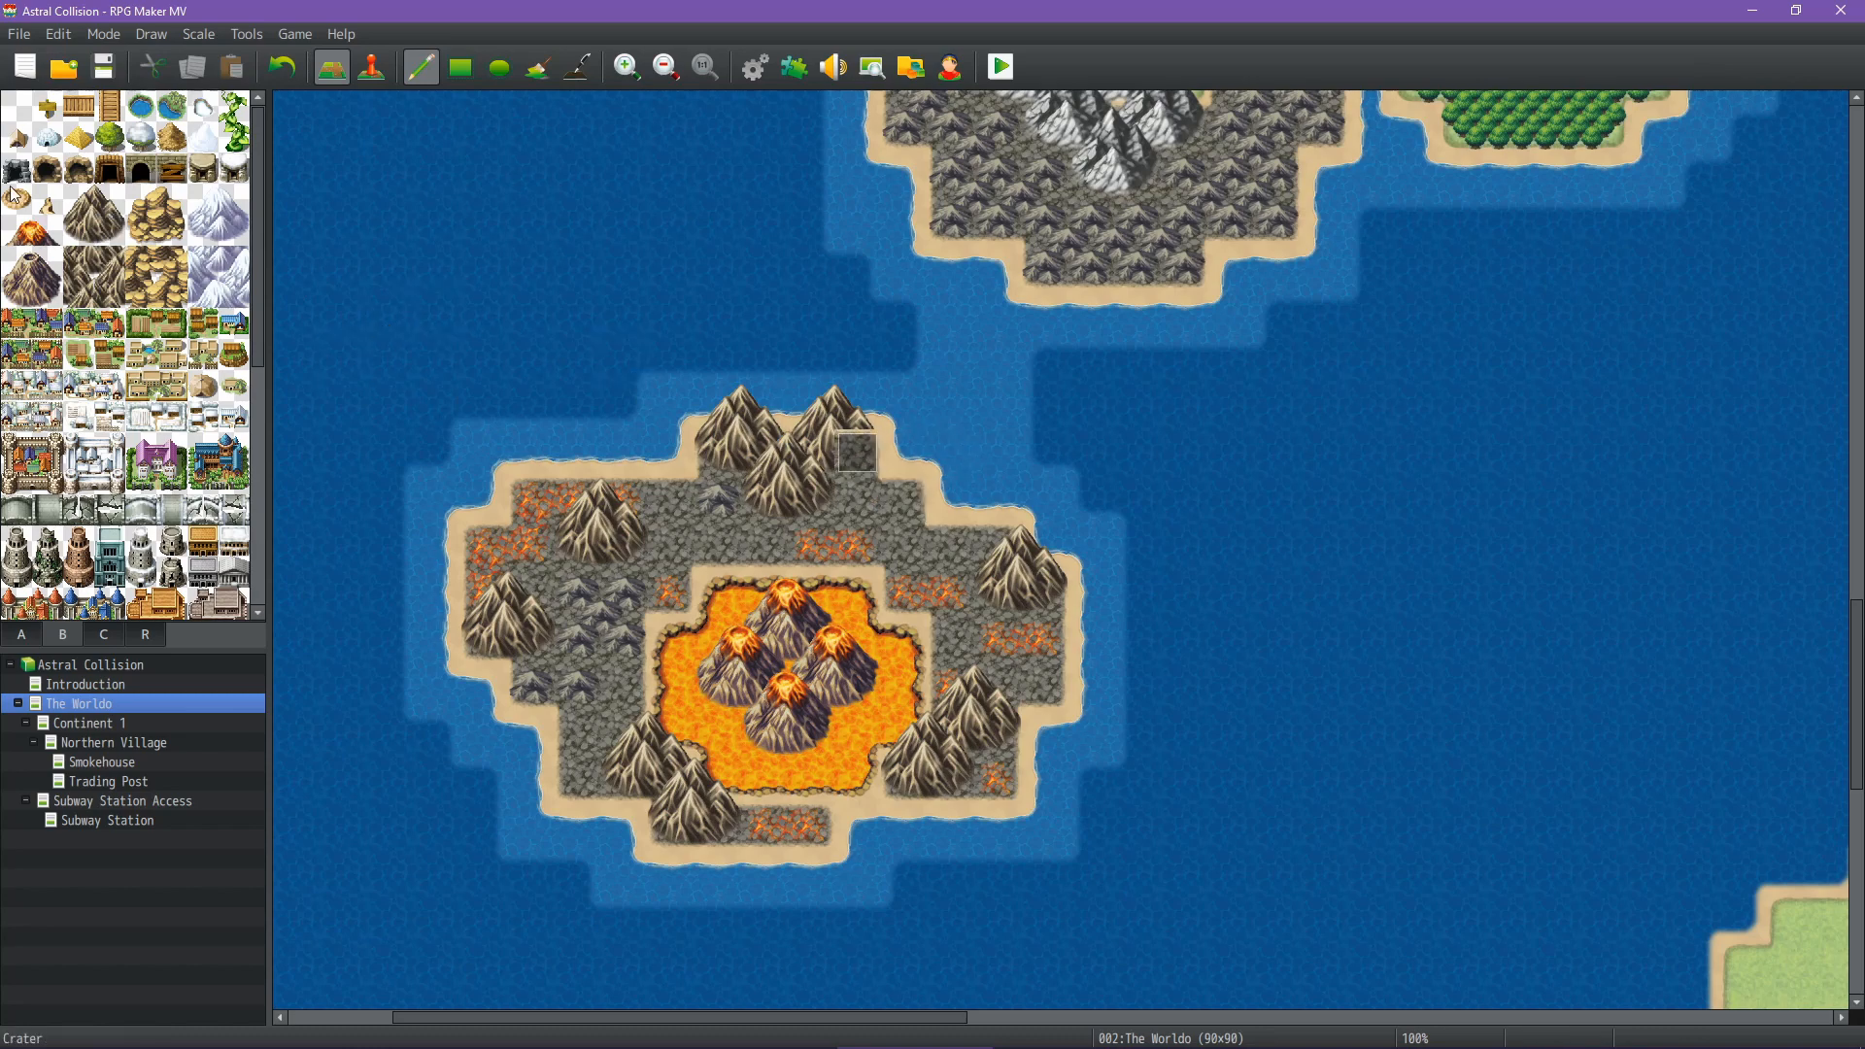
left_click(109, 230)
left_click(843, 463)
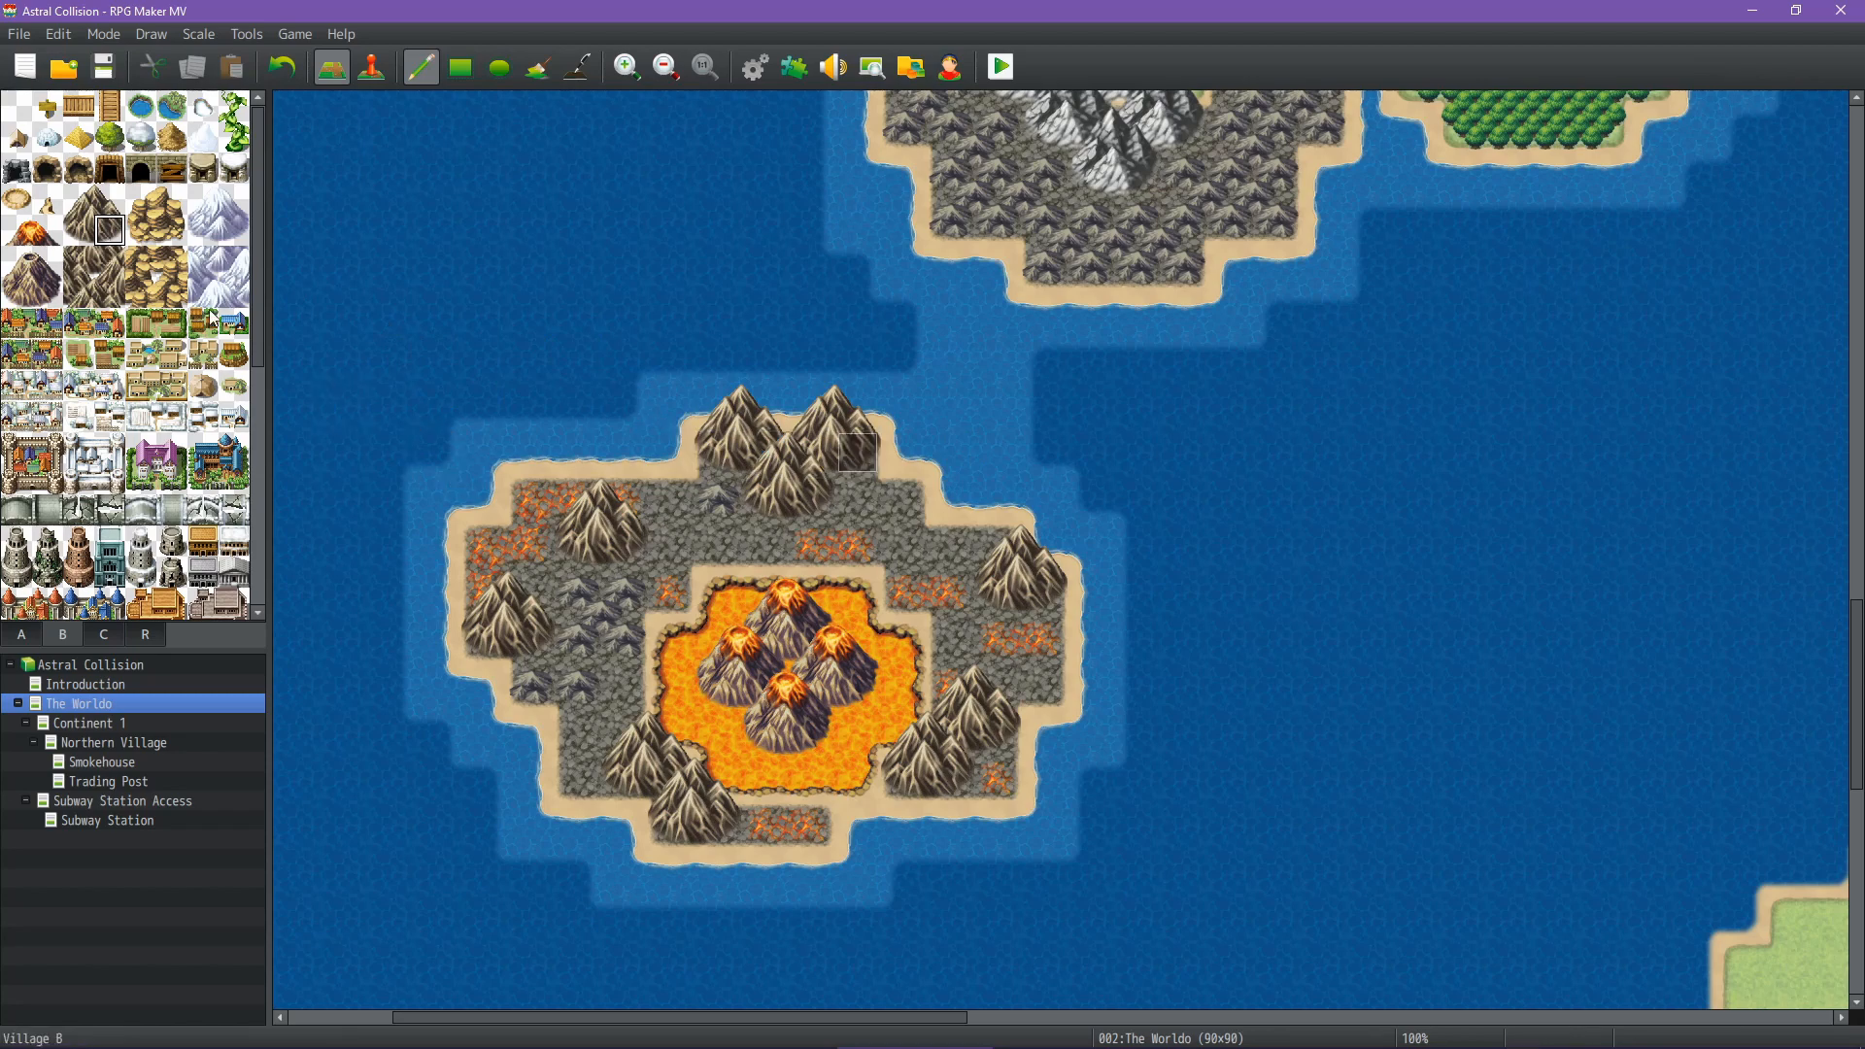
Place a cave entrance on the volcano island's northwestern mountain and move event EV002 from the former cave spot onto it
left_click(47, 169)
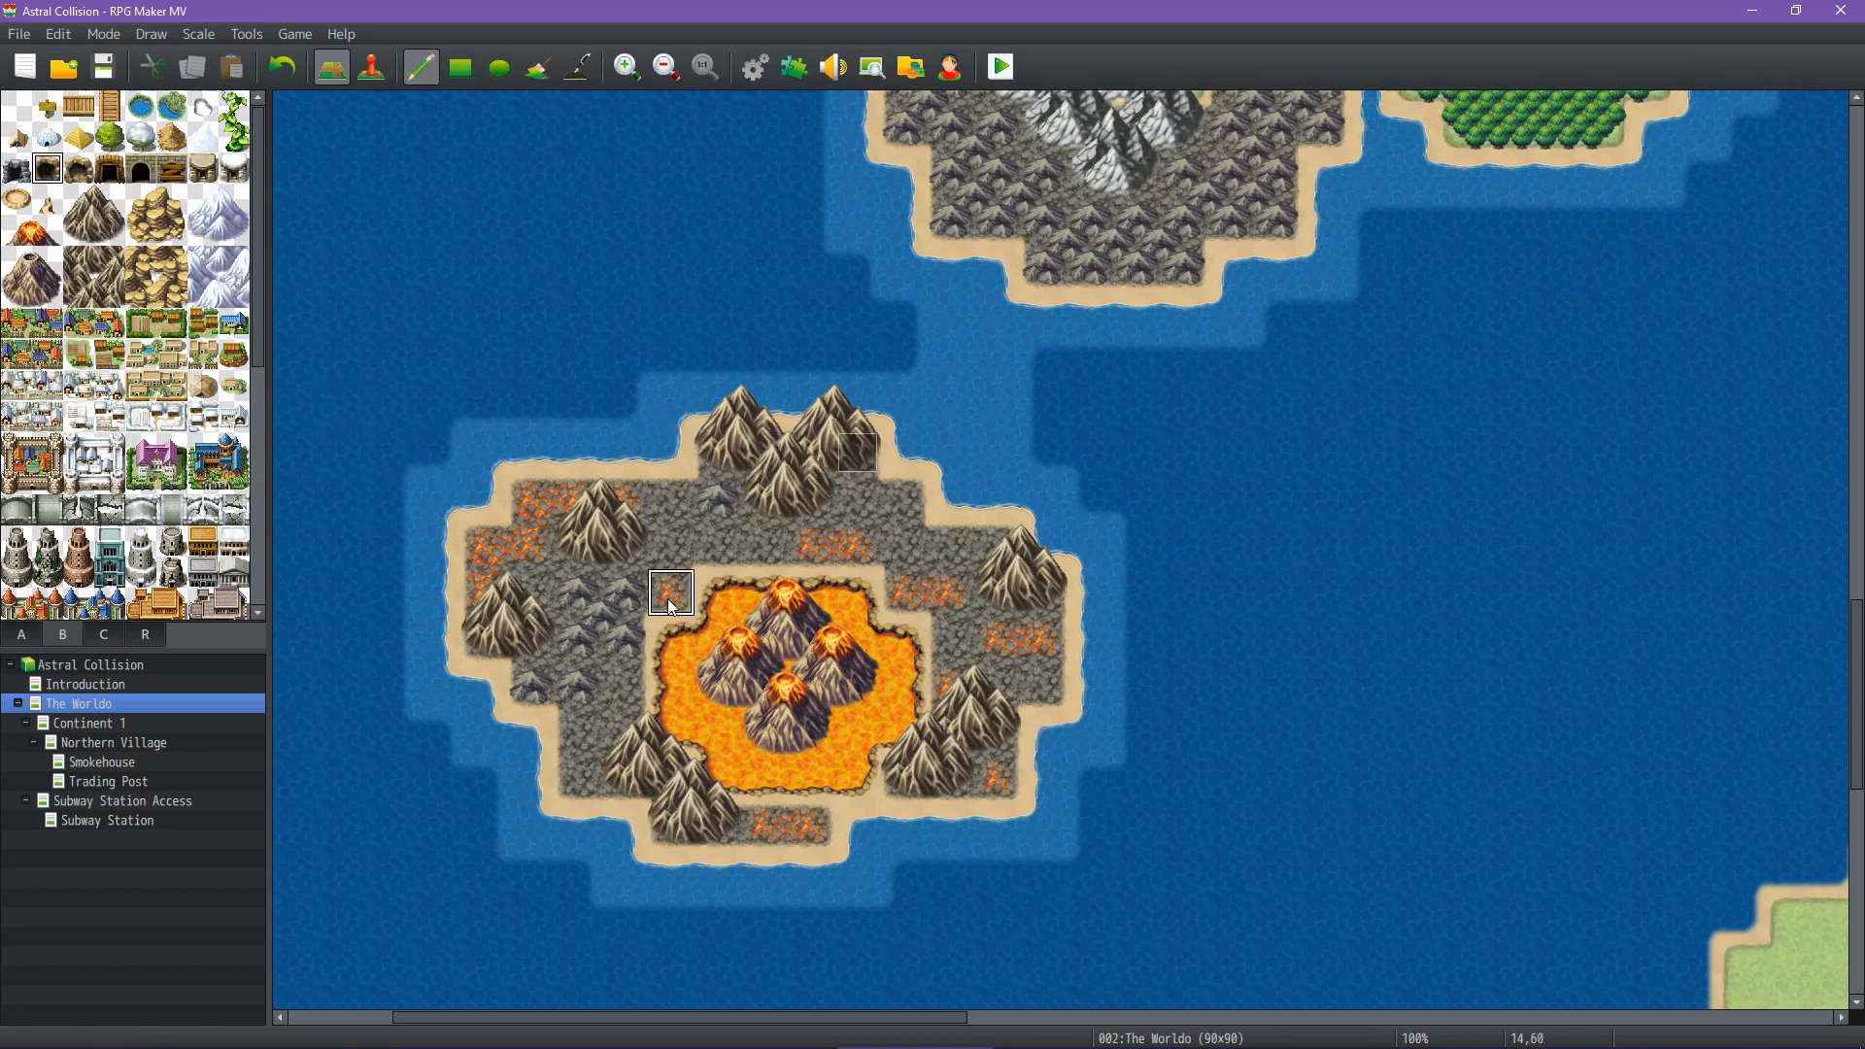
left_click(627, 546)
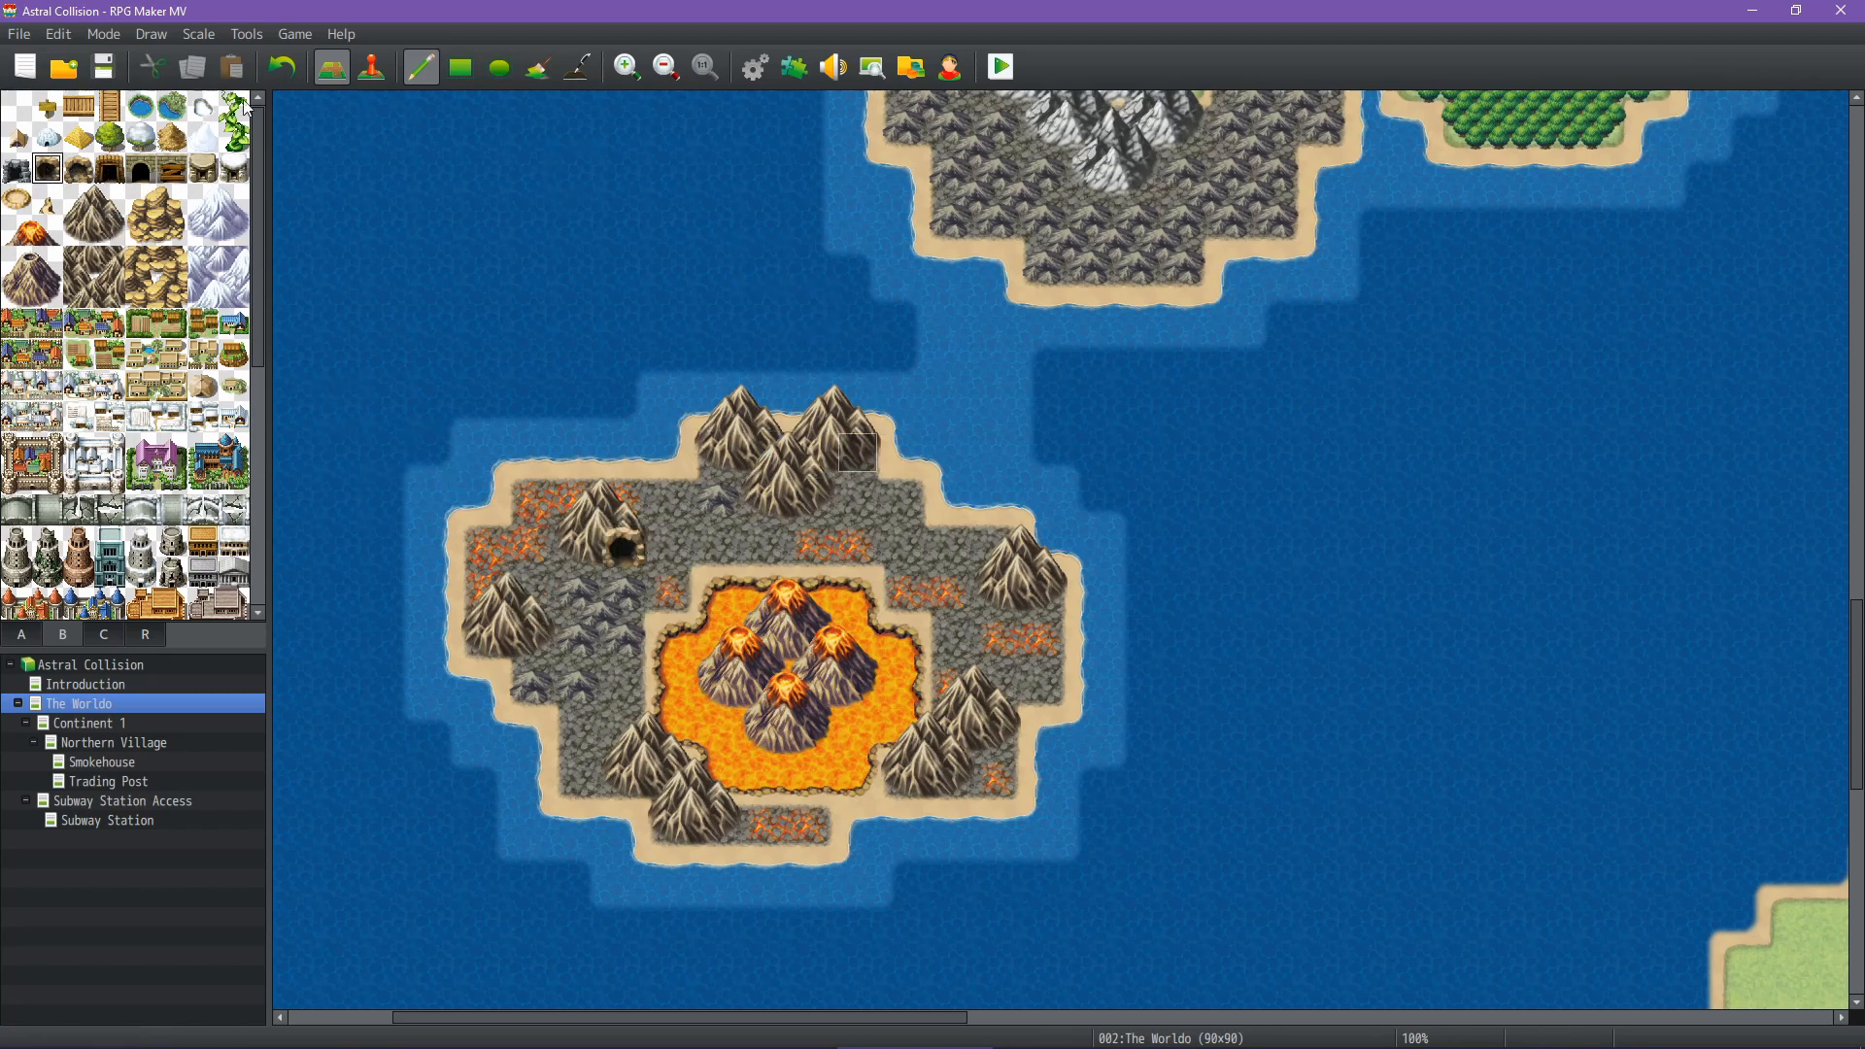
left_click(372, 67)
left_click(859, 453)
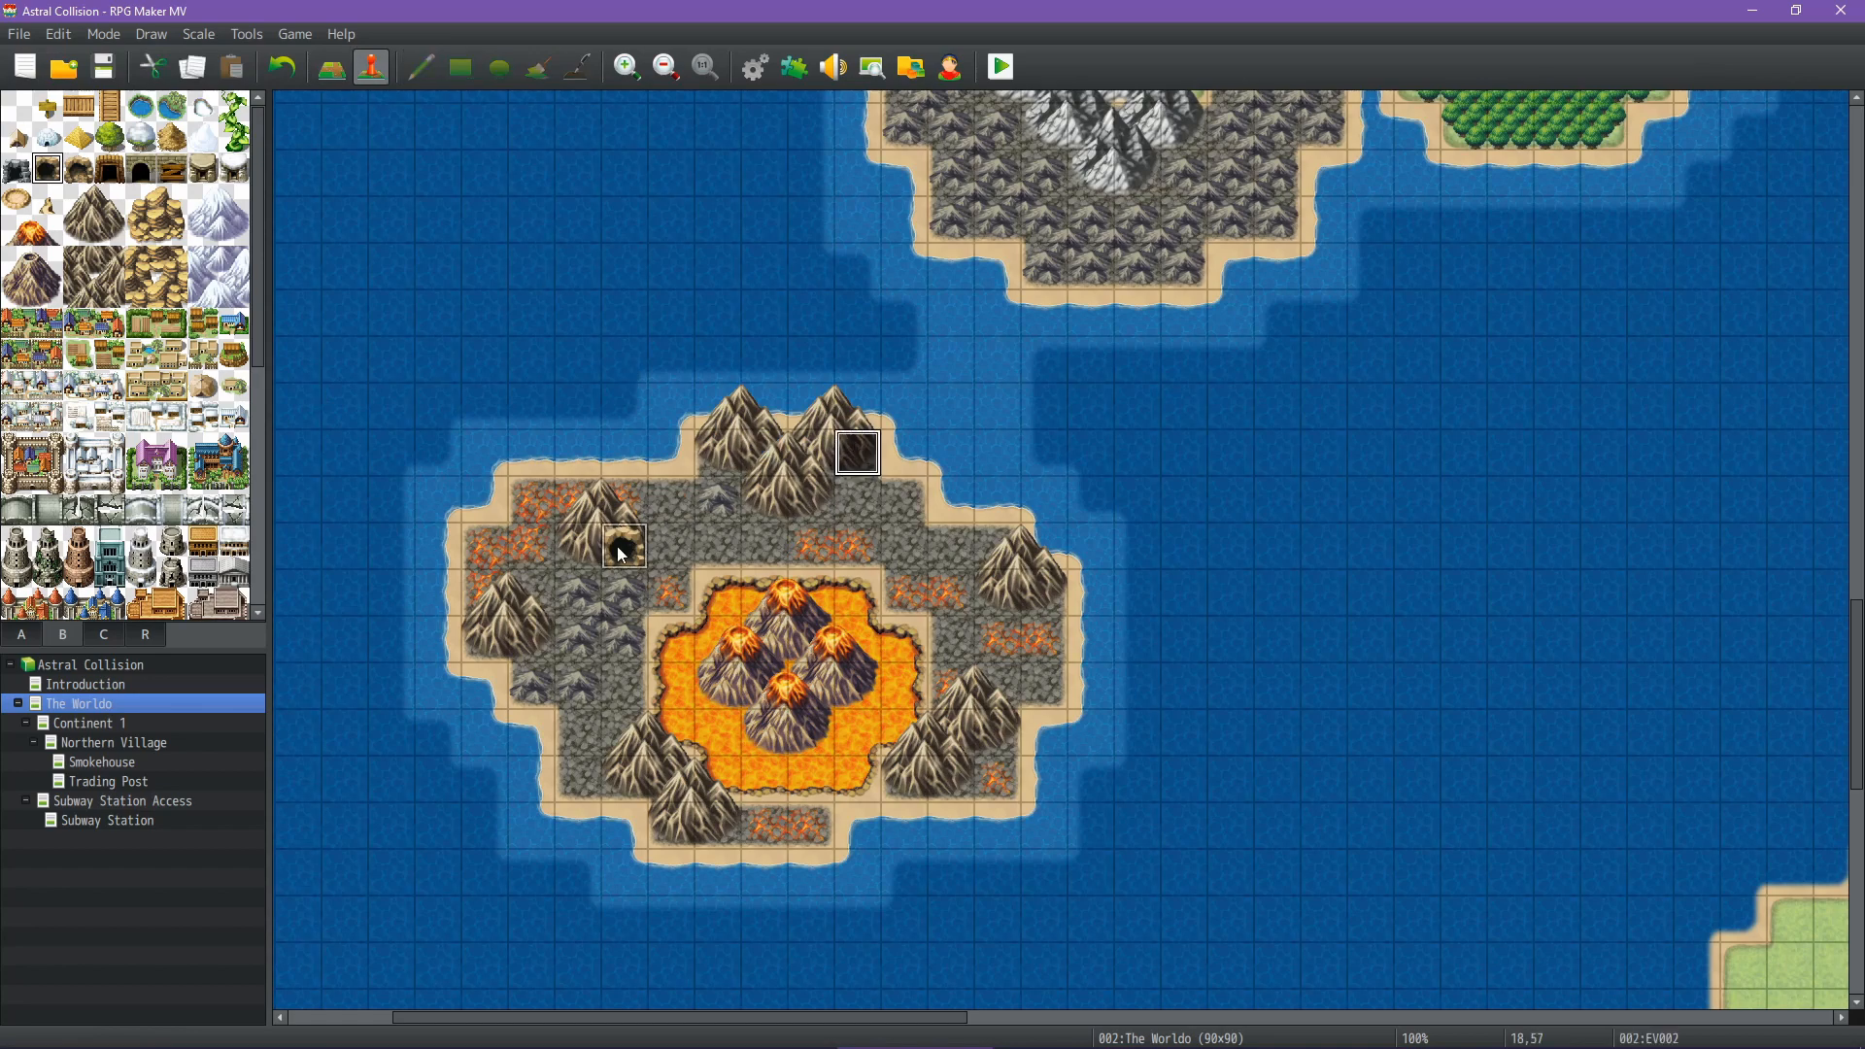
left_click(623, 552)
In the Subway Station Access exit event, set the index 0 Volcano transfer destination to The Worldo (13,60) and save the event
left_click(128, 801)
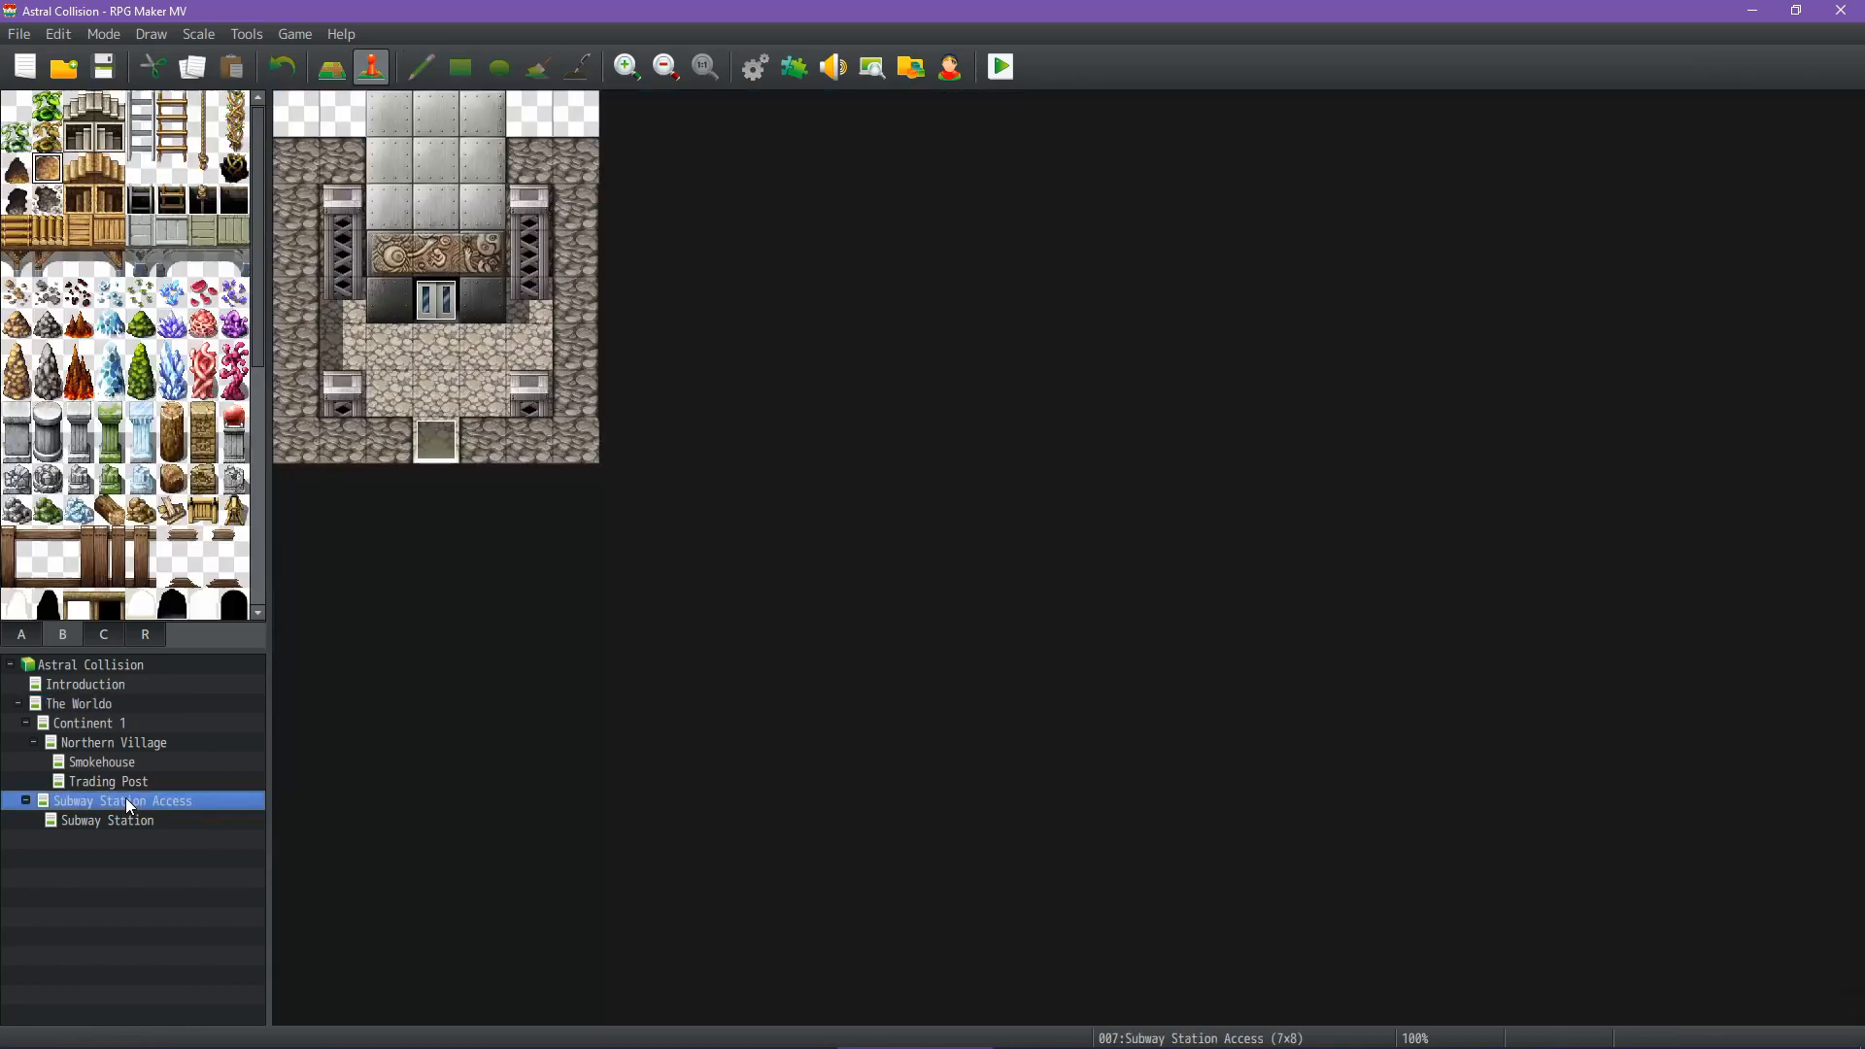
double_click(449, 439)
double_click(949, 381)
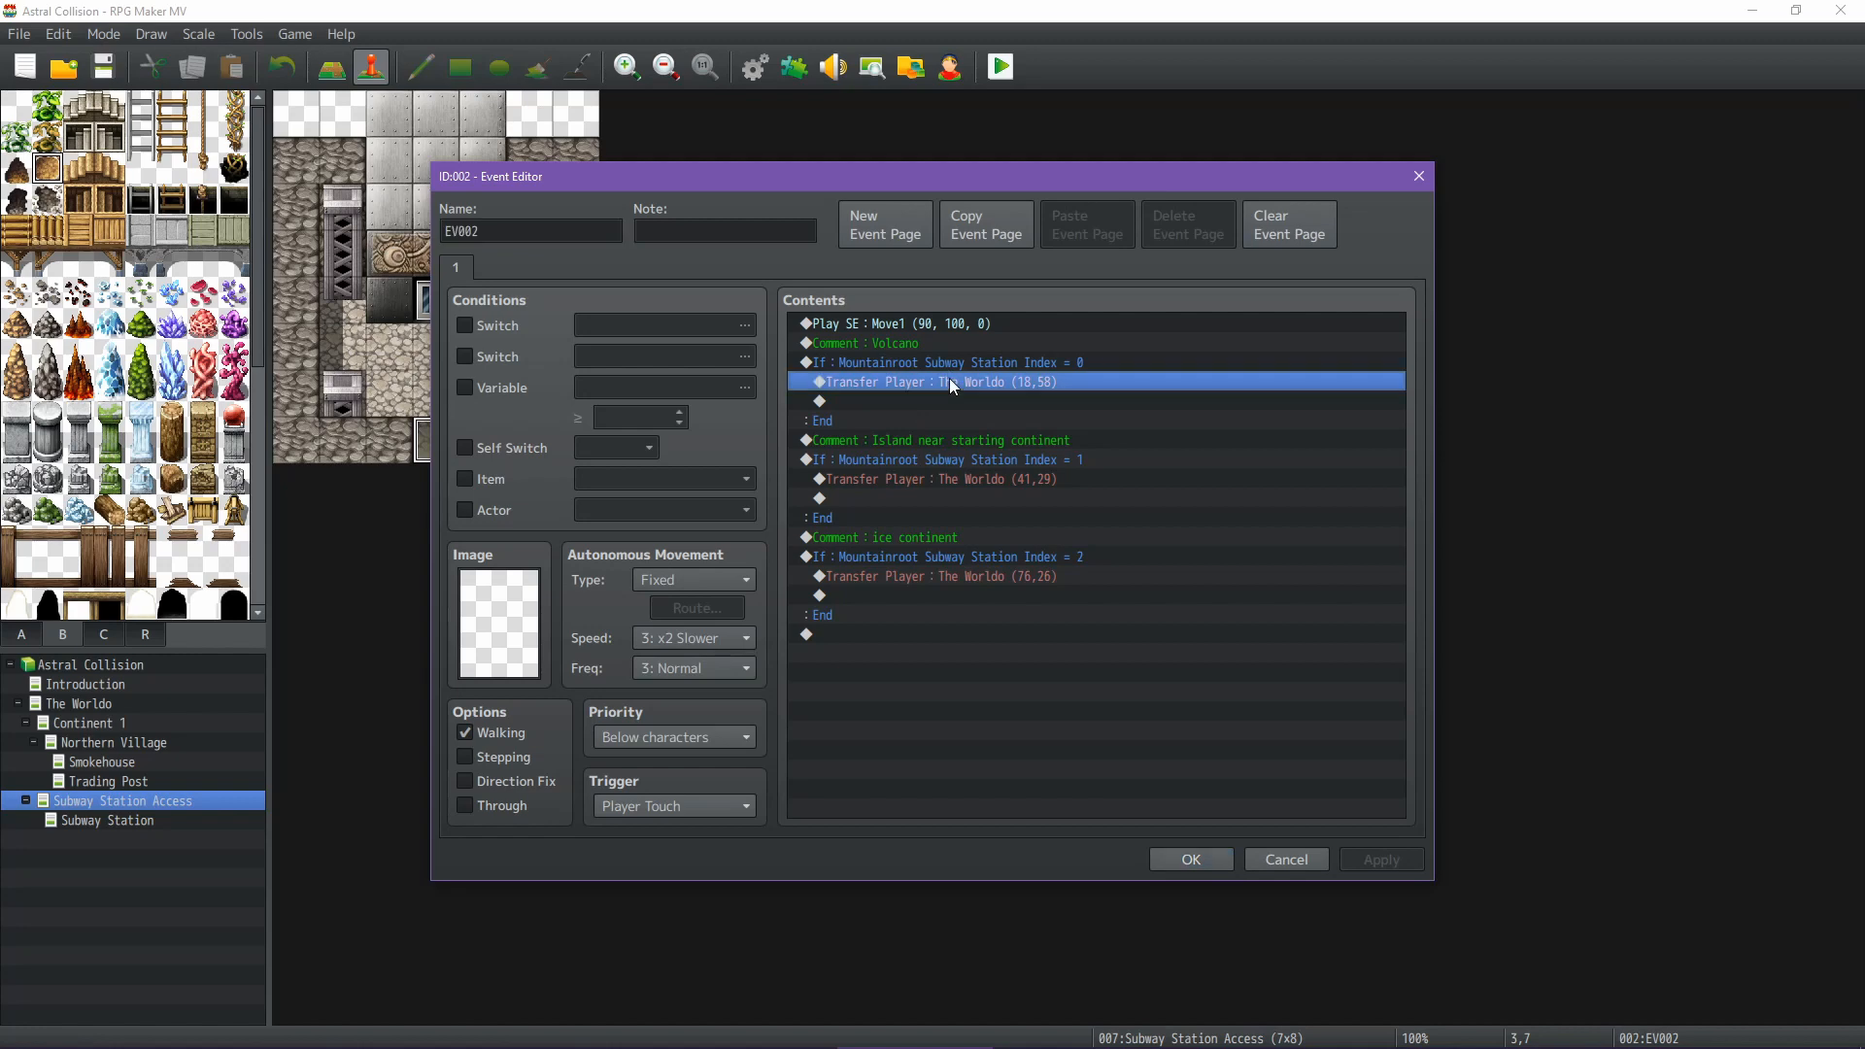
left_click(1069, 481)
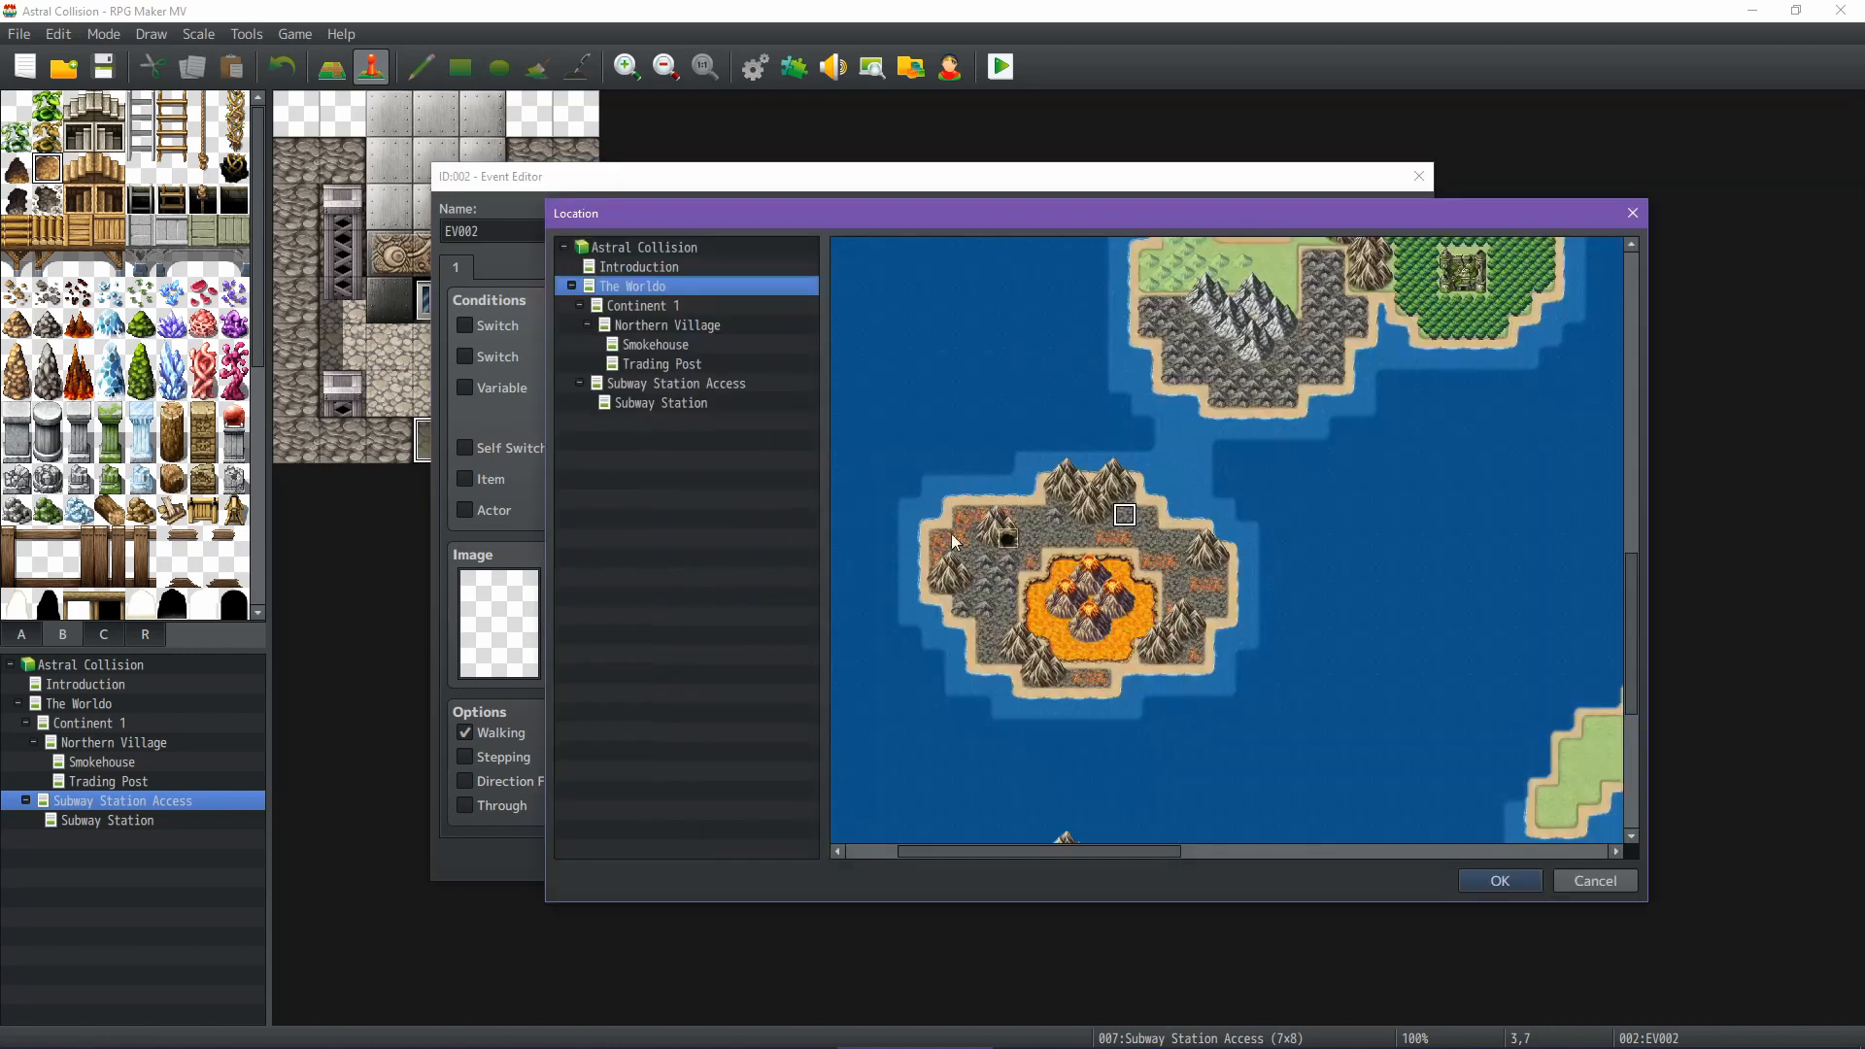
left_click(1010, 562)
left_click(1500, 880)
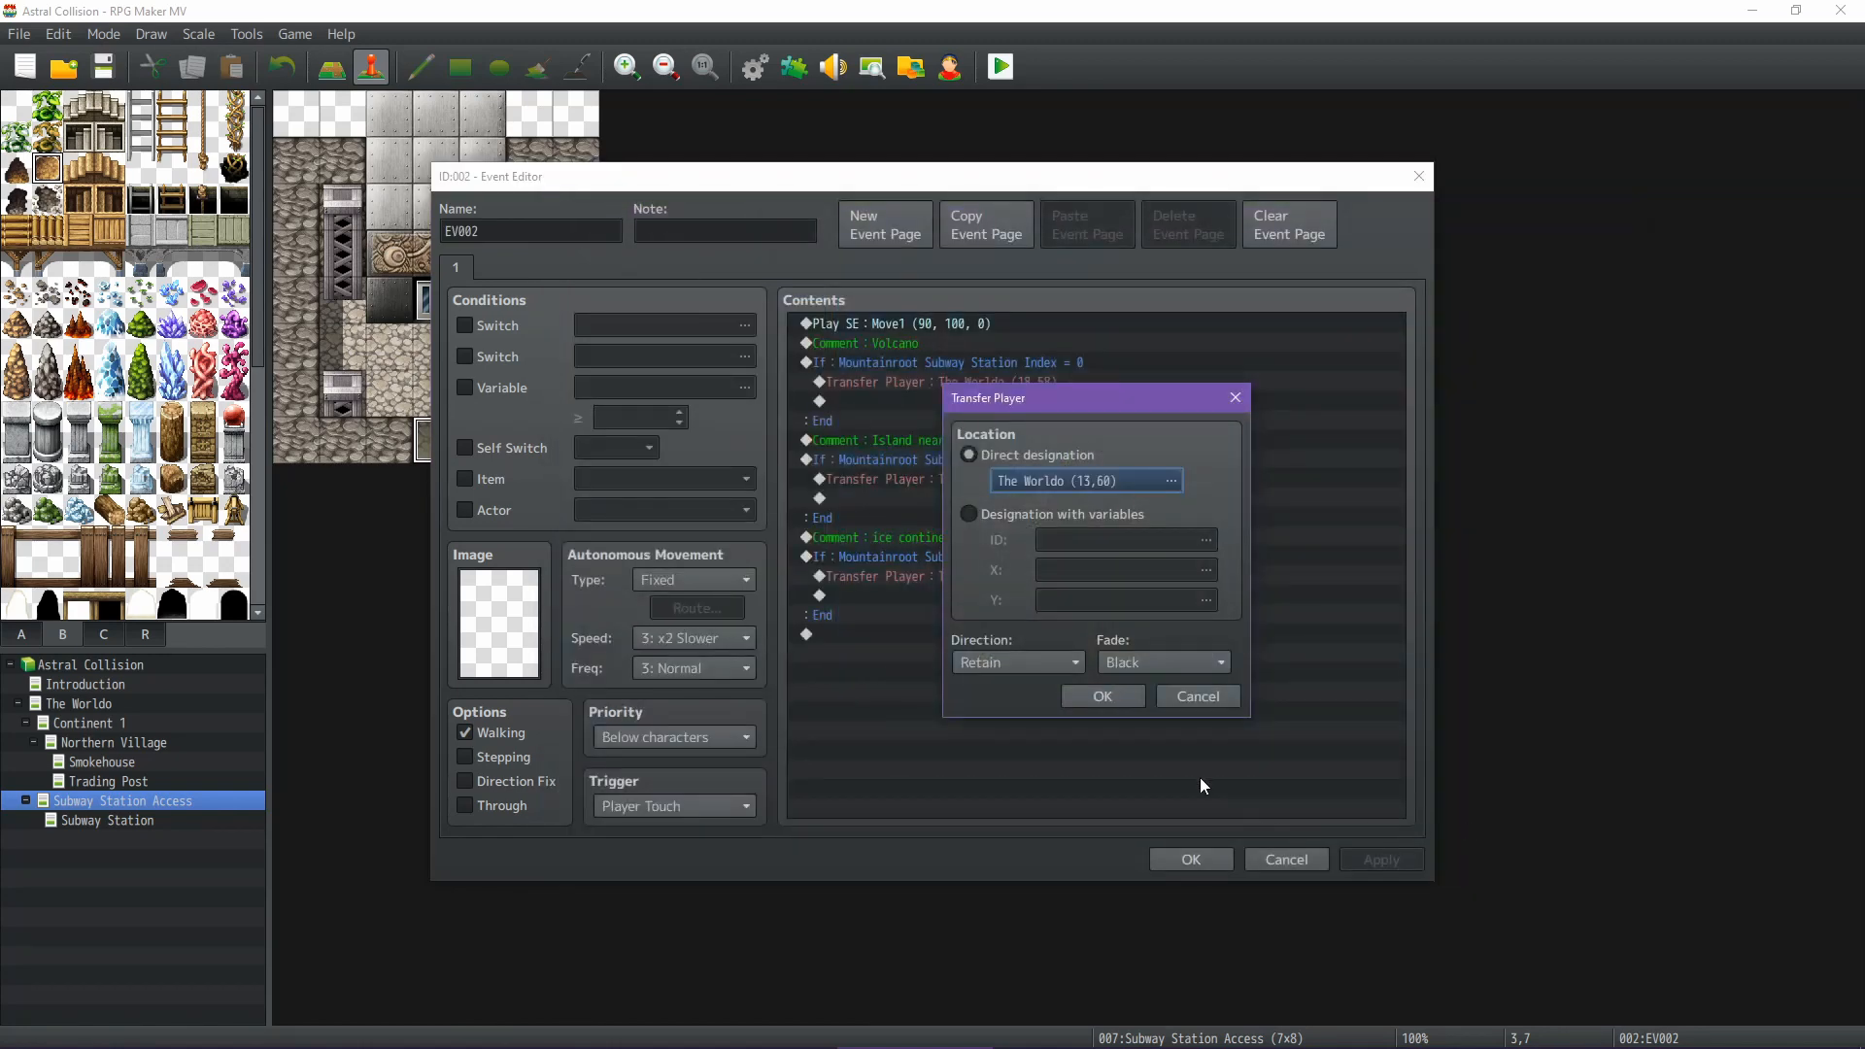
left_click(1101, 700)
left_click(1207, 857)
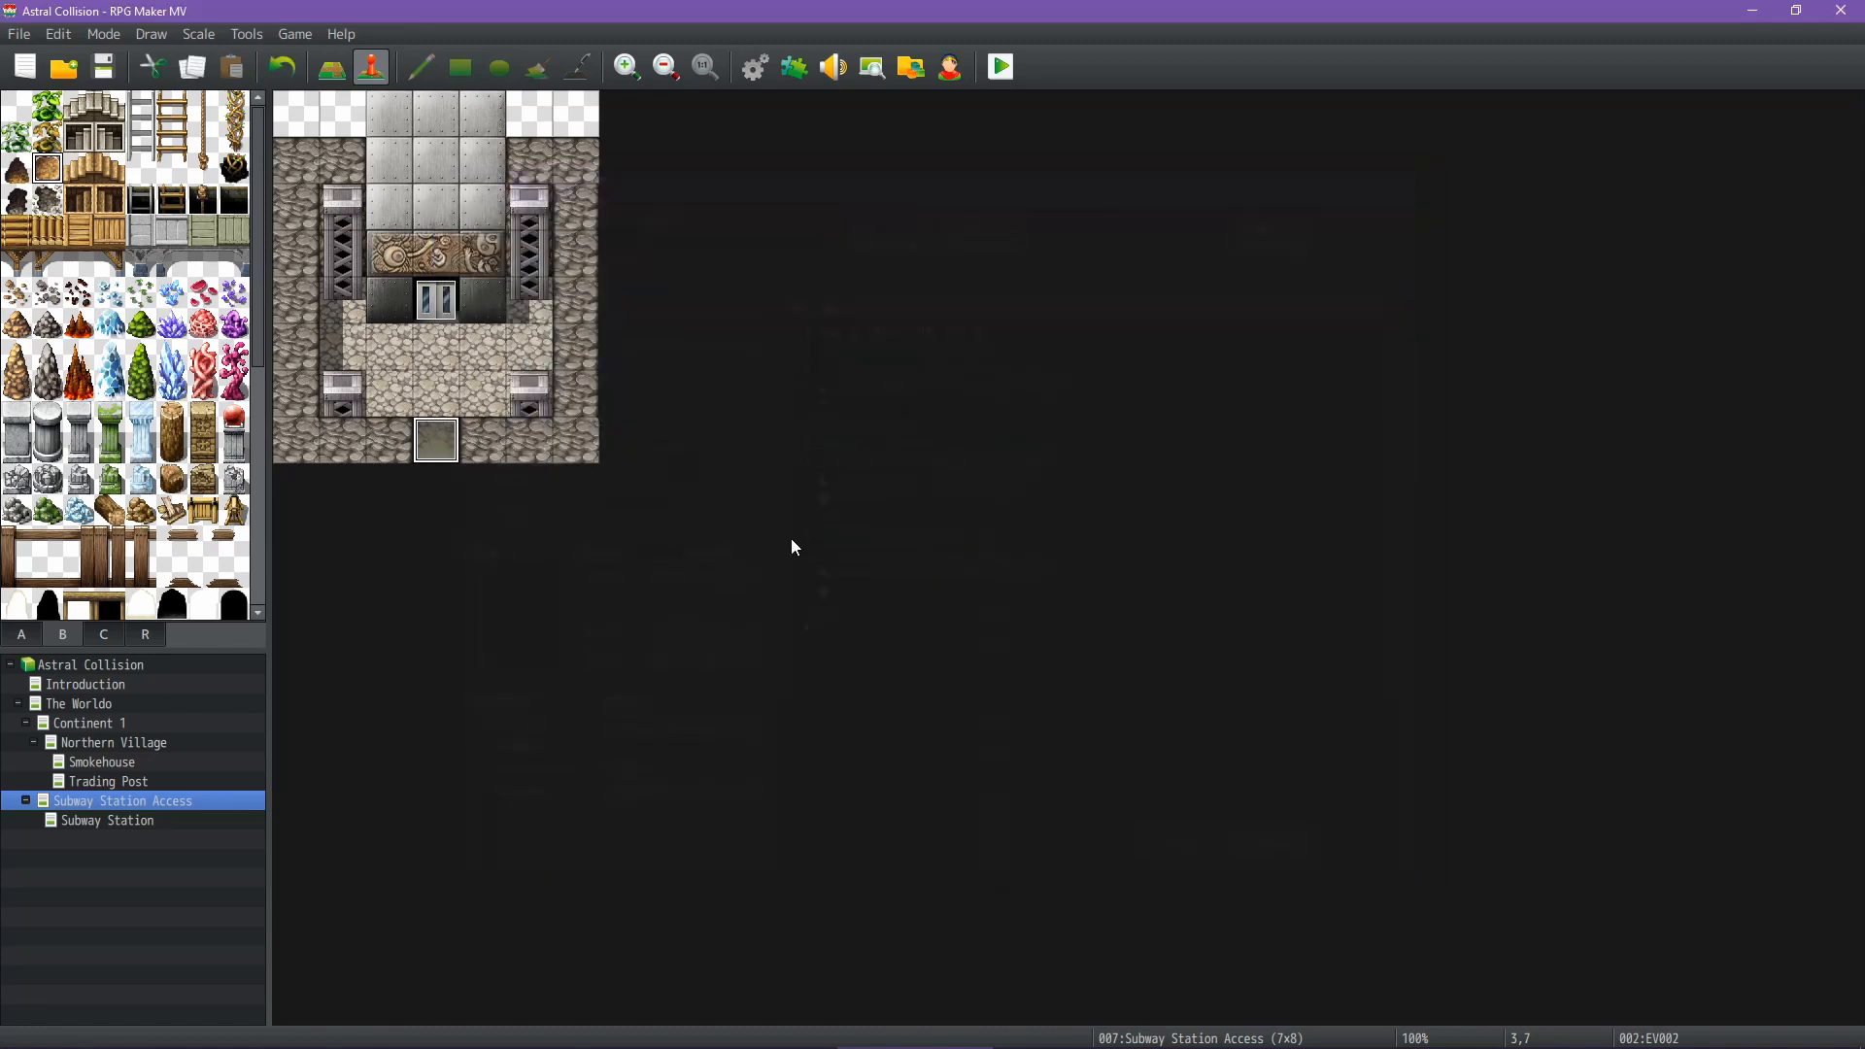
Save the project and open The Worldo map
left_click(104, 66)
left_click(93, 703)
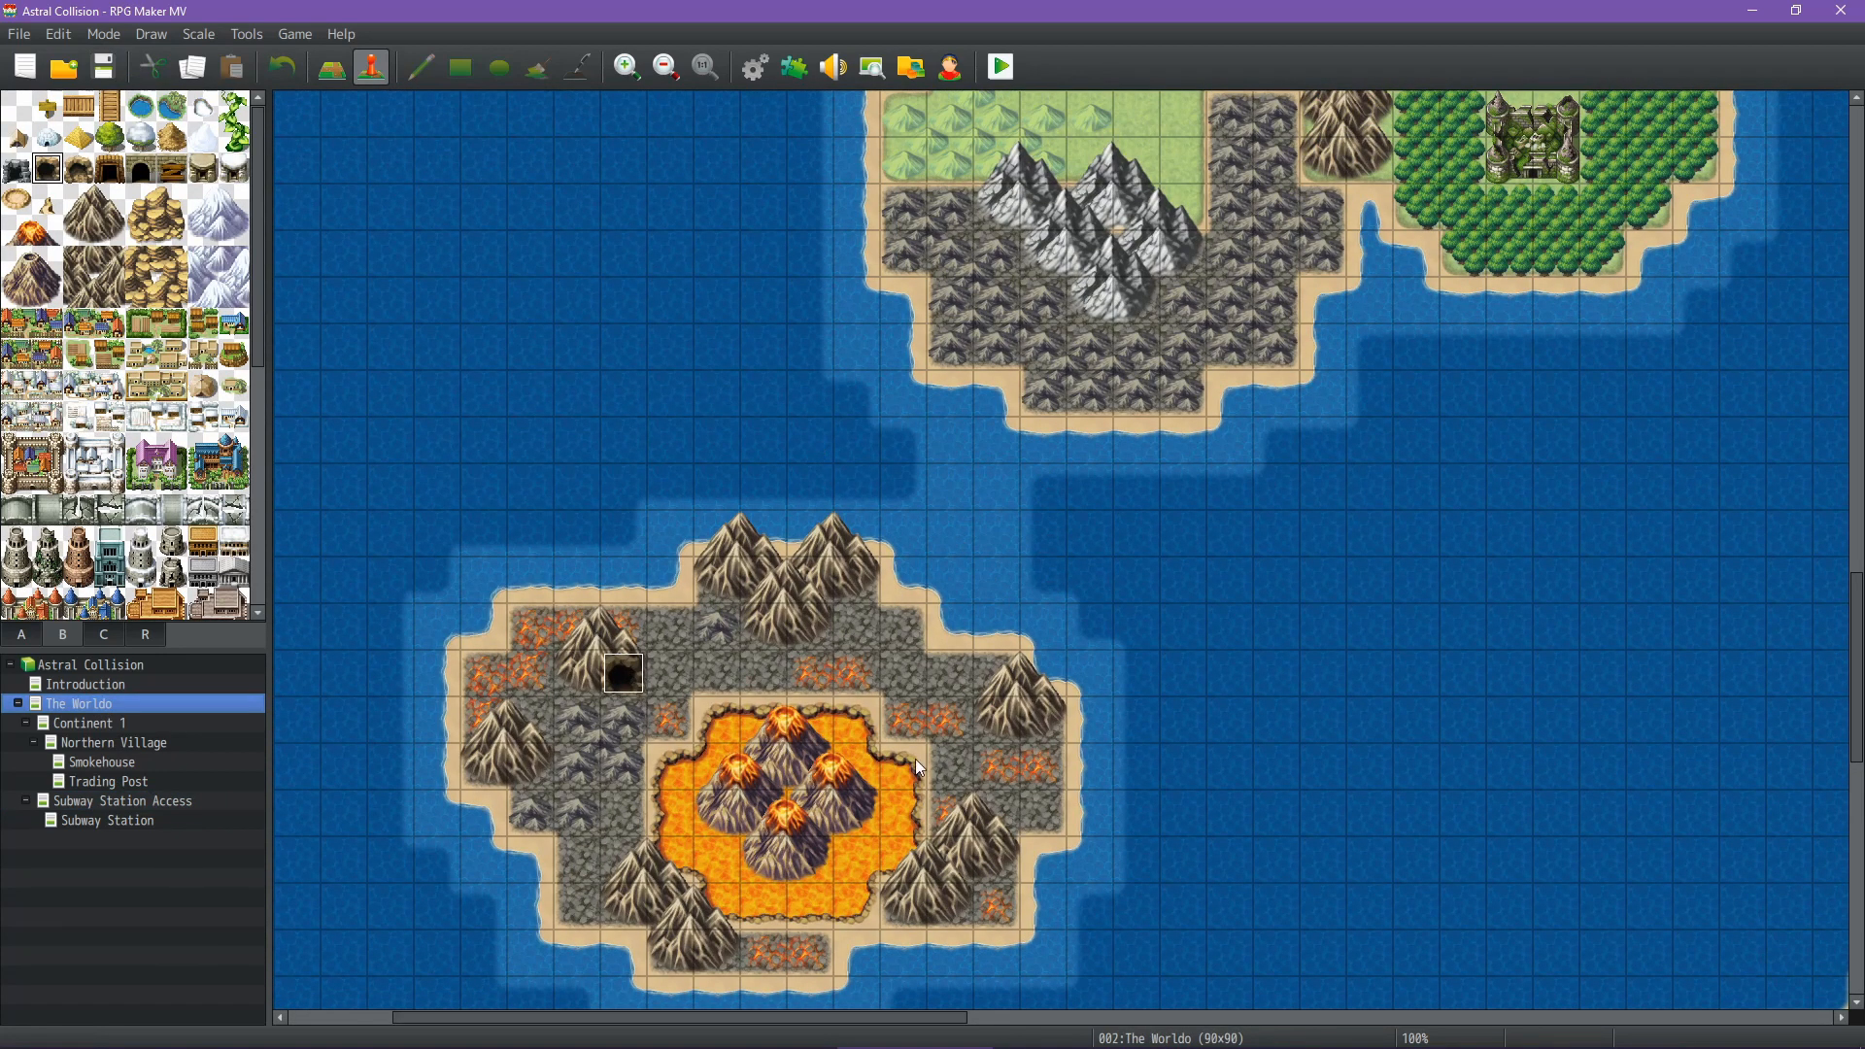
Examine the world map's coasts and entrances across the volcano island, main continent, snow continent and city continent, including an overview of the whole map
middle_click_drag(953, 585, 976, 529)
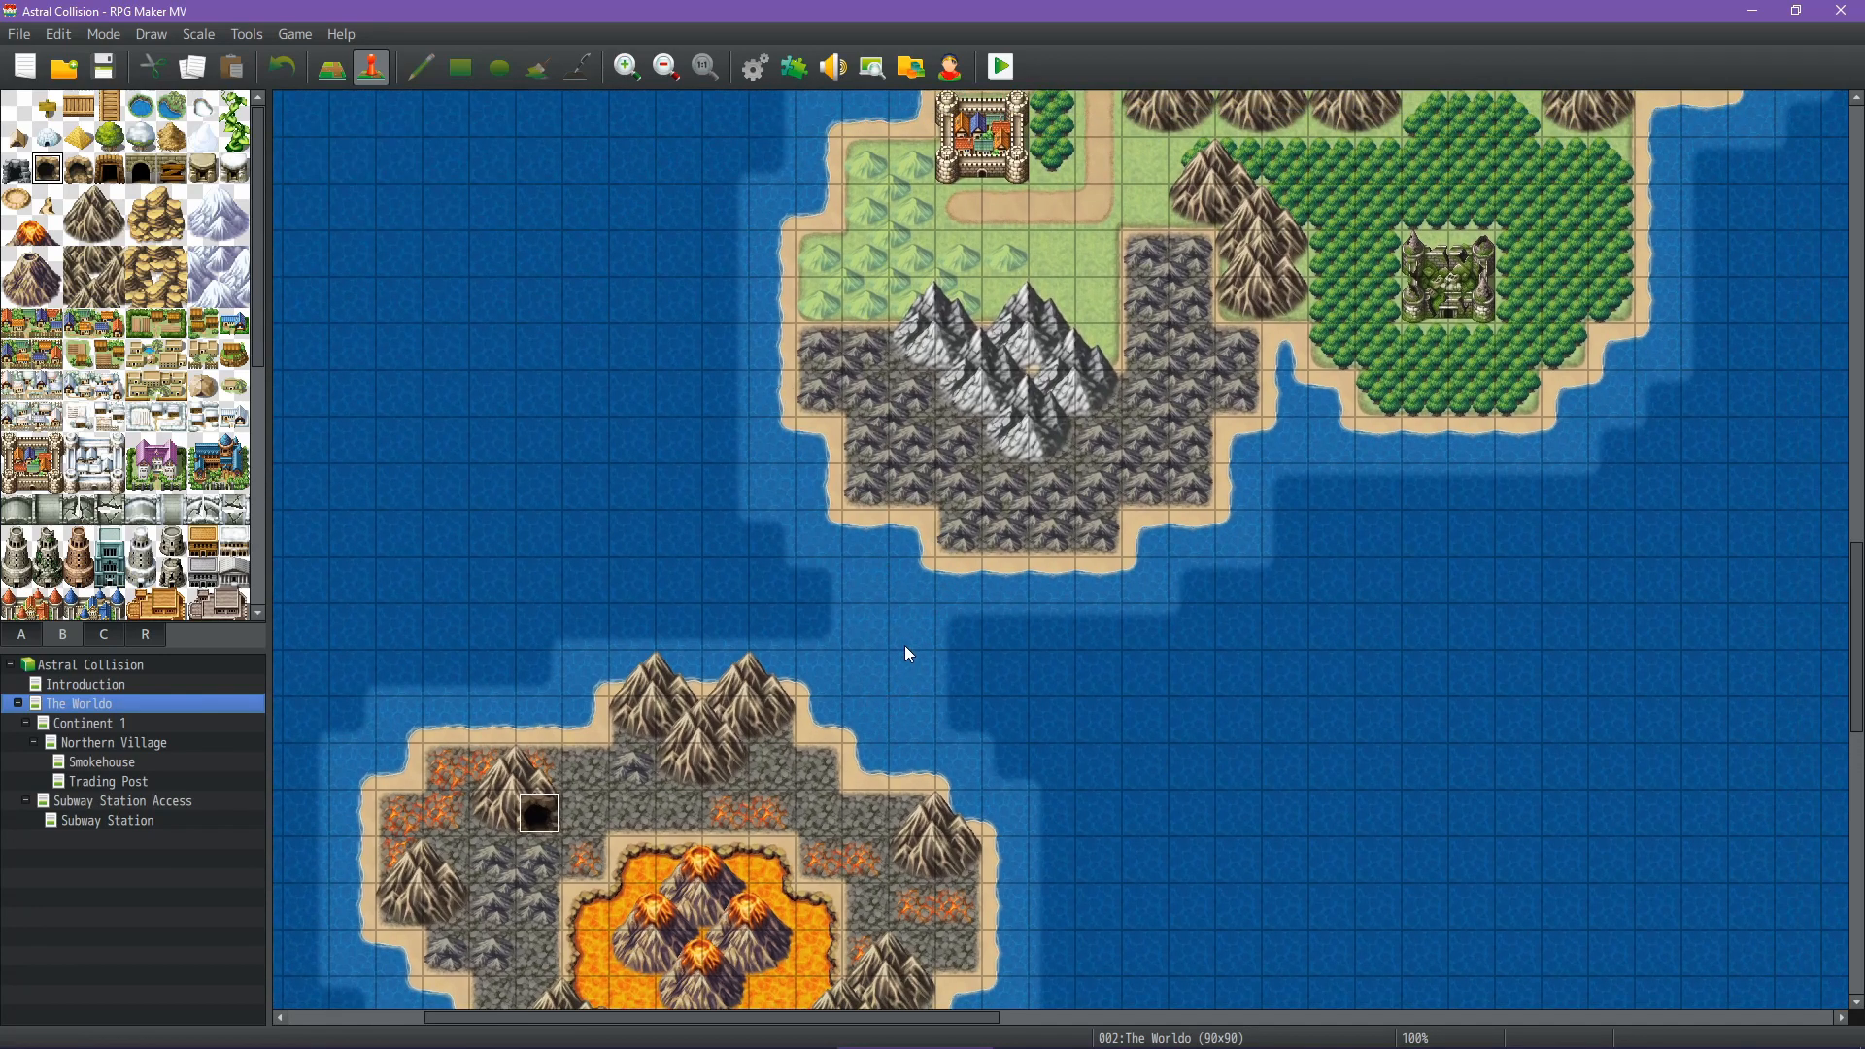
mouse_move(928, 620)
middle_mouse_down()
mouse_move(1284, 385)
mouse_move(640, 351)
mouse_move(554, 470)
mouse_move(584, 634)
mouse_move(486, 381)
middle_mouse_up()
mouse_move(683, 429)
middle_mouse_down()
mouse_move(492, 433)
mouse_move(399, 472)
middle_mouse_up()
middle_click_drag(1227, 597, 1205, 439)
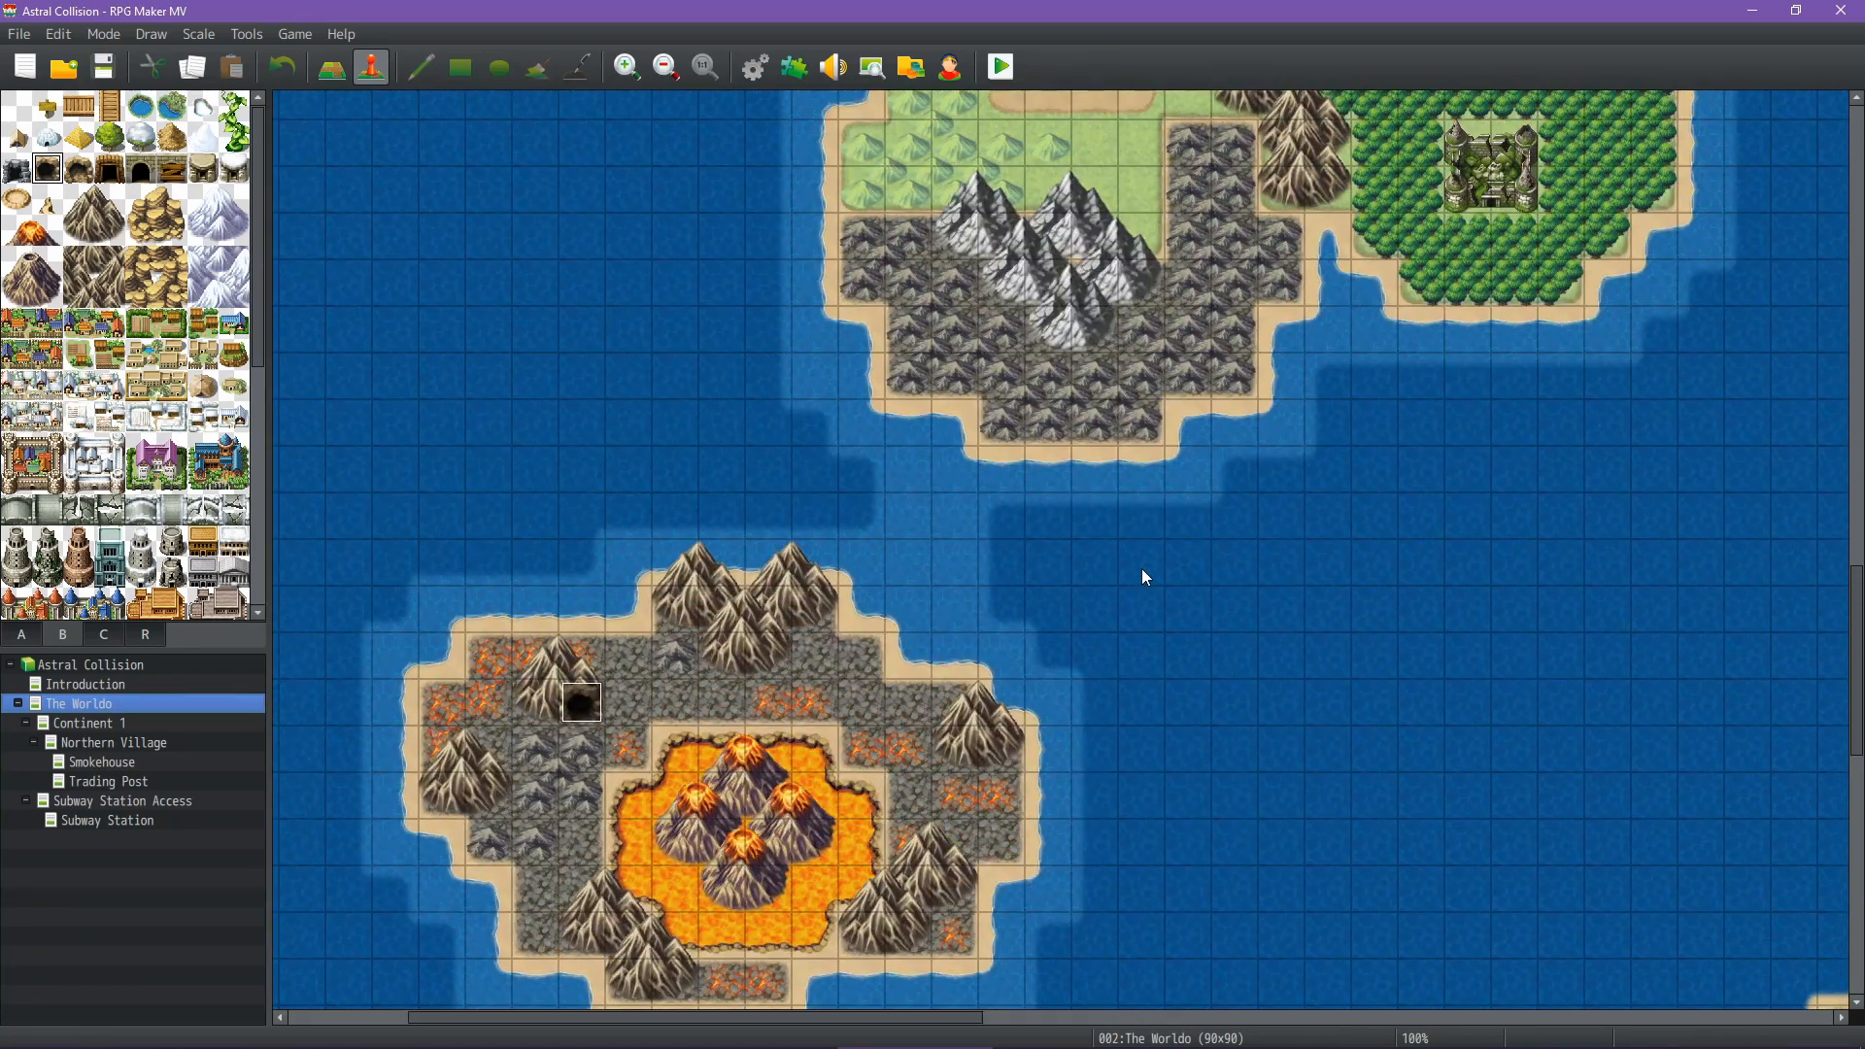
mouse_move(1102, 528)
middle_mouse_down()
mouse_move(1293, 525)
mouse_move(1302, 632)
mouse_move(1327, 546)
middle_mouse_up()
middle_click_drag(1164, 499, 1127, 466)
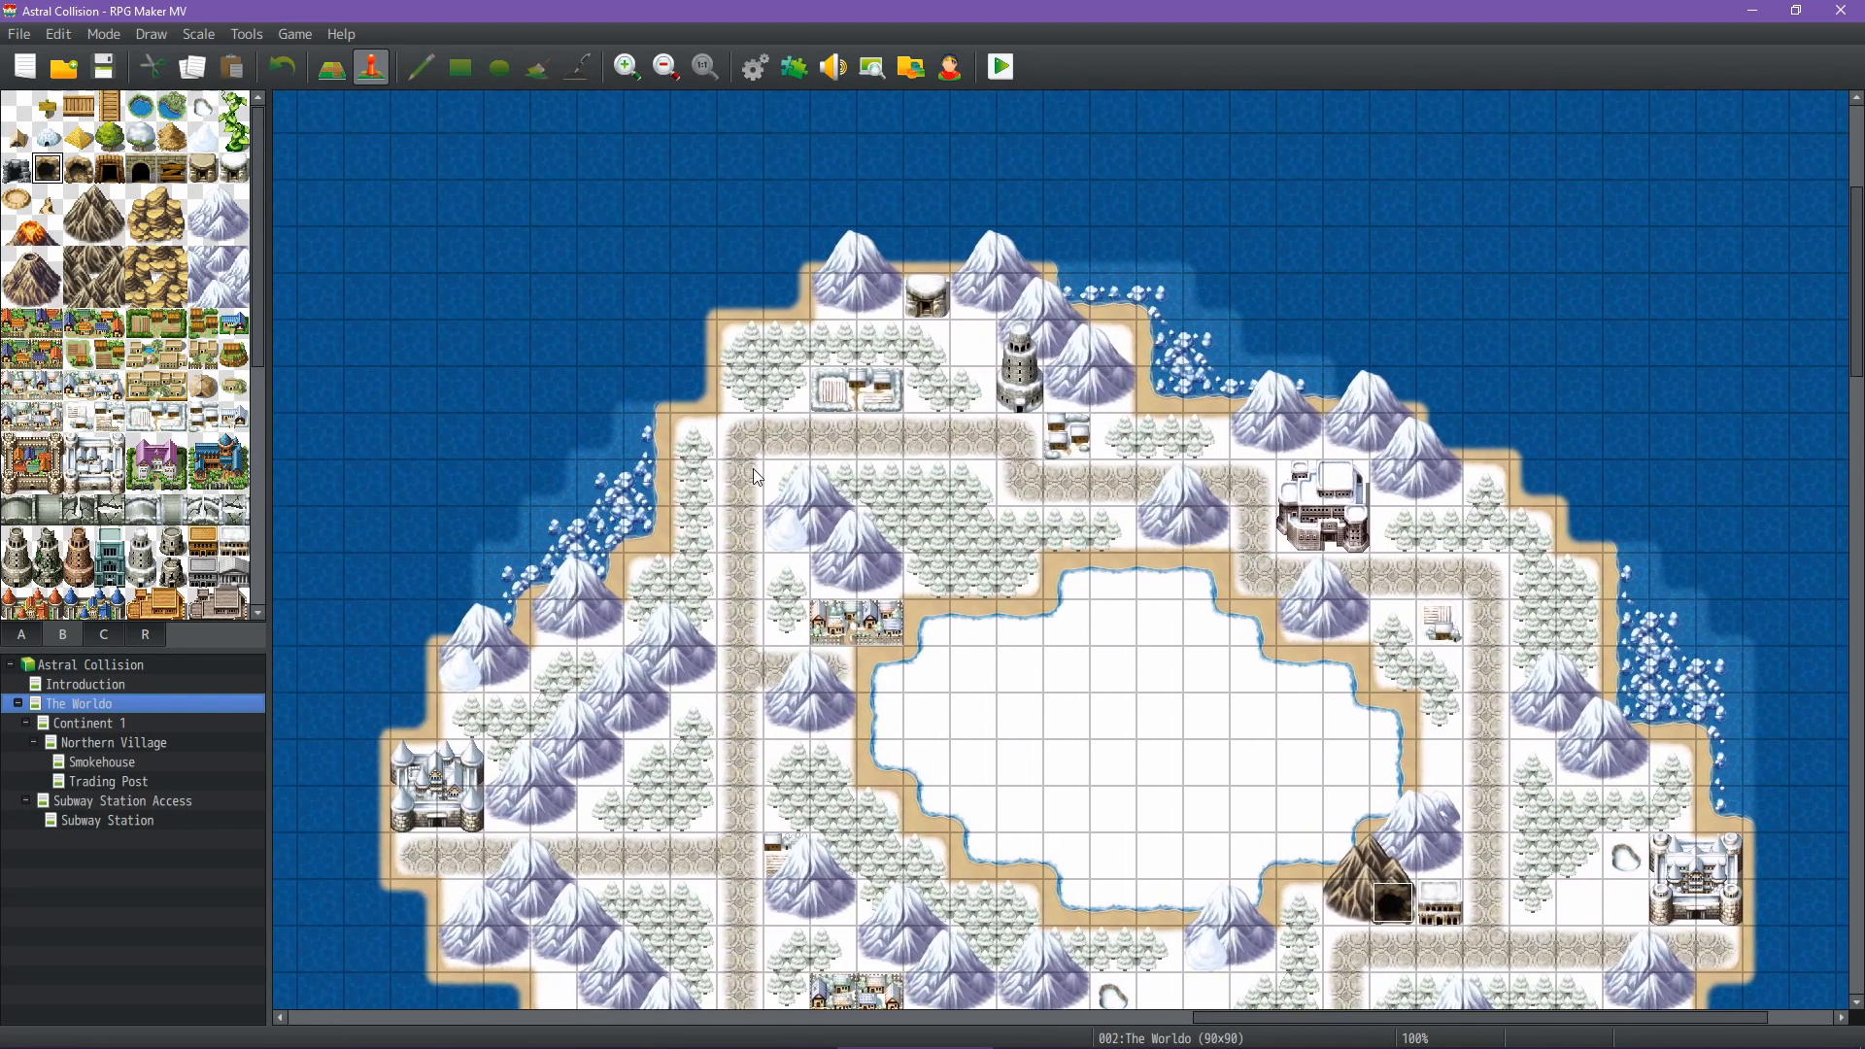
middle_click_drag(743, 474, 458, 562)
mouse_move(1017, 566)
middle_mouse_down()
mouse_move(971, 464)
mouse_move(1012, 498)
mouse_move(1125, 521)
middle_mouse_up()
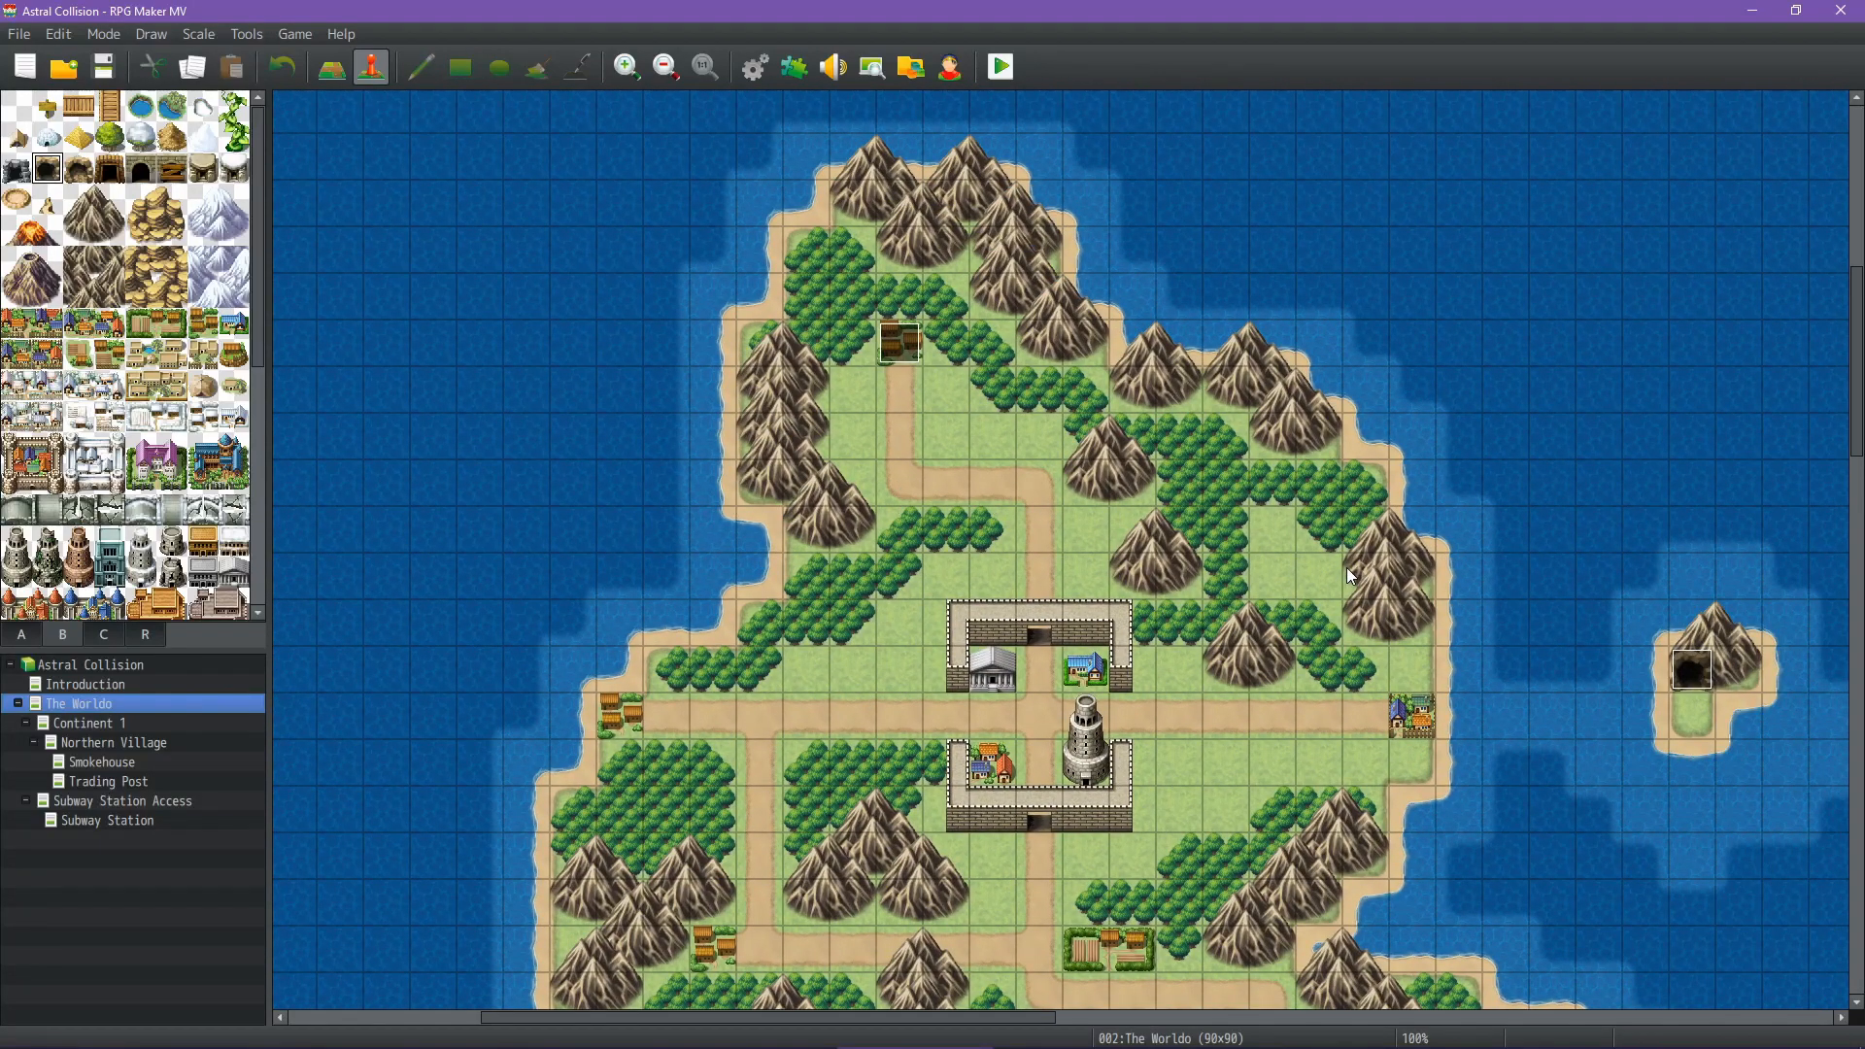
middle_click_drag(1391, 568, 1590, 707)
middle_click_drag(1470, 650, 1516, 551)
middle_click_drag(1508, 721, 1553, 785)
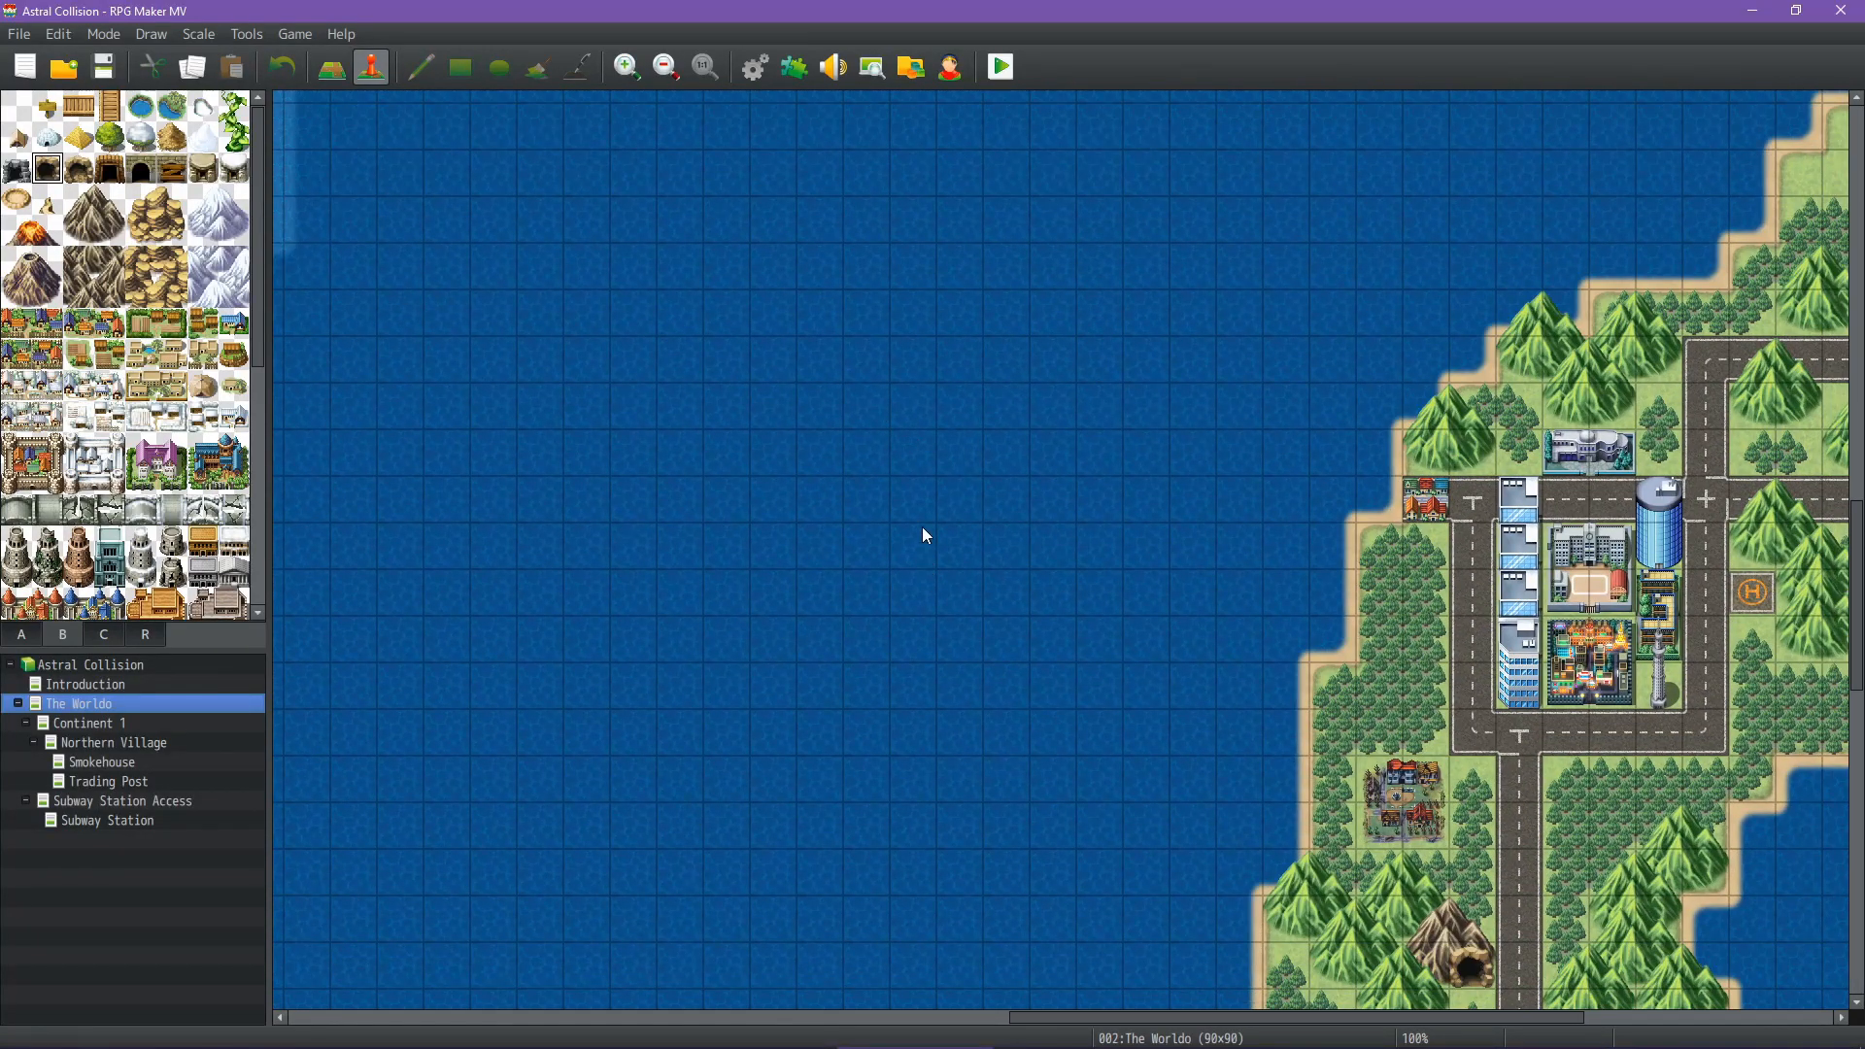
scroll(926, 535, "down", 10, "ctrl")
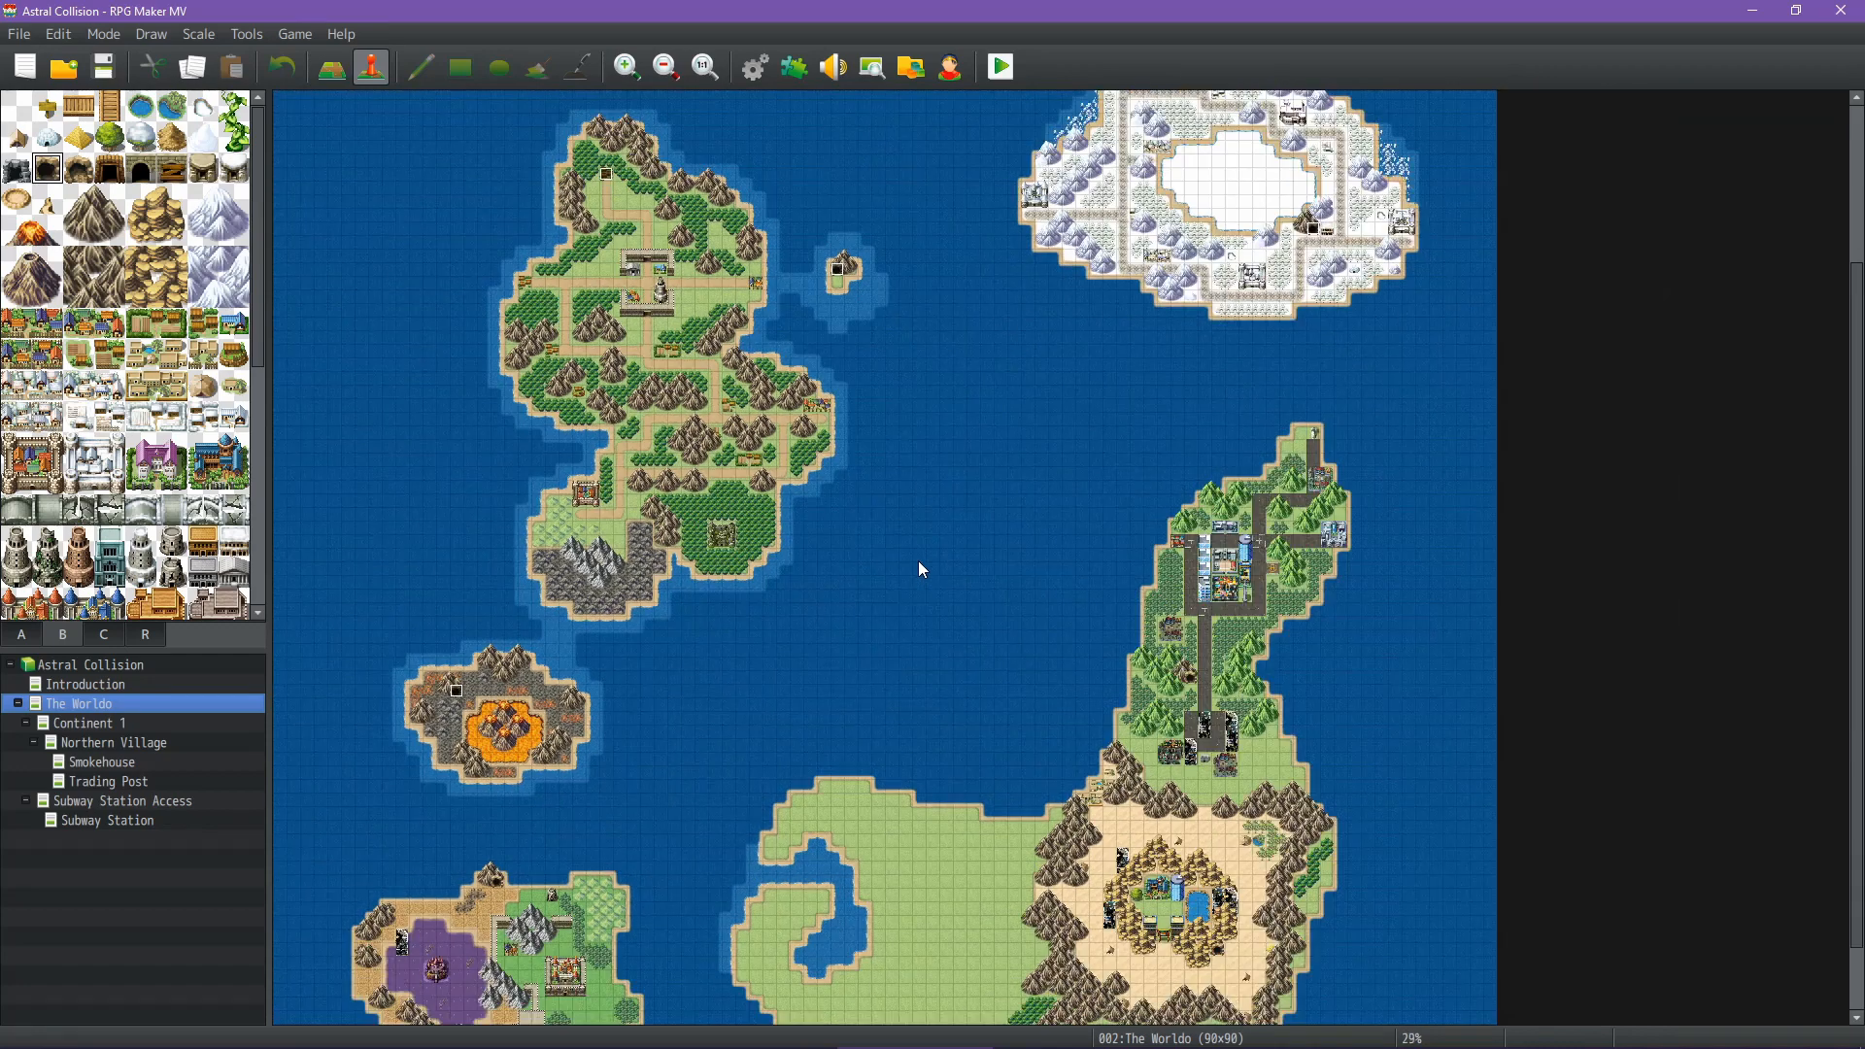
scroll(914, 564, "down", 2, "ctrl")
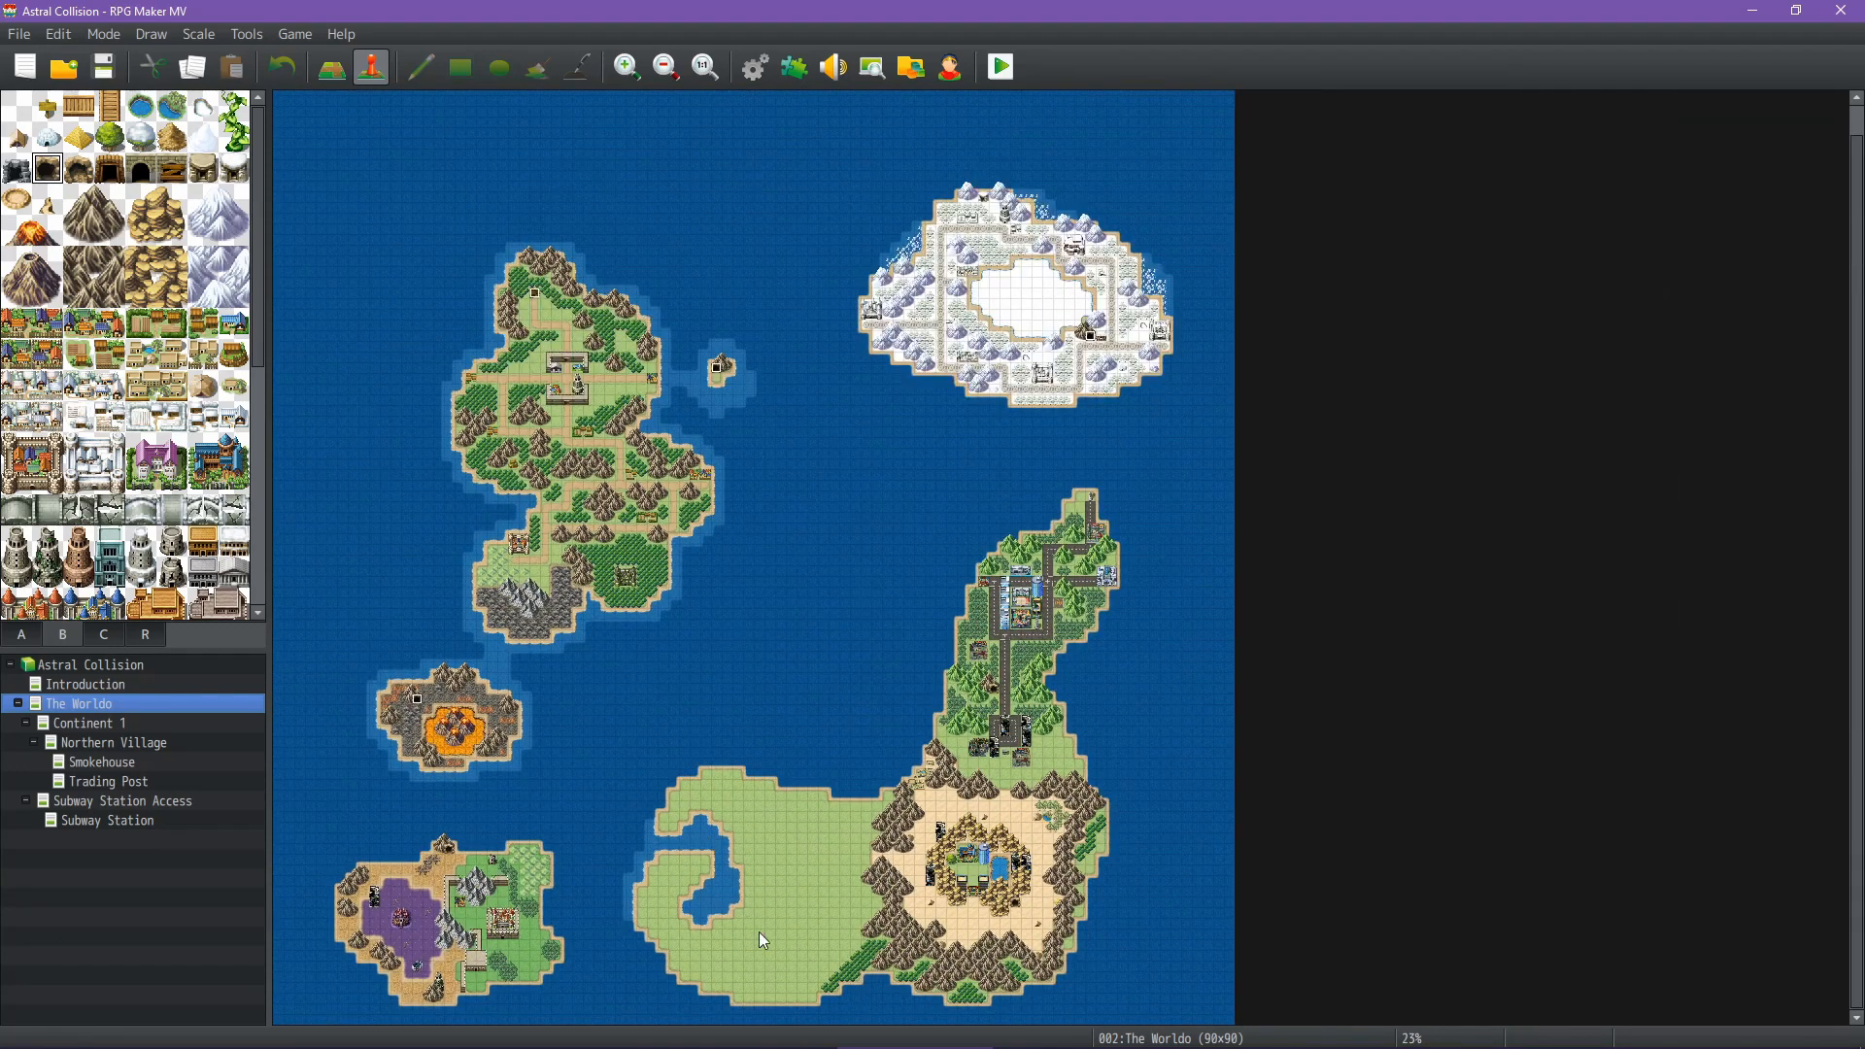
middle_click_drag(779, 540, 767, 564)
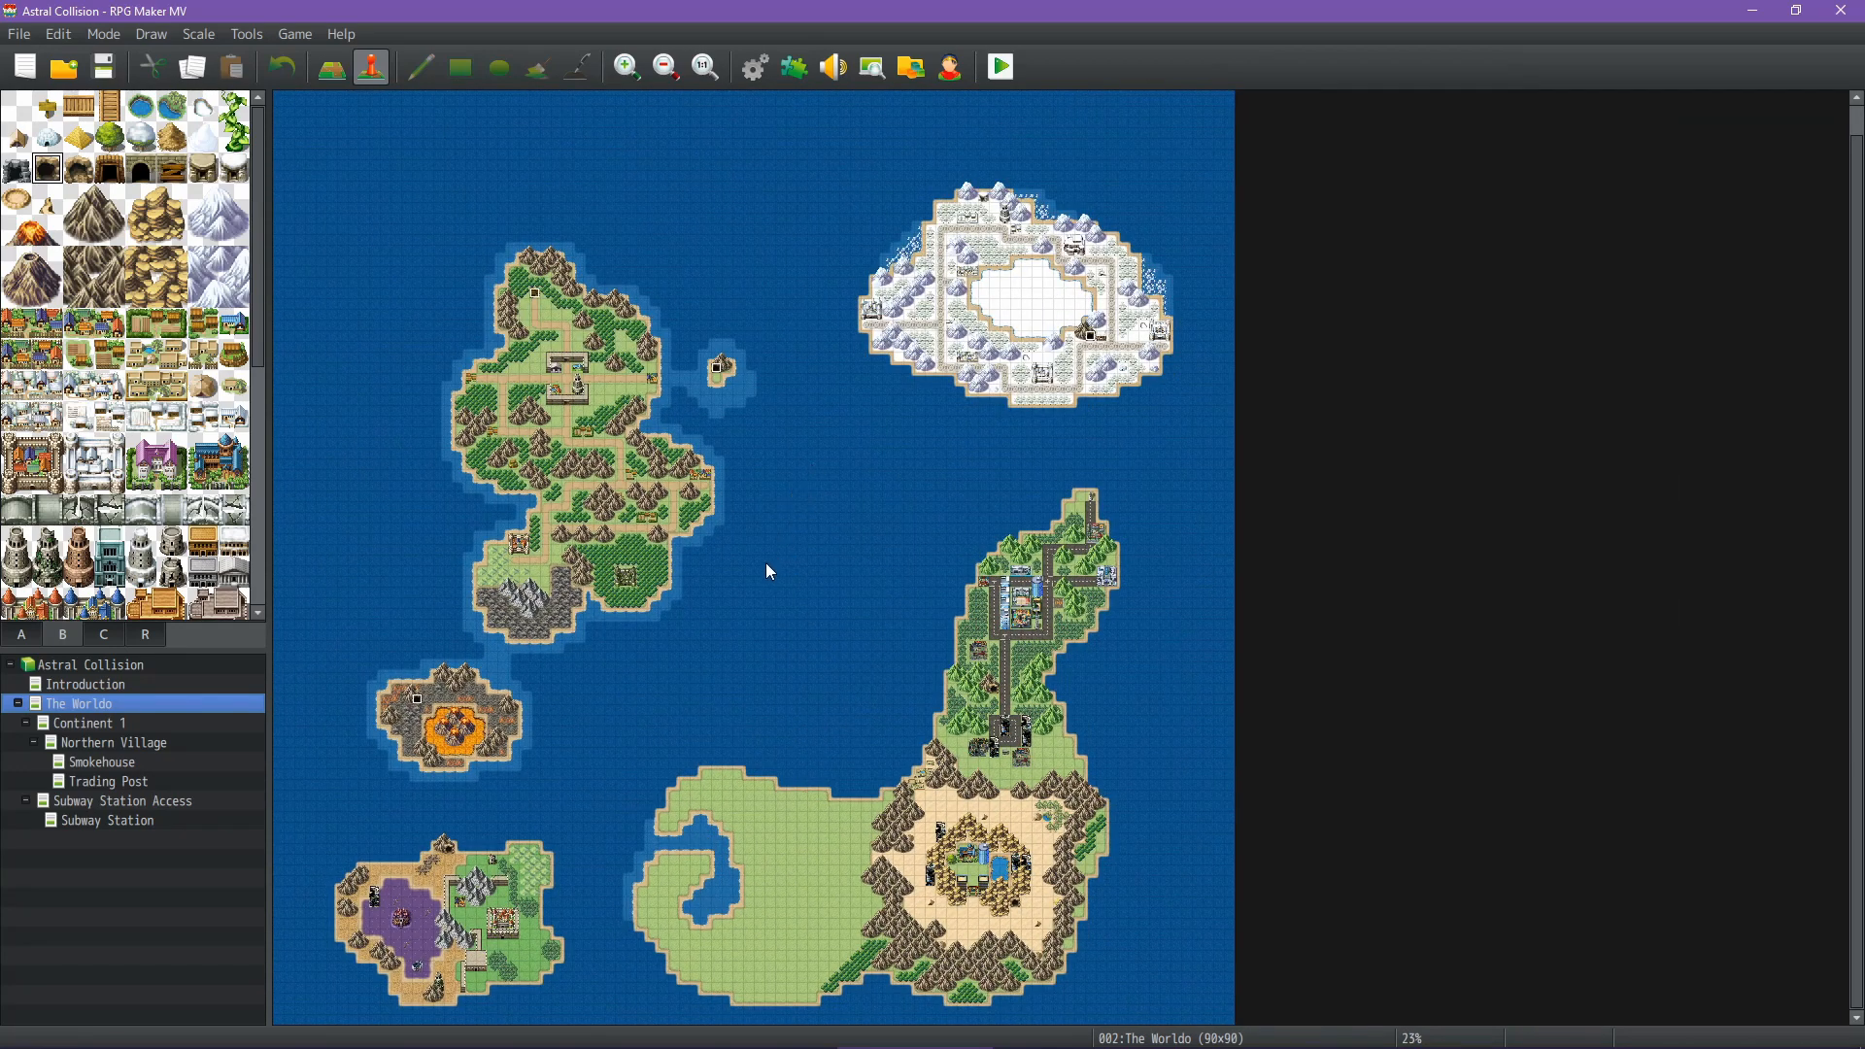